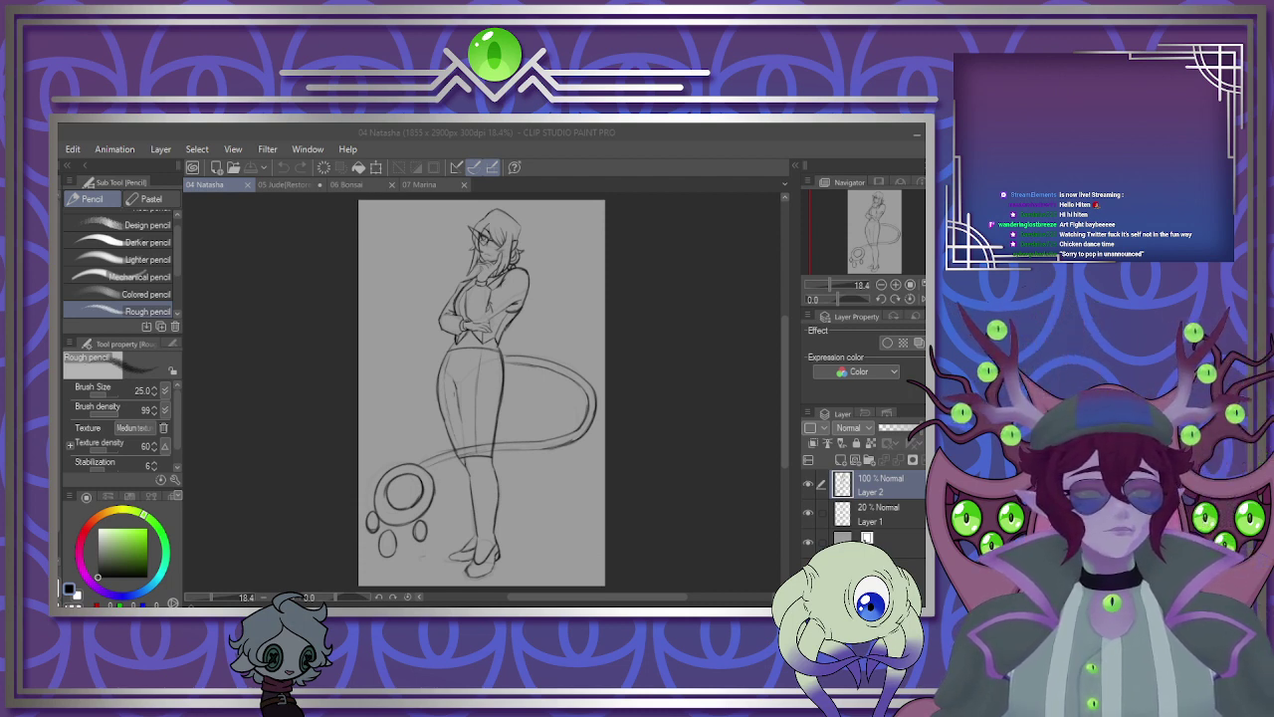
{"action": "scroll", "coordinate": [514, 304], "scroll_direction": "down", "scroll_amount": 3}
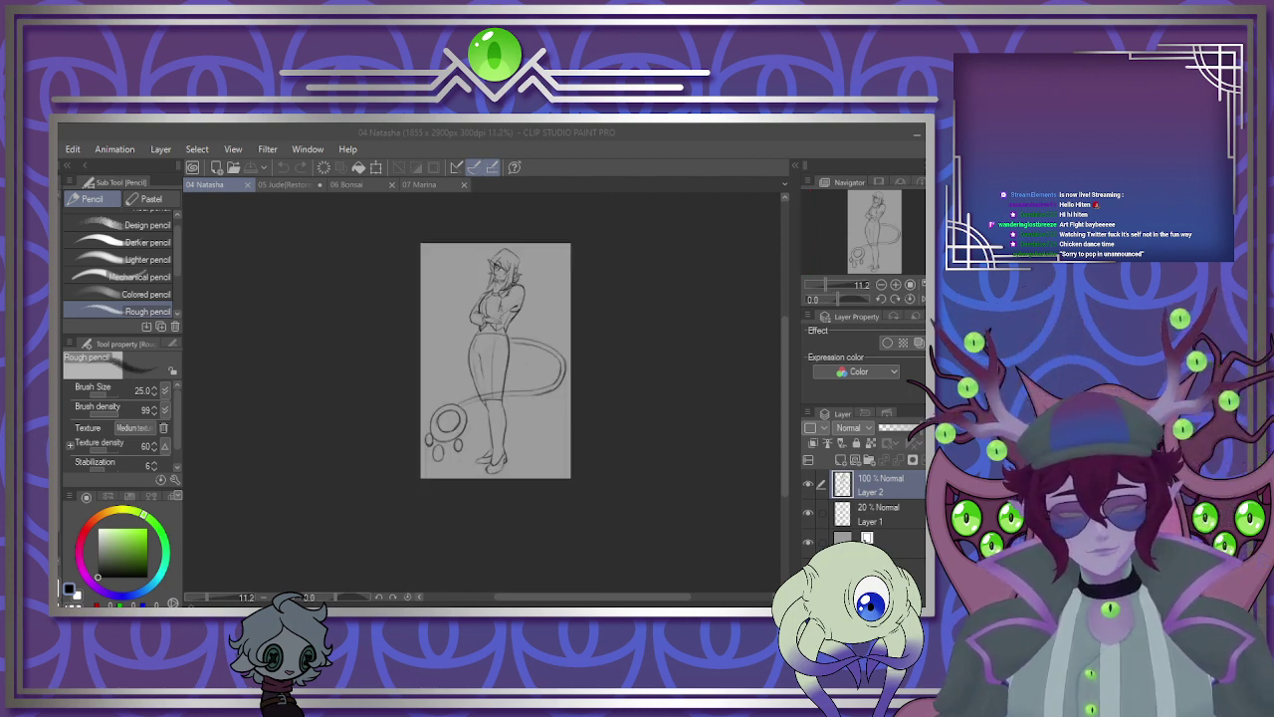
{"action": "scroll", "coordinate": [495, 236], "scroll_direction": "up", "scroll_amount": 3}
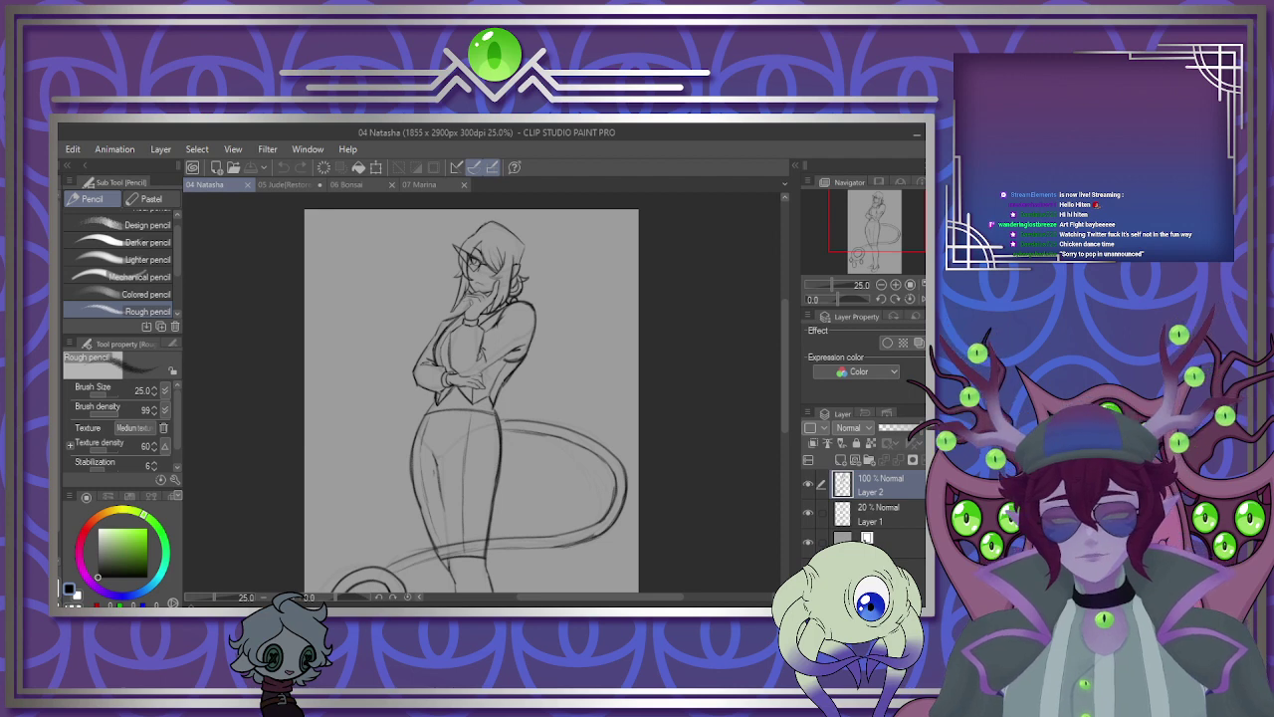
{"action": "key", "text": "ctrl+minus"}
{"action": "key", "text": "ctrl+minus"}
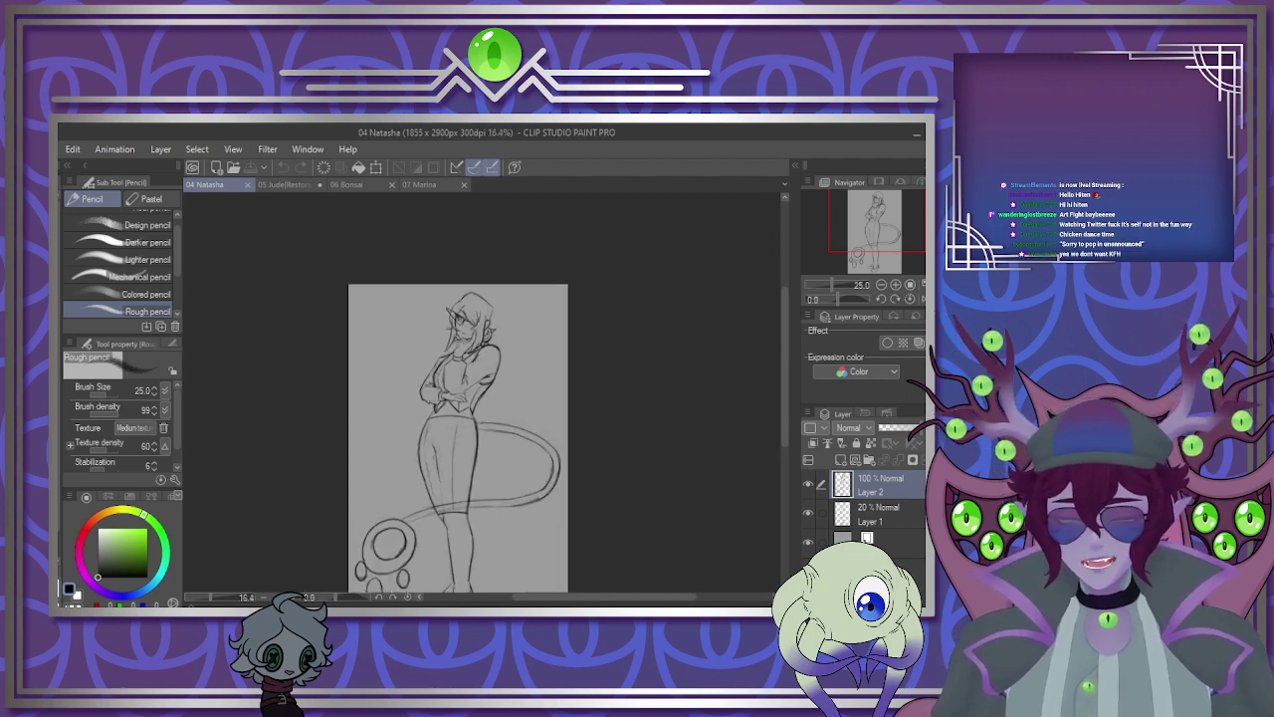
{"action": "scroll", "coordinate": [440, 424], "scroll_direction": "up", "scroll_amount": 1}
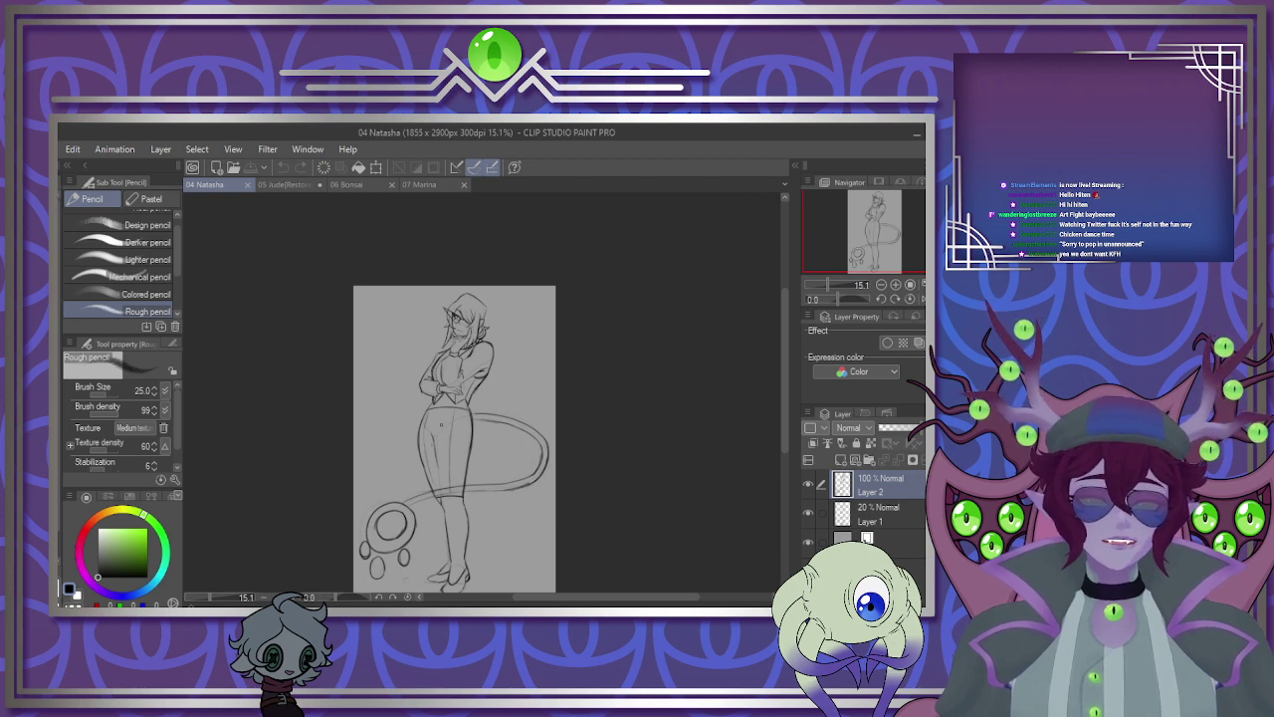
{"action": "scroll", "coordinate": [370, 329], "scroll_direction": "down", "scroll_amount": 2}
{"action": "scroll", "coordinate": [364, 363], "scroll_direction": "up", "scroll_amount": 8}
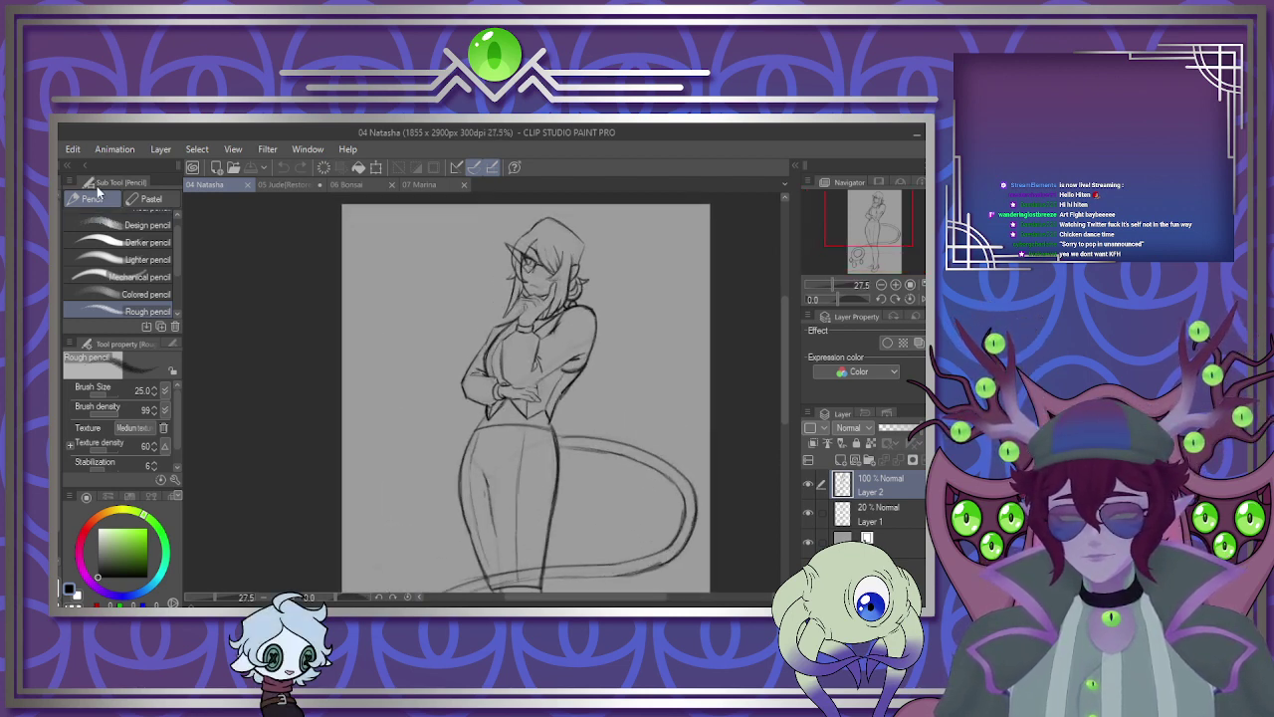
Open the reference image 04 Natasha.png and dock it in a narrow pane beside the 04 Natasha sketch canvas.
{"action": "key", "text": "alt+Tab"}
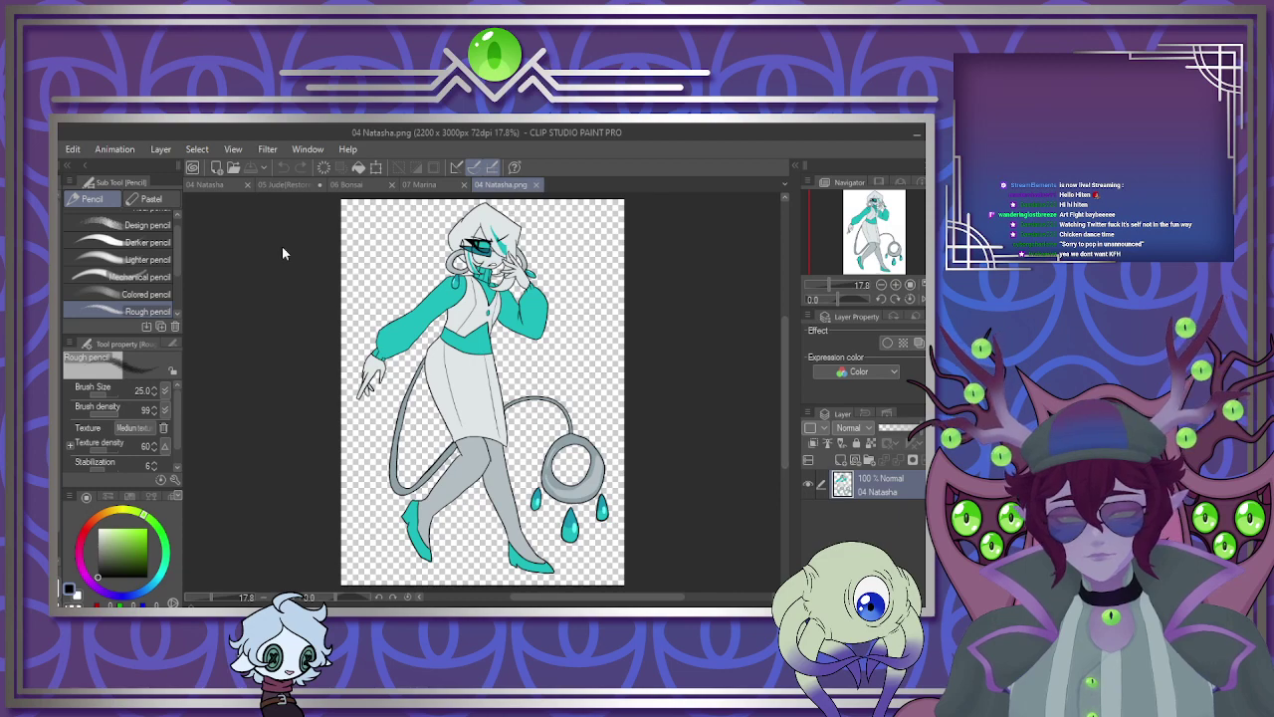
{"action": "left_click_drag", "start_coordinate": [282, 246], "coordinate": [193, 234]}
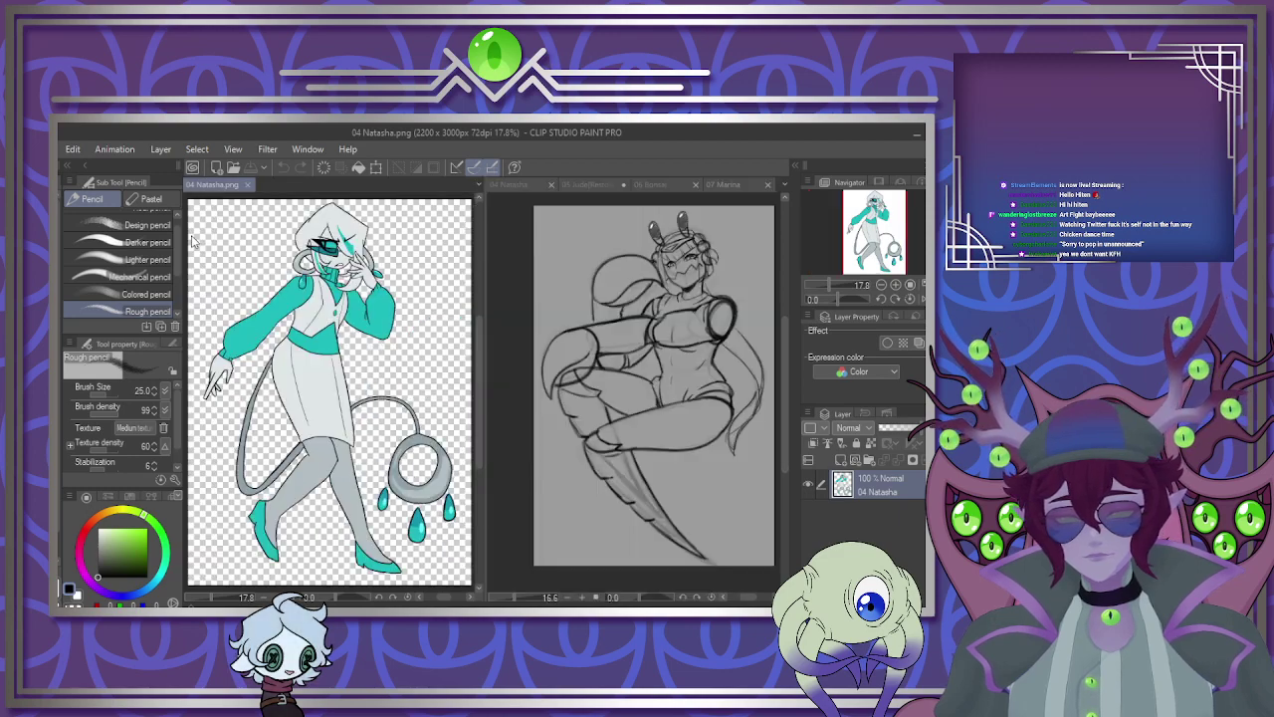
{"action": "left_click", "coordinate": [510, 184]}
{"action": "left_click_drag", "start_coordinate": [479, 289], "coordinate": [347, 289]}
{"action": "scroll", "coordinate": [447, 332], "scroll_direction": "down", "scroll_amount": 2}
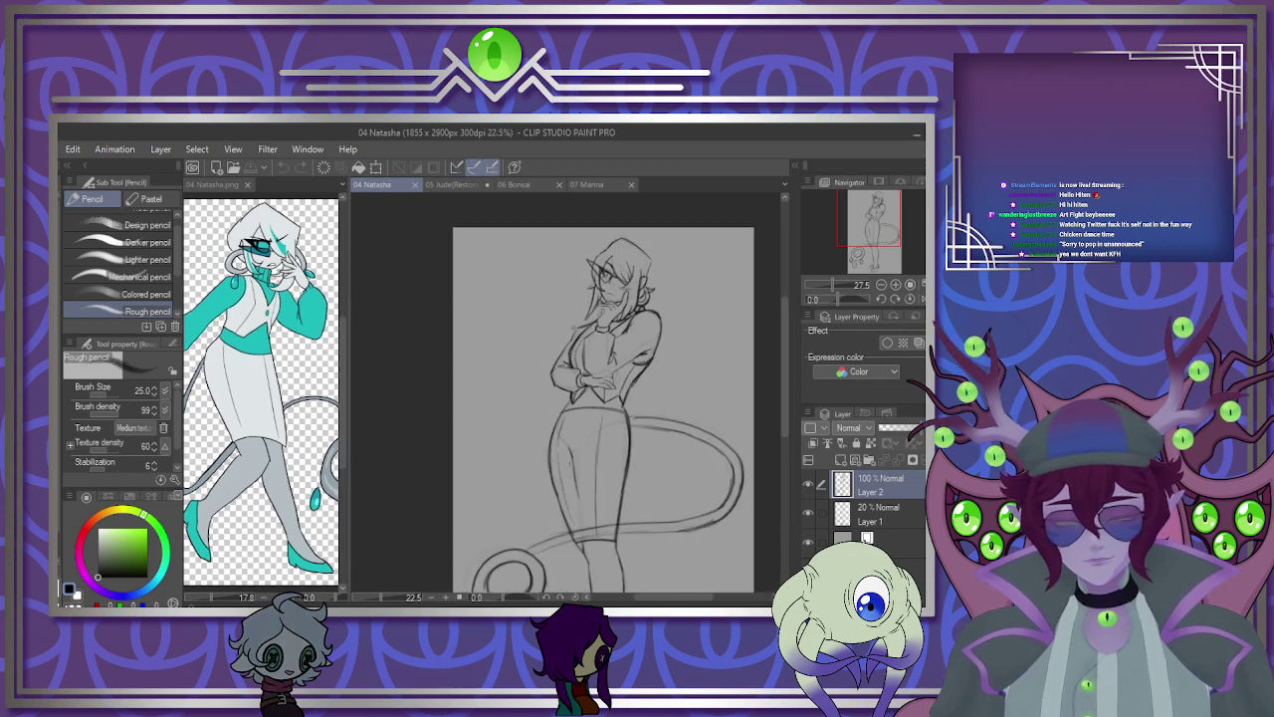
Unlock Layer 1 and merge Layer 2 down into it so the sketch is on one layer.
{"action": "scroll", "coordinate": [597, 288], "scroll_direction": "down", "scroll_amount": 2}
{"action": "scroll", "coordinate": [598, 289], "scroll_direction": "up", "scroll_amount": 2}
{"action": "left_click", "coordinate": [879, 508]}
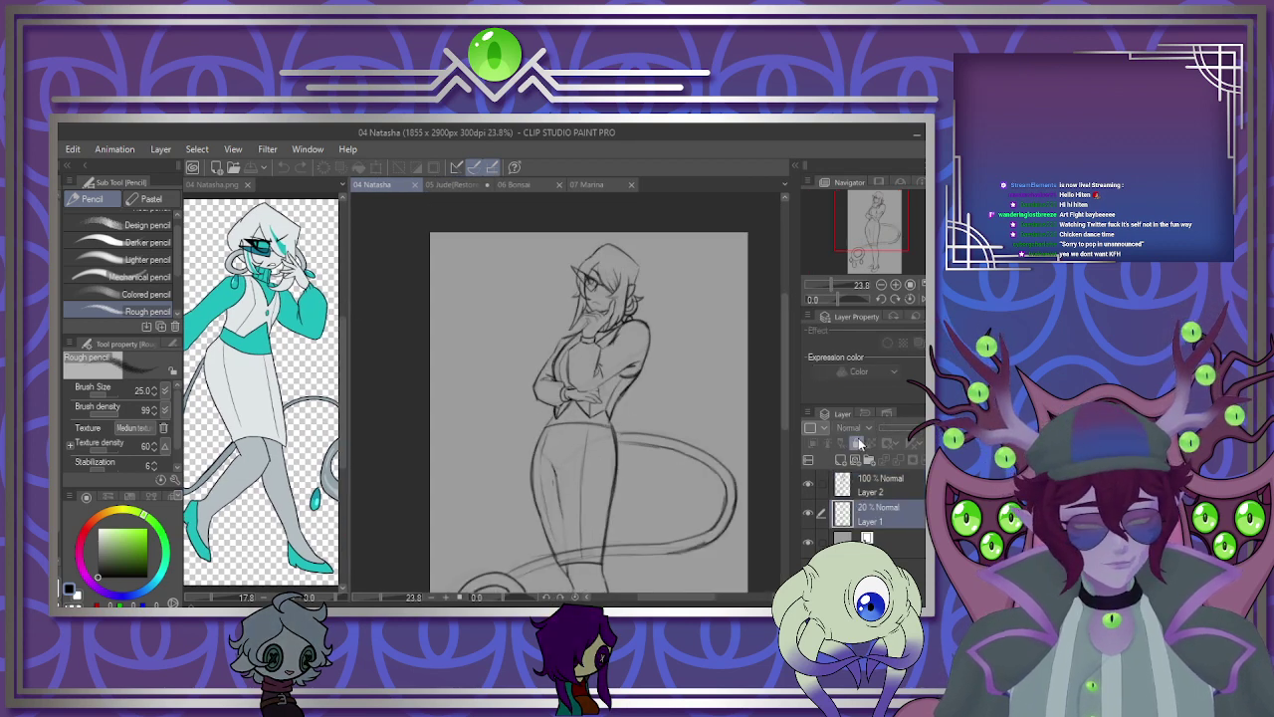
{"action": "left_click", "coordinate": [857, 443]}
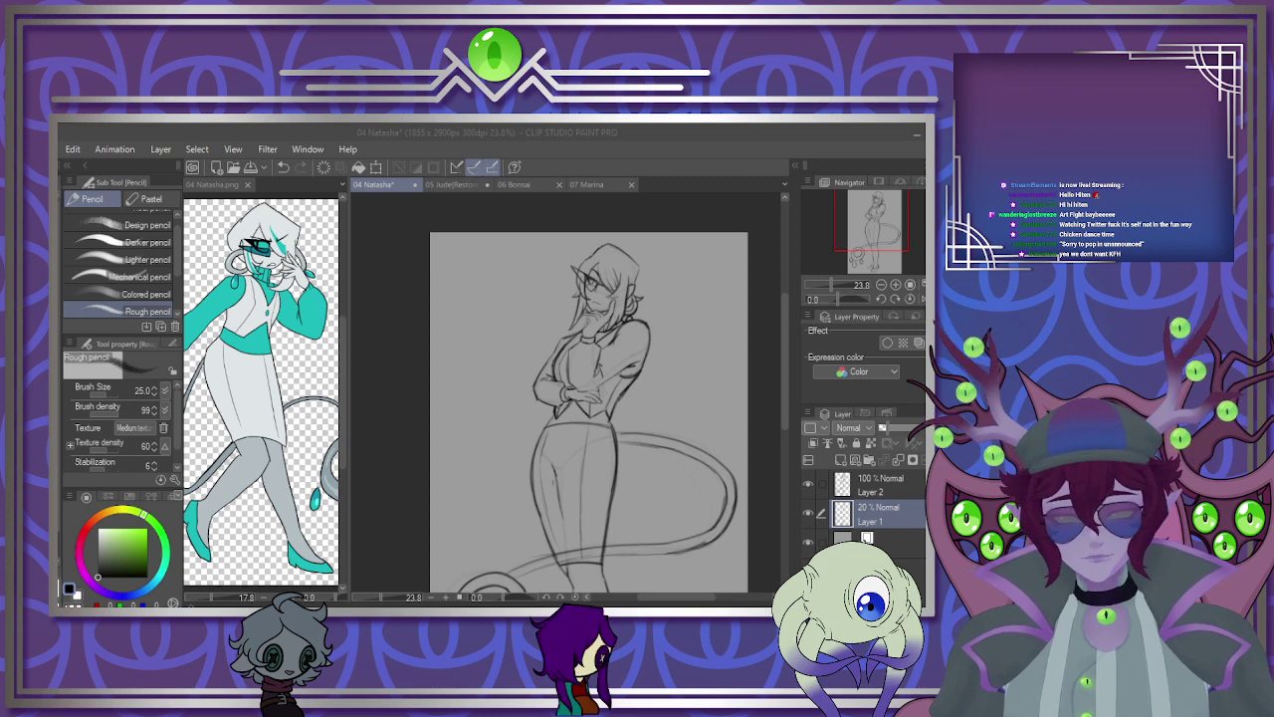
{"action": "scroll", "coordinate": [495, 514], "scroll_direction": "down", "scroll_amount": 3}
{"action": "scroll", "coordinate": [495, 514], "scroll_direction": "up", "scroll_amount": 5}
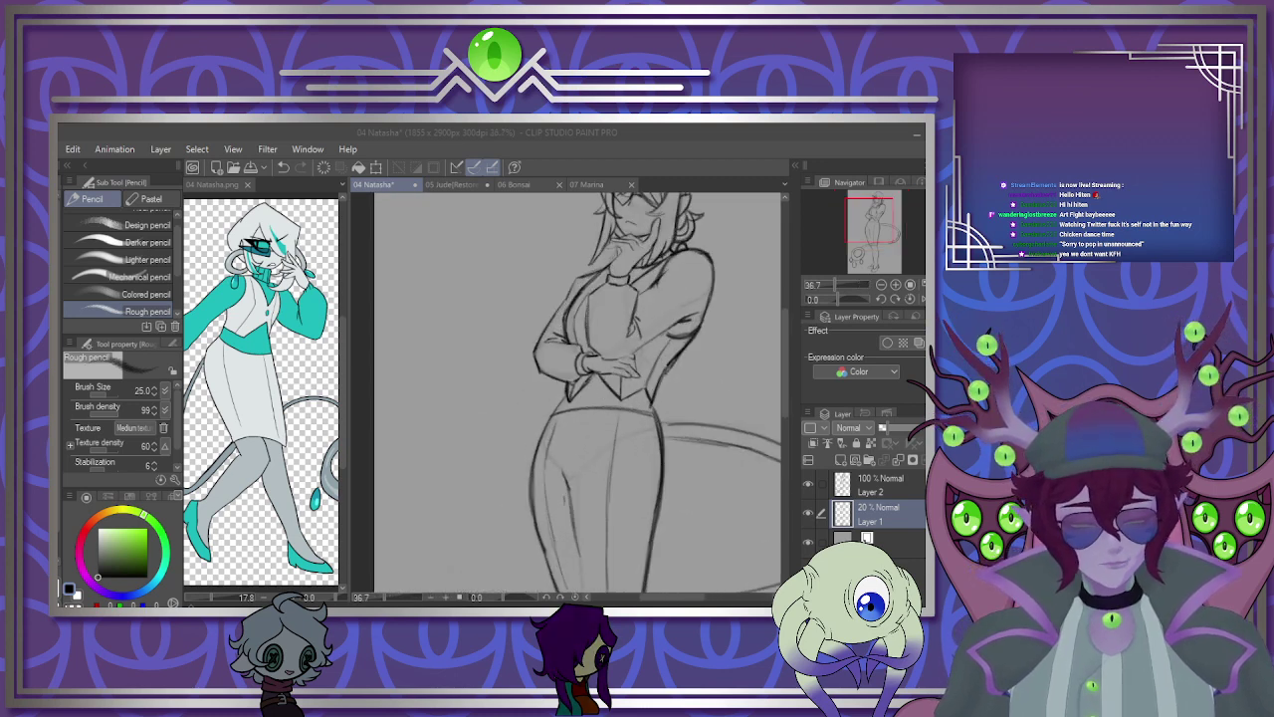
{"action": "left_click", "coordinate": [898, 481]}
{"action": "left_click", "coordinate": [898, 460]}
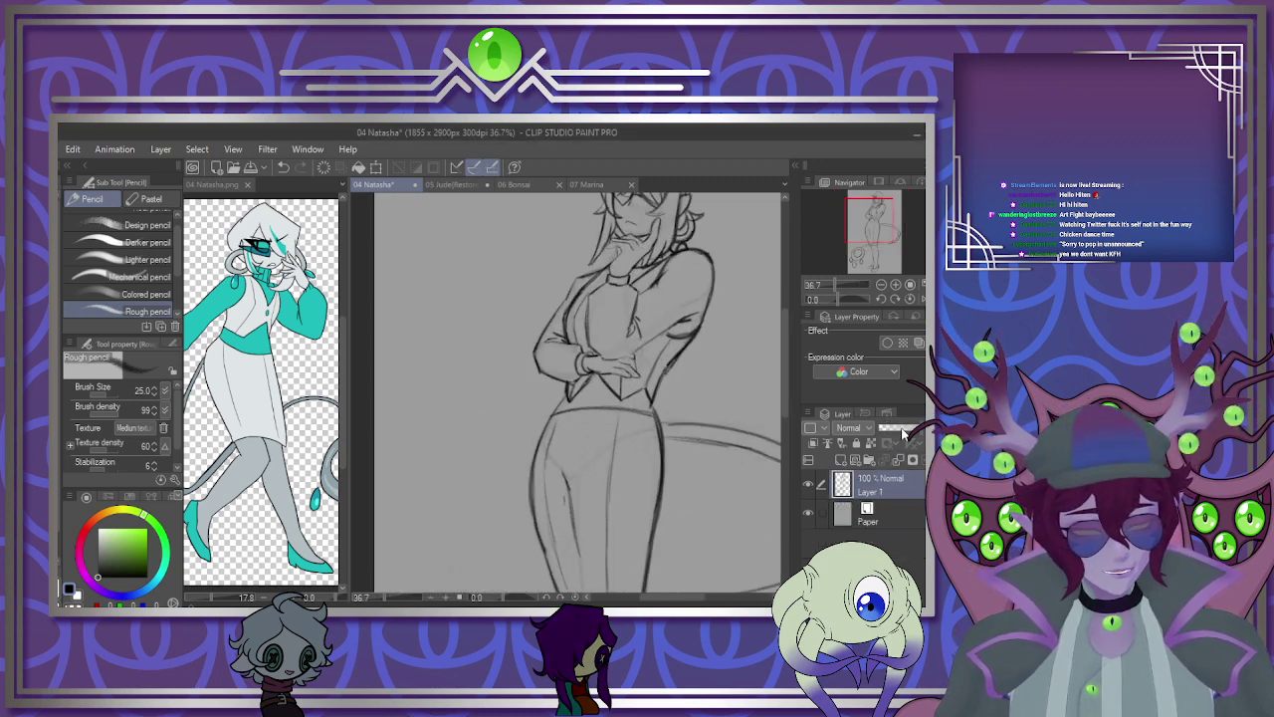
Lower the opacity of the merged sketch layer to 36%.
{"action": "left_click", "coordinate": [893, 428]}
{"action": "left_click_drag", "start_coordinate": [894, 426], "coordinate": [890, 426]}
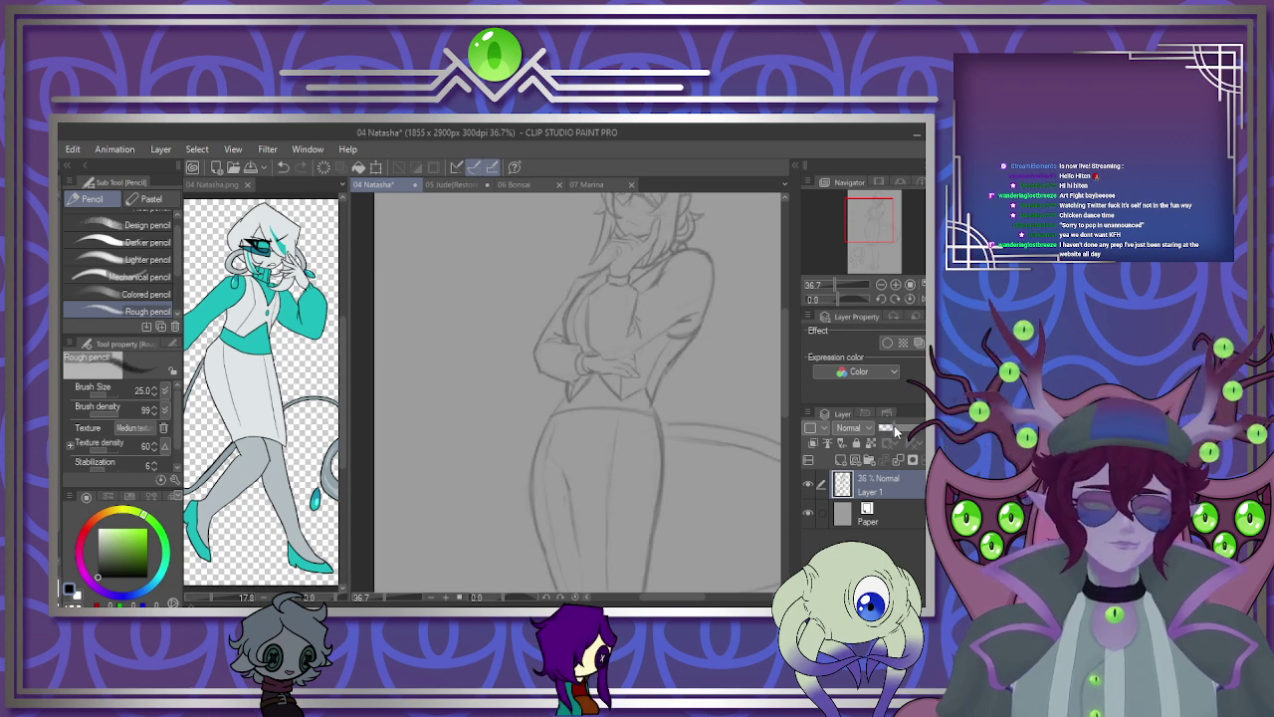
{"action": "scroll", "coordinate": [406, 338], "scroll_direction": "down", "scroll_amount": 4}
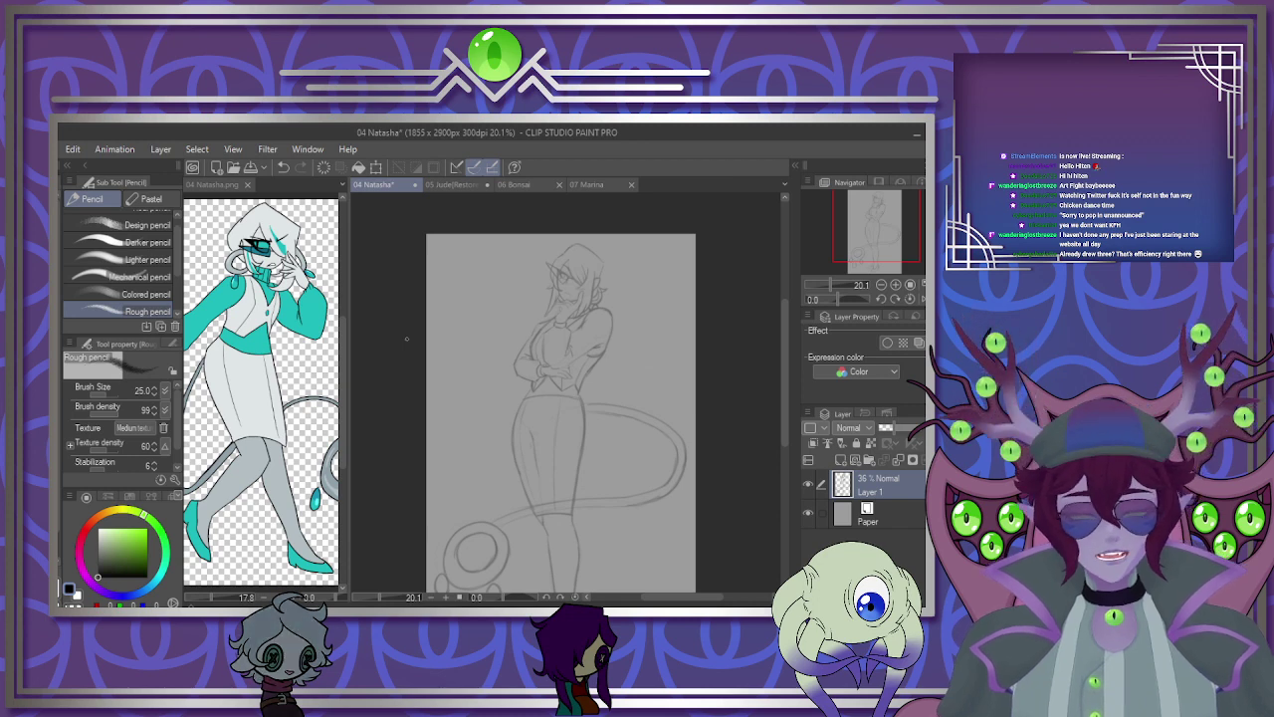
Add a new empty layer above the faded sketch layer for the line art.
{"action": "scroll", "coordinate": [557, 259], "scroll_direction": "up", "scroll_amount": 4}
{"action": "scroll", "coordinate": [640, 214], "scroll_direction": "up", "scroll_amount": 4}
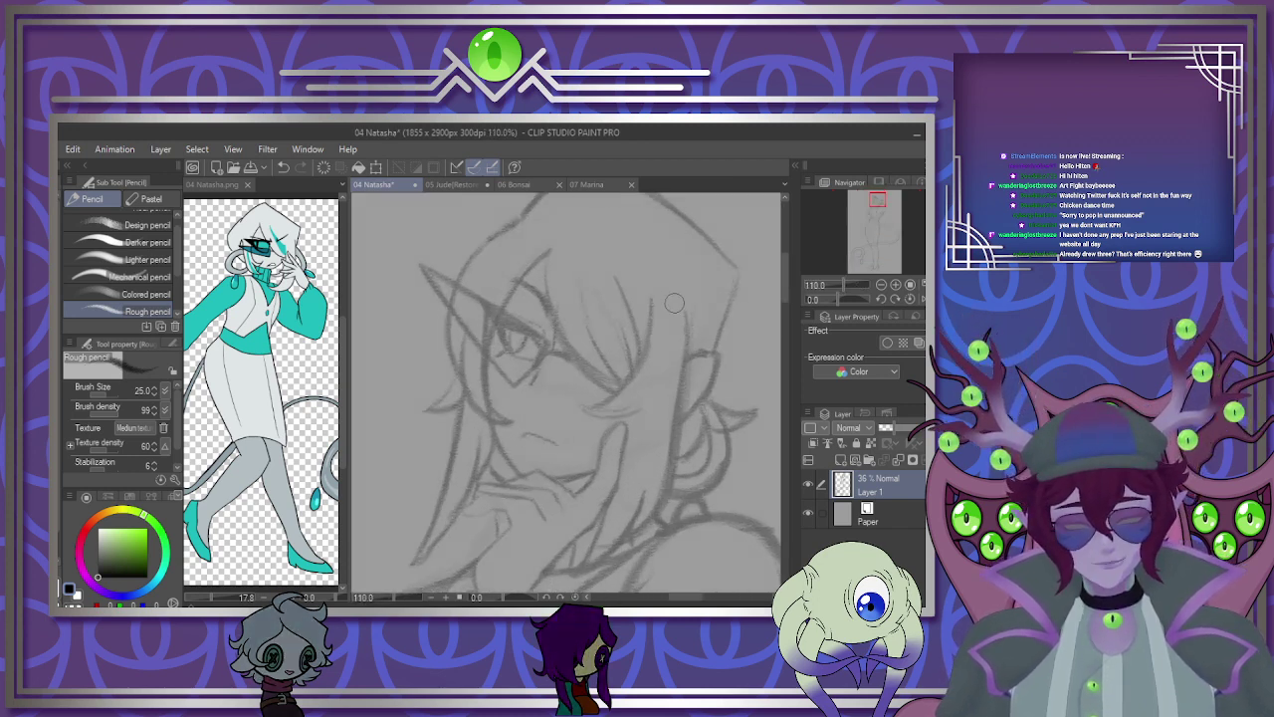
{"action": "left_click", "coordinate": [842, 460]}
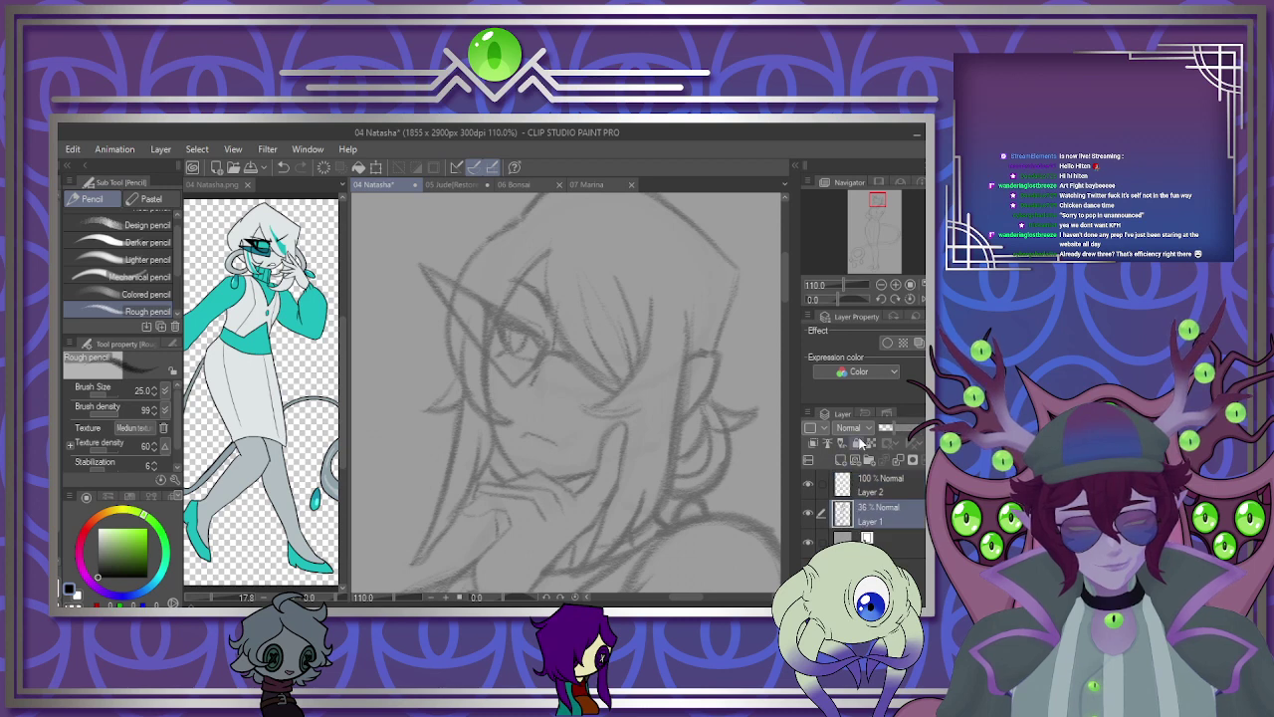
{"action": "scroll", "coordinate": [526, 464], "scroll_direction": "down", "scroll_amount": 1}
{"action": "scroll", "coordinate": [526, 465], "scroll_direction": "down", "scroll_amount": 2}
{"action": "scroll", "coordinate": [547, 416], "scroll_direction": "up", "scroll_amount": 2}
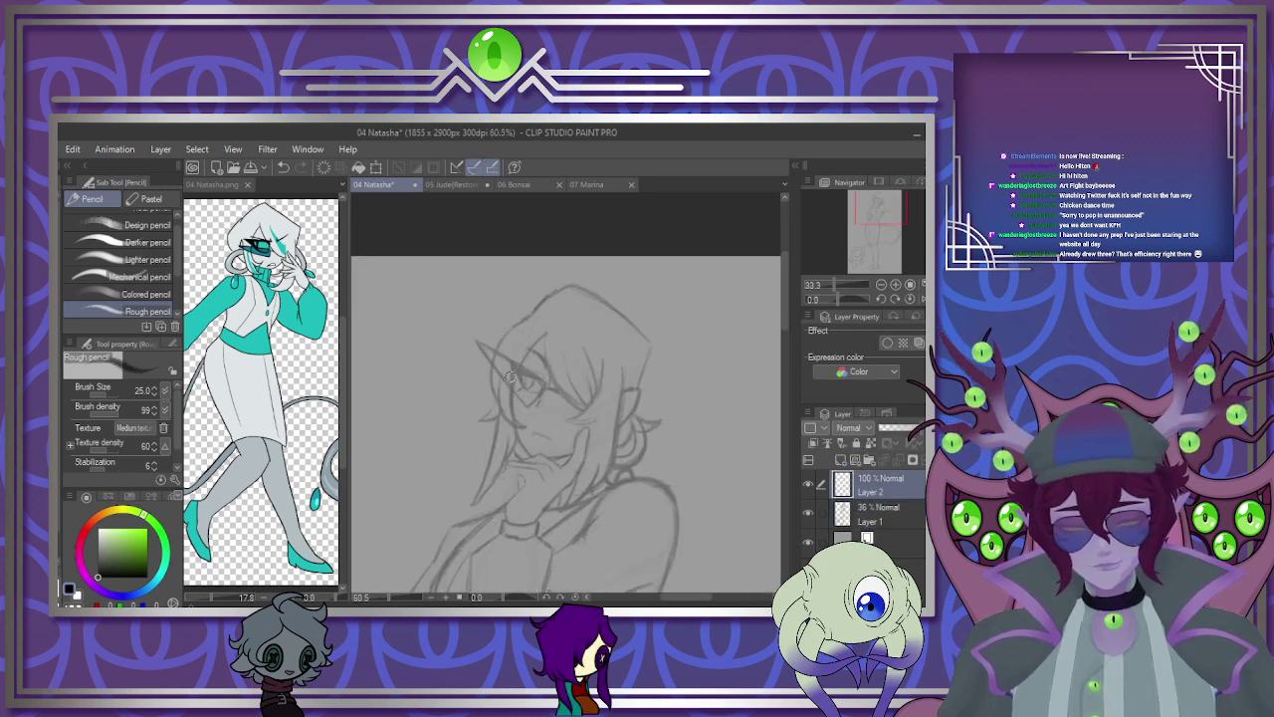
{"action": "scroll", "coordinate": [568, 367], "scroll_direction": "up", "scroll_amount": 1}
{"action": "scroll", "coordinate": [567, 368], "scroll_direction": "up", "scroll_amount": 2}
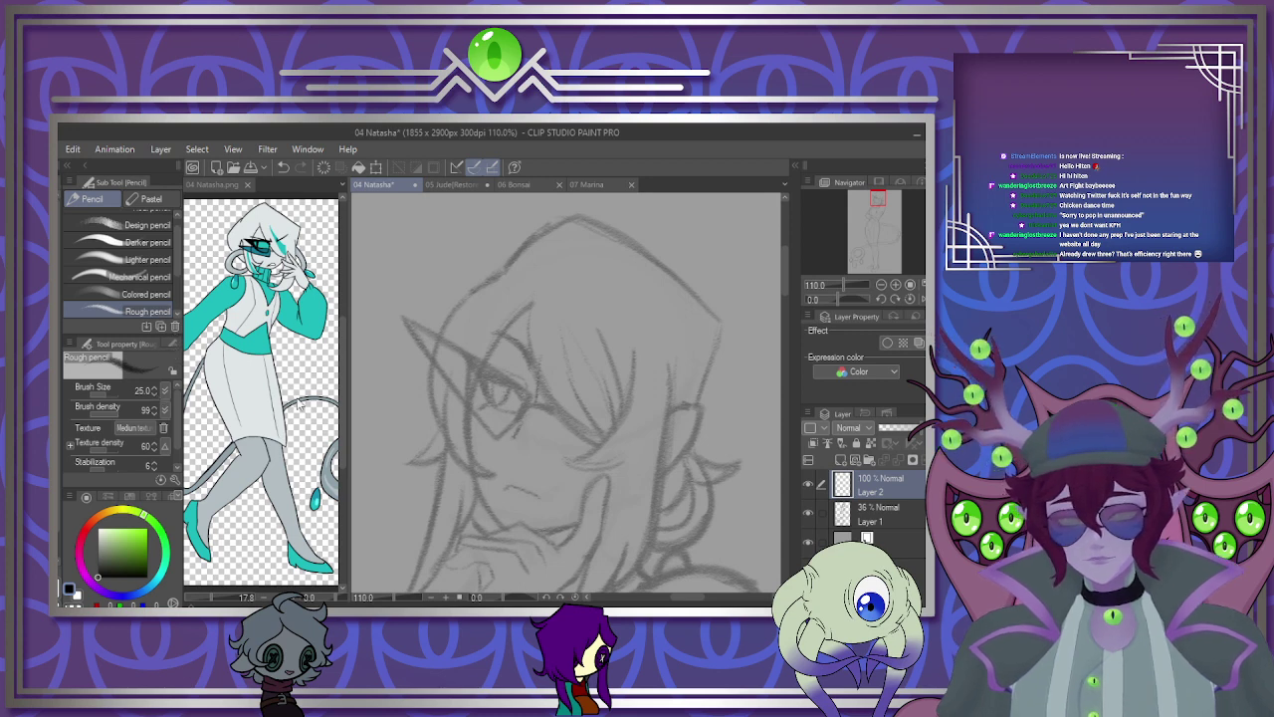
{"action": "scroll", "coordinate": [559, 403], "scroll_direction": "up", "scroll_amount": 2}
{"action": "scroll", "coordinate": [559, 403], "scroll_direction": "down", "scroll_amount": 3}
{"action": "scroll", "coordinate": [559, 403], "scroll_direction": "up", "scroll_amount": 2}
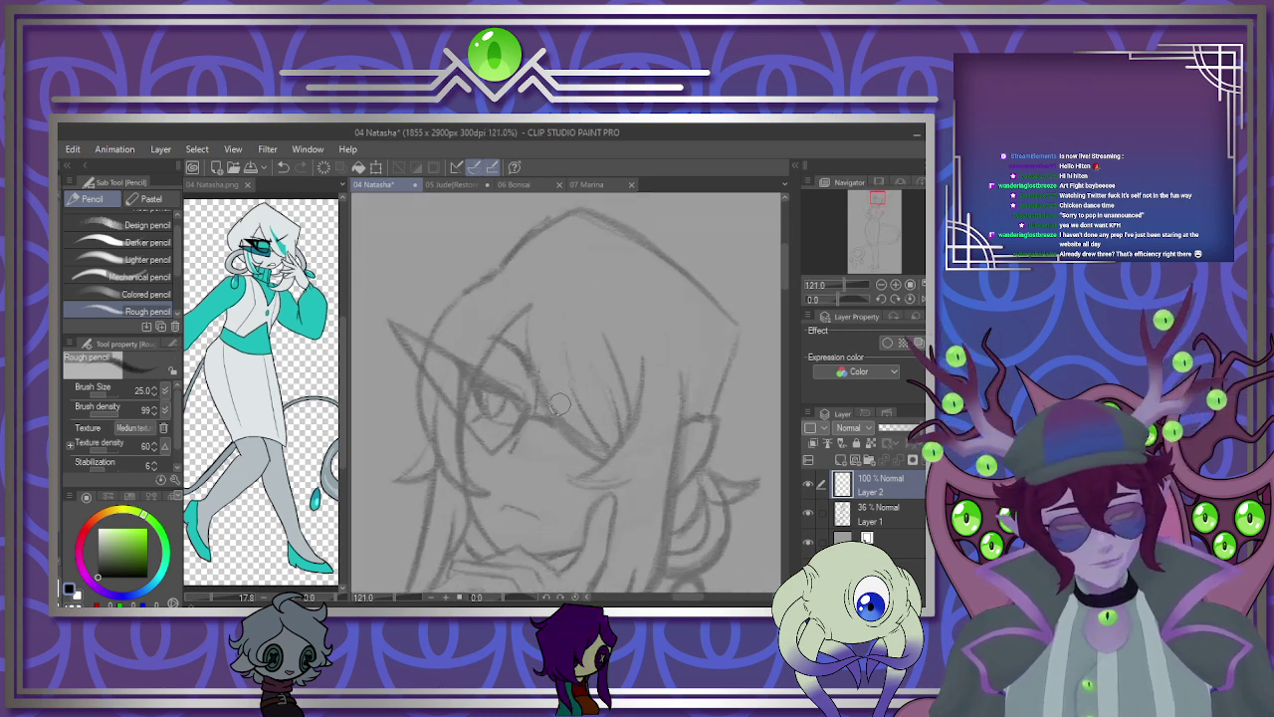
Switch to the G-pen and reduce its brush size to 12.
{"action": "key", "text": "p"}
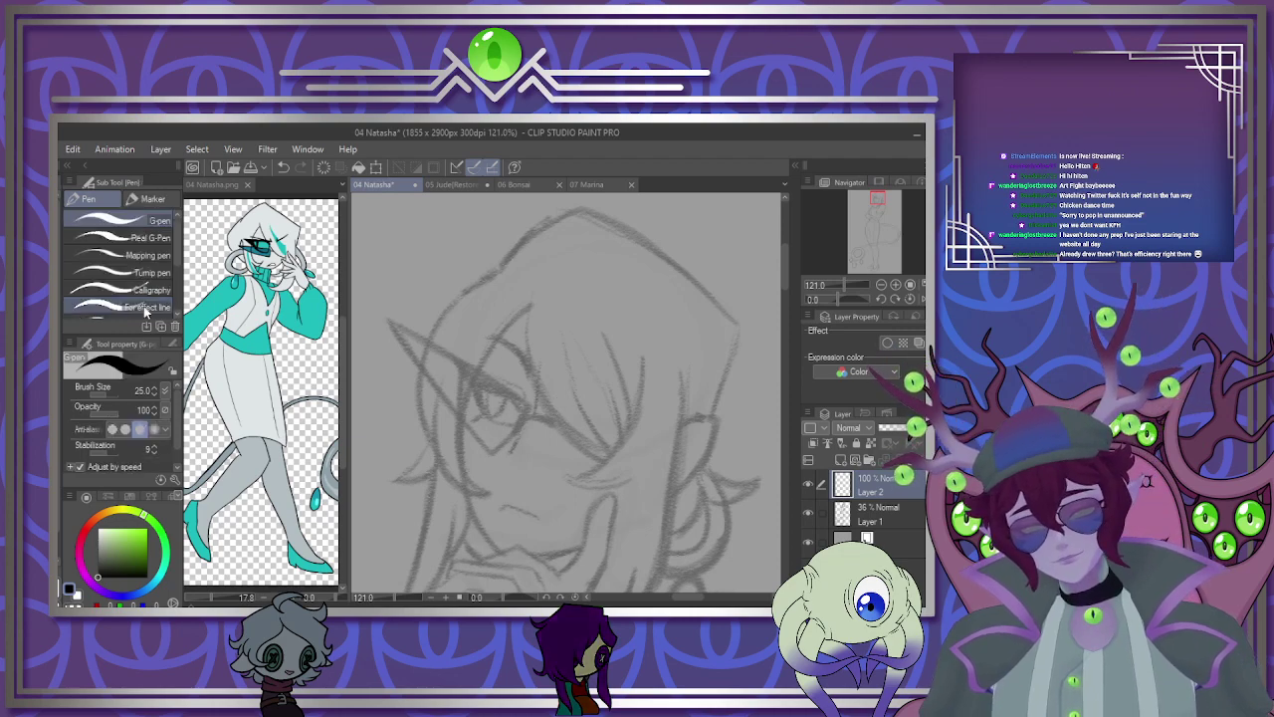
{"action": "key", "text": "["}
{"action": "key", "text": "["}
{"action": "key", "text": "["}
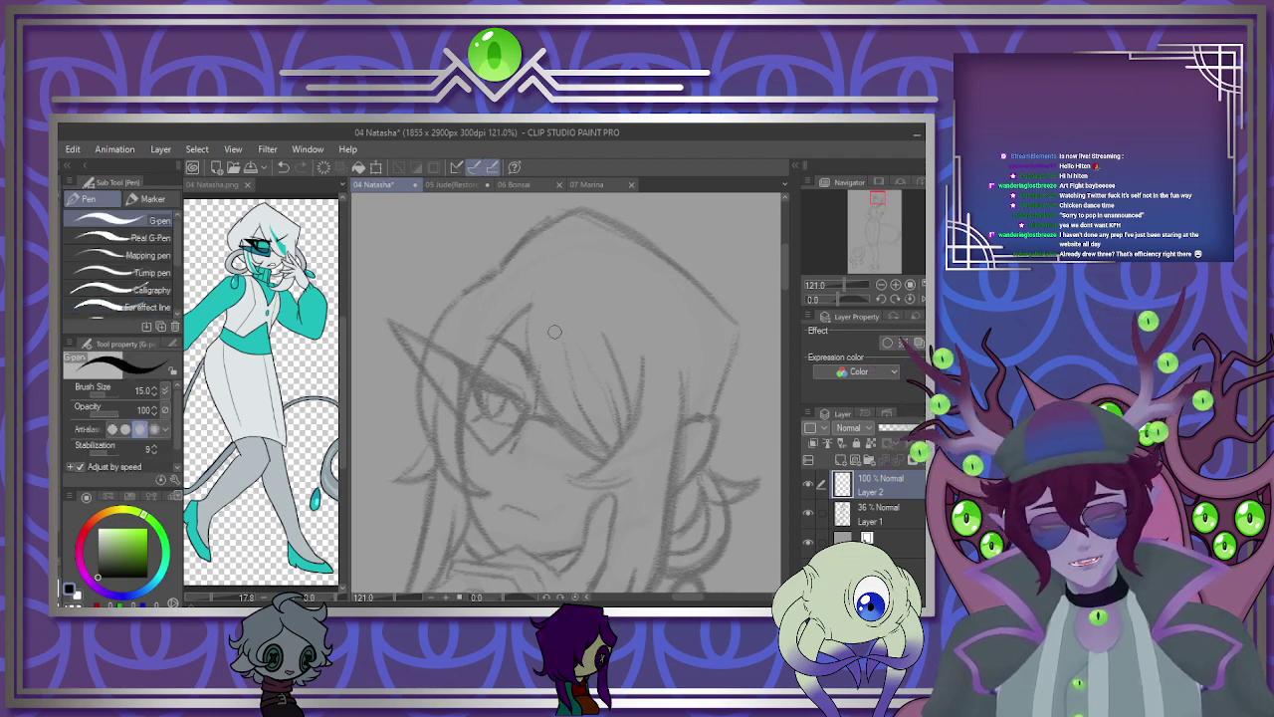
{"action": "key", "text": "bracketleft"}
Ink the upper rim and both sides of the raised hand's sleeve cuff, adding short vertical ribbing lines inside.
{"action": "scroll", "coordinate": [557, 339], "scroll_direction": "up", "scroll_amount": 2}
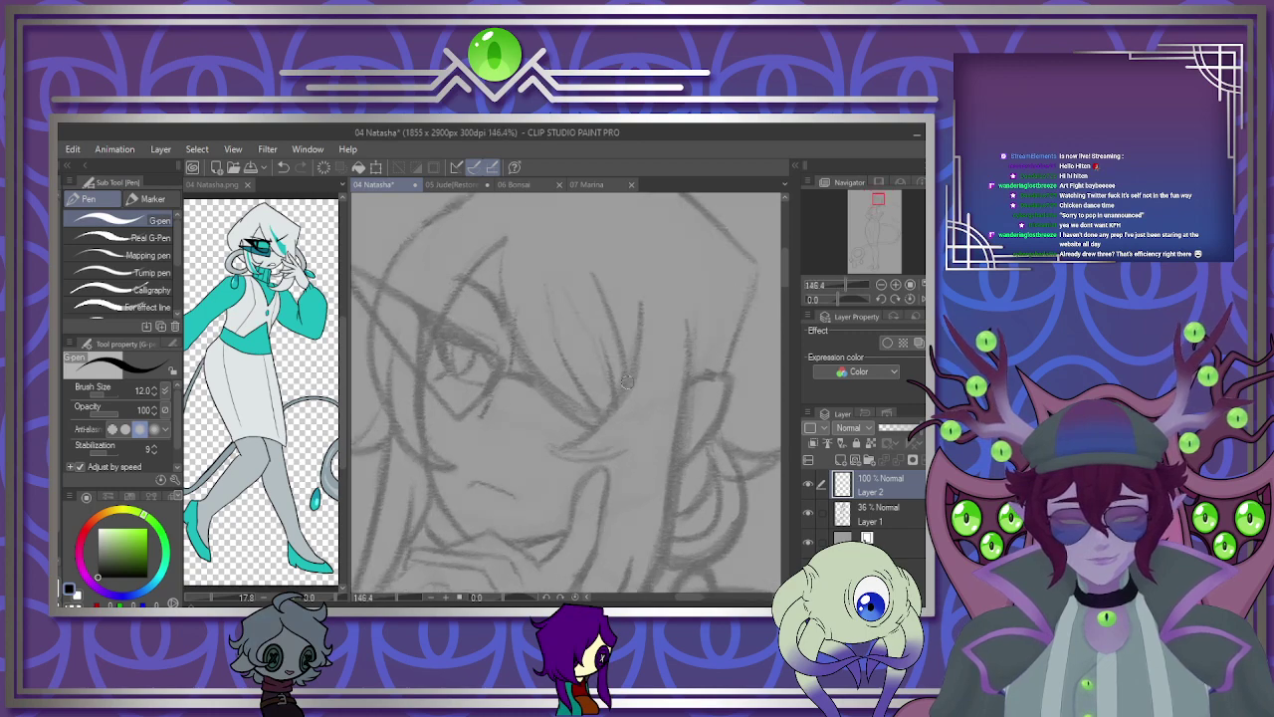
{"action": "scroll", "coordinate": [626, 381], "scroll_direction": "down", "scroll_amount": 4}
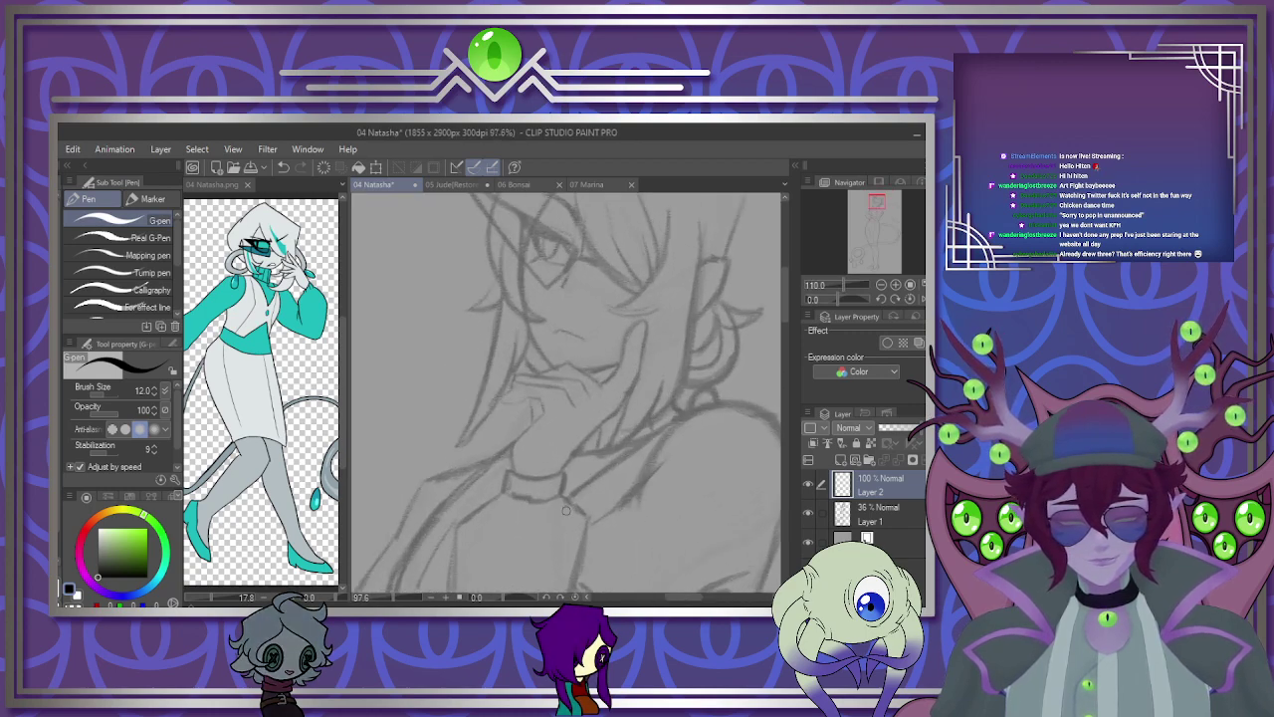
{"action": "scroll", "coordinate": [566, 510], "scroll_direction": "up", "scroll_amount": 7}
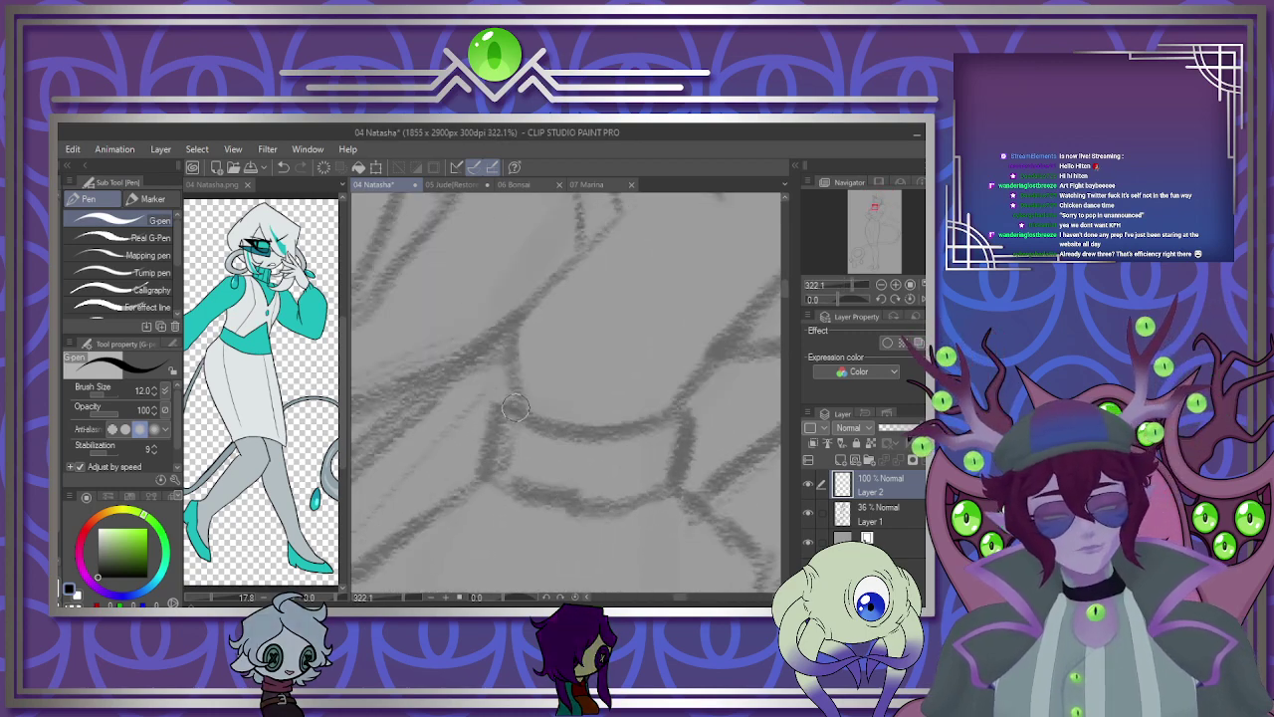
{"action": "left_click_drag", "start_coordinate": [515, 406], "coordinate": [687, 416]}
{"action": "mouse_move", "coordinate": [518, 390]}
{"action": "left_mouse_down"}
{"action": "mouse_move", "coordinate": [505, 391]}
{"action": "mouse_move", "coordinate": [480, 476]}
{"action": "left_mouse_up"}
{"action": "mouse_move", "coordinate": [683, 397]}
{"action": "left_mouse_down"}
{"action": "mouse_move", "coordinate": [704, 410]}
{"action": "mouse_move", "coordinate": [687, 486]}
{"action": "left_mouse_up"}
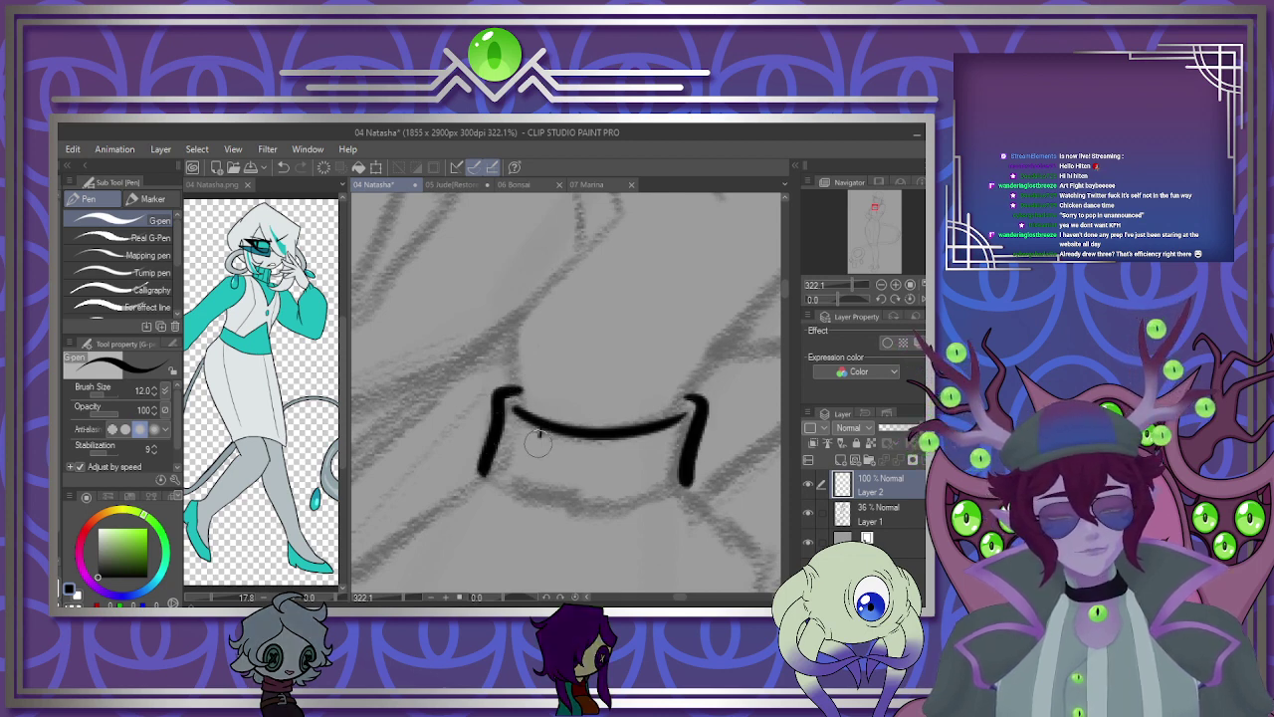
{"action": "mouse_move", "coordinate": [539, 435]}
{"action": "left_mouse_down"}
{"action": "mouse_move", "coordinate": [535, 468]}
{"action": "mouse_move", "coordinate": [566, 476]}
{"action": "left_mouse_up"}
{"action": "mouse_move", "coordinate": [619, 440]}
{"action": "left_mouse_down"}
{"action": "mouse_move", "coordinate": [616, 483]}
{"action": "mouse_move", "coordinate": [652, 488]}
{"action": "left_mouse_up"}
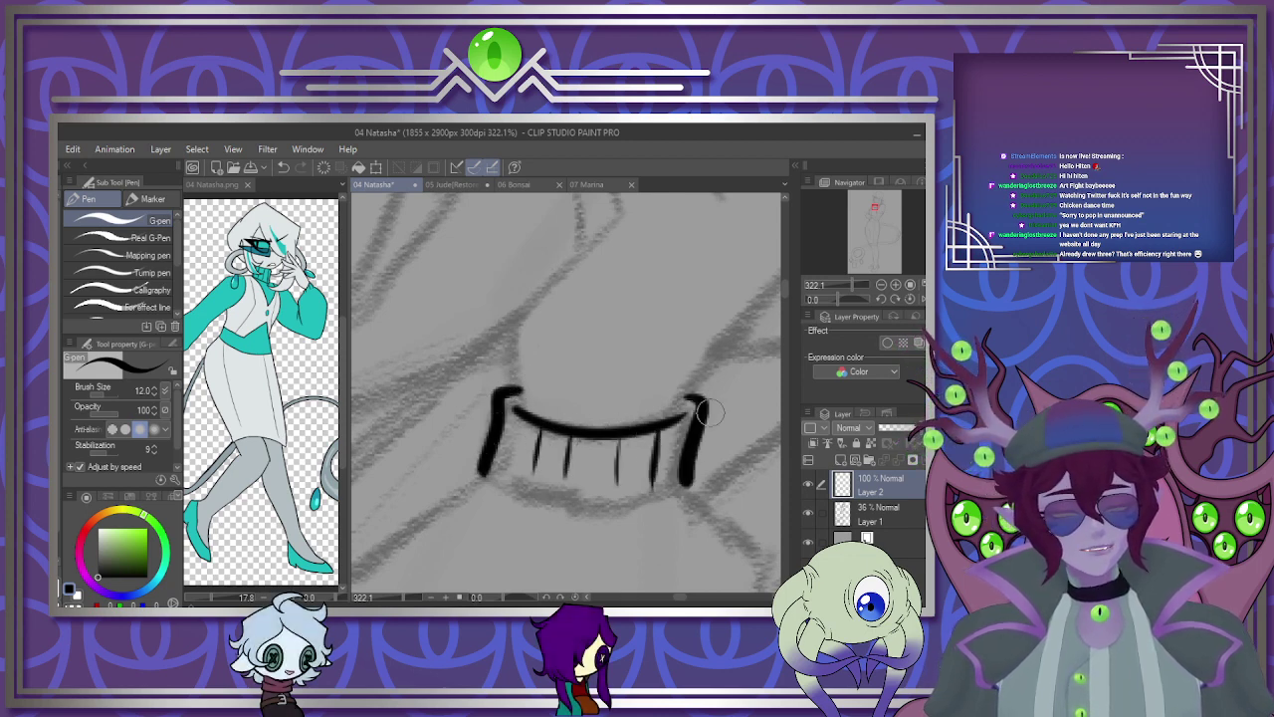
Ink the cuff's lower edge in from both corners and add a short sleeve fold on each side of it.
{"action": "left_click_drag", "start_coordinate": [479, 460], "coordinate": [538, 503]}
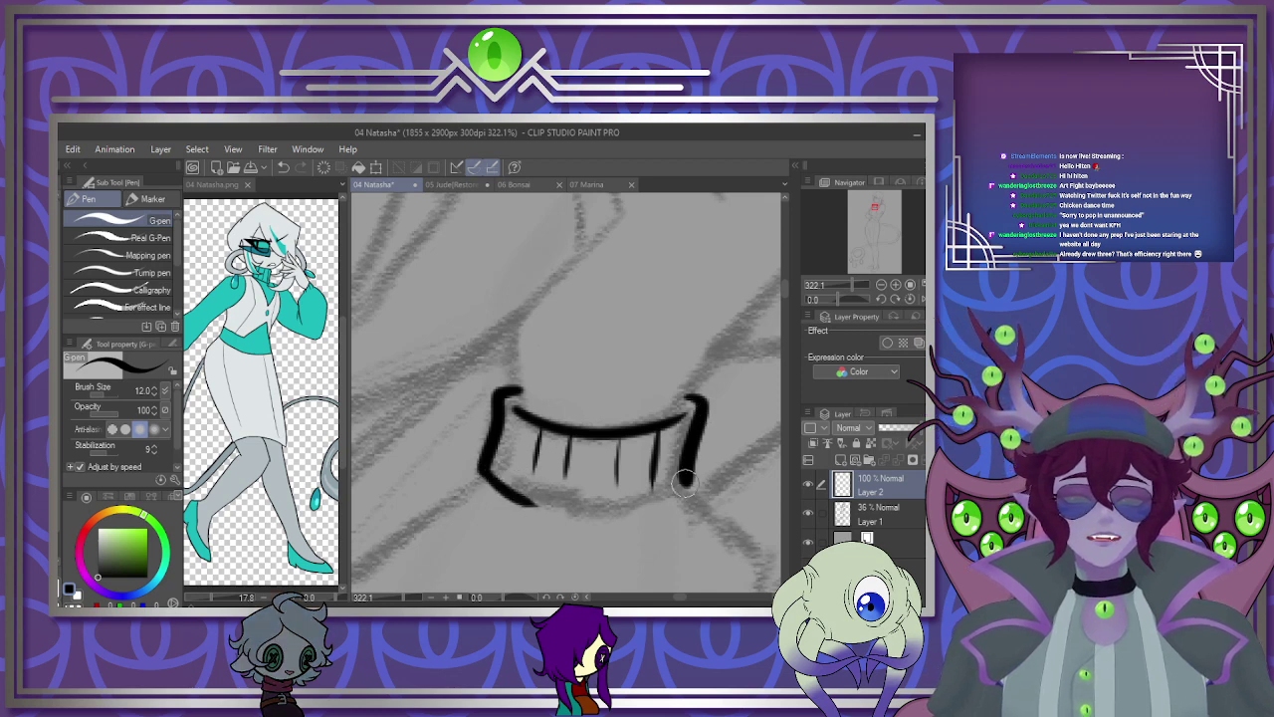
{"action": "left_click_drag", "start_coordinate": [685, 482], "coordinate": [628, 513]}
{"action": "left_click_drag", "start_coordinate": [487, 449], "coordinate": [455, 469]}
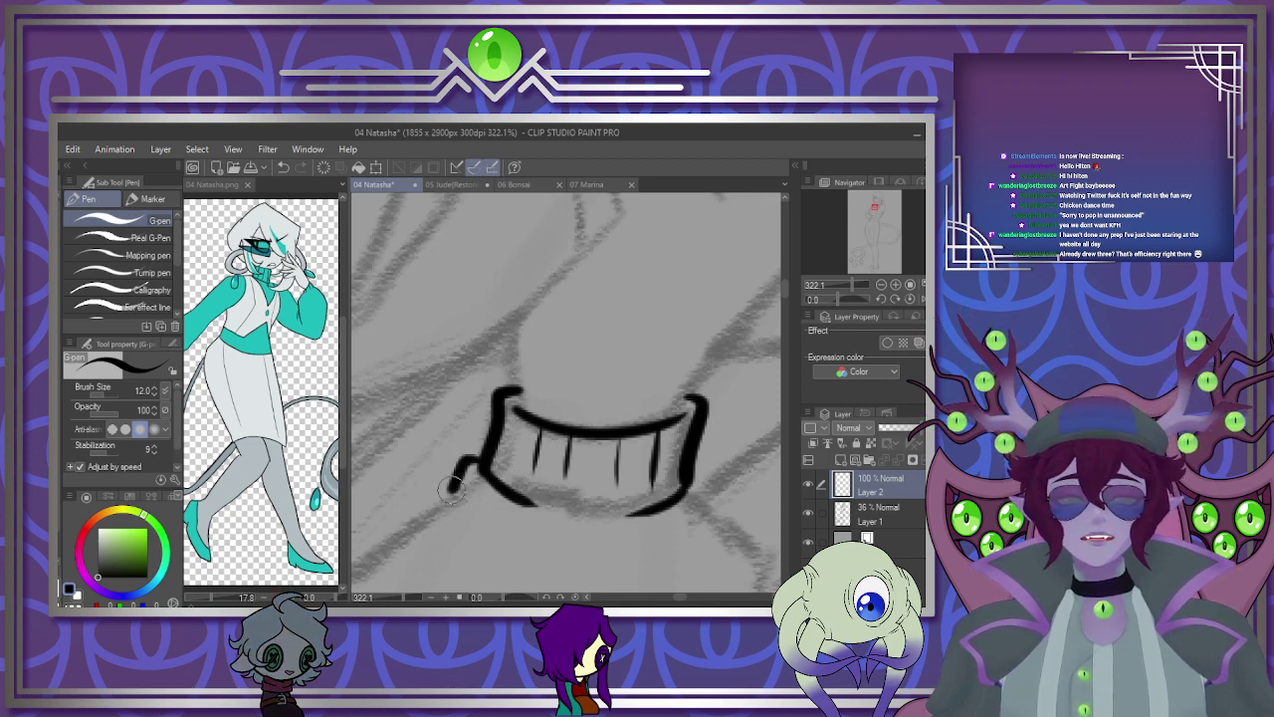
{"action": "left_click_drag", "start_coordinate": [696, 461], "coordinate": [706, 510]}
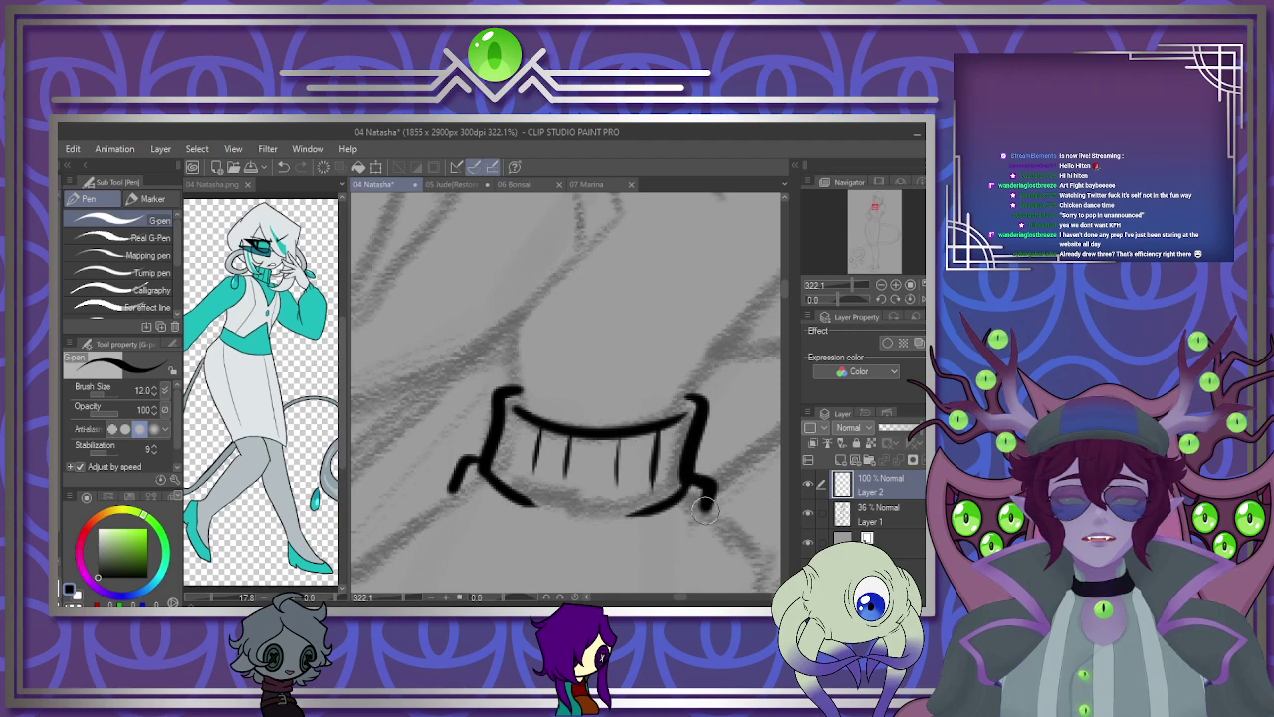
{"action": "scroll", "coordinate": [654, 406], "scroll_direction": "down", "scroll_amount": 5}
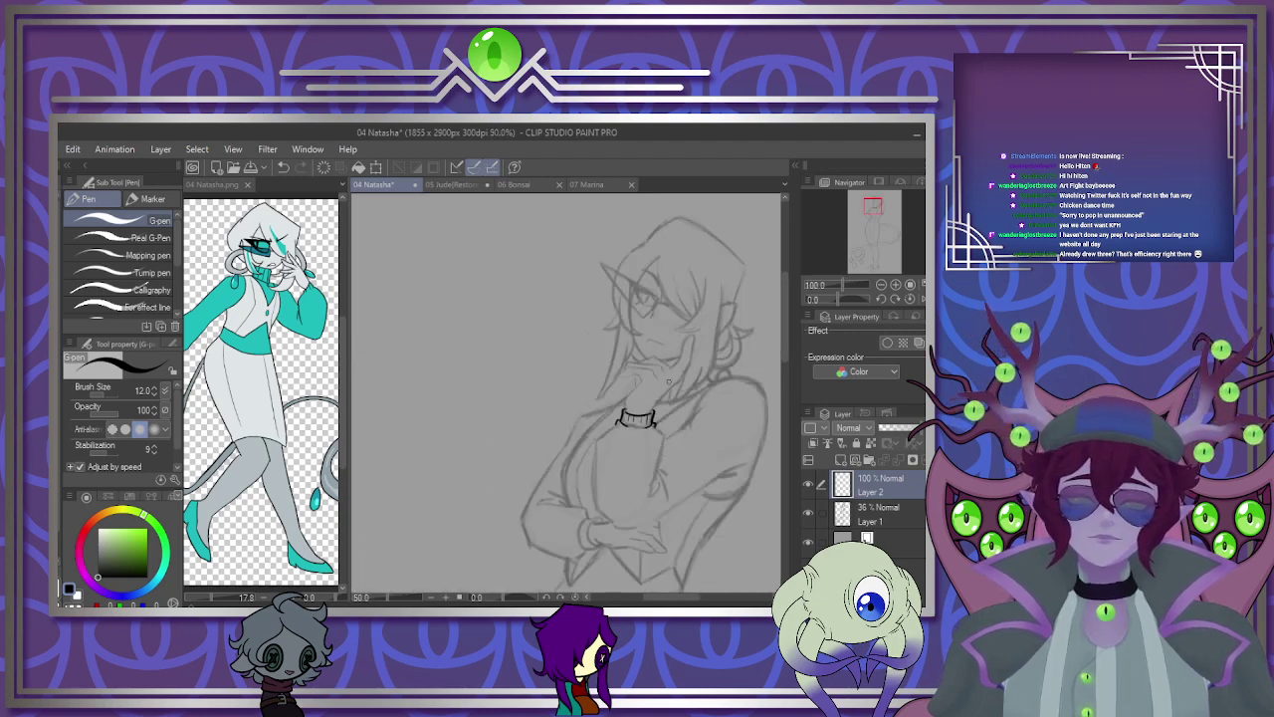
Ink the raised hand above the cuff, tracing the wrist contour, the curled fingers and the small crease in the palm.
{"action": "scroll", "coordinate": [670, 388], "scroll_direction": "up", "scroll_amount": 1}
{"action": "scroll", "coordinate": [670, 388], "scroll_direction": "up", "scroll_amount": 7}
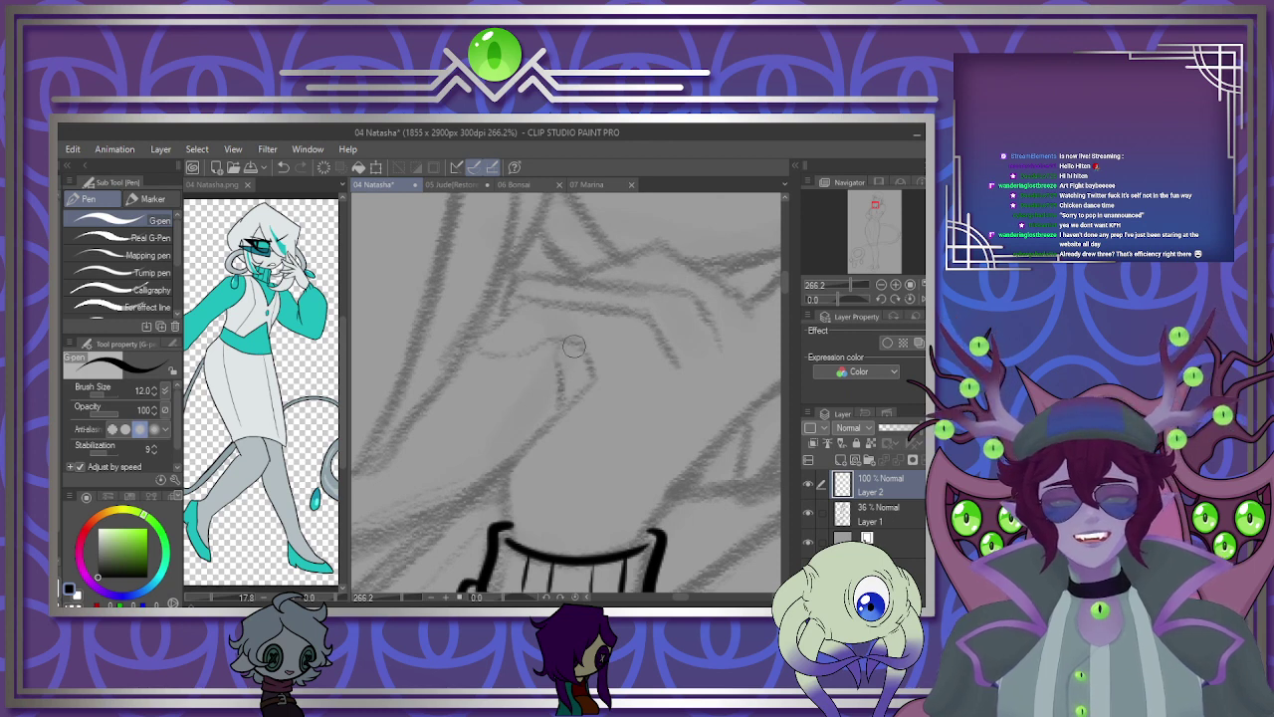
{"action": "mouse_move", "coordinate": [584, 348]}
{"action": "left_mouse_down"}
{"action": "mouse_move", "coordinate": [581, 393]}
{"action": "mouse_move", "coordinate": [508, 473]}
{"action": "mouse_move", "coordinate": [514, 536]}
{"action": "left_mouse_up"}
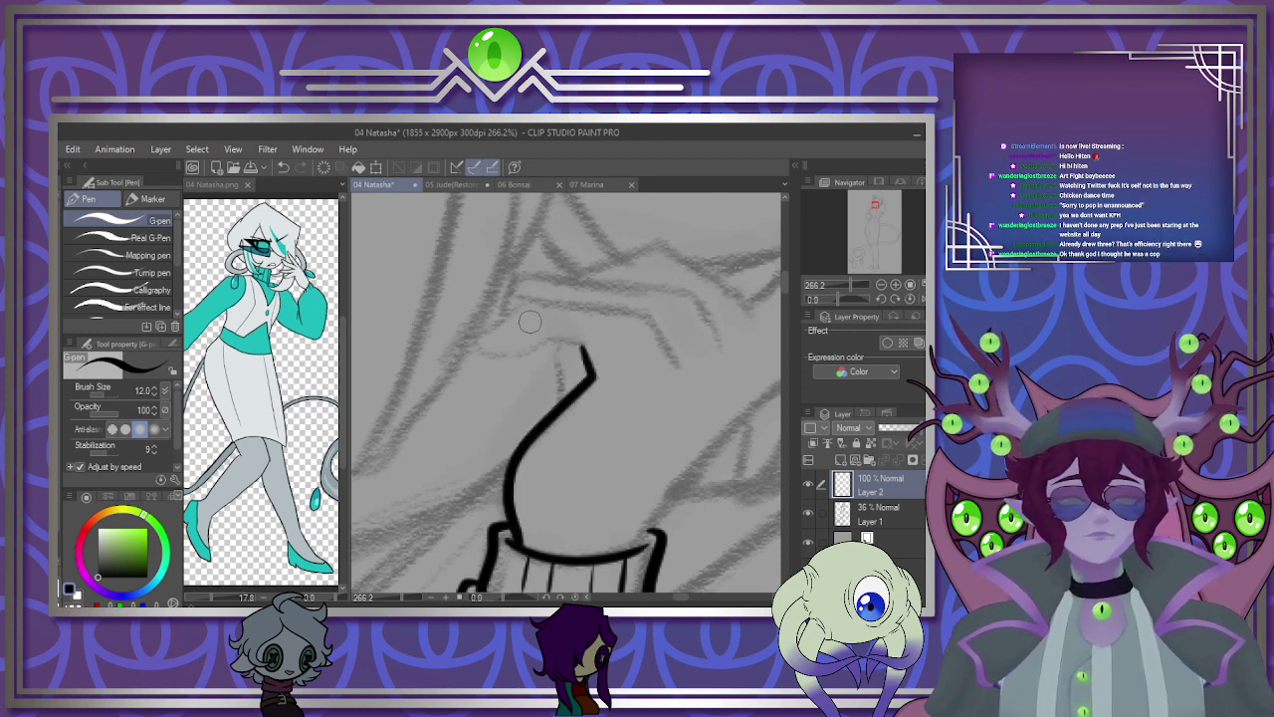
{"action": "left_click_drag", "start_coordinate": [478, 349], "coordinate": [573, 342]}
{"action": "mouse_move", "coordinate": [677, 367]}
{"action": "left_mouse_down"}
{"action": "mouse_move", "coordinate": [649, 312]}
{"action": "mouse_move", "coordinate": [586, 301]}
{"action": "mouse_move", "coordinate": [525, 292]}
{"action": "mouse_move", "coordinate": [478, 348]}
{"action": "left_mouse_up"}
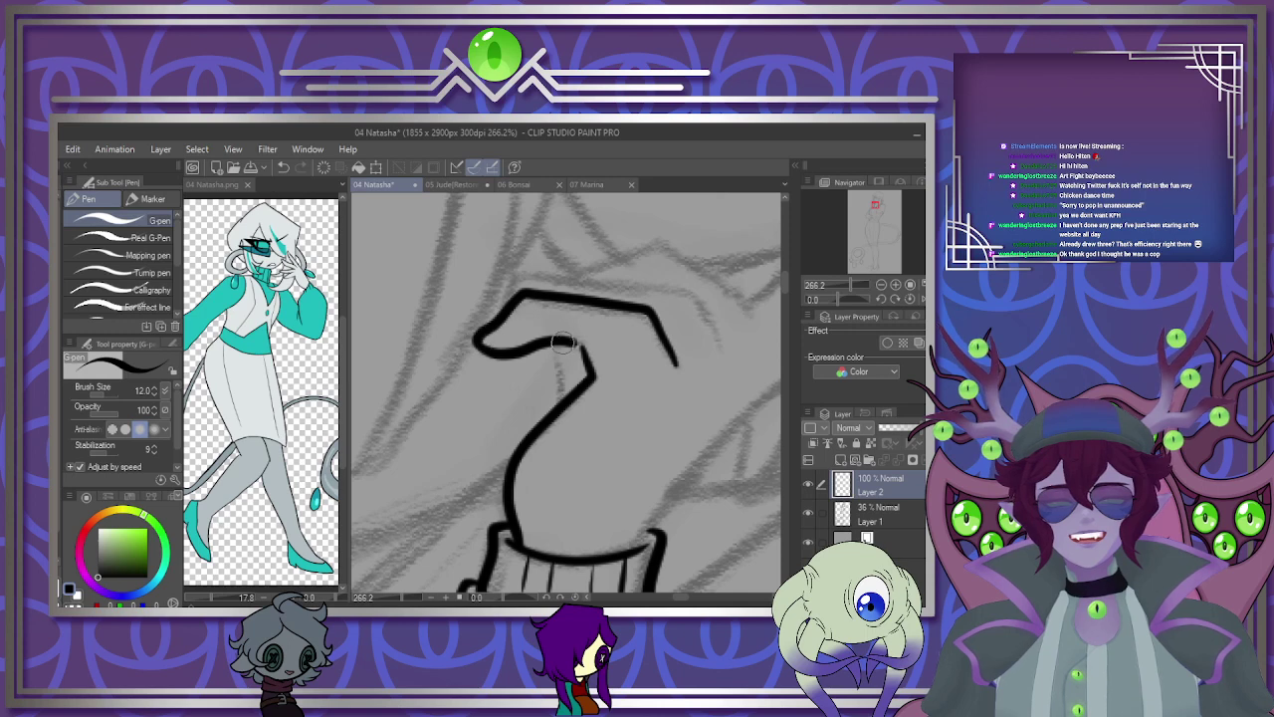
{"action": "mouse_move", "coordinate": [717, 339]}
{"action": "left_mouse_down"}
{"action": "mouse_move", "coordinate": [687, 285]}
{"action": "mouse_move", "coordinate": [560, 278]}
{"action": "mouse_move", "coordinate": [550, 301]}
{"action": "left_mouse_up"}
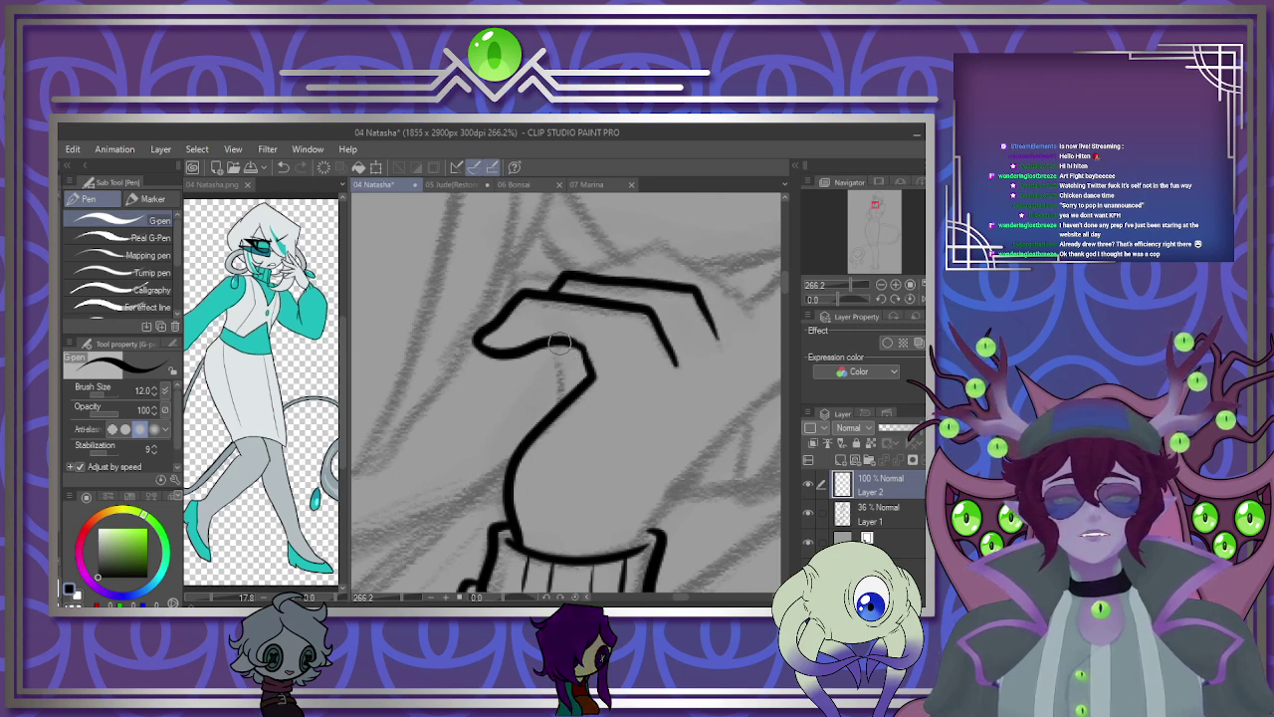
{"action": "left_click_drag", "start_coordinate": [557, 343], "coordinate": [560, 376]}
{"action": "scroll", "coordinate": [572, 428], "scroll_direction": "down", "scroll_amount": 5}
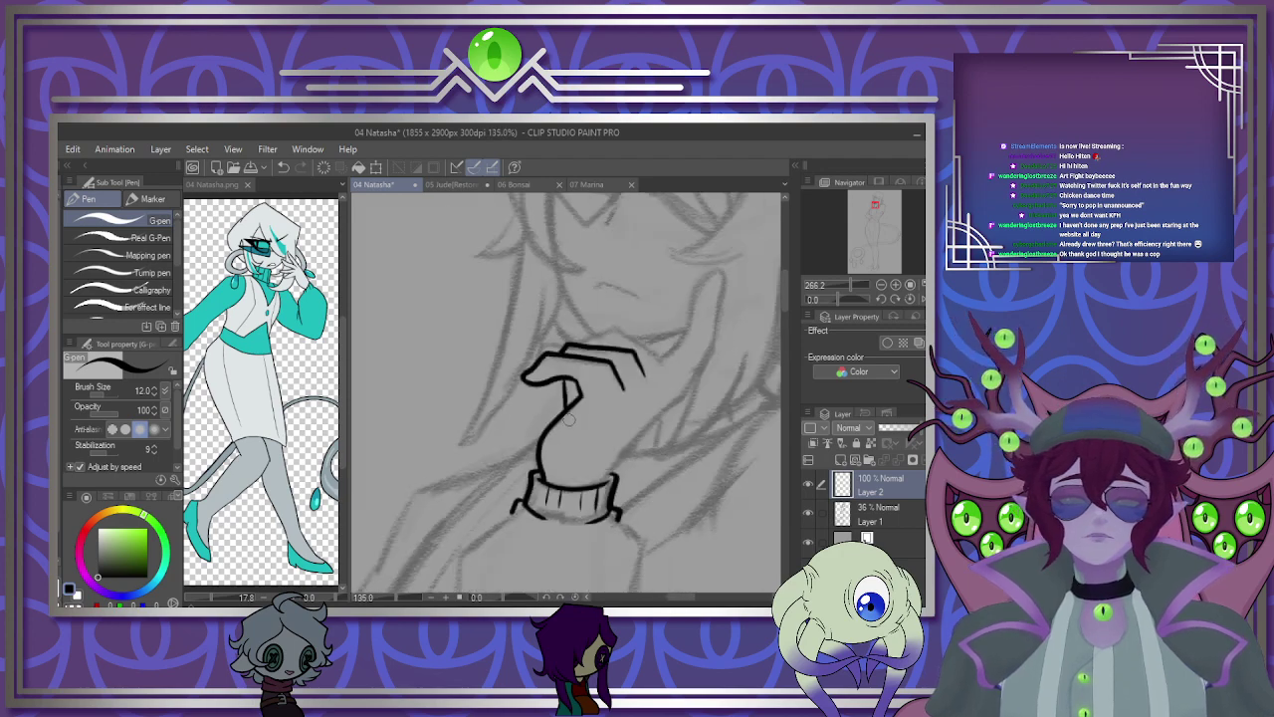
Ink the back of the raised hand, the extended index finger and the bent finger beside it, closing the hand's outline.
{"action": "scroll", "coordinate": [667, 412], "scroll_direction": "up", "scroll_amount": 2}
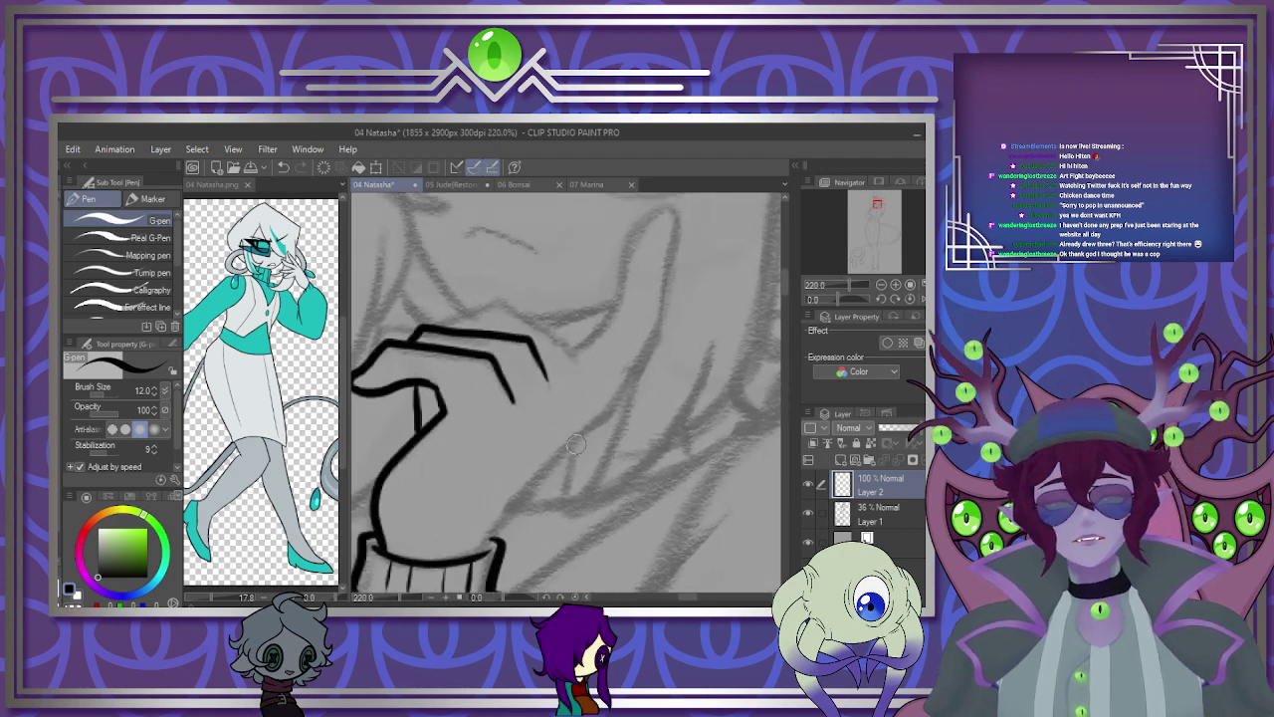
{"action": "left_click_drag", "start_coordinate": [480, 553], "coordinate": [614, 410]}
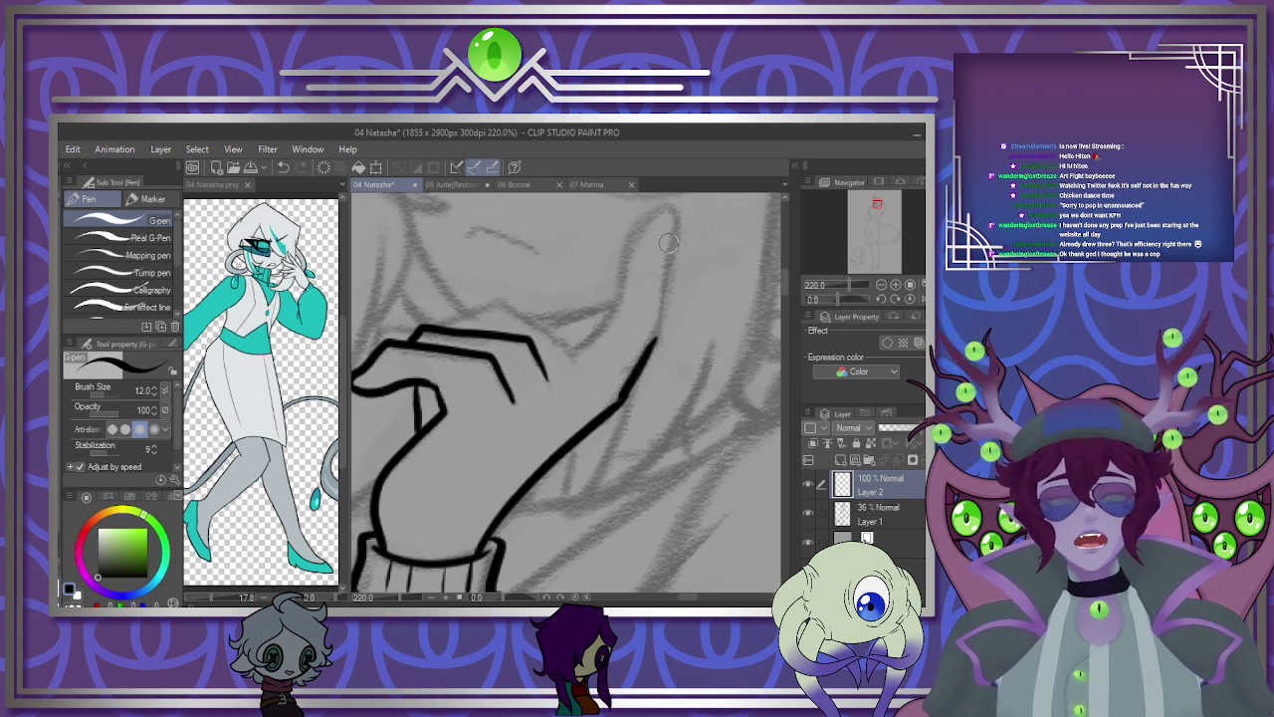
{"action": "left_click_drag", "start_coordinate": [678, 215], "coordinate": [663, 292]}
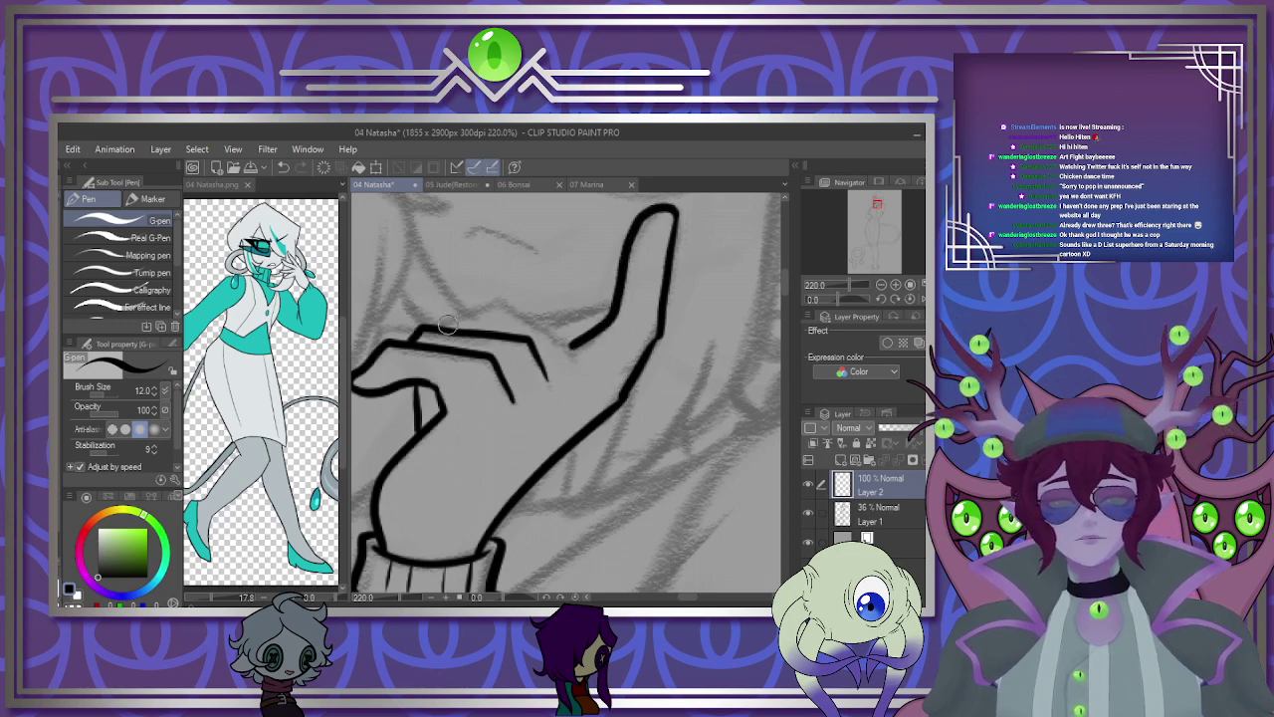
{"action": "left_click_drag", "start_coordinate": [543, 327], "coordinate": [598, 364]}
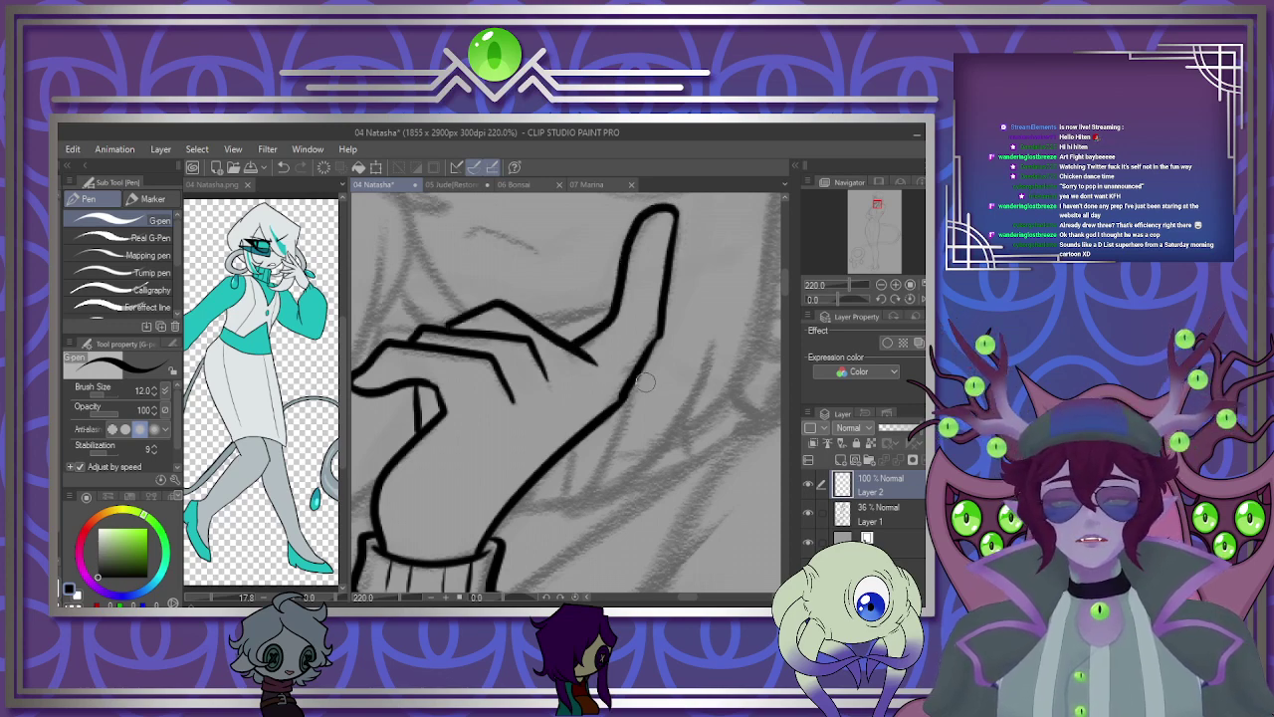
Ink the raised forearm's sleeve from the cuff down both sides and around the elbow, adding short folds at the inner elbow.
{"action": "scroll", "coordinate": [618, 388], "scroll_direction": "down", "scroll_amount": 8}
{"action": "scroll", "coordinate": [562, 424], "scroll_direction": "up", "scroll_amount": 2}
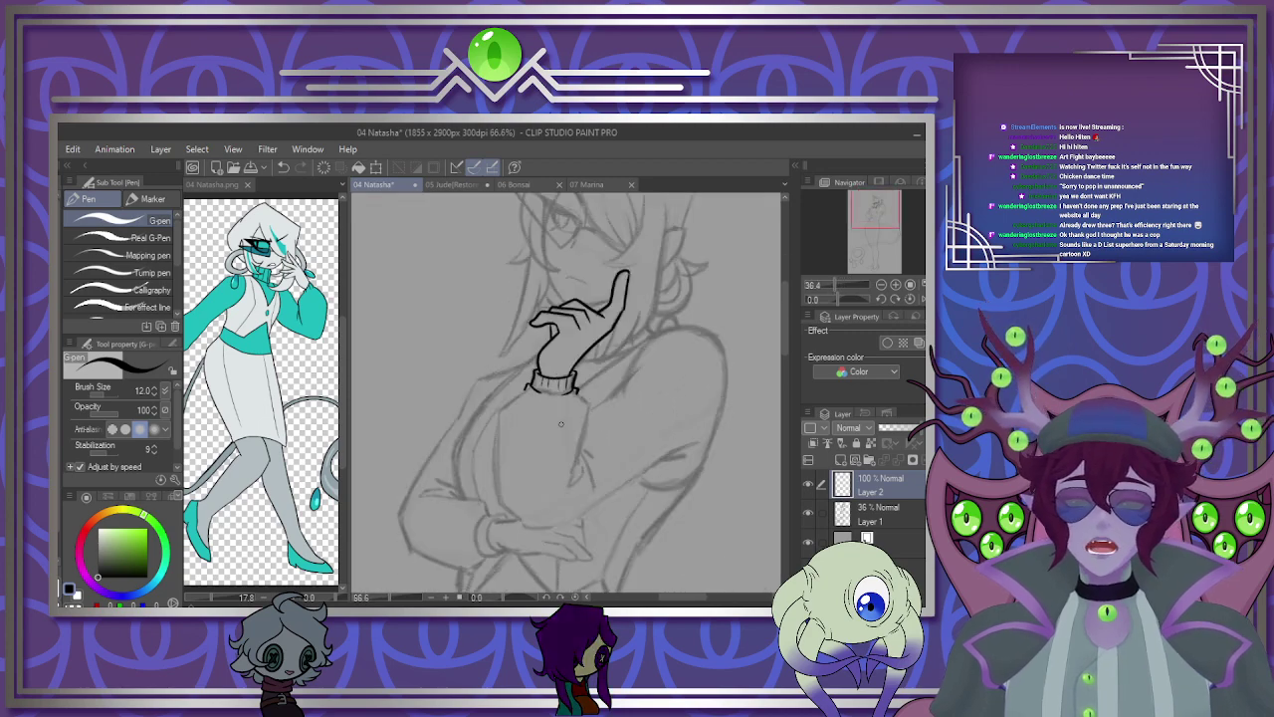
{"action": "scroll", "coordinate": [583, 329], "scroll_direction": "up", "scroll_amount": 2}
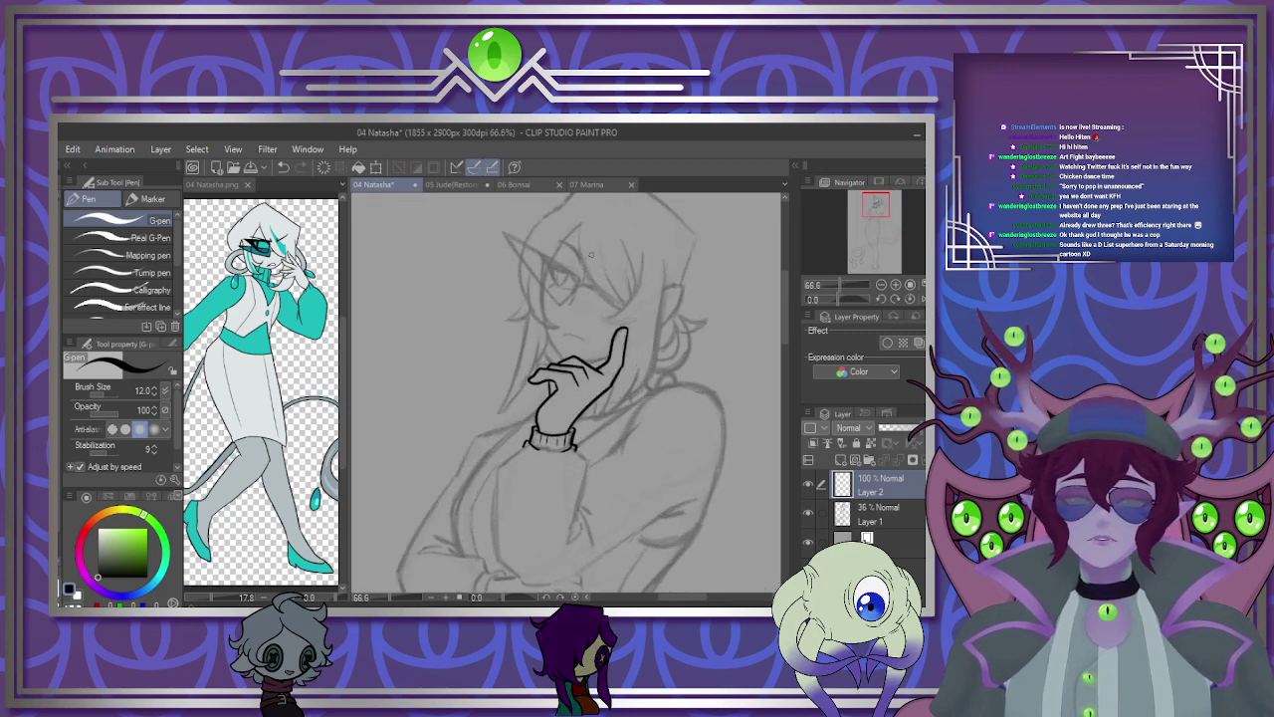
{"action": "scroll", "coordinate": [572, 419], "scroll_direction": "up", "scroll_amount": 2}
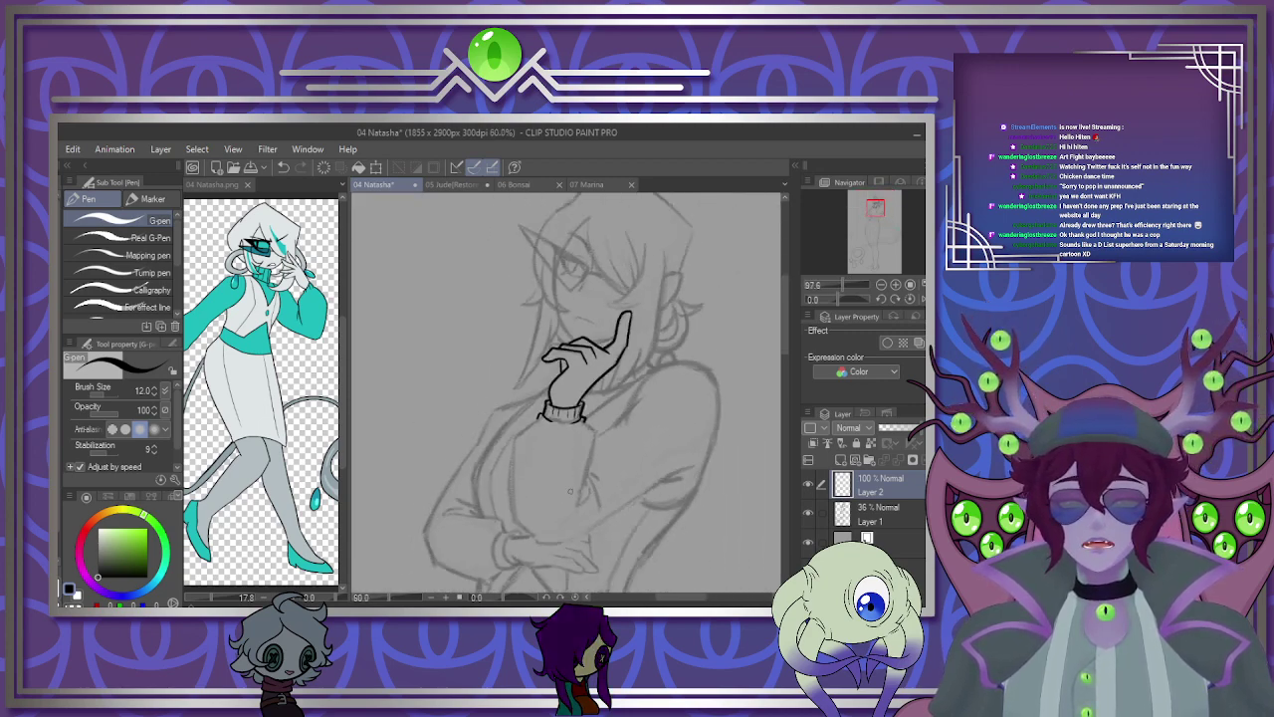
{"action": "scroll", "coordinate": [579, 485], "scroll_direction": "up", "scroll_amount": 2}
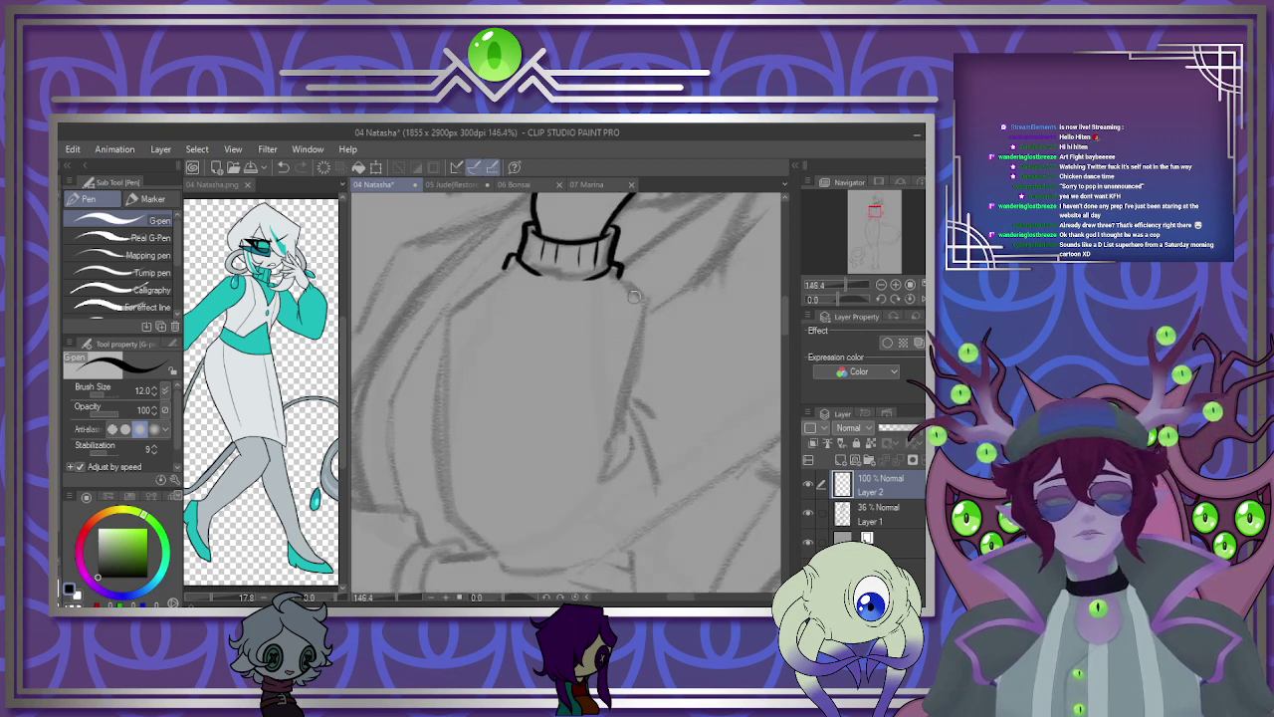
{"action": "left_click_drag", "start_coordinate": [633, 367], "coordinate": [580, 519]}
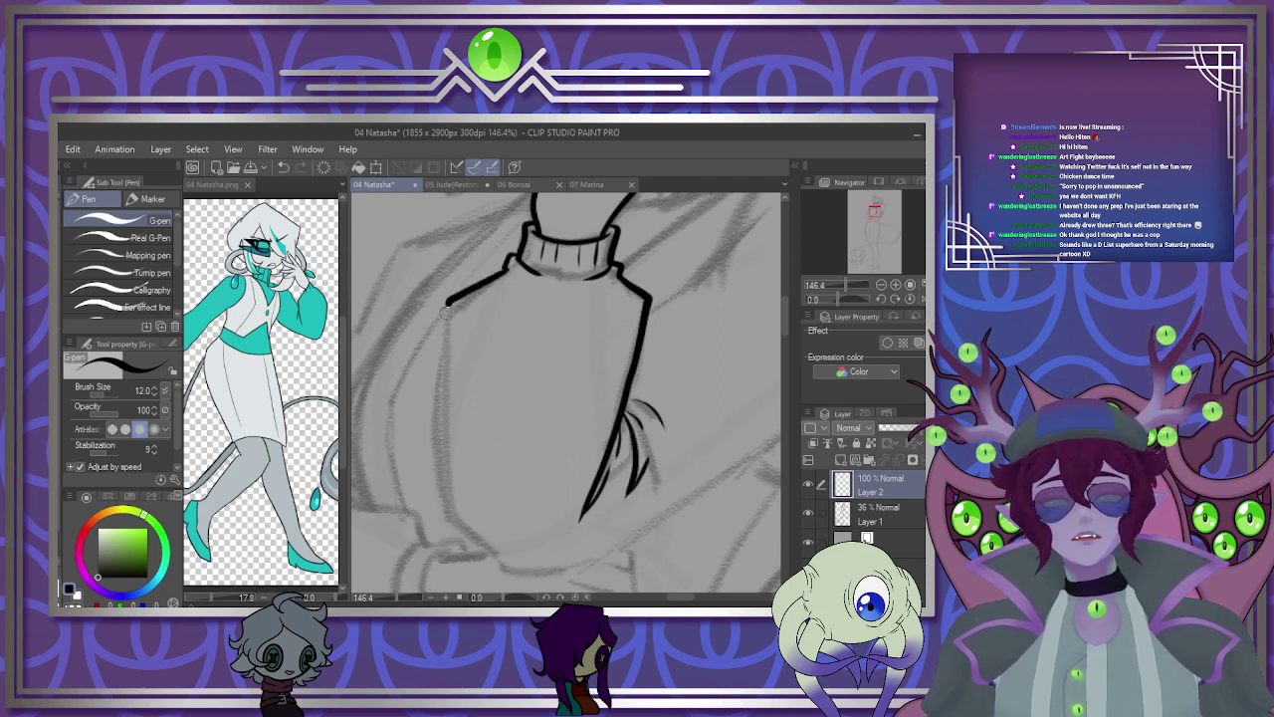
{"action": "left_click_drag", "start_coordinate": [446, 309], "coordinate": [459, 522]}
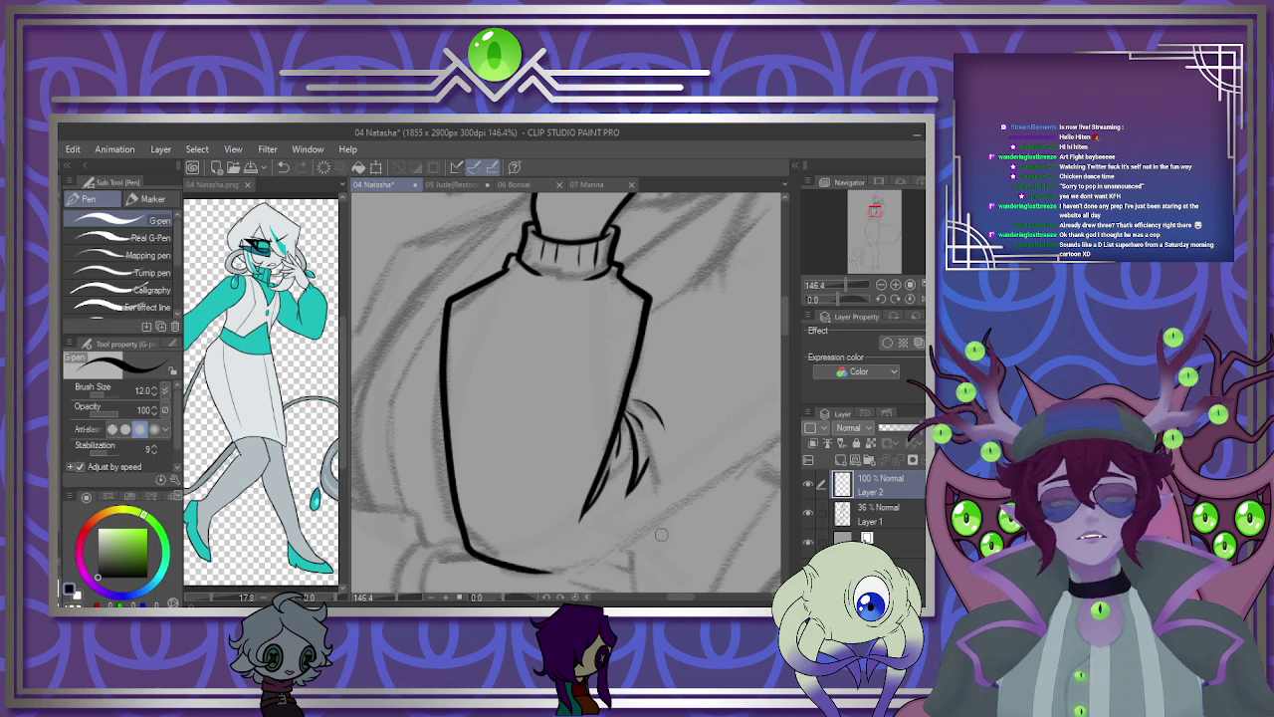
Ink the upper sleeve edge running from the forearm toward the shoulder, branching it into two tapered fold lines.
{"action": "scroll", "coordinate": [661, 534], "scroll_direction": "down", "scroll_amount": 4}
{"action": "scroll", "coordinate": [631, 390], "scroll_direction": "up", "scroll_amount": 5}
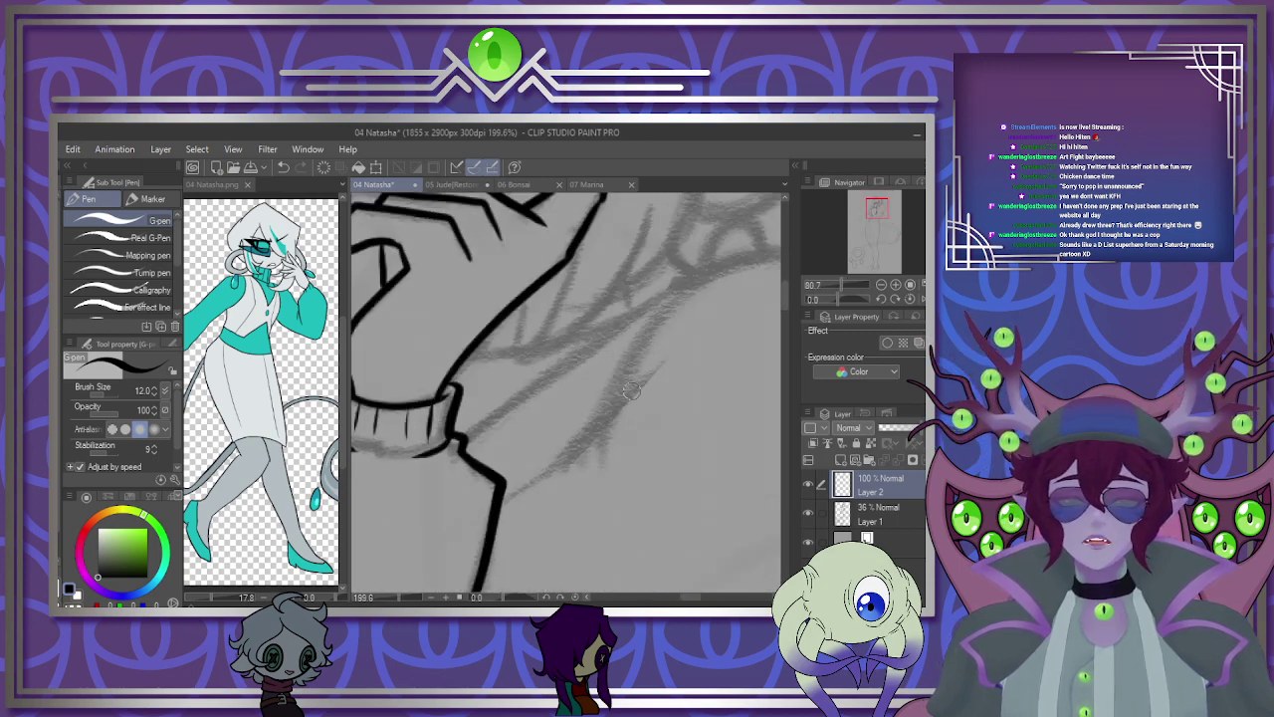
{"action": "scroll", "coordinate": [629, 391], "scroll_direction": "up", "scroll_amount": 1}
{"action": "left_click_drag", "start_coordinate": [485, 512], "coordinate": [675, 412]}
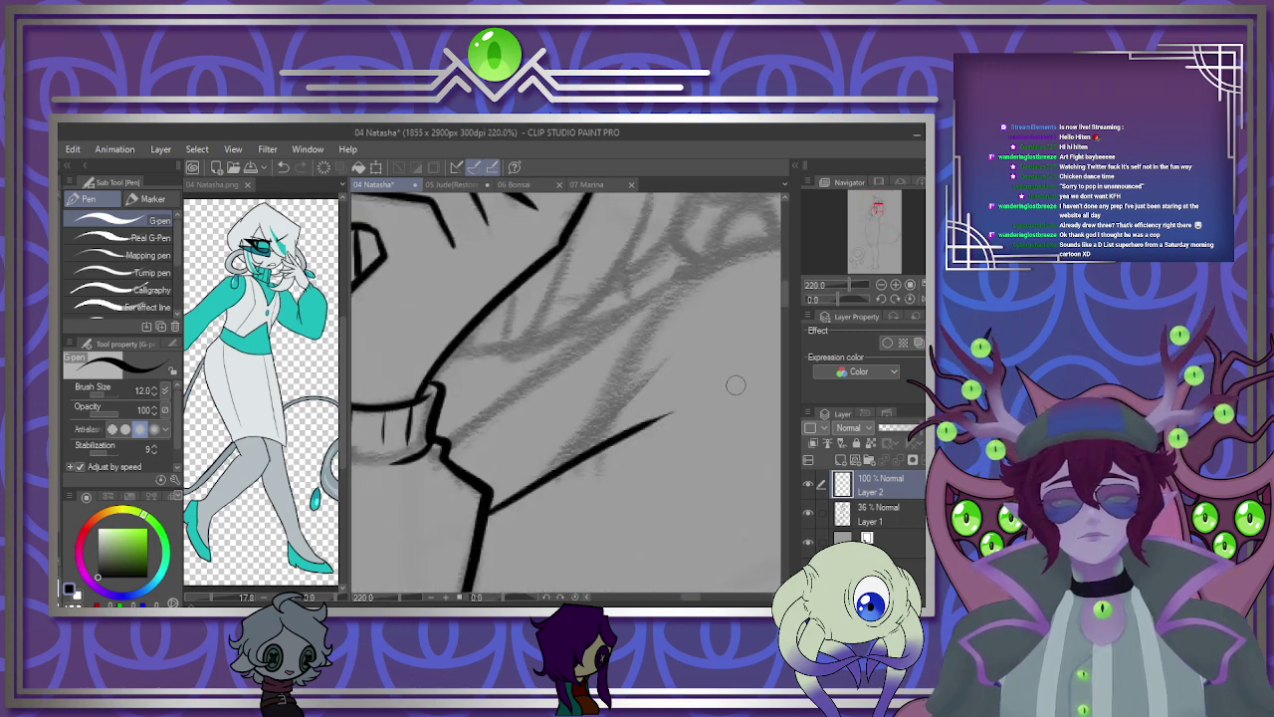
{"action": "left_click_drag", "start_coordinate": [573, 456], "coordinate": [660, 378]}
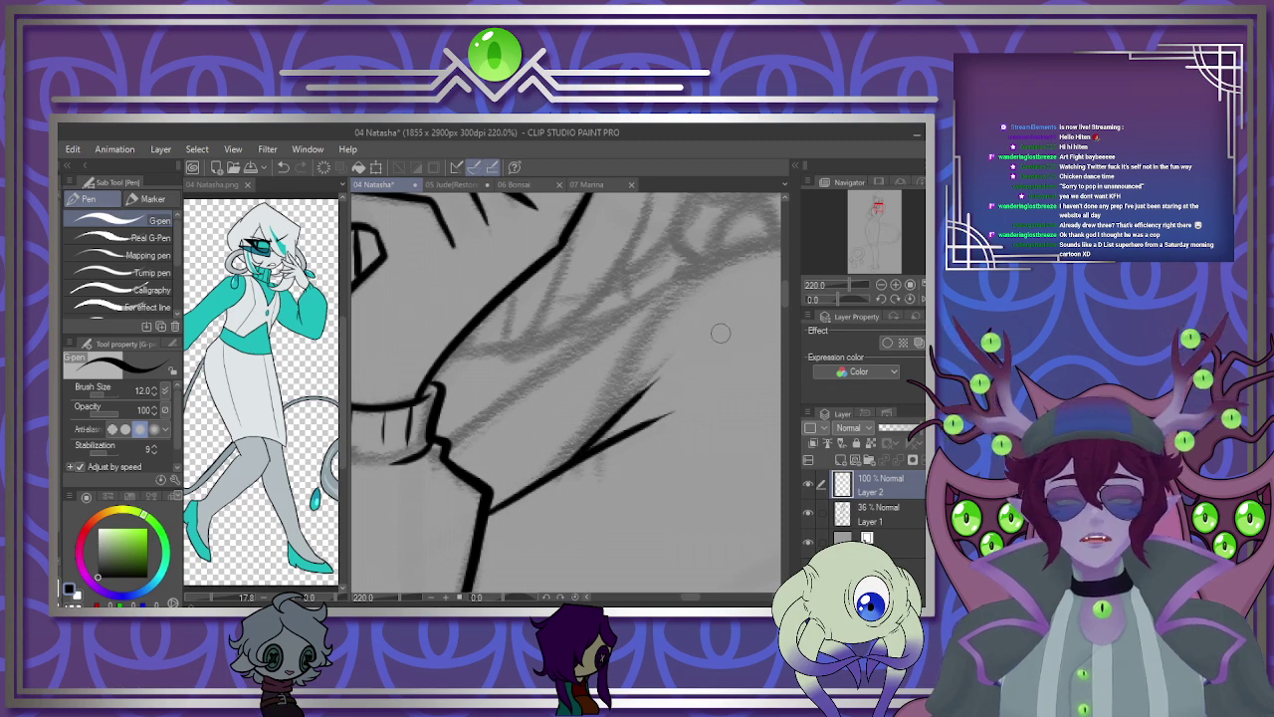
Ink the underside of the upper arm from the elbow to the armpit, ending in short tapered folds.
{"action": "scroll", "coordinate": [721, 334], "scroll_direction": "down", "scroll_amount": 10}
{"action": "scroll", "coordinate": [497, 438], "scroll_direction": "up", "scroll_amount": 6}
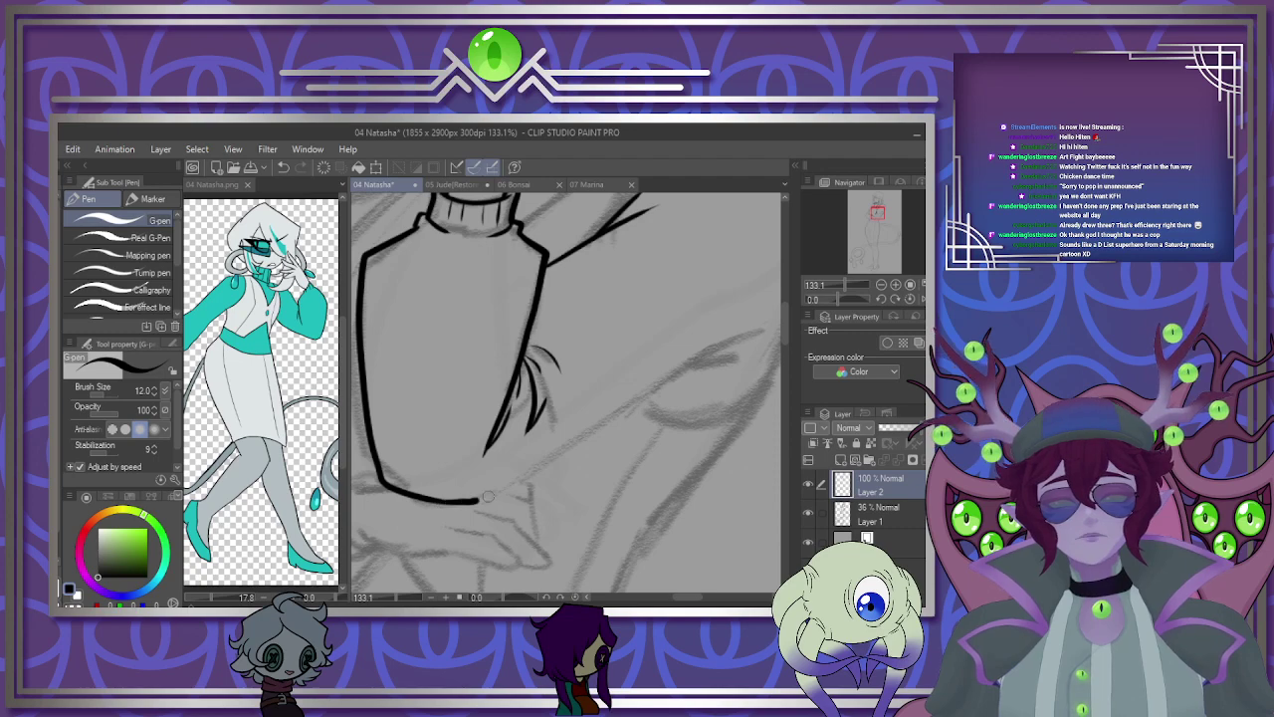
{"action": "left_click_drag", "start_coordinate": [488, 495], "coordinate": [737, 342]}
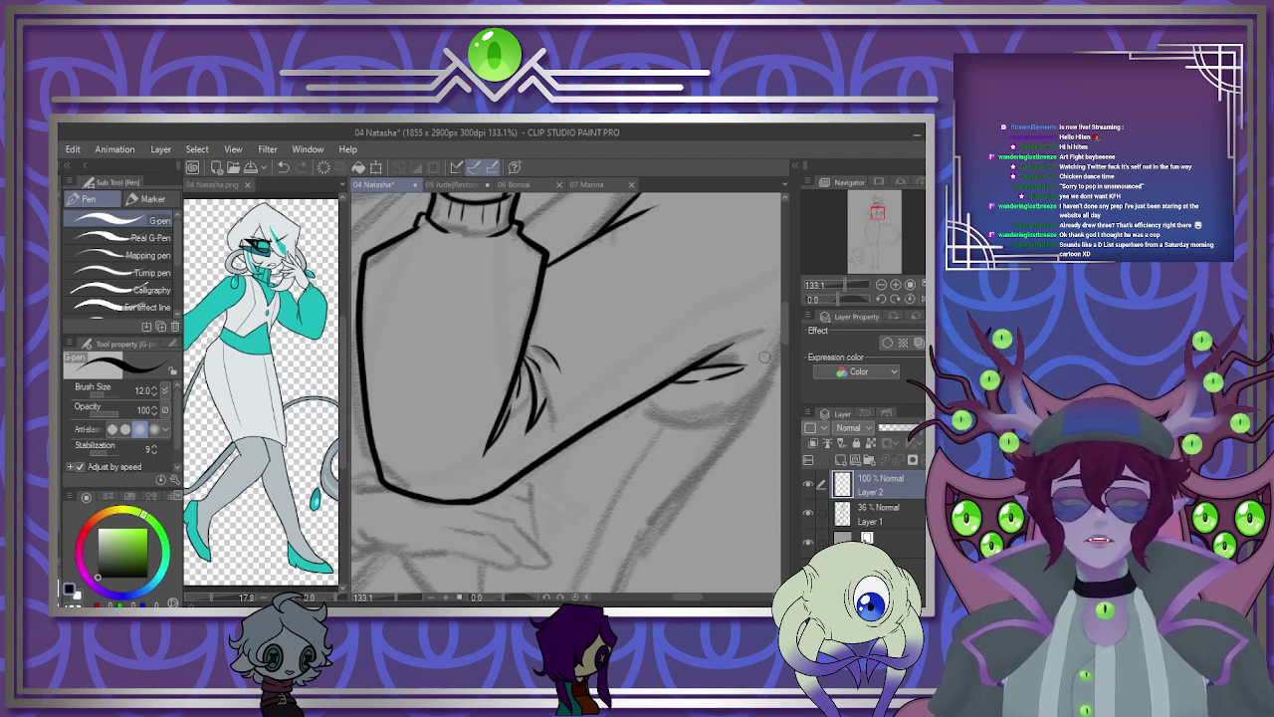
{"action": "scroll", "coordinate": [765, 357], "scroll_direction": "down", "scroll_amount": 4}
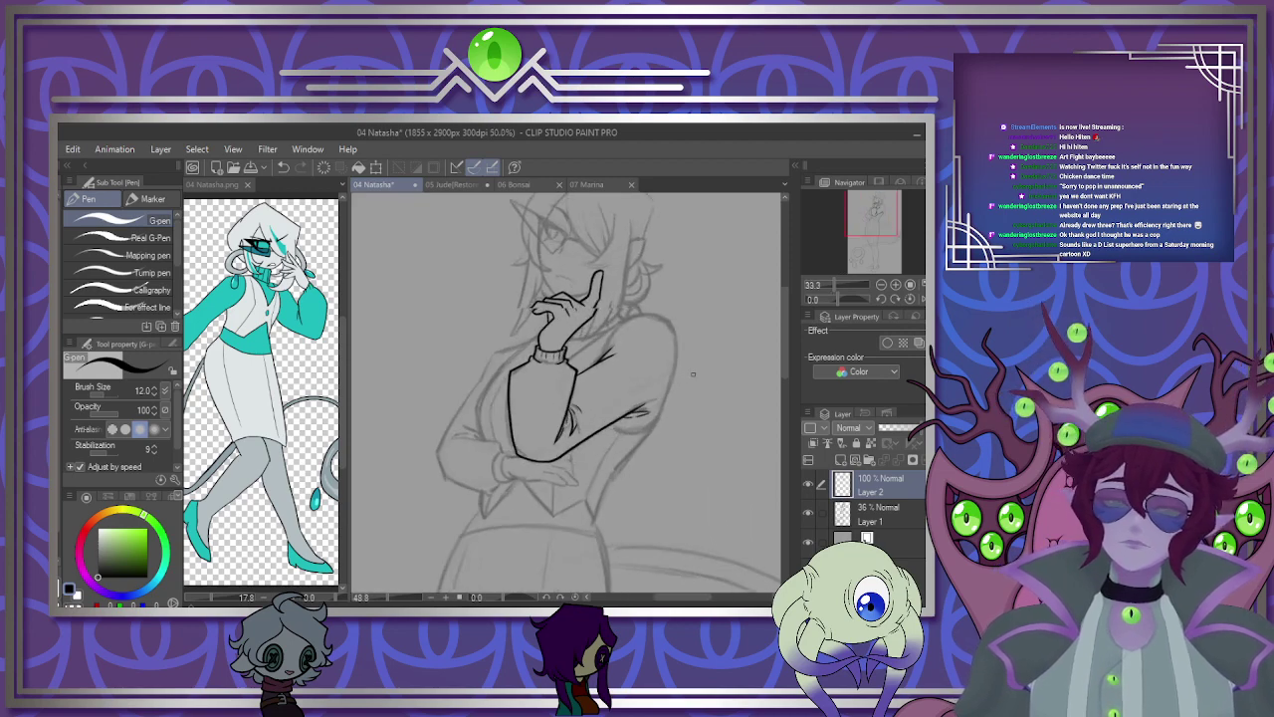
{"action": "scroll", "coordinate": [693, 374], "scroll_direction": "up", "scroll_amount": 3}
{"action": "scroll", "coordinate": [645, 422], "scroll_direction": "down", "scroll_amount": 1}
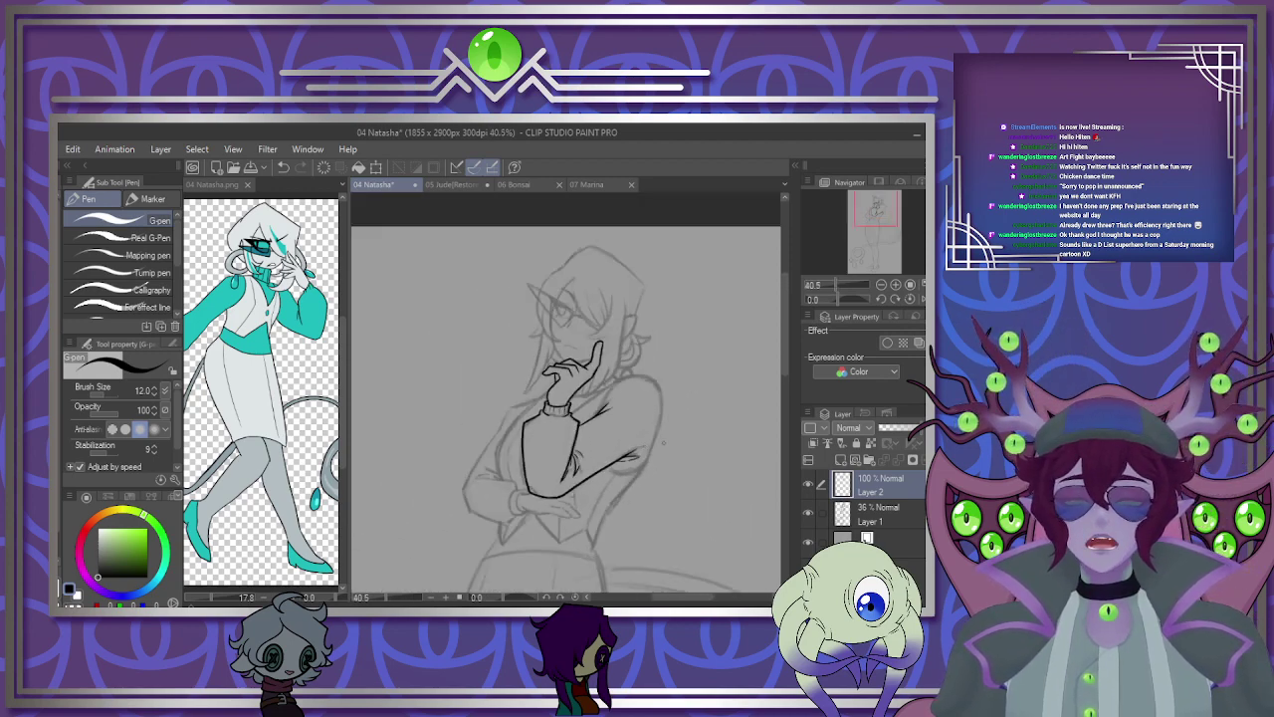
{"action": "scroll", "coordinate": [652, 429], "scroll_direction": "up", "scroll_amount": 3}
{"action": "scroll", "coordinate": [657, 434], "scroll_direction": "up", "scroll_amount": 1}
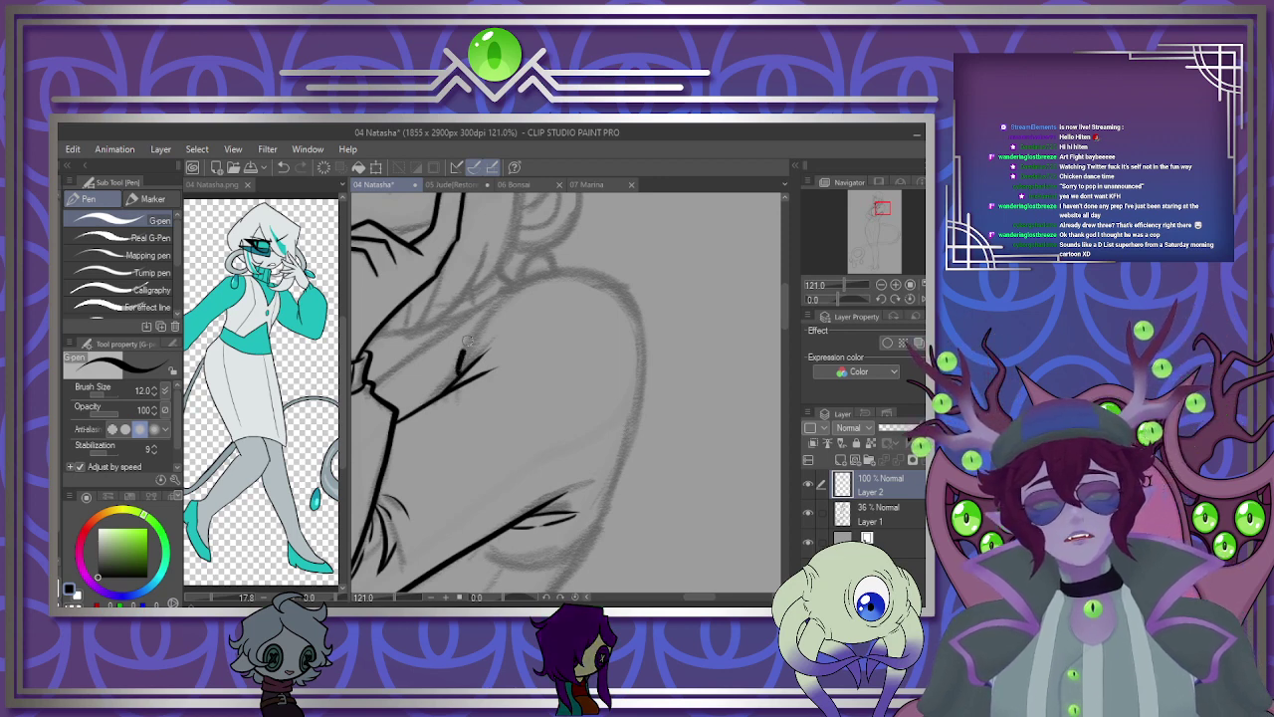
{"action": "mouse_move", "coordinate": [460, 357]}
{"action": "left_mouse_down"}
{"action": "mouse_move", "coordinate": [532, 272]}
{"action": "mouse_move", "coordinate": [654, 285]}
{"action": "mouse_move", "coordinate": [665, 400]}
{"action": "left_mouse_up"}
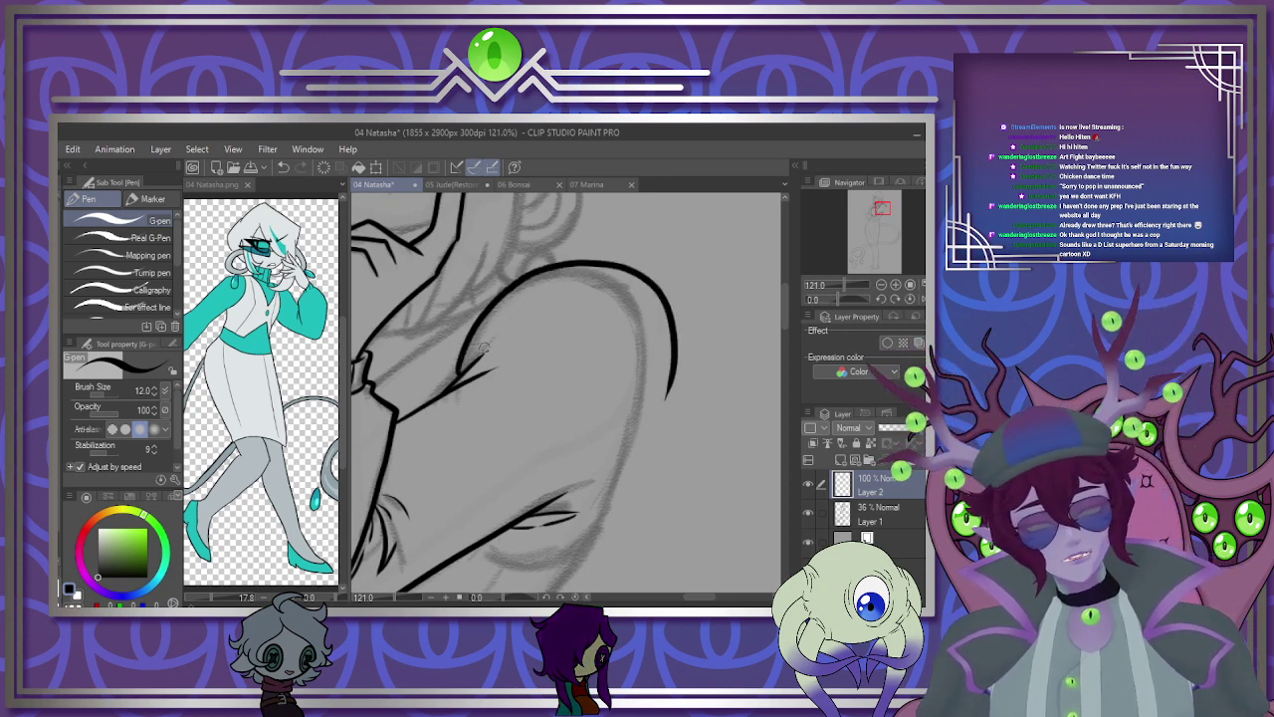
{"action": "key", "text": "ctrl+z"}
{"action": "mouse_move", "coordinate": [458, 366]}
{"action": "left_mouse_down"}
{"action": "mouse_move", "coordinate": [599, 285]}
{"action": "mouse_move", "coordinate": [638, 325]}
{"action": "mouse_move", "coordinate": [641, 410]}
{"action": "mouse_move", "coordinate": [614, 496]}
{"action": "mouse_move", "coordinate": [550, 556]}
{"action": "mouse_move", "coordinate": [490, 549]}
{"action": "left_mouse_up"}
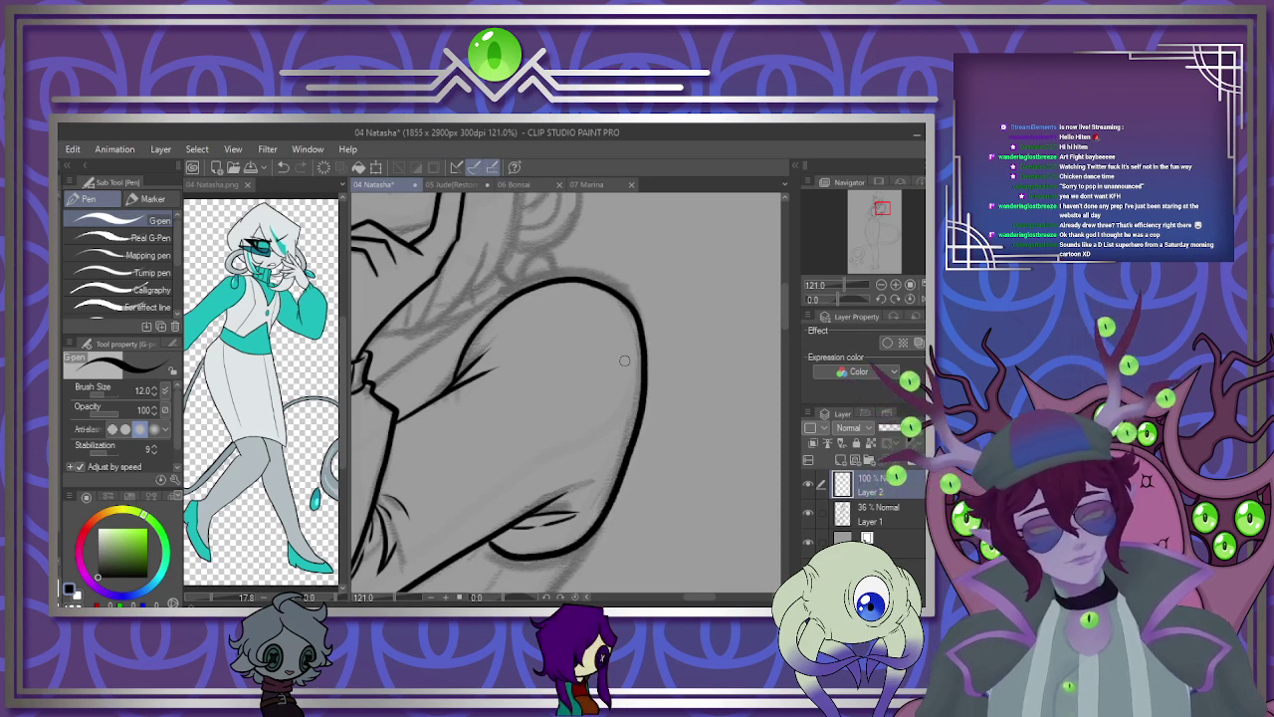
{"action": "key", "text": "ctrl+z"}
{"action": "mouse_move", "coordinate": [454, 375]}
{"action": "left_mouse_down"}
{"action": "mouse_move", "coordinate": [514, 287]}
{"action": "mouse_move", "coordinate": [610, 278]}
{"action": "mouse_move", "coordinate": [654, 352]}
{"action": "mouse_move", "coordinate": [653, 438]}
{"action": "mouse_move", "coordinate": [611, 531]}
{"action": "mouse_move", "coordinate": [538, 558]}
{"action": "left_mouse_up"}
{"action": "key", "text": "ctrl+z"}
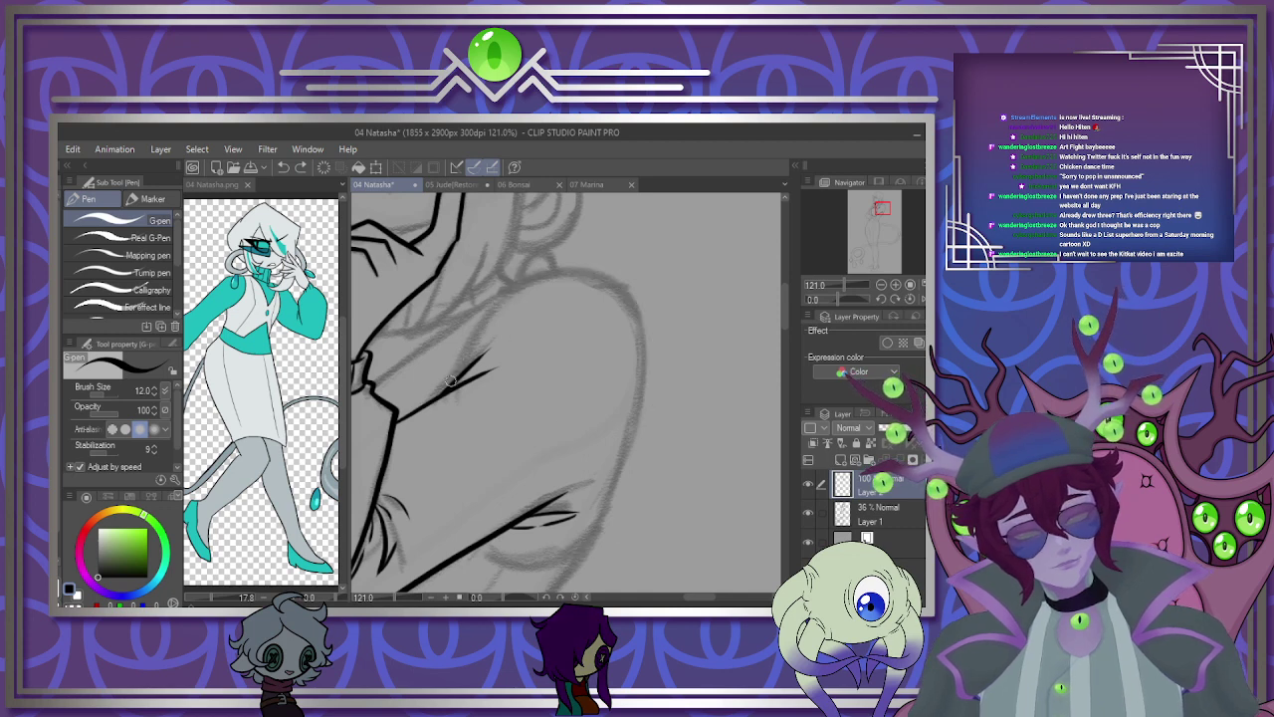
{"action": "mouse_move", "coordinate": [456, 376]}
{"action": "left_mouse_down"}
{"action": "mouse_move", "coordinate": [534, 279]}
{"action": "mouse_move", "coordinate": [606, 284]}
{"action": "mouse_move", "coordinate": [637, 339]}
{"action": "mouse_move", "coordinate": [628, 490]}
{"action": "mouse_move", "coordinate": [586, 549]}
{"action": "mouse_move", "coordinate": [492, 564]}
{"action": "left_mouse_up"}
{"action": "key", "text": "ctrl+z"}
Ink the rounded shoulder in one curve from the upper sleeve fold around the outer arm to the armpit folds.
{"action": "mouse_move", "coordinate": [454, 379]}
{"action": "left_mouse_down"}
{"action": "mouse_move", "coordinate": [554, 276]}
{"action": "mouse_move", "coordinate": [621, 292]}
{"action": "mouse_move", "coordinate": [642, 347]}
{"action": "mouse_move", "coordinate": [614, 496]}
{"action": "mouse_move", "coordinate": [523, 568]}
{"action": "left_mouse_up"}
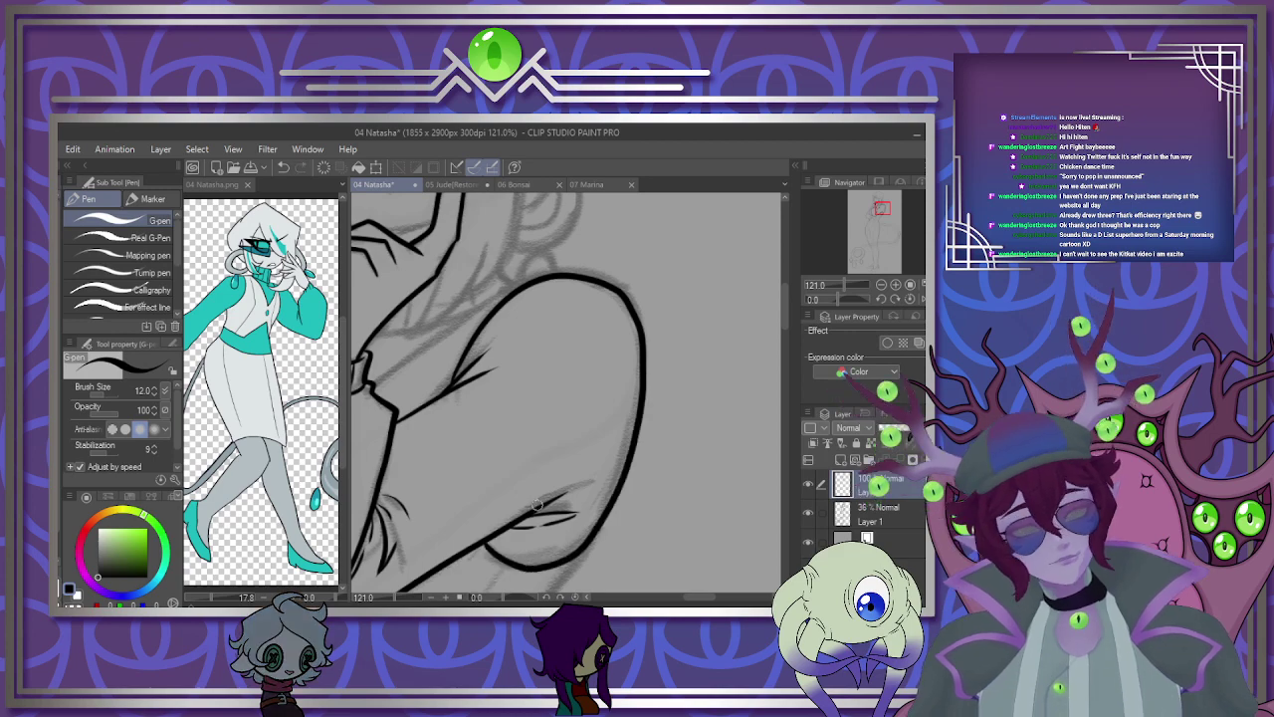
{"action": "scroll", "coordinate": [588, 426], "scroll_direction": "down", "scroll_amount": 3}
{"action": "scroll", "coordinate": [617, 398], "scroll_direction": "down", "scroll_amount": 2}
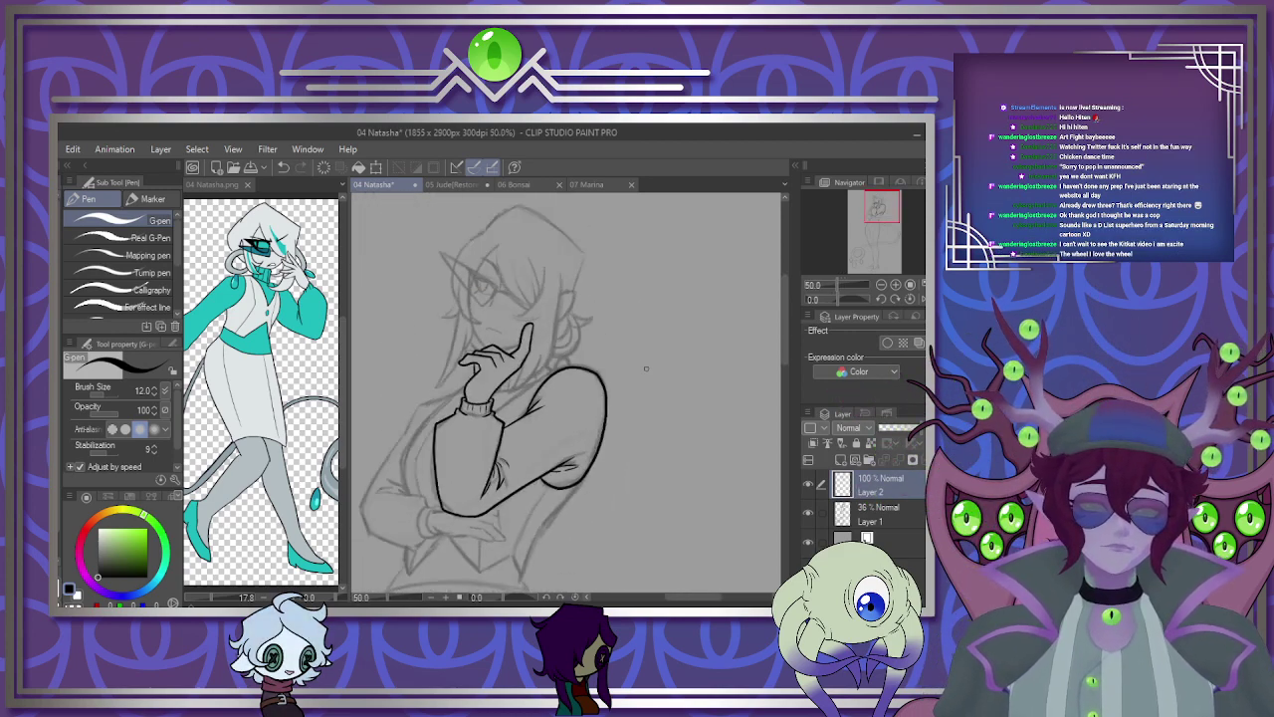
Ink the bang's outer edge sweeping down to a point above the index fingertip, with two short tapered strands beneath it.
{"action": "scroll", "coordinate": [606, 358], "scroll_direction": "down", "scroll_amount": 5}
{"action": "scroll", "coordinate": [578, 354], "scroll_direction": "up", "scroll_amount": 5}
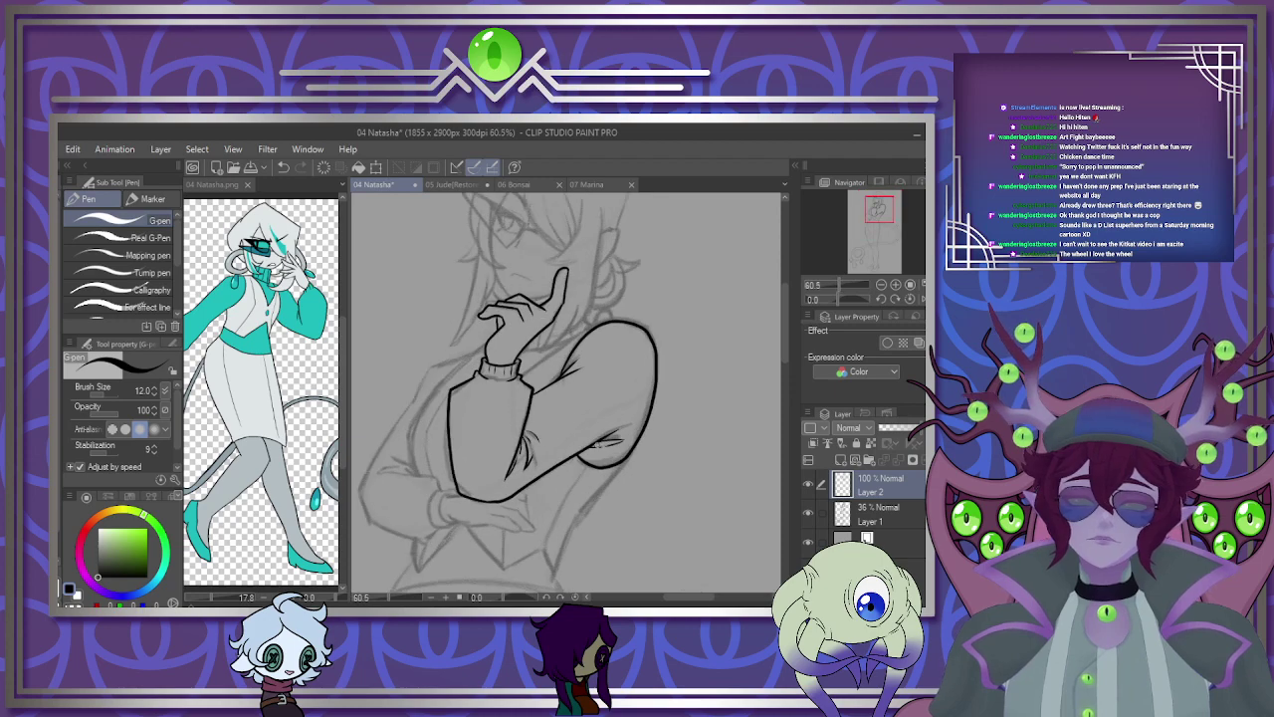
{"action": "scroll", "coordinate": [637, 368], "scroll_direction": "down", "scroll_amount": 2}
{"action": "scroll", "coordinate": [558, 353], "scroll_direction": "up", "scroll_amount": 4}
{"action": "scroll", "coordinate": [652, 393], "scroll_direction": "down", "scroll_amount": 2}
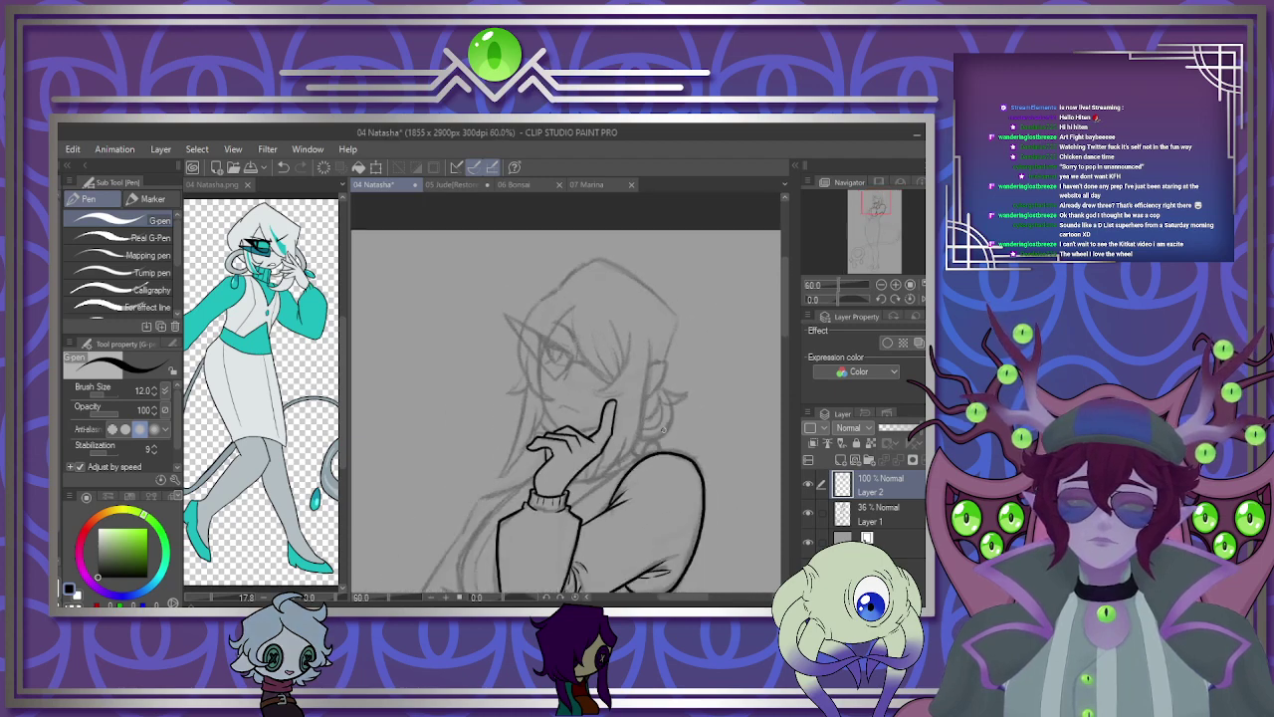
{"action": "scroll", "coordinate": [658, 398], "scroll_direction": "up", "scroll_amount": 1}
{"action": "scroll", "coordinate": [657, 394], "scroll_direction": "up", "scroll_amount": 2}
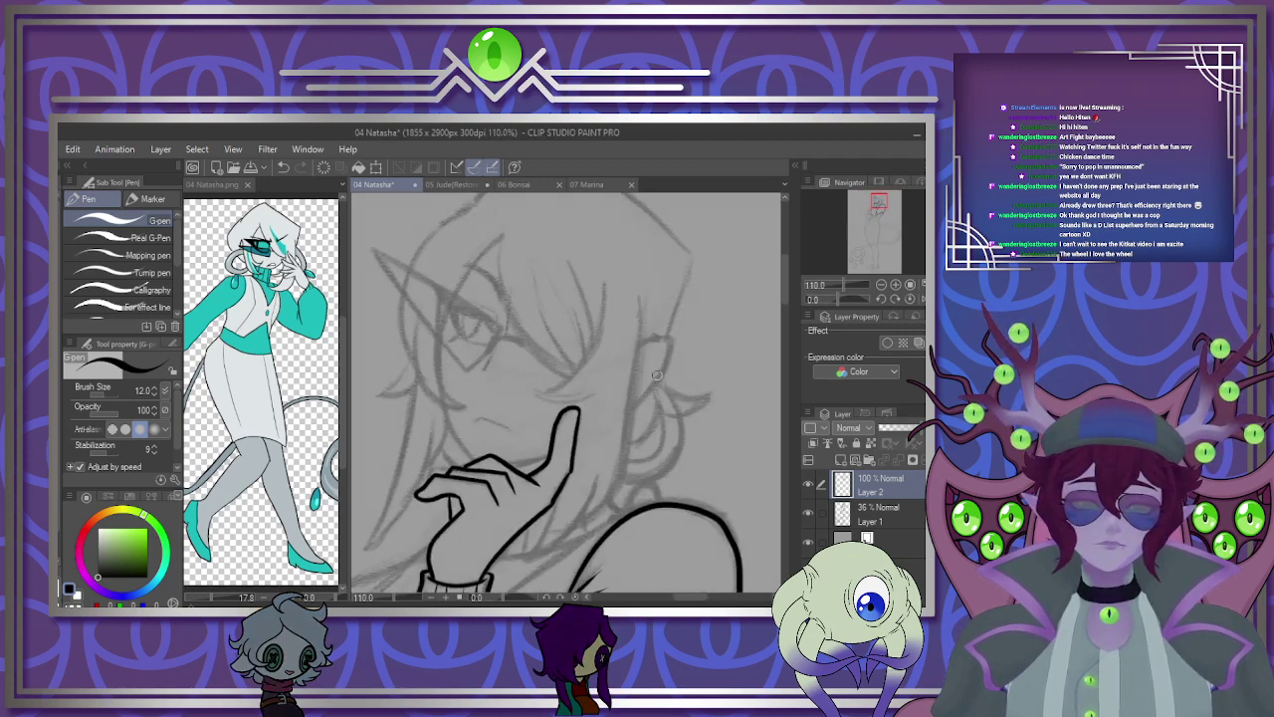
{"action": "scroll", "coordinate": [655, 390], "scroll_direction": "down", "scroll_amount": 1}
{"action": "scroll", "coordinate": [655, 390], "scroll_direction": "up", "scroll_amount": 5}
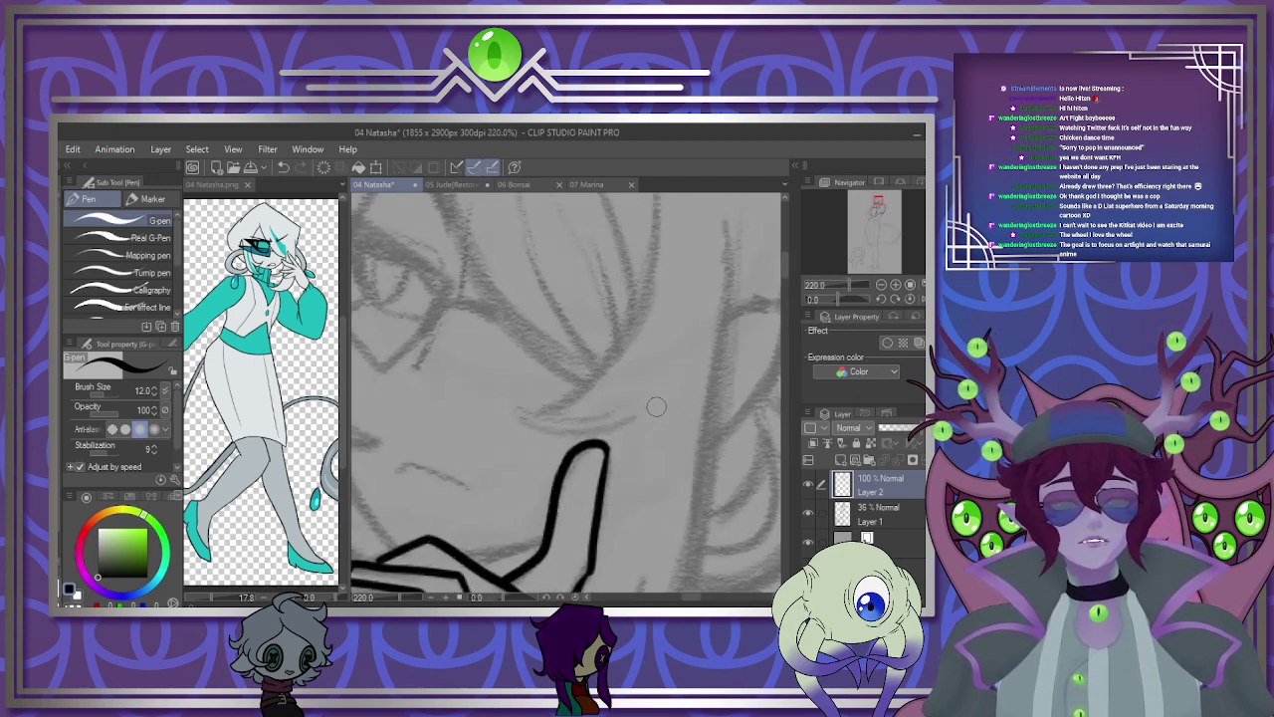
{"action": "mouse_move", "coordinate": [650, 270]}
{"action": "left_mouse_down"}
{"action": "mouse_move", "coordinate": [505, 427]}
{"action": "mouse_move", "coordinate": [652, 393]}
{"action": "left_mouse_up"}
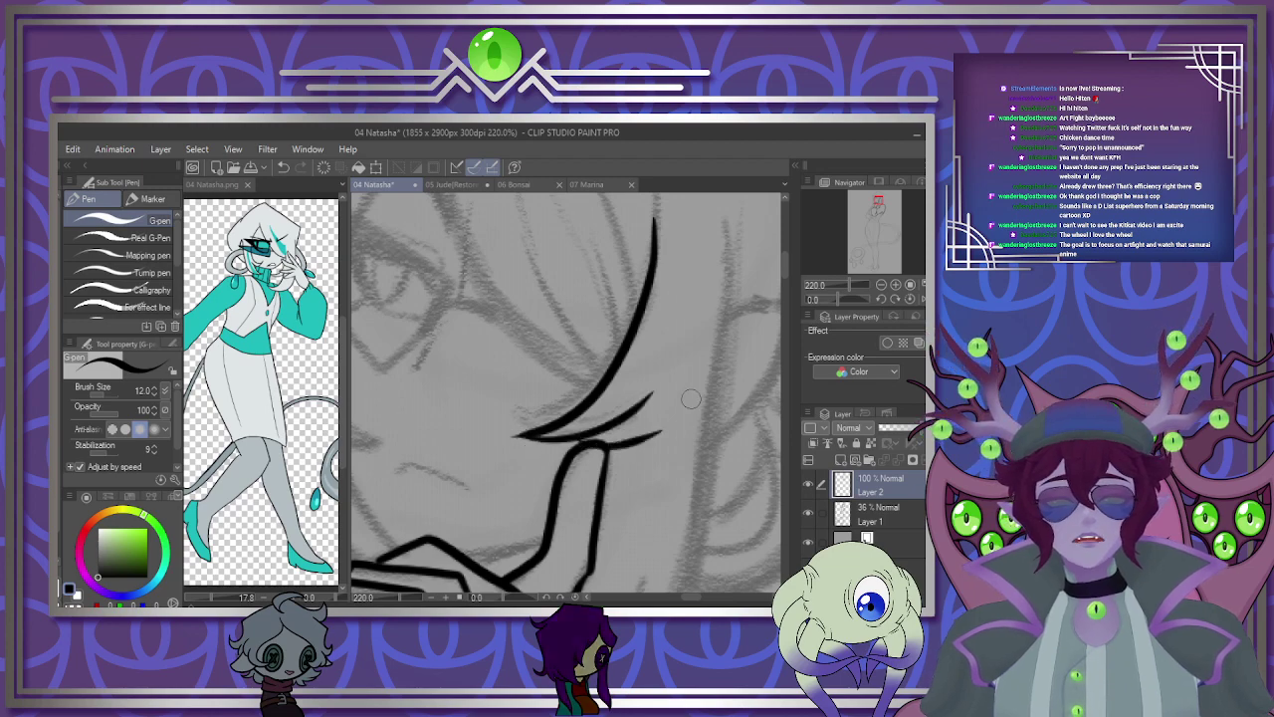
Ink the long side lock of hair behind the index finger, ending in pointed strands beside the raised wrist.
{"action": "scroll", "coordinate": [691, 399], "scroll_direction": "down", "scroll_amount": 3}
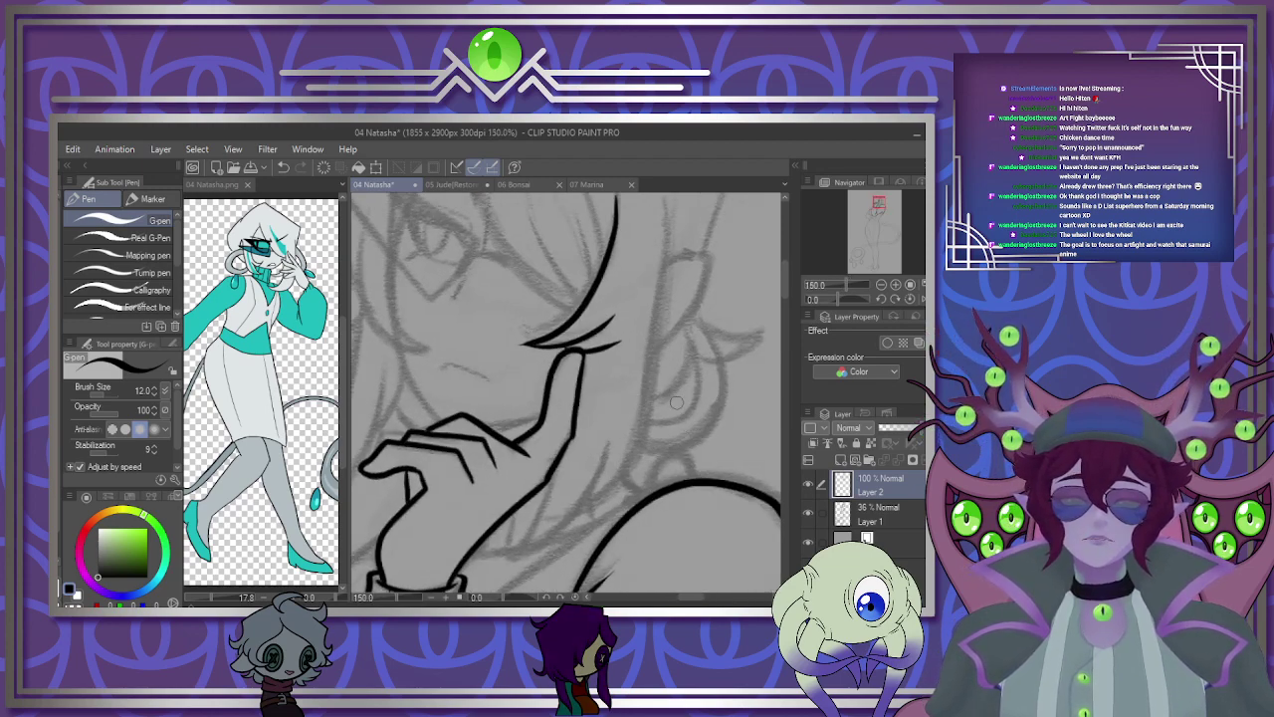
{"action": "left_click_drag", "start_coordinate": [665, 230], "coordinate": [587, 507]}
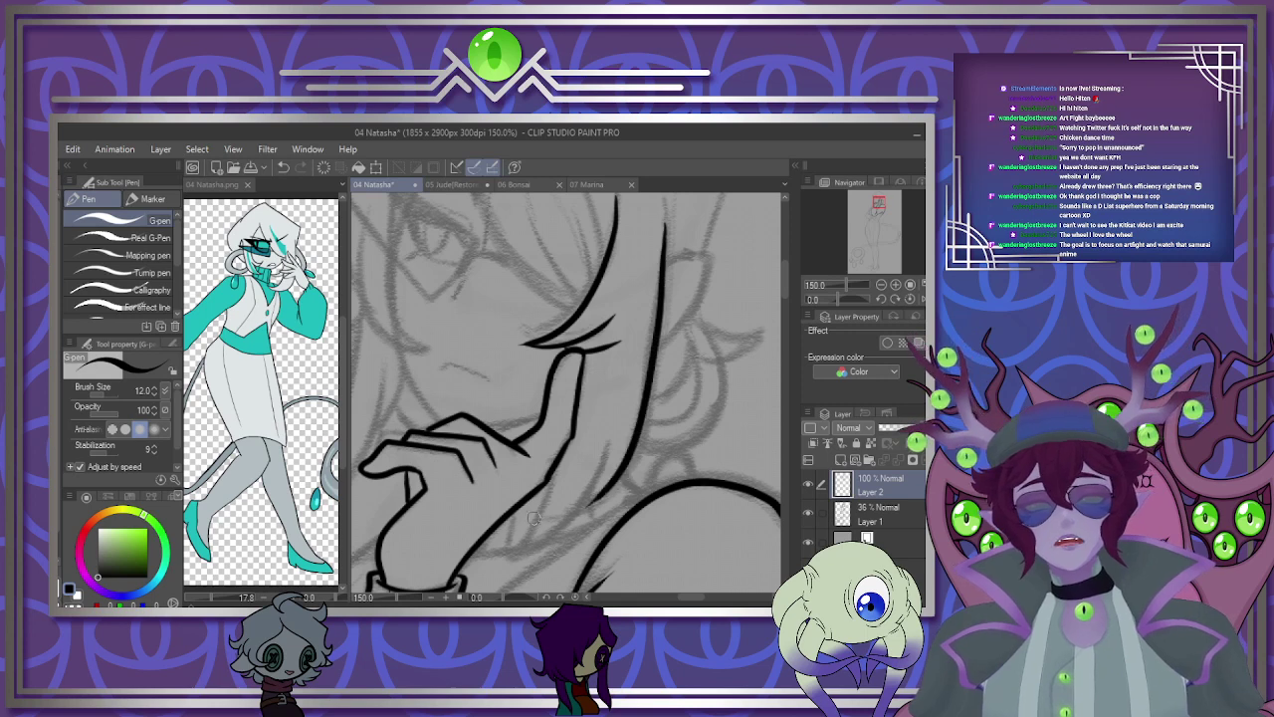
{"action": "left_click_drag", "start_coordinate": [611, 454], "coordinate": [518, 543]}
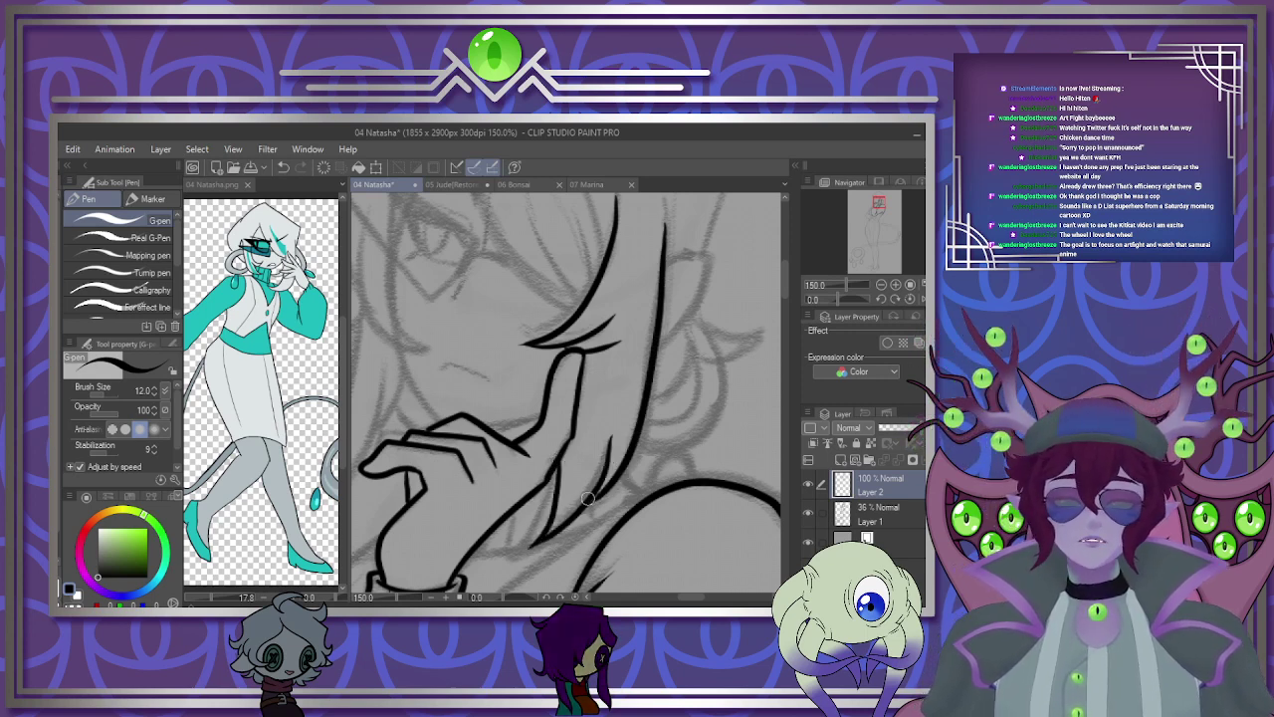
{"action": "mouse_move", "coordinate": [568, 446]}
{"action": "left_mouse_down"}
{"action": "mouse_move", "coordinate": [557, 506]}
{"action": "mouse_move", "coordinate": [521, 540]}
{"action": "left_mouse_up"}
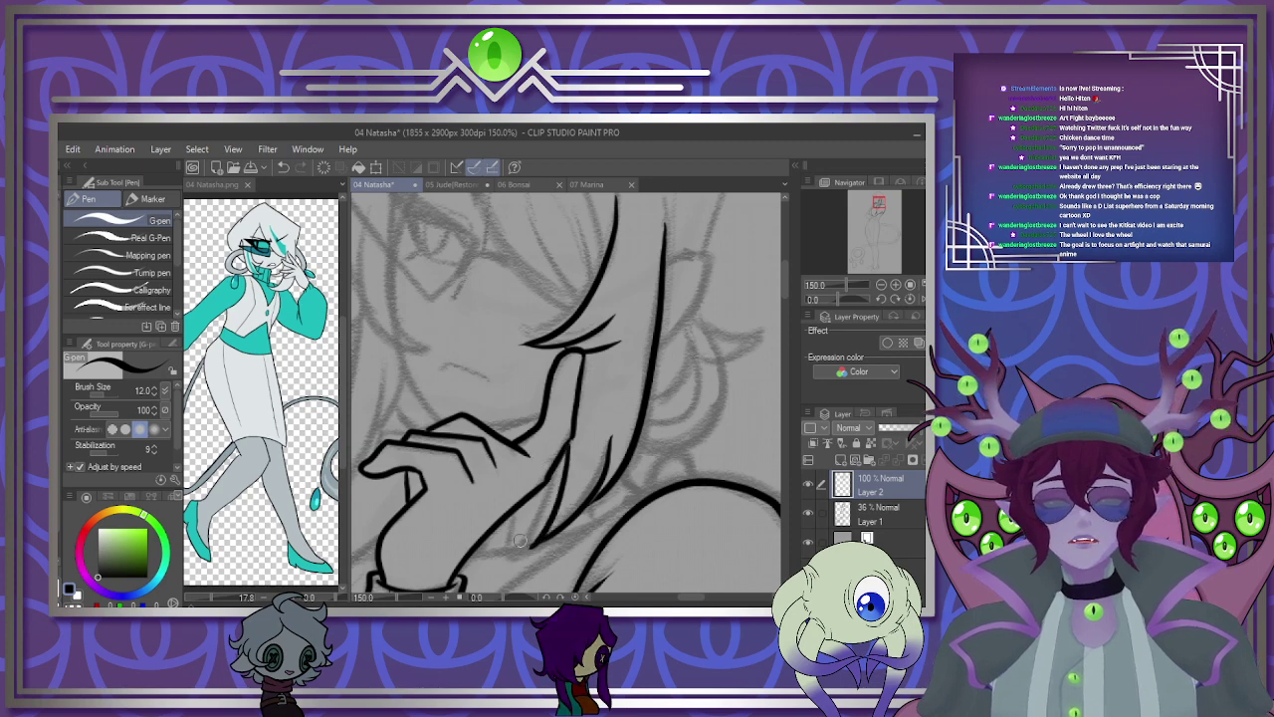
Ink the bang's inner edge curving from the forehead past the eye, with tapered strands inside it converging toward the tip.
{"action": "scroll", "coordinate": [583, 339], "scroll_direction": "down", "scroll_amount": 3}
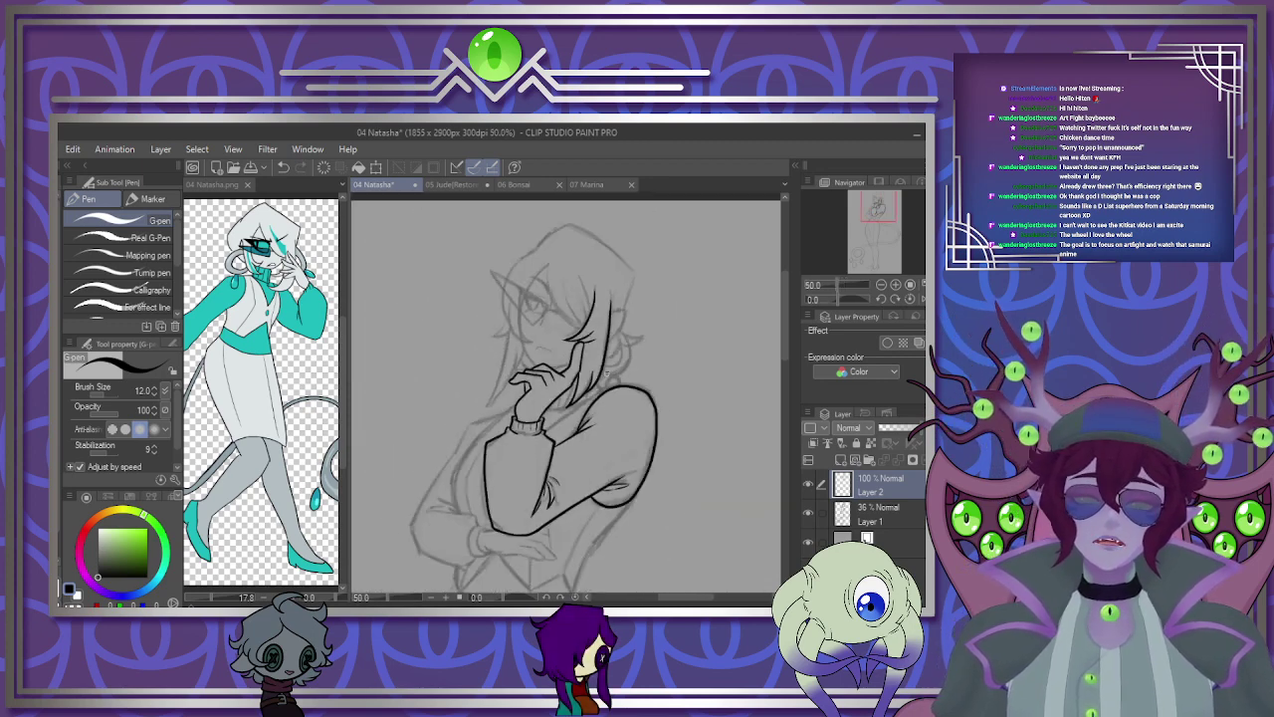
{"action": "scroll", "coordinate": [585, 295], "scroll_direction": "up", "scroll_amount": 3}
{"action": "scroll", "coordinate": [588, 319], "scroll_direction": "down", "scroll_amount": 2}
{"action": "scroll", "coordinate": [590, 343], "scroll_direction": "up", "scroll_amount": 3}
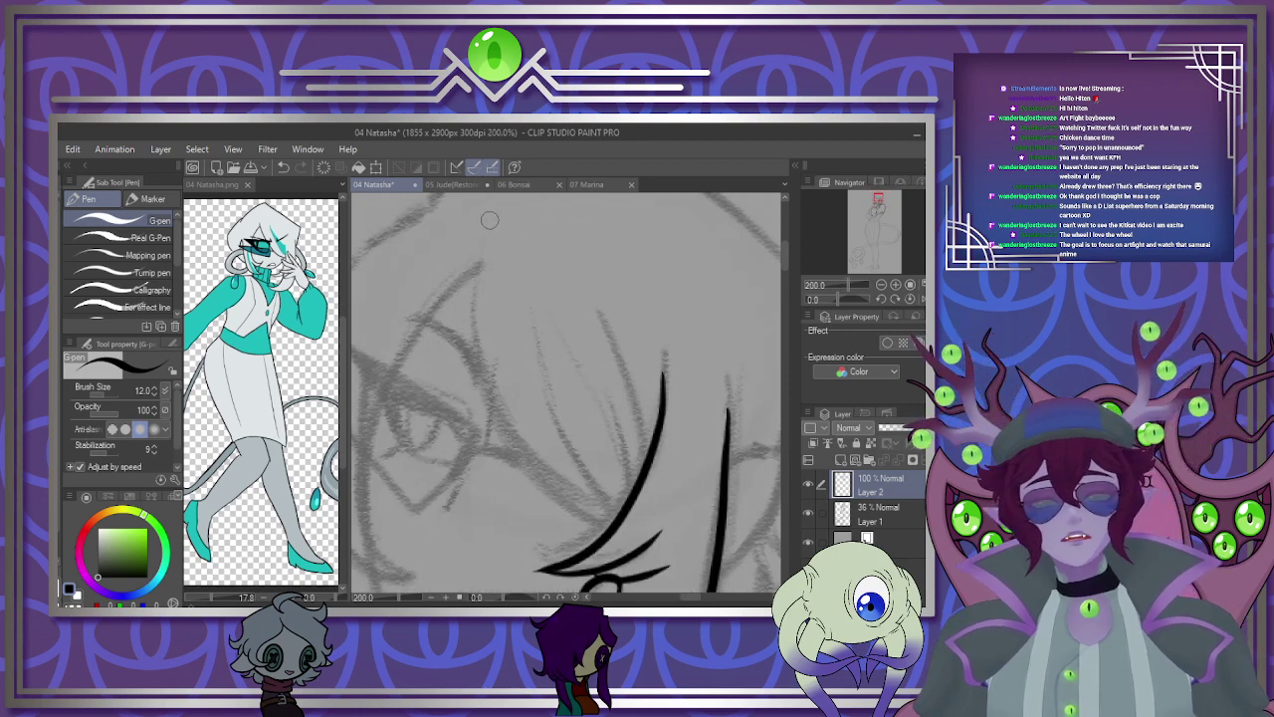
{"action": "mouse_move", "coordinate": [476, 213]}
{"action": "left_mouse_down"}
{"action": "mouse_move", "coordinate": [472, 311]}
{"action": "mouse_move", "coordinate": [545, 480]}
{"action": "mouse_move", "coordinate": [617, 528]}
{"action": "left_mouse_up"}
{"action": "key", "text": "ctrl+z"}
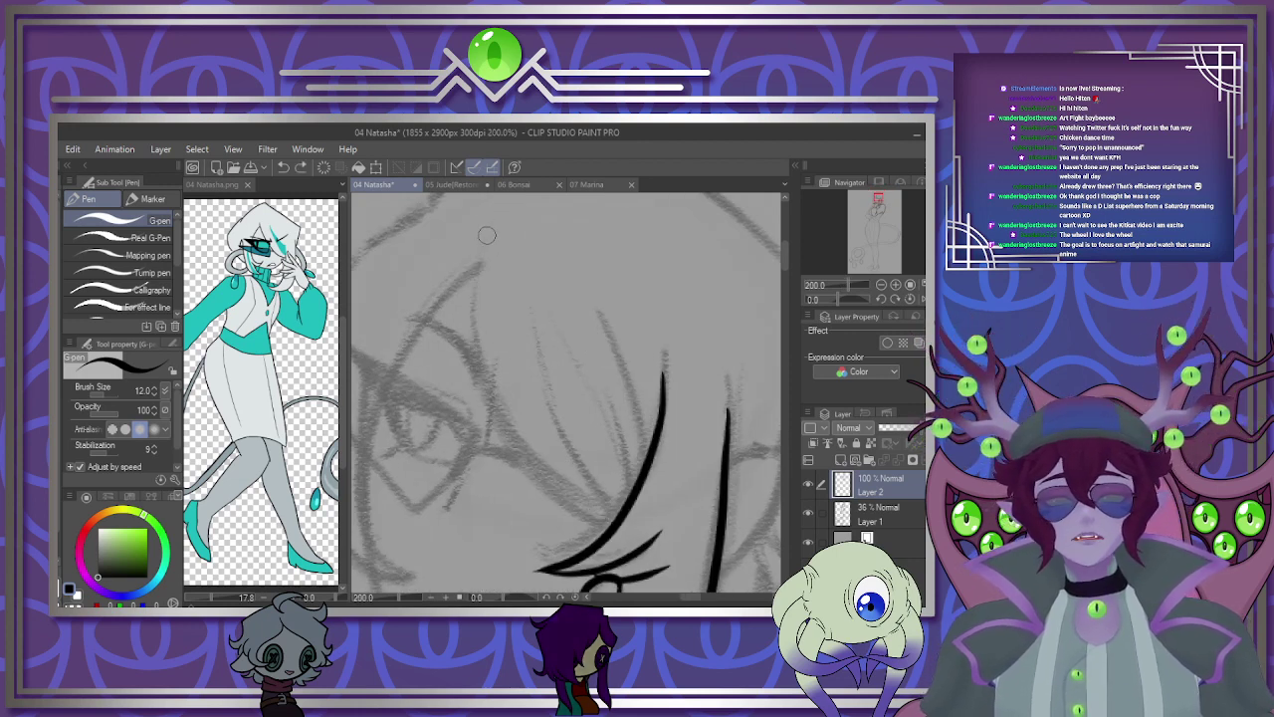
{"action": "mouse_move", "coordinate": [487, 235]}
{"action": "left_mouse_down"}
{"action": "mouse_move", "coordinate": [475, 317]}
{"action": "mouse_move", "coordinate": [547, 488]}
{"action": "mouse_move", "coordinate": [609, 527]}
{"action": "left_mouse_up"}
{"action": "left_click_drag", "start_coordinate": [550, 393], "coordinate": [611, 494]}
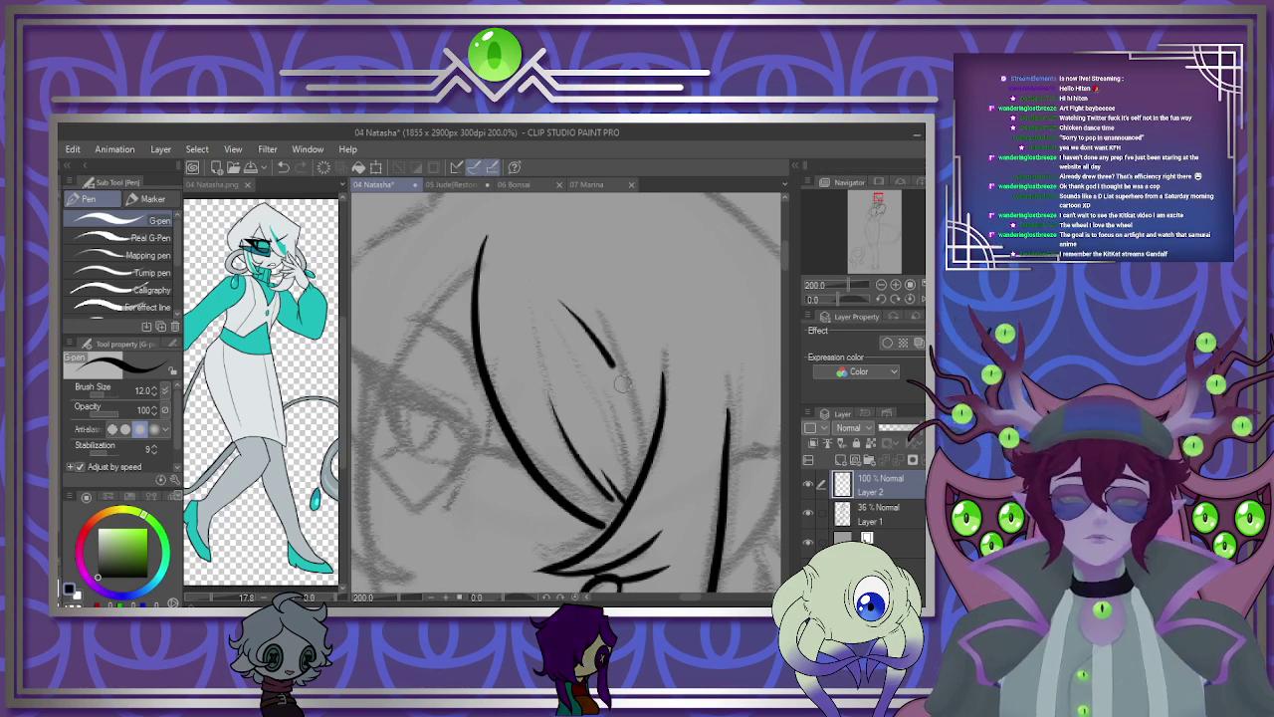
{"action": "left_click_drag", "start_coordinate": [622, 383], "coordinate": [637, 476]}
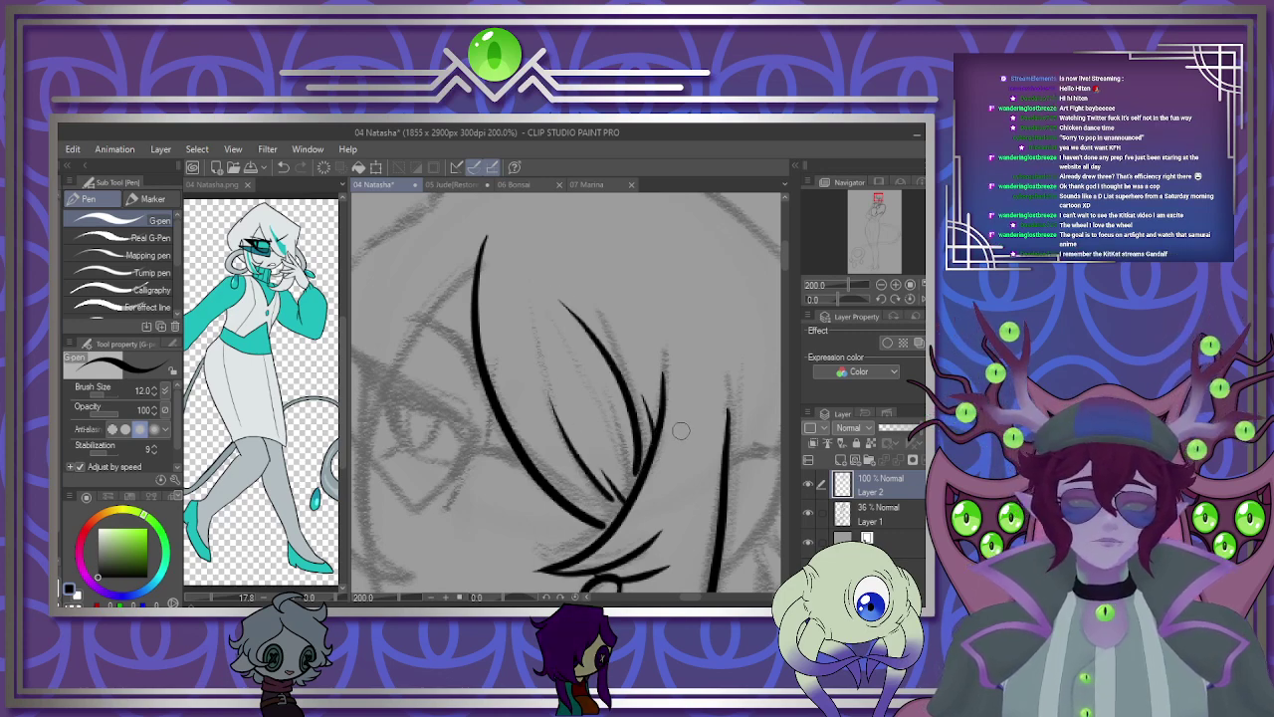
Ink the ear behind the long side lock, including its short inner fold lines.
{"action": "scroll", "coordinate": [681, 431], "scroll_direction": "down", "scroll_amount": 6}
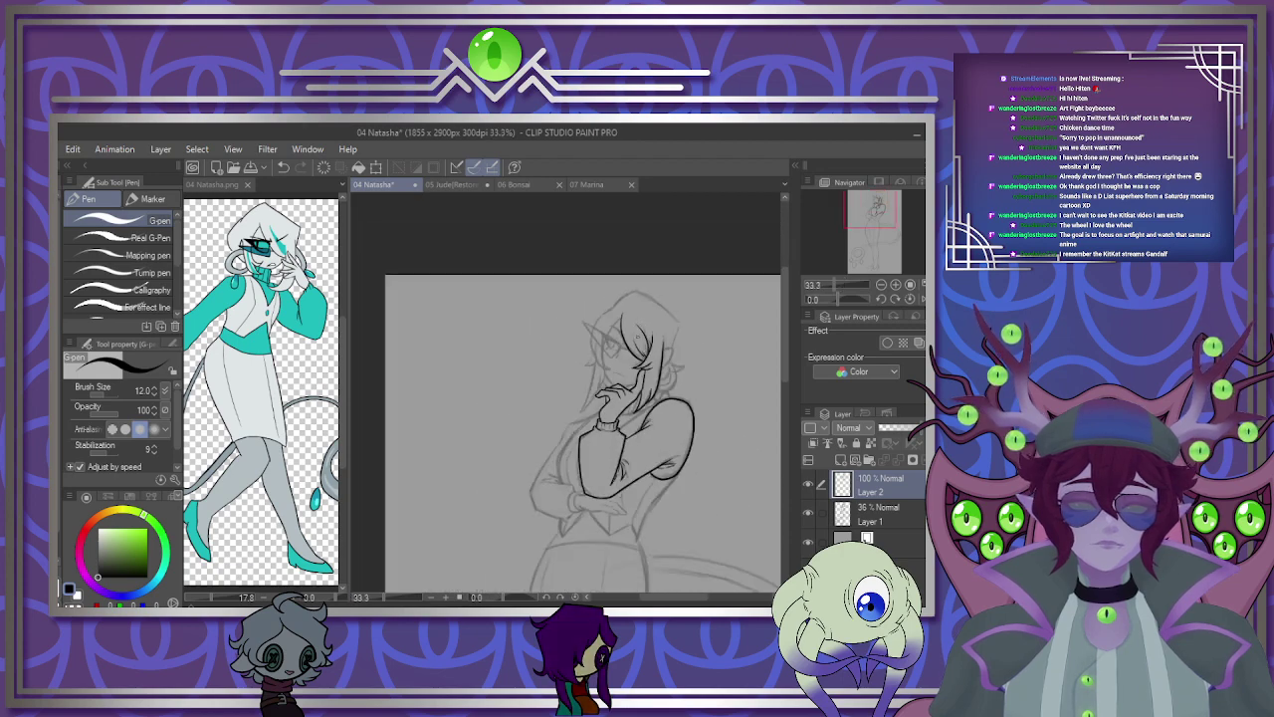
{"action": "scroll", "coordinate": [621, 320], "scroll_direction": "down", "scroll_amount": 1}
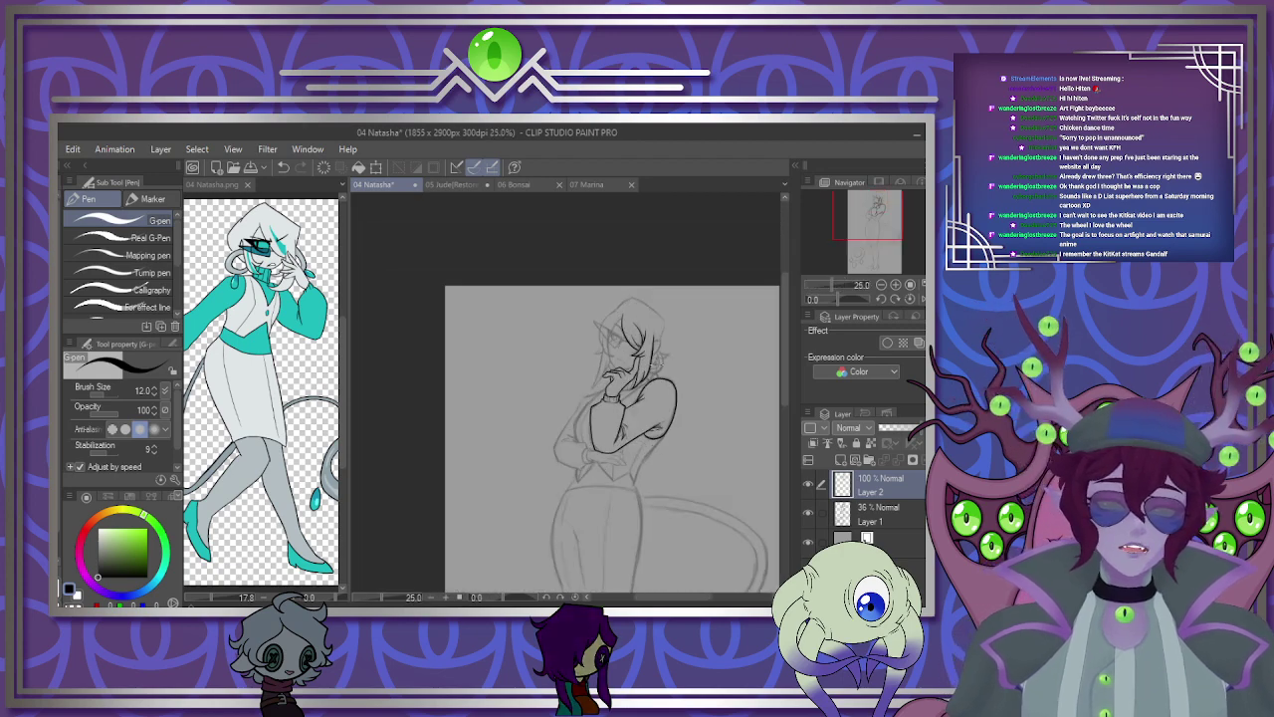
{"action": "scroll", "coordinate": [661, 418], "scroll_direction": "up", "scroll_amount": 4}
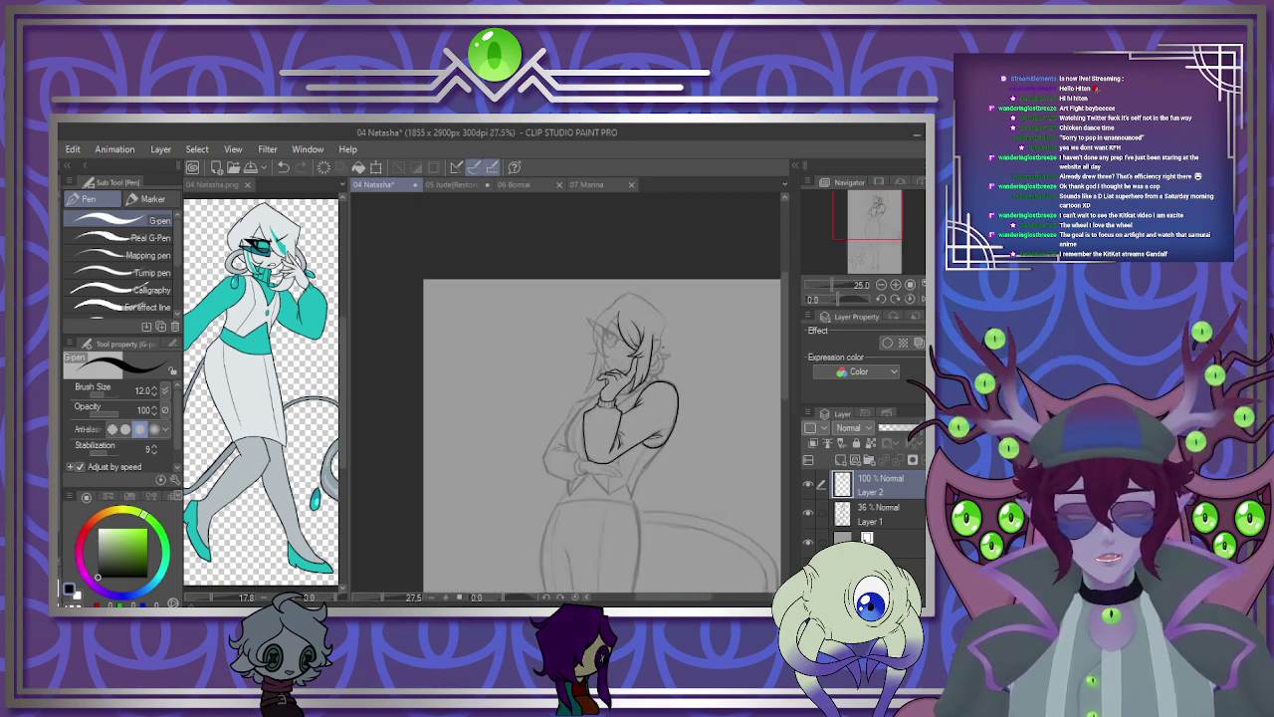
{"action": "scroll", "coordinate": [662, 417], "scroll_direction": "up", "scroll_amount": 2}
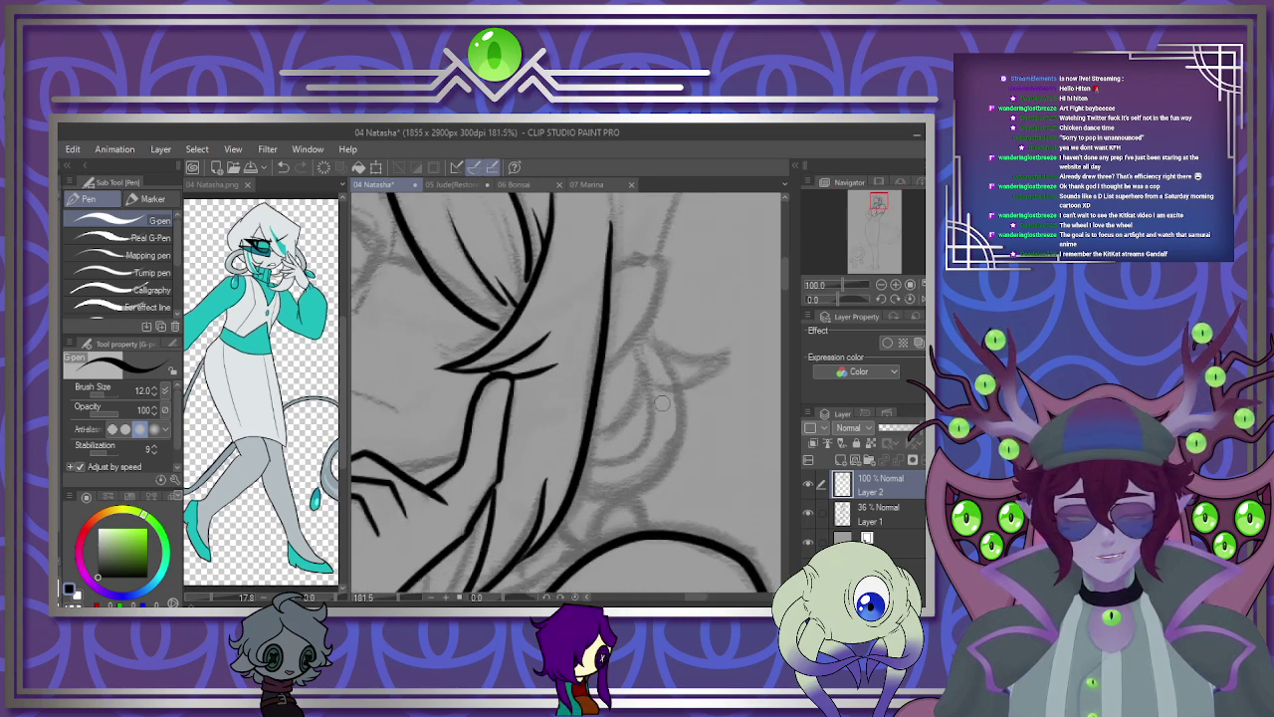
{"action": "mouse_move", "coordinate": [634, 346]}
{"action": "left_mouse_down"}
{"action": "mouse_move", "coordinate": [633, 452]}
{"action": "mouse_move", "coordinate": [588, 455]}
{"action": "left_mouse_up"}
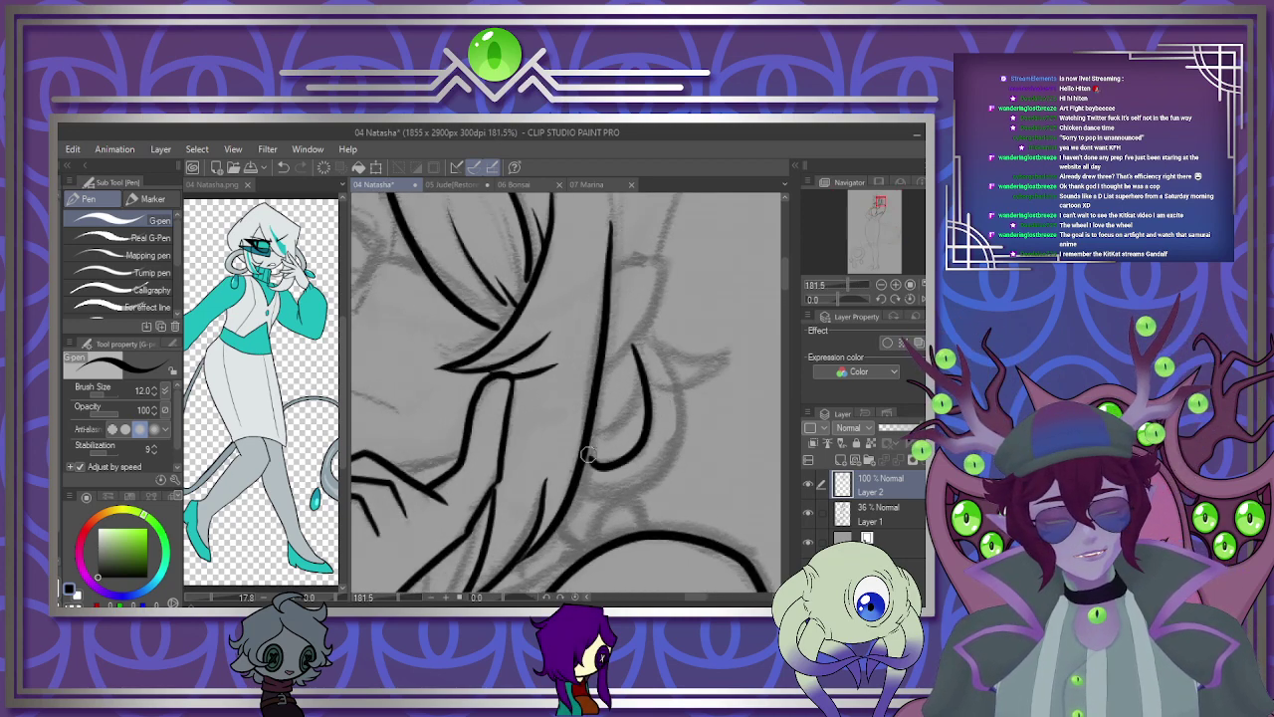
{"action": "key", "text": "ctrl+z"}
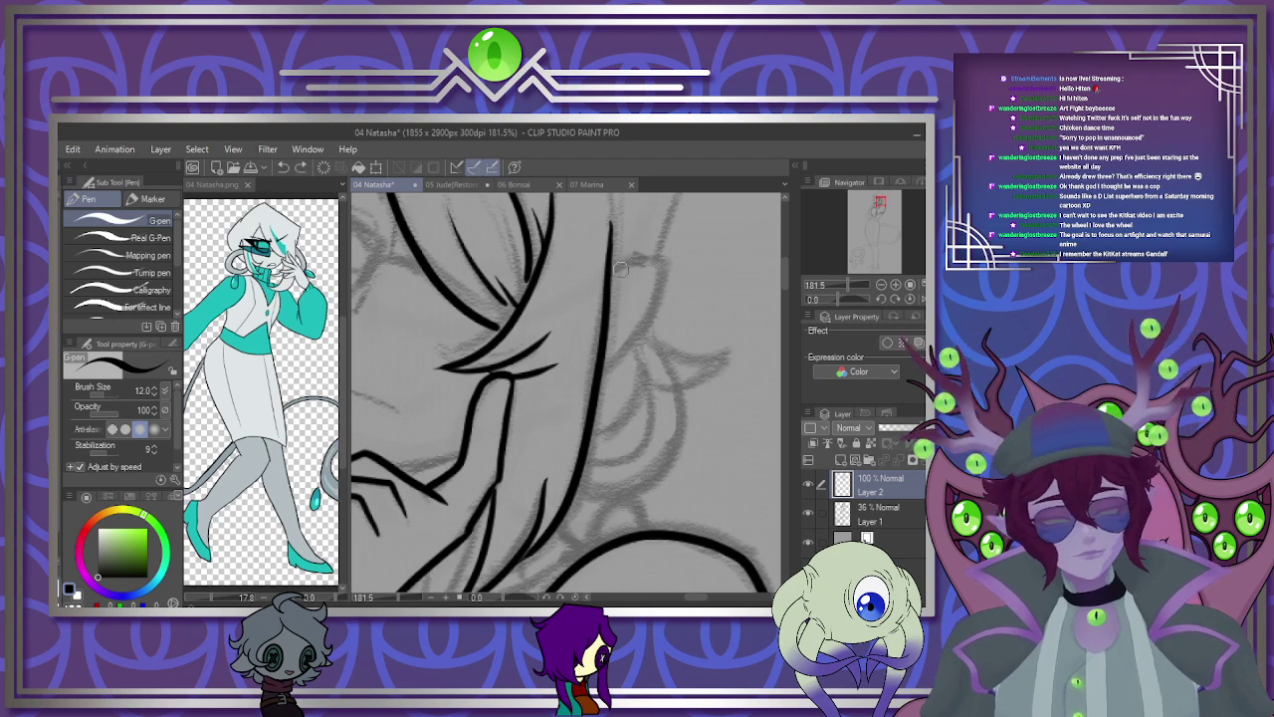
{"action": "mouse_move", "coordinate": [607, 269]}
{"action": "left_mouse_down"}
{"action": "mouse_move", "coordinate": [658, 269]}
{"action": "mouse_move", "coordinate": [631, 349]}
{"action": "left_mouse_up"}
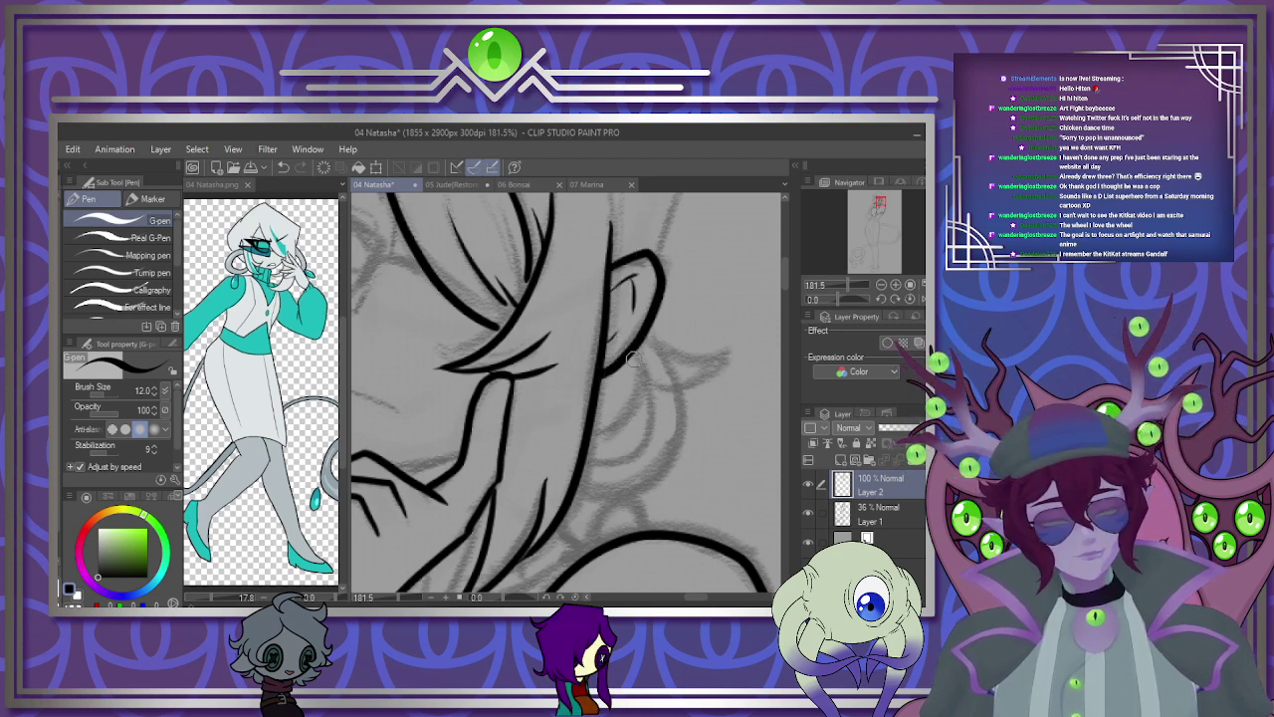
Ink the looped hair below the ear, the small arch above the shoulder, and the pointed flick behind the loop.
{"action": "mouse_move", "coordinate": [648, 394]}
{"action": "left_mouse_down"}
{"action": "mouse_move", "coordinate": [628, 452]}
{"action": "mouse_move", "coordinate": [587, 463]}
{"action": "left_mouse_up"}
{"action": "mouse_move", "coordinate": [645, 333]}
{"action": "left_mouse_down"}
{"action": "mouse_move", "coordinate": [678, 402]}
{"action": "mouse_move", "coordinate": [669, 463]}
{"action": "mouse_move", "coordinate": [600, 498]}
{"action": "left_mouse_up"}
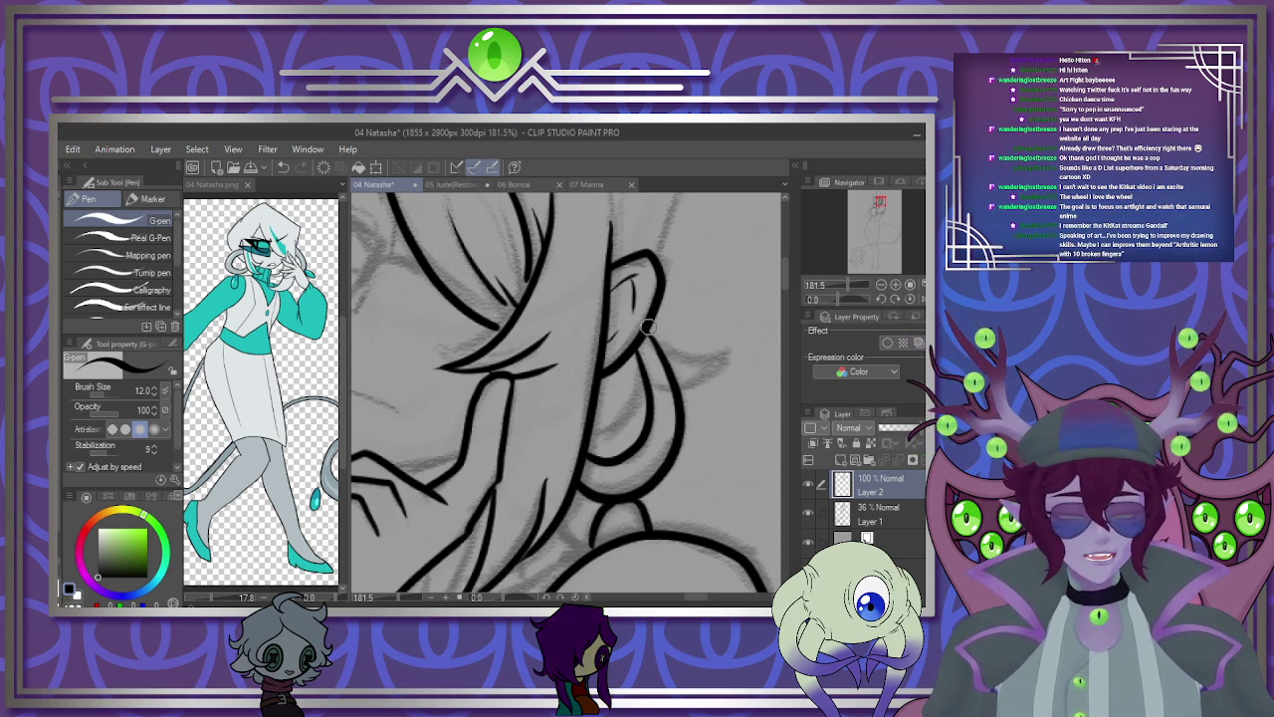
{"action": "left_click_drag", "start_coordinate": [647, 326], "coordinate": [731, 349]}
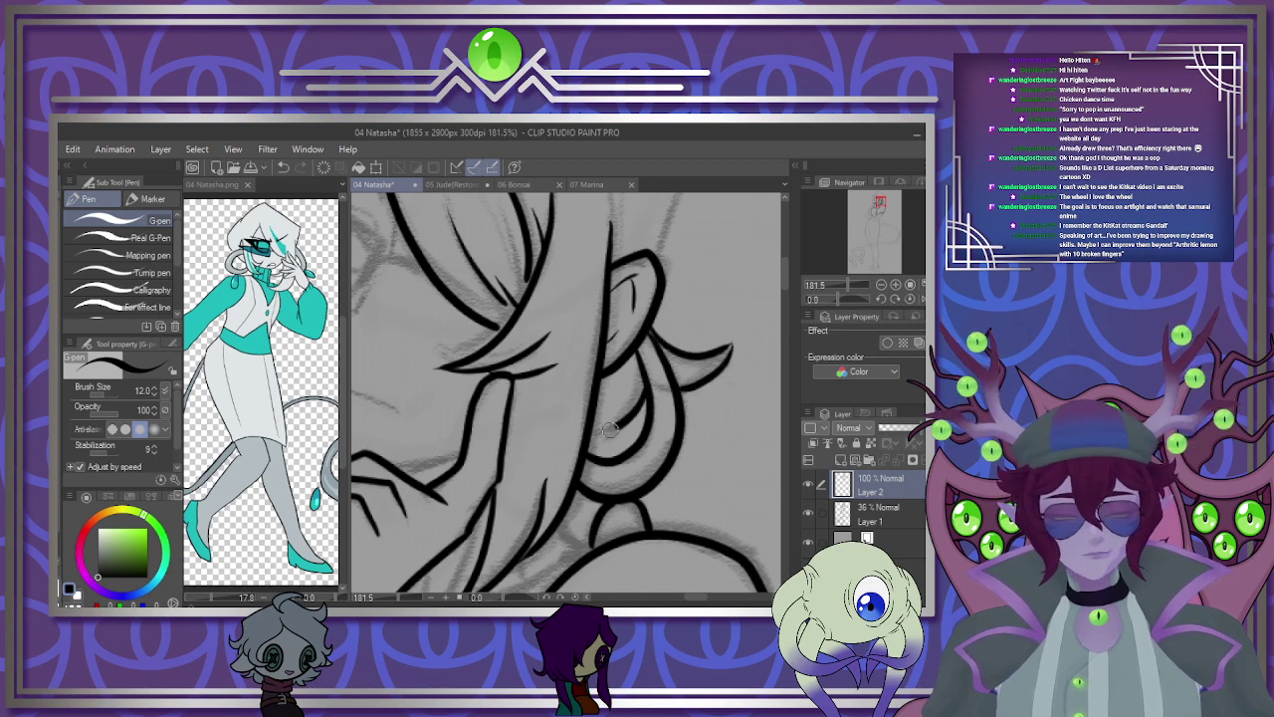
Ink the glasses' bridge as two close parallel curves running from the lens corner to the bang's inner edge.
{"action": "scroll", "coordinate": [641, 386], "scroll_direction": "down", "scroll_amount": 5}
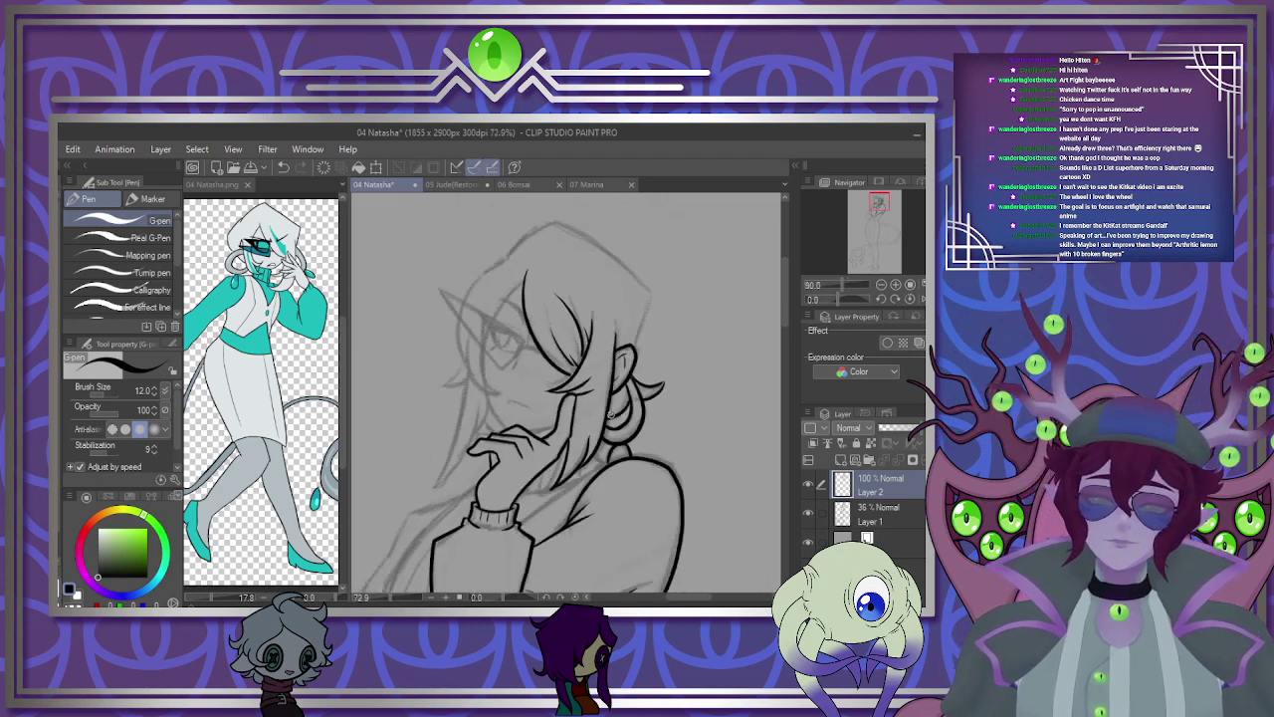
{"action": "scroll", "coordinate": [617, 319], "scroll_direction": "up", "scroll_amount": 3}
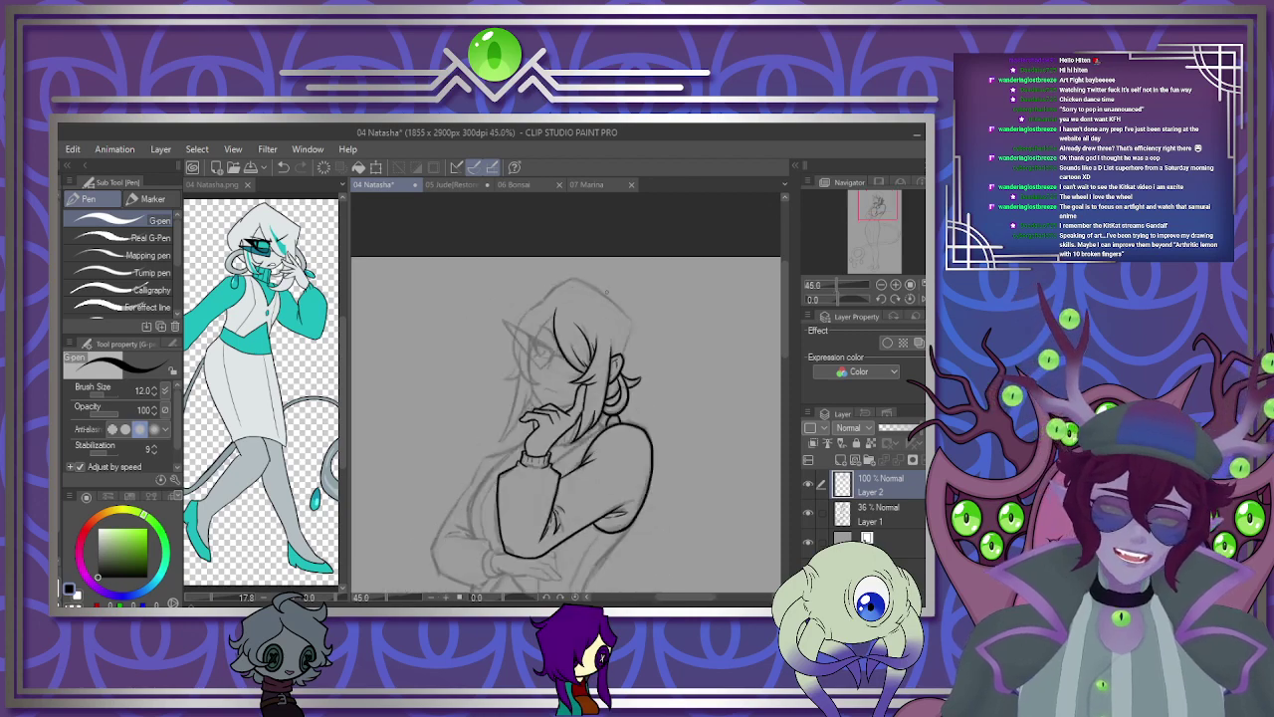
{"action": "scroll", "coordinate": [541, 359], "scroll_direction": "up", "scroll_amount": 5}
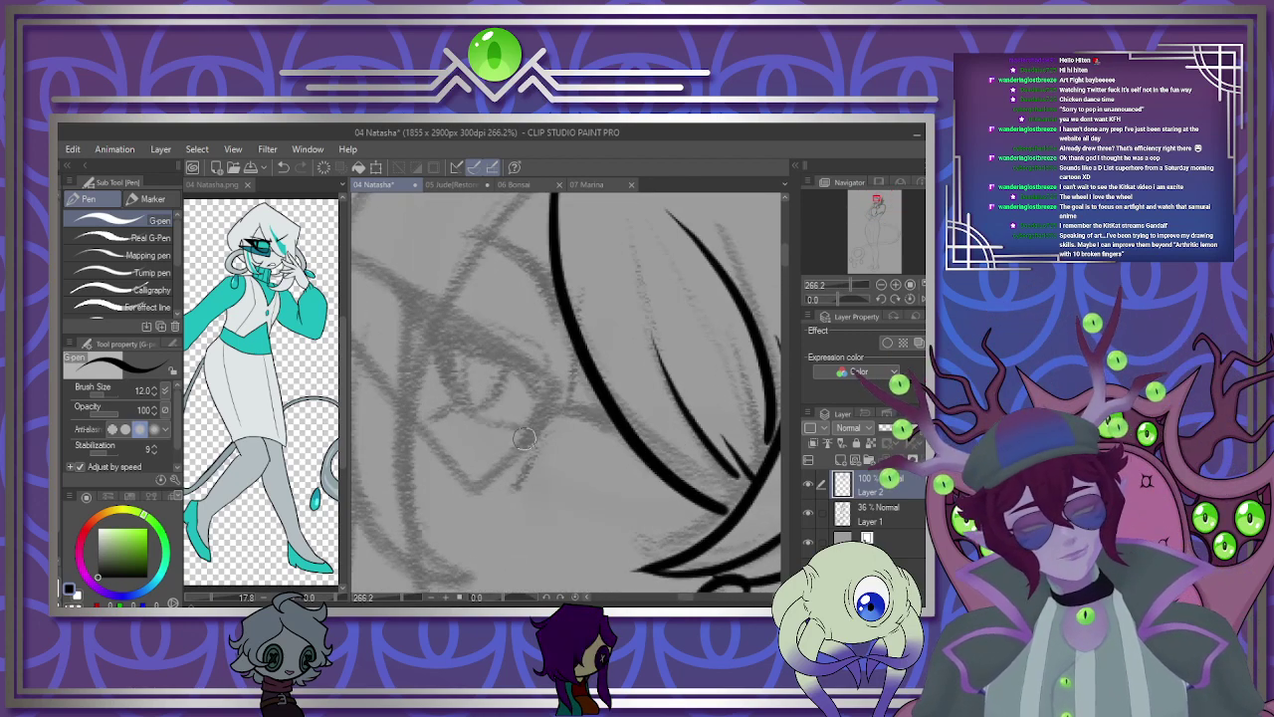
{"action": "left_click_drag", "start_coordinate": [524, 438], "coordinate": [612, 421]}
{"action": "mouse_move", "coordinate": [527, 432]}
{"action": "left_mouse_down"}
{"action": "mouse_move", "coordinate": [557, 404]}
{"action": "mouse_move", "coordinate": [604, 407]}
{"action": "left_mouse_up"}
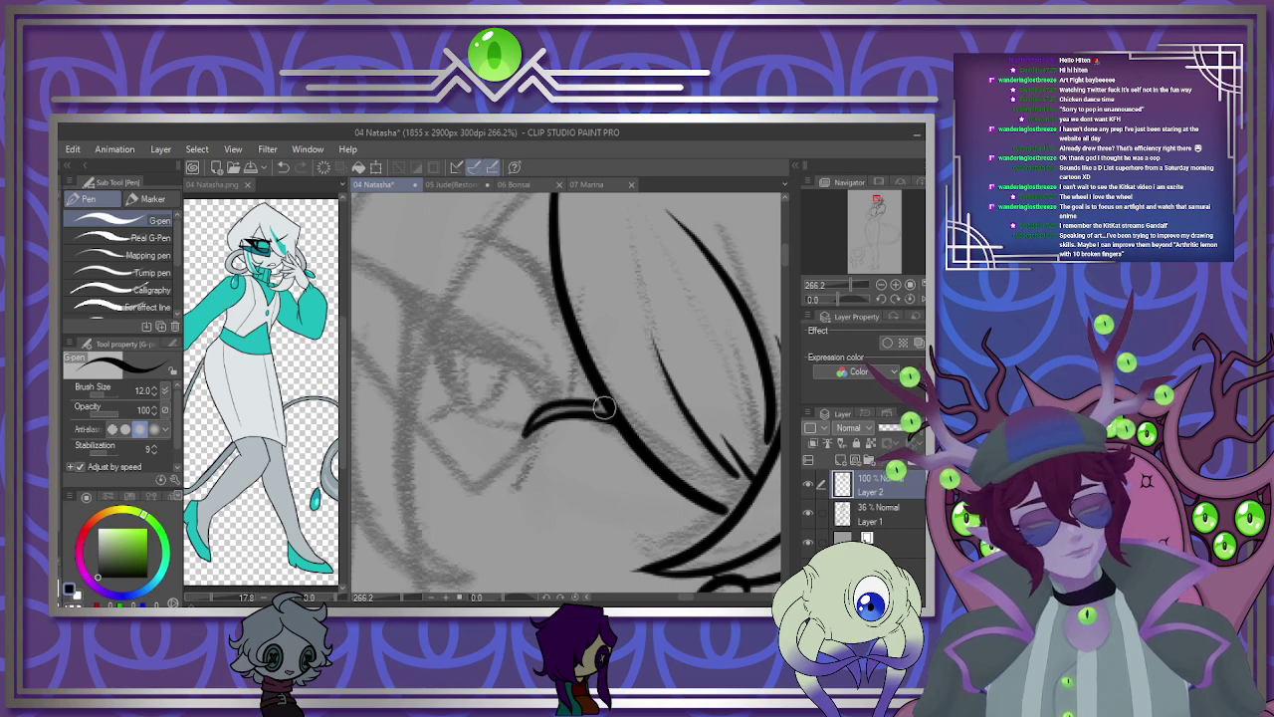
Add a new layer above Layer 2 and ink the sharply pointed glasses lens frame, with clean corners meeting the bridge.
{"action": "scroll", "coordinate": [648, 408], "scroll_direction": "down", "scroll_amount": 3}
{"action": "scroll", "coordinate": [620, 381], "scroll_direction": "up", "scroll_amount": 2}
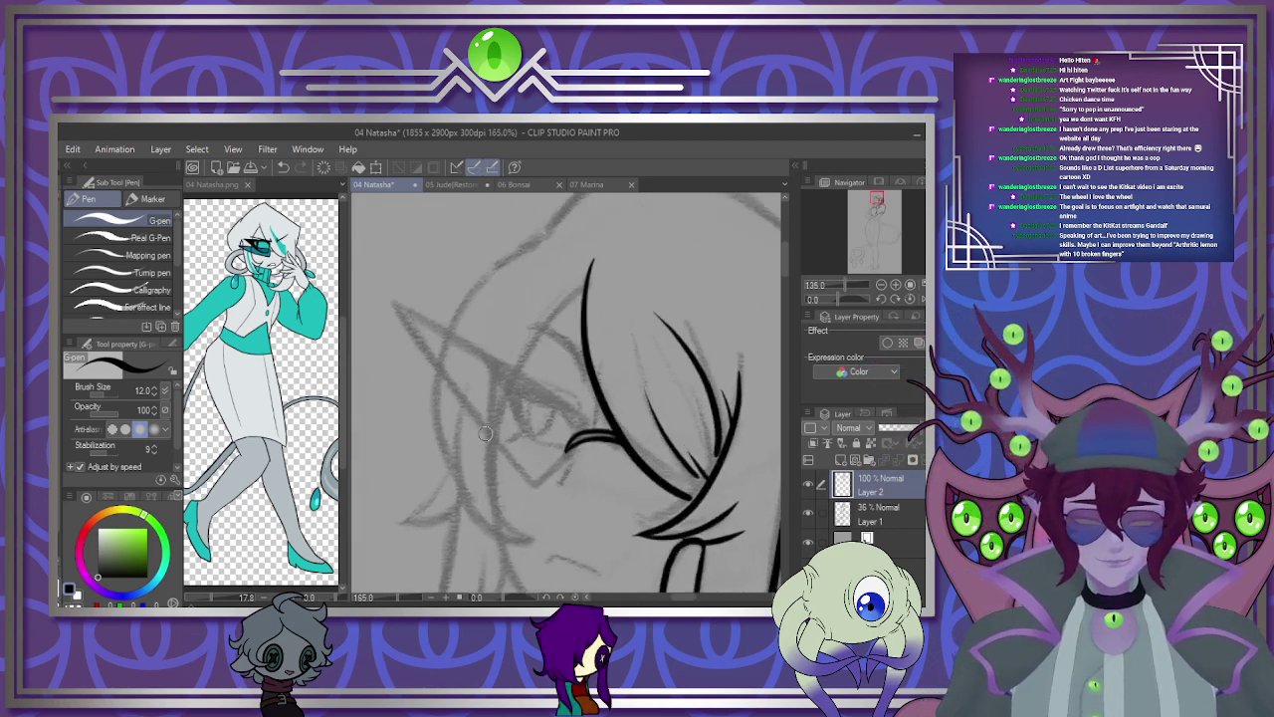
{"action": "left_click", "coordinate": [842, 461]}
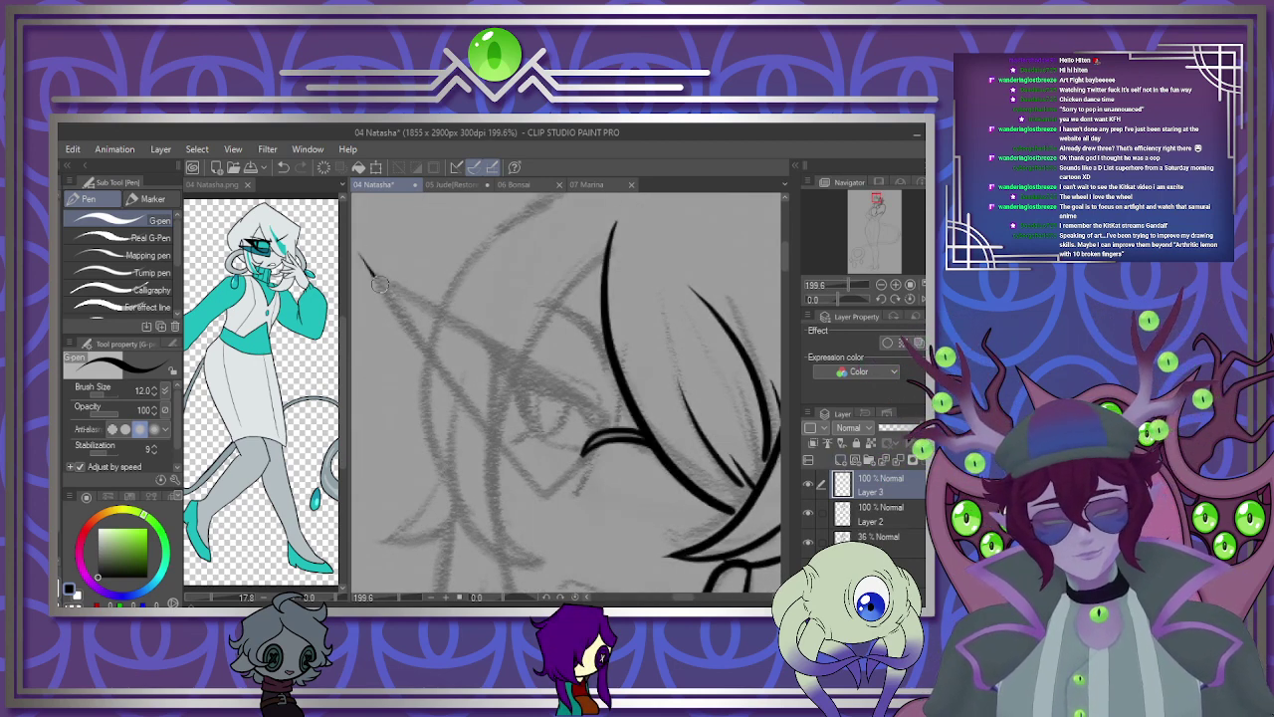
{"action": "left_click_drag", "start_coordinate": [379, 285], "coordinate": [563, 518]}
{"action": "left_click_drag", "start_coordinate": [364, 261], "coordinate": [637, 438]}
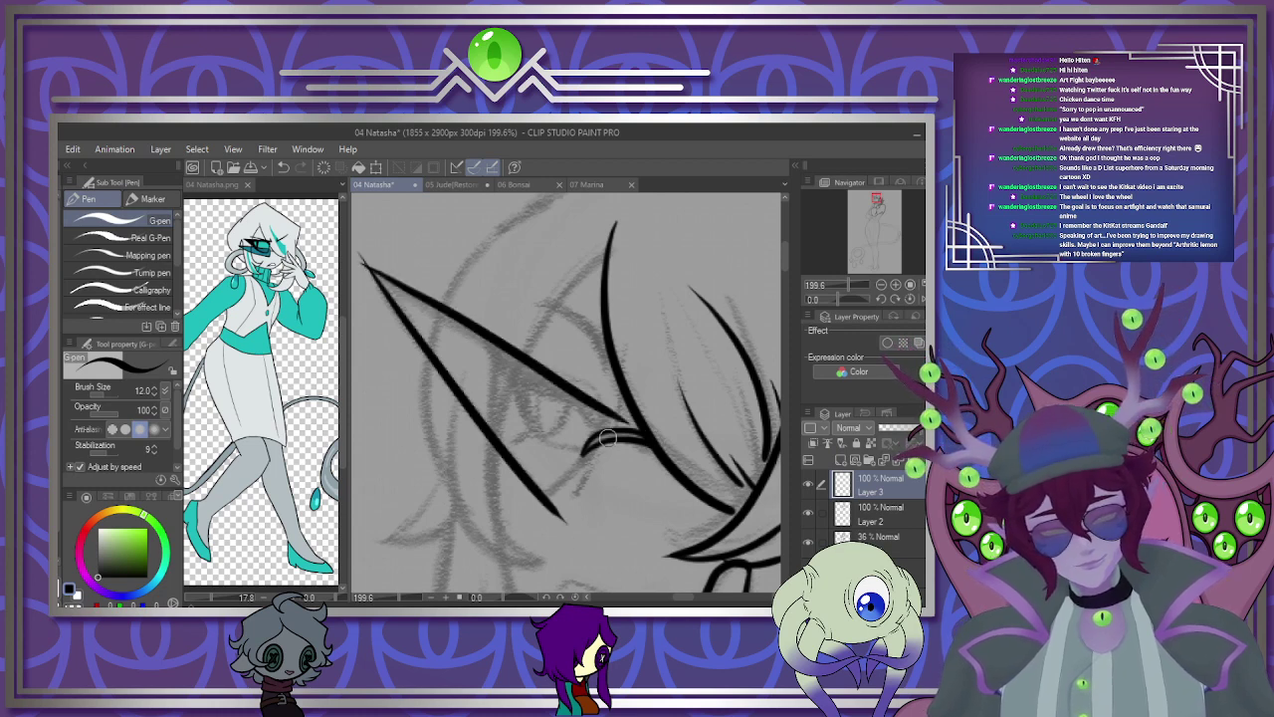
{"action": "left_click_drag", "start_coordinate": [546, 506], "coordinate": [618, 432]}
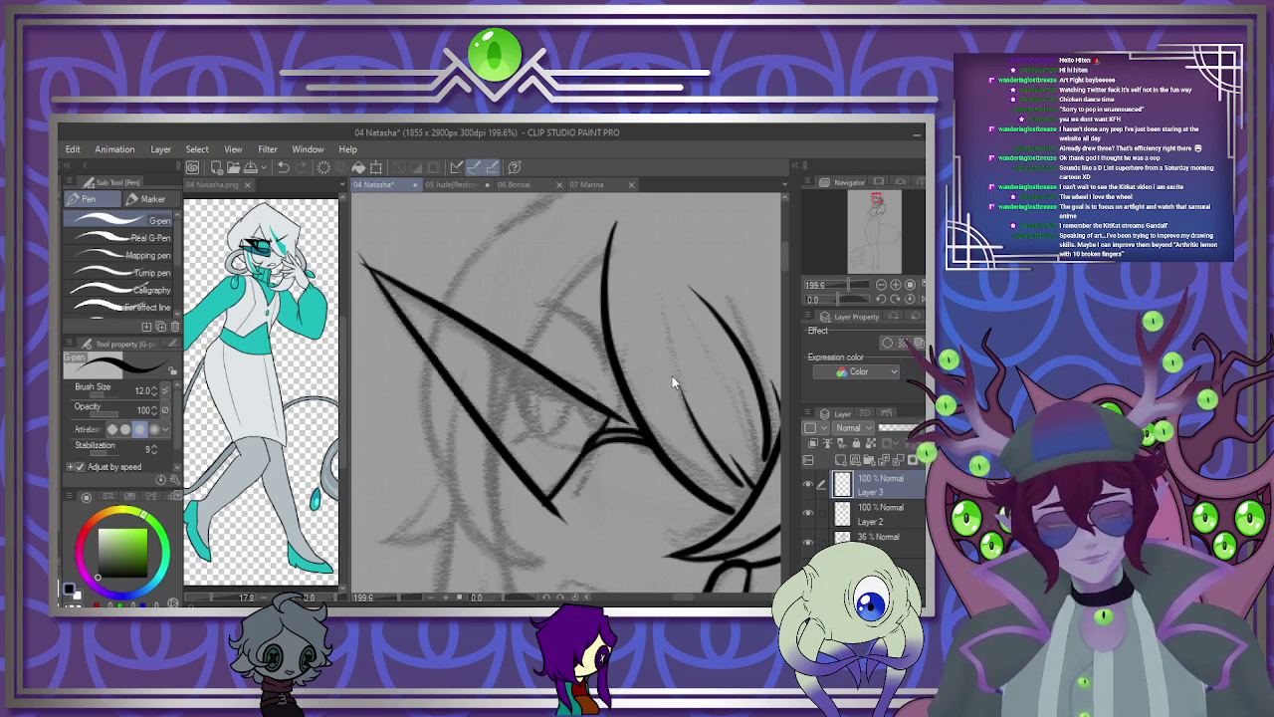
{"action": "key", "text": "ctrl+z"}
{"action": "key", "text": "ctrl+z"}
{"action": "left_click_drag", "start_coordinate": [363, 260], "coordinate": [624, 411]}
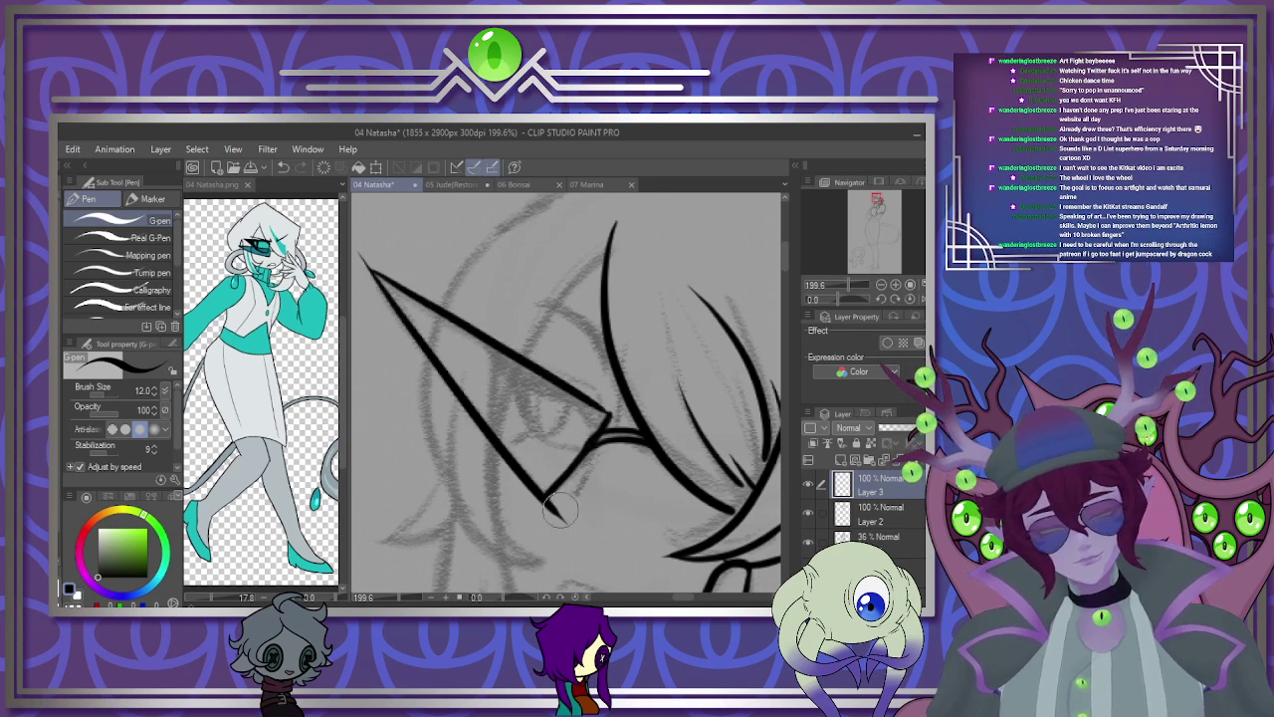
{"action": "left_click_drag", "start_coordinate": [550, 497], "coordinate": [596, 440]}
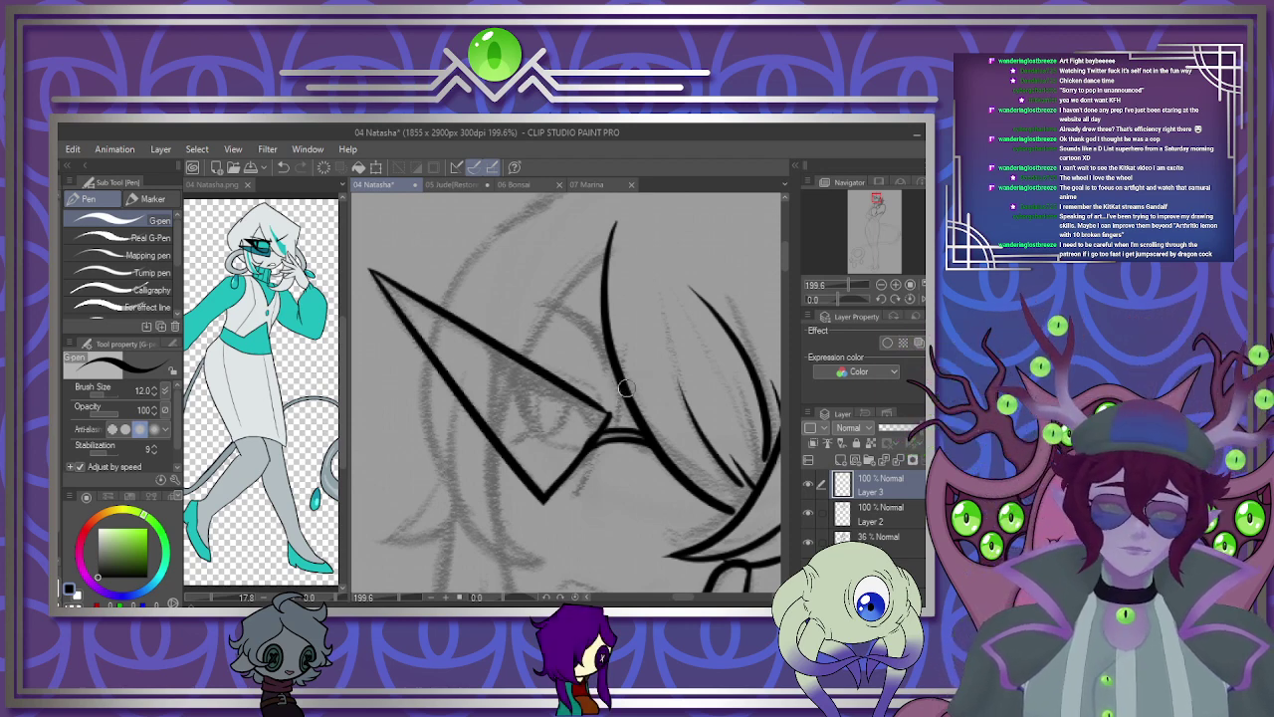
Hide Layer 2 and ink the upper eyelid on Layer 3 as a thick lash line tapered at both ends.
{"action": "scroll", "coordinate": [603, 378], "scroll_direction": "down", "scroll_amount": 4}
{"action": "scroll", "coordinate": [605, 408], "scroll_direction": "up", "scroll_amount": 5}
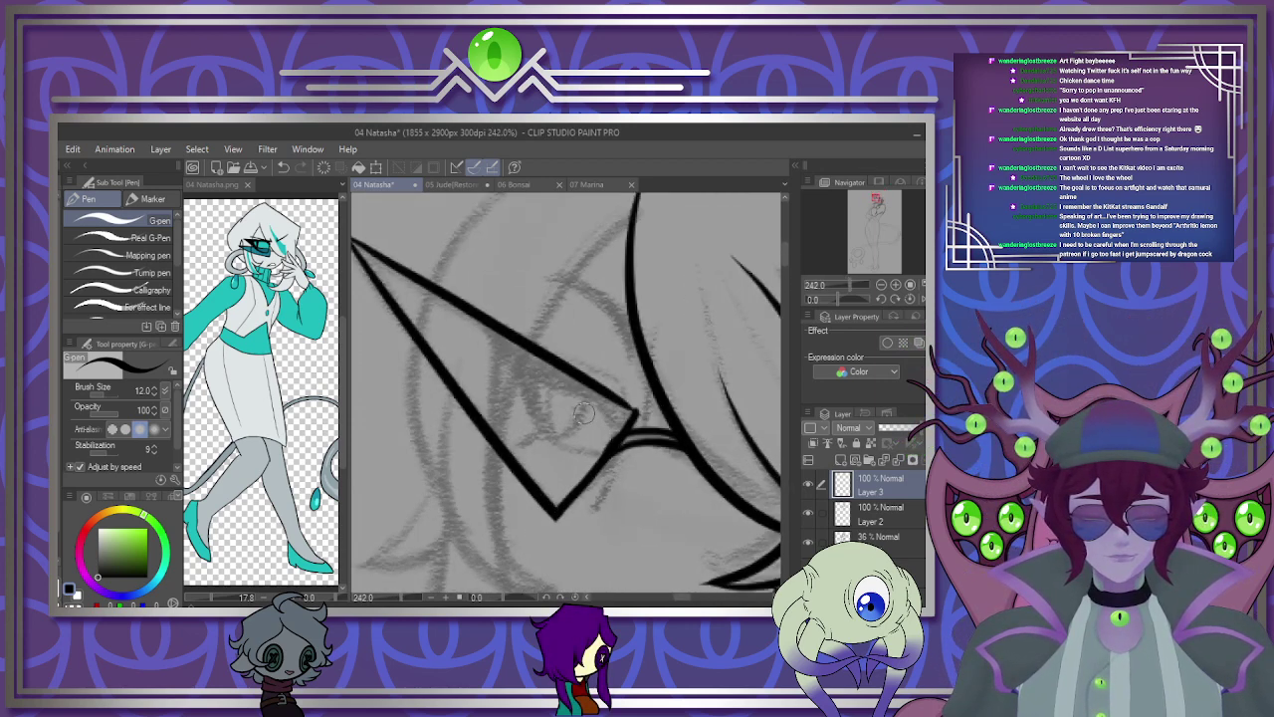
{"action": "left_click", "coordinate": [807, 512]}
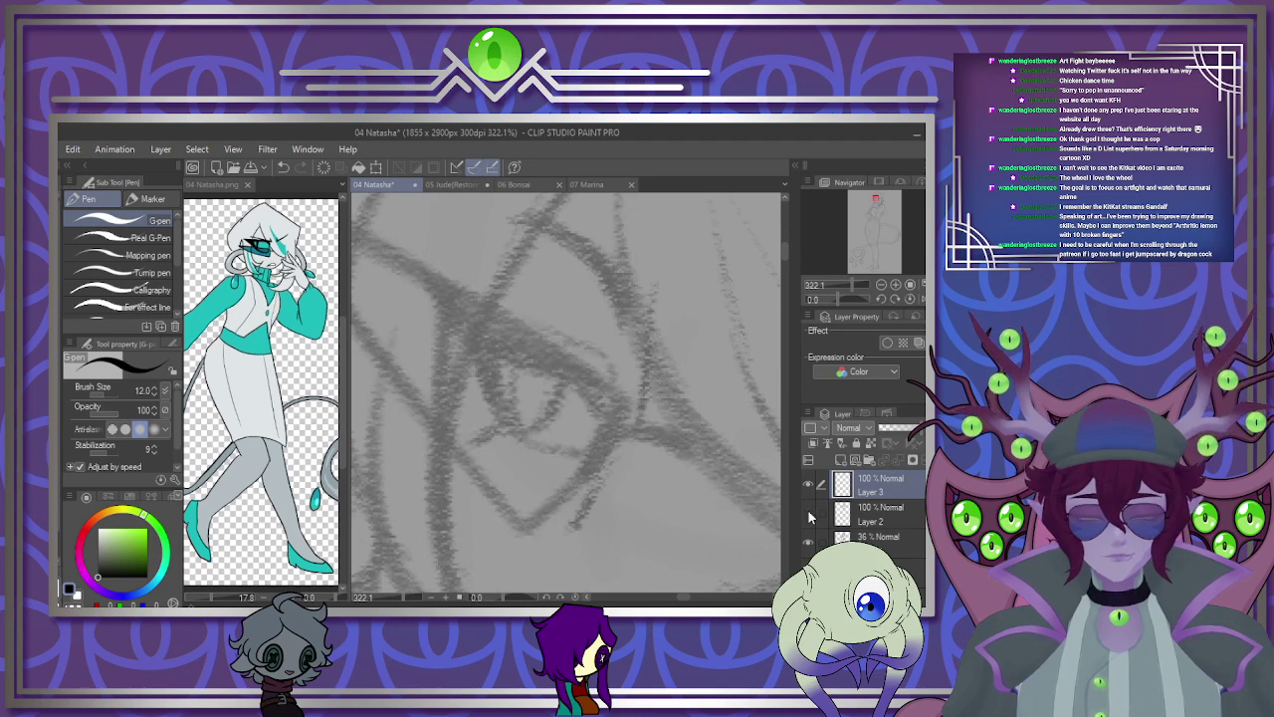
{"action": "scroll", "coordinate": [471, 288], "scroll_direction": "up", "scroll_amount": 2}
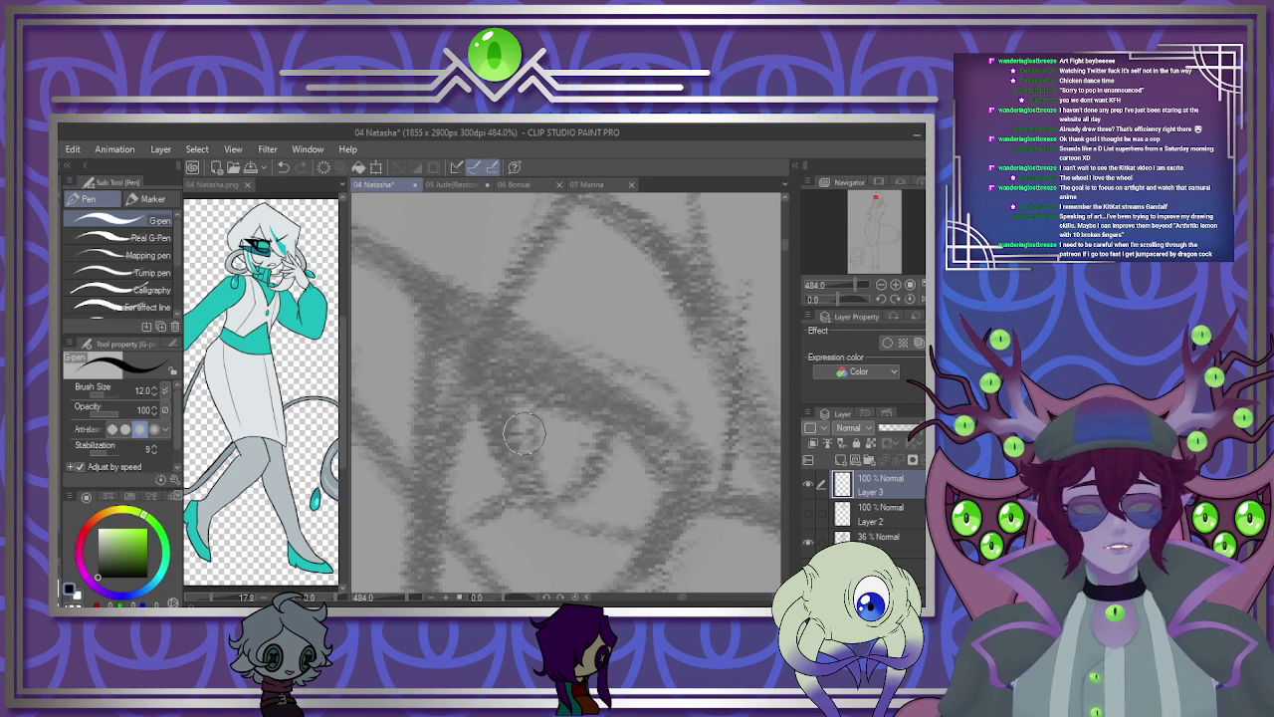
{"action": "mouse_move", "coordinate": [426, 286]}
{"action": "left_mouse_down"}
{"action": "mouse_move", "coordinate": [648, 441]}
{"action": "mouse_move", "coordinate": [677, 493]}
{"action": "left_mouse_up"}
{"action": "mouse_move", "coordinate": [428, 289]}
{"action": "left_mouse_down"}
{"action": "mouse_move", "coordinate": [467, 348]}
{"action": "mouse_move", "coordinate": [565, 393]}
{"action": "mouse_move", "coordinate": [677, 490]}
{"action": "left_mouse_up"}
{"action": "mouse_move", "coordinate": [429, 290]}
{"action": "left_mouse_down"}
{"action": "mouse_move", "coordinate": [506, 364]}
{"action": "mouse_move", "coordinate": [623, 419]}
{"action": "mouse_move", "coordinate": [647, 458]}
{"action": "left_mouse_up"}
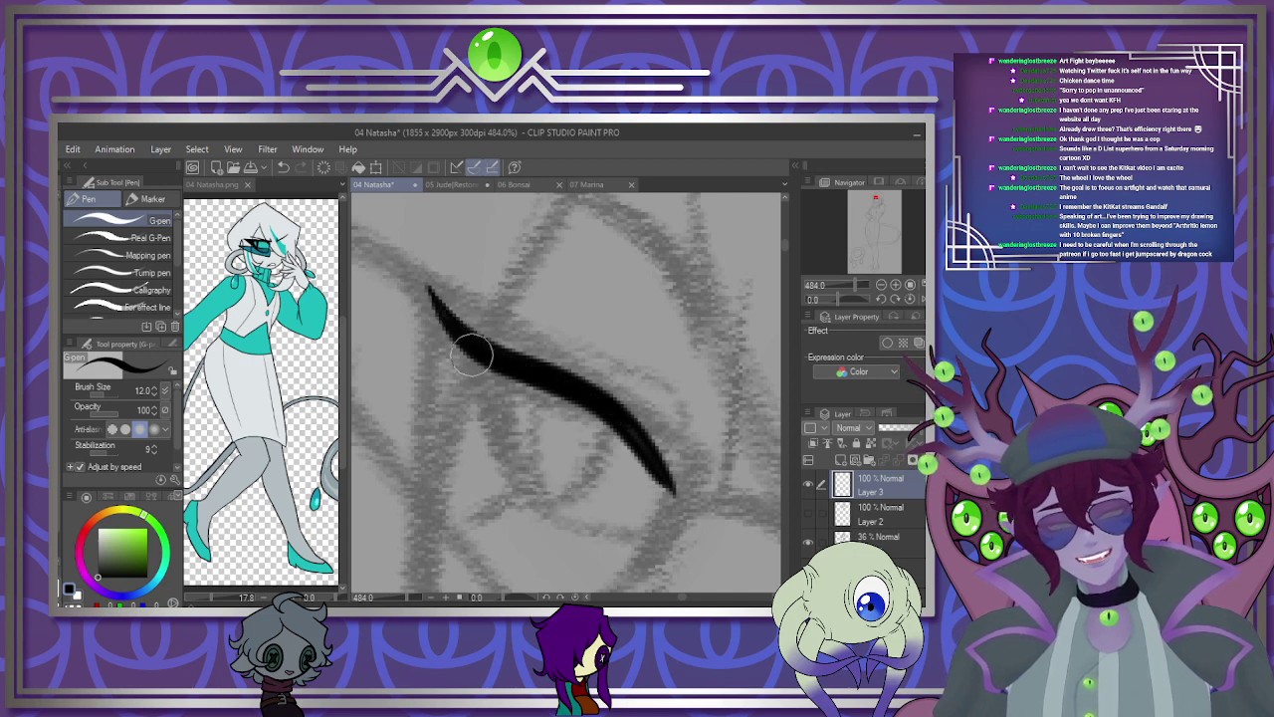
Ink the eye's side and thin lower lid beneath the lash line, thickening the side and adding a short corner flick.
{"action": "mouse_move", "coordinate": [480, 361]}
{"action": "left_mouse_down"}
{"action": "mouse_move", "coordinate": [495, 438]}
{"action": "mouse_move", "coordinate": [564, 516]}
{"action": "mouse_move", "coordinate": [629, 528]}
{"action": "left_mouse_up"}
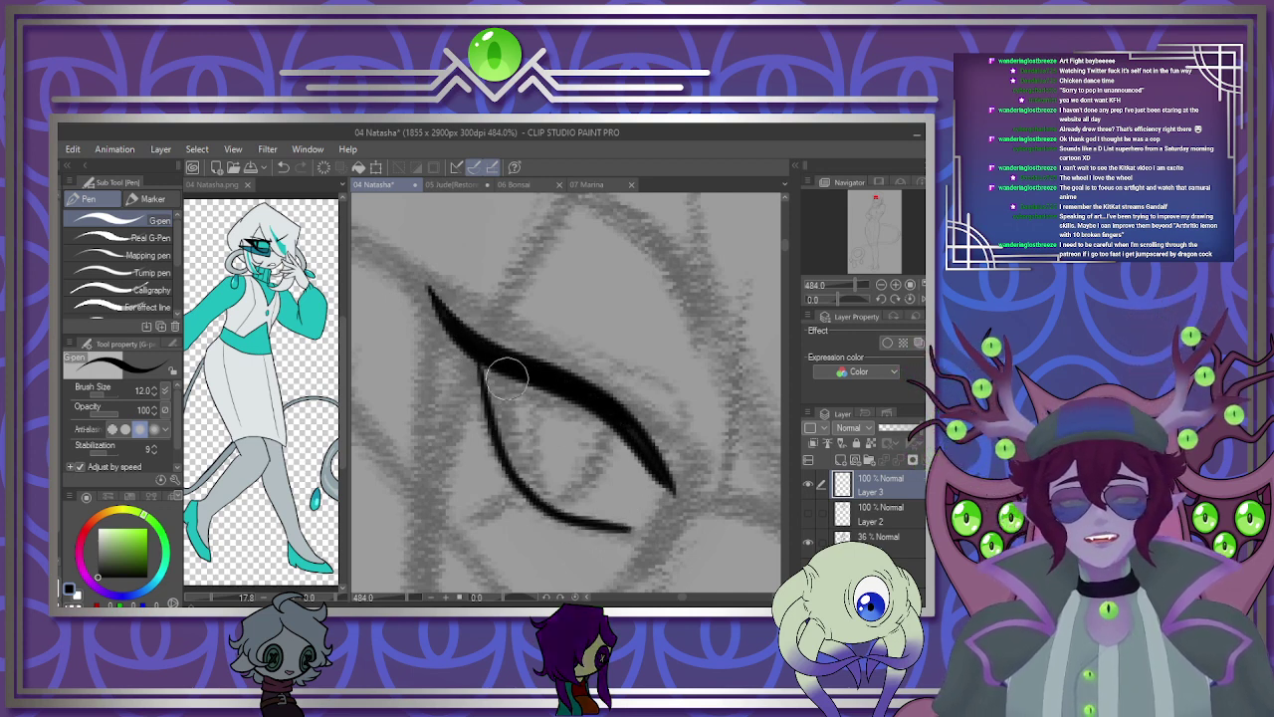
{"action": "left_click_drag", "start_coordinate": [504, 372], "coordinate": [534, 495]}
{"action": "mouse_move", "coordinate": [496, 367]}
{"action": "left_mouse_down"}
{"action": "mouse_move", "coordinate": [514, 464]}
{"action": "mouse_move", "coordinate": [493, 385]}
{"action": "mouse_move", "coordinate": [527, 492]}
{"action": "mouse_move", "coordinate": [491, 388]}
{"action": "mouse_move", "coordinate": [519, 482]}
{"action": "mouse_move", "coordinate": [470, 513]}
{"action": "left_mouse_up"}
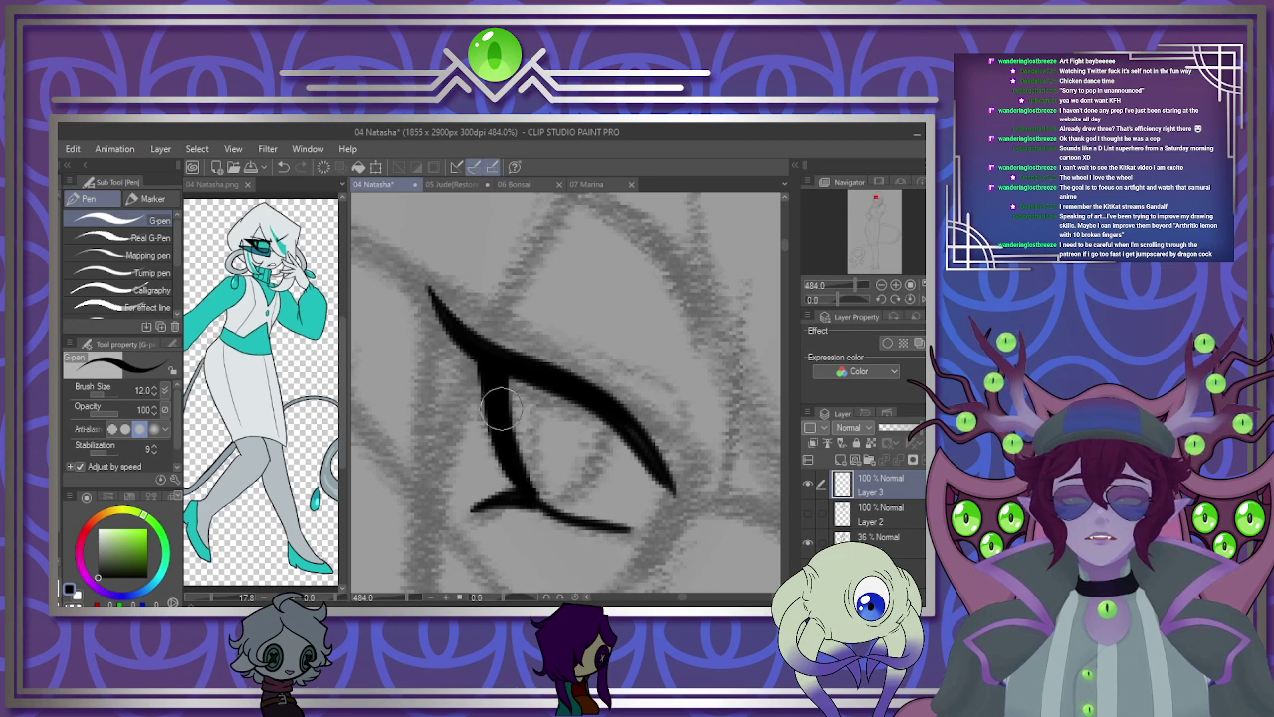
Ink the oval iris between the eyelids and fill a narrow vertical pupil at its center.
{"action": "mouse_move", "coordinate": [539, 393]}
{"action": "left_mouse_down"}
{"action": "mouse_move", "coordinate": [527, 478]}
{"action": "mouse_move", "coordinate": [550, 506]}
{"action": "mouse_move", "coordinate": [586, 497]}
{"action": "mouse_move", "coordinate": [603, 411]}
{"action": "left_mouse_up"}
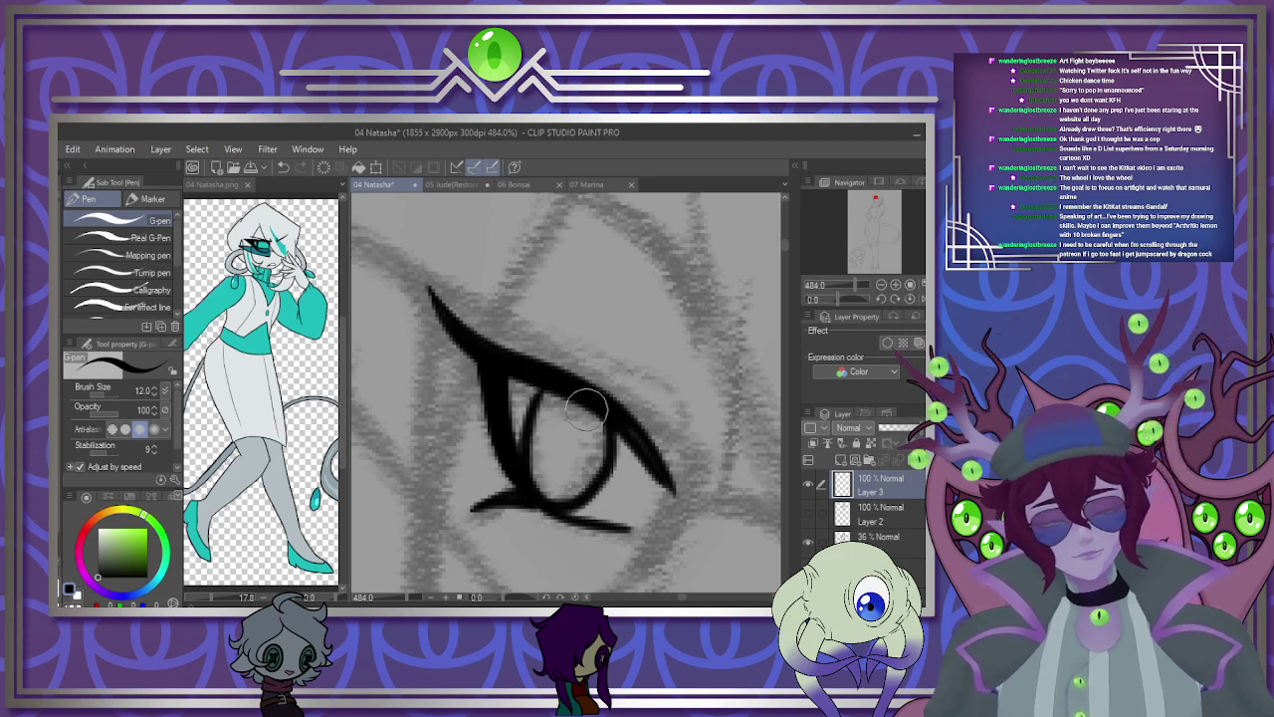
{"action": "key", "text": "ctrl+z"}
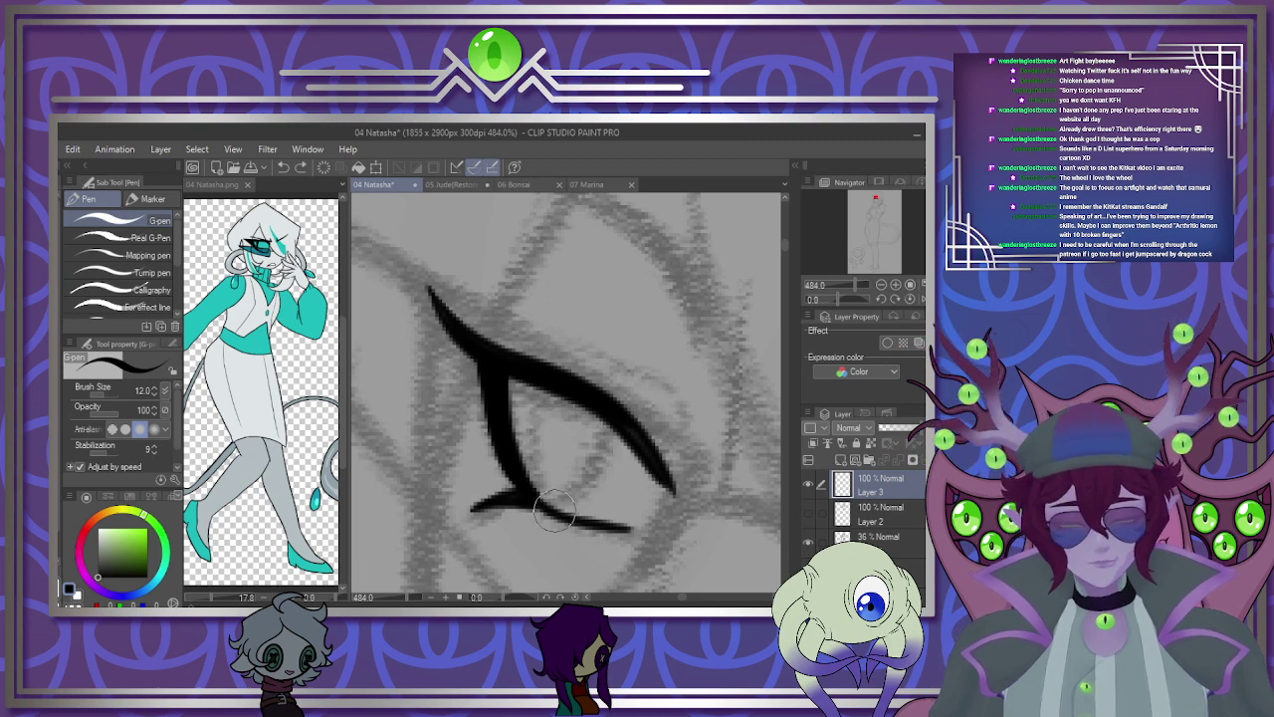
{"action": "mouse_move", "coordinate": [554, 510]}
{"action": "left_mouse_down"}
{"action": "mouse_move", "coordinate": [529, 481]}
{"action": "mouse_move", "coordinate": [525, 410]}
{"action": "mouse_move", "coordinate": [562, 386]}
{"action": "mouse_move", "coordinate": [601, 421]}
{"action": "mouse_move", "coordinate": [595, 468]}
{"action": "mouse_move", "coordinate": [530, 490]}
{"action": "left_mouse_up"}
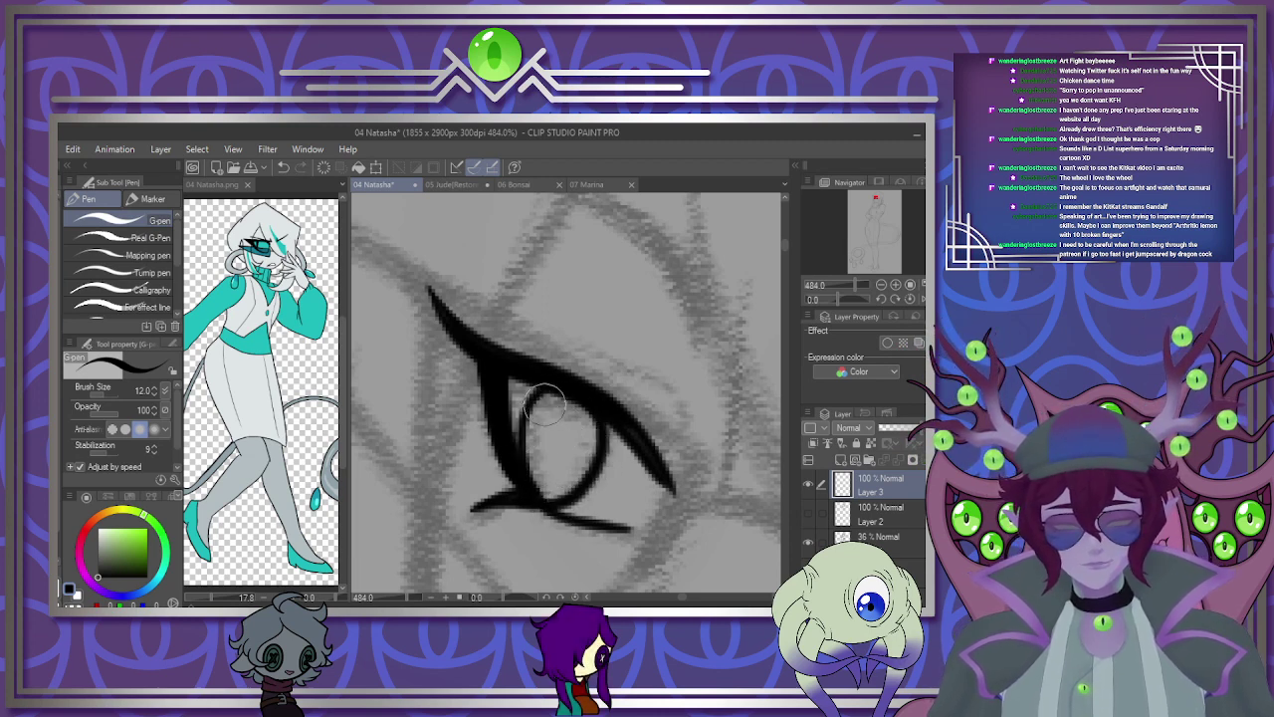
{"action": "mouse_move", "coordinate": [548, 428]}
{"action": "left_mouse_down"}
{"action": "mouse_move", "coordinate": [557, 443]}
{"action": "mouse_move", "coordinate": [559, 420]}
{"action": "left_mouse_up"}
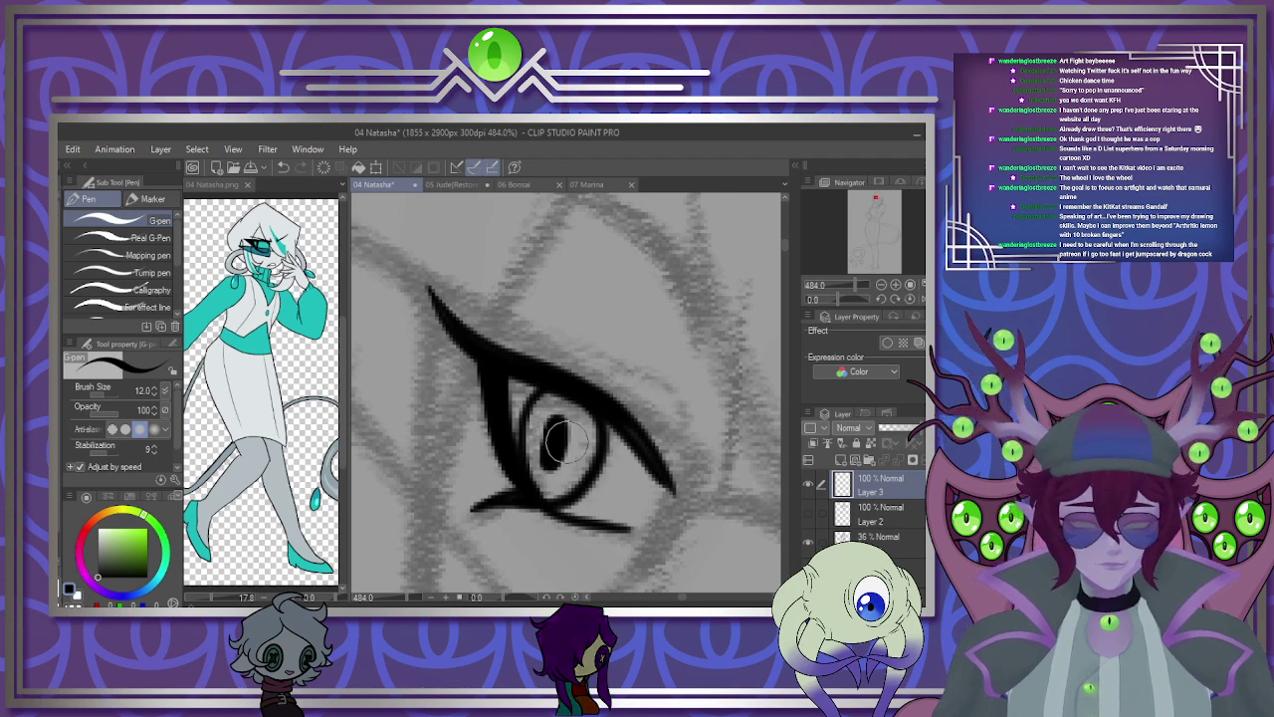
{"action": "scroll", "coordinate": [568, 443], "scroll_direction": "down", "scroll_amount": 5}
{"action": "scroll", "coordinate": [627, 374], "scroll_direction": "up", "scroll_amount": 4}
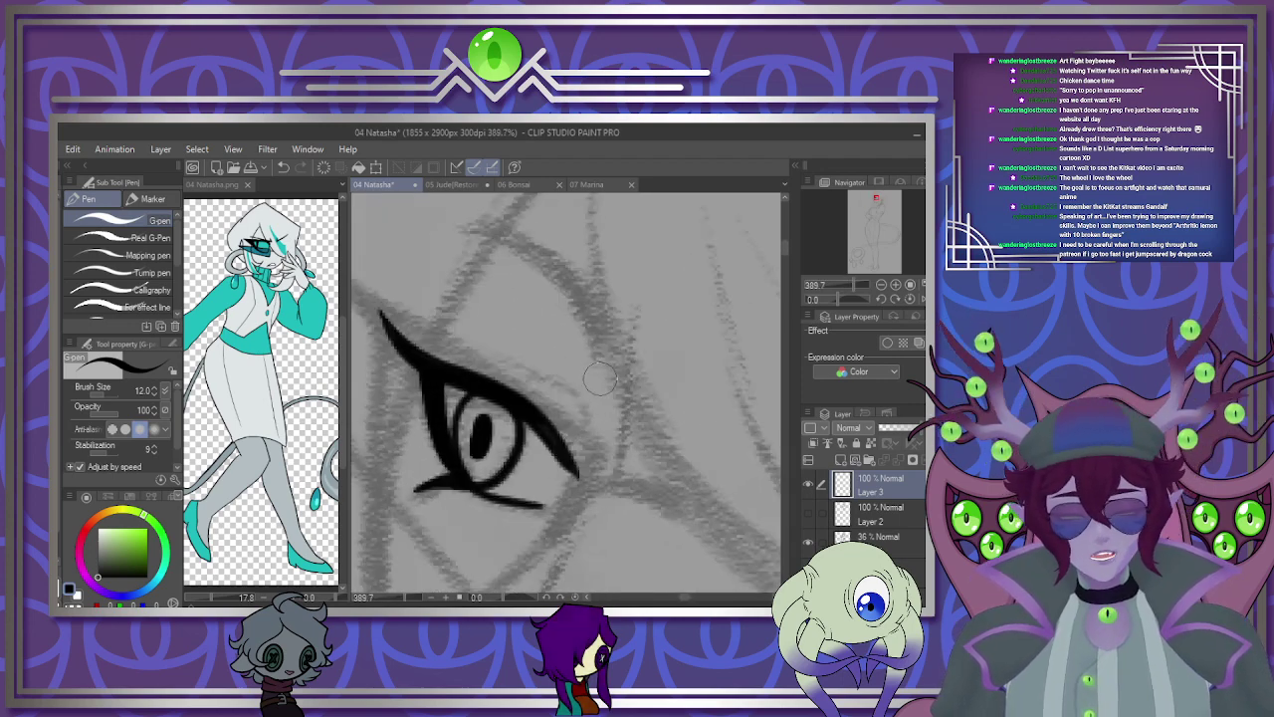
Ink the eyelid crease as a thin curve above the lash line and a thick tapered eyebrow over it.
{"action": "left_click_drag", "start_coordinate": [461, 344], "coordinate": [553, 382]}
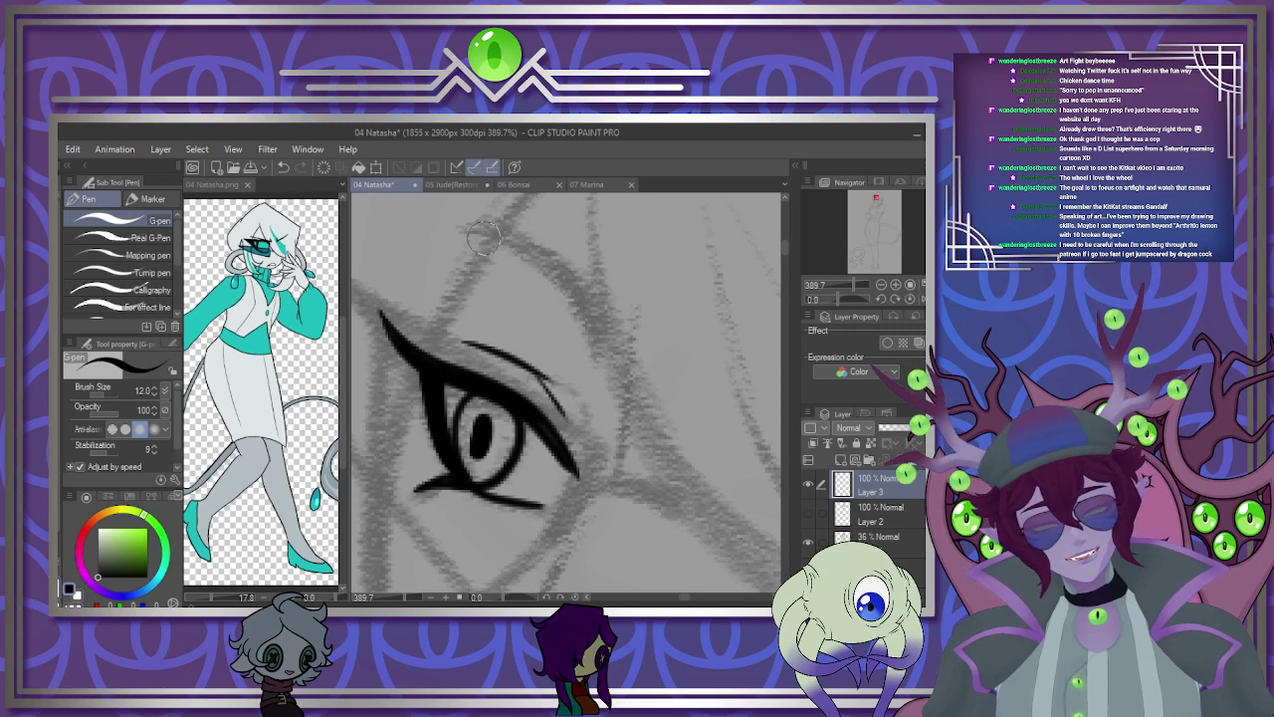
{"action": "mouse_move", "coordinate": [416, 219]}
{"action": "left_mouse_down"}
{"action": "mouse_move", "coordinate": [500, 241]}
{"action": "mouse_move", "coordinate": [608, 366]}
{"action": "mouse_move", "coordinate": [593, 287]}
{"action": "mouse_move", "coordinate": [466, 227]}
{"action": "mouse_move", "coordinate": [563, 274]}
{"action": "mouse_move", "coordinate": [517, 245]}
{"action": "mouse_move", "coordinate": [597, 321]}
{"action": "mouse_move", "coordinate": [584, 287]}
{"action": "left_mouse_up"}
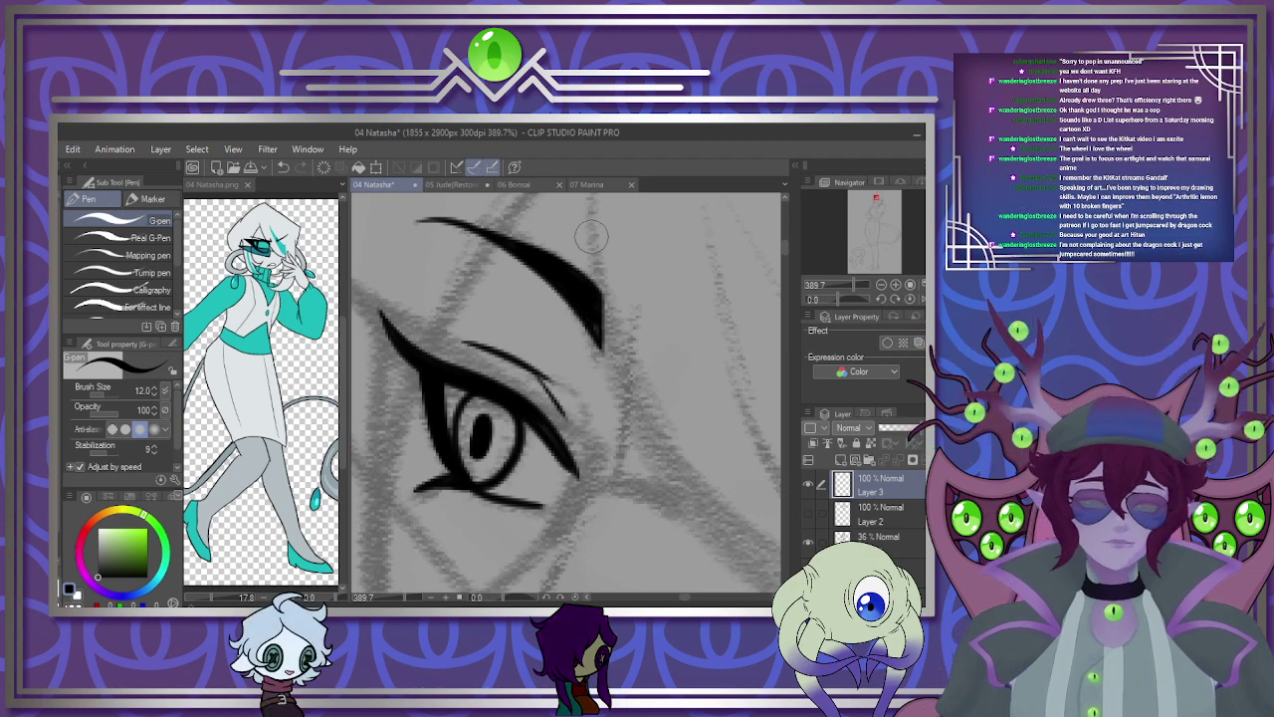
{"action": "scroll", "coordinate": [590, 236], "scroll_direction": "down", "scroll_amount": 10}
{"action": "scroll", "coordinate": [590, 455], "scroll_direction": "up", "scroll_amount": 4}
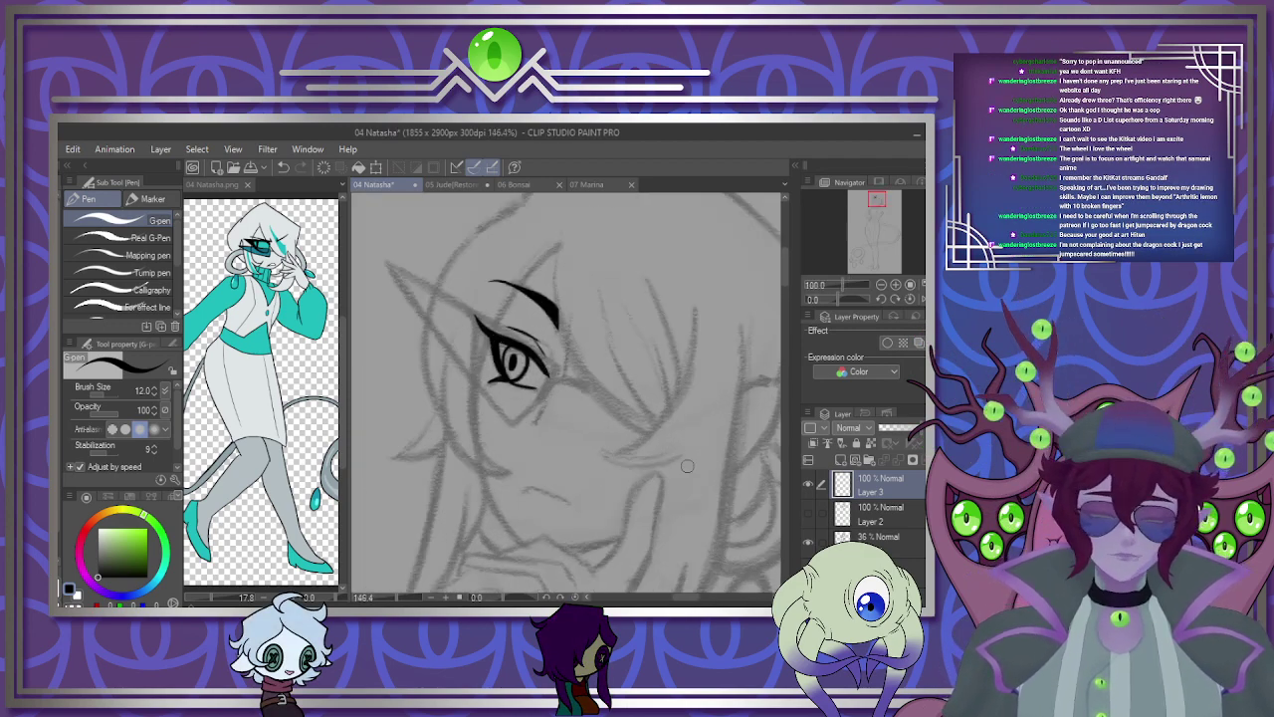
Show Layer 2 again and ink the short nose line below the glasses bridge and the downturned mouth on Layer 3.
{"action": "left_click", "coordinate": [808, 514]}
{"action": "scroll", "coordinate": [488, 403], "scroll_direction": "up", "scroll_amount": 3}
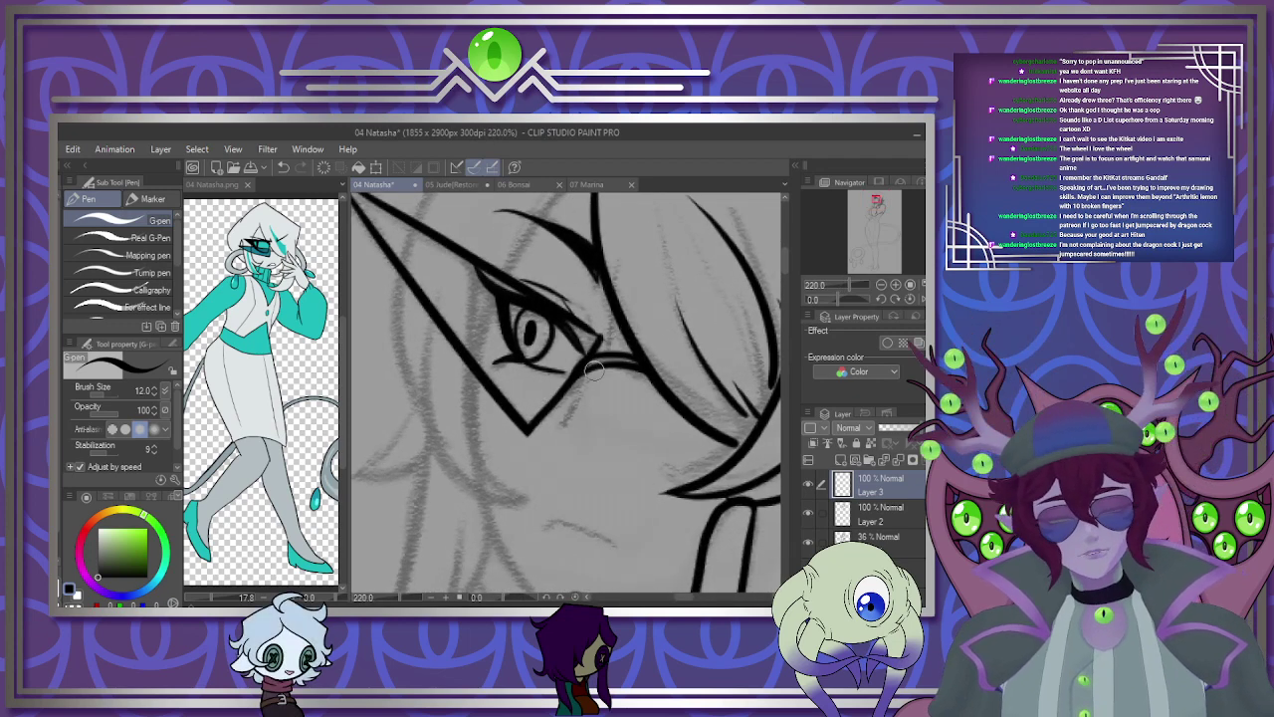
{"action": "left_click_drag", "start_coordinate": [590, 378], "coordinate": [565, 423]}
{"action": "left_click_drag", "start_coordinate": [613, 303], "coordinate": [603, 344]}
{"action": "left_click_drag", "start_coordinate": [543, 530], "coordinate": [607, 543]}
{"action": "scroll", "coordinate": [650, 479], "scroll_direction": "down", "scroll_amount": 3}
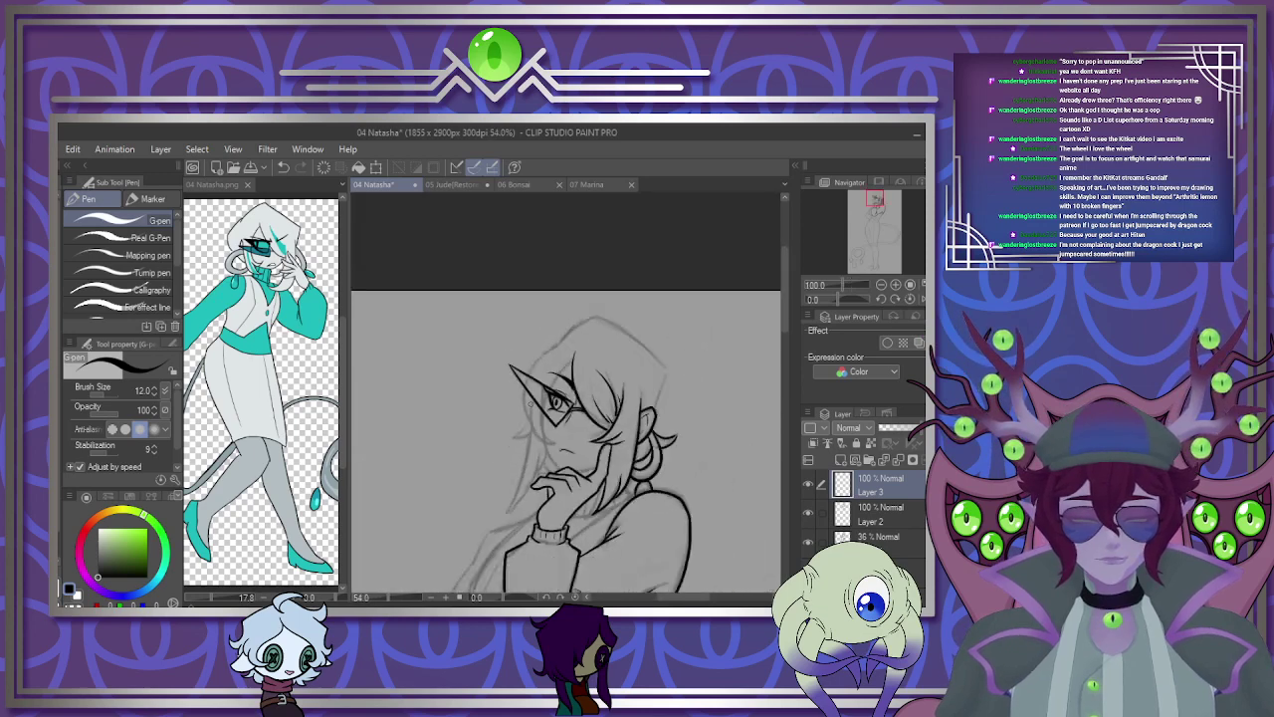
Ink the curved face-framing hair strands behind the glasses, ending in a point at the cheek, and the hair's outer contour.
{"action": "scroll", "coordinate": [578, 418], "scroll_direction": "up", "scroll_amount": 2}
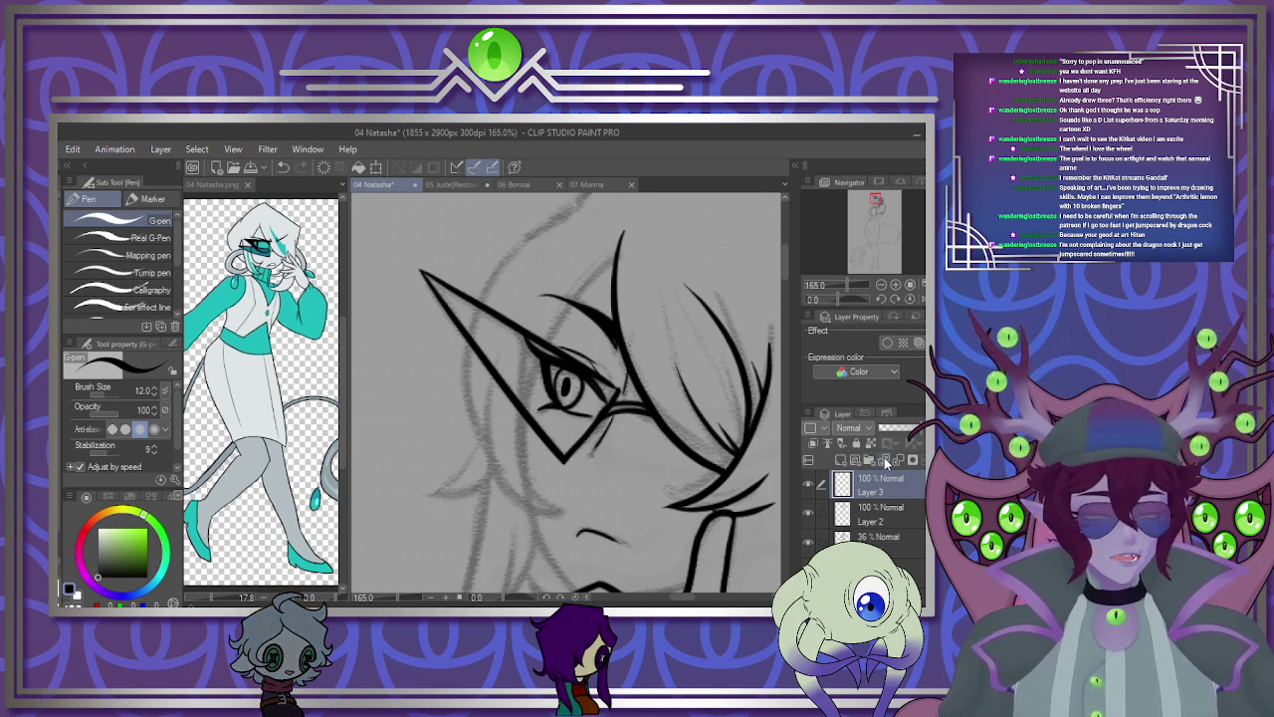
{"action": "left_click_drag", "start_coordinate": [609, 263], "coordinate": [520, 458]}
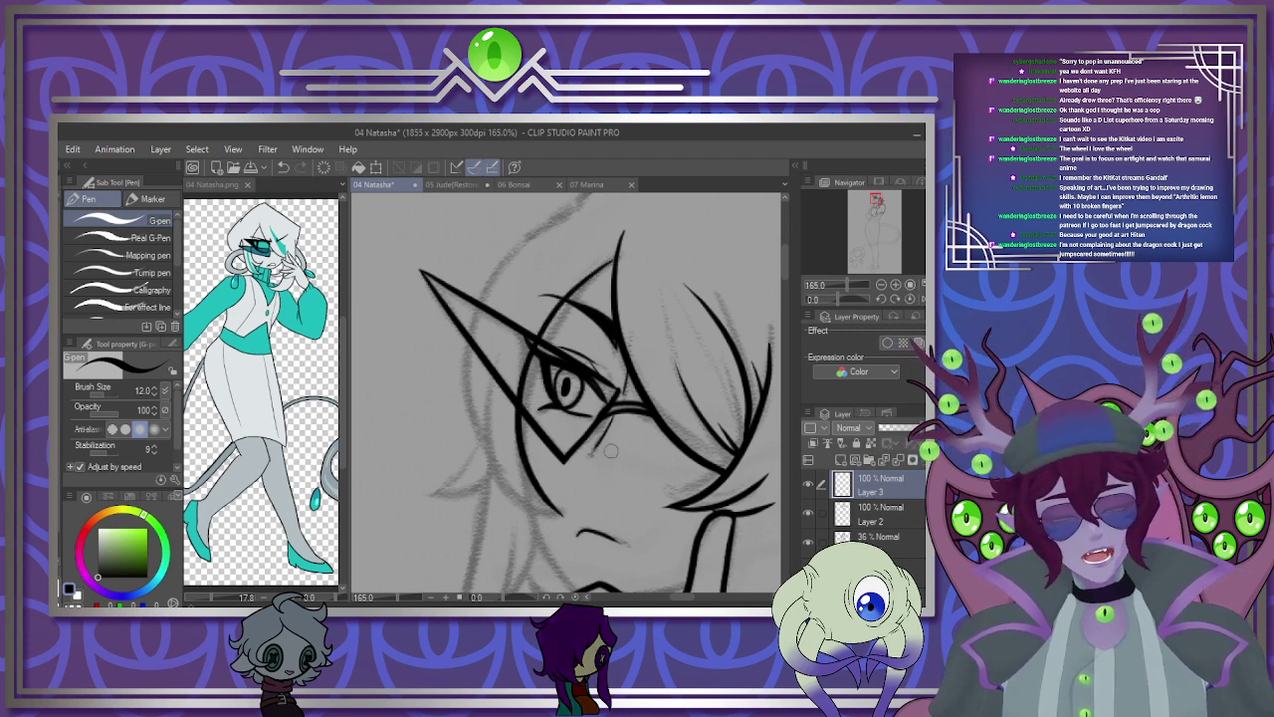
{"action": "mouse_move", "coordinate": [498, 360]}
{"action": "left_mouse_down"}
{"action": "mouse_move", "coordinate": [488, 461]}
{"action": "mouse_move", "coordinate": [573, 517]}
{"action": "left_mouse_up"}
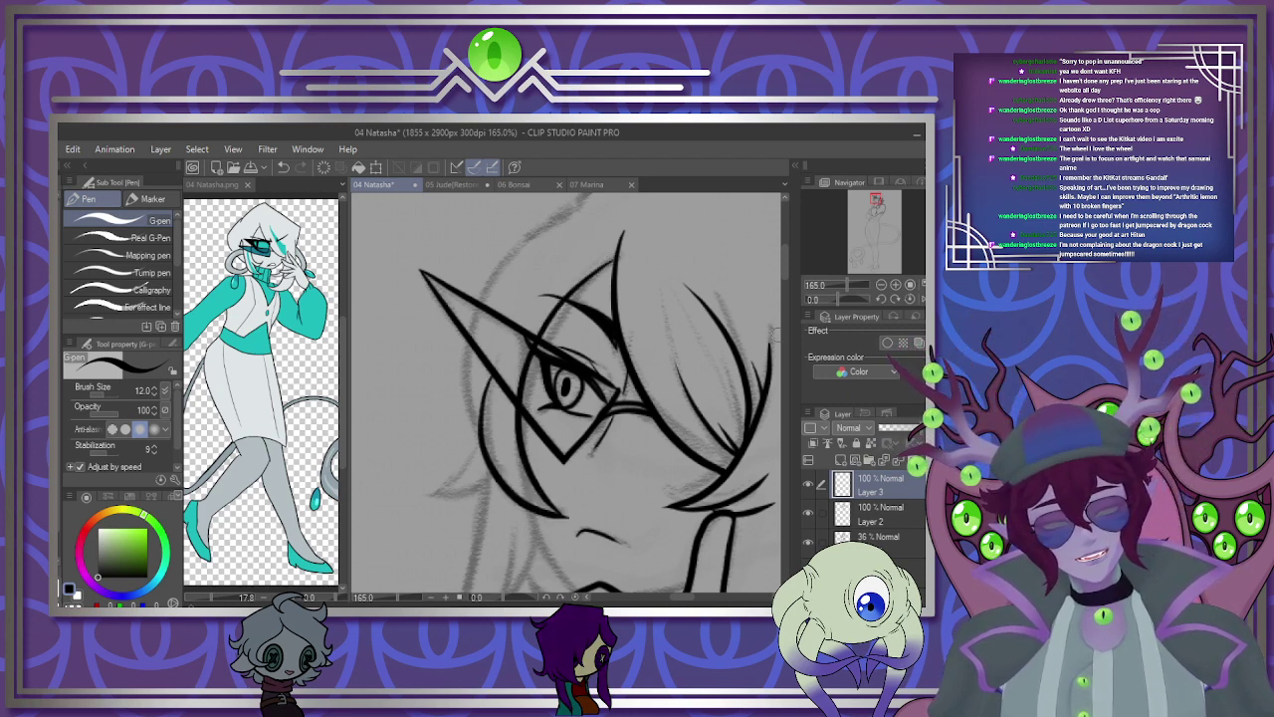
{"action": "scroll", "coordinate": [581, 284], "scroll_direction": "up", "scroll_amount": 2}
{"action": "mouse_move", "coordinate": [582, 284]}
{"action": "left_mouse_down"}
{"action": "mouse_move", "coordinate": [462, 423]}
{"action": "mouse_move", "coordinate": [466, 493]}
{"action": "left_mouse_up"}
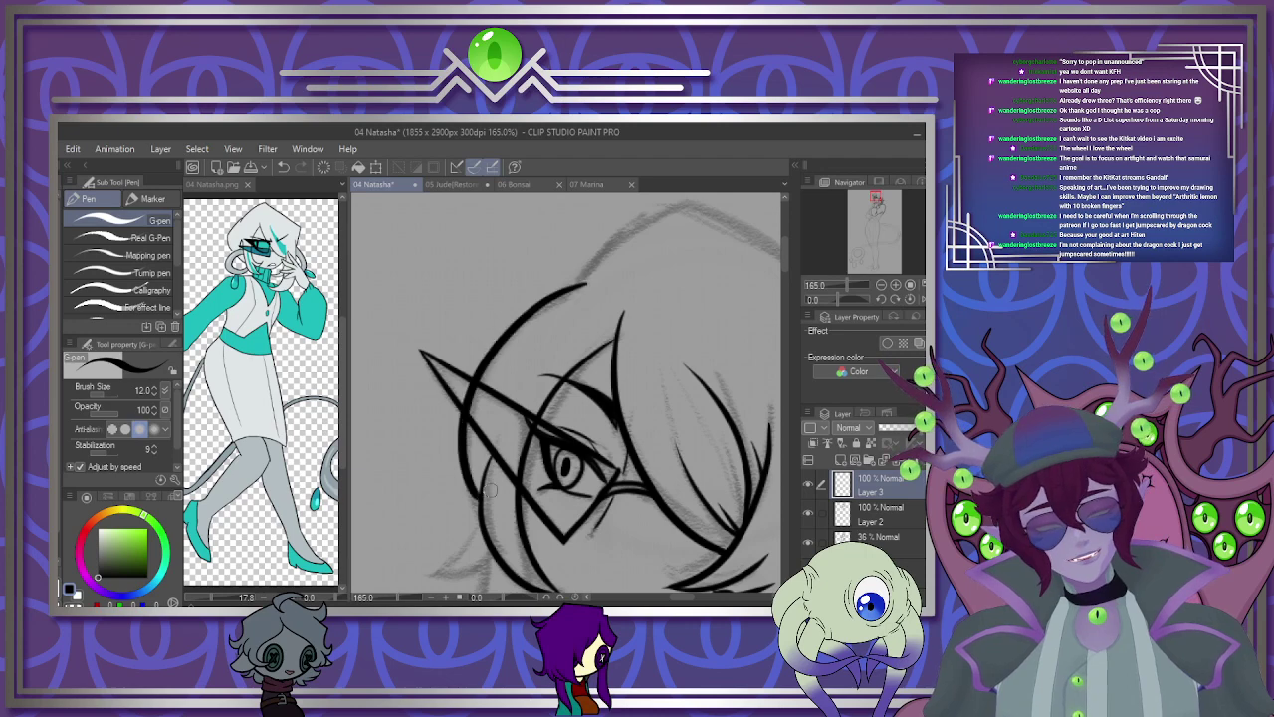
Ink the rounded crown of the head and continue the hair outline down the back to the ear.
{"action": "scroll", "coordinate": [463, 437], "scroll_direction": "down", "scroll_amount": 1}
{"action": "scroll", "coordinate": [463, 439], "scroll_direction": "down", "scroll_amount": 2}
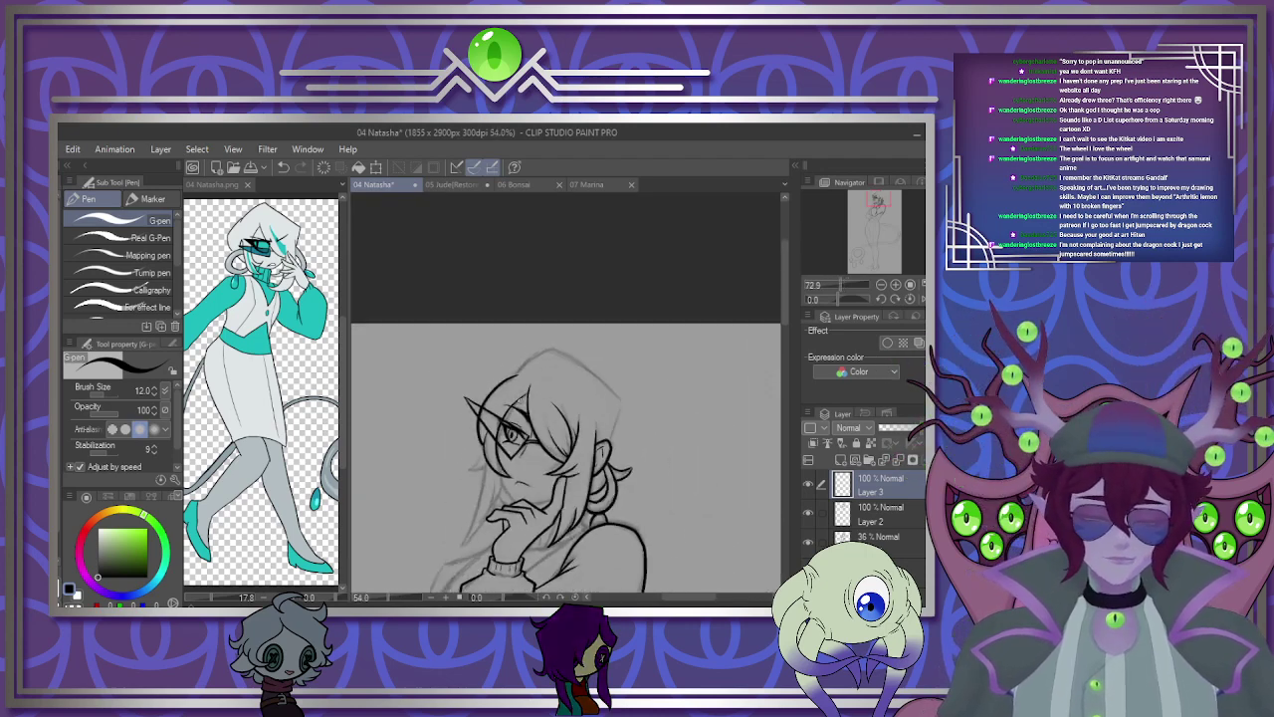
{"action": "scroll", "coordinate": [557, 346], "scroll_direction": "up", "scroll_amount": 3}
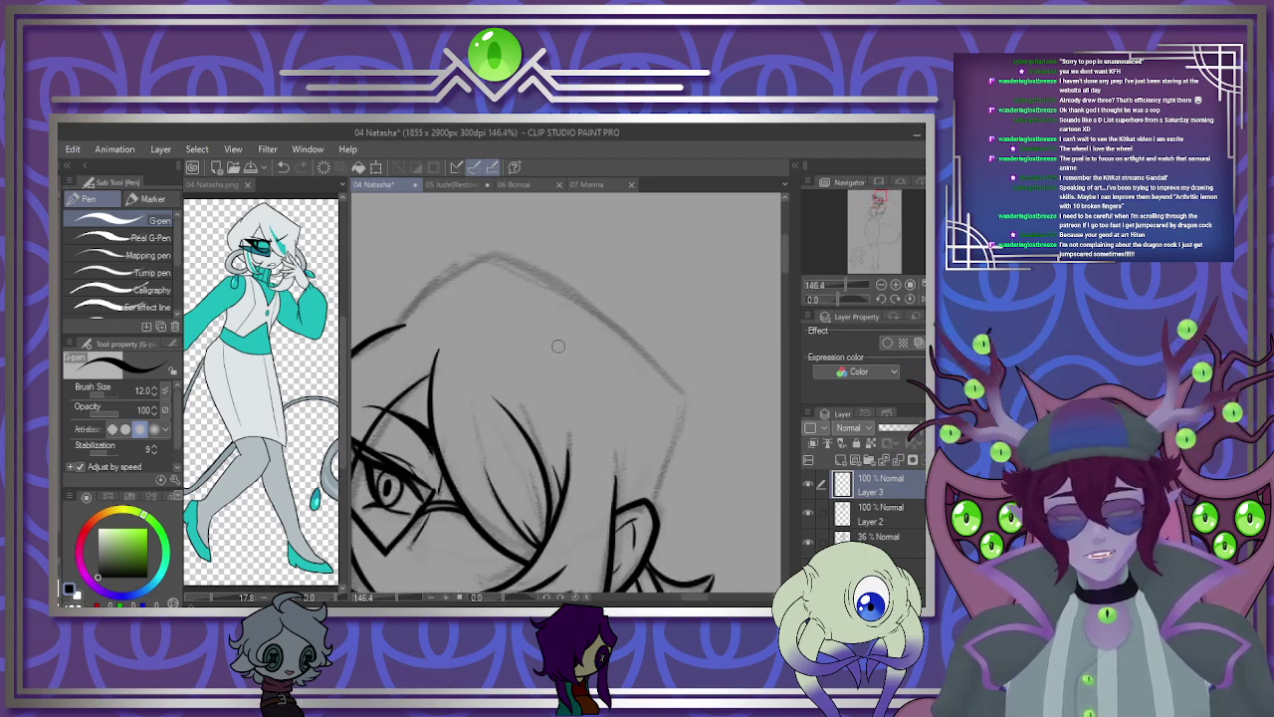
{"action": "mouse_move", "coordinate": [404, 323]}
{"action": "left_mouse_down"}
{"action": "mouse_move", "coordinate": [685, 388]}
{"action": "mouse_move", "coordinate": [643, 513]}
{"action": "left_mouse_up"}
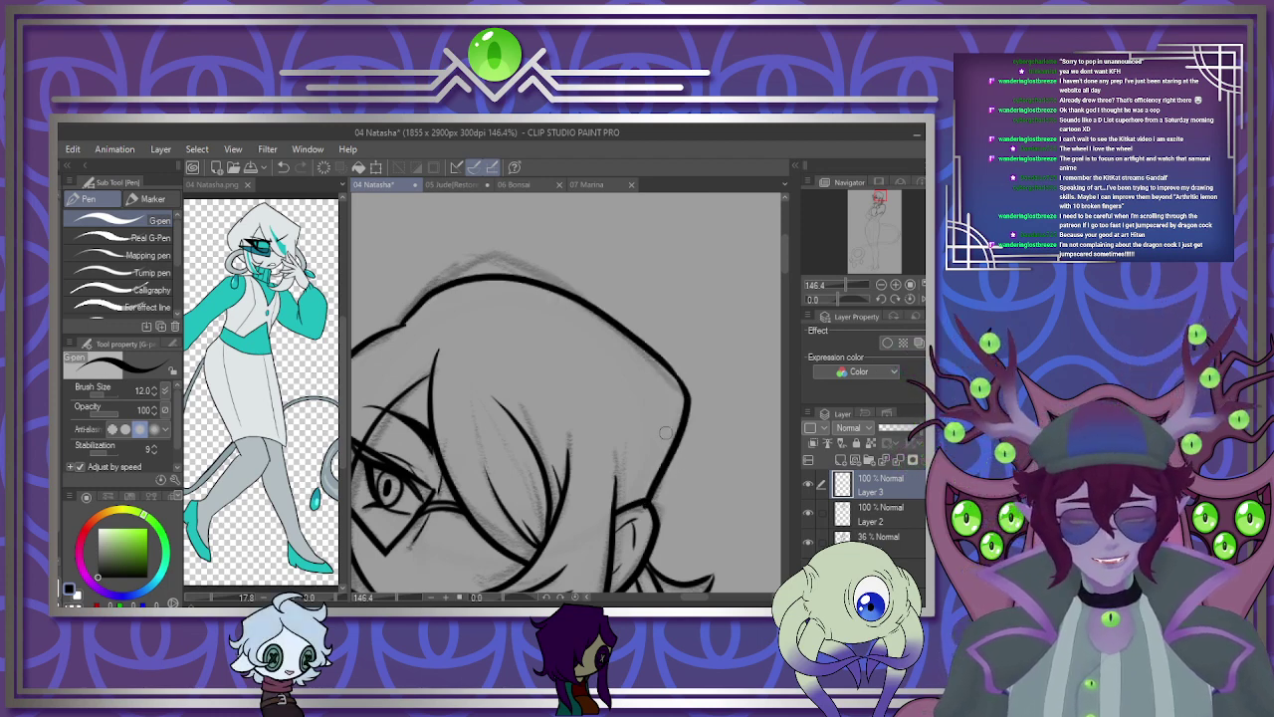
Ink the jawline from the pointed cheek strand to the hand, and the chin between the knuckles and the raised finger.
{"action": "scroll", "coordinate": [476, 428], "scroll_direction": "down", "scroll_amount": 2}
{"action": "scroll", "coordinate": [476, 428], "scroll_direction": "up", "scroll_amount": 3}
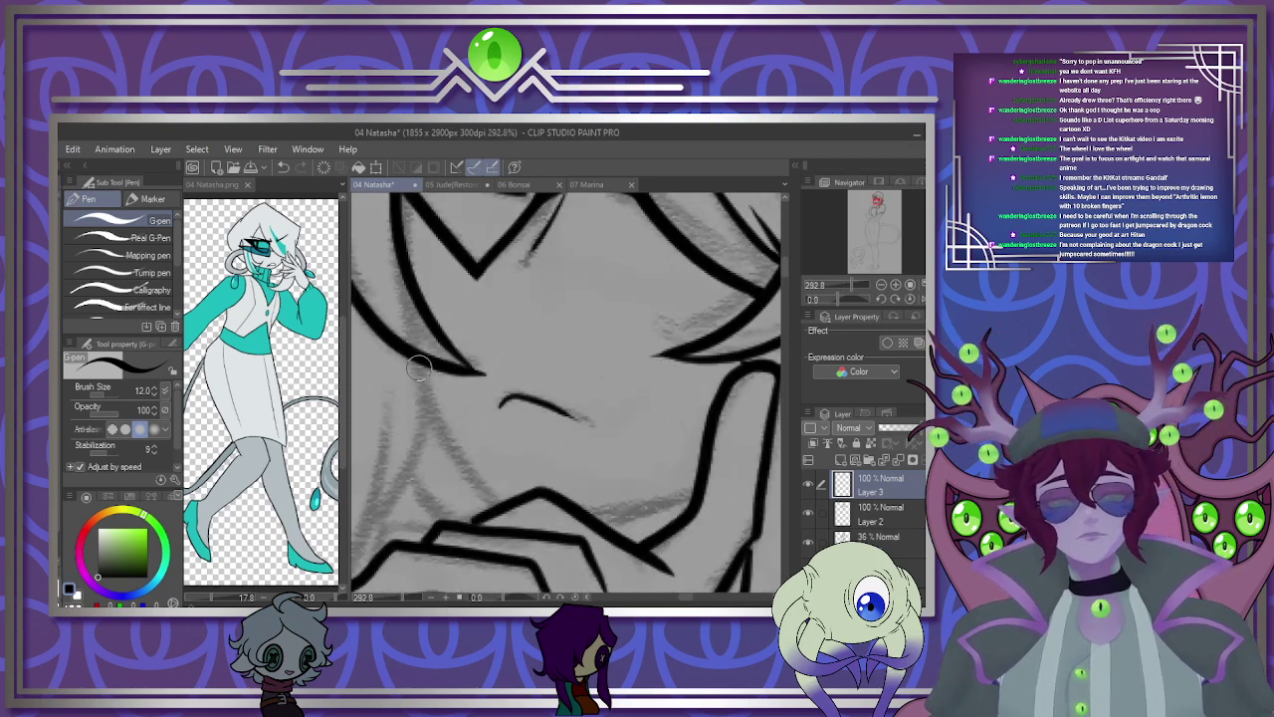
{"action": "left_click_drag", "start_coordinate": [422, 385], "coordinate": [502, 506]}
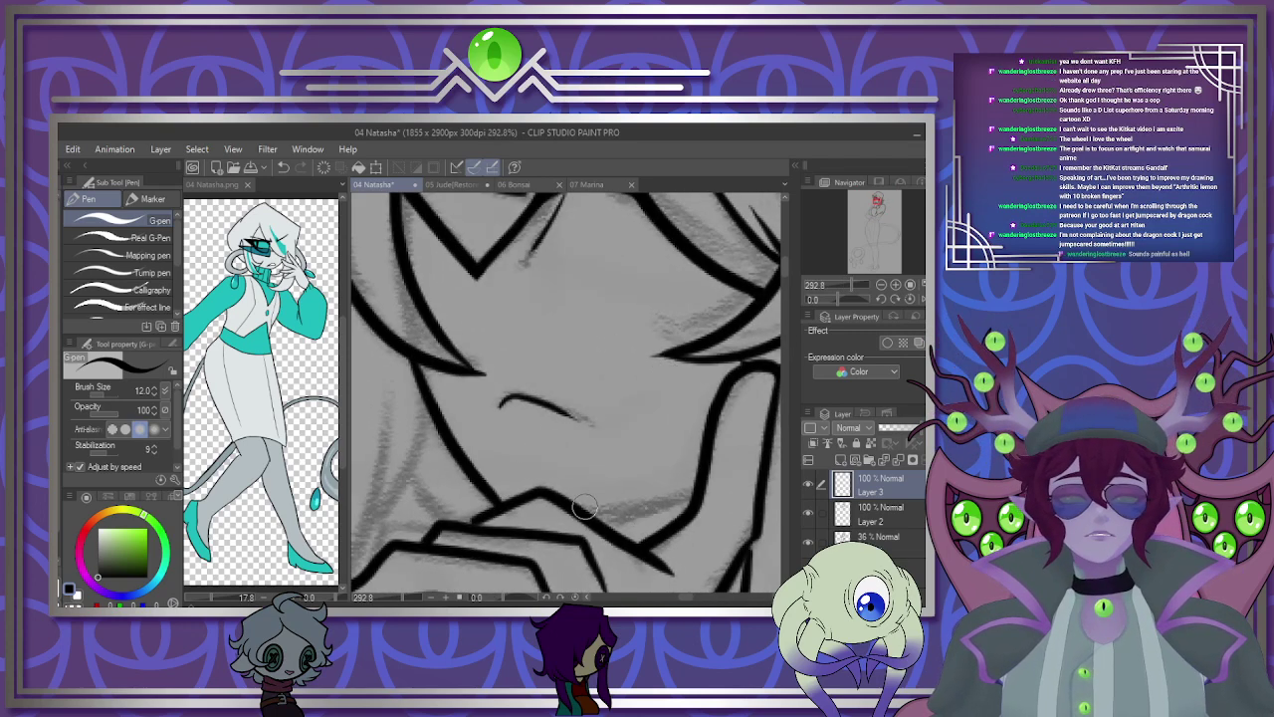
{"action": "left_click_drag", "start_coordinate": [575, 518], "coordinate": [695, 490]}
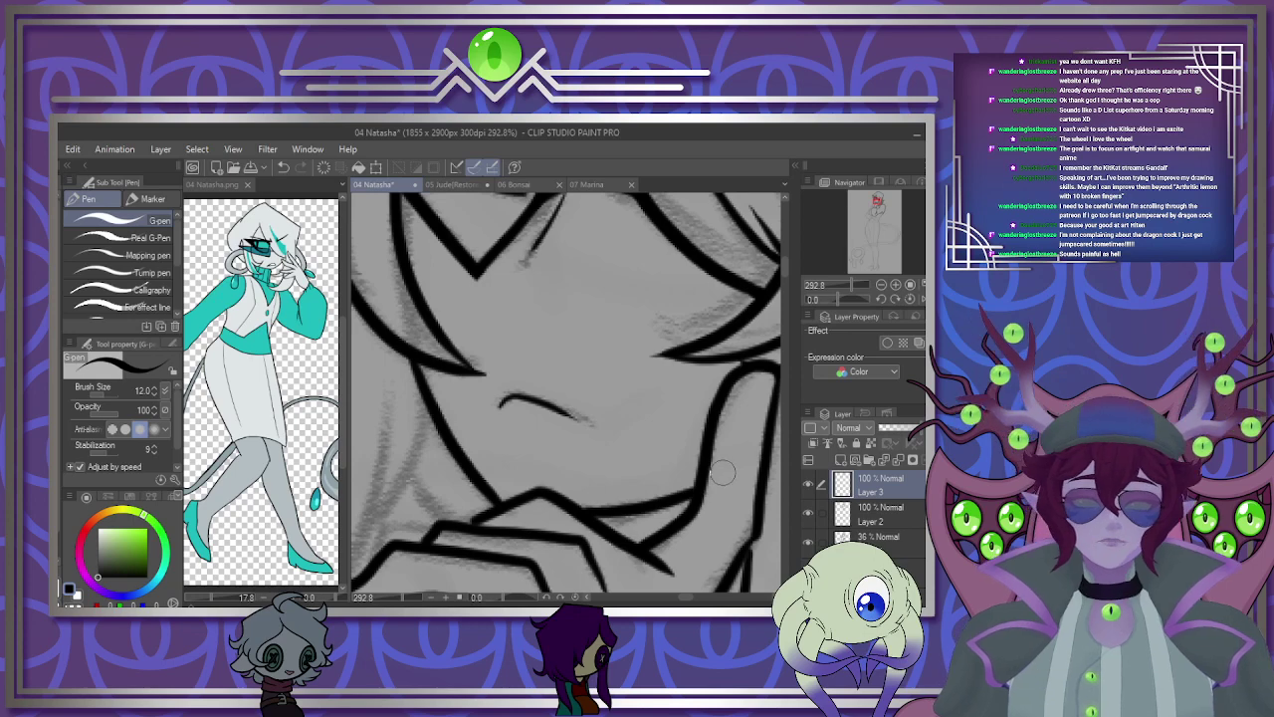
Ink the long hair lock hanging beside the jaw, tapering to a sharp point below the hand, with an inner strand line.
{"action": "scroll", "coordinate": [722, 473], "scroll_direction": "down", "scroll_amount": 3}
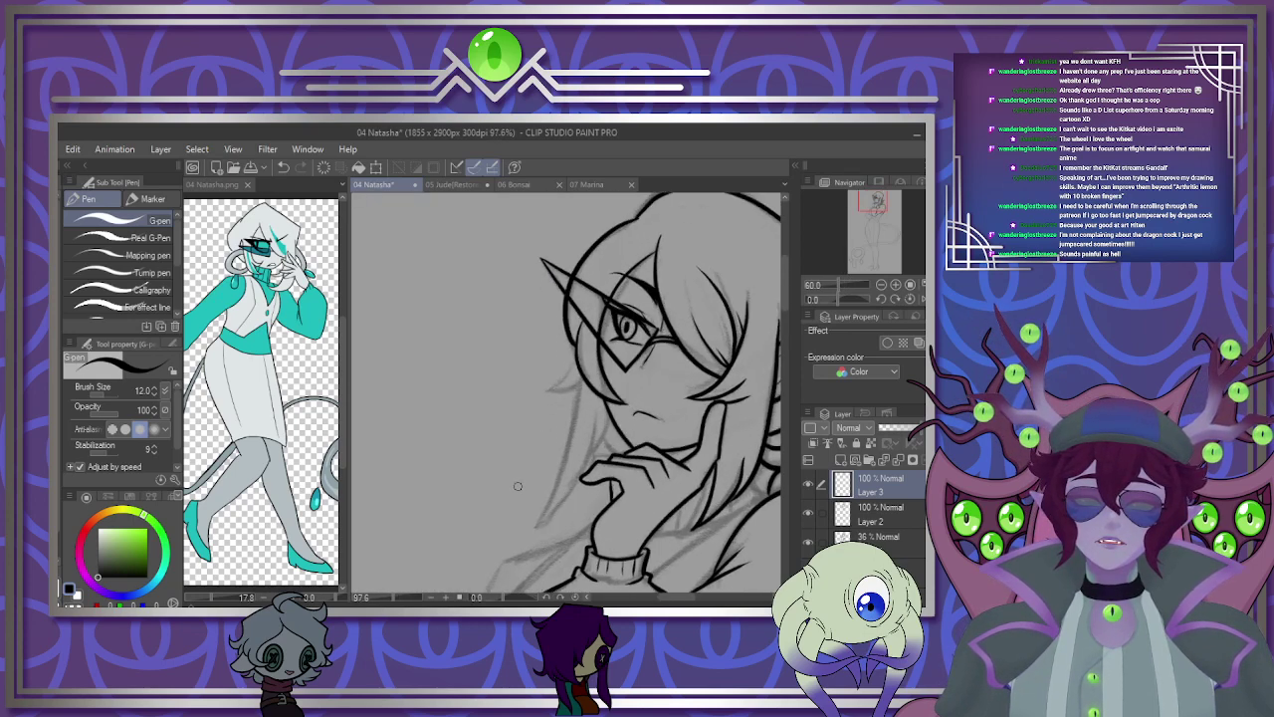
{"action": "scroll", "coordinate": [518, 486], "scroll_direction": "up", "scroll_amount": 3}
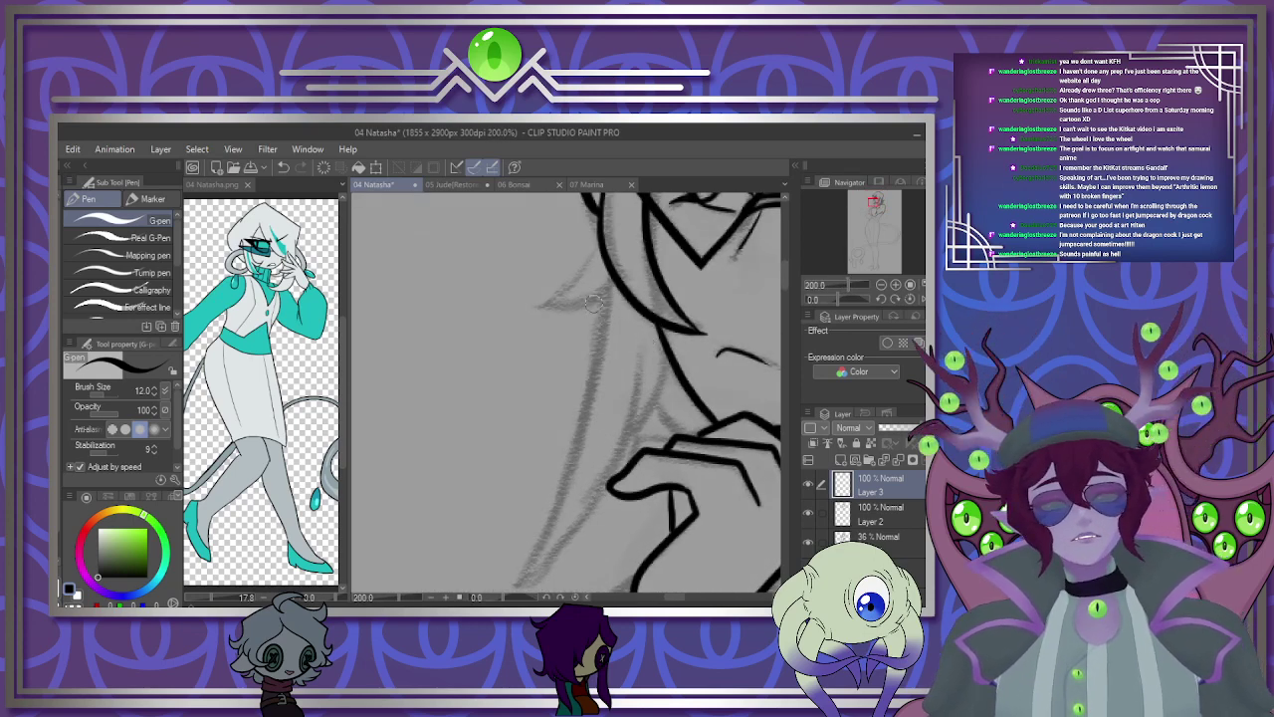
{"action": "mouse_move", "coordinate": [605, 286]}
{"action": "left_mouse_down"}
{"action": "mouse_move", "coordinate": [588, 381]}
{"action": "mouse_move", "coordinate": [492, 577]}
{"action": "left_mouse_up"}
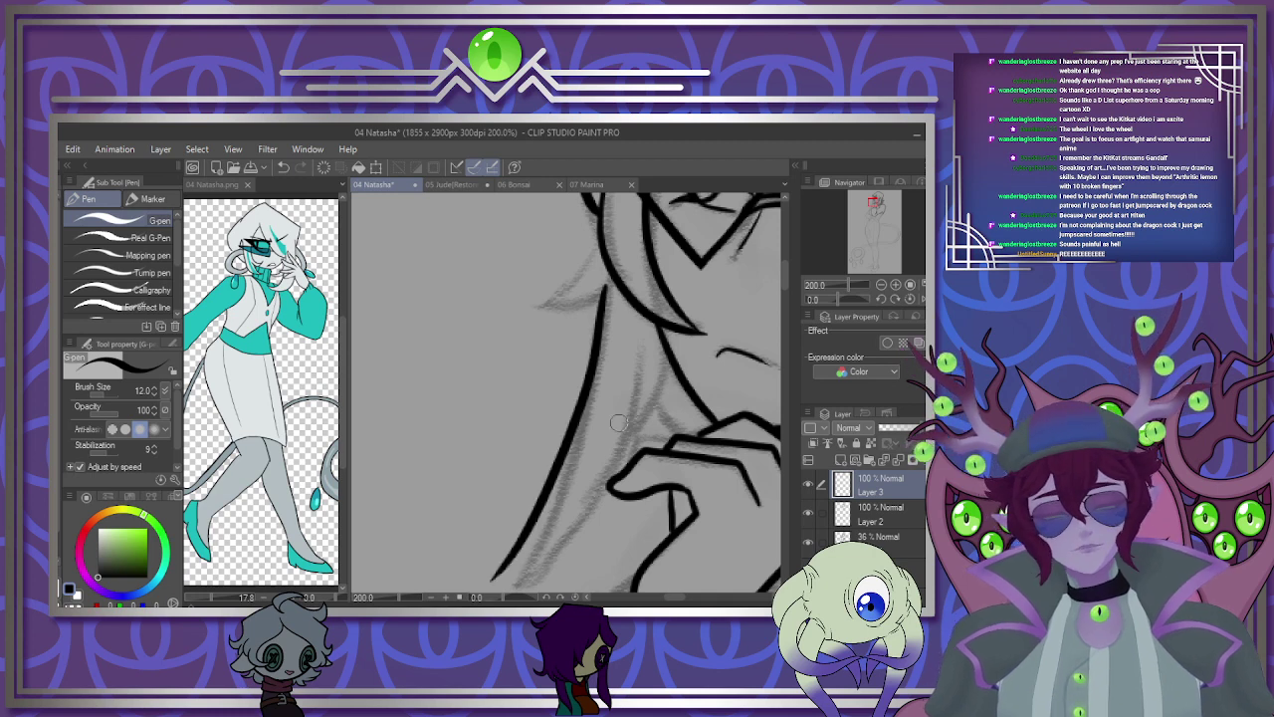
{"action": "key", "text": "ctrl+z"}
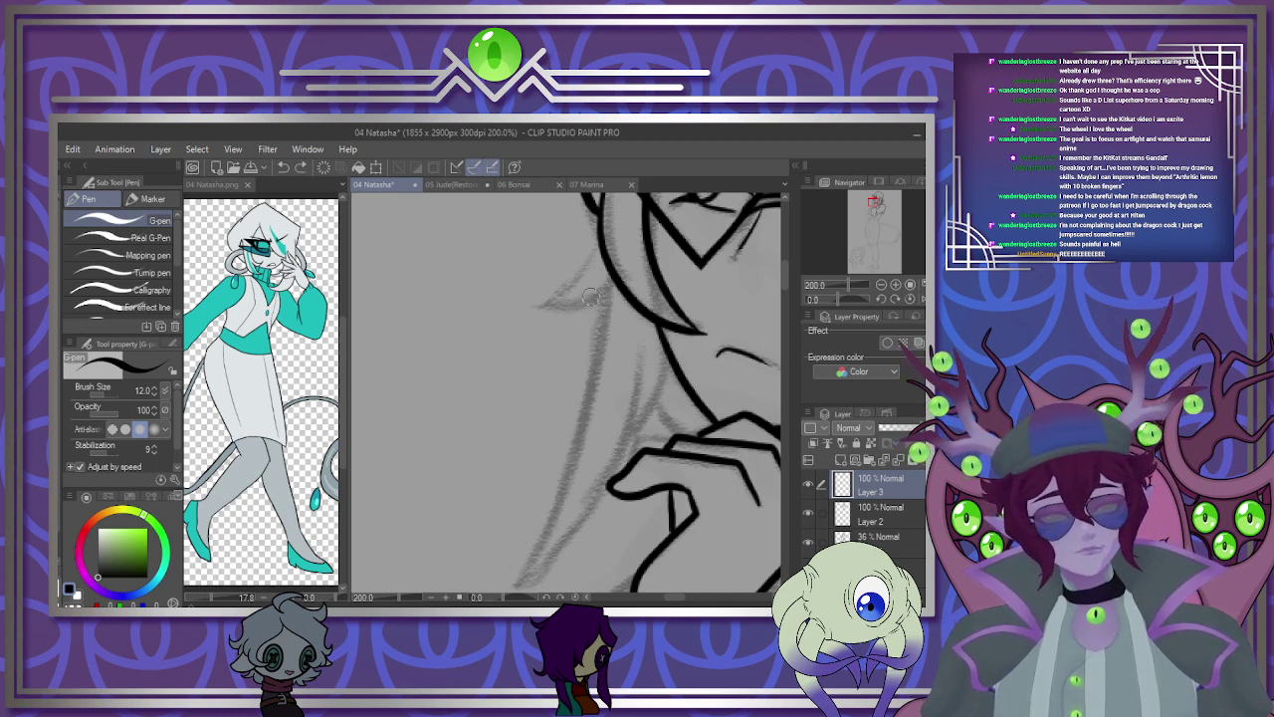
{"action": "mouse_move", "coordinate": [605, 290]}
{"action": "left_mouse_down"}
{"action": "mouse_move", "coordinate": [563, 507]}
{"action": "mouse_move", "coordinate": [531, 580]}
{"action": "left_mouse_up"}
{"action": "mouse_move", "coordinate": [638, 320]}
{"action": "left_mouse_down"}
{"action": "mouse_move", "coordinate": [624, 436]}
{"action": "mouse_move", "coordinate": [530, 582]}
{"action": "left_mouse_up"}
{"action": "key", "text": "ctrl+z"}
{"action": "mouse_move", "coordinate": [640, 323]}
{"action": "left_mouse_down"}
{"action": "mouse_move", "coordinate": [570, 533]}
{"action": "mouse_move", "coordinate": [535, 577]}
{"action": "mouse_move", "coordinate": [638, 358]}
{"action": "mouse_move", "coordinate": [618, 454]}
{"action": "left_mouse_up"}
{"action": "key", "text": "ctrl+z"}
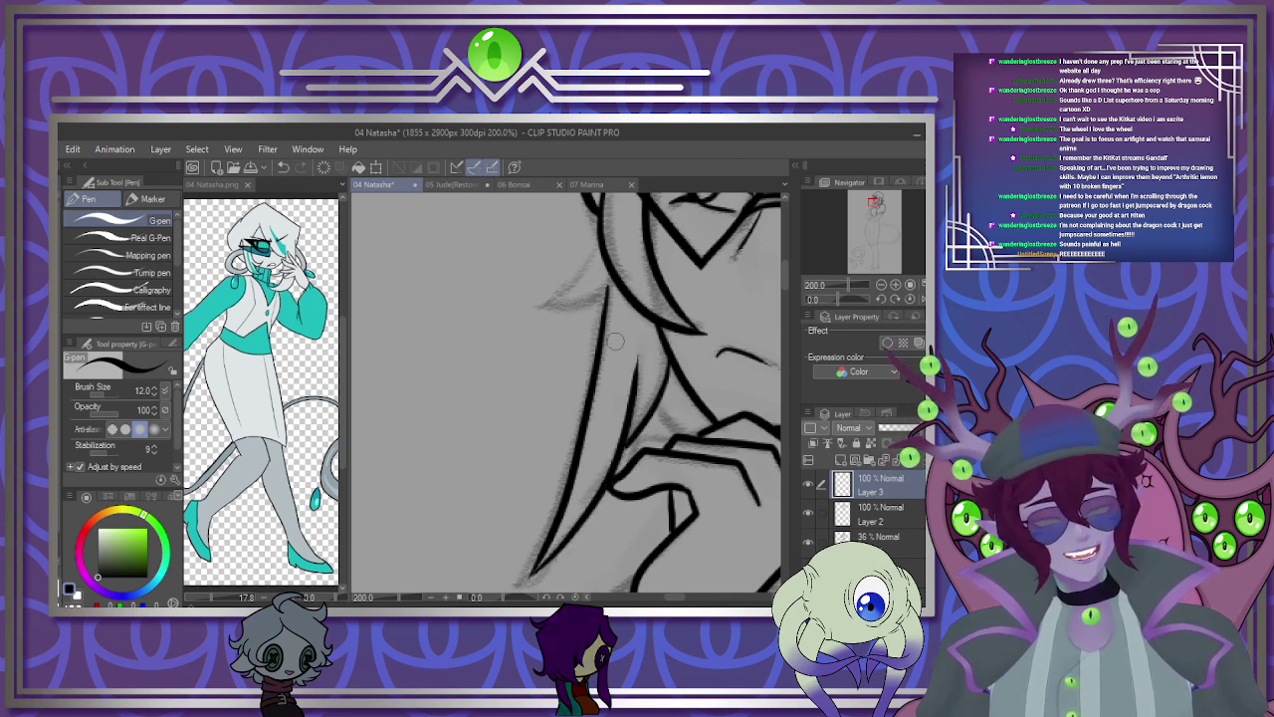
Ink the small outward hair flick above the long lock and a short line between the jaw and the knuckles.
{"action": "left_click_drag", "start_coordinate": [600, 241], "coordinate": [592, 262]}
{"action": "left_click_drag", "start_coordinate": [546, 300], "coordinate": [609, 287]}
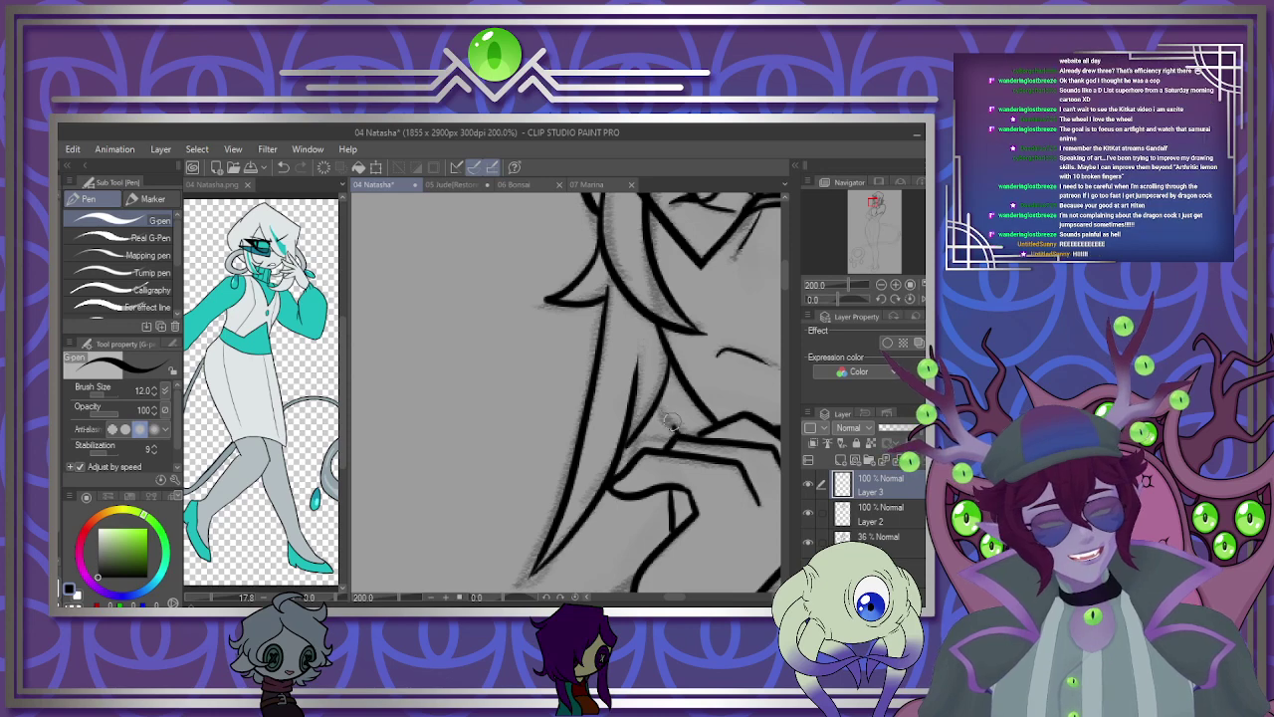
{"action": "left_click_drag", "start_coordinate": [669, 428], "coordinate": [691, 398]}
{"action": "scroll", "coordinate": [727, 390], "scroll_direction": "down", "scroll_amount": 4}
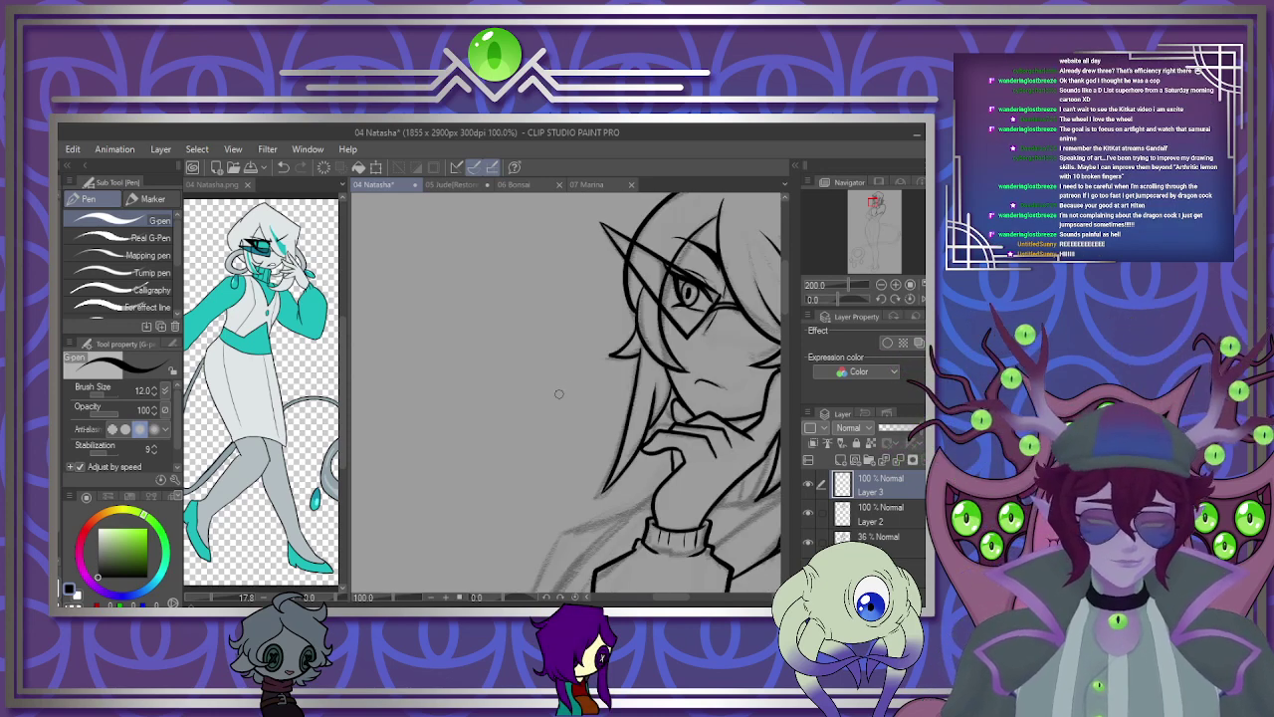
Ink the sweater's collar edge between the wrist and the hair bun, and add short rib lines inside it.
{"action": "scroll", "coordinate": [727, 419], "scroll_direction": "up", "scroll_amount": 3}
{"action": "scroll", "coordinate": [597, 395], "scroll_direction": "up", "scroll_amount": 3}
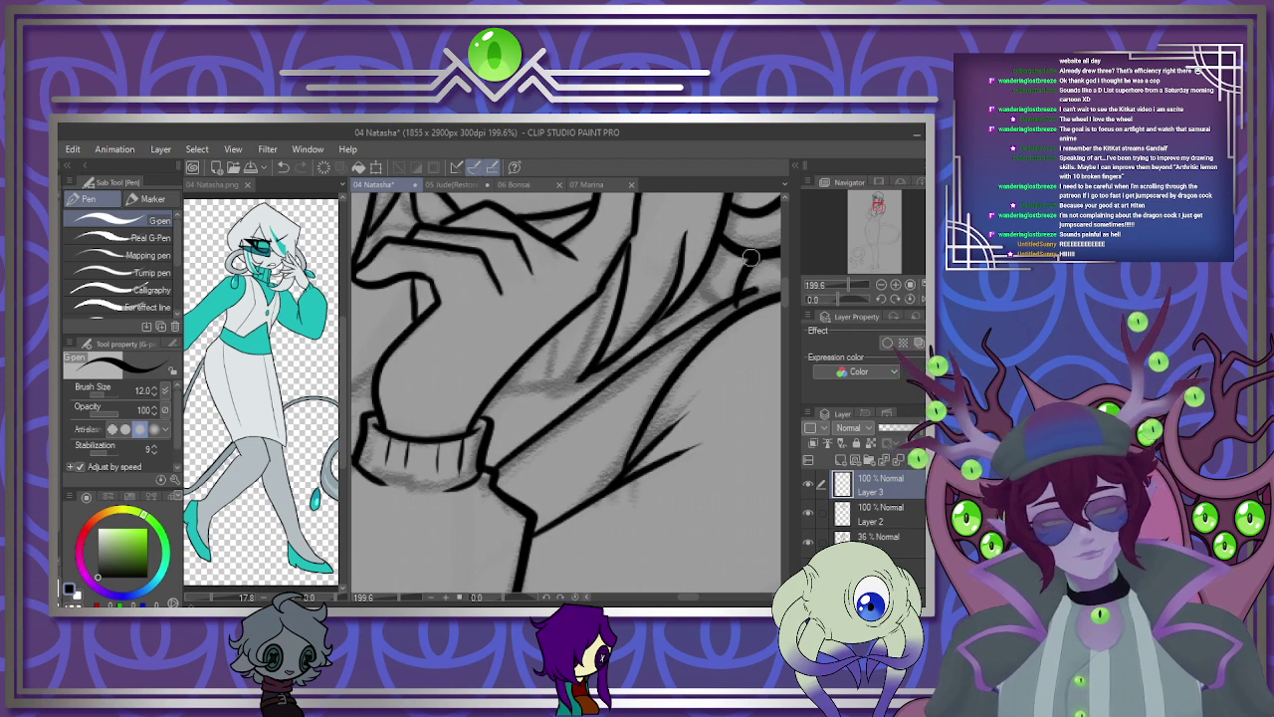
{"action": "left_click_drag", "start_coordinate": [687, 329], "coordinate": [484, 480]}
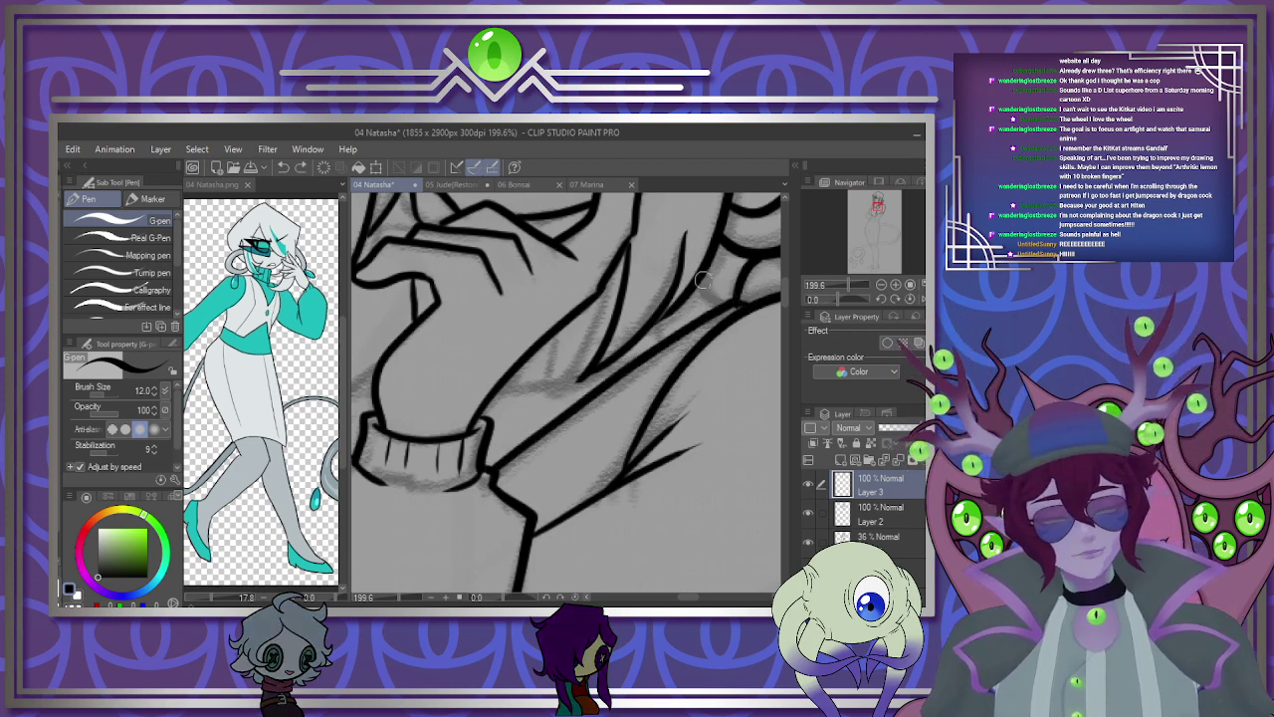
{"action": "left_click_drag", "start_coordinate": [537, 387], "coordinate": [686, 320]}
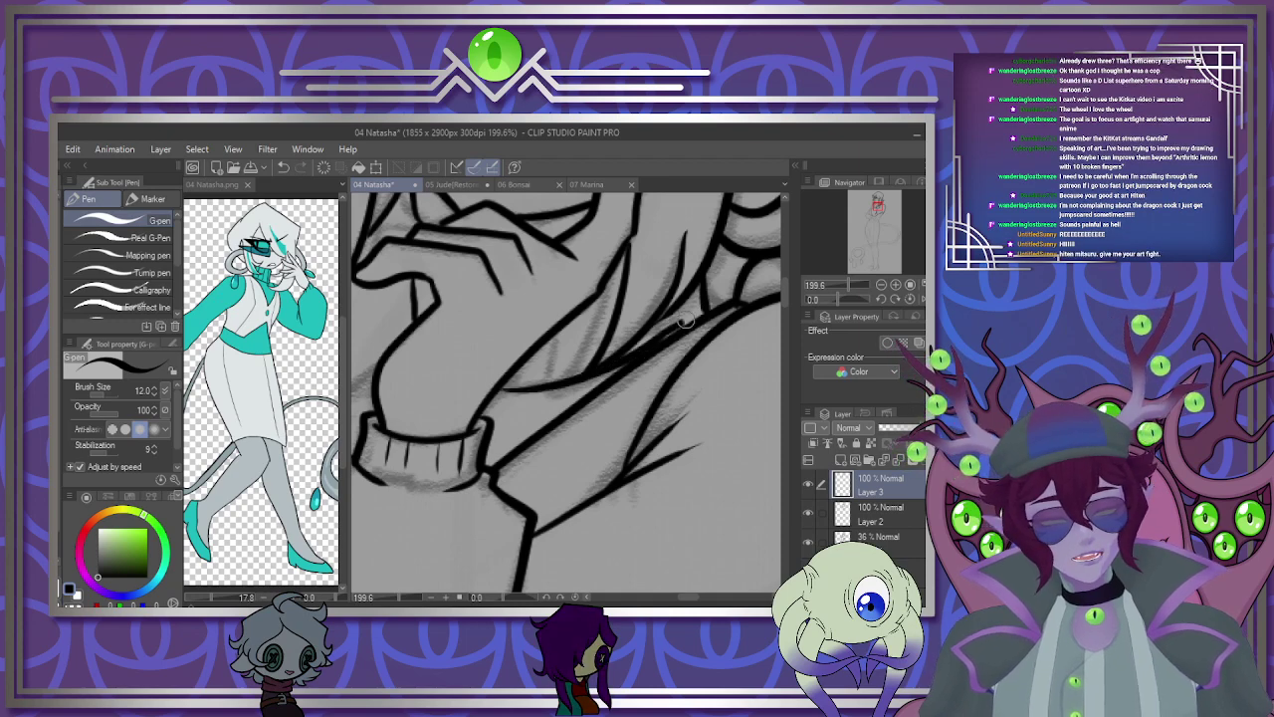
{"action": "left_click_drag", "start_coordinate": [592, 318], "coordinate": [587, 366]}
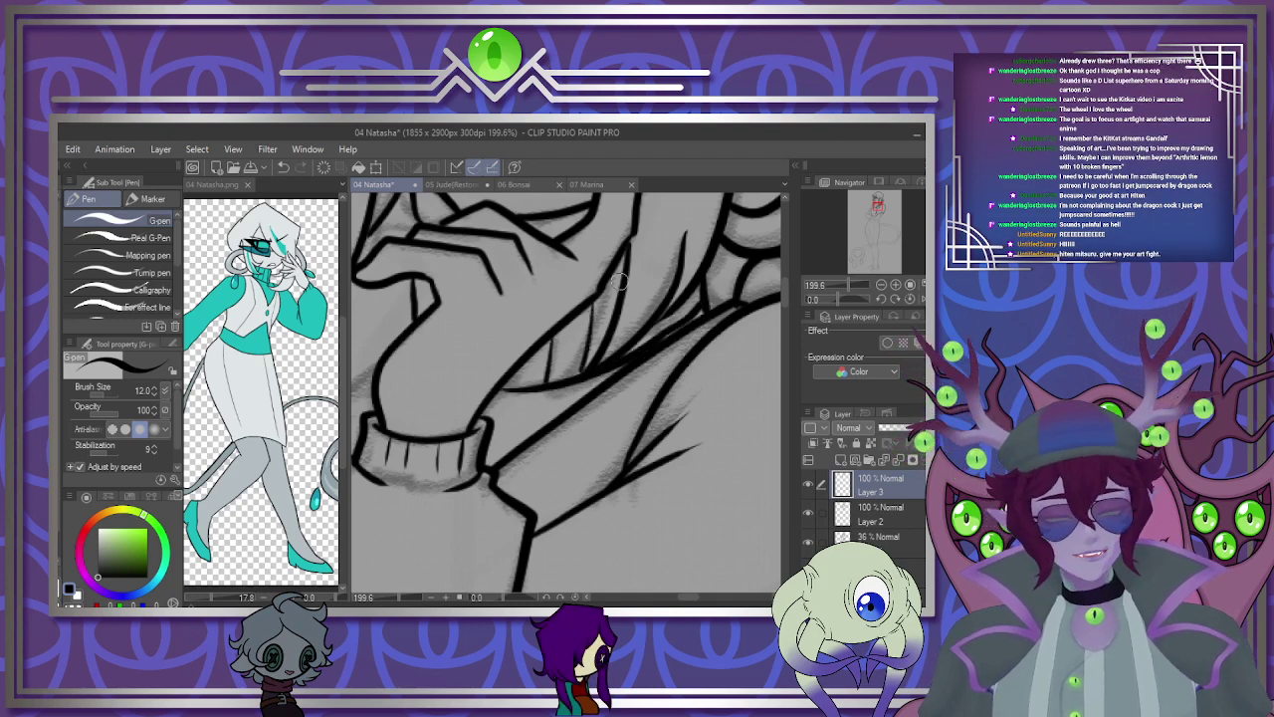
{"action": "scroll", "coordinate": [632, 285], "scroll_direction": "down", "scroll_amount": 5}
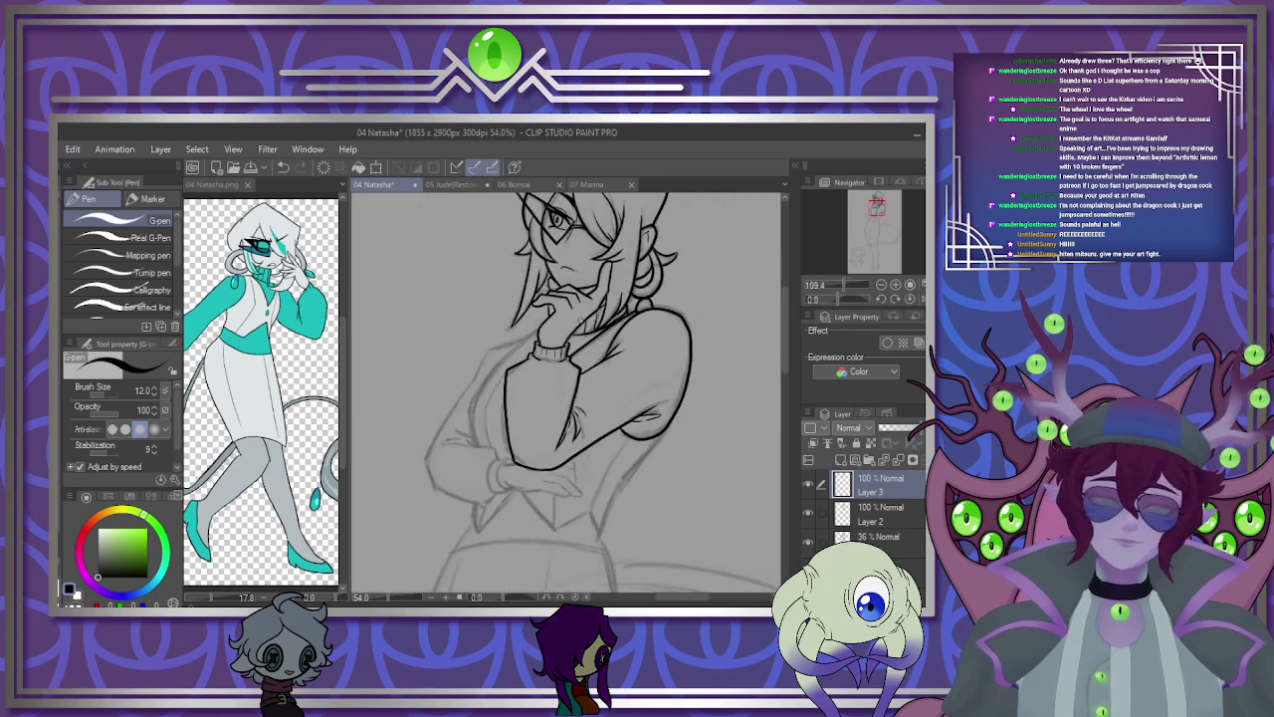
Ink the lower hand beneath the raised elbow, including its underside from the wrist, the finger divisions and the fingertips.
{"action": "scroll", "coordinate": [555, 465], "scroll_direction": "up", "scroll_amount": 6}
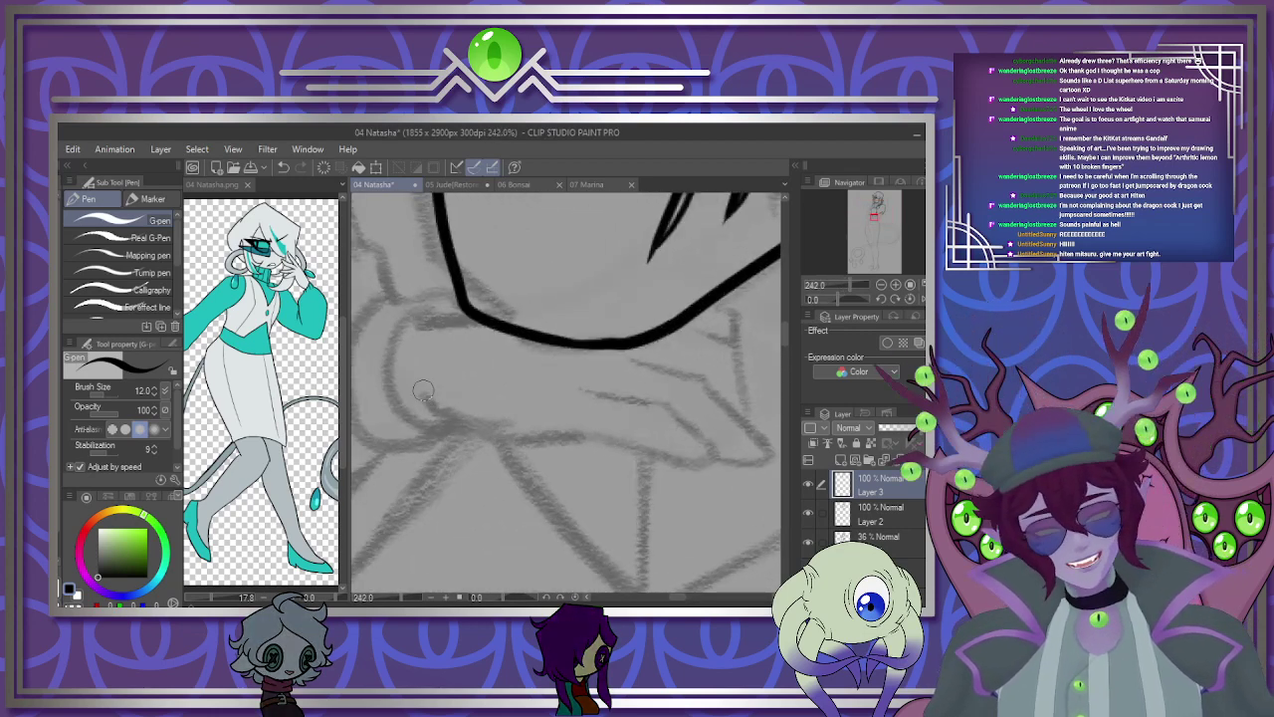
{"action": "mouse_move", "coordinate": [422, 389]}
{"action": "left_mouse_down"}
{"action": "mouse_move", "coordinate": [528, 444]}
{"action": "mouse_move", "coordinate": [629, 440]}
{"action": "left_mouse_up"}
{"action": "mouse_move", "coordinate": [572, 381]}
{"action": "left_mouse_down"}
{"action": "mouse_move", "coordinate": [643, 393]}
{"action": "mouse_move", "coordinate": [725, 462]}
{"action": "mouse_move", "coordinate": [678, 474]}
{"action": "mouse_move", "coordinate": [629, 445]}
{"action": "left_mouse_up"}
{"action": "mouse_move", "coordinate": [615, 360]}
{"action": "left_mouse_down"}
{"action": "mouse_move", "coordinate": [709, 383]}
{"action": "mouse_move", "coordinate": [753, 440]}
{"action": "mouse_move", "coordinate": [725, 471]}
{"action": "left_mouse_up"}
{"action": "mouse_move", "coordinate": [679, 330]}
{"action": "left_mouse_down"}
{"action": "mouse_move", "coordinate": [728, 351]}
{"action": "mouse_move", "coordinate": [747, 430]}
{"action": "left_mouse_up"}
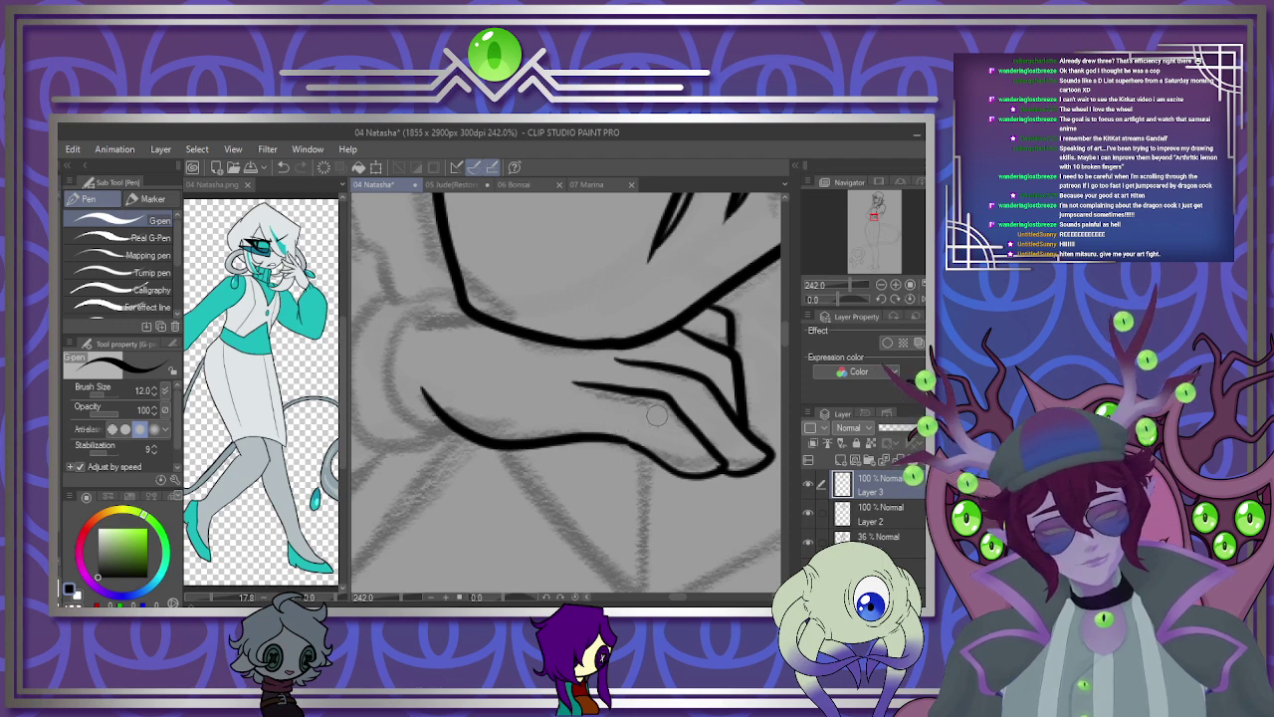
Examine the inked line art from the folded arms up to the face and glasses against the sketch.
{"action": "scroll", "coordinate": [657, 416], "scroll_direction": "down", "scroll_amount": 2}
{"action": "scroll", "coordinate": [657, 417], "scroll_direction": "down", "scroll_amount": 3}
{"action": "scroll", "coordinate": [535, 482], "scroll_direction": "up", "scroll_amount": 2}
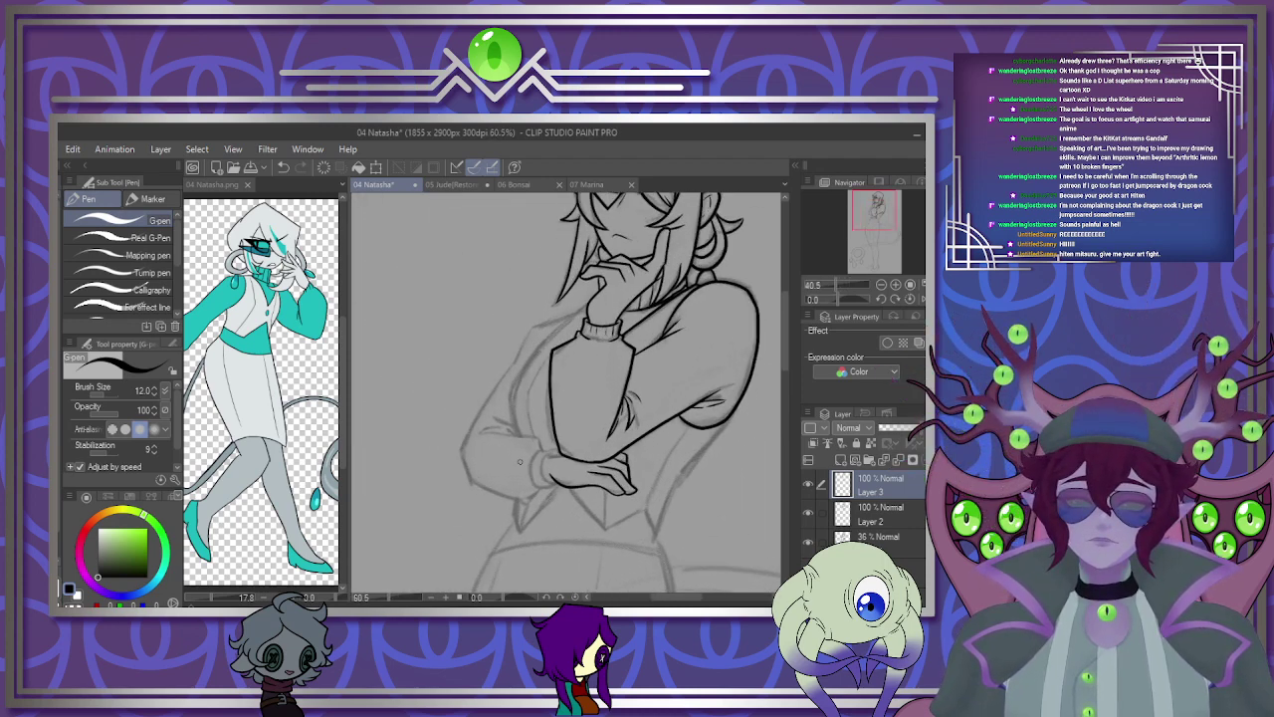
{"action": "scroll", "coordinate": [534, 482], "scroll_direction": "up", "scroll_amount": 3}
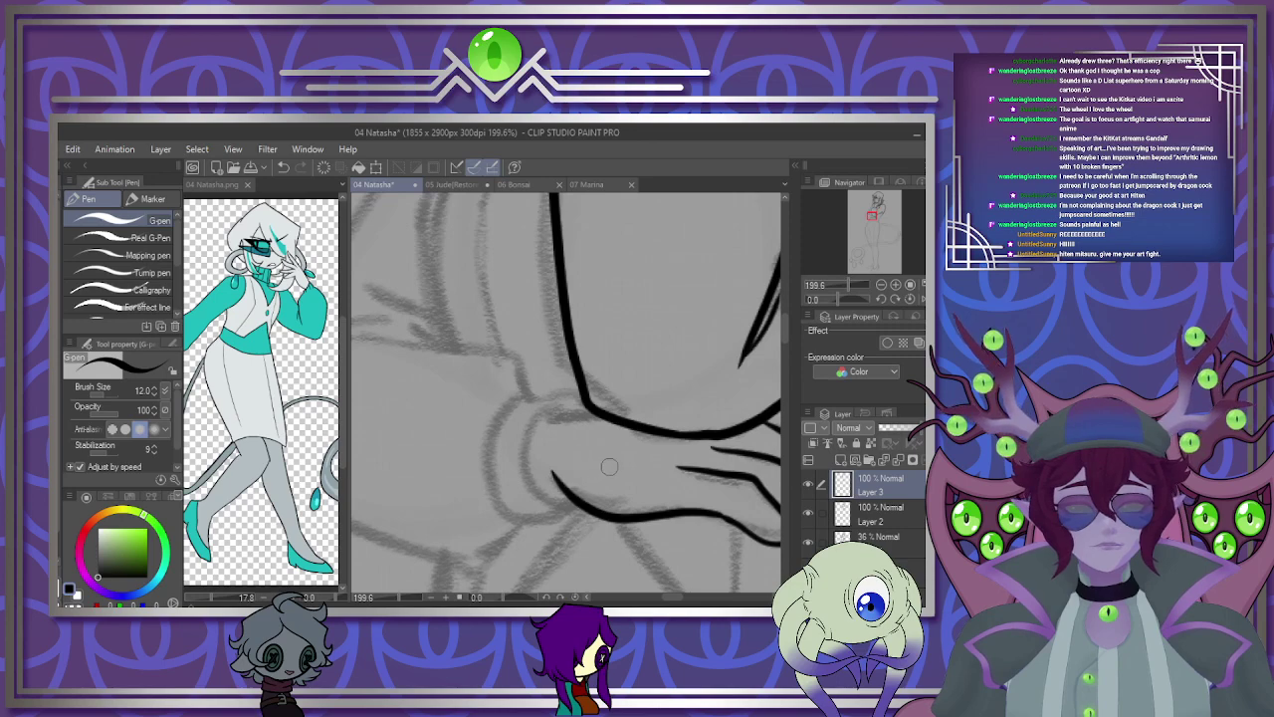
{"action": "scroll", "coordinate": [609, 466], "scroll_direction": "down", "scroll_amount": 2}
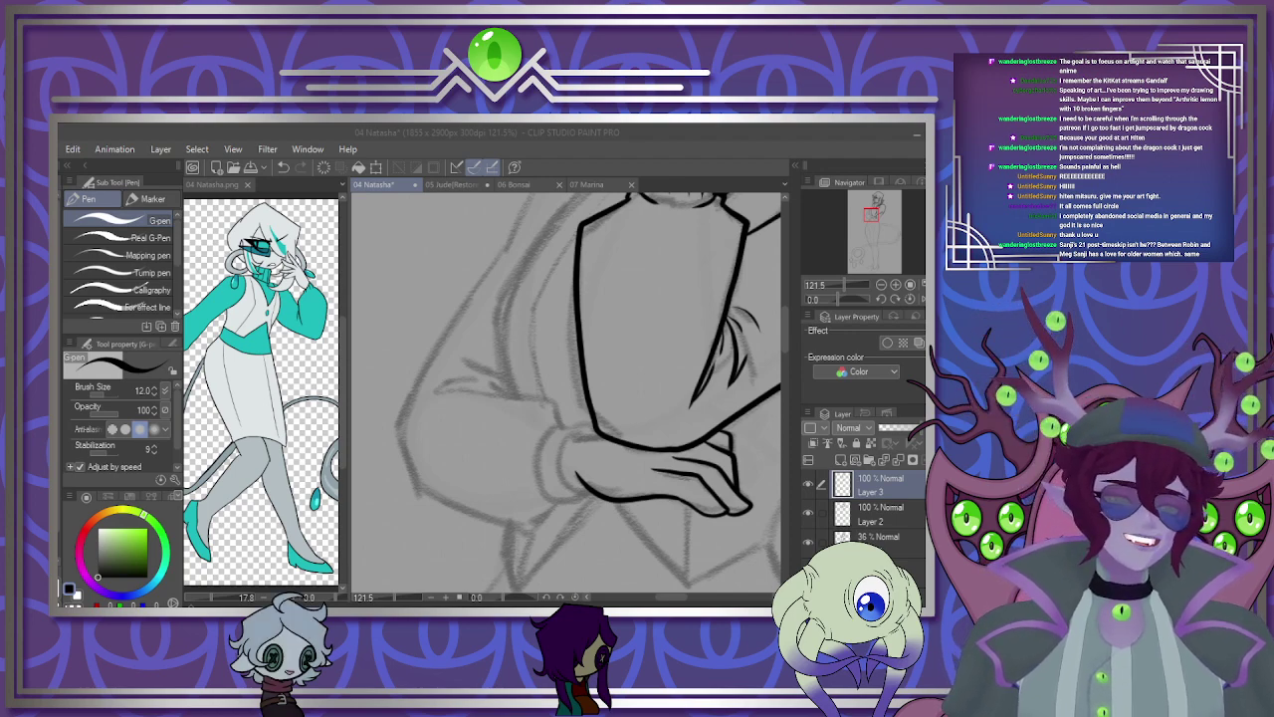
{"action": "scroll", "coordinate": [560, 461], "scroll_direction": "down", "scroll_amount": 4}
{"action": "scroll", "coordinate": [560, 461], "scroll_direction": "down", "scroll_amount": 2}
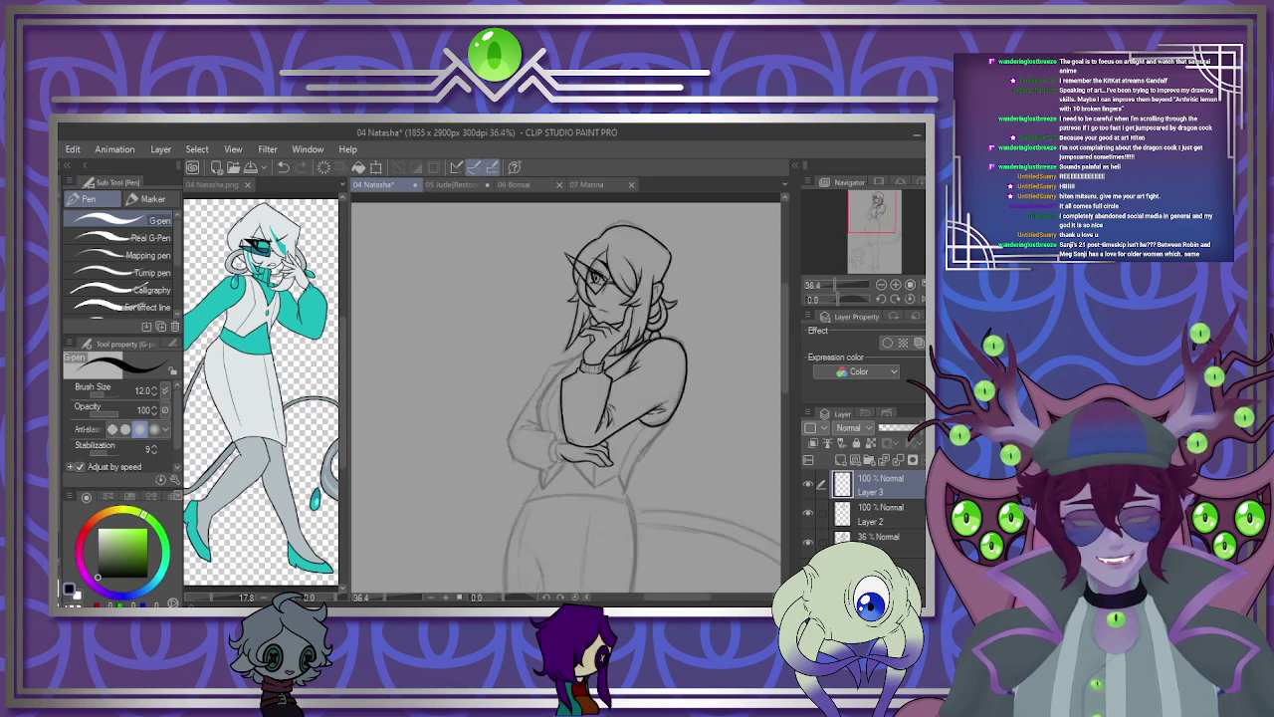
{"action": "scroll", "coordinate": [592, 258], "scroll_direction": "up", "scroll_amount": 6}
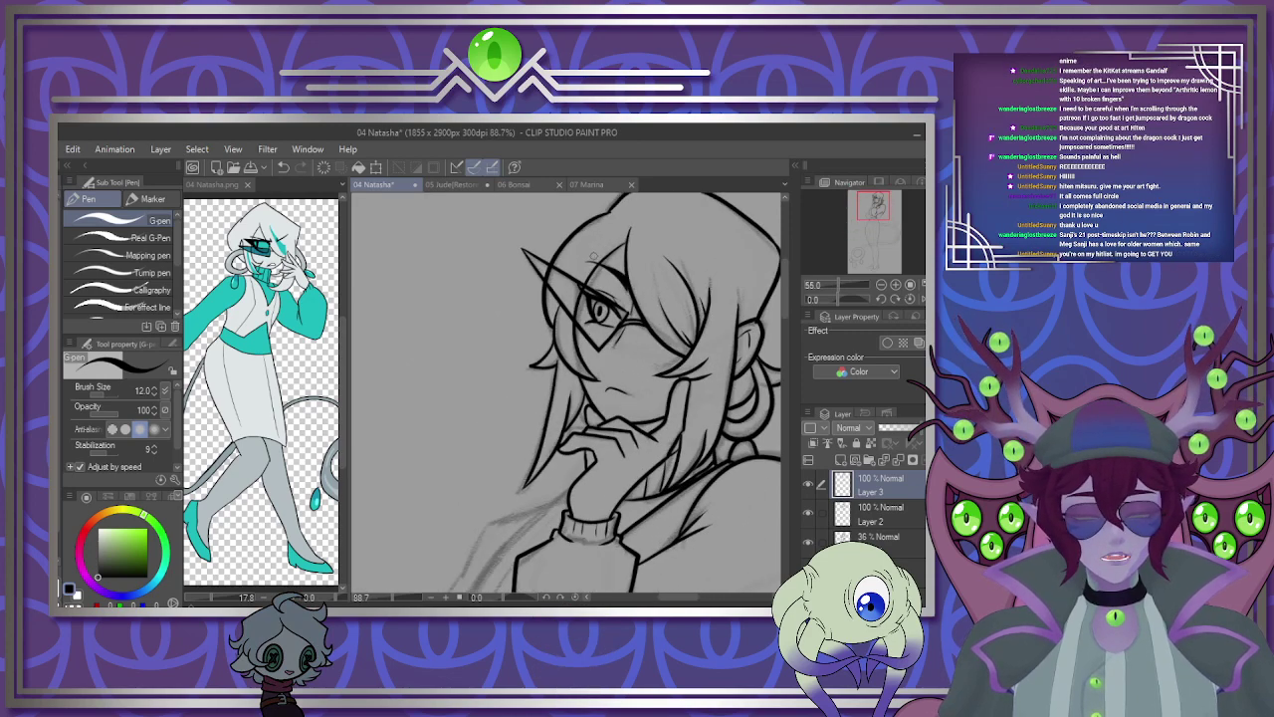
{"action": "scroll", "coordinate": [592, 327], "scroll_direction": "up", "scroll_amount": 1}
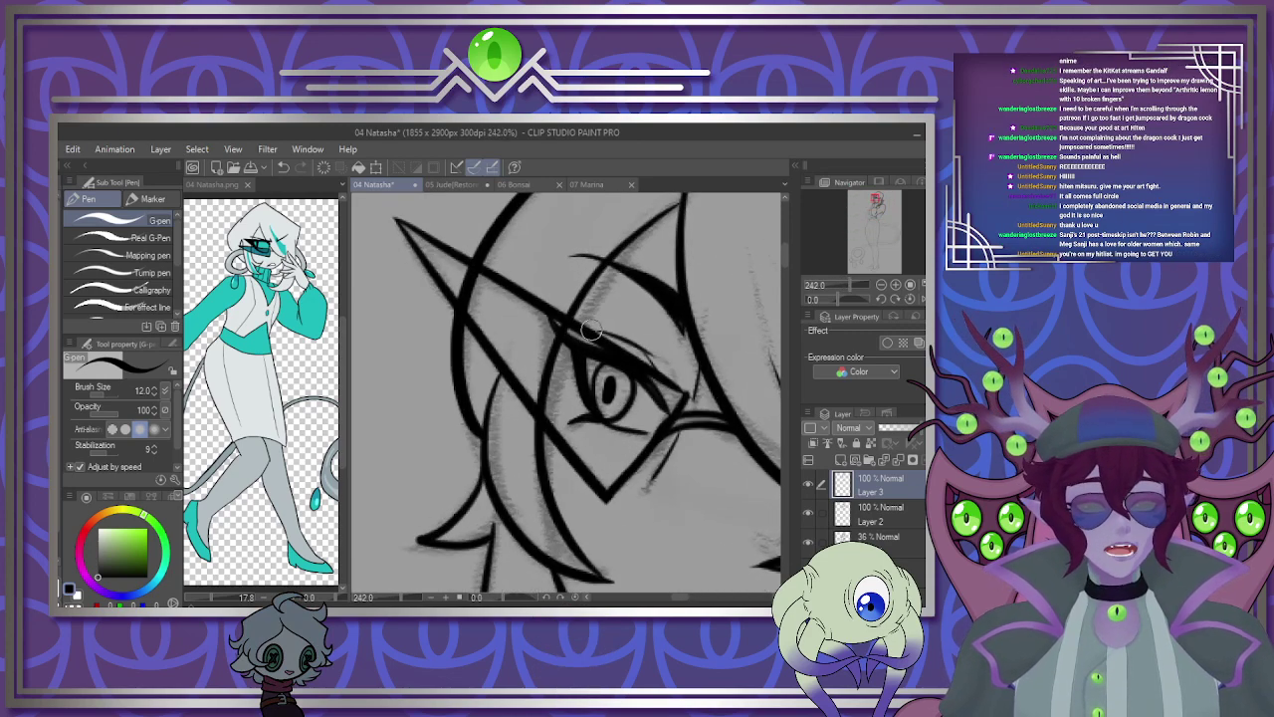
Add a small white highlight to the lower edge of the iris in the visible eye, using the white drawing colour.
{"action": "key", "text": "x"}
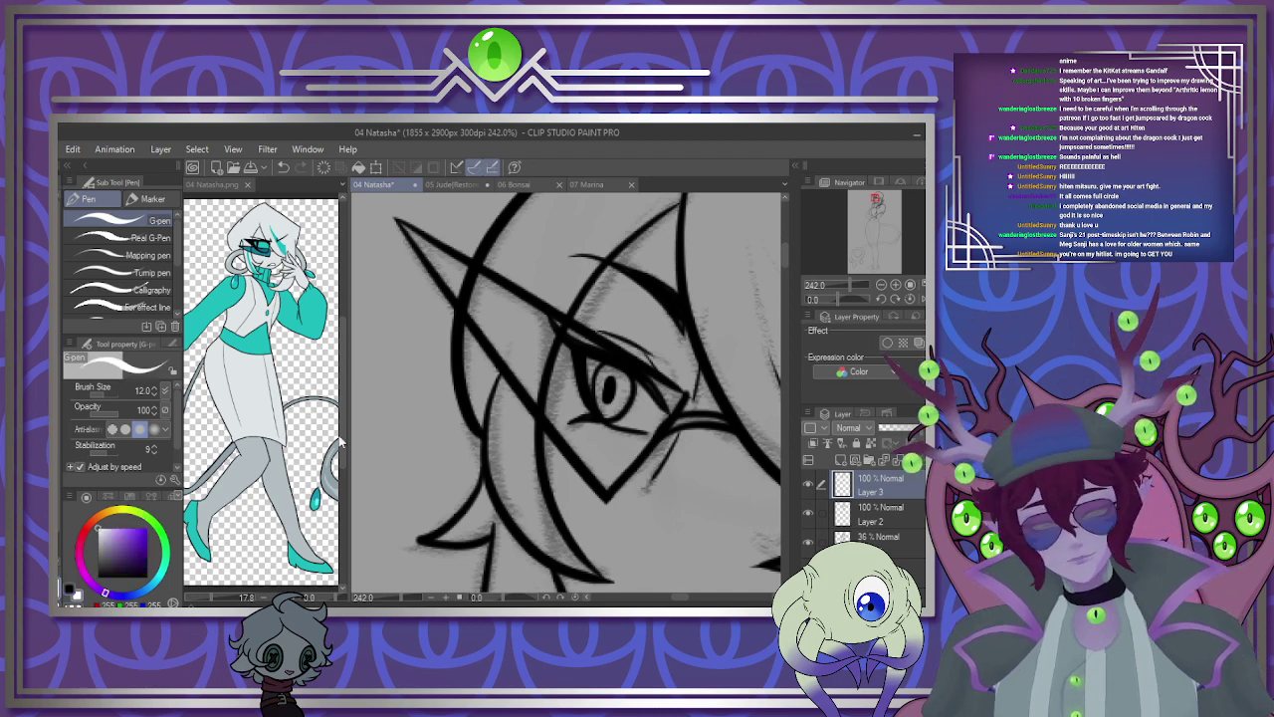
{"action": "left_click_drag", "start_coordinate": [624, 400], "coordinate": [636, 402]}
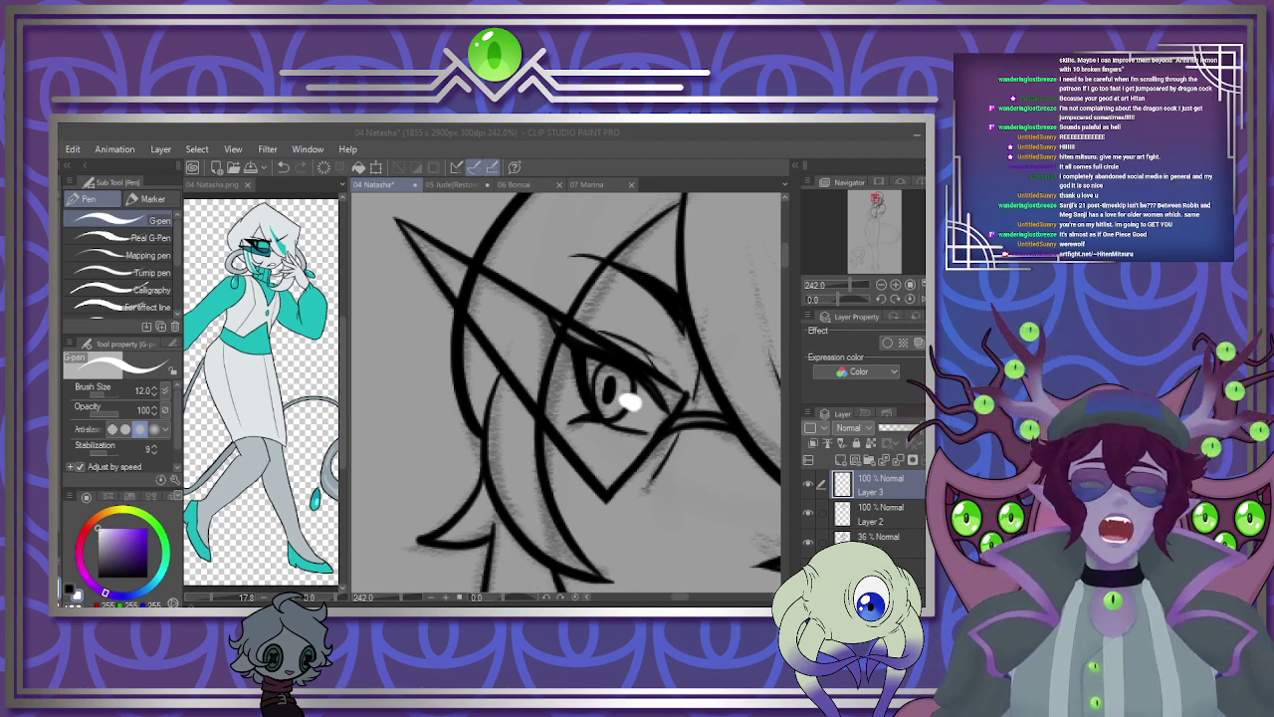
{"action": "left_click", "coordinate": [620, 253]}
{"action": "scroll", "coordinate": [488, 287], "scroll_direction": "down", "scroll_amount": 3}
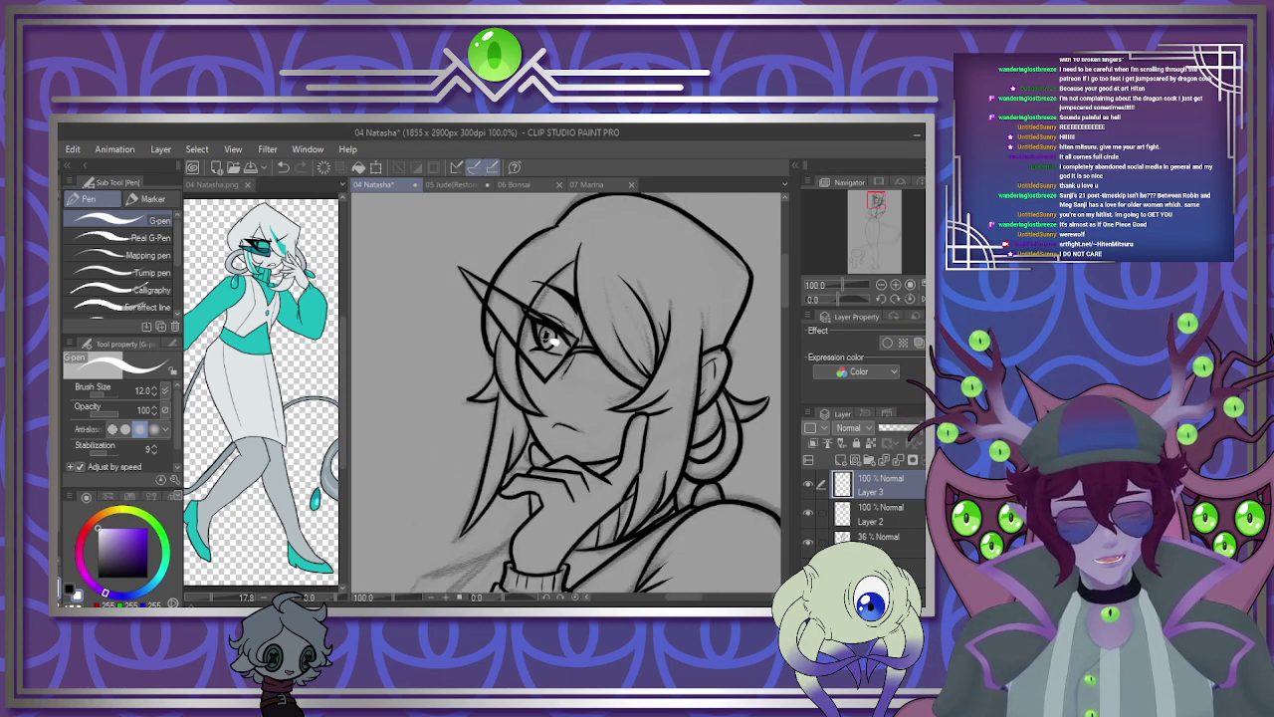
{"action": "scroll", "coordinate": [548, 271], "scroll_direction": "down", "scroll_amount": 2}
Switch back to black and fill the gap between the jaw, the knuckles and the raised finger with solid shadow.
{"action": "scroll", "coordinate": [545, 353], "scroll_direction": "up", "scroll_amount": 6}
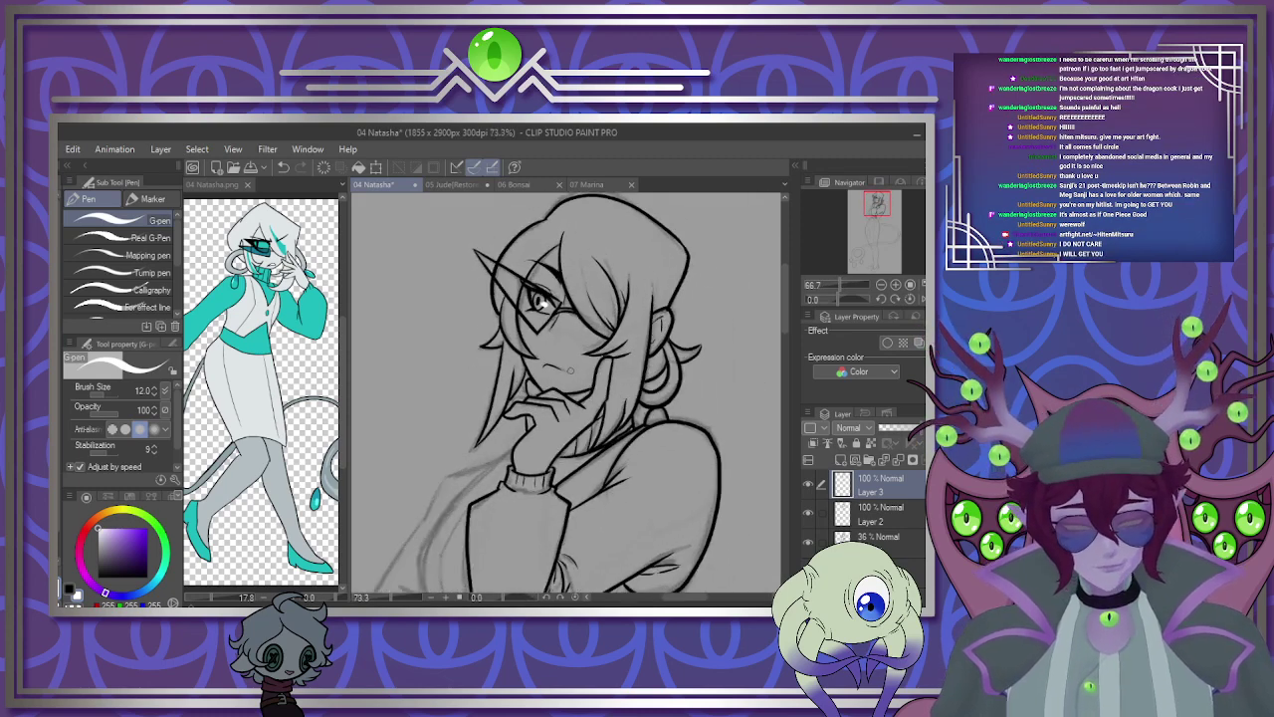
{"action": "key", "text": "x"}
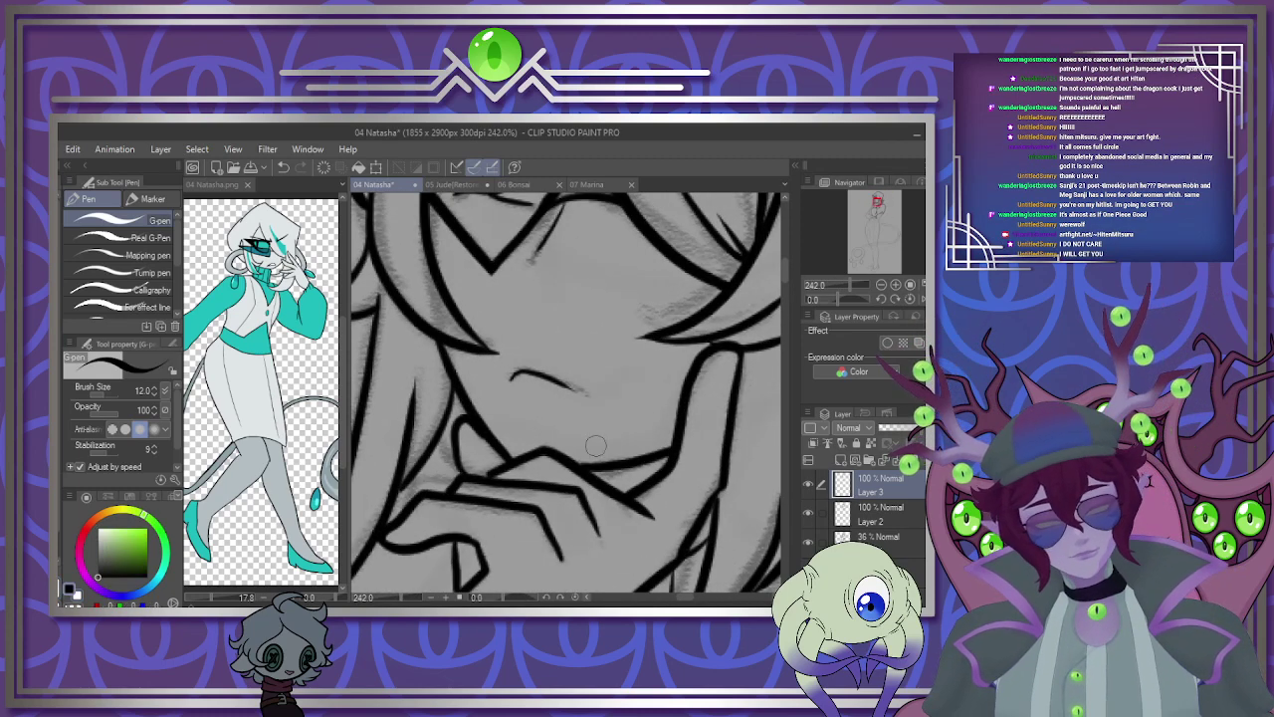
{"action": "left_click_drag", "start_coordinate": [607, 478], "coordinate": [665, 459]}
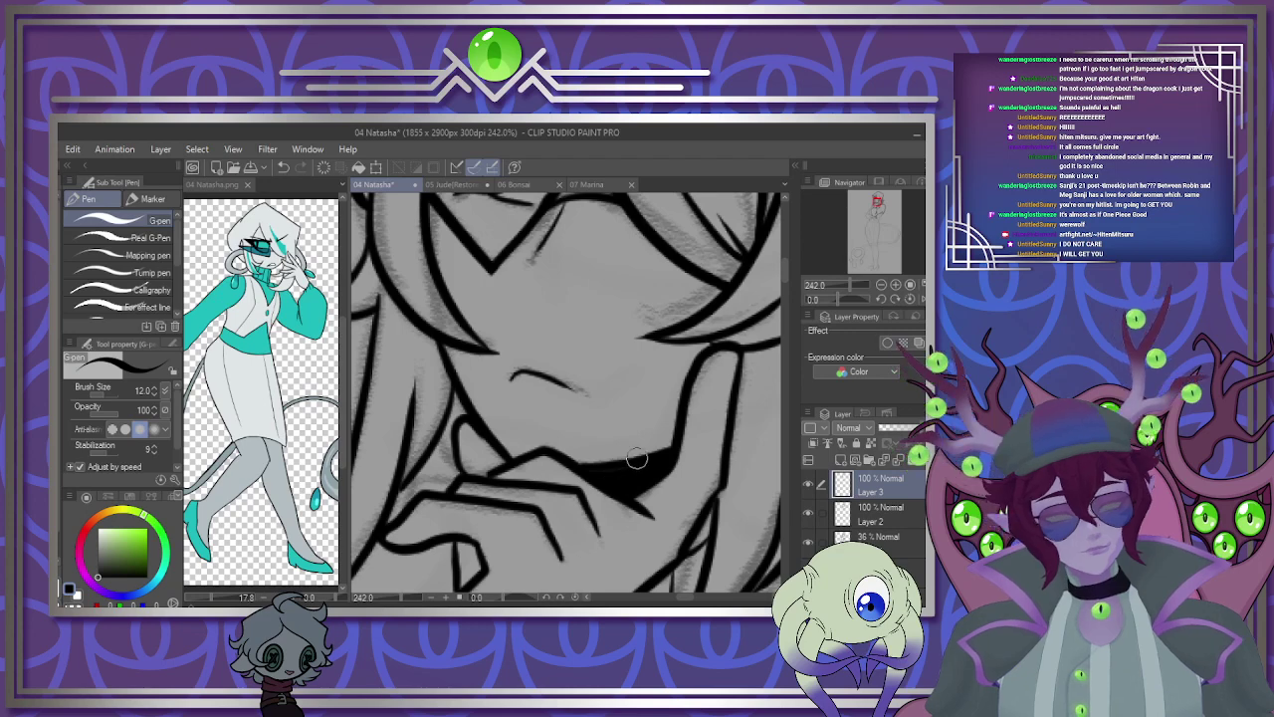
{"action": "scroll", "coordinate": [637, 458], "scroll_direction": "down", "scroll_amount": 8}
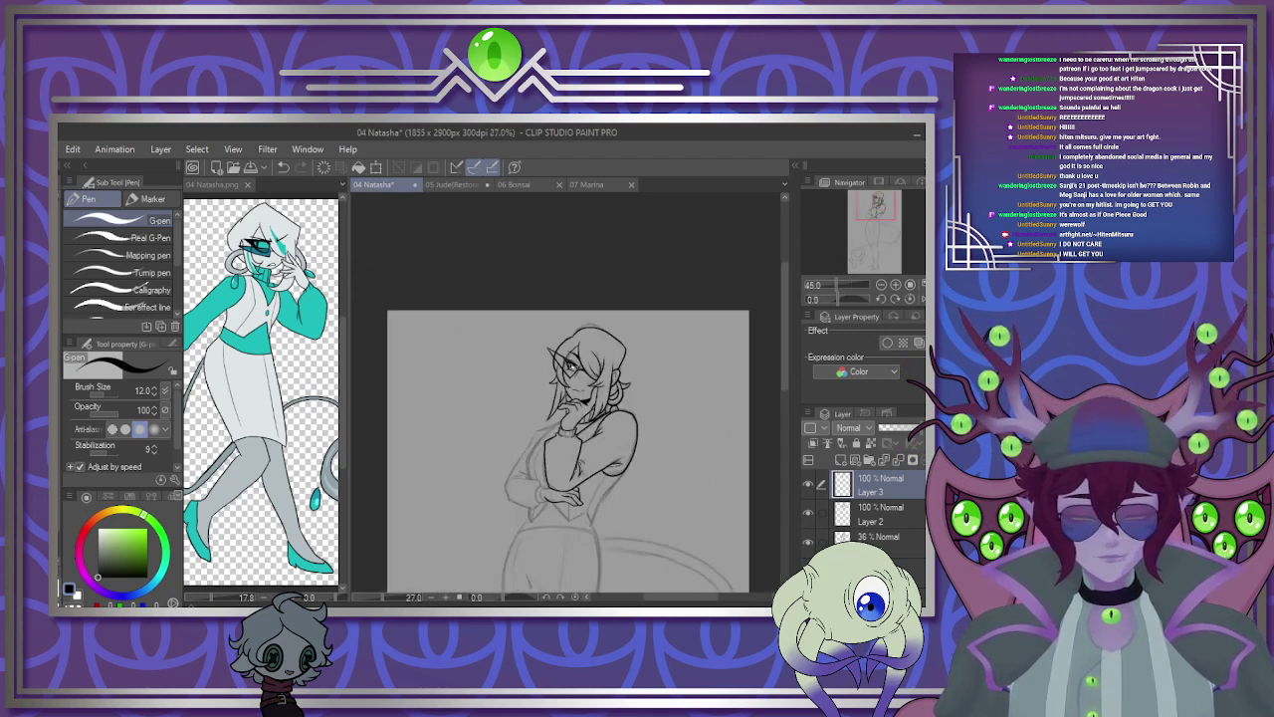
Ink the lower wrist's sleeve cuff, with its opening around the hand, short rib lines and a rounded outer edge.
{"action": "scroll", "coordinate": [551, 511], "scroll_direction": "up", "scroll_amount": 8}
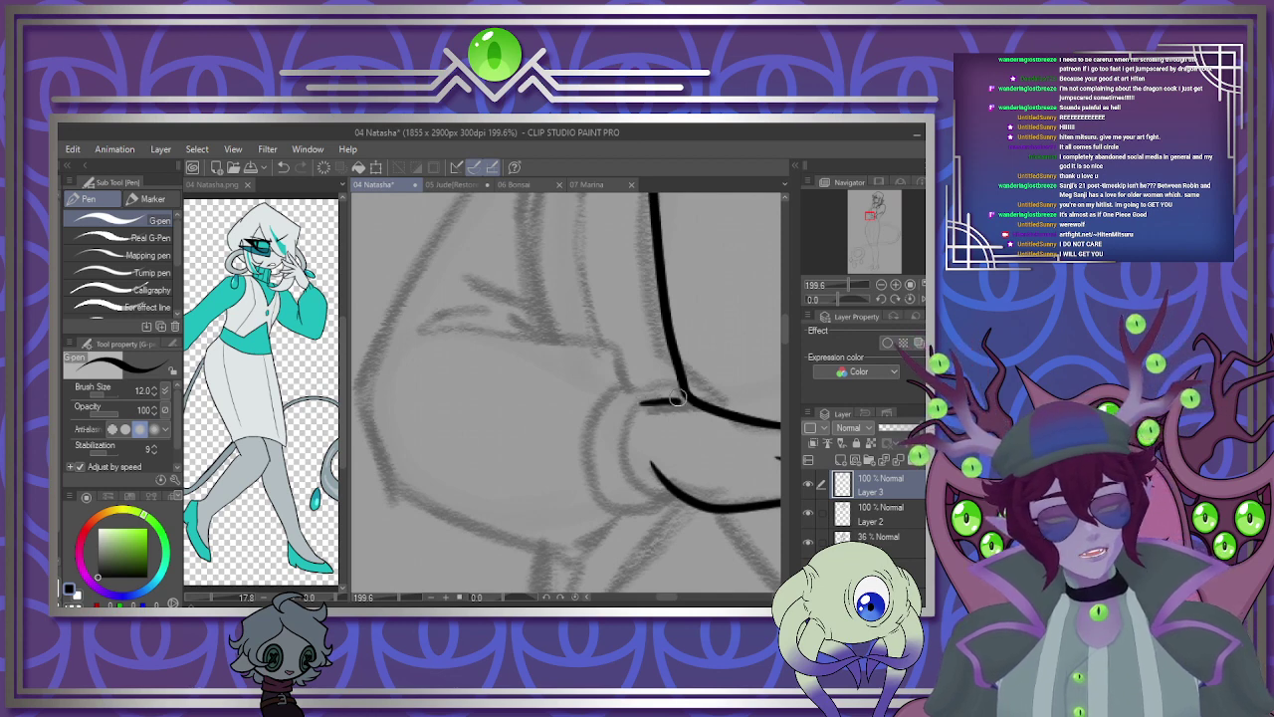
{"action": "mouse_move", "coordinate": [643, 403]}
{"action": "left_mouse_down"}
{"action": "mouse_move", "coordinate": [627, 434]}
{"action": "mouse_move", "coordinate": [646, 486]}
{"action": "left_mouse_up"}
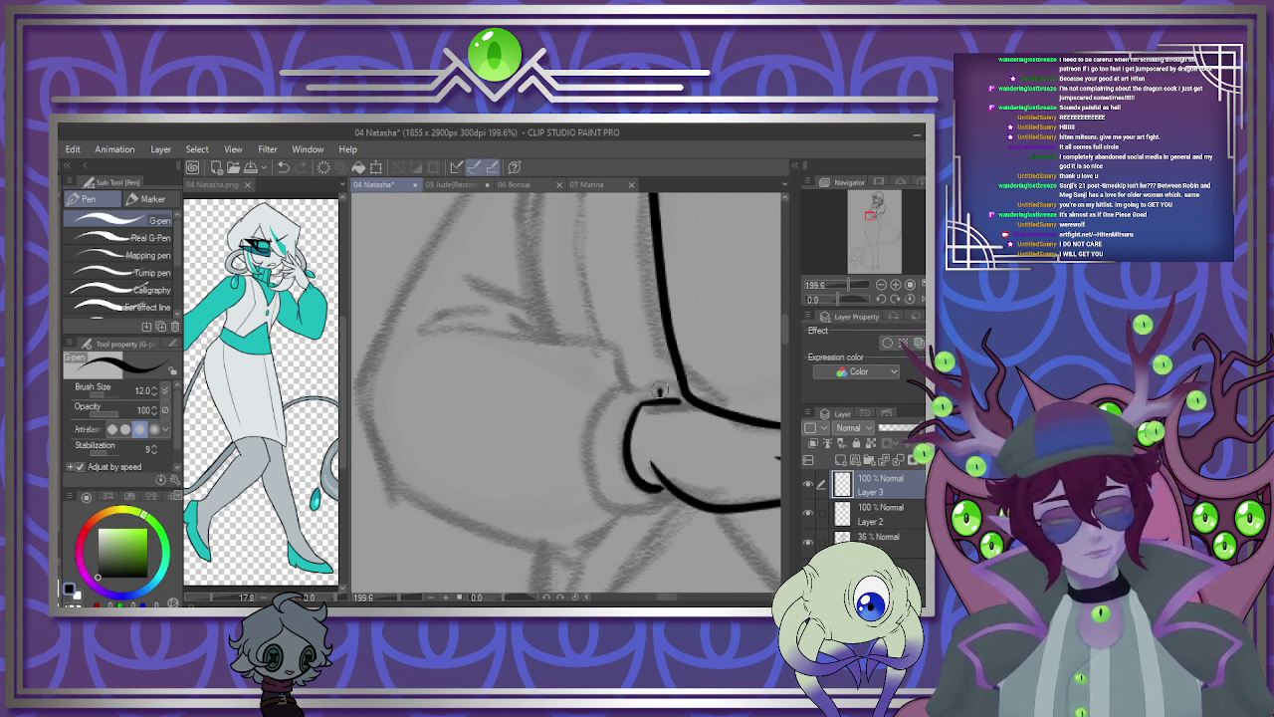
{"action": "mouse_move", "coordinate": [606, 395]}
{"action": "left_mouse_down"}
{"action": "mouse_move", "coordinate": [580, 453]}
{"action": "mouse_move", "coordinate": [594, 501]}
{"action": "left_mouse_up"}
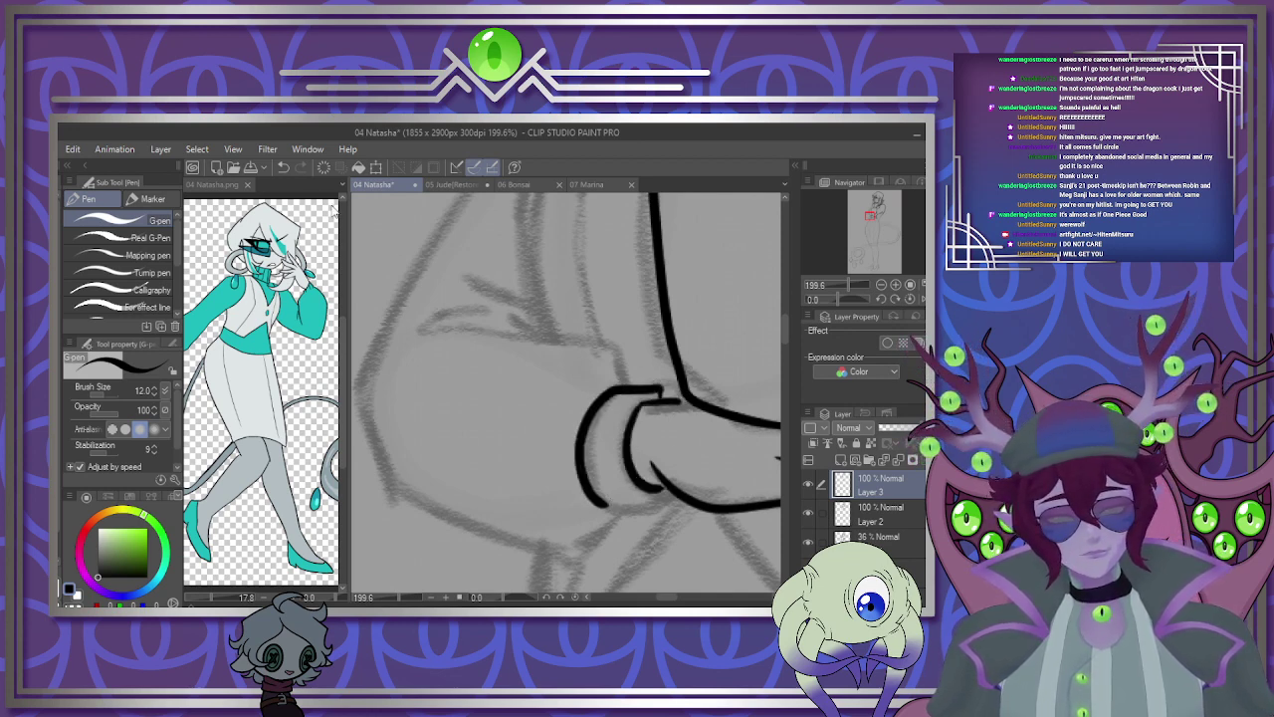
{"action": "key", "text": "ctrl+z"}
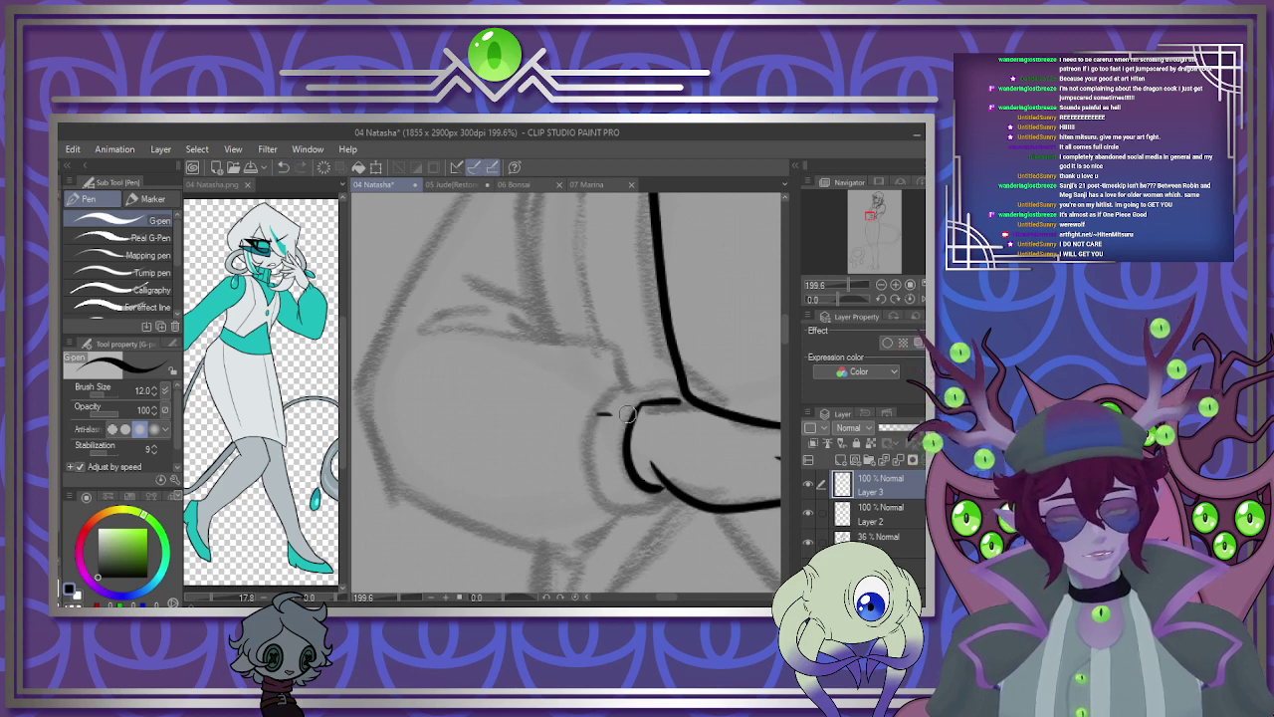
{"action": "left_click", "coordinate": [283, 166]}
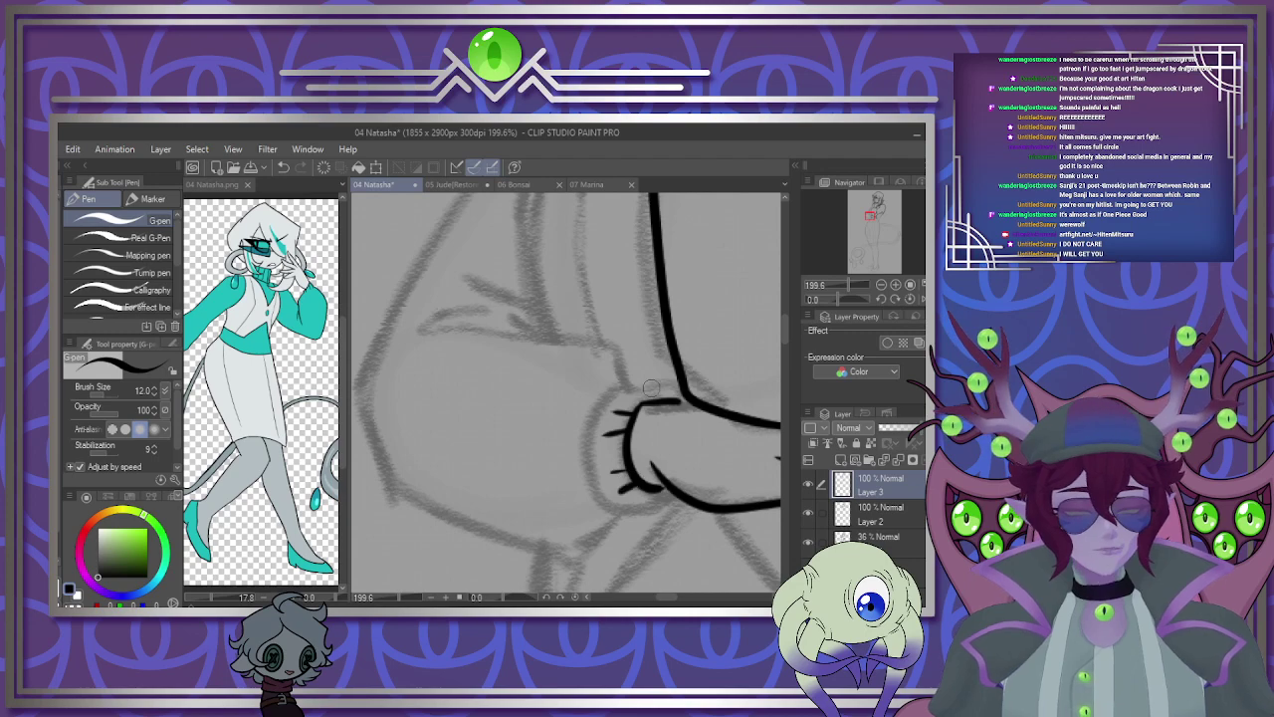
{"action": "left_click_drag", "start_coordinate": [614, 389], "coordinate": [593, 432]}
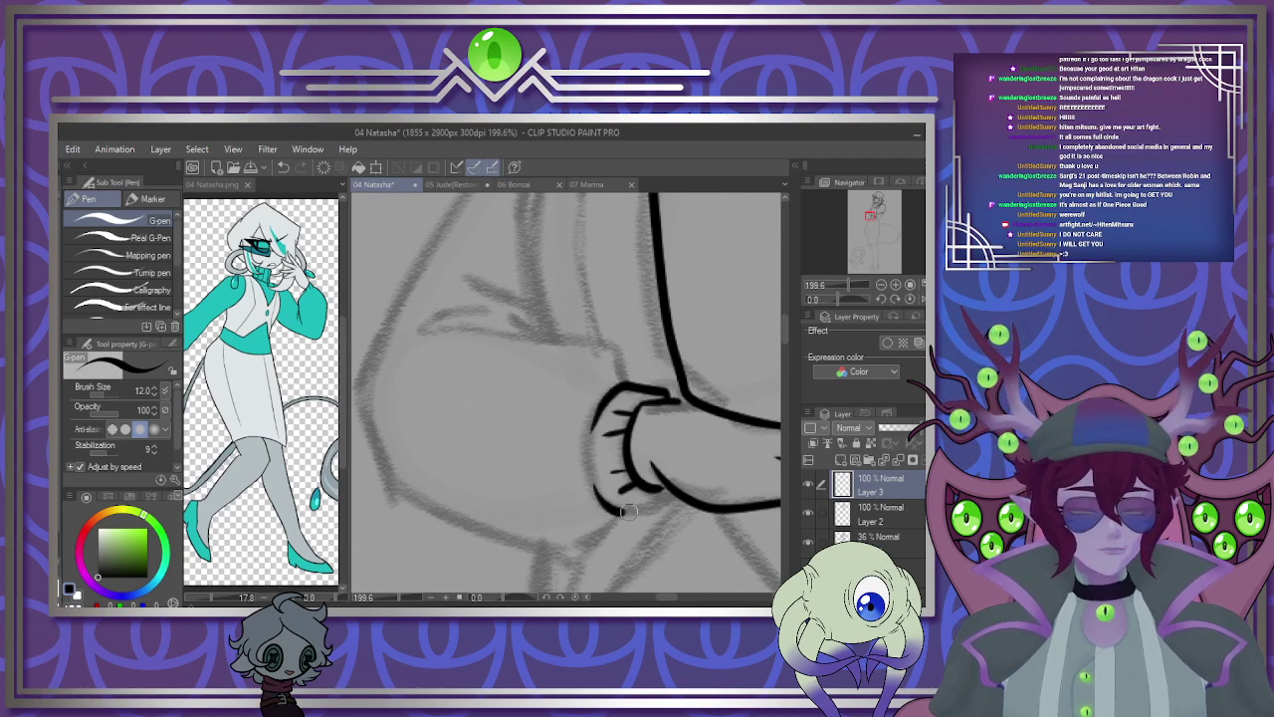
{"action": "scroll", "coordinate": [705, 421], "scroll_direction": "down", "scroll_amount": 10}
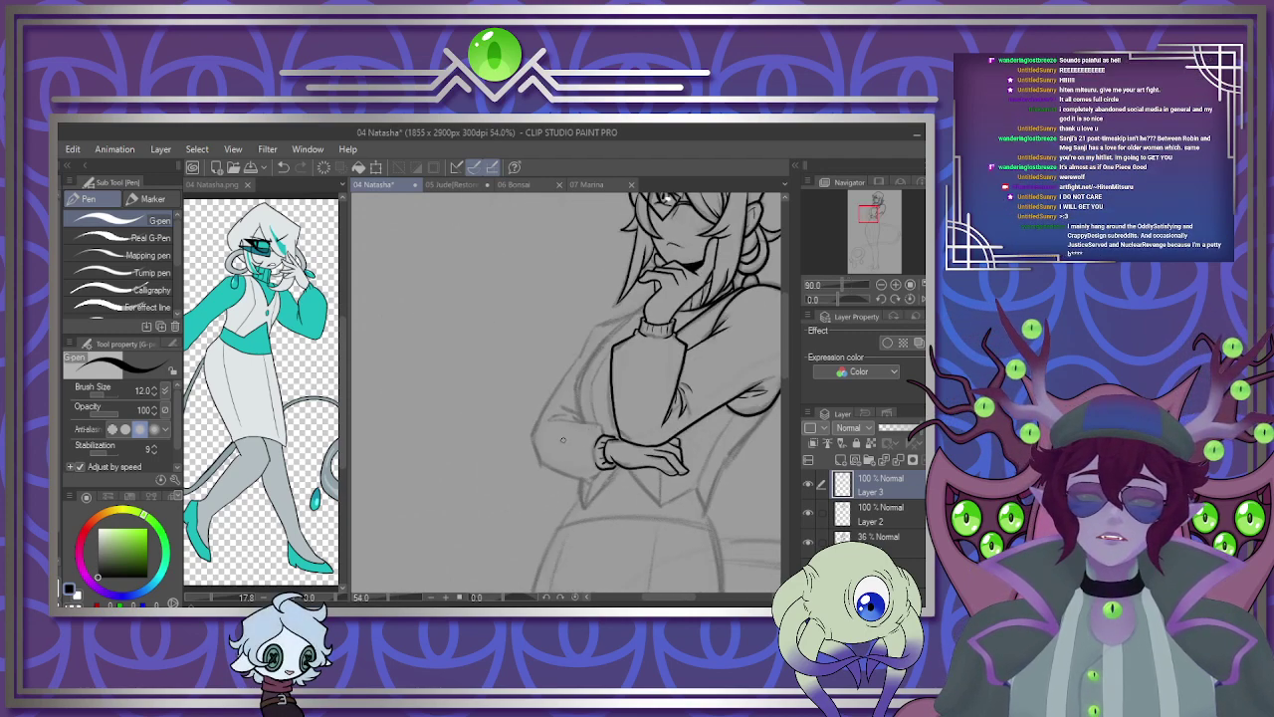
Ink the lower forearm's puffed sleeve from the cuff to the elbow, with its upper edge, fold lines and rounded underside.
{"action": "scroll", "coordinate": [553, 500], "scroll_direction": "up", "scroll_amount": 10}
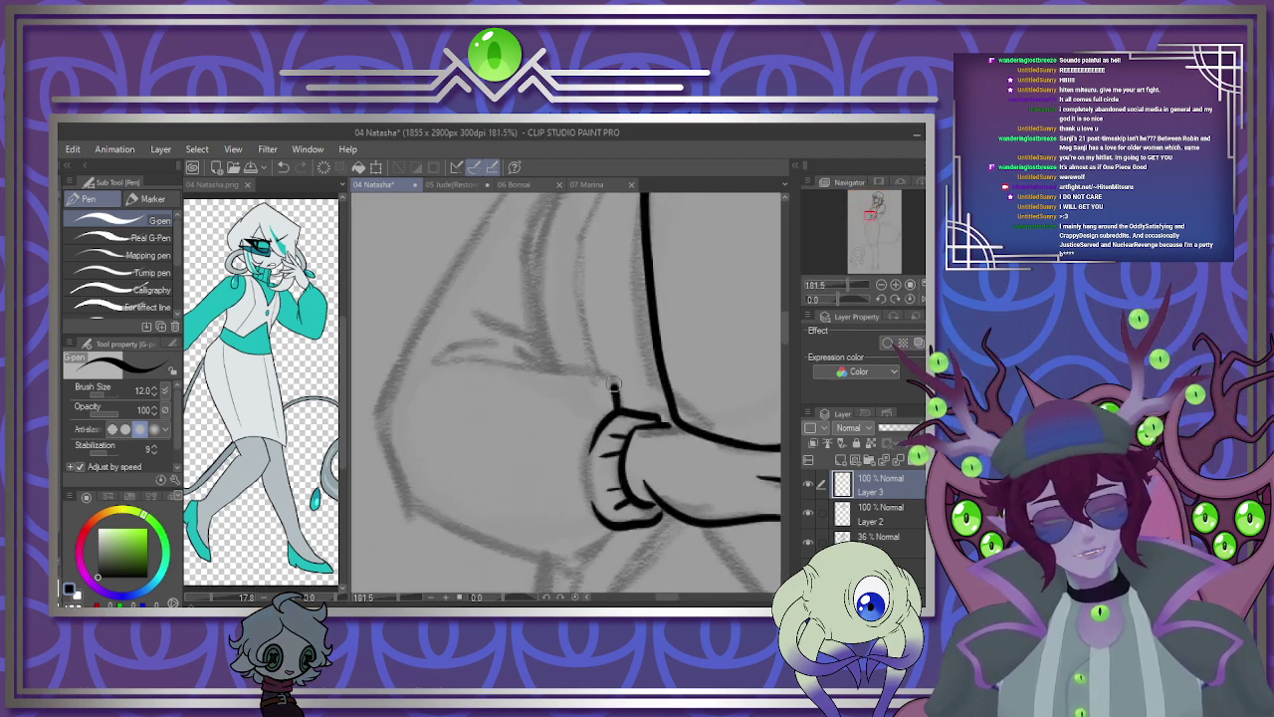
{"action": "left_click_drag", "start_coordinate": [614, 386], "coordinate": [444, 349]}
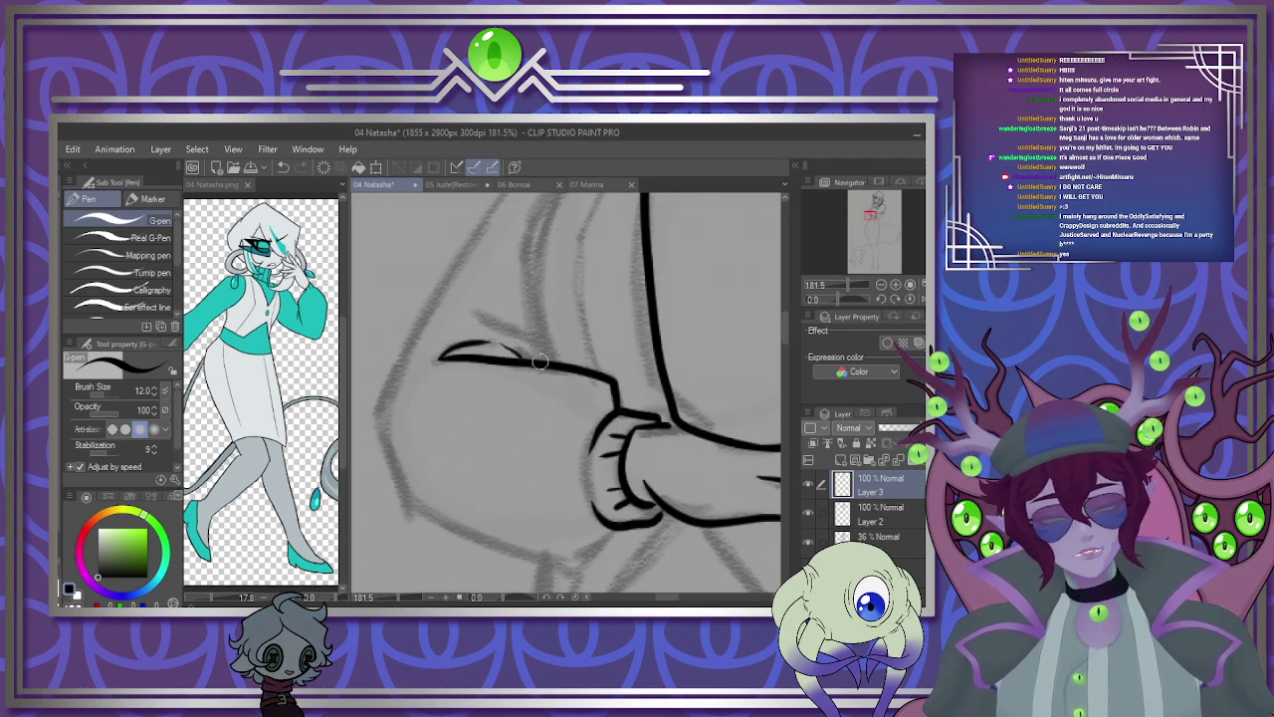
{"action": "left_click_drag", "start_coordinate": [539, 361], "coordinate": [470, 307]}
{"action": "mouse_move", "coordinate": [615, 524]}
{"action": "left_mouse_down"}
{"action": "mouse_move", "coordinate": [582, 560]}
{"action": "mouse_move", "coordinate": [494, 537]}
{"action": "mouse_move", "coordinate": [405, 487]}
{"action": "left_mouse_up"}
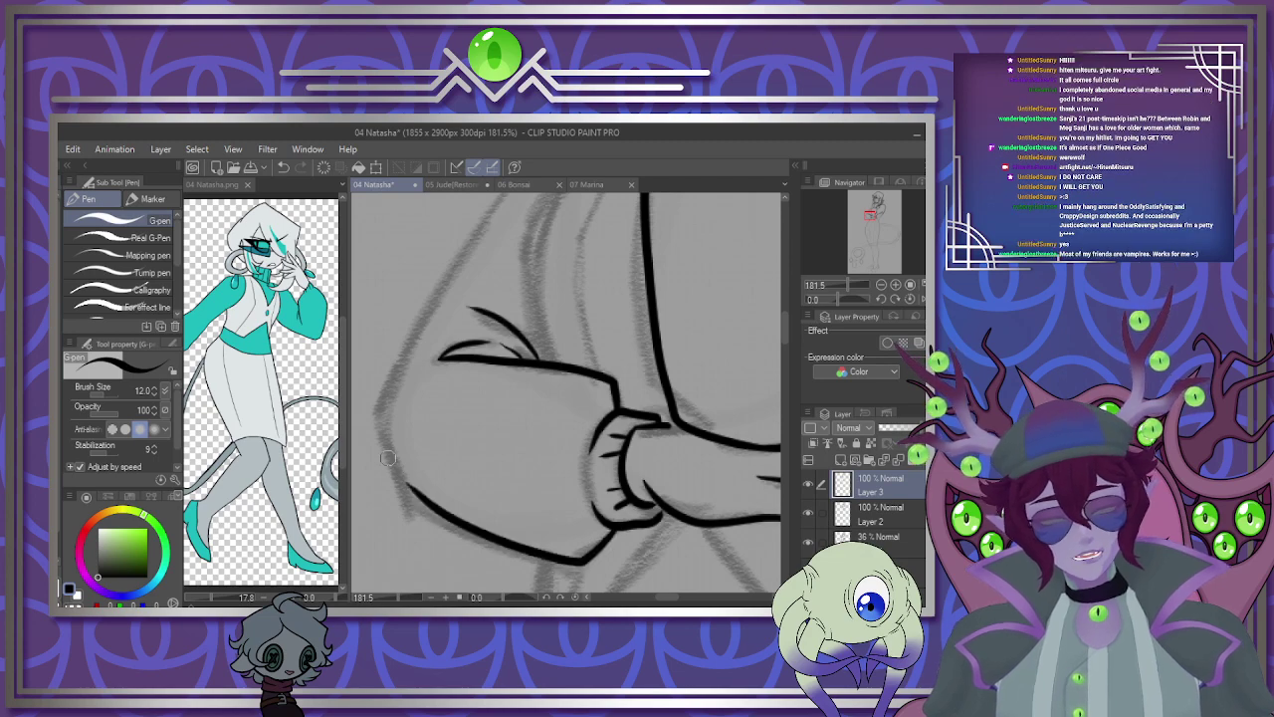
{"action": "scroll", "coordinate": [434, 506], "scroll_direction": "down", "scroll_amount": 8}
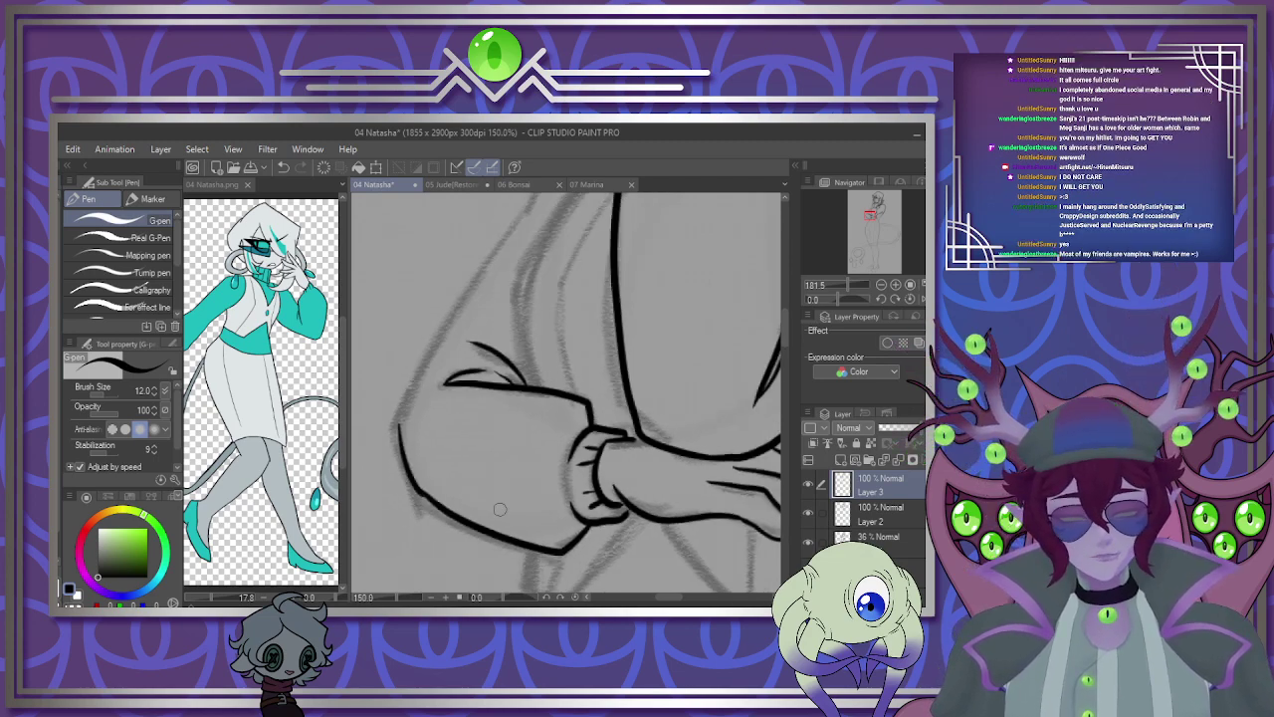
Ink the far upper arm's outline from the hair down to the elbow, plus the vest edge lines beside the raised forearm.
{"action": "scroll", "coordinate": [527, 430], "scroll_direction": "up", "scroll_amount": 5}
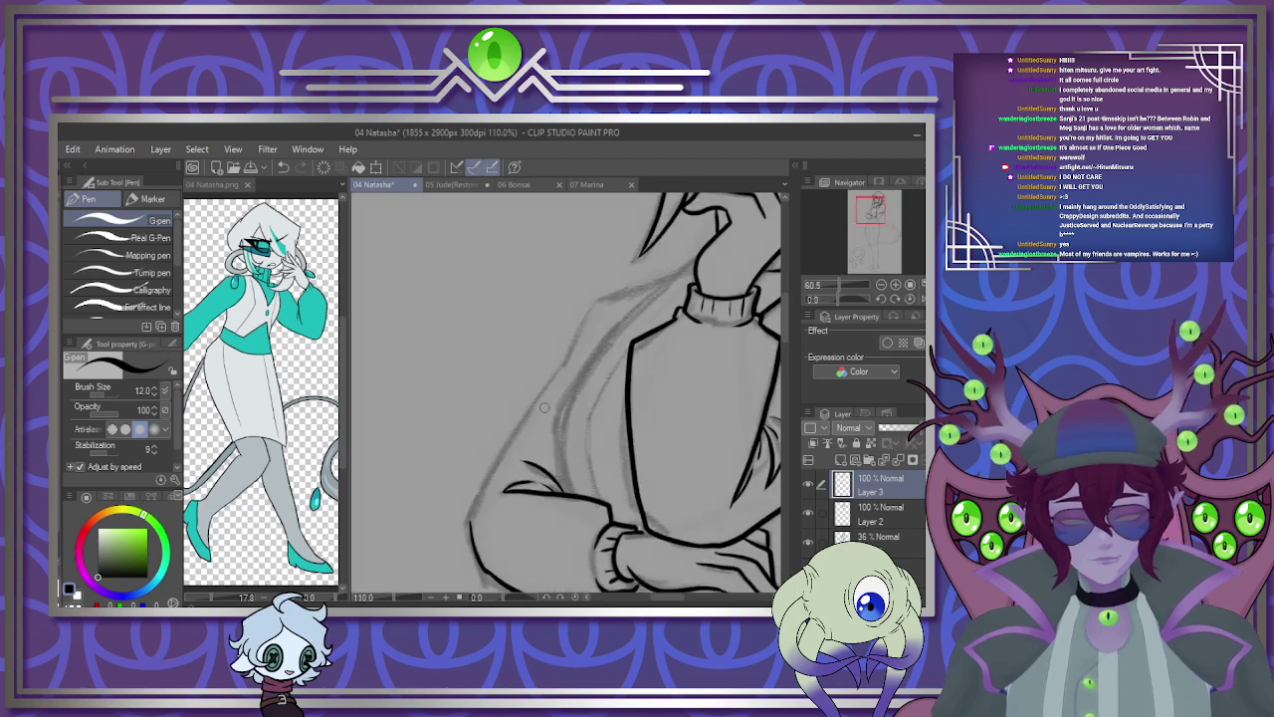
{"action": "mouse_move", "coordinate": [695, 257]}
{"action": "left_mouse_down"}
{"action": "mouse_move", "coordinate": [598, 308]}
{"action": "mouse_move", "coordinate": [476, 520]}
{"action": "left_mouse_up"}
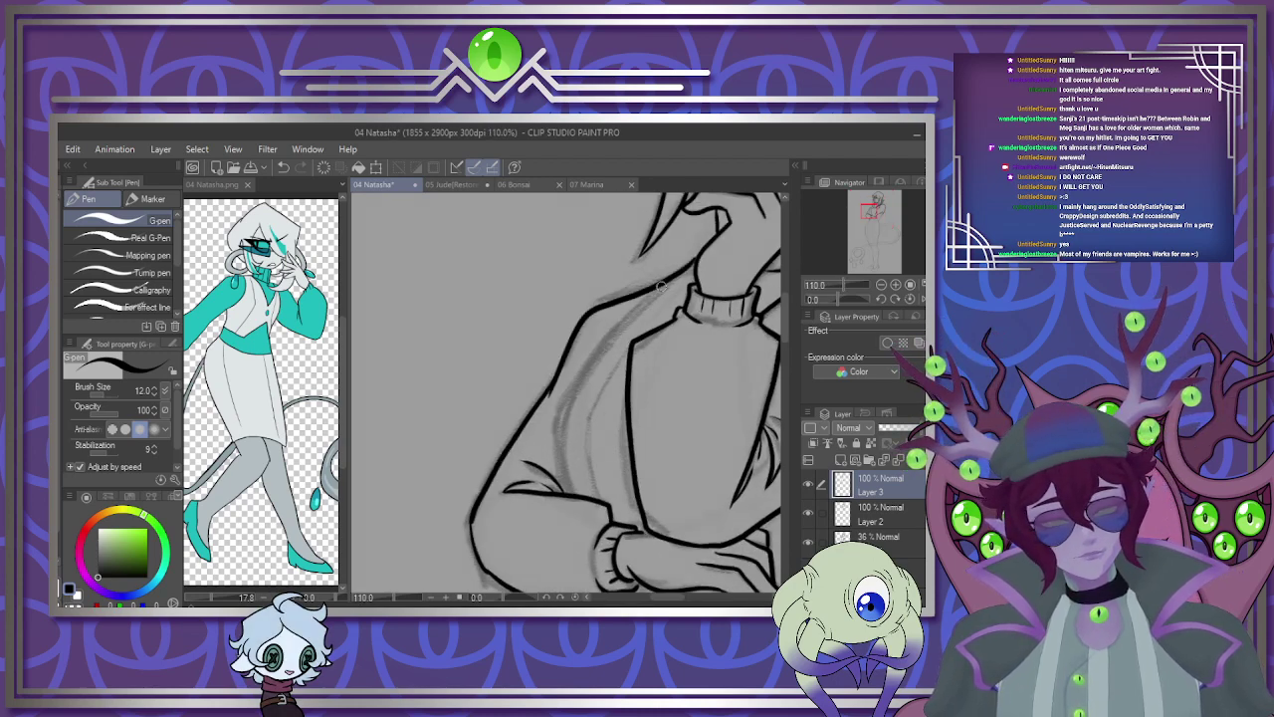
{"action": "mouse_move", "coordinate": [660, 286]}
{"action": "left_mouse_down"}
{"action": "mouse_move", "coordinate": [602, 353]}
{"action": "mouse_move", "coordinate": [560, 436]}
{"action": "left_mouse_up"}
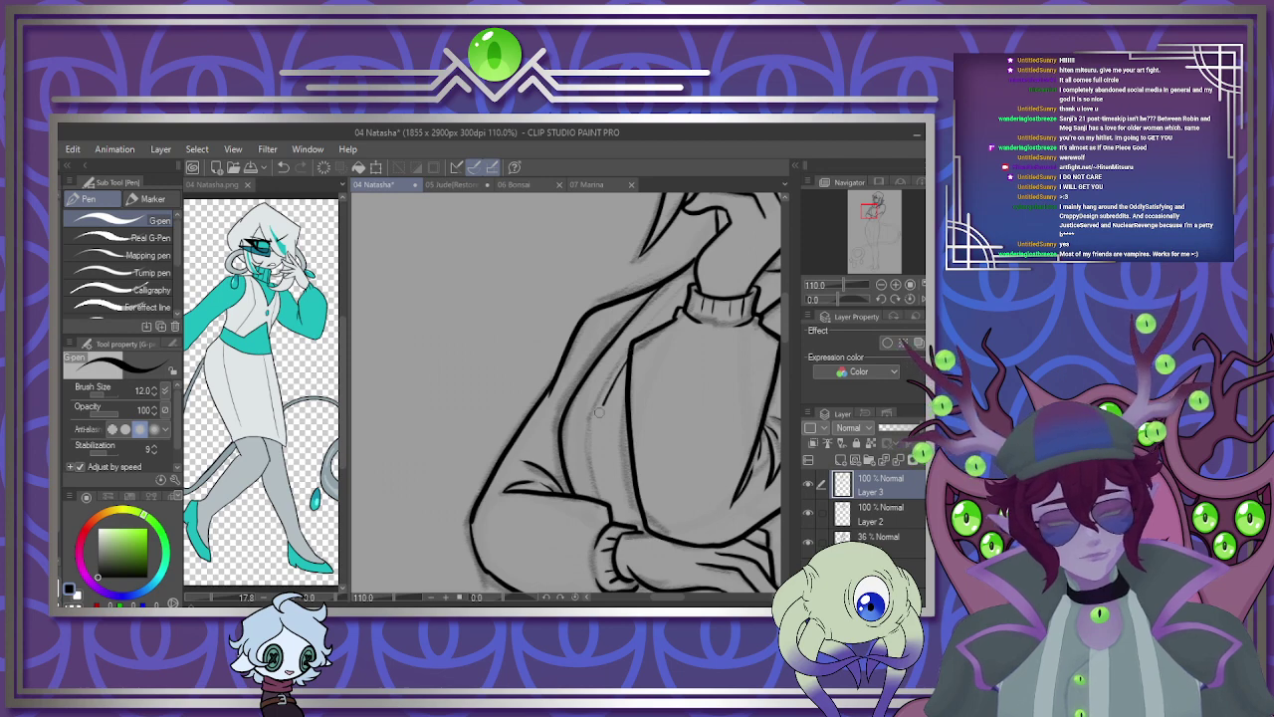
{"action": "scroll", "coordinate": [501, 279], "scroll_direction": "down", "scroll_amount": 8}
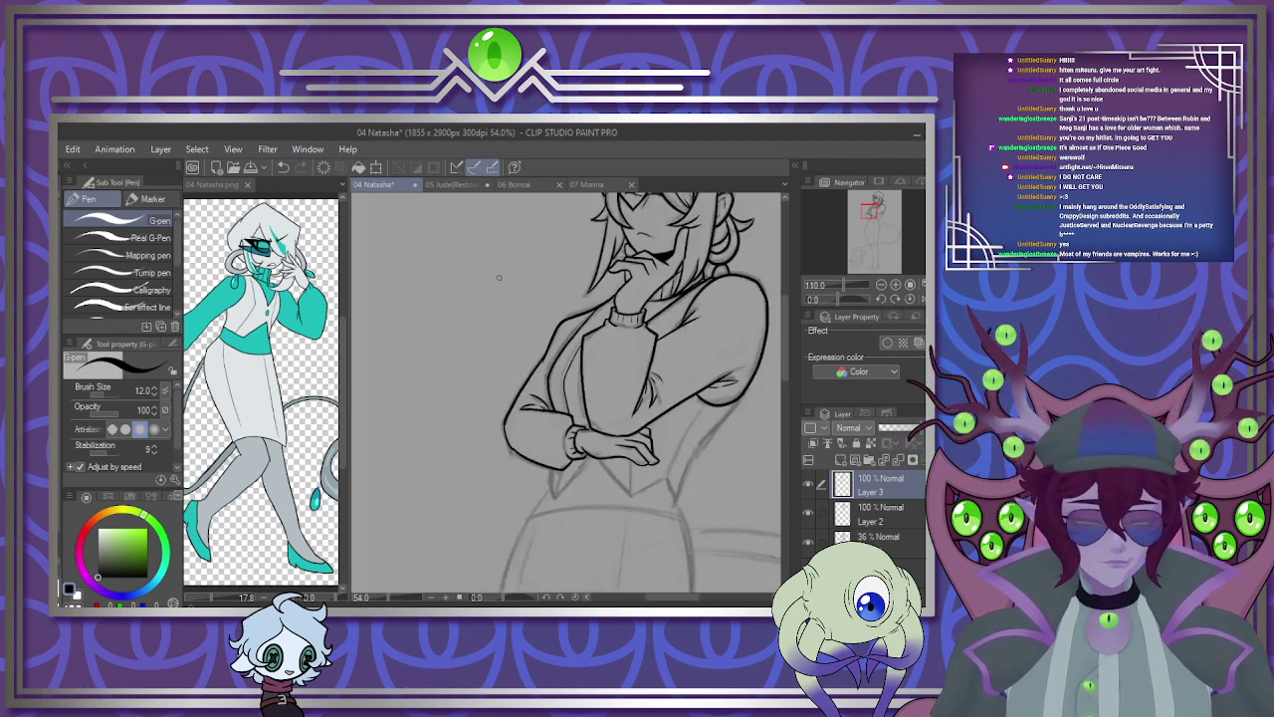
Ink the vest below the folded arms, including its pointed zigzag hem, the outer side edge up to the upper arm and the inner side line.
{"action": "scroll", "coordinate": [578, 465], "scroll_direction": "up", "scroll_amount": 9}
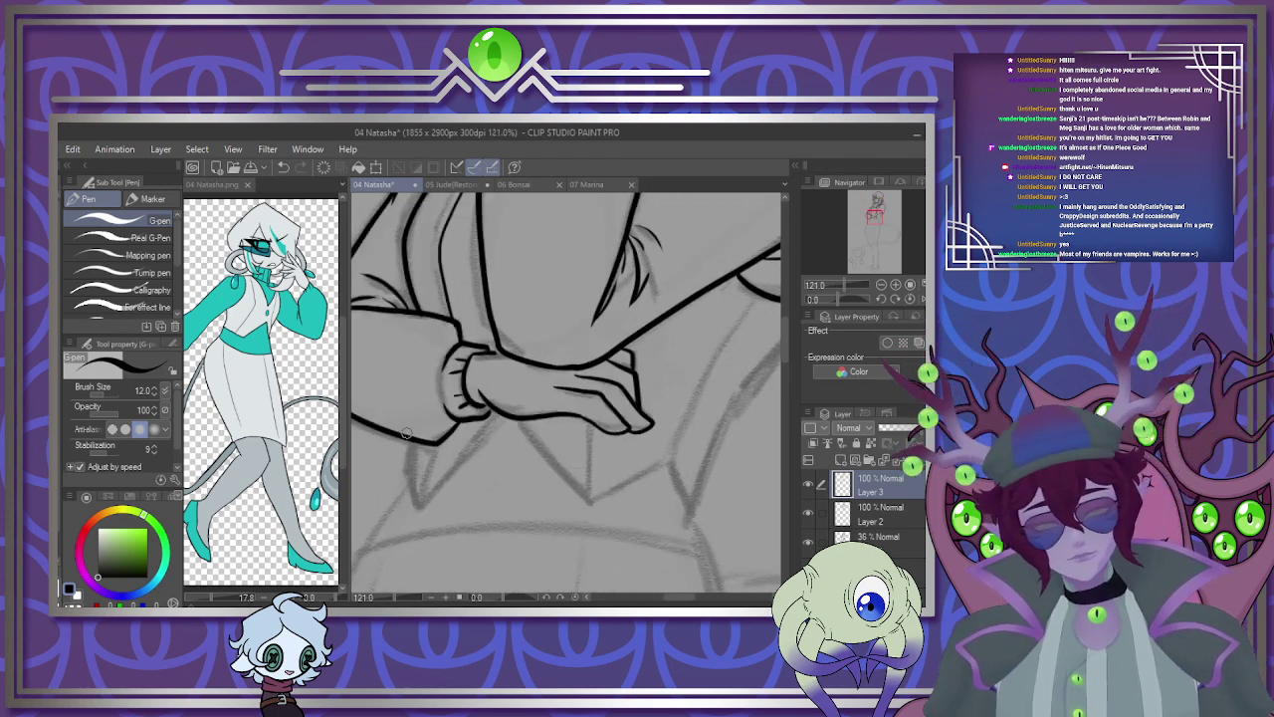
{"action": "mouse_move", "coordinate": [423, 503]}
{"action": "left_mouse_down"}
{"action": "mouse_move", "coordinate": [514, 402]}
{"action": "mouse_move", "coordinate": [585, 508]}
{"action": "mouse_move", "coordinate": [667, 464]}
{"action": "mouse_move", "coordinate": [692, 511]}
{"action": "left_mouse_up"}
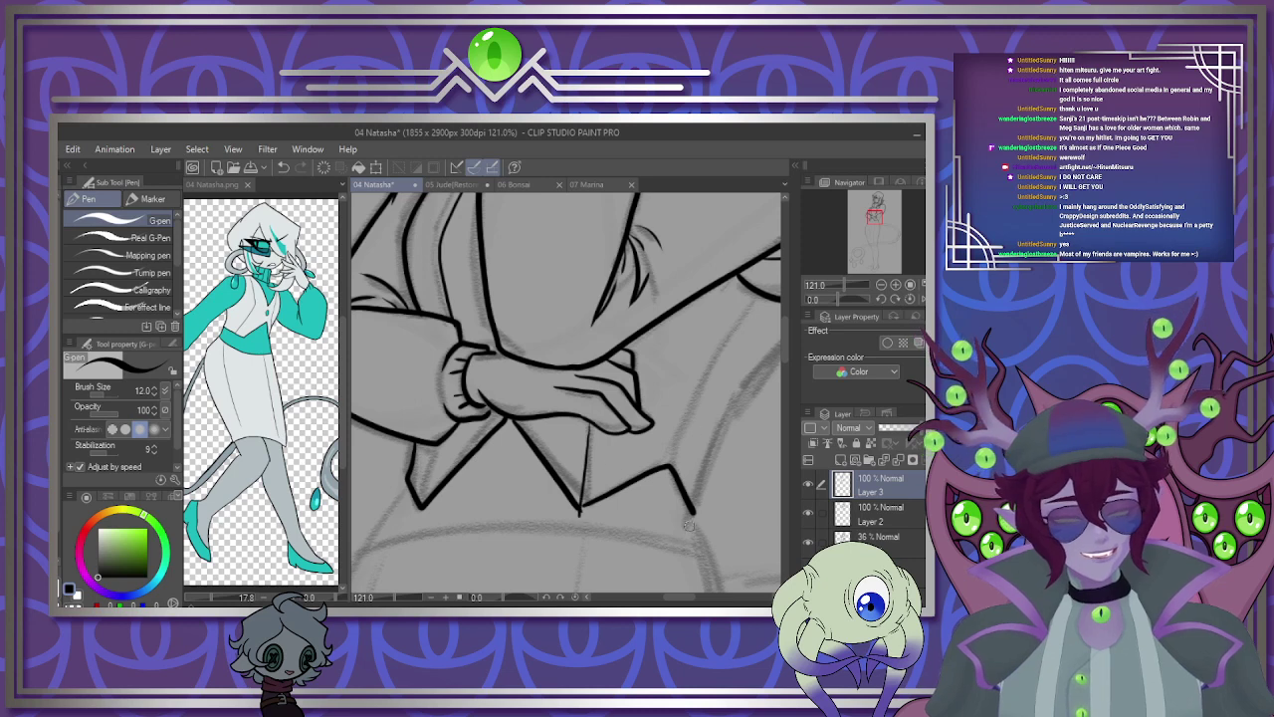
{"action": "left_click_drag", "start_coordinate": [681, 597], "coordinate": [688, 597]}
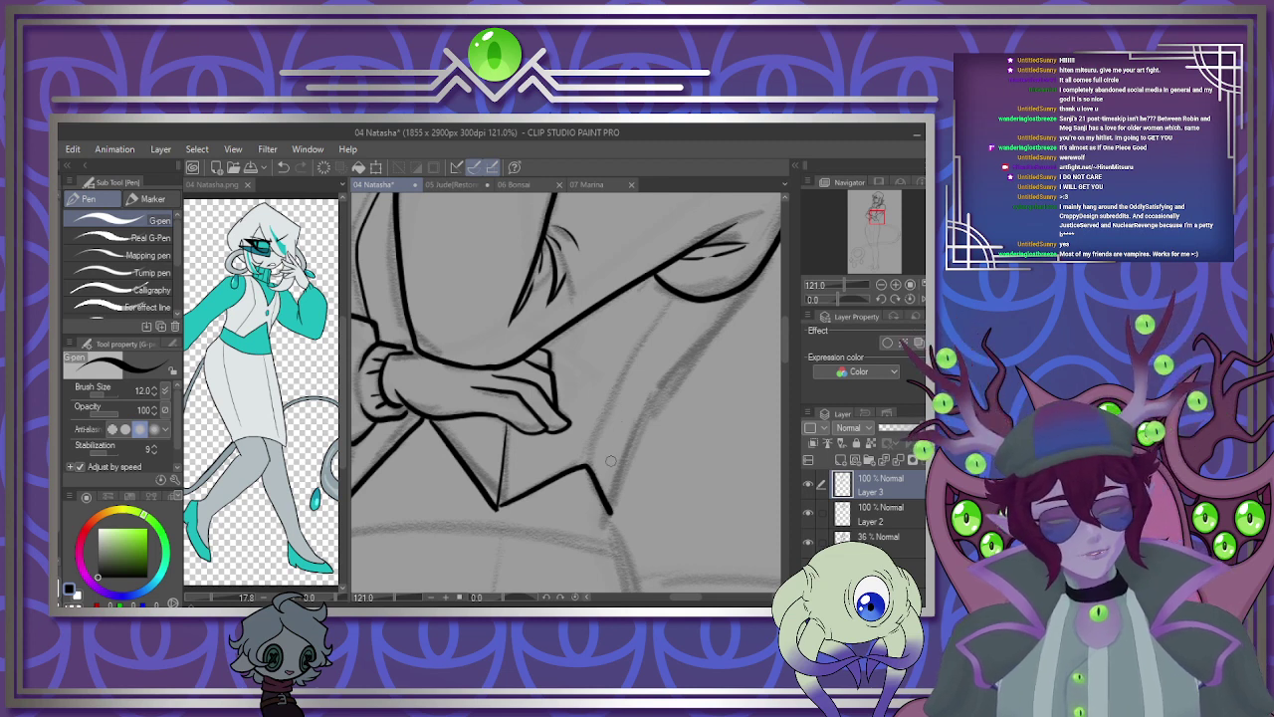
{"action": "left_click_drag", "start_coordinate": [615, 486], "coordinate": [762, 257]}
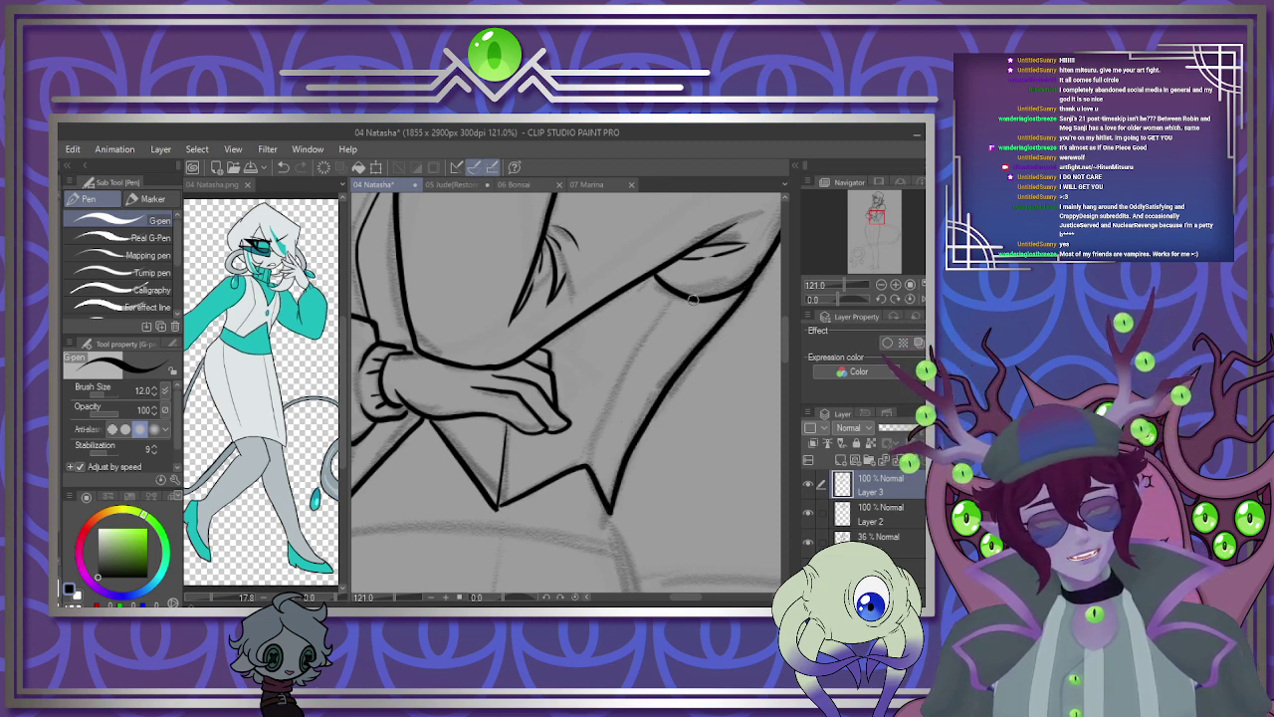
{"action": "left_click_drag", "start_coordinate": [676, 303], "coordinate": [591, 455]}
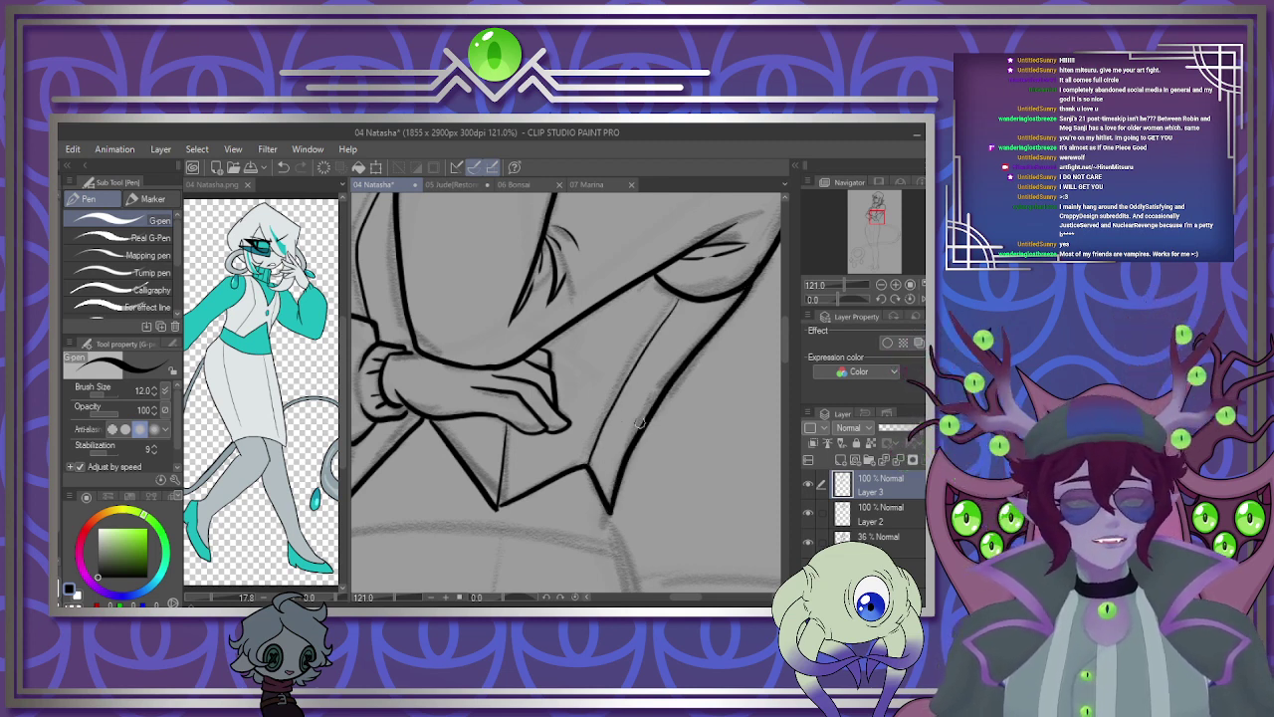
{"action": "scroll", "coordinate": [625, 408], "scroll_direction": "down", "scroll_amount": 5}
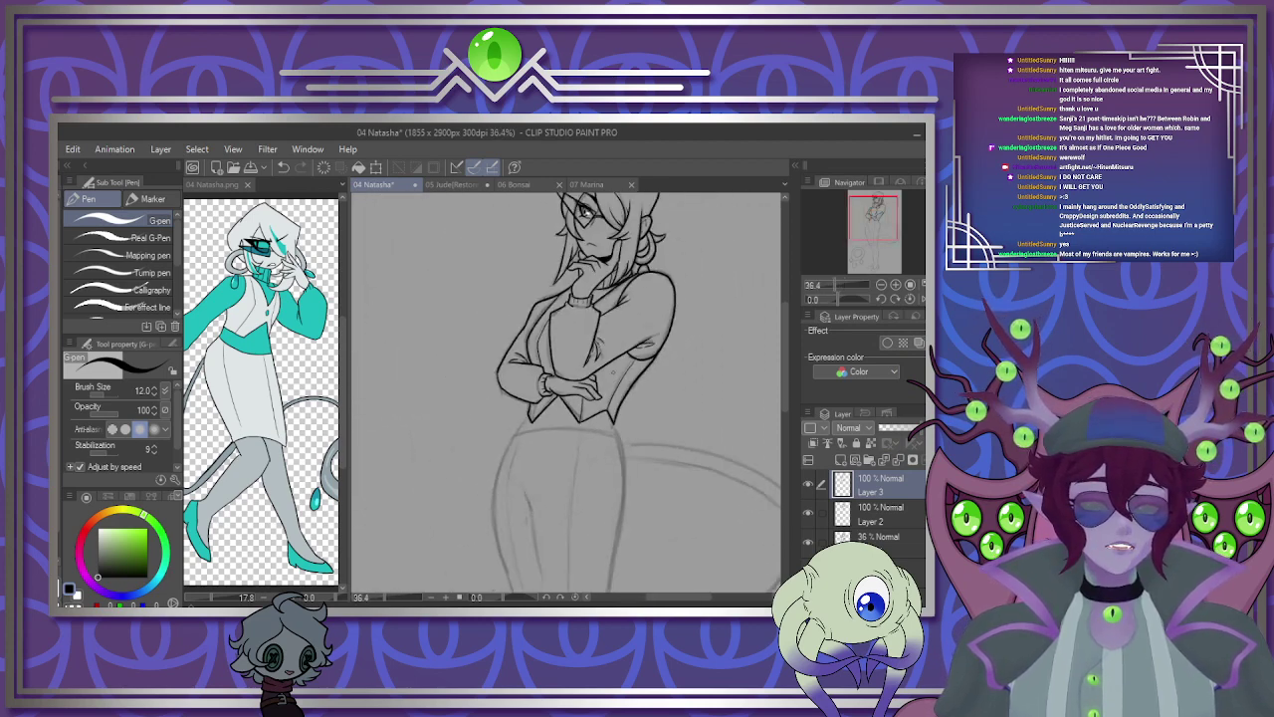
{"action": "scroll", "coordinate": [604, 373], "scroll_direction": "down", "scroll_amount": 2}
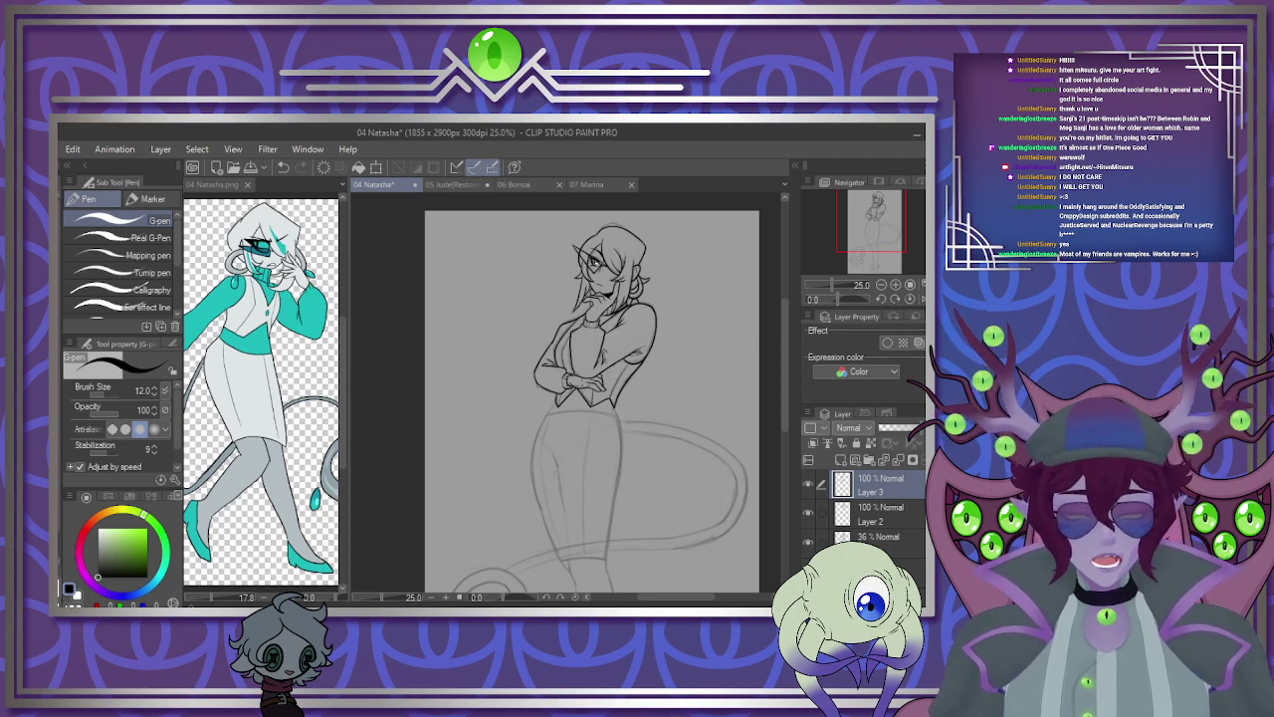
Ink the short sweater edges that show beneath the vest hem on both sides of the waist.
{"action": "scroll", "coordinate": [597, 378], "scroll_direction": "up", "scroll_amount": 2}
{"action": "scroll", "coordinate": [557, 409], "scroll_direction": "up", "scroll_amount": 5}
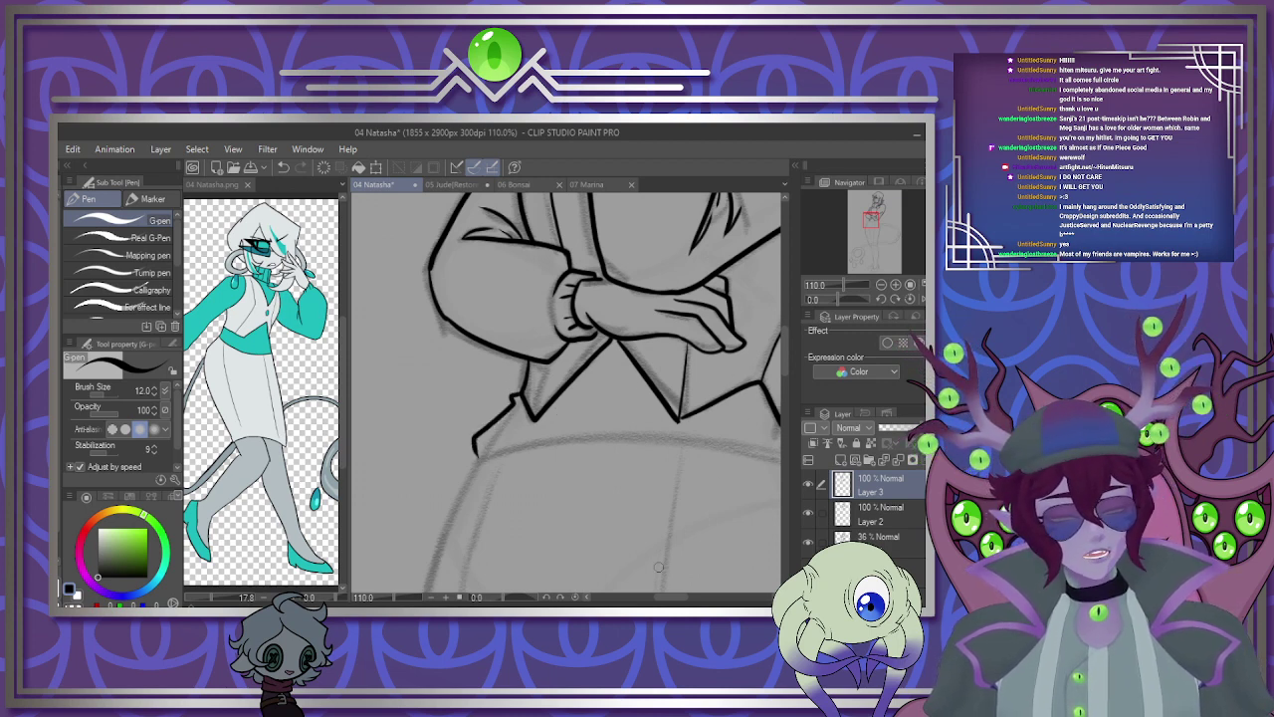
{"action": "left_click_drag", "start_coordinate": [667, 597], "coordinate": [681, 599]}
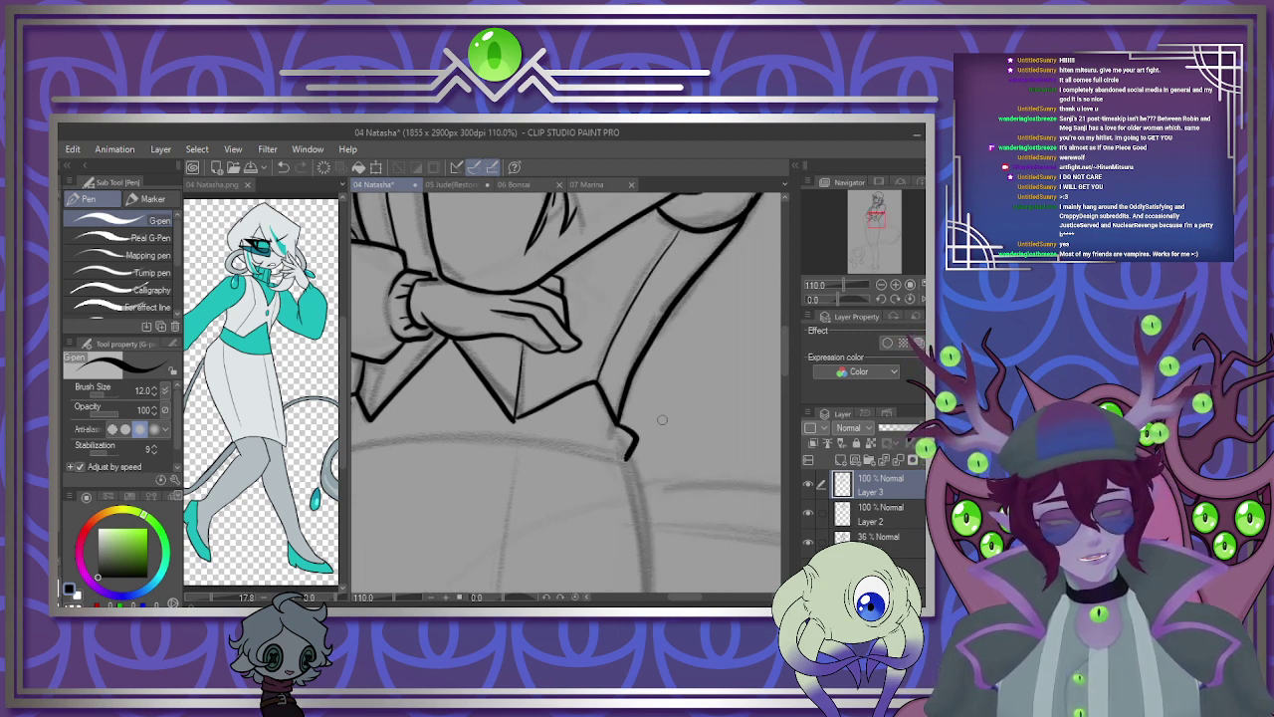
{"action": "scroll", "coordinate": [652, 394], "scroll_direction": "down", "scroll_amount": 7}
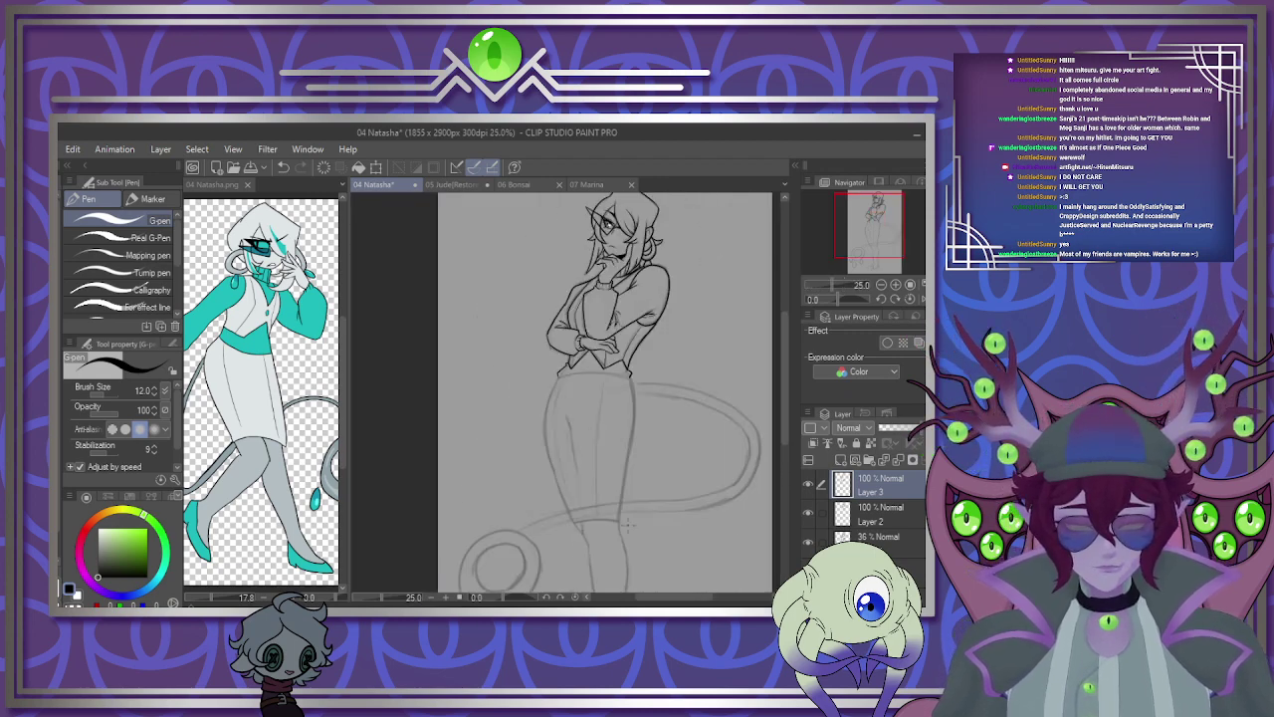
Ink the skirt's bottom hem as one curved line across the knees.
{"action": "scroll", "coordinate": [627, 524], "scroll_direction": "up", "scroll_amount": 6}
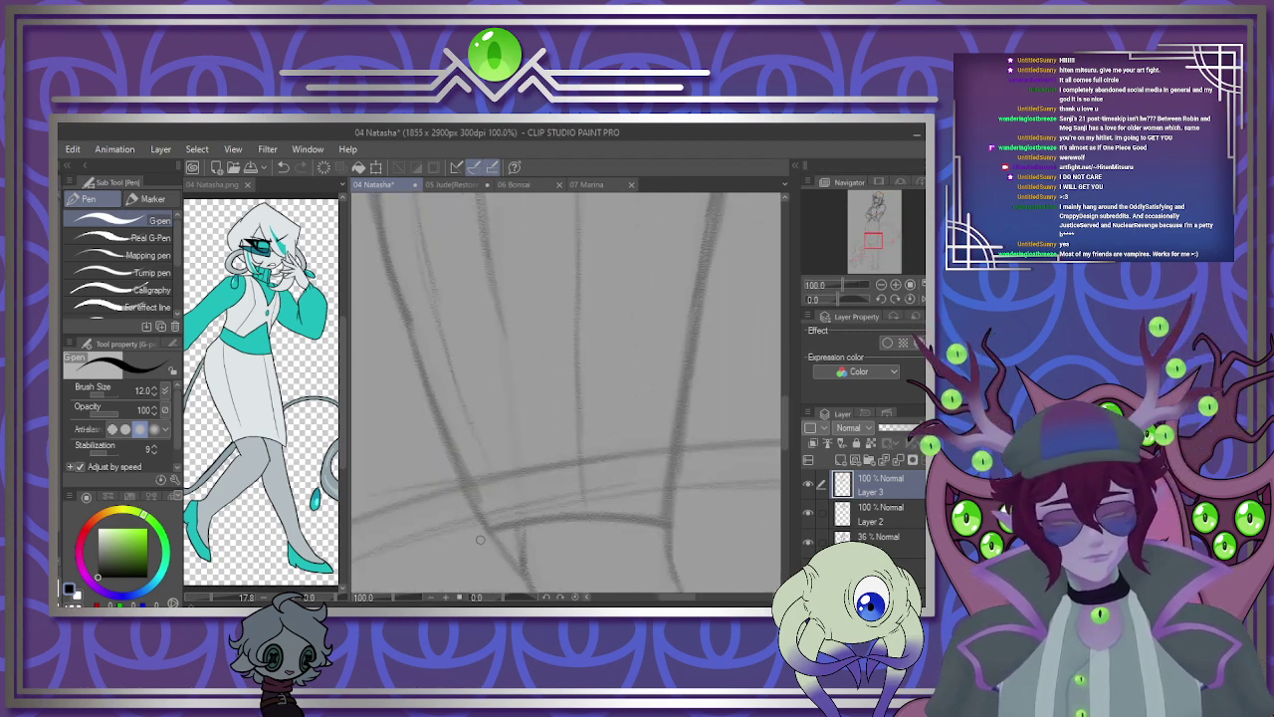
{"action": "mouse_move", "coordinate": [480, 539]}
{"action": "left_mouse_down"}
{"action": "mouse_move", "coordinate": [623, 523]}
{"action": "mouse_move", "coordinate": [676, 536]}
{"action": "left_mouse_up"}
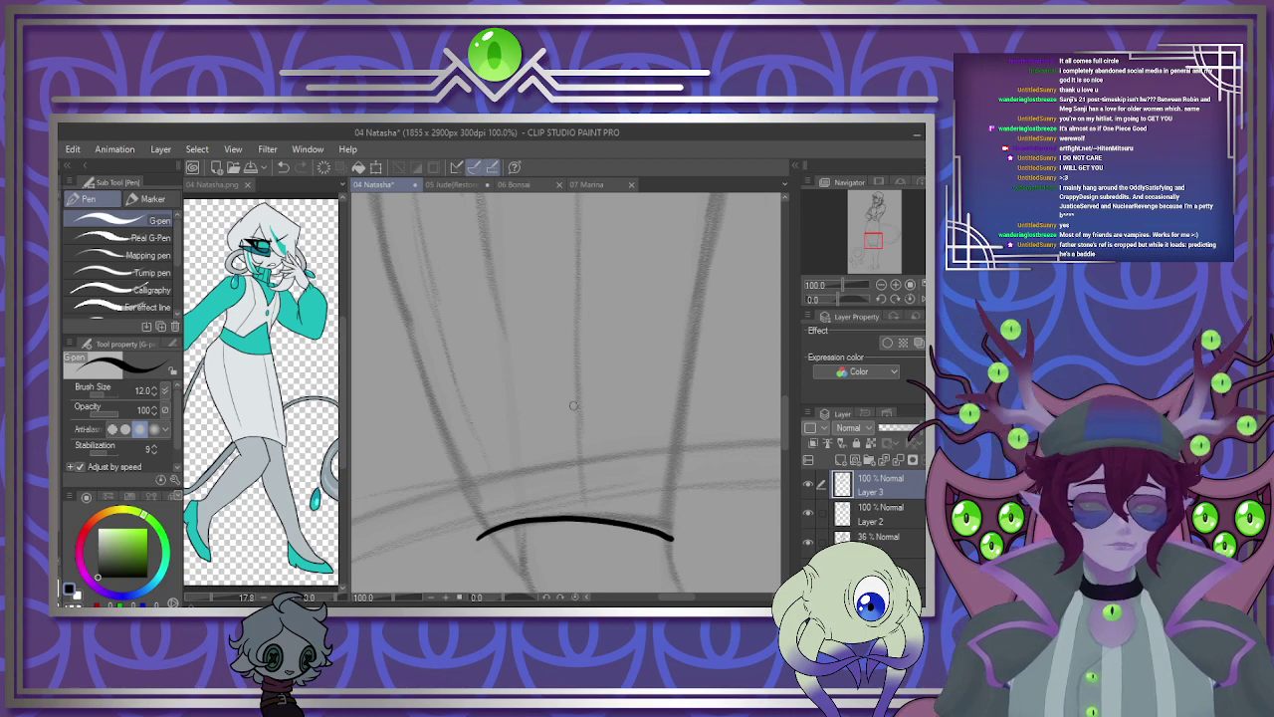
{"action": "scroll", "coordinate": [572, 405], "scroll_direction": "down", "scroll_amount": 7}
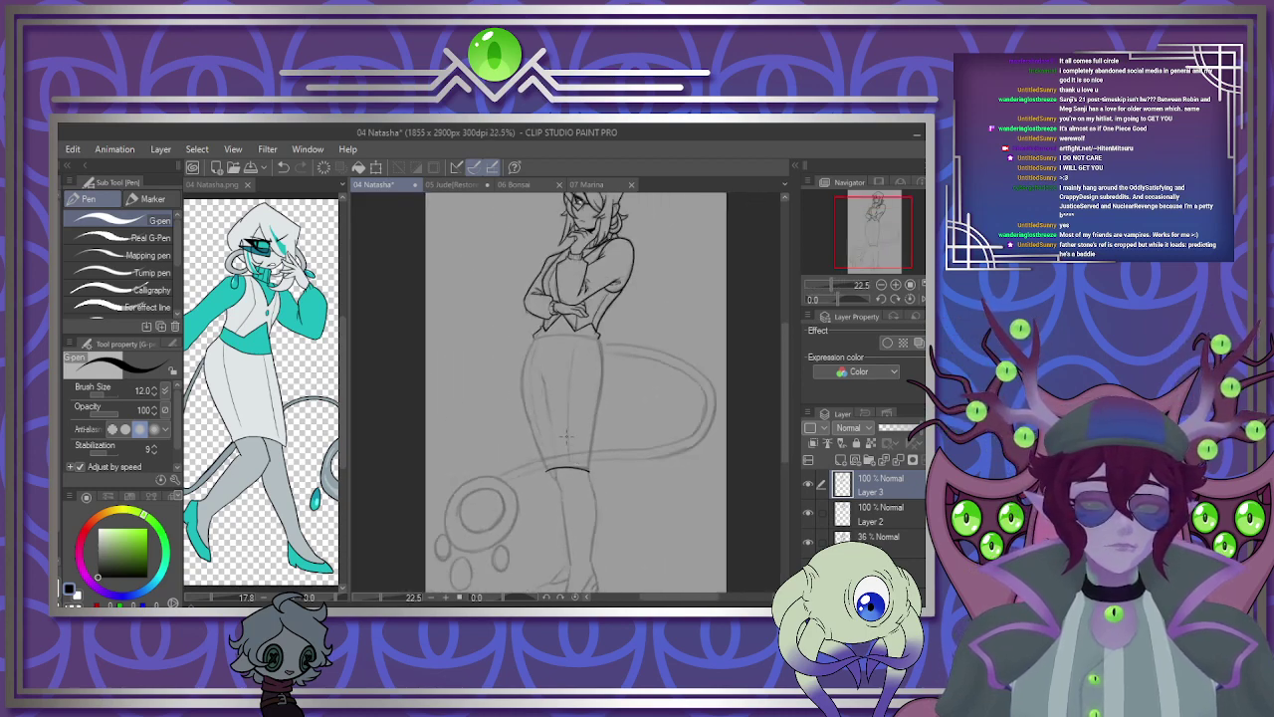
Ink both side outlines of the skirt from the waist down to the ends of the hem.
{"action": "scroll", "coordinate": [564, 438], "scroll_direction": "up", "scroll_amount": 4}
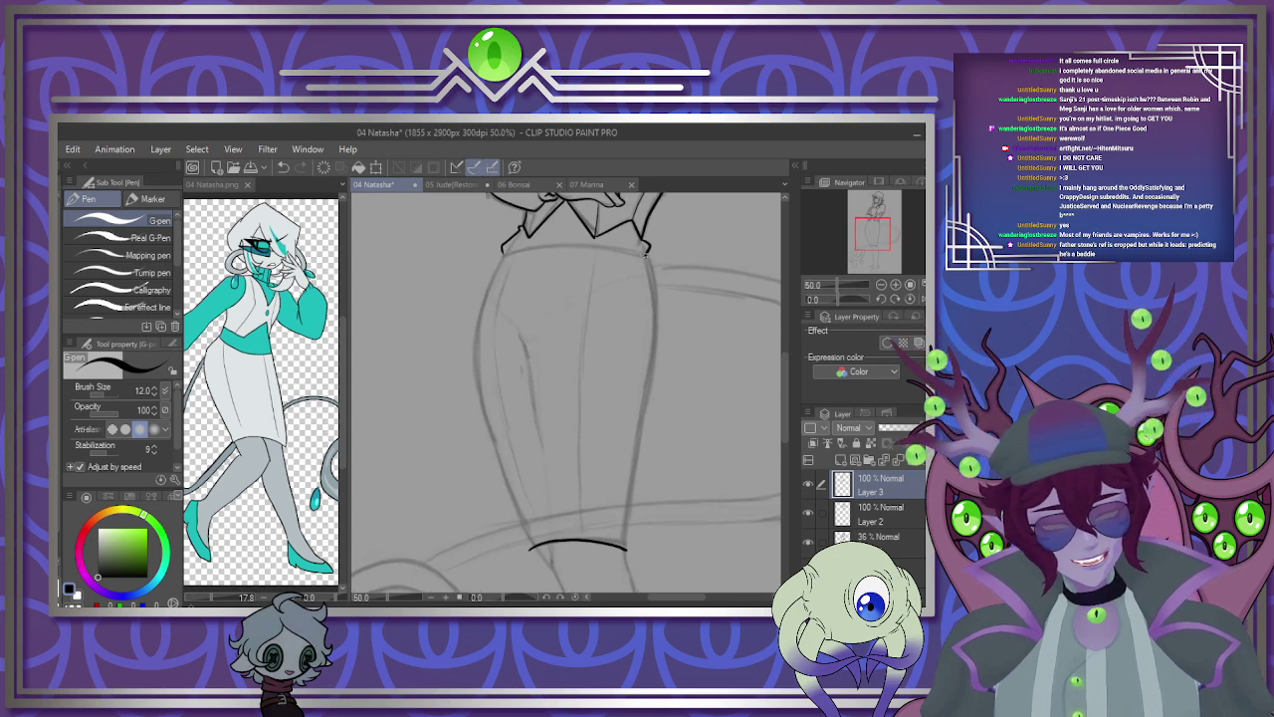
{"action": "left_click_drag", "start_coordinate": [655, 303], "coordinate": [644, 424]}
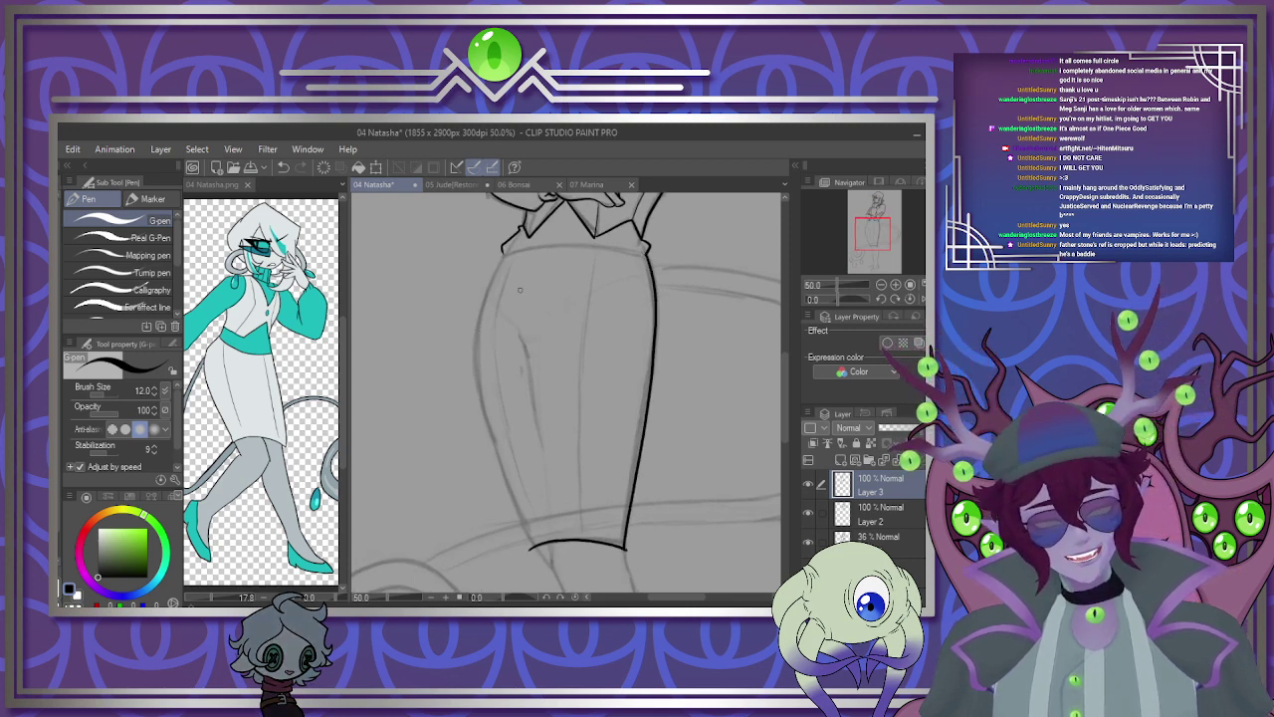
{"action": "mouse_move", "coordinate": [485, 291]}
{"action": "left_mouse_down"}
{"action": "mouse_move", "coordinate": [473, 355]}
{"action": "mouse_move", "coordinate": [484, 431]}
{"action": "mouse_move", "coordinate": [527, 546]}
{"action": "left_mouse_up"}
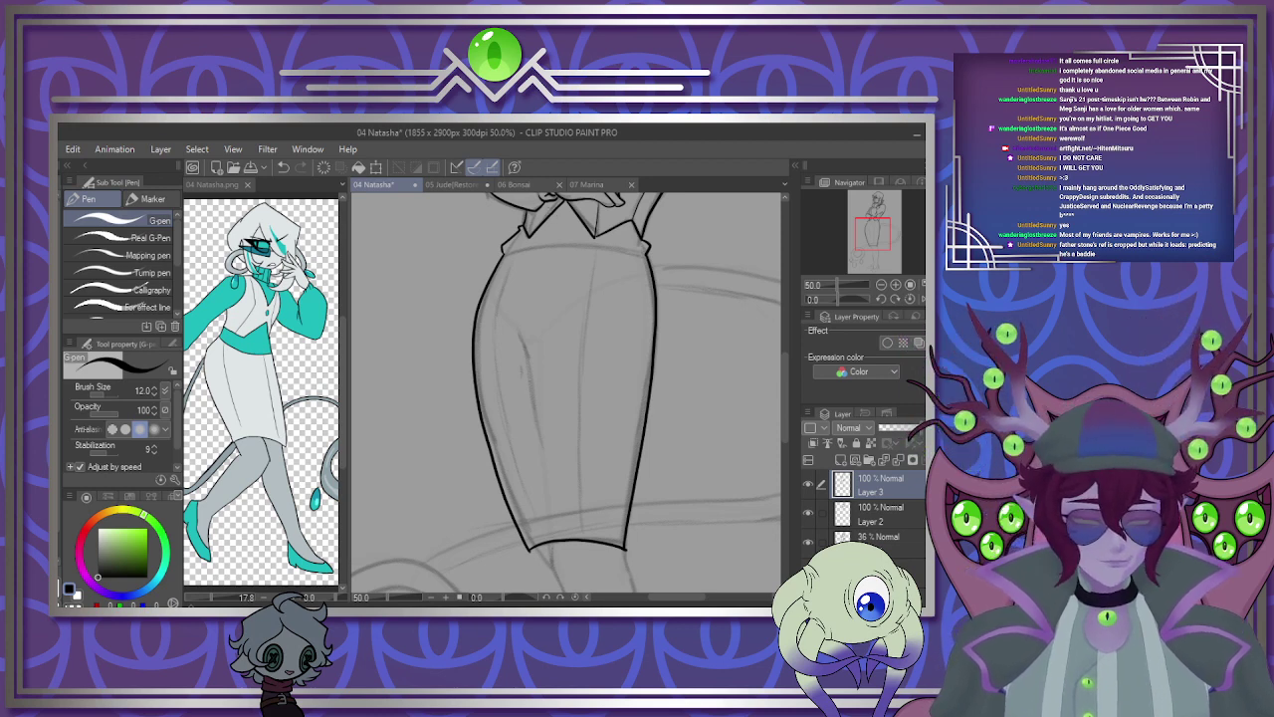
Ink the skirt's curved waist edge beneath the sweater, joining the two side outlines.
{"action": "scroll", "coordinate": [520, 389], "scroll_direction": "up", "scroll_amount": 5}
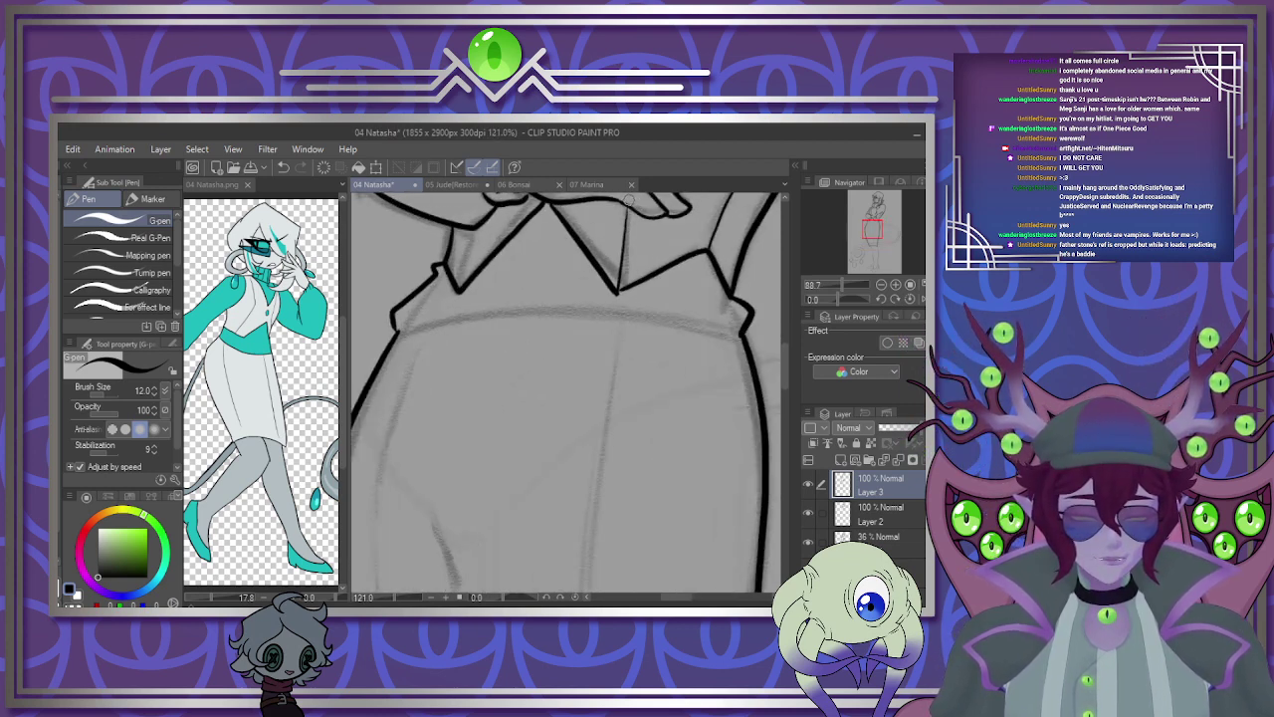
{"action": "mouse_move", "coordinate": [395, 331]}
{"action": "left_mouse_down"}
{"action": "mouse_move", "coordinate": [583, 314]}
{"action": "mouse_move", "coordinate": [735, 344]}
{"action": "left_mouse_up"}
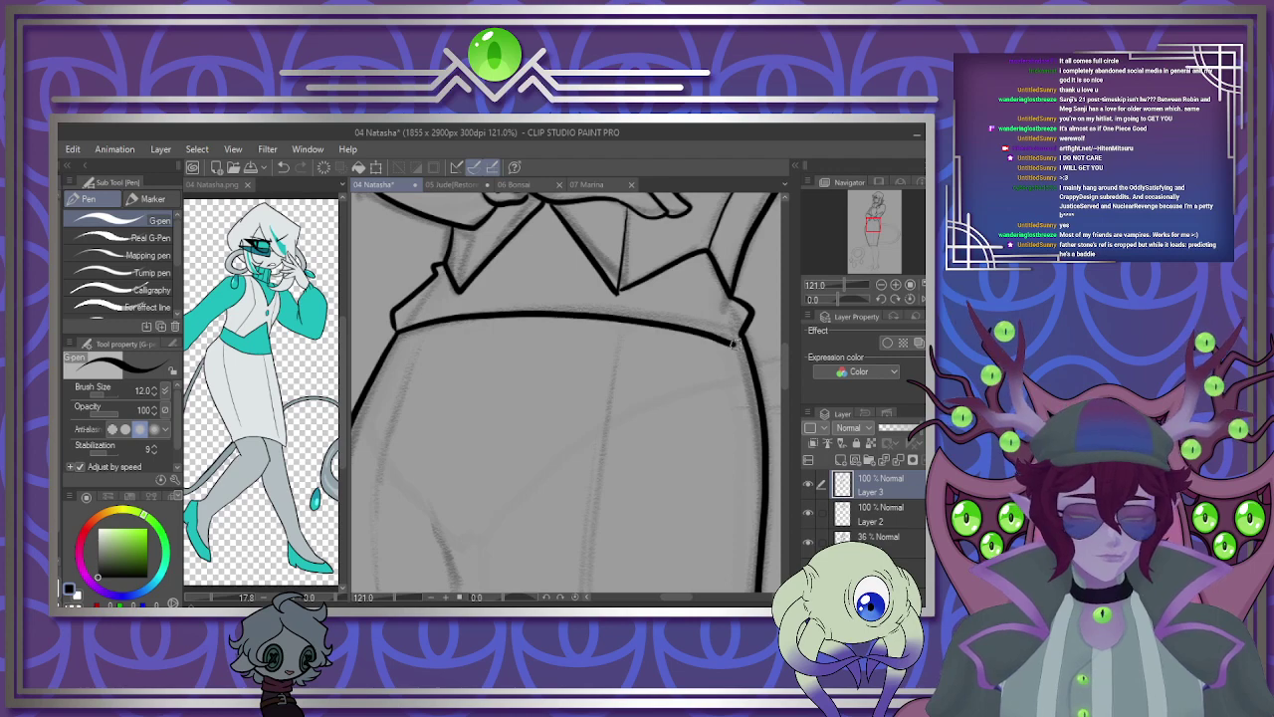
{"action": "key", "text": "ctrl+z"}
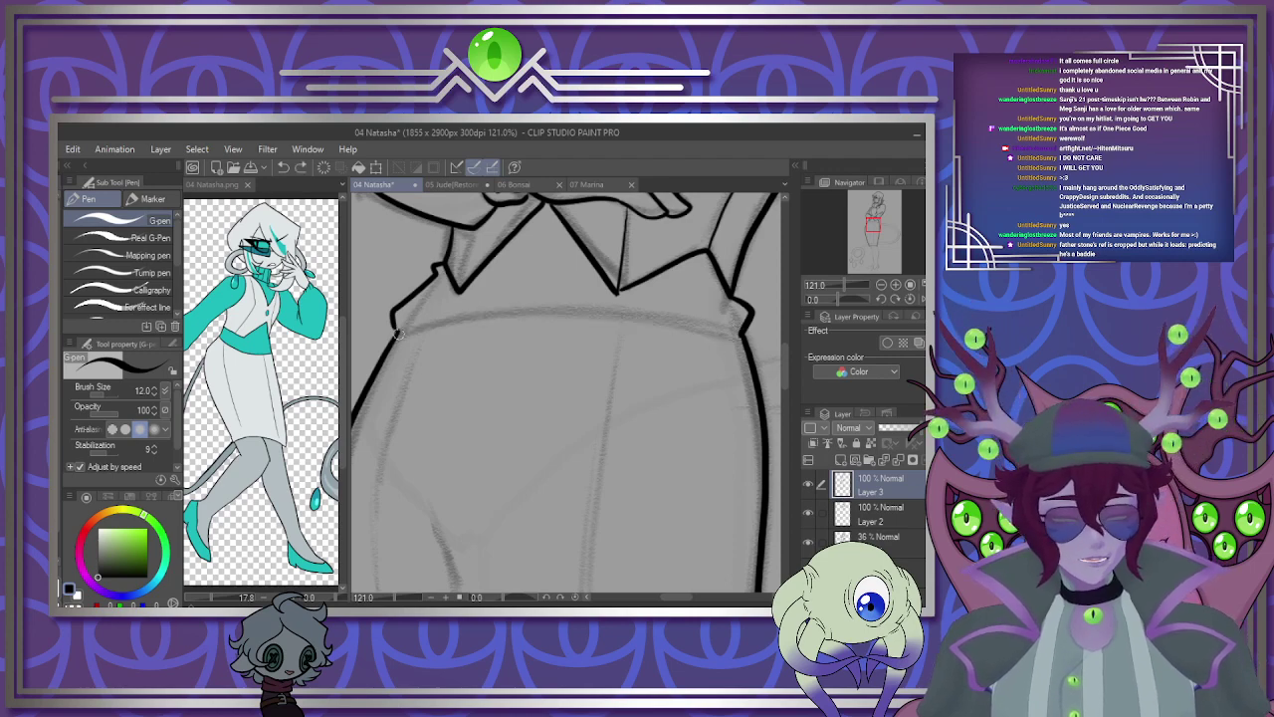
{"action": "mouse_move", "coordinate": [396, 333]}
{"action": "left_mouse_down"}
{"action": "mouse_move", "coordinate": [443, 323]}
{"action": "mouse_move", "coordinate": [742, 327]}
{"action": "left_mouse_up"}
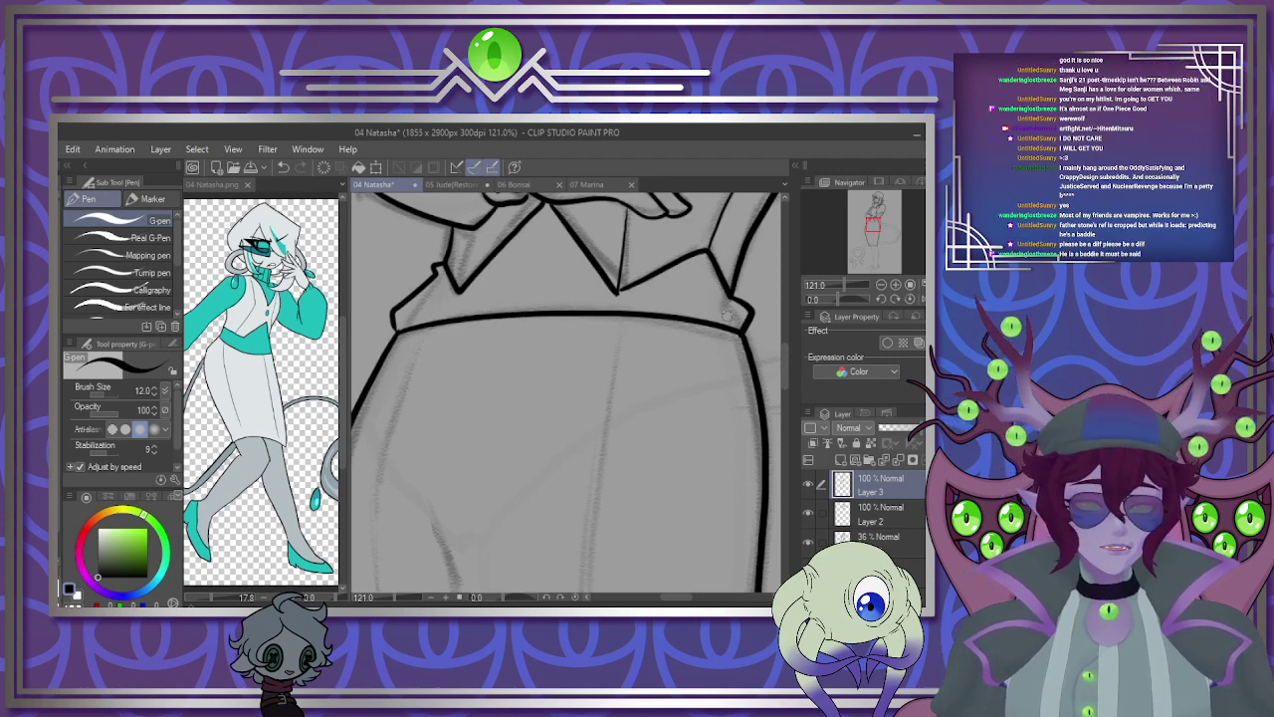
Ink the short fold creases on the upper thigh area of the skirt.
{"action": "scroll", "coordinate": [727, 317], "scroll_direction": "down", "scroll_amount": 5}
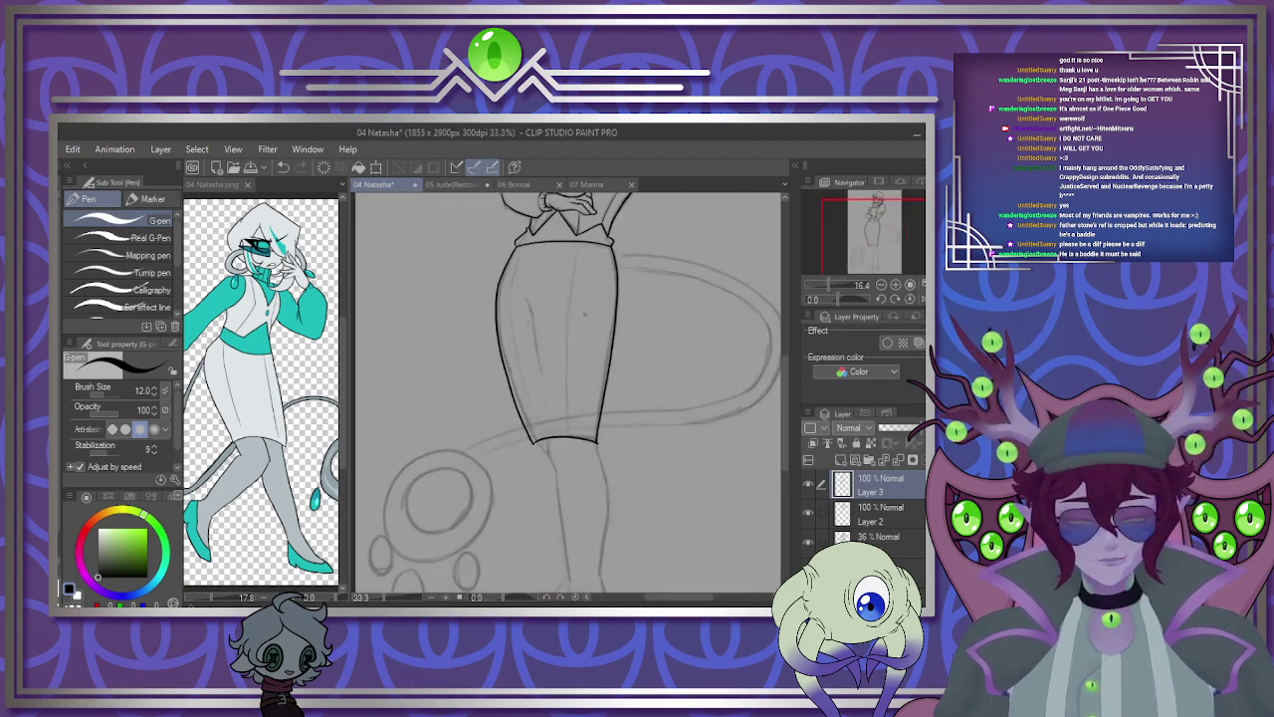
{"action": "scroll", "coordinate": [585, 315], "scroll_direction": "up", "scroll_amount": 2}
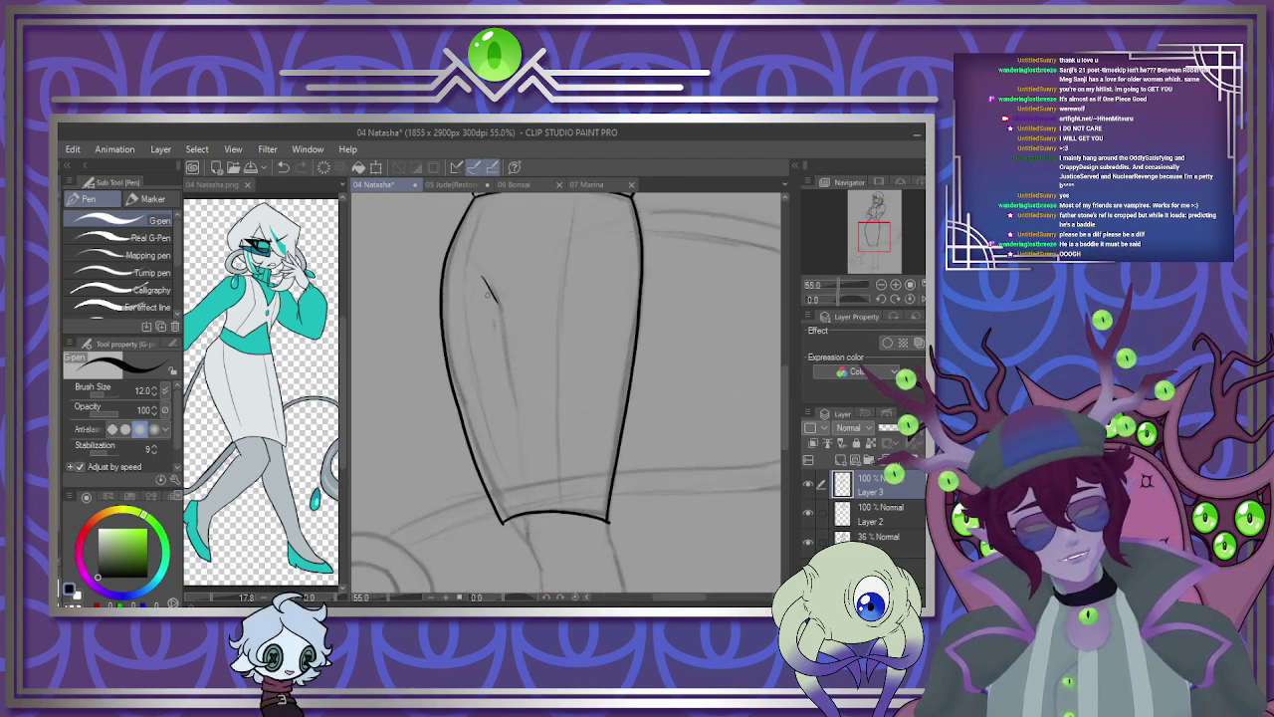
{"action": "left_click_drag", "start_coordinate": [498, 311], "coordinate": [512, 375]}
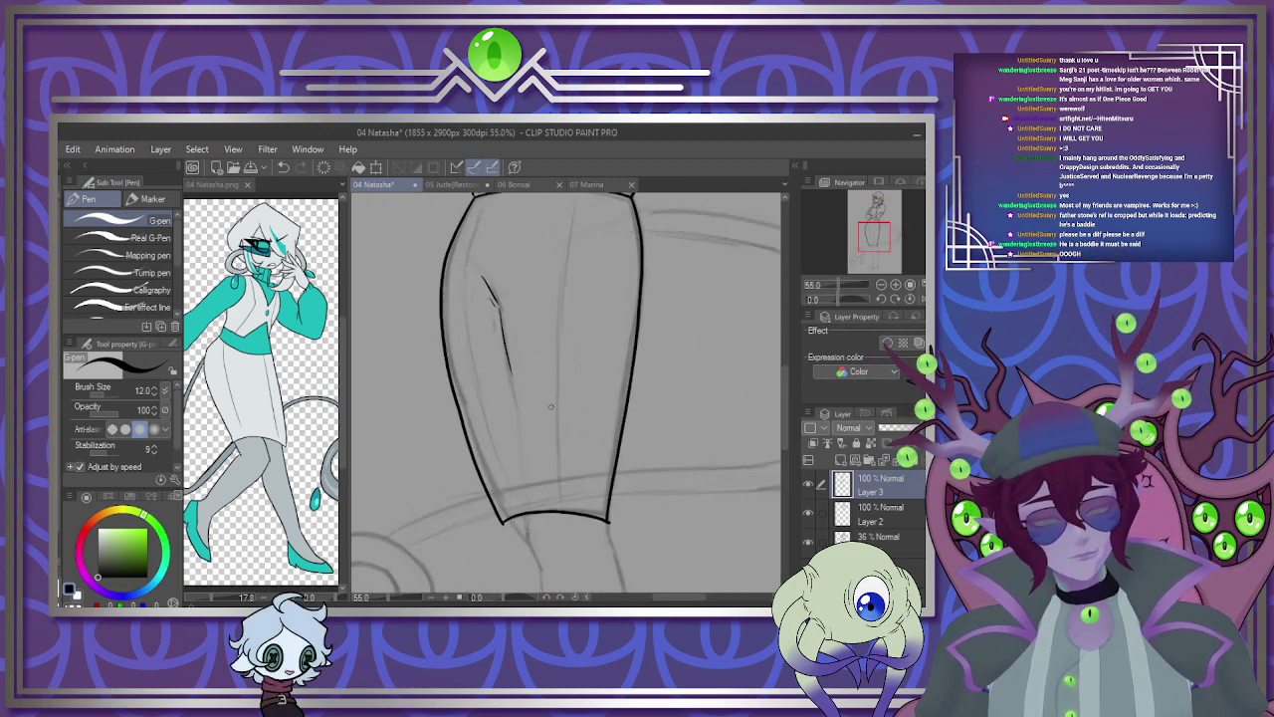
{"action": "left_click_drag", "start_coordinate": [783, 424], "coordinate": [784, 415]}
{"action": "scroll", "coordinate": [784, 416], "scroll_direction": "up", "scroll_amount": 3}
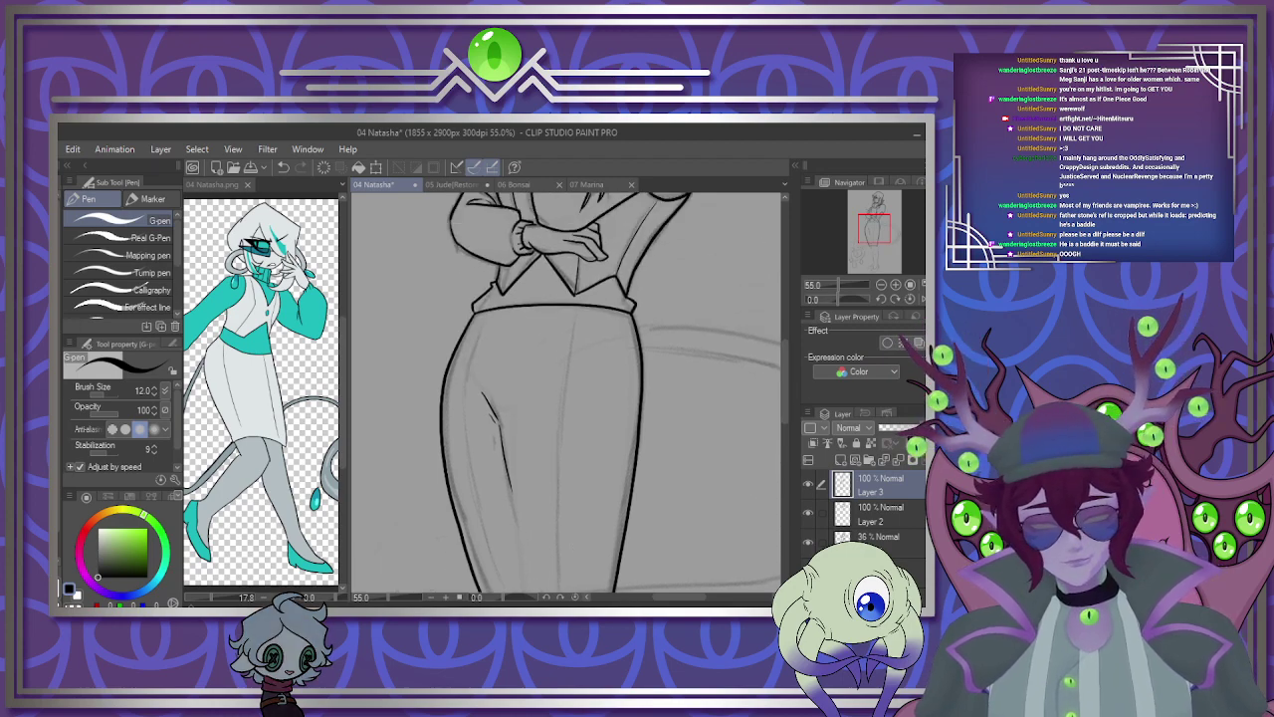
Select the skirt's interior, ink its two long vertical seam lines from waist to hem inside it, and clear the selection.
{"action": "key", "text": "w"}
{"action": "left_click", "coordinate": [584, 379]}
{"action": "left_click_drag", "start_coordinate": [786, 362], "coordinate": [785, 380]}
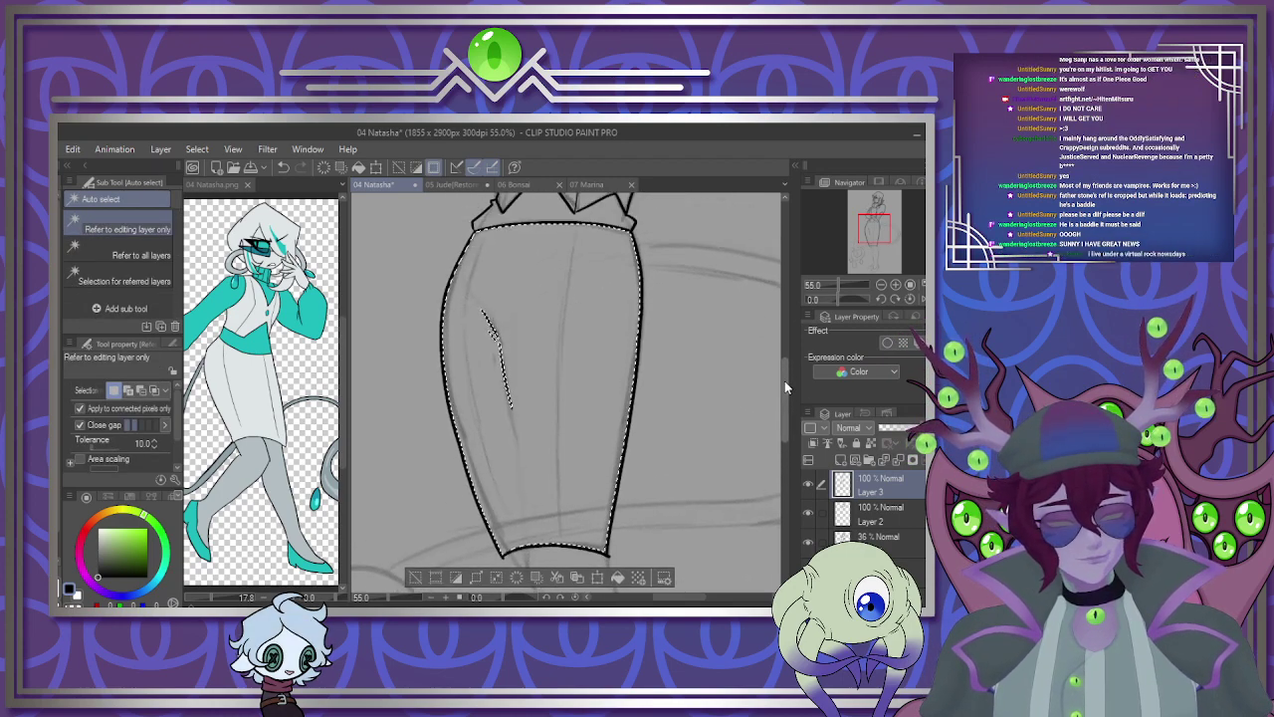
{"action": "key", "text": "p"}
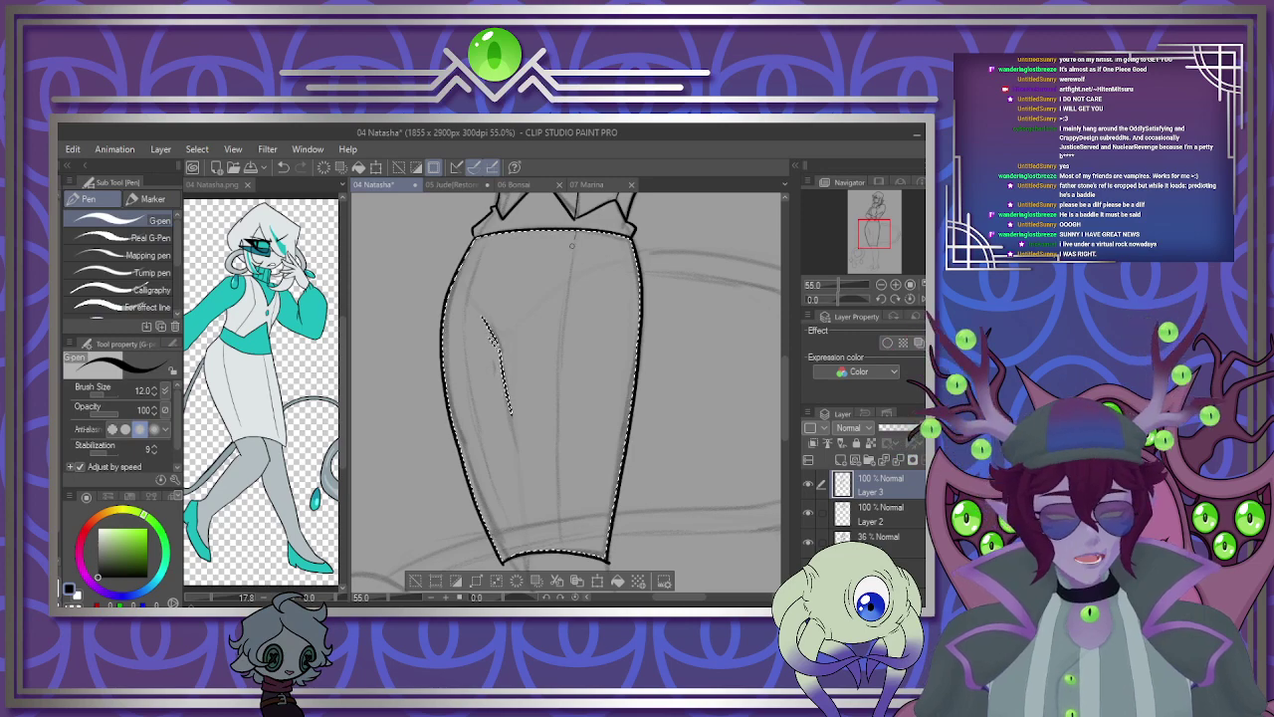
{"action": "mouse_move", "coordinate": [487, 239]}
{"action": "left_mouse_down"}
{"action": "mouse_move", "coordinate": [461, 343]}
{"action": "mouse_move", "coordinate": [512, 556]}
{"action": "left_mouse_up"}
{"action": "key", "text": "m"}
{"action": "key", "text": "ctrl+d"}
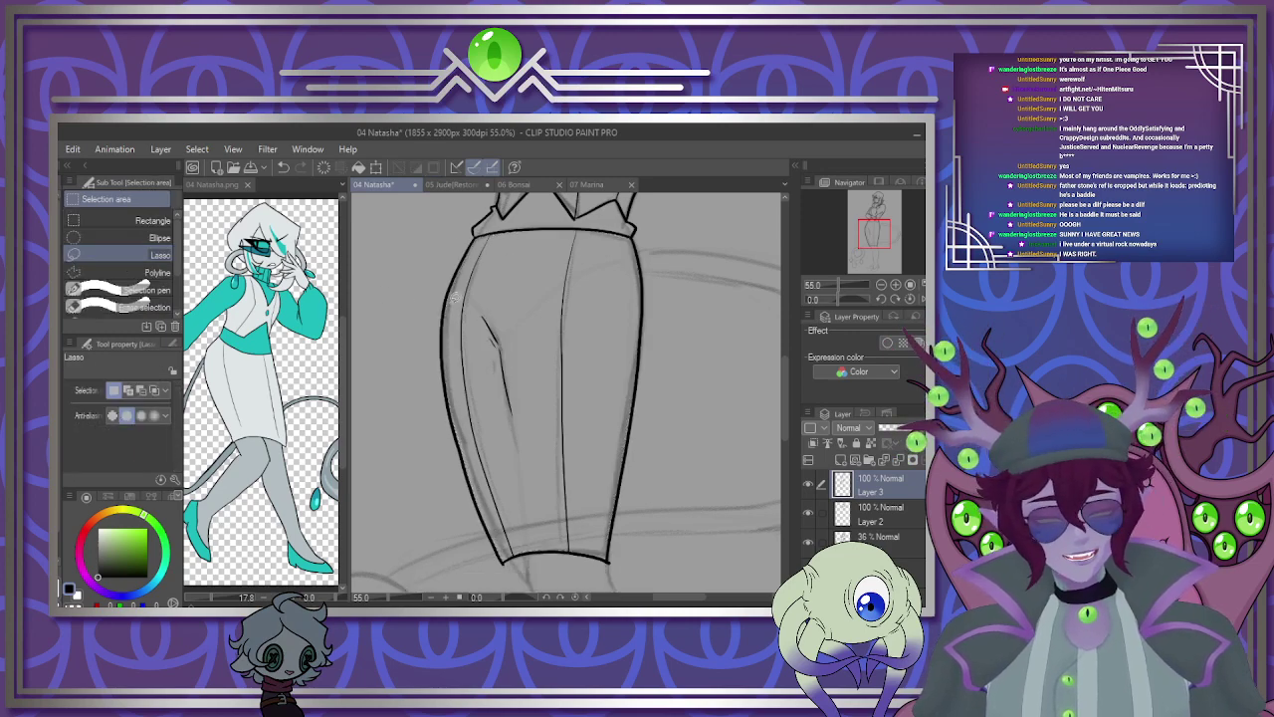
Ink the near leg's front and back outlines from the skirt hem down to the ankle.
{"action": "scroll", "coordinate": [574, 422], "scroll_direction": "down", "scroll_amount": 8}
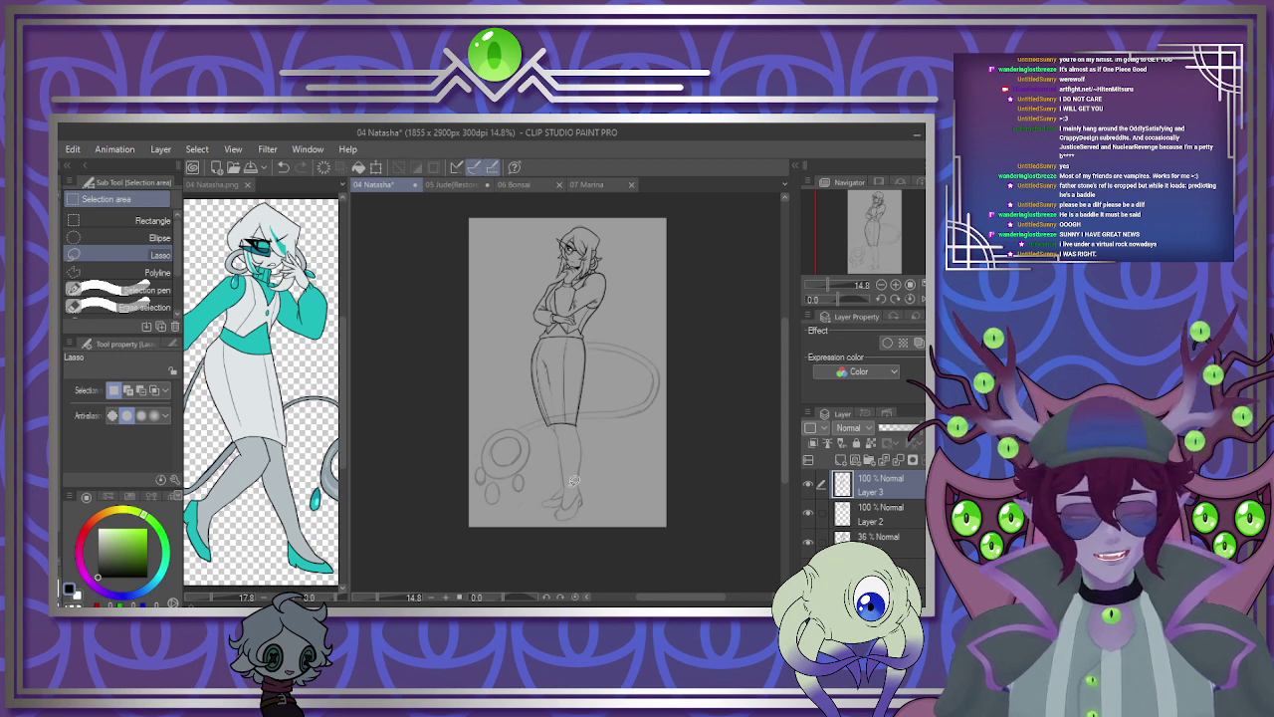
{"action": "scroll", "coordinate": [581, 486], "scroll_direction": "up", "scroll_amount": 4}
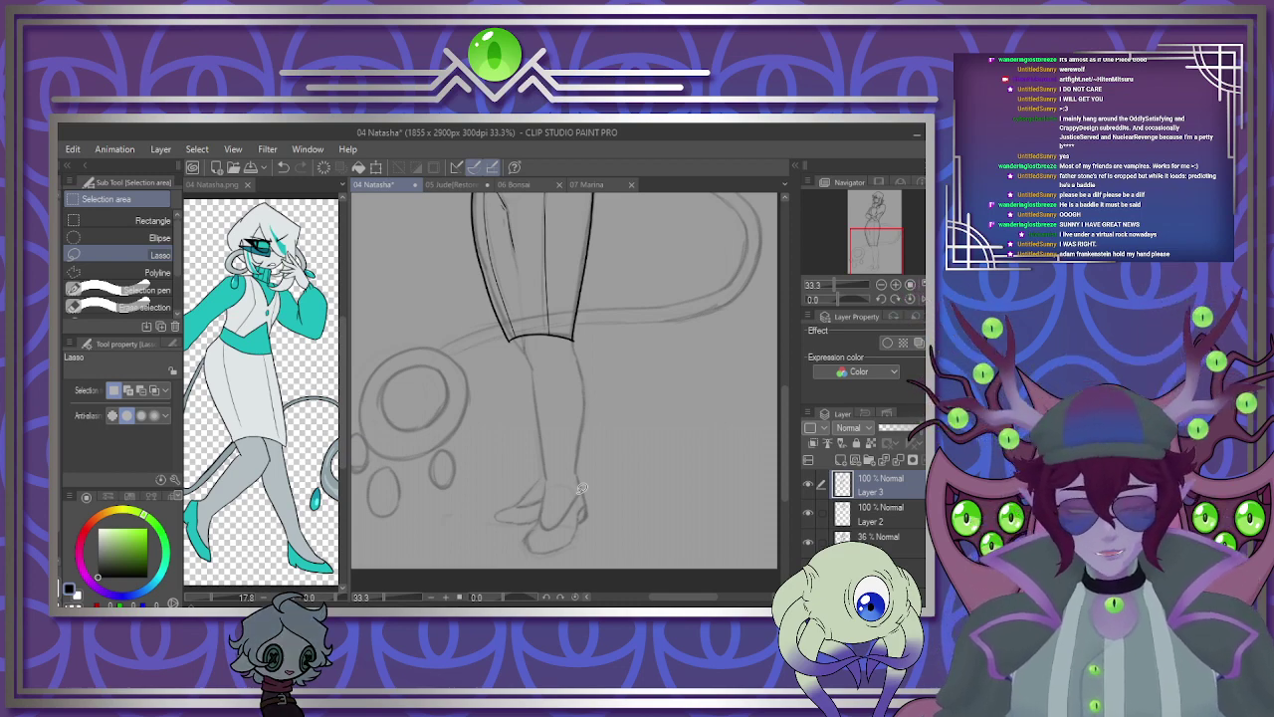
{"action": "scroll", "coordinate": [554, 412], "scroll_direction": "up", "scroll_amount": 4}
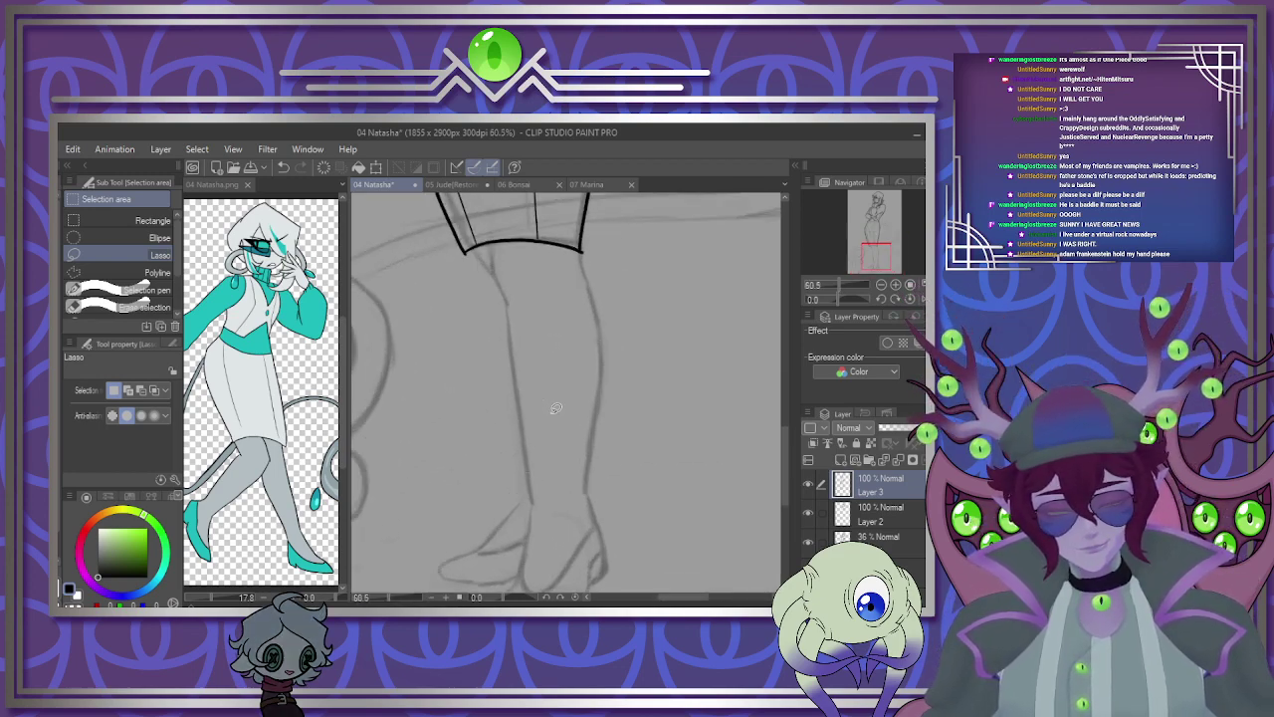
{"action": "key", "text": "p"}
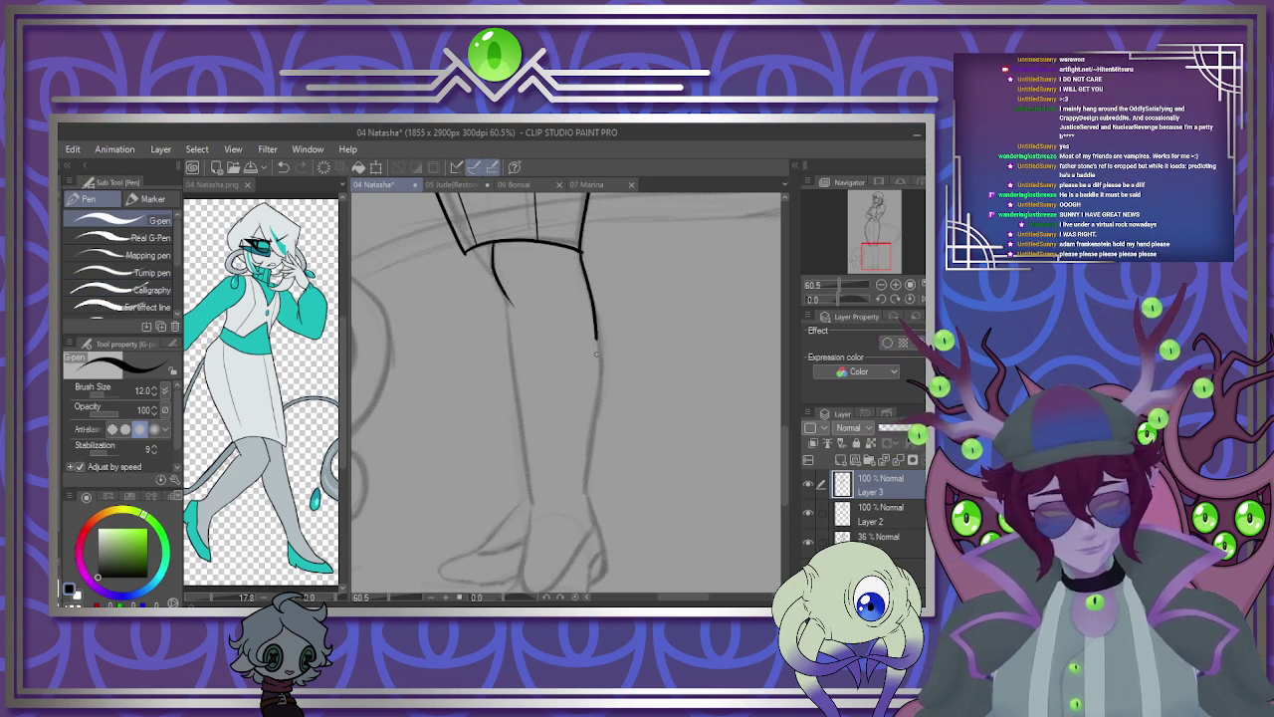
{"action": "left_click_drag", "start_coordinate": [598, 344], "coordinate": [583, 495]}
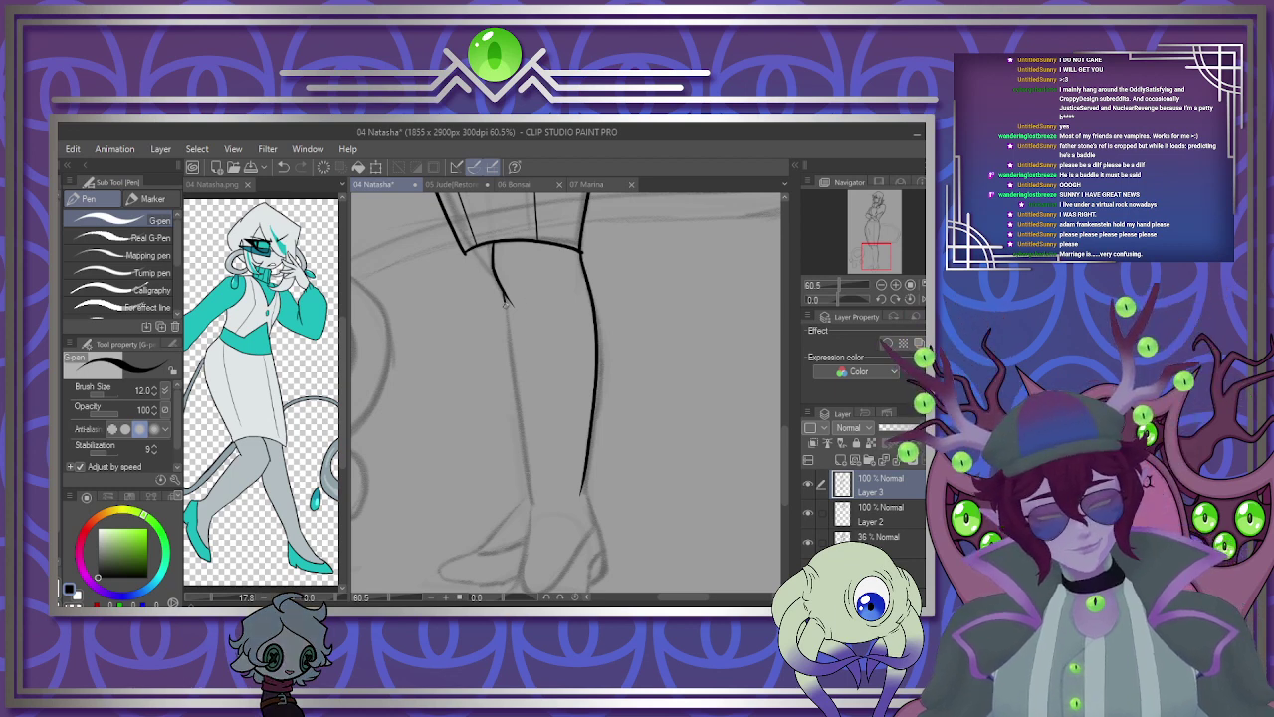
{"action": "left_click_drag", "start_coordinate": [506, 304], "coordinate": [538, 508]}
{"action": "scroll", "coordinate": [544, 524], "scroll_direction": "down", "scroll_amount": 2}
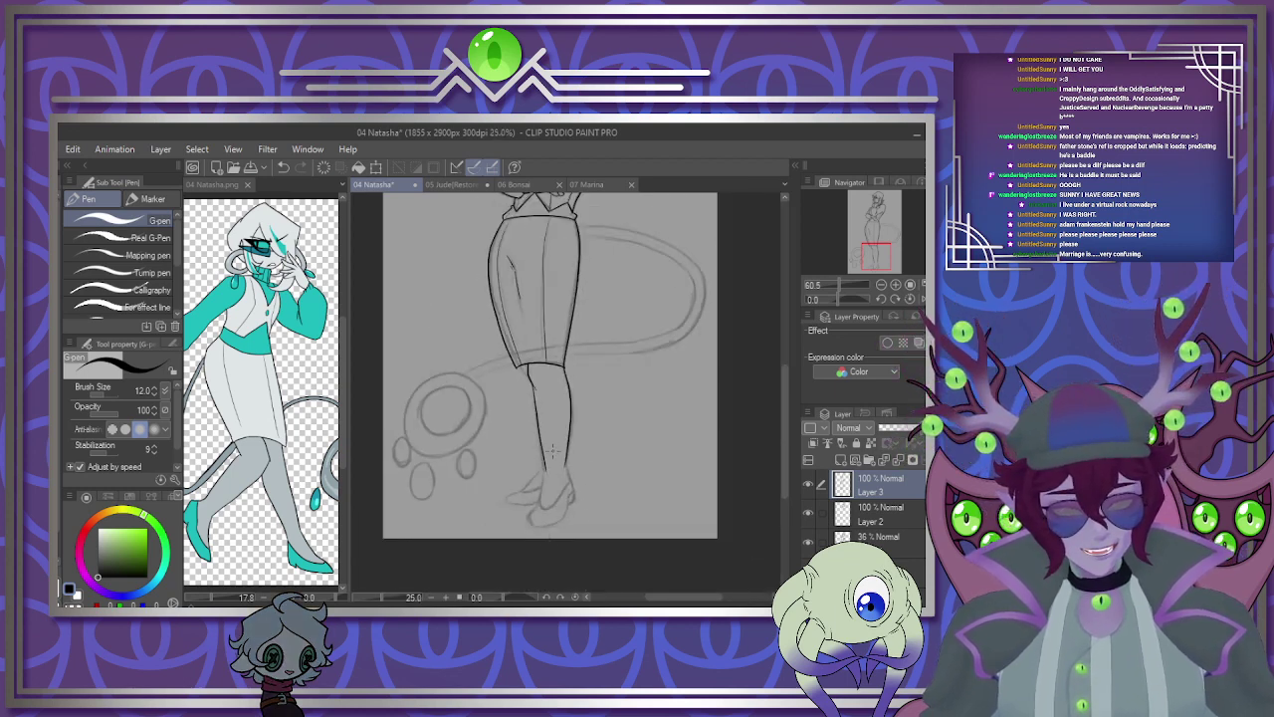
{"action": "scroll", "coordinate": [555, 567], "scroll_direction": "up", "scroll_amount": 4}
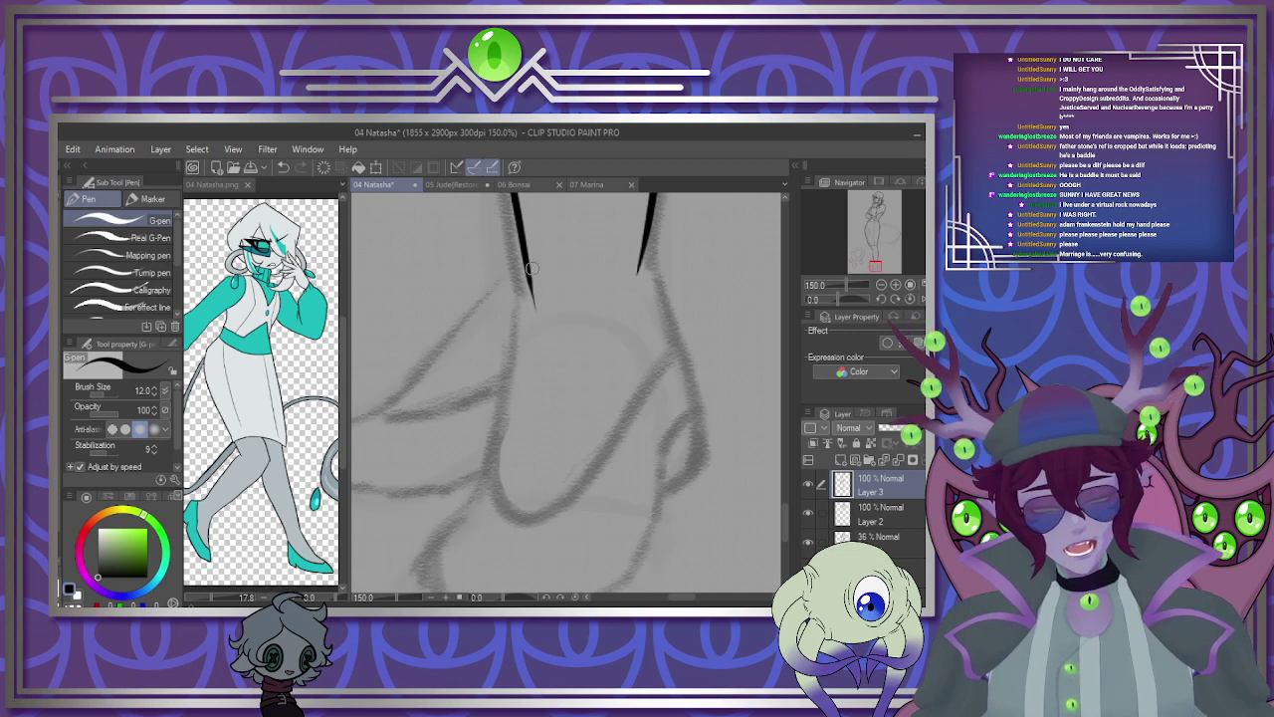
{"action": "left_click_drag", "start_coordinate": [525, 290], "coordinate": [495, 483]}
{"action": "mouse_move", "coordinate": [643, 251]}
{"action": "left_mouse_down"}
{"action": "mouse_move", "coordinate": [674, 337]}
{"action": "mouse_move", "coordinate": [642, 406]}
{"action": "mouse_move", "coordinate": [581, 495]}
{"action": "mouse_move", "coordinate": [498, 508]}
{"action": "left_mouse_up"}
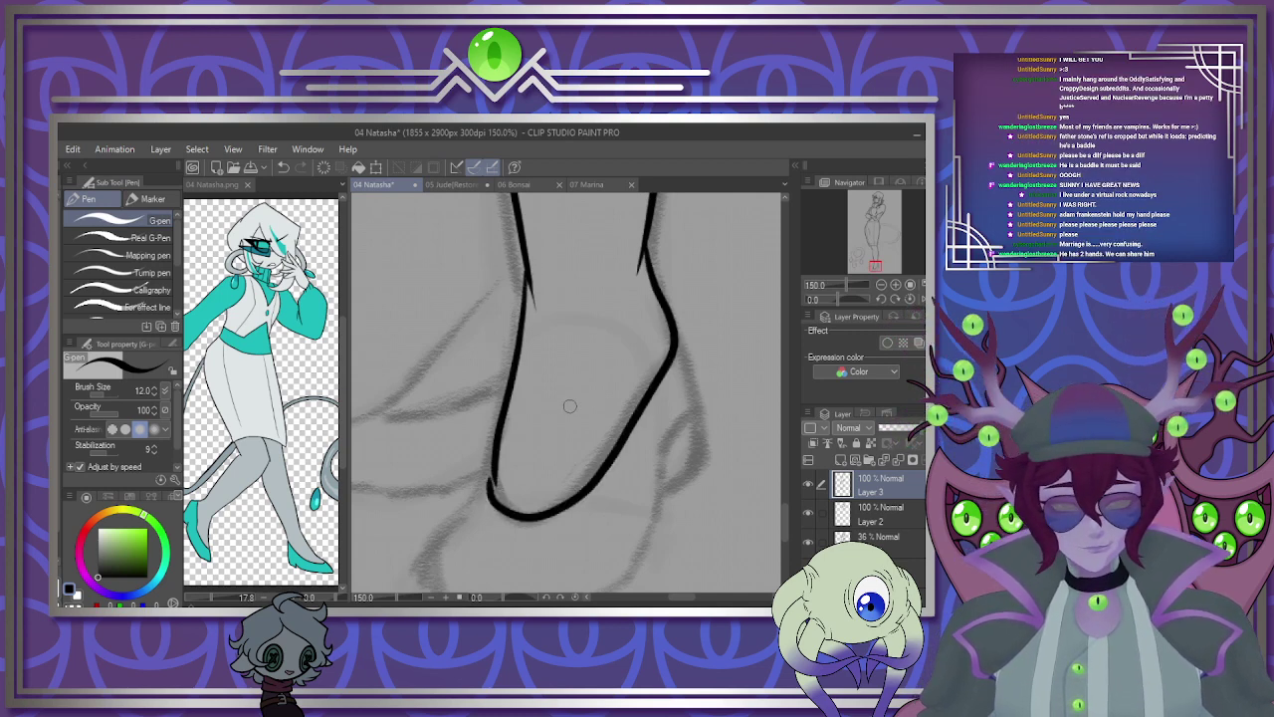
{"action": "key", "text": "ctrl+z"}
{"action": "key", "text": "ctrl+z"}
{"action": "left_click_drag", "start_coordinate": [524, 257], "coordinate": [510, 498]}
{"action": "mouse_move", "coordinate": [647, 242]}
{"action": "left_mouse_down"}
{"action": "mouse_move", "coordinate": [669, 349]}
{"action": "mouse_move", "coordinate": [629, 424]}
{"action": "mouse_move", "coordinate": [566, 506]}
{"action": "mouse_move", "coordinate": [496, 488]}
{"action": "left_mouse_up"}
{"action": "scroll", "coordinate": [506, 439], "scroll_direction": "down", "scroll_amount": 3}
{"action": "scroll", "coordinate": [520, 478], "scroll_direction": "up", "scroll_amount": 3}
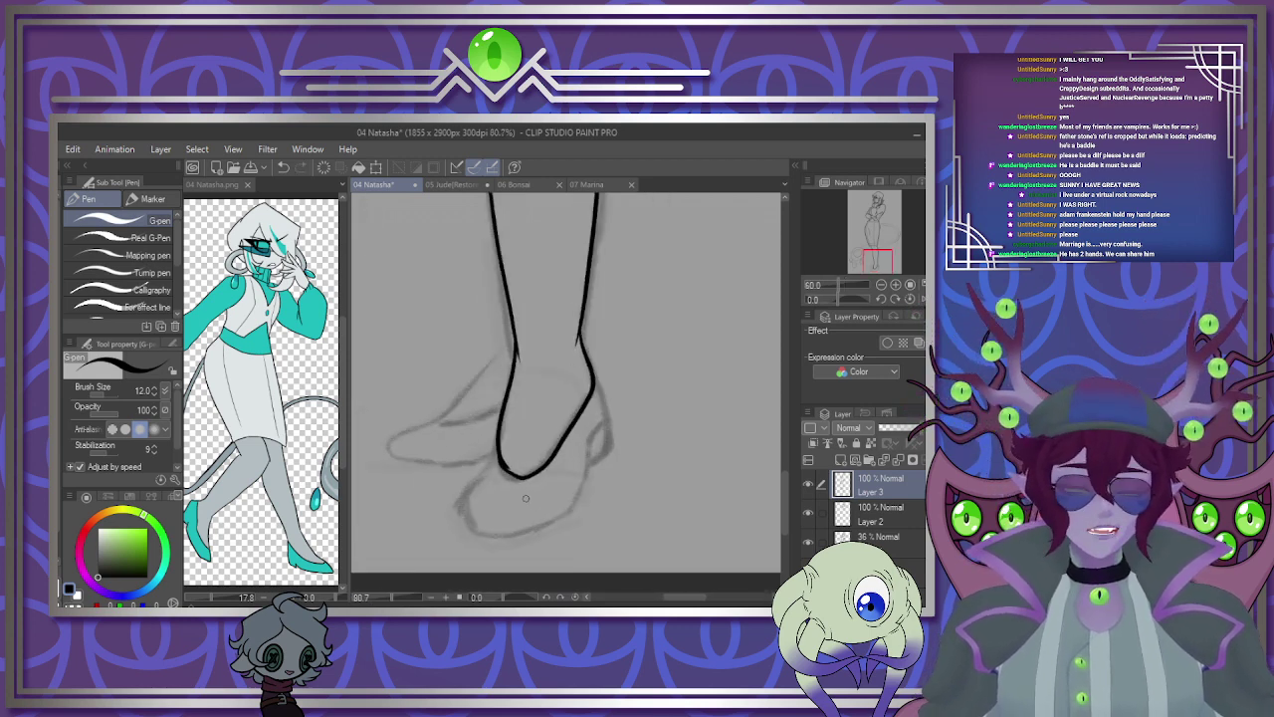
{"action": "key", "text": "ctrl+z"}
{"action": "key", "text": "ctrl+z"}
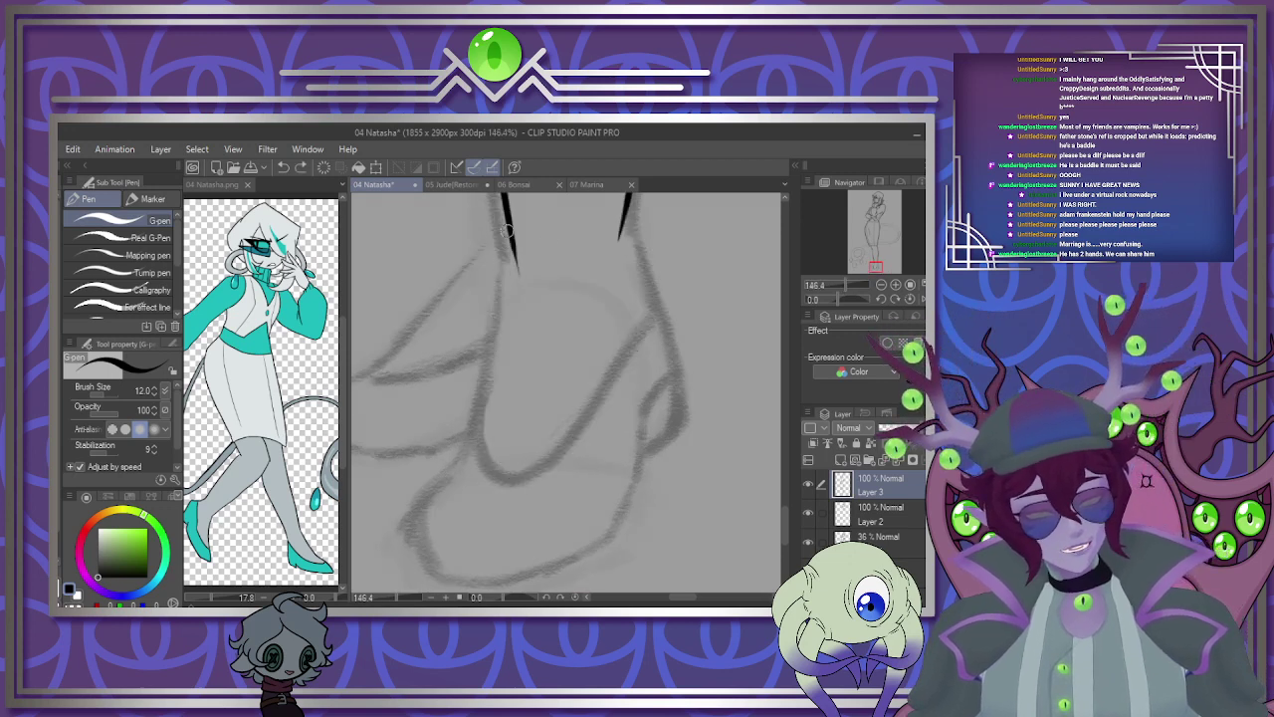
Ink the near foot from the ankle down, including the heel curve and the rounded opening of the shoe.
{"action": "left_click_drag", "start_coordinate": [510, 224], "coordinate": [483, 463]}
{"action": "mouse_move", "coordinate": [627, 202]}
{"action": "left_mouse_down"}
{"action": "mouse_move", "coordinate": [629, 357]}
{"action": "mouse_move", "coordinate": [559, 445]}
{"action": "mouse_move", "coordinate": [500, 472]}
{"action": "left_mouse_up"}
{"action": "key", "text": "ctrl+z"}
{"action": "mouse_move", "coordinate": [627, 199]}
{"action": "left_mouse_down"}
{"action": "mouse_move", "coordinate": [652, 300]}
{"action": "mouse_move", "coordinate": [623, 363]}
{"action": "mouse_move", "coordinate": [557, 453]}
{"action": "mouse_move", "coordinate": [438, 489]}
{"action": "mouse_move", "coordinate": [412, 528]}
{"action": "mouse_move", "coordinate": [431, 581]}
{"action": "left_mouse_up"}
{"action": "key", "text": "ctrl+z"}
Ink the near shoe's outer outline around the toe and sole, plus its back edge and small heel.
{"action": "mouse_move", "coordinate": [474, 418]}
{"action": "left_mouse_down"}
{"action": "mouse_move", "coordinate": [411, 517]}
{"action": "mouse_move", "coordinate": [426, 562]}
{"action": "mouse_move", "coordinate": [421, 544]}
{"action": "mouse_move", "coordinate": [465, 572]}
{"action": "mouse_move", "coordinate": [594, 545]}
{"action": "left_mouse_up"}
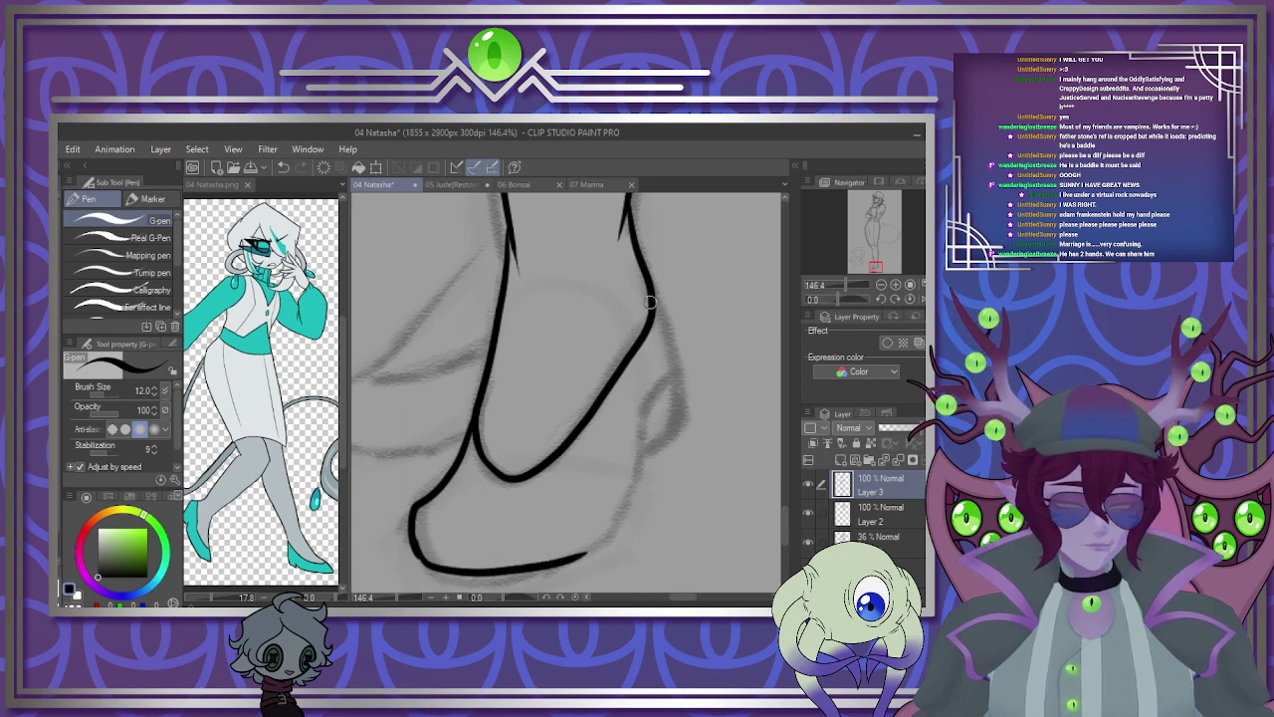
{"action": "mouse_move", "coordinate": [669, 341]}
{"action": "left_mouse_down"}
{"action": "mouse_move", "coordinate": [671, 372]}
{"action": "mouse_move", "coordinate": [629, 487]}
{"action": "mouse_move", "coordinate": [565, 560]}
{"action": "left_mouse_up"}
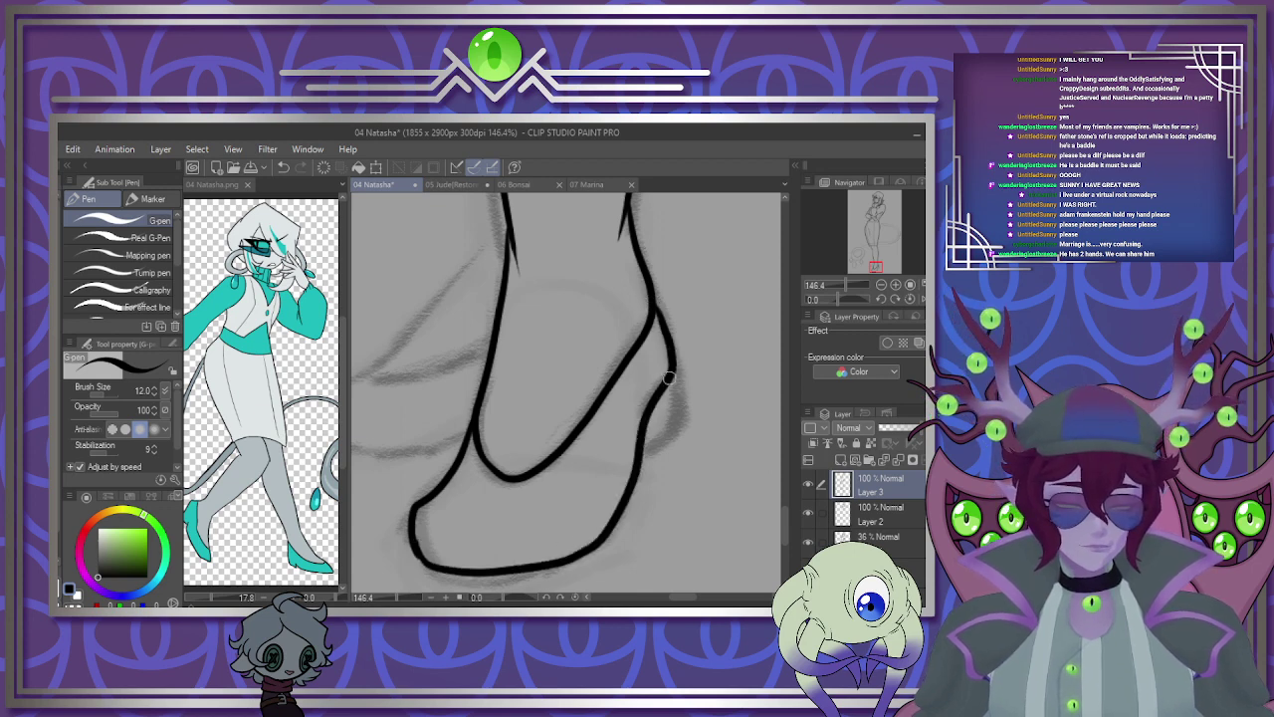
{"action": "mouse_move", "coordinate": [669, 368]}
{"action": "left_mouse_down"}
{"action": "mouse_move", "coordinate": [674, 422]}
{"action": "mouse_move", "coordinate": [639, 450]}
{"action": "left_mouse_up"}
{"action": "scroll", "coordinate": [672, 423], "scroll_direction": "down", "scroll_amount": 4}
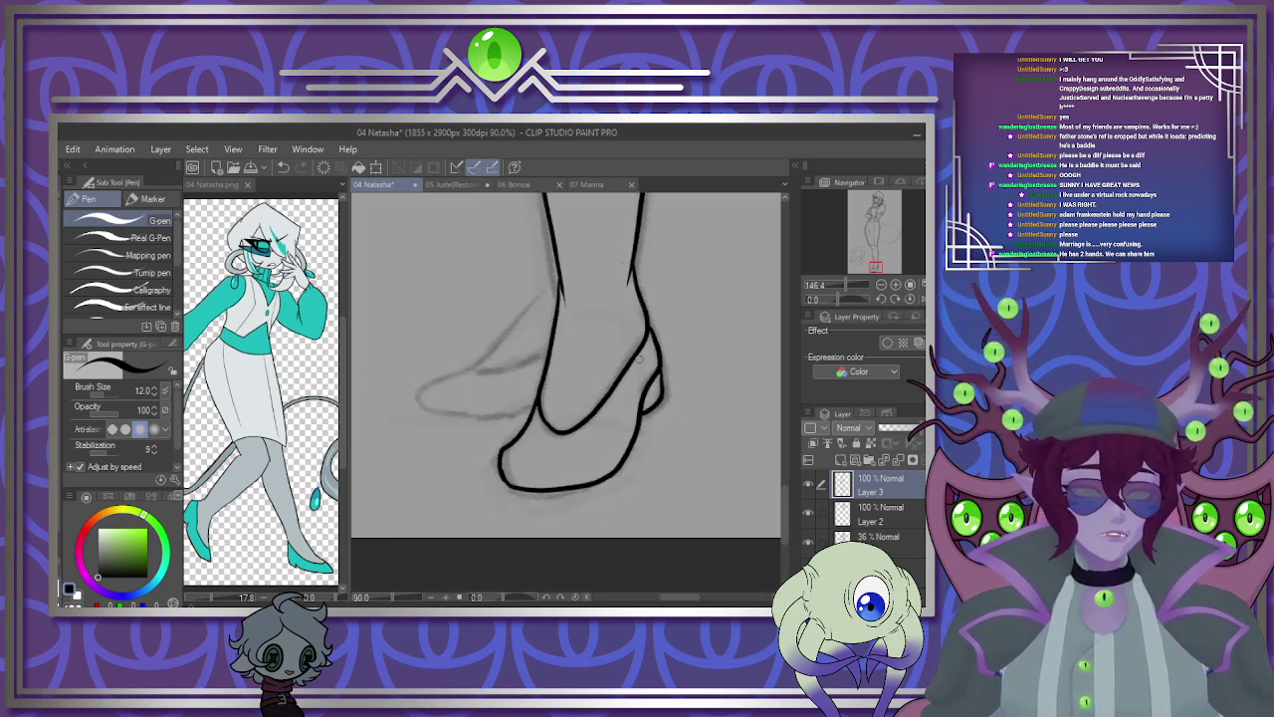
{"action": "scroll", "coordinate": [645, 351], "scroll_direction": "down", "scroll_amount": 2}
{"action": "scroll", "coordinate": [646, 351], "scroll_direction": "up", "scroll_amount": 2}
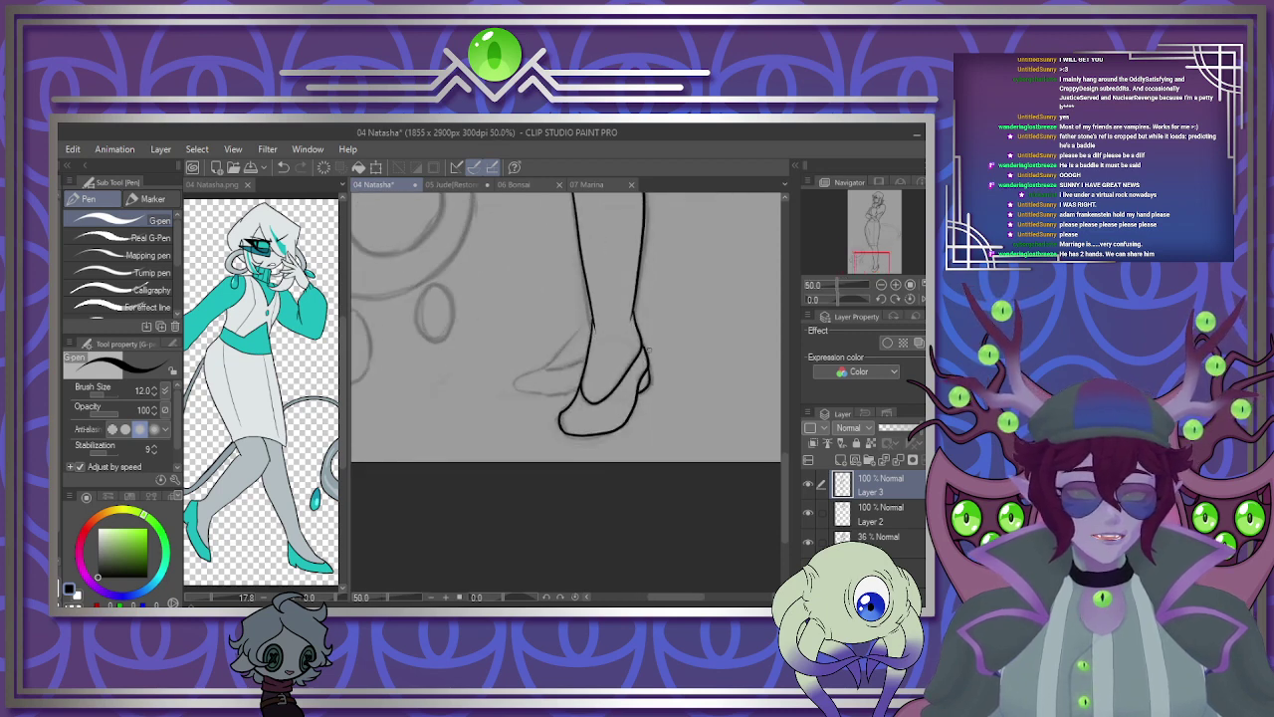
Ink the far foot and its pointed shoe behind the near ankle, including the shoe's opening, toe and sole.
{"action": "scroll", "coordinate": [645, 350], "scroll_direction": "down", "scroll_amount": 3}
{"action": "scroll", "coordinate": [634, 324], "scroll_direction": "up", "scroll_amount": 2}
{"action": "scroll", "coordinate": [586, 379], "scroll_direction": "up", "scroll_amount": 5}
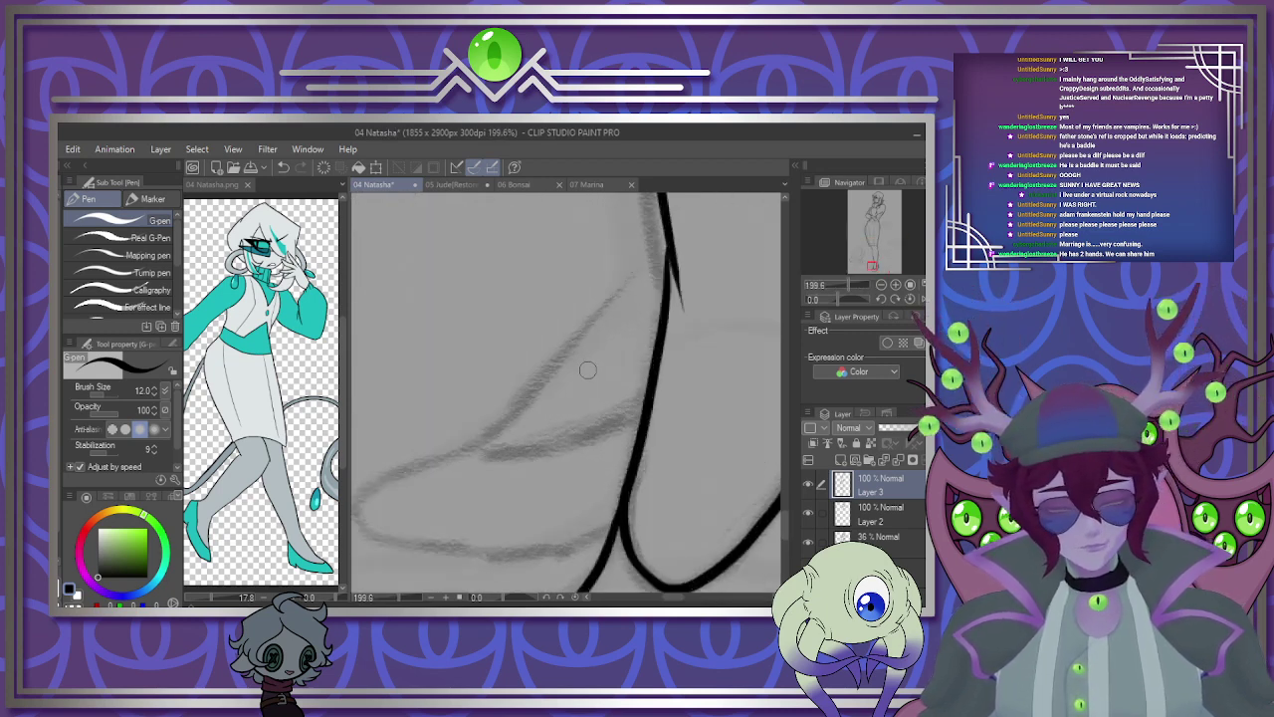
{"action": "left_click_drag", "start_coordinate": [492, 444], "coordinate": [673, 249]}
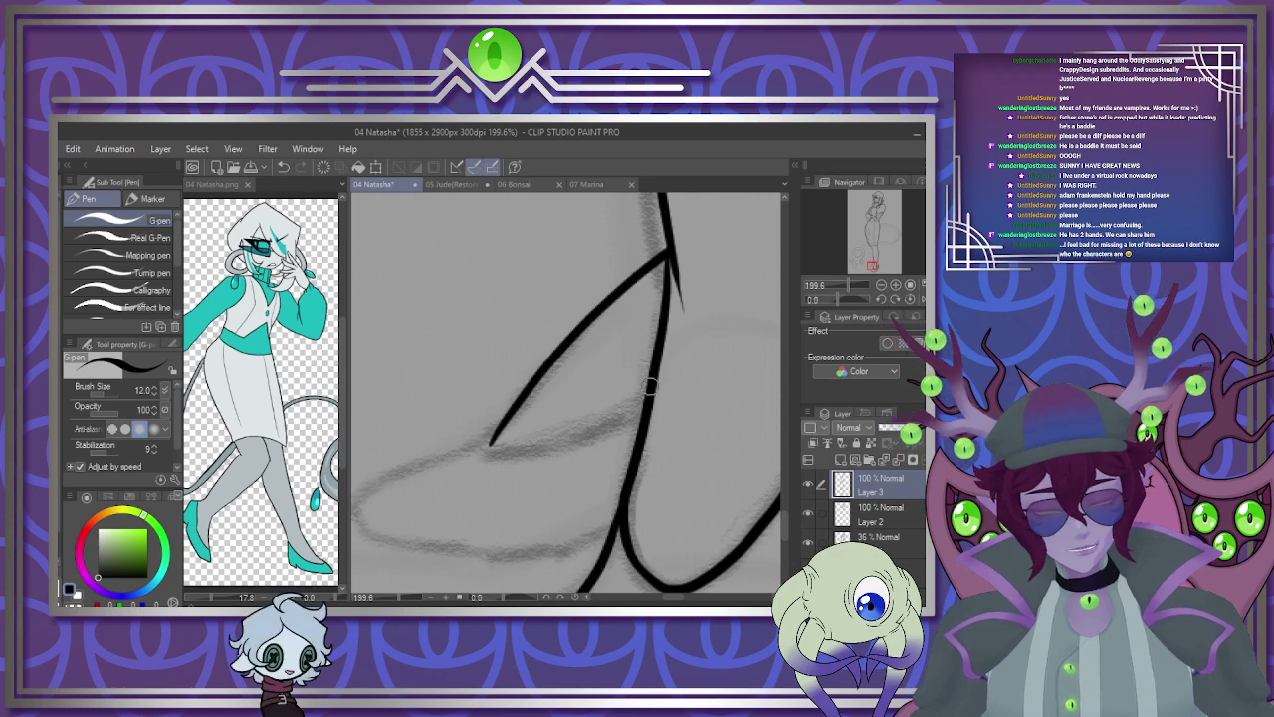
{"action": "mouse_move", "coordinate": [649, 396]}
{"action": "left_mouse_down"}
{"action": "mouse_move", "coordinate": [581, 433]}
{"action": "mouse_move", "coordinate": [462, 452]}
{"action": "mouse_move", "coordinate": [374, 492]}
{"action": "mouse_move", "coordinate": [361, 515]}
{"action": "mouse_move", "coordinate": [373, 546]}
{"action": "mouse_move", "coordinate": [476, 556]}
{"action": "mouse_move", "coordinate": [586, 547]}
{"action": "mouse_move", "coordinate": [617, 525]}
{"action": "left_mouse_up"}
{"action": "scroll", "coordinate": [617, 525], "scroll_direction": "down", "scroll_amount": 7}
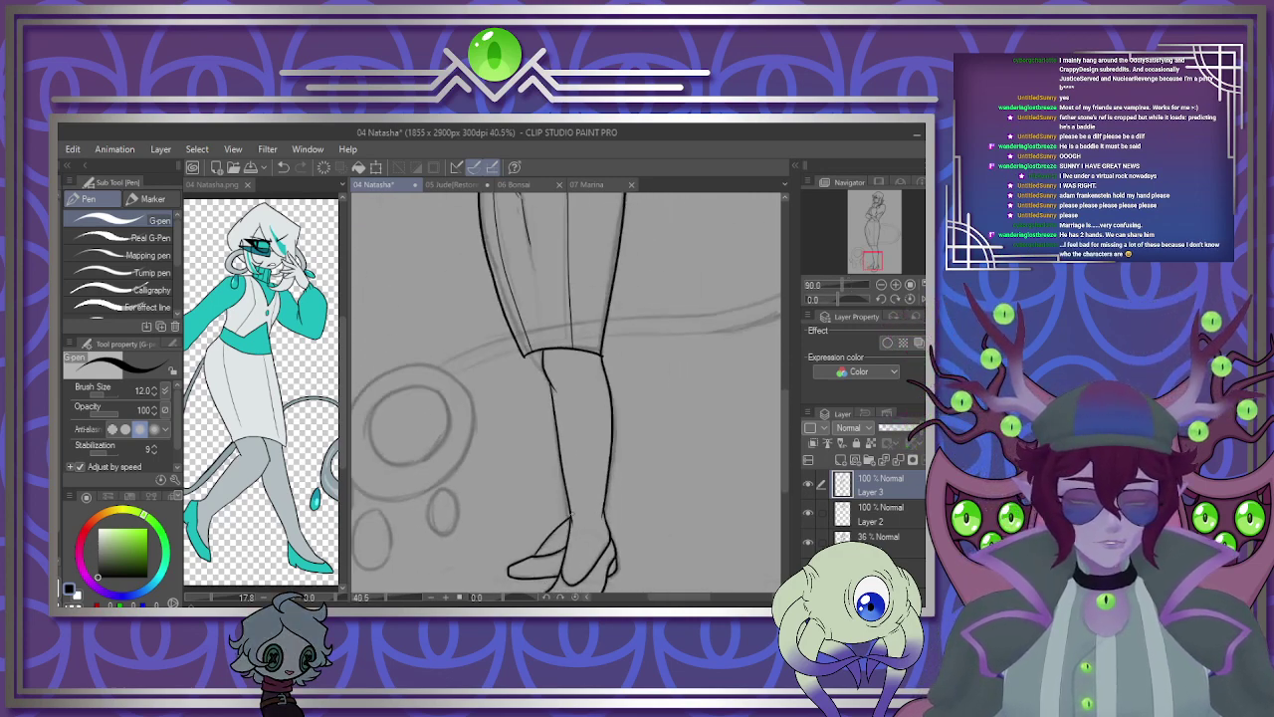
Ink the short diagonal edge of the far leg between the skirt hem's corner and the near knee.
{"action": "scroll", "coordinate": [572, 454], "scroll_direction": "up", "scroll_amount": 6}
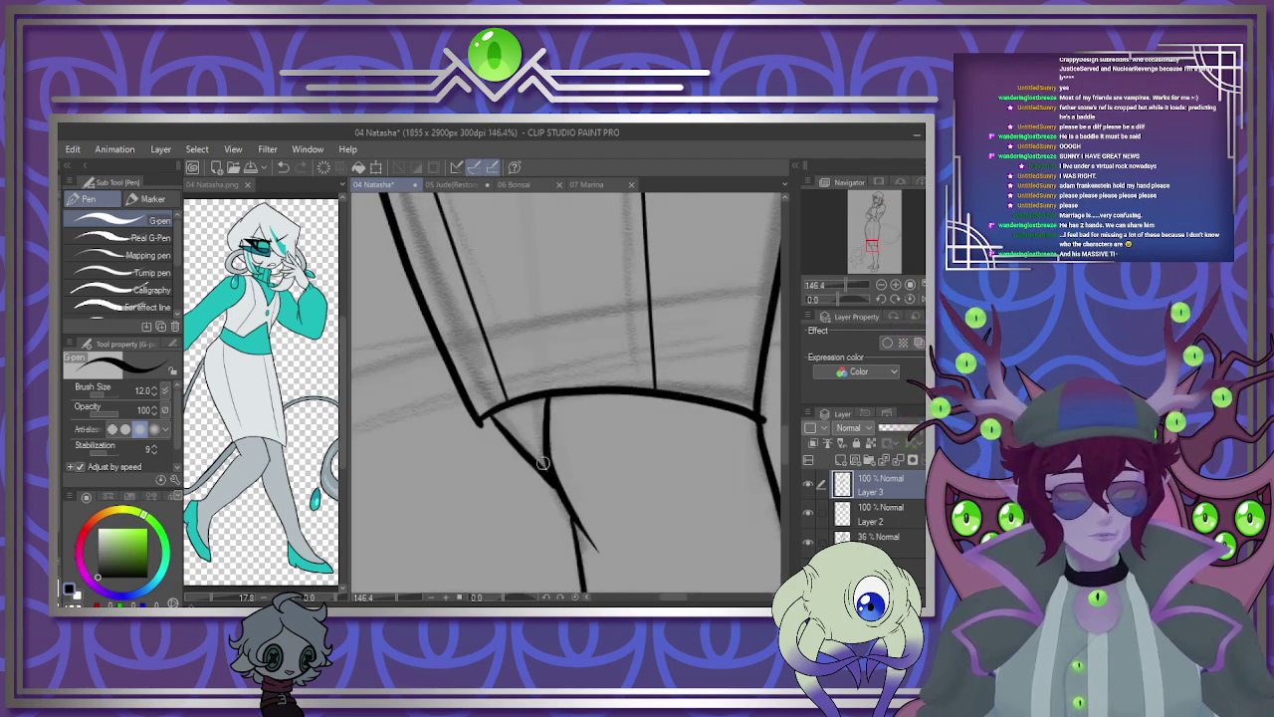
{"action": "scroll", "coordinate": [548, 420], "scroll_direction": "down", "scroll_amount": 3}
{"action": "scroll", "coordinate": [555, 416], "scroll_direction": "down", "scroll_amount": 2}
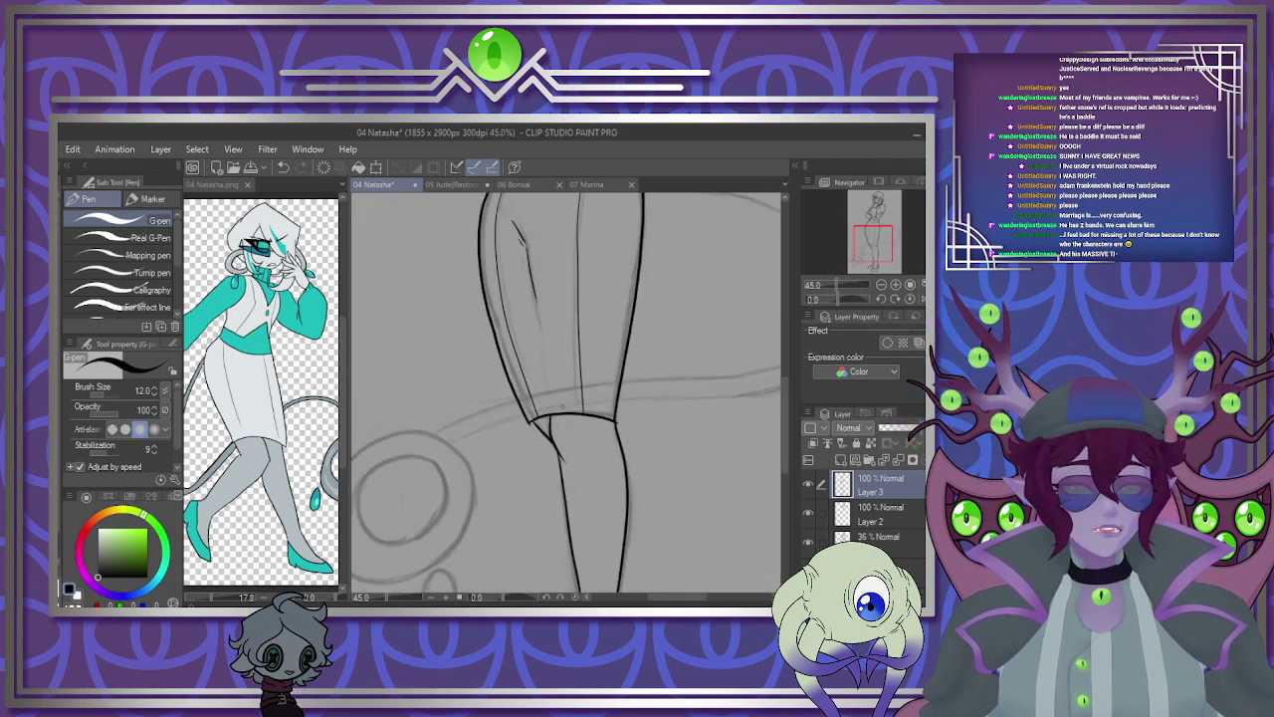
{"action": "scroll", "coordinate": [558, 413], "scroll_direction": "down", "scroll_amount": 2}
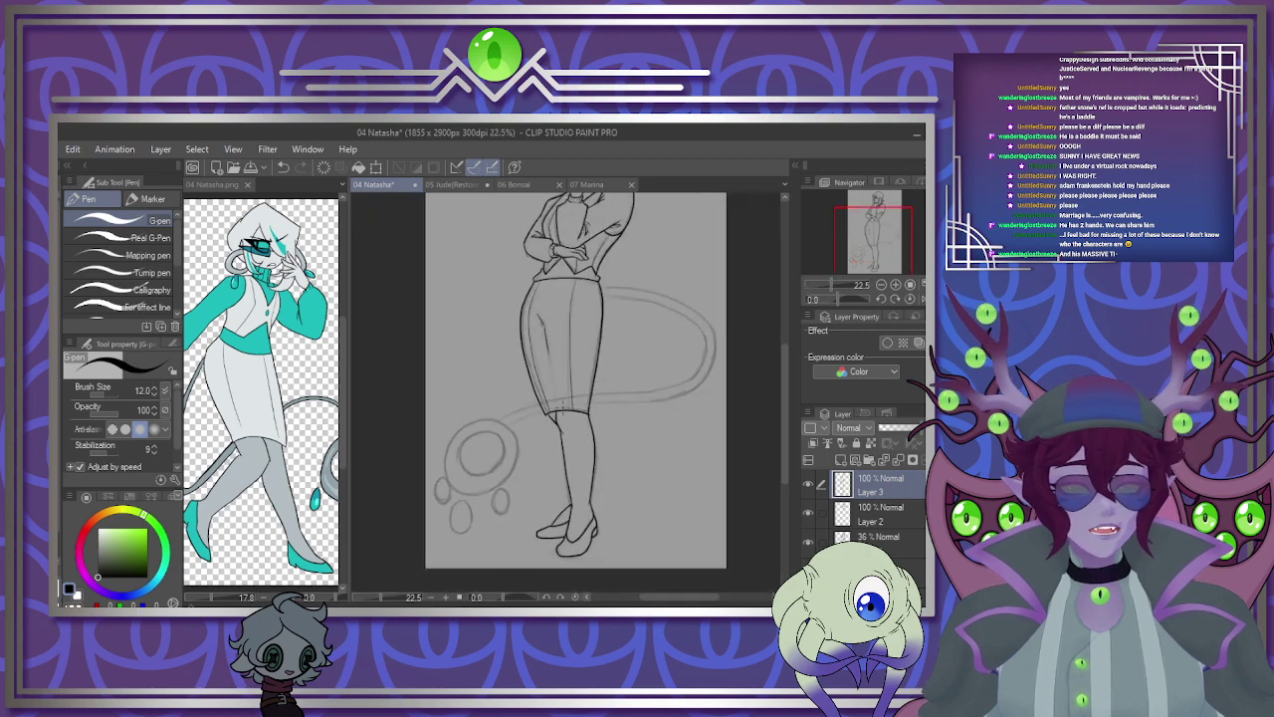
{"action": "scroll", "coordinate": [561, 411], "scroll_direction": "down", "scroll_amount": 2}
{"action": "scroll", "coordinate": [560, 411], "scroll_direction": "up", "scroll_amount": 1}
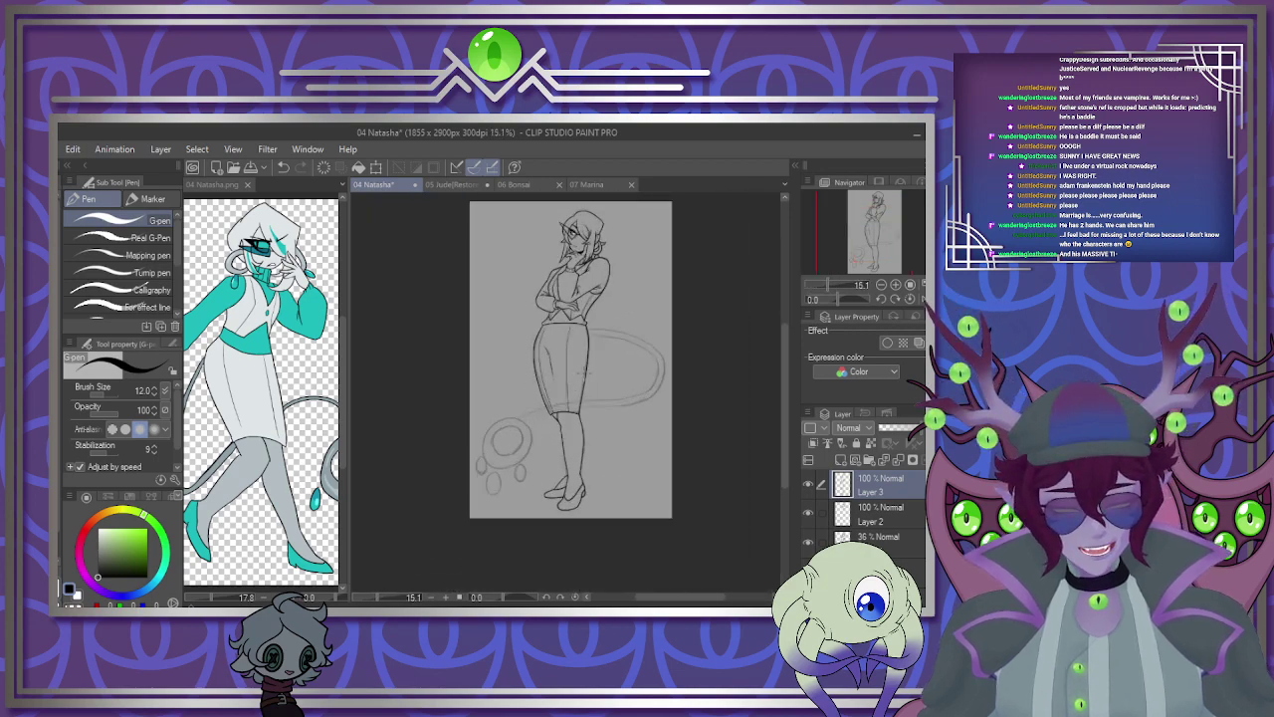
Ink the lower run of the tail's inner edge with the Continuous curve tool, from the round tip across the skirt hem to the outer bend.
{"action": "scroll", "coordinate": [584, 372], "scroll_direction": "up", "scroll_amount": 2}
{"action": "scroll", "coordinate": [584, 371], "scroll_direction": "down", "scroll_amount": 2}
{"action": "scroll", "coordinate": [589, 354], "scroll_direction": "up", "scroll_amount": 3}
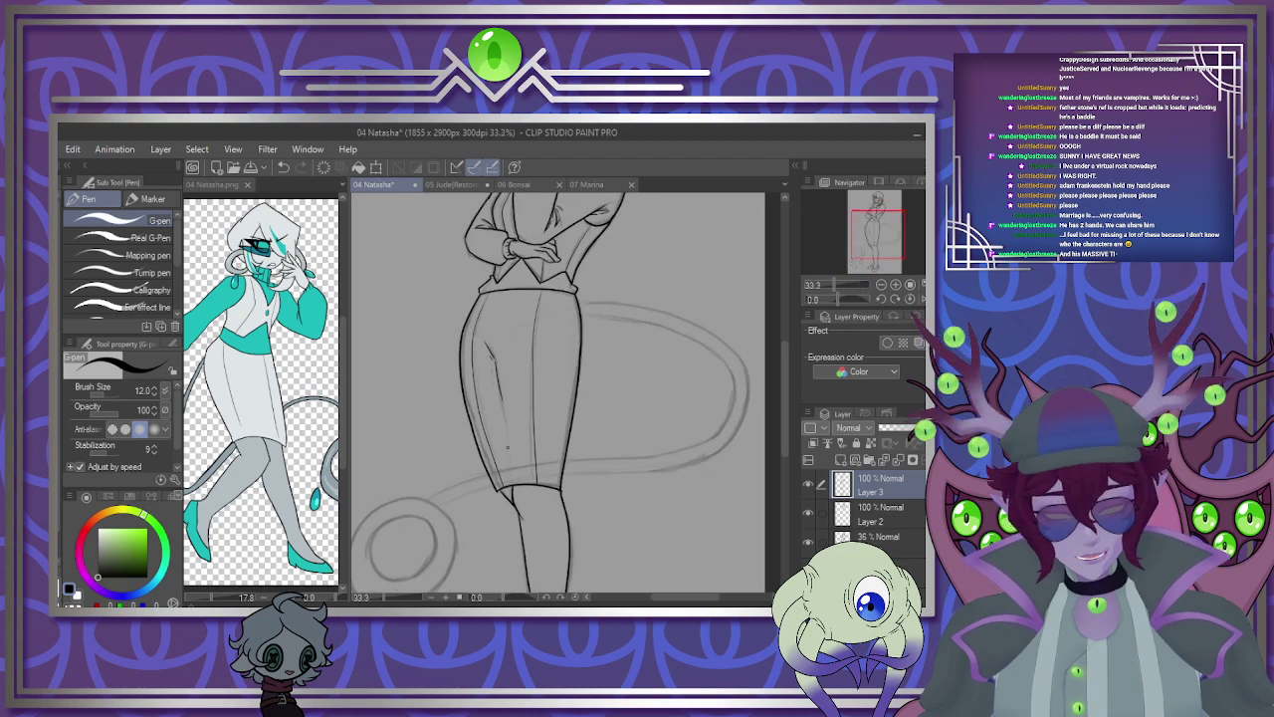
{"action": "scroll", "coordinate": [543, 428], "scroll_direction": "up", "scroll_amount": 1}
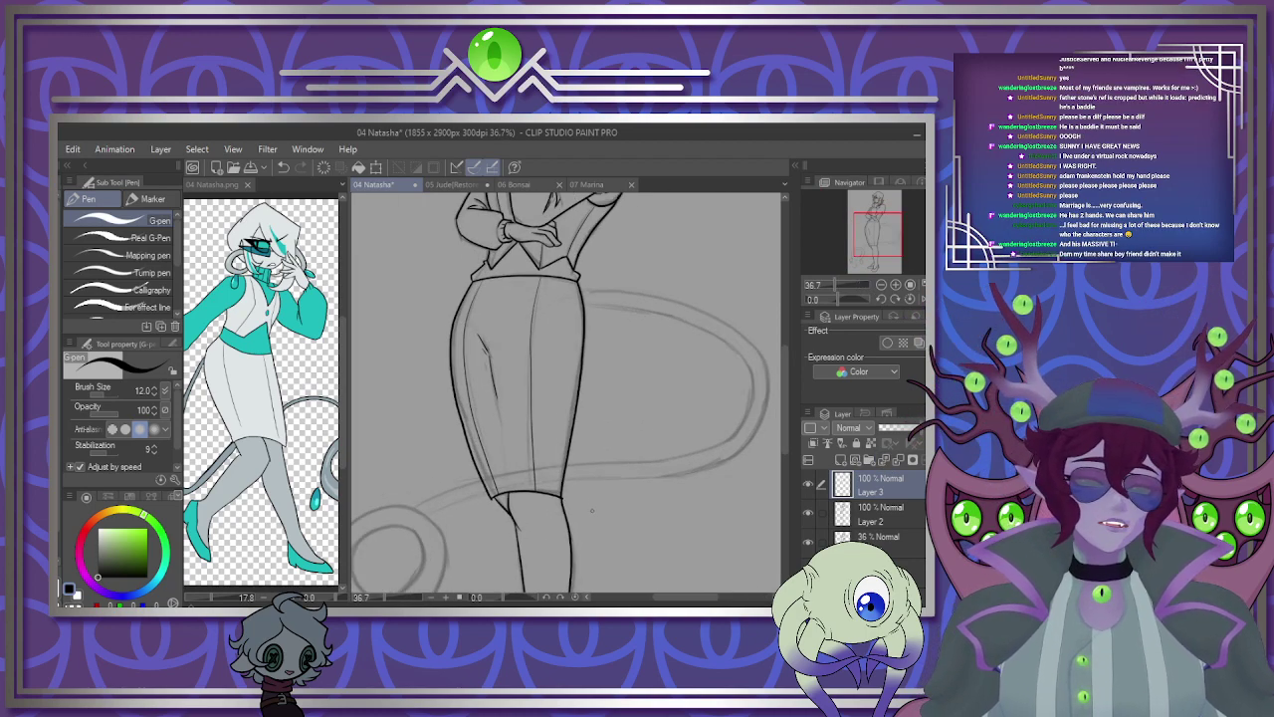
{"action": "key", "text": "u"}
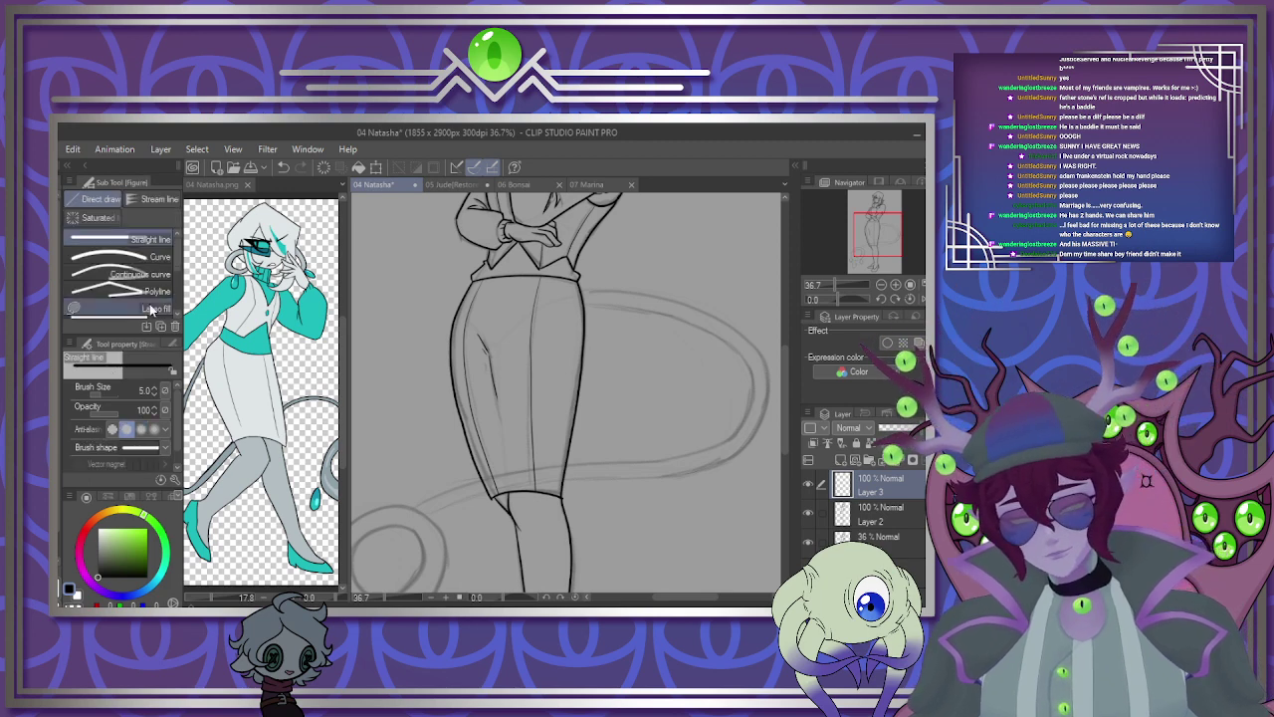
{"action": "left_click", "coordinate": [157, 257]}
{"action": "left_click", "coordinate": [139, 274]}
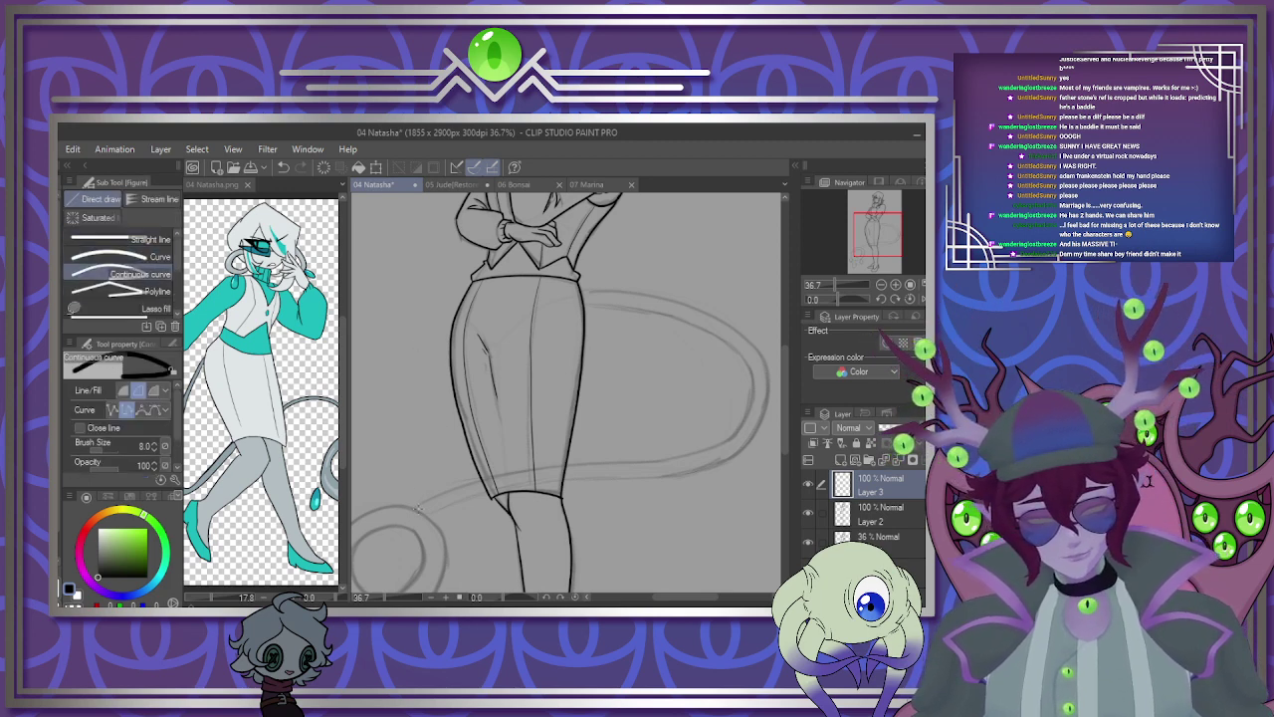
{"action": "left_click", "coordinate": [496, 484]}
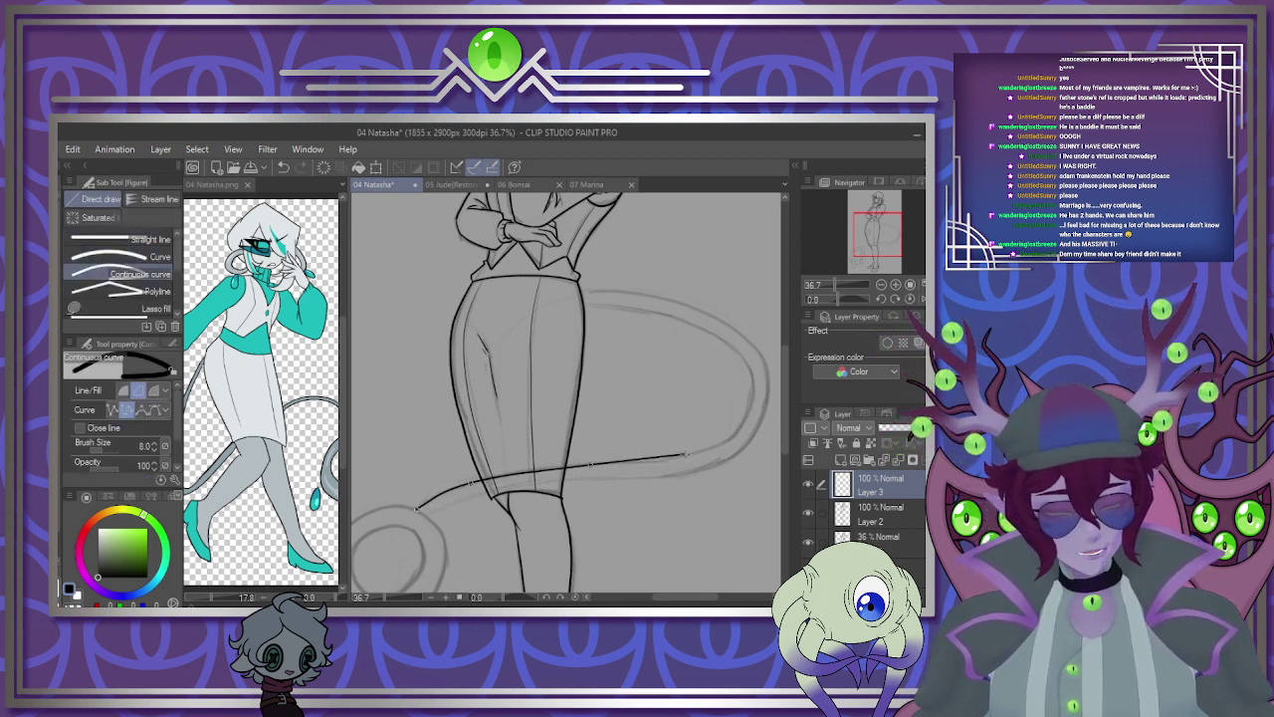
{"action": "left_click", "coordinate": [693, 454]}
{"action": "left_click", "coordinate": [739, 421]}
{"action": "left_click", "coordinate": [751, 378]}
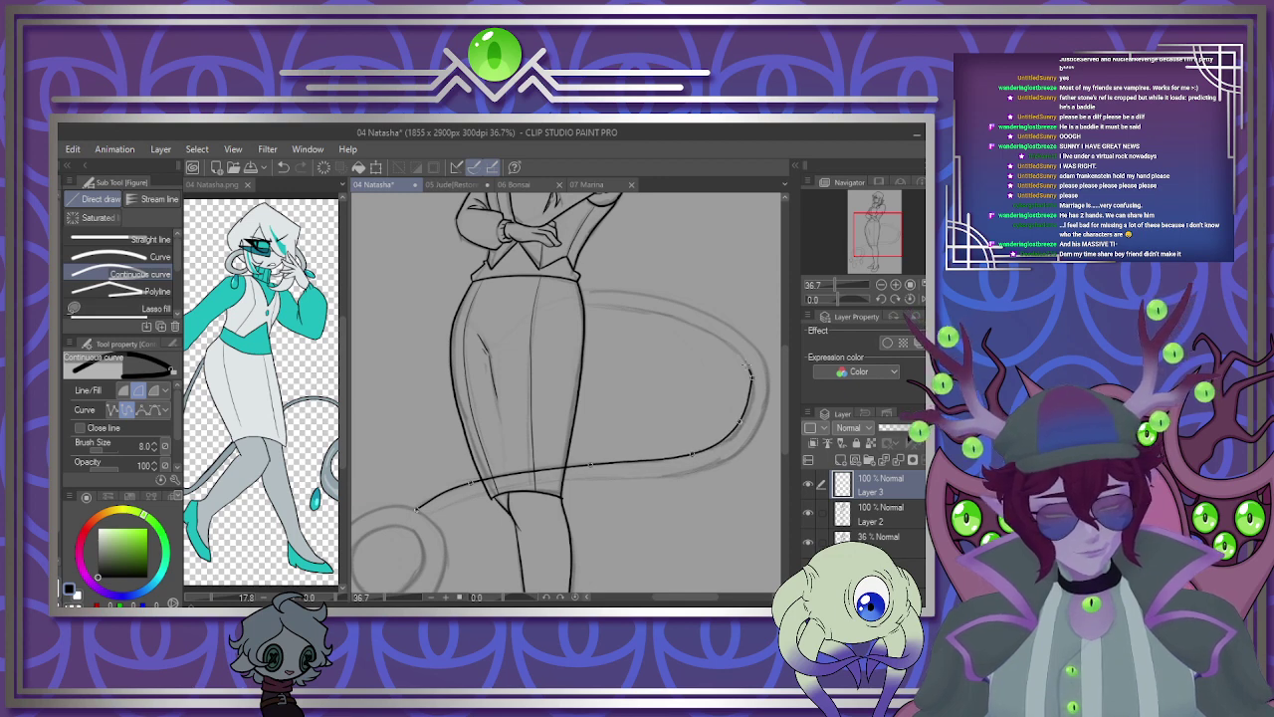
Continue the tail's inner edge around the top of the loop back to the skirt's hip and finish the curve.
{"action": "left_click", "coordinate": [728, 344]}
{"action": "left_click", "coordinate": [668, 316]}
{"action": "left_click", "coordinate": [603, 305]}
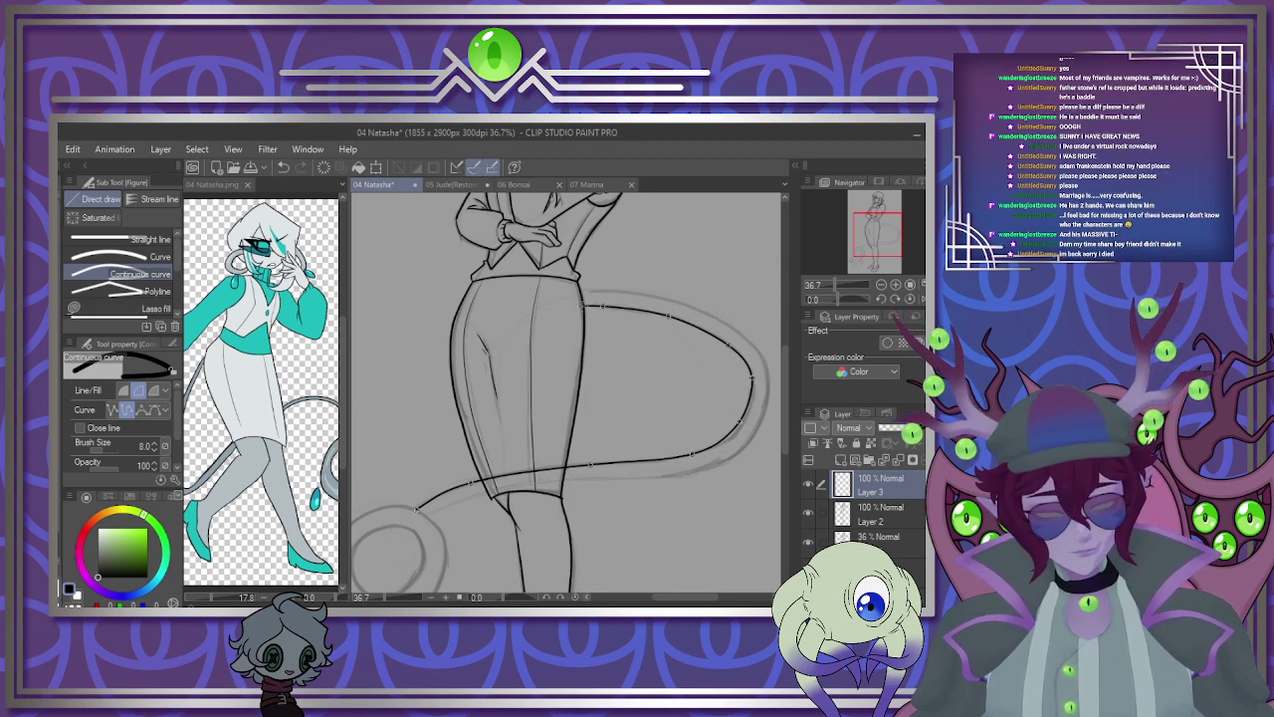
{"action": "left_click", "coordinate": [583, 306]}
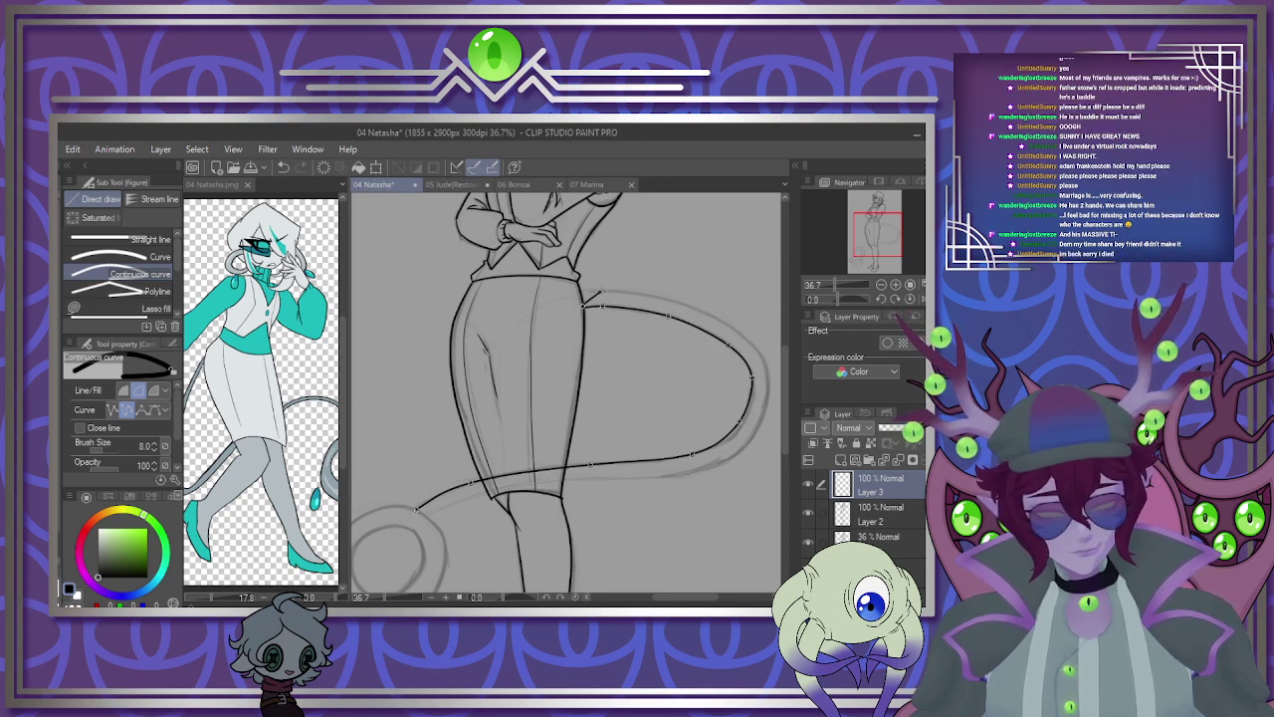
{"action": "double_click", "coordinate": [588, 311]}
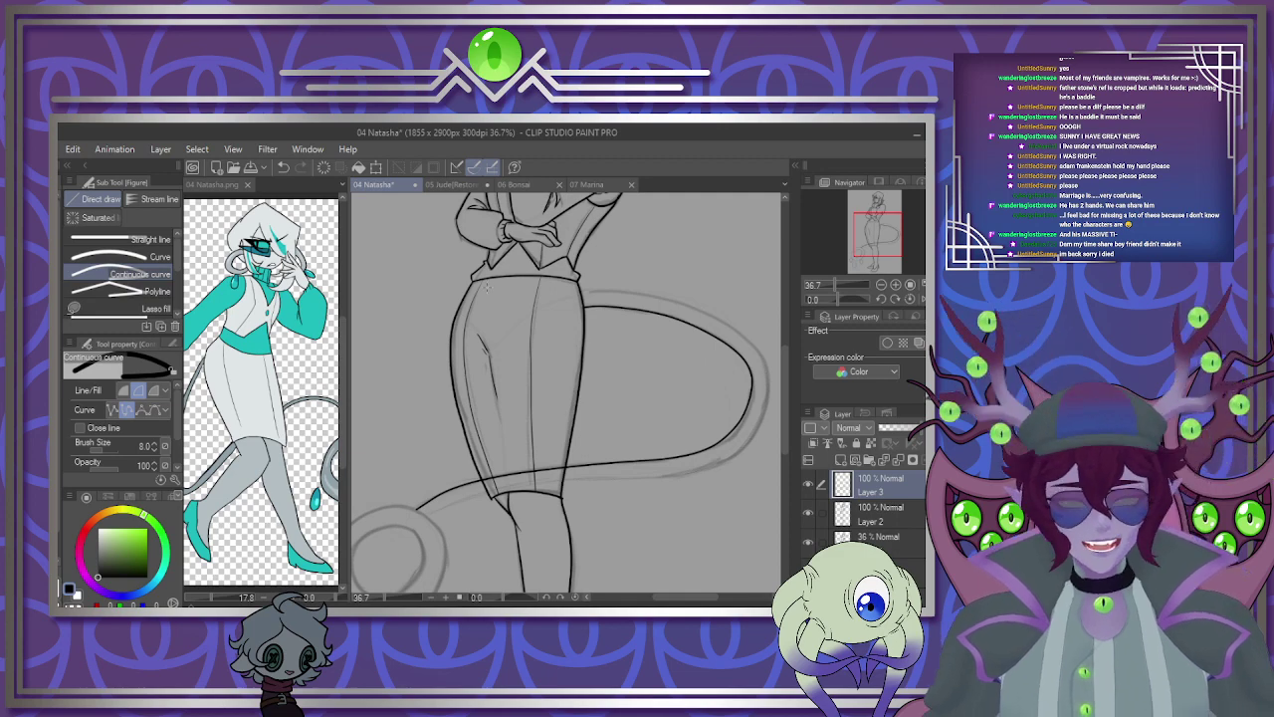
Ink the tail's outer edge parallel to the inner one, from the round tip around the bend and back to the hip.
{"action": "scroll", "coordinate": [491, 308], "scroll_direction": "down", "scroll_amount": 2}
{"action": "scroll", "coordinate": [491, 308], "scroll_direction": "up", "scroll_amount": 3}
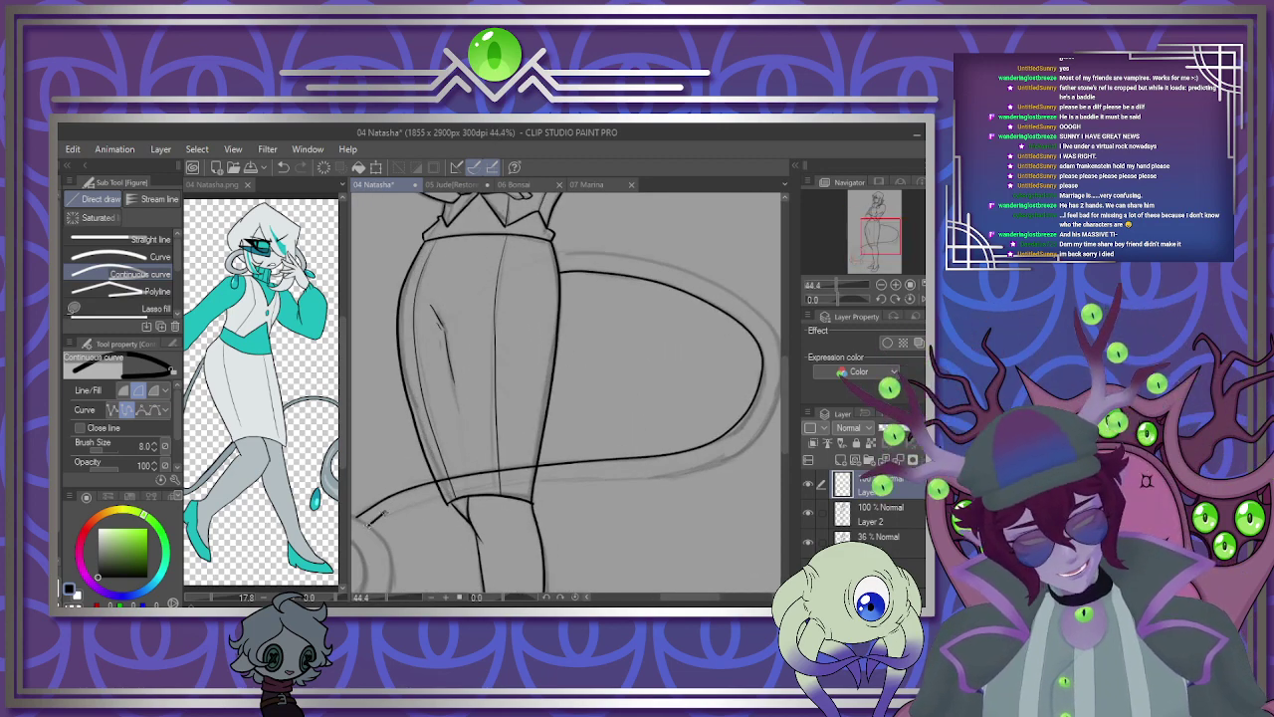
{"action": "left_click_drag", "start_coordinate": [435, 498], "coordinate": [737, 451]}
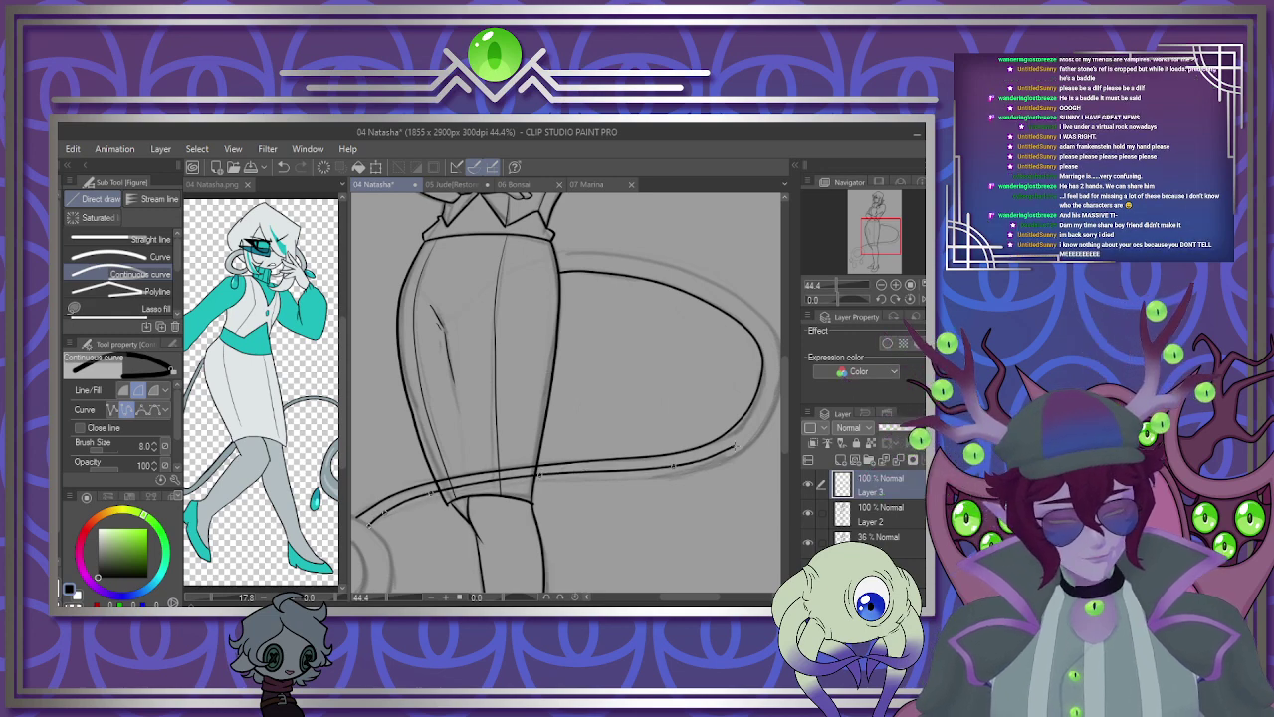
{"action": "left_click", "coordinate": [735, 446]}
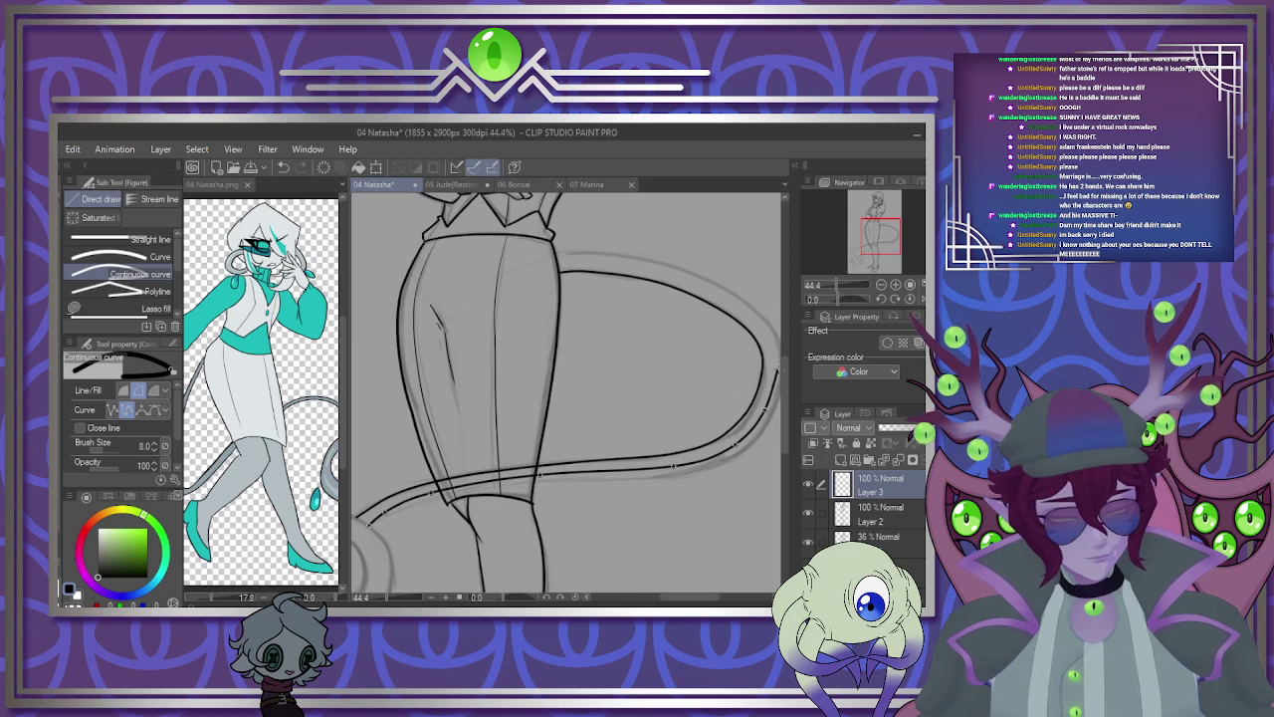
{"action": "left_click", "coordinate": [779, 369]}
{"action": "left_click", "coordinate": [776, 340]}
{"action": "mouse_move", "coordinate": [746, 310]}
{"action": "left_mouse_down"}
{"action": "mouse_move", "coordinate": [695, 278]}
{"action": "mouse_move", "coordinate": [559, 261]}
{"action": "left_mouse_up"}
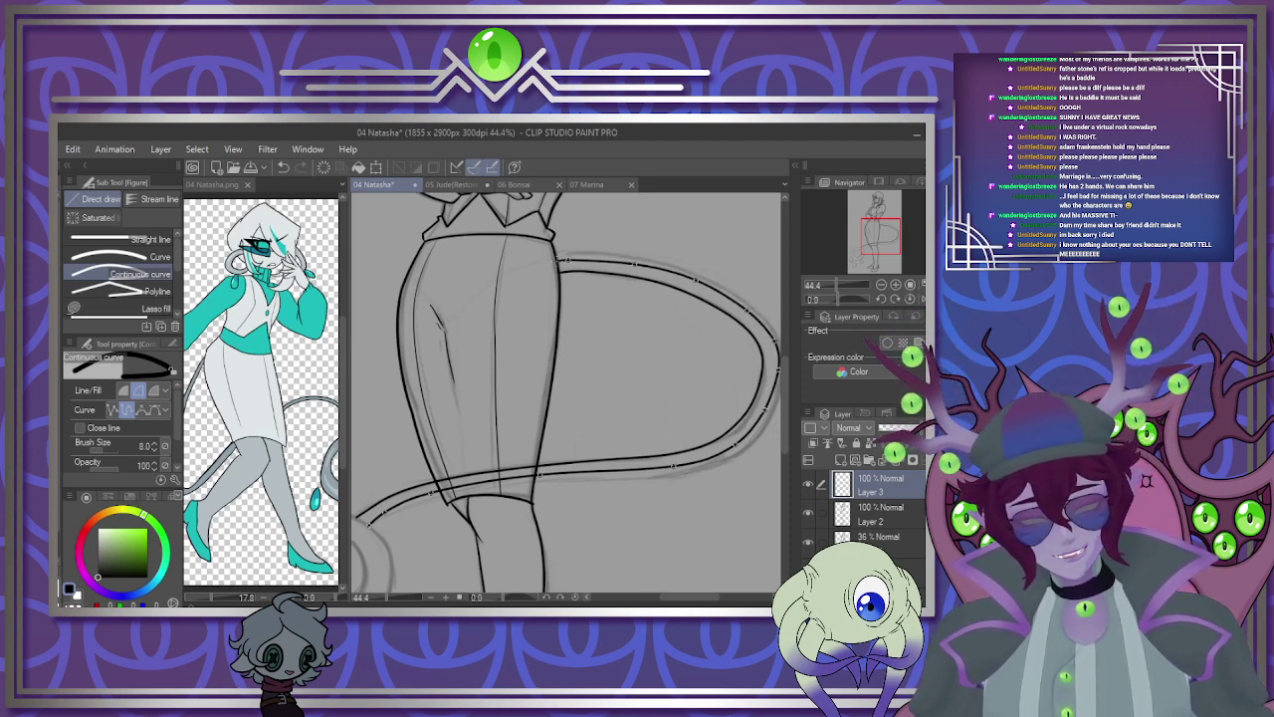
Transform the inked tail, pulling the loop's upper outer corner slightly inward and down, nudge it into position, and apply.
{"action": "scroll", "coordinate": [644, 306], "scroll_direction": "down", "scroll_amount": 4}
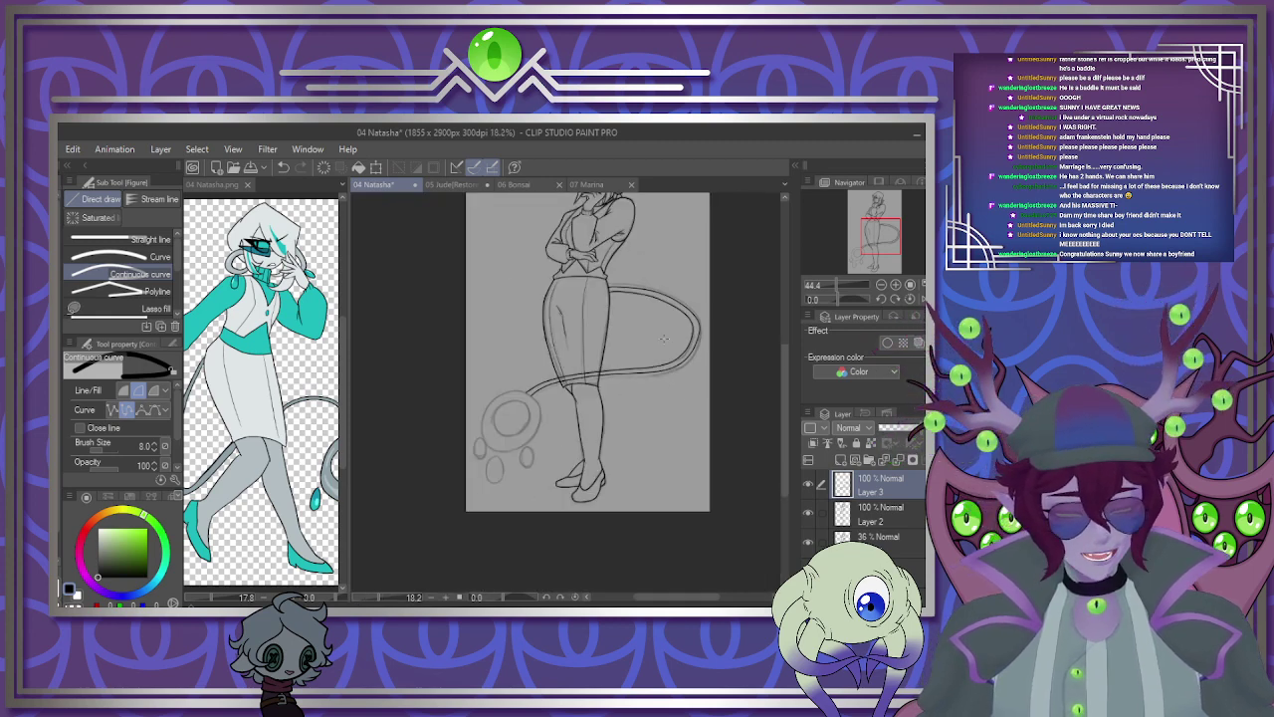
{"action": "key", "text": "ctrl+plus"}
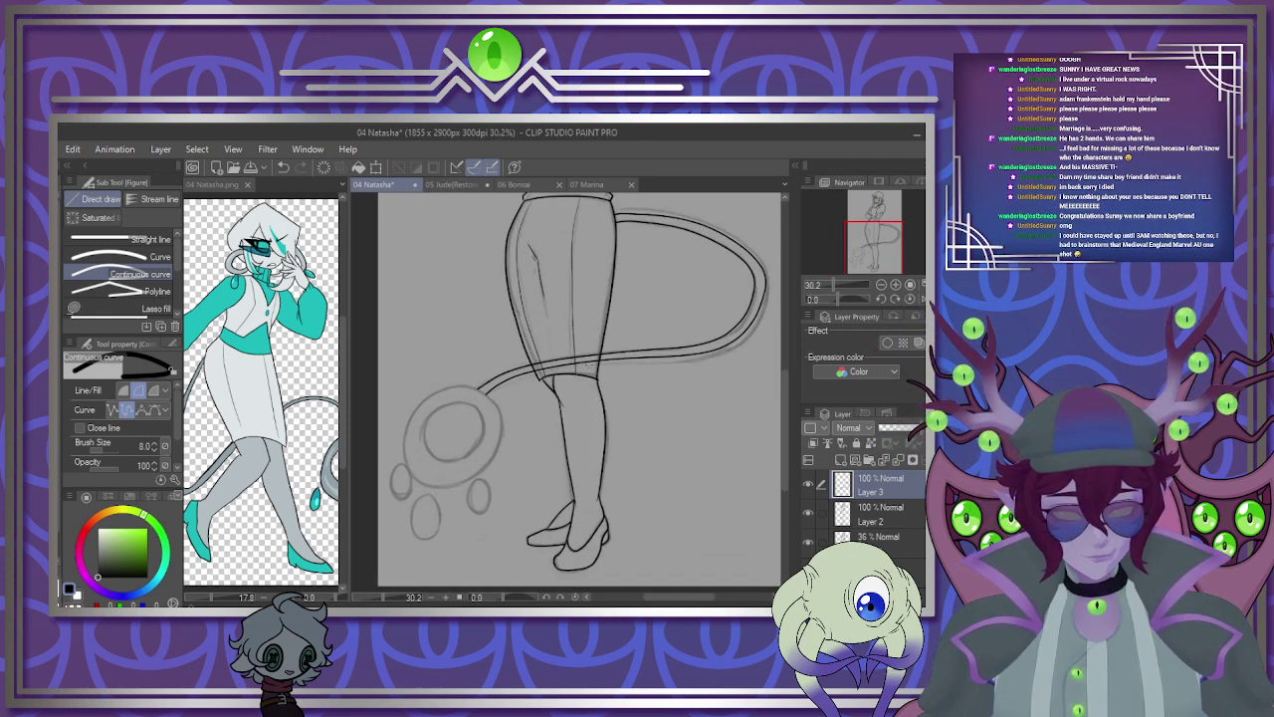
{"action": "key", "text": "ctrl+minus"}
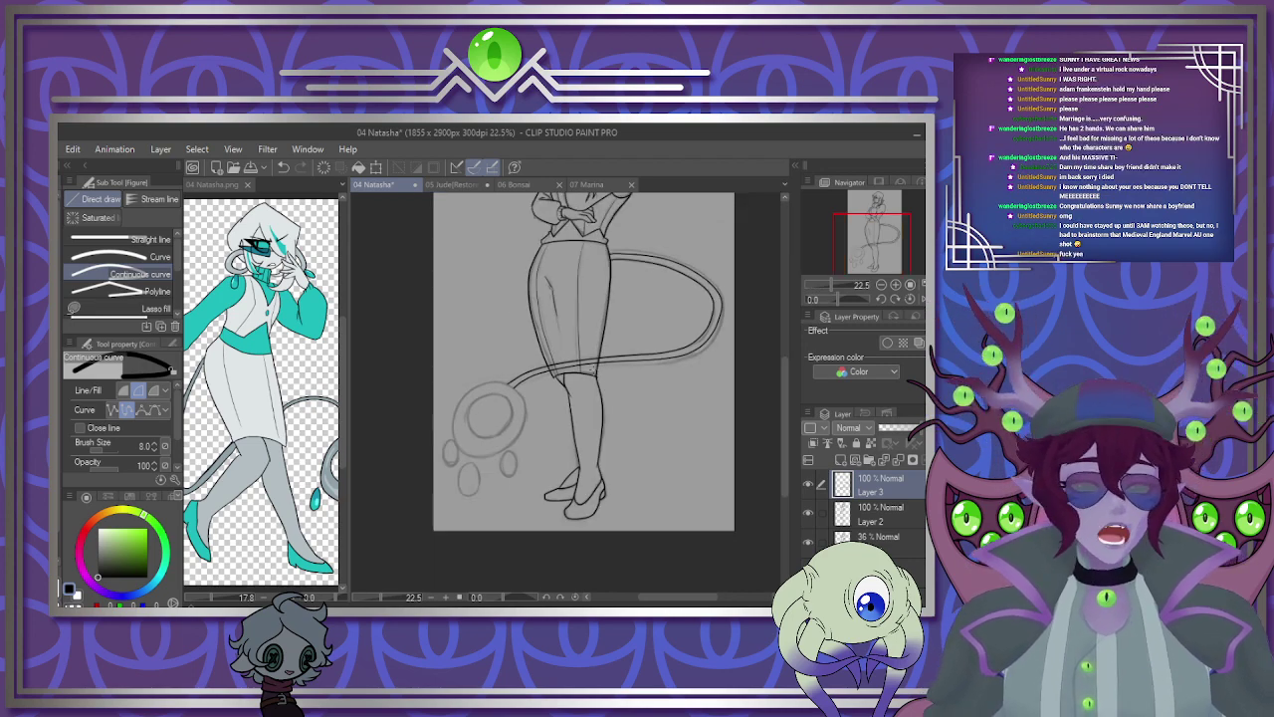
{"action": "scroll", "coordinate": [603, 331], "scroll_direction": "up", "scroll_amount": 3}
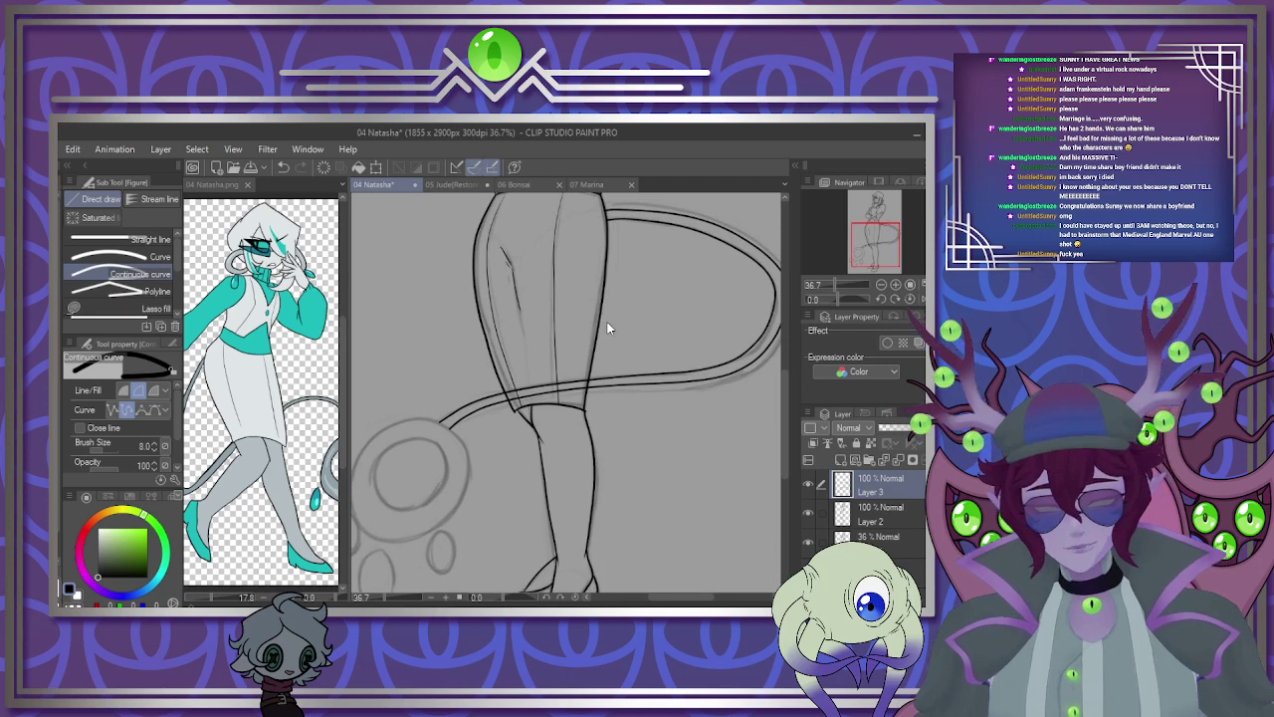
{"action": "key", "text": "ctrl+t"}
{"action": "left_click_drag", "start_coordinate": [617, 439], "coordinate": [615, 436]}
{"action": "left_click_drag", "start_coordinate": [652, 598], "coordinate": [661, 600]}
{"action": "left_click_drag", "start_coordinate": [737, 433], "coordinate": [736, 430]}
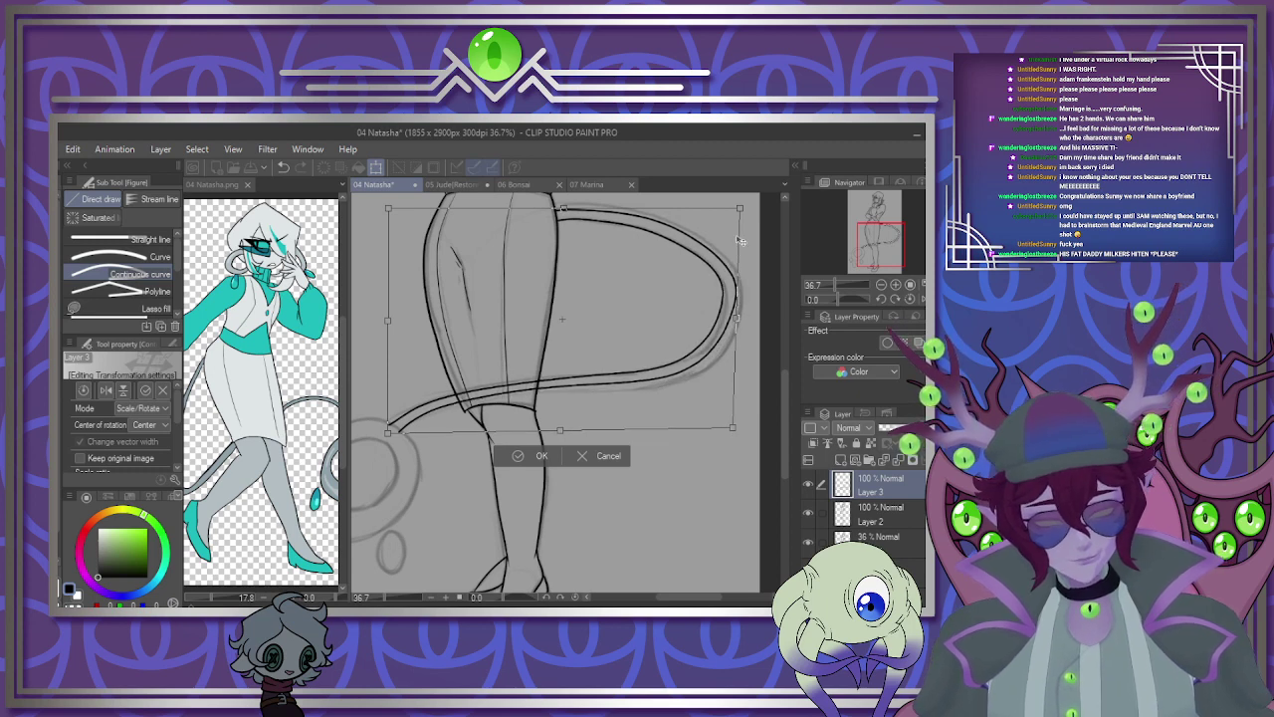
{"action": "left_click_drag", "start_coordinate": [740, 208], "coordinate": [730, 214]}
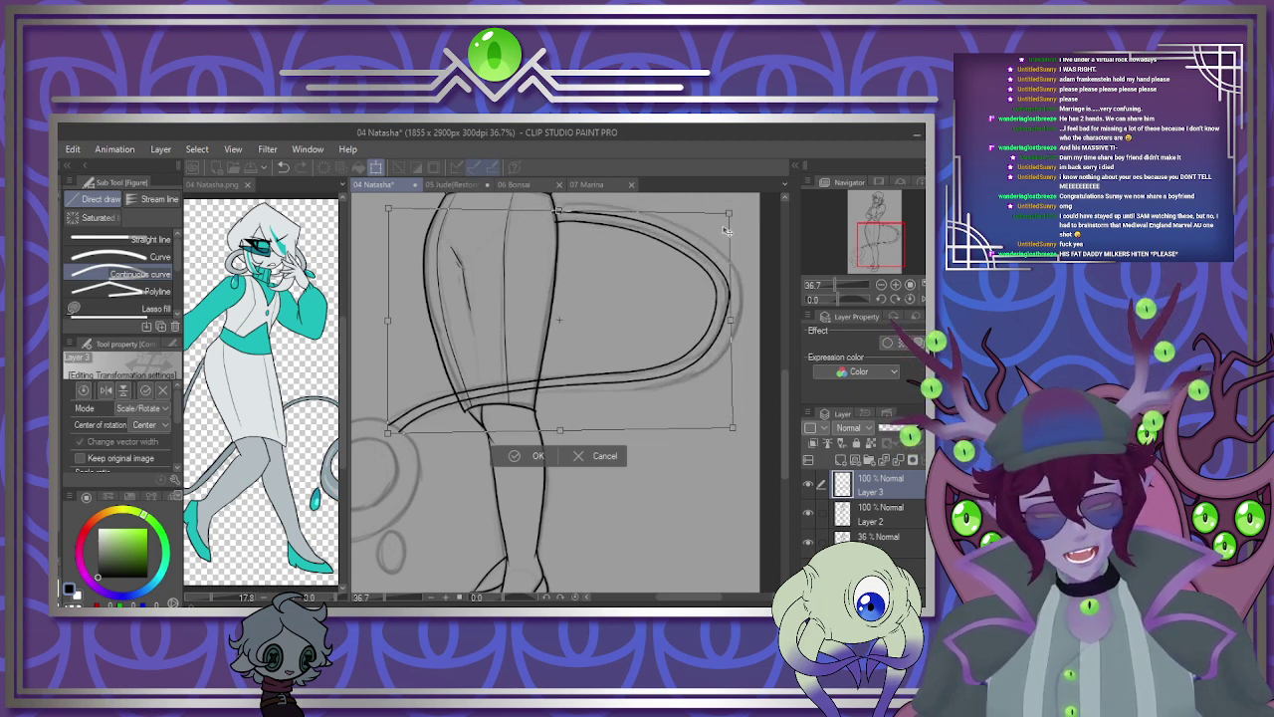
{"action": "left_click_drag", "start_coordinate": [667, 347], "coordinate": [669, 348]}
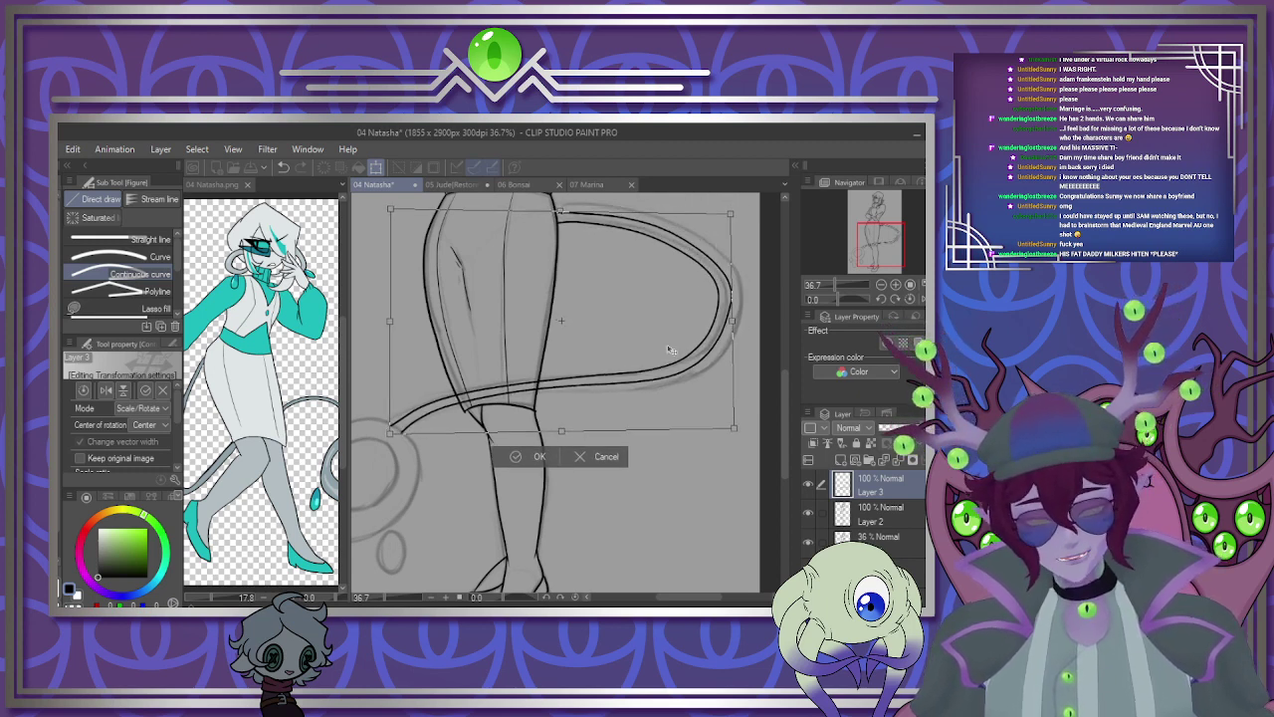
{"action": "left_click", "coordinate": [540, 456]}
Switch to the Ellipse figure tool at the sketched round tip of the tail.
{"action": "scroll", "coordinate": [643, 338], "scroll_direction": "down", "scroll_amount": 3}
{"action": "scroll", "coordinate": [493, 410], "scroll_direction": "up", "scroll_amount": 5}
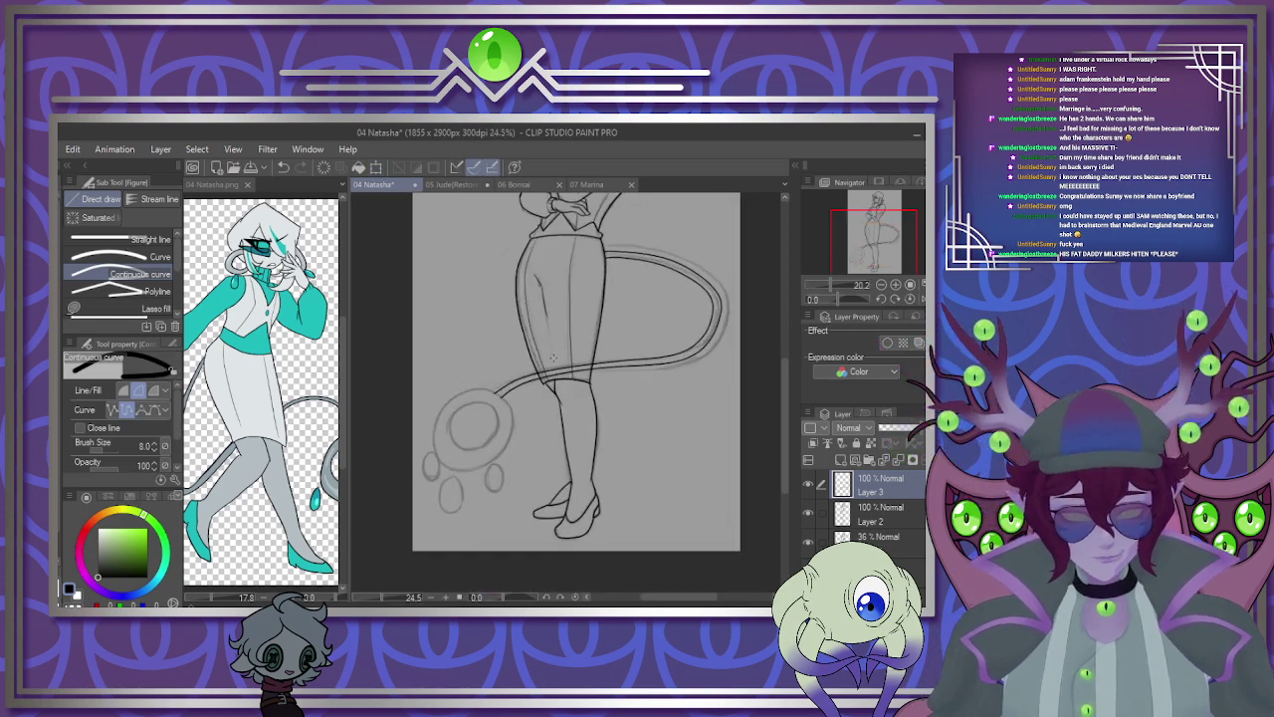
{"action": "scroll", "coordinate": [501, 412], "scroll_direction": "up", "scroll_amount": 1}
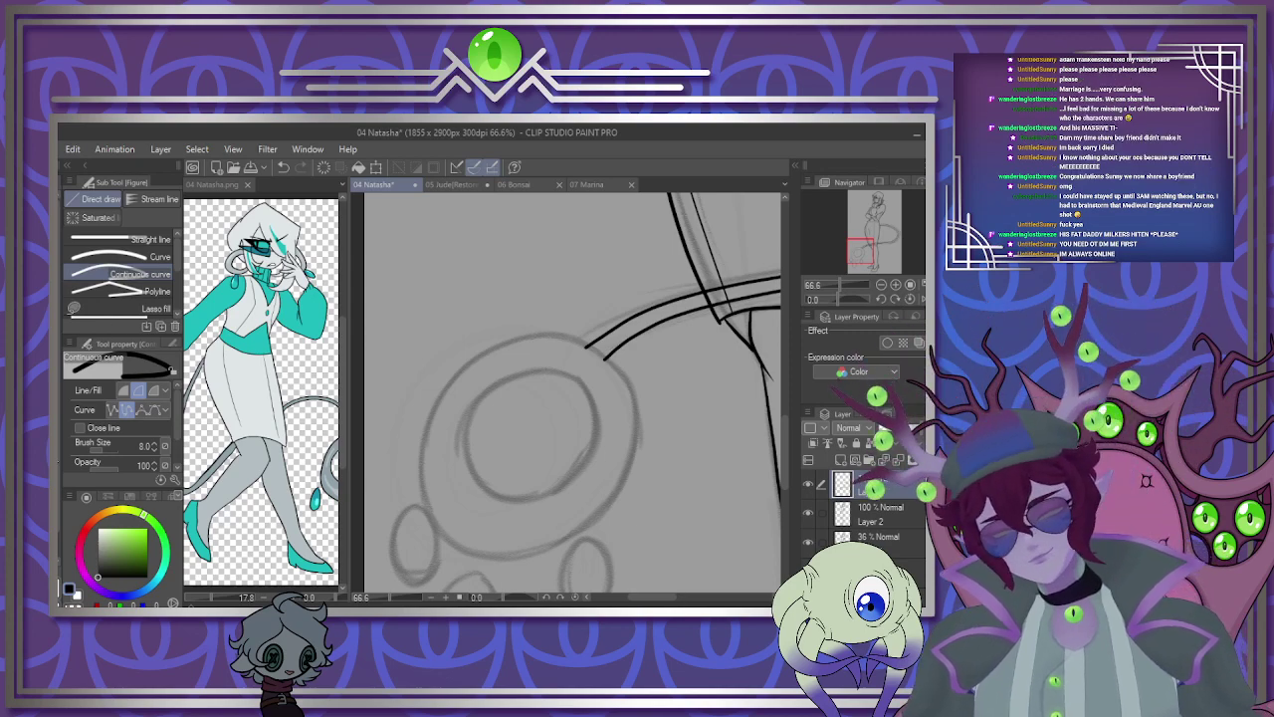
{"action": "scroll", "coordinate": [149, 269], "scroll_direction": "down", "scroll_amount": 2}
{"action": "left_click", "coordinate": [112, 288]}
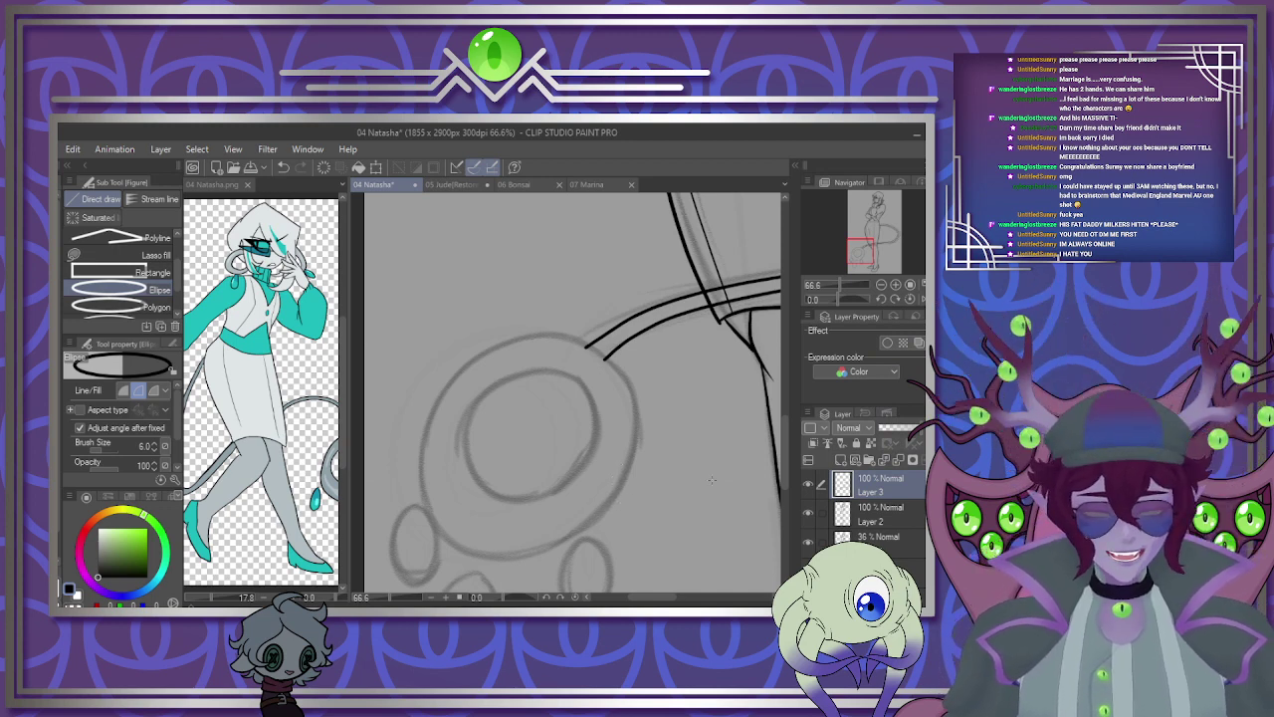
{"action": "mouse_move", "coordinate": [412, 339]}
{"action": "left_mouse_down"}
{"action": "mouse_move", "coordinate": [628, 543]}
{"action": "mouse_move", "coordinate": [621, 578]}
{"action": "mouse_move", "coordinate": [614, 564]}
{"action": "left_mouse_up"}
{"action": "left_click", "coordinate": [529, 572]}
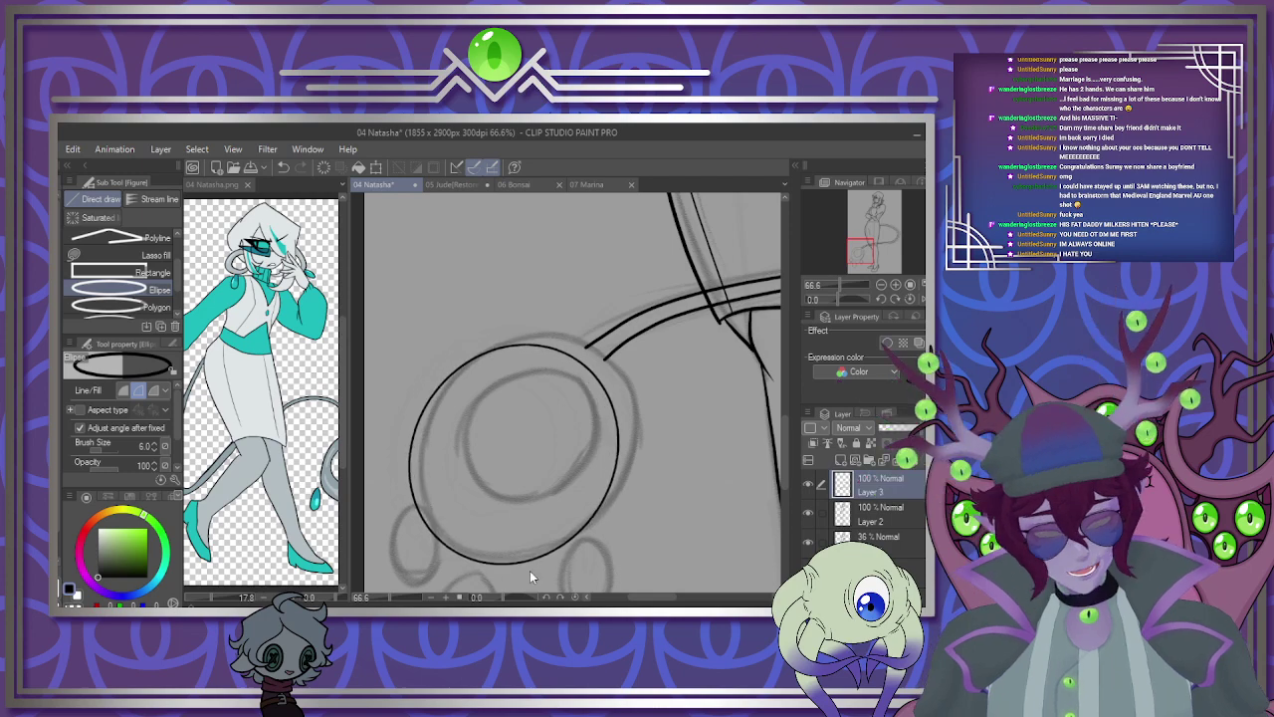
{"action": "key", "text": "ctrl+z"}
Set the ellipse brush size to 10 and ink the tail tip's large outer ring, tilted to match the sketch.
{"action": "left_click", "coordinate": [155, 443]}
{"action": "left_click", "coordinate": [155, 443]}
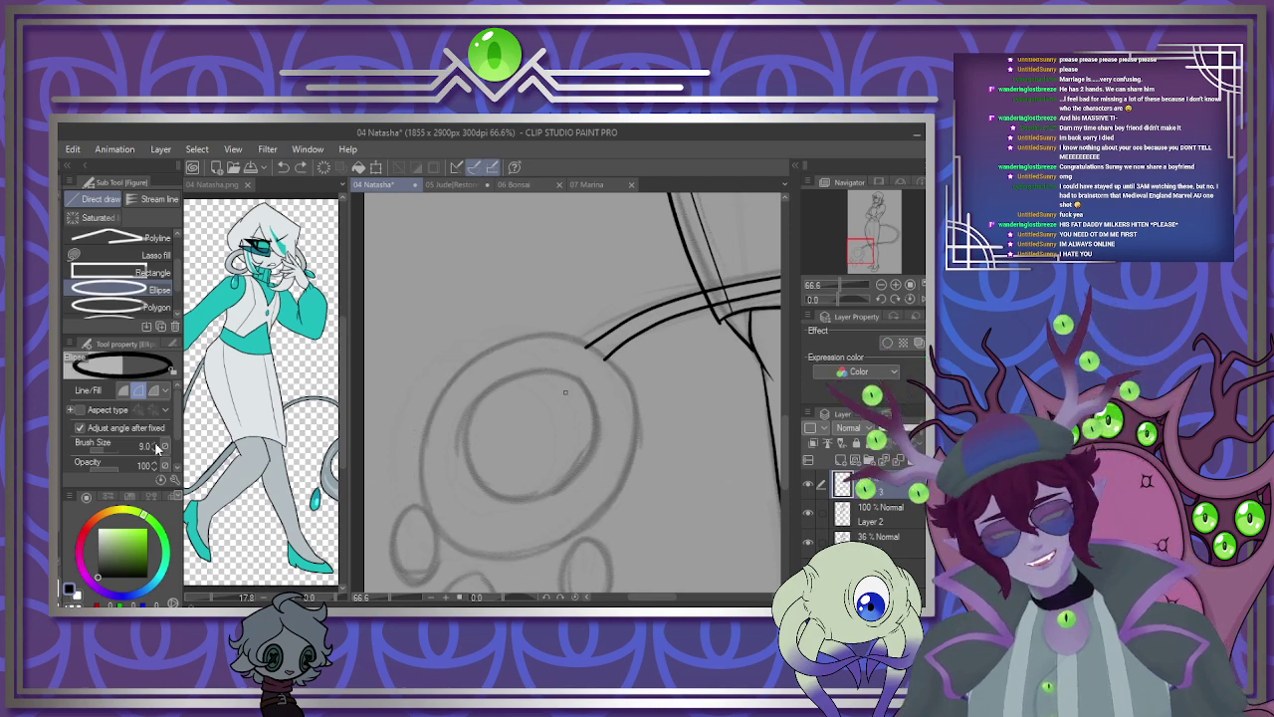
{"action": "scroll", "coordinate": [157, 451], "scroll_direction": "up", "scroll_amount": 1}
{"action": "mouse_move", "coordinate": [422, 336]}
{"action": "left_mouse_down"}
{"action": "mouse_move", "coordinate": [458, 356]}
{"action": "mouse_move", "coordinate": [623, 573]}
{"action": "left_mouse_up"}
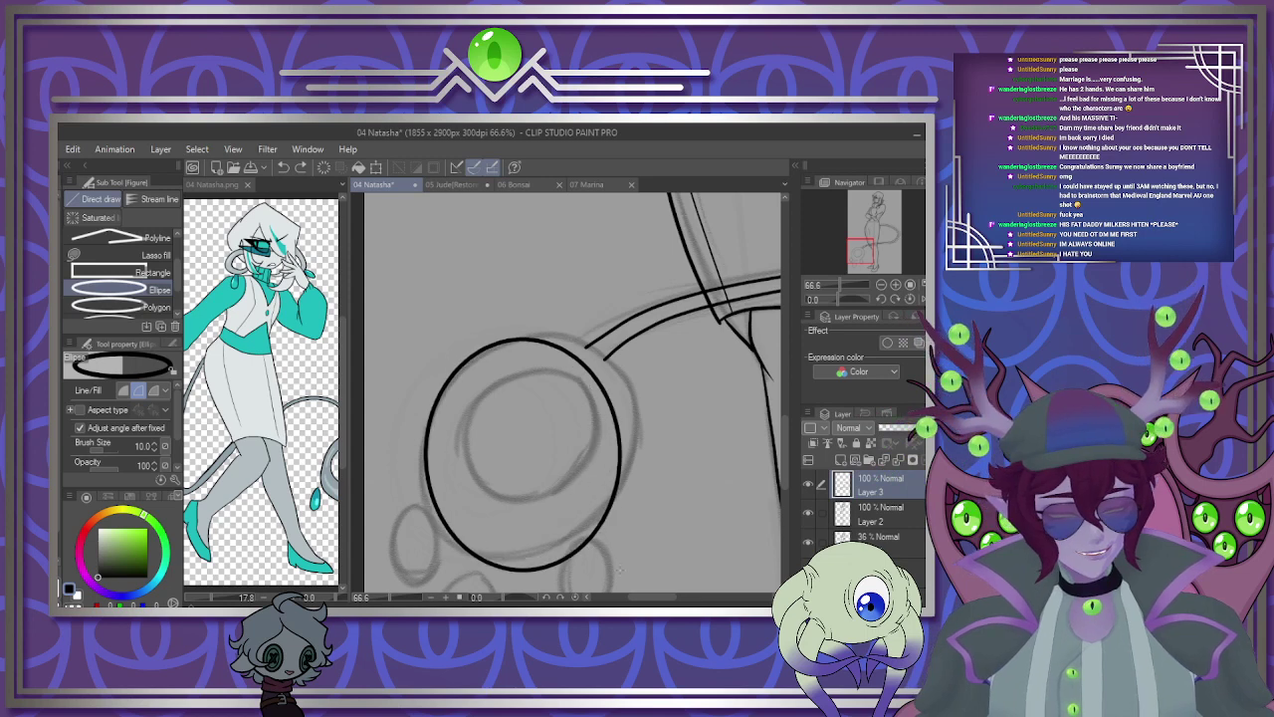
{"action": "left_click", "coordinate": [535, 552]}
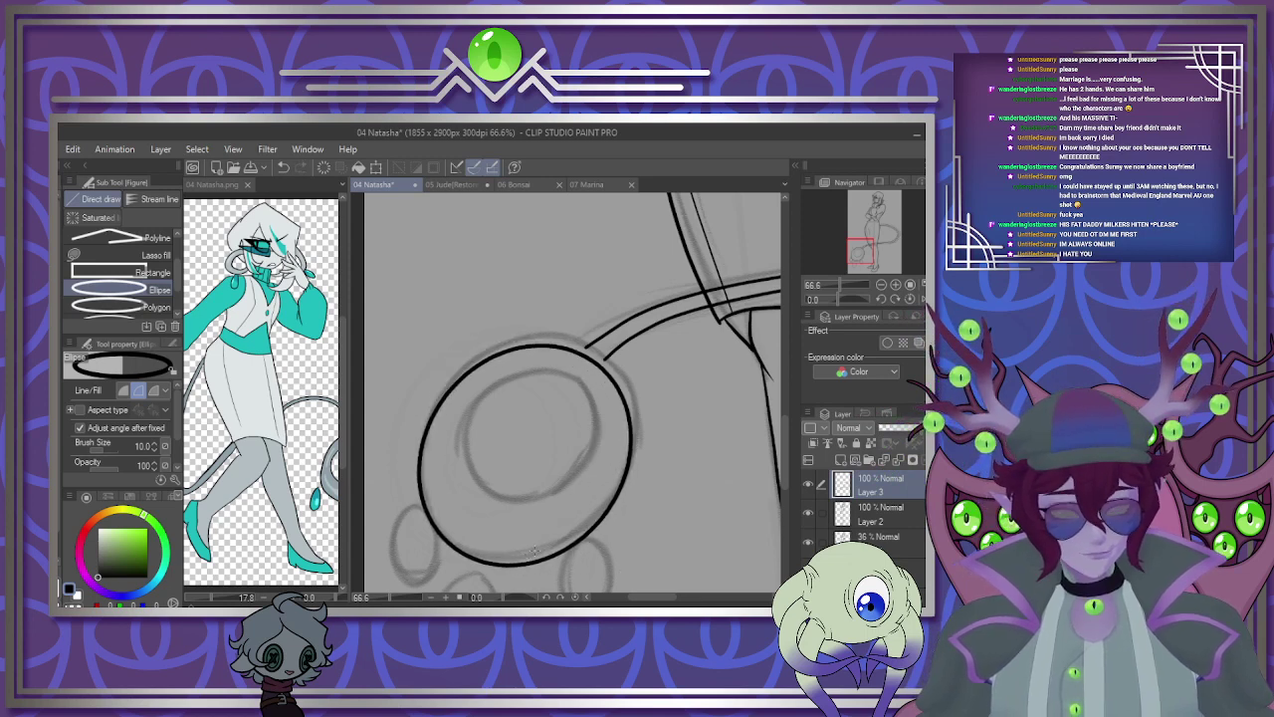
Lasso-select the large ring at the tail tip and paste a copy of it on a new layer.
{"action": "key", "text": "m"}
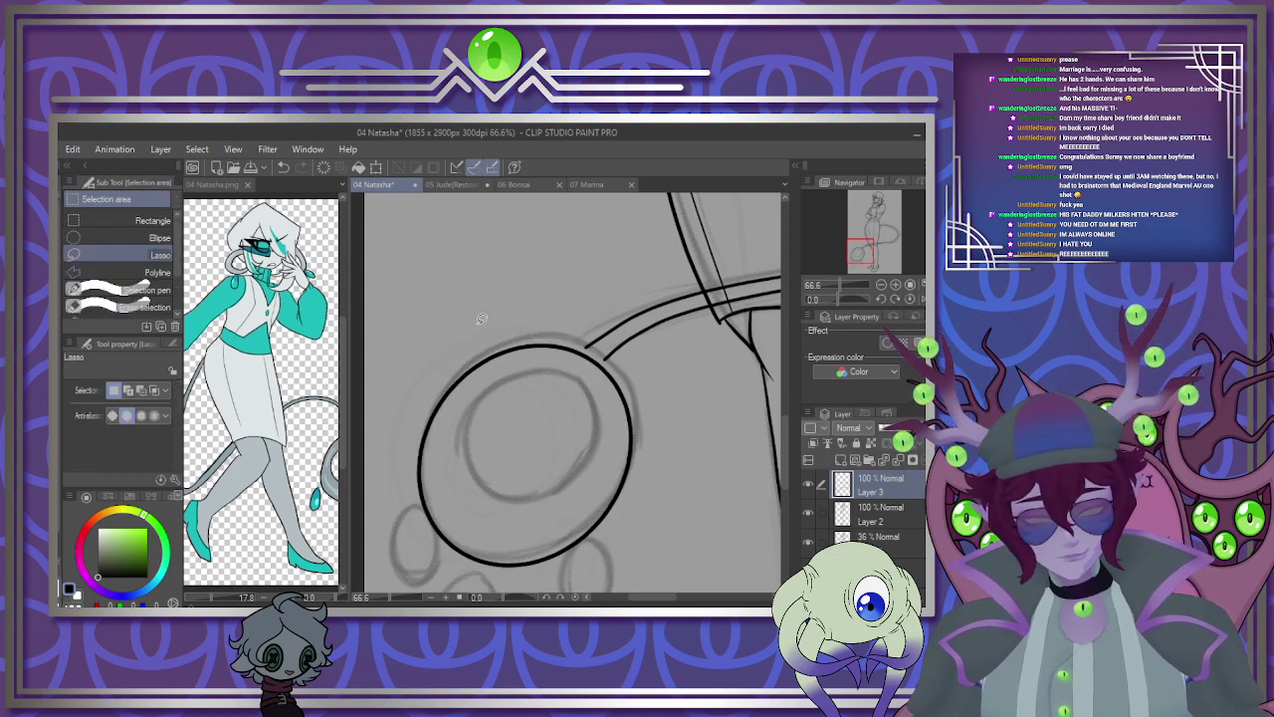
{"action": "mouse_move", "coordinate": [470, 321]}
{"action": "left_mouse_down"}
{"action": "mouse_move", "coordinate": [522, 579]}
{"action": "mouse_move", "coordinate": [648, 458]}
{"action": "mouse_move", "coordinate": [617, 356]}
{"action": "mouse_move", "coordinate": [518, 310]}
{"action": "left_mouse_up"}
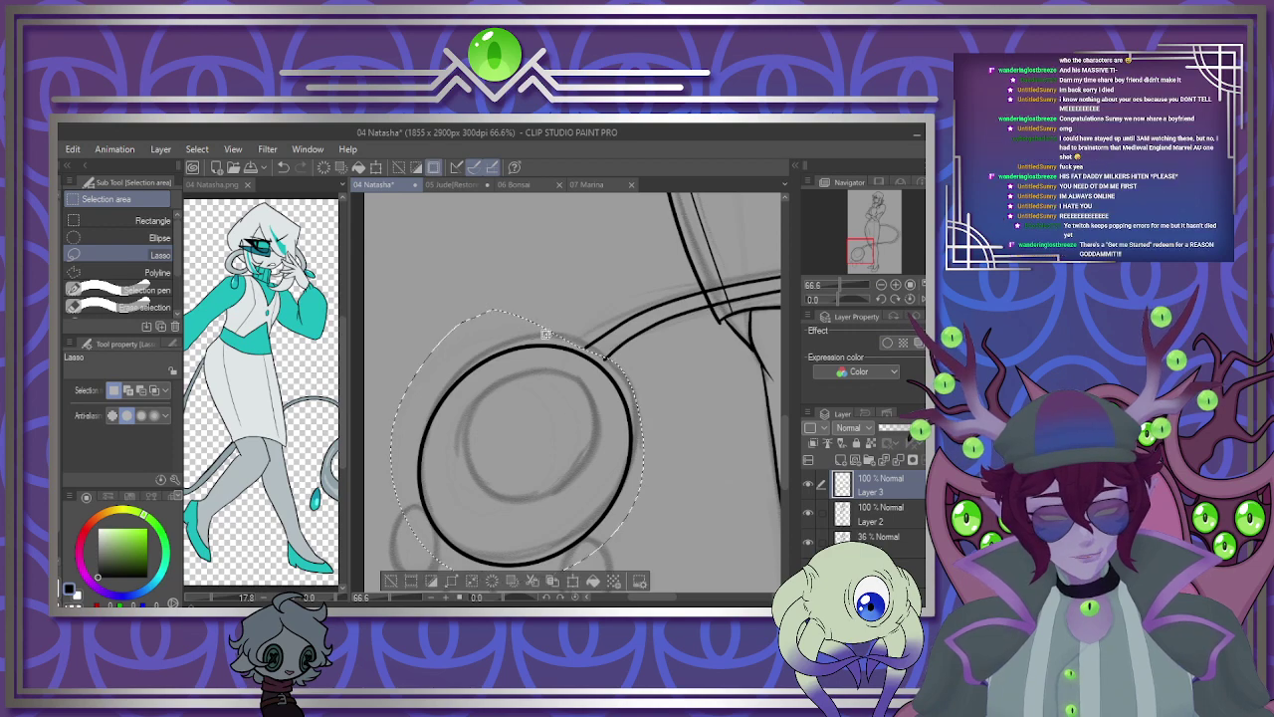
{"action": "key", "text": "ctrl+c"}
{"action": "key", "text": "ctrl+v"}
Scale the copied ring down to the sketched inner circle, move it into place, apply the transformation and deselect.
{"action": "left_click", "coordinate": [567, 583]}
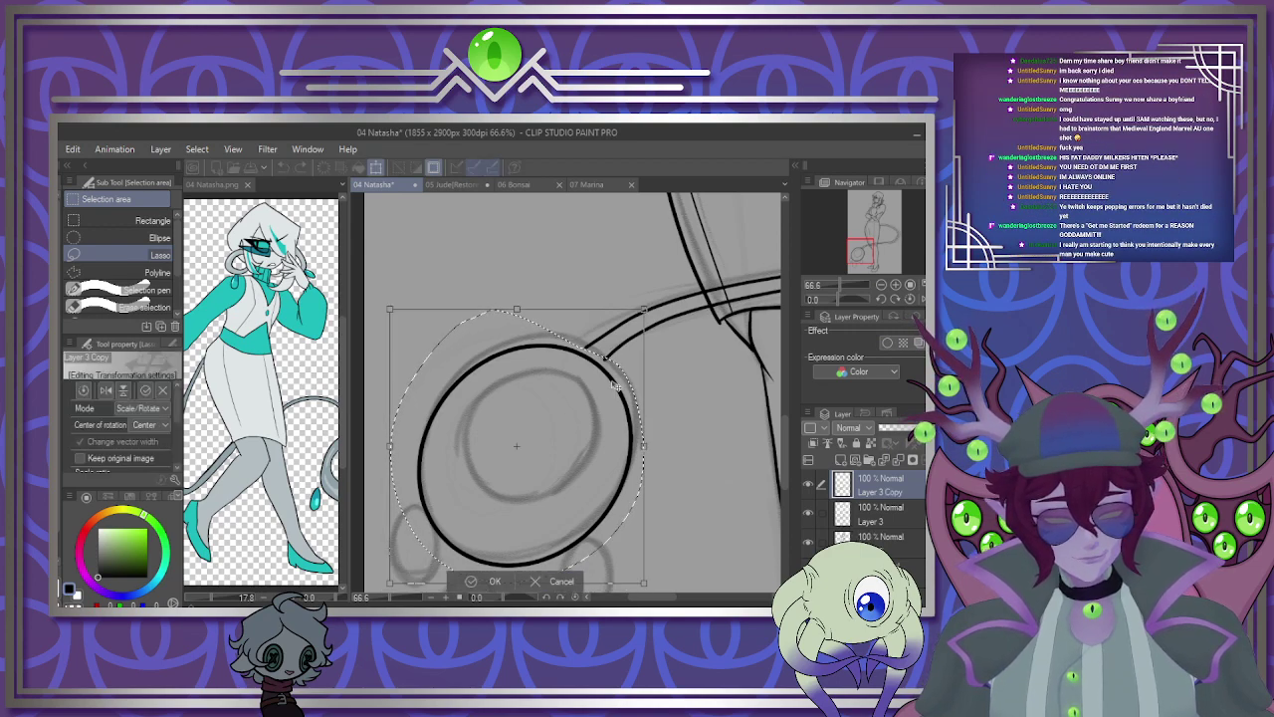
{"action": "left_click_drag", "start_coordinate": [643, 310], "coordinate": [530, 494]}
{"action": "left_click_drag", "start_coordinate": [530, 539], "coordinate": [585, 519]}
{"action": "key", "text": "Return"}
{"action": "key", "text": "ctrl+d"}
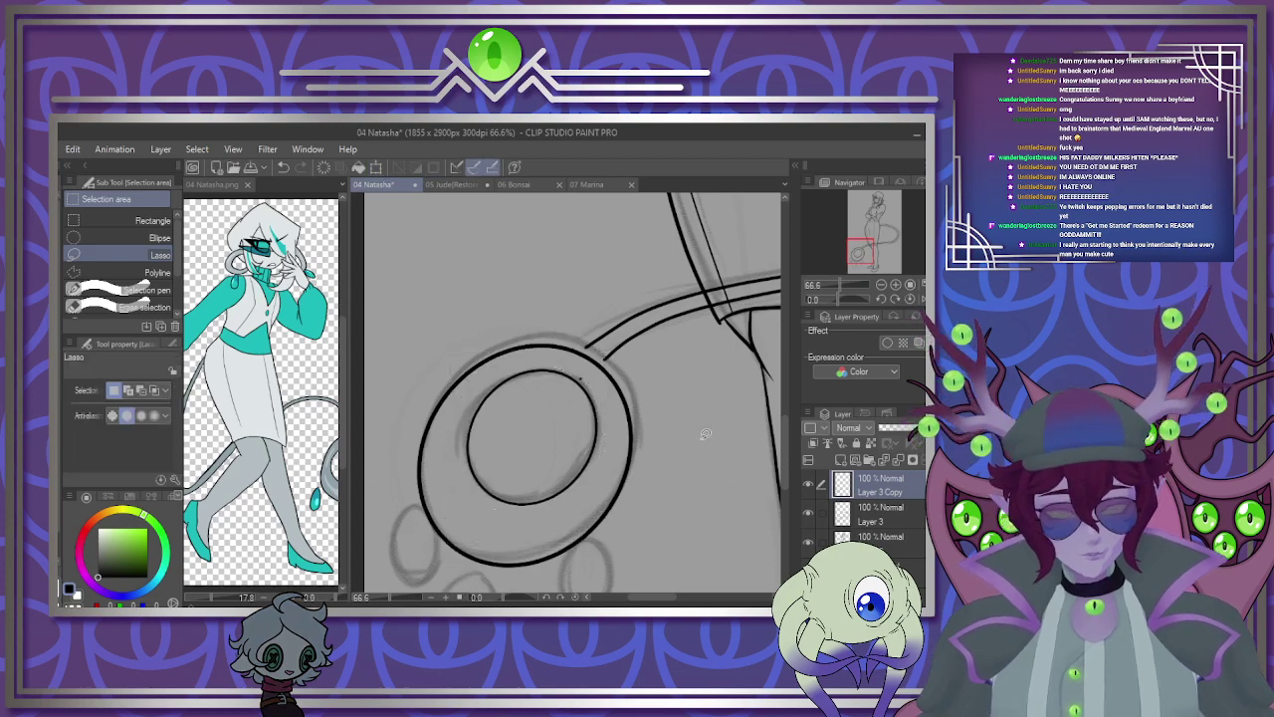
Lasso and remove the stray line fragment beside the top of the small inner ring, then clear the selection.
{"action": "scroll", "coordinate": [640, 405], "scroll_direction": "up", "scroll_amount": 3}
{"action": "scroll", "coordinate": [546, 369], "scroll_direction": "up", "scroll_amount": 3}
{"action": "left_click_drag", "start_coordinate": [547, 369], "coordinate": [547, 370]}
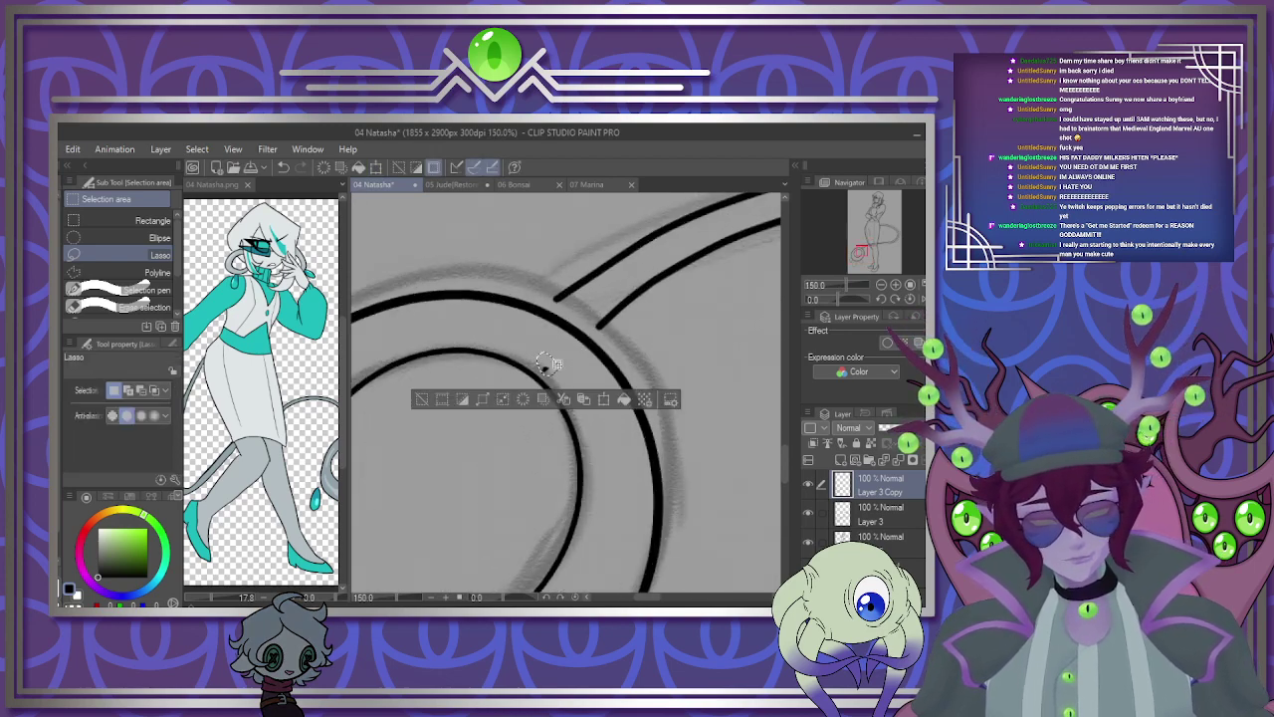
{"action": "key", "text": "ctrl+d"}
{"action": "scroll", "coordinate": [624, 289], "scroll_direction": "down", "scroll_amount": 4}
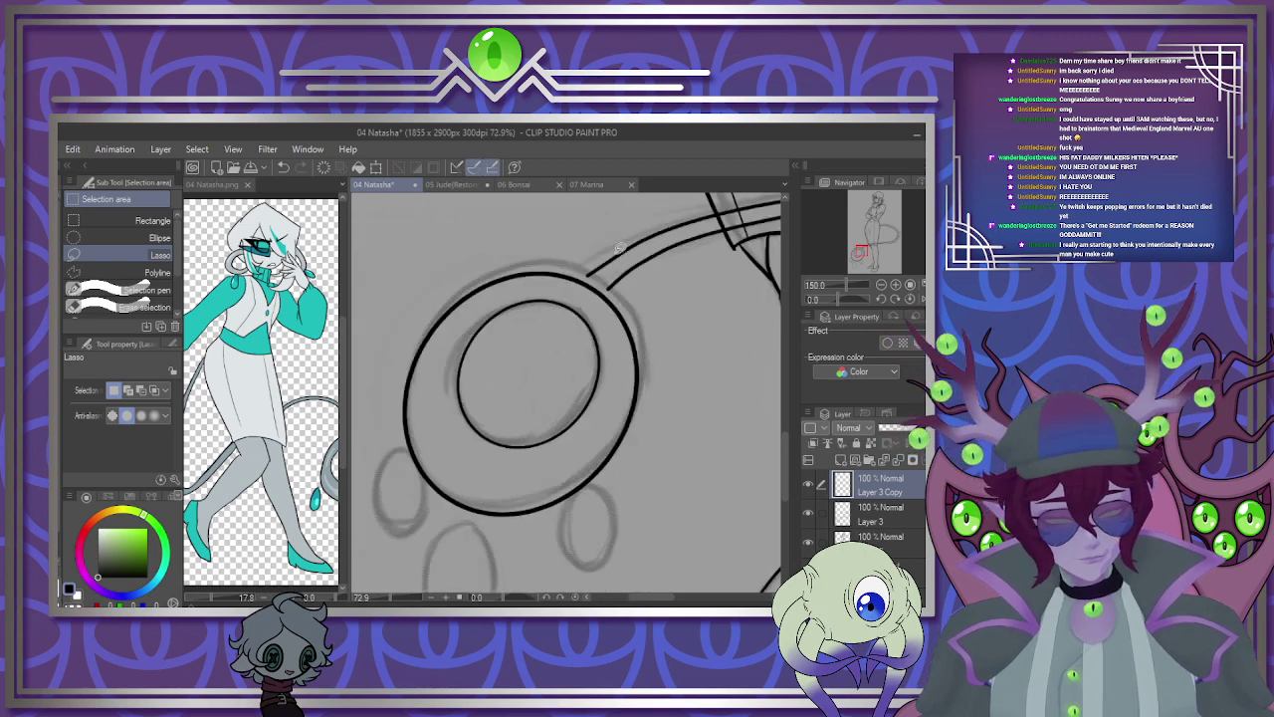
Merge the inner ring's copied layer down into Layer 3.
{"action": "scroll", "coordinate": [624, 290], "scroll_direction": "up", "scroll_amount": 3}
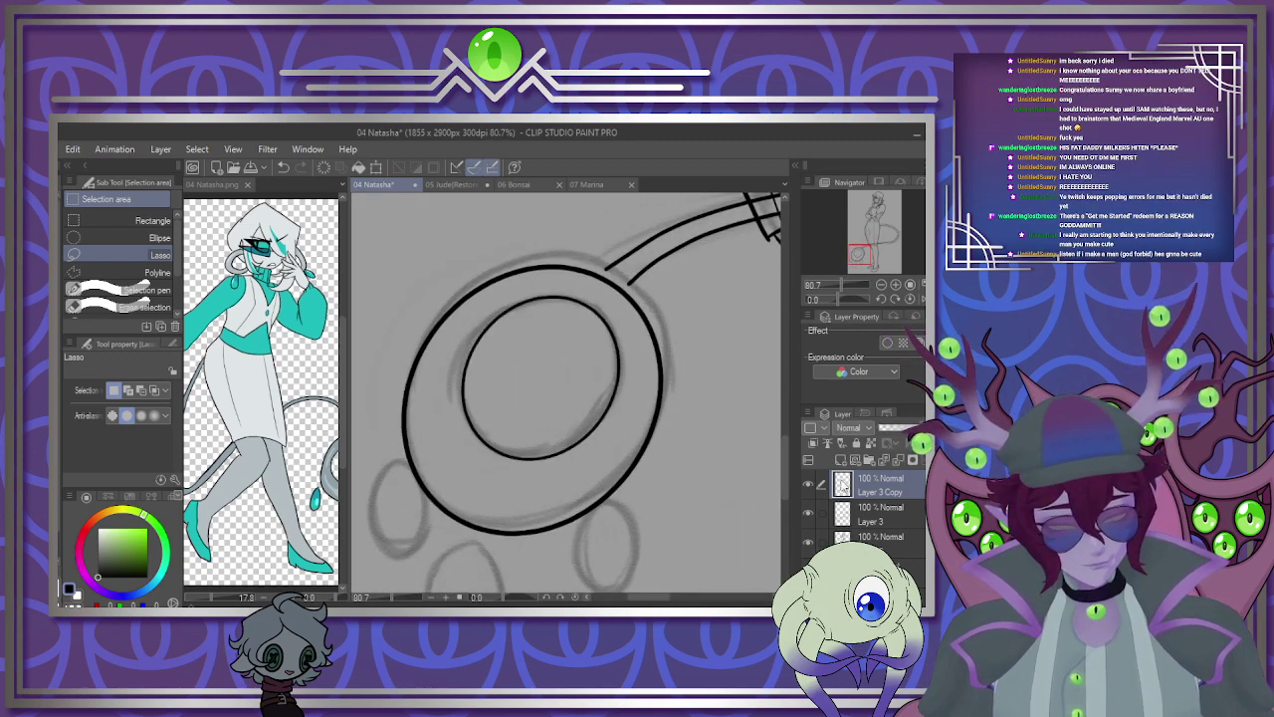
{"action": "left_click", "coordinate": [899, 460]}
{"action": "key", "text": "ctrl+t"}
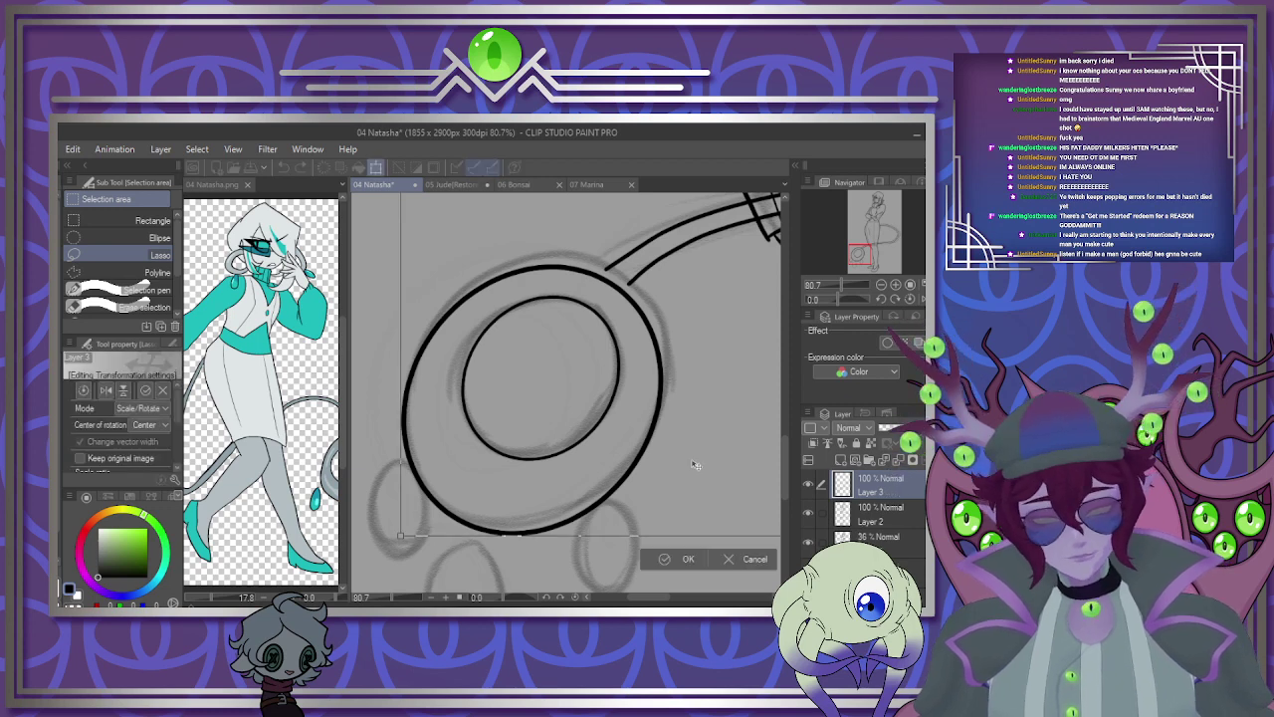
{"action": "left_click", "coordinate": [665, 561]}
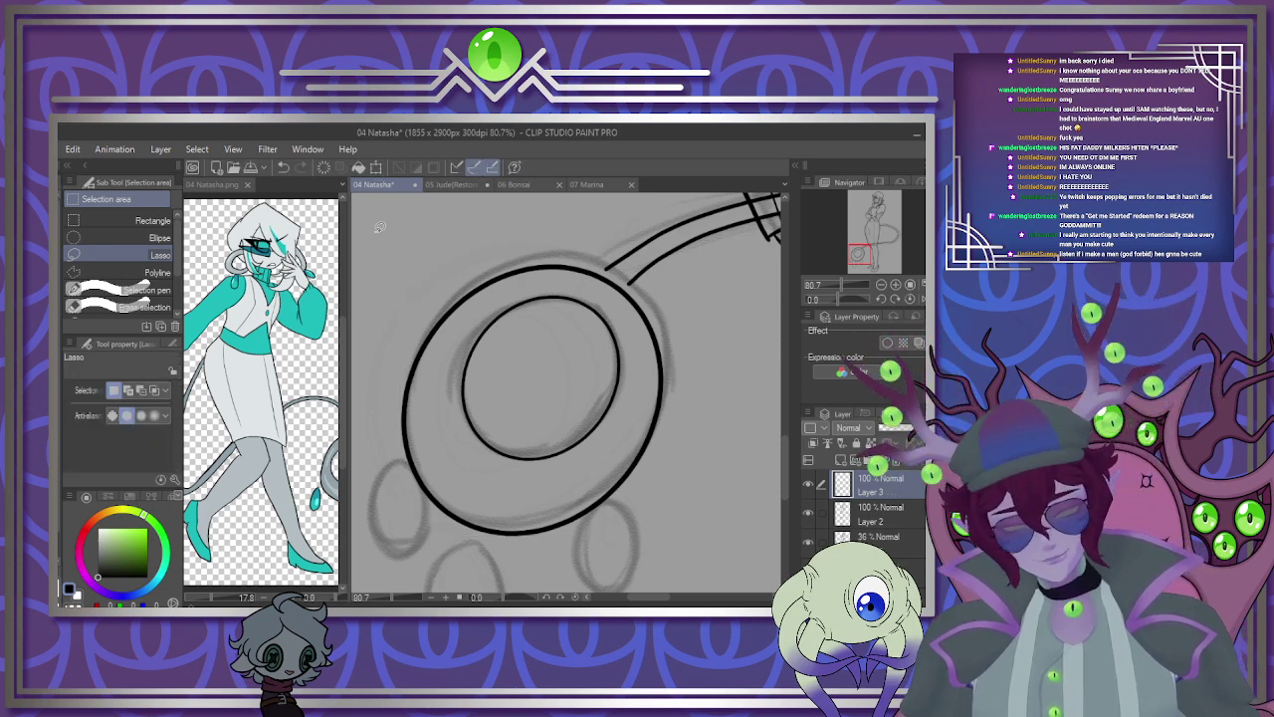
Lasso both tail-tip rings, nudge them slightly up toward the tail's end, apply the transformation and deselect.
{"action": "mouse_move", "coordinate": [568, 241]}
{"action": "left_mouse_down"}
{"action": "mouse_move", "coordinate": [407, 319]}
{"action": "mouse_move", "coordinate": [623, 522]}
{"action": "mouse_move", "coordinate": [675, 399]}
{"action": "mouse_move", "coordinate": [612, 274]}
{"action": "left_mouse_up"}
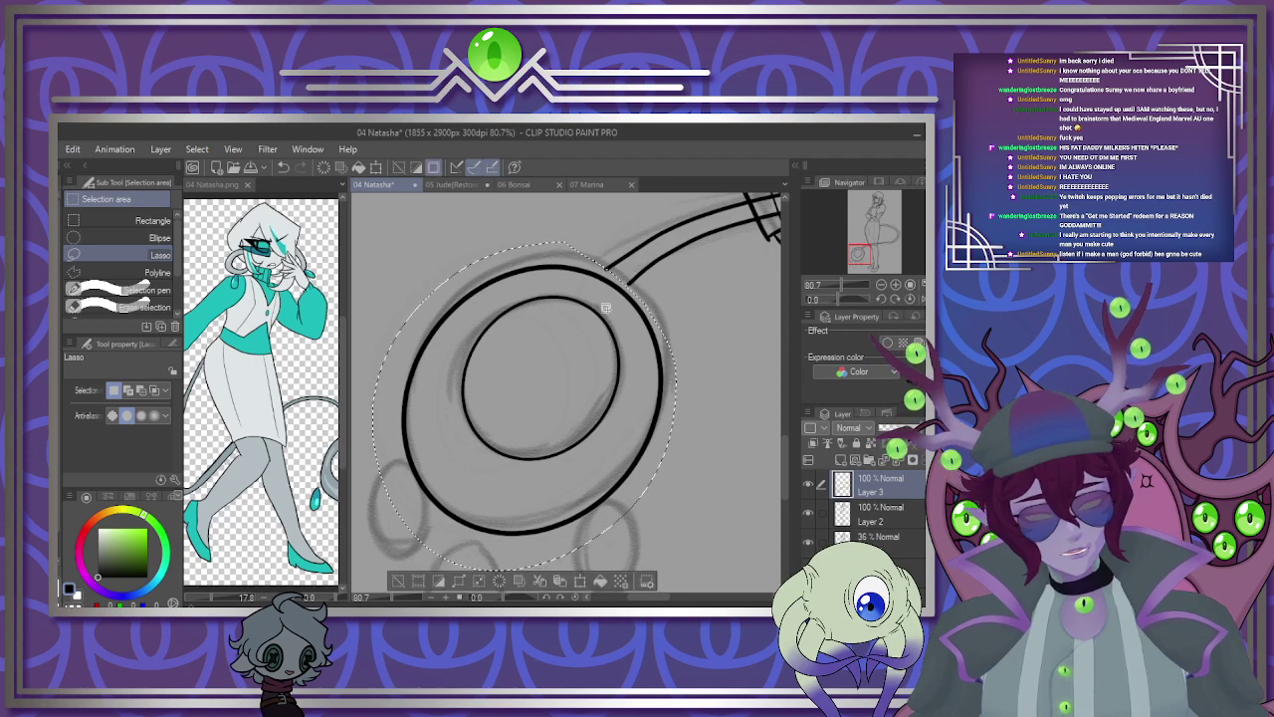
{"action": "left_click", "coordinate": [580, 583]}
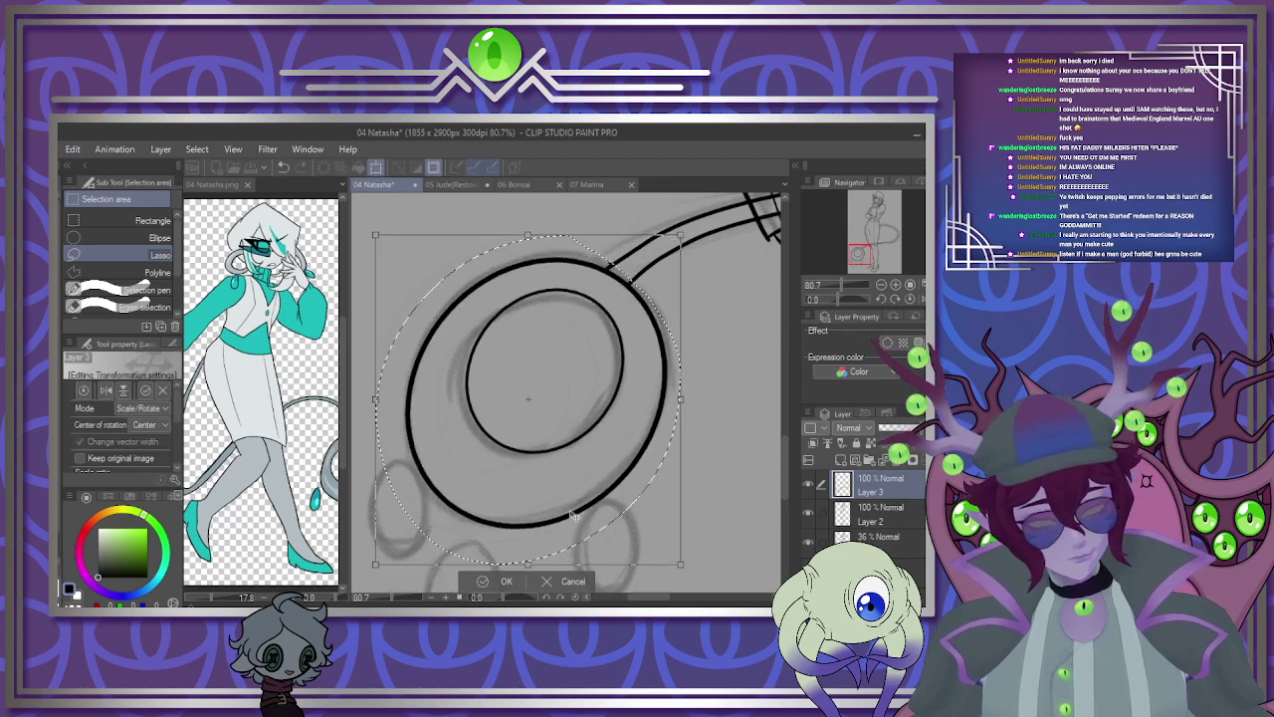
{"action": "left_click", "coordinate": [506, 581]}
{"action": "key", "text": "ctrl+d"}
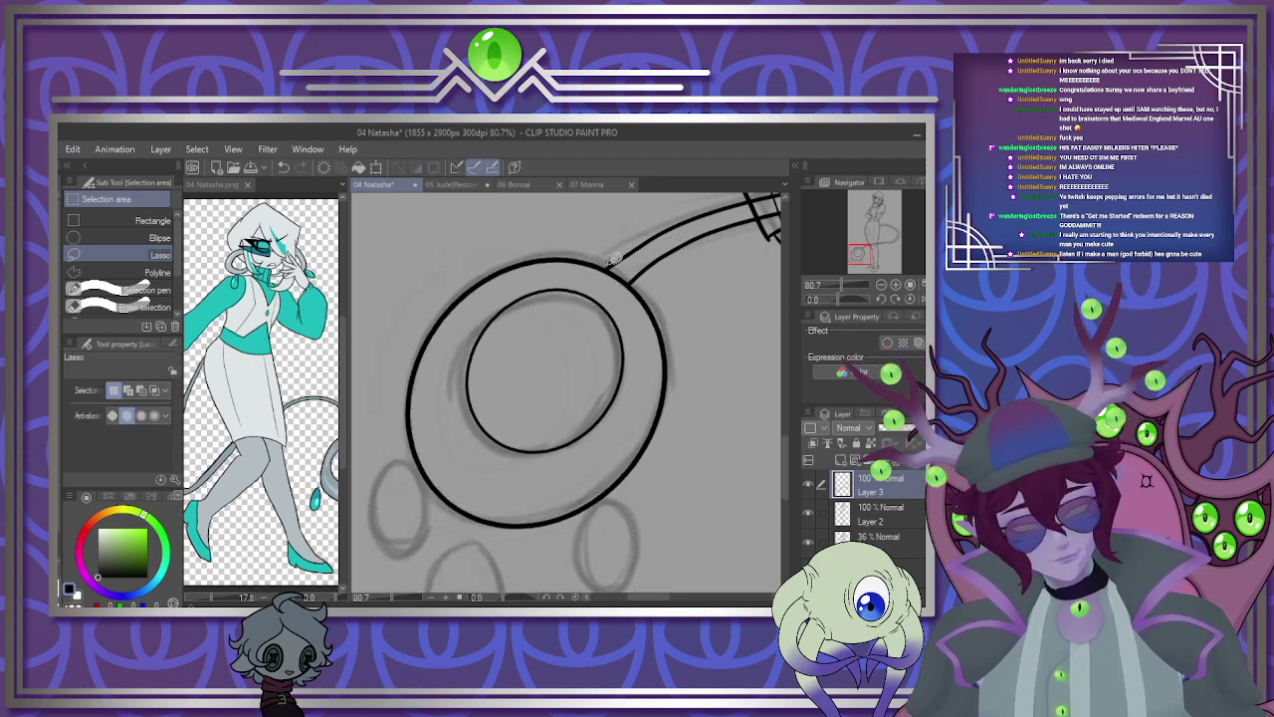
Lasso and remove the overlapping line bits where the tail joins the large ring.
{"action": "mouse_move", "coordinate": [606, 257]}
{"action": "left_mouse_down"}
{"action": "mouse_move", "coordinate": [633, 289]}
{"action": "mouse_move", "coordinate": [613, 267]}
{"action": "left_mouse_up"}
{"action": "left_click", "coordinate": [601, 288]}
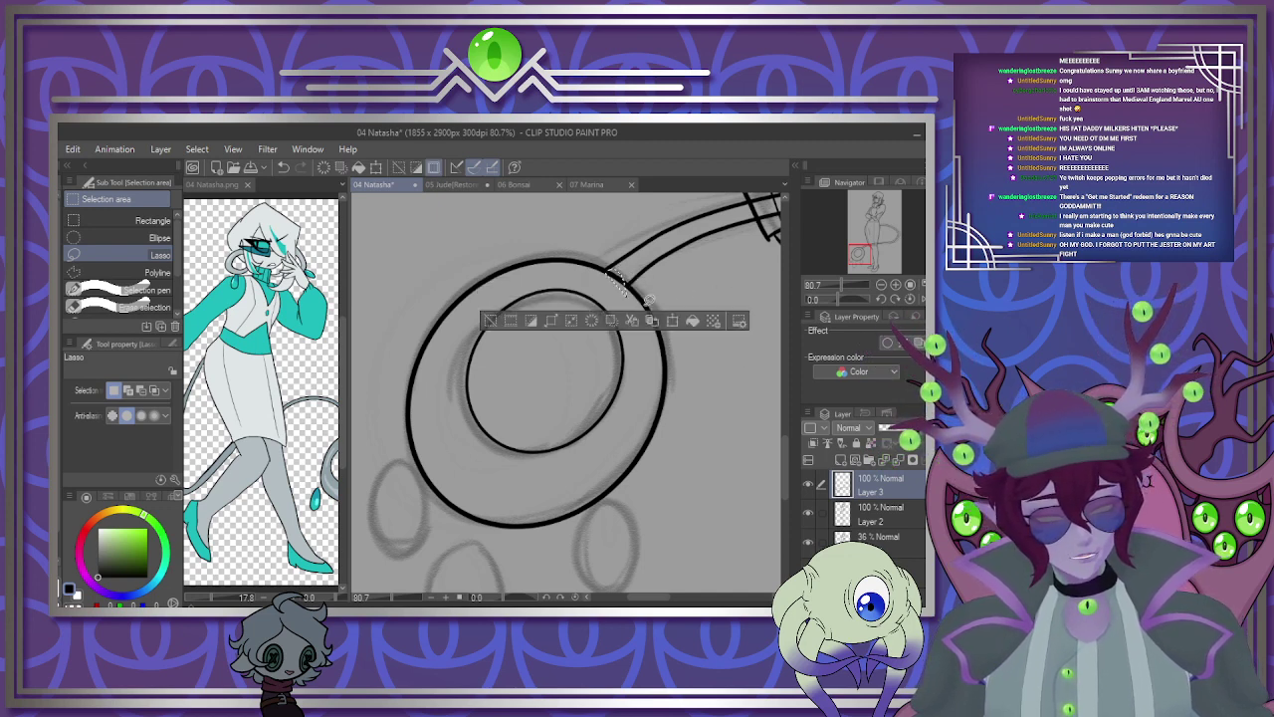
{"action": "left_click", "coordinate": [594, 323]}
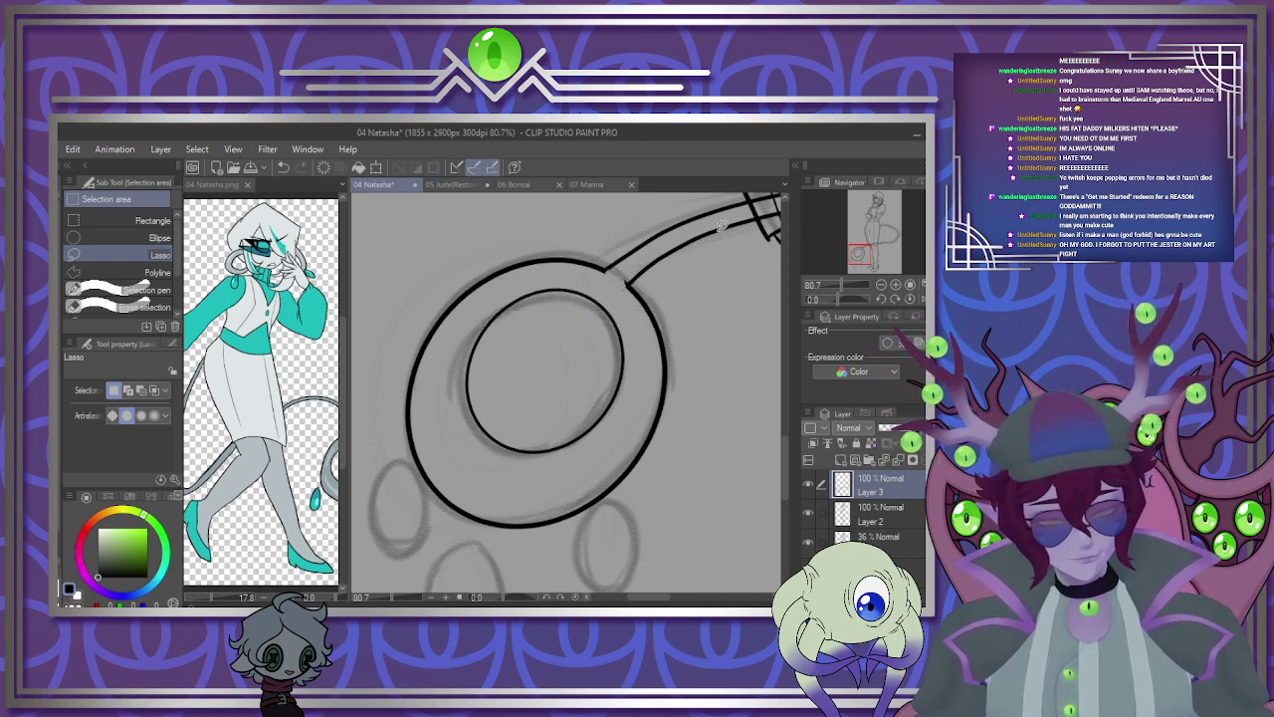
{"action": "scroll", "coordinate": [635, 318], "scroll_direction": "down", "scroll_amount": 3}
{"action": "scroll", "coordinate": [633, 316], "scroll_direction": "up", "scroll_amount": 3}
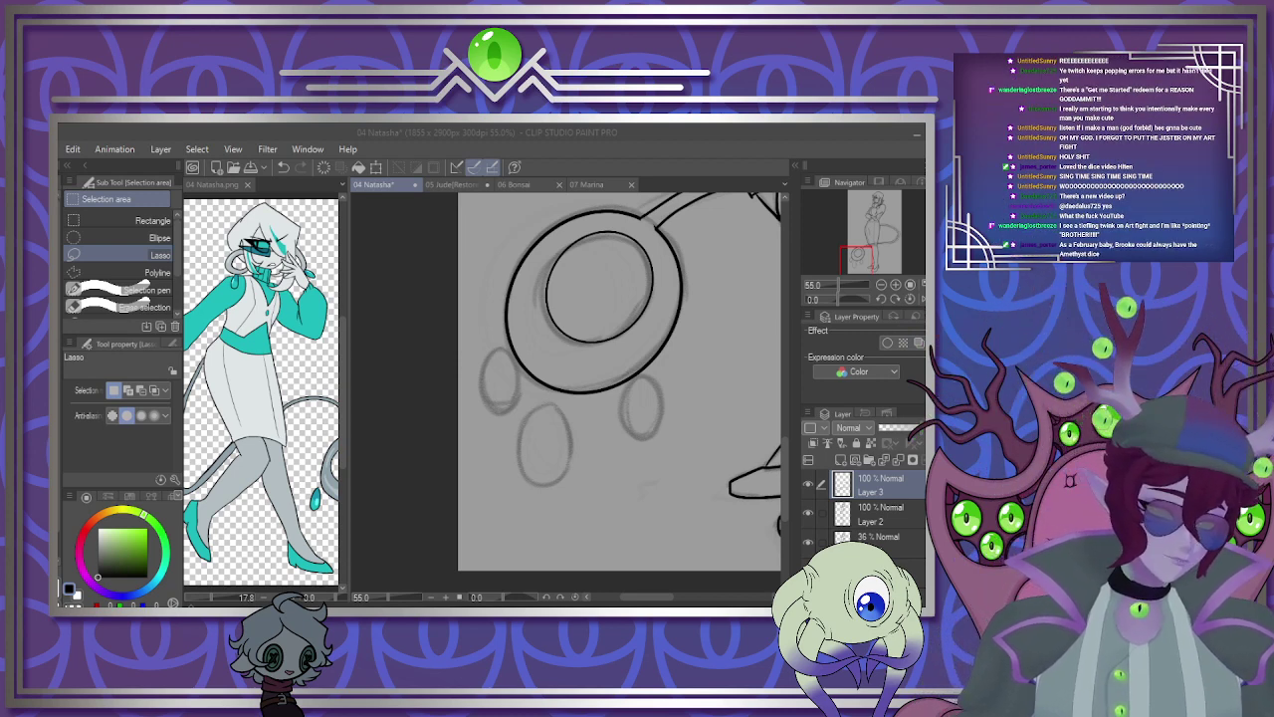
{"action": "key", "text": "alt+Tab"}
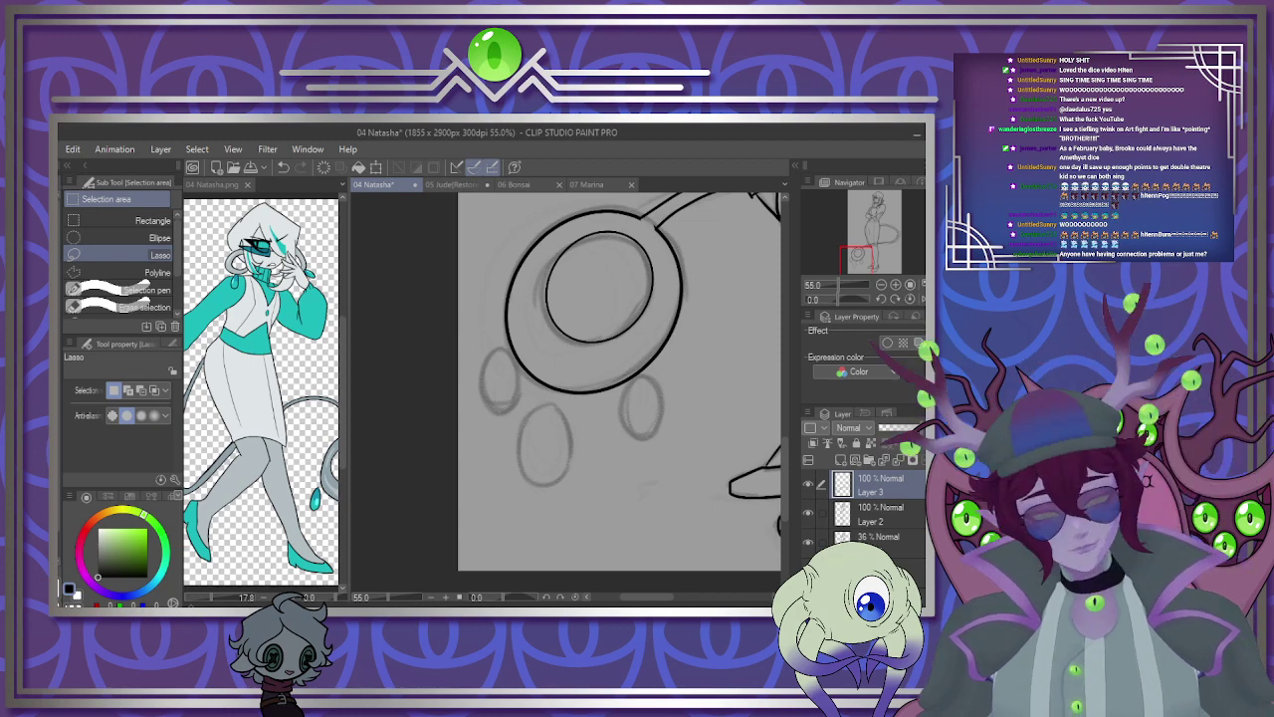
Ink the middle of the three small ovals below the large ring with the Ellipse tool, following the sketch.
{"action": "scroll", "coordinate": [511, 385], "scroll_direction": "down", "scroll_amount": 3}
{"action": "scroll", "coordinate": [512, 409], "scroll_direction": "up", "scroll_amount": 5}
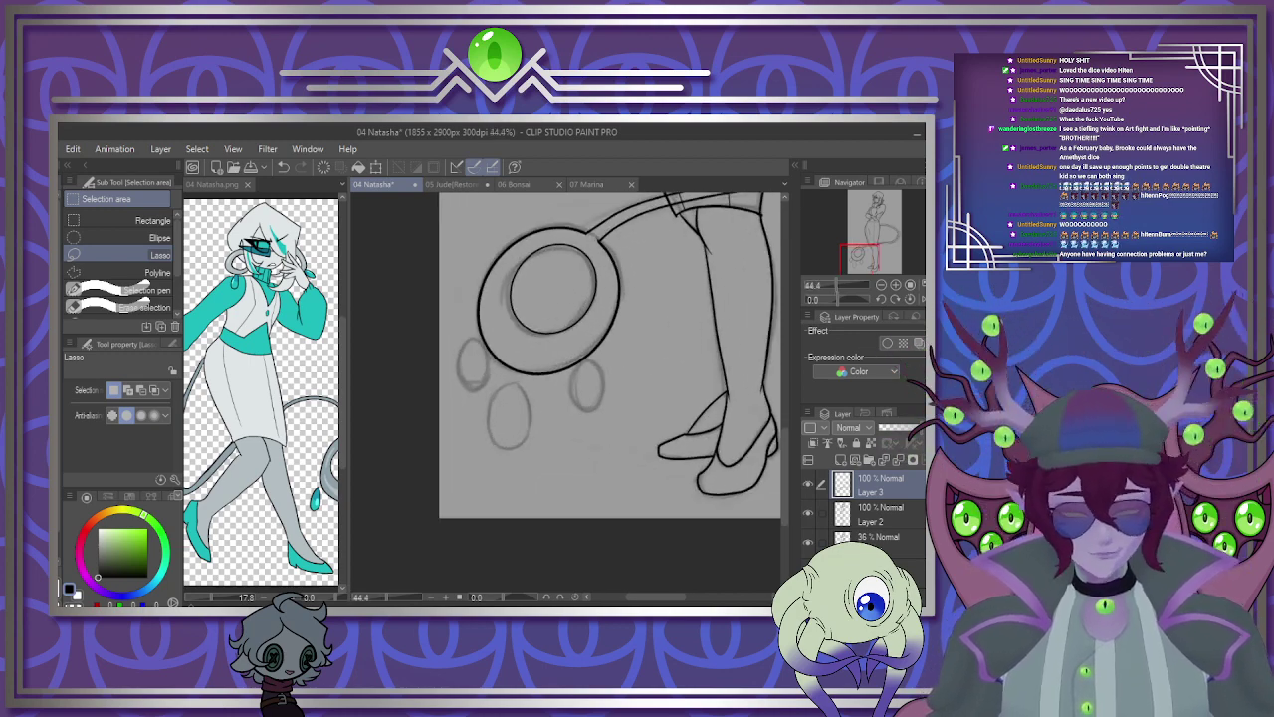
{"action": "scroll", "coordinate": [528, 393], "scroll_direction": "down", "scroll_amount": 3}
{"action": "scroll", "coordinate": [504, 408], "scroll_direction": "up", "scroll_amount": 4}
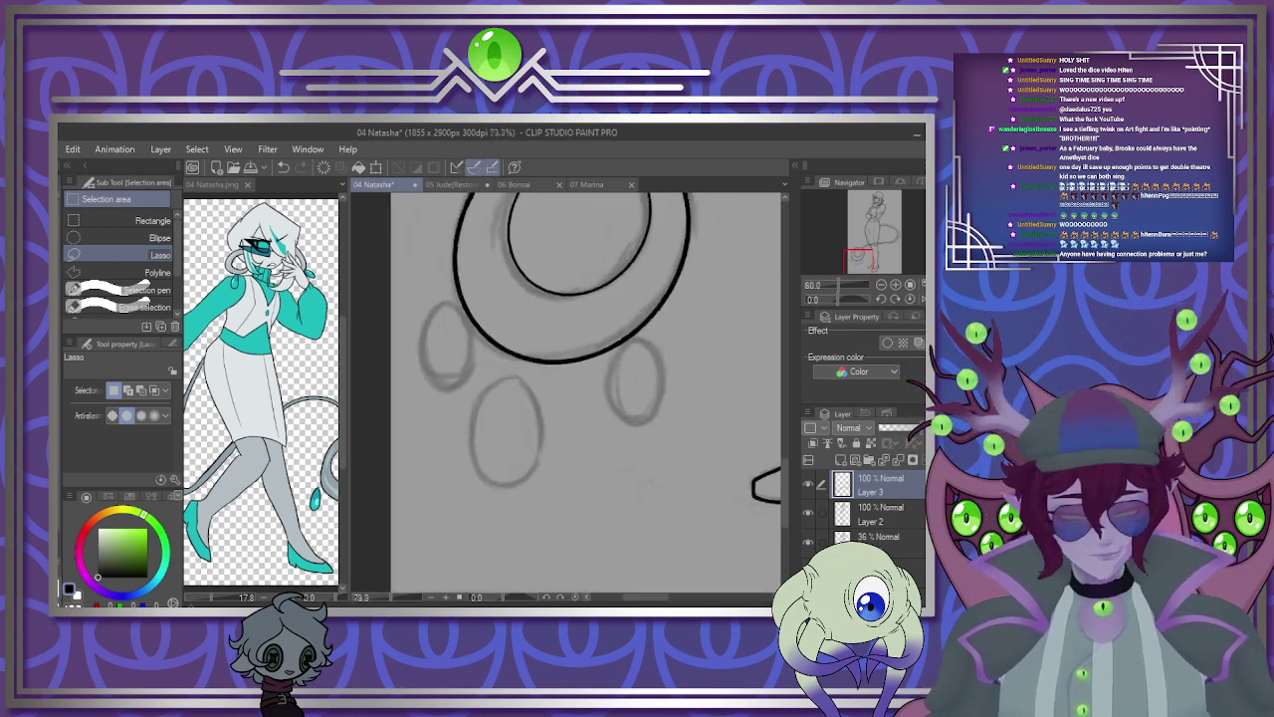
{"action": "key", "text": "u"}
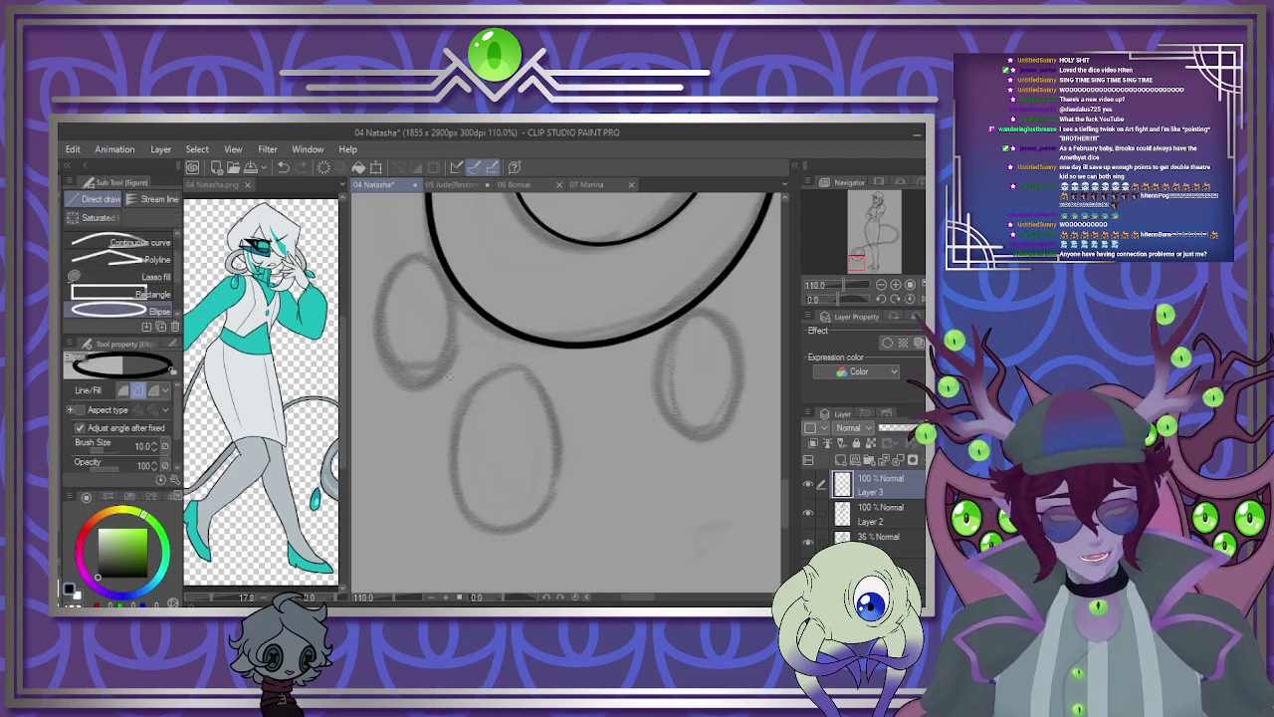
{"action": "left_click_drag", "start_coordinate": [448, 372], "coordinate": [566, 536]}
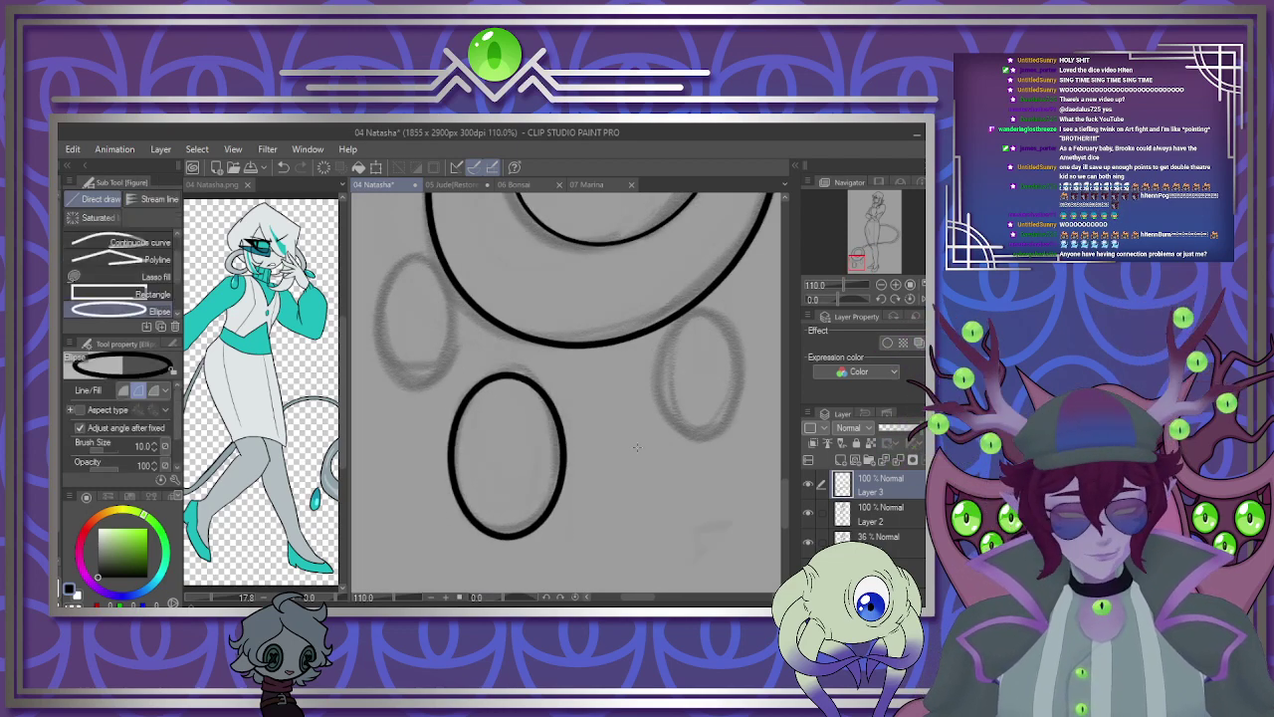
Lasso the inked middle oval and move it slightly up and right, closer to the large ring.
{"action": "key", "text": "m"}
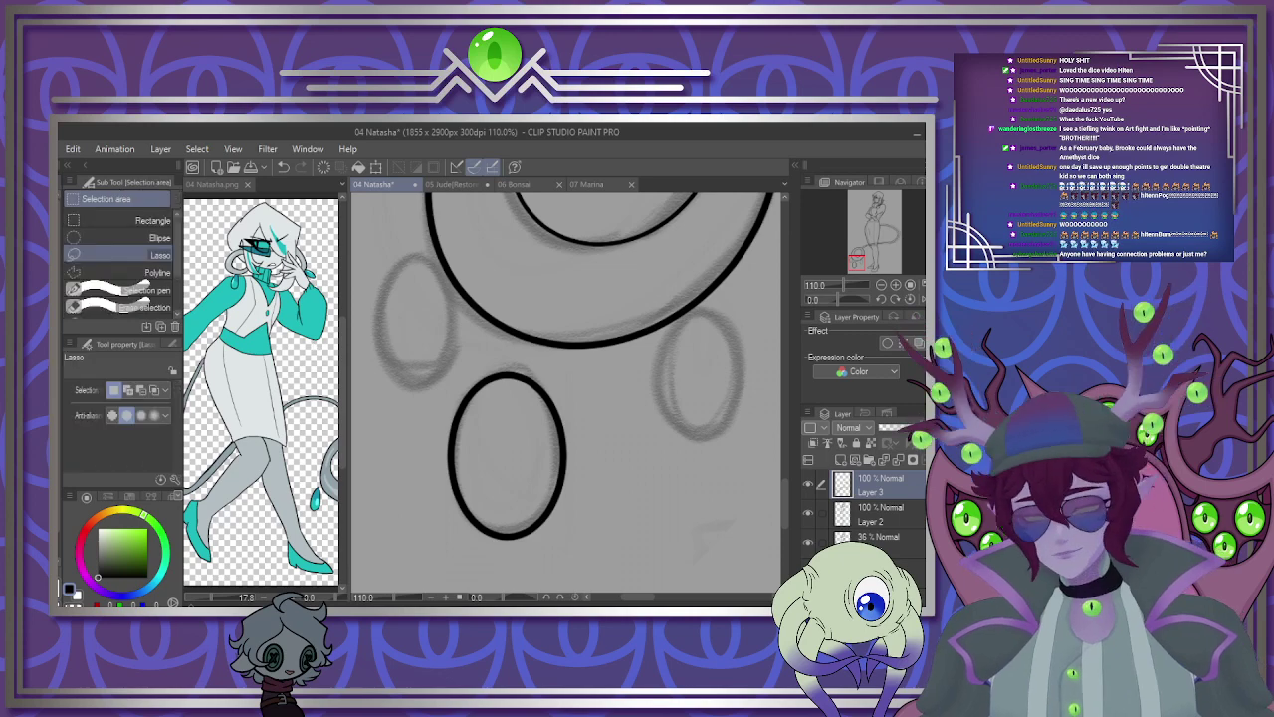
{"action": "left_click_drag", "start_coordinate": [582, 371], "coordinate": [580, 386]}
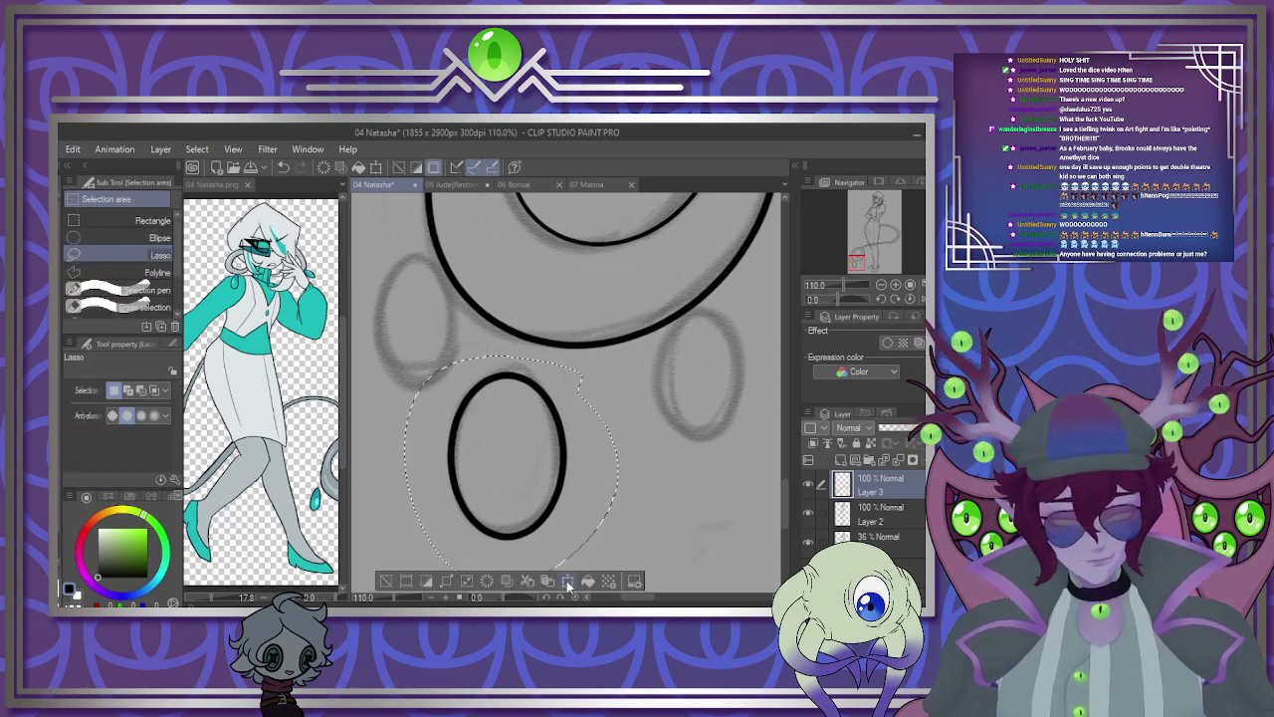
{"action": "left_click", "coordinate": [567, 580]}
{"action": "left_click_drag", "start_coordinate": [545, 508], "coordinate": [583, 493]}
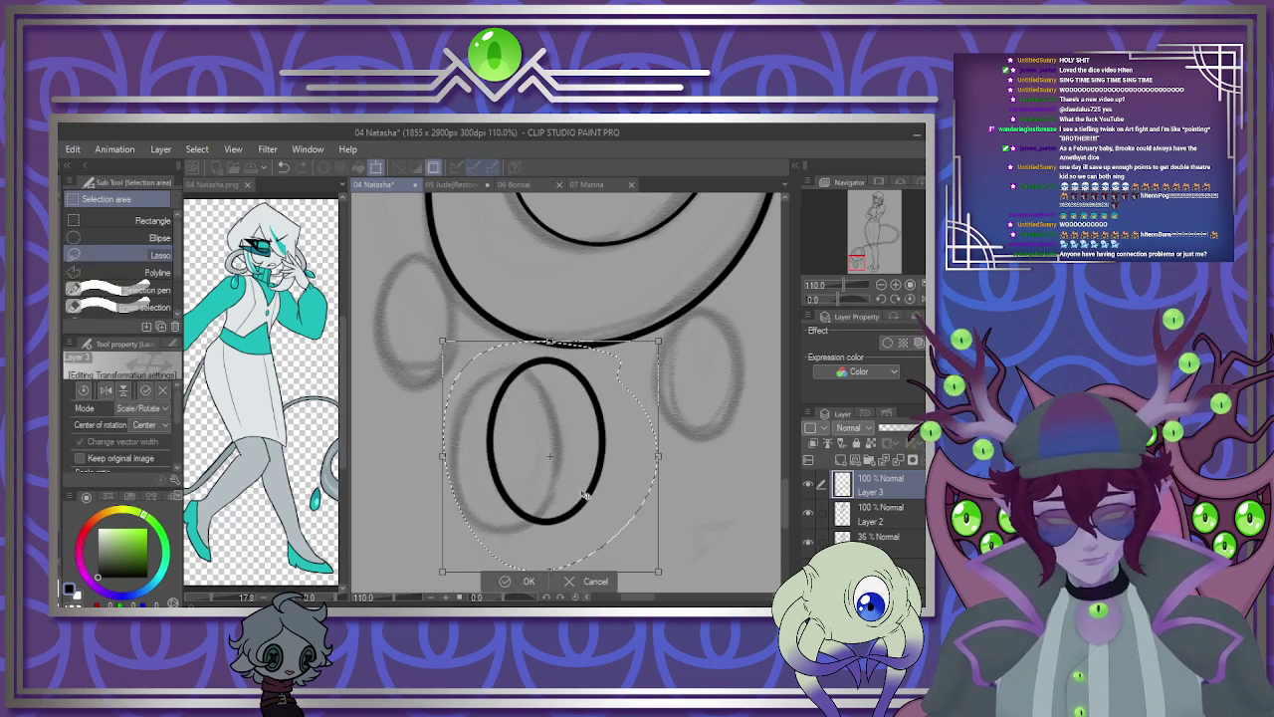
{"action": "left_click", "coordinate": [527, 583]}
Paste a copy of the middle oval on a new layer and place it over the left sketched oval, overlapping the large ring.
{"action": "mouse_move", "coordinate": [582, 346]}
{"action": "left_mouse_down"}
{"action": "mouse_move", "coordinate": [665, 443]}
{"action": "mouse_move", "coordinate": [650, 396]}
{"action": "left_mouse_up"}
{"action": "left_click", "coordinate": [597, 582]}
{"action": "left_click", "coordinate": [618, 582]}
{"action": "left_click_drag", "start_coordinate": [586, 498], "coordinate": [752, 453]}
{"action": "left_click", "coordinate": [688, 541]}
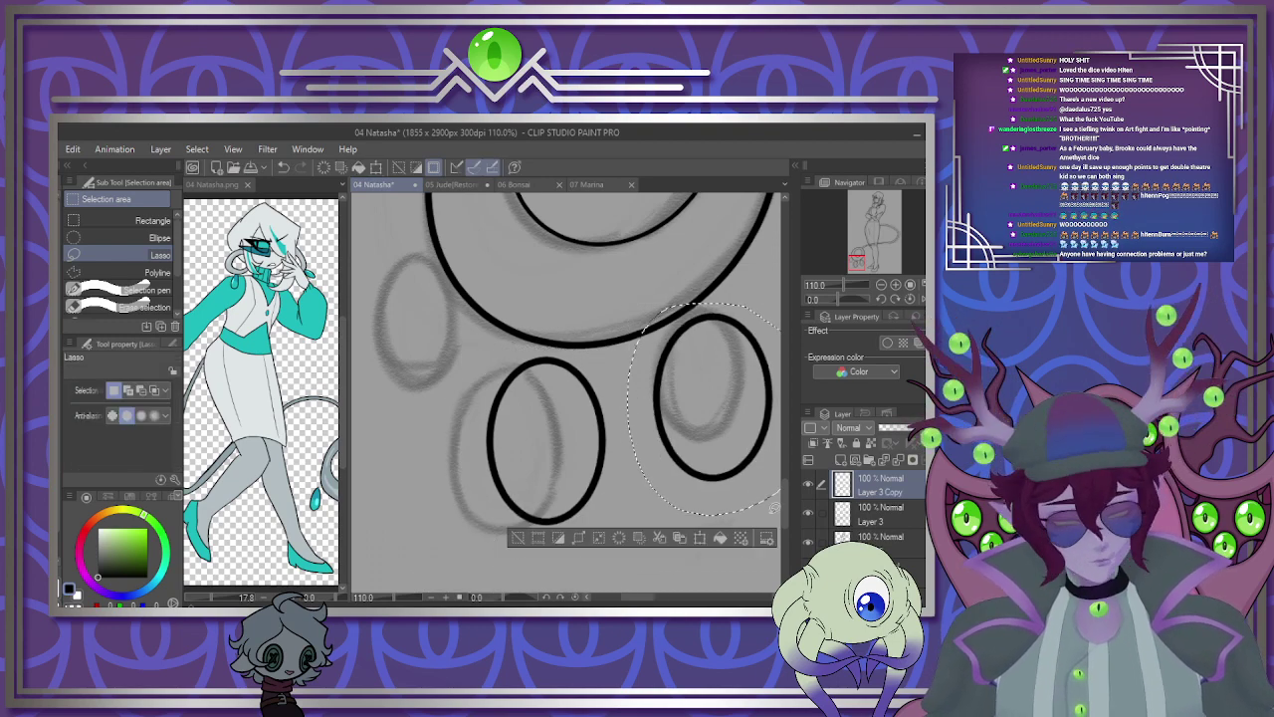
{"action": "left_click", "coordinate": [701, 538]}
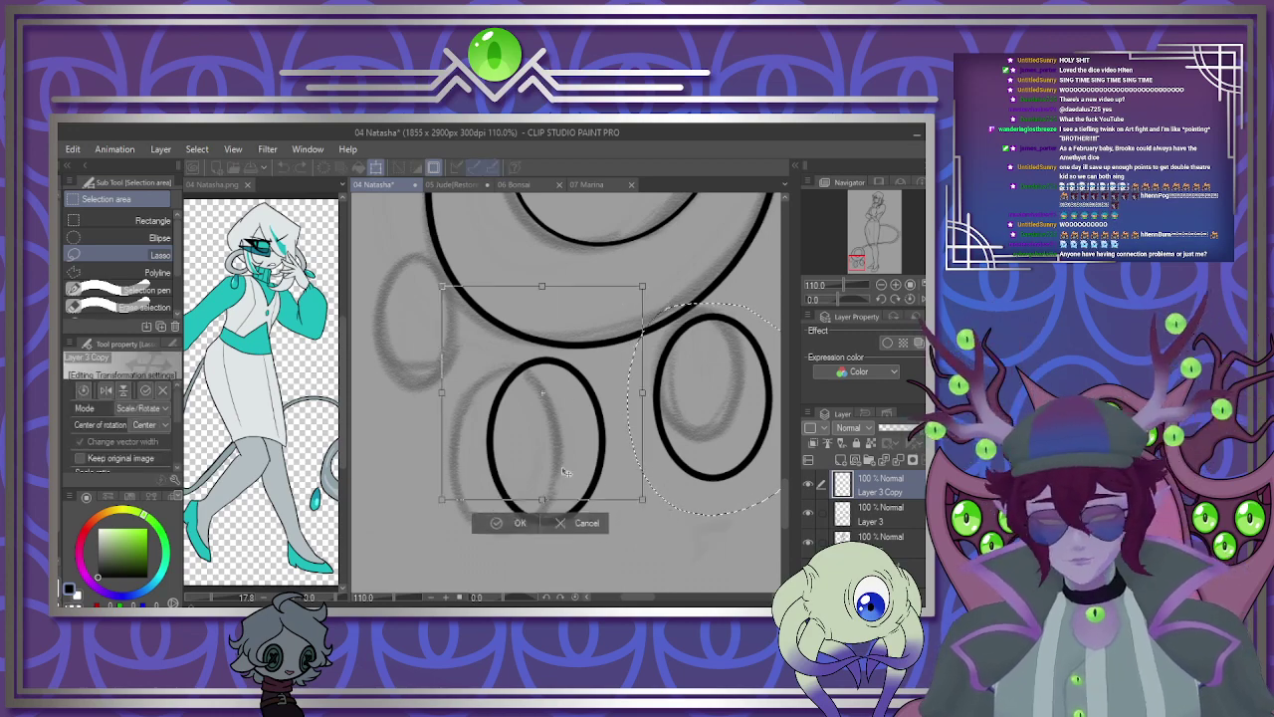
{"action": "left_click_drag", "start_coordinate": [565, 472], "coordinate": [480, 415]}
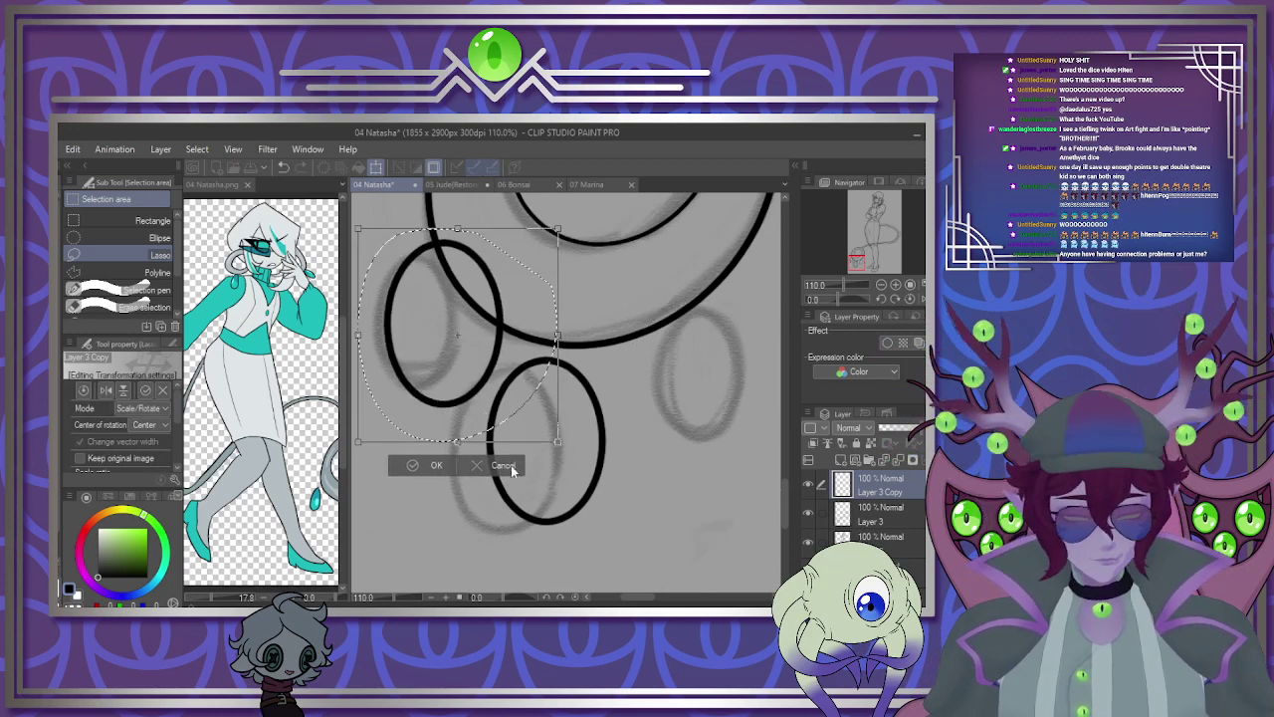
{"action": "left_click", "coordinate": [435, 466]}
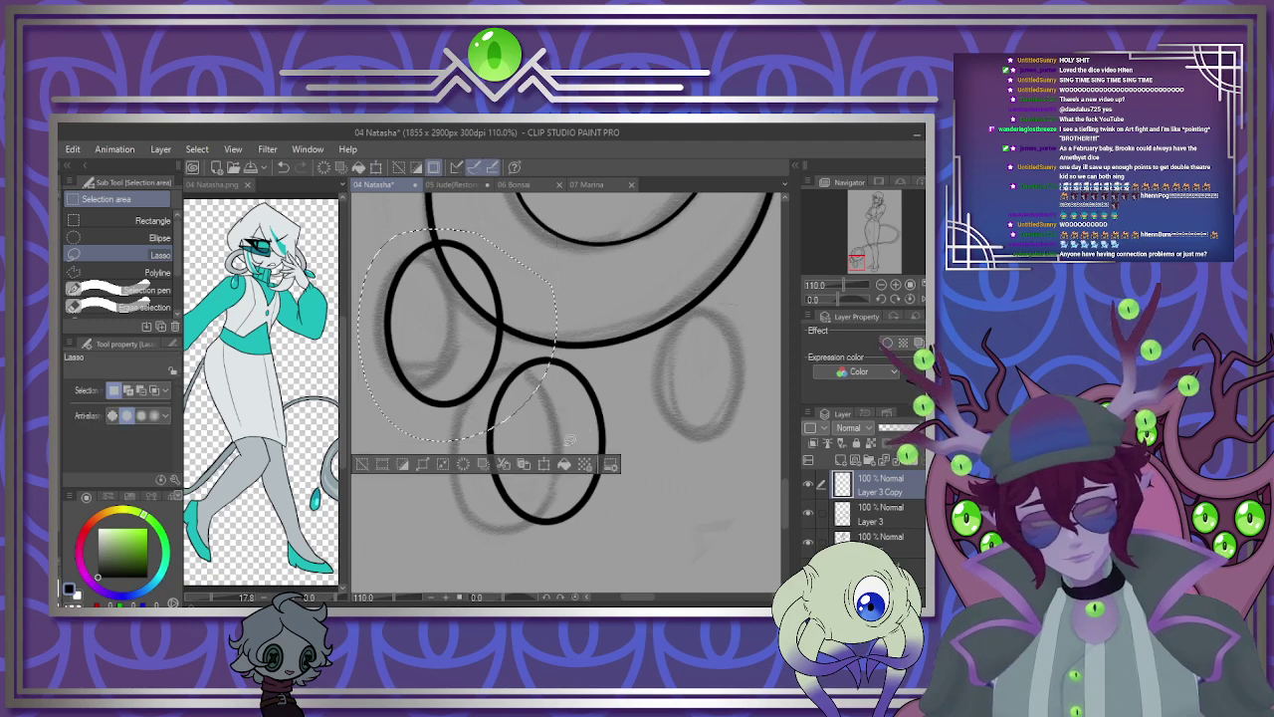
Paste a second copy of the oval on its own layer, place it over the right sketched oval and deselect.
{"action": "left_click", "coordinate": [523, 465]}
{"action": "left_click", "coordinate": [543, 465]}
{"action": "mouse_move", "coordinate": [491, 411]}
{"action": "left_mouse_down"}
{"action": "mouse_move", "coordinate": [742, 466]}
{"action": "mouse_move", "coordinate": [751, 496]}
{"action": "left_mouse_up"}
{"action": "left_click", "coordinate": [687, 539]}
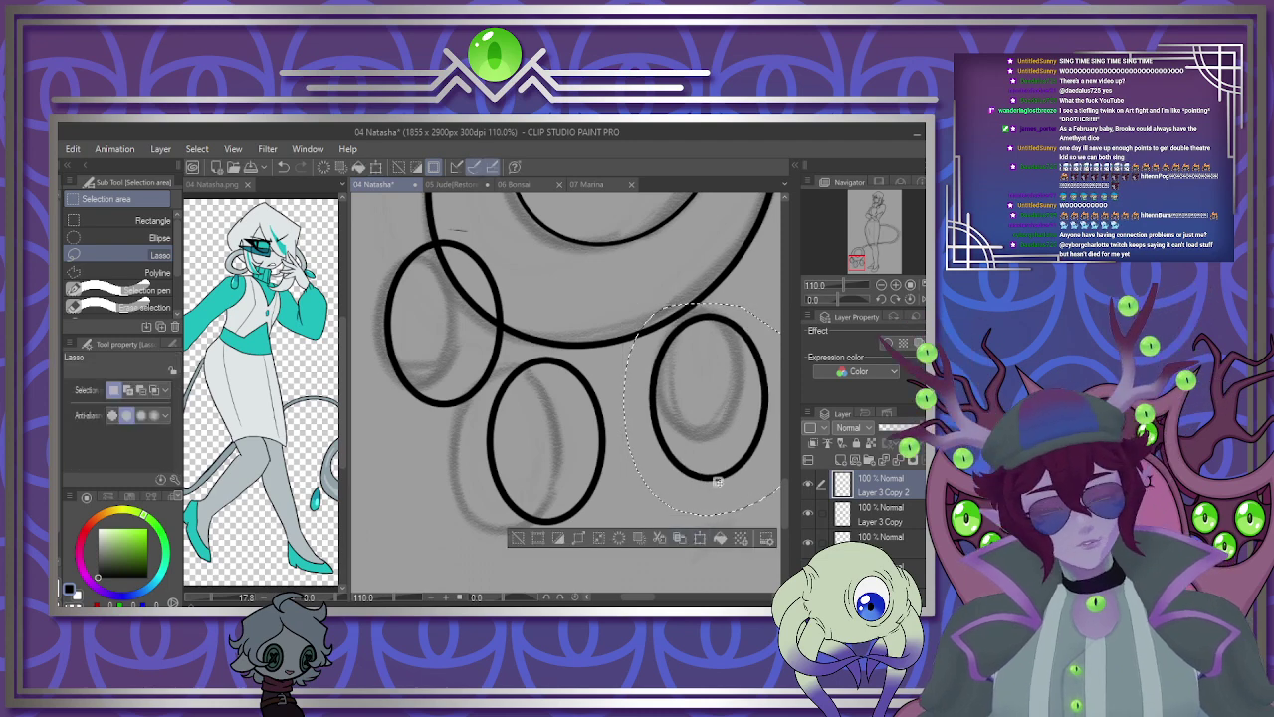
{"action": "key", "text": "ctrl+d"}
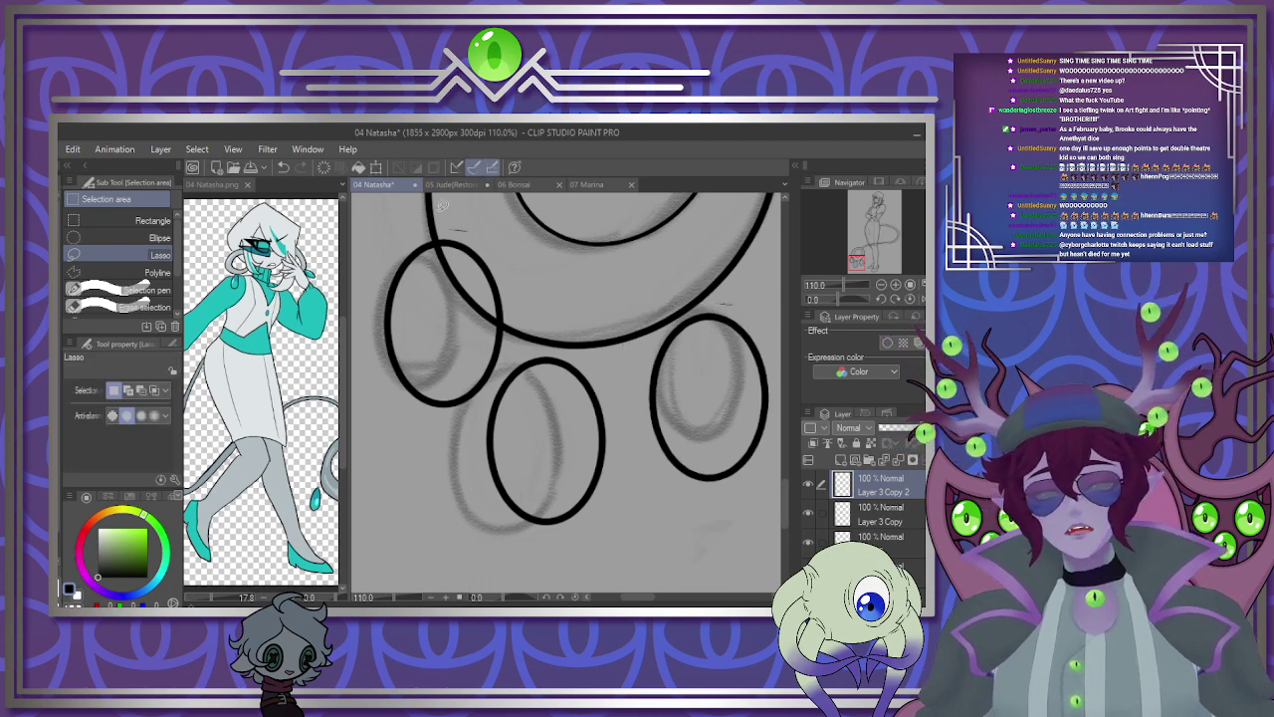
Lasso inside the large ring's edge and delete the left oval's overlapping part on Layer 3 Copy, then deselect.
{"action": "mouse_move", "coordinate": [442, 204]}
{"action": "left_mouse_down"}
{"action": "mouse_move", "coordinate": [503, 264]}
{"action": "mouse_move", "coordinate": [444, 199]}
{"action": "left_mouse_up"}
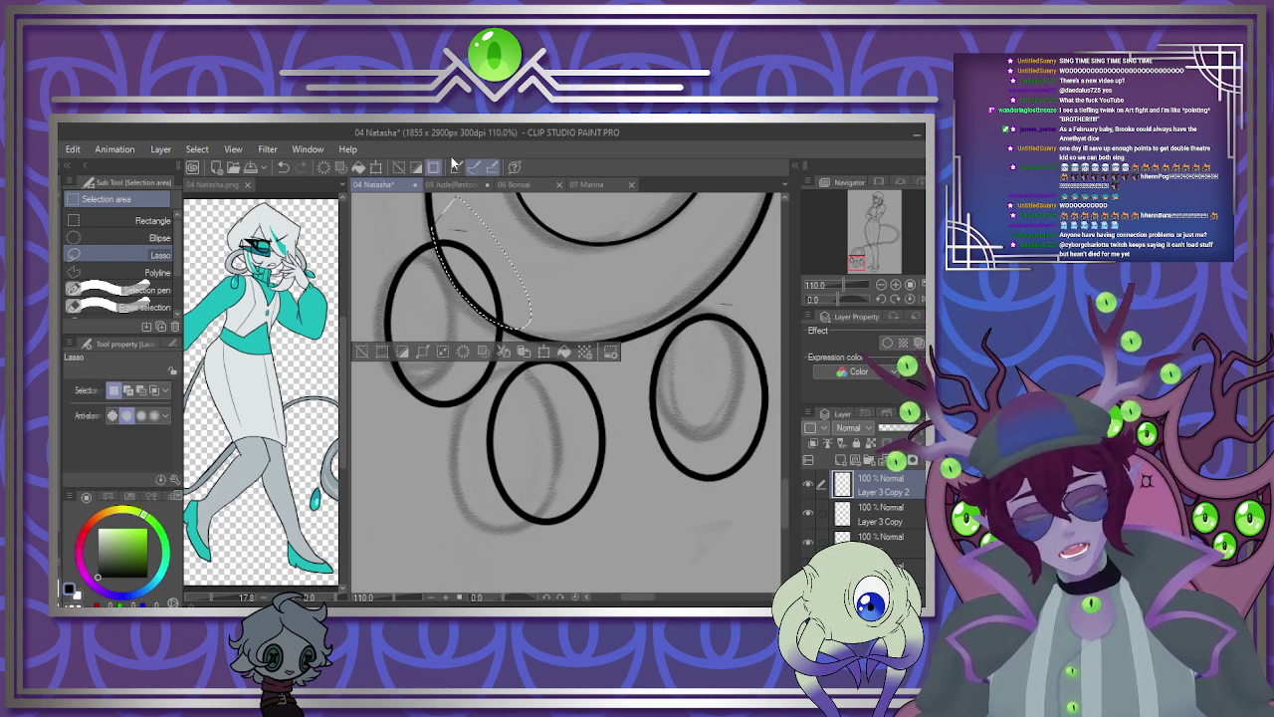
{"action": "left_click", "coordinate": [881, 515]}
{"action": "key", "text": "Delete"}
{"action": "key", "text": "ctrl+d"}
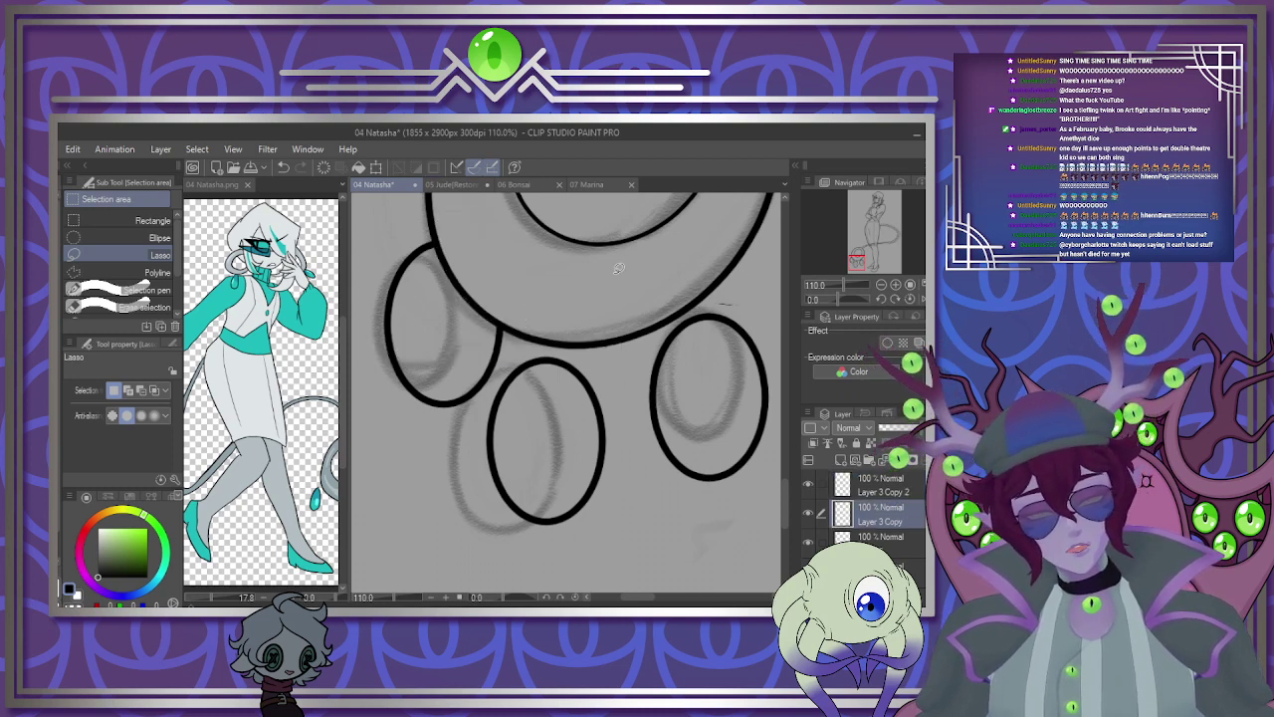
Lasso and delete the stray mark above the right oval on Layer 3 Copy 2, then deselect.
{"action": "left_click", "coordinate": [882, 485]}
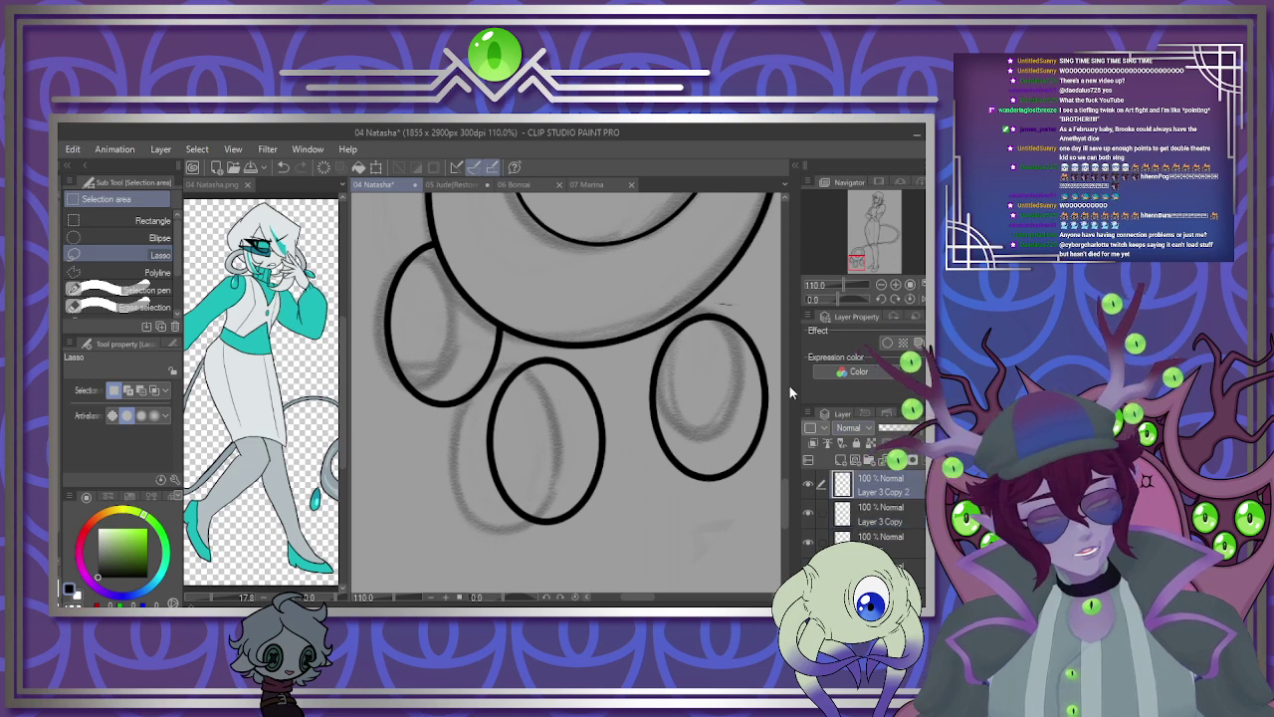
{"action": "left_click_drag", "start_coordinate": [706, 291], "coordinate": [695, 282]}
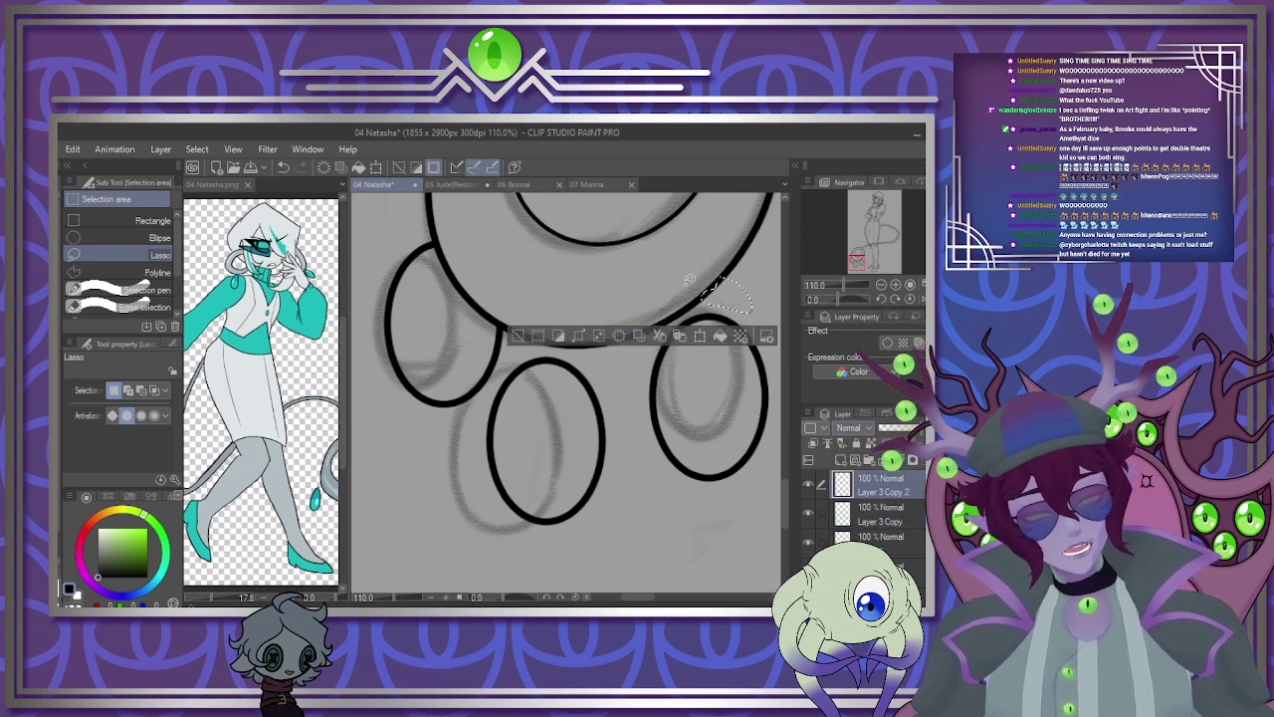
{"action": "key", "text": "Delete"}
{"action": "key", "text": "ctrl+d"}
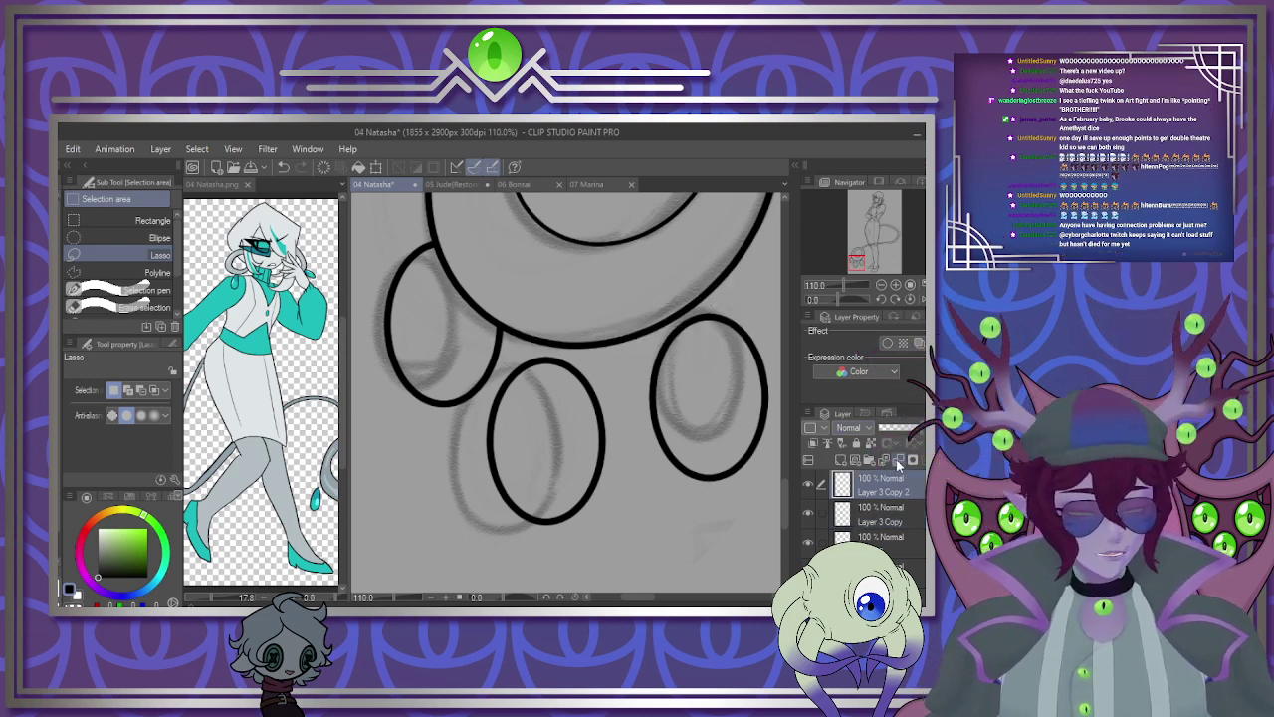
Merge the two copied oval layers down into Layer 3 and clear the selection.
{"action": "key", "text": "ctrl+z"}
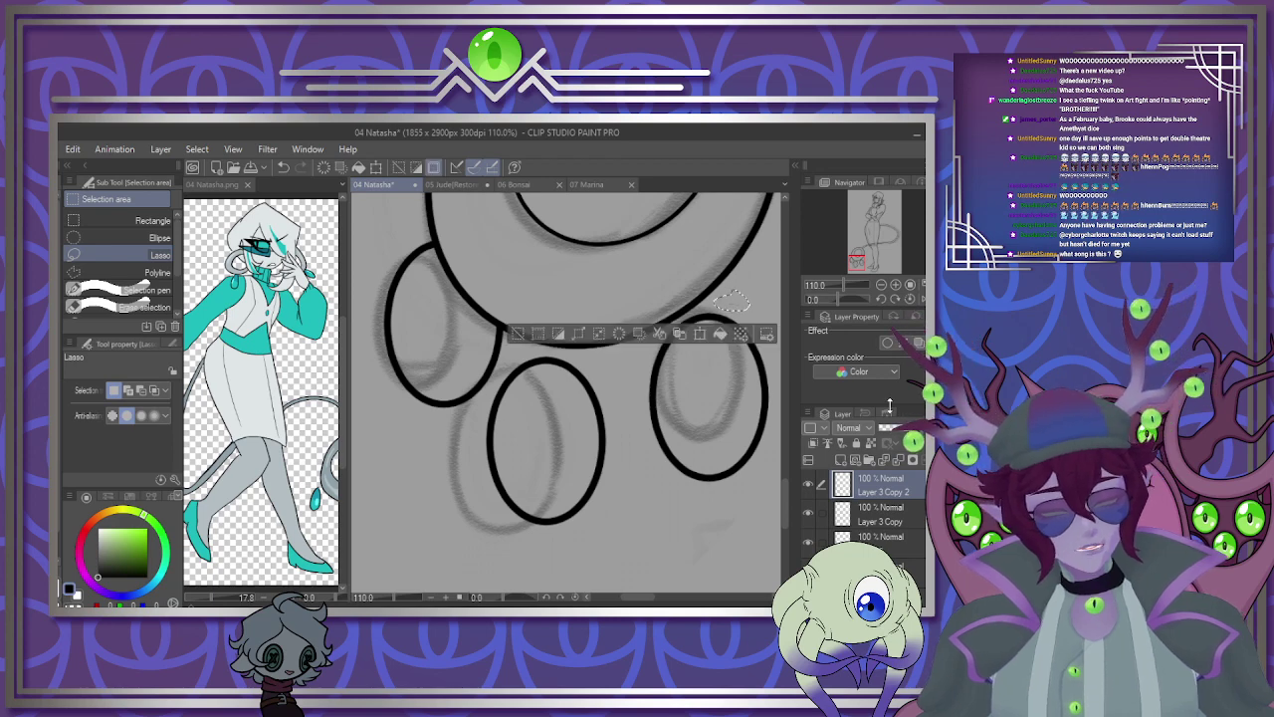
{"action": "left_click", "coordinate": [898, 458]}
{"action": "left_click", "coordinate": [898, 458]}
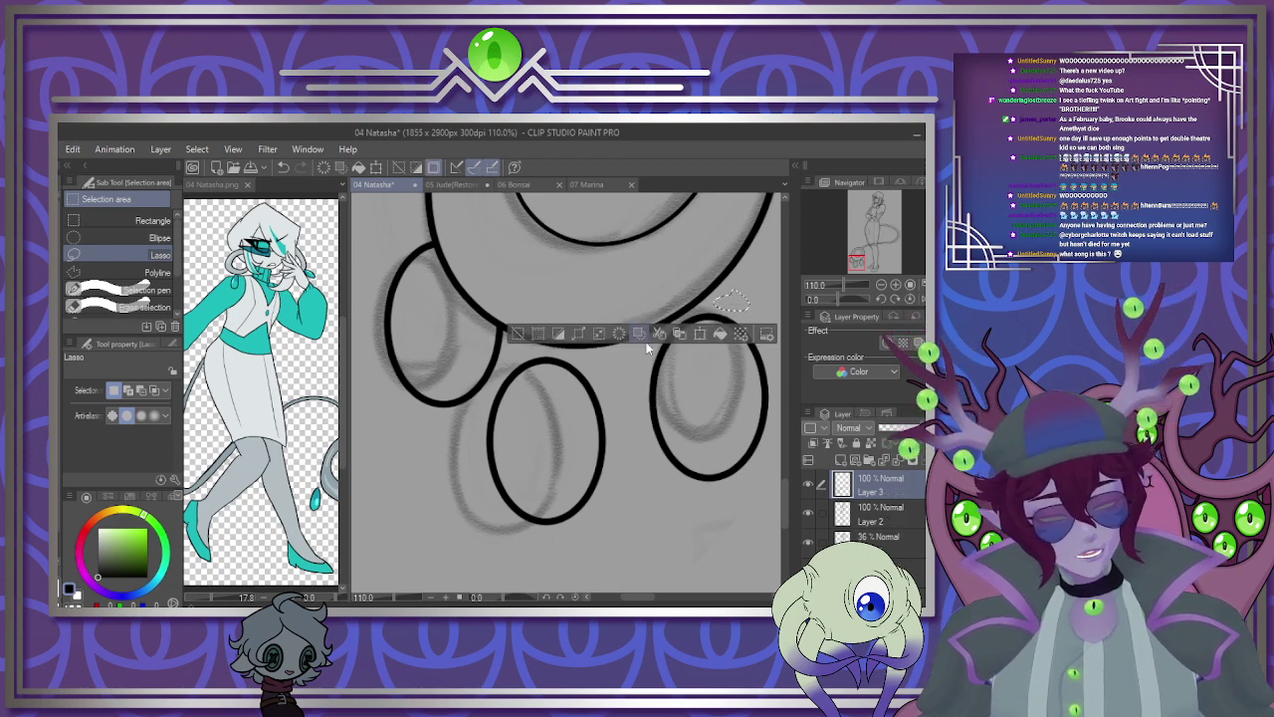
{"action": "key", "text": "ctrl+d"}
{"action": "left_click_drag", "start_coordinate": [591, 421], "coordinate": [419, 422]}
{"action": "left_click_drag", "start_coordinate": [583, 366], "coordinate": [618, 310]}
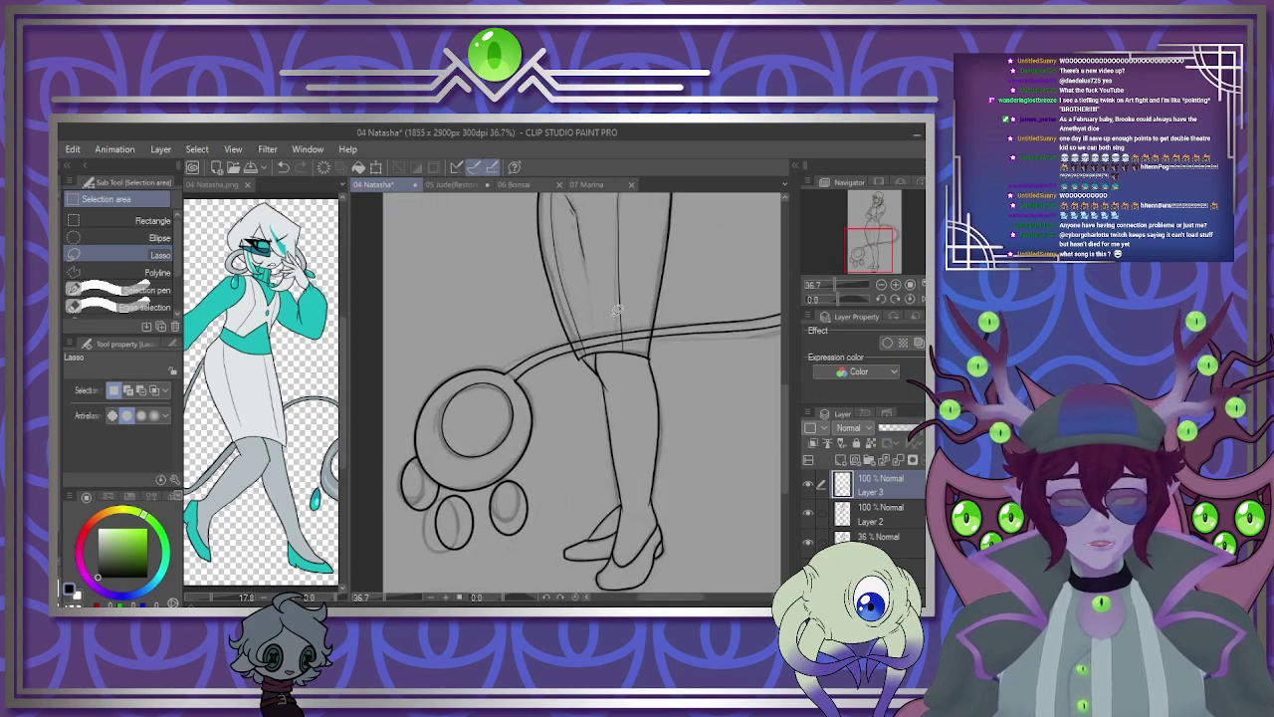
{"action": "scroll", "coordinate": [653, 312], "scroll_direction": "up", "scroll_amount": 2}
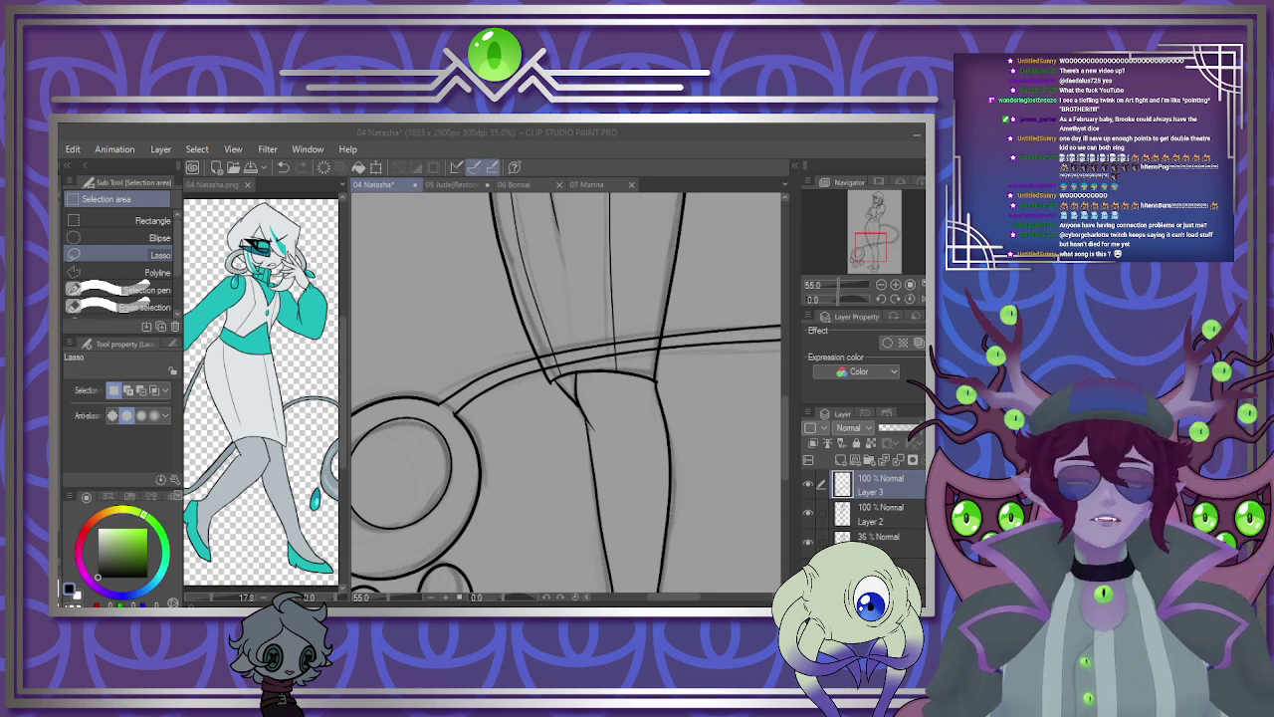
{"action": "key", "text": "alt+Tab"}
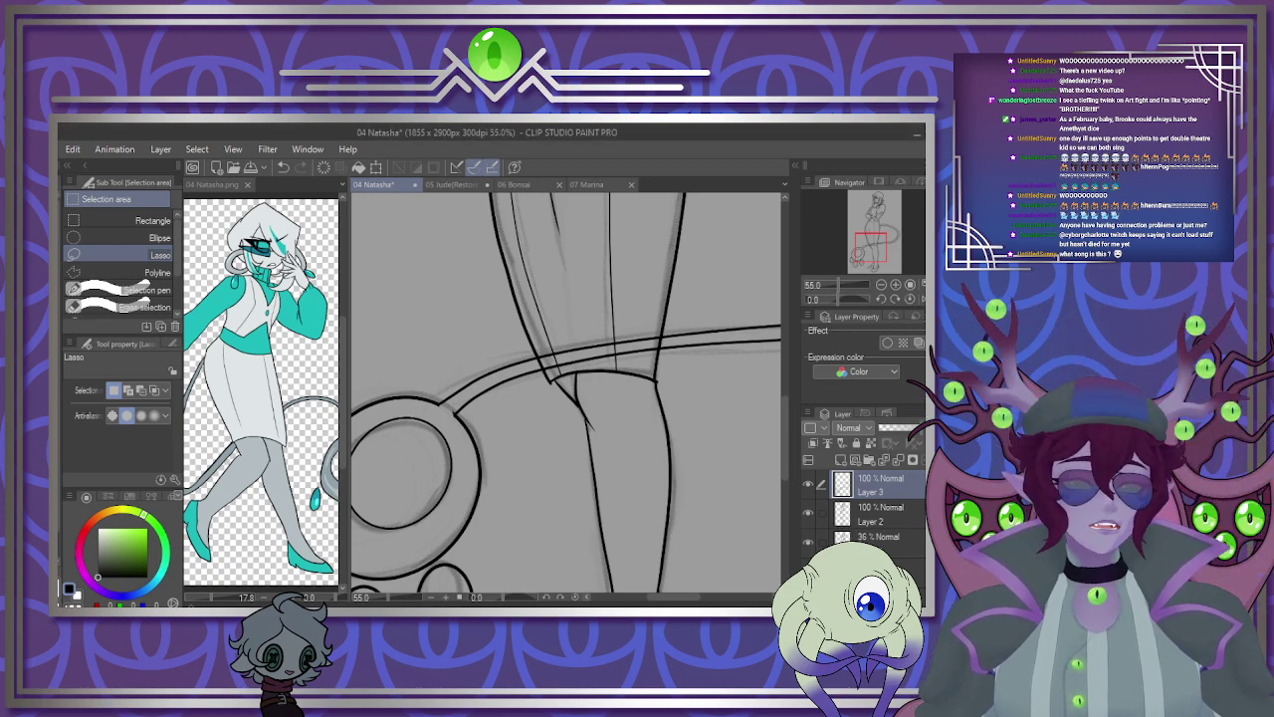
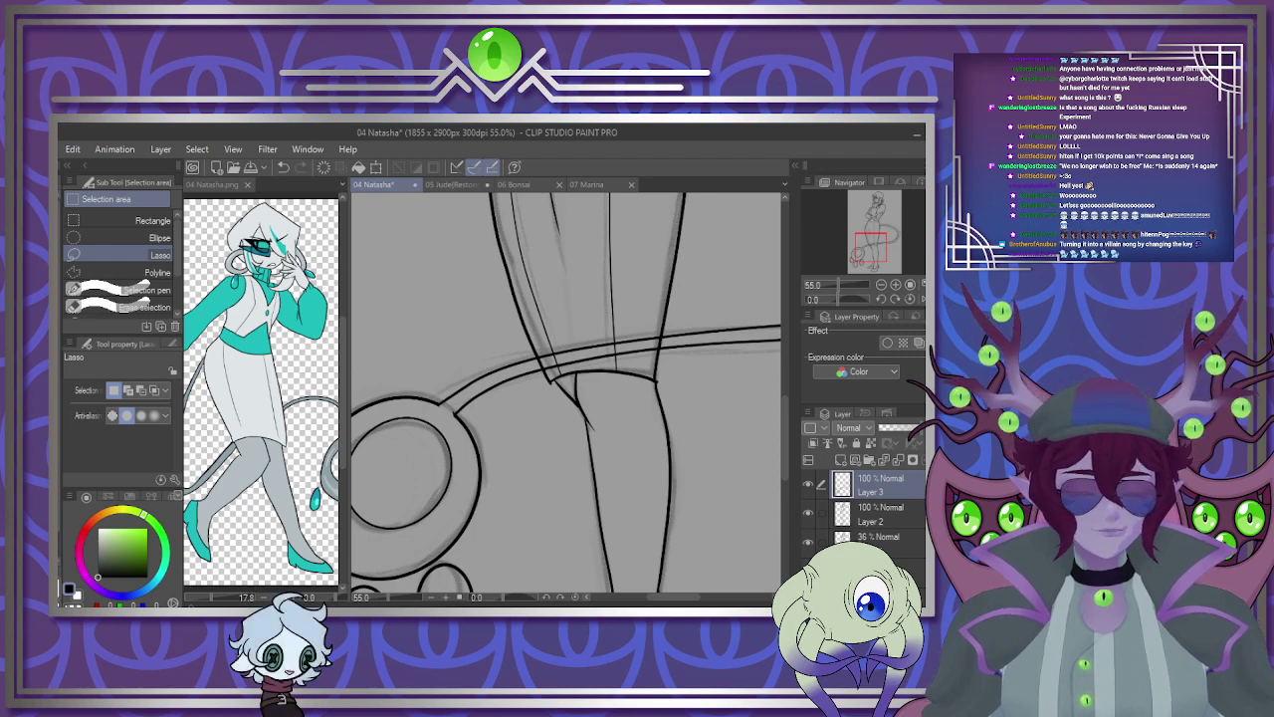
{"action": "scroll", "coordinate": [513, 369], "scroll_direction": "down", "scroll_amount": 2}
{"action": "scroll", "coordinate": [533, 389], "scroll_direction": "up", "scroll_amount": 2}
{"action": "scroll", "coordinate": [584, 329], "scroll_direction": "up", "scroll_amount": 5}
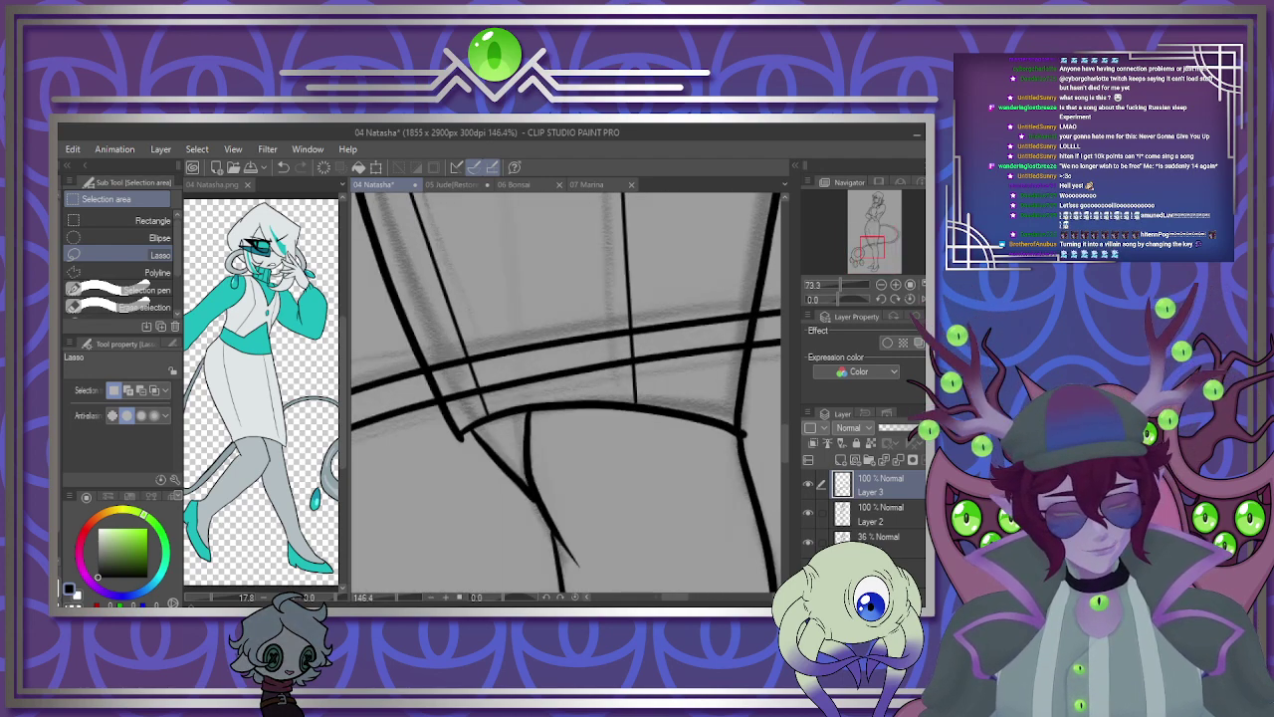
Erase the skirt lines that cross the inside of the tail on Layer 2 and hide the Layer 1 sketch.
{"action": "key", "text": "e"}
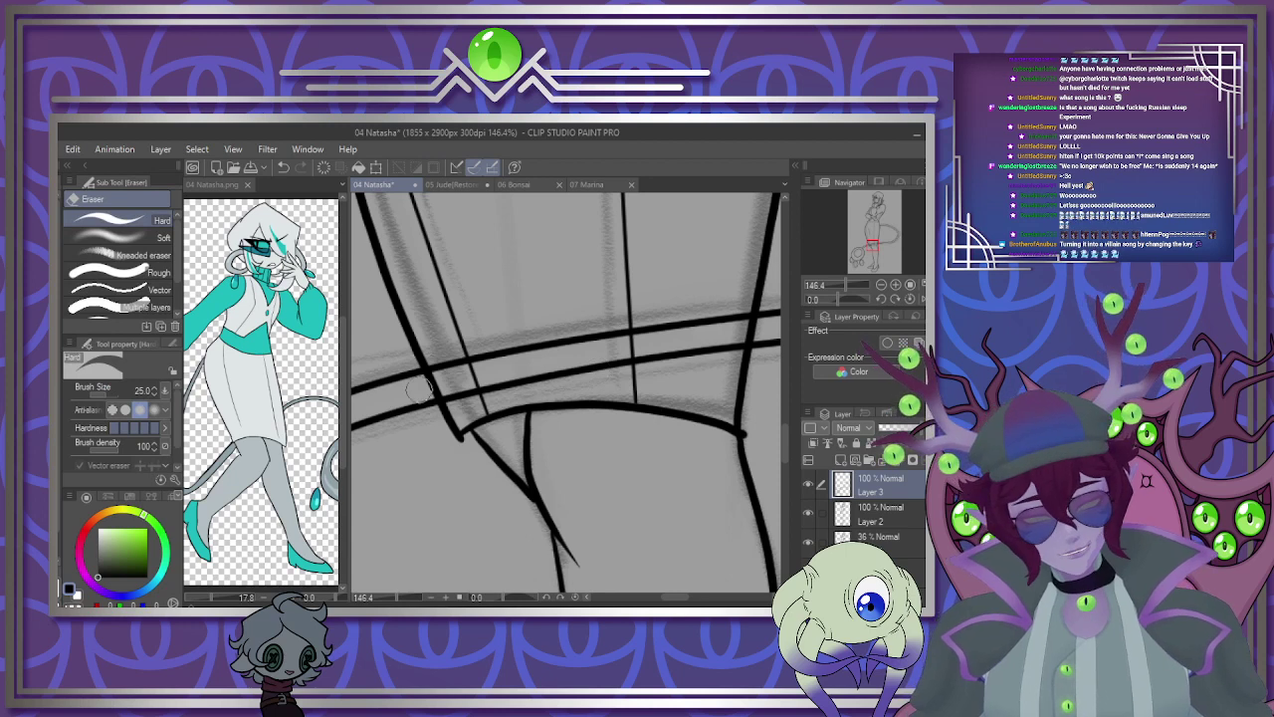
{"action": "left_click", "coordinate": [873, 516]}
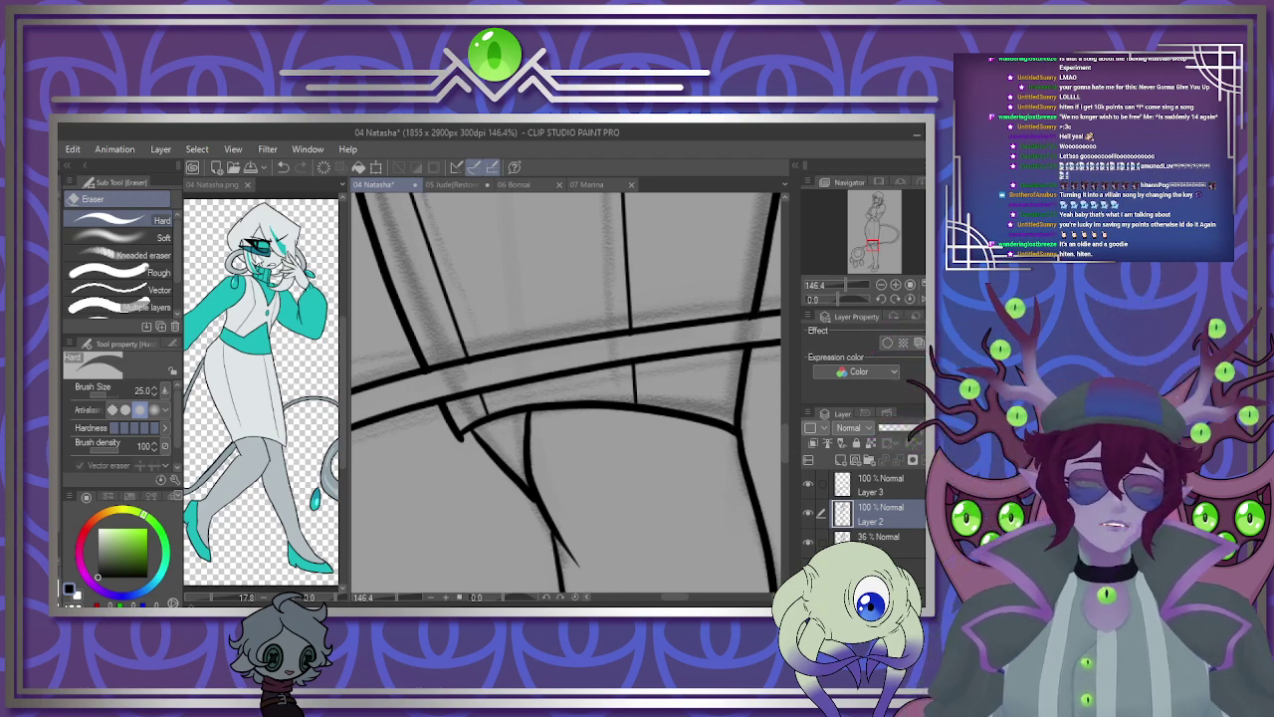
{"action": "scroll", "coordinate": [567, 362], "scroll_direction": "down", "scroll_amount": 2}
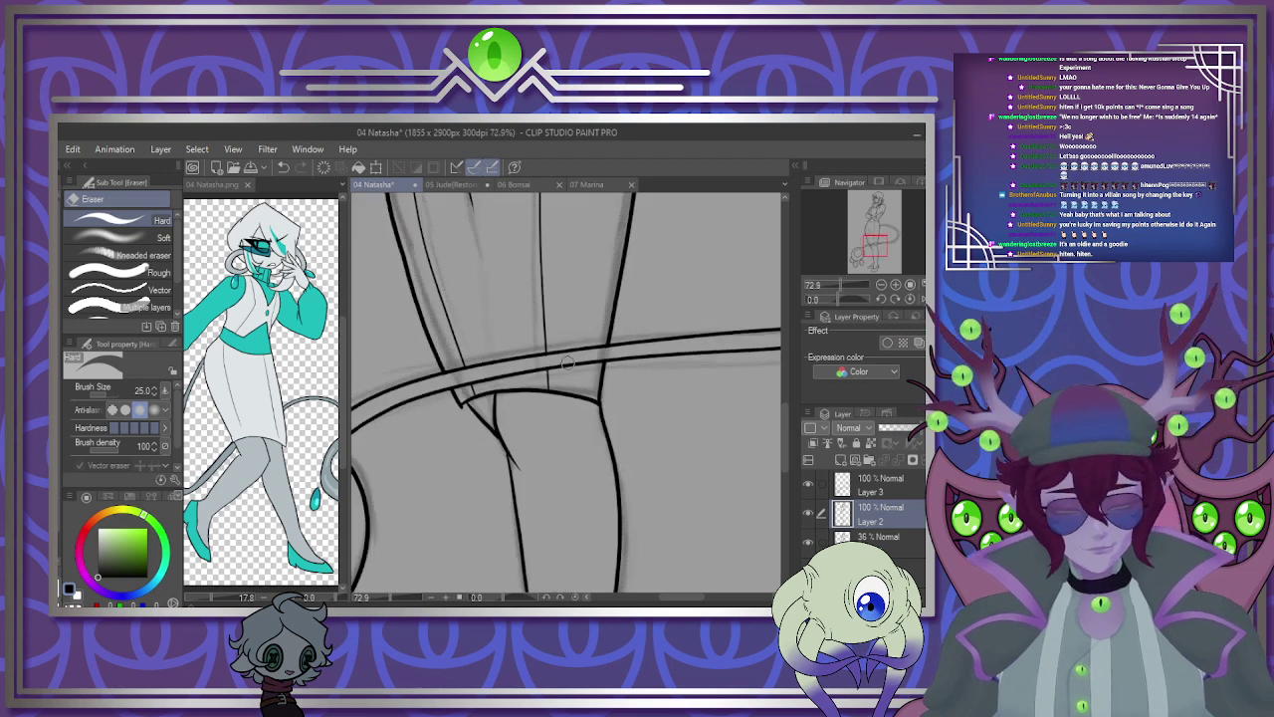
{"action": "scroll", "coordinate": [564, 362], "scroll_direction": "down", "scroll_amount": 4}
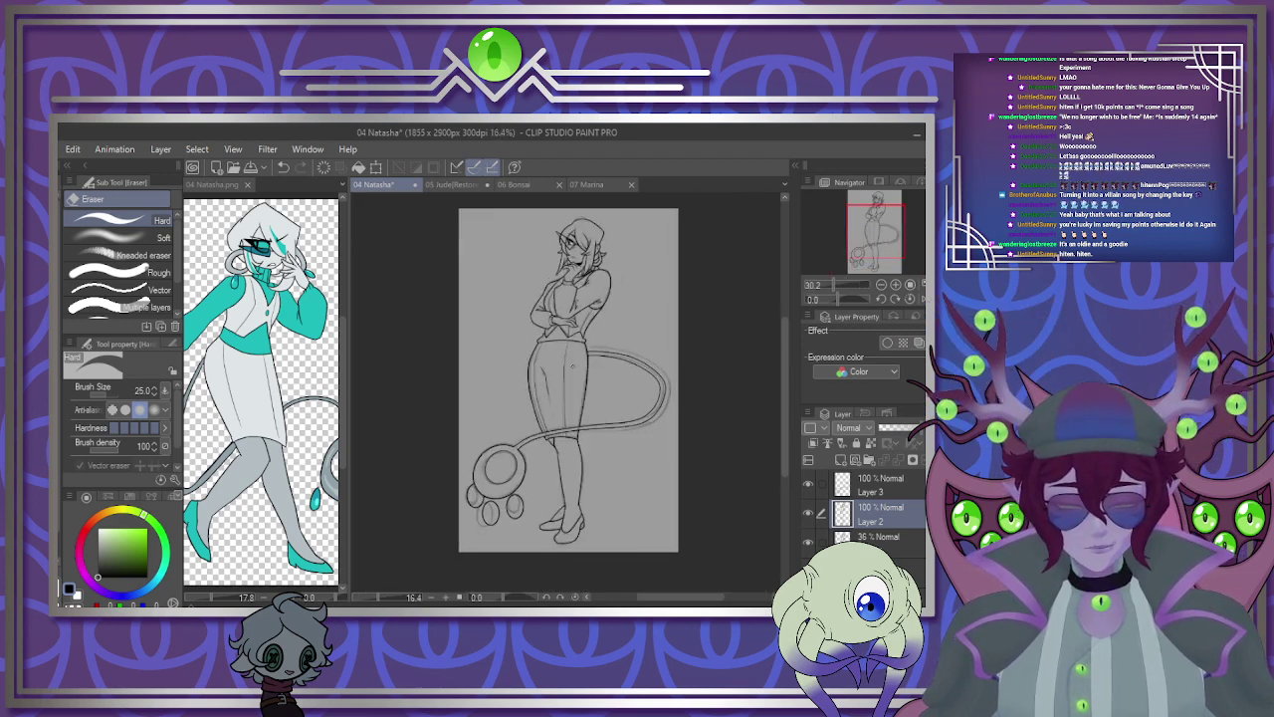
{"action": "scroll", "coordinate": [568, 378], "scroll_direction": "up", "scroll_amount": 3}
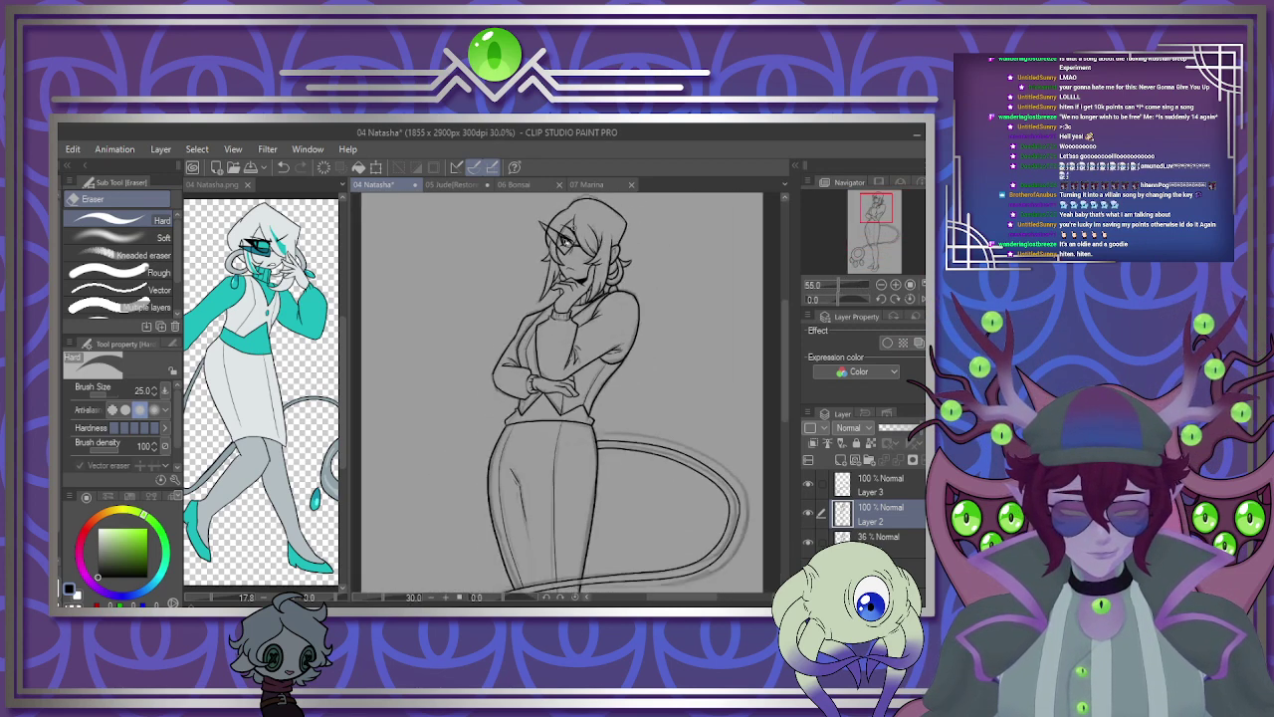
{"action": "scroll", "coordinate": [568, 378], "scroll_direction": "down", "scroll_amount": 2}
{"action": "scroll", "coordinate": [567, 378], "scroll_direction": "up", "scroll_amount": 2}
{"action": "scroll", "coordinate": [568, 379], "scroll_direction": "down", "scroll_amount": 2}
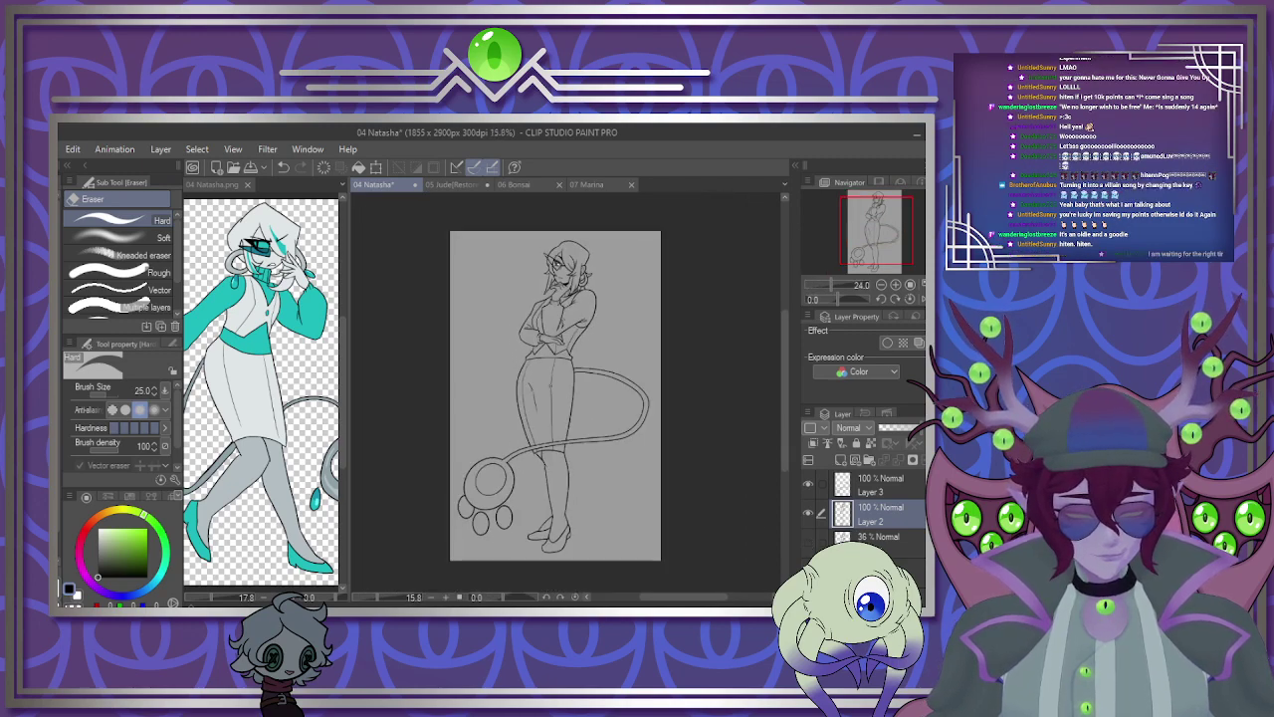
{"action": "scroll", "coordinate": [587, 398], "scroll_direction": "up", "scroll_amount": 1}
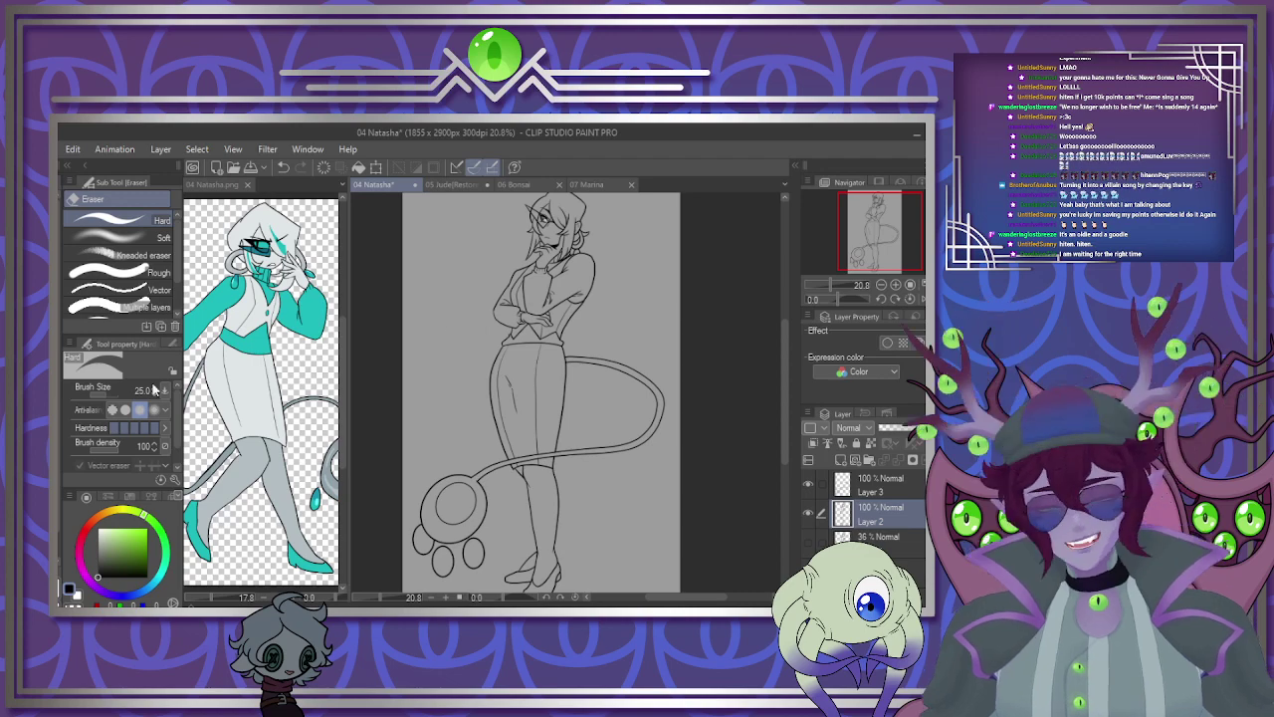
Merge Layer 3 down into Layer 2 and auto-select the background around the whole figure and tail.
{"action": "key", "text": "w"}
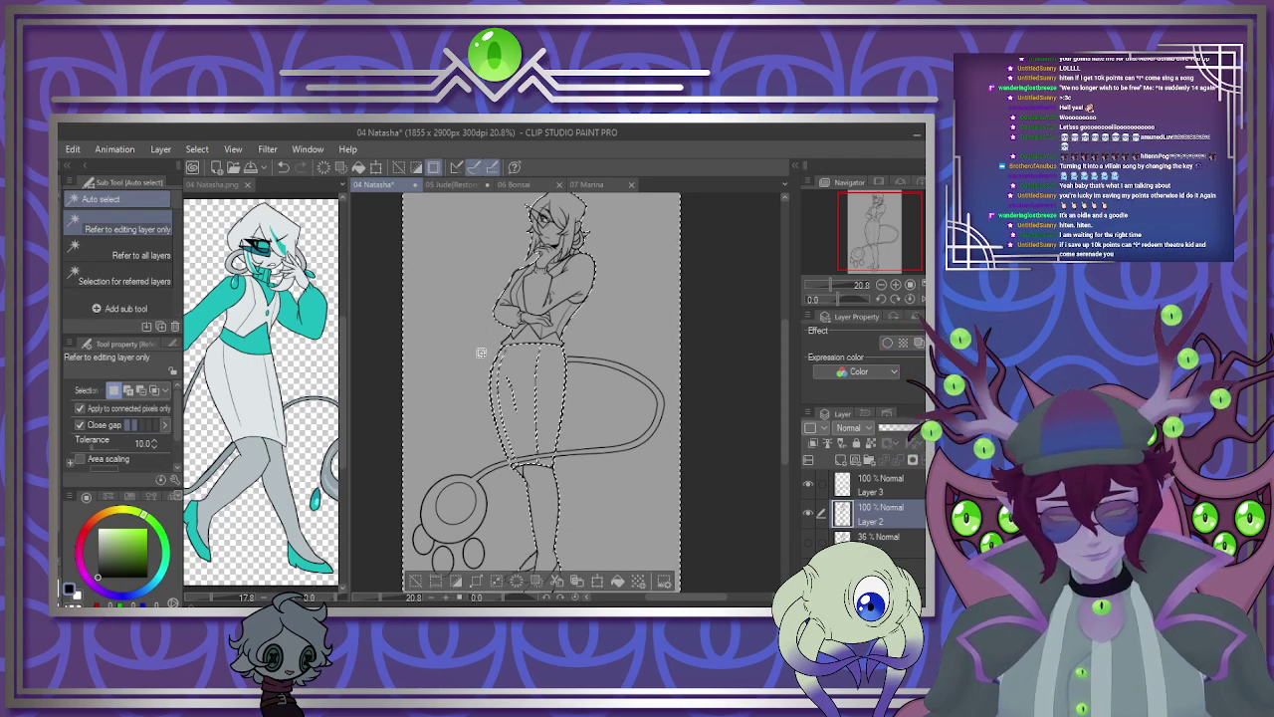
{"action": "left_click", "coordinate": [889, 484]}
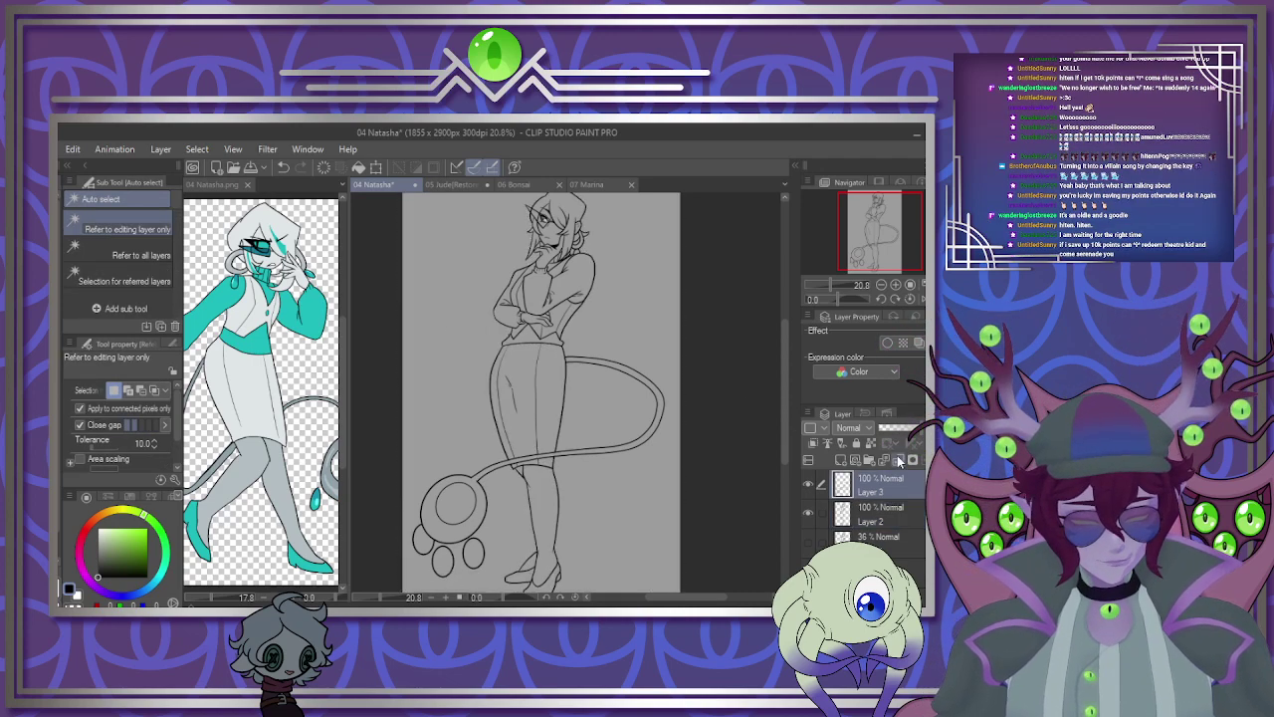
{"action": "left_click", "coordinate": [897, 457]}
{"action": "left_click", "coordinate": [621, 321]}
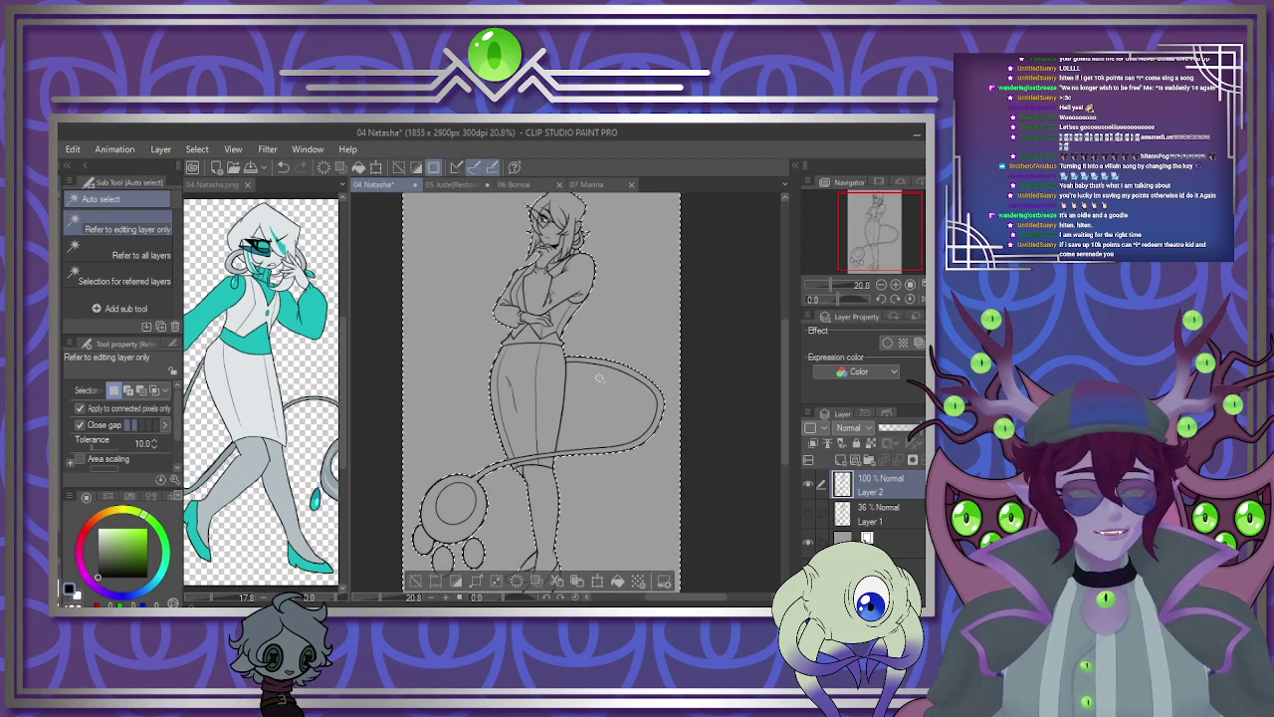
Add the enclosed background gaps in the tail loop, the tail ring and around the hair to the selection.
{"action": "scroll", "coordinate": [555, 378], "scroll_direction": "down", "scroll_amount": 2}
{"action": "scroll", "coordinate": [554, 379], "scroll_direction": "up", "scroll_amount": 2}
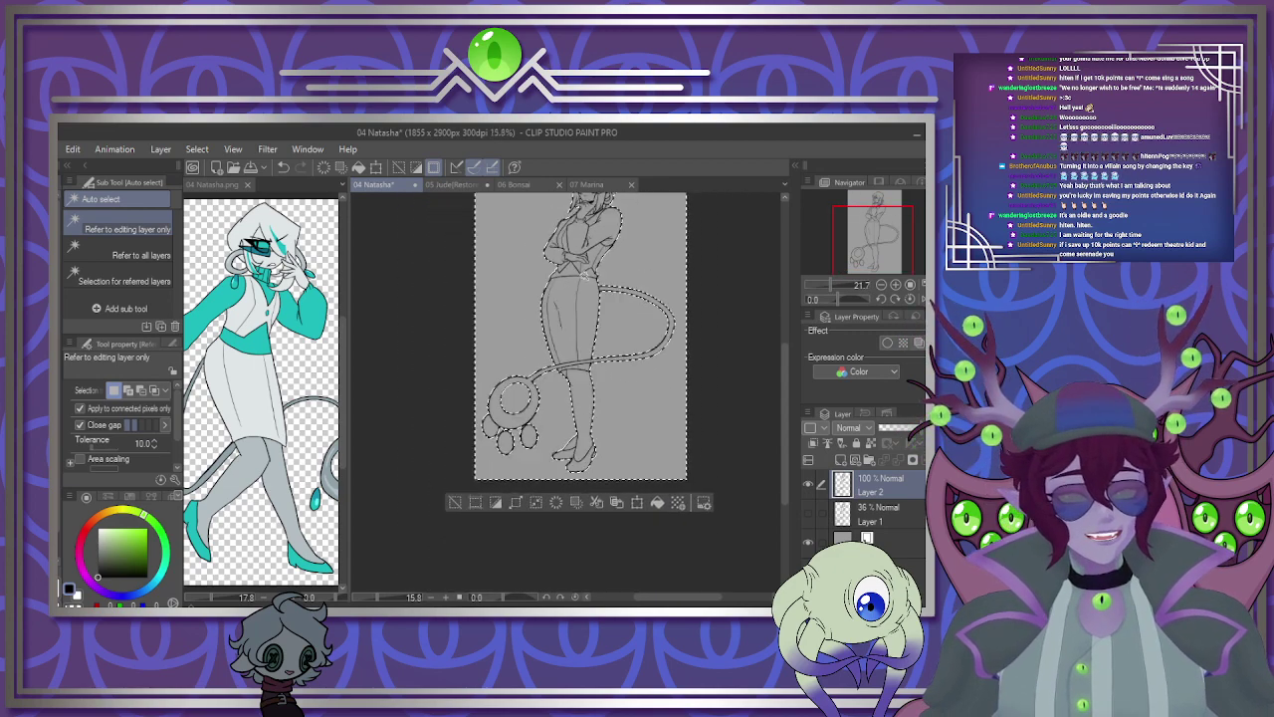
{"action": "scroll", "coordinate": [601, 261], "scroll_direction": "down", "scroll_amount": 1}
{"action": "scroll", "coordinate": [601, 265], "scroll_direction": "up", "scroll_amount": 10}
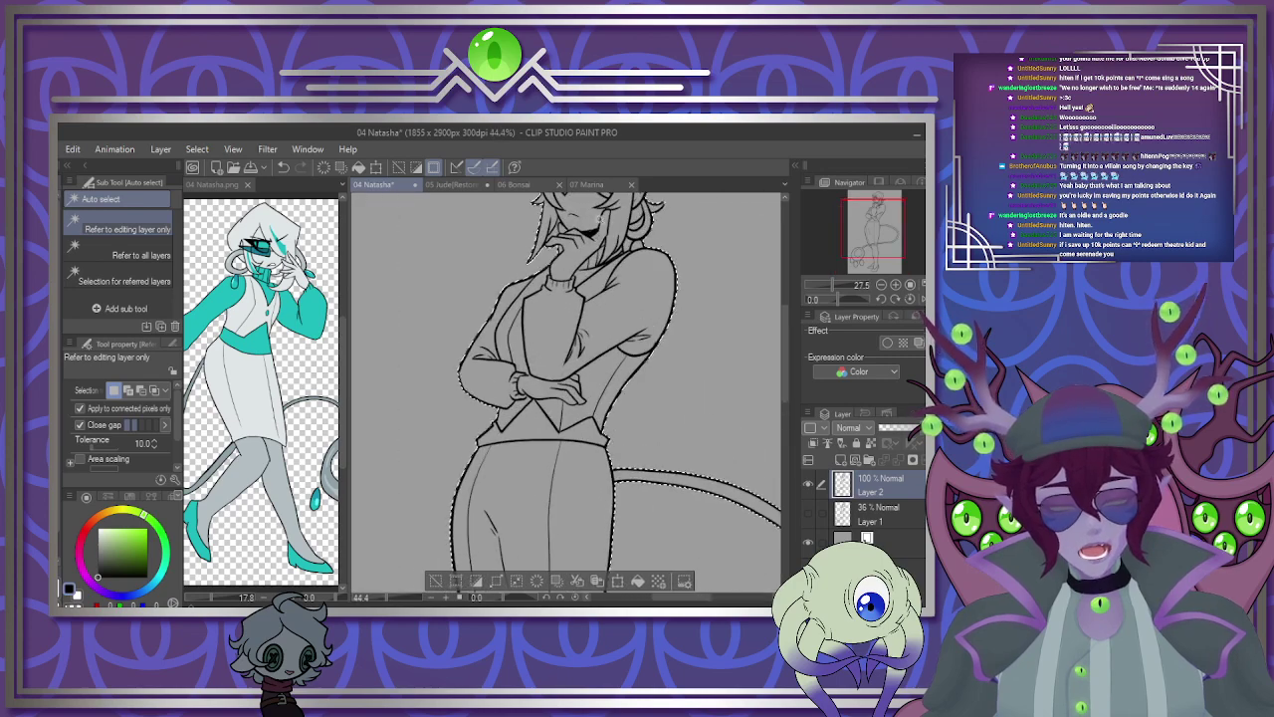
{"action": "scroll", "coordinate": [534, 252], "scroll_direction": "up", "scroll_amount": 4}
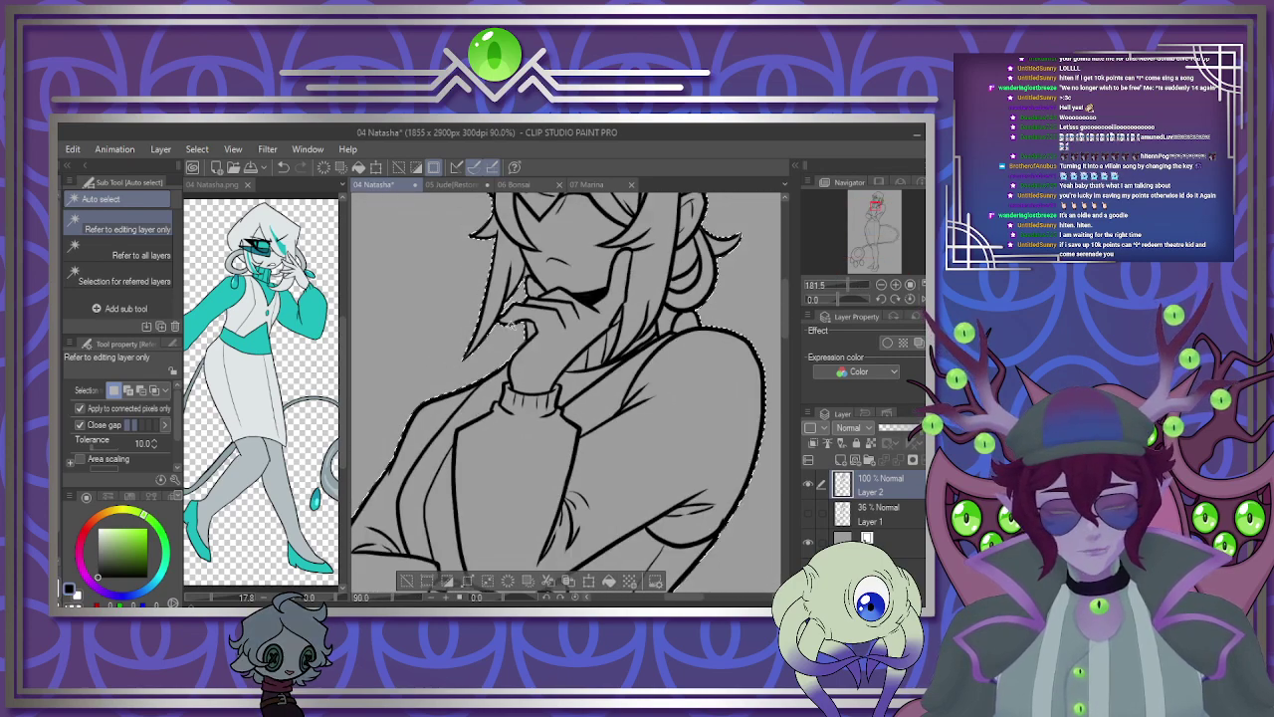
{"action": "scroll", "coordinate": [523, 264], "scroll_direction": "down", "scroll_amount": 5}
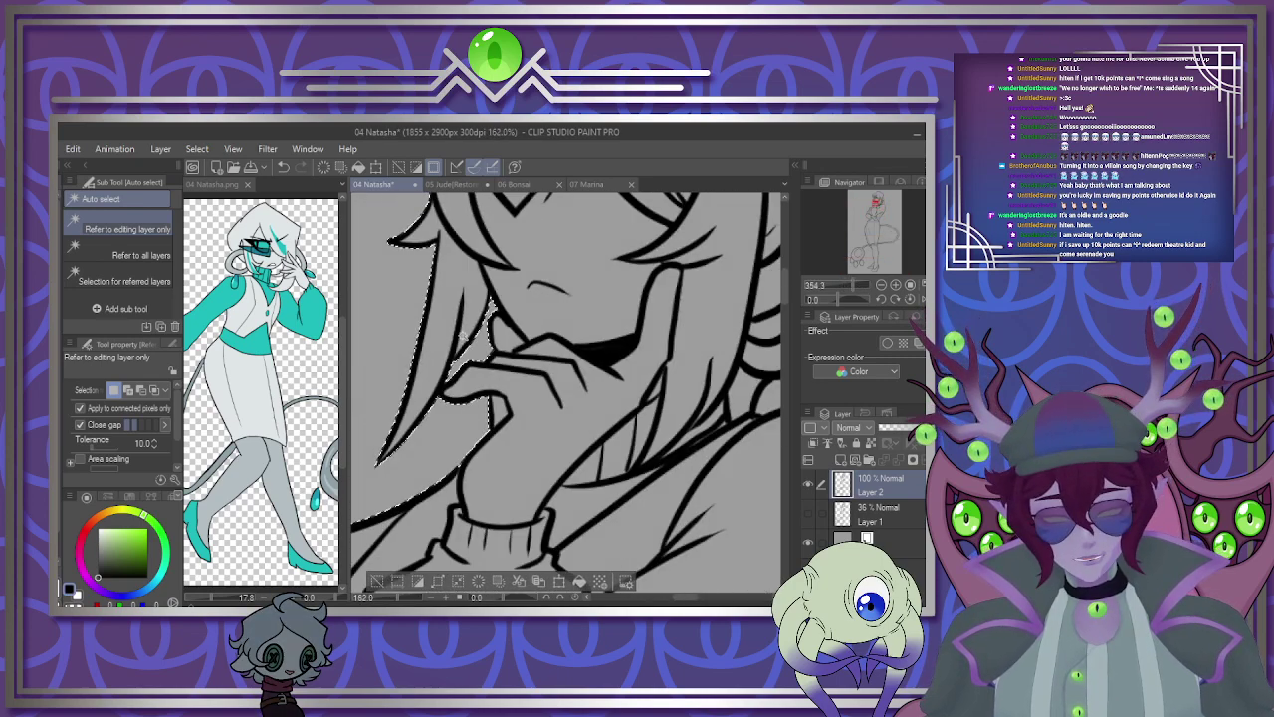
{"action": "scroll", "coordinate": [643, 378], "scroll_direction": "up", "scroll_amount": 2}
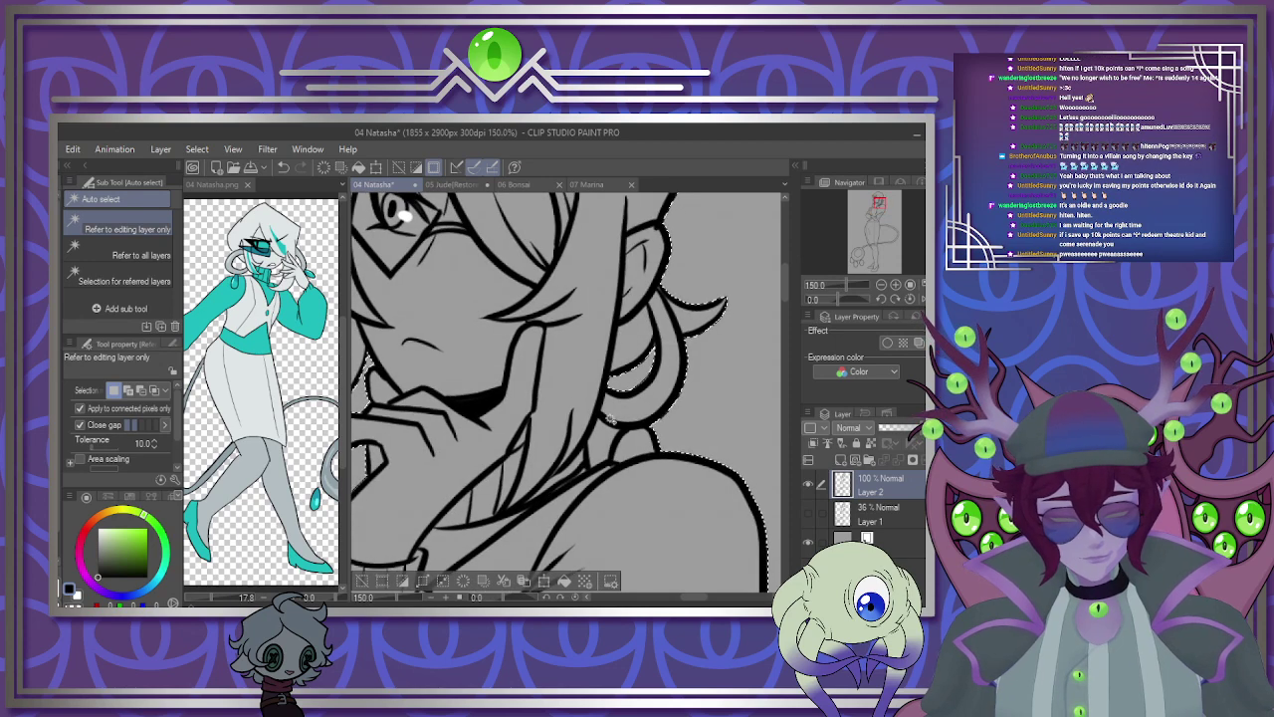
{"action": "scroll", "coordinate": [600, 447], "scroll_direction": "down", "scroll_amount": 3}
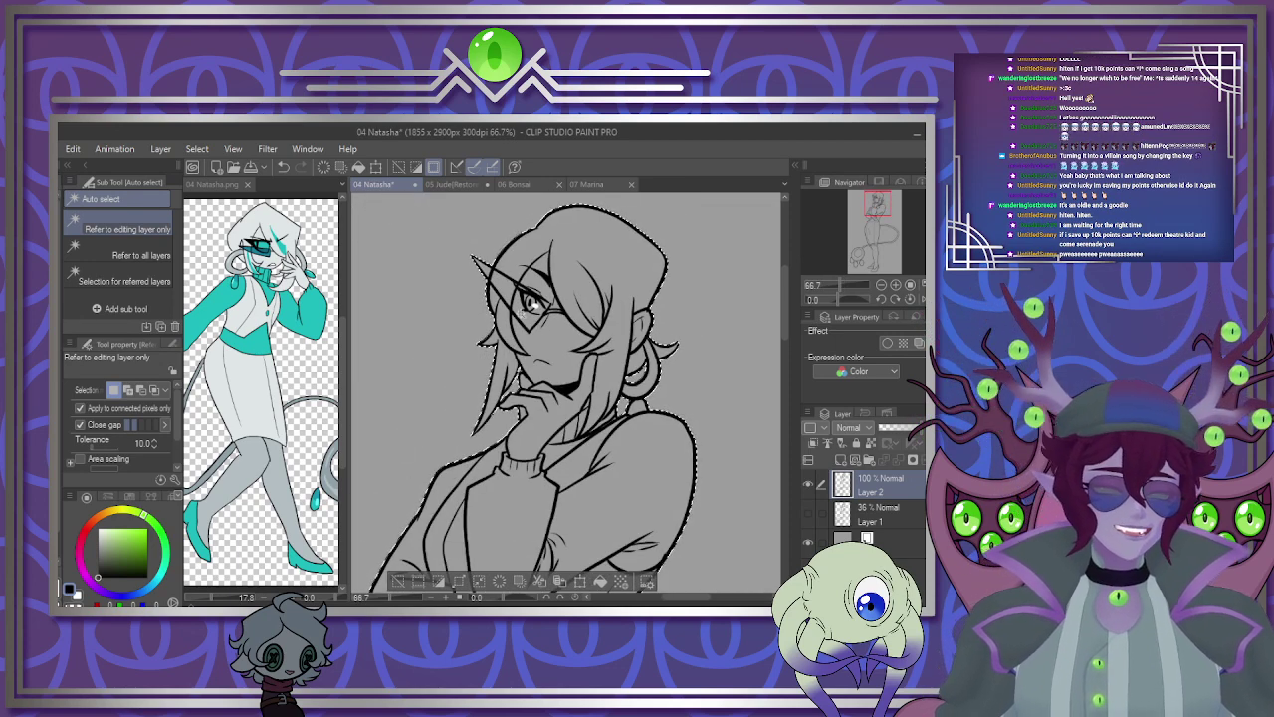
{"action": "scroll", "coordinate": [513, 261], "scroll_direction": "down", "scroll_amount": 1}
{"action": "scroll", "coordinate": [514, 261], "scroll_direction": "down", "scroll_amount": 5}
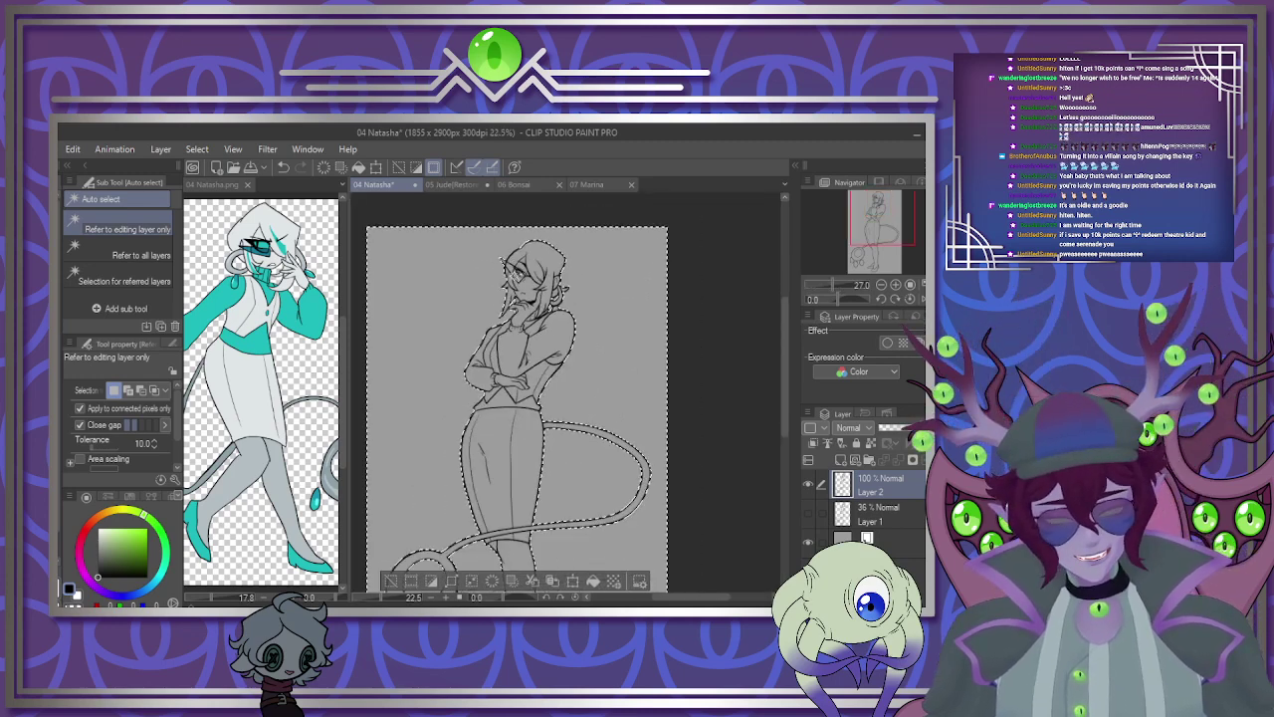
Invert the selection so it covers the figure, and shrink it slightly inside the line art.
{"action": "scroll", "coordinate": [471, 582], "scroll_direction": "up", "scroll_amount": 2}
{"action": "left_click", "coordinate": [471, 582]}
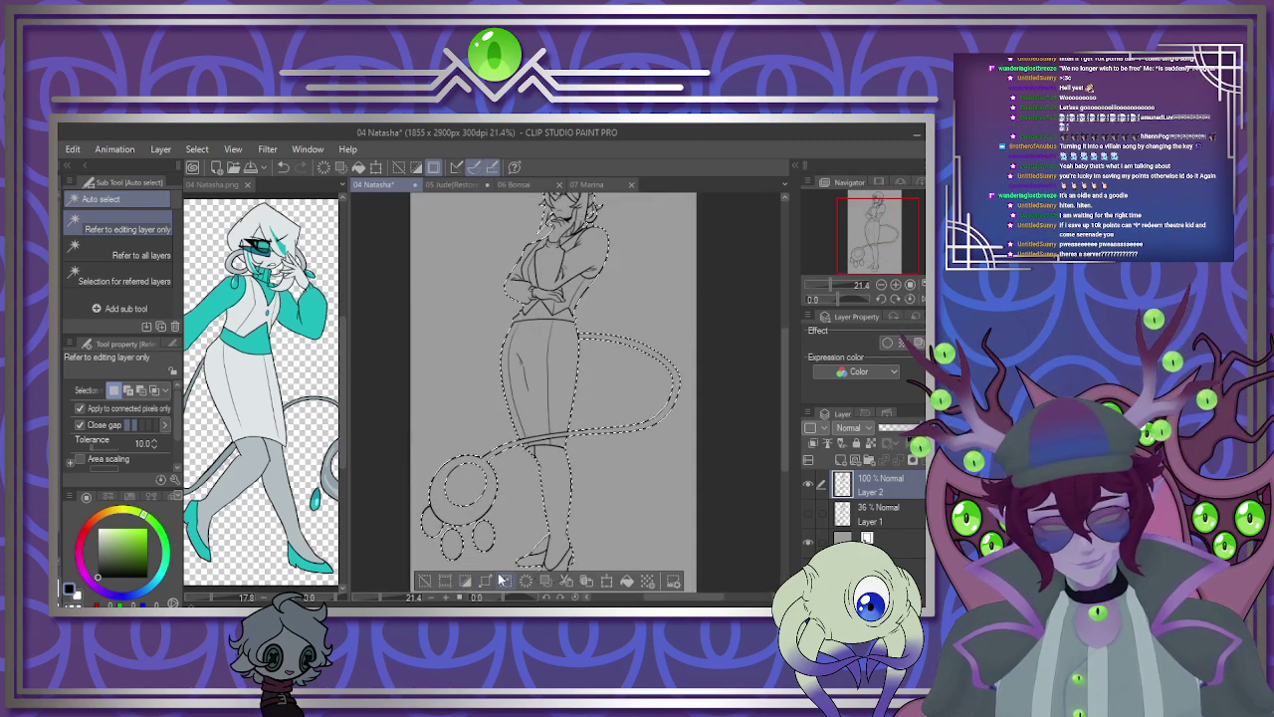
{"action": "left_click", "coordinate": [504, 581]}
{"action": "left_click", "coordinate": [278, 355]}
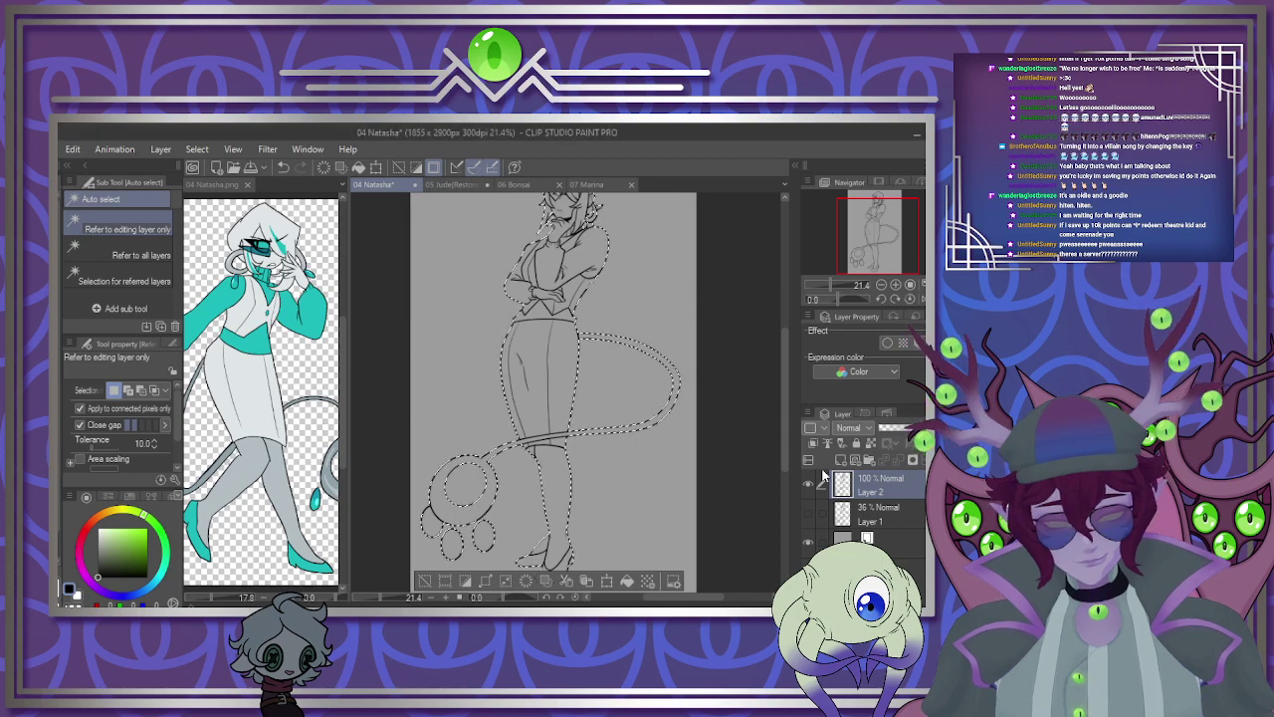
Create a new raster layer above Layer 1, beneath the line art on Layer 2.
{"action": "left_click", "coordinate": [849, 516]}
{"action": "left_click", "coordinate": [841, 461]}
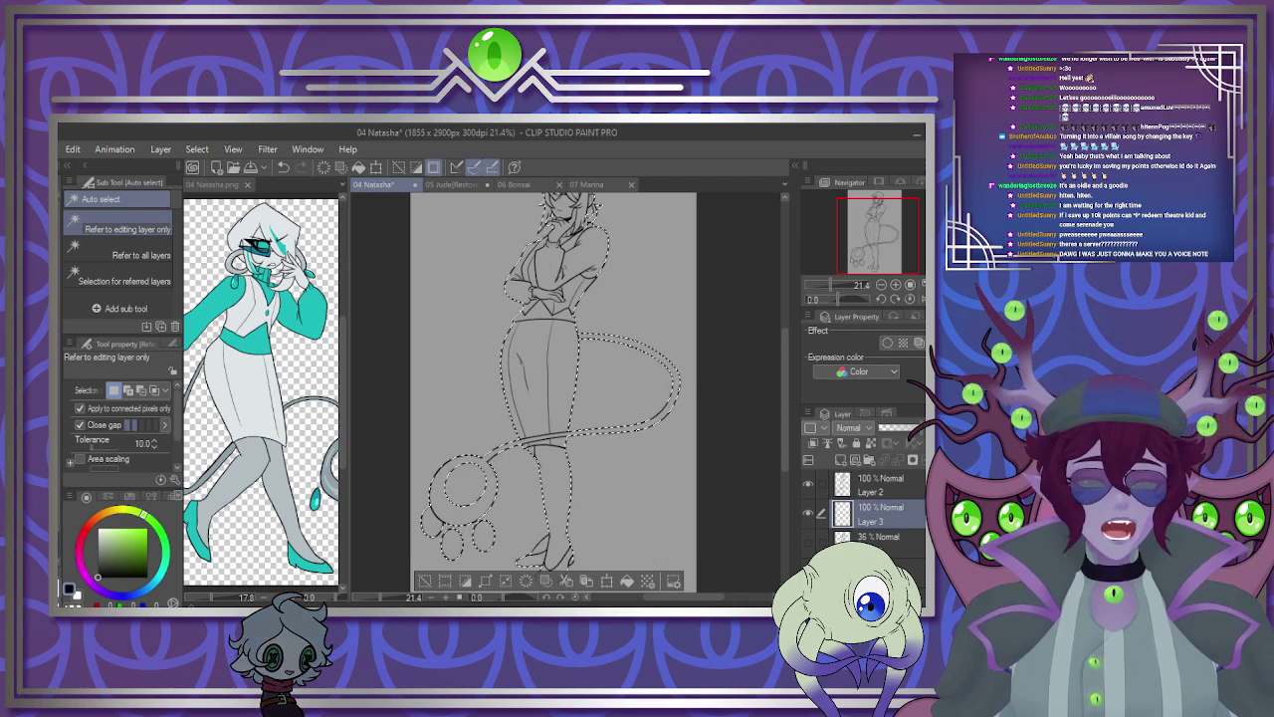
{"action": "key", "text": "alt+Tab"}
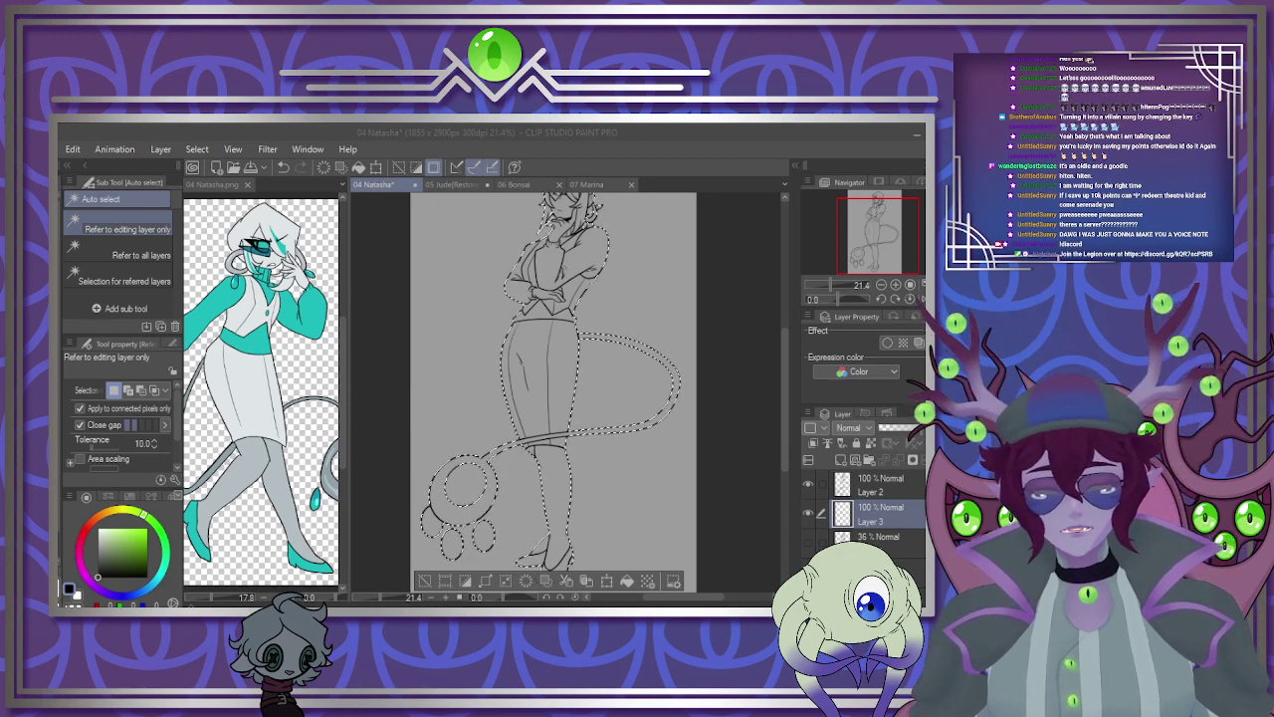
Sample the pale grey from the 04 Natasha.png reference, fill the selected figure on Layer 3 with it and deselect.
{"action": "scroll", "coordinate": [546, 333], "scroll_direction": "down", "scroll_amount": 3}
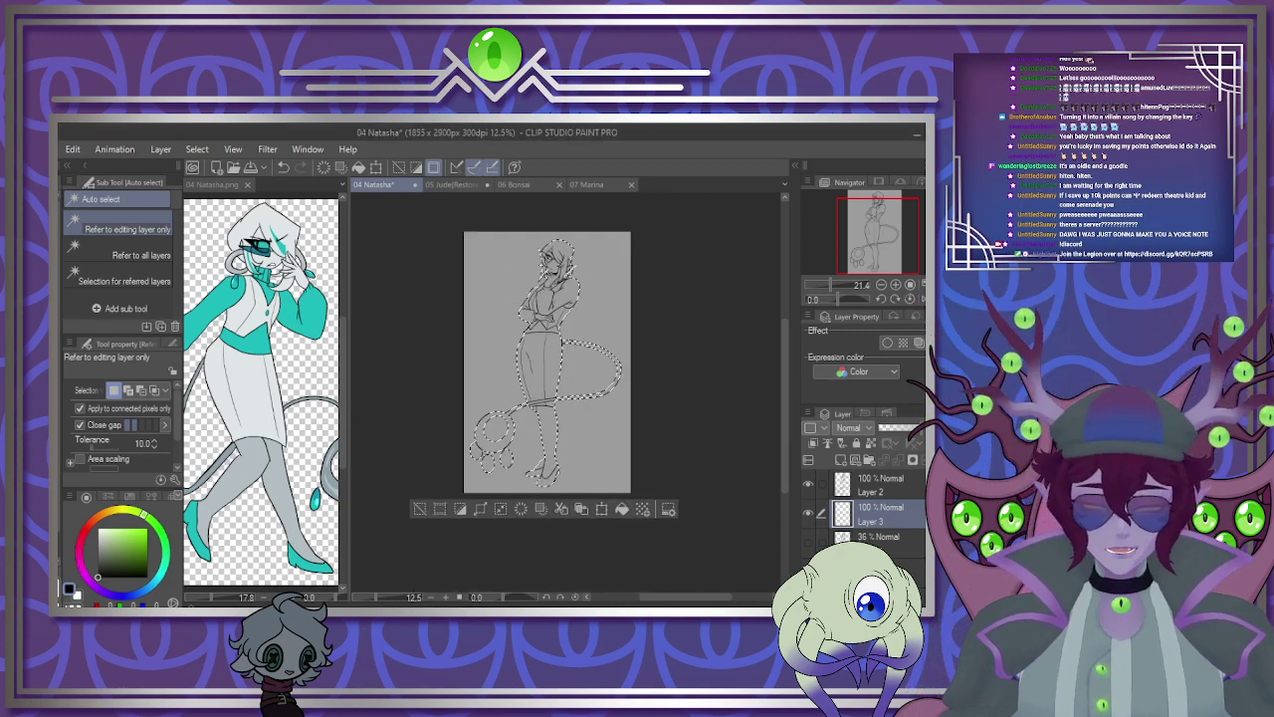
{"action": "scroll", "coordinate": [563, 309], "scroll_direction": "up", "scroll_amount": 4}
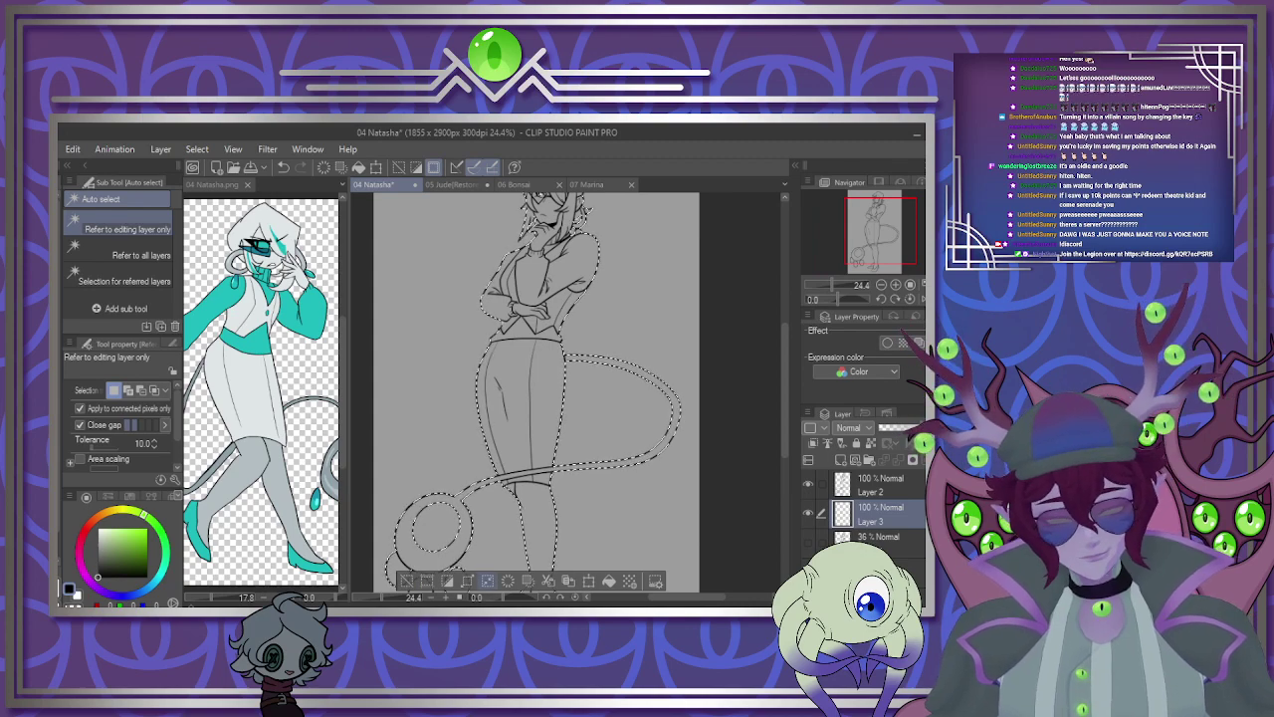
{"action": "scroll", "coordinate": [419, 518], "scroll_direction": "up", "scroll_amount": 4}
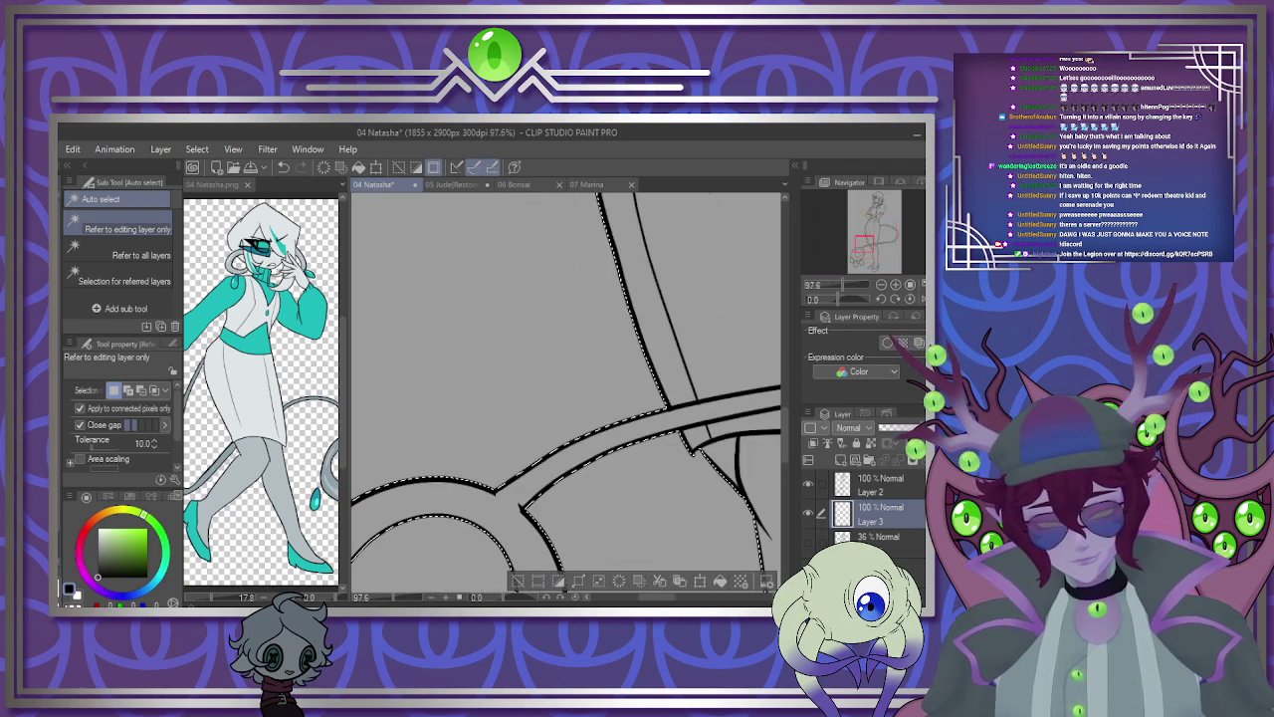
{"action": "scroll", "coordinate": [575, 408], "scroll_direction": "down", "scroll_amount": 6}
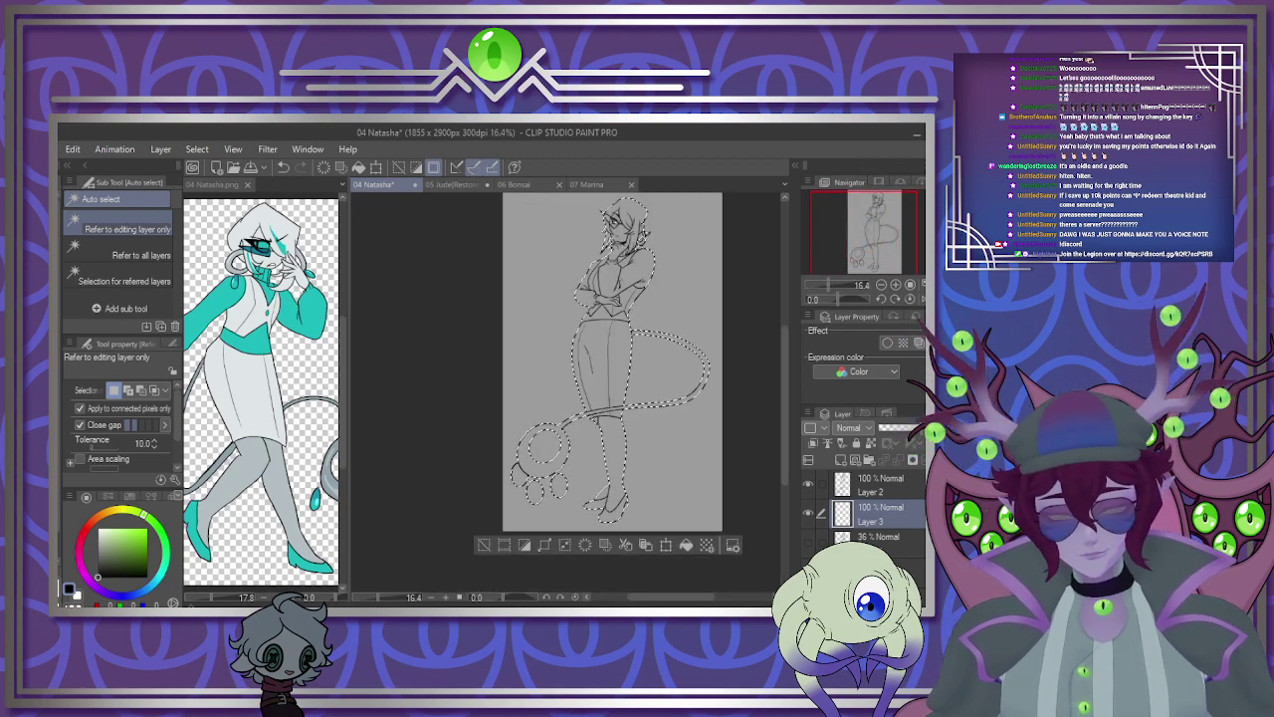
{"action": "left_click", "coordinate": [272, 262]}
{"action": "scroll", "coordinate": [272, 262], "scroll_direction": "up", "scroll_amount": 4}
{"action": "right_click", "coordinate": [272, 262]}
{"action": "left_click", "coordinate": [615, 304]}
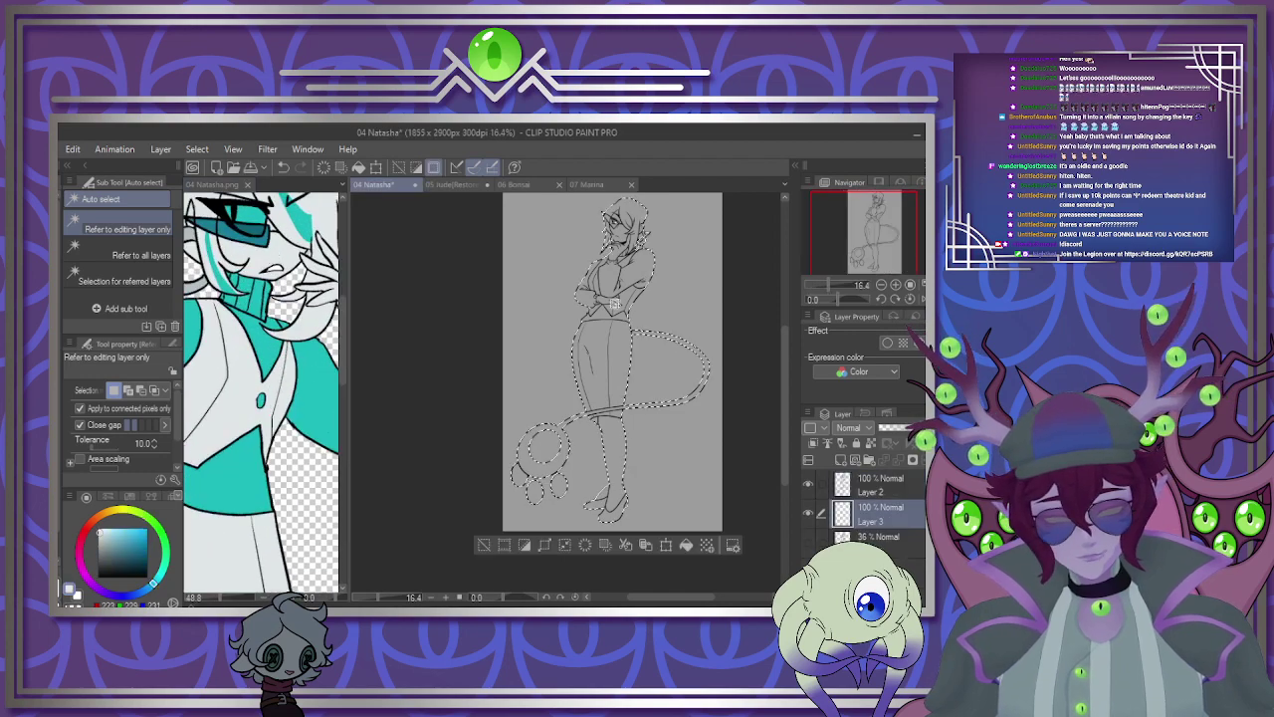
{"action": "left_click", "coordinate": [665, 545]}
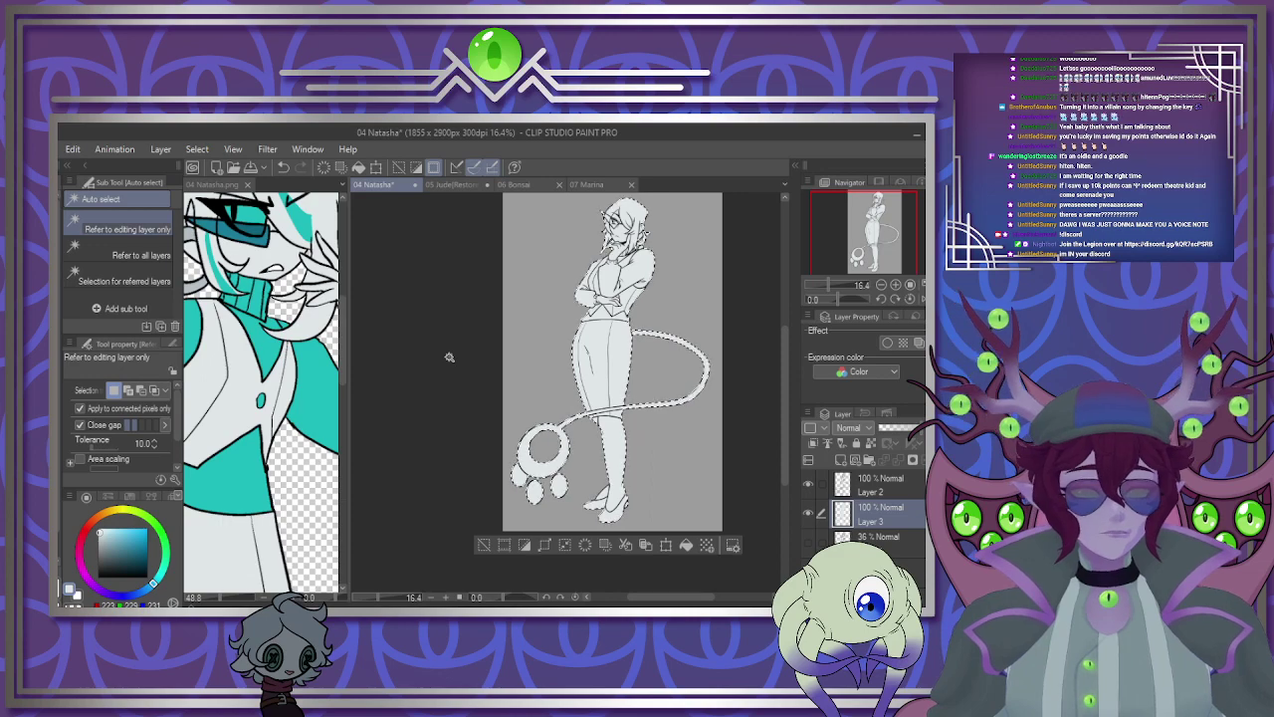
{"action": "key", "text": "ctrl+d"}
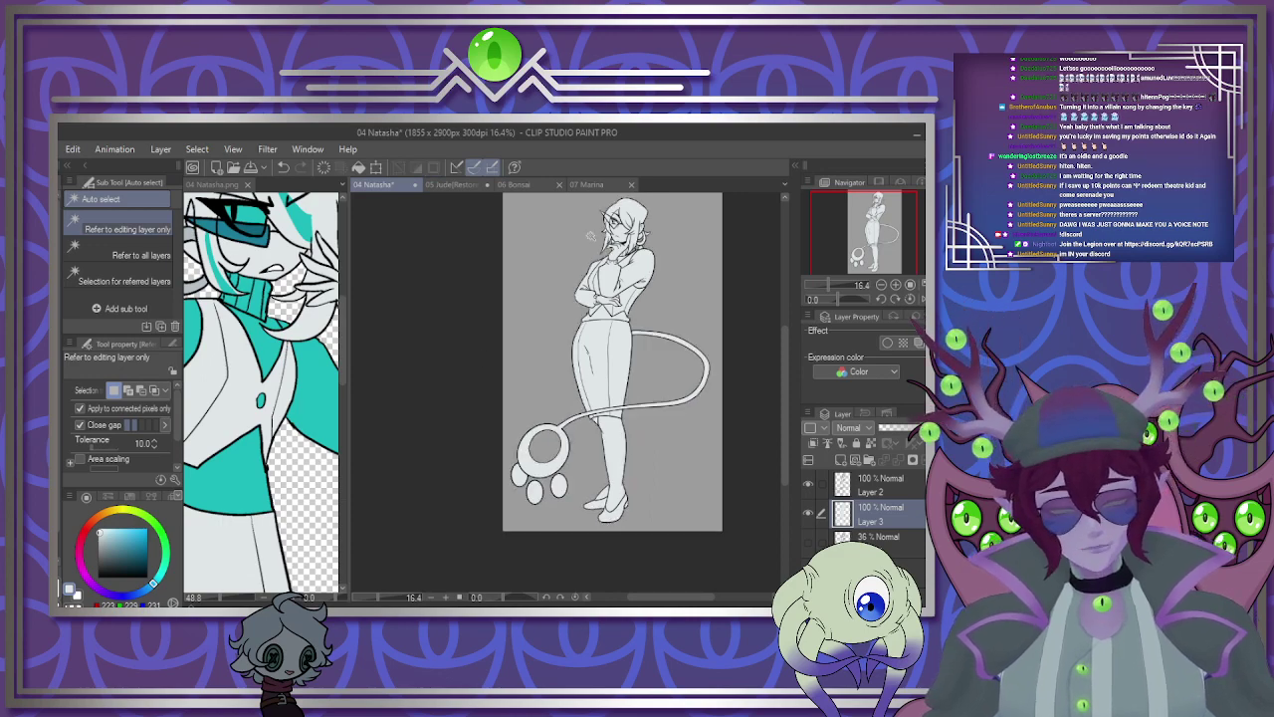
Erase the pale grey fill from the pointed tip of the glasses that sticks out past the hair on Layer 3.
{"action": "scroll", "coordinate": [589, 236], "scroll_direction": "up", "scroll_amount": 6}
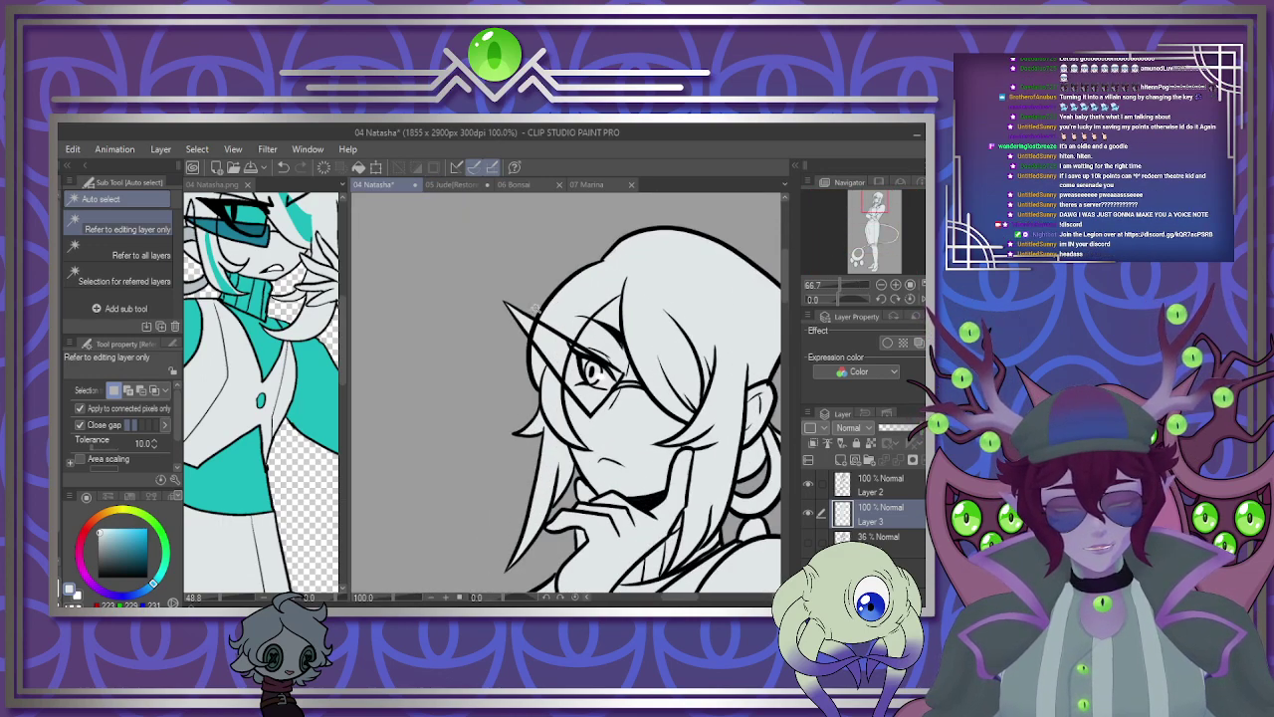
{"action": "scroll", "coordinate": [535, 308], "scroll_direction": "up", "scroll_amount": 4}
{"action": "key", "text": "e"}
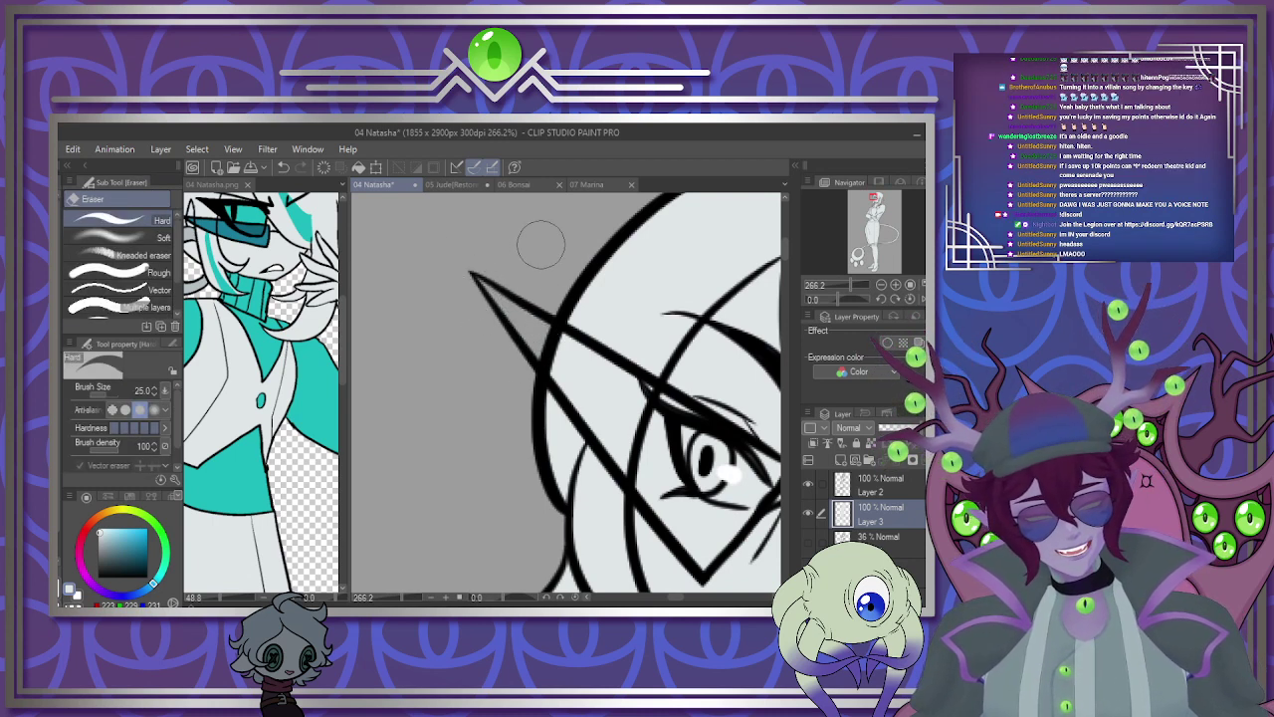
{"action": "scroll", "coordinate": [467, 255], "scroll_direction": "down", "scroll_amount": 6}
{"action": "scroll", "coordinate": [580, 363], "scroll_direction": "up", "scroll_amount": 4}
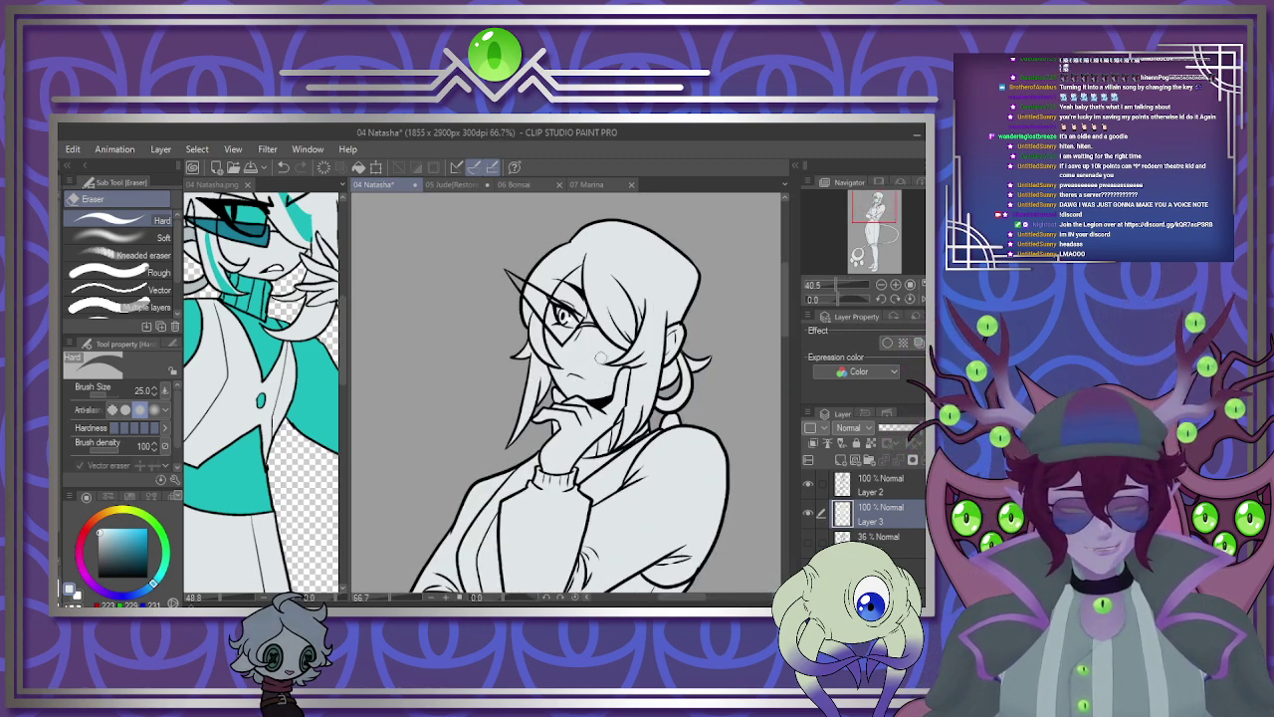
{"action": "scroll", "coordinate": [587, 378], "scroll_direction": "down", "scroll_amount": 5}
{"action": "scroll", "coordinate": [598, 389], "scroll_direction": "up", "scroll_amount": 4}
Create a new raster layer above the pale base fill on Layer 3, beneath the line art.
{"action": "left_click", "coordinate": [264, 385]}
{"action": "scroll", "coordinate": [264, 385], "scroll_direction": "down", "scroll_amount": 1}
{"action": "scroll", "coordinate": [264, 384], "scroll_direction": "down", "scroll_amount": 6}
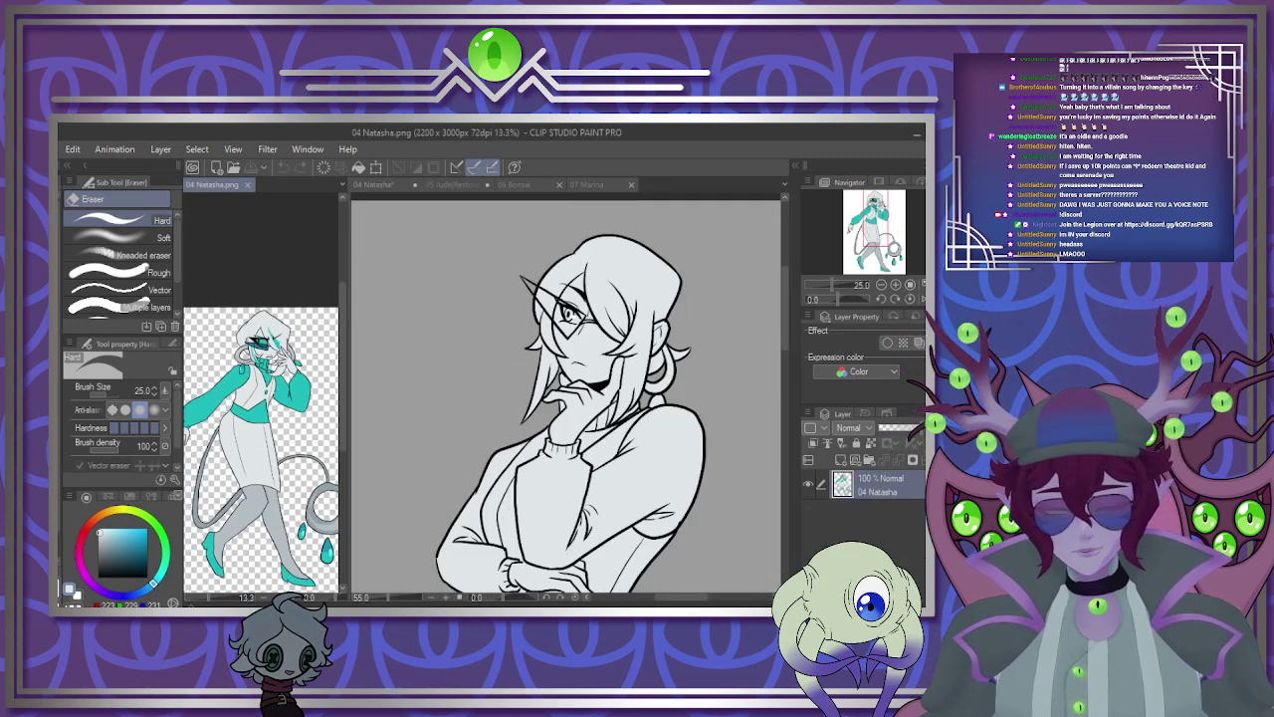
{"action": "scroll", "coordinate": [263, 384], "scroll_direction": "up", "scroll_amount": 4}
{"action": "scroll", "coordinate": [255, 370], "scroll_direction": "up", "scroll_amount": 4}
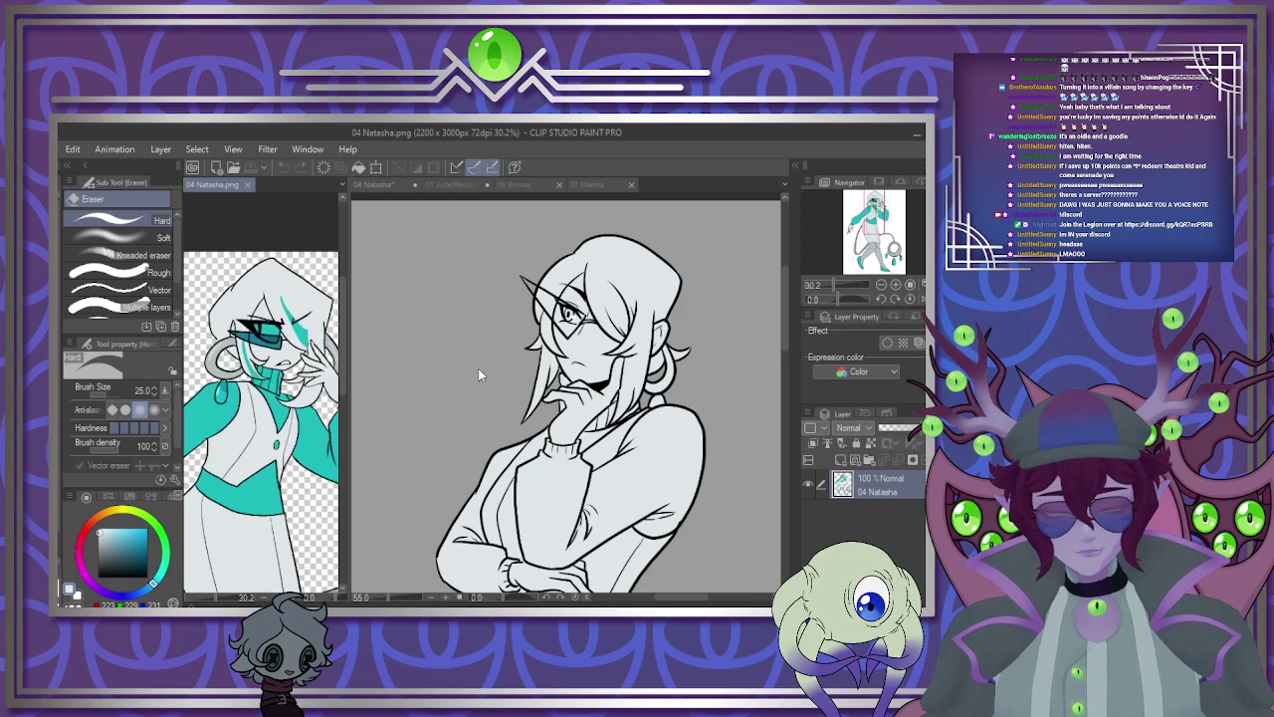
{"action": "left_click", "coordinate": [540, 338]}
{"action": "scroll", "coordinate": [622, 346], "scroll_direction": "down", "scroll_amount": 2}
{"action": "scroll", "coordinate": [622, 346], "scroll_direction": "up", "scroll_amount": 7}
{"action": "scroll", "coordinate": [606, 330], "scroll_direction": "up", "scroll_amount": 3}
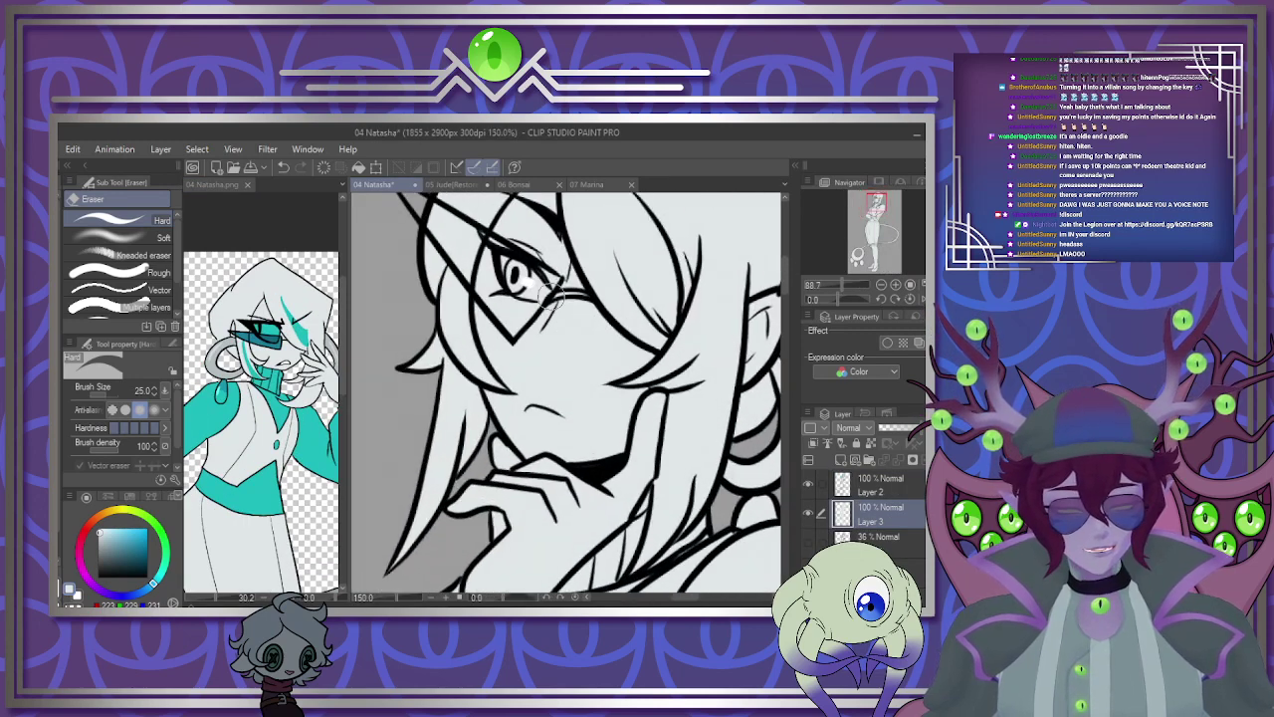
{"action": "left_click", "coordinate": [841, 459]}
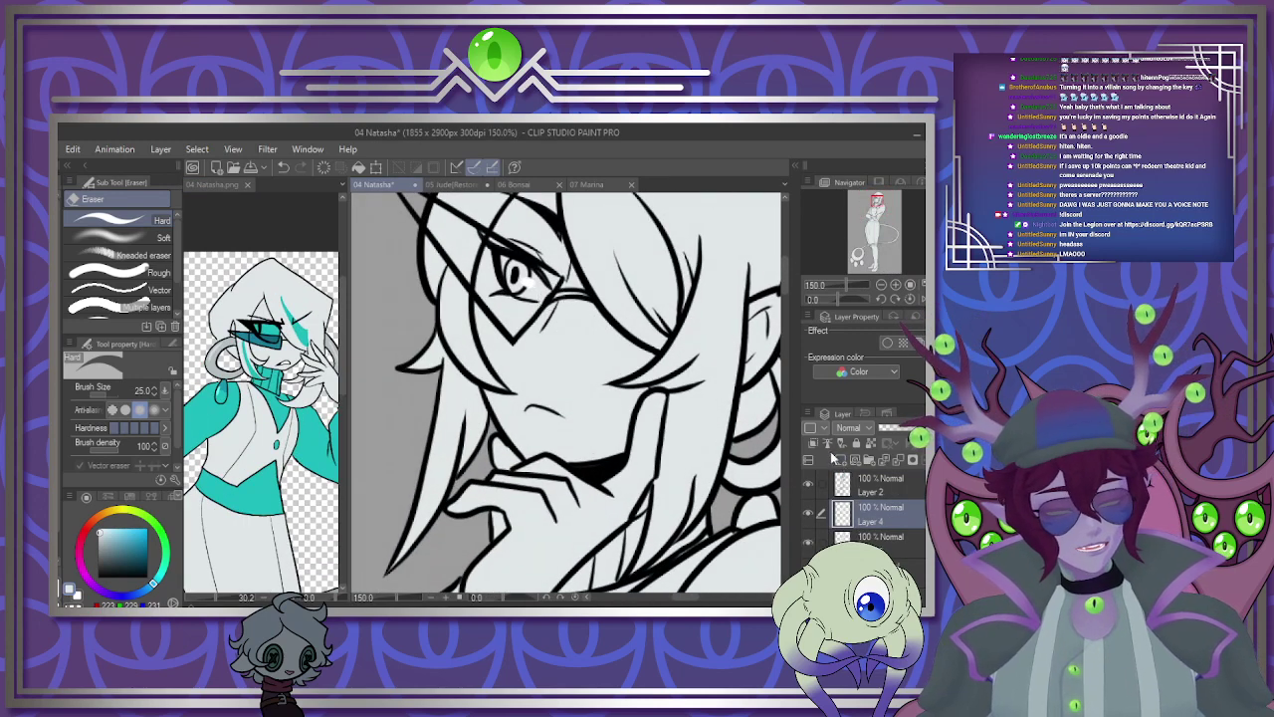
Clip Layer 4 to the base fill in Multiply mode and shade the forehead, fringe edge and ear with the G-pen at size 17.
{"action": "left_click", "coordinate": [857, 173]}
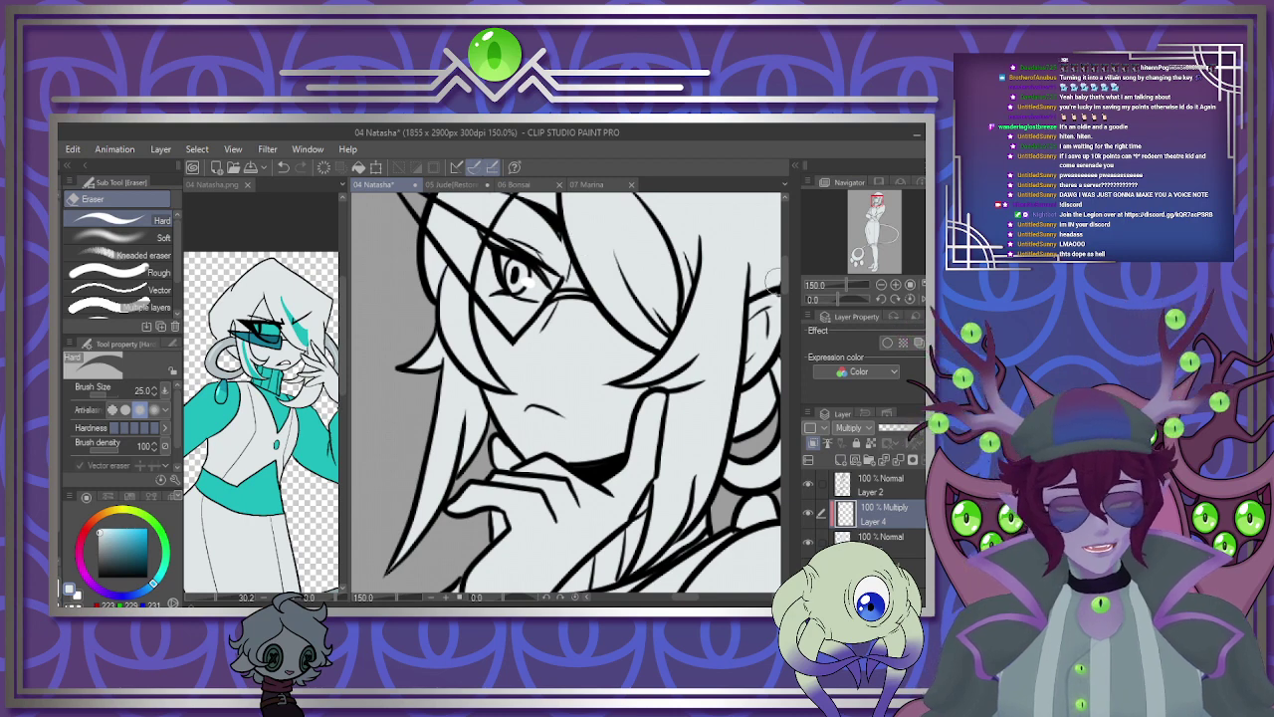
{"action": "left_click_drag", "start_coordinate": [784, 279], "coordinate": [785, 264]}
{"action": "key", "text": "p"}
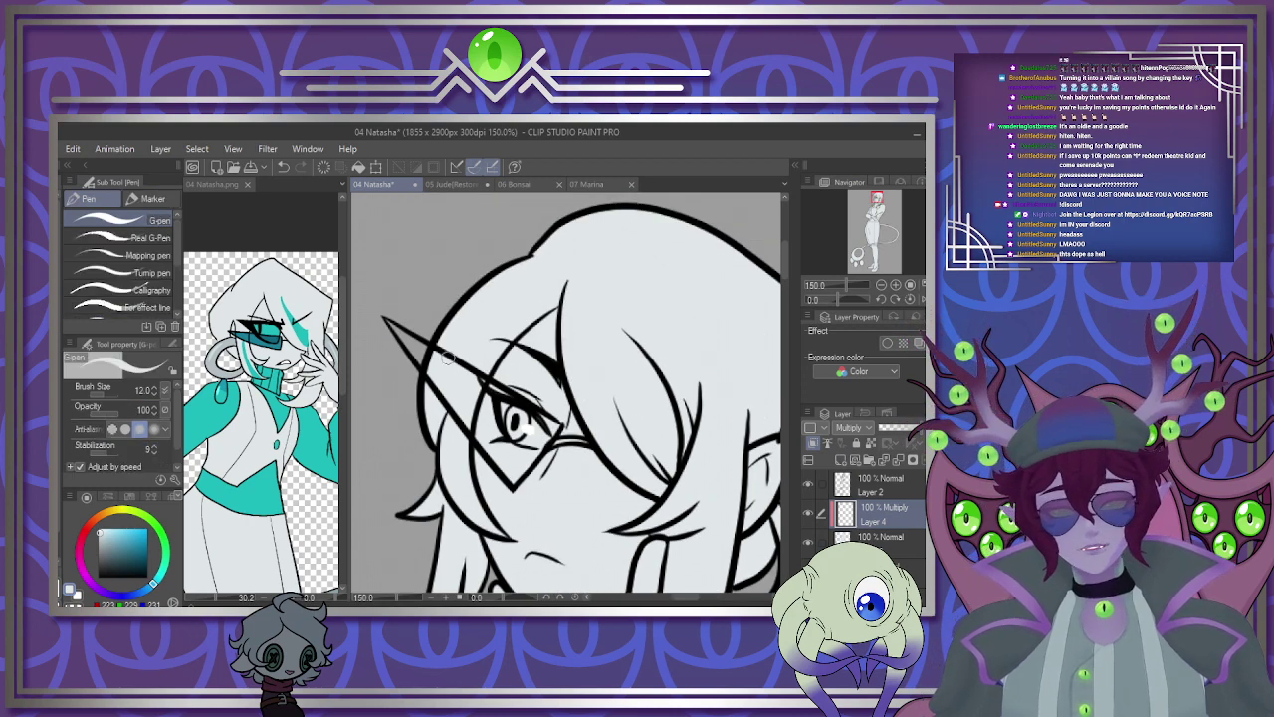
{"action": "key", "text": "bracketright"}
{"action": "key", "text": "bracketright"}
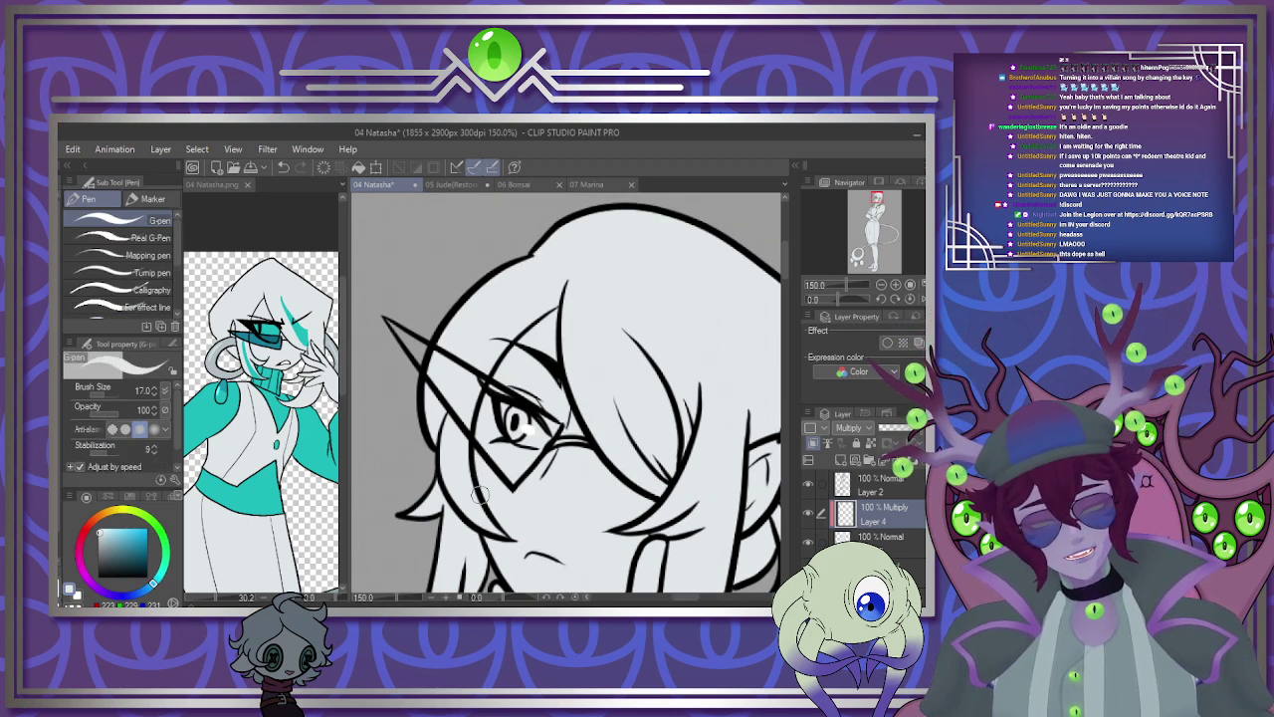
{"action": "mouse_move", "coordinate": [480, 495]}
{"action": "left_mouse_down"}
{"action": "mouse_move", "coordinate": [482, 429]}
{"action": "mouse_move", "coordinate": [561, 324]}
{"action": "left_mouse_up"}
{"action": "mouse_move", "coordinate": [482, 408]}
{"action": "left_mouse_down"}
{"action": "mouse_move", "coordinate": [576, 307]}
{"action": "mouse_move", "coordinate": [557, 306]}
{"action": "mouse_move", "coordinate": [588, 290]}
{"action": "left_mouse_up"}
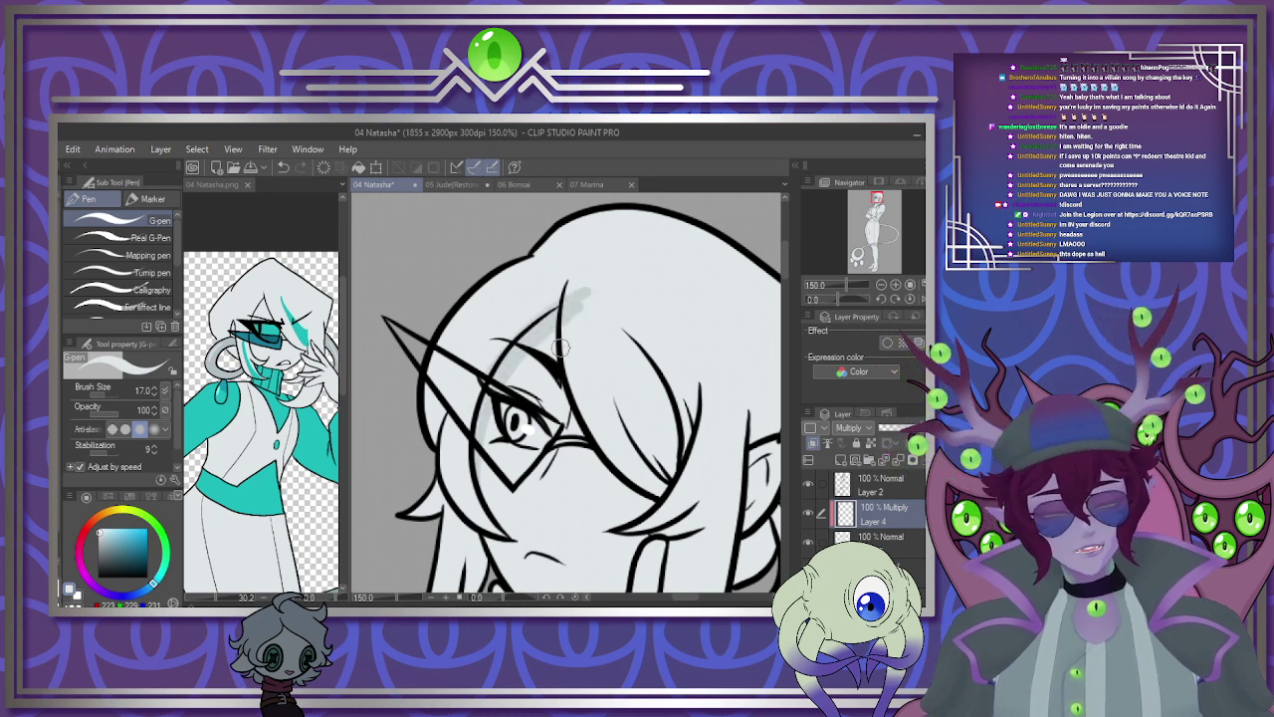
{"action": "left_click_drag", "start_coordinate": [561, 346], "coordinate": [555, 315]}
{"action": "left_click_drag", "start_coordinate": [611, 474], "coordinate": [667, 510]}
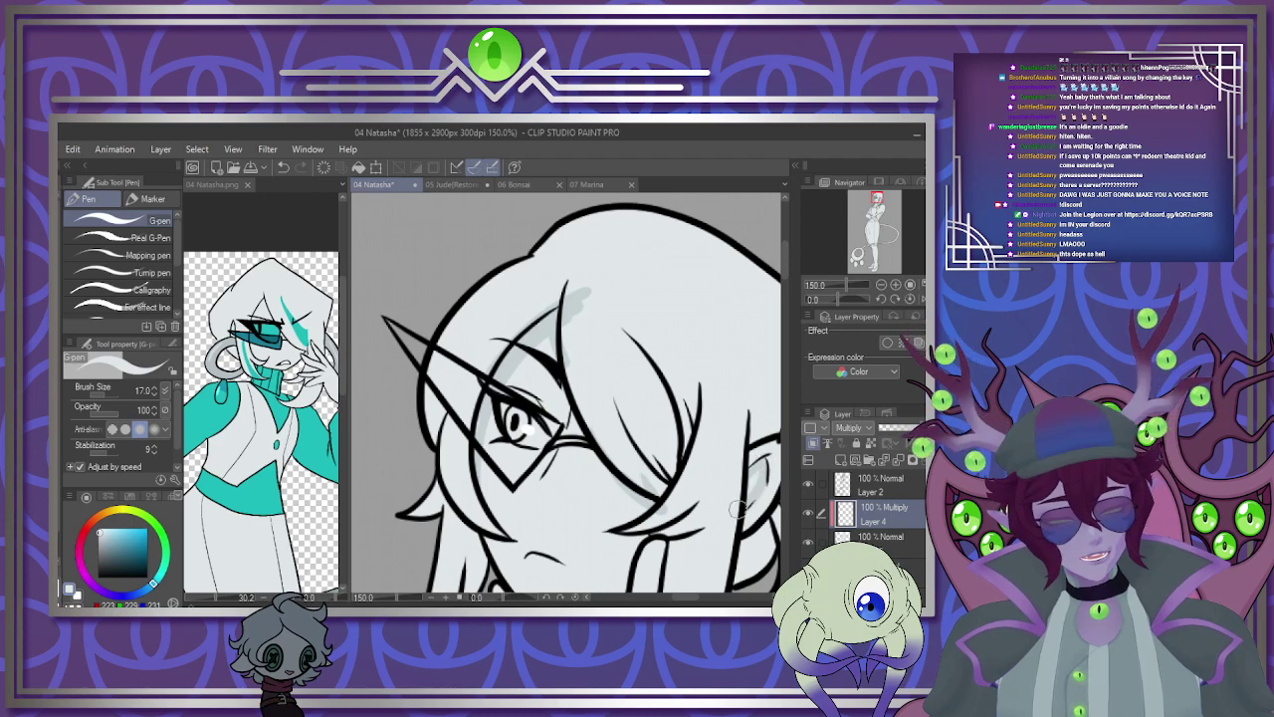
Shade the underside of the nose and the neck below the jaw on Layer 4 with the G-pen at size 25.
{"action": "scroll", "coordinate": [784, 261], "scroll_direction": "down", "scroll_amount": 2}
{"action": "scroll", "coordinate": [783, 261], "scroll_direction": "down", "scroll_amount": 4}
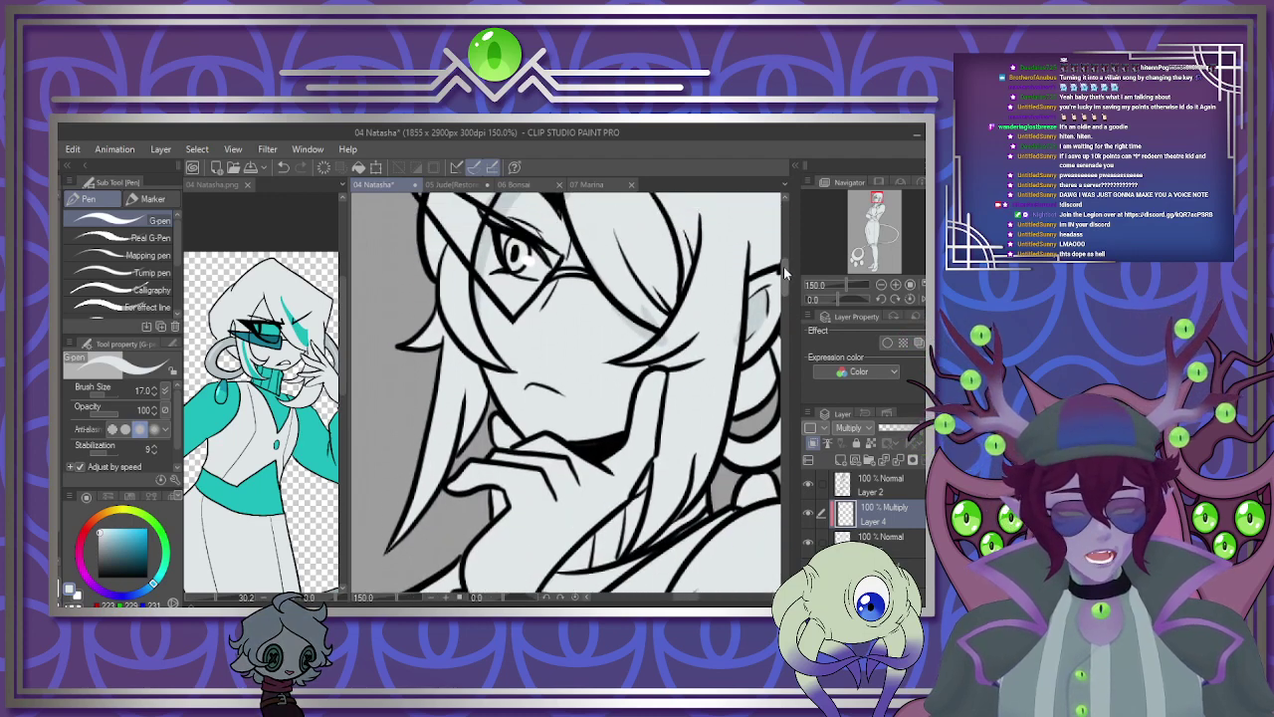
{"action": "key", "text": "bracketright"}
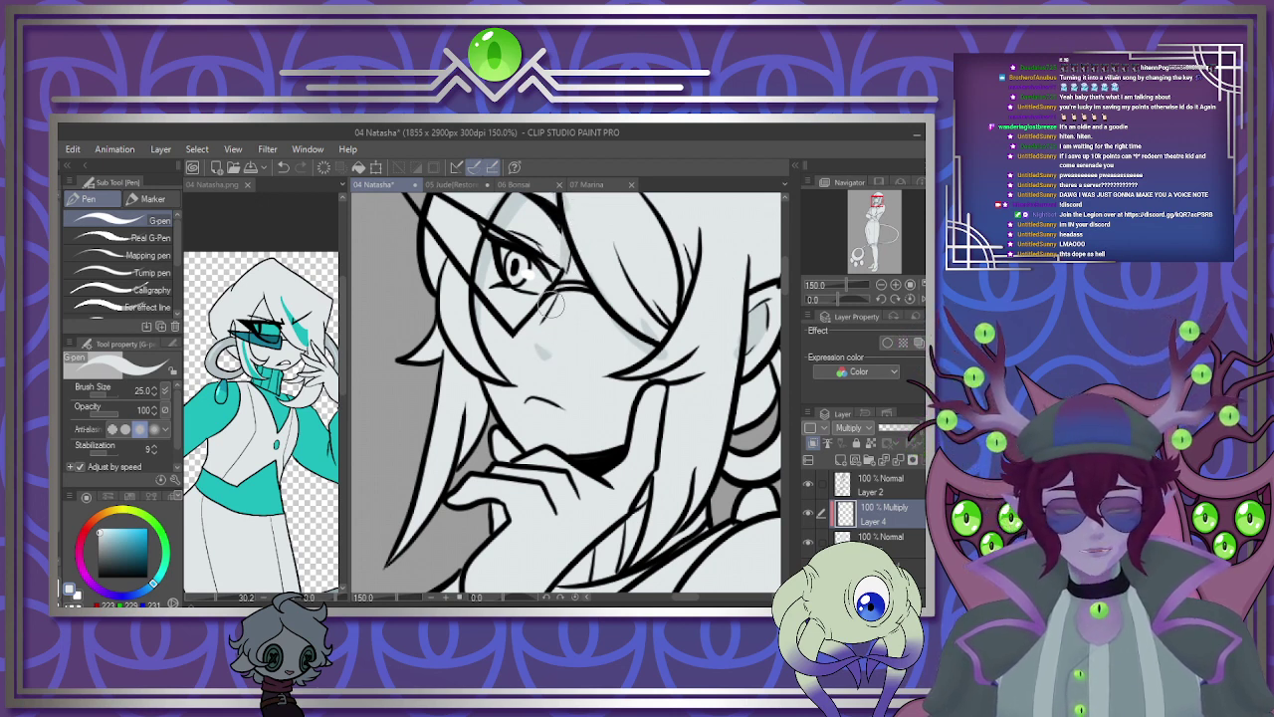
{"action": "left_click_drag", "start_coordinate": [717, 277], "coordinate": [598, 299]}
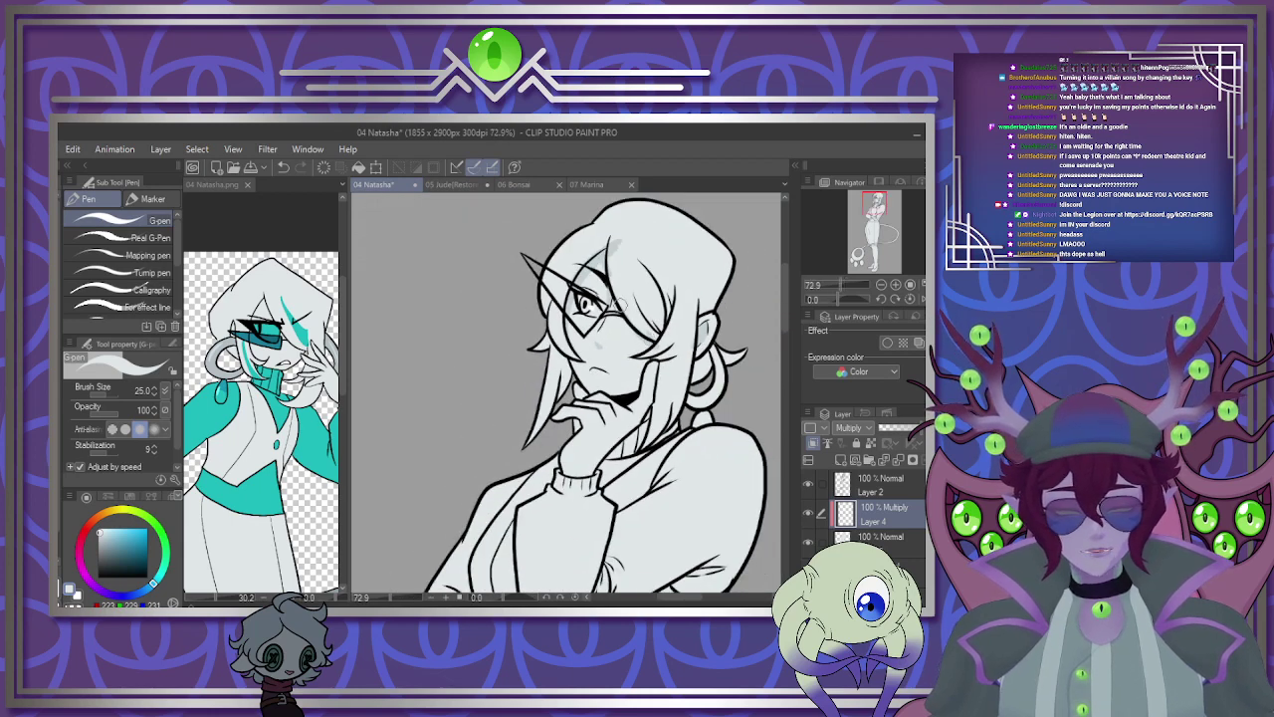
{"action": "left_click_drag", "start_coordinate": [598, 398], "coordinate": [588, 309]}
{"action": "left_click_drag", "start_coordinate": [538, 353], "coordinate": [615, 350]}
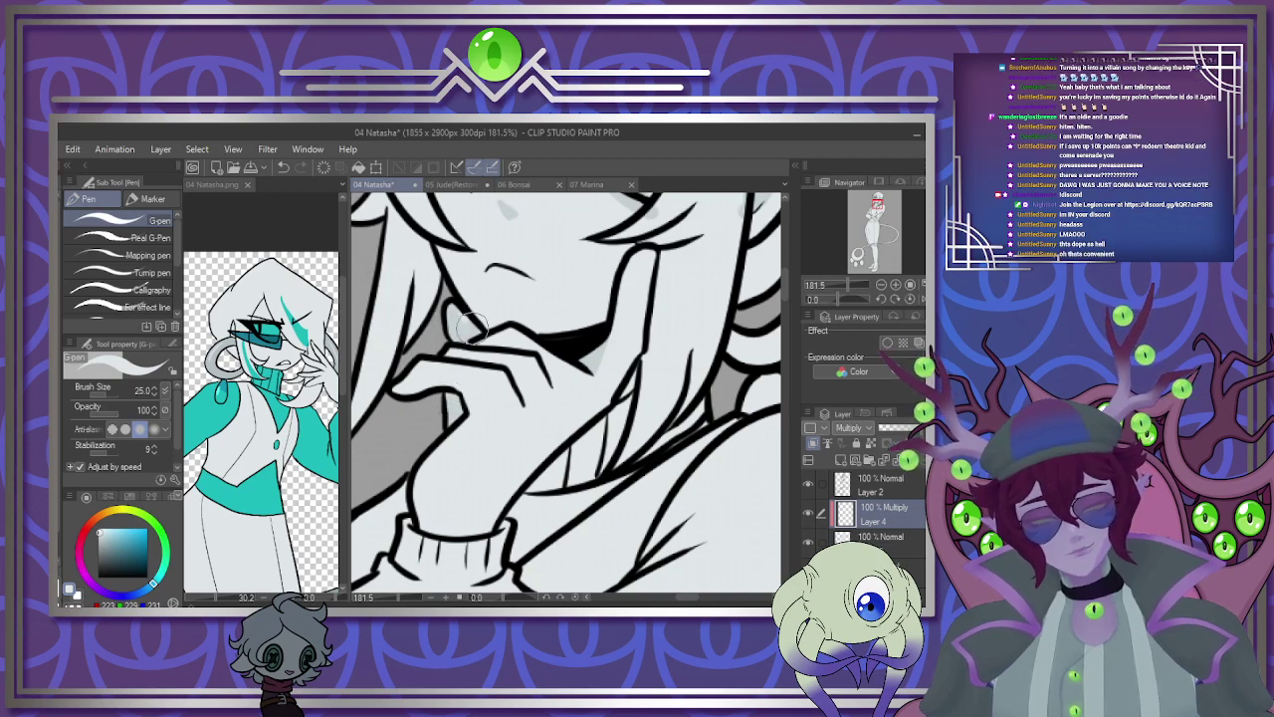
Paint the shadow that the raised arm's sleeve casts across the back of the lower hand on Layer 4.
{"action": "scroll", "coordinate": [456, 289], "scroll_direction": "down", "scroll_amount": 5}
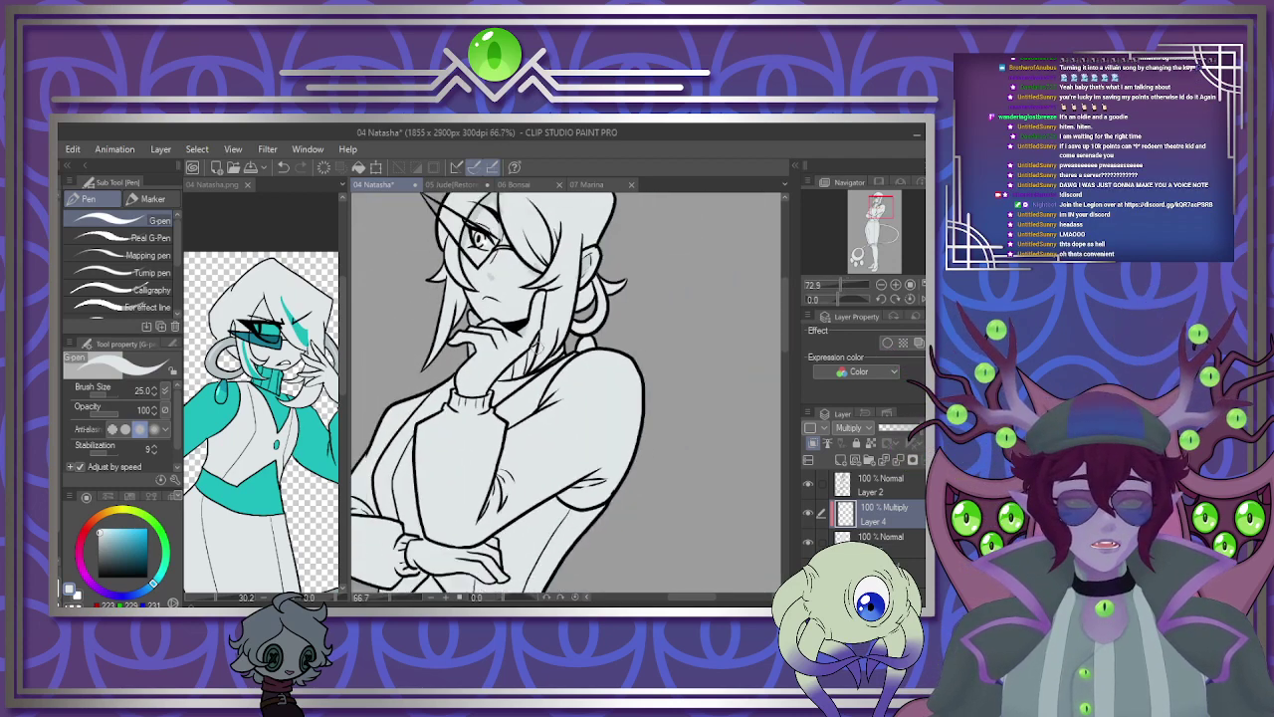
{"action": "scroll", "coordinate": [527, 303], "scroll_direction": "up", "scroll_amount": 2}
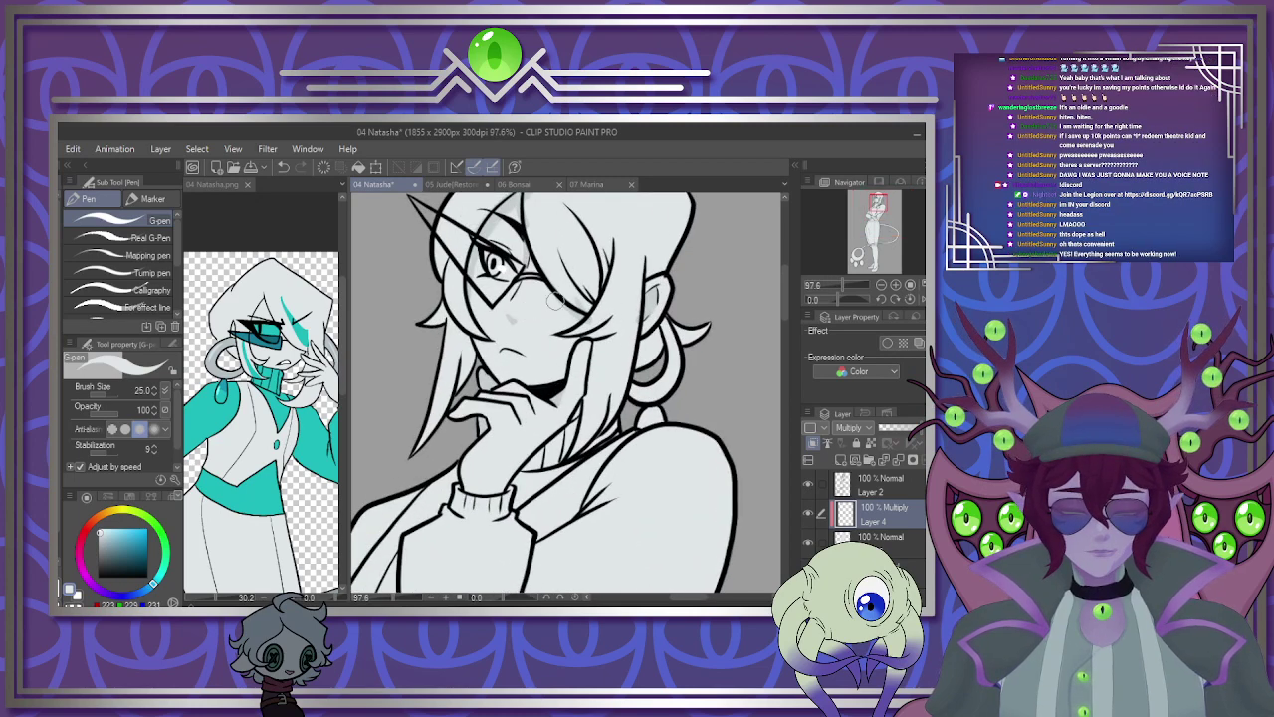
{"action": "scroll", "coordinate": [600, 291], "scroll_direction": "down", "scroll_amount": 2}
{"action": "scroll", "coordinate": [501, 488], "scroll_direction": "up", "scroll_amount": 4}
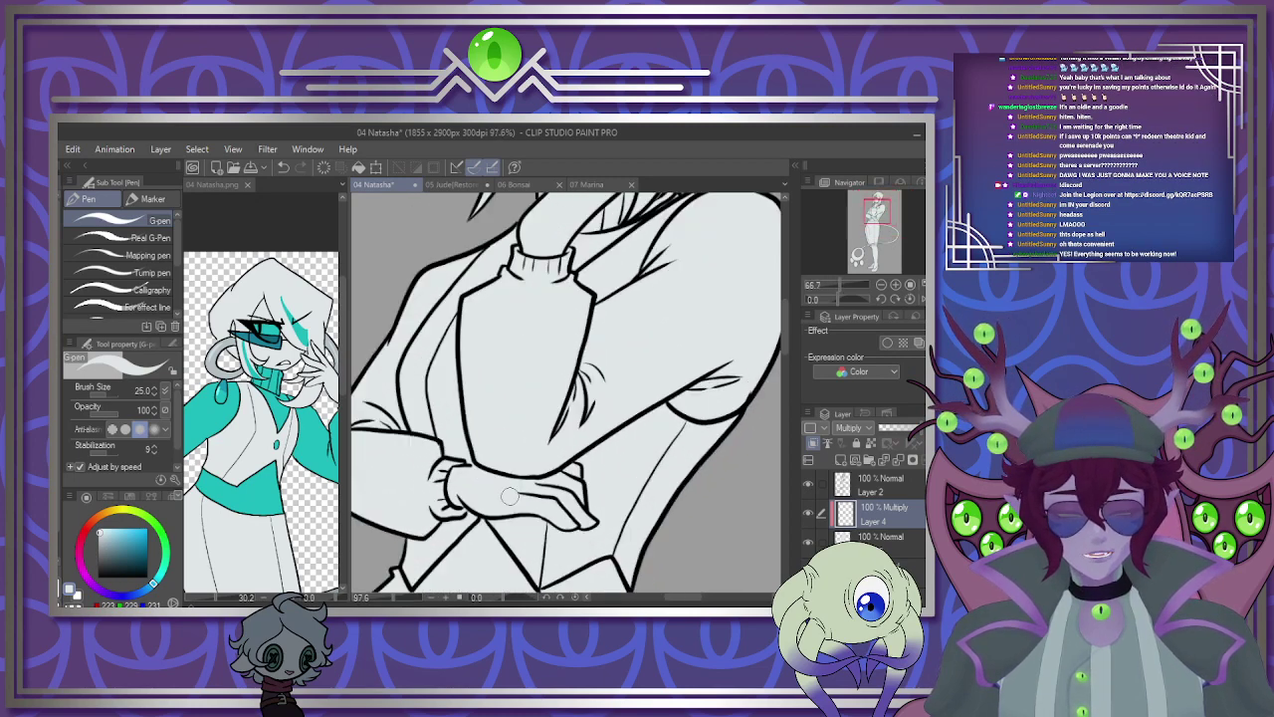
{"action": "left_click_drag", "start_coordinate": [550, 468], "coordinate": [640, 439]}
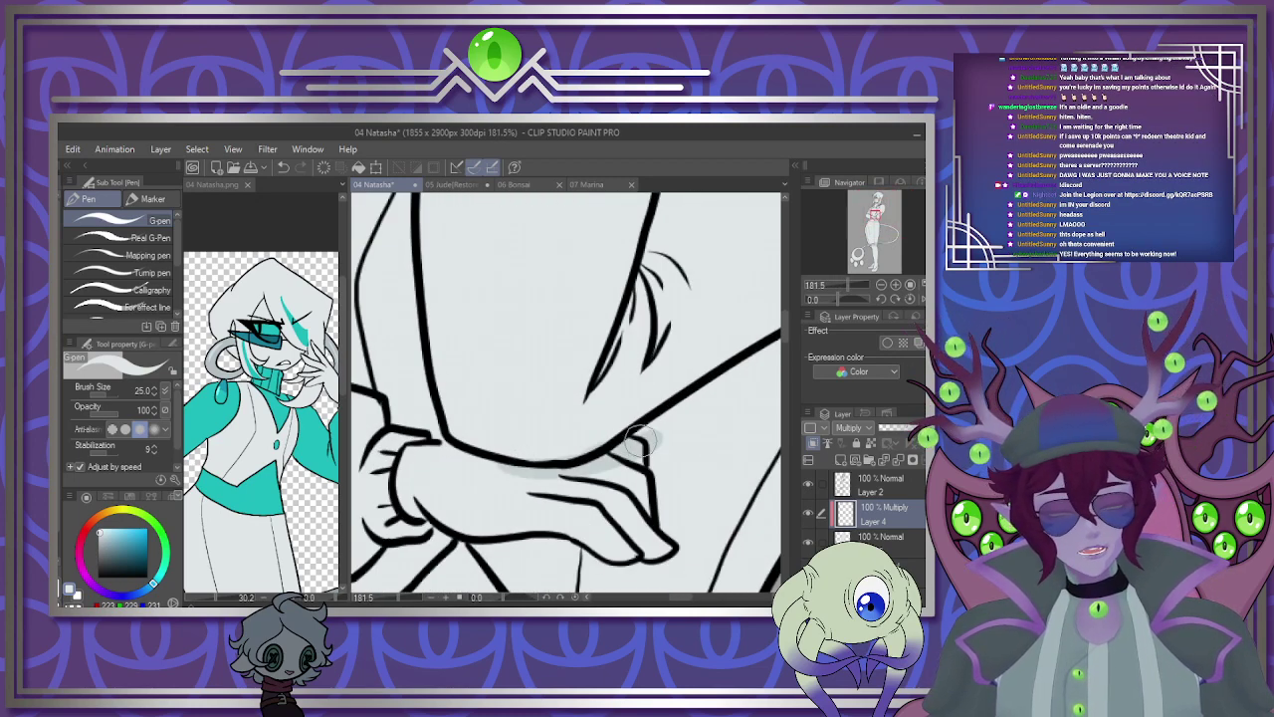
{"action": "mouse_move", "coordinate": [569, 461]}
{"action": "left_mouse_down"}
{"action": "mouse_move", "coordinate": [457, 421]}
{"action": "mouse_move", "coordinate": [463, 438]}
{"action": "mouse_move", "coordinate": [564, 469]}
{"action": "mouse_move", "coordinate": [674, 456]}
{"action": "mouse_move", "coordinate": [641, 438]}
{"action": "mouse_move", "coordinate": [603, 473]}
{"action": "mouse_move", "coordinate": [672, 507]}
{"action": "left_mouse_up"}
Examine the pale shadows on the face and across the whole figure, both close up and from a distance.
{"action": "scroll", "coordinate": [621, 492], "scroll_direction": "down", "scroll_amount": 8}
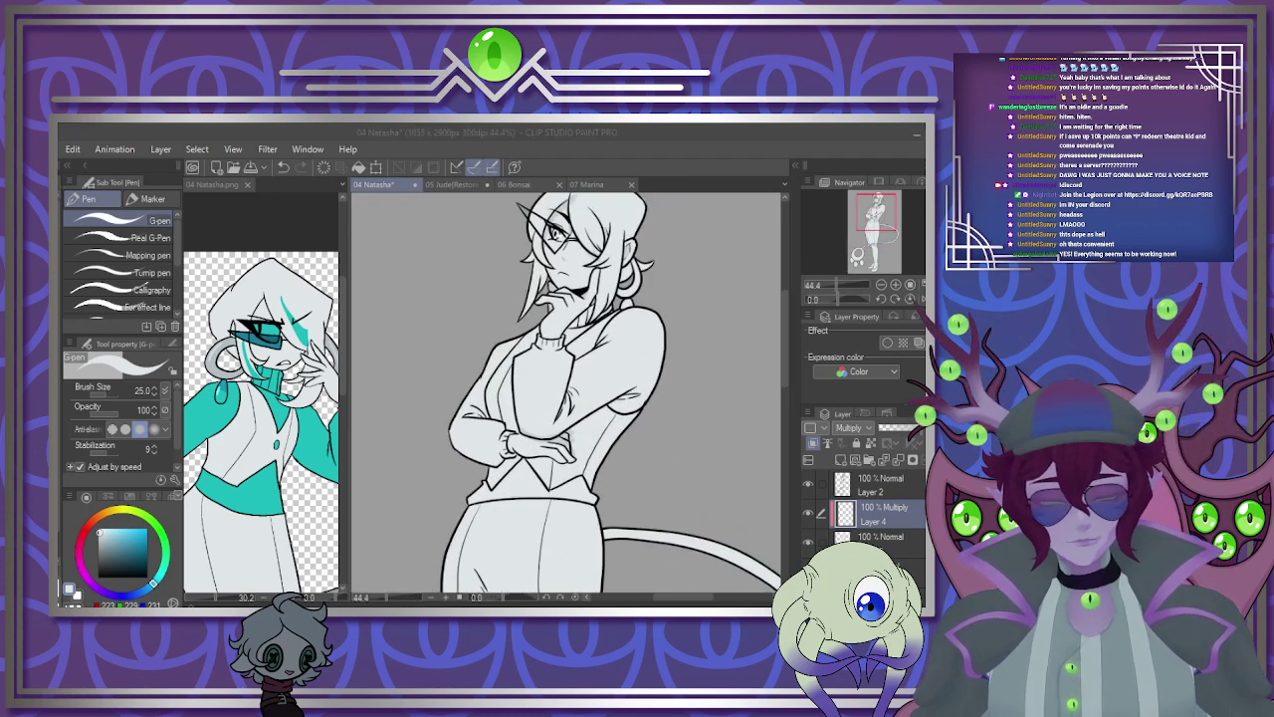
{"action": "left_click", "coordinate": [733, 288]}
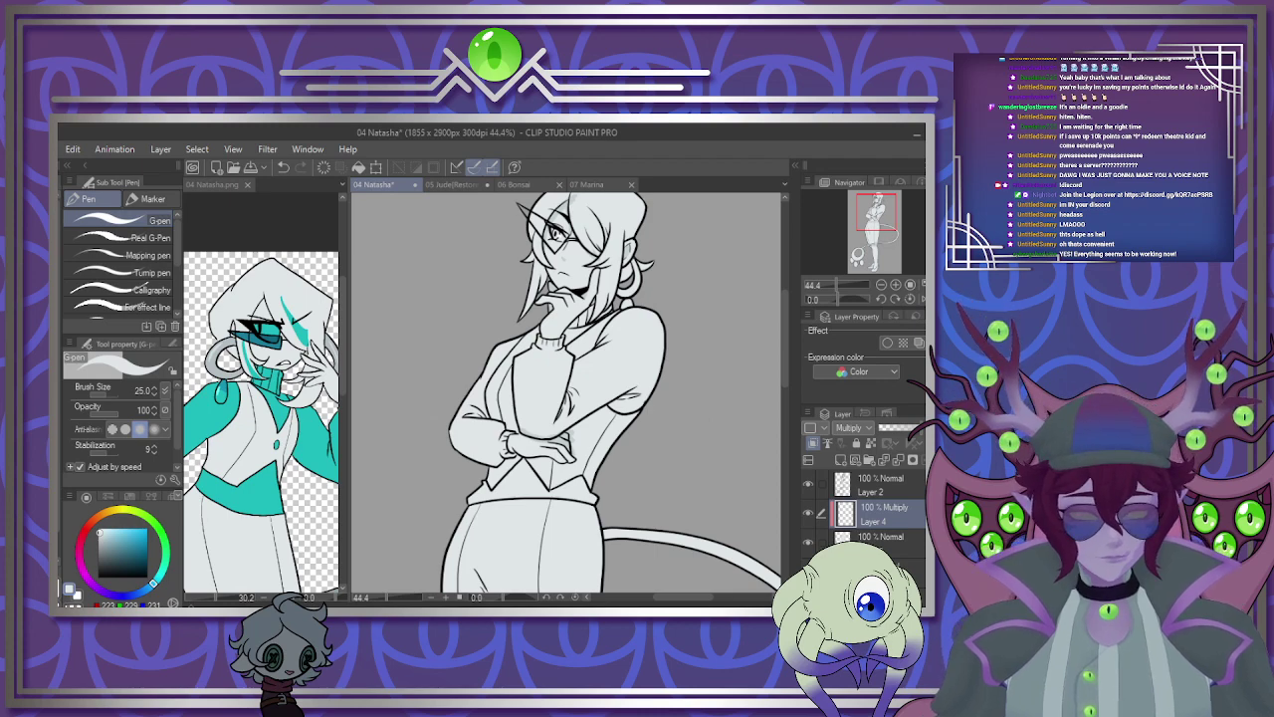
{"action": "scroll", "coordinate": [648, 214], "scroll_direction": "down", "scroll_amount": 3}
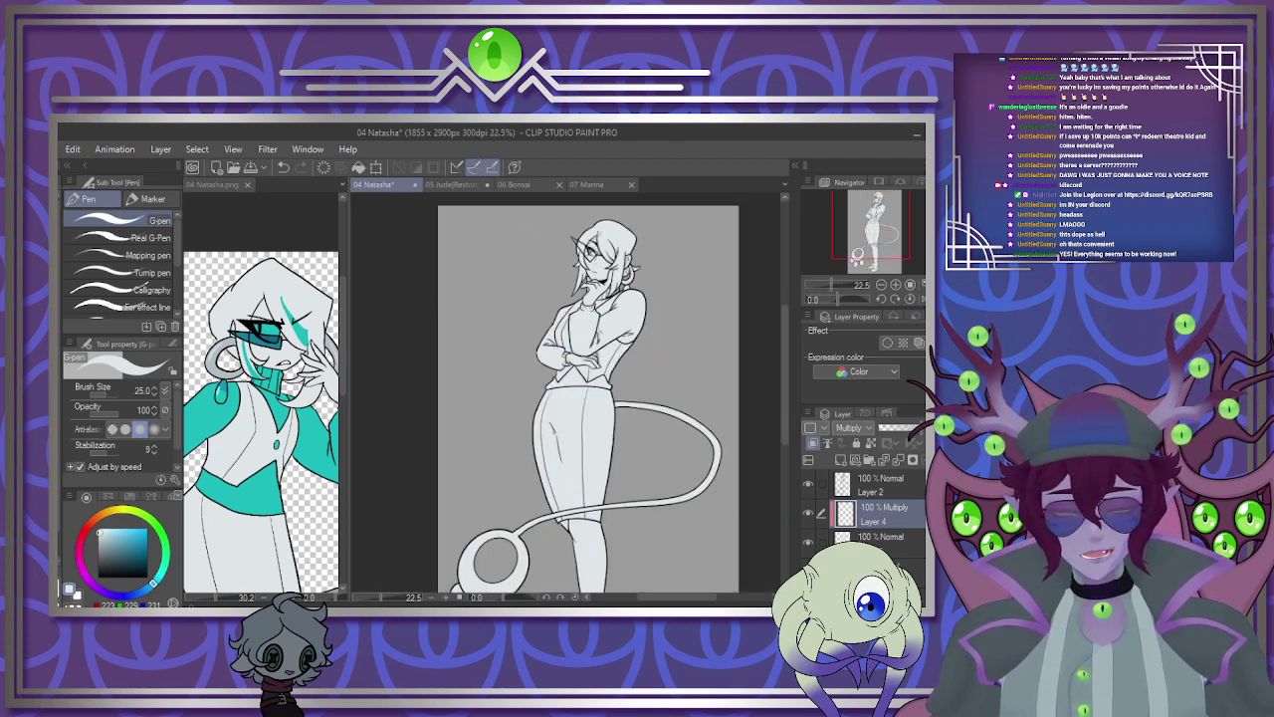
{"action": "scroll", "coordinate": [616, 270], "scroll_direction": "up", "scroll_amount": 4}
{"action": "scroll", "coordinate": [631, 353], "scroll_direction": "down", "scroll_amount": 2}
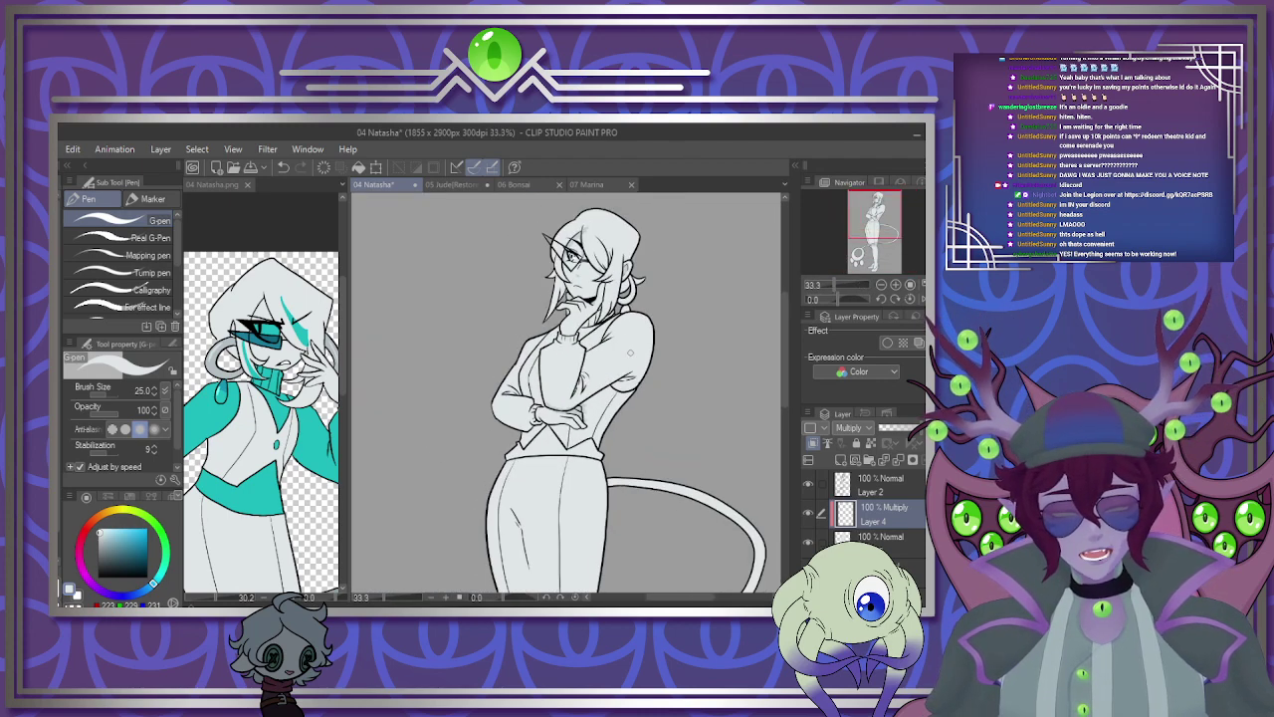
{"action": "scroll", "coordinate": [630, 353], "scroll_direction": "up", "scroll_amount": 2}
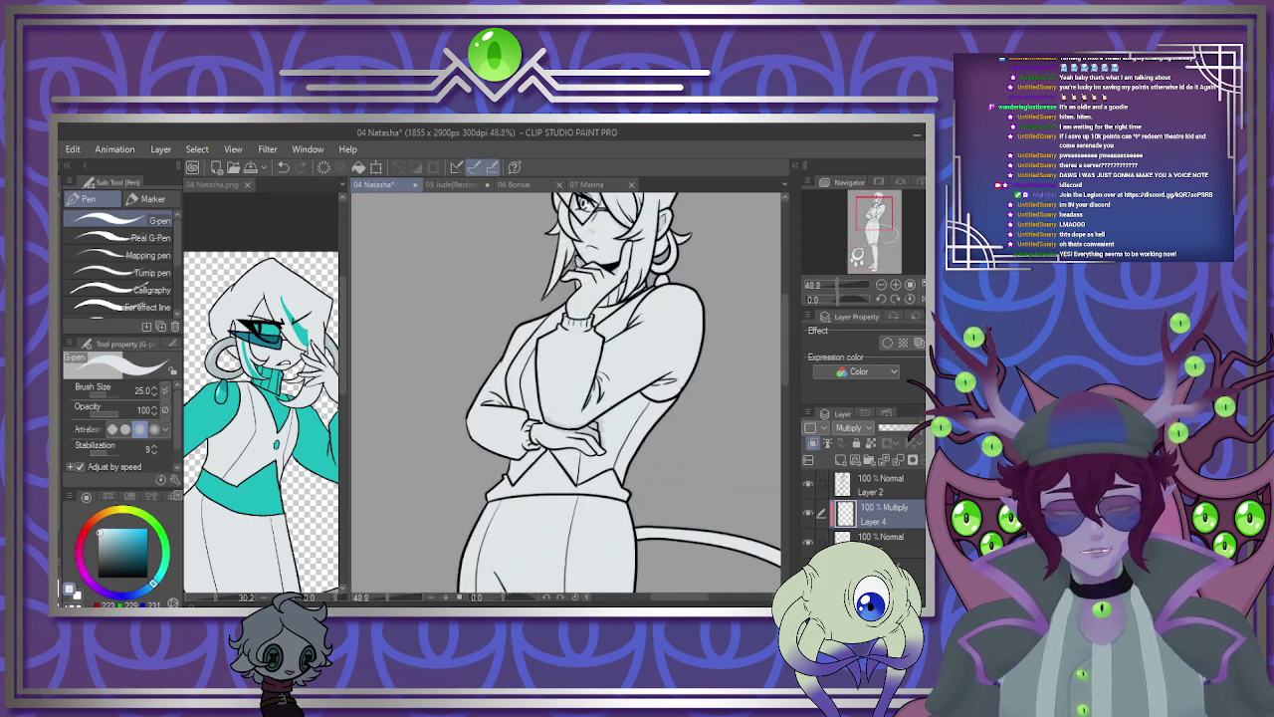
{"action": "scroll", "coordinate": [607, 225], "scroll_direction": "up", "scroll_amount": 3}
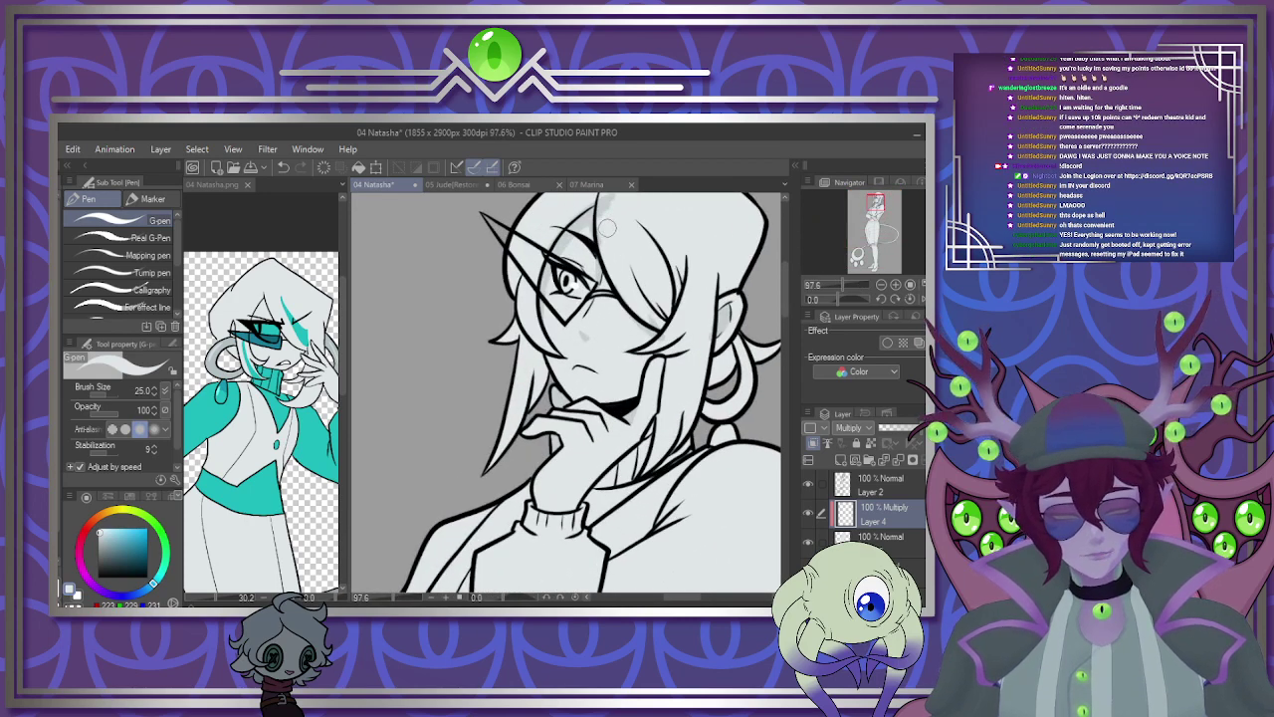
{"action": "scroll", "coordinate": [607, 227], "scroll_direction": "down", "scroll_amount": 1}
{"action": "scroll", "coordinate": [618, 239], "scroll_direction": "up", "scroll_amount": 4}
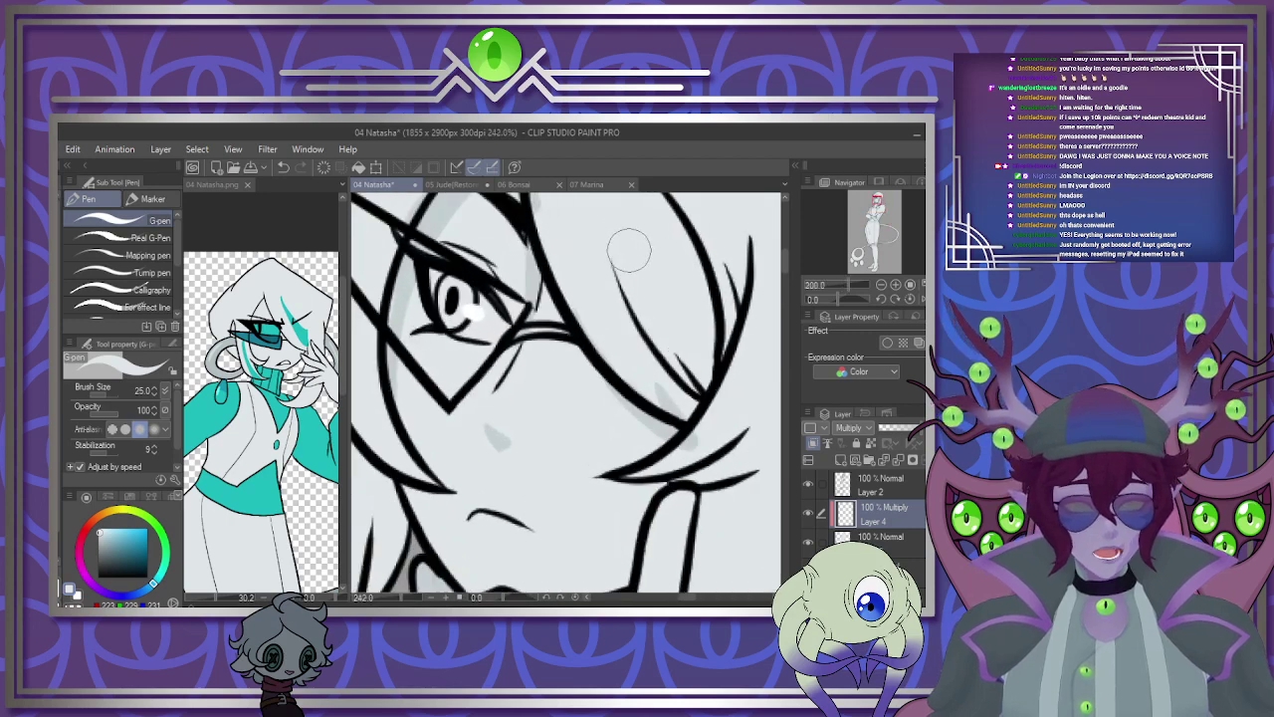
{"action": "scroll", "coordinate": [629, 248], "scroll_direction": "up", "scroll_amount": 1}
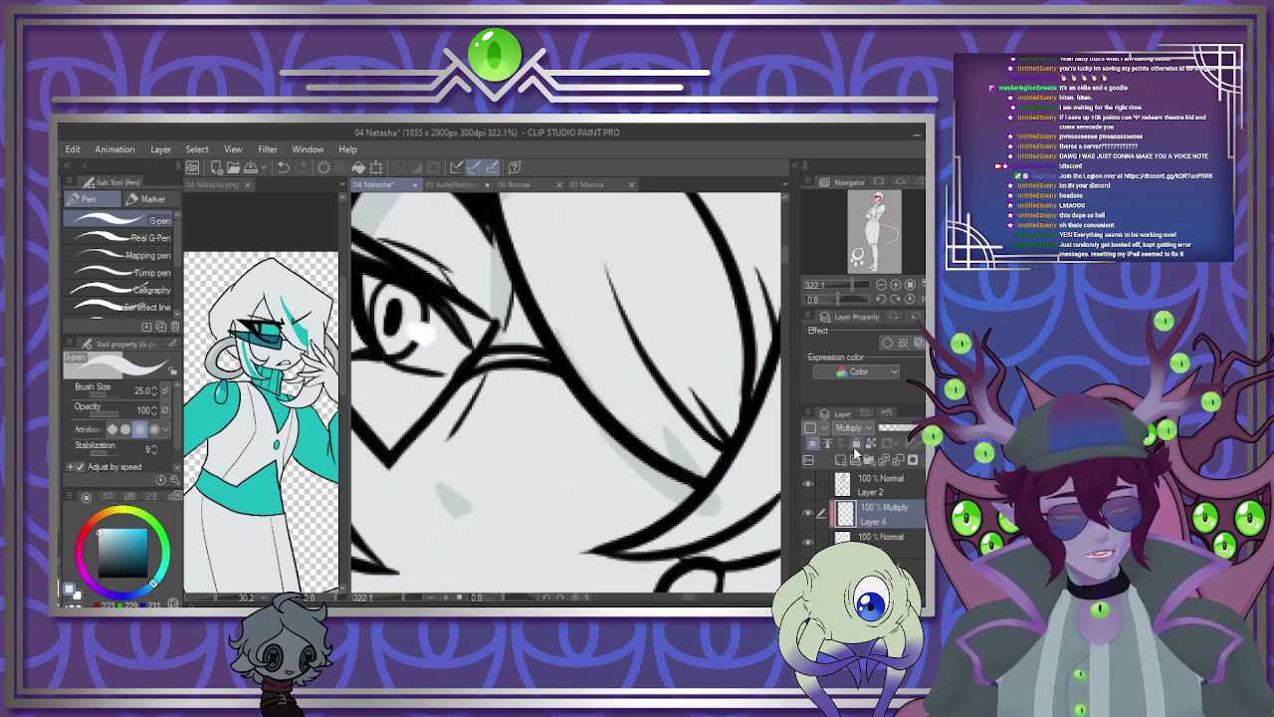
{"action": "scroll", "coordinate": [573, 399], "scroll_direction": "down", "scroll_amount": 3}
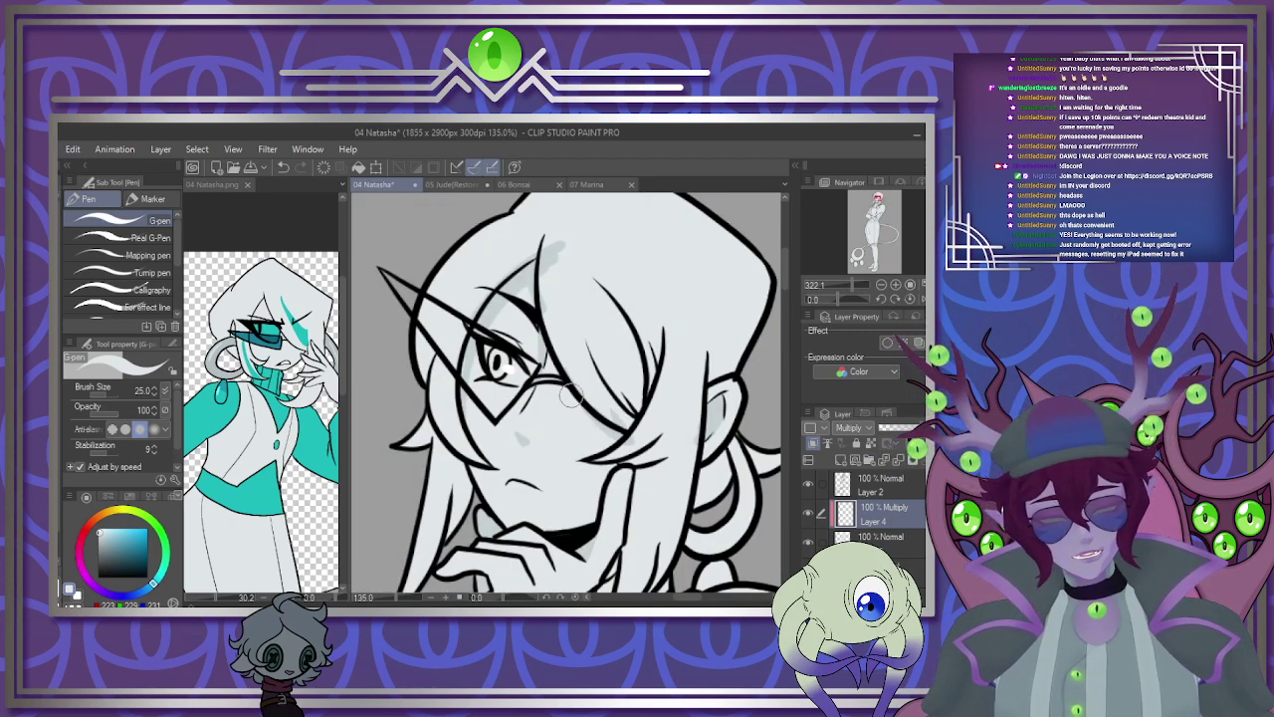
{"action": "scroll", "coordinate": [558, 428], "scroll_direction": "up", "scroll_amount": 2}
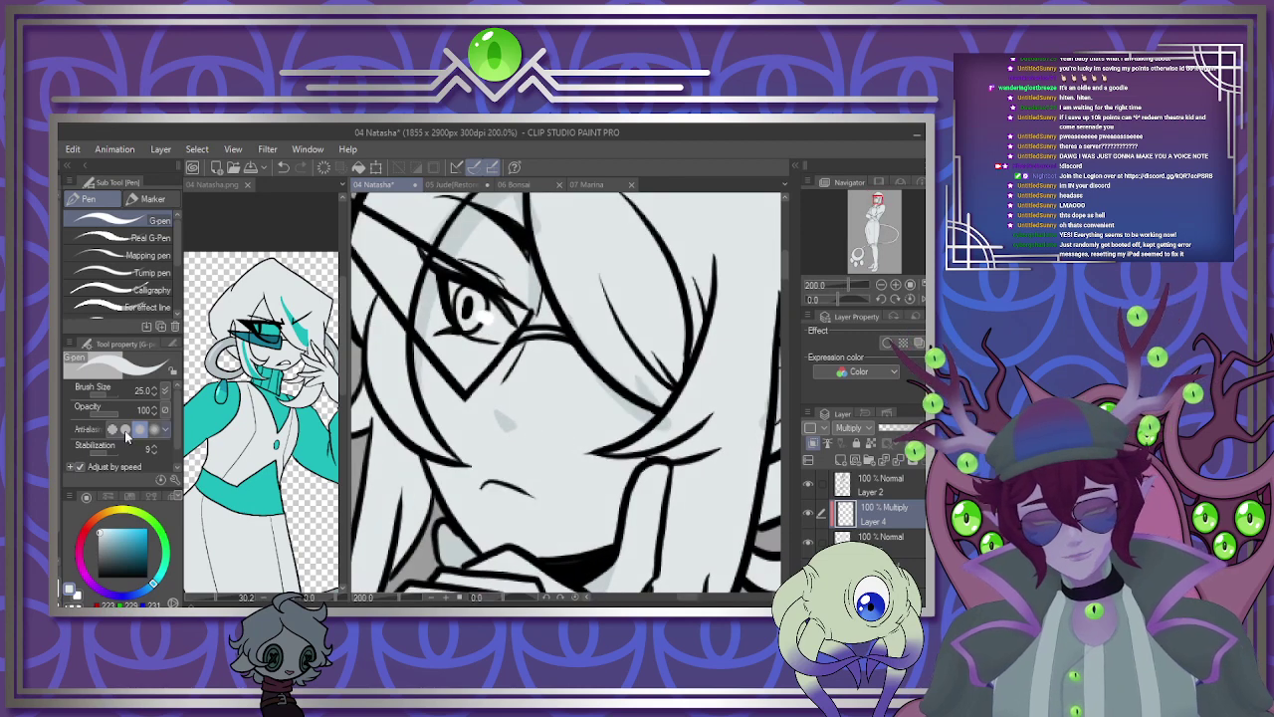
Try the Spray airbrush at size 60 on the cheek below the fringe.
{"action": "key", "text": "b"}
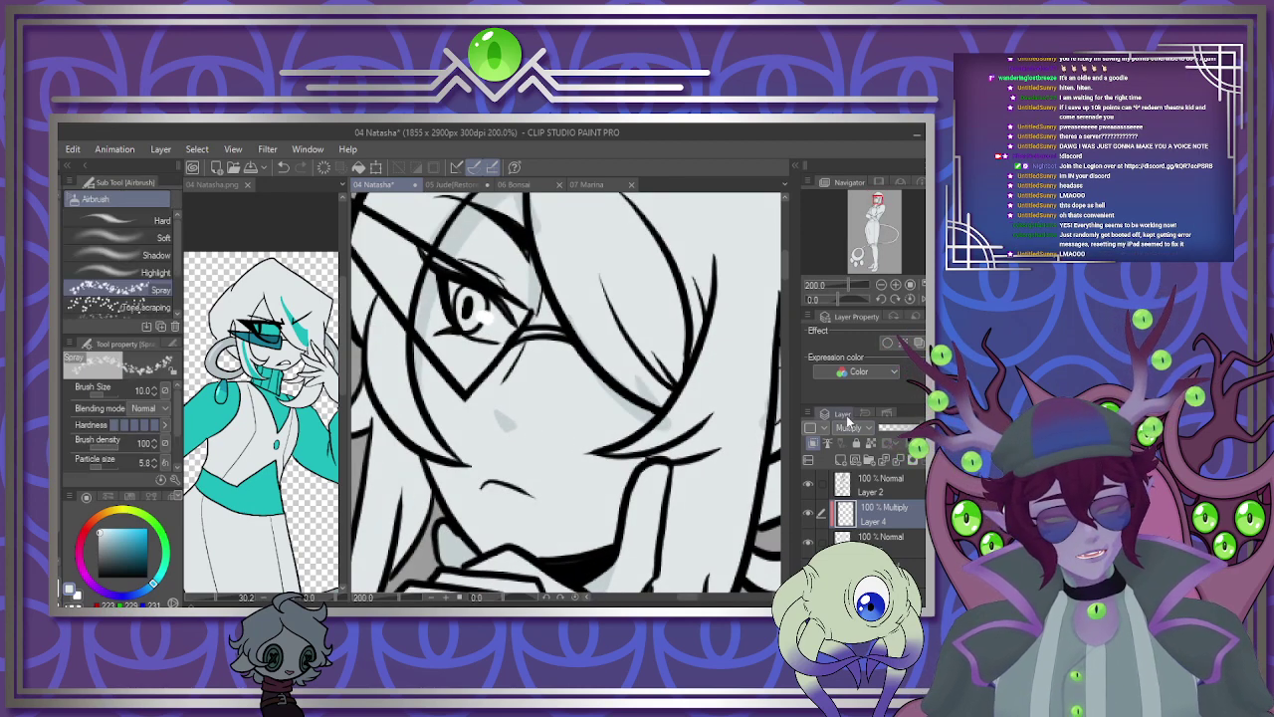
{"action": "key", "text": "]"}
{"action": "key", "text": "]"}
{"action": "key", "text": "]"}
{"action": "key", "text": "]"}
{"action": "key", "text": "]"}
{"action": "key", "text": "]"}
{"action": "key", "text": "]"}
{"action": "key", "text": "]"}
{"action": "left_click", "coordinate": [572, 420]}
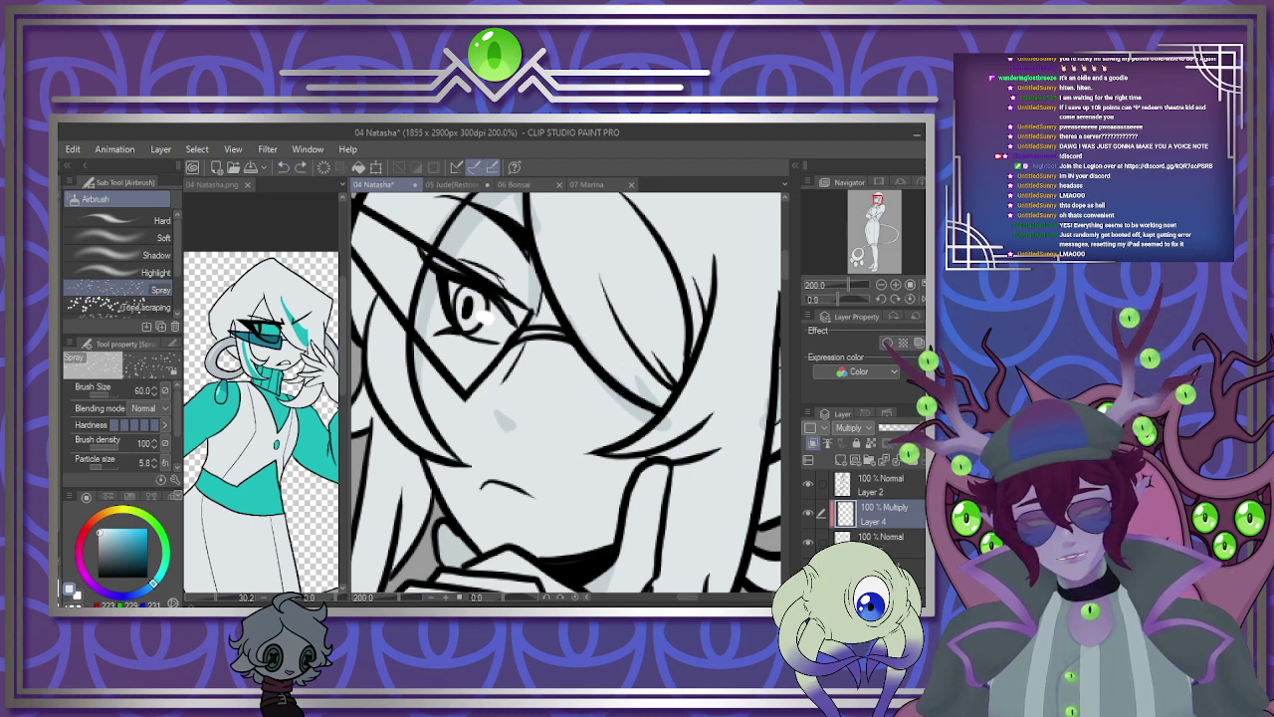
Brush soft highlights onto both cheeks with the Soft airbrush at size 50 on Layer 4 in Screen mode.
{"action": "left_click", "coordinate": [156, 239]}
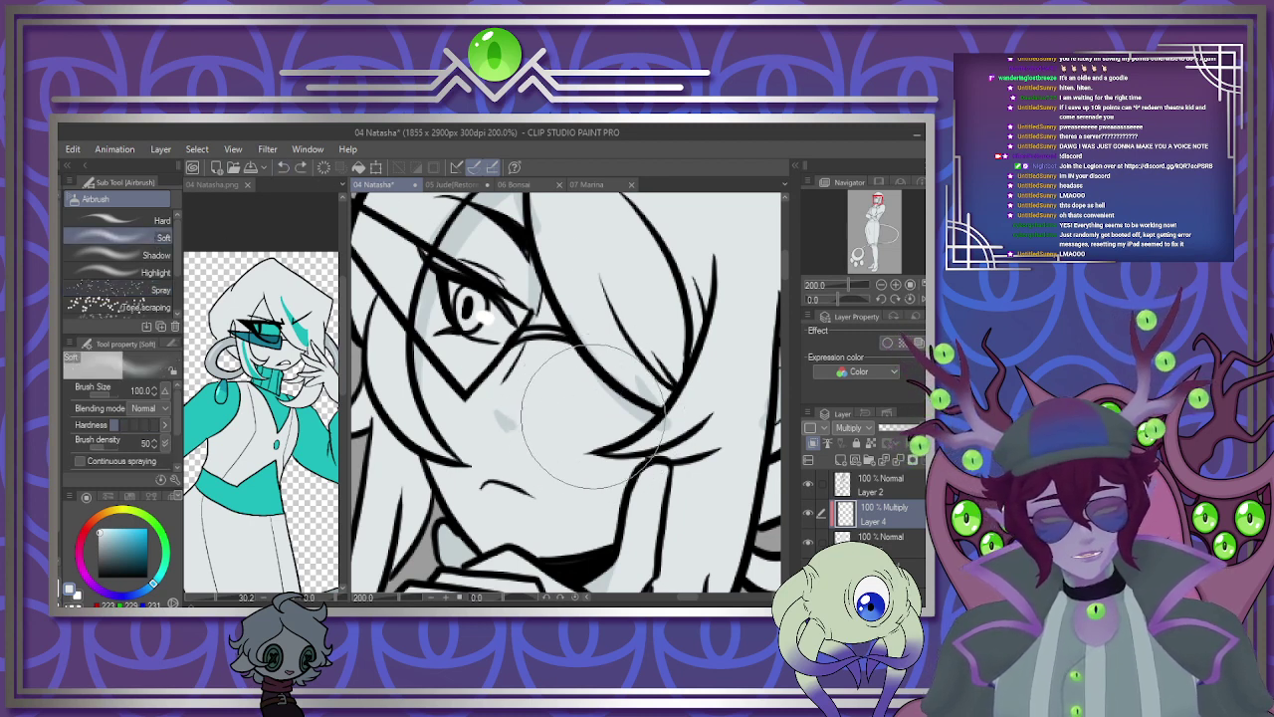
{"action": "left_click_drag", "start_coordinate": [579, 402], "coordinate": [576, 392]}
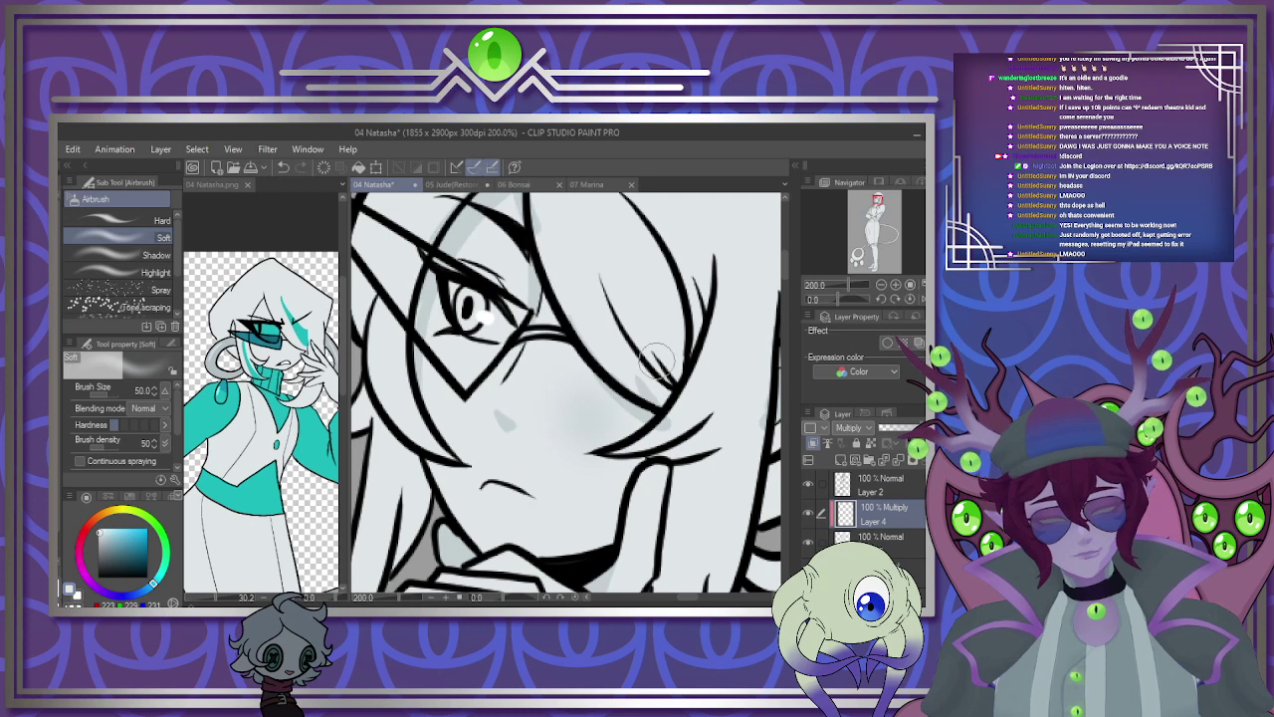
{"action": "left_click", "coordinate": [284, 167]}
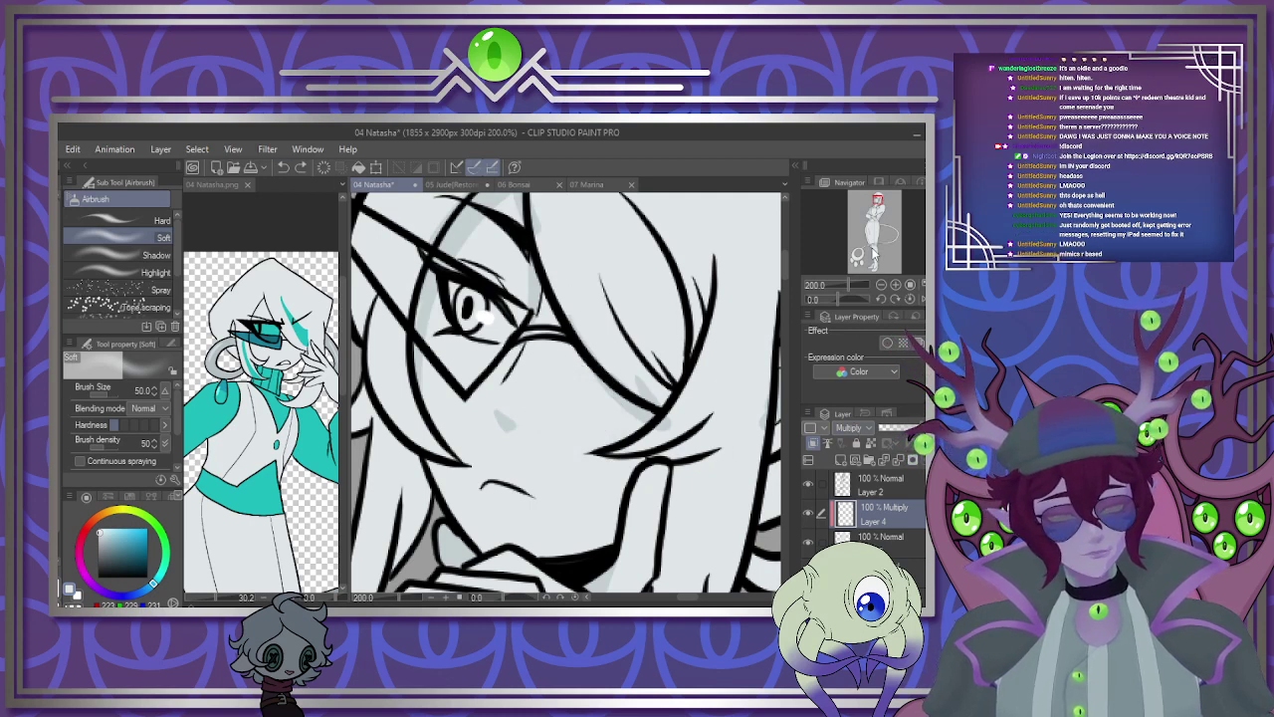
{"action": "left_click_drag", "start_coordinate": [578, 434], "coordinate": [588, 412]}
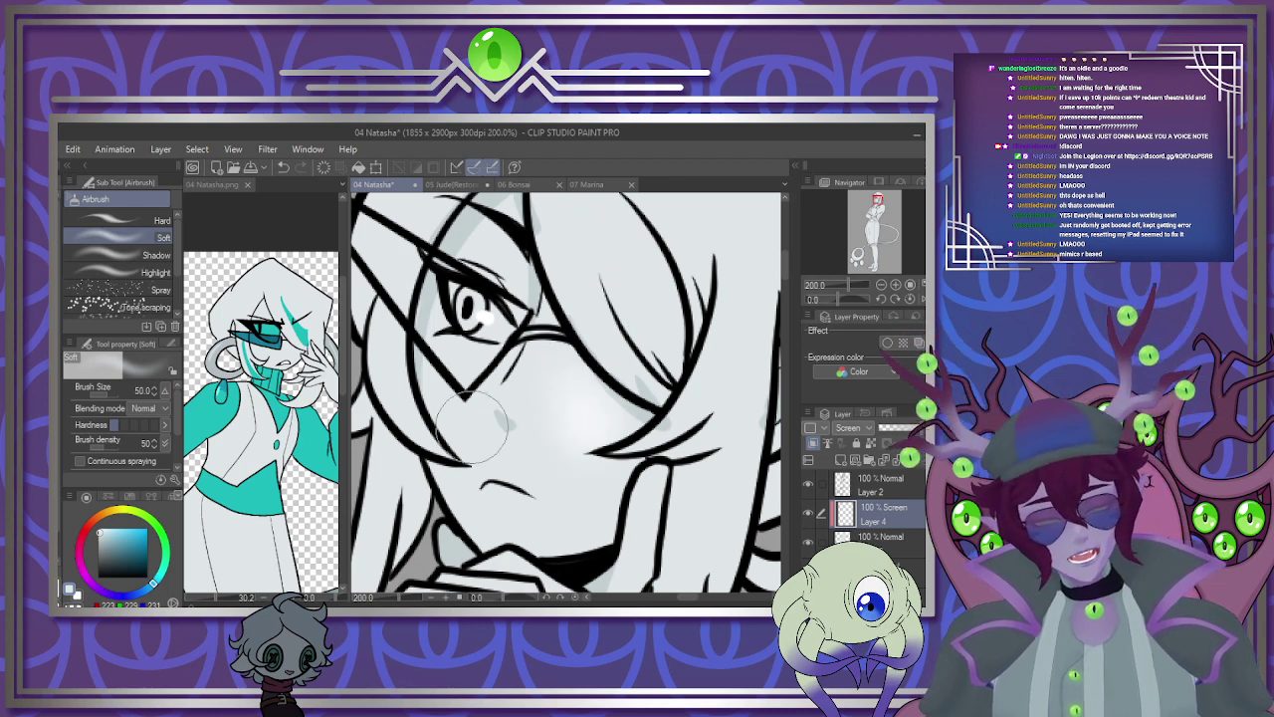
{"action": "left_click_drag", "start_coordinate": [456, 372], "coordinate": [456, 366]}
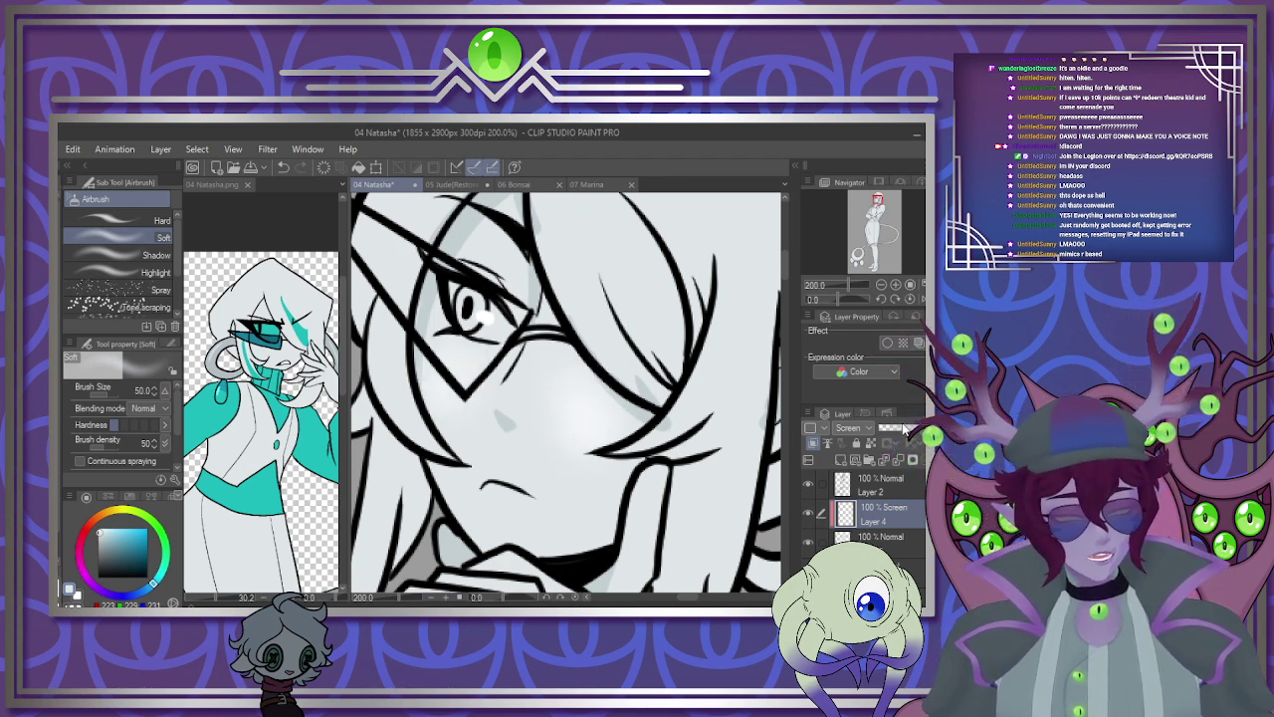
Lower the Screen layer's opacity to 53% and airbrush a soft highlight on the back of the raised hand at size 25.
{"action": "left_click_drag", "start_coordinate": [784, 264], "coordinate": [785, 278]}
{"action": "key", "text": "["}
{"action": "key", "text": "["}
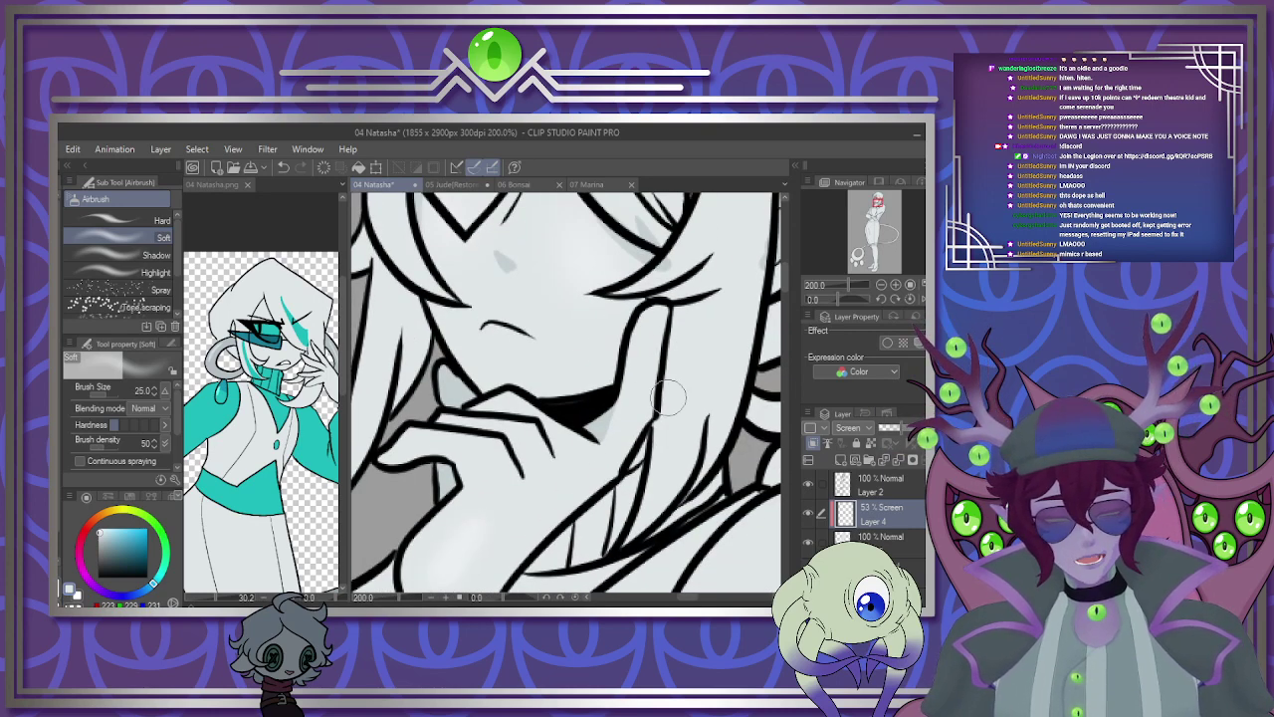
{"action": "scroll", "coordinate": [790, 317], "scroll_direction": "down", "scroll_amount": 2}
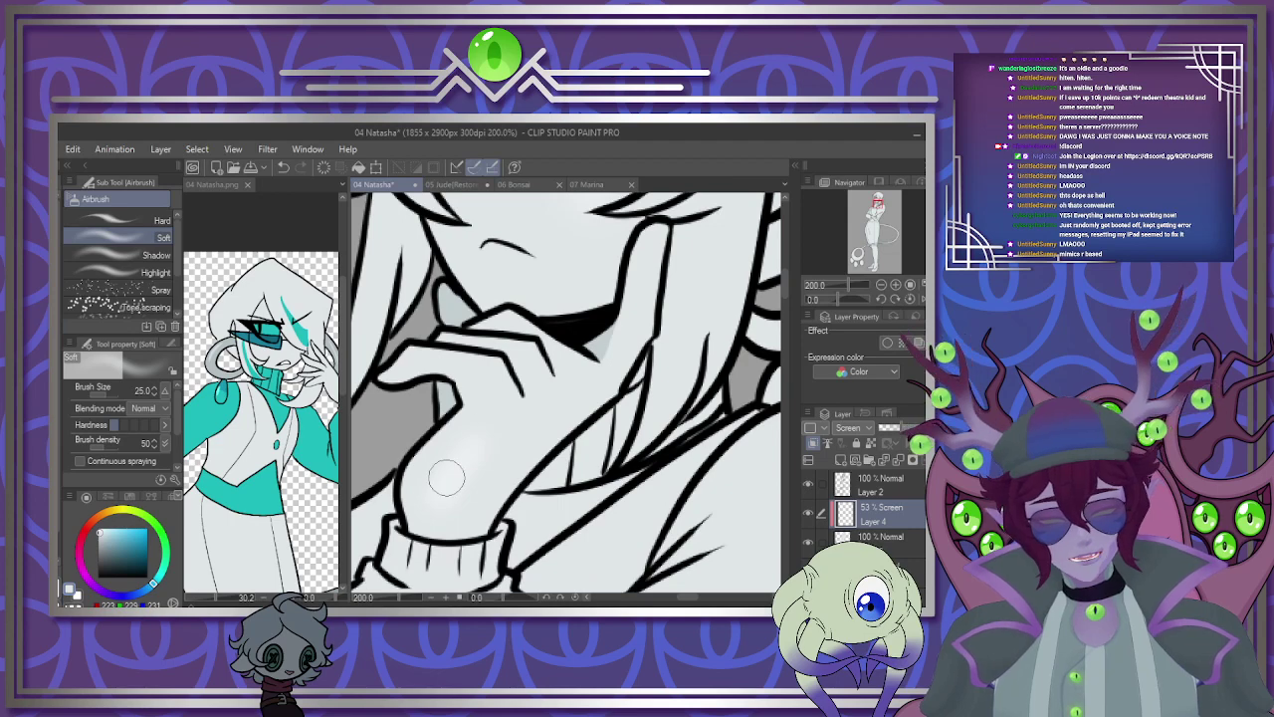
{"action": "scroll", "coordinate": [592, 363], "scroll_direction": "down", "scroll_amount": 6}
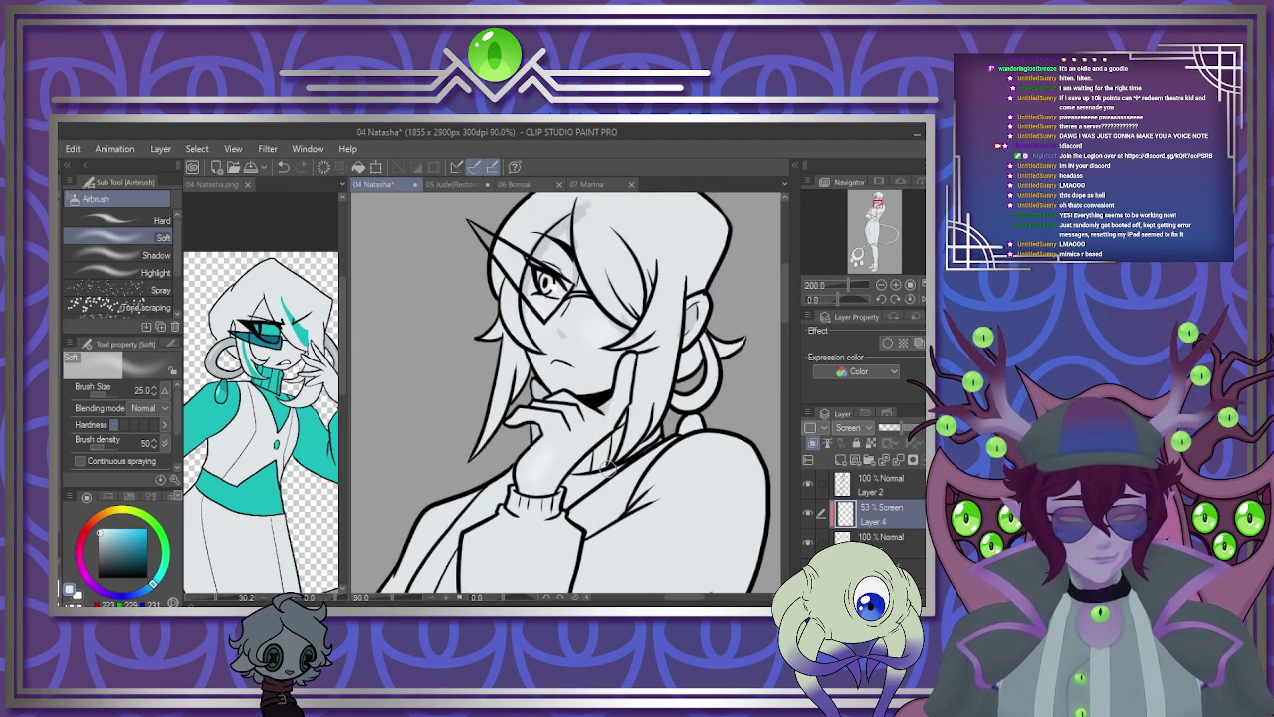
{"action": "scroll", "coordinate": [577, 453], "scroll_direction": "up", "scroll_amount": 3}
{"action": "scroll", "coordinate": [538, 282], "scroll_direction": "down", "scroll_amount": 4}
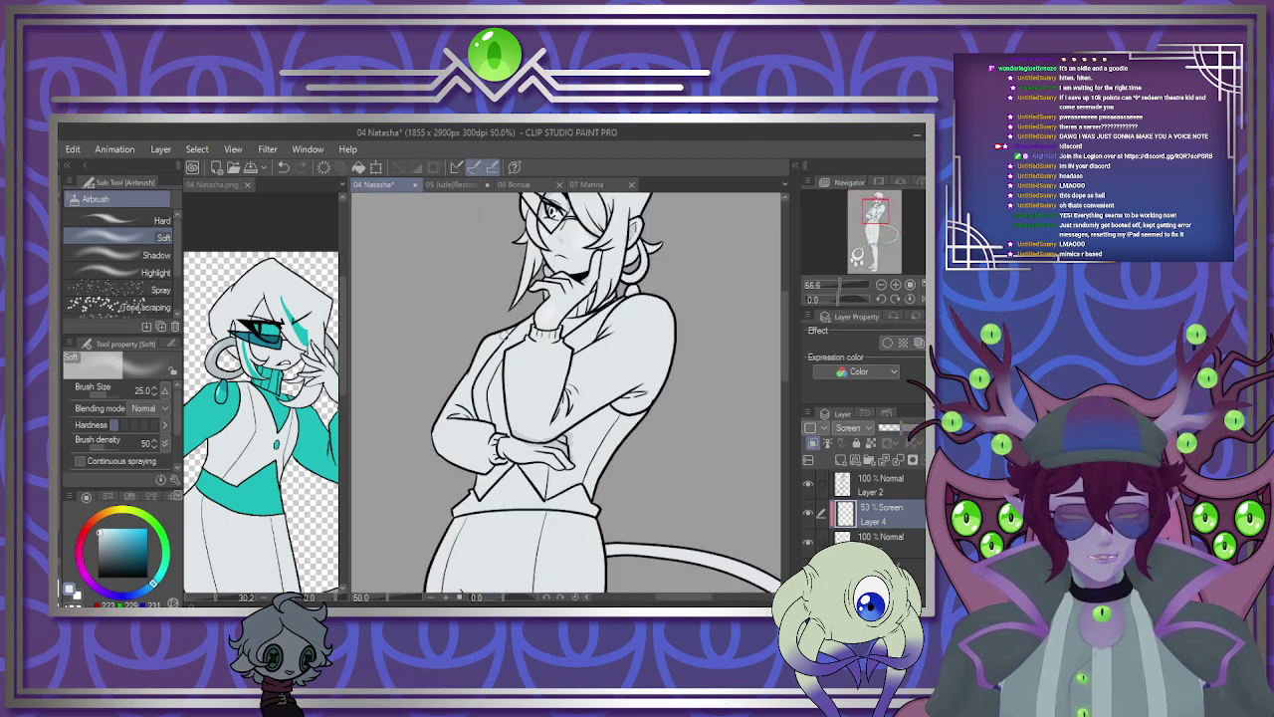
Show the full figure in the 04 Natasha.png reference to compare it with the drawing.
{"action": "left_click", "coordinate": [254, 289]}
{"action": "scroll", "coordinate": [253, 289], "scroll_direction": "down", "scroll_amount": 2}
{"action": "scroll", "coordinate": [261, 418], "scroll_direction": "down", "scroll_amount": 3}
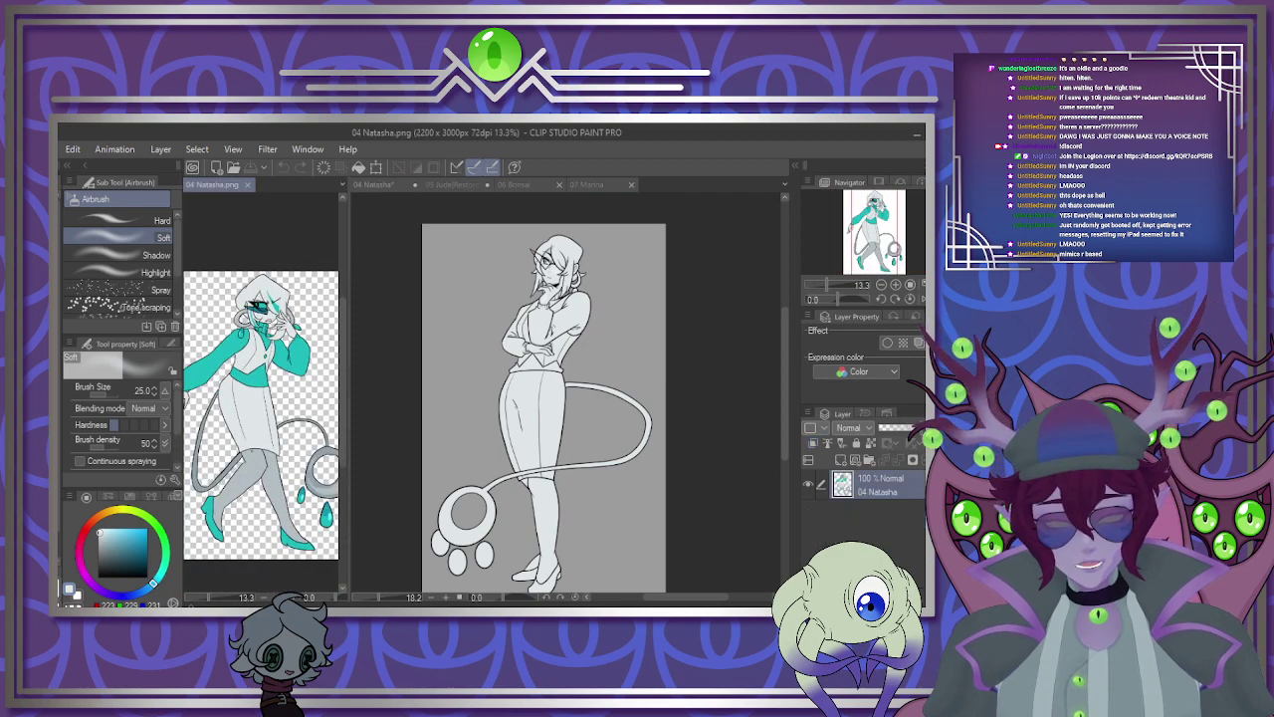
Merge the 53% Screen highlight layer down into Layer 3.
{"action": "scroll", "coordinate": [257, 354], "scroll_direction": "up", "scroll_amount": 2}
{"action": "scroll", "coordinate": [257, 353], "scroll_direction": "down", "scroll_amount": 2}
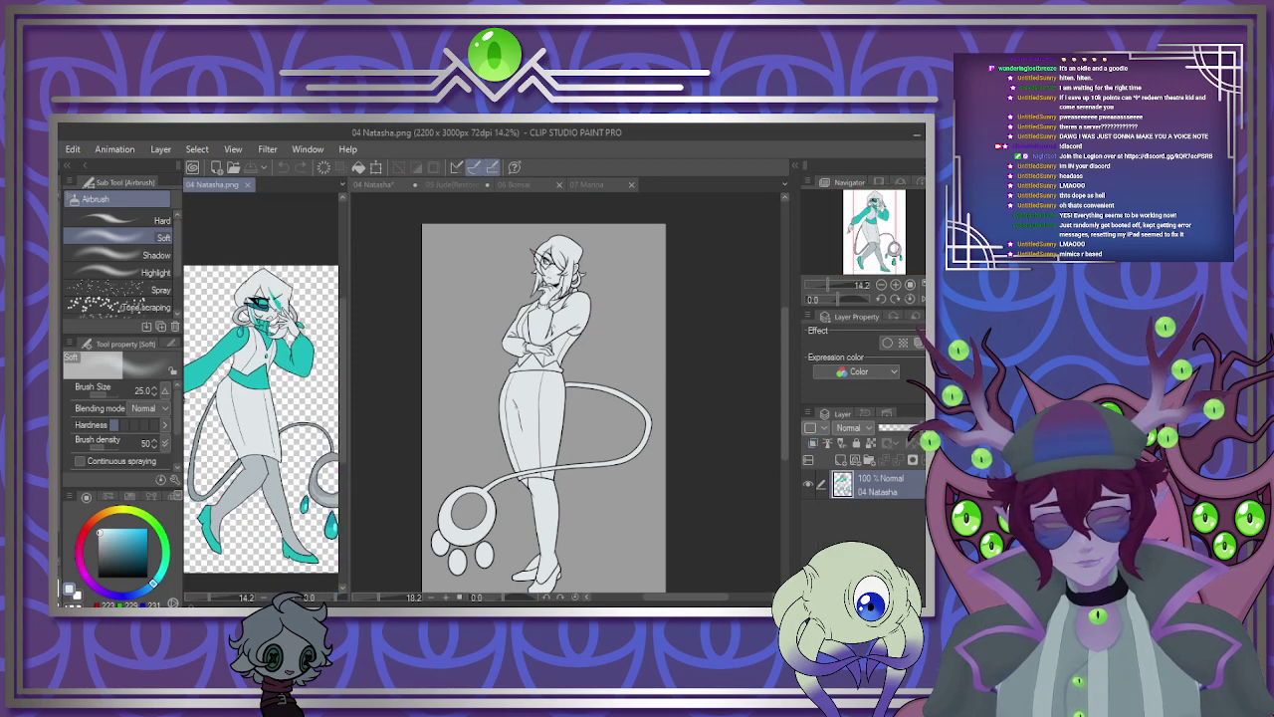
{"action": "scroll", "coordinate": [257, 299], "scroll_direction": "up", "scroll_amount": 4}
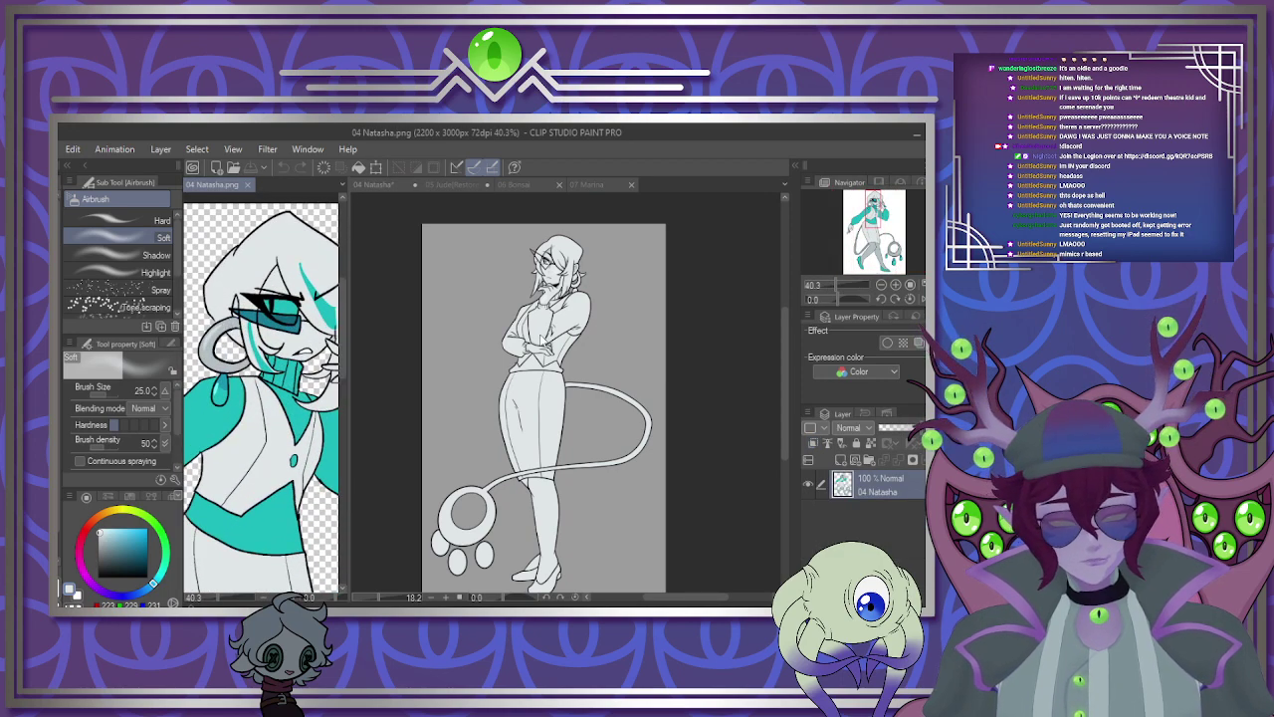
{"action": "scroll", "coordinate": [571, 236], "scroll_direction": "up", "scroll_amount": 10}
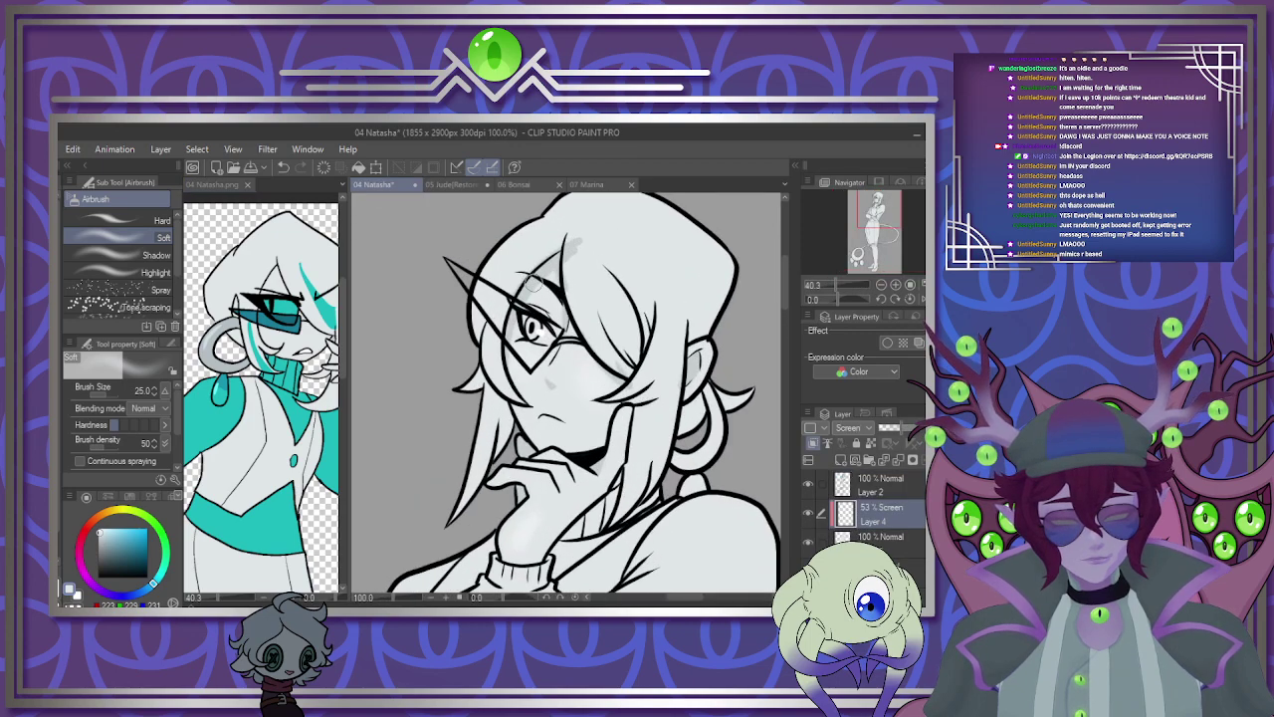
{"action": "scroll", "coordinate": [541, 301], "scroll_direction": "up", "scroll_amount": 3}
{"action": "left_click", "coordinate": [893, 461]}
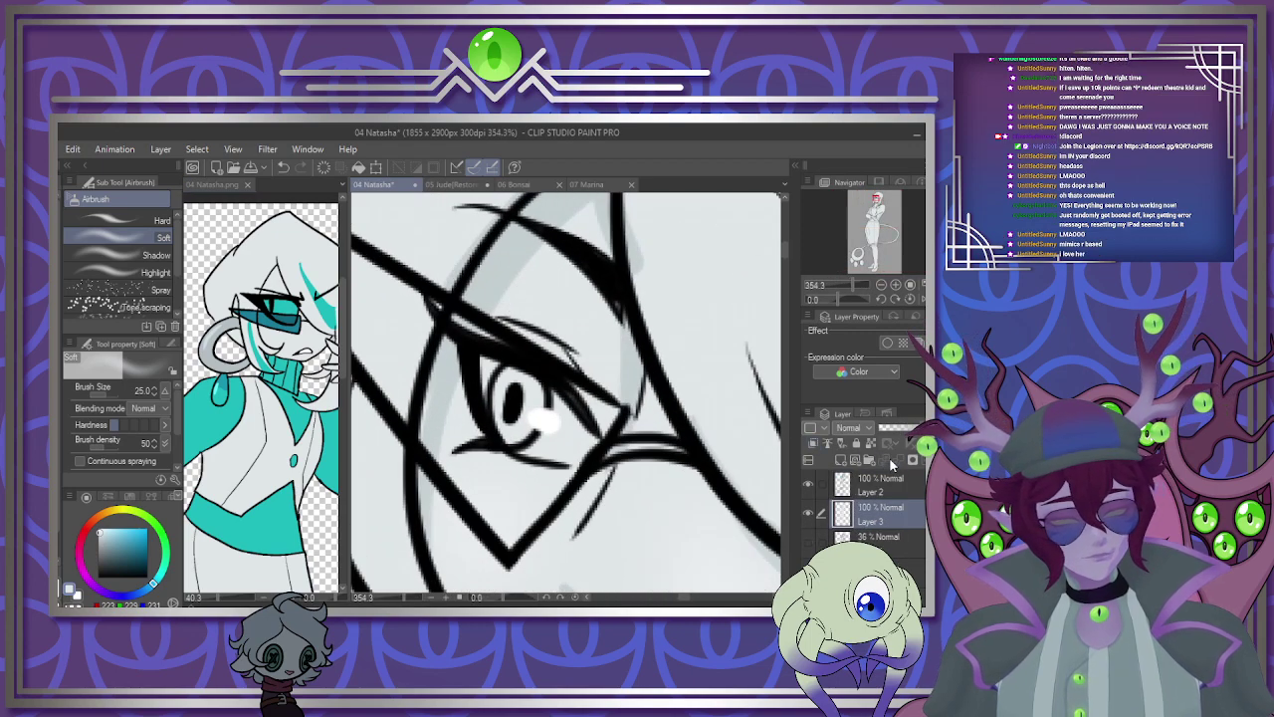
Paint the eye teal with the G-pen on a new layer, using the colour sampled from the reference.
{"action": "left_click", "coordinate": [842, 461]}
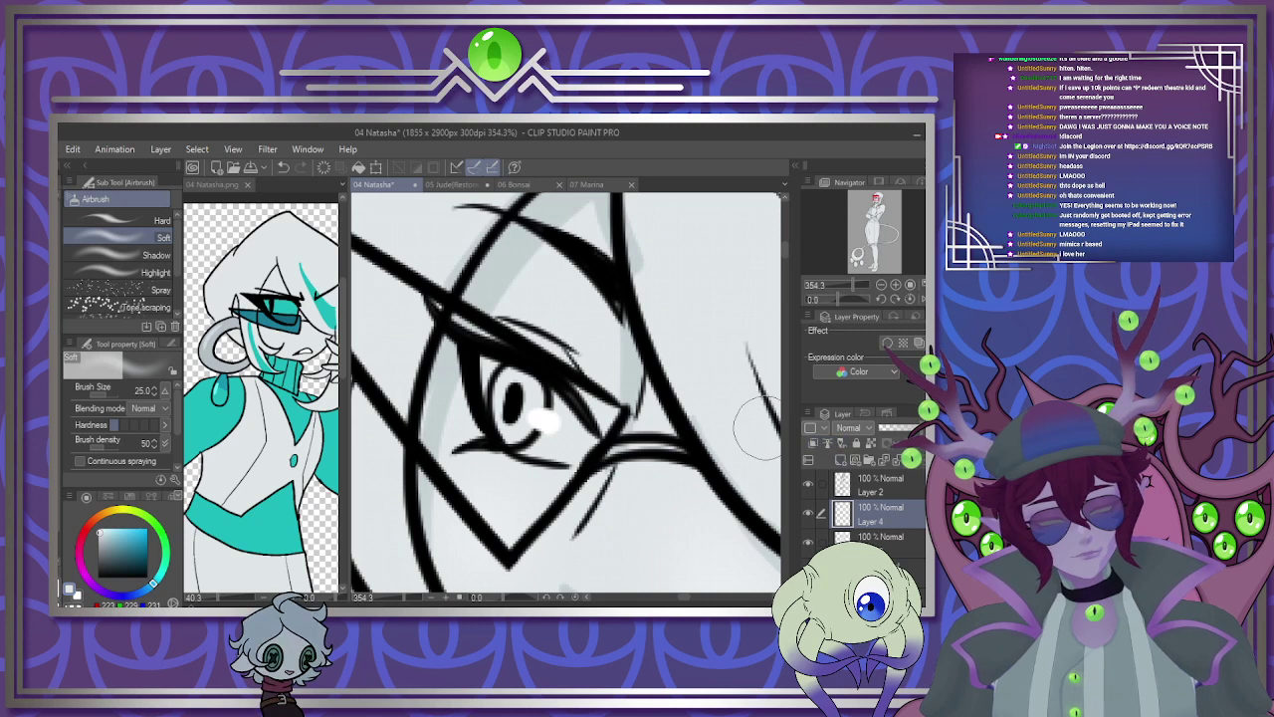
{"action": "left_click", "coordinate": [290, 321]}
{"action": "left_click", "coordinate": [290, 321], "text": "alt"}
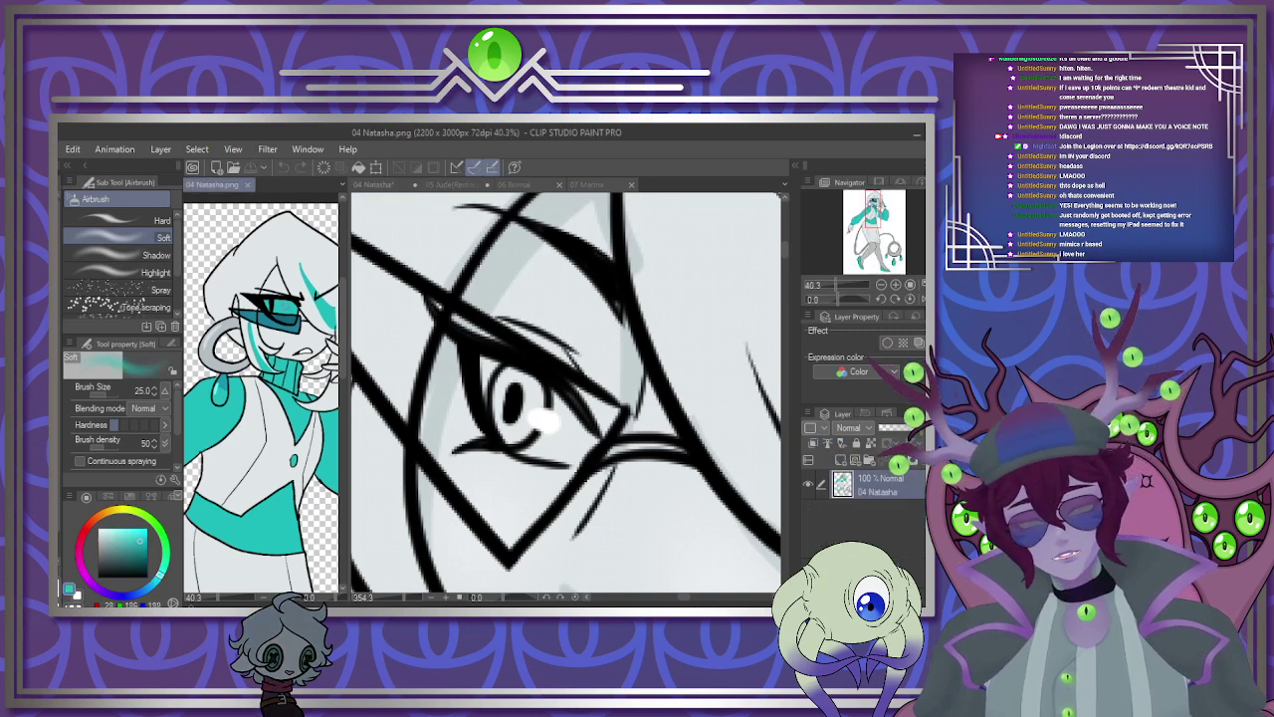
{"action": "key", "text": "p"}
{"action": "left_click", "coordinate": [441, 264]}
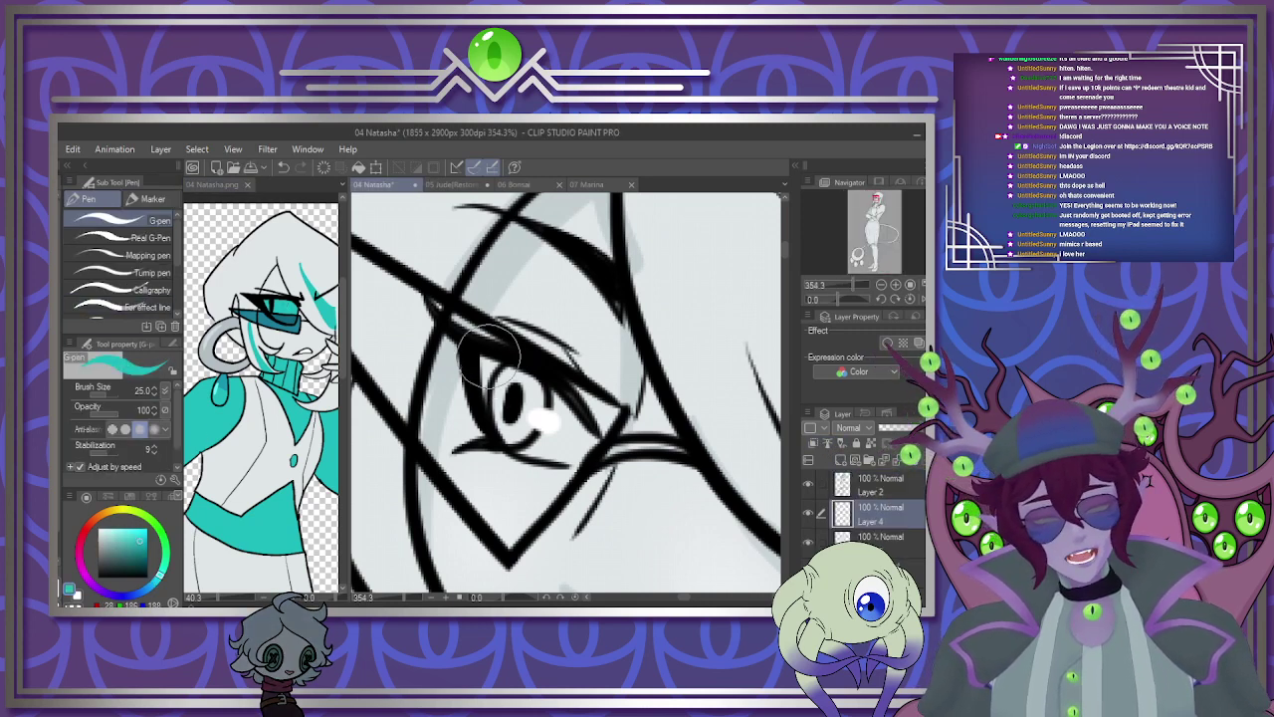
{"action": "mouse_move", "coordinate": [488, 361]}
{"action": "left_mouse_down"}
{"action": "mouse_move", "coordinate": [529, 443]}
{"action": "mouse_move", "coordinate": [566, 440]}
{"action": "mouse_move", "coordinate": [542, 394]}
{"action": "mouse_move", "coordinate": [499, 370]}
{"action": "mouse_move", "coordinate": [530, 406]}
{"action": "mouse_move", "coordinate": [500, 370]}
{"action": "mouse_move", "coordinate": [495, 398]}
{"action": "mouse_move", "coordinate": [520, 421]}
{"action": "mouse_move", "coordinate": [512, 400]}
{"action": "mouse_move", "coordinate": [528, 437]}
{"action": "mouse_move", "coordinate": [569, 447]}
{"action": "mouse_move", "coordinate": [579, 427]}
{"action": "mouse_move", "coordinate": [506, 374]}
{"action": "left_mouse_up"}
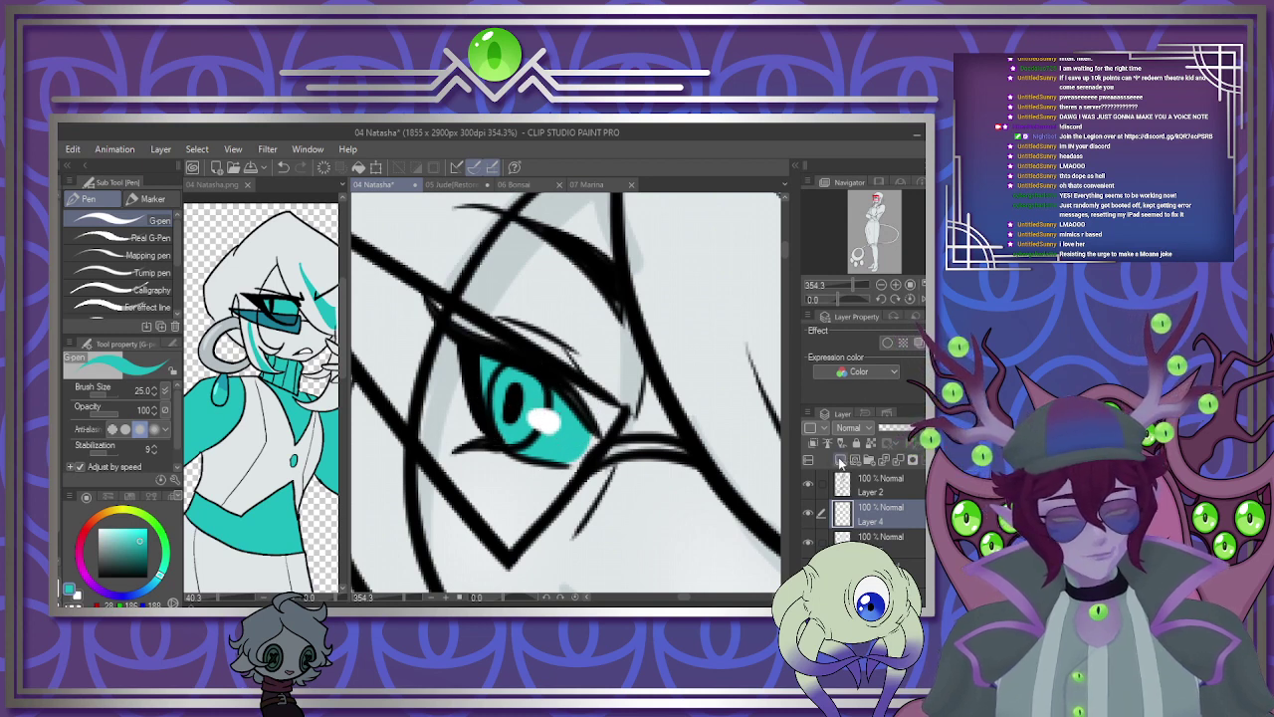
Shade the upper iris in teal on a new clipped layer set to Multiply.
{"action": "left_click", "coordinate": [820, 441]}
{"action": "left_click", "coordinate": [847, 187]}
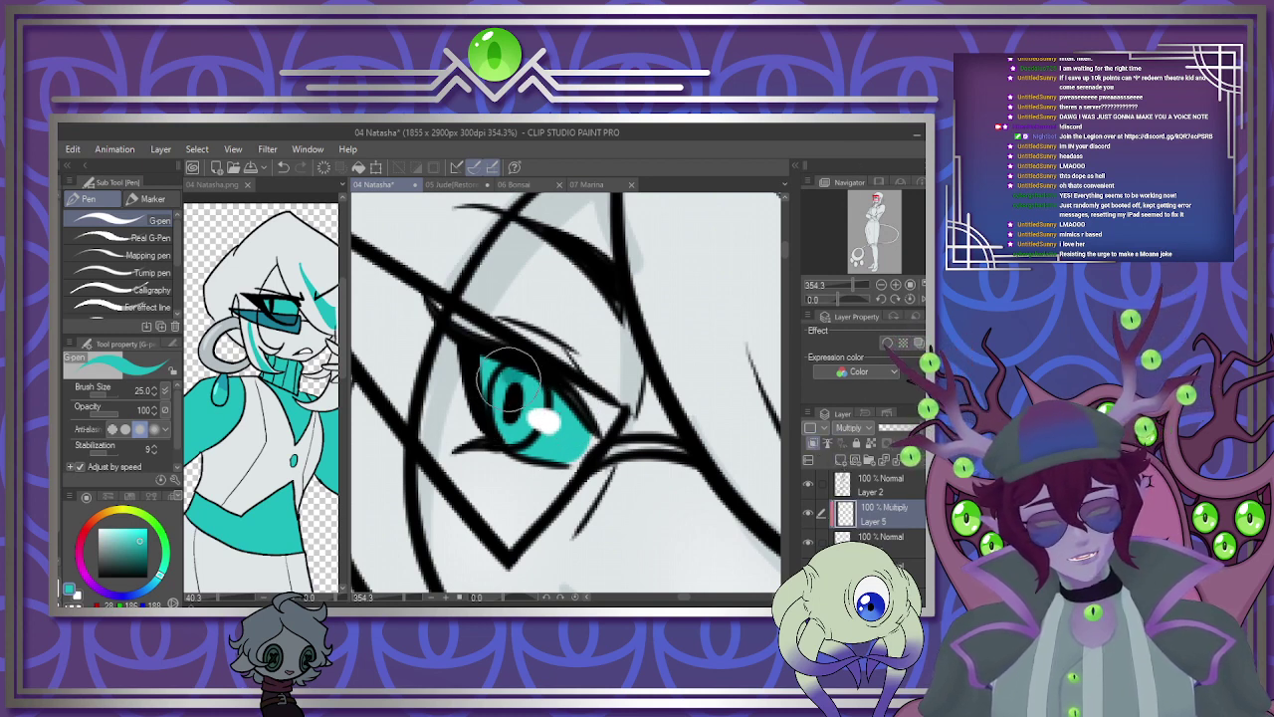
{"action": "left_click_drag", "start_coordinate": [505, 396], "coordinate": [506, 421]}
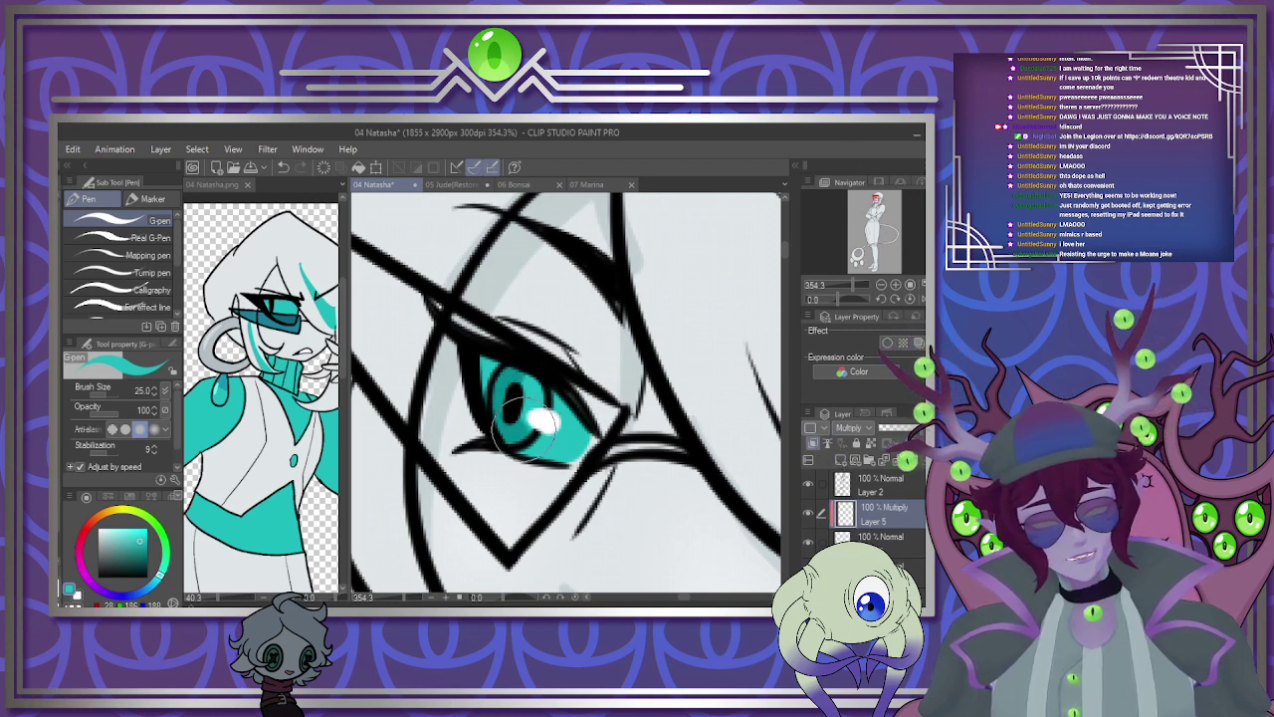
Paint a bright glow at the bottom of the iris in Color dodge mode and merge it down into the eye colour layer.
{"action": "left_click", "coordinate": [863, 252]}
{"action": "mouse_move", "coordinate": [506, 430]}
{"action": "left_mouse_down"}
{"action": "mouse_move", "coordinate": [507, 441]}
{"action": "mouse_move", "coordinate": [514, 428]}
{"action": "left_mouse_up"}
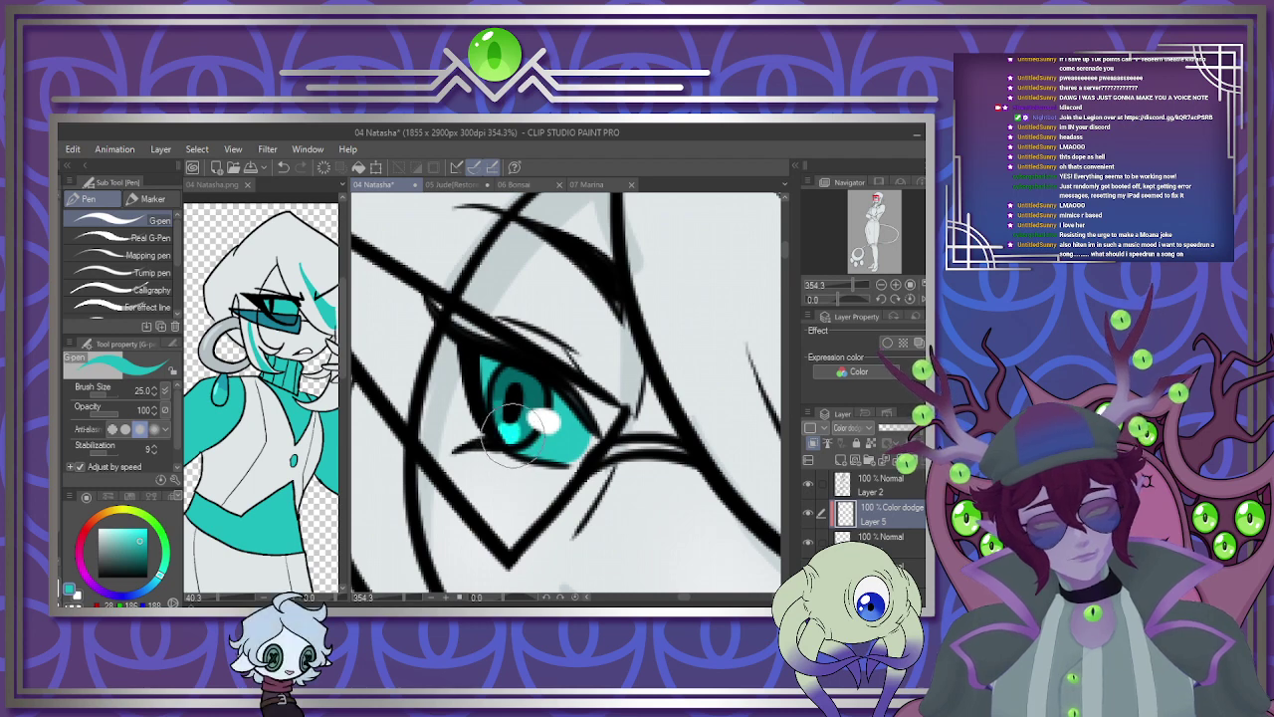
{"action": "scroll", "coordinate": [515, 416], "scroll_direction": "down", "scroll_amount": 8}
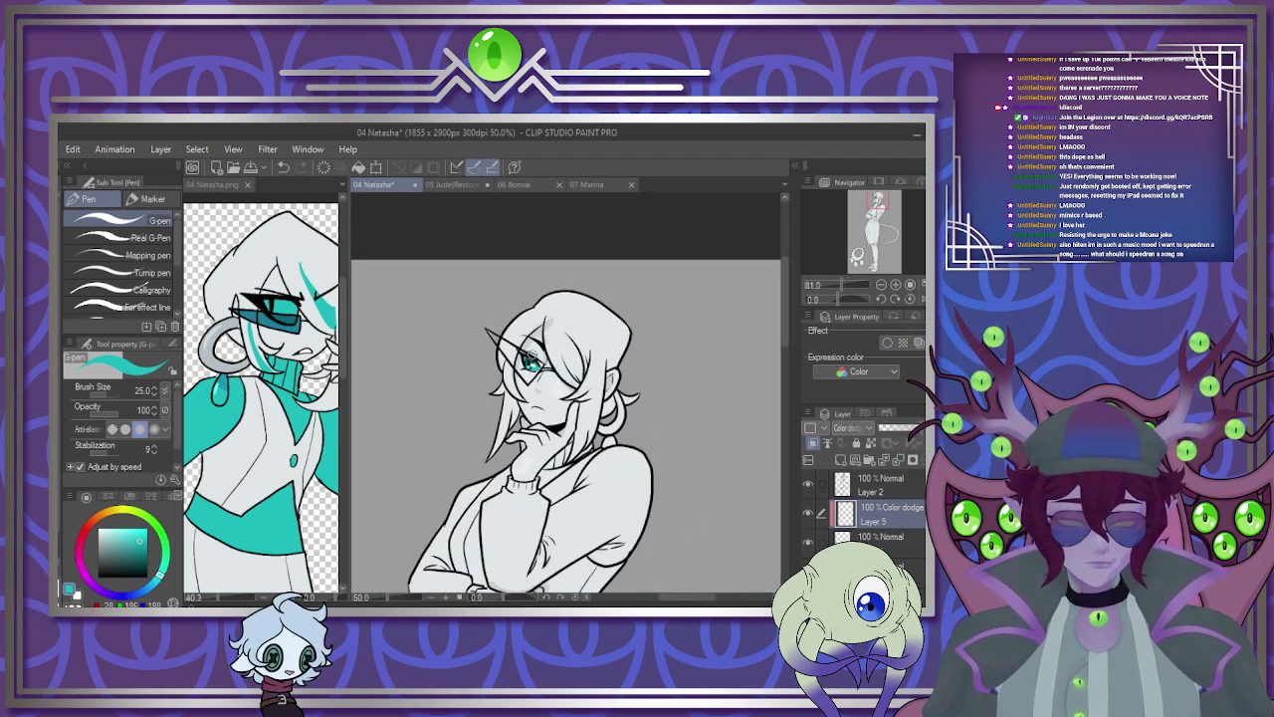
{"action": "scroll", "coordinate": [631, 411], "scroll_direction": "up", "scroll_amount": 3}
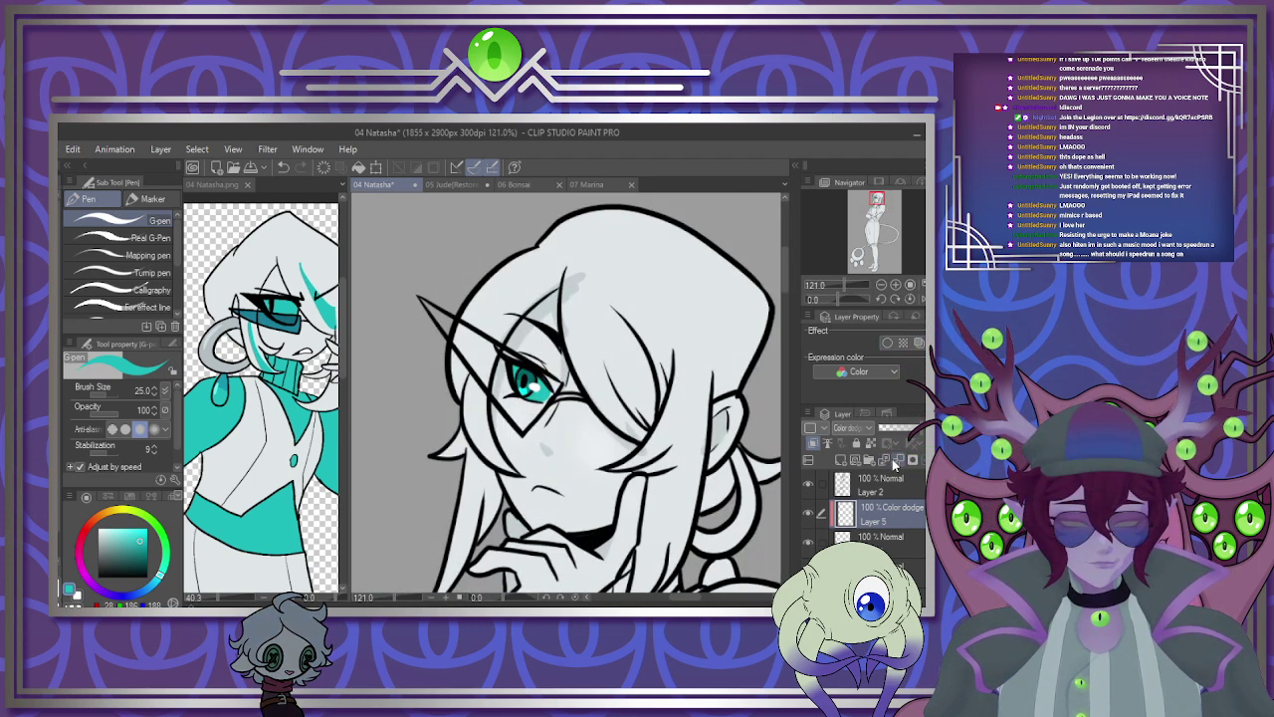
{"action": "left_click", "coordinate": [896, 462]}
{"action": "scroll", "coordinate": [590, 316], "scroll_direction": "down", "scroll_amount": 6}
{"action": "scroll", "coordinate": [558, 339], "scroll_direction": "up", "scroll_amount": 6}
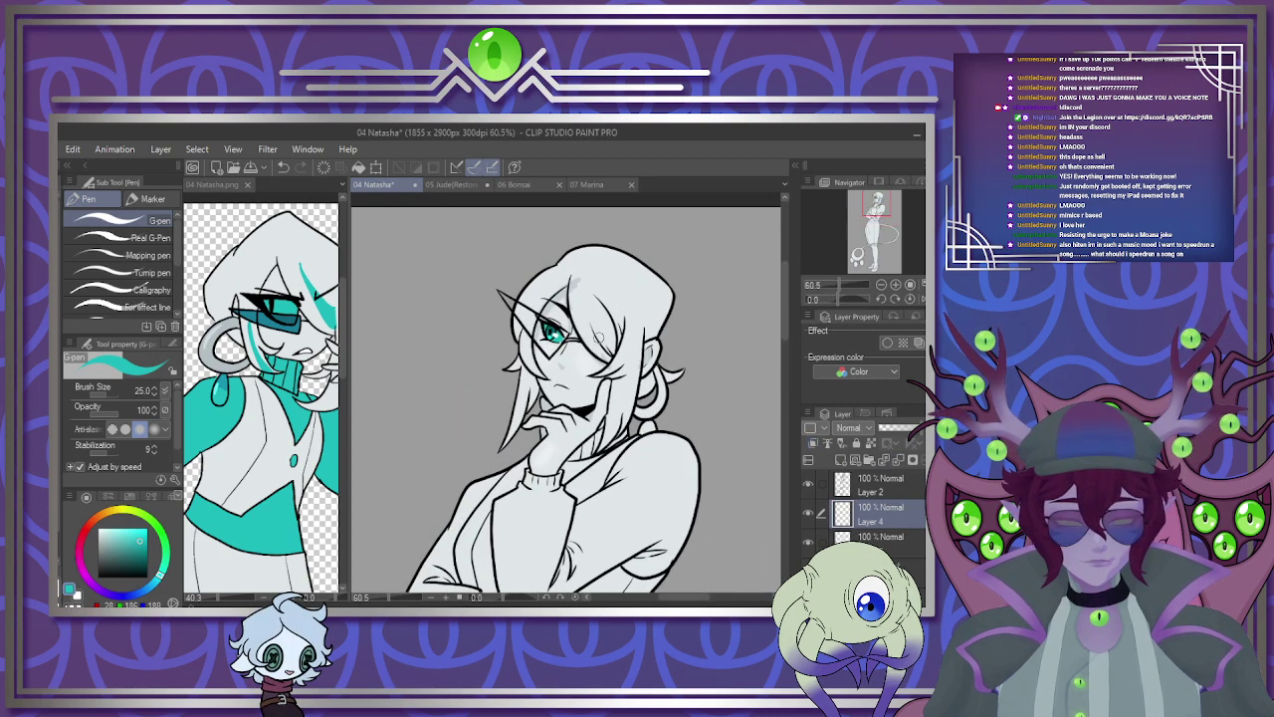
{"action": "scroll", "coordinate": [518, 347], "scroll_direction": "up", "scroll_amount": 1}
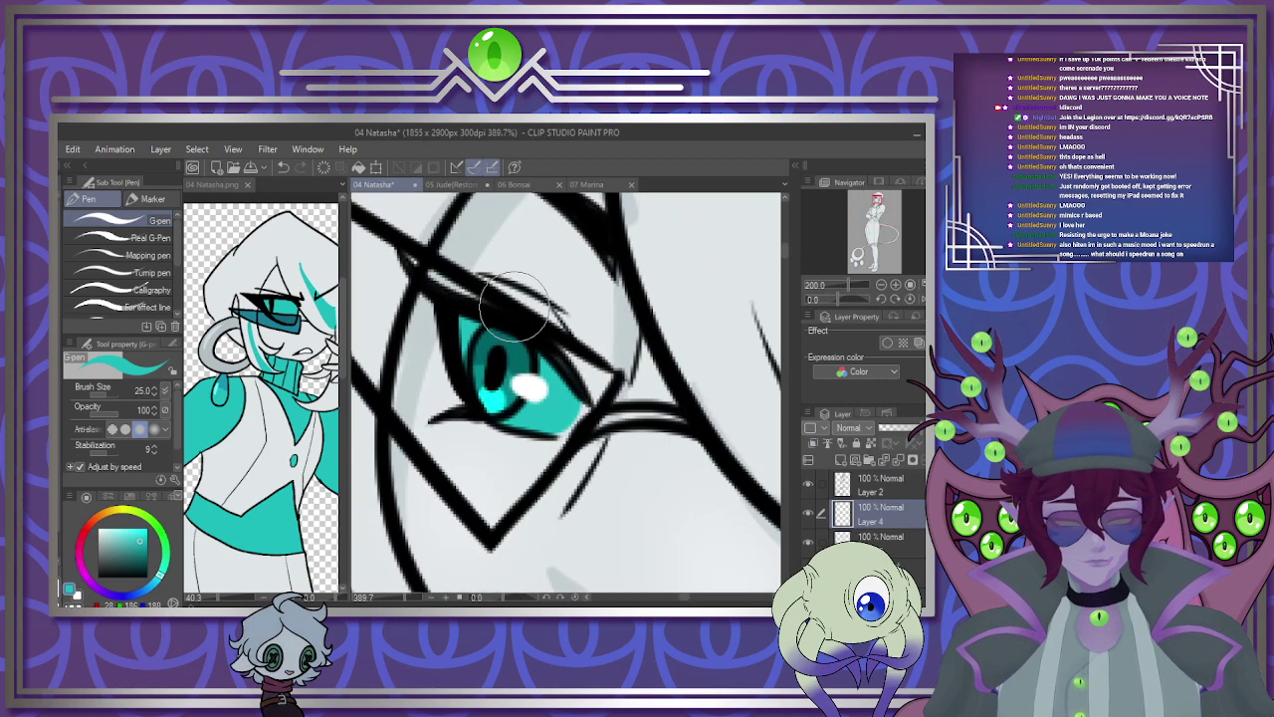
{"action": "scroll", "coordinate": [518, 339], "scroll_direction": "down", "scroll_amount": 6}
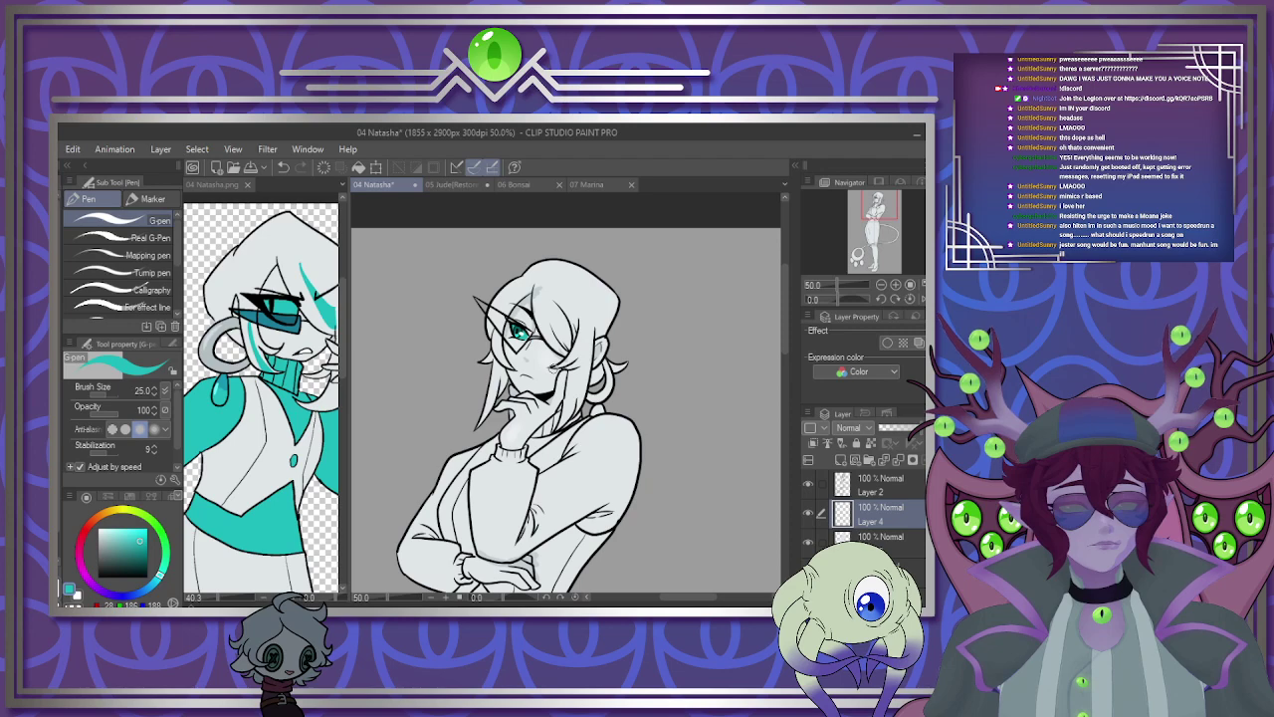
Sample the pale hair colour from the reference and hide the coloured layer beneath Layer 4.
{"action": "scroll", "coordinate": [567, 408], "scroll_direction": "down", "scroll_amount": 2}
{"action": "scroll", "coordinate": [568, 408], "scroll_direction": "up", "scroll_amount": 4}
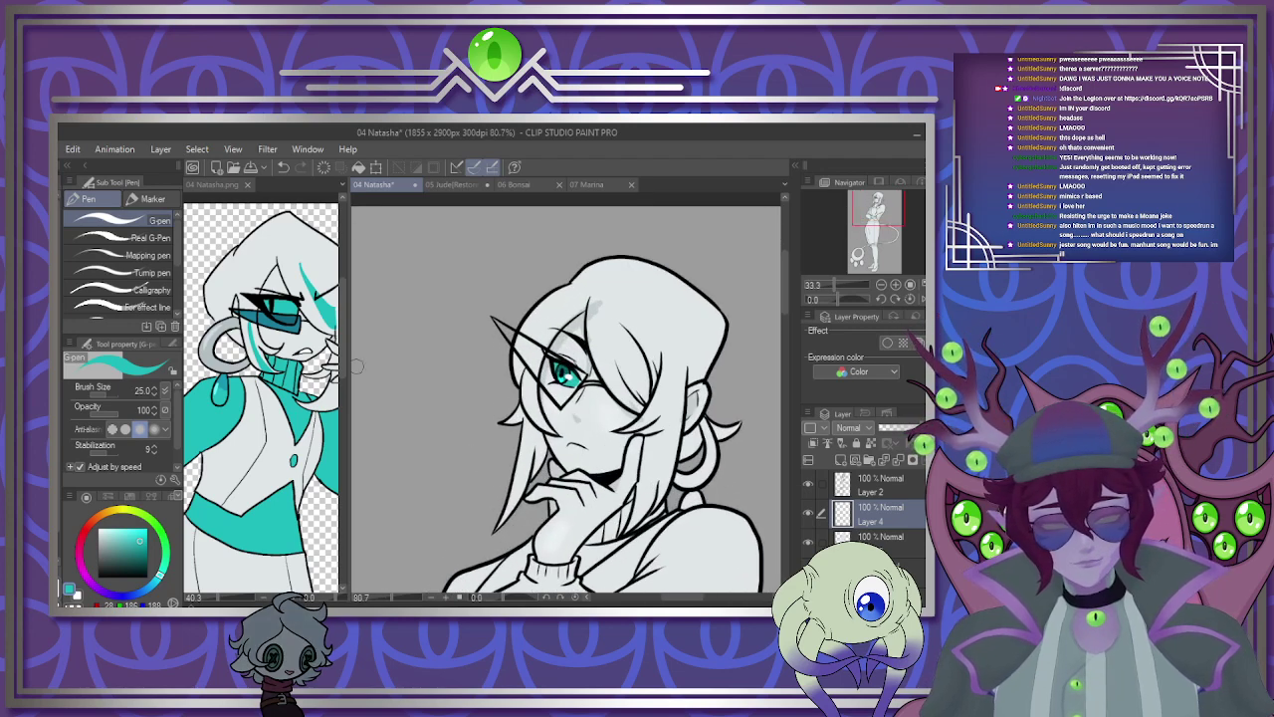
{"action": "left_click", "coordinate": [302, 239]}
{"action": "left_click", "coordinate": [302, 239], "text": "alt"}
{"action": "left_click", "coordinate": [697, 396]}
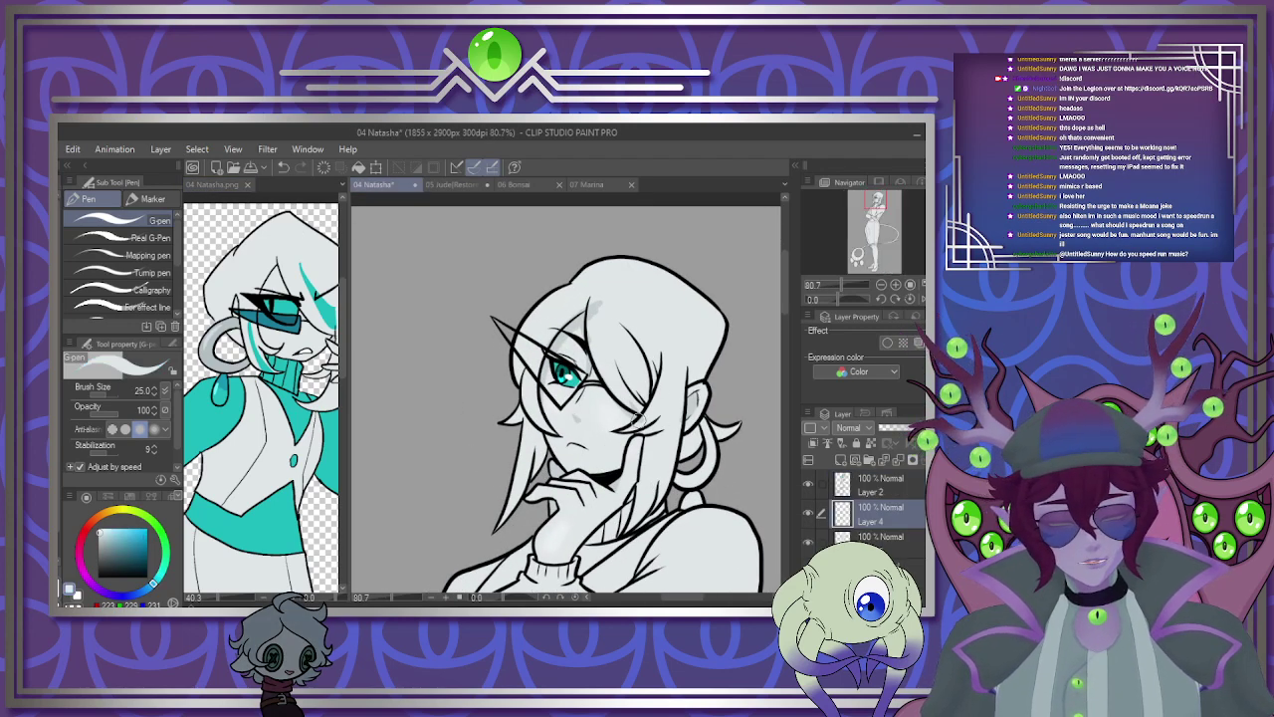
{"action": "scroll", "coordinate": [677, 401], "scroll_direction": "down", "scroll_amount": 5}
{"action": "scroll", "coordinate": [647, 407], "scroll_direction": "up", "scroll_amount": 6}
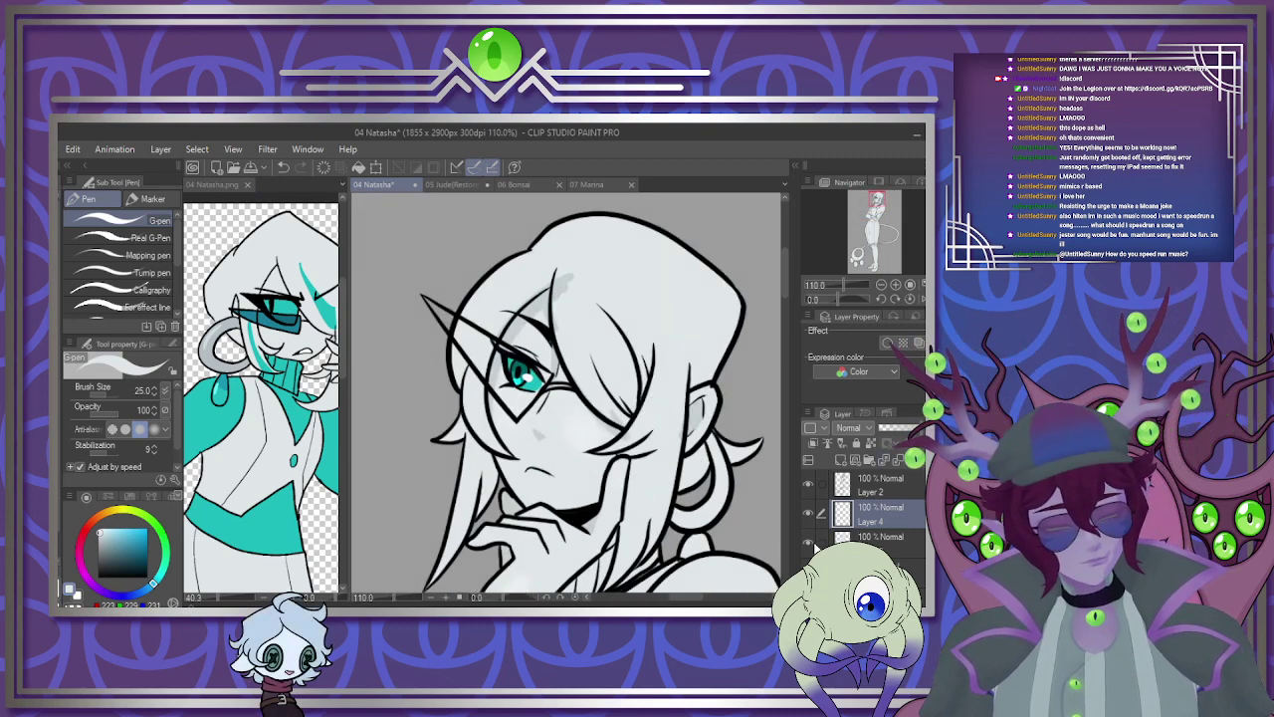
{"action": "left_click", "coordinate": [809, 538]}
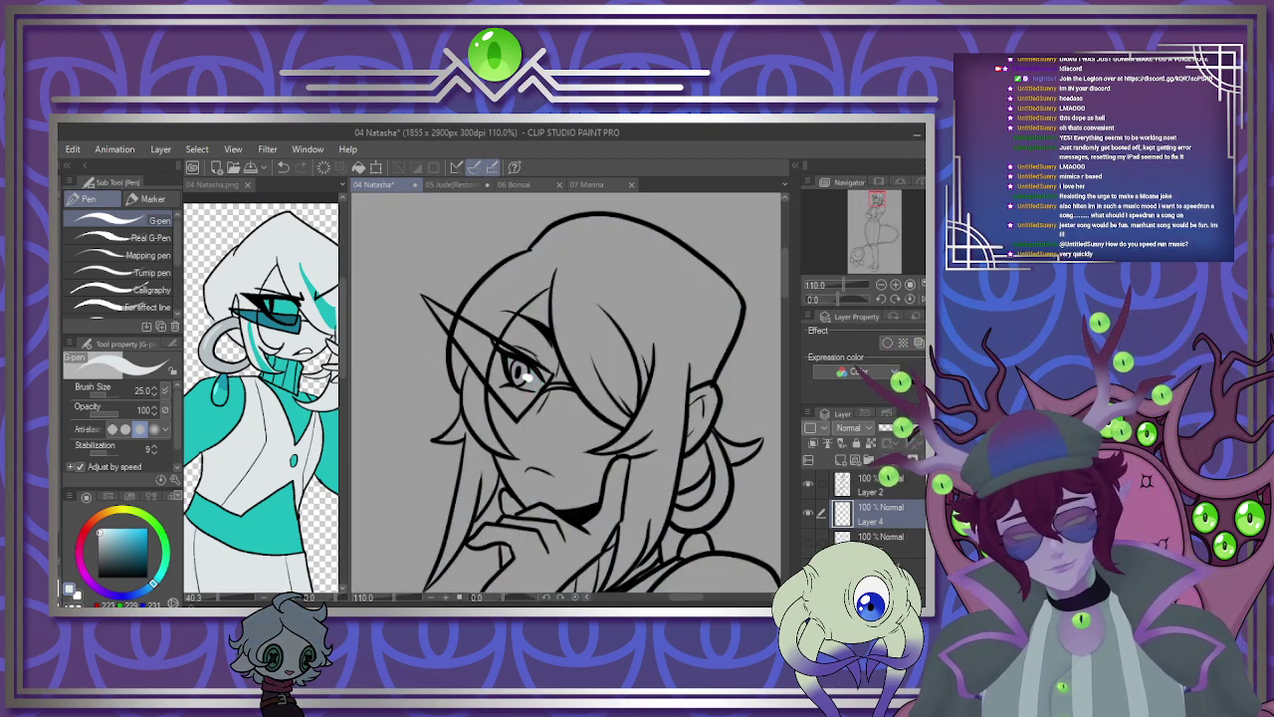
Fill the side strands, fringe, crown and back hair with the pale colour on Layer 4, referring to other layers.
{"action": "key", "text": "g"}
{"action": "left_click", "coordinate": [483, 419]}
{"action": "left_click", "coordinate": [460, 367]}
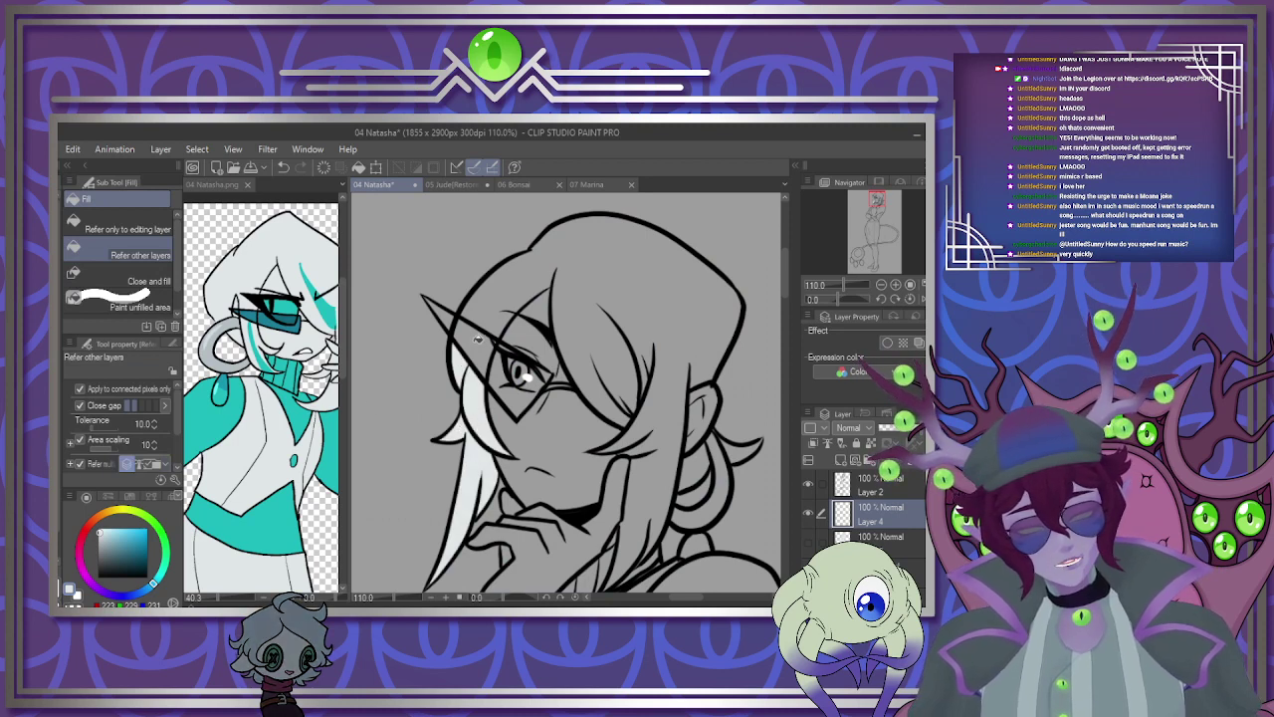
{"action": "left_click", "coordinate": [474, 343]}
{"action": "left_click", "coordinate": [605, 253]}
{"action": "left_click", "coordinate": [701, 463]}
{"action": "left_click", "coordinate": [742, 449]}
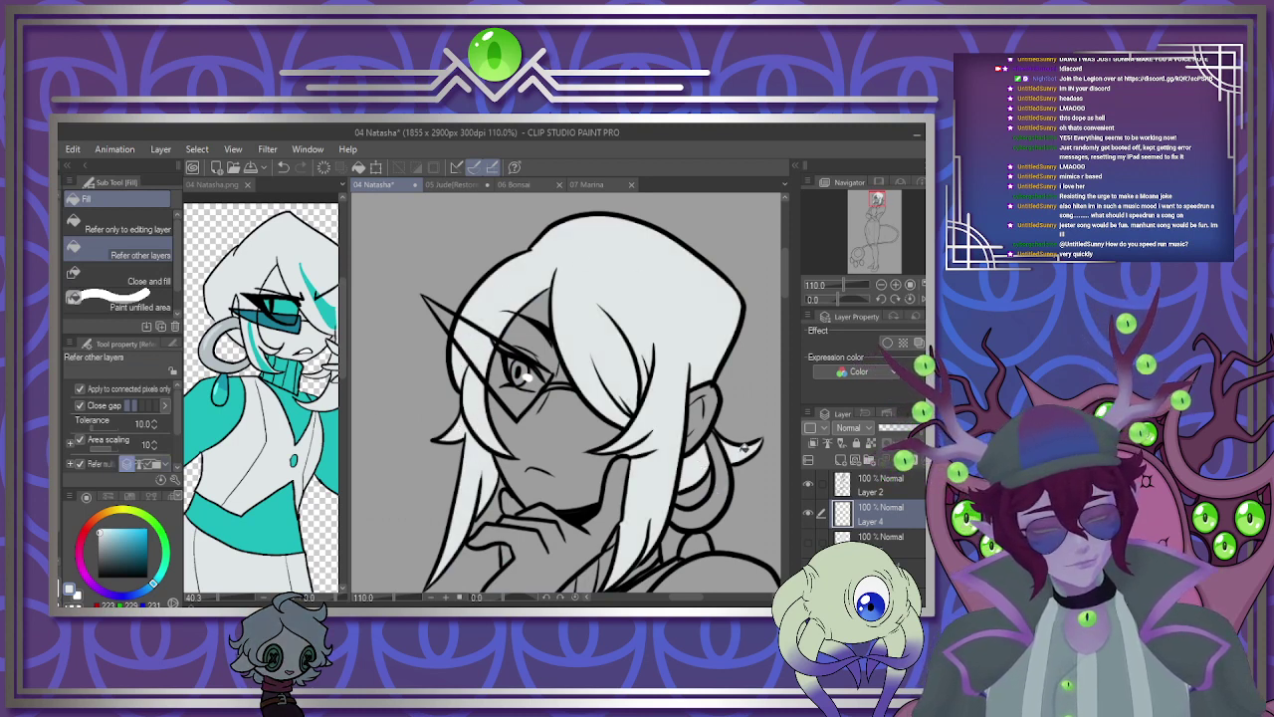
Inspect the hair fill around the eye, fringe and side strands for unfilled gaps, with the G-pen ready.
{"action": "scroll", "coordinate": [528, 376], "scroll_direction": "up", "scroll_amount": 5}
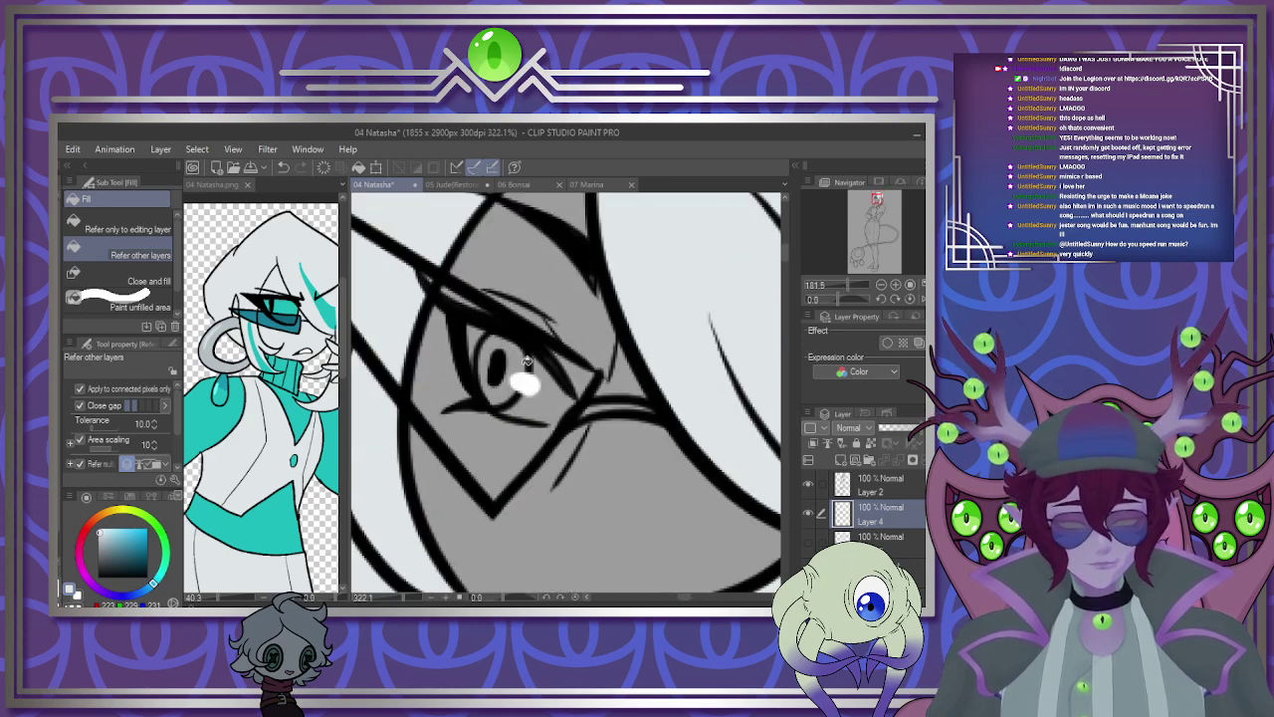
{"action": "scroll", "coordinate": [496, 356], "scroll_direction": "down", "scroll_amount": 5}
{"action": "scroll", "coordinate": [638, 355], "scroll_direction": "up", "scroll_amount": 4}
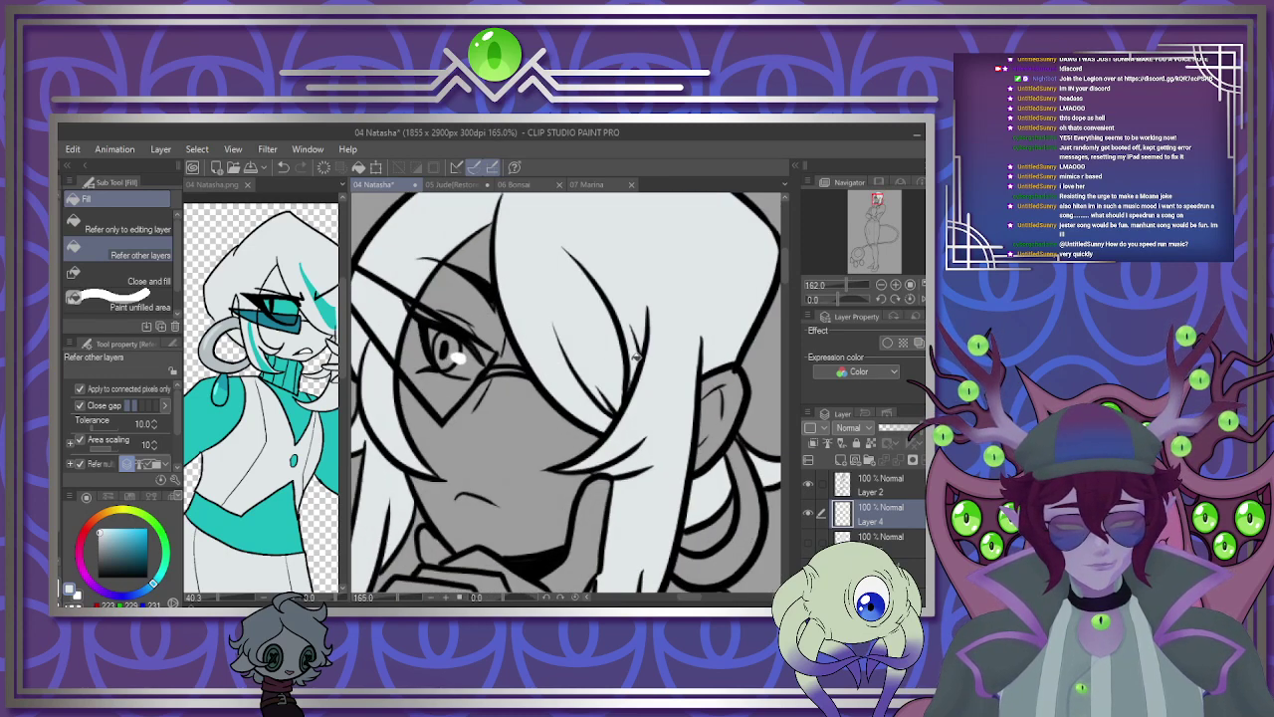
{"action": "key", "text": "p"}
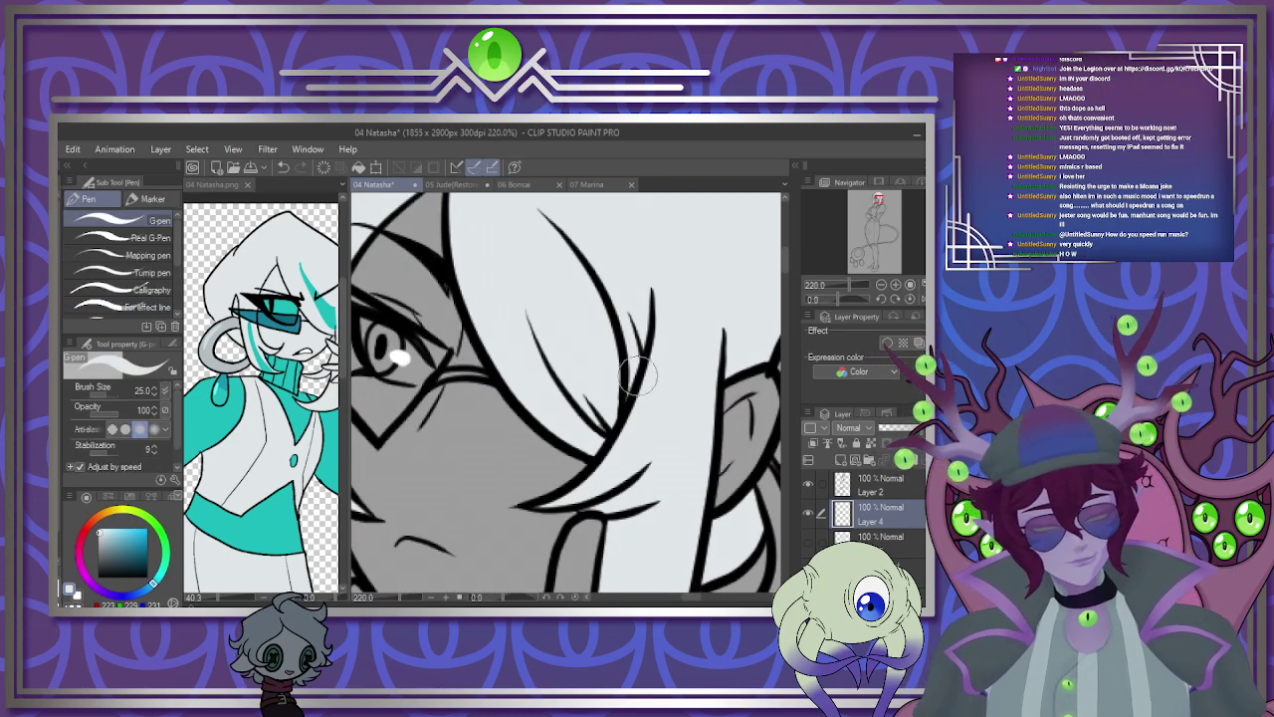
{"action": "scroll", "coordinate": [637, 375], "scroll_direction": "down", "scroll_amount": 5}
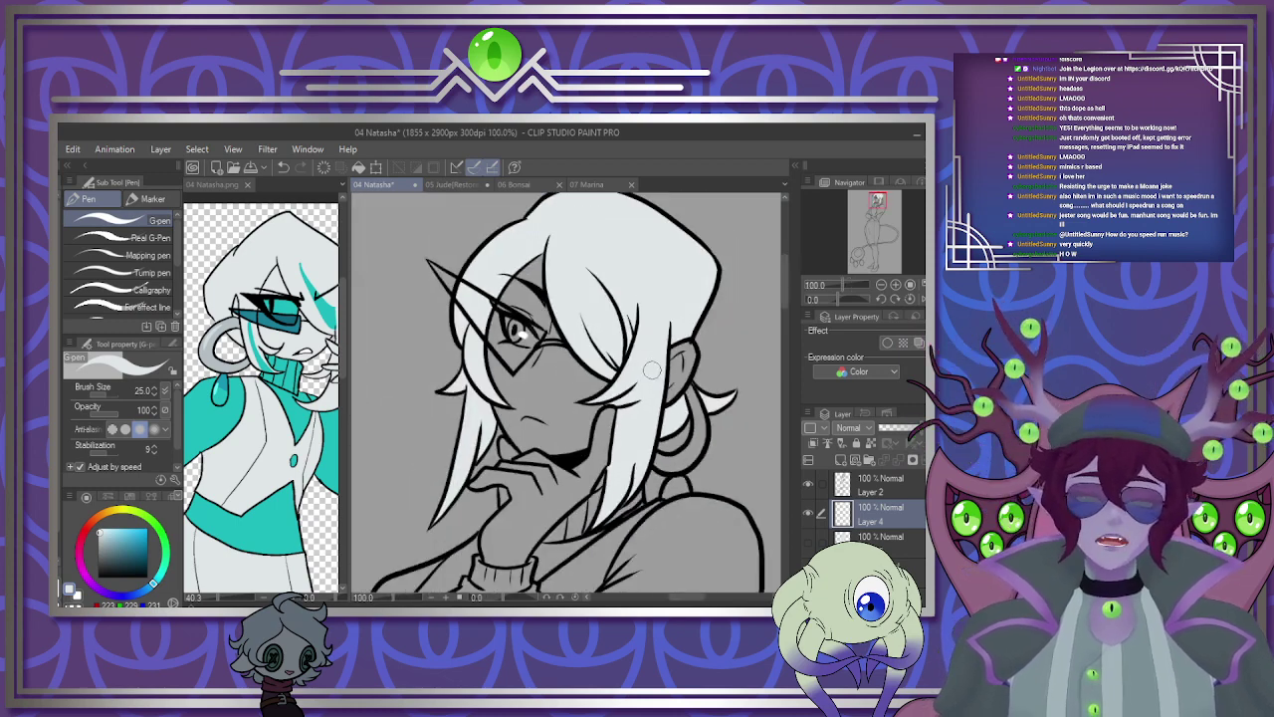
{"action": "scroll", "coordinate": [655, 379], "scroll_direction": "down", "scroll_amount": 3}
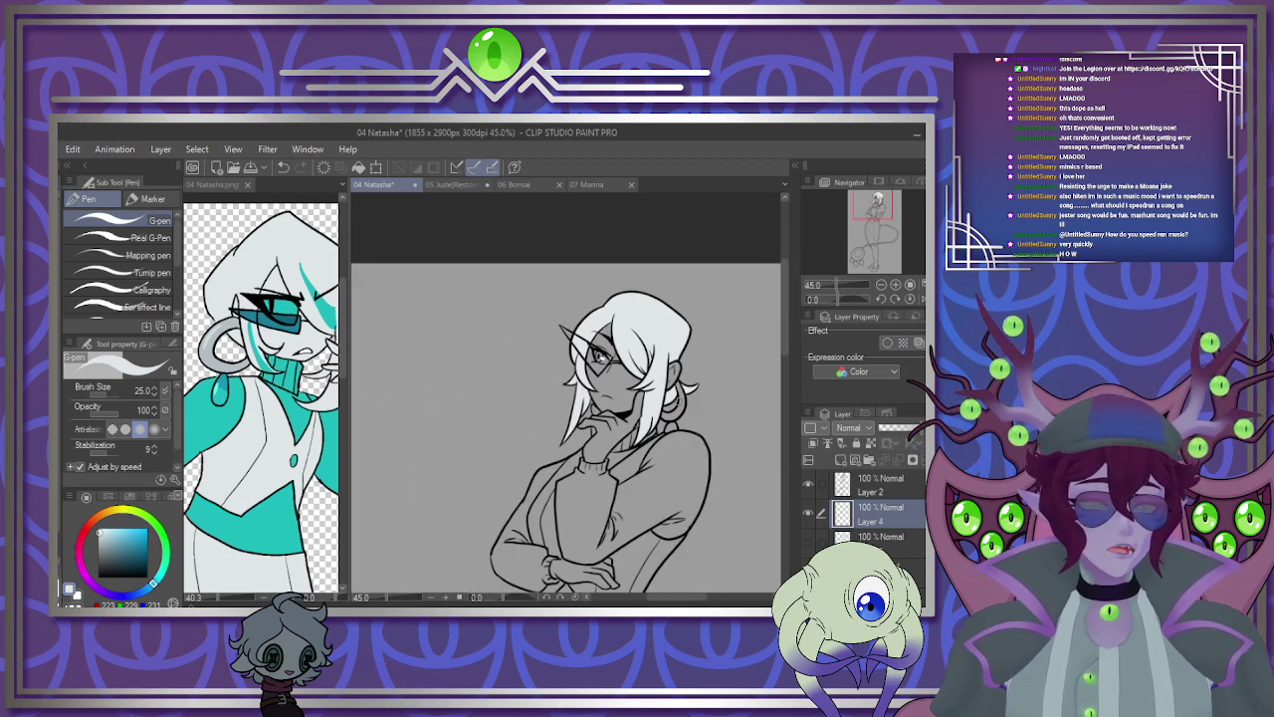
{"action": "scroll", "coordinate": [696, 407], "scroll_direction": "up", "scroll_amount": 6}
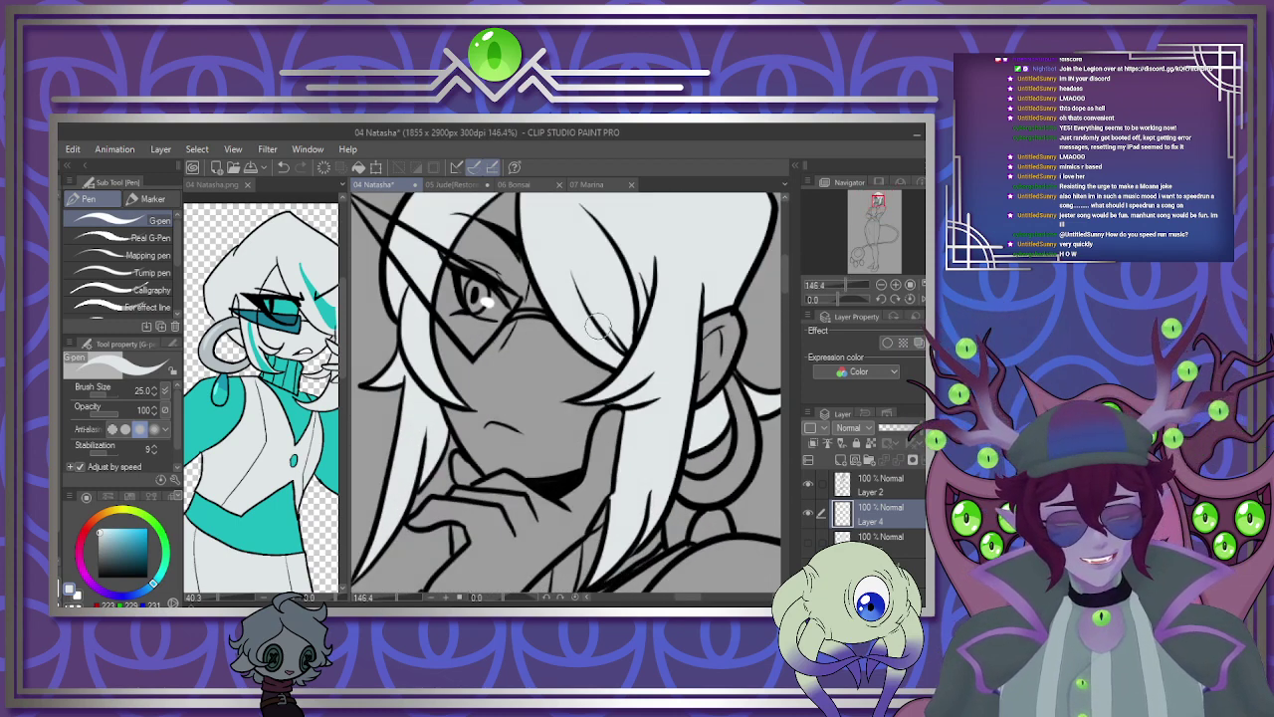
Add a new layer clipped to the hair fill and sample the teal from the reference's clothing.
{"action": "left_click", "coordinate": [814, 443]}
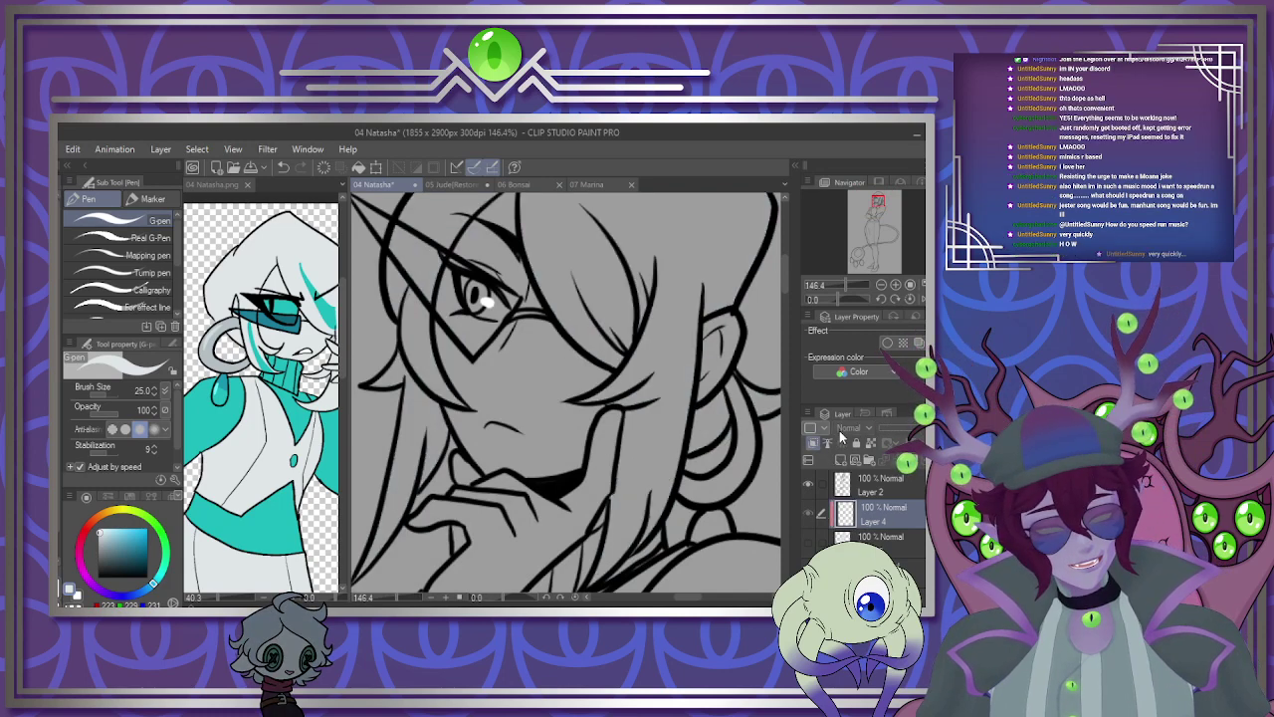
{"action": "left_click", "coordinate": [814, 443]}
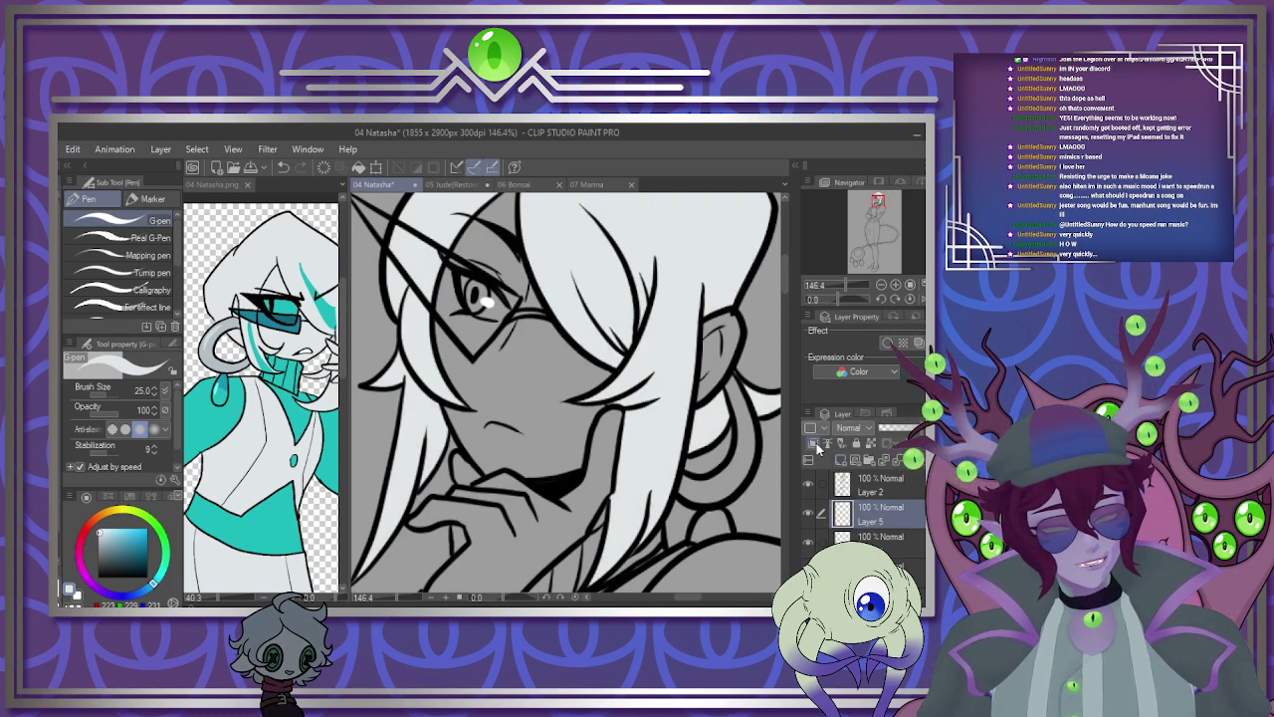
{"action": "left_click", "coordinate": [813, 443]}
{"action": "left_click", "coordinate": [261, 399]}
{"action": "left_click", "coordinate": [214, 418], "text": "alt"}
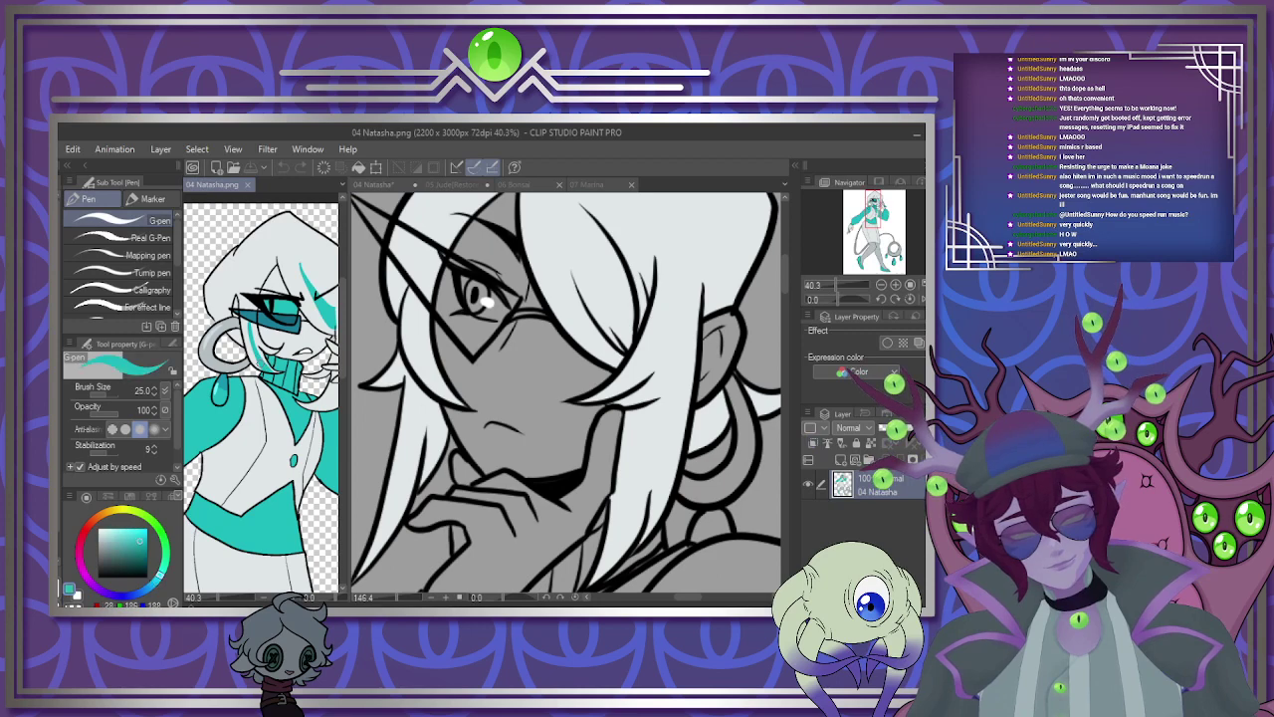
{"action": "left_click", "coordinate": [580, 279]}
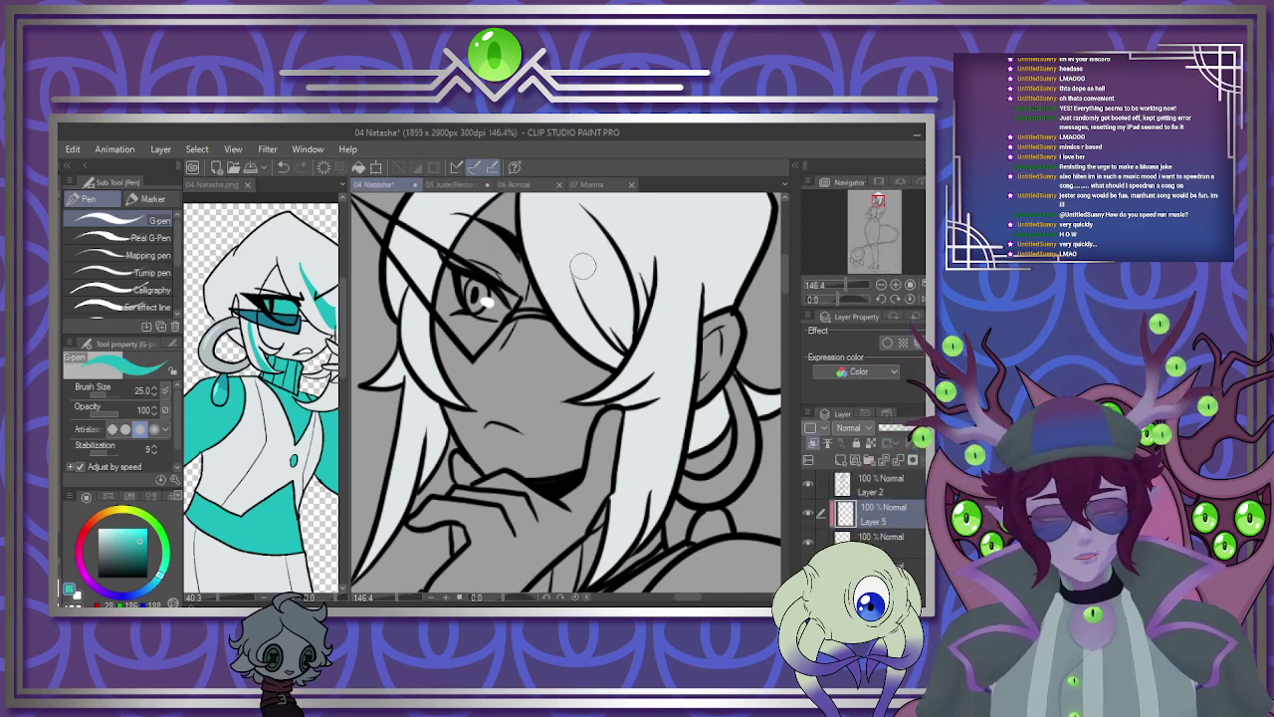
Paint a teal streak along the inner edge of the long front hair strand with the G-pen at size 25.
{"action": "scroll", "coordinate": [583, 265], "scroll_direction": "down", "scroll_amount": 5}
{"action": "scroll", "coordinate": [510, 397], "scroll_direction": "up", "scroll_amount": 5}
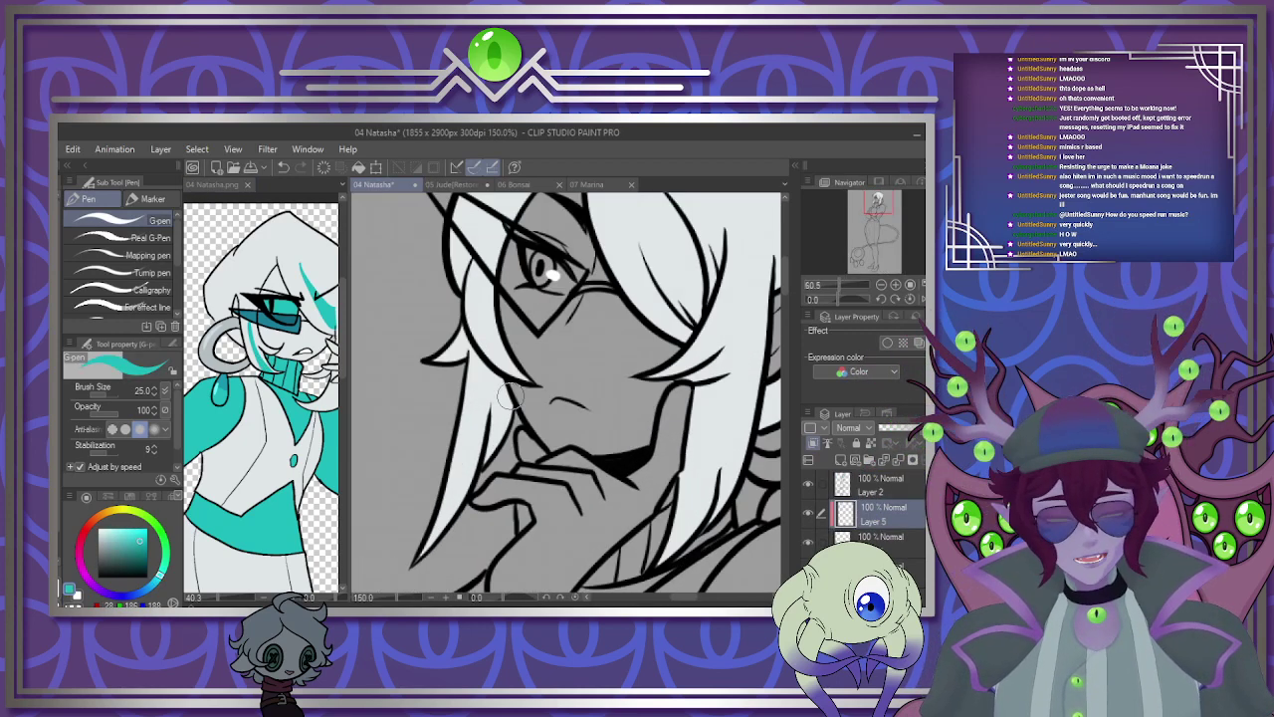
{"action": "left_click_drag", "start_coordinate": [487, 377], "coordinate": [505, 446]}
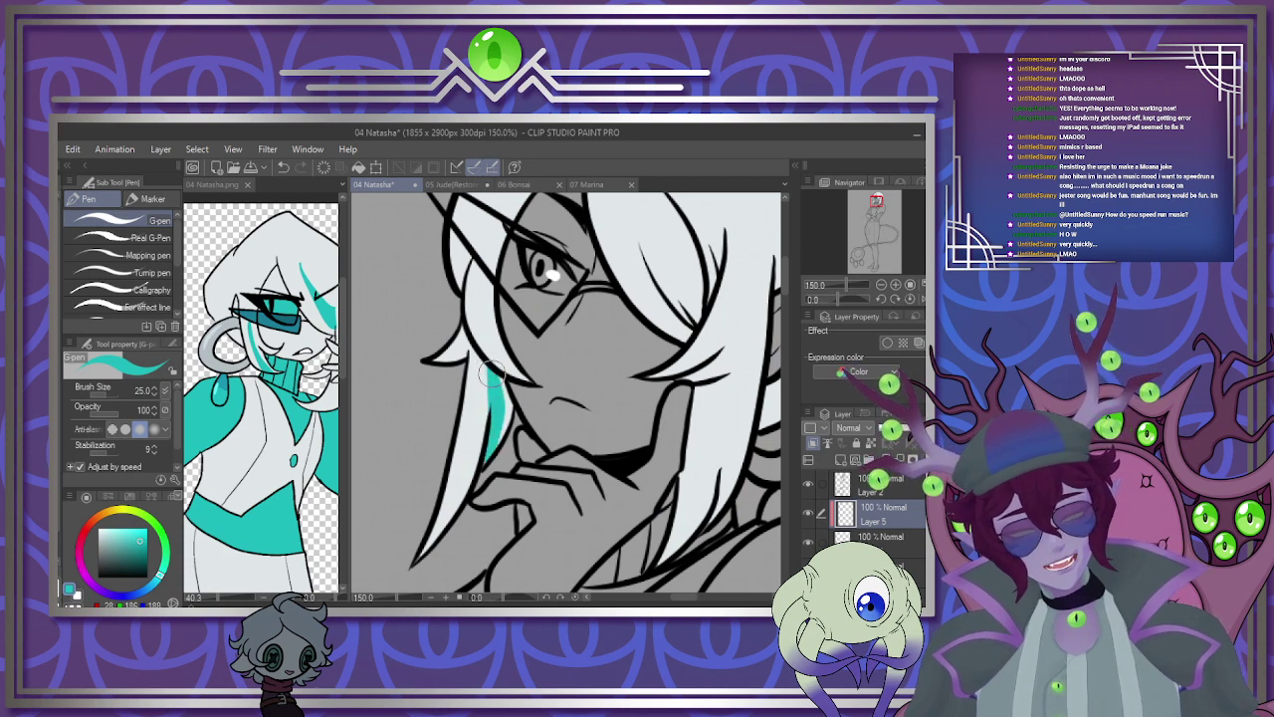
{"action": "left_click_drag", "start_coordinate": [785, 295], "coordinate": [783, 283]}
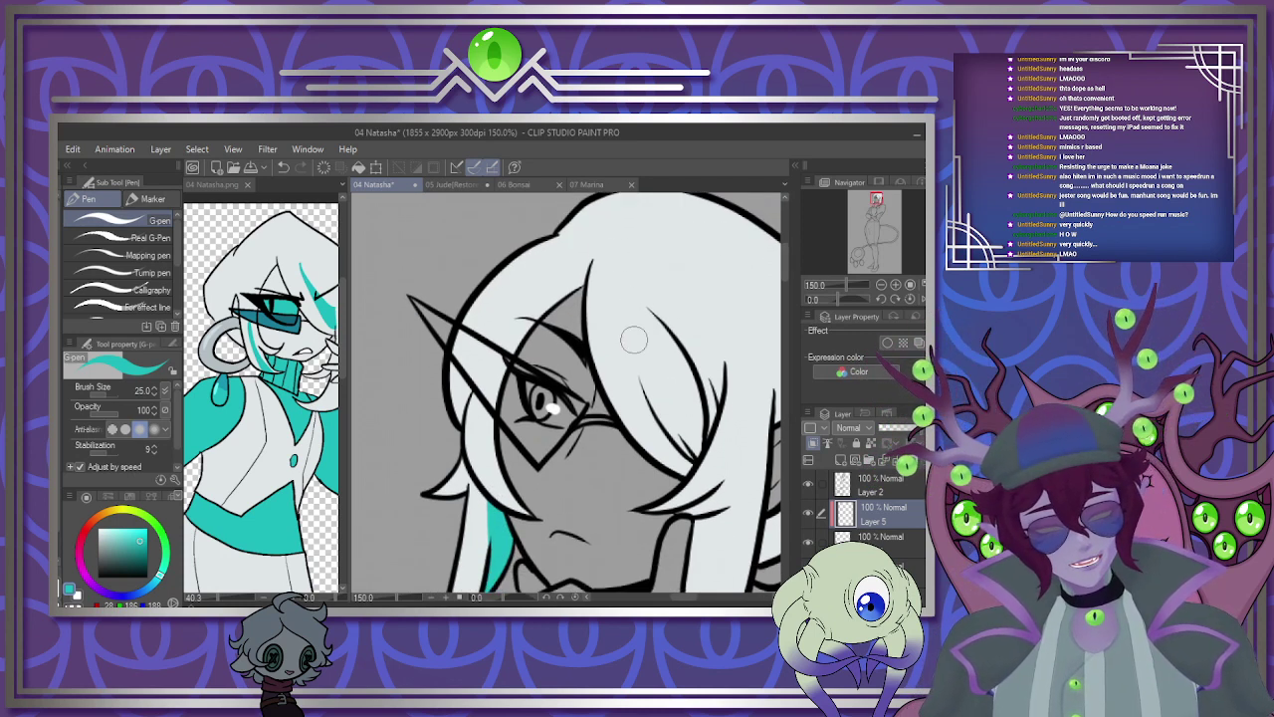
Paint a broad, tapering teal streak down the fringe lock over the character's covered eye, with a thin side spike.
{"action": "mouse_move", "coordinate": [623, 283]}
{"action": "left_mouse_down"}
{"action": "mouse_move", "coordinate": [655, 404]}
{"action": "mouse_move", "coordinate": [694, 453]}
{"action": "left_mouse_up"}
{"action": "mouse_move", "coordinate": [627, 289]}
{"action": "left_mouse_down"}
{"action": "mouse_move", "coordinate": [689, 386]}
{"action": "mouse_move", "coordinate": [689, 427]}
{"action": "mouse_move", "coordinate": [662, 320]}
{"action": "mouse_move", "coordinate": [695, 455]}
{"action": "mouse_move", "coordinate": [633, 309]}
{"action": "left_mouse_up"}
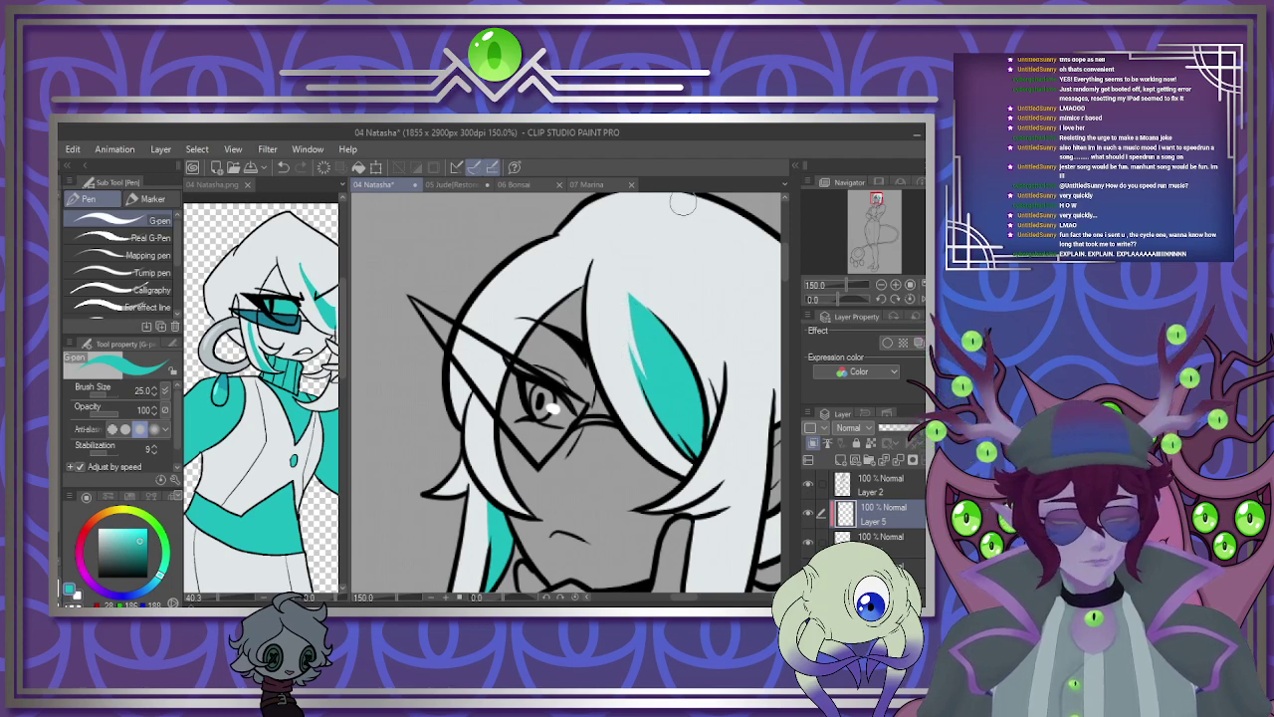
{"action": "scroll", "coordinate": [628, 255], "scroll_direction": "down", "scroll_amount": 6}
{"action": "scroll", "coordinate": [622, 277], "scroll_direction": "up", "scroll_amount": 6}
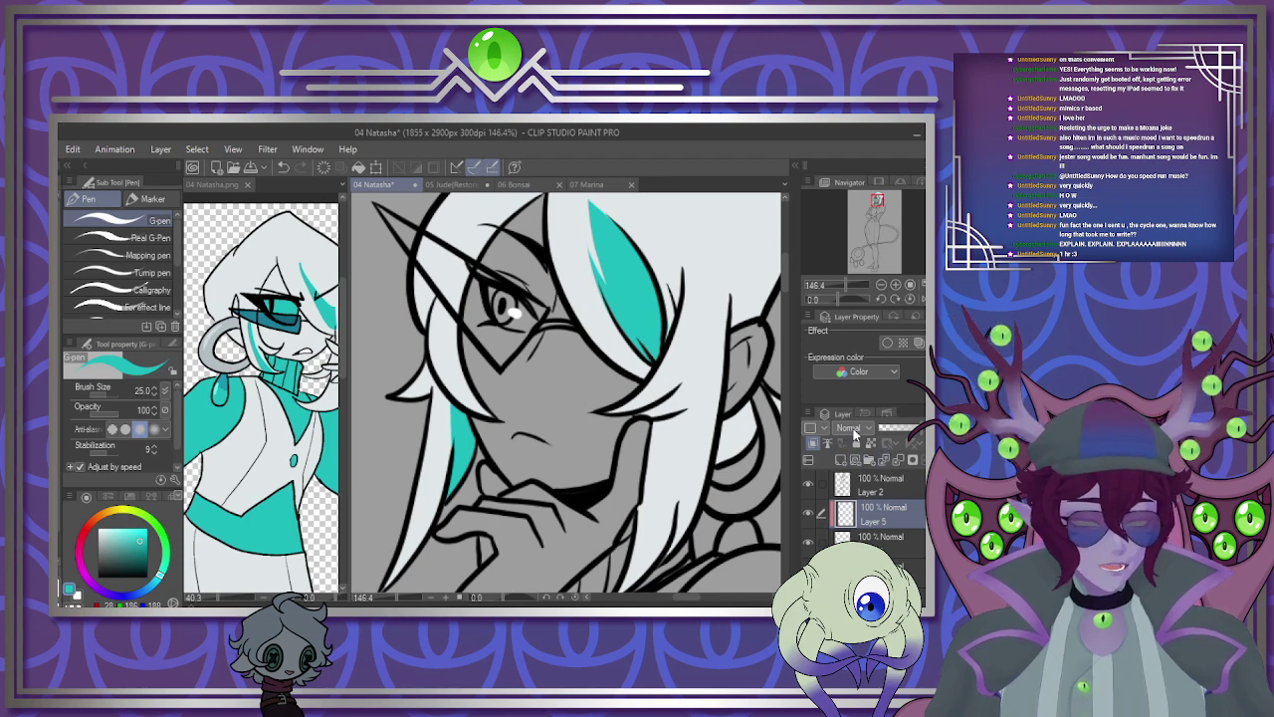
Set Layer 5 to Multiply and paint teal shading on the side strands, back hair and both edges of the fringe streak.
{"action": "scroll", "coordinate": [609, 402], "scroll_direction": "up", "scroll_amount": 3}
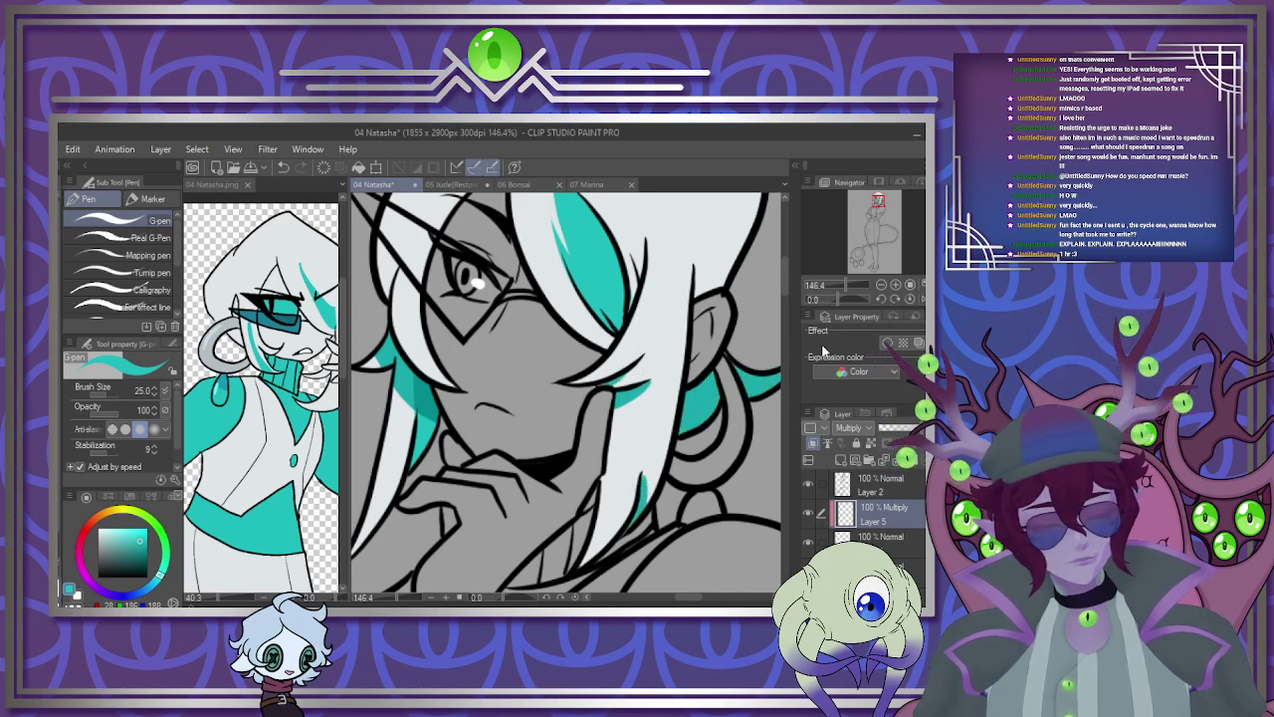
{"action": "scroll", "coordinate": [567, 392], "scroll_direction": "down", "scroll_amount": 3}
{"action": "scroll", "coordinate": [566, 393], "scroll_direction": "up", "scroll_amount": 4}
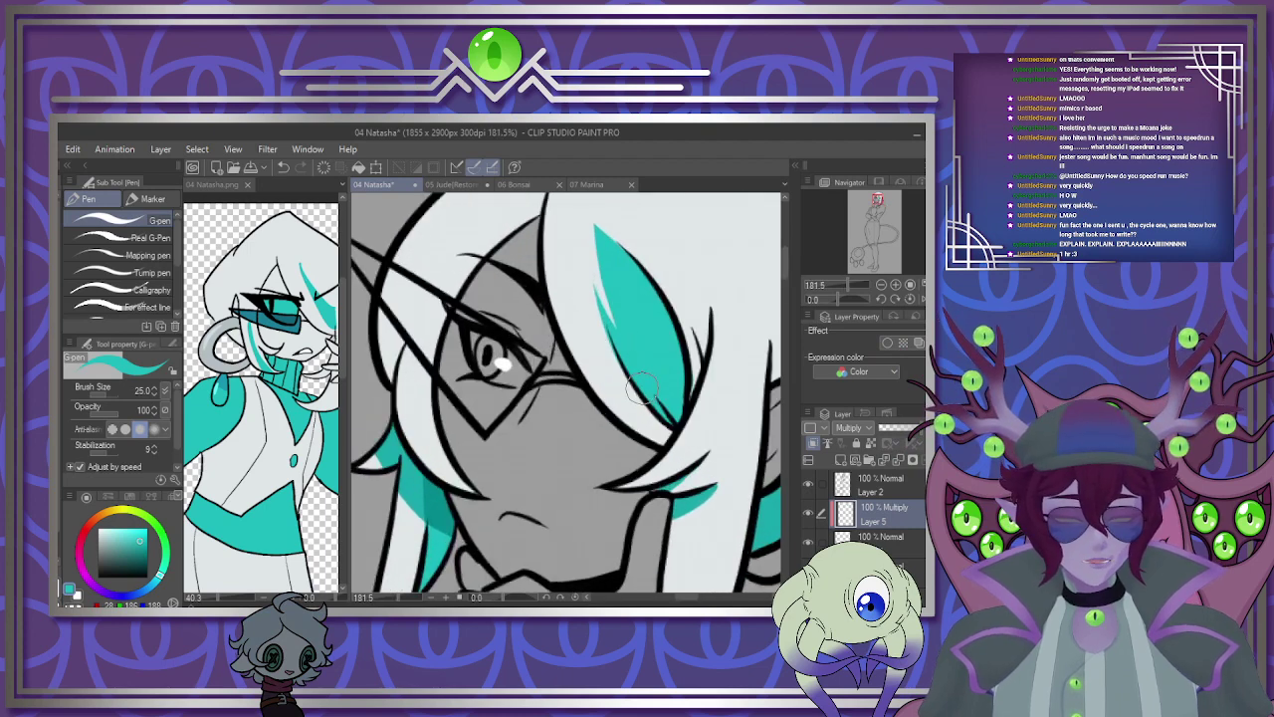
{"action": "left_click_drag", "start_coordinate": [609, 337], "coordinate": [677, 426]}
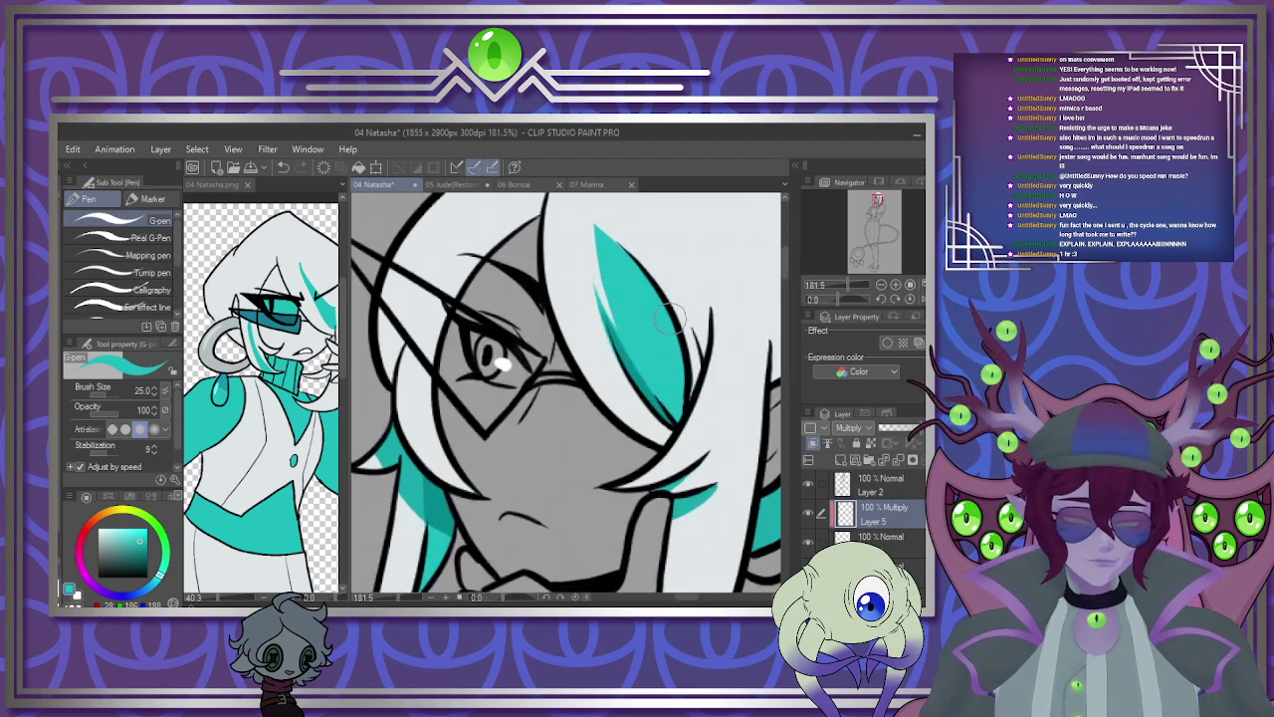
{"action": "left_click_drag", "start_coordinate": [669, 317], "coordinate": [695, 348]}
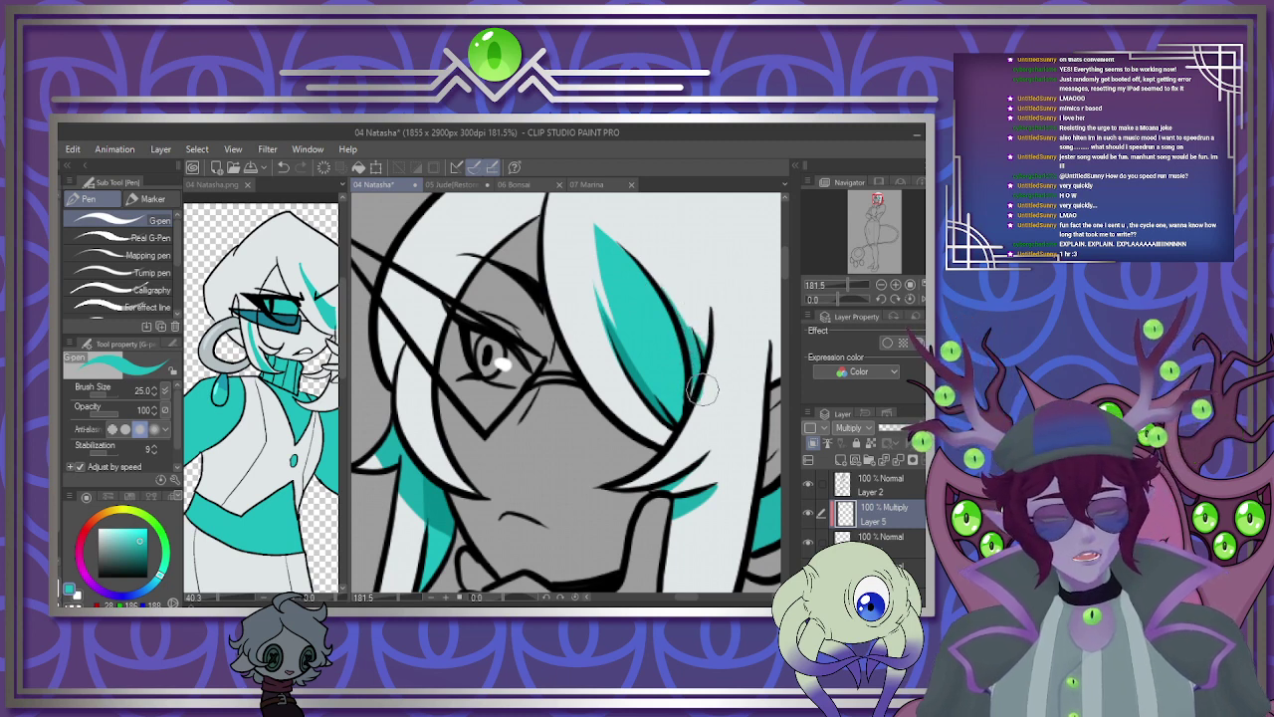
Lower the opacity of the Multiply shading on Layer 5 to 25%.
{"action": "left_click_drag", "start_coordinate": [914, 428], "coordinate": [902, 437]}
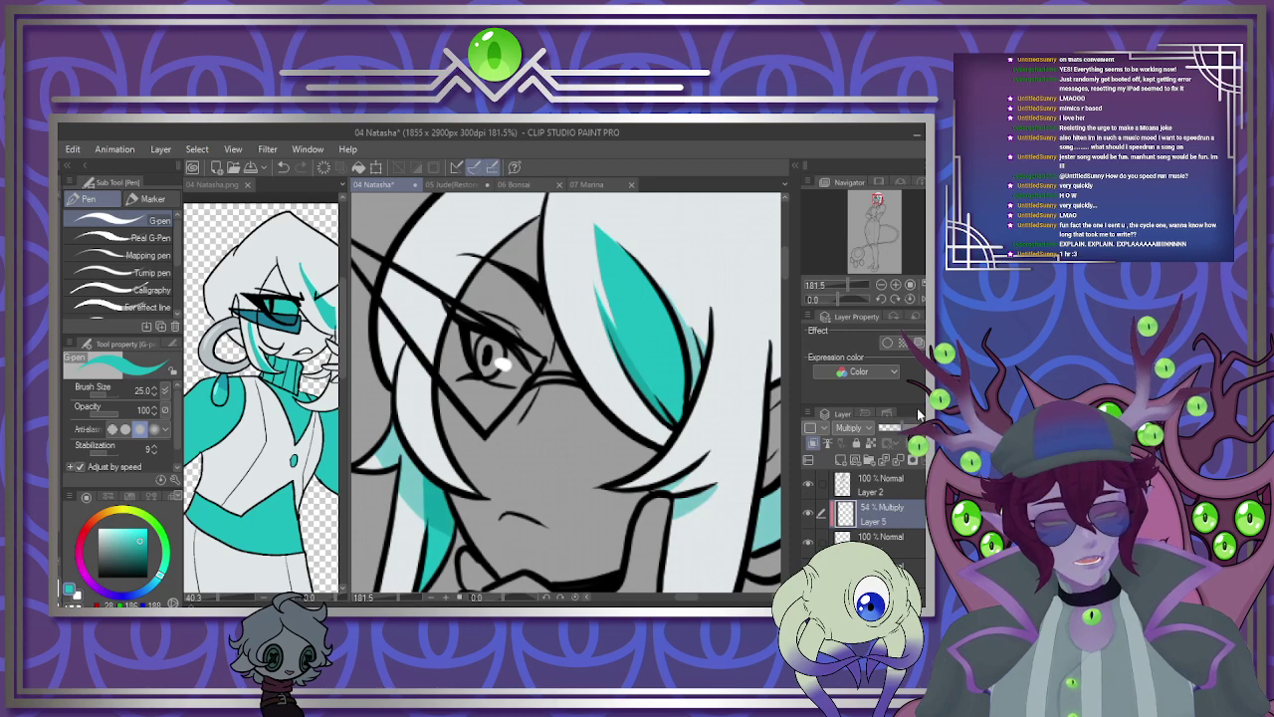
{"action": "scroll", "coordinate": [689, 420], "scroll_direction": "down", "scroll_amount": 4}
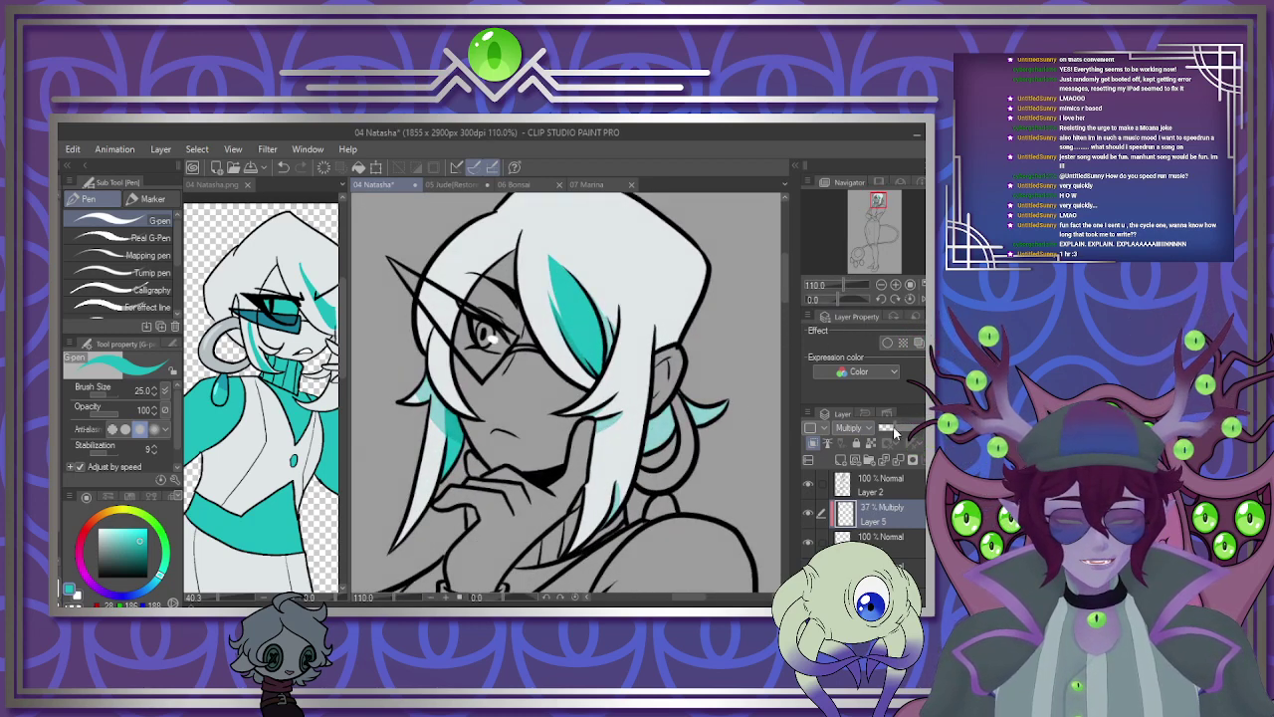
{"action": "scroll", "coordinate": [622, 425], "scroll_direction": "down", "scroll_amount": 4}
{"action": "scroll", "coordinate": [583, 425], "scroll_direction": "up", "scroll_amount": 3}
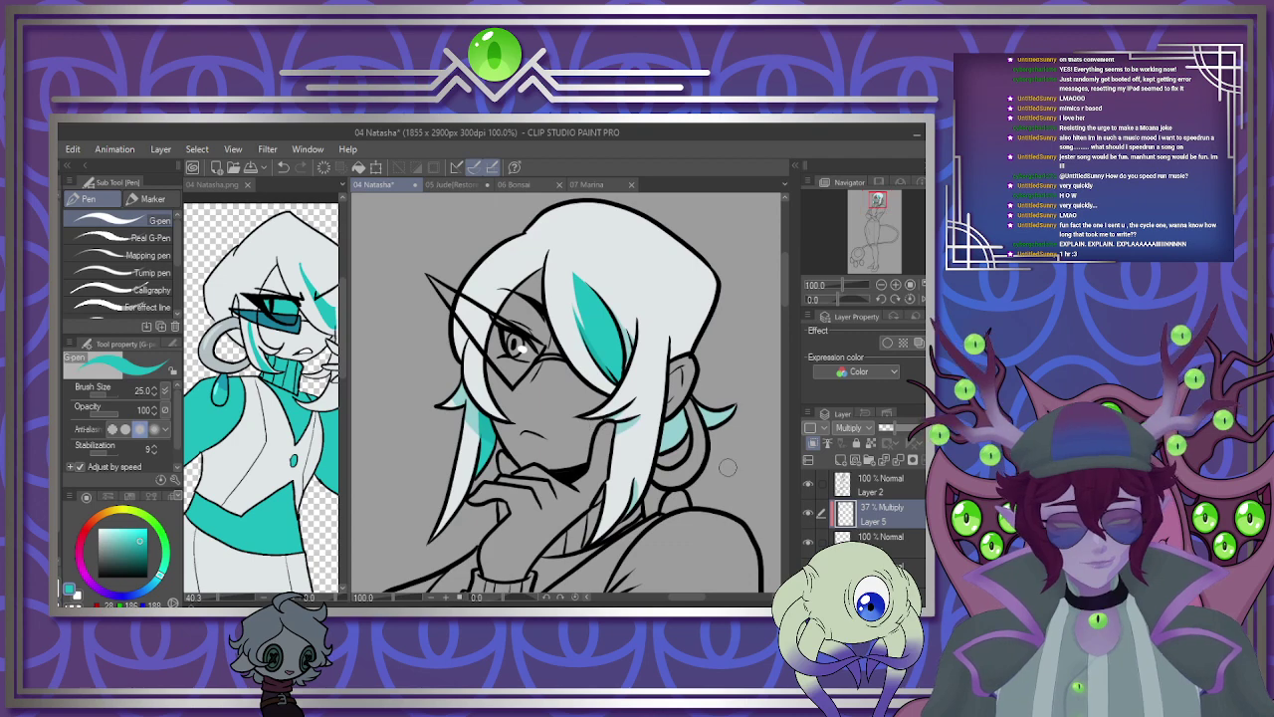
{"action": "left_click", "coordinate": [890, 423]}
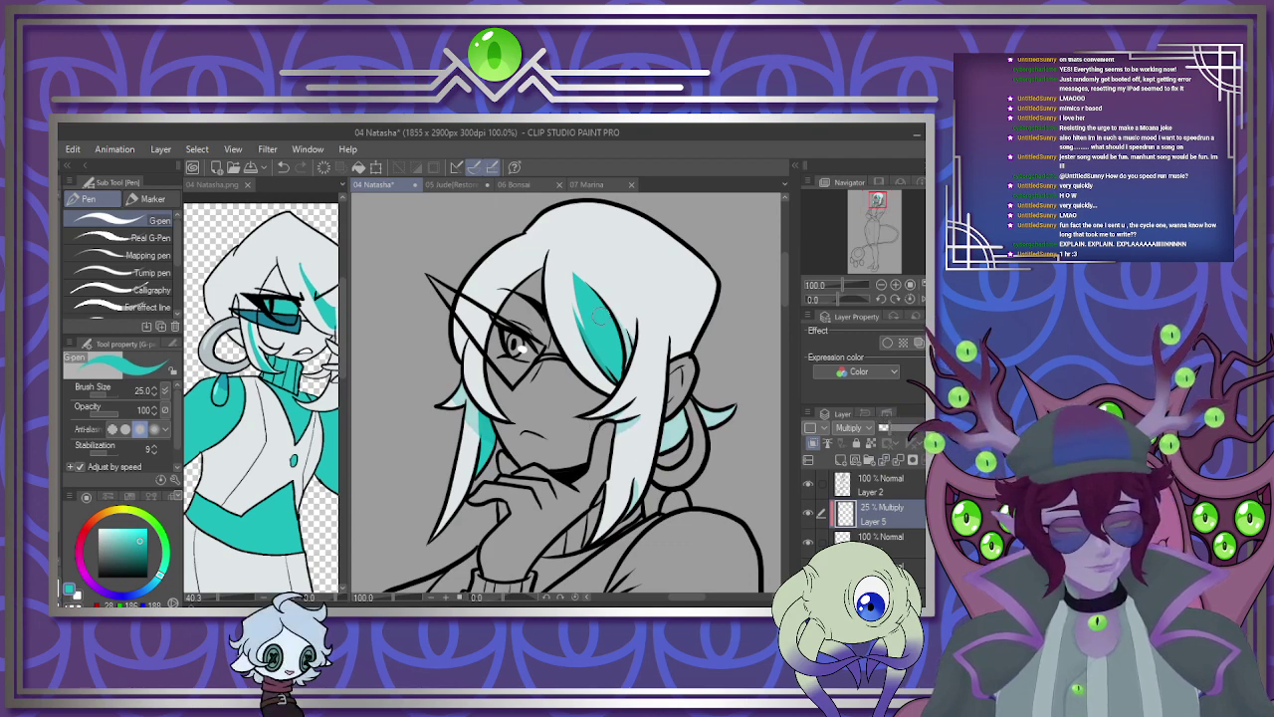
Paint a teal shadow along the fringe streak's inner edge on a Multiply layer at 100% opacity and merge it into Layer 4.
{"action": "scroll", "coordinate": [607, 299], "scroll_direction": "up", "scroll_amount": 5}
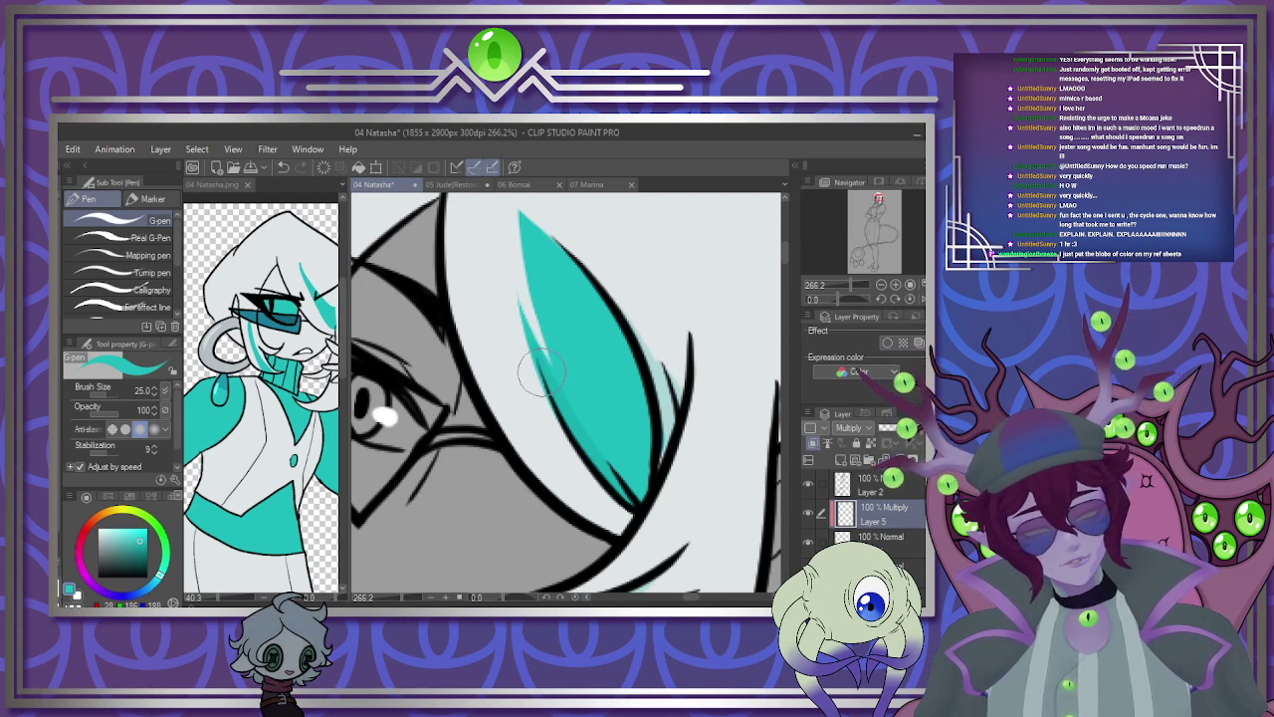
{"action": "left_click_drag", "start_coordinate": [525, 335], "coordinate": [570, 420]}
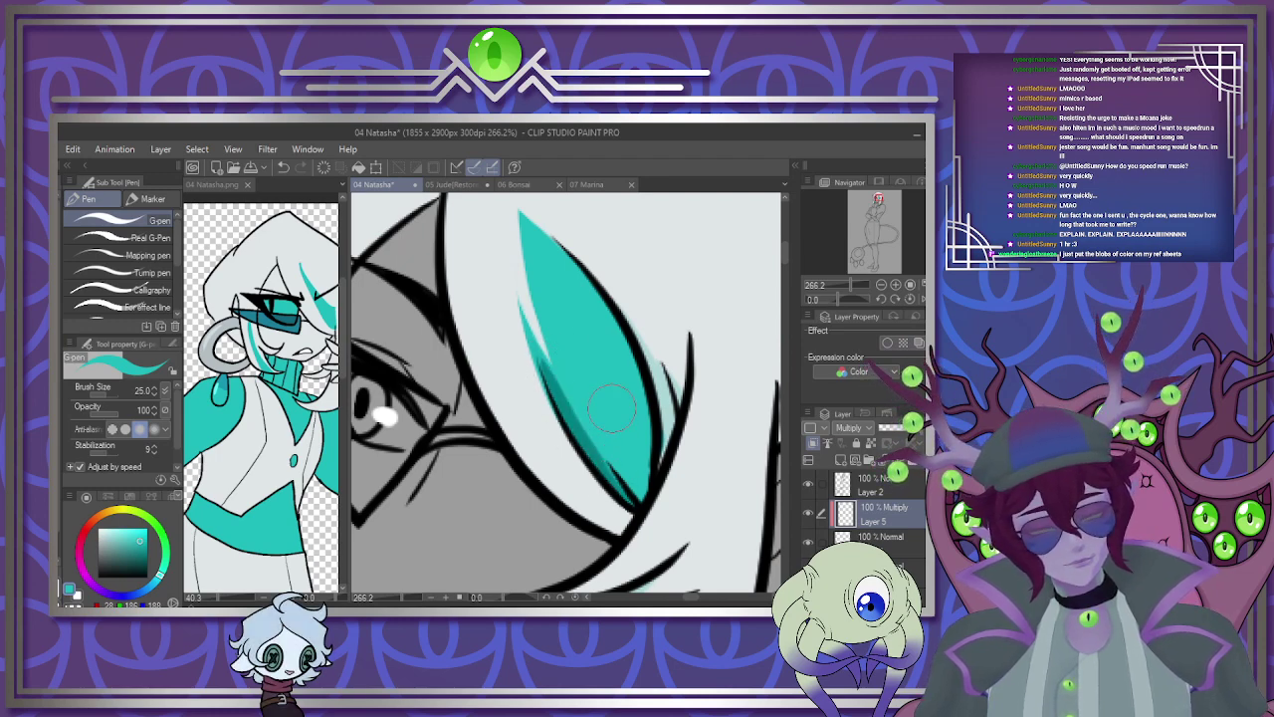
{"action": "scroll", "coordinate": [633, 508], "scroll_direction": "down", "scroll_amount": 6}
{"action": "scroll", "coordinate": [575, 324], "scroll_direction": "up", "scroll_amount": 3}
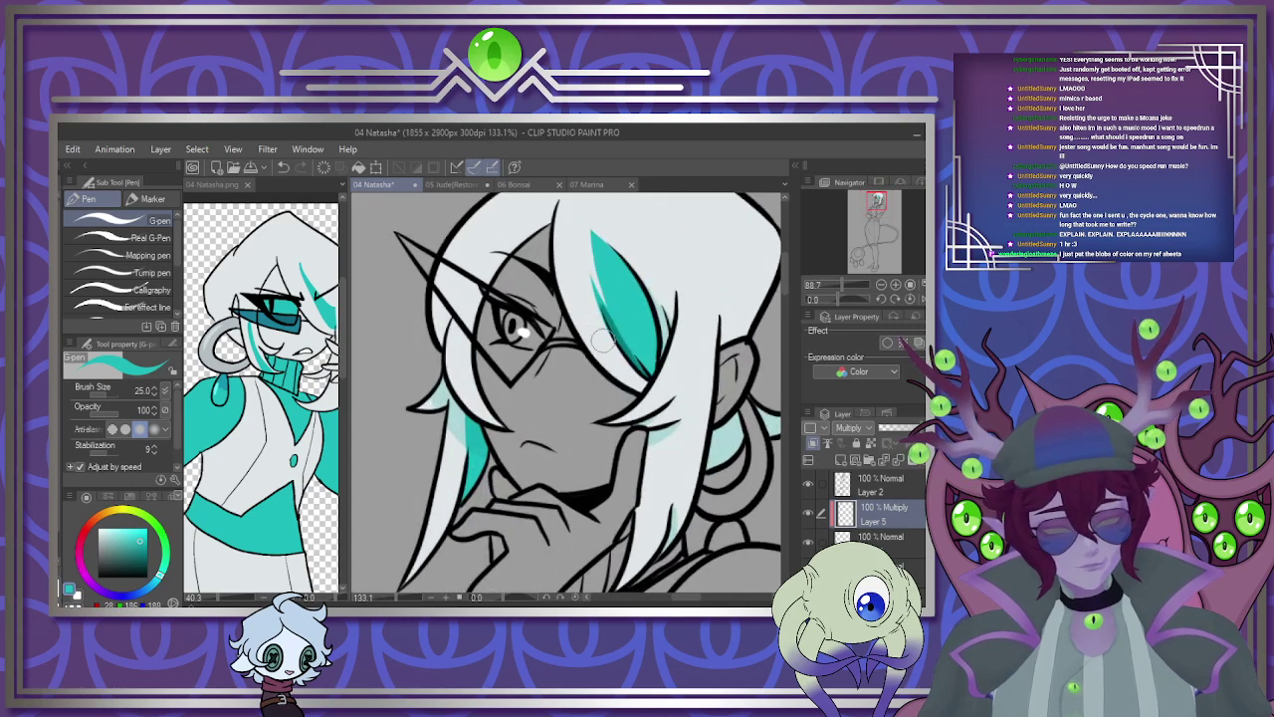
{"action": "left_click", "coordinate": [894, 458]}
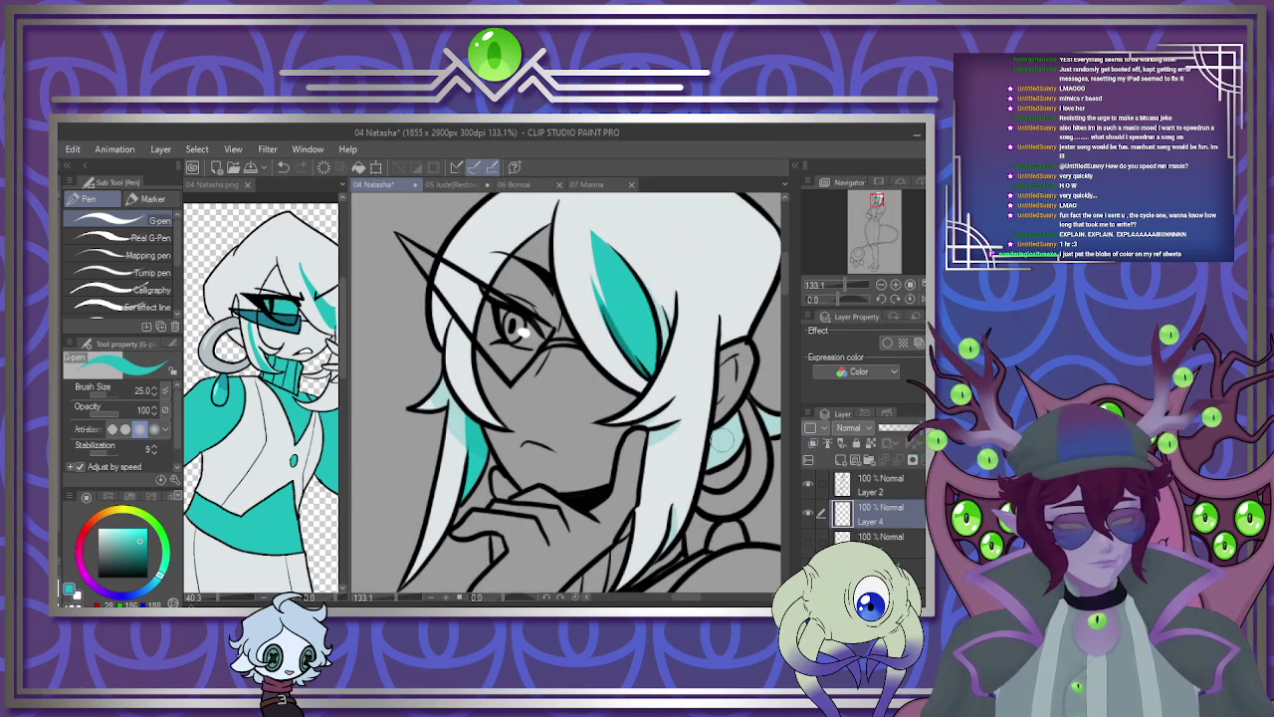
Show the hidden base colours under the hair again and check the coloured hair against the whole figure and face.
{"action": "left_click", "coordinate": [809, 541]}
{"action": "scroll", "coordinate": [642, 312], "scroll_direction": "down", "scroll_amount": 4}
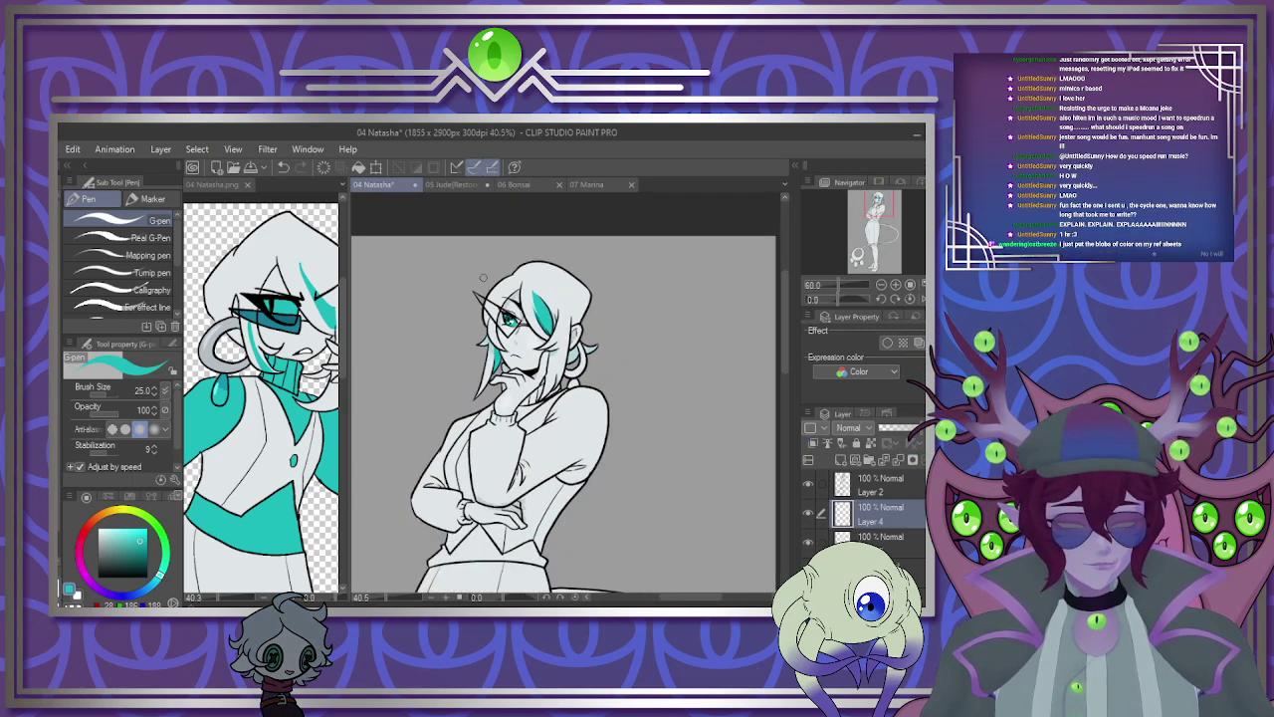
{"action": "scroll", "coordinate": [641, 311], "scroll_direction": "up", "scroll_amount": 1}
{"action": "scroll", "coordinate": [593, 299], "scroll_direction": "down", "scroll_amount": 1}
{"action": "scroll", "coordinate": [563, 329], "scroll_direction": "up", "scroll_amount": 1}
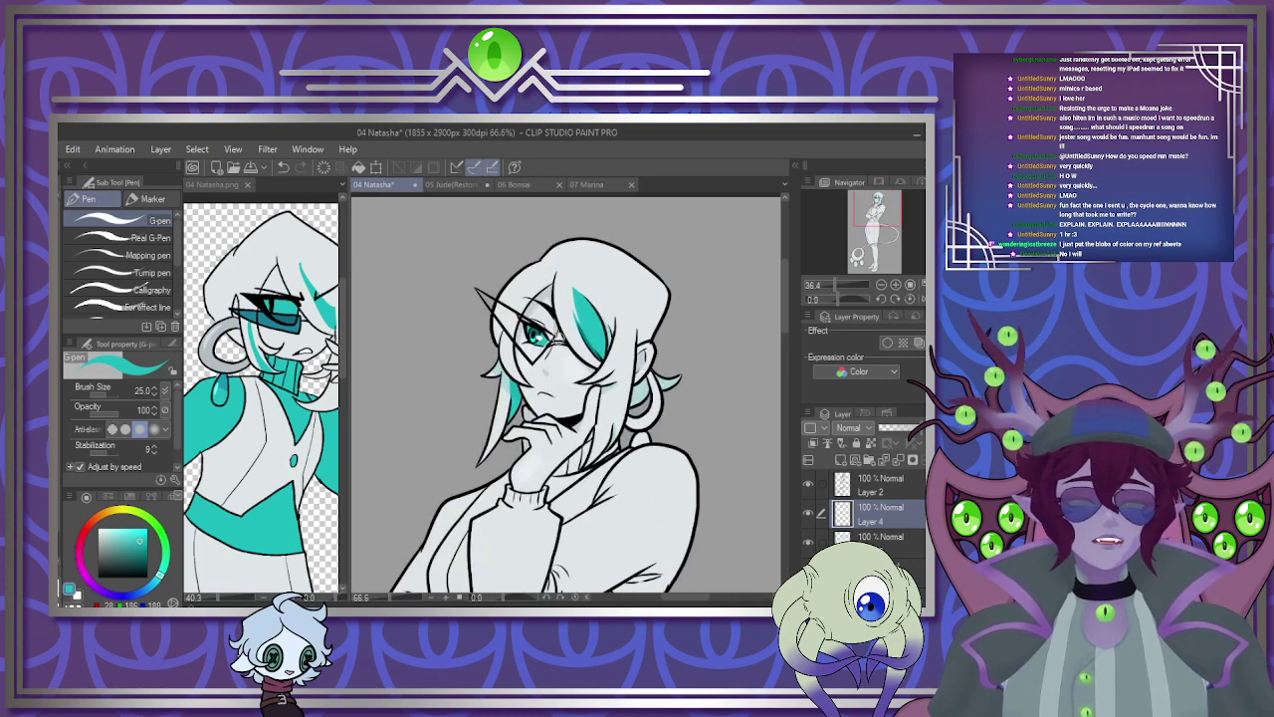
{"action": "scroll", "coordinate": [530, 268], "scroll_direction": "up", "scroll_amount": 4}
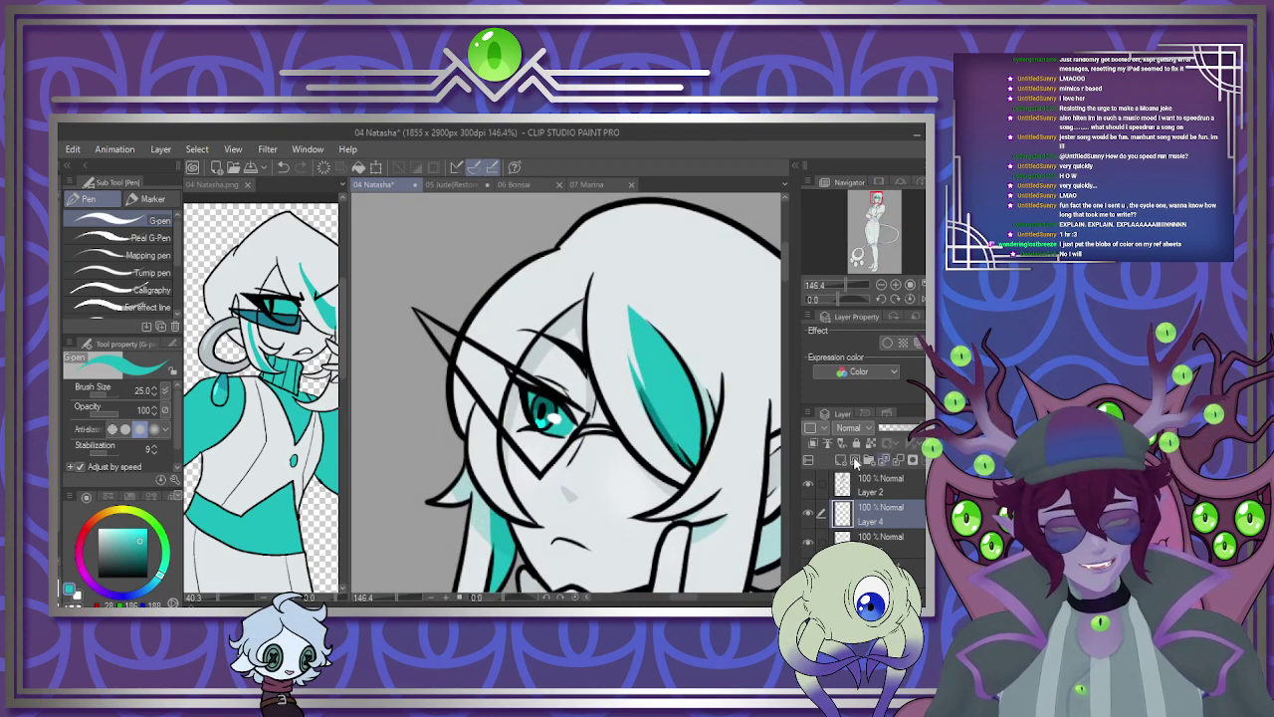
Sample the dark blue-teal of the reference character's glasses and paint the whole glasses lens with it on Layer 4.
{"action": "left_click", "coordinate": [254, 331]}
{"action": "scroll", "coordinate": [257, 324], "scroll_direction": "up", "scroll_amount": 3}
{"action": "left_click", "coordinate": [256, 325], "text": "alt"}
{"action": "left_click", "coordinate": [579, 389]}
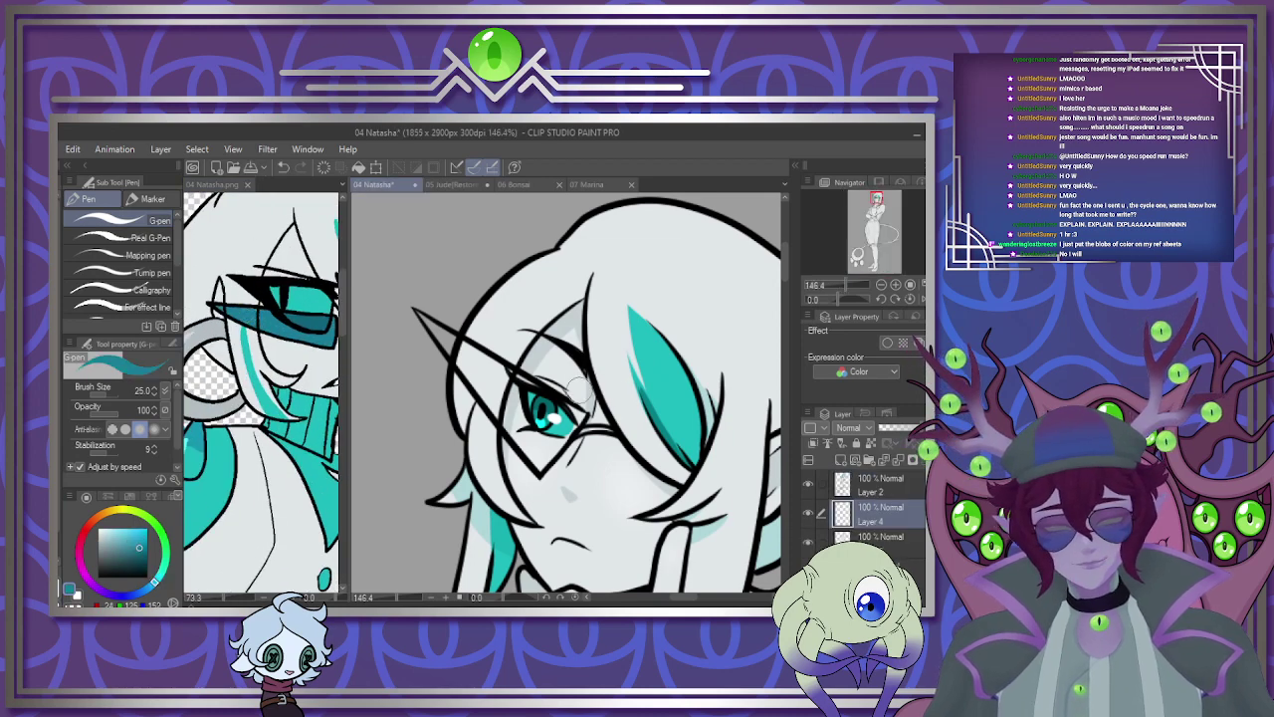
{"action": "scroll", "coordinate": [575, 390], "scroll_direction": "down", "scroll_amount": 3}
{"action": "scroll", "coordinate": [501, 376], "scroll_direction": "up", "scroll_amount": 5}
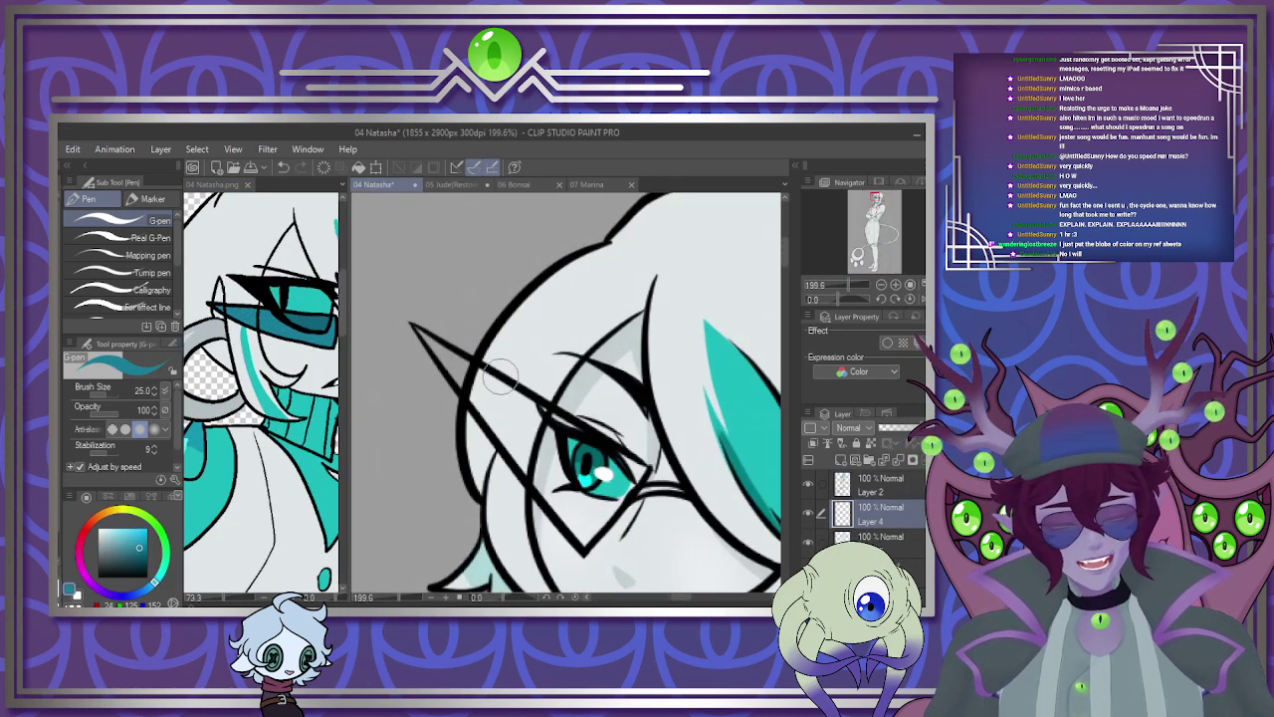
{"action": "mouse_move", "coordinate": [412, 327]}
{"action": "left_mouse_down"}
{"action": "mouse_move", "coordinate": [582, 520]}
{"action": "mouse_move", "coordinate": [496, 438]}
{"action": "mouse_move", "coordinate": [423, 334]}
{"action": "mouse_move", "coordinate": [546, 418]}
{"action": "left_mouse_up"}
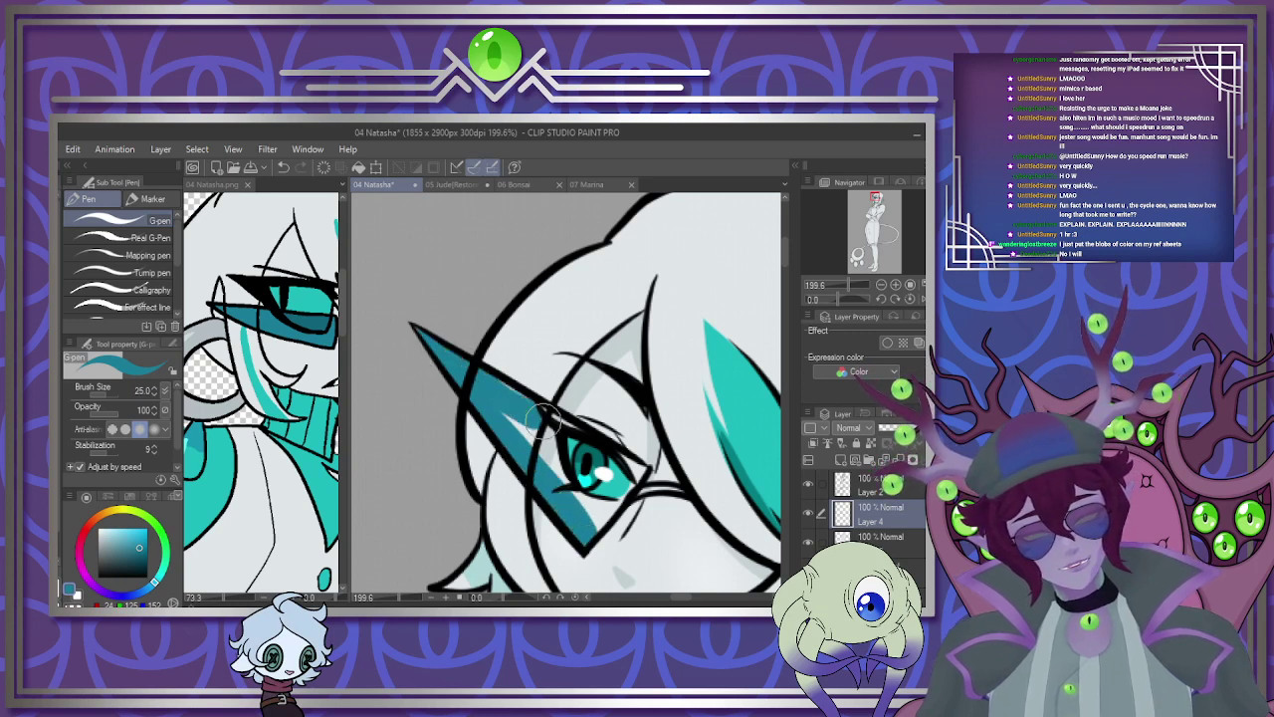
{"action": "mouse_move", "coordinate": [633, 478]}
{"action": "left_mouse_down"}
{"action": "mouse_move", "coordinate": [600, 513]}
{"action": "mouse_move", "coordinate": [575, 456]}
{"action": "left_mouse_up"}
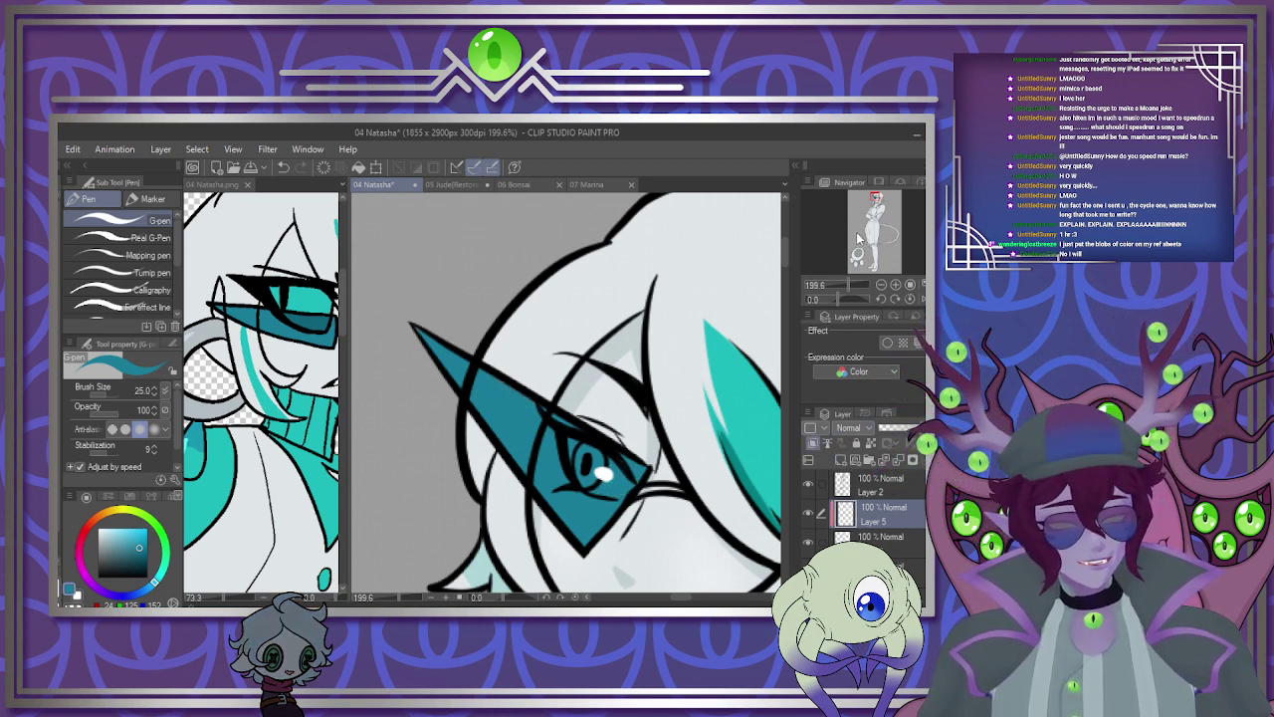
Paint light diagonal reflection stripes across the lens on clipped Layer 5 in Color dodge mode, and merge it down into Layer 4.
{"action": "left_click", "coordinate": [856, 232]}
{"action": "left_click_drag", "start_coordinate": [504, 370], "coordinate": [517, 460]}
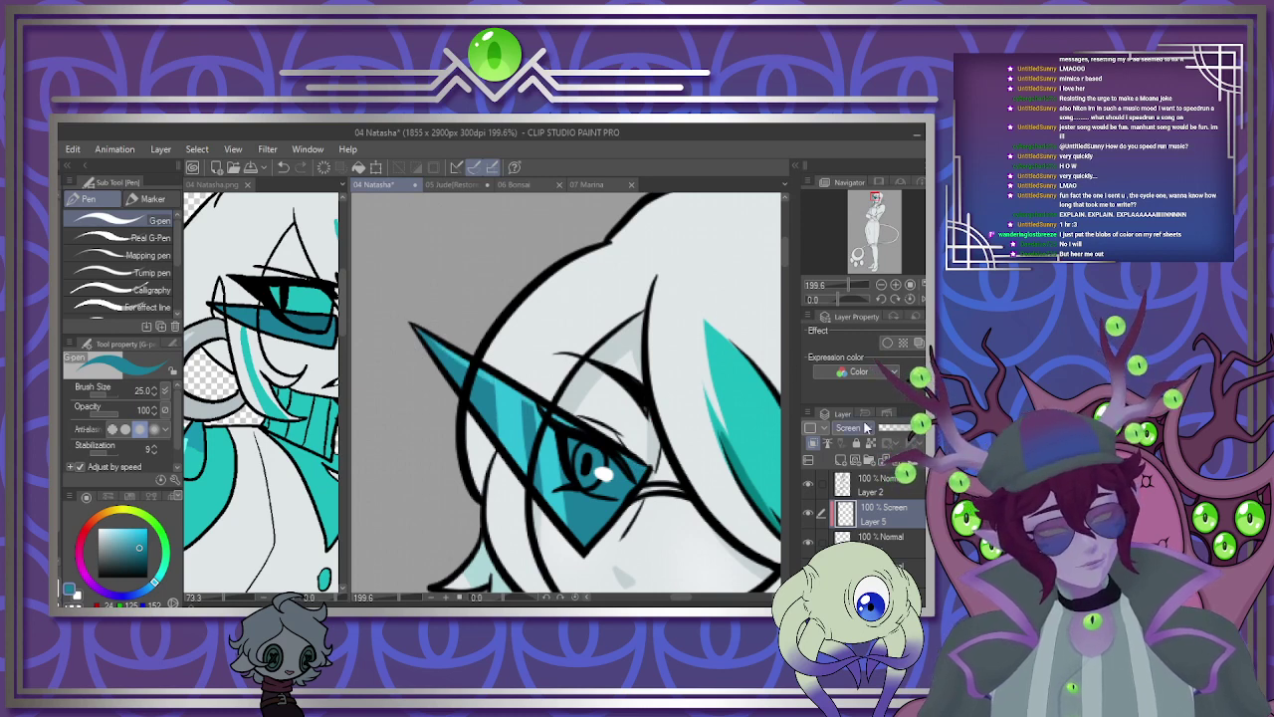
{"action": "left_click", "coordinate": [859, 253]}
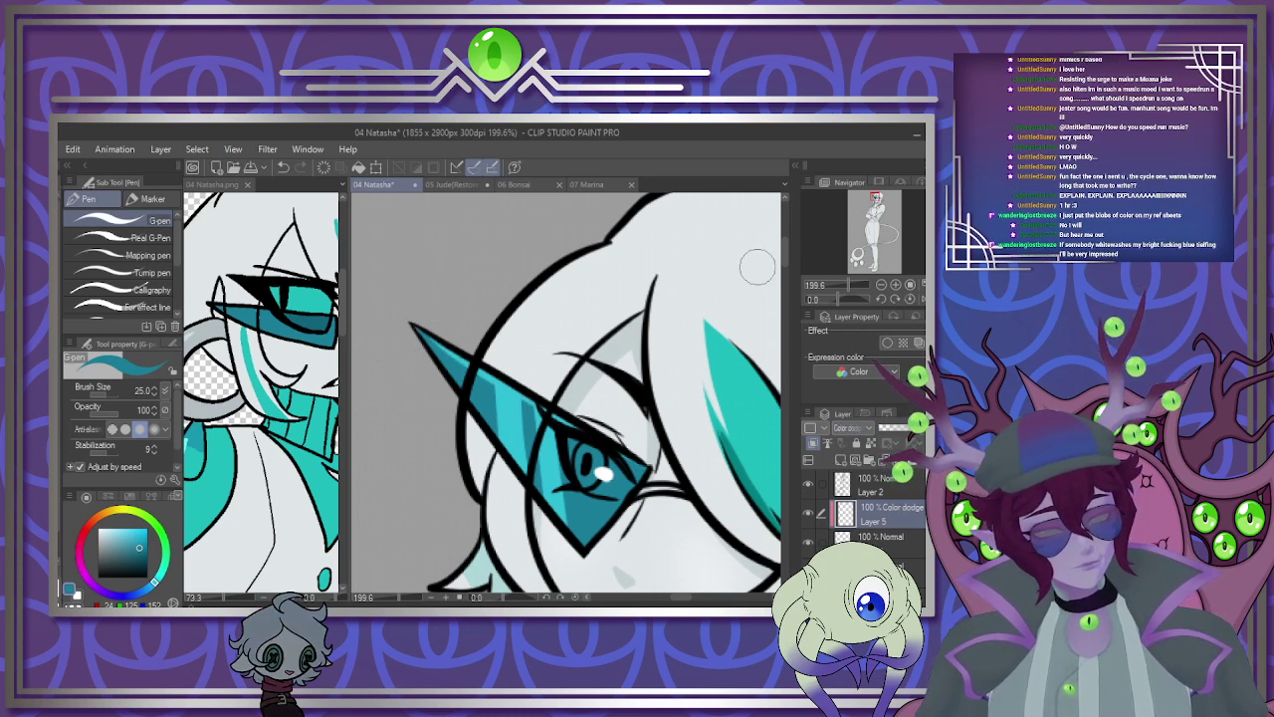
{"action": "left_click_drag", "start_coordinate": [506, 408], "coordinate": [513, 468]}
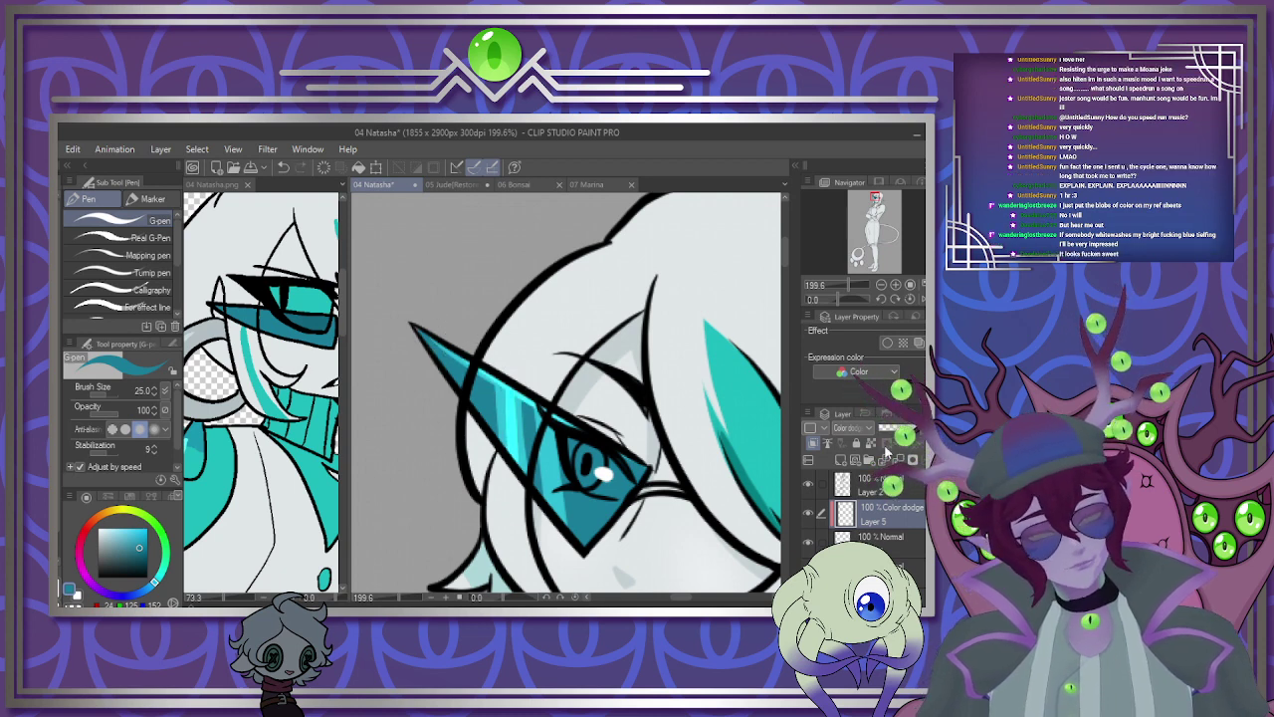
{"action": "key", "text": "ctrl+e"}
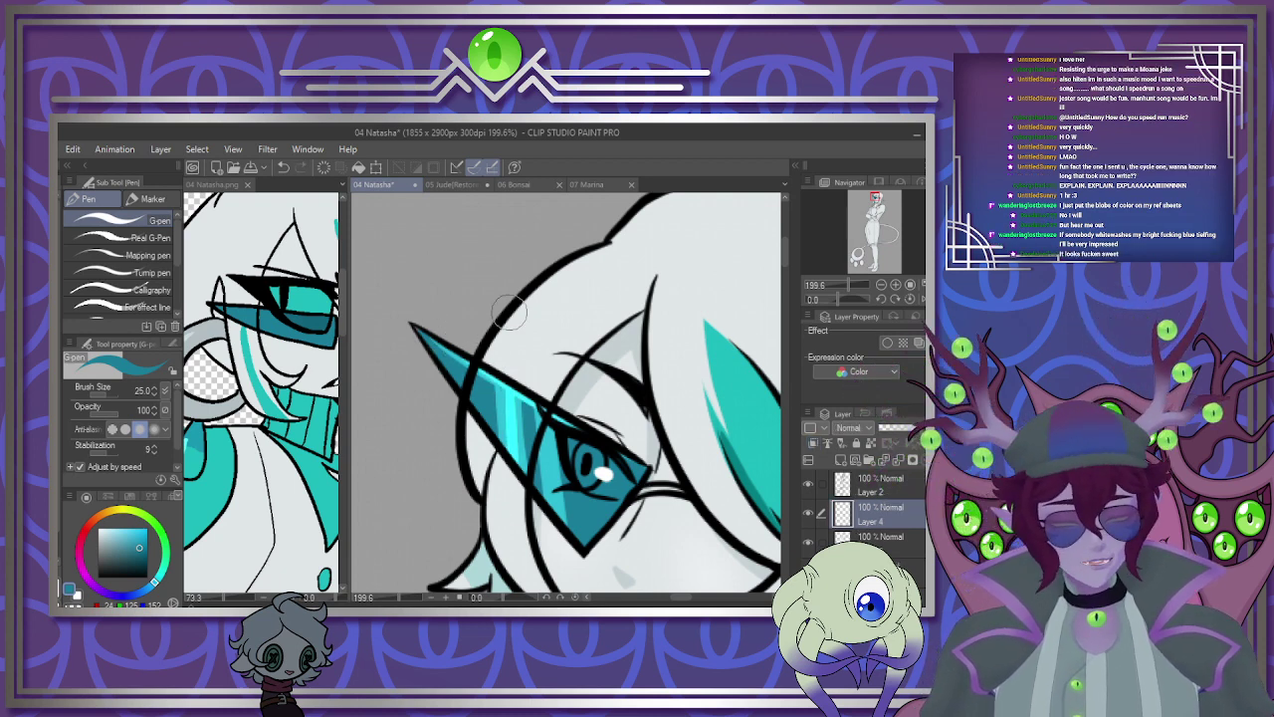
Try several blending modes on the glasses lens layer, set it to Darker color, and merge it down into Layer 3.
{"action": "scroll", "coordinate": [510, 313], "scroll_direction": "down", "scroll_amount": 3}
{"action": "key", "text": "ctrl+plus"}
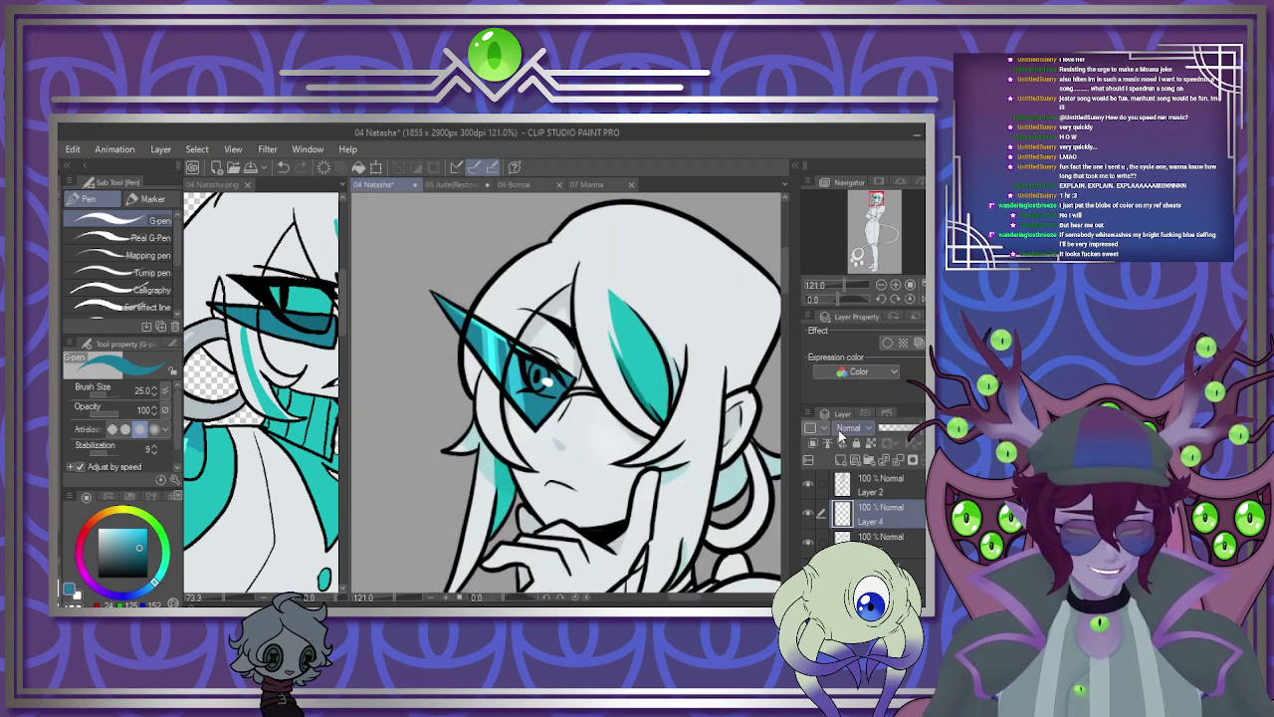
{"action": "scroll", "coordinate": [848, 427], "scroll_direction": "down", "scroll_amount": 9}
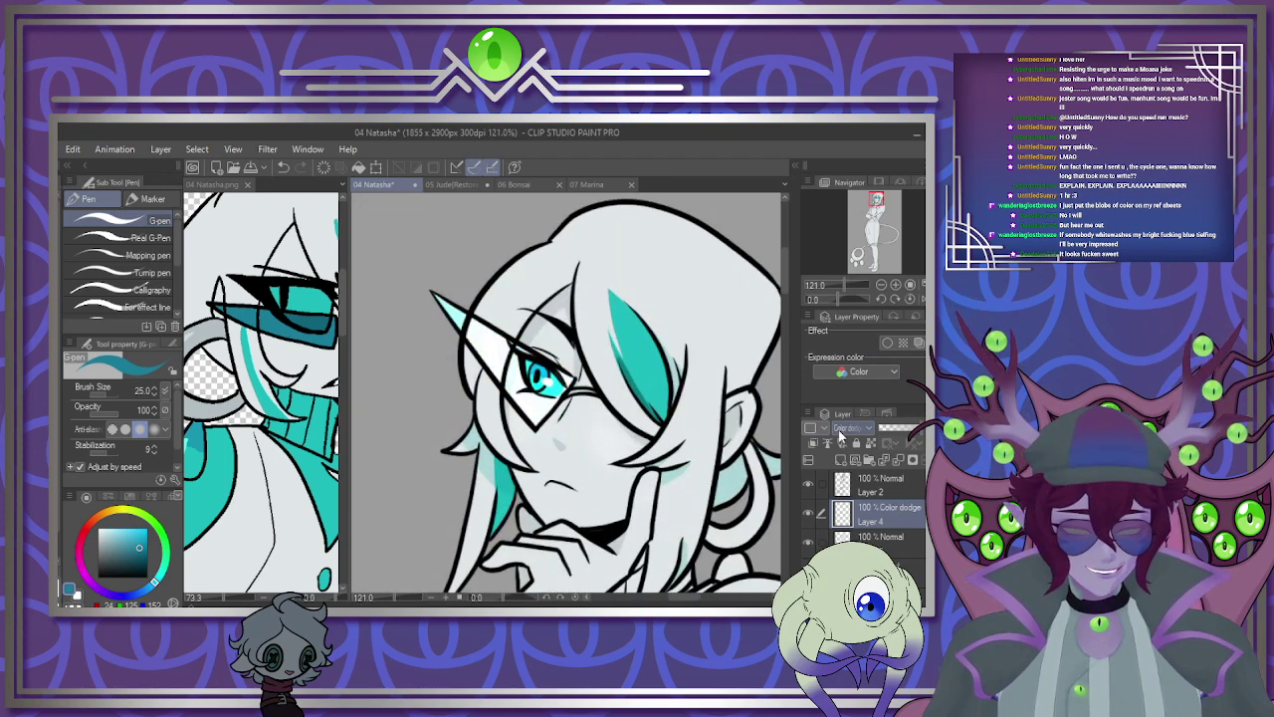
{"action": "scroll", "coordinate": [842, 435], "scroll_direction": "down", "scroll_amount": 6}
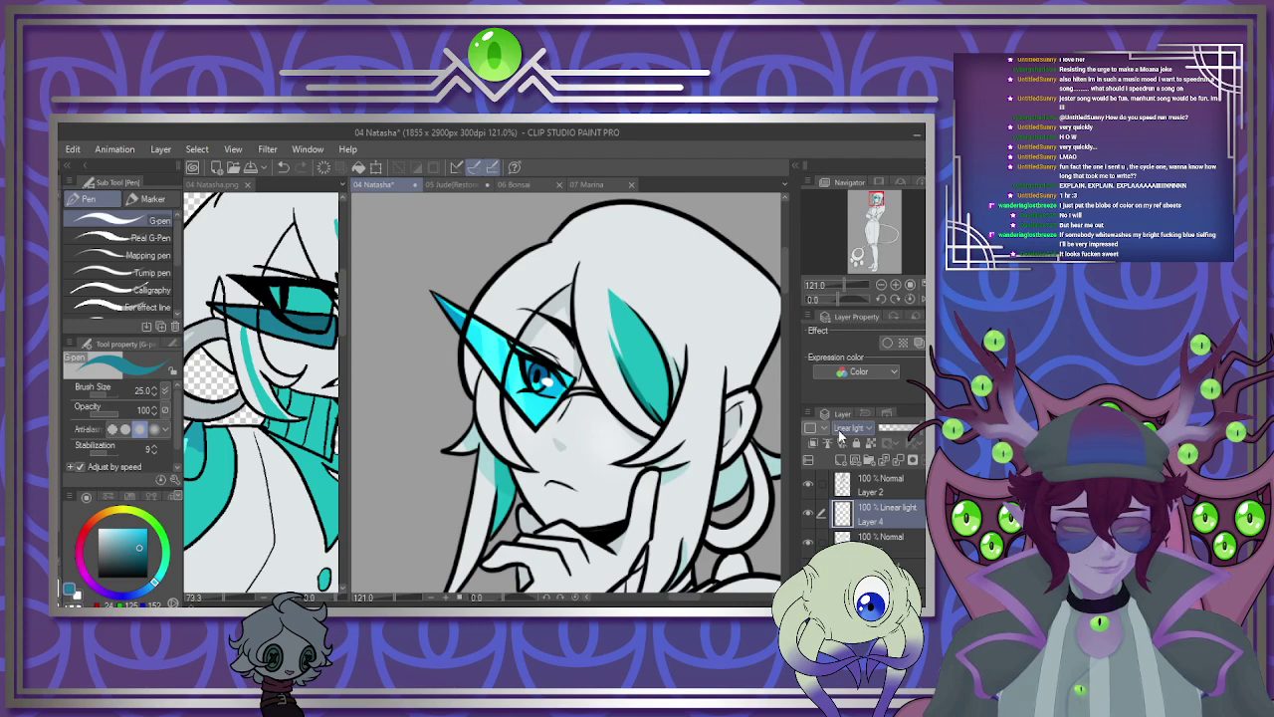
{"action": "scroll", "coordinate": [842, 435], "scroll_direction": "up", "scroll_amount": 13}
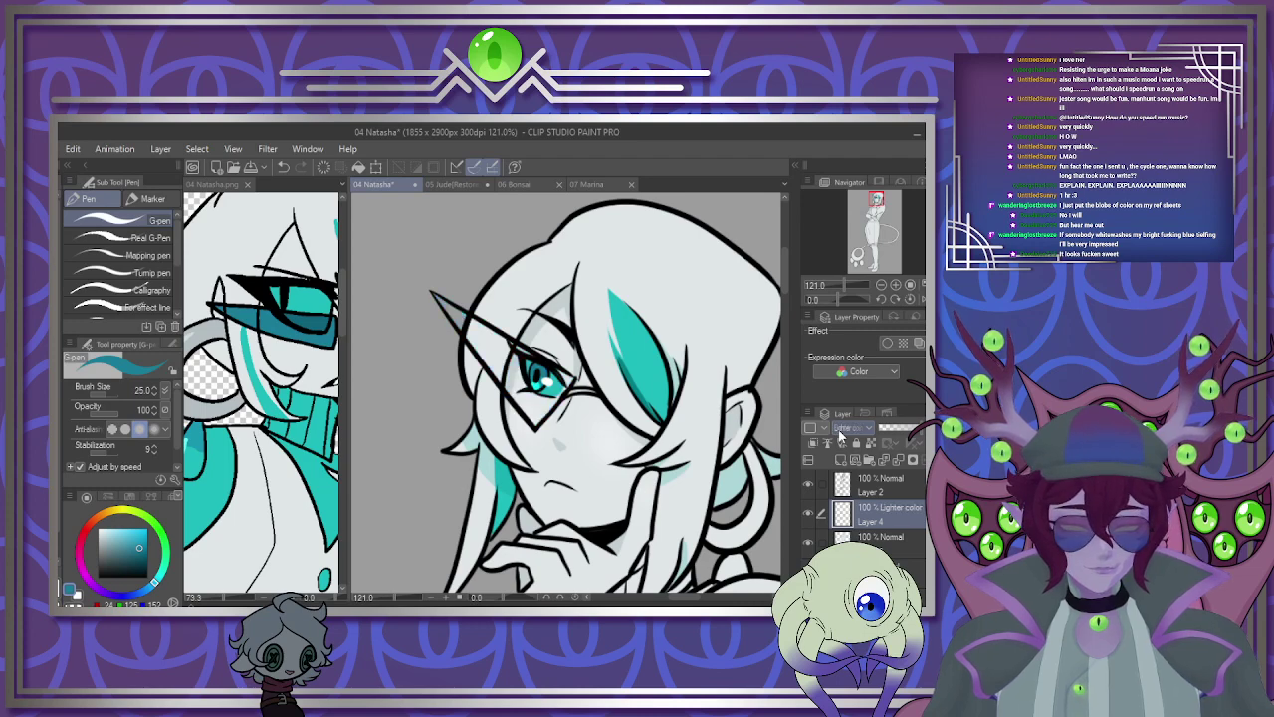
{"action": "scroll", "coordinate": [619, 330], "scroll_direction": "down", "scroll_amount": 7}
{"action": "scroll", "coordinate": [587, 324], "scroll_direction": "up", "scroll_amount": 6}
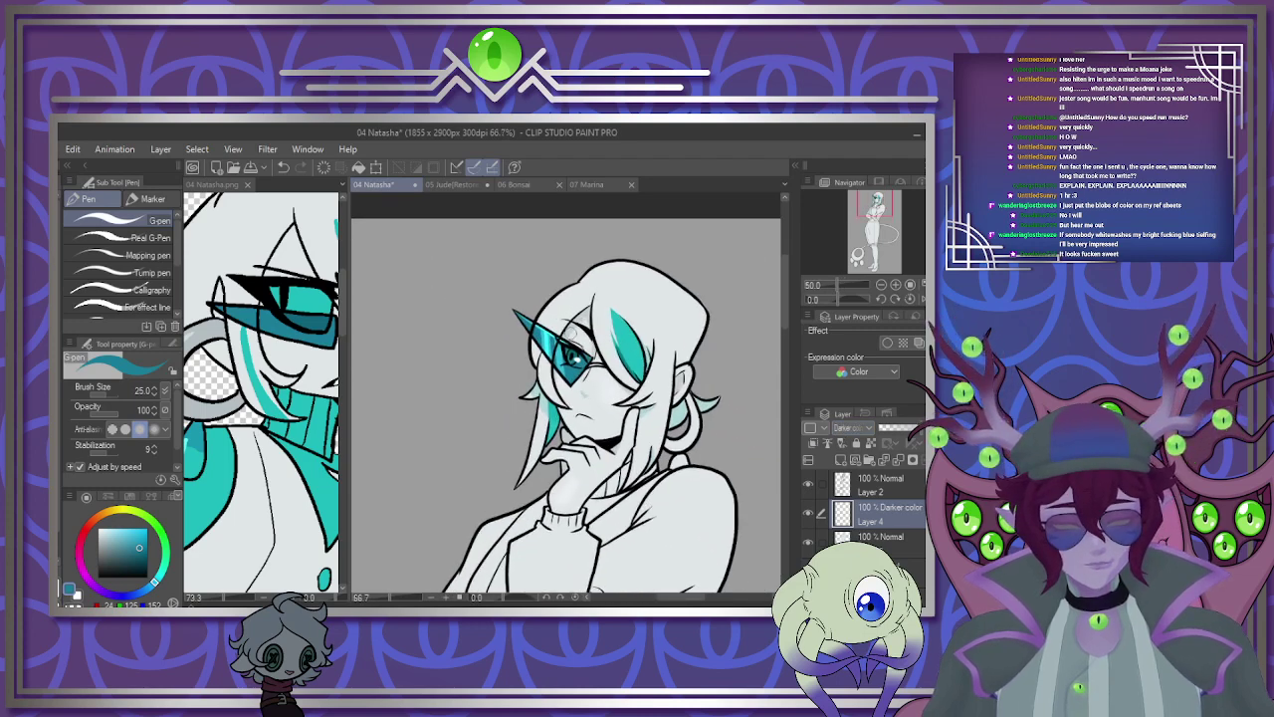
{"action": "left_click", "coordinate": [896, 457]}
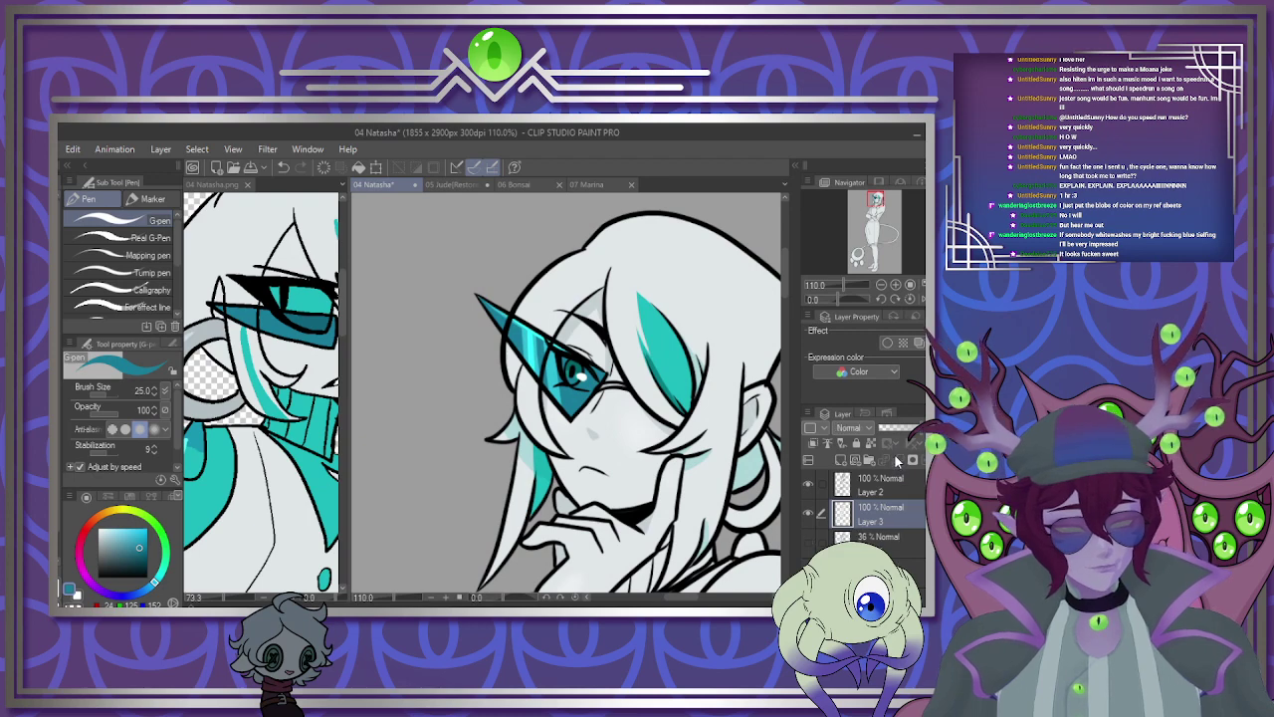
Review the tinted glasses against the whole figure and bring the full-body reference character into view.
{"action": "scroll", "coordinate": [620, 341], "scroll_direction": "down", "scroll_amount": 5}
{"action": "scroll", "coordinate": [618, 364], "scroll_direction": "up", "scroll_amount": 2}
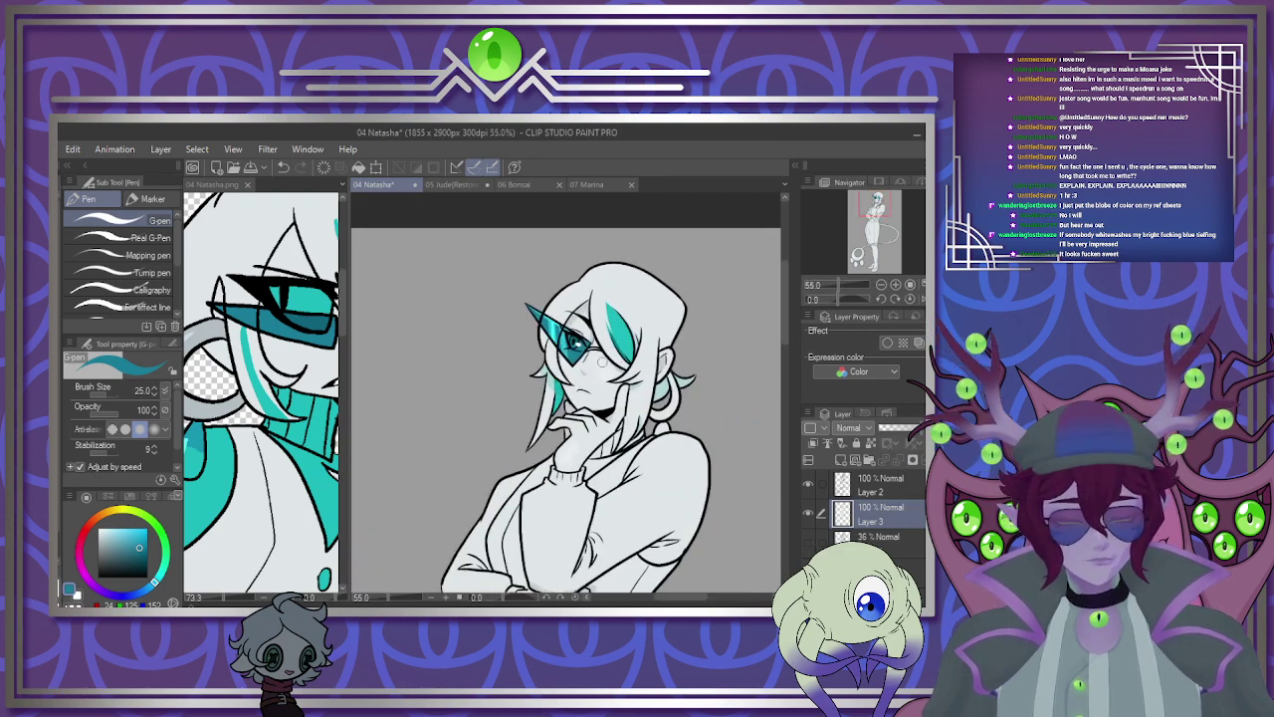
{"action": "scroll", "coordinate": [601, 363], "scroll_direction": "up", "scroll_amount": 3}
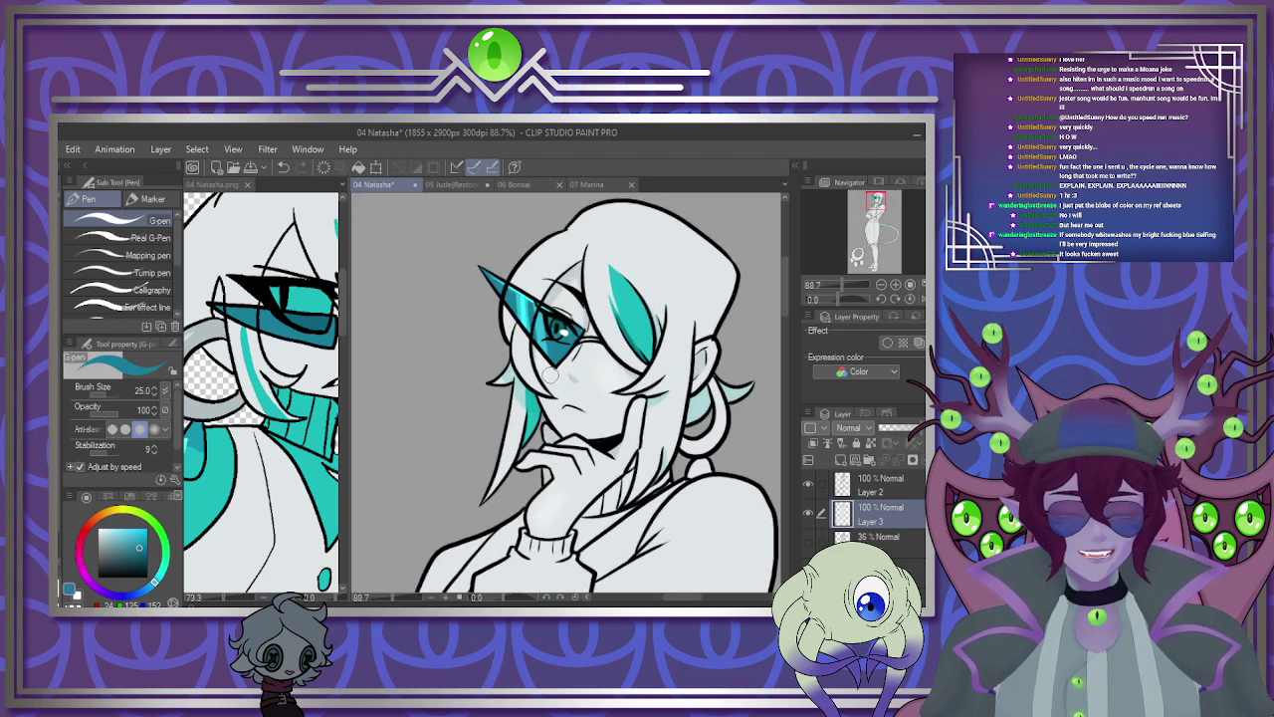
{"action": "scroll", "coordinate": [551, 375], "scroll_direction": "down", "scroll_amount": 5}
{"action": "scroll", "coordinate": [542, 361], "scroll_direction": "up", "scroll_amount": 3}
{"action": "left_click", "coordinate": [329, 403]}
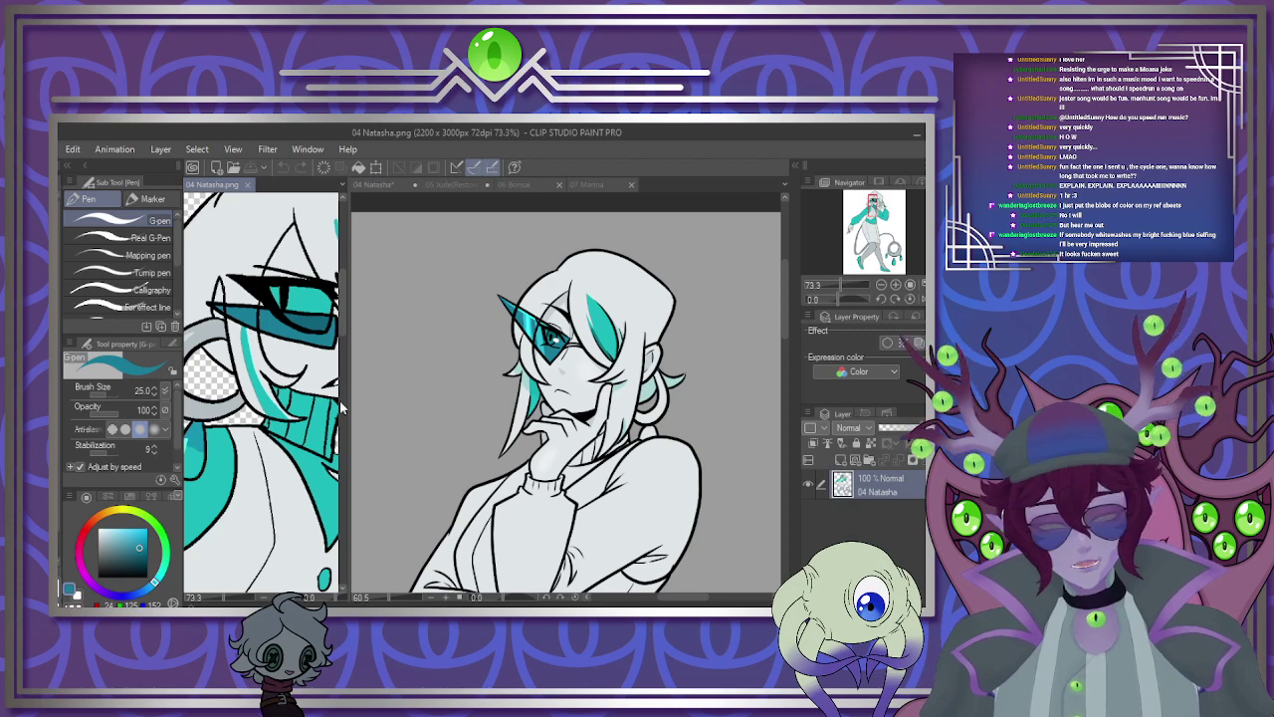
{"action": "scroll", "coordinate": [340, 409], "scroll_direction": "down", "scroll_amount": 5}
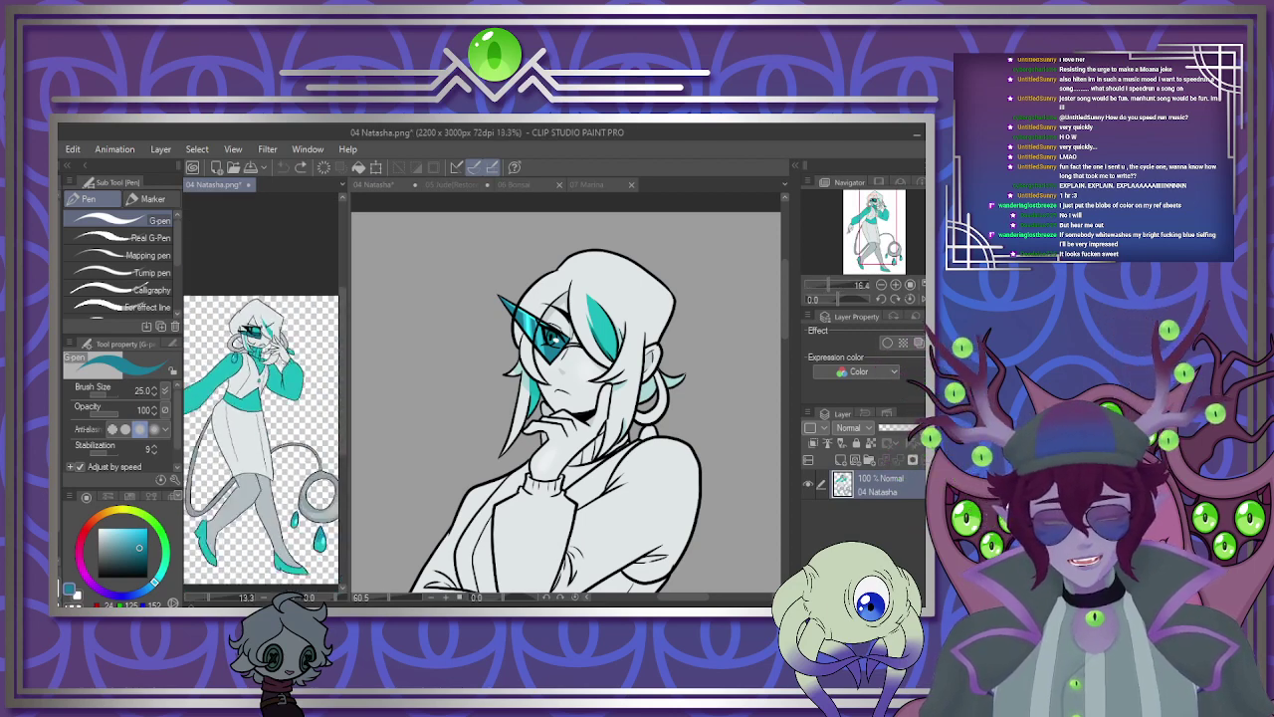
{"action": "scroll", "coordinate": [259, 429], "scroll_direction": "up", "scroll_amount": 1}
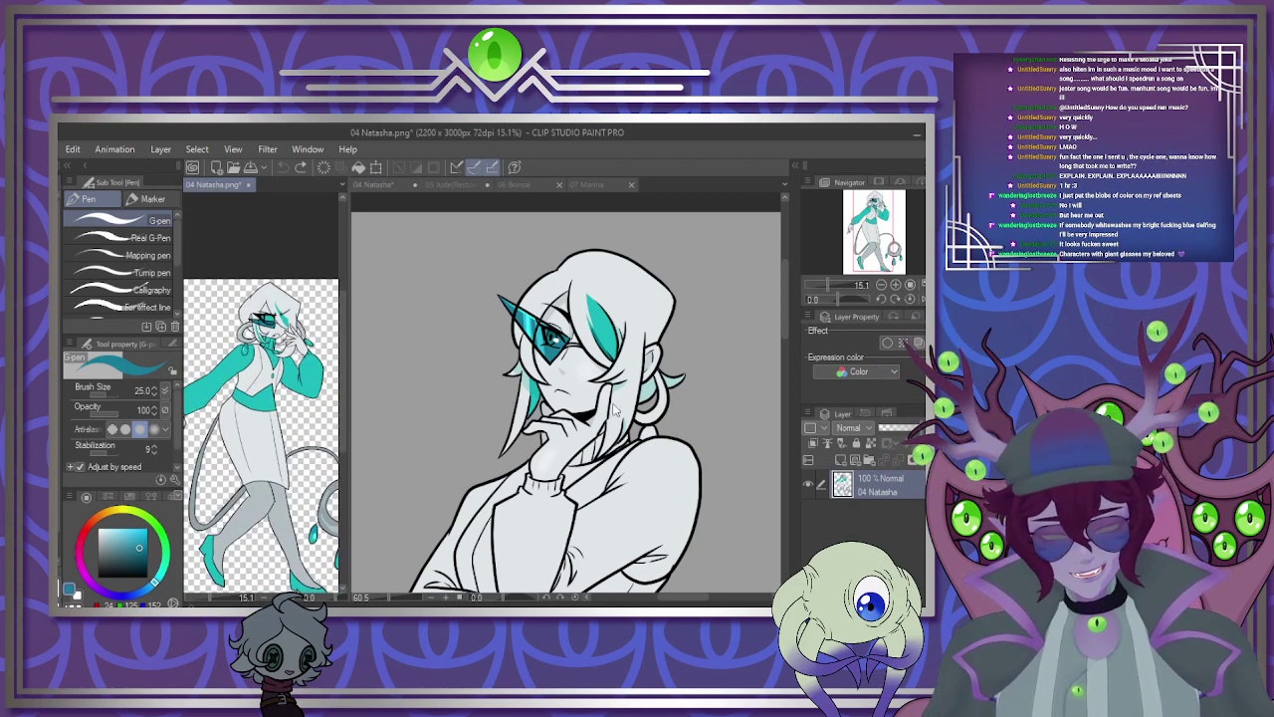
Sample the off-white of the reference character's skirt and clean up the grey shading around the crossed forearm and hand.
{"action": "left_click", "coordinate": [538, 390]}
{"action": "scroll", "coordinate": [526, 379], "scroll_direction": "up", "scroll_amount": 5}
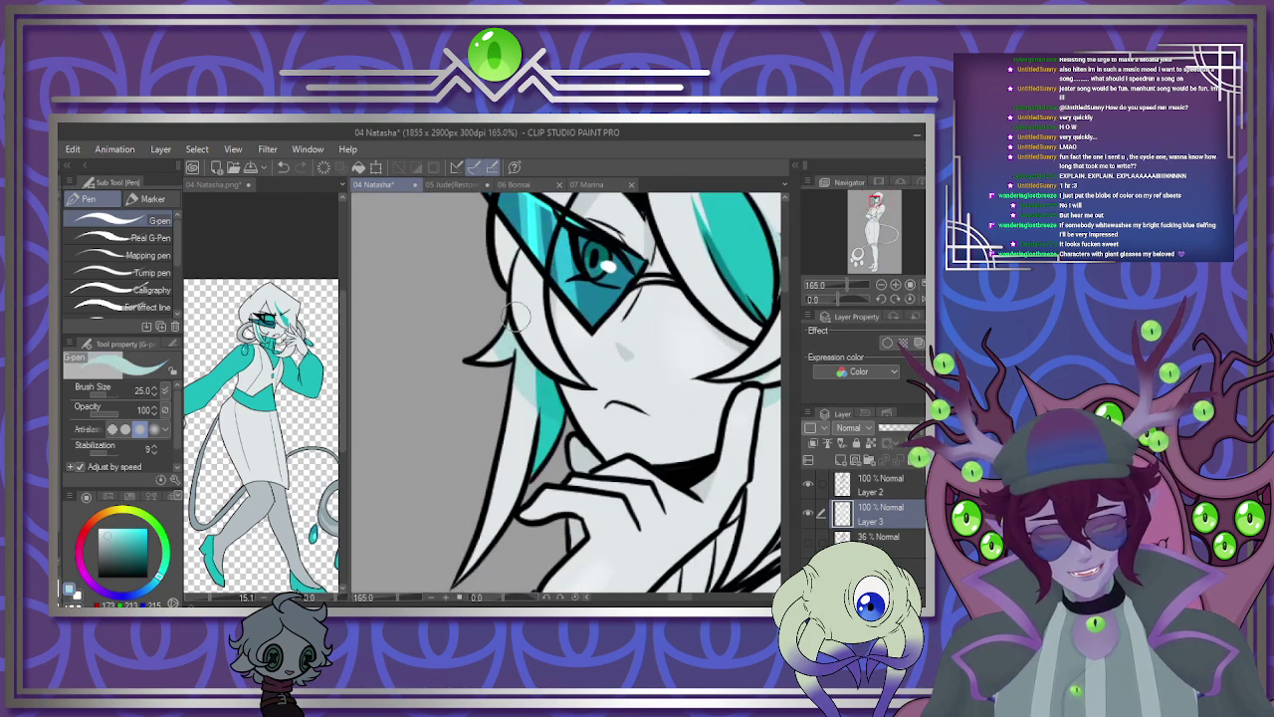
{"action": "scroll", "coordinate": [516, 317], "scroll_direction": "down", "scroll_amount": 5}
{"action": "scroll", "coordinate": [597, 406], "scroll_direction": "up", "scroll_amount": 4}
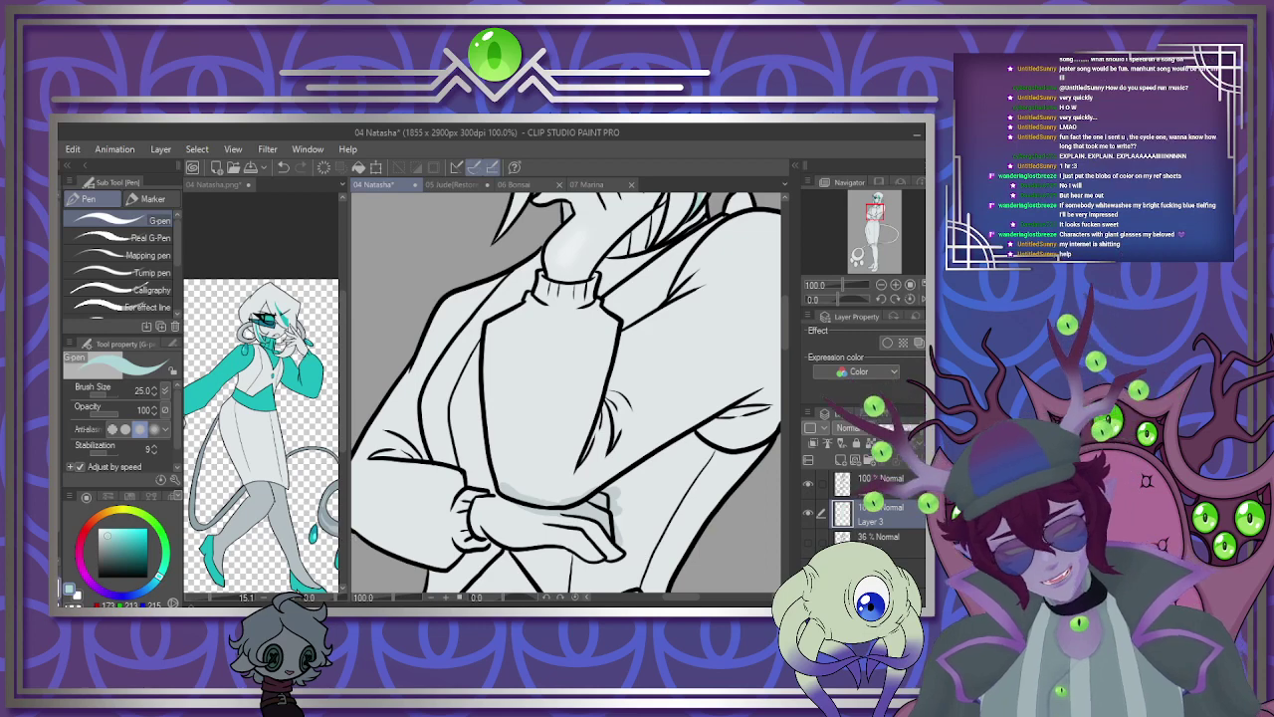
{"action": "left_click", "coordinate": [257, 441]}
{"action": "left_click", "coordinate": [243, 443], "text": "alt"}
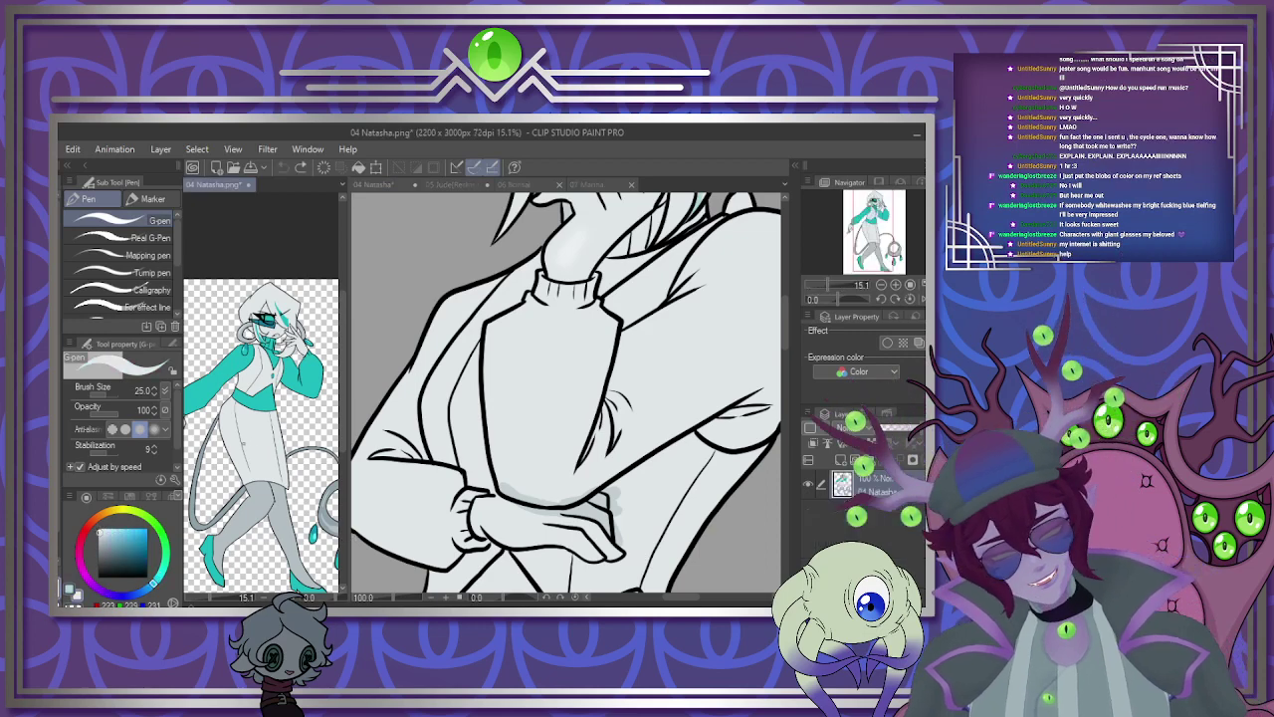
{"action": "left_click", "coordinate": [602, 485]}
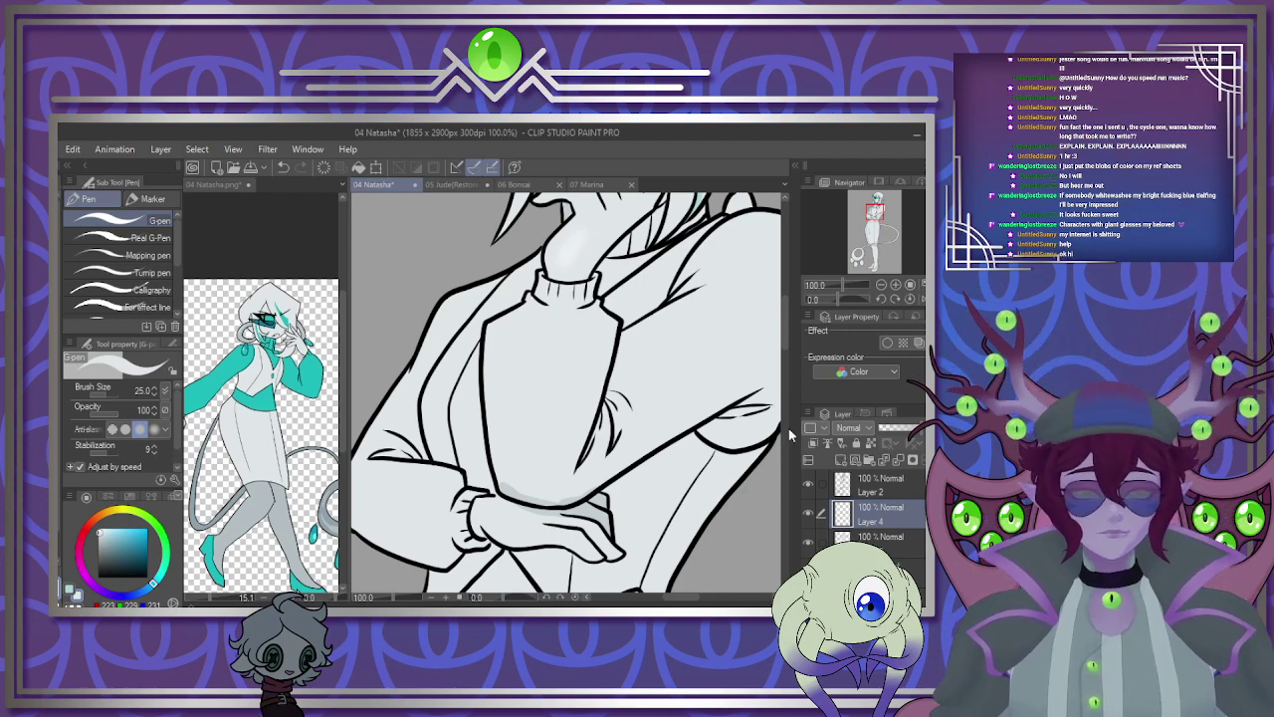
Sample a pale teal and paint a shadow on the torso beneath the upper arm on Layer 4, clipped to the layer below.
{"action": "scroll", "coordinate": [674, 434], "scroll_direction": "down", "scroll_amount": 4}
{"action": "scroll", "coordinate": [551, 395], "scroll_direction": "up", "scroll_amount": 4}
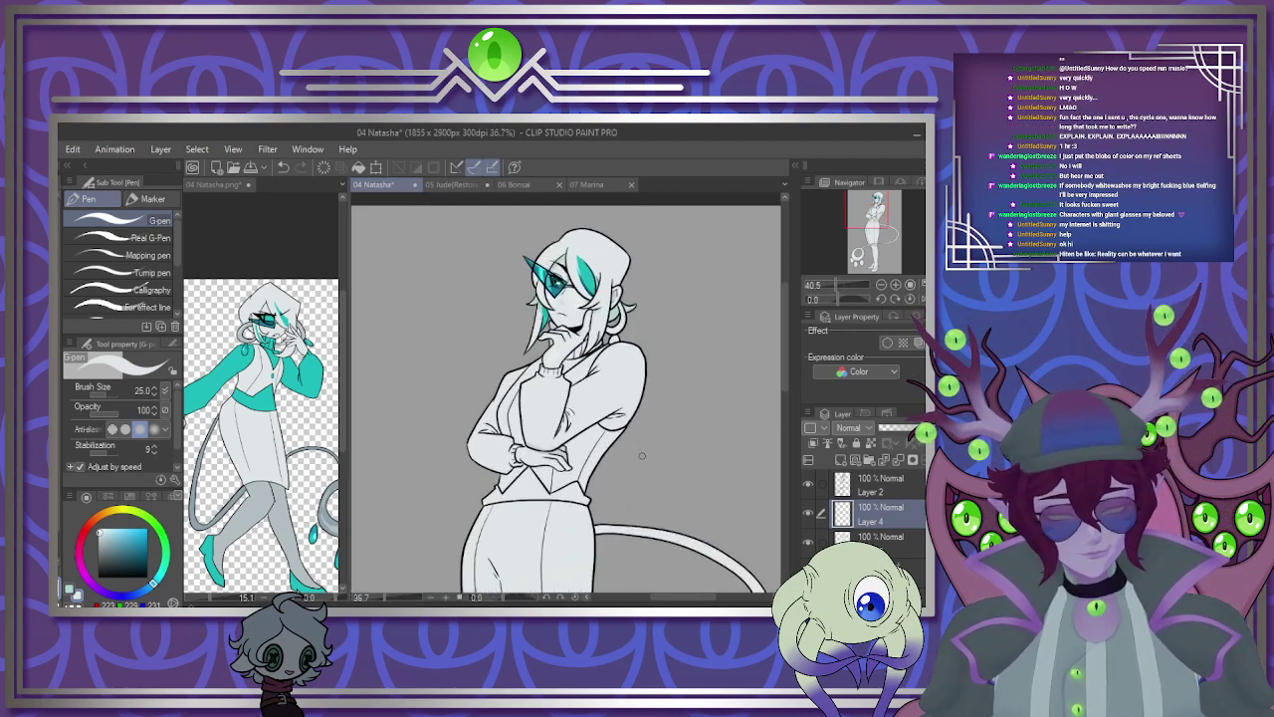
{"action": "left_click", "coordinate": [465, 477], "text": "alt"}
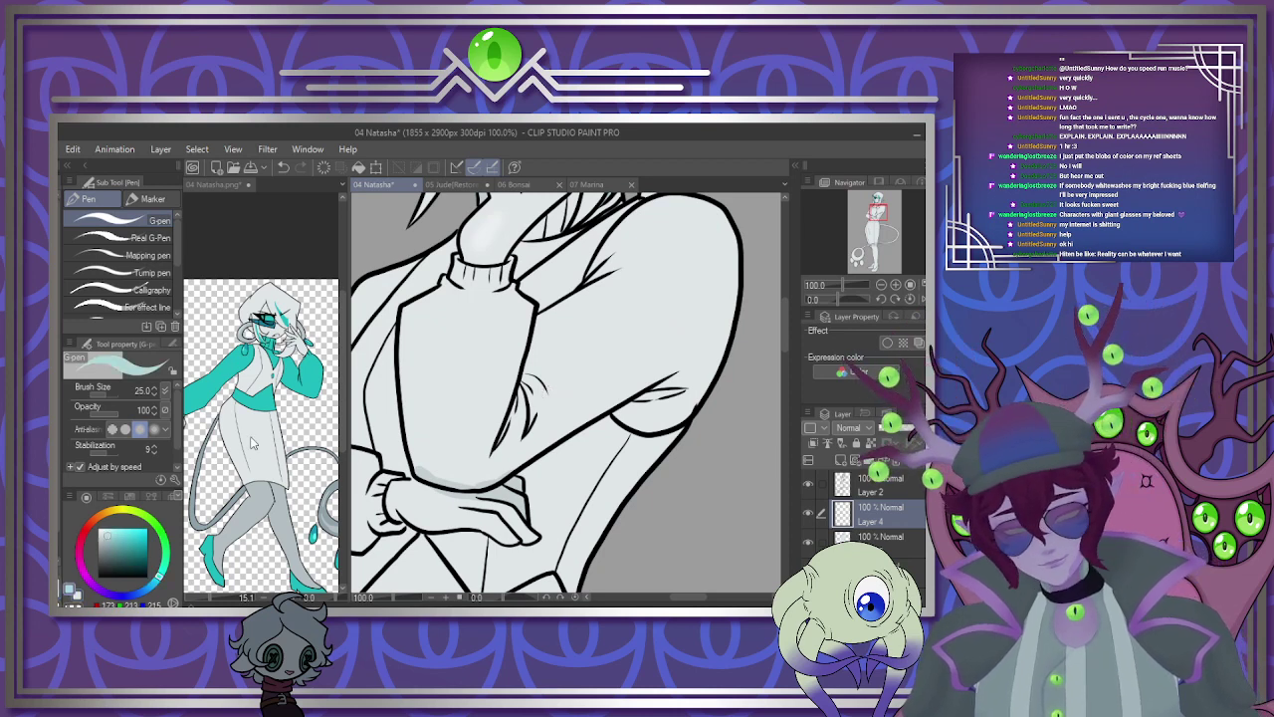
{"action": "mouse_move", "coordinate": [532, 466]}
{"action": "left_mouse_down"}
{"action": "mouse_move", "coordinate": [636, 430]}
{"action": "mouse_move", "coordinate": [611, 417]}
{"action": "mouse_move", "coordinate": [528, 463]}
{"action": "mouse_move", "coordinate": [622, 429]}
{"action": "mouse_move", "coordinate": [611, 426]}
{"action": "mouse_move", "coordinate": [619, 481]}
{"action": "mouse_move", "coordinate": [653, 469]}
{"action": "mouse_move", "coordinate": [617, 476]}
{"action": "mouse_move", "coordinate": [631, 439]}
{"action": "mouse_move", "coordinate": [651, 468]}
{"action": "left_mouse_up"}
{"action": "left_click", "coordinate": [814, 445]}
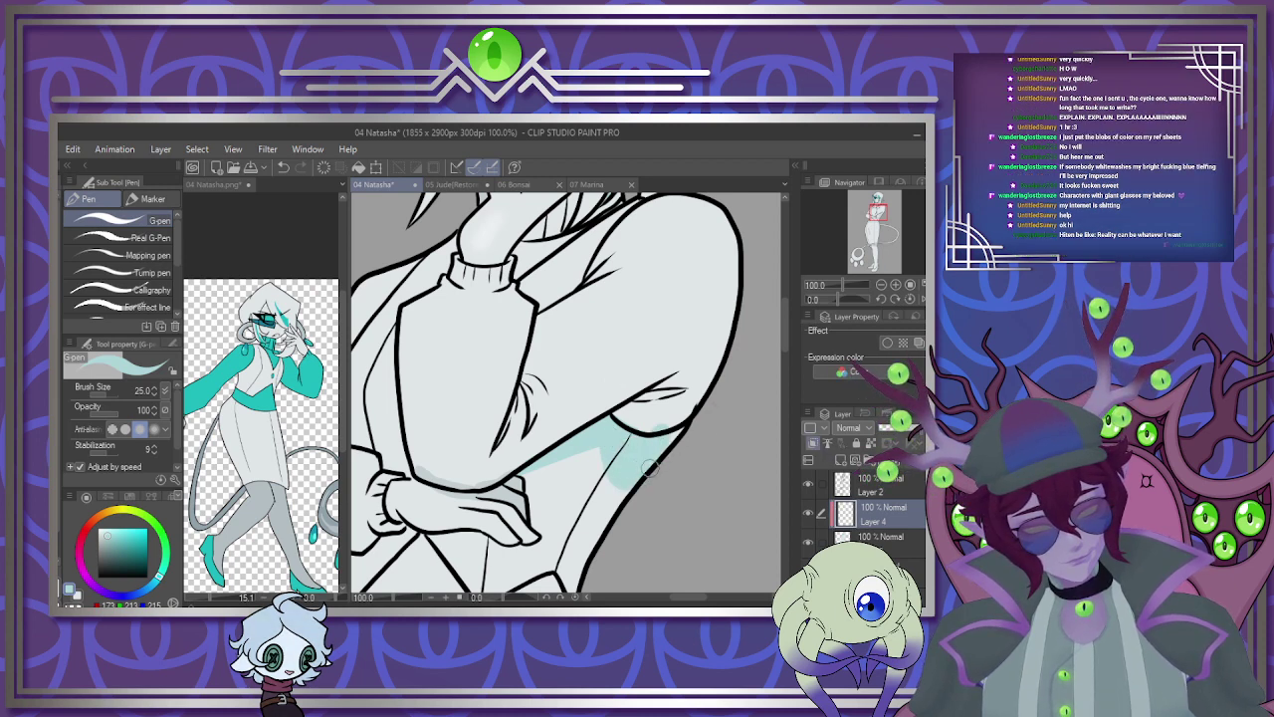
Check the torso shadow against the full figure and merge its layer down into Layer 3.
{"action": "scroll", "coordinate": [648, 428], "scroll_direction": "down", "scroll_amount": 3}
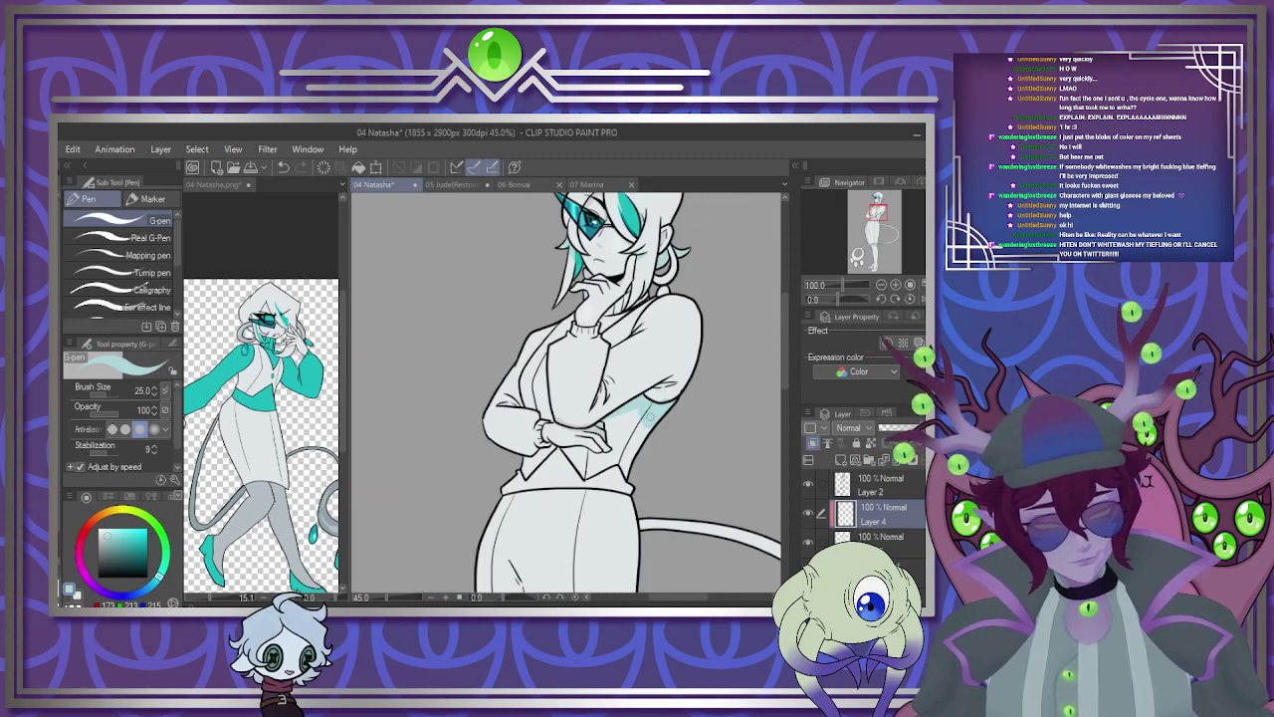
{"action": "scroll", "coordinate": [658, 398], "scroll_direction": "up", "scroll_amount": 3}
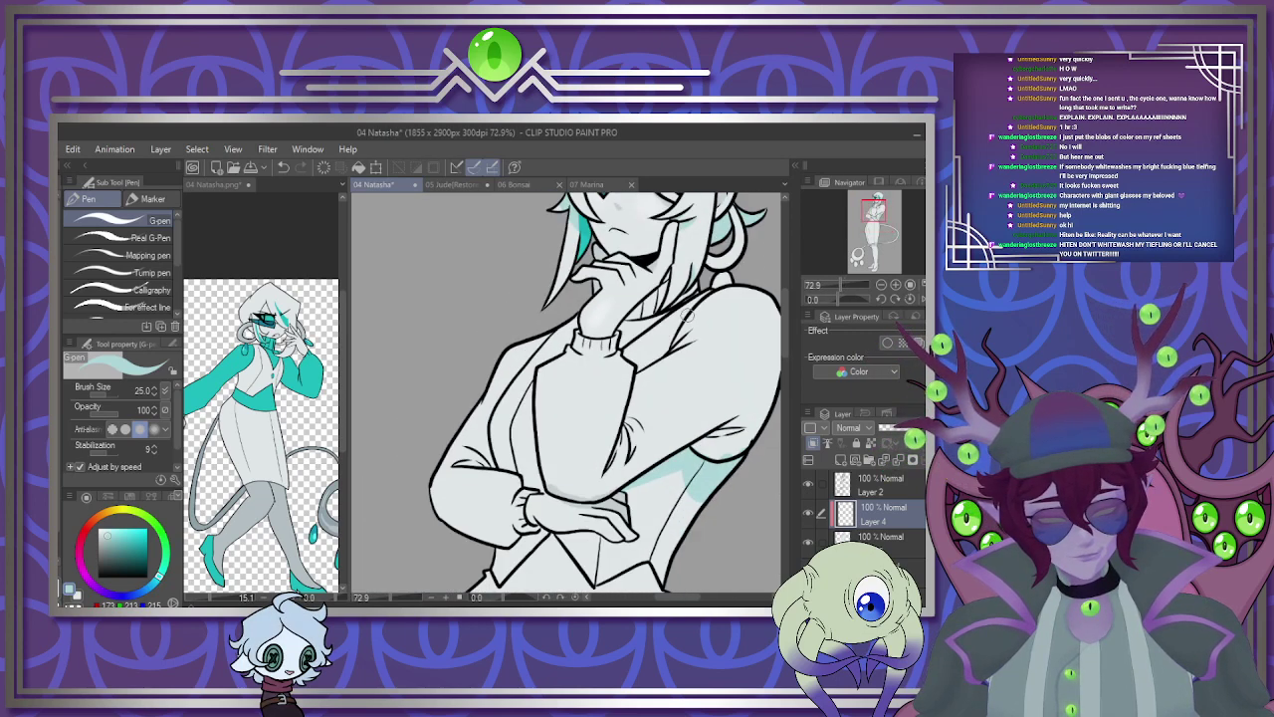
{"action": "scroll", "coordinate": [687, 313], "scroll_direction": "down", "scroll_amount": 4}
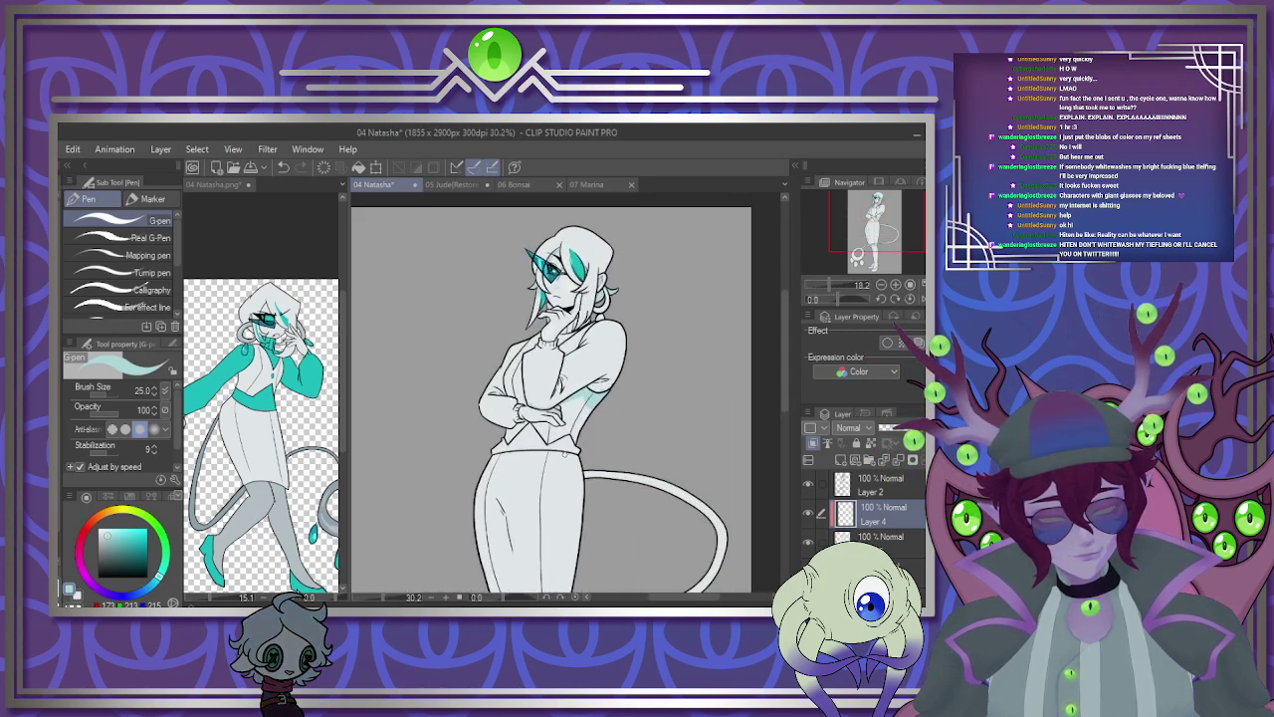
{"action": "scroll", "coordinate": [534, 485], "scroll_direction": "up", "scroll_amount": 3}
{"action": "scroll", "coordinate": [534, 486], "scroll_direction": "down", "scroll_amount": 4}
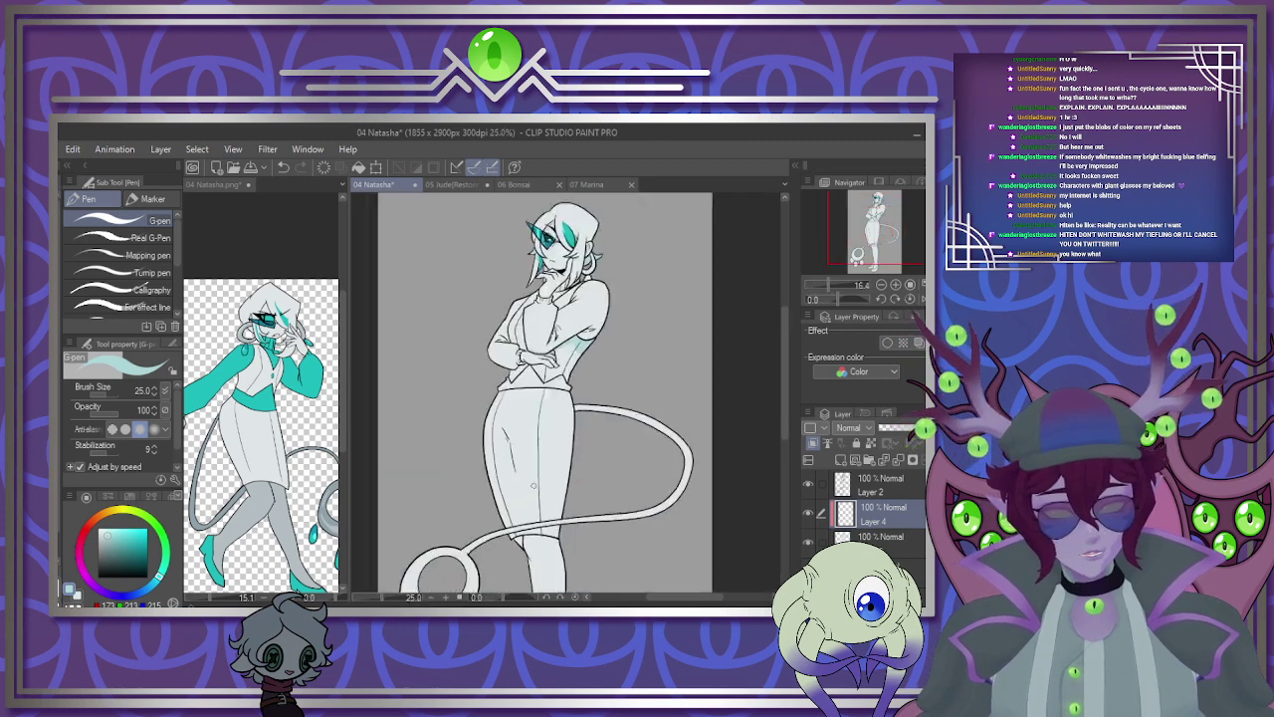
{"action": "scroll", "coordinate": [533, 486], "scroll_direction": "up", "scroll_amount": 3}
{"action": "scroll", "coordinate": [518, 411], "scroll_direction": "down", "scroll_amount": 4}
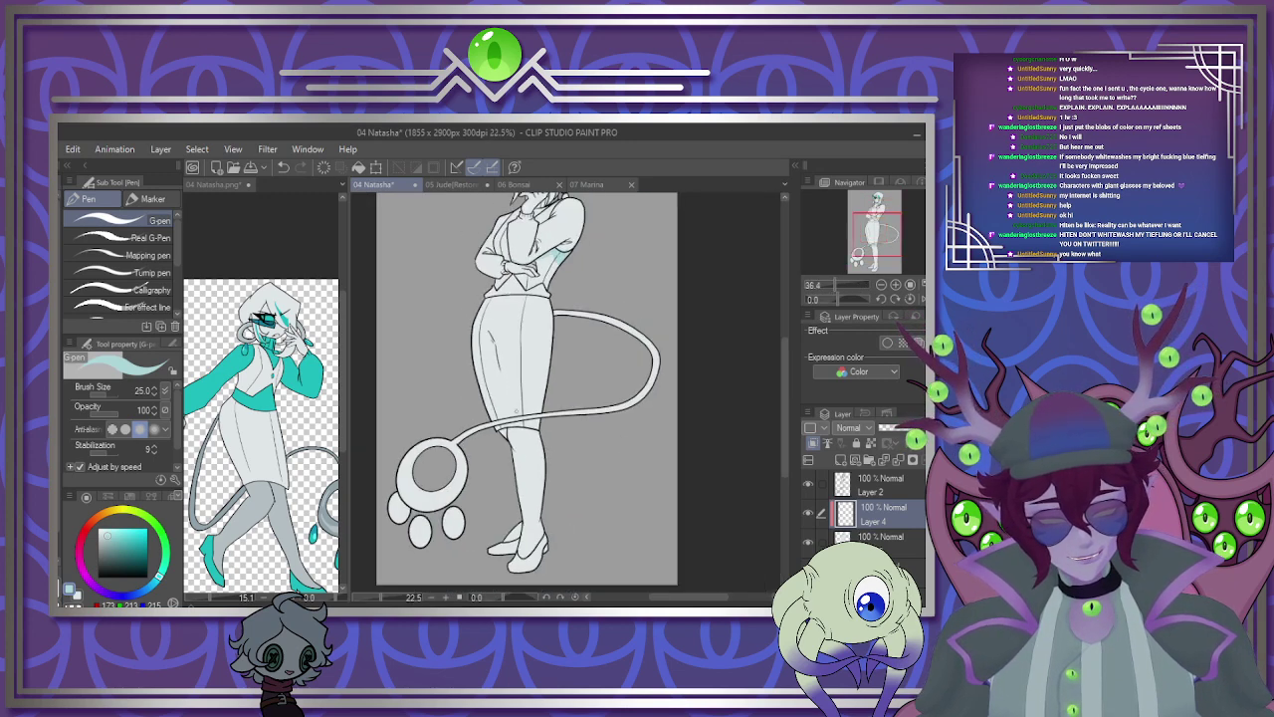
{"action": "scroll", "coordinate": [517, 411], "scroll_direction": "up", "scroll_amount": 4}
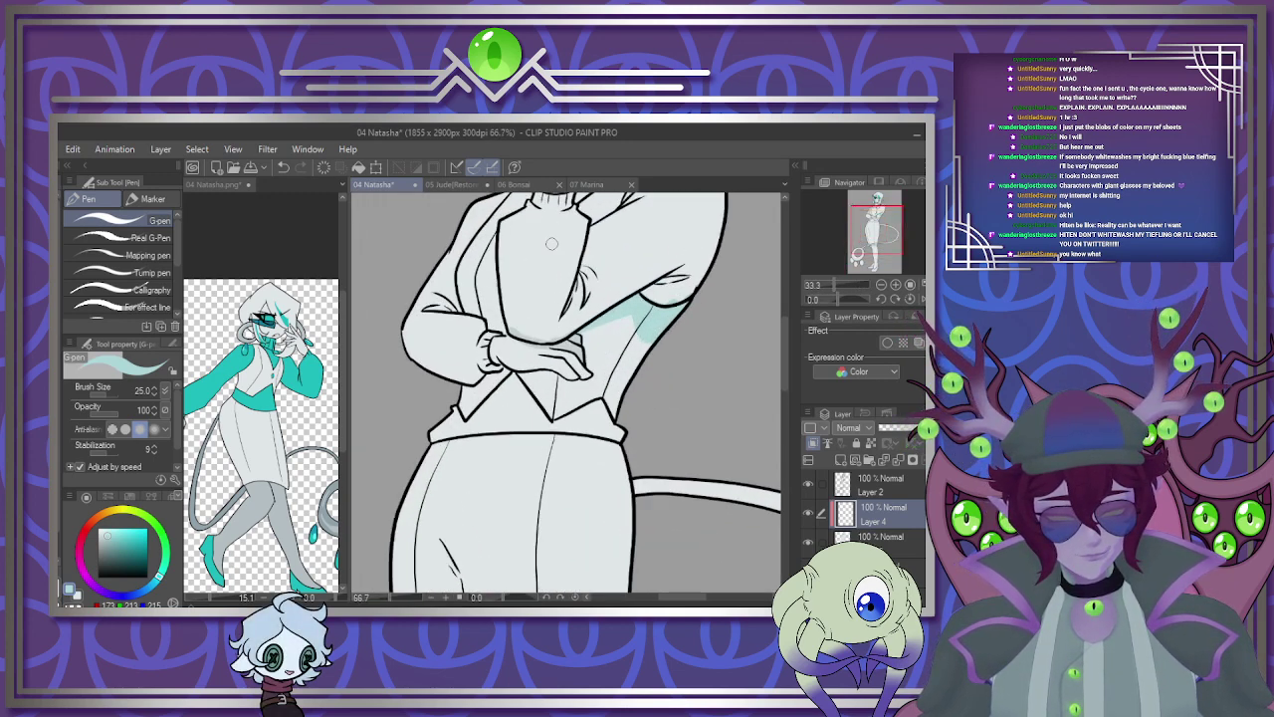
{"action": "scroll", "coordinate": [552, 243], "scroll_direction": "up", "scroll_amount": 2}
{"action": "left_click", "coordinate": [890, 458]}
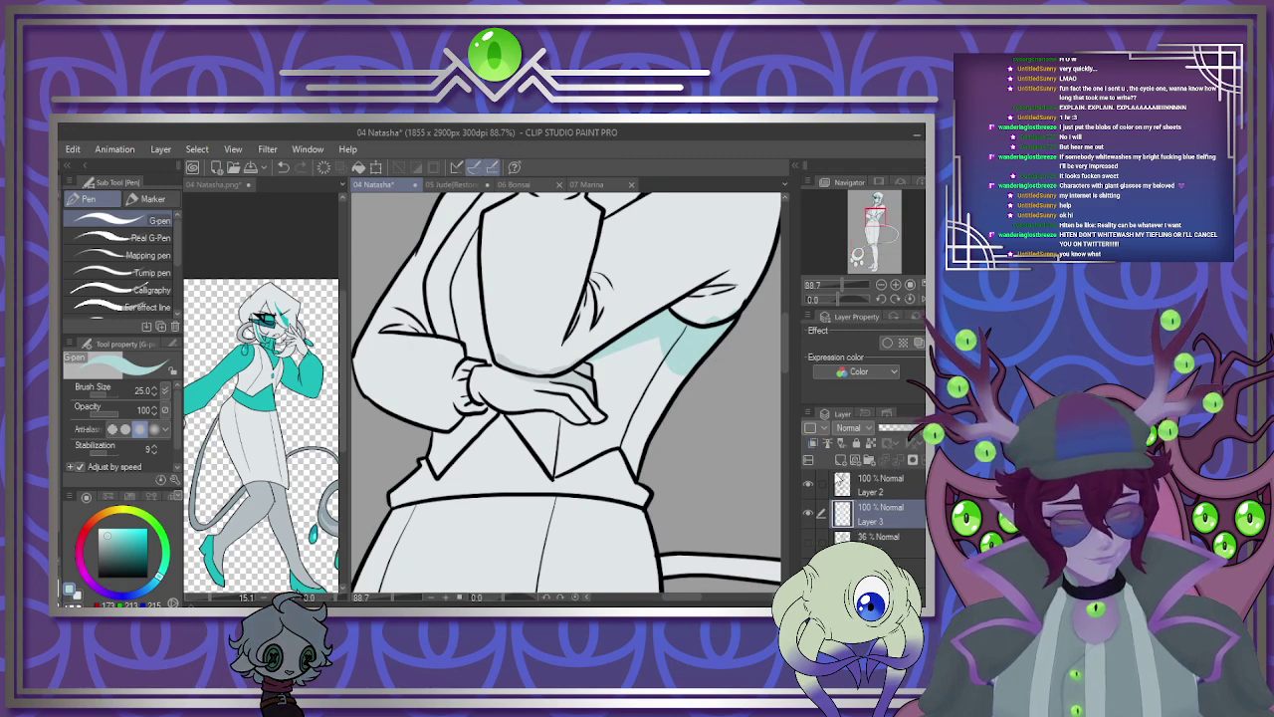
{"action": "scroll", "coordinate": [548, 397], "scroll_direction": "down", "scroll_amount": 3}
{"action": "scroll", "coordinate": [548, 396], "scroll_direction": "up", "scroll_amount": 1}
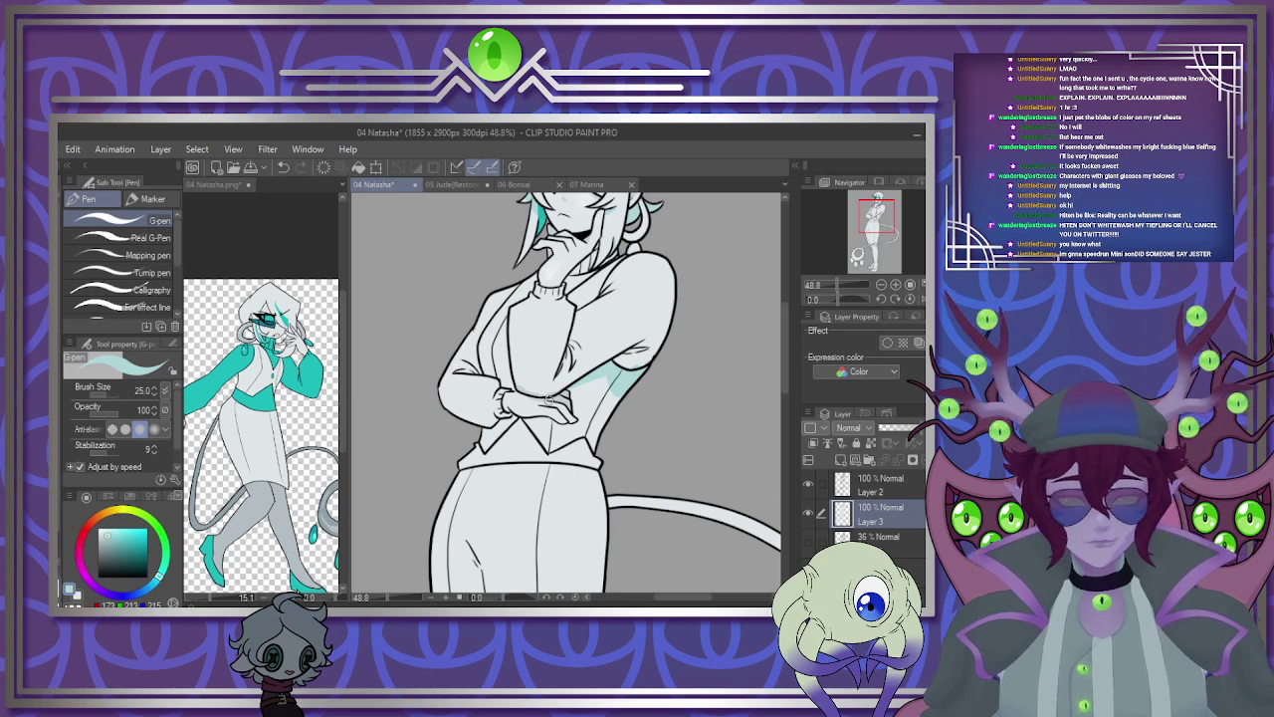
{"action": "scroll", "coordinate": [549, 398], "scroll_direction": "down", "scroll_amount": 2}
{"action": "scroll", "coordinate": [567, 378], "scroll_direction": "up", "scroll_amount": 2}
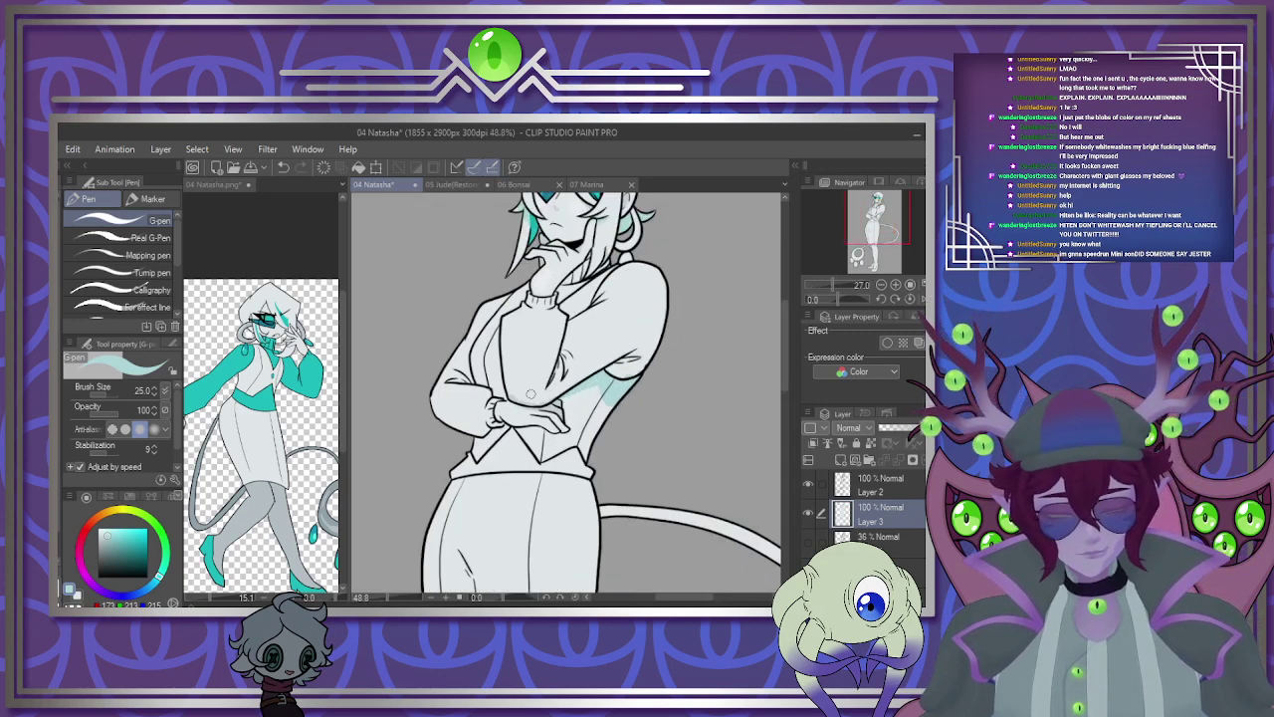
Bring the 02 Virus.png reference up beside the drawing, widen the reference view and enlarge the character.
{"action": "left_click", "coordinate": [261, 399]}
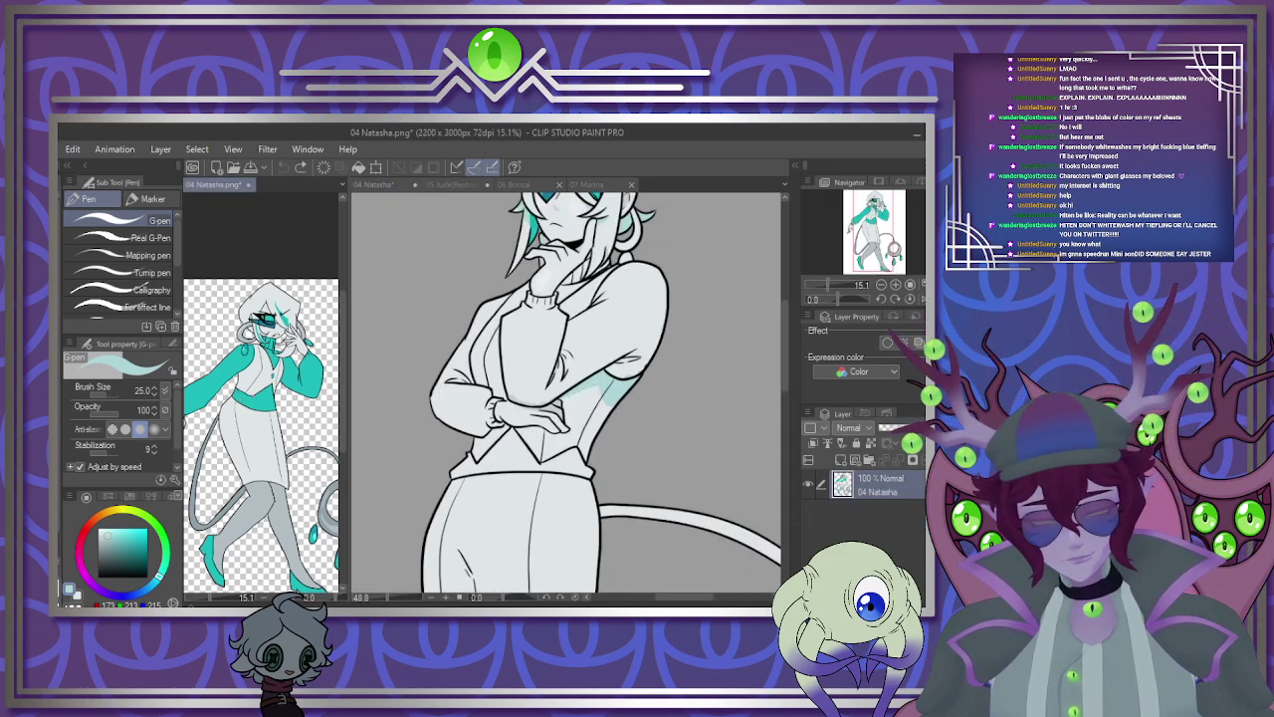
{"action": "left_click", "coordinate": [488, 381]}
{"action": "scroll", "coordinate": [488, 381], "scroll_direction": "down", "scroll_amount": 2}
{"action": "scroll", "coordinate": [538, 398], "scroll_direction": "up", "scroll_amount": 1}
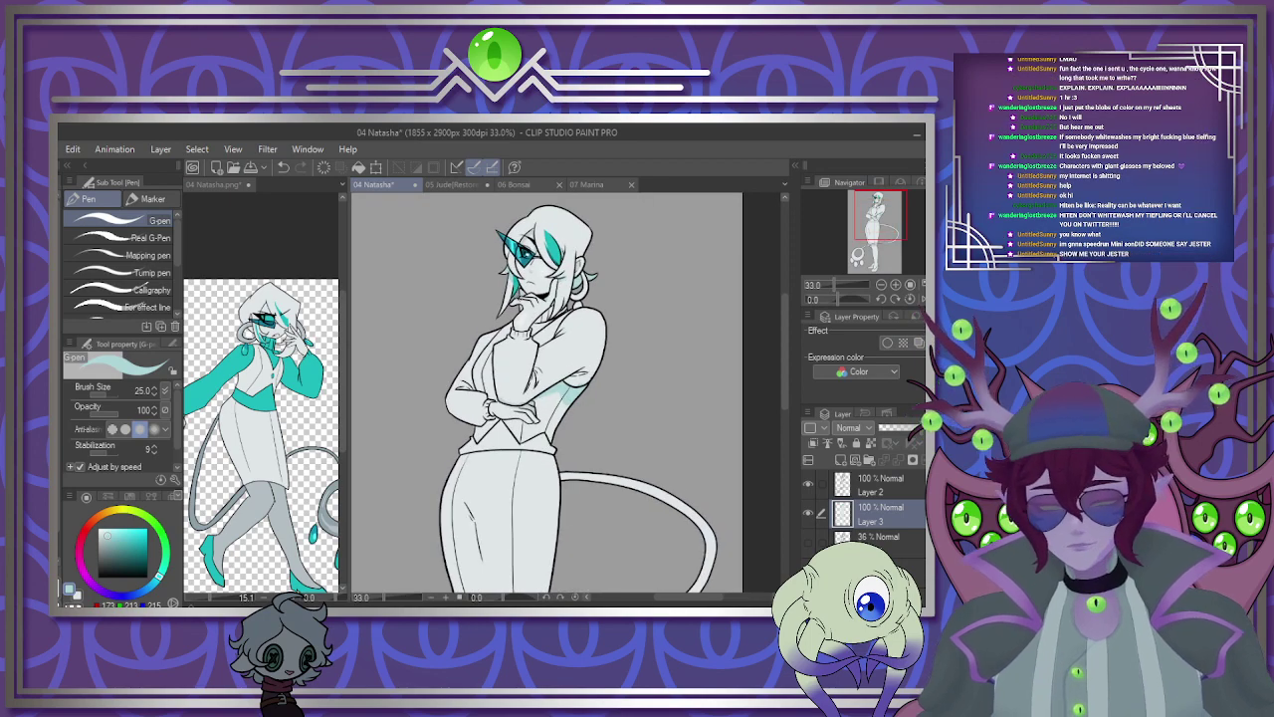
{"action": "left_click", "coordinate": [217, 217]}
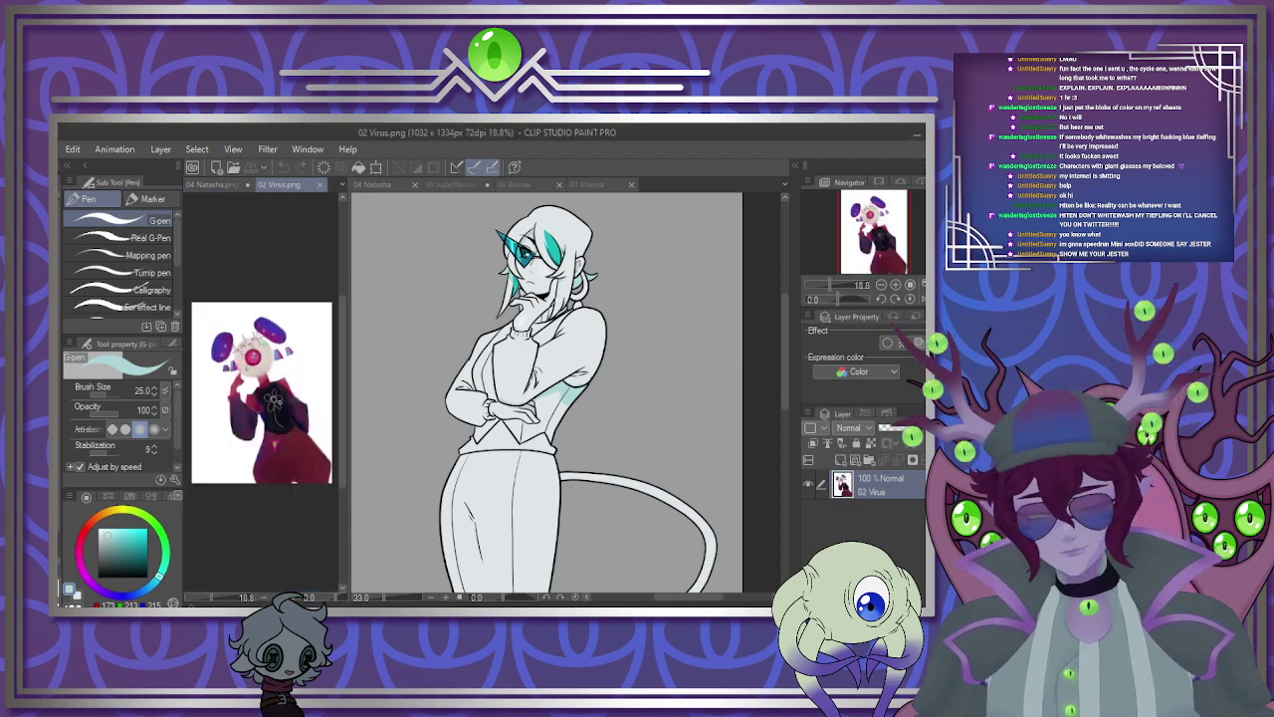
{"action": "left_click_drag", "start_coordinate": [346, 311], "coordinate": [408, 308]}
{"action": "scroll", "coordinate": [329, 418], "scroll_direction": "up", "scroll_amount": 2}
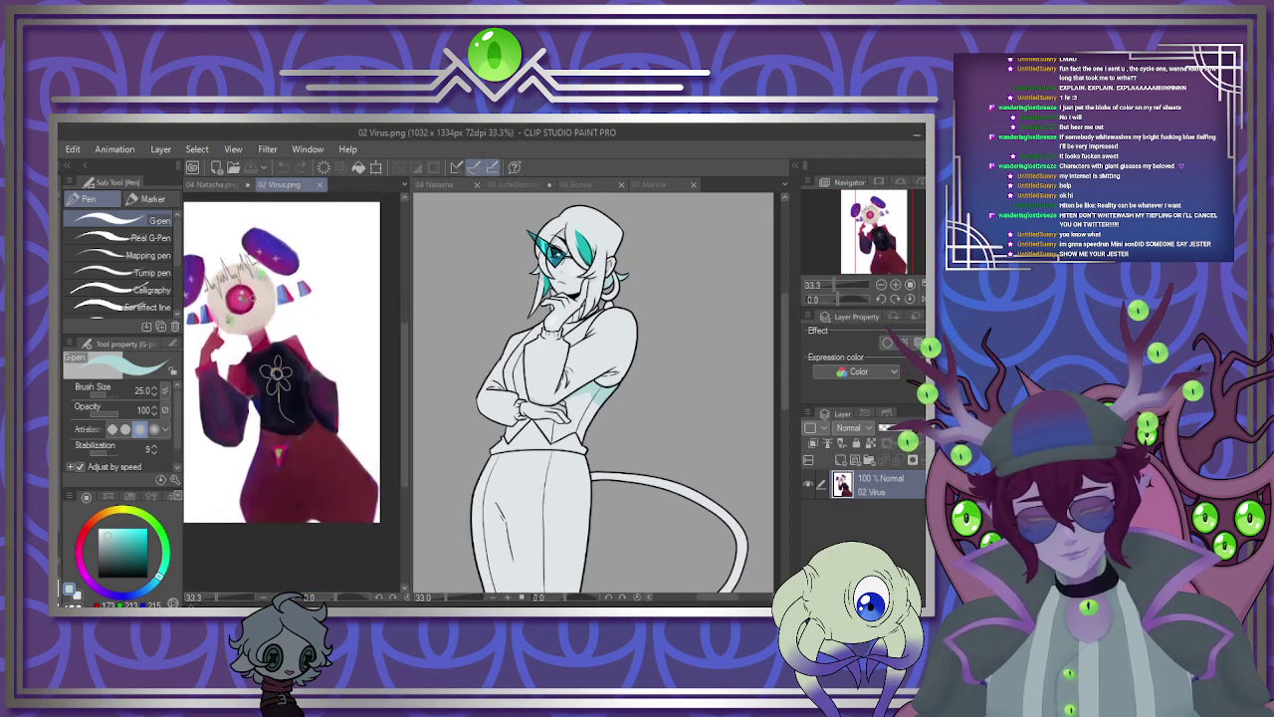
{"action": "scroll", "coordinate": [306, 336], "scroll_direction": "down", "scroll_amount": 1}
{"action": "scroll", "coordinate": [288, 378], "scroll_direction": "up", "scroll_amount": 1}
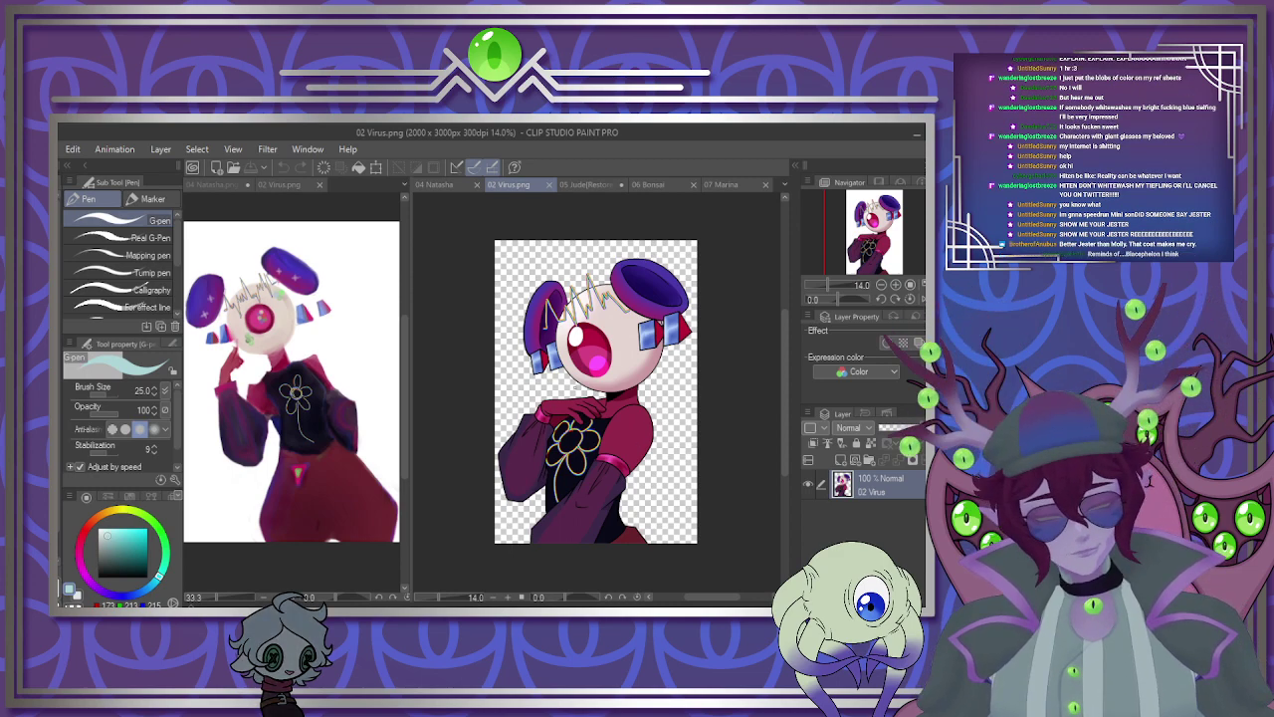
Examine the colored 02 Virus.png illustration up close and as a whole beside its reference.
{"action": "scroll", "coordinate": [599, 397], "scroll_direction": "up", "scroll_amount": 2}
{"action": "scroll", "coordinate": [600, 396], "scroll_direction": "up", "scroll_amount": 1}
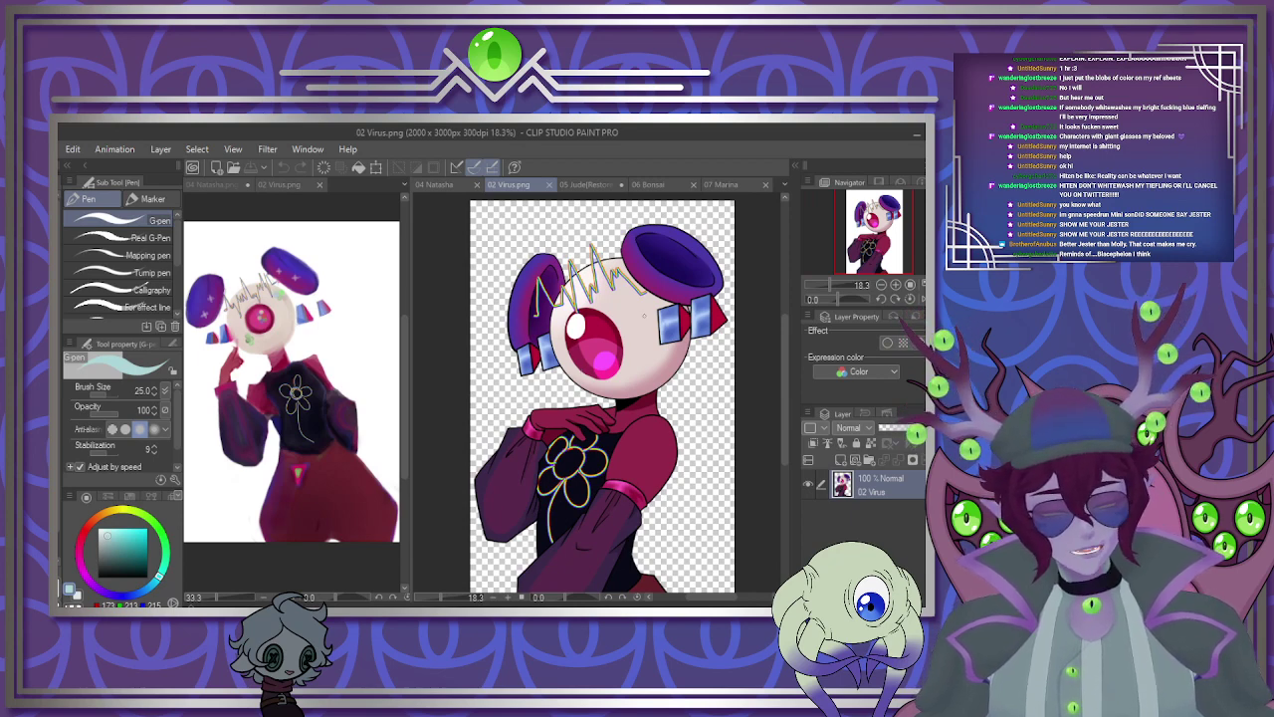
{"action": "scroll", "coordinate": [645, 315], "scroll_direction": "up", "scroll_amount": 5}
{"action": "scroll", "coordinate": [644, 315], "scroll_direction": "down", "scroll_amount": 9}
{"action": "scroll", "coordinate": [644, 317], "scroll_direction": "up", "scroll_amount": 5}
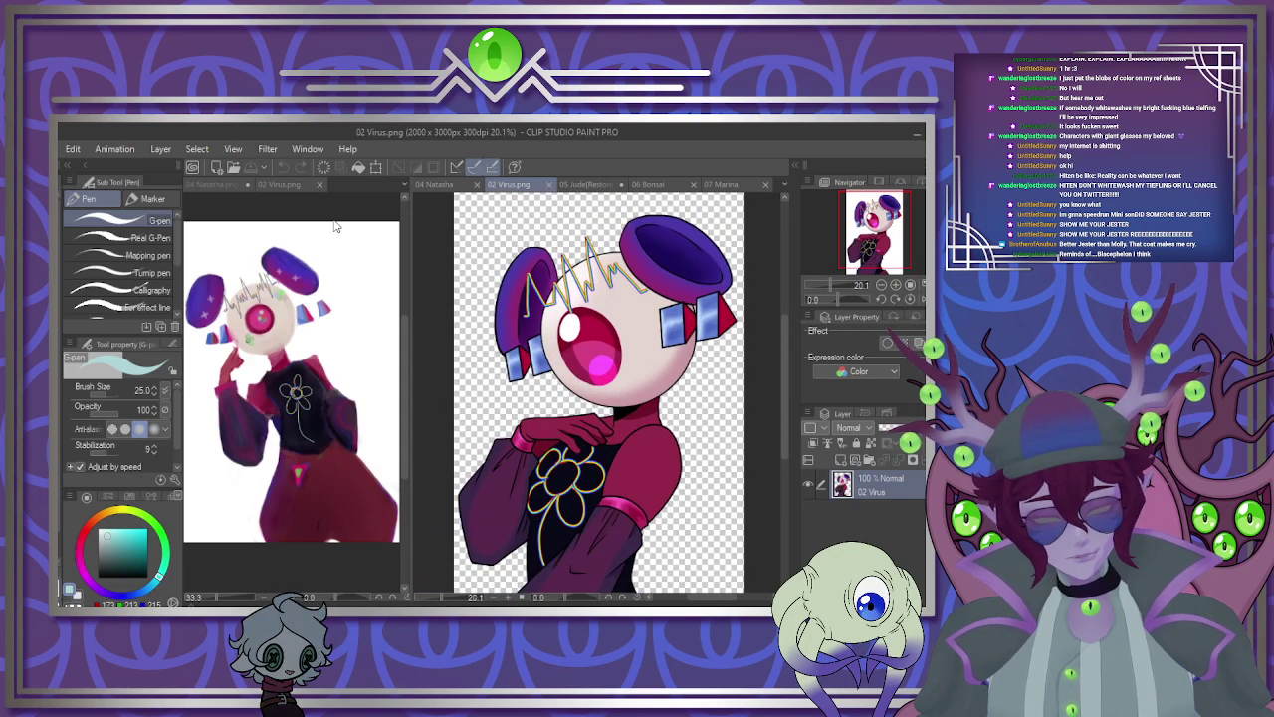
Close both 02 Virus.png images and return to the 04 Natasha drawing.
{"action": "left_click", "coordinate": [310, 189]}
{"action": "left_click", "coordinate": [321, 187]}
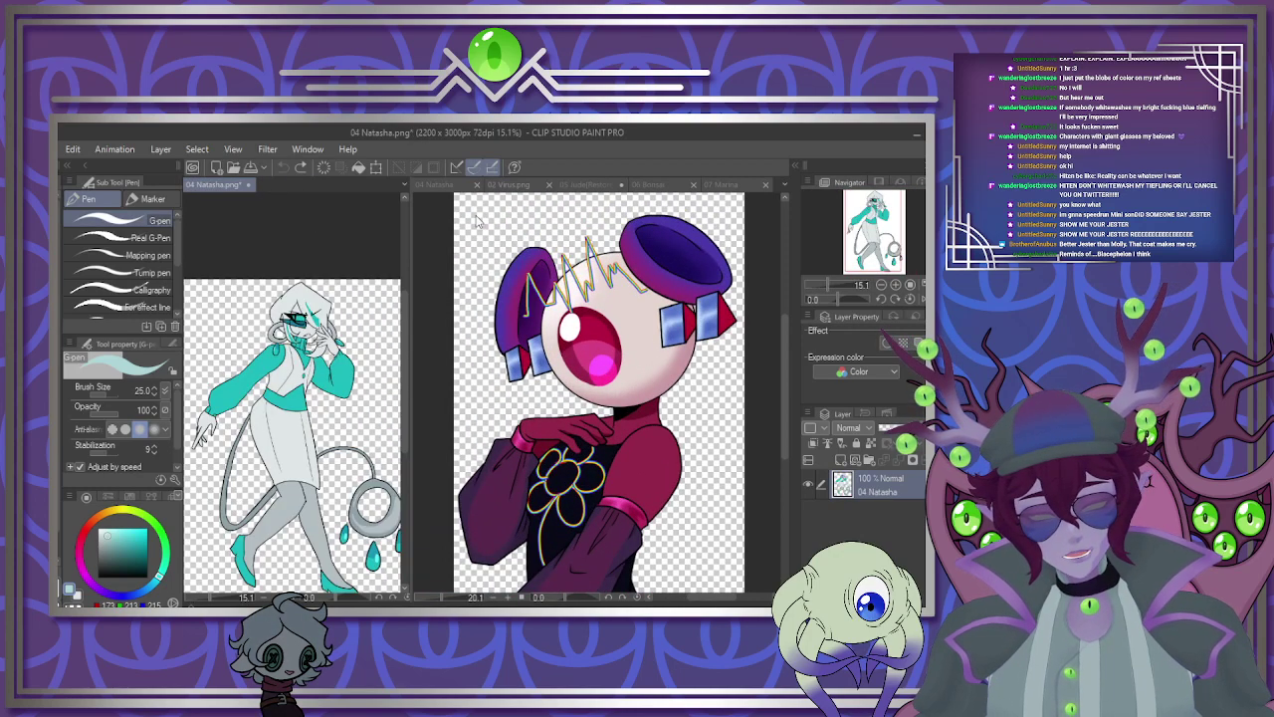
{"action": "left_click", "coordinate": [549, 185]}
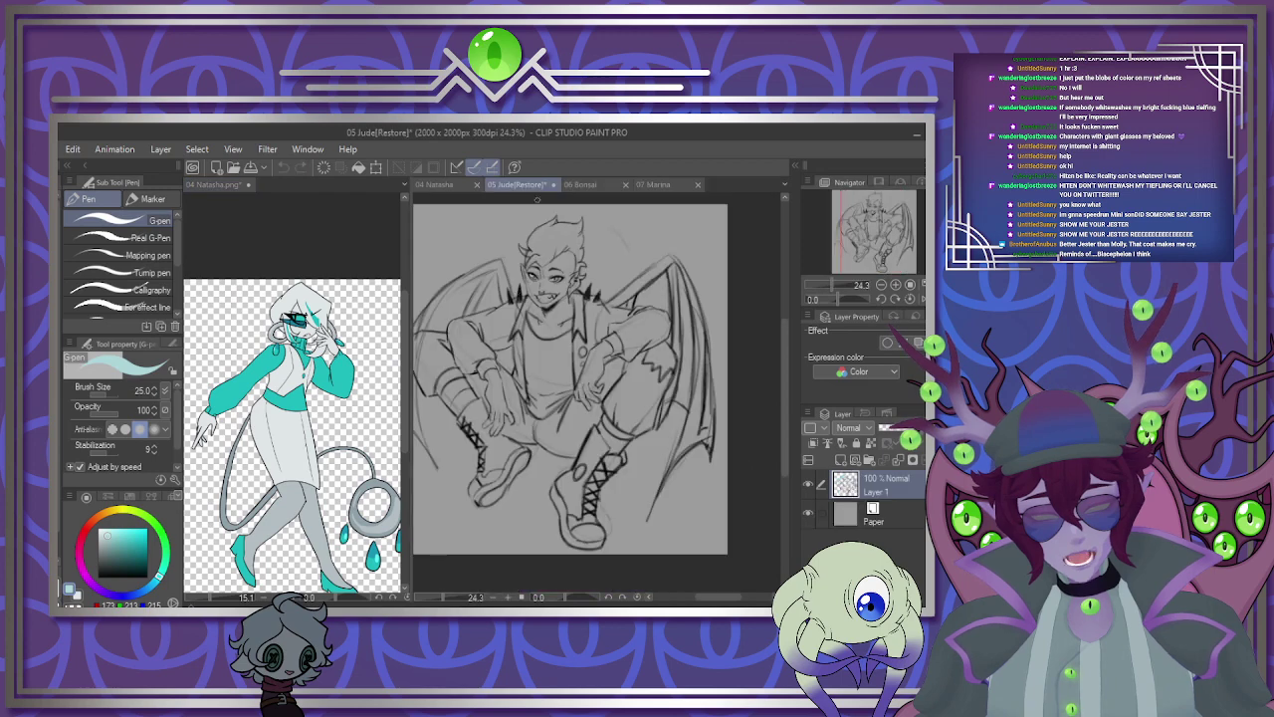
{"action": "left_click", "coordinate": [453, 186]}
Ready the Fill tool that refers to other layers and sample the teal of the reference character's sleeve.
{"action": "scroll", "coordinate": [578, 339], "scroll_direction": "down", "scroll_amount": 2}
{"action": "scroll", "coordinate": [578, 339], "scroll_direction": "up", "scroll_amount": 3}
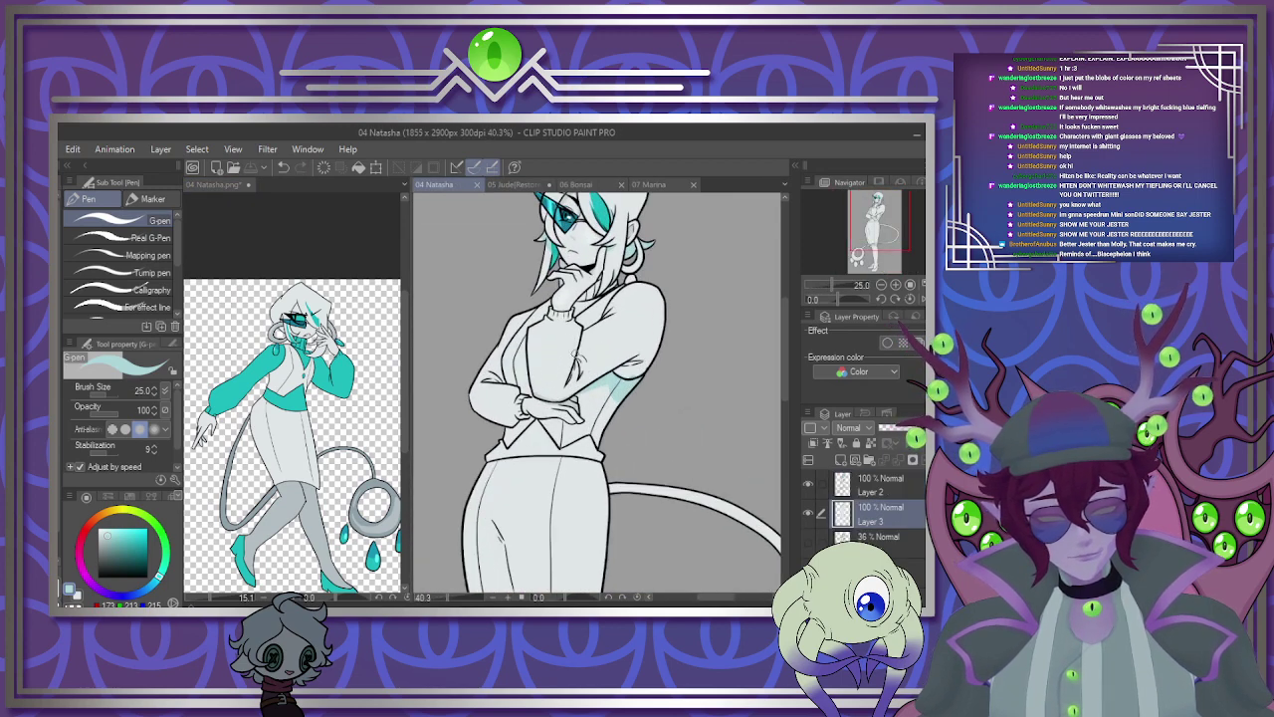
{"action": "scroll", "coordinate": [575, 356], "scroll_direction": "down", "scroll_amount": 2}
{"action": "scroll", "coordinate": [571, 349], "scroll_direction": "up", "scroll_amount": 4}
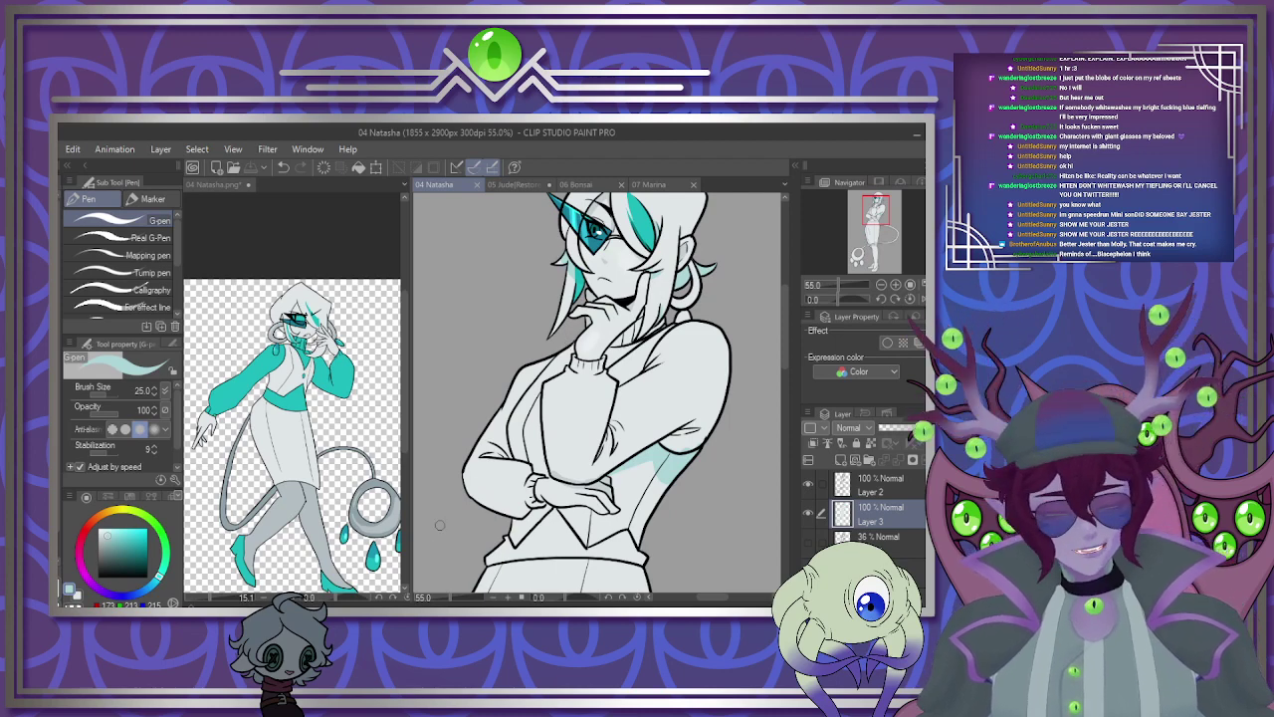
{"action": "scroll", "coordinate": [439, 524], "scroll_direction": "down", "scroll_amount": 2}
{"action": "scroll", "coordinate": [544, 463], "scroll_direction": "up", "scroll_amount": 3}
{"action": "key", "text": "g"}
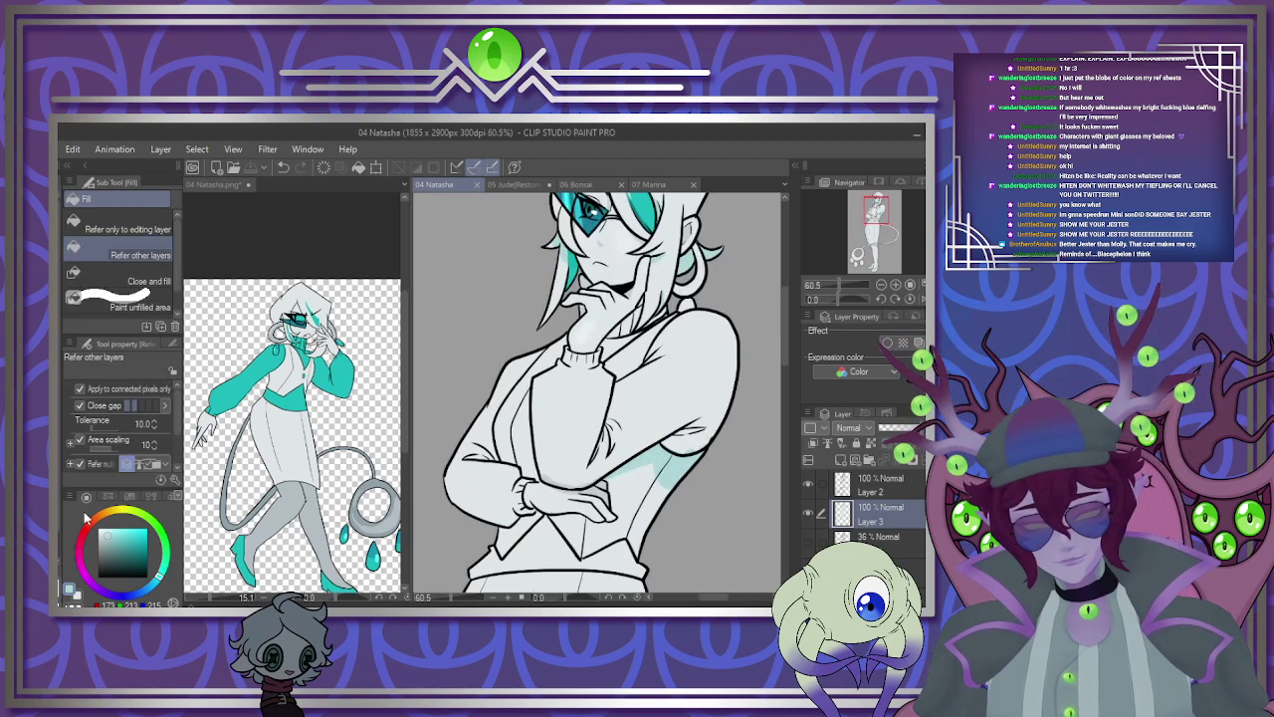
{"action": "left_click", "coordinate": [302, 395]}
{"action": "left_click", "coordinate": [504, 467]}
{"action": "scroll", "coordinate": [514, 462], "scroll_direction": "down", "scroll_amount": 3}
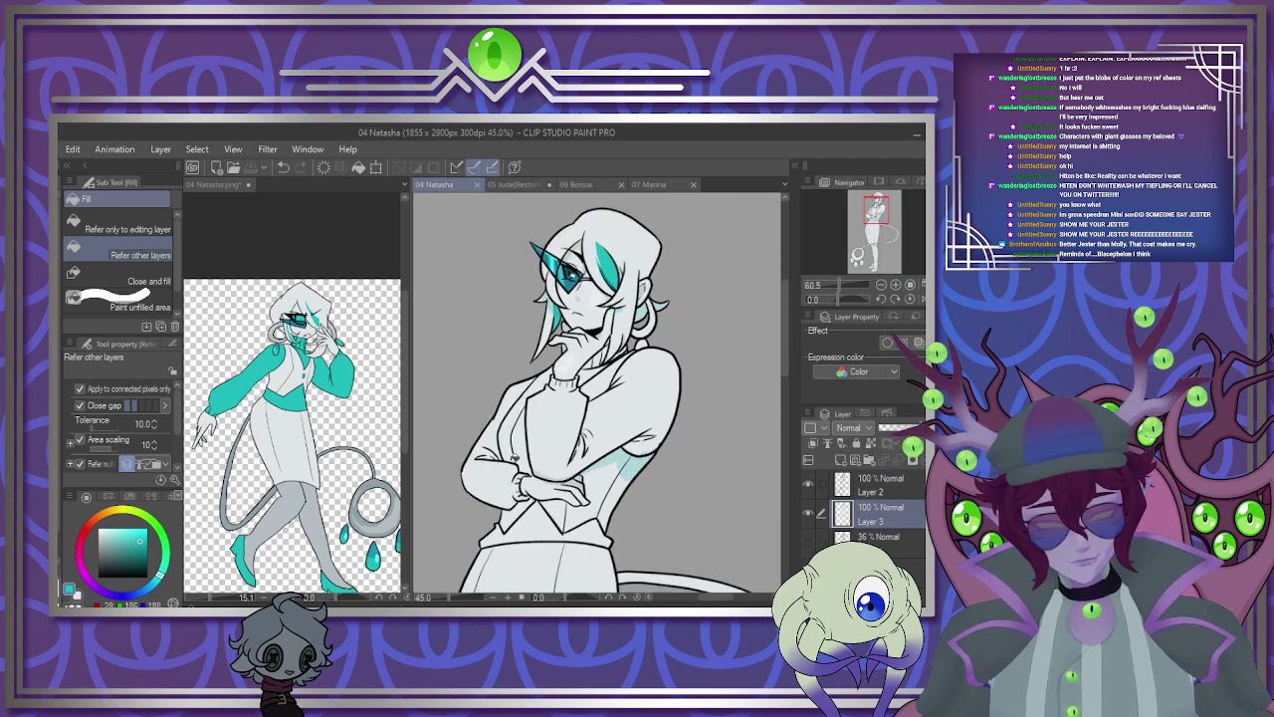
{"action": "scroll", "coordinate": [557, 470], "scroll_direction": "up", "scroll_amount": 3}
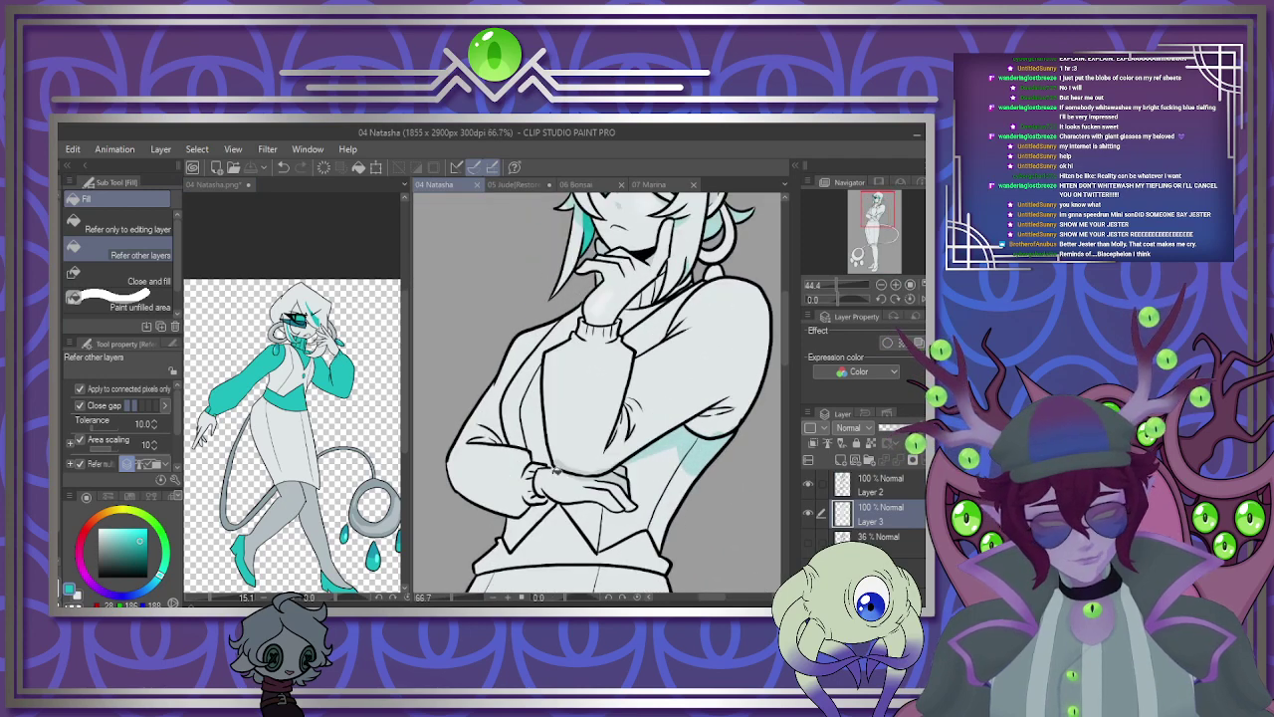
Add a new layer above Layer 3 and fill both crossed-arm sleeves with the sampled teal.
{"action": "left_click", "coordinate": [841, 461]}
{"action": "left_click", "coordinate": [517, 468]}
{"action": "left_click", "coordinate": [617, 408]}
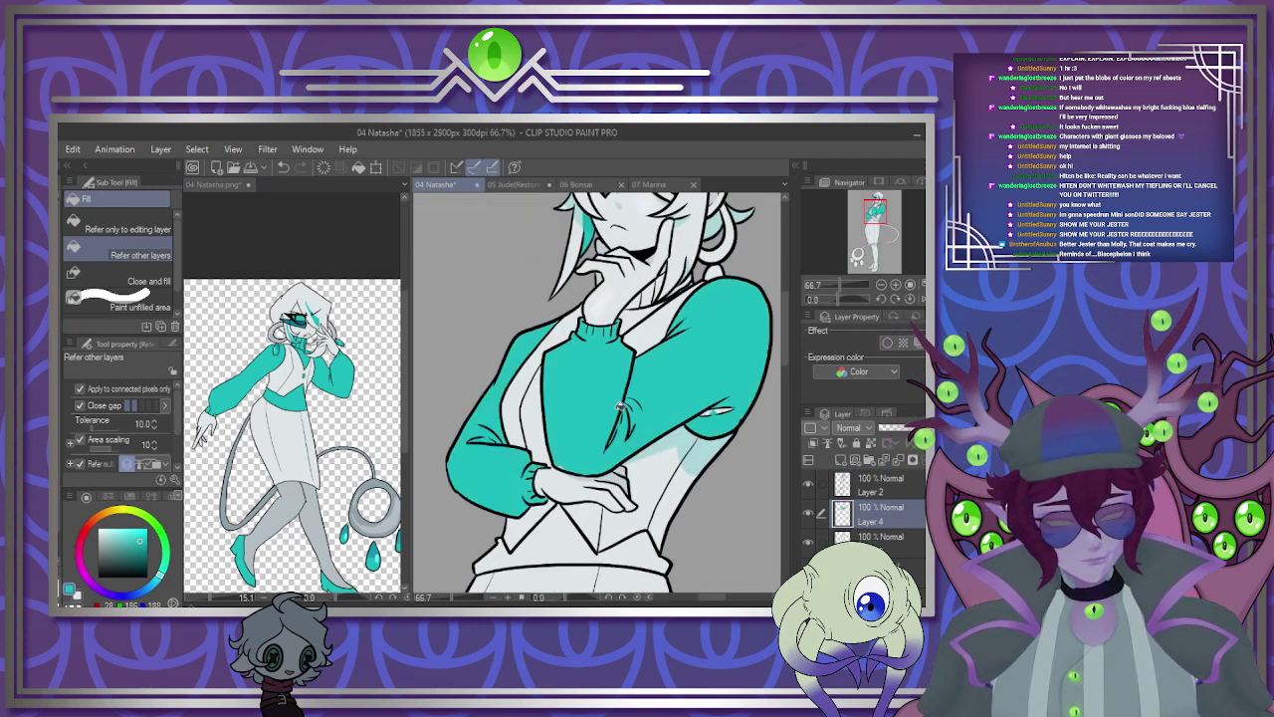
{"action": "scroll", "coordinate": [641, 312], "scroll_direction": "up", "scroll_amount": 6}
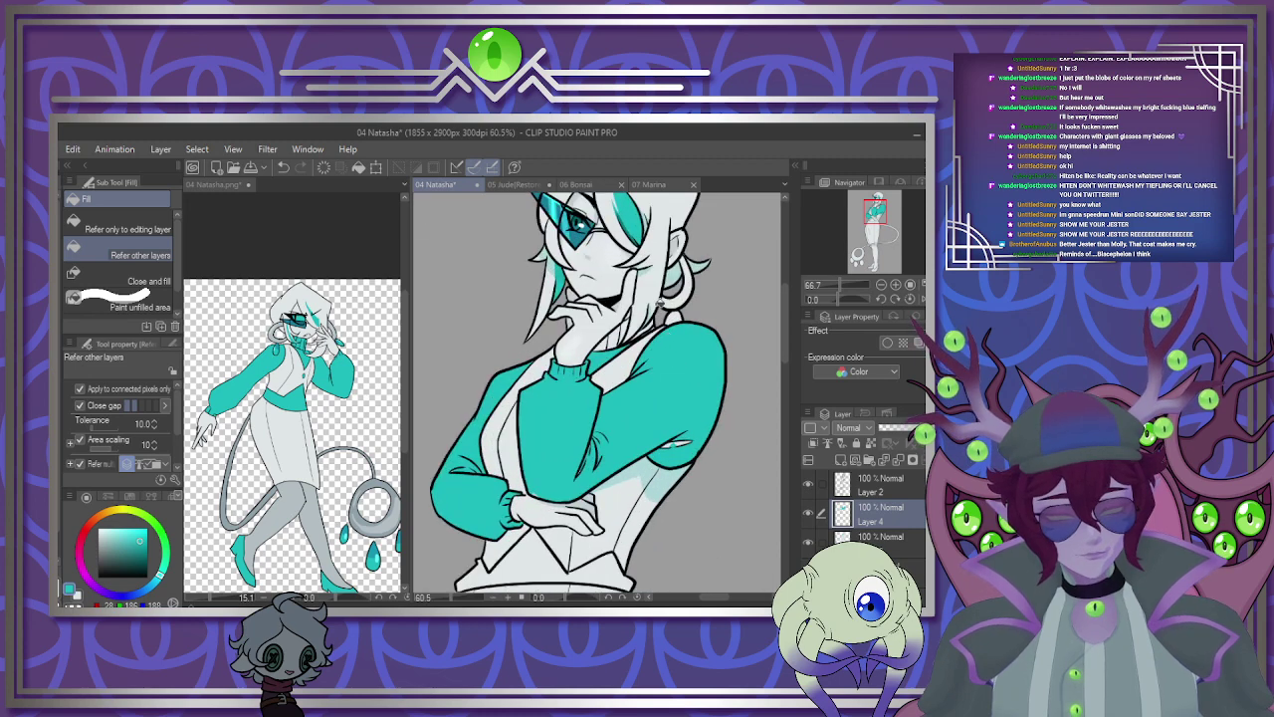
Fill the turtleneck collar with teal, including the small areas between the hair strands, on Layer 4.
{"action": "left_click", "coordinate": [519, 407]}
{"action": "left_click", "coordinate": [570, 383]}
{"action": "left_click", "coordinate": [607, 347]}
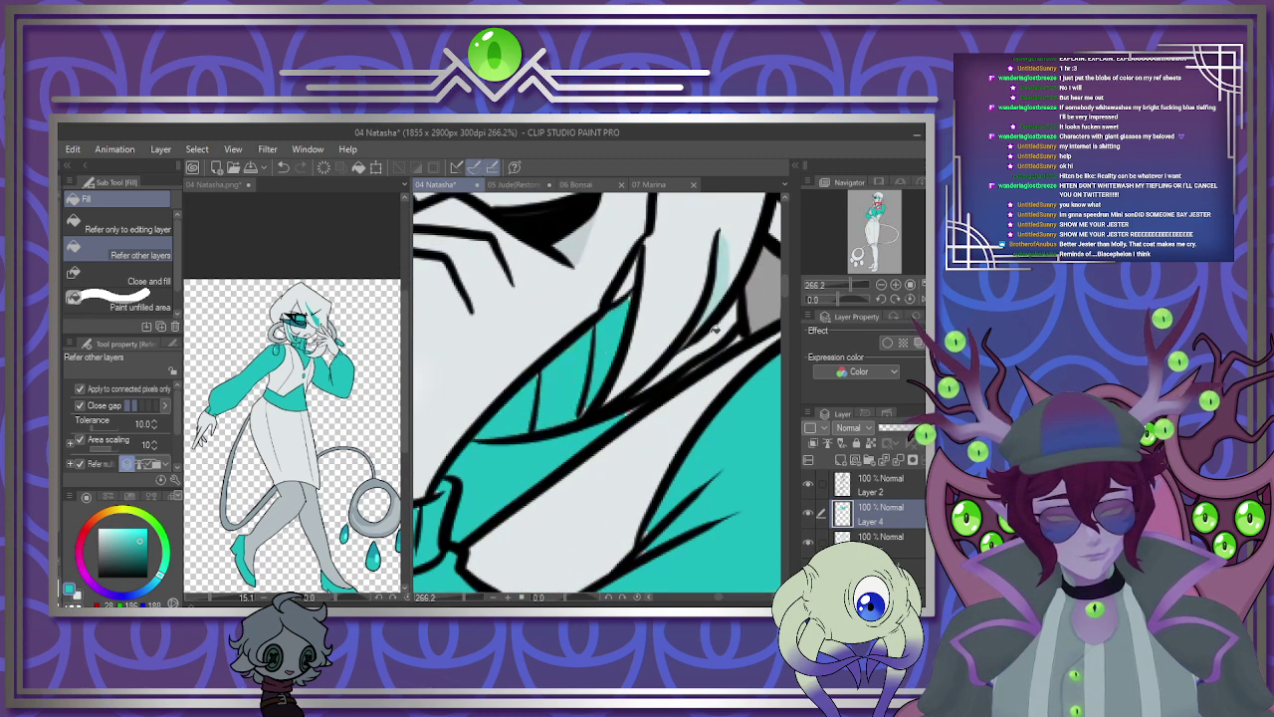
{"action": "left_click", "coordinate": [715, 331]}
{"action": "scroll", "coordinate": [602, 412], "scroll_direction": "down", "scroll_amount": 3}
{"action": "scroll", "coordinate": [600, 414], "scroll_direction": "down", "scroll_amount": 2}
{"action": "scroll", "coordinate": [583, 406], "scroll_direction": "up", "scroll_amount": 3}
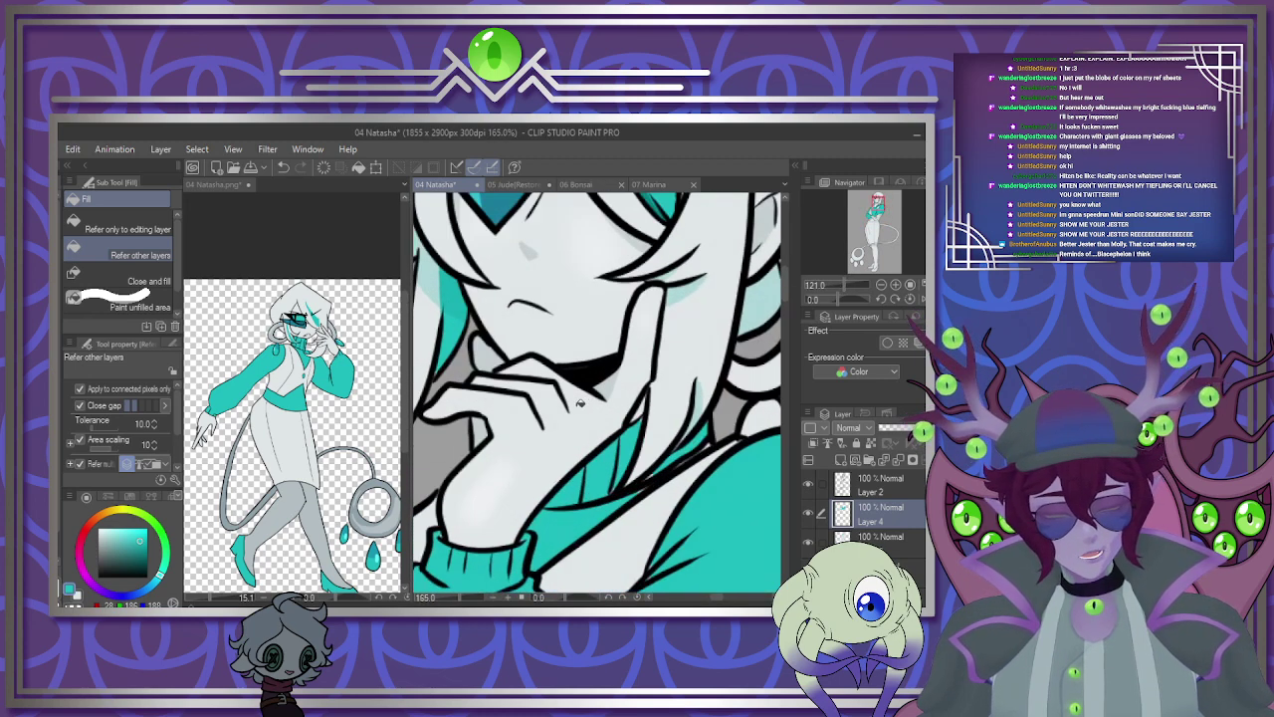
Paint over the unfilled gap in the sleeve fold near the armpit with the teal G-pen and check the full figure.
{"action": "key", "text": "p"}
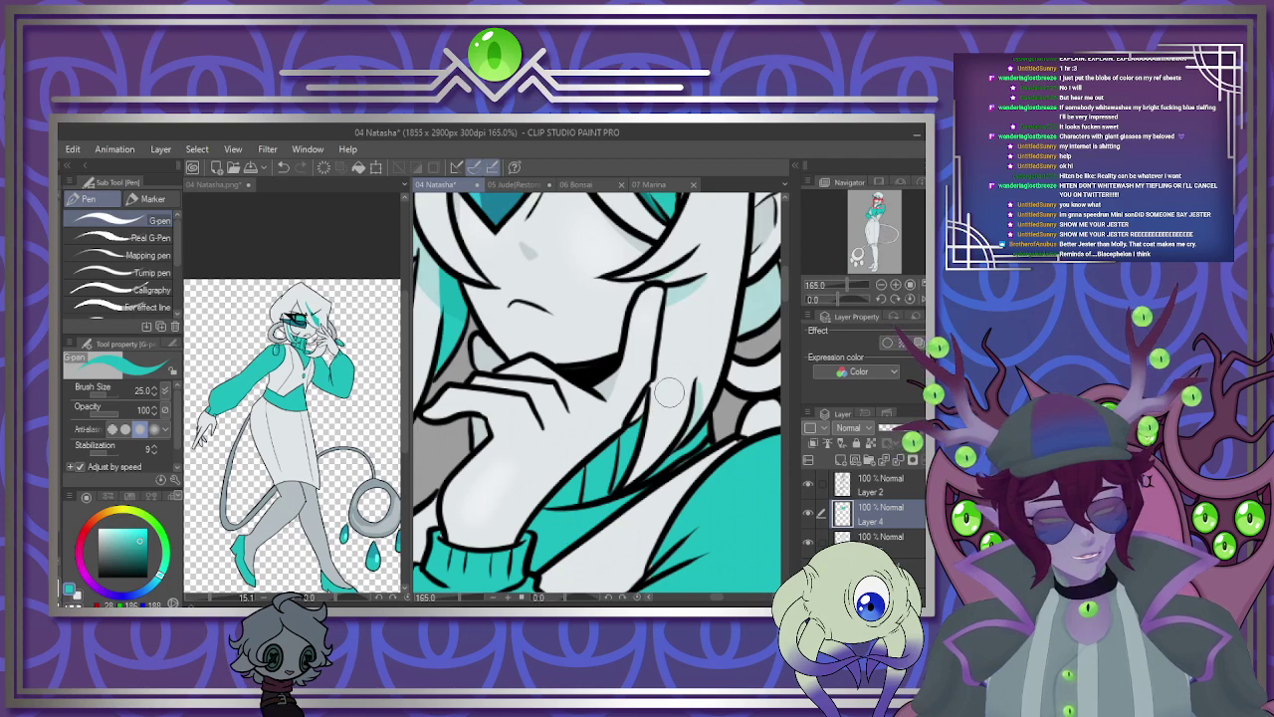
{"action": "scroll", "coordinate": [675, 438], "scroll_direction": "down", "scroll_amount": 2}
{"action": "scroll", "coordinate": [673, 508], "scroll_direction": "up", "scroll_amount": 4}
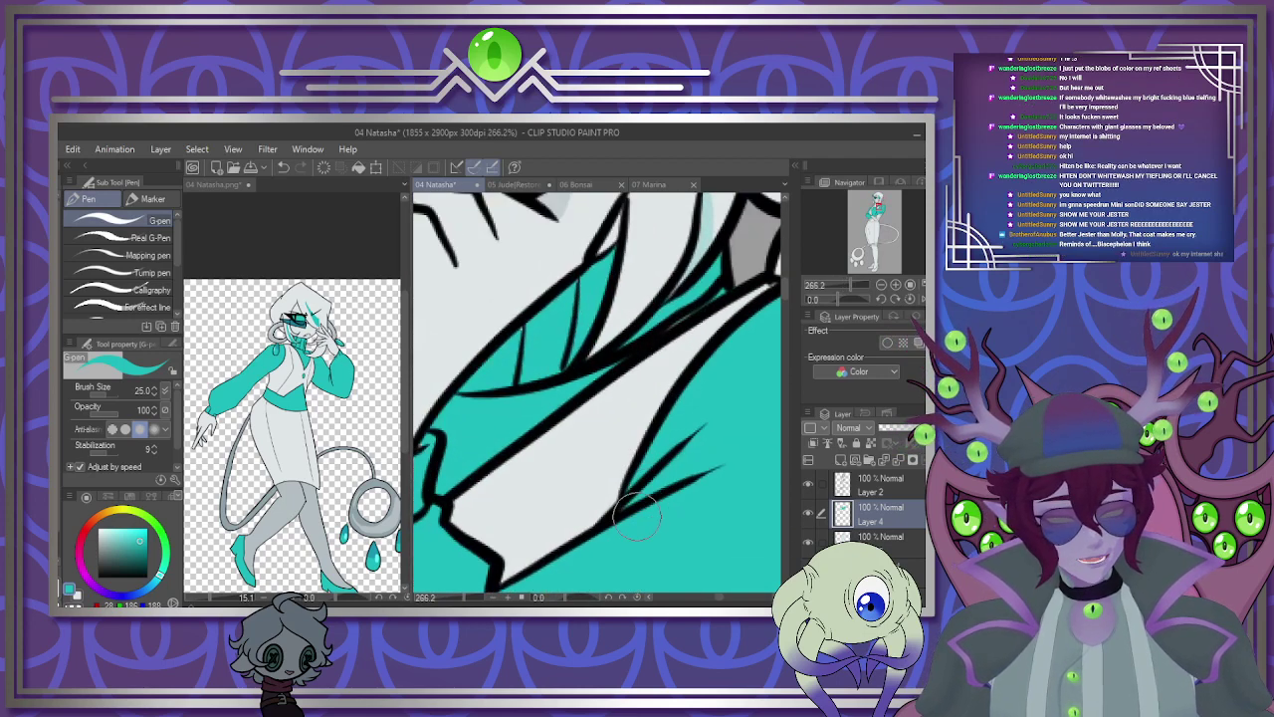
{"action": "scroll", "coordinate": [637, 515], "scroll_direction": "down", "scroll_amount": 3}
{"action": "scroll", "coordinate": [638, 534], "scroll_direction": "up", "scroll_amount": 1}
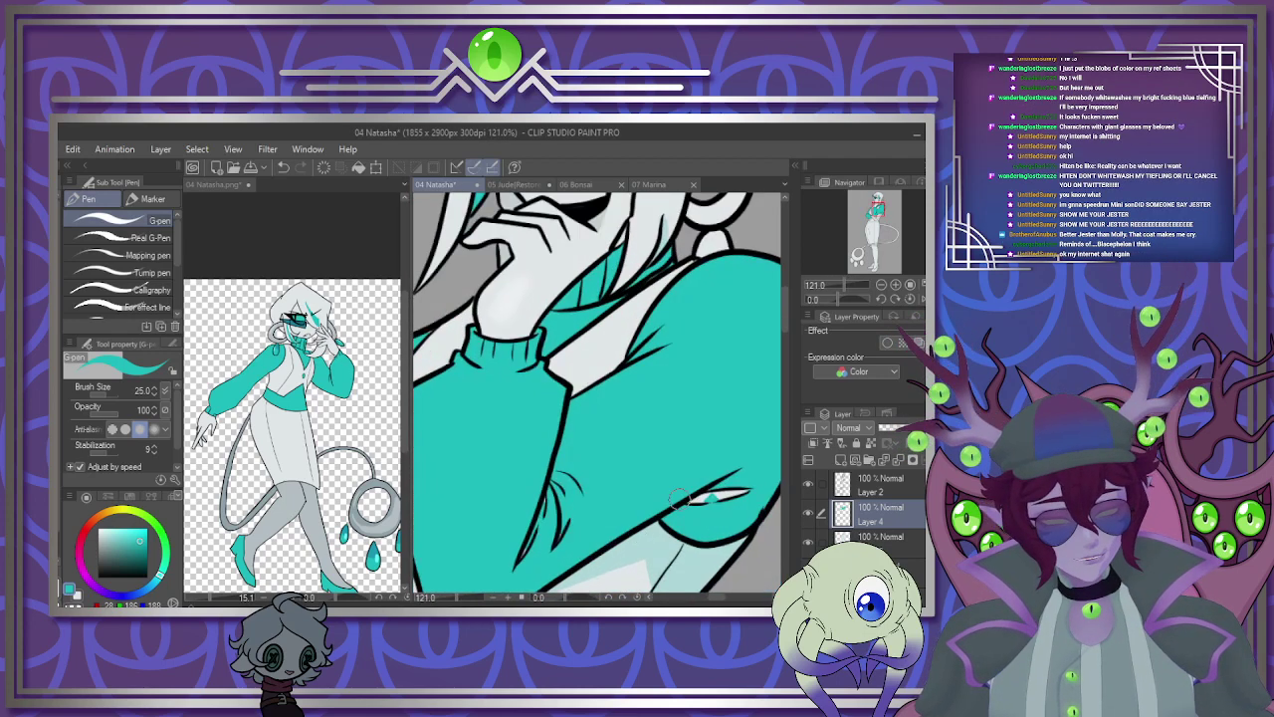
{"action": "left_click_drag", "start_coordinate": [676, 499], "coordinate": [757, 485]}
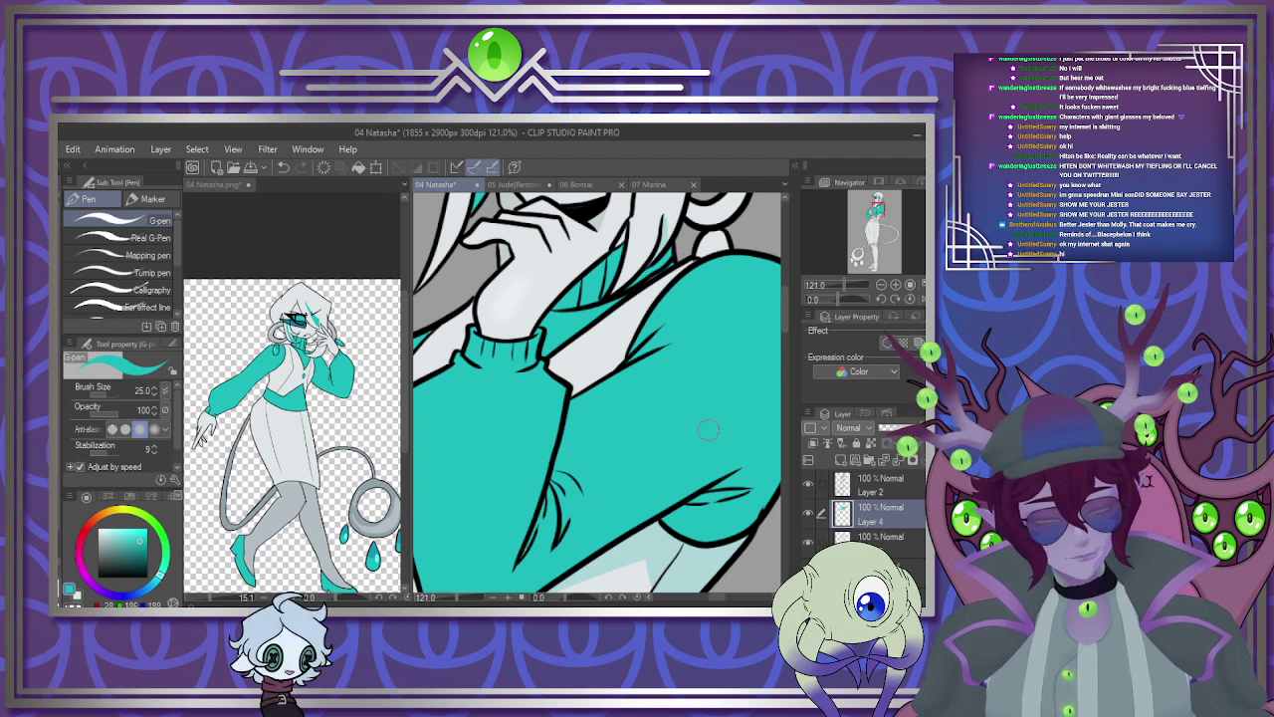
{"action": "scroll", "coordinate": [580, 350], "scroll_direction": "down", "scroll_amount": 3}
{"action": "scroll", "coordinate": [528, 476], "scroll_direction": "up", "scroll_amount": 4}
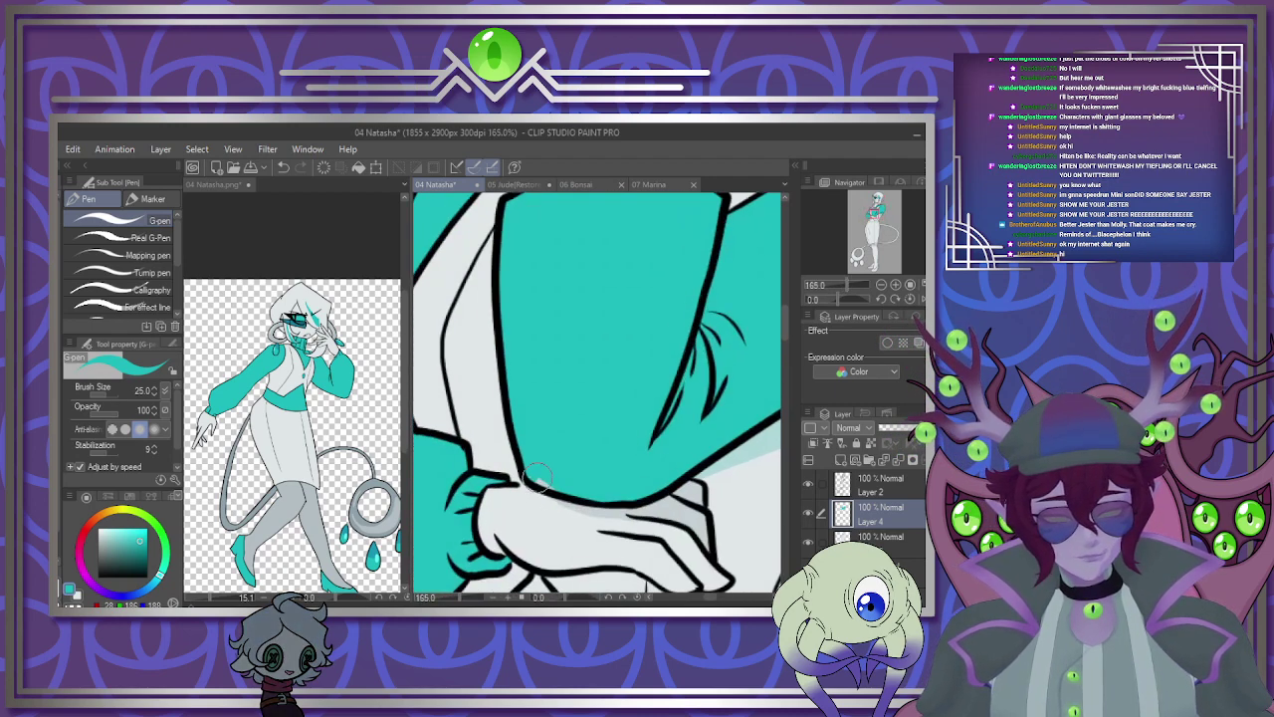
{"action": "scroll", "coordinate": [557, 477], "scroll_direction": "down", "scroll_amount": 5}
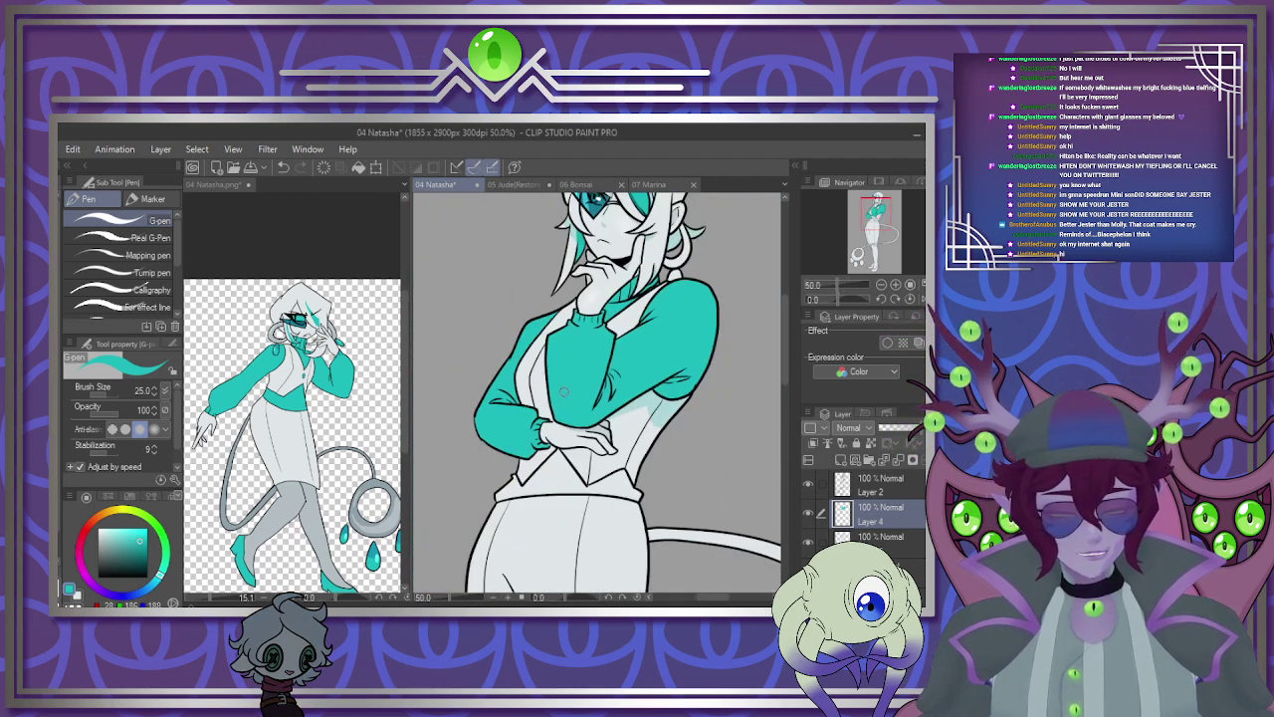
{"action": "scroll", "coordinate": [564, 391], "scroll_direction": "down", "scroll_amount": 4}
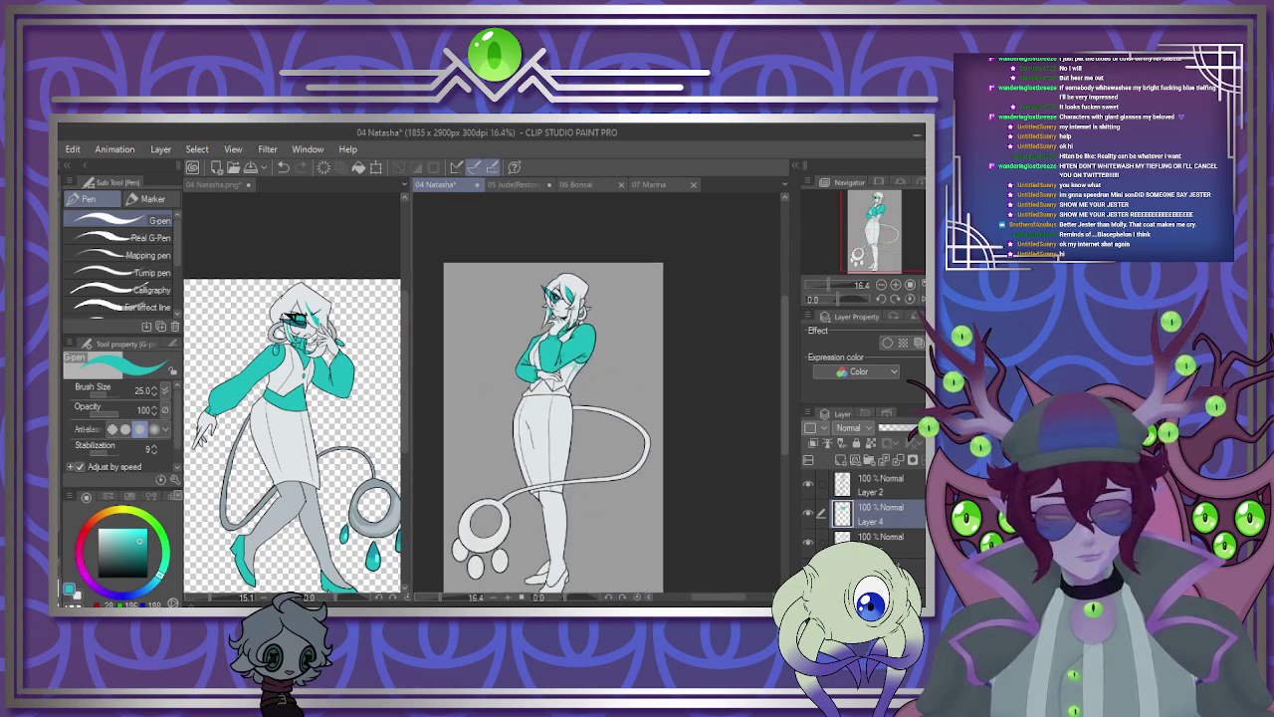
Fill both shoes with the same teal on Layer 4, including the small area at the heel.
{"action": "scroll", "coordinate": [588, 330], "scroll_direction": "up", "scroll_amount": 4}
{"action": "scroll", "coordinate": [586, 331], "scroll_direction": "down", "scroll_amount": 4}
{"action": "scroll", "coordinate": [549, 523], "scroll_direction": "up", "scroll_amount": 2}
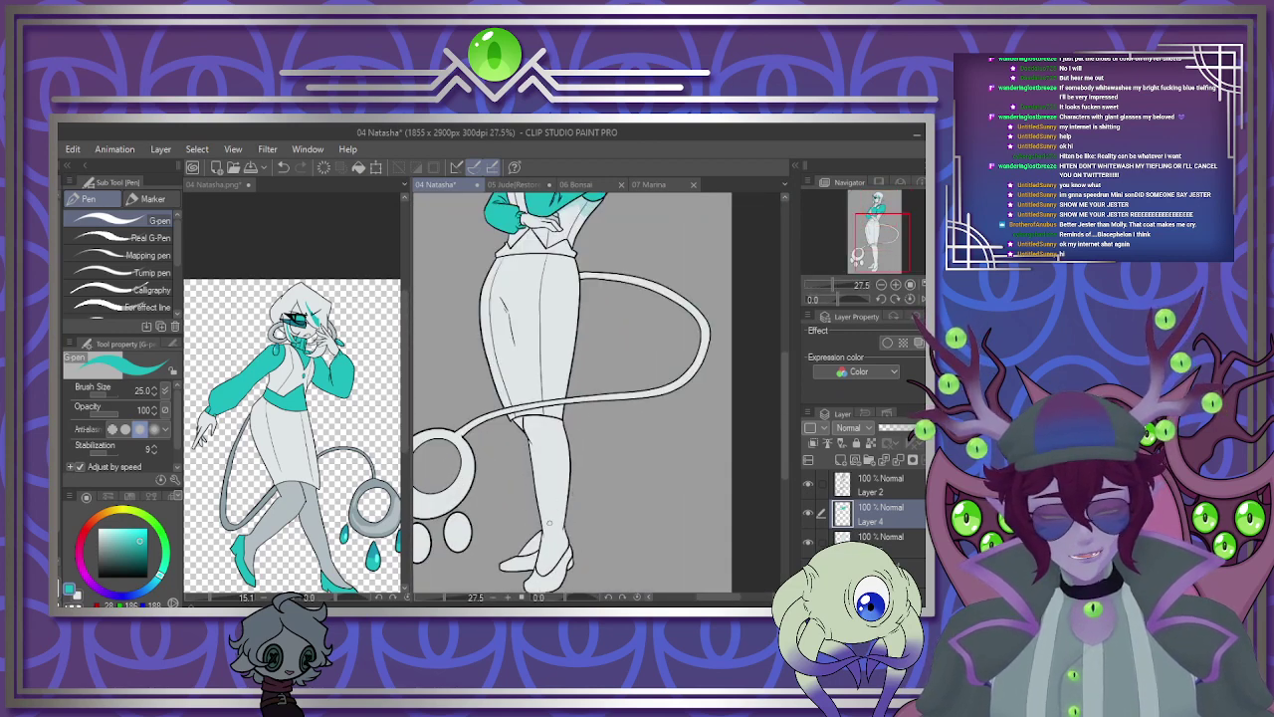
{"action": "scroll", "coordinate": [549, 523], "scroll_direction": "down", "scroll_amount": 2}
{"action": "scroll", "coordinate": [543, 563], "scroll_direction": "up", "scroll_amount": 4}
{"action": "left_click", "coordinate": [62, 502]}
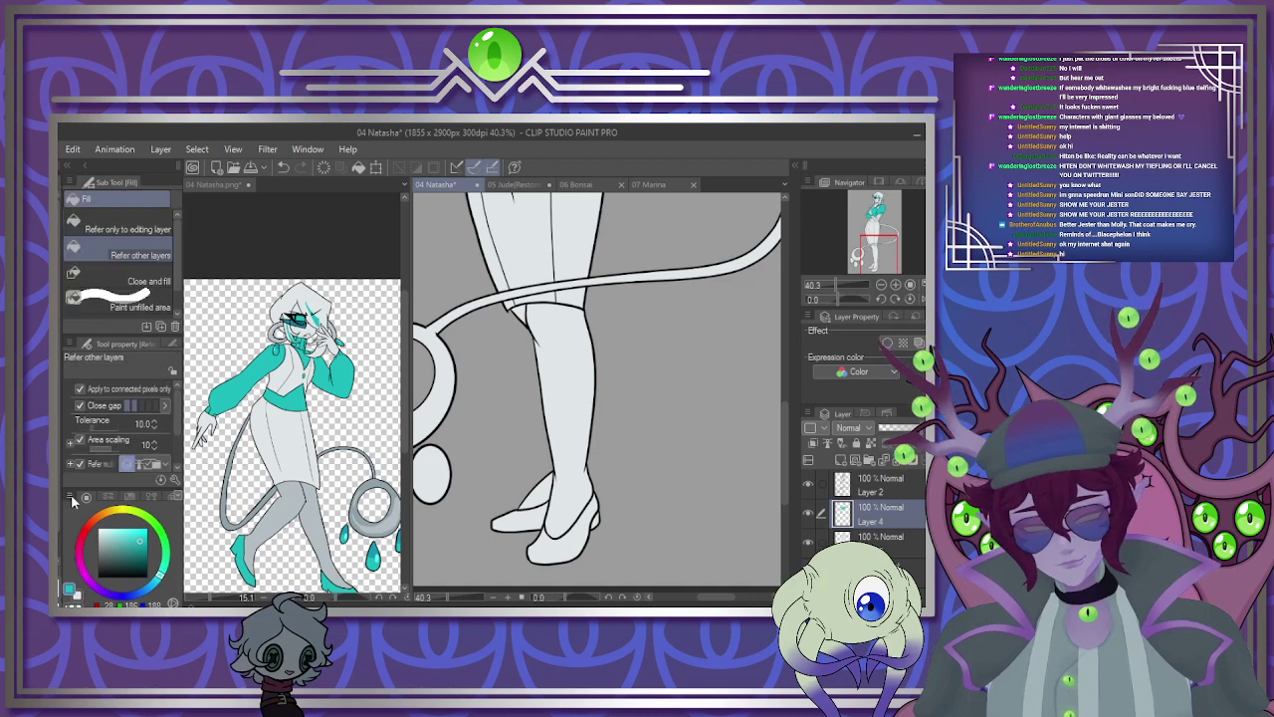
{"action": "left_click", "coordinate": [515, 520]}
{"action": "left_click", "coordinate": [560, 535]}
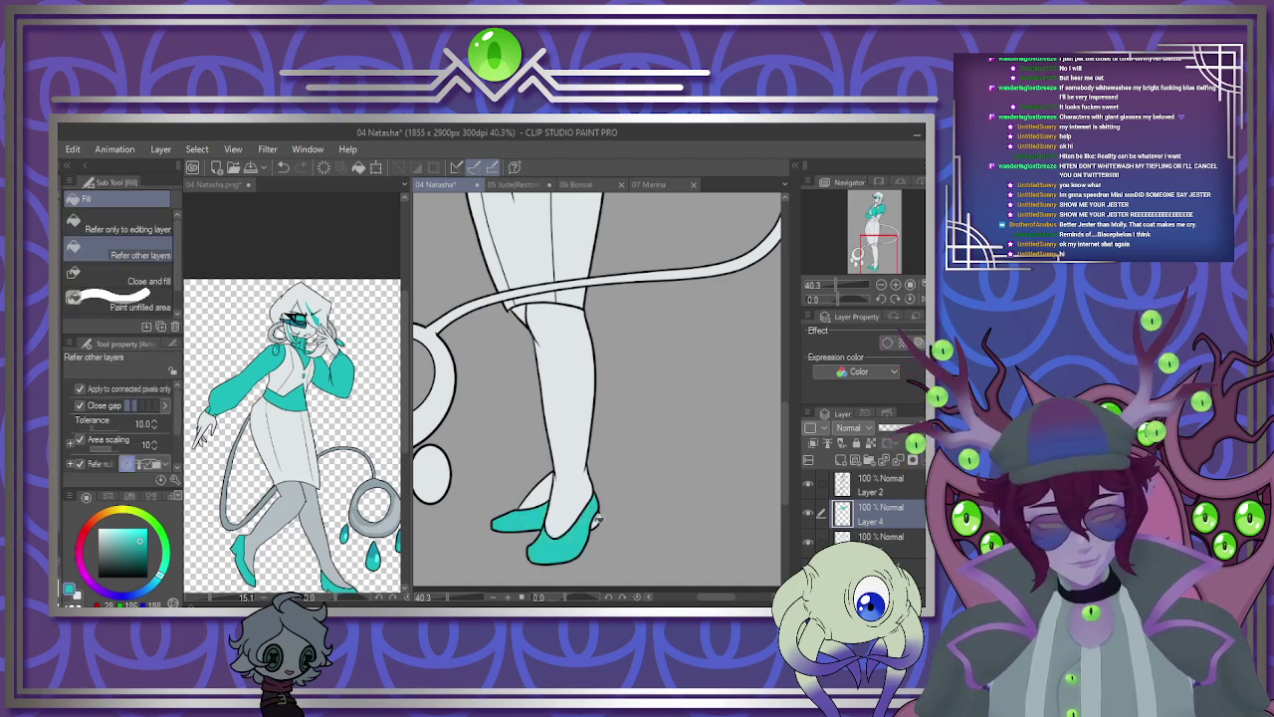
{"action": "left_click", "coordinate": [598, 518]}
Fill the small ornament hanging behind the neck and the three ovals beneath the tail ring with teal.
{"action": "scroll", "coordinate": [604, 517], "scroll_direction": "down", "scroll_amount": 5}
{"action": "scroll", "coordinate": [580, 246], "scroll_direction": "up", "scroll_amount": 5}
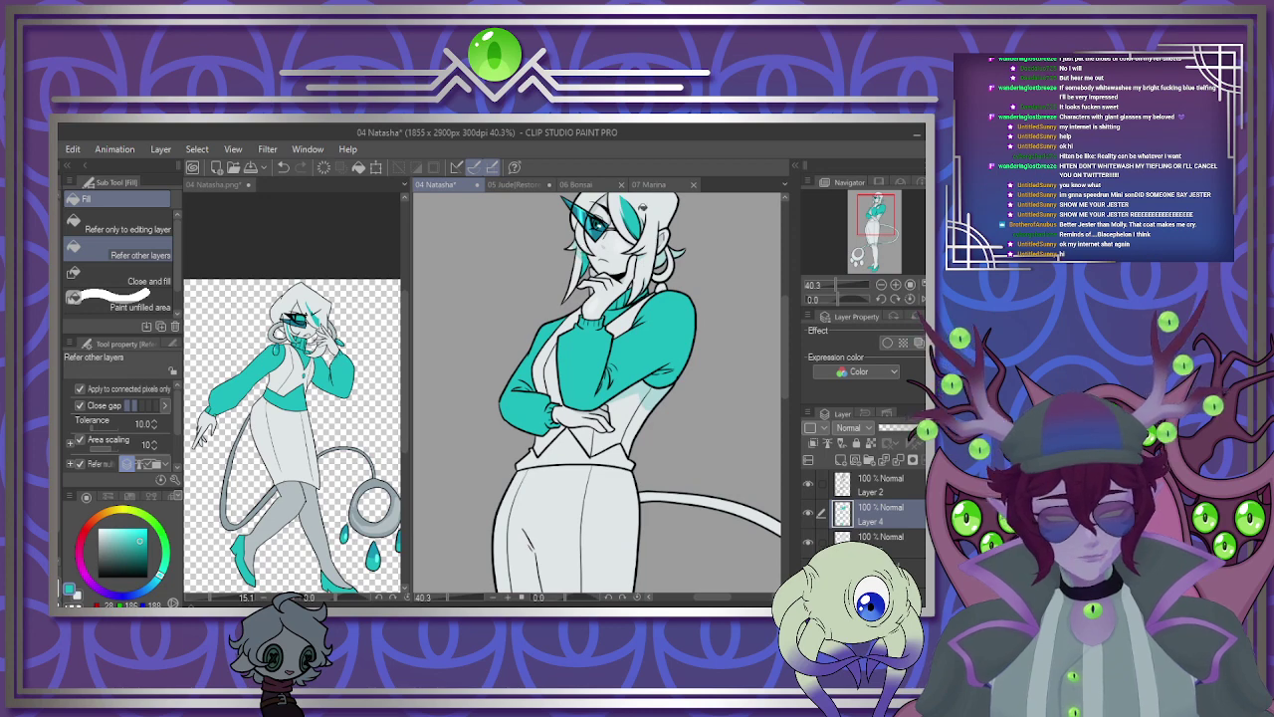
{"action": "scroll", "coordinate": [683, 266], "scroll_direction": "up", "scroll_amount": 3}
{"action": "scroll", "coordinate": [656, 295], "scroll_direction": "down", "scroll_amount": 1}
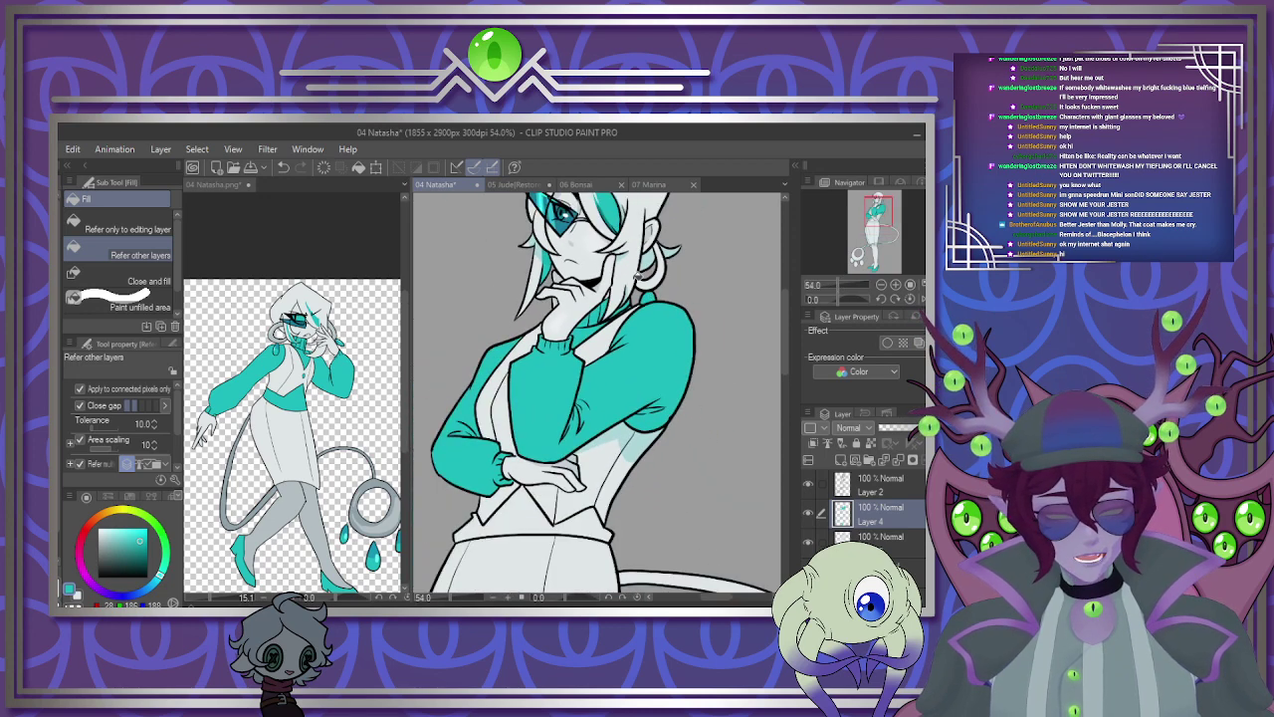
{"action": "scroll", "coordinate": [511, 570], "scroll_direction": "down", "scroll_amount": 4}
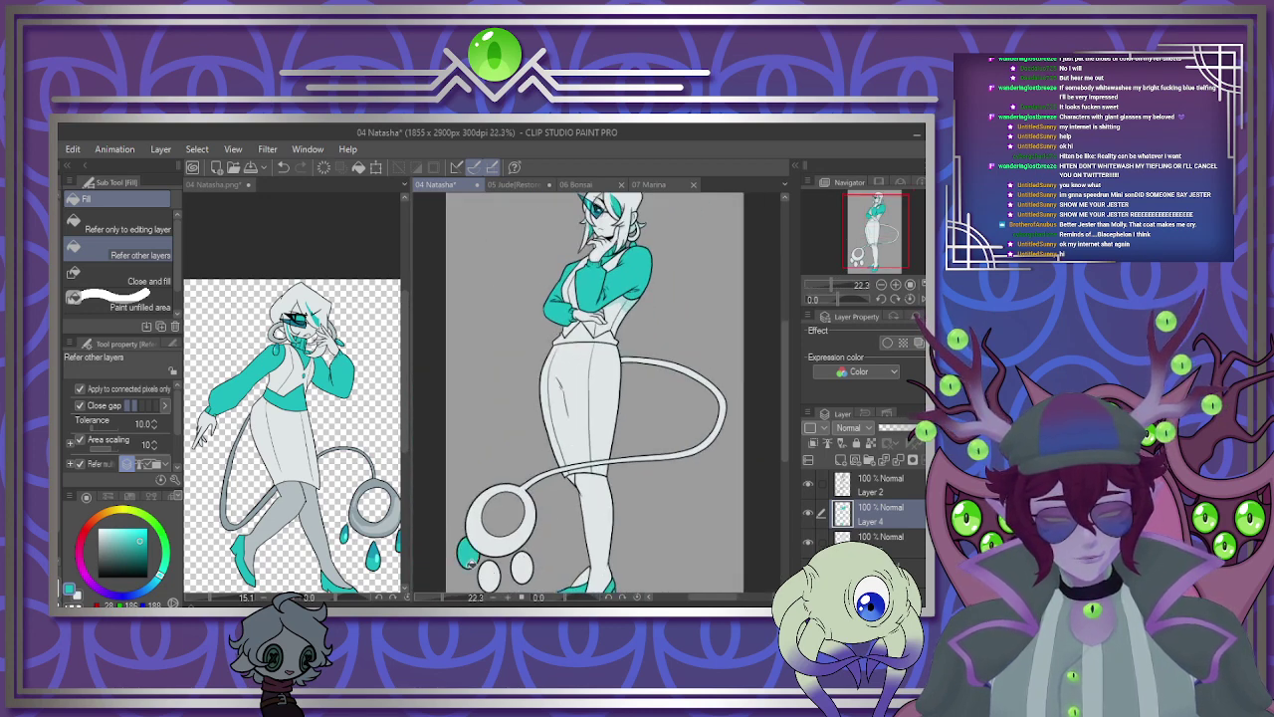
{"action": "left_click", "coordinate": [526, 554]}
Add a clipped Multiply layer above Layer 4 and airbrush soft teal shadows on the three ovals beneath the tail ring.
{"action": "scroll", "coordinate": [525, 554], "scroll_direction": "down", "scroll_amount": 1}
{"action": "scroll", "coordinate": [489, 483], "scroll_direction": "up", "scroll_amount": 5}
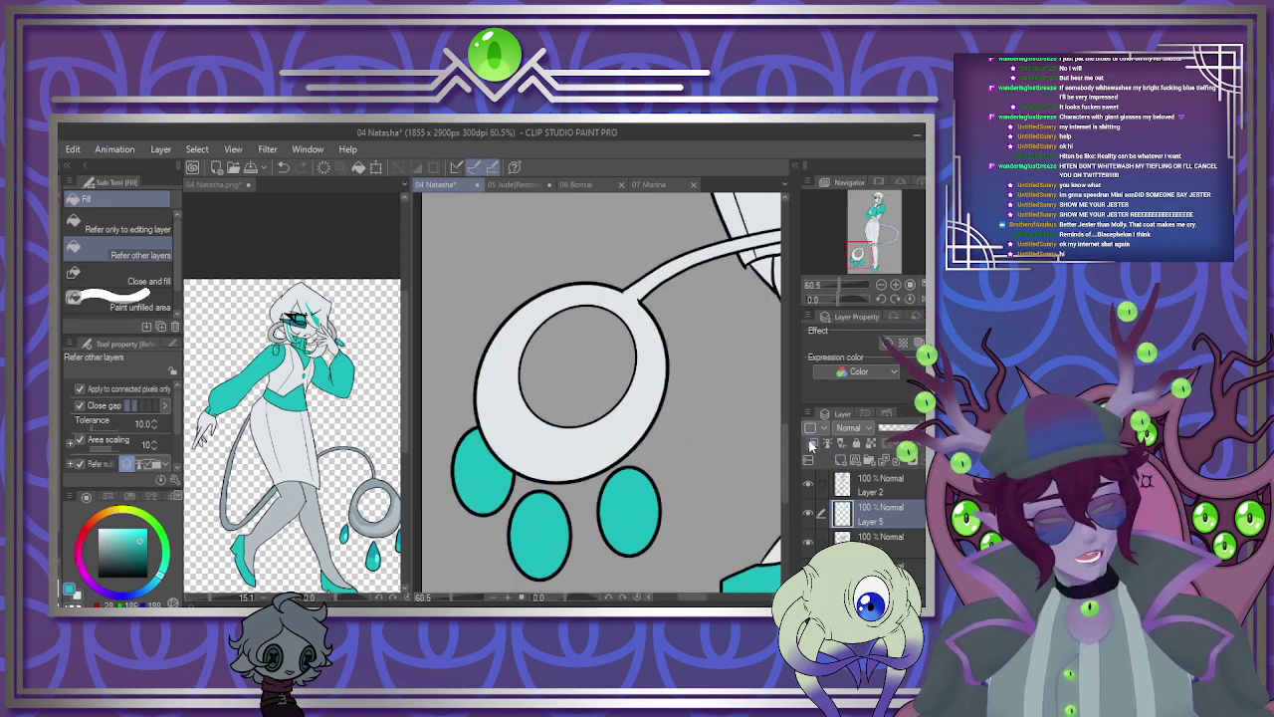
{"action": "left_click", "coordinate": [863, 165]}
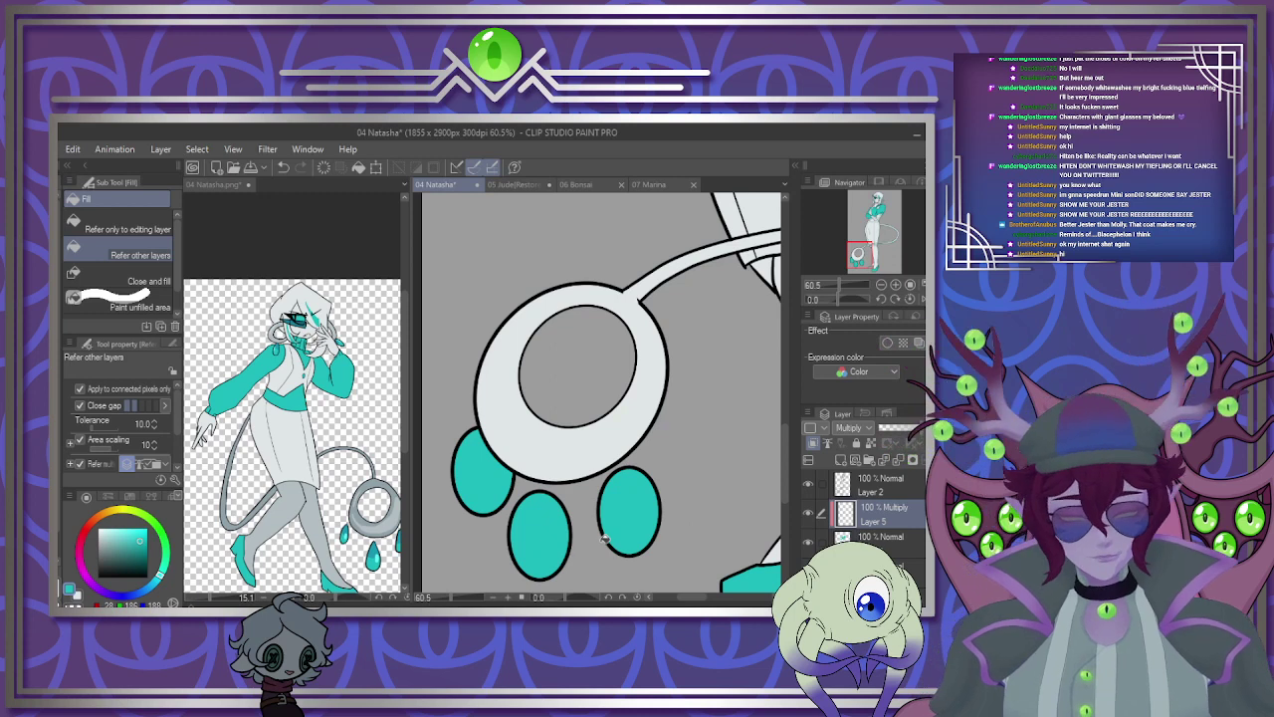
{"action": "key", "text": "p"}
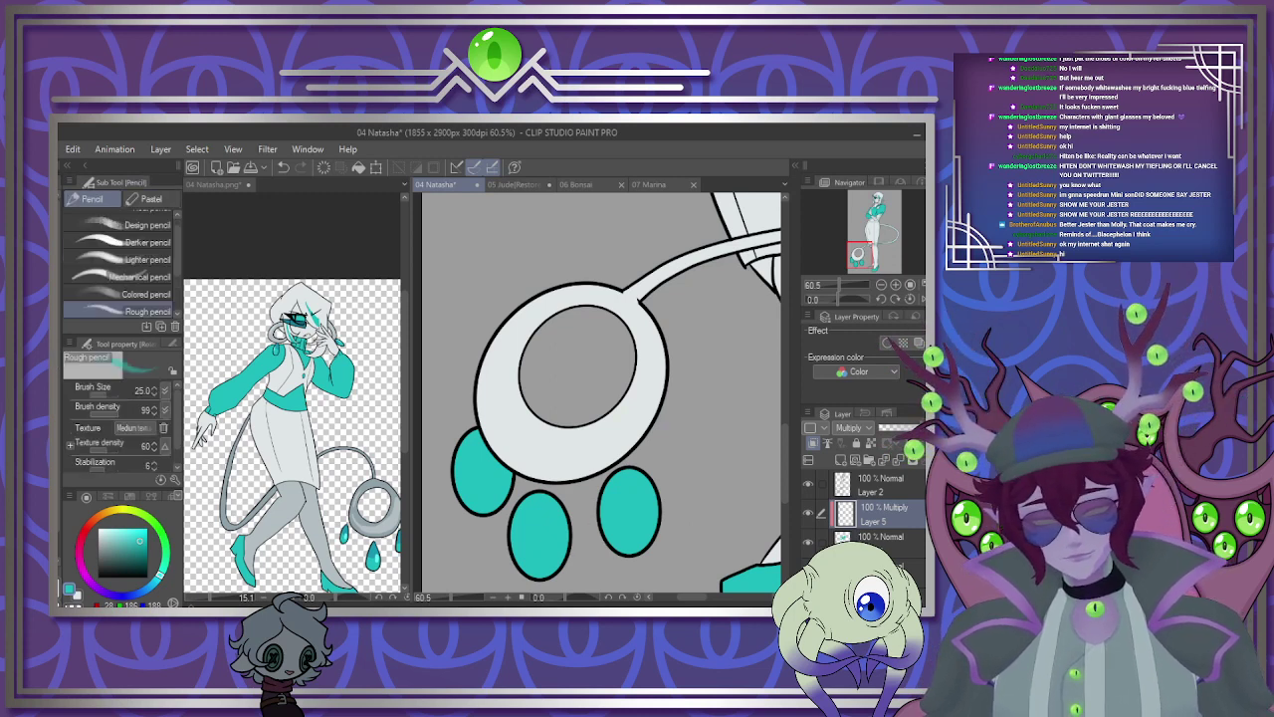
{"action": "key", "text": "b"}
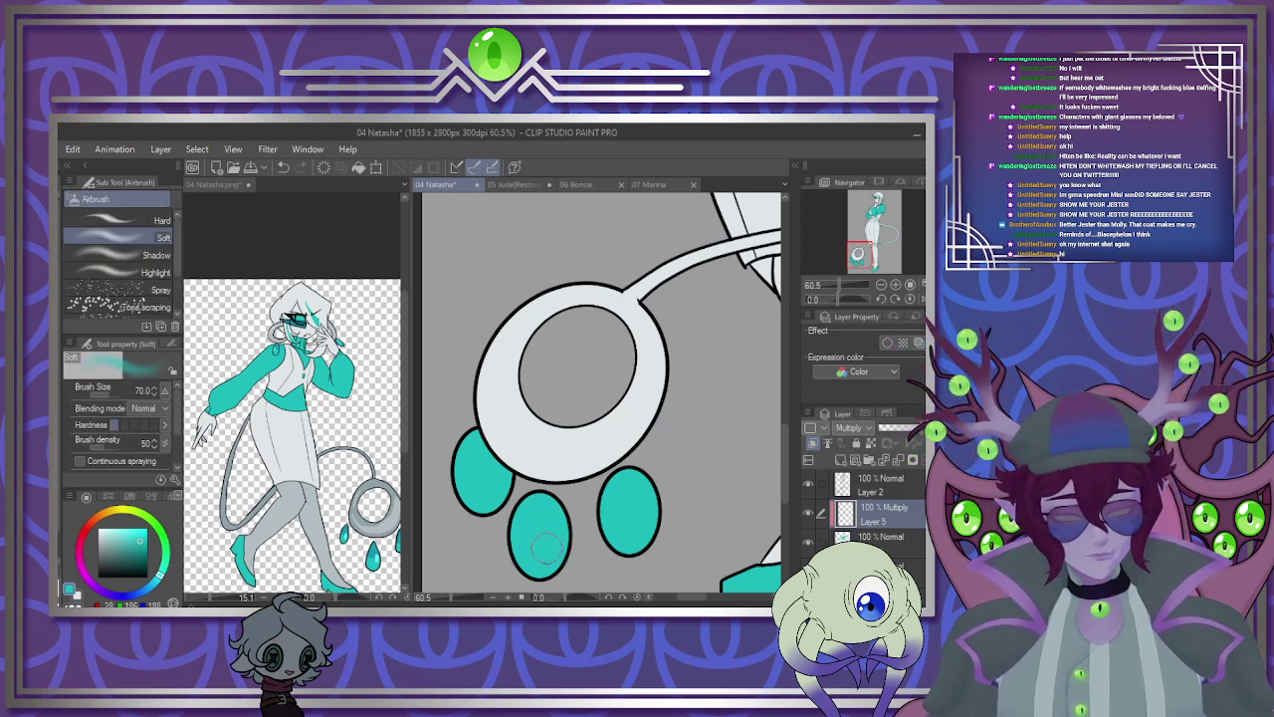
{"action": "left_click_drag", "start_coordinate": [638, 525], "coordinate": [637, 512]}
{"action": "left_click_drag", "start_coordinate": [490, 494], "coordinate": [485, 486]}
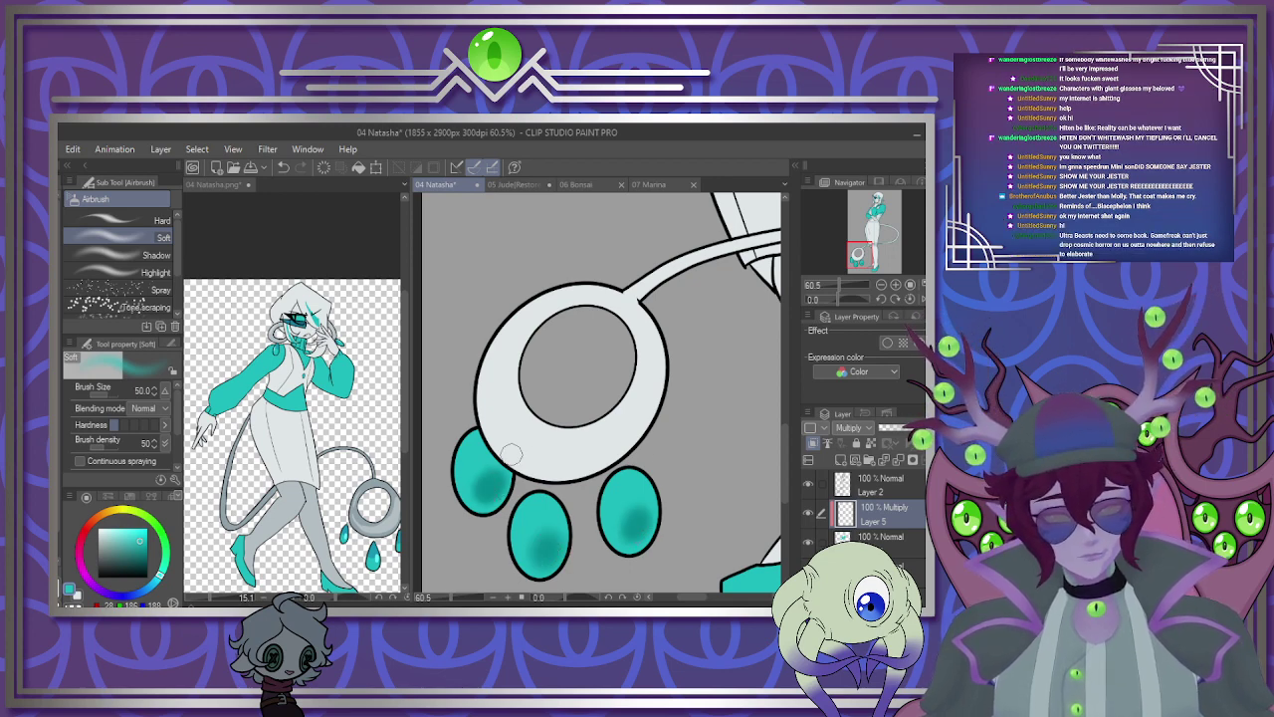
Shade the turtleneck collar below the chin and raised hand with the teal G-pen on the Multiply layer.
{"action": "scroll", "coordinate": [562, 346], "scroll_direction": "down", "scroll_amount": 5}
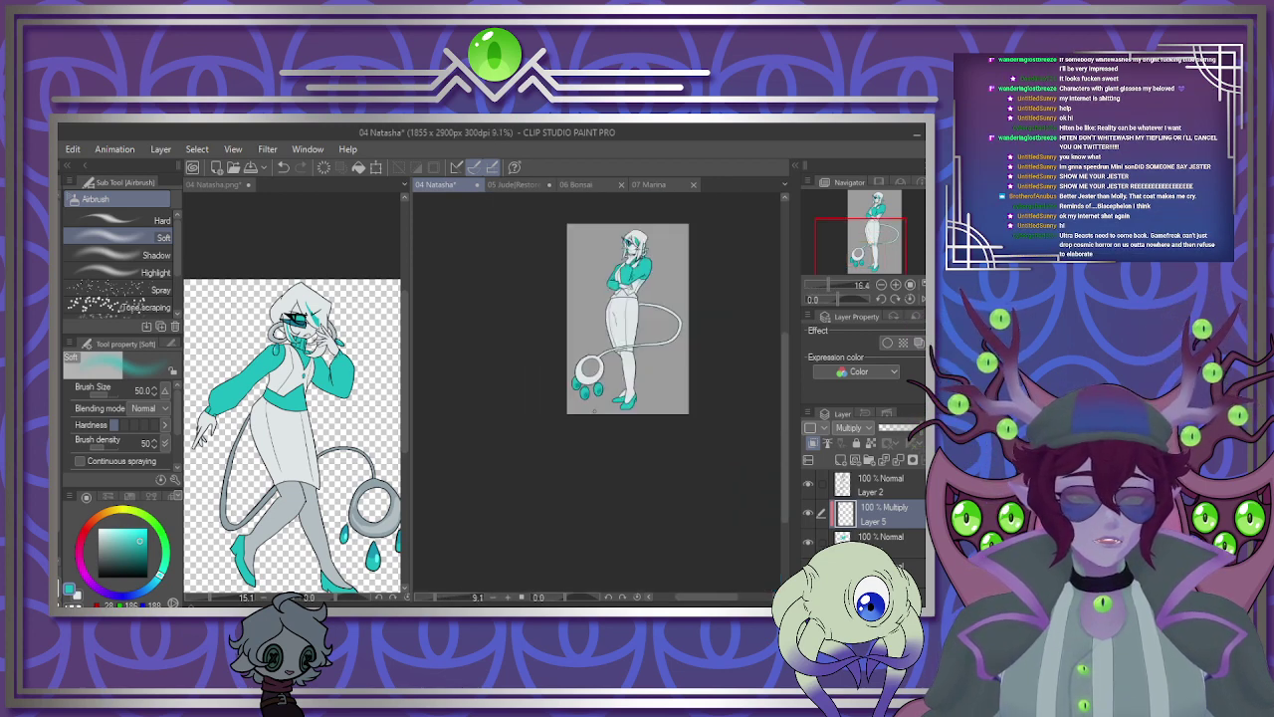
{"action": "scroll", "coordinate": [639, 324], "scroll_direction": "down", "scroll_amount": 2}
{"action": "scroll", "coordinate": [629, 296], "scroll_direction": "up", "scroll_amount": 2}
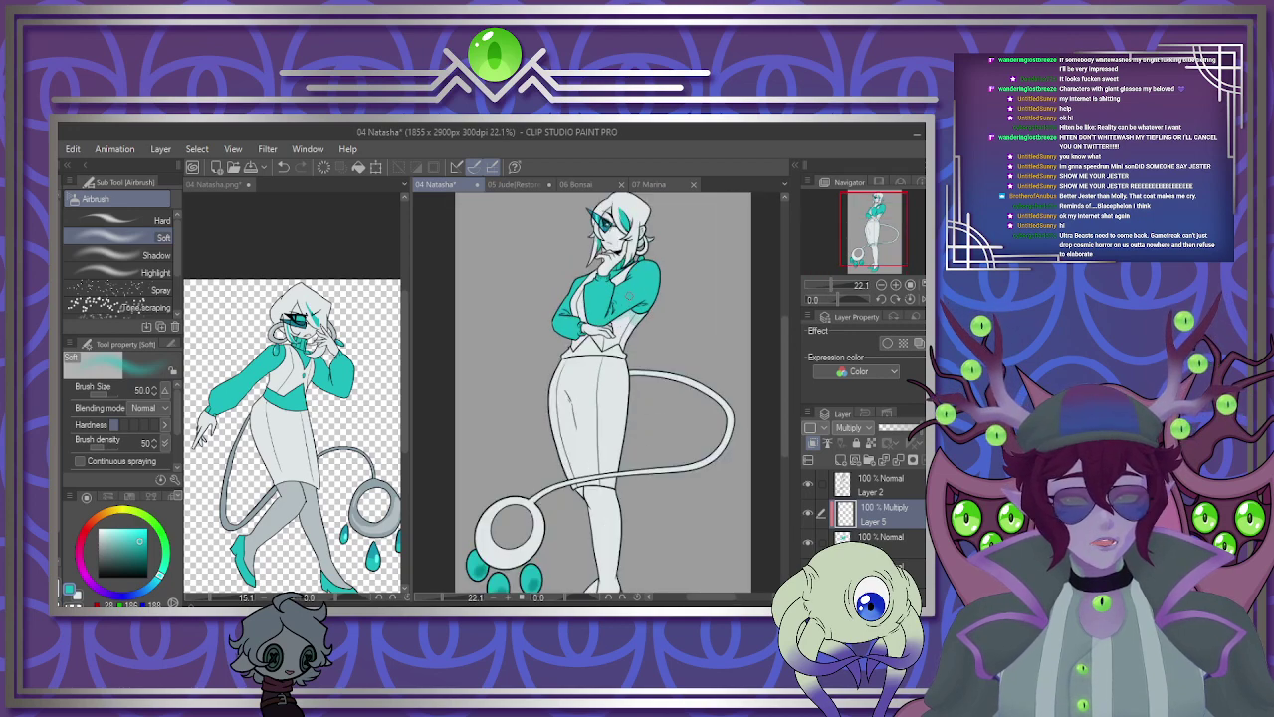
{"action": "scroll", "coordinate": [631, 395], "scroll_direction": "up", "scroll_amount": 4}
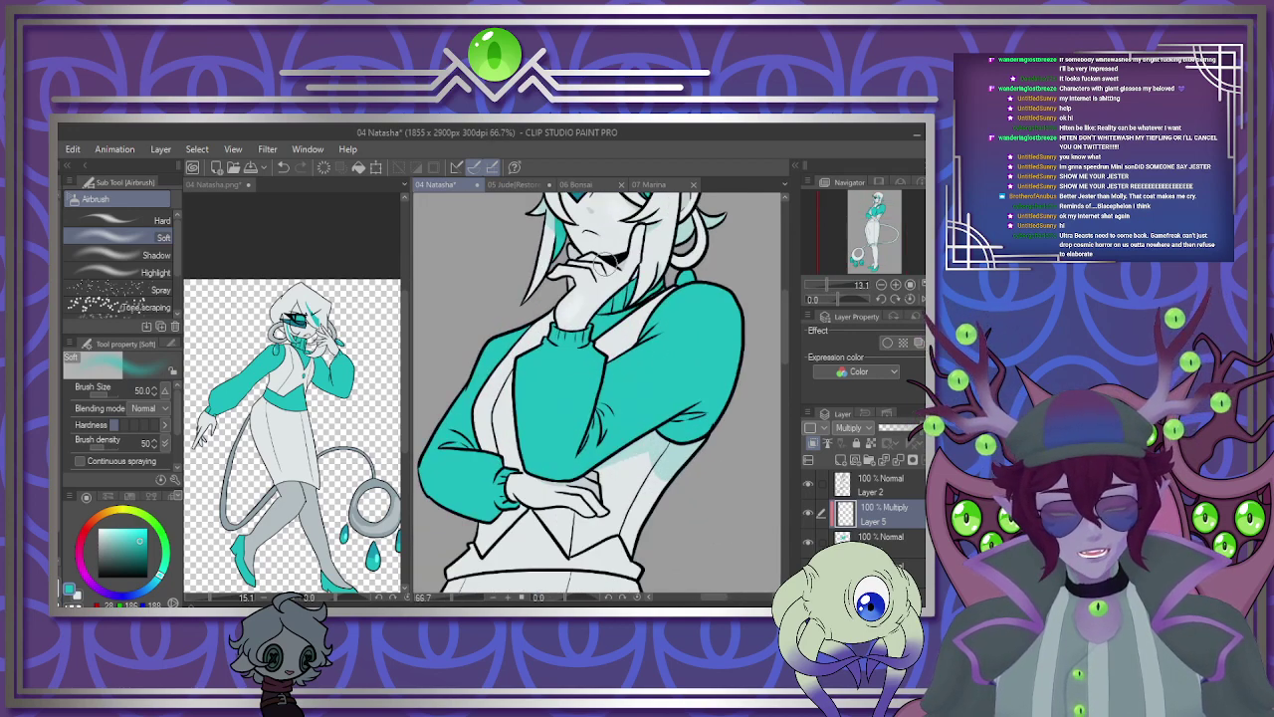
{"action": "scroll", "coordinate": [642, 312], "scroll_direction": "up", "scroll_amount": 5}
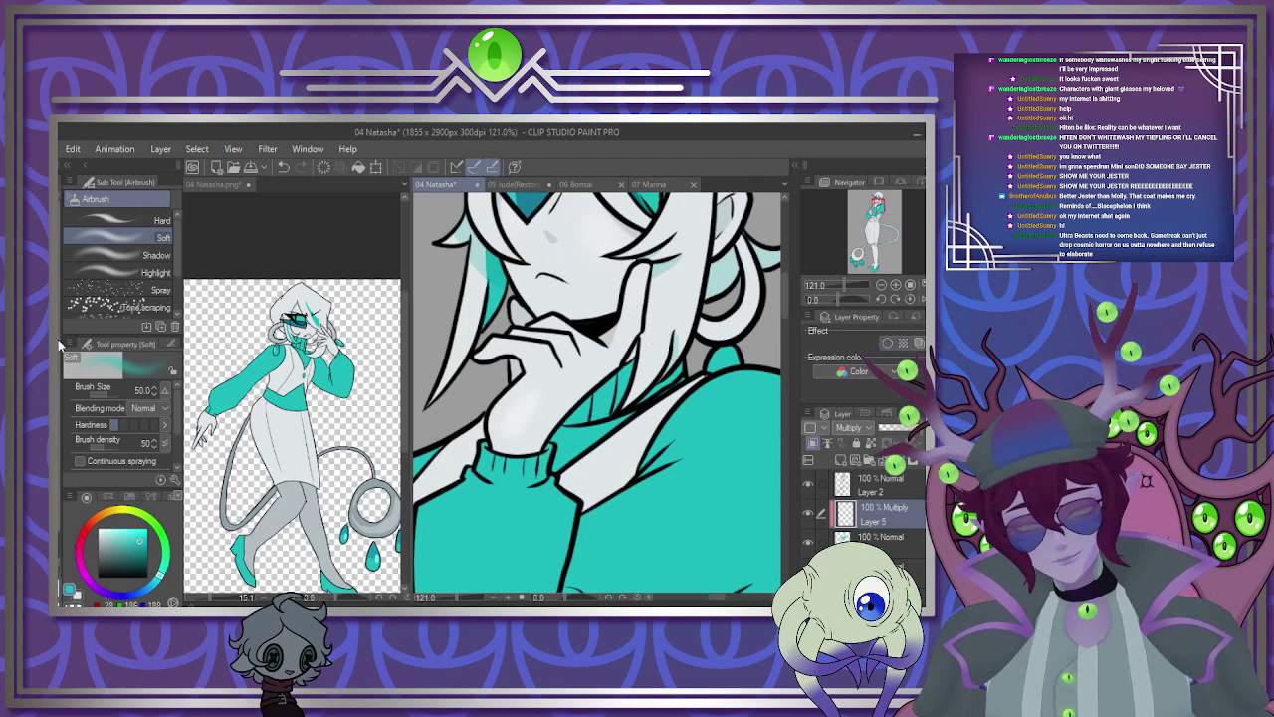
{"action": "key", "text": "p"}
{"action": "mouse_move", "coordinate": [555, 474]}
{"action": "left_mouse_down"}
{"action": "mouse_move", "coordinate": [562, 427]}
{"action": "mouse_move", "coordinate": [616, 371]}
{"action": "mouse_move", "coordinate": [597, 397]}
{"action": "left_mouse_up"}
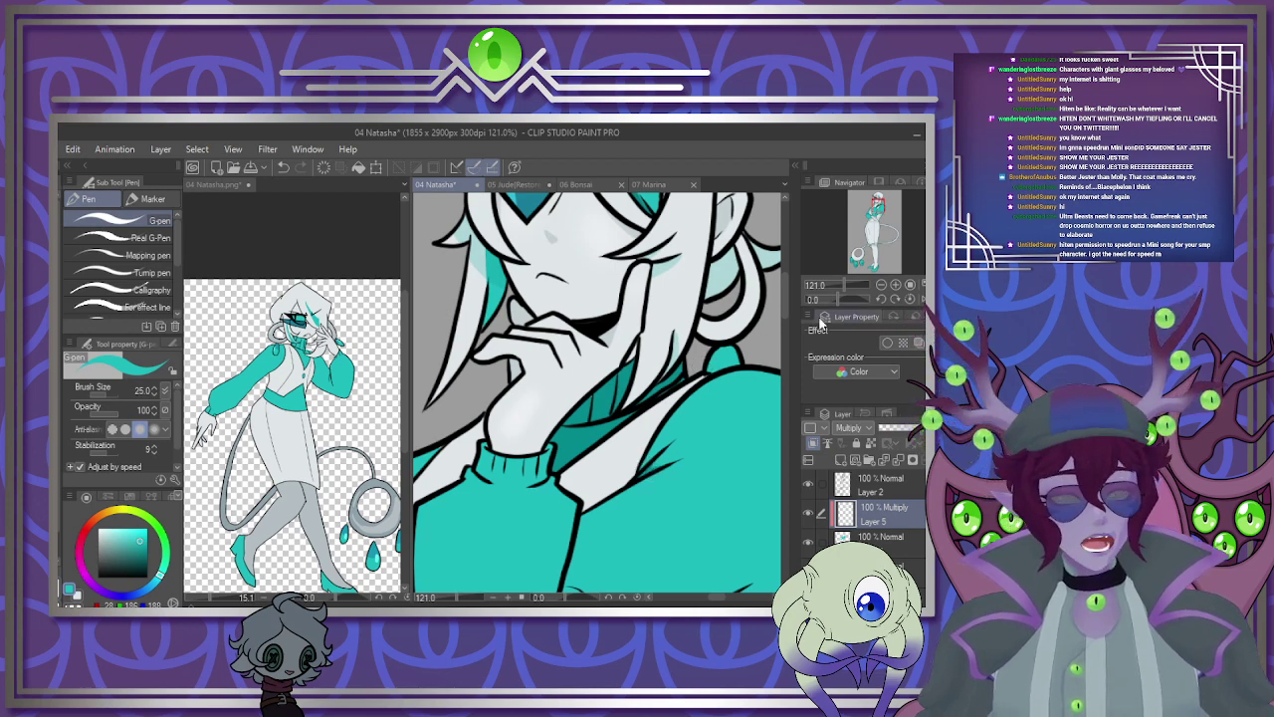
Paint teal G-pen shadows along the upper sleeve's folds near the inner elbow and under the armpit on the Multiply layer.
{"action": "scroll", "coordinate": [598, 319], "scroll_direction": "down", "scroll_amount": 5}
{"action": "scroll", "coordinate": [627, 369], "scroll_direction": "up", "scroll_amount": 4}
{"action": "scroll", "coordinate": [605, 387], "scroll_direction": "down", "scroll_amount": 3}
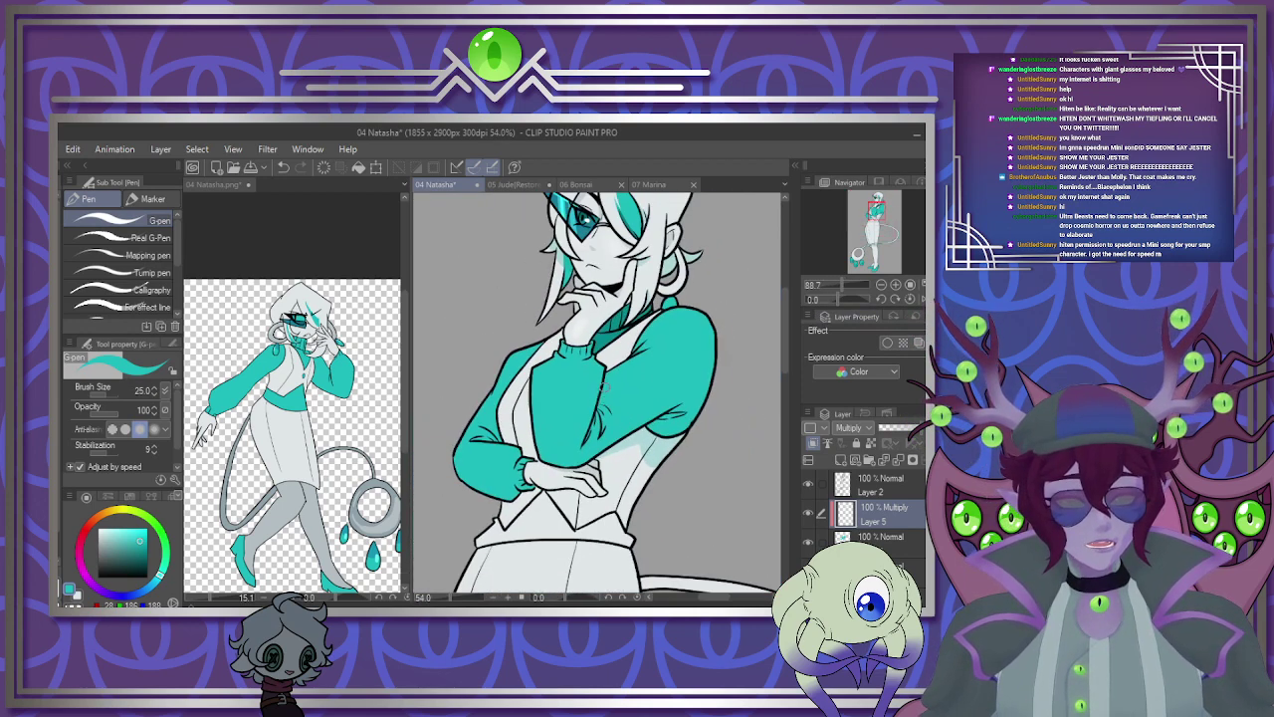
{"action": "scroll", "coordinate": [603, 387], "scroll_direction": "up", "scroll_amount": 5}
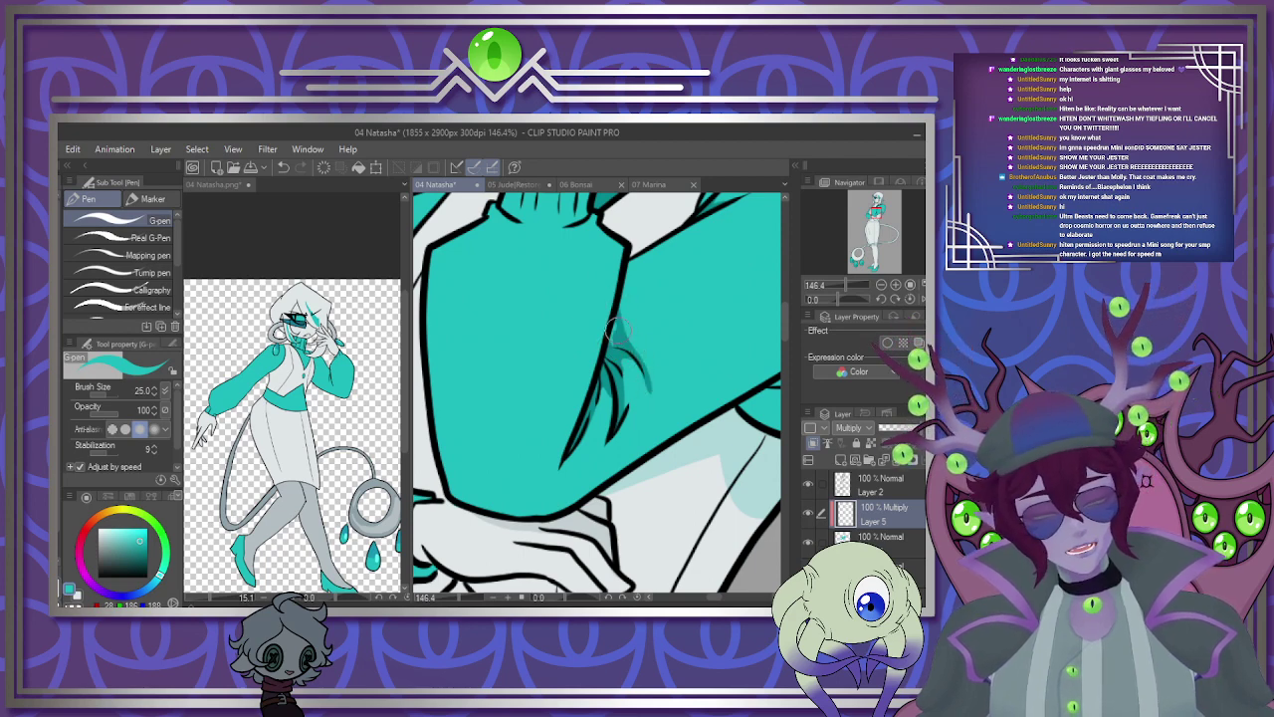
{"action": "scroll", "coordinate": [642, 268], "scroll_direction": "down", "scroll_amount": 4}
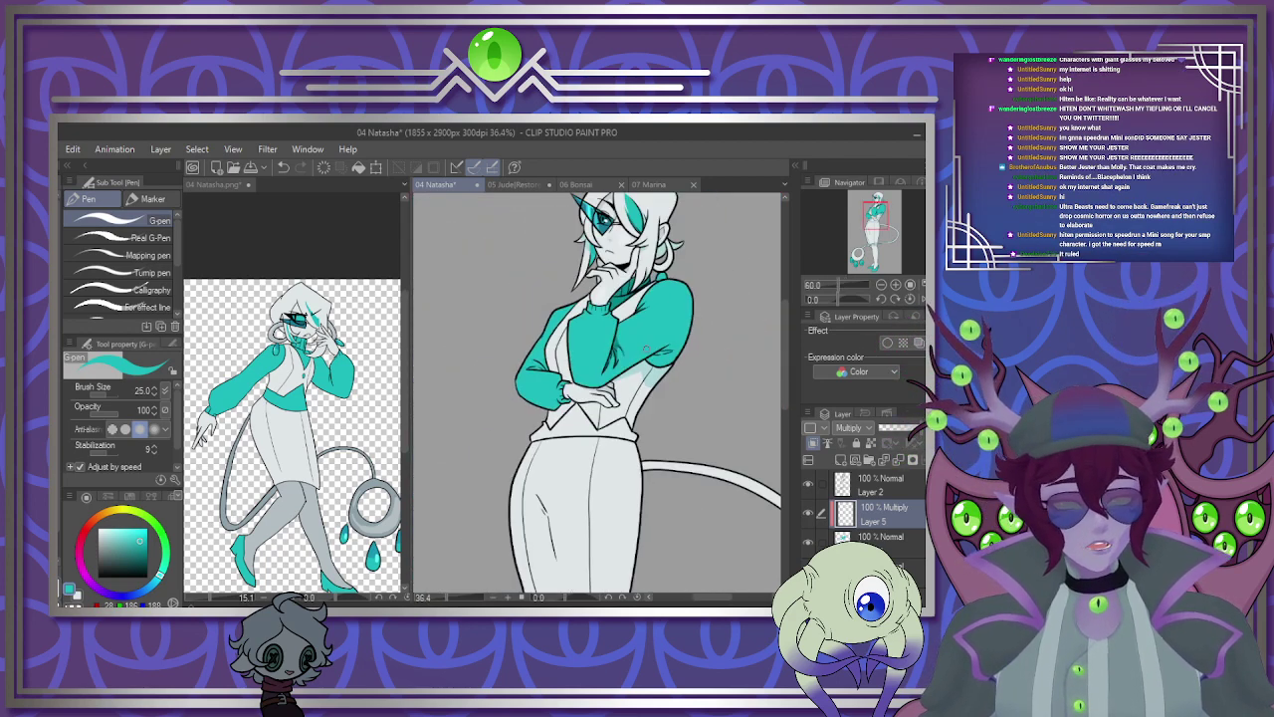
{"action": "scroll", "coordinate": [662, 338], "scroll_direction": "up", "scroll_amount": 2}
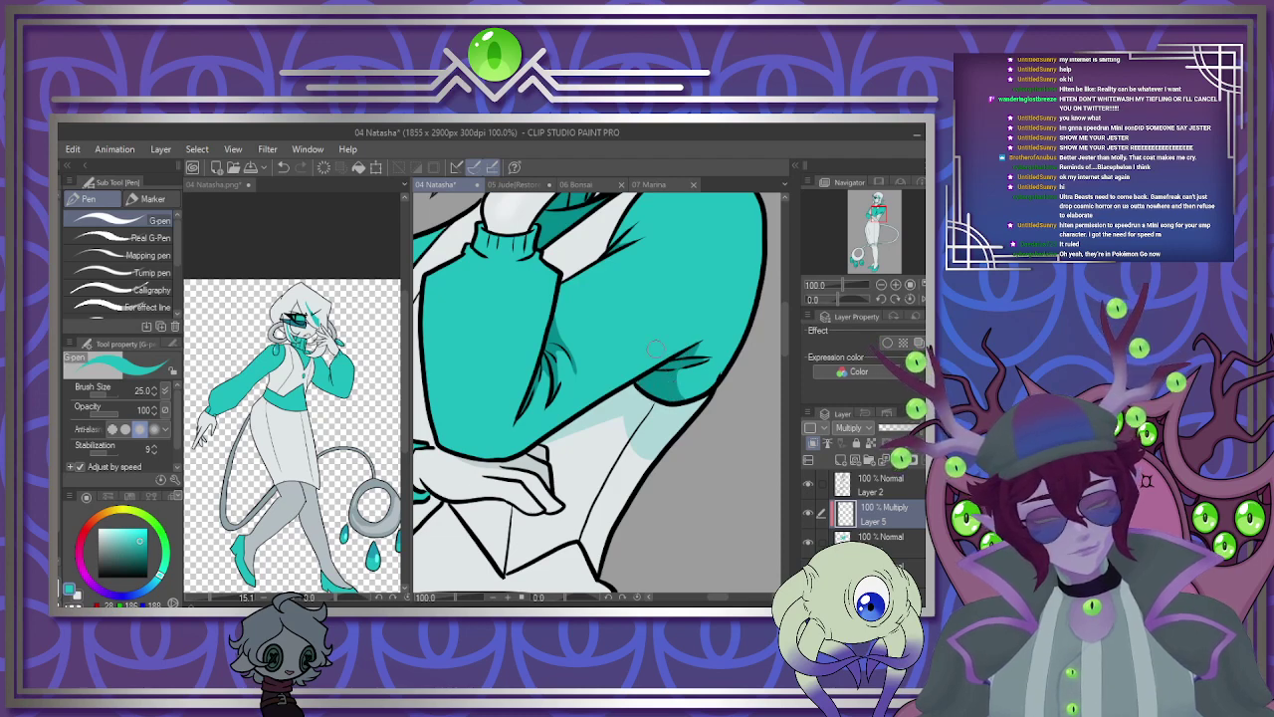
Shade the fold at the lower arm's elbow beside the vest and touch up the fold's base teal on the layer below.
{"action": "scroll", "coordinate": [658, 345], "scroll_direction": "down", "scroll_amount": 3}
{"action": "scroll", "coordinate": [448, 353], "scroll_direction": "up", "scroll_amount": 6}
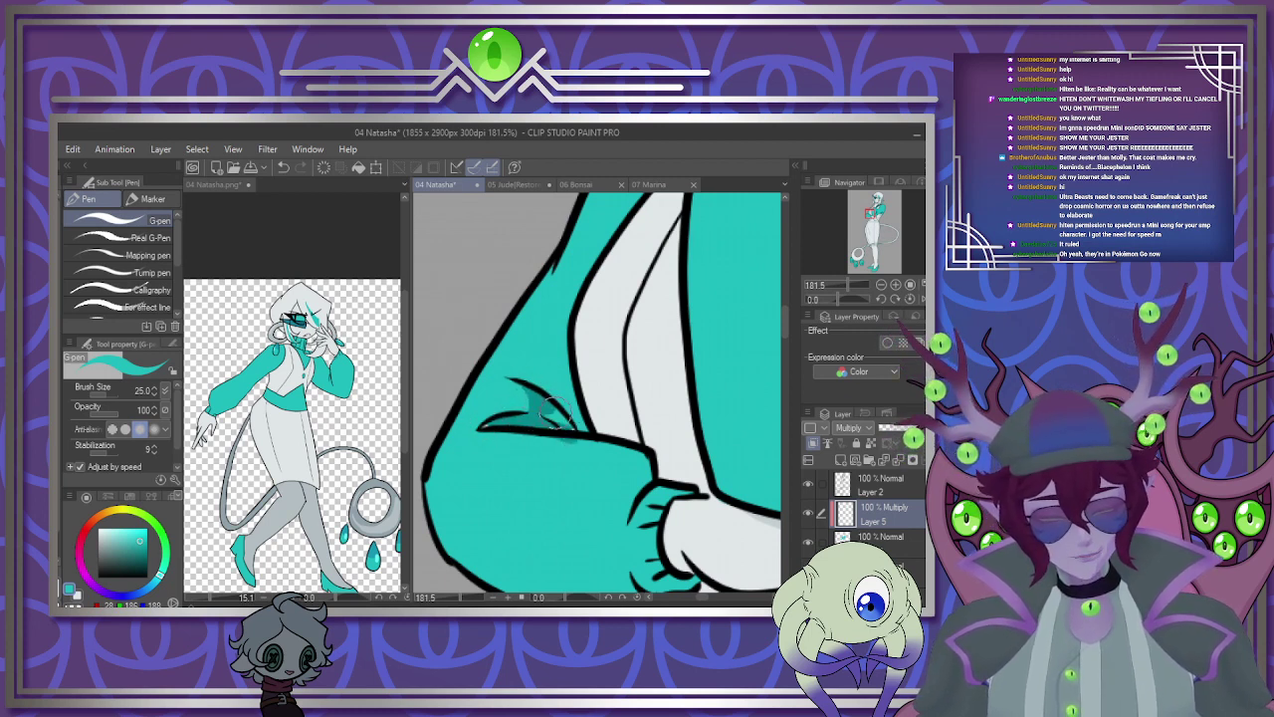
{"action": "mouse_move", "coordinate": [550, 381]}
{"action": "left_mouse_down"}
{"action": "mouse_move", "coordinate": [563, 350]}
{"action": "mouse_move", "coordinate": [582, 350]}
{"action": "mouse_move", "coordinate": [580, 426]}
{"action": "left_mouse_up"}
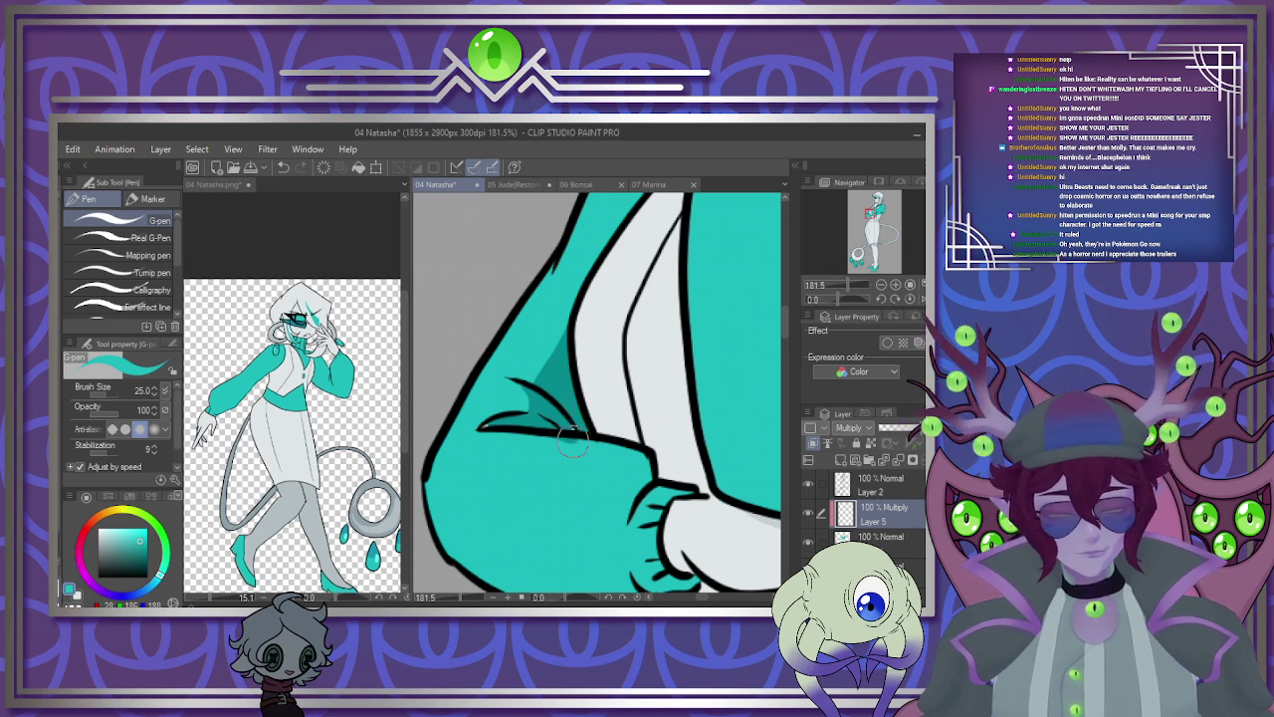
{"action": "left_click", "coordinate": [876, 541]}
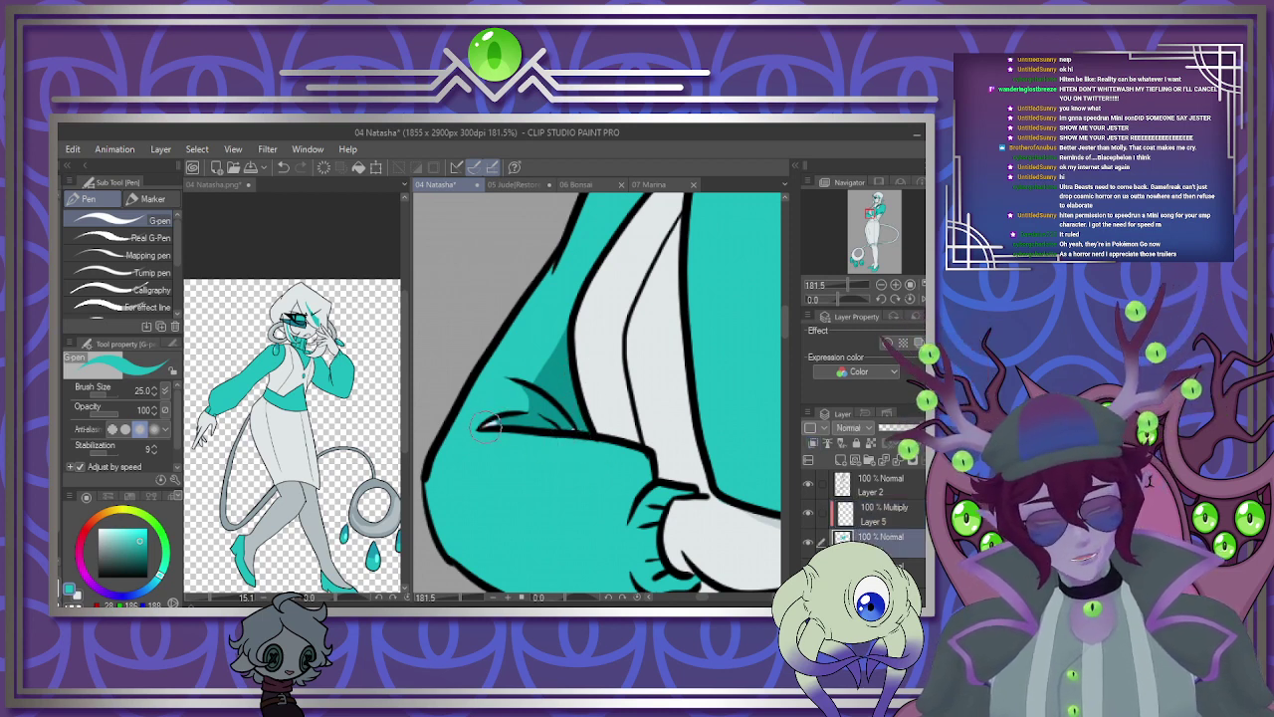
{"action": "left_click_drag", "start_coordinate": [539, 425], "coordinate": [515, 419]}
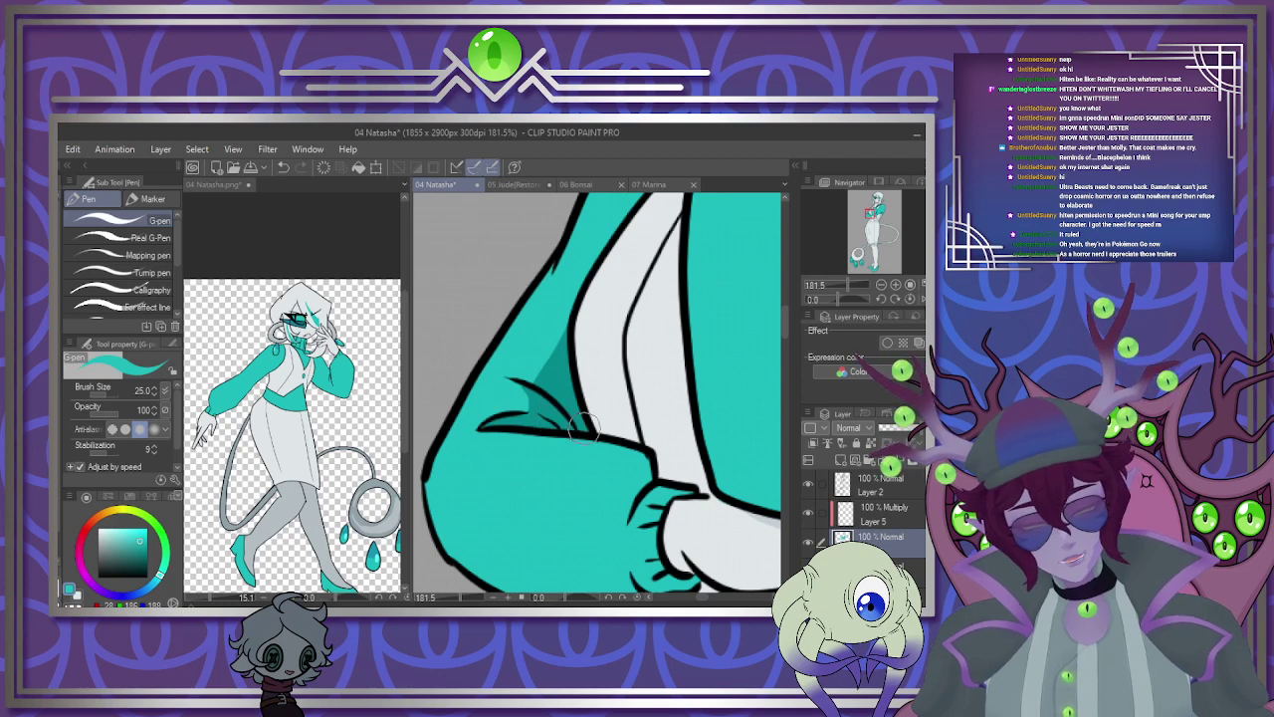
Shade the rear shoe on the clipped Multiply layer with the teal G-pen at brush size 80.
{"action": "scroll", "coordinate": [636, 401], "scroll_direction": "down", "scroll_amount": 10}
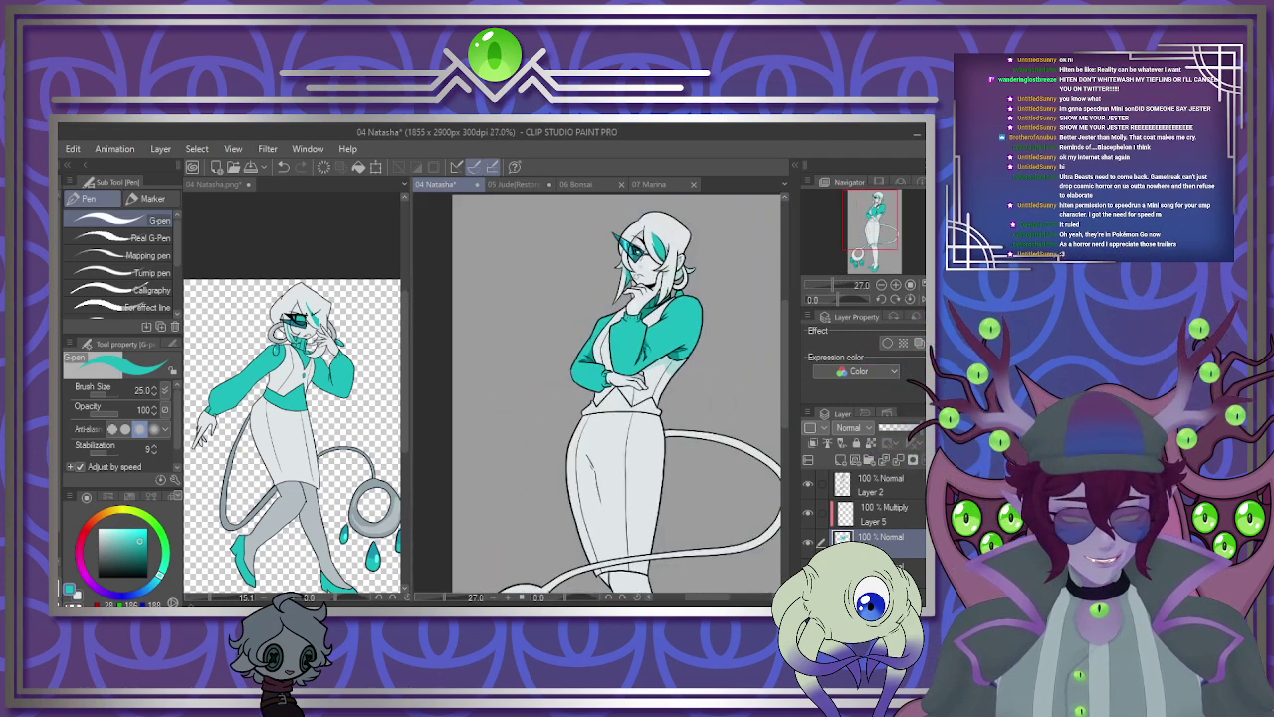
{"action": "scroll", "coordinate": [637, 478], "scroll_direction": "up", "scroll_amount": 6}
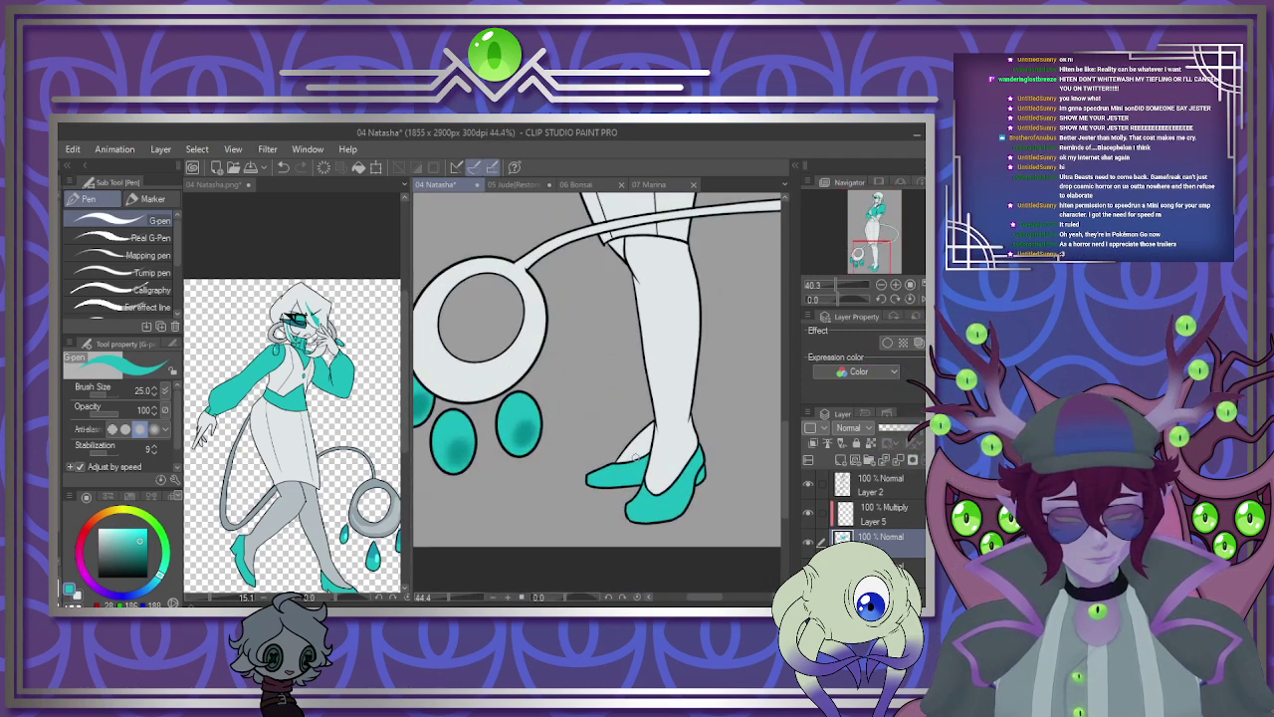
{"action": "left_click", "coordinate": [864, 520]}
{"action": "key", "text": "bracketright"}
{"action": "key", "text": "bracketright"}
{"action": "key", "text": "bracketright"}
{"action": "key", "text": "bracketright"}
{"action": "key", "text": "bracketright"}
{"action": "key", "text": "bracketright"}
{"action": "mouse_move", "coordinate": [568, 494]}
{"action": "left_mouse_down"}
{"action": "mouse_move", "coordinate": [582, 500]}
{"action": "mouse_move", "coordinate": [643, 448]}
{"action": "left_mouse_up"}
{"action": "scroll", "coordinate": [642, 447], "scroll_direction": "down", "scroll_amount": 3}
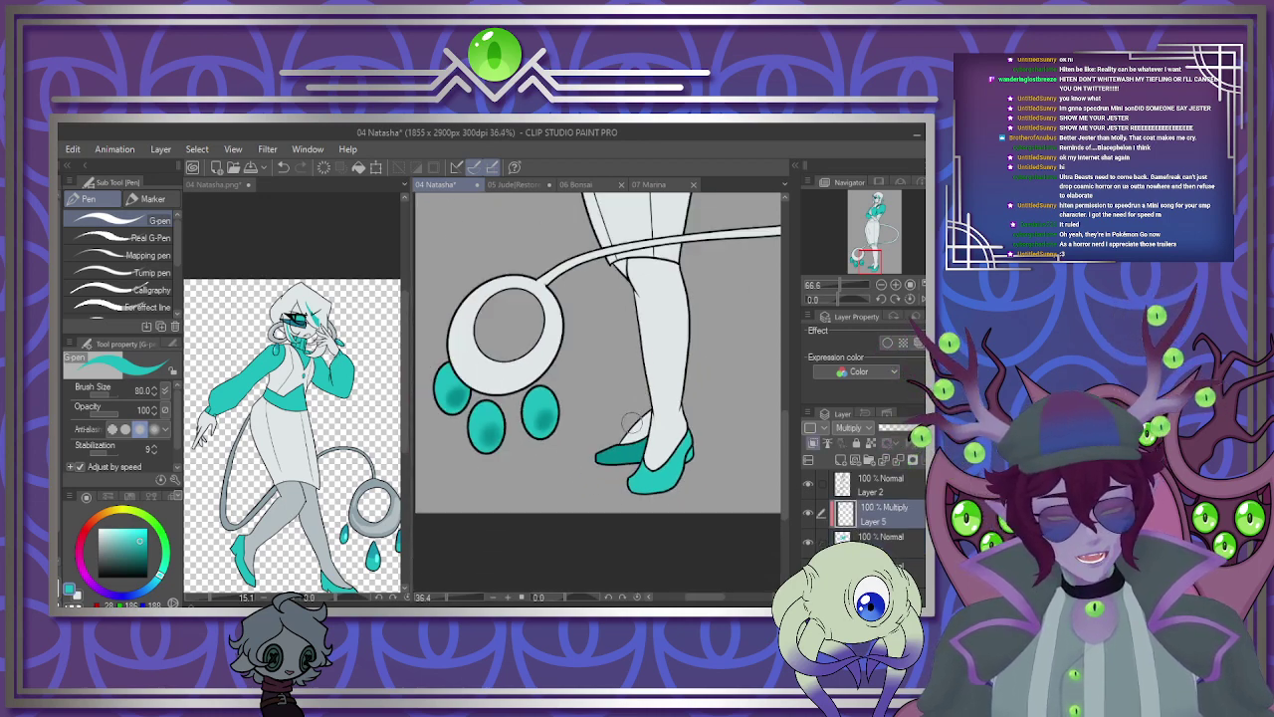
Set up the clipped layer in Screen mode and paint teal highlight spots on the three ovals beneath the tail ring.
{"action": "scroll", "coordinate": [478, 388], "scroll_direction": "up", "scroll_amount": 2}
{"action": "scroll", "coordinate": [478, 389], "scroll_direction": "up", "scroll_amount": 1}
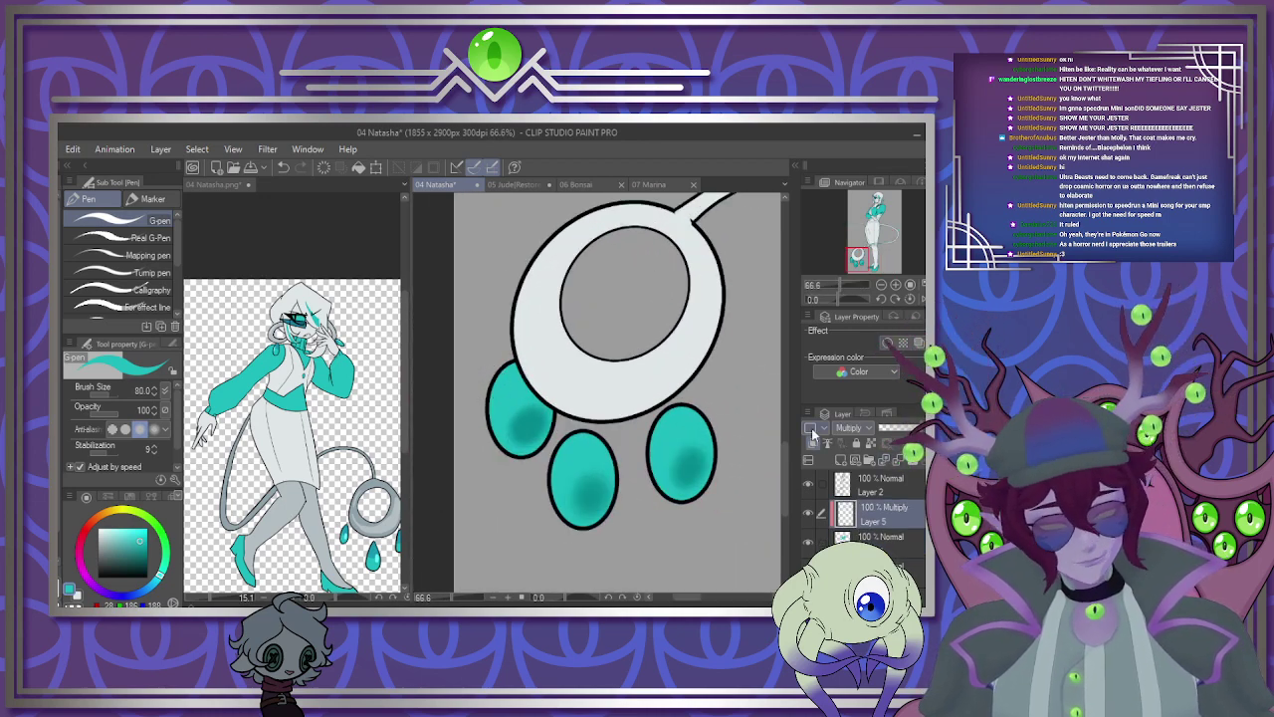
{"action": "left_click", "coordinate": [853, 427]}
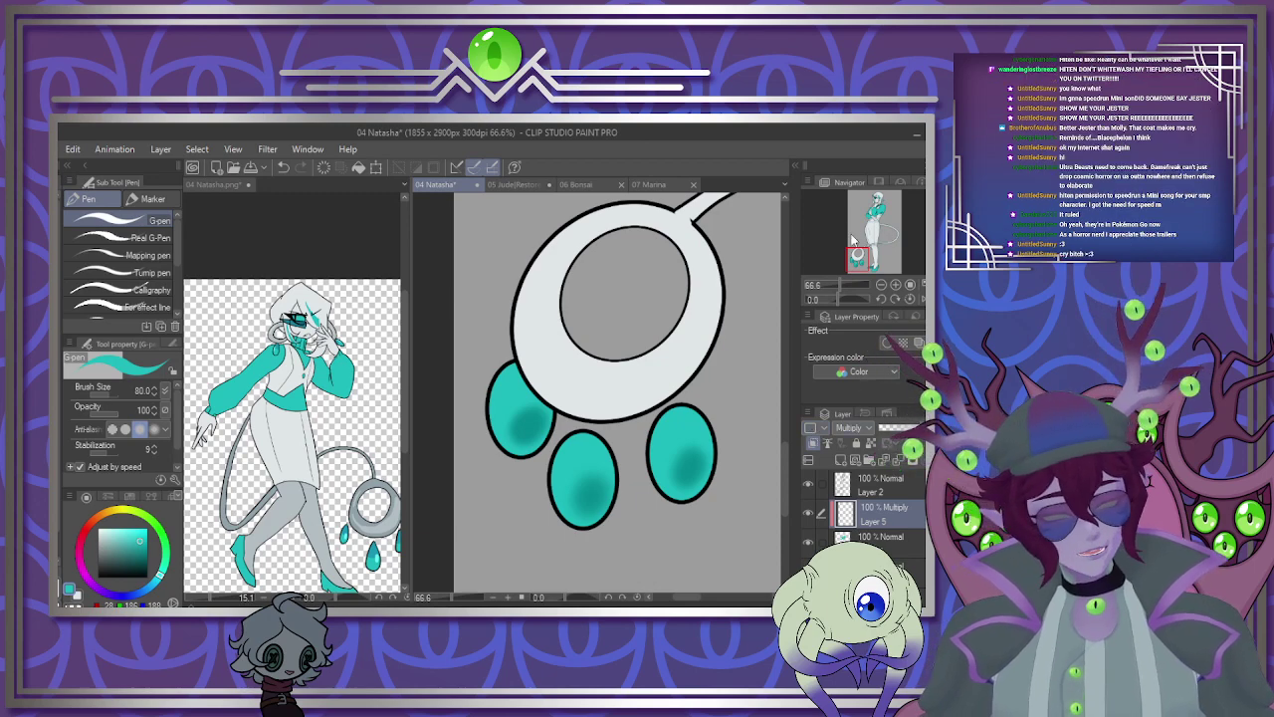
{"action": "left_click", "coordinate": [852, 505]}
{"action": "left_click_drag", "start_coordinate": [673, 416], "coordinate": [679, 430]}
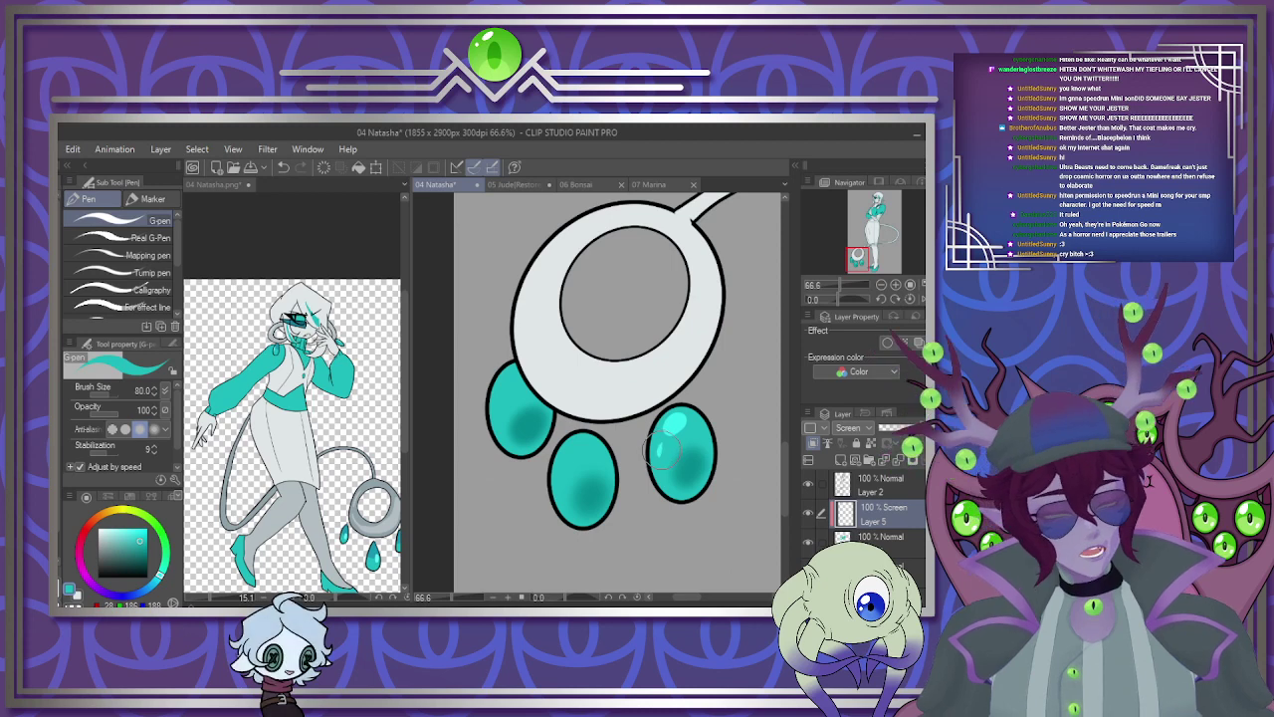
{"action": "left_click_drag", "start_coordinate": [574, 442], "coordinate": [587, 454]}
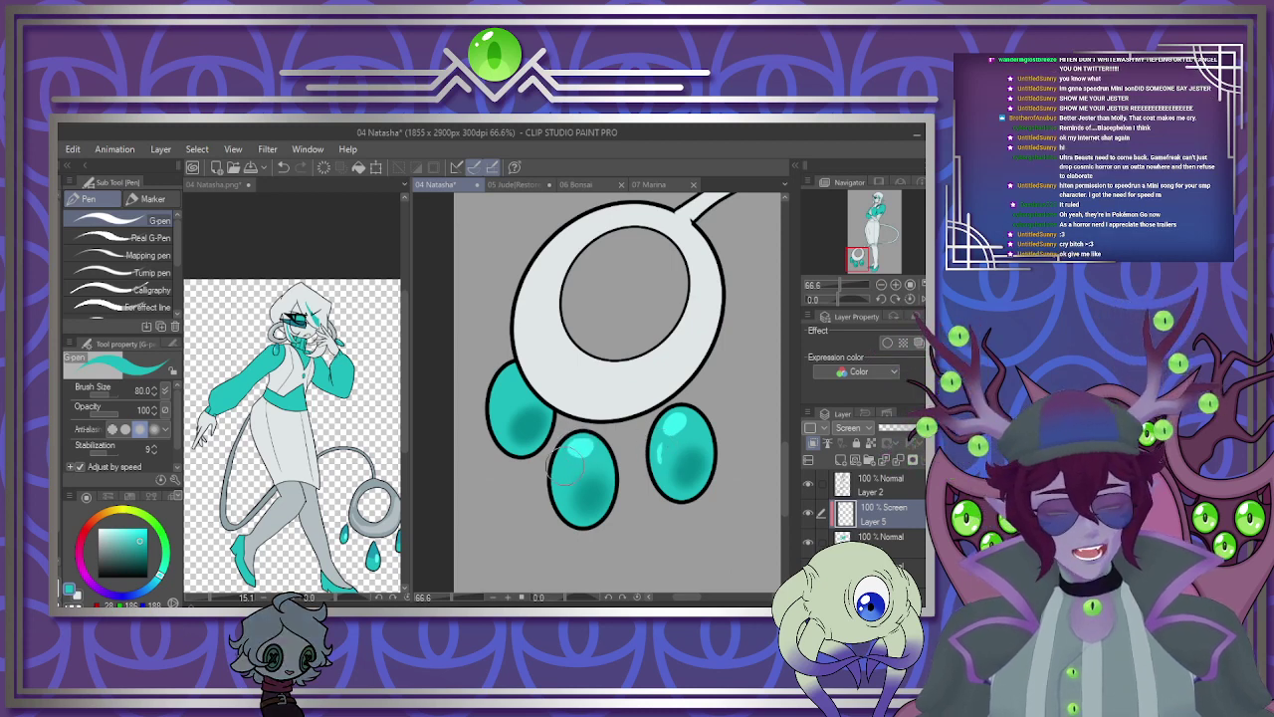
{"action": "left_click_drag", "start_coordinate": [506, 370], "coordinate": [514, 389]}
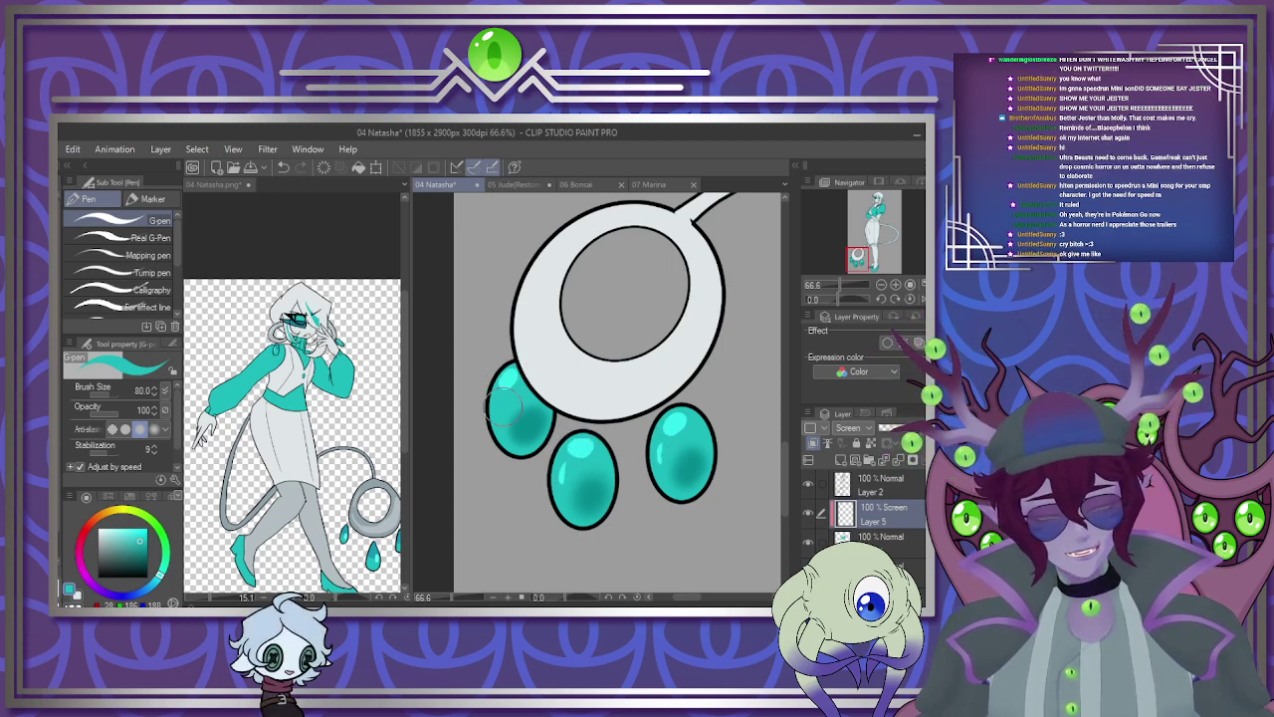
{"action": "scroll", "coordinate": [506, 413], "scroll_direction": "down", "scroll_amount": 3}
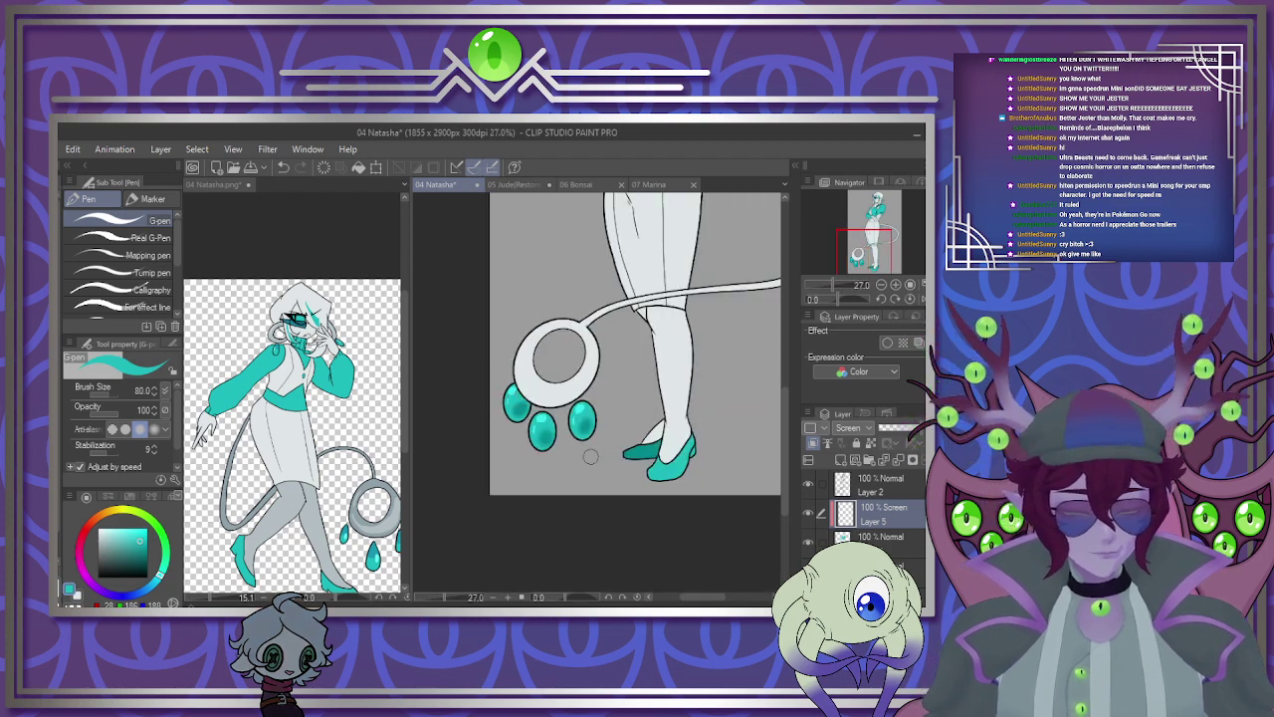
Merge the clipped Screen layer with the teal base colors into Layer 4.
{"action": "scroll", "coordinate": [584, 447], "scroll_direction": "down", "scroll_amount": 2}
{"action": "scroll", "coordinate": [618, 333], "scroll_direction": "up", "scroll_amount": 5}
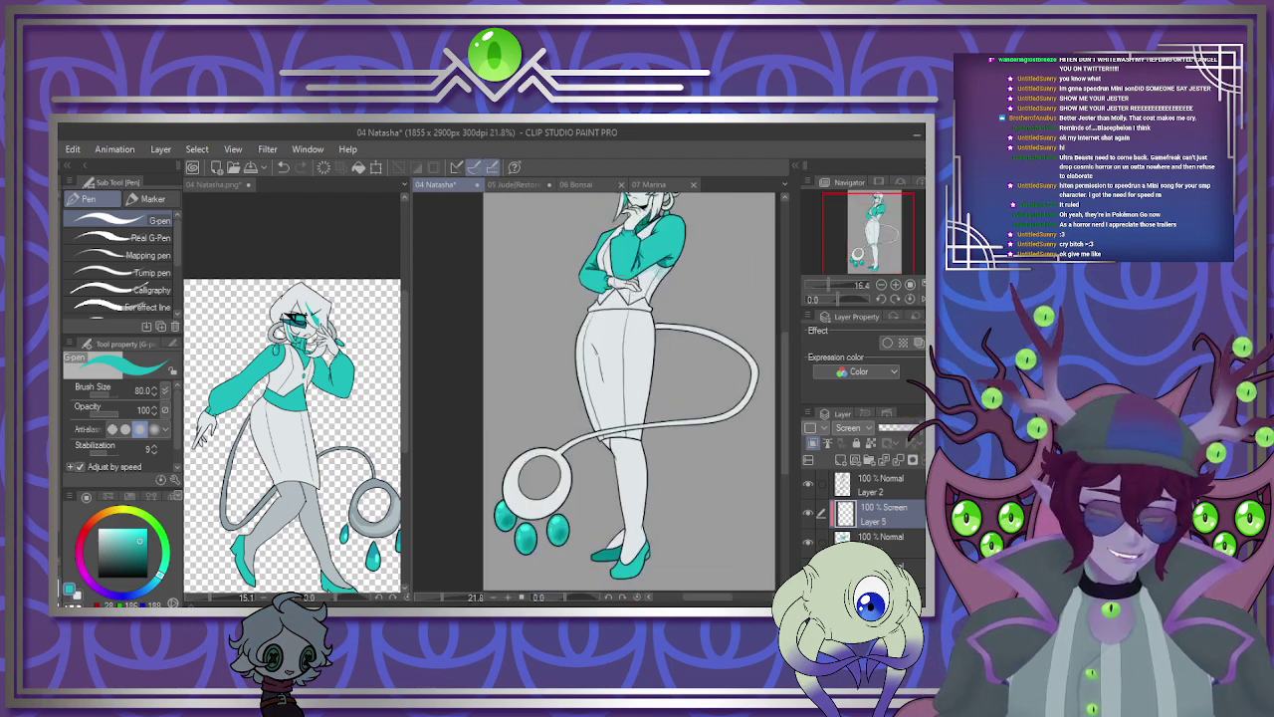
{"action": "scroll", "coordinate": [672, 252], "scroll_direction": "up", "scroll_amount": 2}
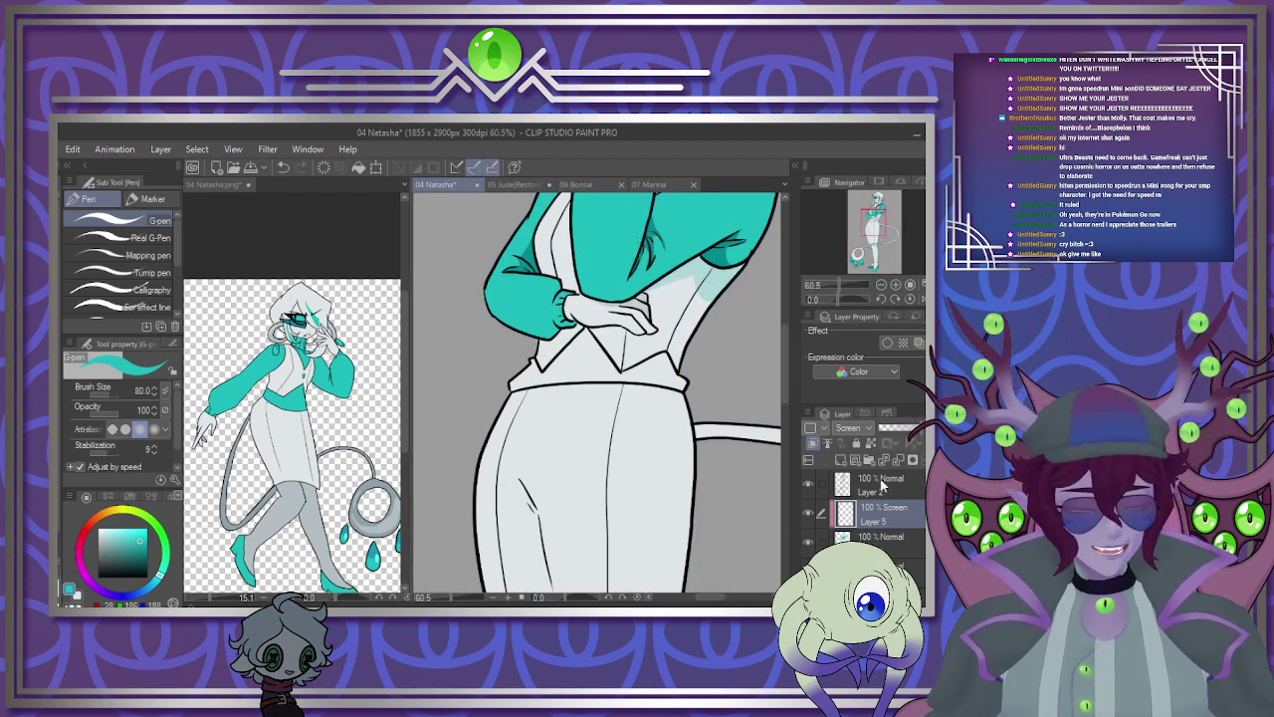
{"action": "left_click", "coordinate": [881, 538]}
{"action": "left_click", "coordinate": [893, 518]}
{"action": "left_click", "coordinate": [898, 460]}
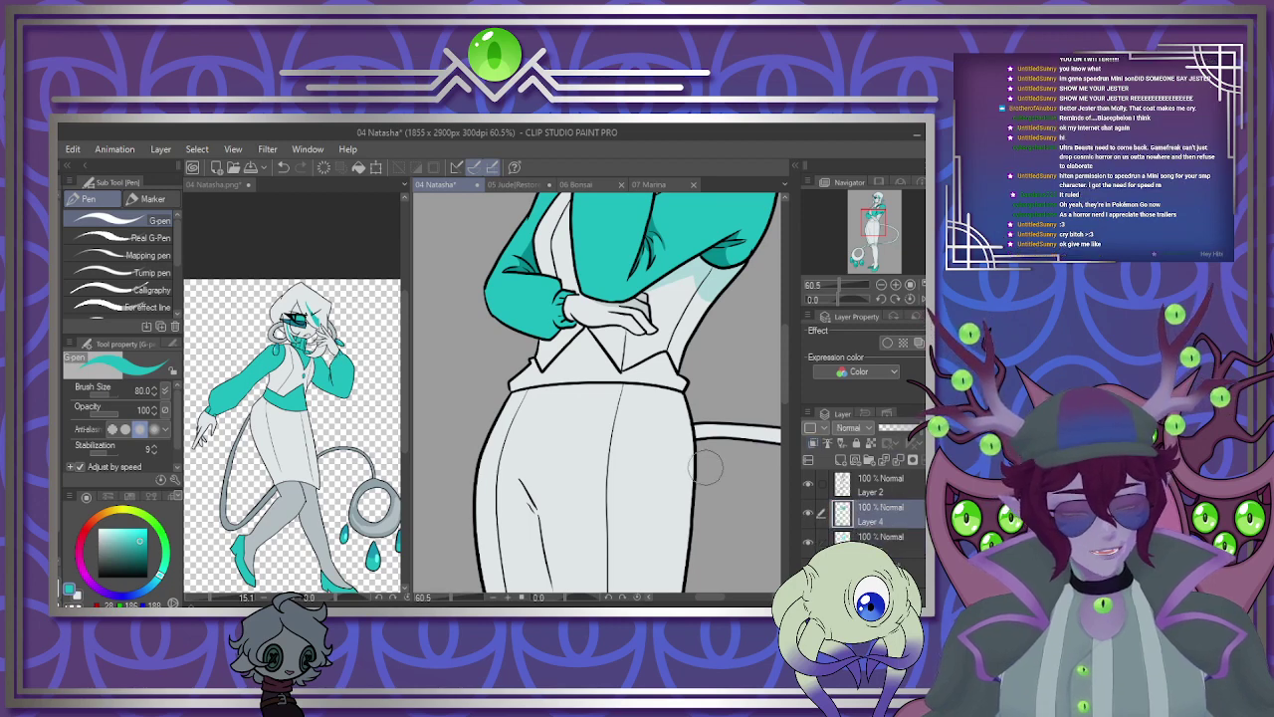
Fill the shirt hem between the vest and the skirt with teal, and merge Layer 4 into Layer 3.
{"action": "key", "text": "g"}
{"action": "scroll", "coordinate": [605, 402], "scroll_direction": "down", "scroll_amount": 4}
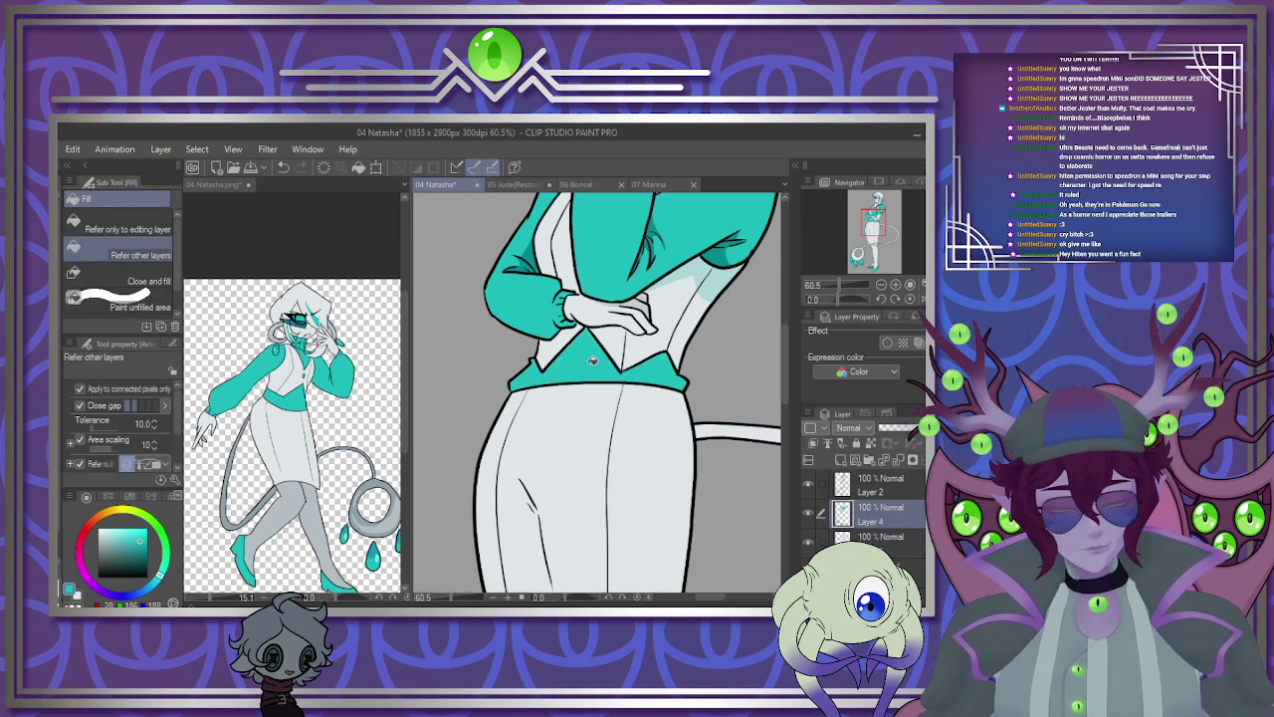
{"action": "scroll", "coordinate": [604, 401], "scroll_direction": "down", "scroll_amount": 1}
{"action": "scroll", "coordinate": [604, 402], "scroll_direction": "up", "scroll_amount": 1}
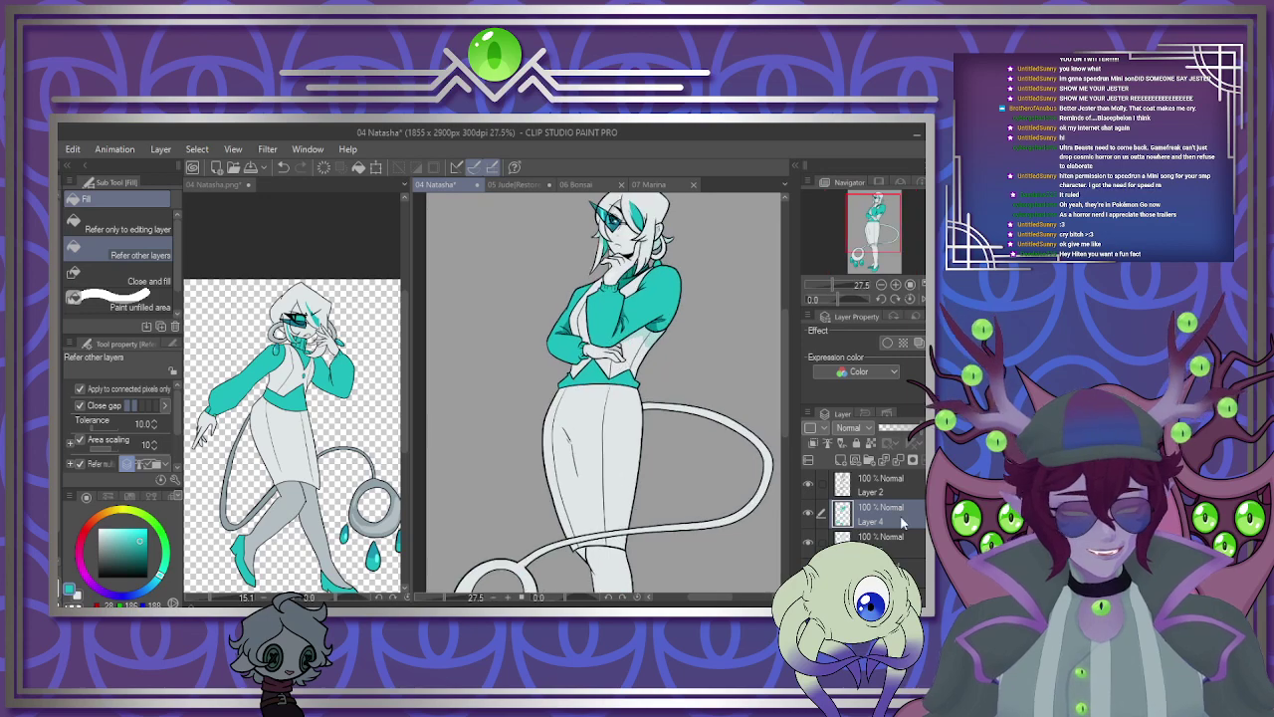
{"action": "left_click", "coordinate": [887, 460]}
Sample the grey of the reference figure's stockings and fill both legs with it on Layer 3.
{"action": "scroll", "coordinate": [568, 311], "scroll_direction": "down", "scroll_amount": 3}
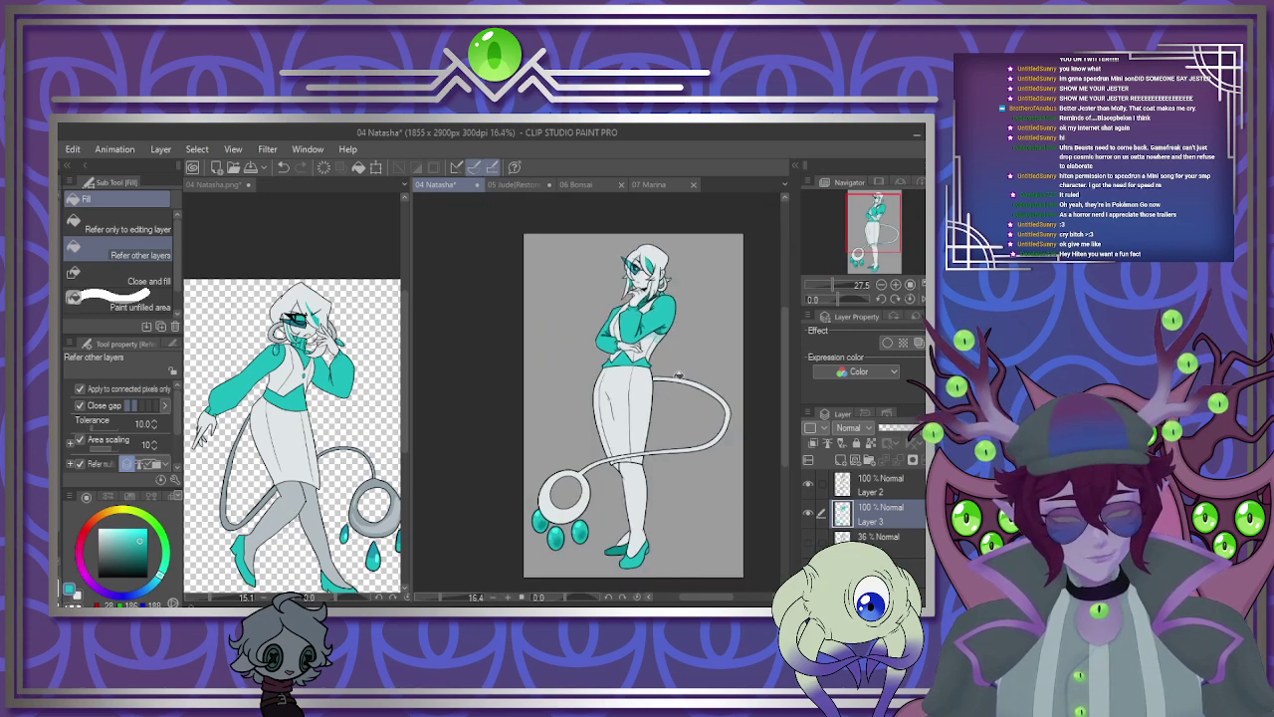
{"action": "scroll", "coordinate": [524, 517], "scroll_direction": "up", "scroll_amount": 3}
{"action": "left_click", "coordinate": [239, 507], "text": "alt"}
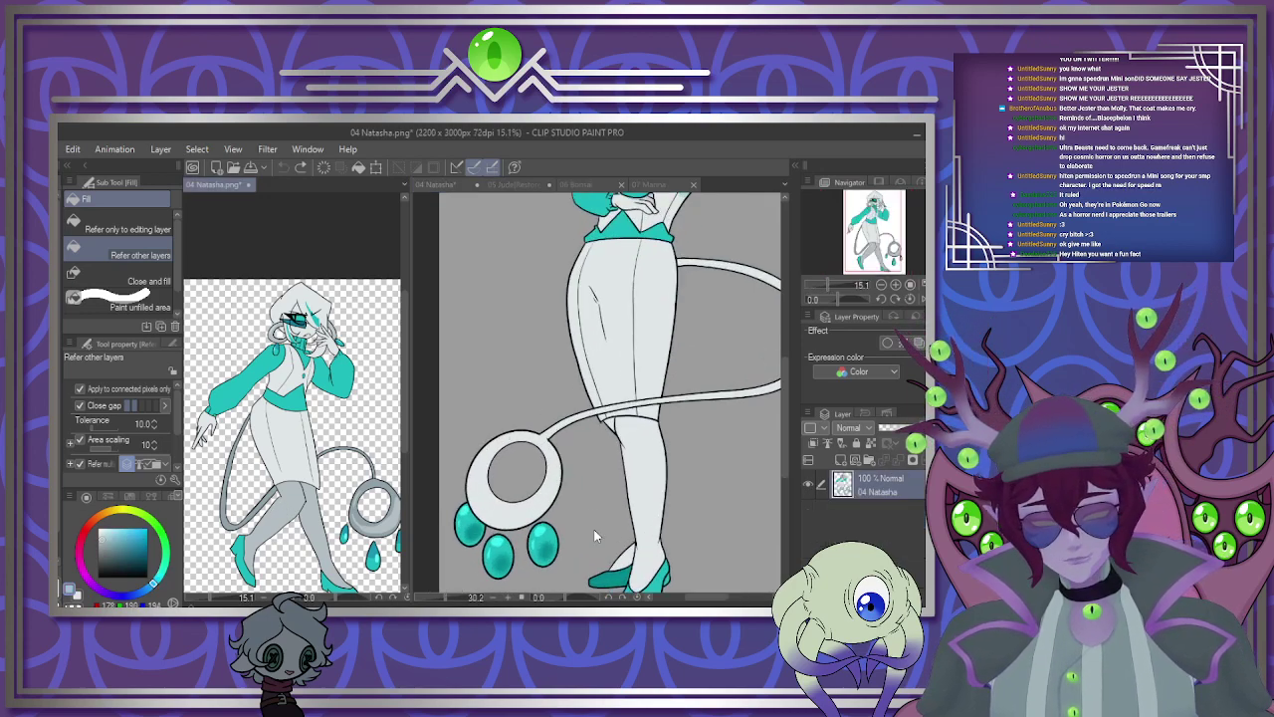
{"action": "left_click", "coordinate": [643, 472]}
{"action": "scroll", "coordinate": [634, 570], "scroll_direction": "up", "scroll_amount": 3}
{"action": "left_click", "coordinate": [630, 538]}
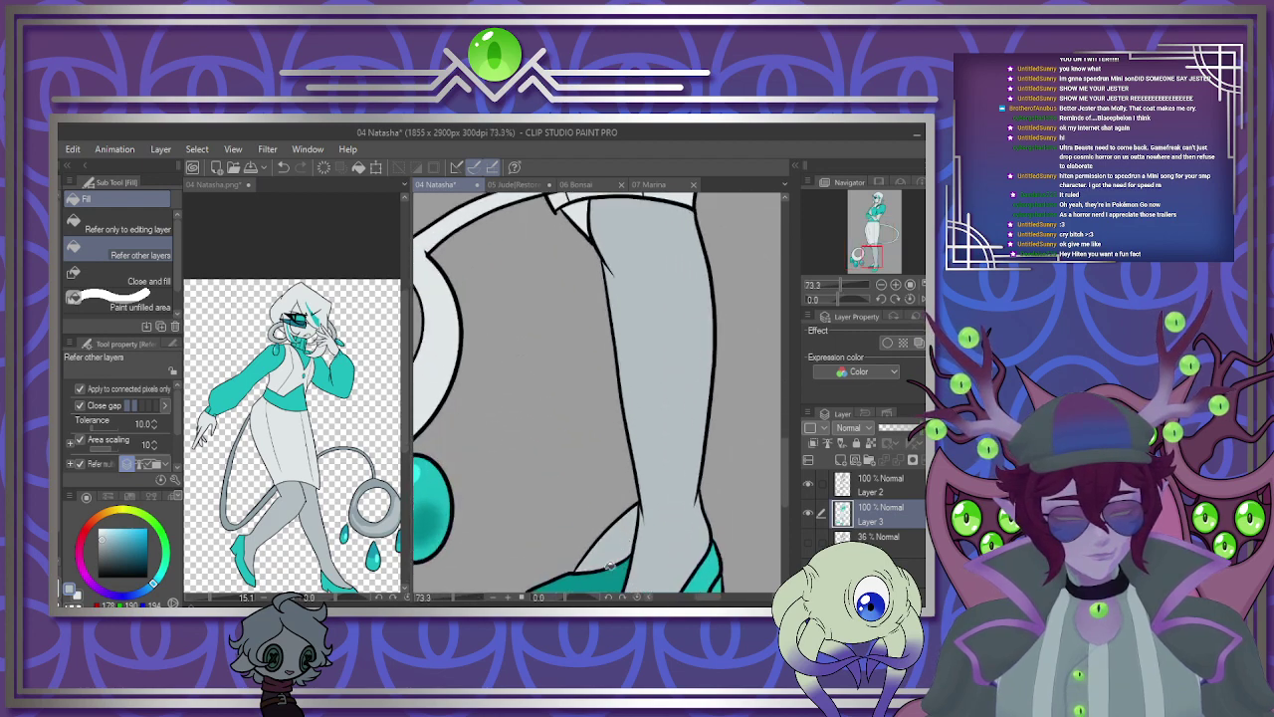
Fill the small uncolored sliver of the back leg beneath the skirt hem with the stocking grey.
{"action": "left_click_drag", "start_coordinate": [584, 241], "coordinate": [589, 384]}
{"action": "scroll", "coordinate": [589, 384], "scroll_direction": "up", "scroll_amount": 2}
{"action": "left_click", "coordinate": [589, 384]}
{"action": "scroll", "coordinate": [586, 390], "scroll_direction": "down", "scroll_amount": 3}
{"action": "scroll", "coordinate": [587, 403], "scroll_direction": "down", "scroll_amount": 2}
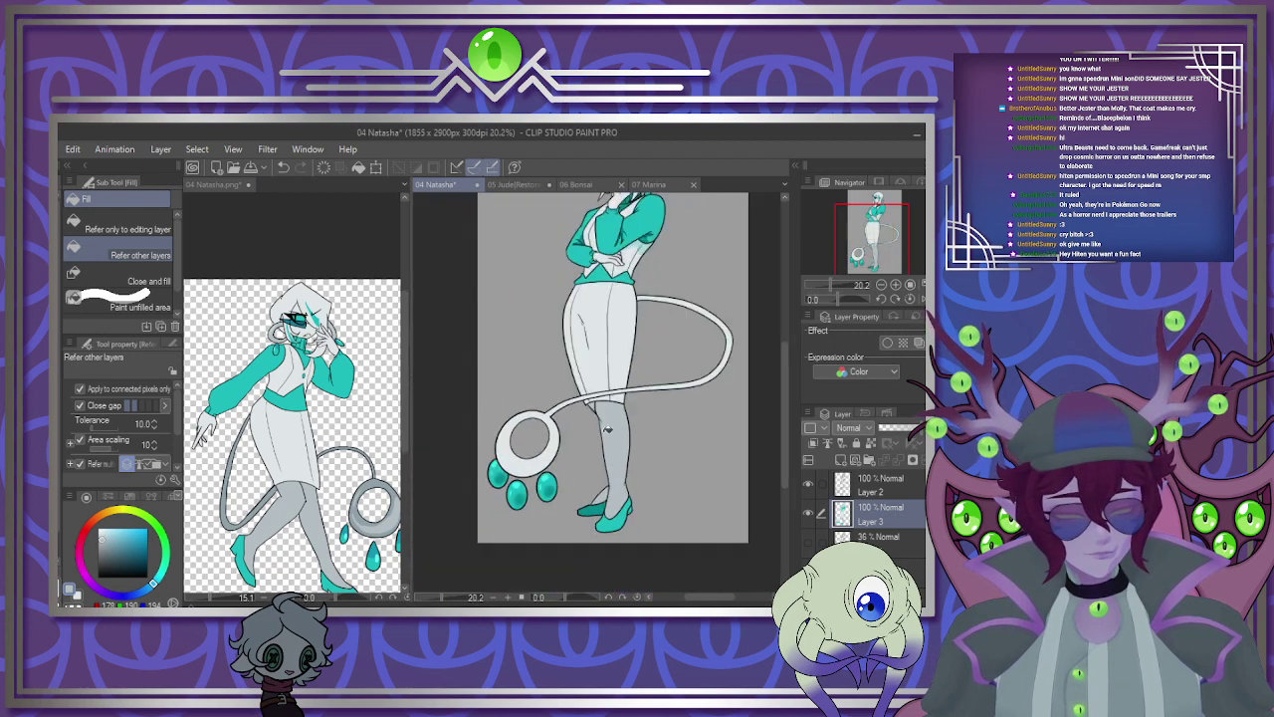
Select the front leg from the Layer 2 line art, airbrush a soft off-white highlight at its knee on Layer 3, and deselect.
{"action": "scroll", "coordinate": [597, 413], "scroll_direction": "up", "scroll_amount": 4}
{"action": "scroll", "coordinate": [611, 426], "scroll_direction": "down", "scroll_amount": 1}
{"action": "scroll", "coordinate": [610, 426], "scroll_direction": "up", "scroll_amount": 2}
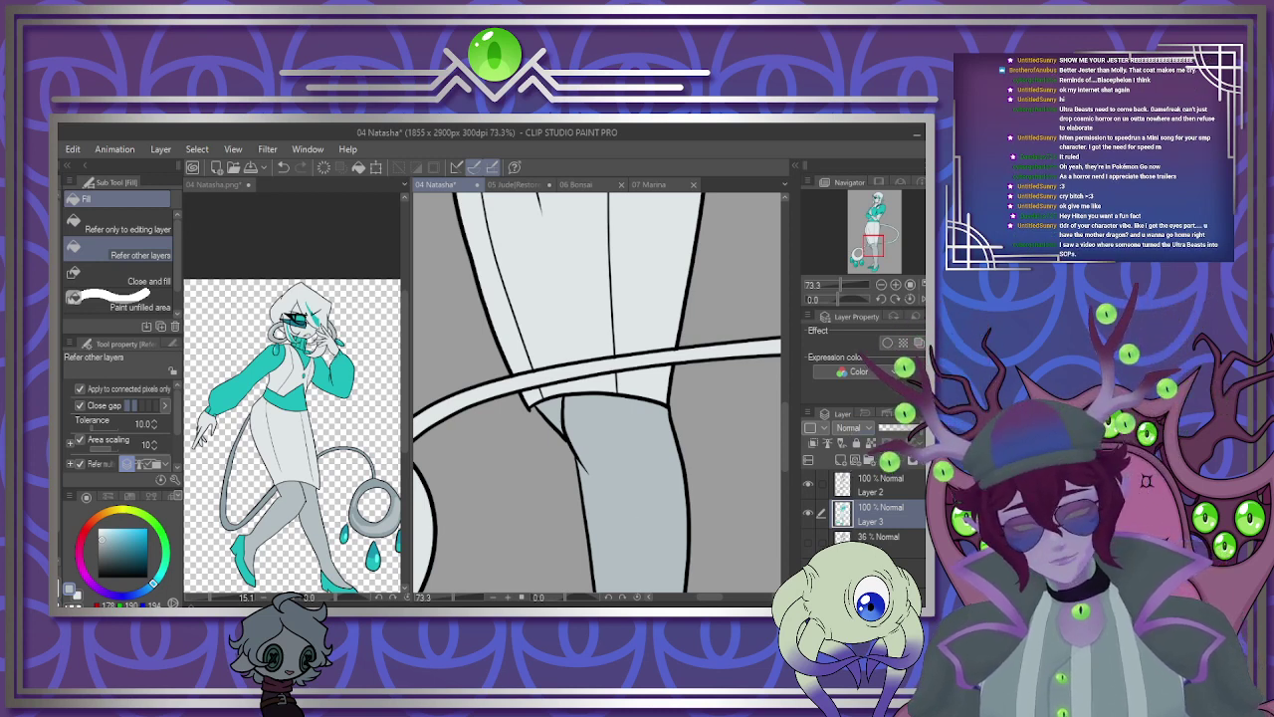
{"action": "key", "text": "w"}
{"action": "left_click", "coordinate": [881, 487]}
{"action": "left_click", "coordinate": [640, 447]}
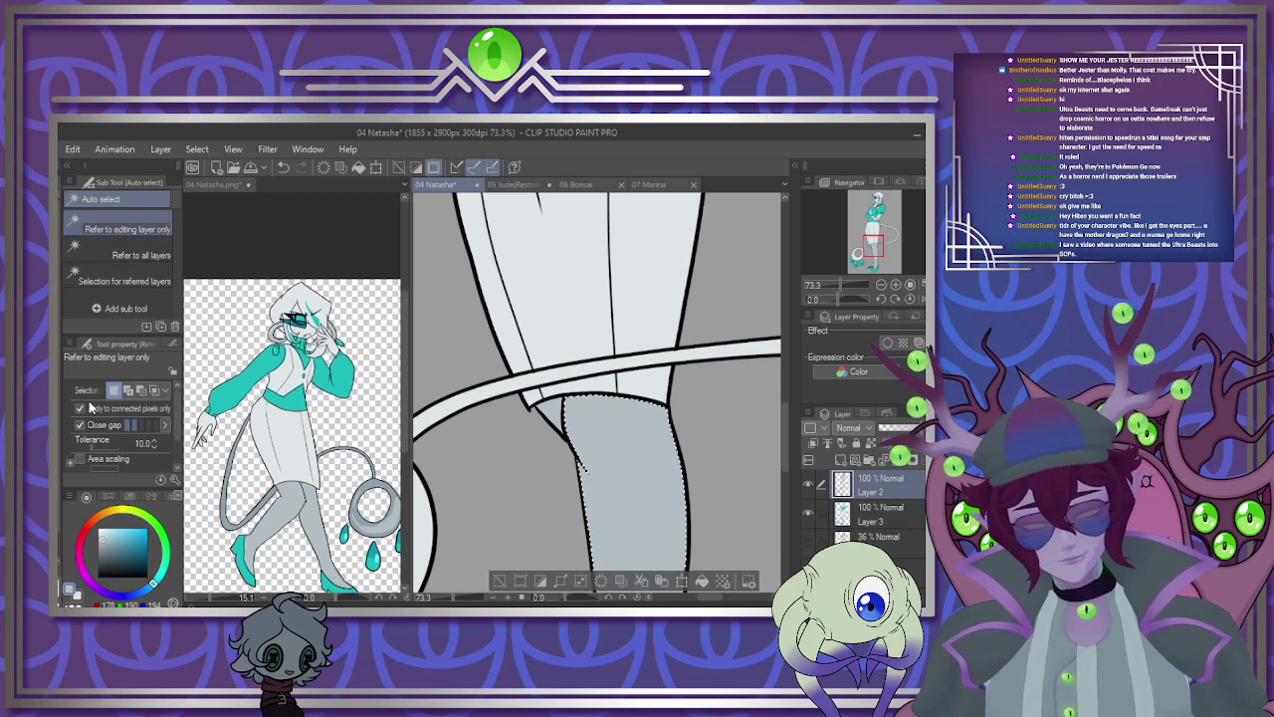
{"action": "key", "text": "b"}
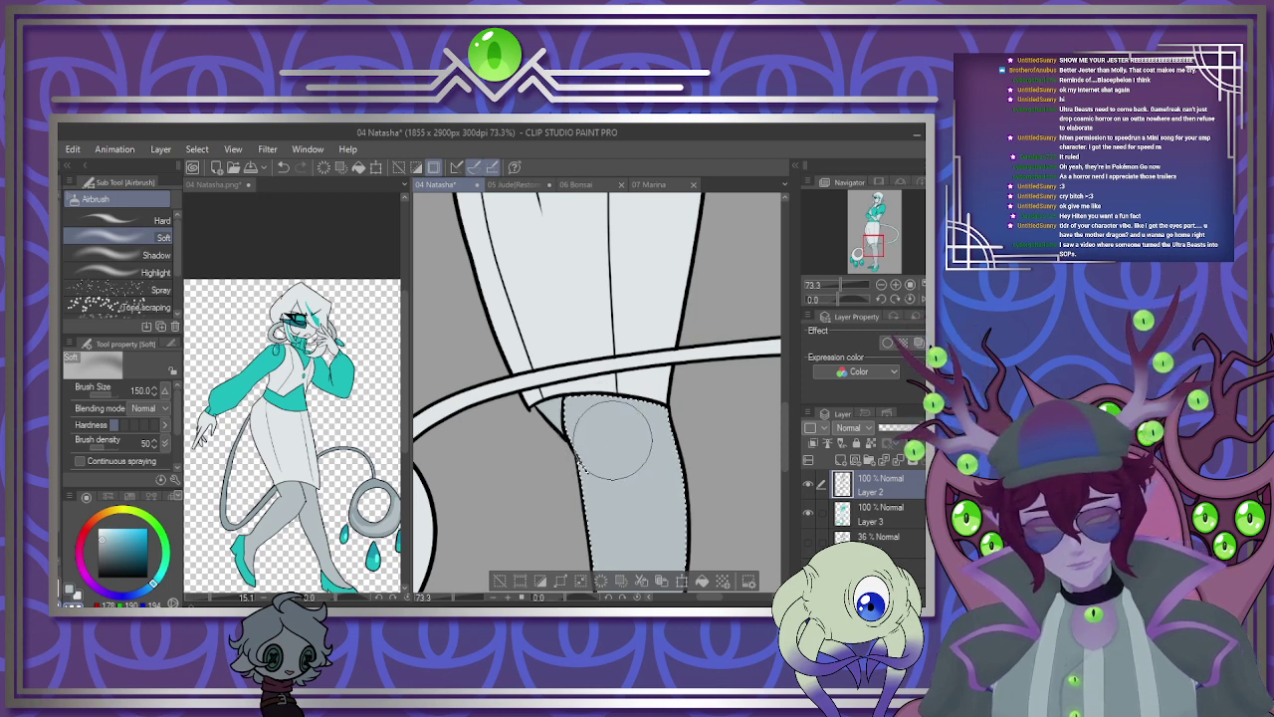
{"action": "left_click", "coordinate": [875, 519]}
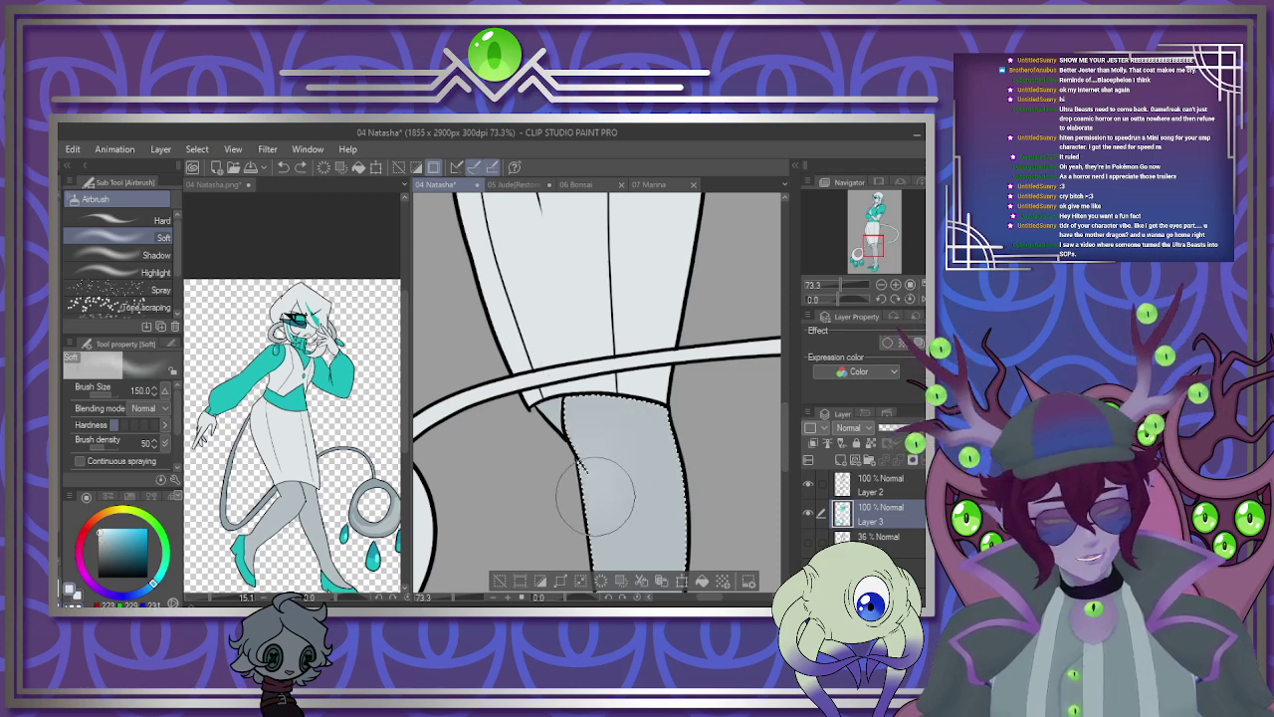
{"action": "scroll", "coordinate": [627, 408], "scroll_direction": "down", "scroll_amount": 5}
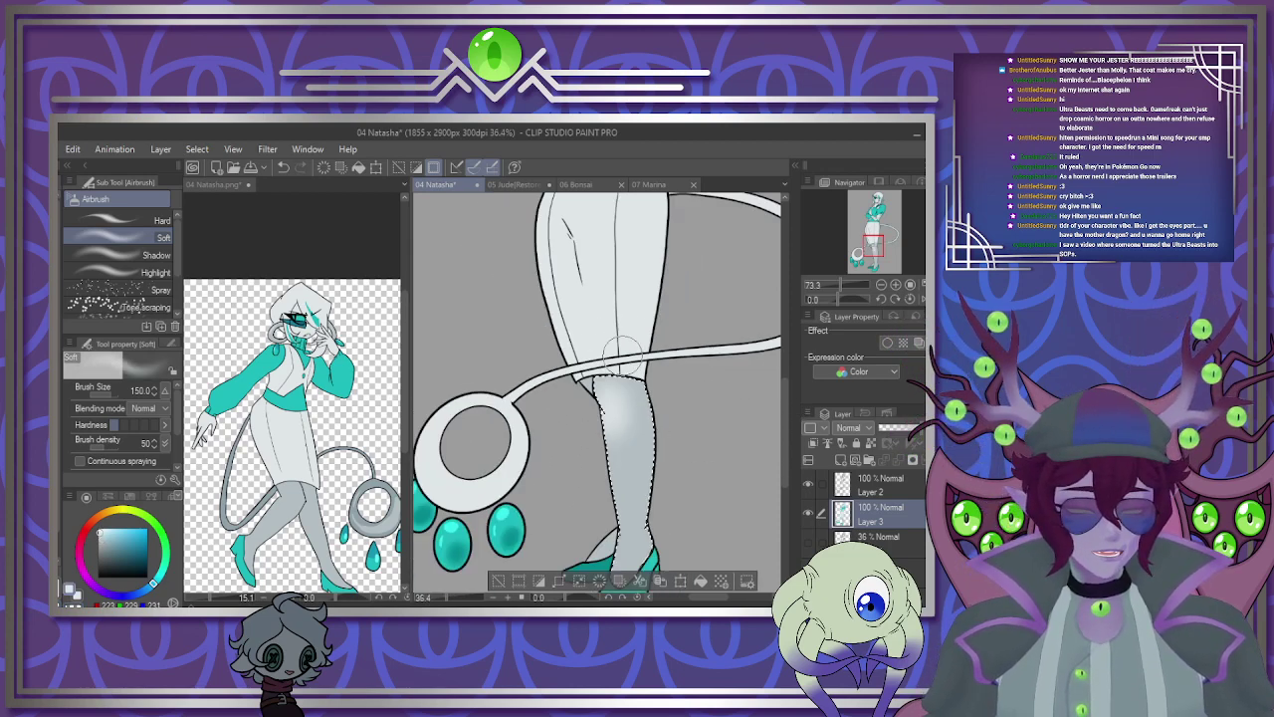
{"action": "scroll", "coordinate": [627, 418], "scroll_direction": "up", "scroll_amount": 2}
{"action": "scroll", "coordinate": [627, 433], "scroll_direction": "down", "scroll_amount": 1}
{"action": "scroll", "coordinate": [628, 435], "scroll_direction": "up", "scroll_amount": 1}
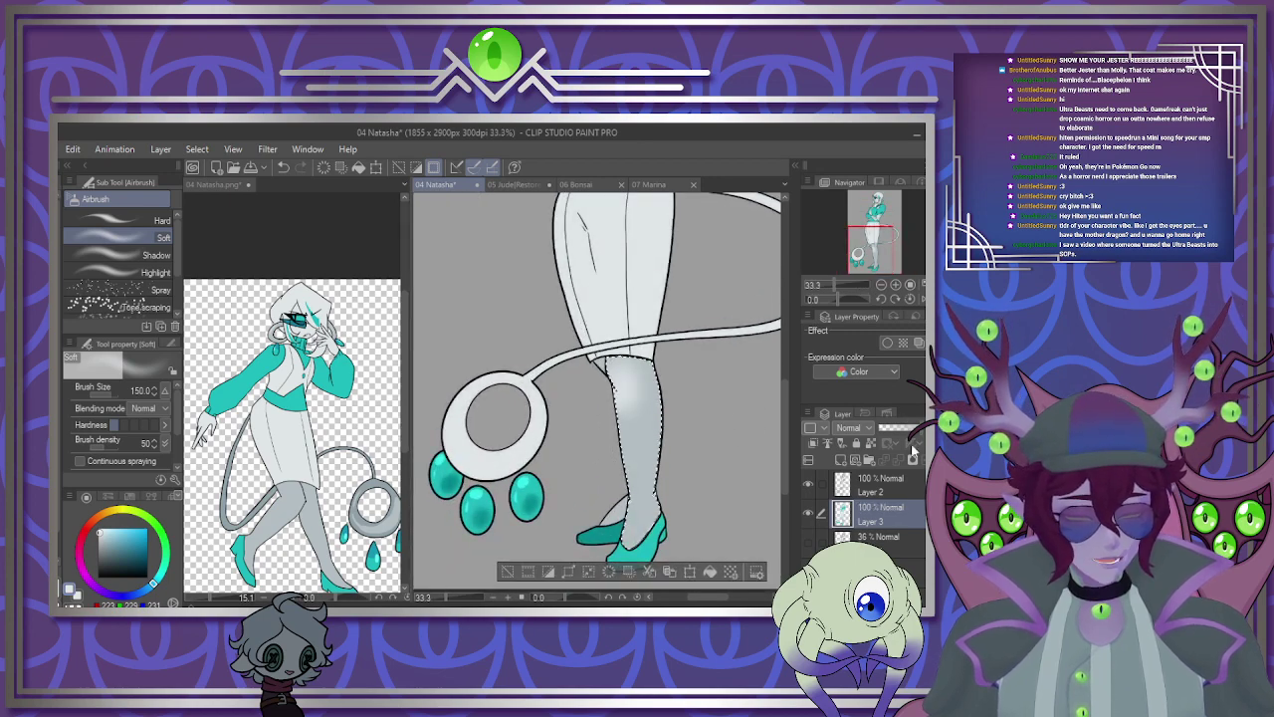
{"action": "scroll", "coordinate": [606, 452], "scroll_direction": "down", "scroll_amount": 2}
{"action": "key", "text": "m"}
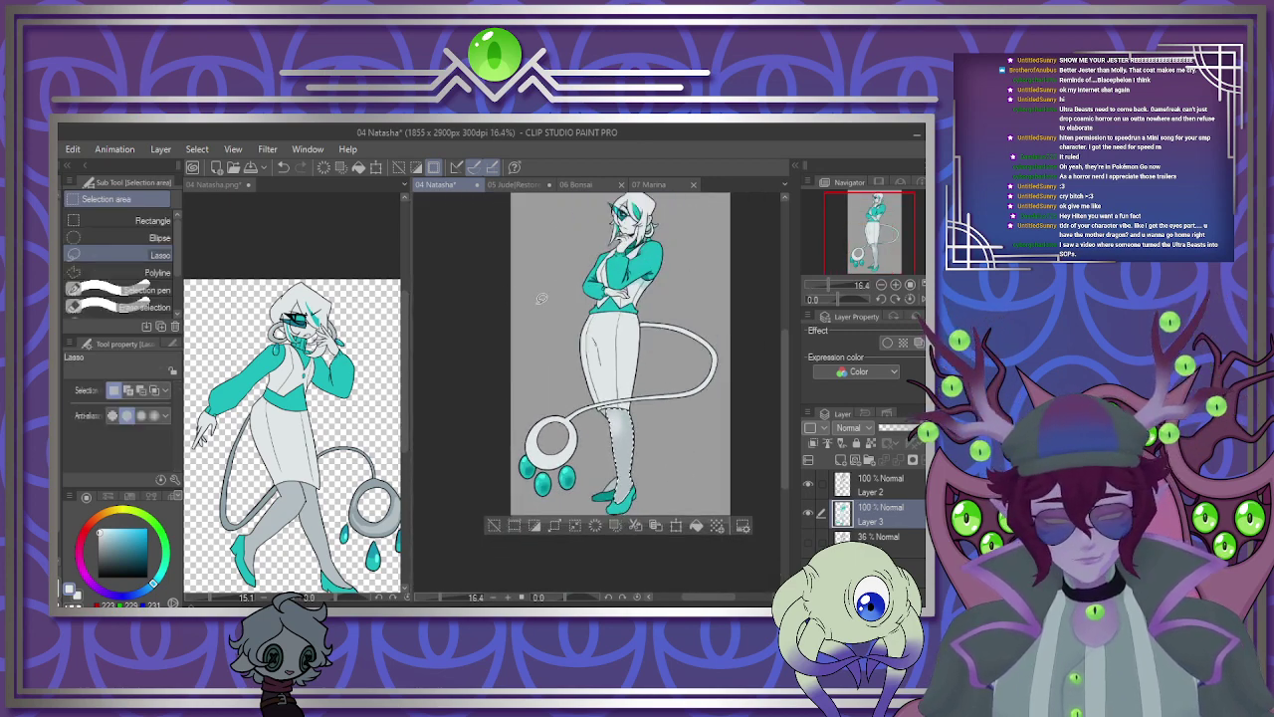
{"action": "scroll", "coordinate": [622, 438], "scroll_direction": "down", "scroll_amount": 1}
{"action": "scroll", "coordinate": [612, 453], "scroll_direction": "up", "scroll_amount": 2}
{"action": "scroll", "coordinate": [610, 460], "scroll_direction": "up", "scroll_amount": 3}
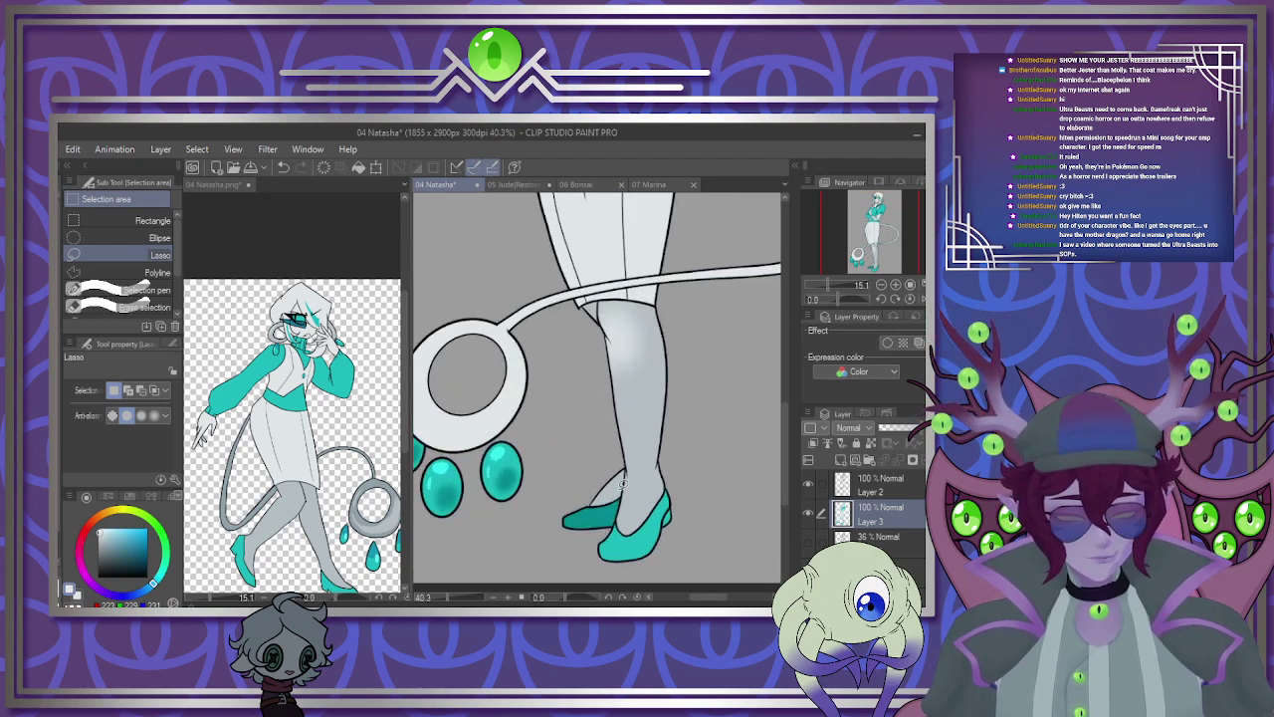
{"action": "left_click", "coordinate": [841, 460]}
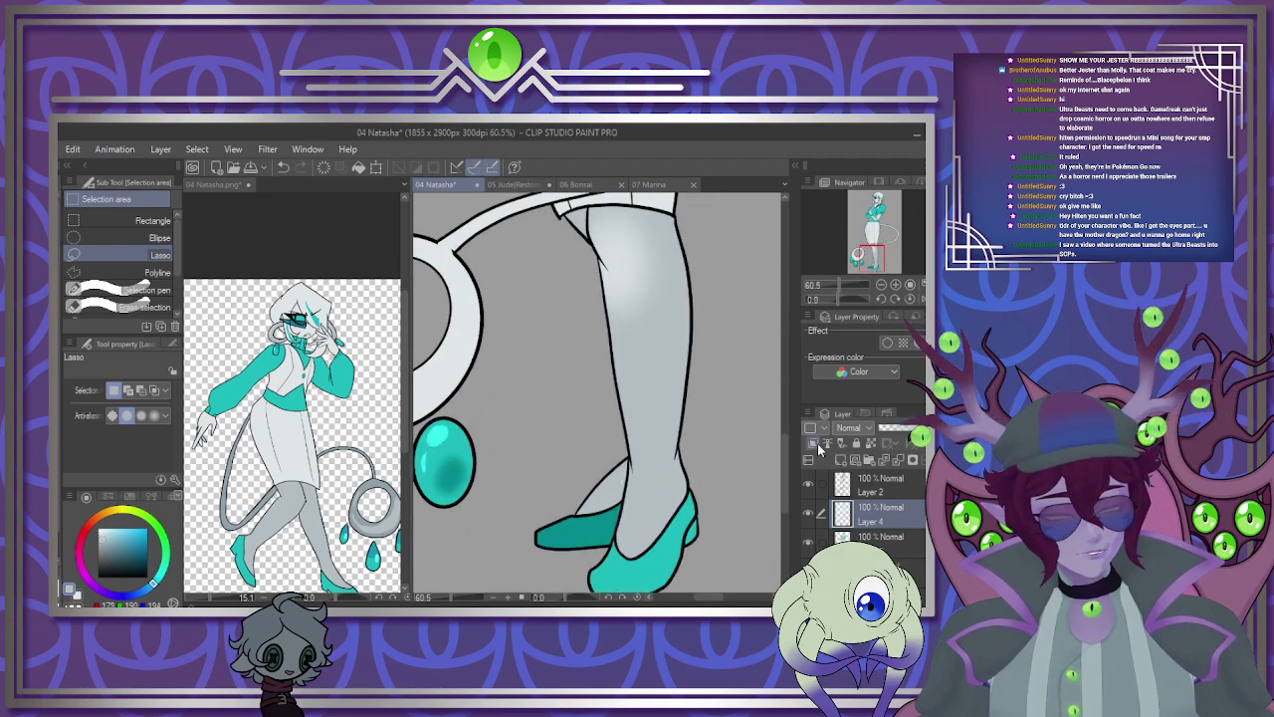
{"action": "left_click", "coordinate": [814, 444]}
{"action": "left_click", "coordinate": [853, 427]}
{"action": "left_click", "coordinate": [862, 174]}
{"action": "key", "text": "g"}
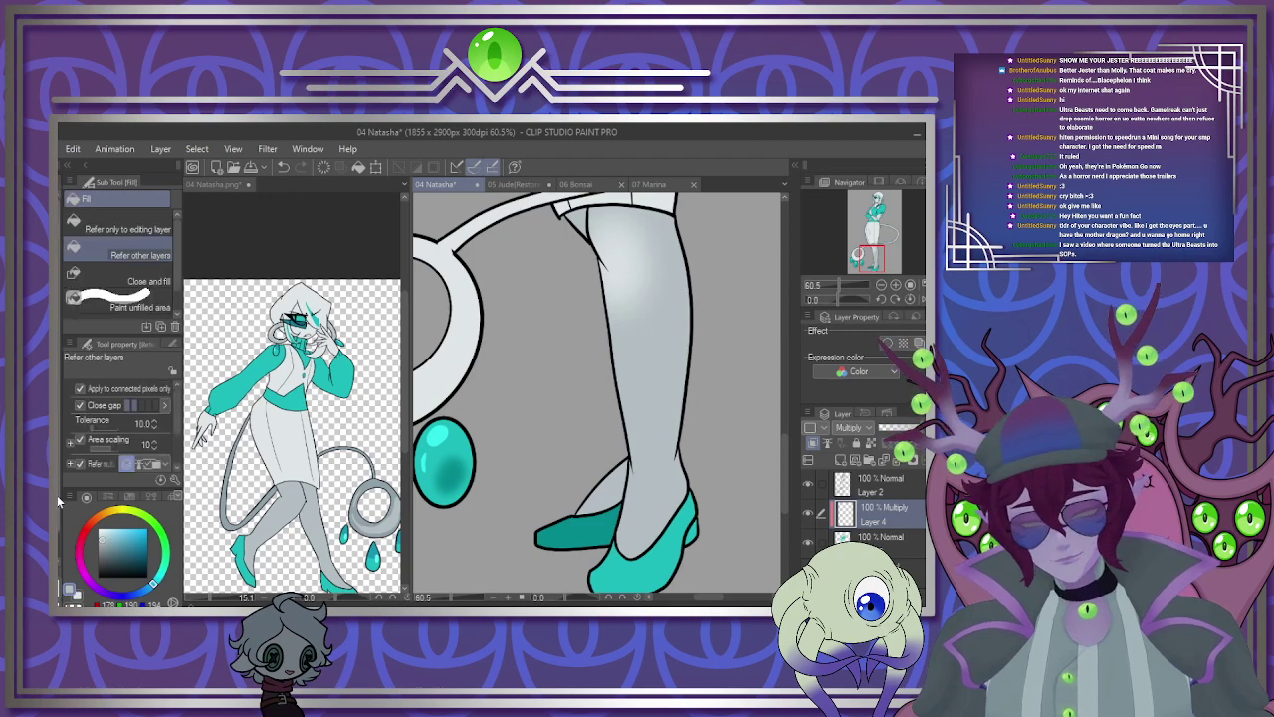
{"action": "scroll", "coordinate": [648, 535], "scroll_direction": "down", "scroll_amount": 4}
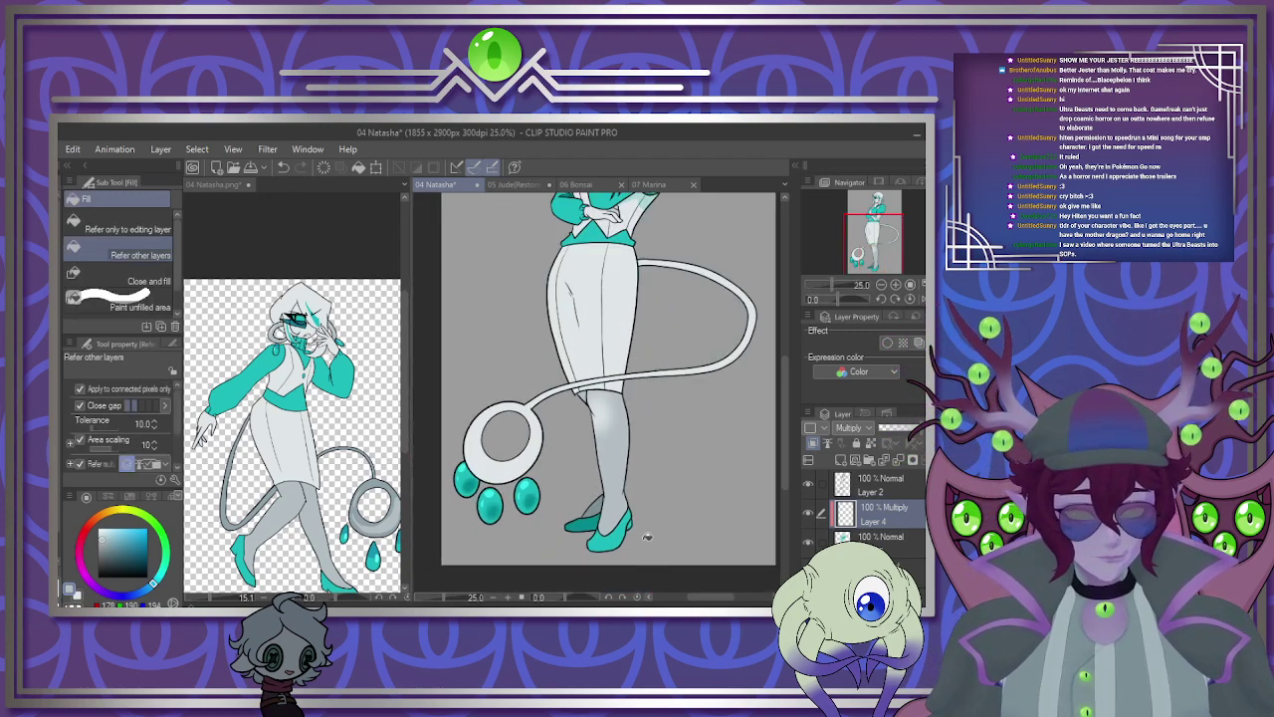
{"action": "scroll", "coordinate": [640, 423], "scroll_direction": "up", "scroll_amount": 2}
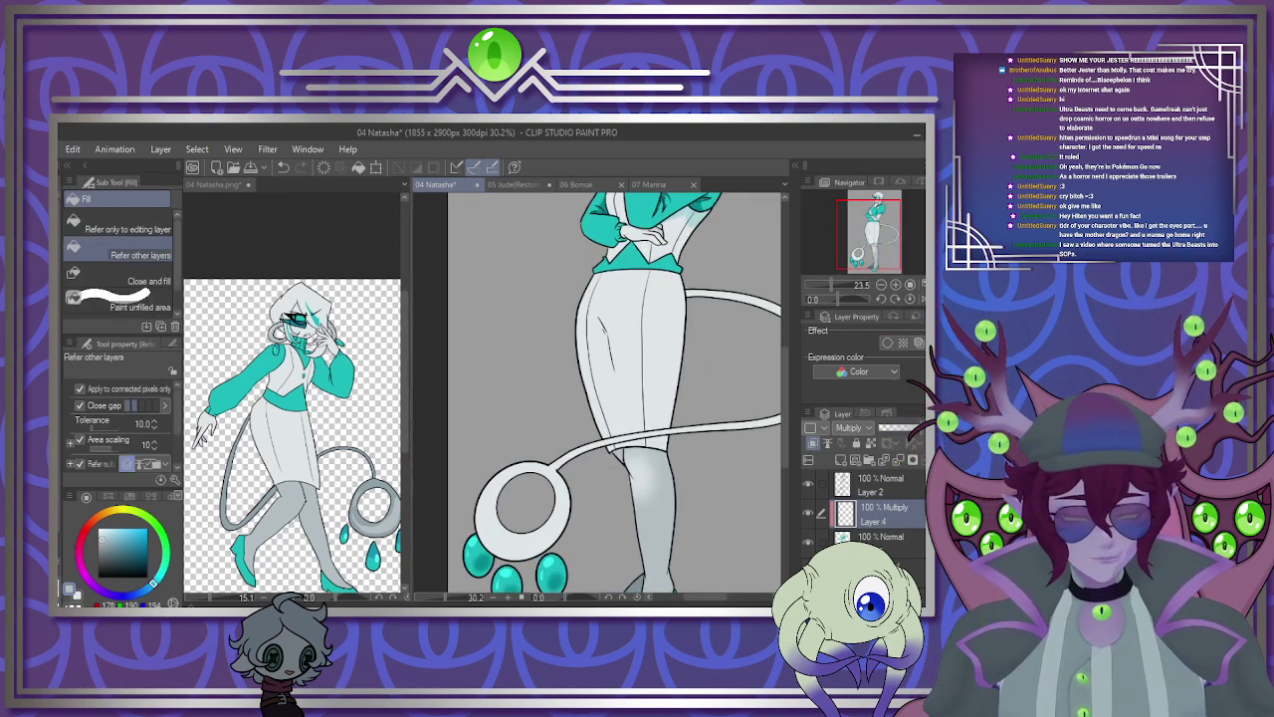
{"action": "left_click", "coordinate": [894, 459]}
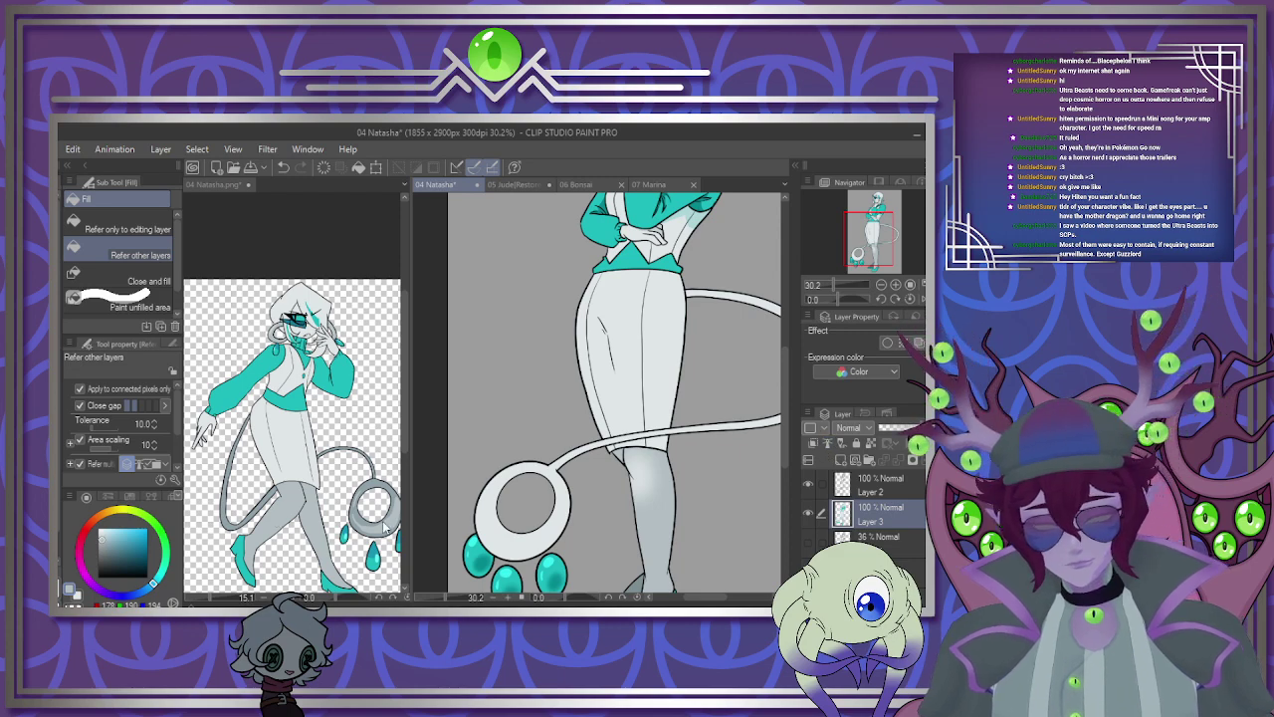
Sample the darker grey of the reference figure's tail and fill the tail, its ring and the hoop earring with it on Layer 3.
{"action": "left_click", "coordinate": [280, 536]}
{"action": "scroll", "coordinate": [280, 536], "scroll_direction": "up", "scroll_amount": 3}
{"action": "left_click", "coordinate": [544, 509]}
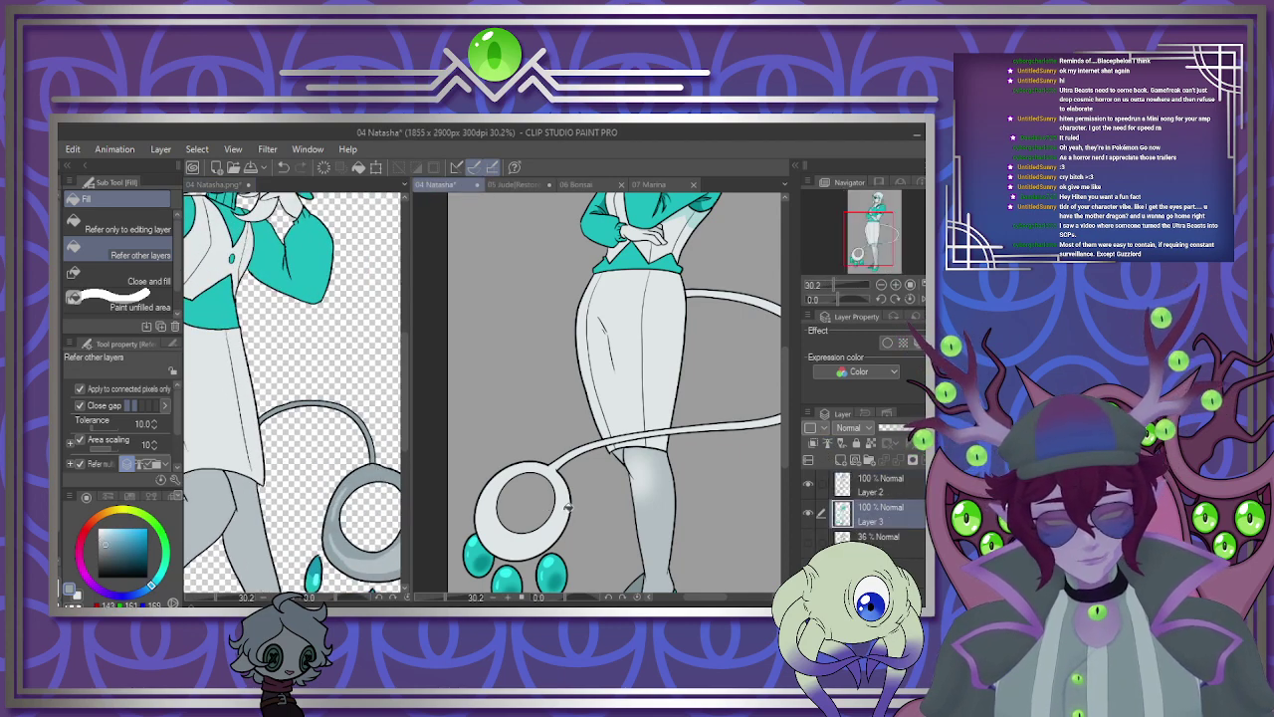
{"action": "scroll", "coordinate": [545, 509], "scroll_direction": "down", "scroll_amount": 3}
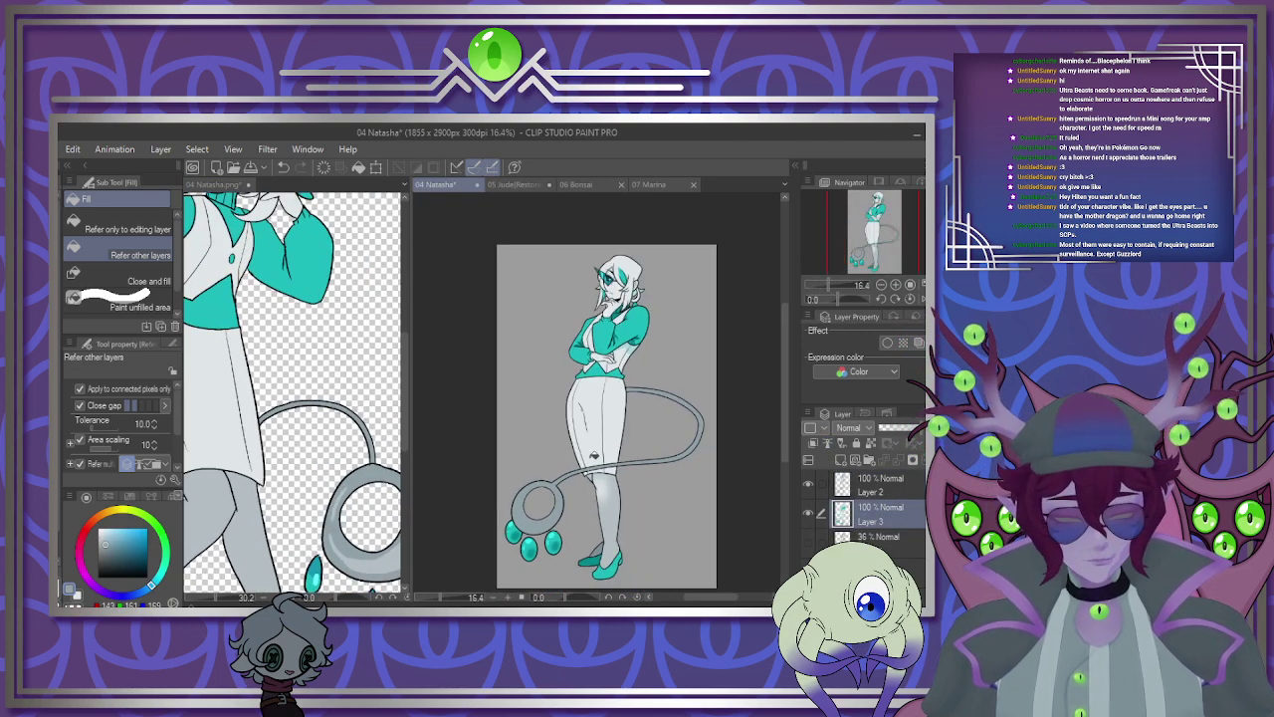
{"action": "scroll", "coordinate": [625, 278], "scroll_direction": "up", "scroll_amount": 5}
{"action": "scroll", "coordinate": [626, 298], "scroll_direction": "down", "scroll_amount": 6}
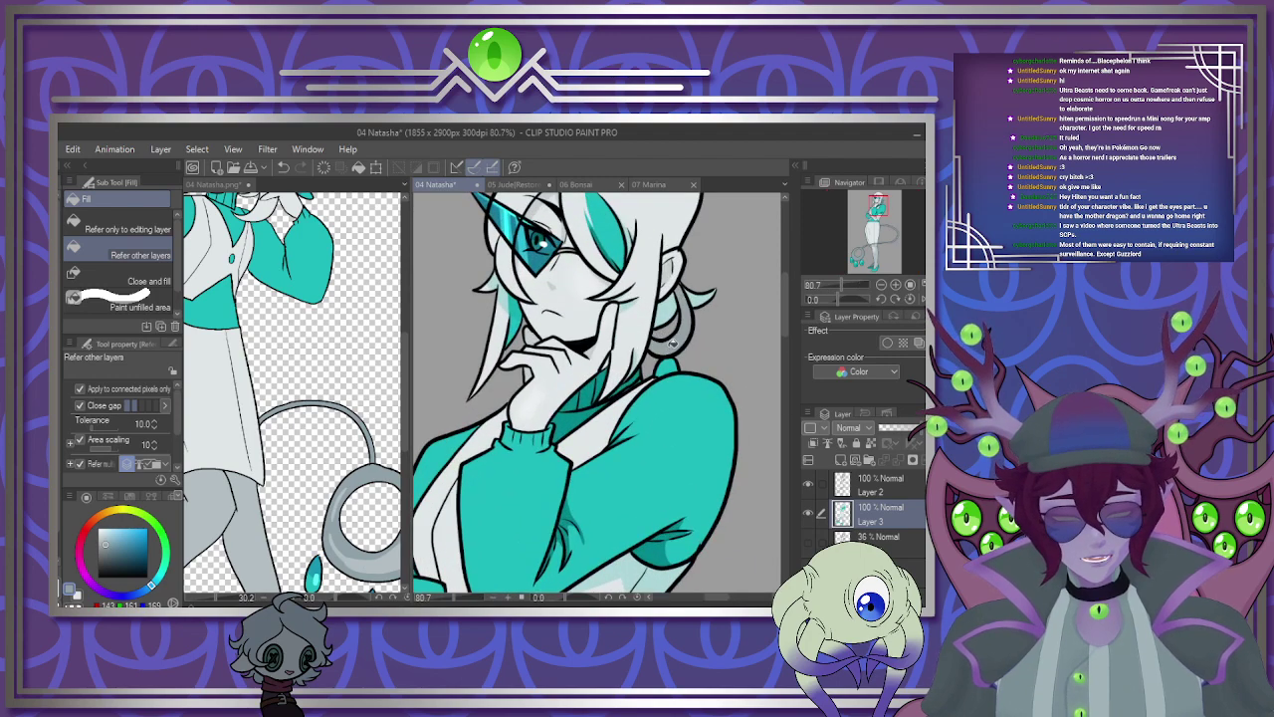
{"action": "scroll", "coordinate": [625, 495], "scroll_direction": "up", "scroll_amount": 2}
{"action": "scroll", "coordinate": [625, 495], "scroll_direction": "up", "scroll_amount": 1}
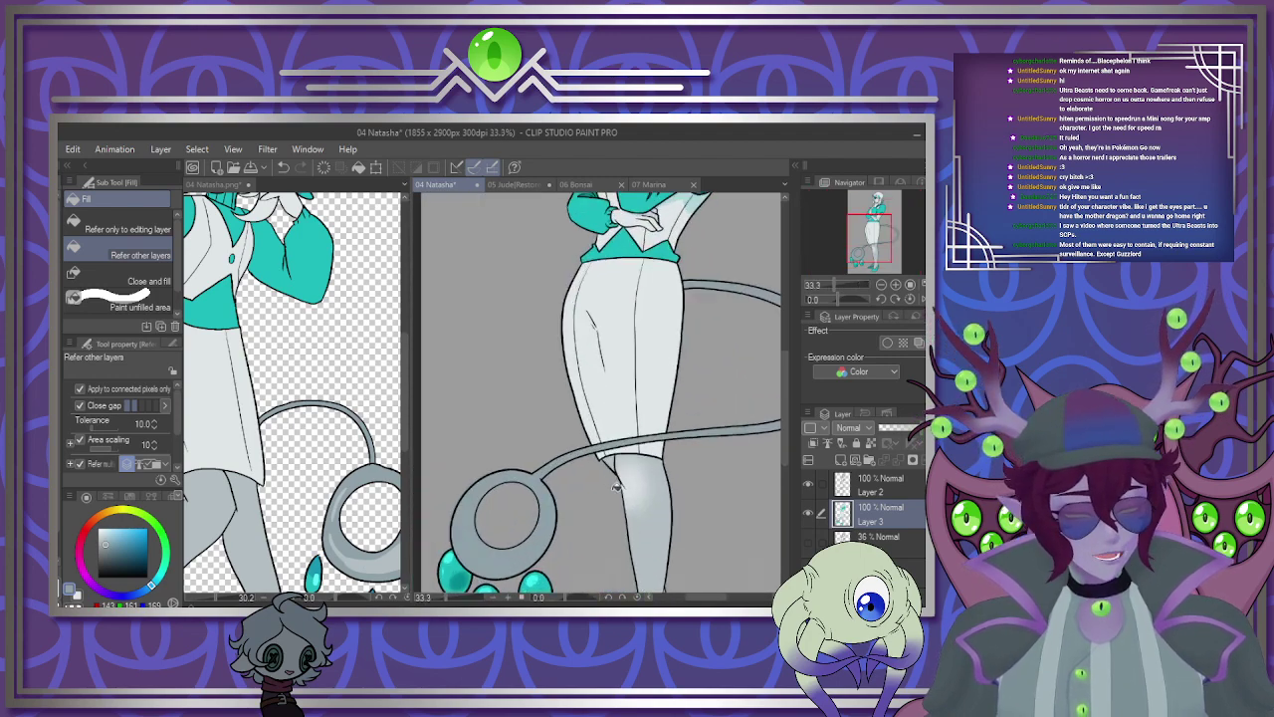
Add a new layer above Layer 3 and select the tail and ring area from the Layer 2 line art.
{"action": "left_click", "coordinate": [840, 460]}
{"action": "left_click", "coordinate": [861, 483]}
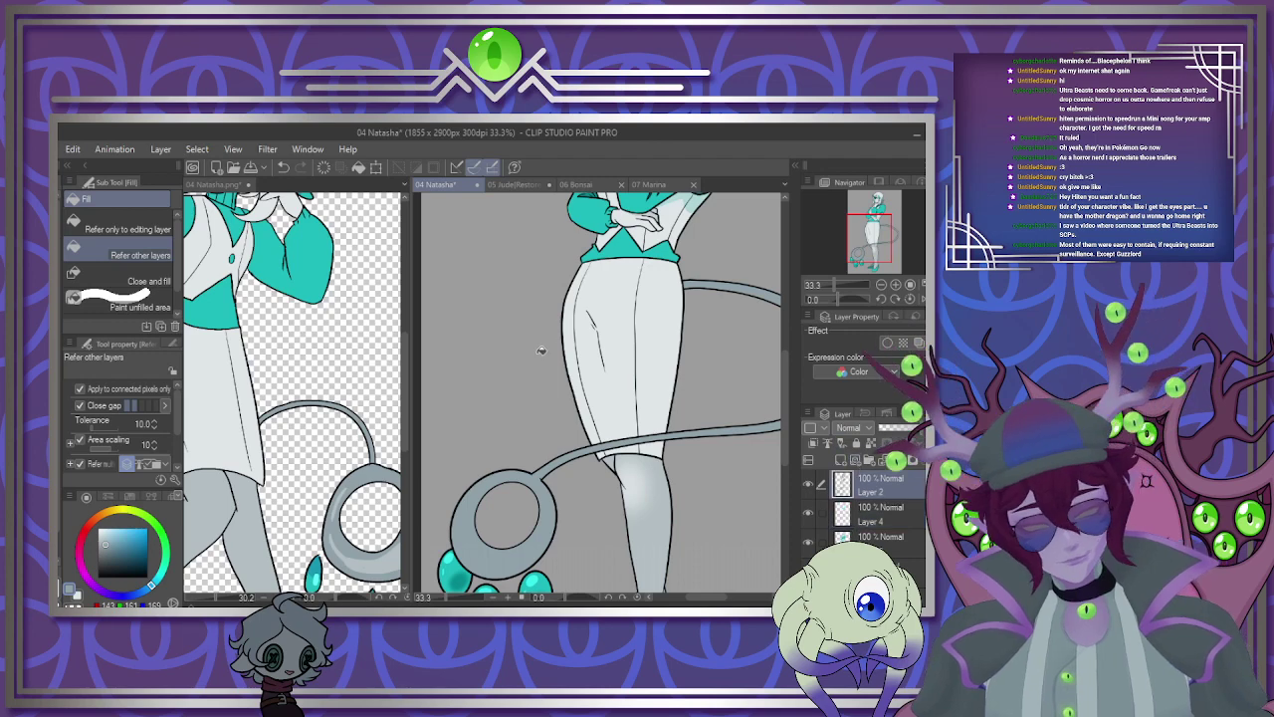
{"action": "key", "text": "w"}
{"action": "left_click", "coordinate": [540, 480]}
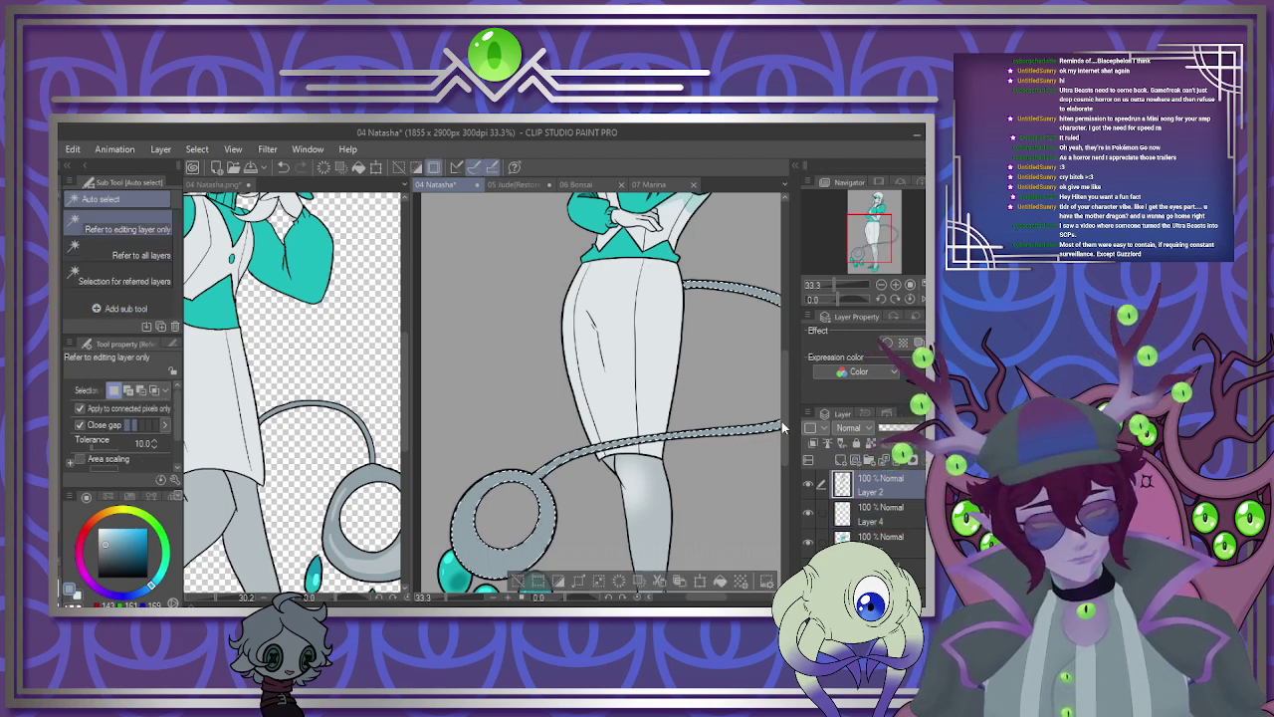
{"action": "left_click_drag", "start_coordinate": [783, 421], "coordinate": [783, 352]}
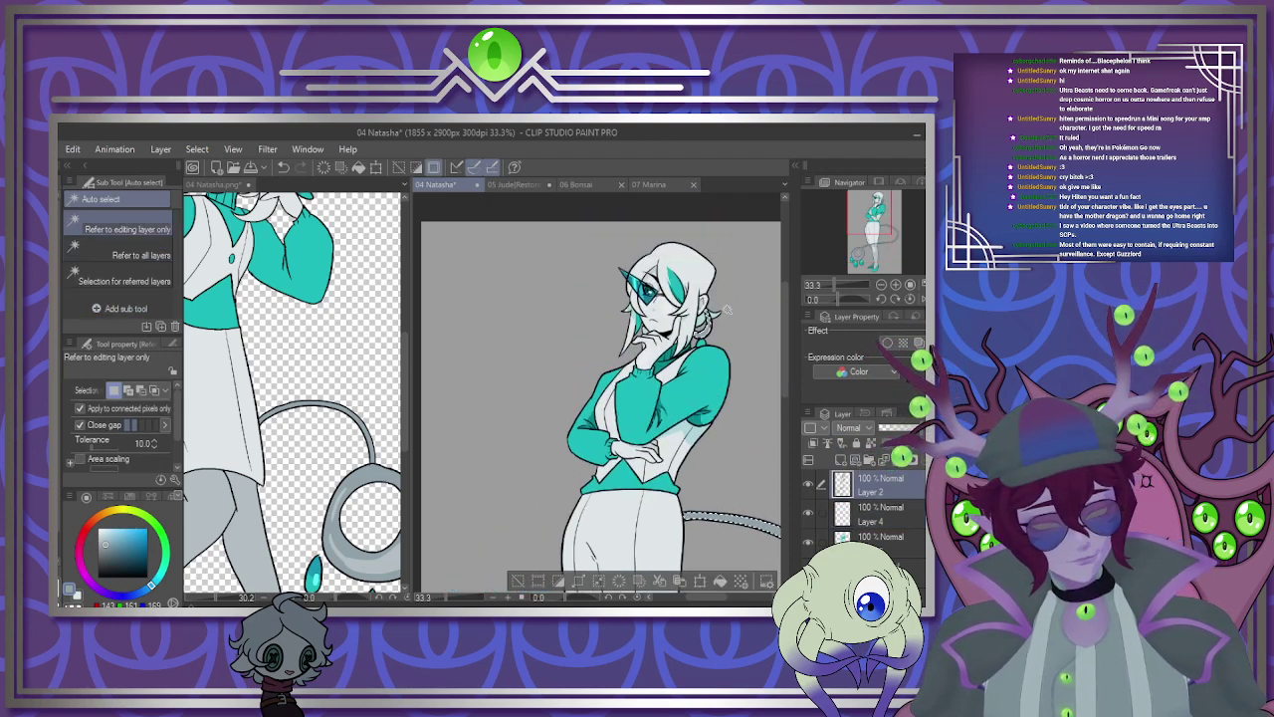
{"action": "scroll", "coordinate": [713, 329], "scroll_direction": "down", "scroll_amount": 5}
{"action": "scroll", "coordinate": [597, 329], "scroll_direction": "up", "scroll_amount": 5}
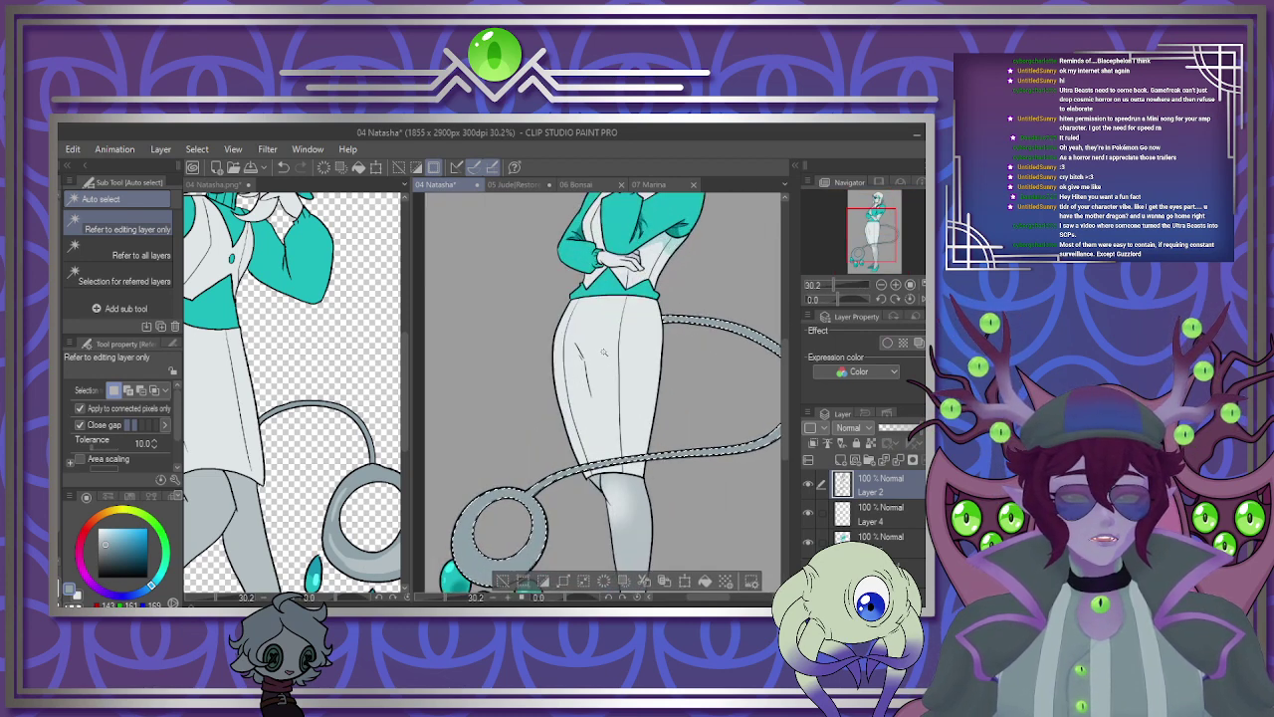
{"action": "scroll", "coordinate": [603, 354], "scroll_direction": "down", "scroll_amount": 3}
{"action": "scroll", "coordinate": [604, 364], "scroll_direction": "up", "scroll_amount": 2}
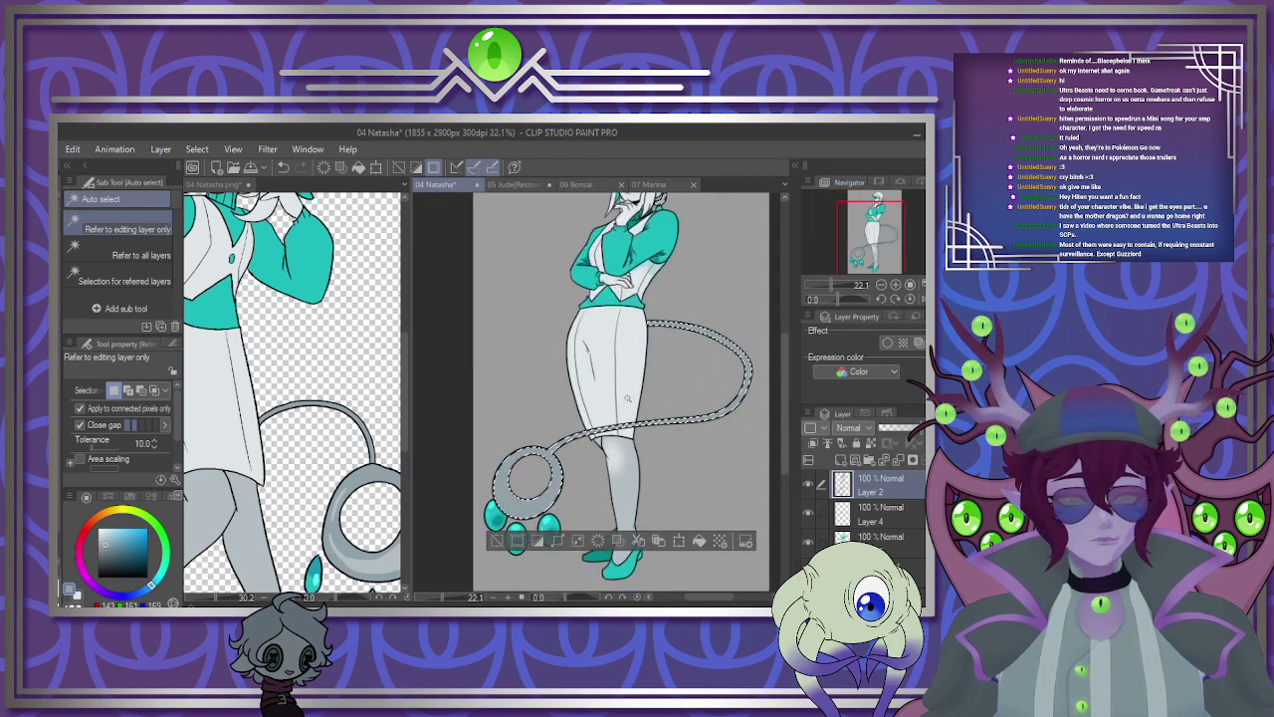
{"action": "scroll", "coordinate": [625, 401], "scroll_direction": "down", "scroll_amount": 1}
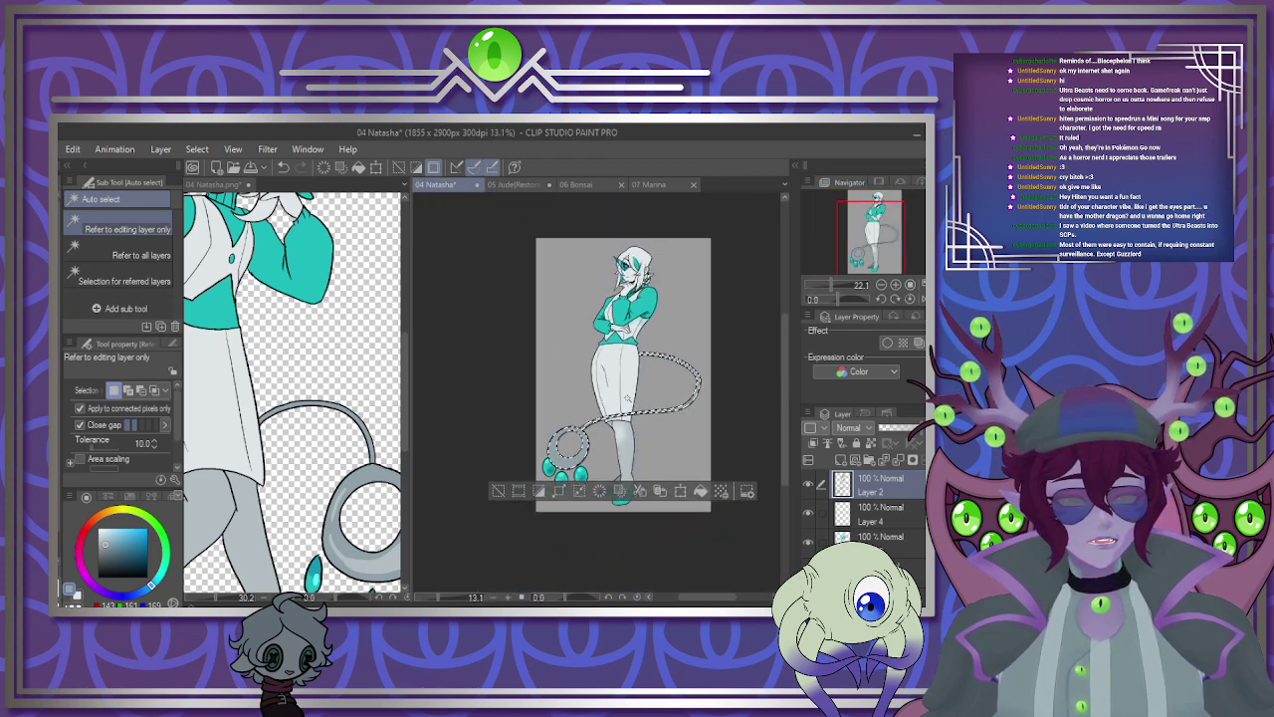
{"action": "scroll", "coordinate": [623, 404], "scroll_direction": "up", "scroll_amount": 2}
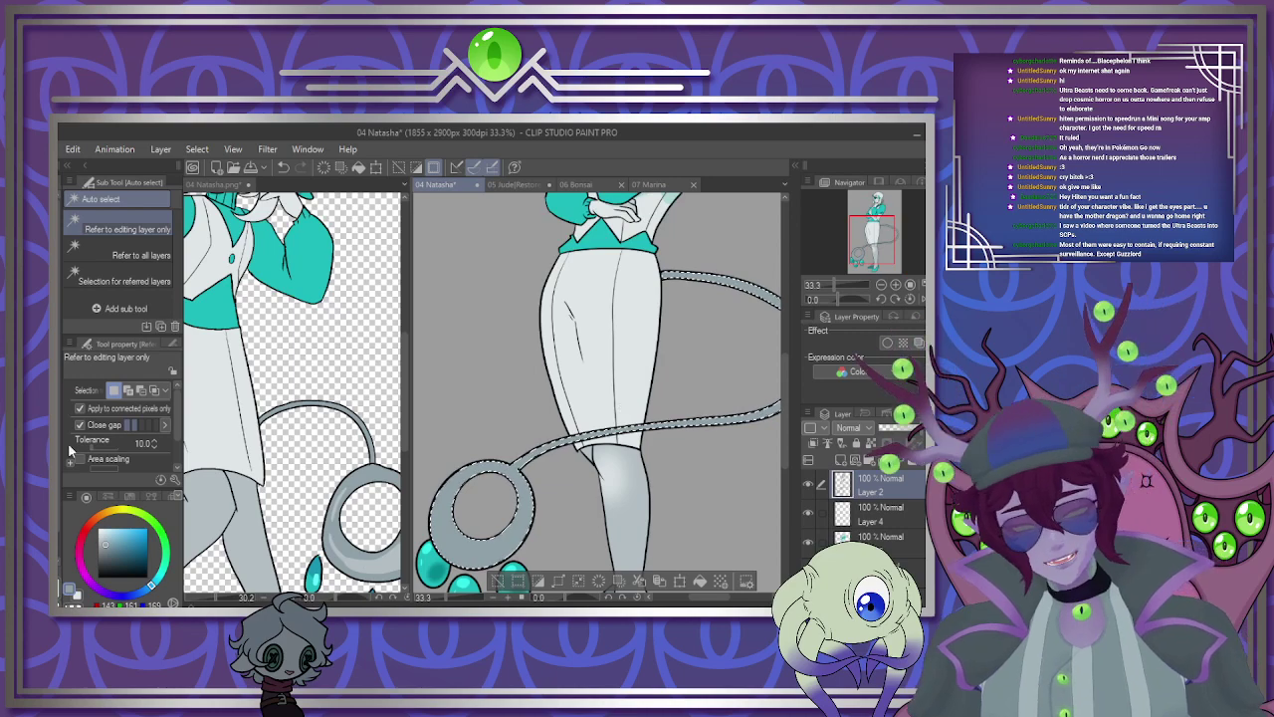
Set Layer 4 to Multiply and paint grey shadows along the selected ring and tail with the Soft airbrush at size 150.
{"action": "key", "text": "b"}
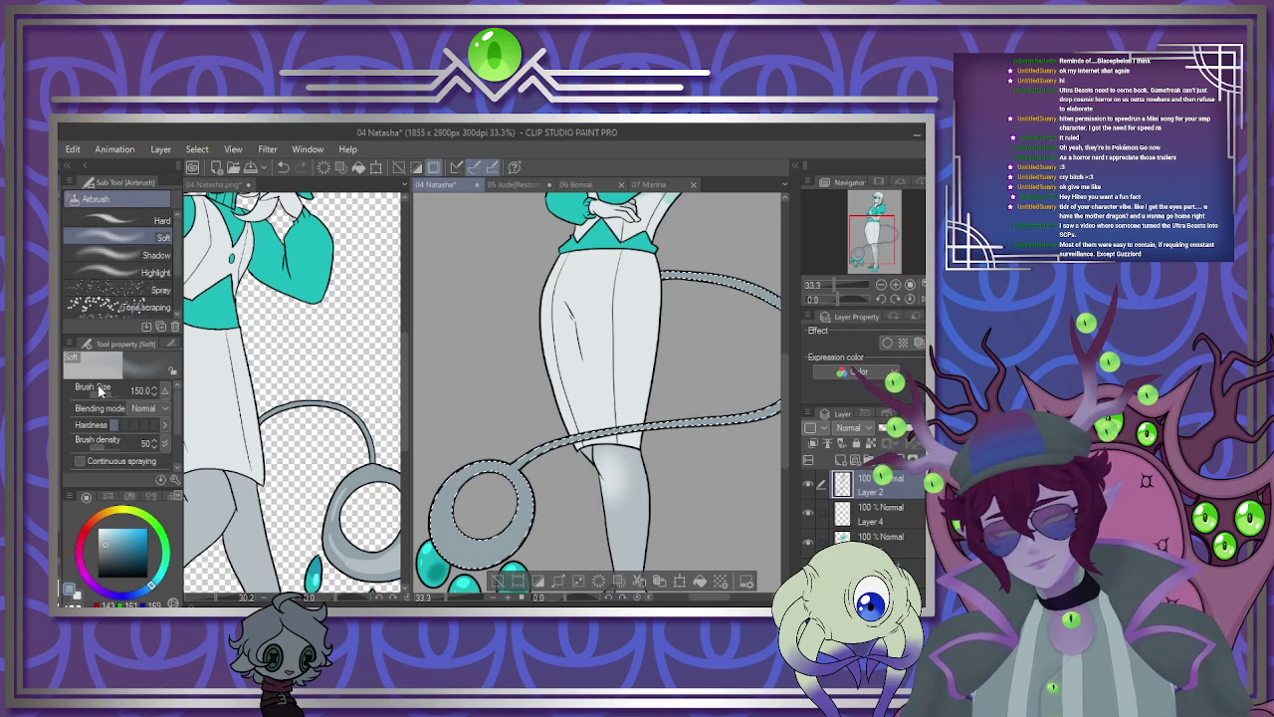
{"action": "left_click", "coordinate": [874, 513]}
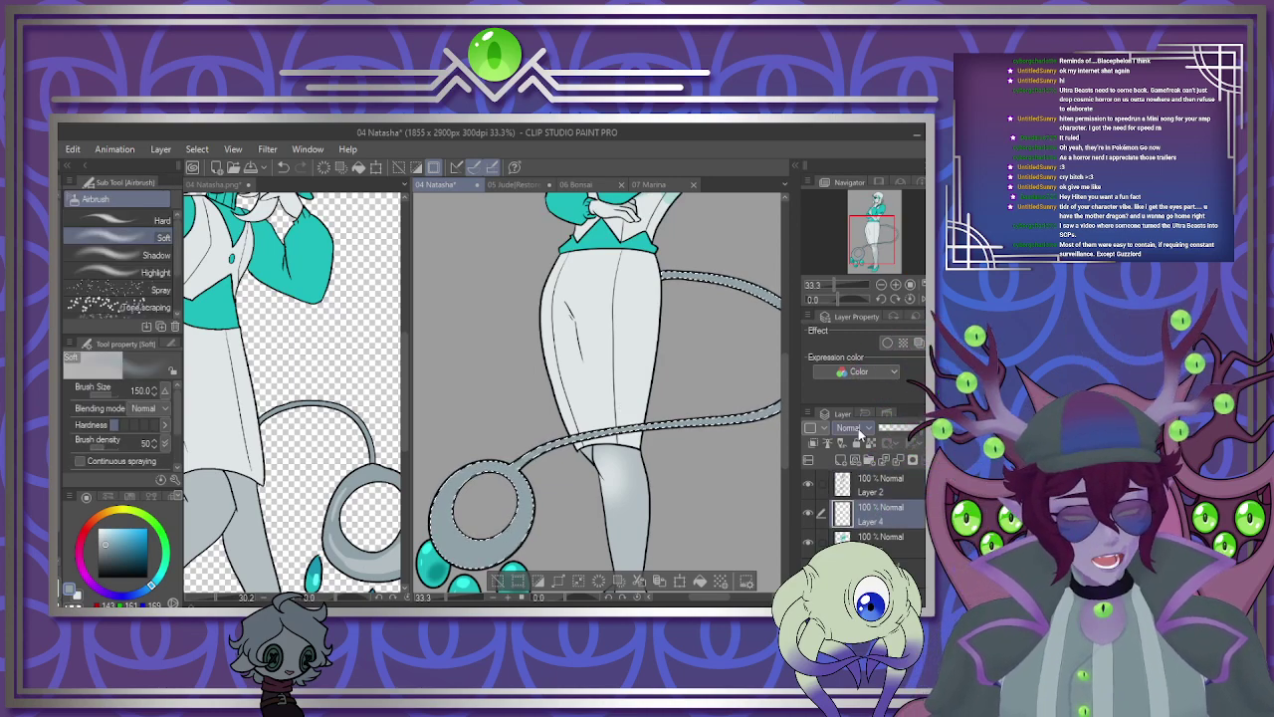
{"action": "scroll", "coordinate": [861, 428], "scroll_direction": "down", "scroll_amount": 2}
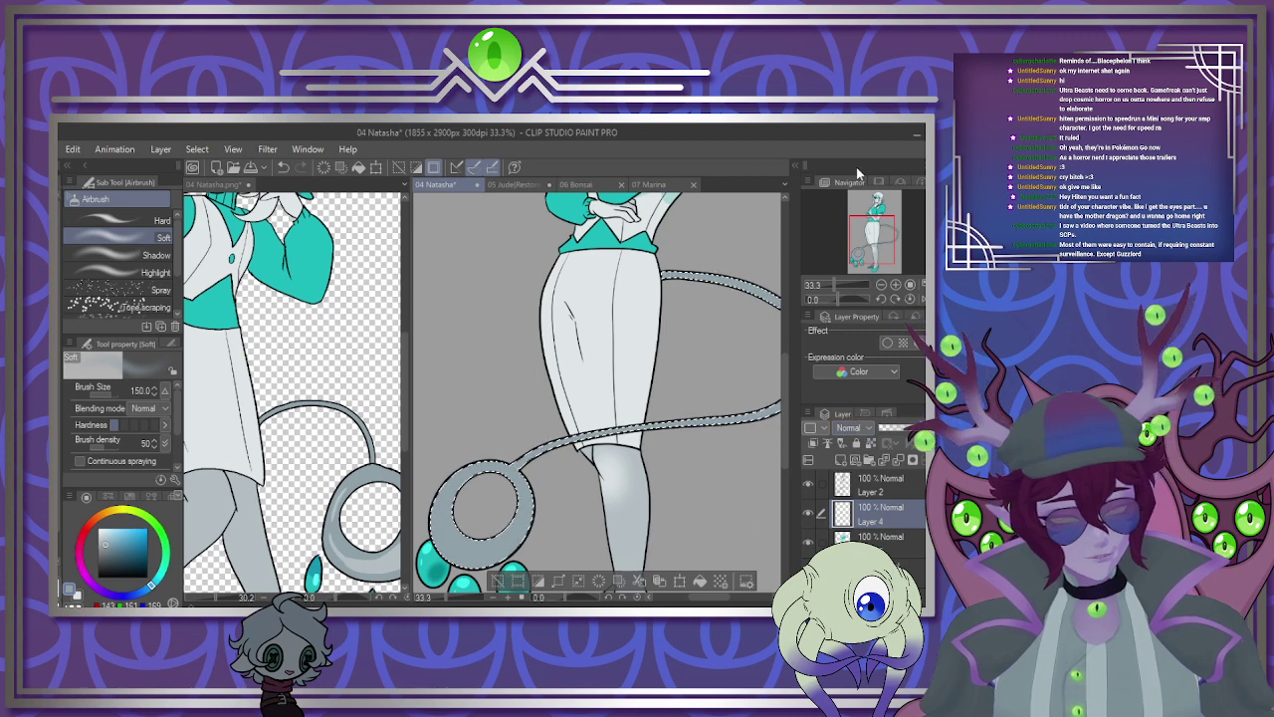
{"action": "mouse_move", "coordinate": [461, 463]}
{"action": "left_mouse_down"}
{"action": "mouse_move", "coordinate": [500, 503]}
{"action": "mouse_move", "coordinate": [470, 510]}
{"action": "mouse_move", "coordinate": [445, 498]}
{"action": "mouse_move", "coordinate": [437, 512]}
{"action": "mouse_move", "coordinate": [511, 542]}
{"action": "left_mouse_up"}
{"action": "left_click_drag", "start_coordinate": [764, 398], "coordinate": [744, 421]}
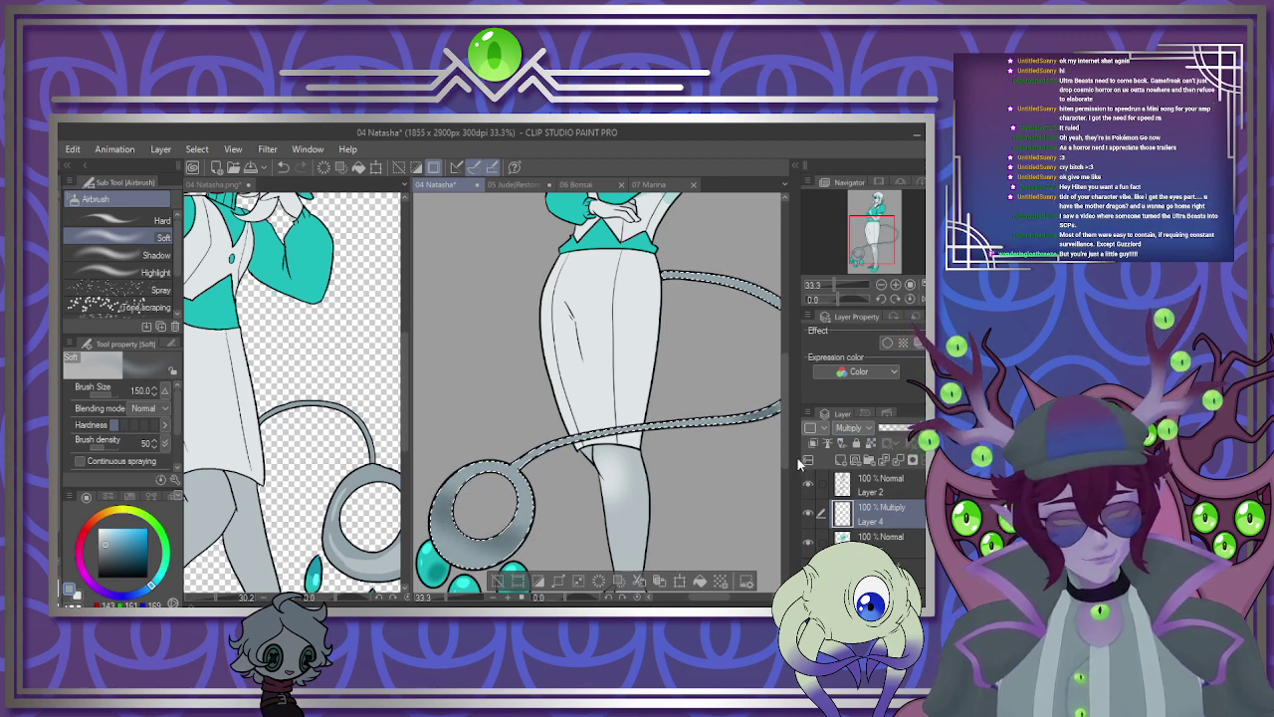
{"action": "left_click_drag", "start_coordinate": [714, 598], "coordinate": [723, 597]}
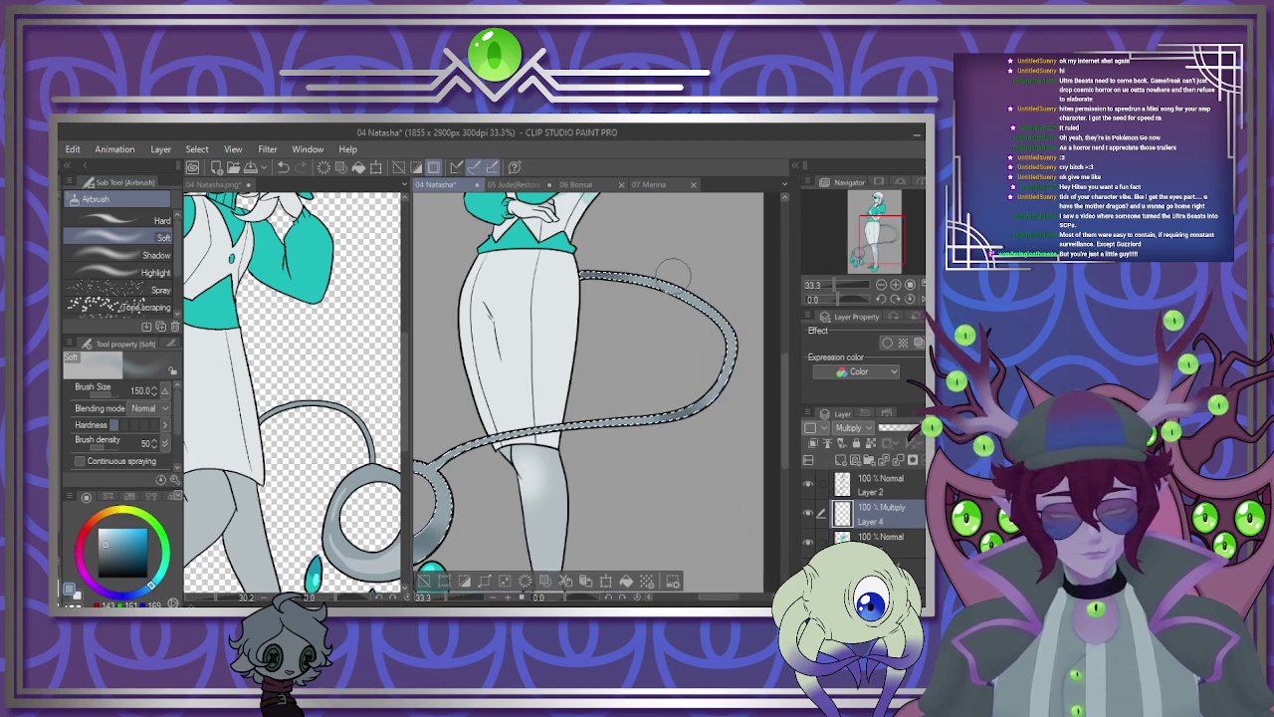
Reduce the Soft airbrush to size 50, set Layer 4 to Screen, and paint light highlights along the tail and its ring.
{"action": "scroll", "coordinate": [664, 299], "scroll_direction": "up", "scroll_amount": 5}
{"action": "key", "text": "bracketleft"}
{"action": "key", "text": "bracketleft"}
{"action": "key", "text": "bracketleft"}
{"action": "key", "text": "bracketleft"}
{"action": "key", "text": "bracketleft"}
{"action": "key", "text": "bracketleft"}
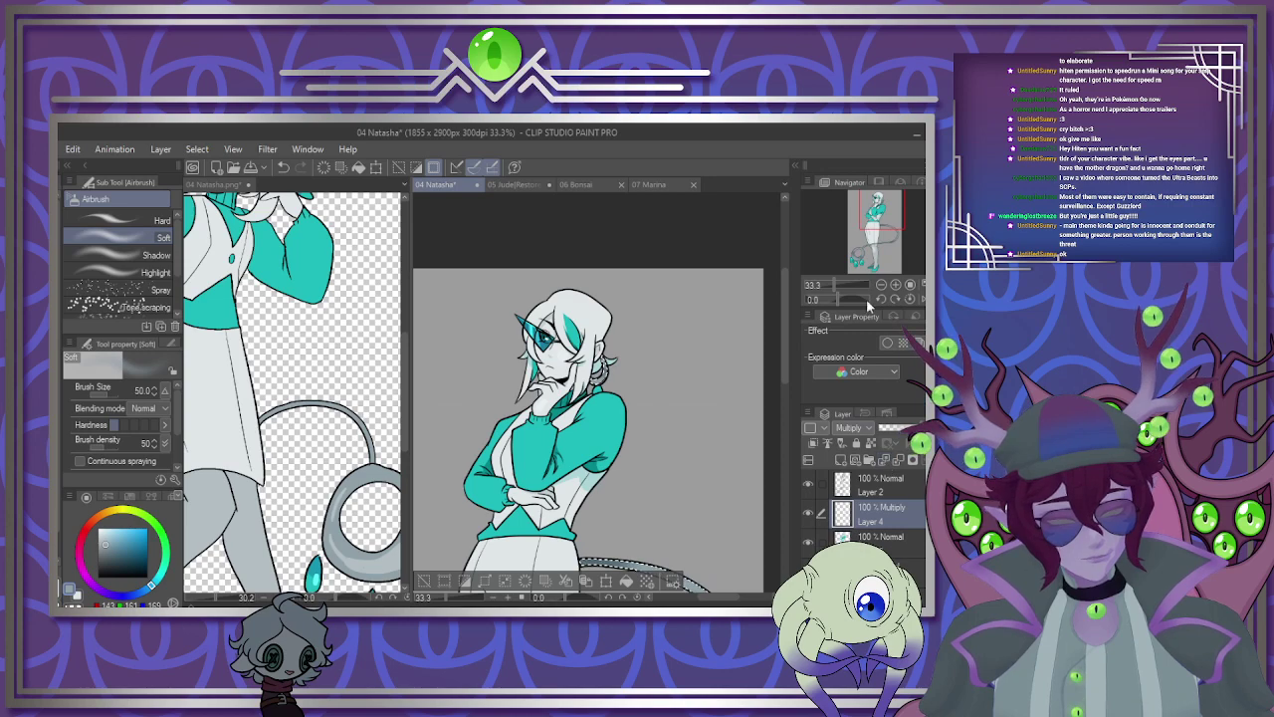
{"action": "left_click", "coordinate": [853, 427]}
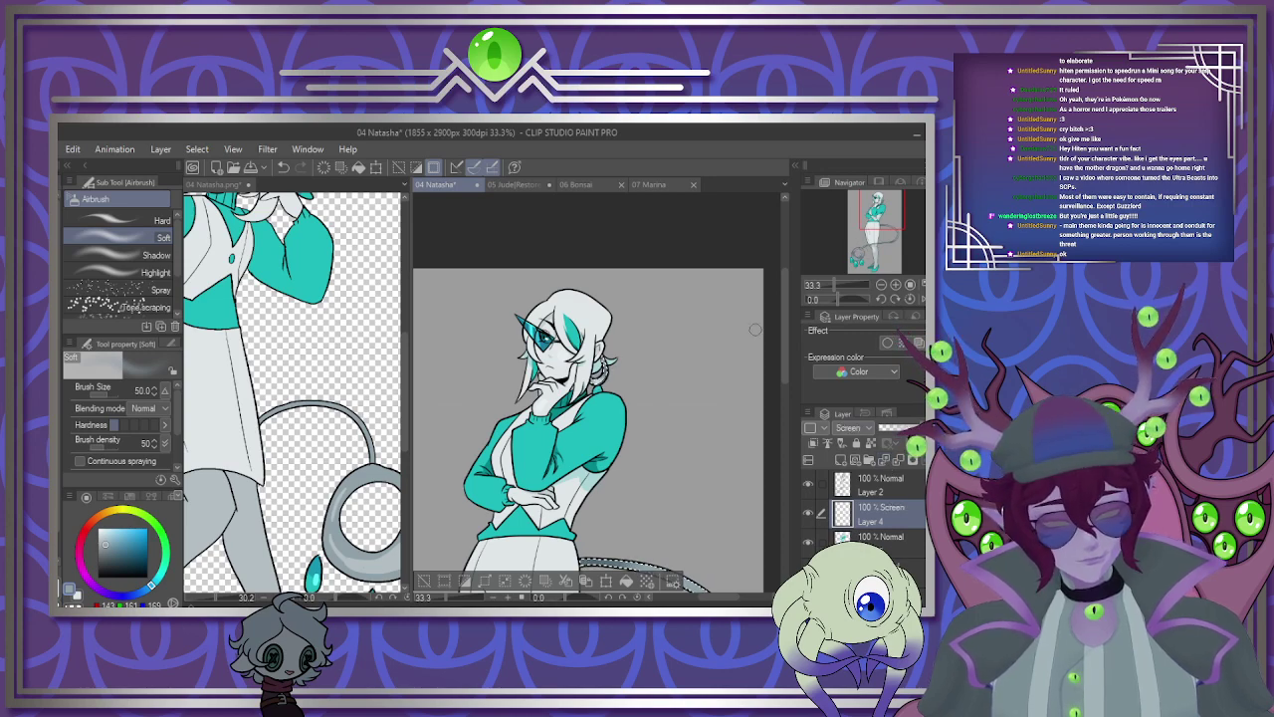
{"action": "left_click", "coordinate": [842, 348]}
{"action": "left_click_drag", "start_coordinate": [783, 349], "coordinate": [783, 426]}
{"action": "left_click_drag", "start_coordinate": [547, 455], "coordinate": [490, 464]}
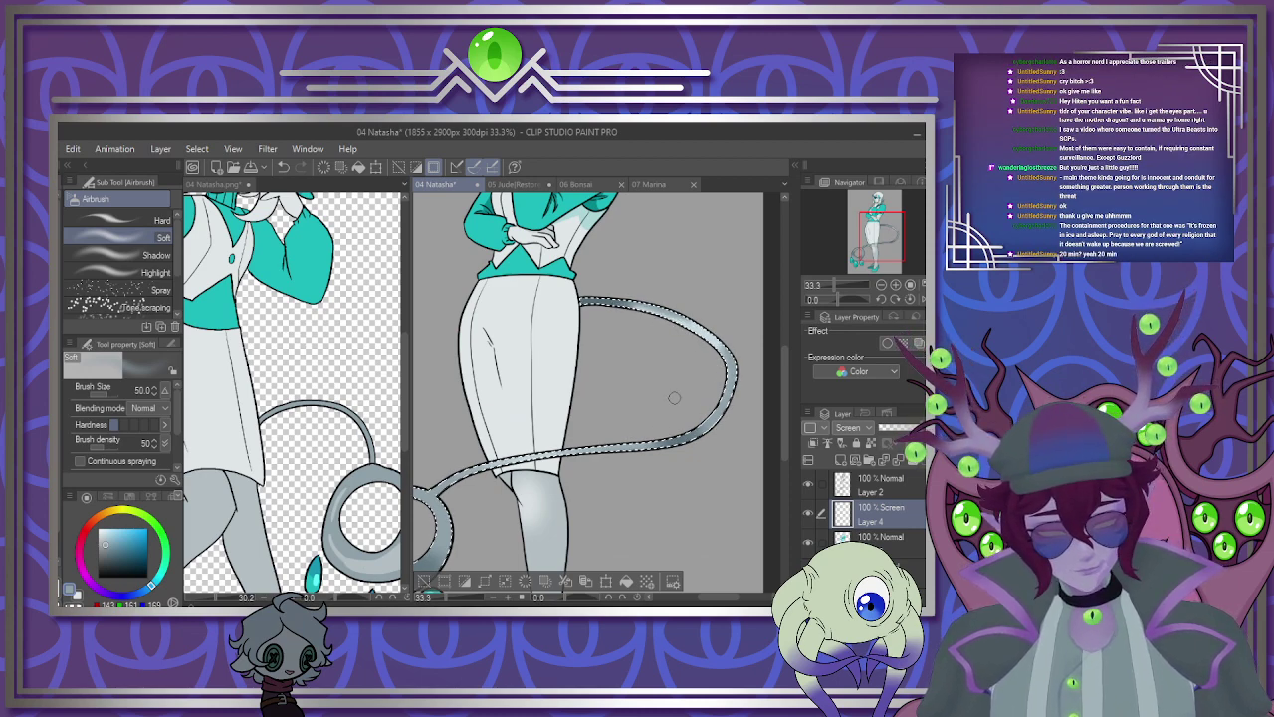
{"action": "left_click_drag", "start_coordinate": [704, 597], "coordinate": [686, 597]}
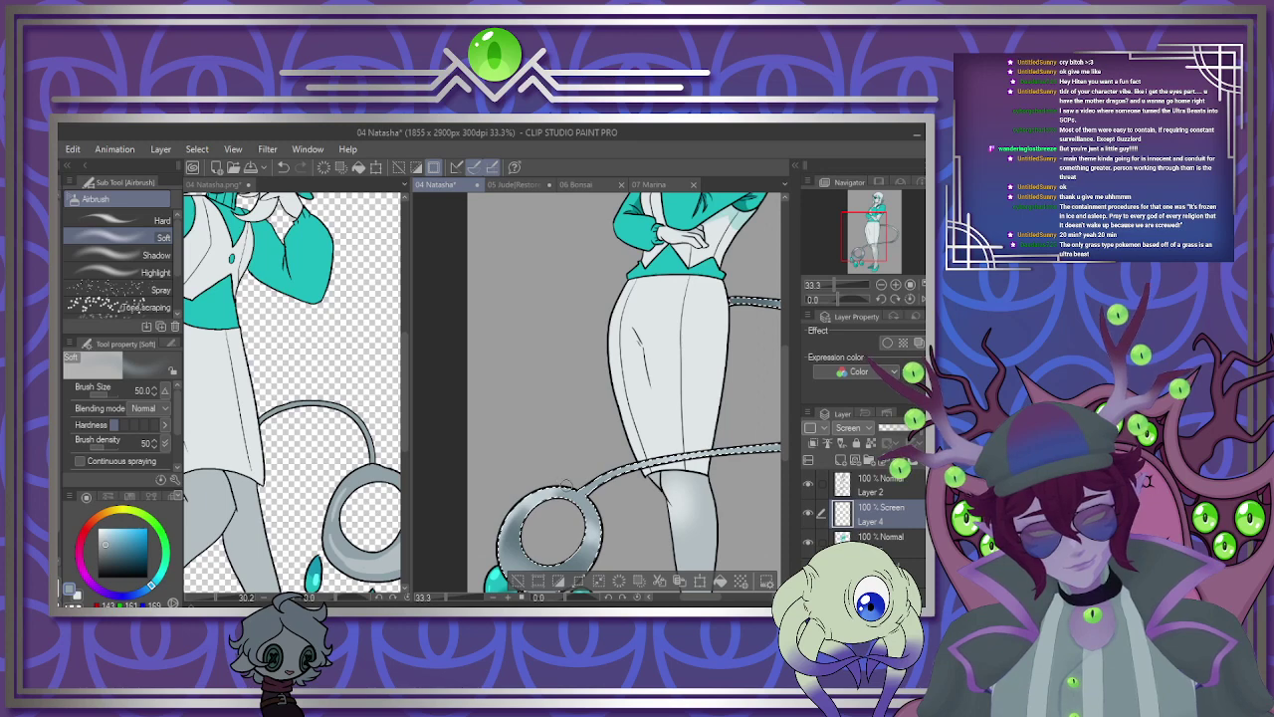
{"action": "scroll", "coordinate": [666, 422], "scroll_direction": "down", "scroll_amount": 3}
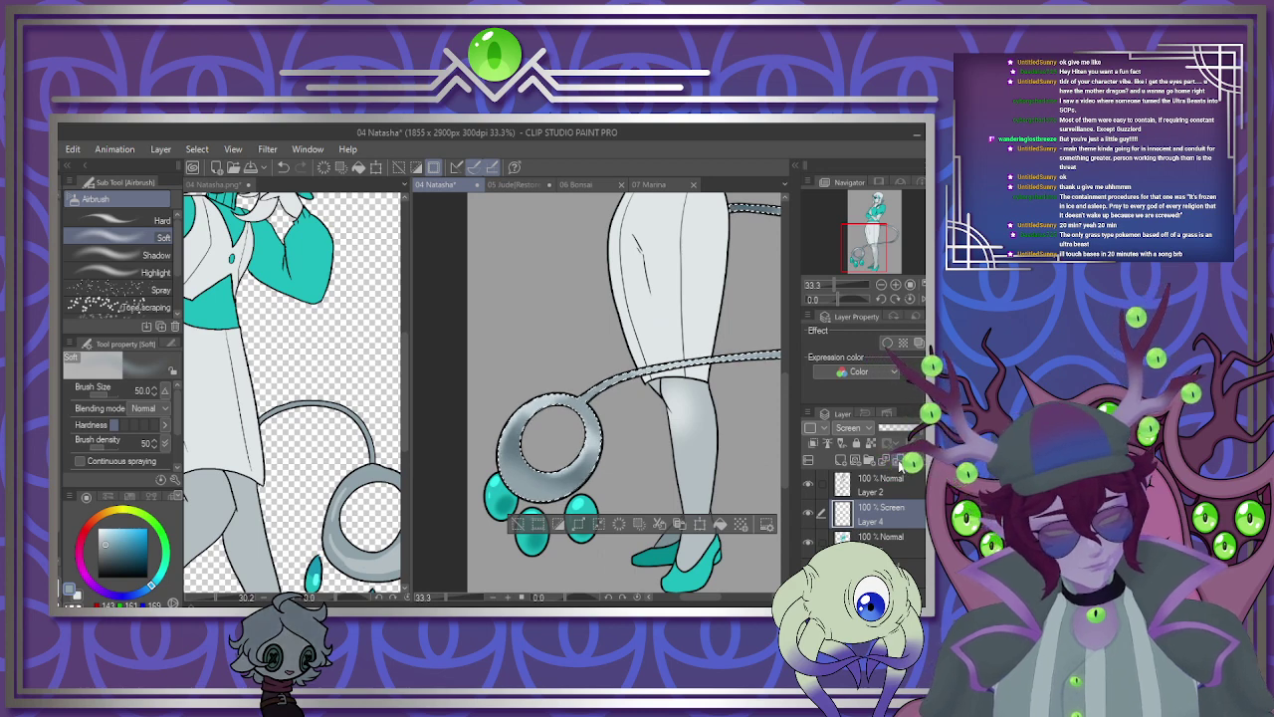
Merge the tail highlights on Layer 4 down into Layer 3 and clear the selection.
{"action": "left_click", "coordinate": [897, 460]}
{"action": "key", "text": "m"}
{"action": "key", "text": "ctrl+d"}
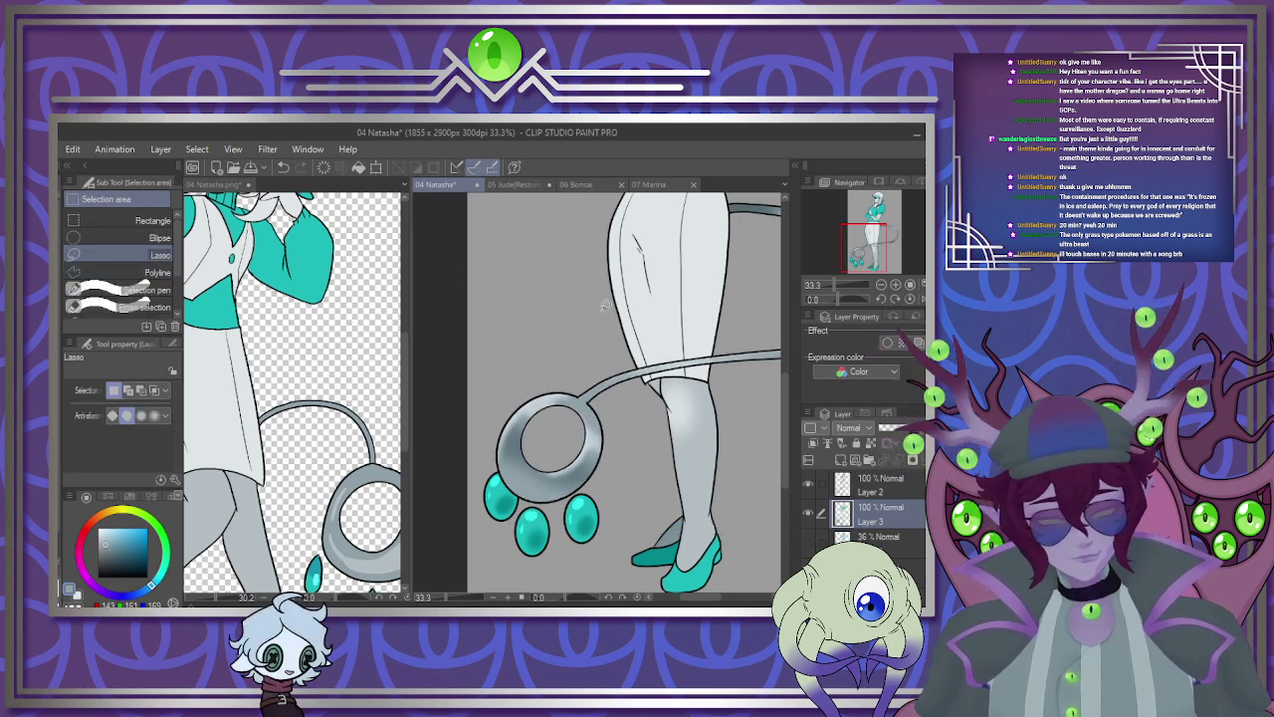
{"action": "scroll", "coordinate": [573, 269], "scroll_direction": "down", "scroll_amount": 3}
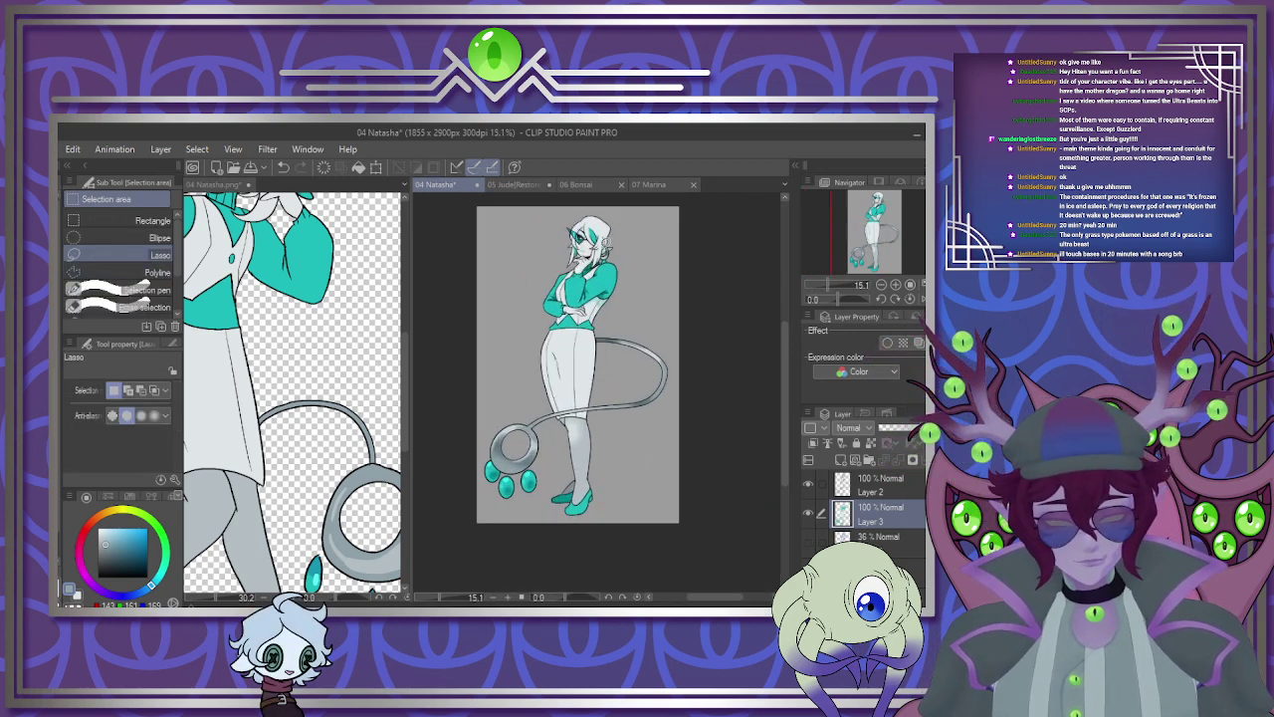
Merge the Layer 2 line art down into Layer 3 and hide the paper layer so the background is transparent.
{"action": "scroll", "coordinate": [568, 328], "scroll_direction": "up", "scroll_amount": 1}
{"action": "left_click", "coordinate": [864, 482]}
{"action": "left_click", "coordinate": [897, 460]}
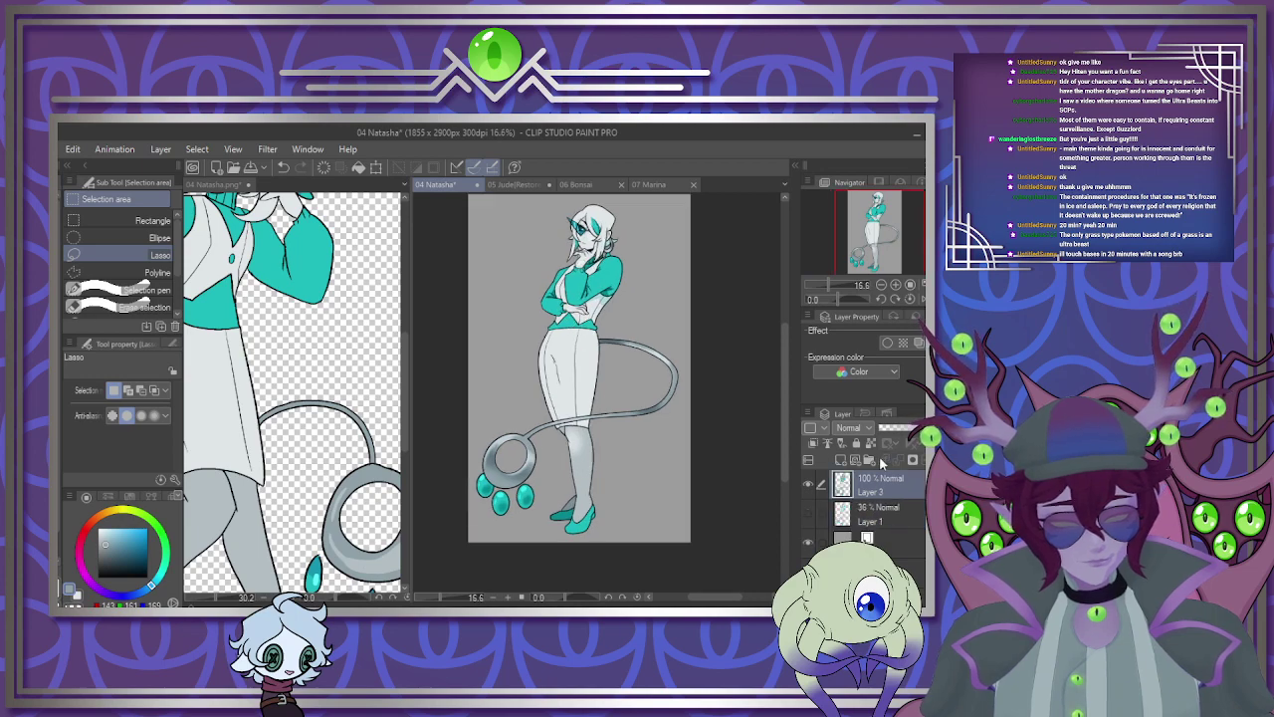
{"action": "scroll", "coordinate": [675, 368], "scroll_direction": "down", "scroll_amount": 1}
{"action": "scroll", "coordinate": [597, 374], "scroll_direction": "up", "scroll_amount": 2}
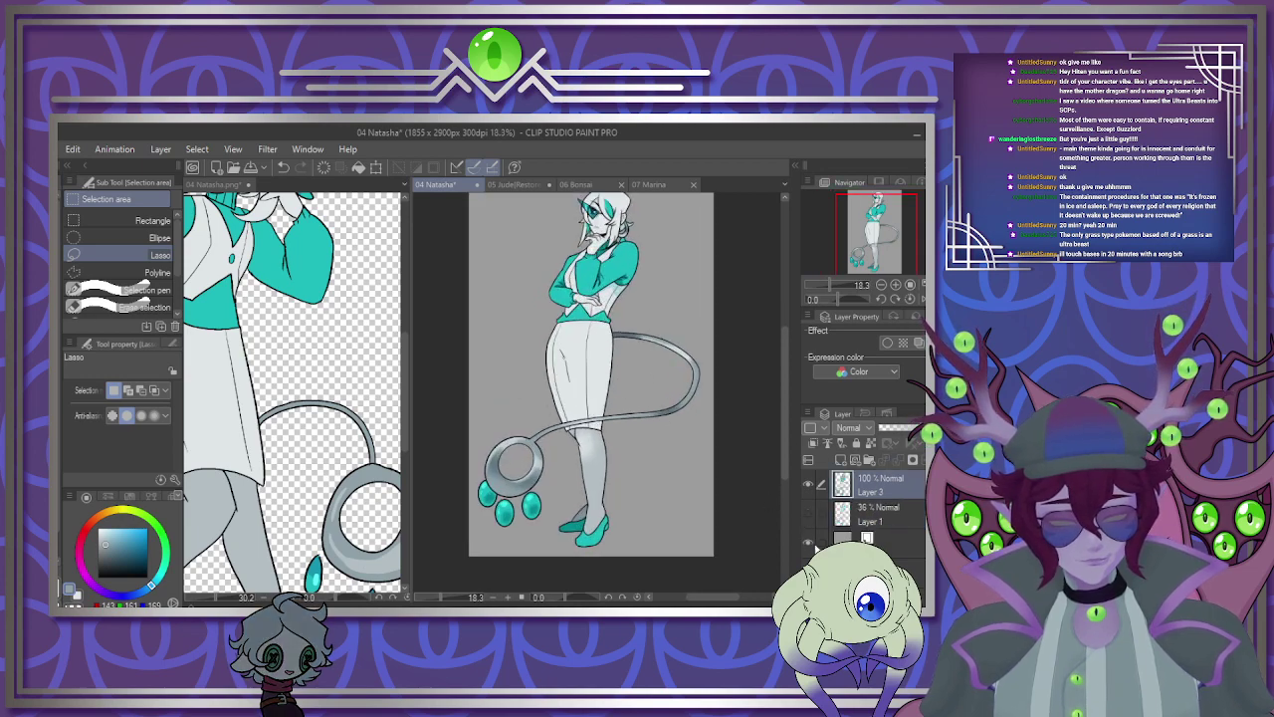
{"action": "left_click", "coordinate": [808, 542]}
{"action": "scroll", "coordinate": [587, 435], "scroll_direction": "down", "scroll_amount": 2}
{"action": "scroll", "coordinate": [588, 289], "scroll_direction": "up", "scroll_amount": 2}
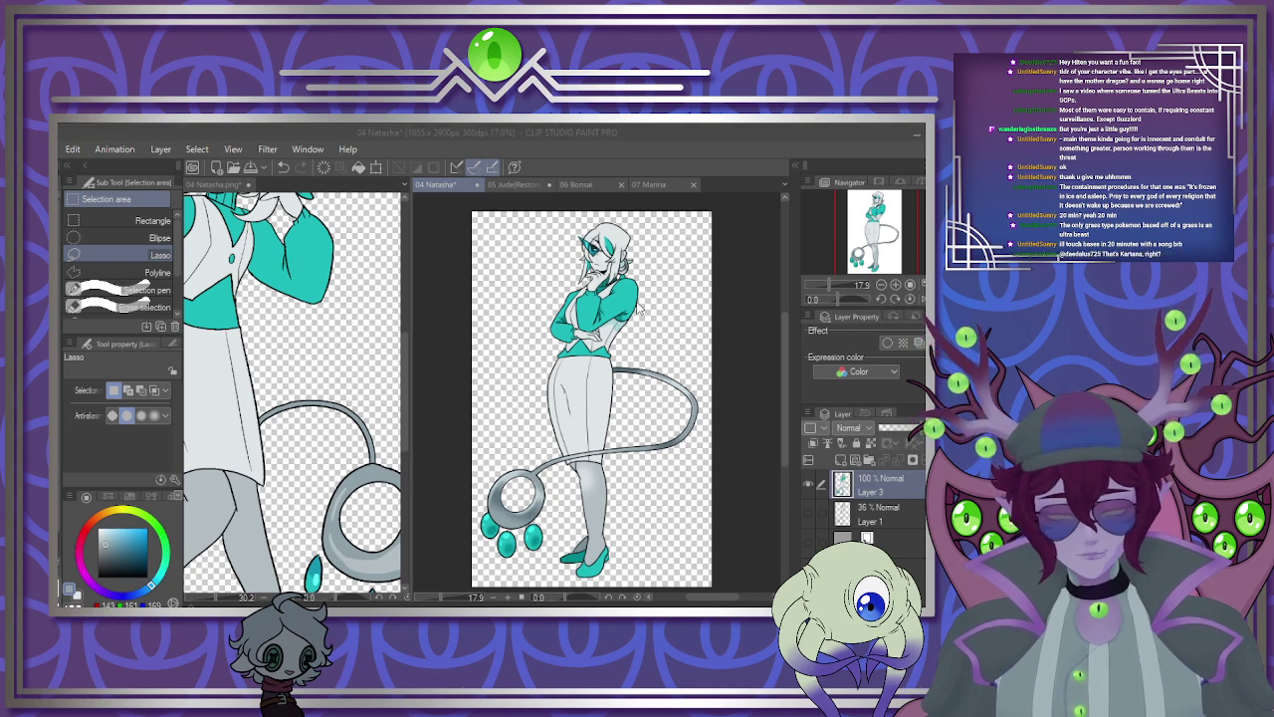
Close the 04 Natasha.png reference image, leaving the 04 Natasha drawing open.
{"action": "left_click", "coordinate": [633, 246]}
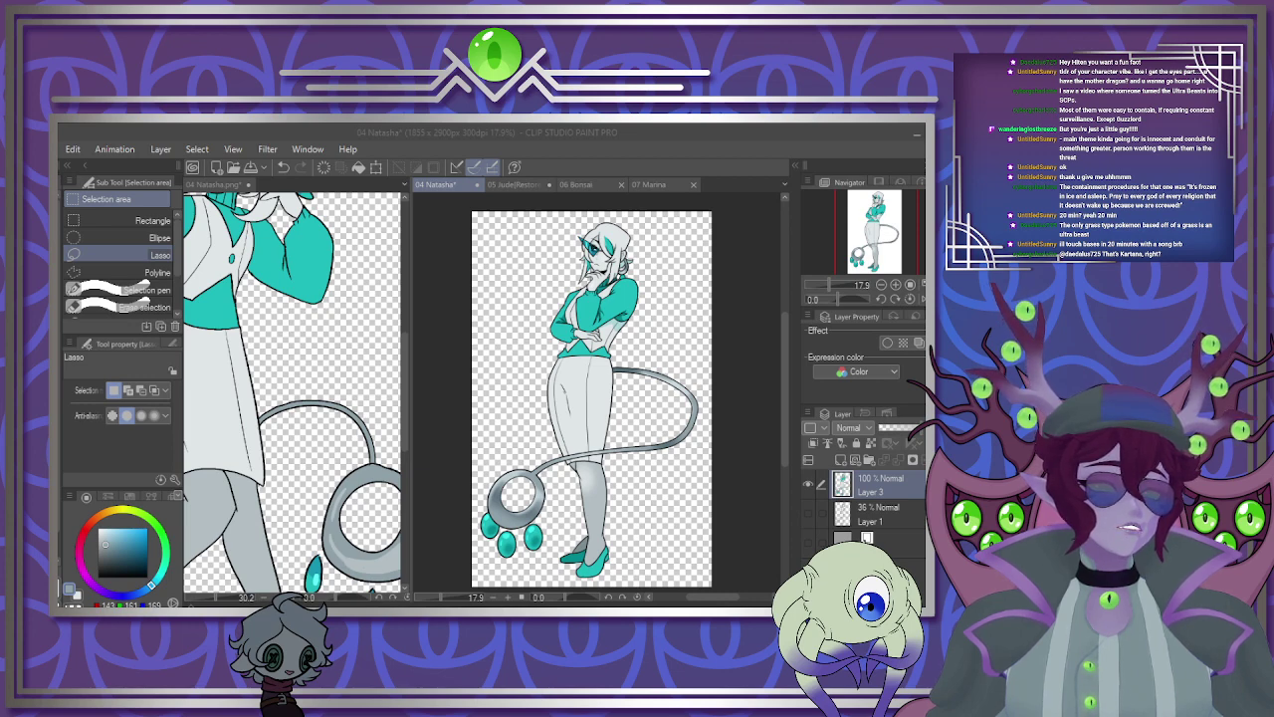
{"action": "key", "text": "alt+Tab"}
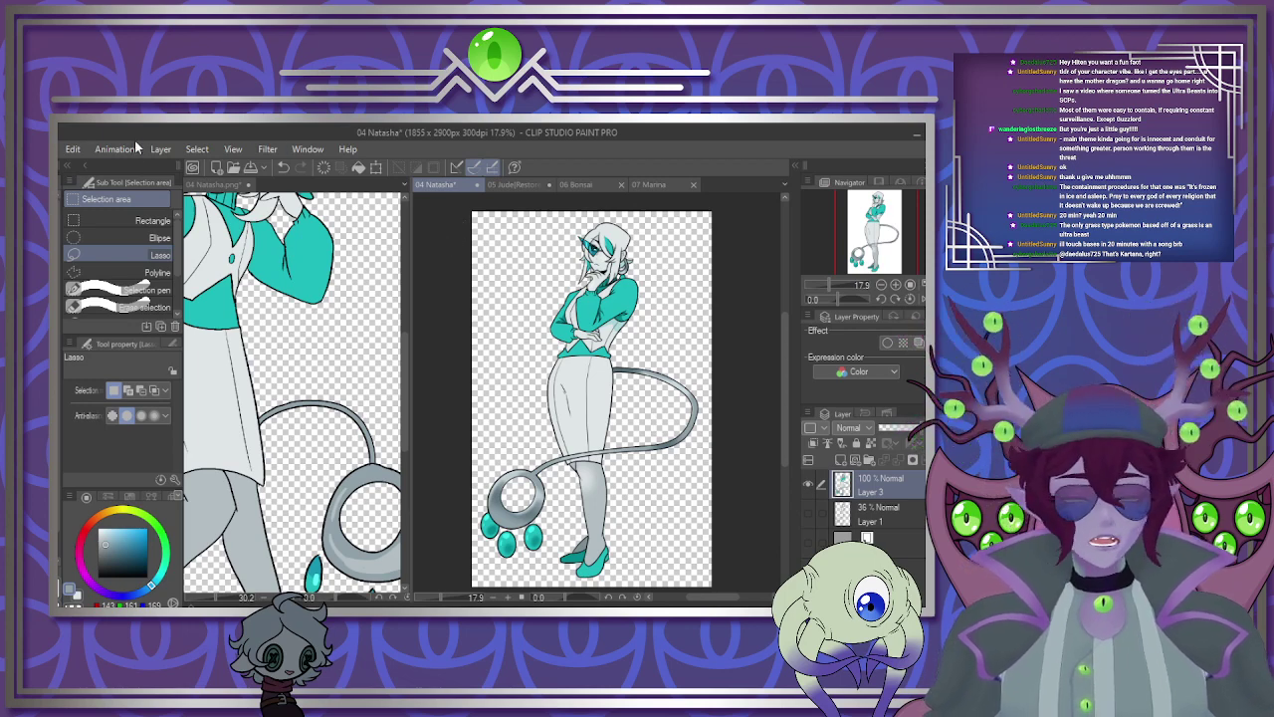
{"action": "left_click", "coordinate": [235, 186]}
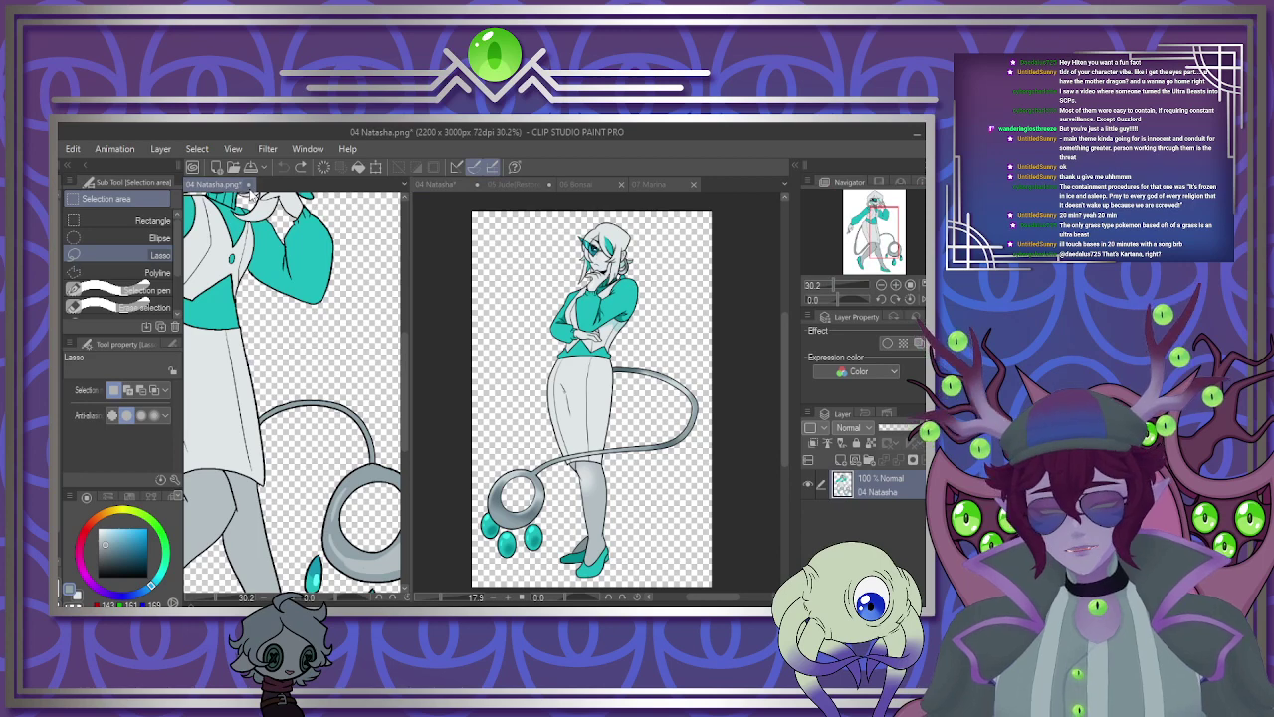
{"action": "left_click", "coordinate": [248, 185]}
{"action": "left_click", "coordinate": [516, 320]}
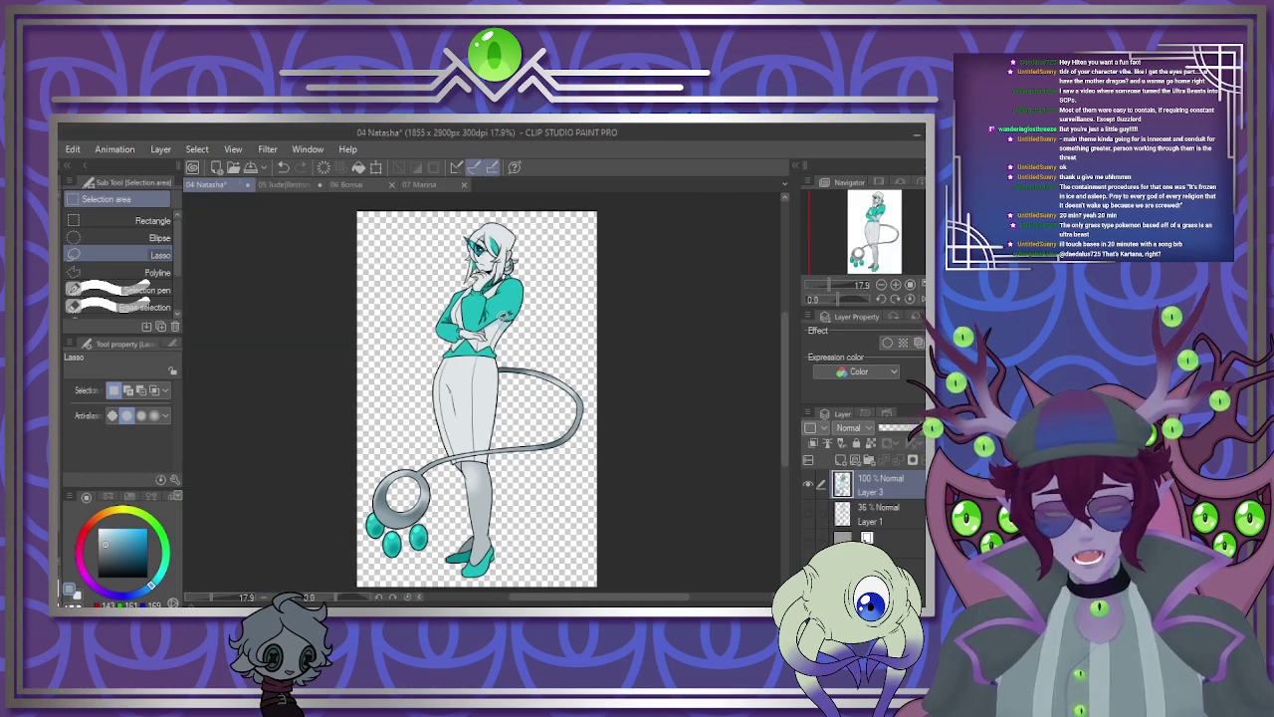
{"action": "scroll", "coordinate": [472, 315], "scroll_direction": "down", "scroll_amount": 3}
{"action": "scroll", "coordinate": [469, 315], "scroll_direction": "up", "scroll_amount": 4}
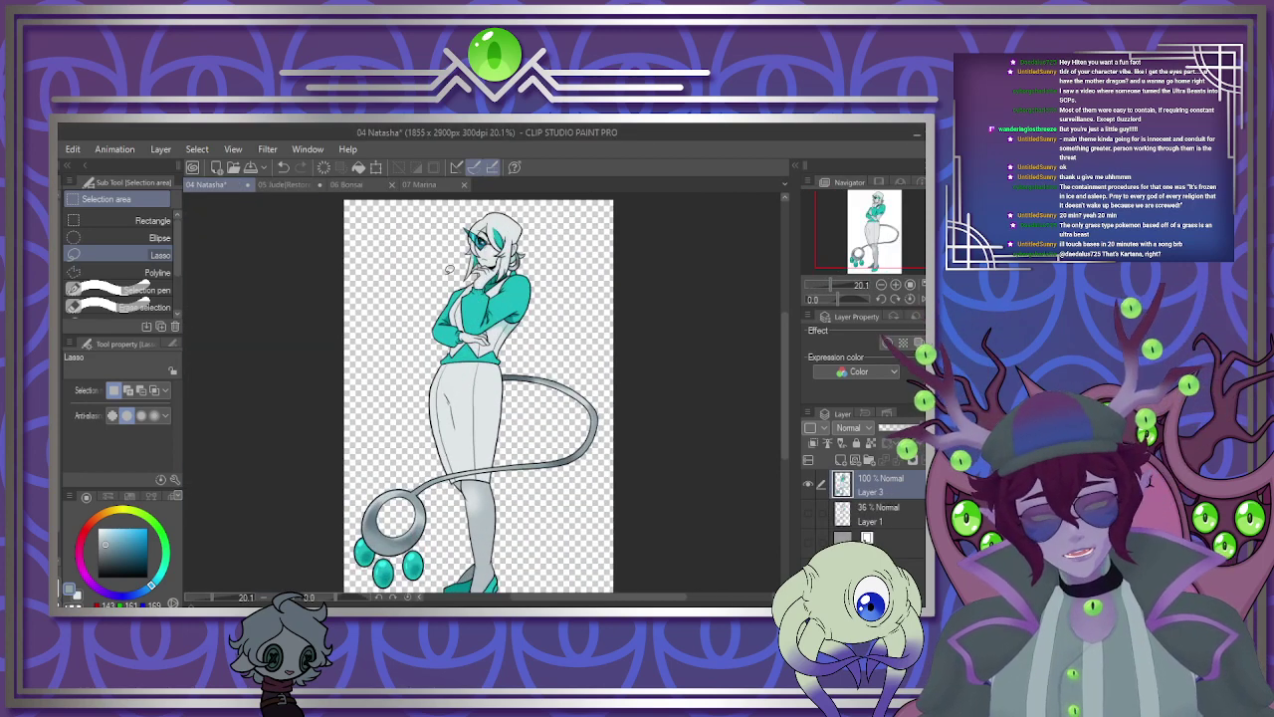
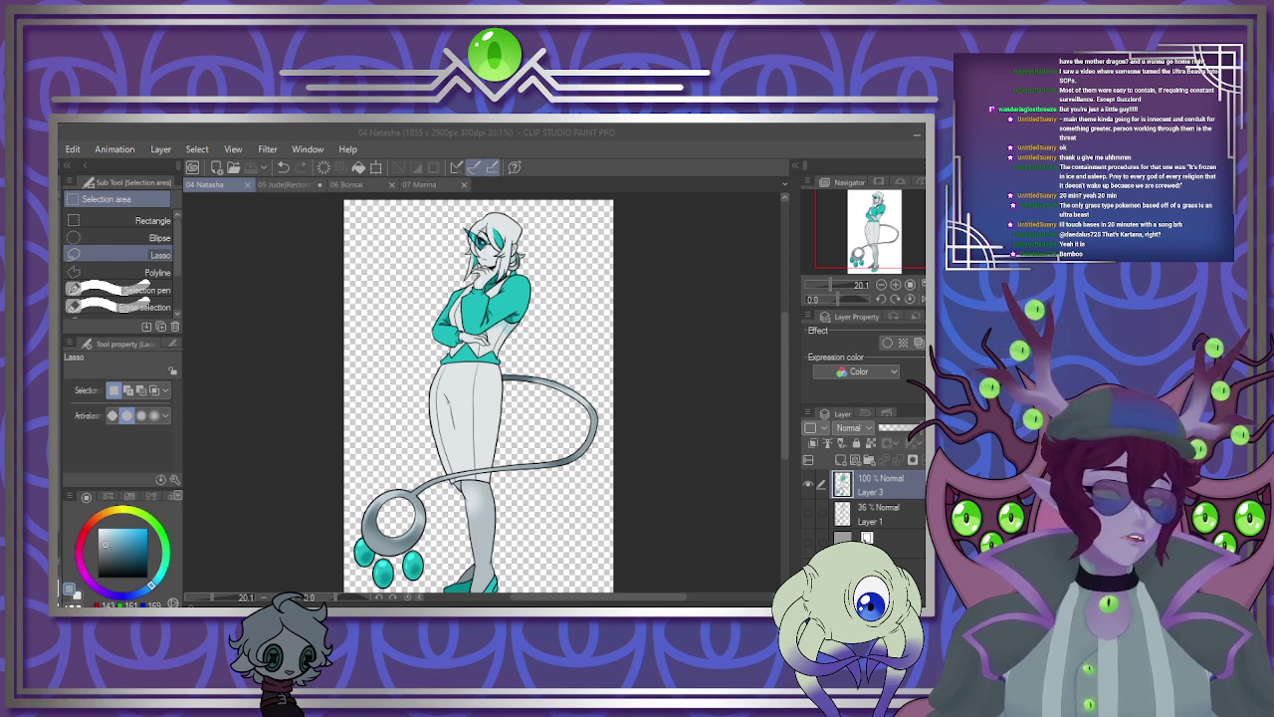
Close the finished 04 Natasha.png drawing and open the 05 Jude.png reference image.
{"action": "left_click", "coordinate": [320, 277]}
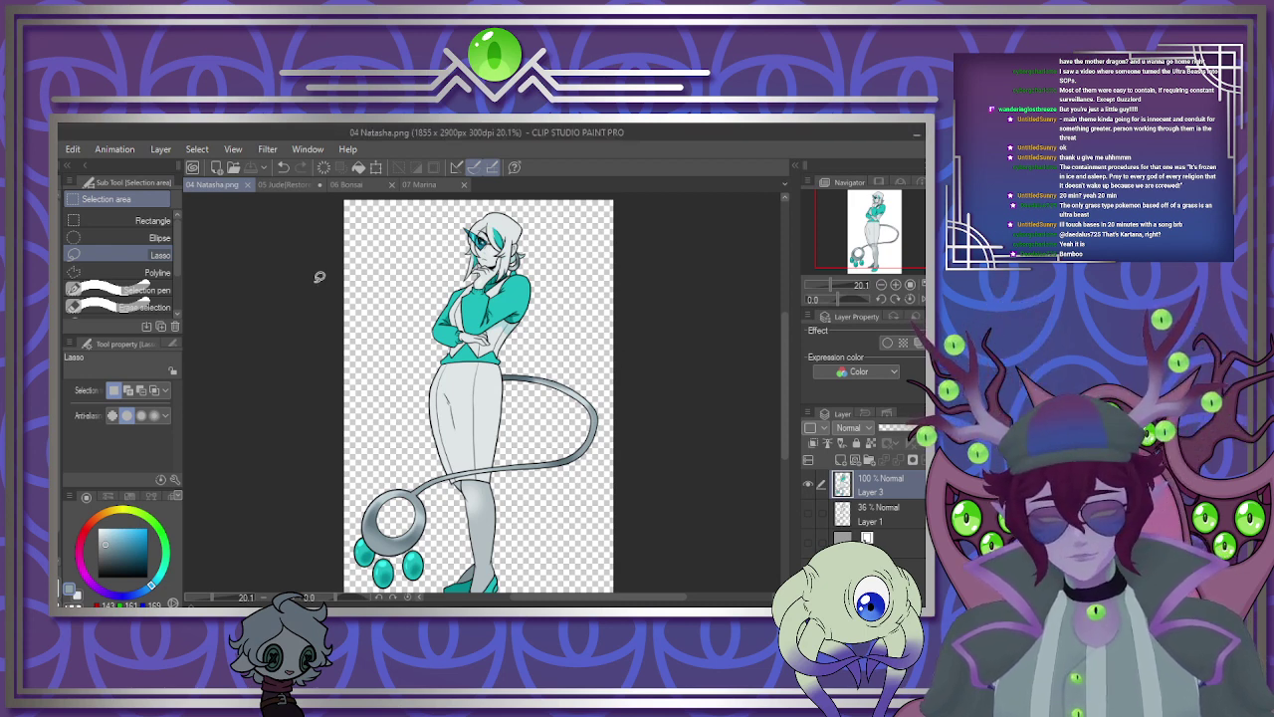
{"action": "left_click", "coordinate": [249, 186]}
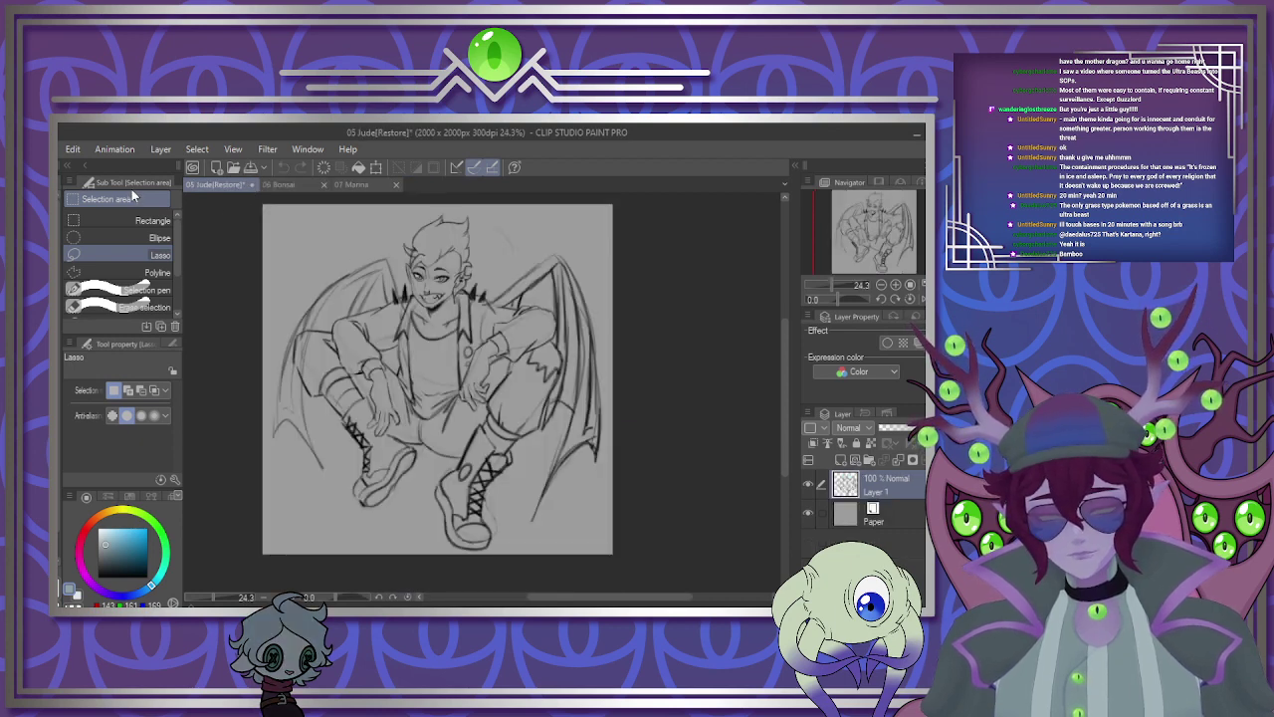
{"action": "key", "text": "alt+Tab"}
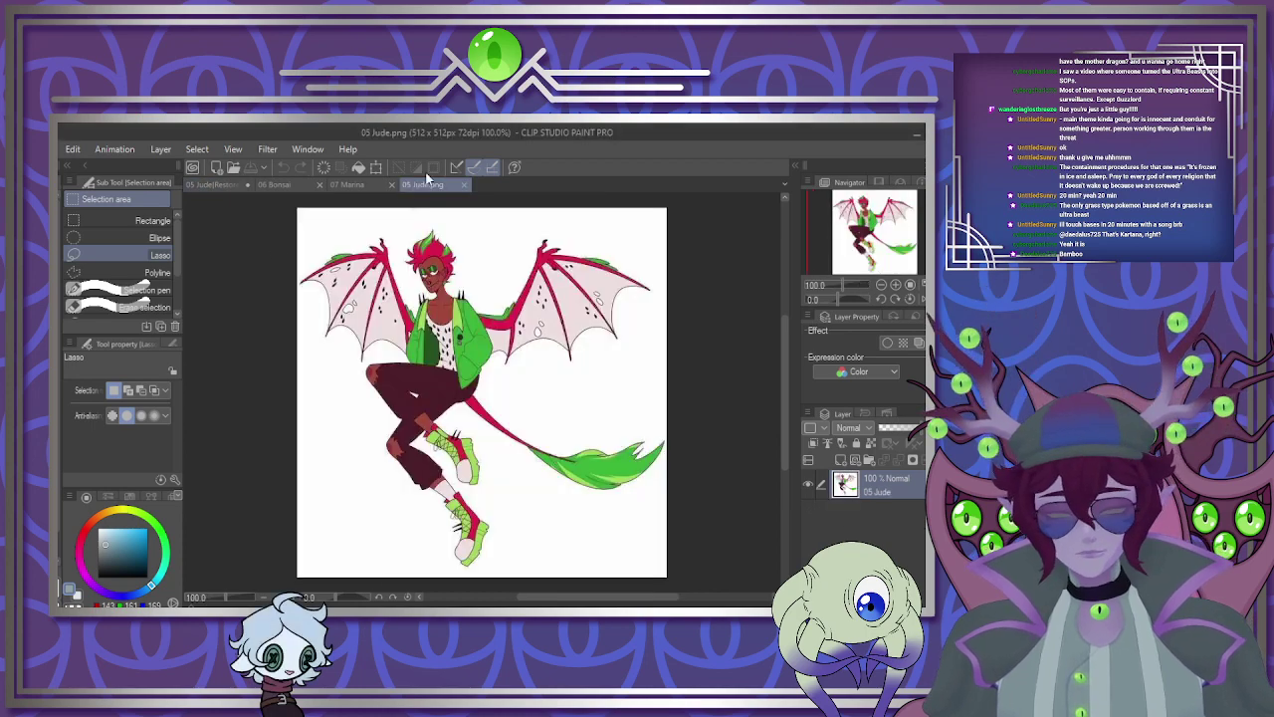
Dock the 05 Jude.png reference beside the 05 Jude[Restore] sketch and narrow the reference pane so the whole sketch fits.
{"action": "left_click_drag", "start_coordinate": [428, 179], "coordinate": [188, 245]}
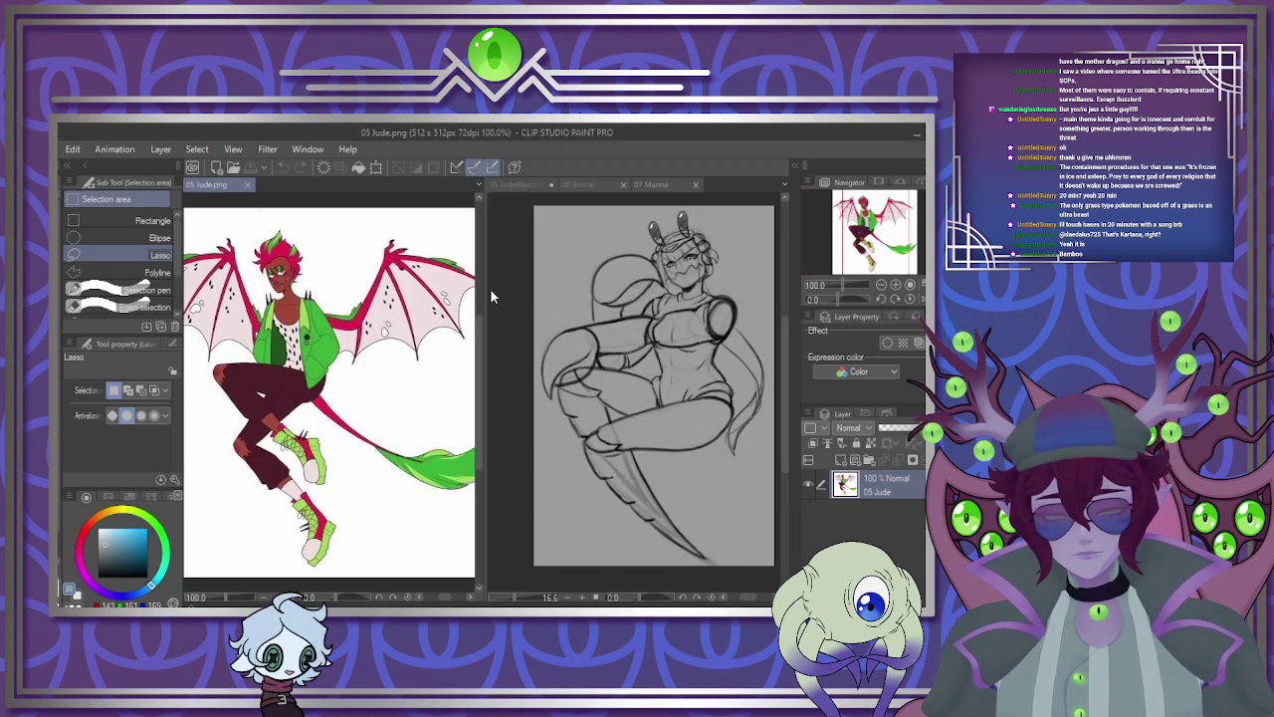
{"action": "left_click", "coordinate": [508, 184]}
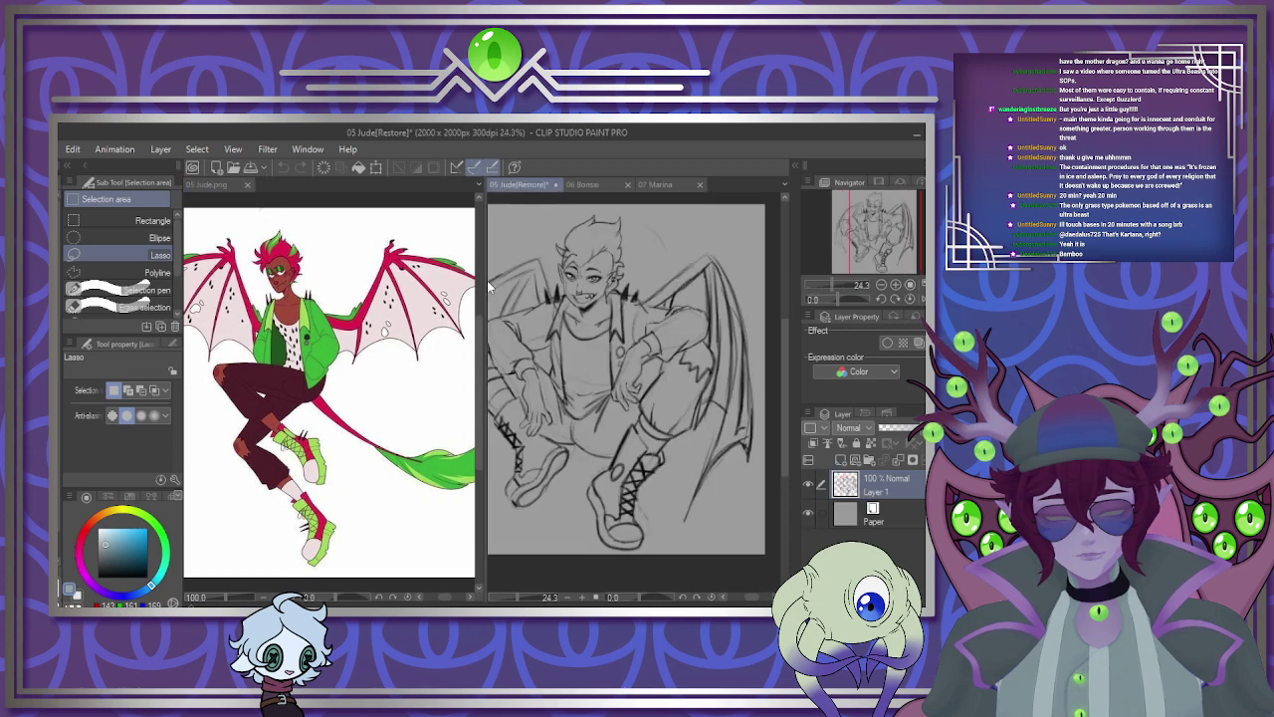
{"action": "left_click_drag", "start_coordinate": [485, 280], "coordinate": [417, 280]}
{"action": "scroll", "coordinate": [671, 365], "scroll_direction": "down", "scroll_amount": 2}
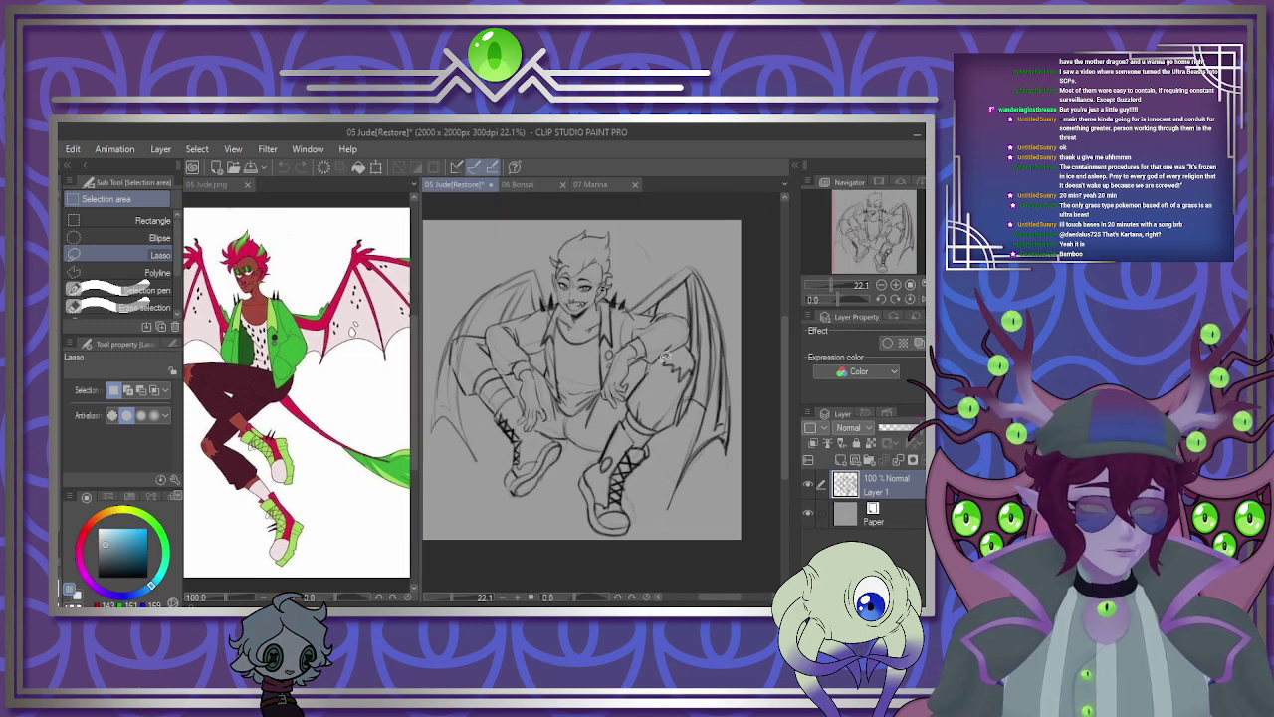
{"action": "scroll", "coordinate": [664, 357], "scroll_direction": "down", "scroll_amount": 2}
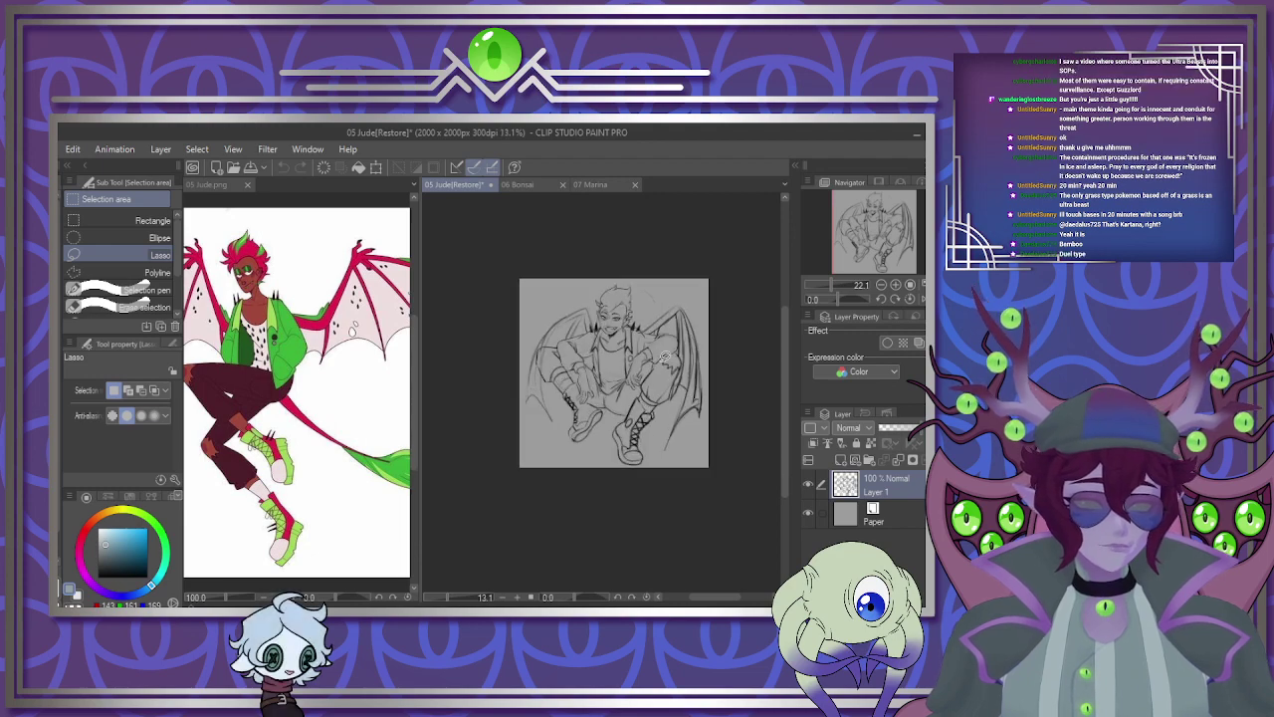
{"action": "scroll", "coordinate": [664, 357], "scroll_direction": "up", "scroll_amount": 4}
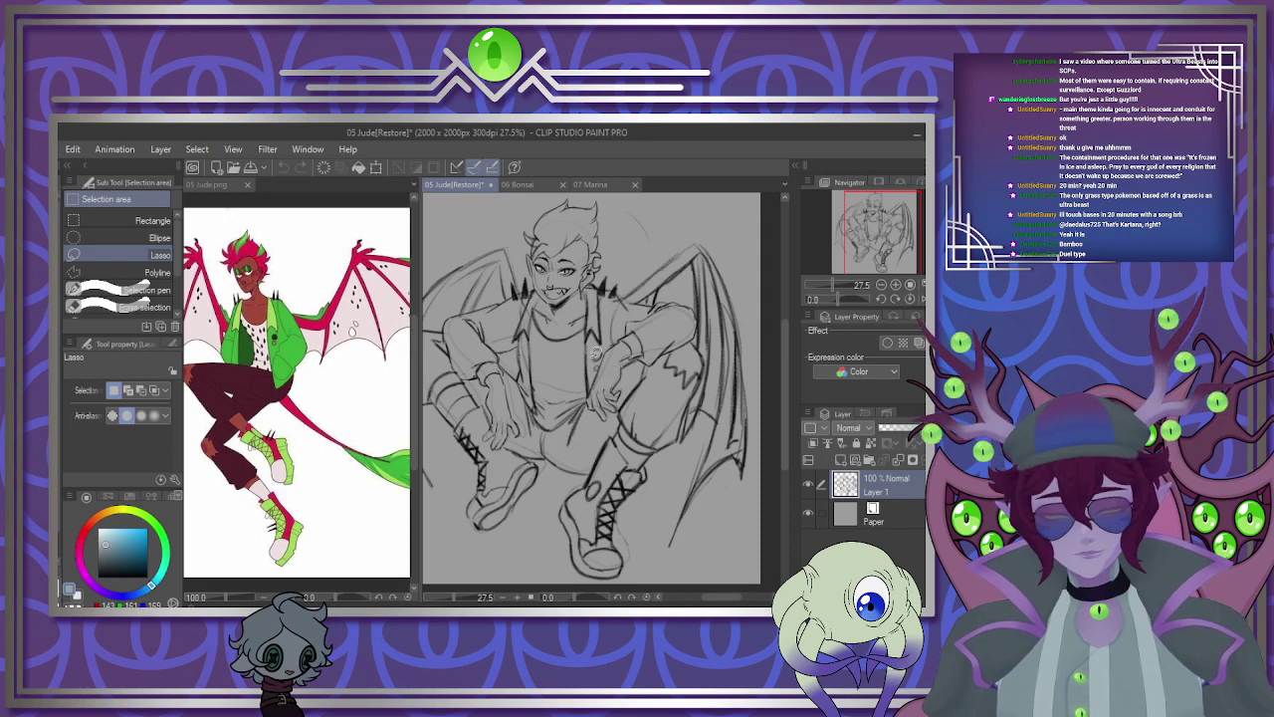
{"action": "scroll", "coordinate": [595, 350], "scroll_direction": "down", "scroll_amount": 2}
Lower the opacity of the Layer 1 sketch to 37% and add a new layer above it.
{"action": "left_click", "coordinate": [901, 428]}
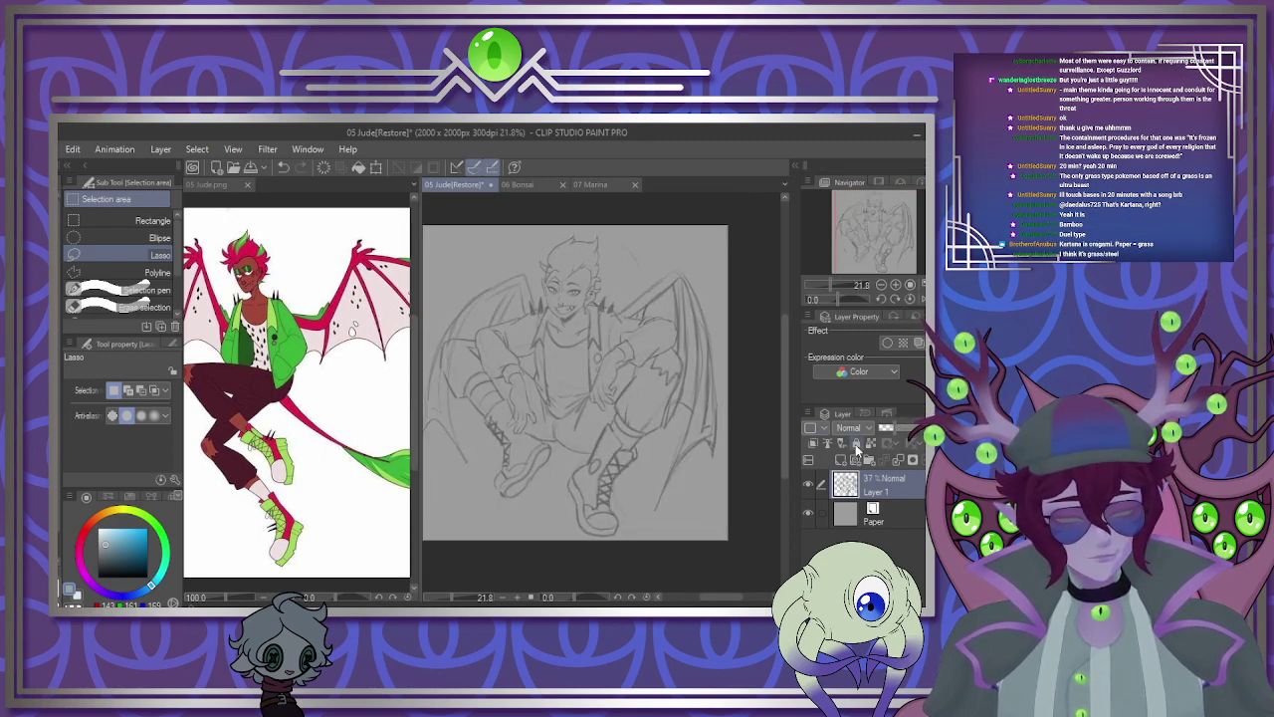
{"action": "left_click", "coordinate": [857, 446]}
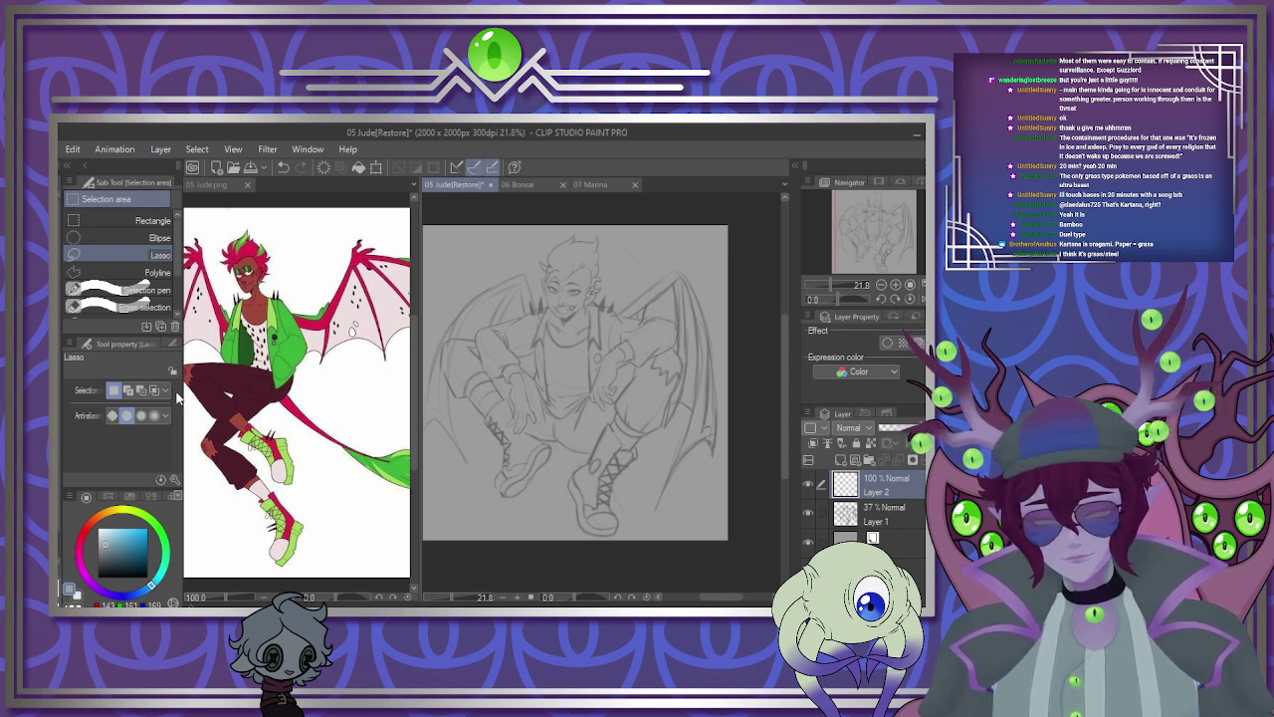
With the G-pen at size 8, ink the upper and lower lid lines of the sketch's right-hand eye on Layer 2.
{"action": "scroll", "coordinate": [560, 228], "scroll_direction": "up", "scroll_amount": 5}
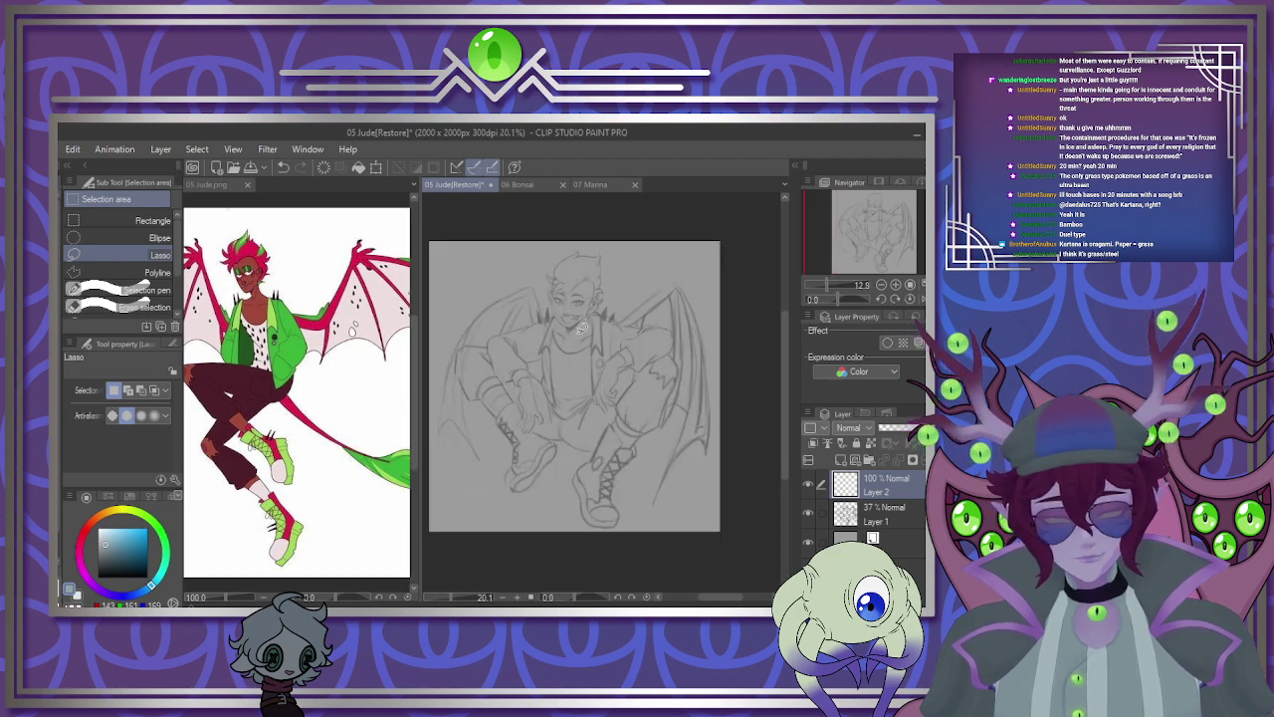
{"action": "scroll", "coordinate": [560, 228], "scroll_direction": "up", "scroll_amount": 6}
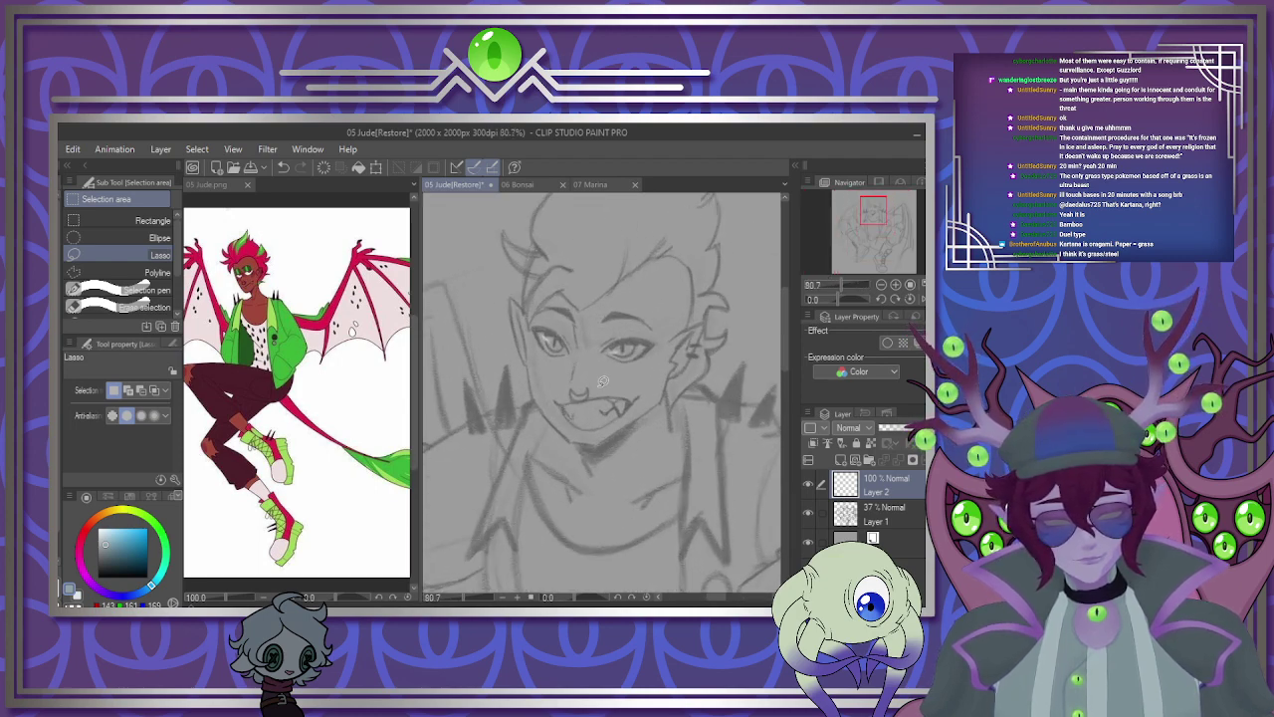
{"action": "scroll", "coordinate": [614, 328], "scroll_direction": "up", "scroll_amount": 2}
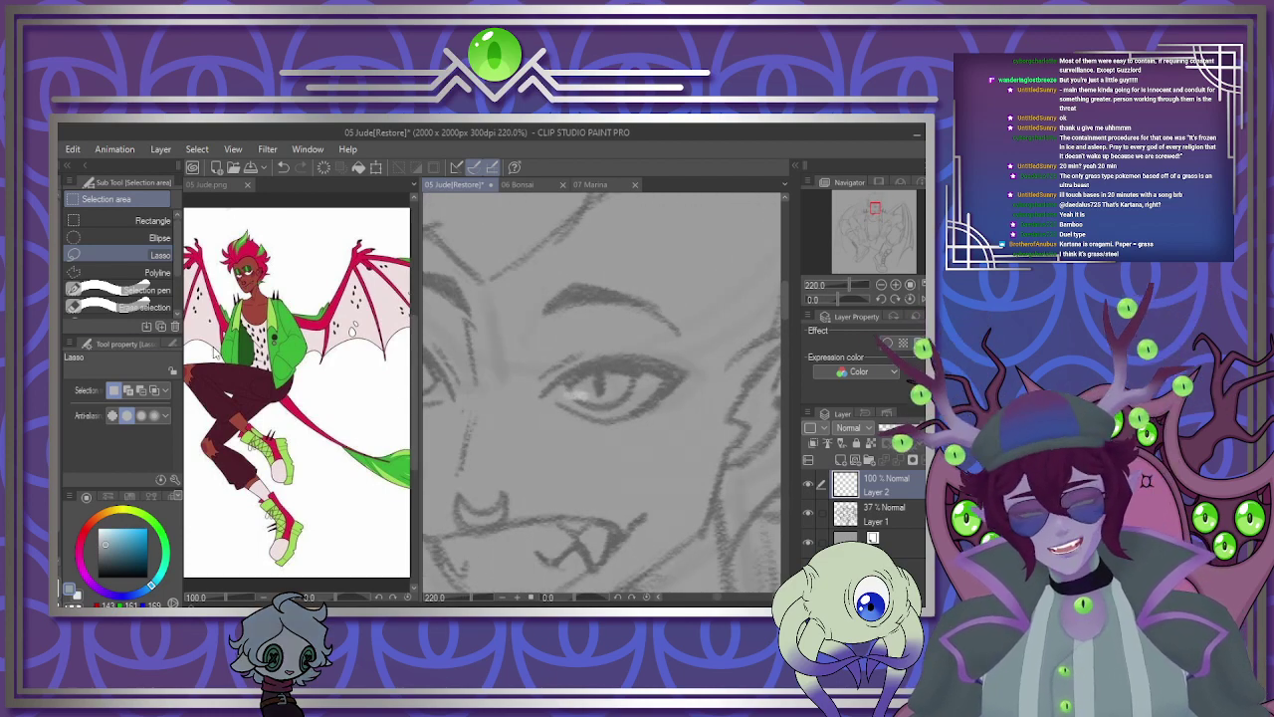
{"action": "key", "text": "p"}
{"action": "key", "text": "bracketleft"}
{"action": "key", "text": "bracketleft"}
{"action": "key", "text": "bracketleft"}
{"action": "key", "text": "bracketleft"}
{"action": "key", "text": "bracketleft"}
{"action": "key", "text": "bracketleft"}
{"action": "key", "text": "bracketleft"}
{"action": "key", "text": "bracketleft"}
{"action": "key", "text": "bracketleft"}
{"action": "key", "text": "bracketleft"}
{"action": "key", "text": "bracketleft"}
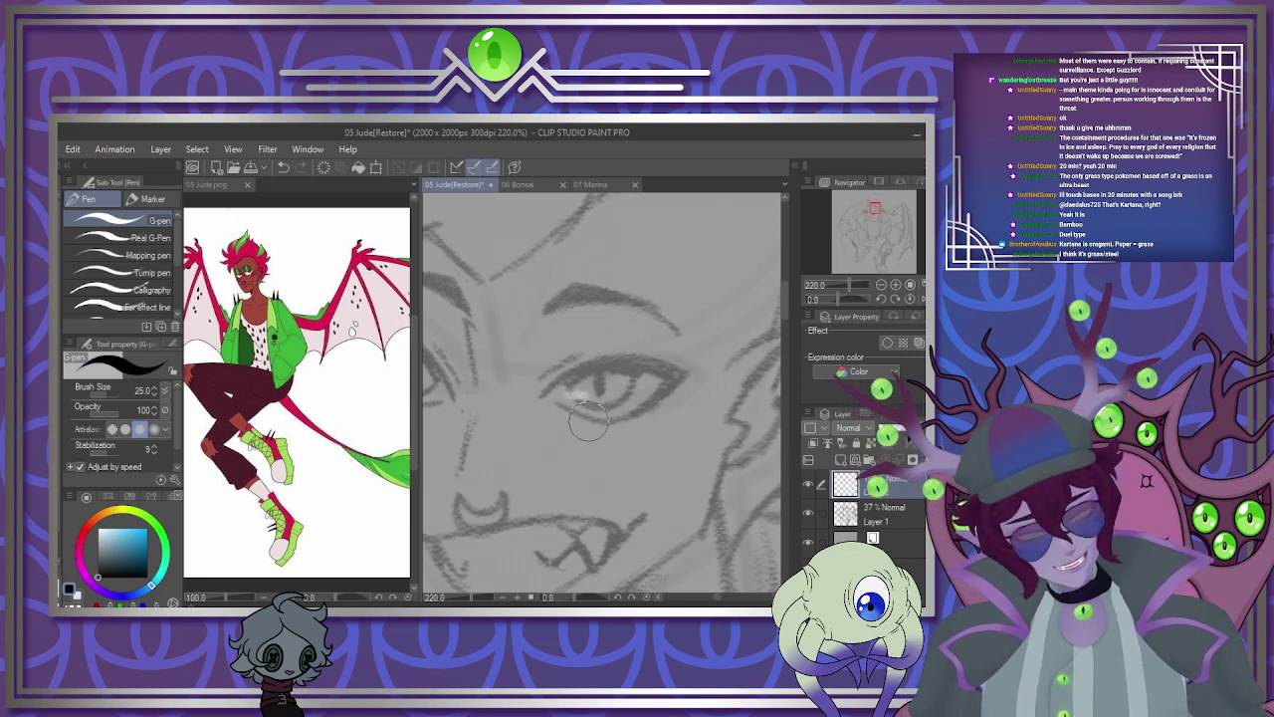
{"action": "key", "text": "bracketleft"}
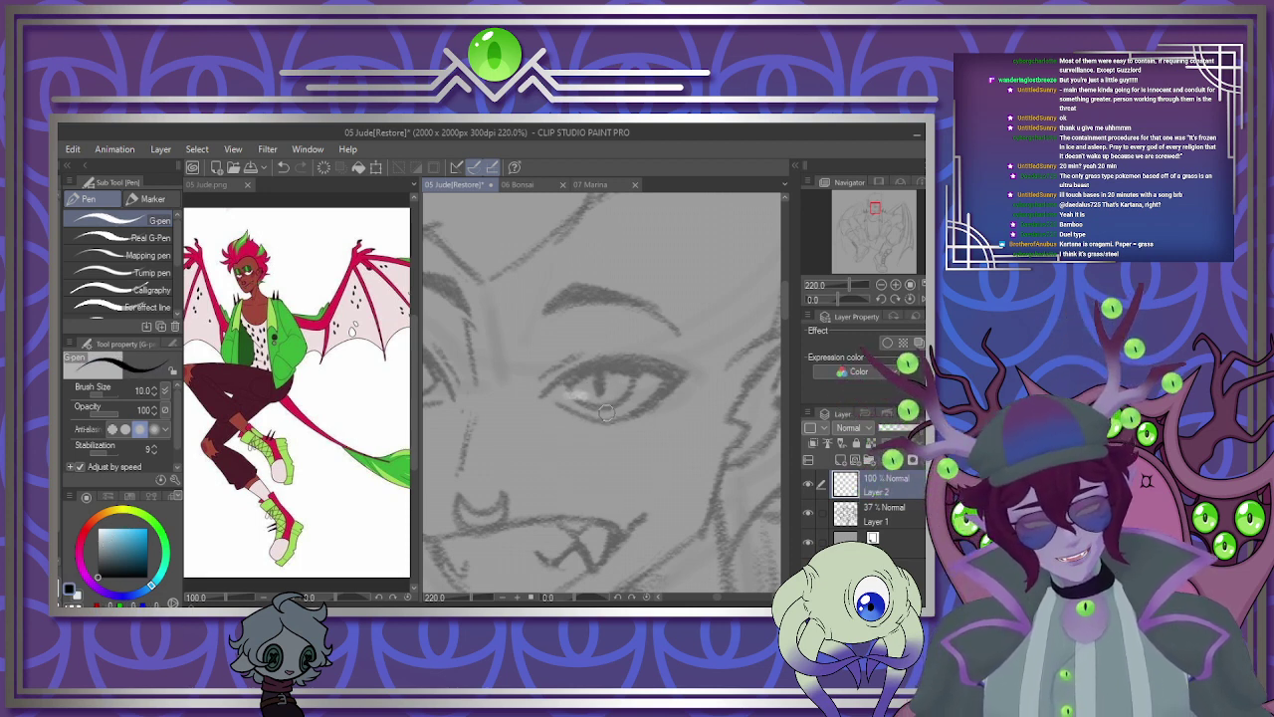
{"action": "key", "text": "bracketleft"}
{"action": "key", "text": "bracketleft"}
{"action": "key", "text": "bracketleft"}
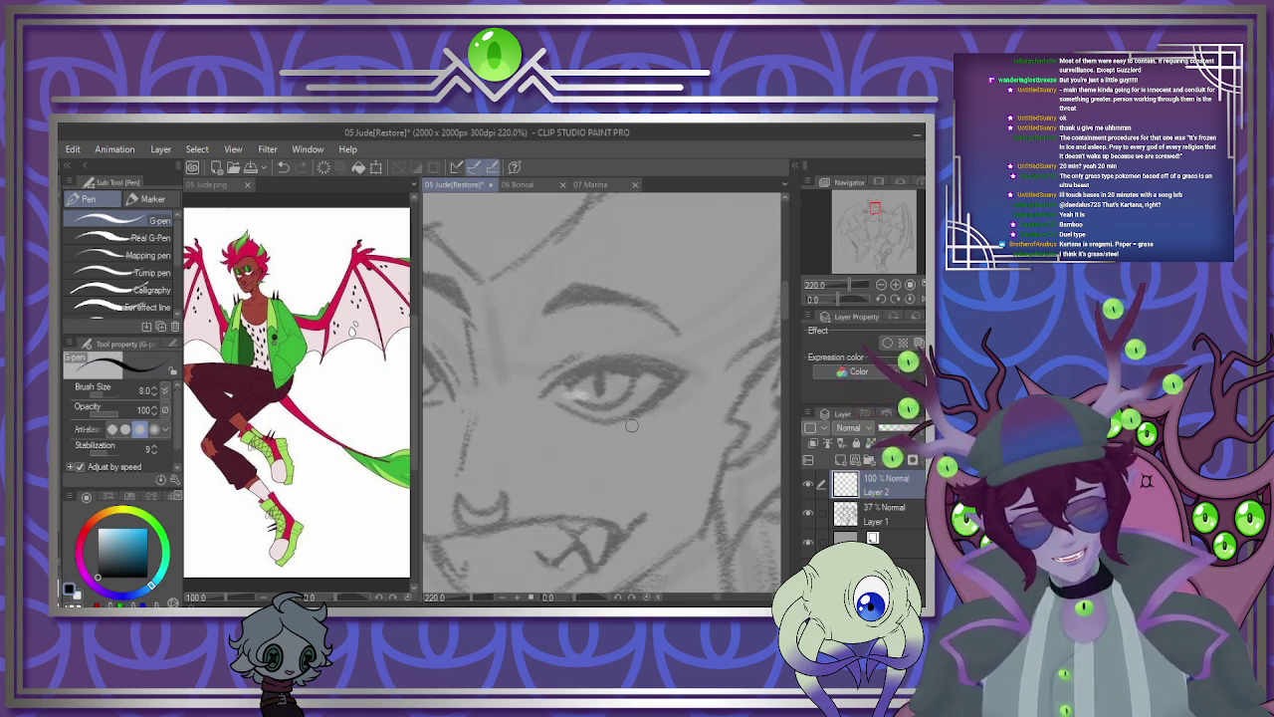
{"action": "scroll", "coordinate": [617, 404], "scroll_direction": "up", "scroll_amount": 8}
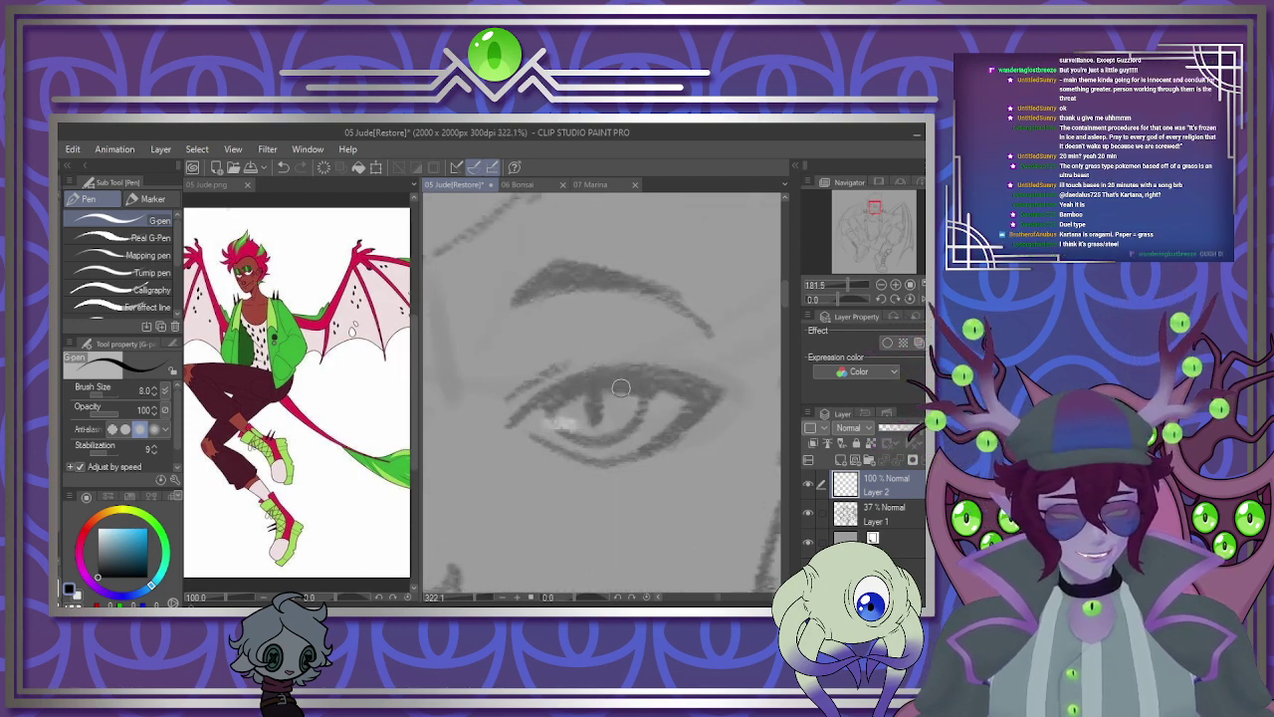
{"action": "mouse_move", "coordinate": [455, 443]}
{"action": "left_mouse_down"}
{"action": "mouse_move", "coordinate": [533, 381]}
{"action": "mouse_move", "coordinate": [743, 381]}
{"action": "mouse_move", "coordinate": [770, 400]}
{"action": "mouse_move", "coordinate": [666, 488]}
{"action": "mouse_move", "coordinate": [584, 499]}
{"action": "mouse_move", "coordinate": [460, 433]}
{"action": "mouse_move", "coordinate": [449, 444]}
{"action": "mouse_move", "coordinate": [541, 386]}
{"action": "mouse_move", "coordinate": [703, 383]}
{"action": "mouse_move", "coordinate": [755, 403]}
{"action": "mouse_move", "coordinate": [700, 378]}
{"action": "mouse_move", "coordinate": [561, 373]}
{"action": "mouse_move", "coordinate": [605, 380]}
{"action": "mouse_move", "coordinate": [612, 366]}
{"action": "mouse_move", "coordinate": [475, 420]}
{"action": "left_mouse_up"}
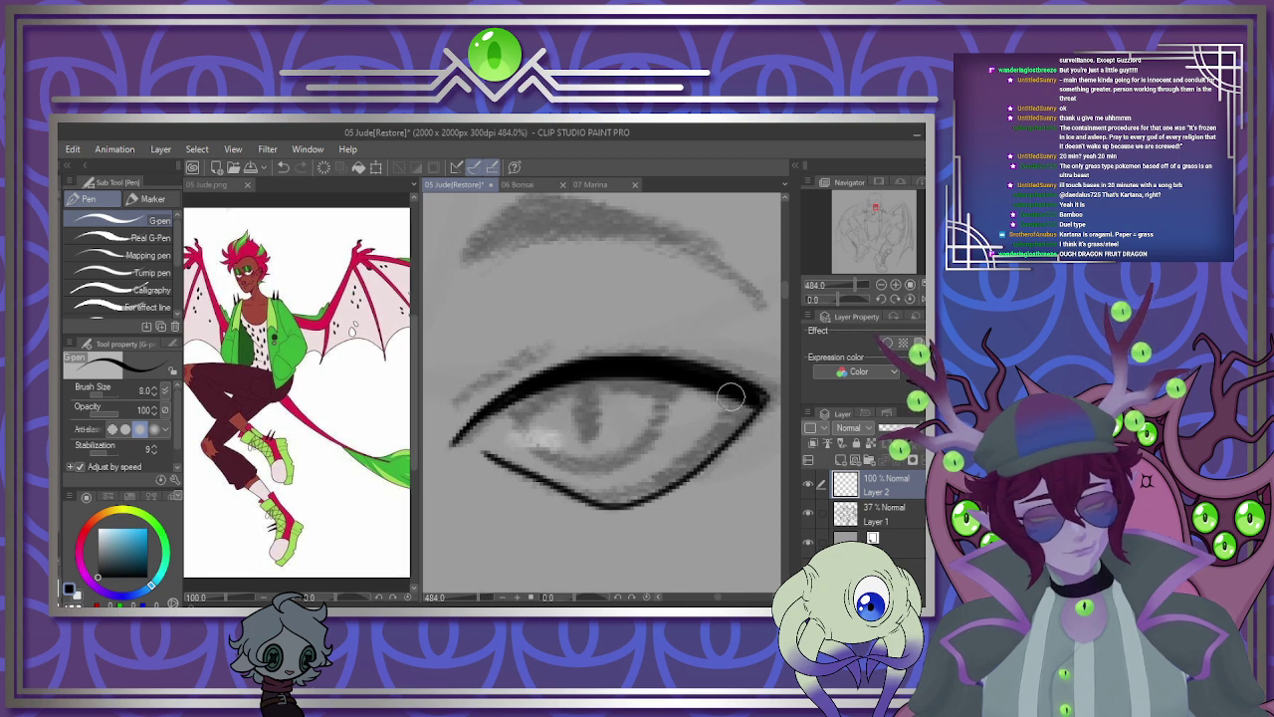
Try an inner line along the eye's lower lid, and undo it together with the lower-lid outline and the upper-lid thickening.
{"action": "mouse_move", "coordinate": [731, 396]}
{"action": "left_mouse_down"}
{"action": "mouse_move", "coordinate": [679, 459]}
{"action": "mouse_move", "coordinate": [563, 493]}
{"action": "left_mouse_up"}
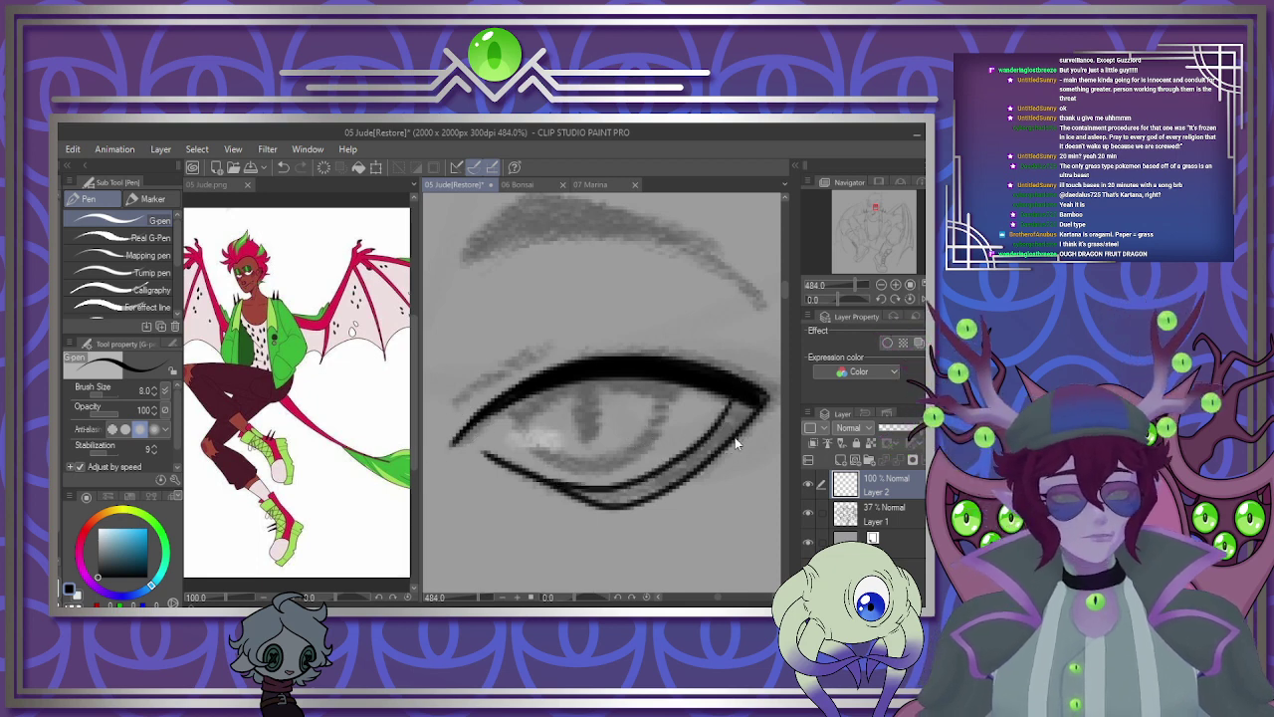
{"action": "key", "text": "ctrl+z"}
{"action": "key", "text": "ctrl+z"}
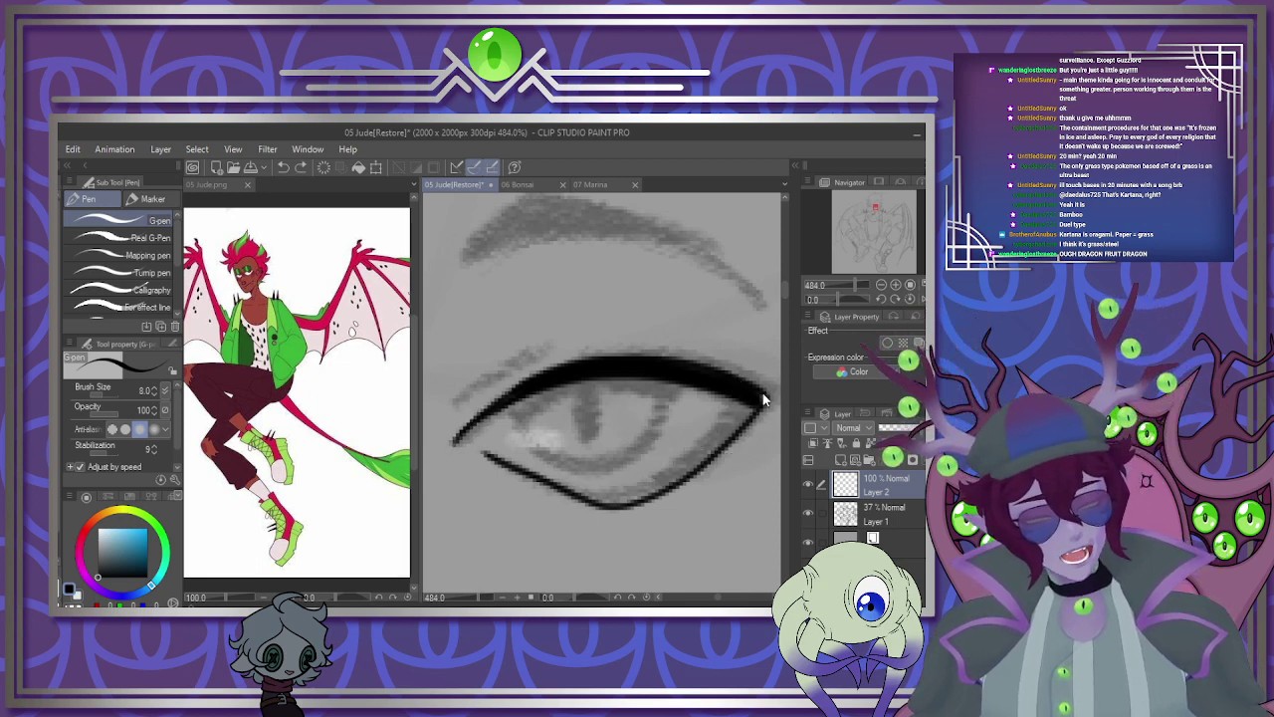
{"action": "key", "text": "ctrl+z"}
{"action": "key", "text": "ctrl+z"}
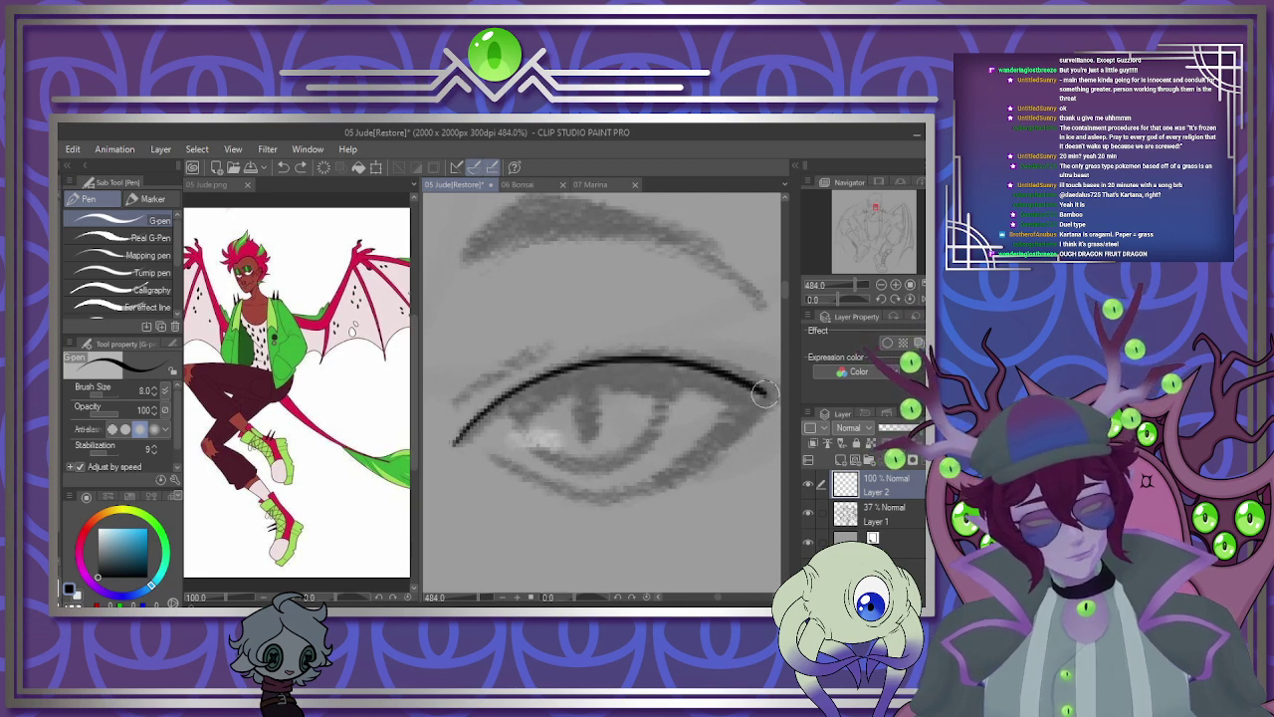
Ink a thick upper lash line, the lower lid and a heavy outer corner on the eye, and outline the iris.
{"action": "mouse_move", "coordinate": [765, 390]}
{"action": "left_mouse_down"}
{"action": "mouse_move", "coordinate": [742, 427]}
{"action": "mouse_move", "coordinate": [662, 480]}
{"action": "mouse_move", "coordinate": [598, 498]}
{"action": "mouse_move", "coordinate": [493, 467]}
{"action": "mouse_move", "coordinate": [616, 378]}
{"action": "mouse_move", "coordinate": [756, 406]}
{"action": "mouse_move", "coordinate": [710, 379]}
{"action": "mouse_move", "coordinate": [605, 370]}
{"action": "mouse_move", "coordinate": [493, 406]}
{"action": "mouse_move", "coordinate": [586, 370]}
{"action": "mouse_move", "coordinate": [479, 414]}
{"action": "mouse_move", "coordinate": [539, 383]}
{"action": "mouse_move", "coordinate": [466, 434]}
{"action": "mouse_move", "coordinate": [554, 382]}
{"action": "left_mouse_up"}
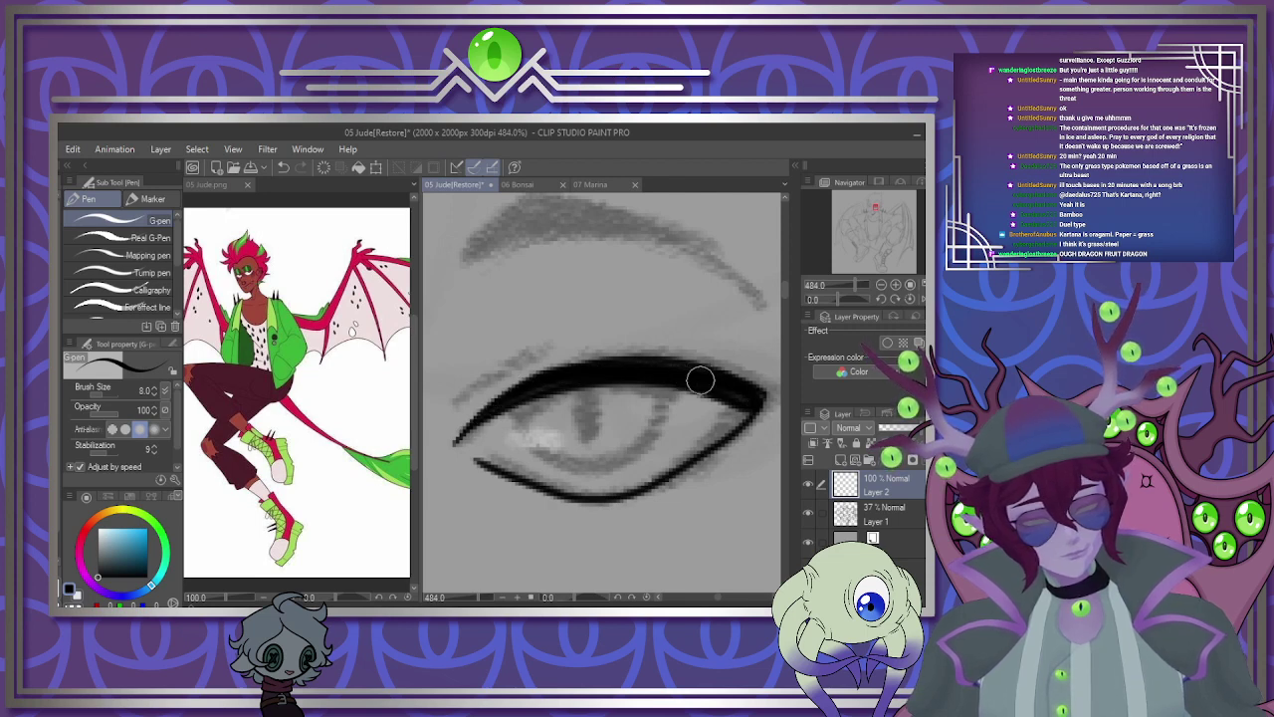
{"action": "mouse_move", "coordinate": [722, 386]}
{"action": "left_mouse_down"}
{"action": "mouse_move", "coordinate": [711, 435]}
{"action": "mouse_move", "coordinate": [640, 488]}
{"action": "mouse_move", "coordinate": [738, 402]}
{"action": "mouse_move", "coordinate": [695, 459]}
{"action": "mouse_move", "coordinate": [738, 419]}
{"action": "mouse_move", "coordinate": [647, 485]}
{"action": "left_mouse_up"}
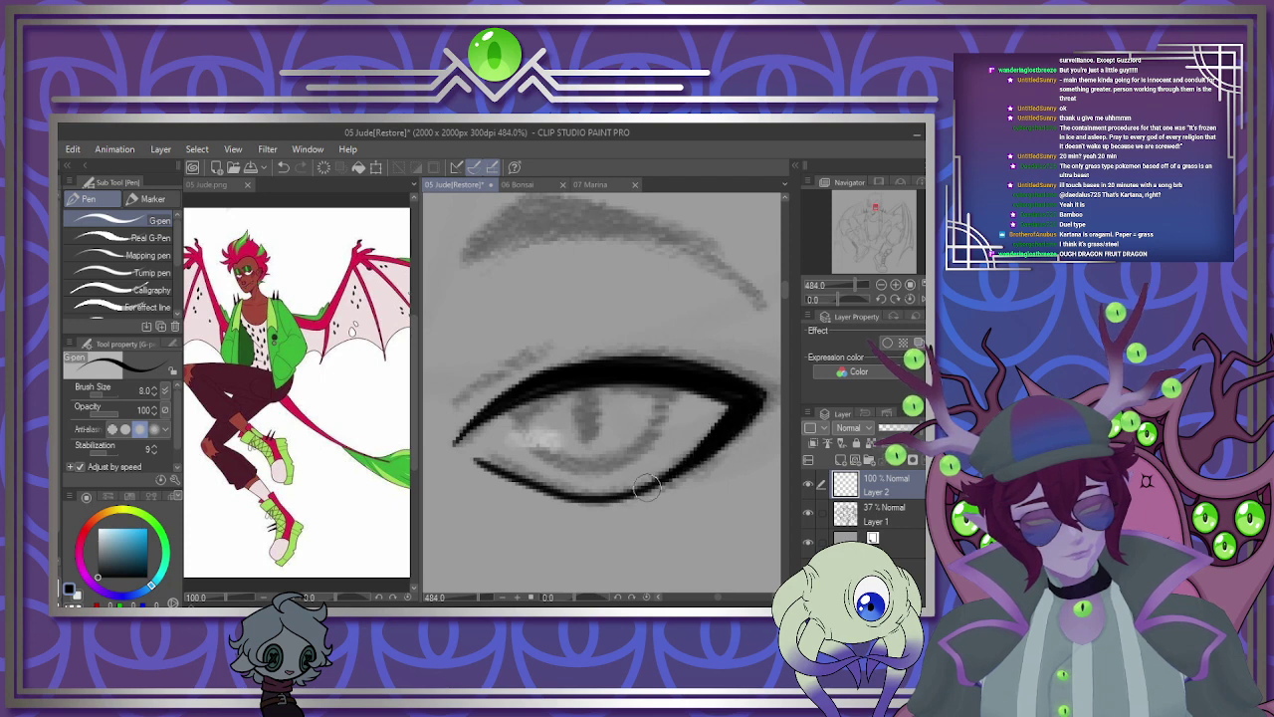
{"action": "mouse_move", "coordinate": [516, 403]}
{"action": "left_mouse_down"}
{"action": "mouse_move", "coordinate": [643, 460]}
{"action": "mouse_move", "coordinate": [627, 374]}
{"action": "left_mouse_up"}
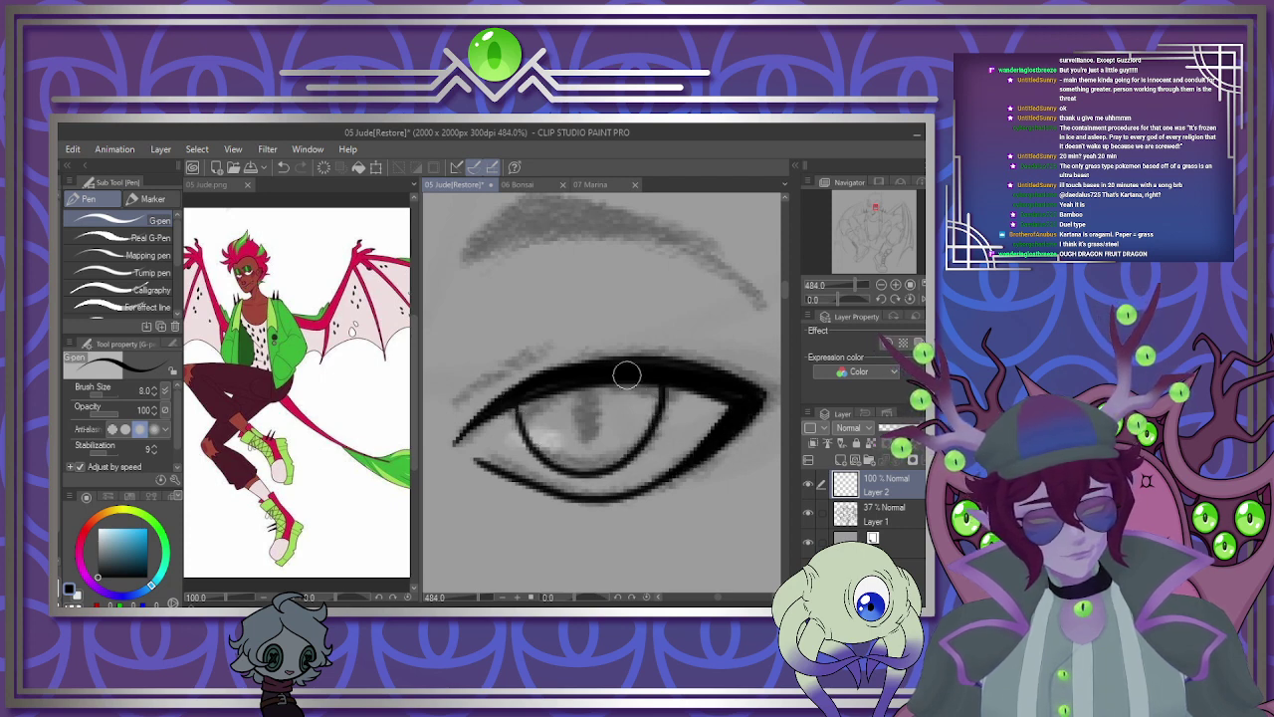
Fill the upper iris shadow and slit pupil in the right-hand eye, and ink two crease lines above its lid.
{"action": "mouse_move", "coordinate": [520, 434]}
{"action": "left_mouse_down"}
{"action": "mouse_move", "coordinate": [658, 403]}
{"action": "mouse_move", "coordinate": [568, 401]}
{"action": "mouse_move", "coordinate": [528, 418]}
{"action": "mouse_move", "coordinate": [529, 403]}
{"action": "mouse_move", "coordinate": [598, 384]}
{"action": "mouse_move", "coordinate": [652, 397]}
{"action": "mouse_move", "coordinate": [589, 384]}
{"action": "mouse_move", "coordinate": [528, 423]}
{"action": "mouse_move", "coordinate": [612, 389]}
{"action": "mouse_move", "coordinate": [581, 423]}
{"action": "mouse_move", "coordinate": [589, 443]}
{"action": "left_mouse_up"}
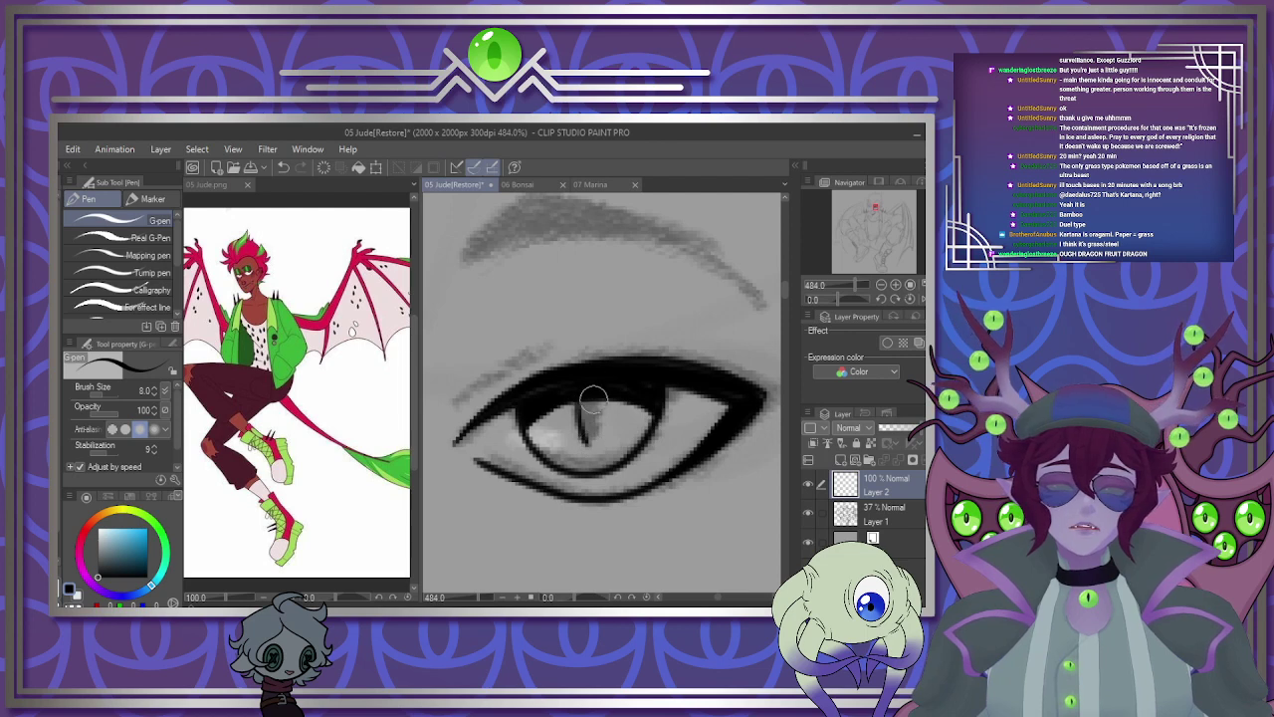
{"action": "mouse_move", "coordinate": [594, 400]}
{"action": "left_mouse_down"}
{"action": "mouse_move", "coordinate": [587, 442]}
{"action": "mouse_move", "coordinate": [586, 403]}
{"action": "left_mouse_up"}
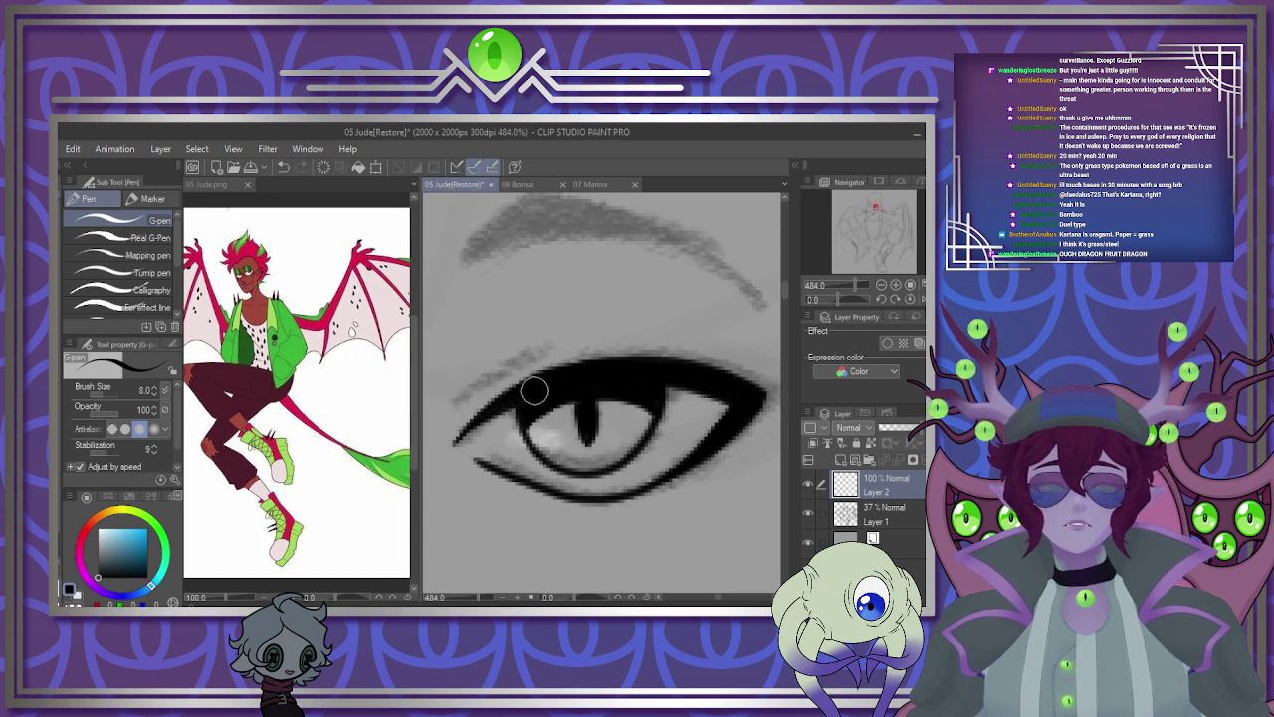
{"action": "left_click_drag", "start_coordinate": [456, 401], "coordinate": [587, 331]}
{"action": "left_click_drag", "start_coordinate": [503, 349], "coordinate": [711, 328]}
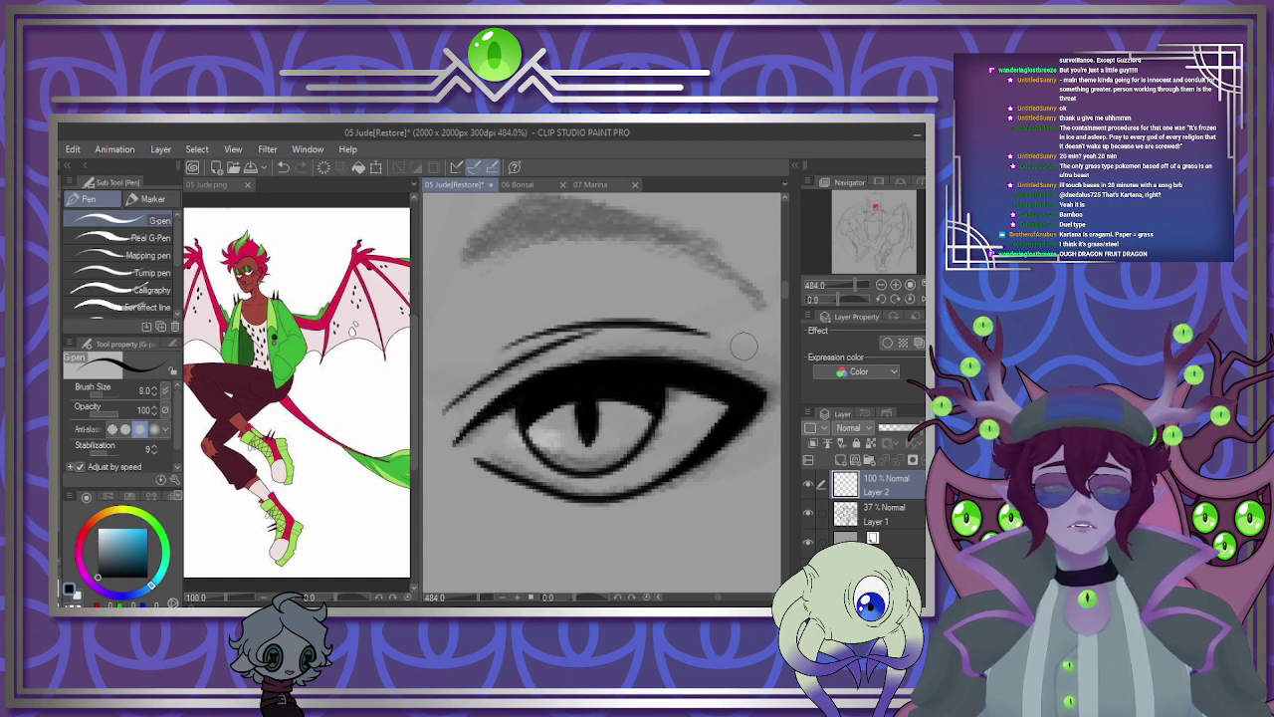
Ink the eyebrow above the right-hand eye as a solid tapered arch over the sketch.
{"action": "scroll", "coordinate": [736, 350], "scroll_direction": "down", "scroll_amount": 5}
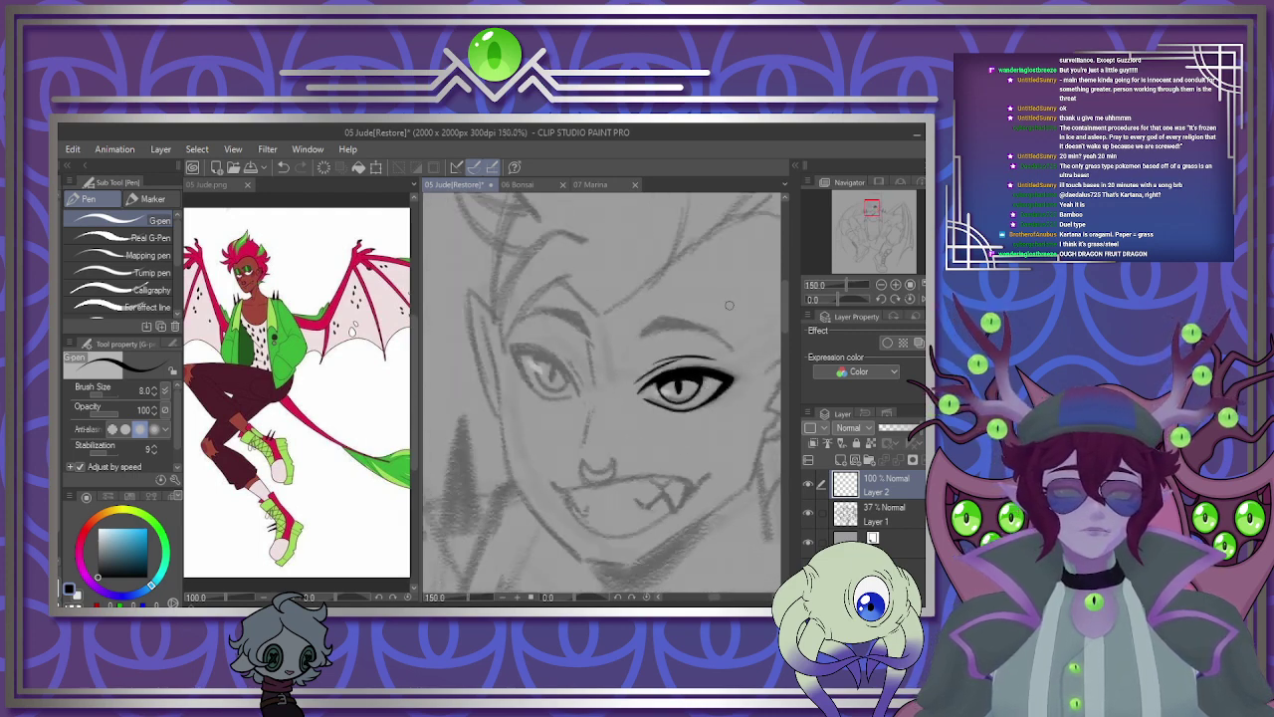
{"action": "scroll", "coordinate": [736, 349], "scroll_direction": "up", "scroll_amount": 4}
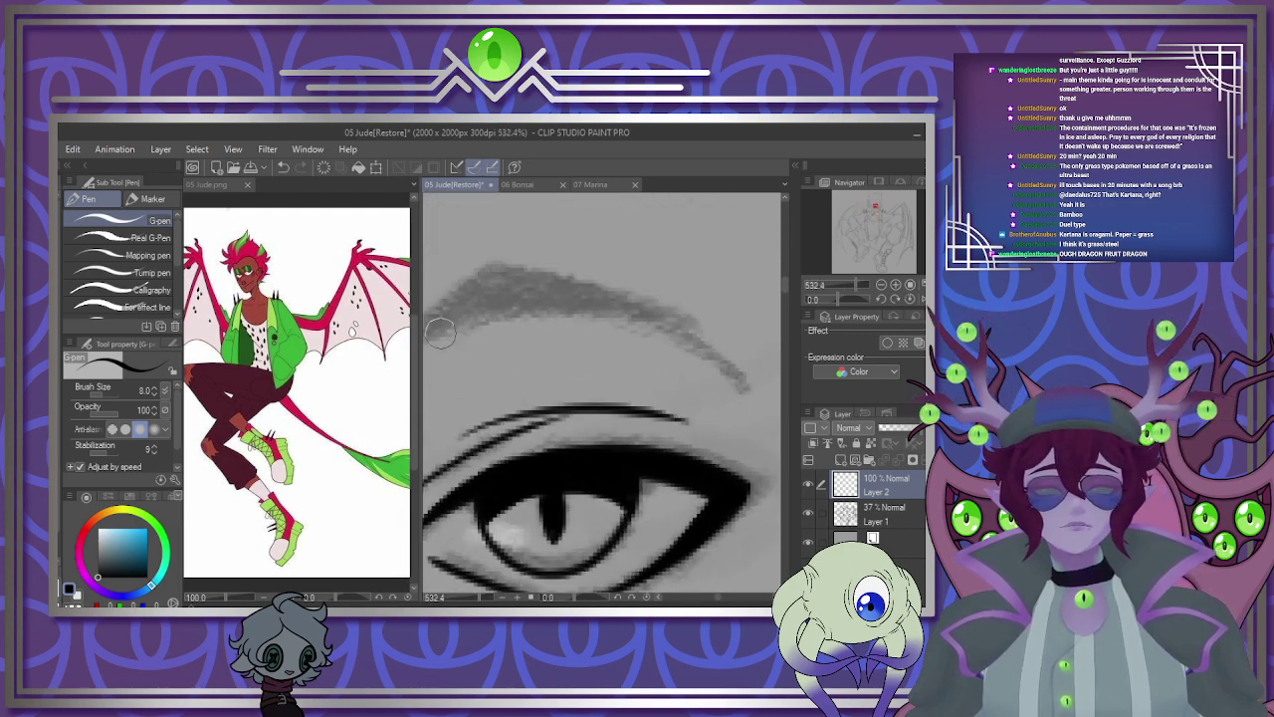
{"action": "mouse_move", "coordinate": [428, 337]}
{"action": "left_mouse_down"}
{"action": "mouse_move", "coordinate": [539, 310]}
{"action": "mouse_move", "coordinate": [707, 344]}
{"action": "left_mouse_up"}
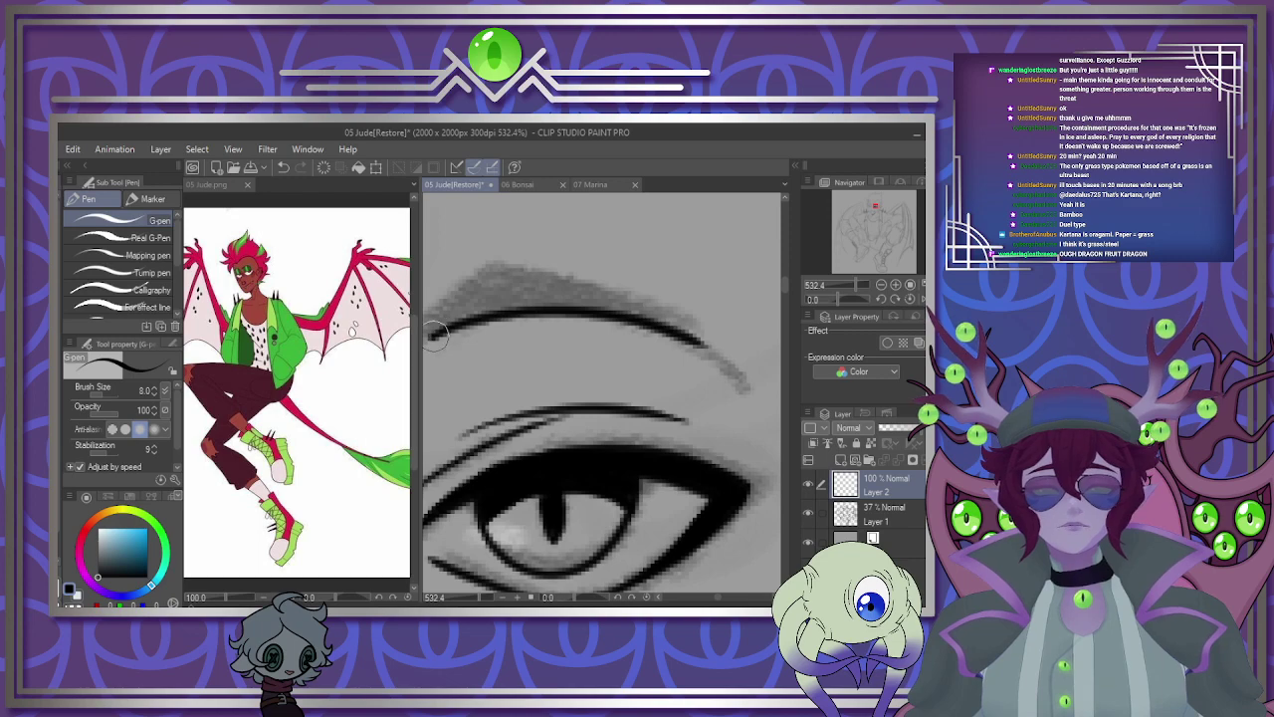
{"action": "mouse_move", "coordinate": [435, 335]}
{"action": "left_mouse_down"}
{"action": "mouse_move", "coordinate": [478, 298]}
{"action": "mouse_move", "coordinate": [564, 295]}
{"action": "mouse_move", "coordinate": [703, 345]}
{"action": "left_mouse_up"}
{"action": "mouse_move", "coordinate": [570, 306]}
{"action": "left_mouse_down"}
{"action": "mouse_move", "coordinate": [518, 296]}
{"action": "mouse_move", "coordinate": [447, 313]}
{"action": "mouse_move", "coordinate": [527, 289]}
{"action": "left_mouse_up"}
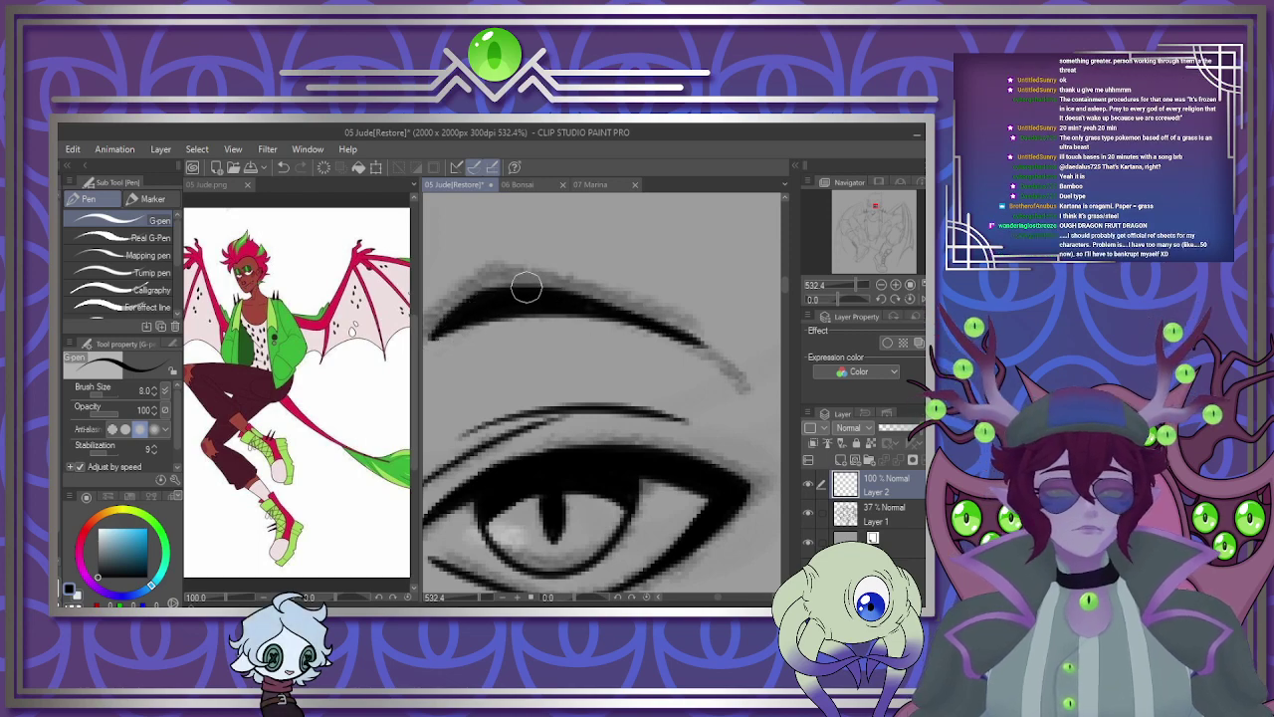
Ink the bridge of the nose with two separate curved strokes following the sketch between the eyes.
{"action": "scroll", "coordinate": [548, 287], "scroll_direction": "down", "scroll_amount": 6}
{"action": "scroll", "coordinate": [478, 338], "scroll_direction": "up", "scroll_amount": 4}
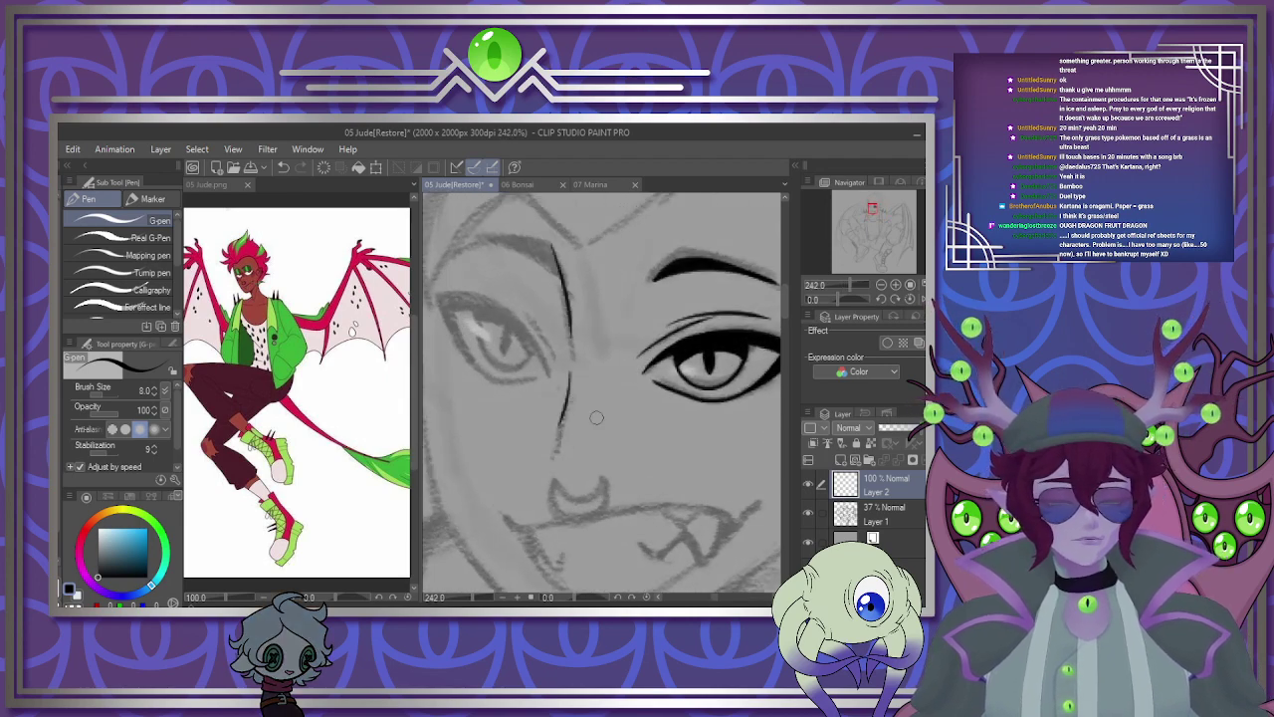
{"action": "scroll", "coordinate": [597, 417], "scroll_direction": "down", "scroll_amount": 3}
{"action": "scroll", "coordinate": [506, 349], "scroll_direction": "up", "scroll_amount": 3}
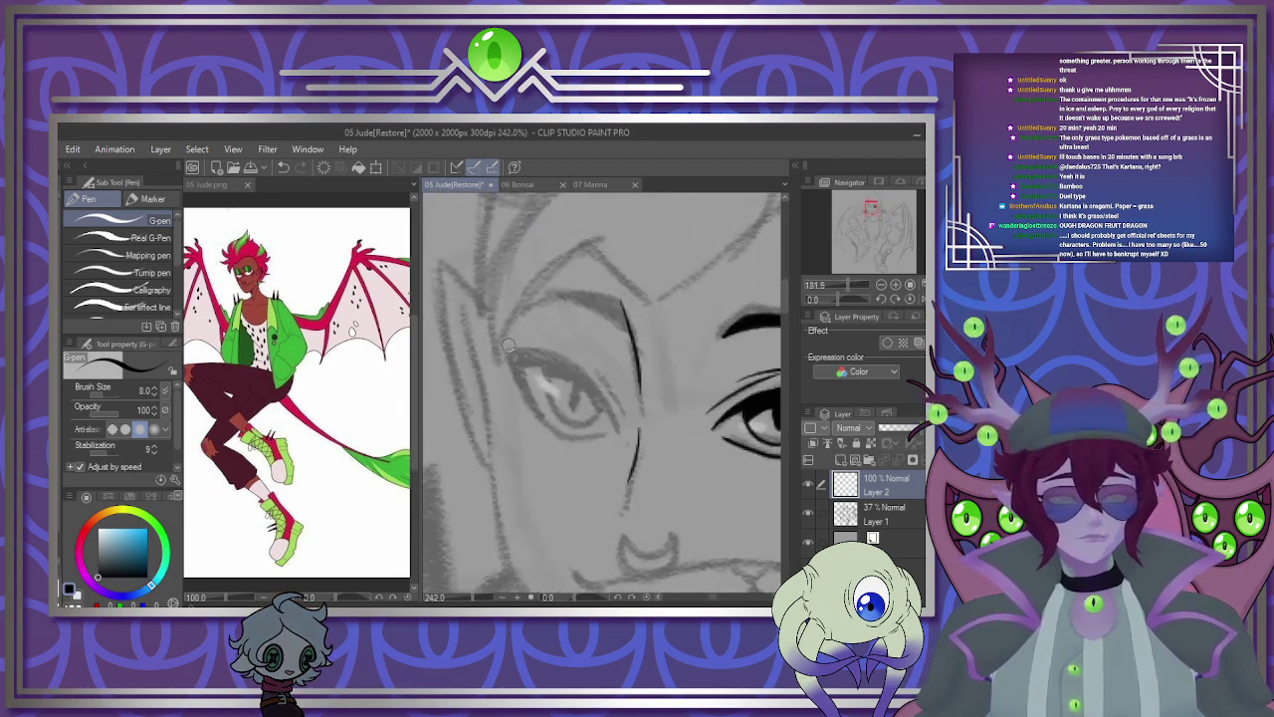
Ink the left-hand eye's upper and lower lids with a heavy outer corner and a thick filled upper lash line.
{"action": "scroll", "coordinate": [545, 360], "scroll_direction": "down", "scroll_amount": 3}
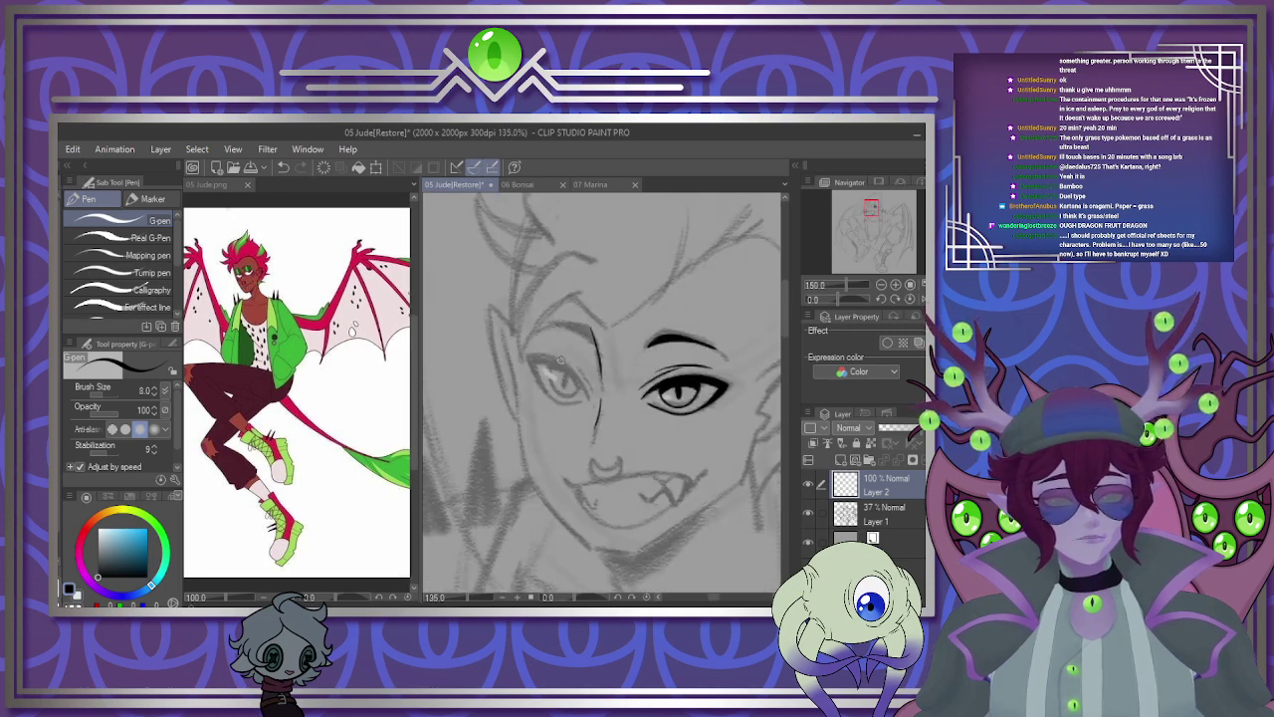
{"action": "scroll", "coordinate": [547, 397], "scroll_direction": "up", "scroll_amount": 4}
{"action": "scroll", "coordinate": [546, 398], "scroll_direction": "up", "scroll_amount": 2}
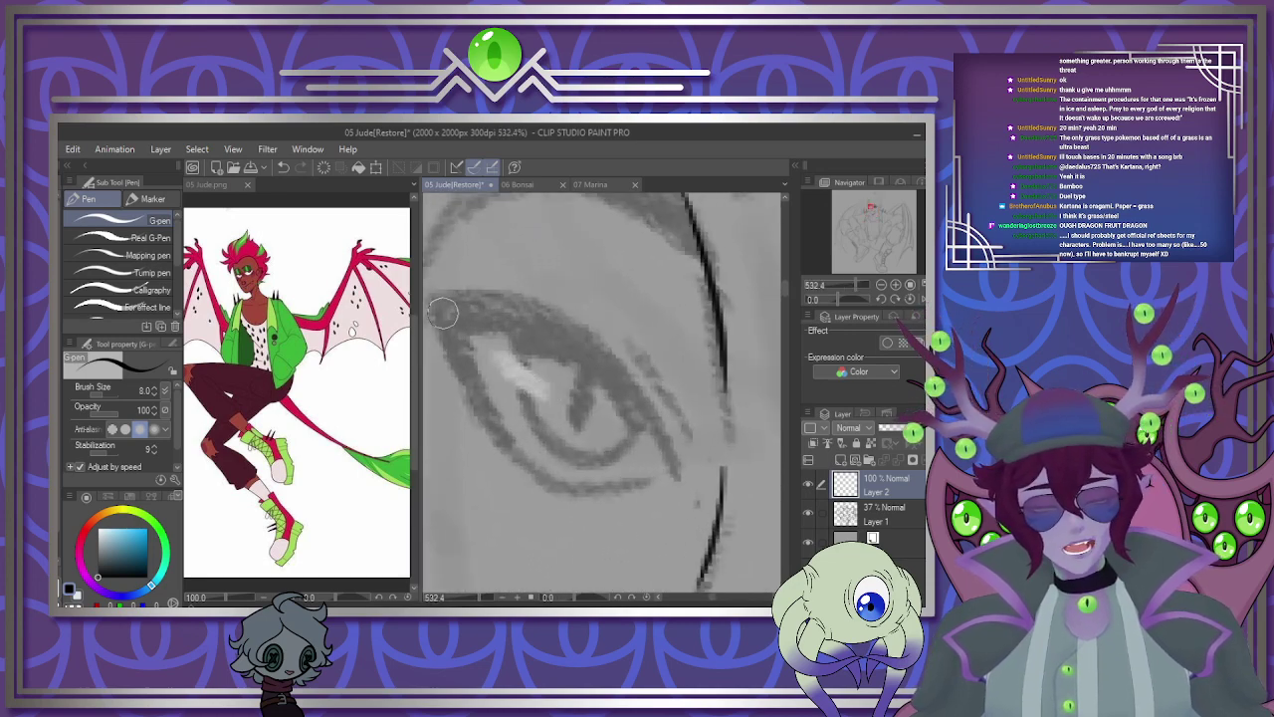
{"action": "mouse_move", "coordinate": [443, 311]}
{"action": "left_mouse_down"}
{"action": "mouse_move", "coordinate": [466, 390]}
{"action": "mouse_move", "coordinate": [609, 482]}
{"action": "left_mouse_up"}
{"action": "mouse_move", "coordinate": [439, 309]}
{"action": "left_mouse_down"}
{"action": "mouse_move", "coordinate": [552, 313]}
{"action": "mouse_move", "coordinate": [648, 407]}
{"action": "mouse_move", "coordinate": [652, 441]}
{"action": "left_mouse_up"}
{"action": "left_click_drag", "start_coordinate": [456, 305], "coordinate": [527, 473]}
{"action": "mouse_move", "coordinate": [464, 362]}
{"action": "left_mouse_down"}
{"action": "mouse_move", "coordinate": [467, 393]}
{"action": "mouse_move", "coordinate": [460, 321]}
{"action": "mouse_move", "coordinate": [448, 315]}
{"action": "left_mouse_up"}
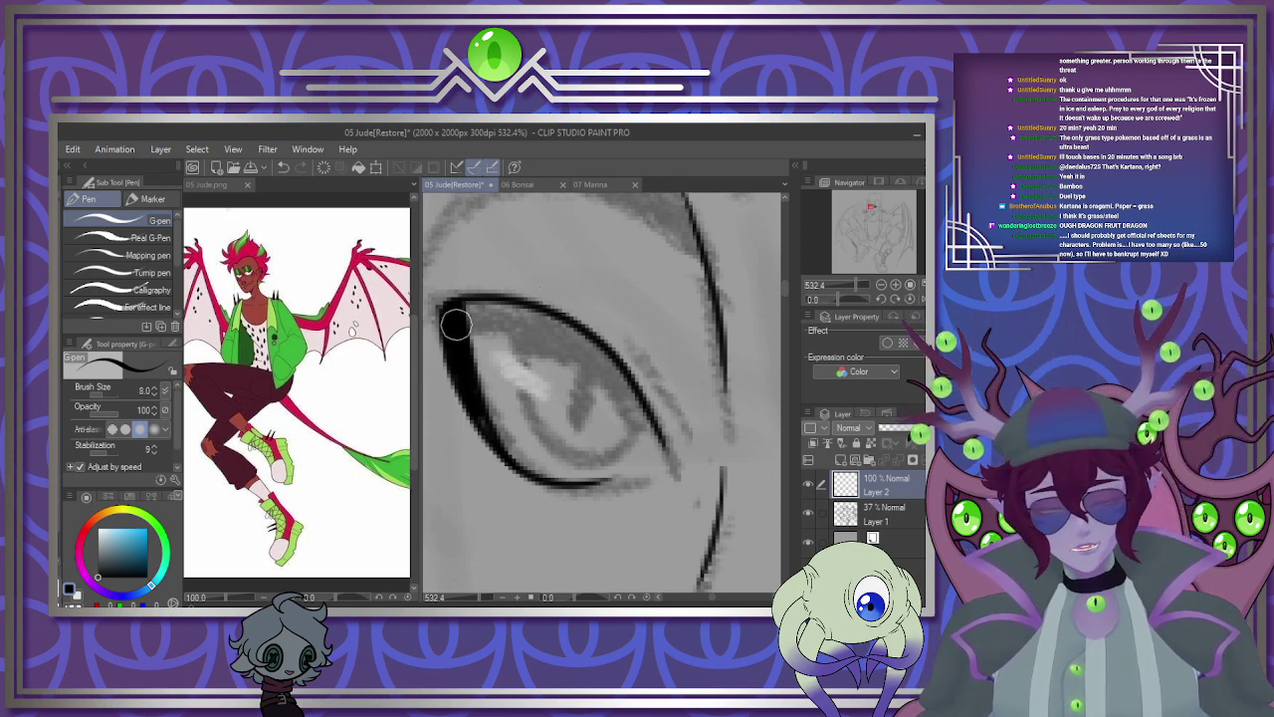
{"action": "mouse_move", "coordinate": [456, 324]}
{"action": "left_mouse_down"}
{"action": "mouse_move", "coordinate": [527, 329]}
{"action": "mouse_move", "coordinate": [656, 436]}
{"action": "left_mouse_up"}
{"action": "mouse_move", "coordinate": [465, 315]}
{"action": "left_mouse_down"}
{"action": "mouse_move", "coordinate": [478, 308]}
{"action": "mouse_move", "coordinate": [573, 336]}
{"action": "mouse_move", "coordinate": [645, 414]}
{"action": "left_mouse_up"}
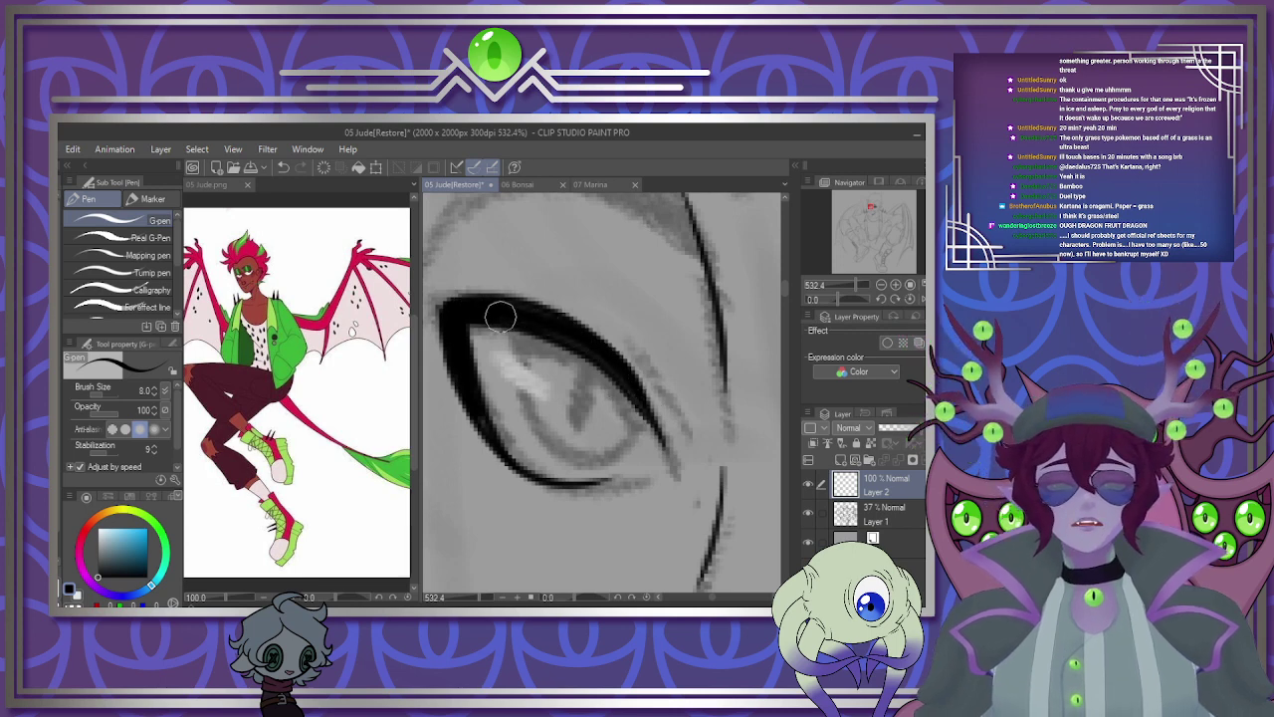
{"action": "left_click_drag", "start_coordinate": [501, 310], "coordinate": [626, 382]}
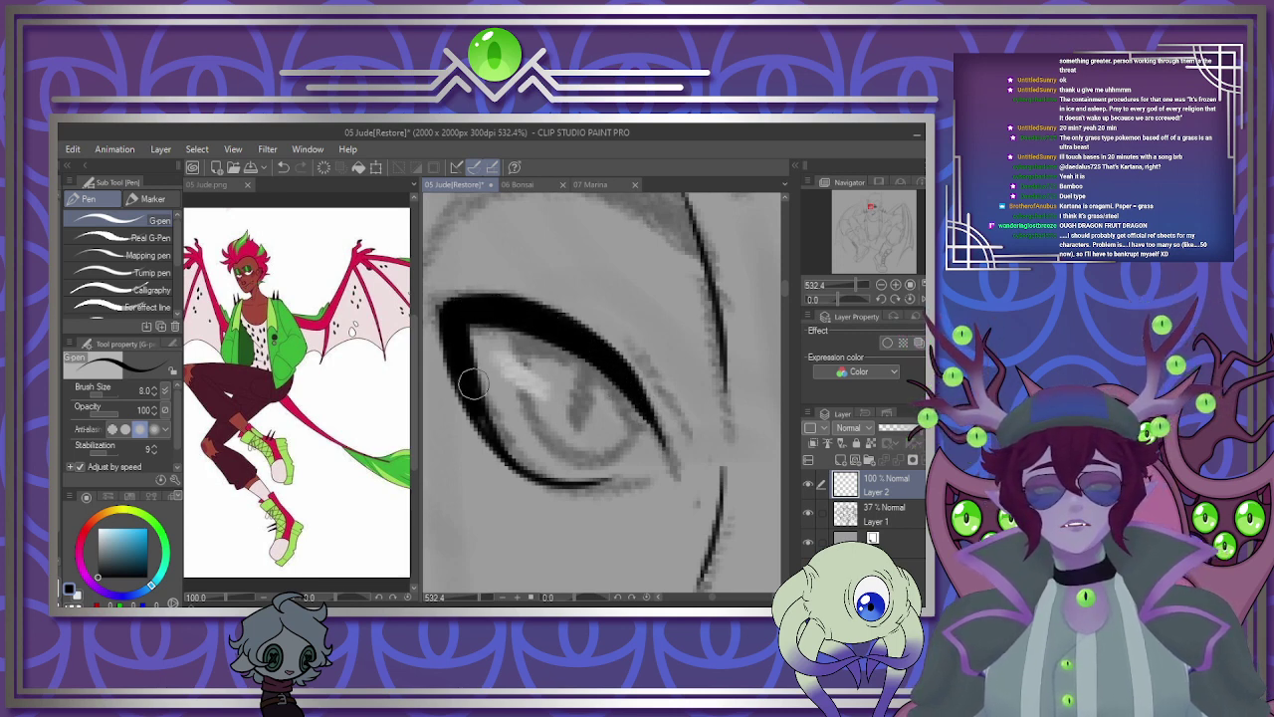
Outline the iris of the left-hand eye with one curved stroke, redrawing it until it fits the sketch.
{"action": "mouse_move", "coordinate": [522, 334]}
{"action": "left_mouse_down"}
{"action": "mouse_move", "coordinate": [535, 421]}
{"action": "mouse_move", "coordinate": [618, 440]}
{"action": "left_mouse_up"}
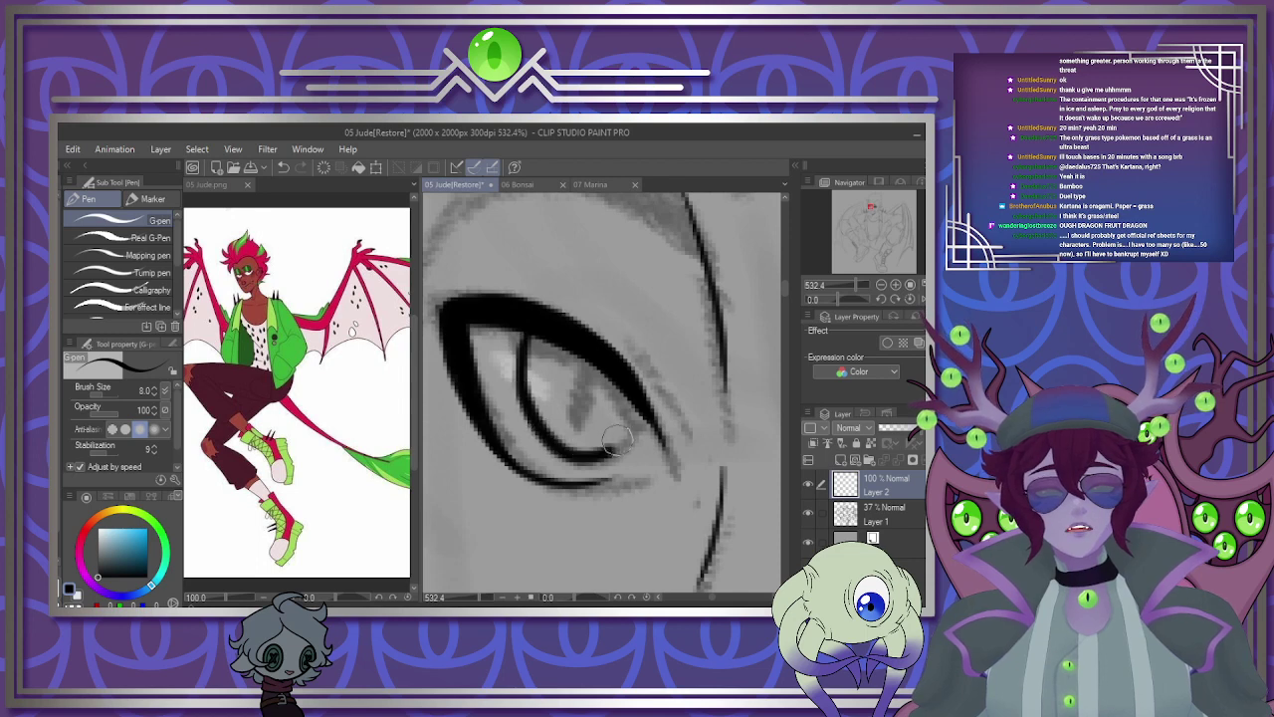
{"action": "key", "text": "ctrl+z"}
{"action": "mouse_move", "coordinate": [531, 322]}
{"action": "left_mouse_down"}
{"action": "mouse_move", "coordinate": [521, 361]}
{"action": "mouse_move", "coordinate": [564, 458]}
{"action": "mouse_move", "coordinate": [648, 404]}
{"action": "left_mouse_up"}
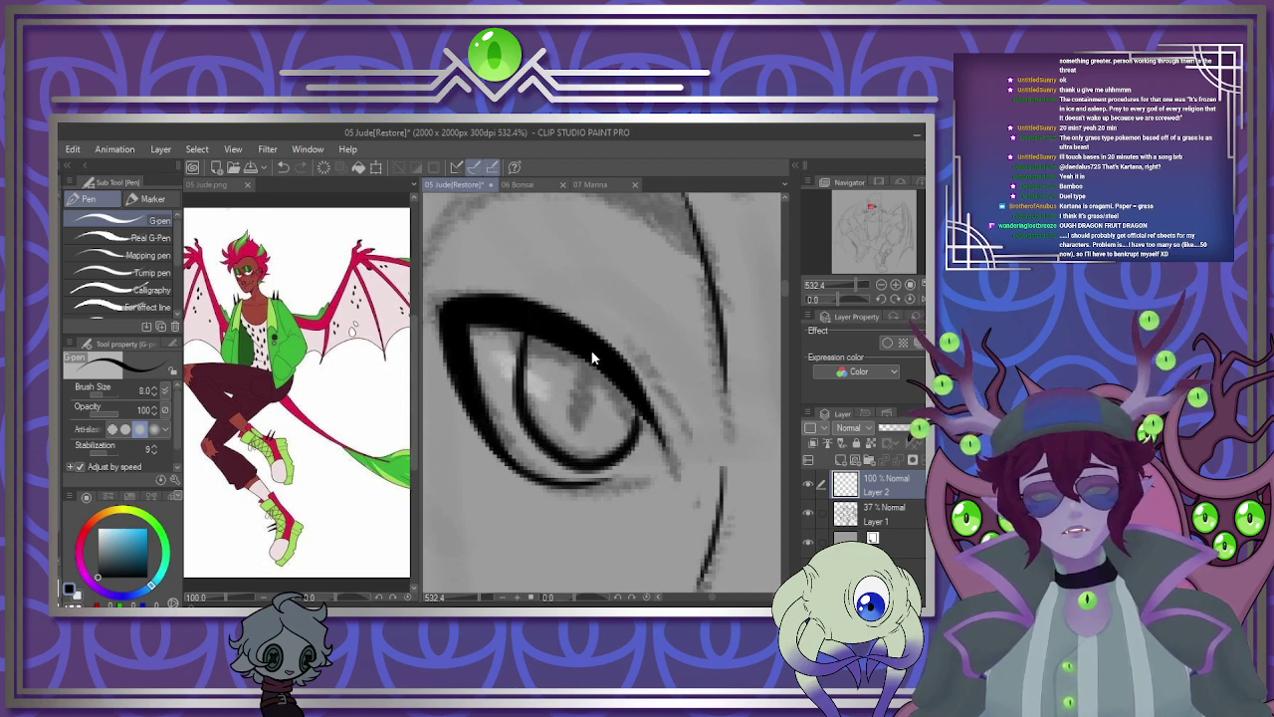
{"action": "key", "text": "ctrl+z"}
{"action": "mouse_move", "coordinate": [527, 328]}
{"action": "left_mouse_down"}
{"action": "mouse_move", "coordinate": [521, 367]}
{"action": "mouse_move", "coordinate": [579, 458]}
{"action": "mouse_move", "coordinate": [643, 406]}
{"action": "left_mouse_up"}
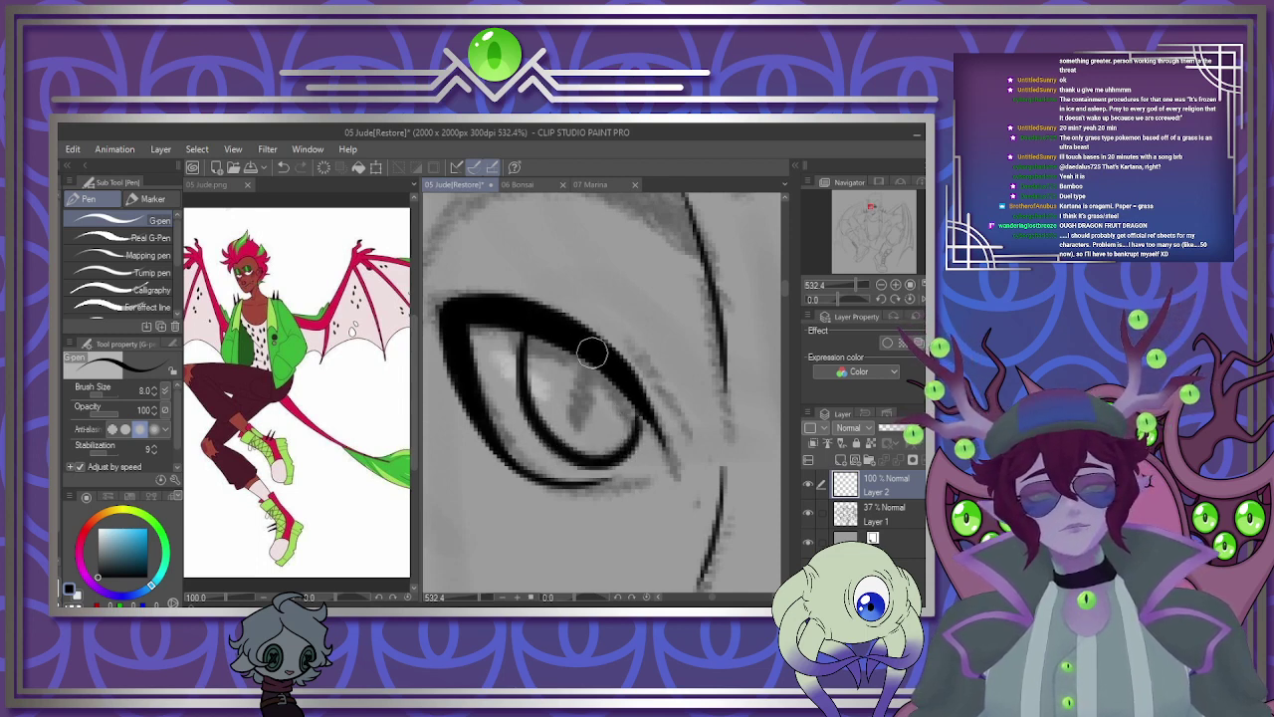
Ink the left-hand eye's slit pupil and upper iris shadow, and add crease lines above its inner corner.
{"action": "left_click_drag", "start_coordinate": [594, 364], "coordinate": [586, 410]}
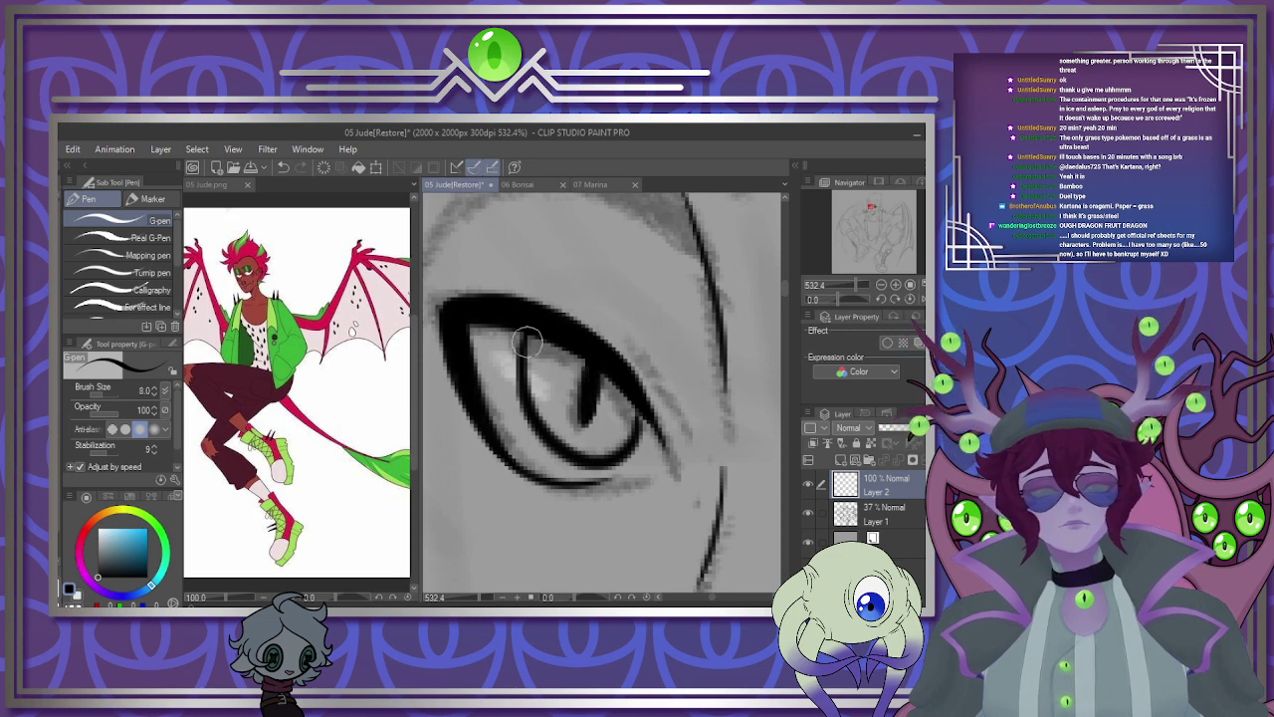
{"action": "mouse_move", "coordinate": [530, 363]}
{"action": "left_mouse_down"}
{"action": "mouse_move", "coordinate": [590, 365]}
{"action": "mouse_move", "coordinate": [569, 345]}
{"action": "mouse_move", "coordinate": [529, 351]}
{"action": "mouse_move", "coordinate": [545, 325]}
{"action": "left_mouse_up"}
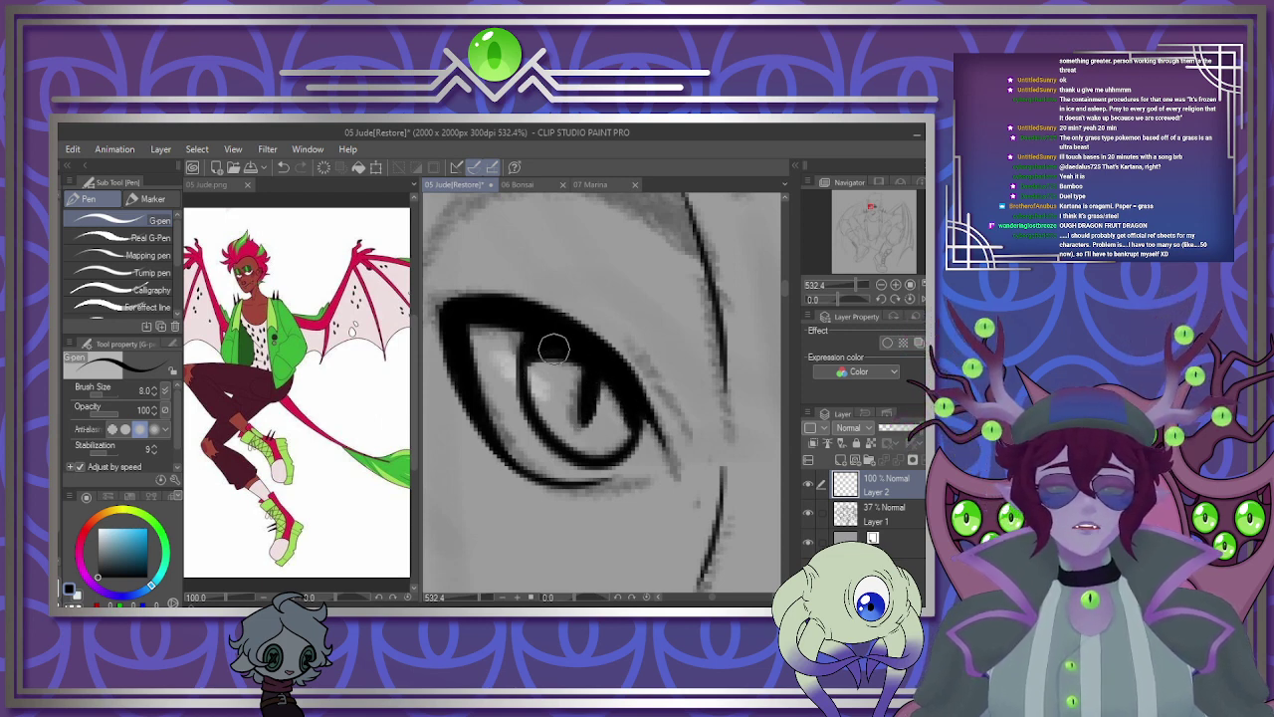
{"action": "mouse_move", "coordinate": [592, 303]}
{"action": "left_mouse_down"}
{"action": "mouse_move", "coordinate": [643, 354]}
{"action": "mouse_move", "coordinate": [655, 420]}
{"action": "left_mouse_up"}
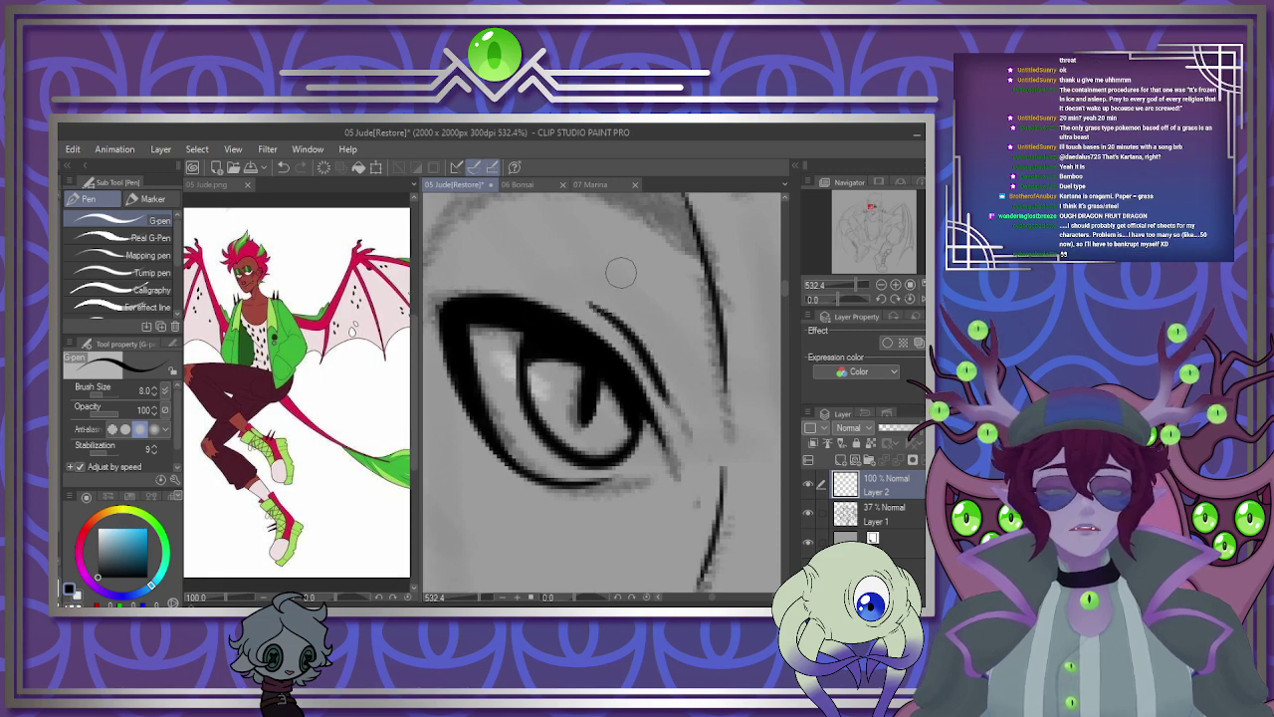
Ink the eyebrow above the left-hand eye as a filled arch thickening toward the nose, undoing stray strokes.
{"action": "scroll", "coordinate": [659, 329], "scroll_direction": "down", "scroll_amount": 10}
{"action": "scroll", "coordinate": [663, 316], "scroll_direction": "up", "scroll_amount": 11}
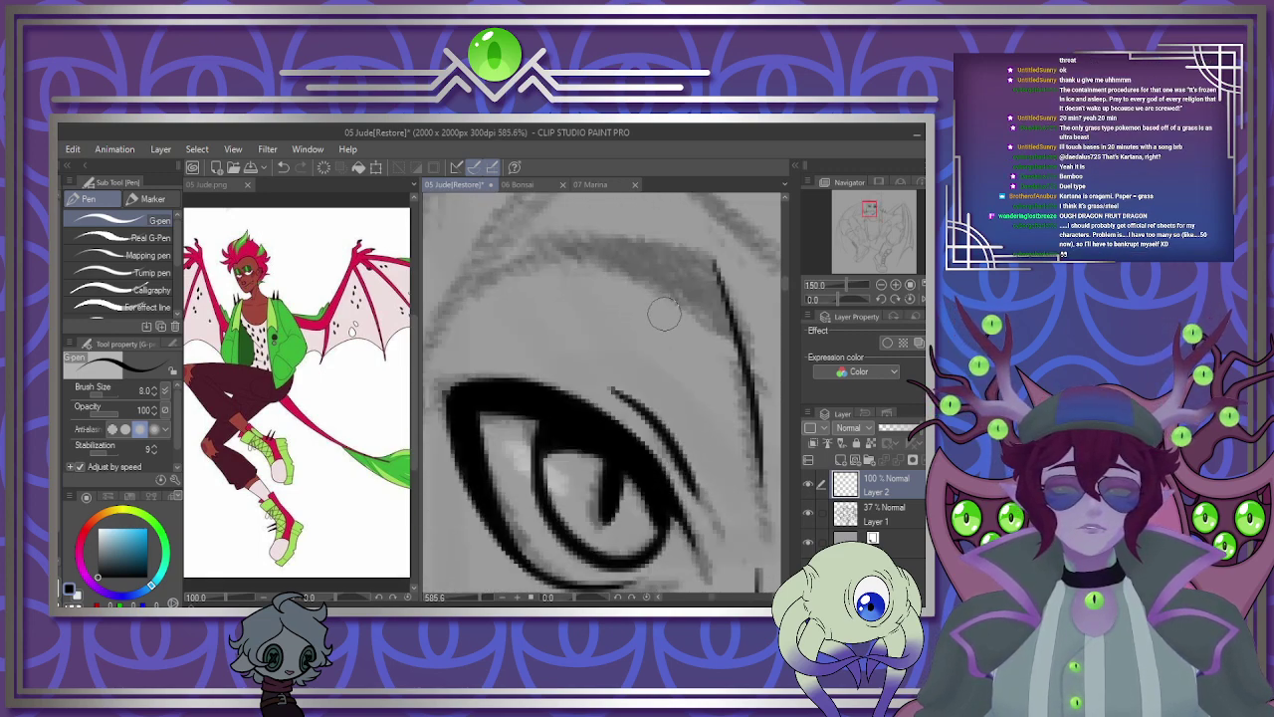
{"action": "mouse_move", "coordinate": [468, 297]}
{"action": "left_mouse_down"}
{"action": "mouse_move", "coordinate": [493, 279]}
{"action": "mouse_move", "coordinate": [651, 283]}
{"action": "mouse_move", "coordinate": [708, 329]}
{"action": "mouse_move", "coordinate": [705, 293]}
{"action": "mouse_move", "coordinate": [676, 263]}
{"action": "mouse_move", "coordinate": [528, 257]}
{"action": "mouse_move", "coordinate": [472, 291]}
{"action": "mouse_move", "coordinate": [505, 269]}
{"action": "mouse_move", "coordinate": [629, 255]}
{"action": "mouse_move", "coordinate": [688, 270]}
{"action": "mouse_move", "coordinate": [703, 327]}
{"action": "mouse_move", "coordinate": [688, 287]}
{"action": "mouse_move", "coordinate": [570, 266]}
{"action": "mouse_move", "coordinate": [679, 278]}
{"action": "mouse_move", "coordinate": [696, 304]}
{"action": "left_mouse_up"}
{"action": "key", "text": "ctrl+z"}
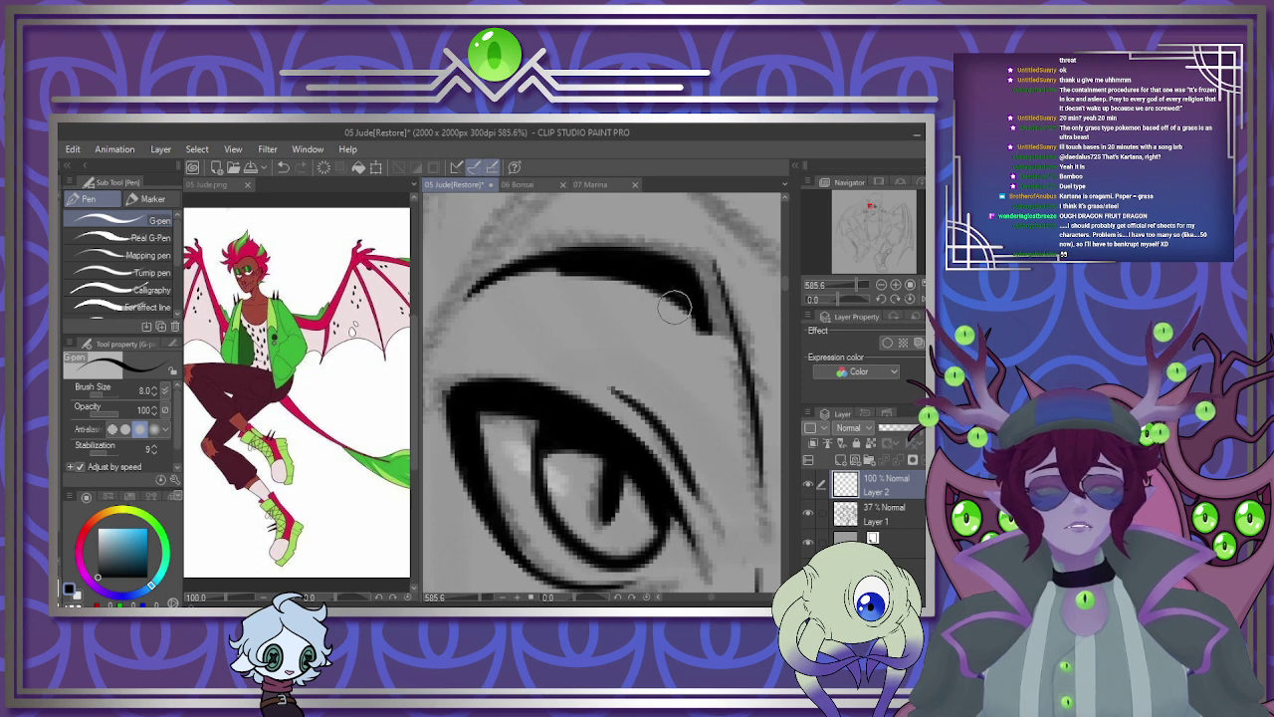
{"action": "key", "text": "ctrl+z"}
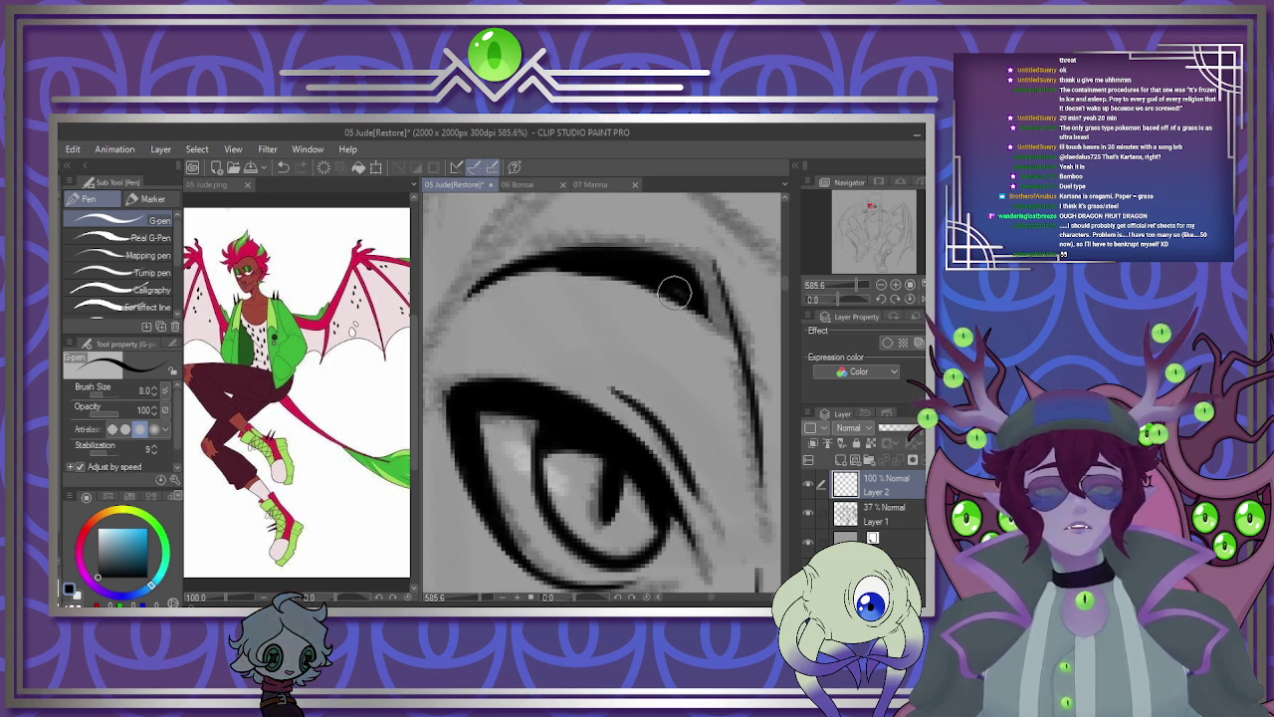
{"action": "left_click_drag", "start_coordinate": [683, 287], "coordinate": [504, 282]}
{"action": "key", "text": "ctrl+z"}
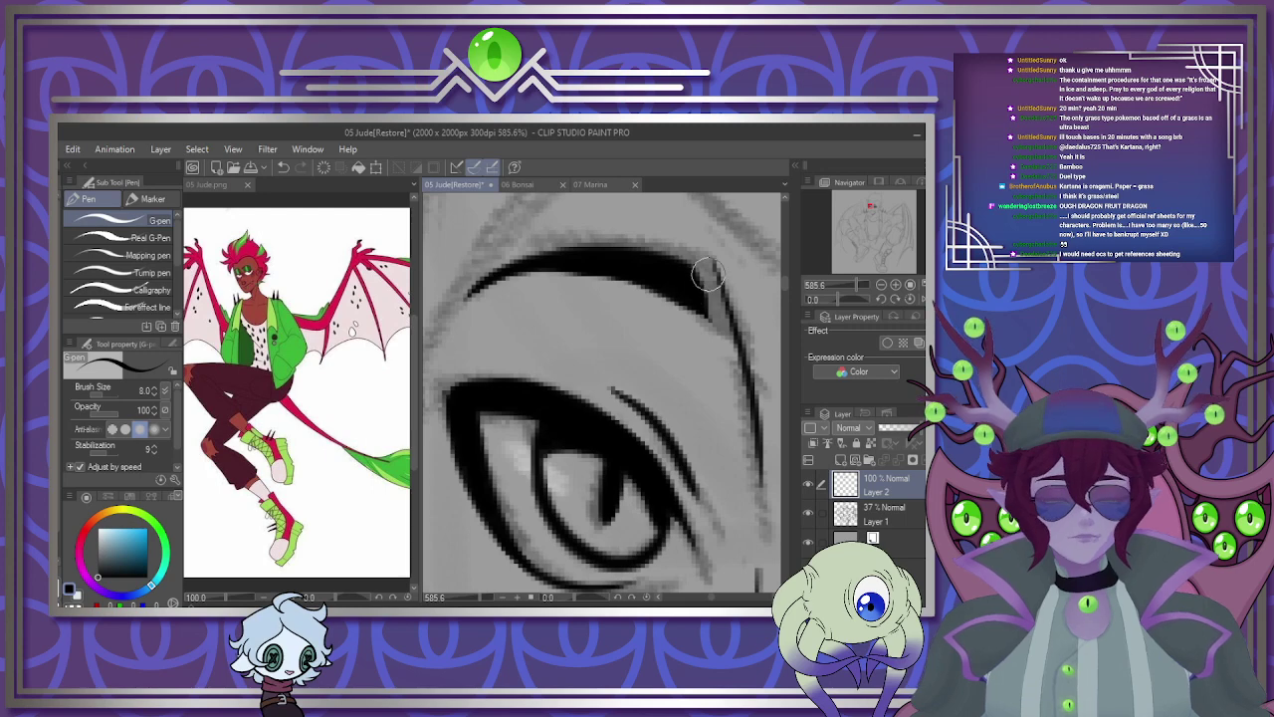
Switch to the near-white colour and paint a highlight streak across each eye's iris.
{"action": "scroll", "coordinate": [625, 334], "scroll_direction": "down", "scroll_amount": 5}
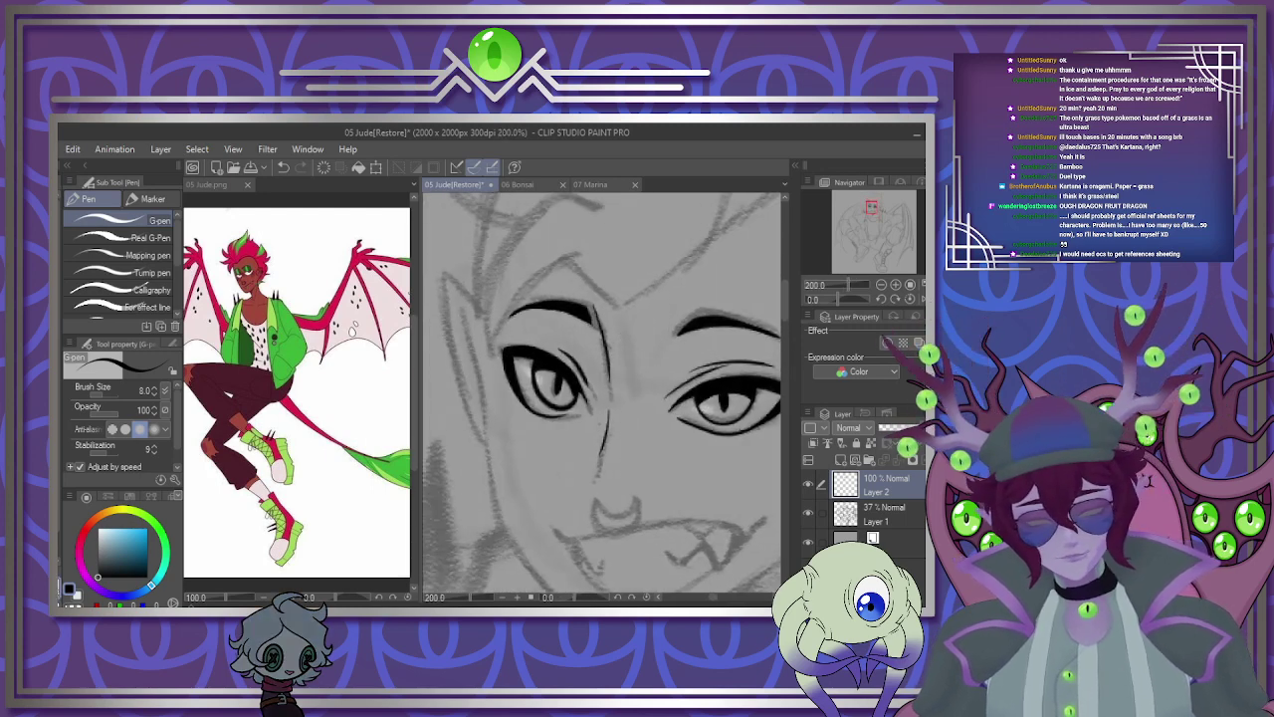
{"action": "key", "text": "x"}
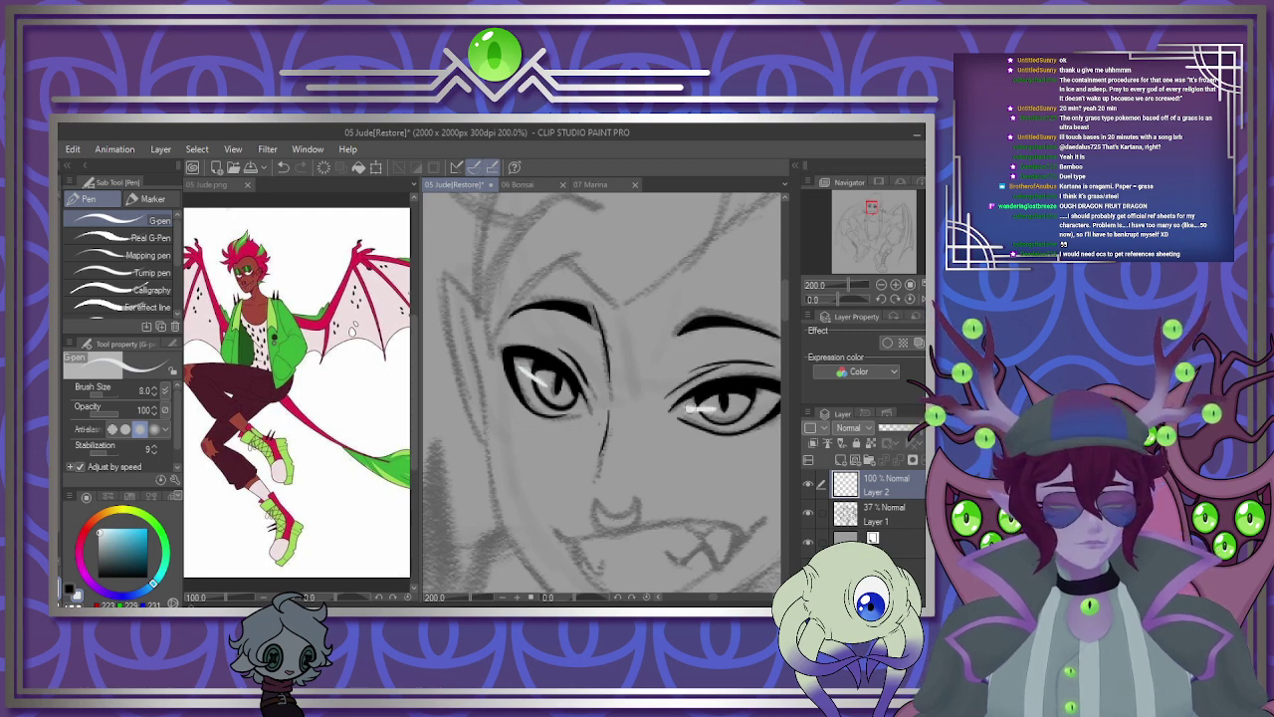
Switch back to the dark colour and outline the crescent shape below the nose.
{"action": "scroll", "coordinate": [578, 438], "scroll_direction": "up", "scroll_amount": 4}
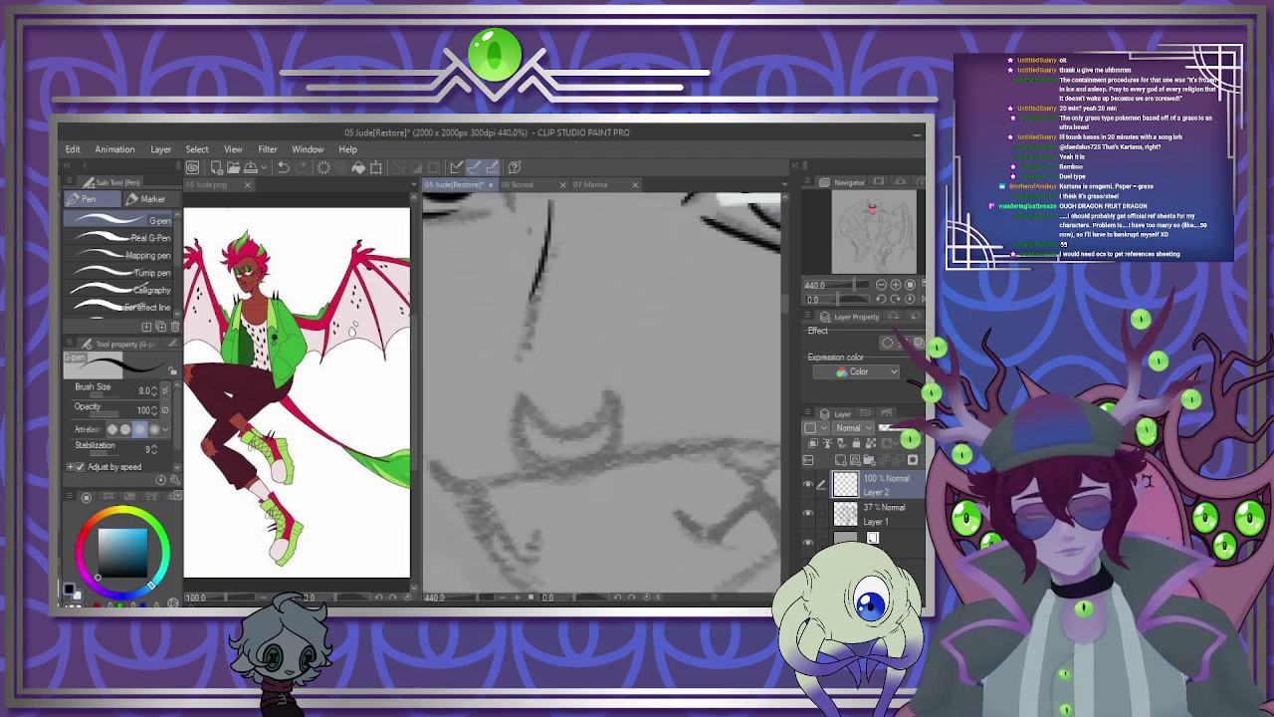
{"action": "key", "text": "x"}
{"action": "mouse_move", "coordinate": [529, 408]}
{"action": "left_mouse_down"}
{"action": "mouse_move", "coordinate": [608, 394]}
{"action": "mouse_move", "coordinate": [609, 432]}
{"action": "mouse_move", "coordinate": [588, 462]}
{"action": "mouse_move", "coordinate": [539, 451]}
{"action": "mouse_move", "coordinate": [526, 406]}
{"action": "left_mouse_up"}
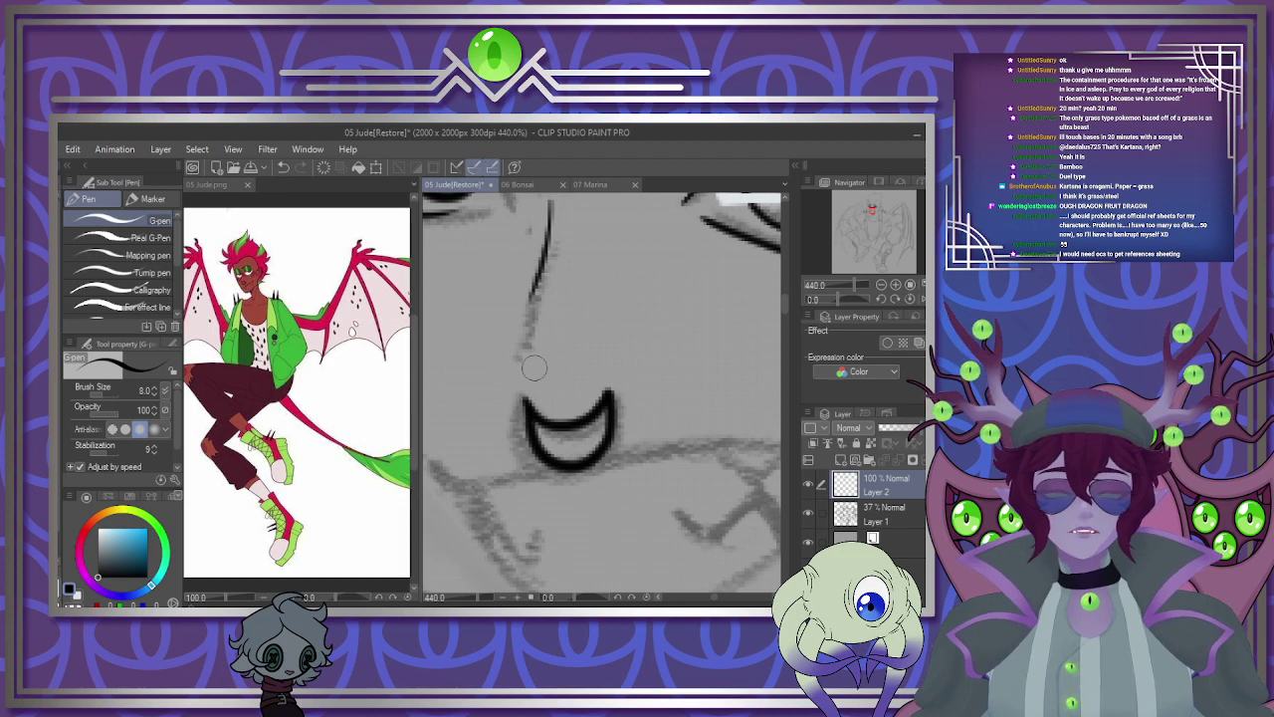
Ink the upper mouth line from corner to corner, and the fangs and dark corner at the mouth's right-hand end.
{"action": "scroll", "coordinate": [534, 367], "scroll_direction": "down", "scroll_amount": 5}
{"action": "scroll", "coordinate": [584, 471], "scroll_direction": "up", "scroll_amount": 3}
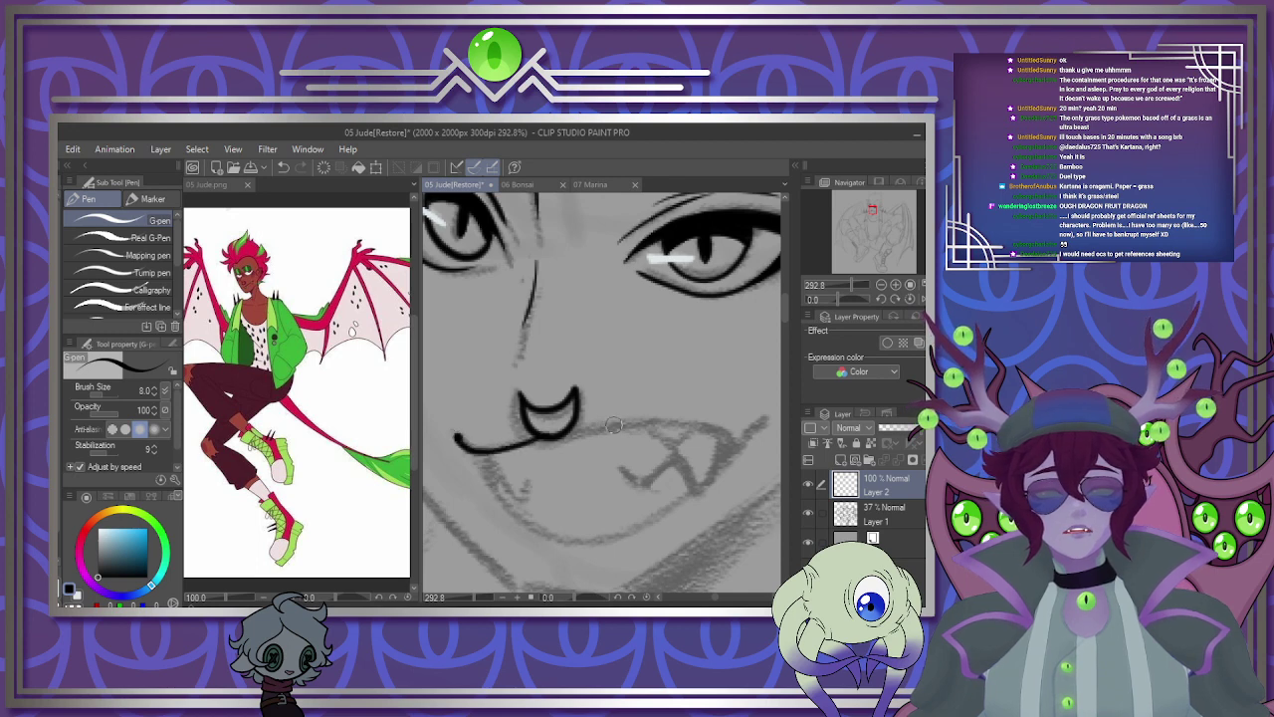
{"action": "mouse_move", "coordinate": [565, 431]}
{"action": "left_mouse_down"}
{"action": "mouse_move", "coordinate": [697, 427]}
{"action": "mouse_move", "coordinate": [741, 441]}
{"action": "left_mouse_up"}
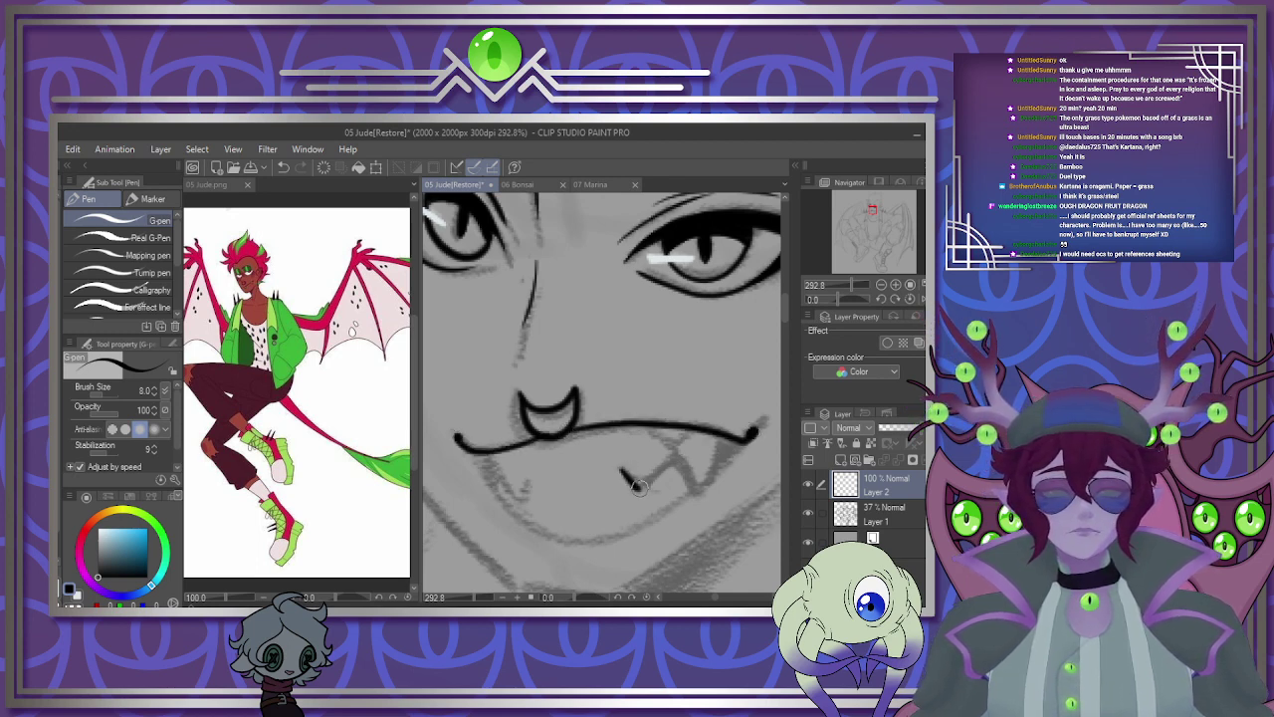
{"action": "mouse_move", "coordinate": [675, 463]}
{"action": "left_mouse_down"}
{"action": "mouse_move", "coordinate": [701, 486]}
{"action": "mouse_move", "coordinate": [719, 434]}
{"action": "left_mouse_up"}
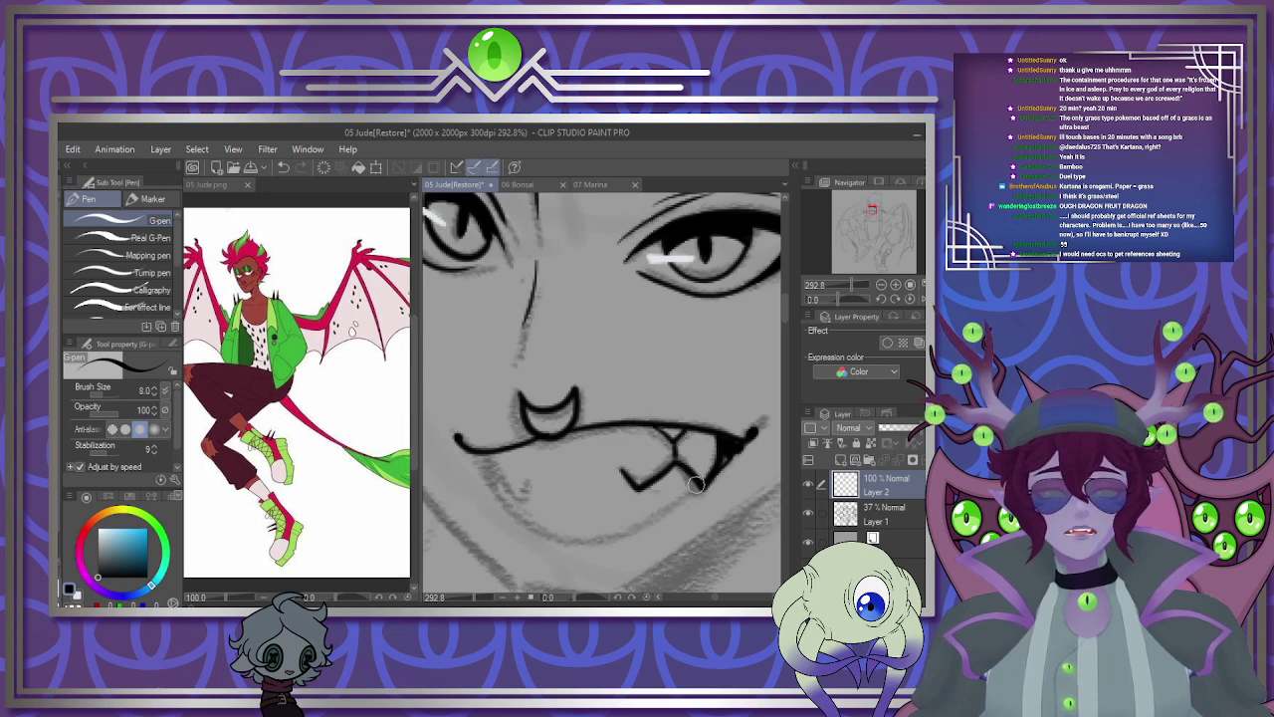
Ink the lower edge of the open grin and the small tooth near its left-hand corner.
{"action": "mouse_move", "coordinate": [697, 490]}
{"action": "left_mouse_down"}
{"action": "mouse_move", "coordinate": [646, 536]}
{"action": "mouse_move", "coordinate": [570, 554]}
{"action": "left_mouse_up"}
{"action": "key", "text": "ctrl+z"}
{"action": "mouse_move", "coordinate": [694, 485]}
{"action": "left_mouse_down"}
{"action": "mouse_move", "coordinate": [627, 529]}
{"action": "mouse_move", "coordinate": [564, 545]}
{"action": "left_mouse_up"}
{"action": "mouse_move", "coordinate": [484, 474]}
{"action": "left_mouse_down"}
{"action": "mouse_move", "coordinate": [552, 537]}
{"action": "mouse_move", "coordinate": [625, 524]}
{"action": "left_mouse_up"}
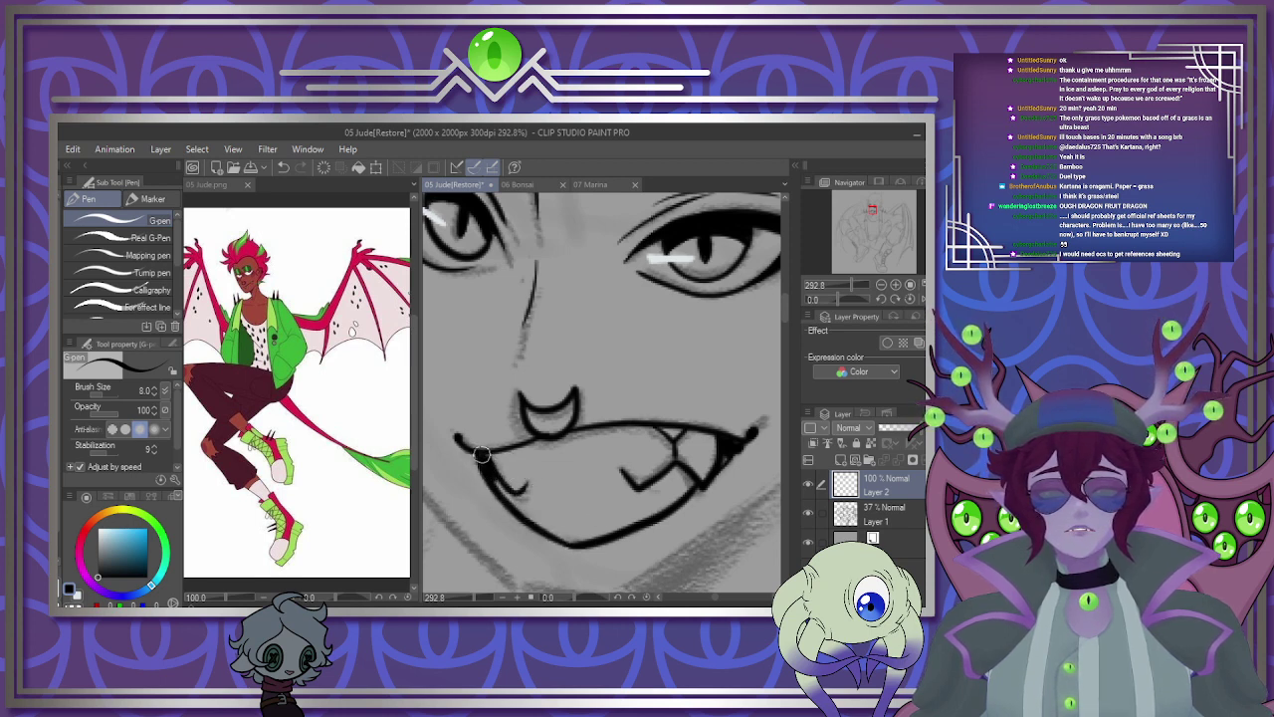
Ink the pointed ear on the face's right-hand side, including its inner fold lines and two piercings on the outer edge.
{"action": "scroll", "coordinate": [481, 454], "scroll_direction": "down", "scroll_amount": 5}
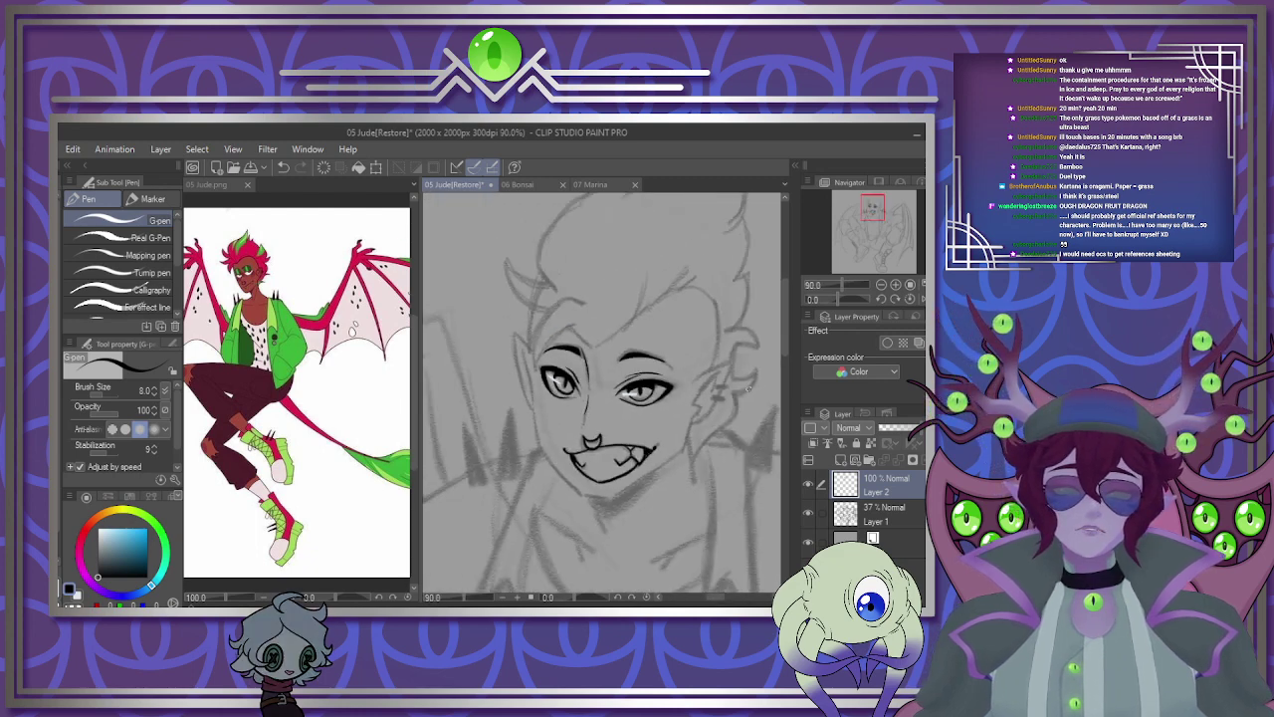
{"action": "scroll", "coordinate": [539, 326], "scroll_direction": "up", "scroll_amount": 6}
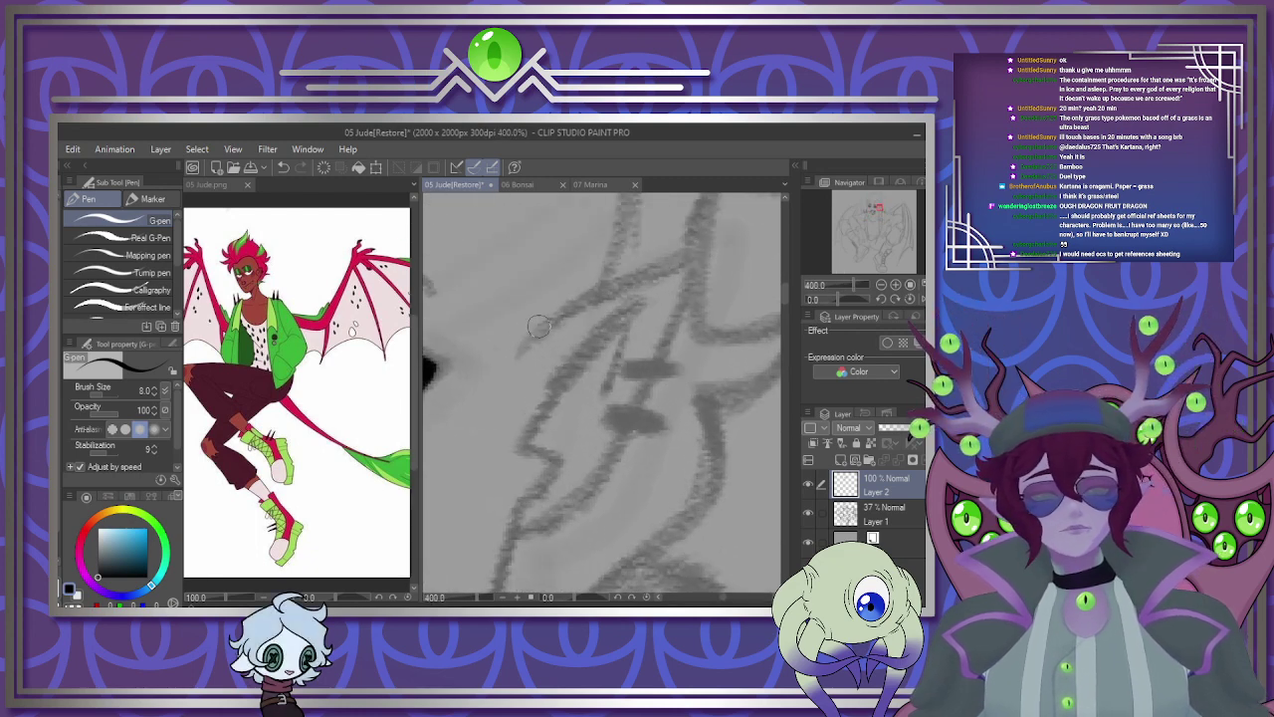
{"action": "mouse_move", "coordinate": [514, 354]}
{"action": "left_mouse_down"}
{"action": "mouse_move", "coordinate": [691, 253]}
{"action": "mouse_move", "coordinate": [643, 400]}
{"action": "mouse_move", "coordinate": [602, 475]}
{"action": "mouse_move", "coordinate": [540, 525]}
{"action": "mouse_move", "coordinate": [552, 472]}
{"action": "mouse_move", "coordinate": [526, 446]}
{"action": "mouse_move", "coordinate": [581, 372]}
{"action": "mouse_move", "coordinate": [659, 307]}
{"action": "mouse_move", "coordinate": [563, 385]}
{"action": "mouse_move", "coordinate": [528, 495]}
{"action": "mouse_move", "coordinate": [546, 496]}
{"action": "mouse_move", "coordinate": [576, 450]}
{"action": "left_mouse_up"}
{"action": "key", "text": "ctrl+z"}
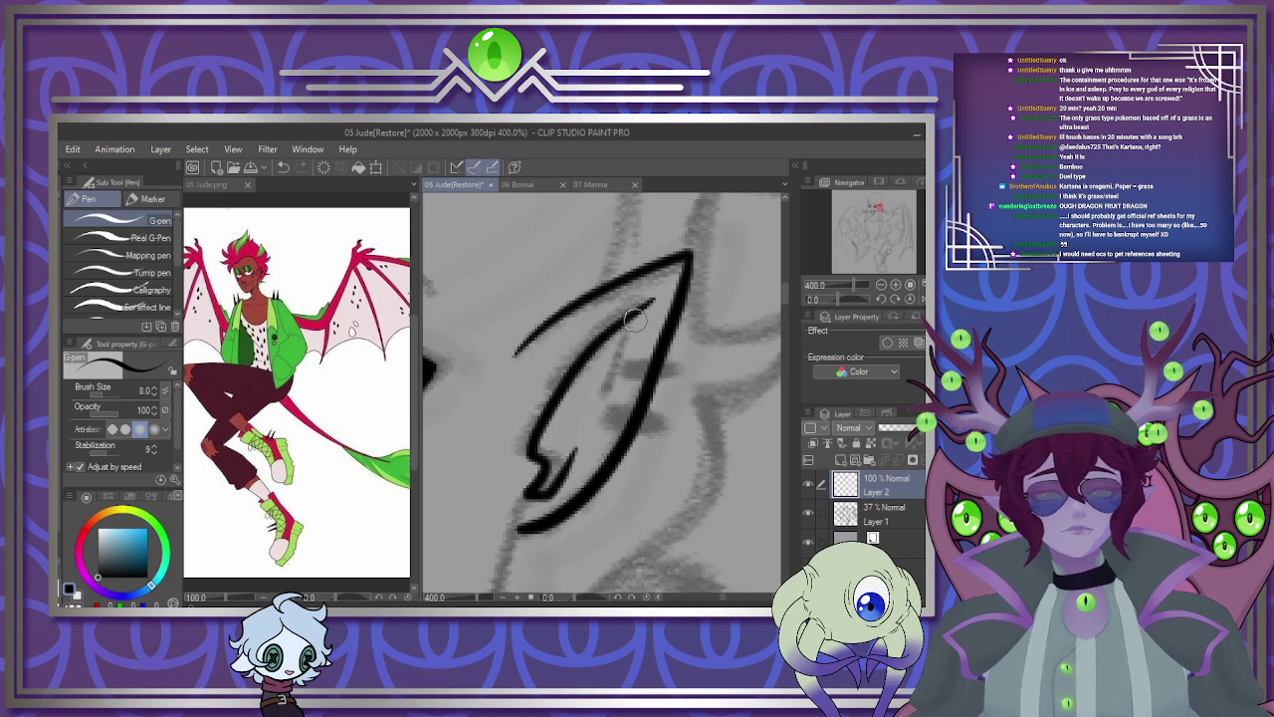
{"action": "mouse_move", "coordinate": [636, 320]}
{"action": "left_mouse_down"}
{"action": "mouse_move", "coordinate": [569, 407]}
{"action": "mouse_move", "coordinate": [574, 423]}
{"action": "mouse_move", "coordinate": [624, 419]}
{"action": "left_mouse_up"}
{"action": "mouse_move", "coordinate": [667, 366]}
{"action": "left_mouse_down"}
{"action": "mouse_move", "coordinate": [637, 359]}
{"action": "mouse_move", "coordinate": [637, 383]}
{"action": "mouse_move", "coordinate": [677, 383]}
{"action": "mouse_move", "coordinate": [672, 366]}
{"action": "mouse_move", "coordinate": [662, 404]}
{"action": "mouse_move", "coordinate": [622, 409]}
{"action": "mouse_move", "coordinate": [613, 426]}
{"action": "mouse_move", "coordinate": [656, 430]}
{"action": "mouse_move", "coordinate": [665, 406]}
{"action": "left_mouse_up"}
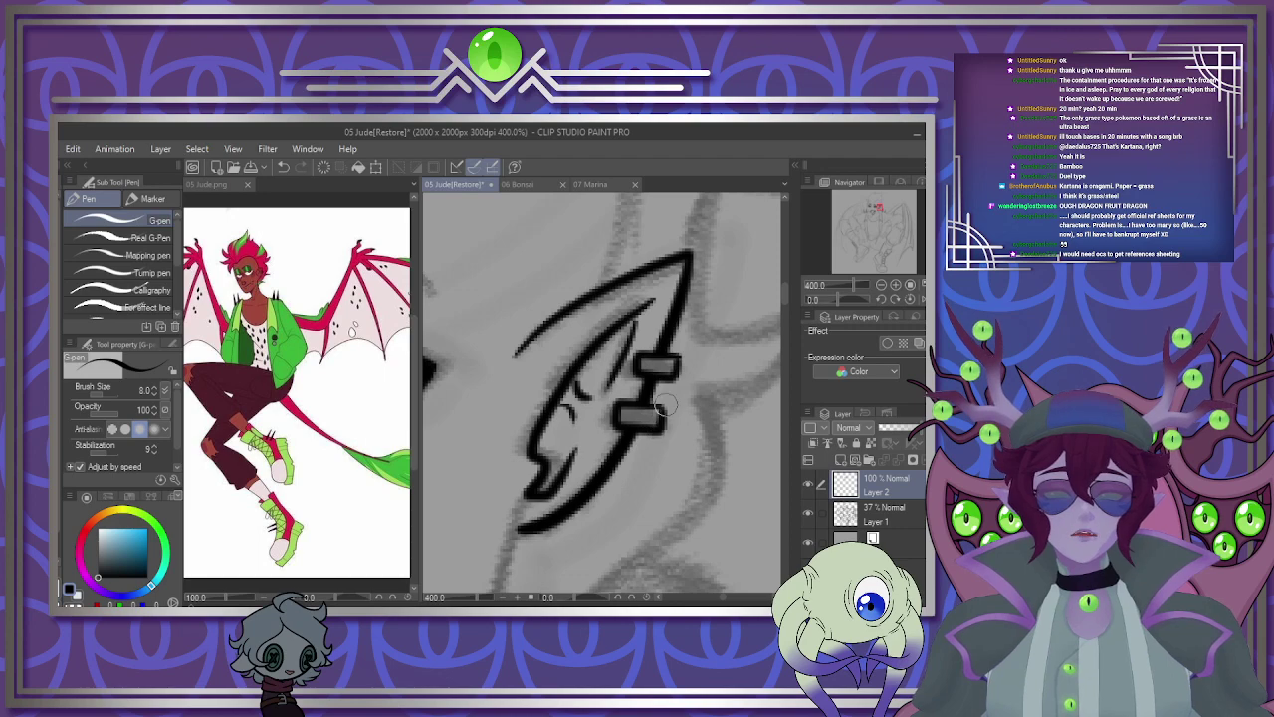
Ink the face outline from the left cheek down around the chin and up to the right-hand ear.
{"action": "scroll", "coordinate": [696, 418], "scroll_direction": "down", "scroll_amount": 5}
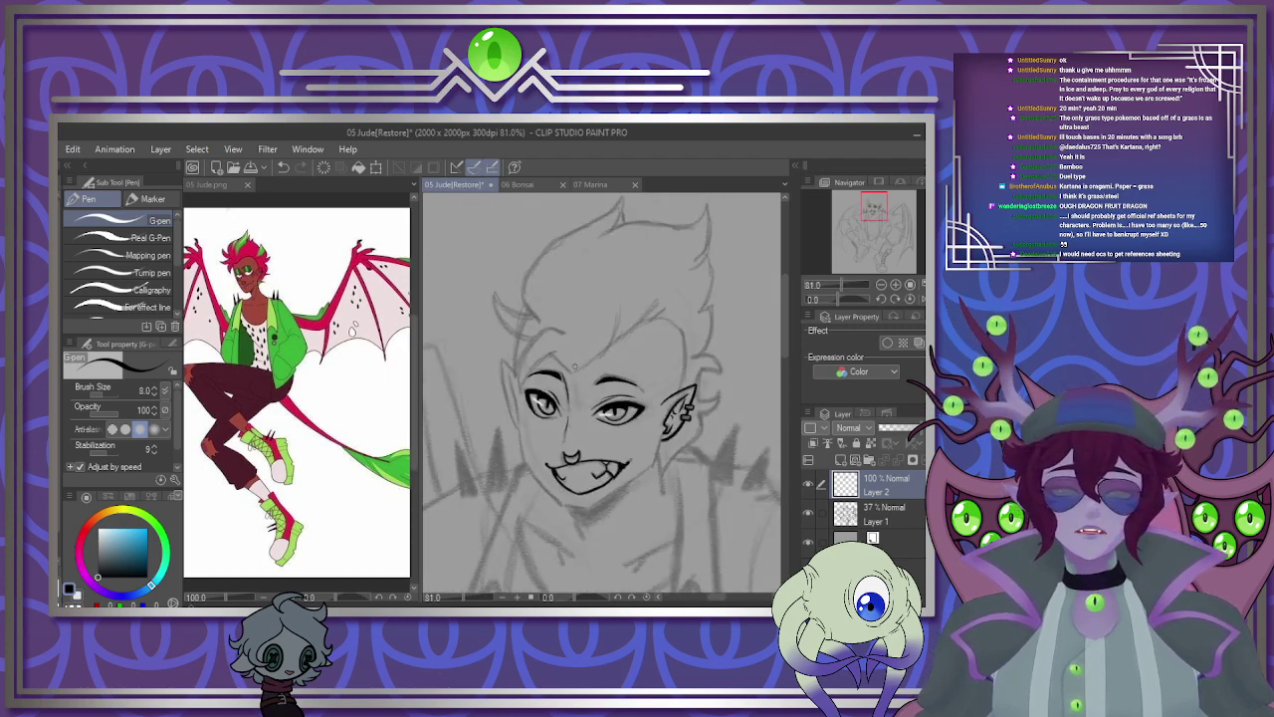
{"action": "scroll", "coordinate": [639, 466], "scroll_direction": "up", "scroll_amount": 3}
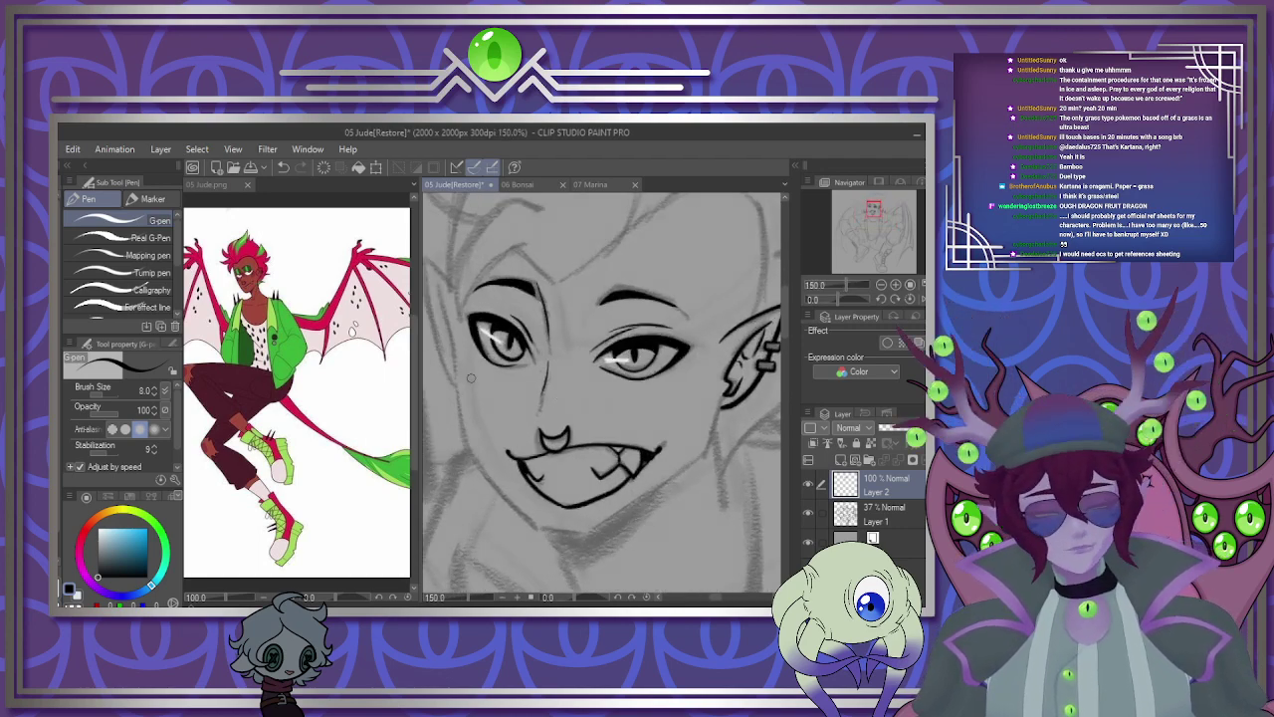
{"action": "mouse_move", "coordinate": [453, 341]}
{"action": "left_mouse_down"}
{"action": "mouse_move", "coordinate": [459, 410]}
{"action": "mouse_move", "coordinate": [538, 513]}
{"action": "left_mouse_up"}
{"action": "key", "text": "ctrl+z"}
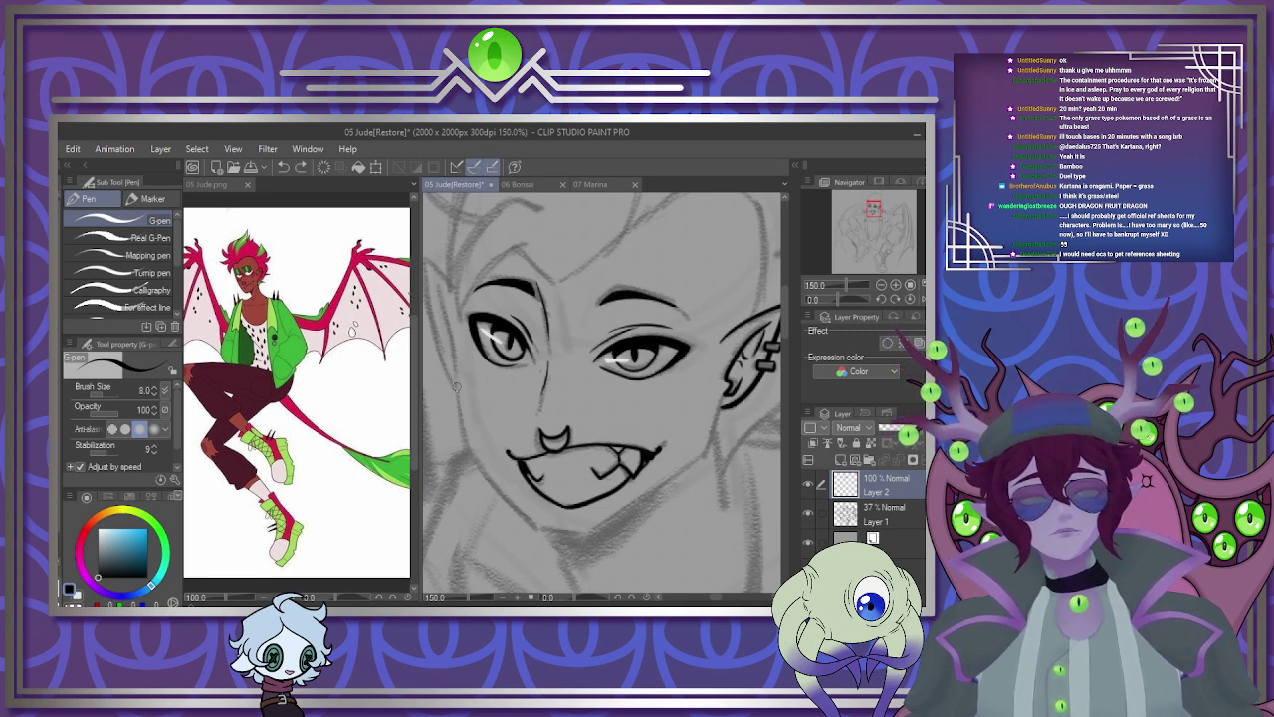
{"action": "mouse_move", "coordinate": [458, 383]}
{"action": "left_mouse_down"}
{"action": "mouse_move", "coordinate": [487, 485]}
{"action": "mouse_move", "coordinate": [550, 532]}
{"action": "left_mouse_up"}
{"action": "key", "text": "ctrl+z"}
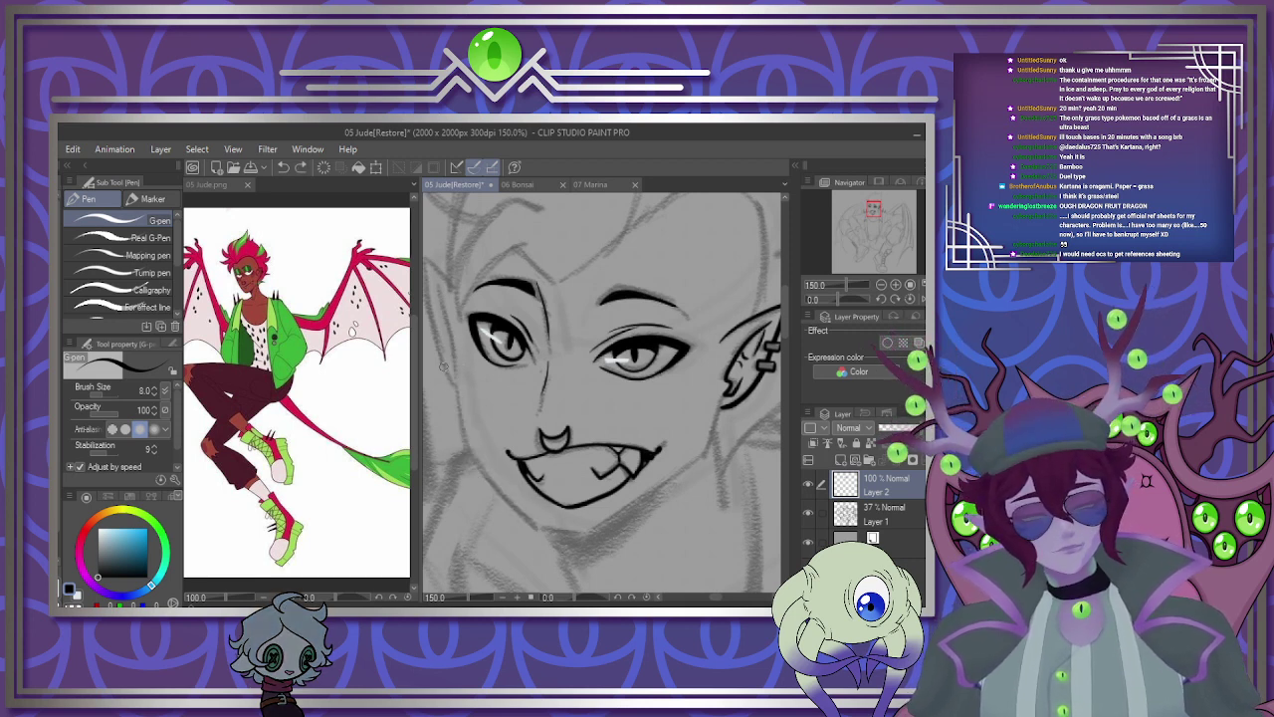
{"action": "mouse_move", "coordinate": [456, 364]}
{"action": "left_mouse_down"}
{"action": "mouse_move", "coordinate": [500, 492]}
{"action": "mouse_move", "coordinate": [550, 533]}
{"action": "left_mouse_up"}
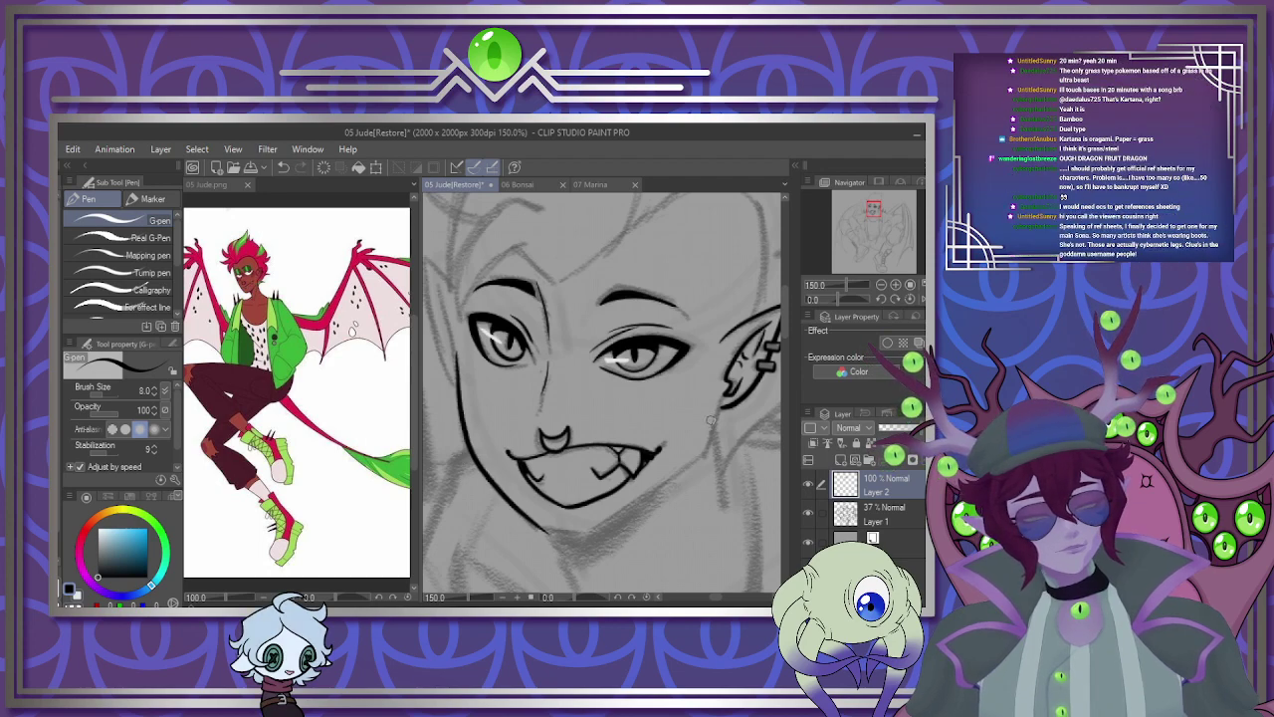
{"action": "mouse_move", "coordinate": [707, 446]}
{"action": "left_mouse_down"}
{"action": "mouse_move", "coordinate": [593, 534]}
{"action": "mouse_move", "coordinate": [543, 535]}
{"action": "left_mouse_up"}
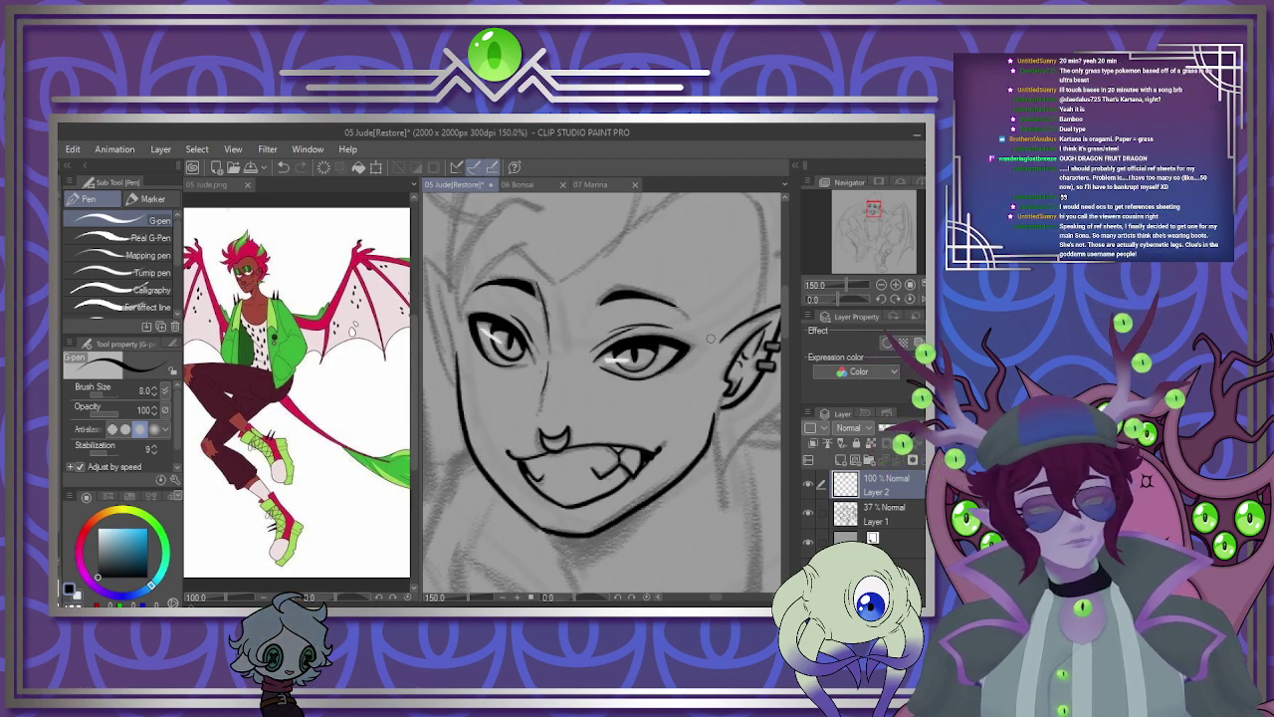
Ink the narrow pointed ear on the face's left-hand side, with its inner line and outer edges.
{"action": "key", "text": "ctrl+0"}
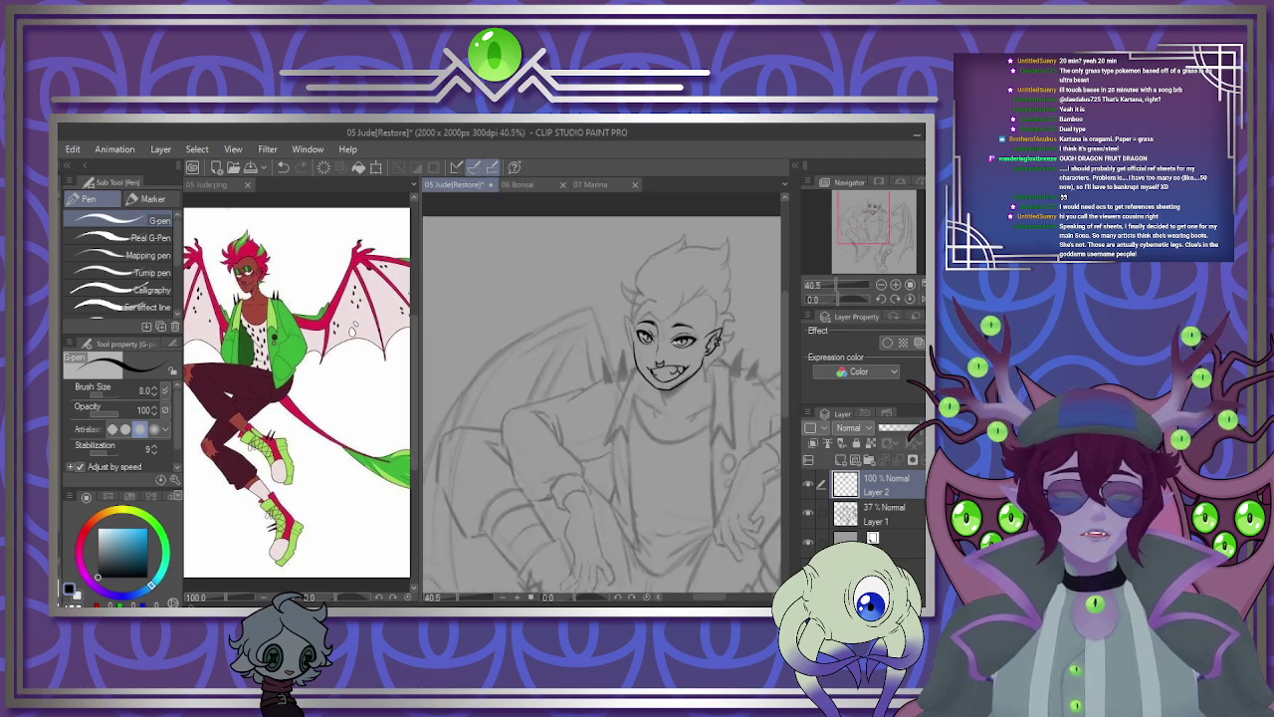
{"action": "left_click_drag", "start_coordinate": [719, 363], "coordinate": [651, 418]}
{"action": "scroll", "coordinate": [651, 418], "scroll_direction": "up", "scroll_amount": 4}
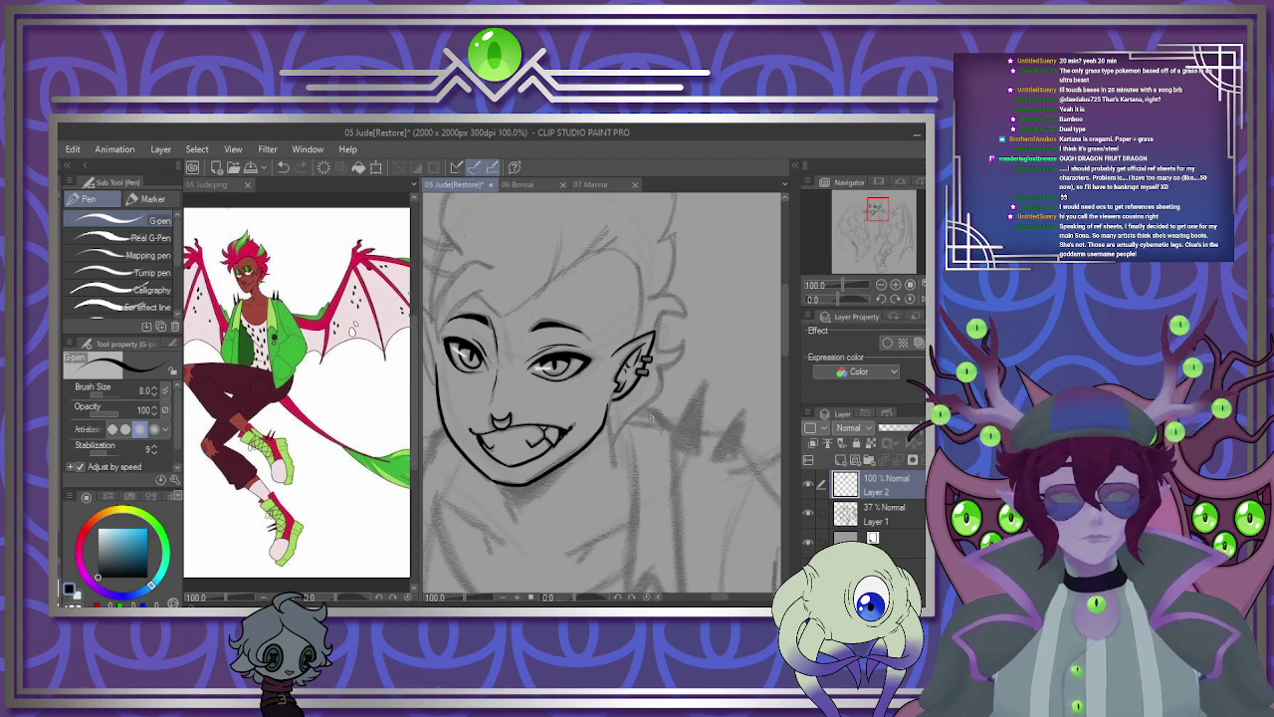
{"action": "scroll", "coordinate": [556, 354], "scroll_direction": "up", "scroll_amount": 5}
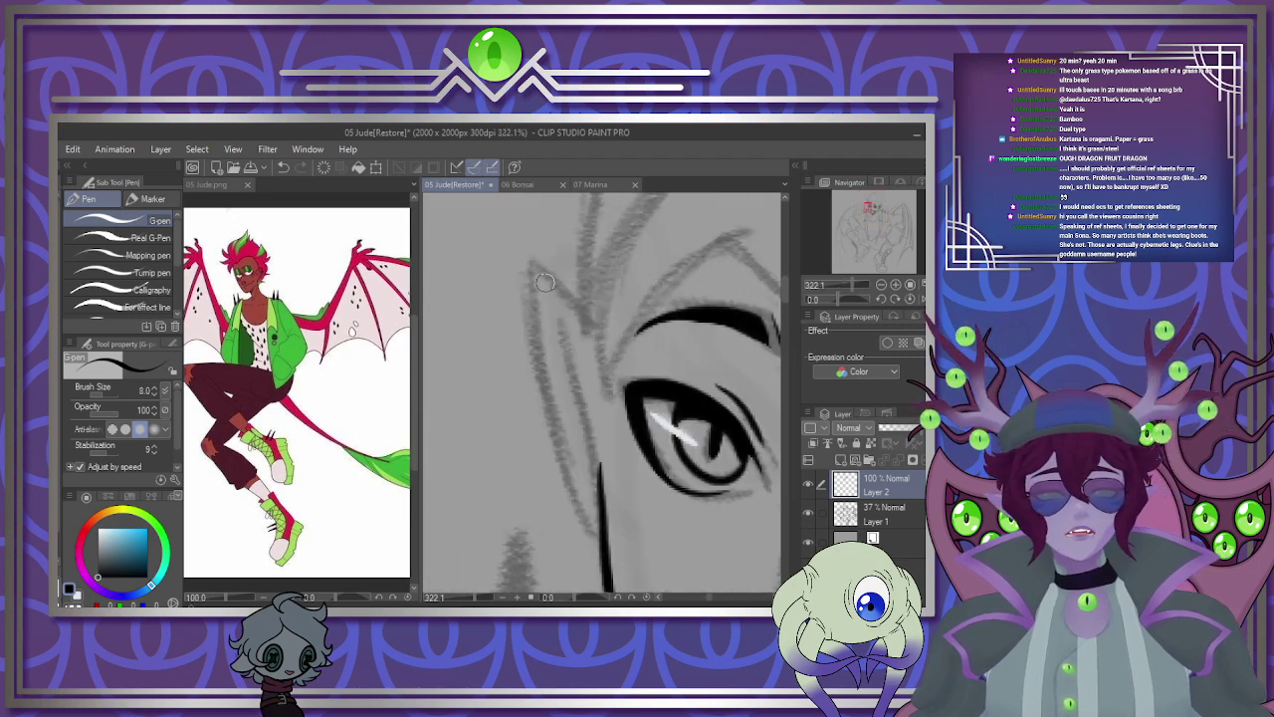
{"action": "left_click_drag", "start_coordinate": [554, 309], "coordinate": [590, 526]}
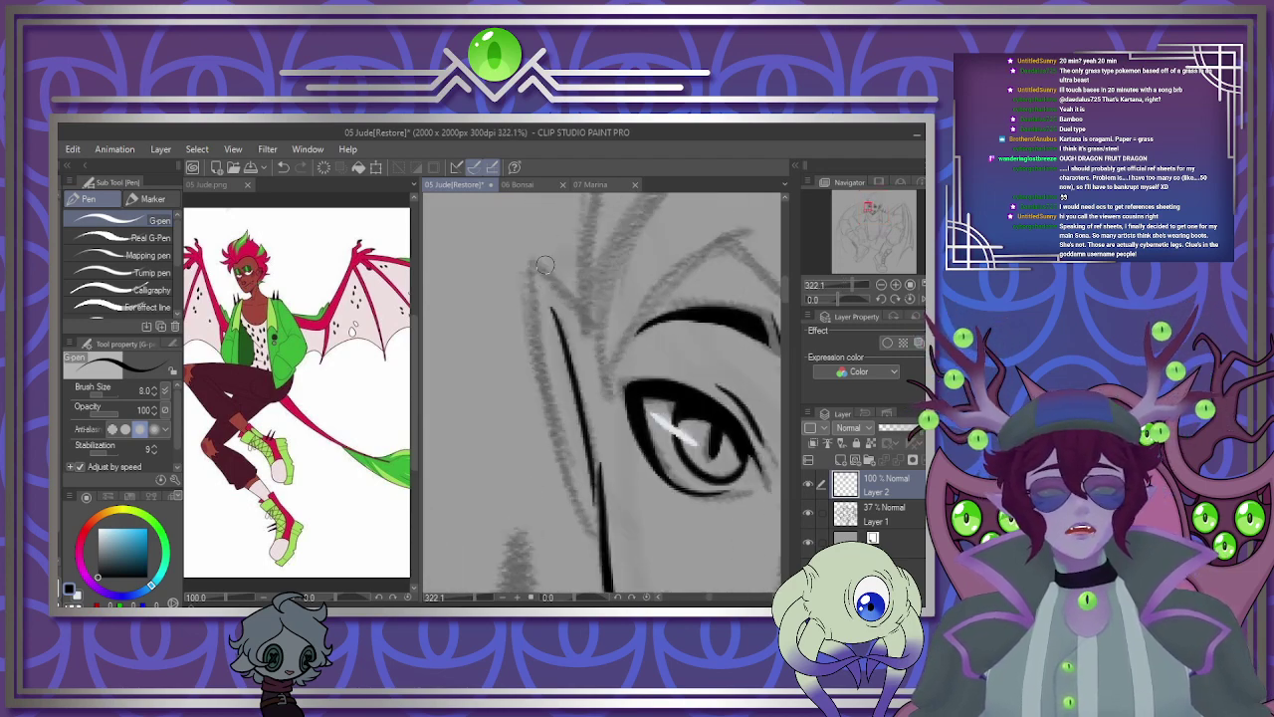
{"action": "left_click_drag", "start_coordinate": [533, 264], "coordinate": [595, 340]}
{"action": "mouse_move", "coordinate": [535, 266]}
{"action": "left_mouse_down"}
{"action": "mouse_move", "coordinate": [555, 448]}
{"action": "mouse_move", "coordinate": [595, 530]}
{"action": "left_mouse_up"}
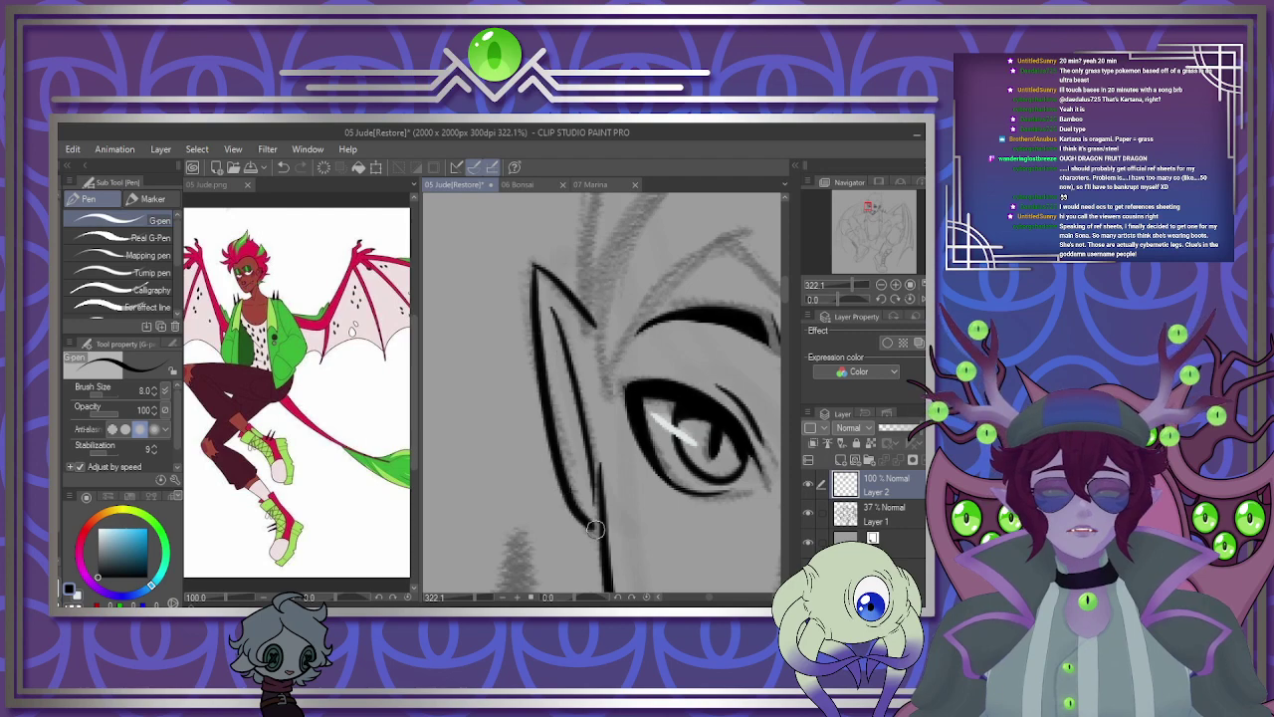
Ink the curved hairline rising from the left-hand ear and the lower hair strand above the left eyebrow.
{"action": "scroll", "coordinate": [589, 490], "scroll_direction": "down", "scroll_amount": 6}
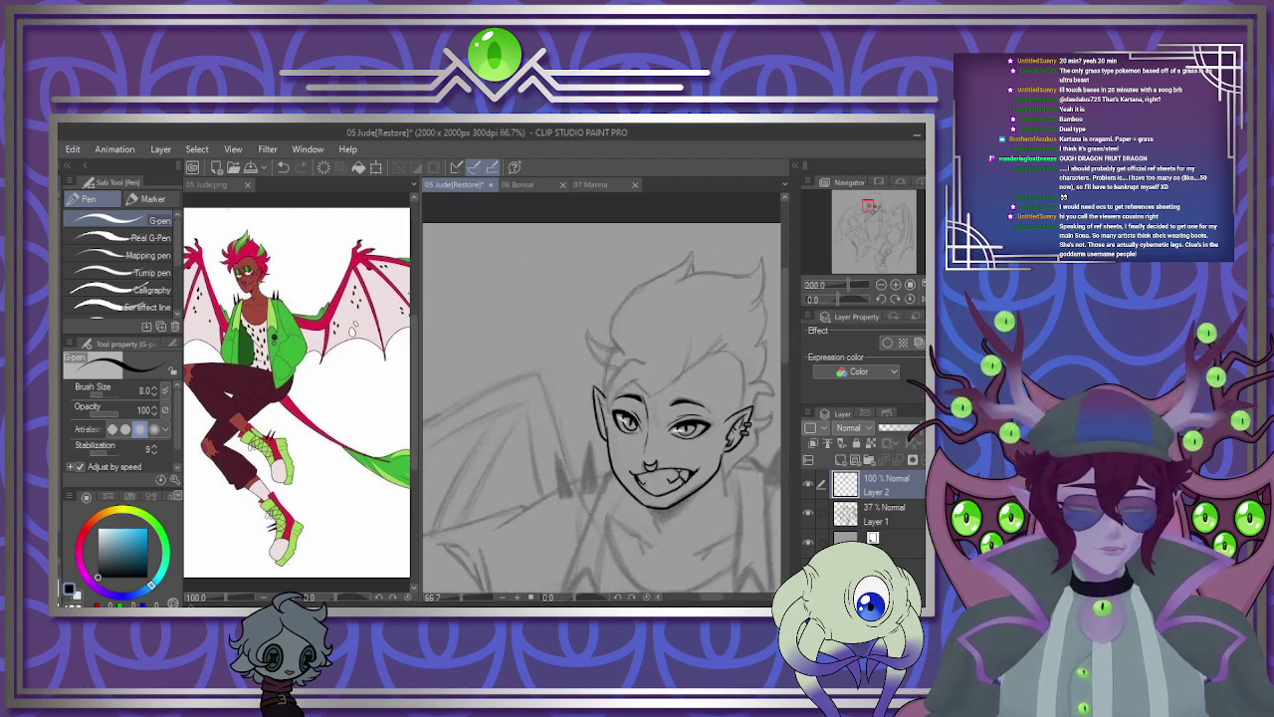
{"action": "scroll", "coordinate": [576, 371], "scroll_direction": "up", "scroll_amount": 4}
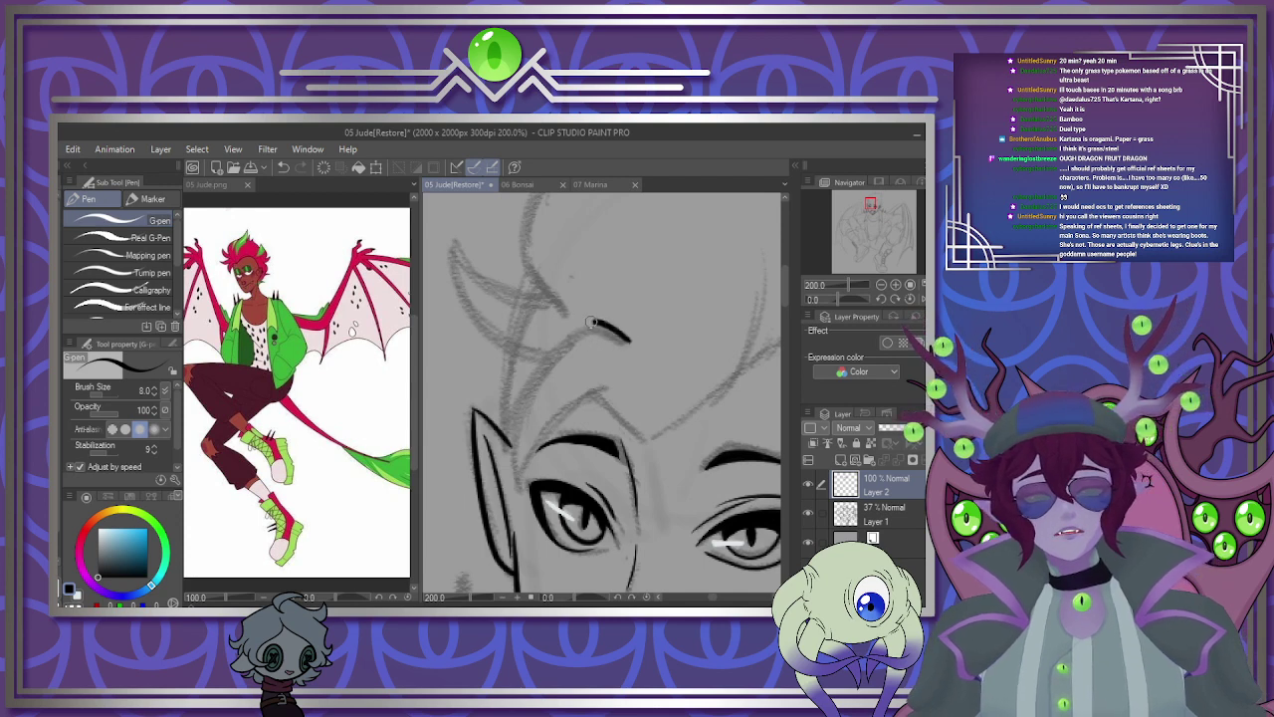
{"action": "mouse_move", "coordinate": [591, 321]}
{"action": "left_mouse_down"}
{"action": "mouse_move", "coordinate": [522, 506]}
{"action": "mouse_move", "coordinate": [626, 321]}
{"action": "left_mouse_up"}
{"action": "key", "text": "ctrl+z"}
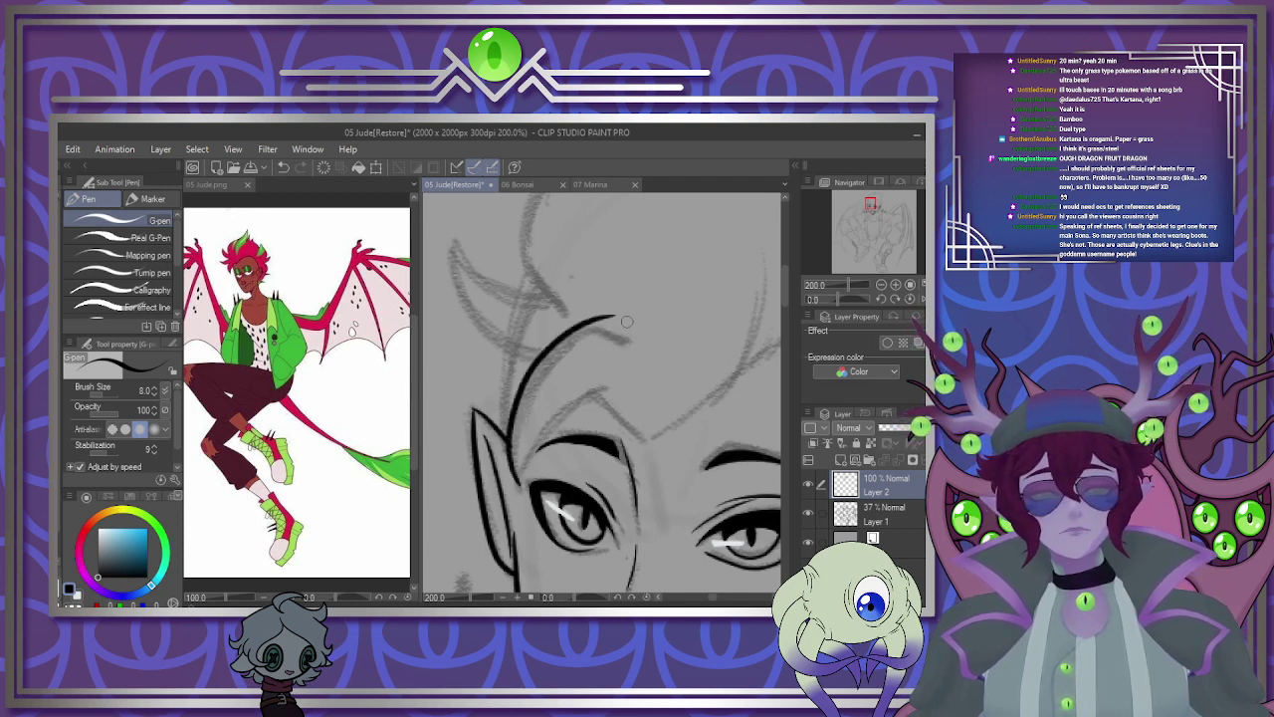
{"action": "key", "text": "ctrl+z"}
{"action": "mouse_move", "coordinate": [520, 493]}
{"action": "left_mouse_down"}
{"action": "mouse_move", "coordinate": [519, 421]}
{"action": "mouse_move", "coordinate": [610, 331]}
{"action": "left_mouse_up"}
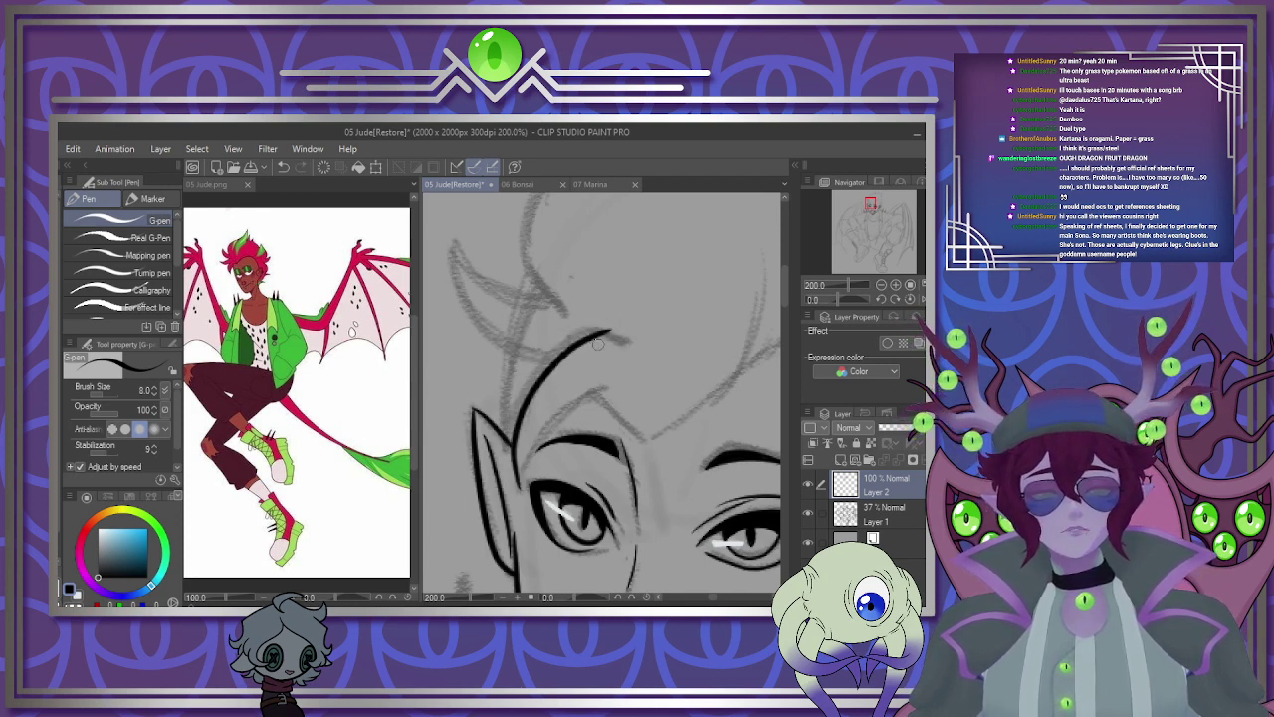
{"action": "left_click_drag", "start_coordinate": [532, 451], "coordinate": [603, 398]}
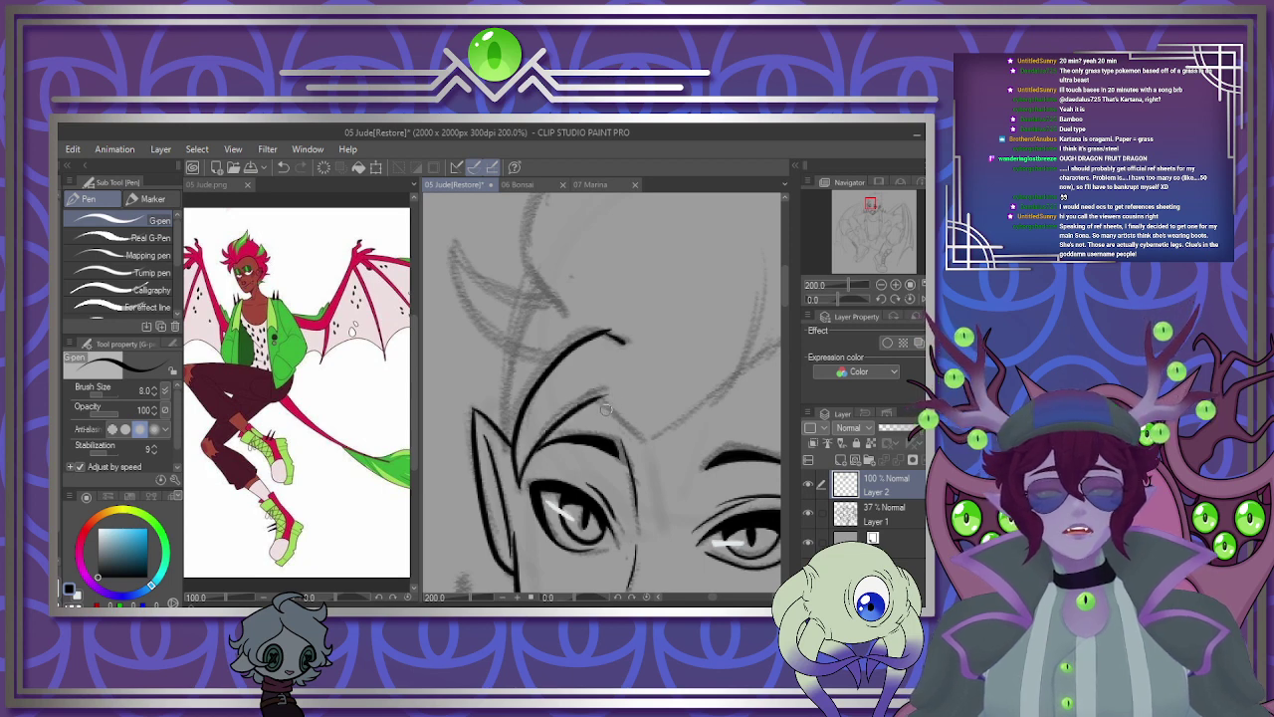
Ink the fringe's V-shaped point above the brows and its edge sweeping up to the right.
{"action": "mouse_move", "coordinate": [758, 235]}
{"action": "left_mouse_down"}
{"action": "mouse_move", "coordinate": [725, 371]}
{"action": "mouse_move", "coordinate": [642, 436]}
{"action": "left_mouse_up"}
{"action": "key", "text": "ctrl+z"}
{"action": "mouse_move", "coordinate": [763, 233]}
{"action": "left_mouse_down"}
{"action": "mouse_move", "coordinate": [760, 320]}
{"action": "mouse_move", "coordinate": [664, 438]}
{"action": "mouse_move", "coordinate": [765, 285]}
{"action": "left_mouse_up"}
{"action": "key", "text": "ctrl+z"}
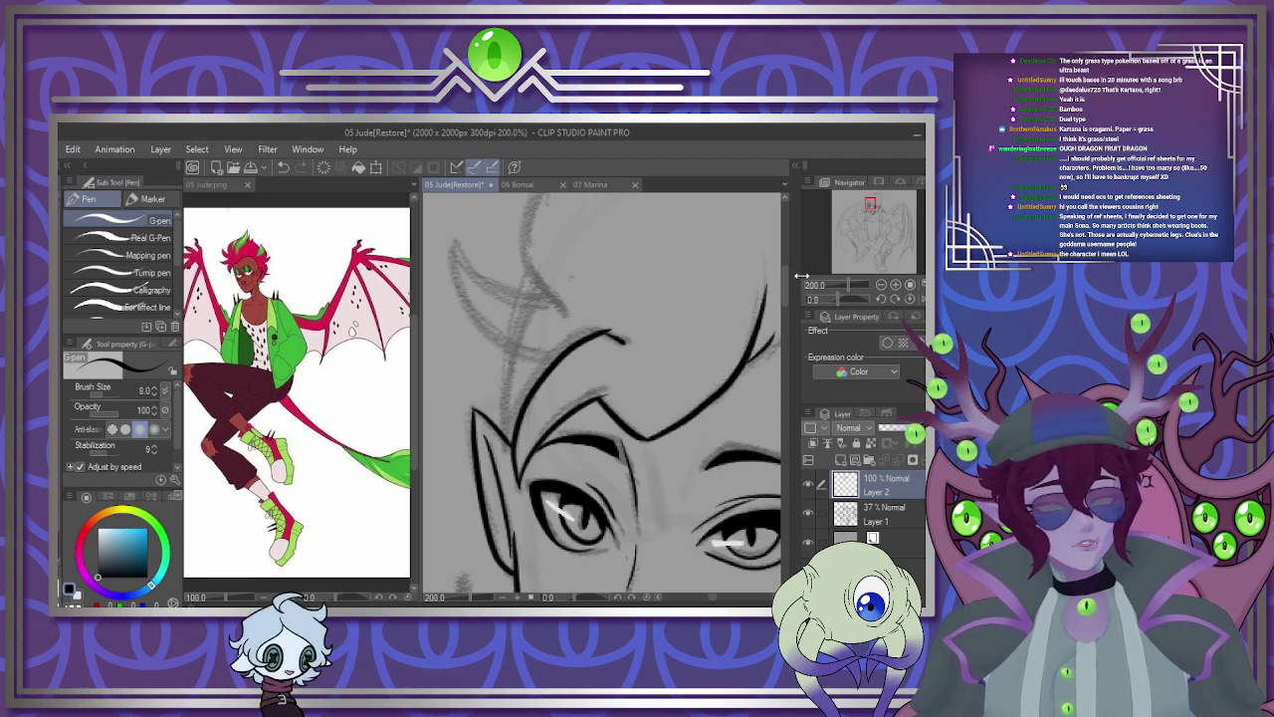
Ink the fringe's tapered upper strands, extending them diagonally up to the right across the forehead.
{"action": "scroll", "coordinate": [497, 388], "scroll_direction": "down", "scroll_amount": 3}
{"action": "scroll", "coordinate": [634, 348], "scroll_direction": "up", "scroll_amount": 5}
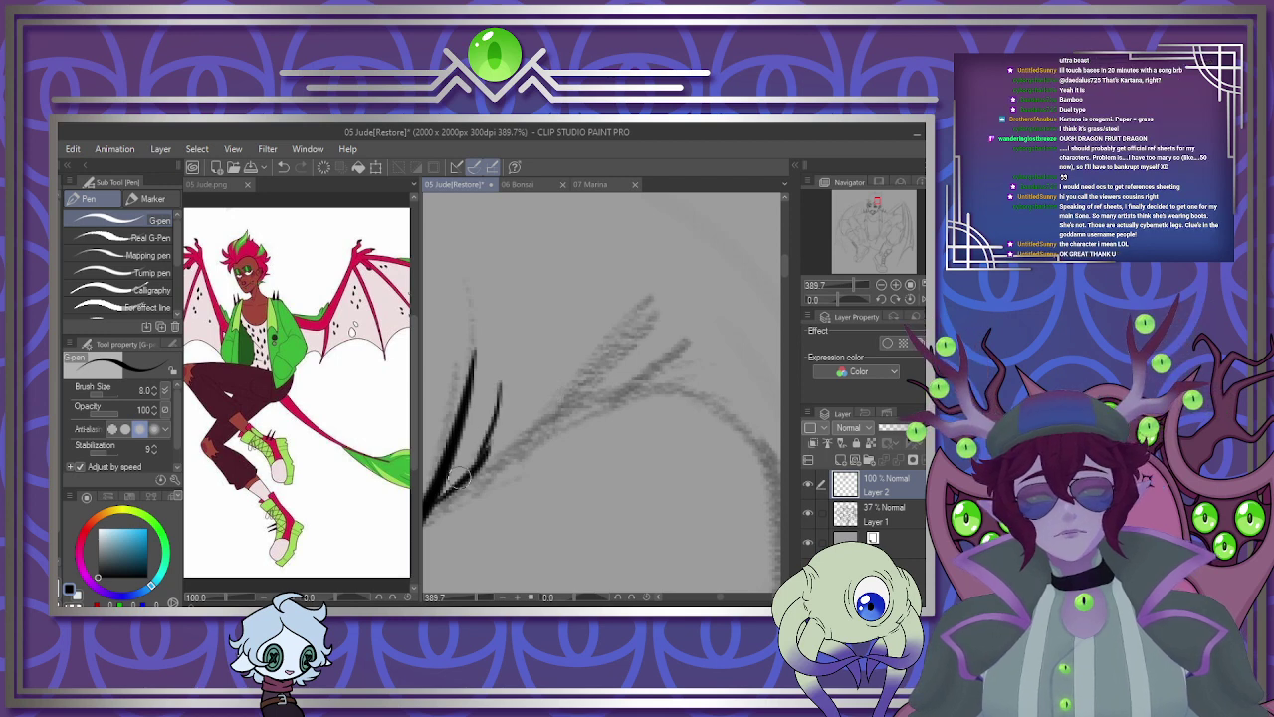
{"action": "mouse_move", "coordinate": [504, 376]}
{"action": "left_mouse_down"}
{"action": "mouse_move", "coordinate": [490, 460]}
{"action": "mouse_move", "coordinate": [717, 286]}
{"action": "left_mouse_up"}
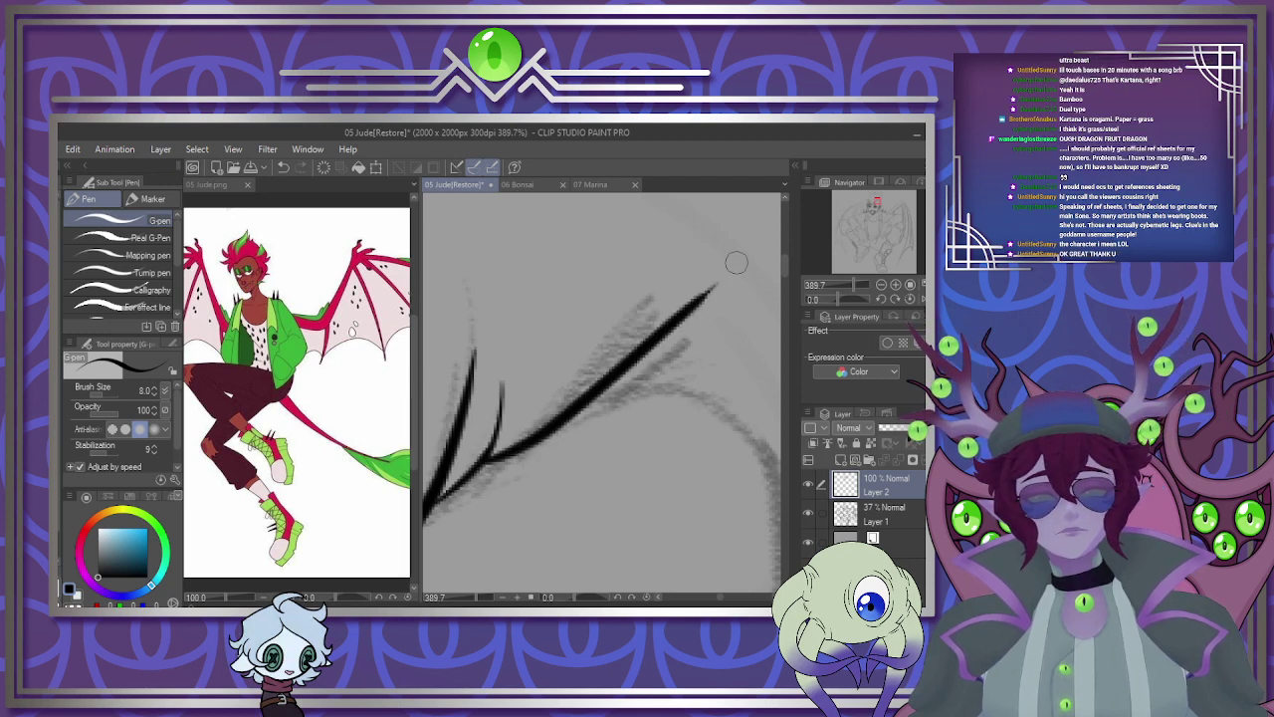
{"action": "left_click_drag", "start_coordinate": [595, 402], "coordinate": [762, 328]}
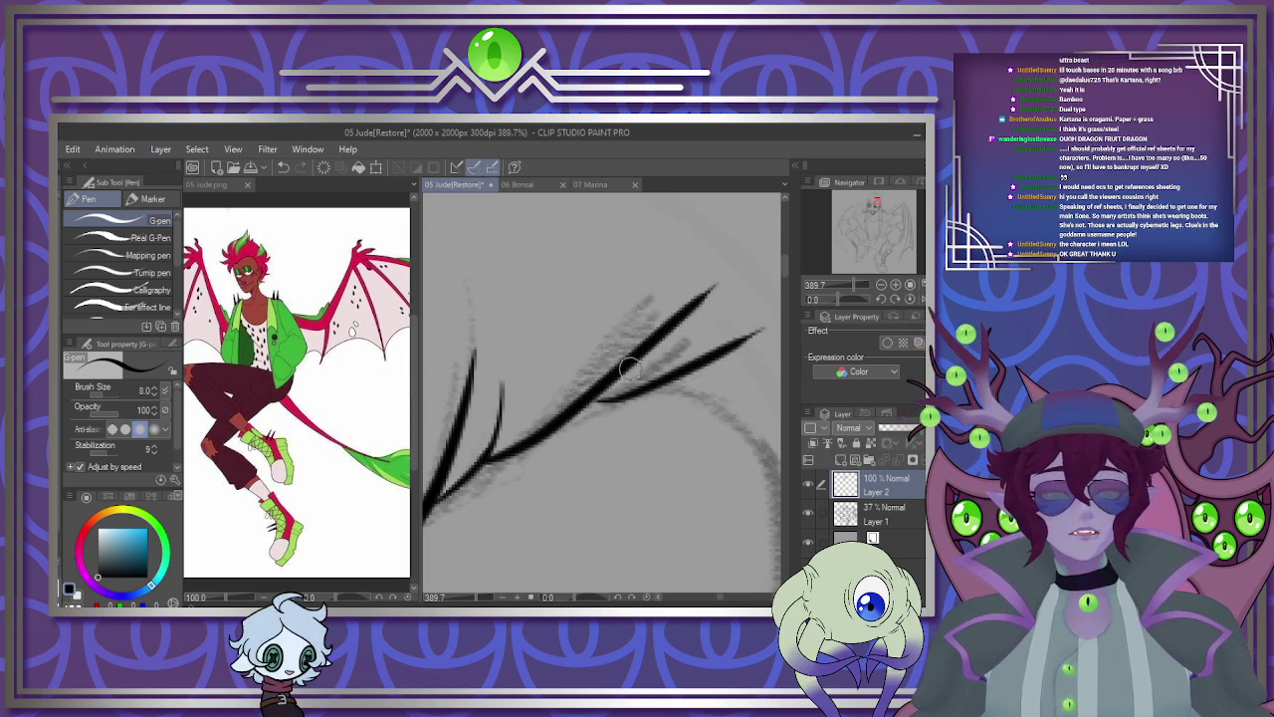
Ink the hairline curving from the fringe strands around the temple down to the right-hand ear.
{"action": "scroll", "coordinate": [506, 404], "scroll_direction": "down", "scroll_amount": 2}
{"action": "scroll", "coordinate": [610, 298], "scroll_direction": "down", "scroll_amount": 4}
{"action": "scroll", "coordinate": [637, 358], "scroll_direction": "up", "scroll_amount": 4}
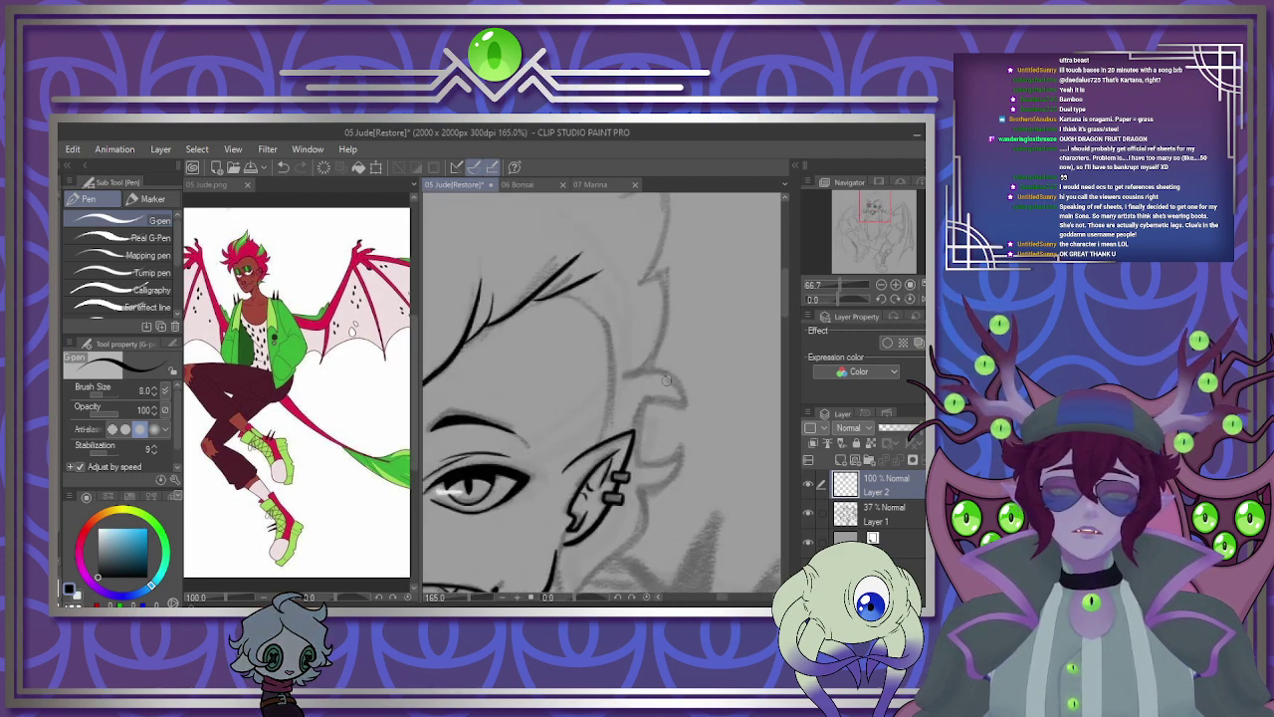
{"action": "mouse_move", "coordinate": [507, 259]}
{"action": "left_mouse_down"}
{"action": "mouse_move", "coordinate": [579, 291]}
{"action": "mouse_move", "coordinate": [612, 387]}
{"action": "mouse_move", "coordinate": [595, 506]}
{"action": "left_mouse_up"}
Ink both edges of the curved, horn-shaped hair tuft above the left-hand ear.
{"action": "scroll", "coordinate": [657, 488], "scroll_direction": "down", "scroll_amount": 4}
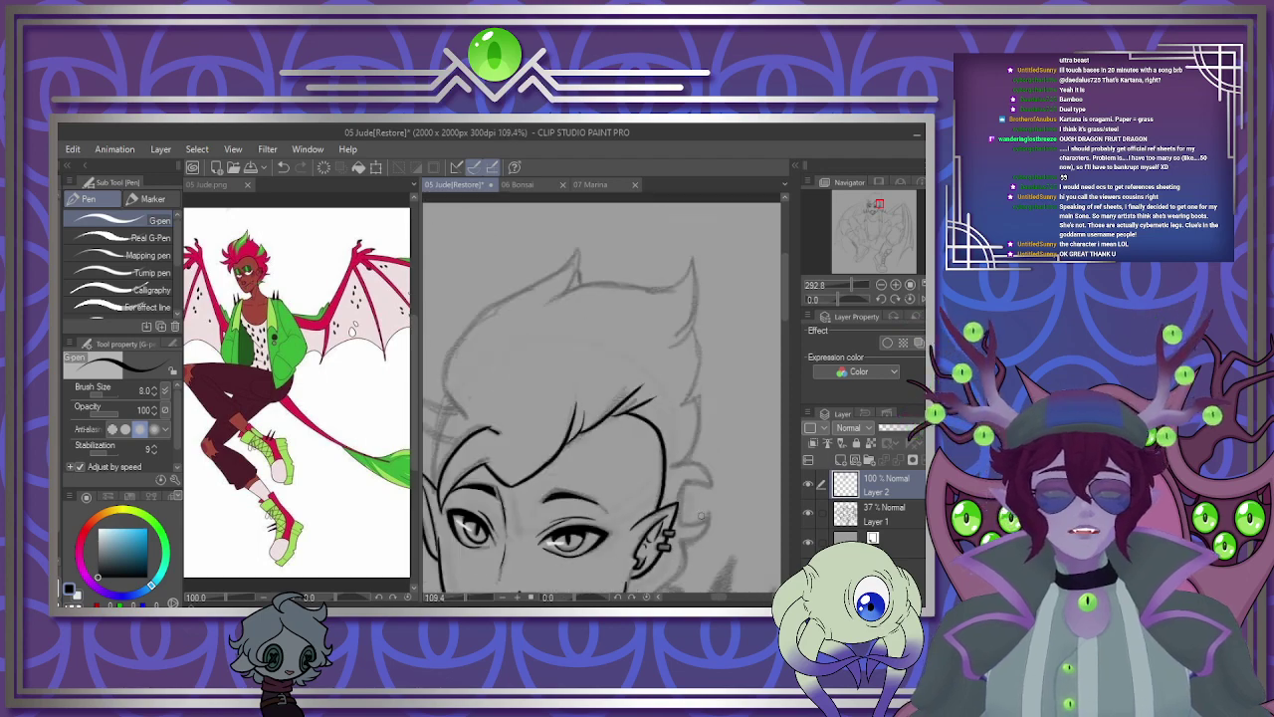
{"action": "scroll", "coordinate": [577, 443], "scroll_direction": "up", "scroll_amount": 3}
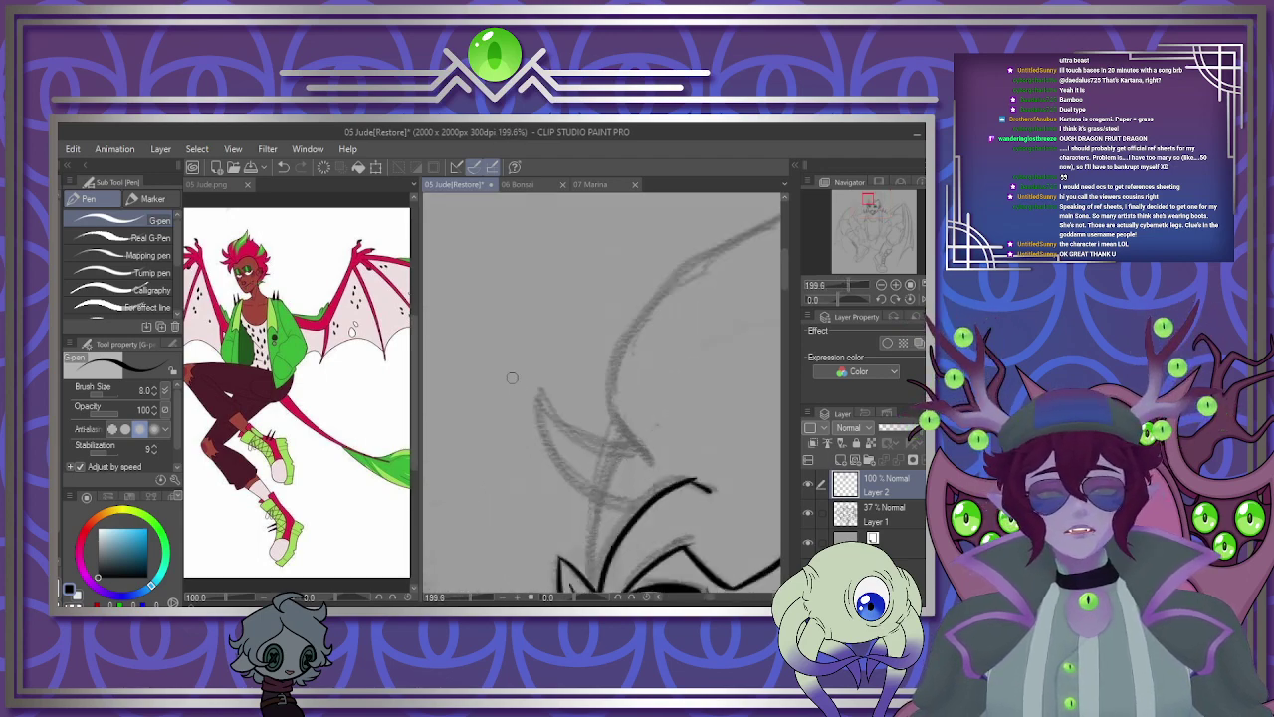
{"action": "mouse_move", "coordinate": [544, 349]}
{"action": "left_mouse_down"}
{"action": "mouse_move", "coordinate": [542, 432]}
{"action": "mouse_move", "coordinate": [603, 505]}
{"action": "mouse_move", "coordinate": [642, 507]}
{"action": "left_mouse_up"}
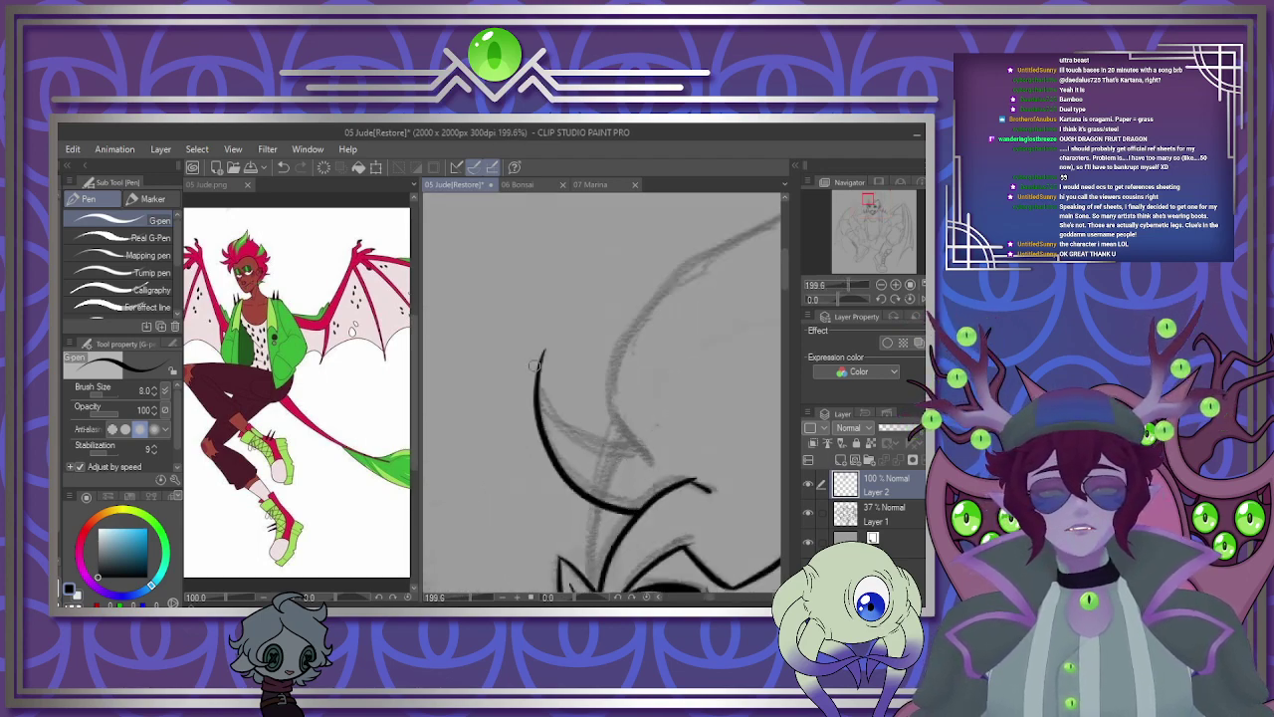
{"action": "left_click_drag", "start_coordinate": [543, 351], "coordinate": [655, 454]}
{"action": "scroll", "coordinate": [665, 447], "scroll_direction": "down", "scroll_amount": 3}
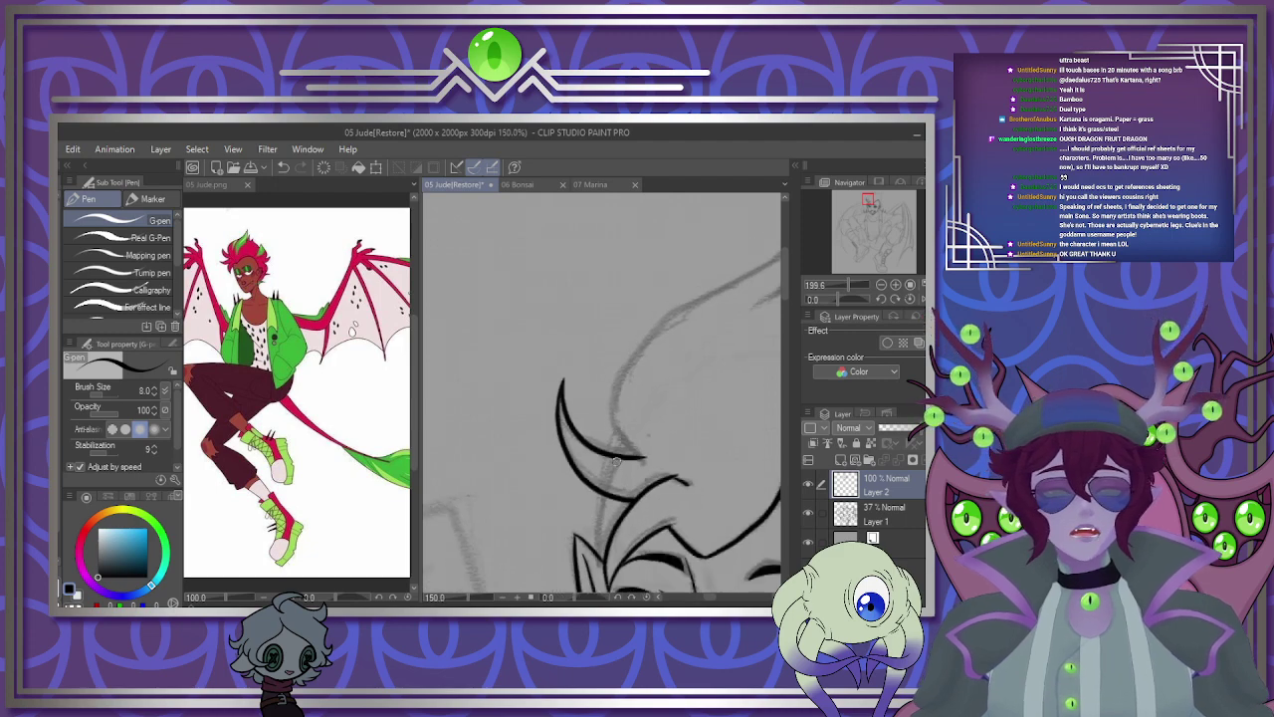
Ink the hair's outer outline from the left tuft over the two pointed crown tips and down the upper right-hand locks.
{"action": "scroll", "coordinate": [562, 402], "scroll_direction": "up", "scroll_amount": 3}
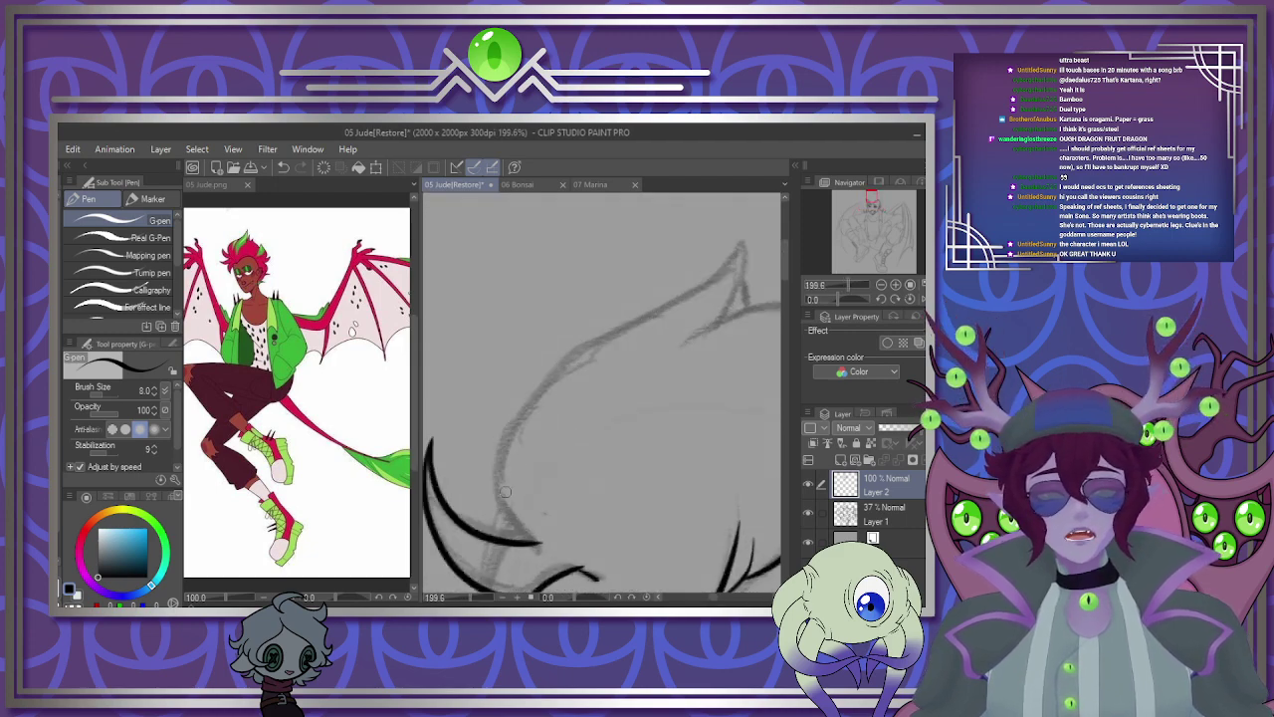
{"action": "mouse_move", "coordinate": [542, 549]}
{"action": "left_mouse_down"}
{"action": "mouse_move", "coordinate": [499, 475]}
{"action": "mouse_move", "coordinate": [578, 362]}
{"action": "mouse_move", "coordinate": [741, 276]}
{"action": "mouse_move", "coordinate": [759, 247]}
{"action": "mouse_move", "coordinate": [754, 279]}
{"action": "mouse_move", "coordinate": [733, 310]}
{"action": "left_mouse_up"}
{"action": "scroll", "coordinate": [715, 298], "scroll_direction": "down", "scroll_amount": 5}
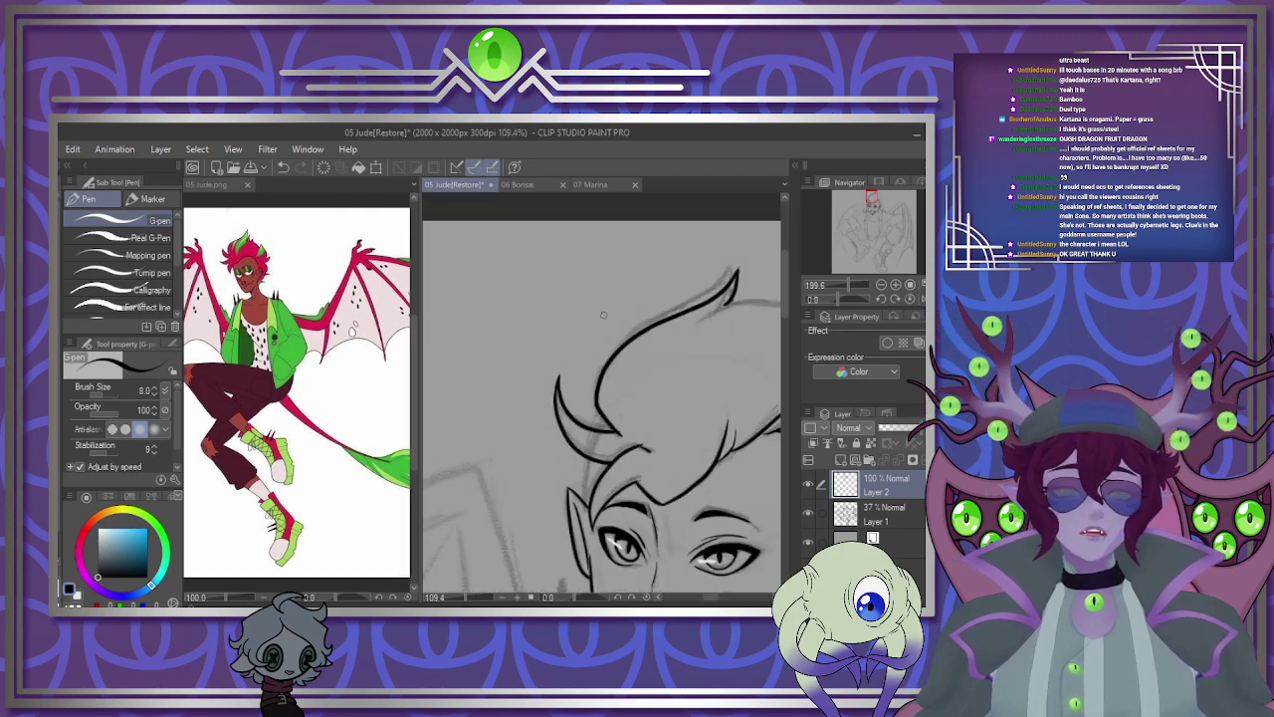
{"action": "scroll", "coordinate": [604, 353], "scroll_direction": "up", "scroll_amount": 4}
{"action": "scroll", "coordinate": [623, 278], "scroll_direction": "up", "scroll_amount": 1}
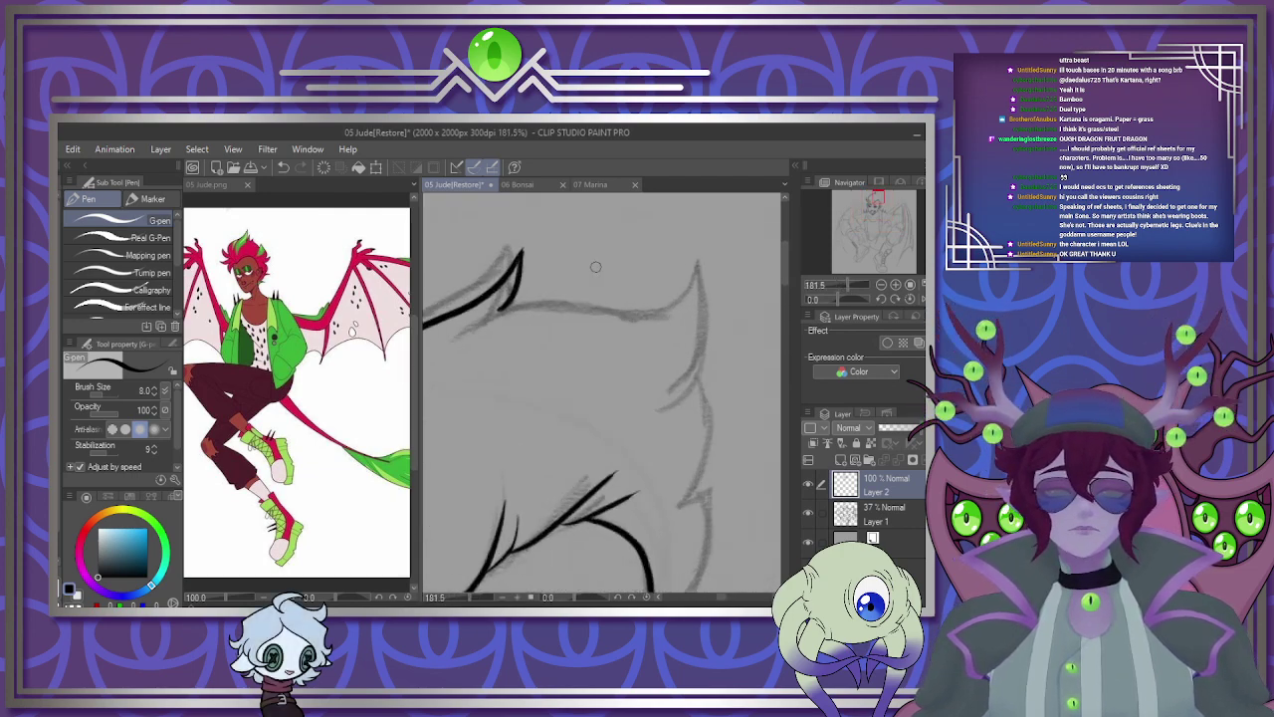
{"action": "mouse_move", "coordinate": [492, 310]}
{"action": "left_mouse_down"}
{"action": "mouse_move", "coordinate": [592, 302]}
{"action": "mouse_move", "coordinate": [694, 256]}
{"action": "mouse_move", "coordinate": [653, 415]}
{"action": "mouse_move", "coordinate": [677, 413]}
{"action": "mouse_move", "coordinate": [696, 389]}
{"action": "mouse_move", "coordinate": [706, 447]}
{"action": "mouse_move", "coordinate": [643, 538]}
{"action": "left_mouse_up"}
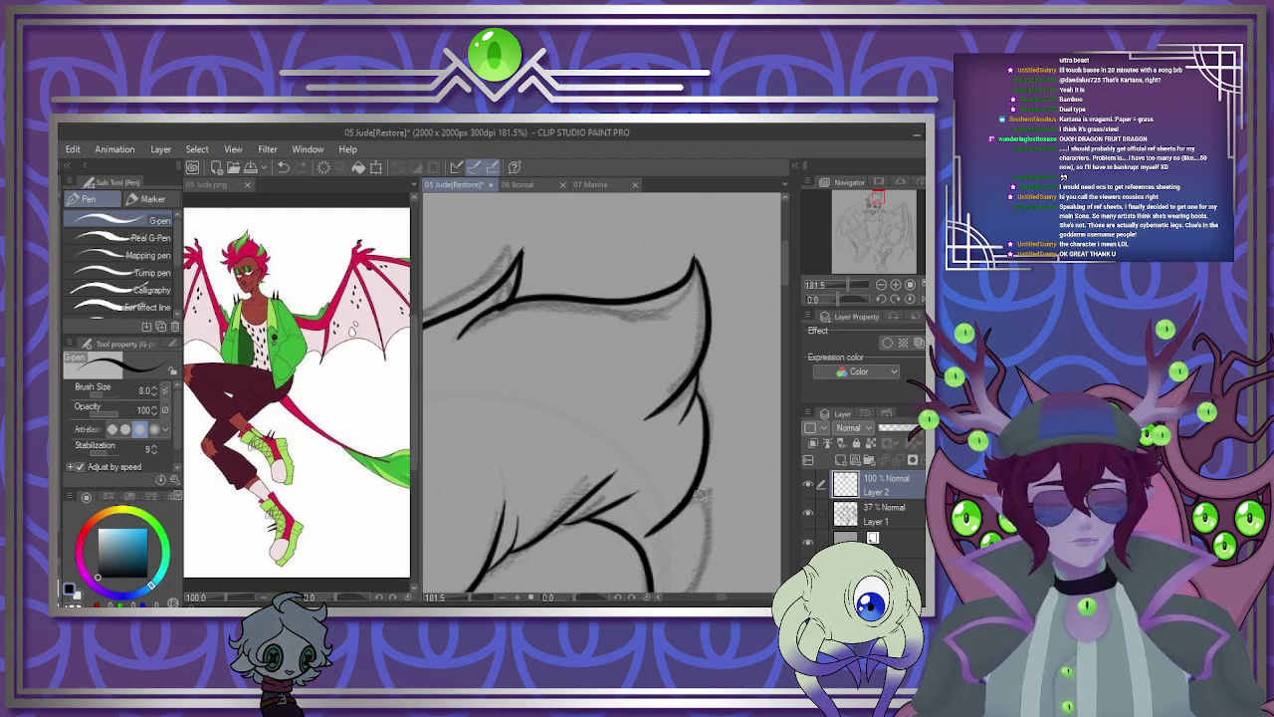
Ink the spiky hair locks at the back of the head, from below the upper right-hand lock down behind the pierced ear.
{"action": "key", "text": "ctrl+minus"}
{"action": "key", "text": "ctrl+minus"}
{"action": "key", "text": "ctrl+minus"}
{"action": "left_click_drag", "start_coordinate": [714, 504], "coordinate": [697, 449]}
{"action": "key", "text": "ctrl+plus"}
{"action": "key", "text": "ctrl+plus"}
{"action": "key", "text": "ctrl+plus"}
{"action": "left_click_drag", "start_coordinate": [675, 315], "coordinate": [623, 334]}
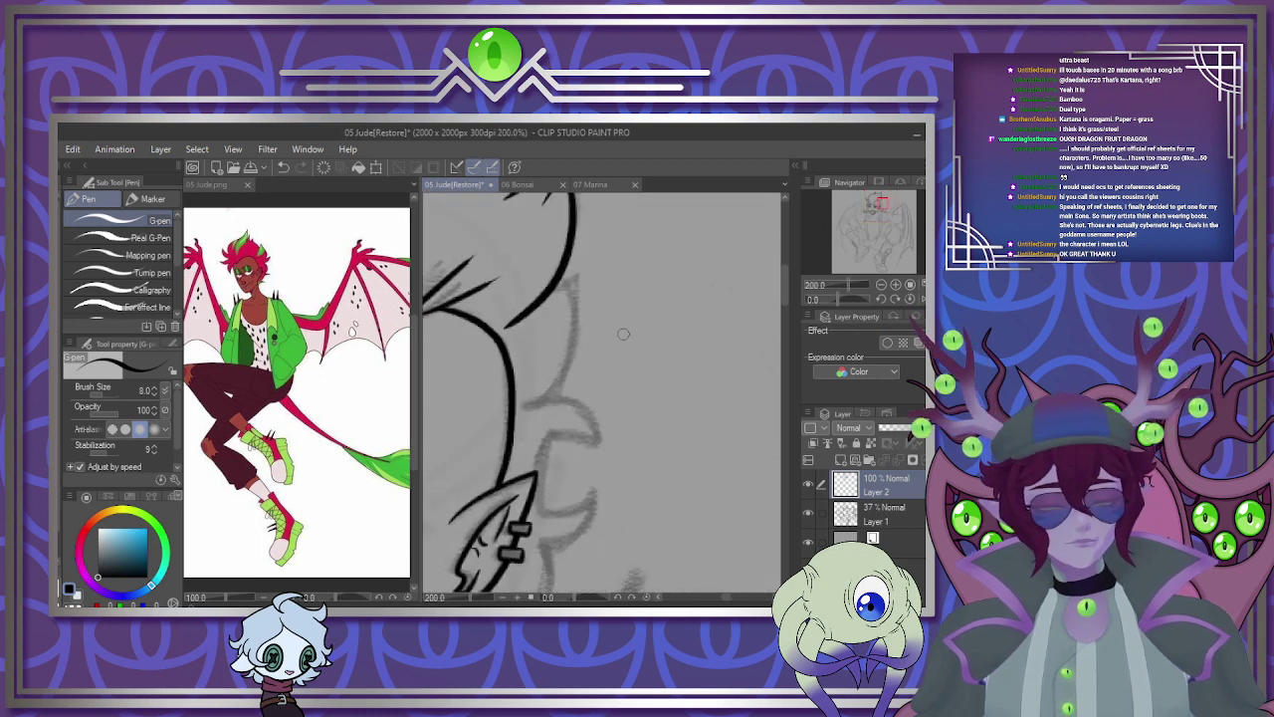
{"action": "mouse_move", "coordinate": [587, 262]}
{"action": "left_mouse_down"}
{"action": "mouse_move", "coordinate": [526, 417]}
{"action": "mouse_move", "coordinate": [603, 438]}
{"action": "mouse_move", "coordinate": [545, 439]}
{"action": "mouse_move", "coordinate": [594, 486]}
{"action": "mouse_move", "coordinate": [564, 554]}
{"action": "left_mouse_up"}
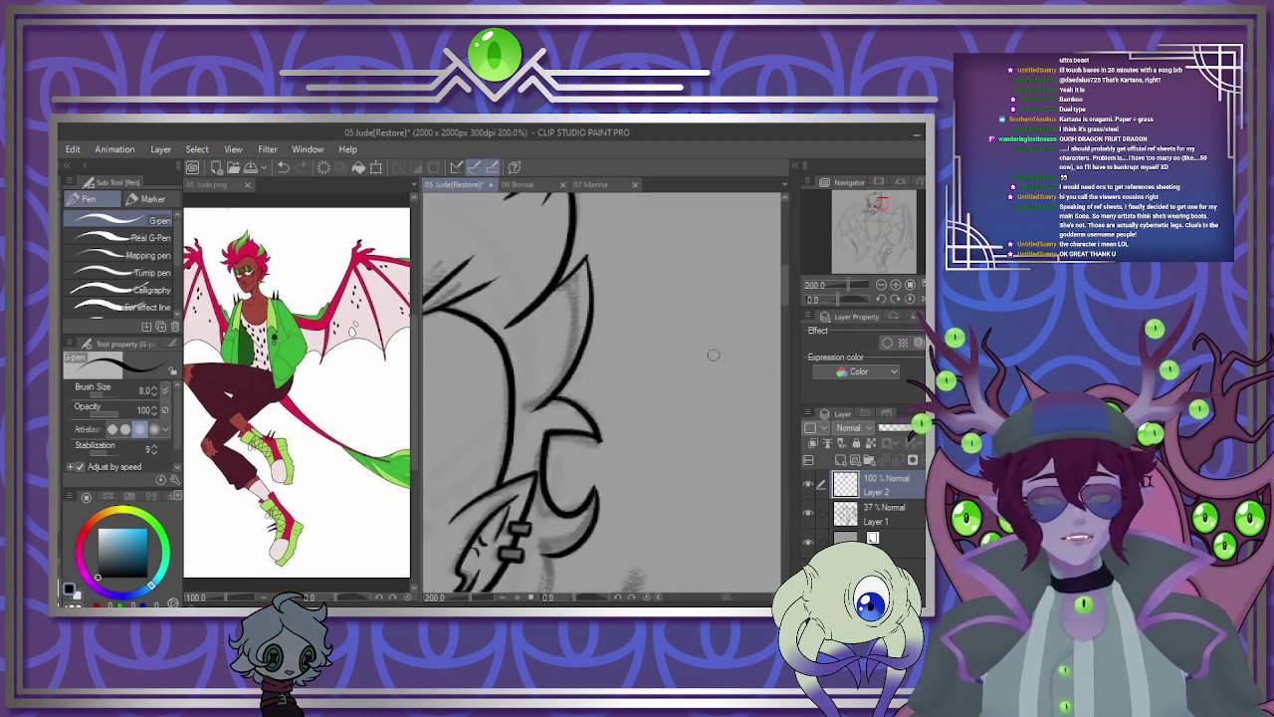
Ink the pointed hair lock that curves from behind the pierced ear down beside the jaw.
{"action": "scroll", "coordinate": [782, 341], "scroll_direction": "down", "scroll_amount": 5}
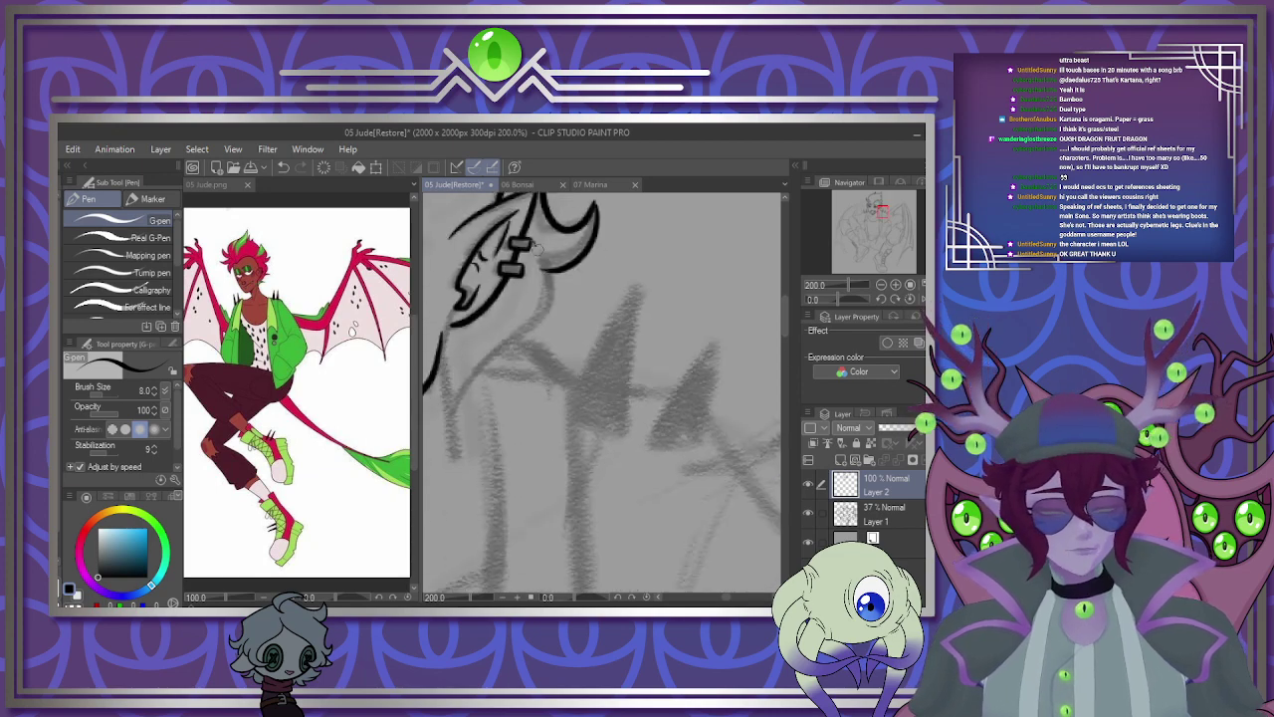
{"action": "mouse_move", "coordinate": [537, 249]}
{"action": "left_mouse_down"}
{"action": "mouse_move", "coordinate": [527, 330]}
{"action": "mouse_move", "coordinate": [449, 413]}
{"action": "left_mouse_up"}
{"action": "left_click_drag", "start_coordinate": [447, 324], "coordinate": [459, 422]}
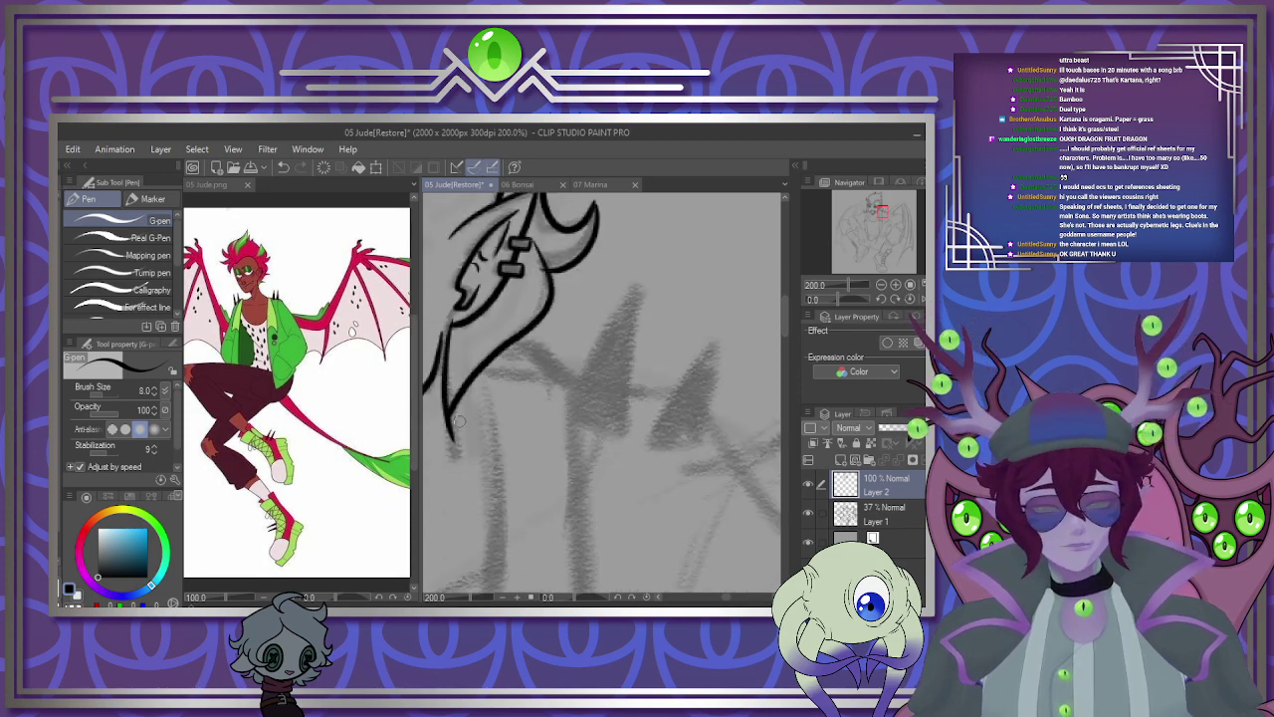
Ink the side hair edge between the horn-shaped tuft and the left-hand ear, plus the short line inside the tuft's base.
{"action": "scroll", "coordinate": [460, 418], "scroll_direction": "up", "scroll_amount": 3}
{"action": "scroll", "coordinate": [518, 378], "scroll_direction": "down", "scroll_amount": 2}
{"action": "scroll", "coordinate": [575, 313], "scroll_direction": "up", "scroll_amount": 1}
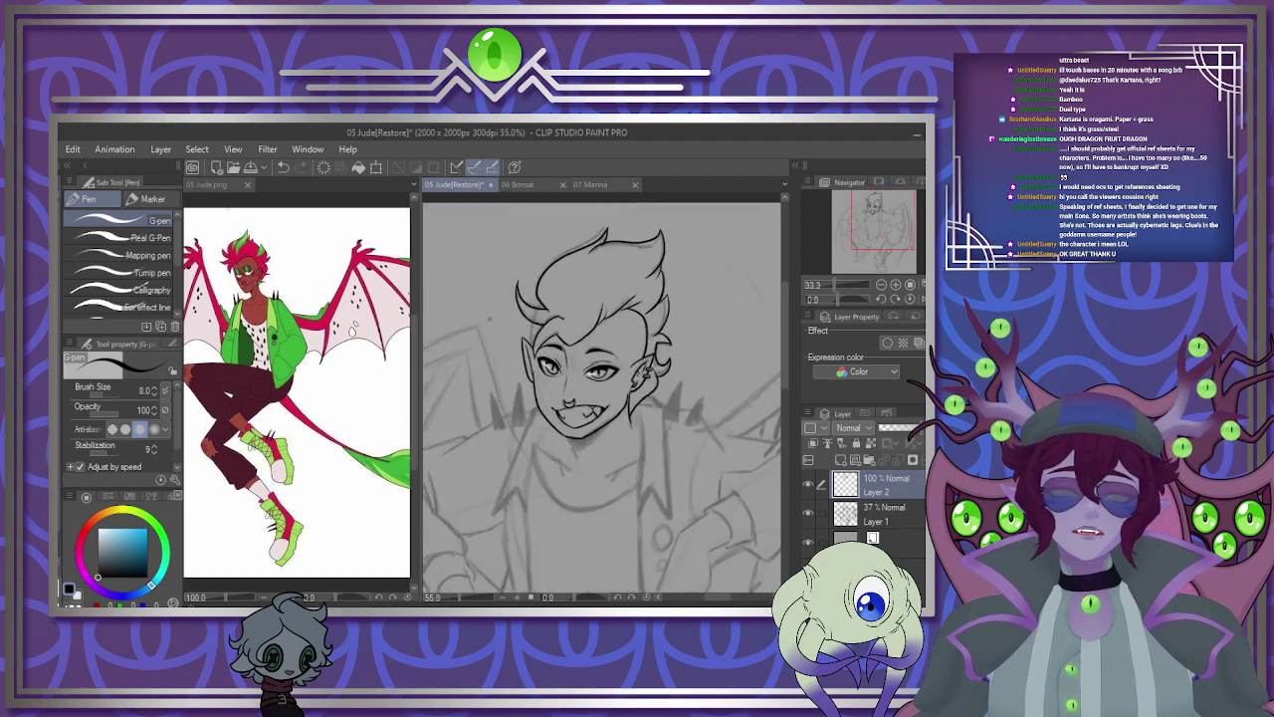
{"action": "scroll", "coordinate": [574, 314], "scroll_direction": "up", "scroll_amount": 3}
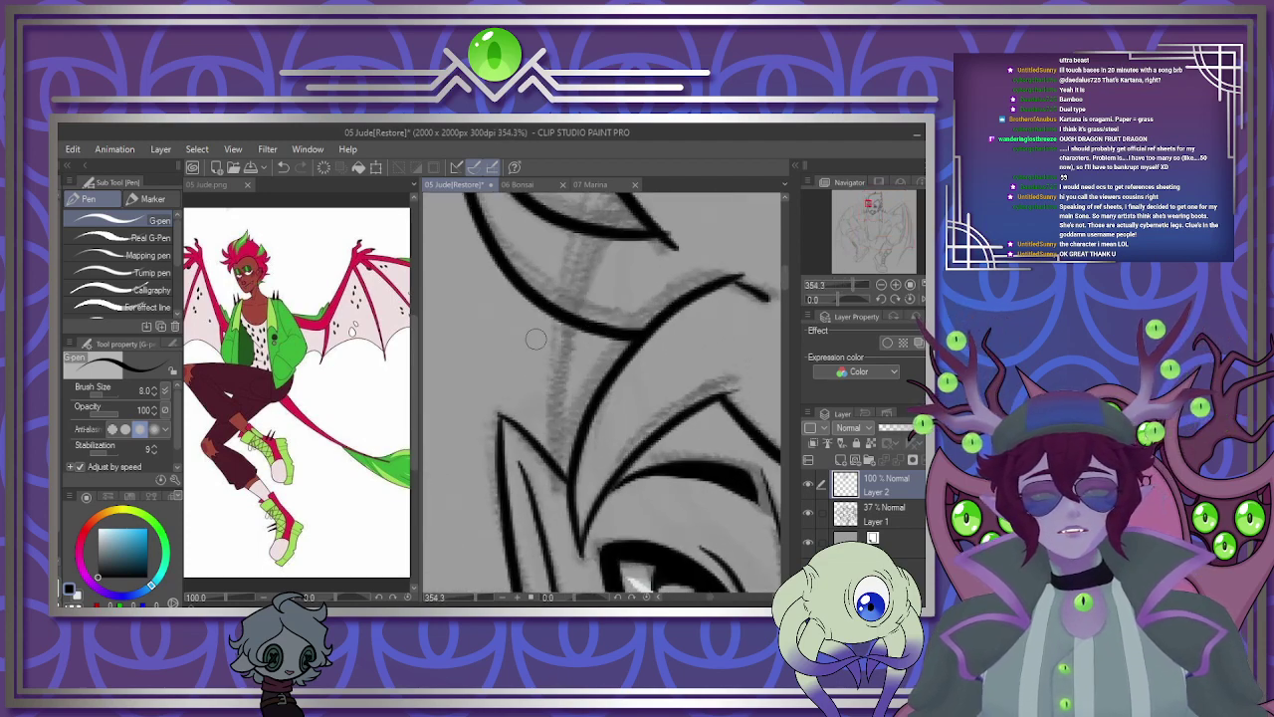
{"action": "left_click_drag", "start_coordinate": [568, 326], "coordinate": [555, 465]}
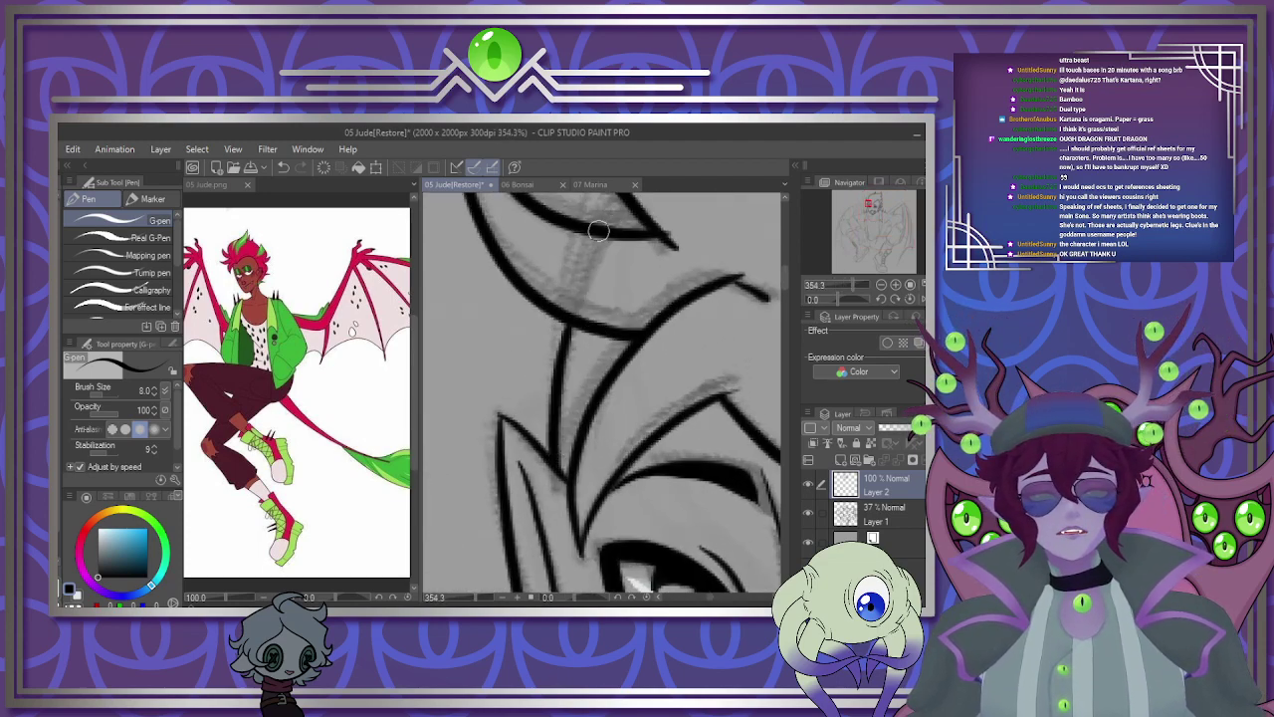
{"action": "left_click_drag", "start_coordinate": [599, 230], "coordinate": [641, 196]}
{"action": "scroll", "coordinate": [642, 196], "scroll_direction": "down", "scroll_amount": 10}
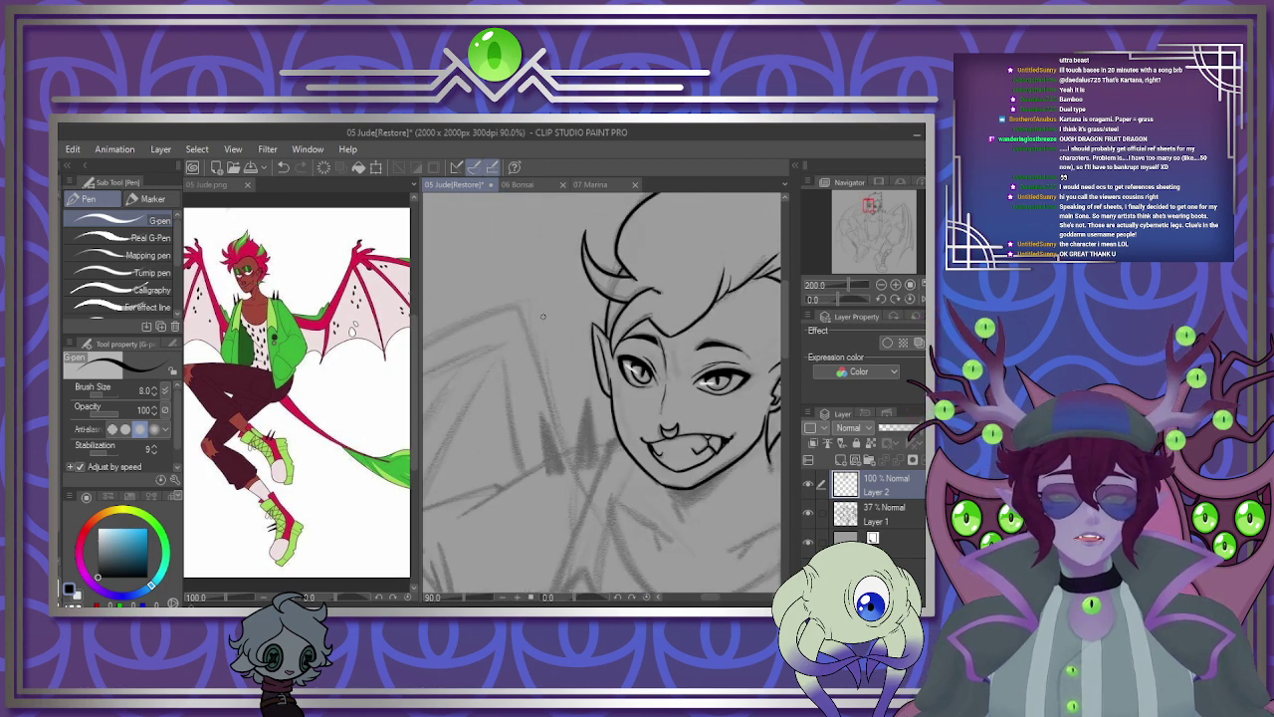
Outline the shadow under the chin along the jaw and neck, and fill it solid black.
{"action": "scroll", "coordinate": [498, 345], "scroll_direction": "up", "scroll_amount": 10}
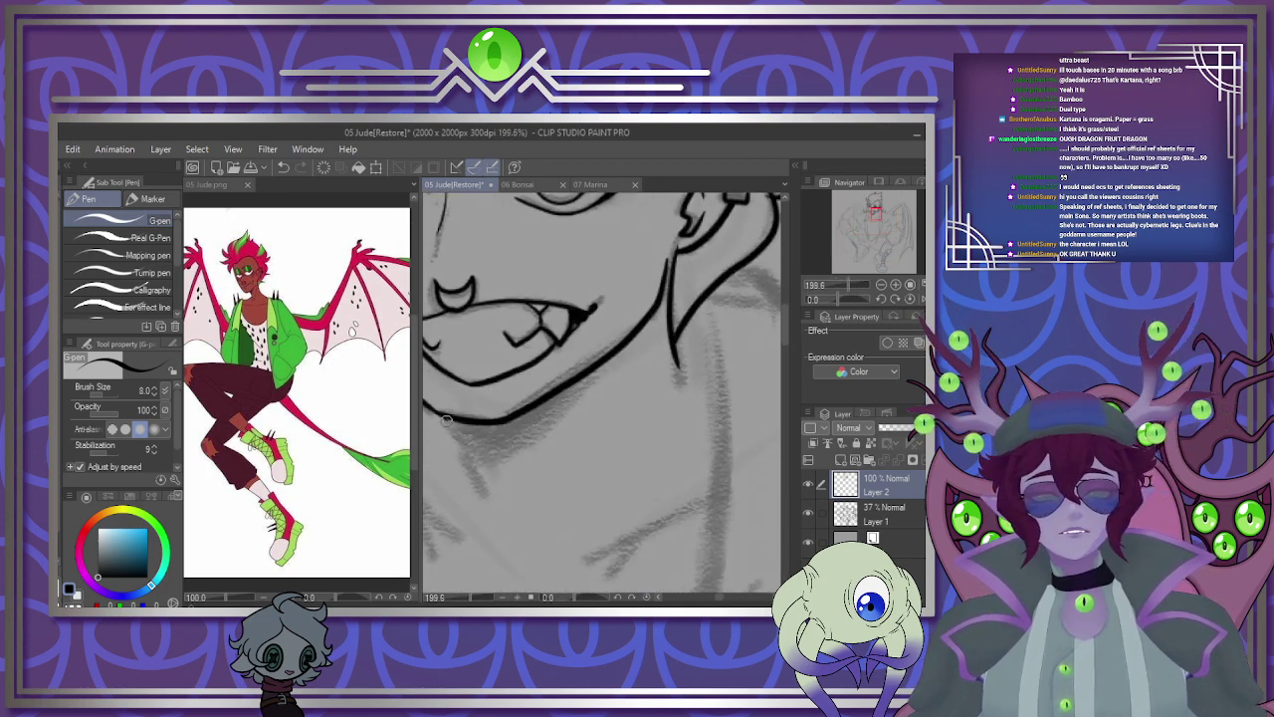
{"action": "mouse_move", "coordinate": [485, 456]}
{"action": "left_mouse_down"}
{"action": "mouse_move", "coordinate": [520, 443]}
{"action": "mouse_move", "coordinate": [603, 351]}
{"action": "left_mouse_up"}
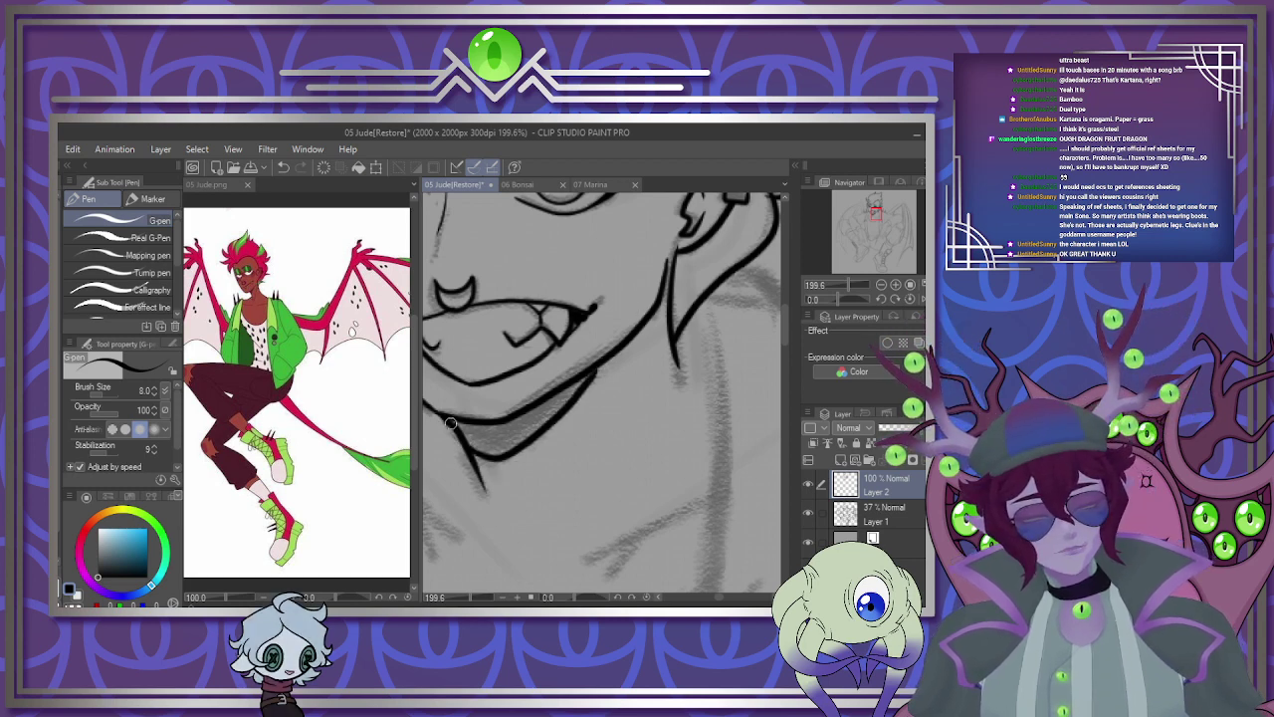
{"action": "key", "text": "m"}
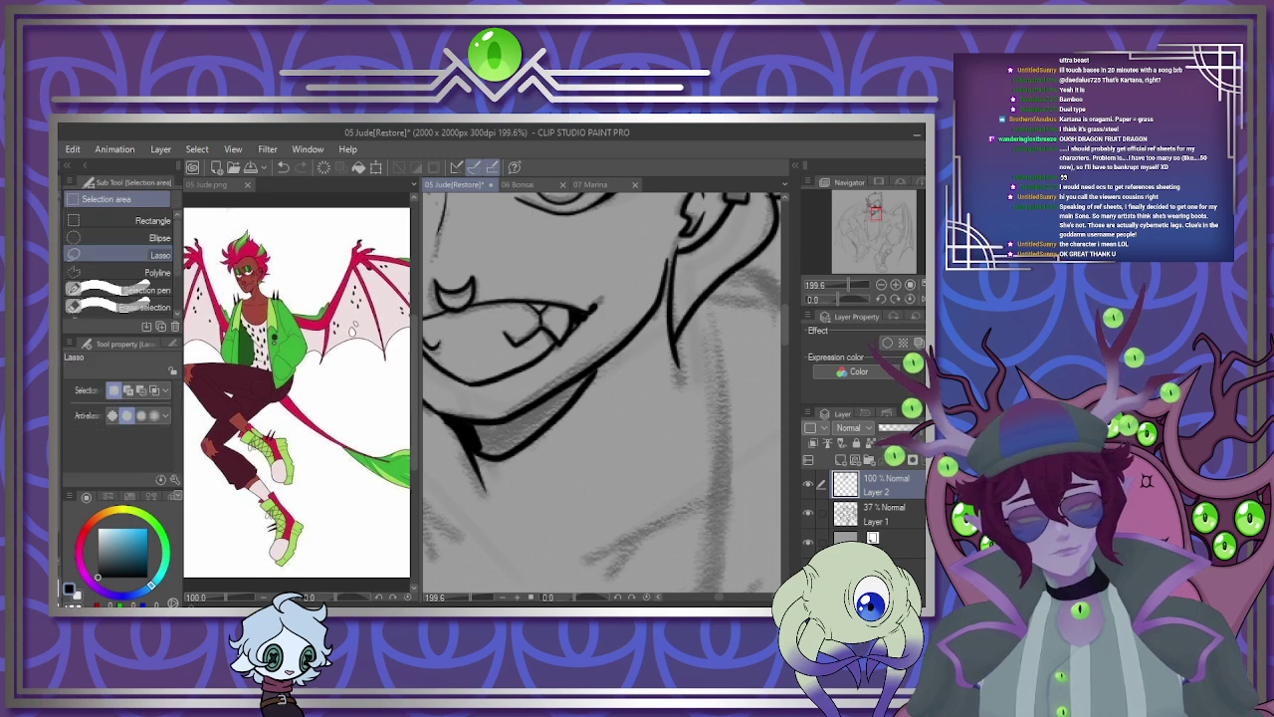
{"action": "mouse_move", "coordinate": [464, 416]}
{"action": "left_mouse_down"}
{"action": "mouse_move", "coordinate": [497, 450]}
{"action": "mouse_move", "coordinate": [572, 405]}
{"action": "mouse_move", "coordinate": [594, 371]}
{"action": "mouse_move", "coordinate": [510, 415]}
{"action": "mouse_move", "coordinate": [462, 418]}
{"action": "mouse_move", "coordinate": [498, 449]}
{"action": "left_mouse_up"}
{"action": "left_click", "coordinate": [635, 478]}
{"action": "key", "text": "ctrl+d"}
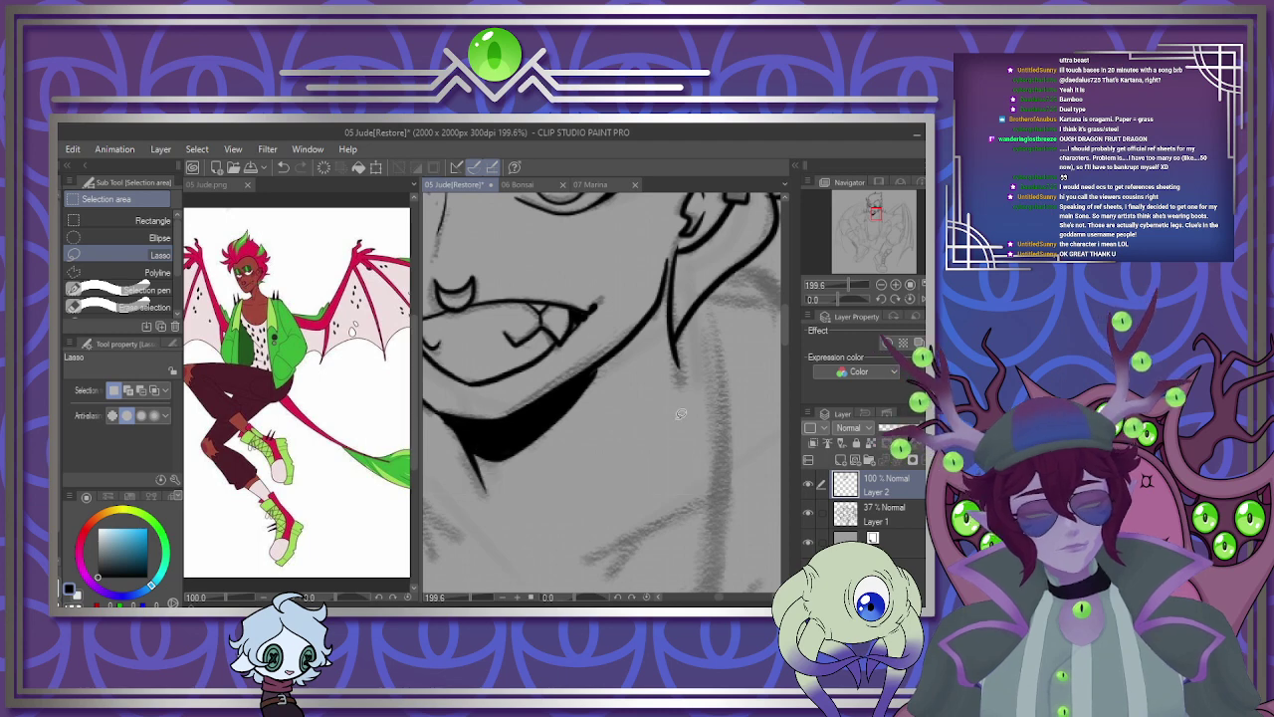
Ink the forearm and hanging hand of the right-hand arm with the G-pen, including the fingers and thumb.
{"action": "scroll", "coordinate": [687, 453], "scroll_direction": "down", "scroll_amount": 8}
{"action": "scroll", "coordinate": [711, 460], "scroll_direction": "up", "scroll_amount": 2}
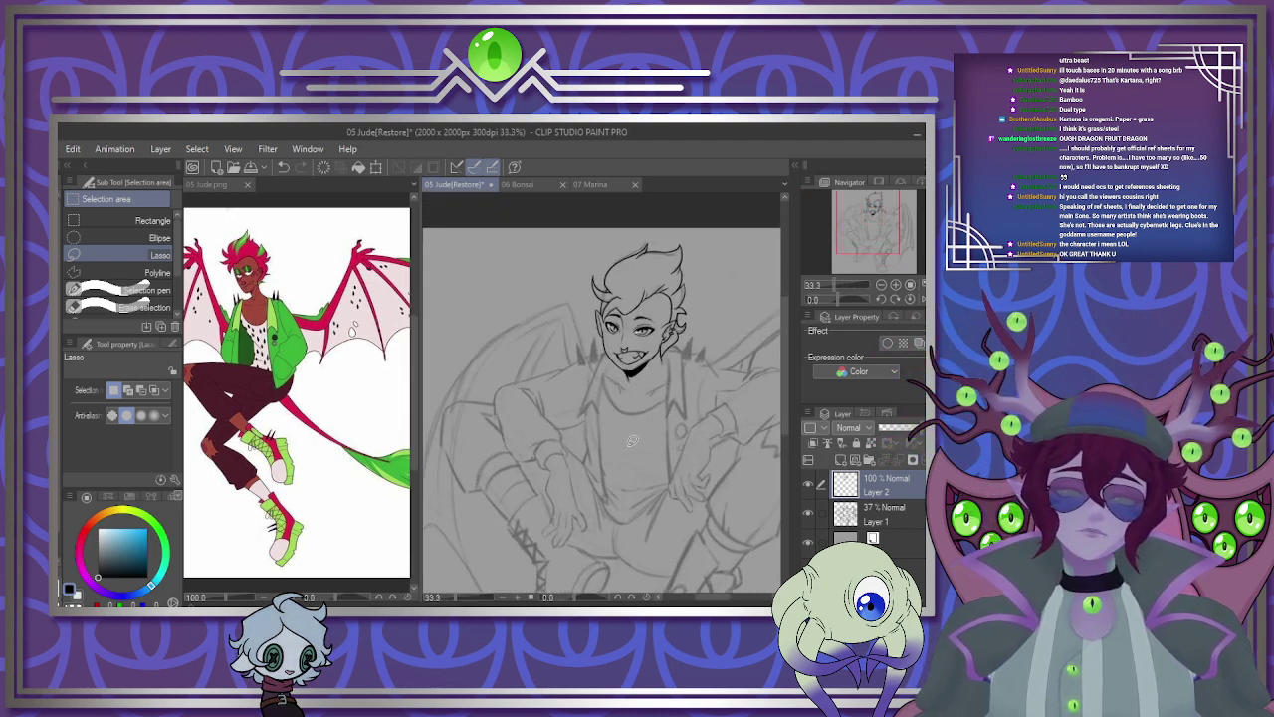
{"action": "scroll", "coordinate": [503, 456], "scroll_direction": "down", "scroll_amount": 1}
{"action": "scroll", "coordinate": [538, 438], "scroll_direction": "up", "scroll_amount": 5}
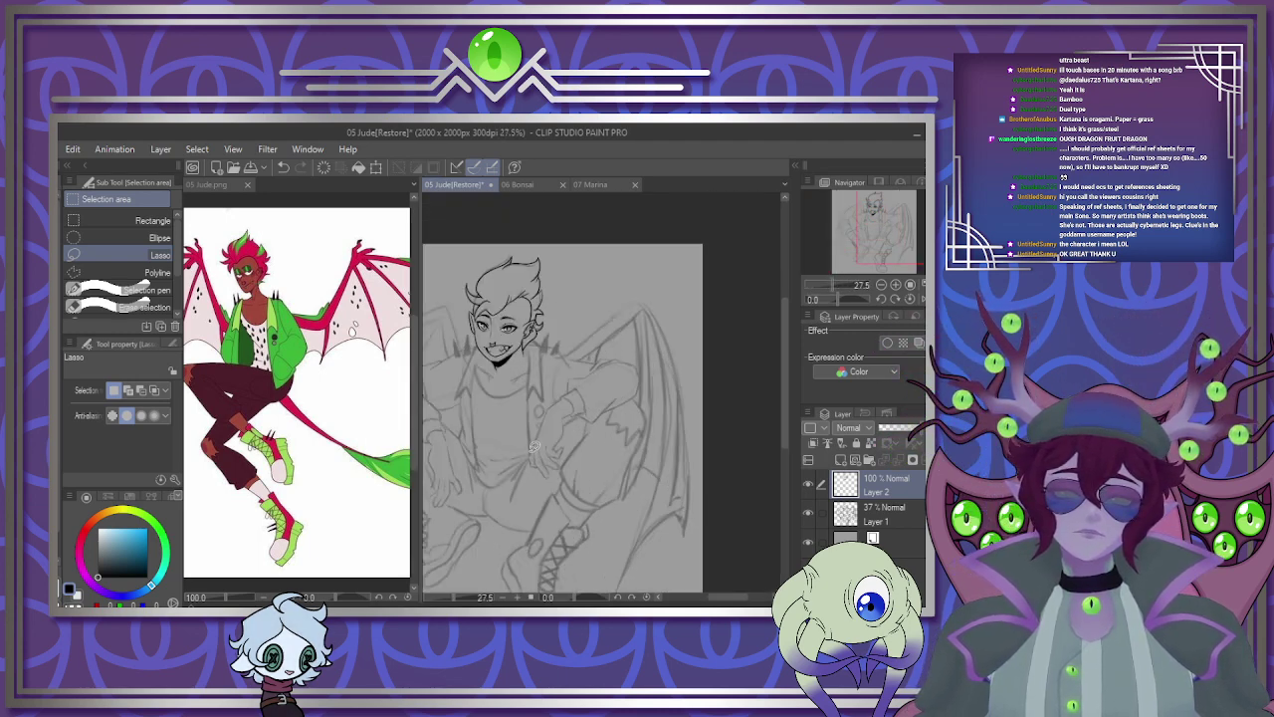
{"action": "scroll", "coordinate": [555, 426], "scroll_direction": "up", "scroll_amount": 1}
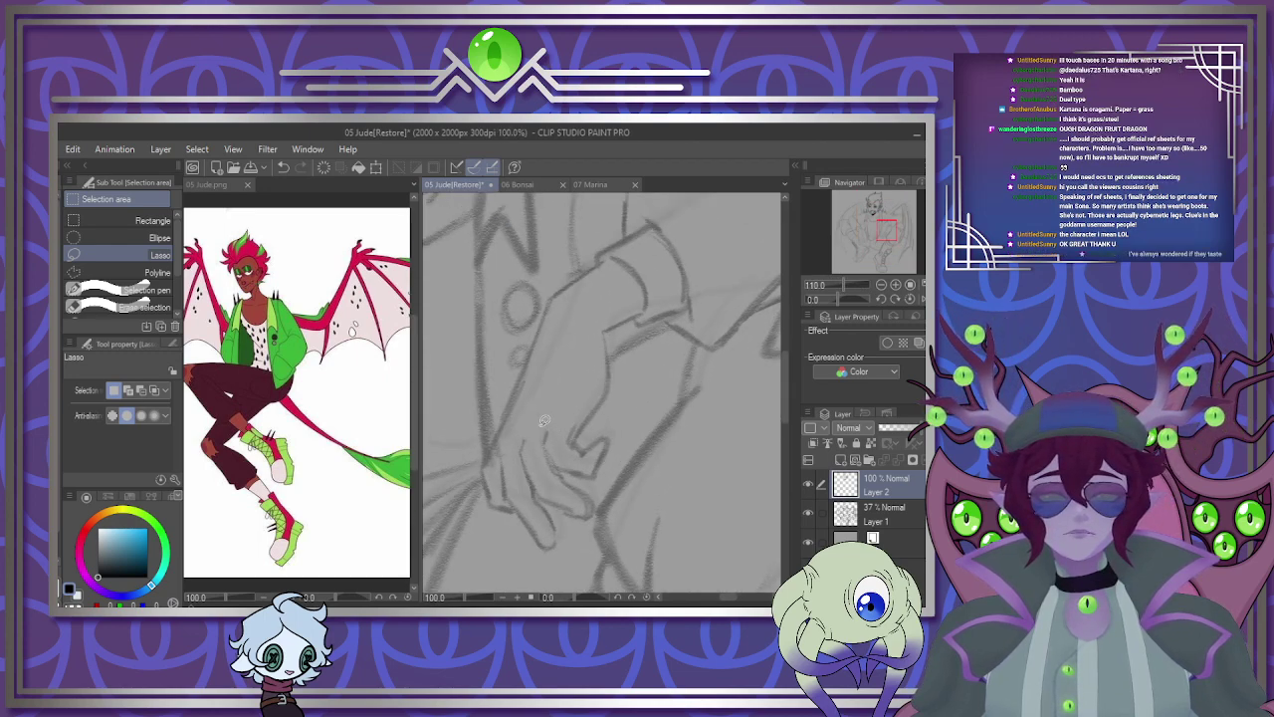
{"action": "key", "text": "p"}
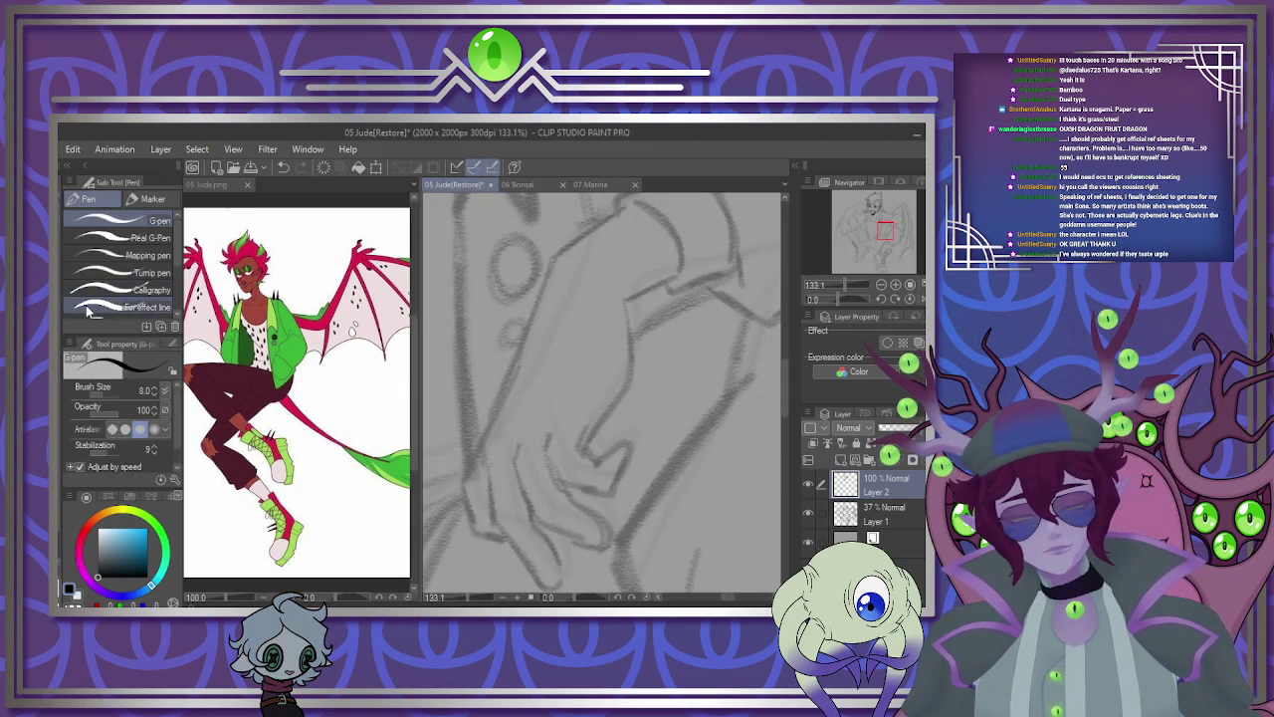
{"action": "mouse_move", "coordinate": [554, 255]}
{"action": "left_mouse_down"}
{"action": "mouse_move", "coordinate": [459, 482]}
{"action": "mouse_move", "coordinate": [471, 523]}
{"action": "mouse_move", "coordinate": [490, 537]}
{"action": "mouse_move", "coordinate": [493, 524]}
{"action": "mouse_move", "coordinate": [543, 587]}
{"action": "left_mouse_up"}
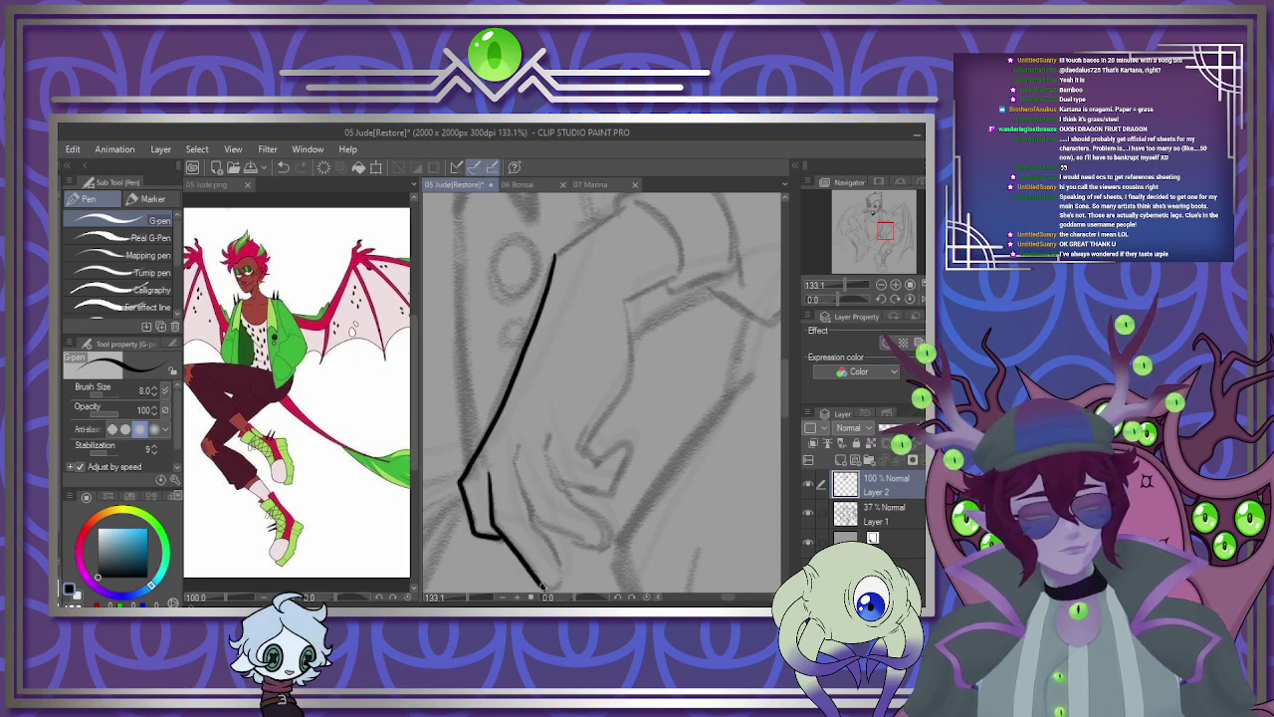
{"action": "left_click_drag", "start_coordinate": [542, 524], "coordinate": [612, 546]}
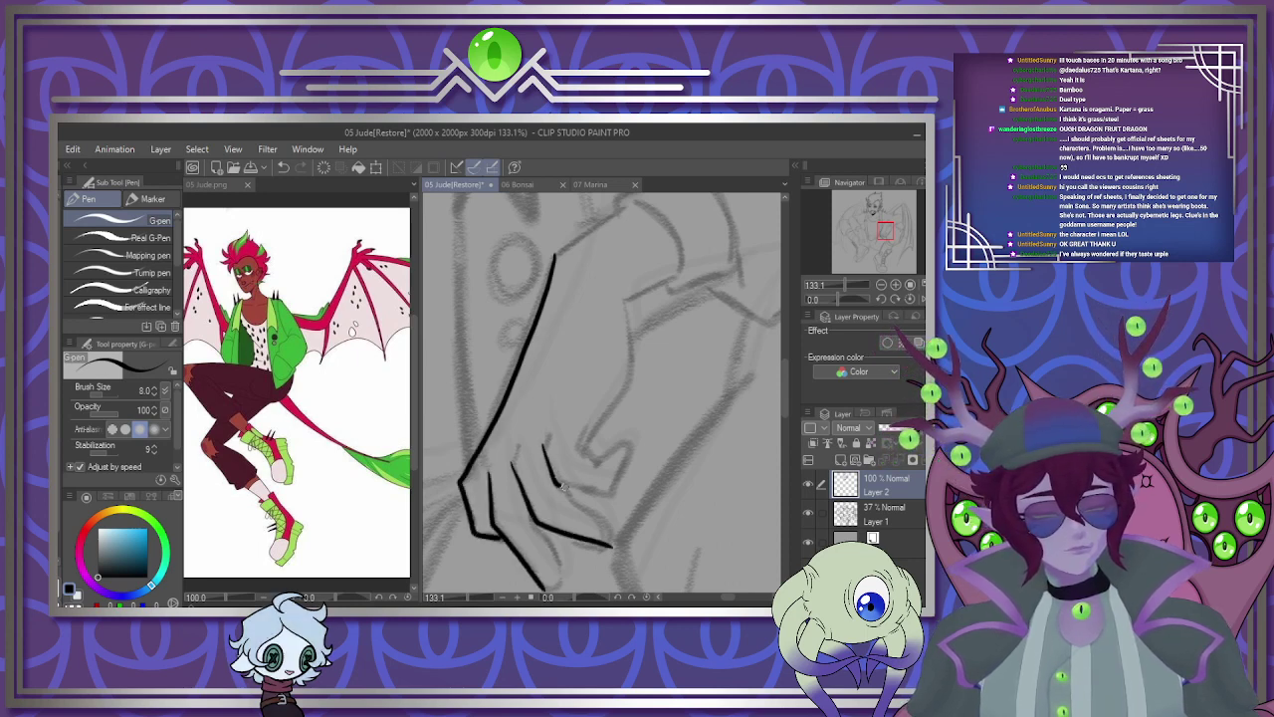
{"action": "left_click_drag", "start_coordinate": [561, 485], "coordinate": [609, 492]}
{"action": "mouse_move", "coordinate": [617, 278]}
{"action": "left_mouse_down"}
{"action": "mouse_move", "coordinate": [635, 357]}
{"action": "mouse_move", "coordinate": [601, 424]}
{"action": "left_mouse_up"}
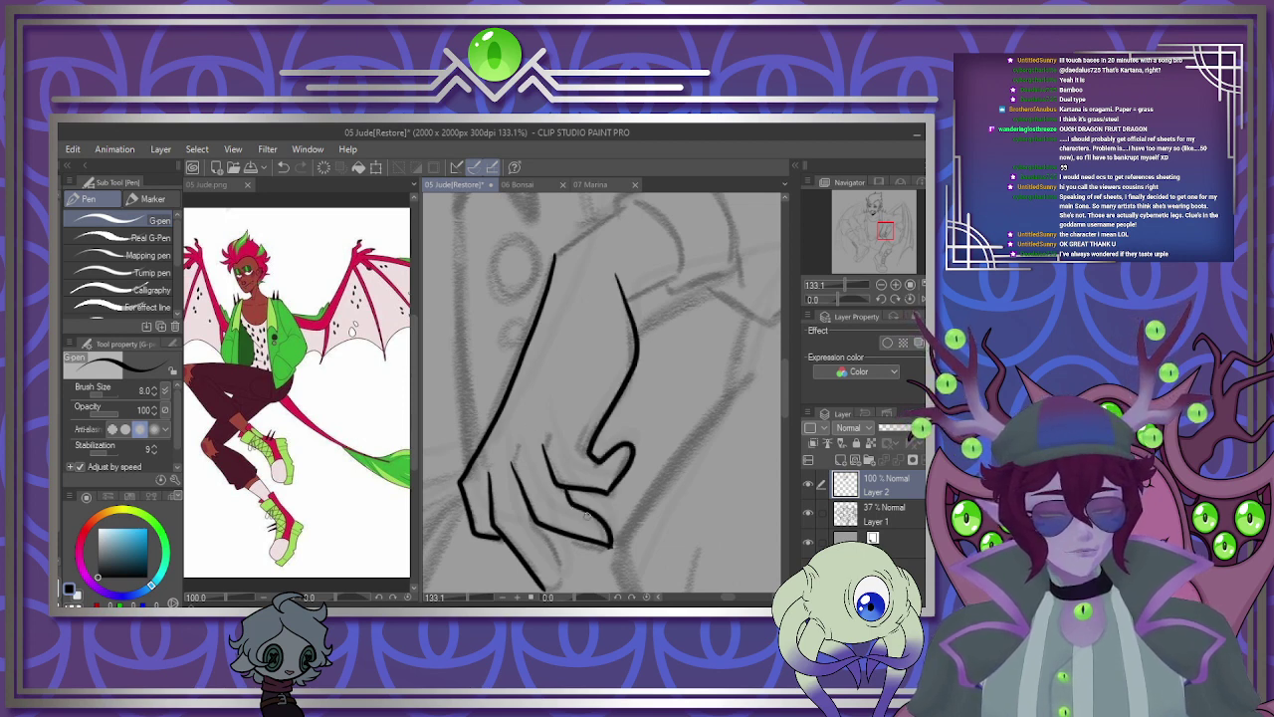
{"action": "left_click_drag", "start_coordinate": [534, 517], "coordinate": [560, 589]}
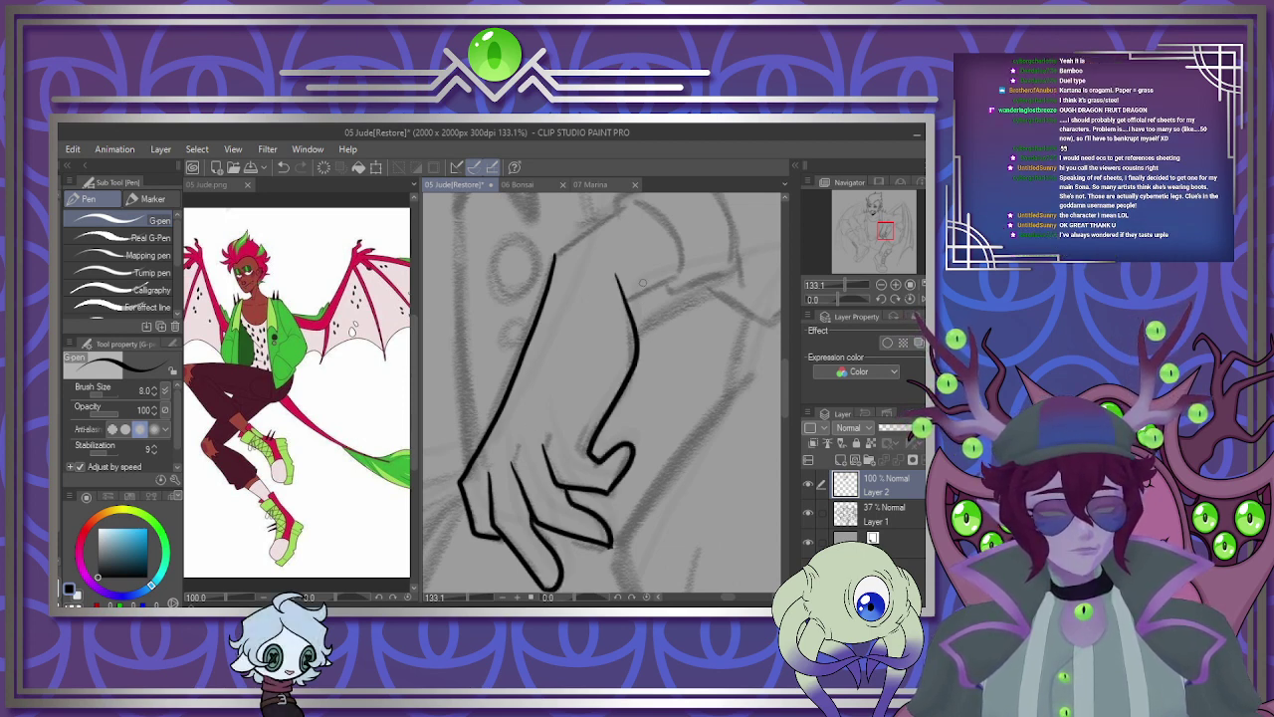
Ink the inner cuff band around the right-hand forearm, with its curved end and both straight edges.
{"action": "left_click_drag", "start_coordinate": [622, 298], "coordinate": [675, 270]}
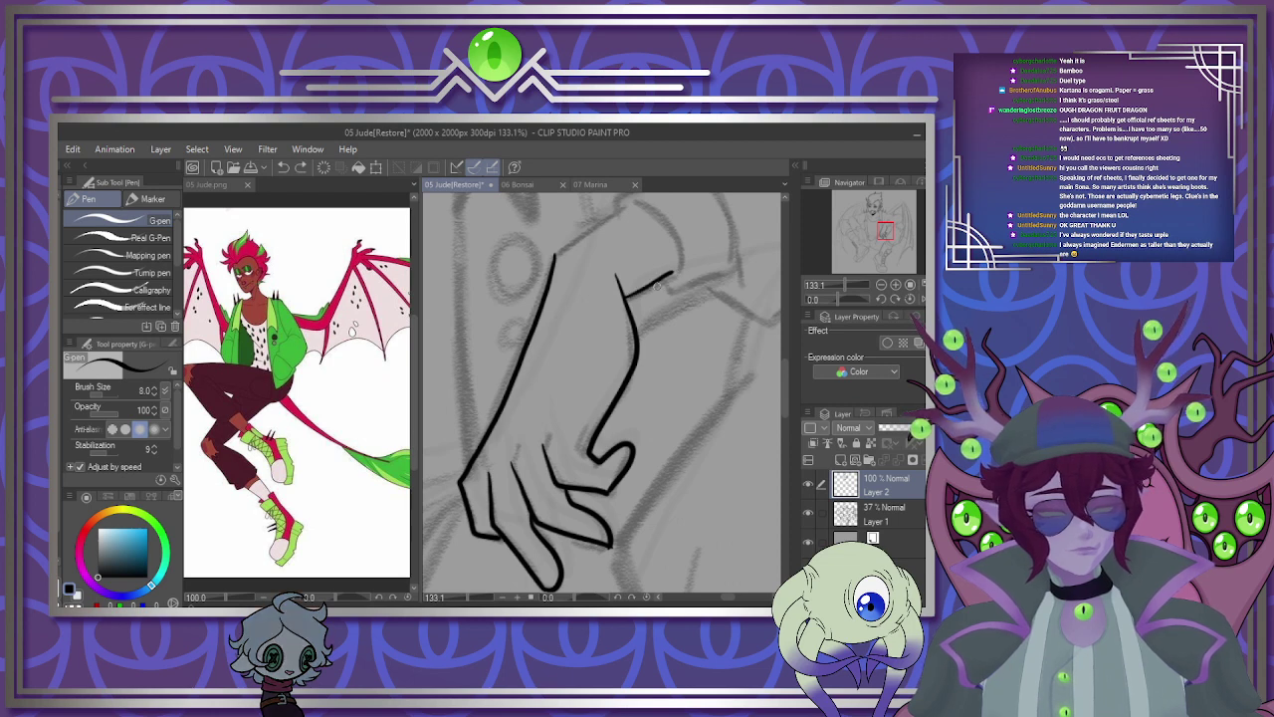
{"action": "key", "text": "ctrl+z"}
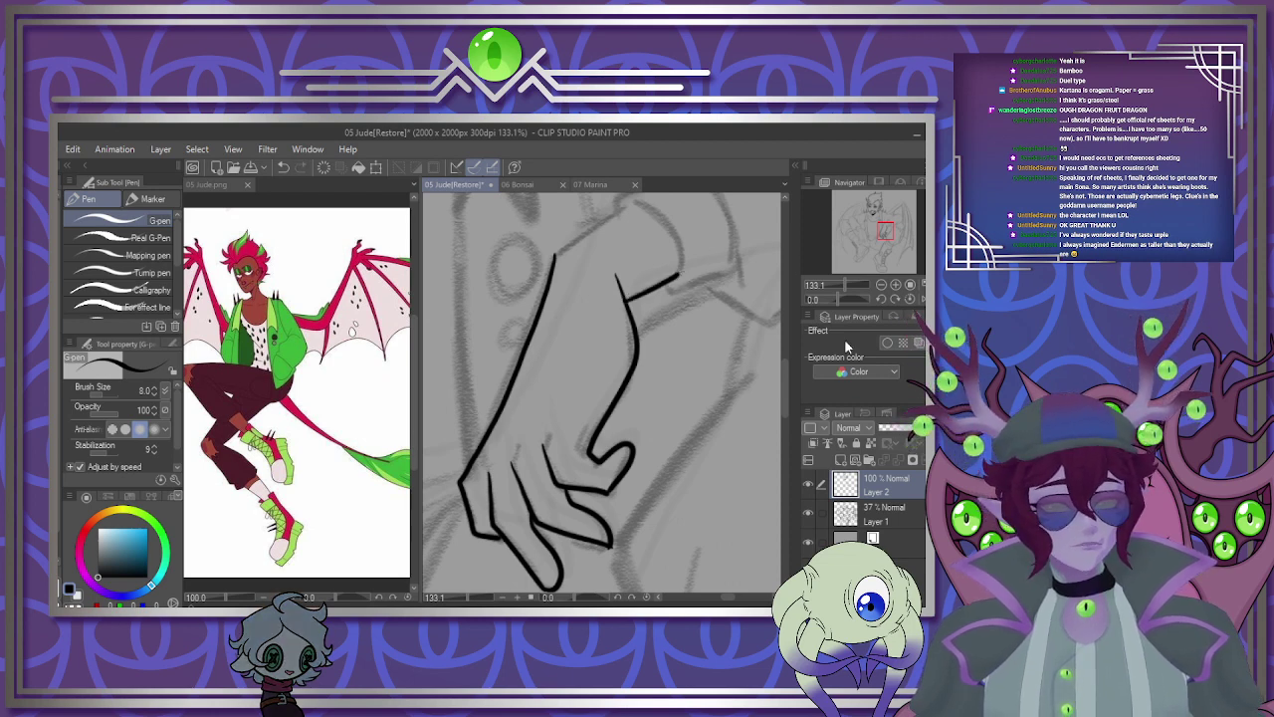
{"action": "left_click_drag", "start_coordinate": [785, 367], "coordinate": [785, 342]}
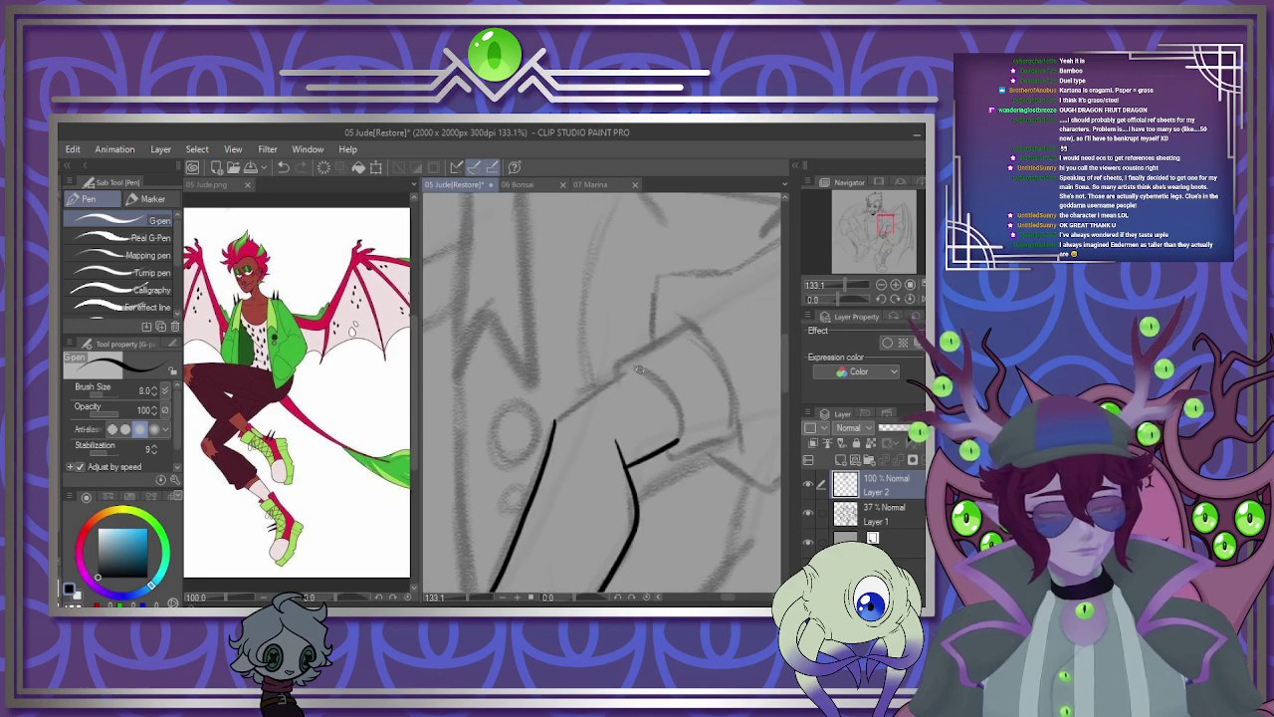
{"action": "mouse_move", "coordinate": [638, 369]}
{"action": "left_mouse_down"}
{"action": "mouse_move", "coordinate": [663, 383]}
{"action": "mouse_move", "coordinate": [679, 444]}
{"action": "left_mouse_up"}
{"action": "left_click_drag", "start_coordinate": [641, 367], "coordinate": [579, 403]}
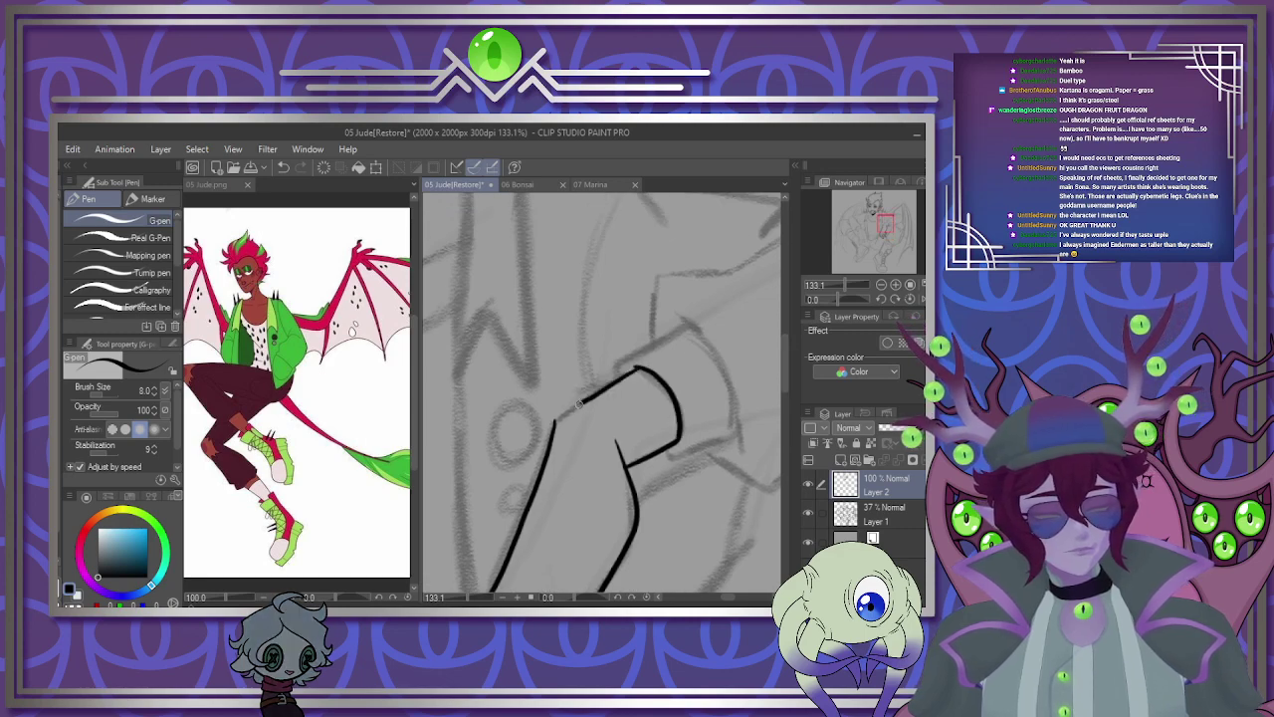
Ink the wider rolled-up sleeve cuff around the inner band, including its curved back edge and crease.
{"action": "scroll", "coordinate": [577, 403], "scroll_direction": "down", "scroll_amount": 4}
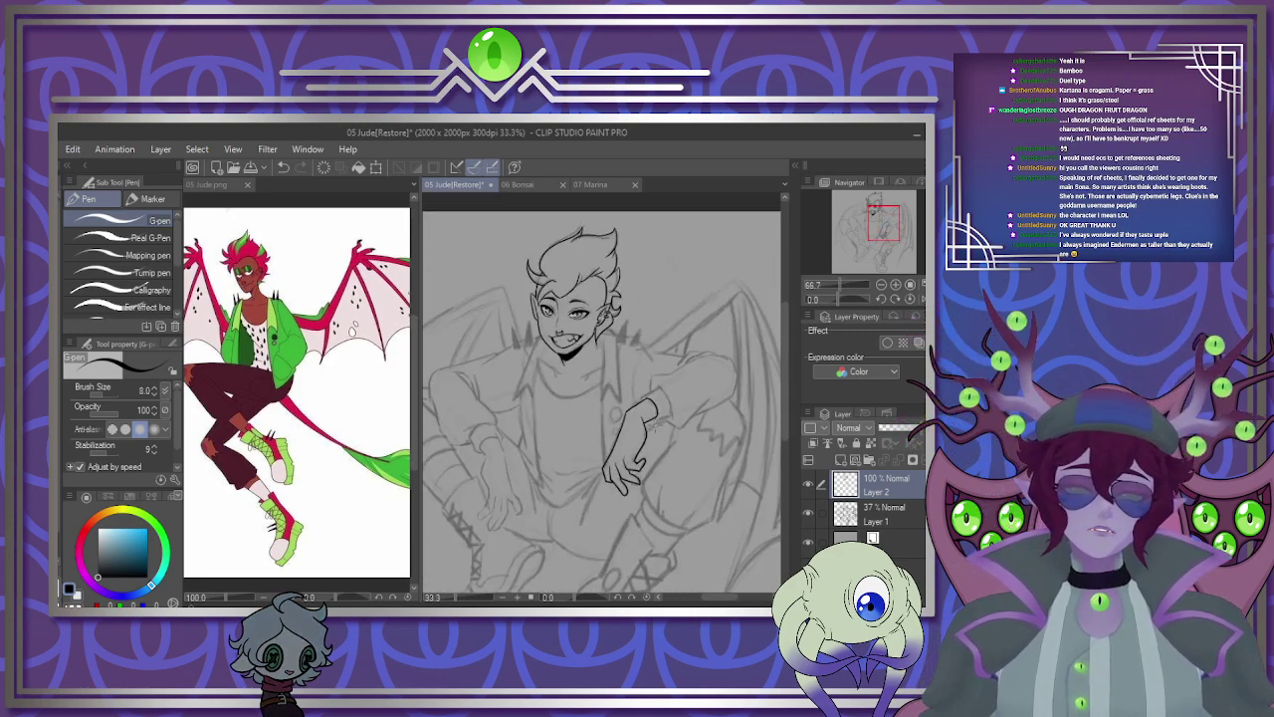
{"action": "scroll", "coordinate": [579, 360], "scroll_direction": "up", "scroll_amount": 6}
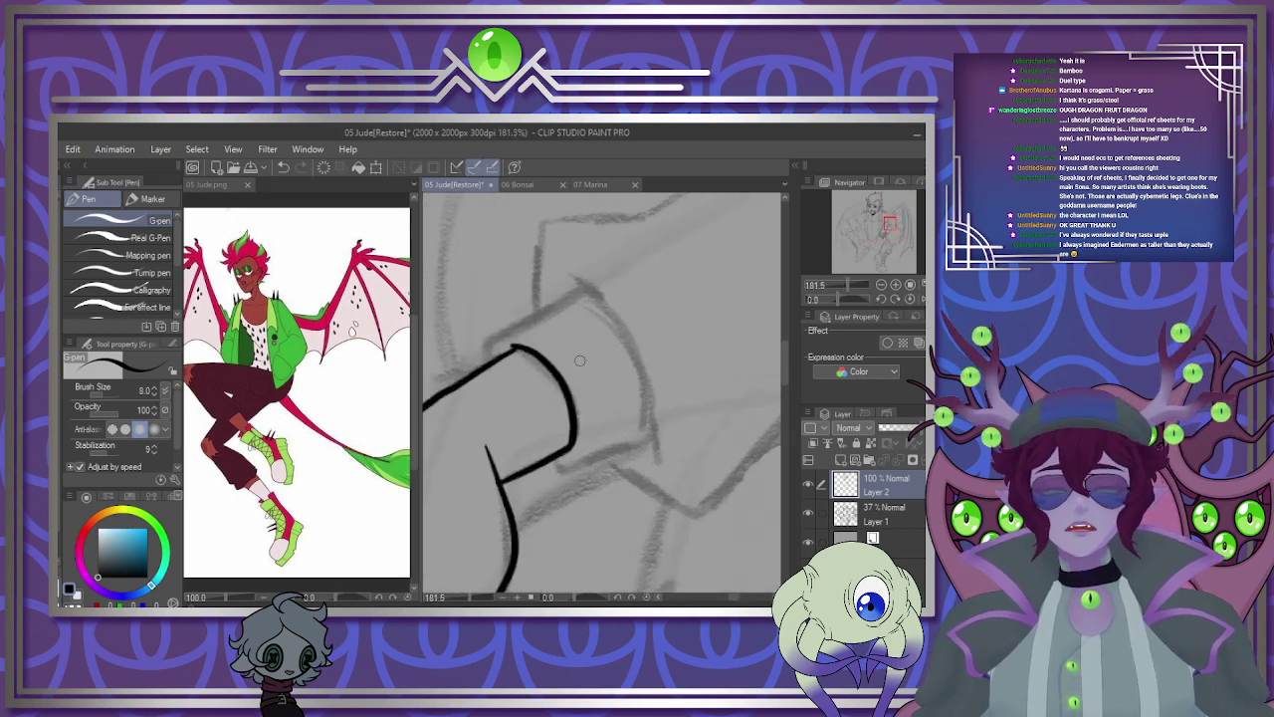
{"action": "mouse_move", "coordinate": [497, 335]}
{"action": "left_mouse_down"}
{"action": "mouse_move", "coordinate": [572, 297]}
{"action": "mouse_move", "coordinate": [680, 390]}
{"action": "left_mouse_up"}
{"action": "mouse_move", "coordinate": [629, 318]}
{"action": "left_mouse_down"}
{"action": "mouse_move", "coordinate": [652, 399]}
{"action": "mouse_move", "coordinate": [570, 470]}
{"action": "left_mouse_up"}
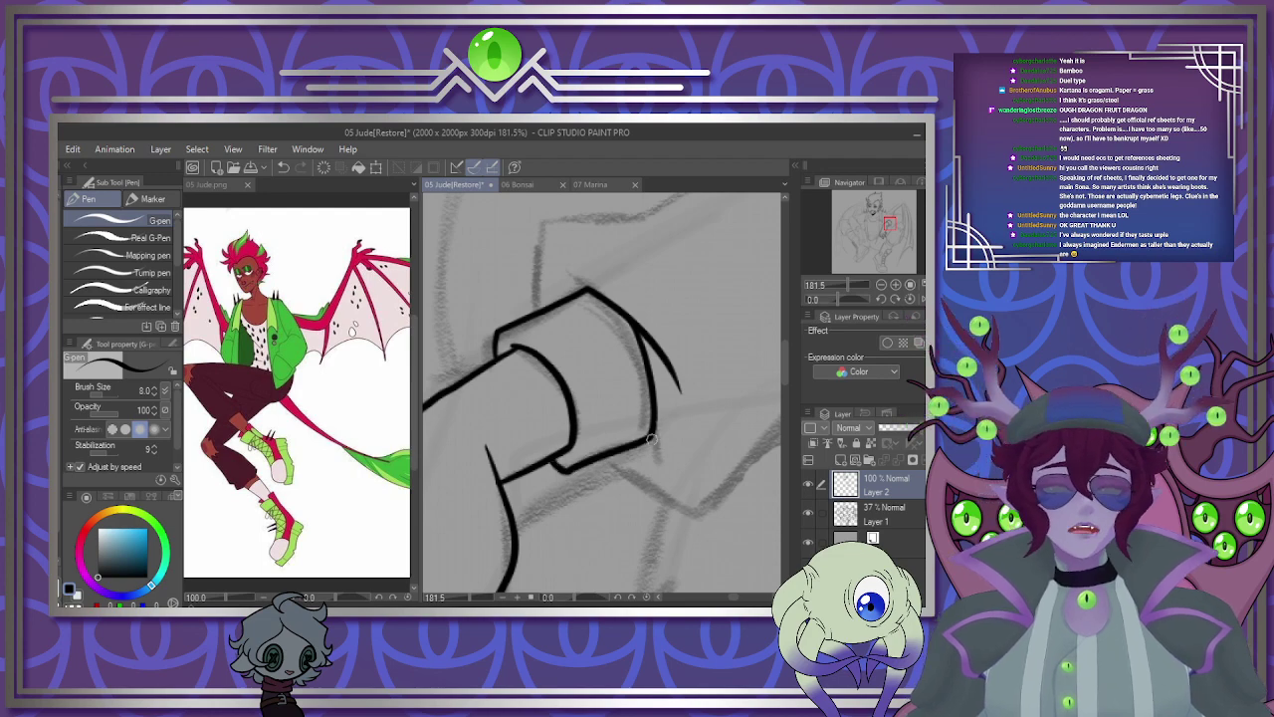
Ink the right-hand jacket sleeve's underside from the cuff, its inner fold line, and the rounded elbow outline.
{"action": "scroll", "coordinate": [700, 393], "scroll_direction": "down", "scroll_amount": 3}
{"action": "scroll", "coordinate": [620, 514], "scroll_direction": "up", "scroll_amount": 2}
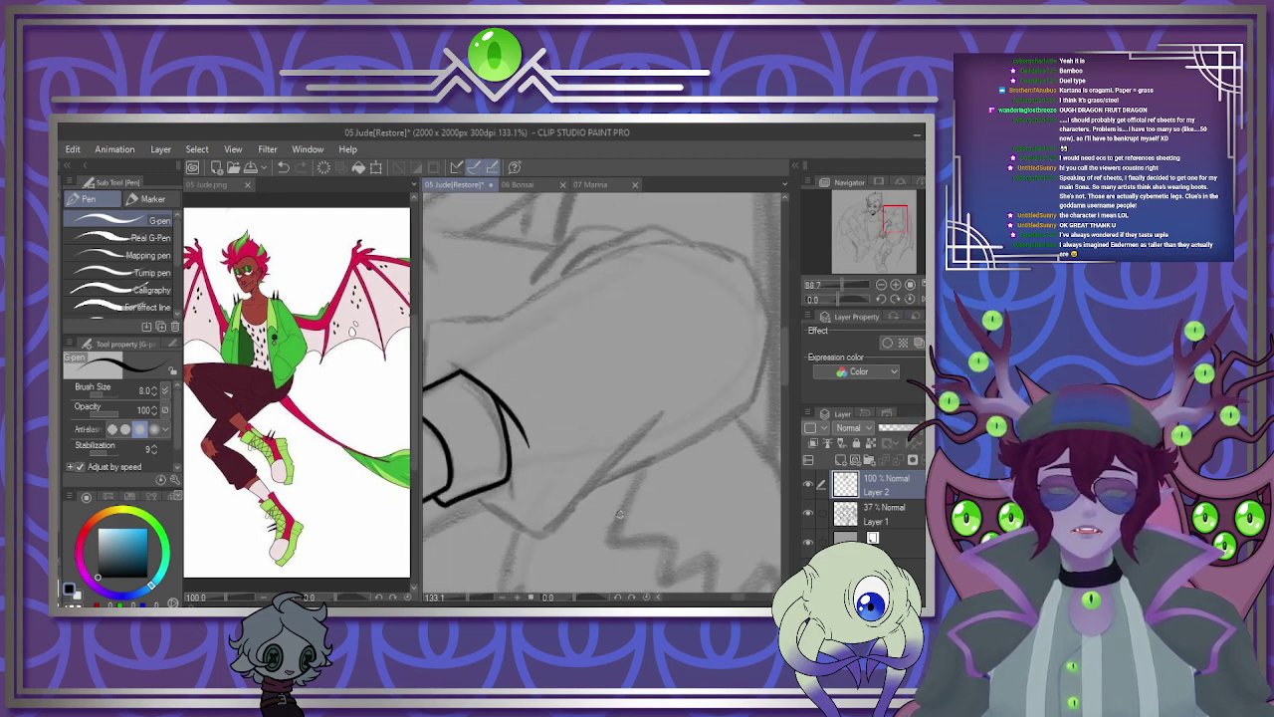
{"action": "left_click_drag", "start_coordinate": [545, 530], "coordinate": [670, 406]}
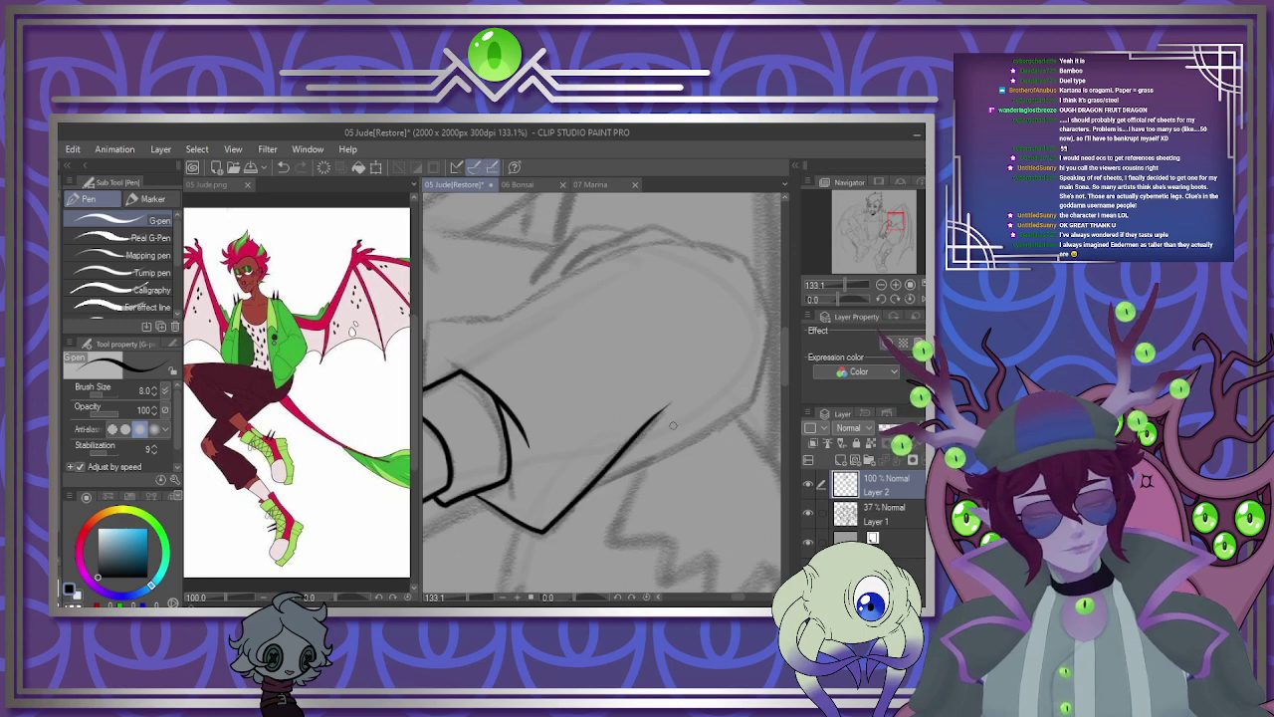
{"action": "scroll", "coordinate": [663, 395], "scroll_direction": "up", "scroll_amount": 1}
{"action": "left_click_drag", "start_coordinate": [769, 359], "coordinate": [700, 386]}
{"action": "left_click_drag", "start_coordinate": [518, 518], "coordinate": [671, 449]}
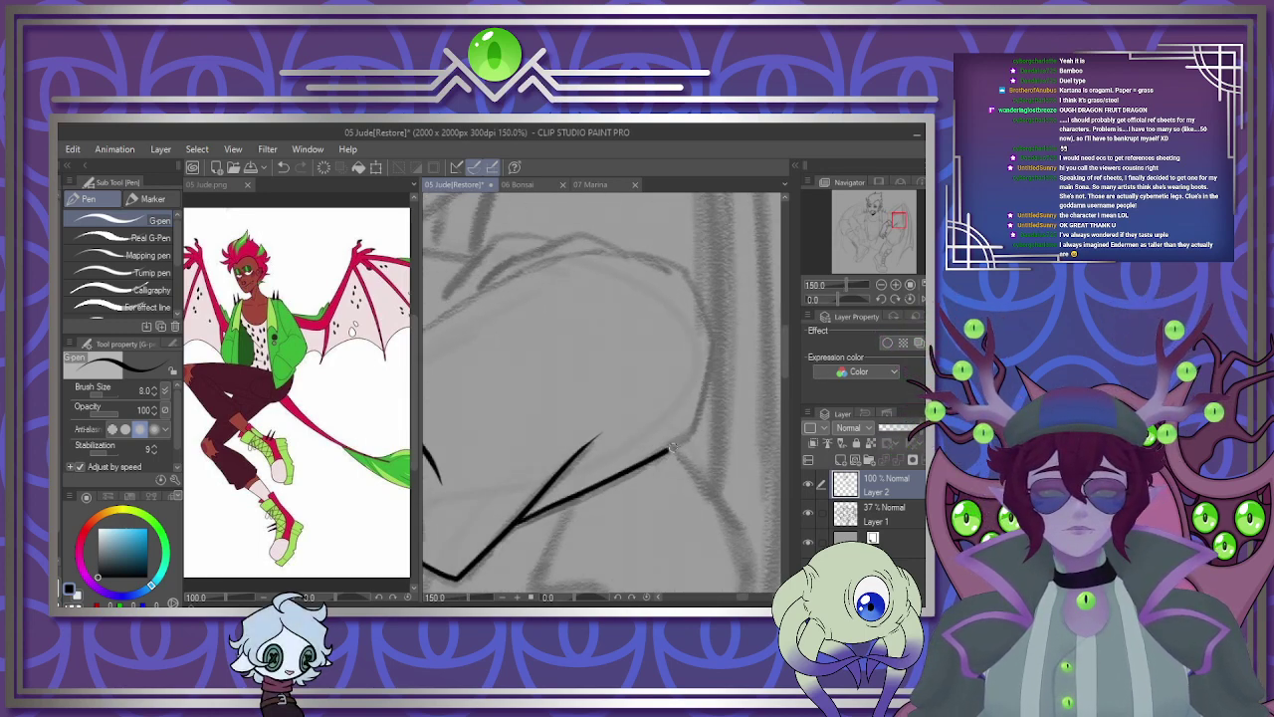
{"action": "left_click_drag", "start_coordinate": [673, 263], "coordinate": [526, 269]}
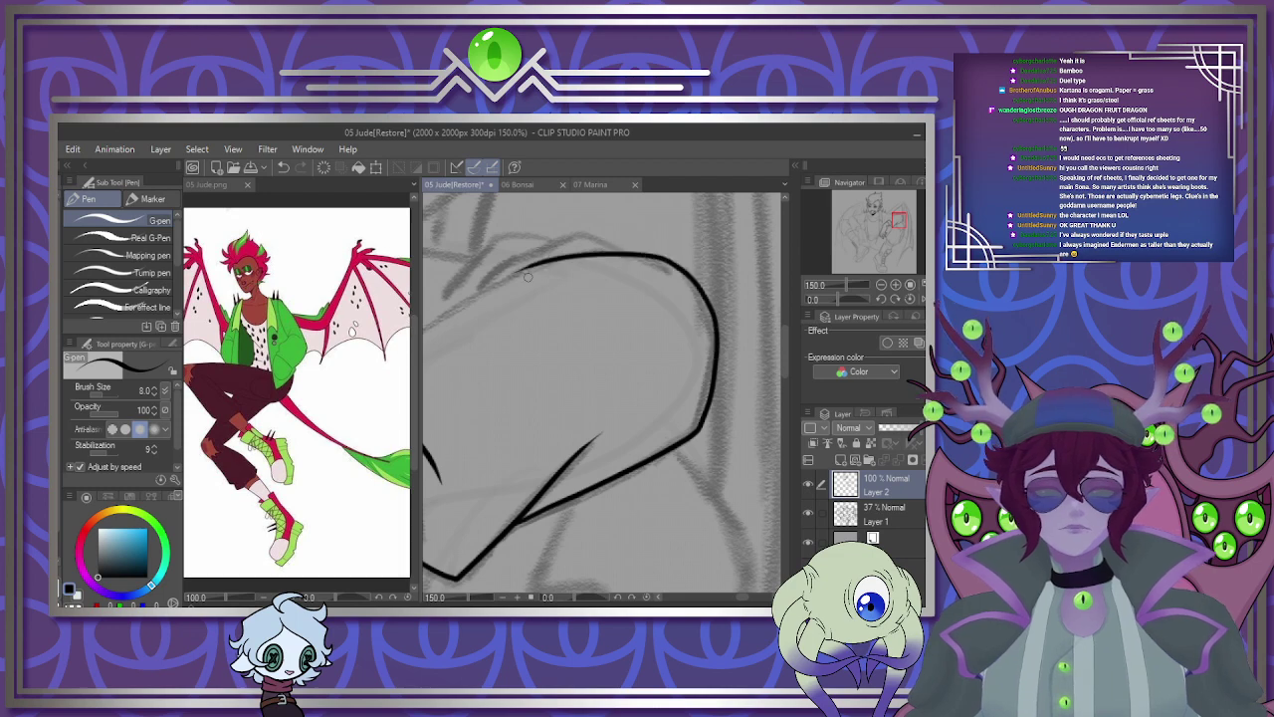
Ink the right-hand sleeve's upper edge from the cuff to the elbow and the bunched fabric folds above it.
{"action": "scroll", "coordinate": [537, 270], "scroll_direction": "down", "scroll_amount": 8}
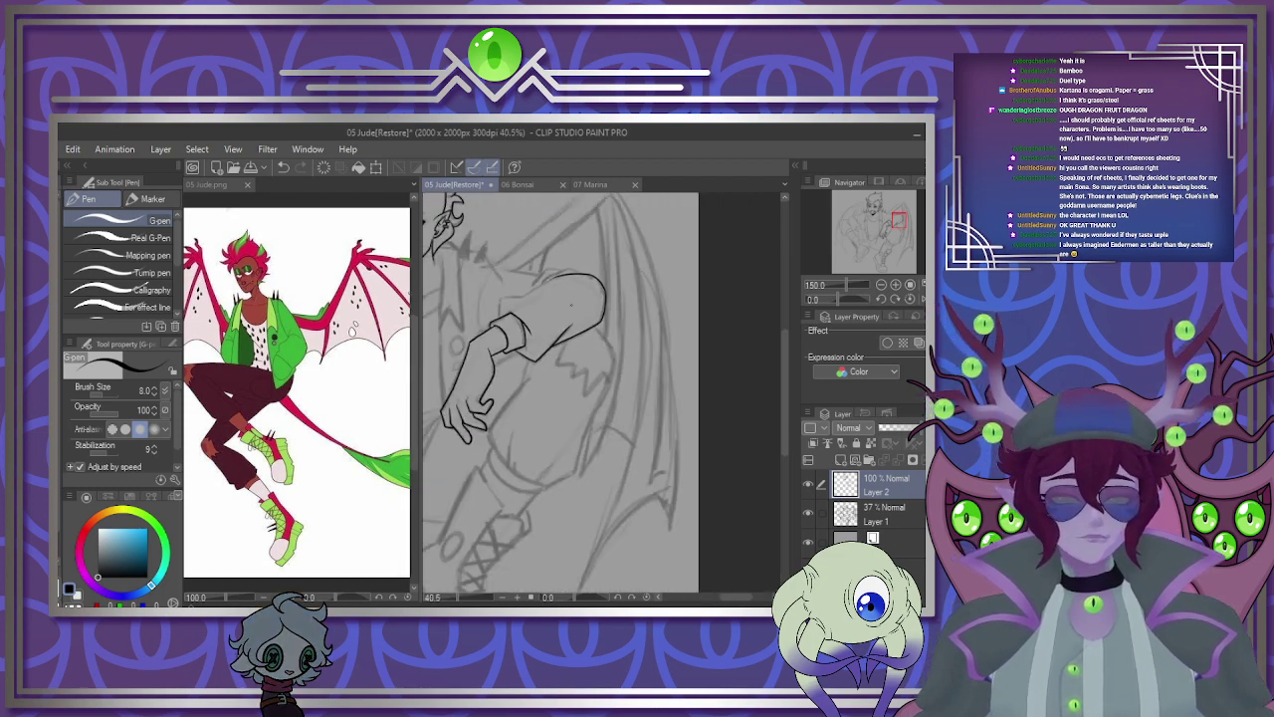
{"action": "scroll", "coordinate": [468, 251], "scroll_direction": "up", "scroll_amount": 9}
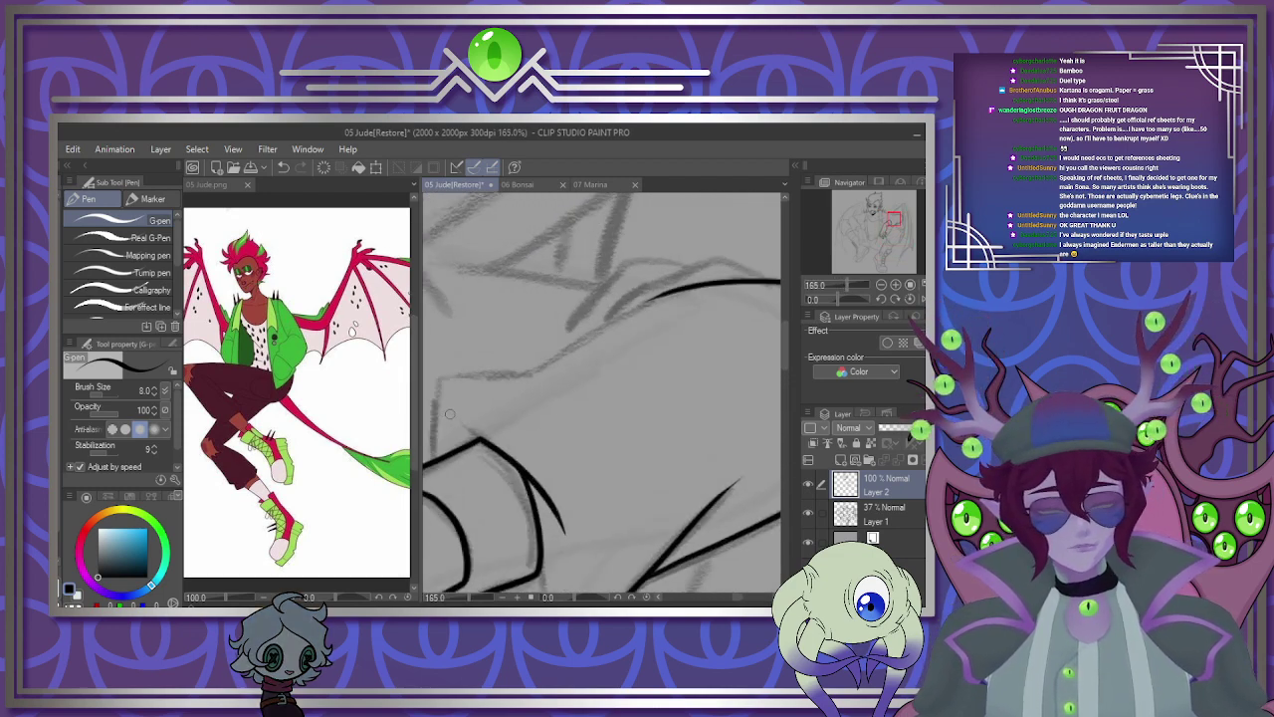
{"action": "mouse_move", "coordinate": [434, 460]}
{"action": "left_mouse_down"}
{"action": "mouse_move", "coordinate": [445, 368]}
{"action": "mouse_move", "coordinate": [602, 355]}
{"action": "mouse_move", "coordinate": [701, 287]}
{"action": "left_mouse_up"}
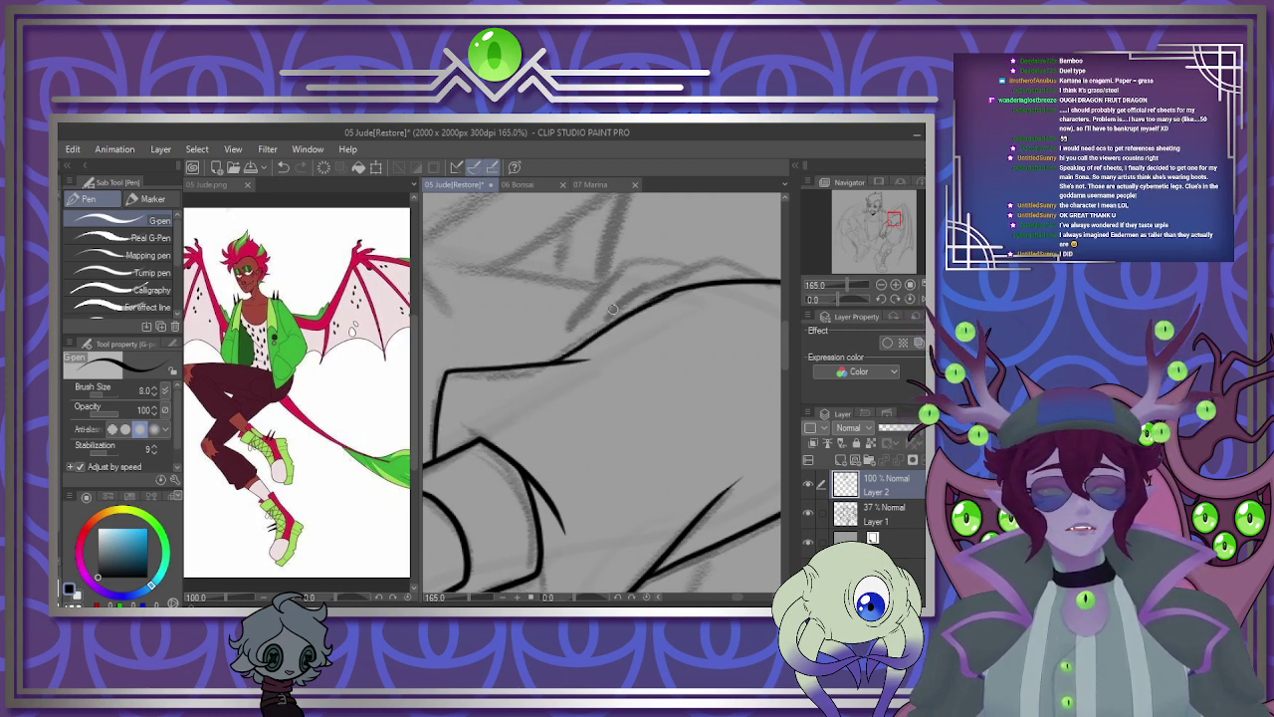
{"action": "mouse_move", "coordinate": [766, 281]}
{"action": "left_mouse_down"}
{"action": "mouse_move", "coordinate": [635, 264]}
{"action": "mouse_move", "coordinate": [554, 329]}
{"action": "left_mouse_up"}
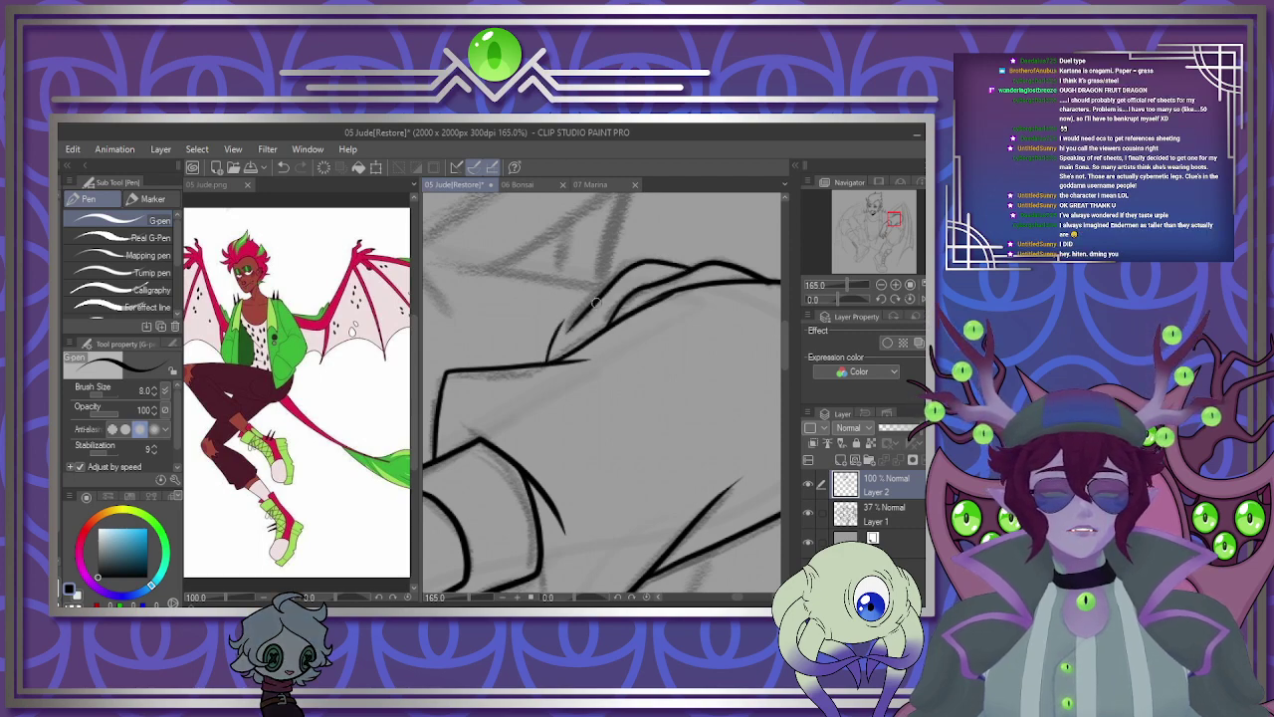
{"action": "scroll", "coordinate": [637, 383], "scroll_direction": "down", "scroll_amount": 5}
{"action": "scroll", "coordinate": [647, 390], "scroll_direction": "up", "scroll_amount": 3}
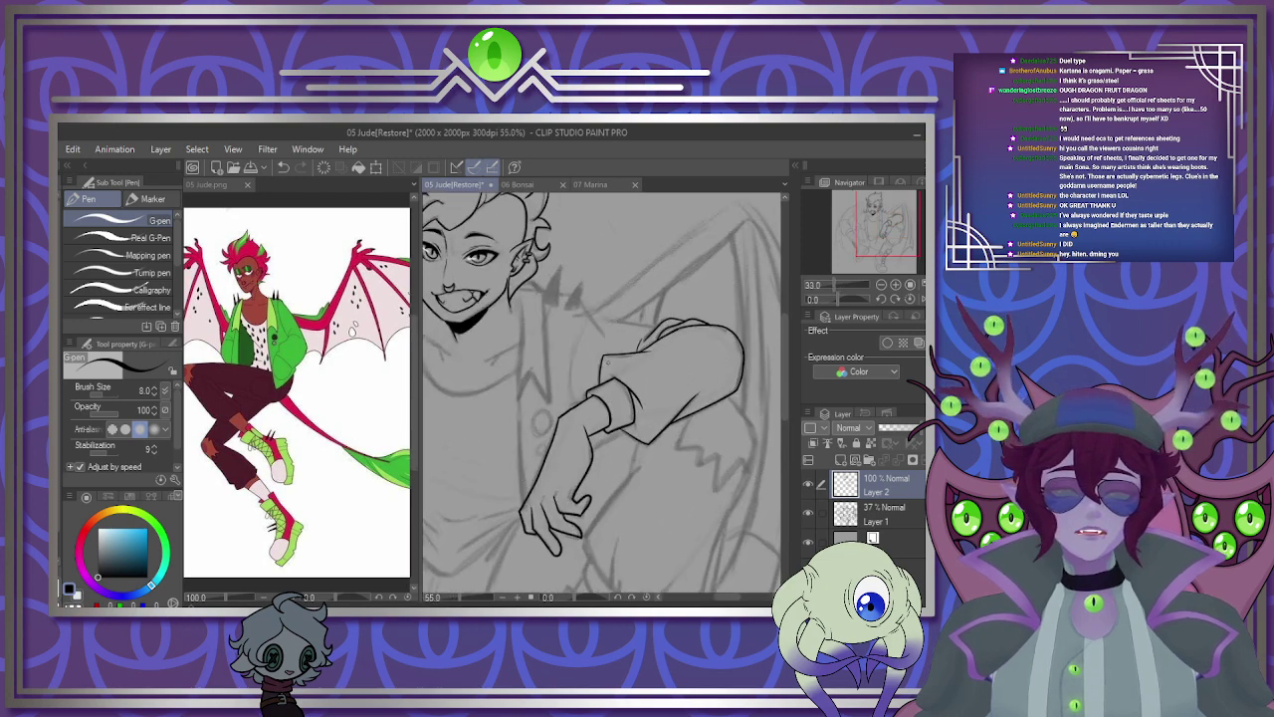
{"action": "scroll", "coordinate": [647, 344], "scroll_direction": "down", "scroll_amount": 3}
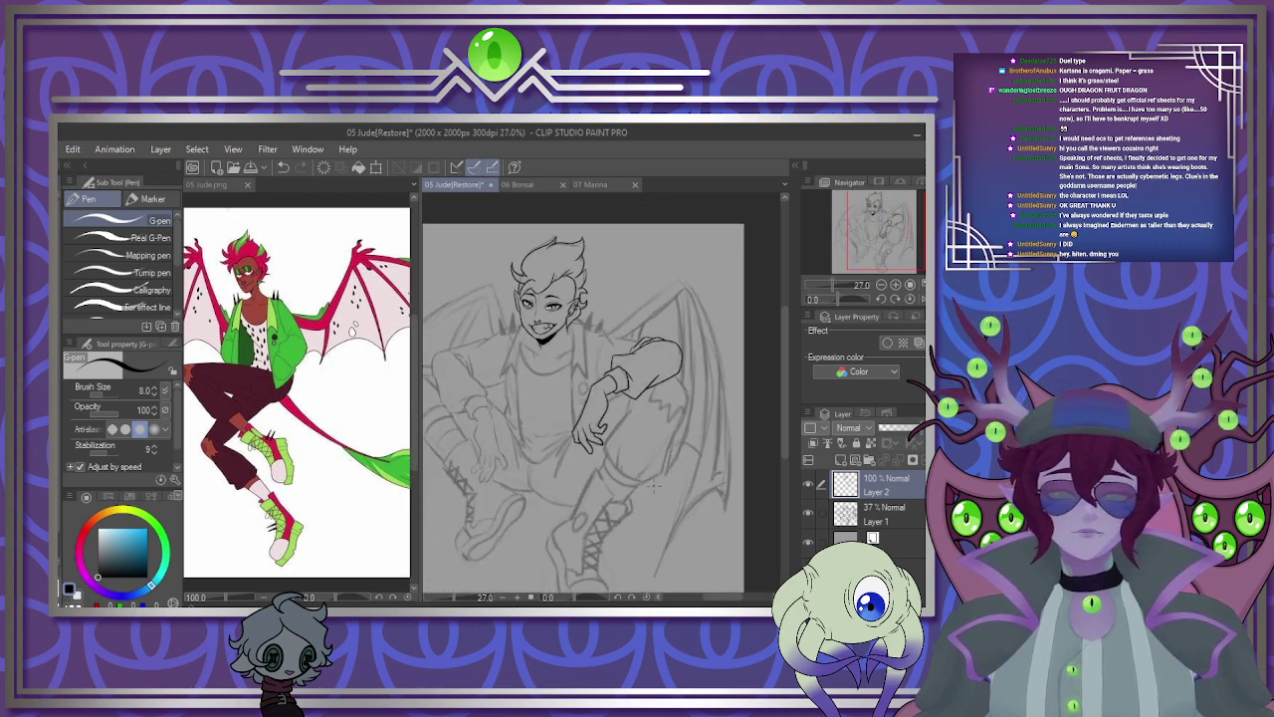
Ink the hem of the right-hand trouser leg below the hand, with its short fold creases and front edge.
{"action": "scroll", "coordinate": [653, 486], "scroll_direction": "up", "scroll_amount": 5}
{"action": "scroll", "coordinate": [647, 456], "scroll_direction": "down", "scroll_amount": 2}
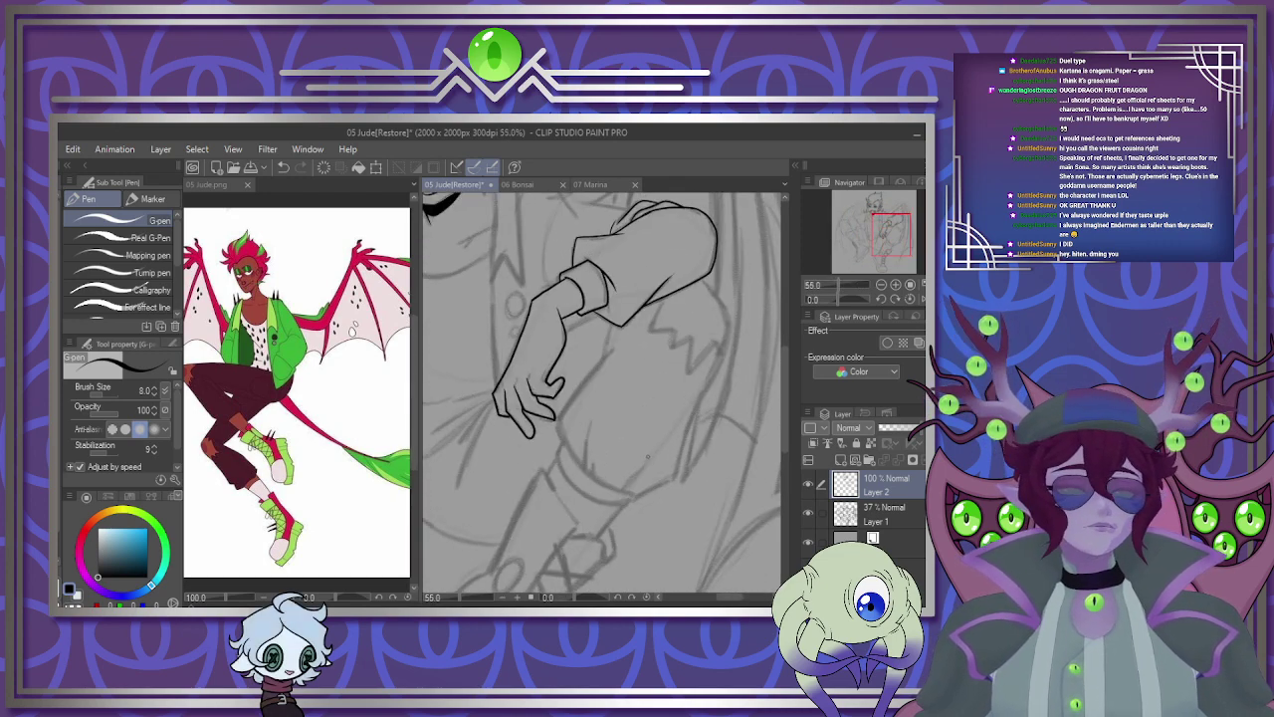
{"action": "scroll", "coordinate": [647, 457], "scroll_direction": "up", "scroll_amount": 4}
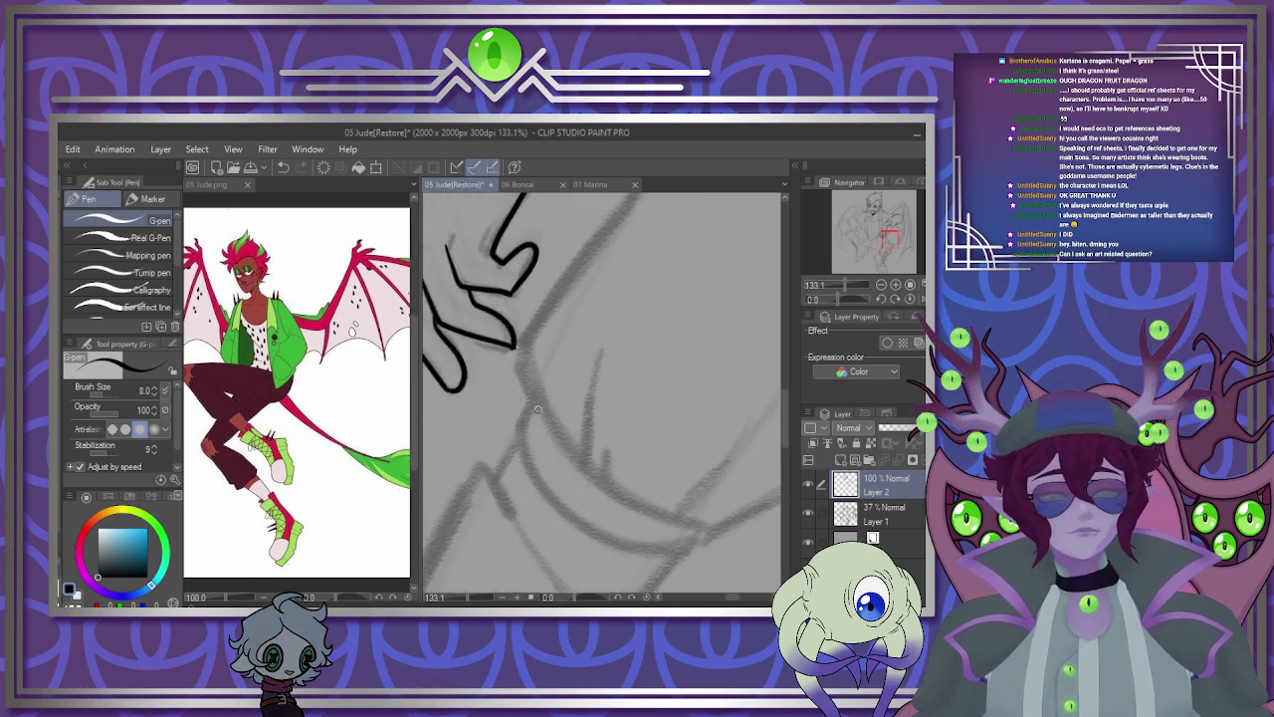
{"action": "mouse_move", "coordinate": [601, 476]}
{"action": "left_mouse_down"}
{"action": "mouse_move", "coordinate": [583, 465]}
{"action": "mouse_move", "coordinate": [610, 327]}
{"action": "left_mouse_up"}
{"action": "mouse_move", "coordinate": [602, 444]}
{"action": "left_mouse_down"}
{"action": "mouse_move", "coordinate": [604, 483]}
{"action": "mouse_move", "coordinate": [671, 518]}
{"action": "mouse_move", "coordinate": [736, 456]}
{"action": "left_mouse_up"}
{"action": "left_click_drag", "start_coordinate": [683, 514], "coordinate": [719, 528]}
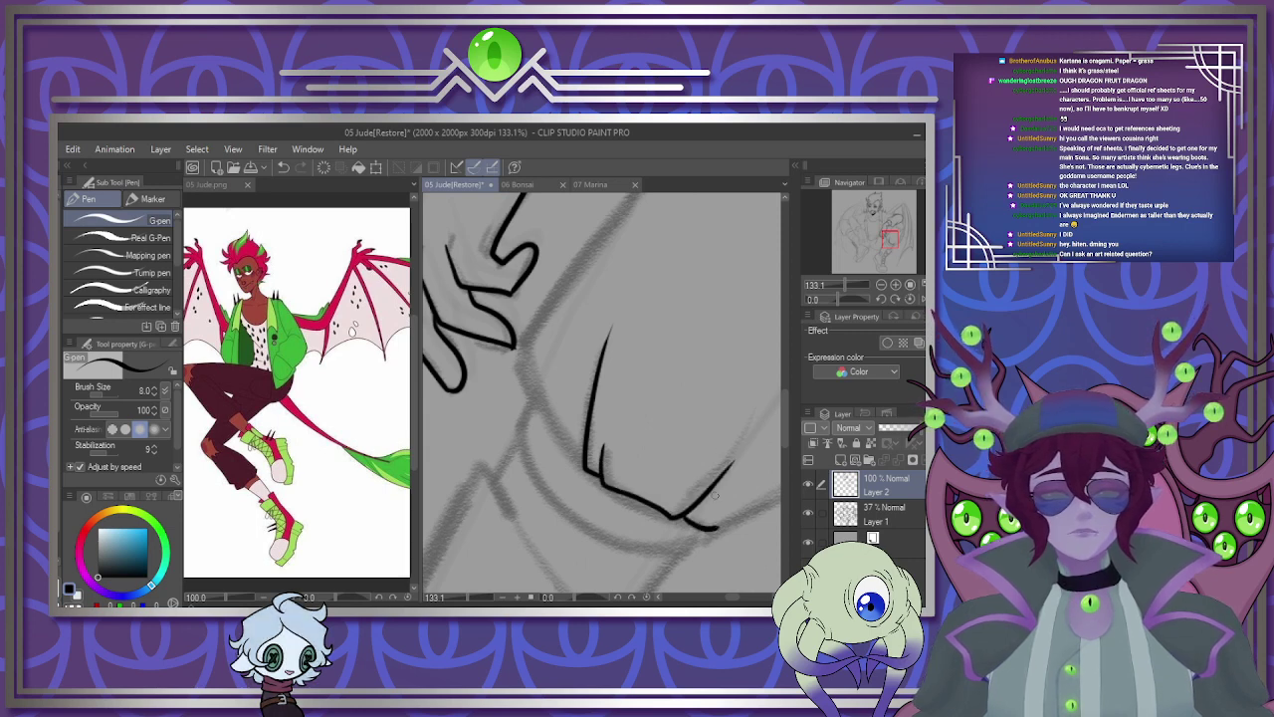
{"action": "mouse_move", "coordinate": [578, 277]}
{"action": "left_mouse_down"}
{"action": "mouse_move", "coordinate": [521, 355]}
{"action": "mouse_move", "coordinate": [528, 389]}
{"action": "mouse_move", "coordinate": [581, 452]}
{"action": "left_mouse_up"}
{"action": "scroll", "coordinate": [591, 380], "scroll_direction": "down", "scroll_amount": 4}
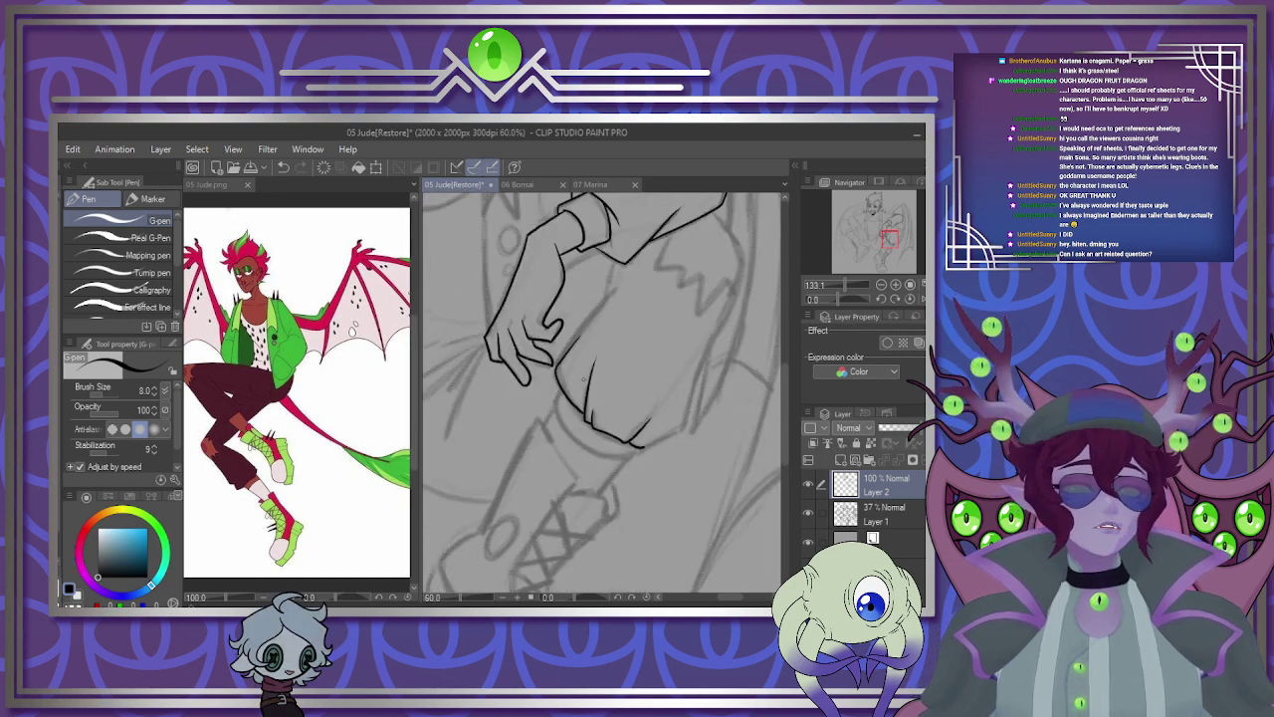
Ink the upper edge of the right-hand thigh beside the fingers and the curved fabric creases below the sleeve.
{"action": "scroll", "coordinate": [597, 337], "scroll_direction": "up", "scroll_amount": 4}
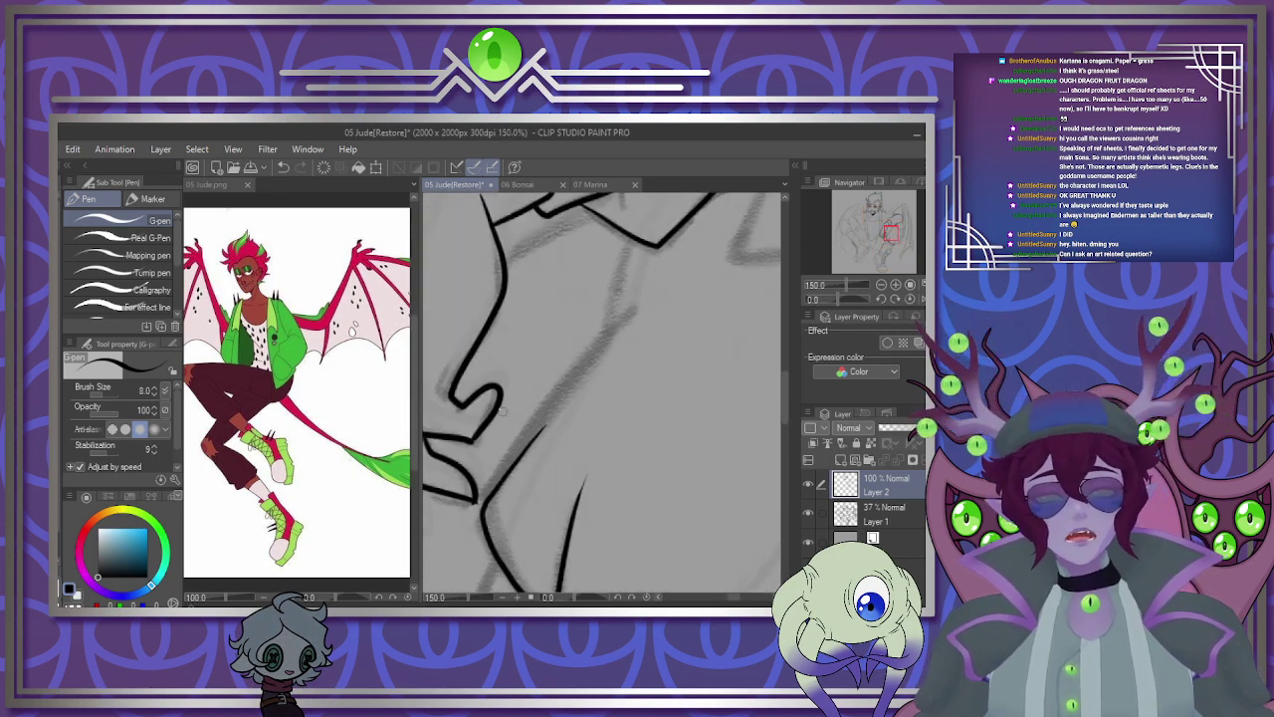
{"action": "mouse_move", "coordinate": [486, 506]}
{"action": "left_mouse_down"}
{"action": "mouse_move", "coordinate": [648, 297]}
{"action": "mouse_move", "coordinate": [612, 307]}
{"action": "left_mouse_up"}
{"action": "left_click_drag", "start_coordinate": [624, 264], "coordinate": [603, 339]}
{"action": "left_click_drag", "start_coordinate": [590, 245], "coordinate": [596, 353]}
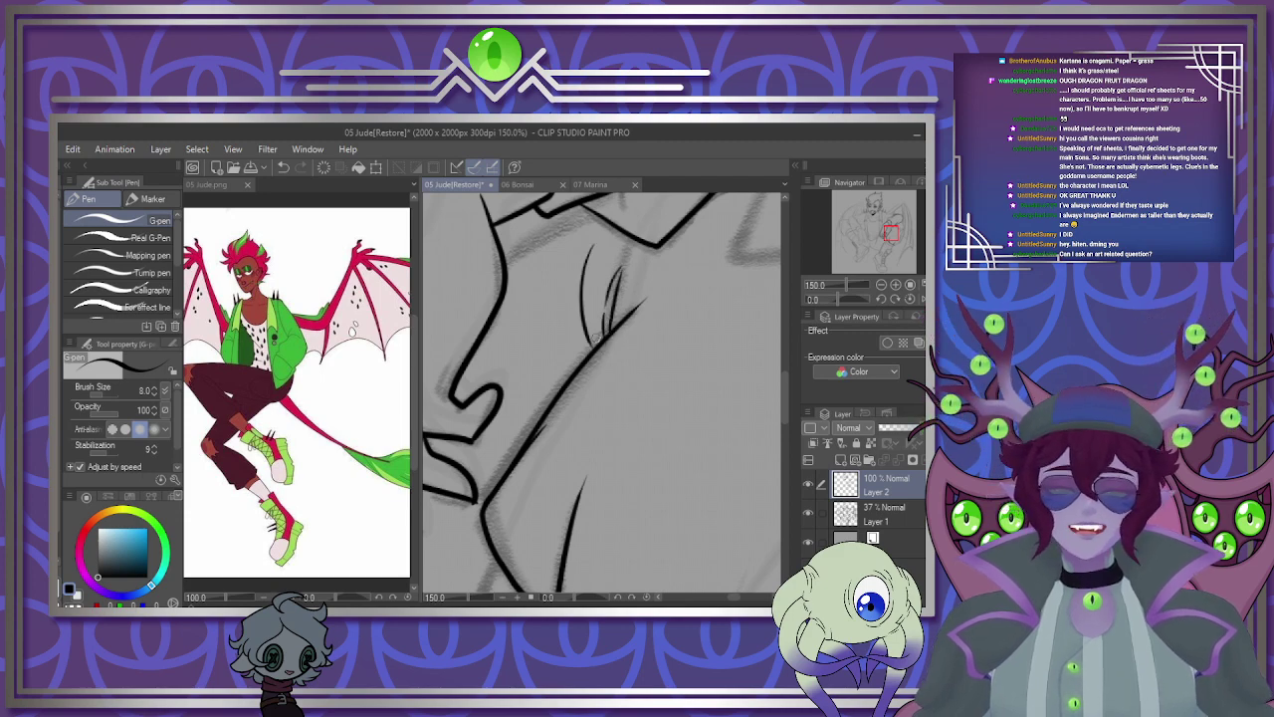
{"action": "scroll", "coordinate": [597, 337], "scroll_direction": "down", "scroll_amount": 3}
Ink the outer edge of the right-hand trouser leg down to the hem, closing the hem's corner.
{"action": "scroll", "coordinate": [700, 389], "scroll_direction": "up", "scroll_amount": 3}
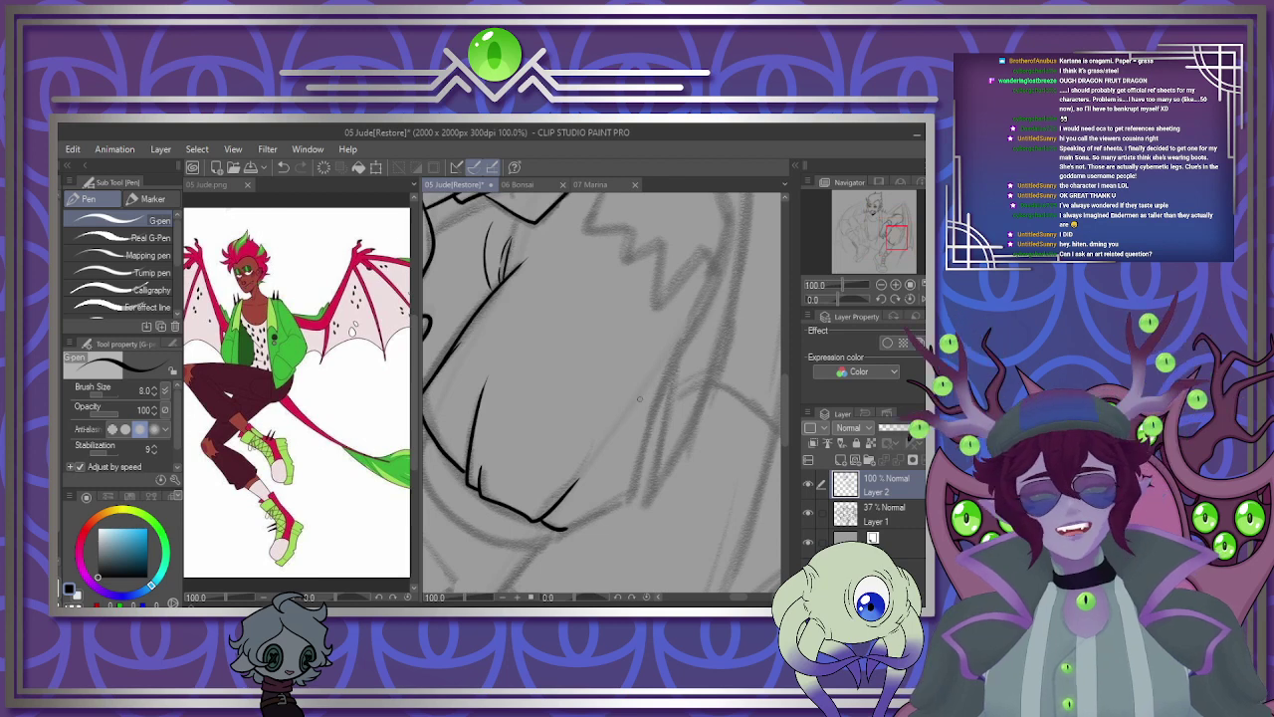
{"action": "left_click_drag", "start_coordinate": [692, 303], "coordinate": [650, 488]}
{"action": "key", "text": "ctrl+z"}
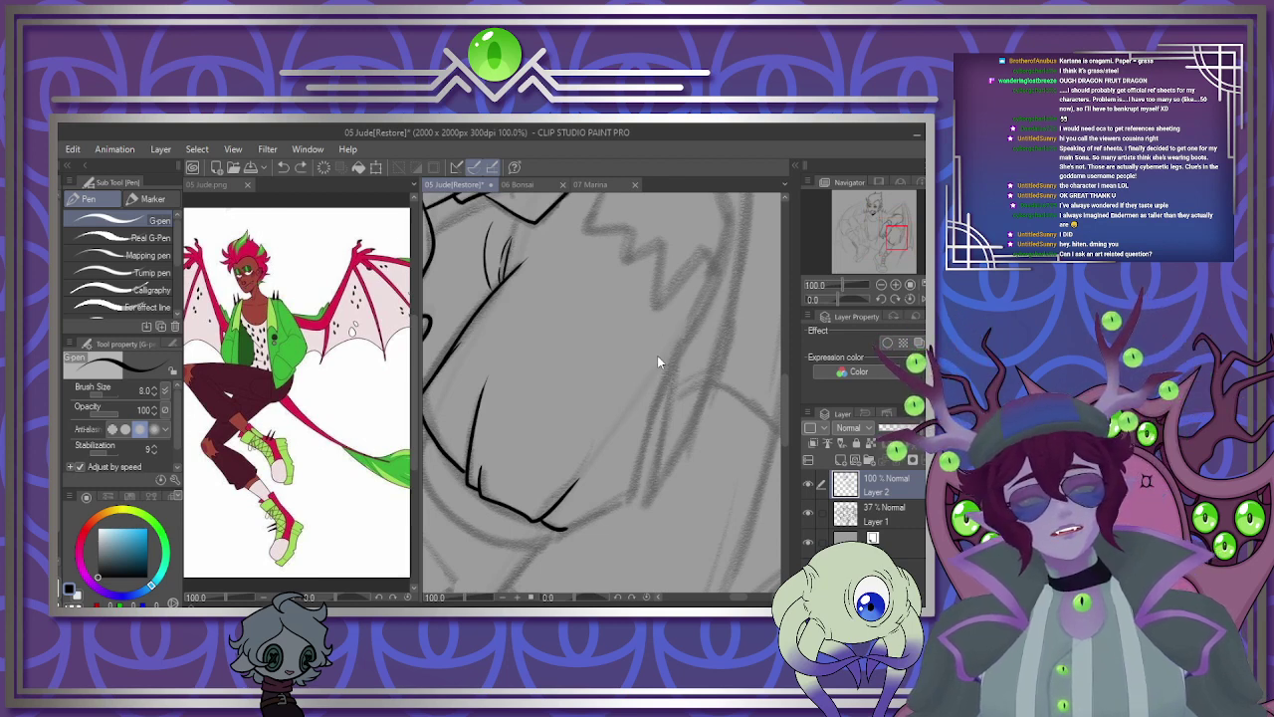
{"action": "mouse_move", "coordinate": [687, 304]}
{"action": "left_mouse_down"}
{"action": "mouse_move", "coordinate": [632, 497]}
{"action": "mouse_move", "coordinate": [565, 529]}
{"action": "left_mouse_up"}
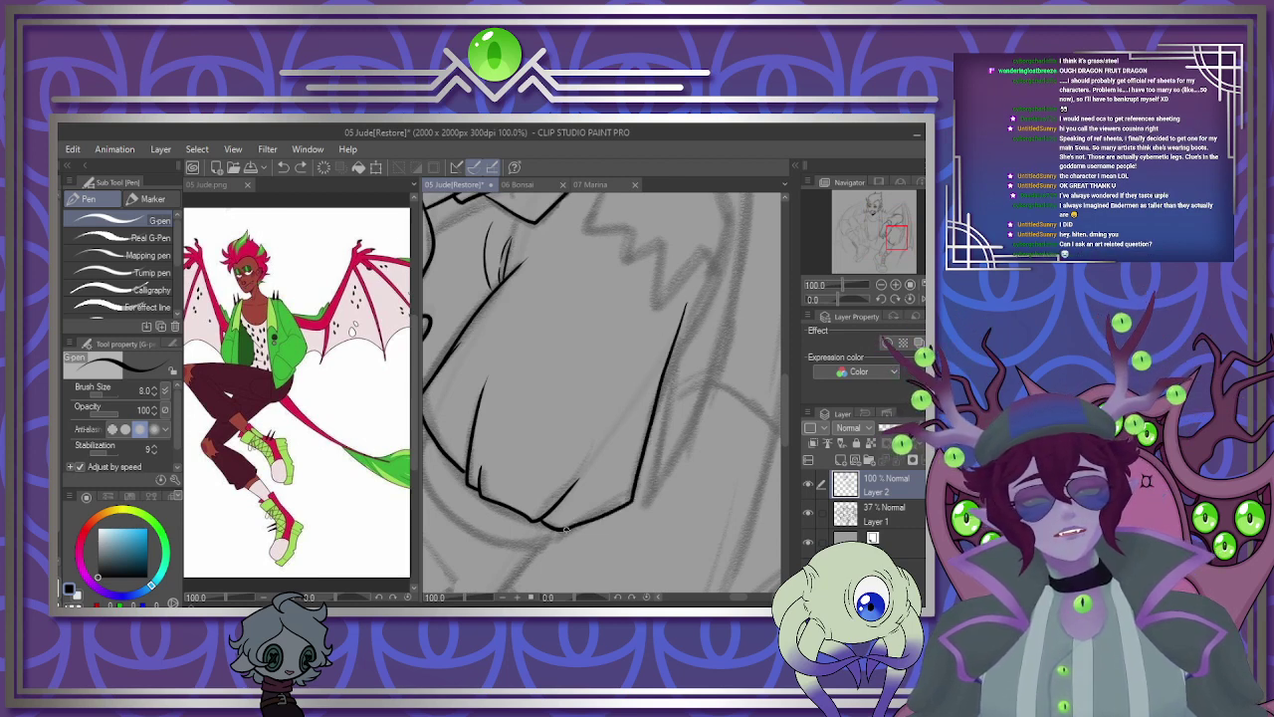
{"action": "scroll", "coordinate": [583, 488], "scroll_direction": "down", "scroll_amount": 3}
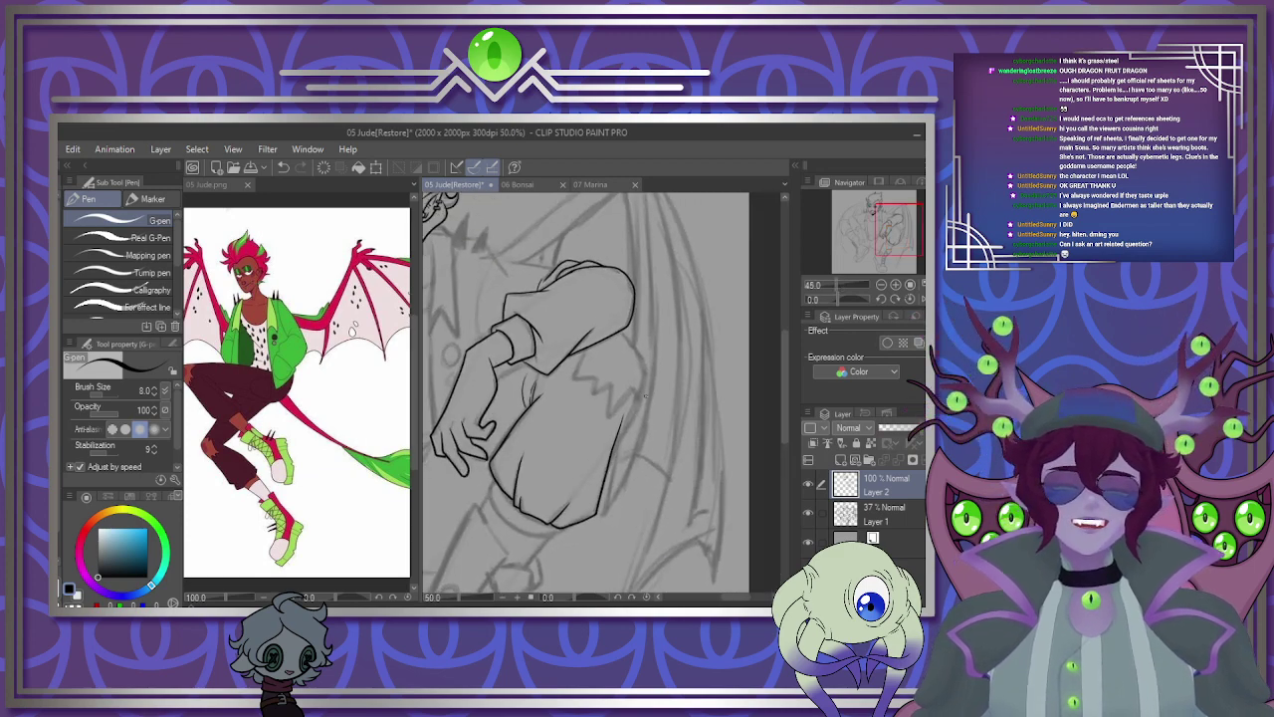
Ink the jagged torn fabric edge at the right-hand knee and the rounded knee outline below the sleeve.
{"action": "scroll", "coordinate": [652, 363], "scroll_direction": "up", "scroll_amount": 5}
{"action": "scroll", "coordinate": [597, 398], "scroll_direction": "down", "scroll_amount": 2}
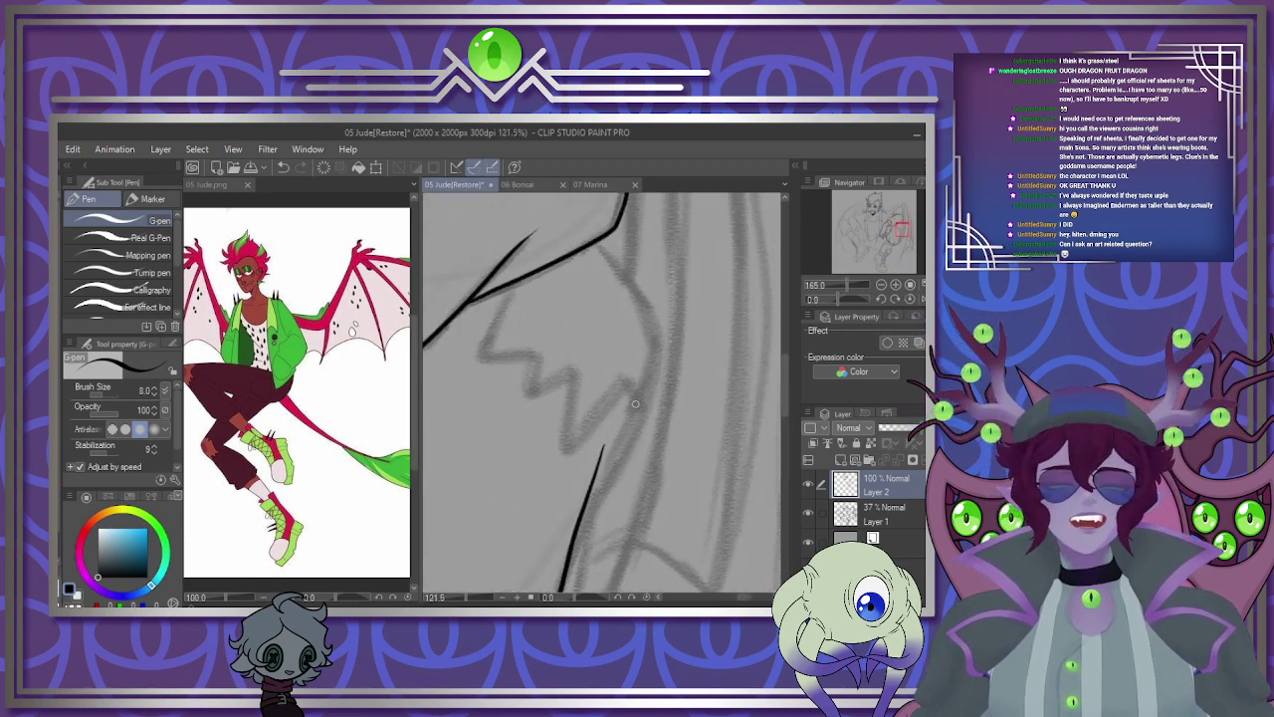
{"action": "scroll", "coordinate": [540, 367], "scroll_direction": "up", "scroll_amount": 1}
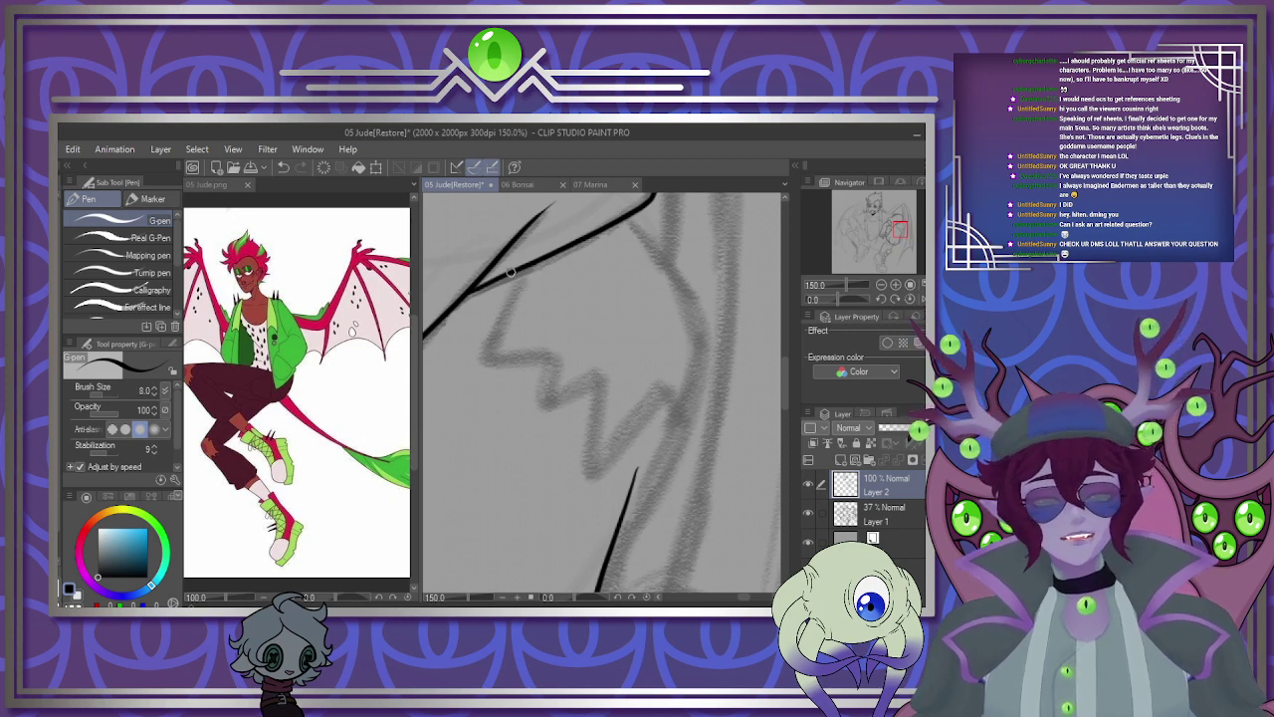
{"action": "mouse_move", "coordinate": [520, 271]}
{"action": "left_mouse_down"}
{"action": "mouse_move", "coordinate": [489, 354]}
{"action": "mouse_move", "coordinate": [568, 351]}
{"action": "mouse_move", "coordinate": [564, 394]}
{"action": "mouse_move", "coordinate": [585, 380]}
{"action": "mouse_move", "coordinate": [584, 403]}
{"action": "mouse_move", "coordinate": [599, 389]}
{"action": "mouse_move", "coordinate": [598, 464]}
{"action": "mouse_move", "coordinate": [674, 390]}
{"action": "mouse_move", "coordinate": [677, 428]}
{"action": "mouse_move", "coordinate": [611, 561]}
{"action": "left_mouse_up"}
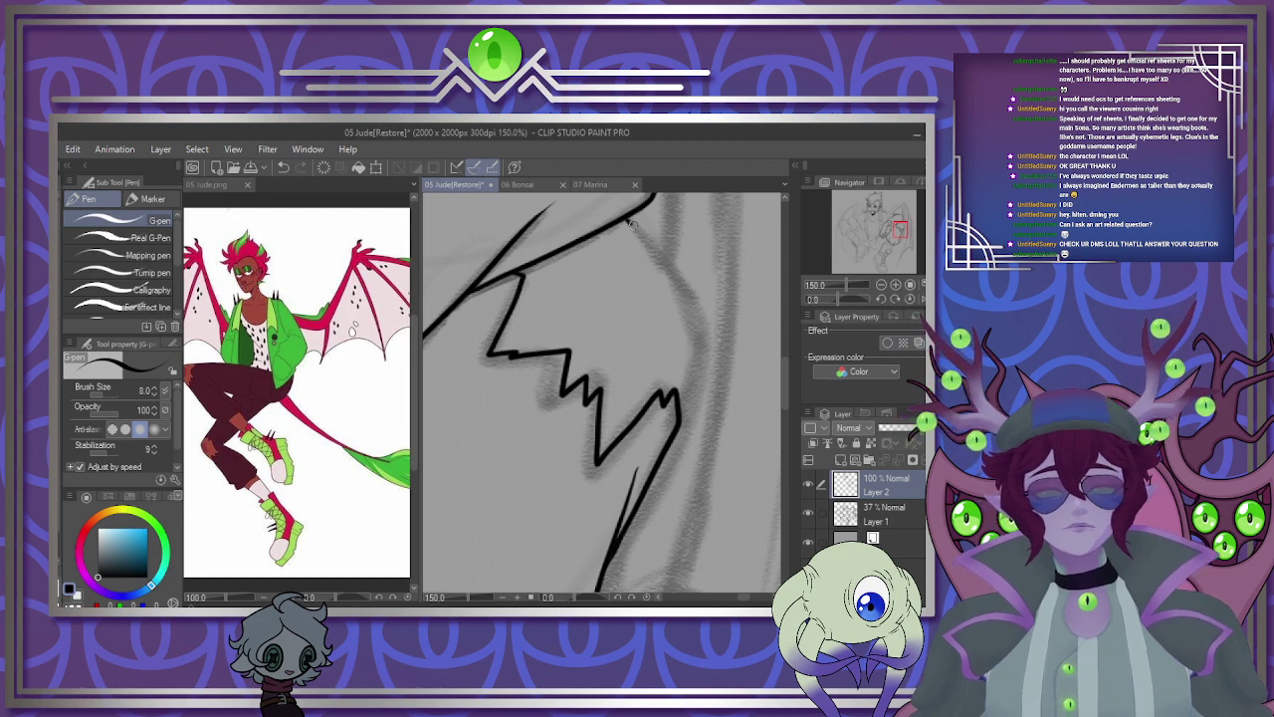
{"action": "mouse_move", "coordinate": [630, 221]}
{"action": "left_mouse_down"}
{"action": "mouse_move", "coordinate": [692, 307]}
{"action": "mouse_move", "coordinate": [675, 403]}
{"action": "left_mouse_up"}
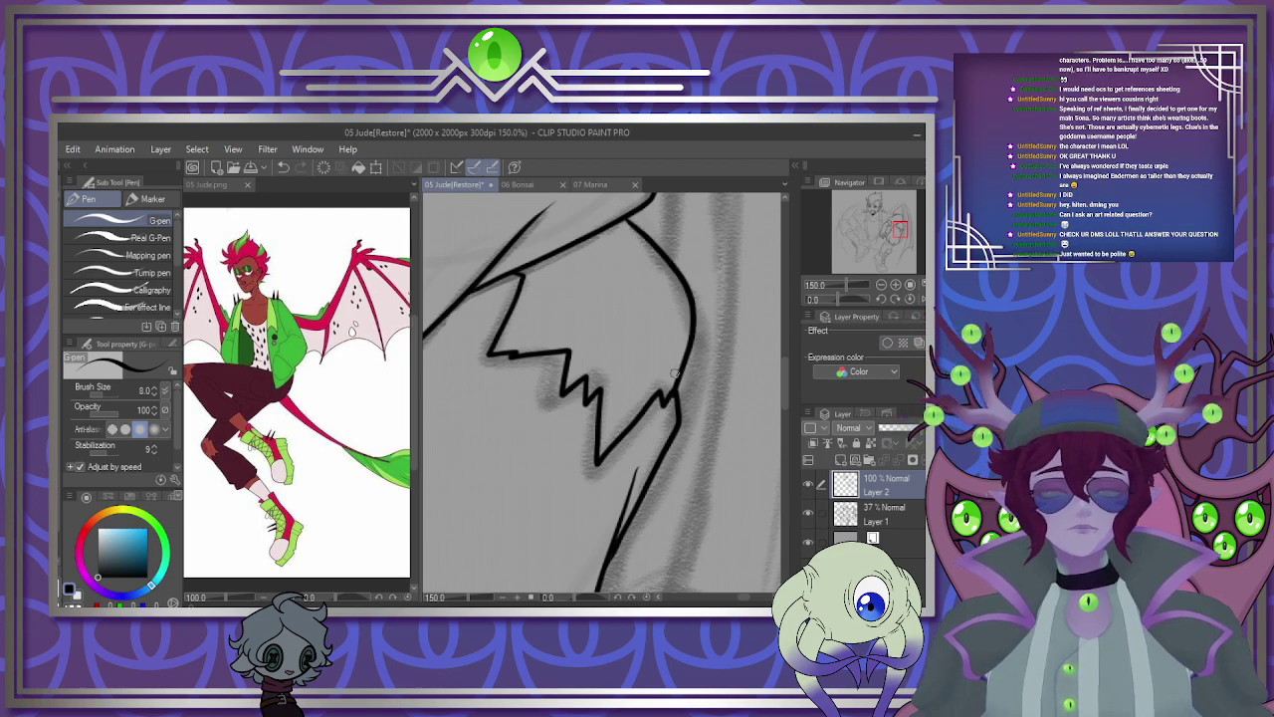
{"action": "scroll", "coordinate": [647, 386], "scroll_direction": "down", "scroll_amount": 2}
{"action": "scroll", "coordinate": [642, 389], "scroll_direction": "down", "scroll_amount": 2}
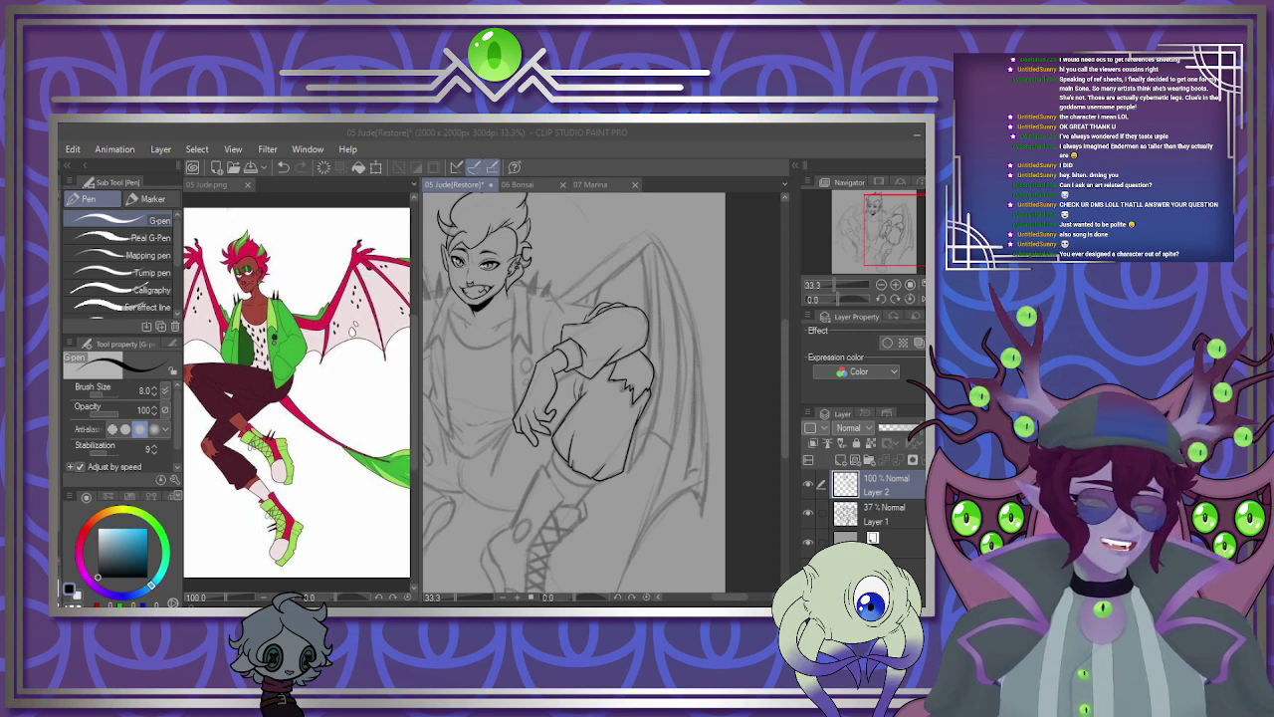
View the Battle Babe.png artwork, close it, and return to the 05 Jude drawing.
{"action": "key", "text": "alt+Tab"}
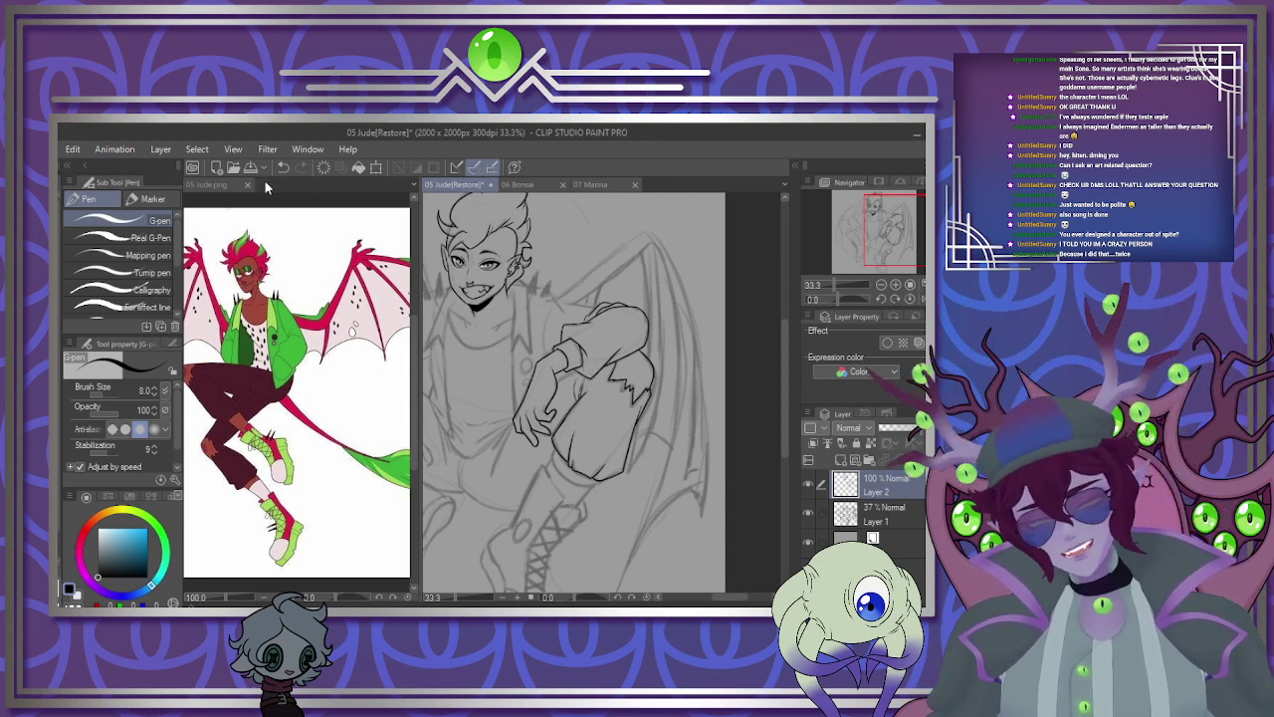
{"action": "key", "text": "alt+Tab"}
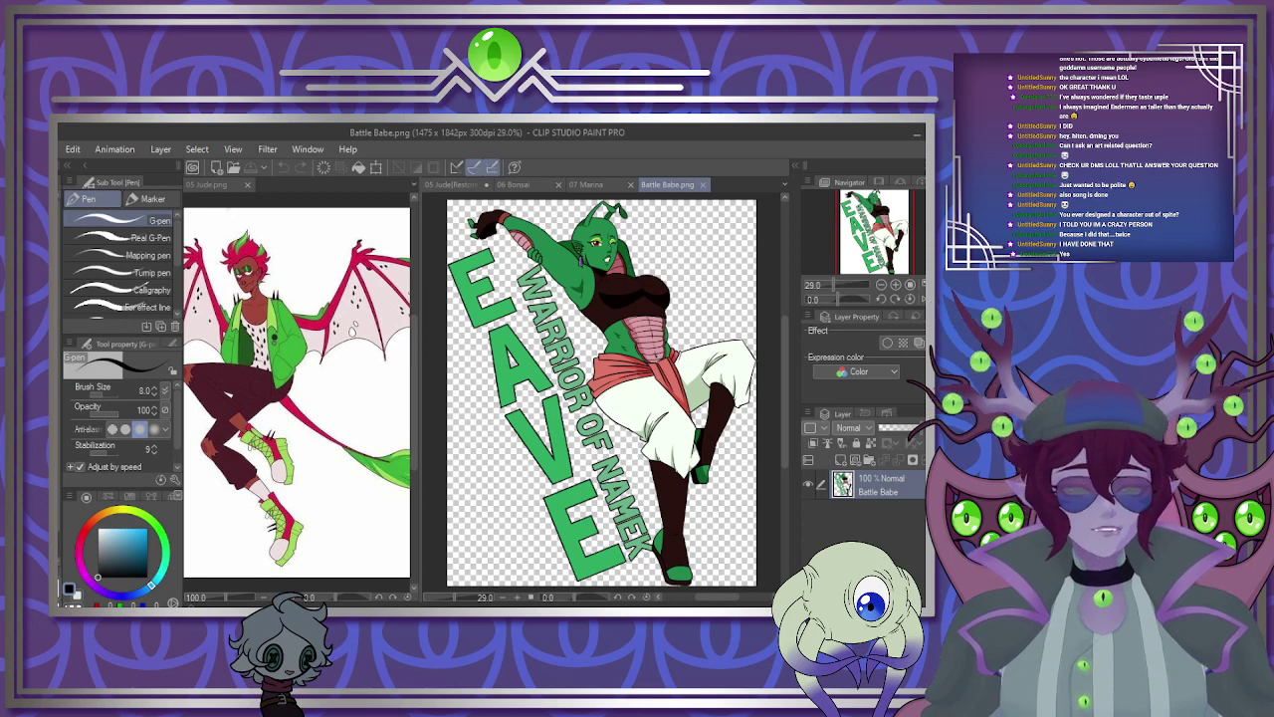
{"action": "left_click", "coordinate": [703, 186]}
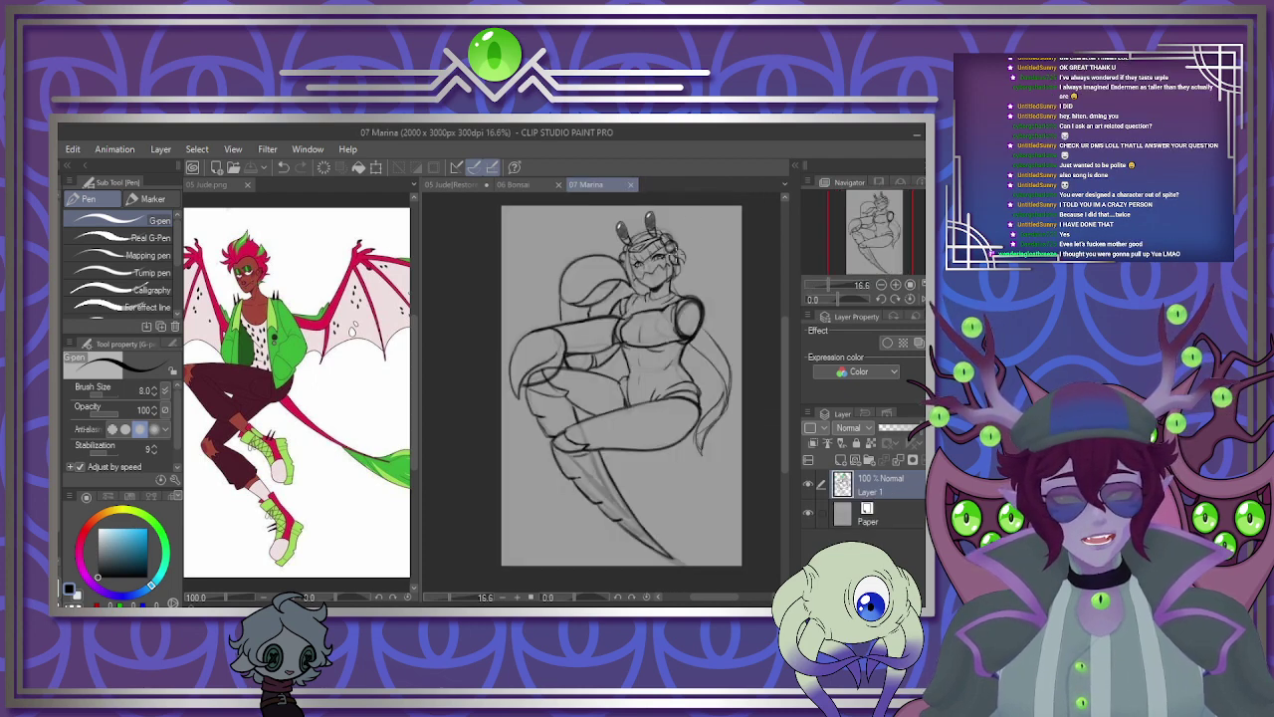
{"action": "left_click", "coordinate": [453, 185]}
{"action": "scroll", "coordinate": [578, 417], "scroll_direction": "down", "scroll_amount": 3}
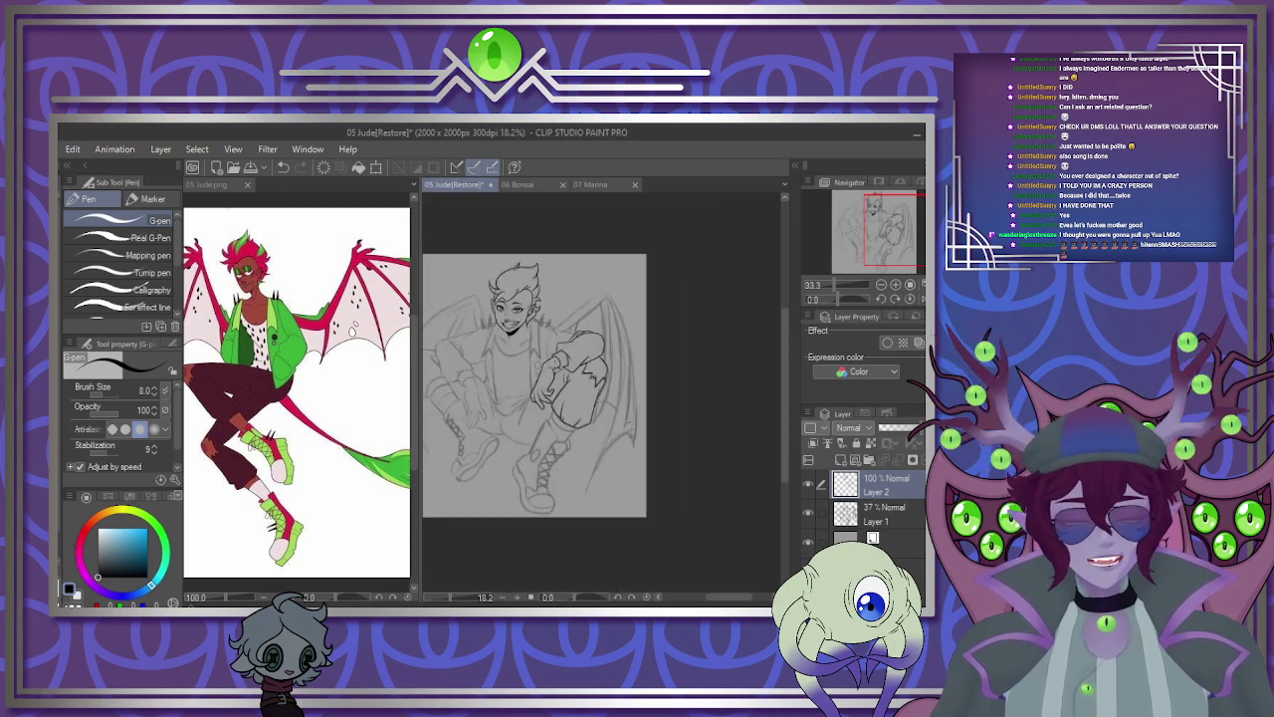
Ink the jacket's right-hand front opening edge from the neck down and the pointed notch at the collar's lower end.
{"action": "scroll", "coordinate": [568, 403], "scroll_direction": "up", "scroll_amount": 3}
{"action": "scroll", "coordinate": [547, 383], "scroll_direction": "down", "scroll_amount": 2}
{"action": "scroll", "coordinate": [531, 364], "scroll_direction": "up", "scroll_amount": 1}
{"action": "scroll", "coordinate": [531, 362], "scroll_direction": "up", "scroll_amount": 5}
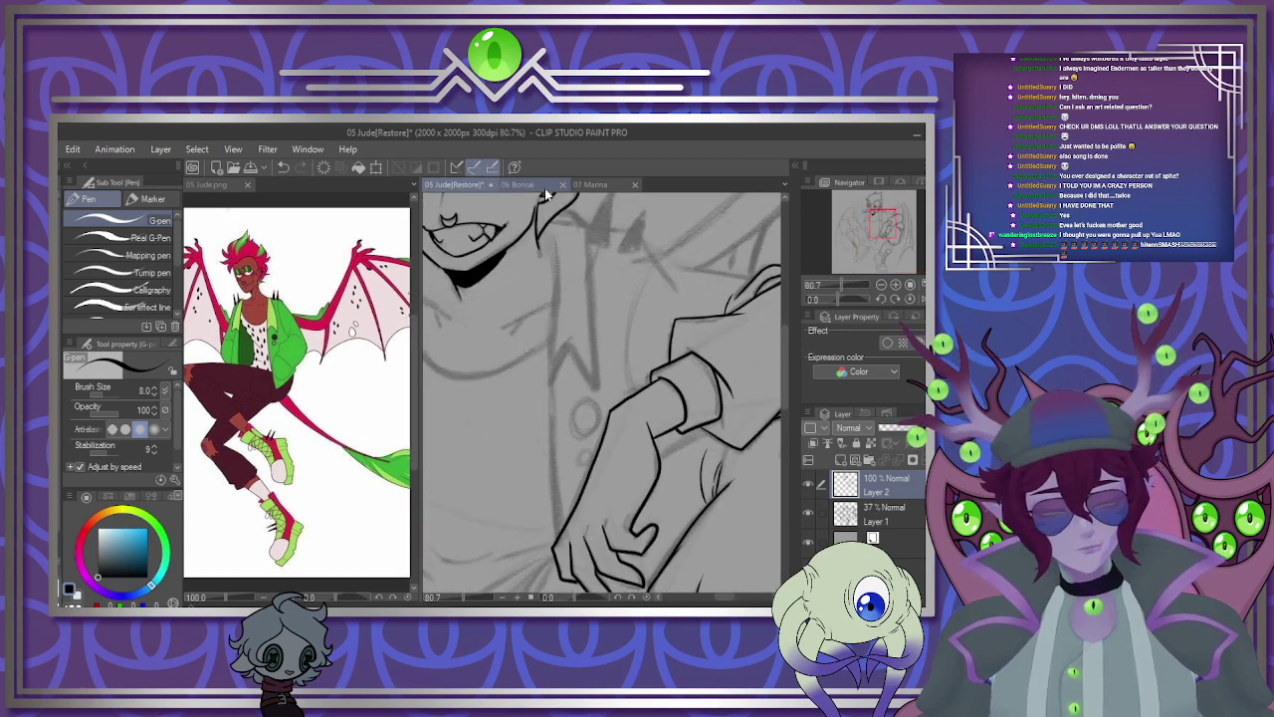
{"action": "left_click_drag", "start_coordinate": [554, 244], "coordinate": [562, 536]}
{"action": "scroll", "coordinate": [579, 492], "scroll_direction": "up", "scroll_amount": 4}
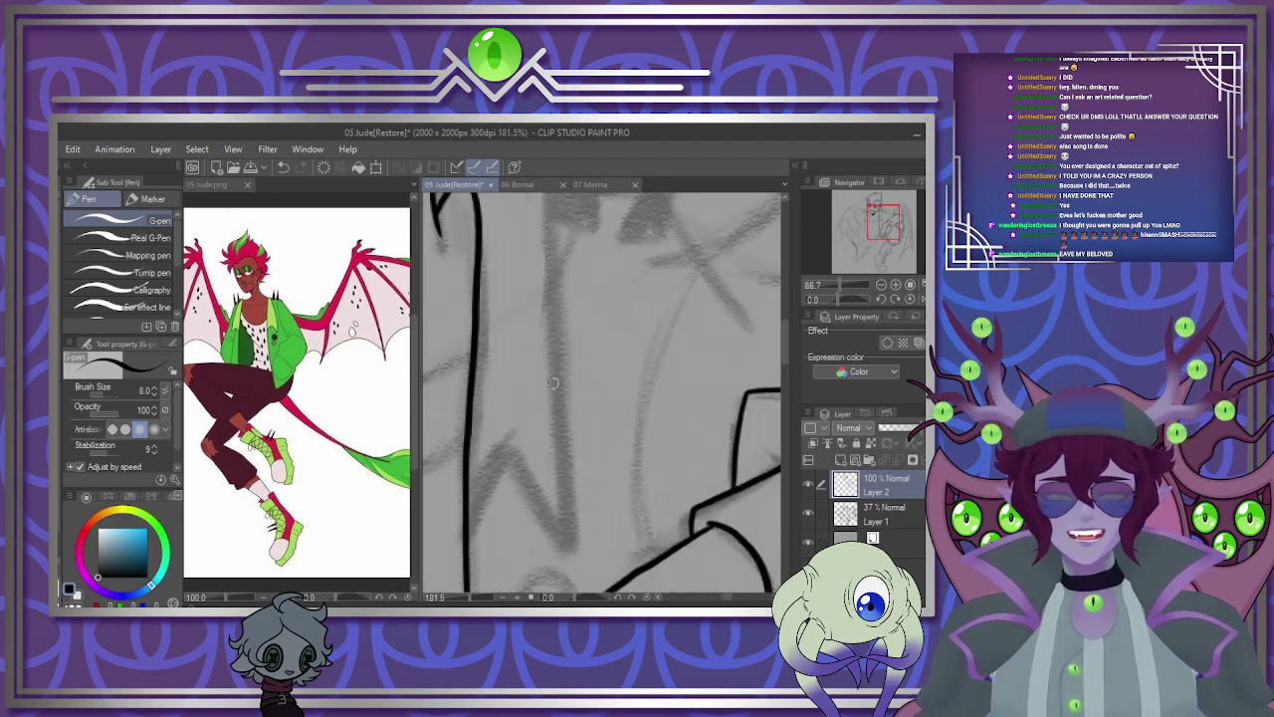
{"action": "mouse_move", "coordinate": [460, 549]}
{"action": "left_mouse_down"}
{"action": "mouse_move", "coordinate": [508, 453]}
{"action": "mouse_move", "coordinate": [582, 583]}
{"action": "left_mouse_up"}
{"action": "scroll", "coordinate": [600, 512], "scroll_direction": "down", "scroll_amount": 3}
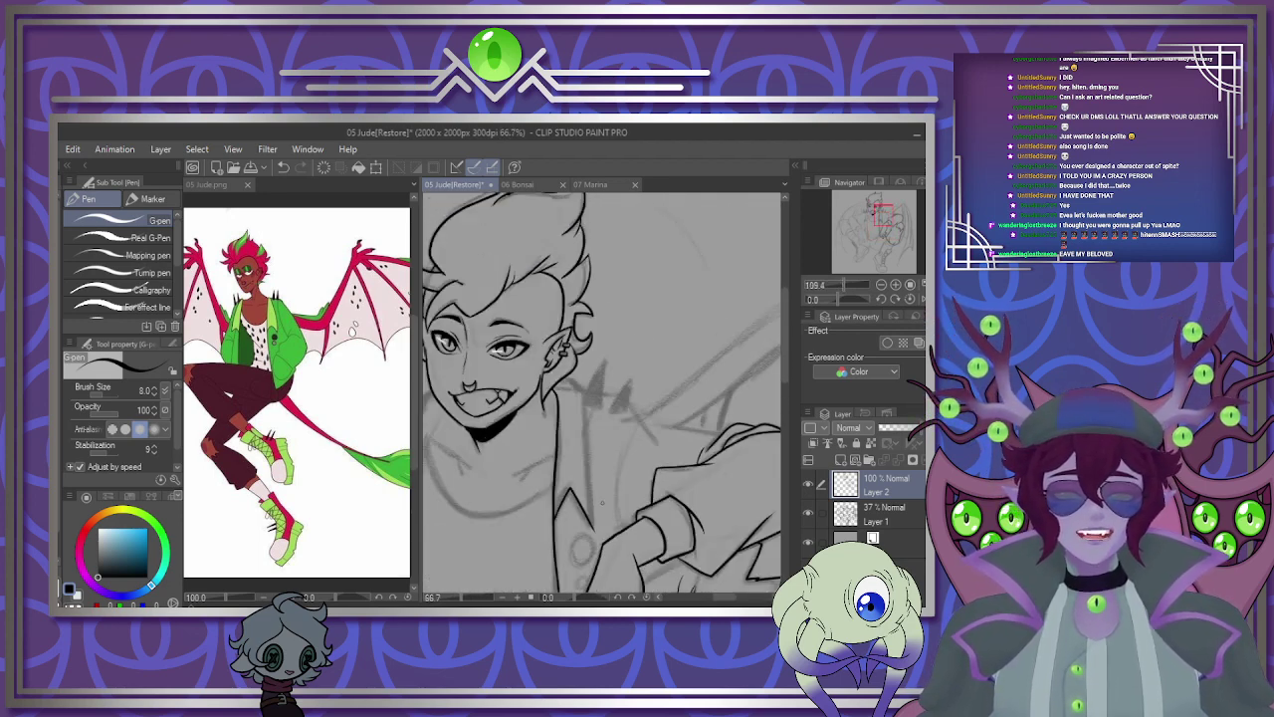
Ink the jacket collar's top and outer edge from the neck down to the notch, redrawing it slightly wider.
{"action": "scroll", "coordinate": [561, 450], "scroll_direction": "up", "scroll_amount": 2}
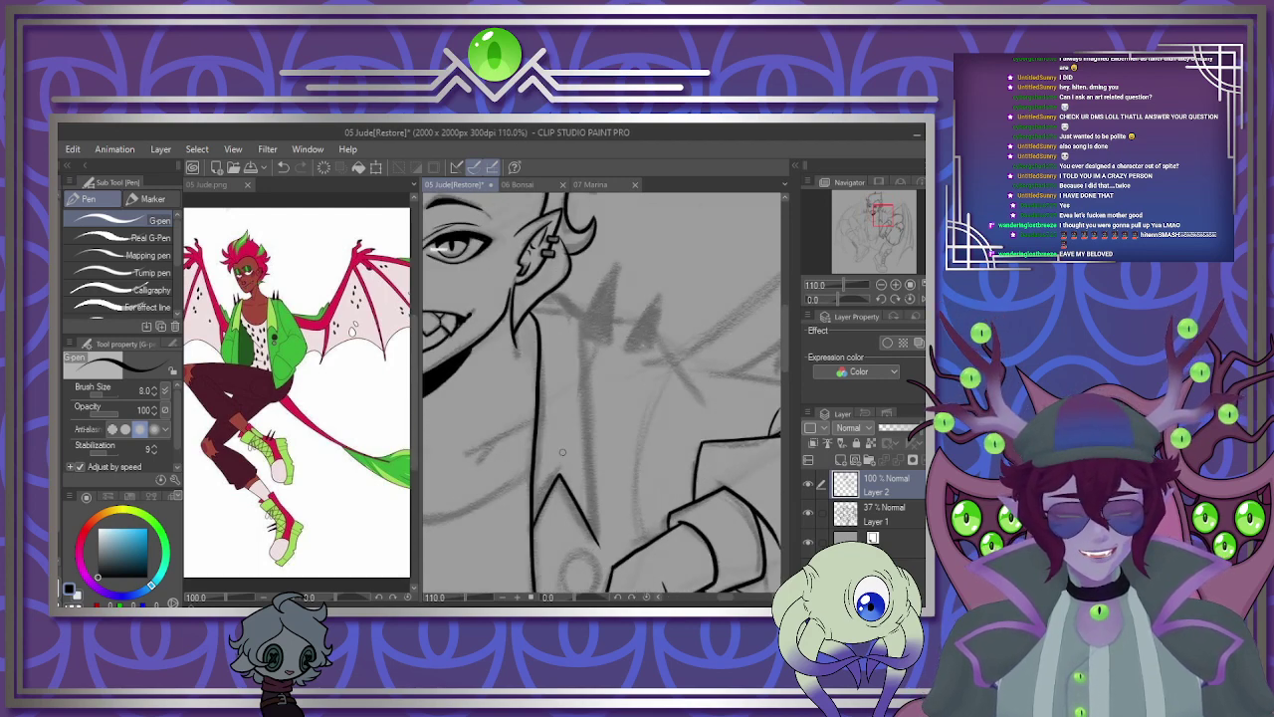
{"action": "mouse_move", "coordinate": [524, 246]}
{"action": "left_mouse_down"}
{"action": "mouse_move", "coordinate": [527, 296]}
{"action": "mouse_move", "coordinate": [565, 252]}
{"action": "mouse_move", "coordinate": [587, 275]}
{"action": "mouse_move", "coordinate": [594, 581]}
{"action": "left_mouse_up"}
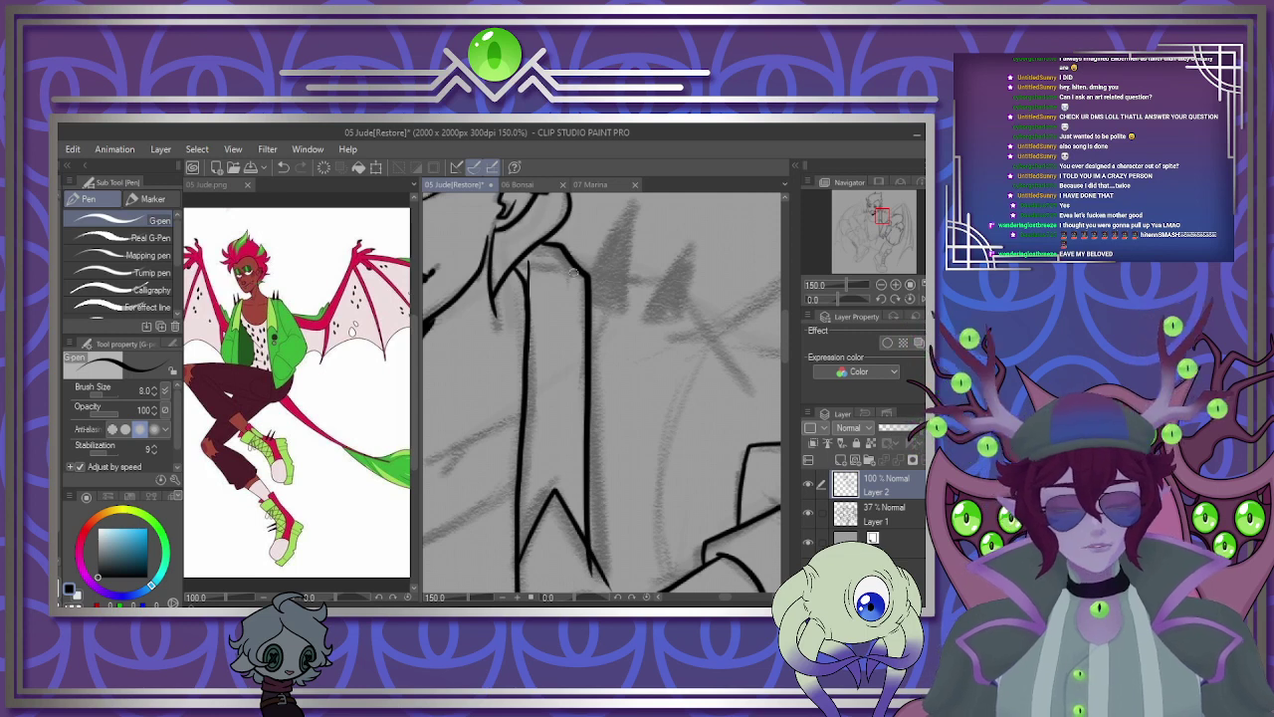
{"action": "key", "text": "ctrl+z"}
{"action": "mouse_move", "coordinate": [540, 242]}
{"action": "left_mouse_down"}
{"action": "mouse_move", "coordinate": [592, 283]}
{"action": "mouse_move", "coordinate": [615, 587]}
{"action": "left_mouse_up"}
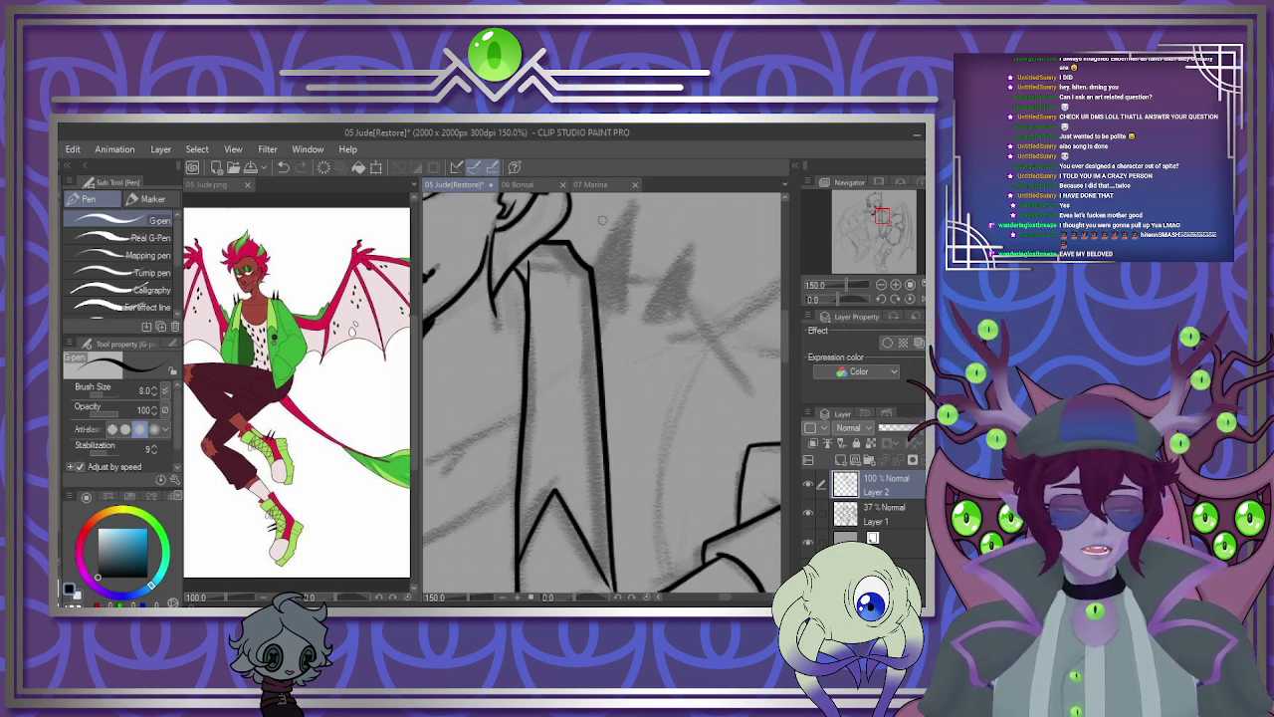
Ink the two pointed spikes on the right-hand jacket shoulder beside the collar.
{"action": "left_click_drag", "start_coordinate": [590, 270], "coordinate": [633, 204]}
{"action": "key", "text": "ctrl+z"}
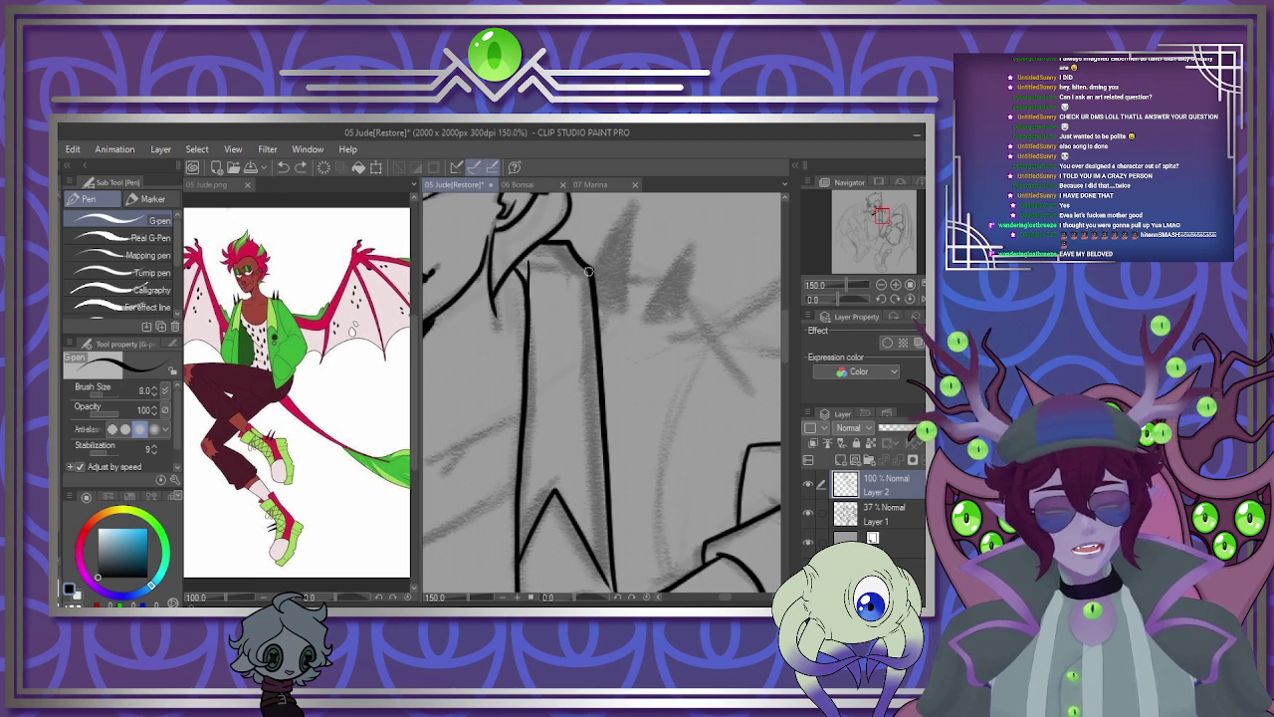
{"action": "mouse_move", "coordinate": [590, 269]}
{"action": "left_mouse_down"}
{"action": "mouse_move", "coordinate": [642, 202]}
{"action": "mouse_move", "coordinate": [621, 304]}
{"action": "mouse_move", "coordinate": [592, 301]}
{"action": "mouse_move", "coordinate": [655, 290]}
{"action": "mouse_move", "coordinate": [694, 240]}
{"action": "mouse_move", "coordinate": [687, 323]}
{"action": "mouse_move", "coordinate": [643, 325]}
{"action": "mouse_move", "coordinate": [640, 313]}
{"action": "left_mouse_up"}
{"action": "left_click_drag", "start_coordinate": [597, 378], "coordinate": [483, 378]}
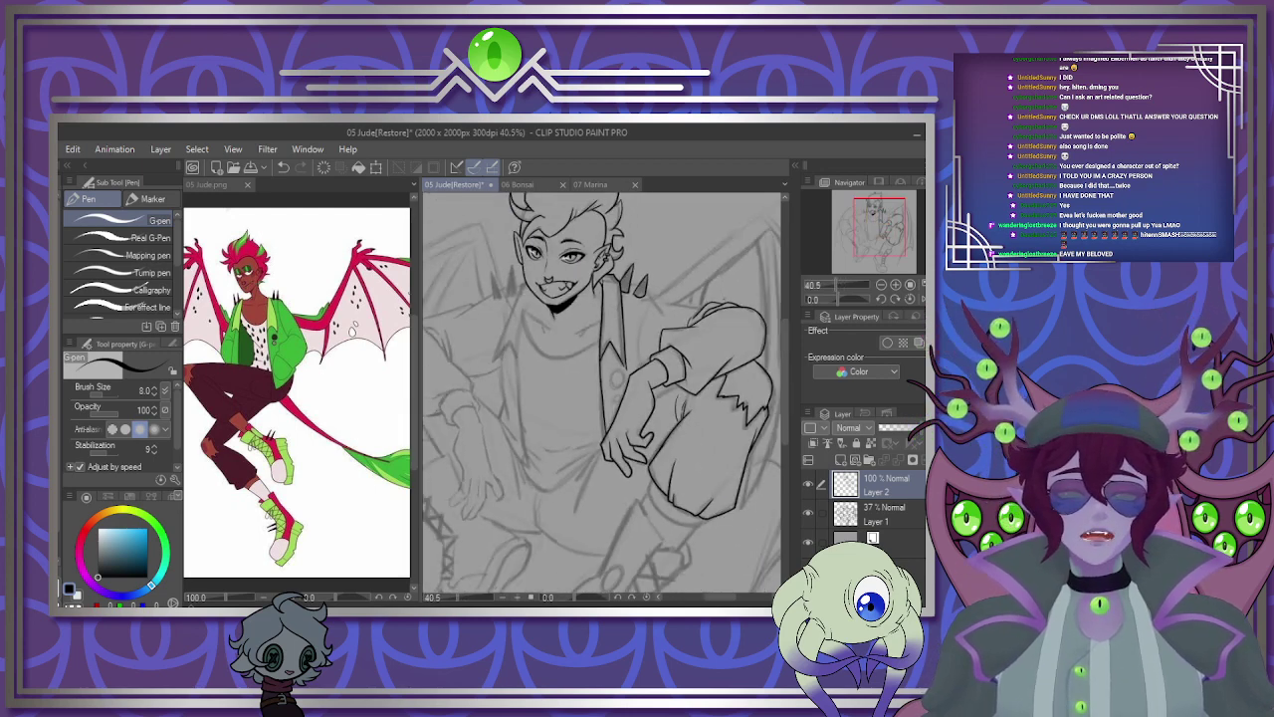
Ink the jacket's shoulder line between and beyond the two spikes, with the short doubled fold at the shoulder seam.
{"action": "left_click_drag", "start_coordinate": [677, 398], "coordinate": [757, 398]}
{"action": "scroll", "coordinate": [444, 219], "scroll_direction": "up", "scroll_amount": 1}
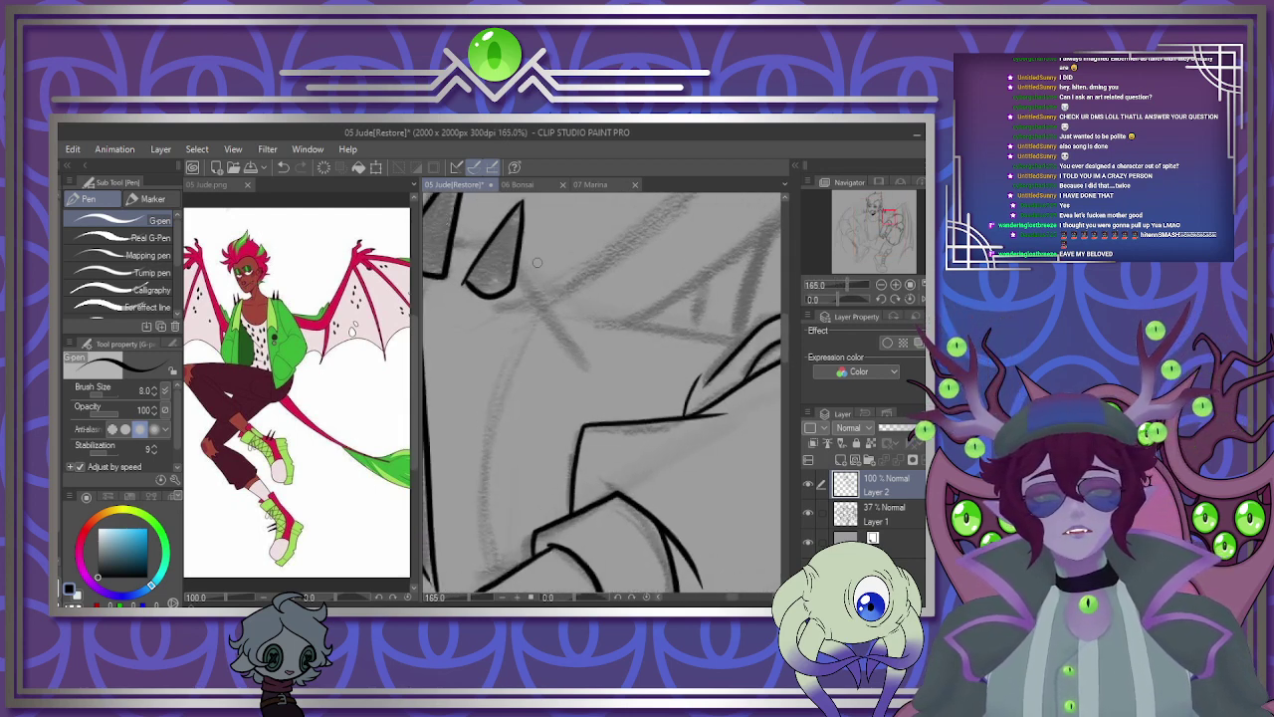
{"action": "mouse_move", "coordinate": [454, 242]}
{"action": "left_mouse_down"}
{"action": "mouse_move", "coordinate": [498, 239]}
{"action": "mouse_move", "coordinate": [573, 356]}
{"action": "left_mouse_up"}
{"action": "left_click_drag", "start_coordinate": [535, 296], "coordinate": [587, 346]}
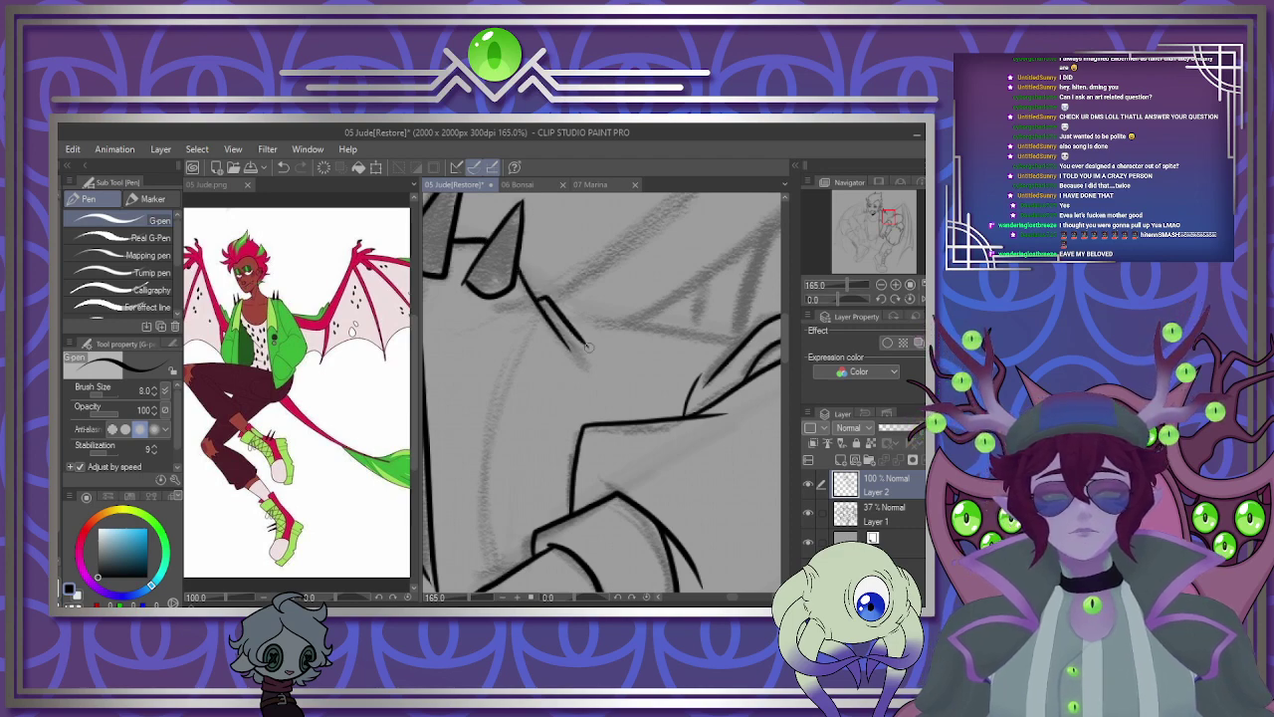
Ink the right-hand sleeve's upper edge from the shoulder seam to the bunched folds near the elbow.
{"action": "scroll", "coordinate": [589, 348], "scroll_direction": "down", "scroll_amount": 5}
{"action": "scroll", "coordinate": [624, 318], "scroll_direction": "up", "scroll_amount": 6}
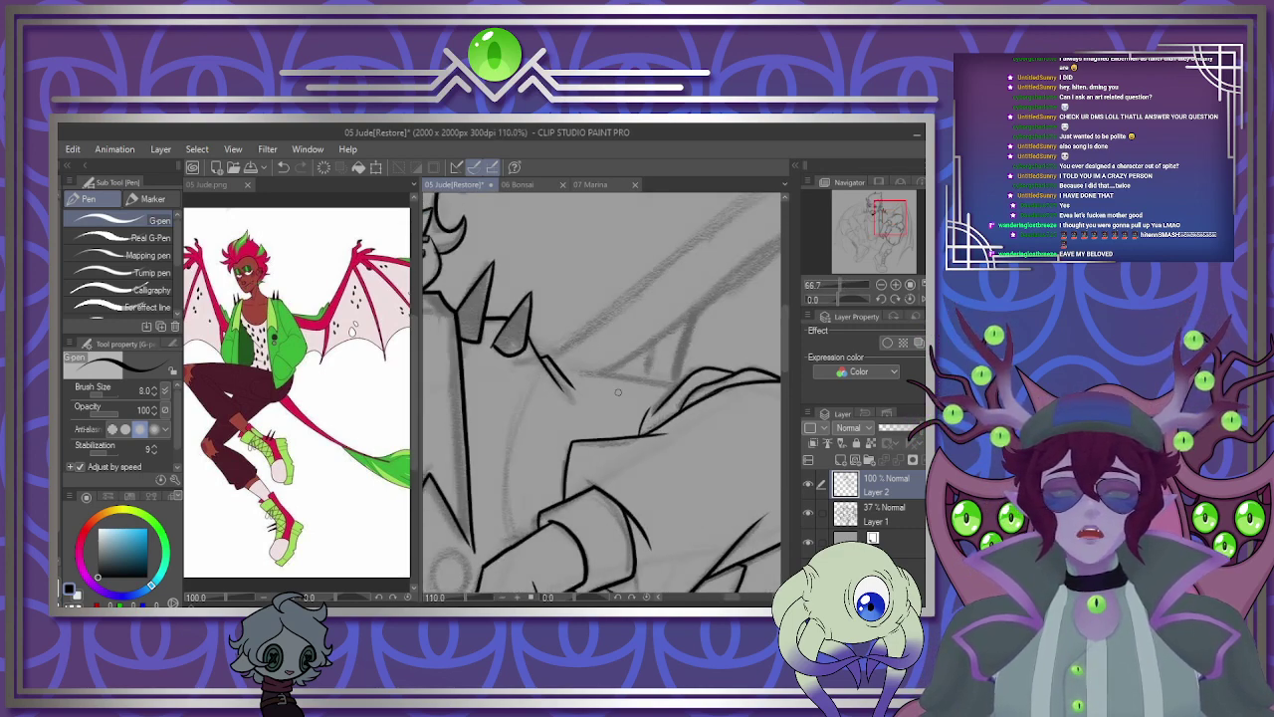
{"action": "mouse_move", "coordinate": [518, 350]}
{"action": "left_mouse_down"}
{"action": "mouse_move", "coordinate": [749, 372]}
{"action": "mouse_move", "coordinate": [510, 339]}
{"action": "left_mouse_up"}
{"action": "key", "text": "ctrl+z"}
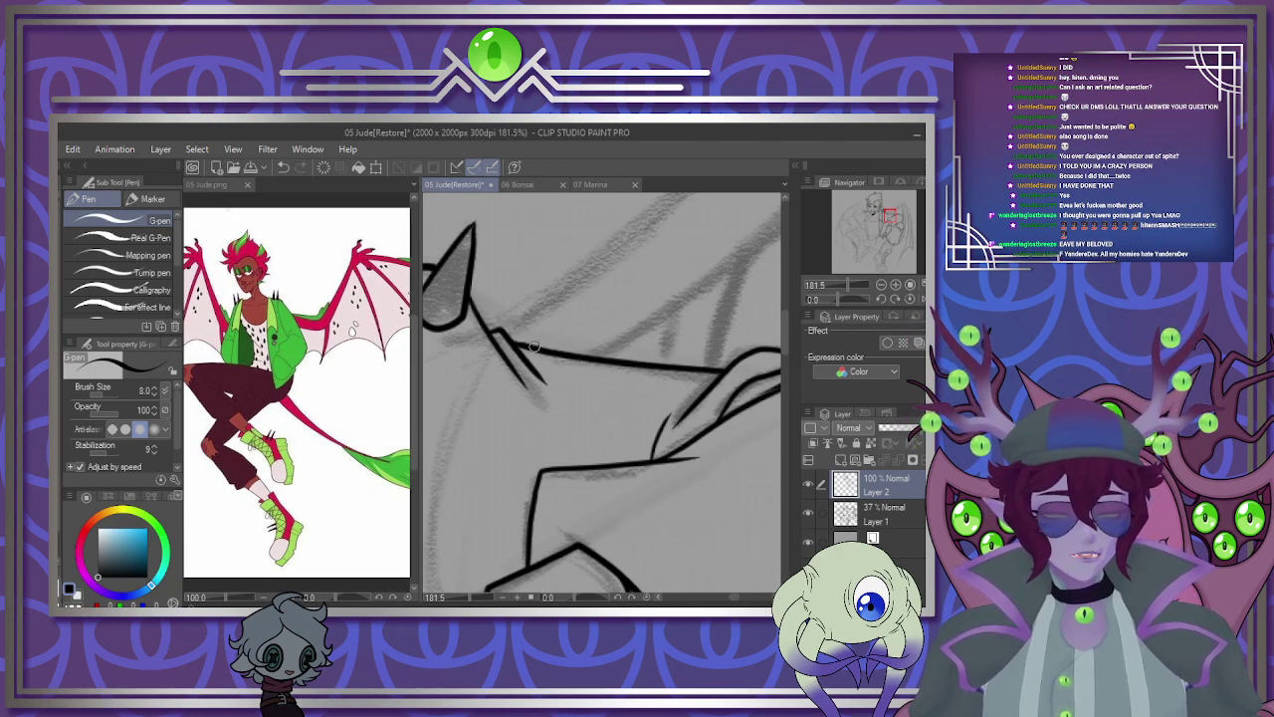
{"action": "scroll", "coordinate": [593, 335], "scroll_direction": "down", "scroll_amount": 5}
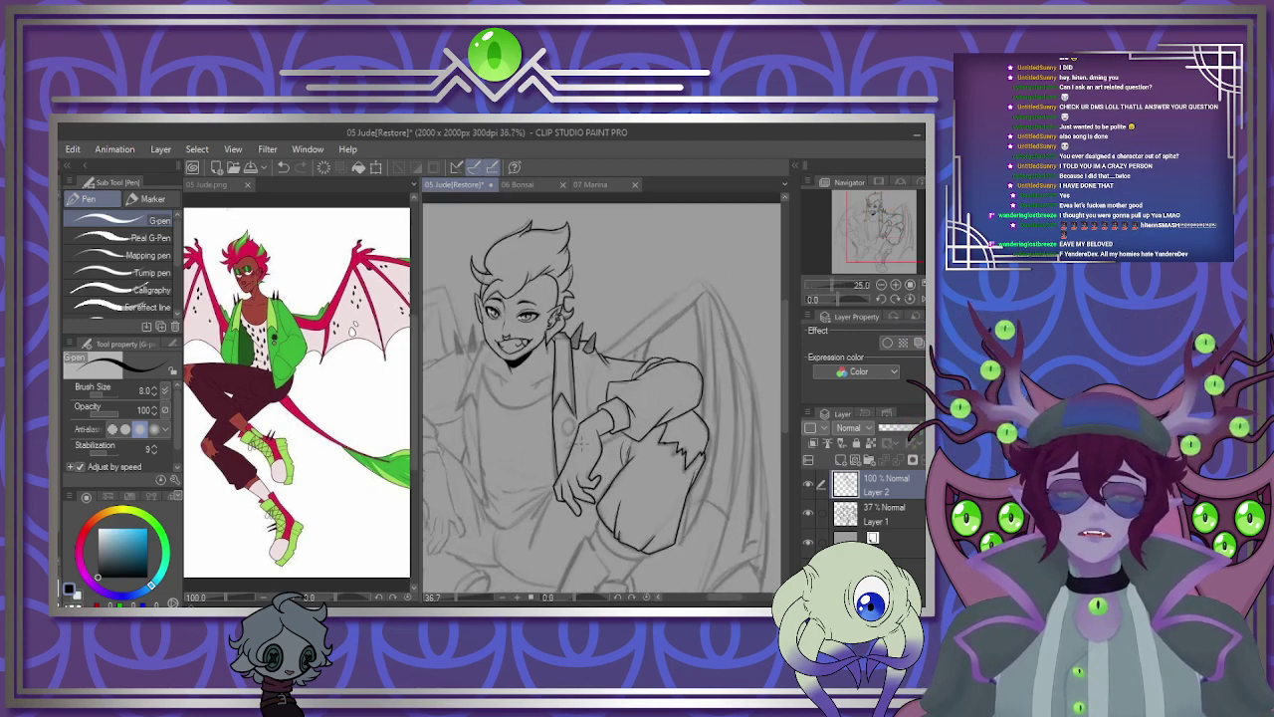
Ink the curved armhole seam from the right-hand shoulder fold down to the forearm.
{"action": "scroll", "coordinate": [559, 371], "scroll_direction": "up", "scroll_amount": 3}
{"action": "scroll", "coordinate": [553, 396], "scroll_direction": "up", "scroll_amount": 3}
{"action": "scroll", "coordinate": [597, 348], "scroll_direction": "down", "scroll_amount": 3}
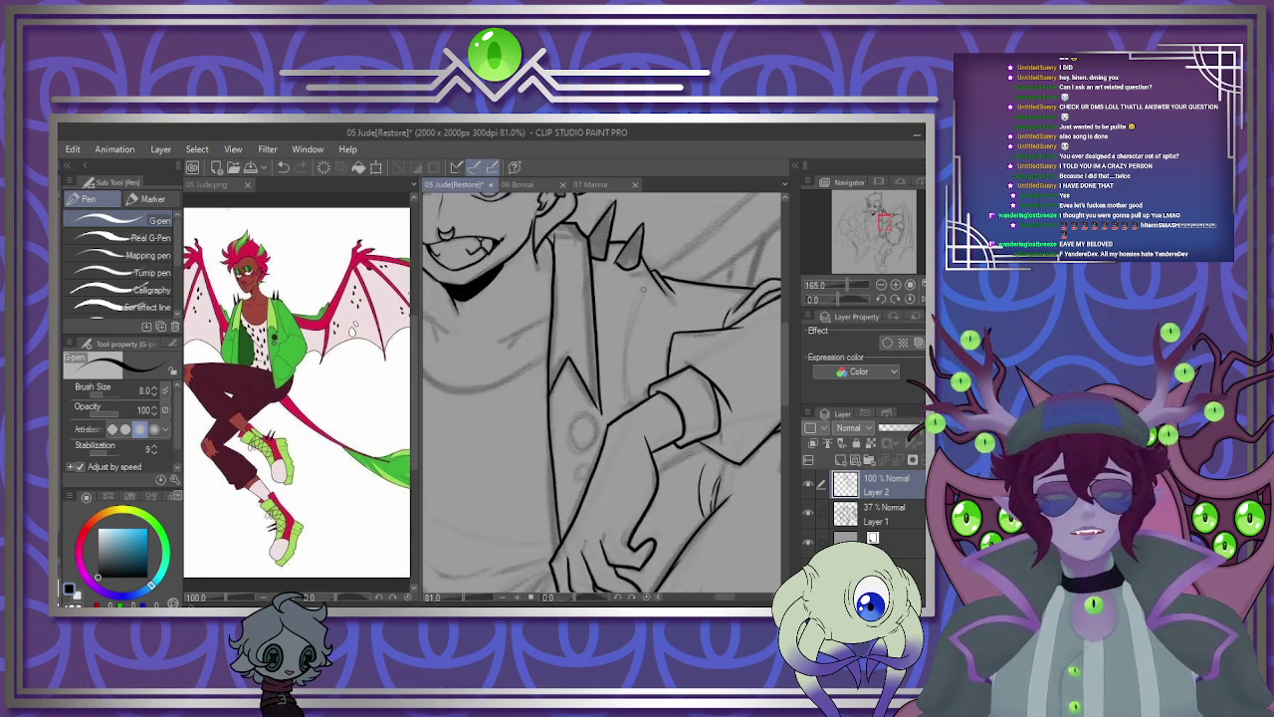
{"action": "scroll", "coordinate": [643, 288], "scroll_direction": "up", "scroll_amount": 1}
{"action": "mouse_move", "coordinate": [659, 278]}
{"action": "left_mouse_down"}
{"action": "mouse_move", "coordinate": [616, 372]}
{"action": "mouse_move", "coordinate": [621, 450]}
{"action": "left_mouse_up"}
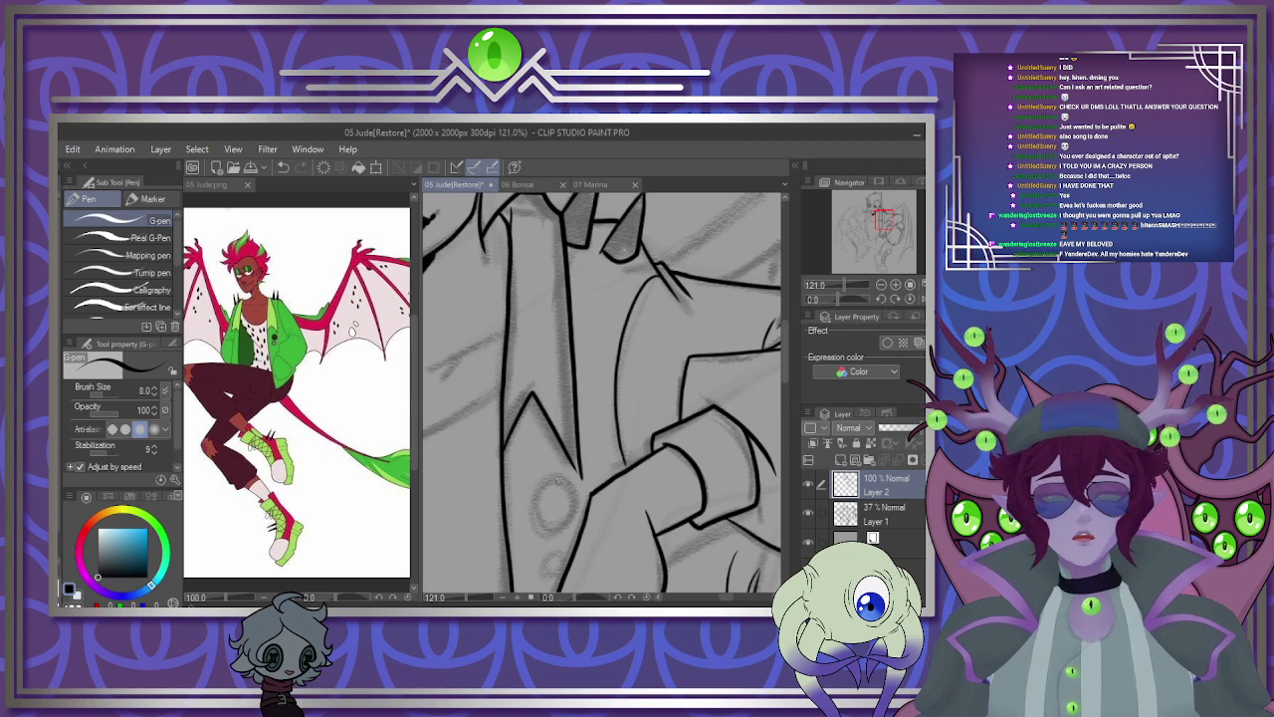
{"action": "scroll", "coordinate": [558, 480], "scroll_direction": "down", "scroll_amount": 3}
{"action": "scroll", "coordinate": [618, 427], "scroll_direction": "up", "scroll_amount": 4}
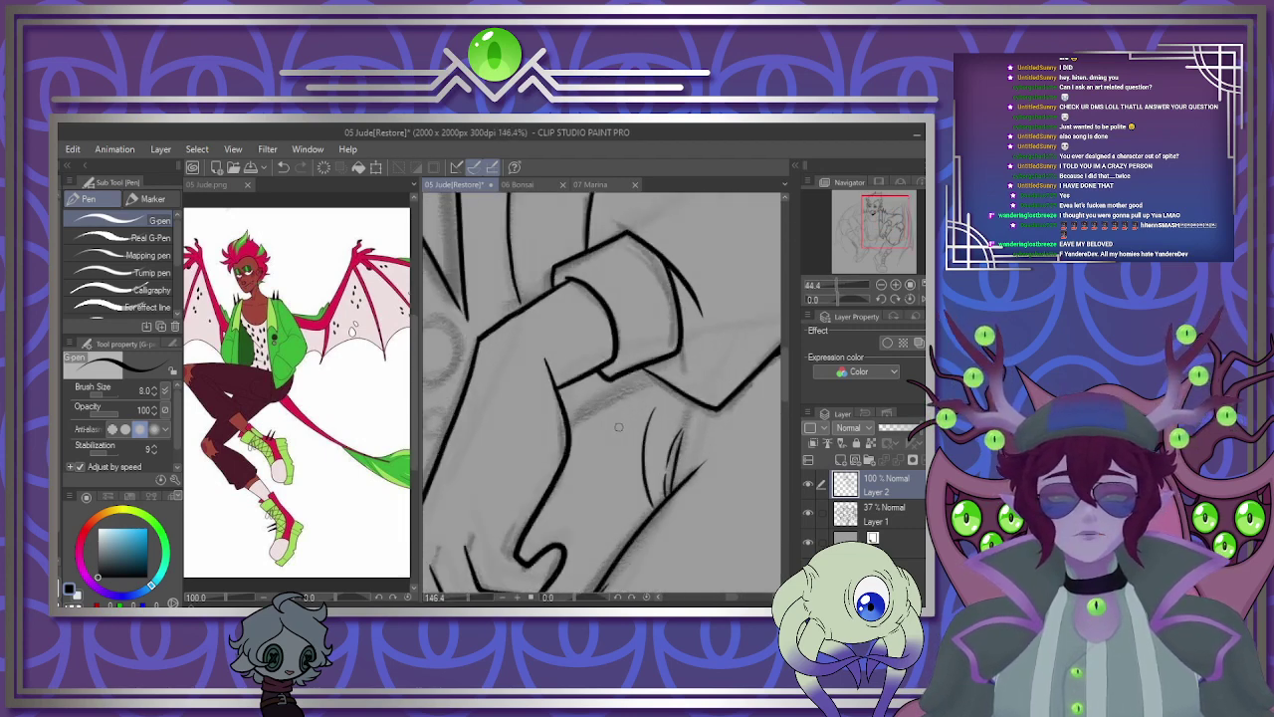
Ink the short jacket edge beneath the sleeve cuff and the two oval buttons on the jacket's front panel.
{"action": "scroll", "coordinate": [619, 427], "scroll_direction": "up", "scroll_amount": 1}
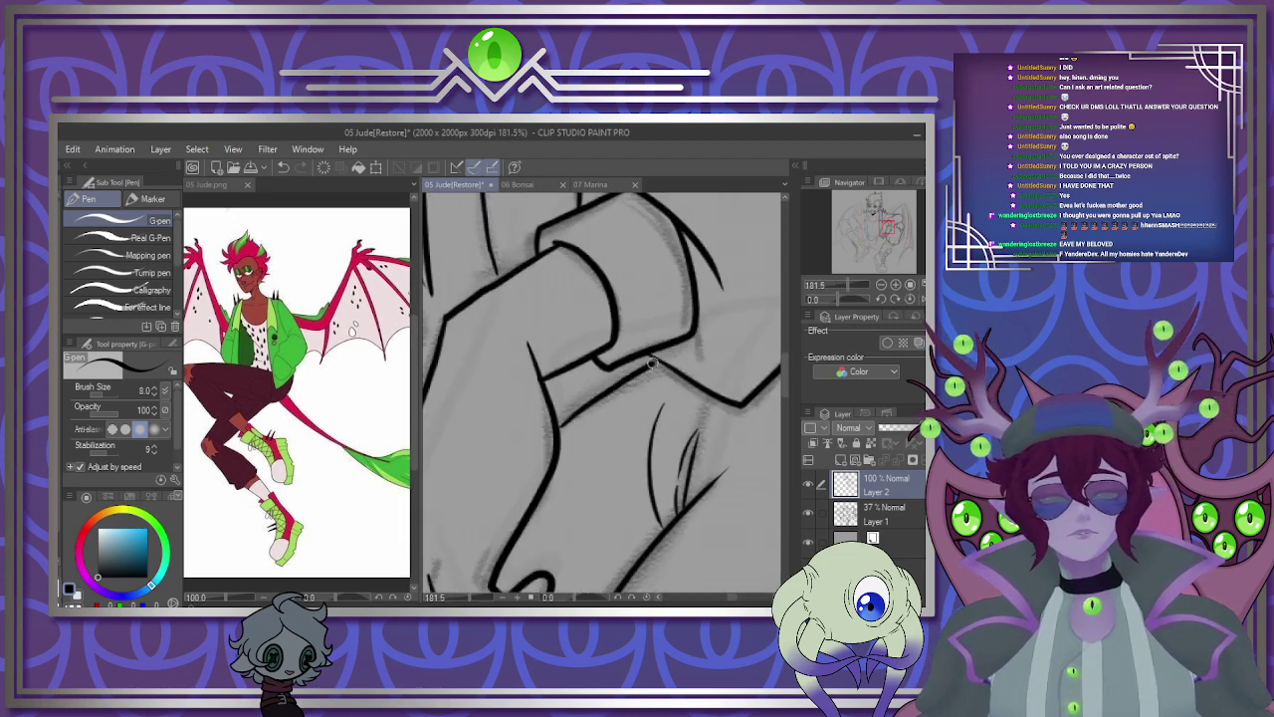
{"action": "scroll", "coordinate": [638, 407], "scroll_direction": "down", "scroll_amount": 3}
{"action": "scroll", "coordinate": [639, 408], "scroll_direction": "up", "scroll_amount": 3}
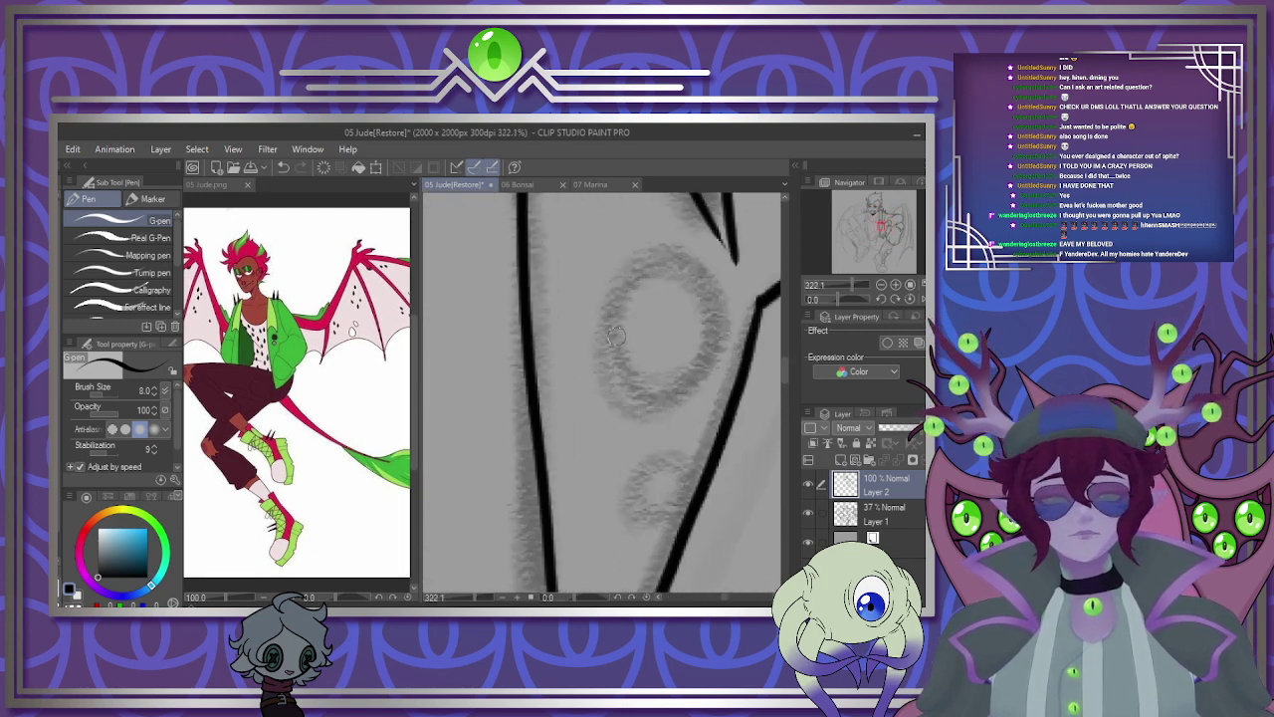
{"action": "mouse_move", "coordinate": [663, 261]}
{"action": "left_mouse_down"}
{"action": "mouse_move", "coordinate": [599, 325]}
{"action": "mouse_move", "coordinate": [720, 313]}
{"action": "mouse_move", "coordinate": [635, 285]}
{"action": "mouse_move", "coordinate": [632, 387]}
{"action": "mouse_move", "coordinate": [642, 264]}
{"action": "mouse_move", "coordinate": [637, 283]}
{"action": "mouse_move", "coordinate": [687, 383]}
{"action": "mouse_move", "coordinate": [647, 261]}
{"action": "left_mouse_up"}
{"action": "key", "text": "ctrl+z"}
{"action": "key", "text": "ctrl+z"}
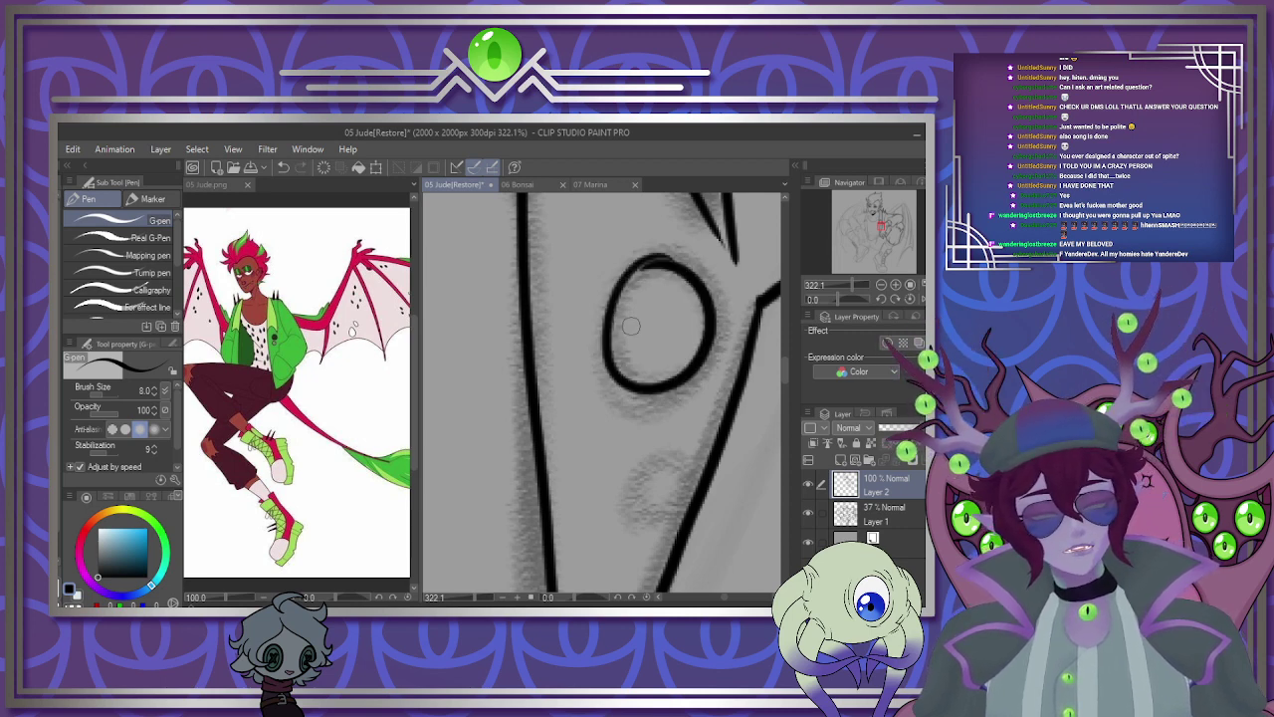
{"action": "mouse_move", "coordinate": [669, 460]}
{"action": "left_mouse_down"}
{"action": "mouse_move", "coordinate": [674, 514]}
{"action": "mouse_move", "coordinate": [652, 484]}
{"action": "left_mouse_up"}
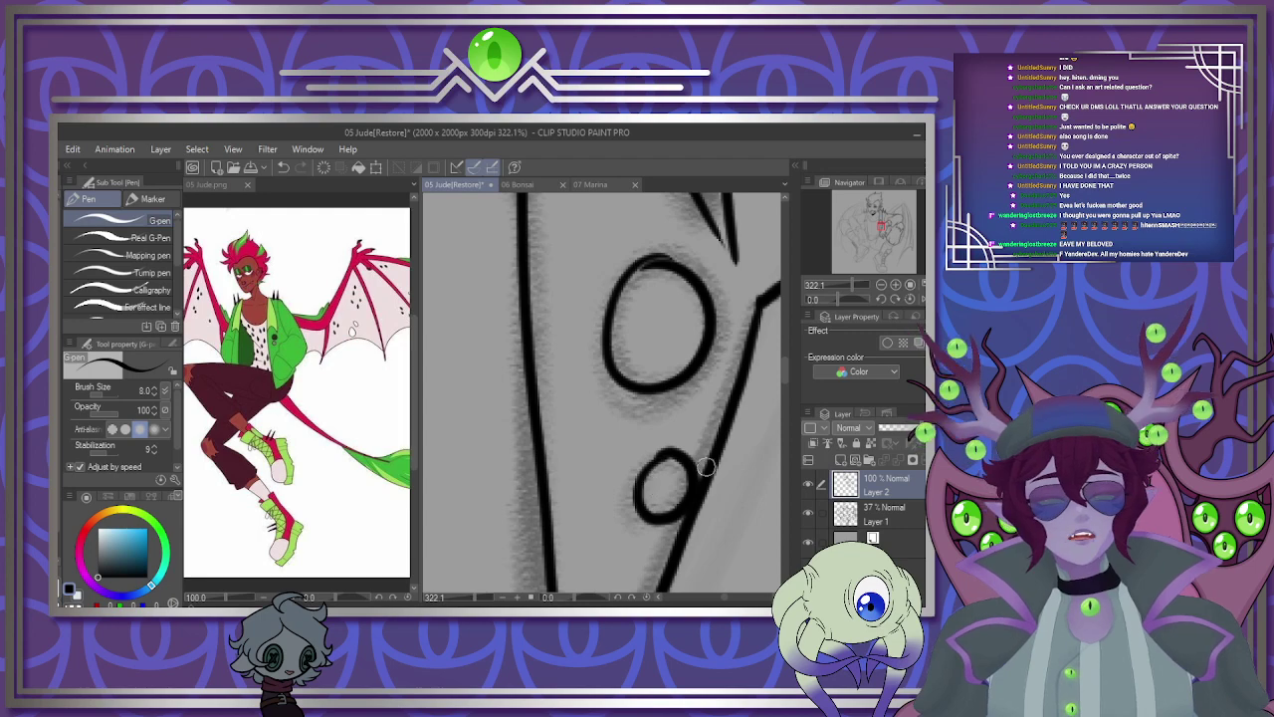
Ink the shaft of the lower boot: its front edge beside the laces, slanted top edge and long back edge.
{"action": "scroll", "coordinate": [705, 468], "scroll_direction": "down", "scroll_amount": 5}
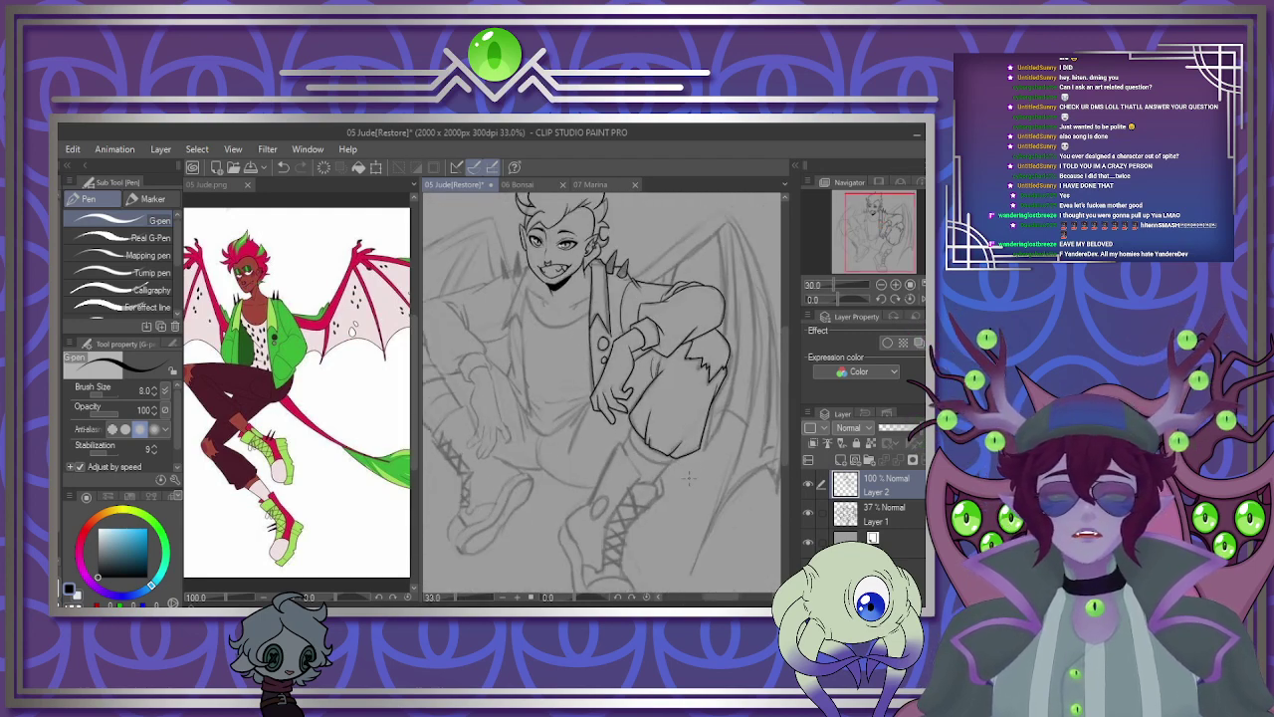
{"action": "scroll", "coordinate": [689, 478], "scroll_direction": "down", "scroll_amount": 2}
{"action": "scroll", "coordinate": [651, 482], "scroll_direction": "up", "scroll_amount": 2}
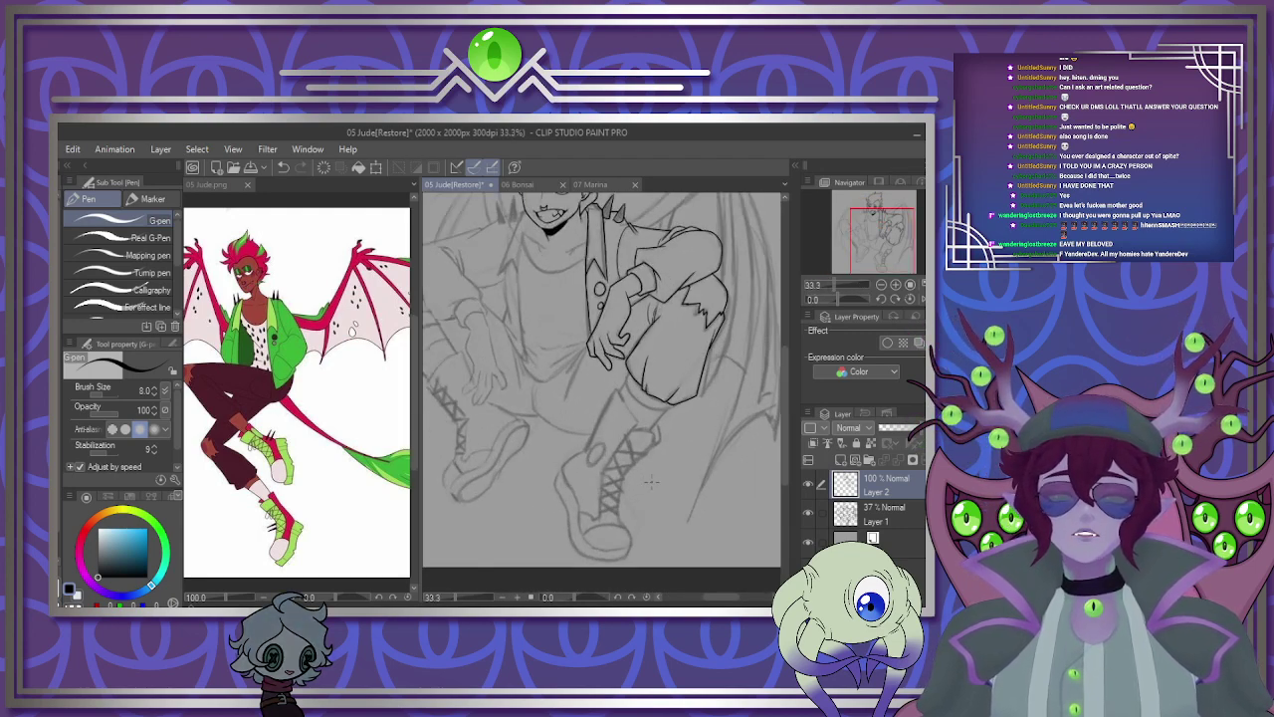
{"action": "scroll", "coordinate": [651, 482], "scroll_direction": "up", "scroll_amount": 4}
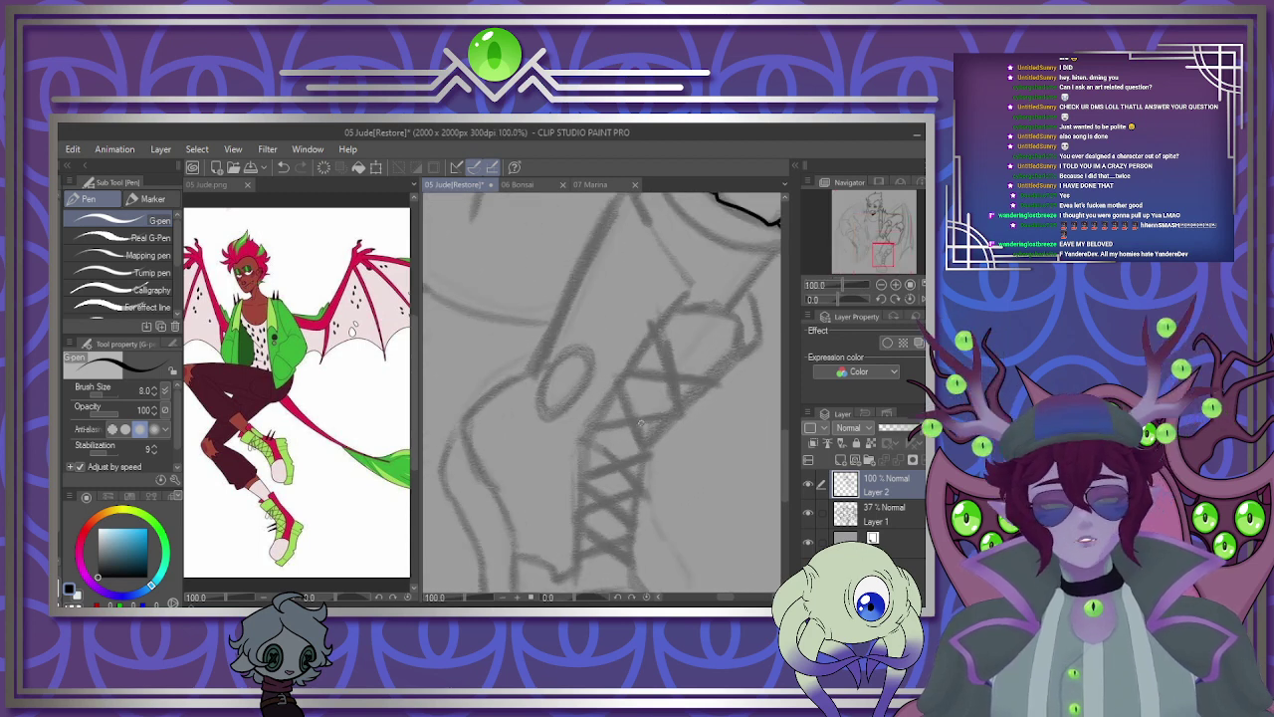
{"action": "mouse_move", "coordinate": [694, 287]}
{"action": "left_mouse_down"}
{"action": "mouse_move", "coordinate": [594, 423]}
{"action": "mouse_move", "coordinate": [583, 561]}
{"action": "left_mouse_up"}
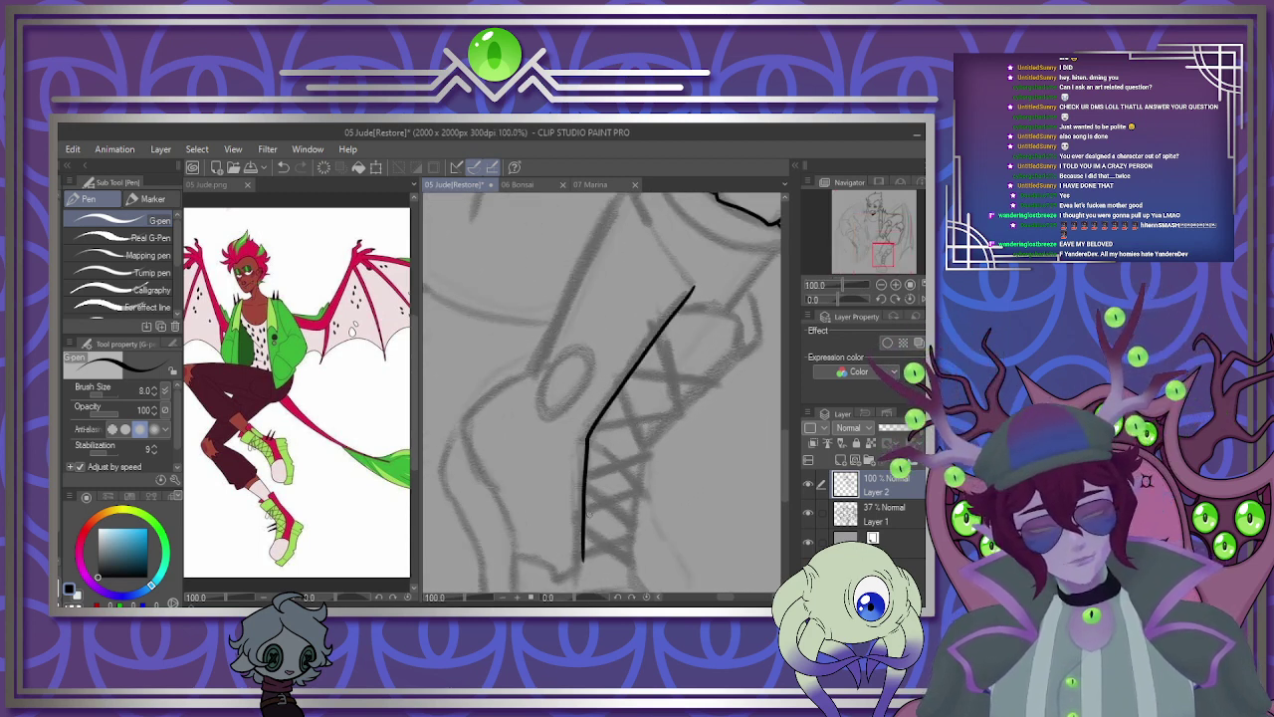
{"action": "scroll", "coordinate": [782, 435], "scroll_direction": "up", "scroll_amount": 3}
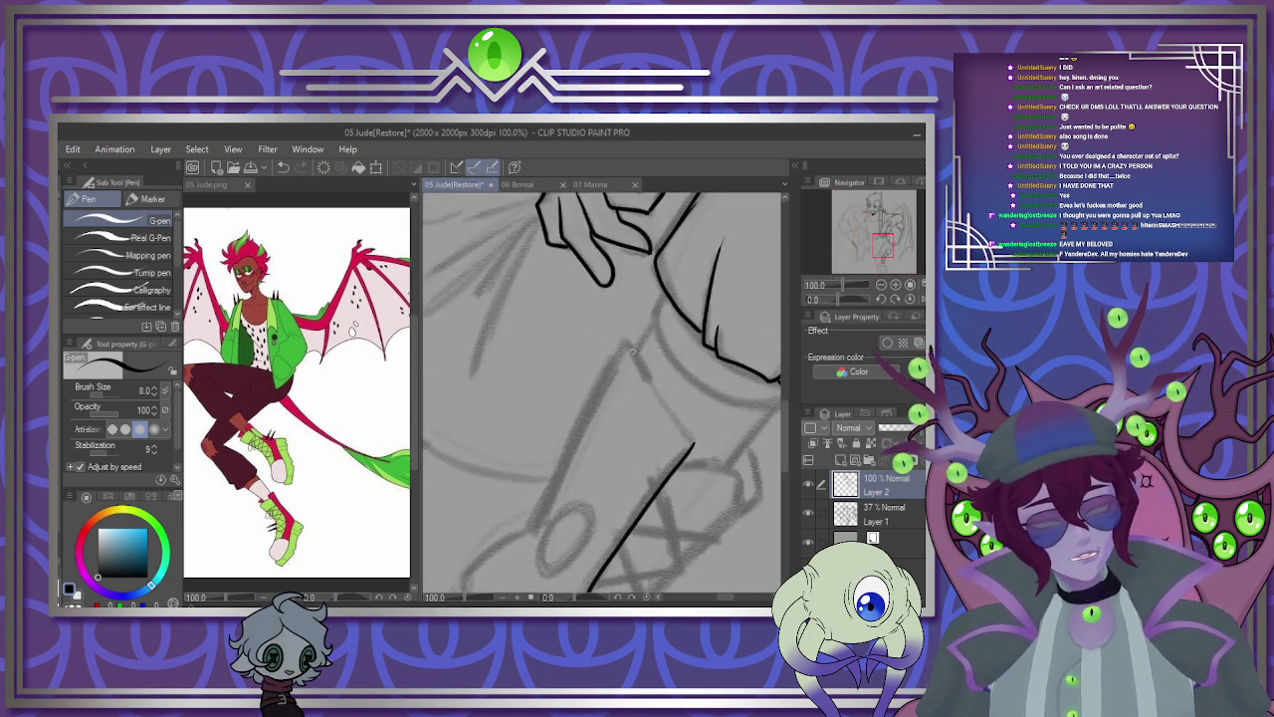
{"action": "left_click_drag", "start_coordinate": [631, 344], "coordinate": [693, 442]}
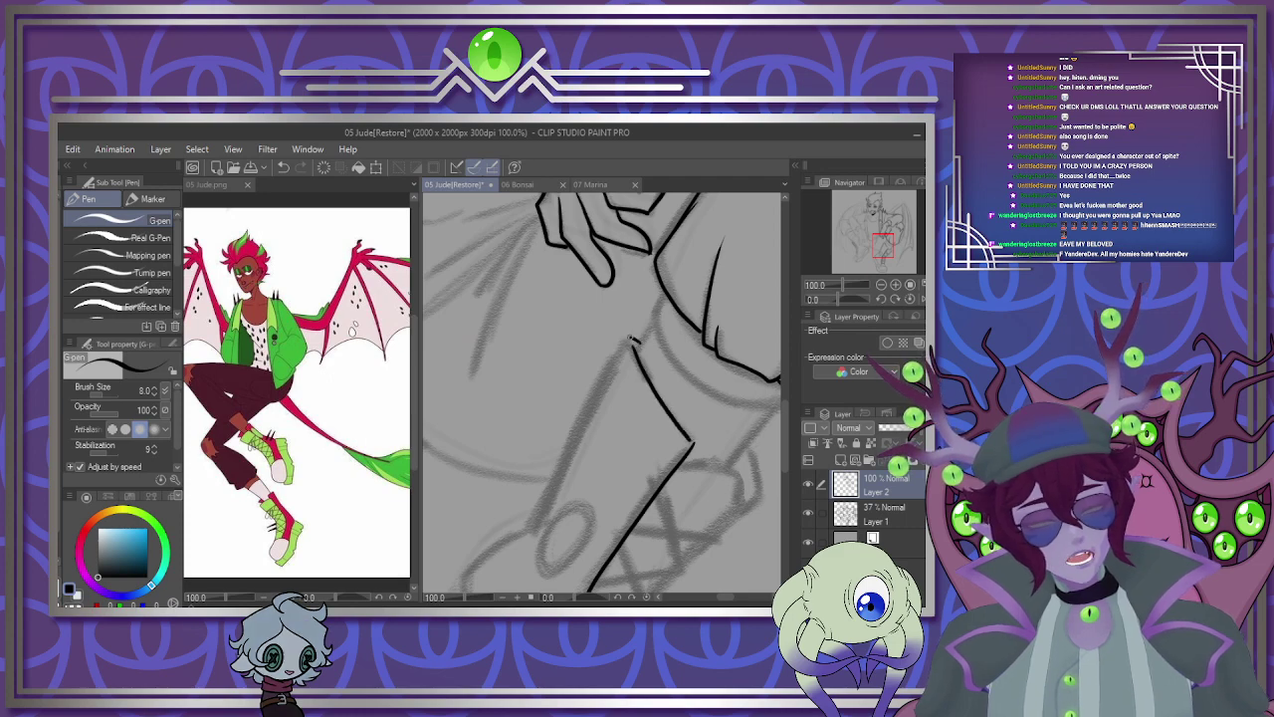
{"action": "left_click_drag", "start_coordinate": [631, 339], "coordinate": [528, 544]}
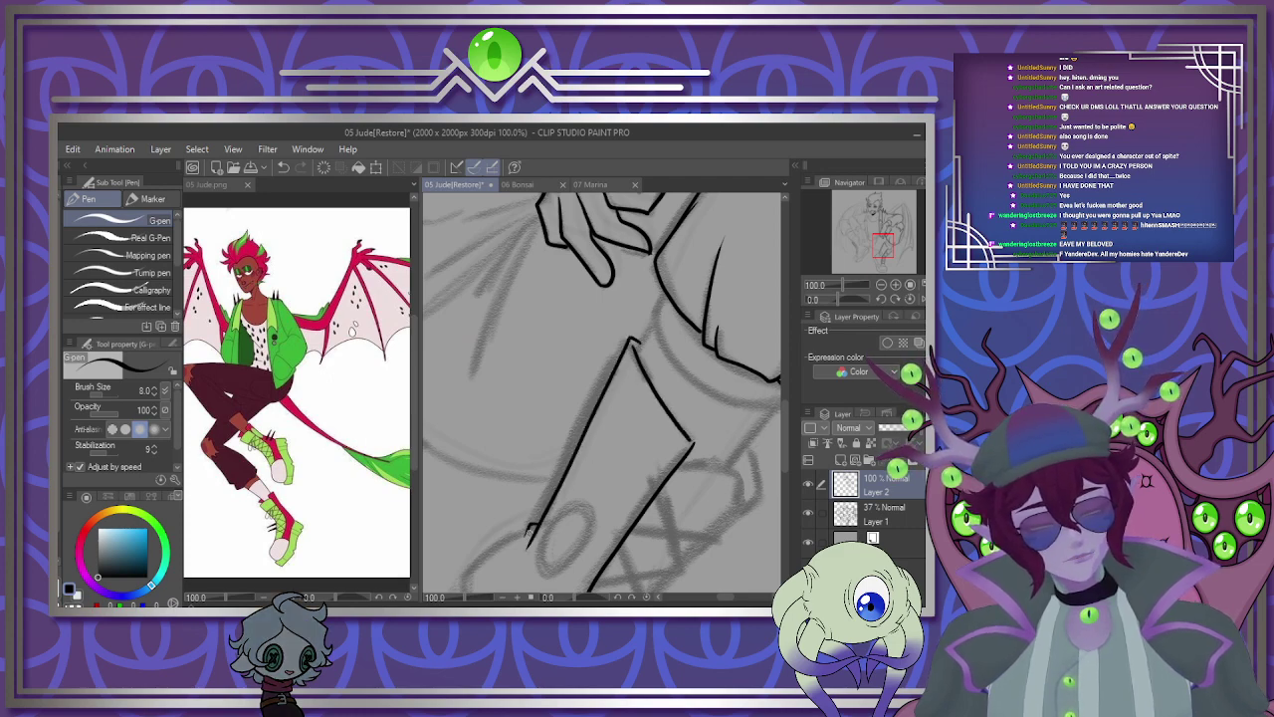
{"action": "scroll", "coordinate": [541, 384], "scroll_direction": "down", "scroll_amount": 3}
{"action": "scroll", "coordinate": [546, 478], "scroll_direction": "up", "scroll_amount": 3}
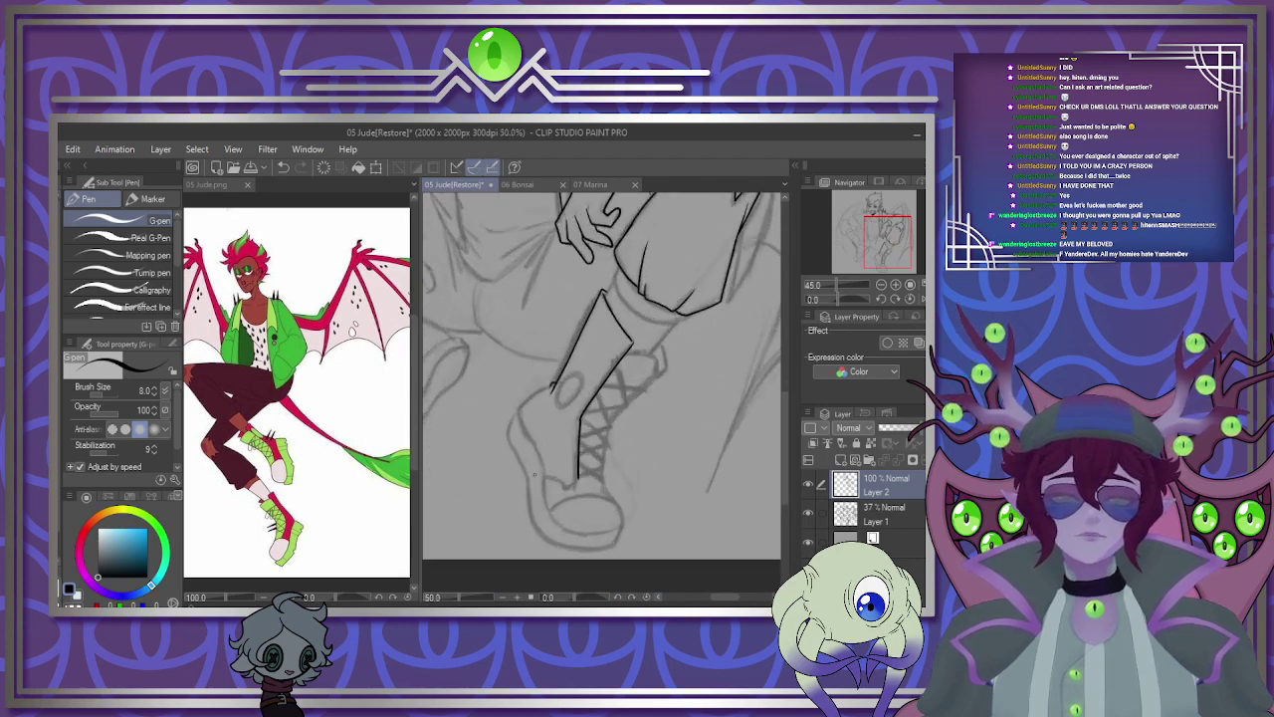
Ink the boot's rounded heel and continue the outline down and along the underside of the toe.
{"action": "scroll", "coordinate": [546, 480], "scroll_direction": "up", "scroll_amount": 3}
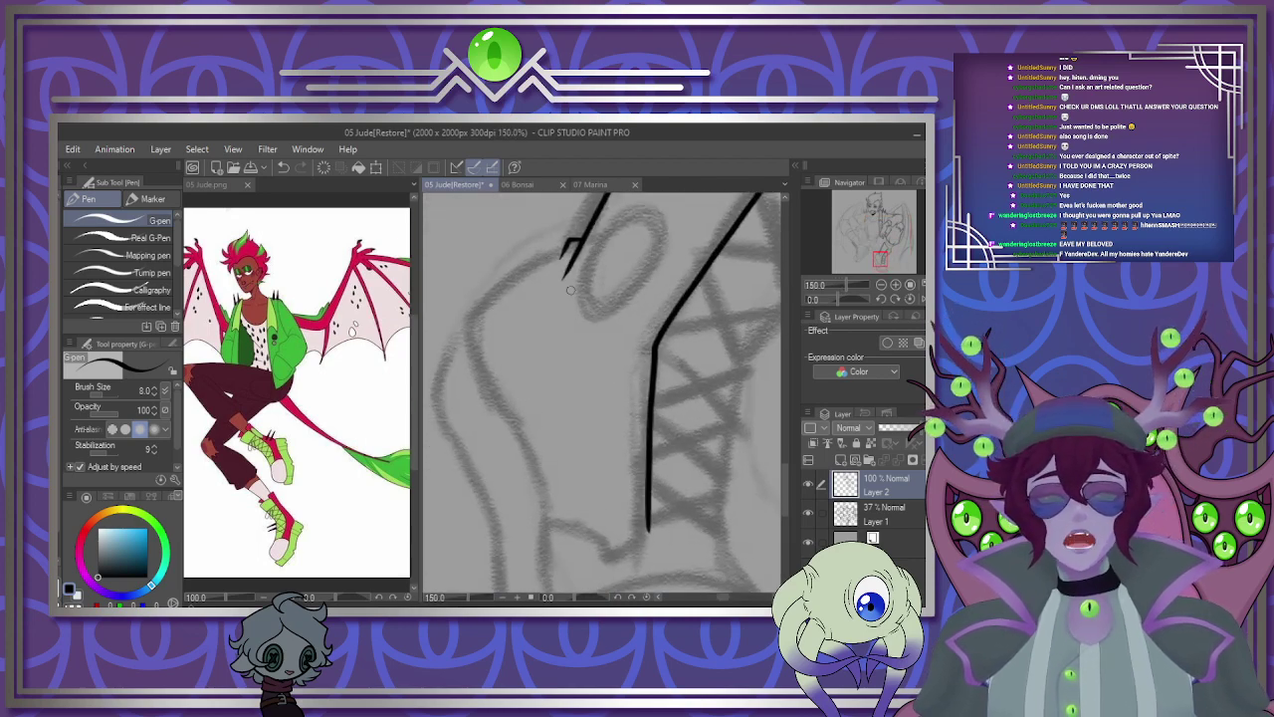
{"action": "mouse_move", "coordinate": [559, 255]}
{"action": "left_mouse_down"}
{"action": "mouse_move", "coordinate": [481, 306]}
{"action": "mouse_move", "coordinate": [478, 353]}
{"action": "mouse_move", "coordinate": [524, 438]}
{"action": "mouse_move", "coordinate": [540, 543]}
{"action": "left_mouse_up"}
{"action": "scroll", "coordinate": [542, 533], "scroll_direction": "down", "scroll_amount": 3}
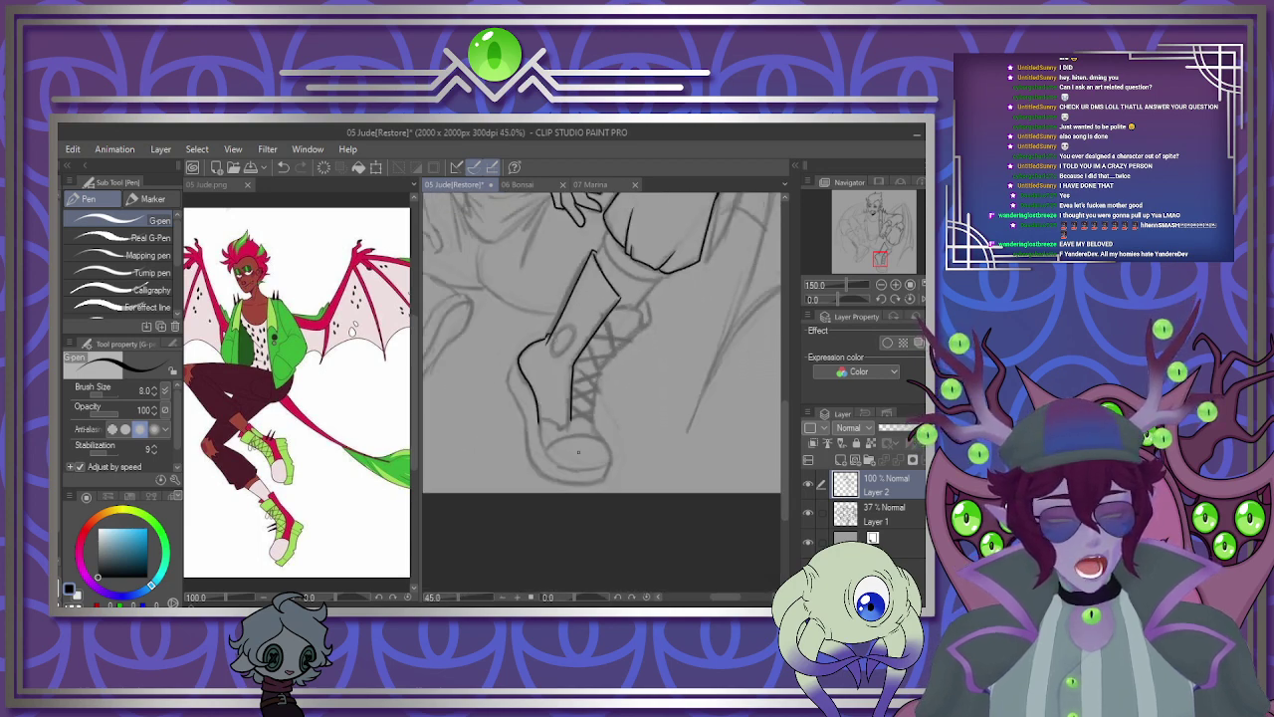
{"action": "scroll", "coordinate": [512, 357], "scroll_direction": "up", "scroll_amount": 3}
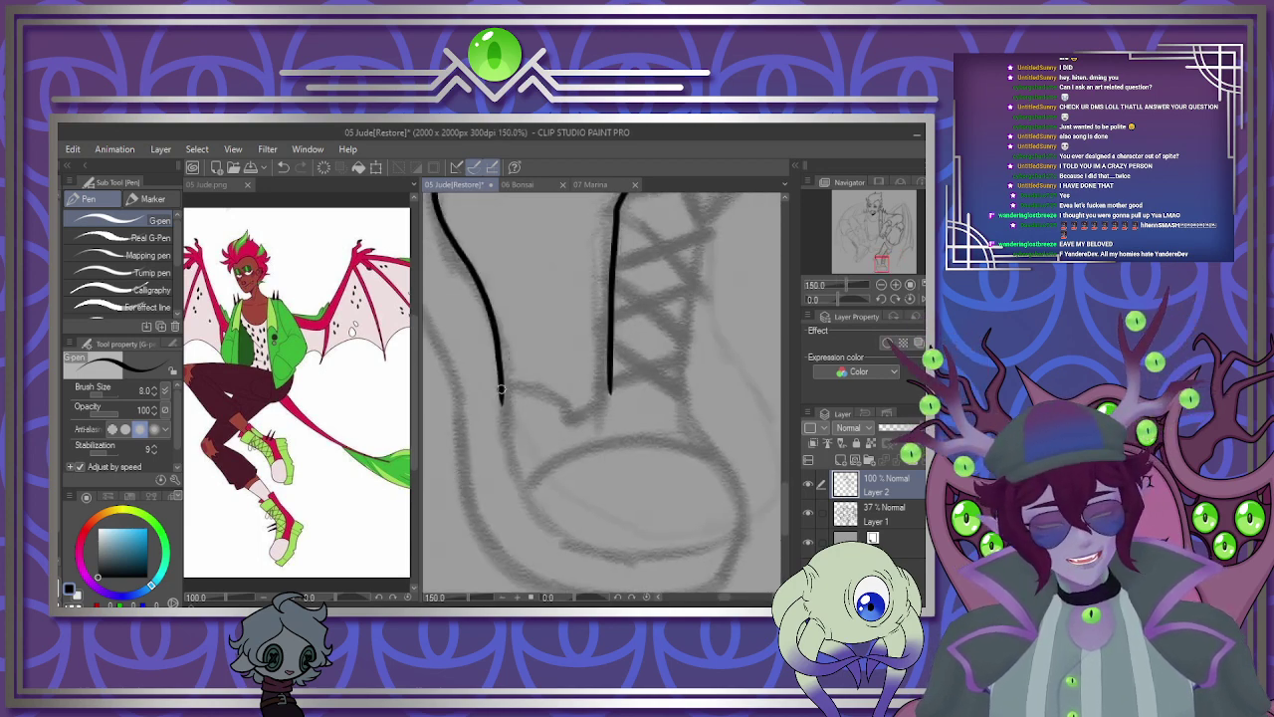
{"action": "mouse_move", "coordinate": [501, 392]}
{"action": "left_mouse_down"}
{"action": "mouse_move", "coordinate": [518, 479]}
{"action": "mouse_move", "coordinate": [562, 532]}
{"action": "mouse_move", "coordinate": [715, 551]}
{"action": "left_mouse_up"}
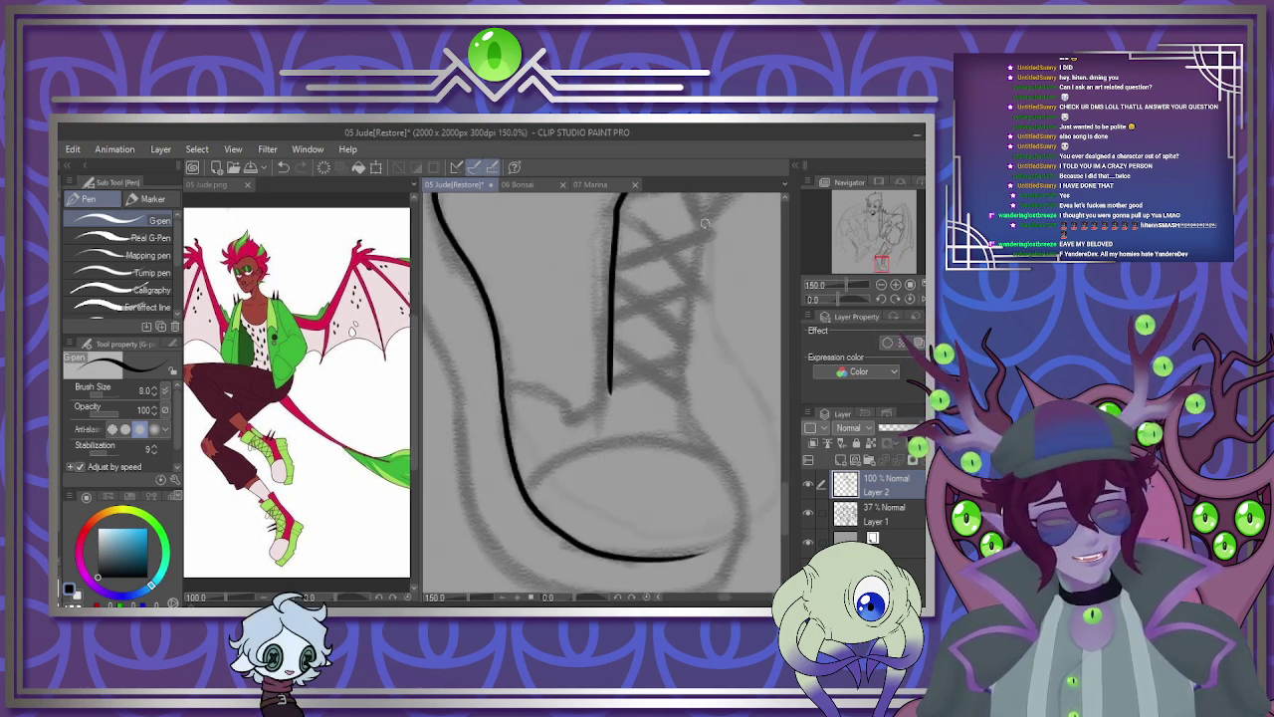
Ink the boot's front outline beside the laces, the curved toe cap line and the notched edge of the side panel.
{"action": "mouse_move", "coordinate": [704, 223]}
{"action": "left_mouse_down"}
{"action": "mouse_move", "coordinate": [682, 368]}
{"action": "mouse_move", "coordinate": [688, 420]}
{"action": "mouse_move", "coordinate": [738, 491]}
{"action": "mouse_move", "coordinate": [716, 547]}
{"action": "mouse_move", "coordinate": [665, 554]}
{"action": "left_mouse_up"}
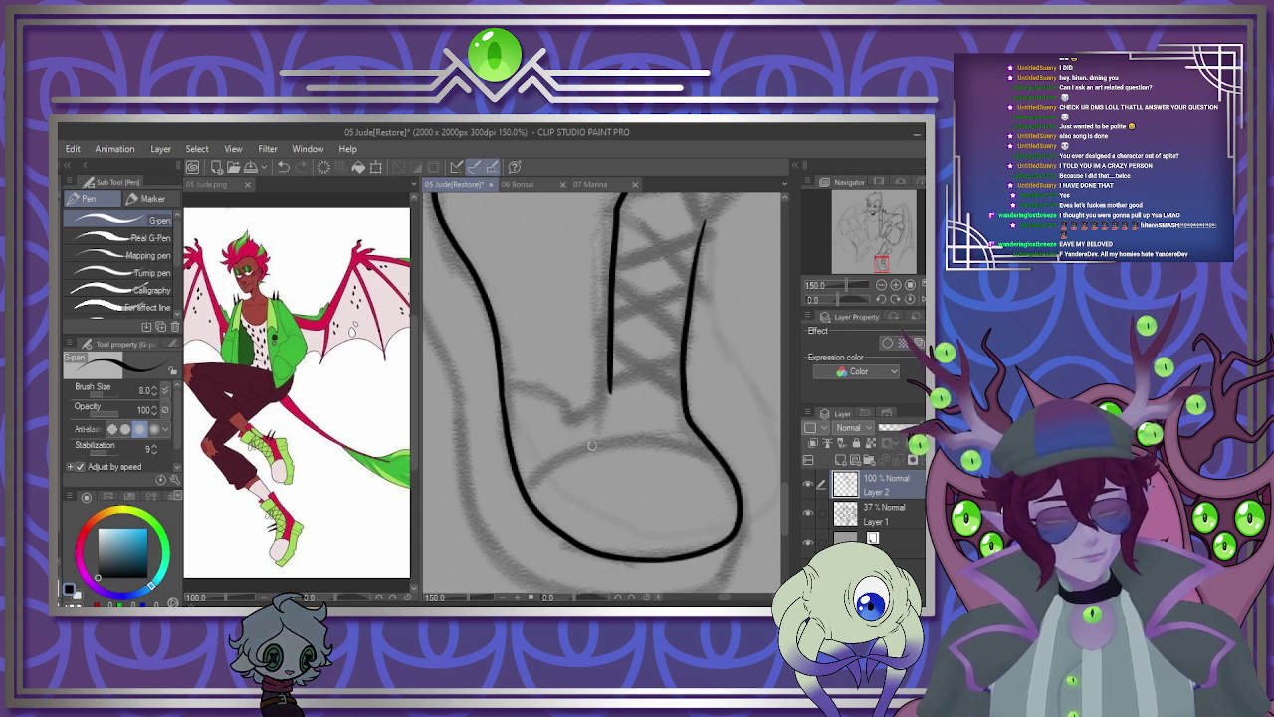
{"action": "mouse_move", "coordinate": [520, 492]}
{"action": "left_mouse_down"}
{"action": "mouse_move", "coordinate": [583, 448]}
{"action": "mouse_move", "coordinate": [708, 451]}
{"action": "left_mouse_up"}
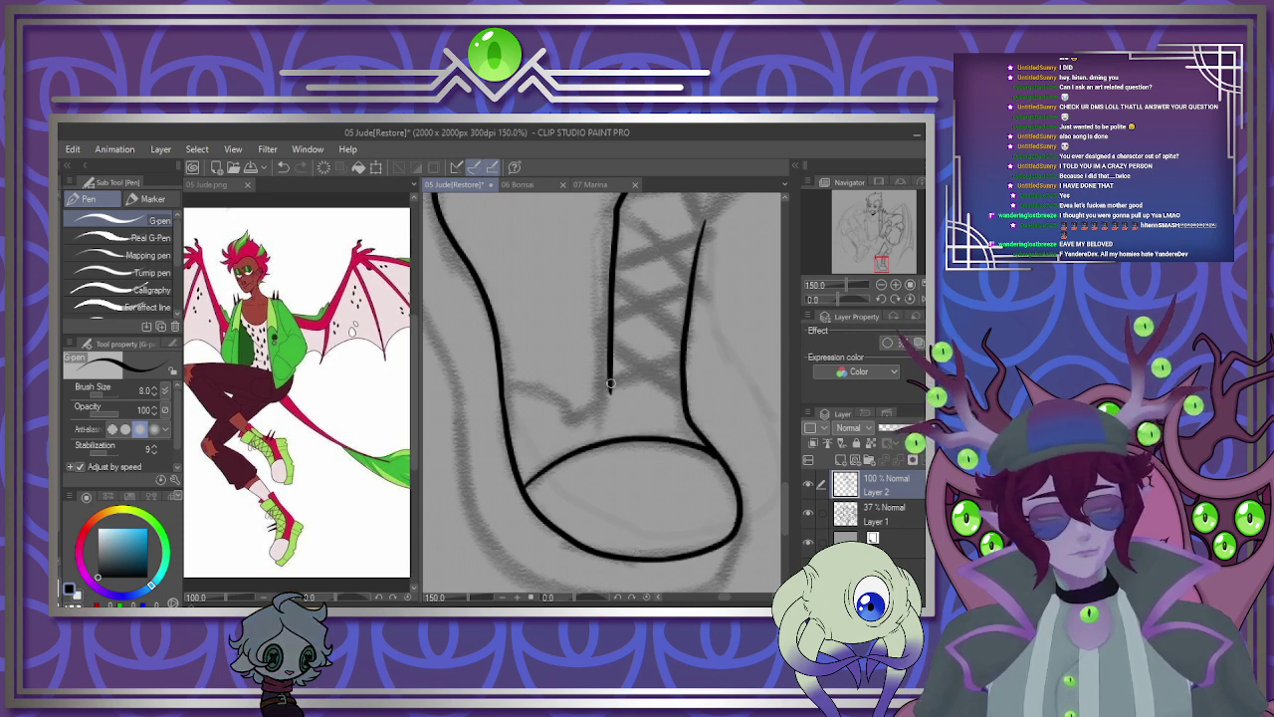
{"action": "mouse_move", "coordinate": [611, 383]}
{"action": "left_mouse_down"}
{"action": "mouse_move", "coordinate": [573, 421]}
{"action": "mouse_move", "coordinate": [504, 388]}
{"action": "left_mouse_up"}
{"action": "scroll", "coordinate": [510, 370], "scroll_direction": "down", "scroll_amount": 4}
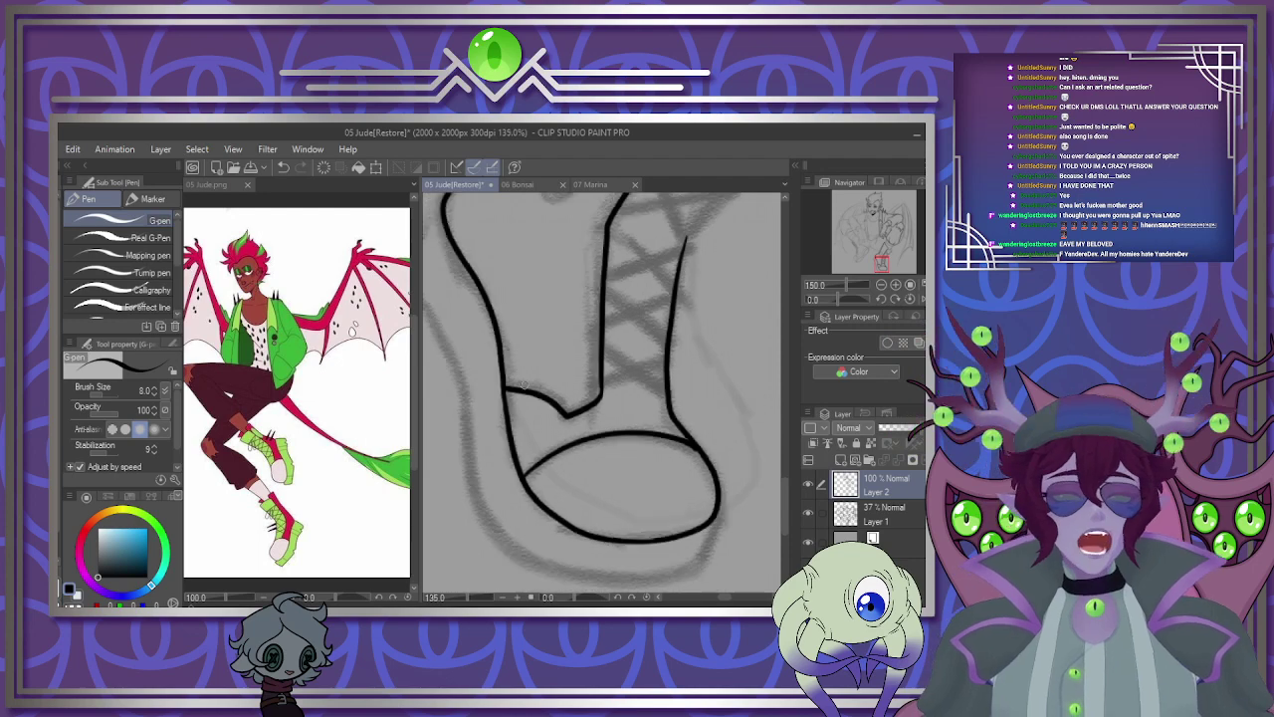
Ink the boot's rounded tongue above the laces, with the pointed outer edge behind it.
{"action": "scroll", "coordinate": [626, 299], "scroll_direction": "up", "scroll_amount": 4}
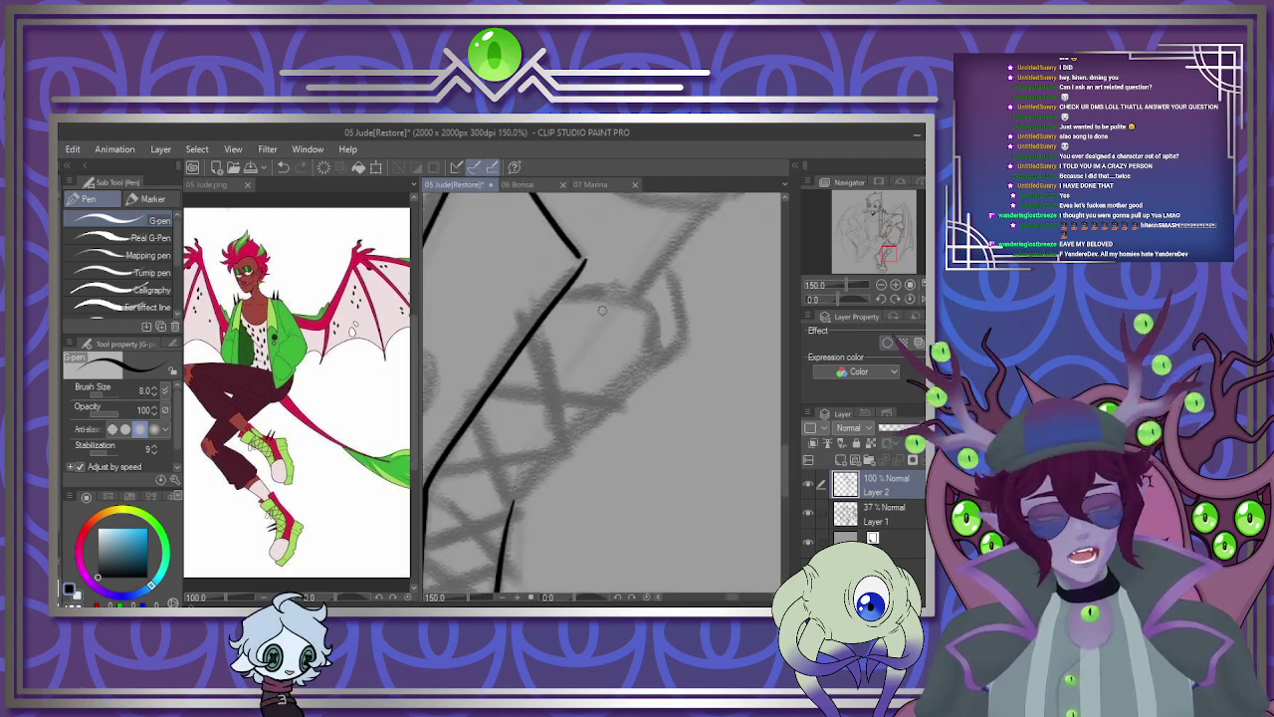
{"action": "mouse_move", "coordinate": [563, 294]}
{"action": "left_mouse_down"}
{"action": "mouse_move", "coordinate": [647, 324]}
{"action": "mouse_move", "coordinate": [517, 506]}
{"action": "left_mouse_up"}
{"action": "key", "text": "ctrl+z"}
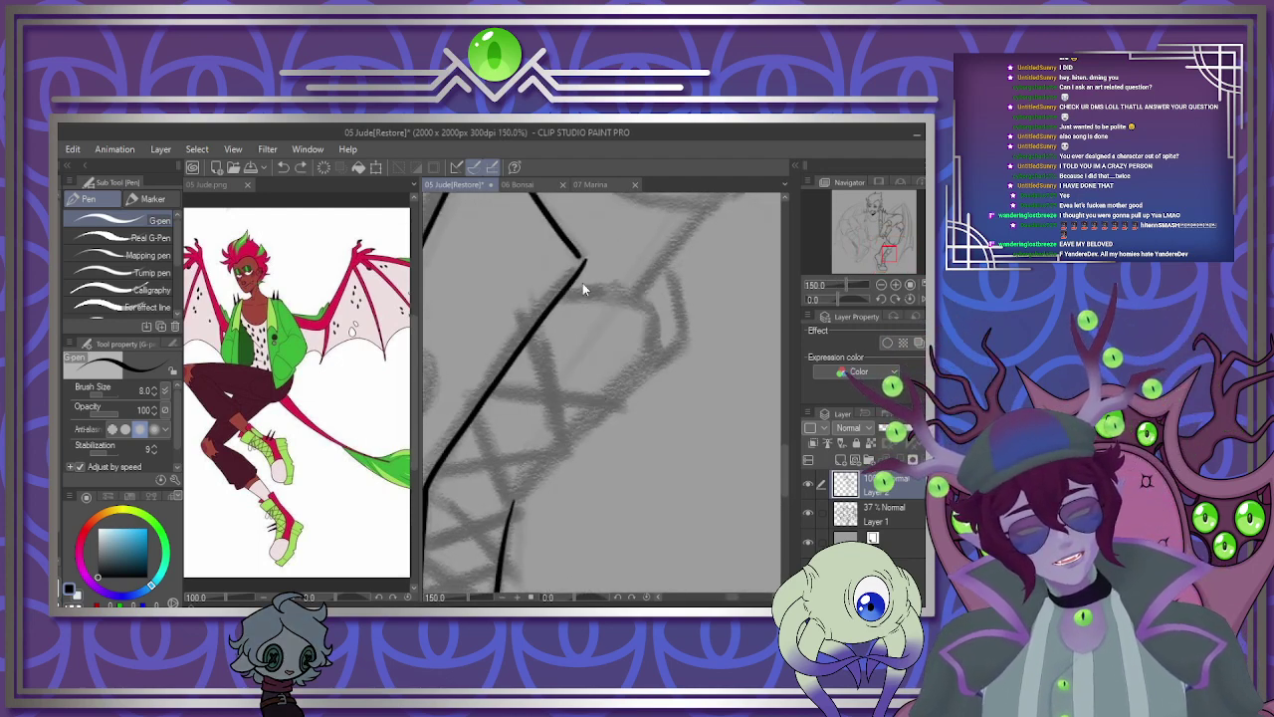
{"action": "mouse_move", "coordinate": [554, 299]}
{"action": "left_mouse_down"}
{"action": "mouse_move", "coordinate": [586, 291]}
{"action": "mouse_move", "coordinate": [653, 296]}
{"action": "mouse_move", "coordinate": [641, 352]}
{"action": "mouse_move", "coordinate": [509, 507]}
{"action": "left_mouse_up"}
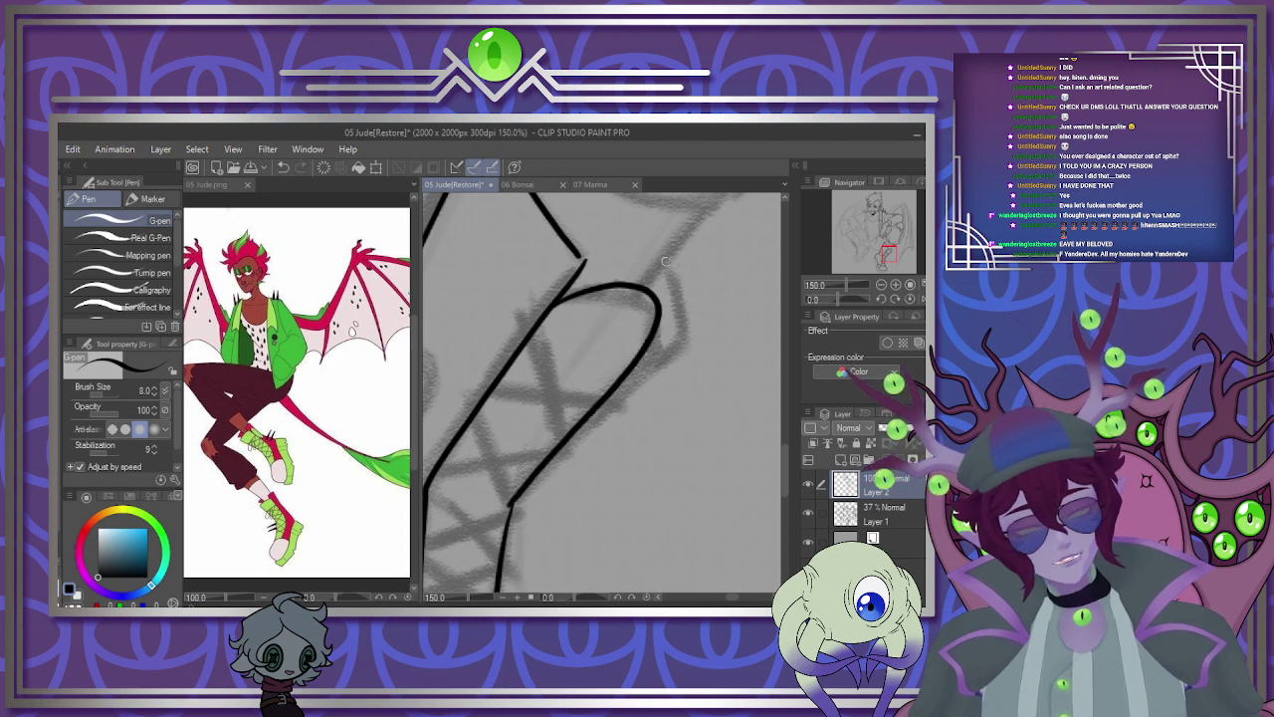
{"action": "left_click_drag", "start_coordinate": [667, 284], "coordinate": [672, 339]}
{"action": "key", "text": "ctrl+z"}
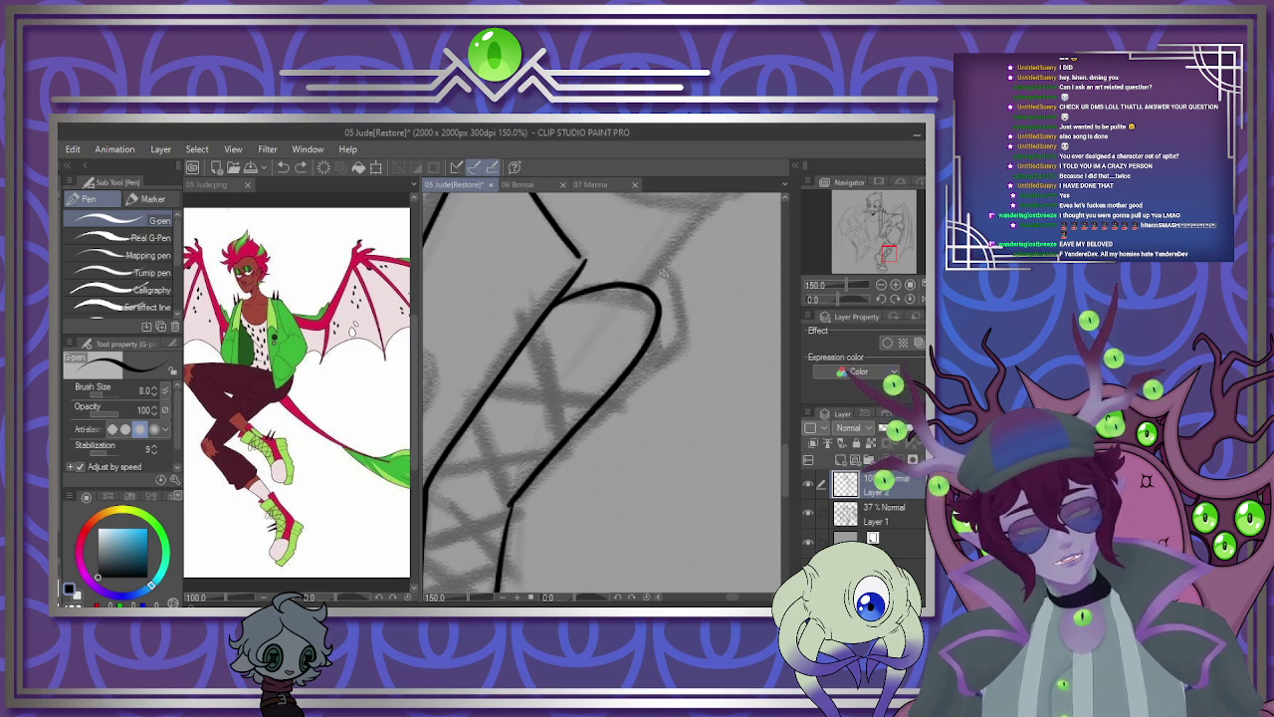
{"action": "mouse_move", "coordinate": [662, 259]}
{"action": "left_mouse_down"}
{"action": "mouse_move", "coordinate": [678, 325]}
{"action": "mouse_move", "coordinate": [599, 407]}
{"action": "left_mouse_up"}
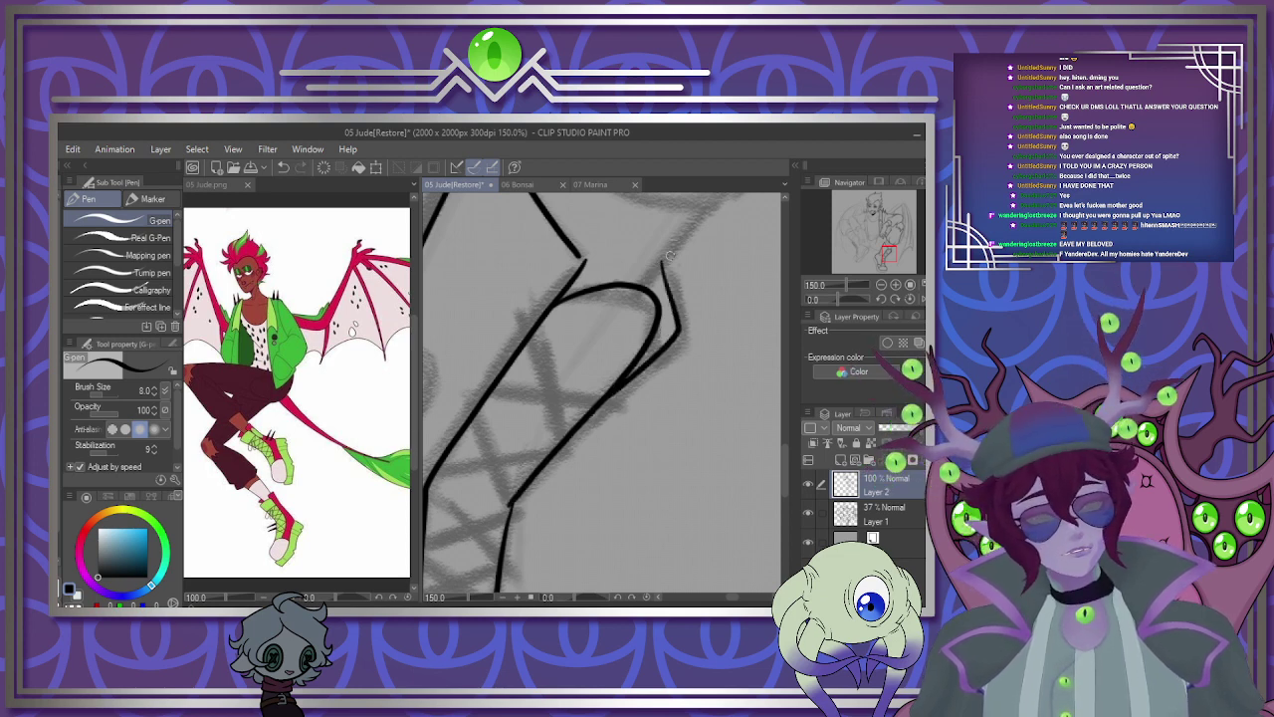
Ink the curved band beneath the torn trouser hem and the leg's two edges running down into the boot.
{"action": "scroll", "coordinate": [558, 366], "scroll_direction": "down", "scroll_amount": 4}
{"action": "scroll", "coordinate": [557, 310], "scroll_direction": "up", "scroll_amount": 2}
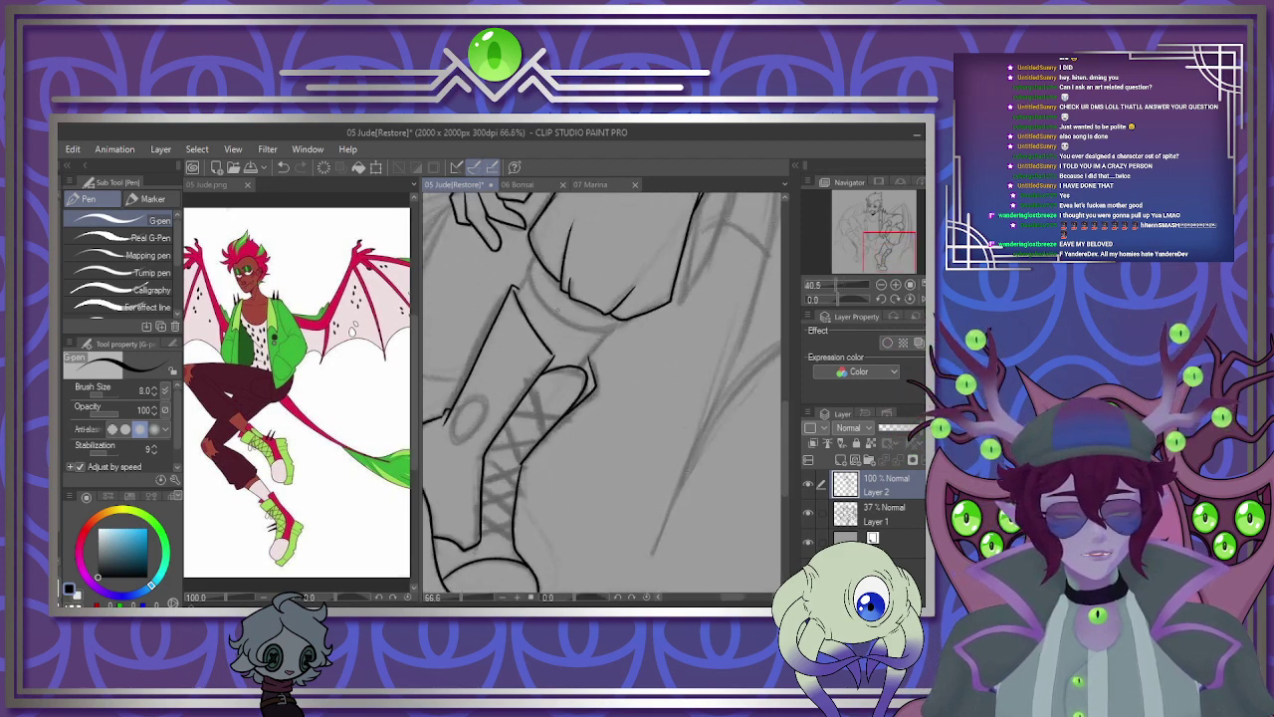
{"action": "scroll", "coordinate": [550, 235], "scroll_direction": "up", "scroll_amount": 4}
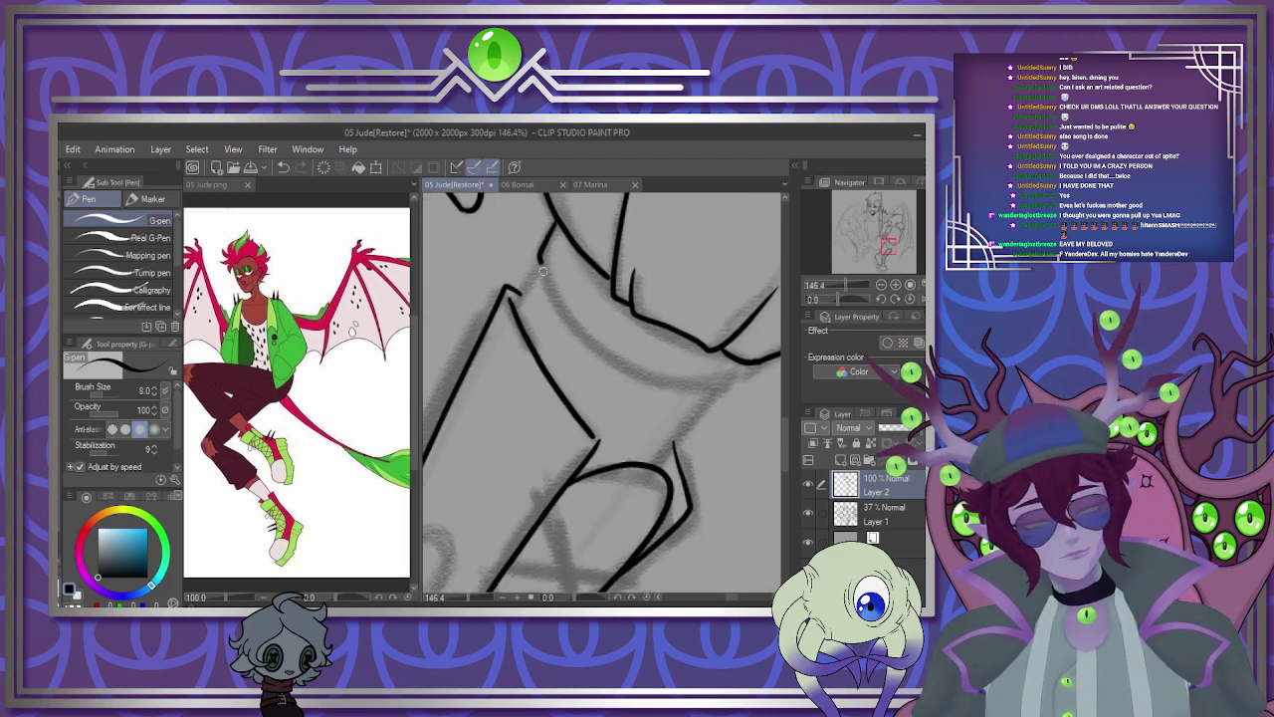
{"action": "mouse_move", "coordinate": [543, 269]}
{"action": "left_mouse_down"}
{"action": "mouse_move", "coordinate": [579, 334]}
{"action": "mouse_move", "coordinate": [693, 385]}
{"action": "mouse_move", "coordinate": [753, 364]}
{"action": "left_mouse_up"}
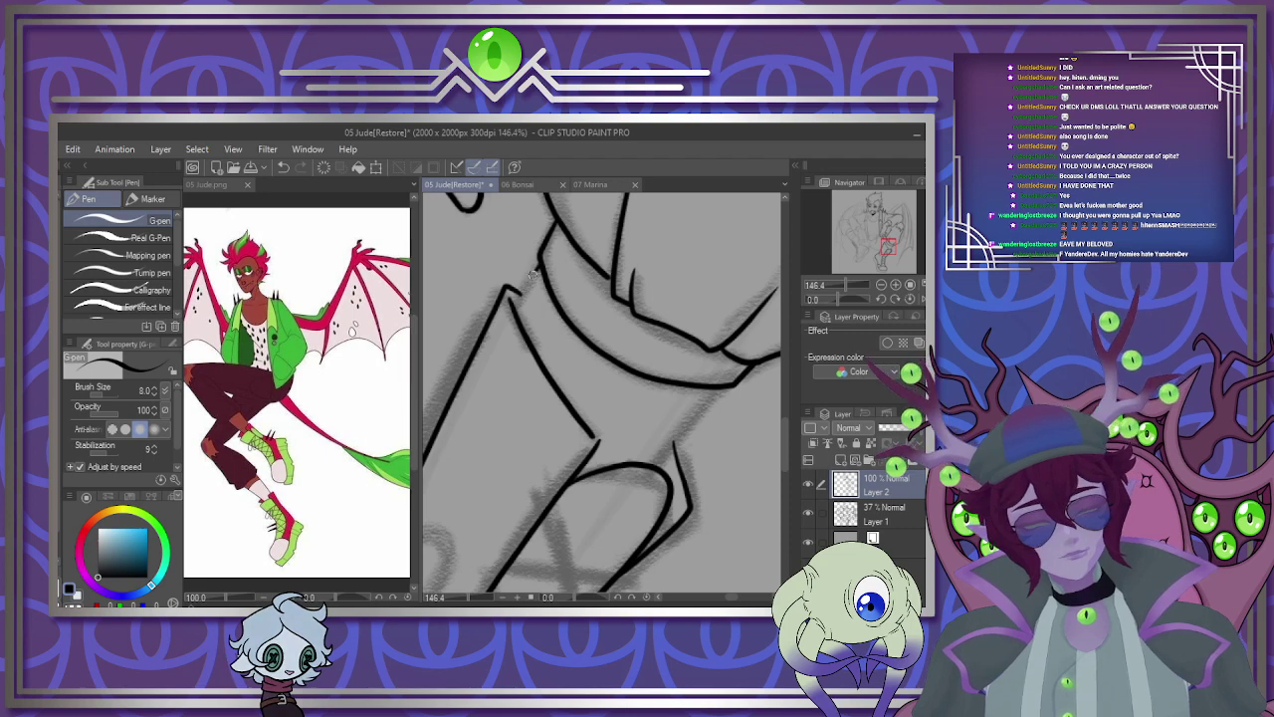
{"action": "left_click_drag", "start_coordinate": [536, 271], "coordinate": [510, 306]}
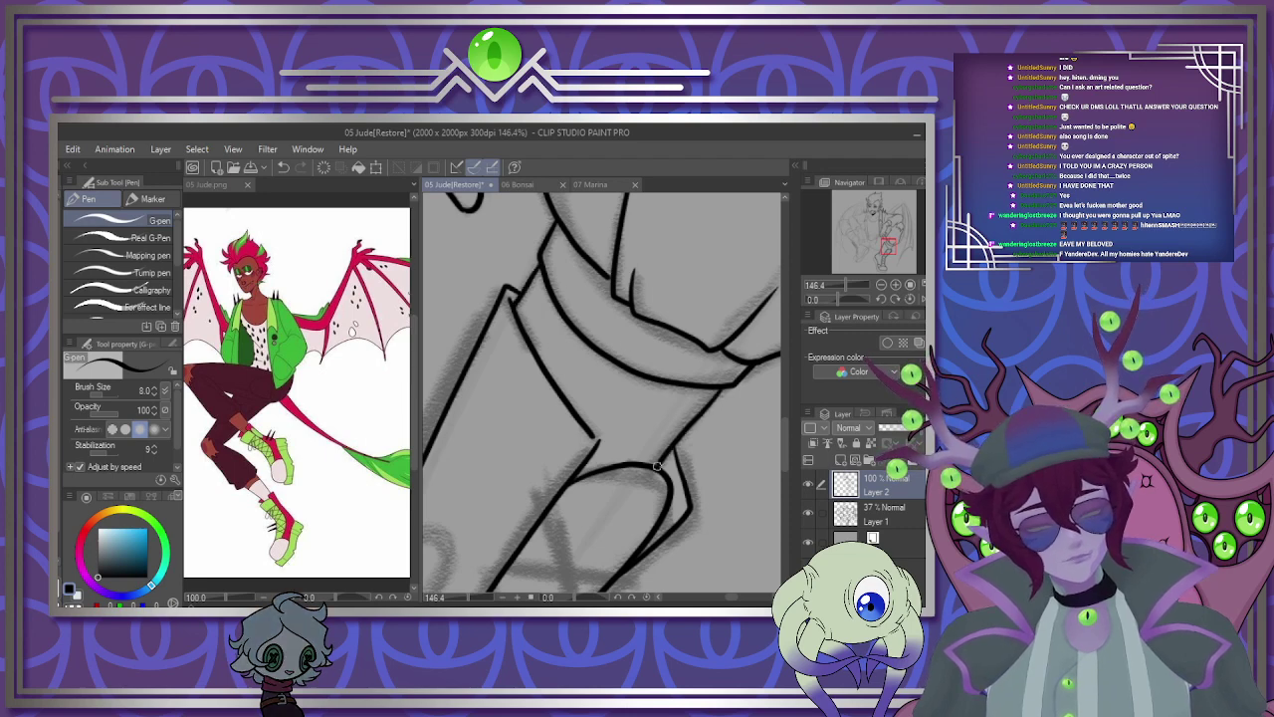
{"action": "scroll", "coordinate": [660, 464], "scroll_direction": "down", "scroll_amount": 5}
{"action": "scroll", "coordinate": [647, 310], "scroll_direction": "down", "scroll_amount": 2}
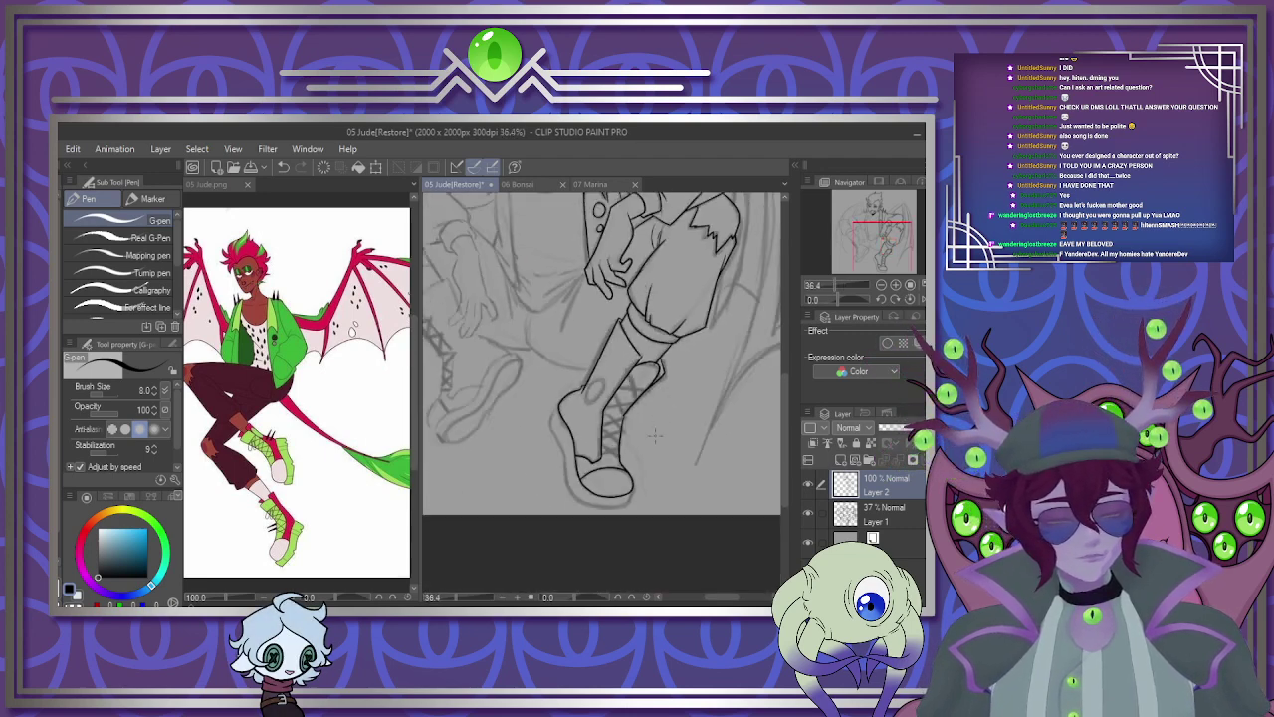
Ink the boot's thick outer sole from the pointed heel down and around beneath the toe cap.
{"action": "scroll", "coordinate": [633, 493], "scroll_direction": "up", "scroll_amount": 5}
{"action": "scroll", "coordinate": [550, 416], "scroll_direction": "down", "scroll_amount": 4}
{"action": "scroll", "coordinate": [550, 415], "scroll_direction": "up", "scroll_amount": 3}
{"action": "scroll", "coordinate": [533, 414], "scroll_direction": "up", "scroll_amount": 3}
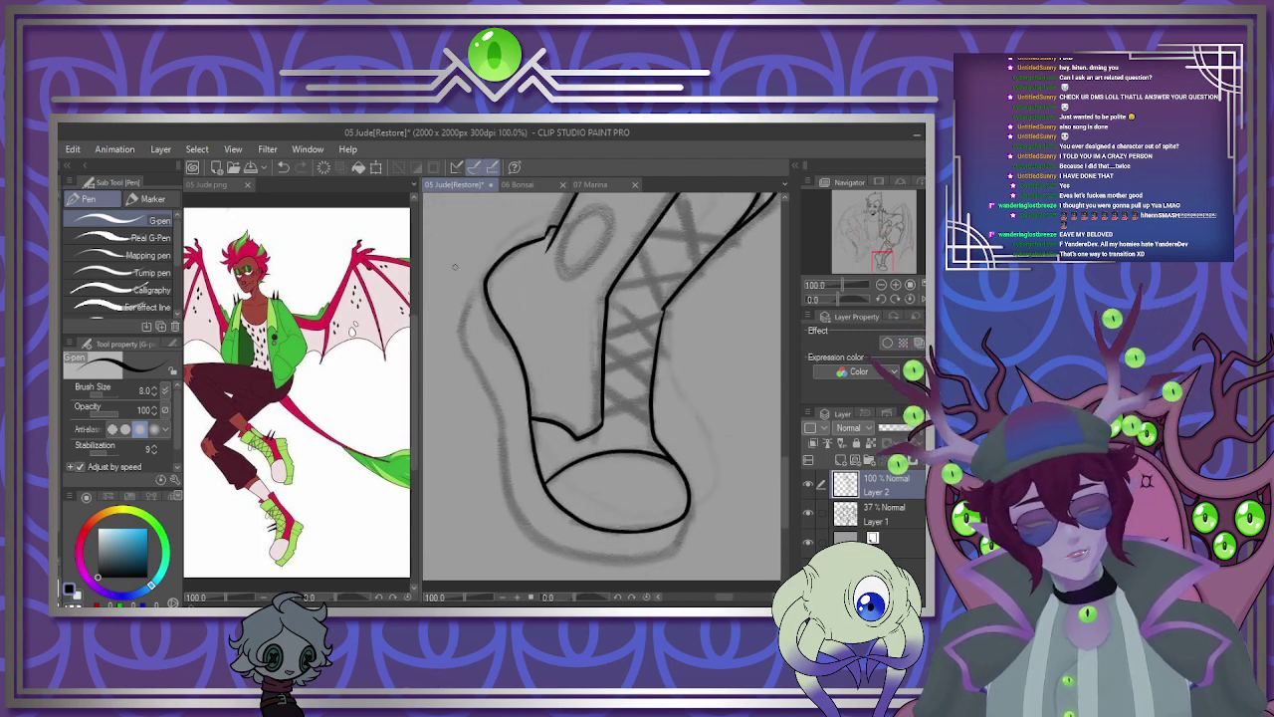
{"action": "left_click_drag", "start_coordinate": [483, 294], "coordinate": [463, 325]}
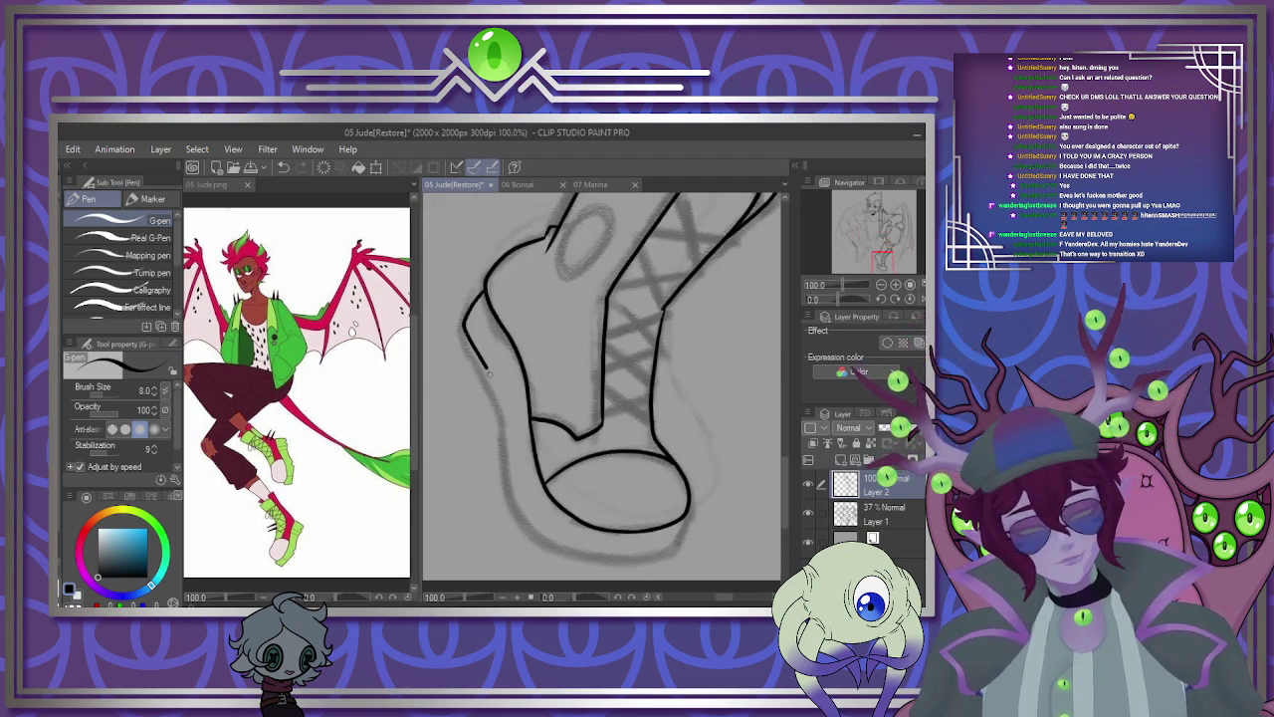
{"action": "mouse_move", "coordinate": [505, 453]}
{"action": "left_mouse_down"}
{"action": "mouse_move", "coordinate": [532, 534]}
{"action": "mouse_move", "coordinate": [570, 554]}
{"action": "mouse_move", "coordinate": [673, 560]}
{"action": "left_mouse_up"}
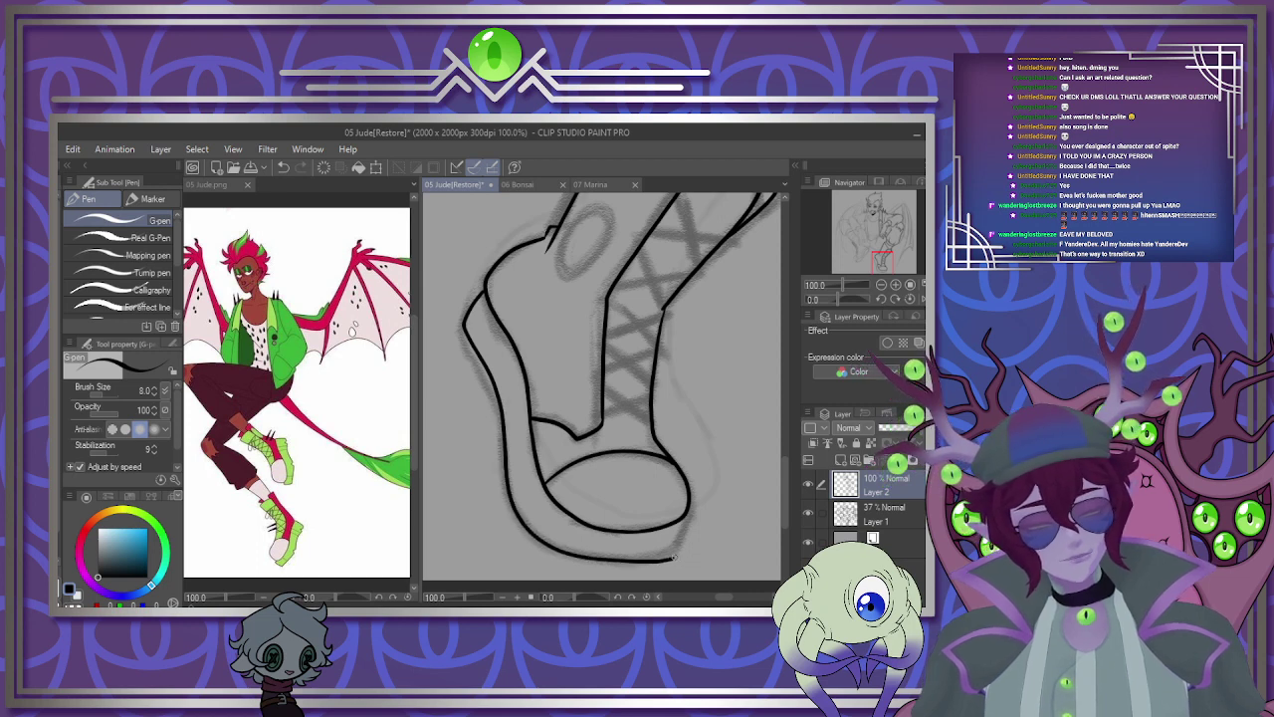
{"action": "key", "text": "ctrl+z"}
{"action": "left_click_drag", "start_coordinate": [486, 286], "coordinate": [460, 326]}
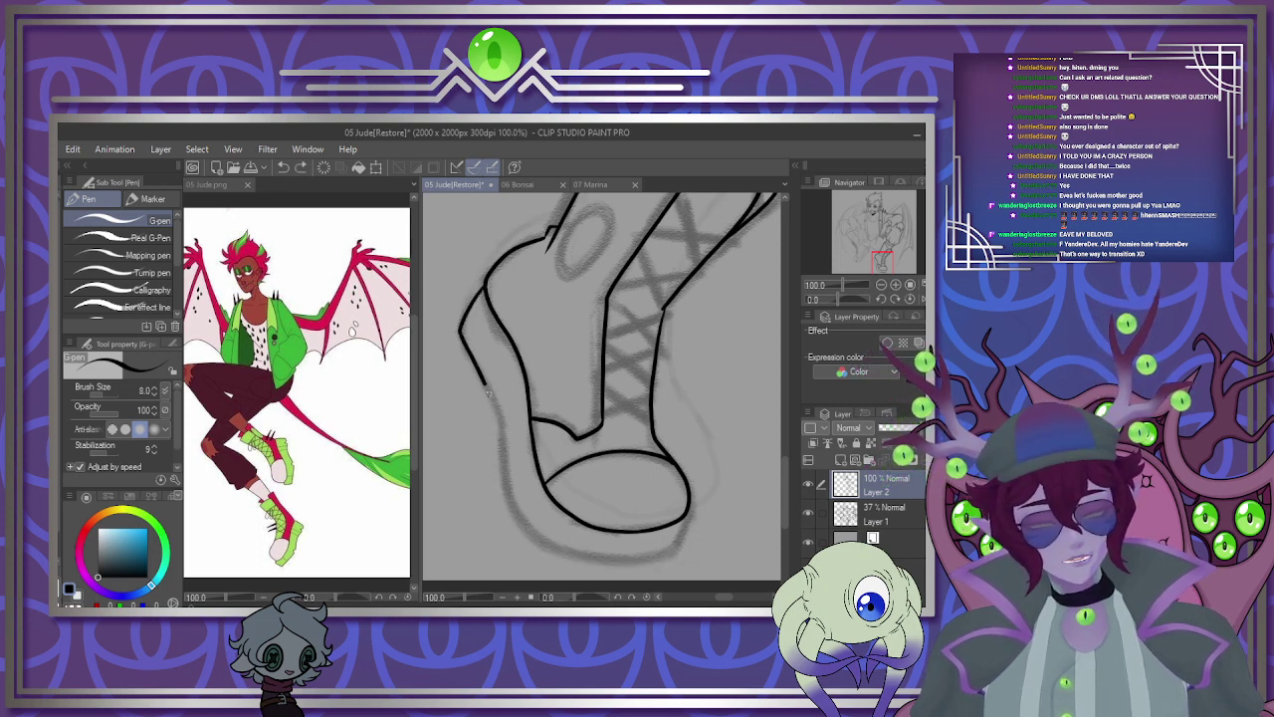
{"action": "mouse_move", "coordinate": [488, 392]}
{"action": "left_mouse_down"}
{"action": "mouse_move", "coordinate": [508, 502]}
{"action": "mouse_move", "coordinate": [530, 534]}
{"action": "mouse_move", "coordinate": [587, 559]}
{"action": "mouse_move", "coordinate": [669, 559]}
{"action": "left_mouse_up"}
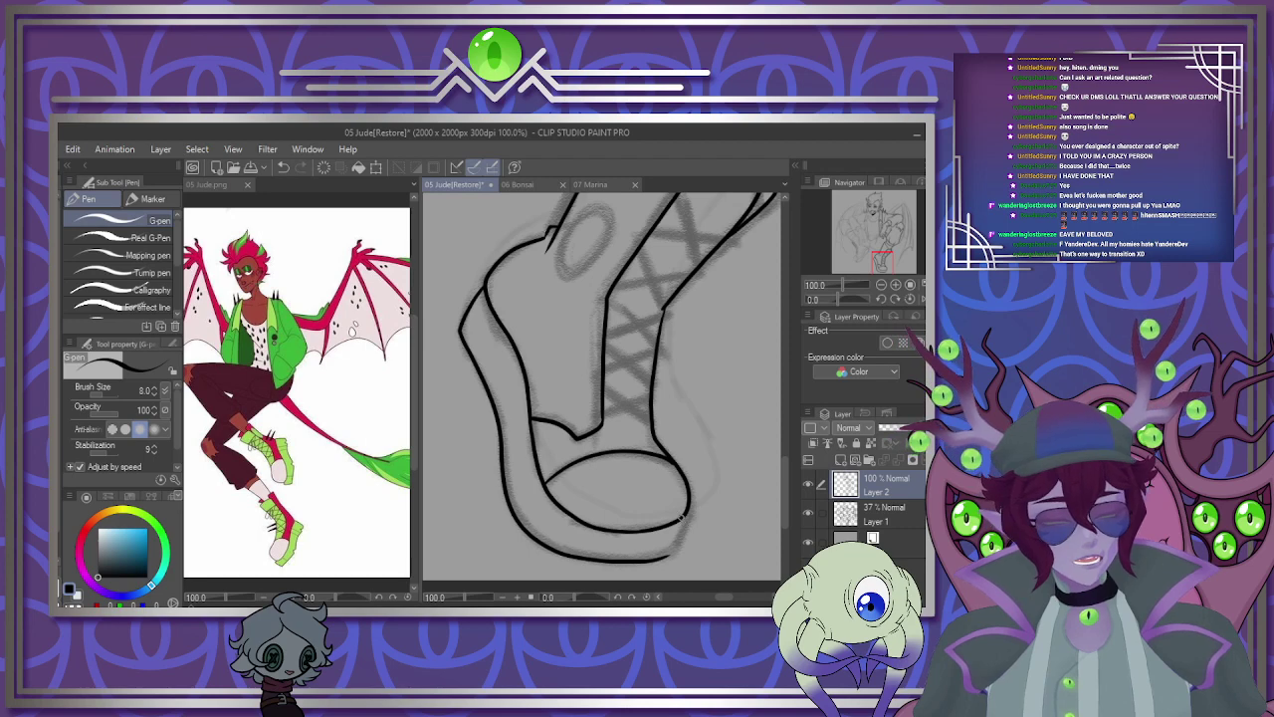
{"action": "scroll", "coordinate": [695, 492], "scroll_direction": "down", "scroll_amount": 5}
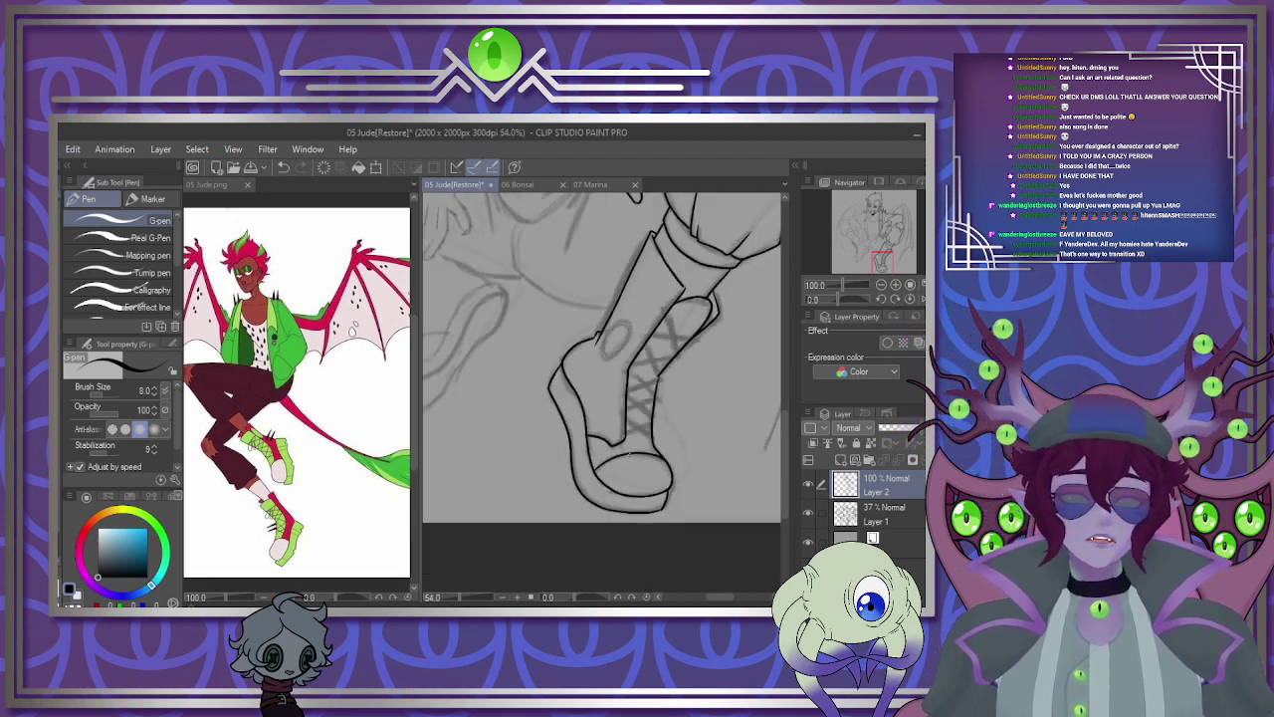
Set the G-pen brush size to 15 and ink three crisscrossed laces up the lower front of the boot.
{"action": "scroll", "coordinate": [646, 432], "scroll_direction": "up", "scroll_amount": 3}
{"action": "scroll", "coordinate": [645, 430], "scroll_direction": "up", "scroll_amount": 5}
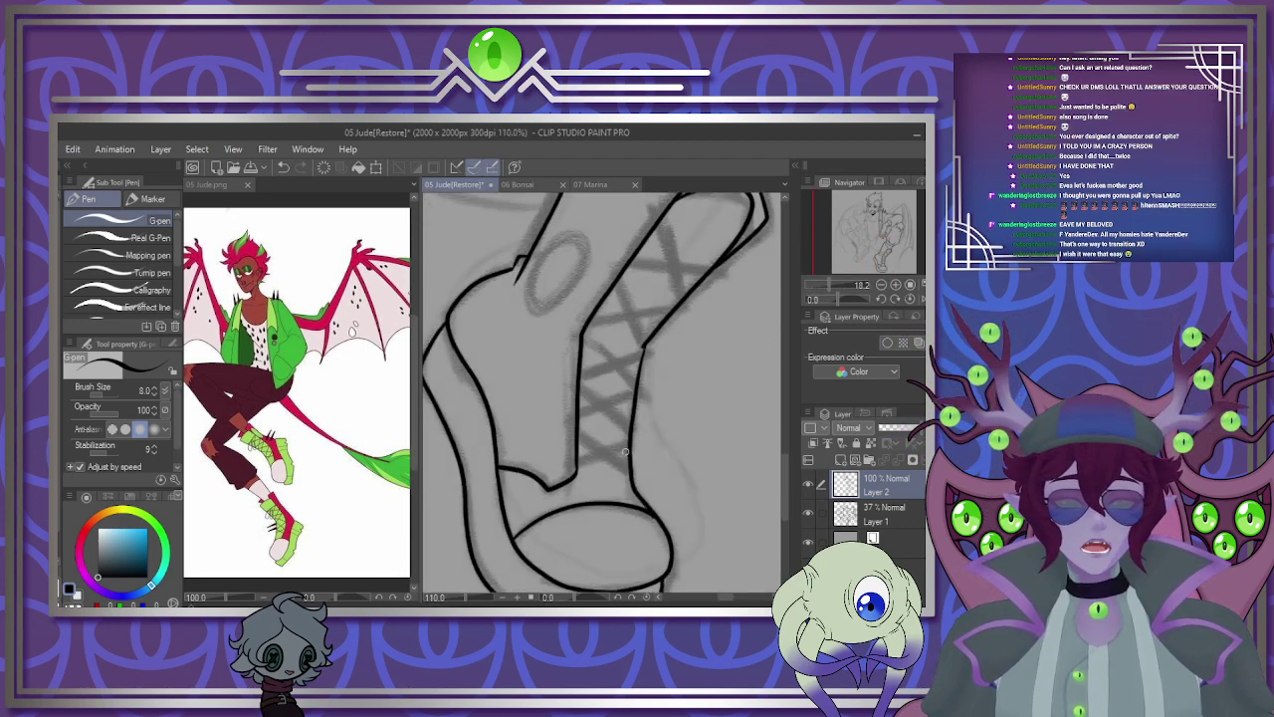
{"action": "key", "text": "bracketright"}
{"action": "key", "text": "bracketright"}
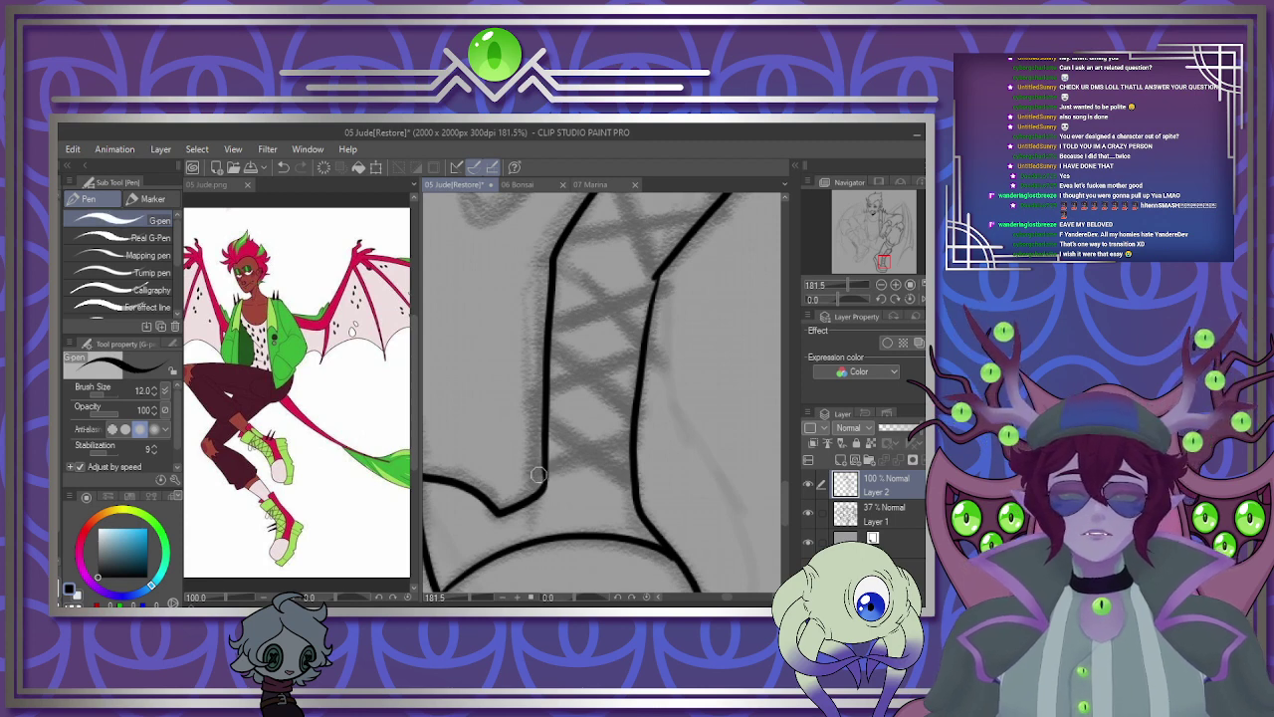
{"action": "left_click_drag", "start_coordinate": [534, 479], "coordinate": [636, 438]}
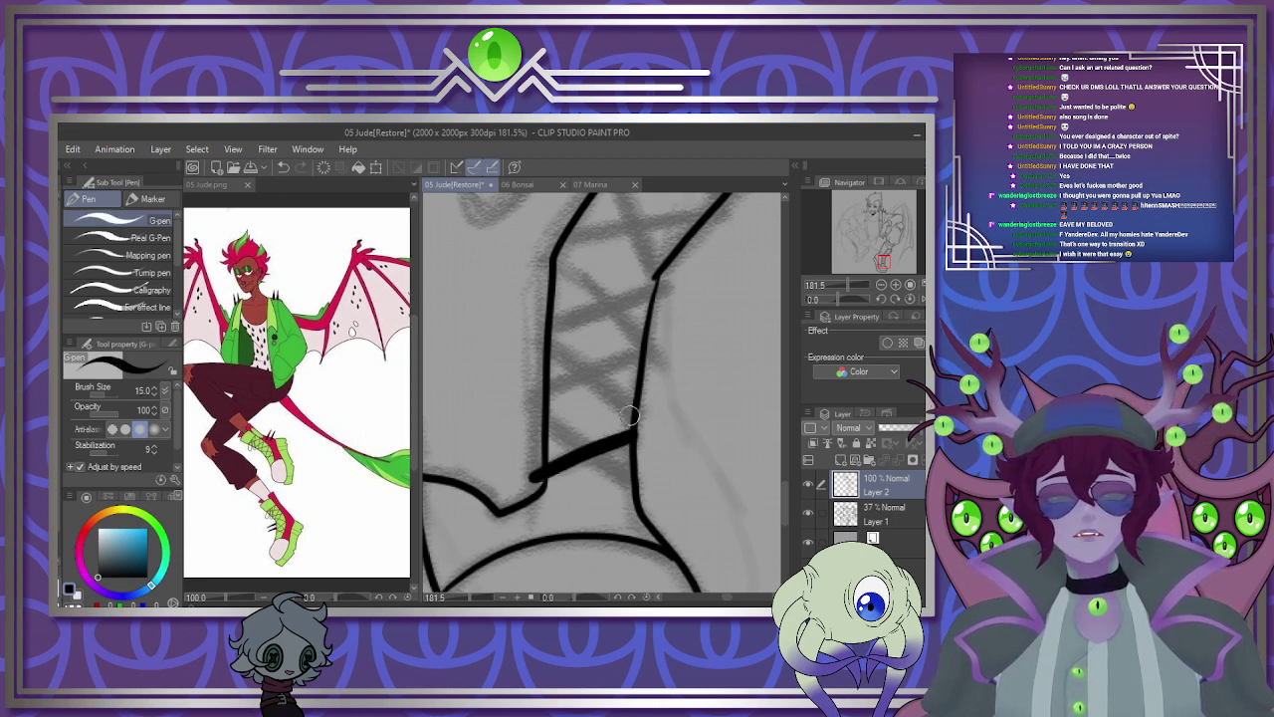
{"action": "mouse_move", "coordinate": [523, 414]}
{"action": "left_mouse_down"}
{"action": "mouse_move", "coordinate": [598, 450]}
{"action": "mouse_move", "coordinate": [631, 488]}
{"action": "left_mouse_up"}
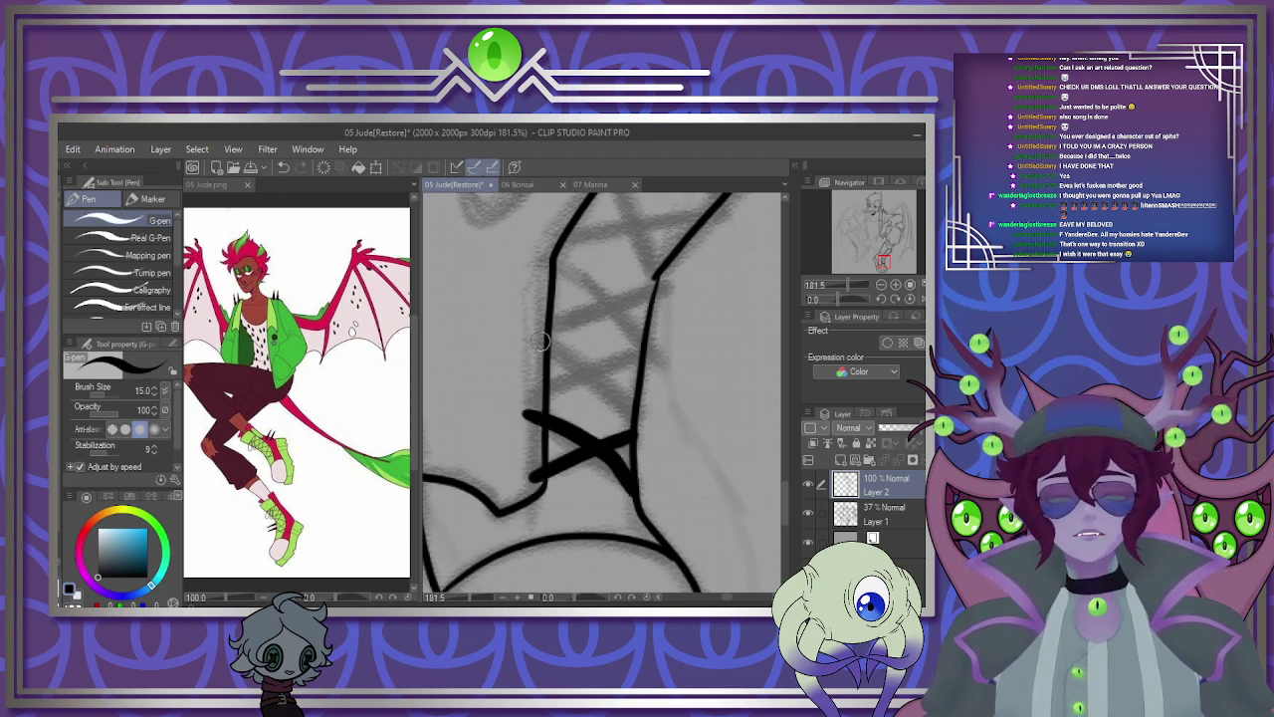
{"action": "left_click_drag", "start_coordinate": [532, 395], "coordinate": [631, 357]}
{"action": "left_click_drag", "start_coordinate": [538, 343], "coordinate": [642, 404]}
{"action": "left_click_drag", "start_coordinate": [547, 323], "coordinate": [657, 285]}
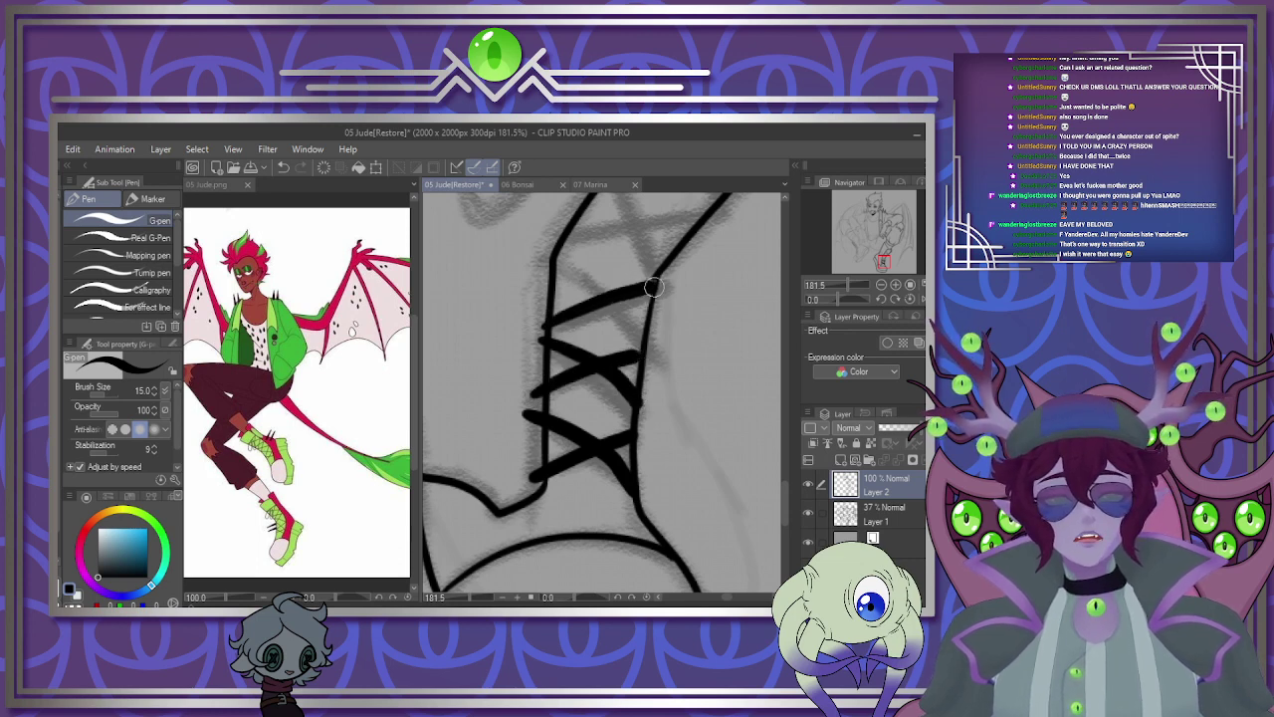
{"action": "mouse_move", "coordinate": [548, 261]}
{"action": "left_mouse_down"}
{"action": "mouse_move", "coordinate": [619, 300]}
{"action": "mouse_move", "coordinate": [649, 335]}
{"action": "left_mouse_up"}
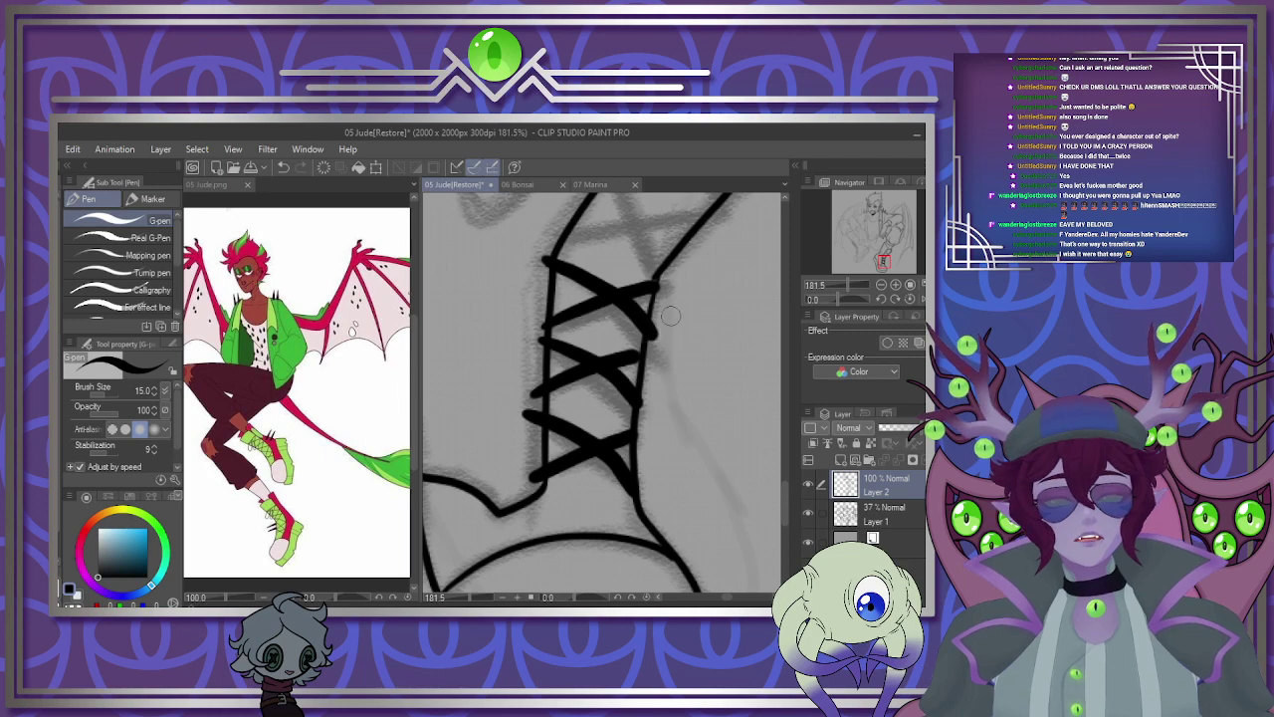
Ink the two upper crisscrossed laces on the boot, continuing up to the rounded tongue.
{"action": "scroll", "coordinate": [671, 316], "scroll_direction": "down", "scroll_amount": 3}
{"action": "scroll", "coordinate": [583, 318], "scroll_direction": "up", "scroll_amount": 2}
{"action": "mouse_move", "coordinate": [608, 258]}
{"action": "left_mouse_down"}
{"action": "mouse_move", "coordinate": [583, 326]}
{"action": "mouse_move", "coordinate": [600, 409]}
{"action": "left_mouse_up"}
{"action": "left_click_drag", "start_coordinate": [503, 384], "coordinate": [629, 371]}
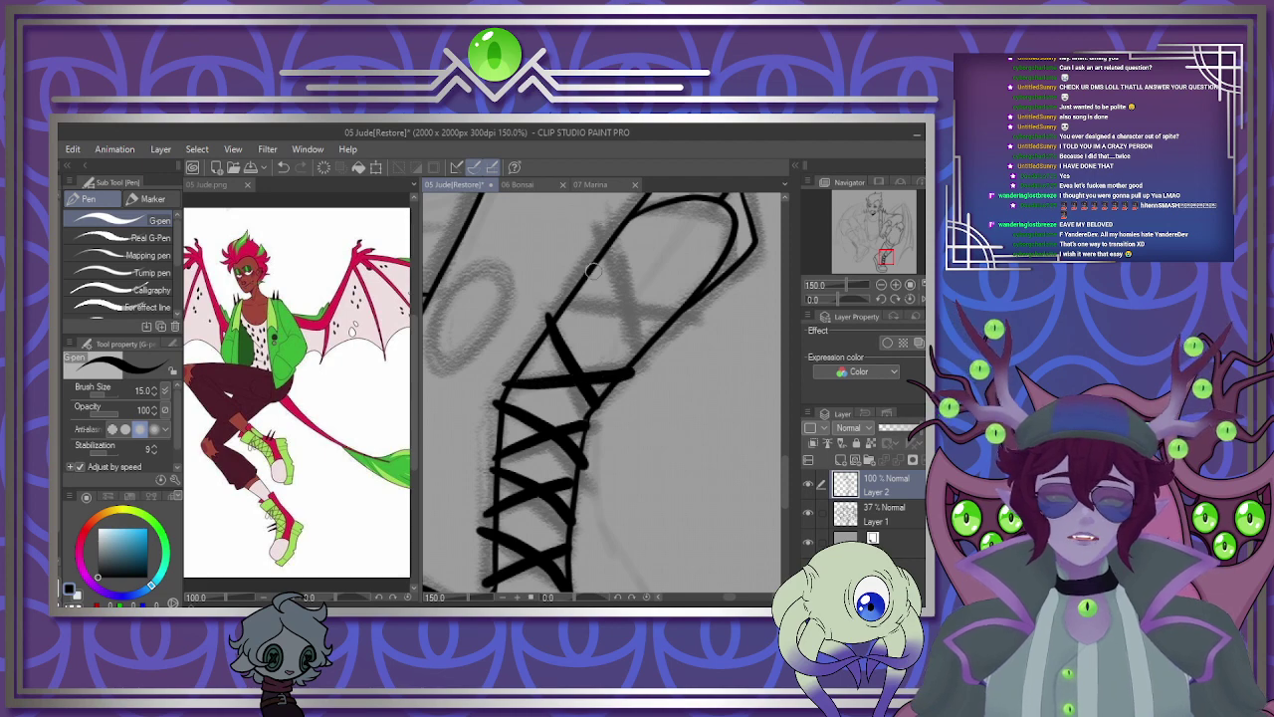
{"action": "left_click_drag", "start_coordinate": [596, 257], "coordinate": [642, 355]}
{"action": "left_click_drag", "start_coordinate": [558, 309], "coordinate": [686, 304]}
{"action": "scroll", "coordinate": [677, 359], "scroll_direction": "down", "scroll_amount": 3}
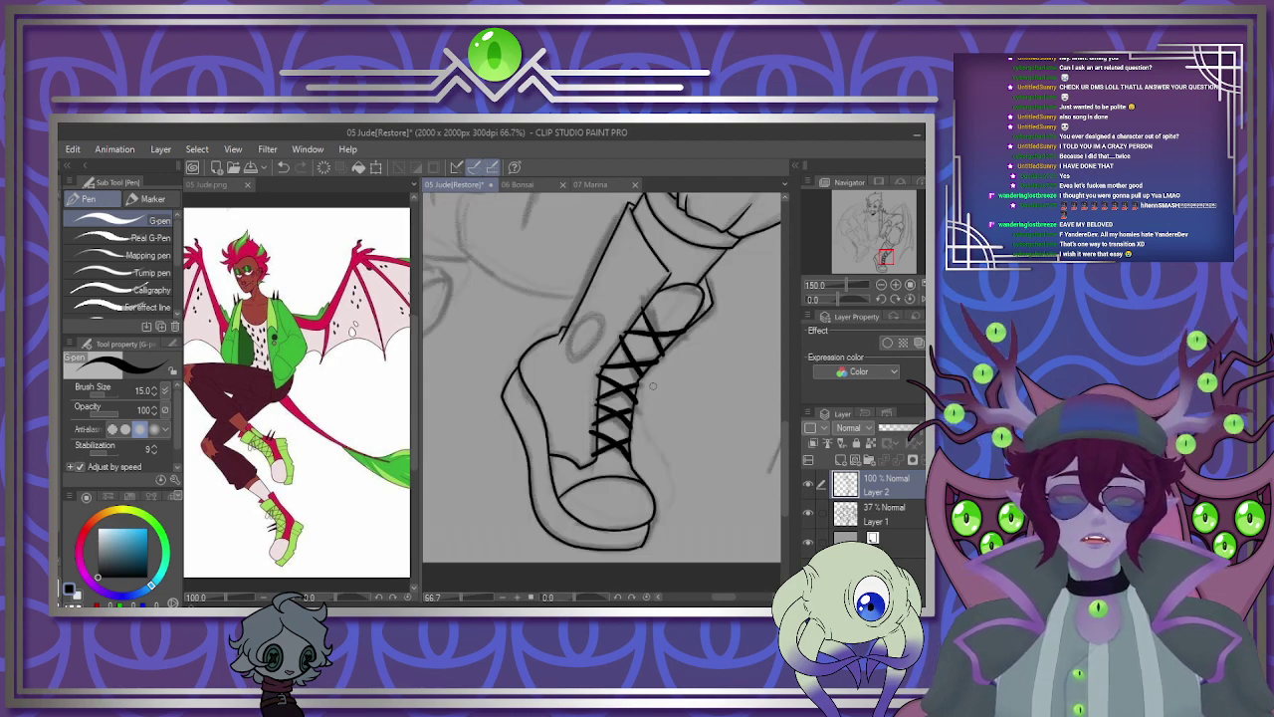
Set the brush size to 7 and ink the oval ankle patch on the side of the boot.
{"action": "scroll", "coordinate": [615, 434], "scroll_direction": "up", "scroll_amount": 2}
{"action": "scroll", "coordinate": [637, 321], "scroll_direction": "up", "scroll_amount": 2}
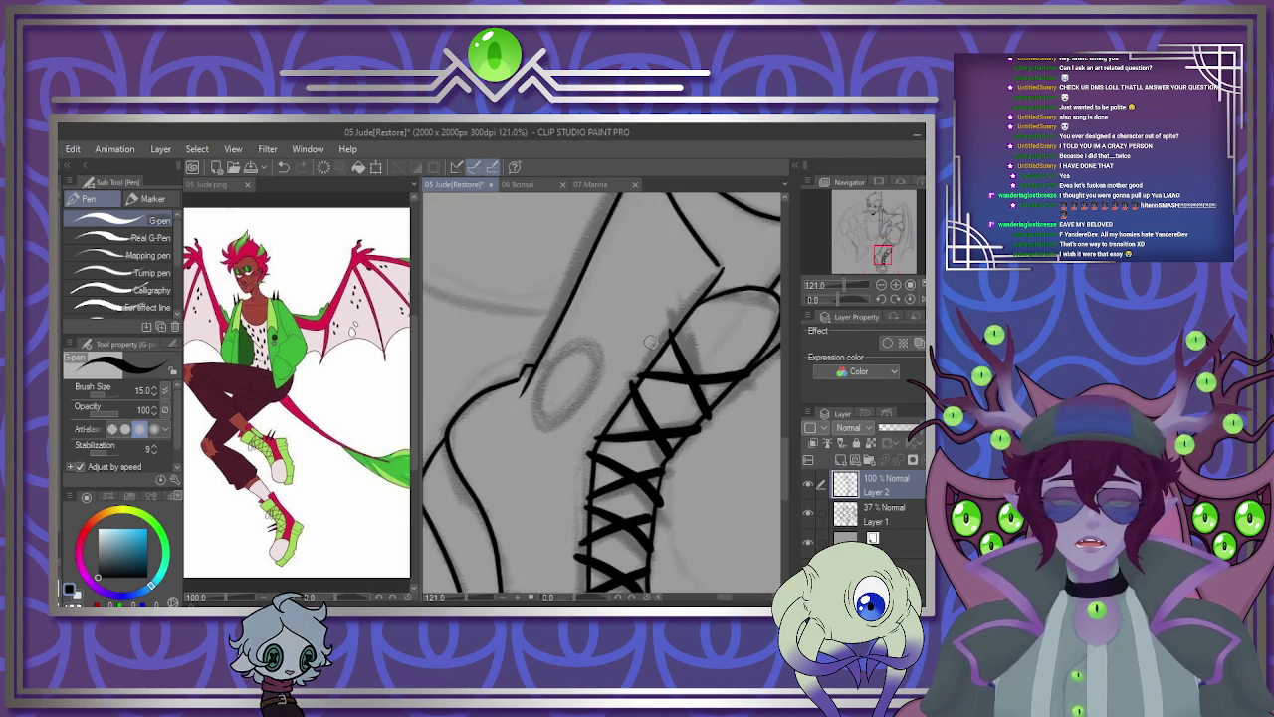
{"action": "scroll", "coordinate": [631, 329], "scroll_direction": "down", "scroll_amount": 4}
{"action": "scroll", "coordinate": [607, 311], "scroll_direction": "up", "scroll_amount": 4}
{"action": "scroll", "coordinate": [607, 310], "scroll_direction": "up", "scroll_amount": 3}
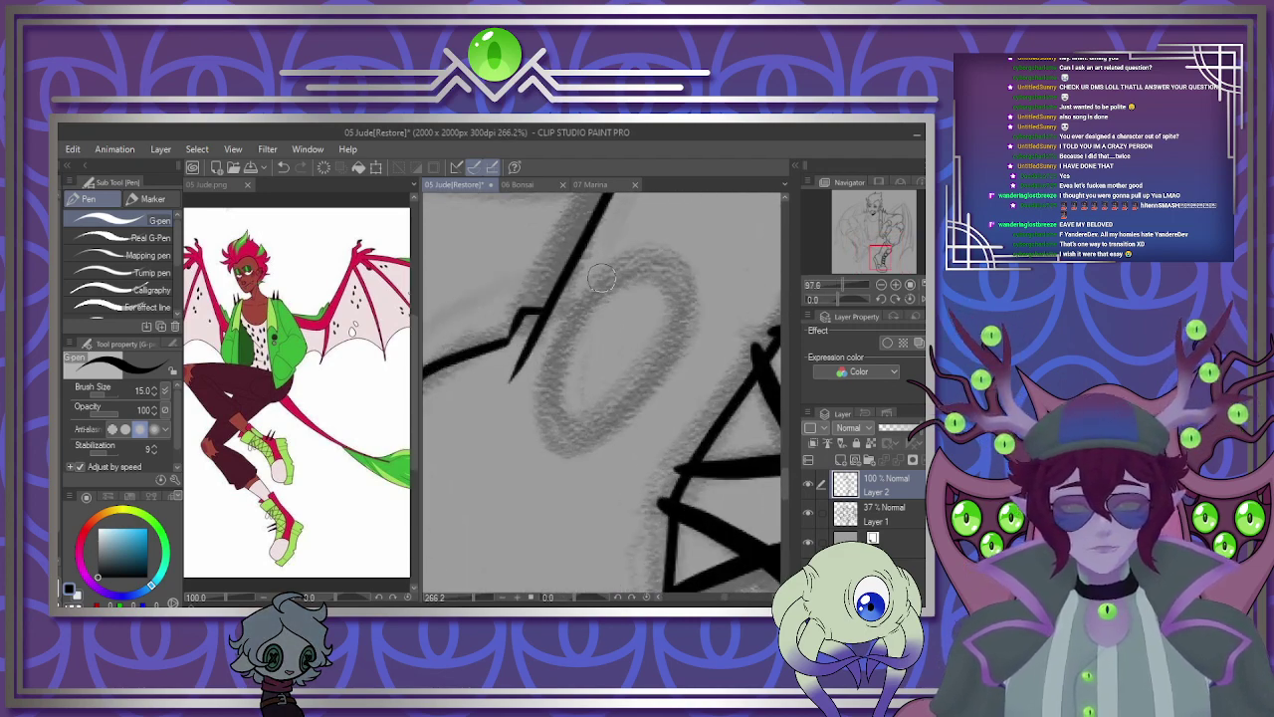
{"action": "key", "text": "bracketleft"}
{"action": "key", "text": "bracketleft"}
{"action": "key", "text": "bracketleft"}
{"action": "key", "text": "bracketleft"}
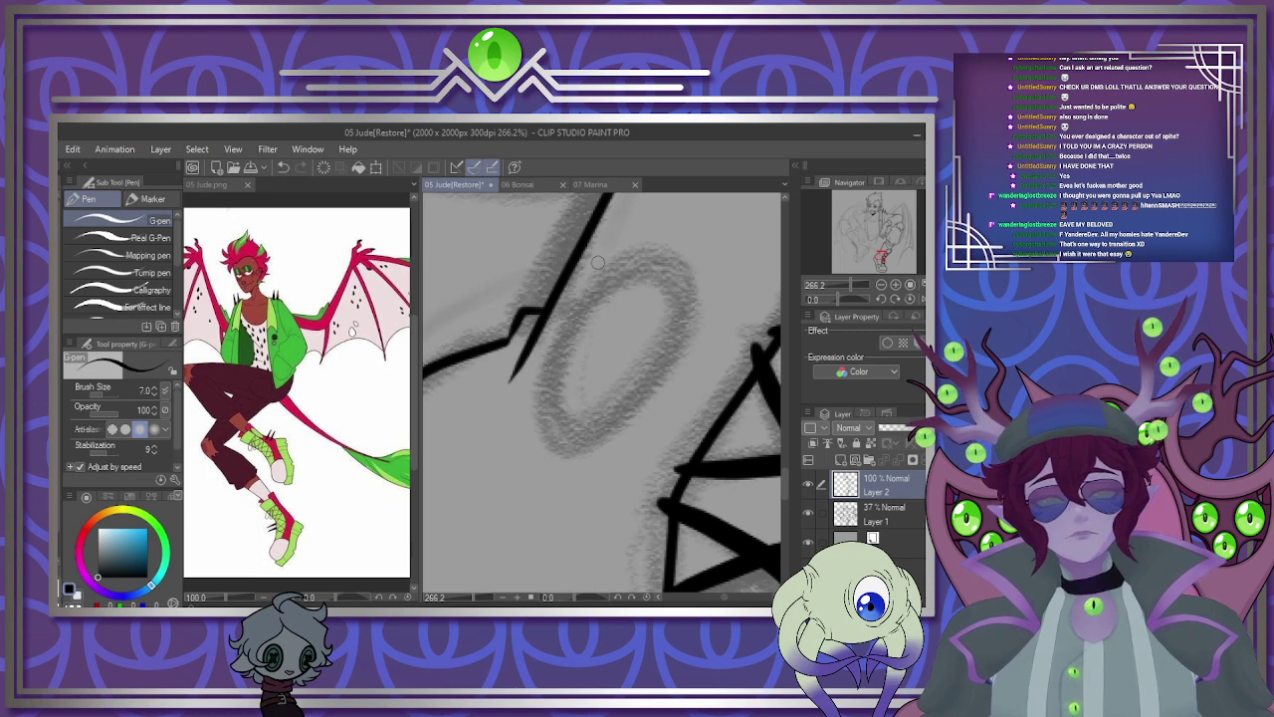
{"action": "mouse_move", "coordinate": [617, 272]}
{"action": "left_mouse_down"}
{"action": "mouse_move", "coordinate": [548, 368]}
{"action": "mouse_move", "coordinate": [657, 254]}
{"action": "mouse_move", "coordinate": [625, 265]}
{"action": "mouse_move", "coordinate": [554, 381]}
{"action": "mouse_move", "coordinate": [687, 274]}
{"action": "mouse_move", "coordinate": [624, 260]}
{"action": "mouse_move", "coordinate": [587, 446]}
{"action": "mouse_move", "coordinate": [556, 349]}
{"action": "left_mouse_up"}
{"action": "key", "text": "ctrl+z"}
{"action": "key", "text": "ctrl+z"}
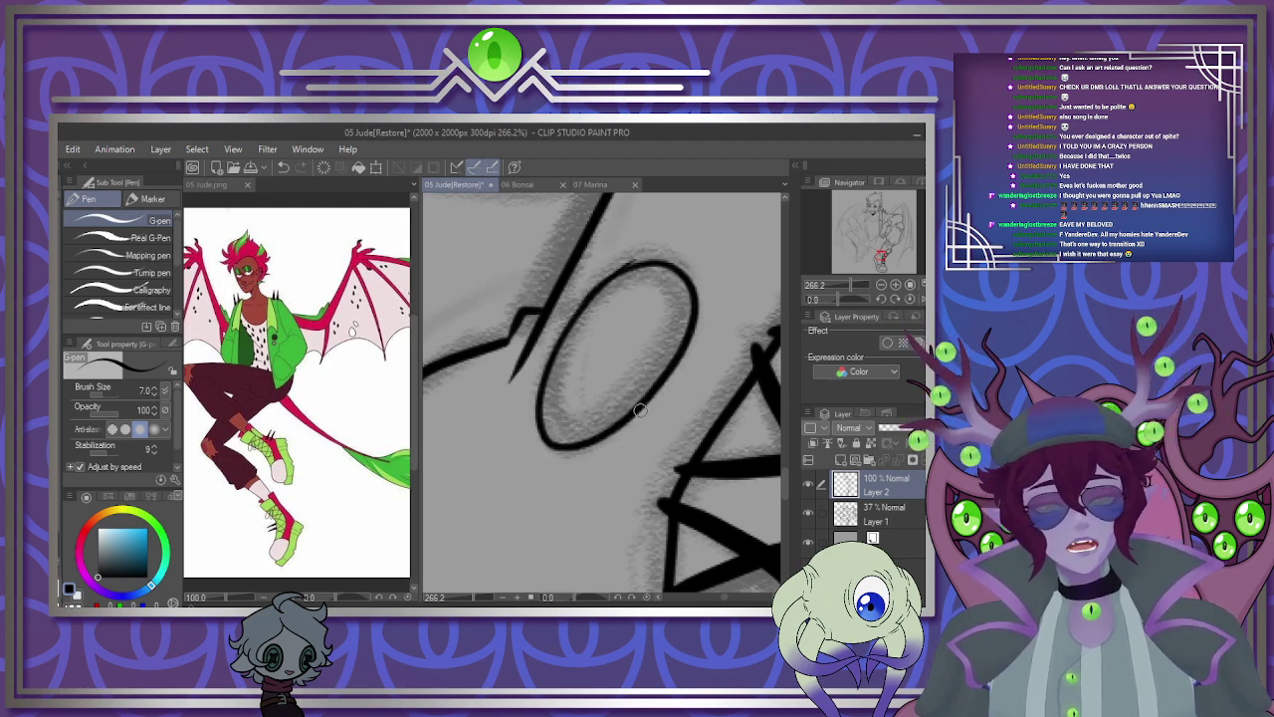
Set the brush size to 8 and ink two fold lines fanning down from the wrist of the inked hand.
{"action": "scroll", "coordinate": [640, 410], "scroll_direction": "down", "scroll_amount": 6}
{"action": "scroll", "coordinate": [540, 379], "scroll_direction": "up", "scroll_amount": 2}
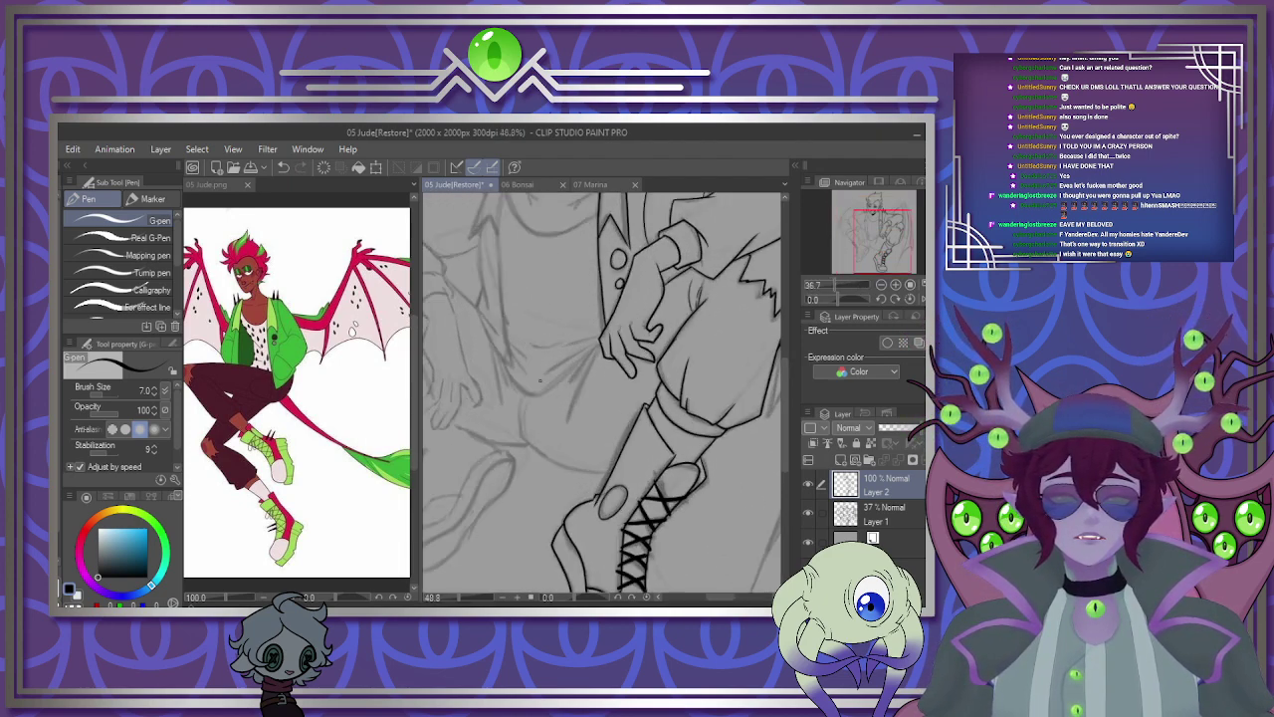
{"action": "scroll", "coordinate": [540, 379], "scroll_direction": "up", "scroll_amount": 4}
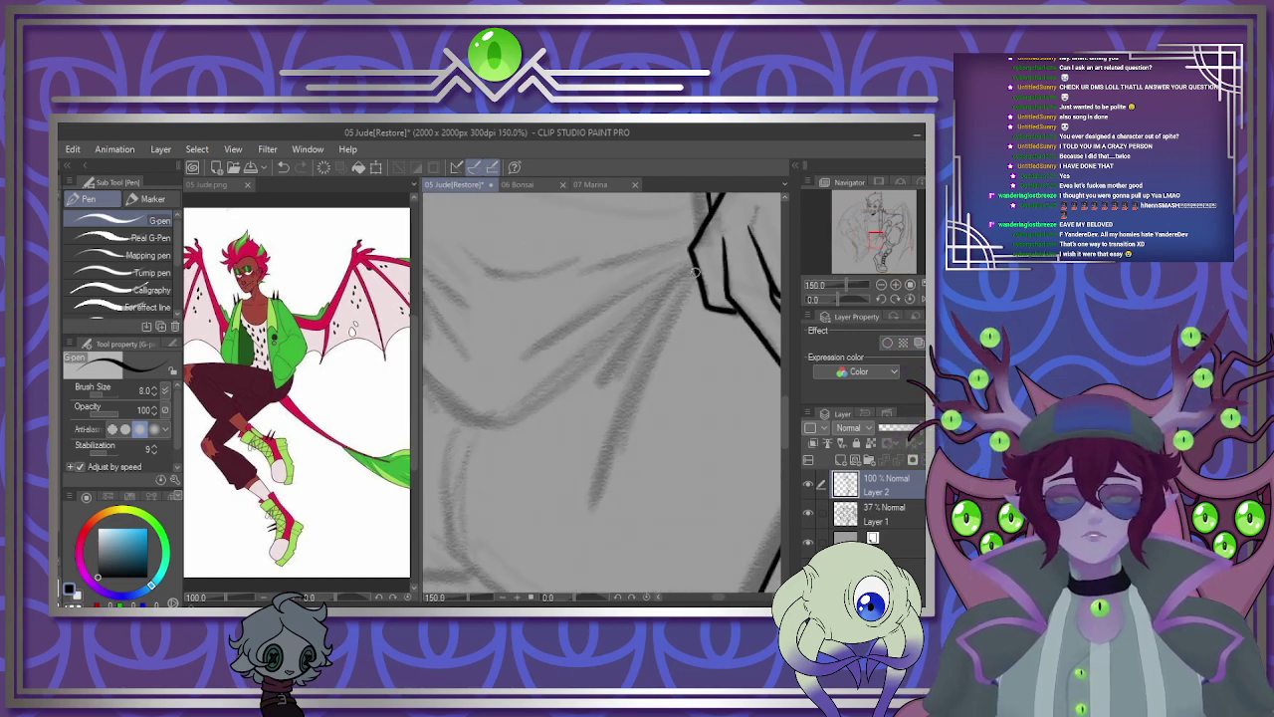
{"action": "left_click_drag", "start_coordinate": [695, 271], "coordinate": [595, 446]}
{"action": "left_click_drag", "start_coordinate": [679, 281], "coordinate": [584, 408]}
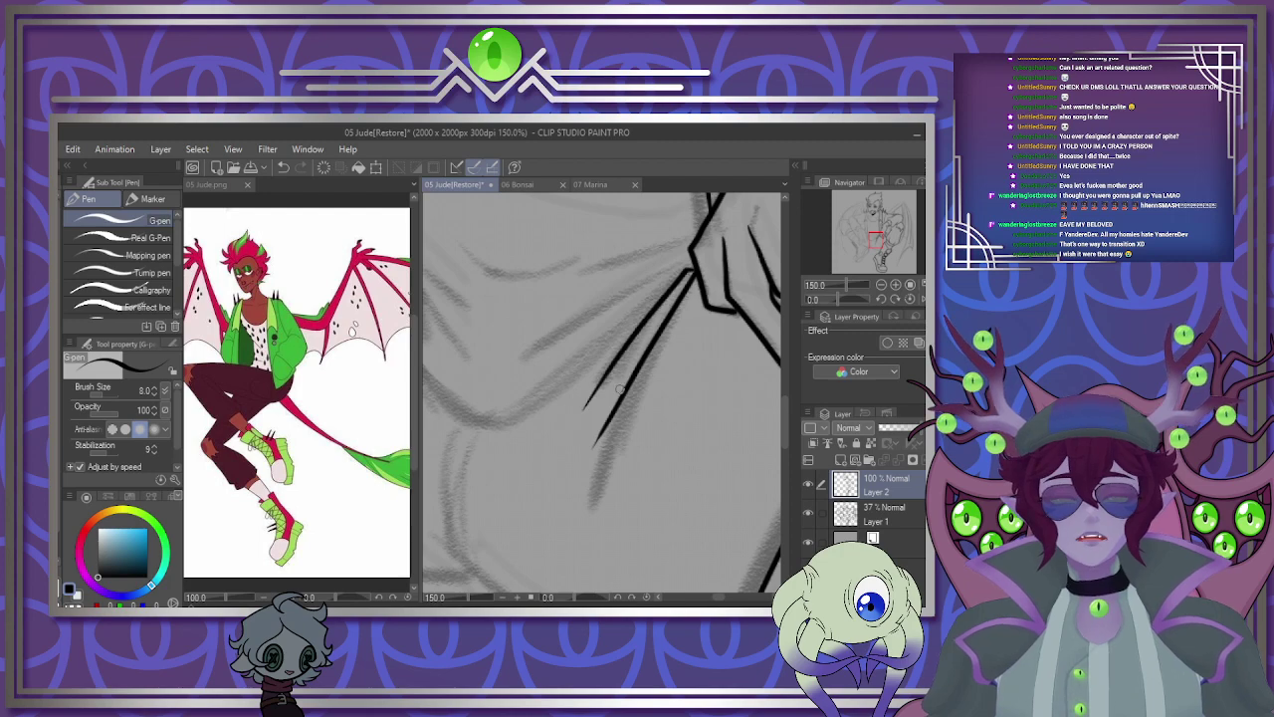
Ink the torso's long side edge from the neck to the waist, opposite the buttoned jacket edge.
{"action": "scroll", "coordinate": [620, 391], "scroll_direction": "down", "scroll_amount": 5}
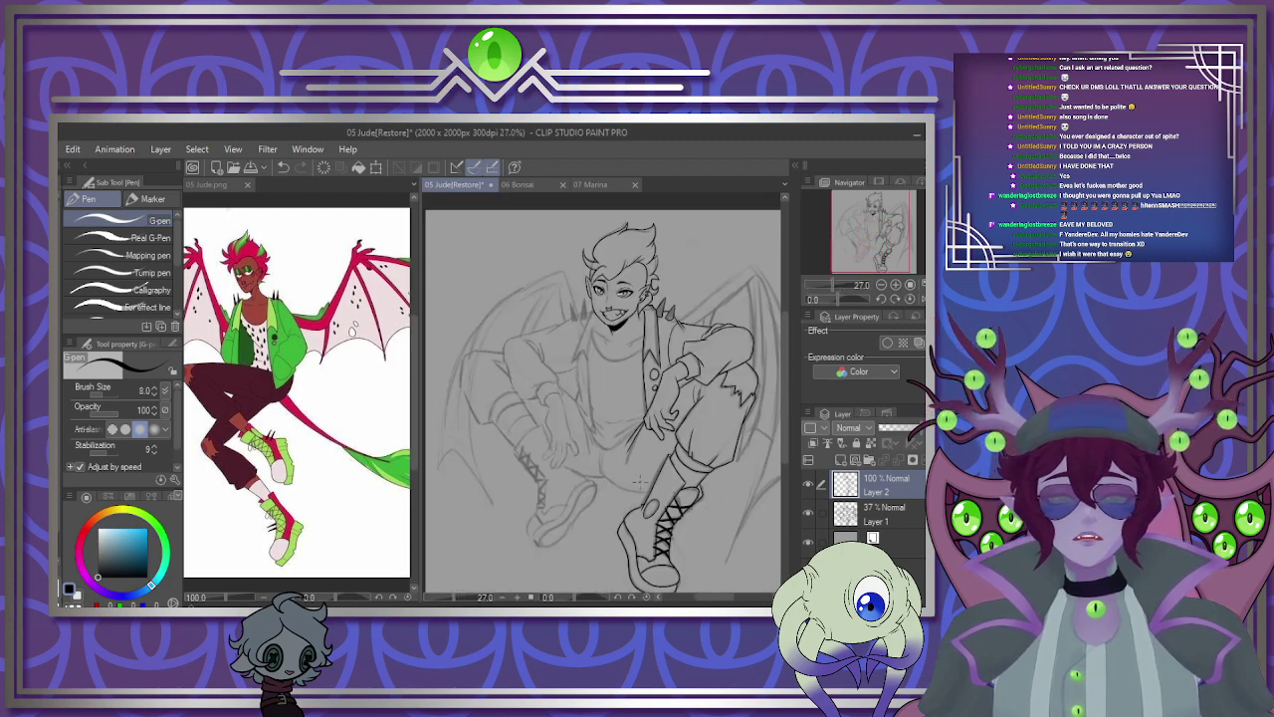
{"action": "scroll", "coordinate": [588, 448], "scroll_direction": "up", "scroll_amount": 3}
{"action": "scroll", "coordinate": [588, 448], "scroll_direction": "down", "scroll_amount": 2}
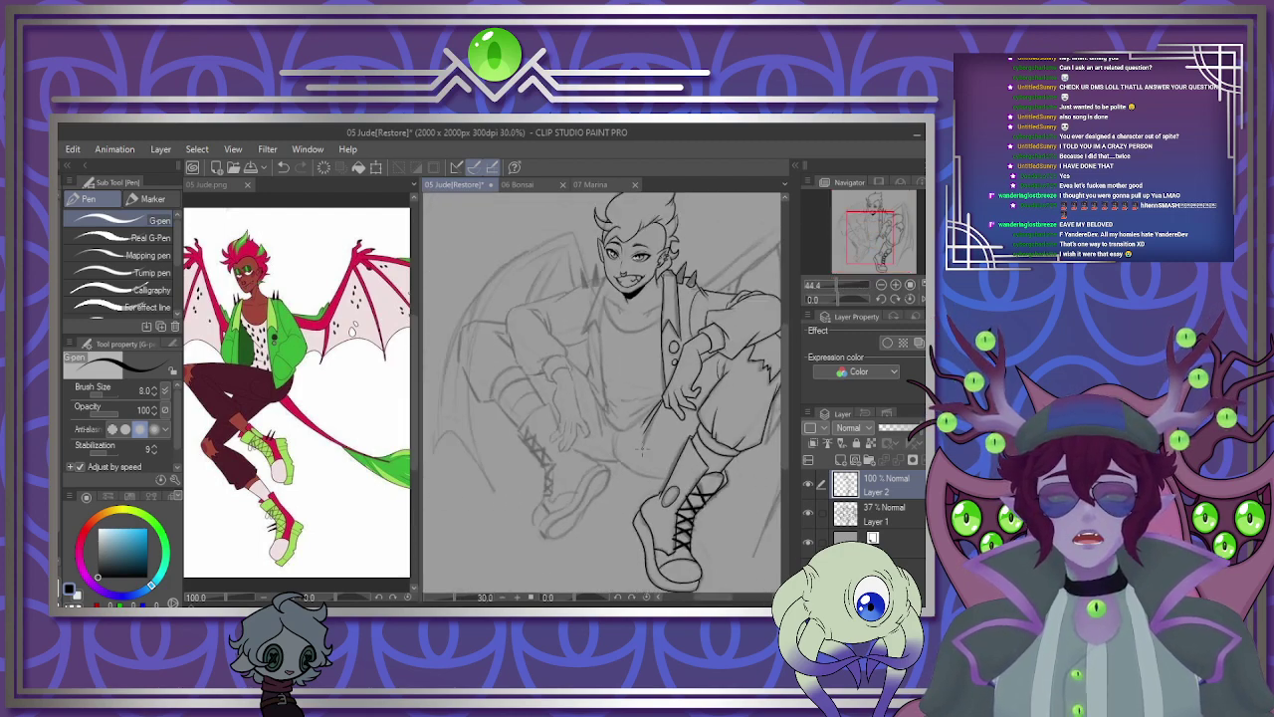
{"action": "scroll", "coordinate": [563, 418], "scroll_direction": "up", "scroll_amount": 2}
{"action": "scroll", "coordinate": [670, 324], "scroll_direction": "up", "scroll_amount": 4}
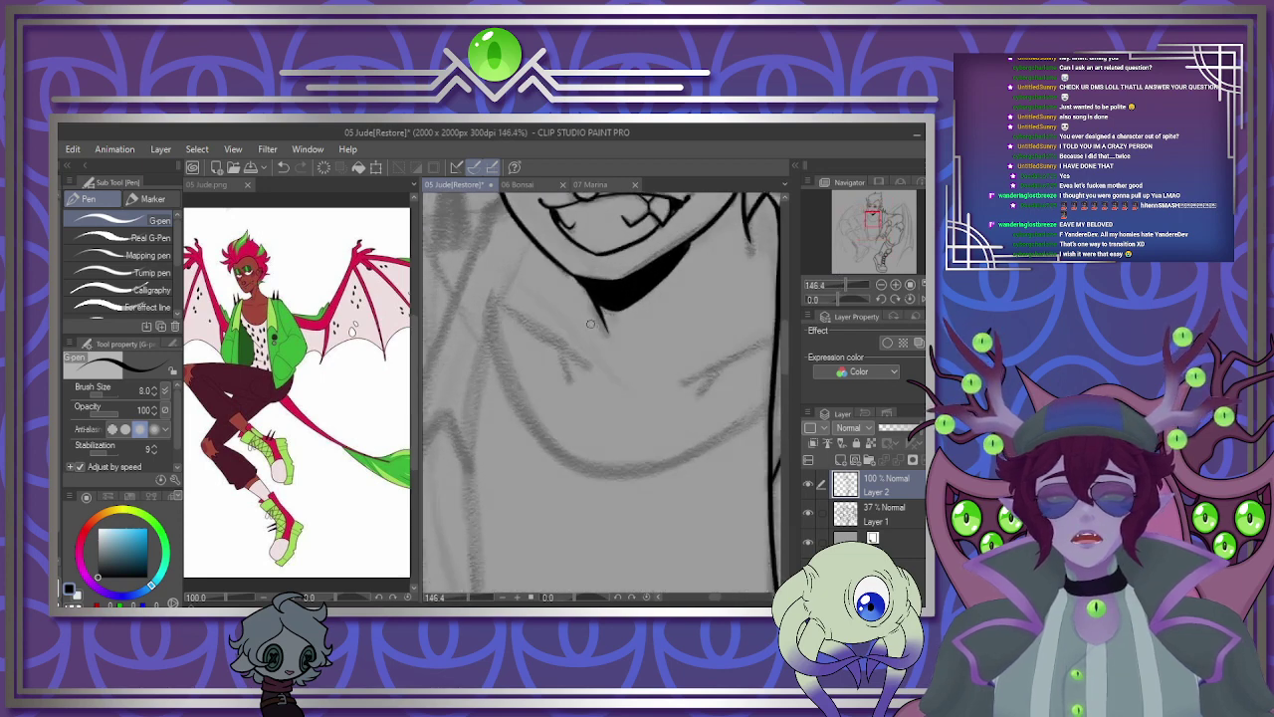
{"action": "scroll", "coordinate": [607, 279], "scroll_direction": "down", "scroll_amount": 3}
{"action": "scroll", "coordinate": [563, 273], "scroll_direction": "up", "scroll_amount": 3}
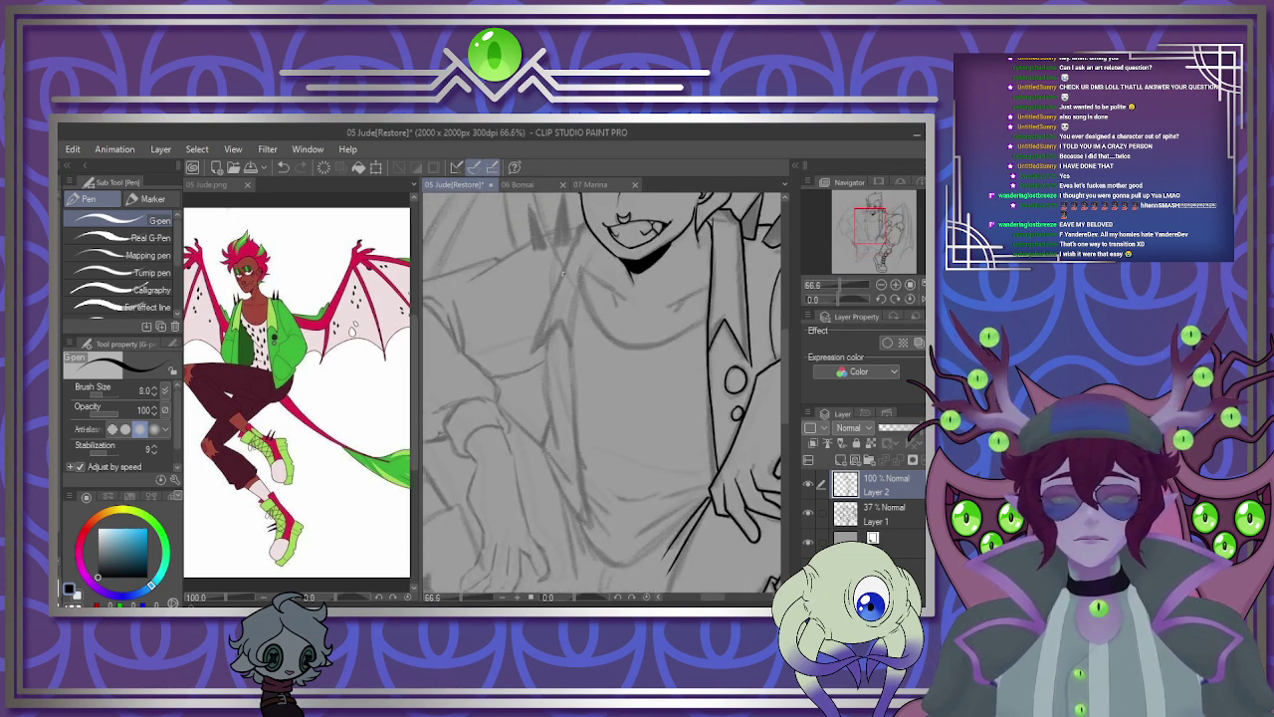
{"action": "left_click_drag", "start_coordinate": [580, 278], "coordinate": [577, 490]}
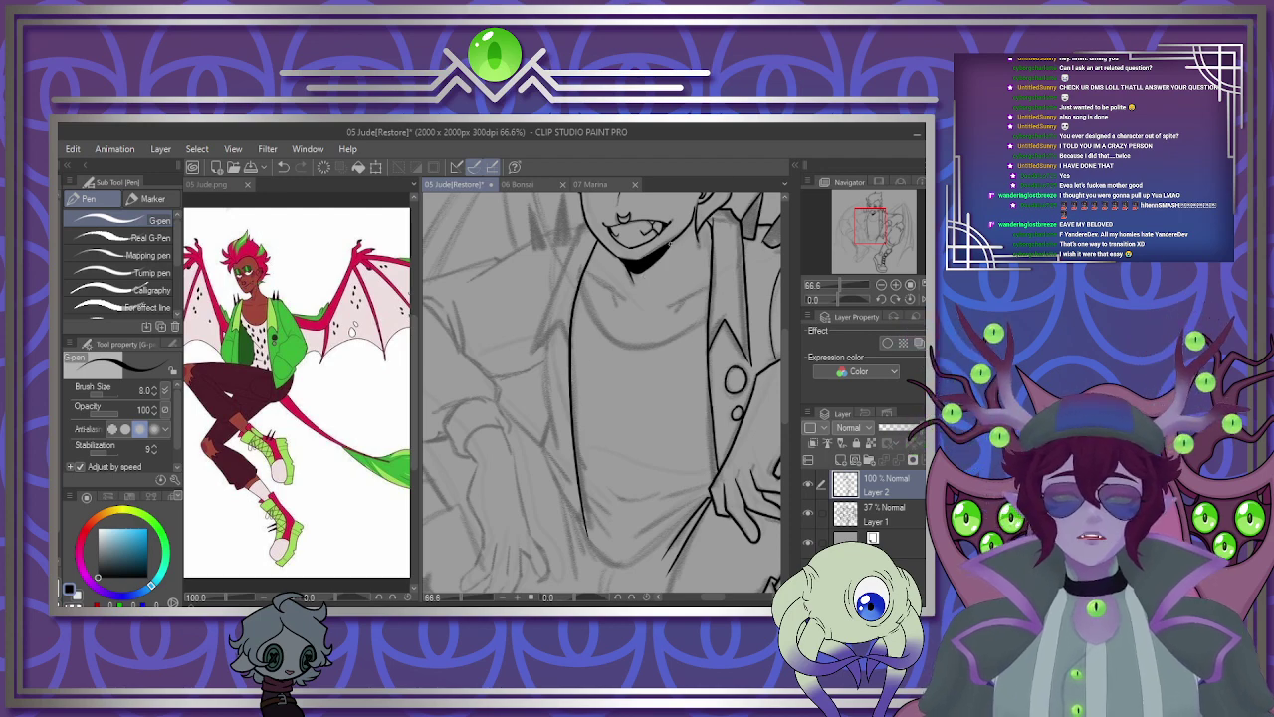
Ink the shirt's curved neckline across the chest and the collarbone lines above it.
{"action": "scroll", "coordinate": [669, 243], "scroll_direction": "up", "scroll_amount": 5}
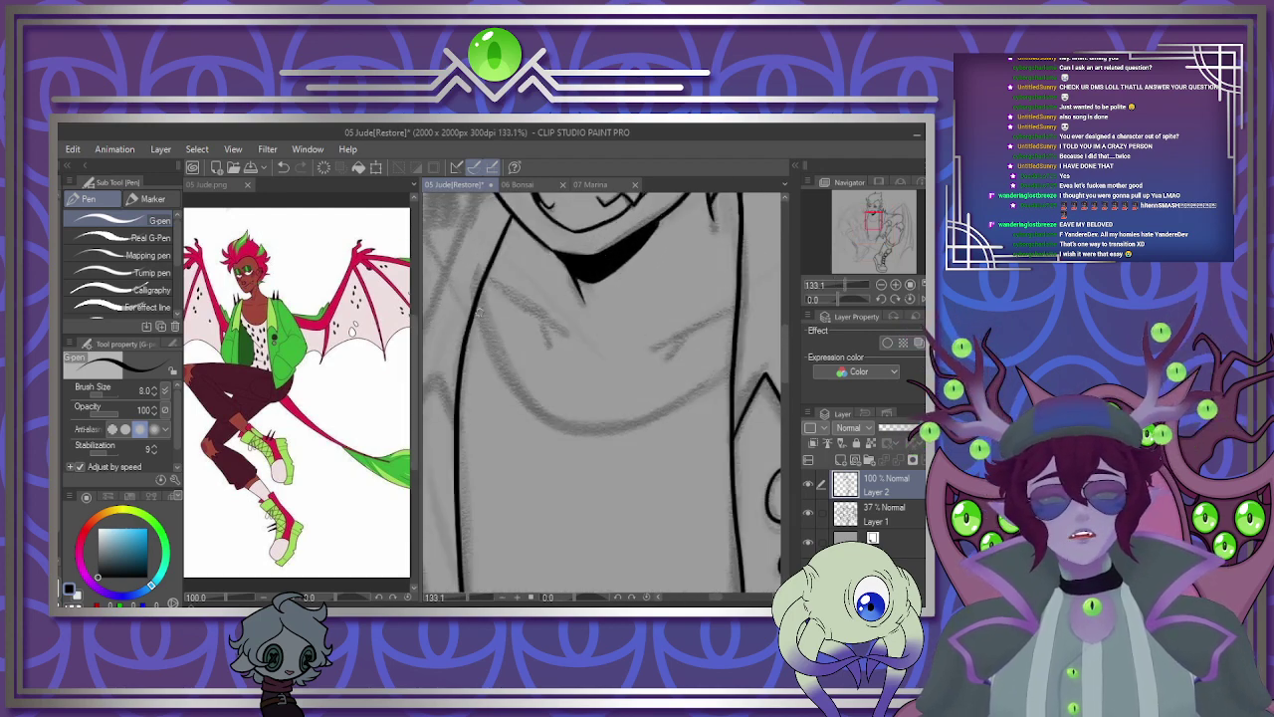
{"action": "mouse_move", "coordinate": [479, 298]}
{"action": "left_mouse_down"}
{"action": "mouse_move", "coordinate": [523, 407]}
{"action": "mouse_move", "coordinate": [647, 427]}
{"action": "left_mouse_up"}
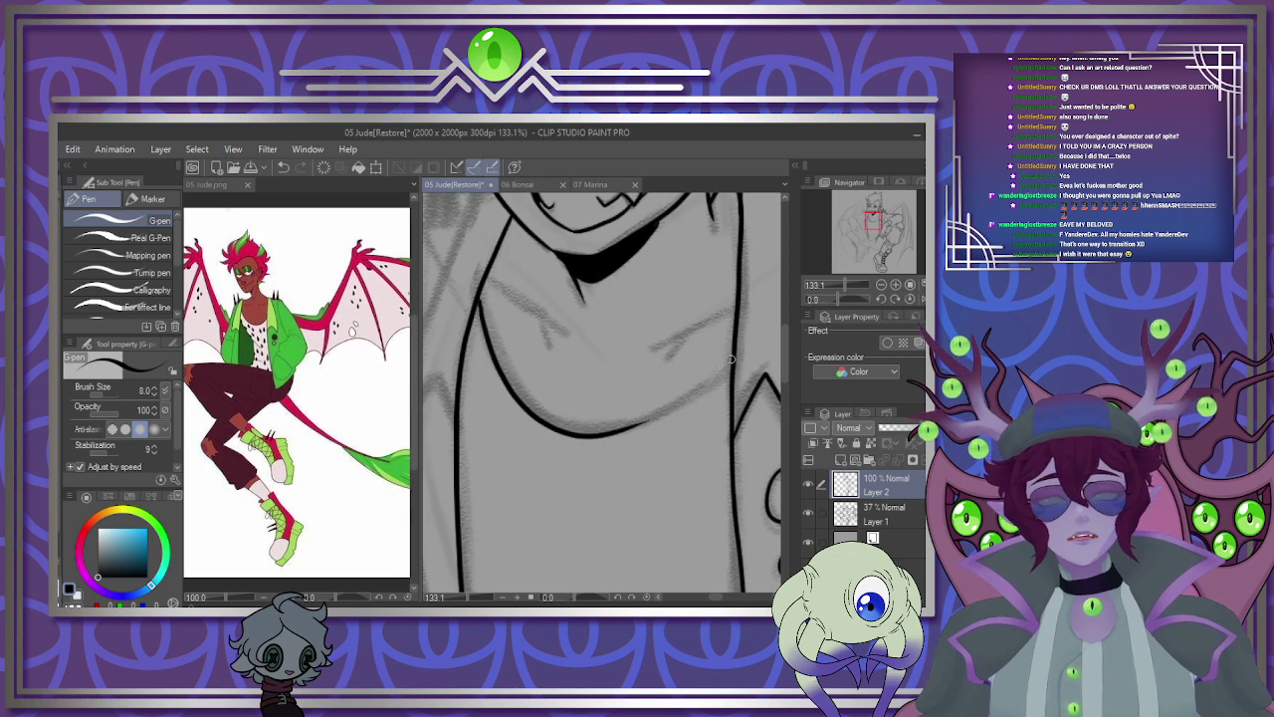
{"action": "left_click_drag", "start_coordinate": [732, 361], "coordinate": [615, 431]}
{"action": "left_click_drag", "start_coordinate": [485, 282], "coordinate": [532, 314]}
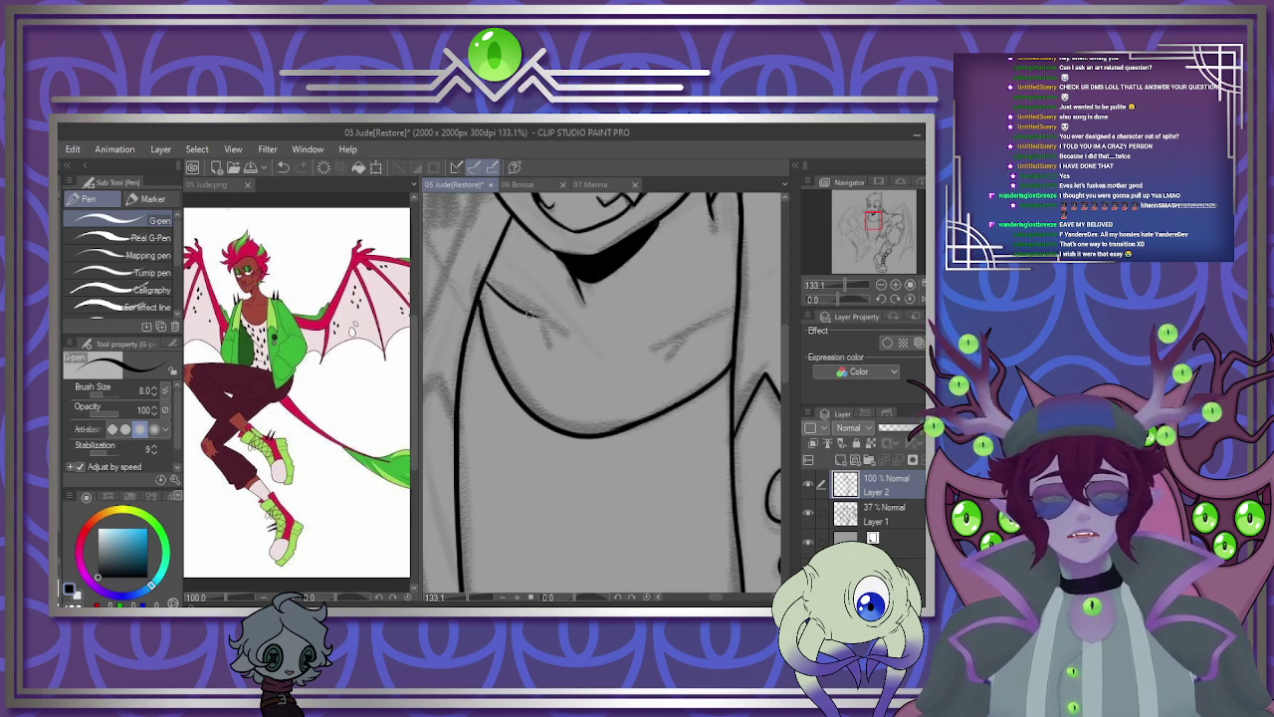
{"action": "left_click_drag", "start_coordinate": [726, 314], "coordinate": [681, 338]}
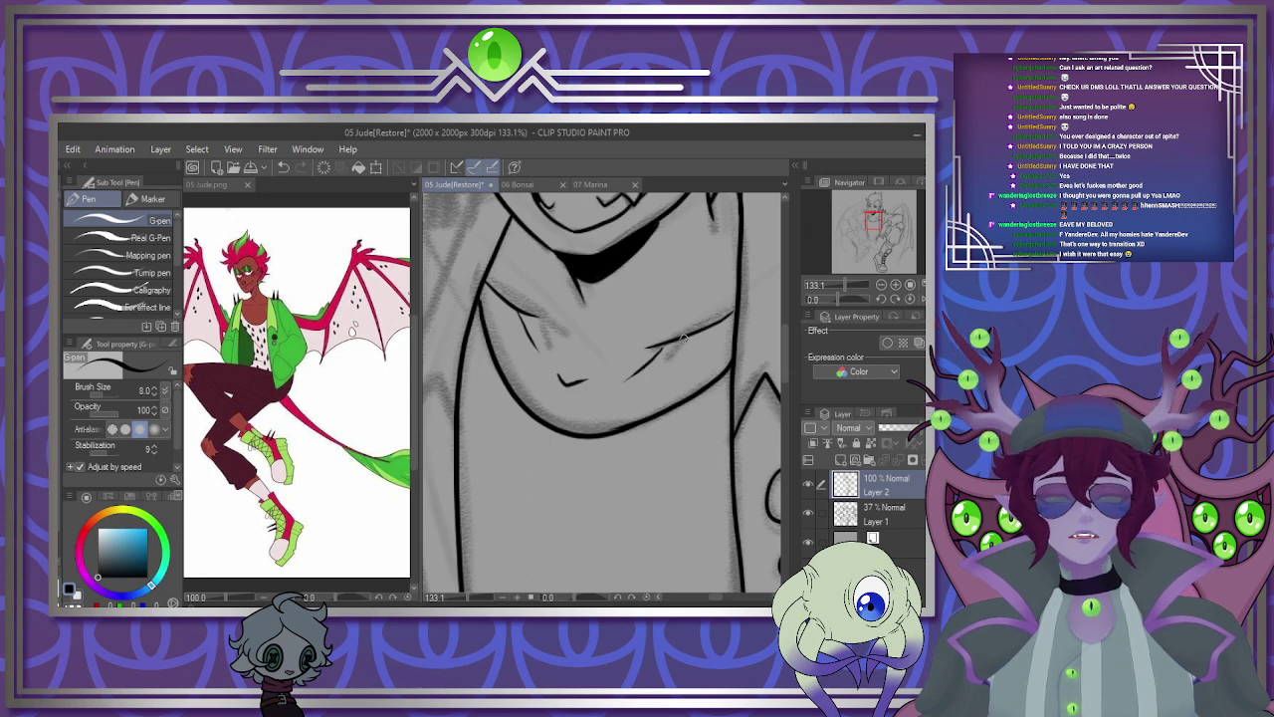
Ink the shirt's fold lines gathering at the hand and waist, along with its curved lower hem.
{"action": "scroll", "coordinate": [683, 338], "scroll_direction": "down", "scroll_amount": 8}
{"action": "scroll", "coordinate": [685, 548], "scroll_direction": "up", "scroll_amount": 6}
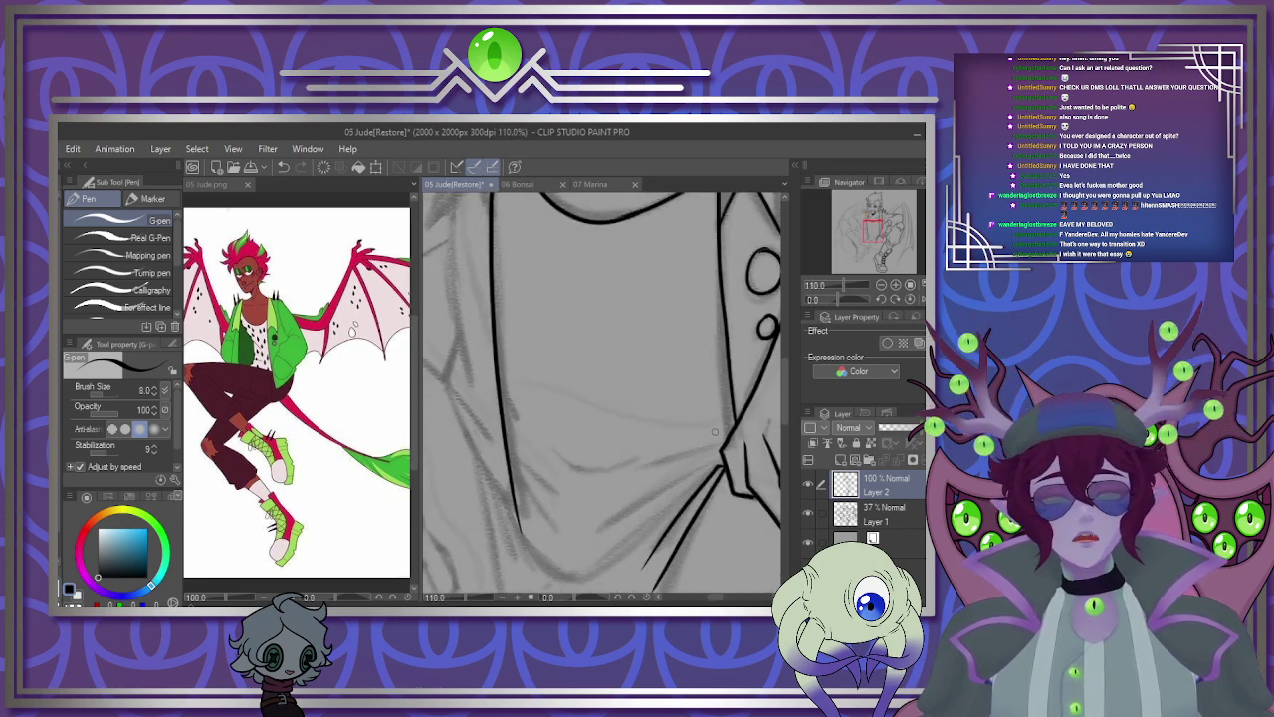
{"action": "left_click_drag", "start_coordinate": [726, 447], "coordinate": [592, 481]}
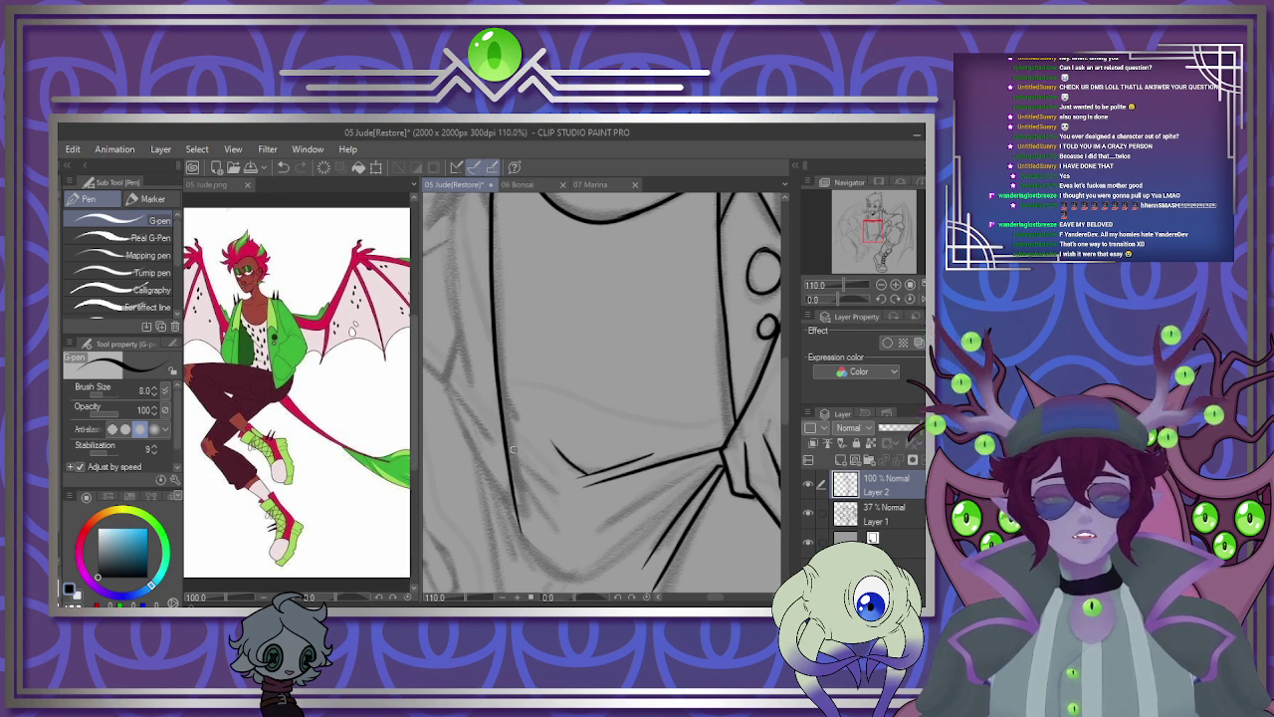
{"action": "left_click_drag", "start_coordinate": [509, 438], "coordinate": [558, 501]}
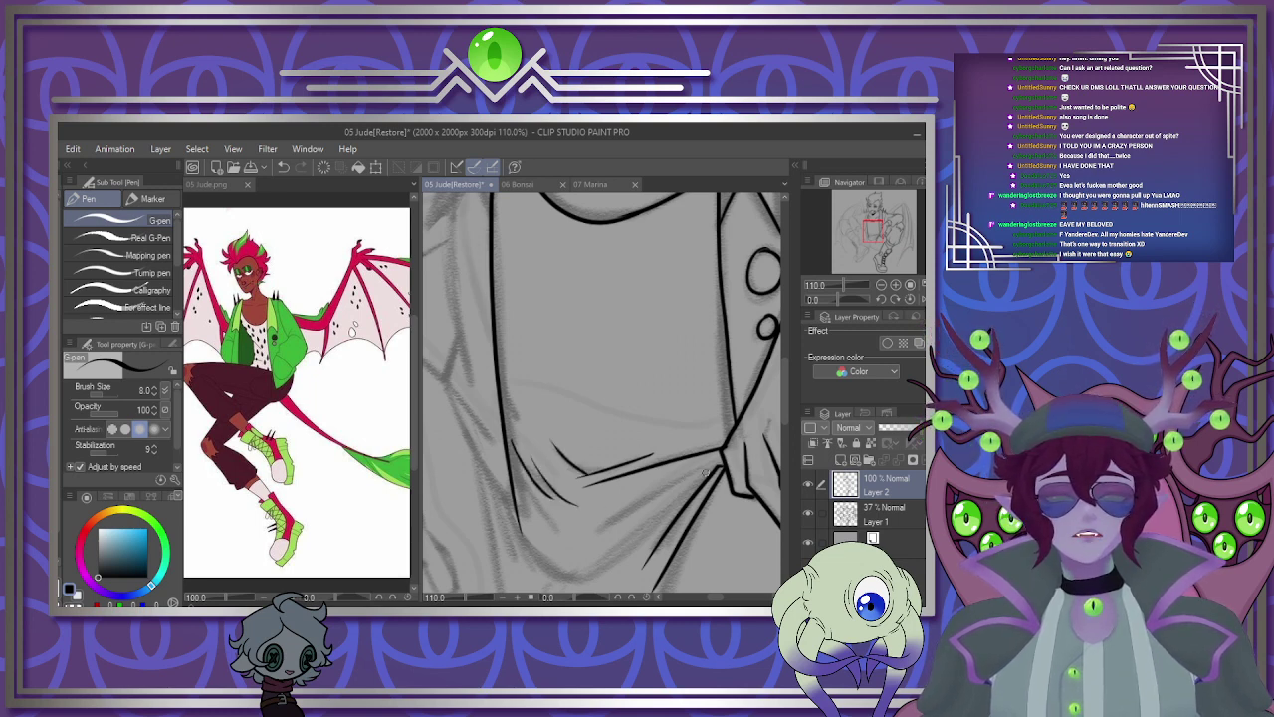
{"action": "left_click_drag", "start_coordinate": [713, 464], "coordinate": [583, 534]}
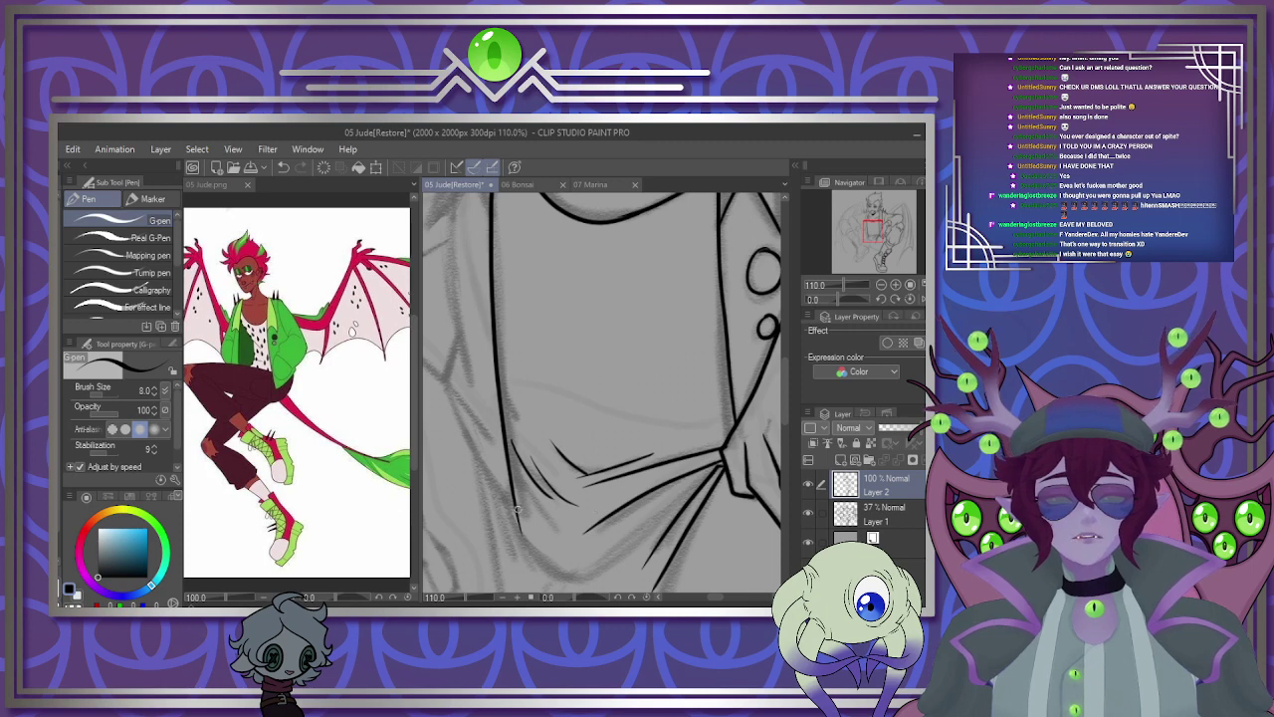
{"action": "mouse_move", "coordinate": [516, 505]}
{"action": "left_mouse_down"}
{"action": "mouse_move", "coordinate": [561, 570]}
{"action": "mouse_move", "coordinate": [661, 508]}
{"action": "mouse_move", "coordinate": [733, 424]}
{"action": "mouse_move", "coordinate": [694, 489]}
{"action": "mouse_move", "coordinate": [520, 527]}
{"action": "left_mouse_up"}
{"action": "key", "text": "ctrl+z"}
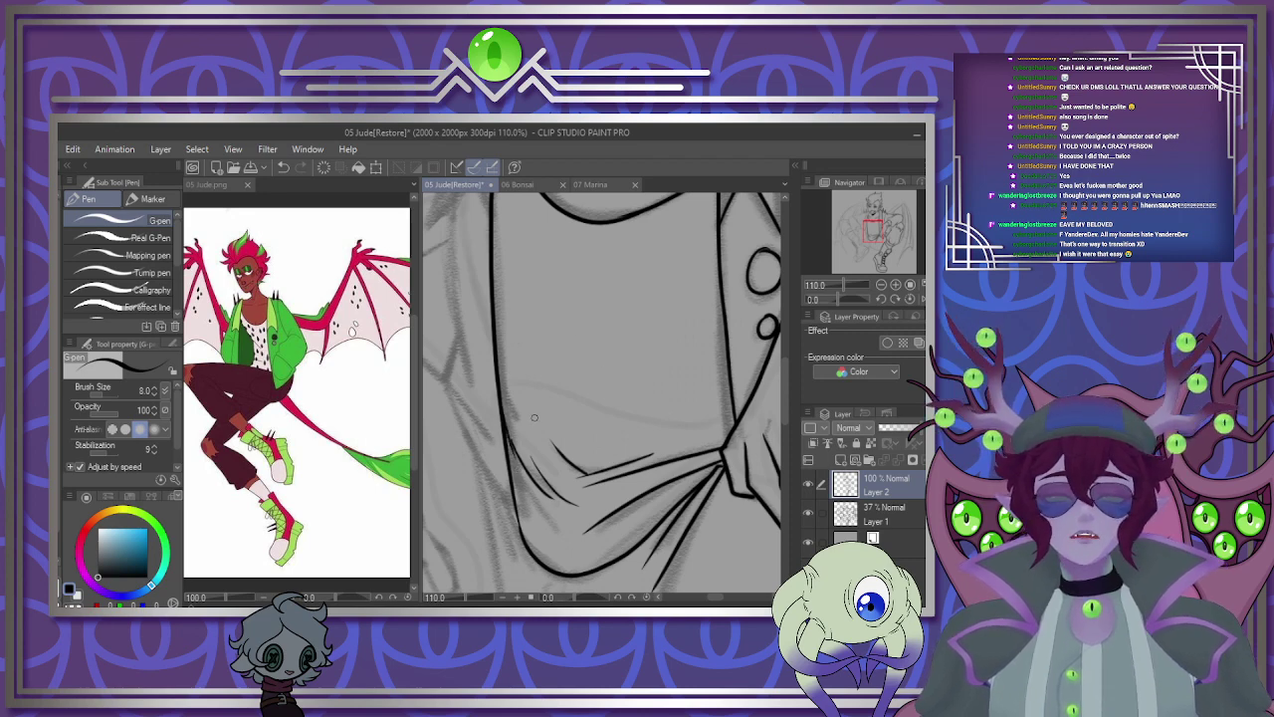
Ink the jacket's pointed lapel from the neck to its tip and notch beside the unbuttoned torso edge.
{"action": "scroll", "coordinate": [533, 417], "scroll_direction": "down", "scroll_amount": 4}
{"action": "scroll", "coordinate": [543, 386], "scroll_direction": "up", "scroll_amount": 7}
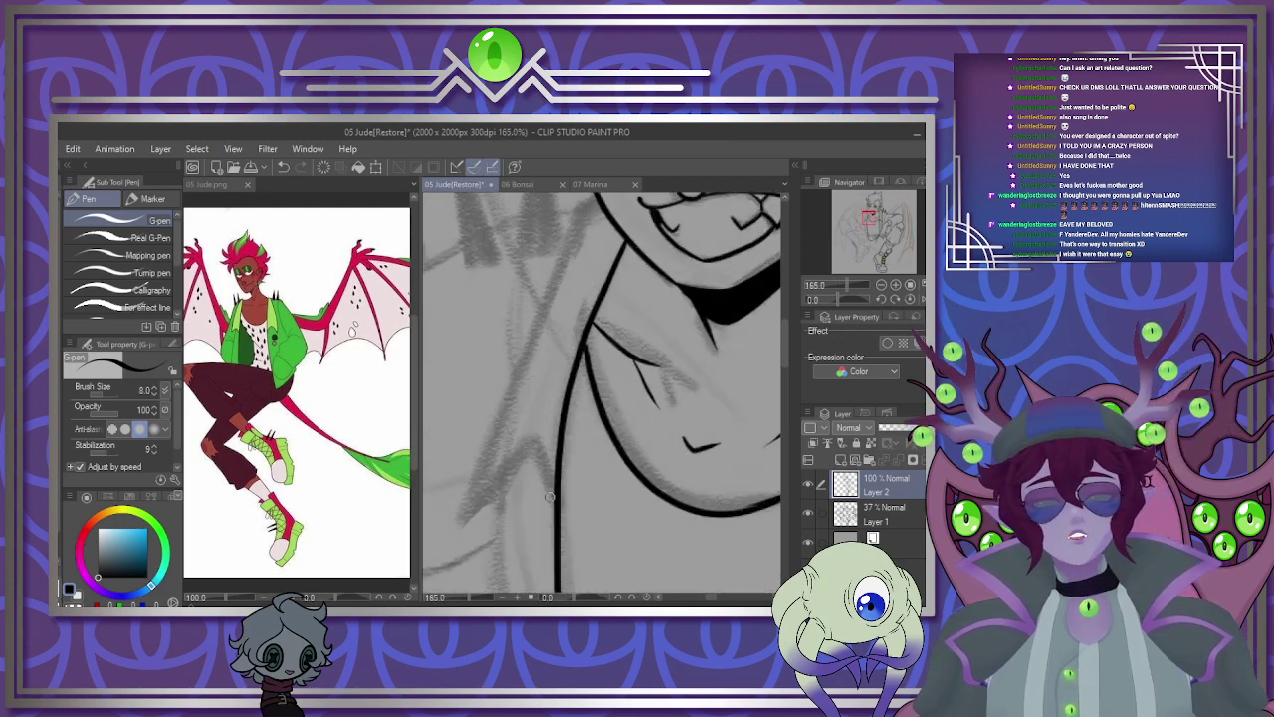
{"action": "mouse_move", "coordinate": [557, 513]}
{"action": "left_mouse_down"}
{"action": "mouse_move", "coordinate": [536, 450]}
{"action": "mouse_move", "coordinate": [451, 530]}
{"action": "left_mouse_up"}
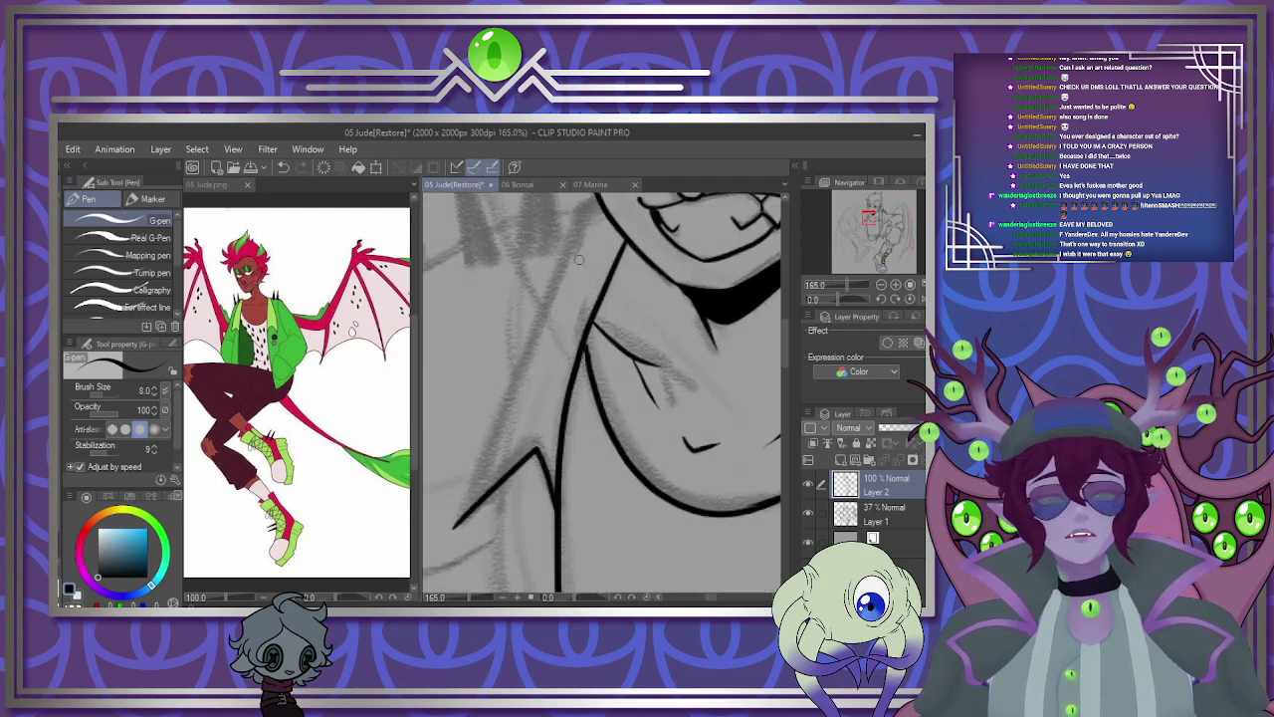
{"action": "left_click_drag", "start_coordinate": [578, 211], "coordinate": [468, 488]}
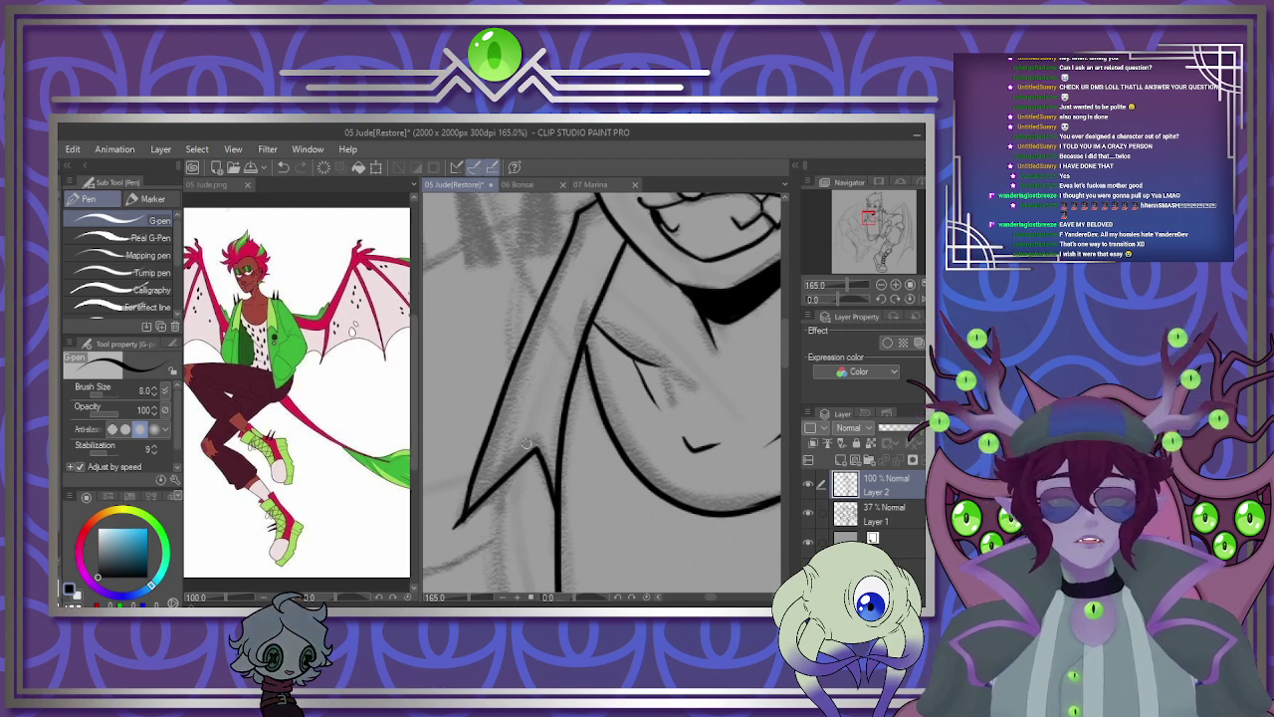
Ink the outlines of the two pointed spikes on the jacket shoulder beside the lapel.
{"action": "scroll", "coordinate": [526, 444], "scroll_direction": "down", "scroll_amount": 4}
{"action": "scroll", "coordinate": [517, 329], "scroll_direction": "up", "scroll_amount": 6}
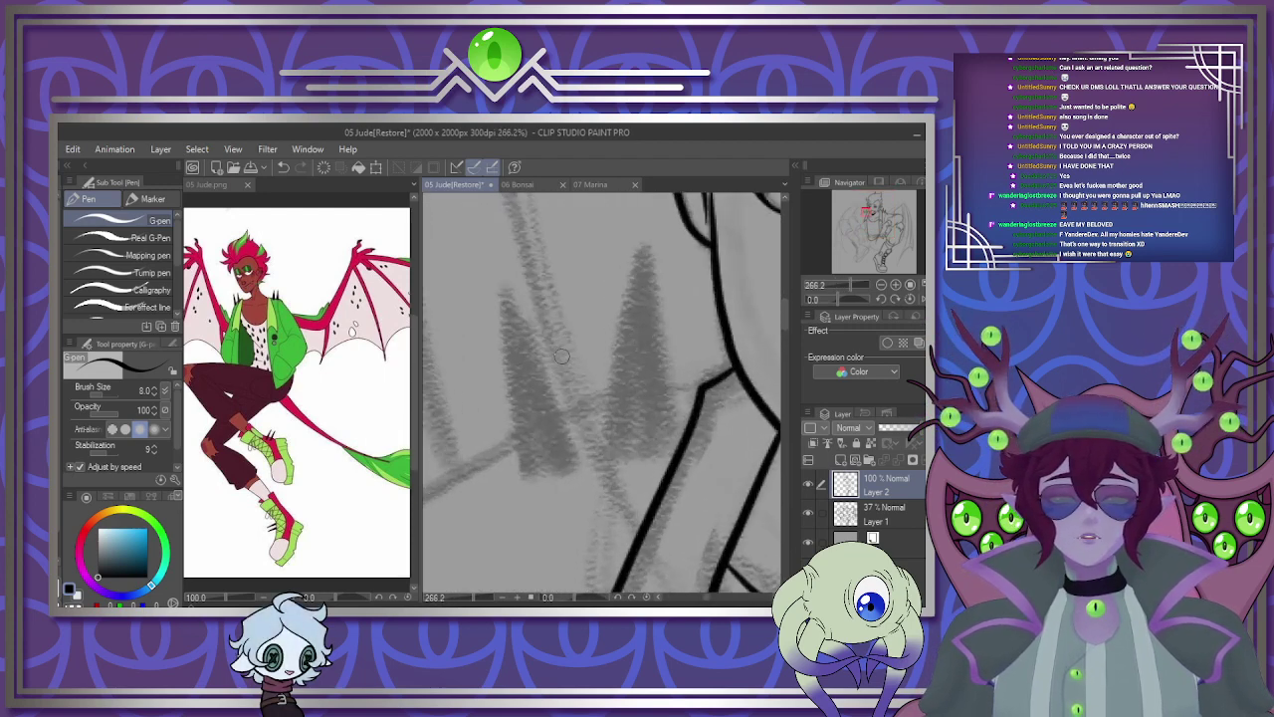
{"action": "left_click_drag", "start_coordinate": [637, 261], "coordinate": [586, 446]}
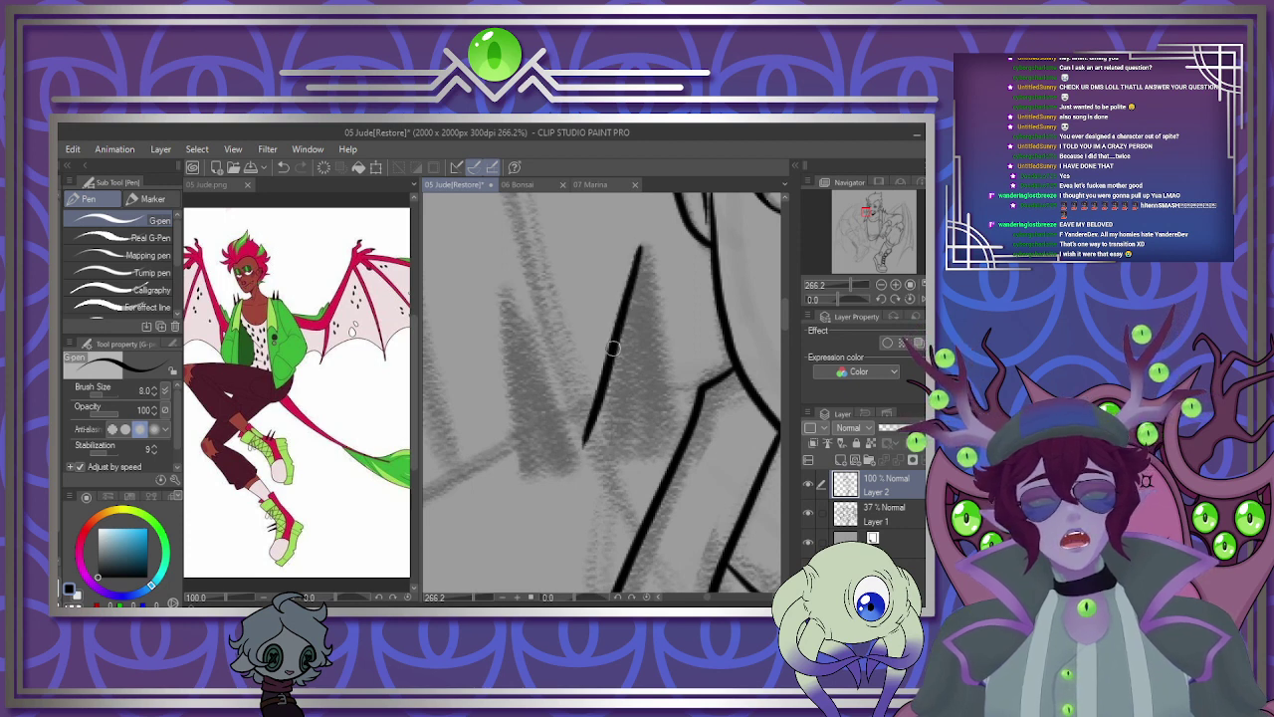
{"action": "key", "text": "ctrl+z"}
{"action": "left_click_drag", "start_coordinate": [639, 245], "coordinate": [614, 447]}
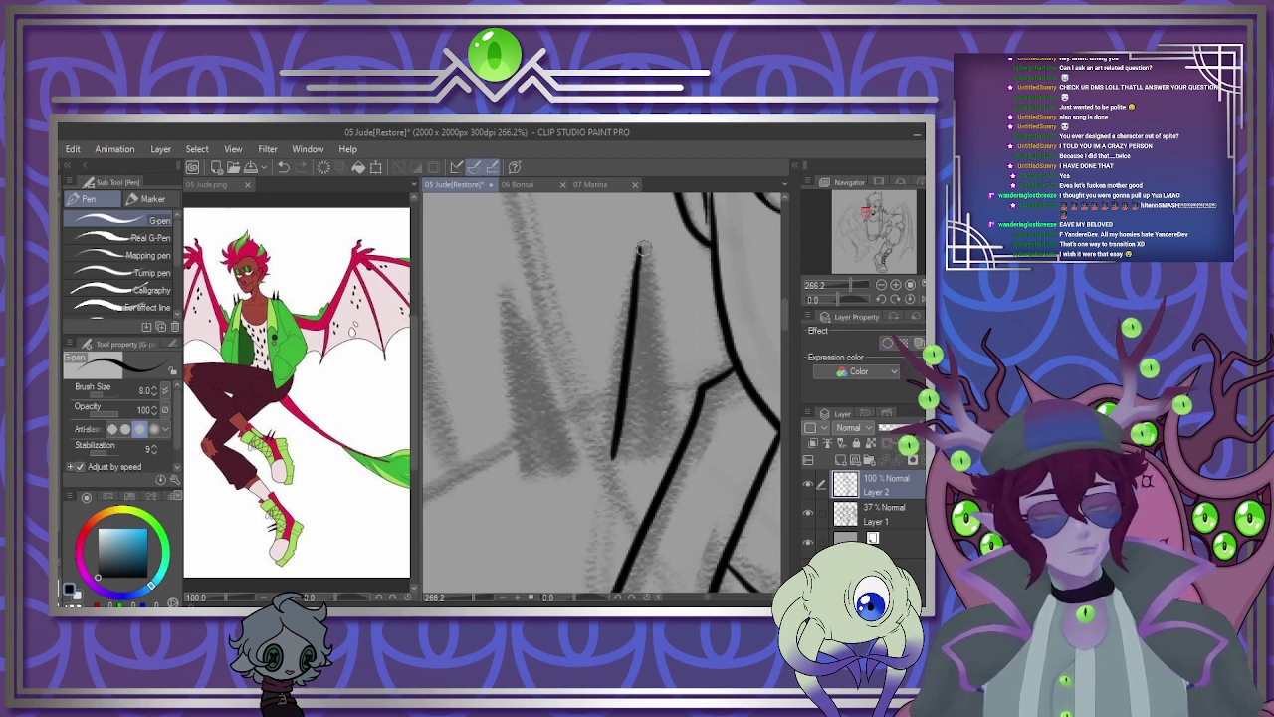
{"action": "mouse_move", "coordinate": [643, 249]}
{"action": "left_mouse_down"}
{"action": "mouse_move", "coordinate": [669, 464]}
{"action": "mouse_move", "coordinate": [681, 434]}
{"action": "left_mouse_up"}
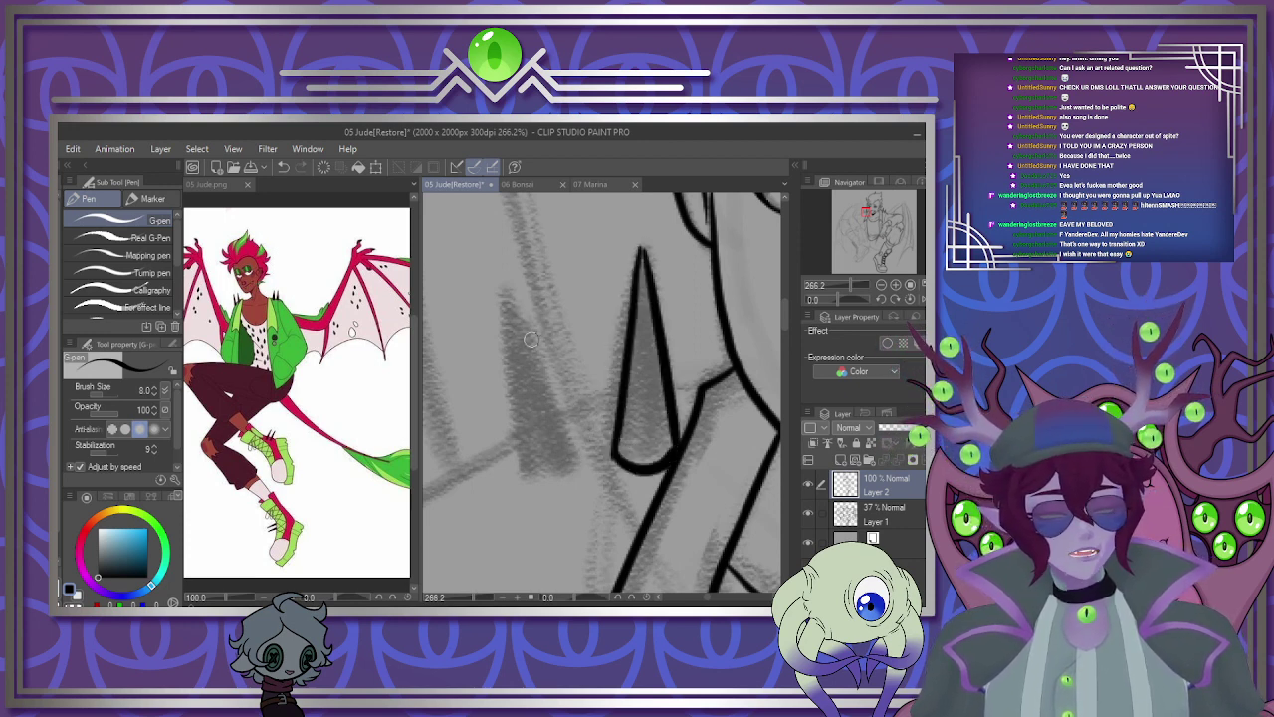
{"action": "mouse_move", "coordinate": [504, 291]}
{"action": "left_mouse_down"}
{"action": "mouse_move", "coordinate": [584, 463]}
{"action": "mouse_move", "coordinate": [505, 335]}
{"action": "mouse_move", "coordinate": [510, 476]}
{"action": "mouse_move", "coordinate": [580, 455]}
{"action": "left_mouse_up"}
Ink the jacket sleeve's curved cuff, with its inner opening arc and the outer band around it.
{"action": "scroll", "coordinate": [563, 347], "scroll_direction": "down", "scroll_amount": 10}
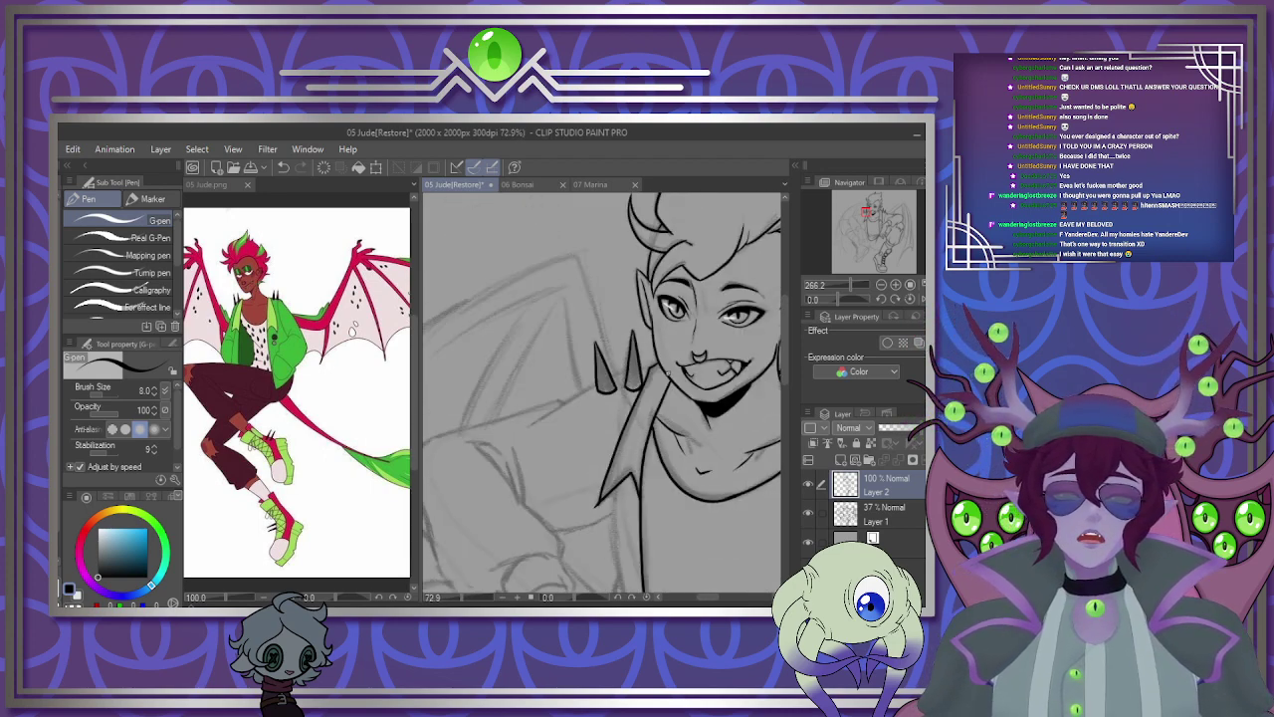
{"action": "scroll", "coordinate": [540, 438], "scroll_direction": "up", "scroll_amount": 8}
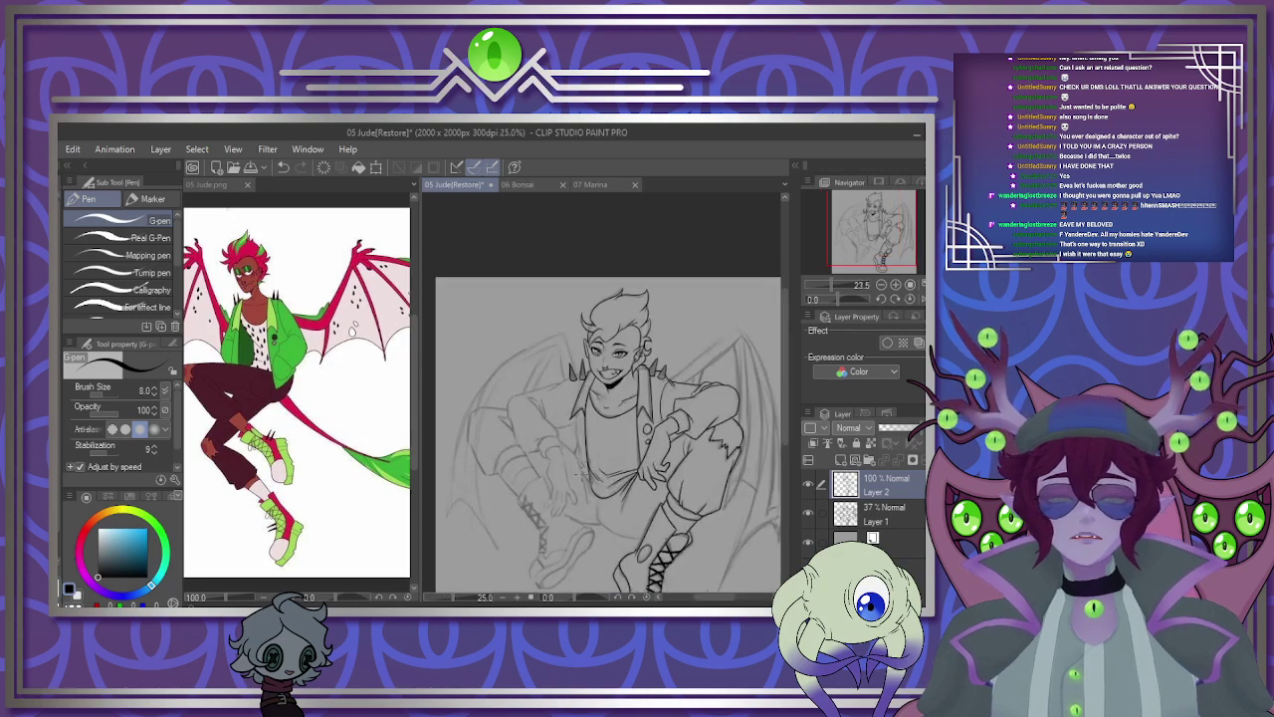
{"action": "scroll", "coordinate": [508, 436], "scroll_direction": "up", "scroll_amount": 4}
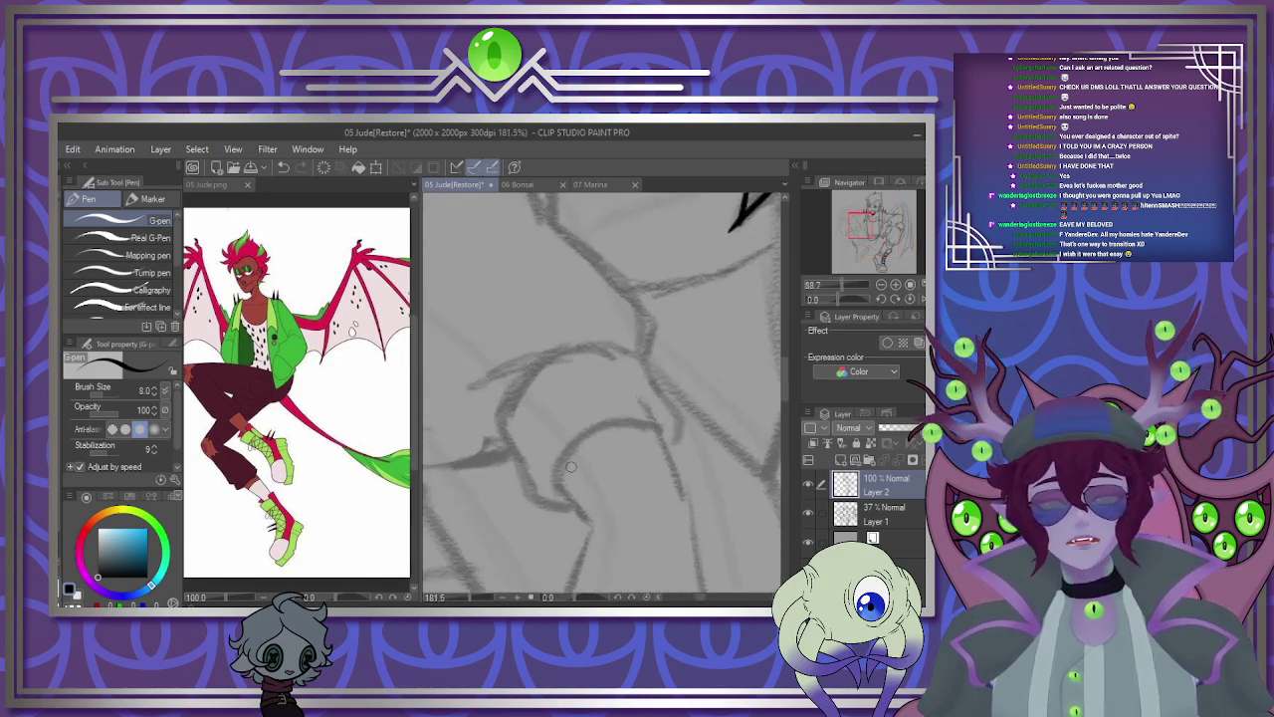
{"action": "left_click_drag", "start_coordinate": [542, 491], "coordinate": [677, 402]}
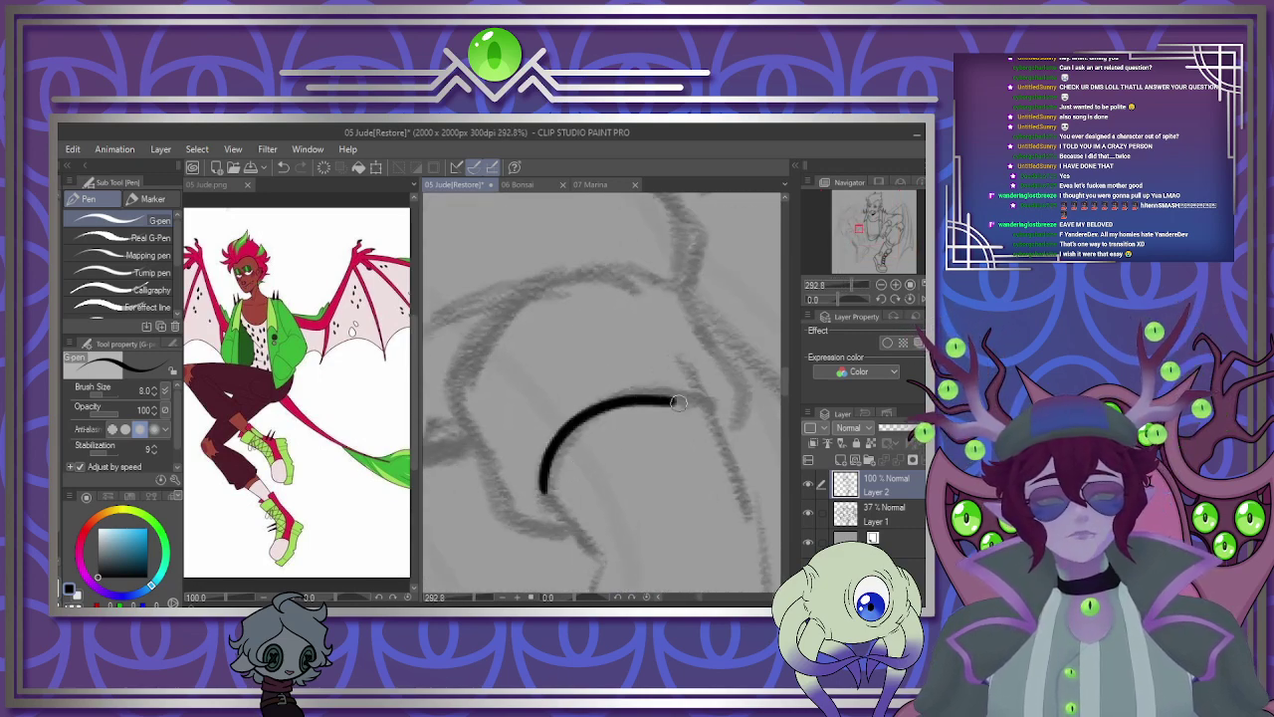
{"action": "key", "text": "ctrl+z"}
{"action": "left_click_drag", "start_coordinate": [540, 496], "coordinate": [705, 397]}
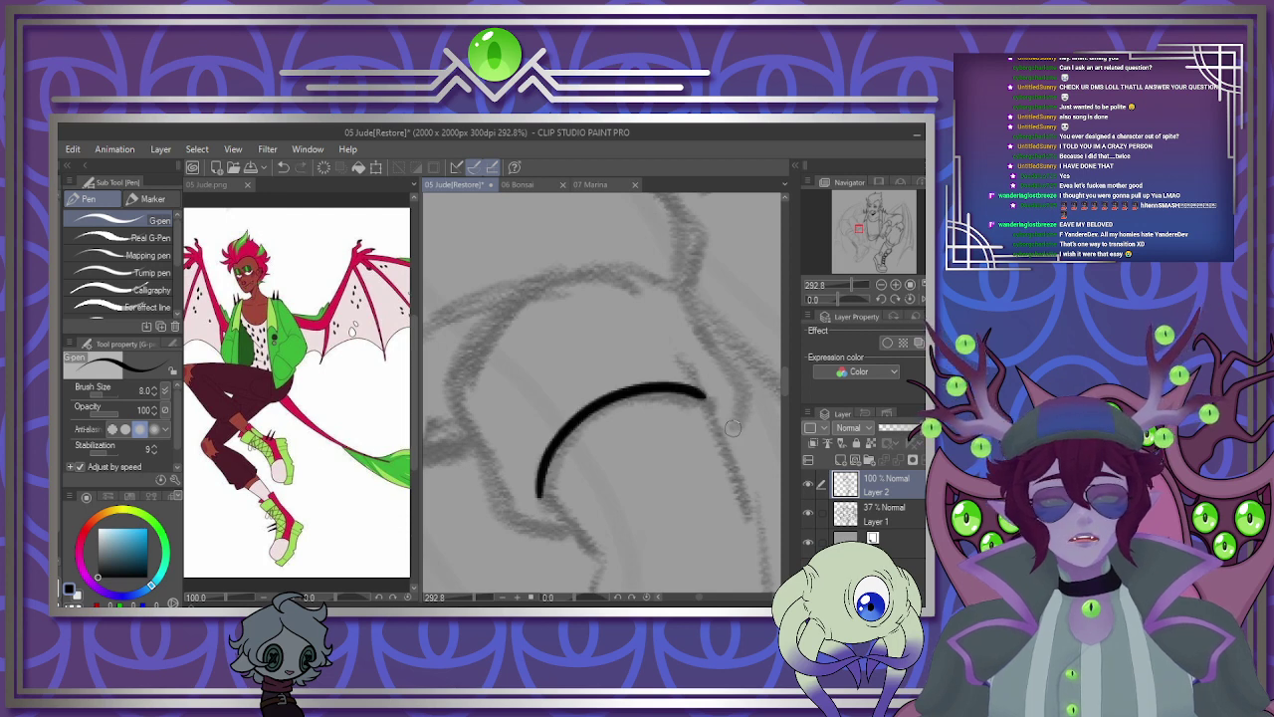
{"action": "mouse_move", "coordinate": [721, 444]}
{"action": "left_mouse_down"}
{"action": "mouse_move", "coordinate": [747, 398]}
{"action": "mouse_move", "coordinate": [697, 296]}
{"action": "mouse_move", "coordinate": [533, 289]}
{"action": "mouse_move", "coordinate": [461, 418]}
{"action": "mouse_move", "coordinate": [504, 494]}
{"action": "mouse_move", "coordinate": [579, 516]}
{"action": "left_mouse_up"}
Ink the sleeve's two long edges, its crease lines near the elbow and cuff, and the edge running into the cuff.
{"action": "scroll", "coordinate": [617, 389], "scroll_direction": "down", "scroll_amount": 5}
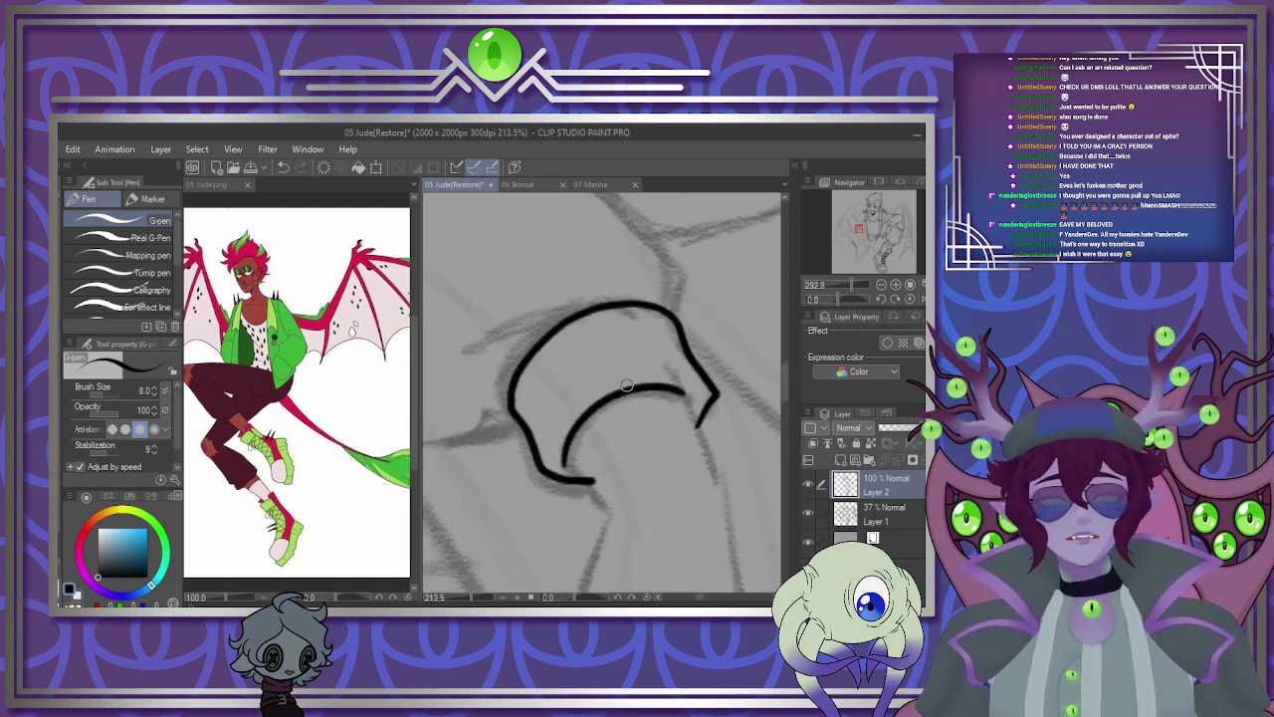
{"action": "scroll", "coordinate": [551, 325], "scroll_direction": "up", "scroll_amount": 4}
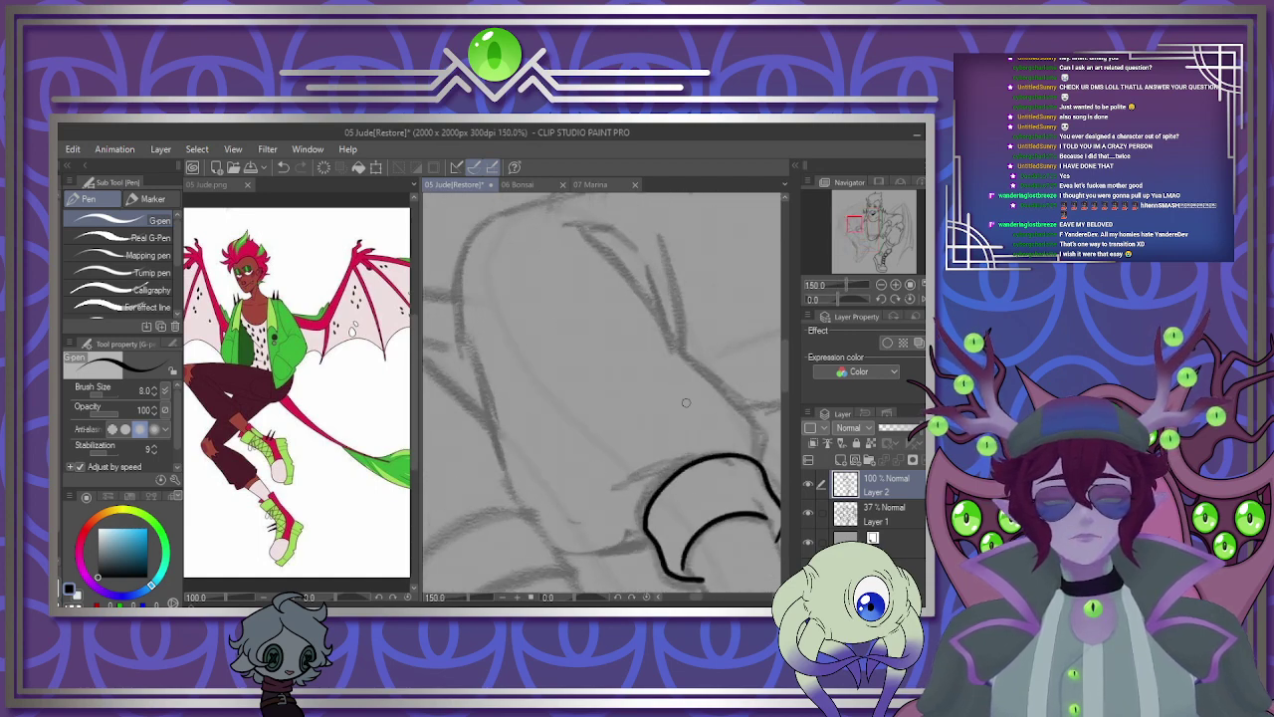
{"action": "left_click_drag", "start_coordinate": [714, 455], "coordinate": [617, 486]}
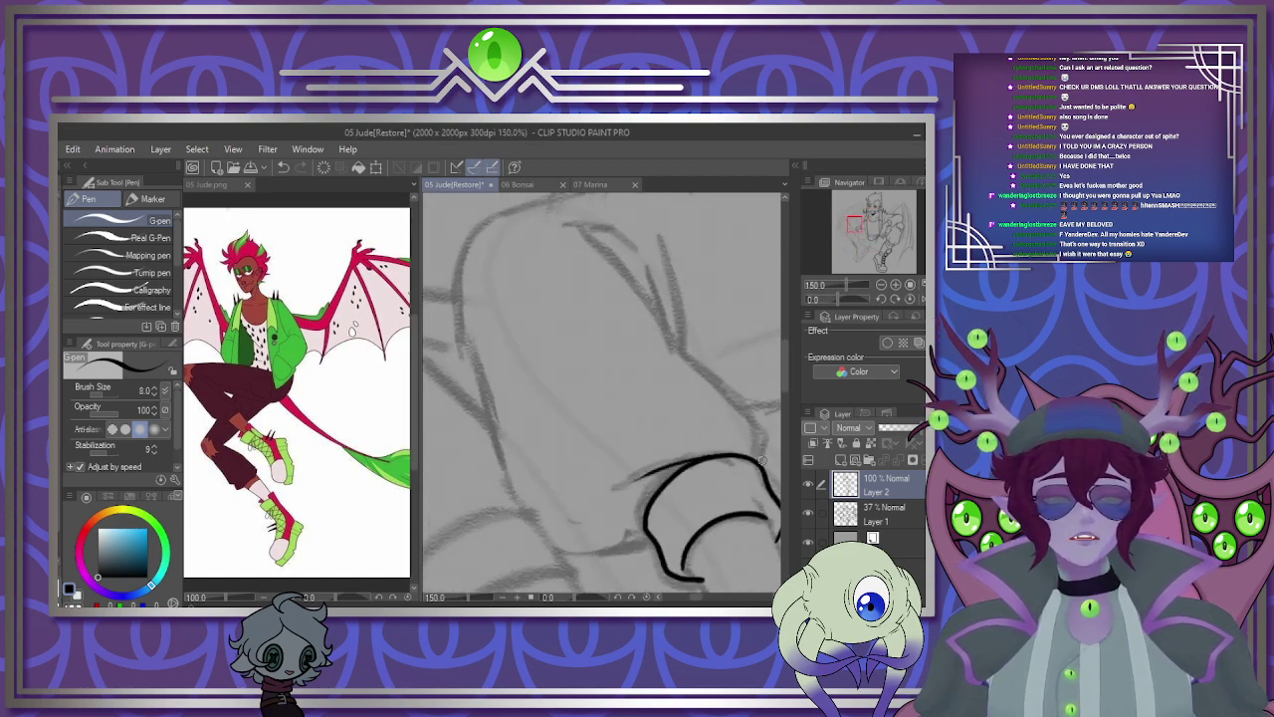
{"action": "left_click_drag", "start_coordinate": [767, 437], "coordinate": [673, 340]}
{"action": "mouse_move", "coordinate": [581, 218]}
{"action": "left_mouse_down"}
{"action": "mouse_move", "coordinate": [617, 233]}
{"action": "mouse_move", "coordinate": [584, 232]}
{"action": "mouse_move", "coordinate": [772, 448]}
{"action": "mouse_move", "coordinate": [760, 457]}
{"action": "mouse_move", "coordinate": [633, 250]}
{"action": "mouse_move", "coordinate": [656, 304]}
{"action": "left_mouse_up"}
{"action": "key", "text": "ctrl+z"}
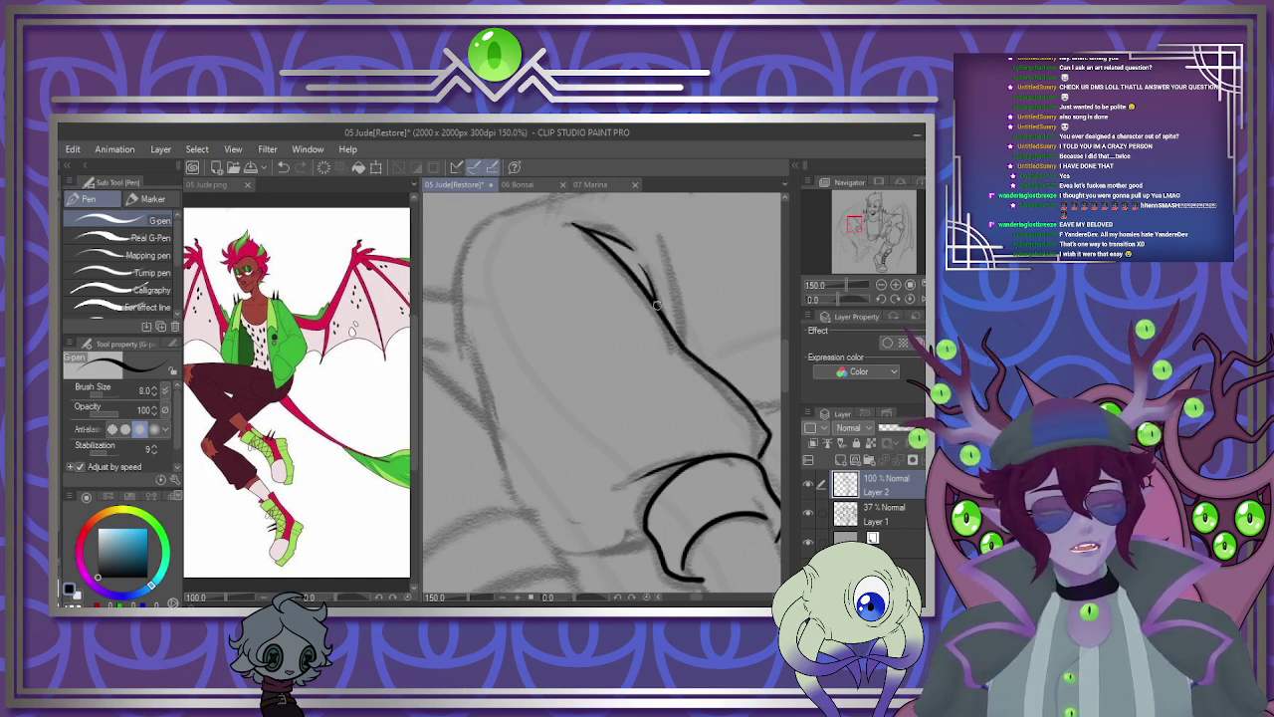
{"action": "left_click_drag", "start_coordinate": [648, 230], "coordinate": [683, 344]}
{"action": "mouse_move", "coordinate": [486, 227]}
{"action": "left_mouse_down"}
{"action": "mouse_move", "coordinate": [458, 274]}
{"action": "mouse_move", "coordinate": [536, 490]}
{"action": "left_mouse_up"}
{"action": "mouse_move", "coordinate": [499, 425]}
{"action": "left_mouse_down"}
{"action": "mouse_move", "coordinate": [538, 549]}
{"action": "mouse_move", "coordinate": [649, 534]}
{"action": "left_mouse_up"}
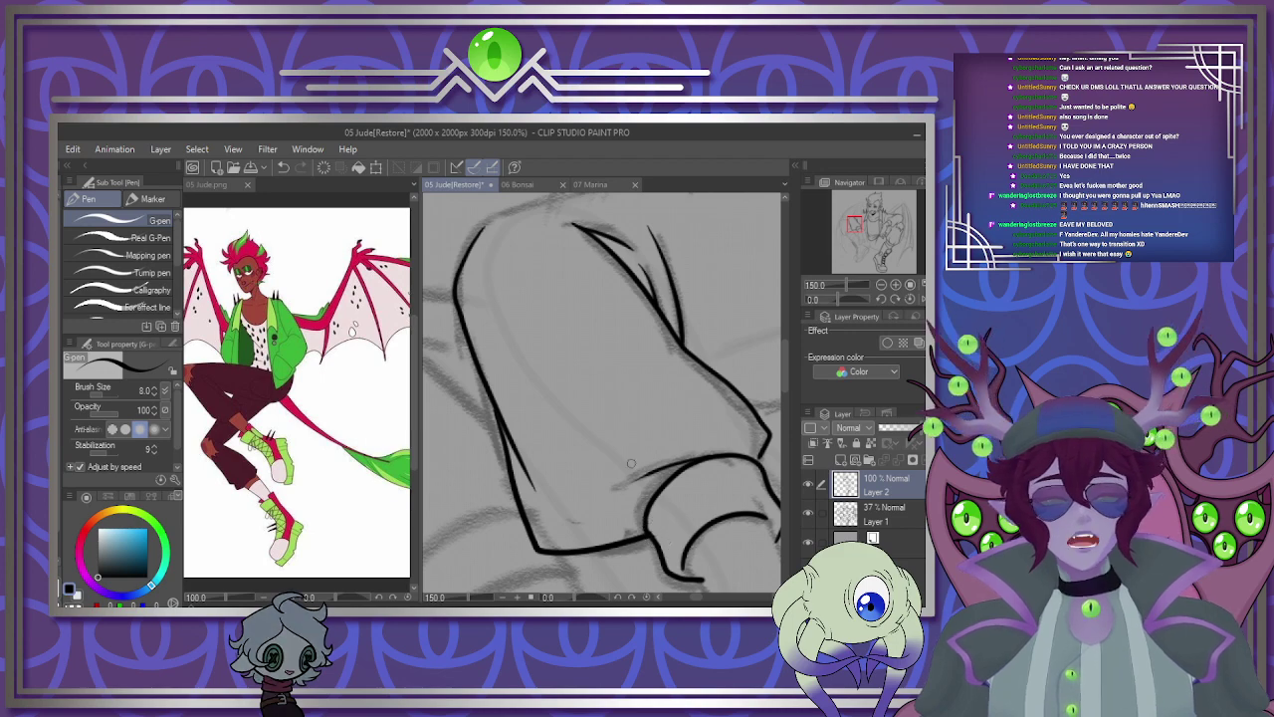
Ink the jacket's shoulder line from the spikes to the top of the sleeve, including the short overlapping fold lines.
{"action": "scroll", "coordinate": [631, 463], "scroll_direction": "down", "scroll_amount": 2}
{"action": "left_click_drag", "start_coordinate": [622, 398], "coordinate": [602, 468]}
{"action": "scroll", "coordinate": [536, 364], "scroll_direction": "up", "scroll_amount": 1}
{"action": "scroll", "coordinate": [536, 366], "scroll_direction": "up", "scroll_amount": 2}
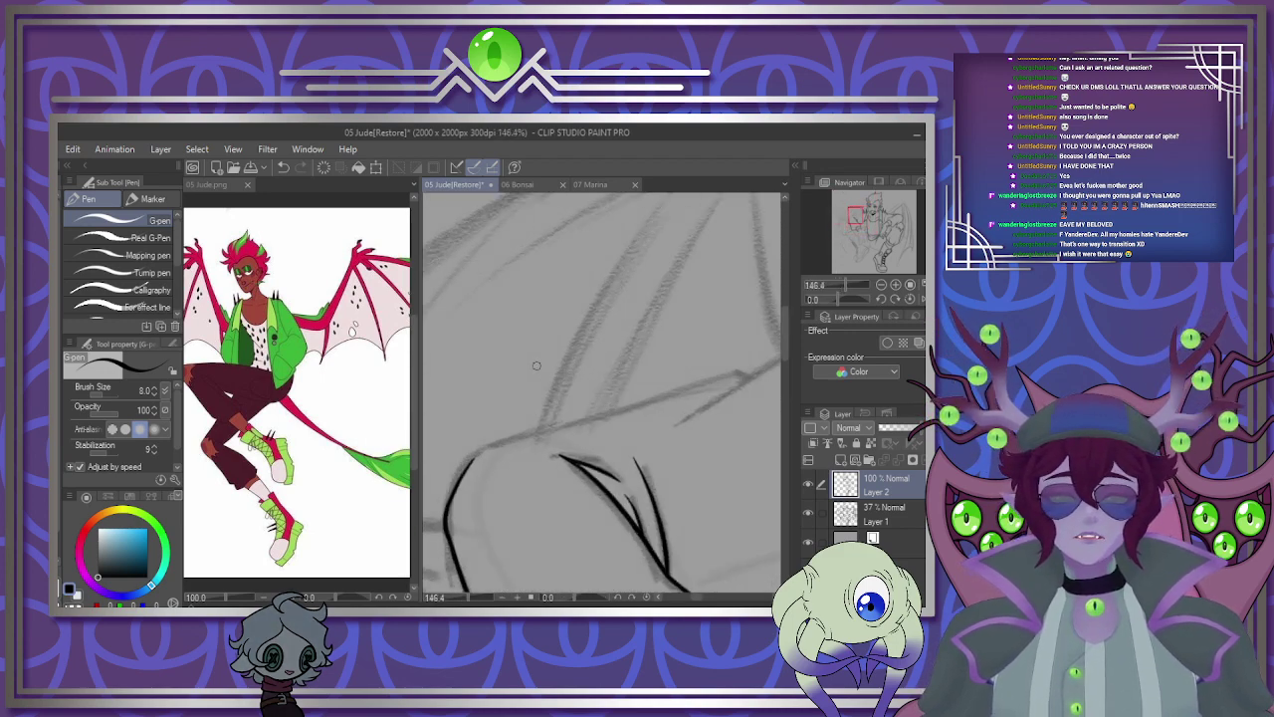
{"action": "scroll", "coordinate": [715, 557], "scroll_direction": "up", "scroll_amount": 1}
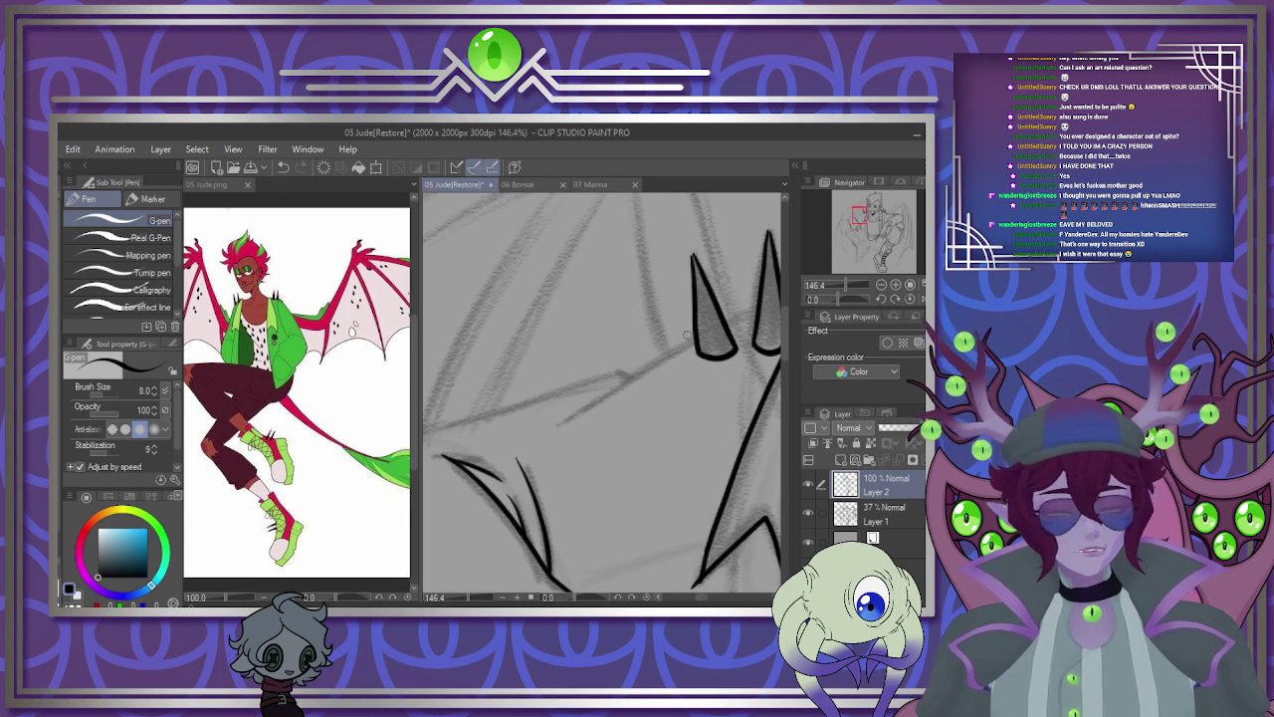
{"action": "left_click_drag", "start_coordinate": [695, 337], "coordinate": [553, 426]}
{"action": "left_click_drag", "start_coordinate": [603, 386], "coordinate": [533, 421]}
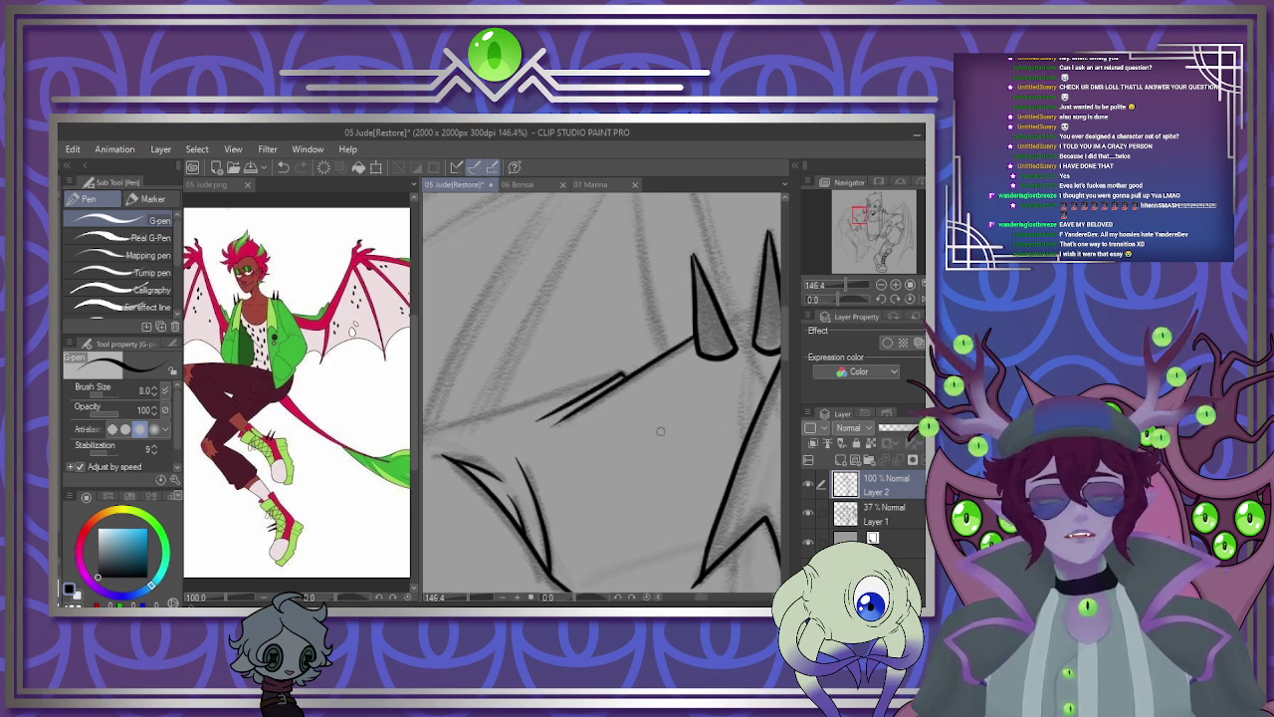
{"action": "left_click_drag", "start_coordinate": [702, 597], "coordinate": [694, 600]}
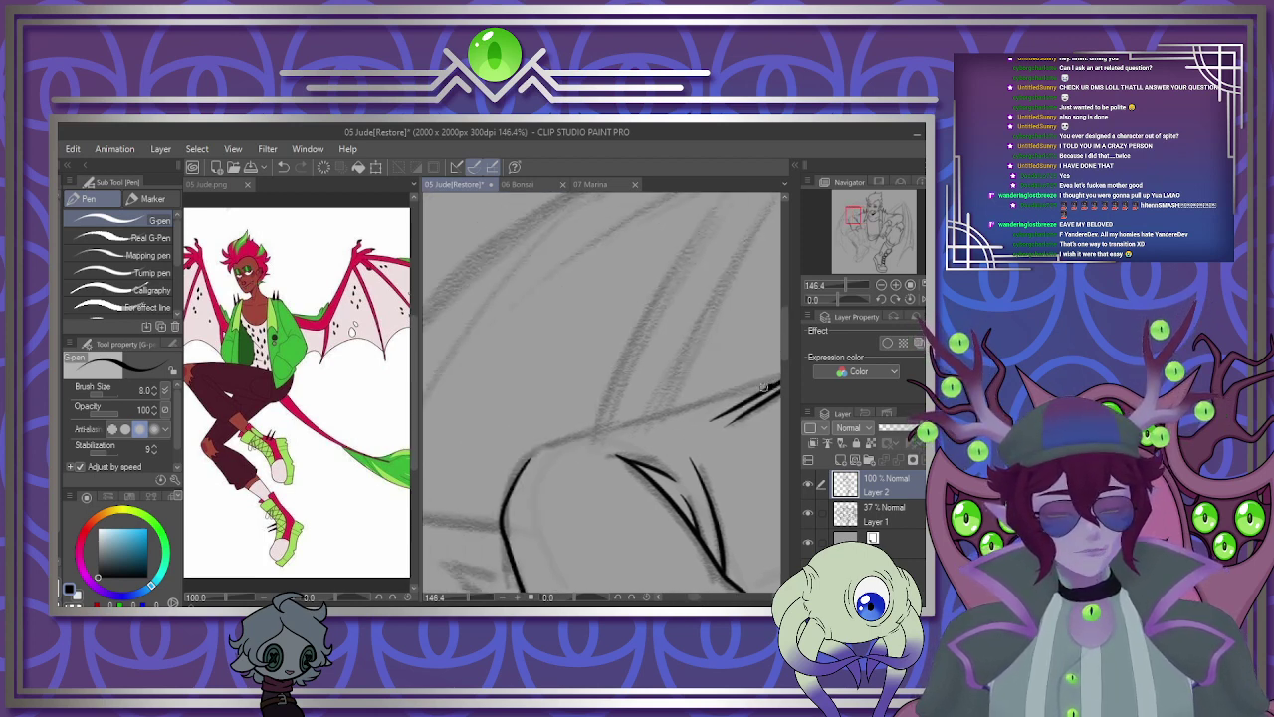
{"action": "left_click_drag", "start_coordinate": [764, 388], "coordinate": [541, 451]}
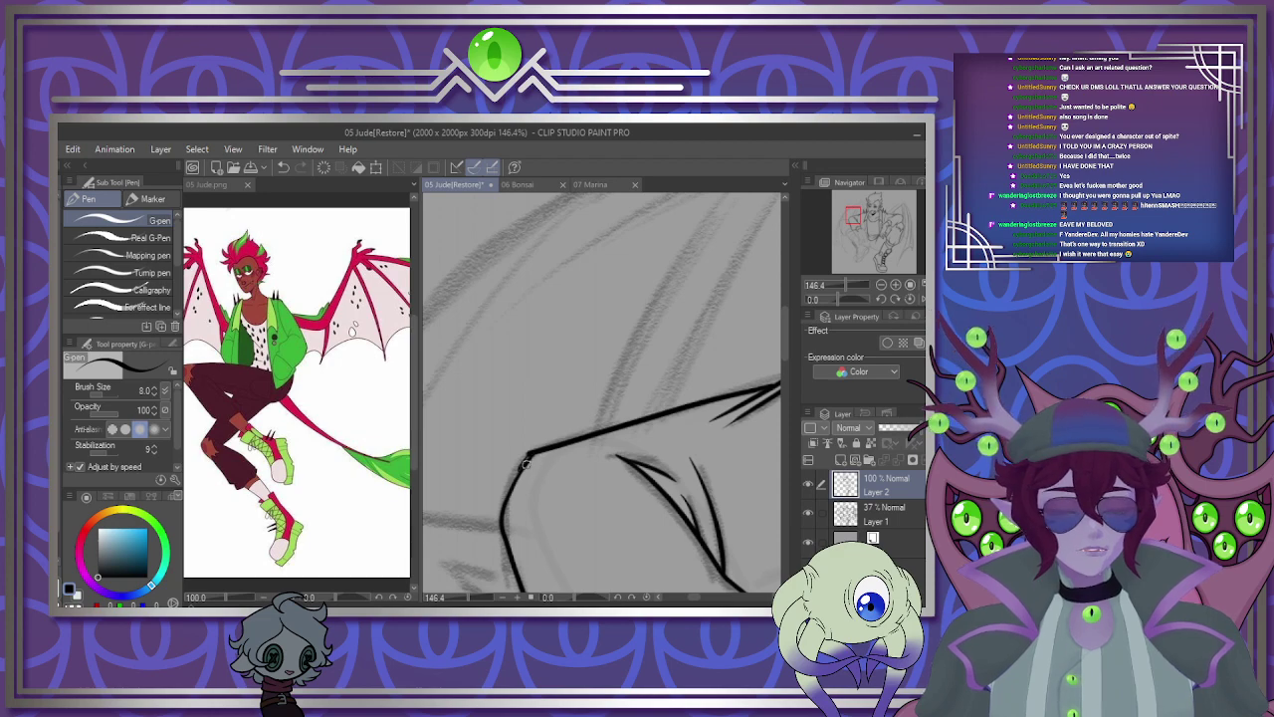
Ink the jacket's front edge below the lapel and the curved fold line running from it to the sleeve.
{"action": "scroll", "coordinate": [518, 413], "scroll_direction": "down", "scroll_amount": 3}
{"action": "scroll", "coordinate": [538, 428], "scroll_direction": "up", "scroll_amount": 2}
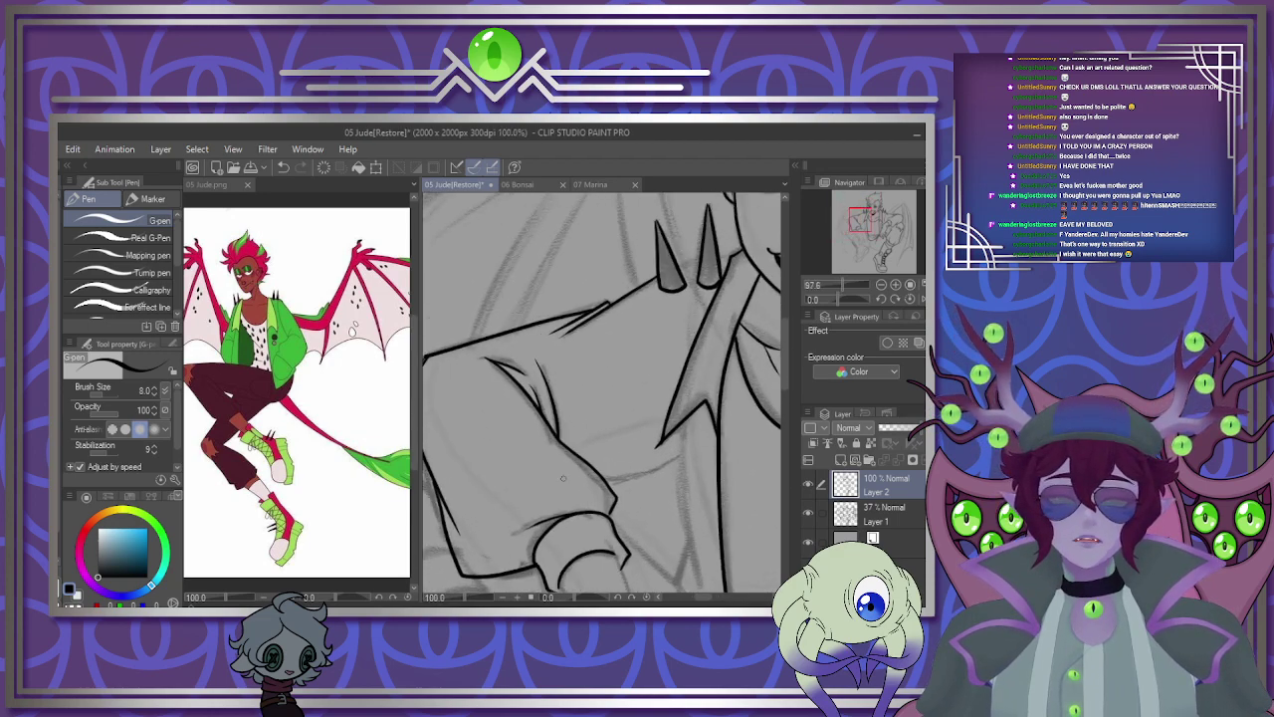
{"action": "scroll", "coordinate": [581, 440], "scroll_direction": "down", "scroll_amount": 4}
{"action": "scroll", "coordinate": [580, 438], "scroll_direction": "up", "scroll_amount": 5}
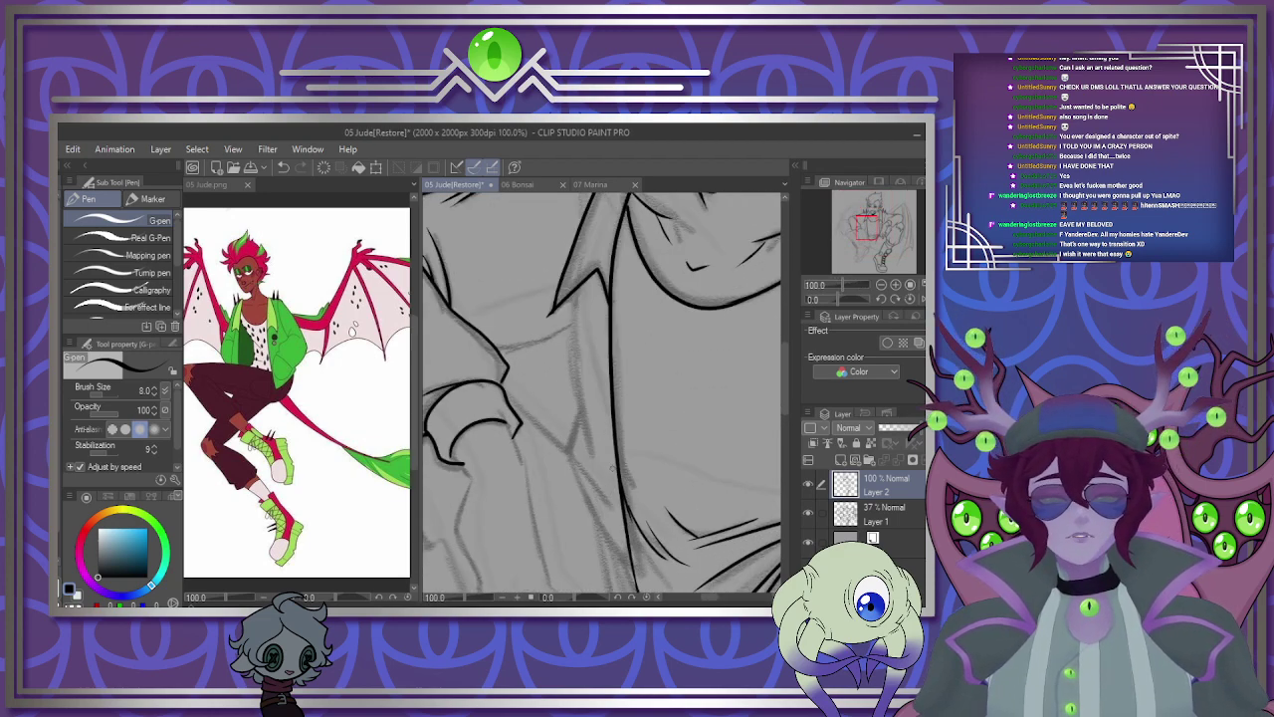
{"action": "left_click_drag", "start_coordinate": [573, 289], "coordinate": [583, 480]}
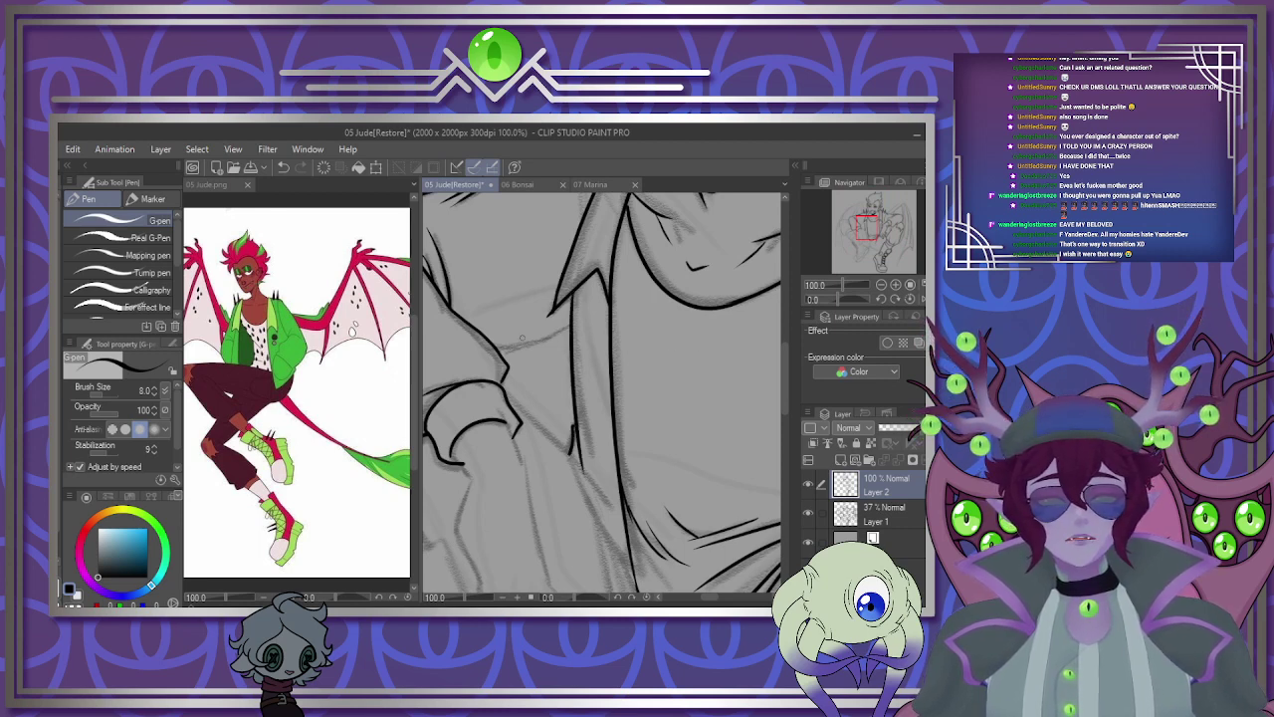
{"action": "left_click_drag", "start_coordinate": [523, 346], "coordinate": [573, 325]}
{"action": "key", "text": "ctrl+z"}
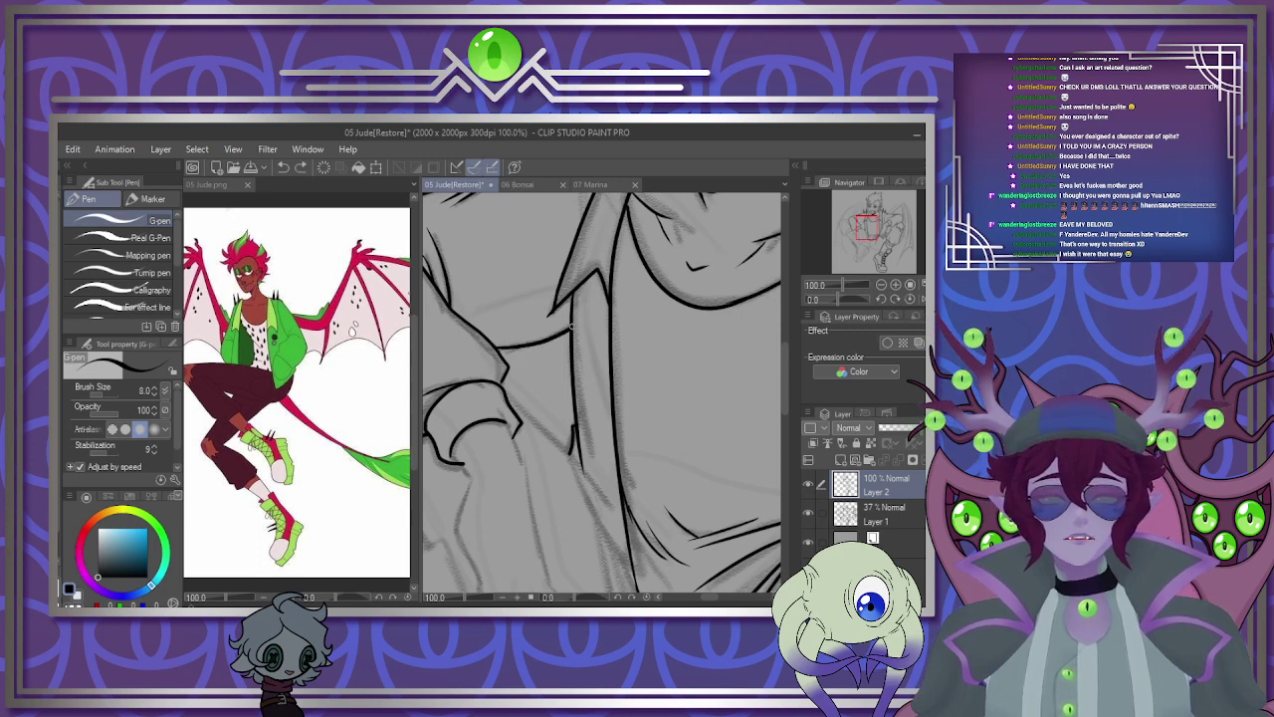
Ink the jacket line between the bent sleeve and the lapel, and the shoulder line across the two shoulder spikes.
{"action": "scroll", "coordinate": [592, 313], "scroll_direction": "up", "scroll_amount": 4}
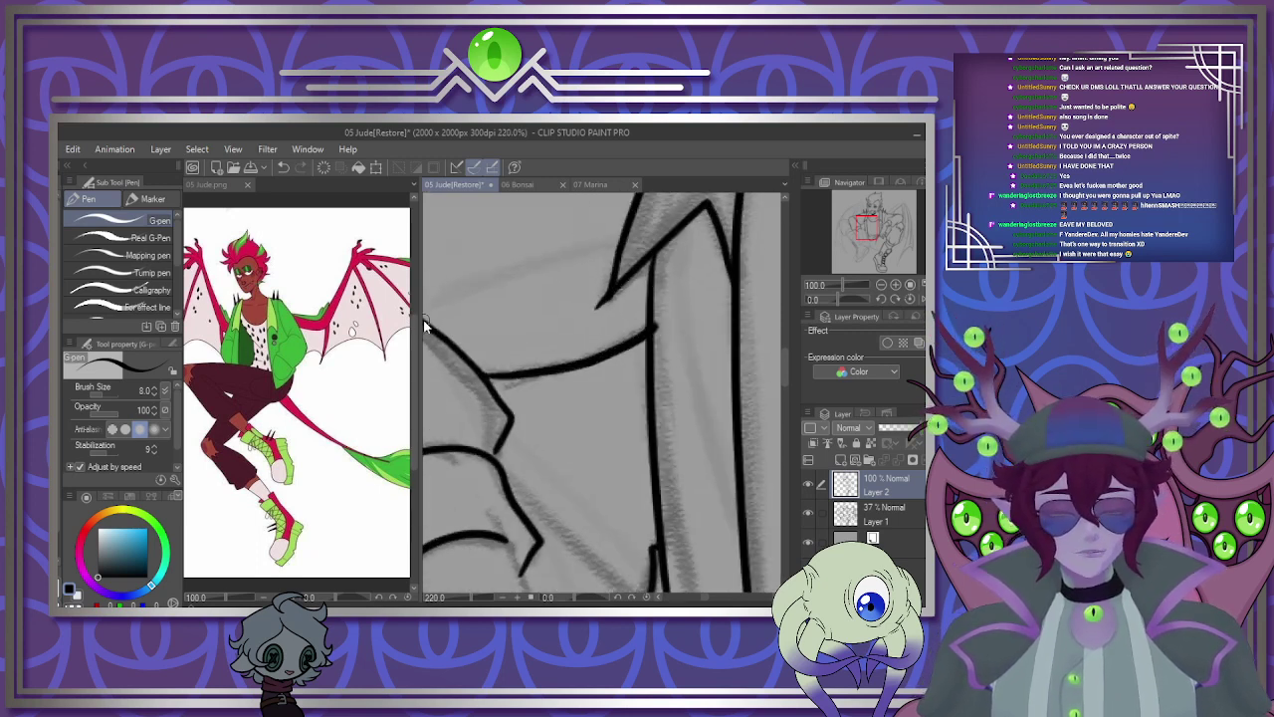
{"action": "mouse_move", "coordinate": [480, 379]}
{"action": "left_mouse_down"}
{"action": "mouse_move", "coordinate": [535, 373]}
{"action": "mouse_move", "coordinate": [655, 314]}
{"action": "left_mouse_up"}
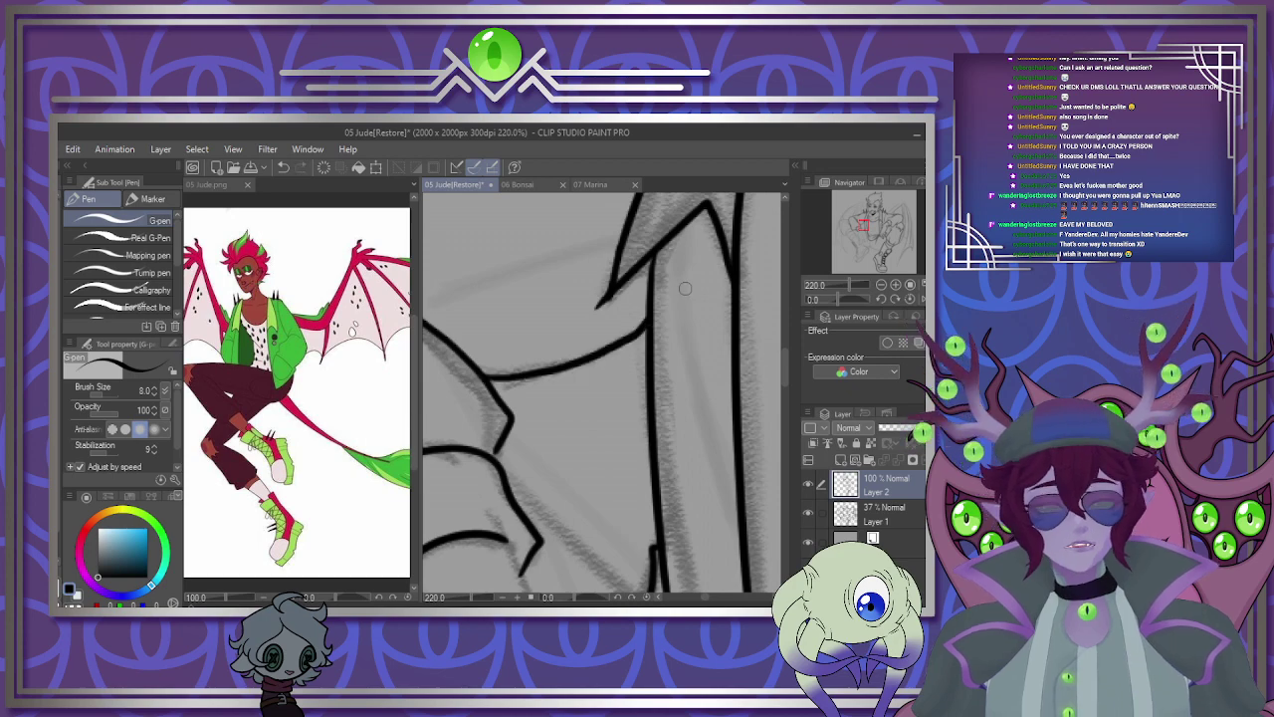
{"action": "scroll", "coordinate": [617, 398], "scroll_direction": "down", "scroll_amount": 7}
{"action": "scroll", "coordinate": [547, 338], "scroll_direction": "up", "scroll_amount": 6}
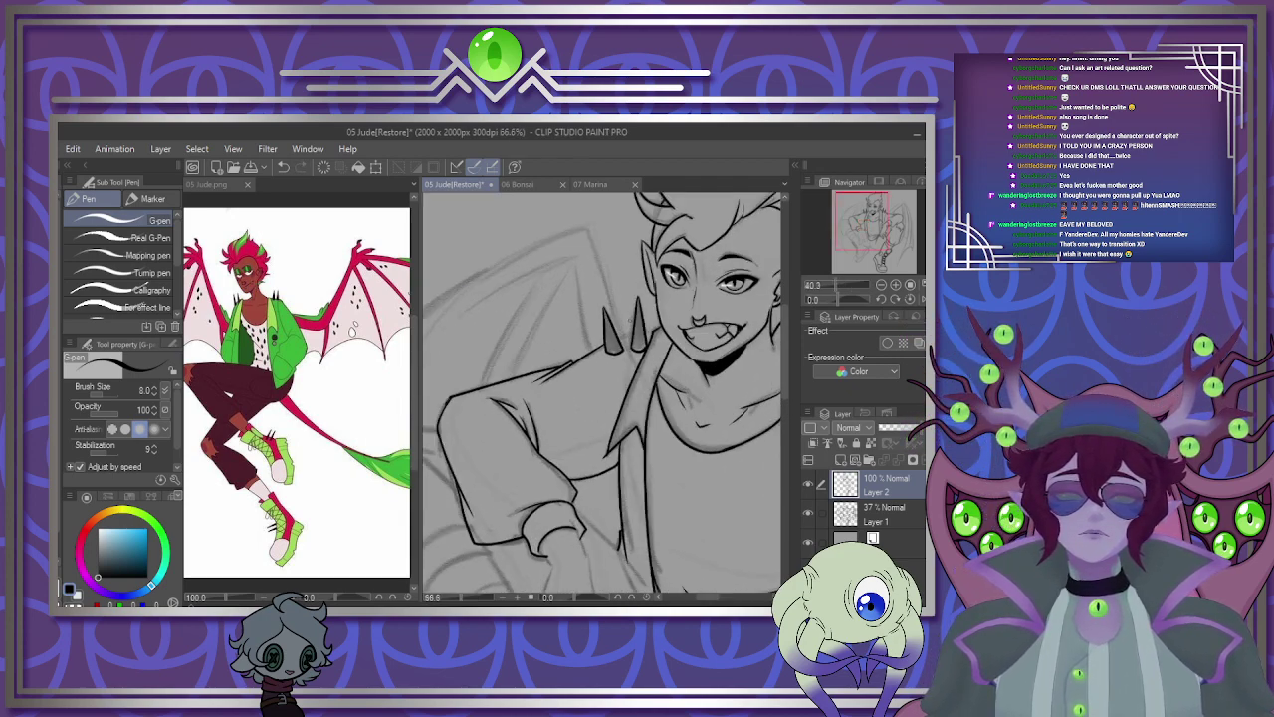
{"action": "scroll", "coordinate": [638, 357], "scroll_direction": "up", "scroll_amount": 3}
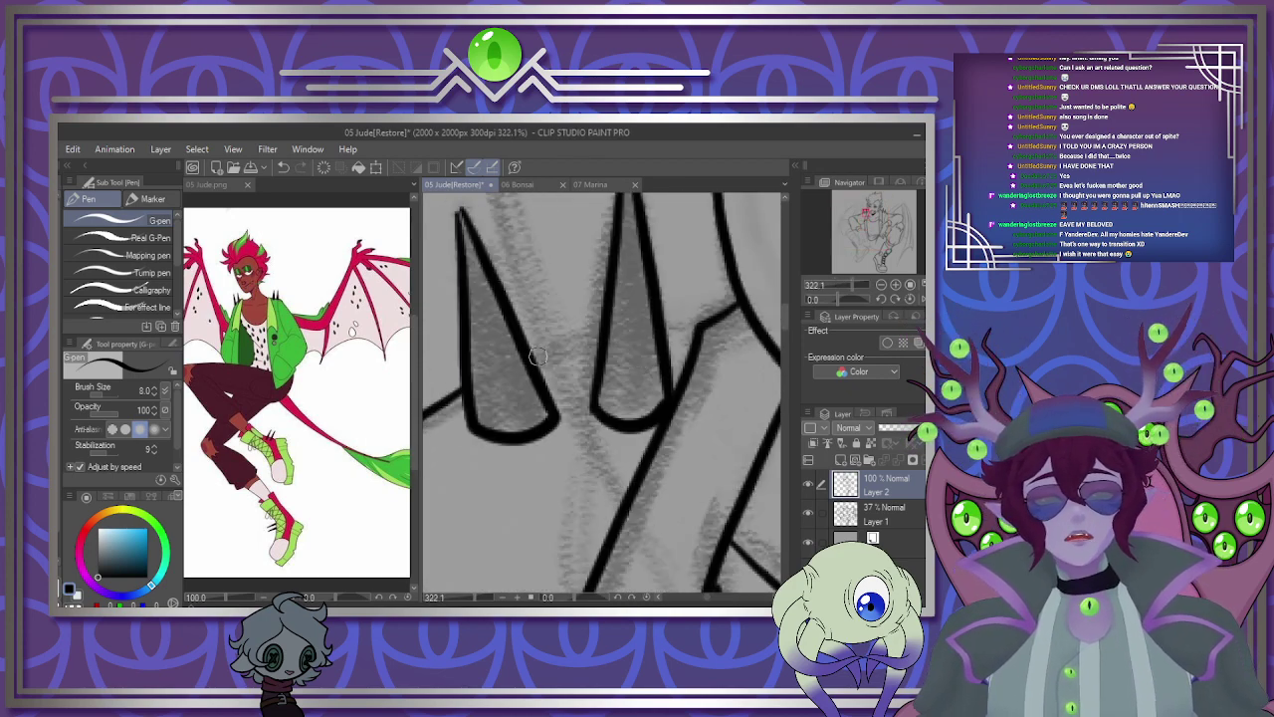
{"action": "mouse_move", "coordinate": [538, 355]}
{"action": "left_mouse_down"}
{"action": "mouse_move", "coordinate": [611, 327]}
{"action": "mouse_move", "coordinate": [691, 333]}
{"action": "mouse_move", "coordinate": [717, 318]}
{"action": "left_mouse_up"}
{"action": "scroll", "coordinate": [719, 317], "scroll_direction": "down", "scroll_amount": 8}
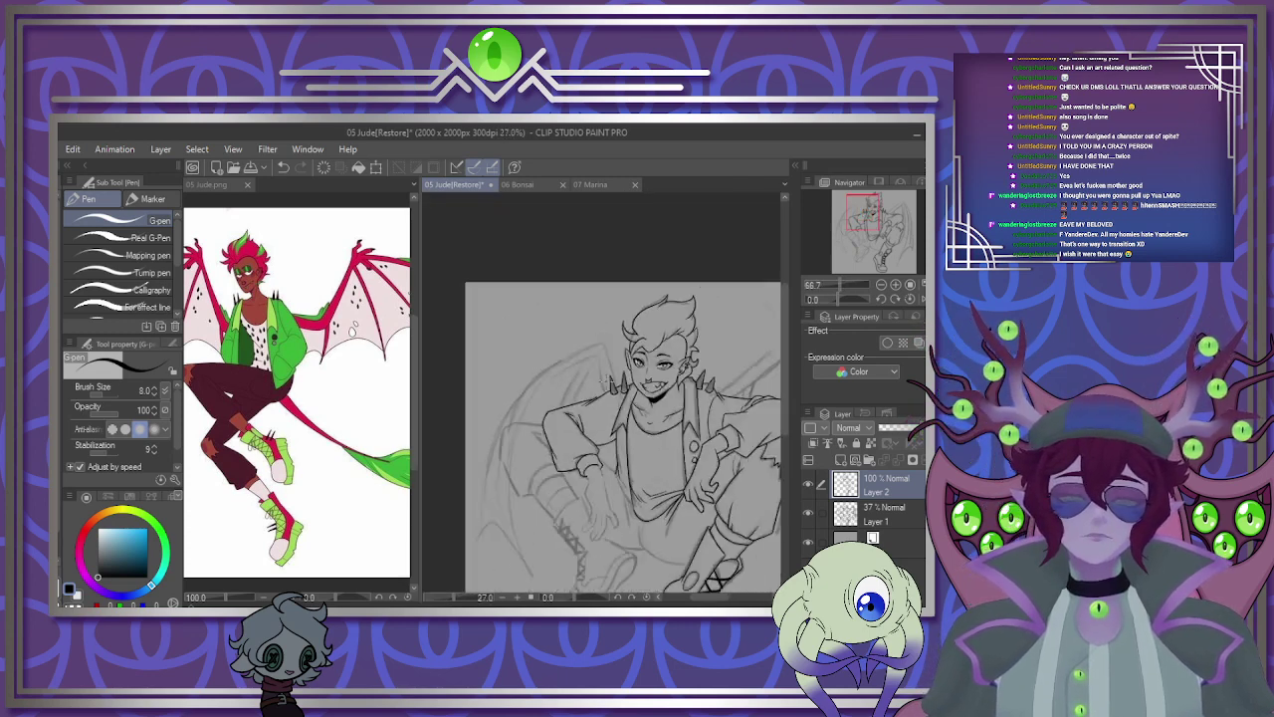
Set the G-pen brush size to 15 and draw three rows of three small oval spots on the front of the shirt.
{"action": "mouse_move", "coordinate": [628, 483]}
{"action": "left_mouse_down"}
{"action": "mouse_move", "coordinate": [612, 480]}
{"action": "mouse_move", "coordinate": [619, 468]}
{"action": "left_mouse_up"}
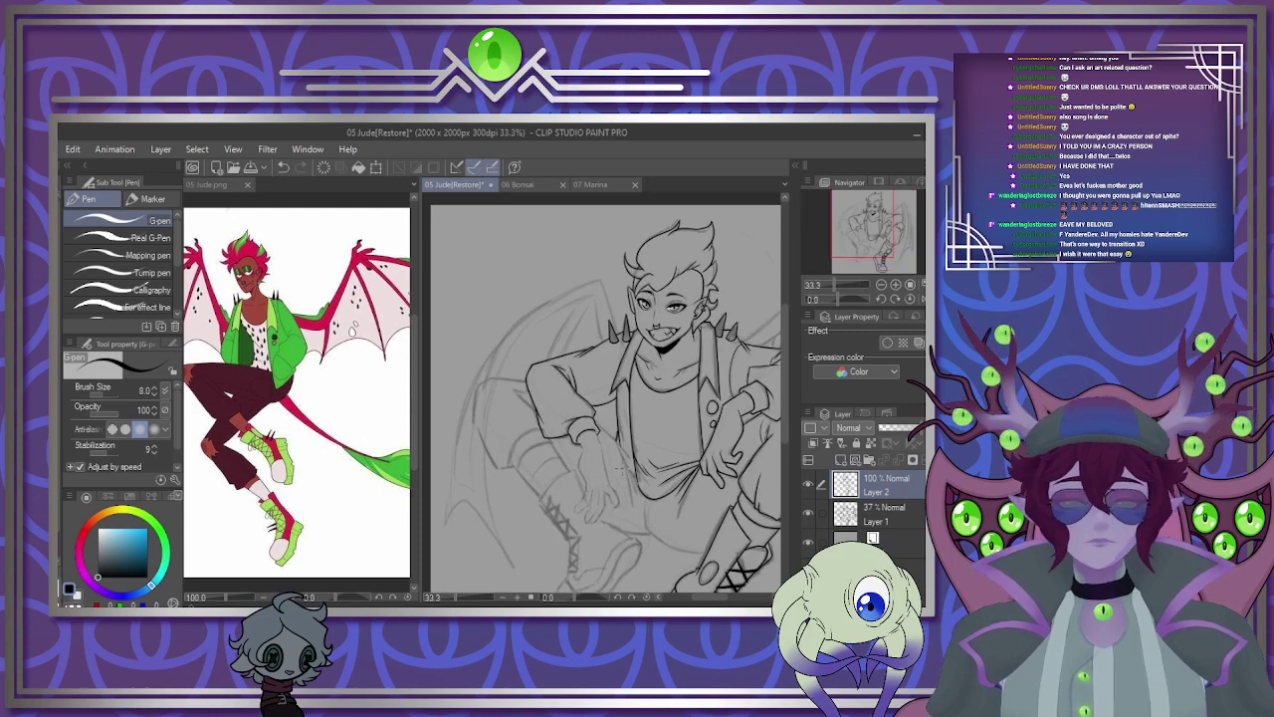
{"action": "scroll", "coordinate": [618, 465], "scroll_direction": "down", "scroll_amount": 2}
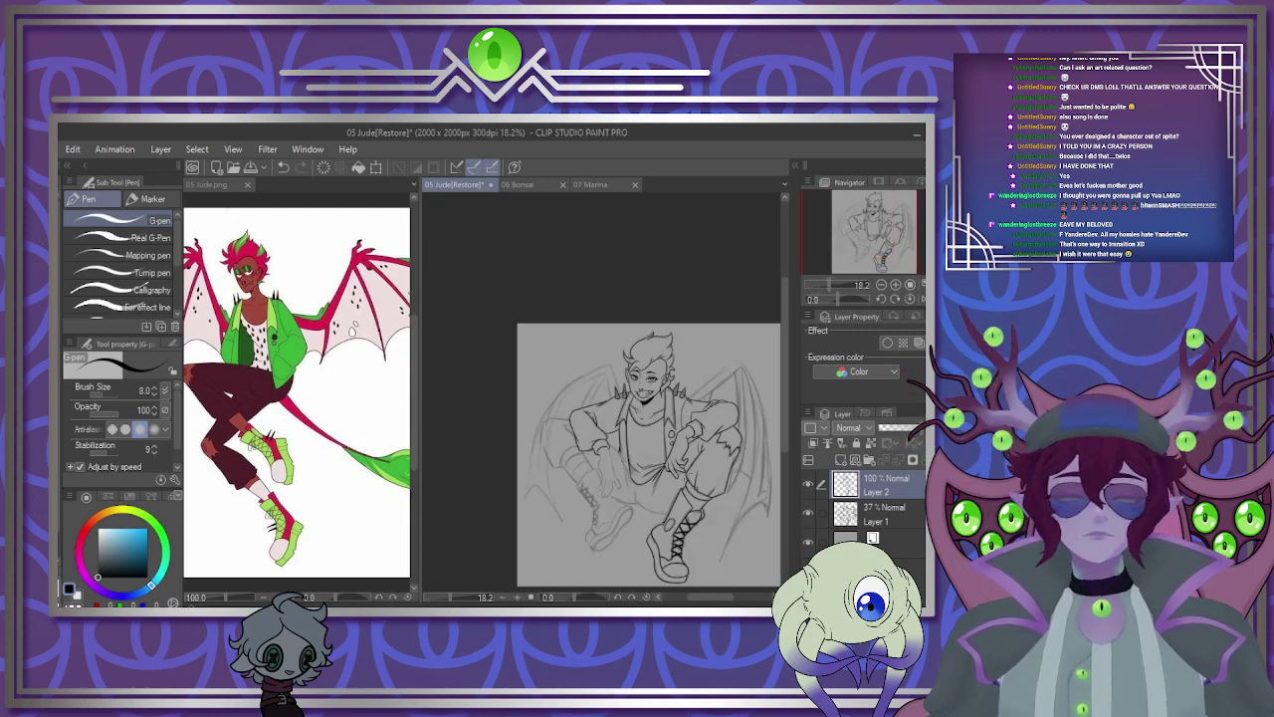
{"action": "scroll", "coordinate": [578, 423], "scroll_direction": "up", "scroll_amount": 6}
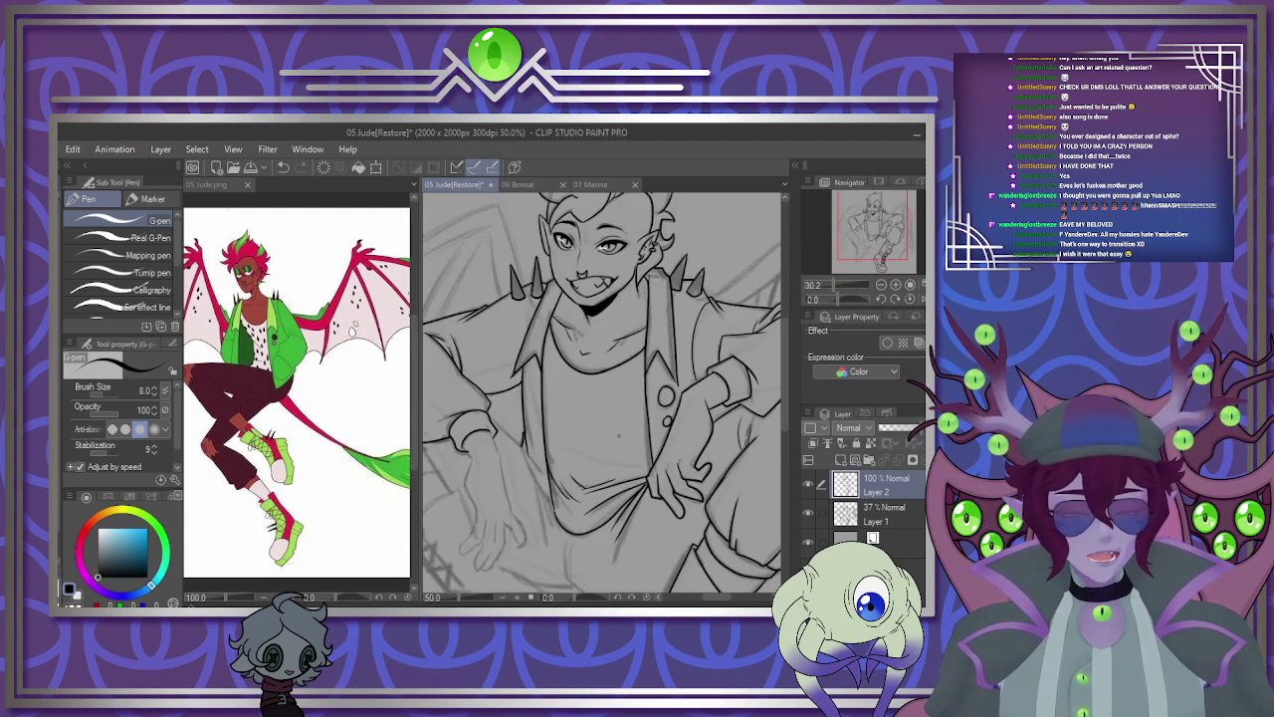
{"action": "key", "text": "bracketright"}
{"action": "key", "text": "bracketright"}
{"action": "key", "text": "bracketright"}
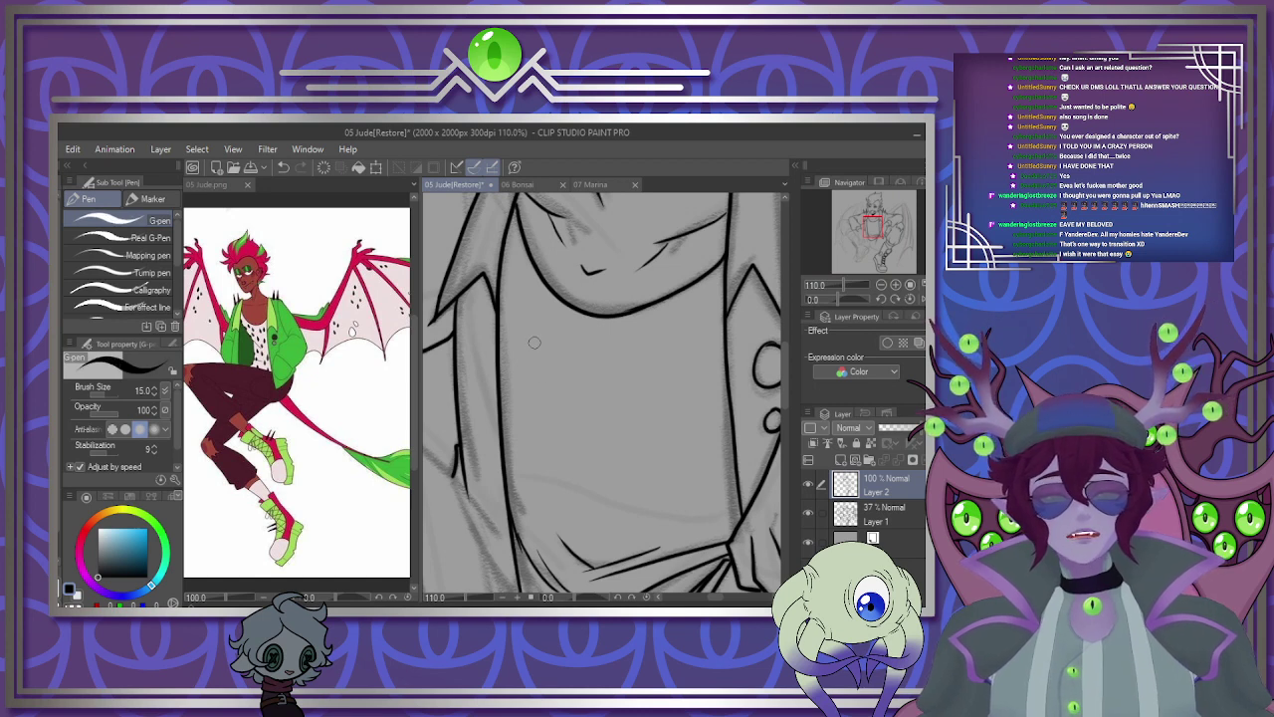
{"action": "left_click_drag", "start_coordinate": [539, 325], "coordinate": [538, 336]}
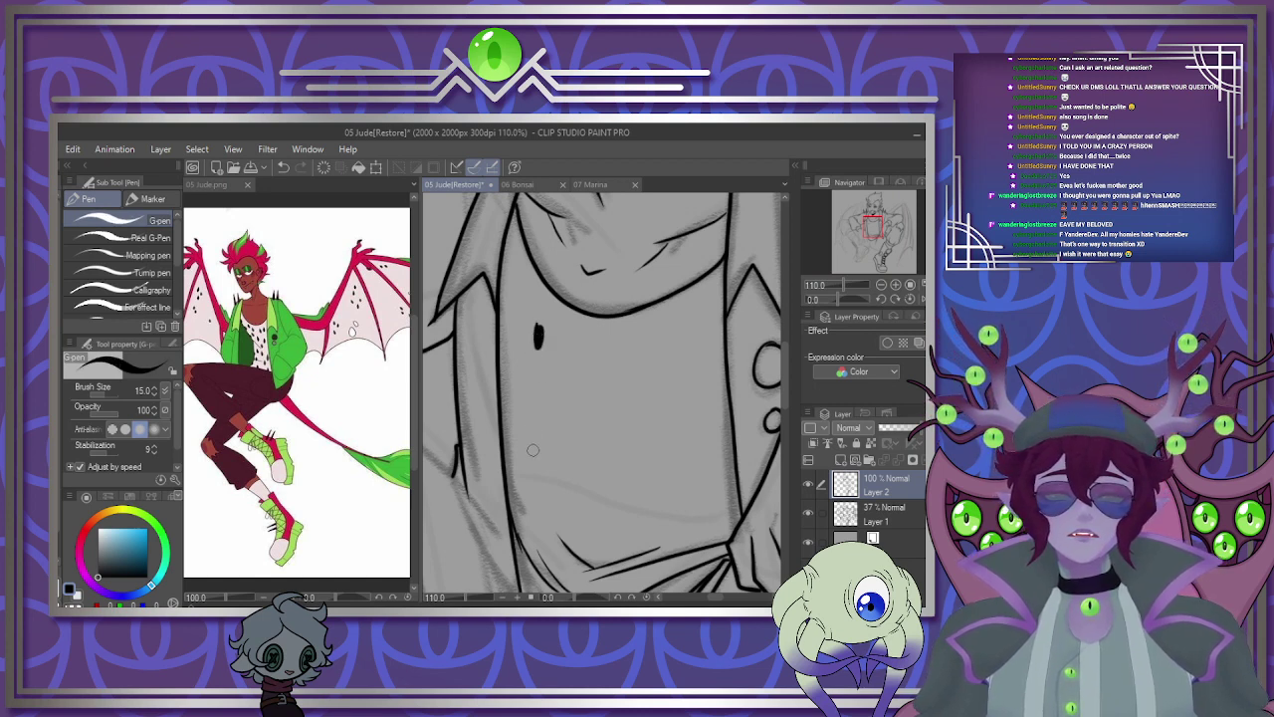
{"action": "left_click_drag", "start_coordinate": [534, 408], "coordinate": [534, 423]}
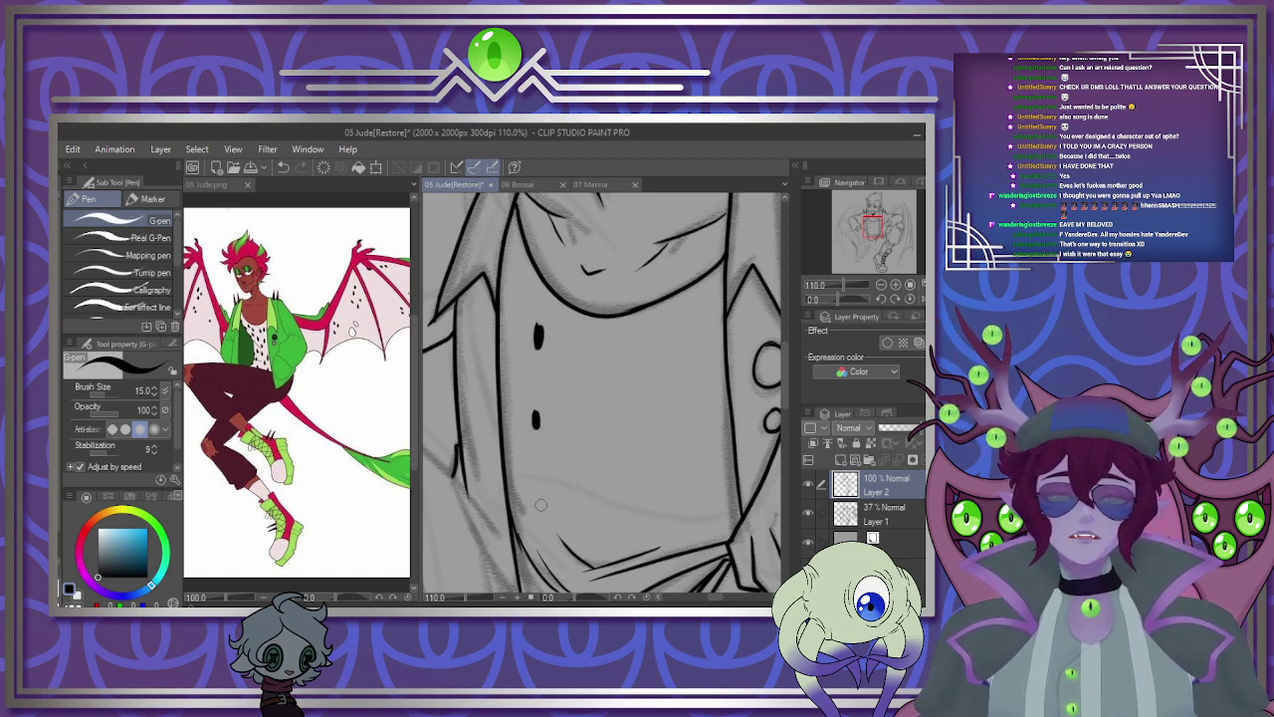
{"action": "left_click_drag", "start_coordinate": [542, 490], "coordinate": [543, 506]}
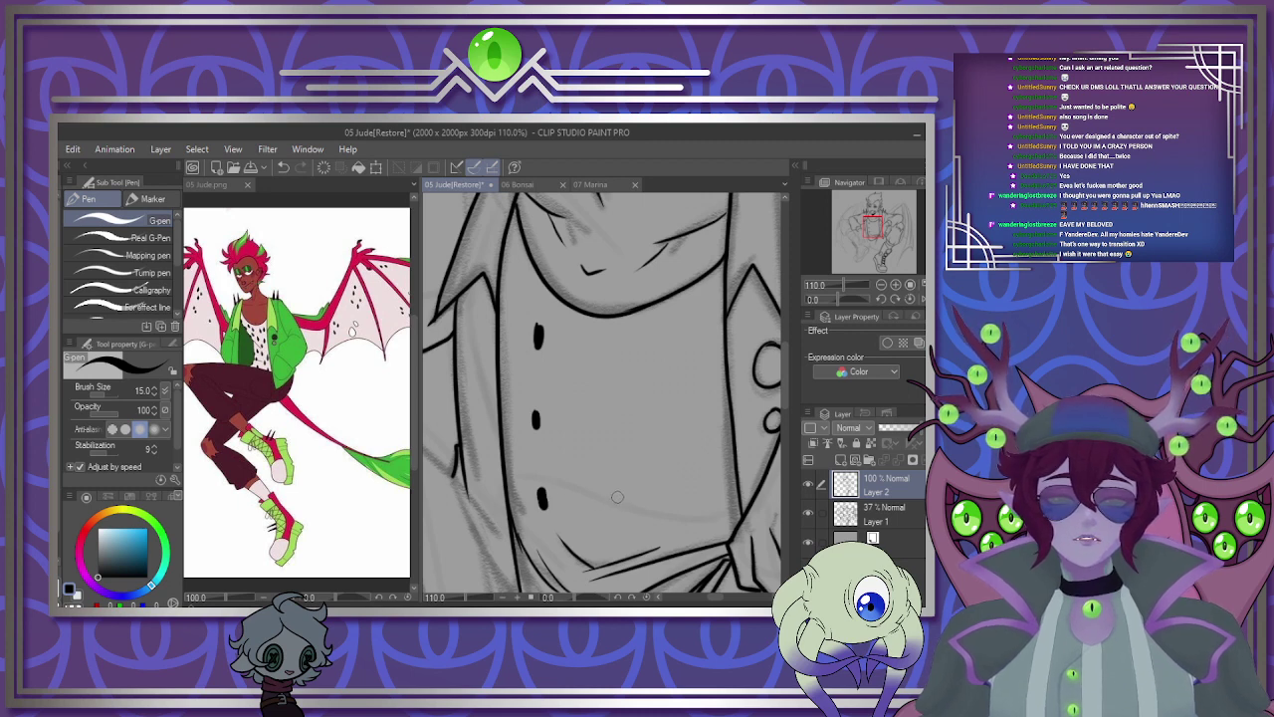
{"action": "left_click_drag", "start_coordinate": [617, 496], "coordinate": [619, 514]}
{"action": "left_click_drag", "start_coordinate": [617, 430], "coordinate": [619, 428]}
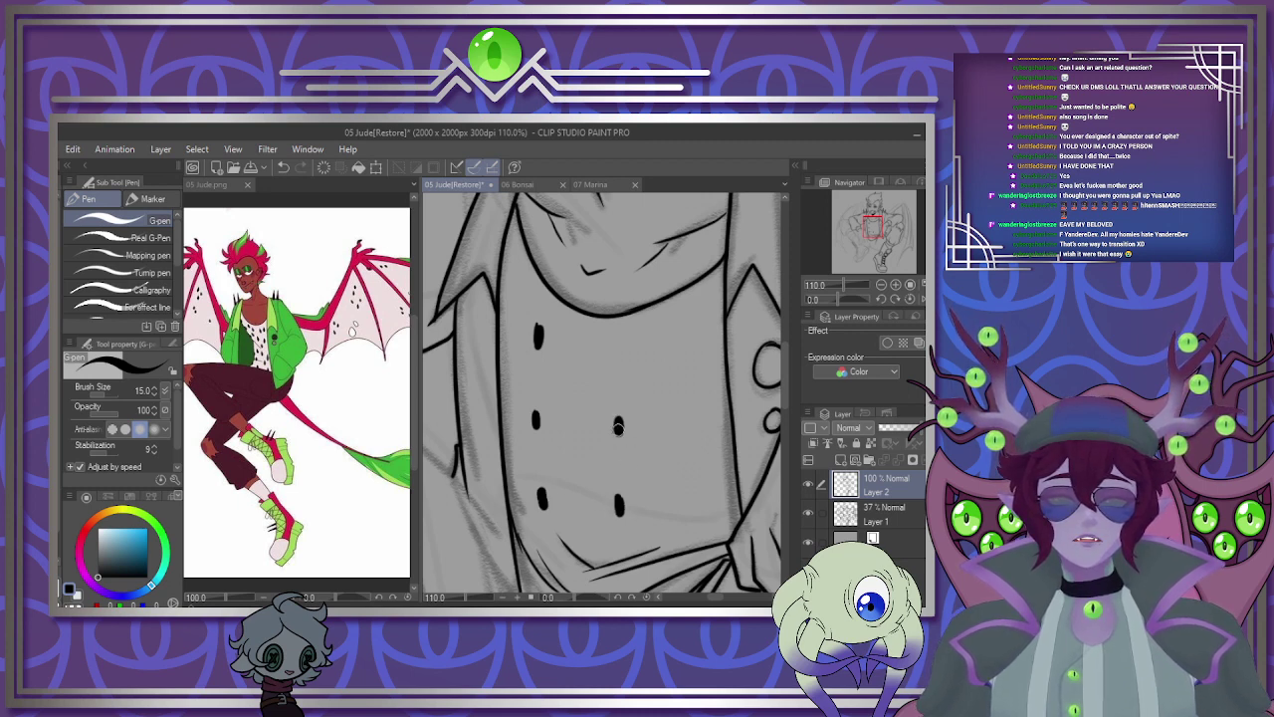
{"action": "mouse_move", "coordinate": [626, 356]}
{"action": "left_mouse_down"}
{"action": "mouse_move", "coordinate": [625, 340]}
{"action": "mouse_move", "coordinate": [627, 357]}
{"action": "left_mouse_up"}
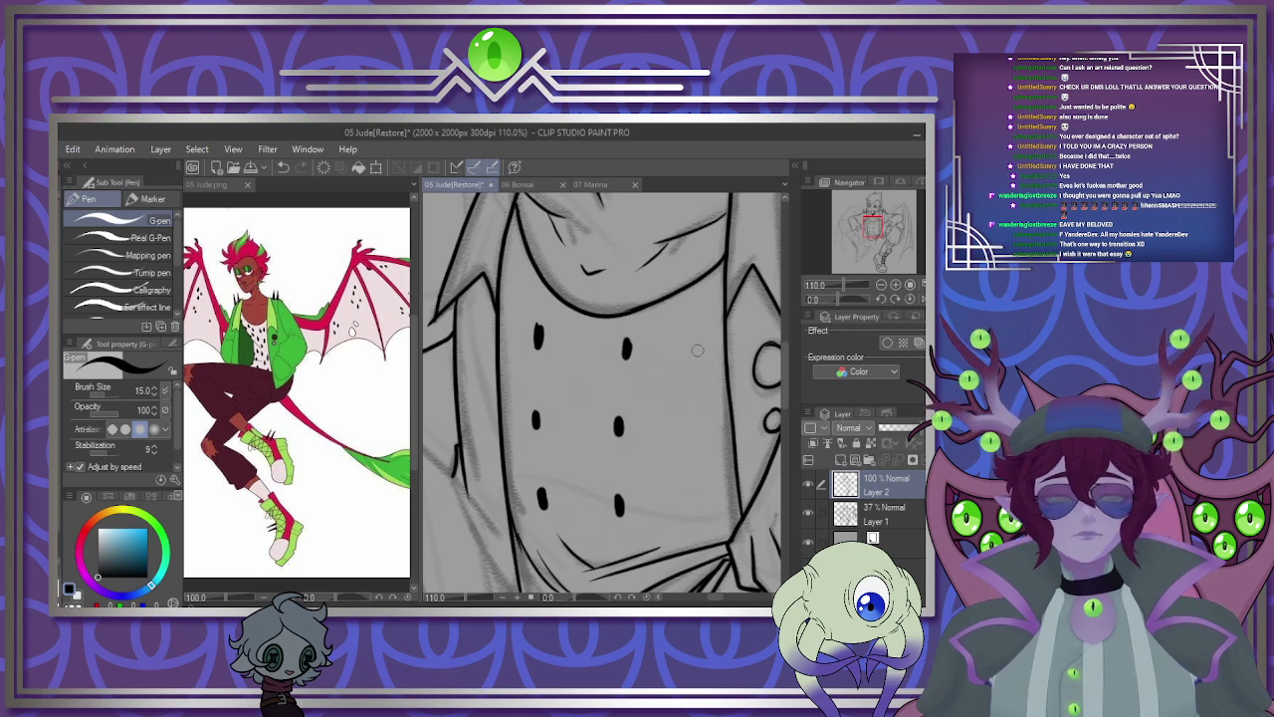
{"action": "left_click_drag", "start_coordinate": [697, 335], "coordinate": [701, 339]}
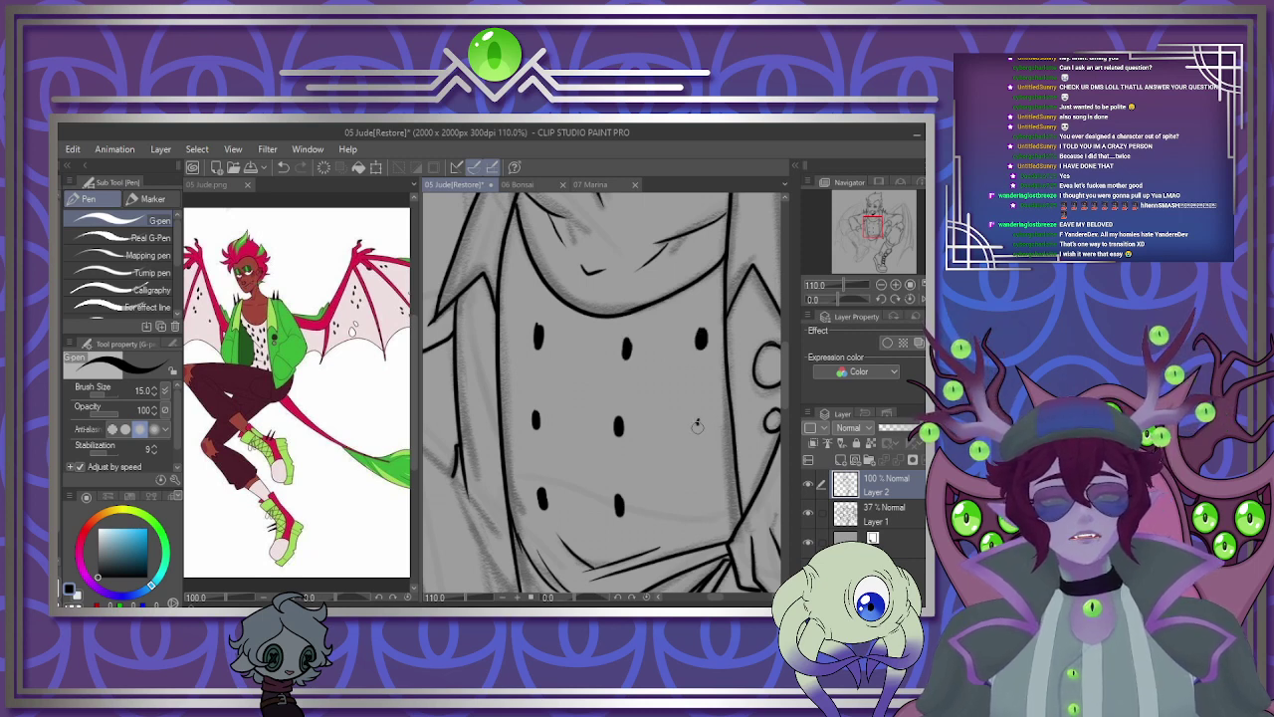
{"action": "left_click_drag", "start_coordinate": [697, 418], "coordinate": [700, 430]}
{"action": "left_click_drag", "start_coordinate": [701, 498], "coordinate": [704, 506]}
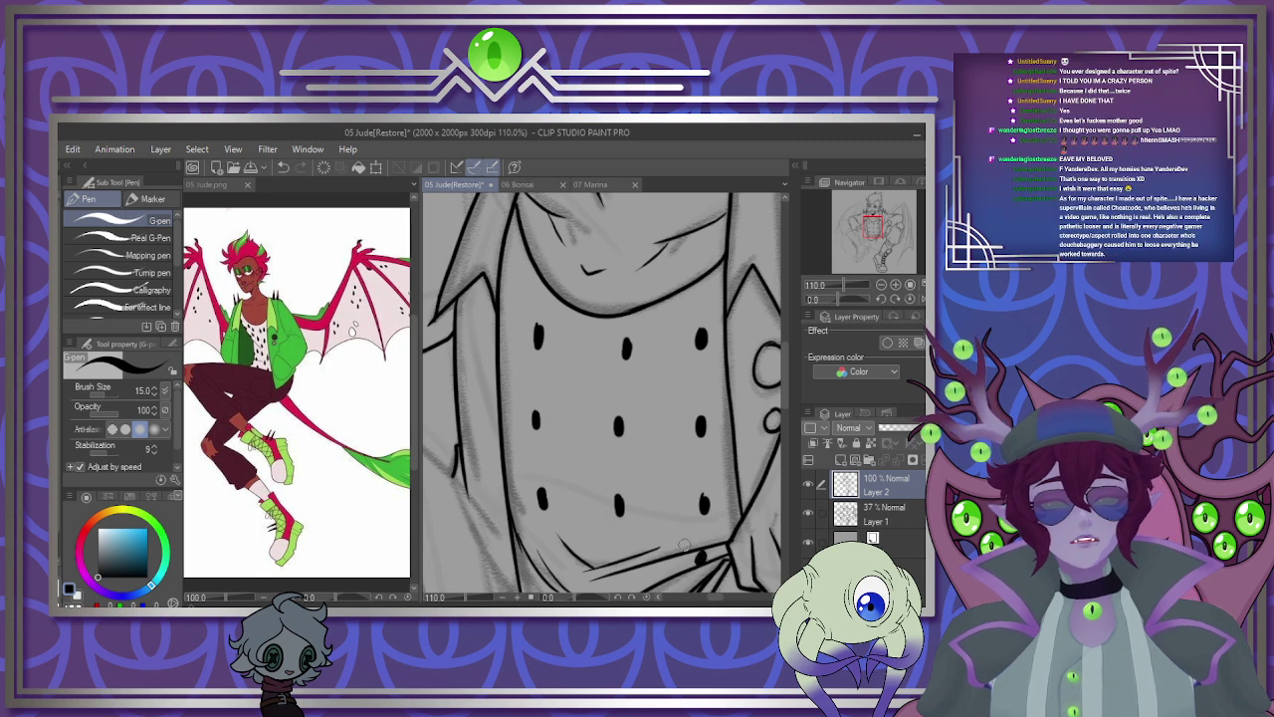
Draw more oval spots along the folds and down to the rounded hem of the shirt.
{"action": "left_click_drag", "start_coordinate": [615, 561], "coordinate": [612, 568]}
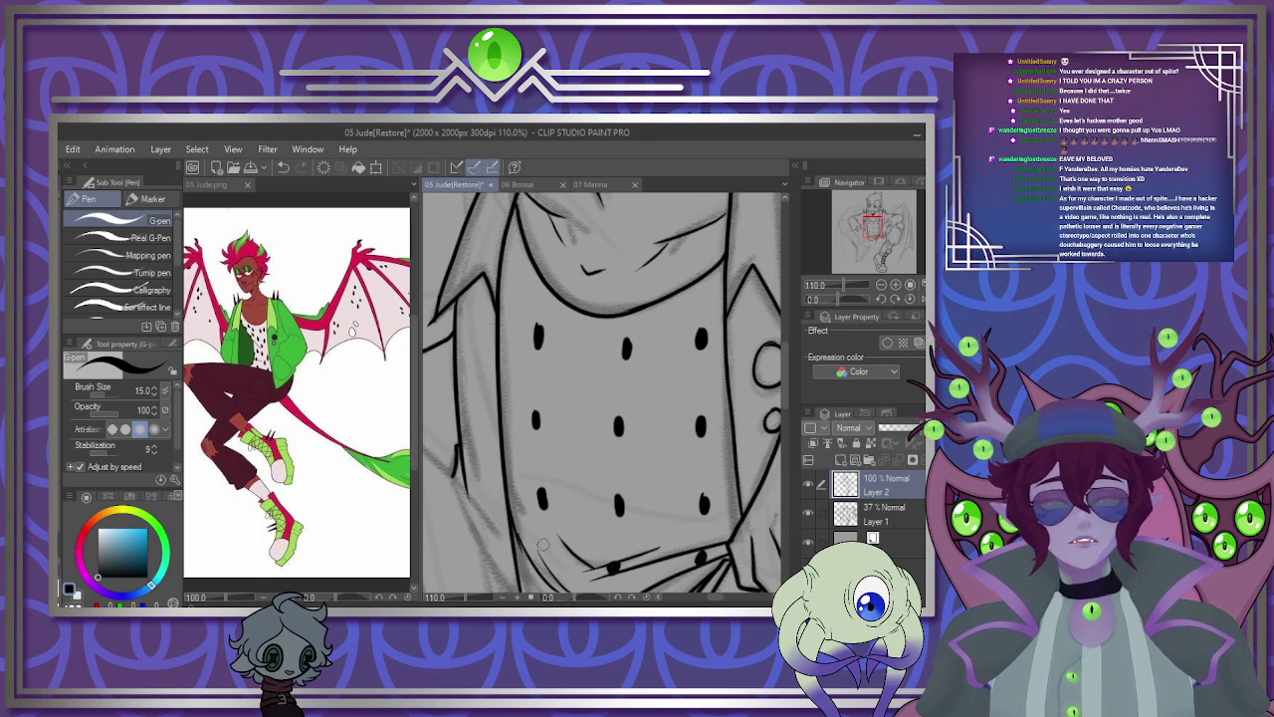
{"action": "left_click_drag", "start_coordinate": [545, 536], "coordinate": [542, 550]}
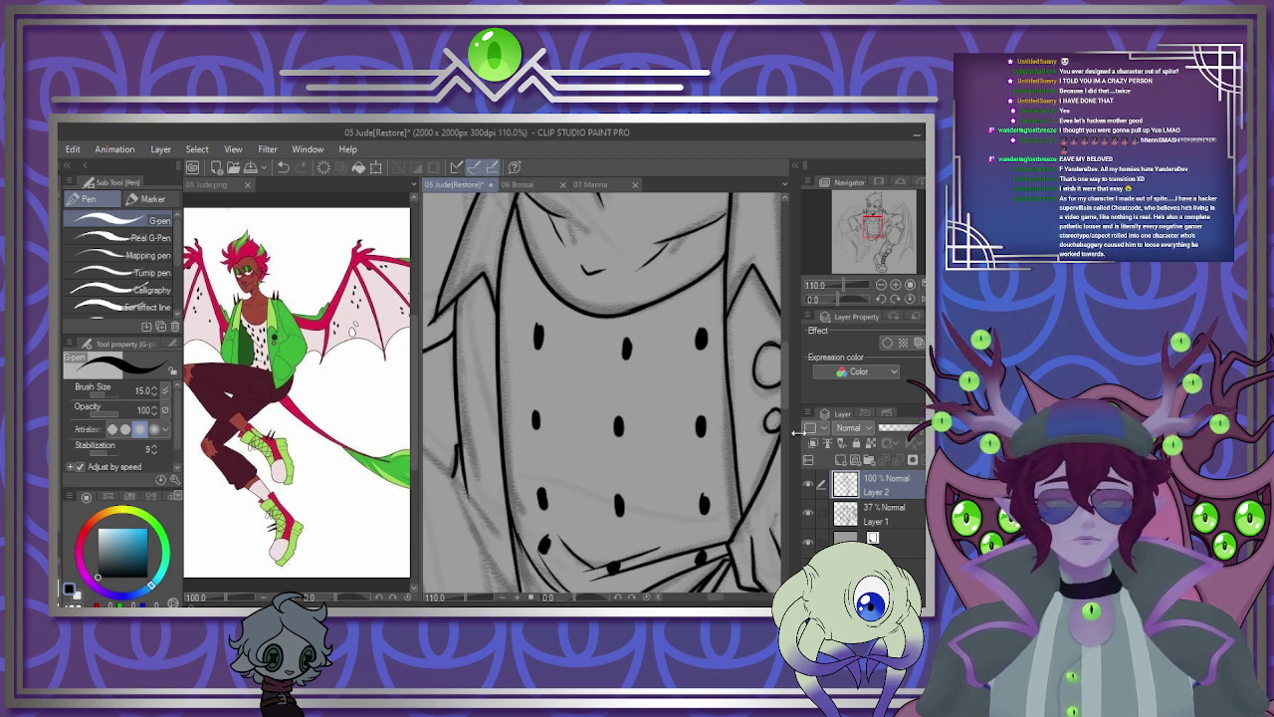
{"action": "left_click_drag", "start_coordinate": [787, 402], "coordinate": [785, 418]}
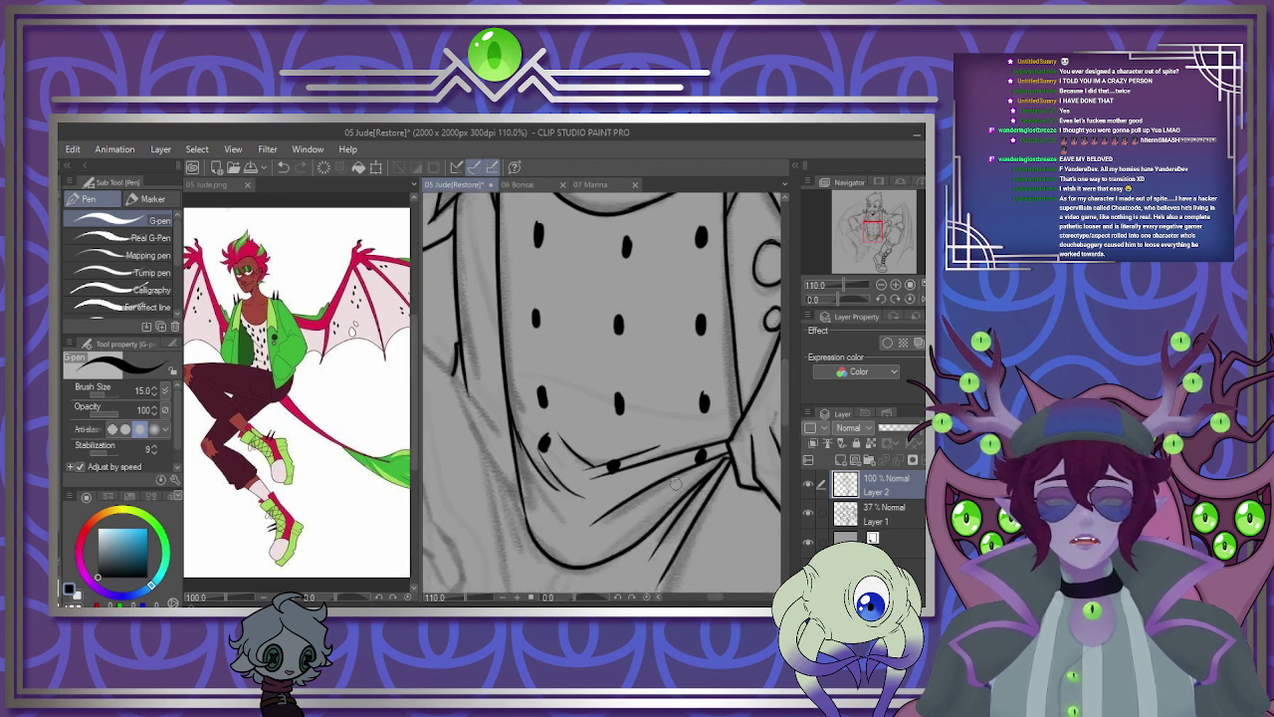
{"action": "mouse_move", "coordinate": [675, 483]}
{"action": "left_mouse_down"}
{"action": "mouse_move", "coordinate": [599, 505]}
{"action": "mouse_move", "coordinate": [535, 501]}
{"action": "left_mouse_up"}
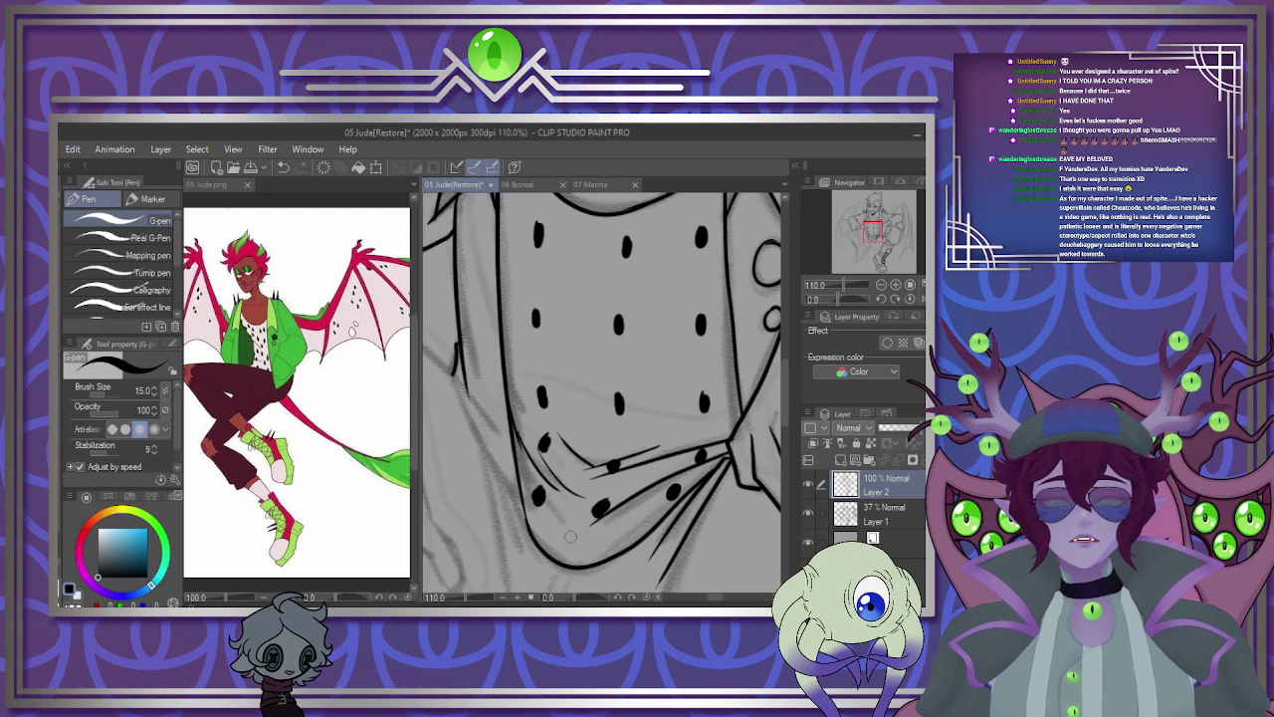
{"action": "left_click_drag", "start_coordinate": [595, 538], "coordinate": [587, 549]}
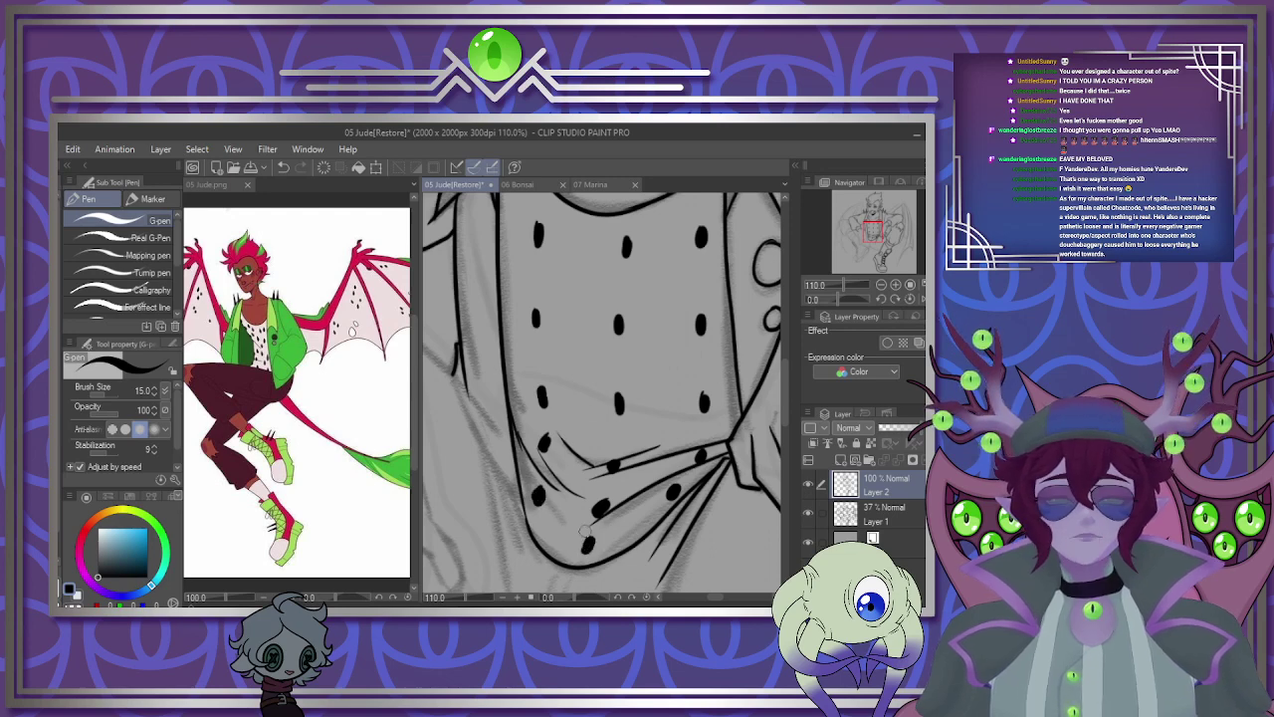
Set the brush size to 8 and ink the beginnings of both forearm edges inside the bent arm's jacket cuff.
{"action": "scroll", "coordinate": [622, 419], "scroll_direction": "down", "scroll_amount": 8}
{"action": "scroll", "coordinate": [607, 383], "scroll_direction": "up", "scroll_amount": 3}
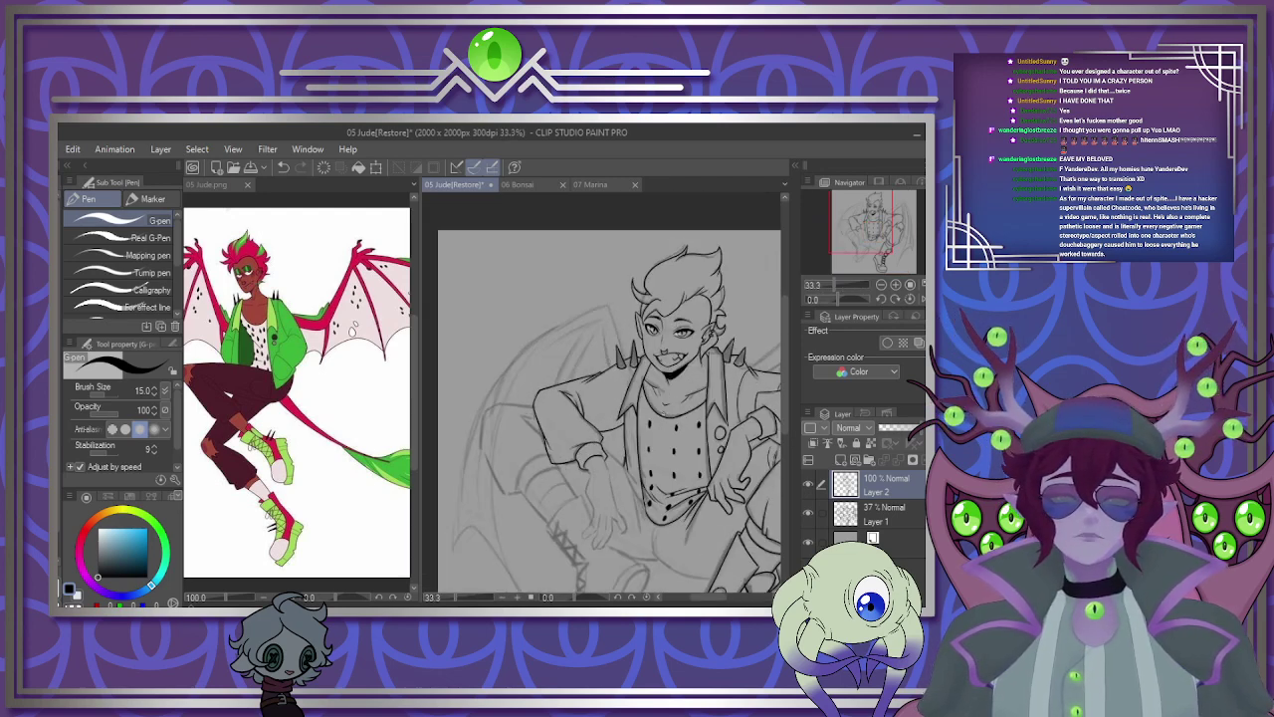
{"action": "scroll", "coordinate": [595, 513], "scroll_direction": "up", "scroll_amount": 3}
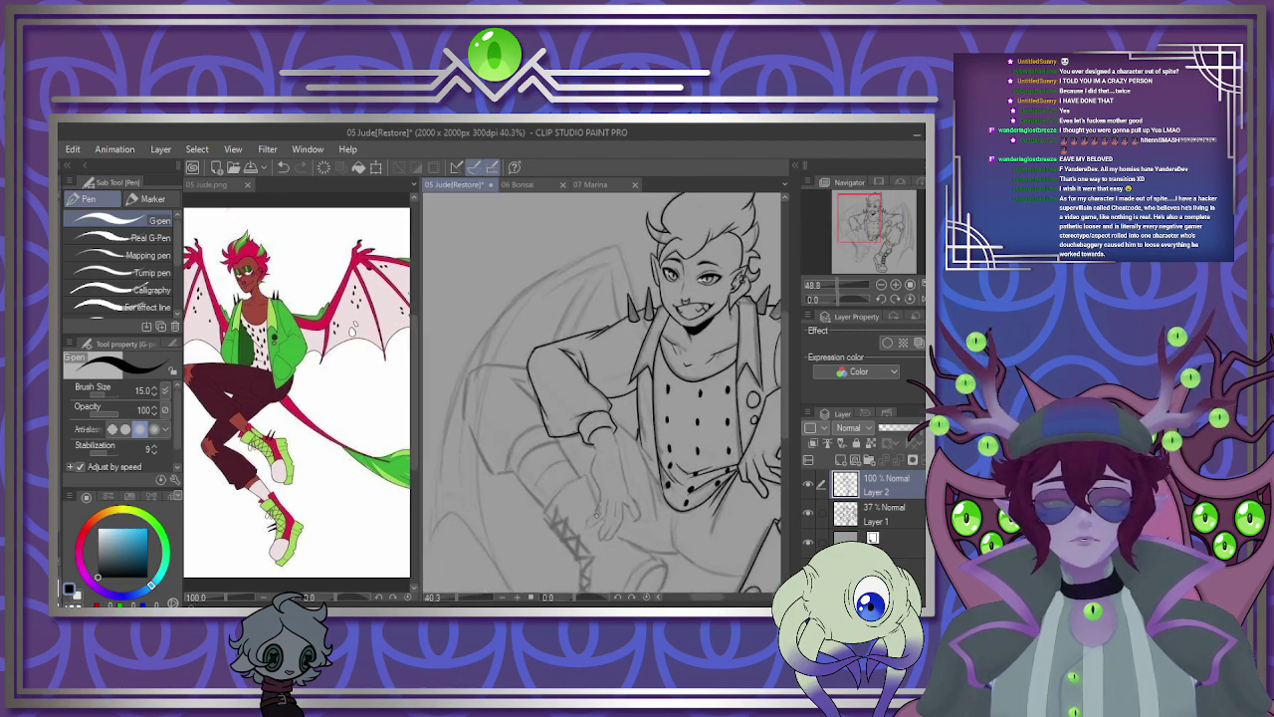
{"action": "scroll", "coordinate": [596, 513], "scroll_direction": "up", "scroll_amount": 5}
{"action": "key", "text": "bracketleft"}
{"action": "key", "text": "bracketleft"}
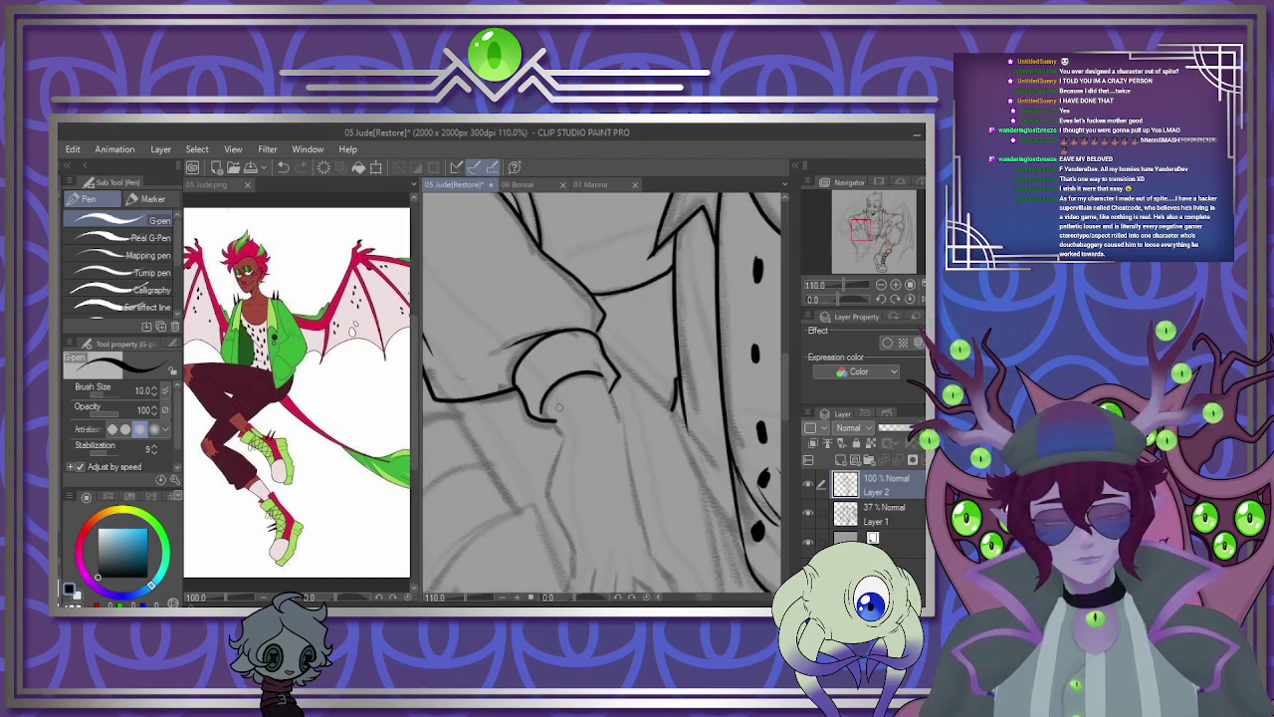
{"action": "key", "text": "bracketleft"}
{"action": "scroll", "coordinate": [538, 310], "scroll_direction": "up", "scroll_amount": 3}
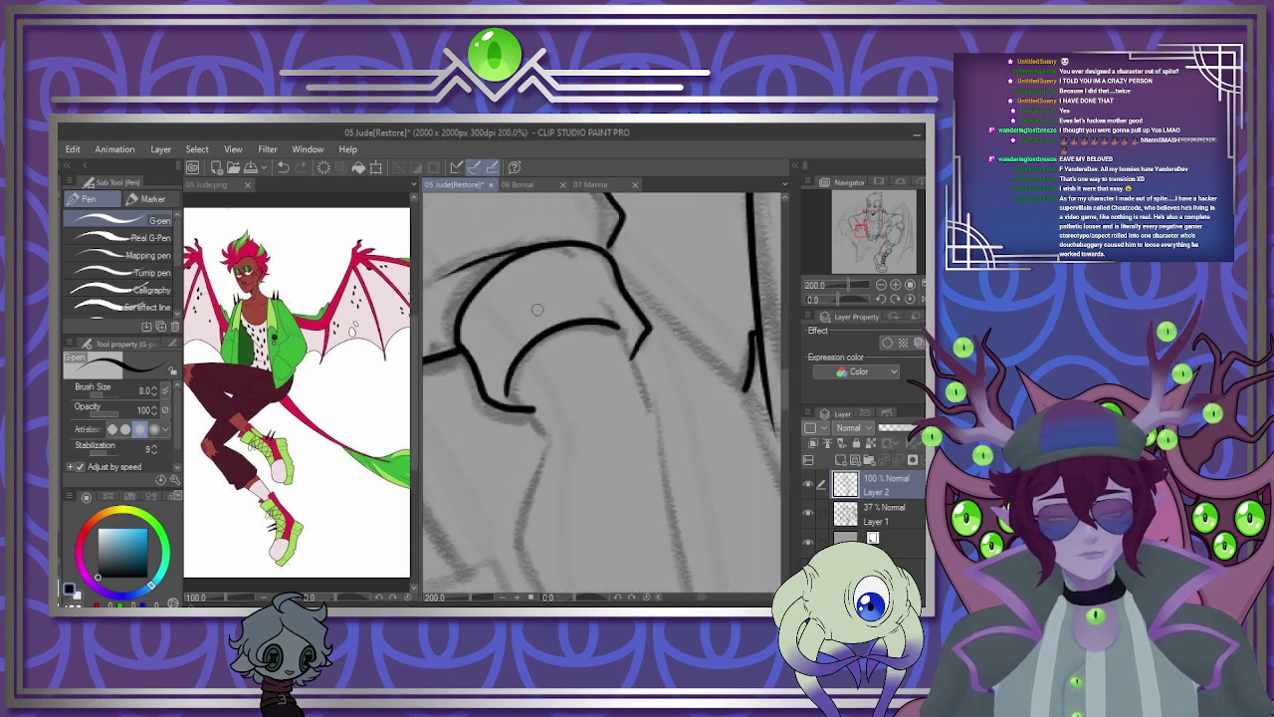
{"action": "left_click_drag", "start_coordinate": [508, 383], "coordinate": [550, 439]}
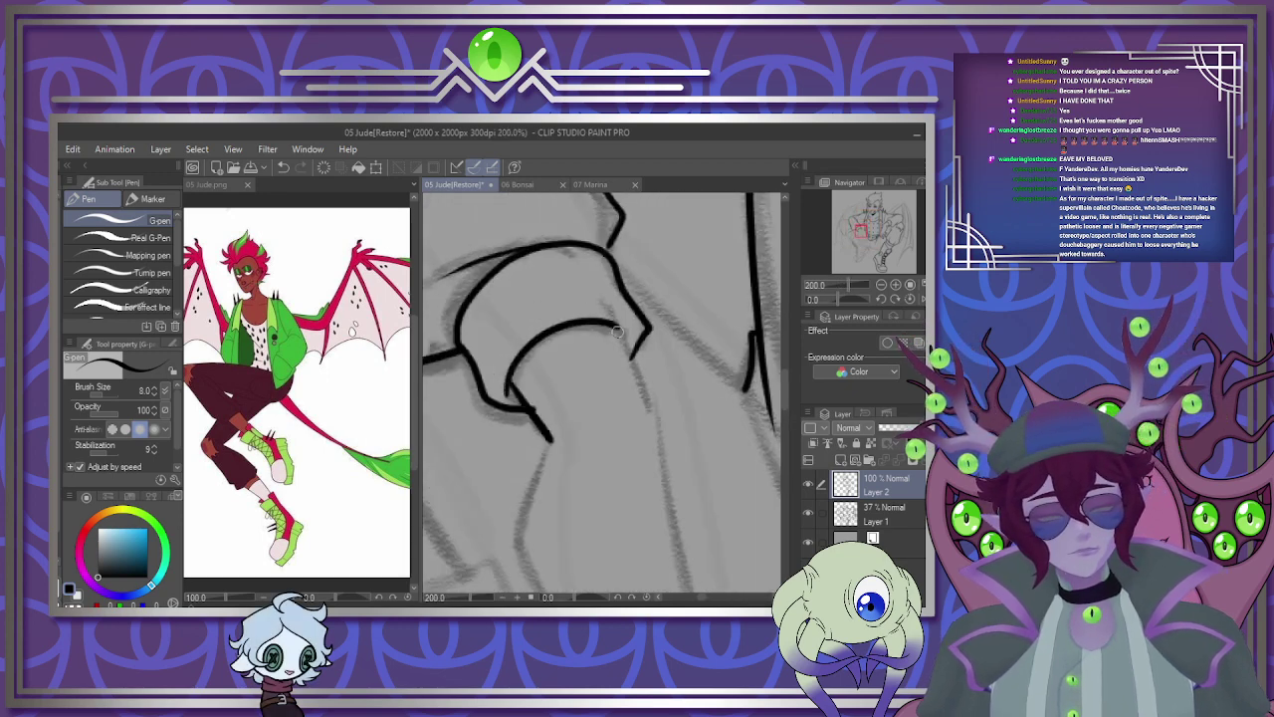
{"action": "left_click_drag", "start_coordinate": [617, 333], "coordinate": [665, 416]}
Ink the outer edge of the forearm from the cuff down around the outermost finger of the hanging hand.
{"action": "scroll", "coordinate": [585, 371], "scroll_direction": "down", "scroll_amount": 6}
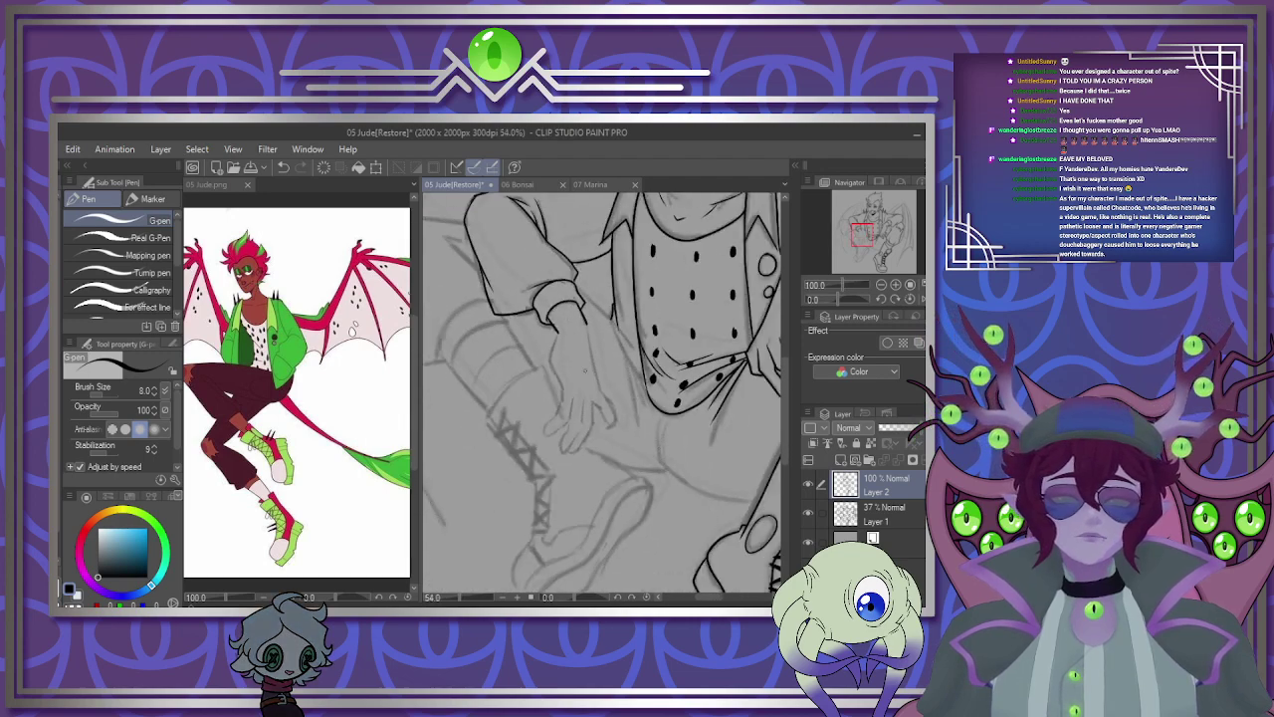
{"action": "scroll", "coordinate": [586, 371], "scroll_direction": "up", "scroll_amount": 4}
{"action": "scroll", "coordinate": [544, 346], "scroll_direction": "up", "scroll_amount": 2}
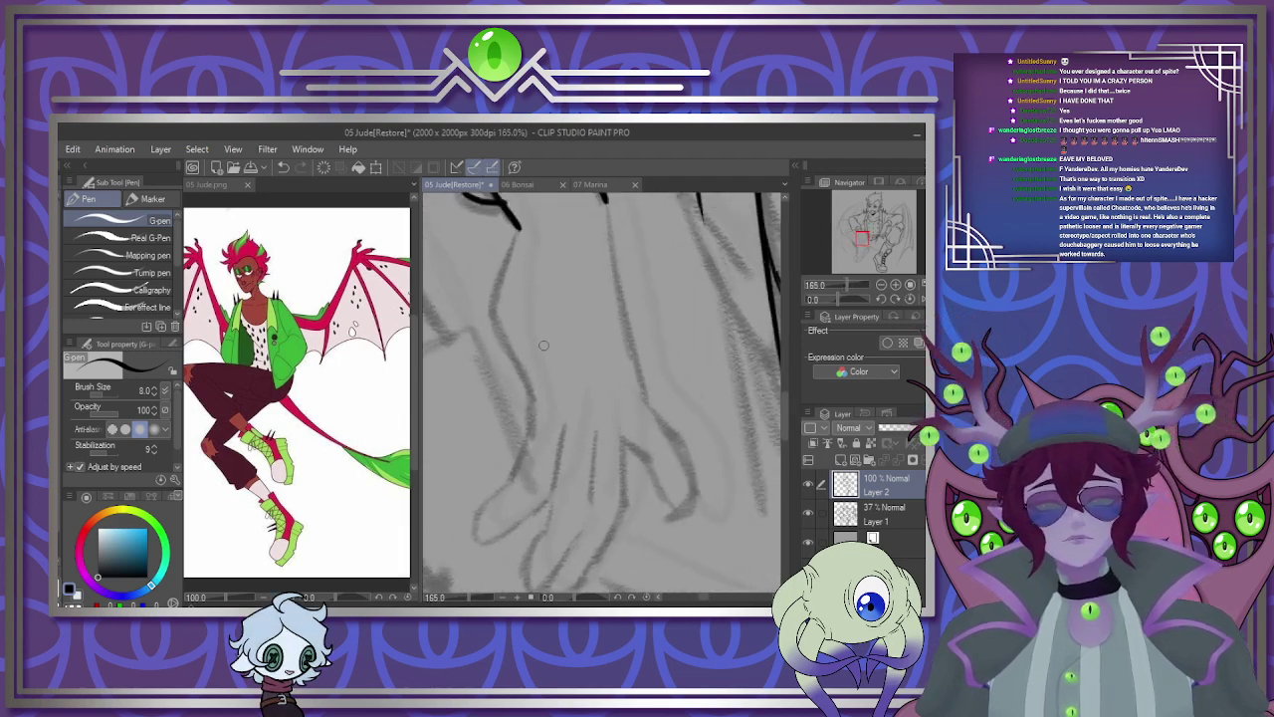
{"action": "mouse_move", "coordinate": [518, 227]}
{"action": "left_mouse_down"}
{"action": "mouse_move", "coordinate": [496, 304]}
{"action": "mouse_move", "coordinate": [533, 410]}
{"action": "mouse_move", "coordinate": [520, 469]}
{"action": "mouse_move", "coordinate": [480, 512]}
{"action": "mouse_move", "coordinate": [486, 539]}
{"action": "mouse_move", "coordinate": [559, 491]}
{"action": "mouse_move", "coordinate": [566, 443]}
{"action": "left_mouse_up"}
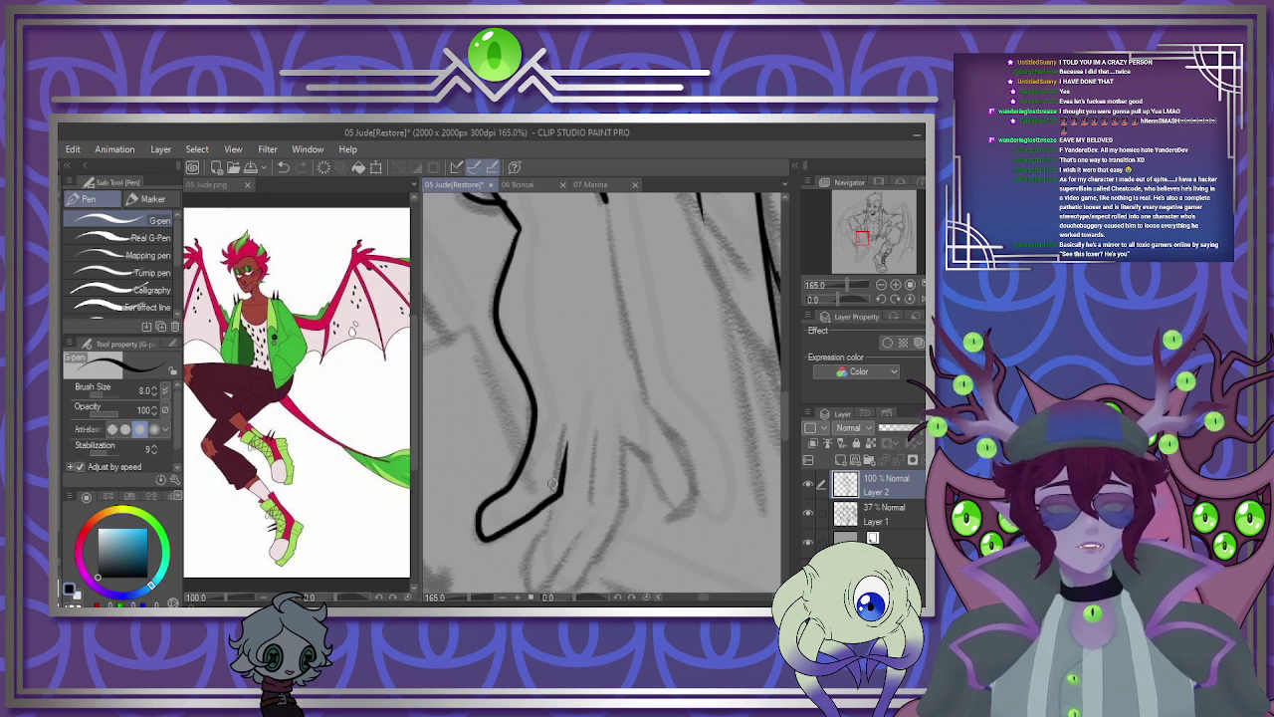
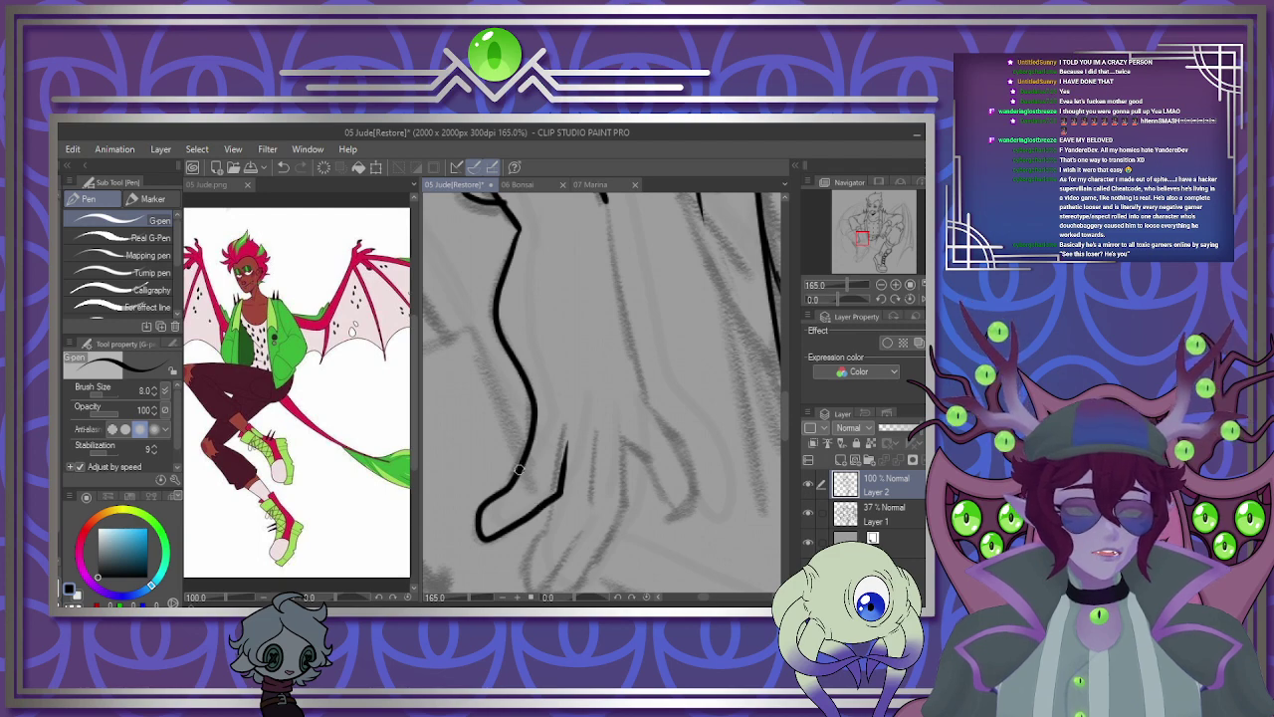
Ink the remaining fingers and the thumb of the hanging hand, following the sketch, with a short line between the knuckles.
{"action": "scroll", "coordinate": [518, 469], "scroll_direction": "down", "scroll_amount": 3}
{"action": "scroll", "coordinate": [518, 449], "scroll_direction": "up", "scroll_amount": 4}
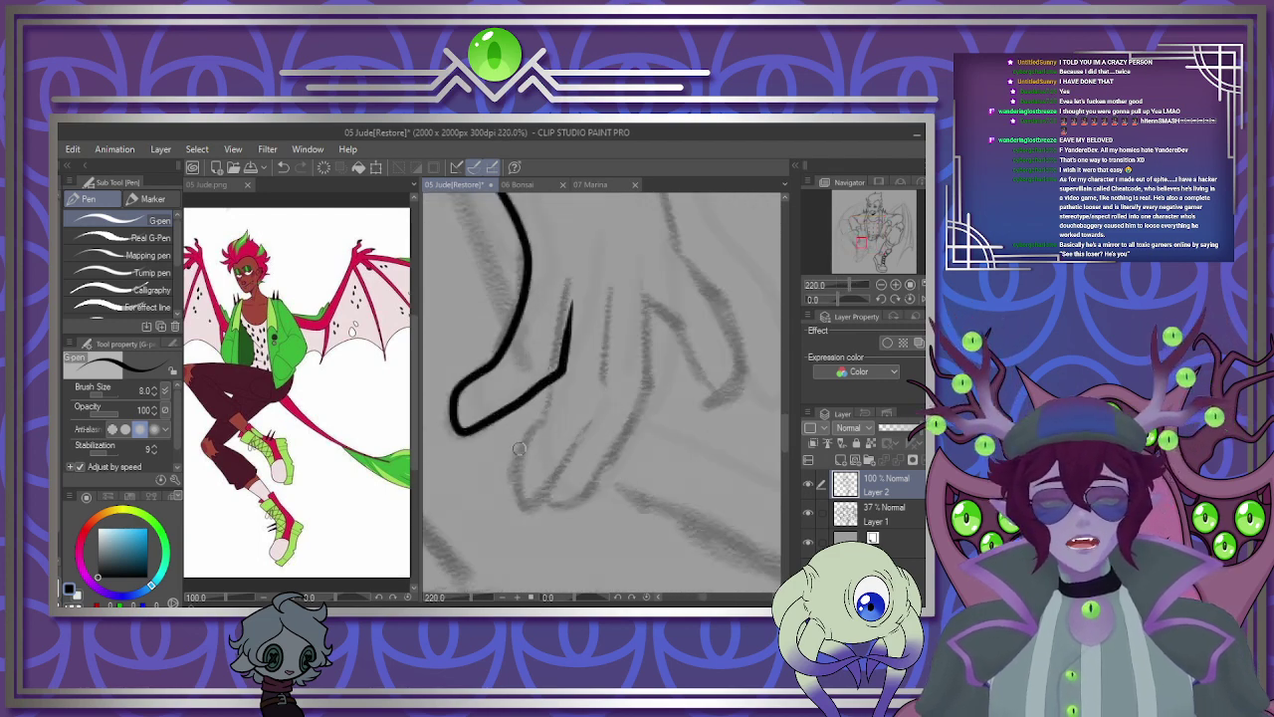
{"action": "mouse_move", "coordinate": [549, 392]}
{"action": "left_mouse_down"}
{"action": "mouse_move", "coordinate": [518, 492]}
{"action": "mouse_move", "coordinate": [575, 440]}
{"action": "left_mouse_up"}
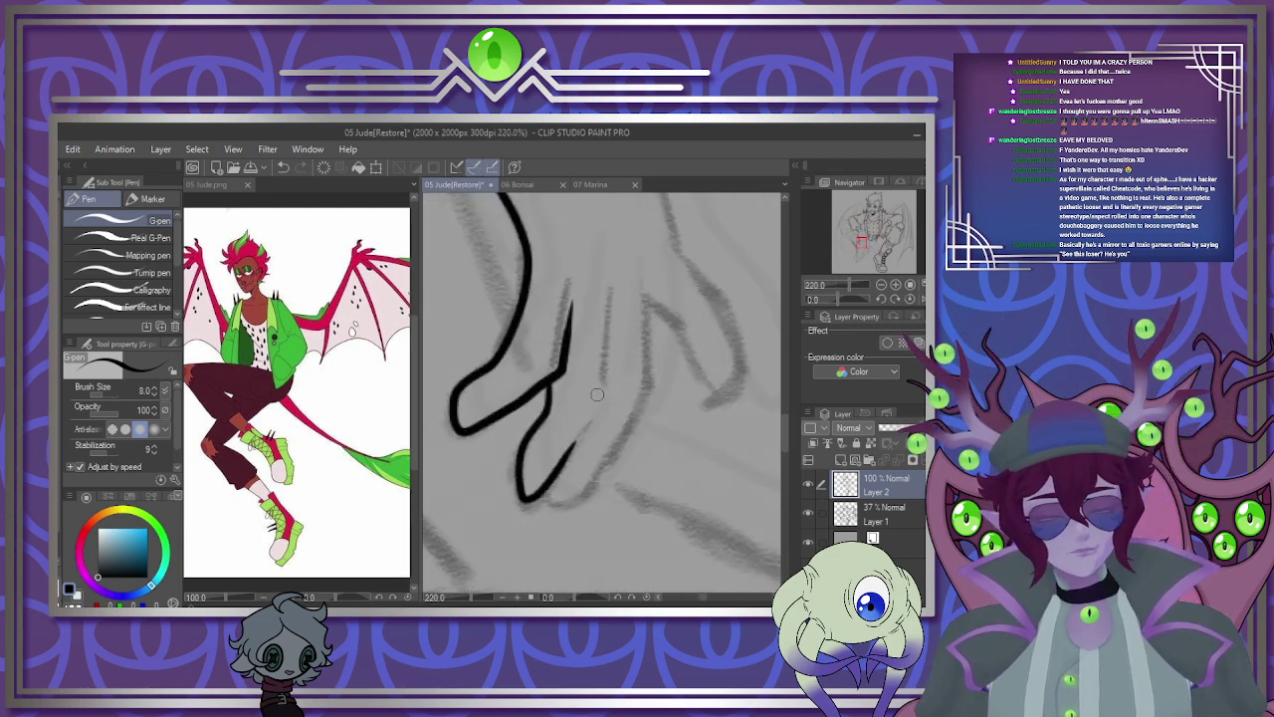
{"action": "left_click_drag", "start_coordinate": [610, 290], "coordinate": [601, 382]}
{"action": "mouse_move", "coordinate": [642, 261]}
{"action": "left_mouse_down"}
{"action": "mouse_move", "coordinate": [570, 503]}
{"action": "mouse_move", "coordinate": [549, 495]}
{"action": "left_mouse_up"}
{"action": "left_click_drag", "start_coordinate": [644, 297], "coordinate": [719, 392]}
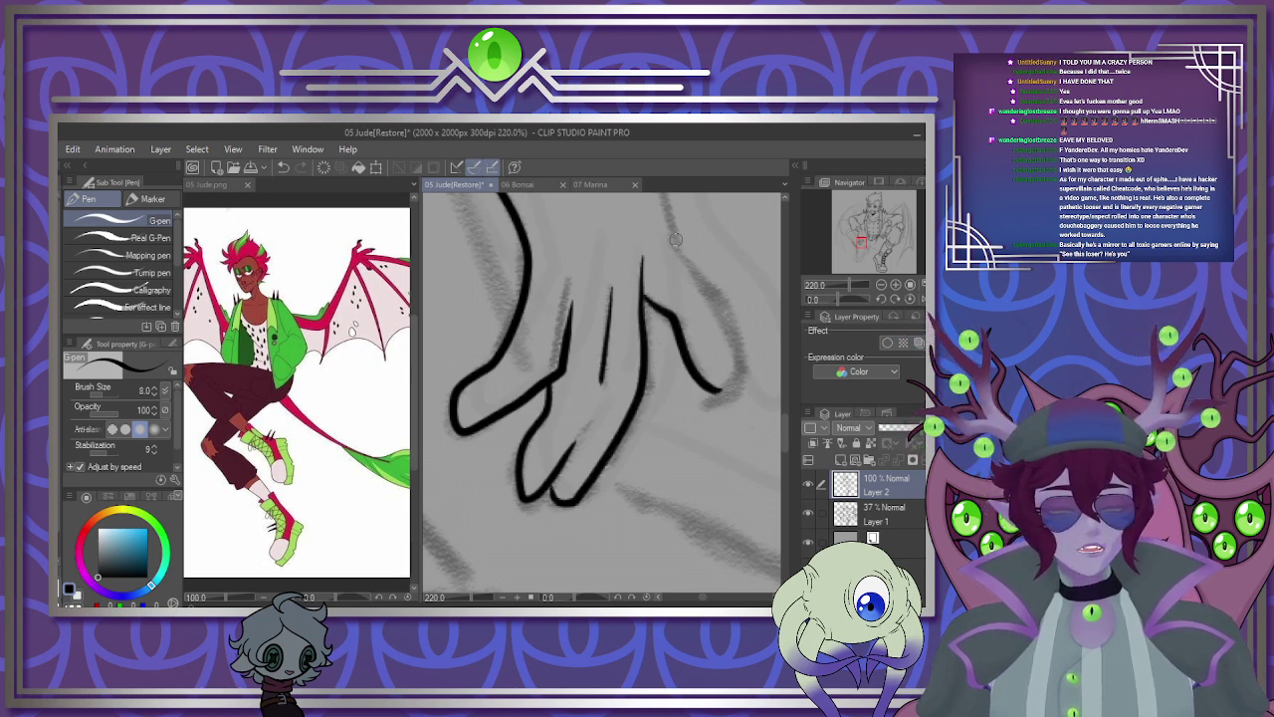
{"action": "mouse_move", "coordinate": [675, 237]}
{"action": "left_mouse_down"}
{"action": "mouse_move", "coordinate": [735, 328]}
{"action": "mouse_move", "coordinate": [744, 383]}
{"action": "mouse_move", "coordinate": [723, 390]}
{"action": "left_mouse_up"}
Ink the inner edge of the forearm from the cuff down to the base of the thumb.
{"action": "scroll", "coordinate": [784, 416], "scroll_direction": "up", "scroll_amount": 1}
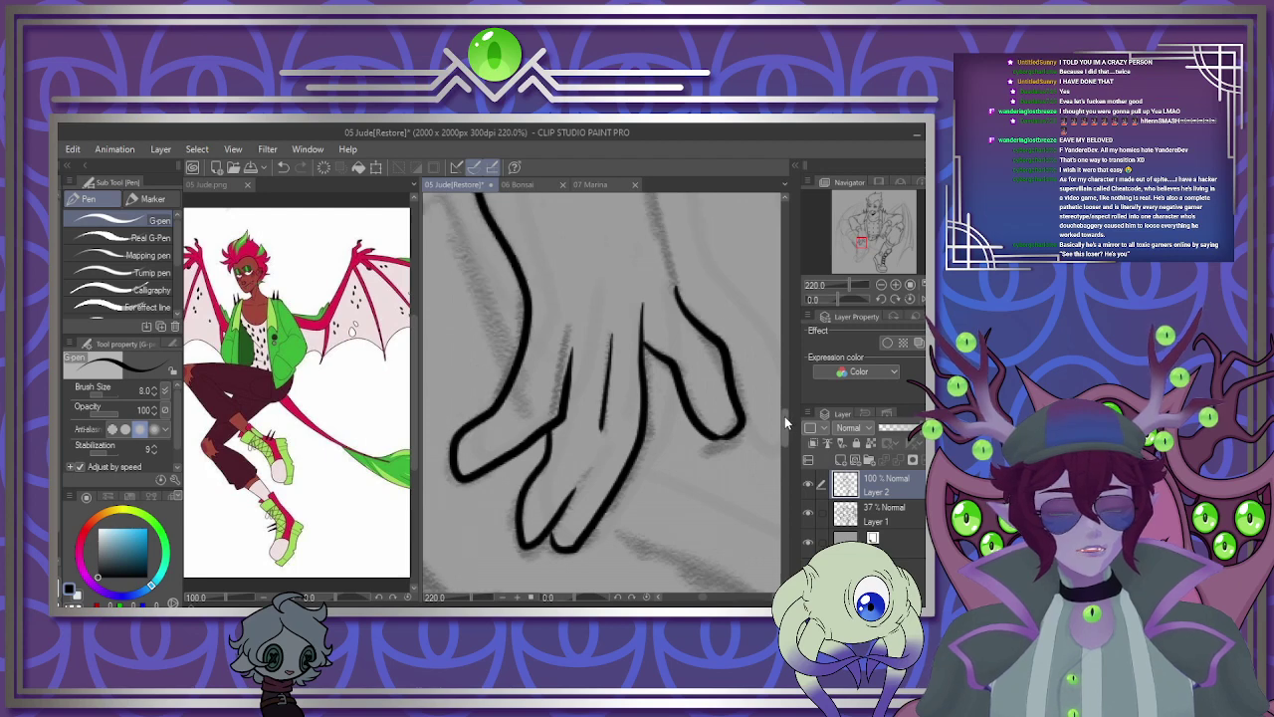
{"action": "scroll", "coordinate": [784, 416], "scroll_direction": "up", "scroll_amount": 3}
{"action": "mouse_move", "coordinate": [620, 196]}
{"action": "left_mouse_down"}
{"action": "mouse_move", "coordinate": [654, 398]}
{"action": "mouse_move", "coordinate": [681, 478]}
{"action": "left_mouse_up"}
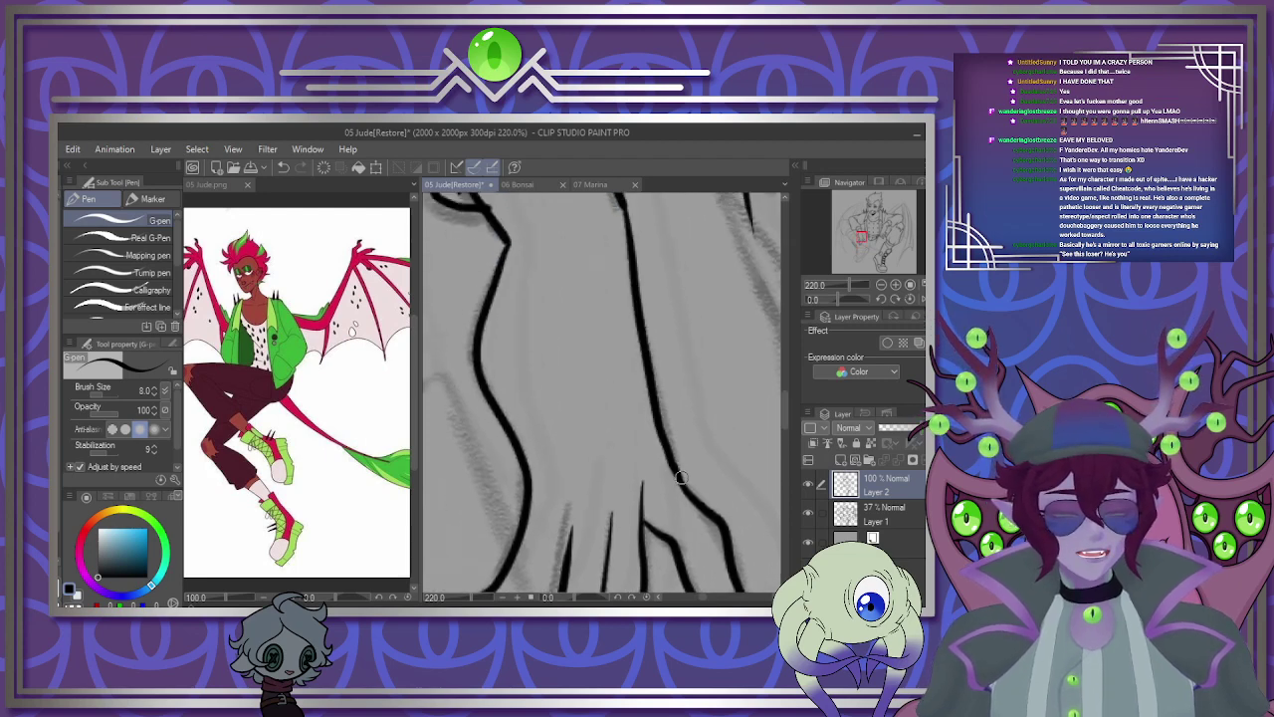
Ink the inner thigh line from the bent arm's cuff to the shirt hem, adding fold lines beside the shirt.
{"action": "scroll", "coordinate": [678, 435], "scroll_direction": "down", "scroll_amount": 8}
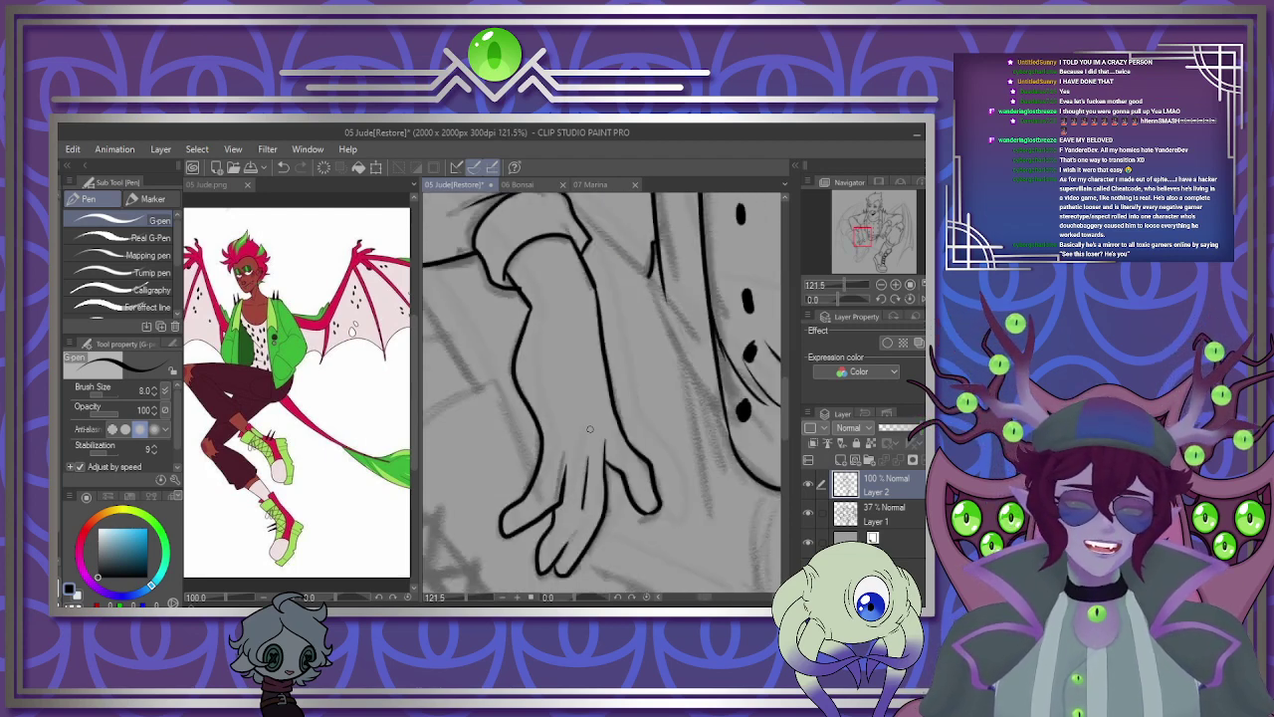
{"action": "scroll", "coordinate": [578, 344], "scroll_direction": "up", "scroll_amount": 6}
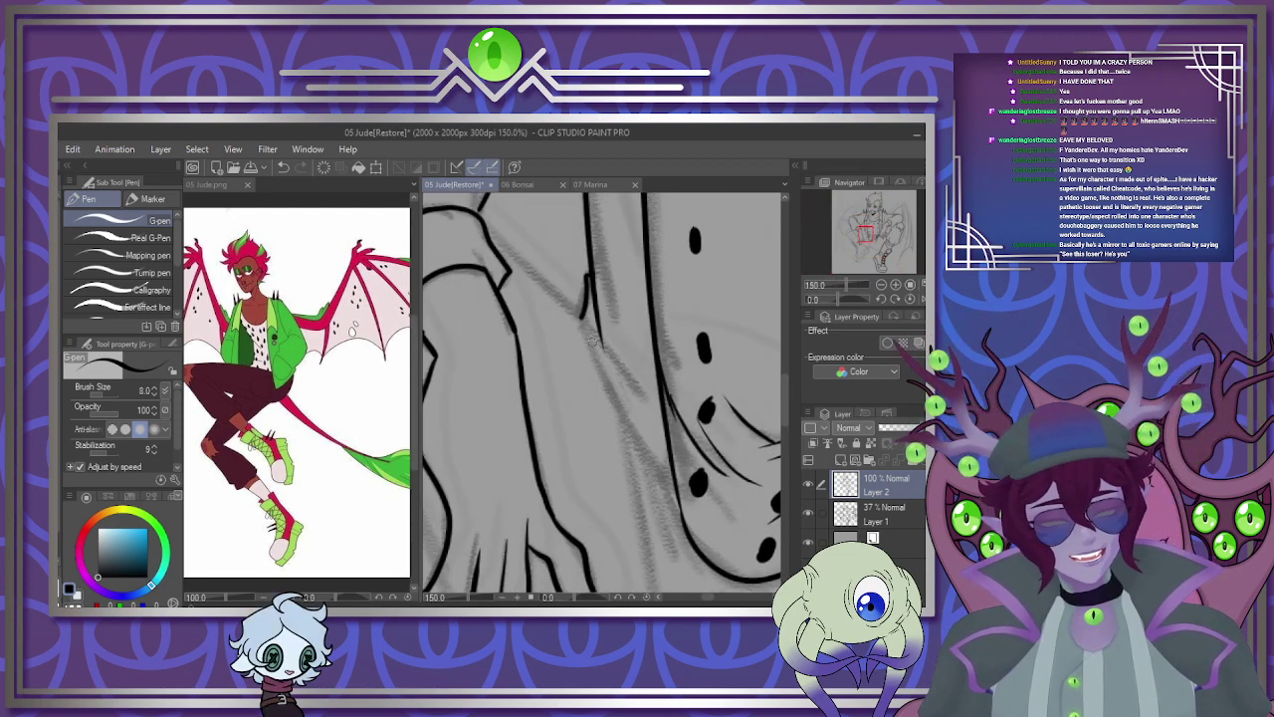
{"action": "mouse_move", "coordinate": [580, 312]}
{"action": "left_mouse_down"}
{"action": "mouse_move", "coordinate": [598, 372]}
{"action": "mouse_move", "coordinate": [681, 520]}
{"action": "left_mouse_up"}
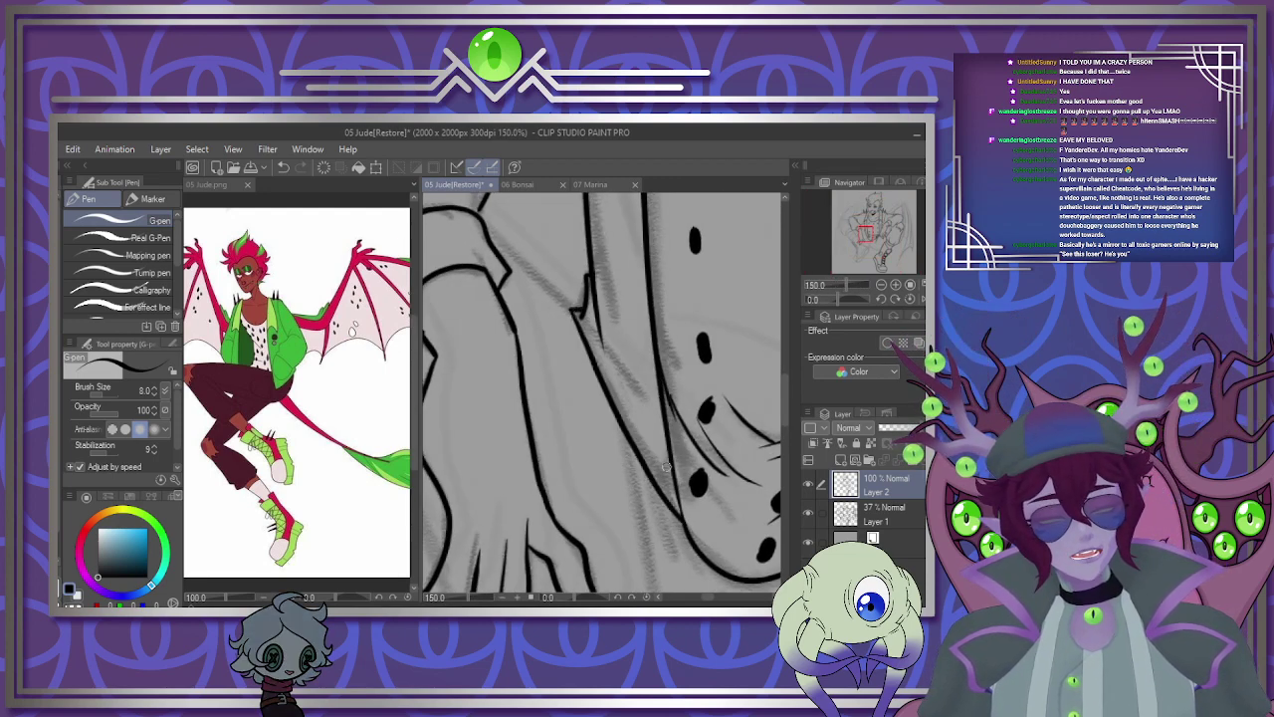
{"action": "mouse_move", "coordinate": [584, 314]}
{"action": "left_mouse_down"}
{"action": "mouse_move", "coordinate": [633, 409]}
{"action": "mouse_move", "coordinate": [616, 376]}
{"action": "mouse_move", "coordinate": [658, 579]}
{"action": "left_mouse_up"}
{"action": "left_click_drag", "start_coordinate": [653, 478], "coordinate": [677, 565]}
{"action": "left_click_drag", "start_coordinate": [479, 219], "coordinate": [565, 305]}
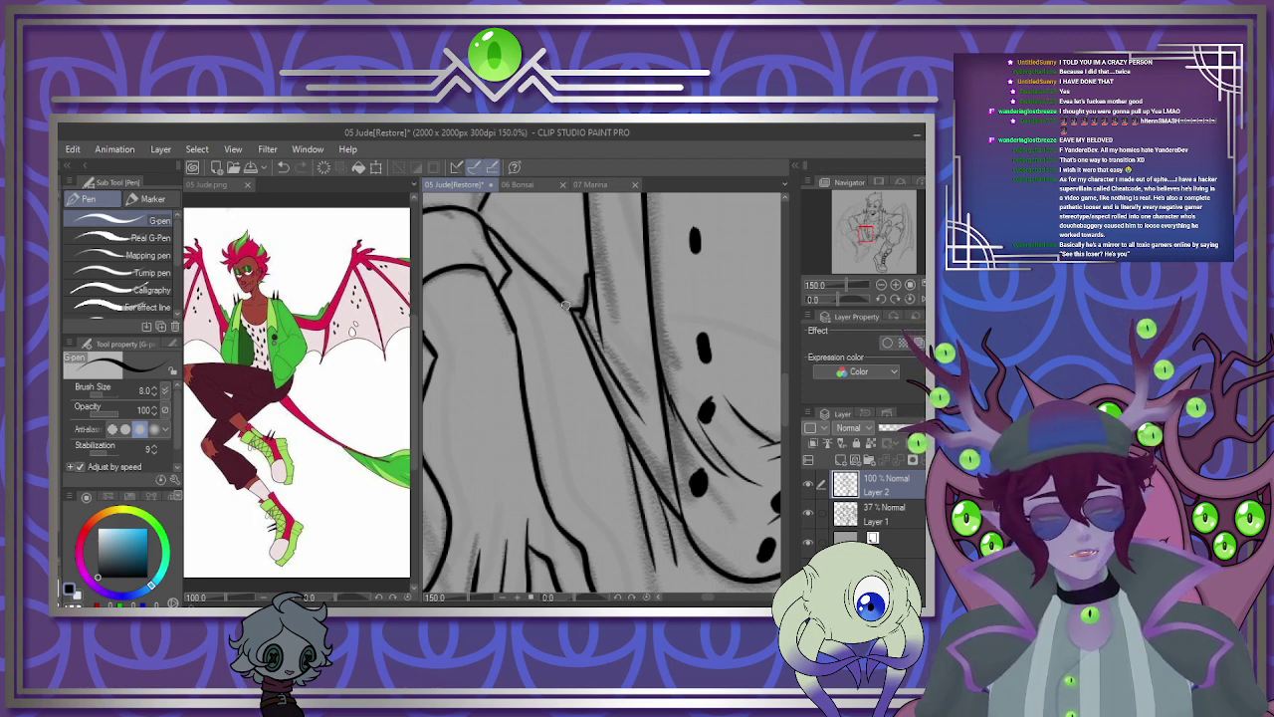
{"action": "scroll", "coordinate": [571, 254], "scroll_direction": "down", "scroll_amount": 6}
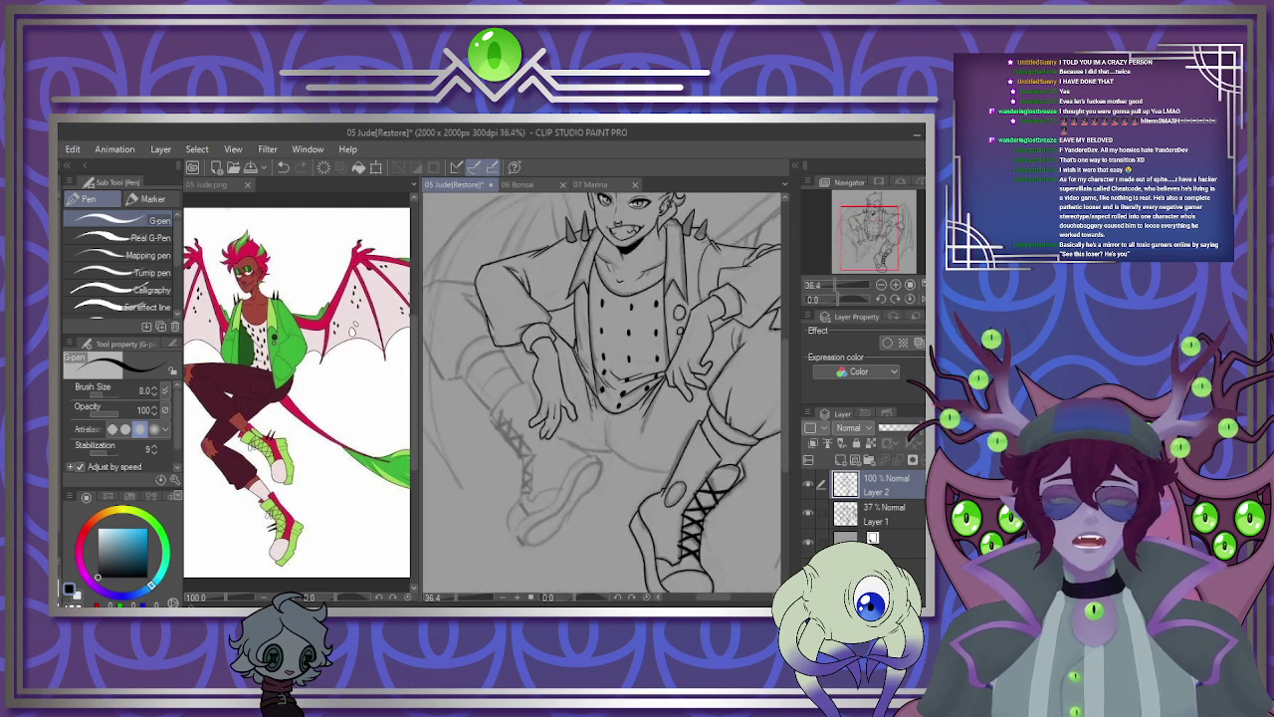
Ink the sole of the shoe below the hanging hand, closing its outline at the toe.
{"action": "scroll", "coordinate": [592, 493], "scroll_direction": "up", "scroll_amount": 6}
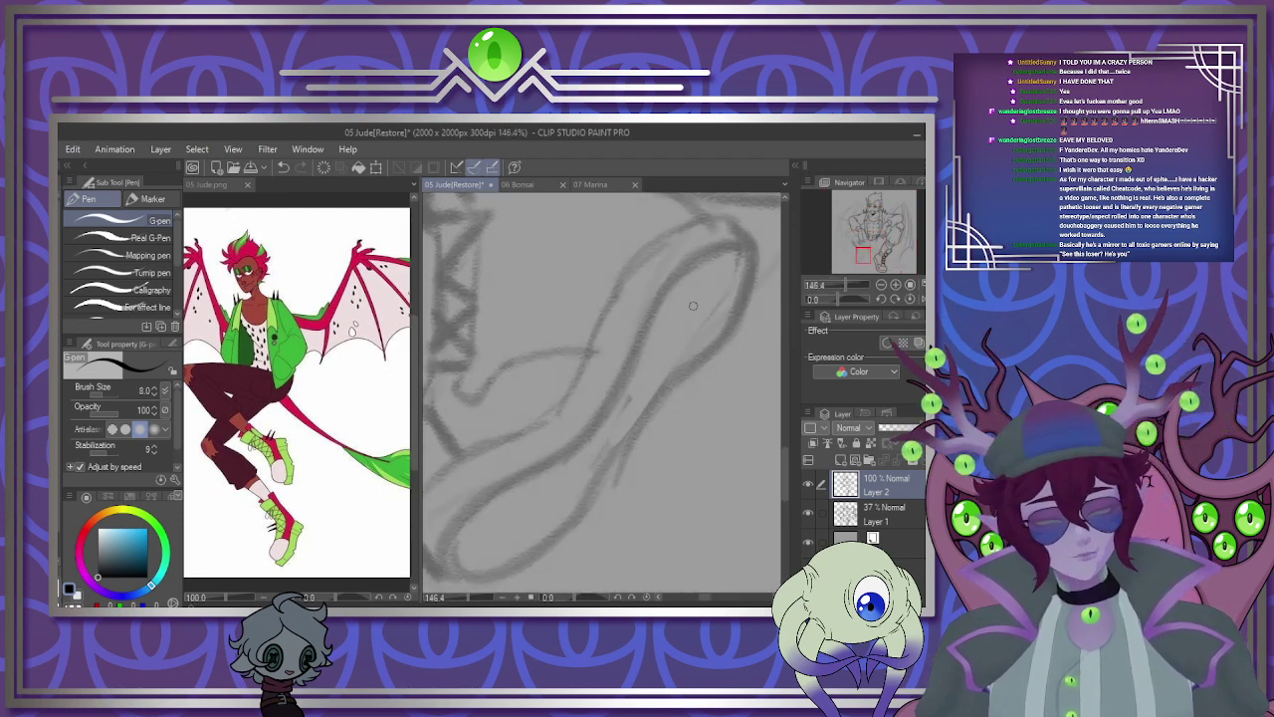
{"action": "mouse_move", "coordinate": [756, 256]}
{"action": "left_mouse_down"}
{"action": "mouse_move", "coordinate": [714, 249]}
{"action": "mouse_move", "coordinate": [635, 340]}
{"action": "mouse_move", "coordinate": [572, 447]}
{"action": "mouse_move", "coordinate": [454, 533]}
{"action": "mouse_move", "coordinate": [476, 579]}
{"action": "mouse_move", "coordinate": [581, 514]}
{"action": "mouse_move", "coordinate": [634, 425]}
{"action": "mouse_move", "coordinate": [720, 337]}
{"action": "mouse_move", "coordinate": [753, 256]}
{"action": "mouse_move", "coordinate": [735, 219]}
{"action": "mouse_move", "coordinate": [708, 220]}
{"action": "mouse_move", "coordinate": [610, 301]}
{"action": "mouse_move", "coordinate": [555, 405]}
{"action": "mouse_move", "coordinate": [463, 465]}
{"action": "mouse_move", "coordinate": [423, 508]}
{"action": "left_mouse_up"}
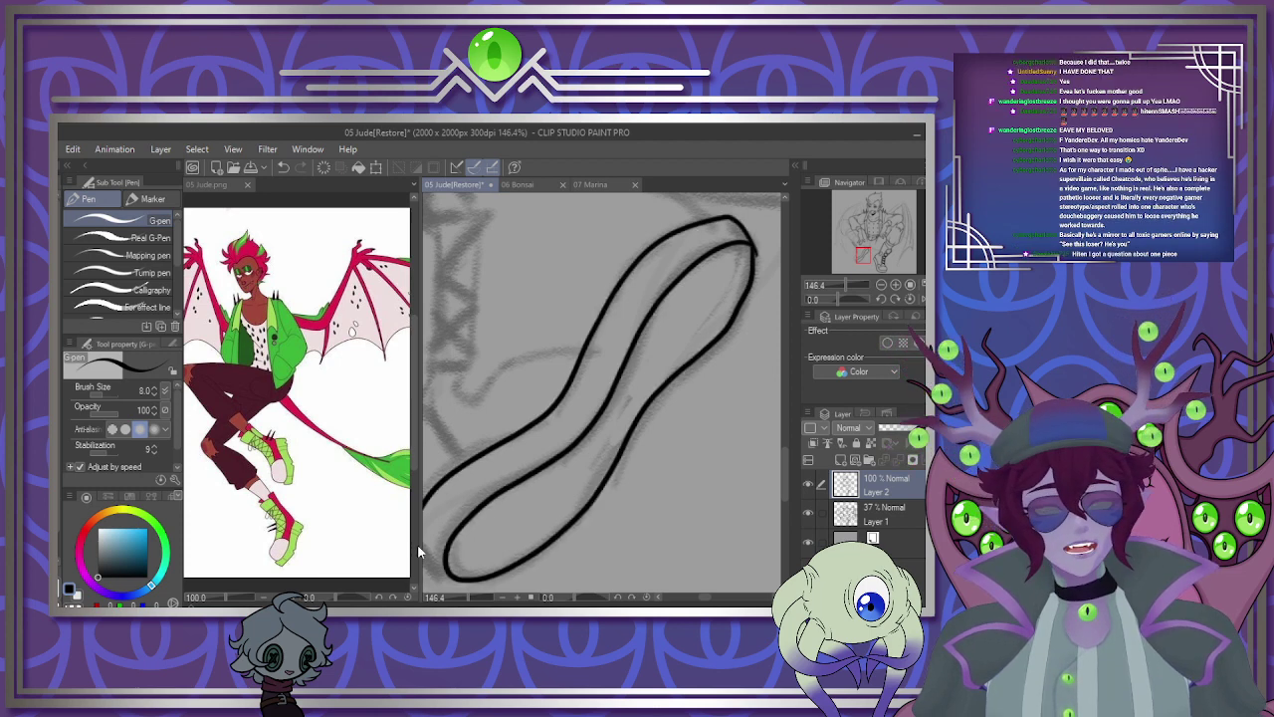
{"action": "scroll", "coordinate": [547, 473], "scroll_direction": "down", "scroll_amount": 3}
{"action": "scroll", "coordinate": [482, 533], "scroll_direction": "up", "scroll_amount": 4}
{"action": "scroll", "coordinate": [489, 523], "scroll_direction": "up", "scroll_amount": 2}
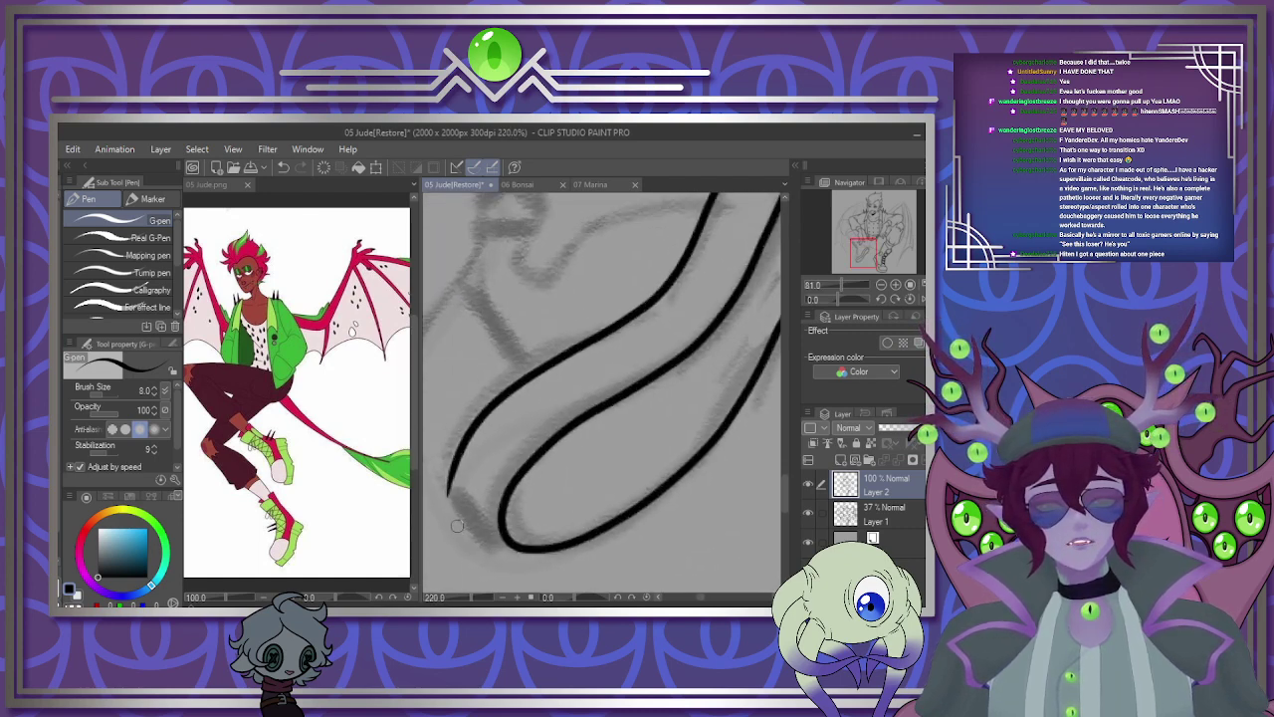
{"action": "mouse_move", "coordinate": [445, 476]}
{"action": "left_mouse_down"}
{"action": "mouse_move", "coordinate": [512, 555]}
{"action": "mouse_move", "coordinate": [625, 538]}
{"action": "left_mouse_up"}
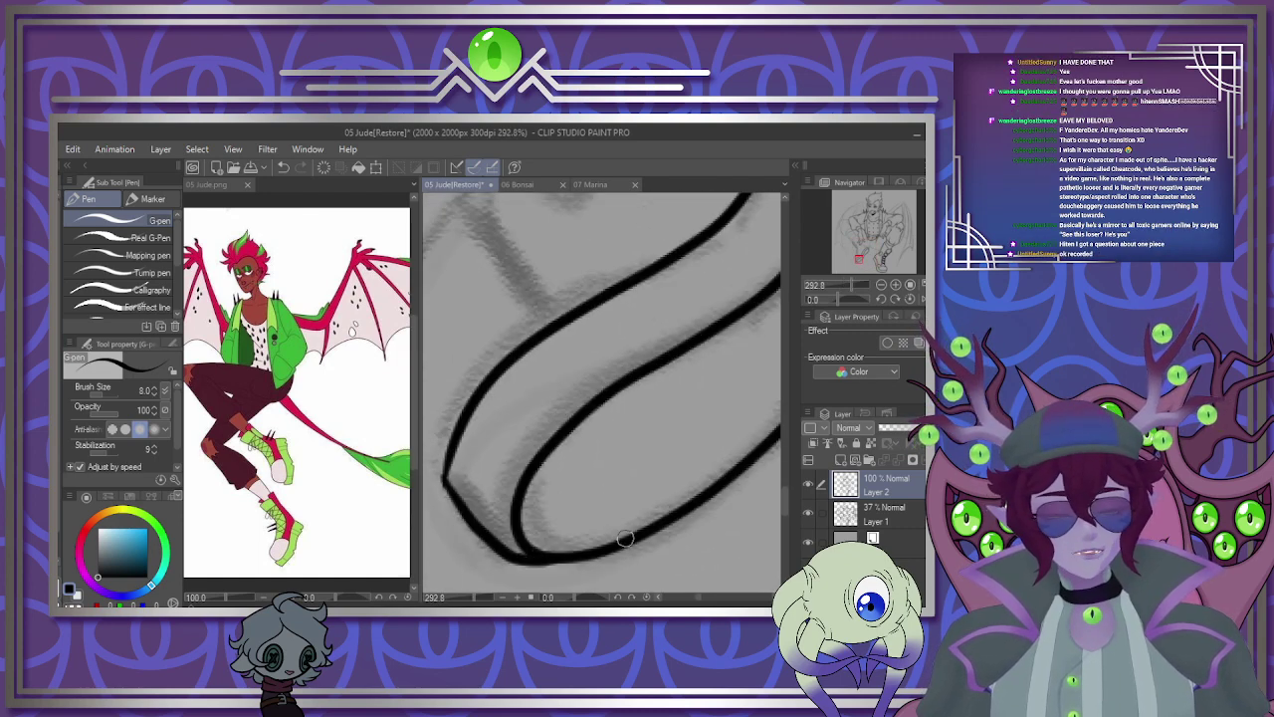
{"action": "scroll", "coordinate": [536, 470], "scroll_direction": "down", "scroll_amount": 4}
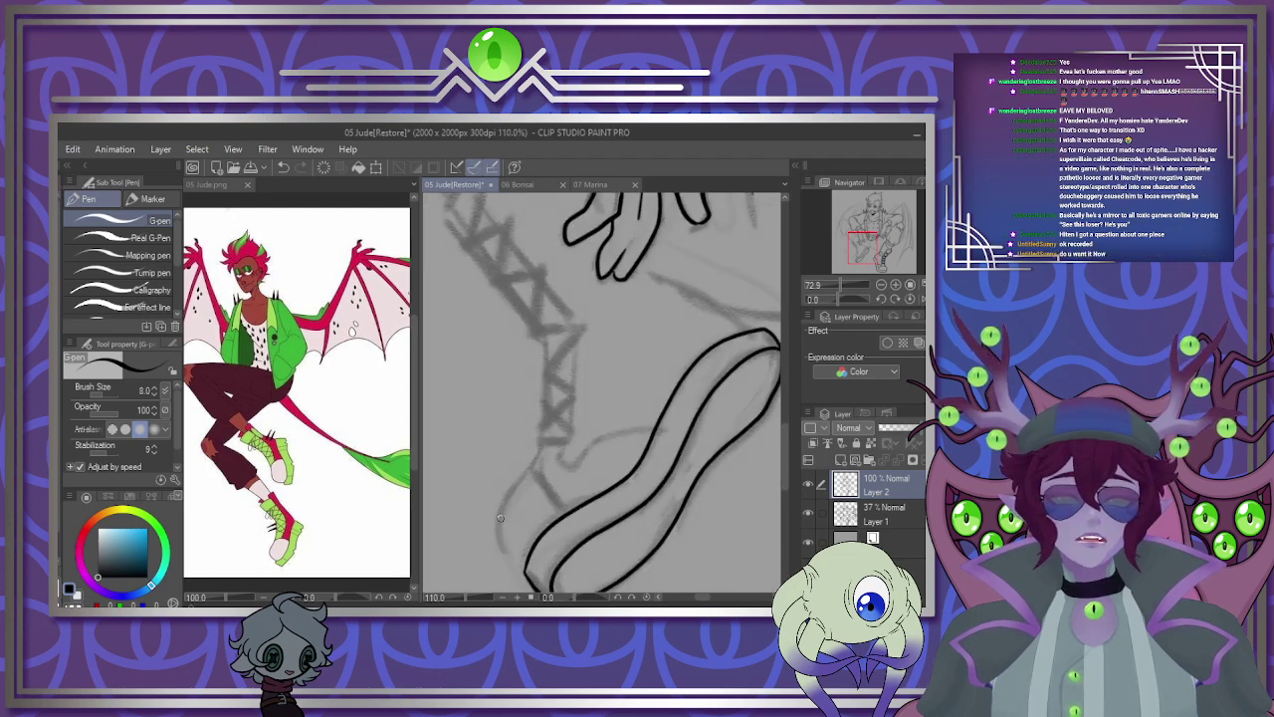
Ink the rounded toe cap in front of the sole, including the short seam behind it.
{"action": "scroll", "coordinate": [537, 495], "scroll_direction": "up", "scroll_amount": 3}
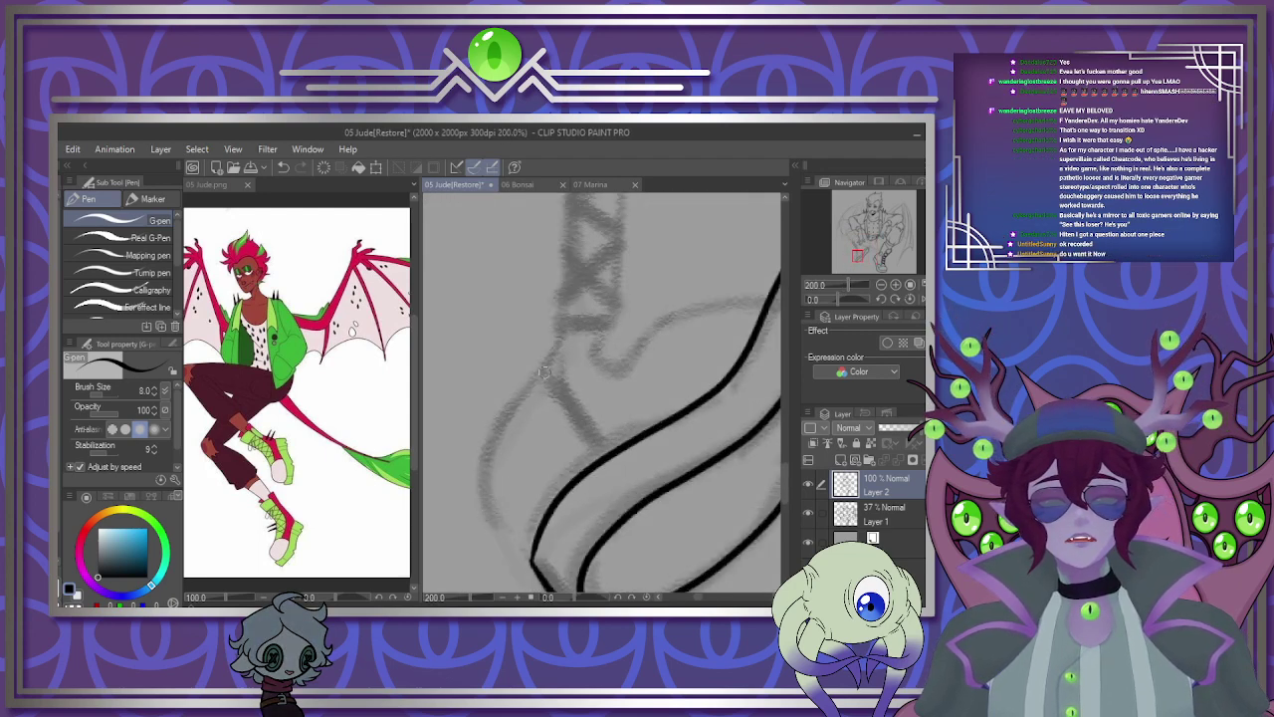
{"action": "left_click_drag", "start_coordinate": [545, 370], "coordinate": [601, 451]}
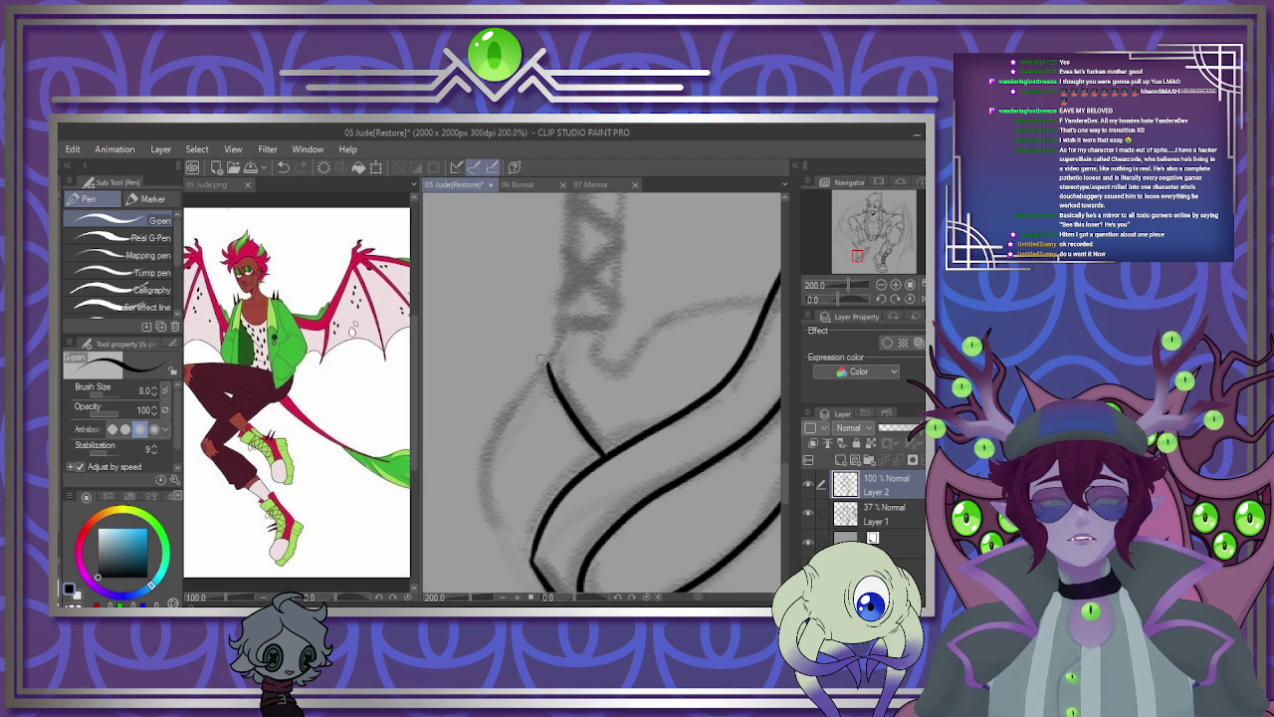
{"action": "mouse_move", "coordinate": [546, 363]}
{"action": "left_mouse_down"}
{"action": "mouse_move", "coordinate": [488, 469]}
{"action": "mouse_move", "coordinate": [496, 529]}
{"action": "mouse_move", "coordinate": [532, 569]}
{"action": "left_mouse_up"}
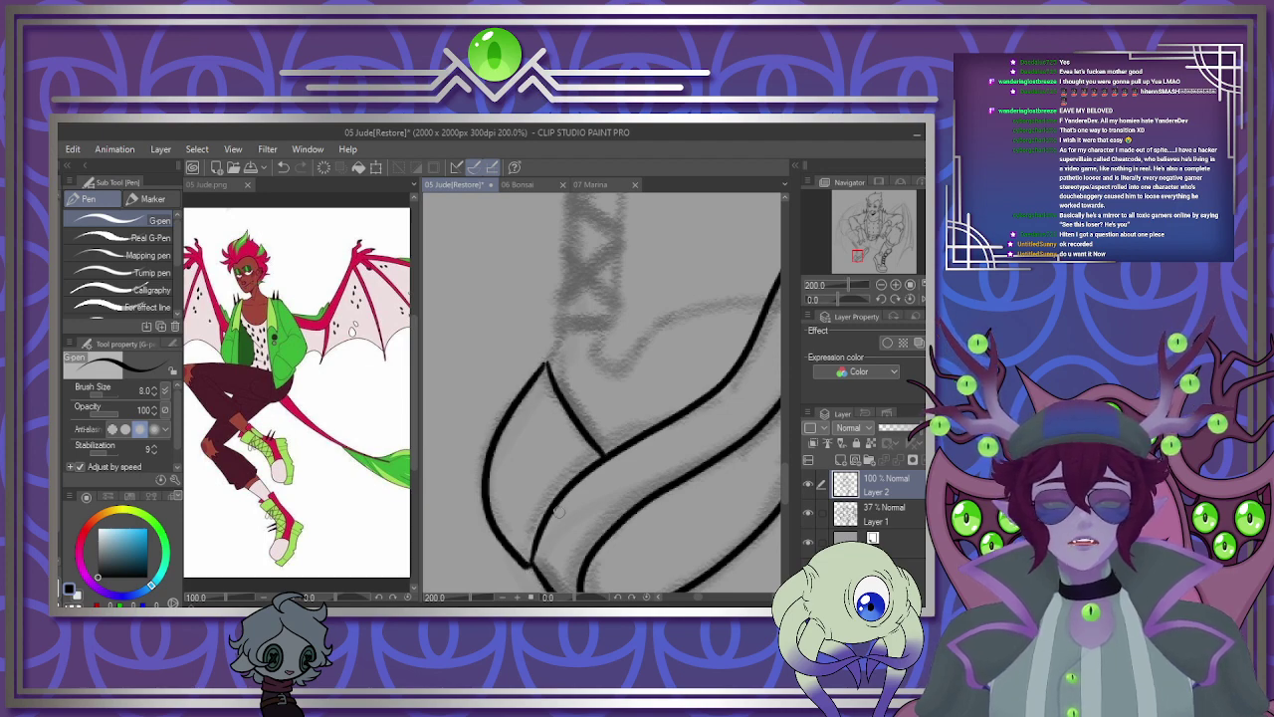
{"action": "scroll", "coordinate": [558, 510], "scroll_direction": "down", "scroll_amount": 4}
Ink the curved top opening of the high-top shoe and its back edge down to the hanging fingers.
{"action": "scroll", "coordinate": [563, 334], "scroll_direction": "up", "scroll_amount": 6}
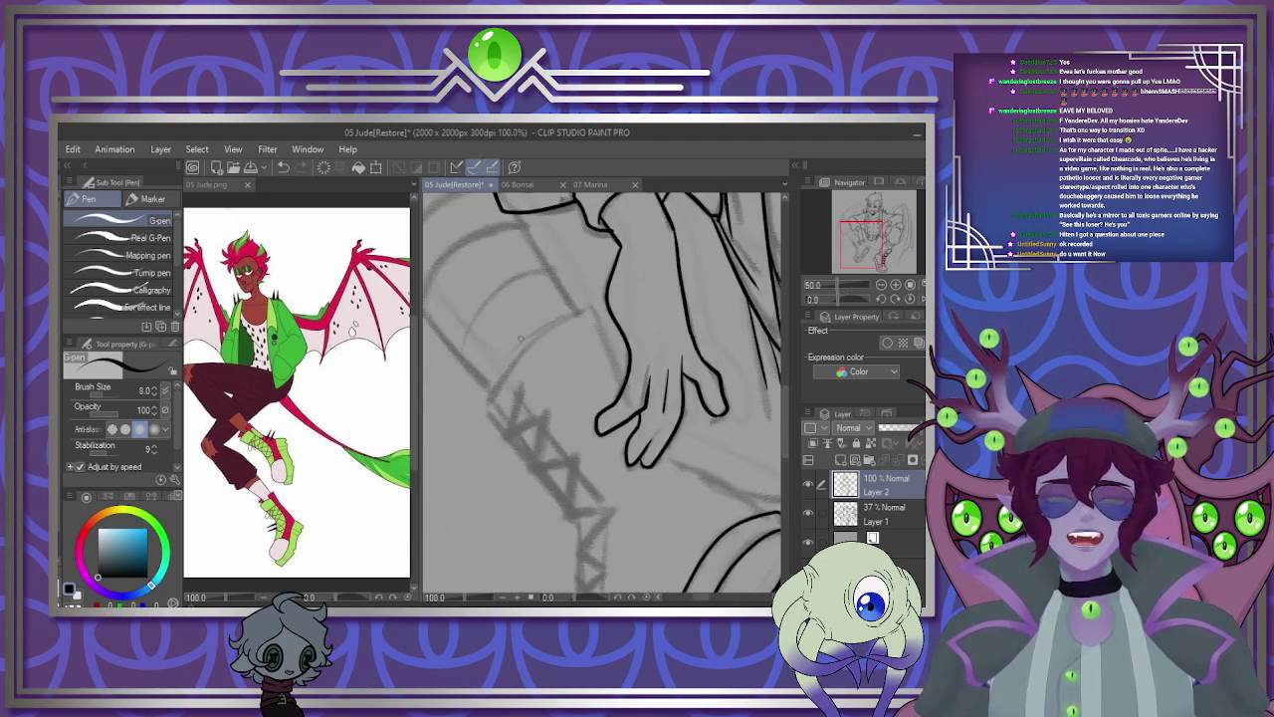
{"action": "scroll", "coordinate": [517, 343], "scroll_direction": "up", "scroll_amount": 1}
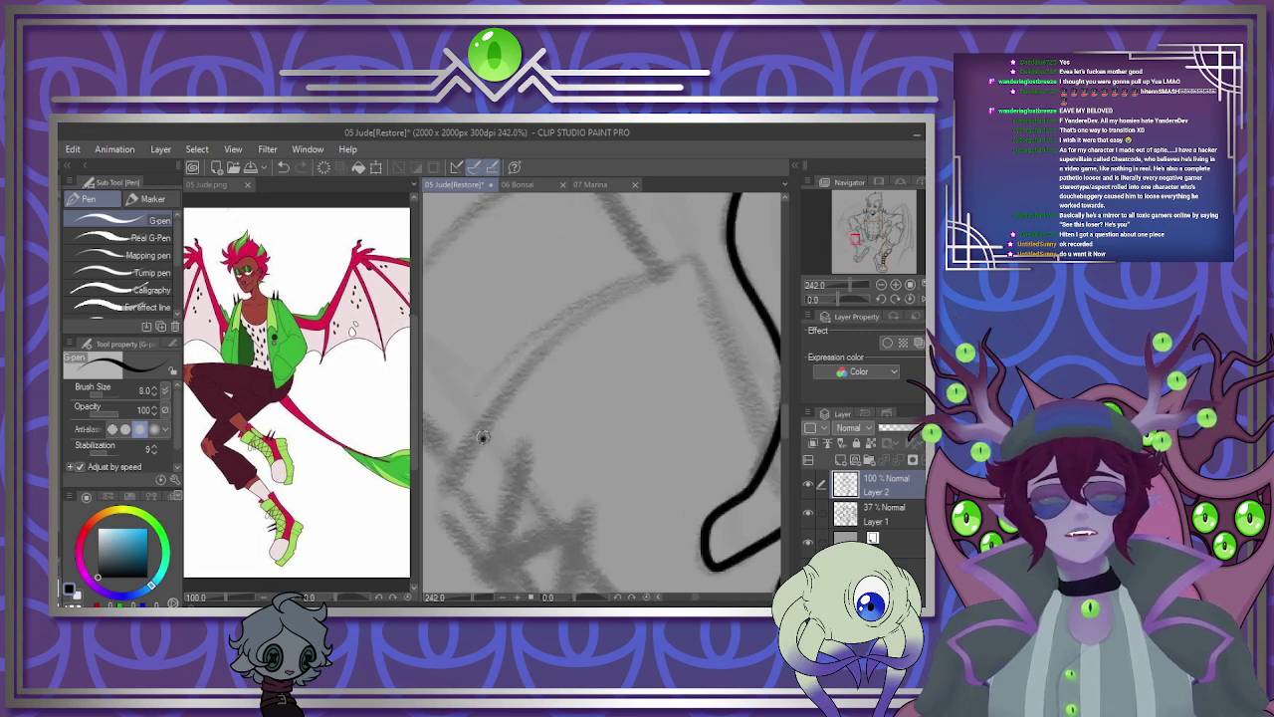
{"action": "mouse_move", "coordinate": [482, 437]}
{"action": "left_mouse_down"}
{"action": "mouse_move", "coordinate": [669, 271]}
{"action": "mouse_move", "coordinate": [703, 257]}
{"action": "mouse_move", "coordinate": [769, 453]}
{"action": "left_mouse_up"}
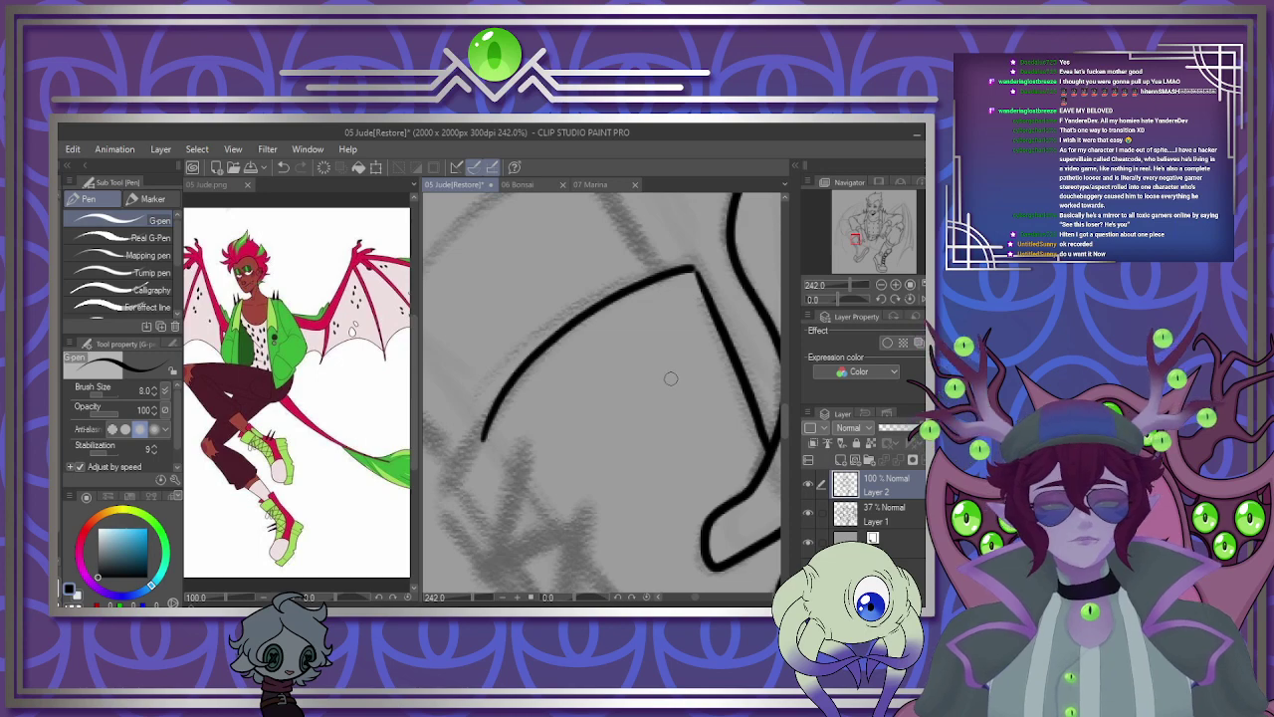
{"action": "scroll", "coordinate": [671, 378], "scroll_direction": "down", "scroll_amount": 5}
{"action": "scroll", "coordinate": [510, 461], "scroll_direction": "up", "scroll_amount": 3}
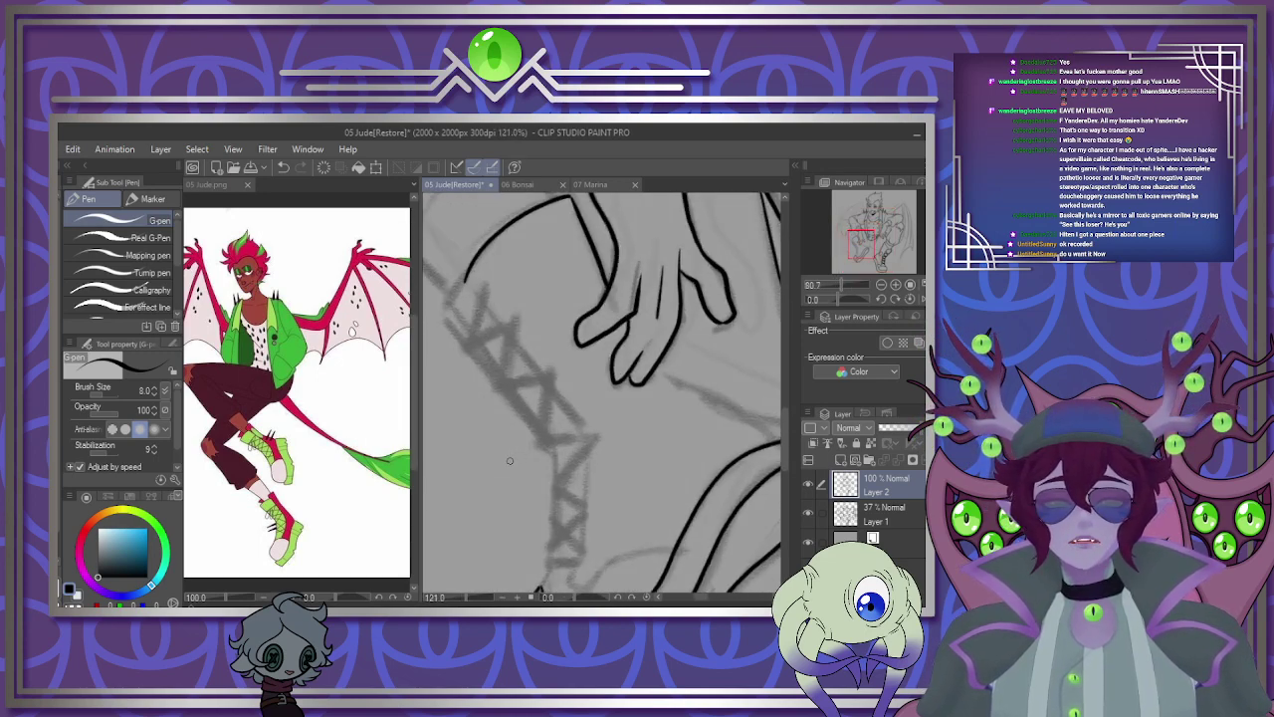
Ink the high-top's front edge down to the toe, its heel line, and the round ankle patch beneath the fingers.
{"action": "left_click_drag", "start_coordinate": [465, 282], "coordinate": [590, 460]}
{"action": "key", "text": "ctrl+z"}
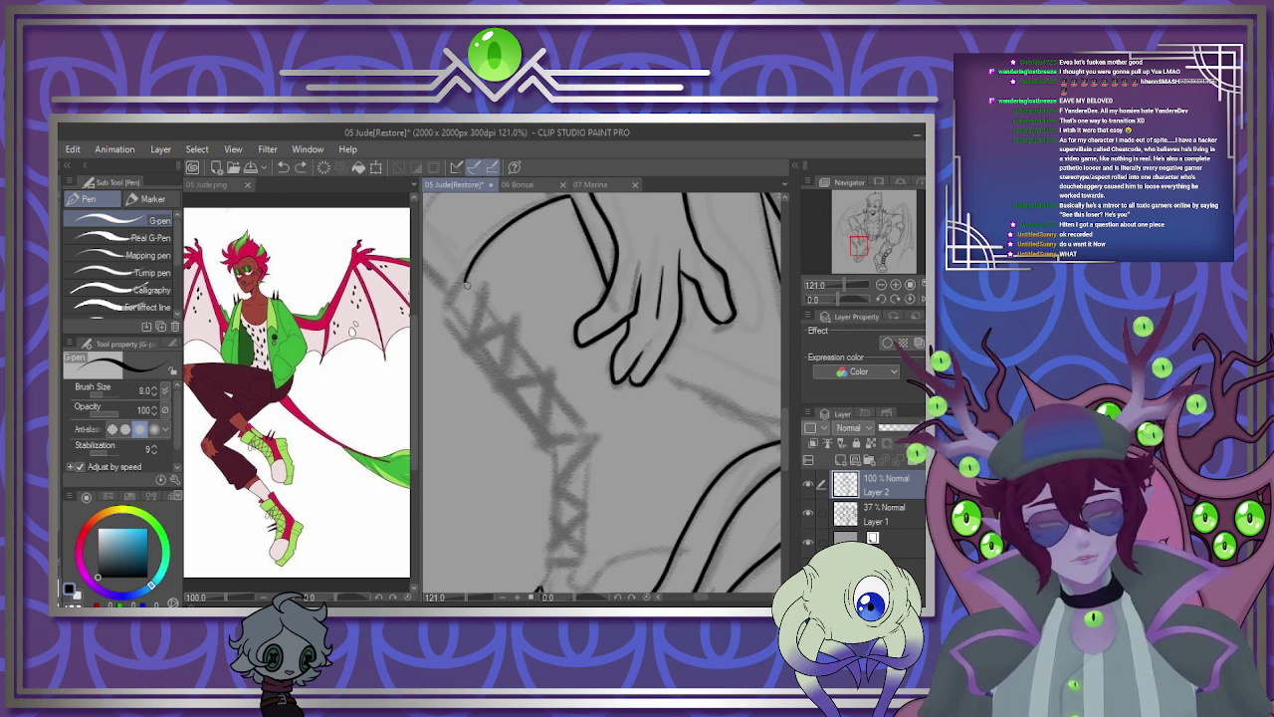
{"action": "mouse_move", "coordinate": [465, 281]}
{"action": "left_mouse_down"}
{"action": "mouse_move", "coordinate": [585, 433]}
{"action": "mouse_move", "coordinate": [575, 569]}
{"action": "mouse_move", "coordinate": [679, 551]}
{"action": "left_mouse_up"}
{"action": "left_click_drag", "start_coordinate": [663, 359], "coordinate": [780, 438]}
{"action": "scroll", "coordinate": [567, 416], "scroll_direction": "down", "scroll_amount": 3}
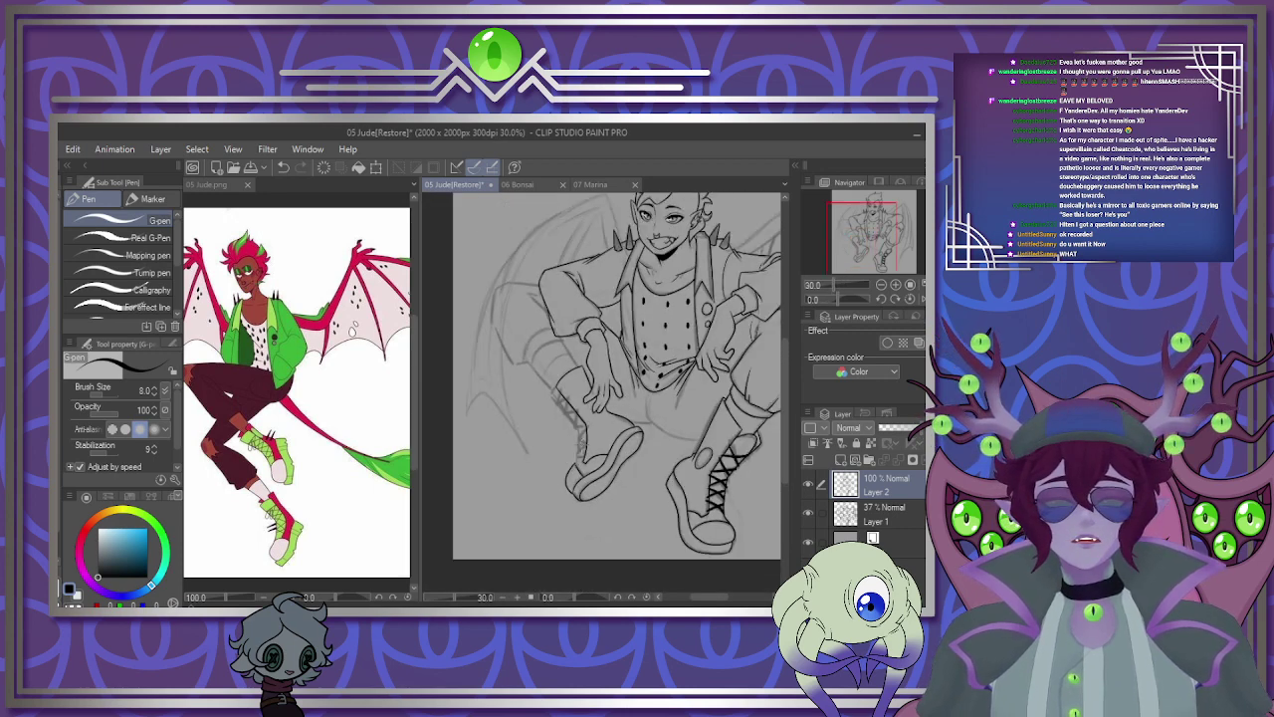
{"action": "scroll", "coordinate": [567, 417], "scroll_direction": "up", "scroll_amount": 2}
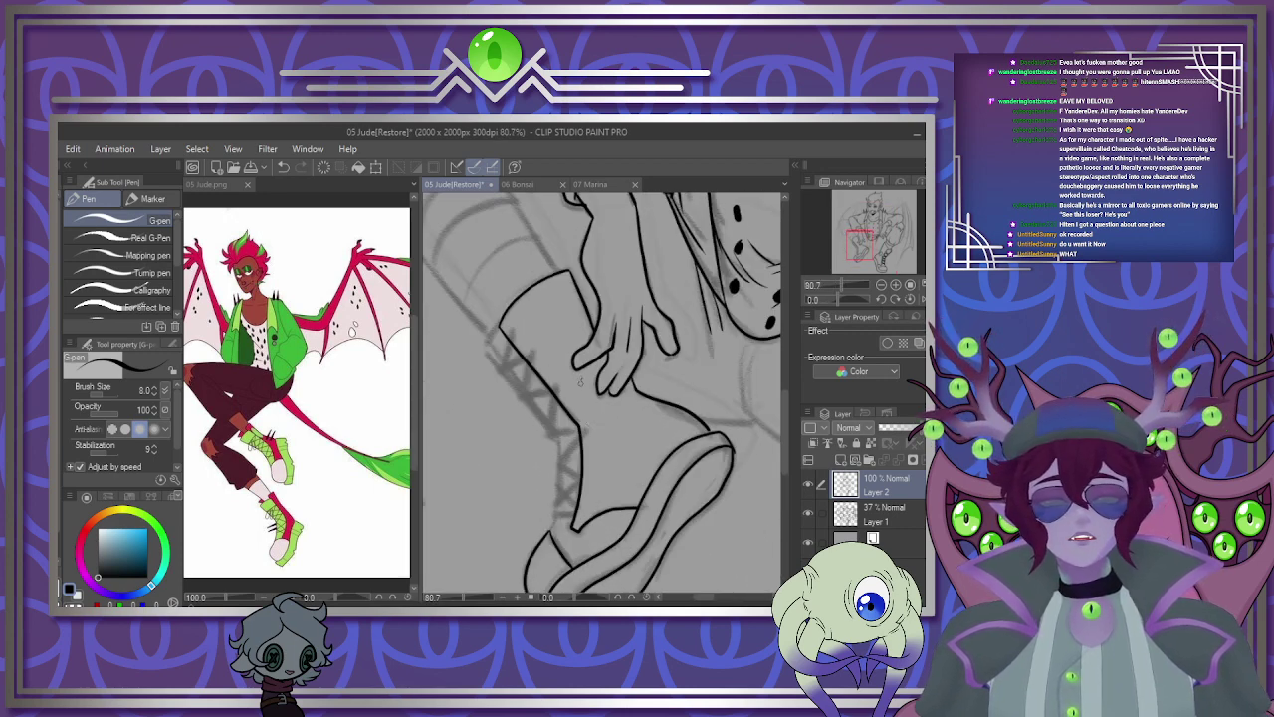
{"action": "mouse_move", "coordinate": [581, 381]}
{"action": "left_mouse_down"}
{"action": "mouse_move", "coordinate": [610, 430]}
{"action": "mouse_move", "coordinate": [623, 391]}
{"action": "left_mouse_up"}
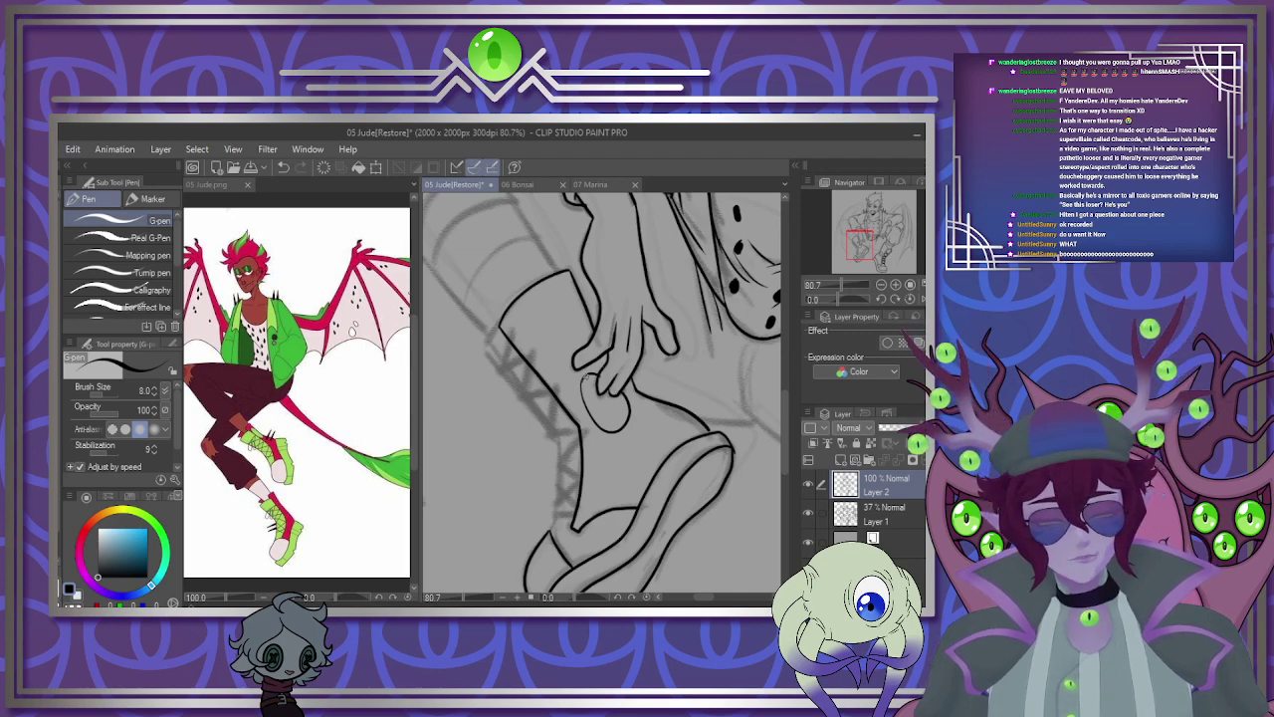
Ink the outer edge of the shoe's tongue alongside the front edge, from the top opening to the toe cap.
{"action": "scroll", "coordinate": [635, 441], "scroll_direction": "up", "scroll_amount": 5}
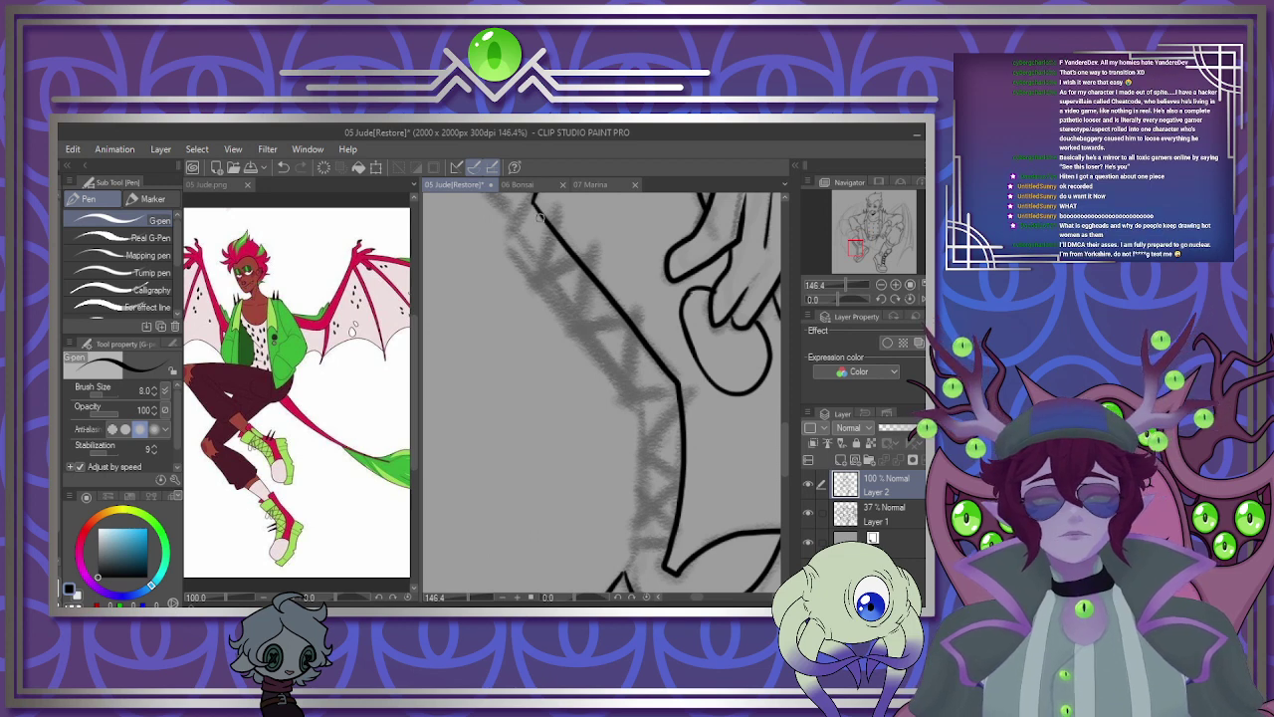
{"action": "mouse_move", "coordinate": [539, 215]}
{"action": "left_mouse_down"}
{"action": "mouse_move", "coordinate": [521, 233]}
{"action": "mouse_move", "coordinate": [563, 312]}
{"action": "left_mouse_up"}
{"action": "key", "text": "ctrl+z"}
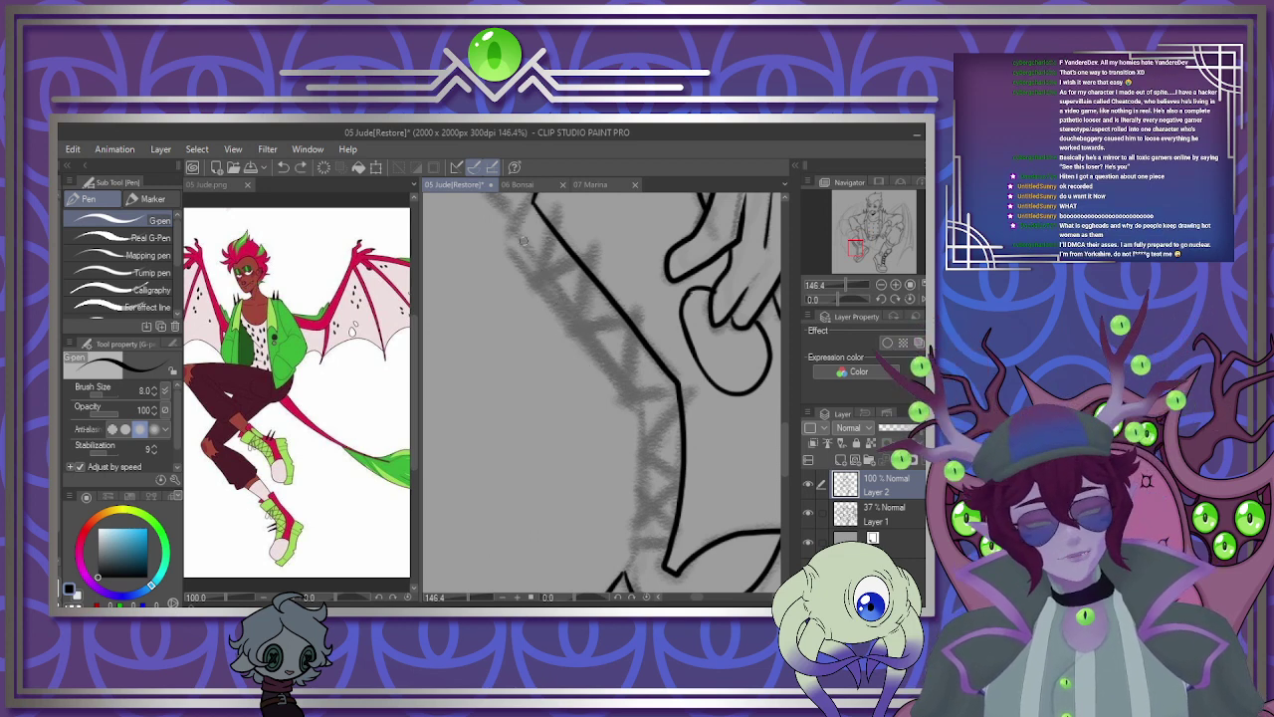
{"action": "left_click_drag", "start_coordinate": [515, 214], "coordinate": [639, 384]}
{"action": "key", "text": "ctrl+z"}
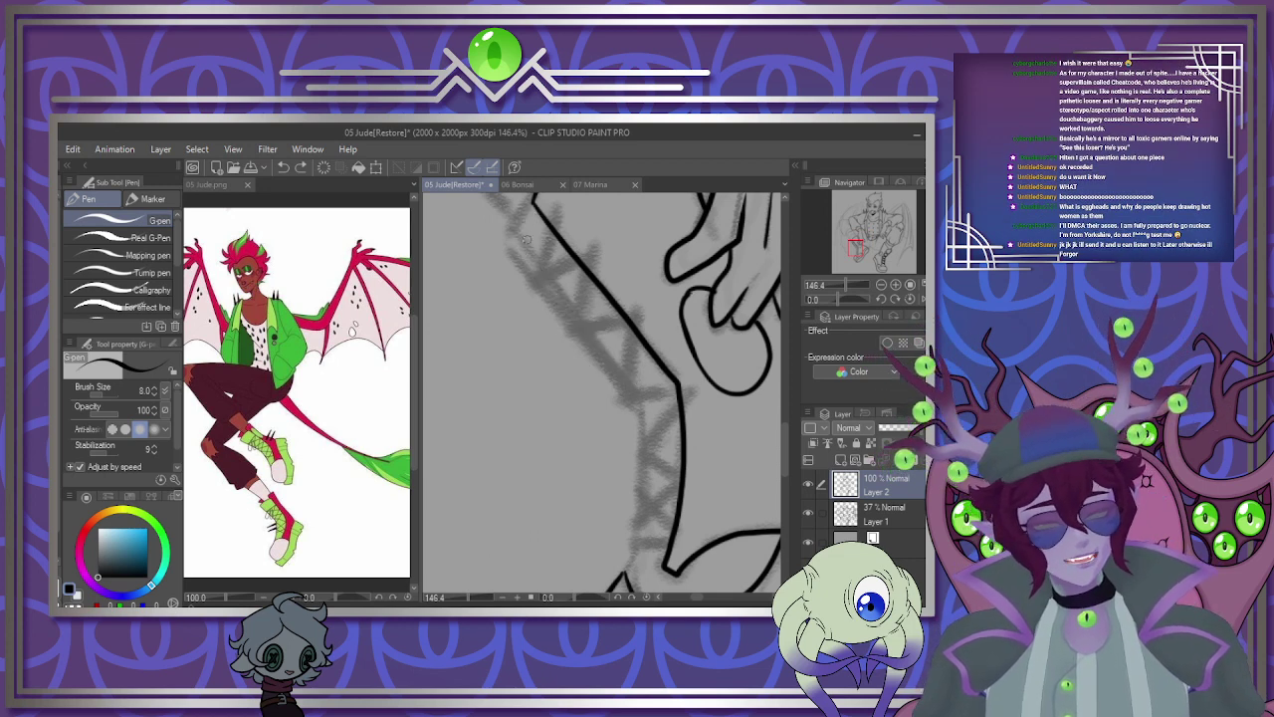
{"action": "mouse_move", "coordinate": [534, 204]}
{"action": "left_mouse_down"}
{"action": "mouse_move", "coordinate": [518, 241]}
{"action": "mouse_move", "coordinate": [640, 415]}
{"action": "mouse_move", "coordinate": [637, 548]}
{"action": "left_mouse_up"}
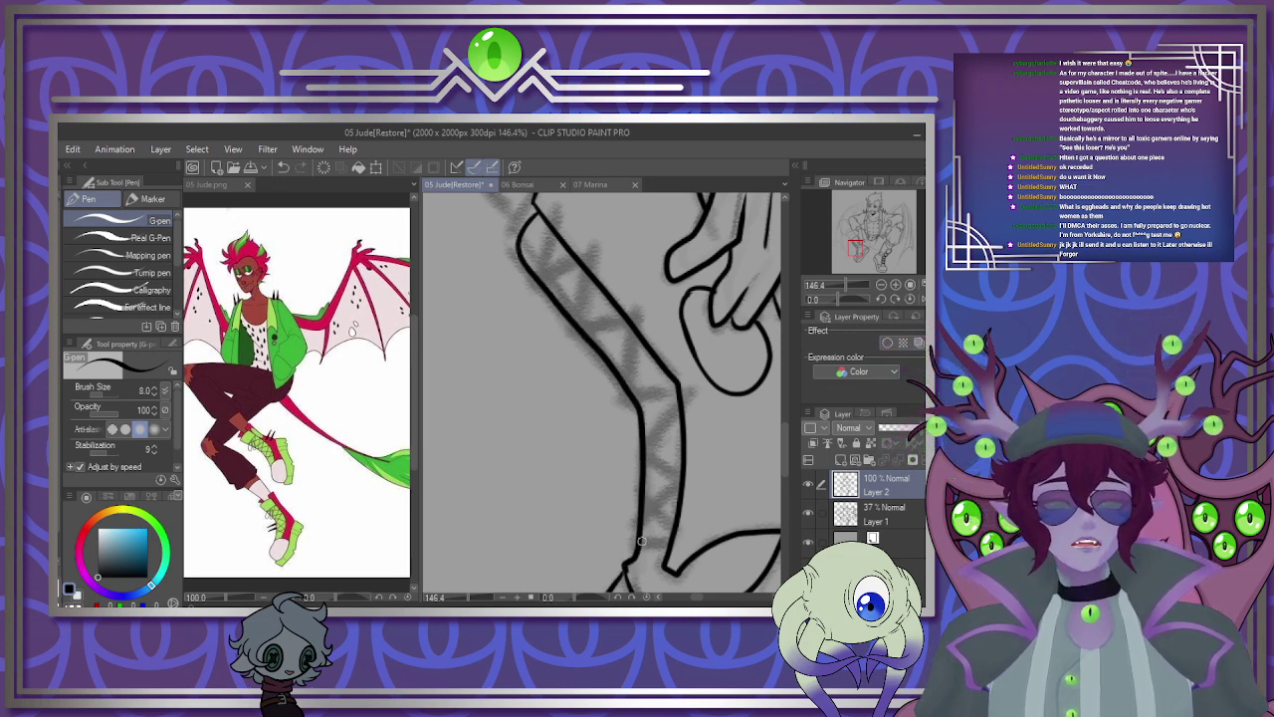
Set the brush size to 12 and ink the crisscross laces along the front of the shoe.
{"action": "key", "text": "bracketright"}
{"action": "key", "text": "bracketright"}
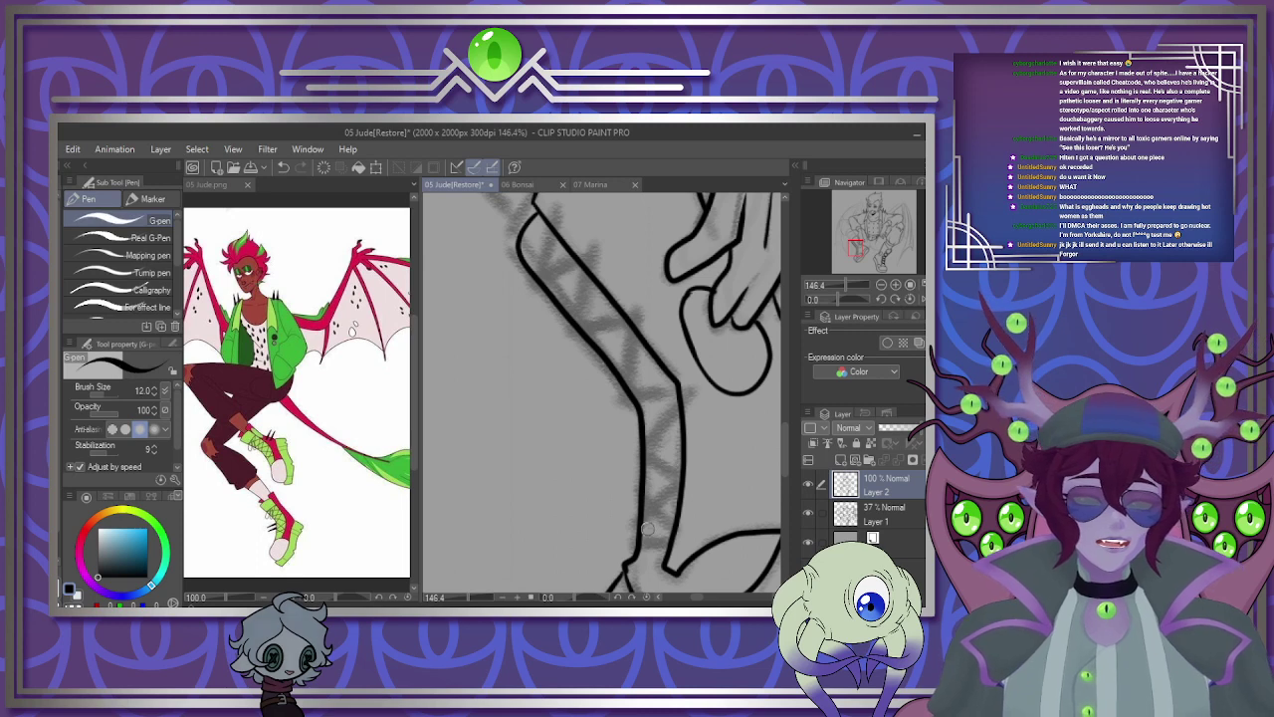
{"action": "mouse_move", "coordinate": [634, 546]}
{"action": "left_mouse_down"}
{"action": "mouse_move", "coordinate": [671, 543]}
{"action": "mouse_move", "coordinate": [654, 514]}
{"action": "mouse_move", "coordinate": [691, 478]}
{"action": "mouse_move", "coordinate": [653, 449]}
{"action": "mouse_move", "coordinate": [683, 396]}
{"action": "mouse_move", "coordinate": [634, 392]}
{"action": "mouse_move", "coordinate": [641, 321]}
{"action": "mouse_move", "coordinate": [572, 334]}
{"action": "mouse_move", "coordinate": [590, 271]}
{"action": "mouse_move", "coordinate": [534, 291]}
{"action": "mouse_move", "coordinate": [575, 221]}
{"action": "left_mouse_up"}
{"action": "scroll", "coordinate": [555, 379], "scroll_direction": "down", "scroll_amount": 4}
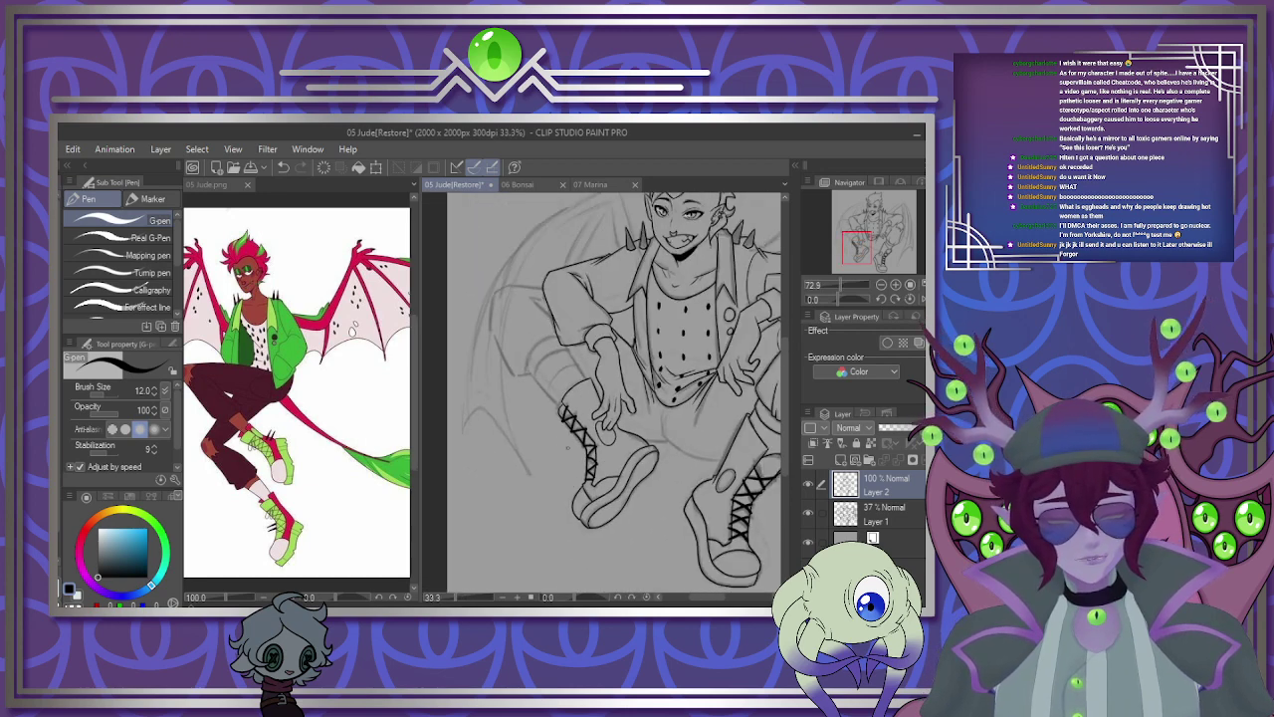
Set the brush size to 8 and ink the trouser cuff, both lower-leg edges and the curved sock line above the shoe.
{"action": "scroll", "coordinate": [537, 269], "scroll_direction": "up", "scroll_amount": 2}
{"action": "key", "text": "bracketleft"}
{"action": "key", "text": "bracketleft"}
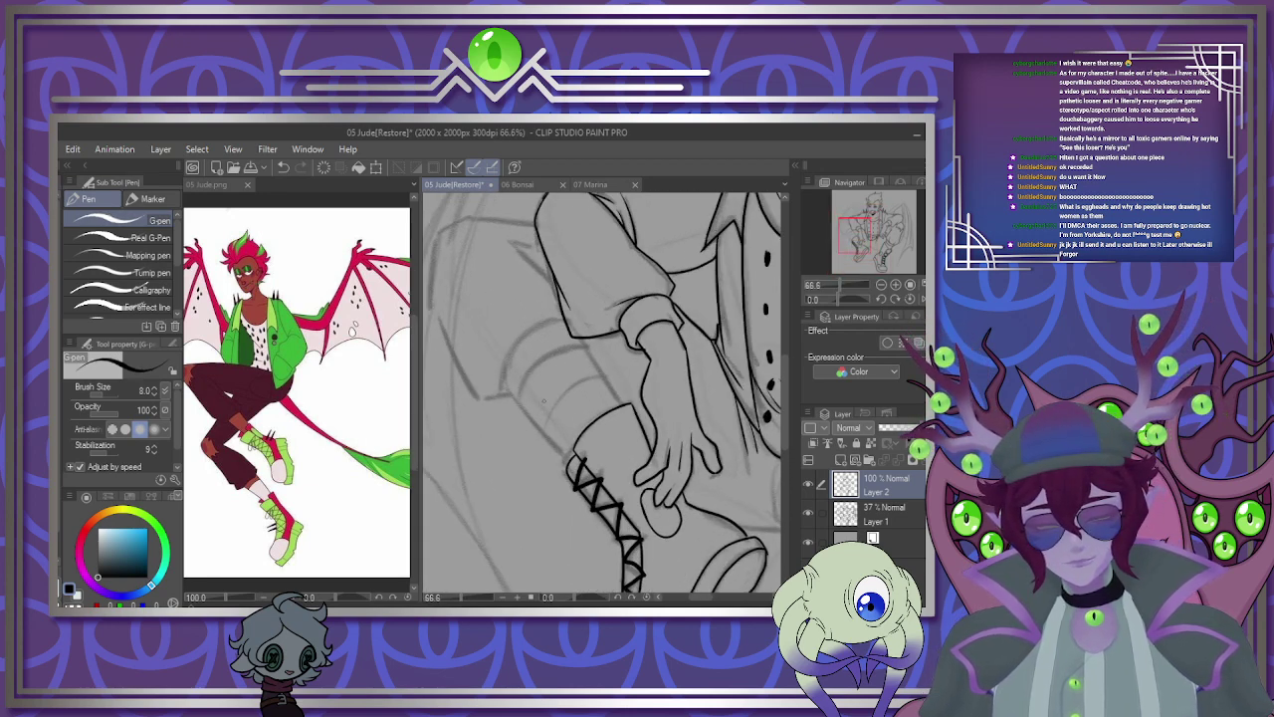
{"action": "scroll", "coordinate": [538, 404], "scroll_direction": "up", "scroll_amount": 3}
{"action": "mouse_move", "coordinate": [492, 418]}
{"action": "left_mouse_down"}
{"action": "mouse_move", "coordinate": [509, 361]}
{"action": "mouse_move", "coordinate": [634, 288]}
{"action": "left_mouse_up"}
{"action": "mouse_move", "coordinate": [587, 230]}
{"action": "left_mouse_down"}
{"action": "mouse_move", "coordinate": [558, 239]}
{"action": "mouse_move", "coordinate": [463, 342]}
{"action": "mouse_move", "coordinate": [462, 392]}
{"action": "mouse_move", "coordinate": [481, 427]}
{"action": "mouse_move", "coordinate": [641, 293]}
{"action": "mouse_move", "coordinate": [503, 430]}
{"action": "mouse_move", "coordinate": [494, 420]}
{"action": "mouse_move", "coordinate": [603, 543]}
{"action": "left_mouse_up"}
{"action": "left_click_drag", "start_coordinate": [635, 290], "coordinate": [704, 408]}
{"action": "mouse_move", "coordinate": [546, 479]}
{"action": "left_mouse_down"}
{"action": "mouse_move", "coordinate": [630, 370]}
{"action": "mouse_move", "coordinate": [679, 355]}
{"action": "left_mouse_up"}
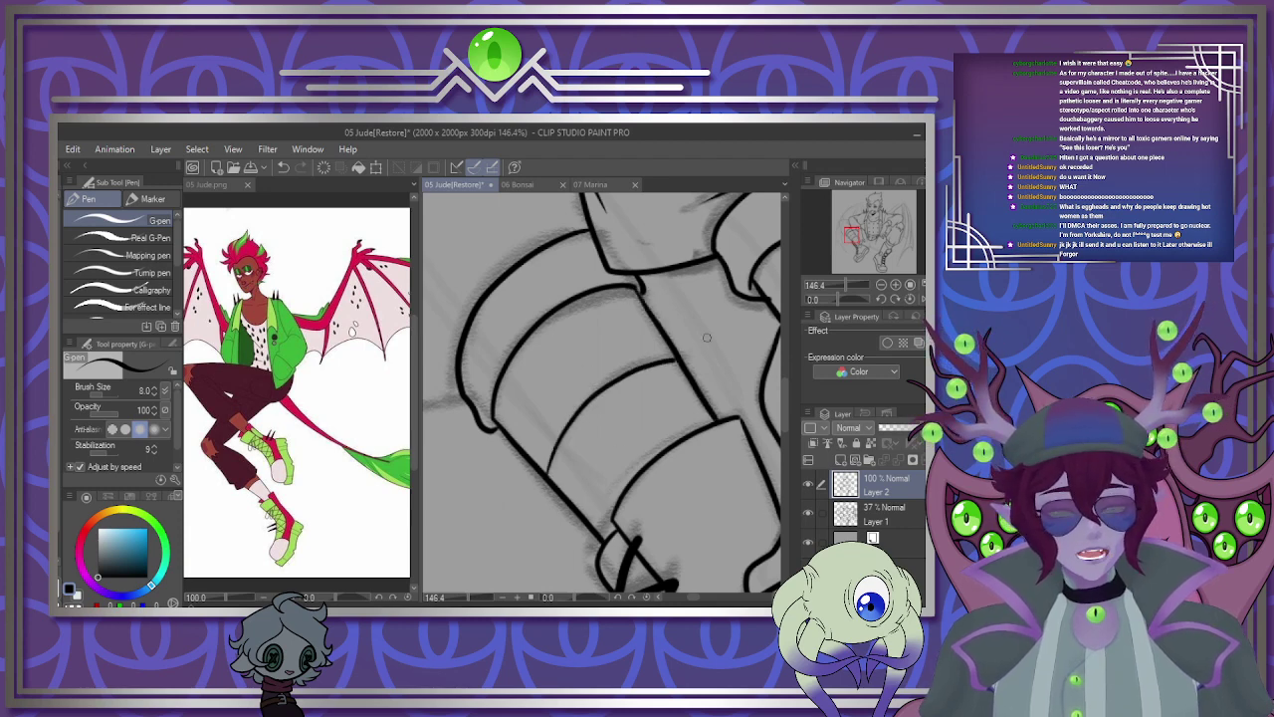
Ink the trouser outline from the cuff around the knee to the jacket sleeve, plus the pointed crease beside the sleeve.
{"action": "scroll", "coordinate": [572, 400], "scroll_direction": "down", "scroll_amount": 15}
{"action": "scroll", "coordinate": [523, 381], "scroll_direction": "up", "scroll_amount": 12}
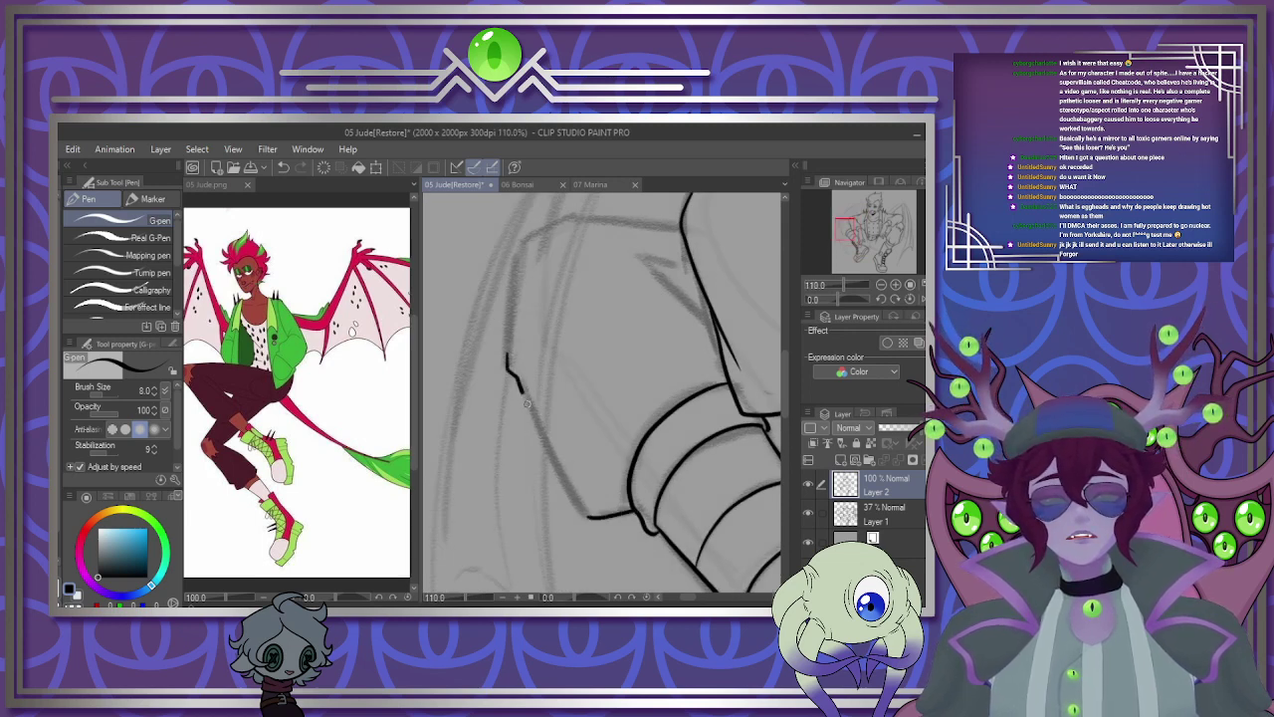
{"action": "left_click_drag", "start_coordinate": [528, 401], "coordinate": [583, 511]}
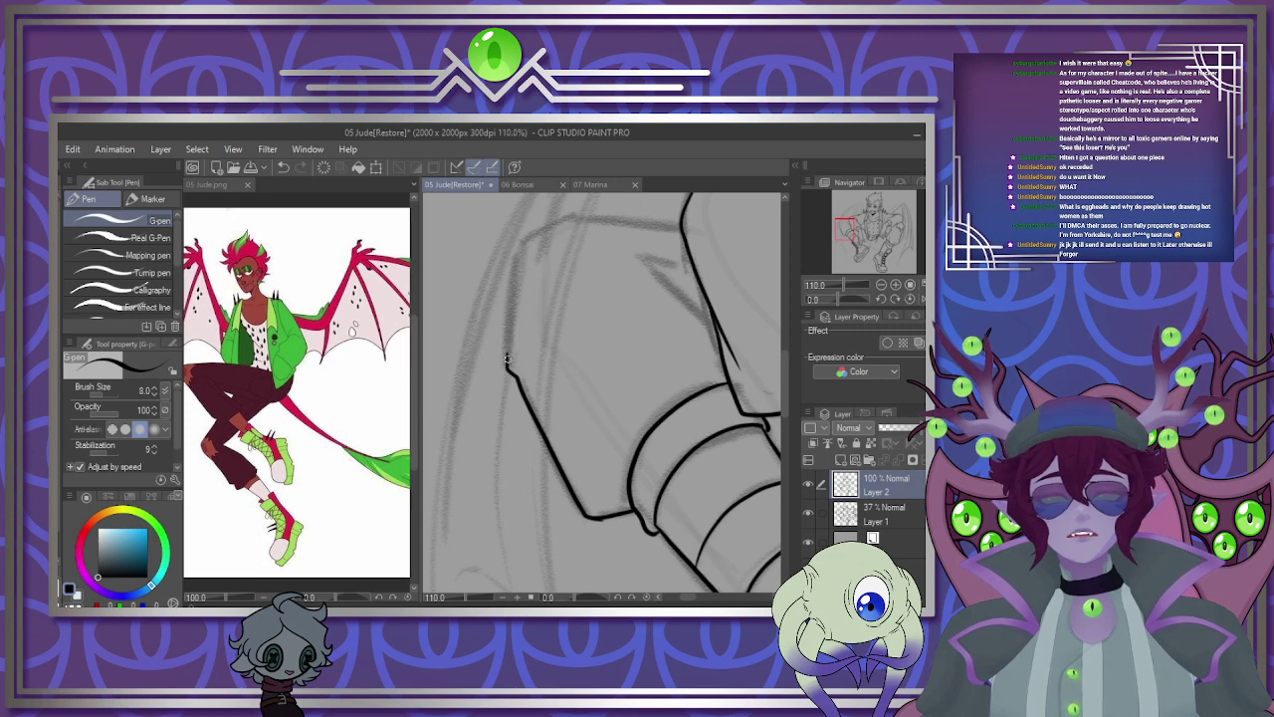
{"action": "mouse_move", "coordinate": [507, 359]}
{"action": "left_mouse_down"}
{"action": "mouse_move", "coordinate": [522, 240]}
{"action": "mouse_move", "coordinate": [579, 218]}
{"action": "mouse_move", "coordinate": [675, 226]}
{"action": "mouse_move", "coordinate": [643, 260]}
{"action": "mouse_move", "coordinate": [717, 326]}
{"action": "left_mouse_up"}
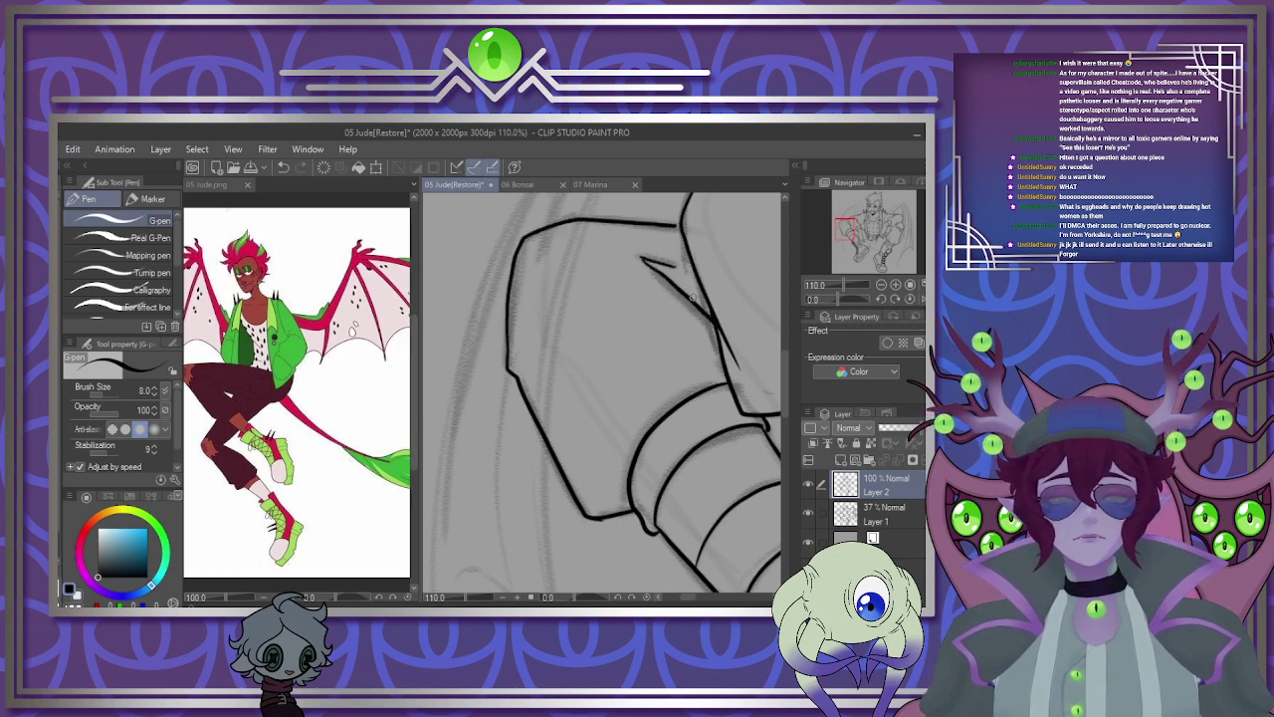
{"action": "scroll", "coordinate": [705, 267], "scroll_direction": "down", "scroll_amount": 8}
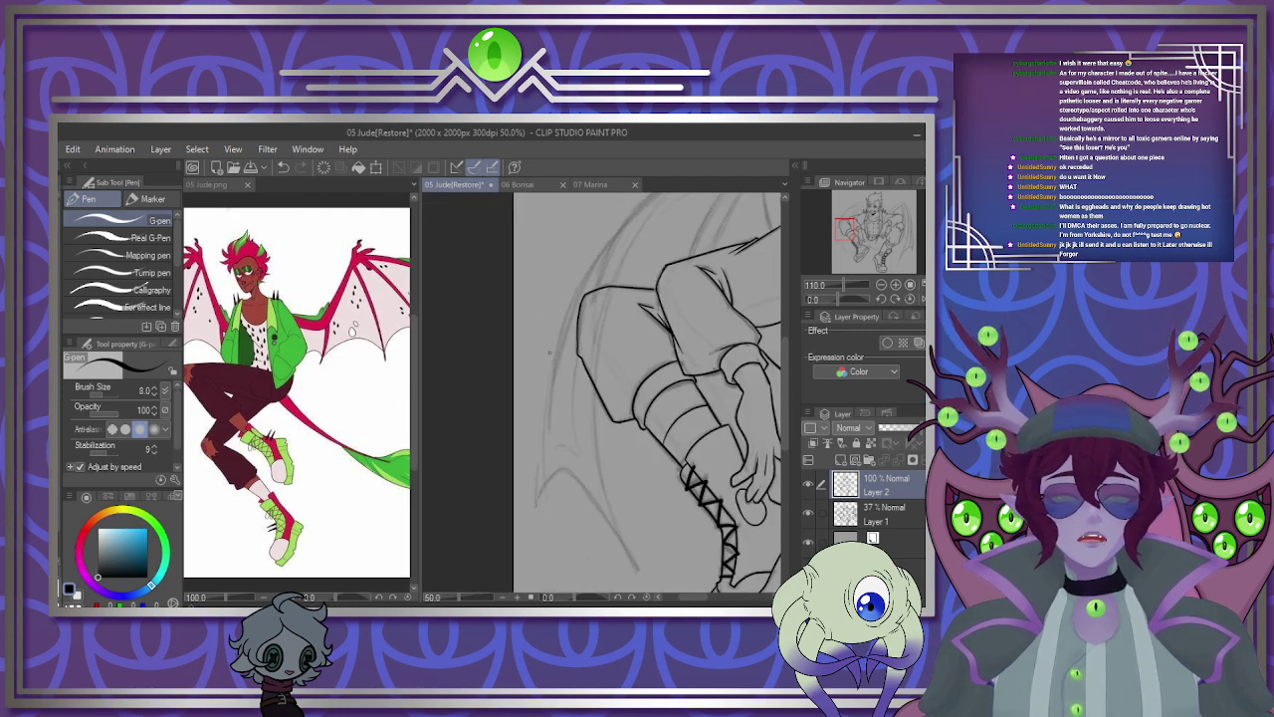
Ink the trouser seat curve beneath the shirt hem and the short inner-thigh line joining it behind the shoe.
{"action": "scroll", "coordinate": [627, 396], "scroll_direction": "up", "scroll_amount": 4}
{"action": "scroll", "coordinate": [635, 417], "scroll_direction": "up", "scroll_amount": 4}
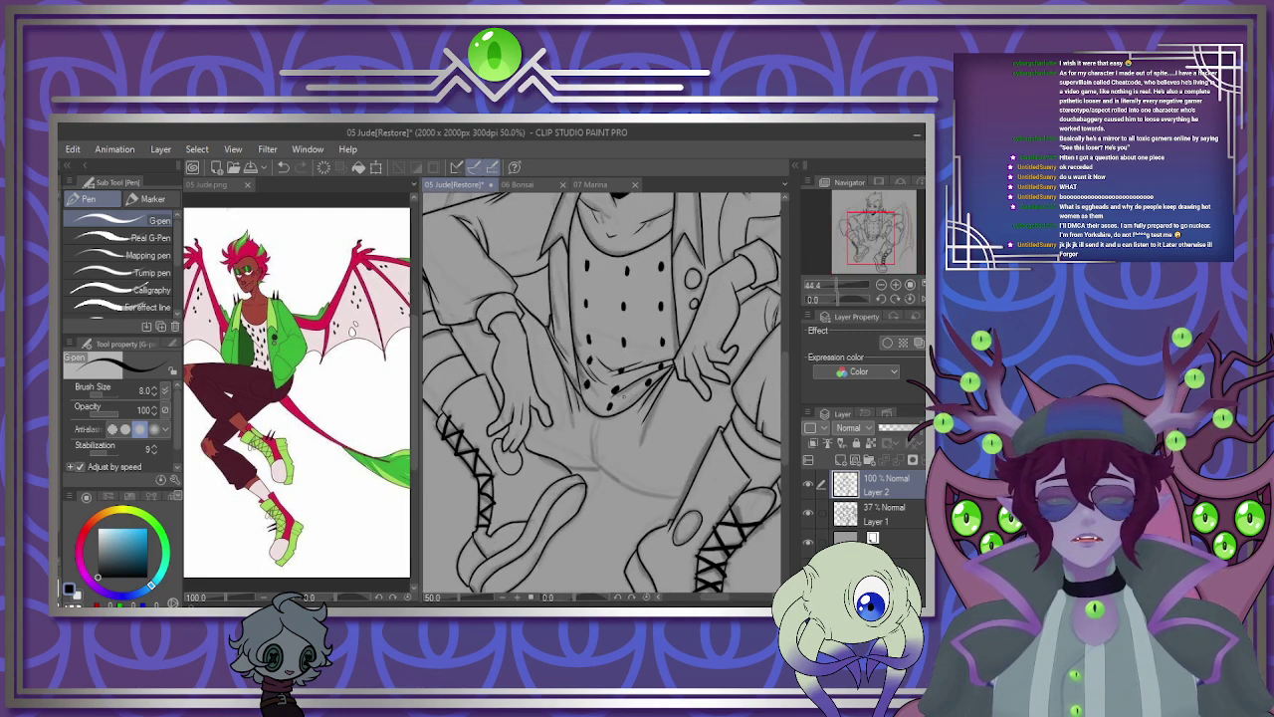
{"action": "scroll", "coordinate": [635, 416], "scroll_direction": "down", "scroll_amount": 2}
{"action": "scroll", "coordinate": [635, 417], "scroll_direction": "up", "scroll_amount": 4}
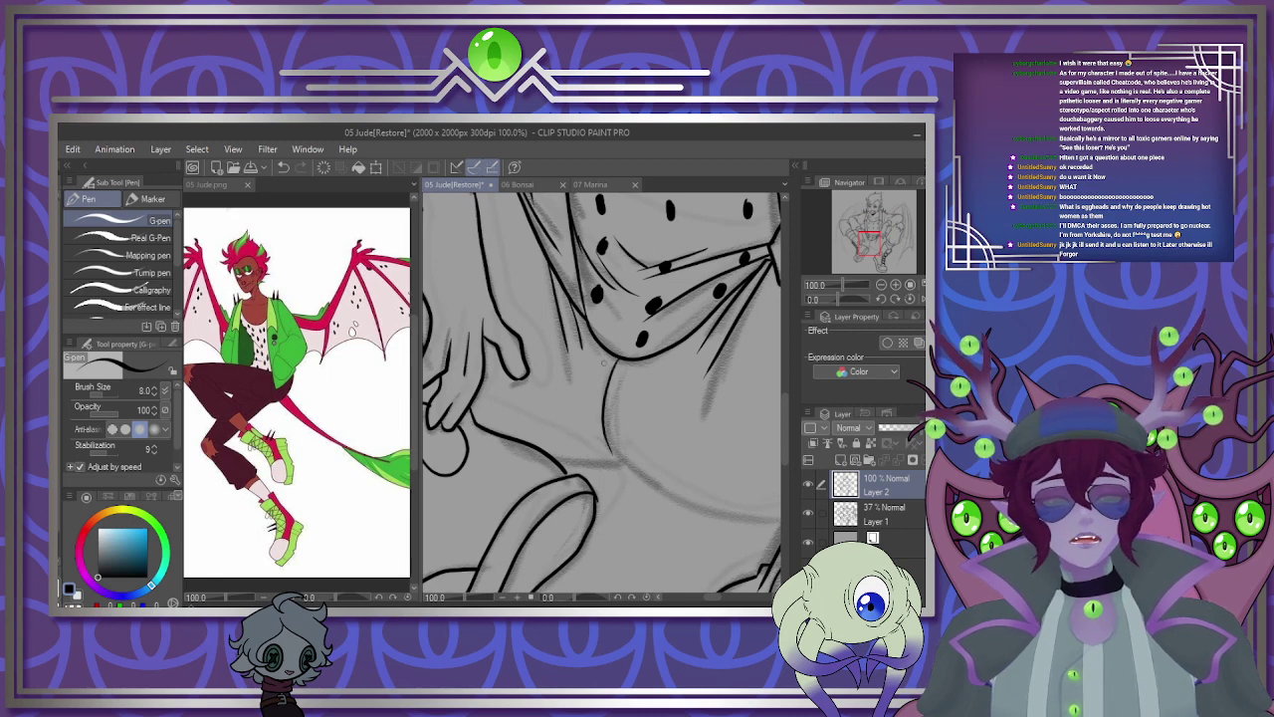
{"action": "scroll", "coordinate": [702, 366], "scroll_direction": "down", "scroll_amount": 3}
{"action": "scroll", "coordinate": [596, 432], "scroll_direction": "up", "scroll_amount": 4}
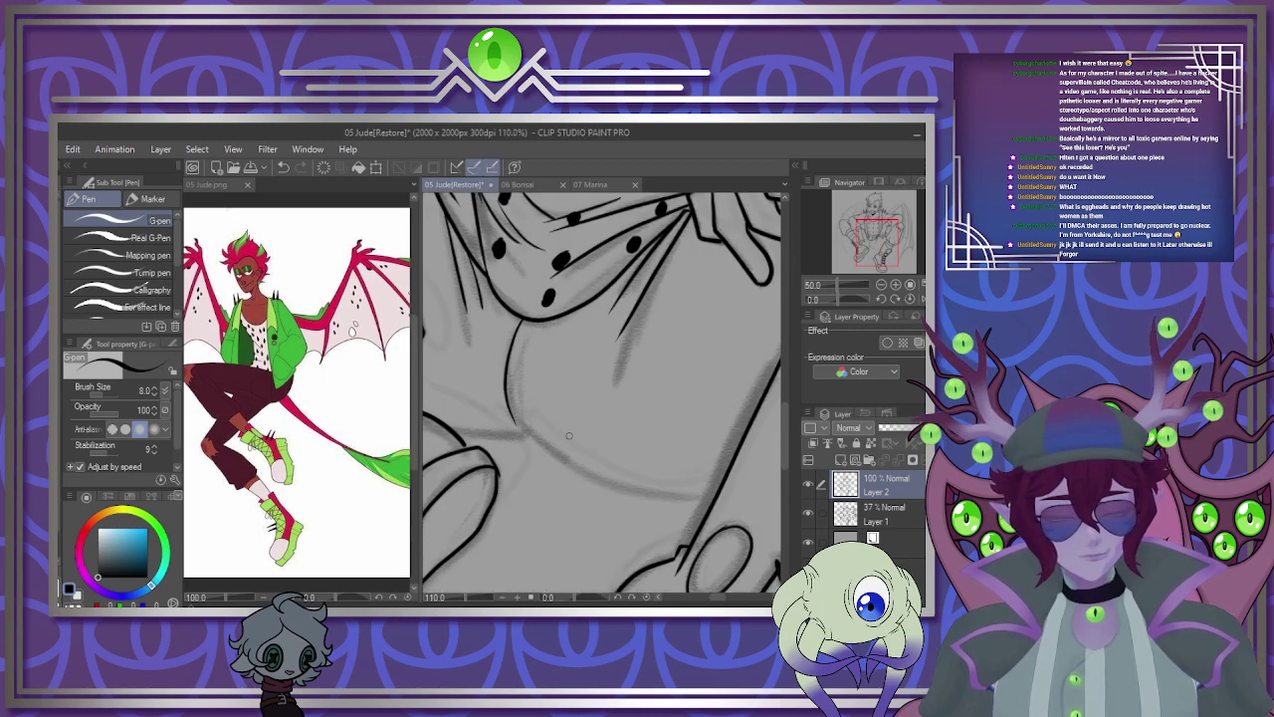
{"action": "mouse_move", "coordinate": [495, 408]}
{"action": "left_mouse_down"}
{"action": "mouse_move", "coordinate": [630, 494]}
{"action": "mouse_move", "coordinate": [700, 500]}
{"action": "left_mouse_up"}
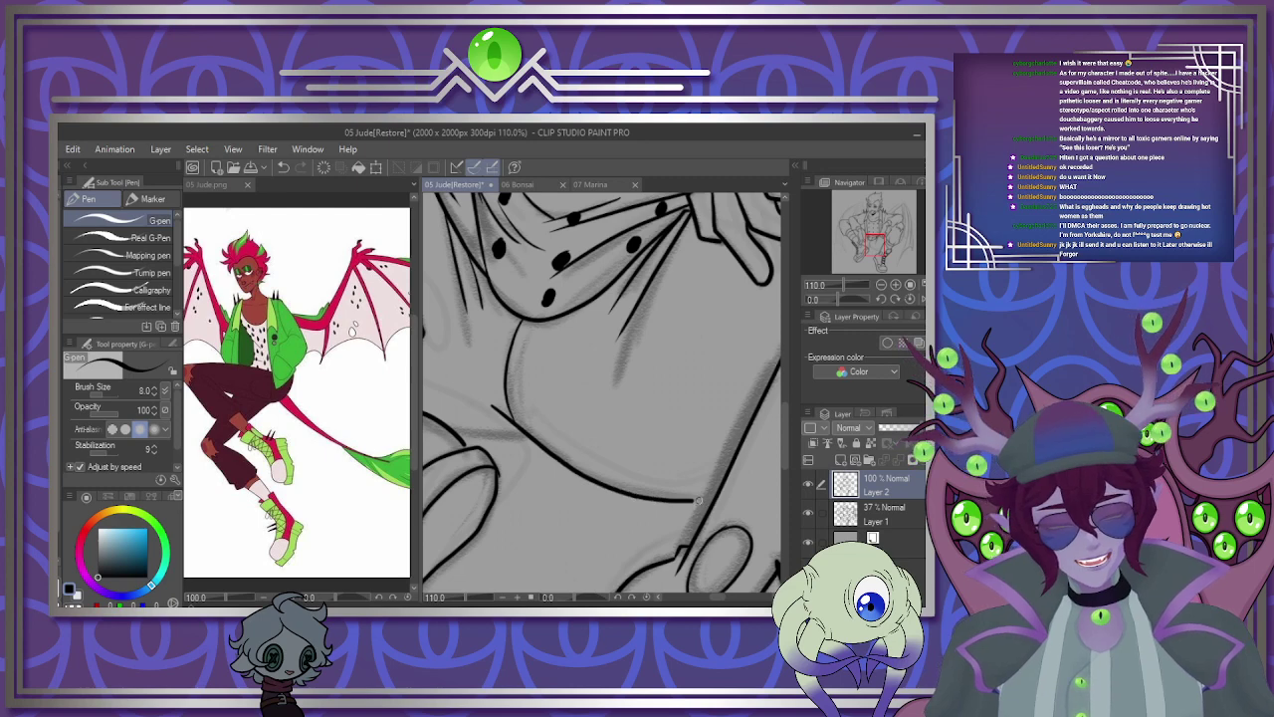
{"action": "left_click_drag", "start_coordinate": [719, 597], "coordinate": [713, 597]}
{"action": "left_click_drag", "start_coordinate": [630, 437], "coordinate": [581, 439]}
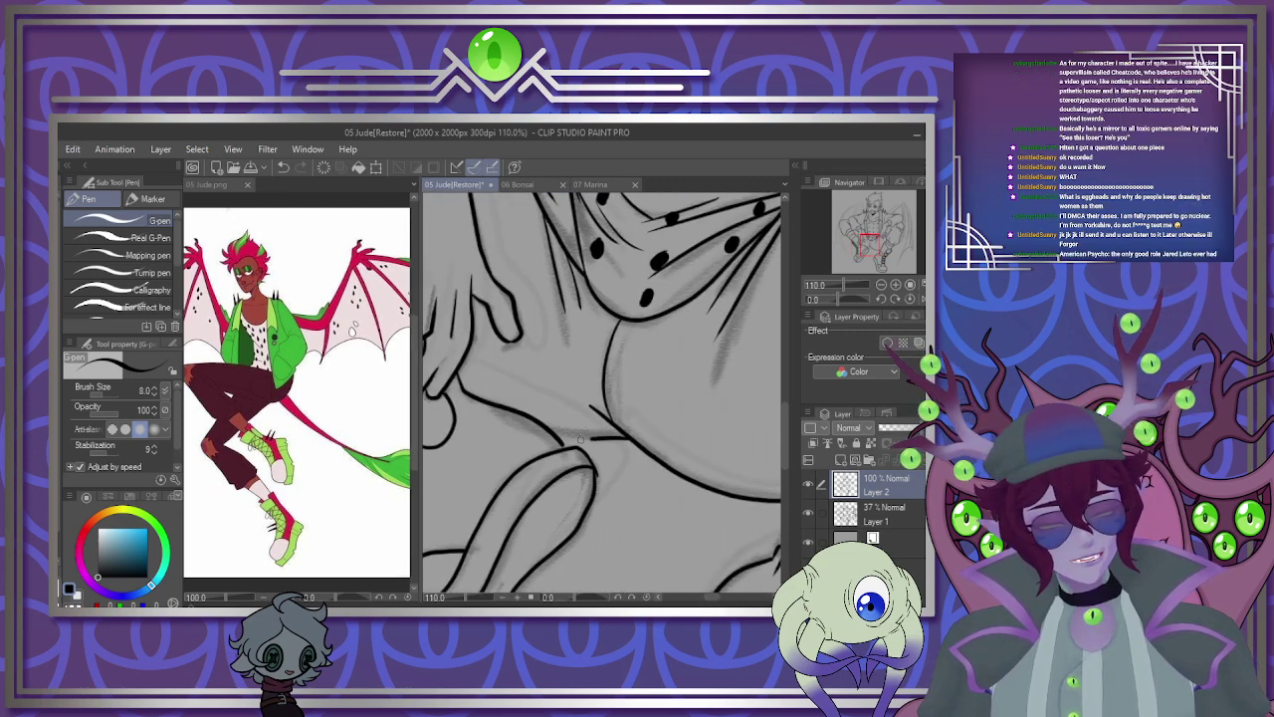
Examine the inked figure as a whole and the sketched wings behind the character.
{"action": "scroll", "coordinate": [635, 423], "scroll_direction": "down", "scroll_amount": 8}
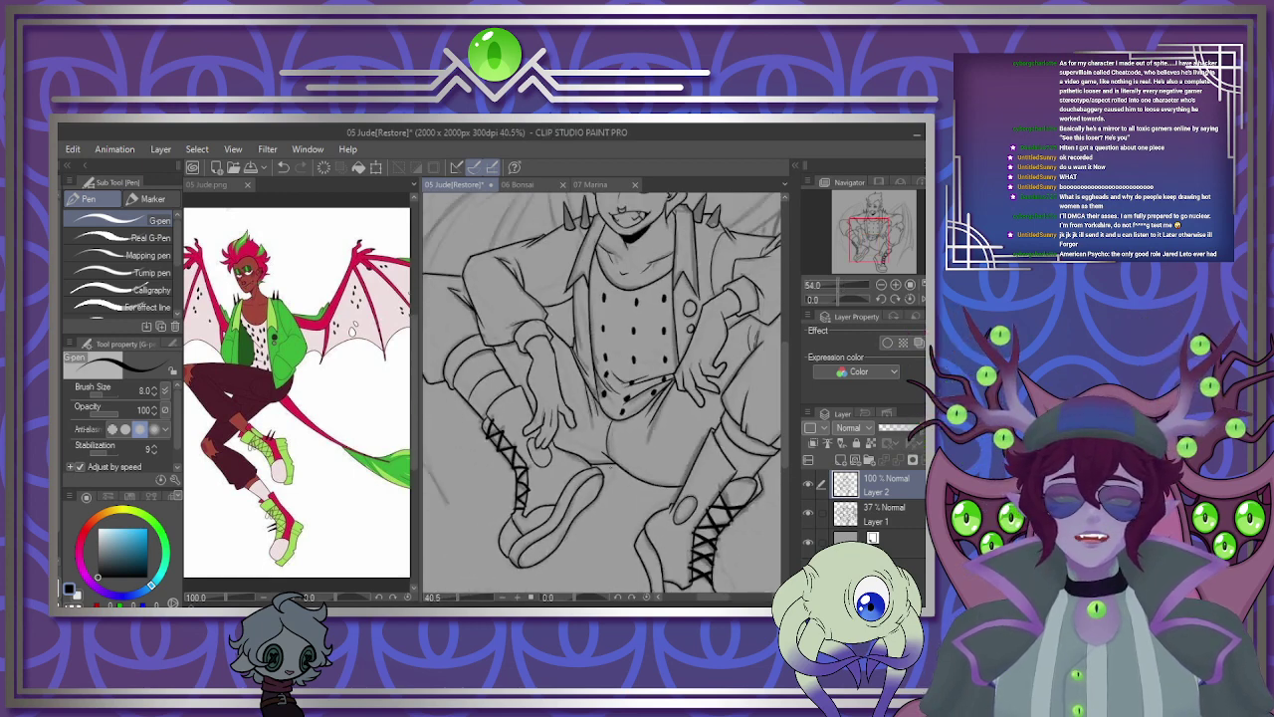
{"action": "scroll", "coordinate": [605, 393], "scroll_direction": "up", "scroll_amount": 1}
{"action": "scroll", "coordinate": [606, 393], "scroll_direction": "down", "scroll_amount": 3}
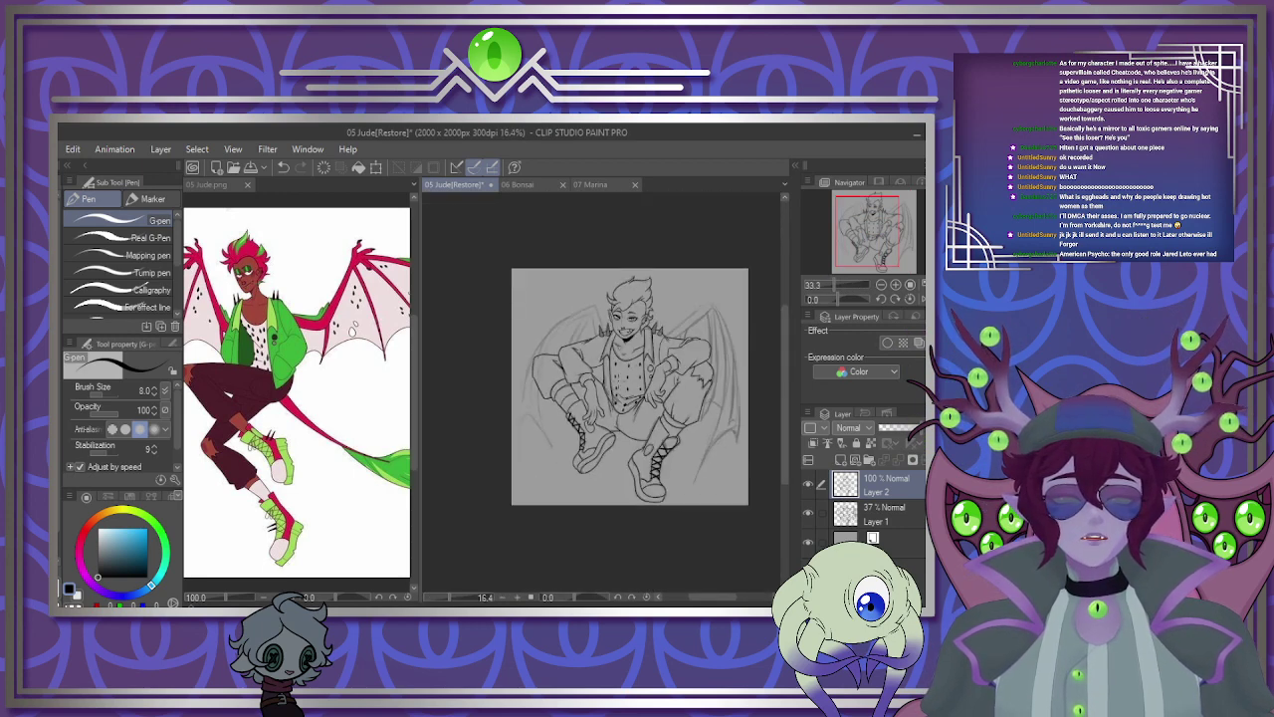
{"action": "scroll", "coordinate": [605, 393], "scroll_direction": "up", "scroll_amount": 3}
{"action": "scroll", "coordinate": [605, 394], "scroll_direction": "down", "scroll_amount": 3}
{"action": "scroll", "coordinate": [701, 358], "scroll_direction": "up", "scroll_amount": 2}
{"action": "scroll", "coordinate": [701, 359], "scroll_direction": "down", "scroll_amount": 1}
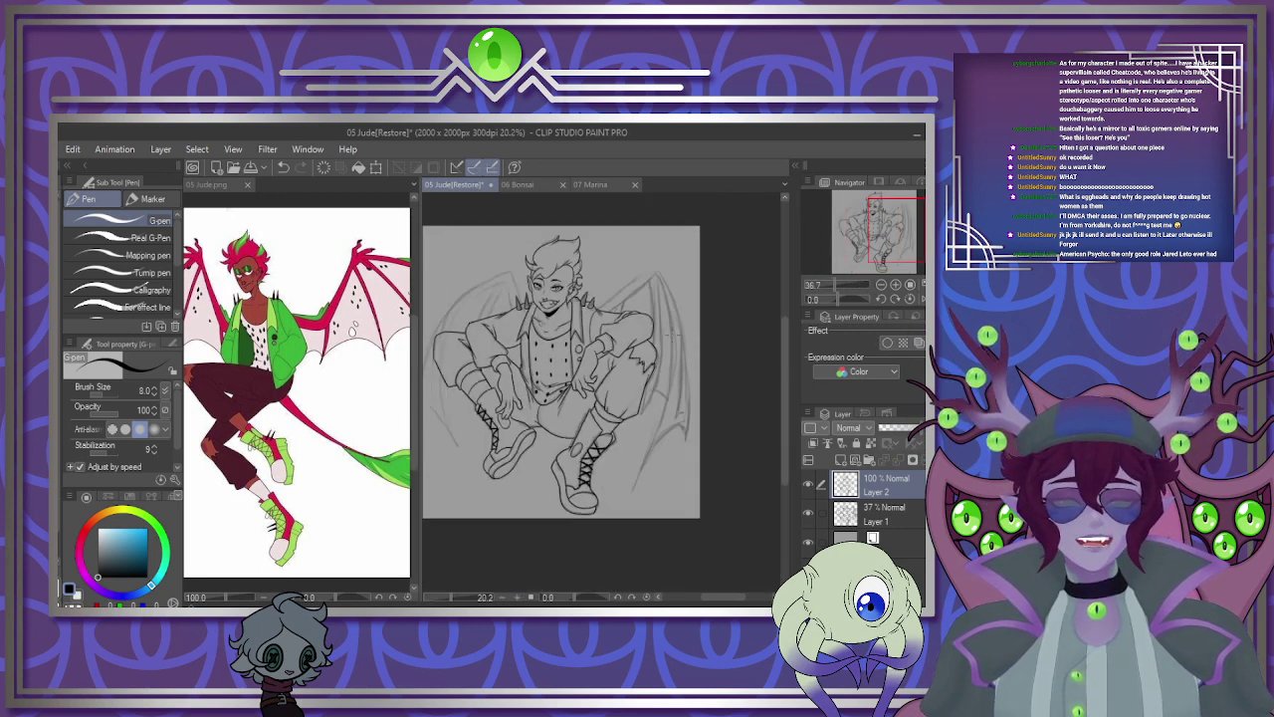
{"action": "scroll", "coordinate": [701, 359], "scroll_direction": "up", "scroll_amount": 1}
{"action": "scroll", "coordinate": [701, 358], "scroll_direction": "down", "scroll_amount": 1}
{"action": "scroll", "coordinate": [701, 367], "scroll_direction": "up", "scroll_amount": 1}
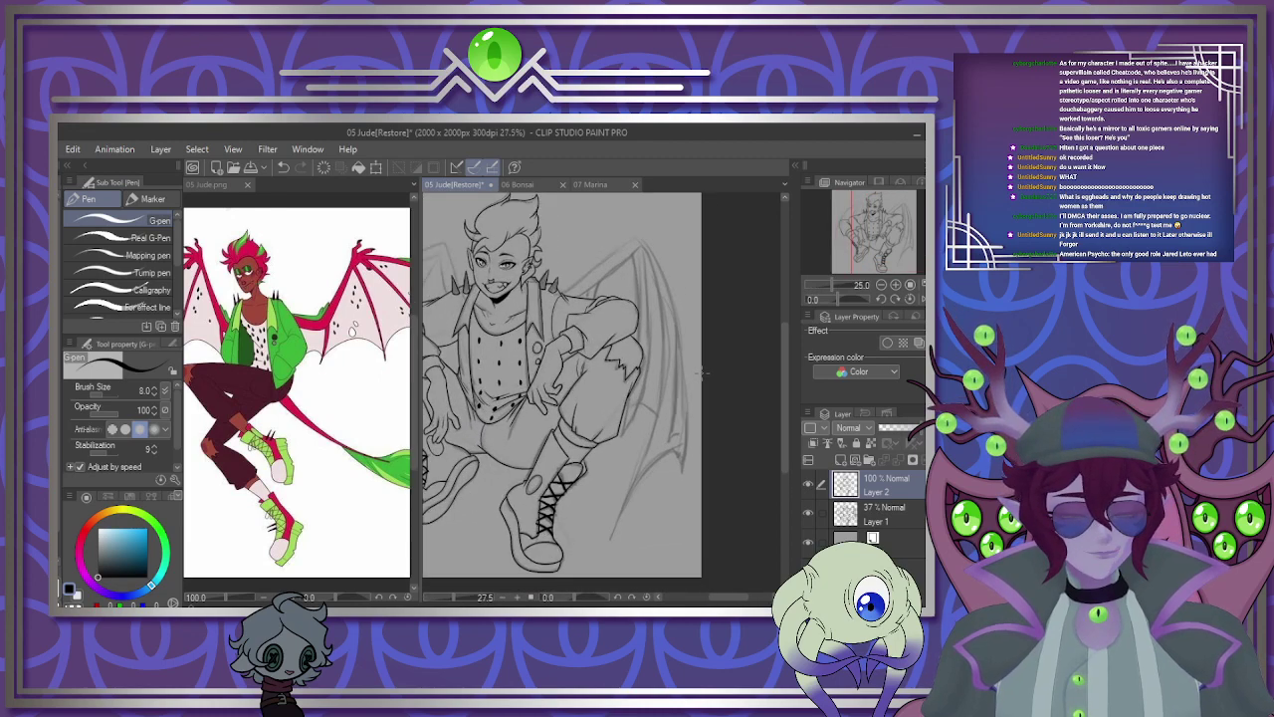
Add a new layer and ink the wing's long inner curve from its peak, plus the scalloped lower edge.
{"action": "key", "text": "ctrl+shift+n"}
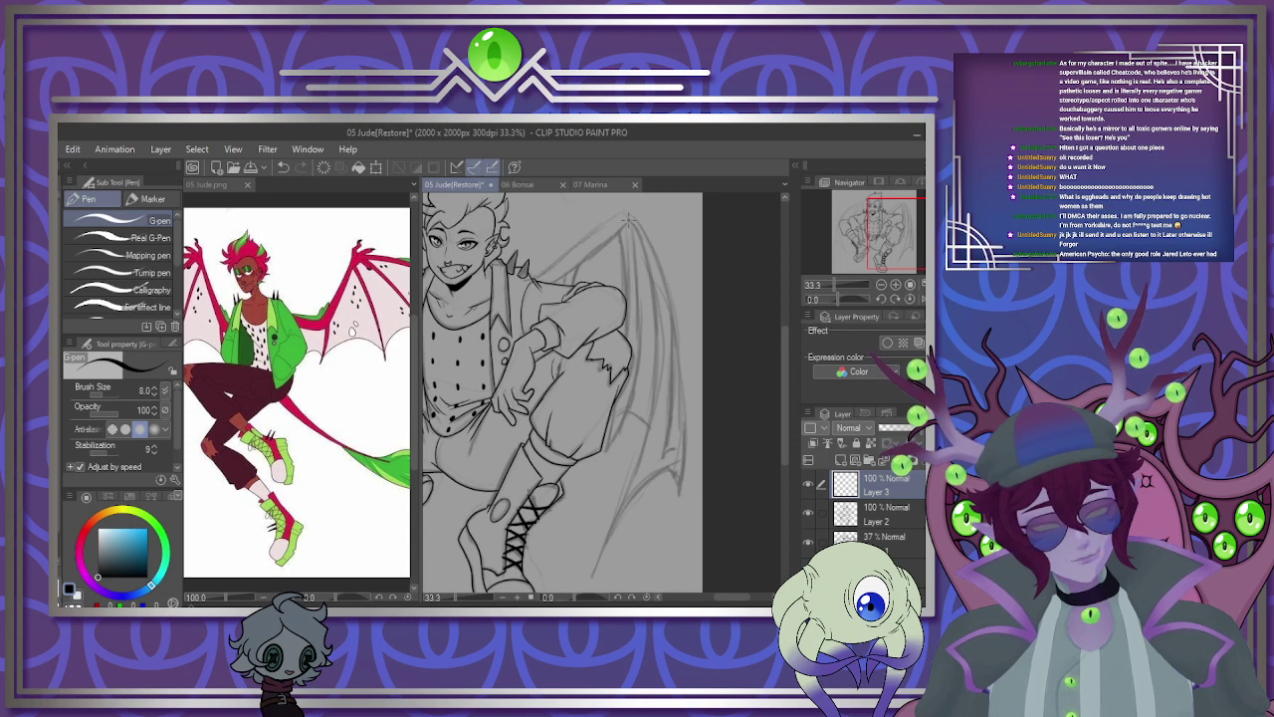
{"action": "mouse_move", "coordinate": [634, 231]}
{"action": "left_mouse_down"}
{"action": "mouse_move", "coordinate": [654, 297]}
{"action": "mouse_move", "coordinate": [652, 416]}
{"action": "mouse_move", "coordinate": [614, 569]}
{"action": "left_mouse_up"}
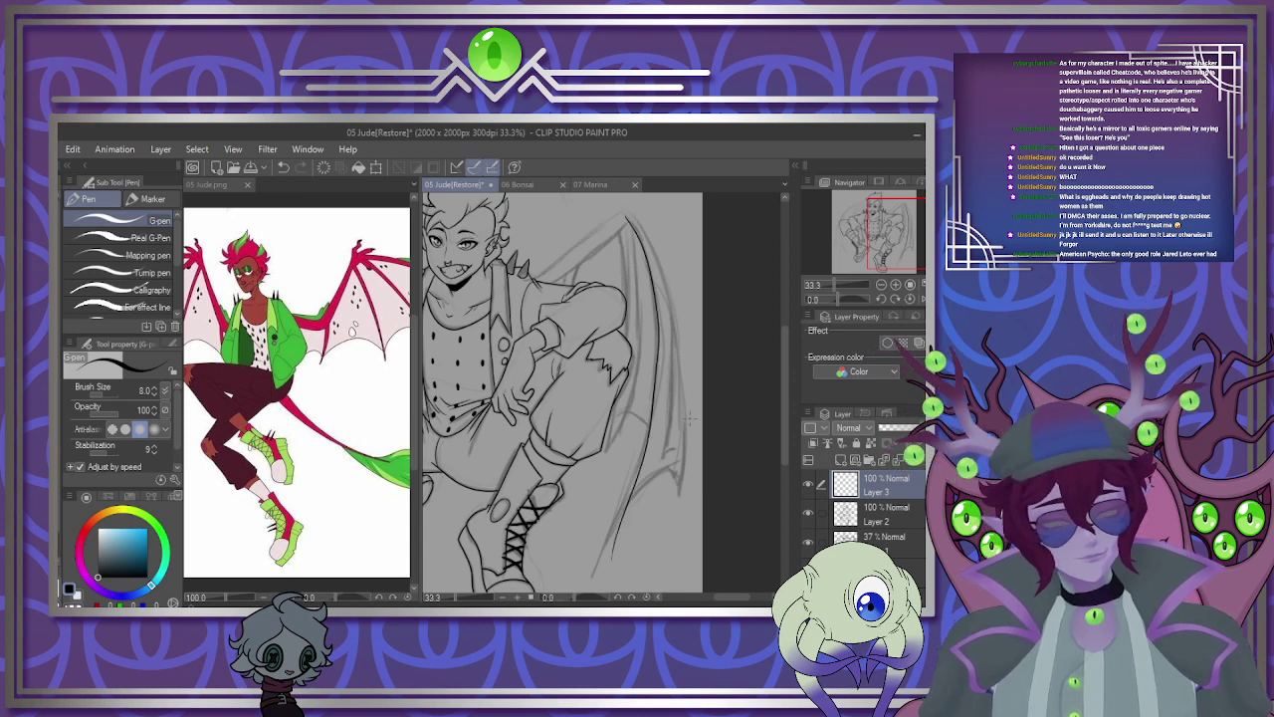
{"action": "key", "text": "ctrl+z"}
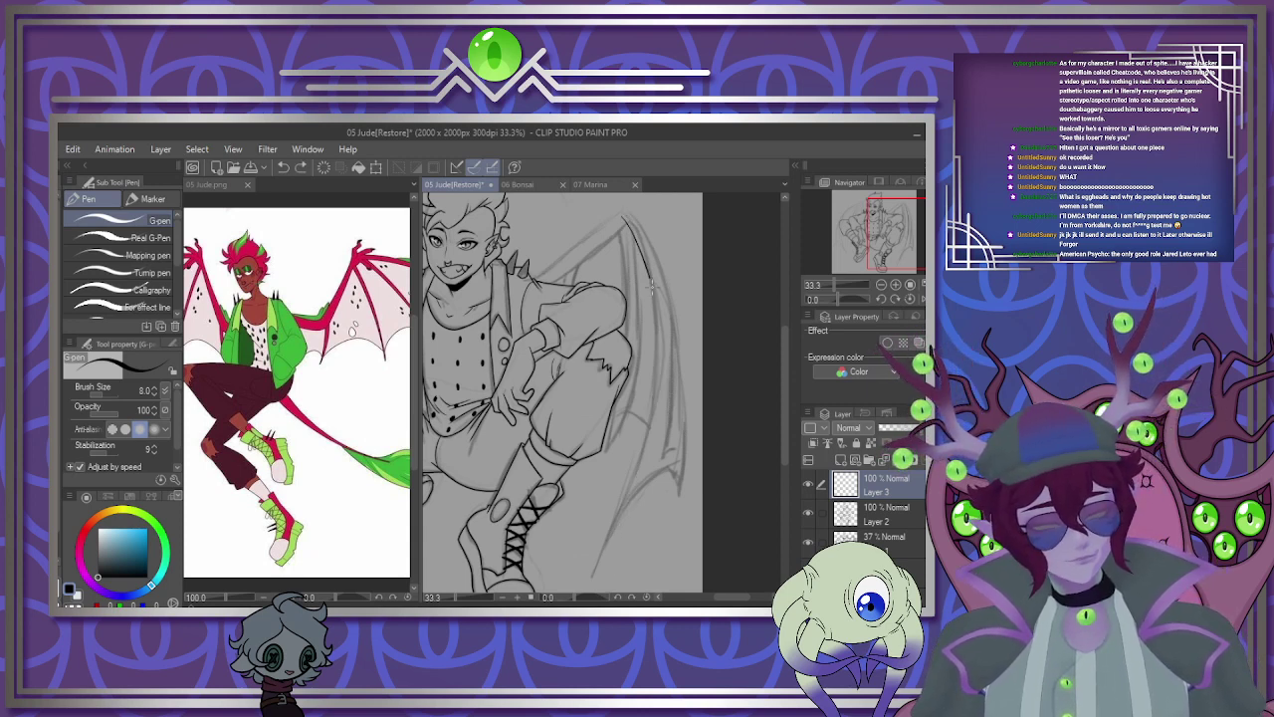
{"action": "mouse_move", "coordinate": [652, 286]}
{"action": "left_mouse_down"}
{"action": "mouse_move", "coordinate": [649, 400]}
{"action": "mouse_move", "coordinate": [615, 528]}
{"action": "left_mouse_up"}
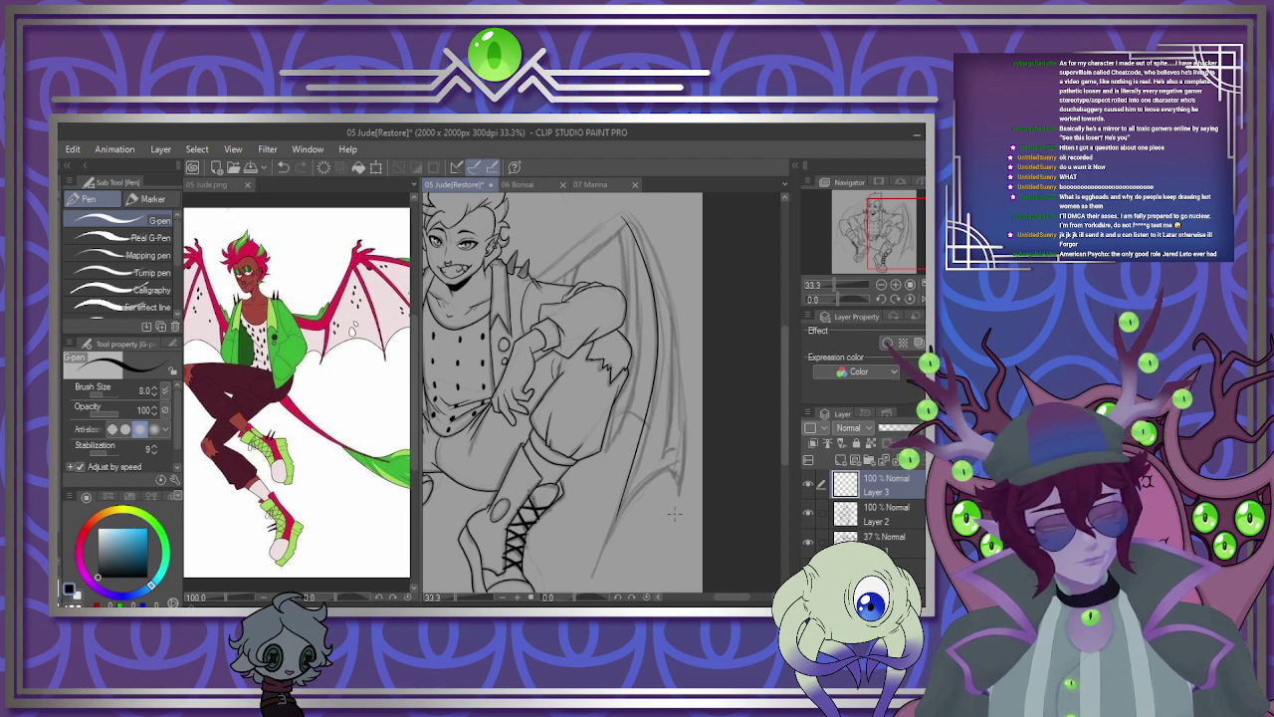
{"action": "scroll", "coordinate": [675, 513], "scroll_direction": "up", "scroll_amount": 4}
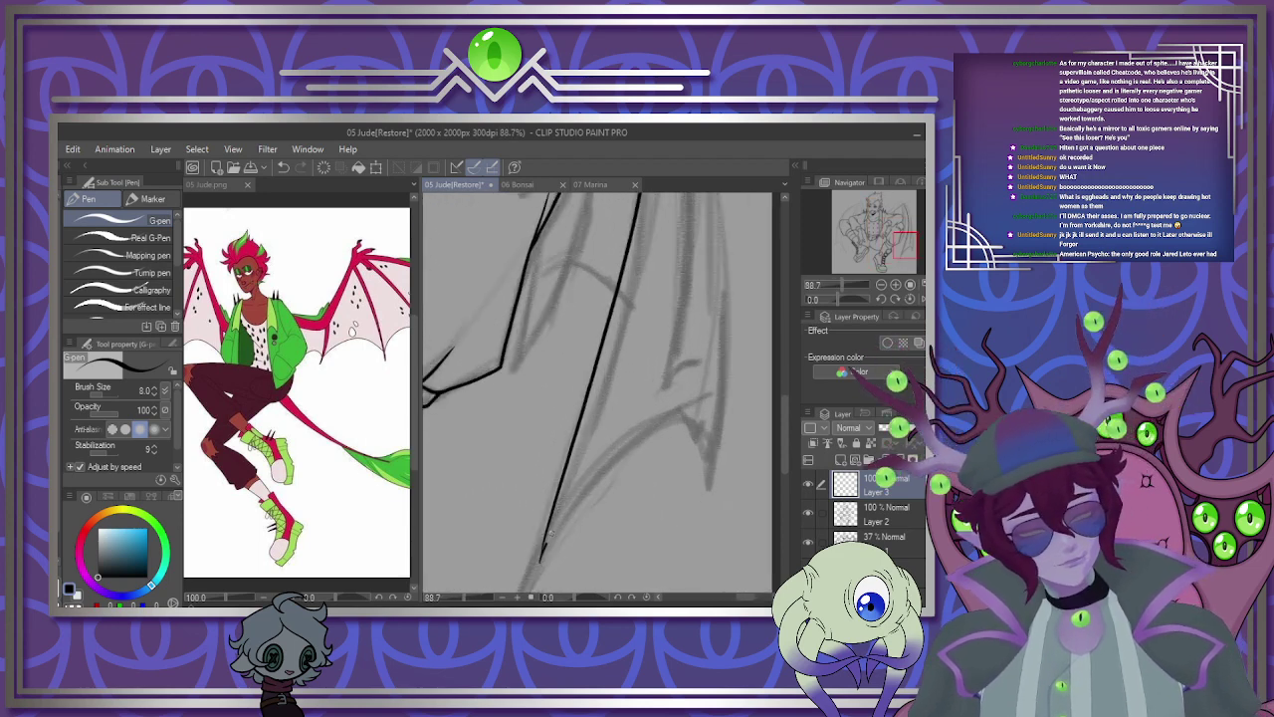
{"action": "mouse_move", "coordinate": [547, 536]}
{"action": "left_mouse_down"}
{"action": "mouse_move", "coordinate": [696, 413]}
{"action": "mouse_move", "coordinate": [686, 421]}
{"action": "mouse_move", "coordinate": [715, 466]}
{"action": "left_mouse_up"}
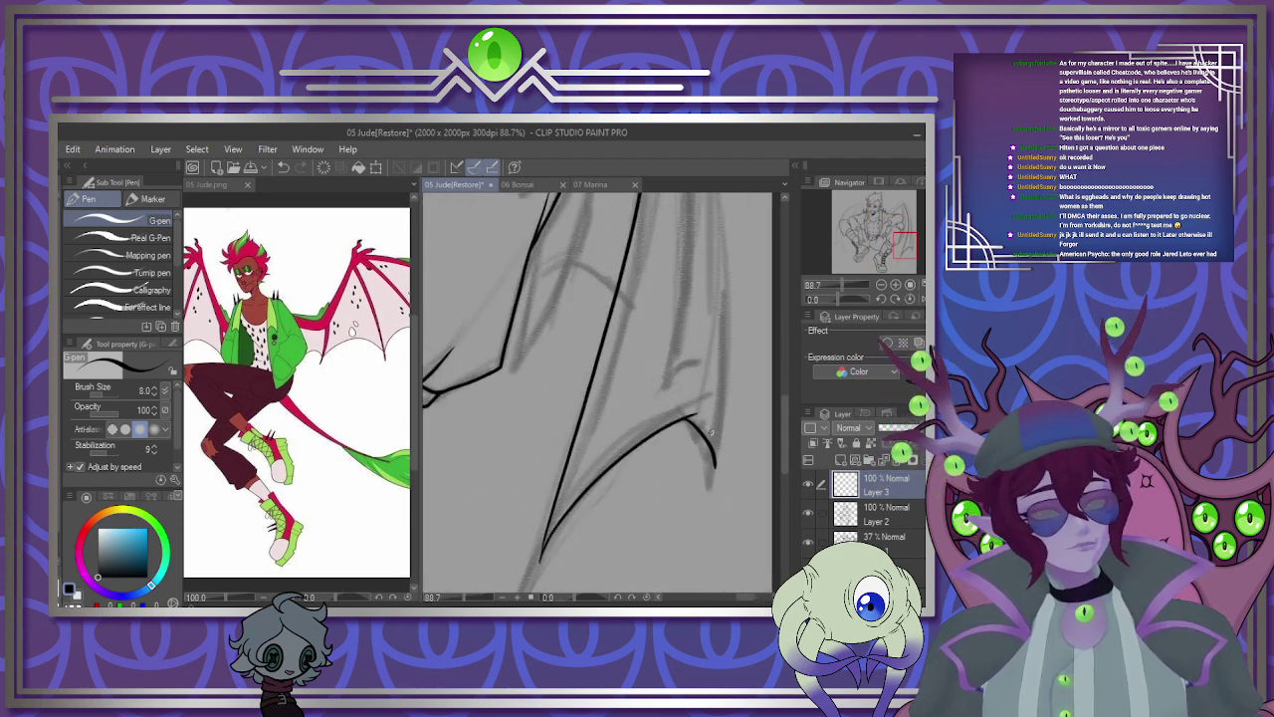
{"action": "scroll", "coordinate": [711, 427], "scroll_direction": "down", "scroll_amount": 4}
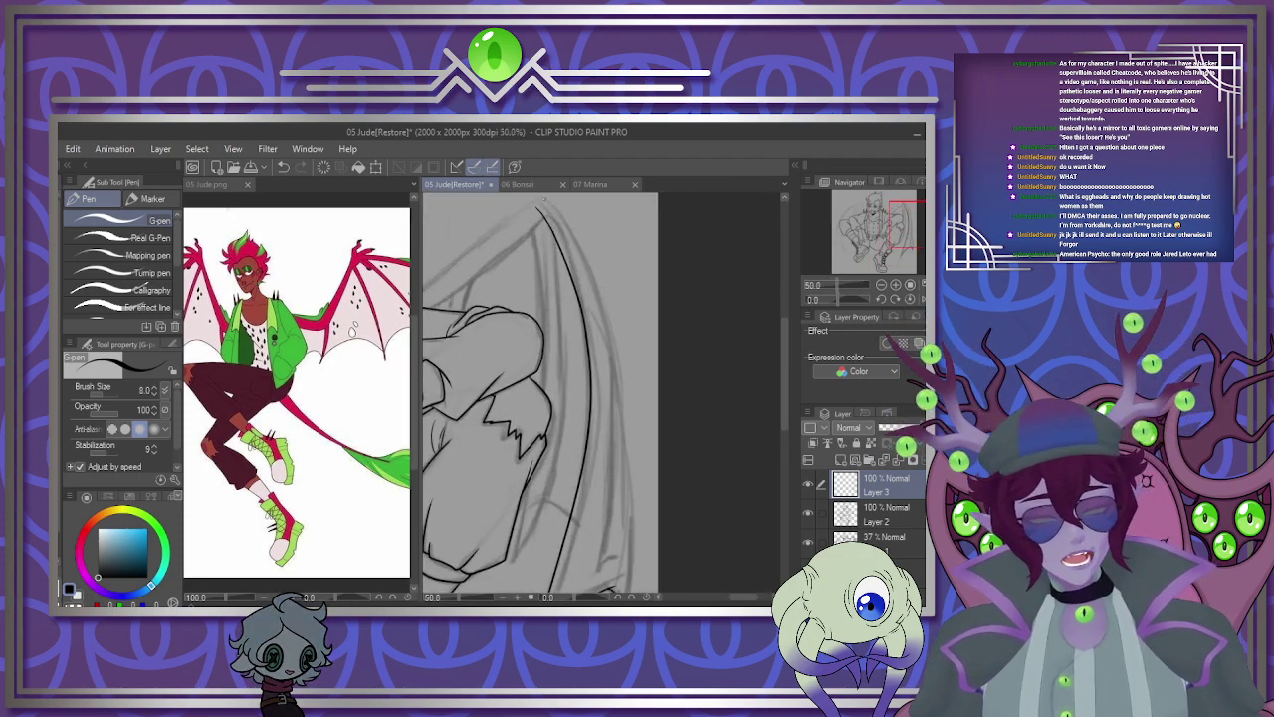
{"action": "mouse_move", "coordinate": [603, 297]}
{"action": "left_mouse_down"}
{"action": "mouse_move", "coordinate": [620, 417]}
{"action": "mouse_move", "coordinate": [619, 548]}
{"action": "left_mouse_up"}
{"action": "key", "text": "ctrl+z"}
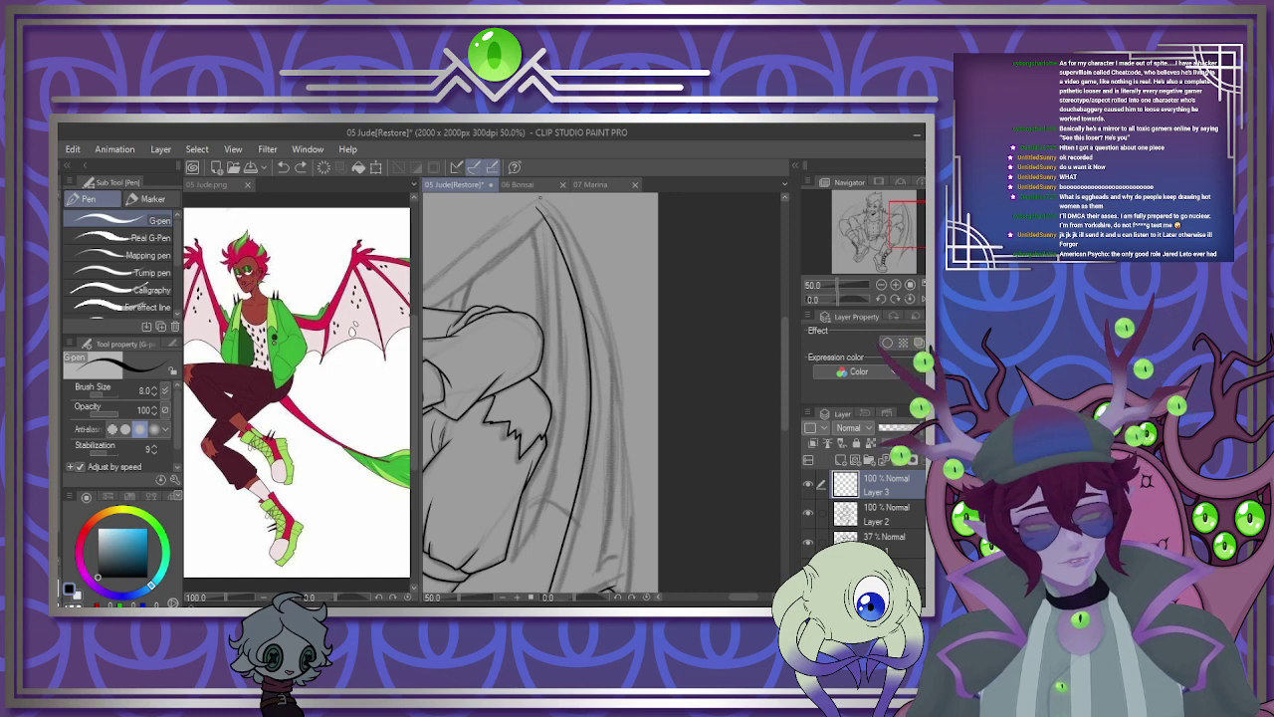
{"action": "left_click_drag", "start_coordinate": [602, 291], "coordinate": [610, 541]}
{"action": "key", "text": "ctrl+z"}
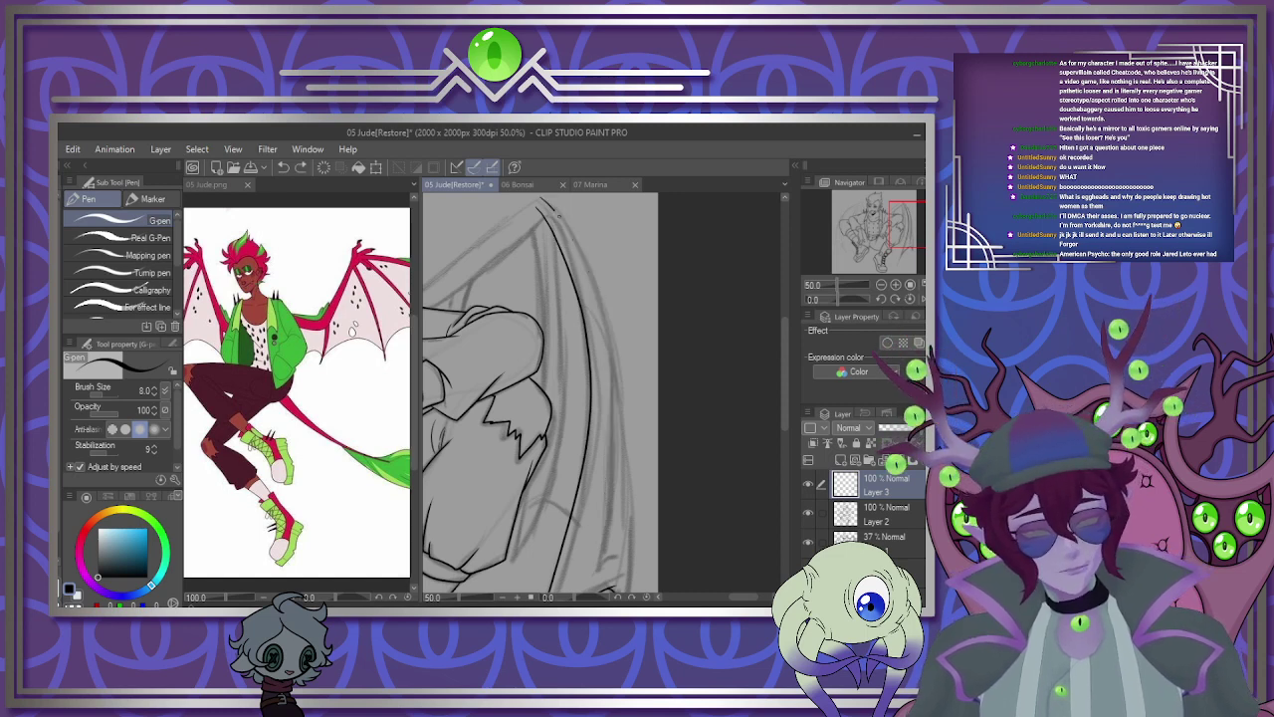
{"action": "mouse_move", "coordinate": [554, 211]}
{"action": "left_mouse_down"}
{"action": "mouse_move", "coordinate": [602, 314]}
{"action": "mouse_move", "coordinate": [607, 526]}
{"action": "left_mouse_up"}
{"action": "key", "text": "ctrl+z"}
Draw the wing's second long rib from the peak toward the lower edge as a continuous curve.
{"action": "key", "text": "u"}
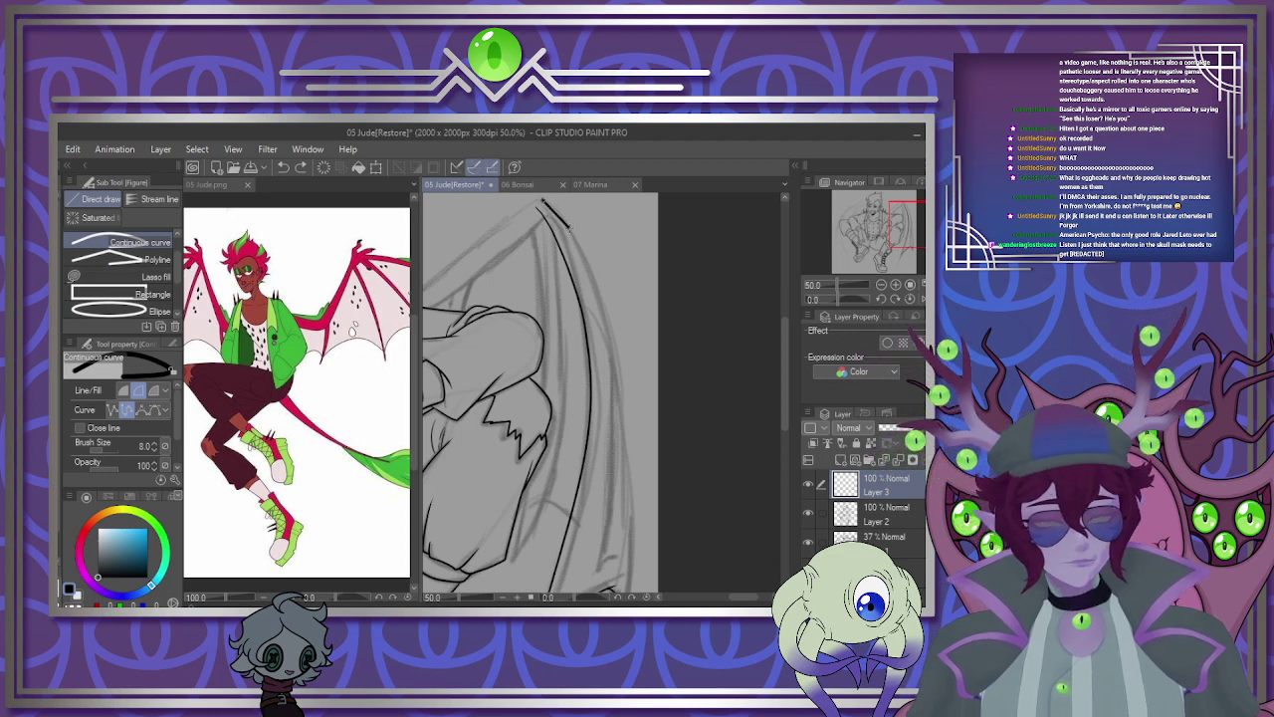
{"action": "left_click", "coordinate": [570, 231]}
{"action": "left_click", "coordinate": [598, 297]}
{"action": "left_click", "coordinate": [610, 371]}
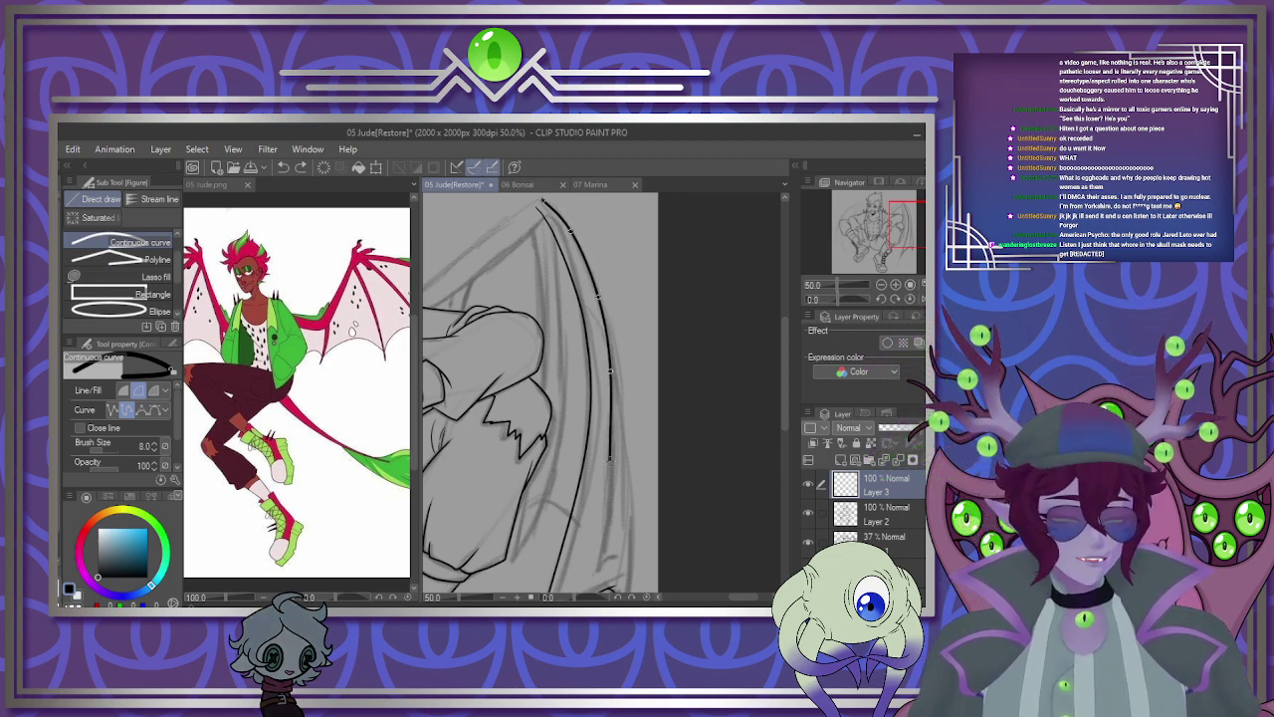
{"action": "left_click", "coordinate": [609, 462]}
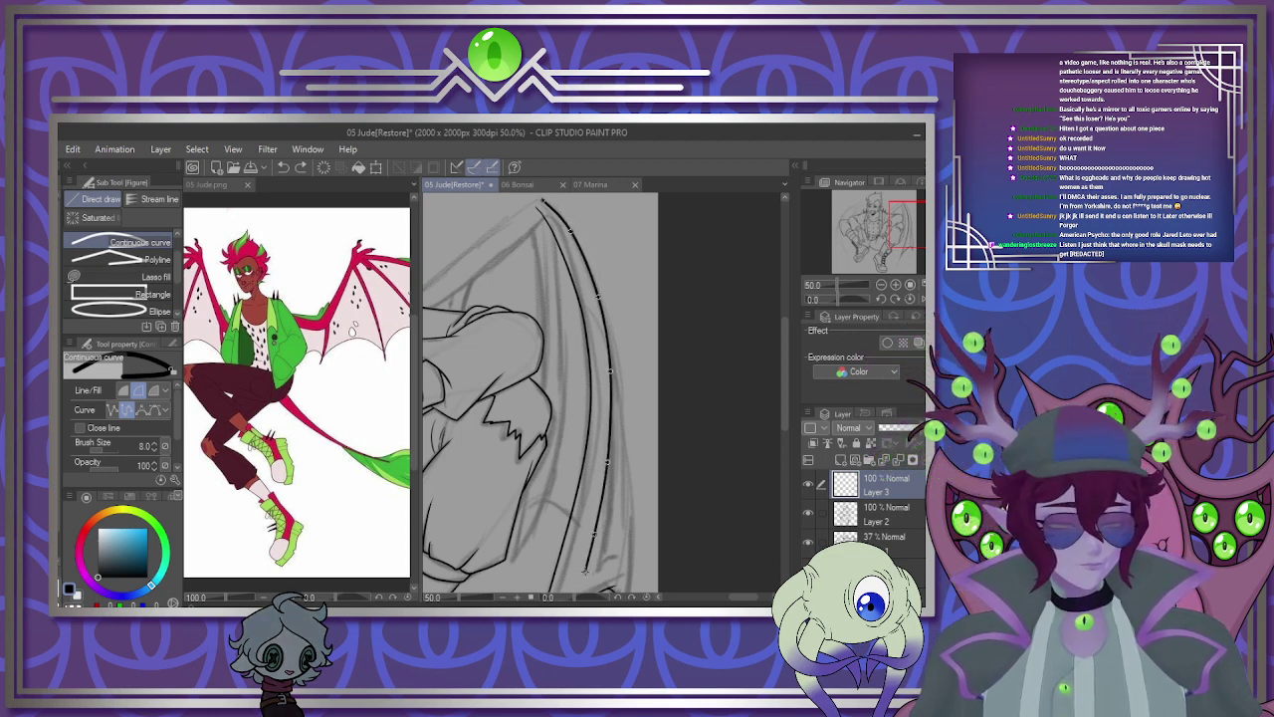
{"action": "key", "text": "p"}
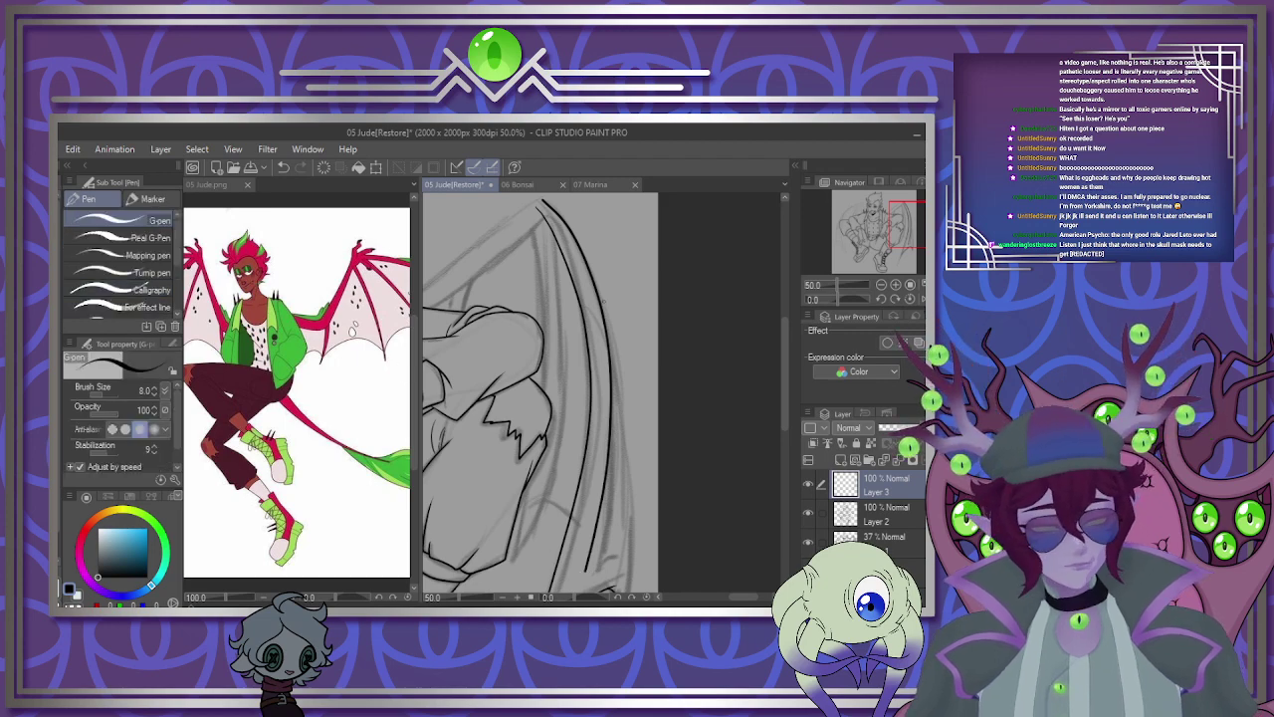
Ink the wing's outer edge down to its pointed tip with the small notch, and trim the overlong line ends.
{"action": "left_click_drag", "start_coordinate": [598, 299], "coordinate": [619, 386]}
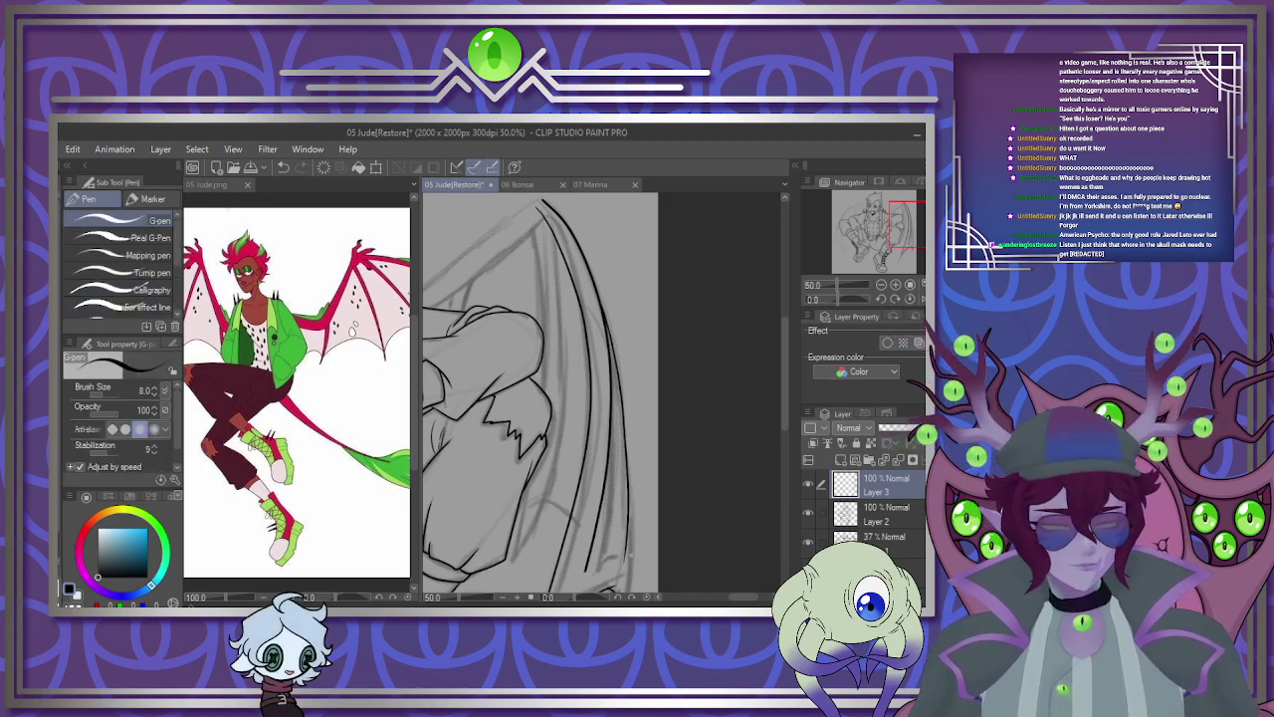
{"action": "scroll", "coordinate": [596, 418], "scroll_direction": "down", "scroll_amount": 2}
{"action": "scroll", "coordinate": [549, 448], "scroll_direction": "up", "scroll_amount": 4}
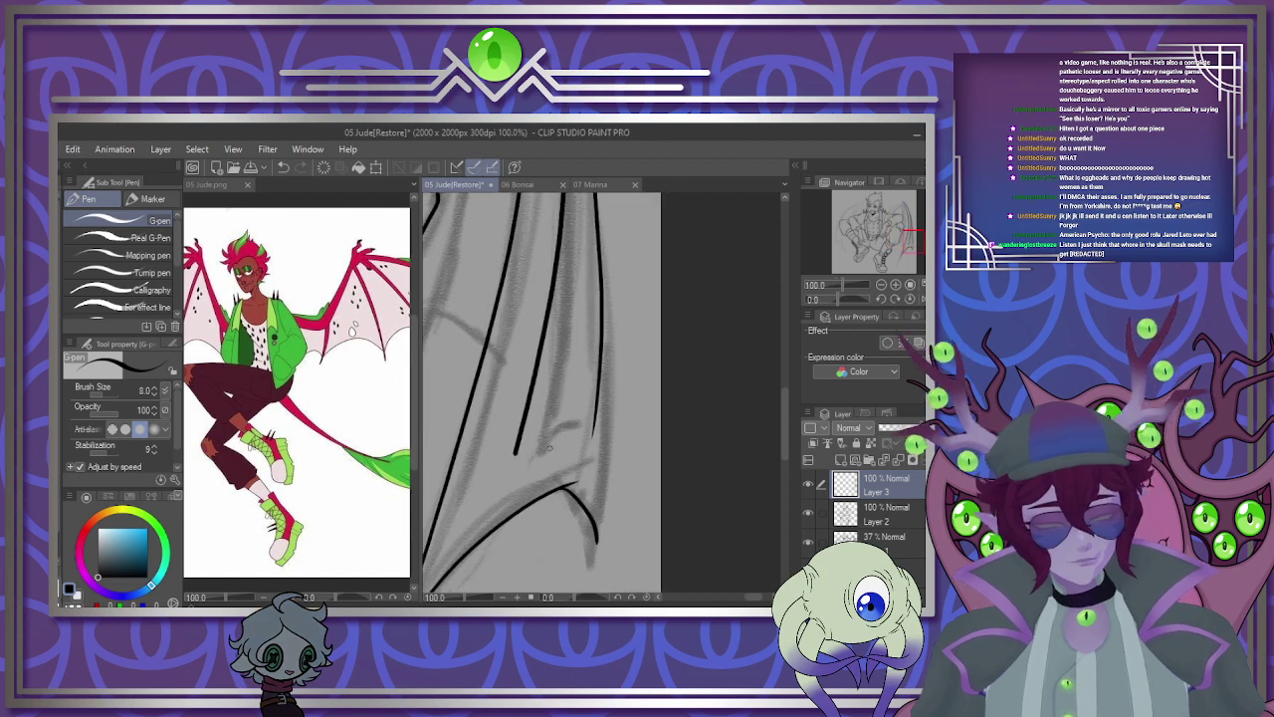
{"action": "left_click_drag", "start_coordinate": [607, 461], "coordinate": [597, 543]}
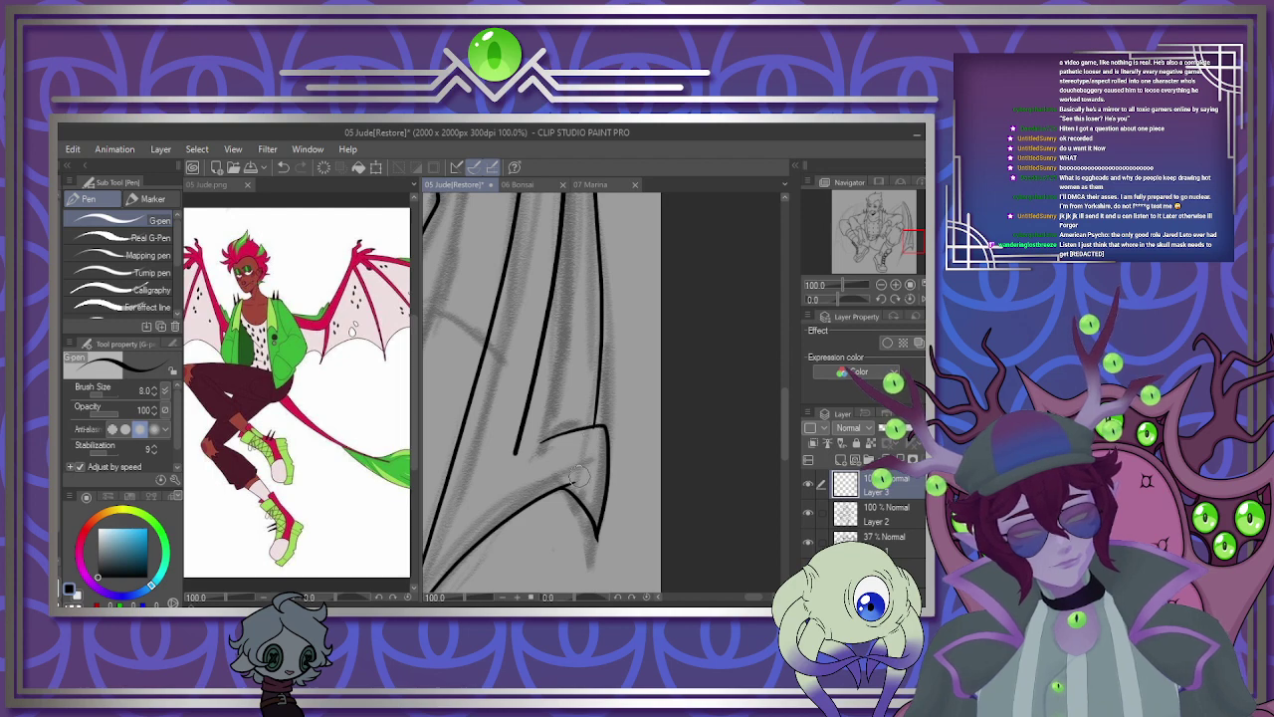
{"action": "key", "text": "ctrl+z"}
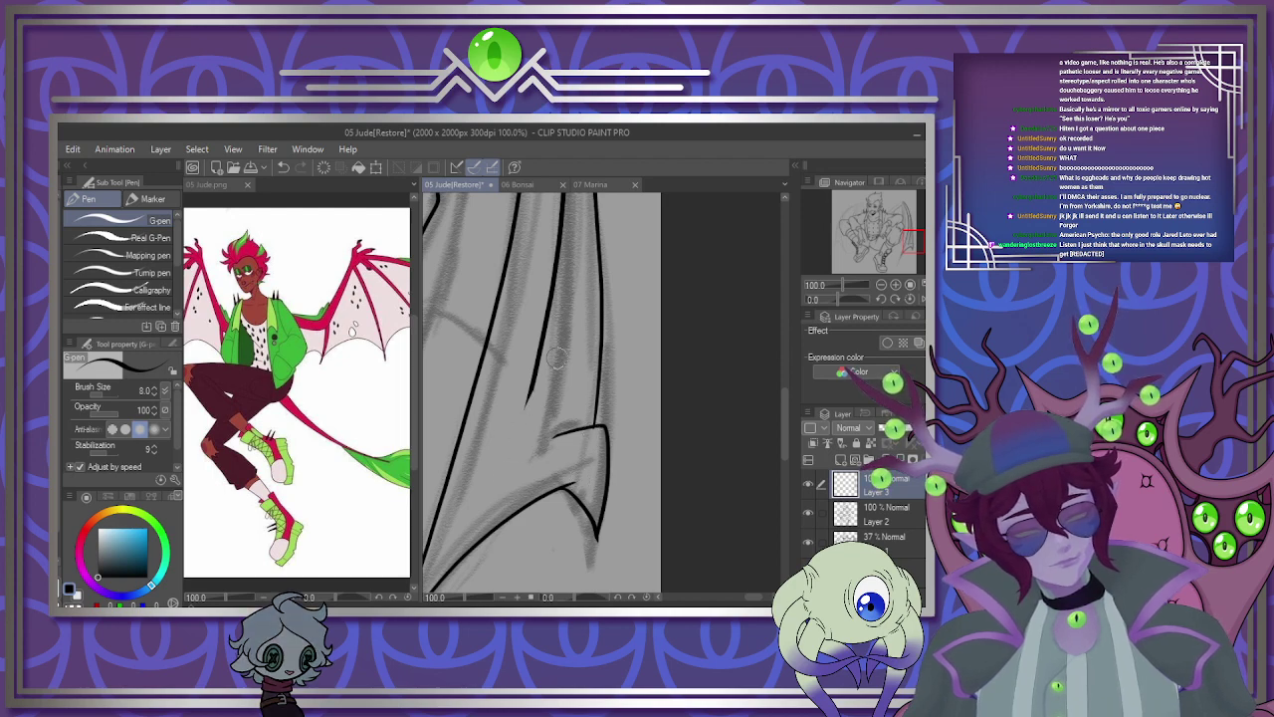
{"action": "key", "text": "ctrl+z"}
Ink the upper edge of the wing arm from the wing's peak down to the shoulder beside the jacket spikes.
{"action": "scroll", "coordinate": [585, 299], "scroll_direction": "down", "scroll_amount": 6}
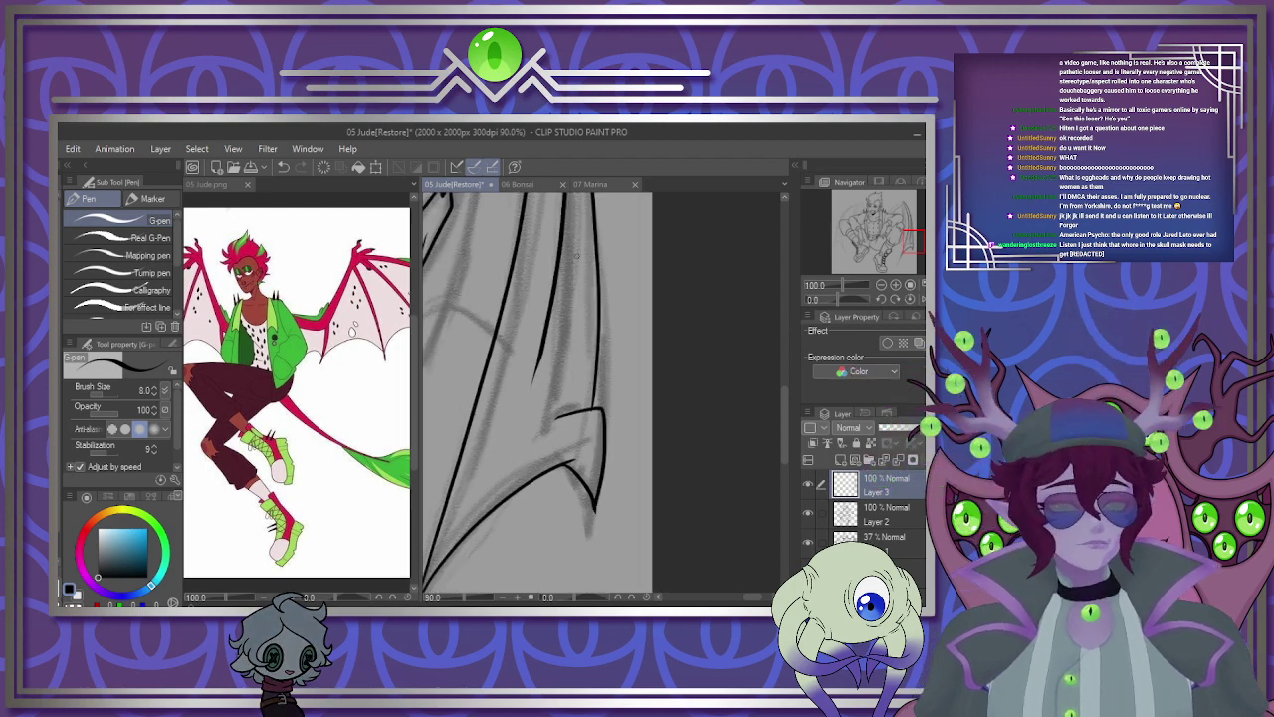
{"action": "scroll", "coordinate": [629, 280], "scroll_direction": "up", "scroll_amount": 1}
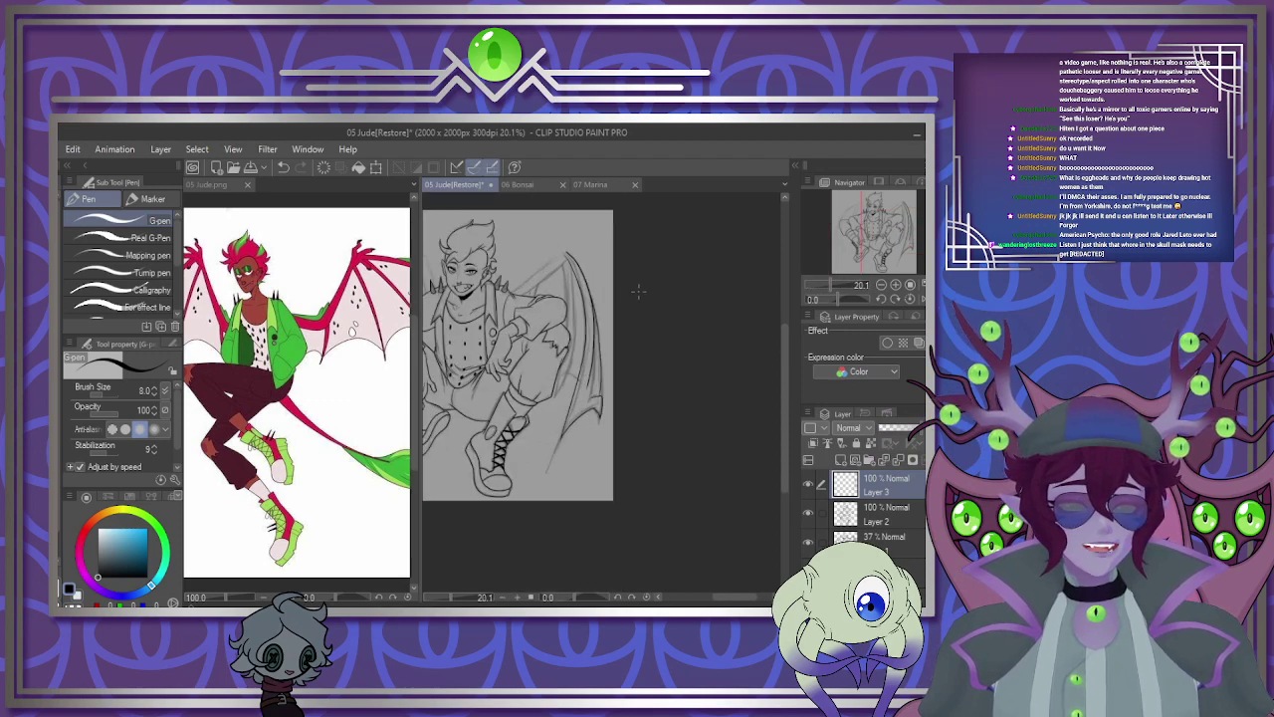
{"action": "scroll", "coordinate": [667, 330], "scroll_direction": "down", "scroll_amount": 3}
{"action": "scroll", "coordinate": [648, 289], "scroll_direction": "up", "scroll_amount": 4}
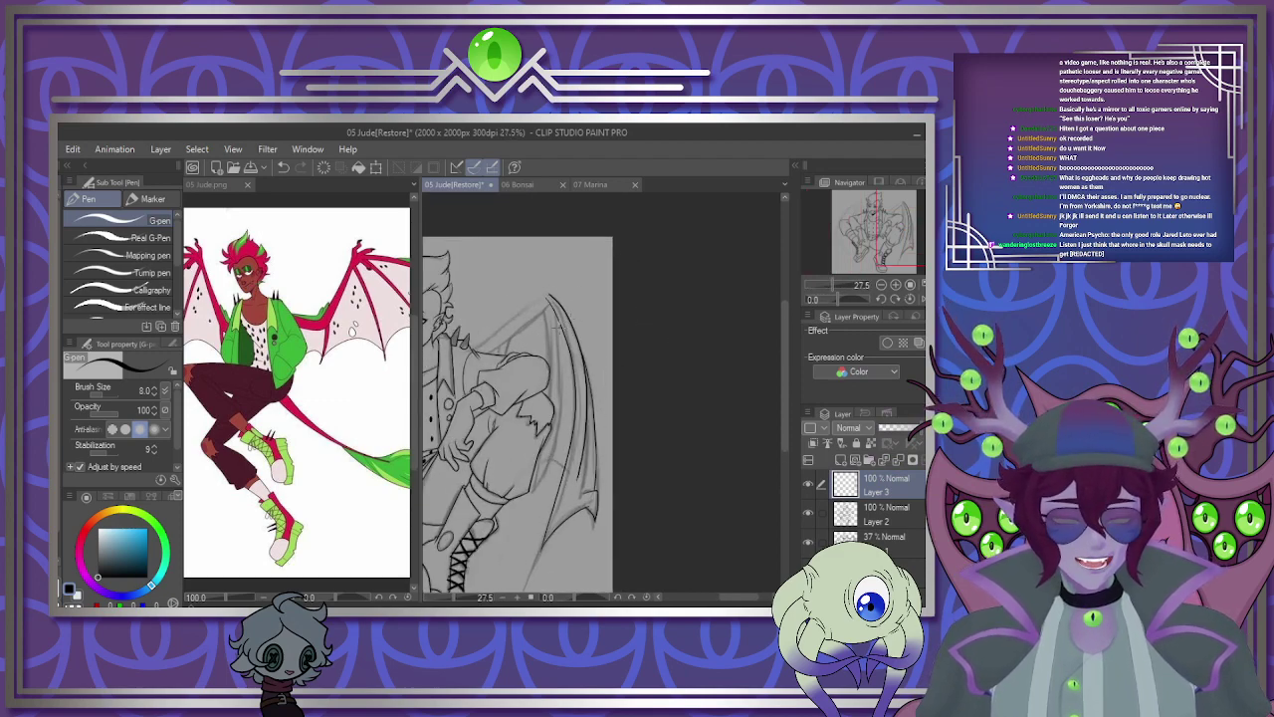
{"action": "scroll", "coordinate": [560, 321], "scroll_direction": "up", "scroll_amount": 6}
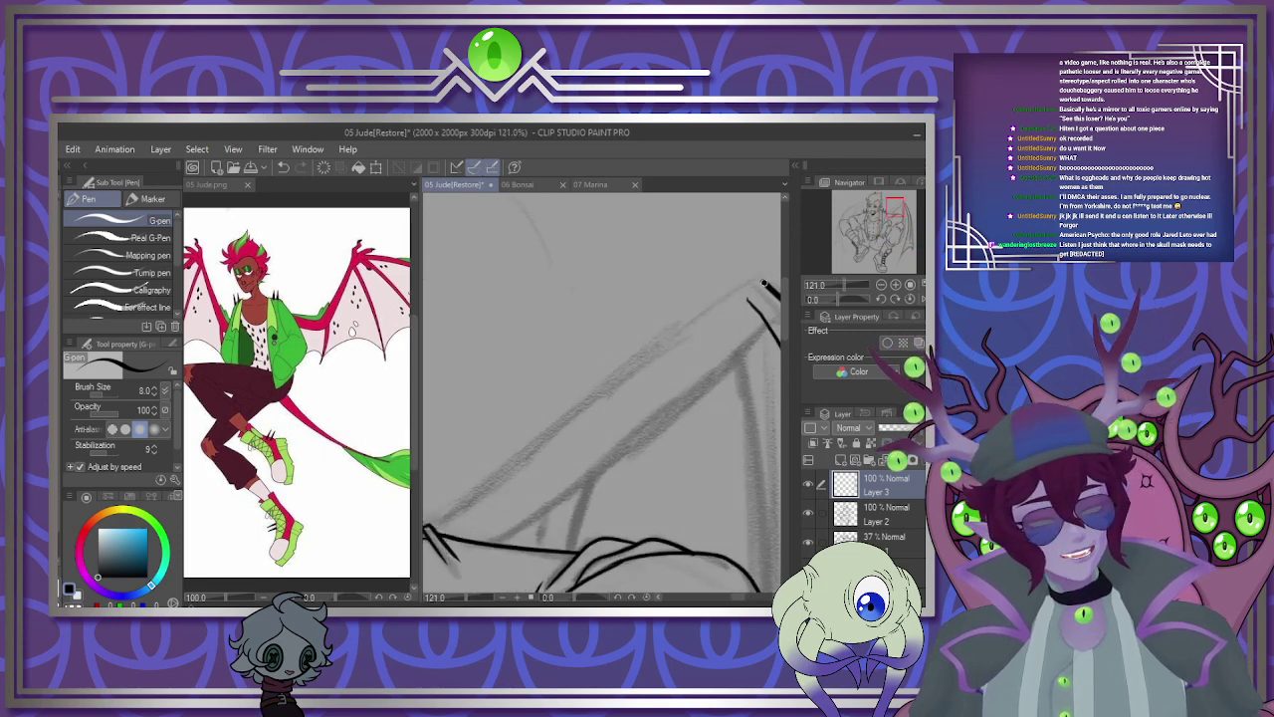
{"action": "left_click_drag", "start_coordinate": [709, 306], "coordinate": [424, 520]}
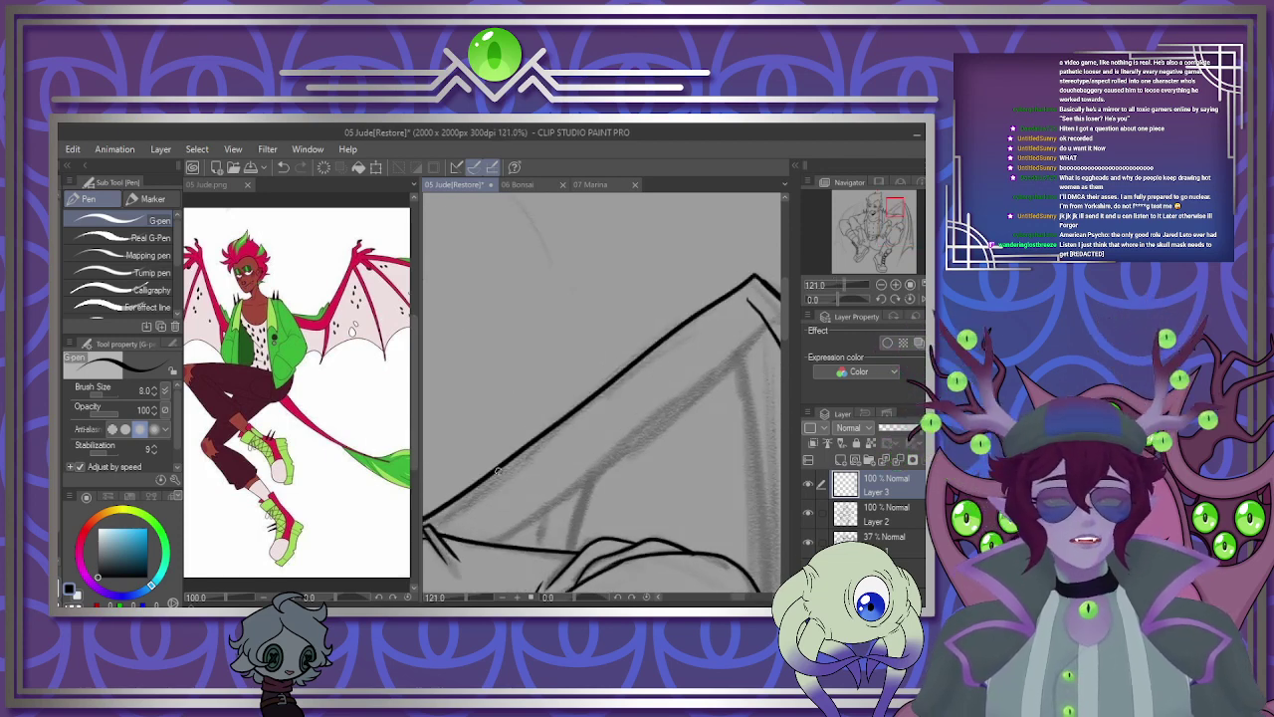
{"action": "scroll", "coordinate": [503, 474], "scroll_direction": "down", "scroll_amount": 3}
{"action": "scroll", "coordinate": [508, 478], "scroll_direction": "up", "scroll_amount": 2}
{"action": "key", "text": "ctrl+z"}
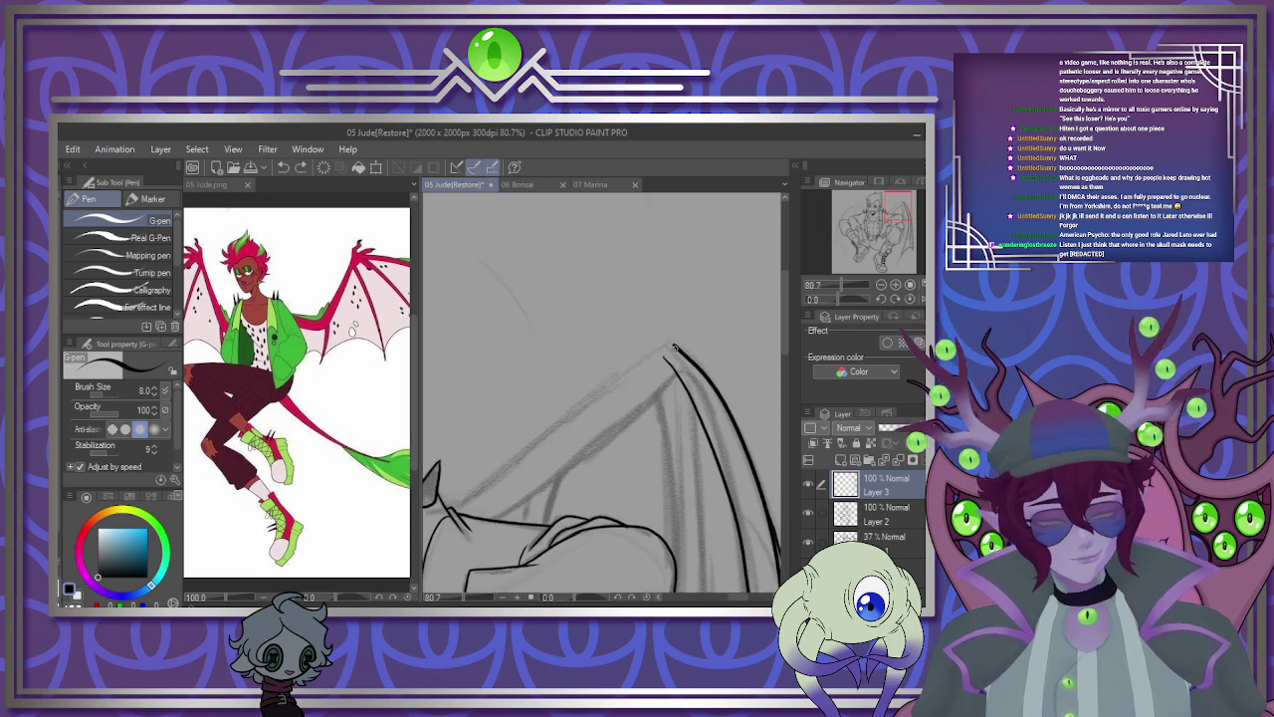
{"action": "mouse_move", "coordinate": [669, 345]}
{"action": "left_mouse_down"}
{"action": "mouse_move", "coordinate": [549, 445]}
{"action": "mouse_move", "coordinate": [451, 506]}
{"action": "left_mouse_up"}
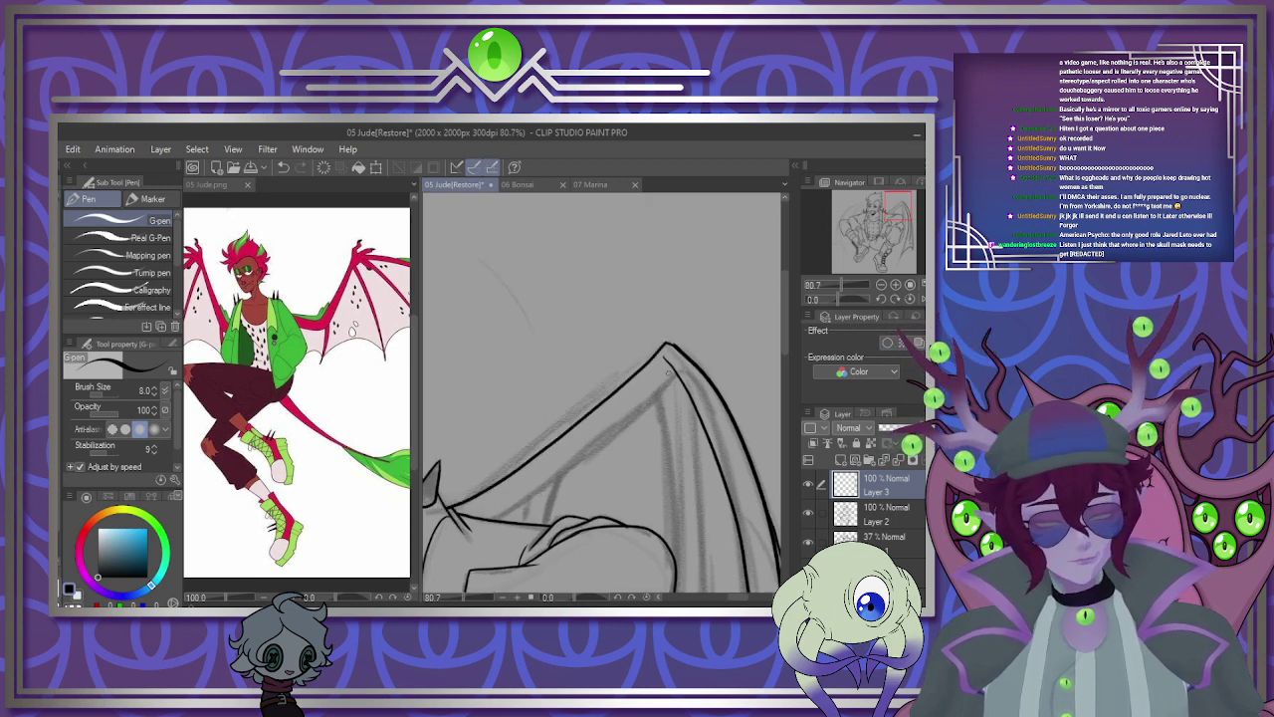
Ink the lower edge of the wing arm from just below the wing's peak down to the shoulder.
{"action": "mouse_move", "coordinate": [665, 382]}
{"action": "left_mouse_down"}
{"action": "mouse_move", "coordinate": [532, 495]}
{"action": "mouse_move", "coordinate": [488, 516]}
{"action": "left_mouse_up"}
{"action": "key", "text": "ctrl+z"}
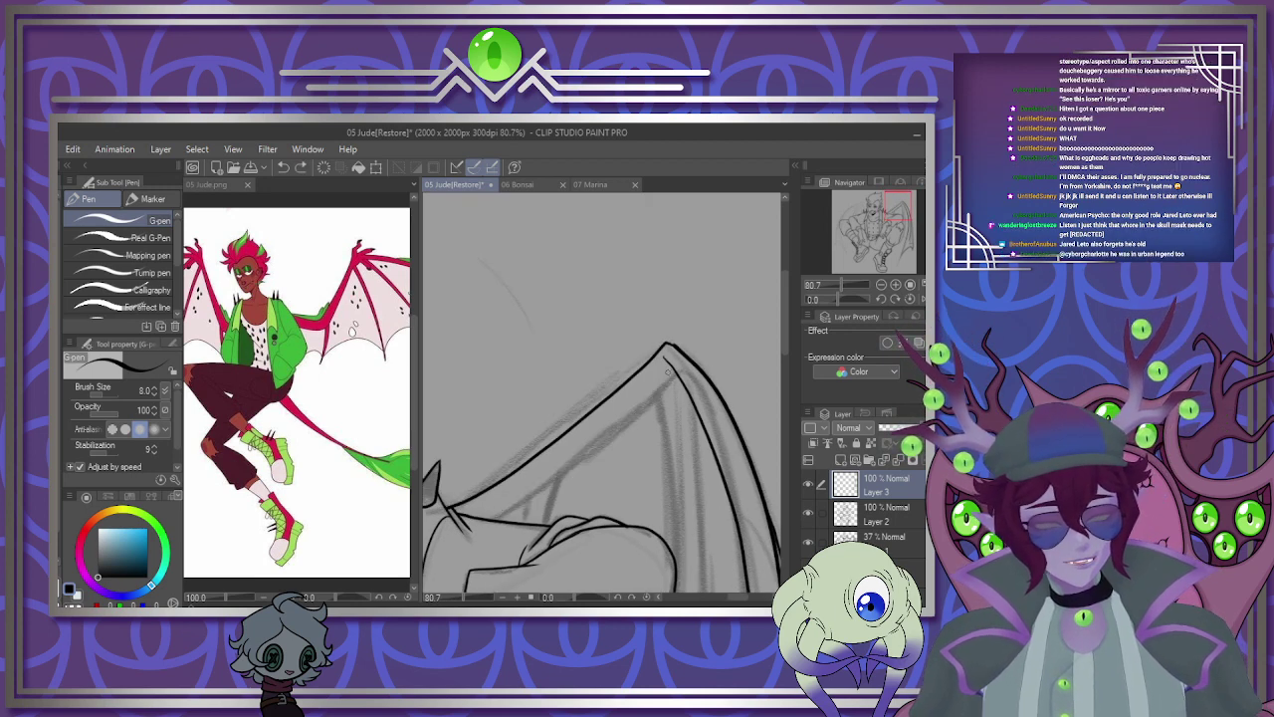
{"action": "mouse_move", "coordinate": [669, 364]}
{"action": "left_mouse_down"}
{"action": "mouse_move", "coordinate": [567, 466]}
{"action": "mouse_move", "coordinate": [478, 526]}
{"action": "left_mouse_up"}
{"action": "key", "text": "ctrl+z"}
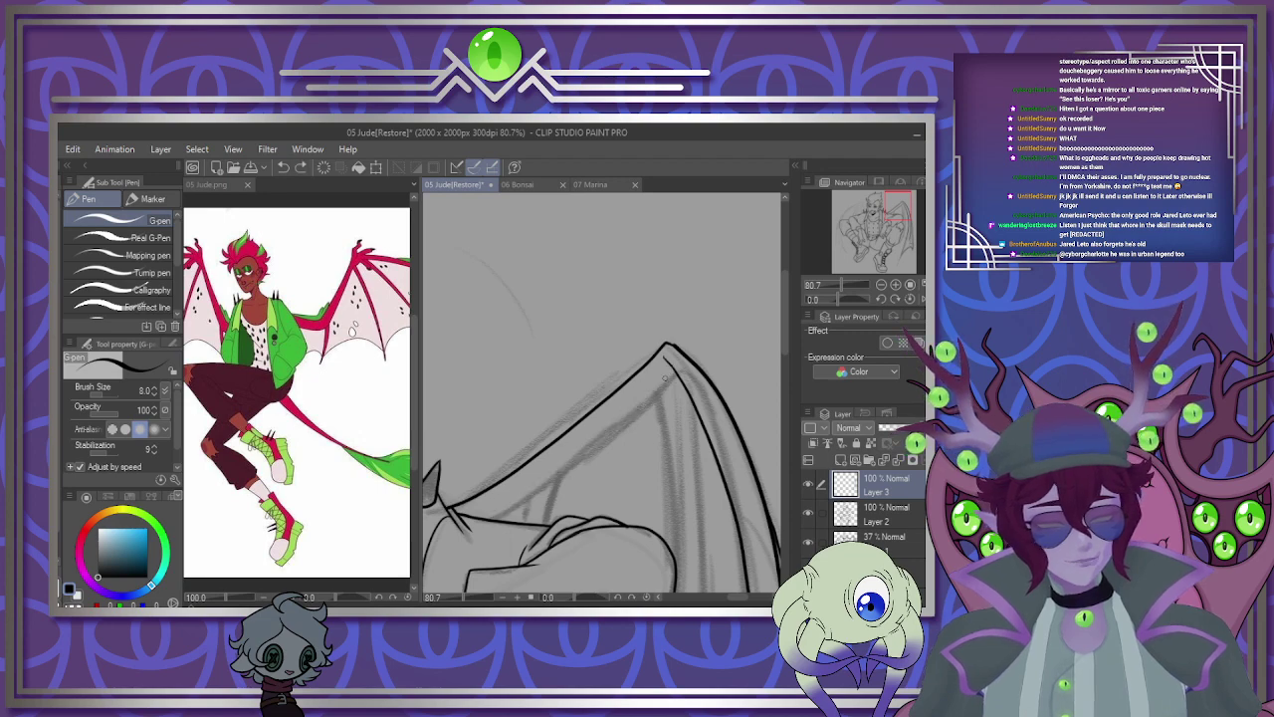
{"action": "mouse_move", "coordinate": [671, 366]}
{"action": "left_mouse_down"}
{"action": "mouse_move", "coordinate": [577, 464]}
{"action": "mouse_move", "coordinate": [491, 518]}
{"action": "left_mouse_up"}
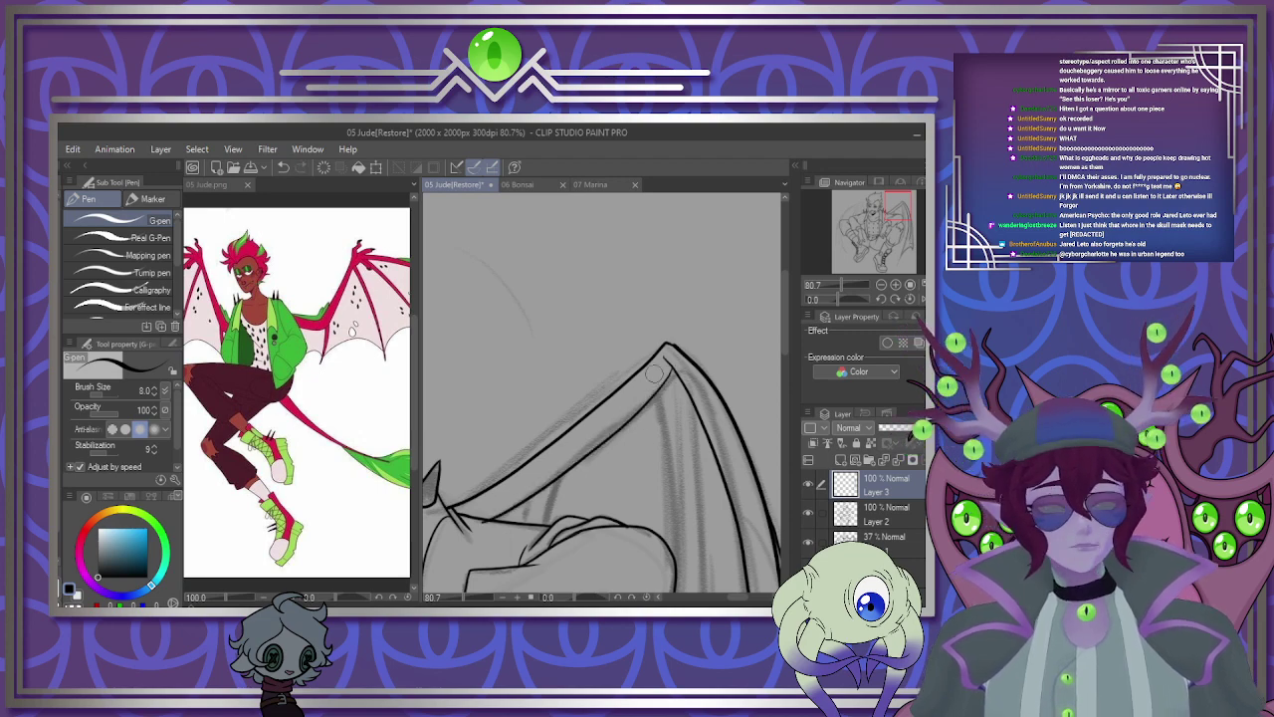
Draw the wing's inner rib as two long continuous curves from the peak down past the torn trouser edge.
{"action": "scroll", "coordinate": [603, 418], "scroll_direction": "down", "scroll_amount": 1}
{"action": "left_click_drag", "start_coordinate": [603, 418], "coordinate": [572, 324]}
{"action": "scroll", "coordinate": [663, 450], "scroll_direction": "down", "scroll_amount": 2}
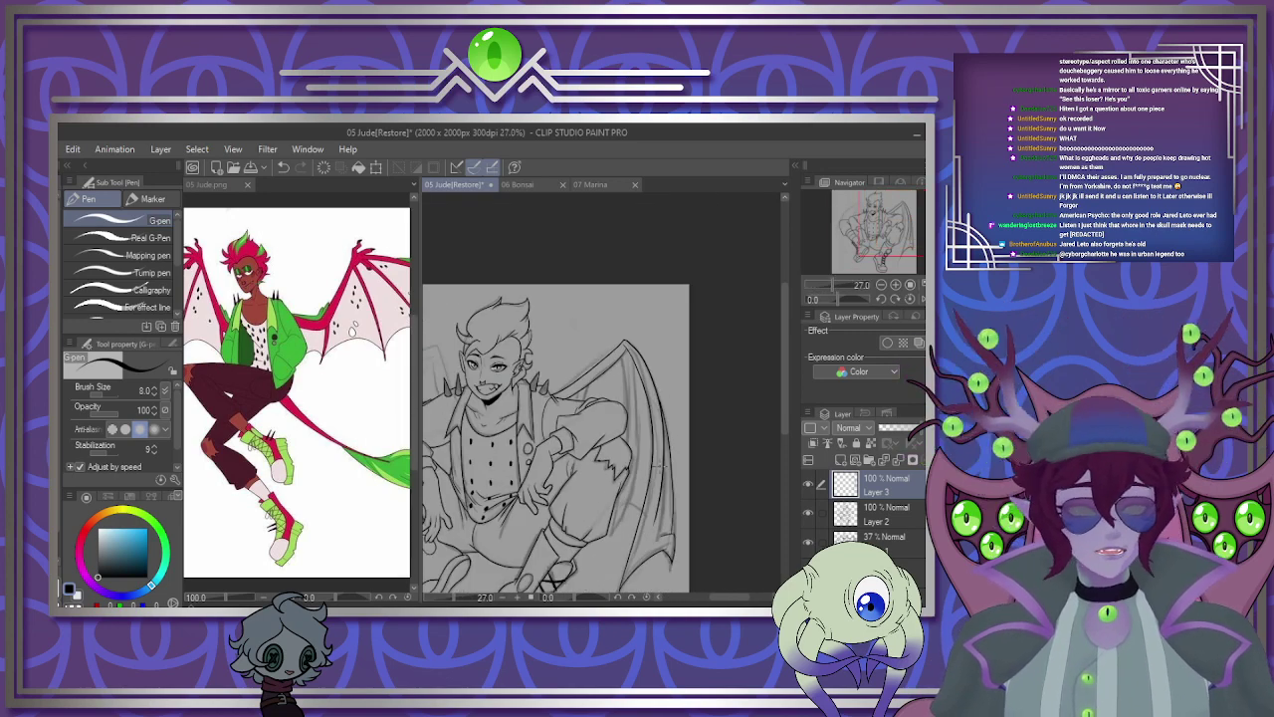
{"action": "scroll", "coordinate": [657, 448], "scroll_direction": "up", "scroll_amount": 2}
{"action": "scroll", "coordinate": [648, 446], "scroll_direction": "down", "scroll_amount": 2}
{"action": "scroll", "coordinate": [647, 448], "scroll_direction": "down", "scroll_amount": 1}
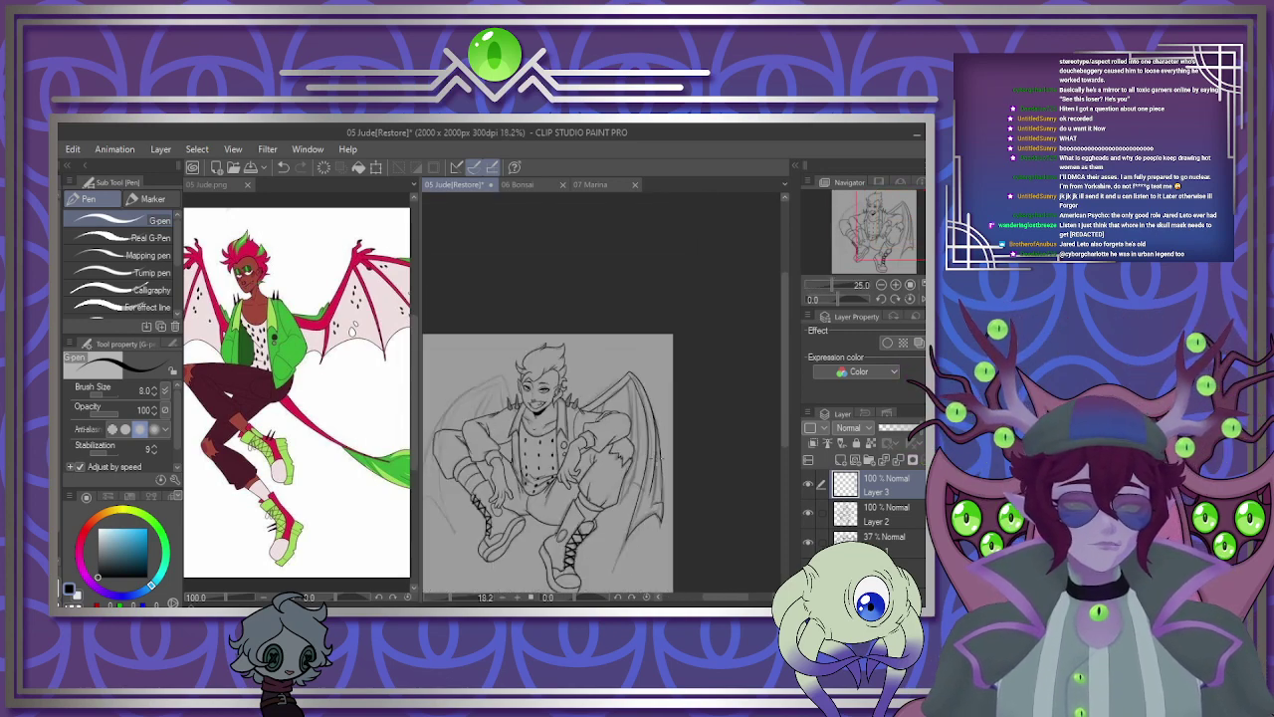
{"action": "scroll", "coordinate": [645, 458], "scroll_direction": "up", "scroll_amount": 2}
{"action": "scroll", "coordinate": [643, 478], "scroll_direction": "down", "scroll_amount": 3}
{"action": "scroll", "coordinate": [640, 488], "scroll_direction": "up", "scroll_amount": 3}
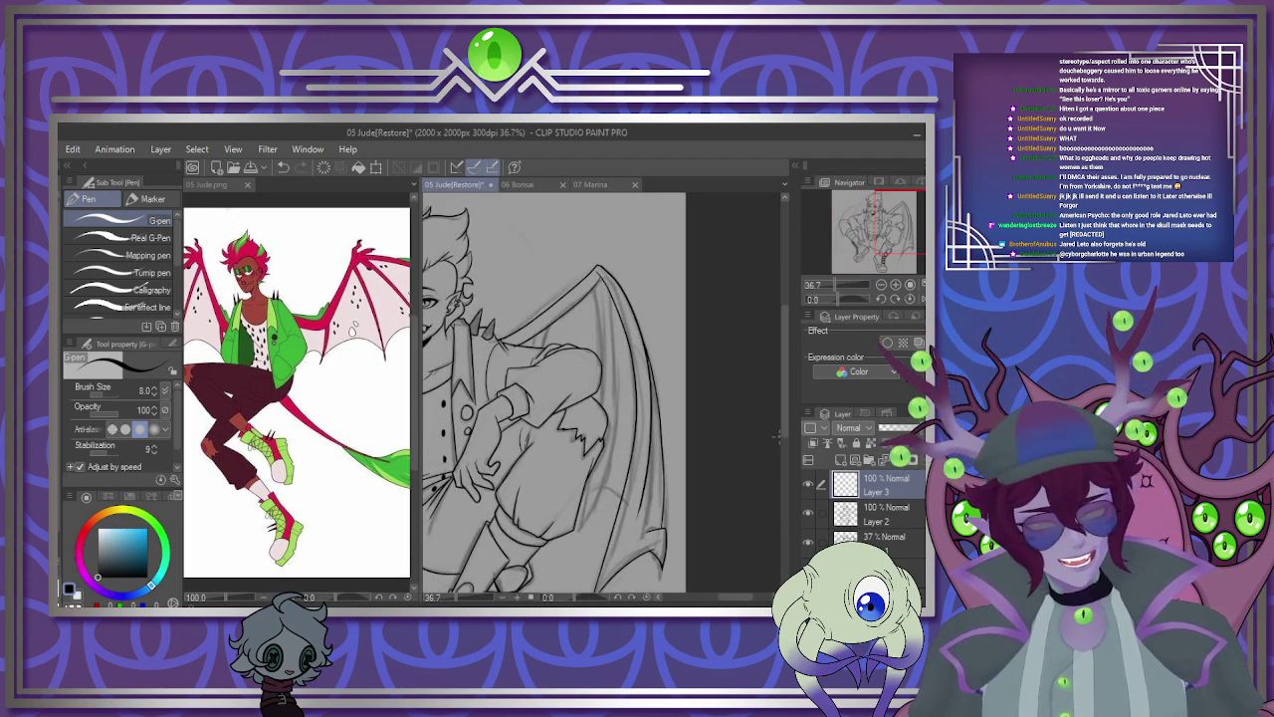
{"action": "key", "text": "u"}
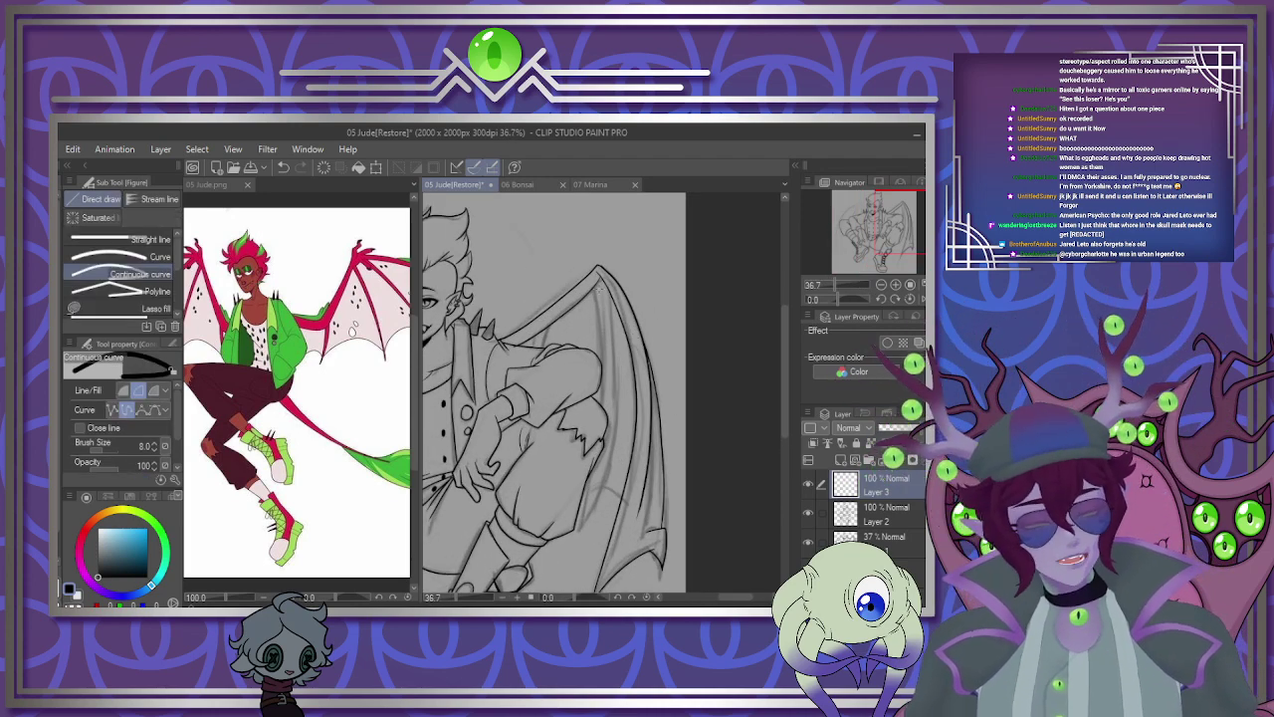
{"action": "left_click", "coordinate": [598, 283]}
{"action": "left_click", "coordinate": [607, 353]}
{"action": "left_click", "coordinate": [609, 430]}
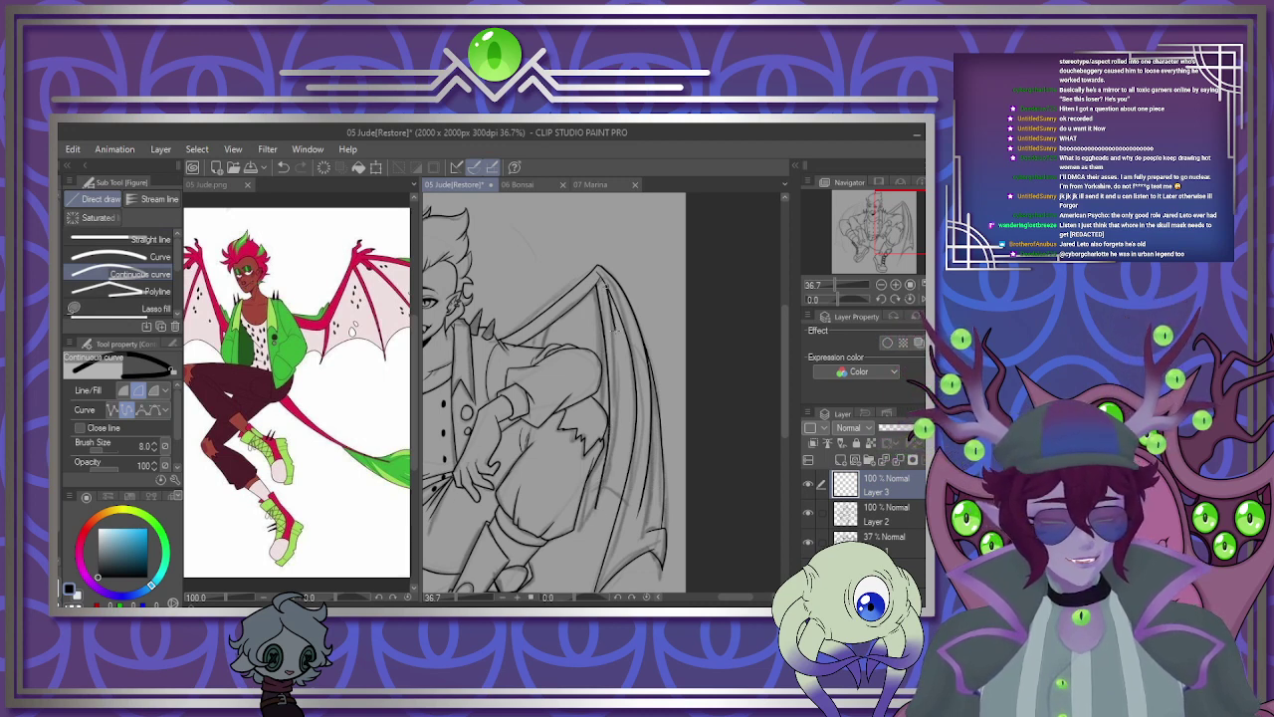
{"action": "left_click", "coordinate": [620, 419]}
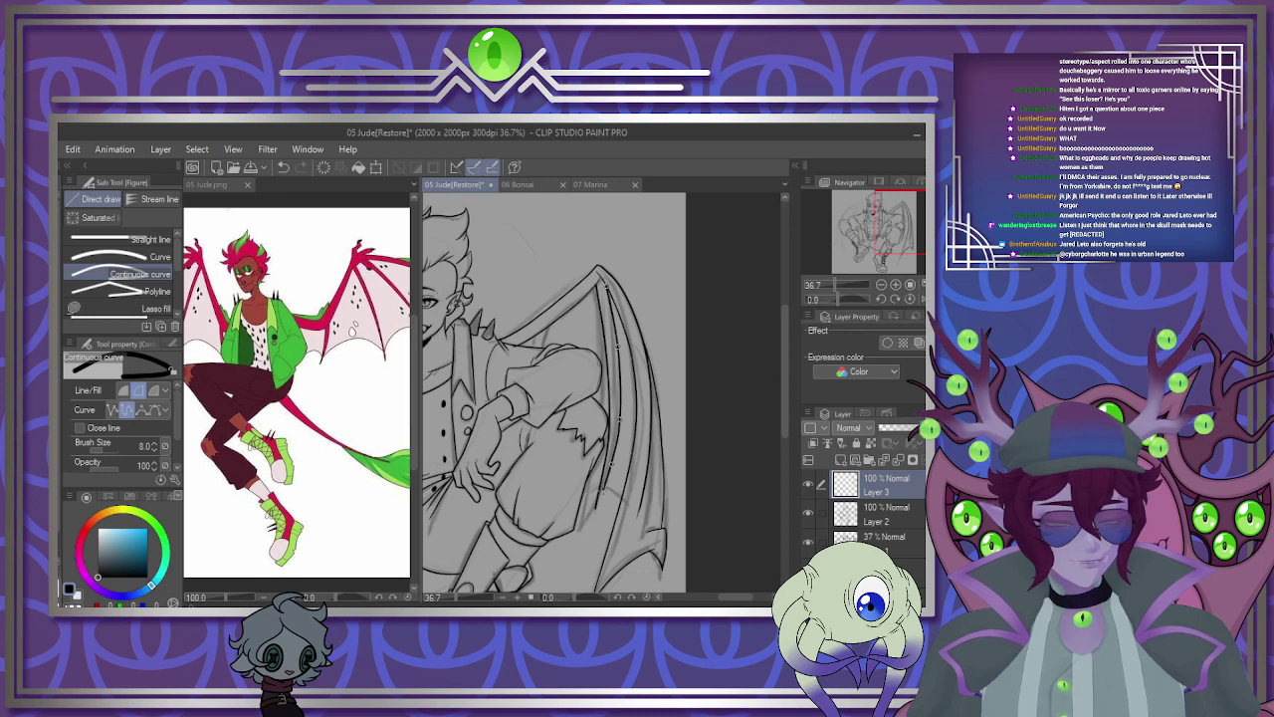
{"action": "double_click", "coordinate": [597, 508]}
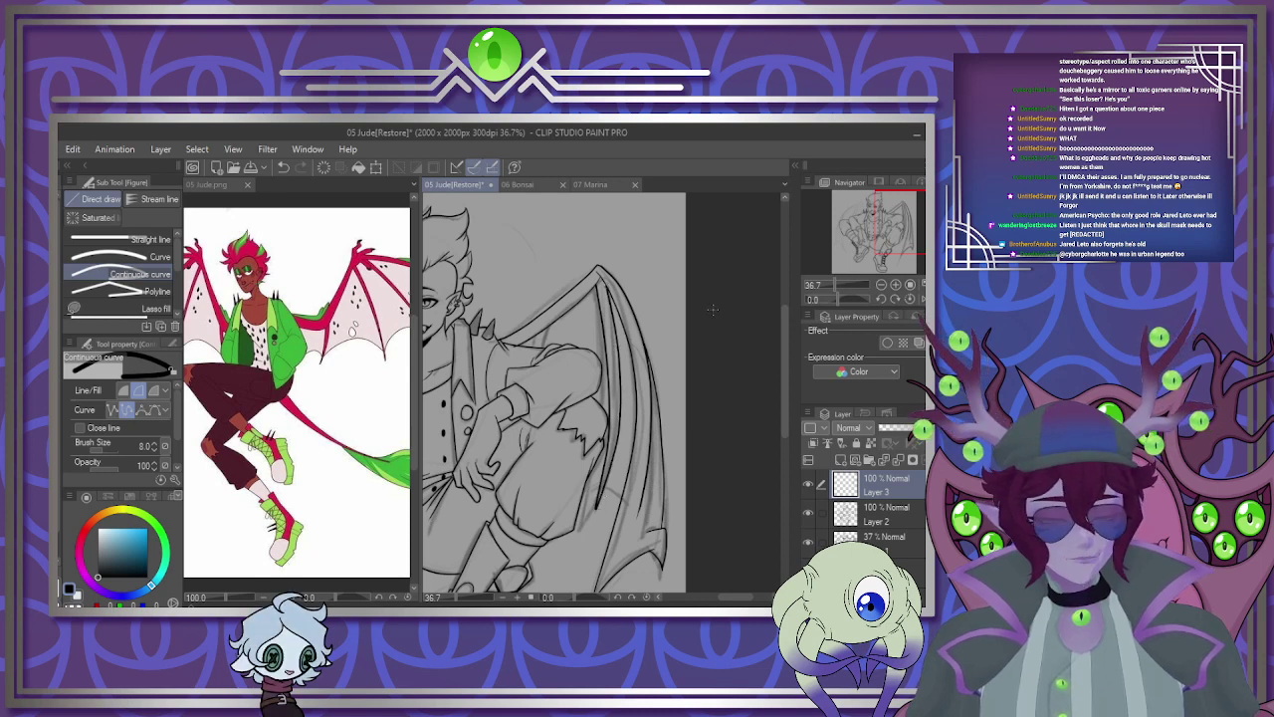
Erase the overlong end of the arm's lower edge near the wing's peak on Layer 2.
{"action": "key", "text": "e"}
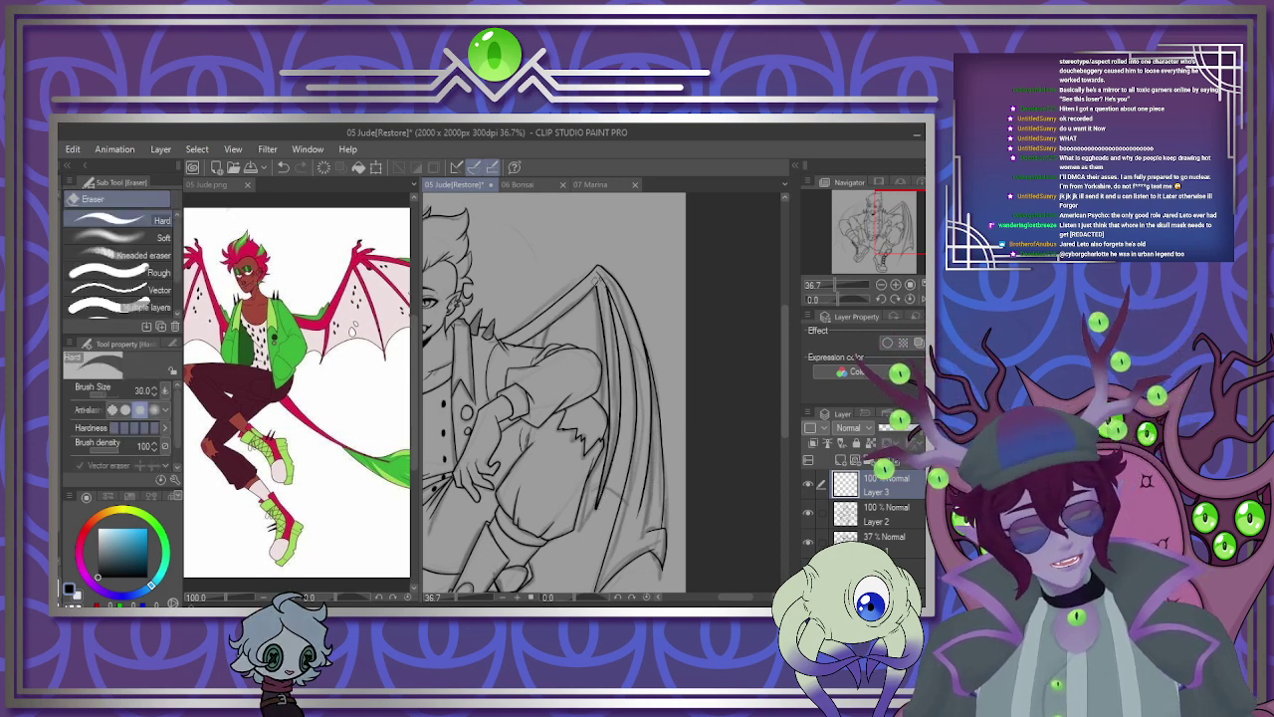
{"action": "left_click_drag", "start_coordinate": [835, 285], "coordinate": [840, 285]}
{"action": "scroll", "coordinate": [609, 222], "scroll_direction": "up", "scroll_amount": 6}
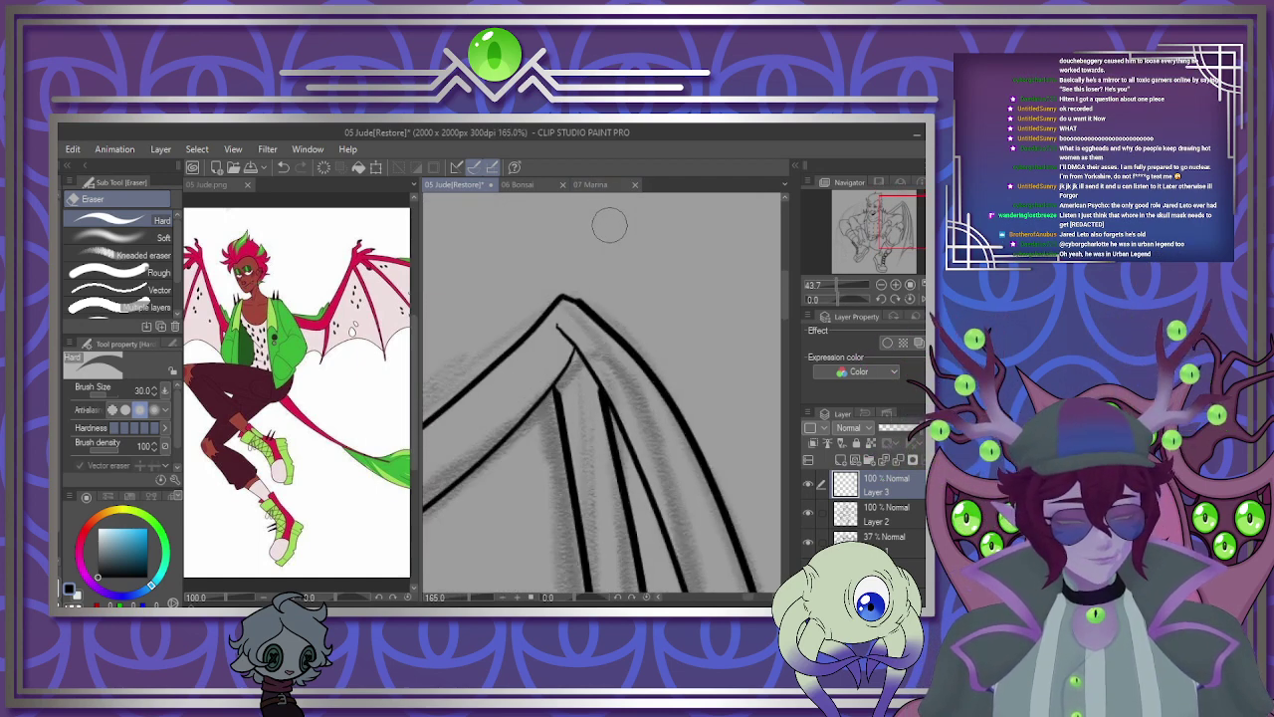
{"action": "left_click", "coordinate": [876, 514]}
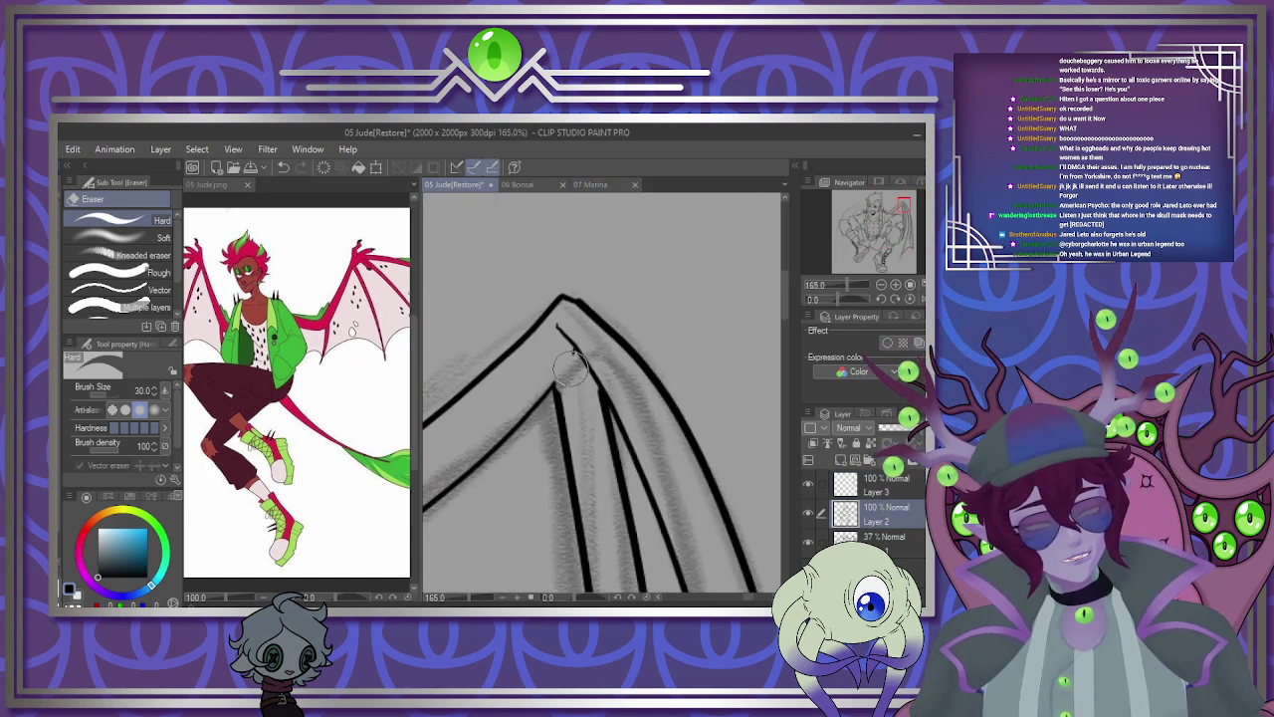
{"action": "mouse_move", "coordinate": [564, 359]}
{"action": "left_mouse_down"}
{"action": "mouse_move", "coordinate": [579, 391]}
{"action": "mouse_move", "coordinate": [563, 353]}
{"action": "mouse_move", "coordinate": [574, 324]}
{"action": "mouse_move", "coordinate": [559, 339]}
{"action": "mouse_move", "coordinate": [576, 366]}
{"action": "left_mouse_up"}
Ink two short vertical lines between the wing arm and the shoulder, and clear the stray line end beside the jacket.
{"action": "scroll", "coordinate": [588, 343], "scroll_direction": "down", "scroll_amount": 3}
{"action": "scroll", "coordinate": [598, 339], "scroll_direction": "down", "scroll_amount": 2}
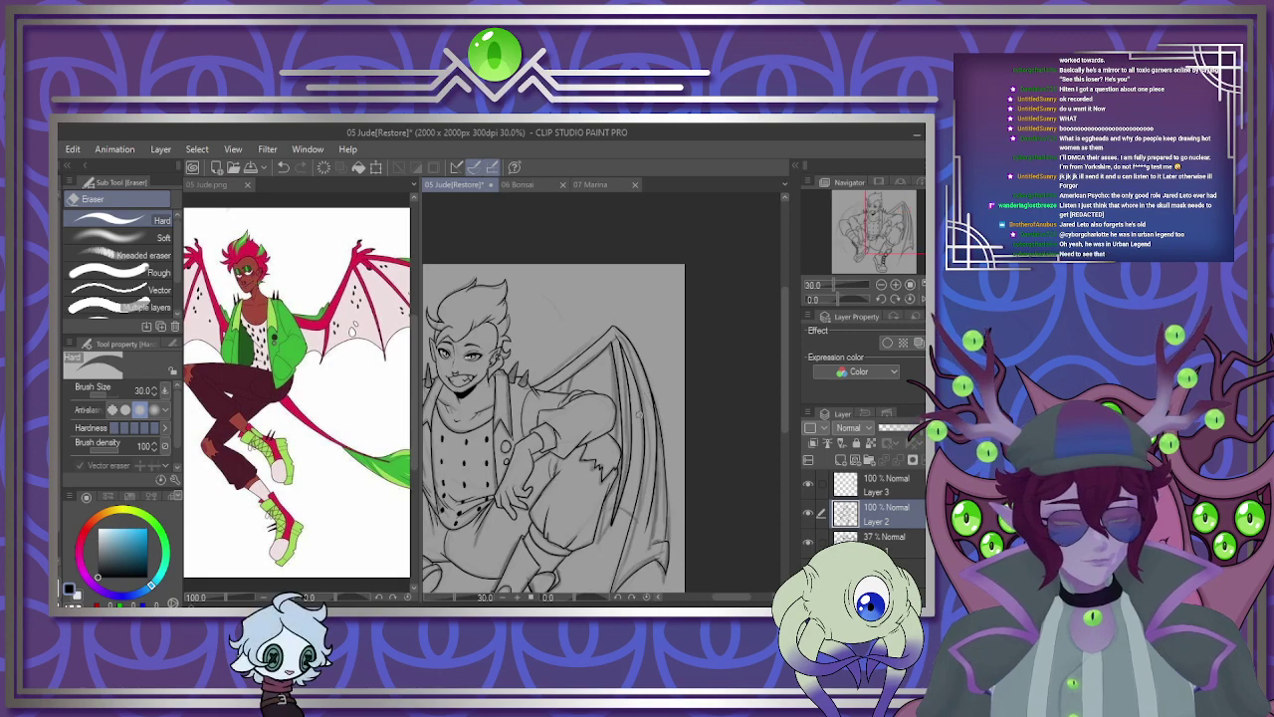
{"action": "scroll", "coordinate": [556, 367], "scroll_direction": "up", "scroll_amount": 4}
{"action": "scroll", "coordinate": [556, 367], "scroll_direction": "up", "scroll_amount": 2}
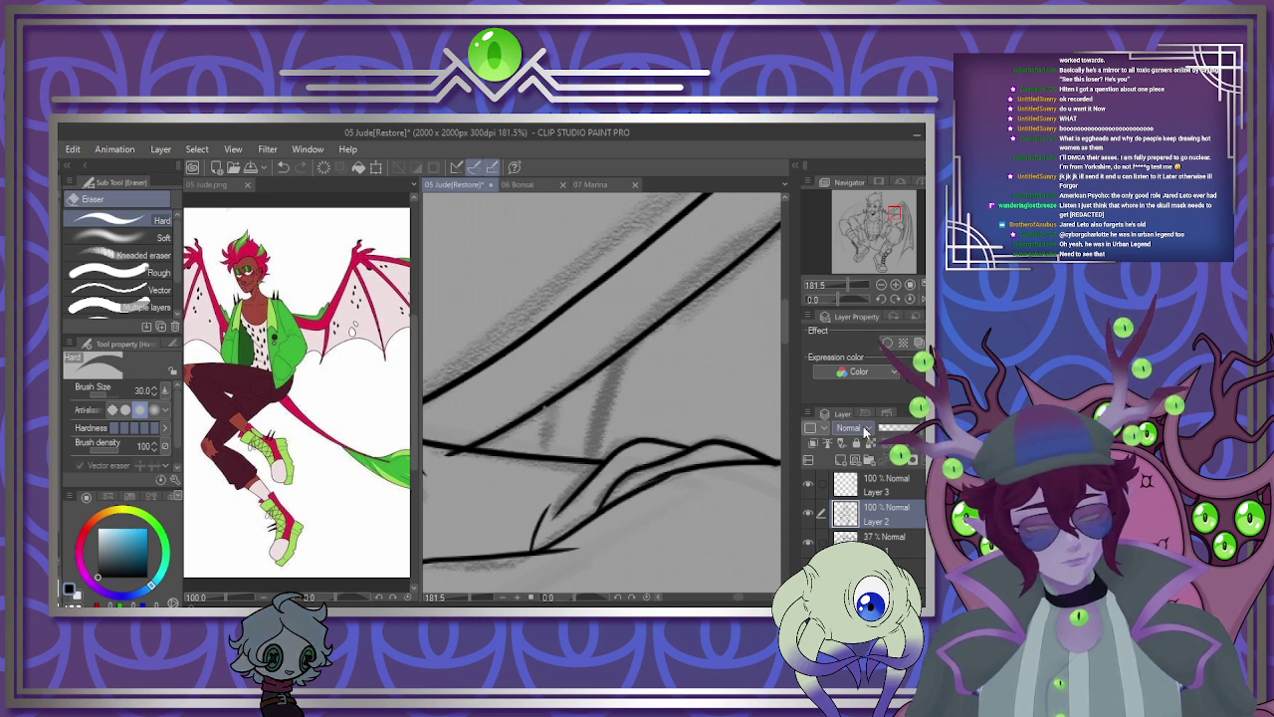
{"action": "key", "text": "p"}
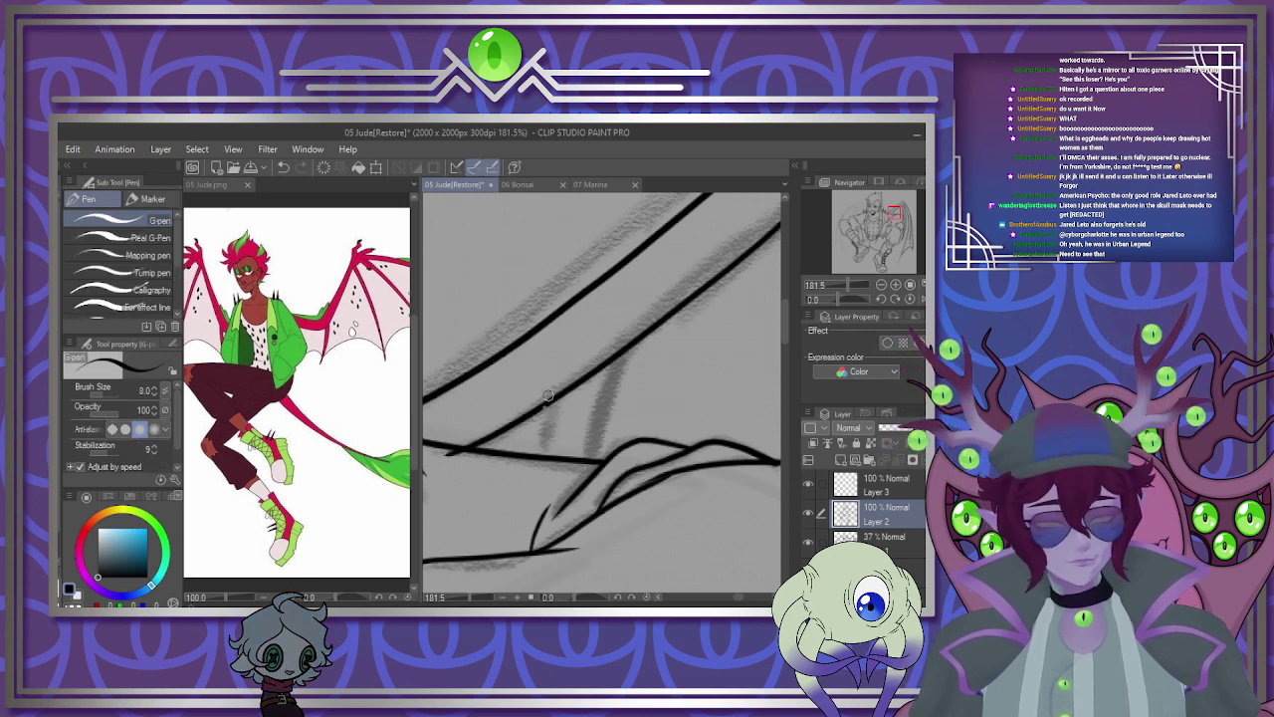
{"action": "left_click_drag", "start_coordinate": [543, 408], "coordinate": [544, 456]}
{"action": "left_click_drag", "start_coordinate": [596, 371], "coordinate": [595, 456]}
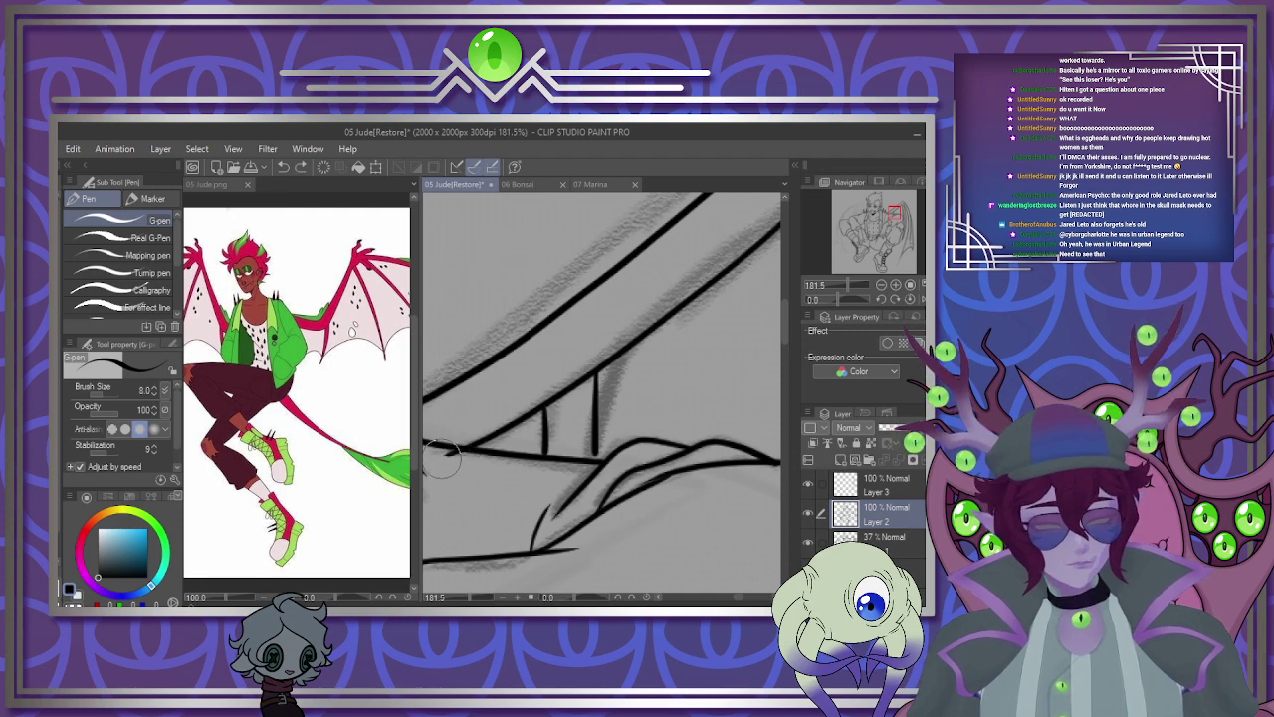
{"action": "left_click_drag", "start_coordinate": [426, 442], "coordinate": [510, 450]}
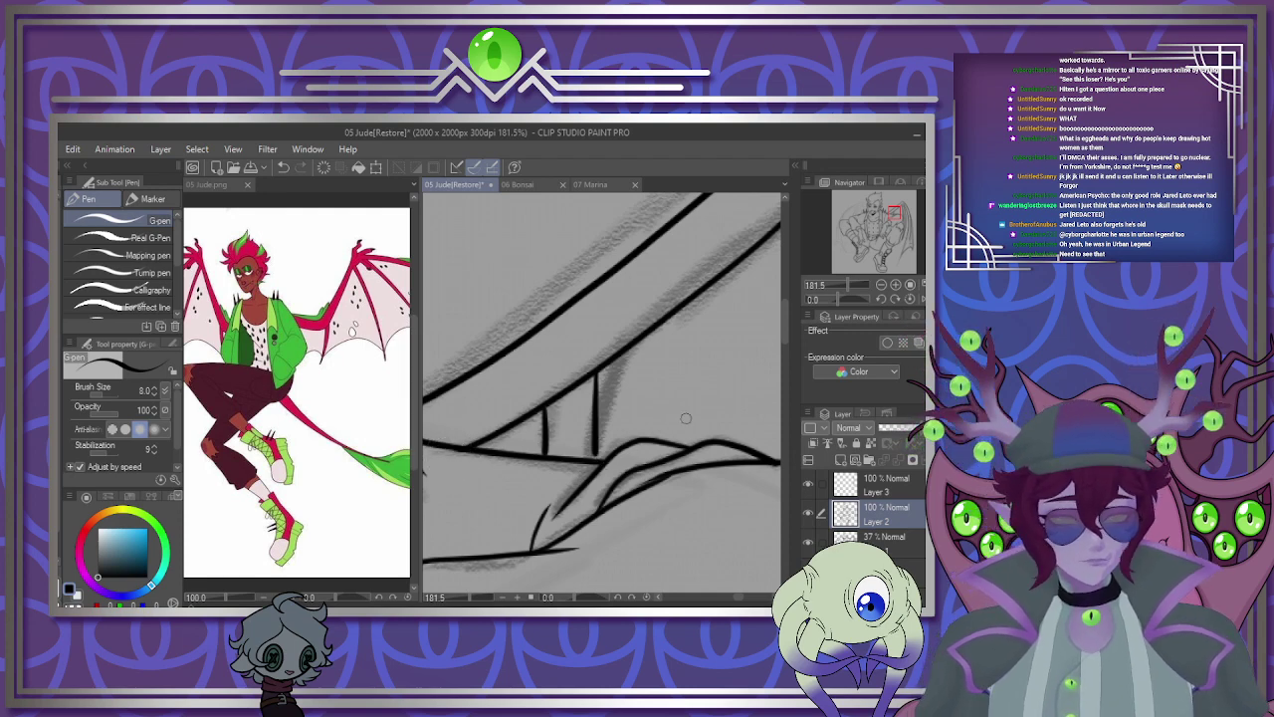
Ink the arched membrane edge between the inner ribs beside the torn trouser leg.
{"action": "scroll", "coordinate": [627, 439], "scroll_direction": "down", "scroll_amount": 7}
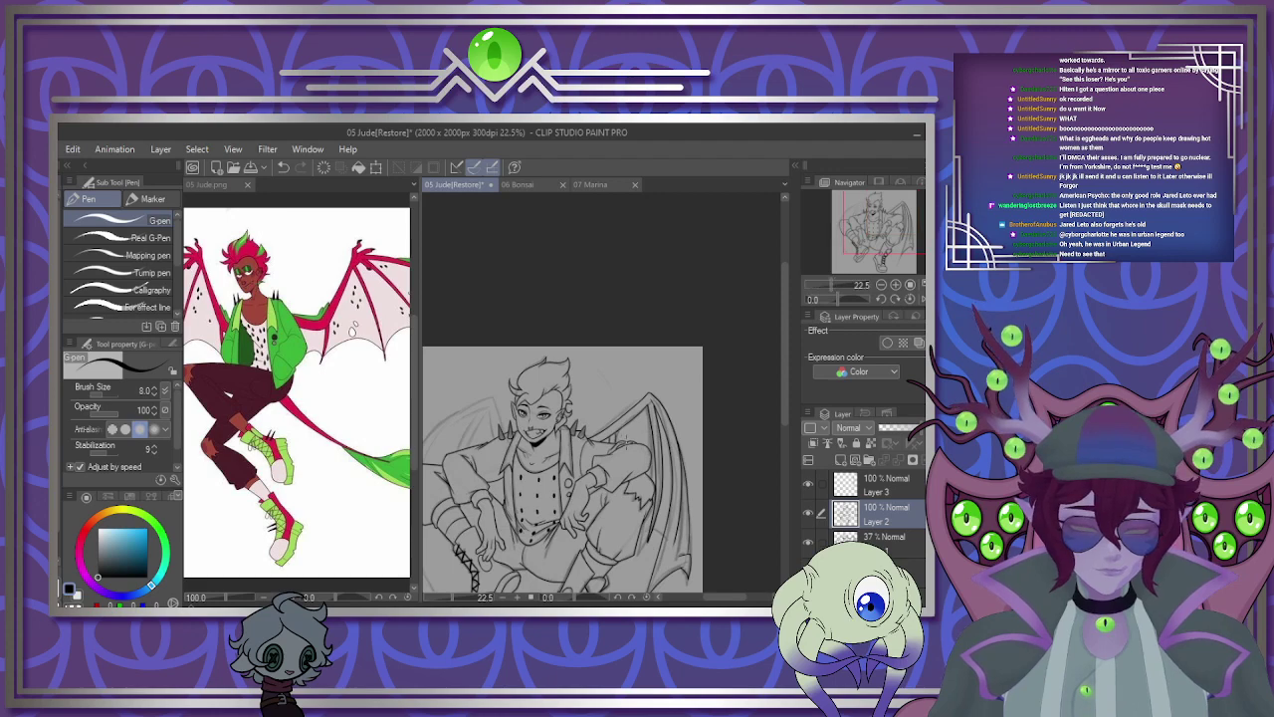
{"action": "scroll", "coordinate": [633, 524], "scroll_direction": "up", "scroll_amount": 7}
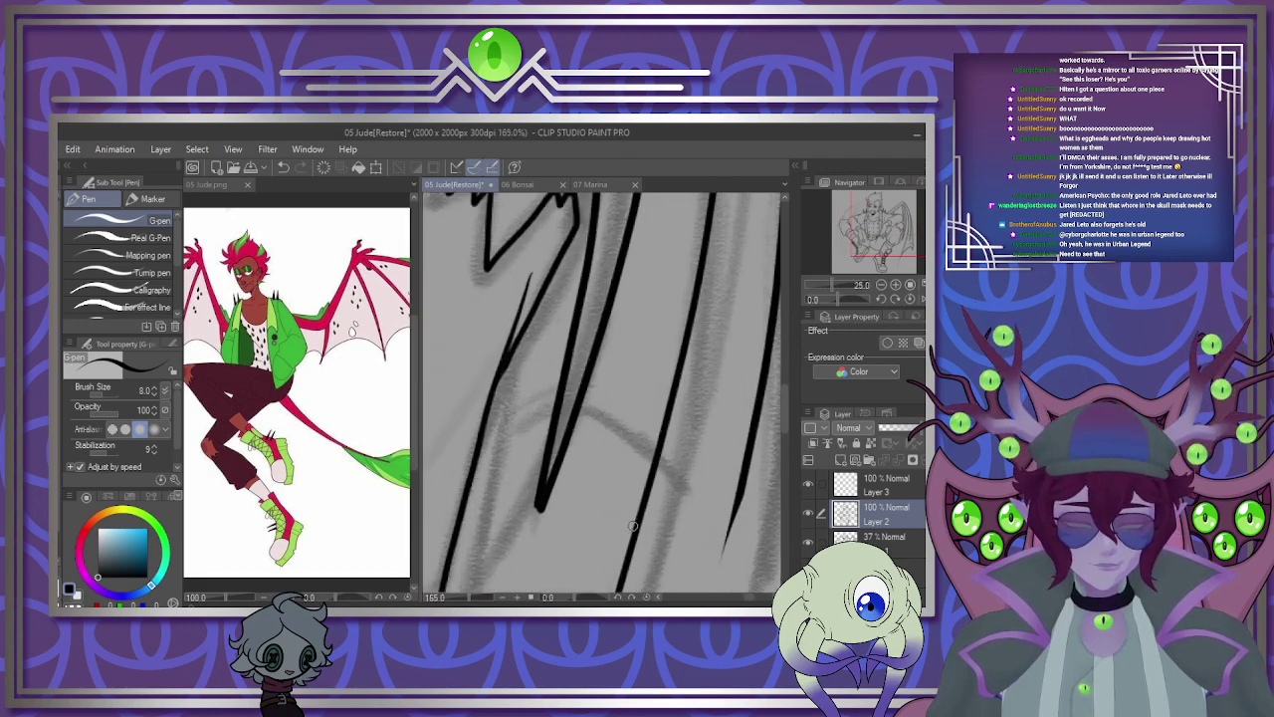
{"action": "mouse_move", "coordinate": [482, 445]}
{"action": "left_mouse_down"}
{"action": "mouse_move", "coordinate": [539, 415]}
{"action": "mouse_move", "coordinate": [596, 414]}
{"action": "mouse_move", "coordinate": [574, 412]}
{"action": "mouse_move", "coordinate": [659, 466]}
{"action": "left_mouse_up"}
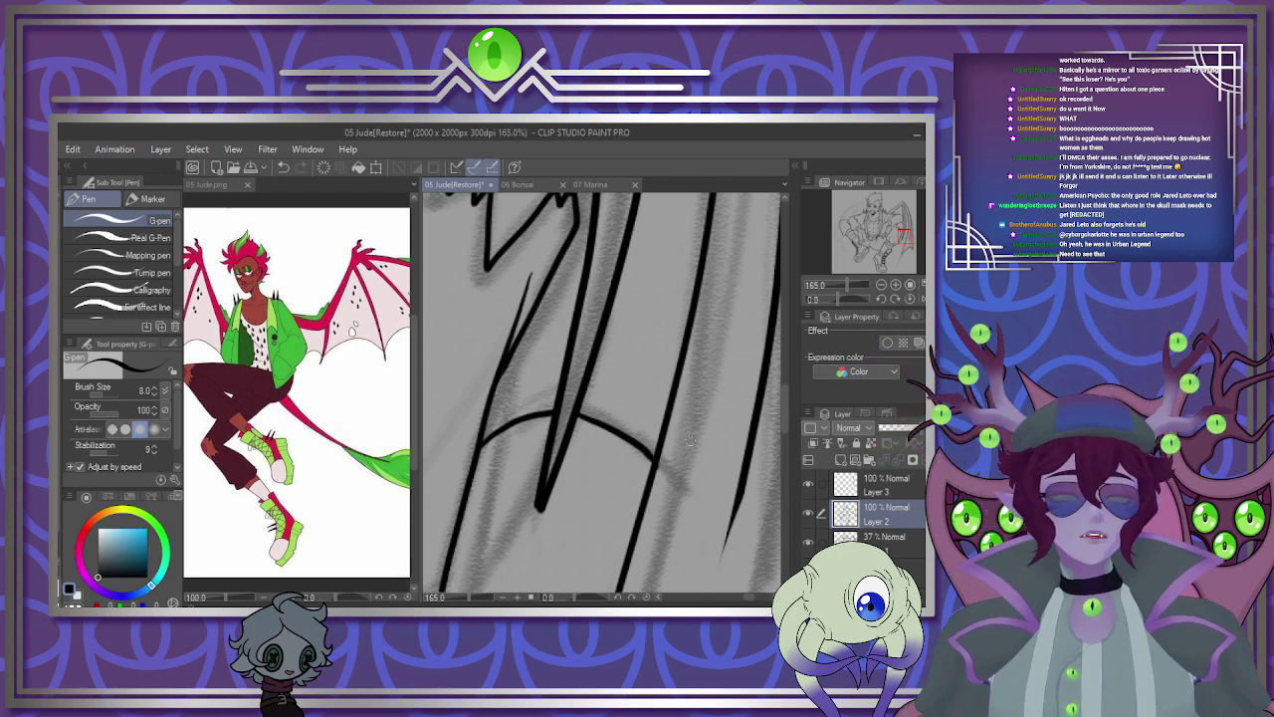
Ink the opposite wing's outer edge, long inner curve and scalloped lower edge on Layer 3.
{"action": "scroll", "coordinate": [691, 439], "scroll_direction": "down", "scroll_amount": 8}
{"action": "scroll", "coordinate": [691, 439], "scroll_direction": "up", "scroll_amount": 2}
{"action": "scroll", "coordinate": [691, 439], "scroll_direction": "down", "scroll_amount": 2}
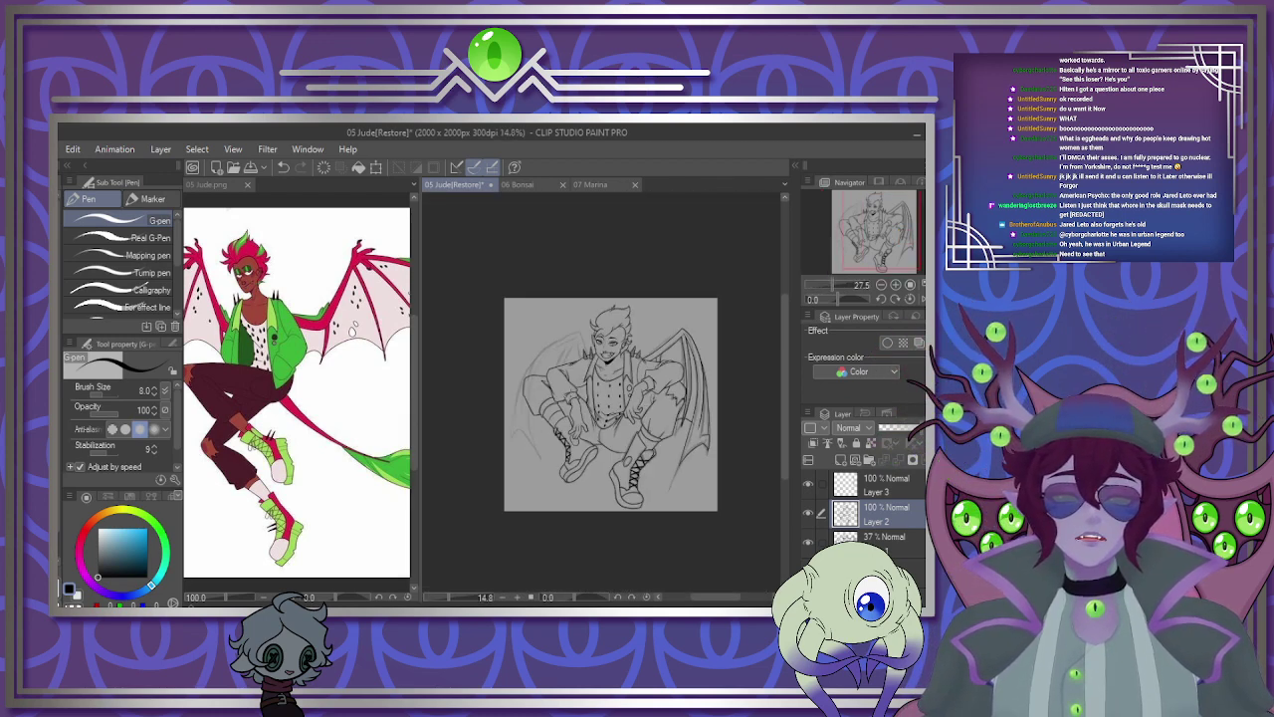
{"action": "scroll", "coordinate": [537, 363], "scroll_direction": "up", "scroll_amount": 4}
{"action": "scroll", "coordinate": [538, 397], "scroll_direction": "up", "scroll_amount": 2}
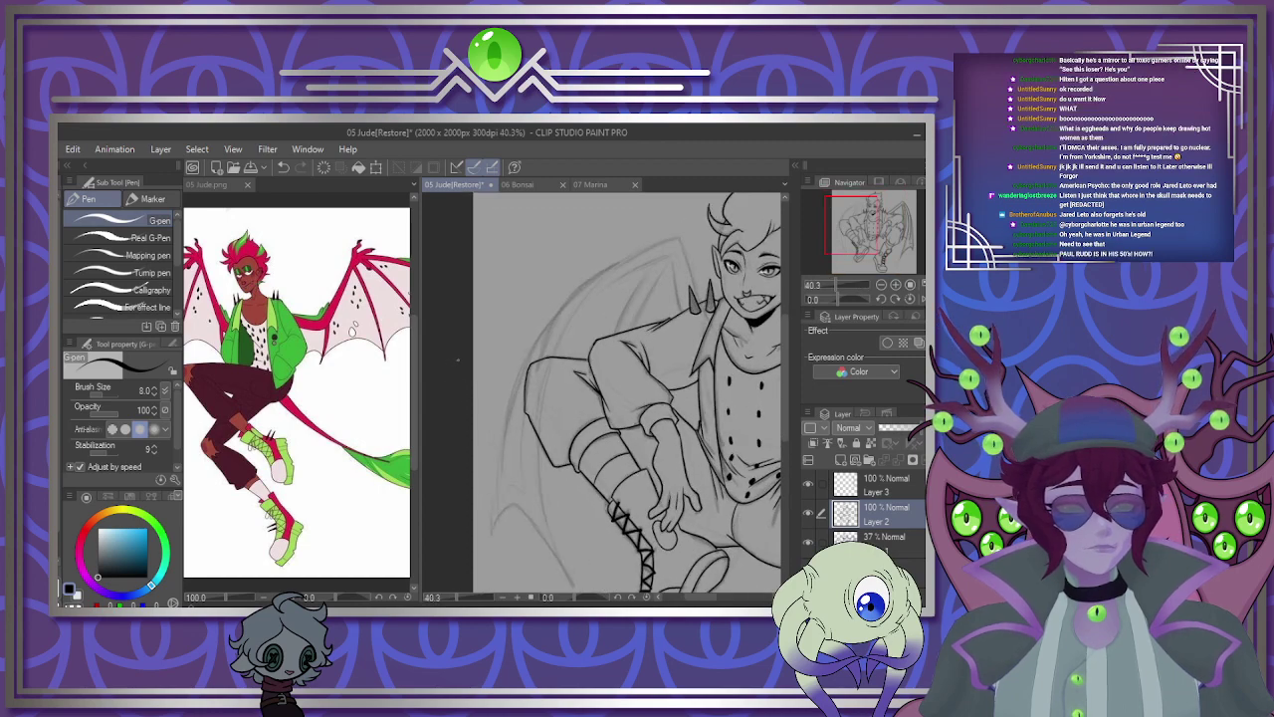
{"action": "scroll", "coordinate": [459, 358], "scroll_direction": "down", "scroll_amount": 3}
{"action": "scroll", "coordinate": [495, 379], "scroll_direction": "up", "scroll_amount": 3}
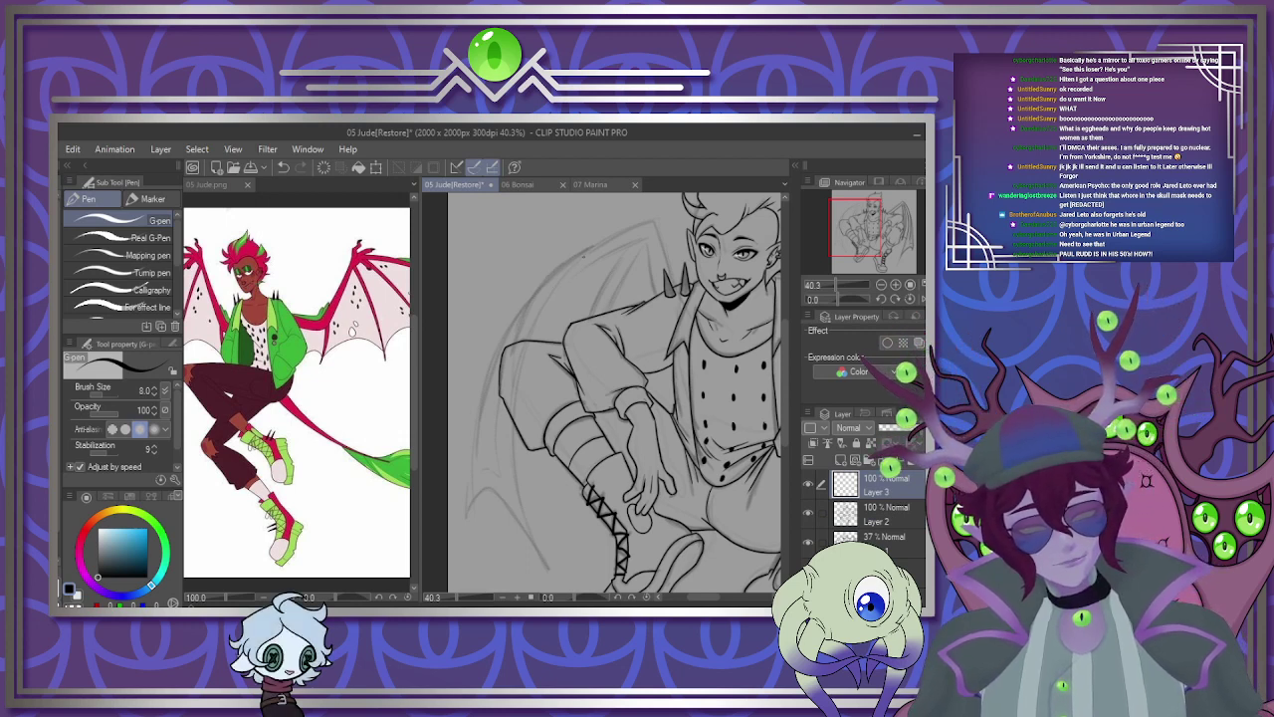
{"action": "left_click_drag", "start_coordinate": [518, 333], "coordinate": [543, 567]}
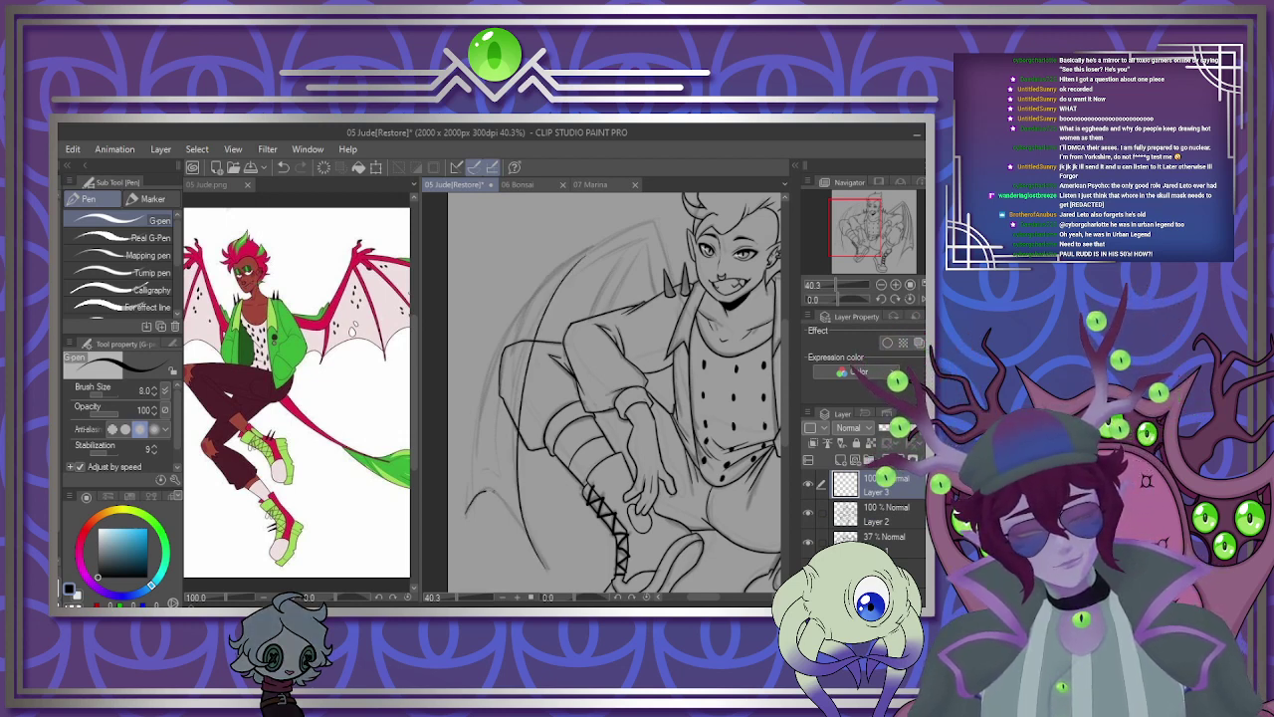
{"action": "left_click_drag", "start_coordinate": [657, 220], "coordinate": [478, 483]}
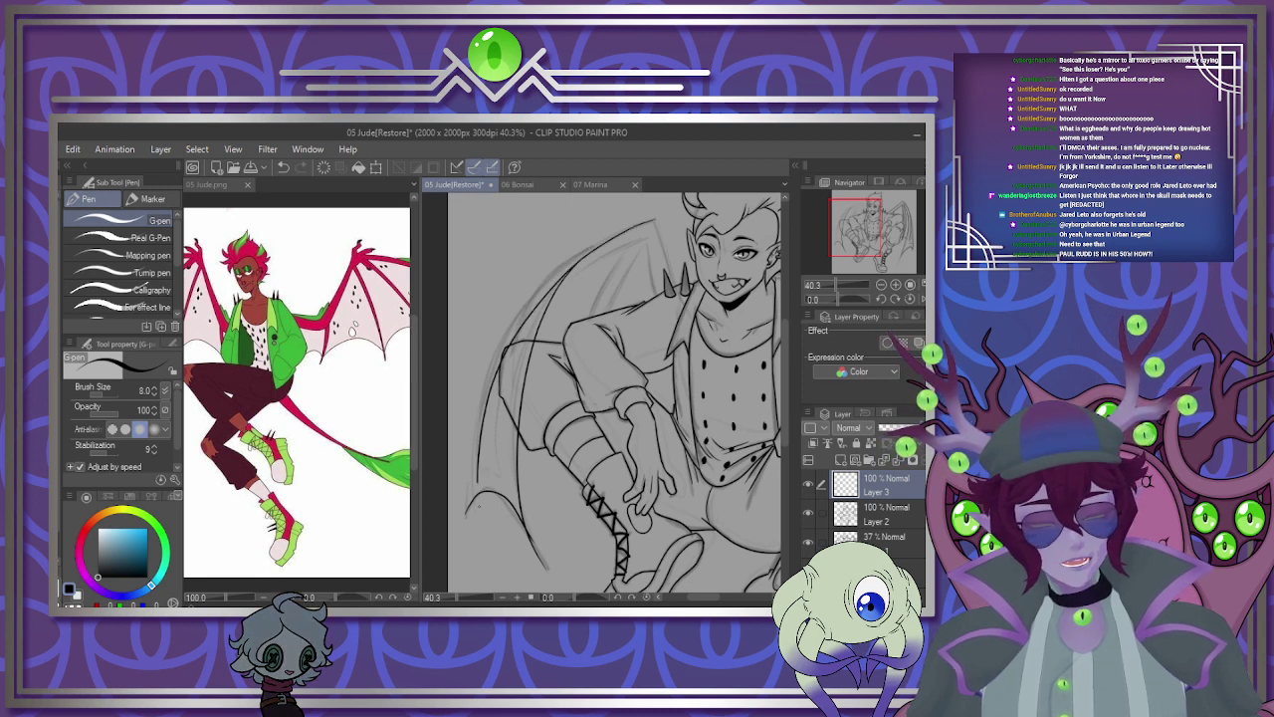
{"action": "key", "text": "ctrl+z"}
{"action": "left_click_drag", "start_coordinate": [603, 244], "coordinate": [465, 525]}
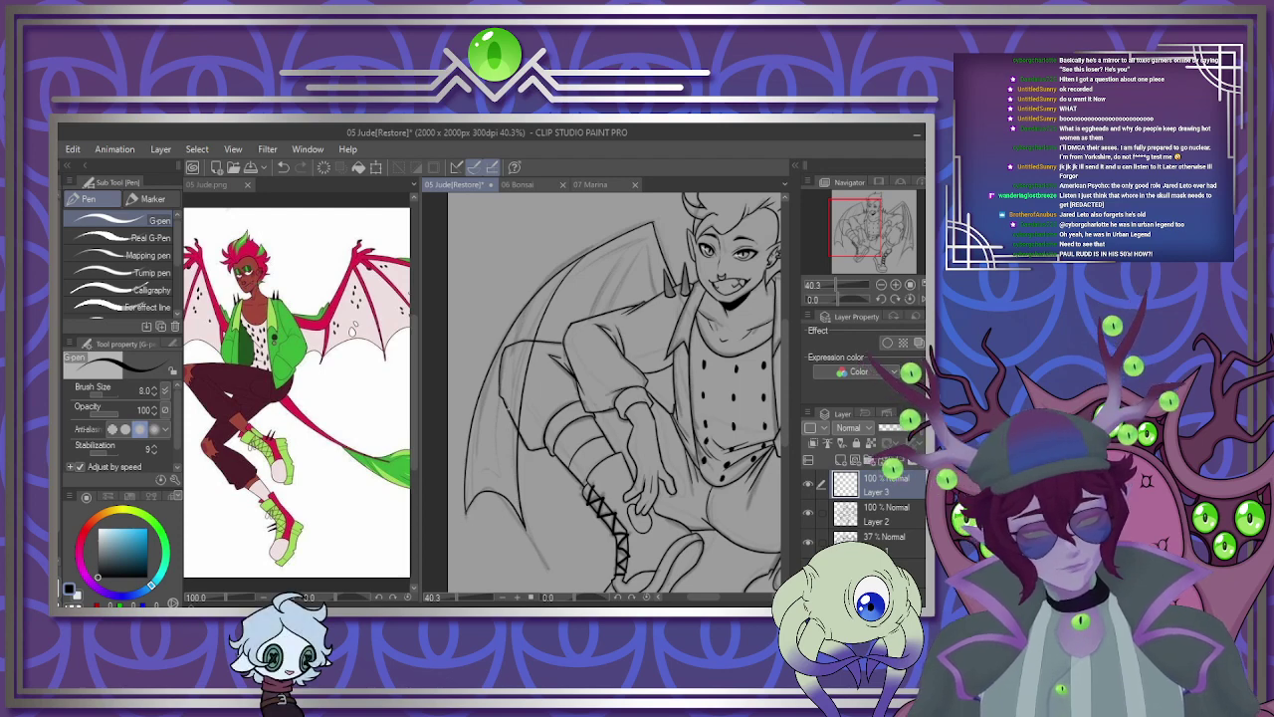
Ink a second arched edge above the wing's lower scallop and a rib line from the bent knee down to it.
{"action": "scroll", "coordinate": [502, 518], "scroll_direction": "up", "scroll_amount": 4}
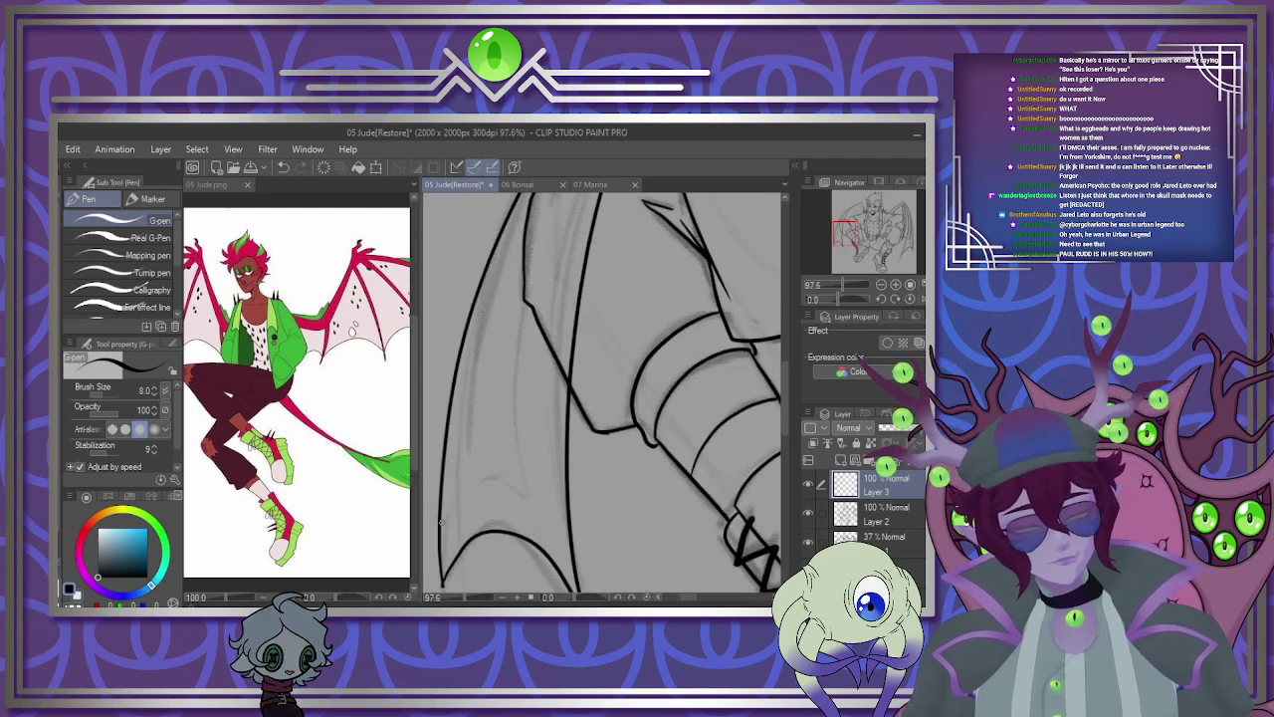
{"action": "left_click_drag", "start_coordinate": [441, 522], "coordinate": [514, 495]}
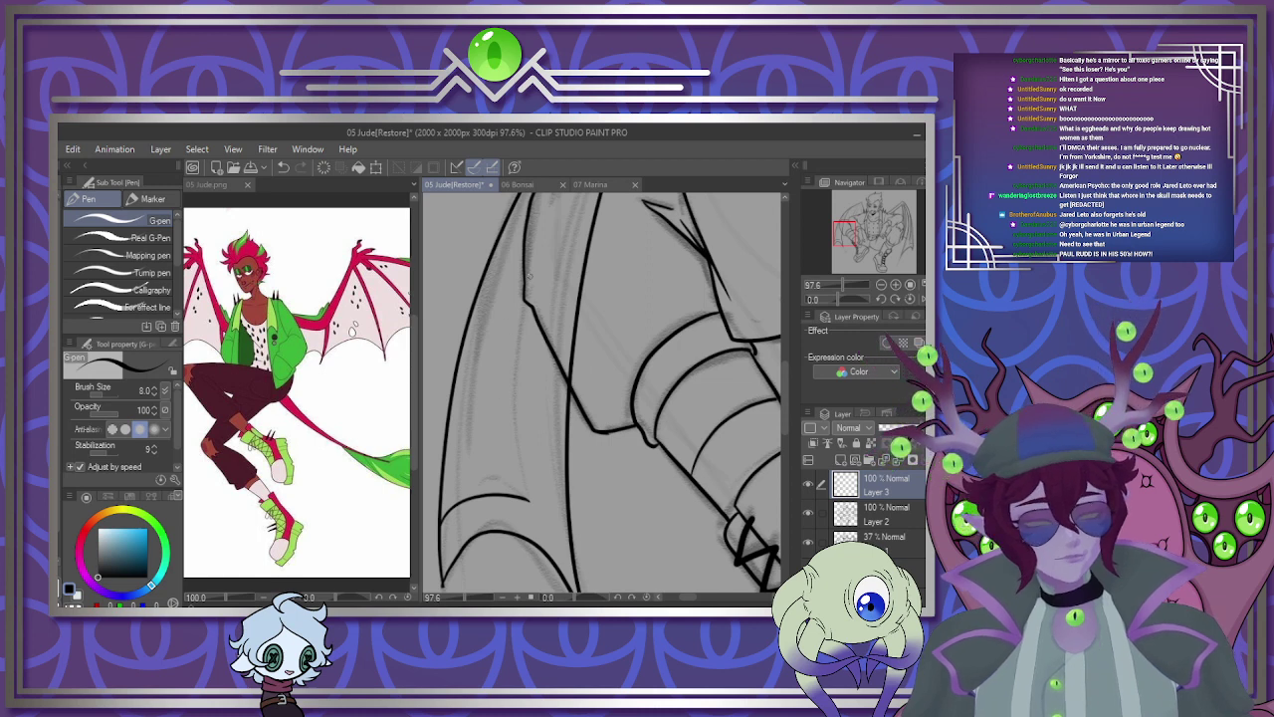
{"action": "mouse_move", "coordinate": [528, 277]}
{"action": "left_mouse_down"}
{"action": "mouse_move", "coordinate": [521, 352]}
{"action": "mouse_move", "coordinate": [525, 475]}
{"action": "left_mouse_up"}
Ink the upper part of the rib, curving from the wing's outer edge down past the top of the bent knee.
{"action": "left_click_drag", "start_coordinate": [784, 382], "coordinate": [784, 337]}
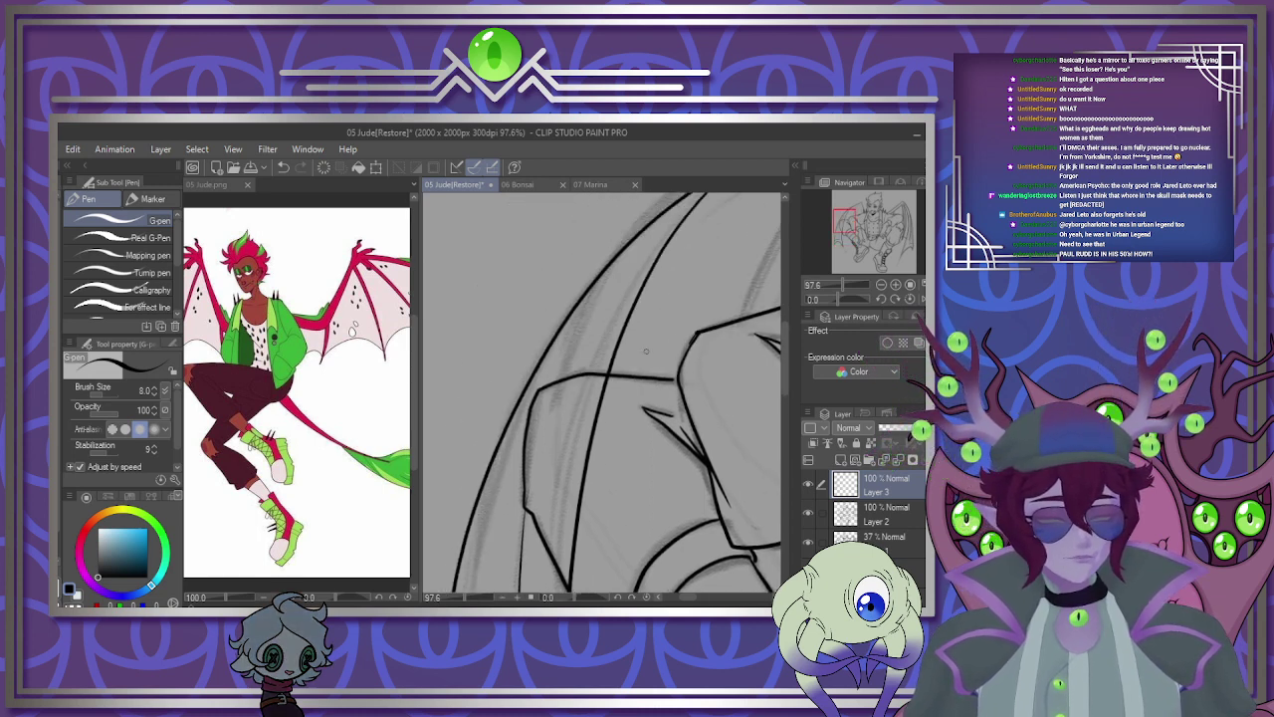
{"action": "left_click_drag", "start_coordinate": [558, 378], "coordinate": [628, 245]}
{"action": "key", "text": "ctrl+z"}
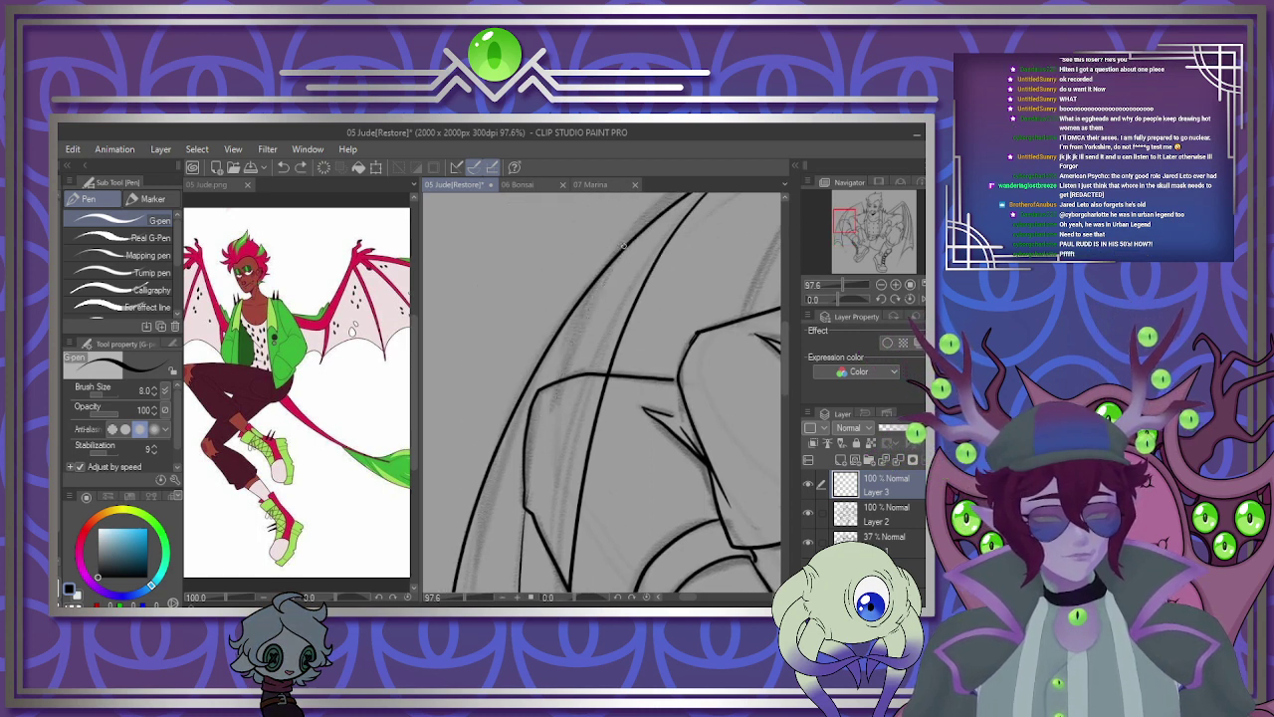
{"action": "left_click_drag", "start_coordinate": [582, 344], "coordinate": [560, 450]}
{"action": "key", "text": "ctrl+z"}
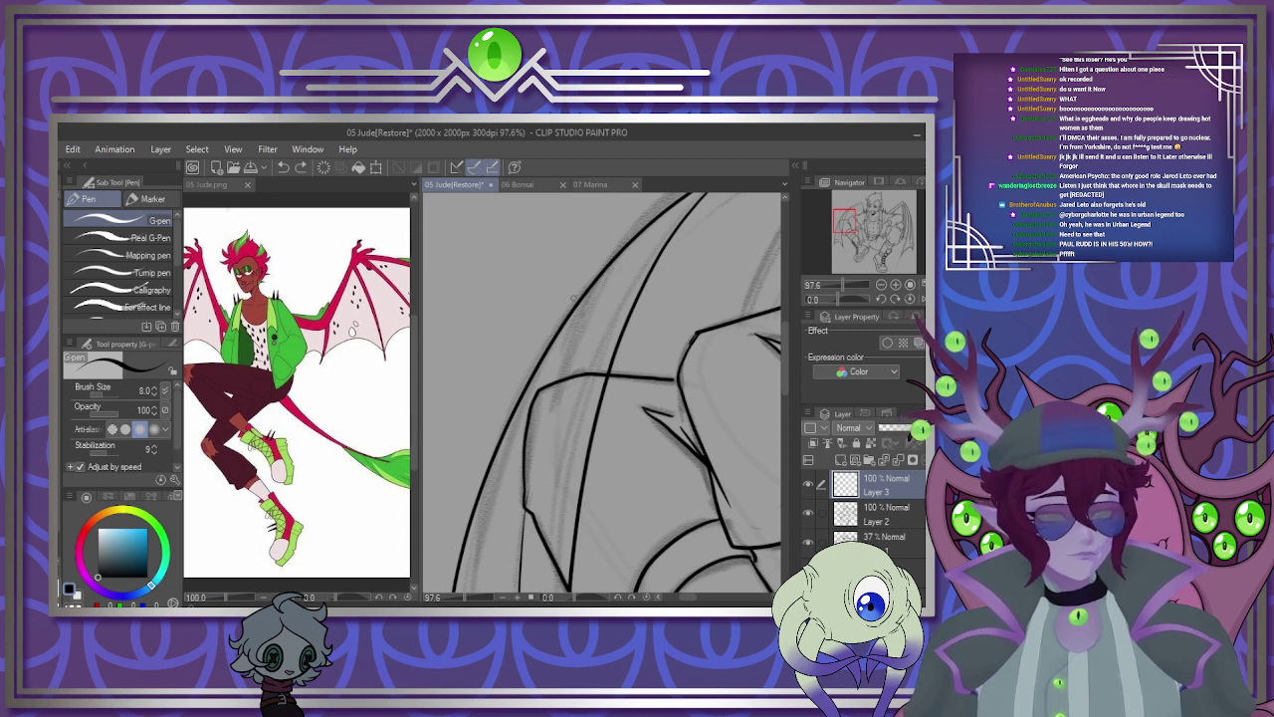
{"action": "left_click_drag", "start_coordinate": [593, 289], "coordinate": [542, 453]}
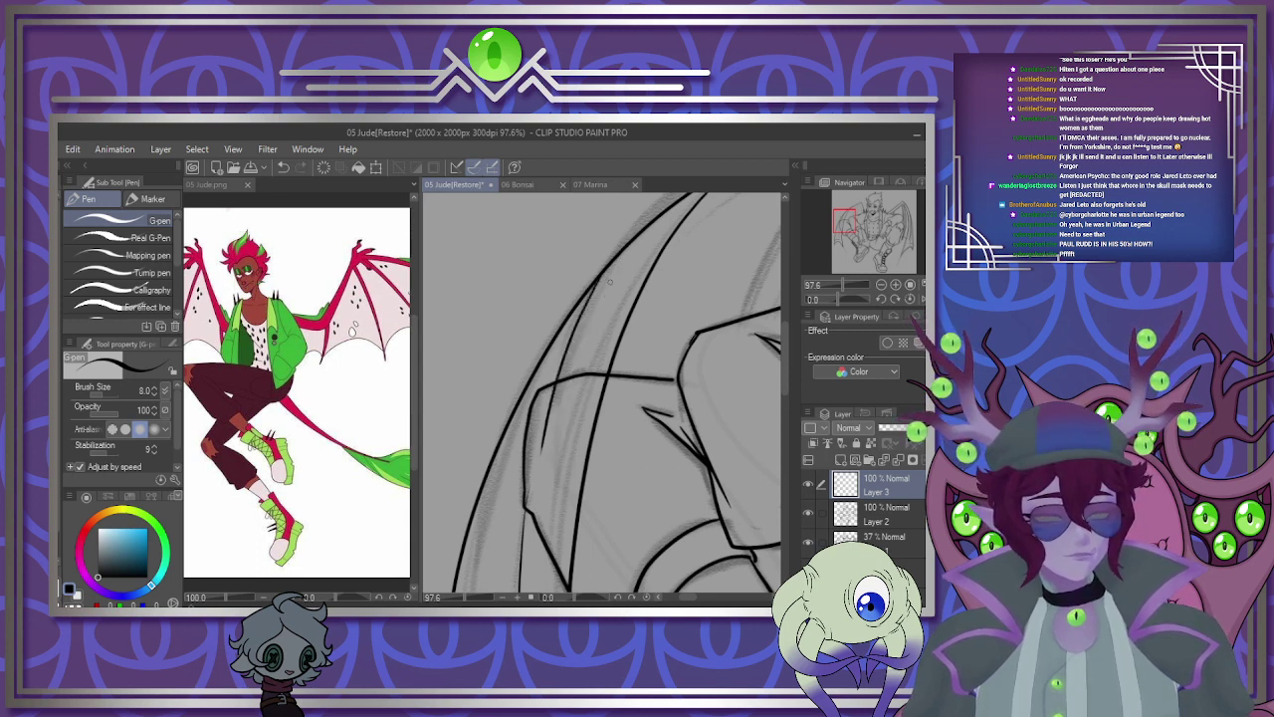
Redraw the wing's outer edge as a short outward-bent segment joining the upper arched edge to the lower scallop's tip.
{"action": "scroll", "coordinate": [630, 310], "scroll_direction": "down", "scroll_amount": 3}
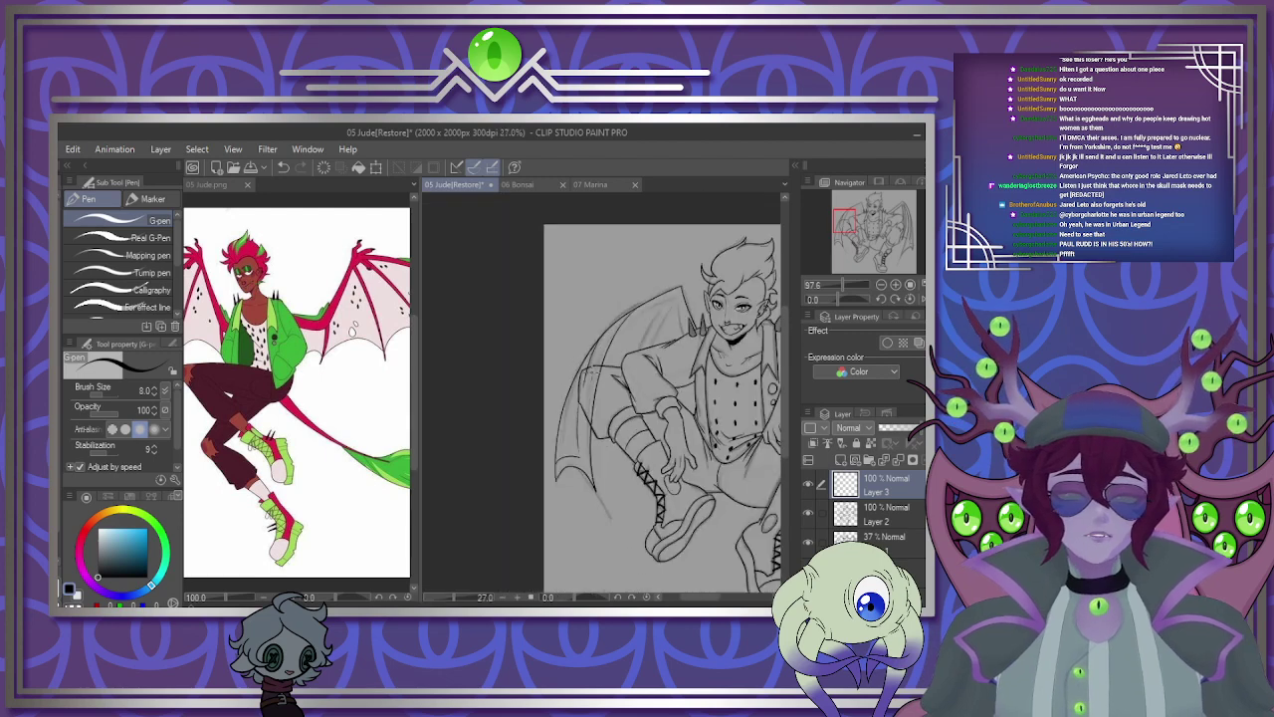
{"action": "scroll", "coordinate": [581, 465], "scroll_direction": "up", "scroll_amount": 4}
{"action": "scroll", "coordinate": [581, 465], "scroll_direction": "down", "scroll_amount": 2}
{"action": "scroll", "coordinate": [580, 464], "scroll_direction": "up", "scroll_amount": 3}
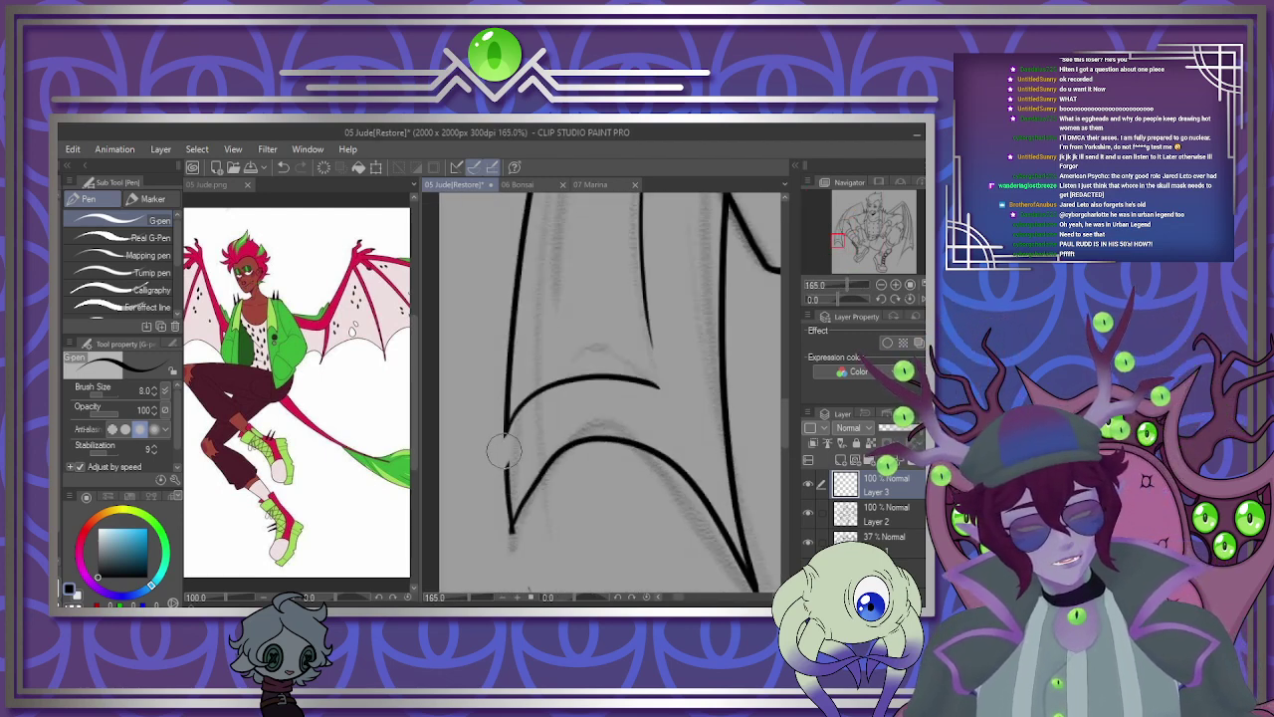
{"action": "key", "text": "ctrl+z"}
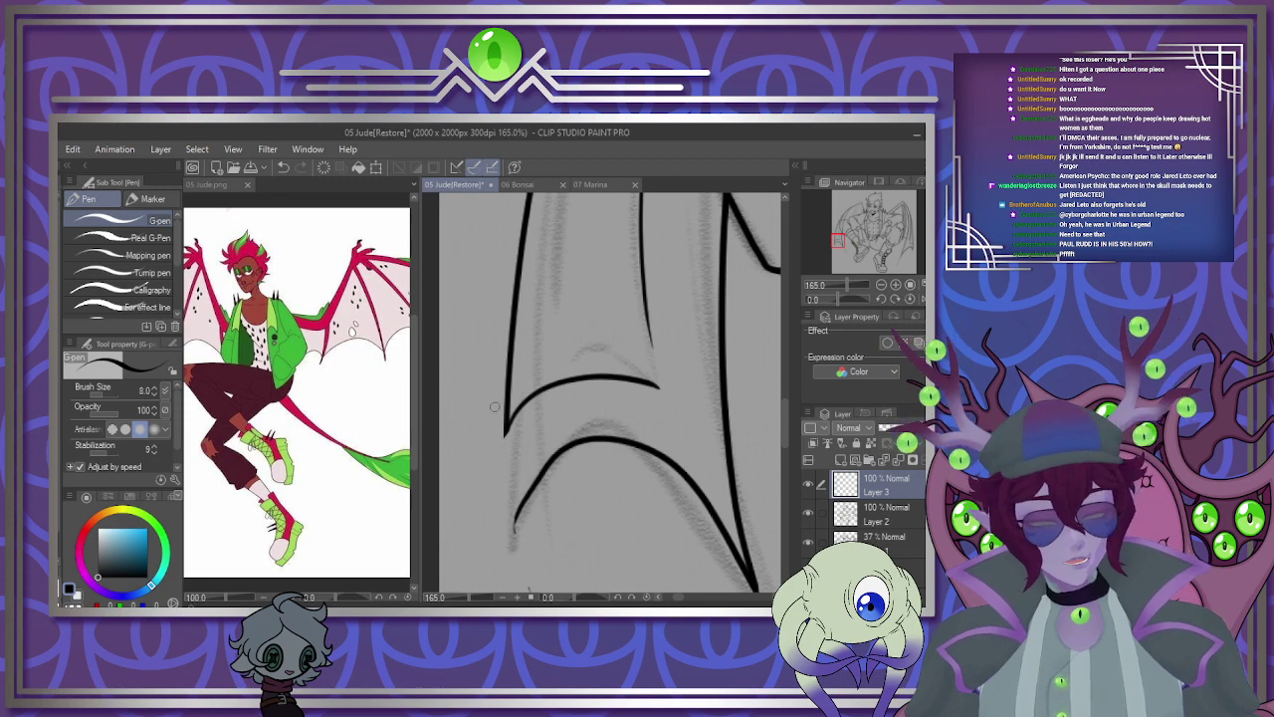
{"action": "left_click_drag", "start_coordinate": [505, 431], "coordinate": [513, 525]}
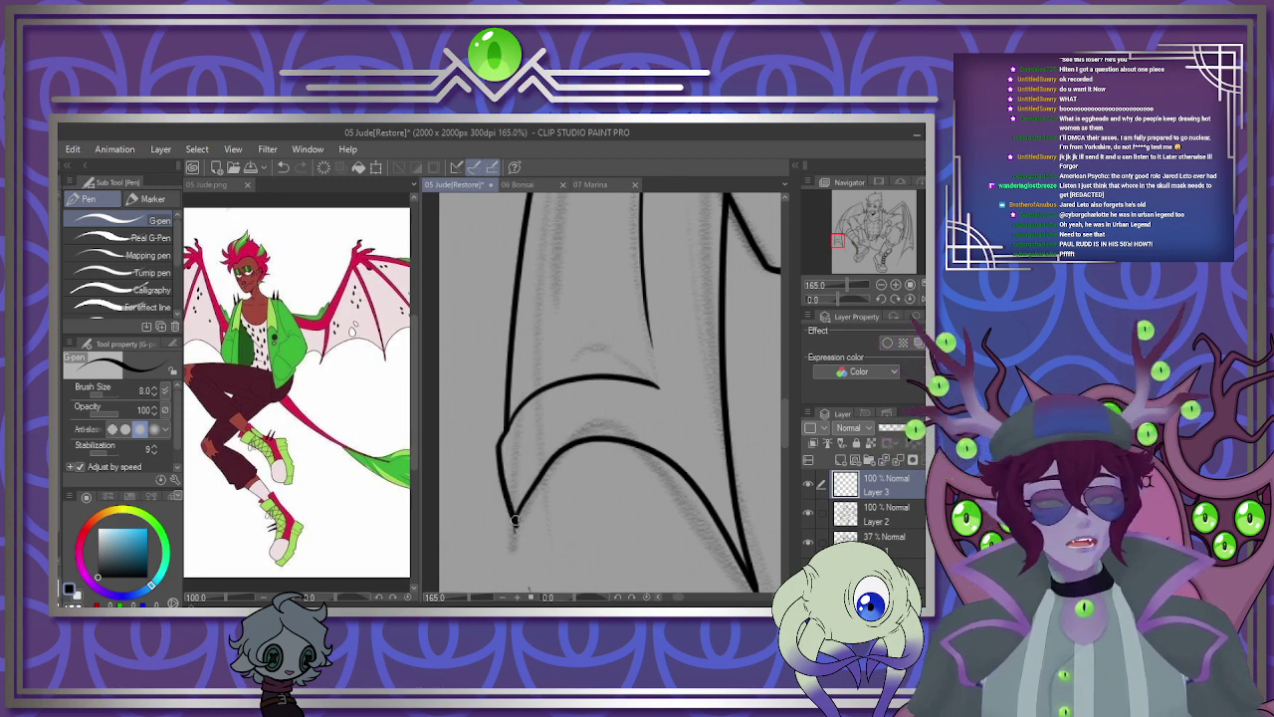
Ink the membrane edge beneath the wing's top contour and the rib lines running down to the sleeve and shoulder.
{"action": "scroll", "coordinate": [514, 520], "scroll_direction": "down", "scroll_amount": 5}
{"action": "scroll", "coordinate": [684, 262], "scroll_direction": "up", "scroll_amount": 2}
{"action": "scroll", "coordinate": [683, 262], "scroll_direction": "down", "scroll_amount": 1}
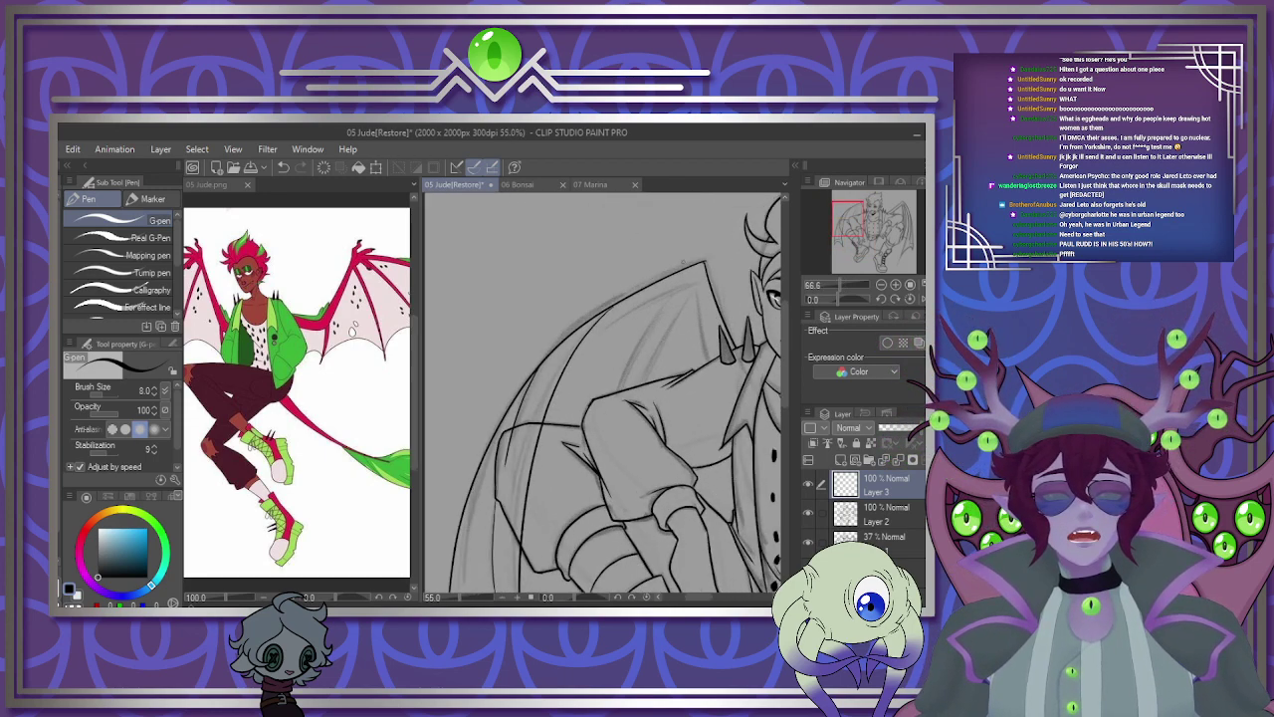
{"action": "scroll", "coordinate": [693, 303], "scroll_direction": "up", "scroll_amount": 3}
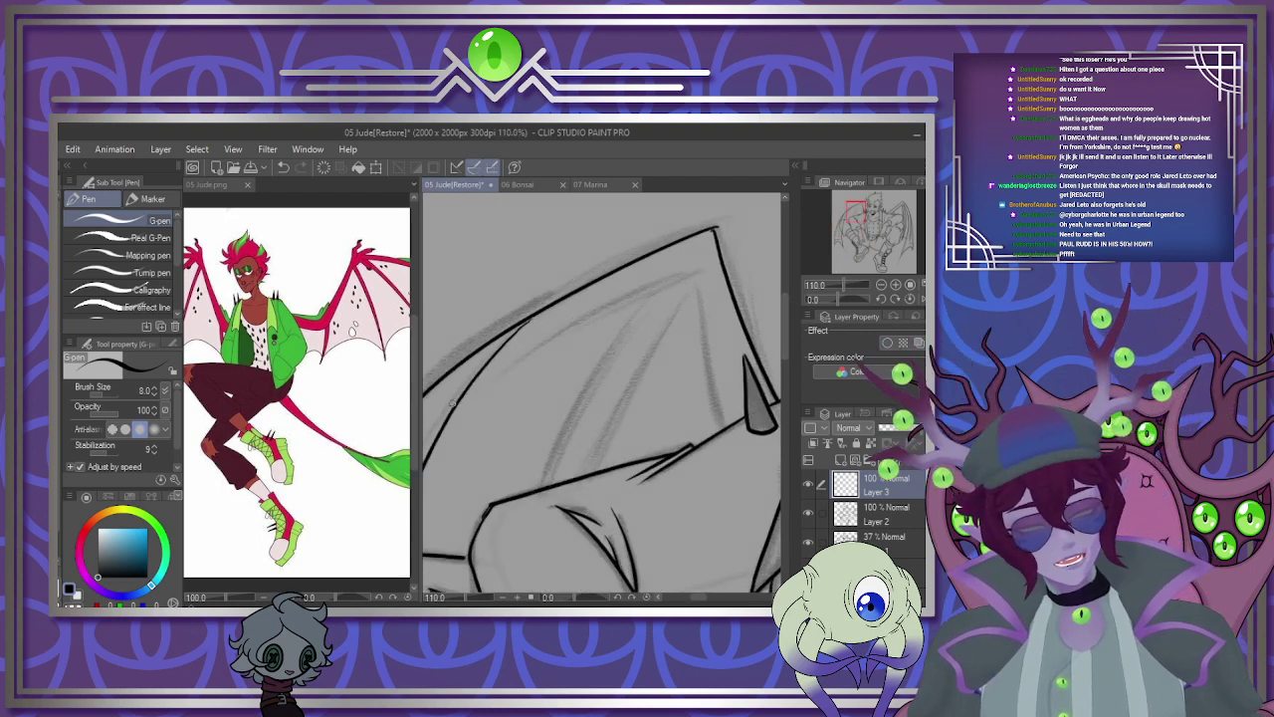
{"action": "mouse_move", "coordinate": [457, 403]}
{"action": "left_mouse_down"}
{"action": "mouse_move", "coordinate": [659, 279]}
{"action": "mouse_move", "coordinate": [598, 368]}
{"action": "mouse_move", "coordinate": [544, 489]}
{"action": "left_mouse_up"}
{"action": "mouse_move", "coordinate": [688, 272]}
{"action": "left_mouse_down"}
{"action": "mouse_move", "coordinate": [592, 470]}
{"action": "mouse_move", "coordinate": [692, 284]}
{"action": "mouse_move", "coordinate": [725, 425]}
{"action": "left_mouse_up"}
{"action": "key", "text": "ctrl+z"}
{"action": "scroll", "coordinate": [763, 354], "scroll_direction": "down", "scroll_amount": 6}
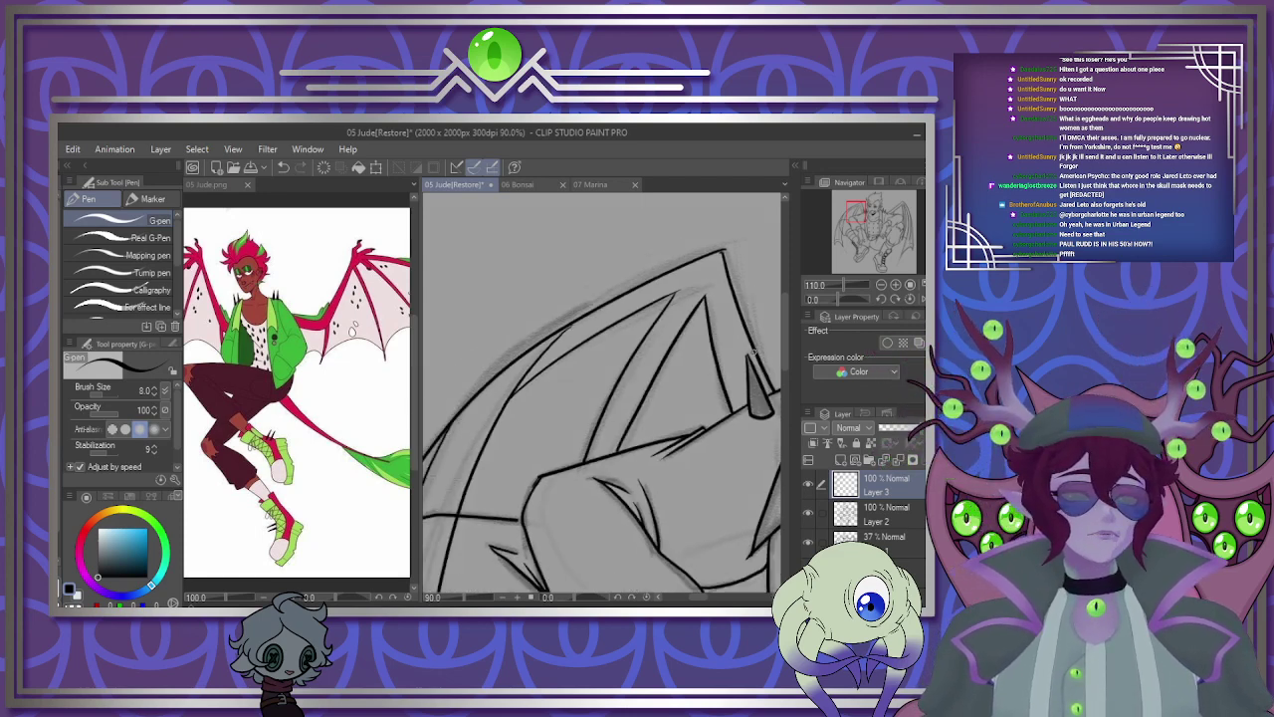
{"action": "scroll", "coordinate": [608, 431], "scroll_direction": "up", "scroll_amount": 4}
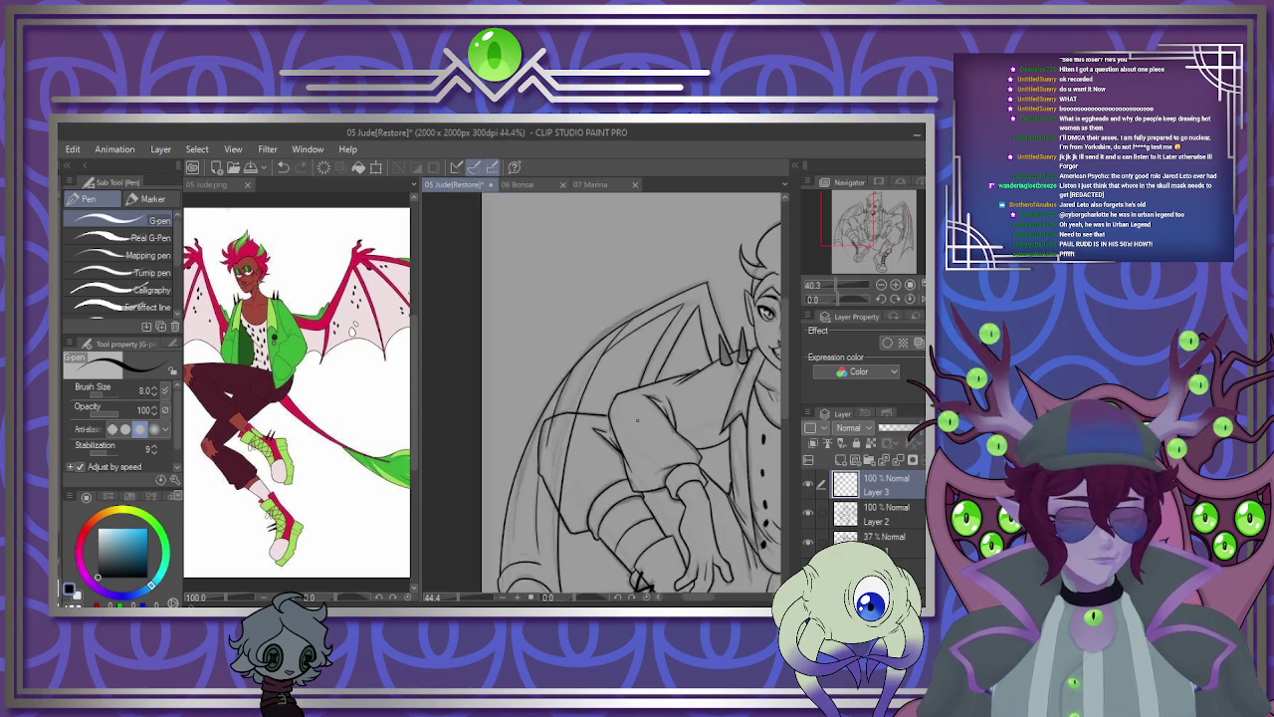
Erase the part of the bent knee's outline on Layer 2 that crosses the outer wing rib.
{"action": "left_click", "coordinate": [879, 516]}
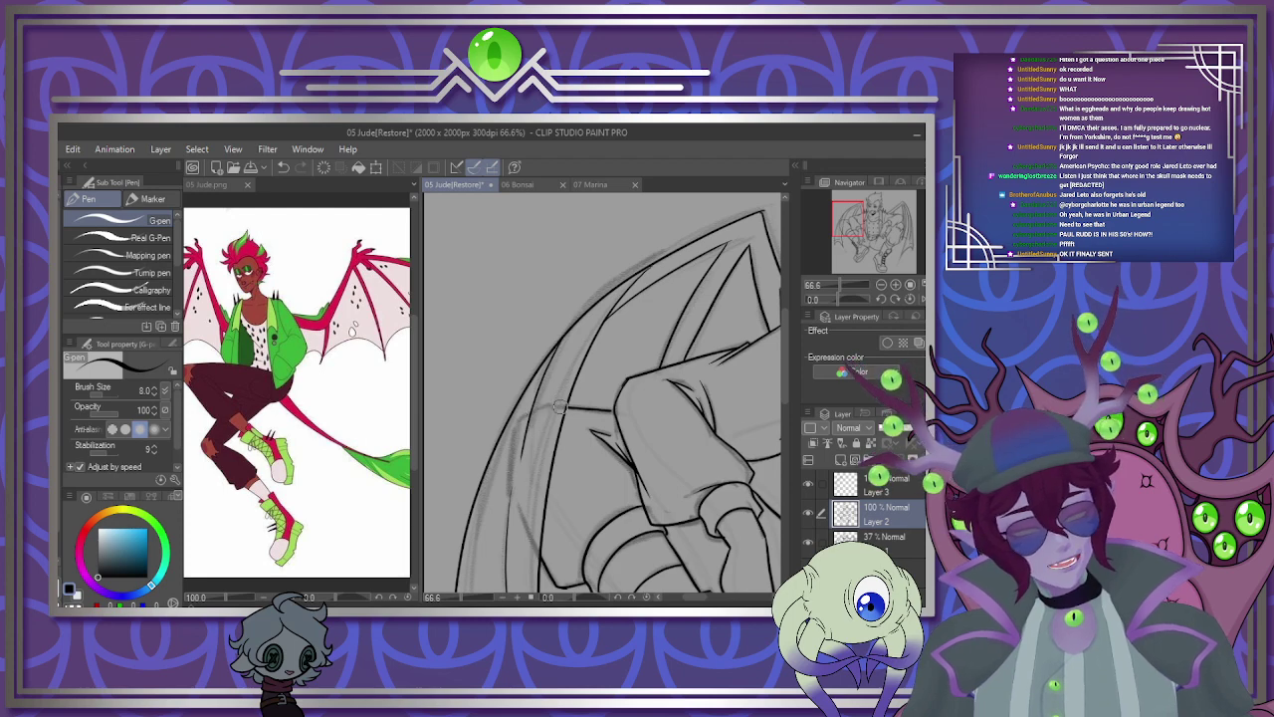
{"action": "scroll", "coordinate": [612, 290], "scroll_direction": "down", "scroll_amount": 4}
{"action": "scroll", "coordinate": [612, 290], "scroll_direction": "up", "scroll_amount": 2}
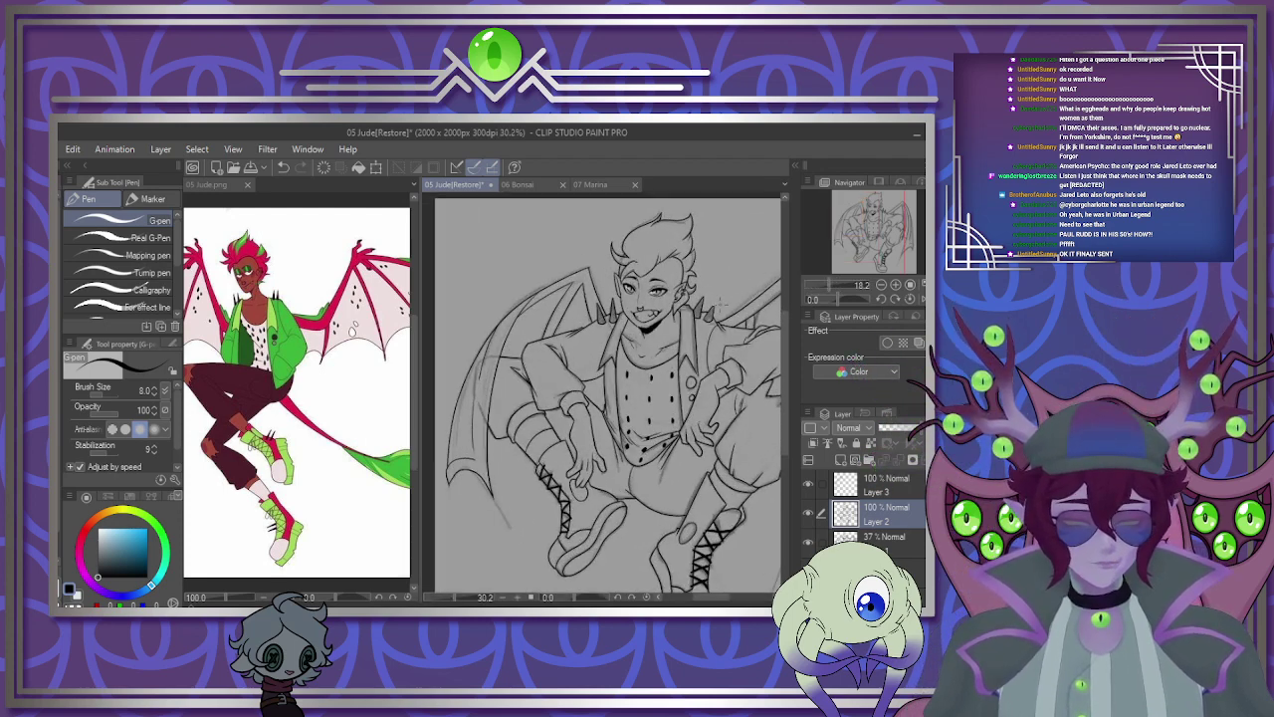
{"action": "scroll", "coordinate": [611, 290], "scroll_direction": "down", "scroll_amount": 2}
{"action": "scroll", "coordinate": [526, 339], "scroll_direction": "up", "scroll_amount": 4}
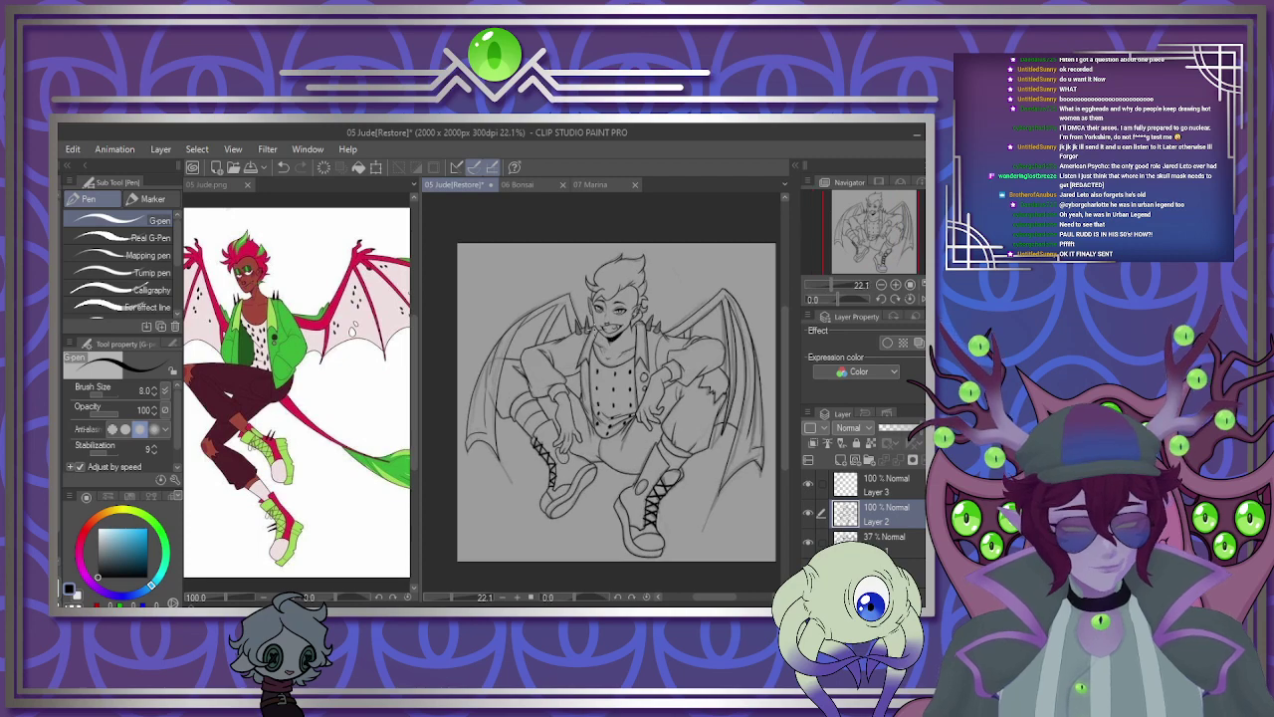
Trim the upper end of the outer rib line on Layer 3 where it overshoots the inner membrane edge.
{"action": "scroll", "coordinate": [525, 339], "scroll_direction": "down", "scroll_amount": 3}
{"action": "scroll", "coordinate": [528, 339], "scroll_direction": "up", "scroll_amount": 6}
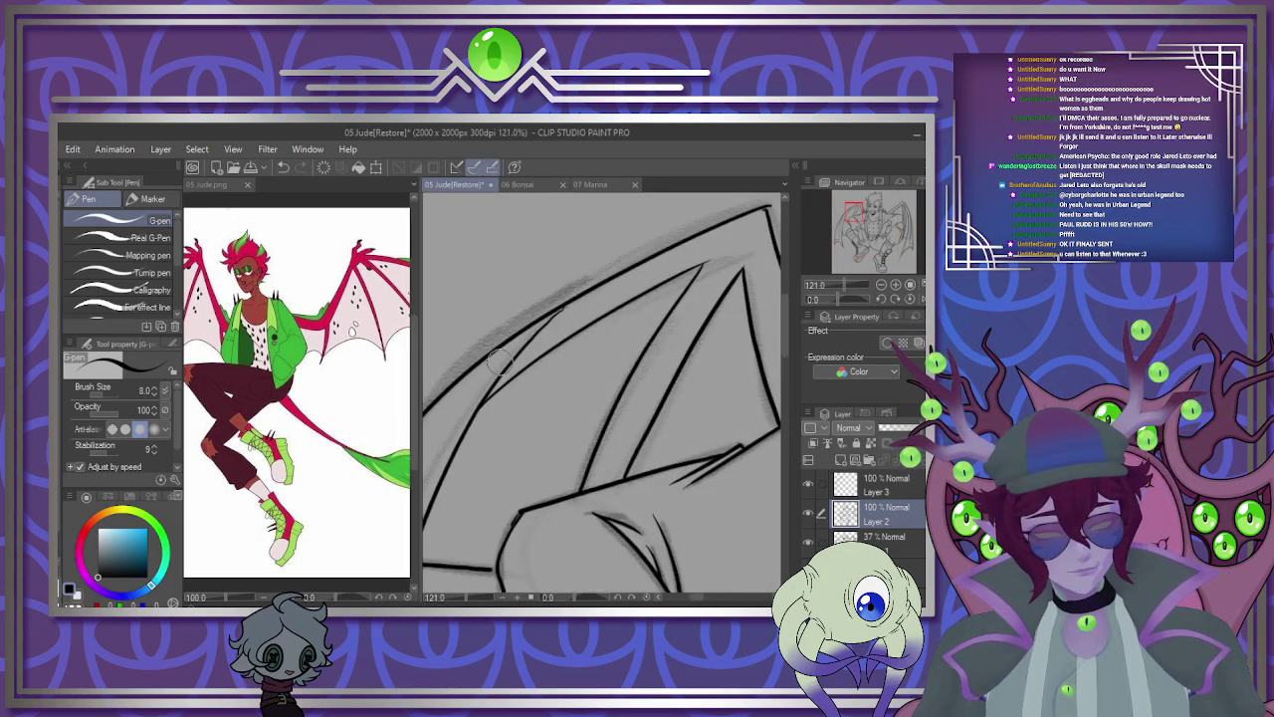
{"action": "left_click", "coordinate": [876, 490]}
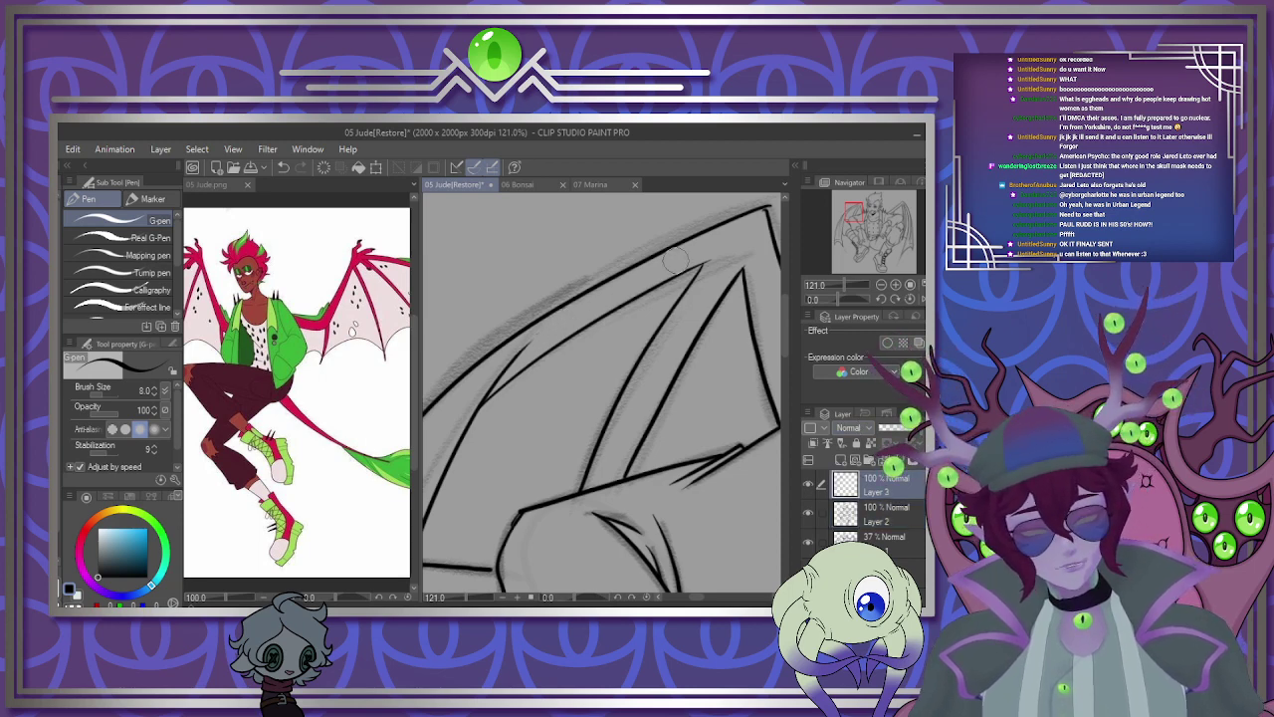
{"action": "scroll", "coordinate": [684, 257], "scroll_direction": "down", "scroll_amount": 7}
{"action": "scroll", "coordinate": [683, 257], "scroll_direction": "up", "scroll_amount": 2}
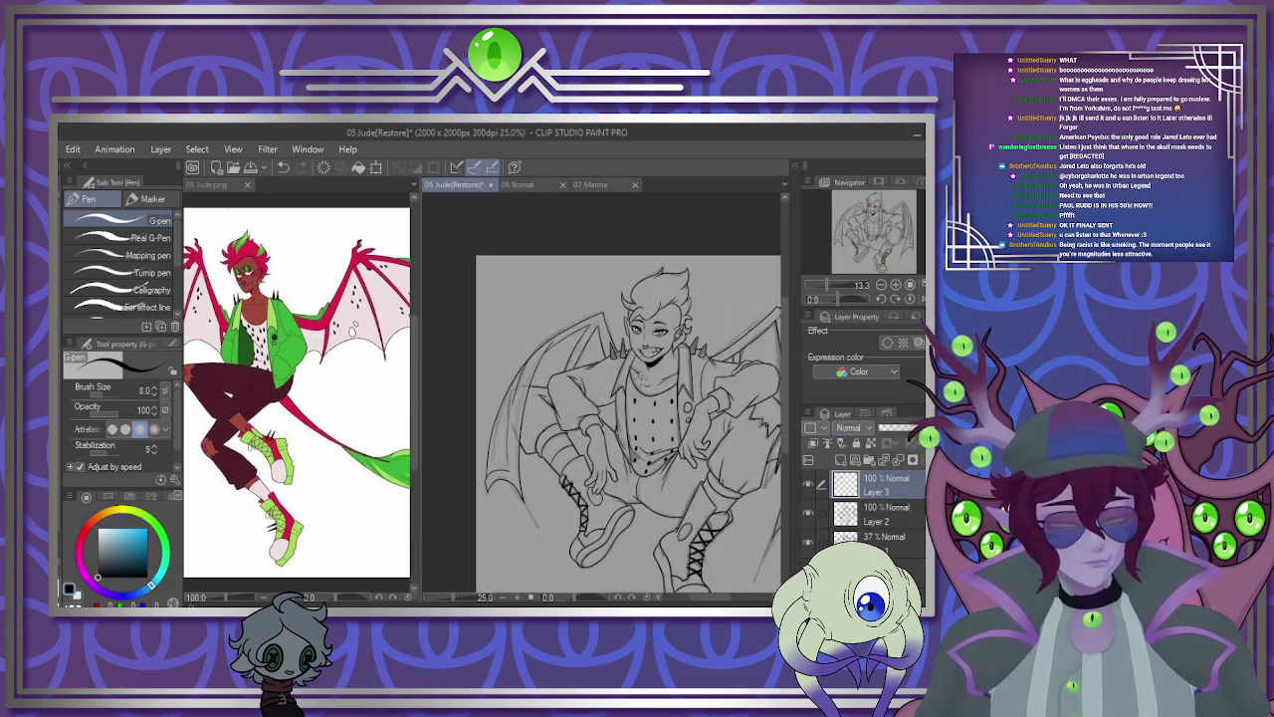
Ink small oval spots on the wing membrane above the sleeve and beside the shoulder spikes, raising the brush size to 12.
{"action": "scroll", "coordinate": [587, 329], "scroll_direction": "up", "scroll_amount": 5}
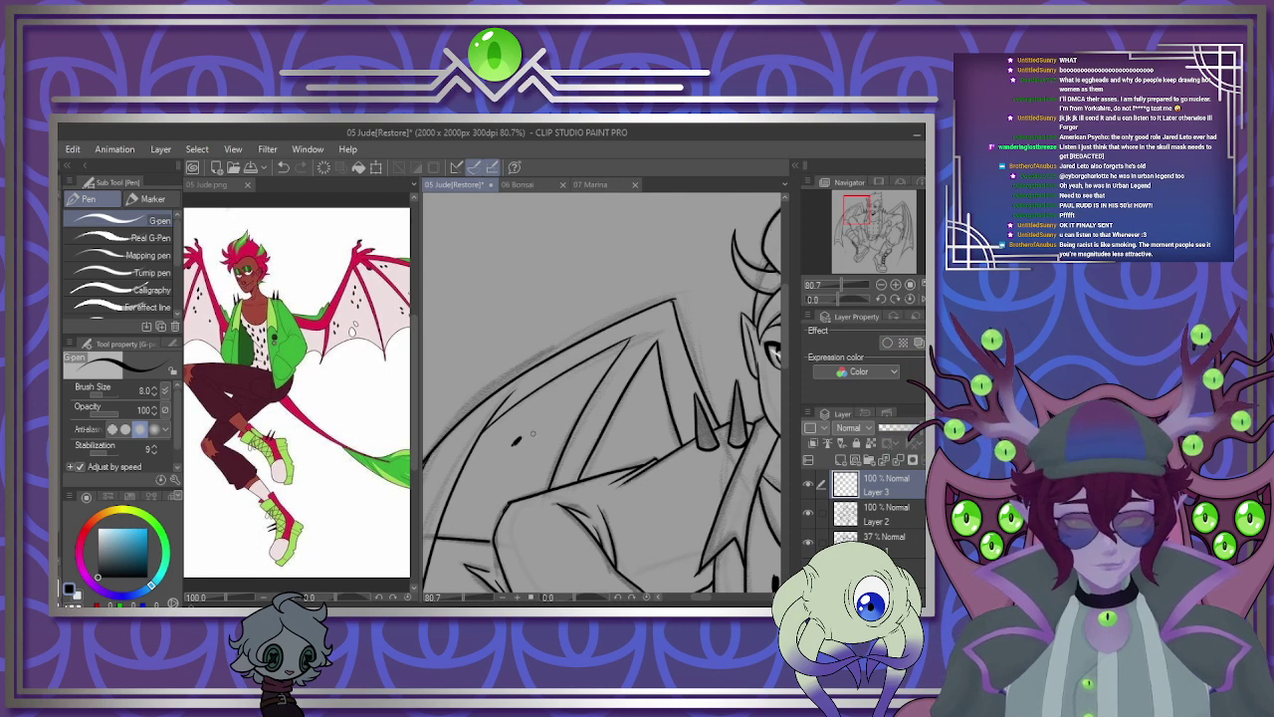
{"action": "key", "text": "bracketright"}
{"action": "key", "text": "bracketright"}
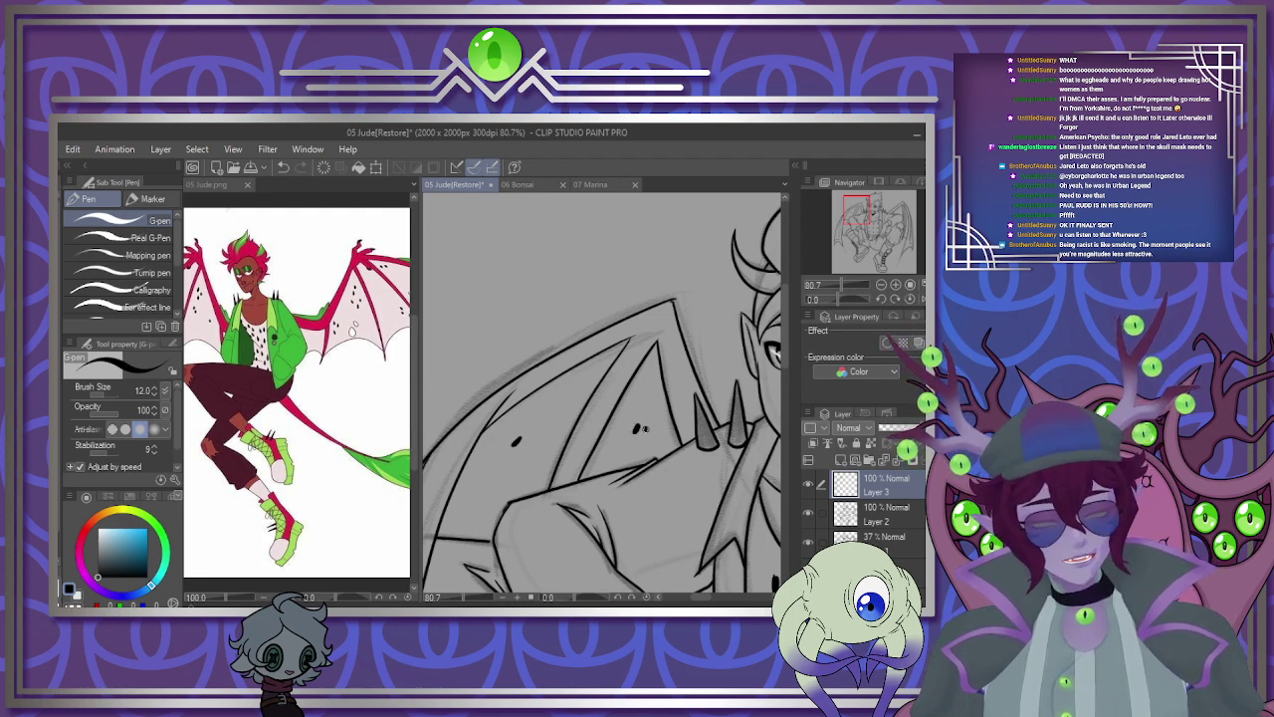
{"action": "scroll", "coordinate": [643, 446], "scroll_direction": "down", "scroll_amount": 7}
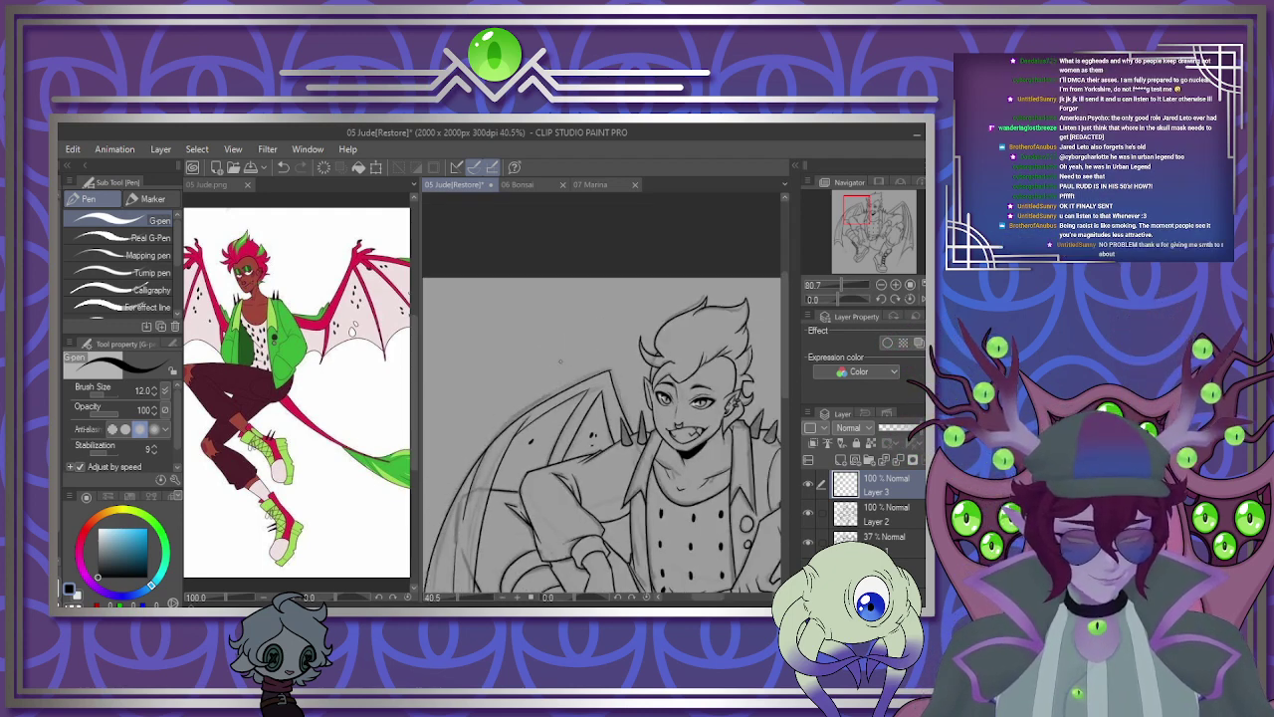
Set the brush size to 20 and ink larger oval spots on the opposite wing's membrane and beside the first wing's elbow.
{"action": "scroll", "coordinate": [658, 423], "scroll_direction": "up", "scroll_amount": 8}
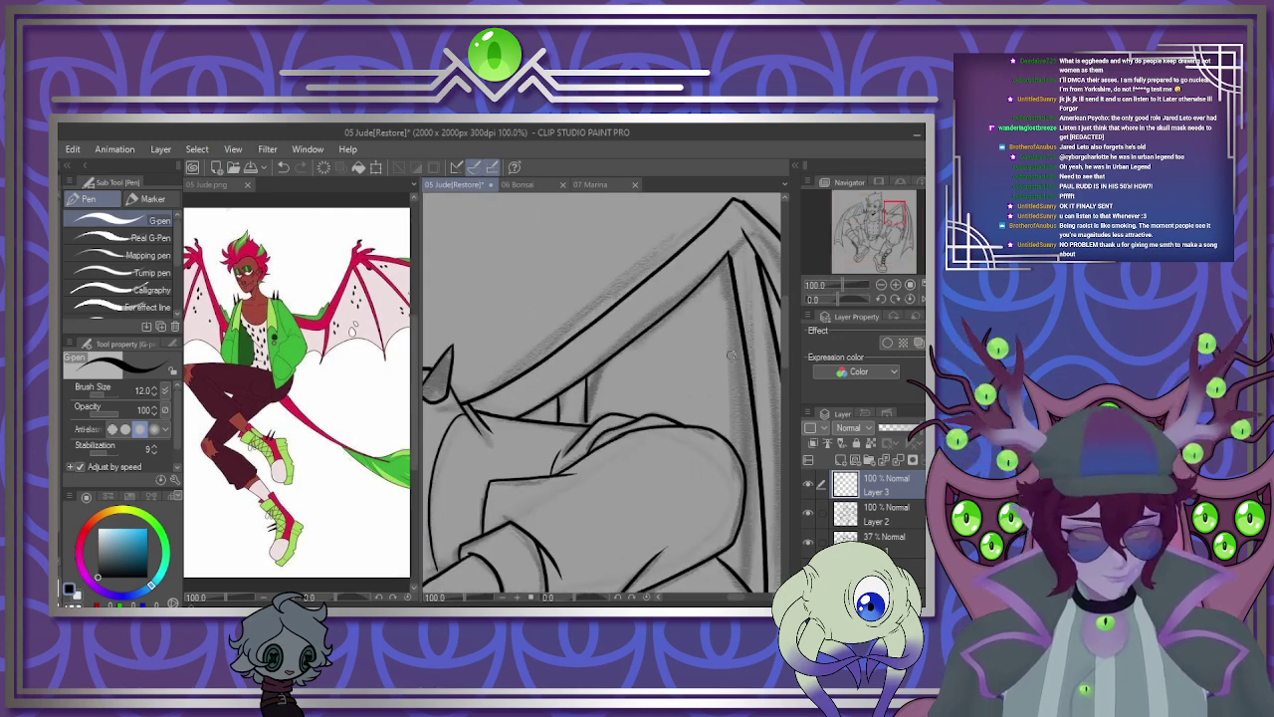
{"action": "key", "text": "]"}
{"action": "key", "text": "]"}
{"action": "key", "text": "]"}
{"action": "left_click_drag", "start_coordinate": [691, 374], "coordinate": [692, 384]}
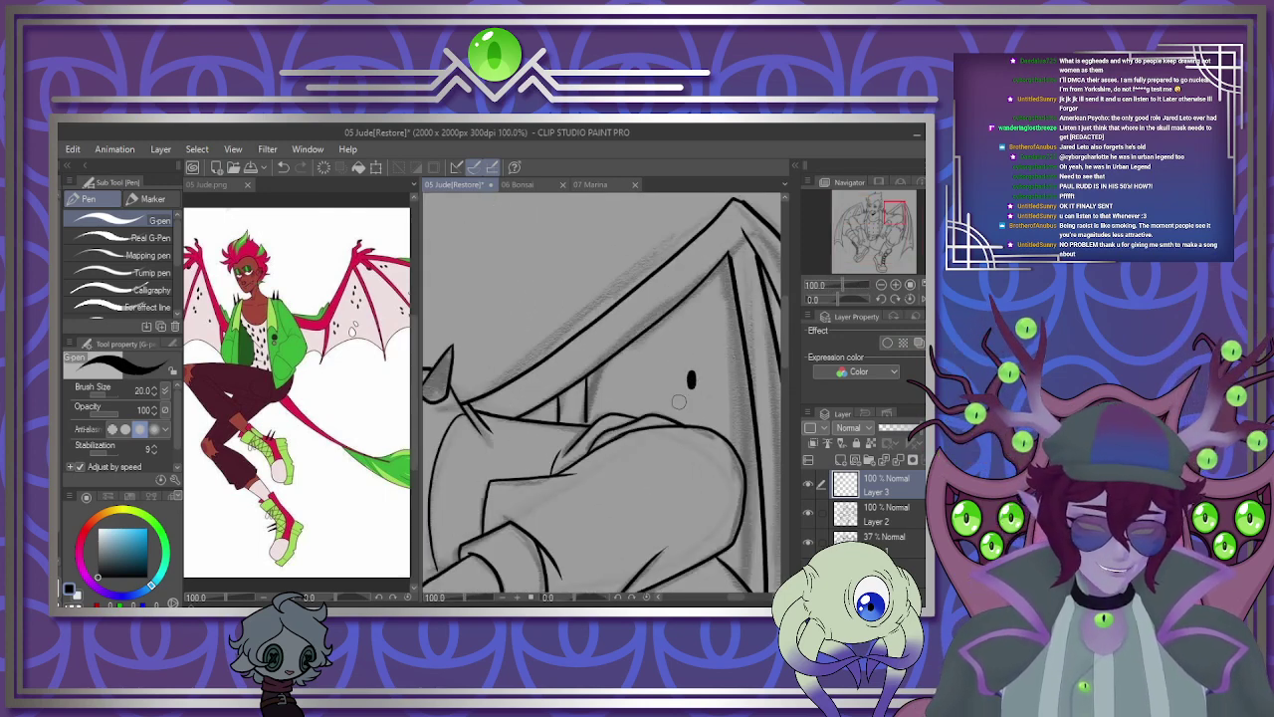
{"action": "scroll", "coordinate": [690, 368], "scroll_direction": "down", "scroll_amount": 5}
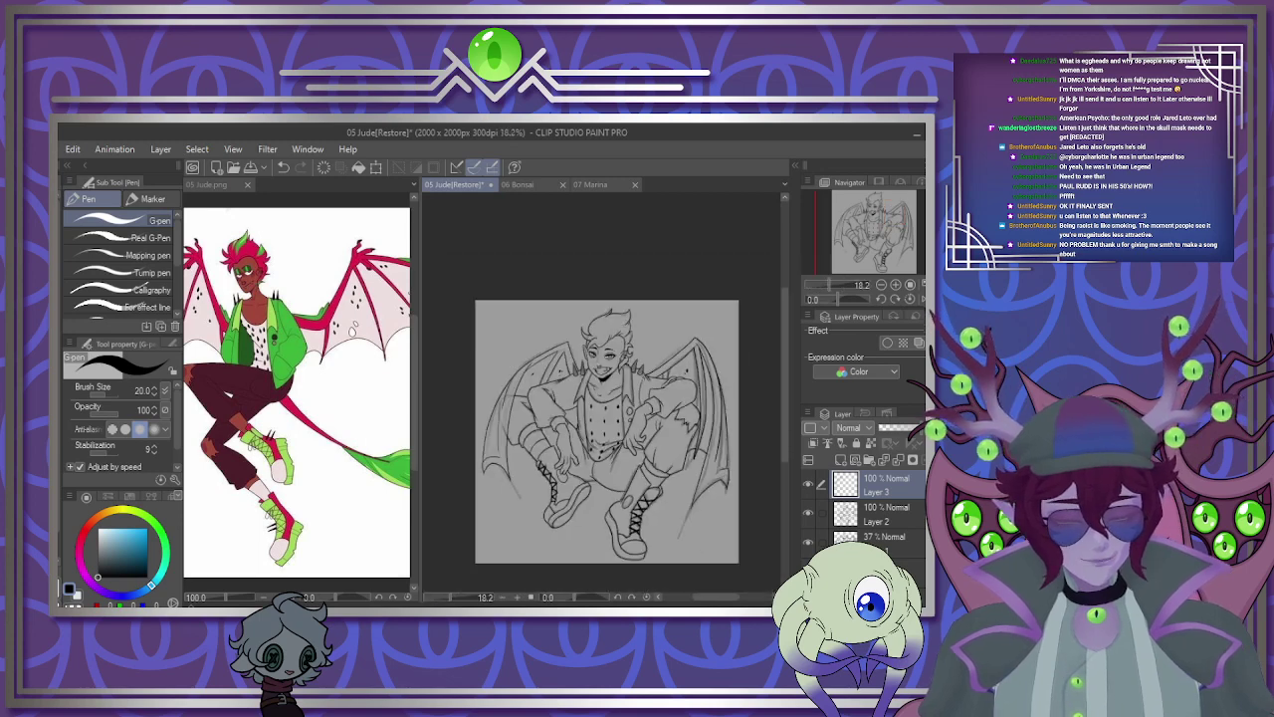
{"action": "scroll", "coordinate": [485, 376], "scroll_direction": "up", "scroll_amount": 5}
{"action": "left_click_drag", "start_coordinate": [485, 376], "coordinate": [489, 389]}
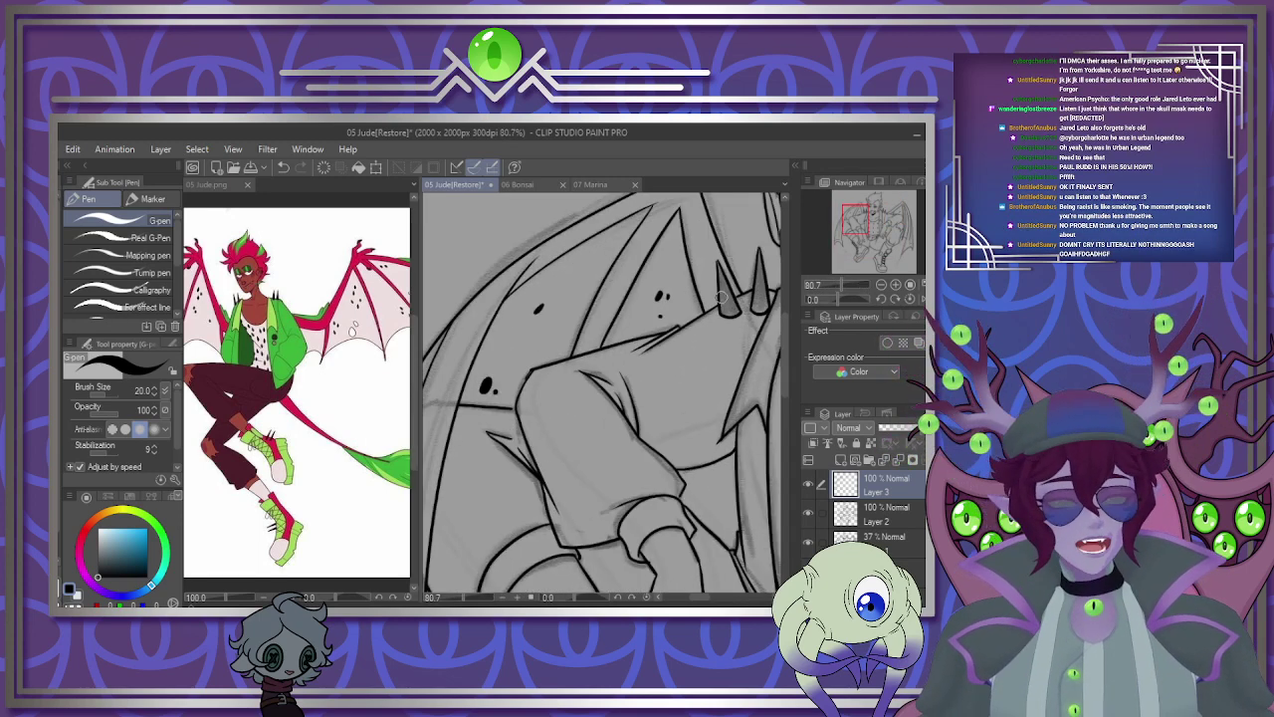
Merge Layer 3 into Layer 2 and hide the rough sketch on Layer 1.
{"action": "scroll", "coordinate": [722, 297], "scroll_direction": "down", "scroll_amount": 8}
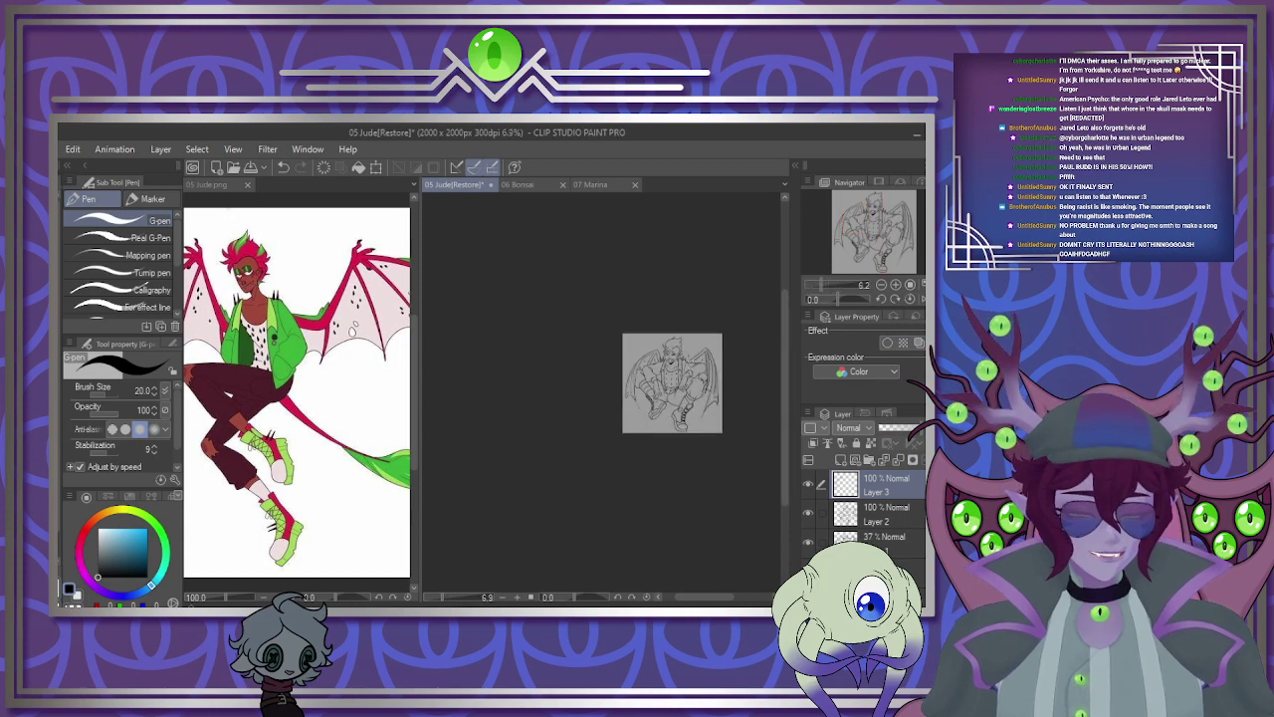
{"action": "scroll", "coordinate": [701, 366], "scroll_direction": "up", "scroll_amount": 4}
{"action": "scroll", "coordinate": [705, 477], "scroll_direction": "down", "scroll_amount": 2}
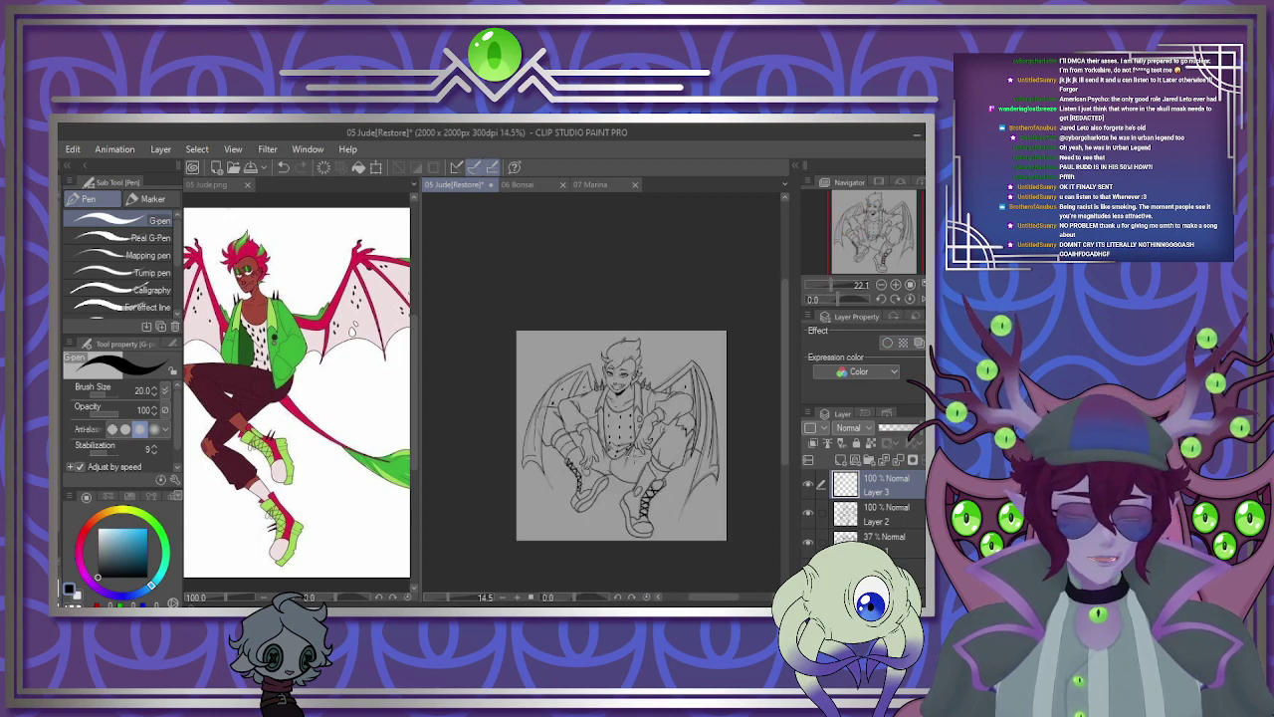
{"action": "scroll", "coordinate": [705, 477], "scroll_direction": "up", "scroll_amount": 1}
{"action": "left_click", "coordinate": [899, 460]}
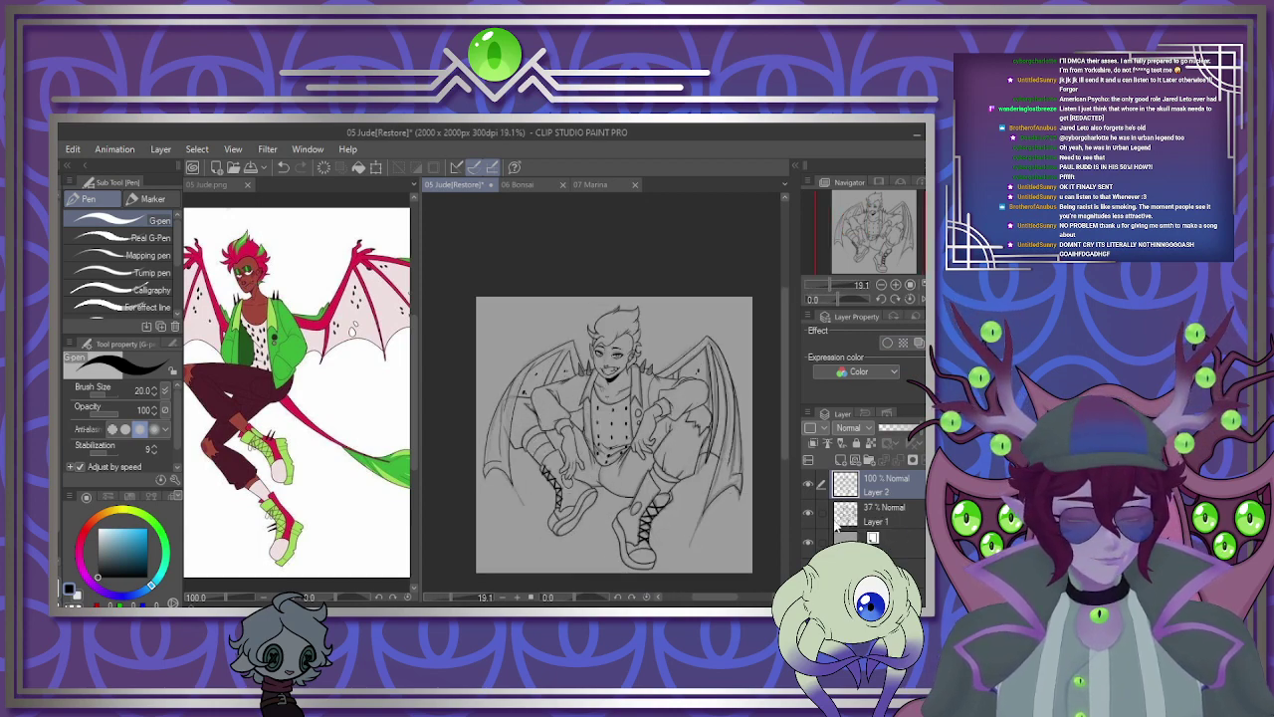
{"action": "left_click", "coordinate": [809, 512]}
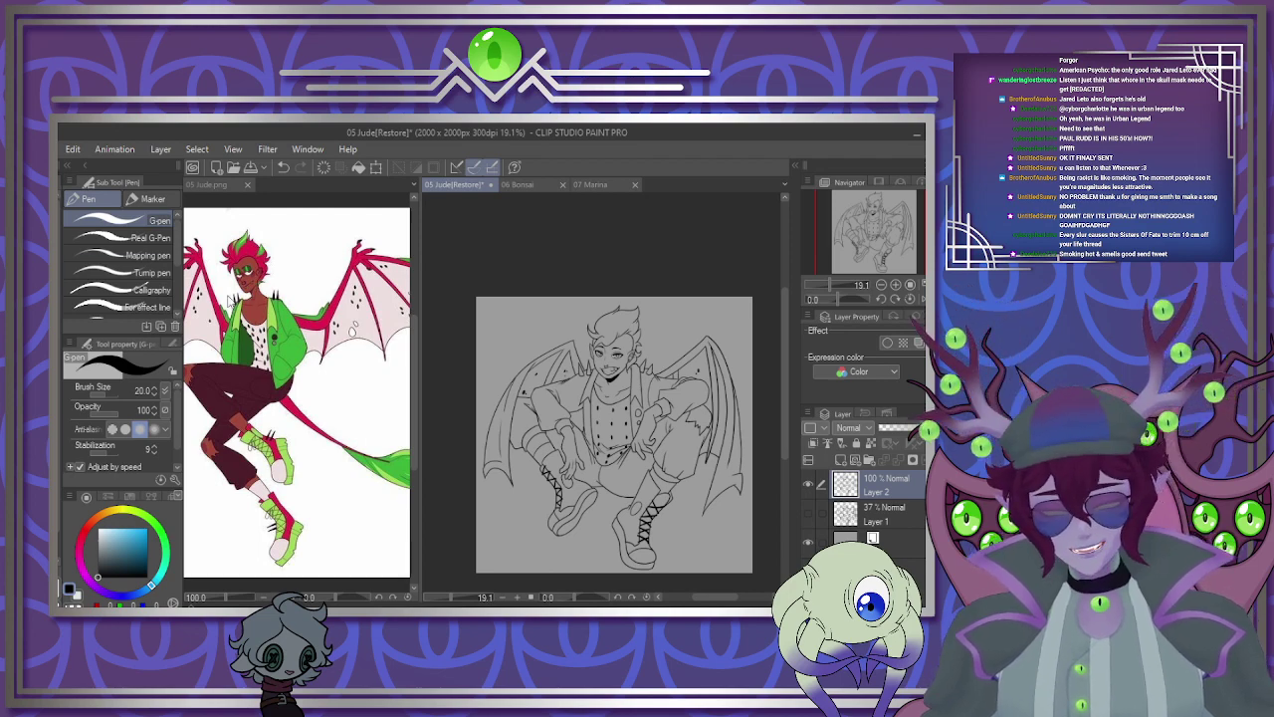
Sample the red-brown skin colour from the character's face in the 05 Jude.png reference and return to the drawing.
{"action": "left_click", "coordinate": [246, 274]}
{"action": "scroll", "coordinate": [252, 266], "scroll_direction": "up", "scroll_amount": 4}
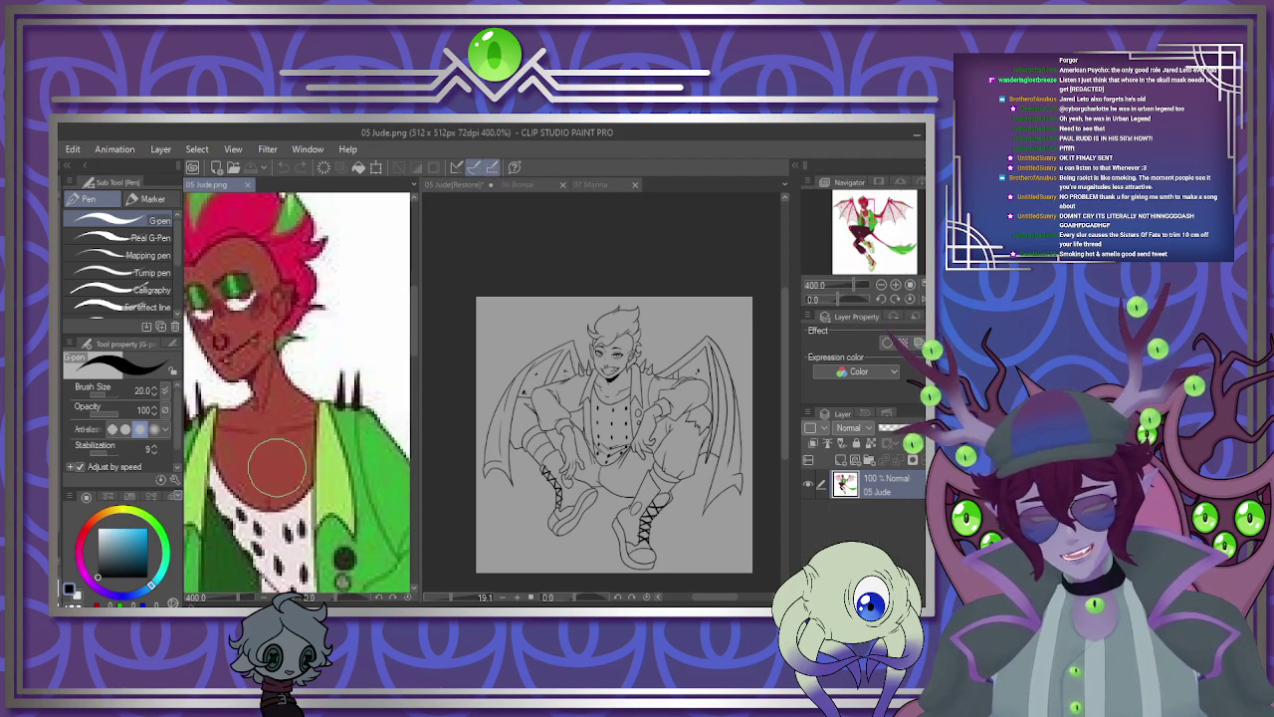
{"action": "left_click", "coordinate": [238, 324], "text": "alt"}
{"action": "scroll", "coordinate": [610, 379], "scroll_direction": "up", "scroll_amount": 2}
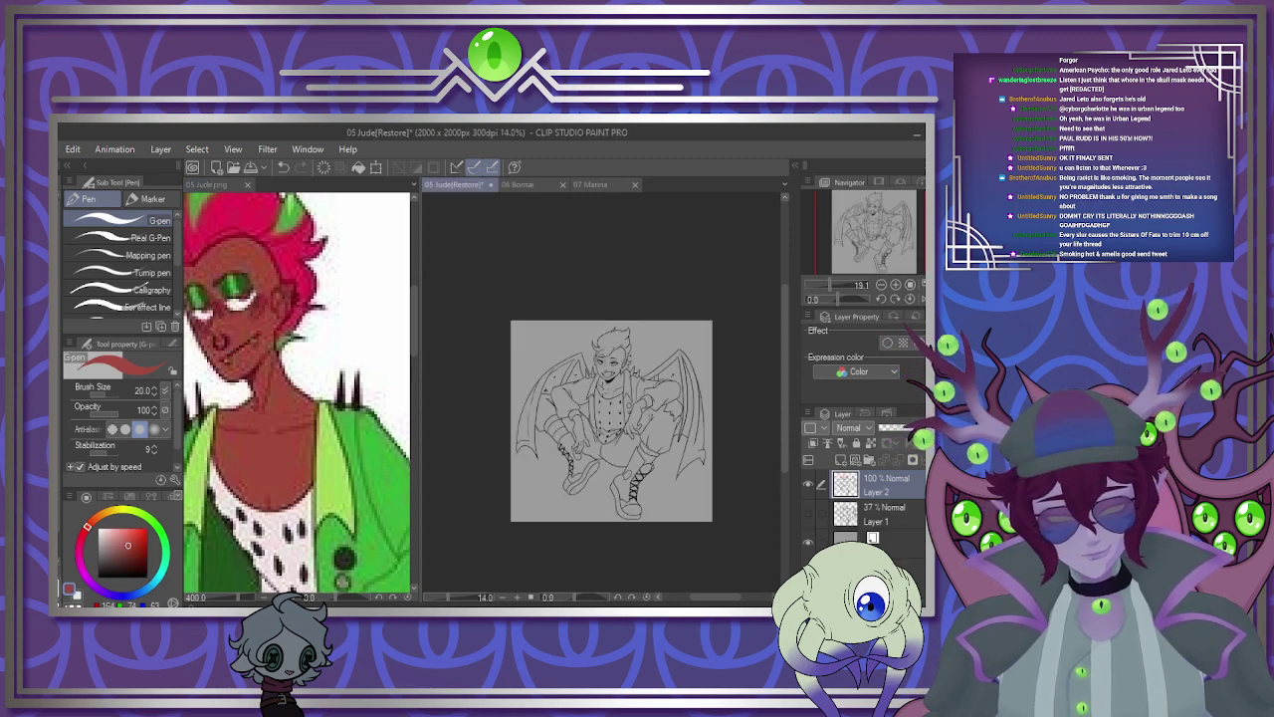
Auto-select the empty background around the figure on Layer 2, invert the selection and shrink it.
{"action": "key", "text": "w"}
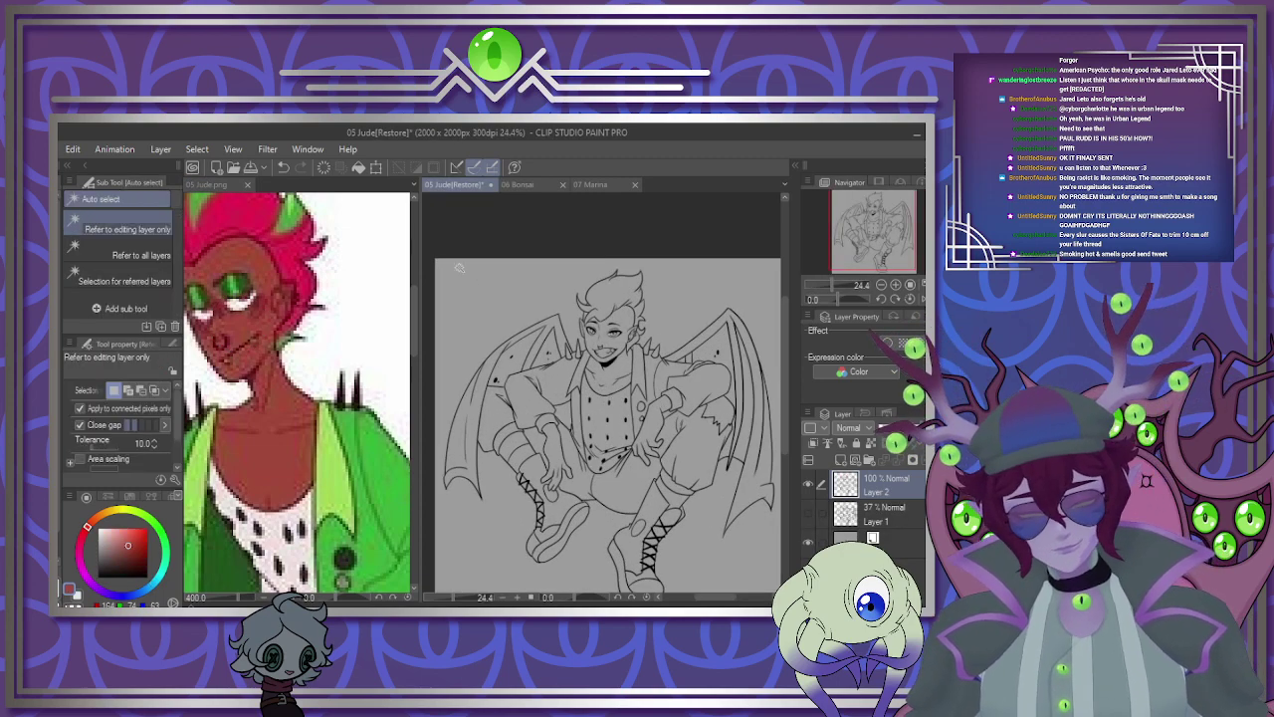
{"action": "left_click", "coordinate": [772, 428]}
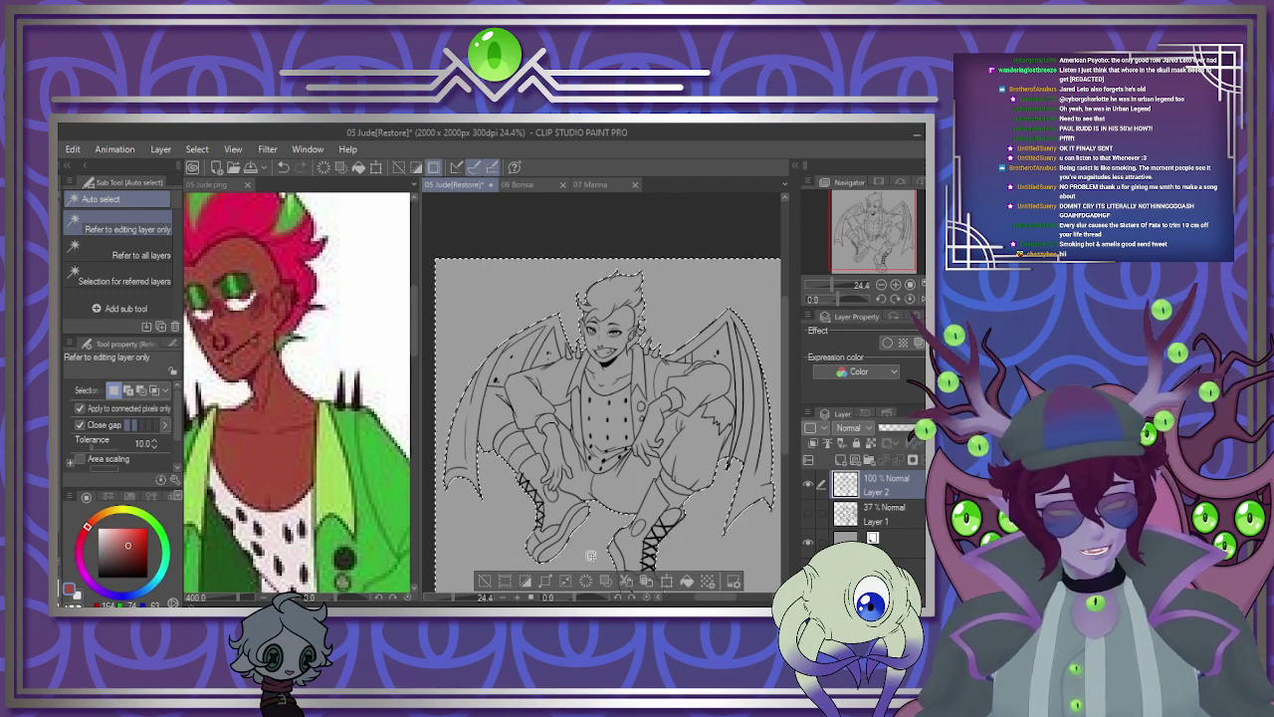
{"action": "left_click", "coordinate": [524, 581]}
{"action": "left_click", "coordinate": [565, 581]}
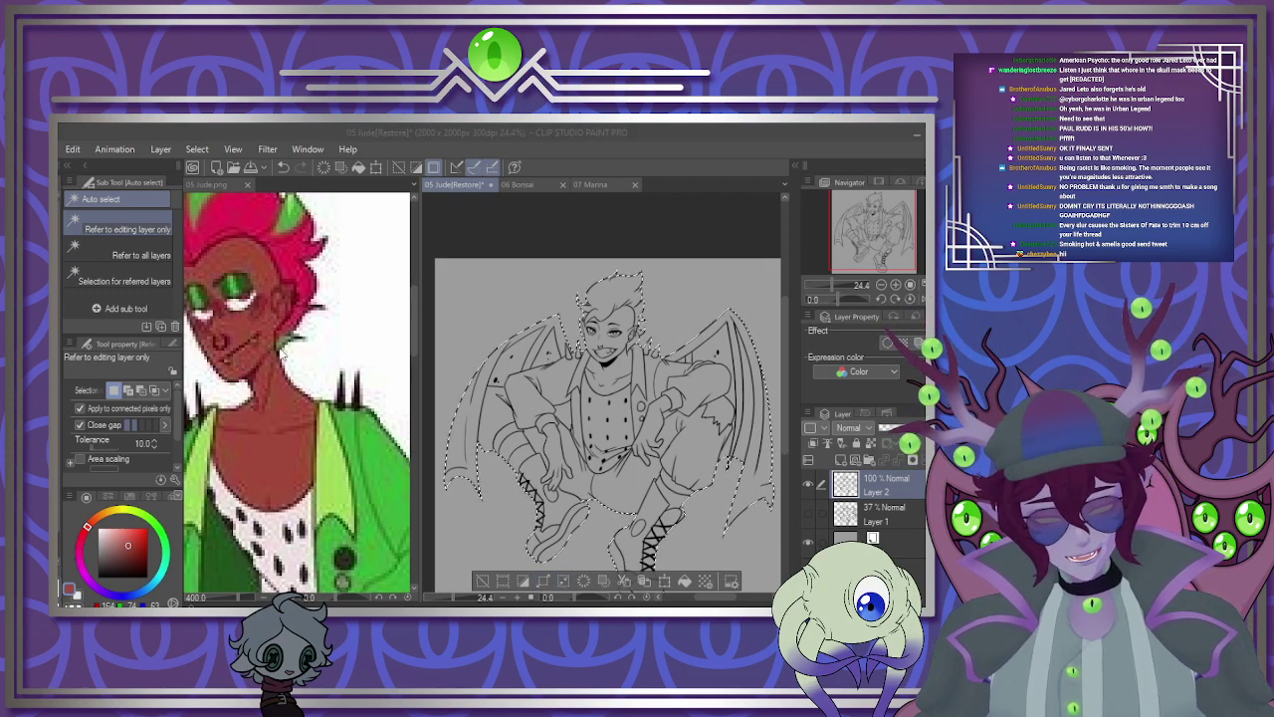
{"action": "key", "text": "Return"}
Add a new layer beneath the line art, fill the selected silhouette with the sampled red-brown and clear the selection.
{"action": "left_click", "coordinate": [886, 513]}
{"action": "left_click", "coordinate": [841, 460]}
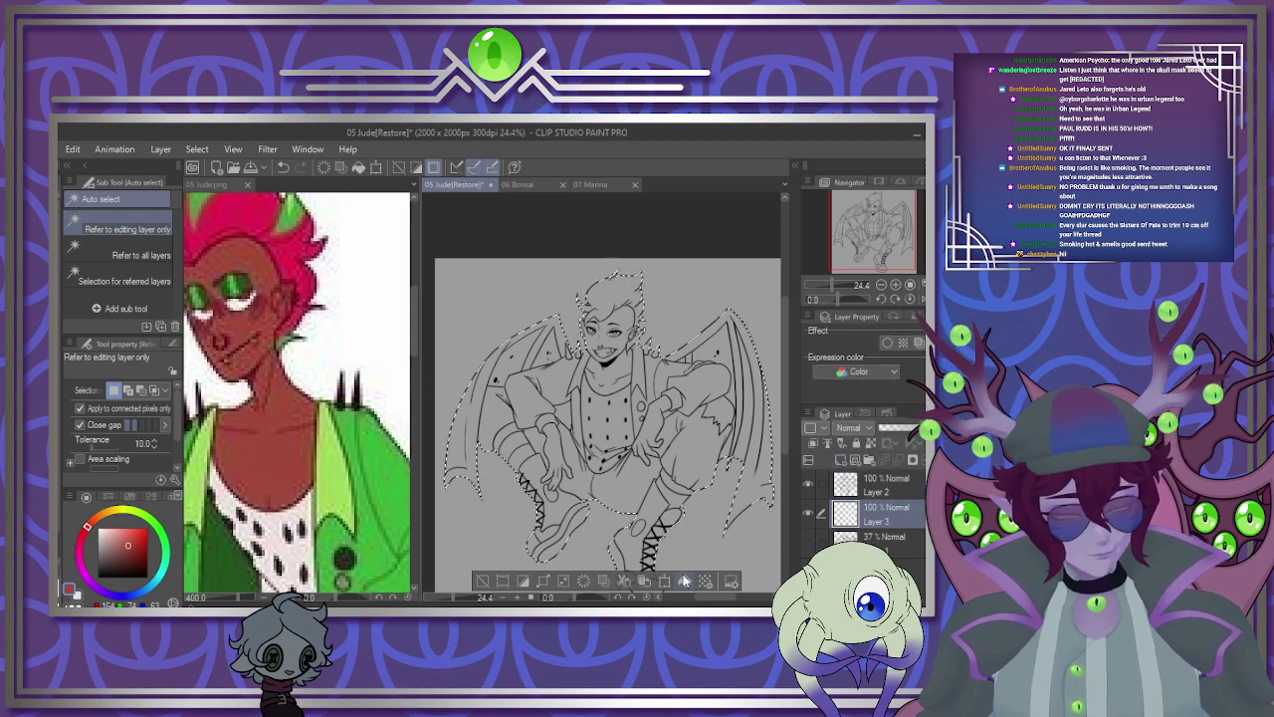
{"action": "key", "text": "alt+Delete"}
{"action": "key", "text": "m"}
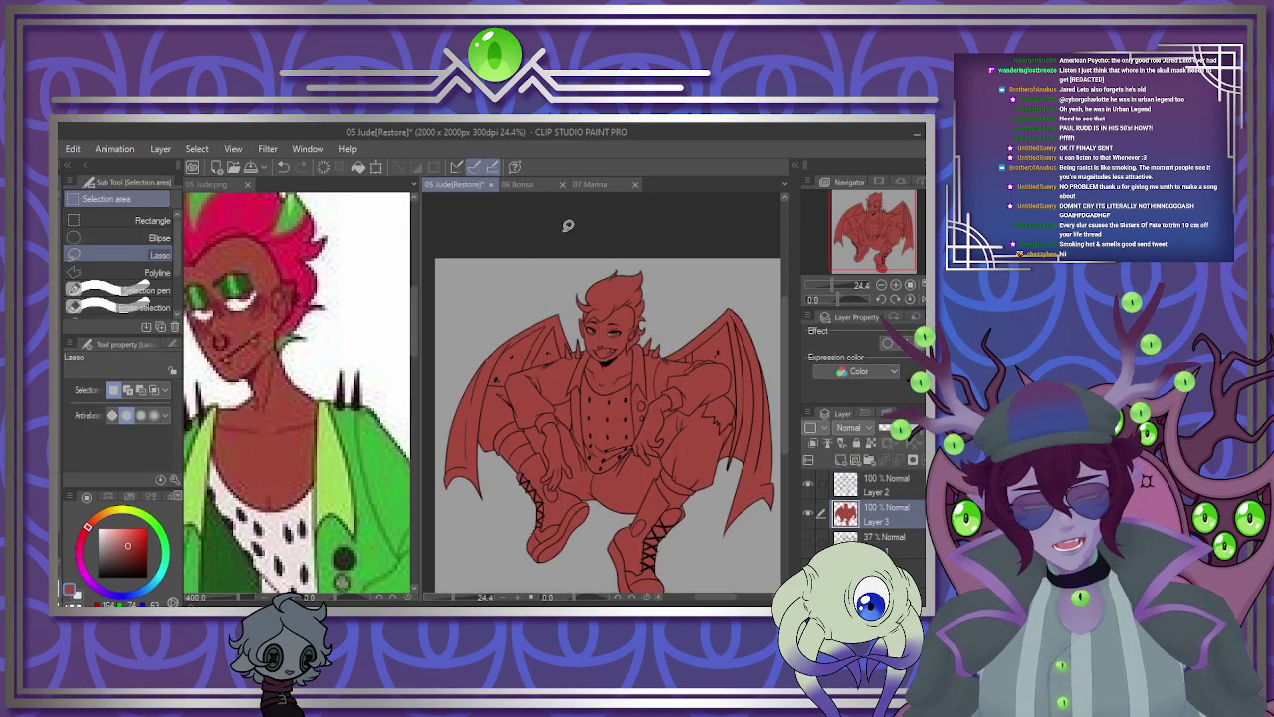
{"action": "key", "text": "ctrl+d"}
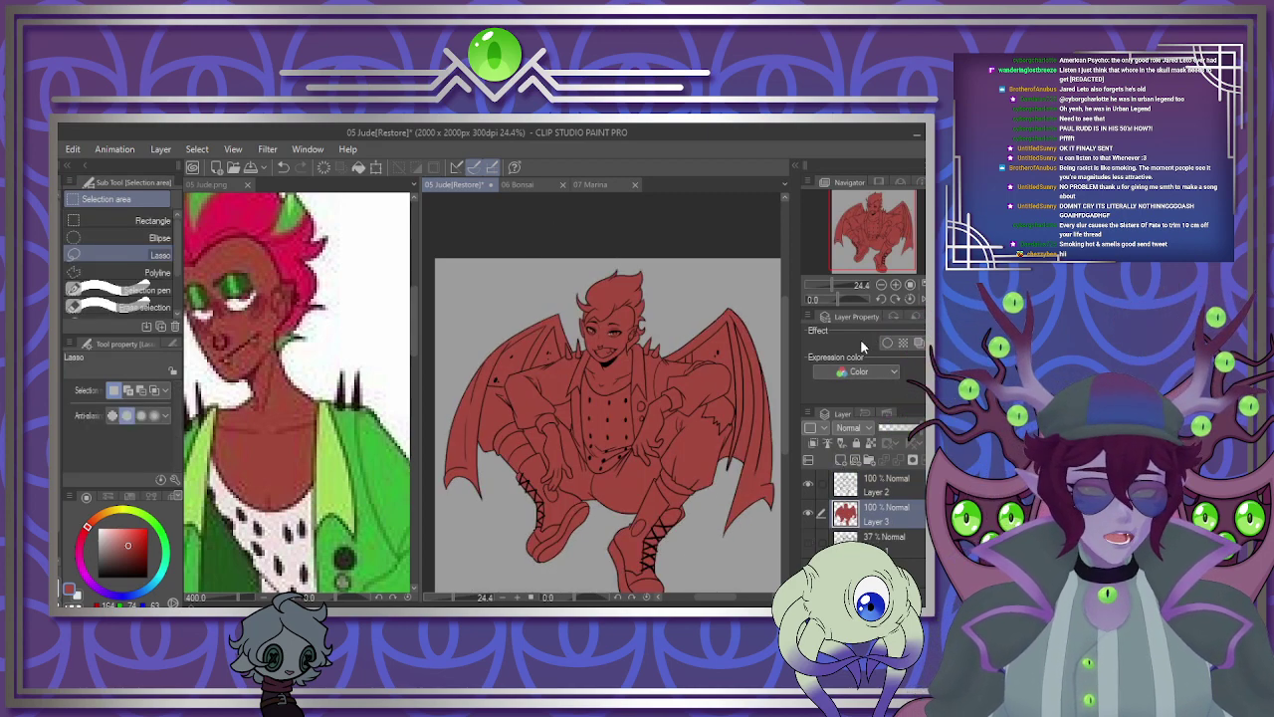
Add a clipped Multiply layer above the skin base and paint soft airbrushed blush beneath both eyes in red-brown.
{"action": "scroll", "coordinate": [573, 292], "scroll_direction": "up", "scroll_amount": 10}
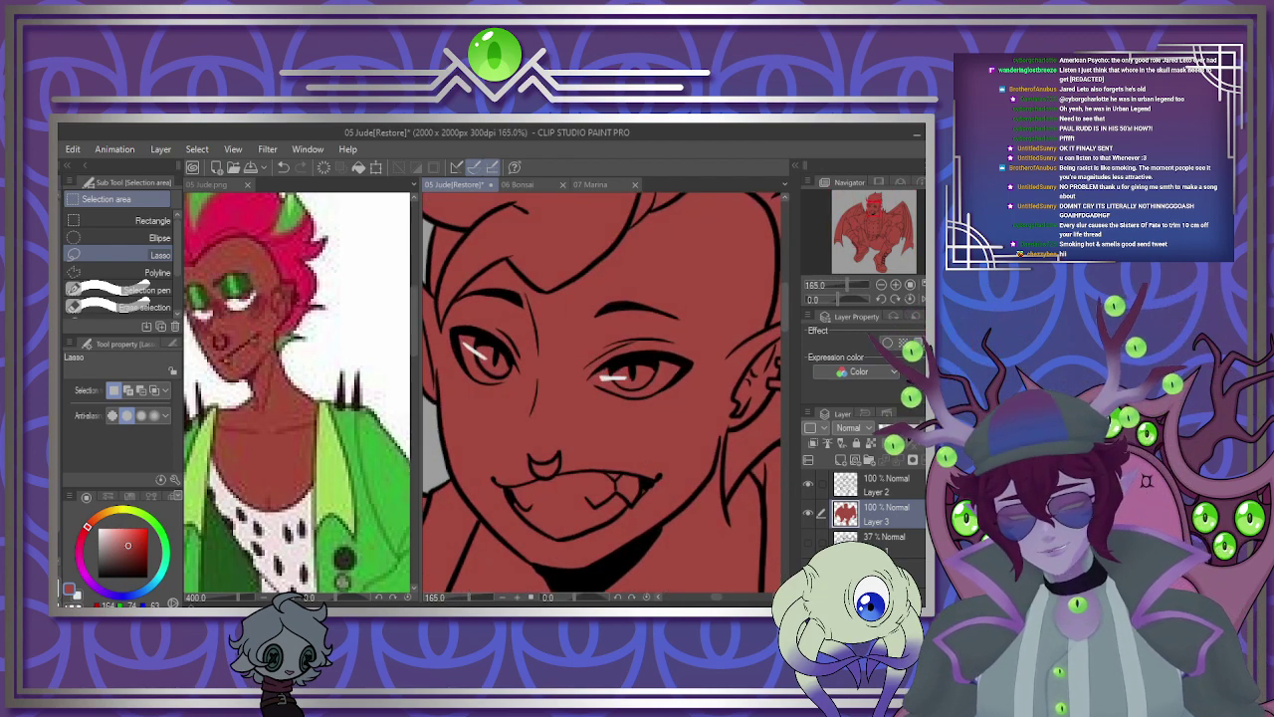
{"action": "key", "text": "b"}
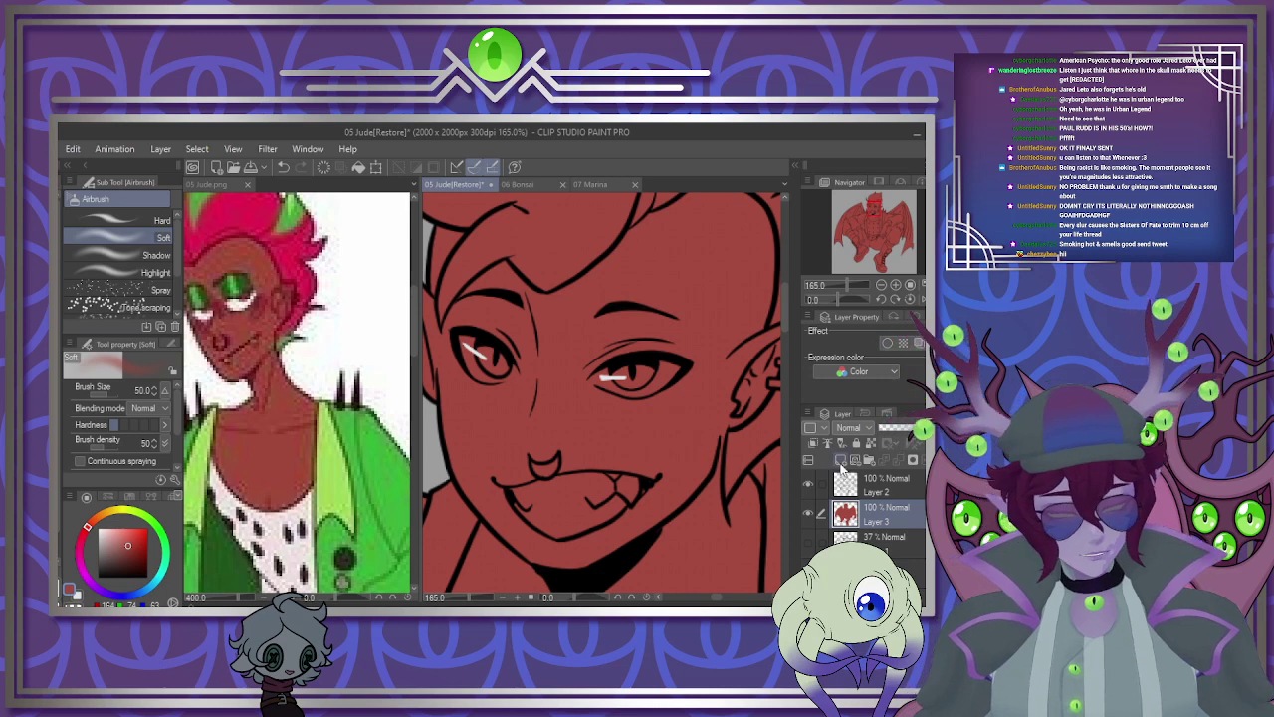
{"action": "key", "text": "ctrl+shift+n"}
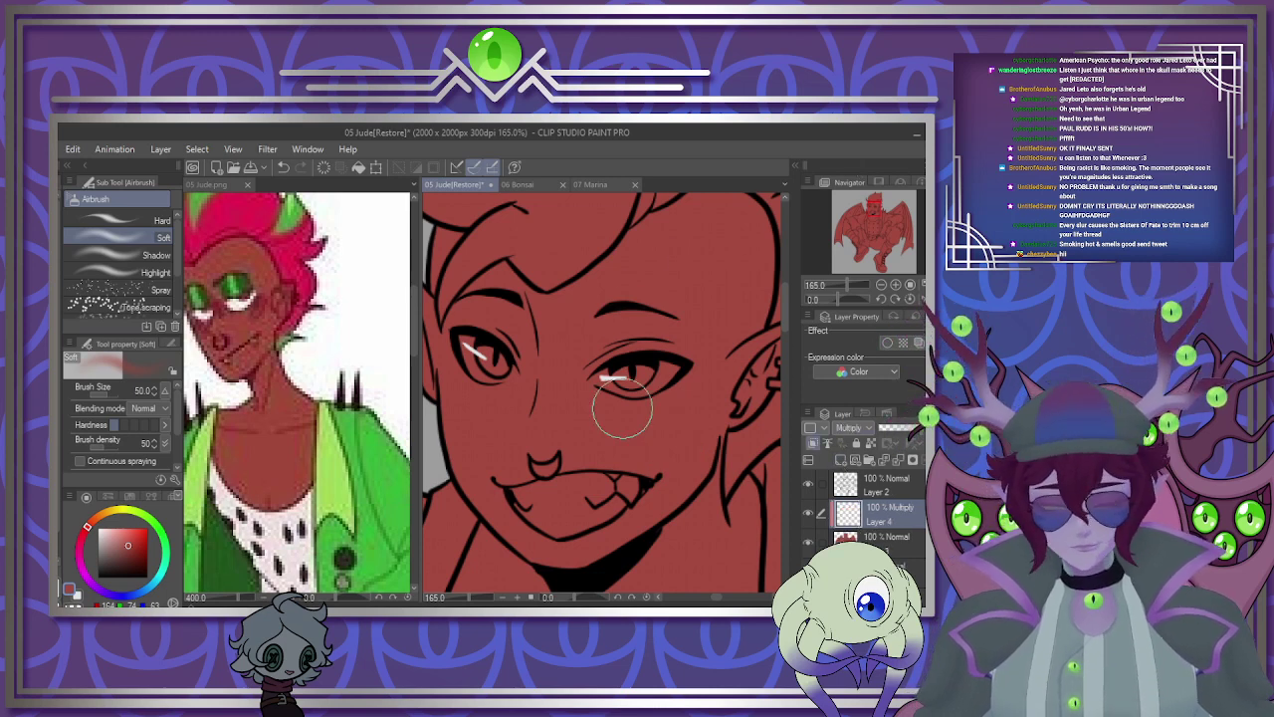
{"action": "mouse_move", "coordinate": [638, 404]}
{"action": "left_mouse_down"}
{"action": "mouse_move", "coordinate": [687, 397]}
{"action": "mouse_move", "coordinate": [672, 401]}
{"action": "mouse_move", "coordinate": [708, 374]}
{"action": "mouse_move", "coordinate": [687, 400]}
{"action": "mouse_move", "coordinate": [642, 406]}
{"action": "mouse_move", "coordinate": [702, 386]}
{"action": "left_mouse_up"}
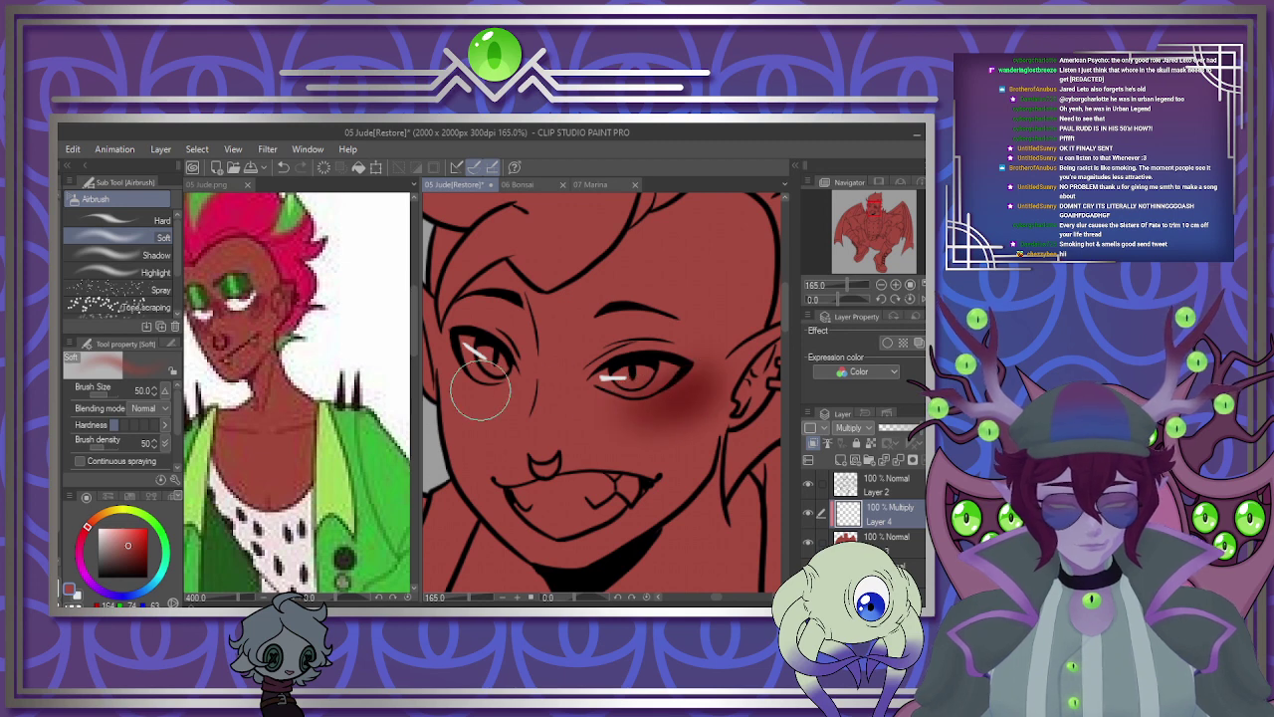
{"action": "mouse_move", "coordinate": [480, 391]}
{"action": "left_mouse_down"}
{"action": "mouse_move", "coordinate": [455, 380]}
{"action": "mouse_move", "coordinate": [464, 398]}
{"action": "mouse_move", "coordinate": [488, 393]}
{"action": "left_mouse_up"}
{"action": "left_click_drag", "start_coordinate": [611, 401], "coordinate": [697, 398]}
{"action": "scroll", "coordinate": [587, 315], "scroll_direction": "down", "scroll_amount": 4}
{"action": "scroll", "coordinate": [571, 294], "scroll_direction": "down", "scroll_amount": 1}
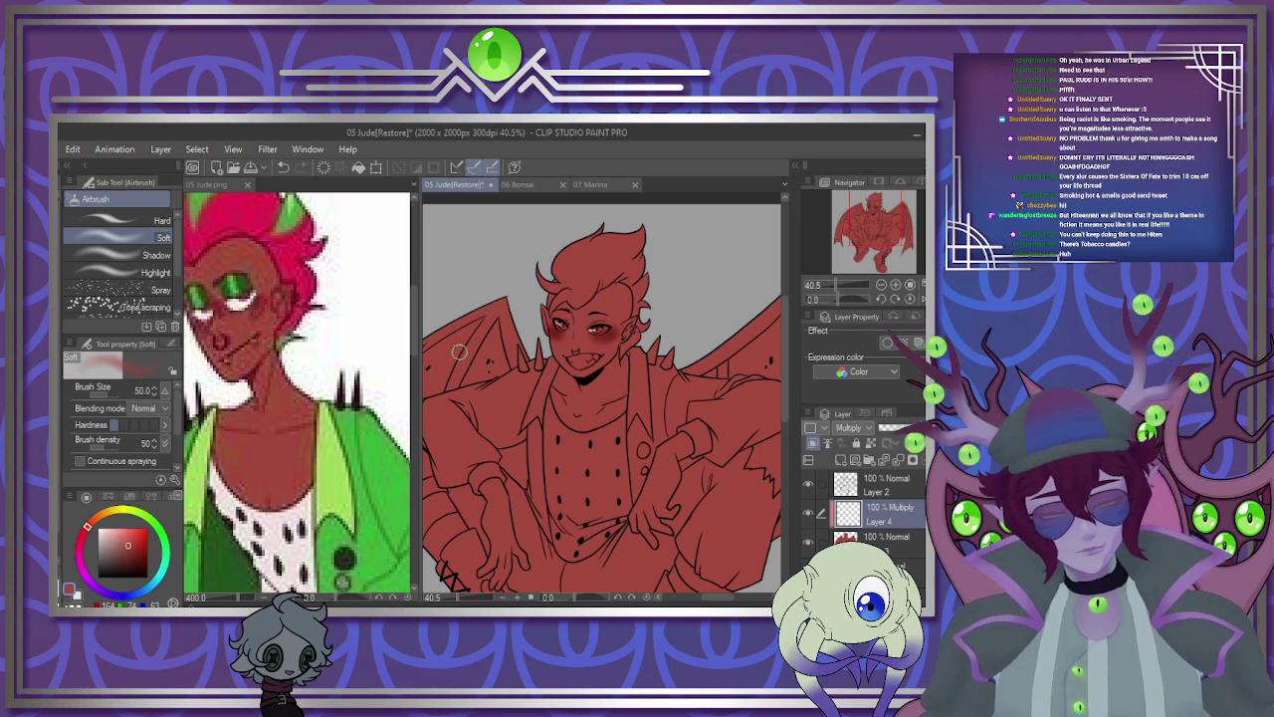
Lower the Multiply blush layer's opacity to 47%.
{"action": "scroll", "coordinate": [459, 351], "scroll_direction": "up", "scroll_amount": 5}
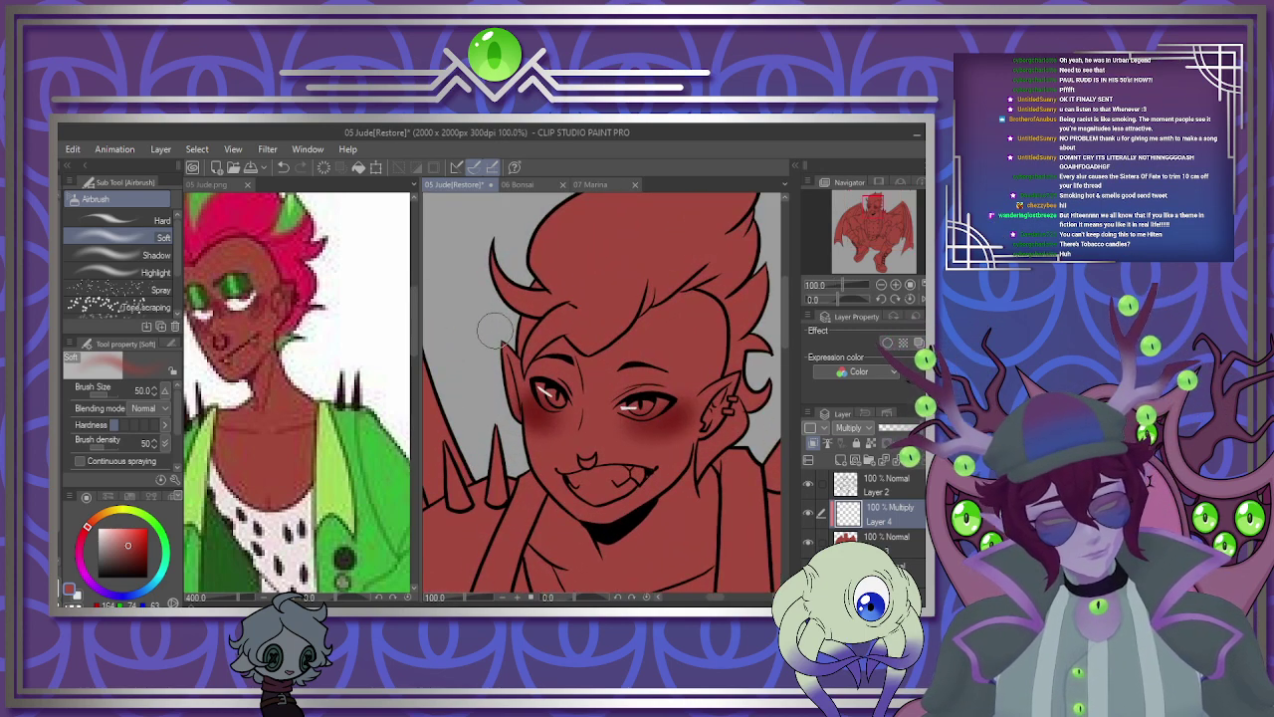
{"action": "left_click", "coordinate": [903, 428]}
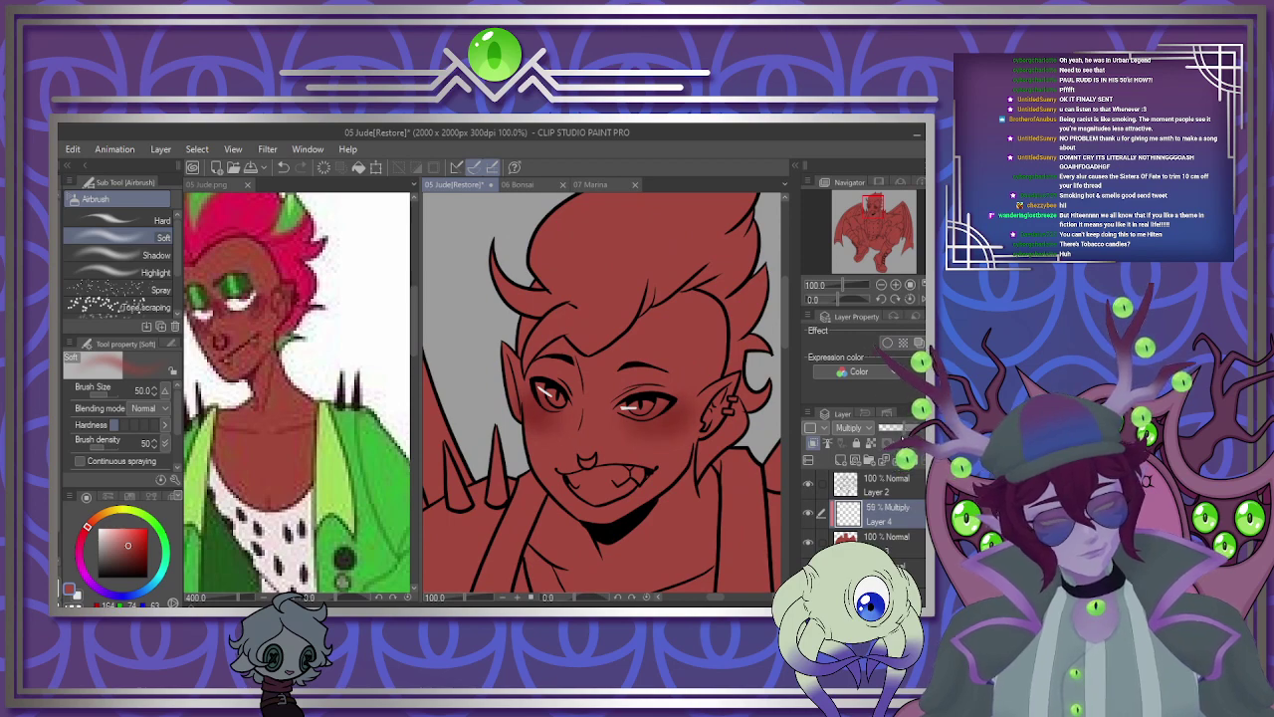
{"action": "left_click", "coordinate": [898, 429]}
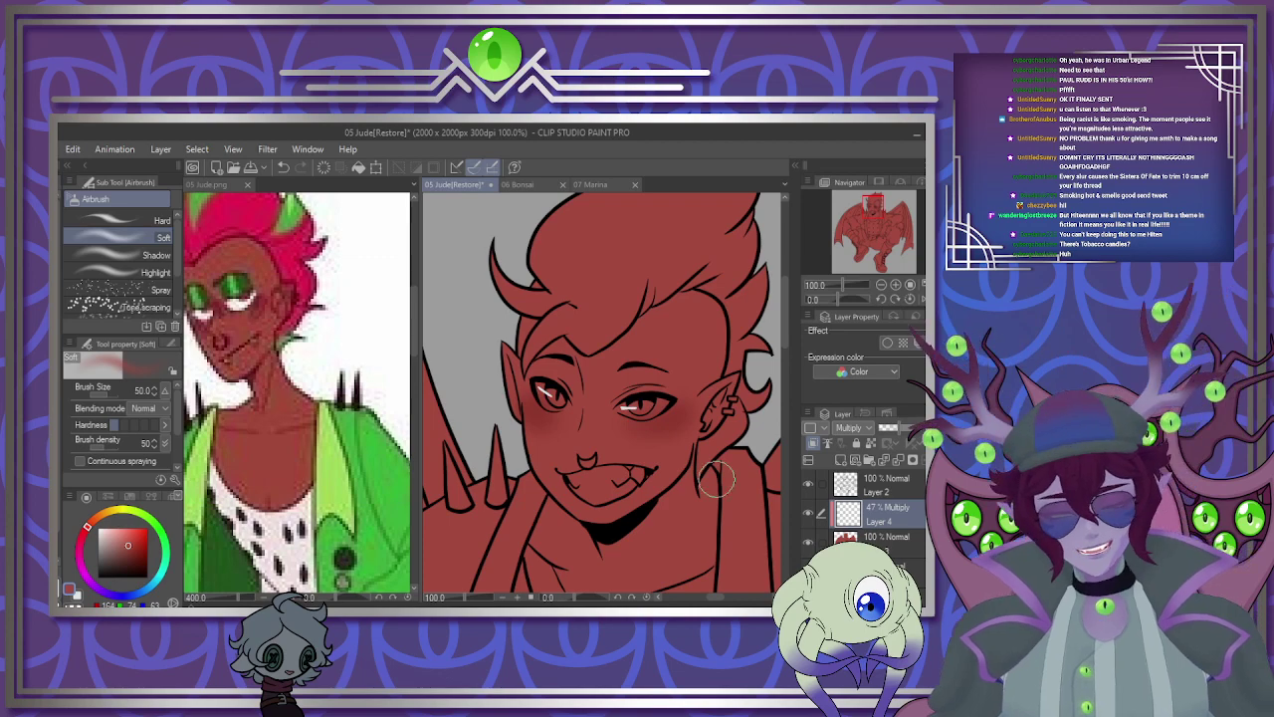
Shade the inside of the pierced ear on the Multiply layer using the G-pen at size 20.
{"action": "key", "text": "p"}
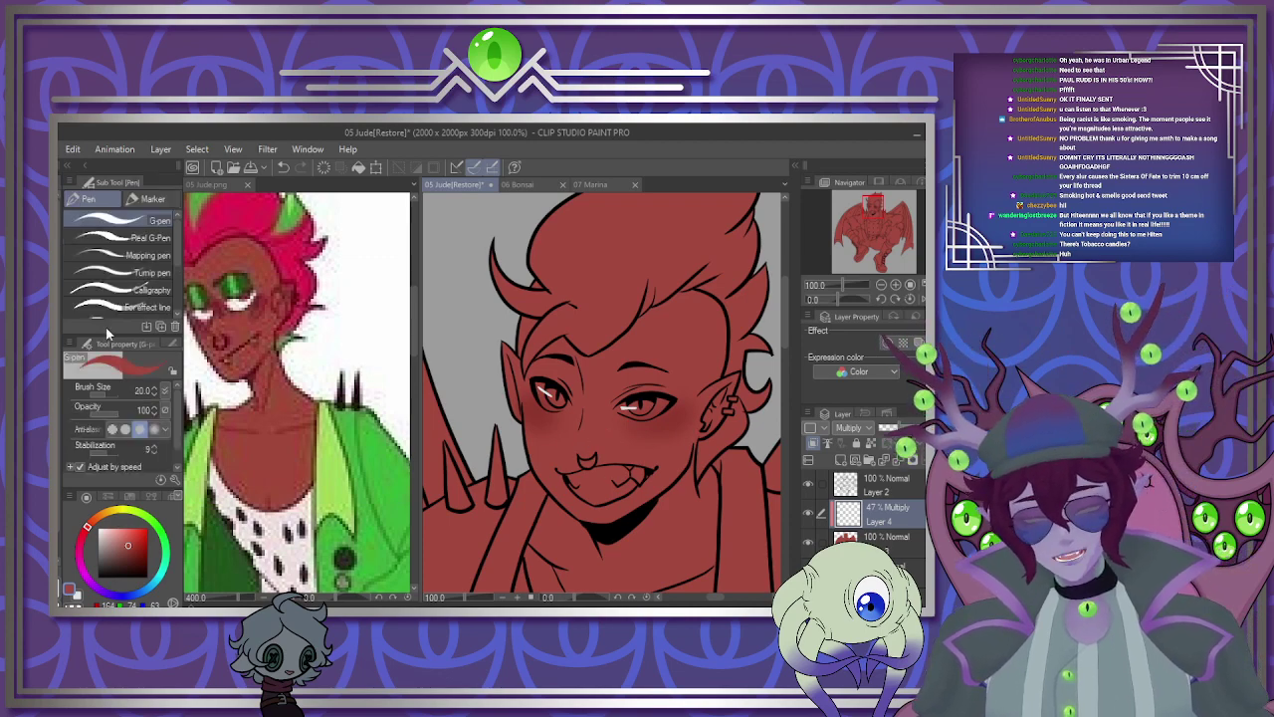
{"action": "scroll", "coordinate": [706, 403], "scroll_direction": "up", "scroll_amount": 5}
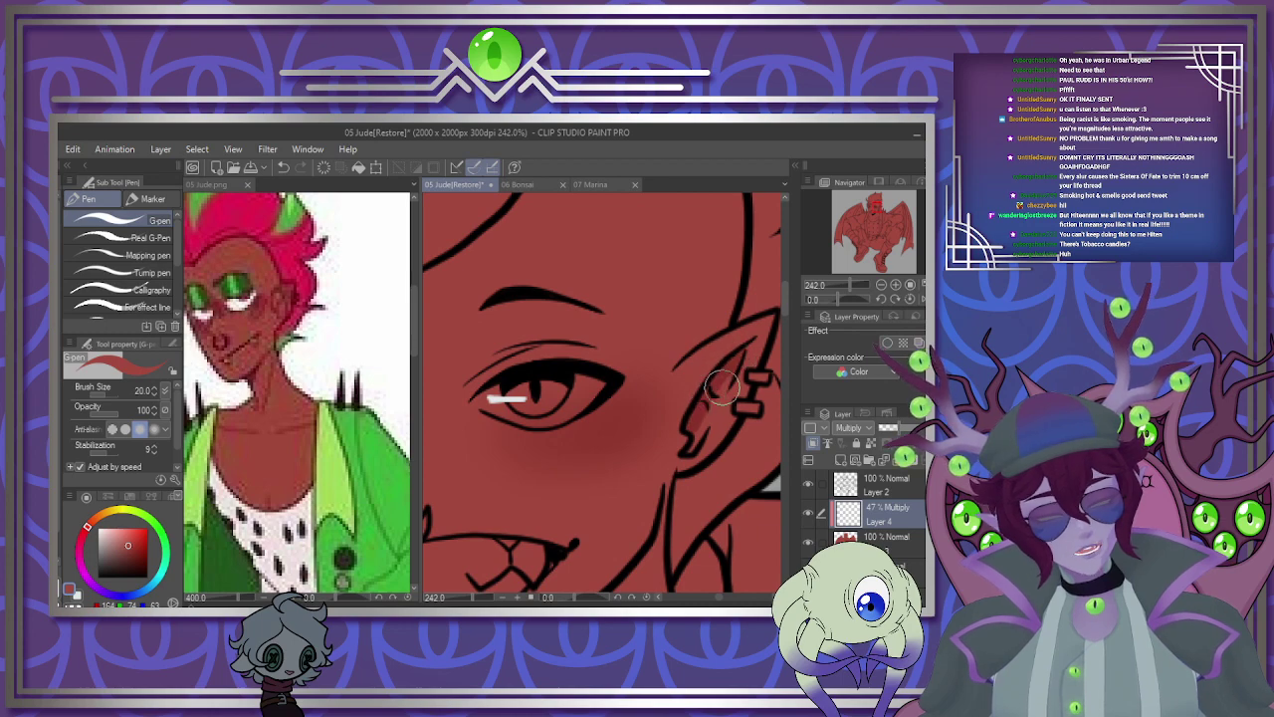
{"action": "left_click_drag", "start_coordinate": [723, 387], "coordinate": [696, 439]}
{"action": "scroll", "coordinate": [725, 326], "scroll_direction": "down", "scroll_amount": 5}
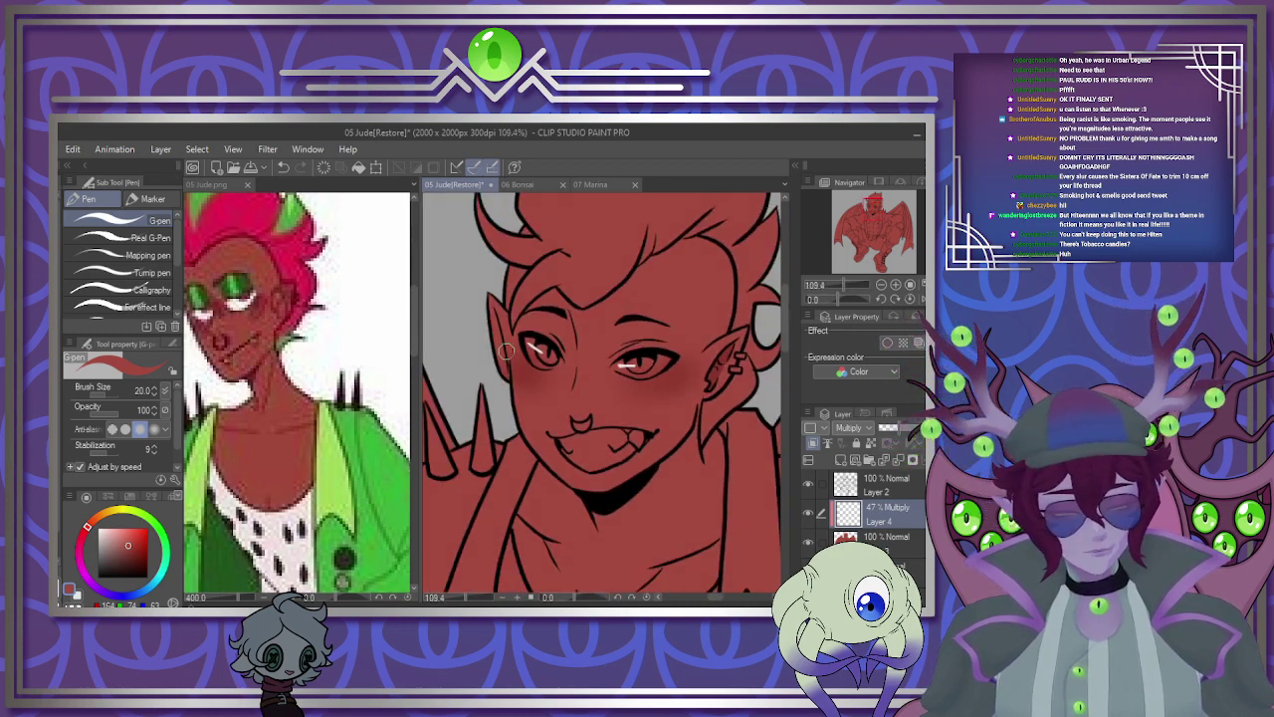
{"action": "scroll", "coordinate": [507, 351], "scroll_direction": "up", "scroll_amount": 4}
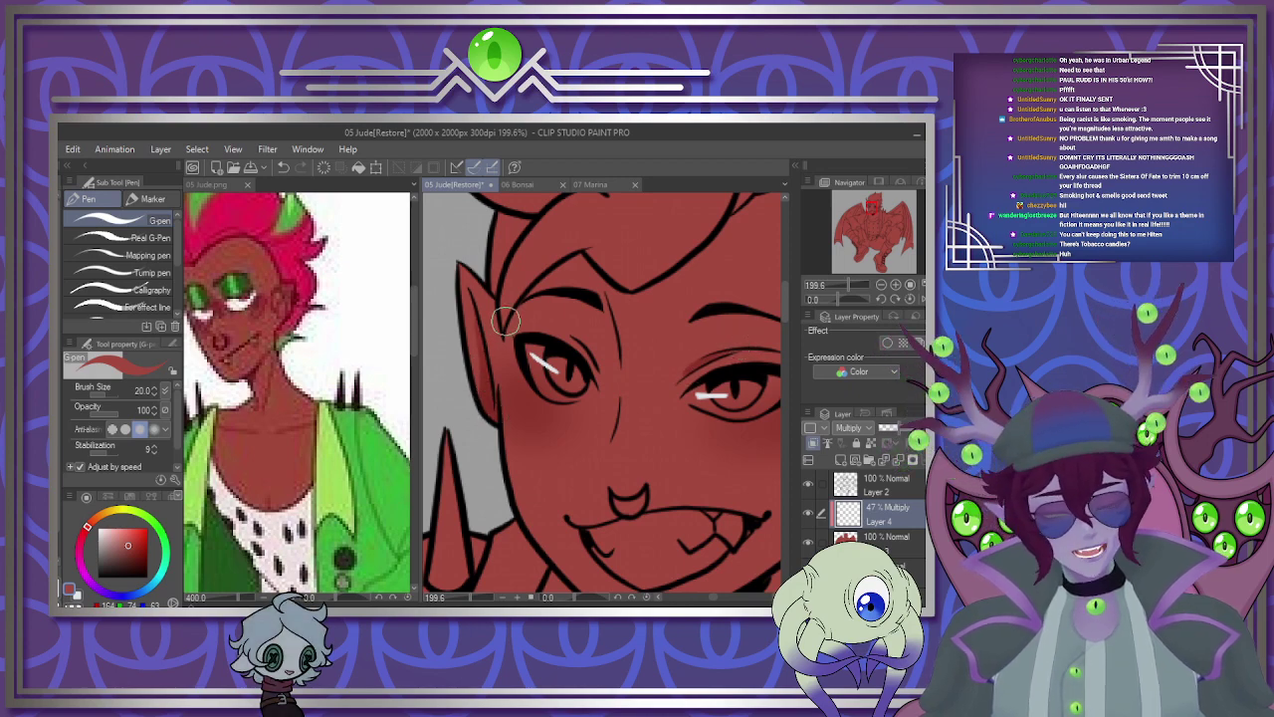
{"action": "scroll", "coordinate": [568, 404], "scroll_direction": "down", "scroll_amount": 5}
{"action": "scroll", "coordinate": [595, 398], "scroll_direction": "up", "scroll_amount": 4}
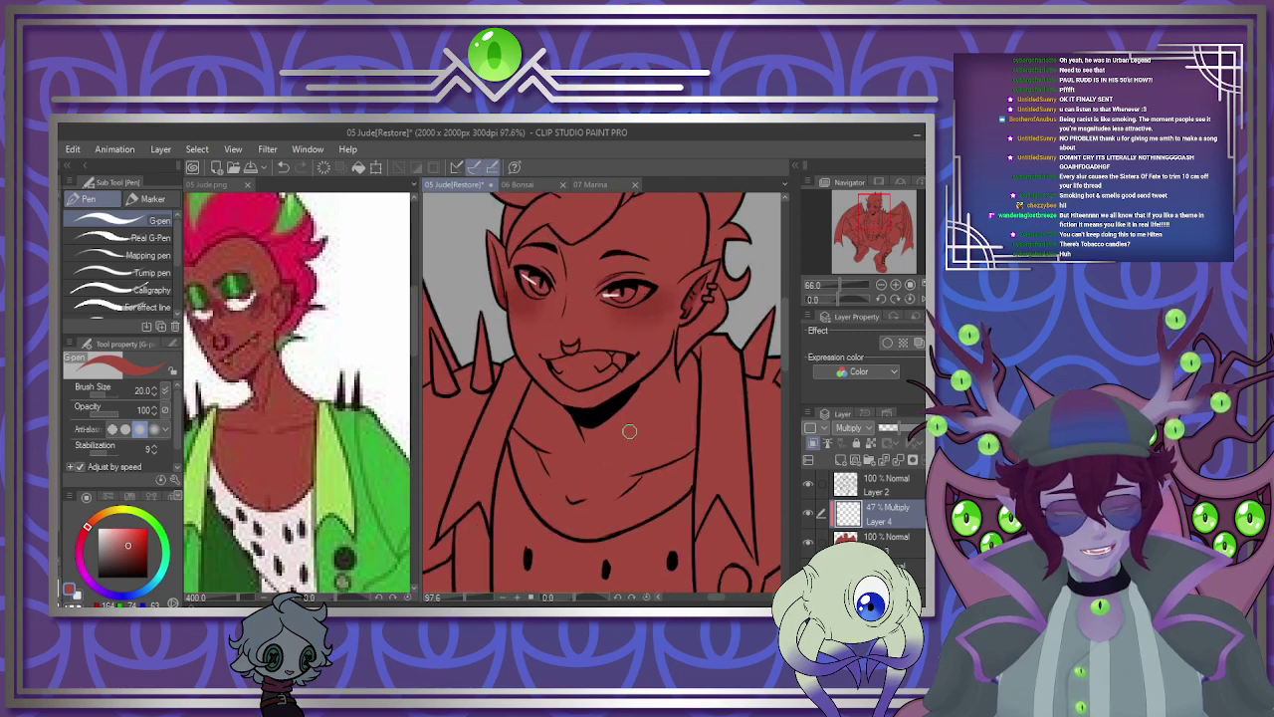
Paint a hard shadow across the neck below the jaw and ear and beneath both collarbones with the G-pen at size 30.
{"action": "mouse_move", "coordinate": [474, 361]}
{"action": "left_mouse_down"}
{"action": "mouse_move", "coordinate": [499, 408]}
{"action": "mouse_move", "coordinate": [558, 415]}
{"action": "mouse_move", "coordinate": [489, 371]}
{"action": "mouse_move", "coordinate": [549, 422]}
{"action": "mouse_move", "coordinate": [527, 415]}
{"action": "mouse_move", "coordinate": [490, 373]}
{"action": "left_mouse_up"}
{"action": "mouse_move", "coordinate": [564, 430]}
{"action": "left_mouse_down"}
{"action": "mouse_move", "coordinate": [669, 359]}
{"action": "mouse_move", "coordinate": [702, 305]}
{"action": "mouse_move", "coordinate": [644, 379]}
{"action": "left_mouse_up"}
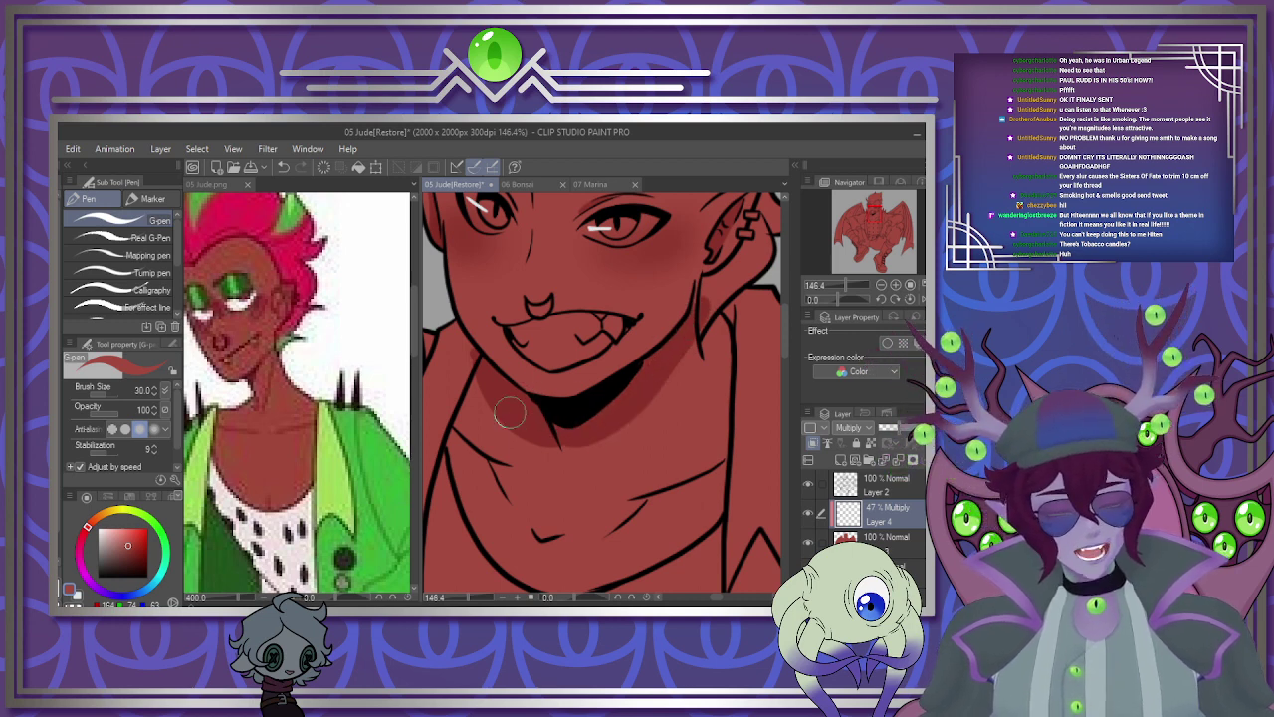
{"action": "left_click_drag", "start_coordinate": [509, 414], "coordinate": [682, 349]}
{"action": "left_click_drag", "start_coordinate": [509, 391], "coordinate": [518, 430]}
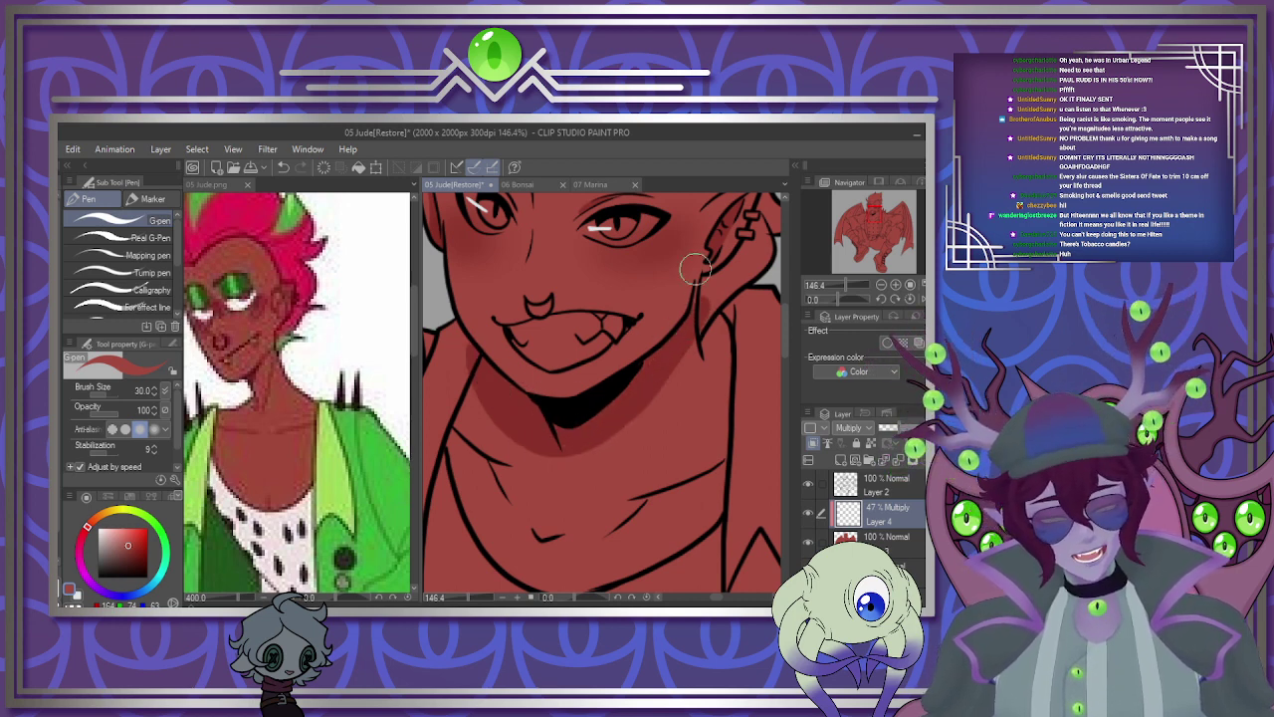
{"action": "mouse_move", "coordinate": [699, 335]}
{"action": "left_mouse_down"}
{"action": "mouse_move", "coordinate": [726, 367]}
{"action": "mouse_move", "coordinate": [699, 318]}
{"action": "mouse_move", "coordinate": [734, 342]}
{"action": "mouse_move", "coordinate": [736, 307]}
{"action": "left_mouse_up"}
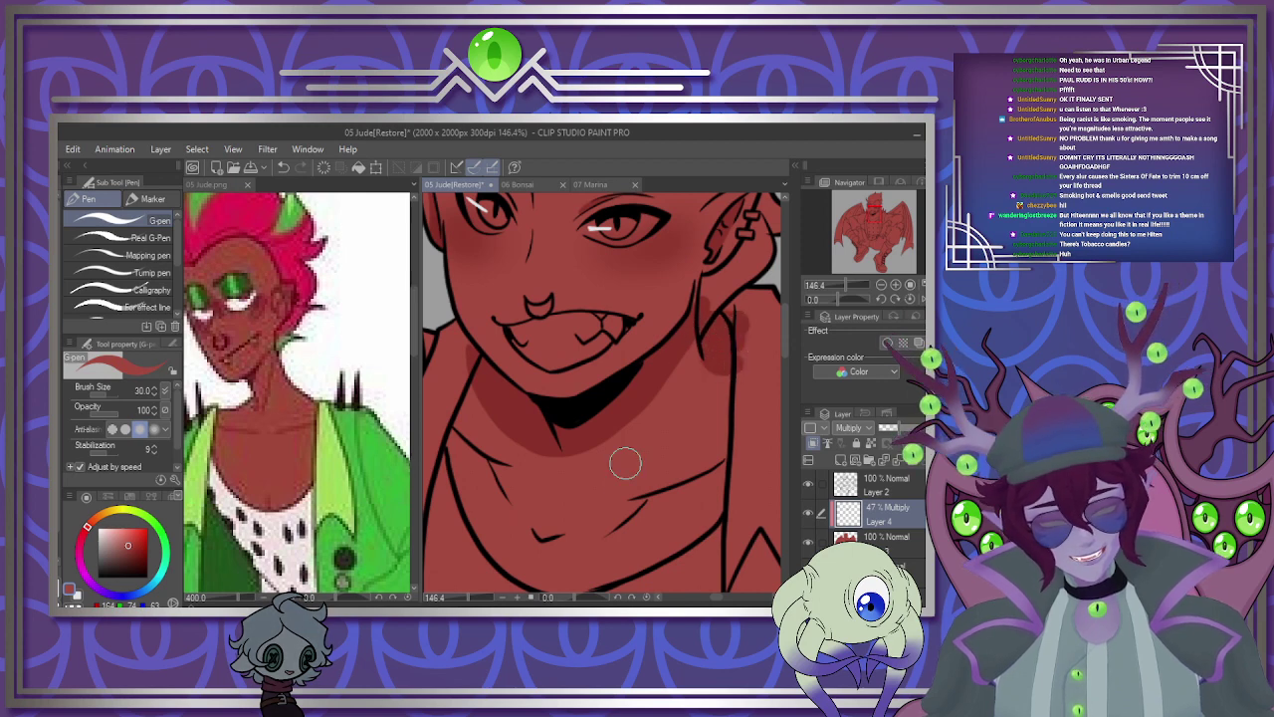
{"action": "left_click_drag", "start_coordinate": [639, 500], "coordinate": [642, 500]}
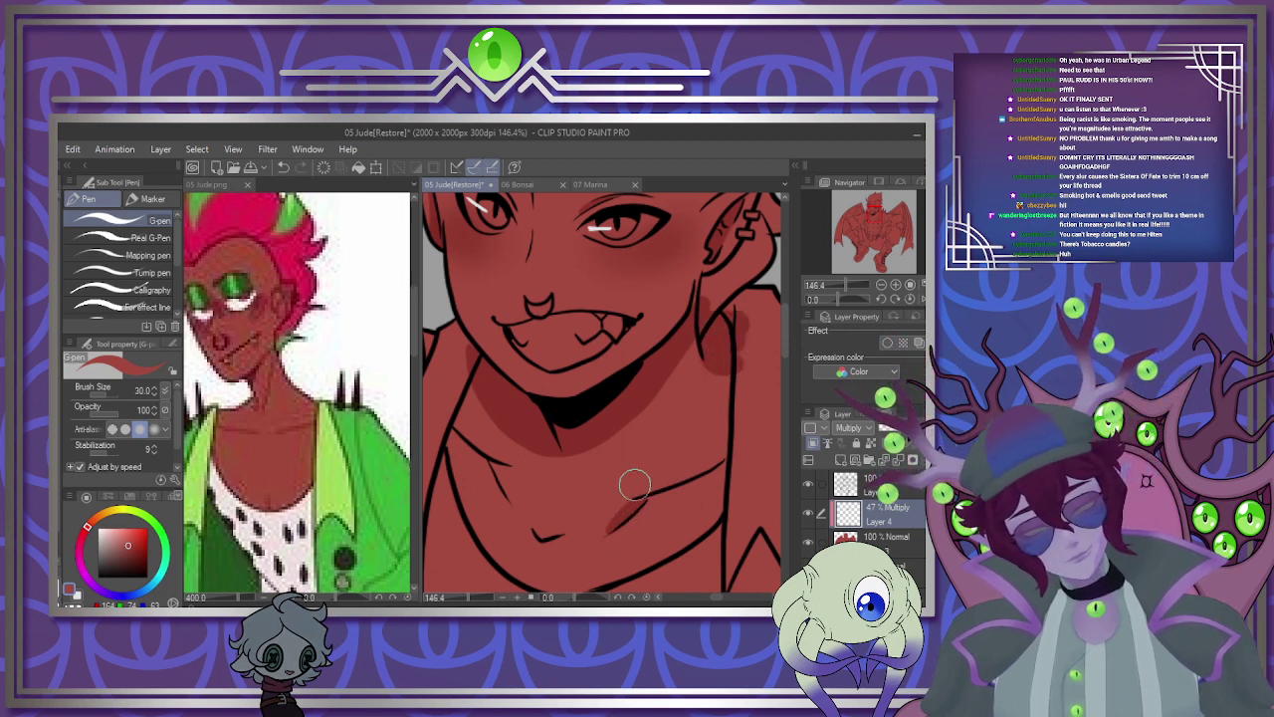
{"action": "left_click_drag", "start_coordinate": [497, 466], "coordinate": [508, 498]}
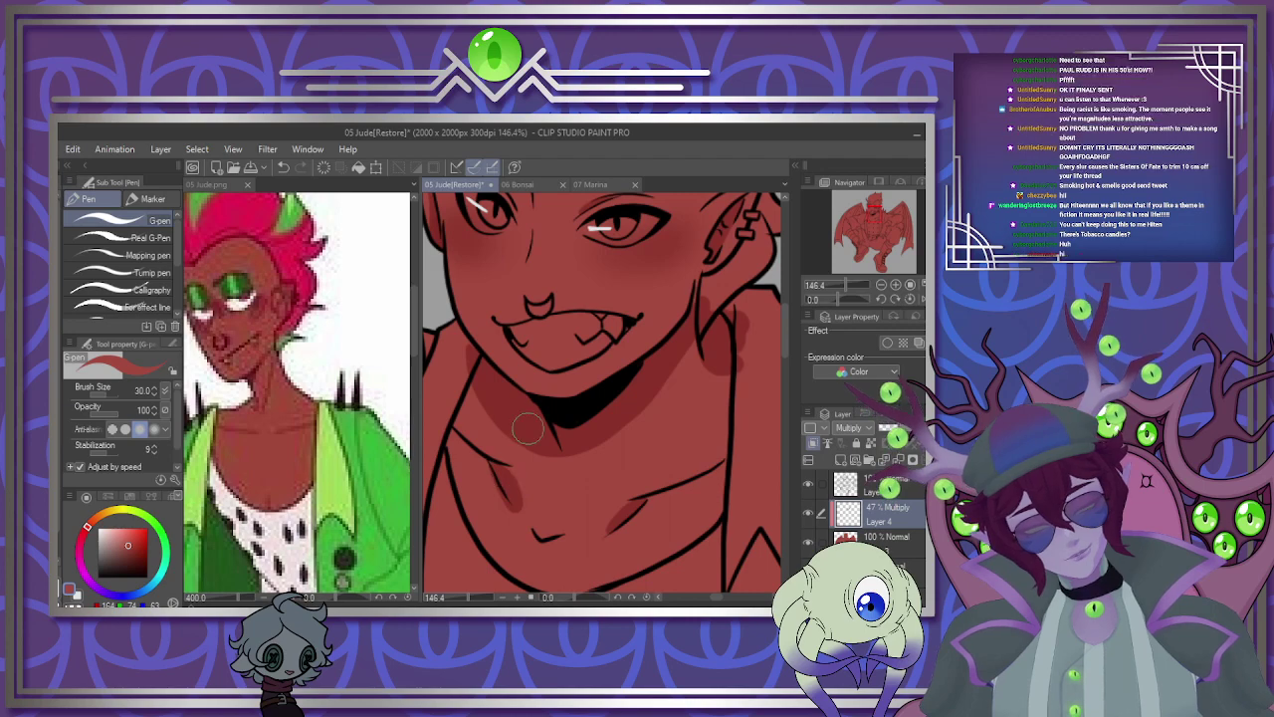
Check the face and neck shading both up close and against the whole figure.
{"action": "scroll", "coordinate": [502, 458], "scroll_direction": "down", "scroll_amount": 4}
{"action": "scroll", "coordinate": [507, 411], "scroll_direction": "up", "scroll_amount": 2}
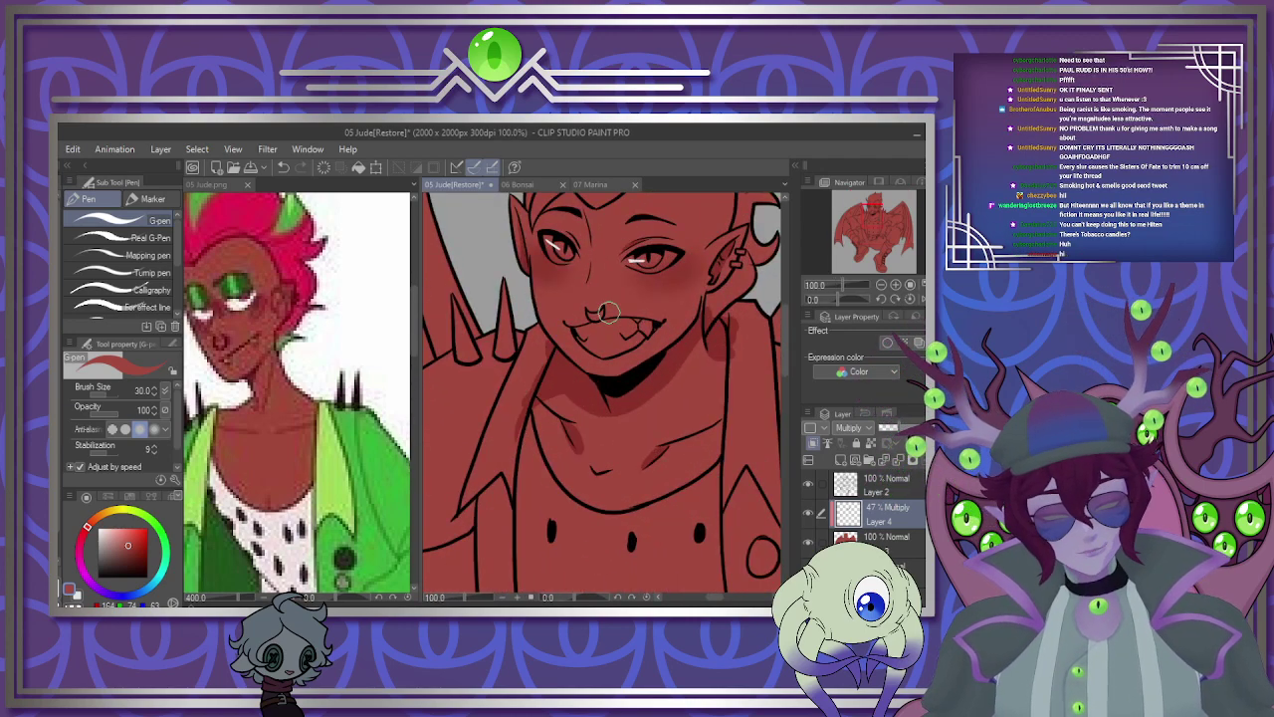
{"action": "scroll", "coordinate": [614, 286], "scroll_direction": "down", "scroll_amount": 3}
{"action": "scroll", "coordinate": [622, 298], "scroll_direction": "up", "scroll_amount": 2}
{"action": "scroll", "coordinate": [633, 319], "scroll_direction": "down", "scroll_amount": 2}
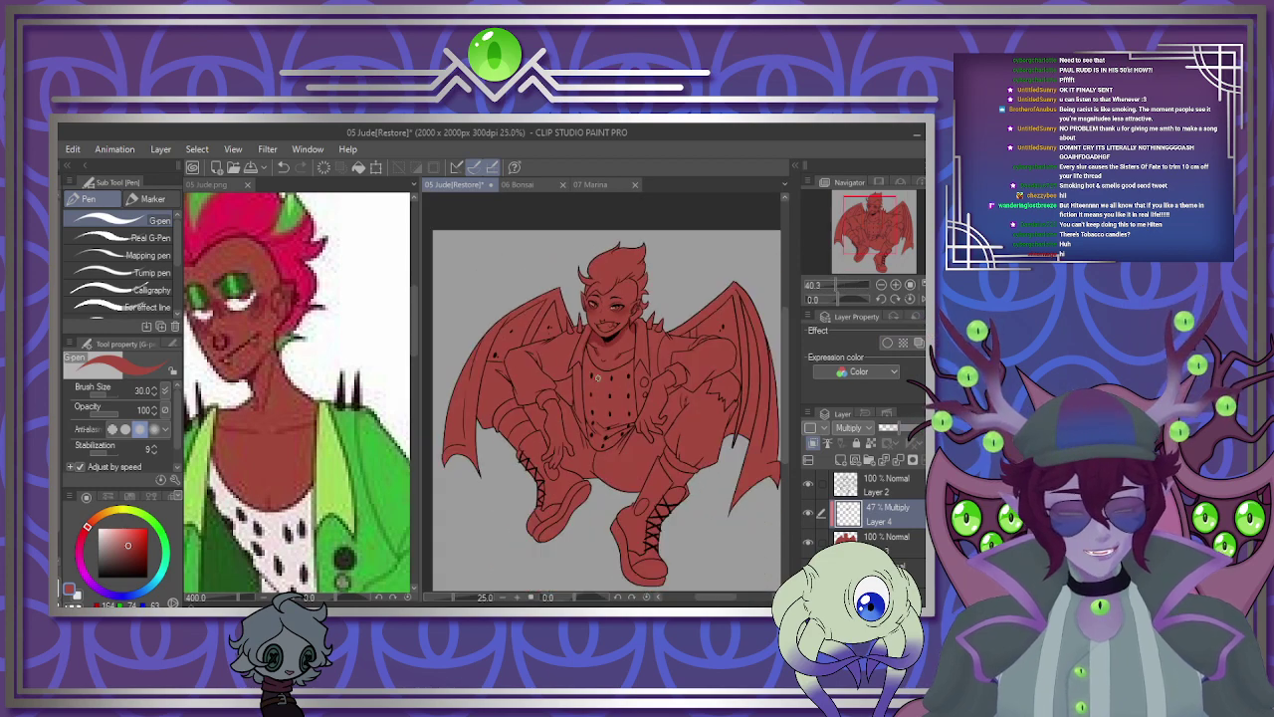
{"action": "scroll", "coordinate": [645, 346], "scroll_direction": "up", "scroll_amount": 1}
{"action": "scroll", "coordinate": [645, 346], "scroll_direction": "down", "scroll_amount": 2}
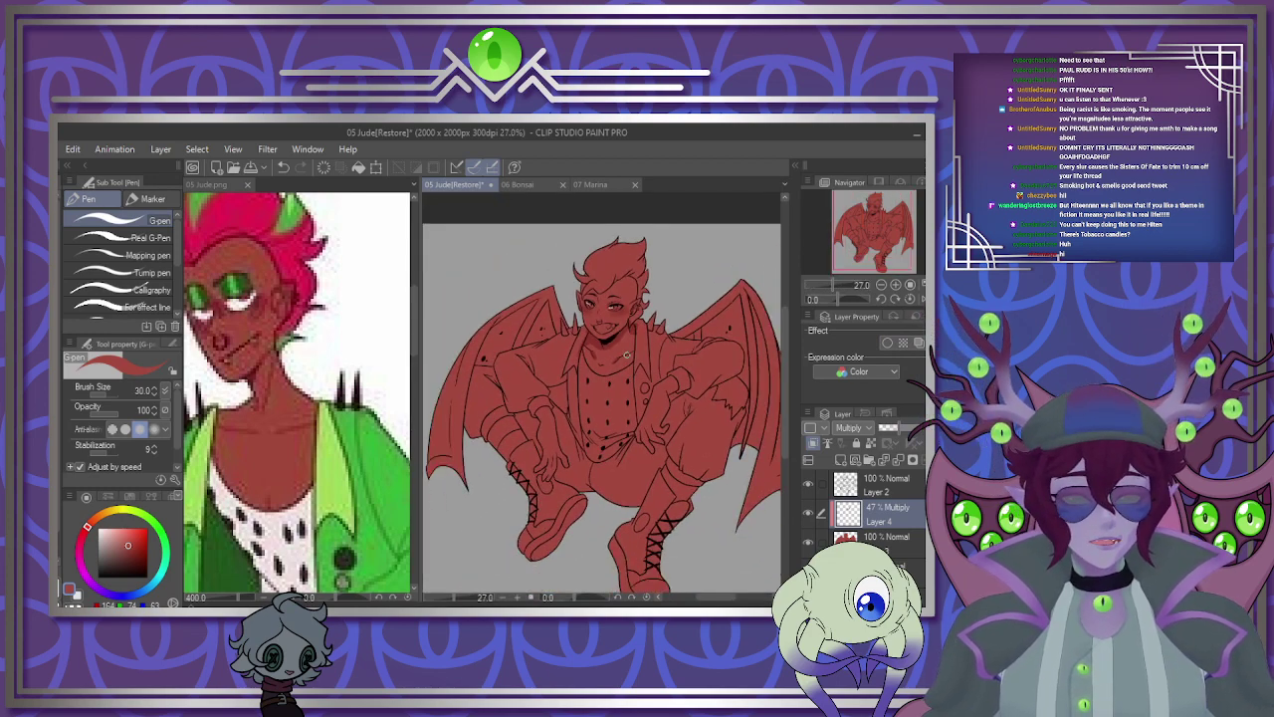
{"action": "scroll", "coordinate": [627, 354], "scroll_direction": "up", "scroll_amount": 1}
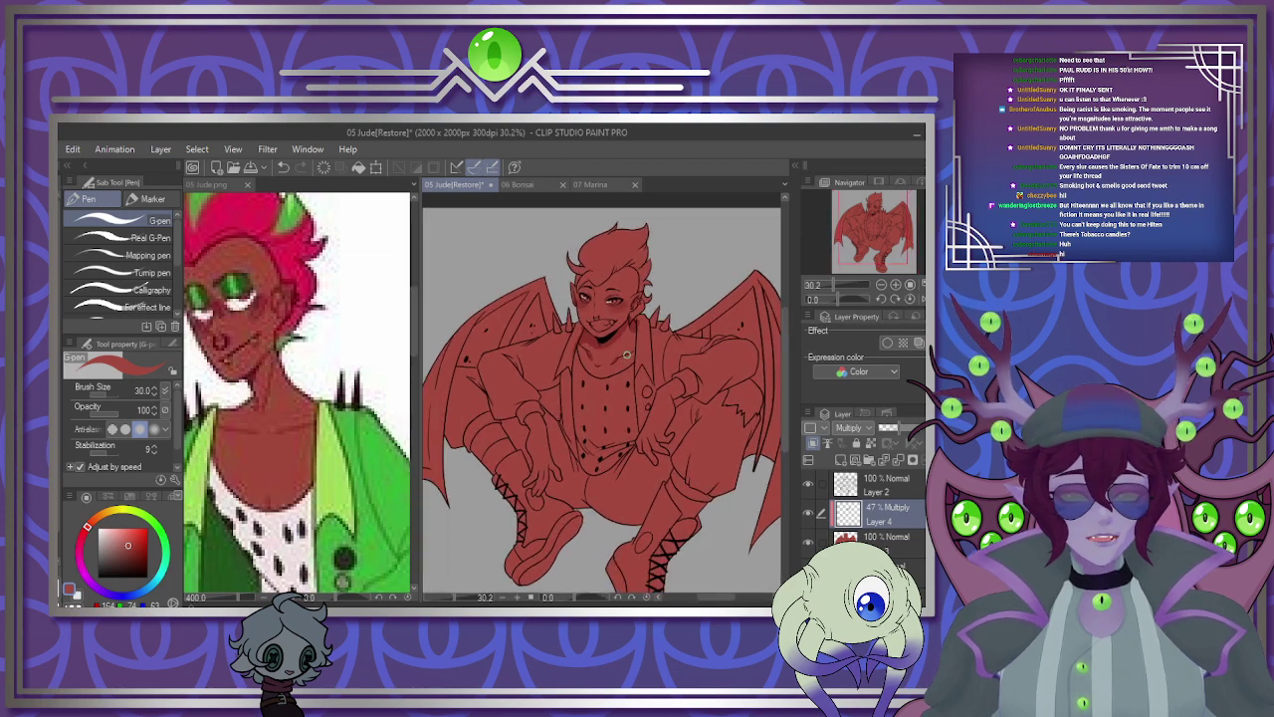
{"action": "scroll", "coordinate": [610, 306], "scroll_direction": "up", "scroll_amount": 5}
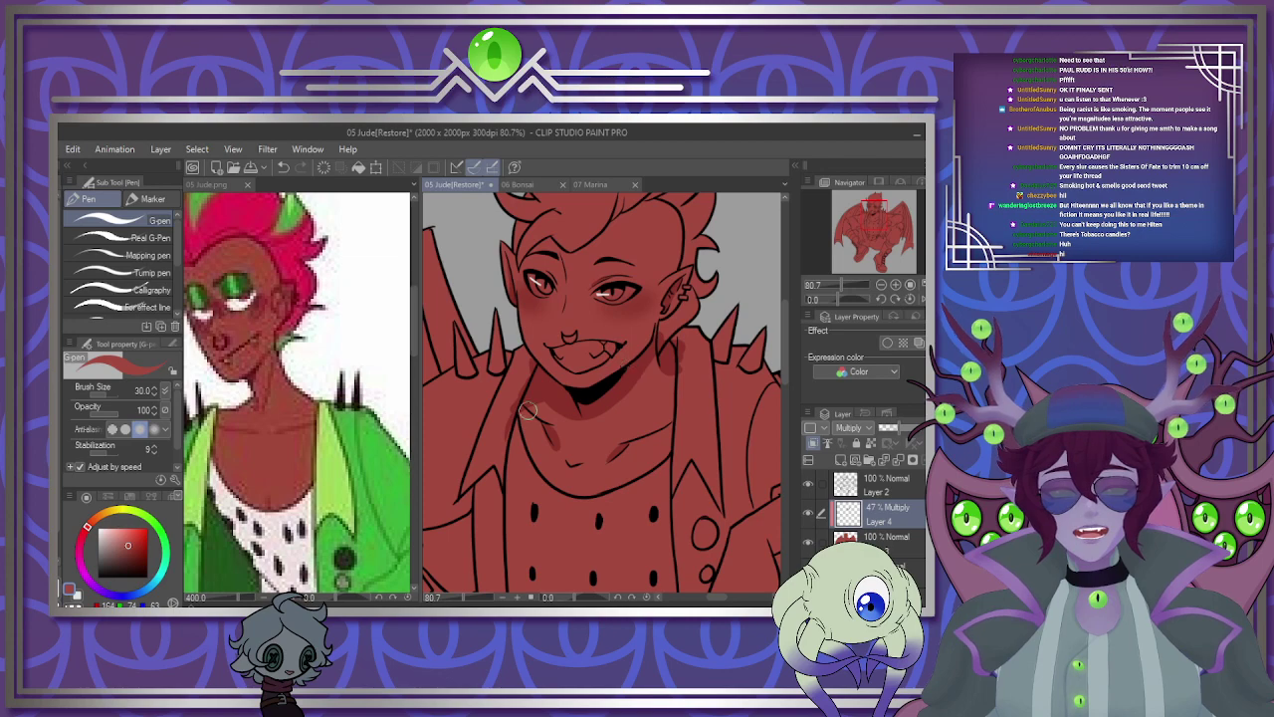
Sample the red-brown skin colour from the character's chest in the 05 Jude.png reference and return to the drawing.
{"action": "left_click", "coordinate": [262, 454]}
{"action": "left_click", "coordinate": [682, 428]}
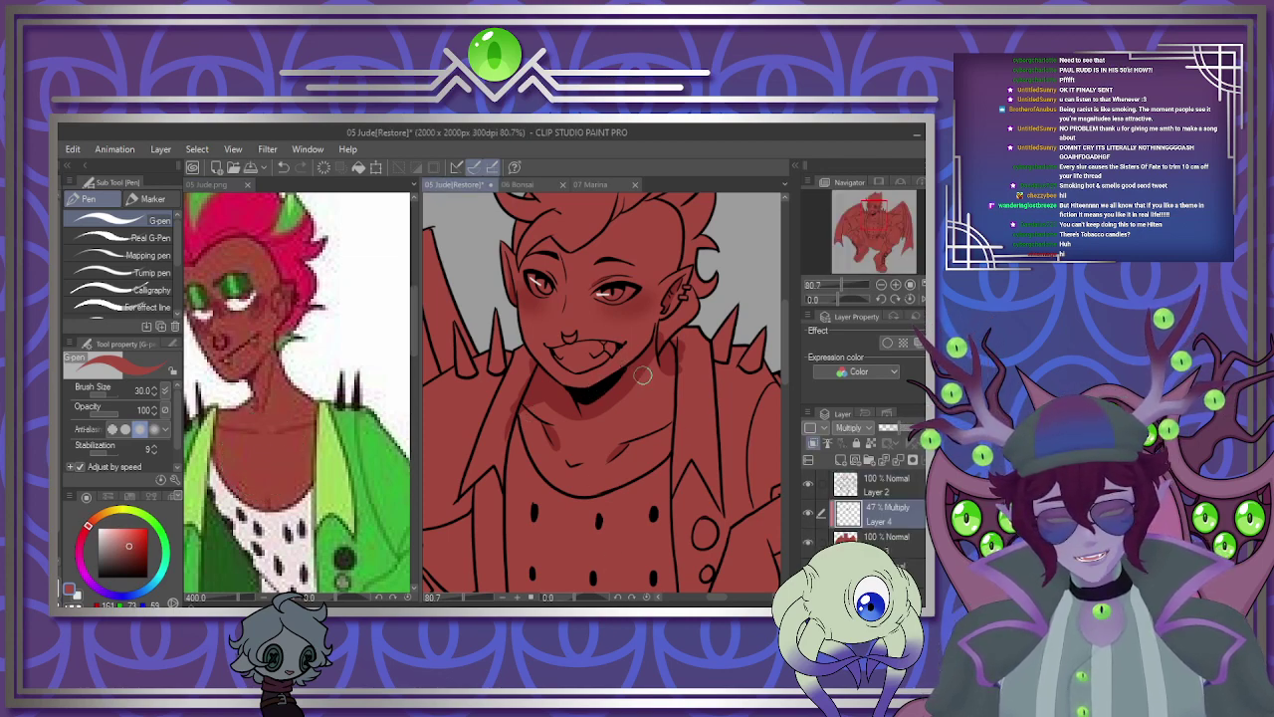
{"action": "scroll", "coordinate": [636, 370], "scroll_direction": "down", "scroll_amount": 2}
{"action": "scroll", "coordinate": [637, 370], "scroll_direction": "up", "scroll_amount": 3}
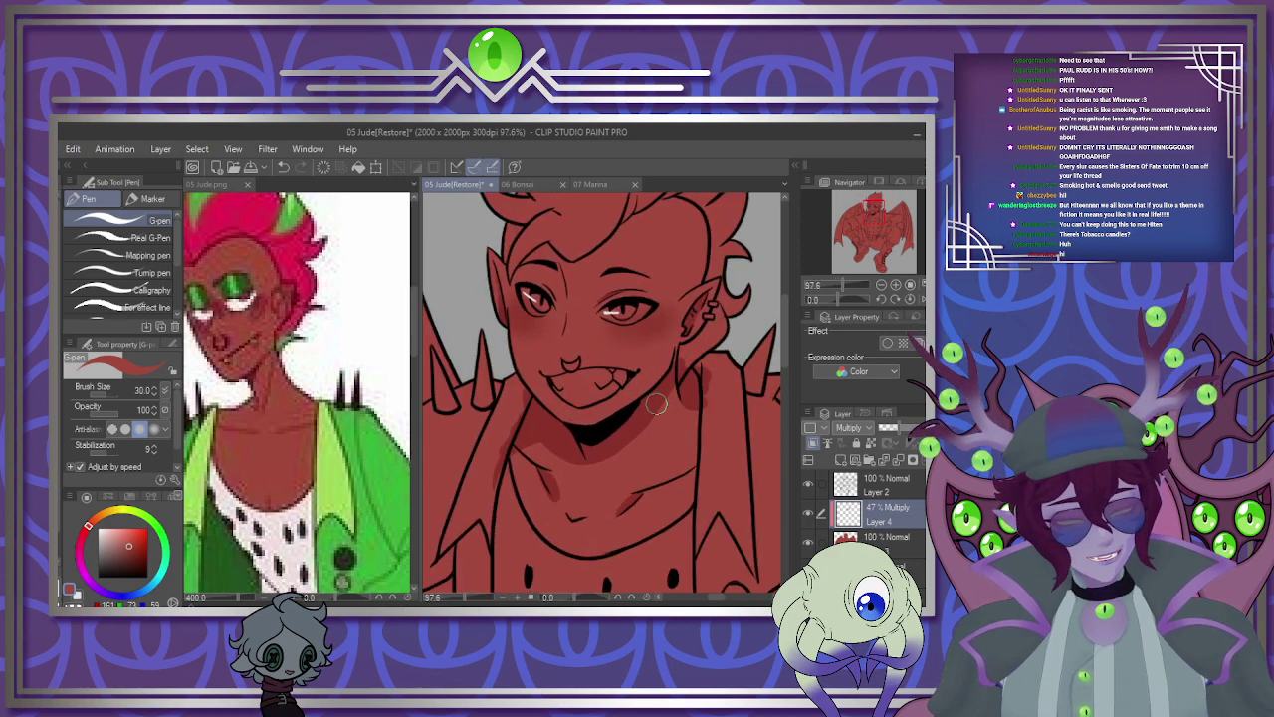
{"action": "scroll", "coordinate": [656, 404], "scroll_direction": "down", "scroll_amount": 2}
{"action": "scroll", "coordinate": [656, 404], "scroll_direction": "up", "scroll_amount": 2}
{"action": "scroll", "coordinate": [657, 409], "scroll_direction": "down", "scroll_amount": 1}
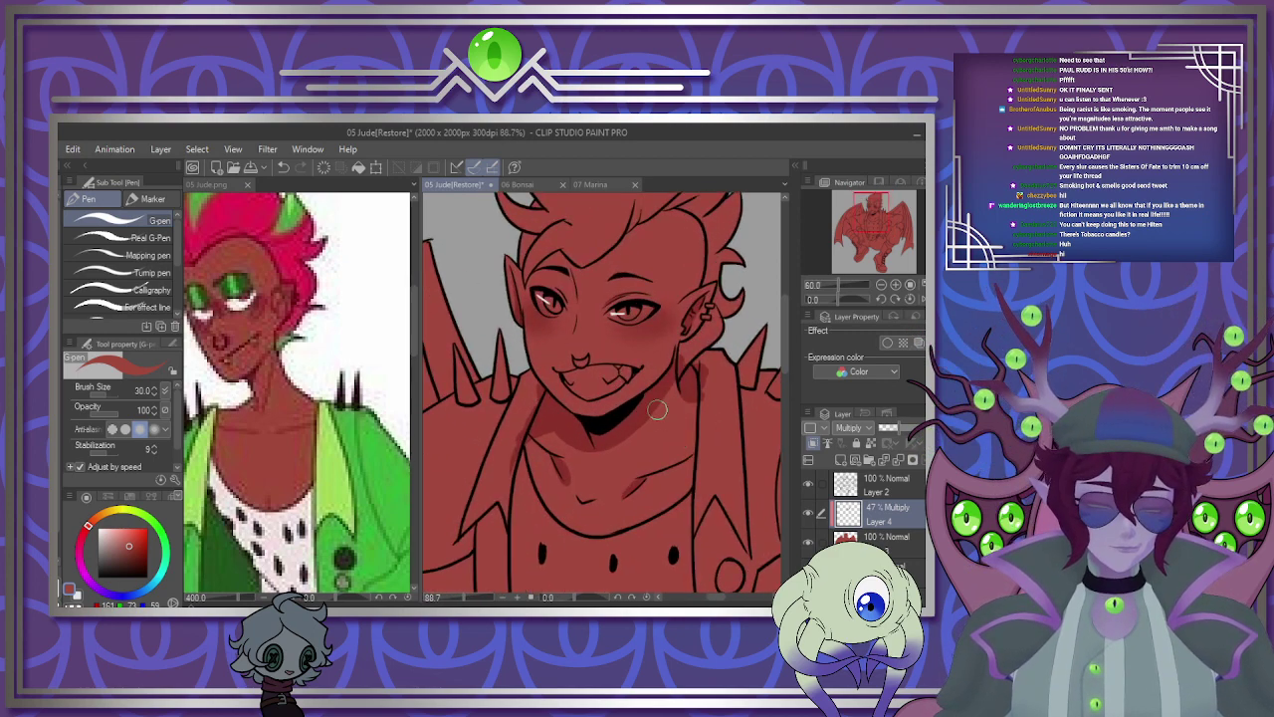
{"action": "scroll", "coordinate": [611, 307], "scroll_direction": "up", "scroll_amount": 3}
Sample the dark green eyeshadow colour from the reference character's eyelid and return to the drawing.
{"action": "left_click", "coordinate": [242, 288]}
{"action": "left_click", "coordinate": [242, 287], "text": "alt"}
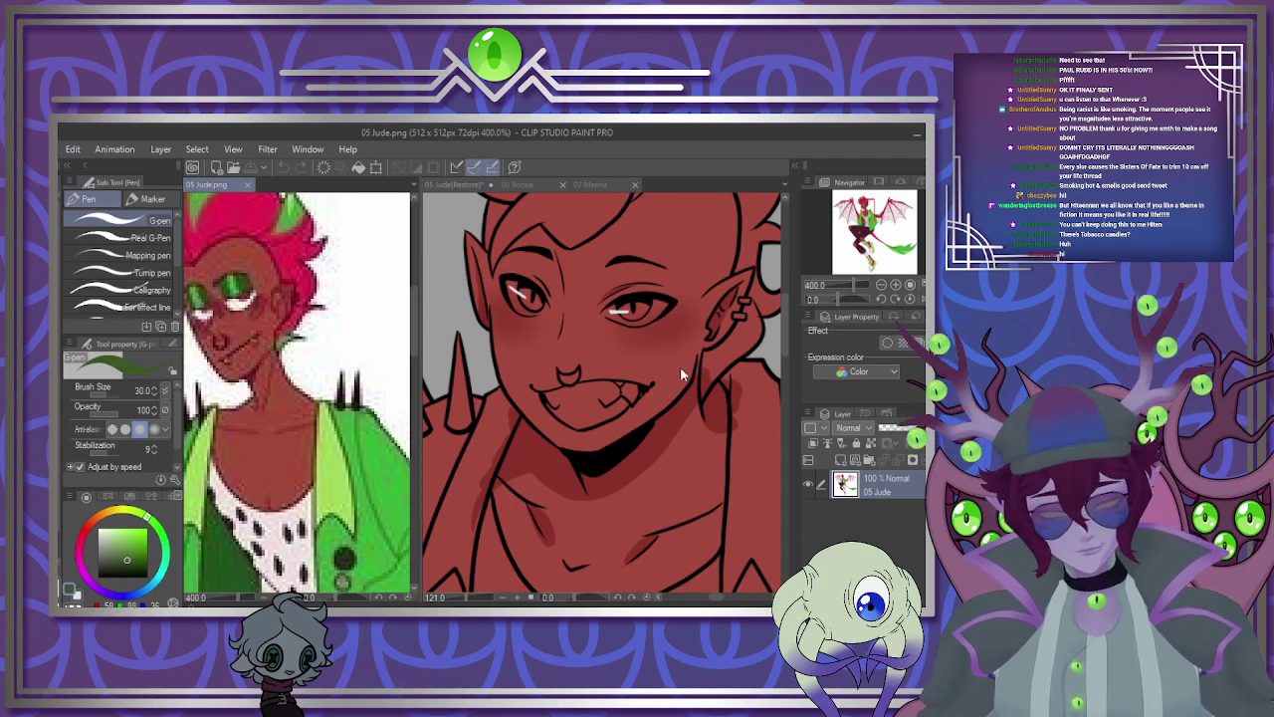
{"action": "scroll", "coordinate": [682, 374], "scroll_direction": "up", "scroll_amount": 4}
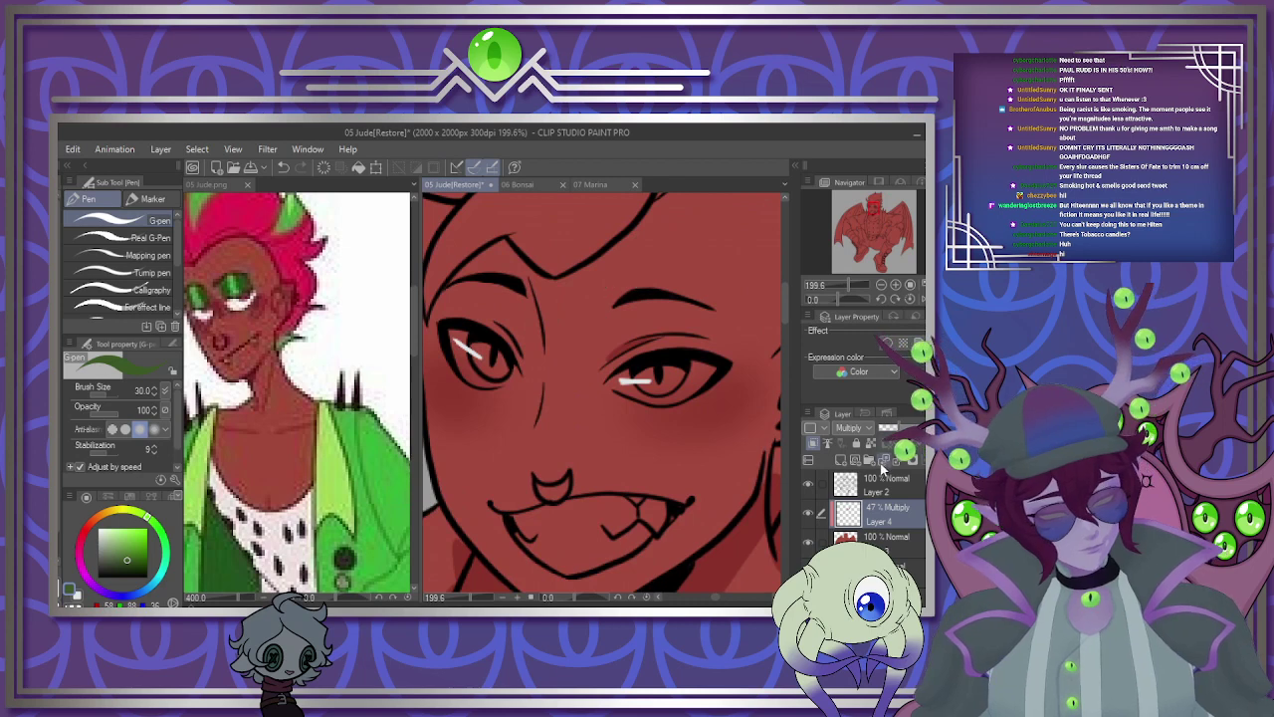
Merge the Multiply shading layer down into the skin base and add a new Normal layer above it.
{"action": "left_click", "coordinate": [888, 462]}
{"action": "left_click", "coordinate": [841, 461]}
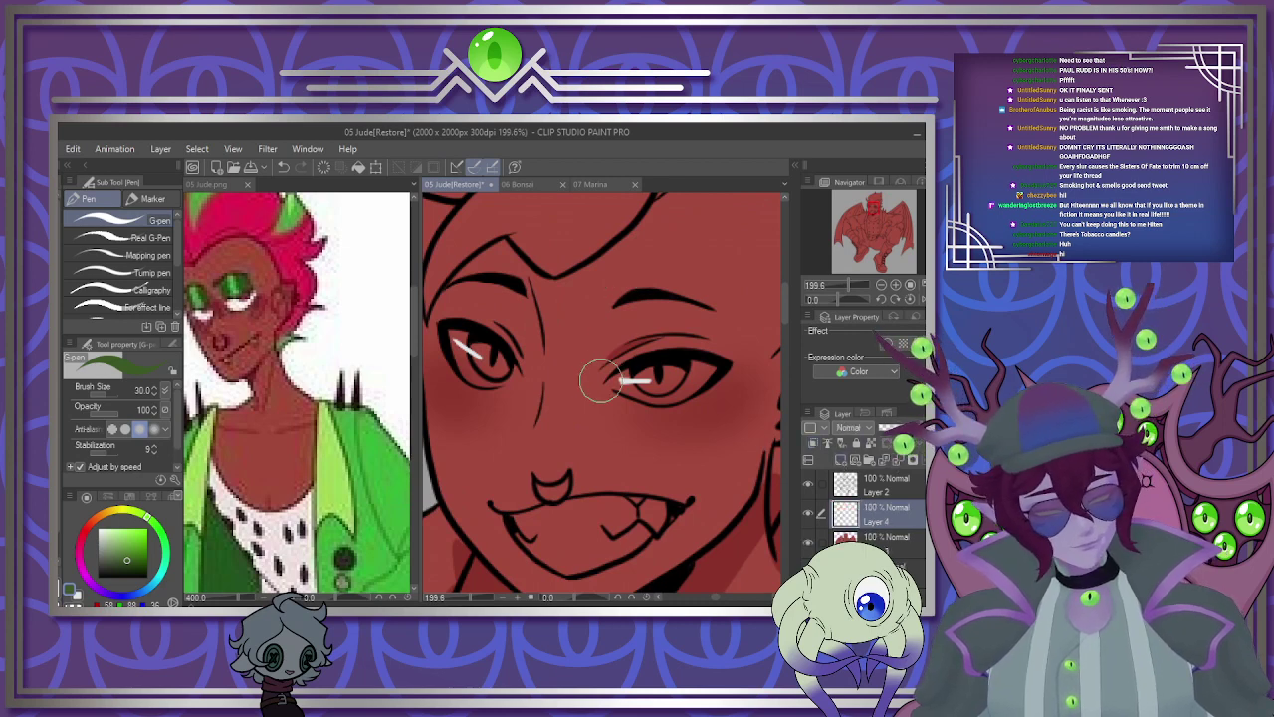
Paint dark green eyeshadow along both upper eyelids, reducing the G-pen to size 15 for the outer corner and the second eye.
{"action": "mouse_move", "coordinate": [600, 381]}
{"action": "left_mouse_down"}
{"action": "mouse_move", "coordinate": [652, 318]}
{"action": "mouse_move", "coordinate": [699, 312]}
{"action": "mouse_move", "coordinate": [726, 356]}
{"action": "mouse_move", "coordinate": [715, 340]}
{"action": "mouse_move", "coordinate": [632, 352]}
{"action": "mouse_move", "coordinate": [710, 344]}
{"action": "mouse_move", "coordinate": [679, 340]}
{"action": "mouse_move", "coordinate": [680, 325]}
{"action": "mouse_move", "coordinate": [617, 368]}
{"action": "mouse_move", "coordinate": [635, 297]}
{"action": "mouse_move", "coordinate": [602, 375]}
{"action": "mouse_move", "coordinate": [653, 310]}
{"action": "mouse_move", "coordinate": [686, 308]}
{"action": "mouse_move", "coordinate": [650, 306]}
{"action": "mouse_move", "coordinate": [626, 313]}
{"action": "mouse_move", "coordinate": [609, 372]}
{"action": "mouse_move", "coordinate": [640, 330]}
{"action": "mouse_move", "coordinate": [752, 340]}
{"action": "mouse_move", "coordinate": [648, 319]}
{"action": "mouse_move", "coordinate": [658, 285]}
{"action": "left_mouse_up"}
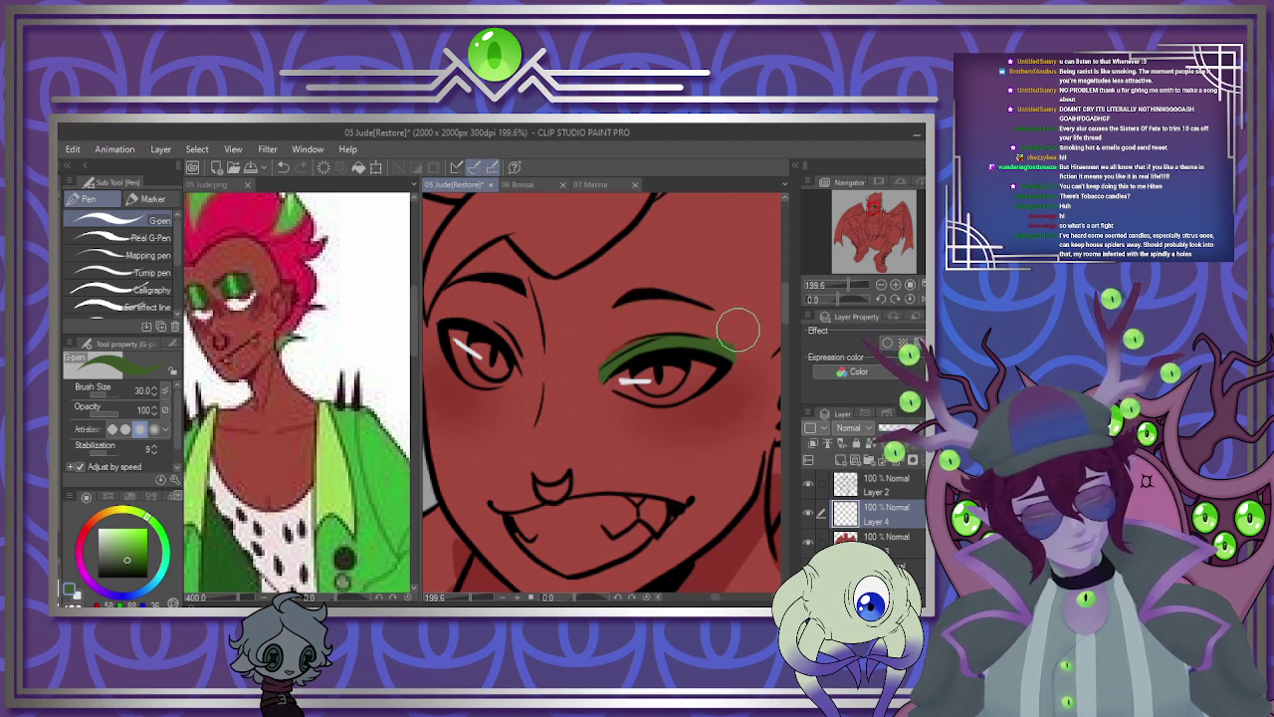
{"action": "key", "text": "["}
{"action": "key", "text": "["}
{"action": "key", "text": "["}
{"action": "key", "text": "["}
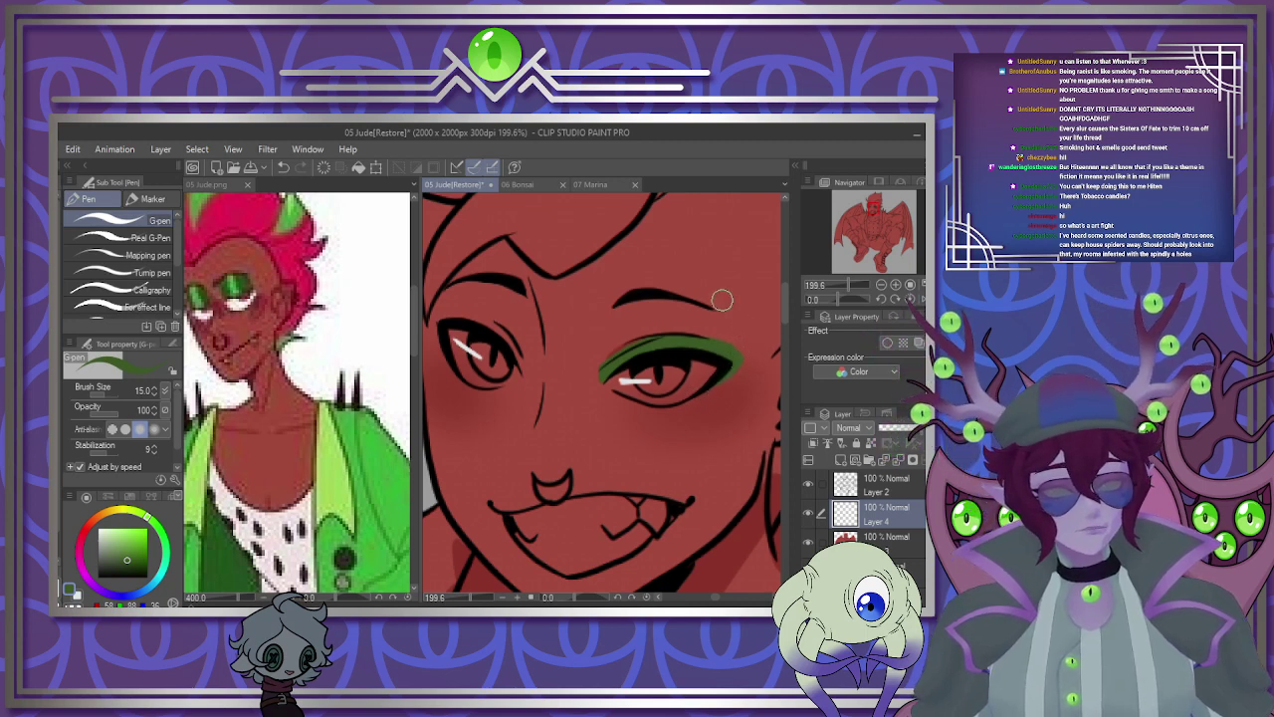
{"action": "mouse_move", "coordinate": [449, 319]}
{"action": "left_mouse_down"}
{"action": "mouse_move", "coordinate": [479, 319]}
{"action": "mouse_move", "coordinate": [510, 343]}
{"action": "left_mouse_up"}
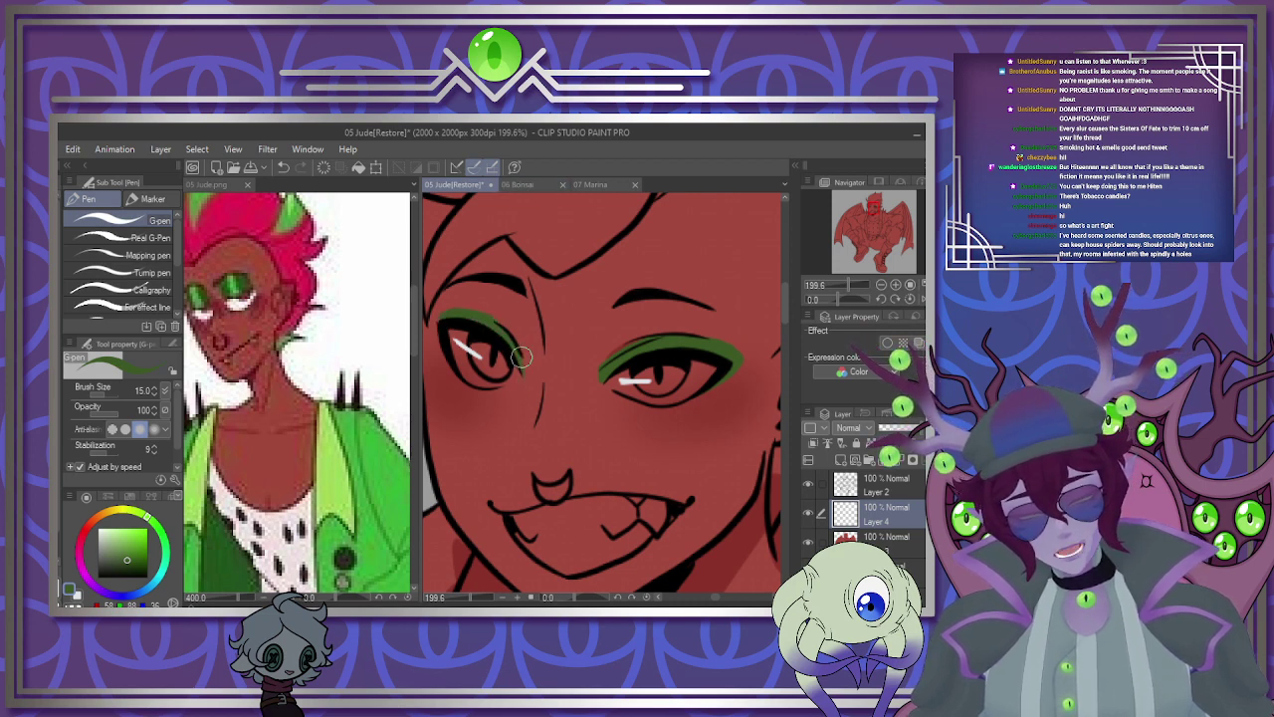
{"action": "mouse_move", "coordinate": [449, 317]}
{"action": "left_mouse_down"}
{"action": "mouse_move", "coordinate": [463, 380]}
{"action": "mouse_move", "coordinate": [440, 332]}
{"action": "left_mouse_up"}
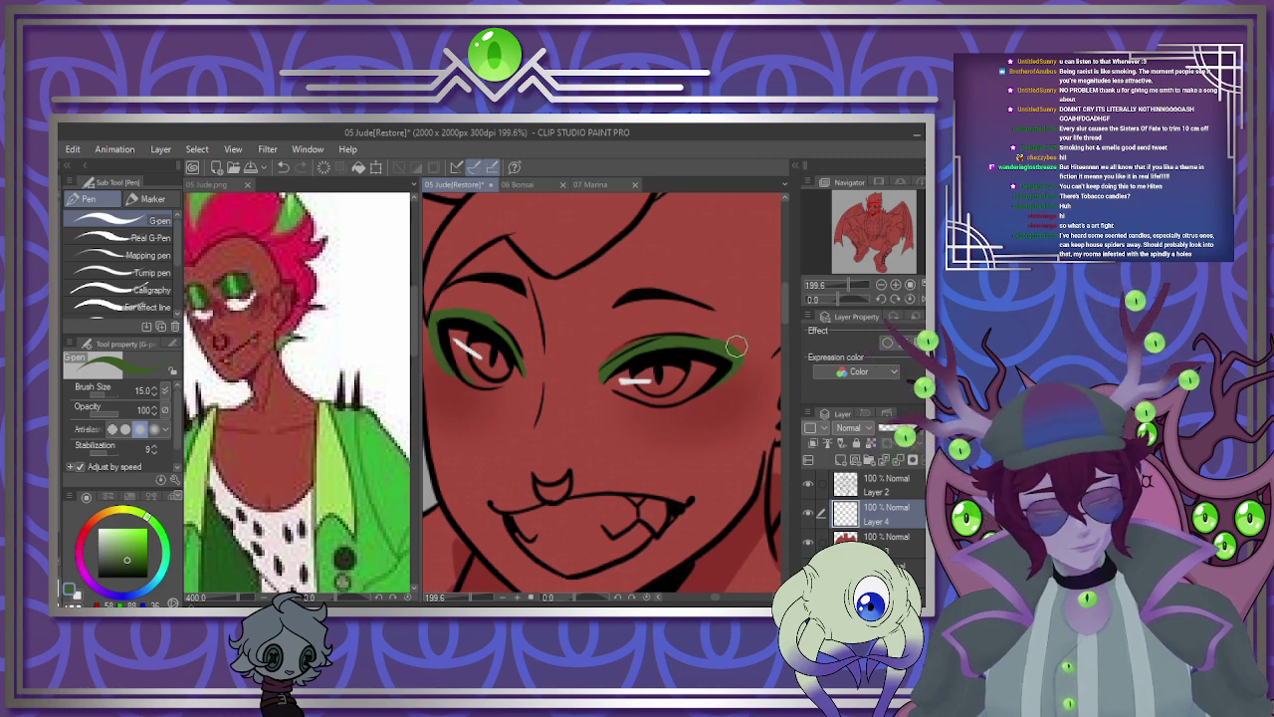
{"action": "scroll", "coordinate": [633, 301], "scroll_direction": "down", "scroll_amount": 5}
{"action": "scroll", "coordinate": [630, 300], "scroll_direction": "up", "scroll_amount": 2}
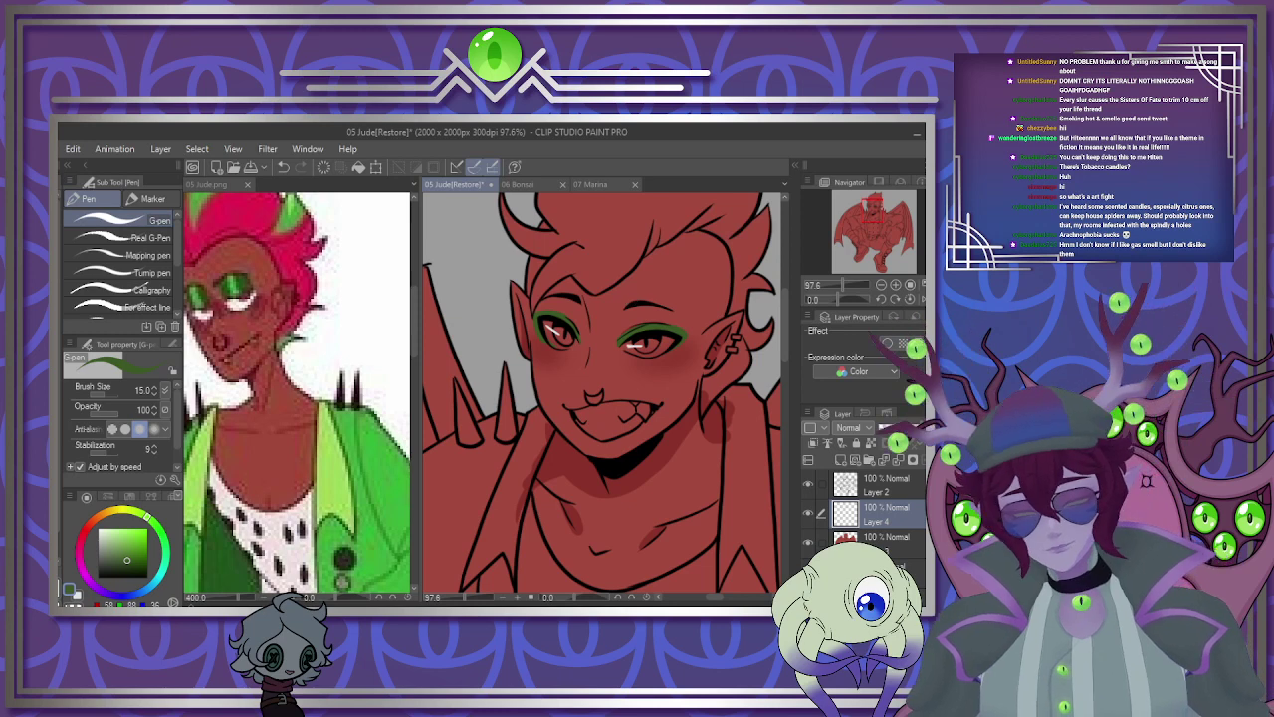
Sample the brighter green from the eyelid in the 05 Jude.png reference.
{"action": "left_click", "coordinate": [241, 281]}
{"action": "left_click", "coordinate": [230, 286], "text": "alt"}
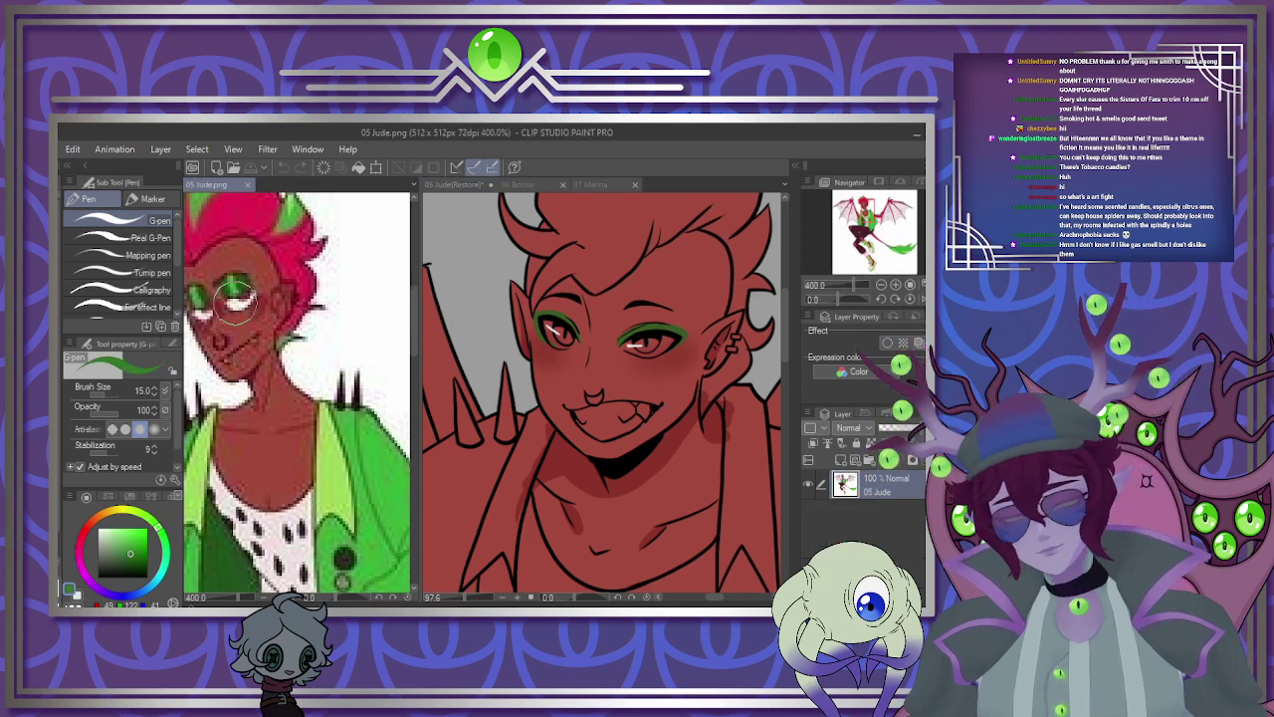
Soft-airbrush the reference eyelid's brighter green over both eyelids at size 20 and merge the highlight layer into the one below.
{"action": "left_click", "coordinate": [232, 281], "text": "alt"}
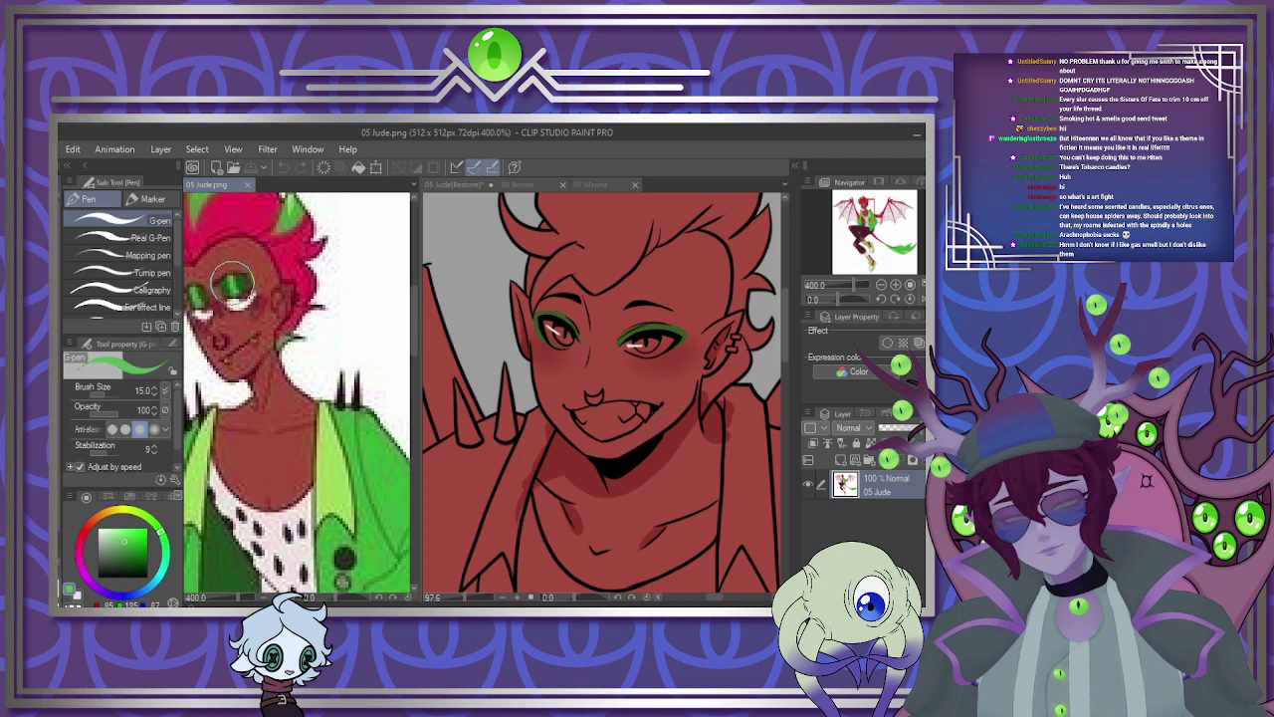
{"action": "left_click", "coordinate": [642, 322]}
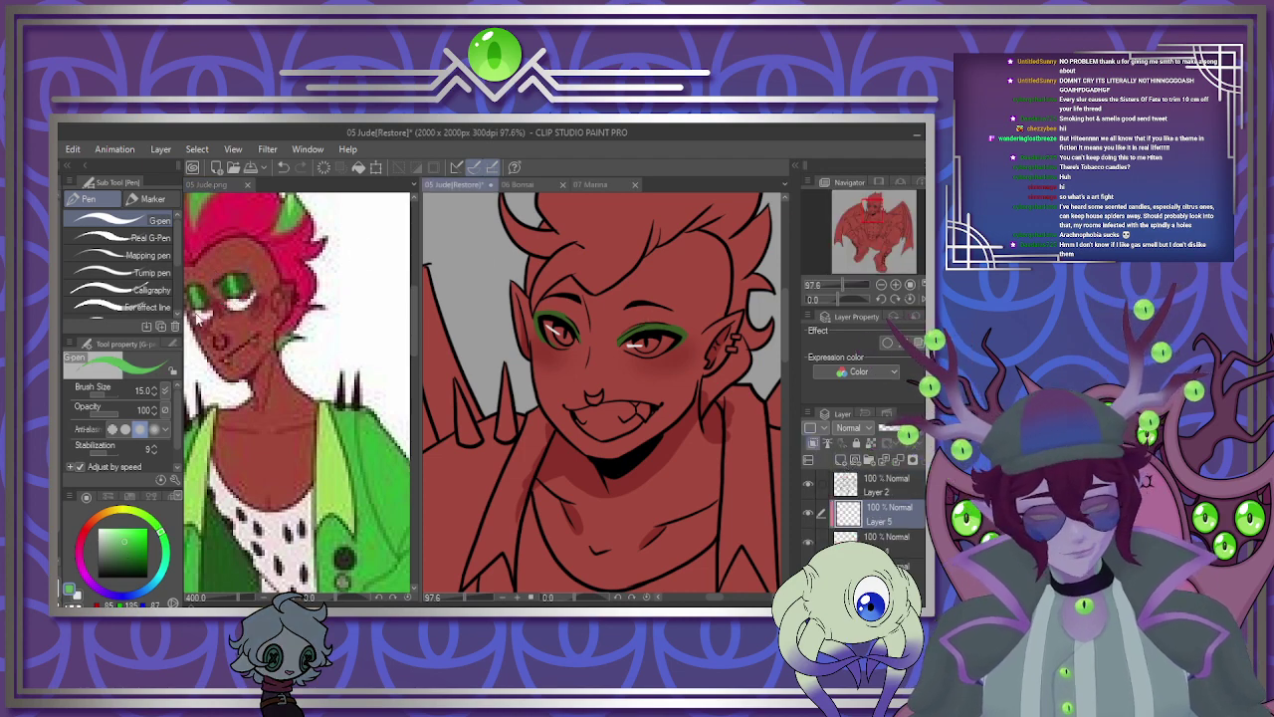
{"action": "key", "text": "b"}
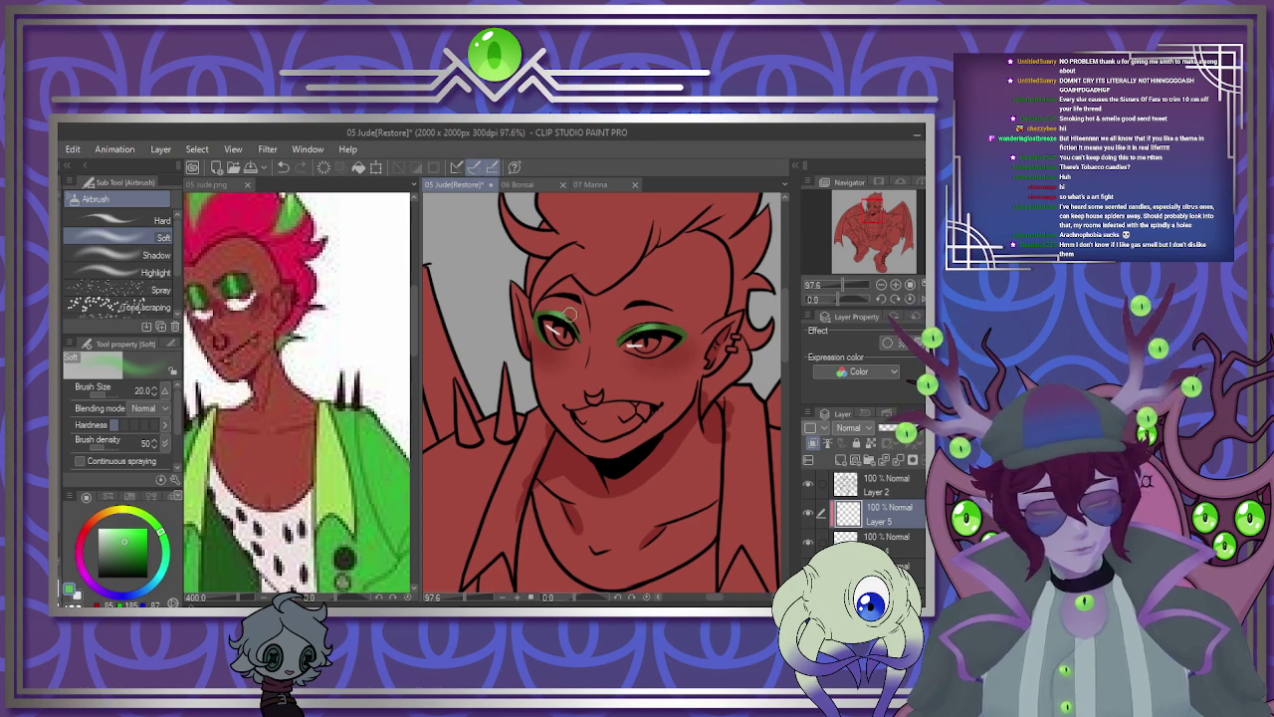
{"action": "left_click", "coordinate": [891, 461]}
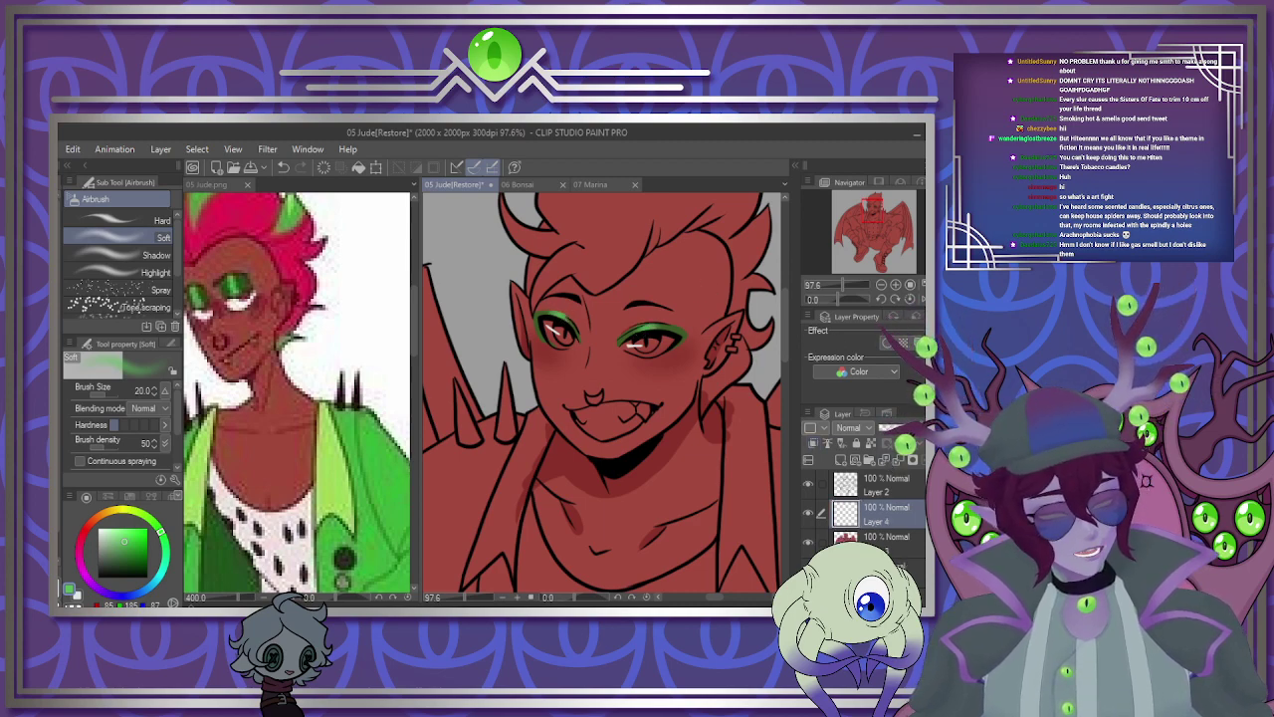
Sample the pale off-white from the reference and paint the first eye's white with the G-pen at size 15.
{"action": "scroll", "coordinate": [587, 341], "scroll_direction": "down", "scroll_amount": 4}
{"action": "scroll", "coordinate": [587, 340], "scroll_direction": "up", "scroll_amount": 3}
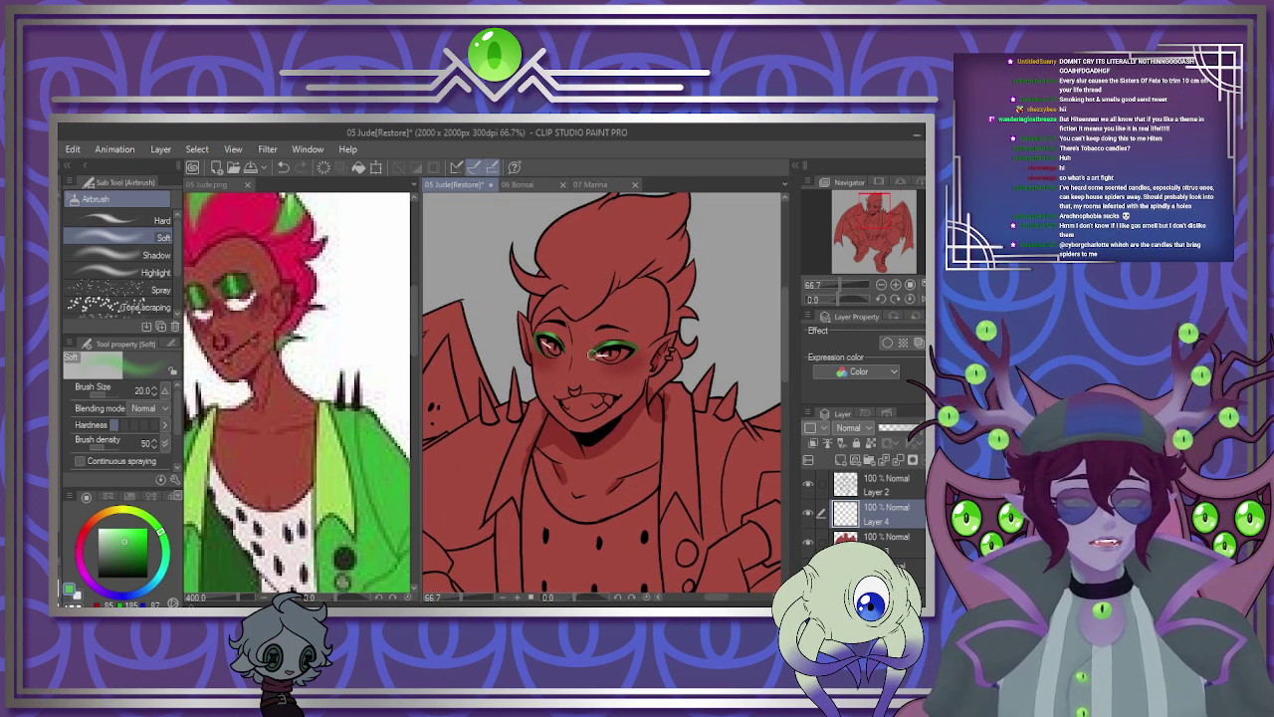
{"action": "left_click_drag", "start_coordinate": [593, 354], "coordinate": [613, 384]}
{"action": "scroll", "coordinate": [613, 384], "scroll_direction": "up", "scroll_amount": 1}
{"action": "scroll", "coordinate": [614, 385], "scroll_direction": "down", "scroll_amount": 1}
{"action": "scroll", "coordinate": [618, 389], "scroll_direction": "up", "scroll_amount": 1}
{"action": "scroll", "coordinate": [629, 401], "scroll_direction": "down", "scroll_amount": 1}
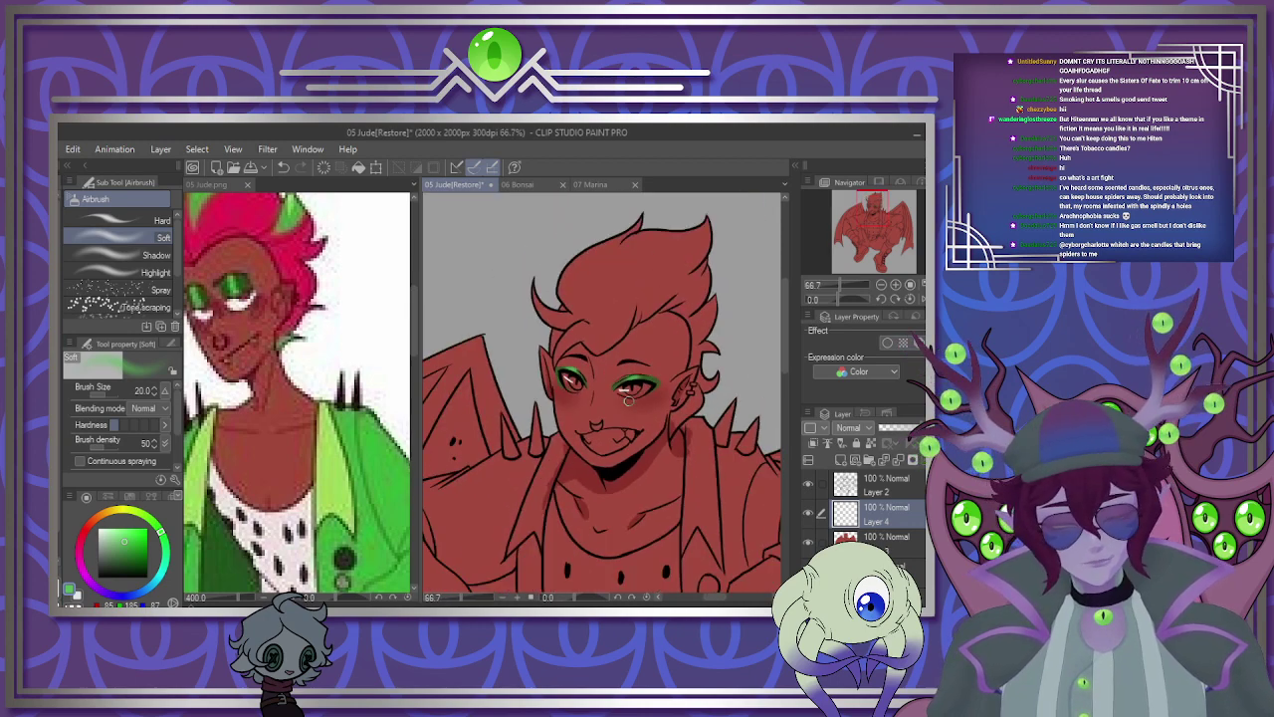
{"action": "scroll", "coordinate": [628, 400], "scroll_direction": "up", "scroll_amount": 5}
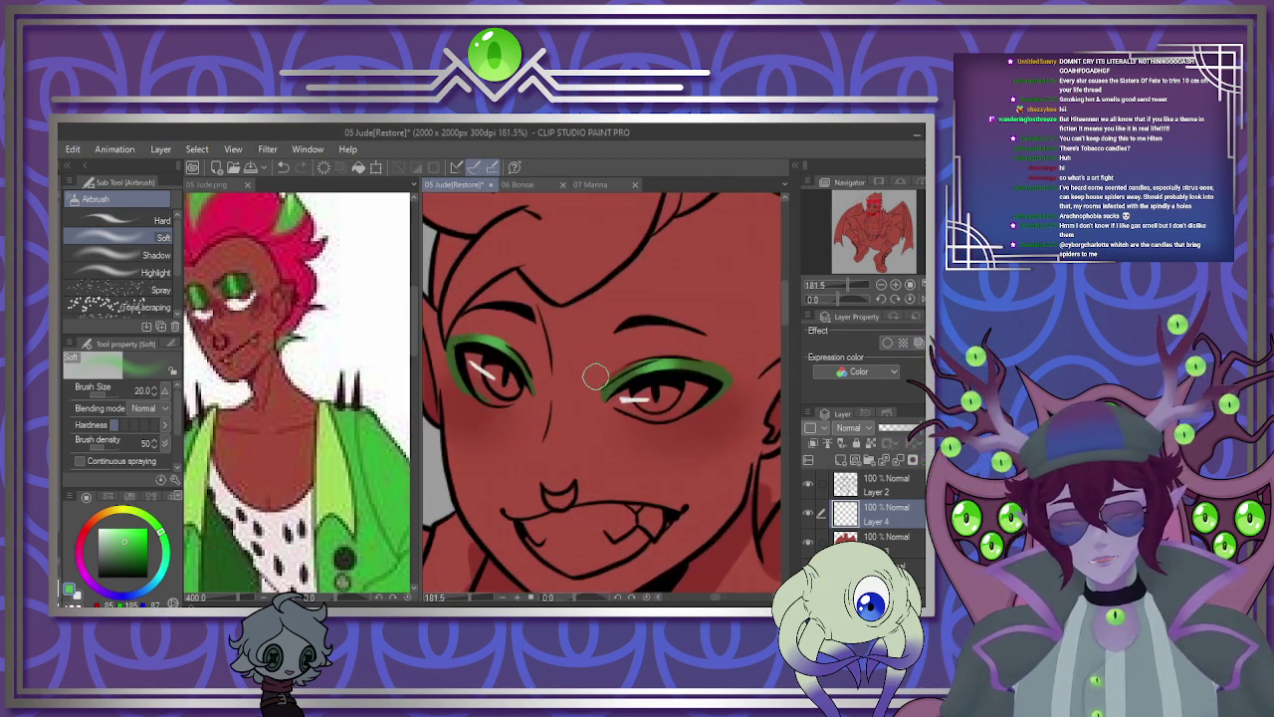
{"action": "key", "text": "p"}
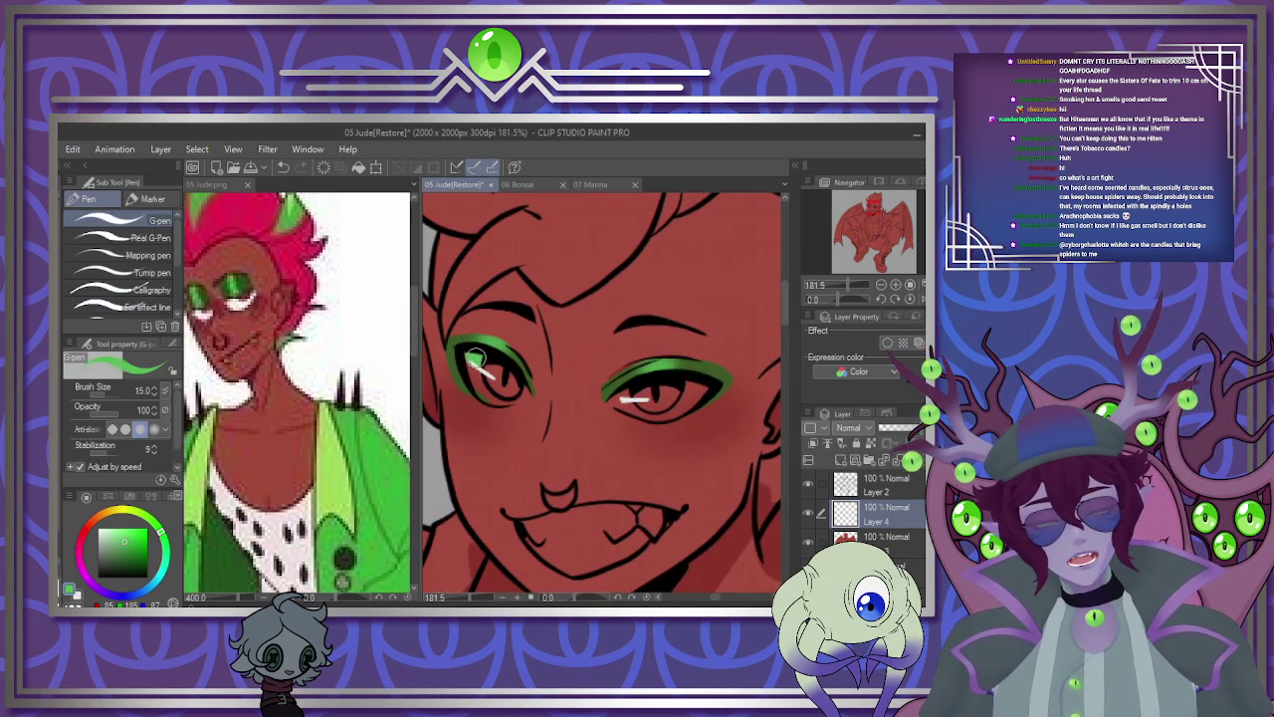
{"action": "left_click", "coordinate": [315, 375], "text": "alt"}
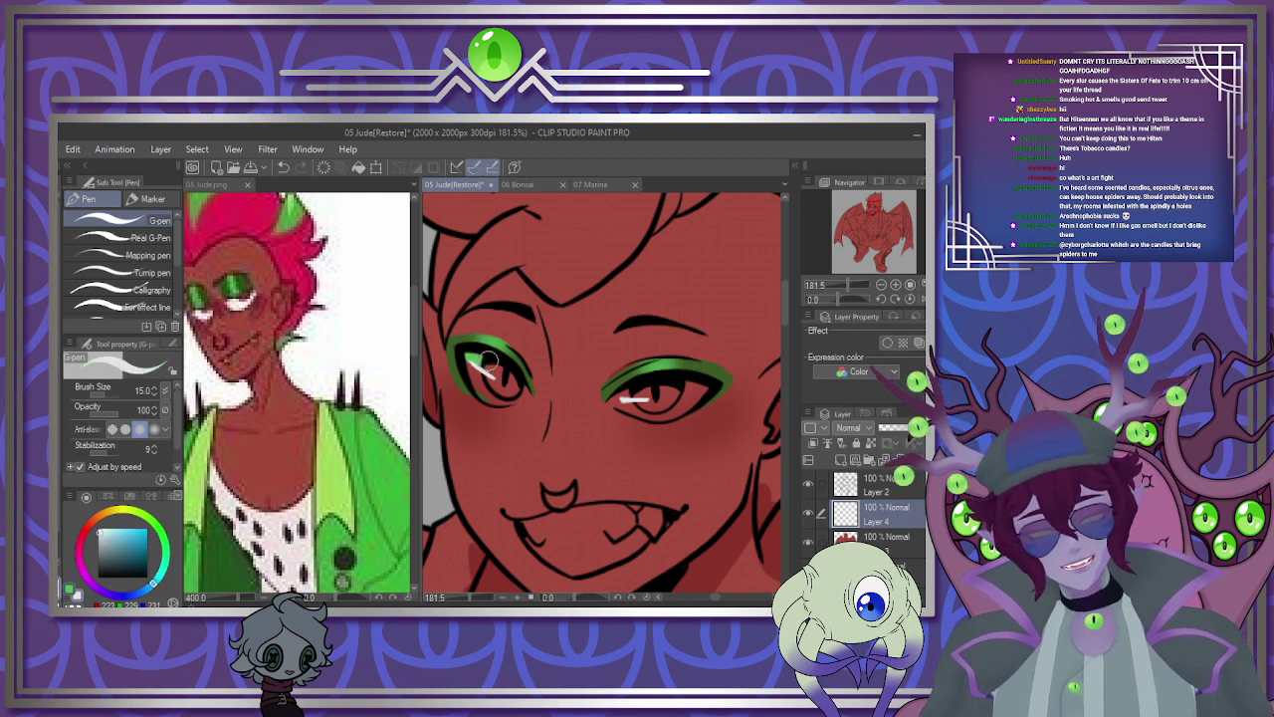
{"action": "left_click_drag", "start_coordinate": [517, 379], "coordinate": [482, 371]}
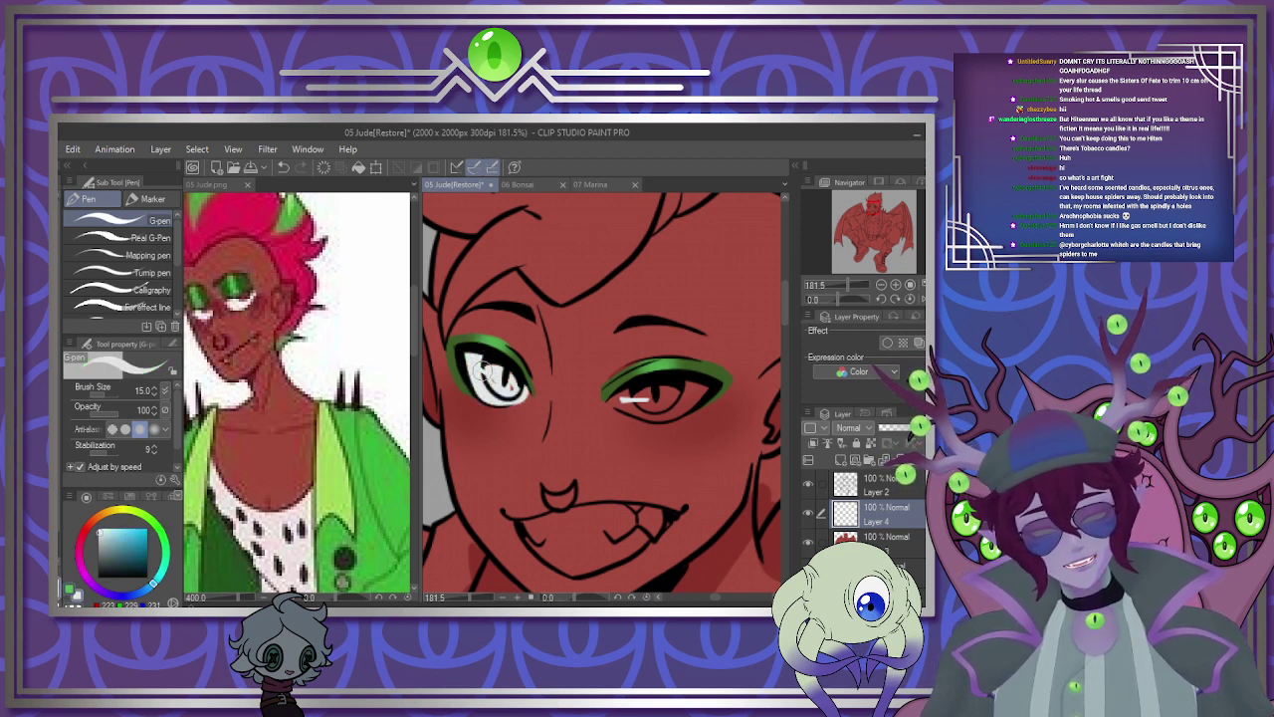
Enlarge the G-pen to 25 and paint the second eye and the teeth with the same off-white.
{"action": "key", "text": "bracketright"}
{"action": "key", "text": "bracketright"}
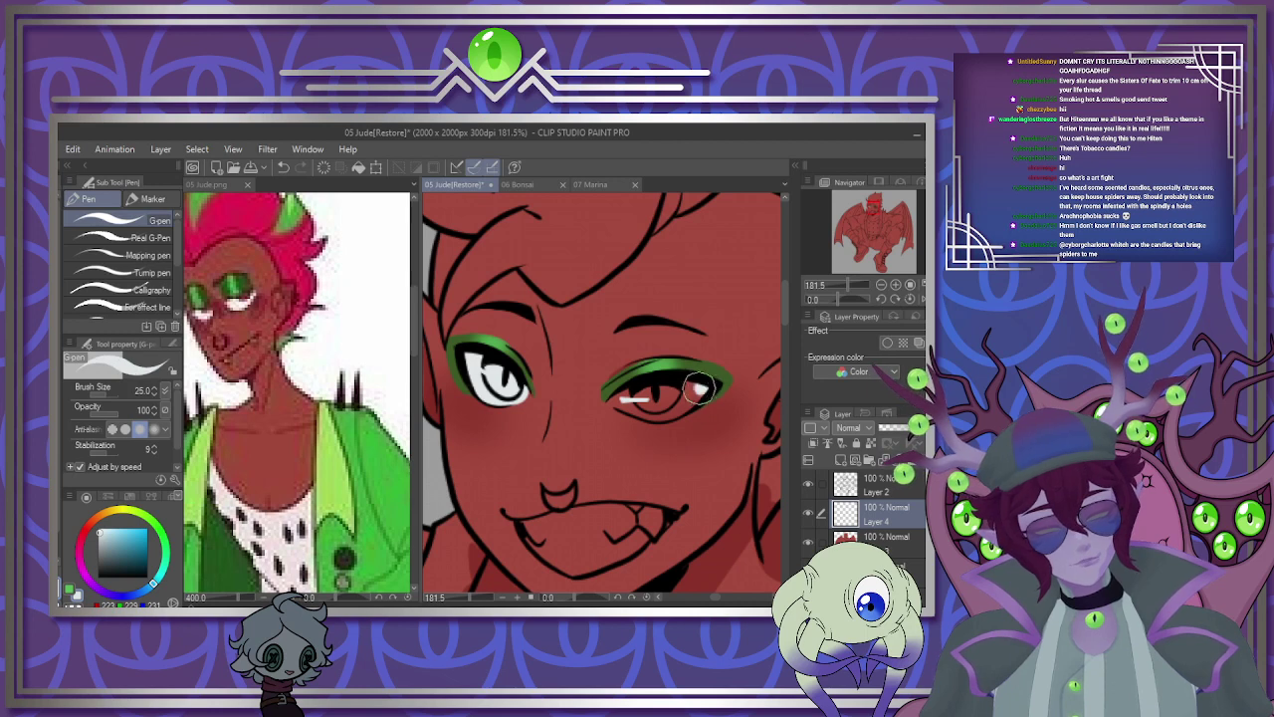
{"action": "mouse_move", "coordinate": [701, 388]}
{"action": "left_mouse_down"}
{"action": "mouse_move", "coordinate": [621, 398]}
{"action": "mouse_move", "coordinate": [659, 414]}
{"action": "mouse_move", "coordinate": [703, 390]}
{"action": "left_mouse_up"}
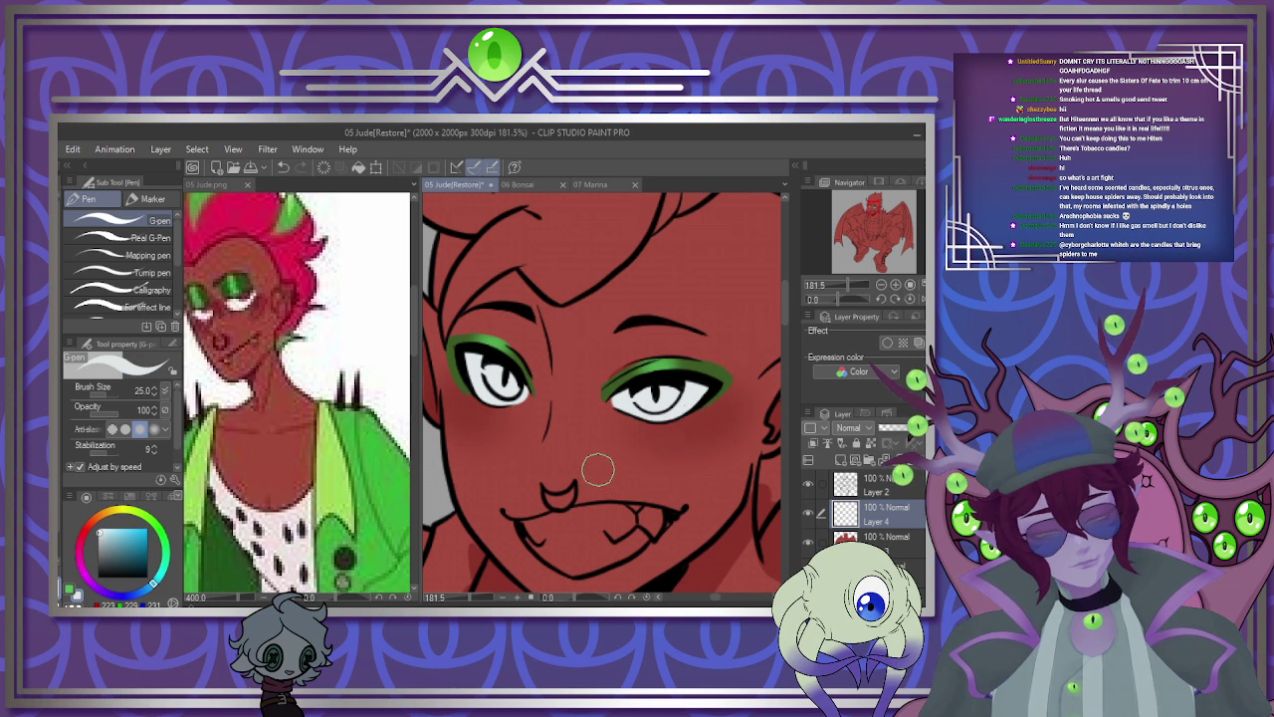
{"action": "mouse_move", "coordinate": [531, 532]}
{"action": "left_mouse_down"}
{"action": "mouse_move", "coordinate": [662, 517]}
{"action": "mouse_move", "coordinate": [583, 561]}
{"action": "mouse_move", "coordinate": [528, 533]}
{"action": "mouse_move", "coordinate": [578, 566]}
{"action": "mouse_move", "coordinate": [567, 552]}
{"action": "mouse_move", "coordinate": [650, 519]}
{"action": "left_mouse_up"}
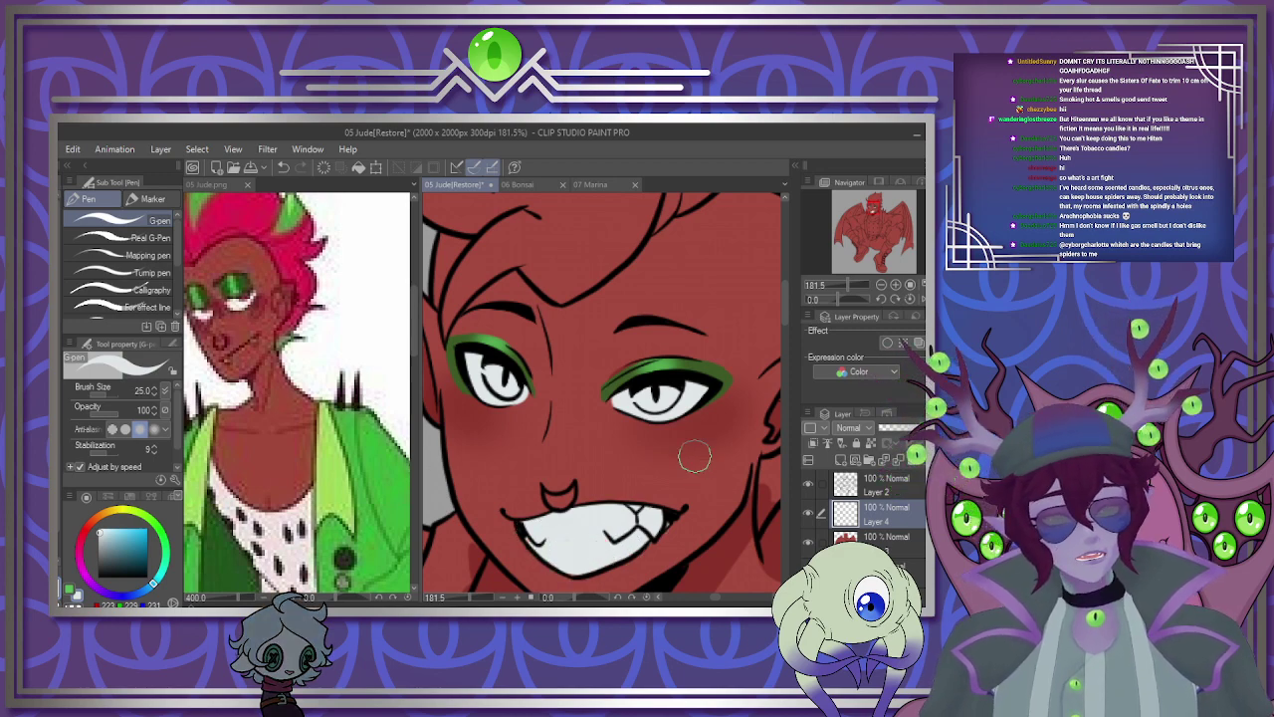
Fill the seed-spotted shirt with the off-white using the Refer other layers fill.
{"action": "scroll", "coordinate": [600, 406], "scroll_direction": "down", "scroll_amount": 6}
{"action": "scroll", "coordinate": [598, 378], "scroll_direction": "up", "scroll_amount": 2}
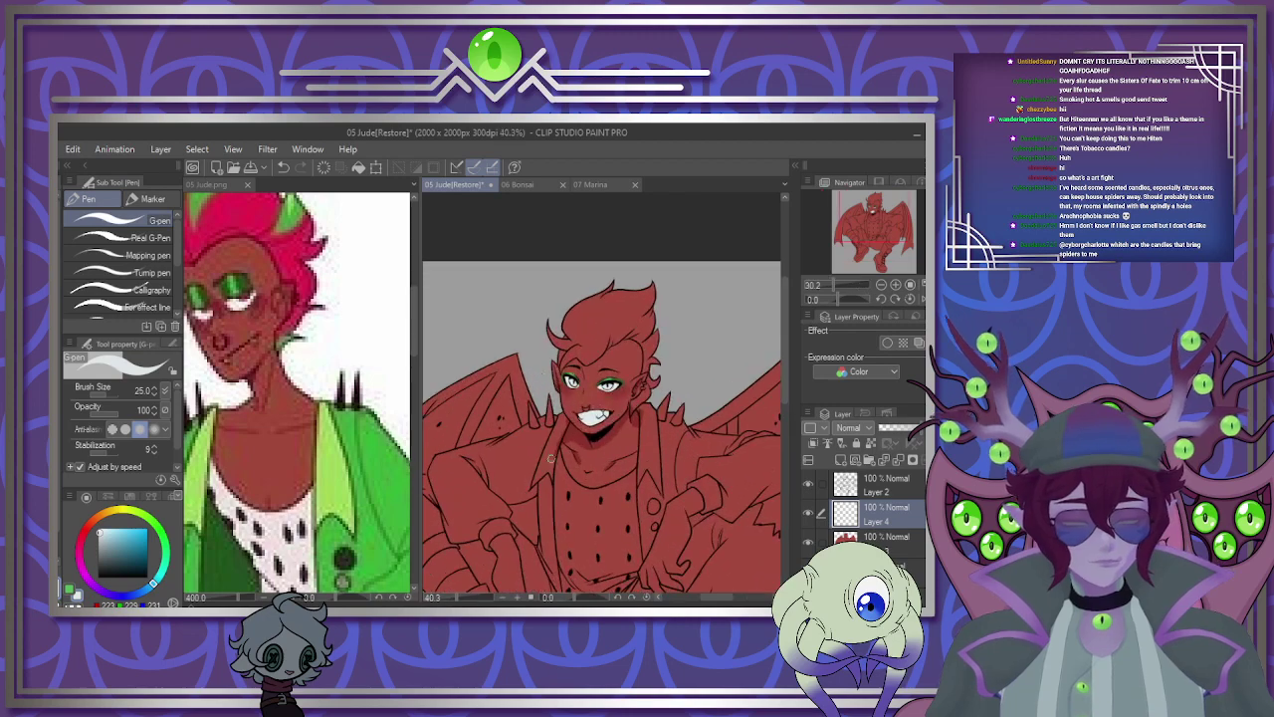
{"action": "scroll", "coordinate": [498, 405], "scroll_direction": "down", "scroll_amount": 2}
{"action": "key", "text": "g"}
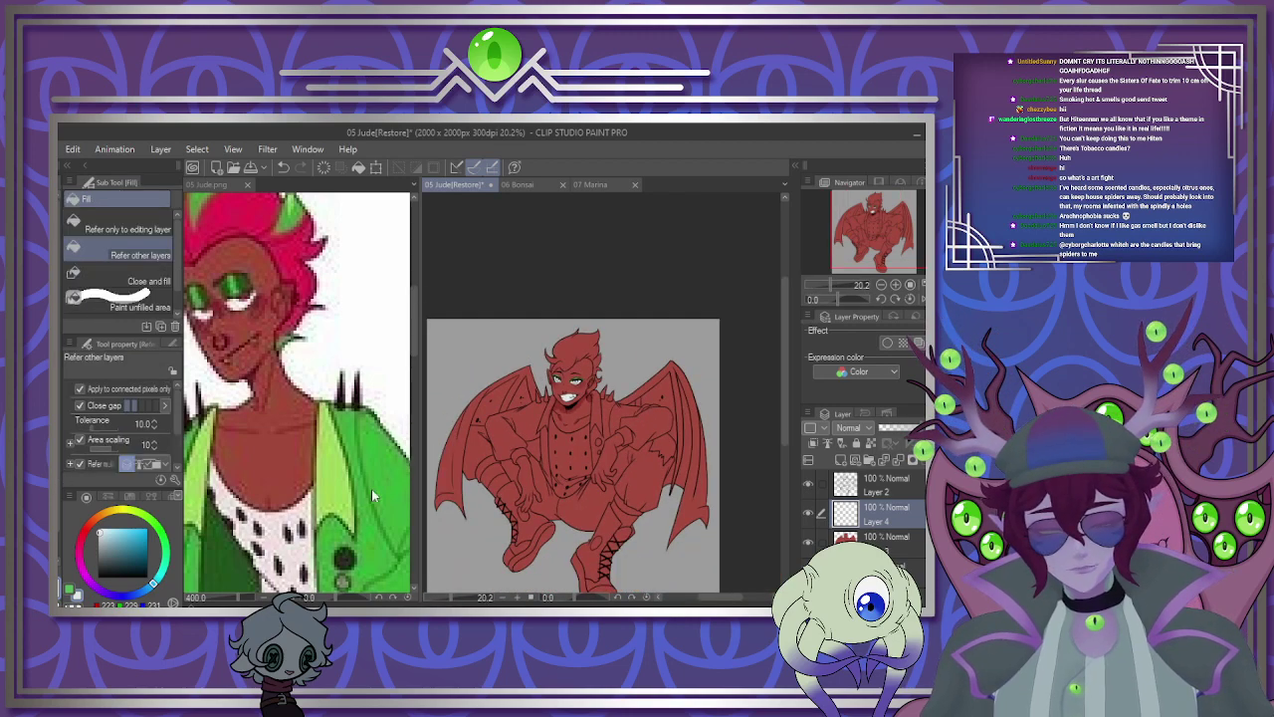
{"action": "left_click", "coordinate": [565, 445]}
Fill the membrane sections of both wings with the same off-white.
{"action": "scroll", "coordinate": [565, 445], "scroll_direction": "up", "scroll_amount": 2}
{"action": "left_click", "coordinate": [492, 367]}
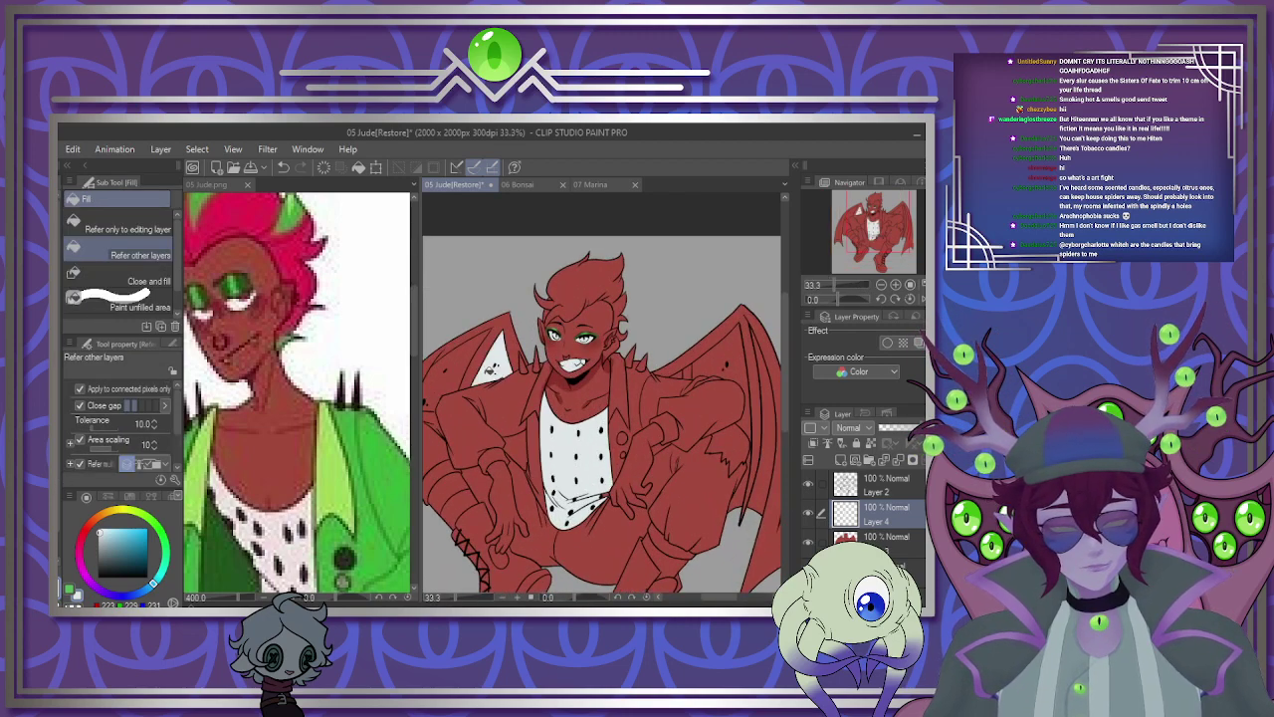
{"action": "left_click", "coordinate": [471, 358]}
{"action": "scroll", "coordinate": [472, 359], "scroll_direction": "down", "scroll_amount": 1}
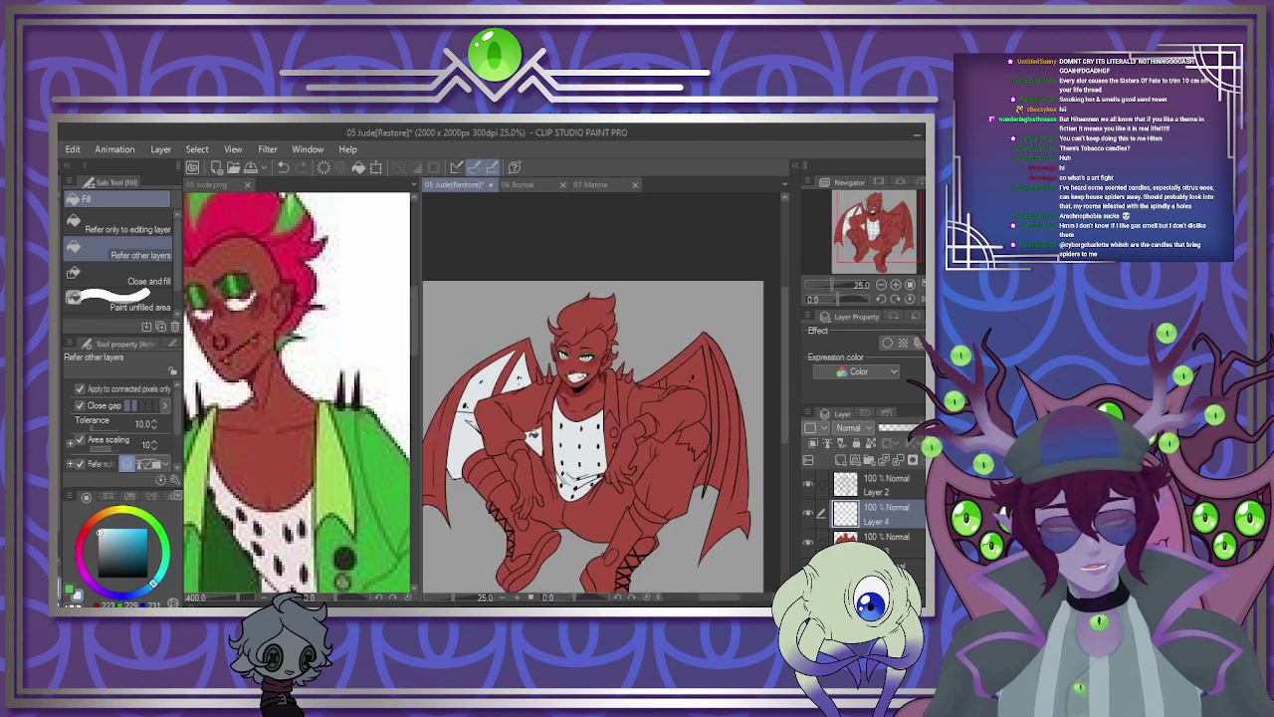
{"action": "left_click", "coordinate": [694, 367]}
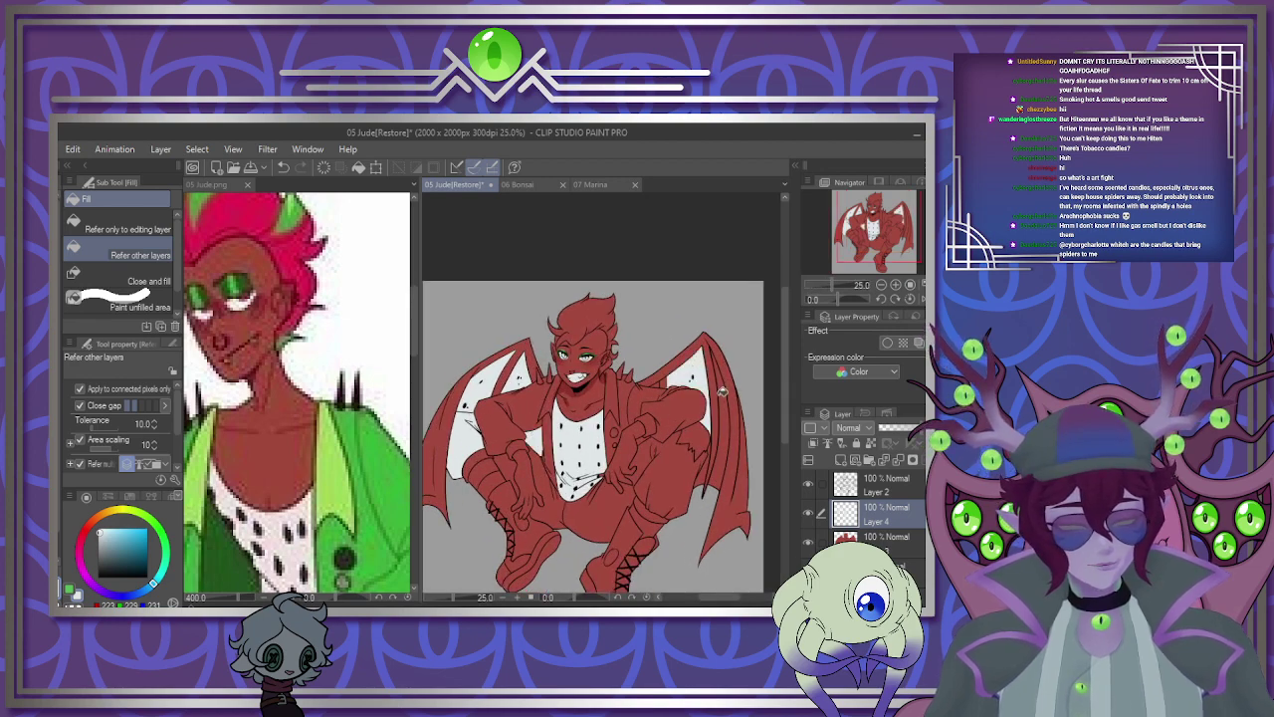
{"action": "left_click", "coordinate": [730, 403]}
Fill the small remaining gap in the shirt folds beside the hand with off-white.
{"action": "scroll", "coordinate": [675, 405], "scroll_direction": "up", "scroll_amount": 3}
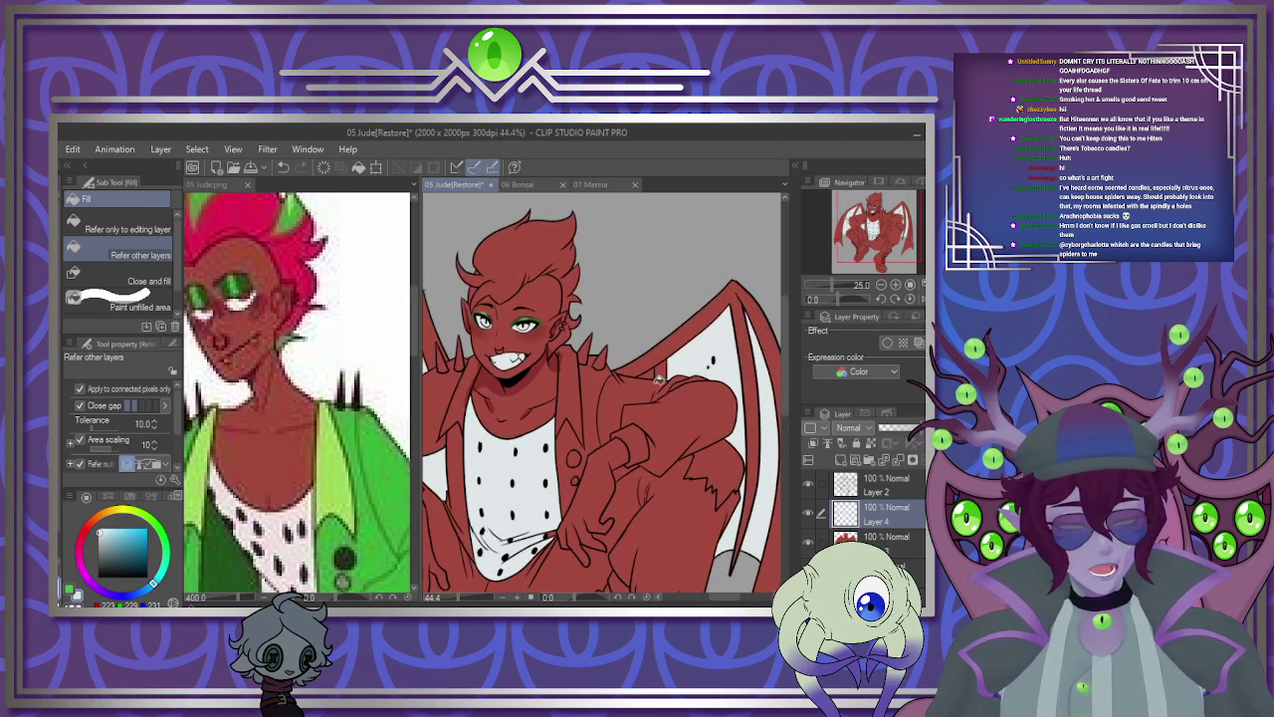
{"action": "scroll", "coordinate": [667, 400], "scroll_direction": "down", "scroll_amount": 3}
{"action": "scroll", "coordinate": [659, 397], "scroll_direction": "up", "scroll_amount": 2}
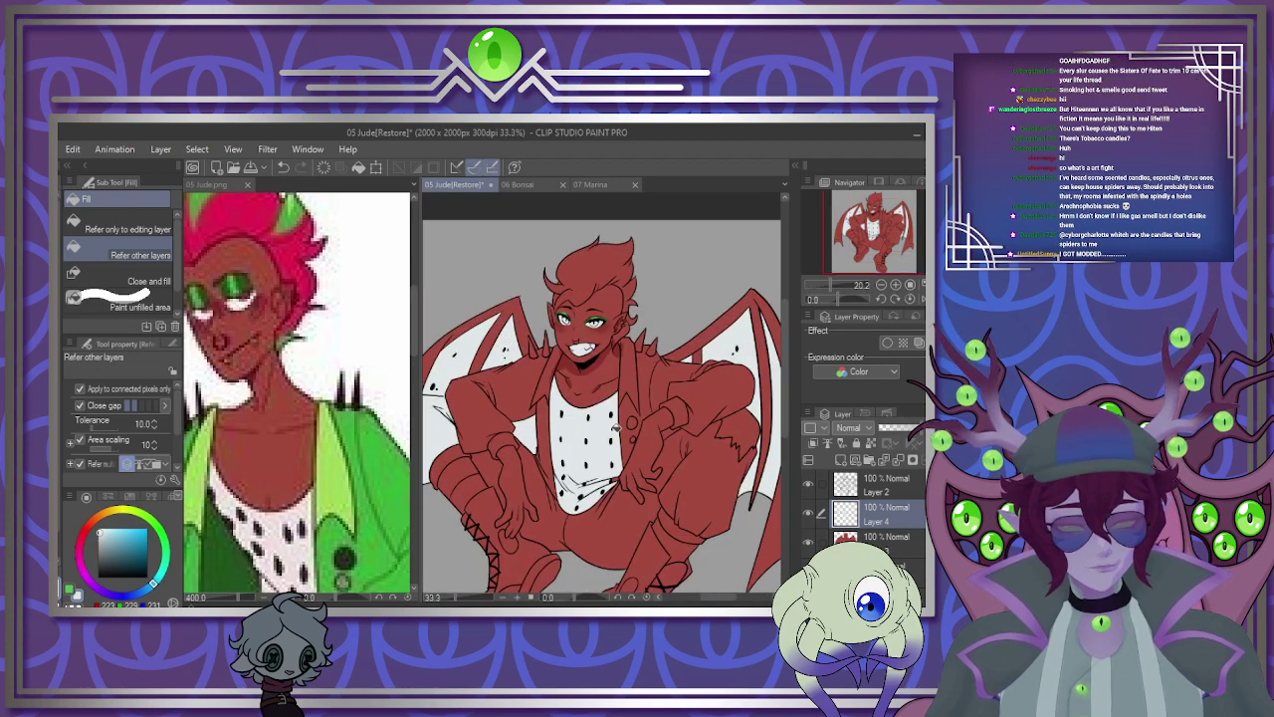
{"action": "scroll", "coordinate": [597, 418], "scroll_direction": "down", "scroll_amount": 2}
{"action": "scroll", "coordinate": [575, 438], "scroll_direction": "up", "scroll_amount": 2}
{"action": "scroll", "coordinate": [612, 422], "scroll_direction": "up", "scroll_amount": 2}
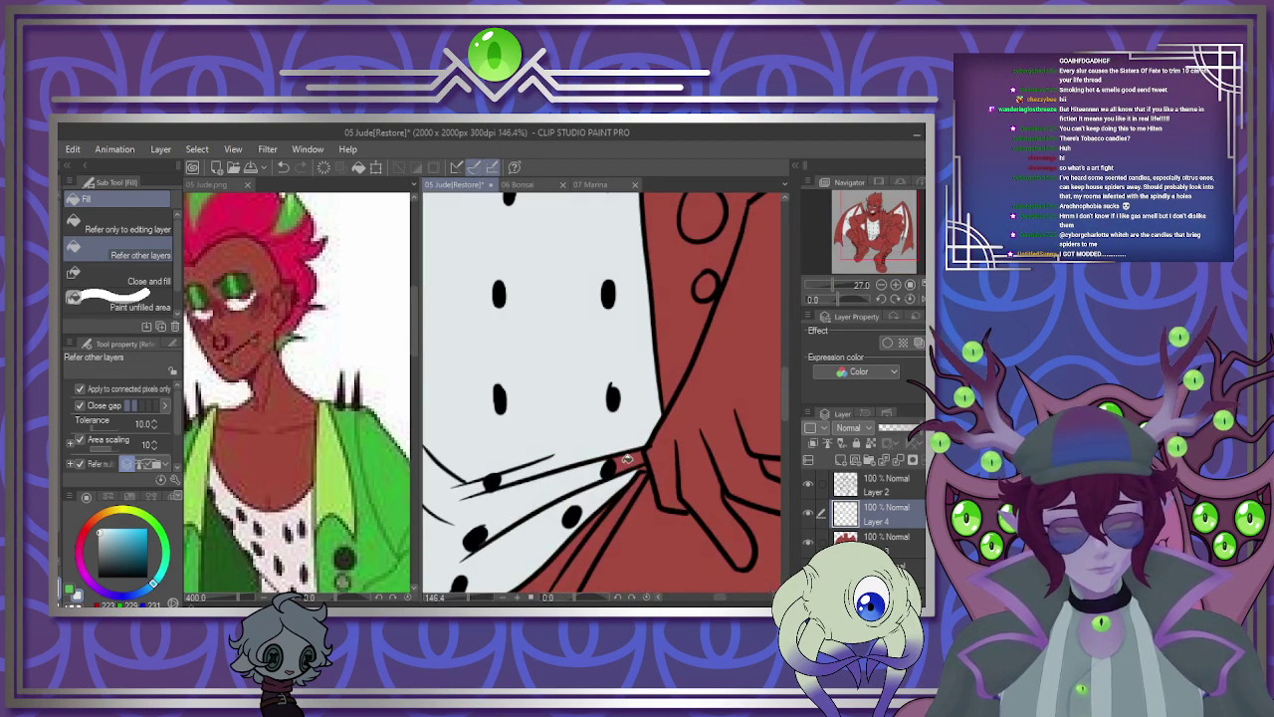
{"action": "scroll", "coordinate": [547, 438], "scroll_direction": "down", "scroll_amount": 3}
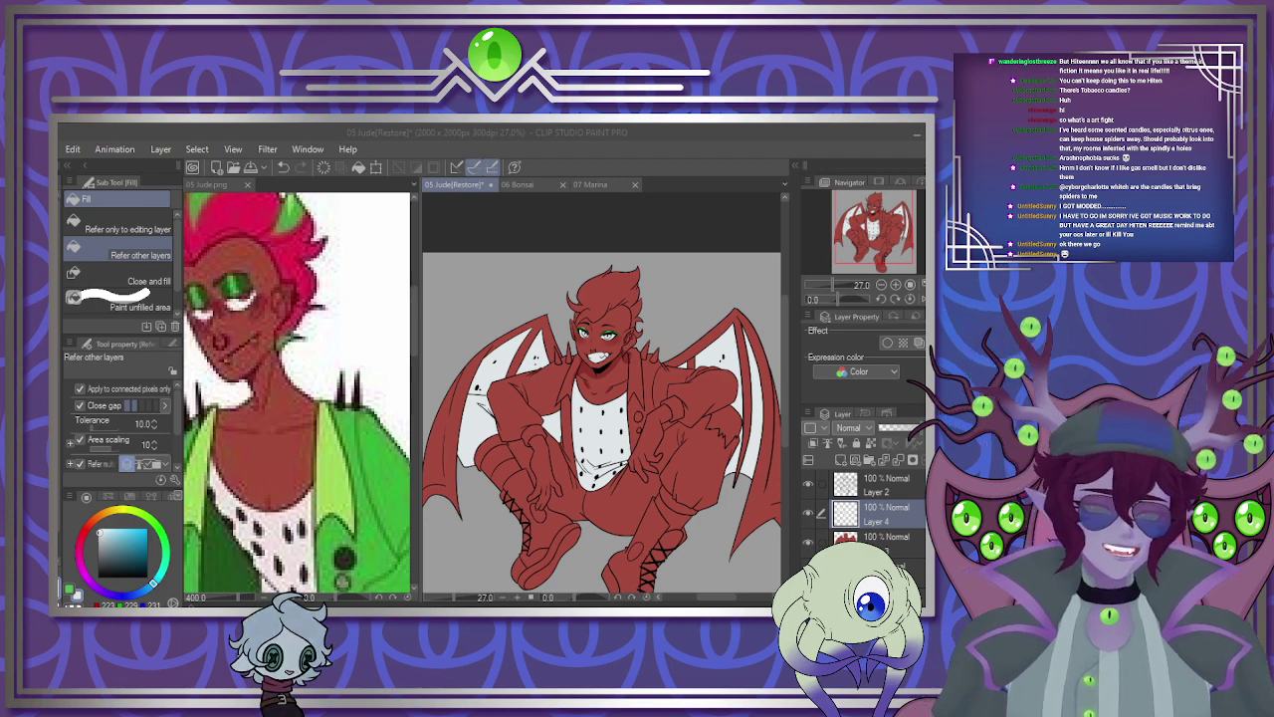
Sample the crimson from the wing in the 05 Jude.png reference and return to the drawing.
{"action": "scroll", "coordinate": [552, 387], "scroll_direction": "down", "scroll_amount": 2}
{"action": "scroll", "coordinate": [516, 364], "scroll_direction": "up", "scroll_amount": 5}
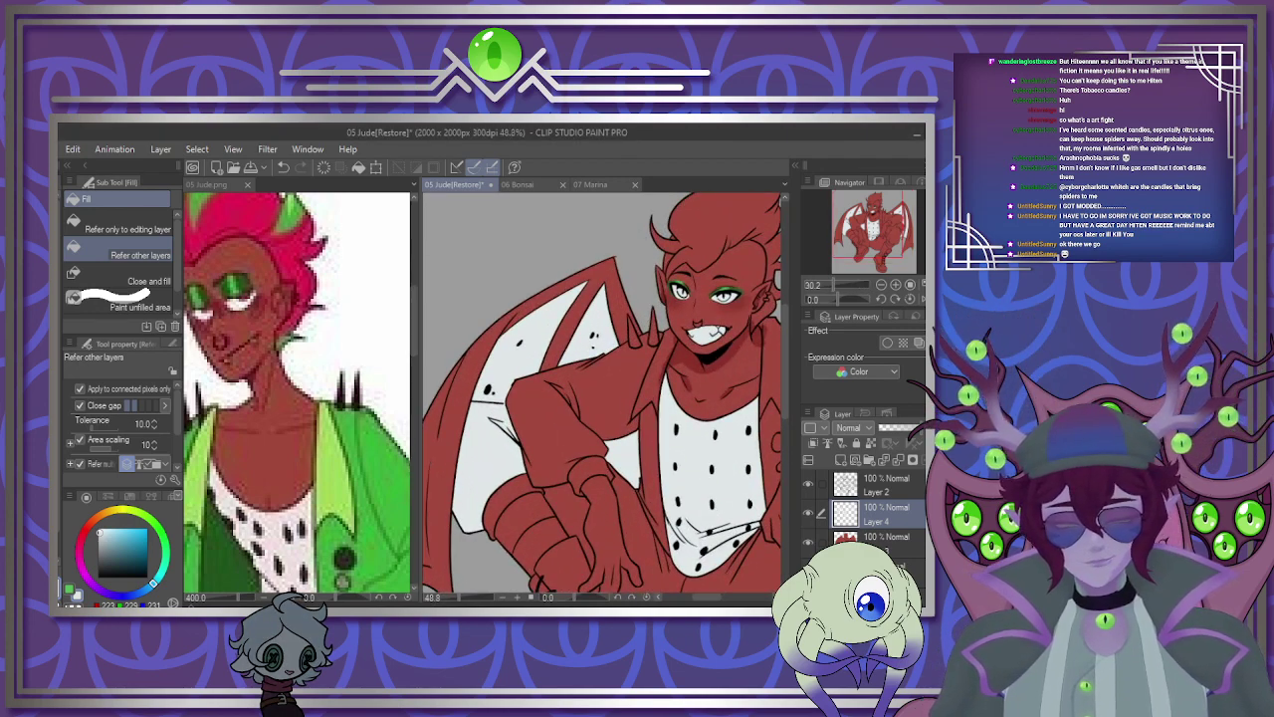
{"action": "scroll", "coordinate": [484, 379], "scroll_direction": "down", "scroll_amount": 2}
{"action": "left_click", "coordinate": [296, 366]}
{"action": "scroll", "coordinate": [318, 333], "scroll_direction": "down", "scroll_amount": 6}
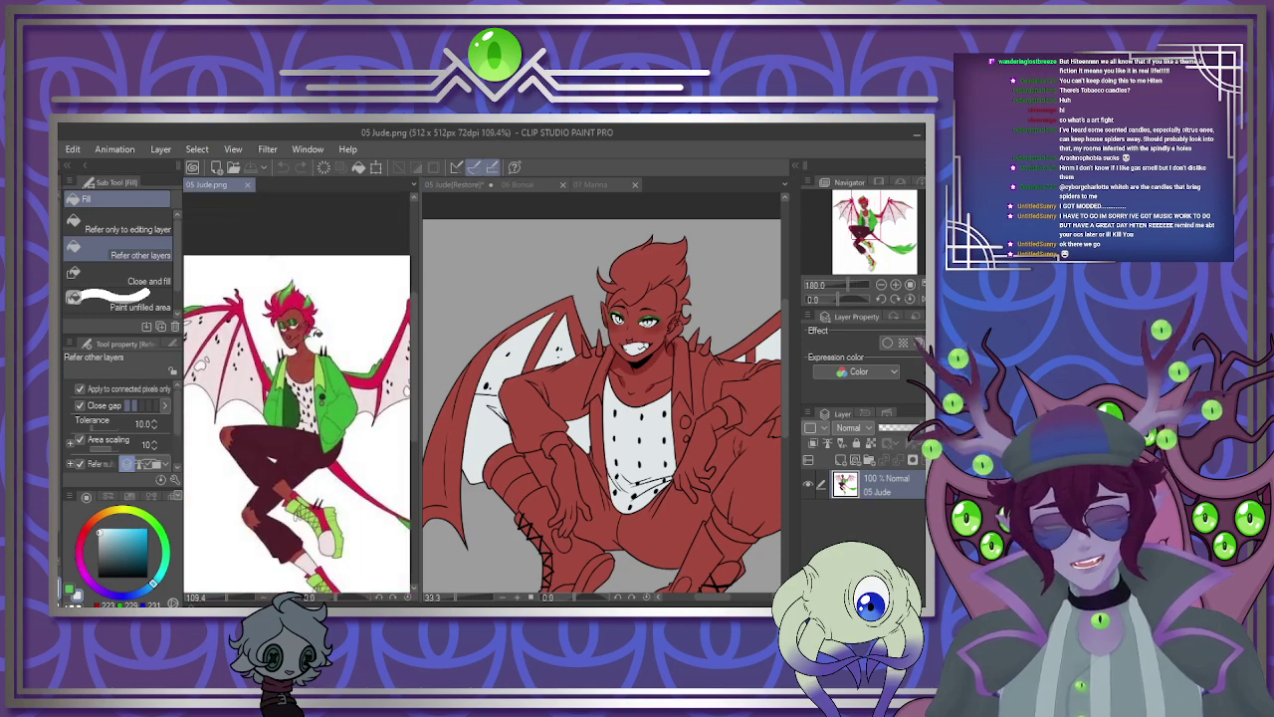
{"action": "scroll", "coordinate": [252, 347], "scroll_direction": "up", "scroll_amount": 3}
{"action": "left_click", "coordinate": [261, 344], "text": "alt"}
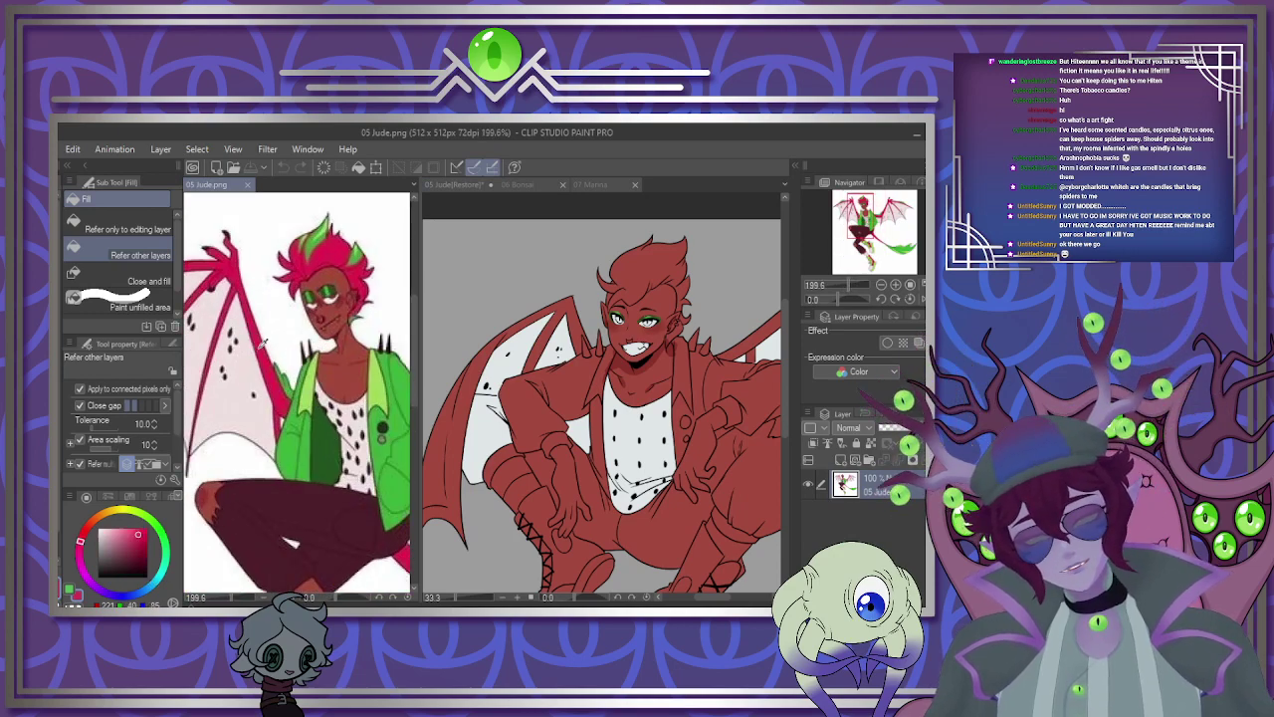
{"action": "left_click", "coordinate": [663, 373]}
Add a new layer clipped to the off-white fills and paint crimson along the wing membrane beside the bent arm with the G-pen.
{"action": "scroll", "coordinate": [652, 363], "scroll_direction": "down", "scroll_amount": 1}
{"action": "scroll", "coordinate": [642, 354], "scroll_direction": "up", "scroll_amount": 1}
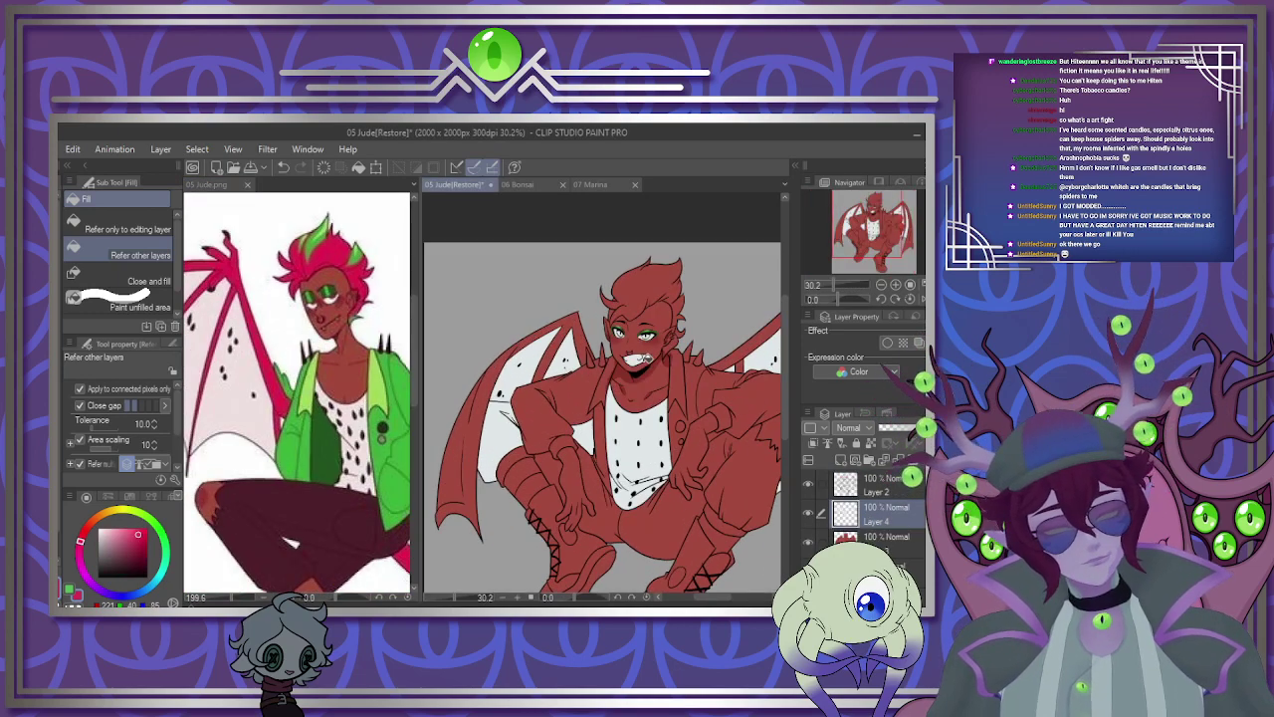
{"action": "scroll", "coordinate": [598, 331], "scroll_direction": "down", "scroll_amount": 1}
{"action": "scroll", "coordinate": [562, 358], "scroll_direction": "up", "scroll_amount": 2}
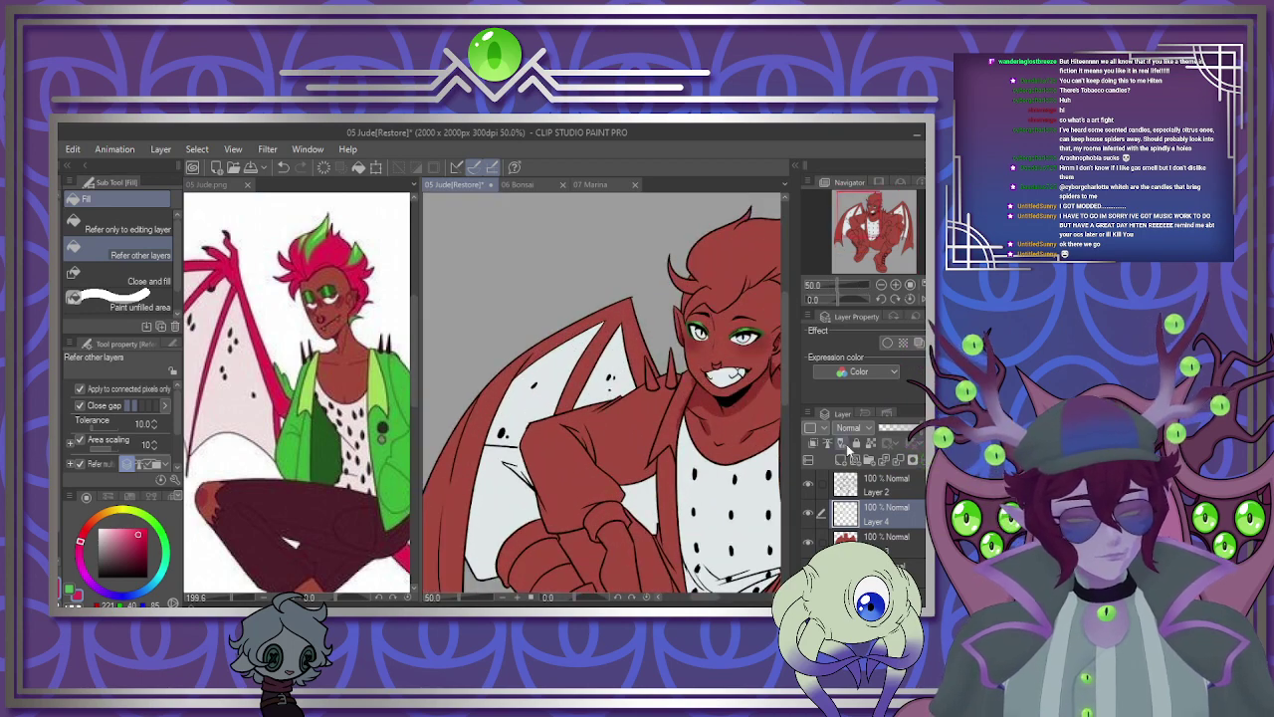
{"action": "left_click", "coordinate": [842, 460]}
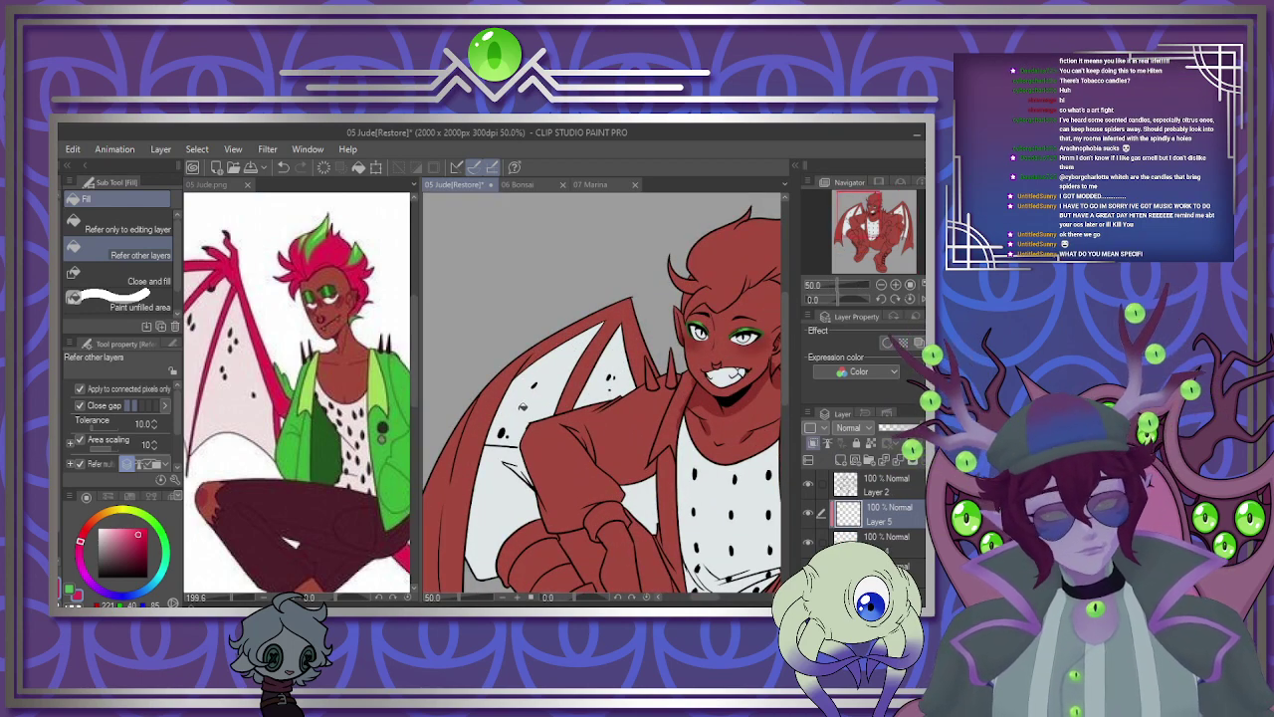
{"action": "key", "text": "p"}
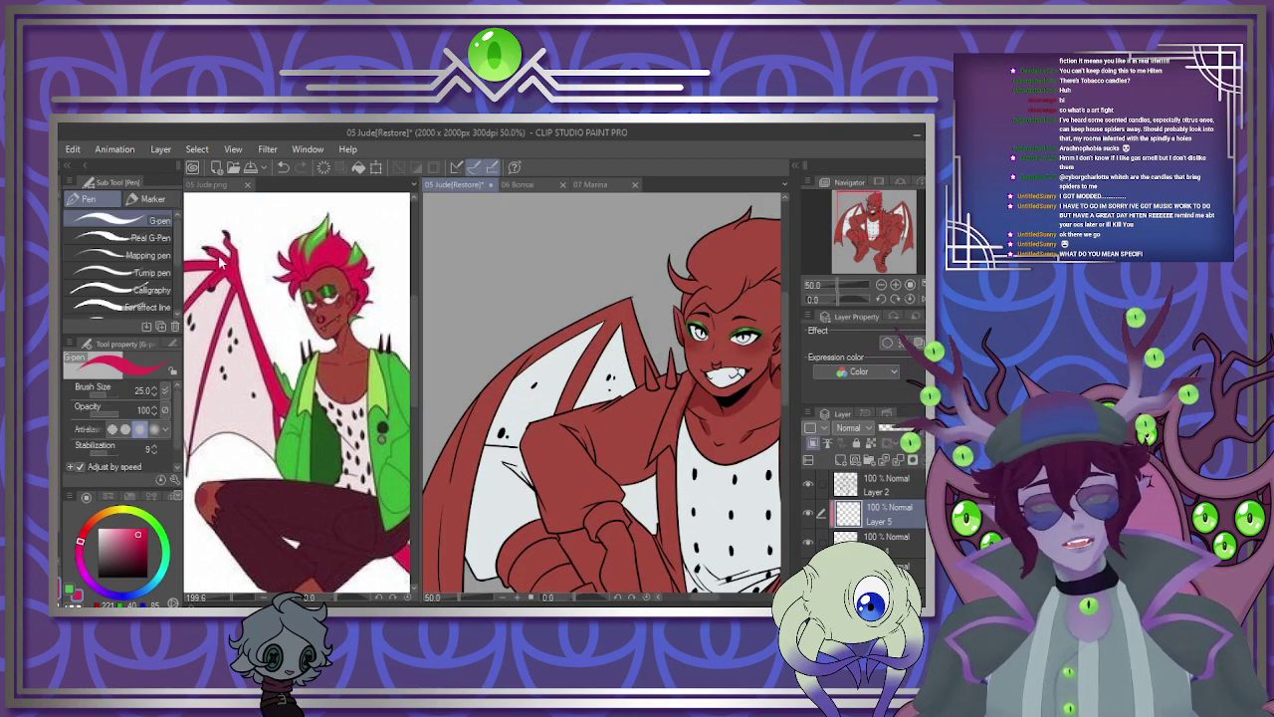
{"action": "mouse_move", "coordinate": [618, 309]}
{"action": "left_mouse_down"}
{"action": "mouse_move", "coordinate": [555, 351]}
{"action": "mouse_move", "coordinate": [489, 488]}
{"action": "left_mouse_up"}
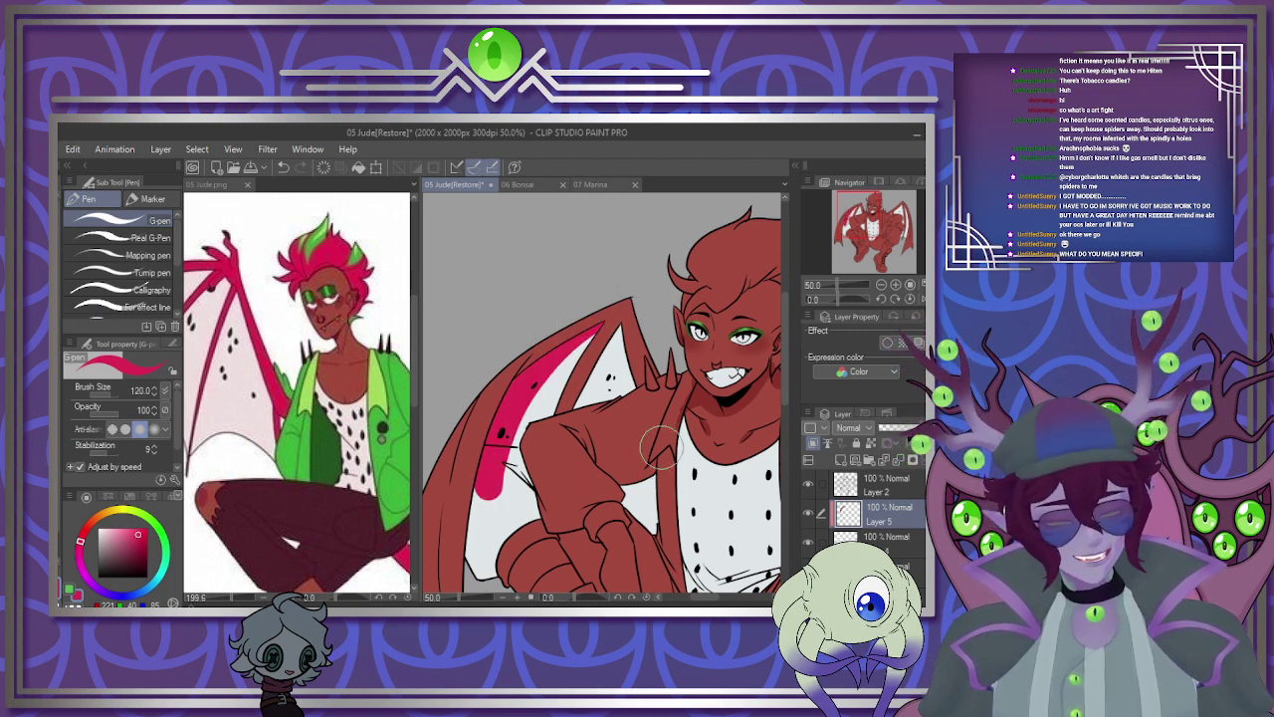
{"action": "mouse_move", "coordinate": [653, 438]}
{"action": "left_mouse_down"}
{"action": "mouse_move", "coordinate": [632, 498]}
{"action": "mouse_move", "coordinate": [687, 508]}
{"action": "left_mouse_up"}
{"action": "left_click_drag", "start_coordinate": [718, 600], "coordinate": [728, 601]}
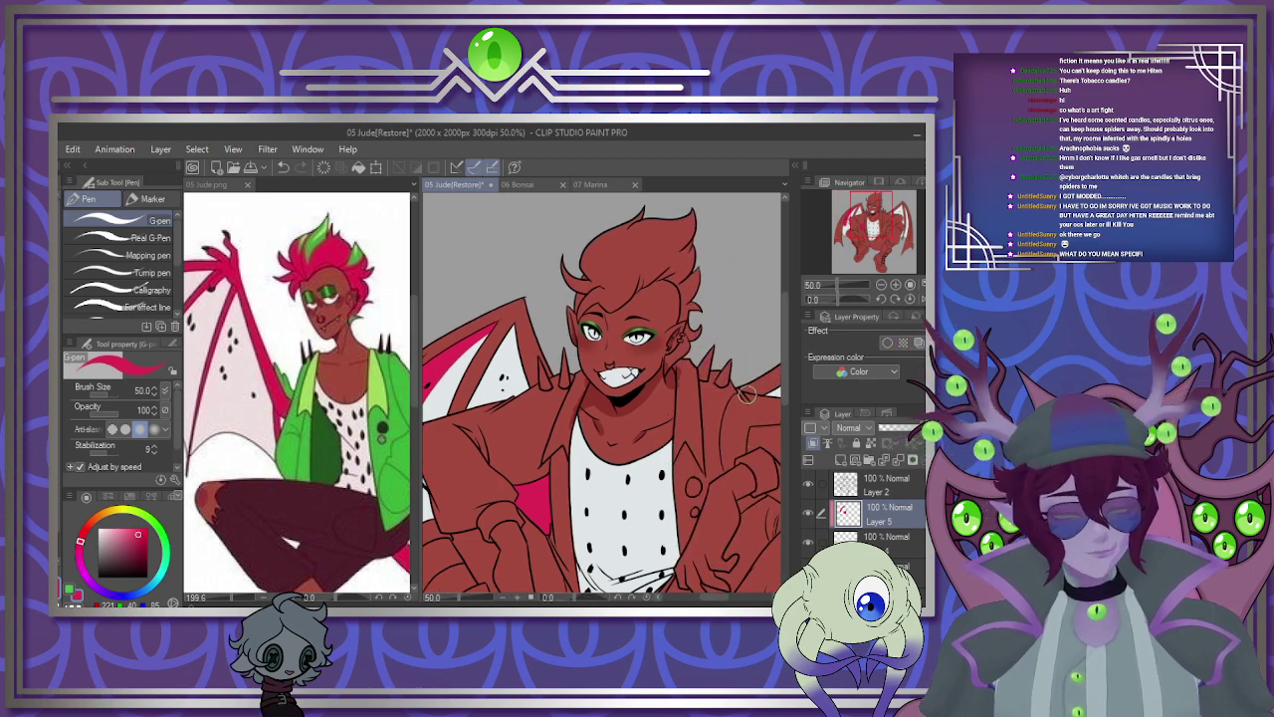
Paint crimson along both side edges and the lower folds of the spotted shirt with the G-pen at size 40.
{"action": "scroll", "coordinate": [787, 368], "scroll_direction": "down", "scroll_amount": 2}
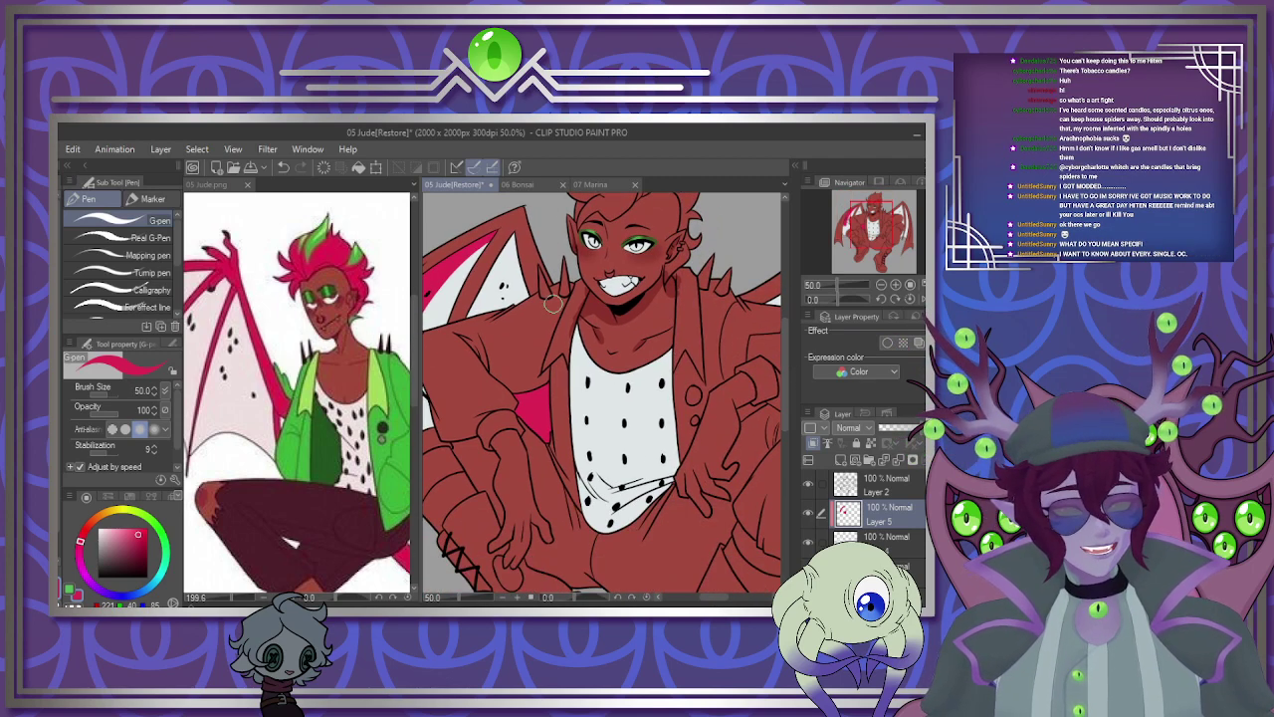
{"action": "scroll", "coordinate": [554, 304], "scroll_direction": "down", "scroll_amount": 3}
{"action": "scroll", "coordinate": [618, 308], "scroll_direction": "up", "scroll_amount": 6}
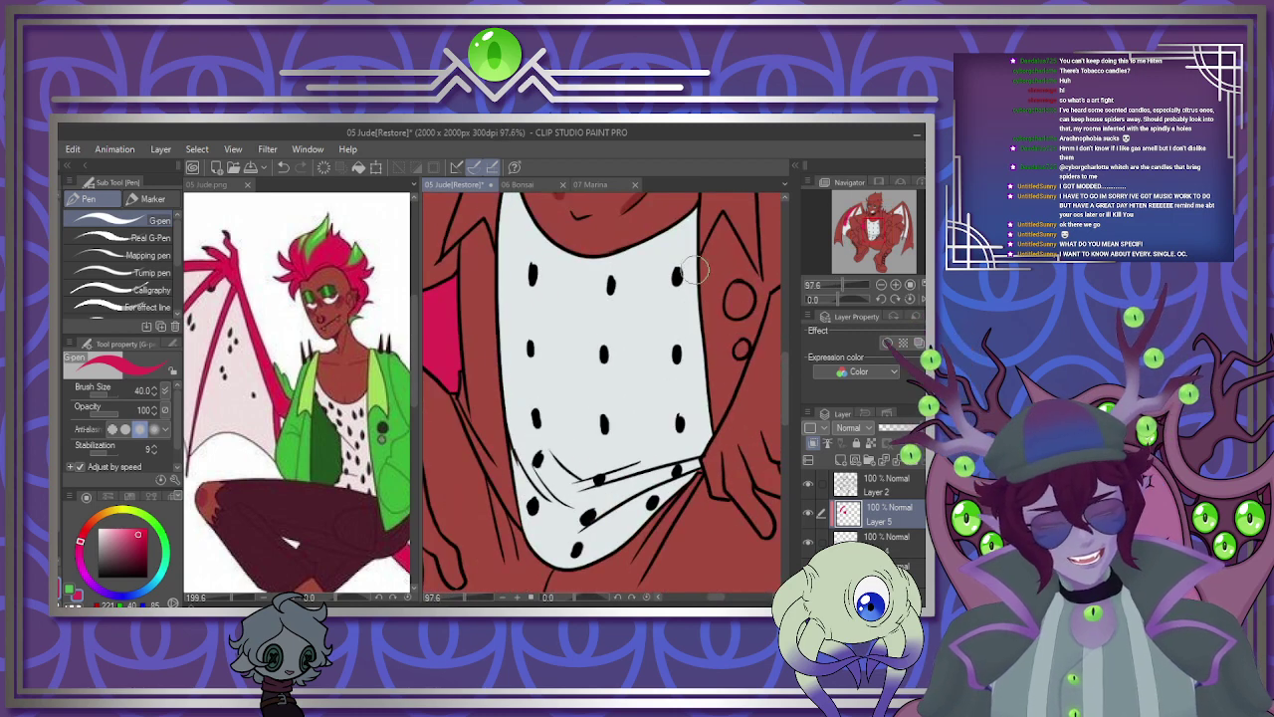
{"action": "mouse_move", "coordinate": [700, 306]}
{"action": "left_mouse_down"}
{"action": "mouse_move", "coordinate": [699, 392]}
{"action": "mouse_move", "coordinate": [673, 464]}
{"action": "left_mouse_up"}
{"action": "left_click_drag", "start_coordinate": [705, 378], "coordinate": [687, 453]}
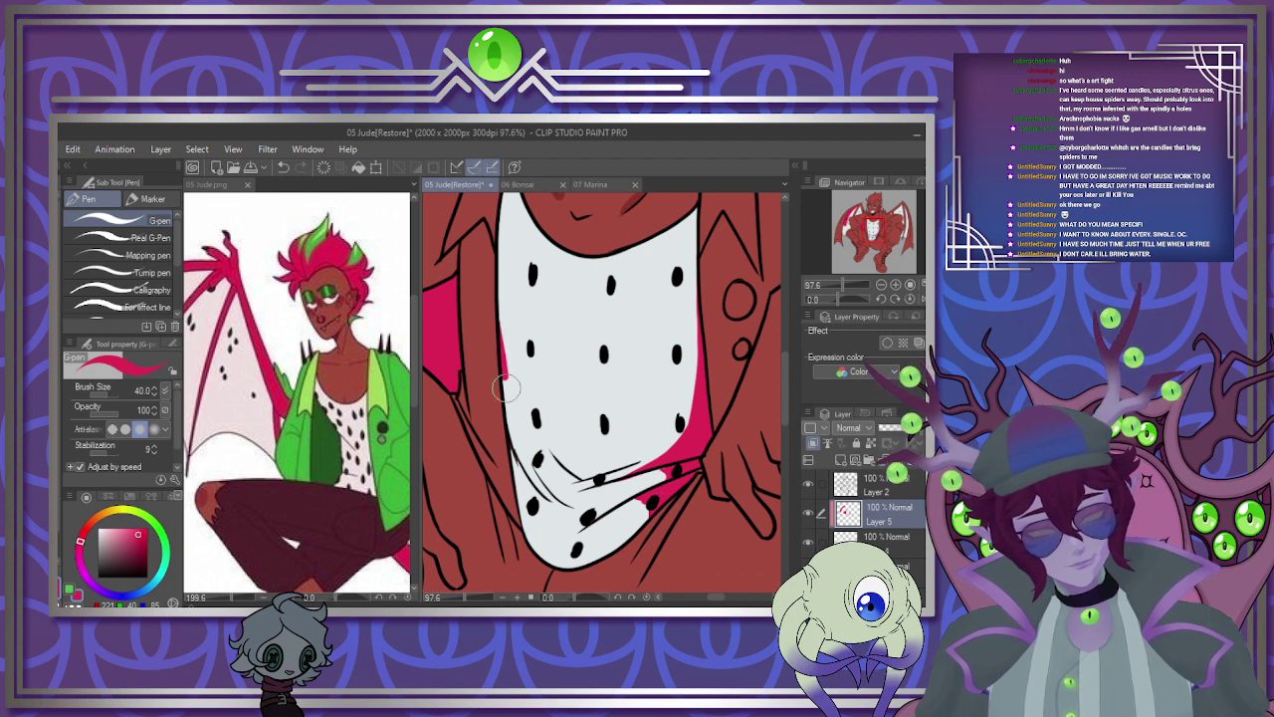
{"action": "left_click_drag", "start_coordinate": [506, 389], "coordinate": [545, 496]}
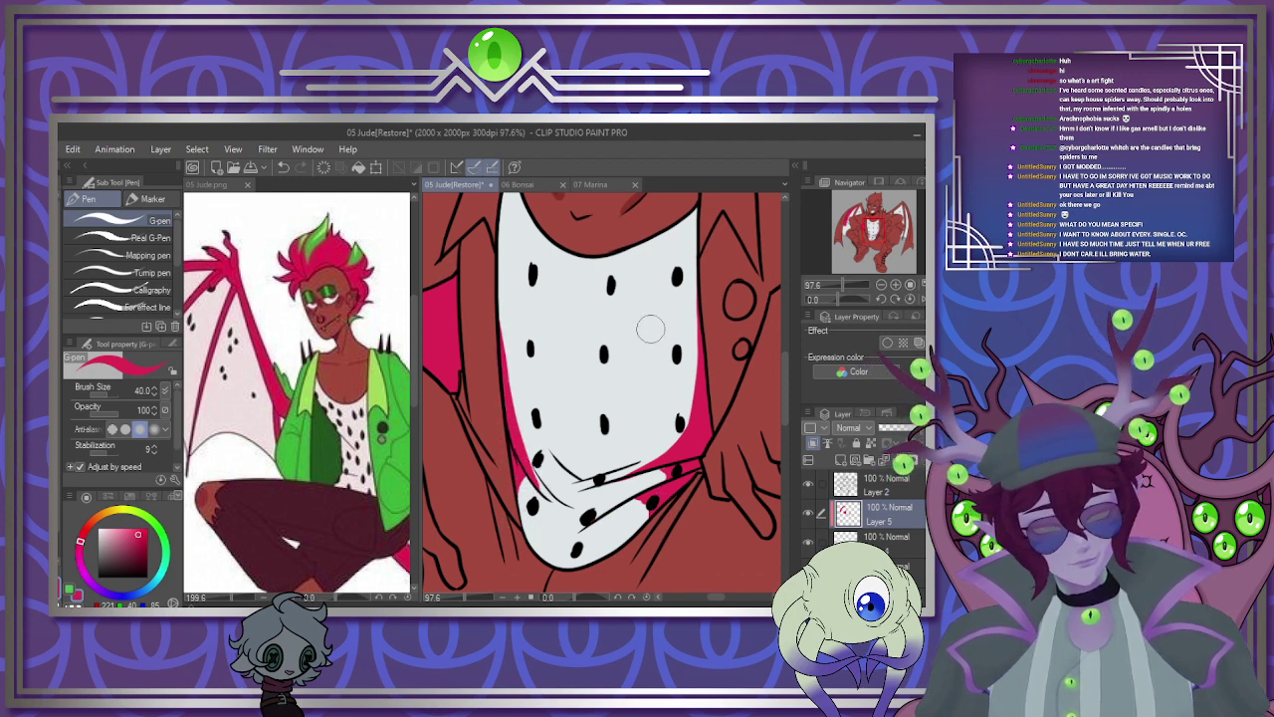
Paint crimson along the membranes of the wing beside the torn-trouser knee with the G-pen at size 70.
{"action": "scroll", "coordinate": [567, 374], "scroll_direction": "down", "scroll_amount": 2}
{"action": "scroll", "coordinate": [687, 334], "scroll_direction": "up", "scroll_amount": 1}
{"action": "left_click_drag", "start_coordinate": [690, 262], "coordinate": [690, 306]}
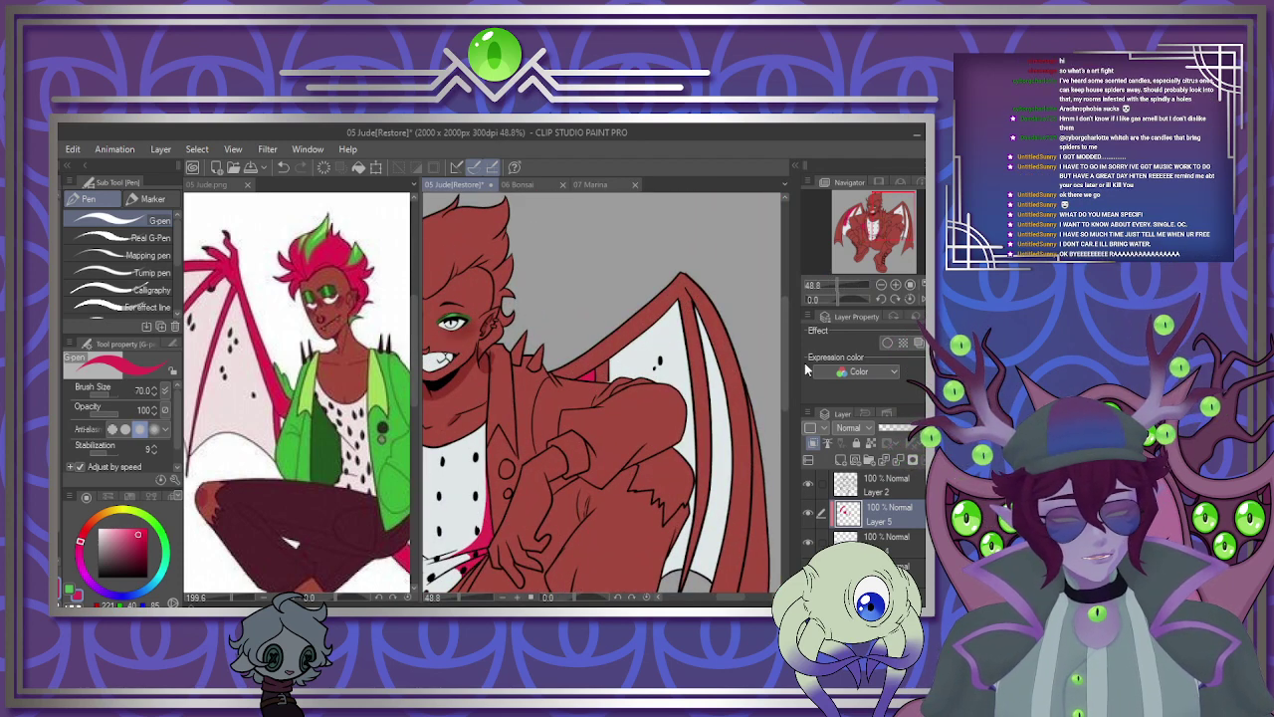
{"action": "mouse_move", "coordinate": [682, 400]}
{"action": "left_mouse_down"}
{"action": "mouse_move", "coordinate": [691, 563]}
{"action": "mouse_move", "coordinate": [659, 570]}
{"action": "left_mouse_up"}
{"action": "mouse_move", "coordinate": [739, 445]}
{"action": "left_mouse_down"}
{"action": "mouse_move", "coordinate": [718, 577]}
{"action": "mouse_move", "coordinate": [737, 494]}
{"action": "mouse_move", "coordinate": [696, 567]}
{"action": "mouse_move", "coordinate": [735, 416]}
{"action": "left_mouse_up"}
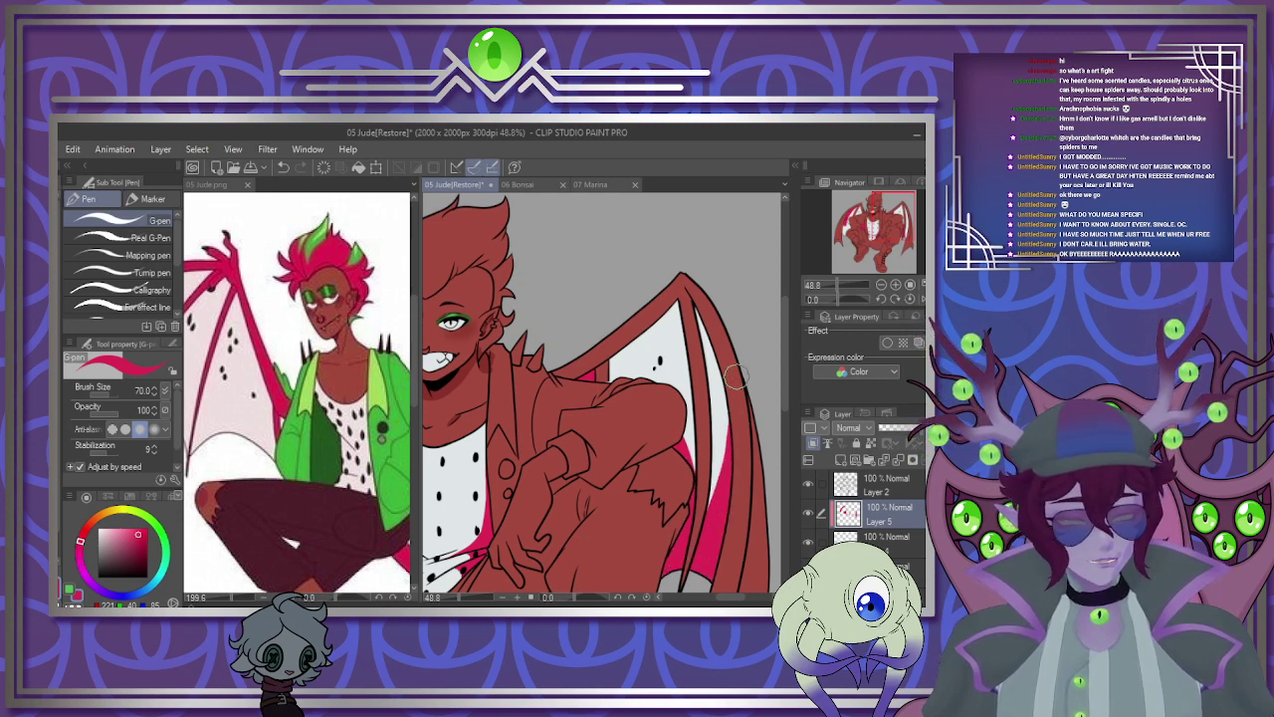
{"action": "left_click_drag", "start_coordinate": [737, 371], "coordinate": [717, 508]}
{"action": "scroll", "coordinate": [717, 511], "scroll_direction": "down", "scroll_amount": 8}
{"action": "scroll", "coordinate": [717, 511], "scroll_direction": "up", "scroll_amount": 4}
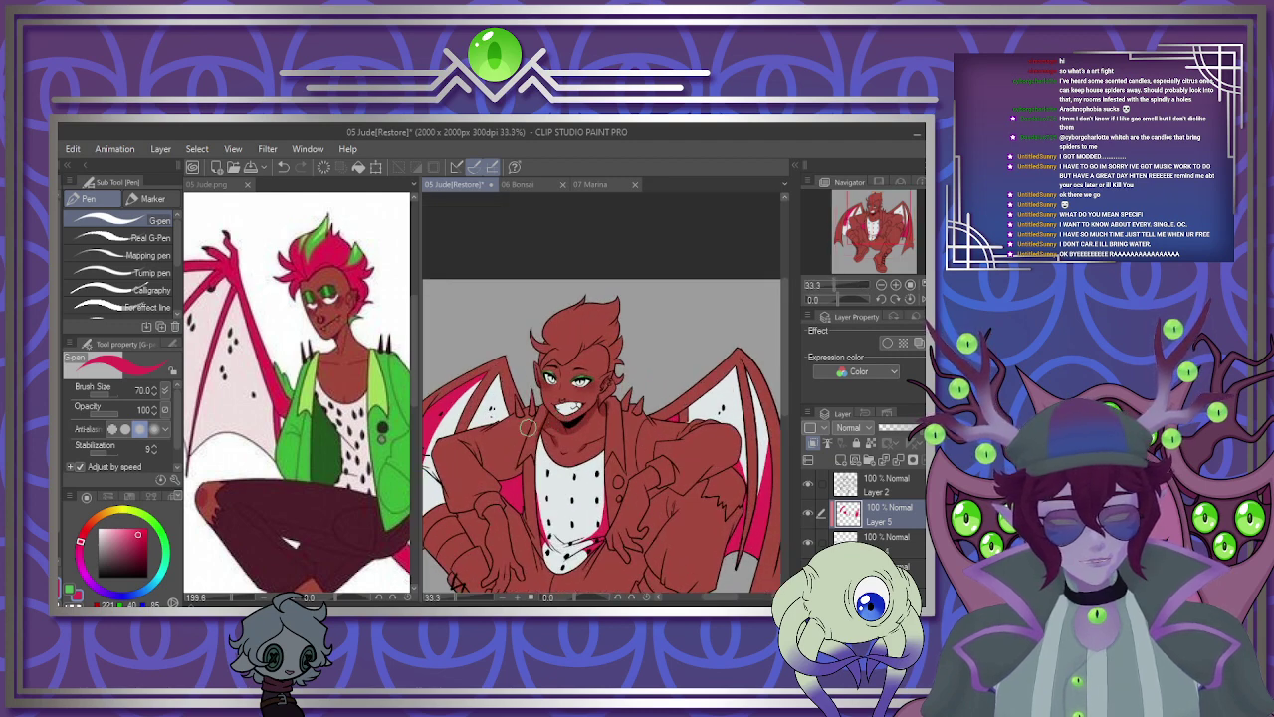
Paint crimson shading along the upper part of both eye whites with the G-pen at size 15, checking the reference face.
{"action": "left_click", "coordinate": [312, 294]}
{"action": "scroll", "coordinate": [312, 294], "scroll_direction": "up", "scroll_amount": 5}
{"action": "scroll", "coordinate": [313, 293], "scroll_direction": "up", "scroll_amount": 4}
{"action": "left_click", "coordinate": [597, 383]}
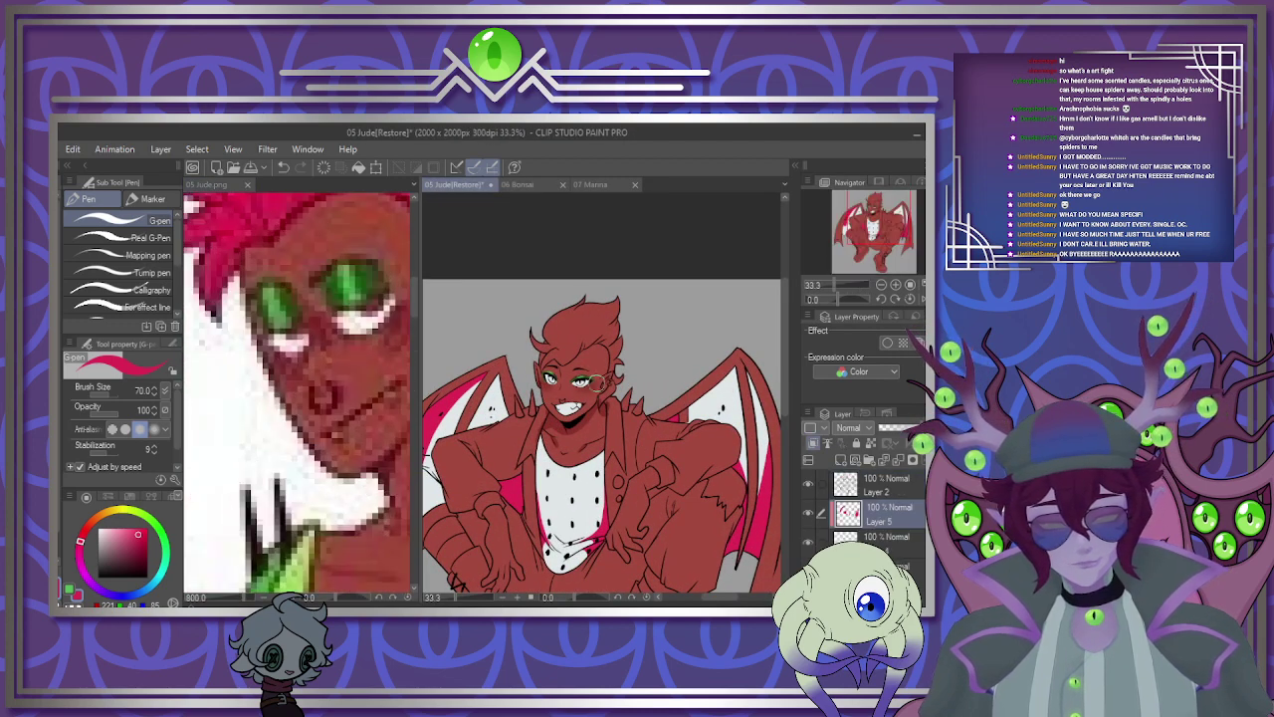
{"action": "scroll", "coordinate": [551, 368], "scroll_direction": "up", "scroll_amount": 6}
{"action": "key", "text": "["}
{"action": "key", "text": "["}
{"action": "key", "text": "["}
{"action": "key", "text": "["}
{"action": "key", "text": "["}
{"action": "key", "text": "["}
{"action": "key", "text": "["}
{"action": "key", "text": "["}
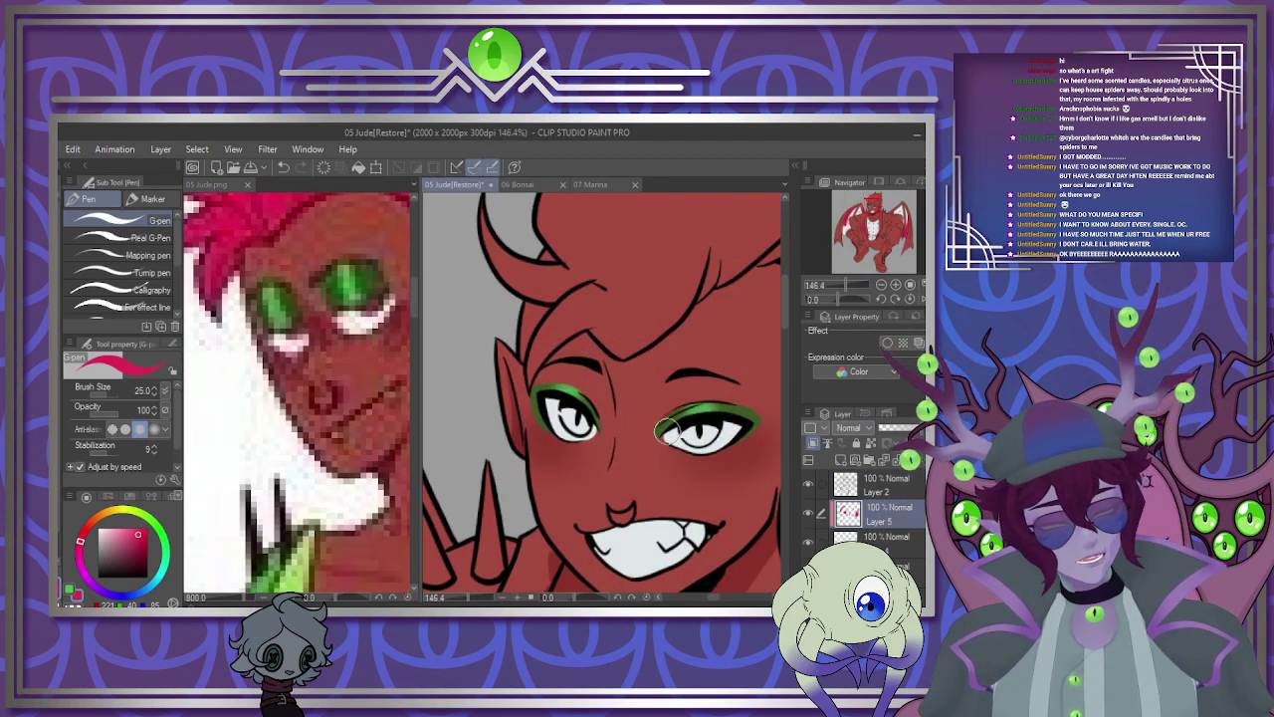
{"action": "left_click_drag", "start_coordinate": [666, 437], "coordinate": [677, 429]}
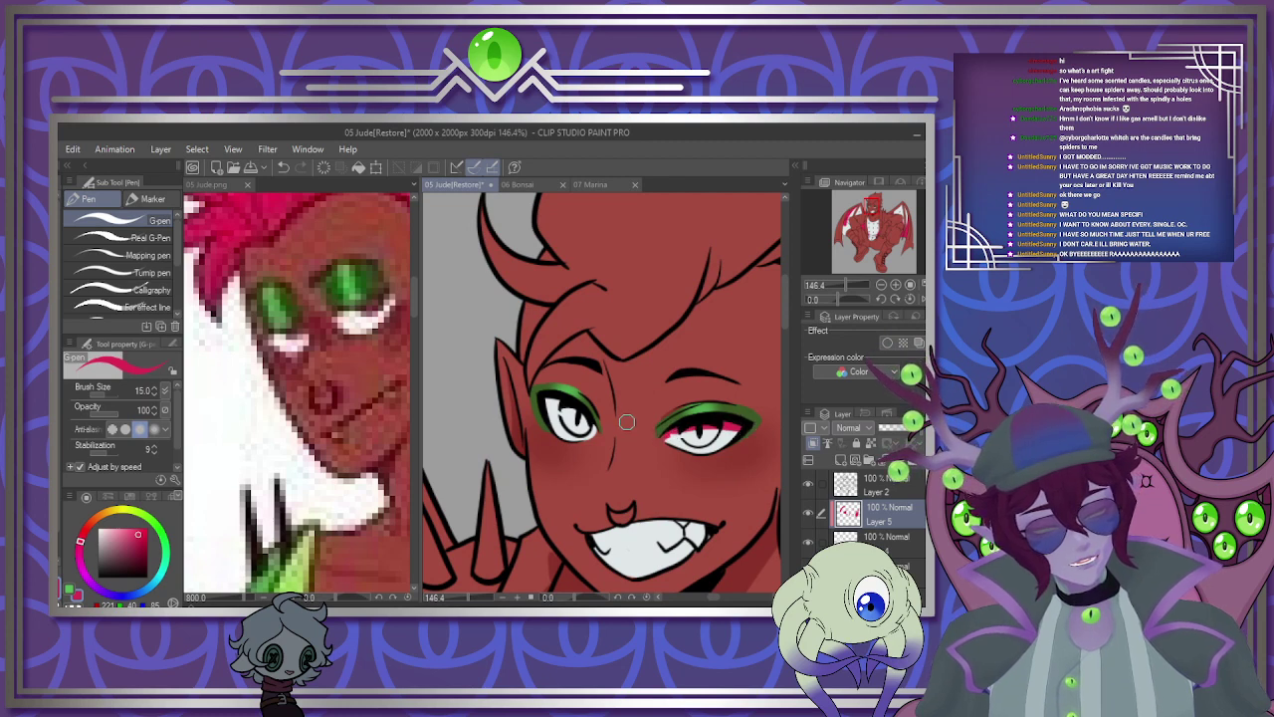
{"action": "left_click_drag", "start_coordinate": [541, 400], "coordinate": [596, 408]}
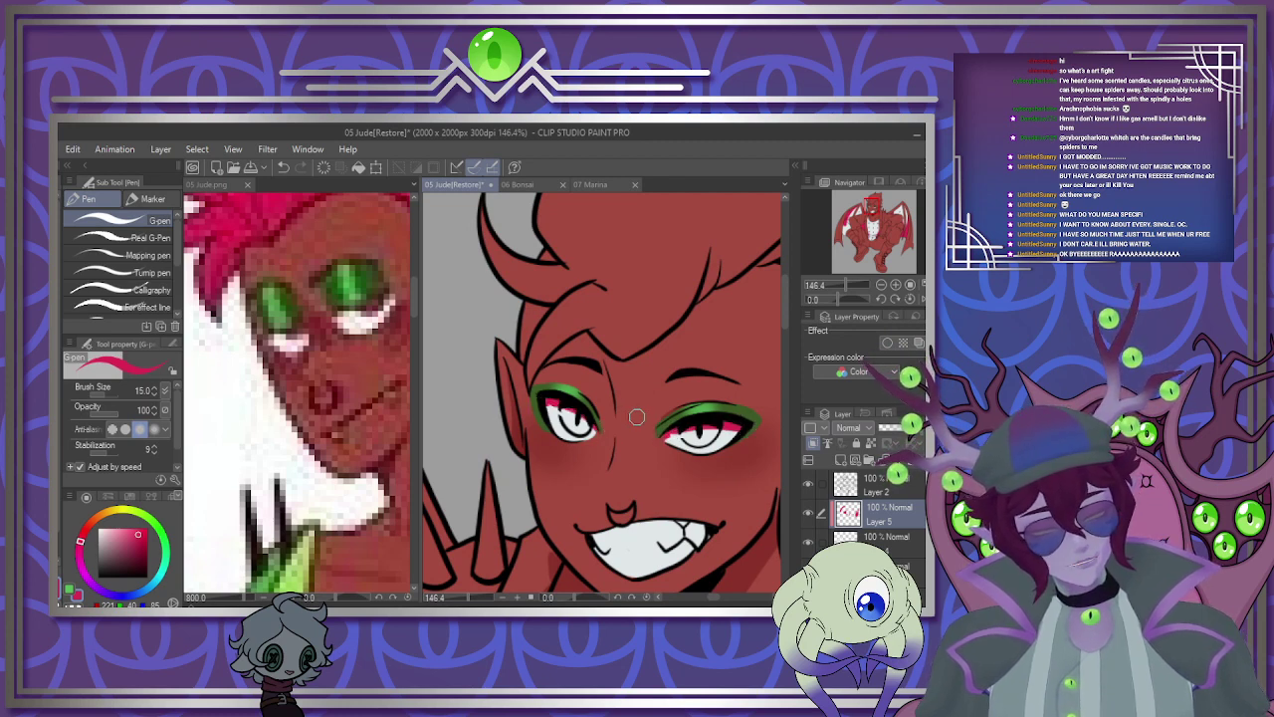
Lower the crimson shading layer's opacity to 34% and merge it into the off-white layer below.
{"action": "left_click", "coordinate": [899, 428]}
{"action": "left_click_drag", "start_coordinate": [898, 429], "coordinate": [893, 430]}
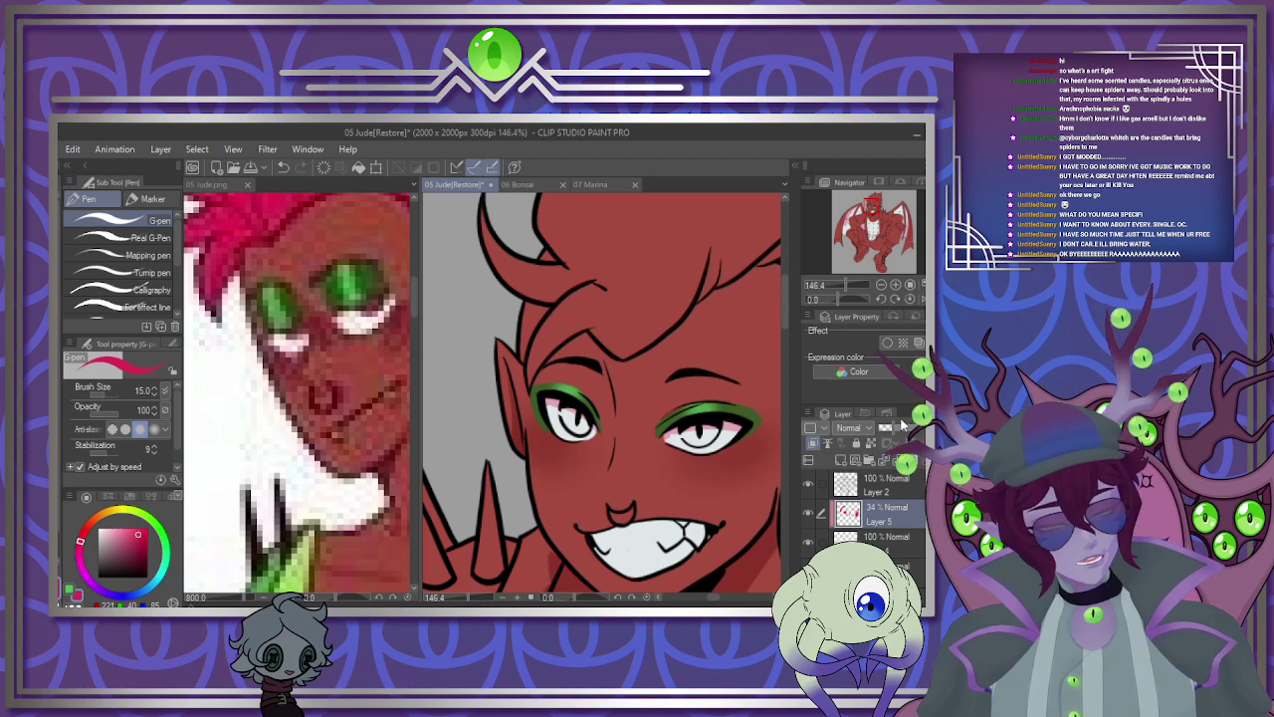
{"action": "scroll", "coordinate": [589, 312], "scroll_direction": "down", "scroll_amount": 4}
{"action": "scroll", "coordinate": [618, 333], "scroll_direction": "up", "scroll_amount": 6}
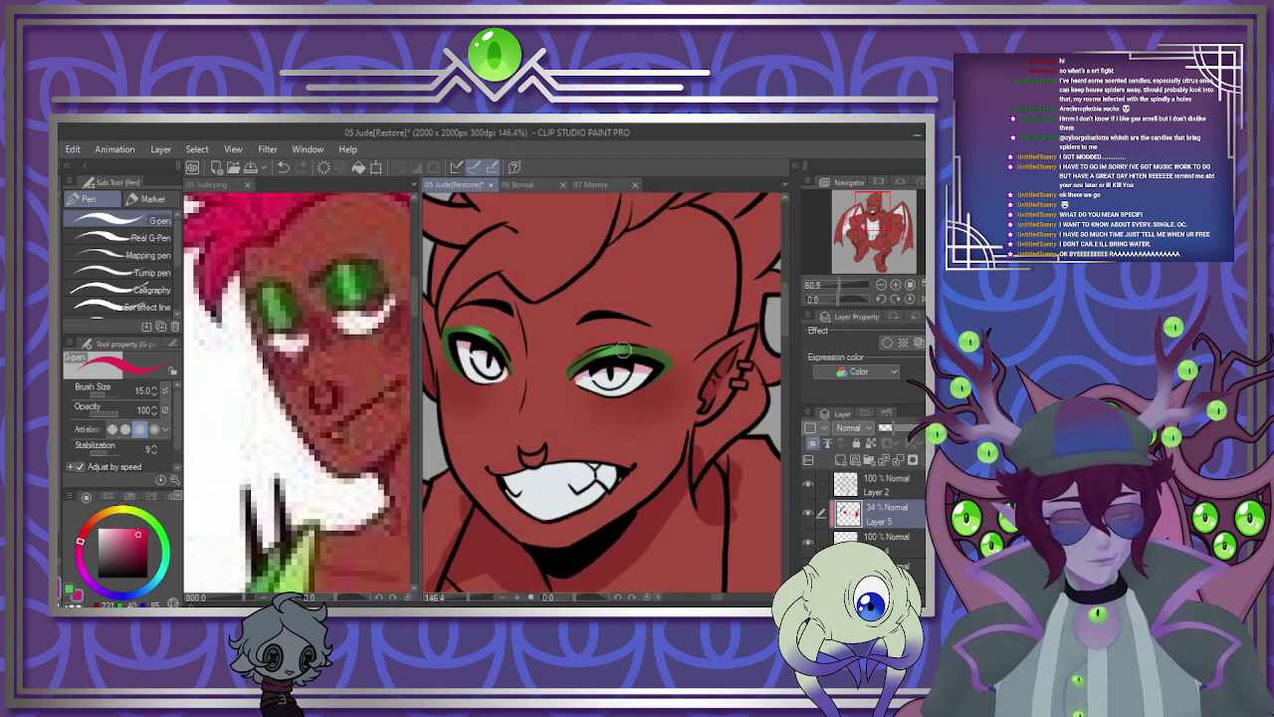
{"action": "left_click", "coordinate": [897, 460]}
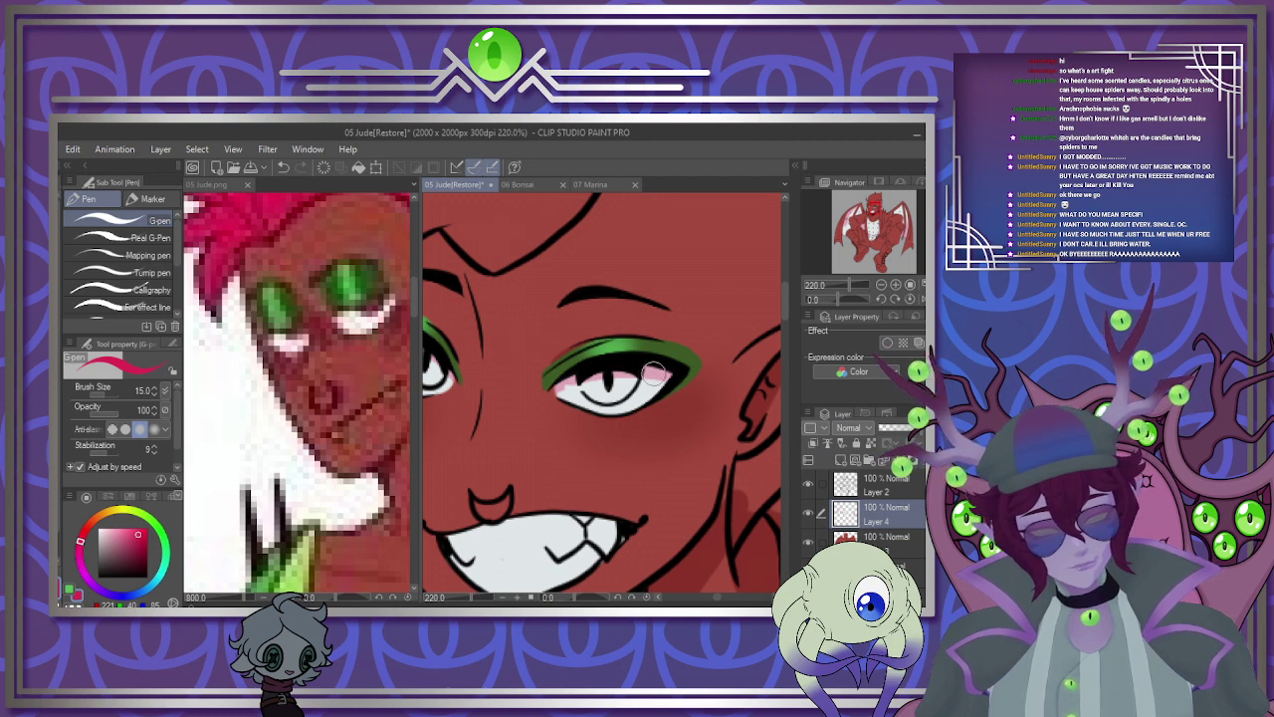
Set the drawing colour back to crimson and paint the irises of both eyes with the G-pen.
{"action": "left_click", "coordinate": [117, 528]}
{"action": "left_click", "coordinate": [80, 543]}
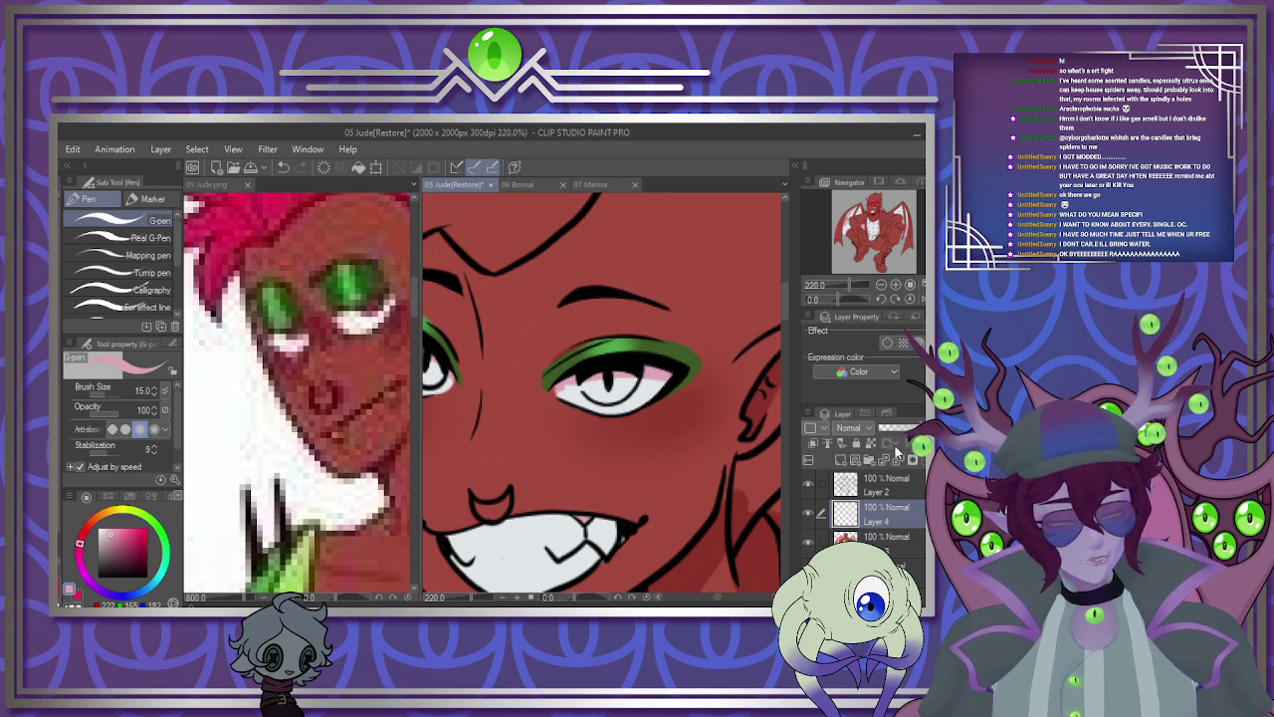
{"action": "left_click", "coordinate": [137, 534]}
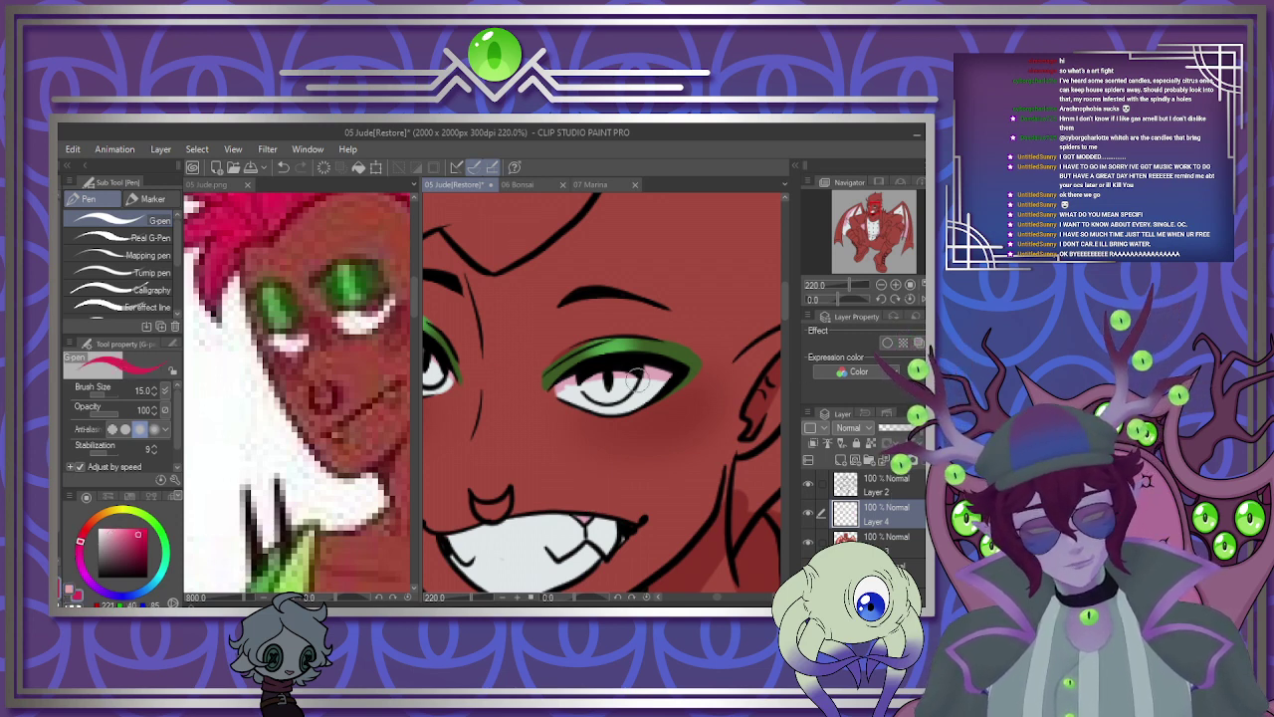
{"action": "mouse_move", "coordinate": [587, 388]}
{"action": "left_mouse_down"}
{"action": "mouse_move", "coordinate": [633, 369]}
{"action": "mouse_move", "coordinate": [595, 382]}
{"action": "left_mouse_up"}
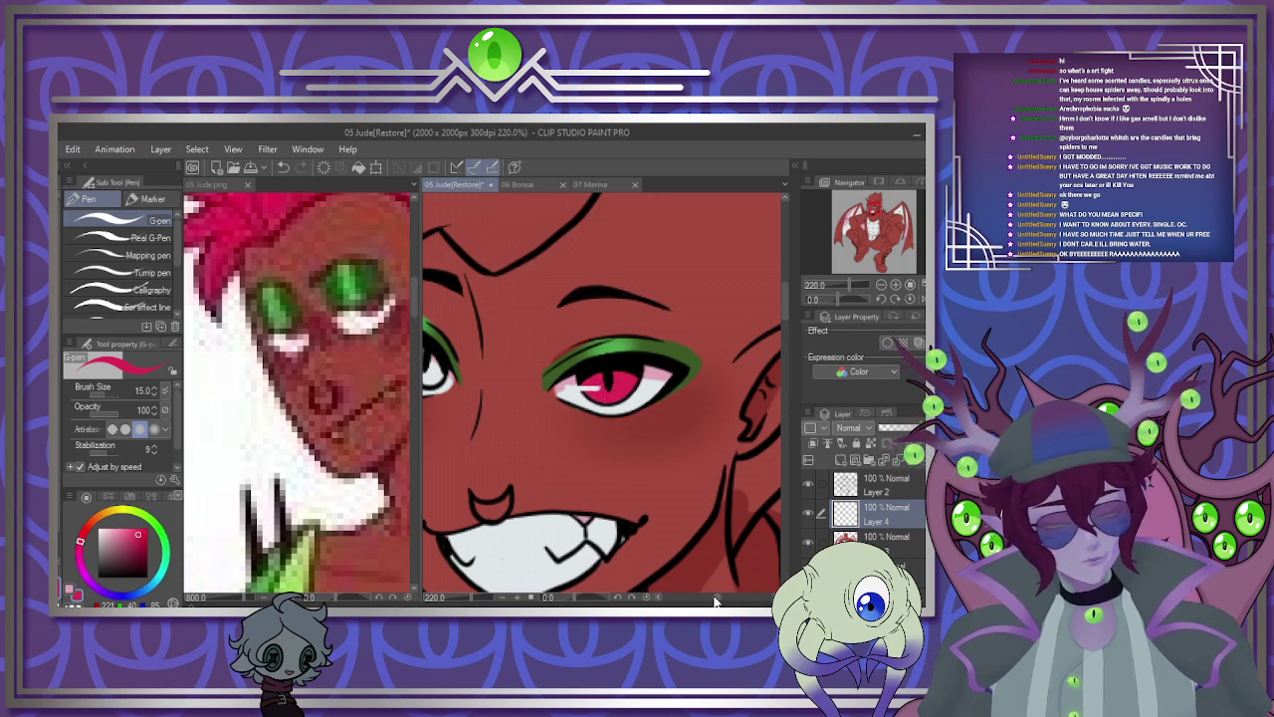
{"action": "left_click_drag", "start_coordinate": [713, 597], "coordinate": [712, 598]}
{"action": "left_click_drag", "start_coordinate": [472, 354], "coordinate": [488, 375]}
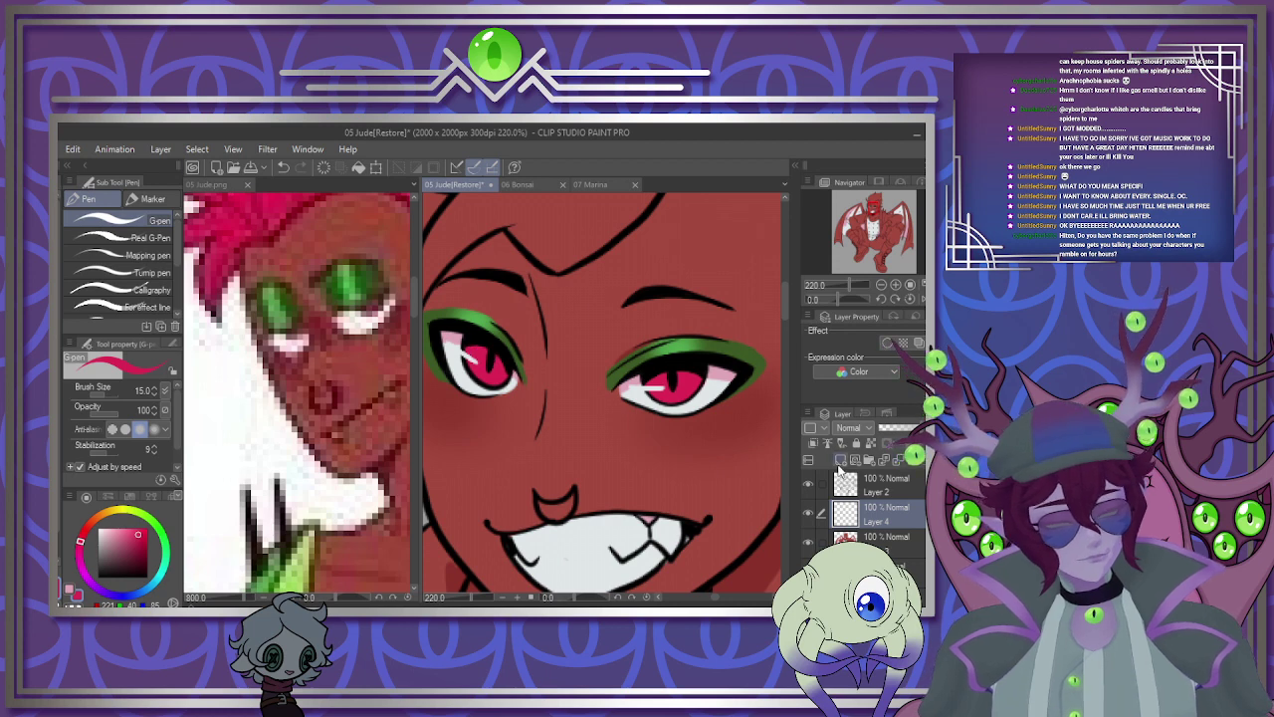
Add a clipped layer in Screen mode, paint a lighter glow on the lower irises, and merge it down.
{"action": "left_click", "coordinate": [839, 460]}
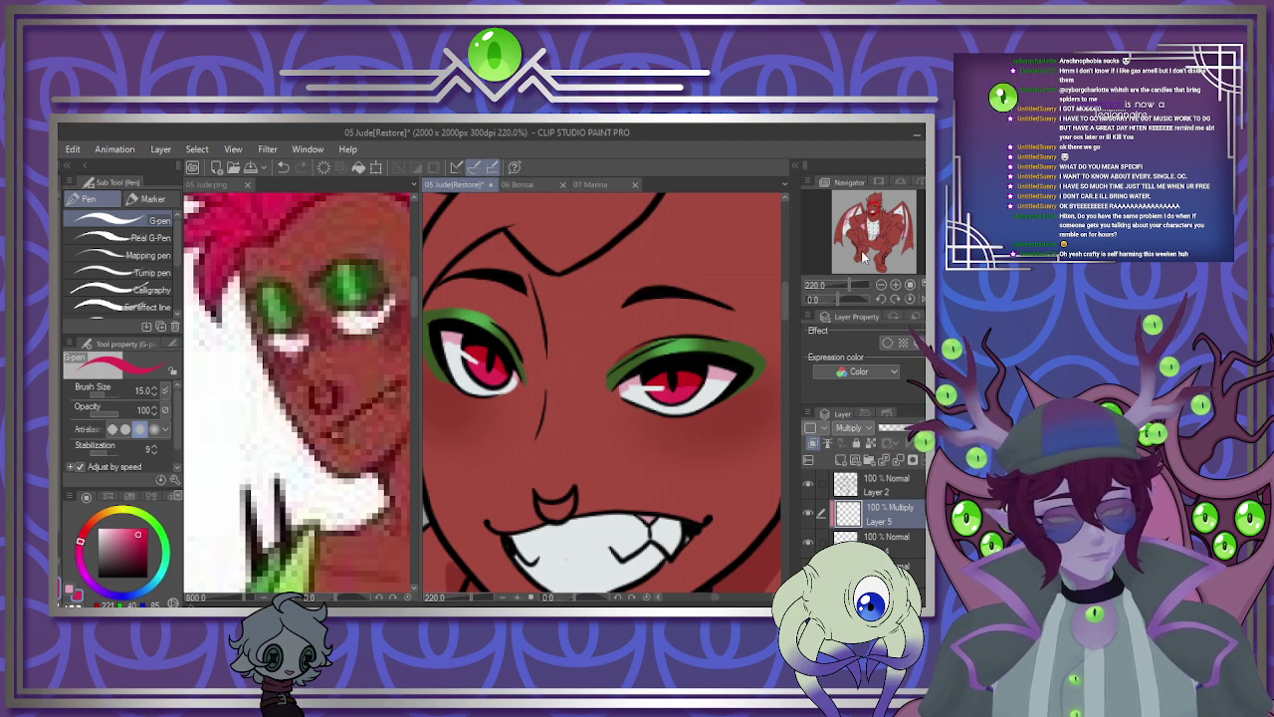
{"action": "left_click", "coordinate": [862, 252]}
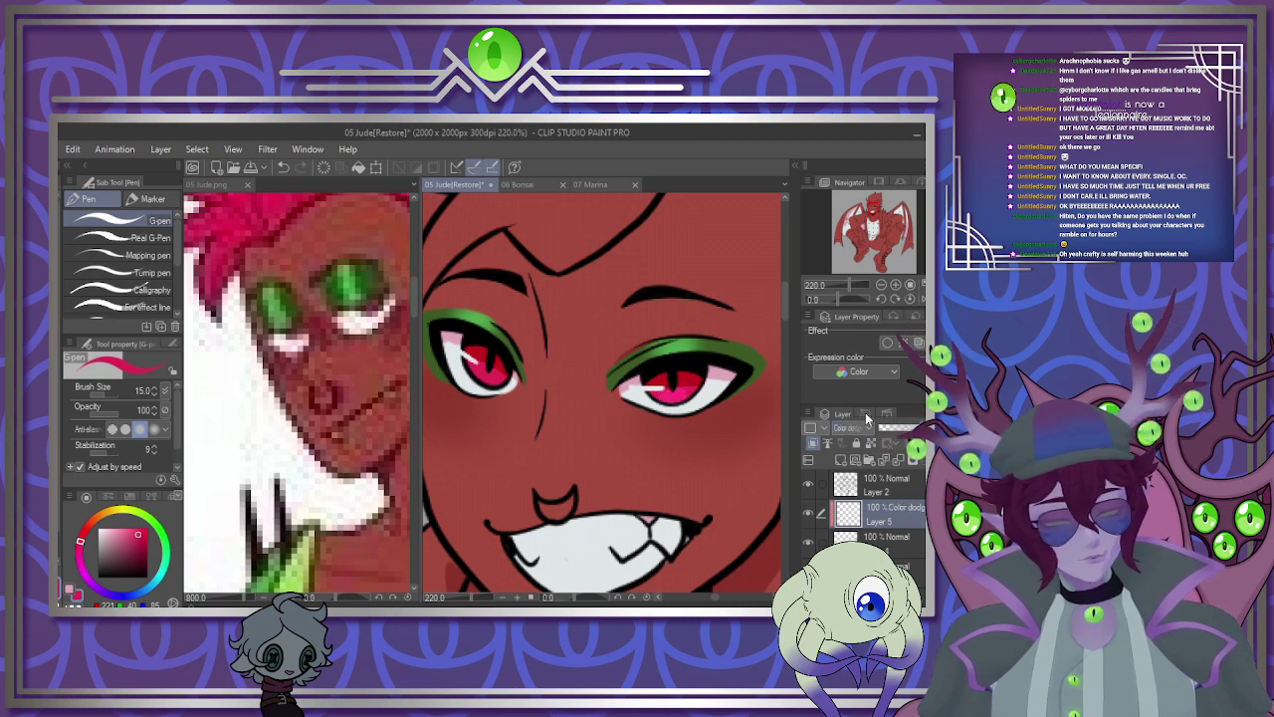
{"action": "scroll", "coordinate": [858, 427], "scroll_direction": "up", "scroll_amount": 1}
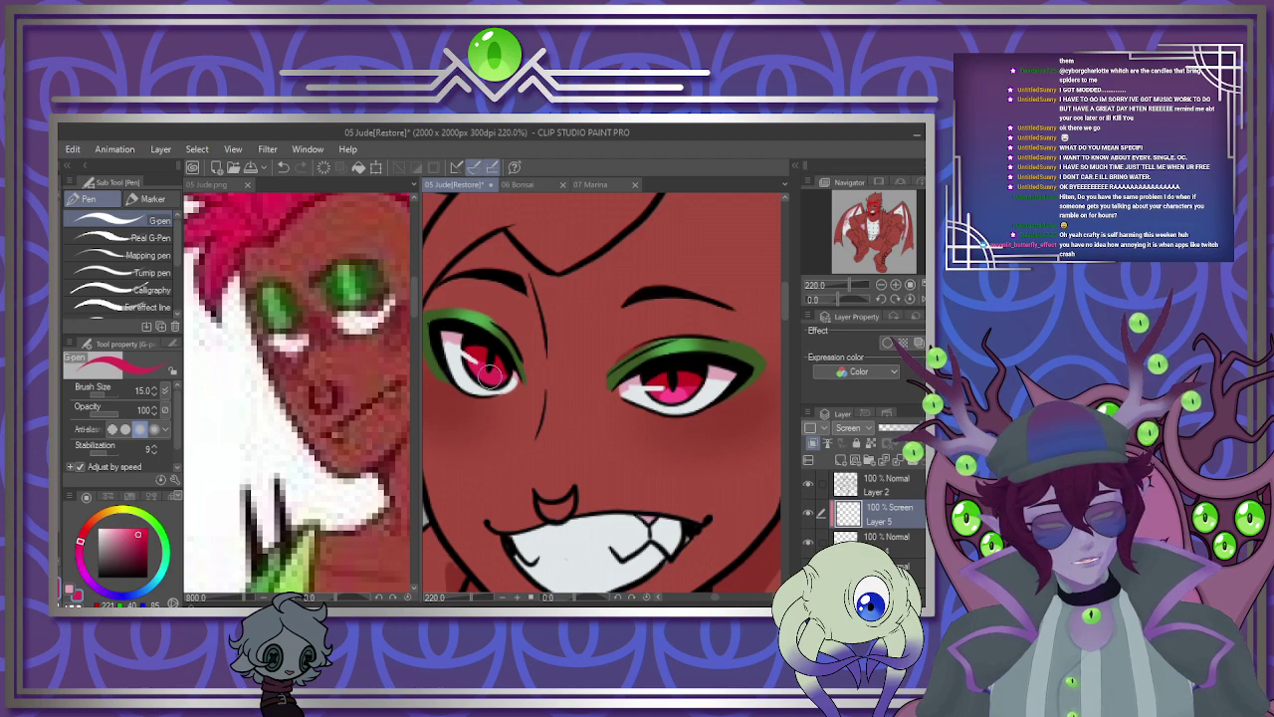
{"action": "left_click_drag", "start_coordinate": [490, 376], "coordinate": [492, 374]}
{"action": "left_click_drag", "start_coordinate": [595, 385], "coordinate": [523, 403]}
{"action": "left_click", "coordinate": [885, 459]}
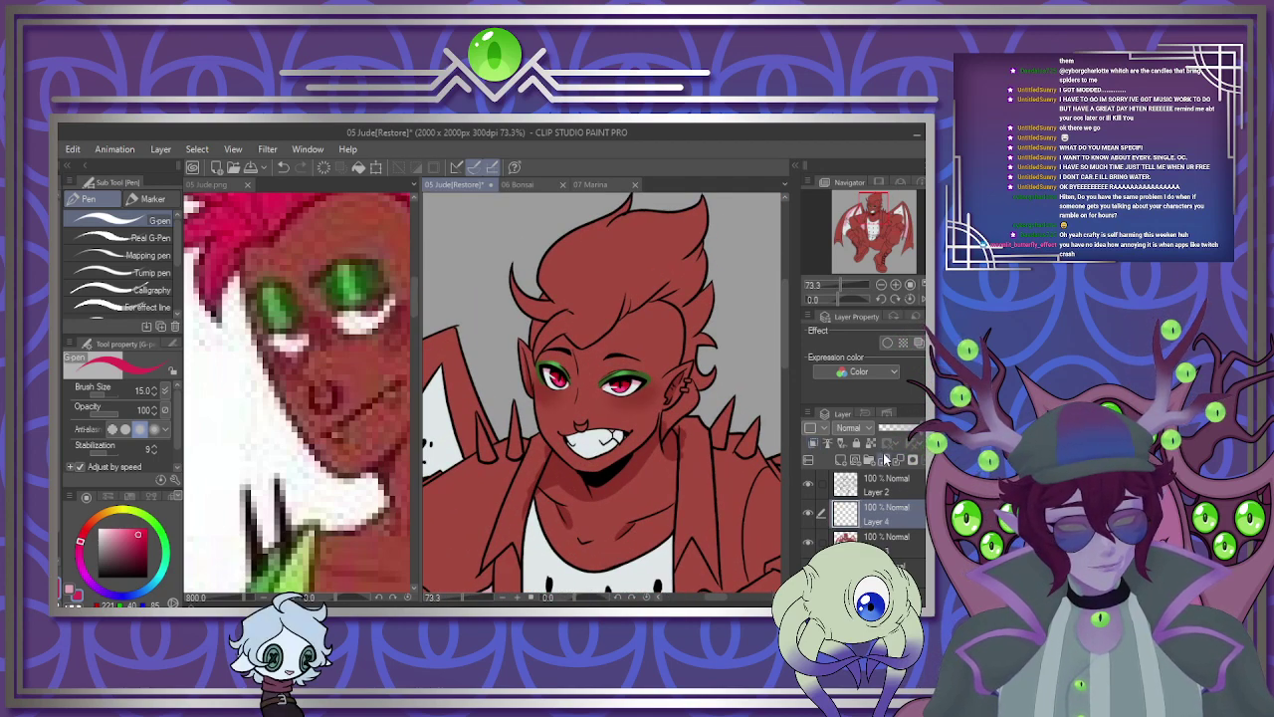
Sample the crimson from the 05 Jude.png reference and return to the drawing.
{"action": "scroll", "coordinate": [670, 335], "scroll_direction": "down", "scroll_amount": 3}
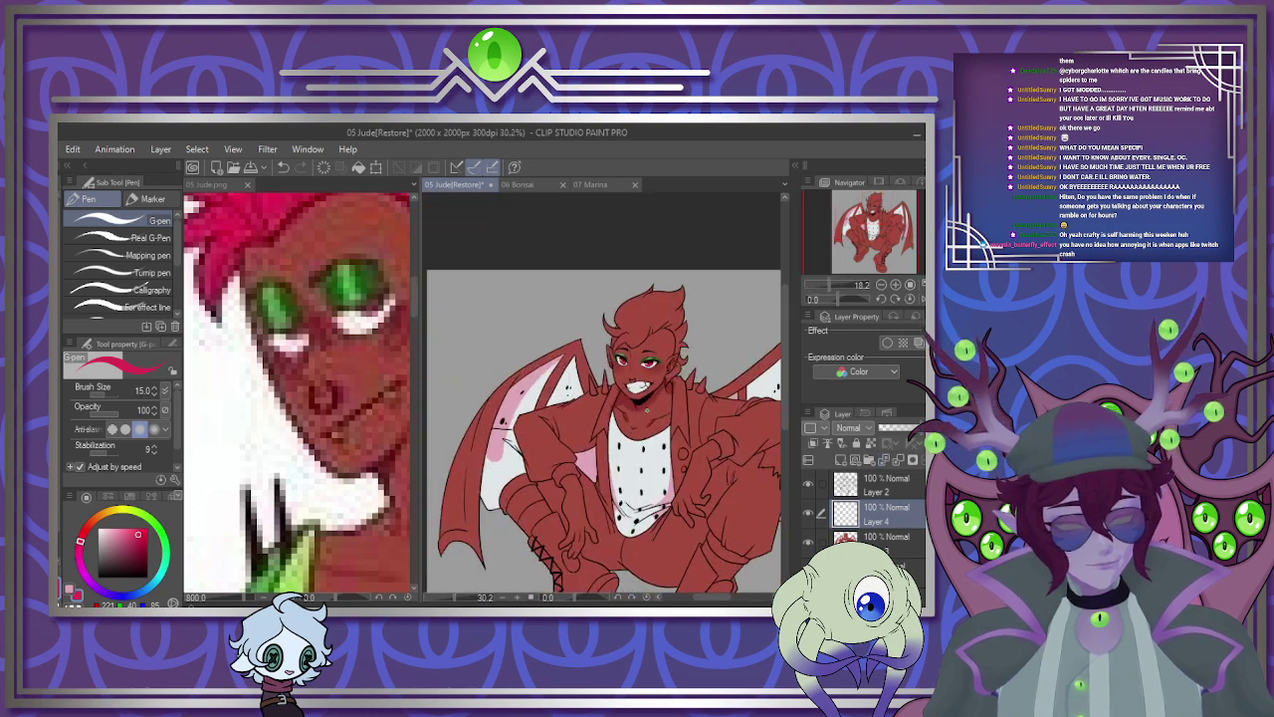
{"action": "left_click", "coordinate": [277, 331]}
{"action": "scroll", "coordinate": [277, 330], "scroll_direction": "down", "scroll_amount": 5}
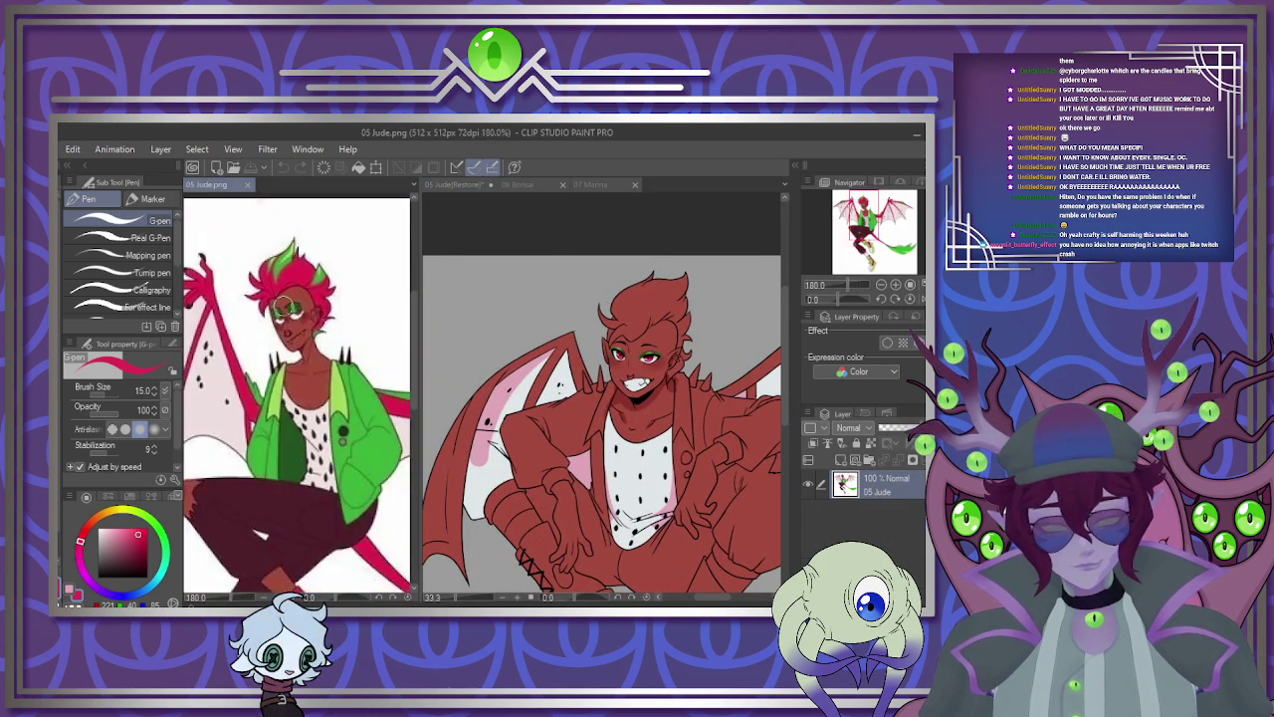
{"action": "scroll", "coordinate": [292, 298], "scroll_direction": "down", "scroll_amount": 2}
{"action": "scroll", "coordinate": [298, 284], "scroll_direction": "up", "scroll_amount": 2}
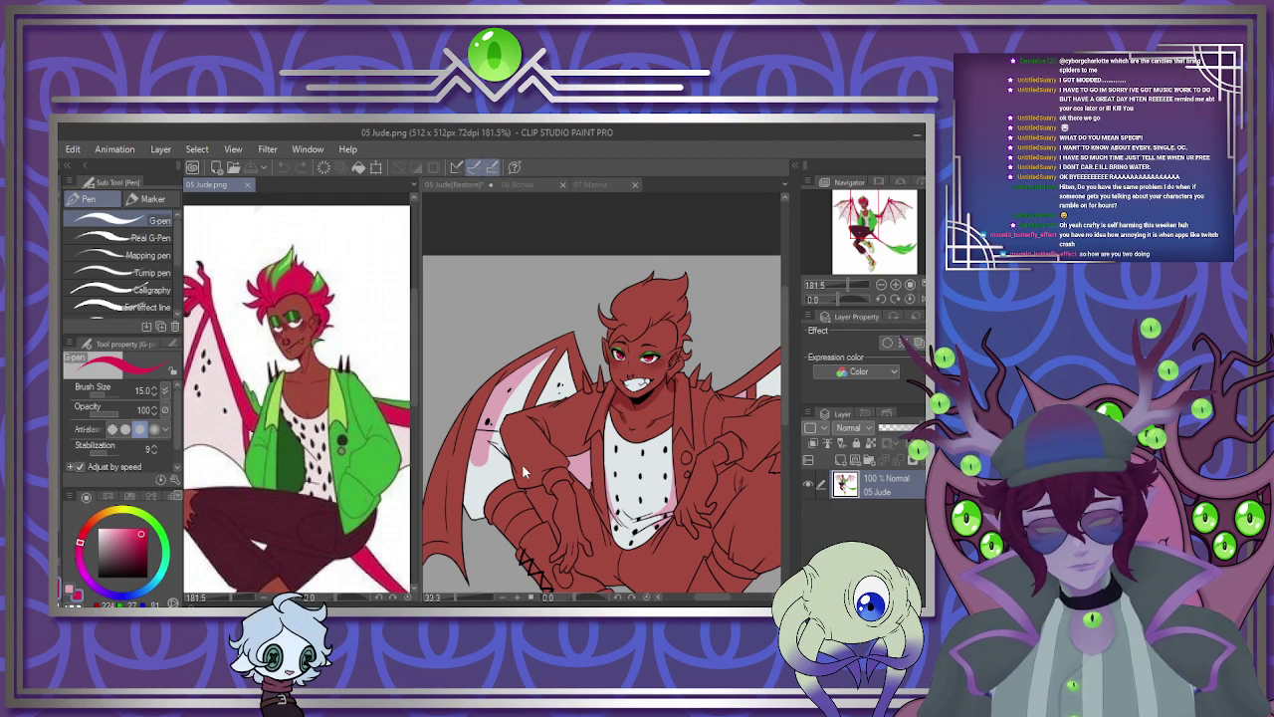
{"action": "left_click", "coordinate": [645, 396]}
Fill the hair with crimson, including the locks behind the ear, using the Refer other layers fill.
{"action": "scroll", "coordinate": [645, 397], "scroll_direction": "down", "scroll_amount": 1}
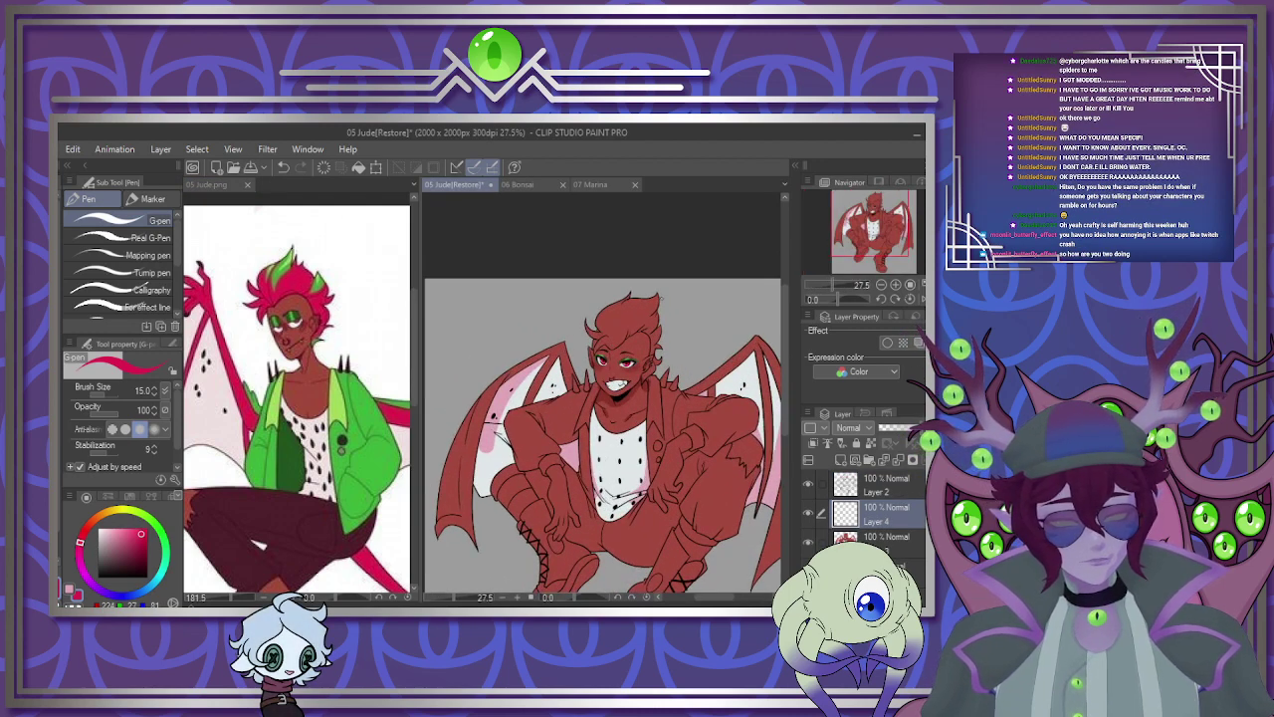
{"action": "scroll", "coordinate": [645, 397], "scroll_direction": "up", "scroll_amount": 3}
{"action": "key", "text": "g"}
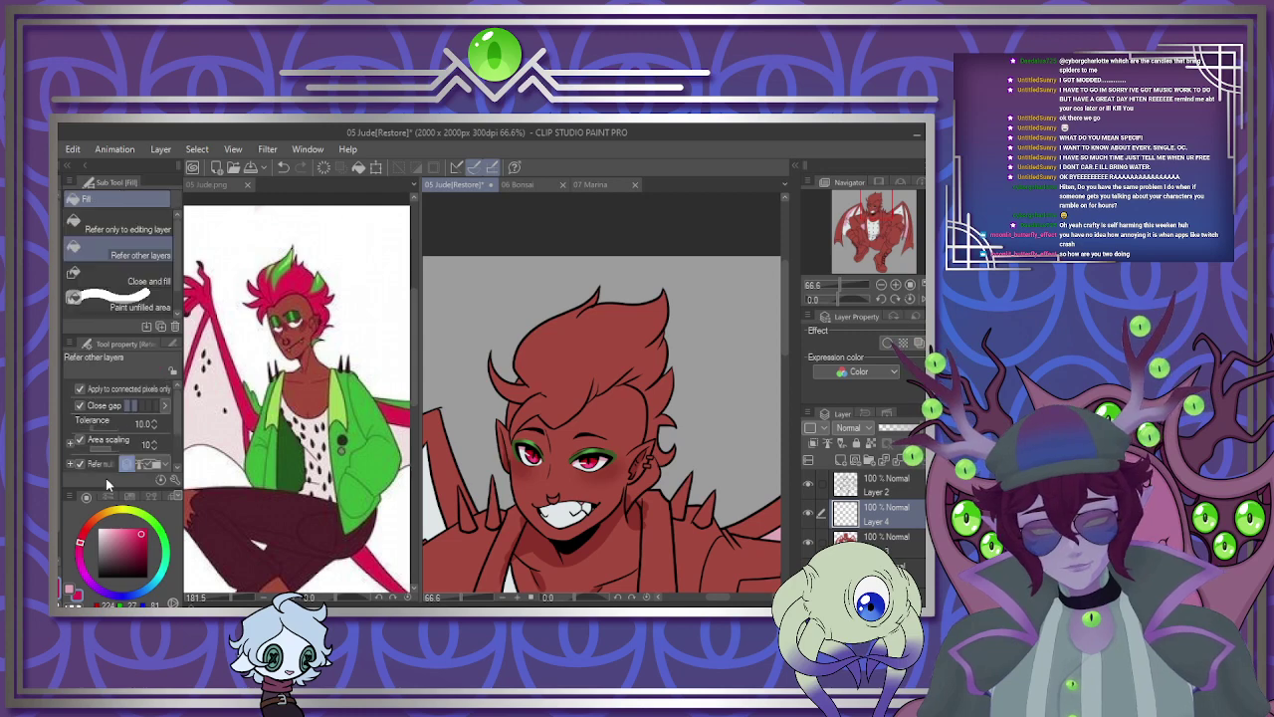
{"action": "left_click", "coordinate": [598, 318]}
{"action": "scroll", "coordinate": [648, 484], "scroll_direction": "up", "scroll_amount": 2}
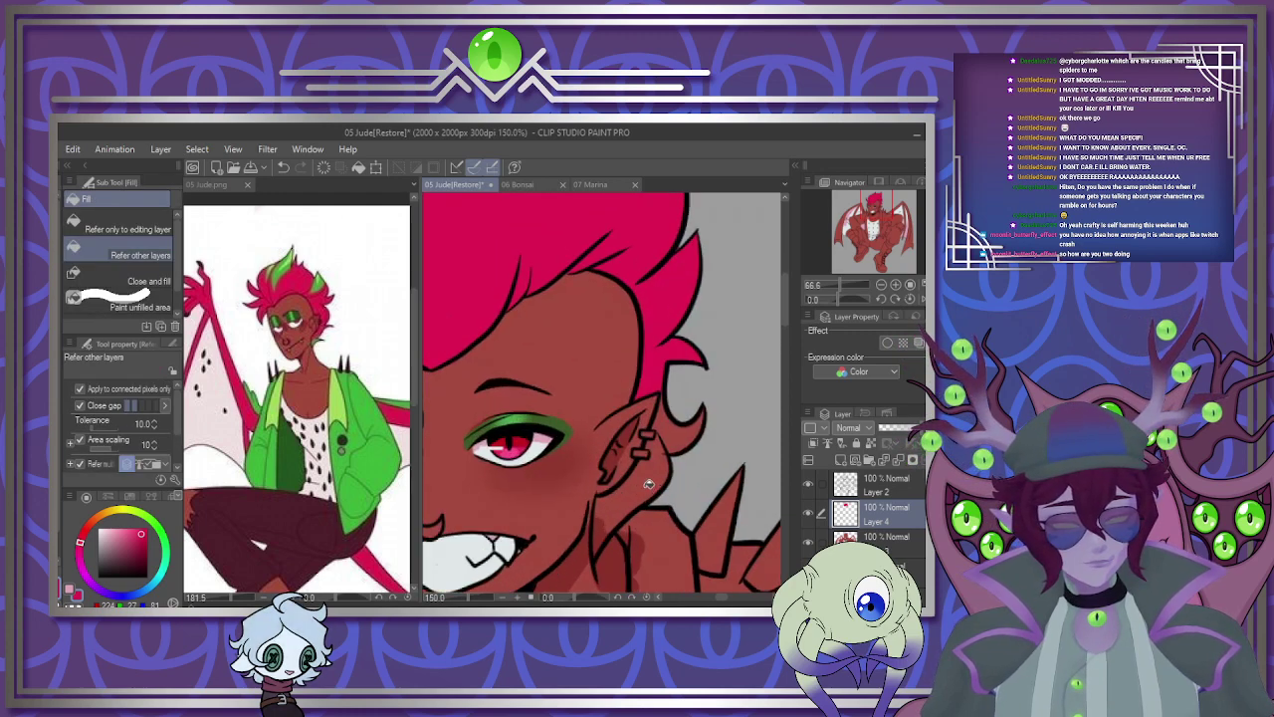
{"action": "left_click", "coordinate": [685, 433]}
{"action": "scroll", "coordinate": [604, 468], "scroll_direction": "down", "scroll_amount": 5}
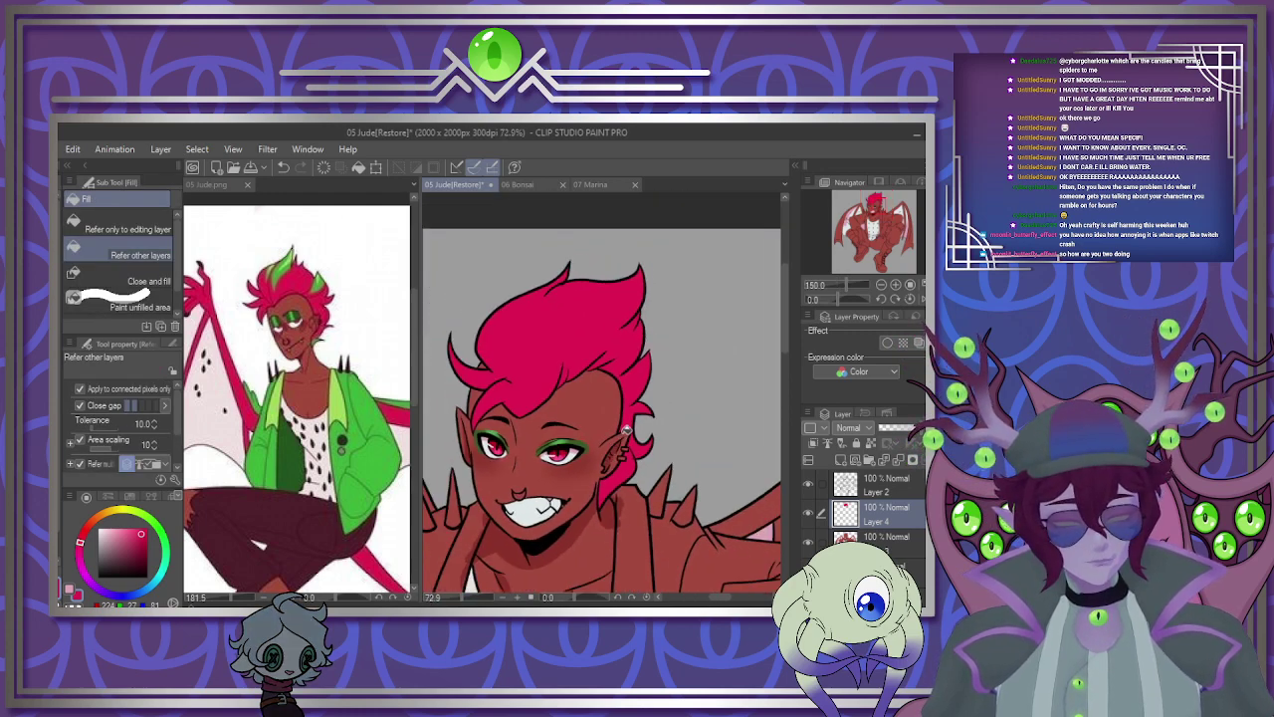
Fill the frames and outer sections of both wings with crimson.
{"action": "scroll", "coordinate": [577, 418], "scroll_direction": "up", "scroll_amount": 3}
{"action": "scroll", "coordinate": [564, 386], "scroll_direction": "down", "scroll_amount": 3}
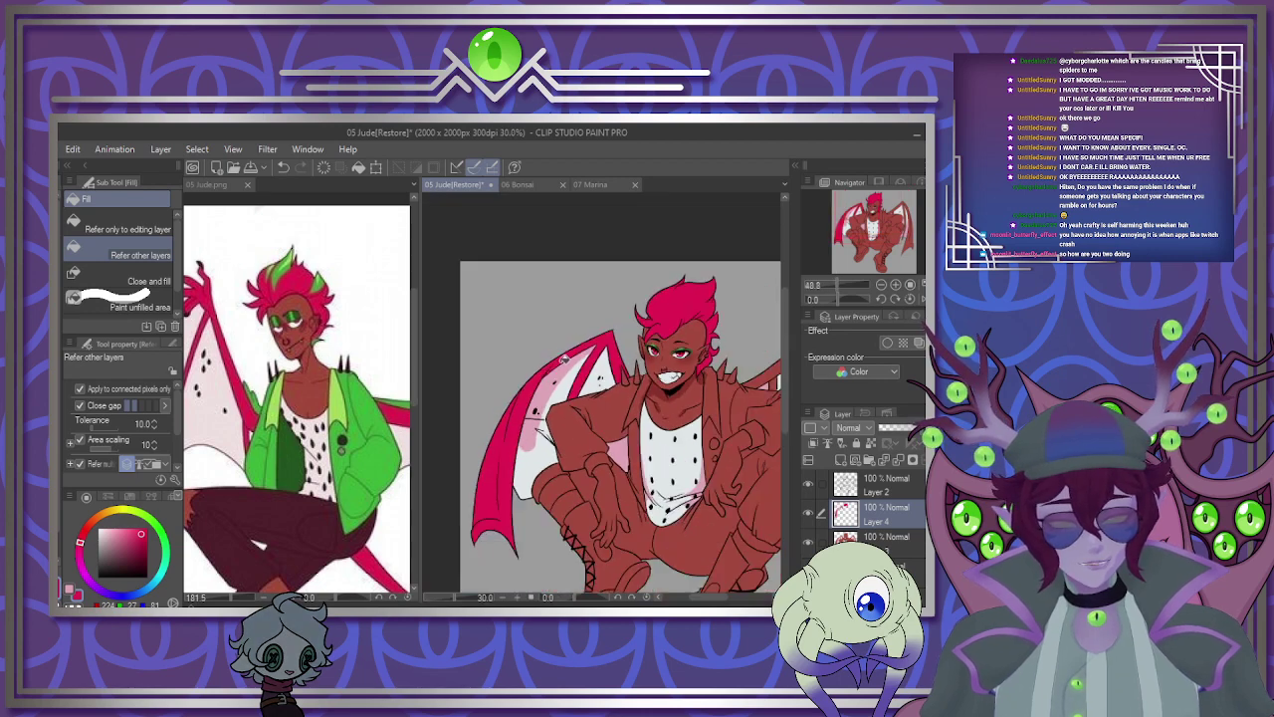
{"action": "scroll", "coordinate": [705, 384], "scroll_direction": "up", "scroll_amount": 3}
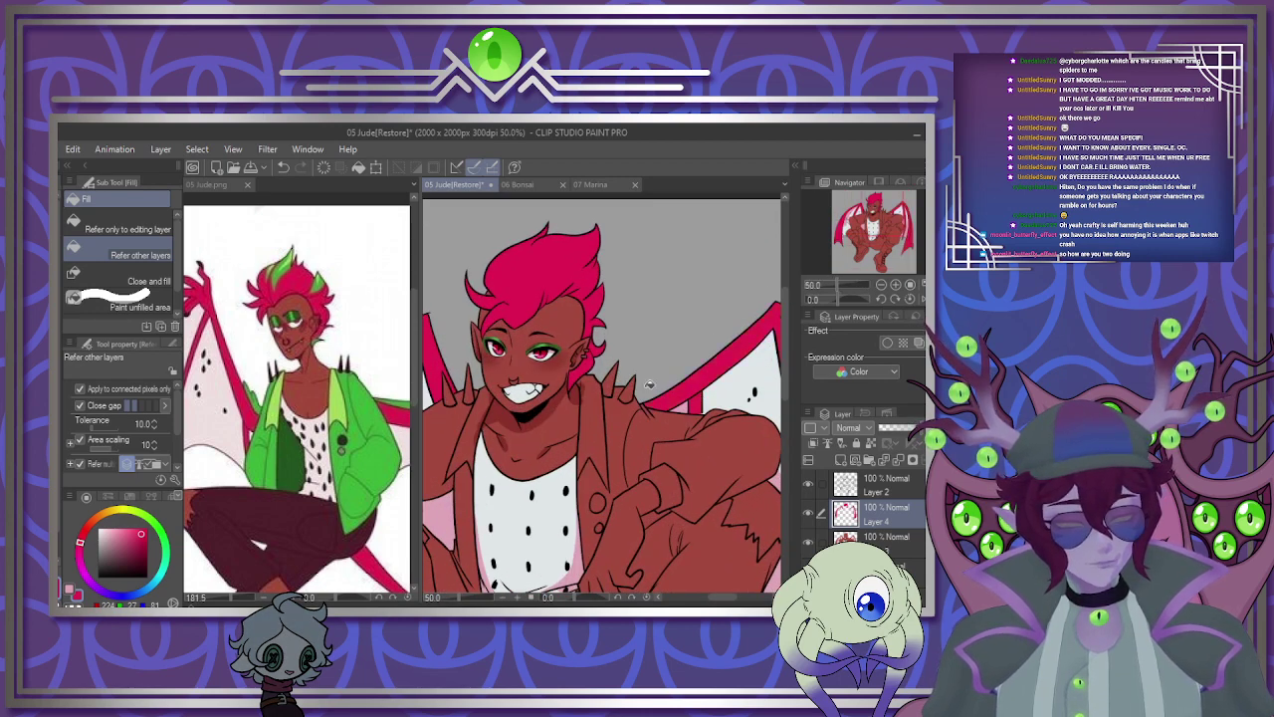
{"action": "scroll", "coordinate": [650, 383], "scroll_direction": "down", "scroll_amount": 2}
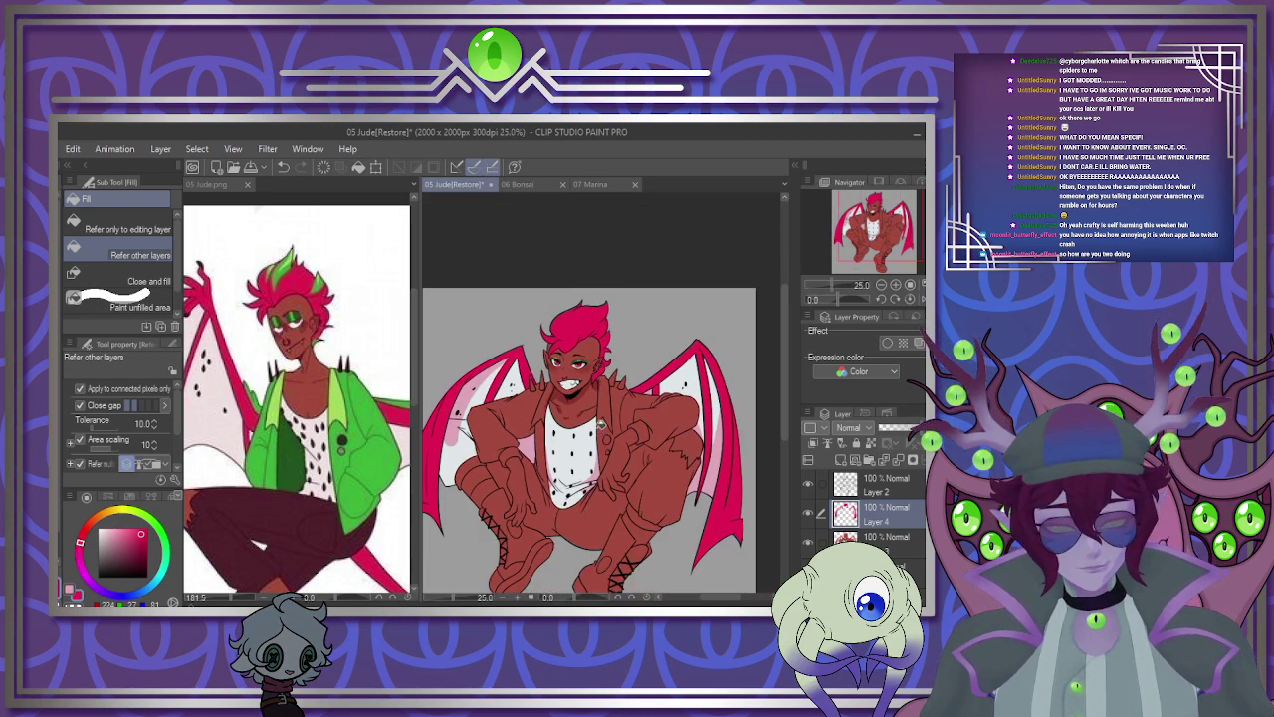
Check the footwear in the 05 Jude.png reference and fill the uppers of both laced boots with crimson.
{"action": "left_click", "coordinate": [267, 399]}
{"action": "scroll", "coordinate": [369, 364], "scroll_direction": "down", "scroll_amount": 2}
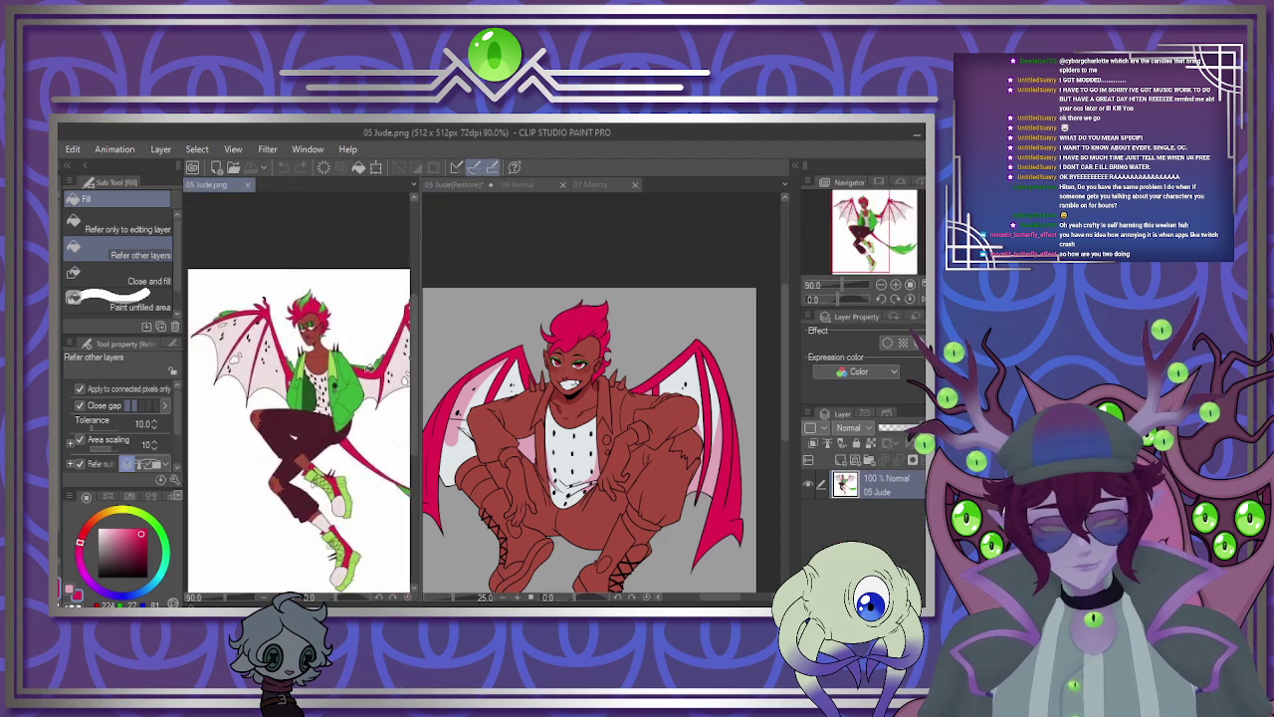
{"action": "left_click", "coordinate": [557, 552]}
{"action": "left_click", "coordinate": [540, 555]}
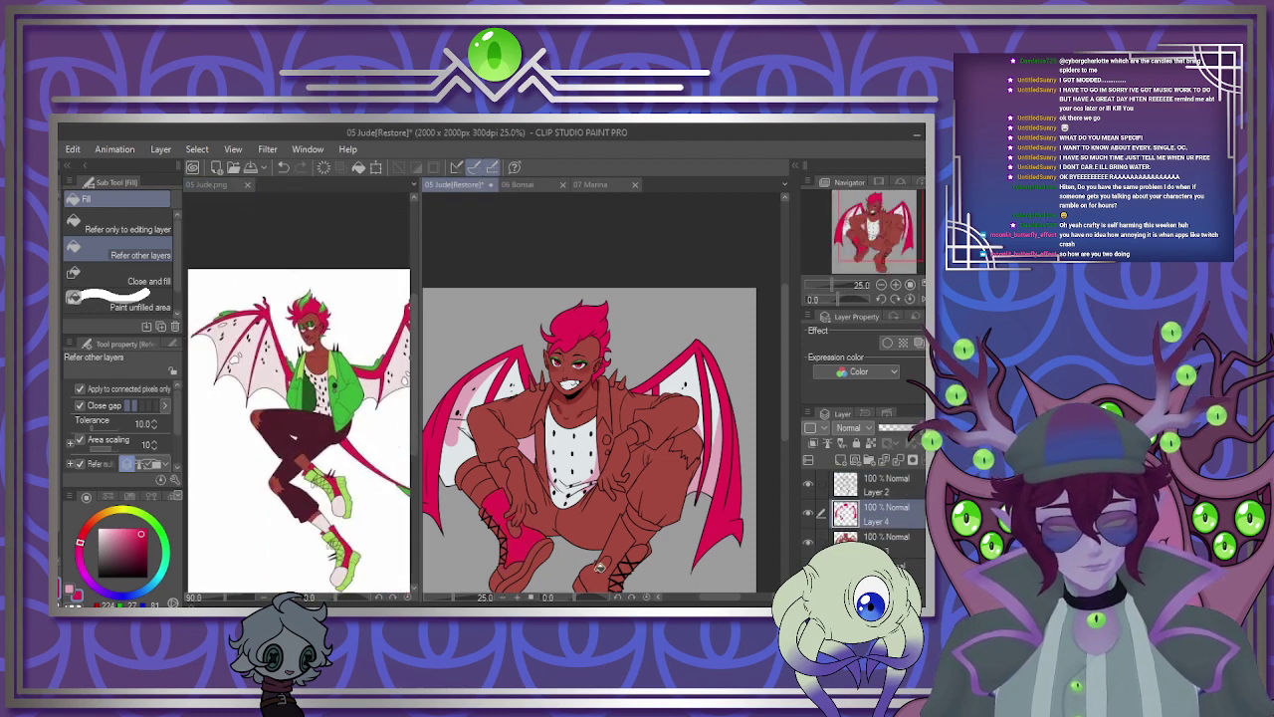
{"action": "left_click", "coordinate": [597, 572]}
Clean up the crimson spill at the boot's upper edge with the Hard eraser at size 30.
{"action": "scroll", "coordinate": [588, 492], "scroll_direction": "up", "scroll_amount": 7}
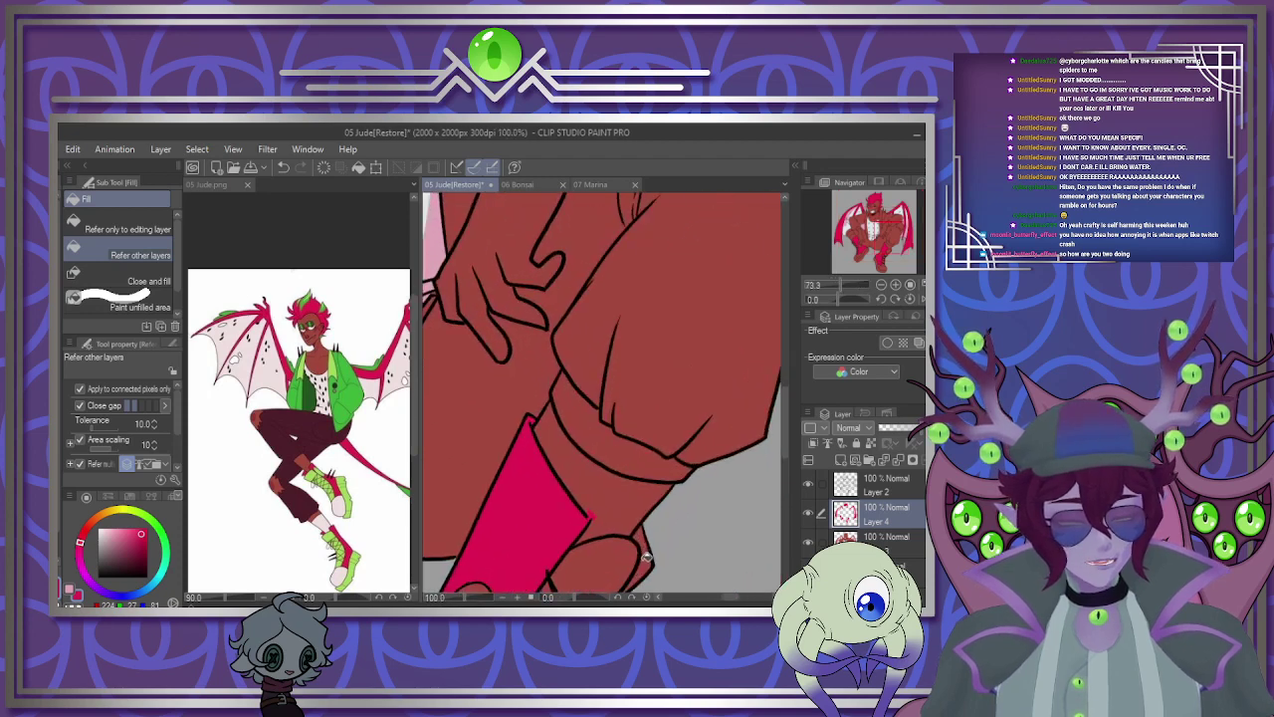
{"action": "key", "text": "e"}
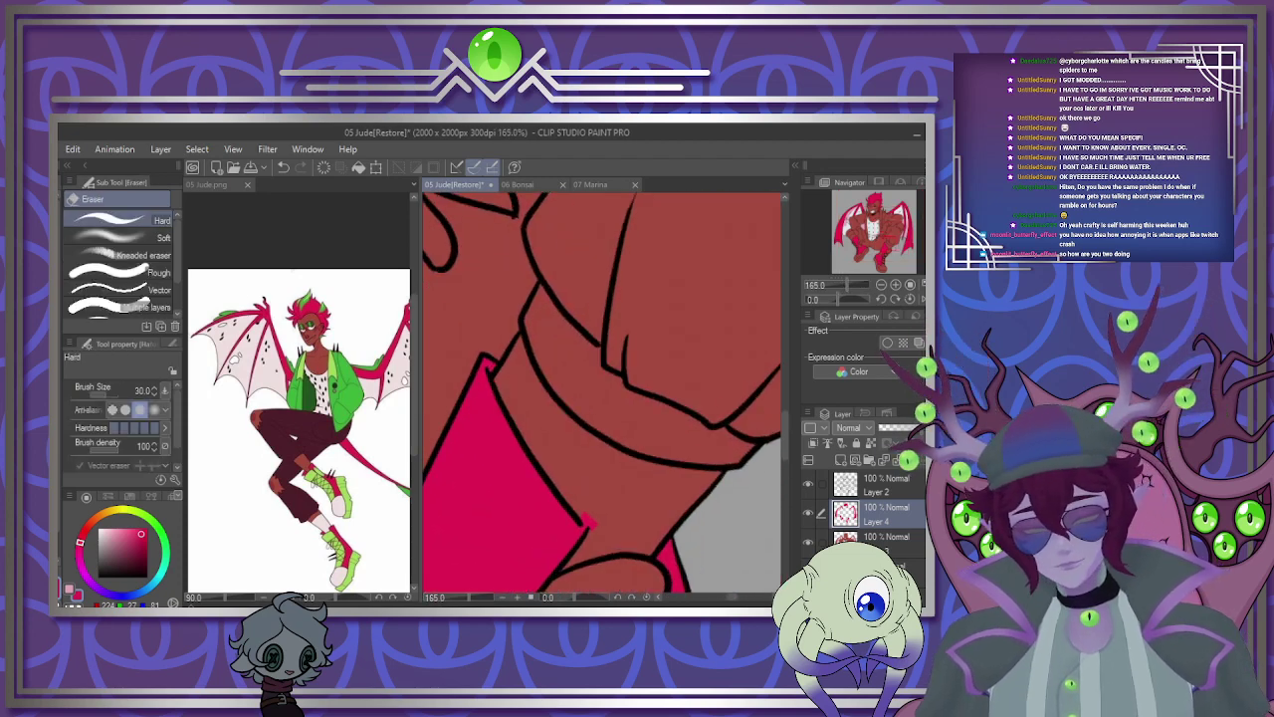
{"action": "scroll", "coordinate": [577, 438], "scroll_direction": "down", "scroll_amount": 9}
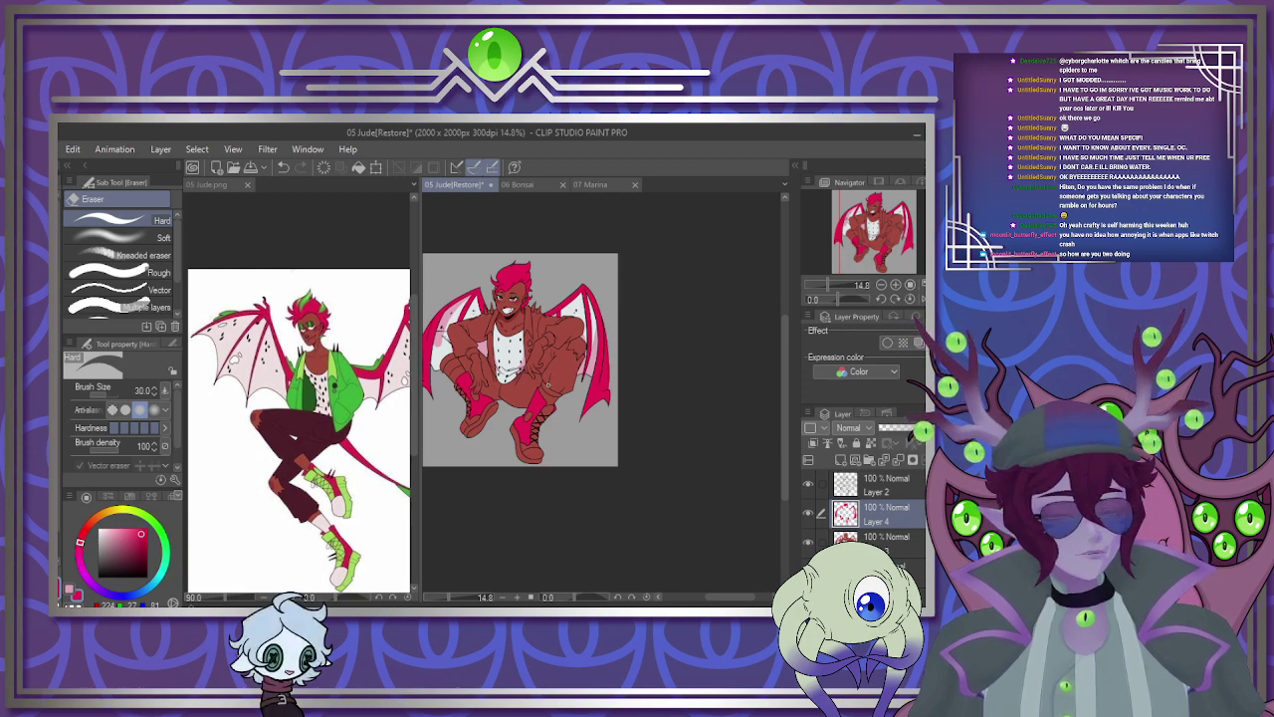
{"action": "scroll", "coordinate": [501, 403], "scroll_direction": "up", "scroll_amount": 3}
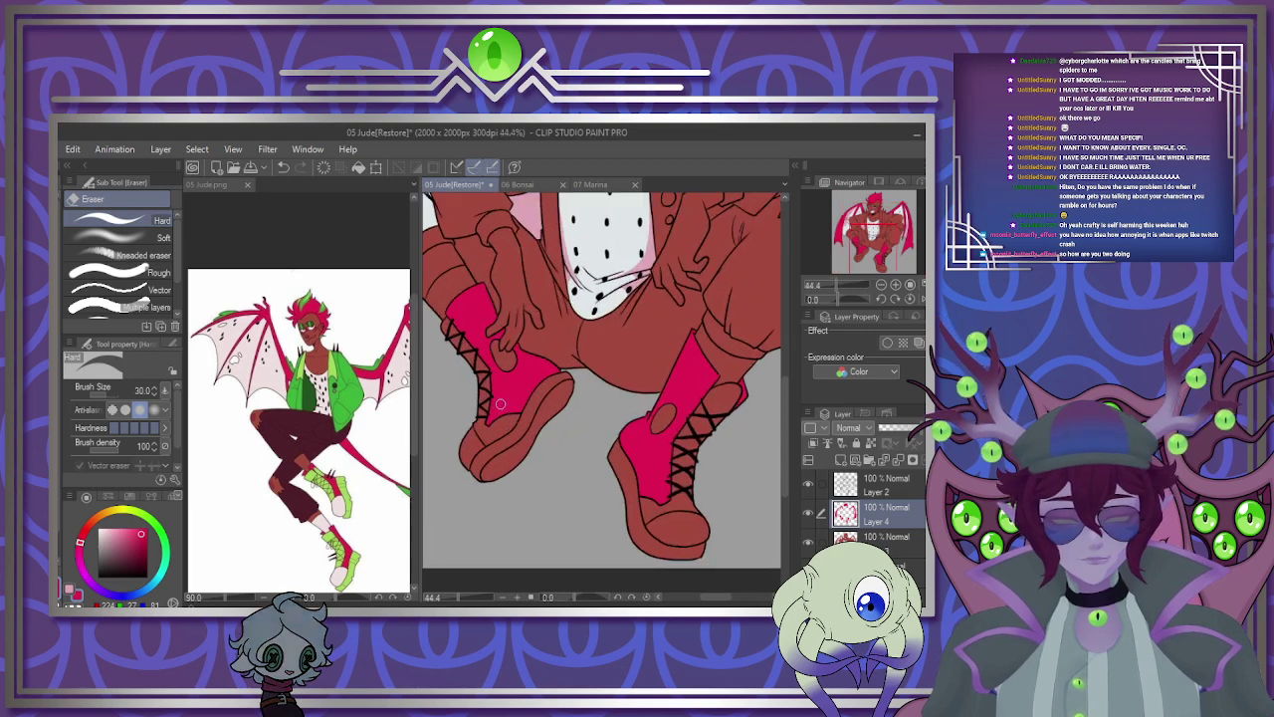
{"action": "scroll", "coordinate": [500, 403], "scroll_direction": "down", "scroll_amount": 2}
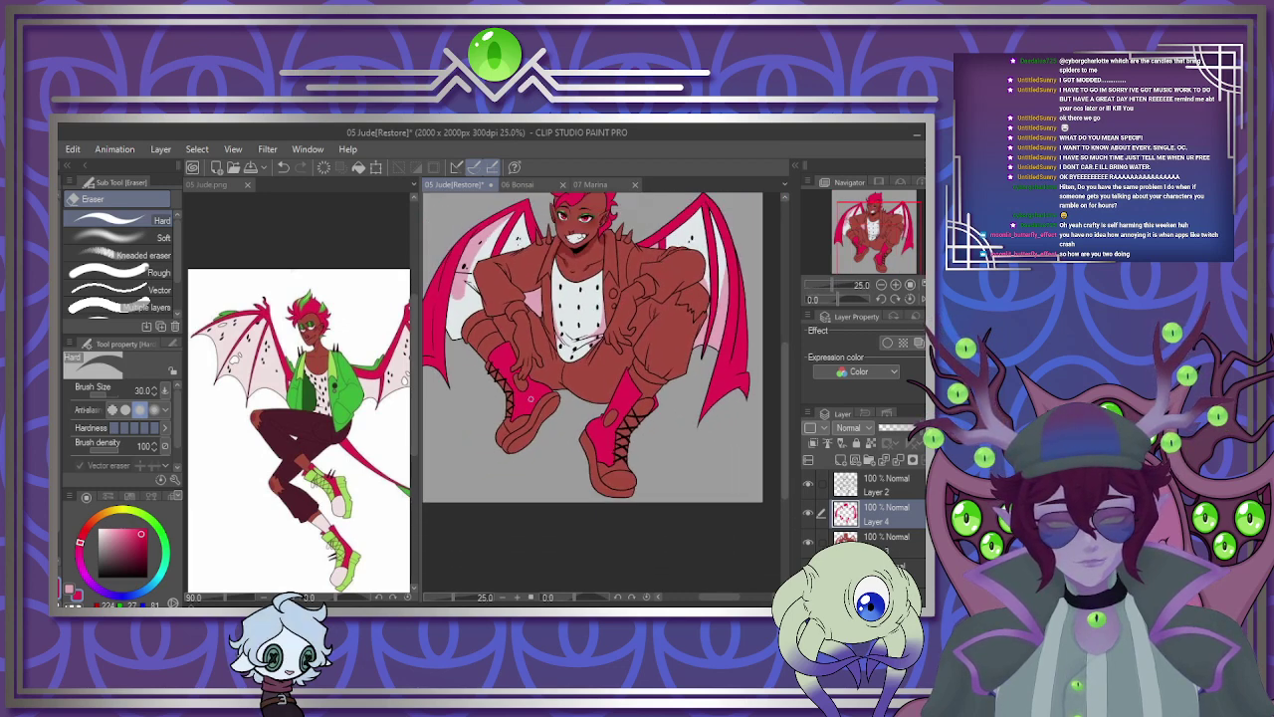
Pick a darker crimson and add a new clipped layer set to Multiply above the crimson layer.
{"action": "scroll", "coordinate": [531, 398], "scroll_direction": "up", "scroll_amount": 2}
{"action": "scroll", "coordinate": [532, 389], "scroll_direction": "down", "scroll_amount": 2}
{"action": "scroll", "coordinate": [614, 421], "scroll_direction": "up", "scroll_amount": 1}
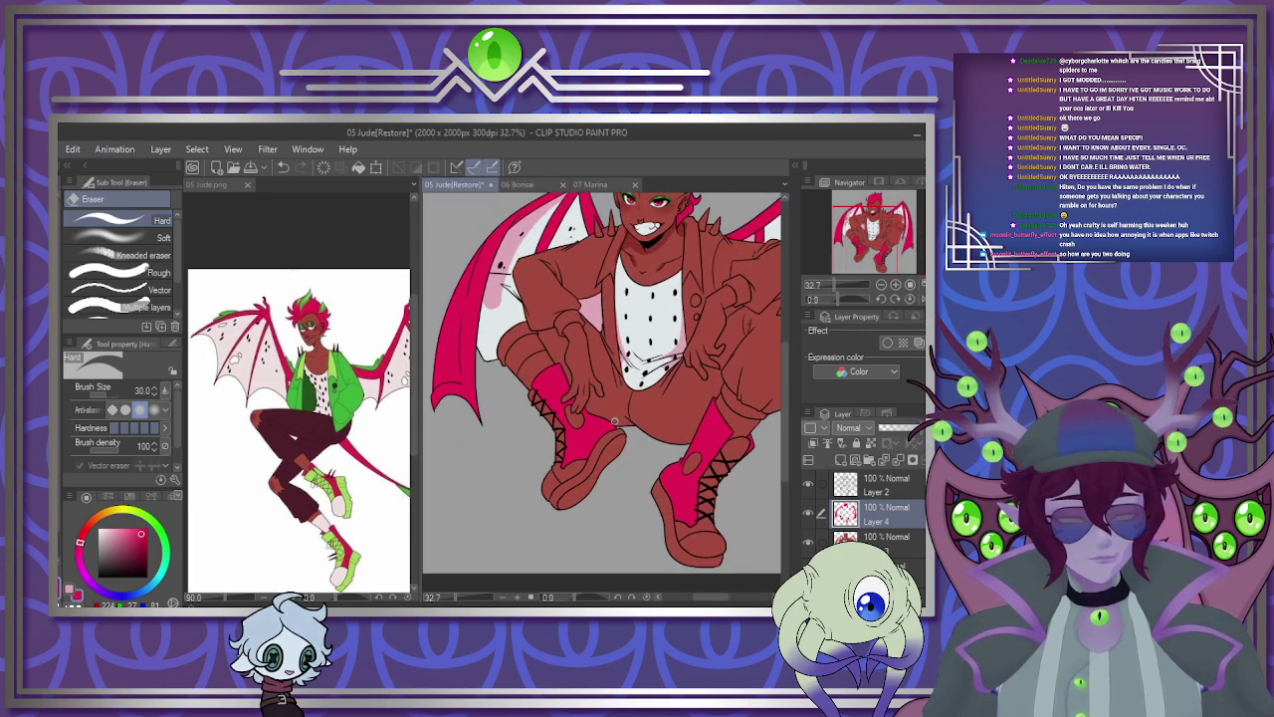
{"action": "scroll", "coordinate": [615, 438], "scroll_direction": "down", "scroll_amount": 1}
{"action": "scroll", "coordinate": [597, 379], "scroll_direction": "up", "scroll_amount": 1}
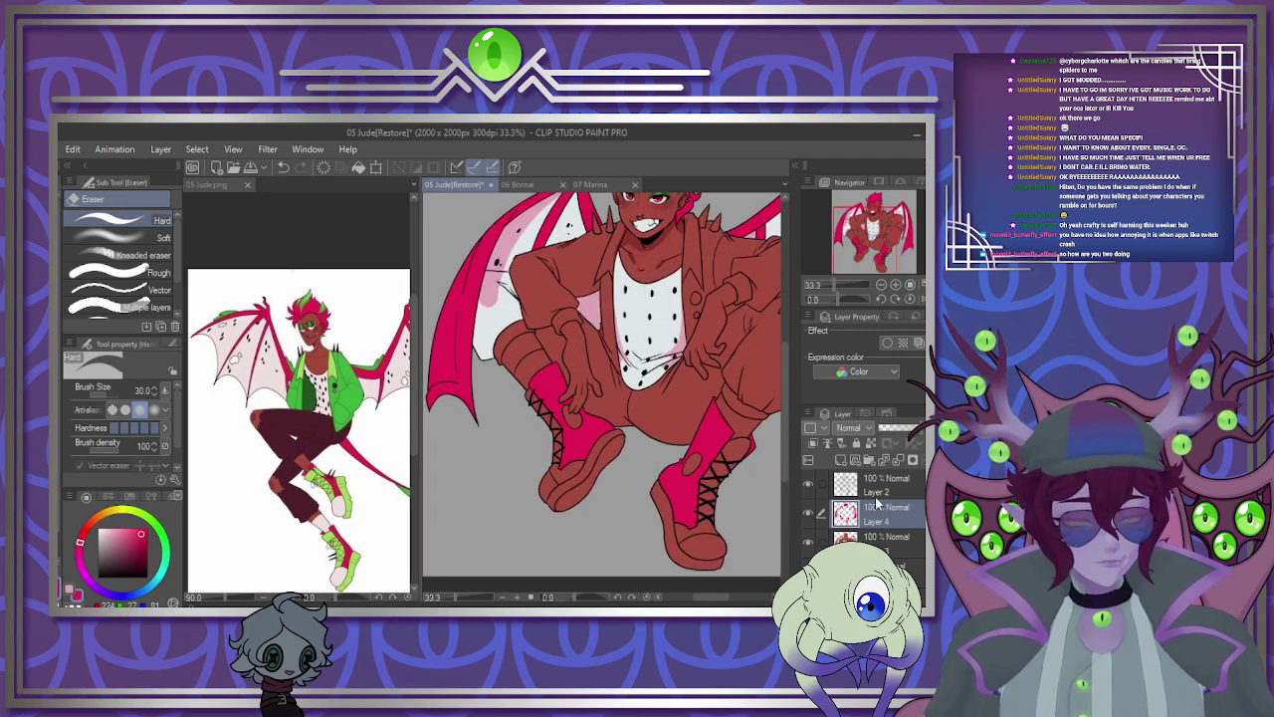
{"action": "scroll", "coordinate": [512, 492], "scroll_direction": "down", "scroll_amount": 1}
{"action": "scroll", "coordinate": [543, 254], "scroll_direction": "up", "scroll_amount": 3}
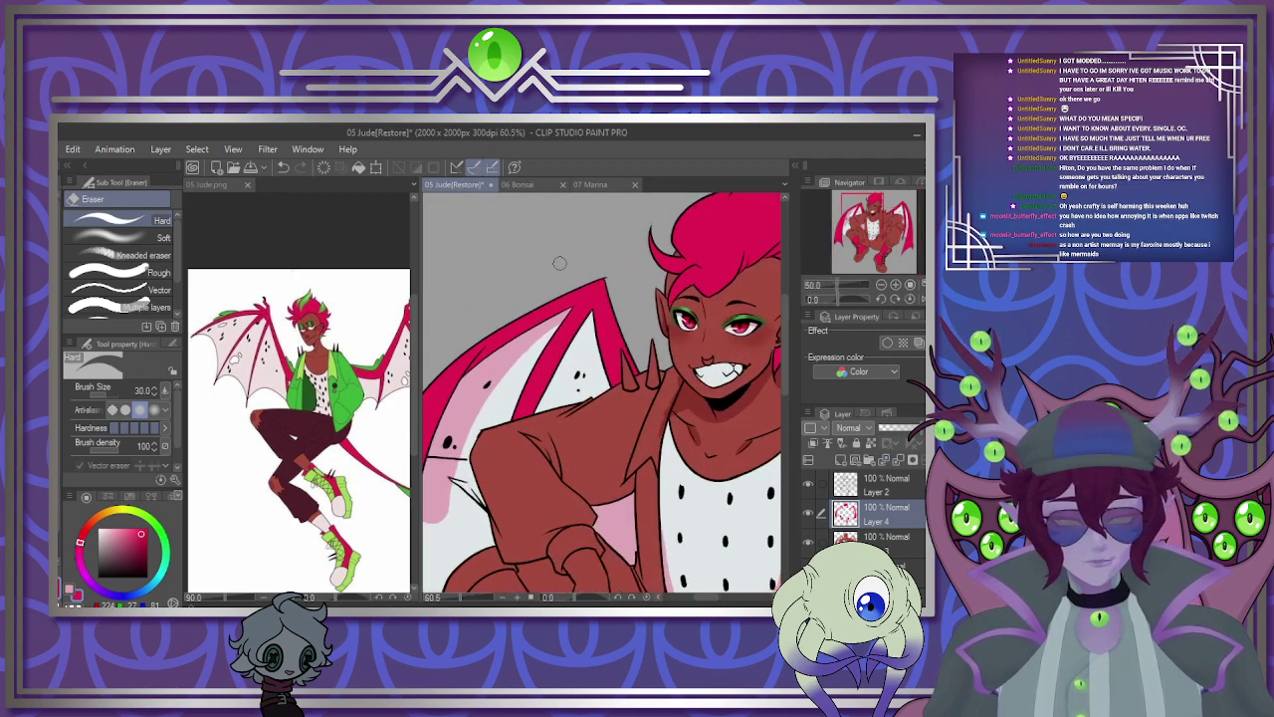
{"action": "left_click", "coordinate": [138, 540]}
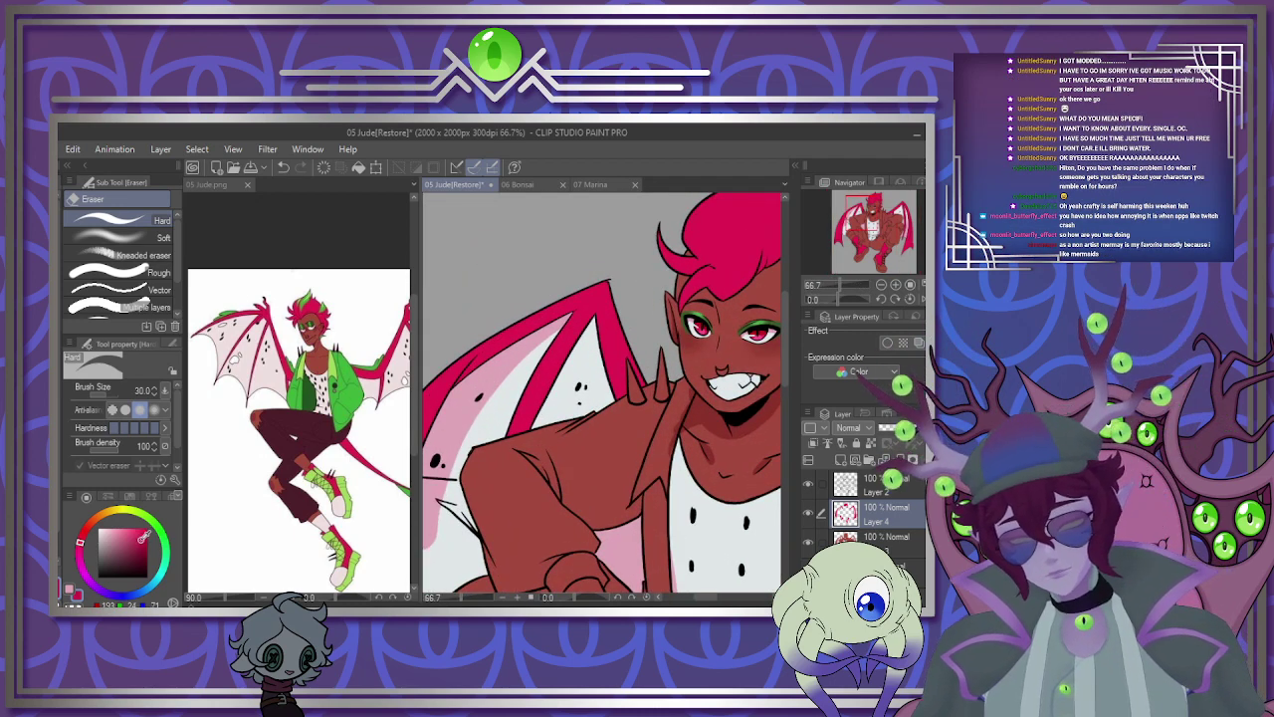
{"action": "left_click", "coordinate": [828, 445]}
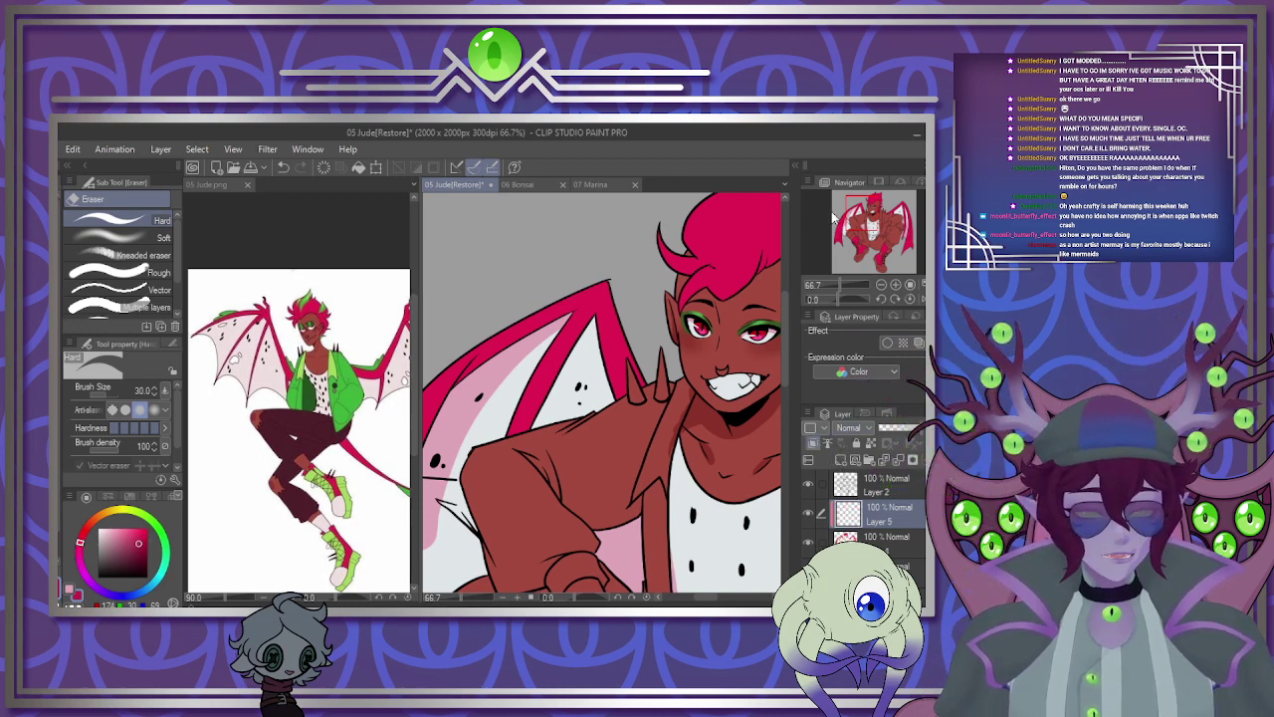
{"action": "left_click", "coordinate": [847, 164]}
Shade the upper frame of the character's left-hand wing in darker crimson with the G-pen at size 60.
{"action": "scroll", "coordinate": [518, 389], "scroll_direction": "down", "scroll_amount": 2}
{"action": "scroll", "coordinate": [478, 381], "scroll_direction": "up", "scroll_amount": 2}
{"action": "key", "text": "bracketright"}
{"action": "key", "text": "bracketright"}
{"action": "key", "text": "bracketright"}
{"action": "key", "text": "bracketright"}
{"action": "key", "text": "bracketright"}
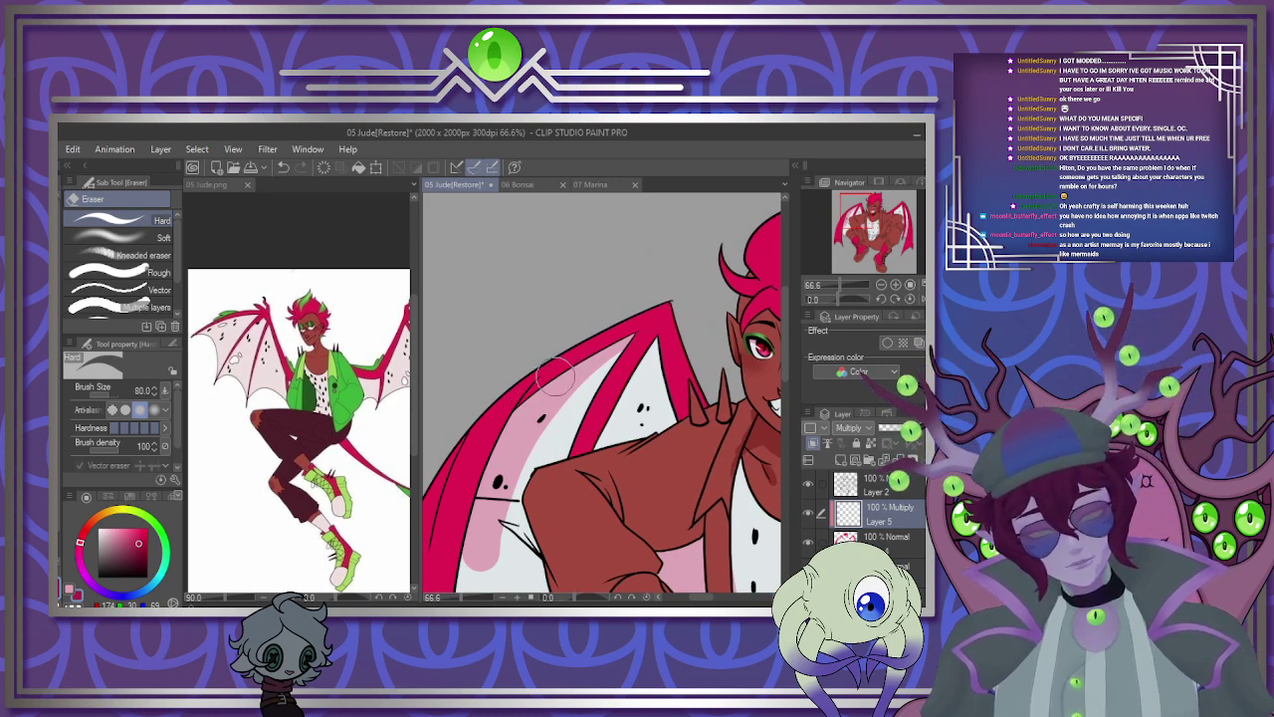
{"action": "key", "text": "p"}
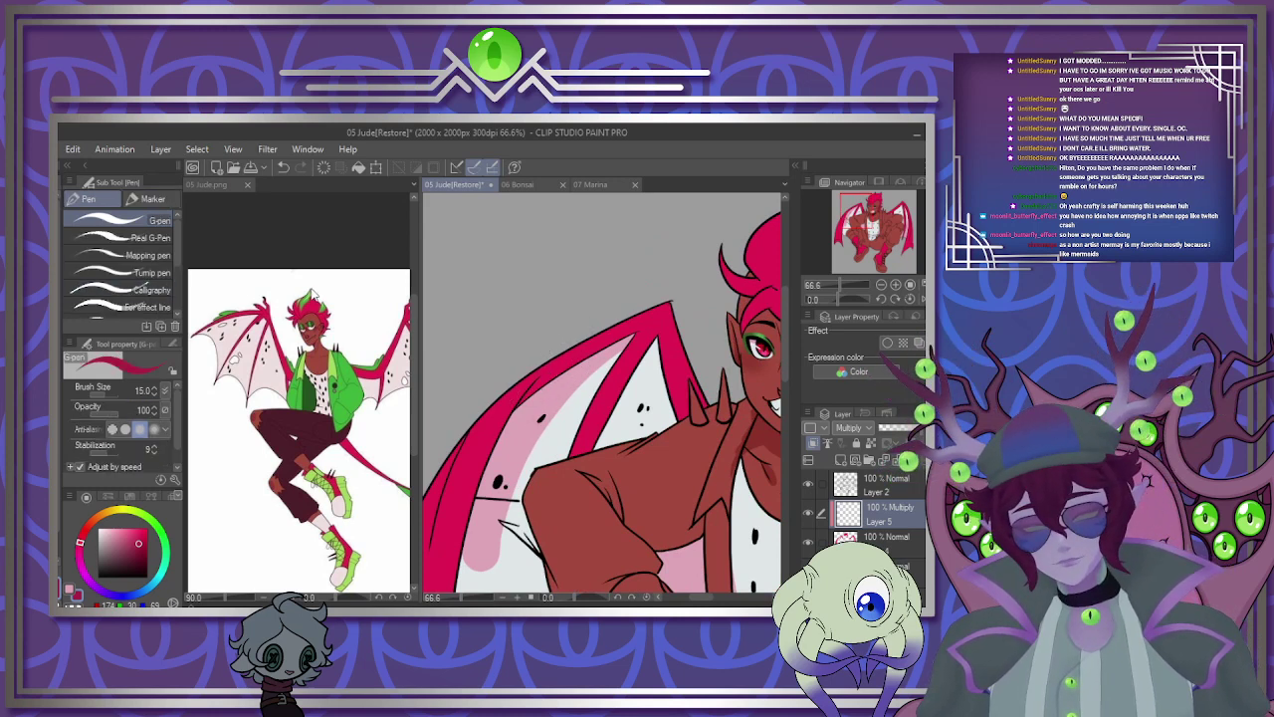
{"action": "left_click_drag", "start_coordinate": [563, 354], "coordinate": [514, 427]}
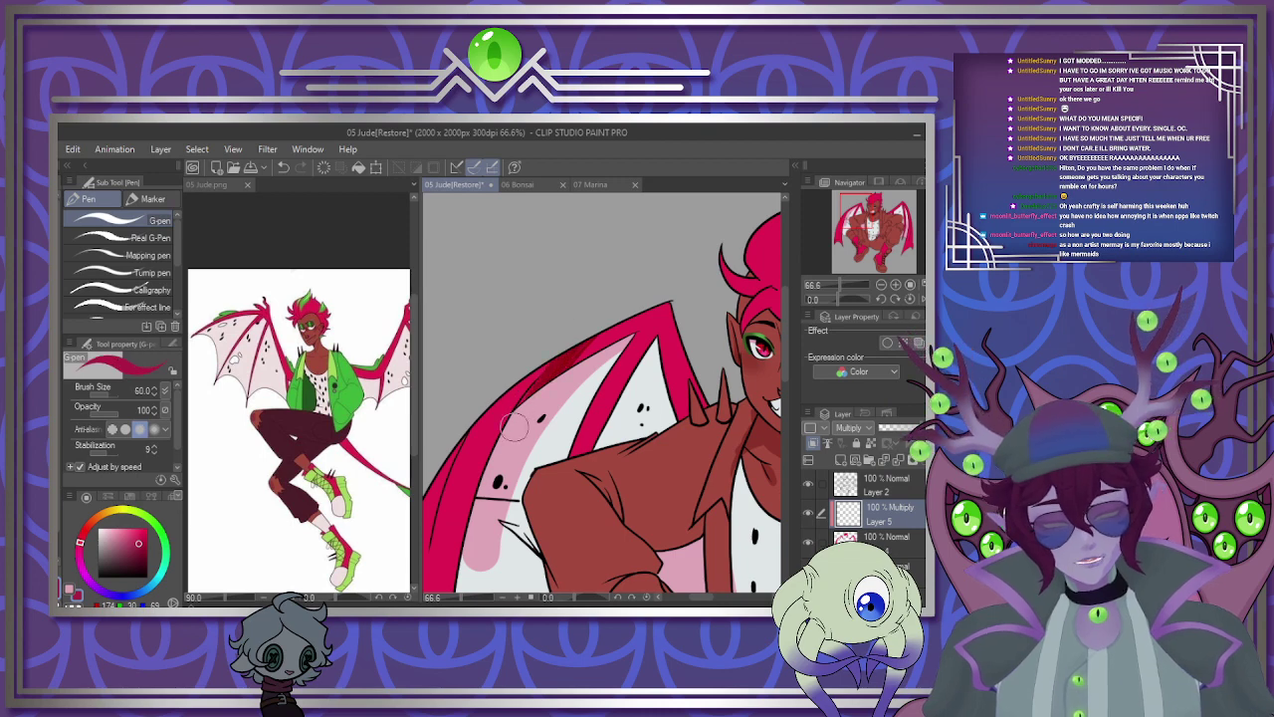
{"action": "left_click_drag", "start_coordinate": [603, 336], "coordinate": [694, 283]}
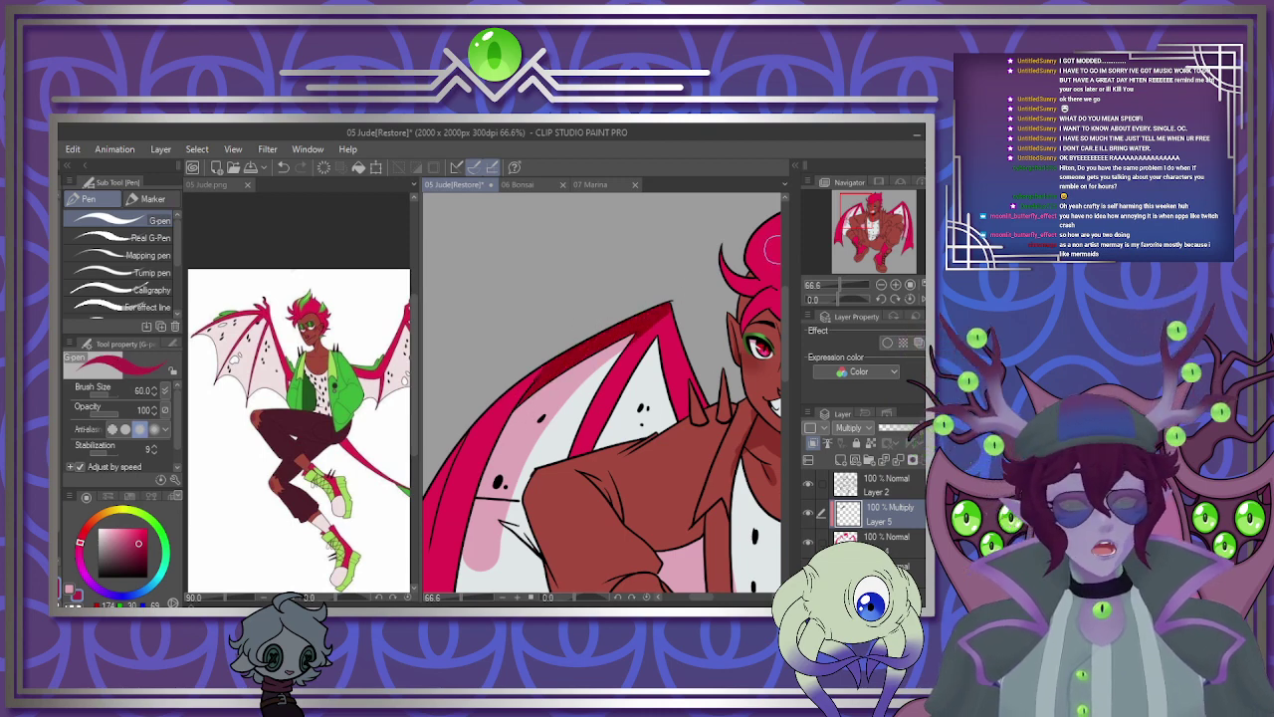
Shade the hair locks behind the ear in darker crimson with the G-pen at size 40.
{"action": "scroll", "coordinate": [703, 275], "scroll_direction": "down", "scroll_amount": 8}
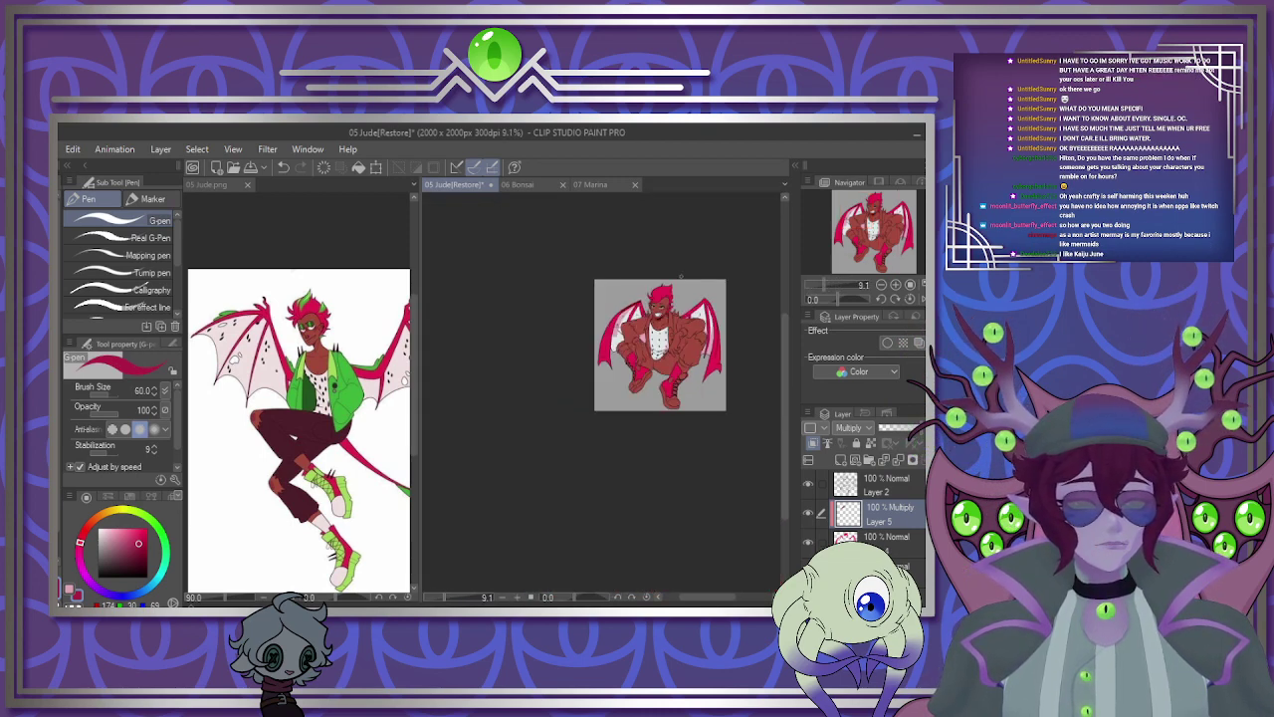
{"action": "scroll", "coordinate": [681, 277], "scroll_direction": "up", "scroll_amount": 3}
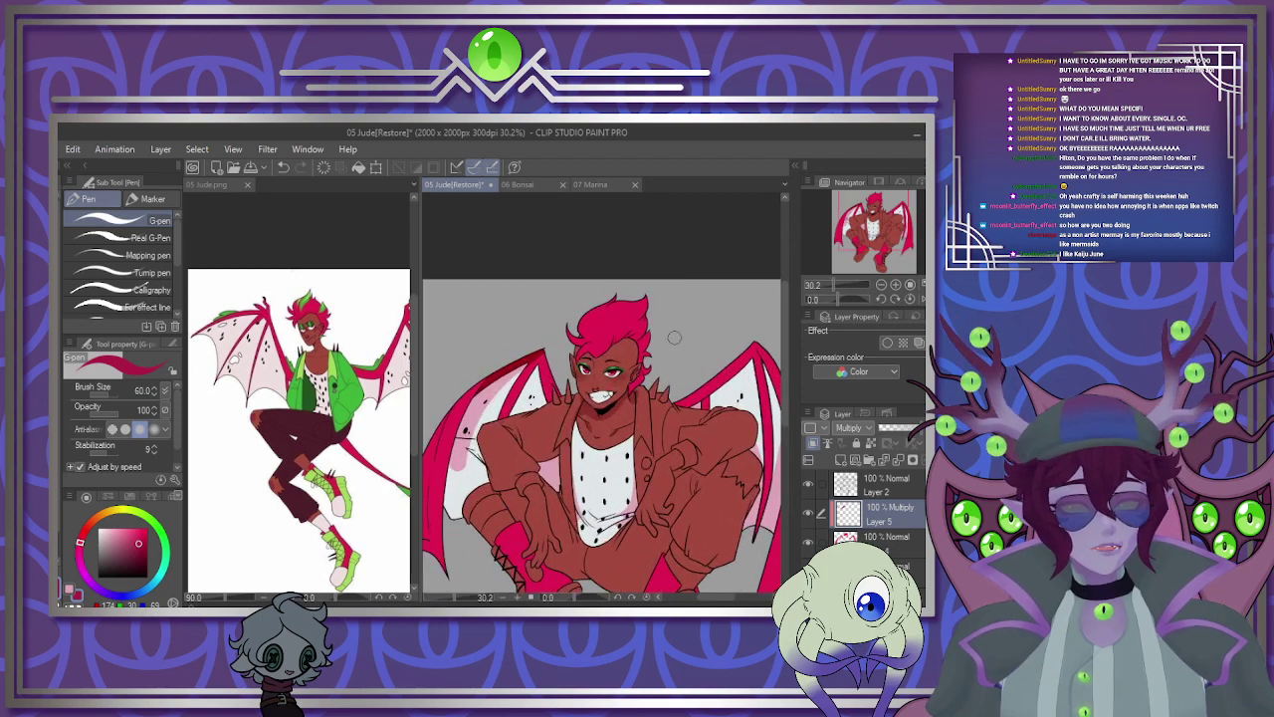
{"action": "scroll", "coordinate": [676, 334], "scroll_direction": "down", "scroll_amount": 1}
{"action": "scroll", "coordinate": [598, 327], "scroll_direction": "up", "scroll_amount": 3}
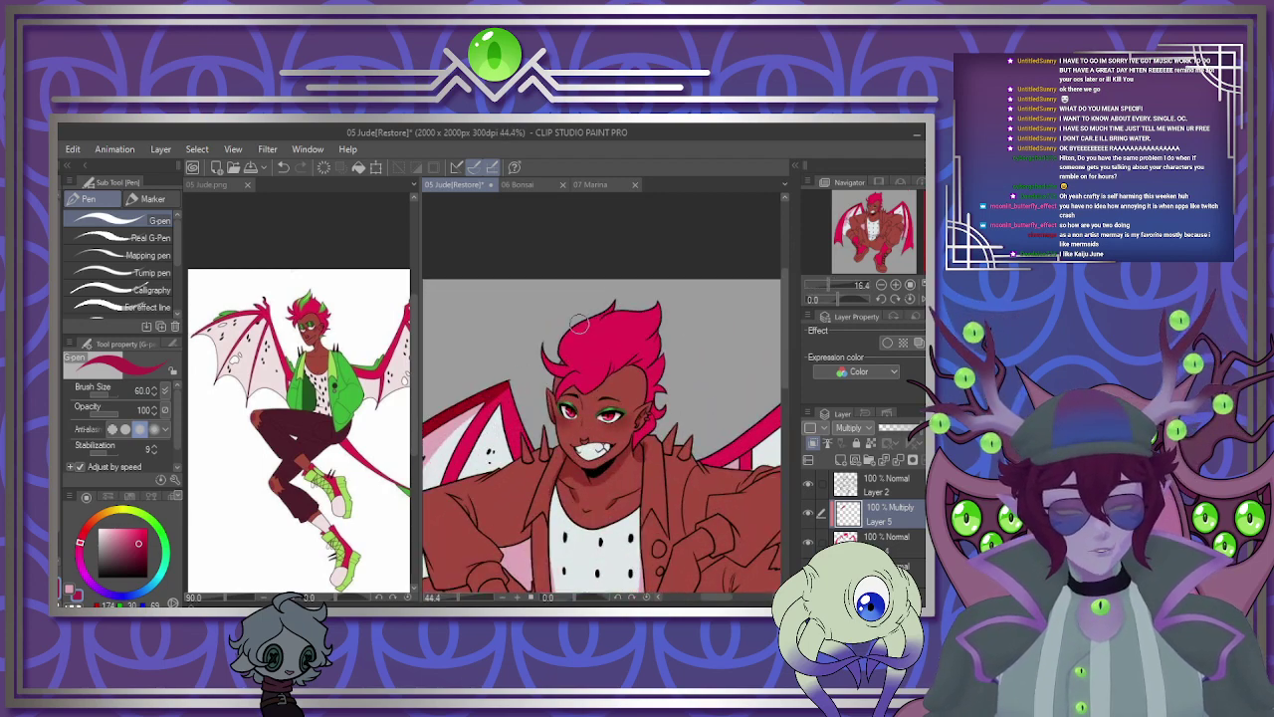
{"action": "scroll", "coordinate": [602, 385], "scroll_direction": "down", "scroll_amount": 2}
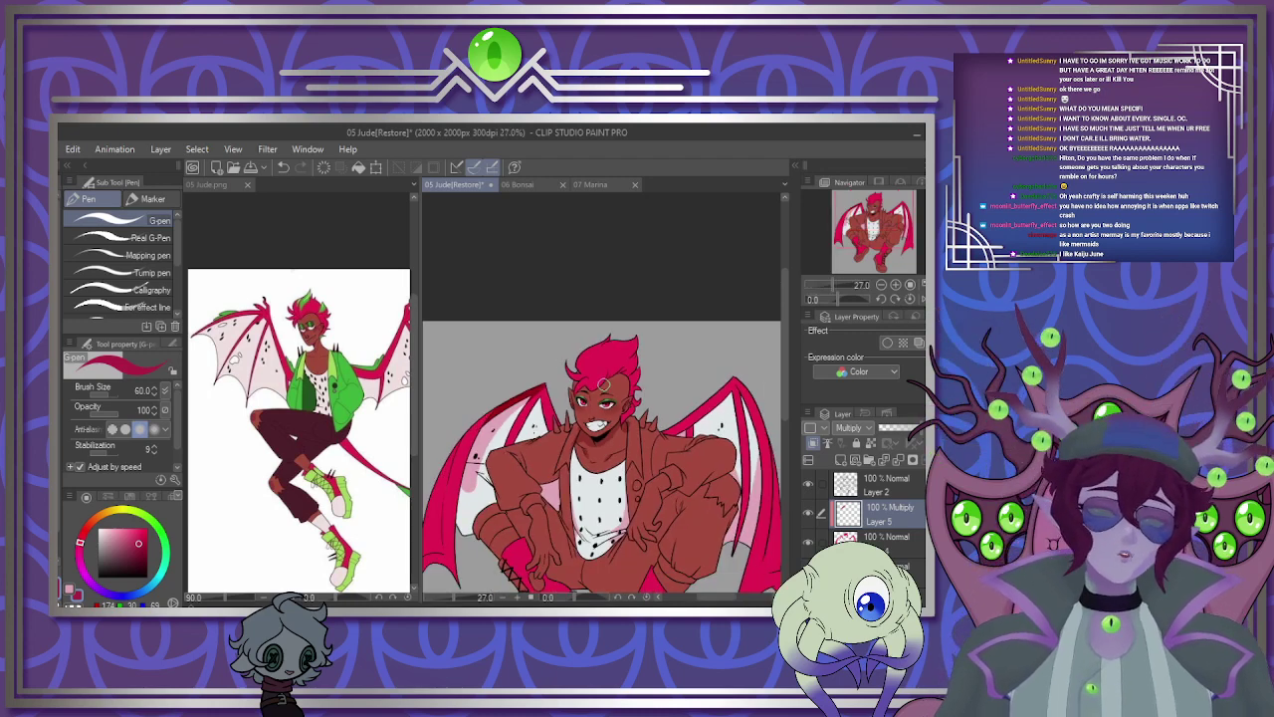
{"action": "scroll", "coordinate": [603, 384], "scroll_direction": "up", "scroll_amount": 4}
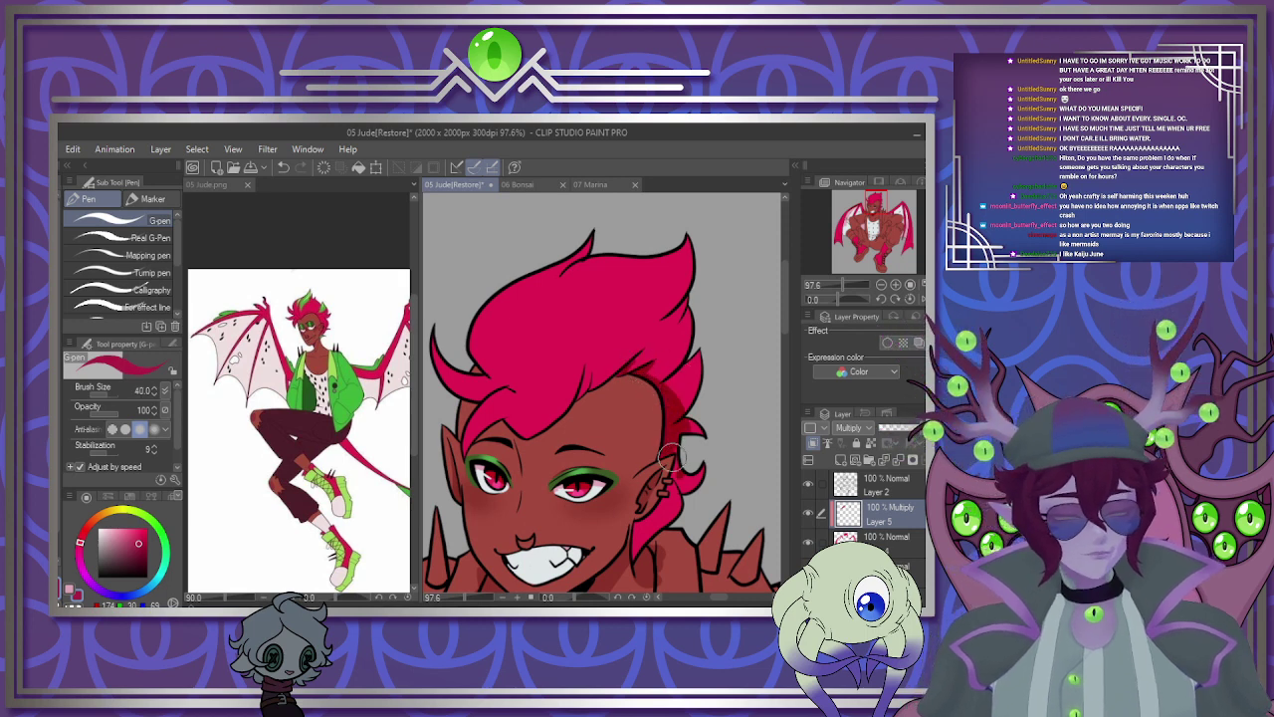
{"action": "left_click_drag", "start_coordinate": [670, 458], "coordinate": [642, 550]}
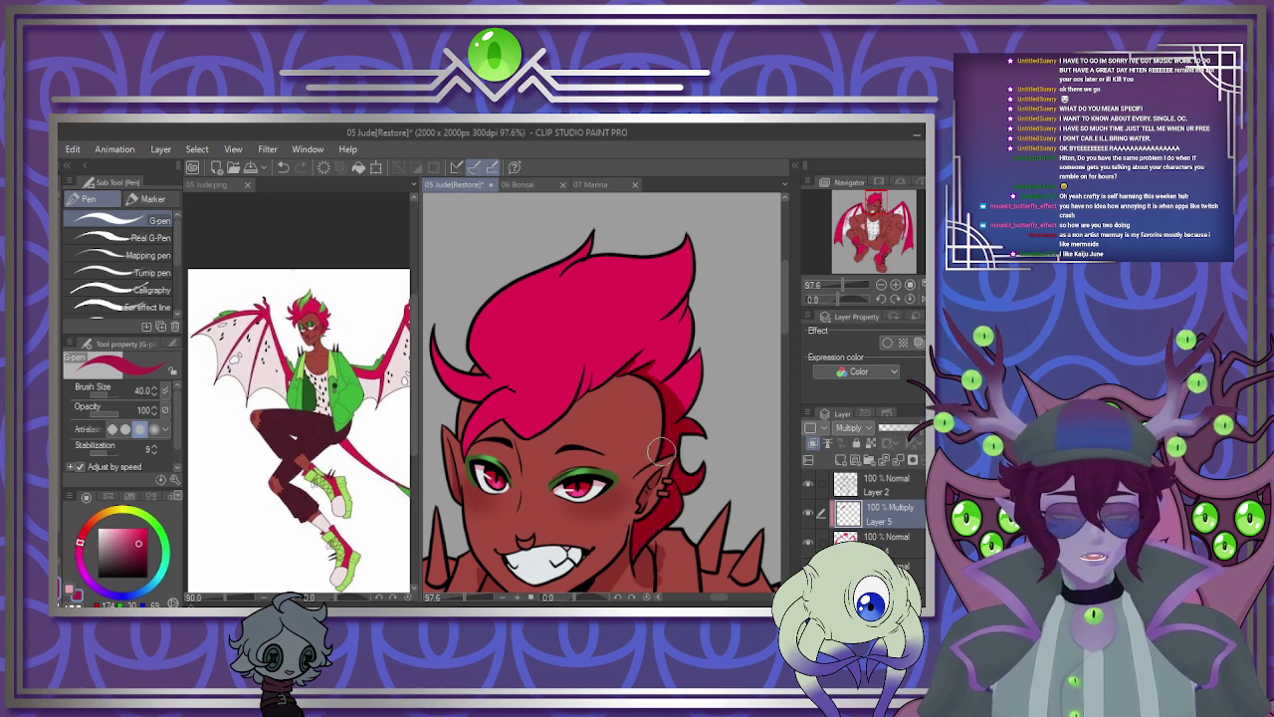
{"action": "left_click_drag", "start_coordinate": [745, 378], "coordinate": [697, 398]}
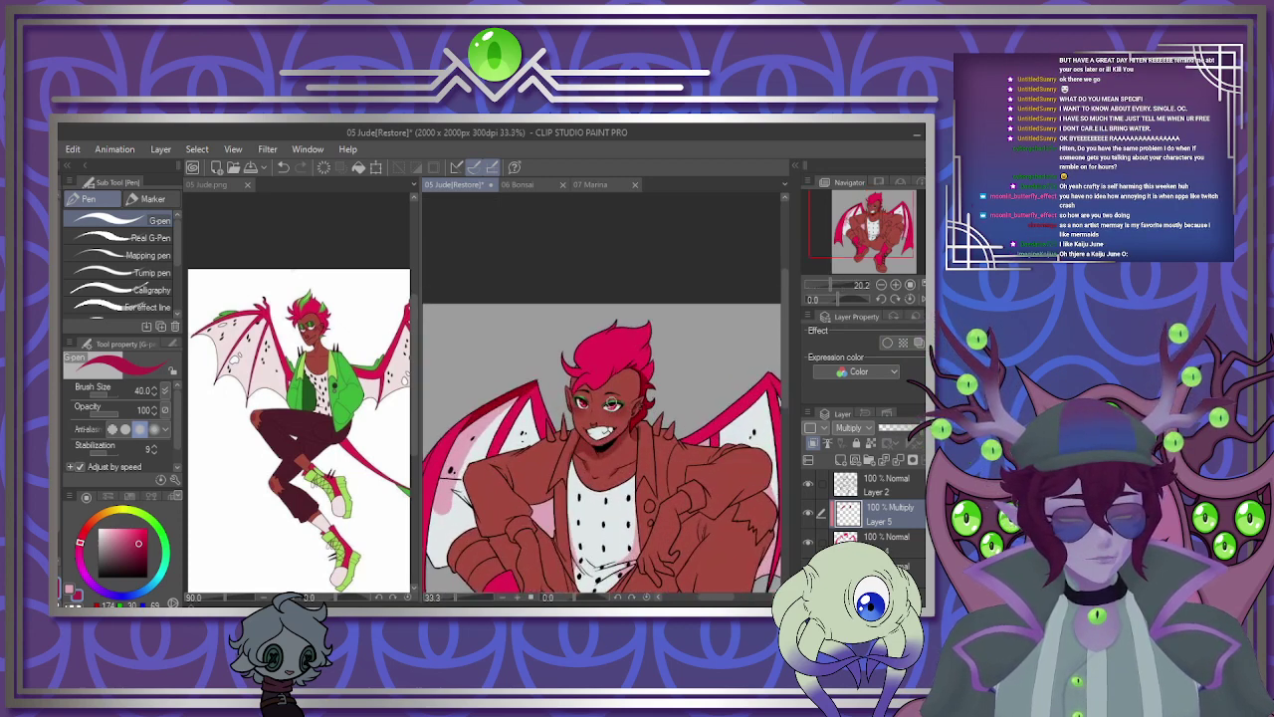
Shade the outer section of the right-hand wing with the G-pen at size 100 and lower the Multiply layer's opacity to 56%.
{"action": "left_click_drag", "start_coordinate": [720, 564], "coordinate": [645, 441]}
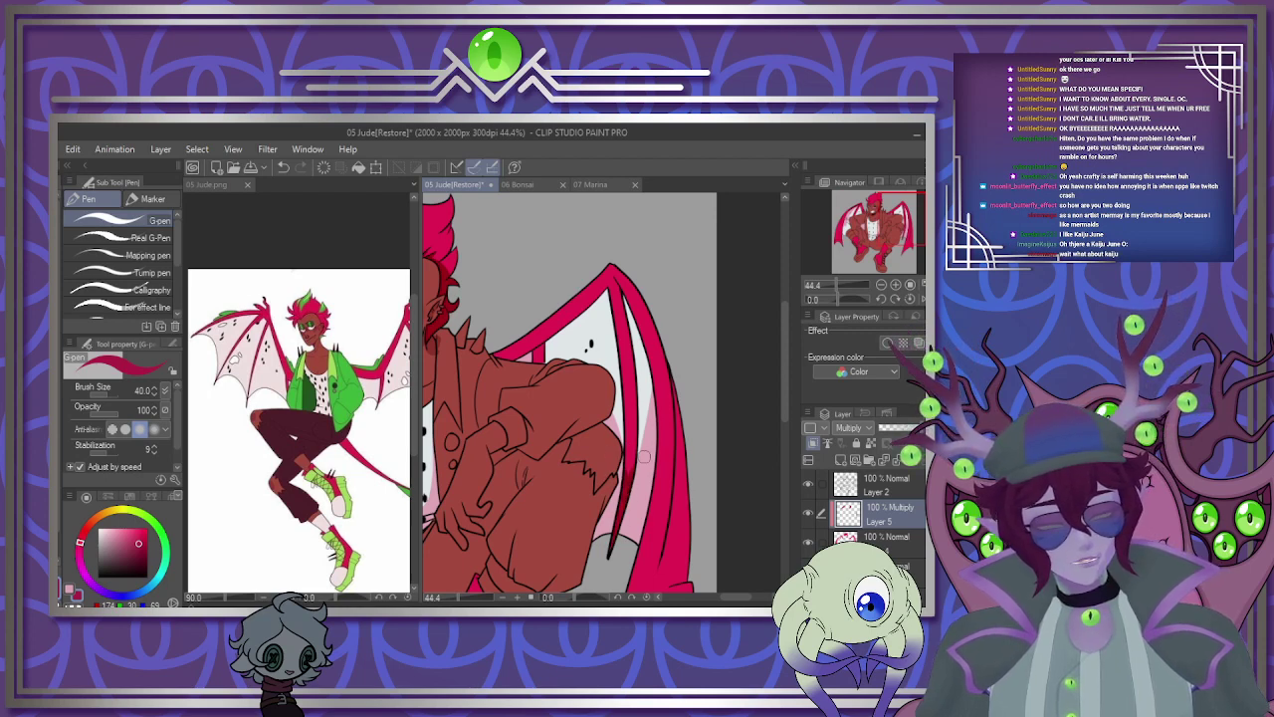
{"action": "scroll", "coordinate": [757, 365], "scroll_direction": "down", "scroll_amount": 2}
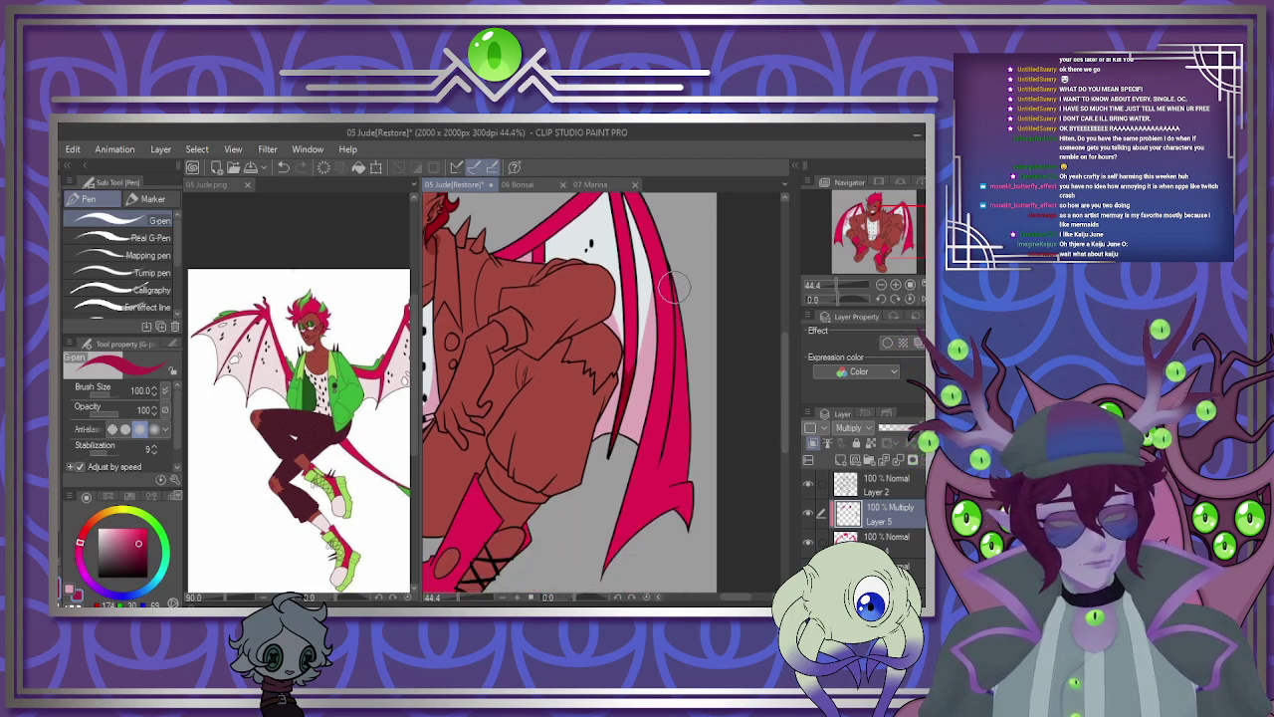
{"action": "left_click_drag", "start_coordinate": [677, 370], "coordinate": [669, 448]}
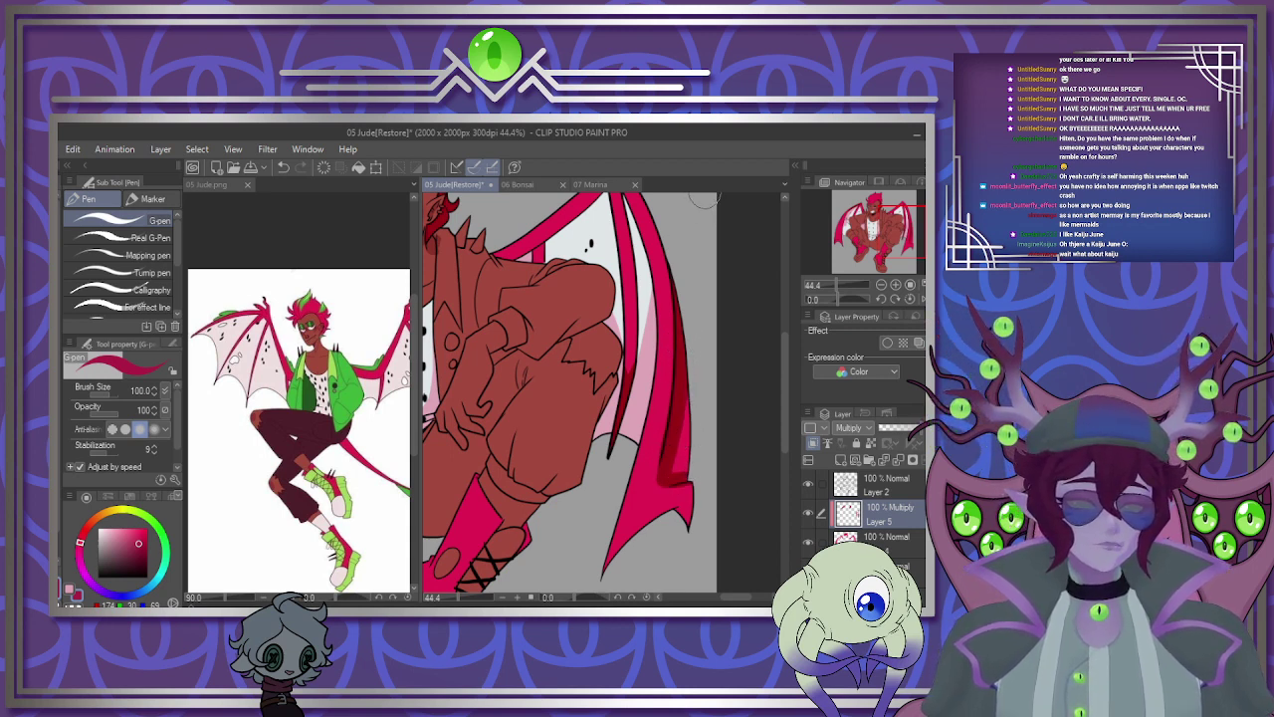
{"action": "scroll", "coordinate": [704, 197], "scroll_direction": "down", "scroll_amount": 5}
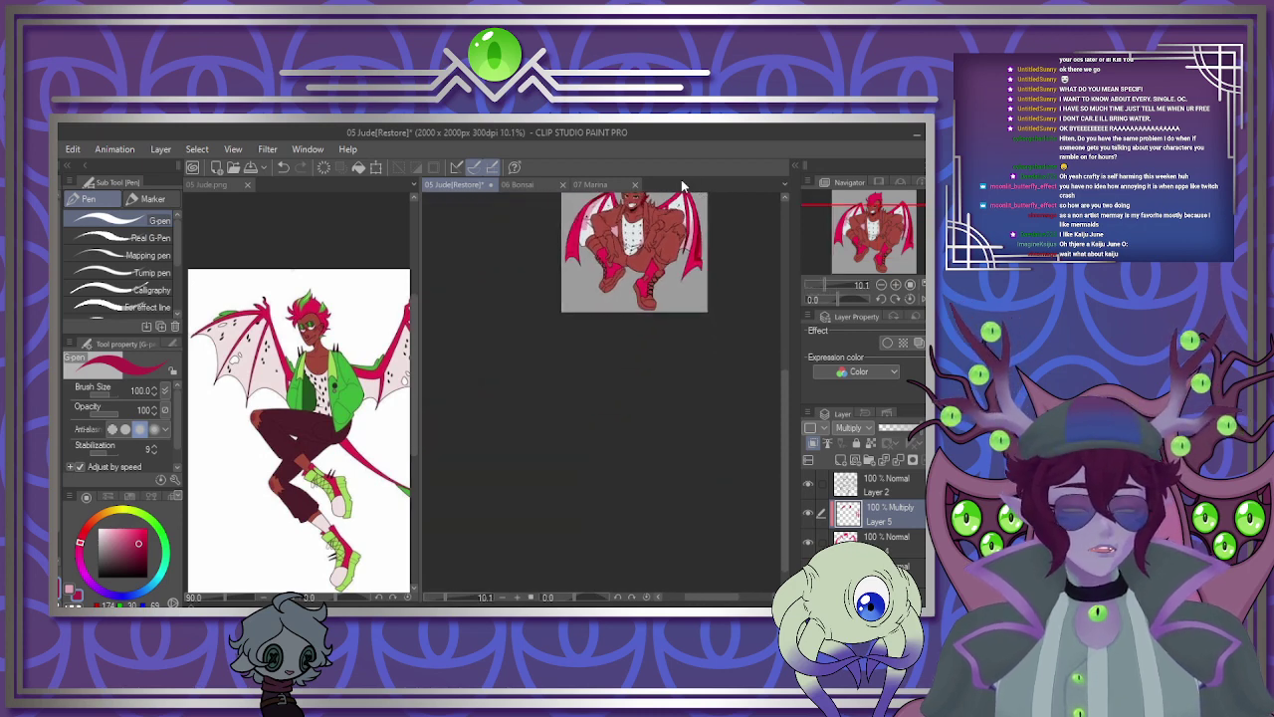
{"action": "scroll", "coordinate": [638, 259], "scroll_direction": "up", "scroll_amount": 6}
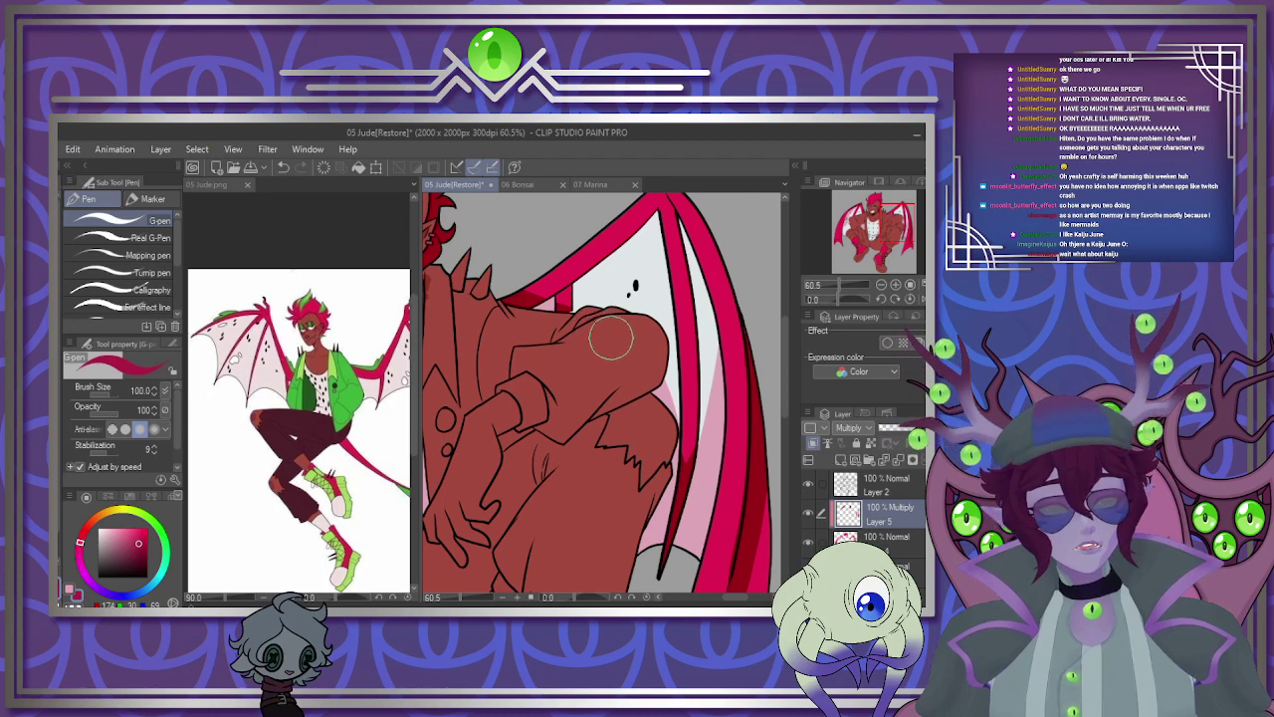
{"action": "scroll", "coordinate": [652, 288], "scroll_direction": "down", "scroll_amount": 5}
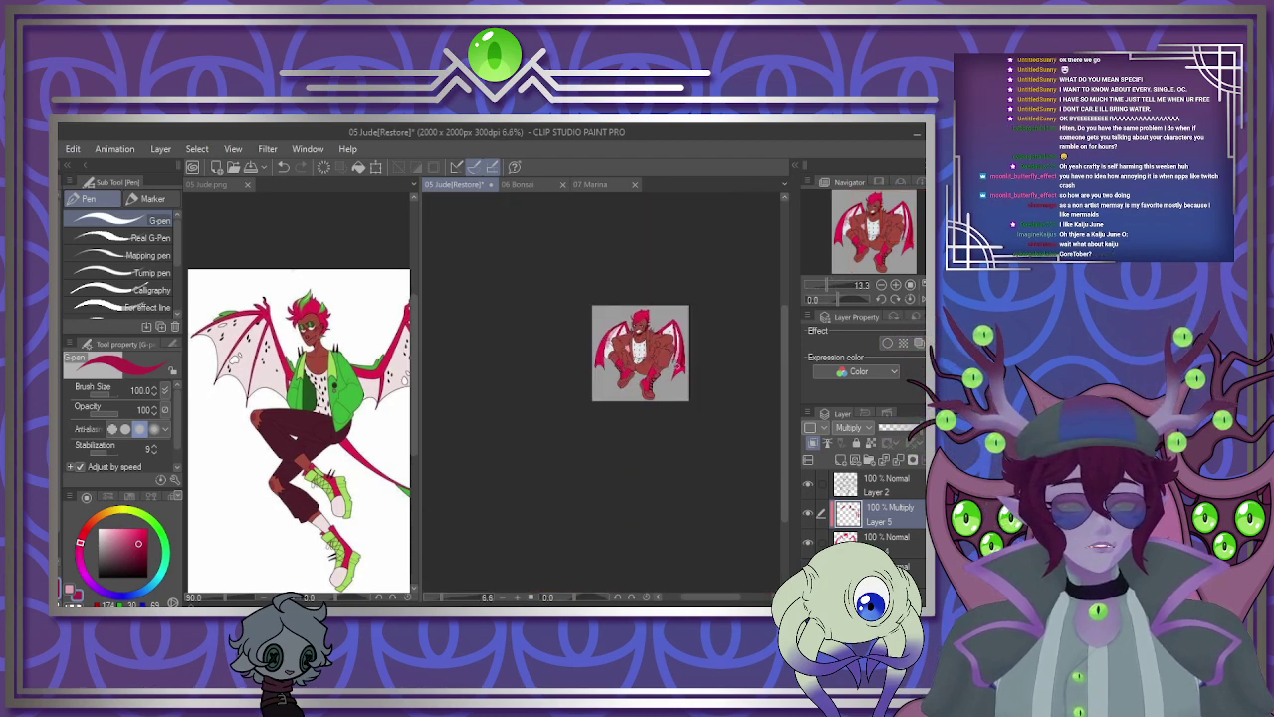
{"action": "scroll", "coordinate": [617, 289], "scroll_direction": "up", "scroll_amount": 4}
{"action": "scroll", "coordinate": [619, 287], "scroll_direction": "down", "scroll_amount": 2}
{"action": "scroll", "coordinate": [739, 523], "scroll_direction": "up", "scroll_amount": 1}
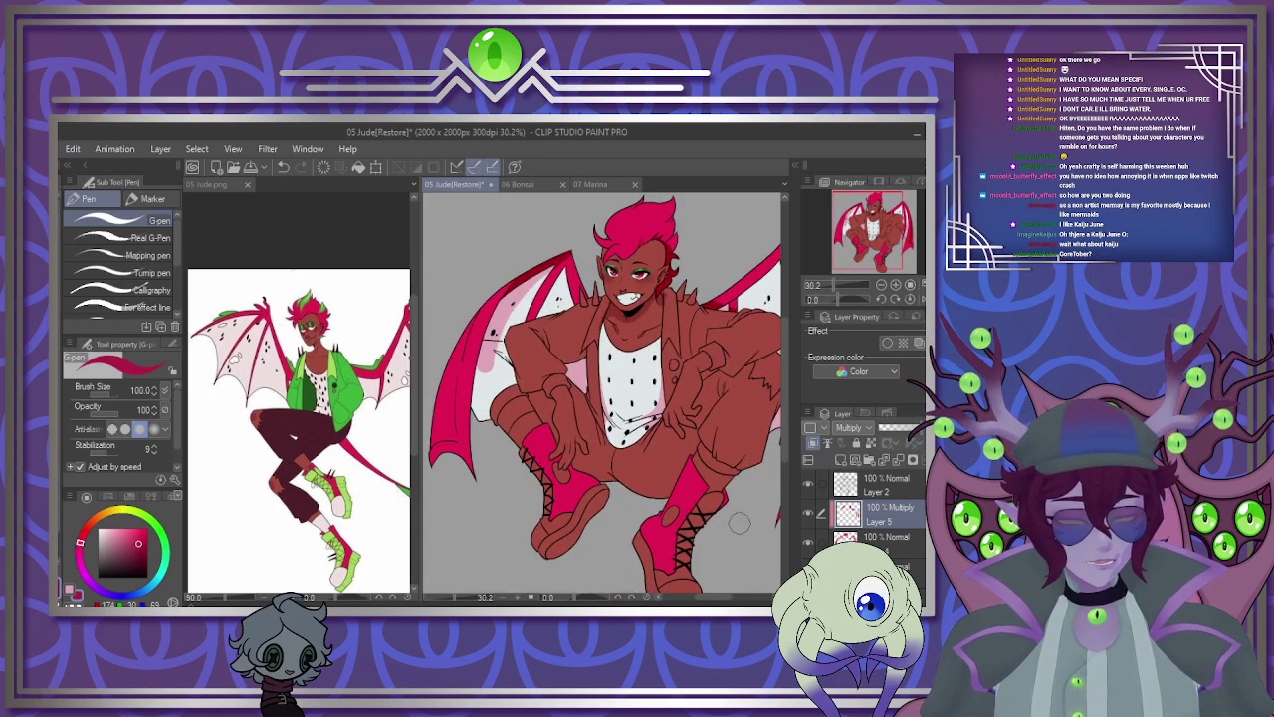
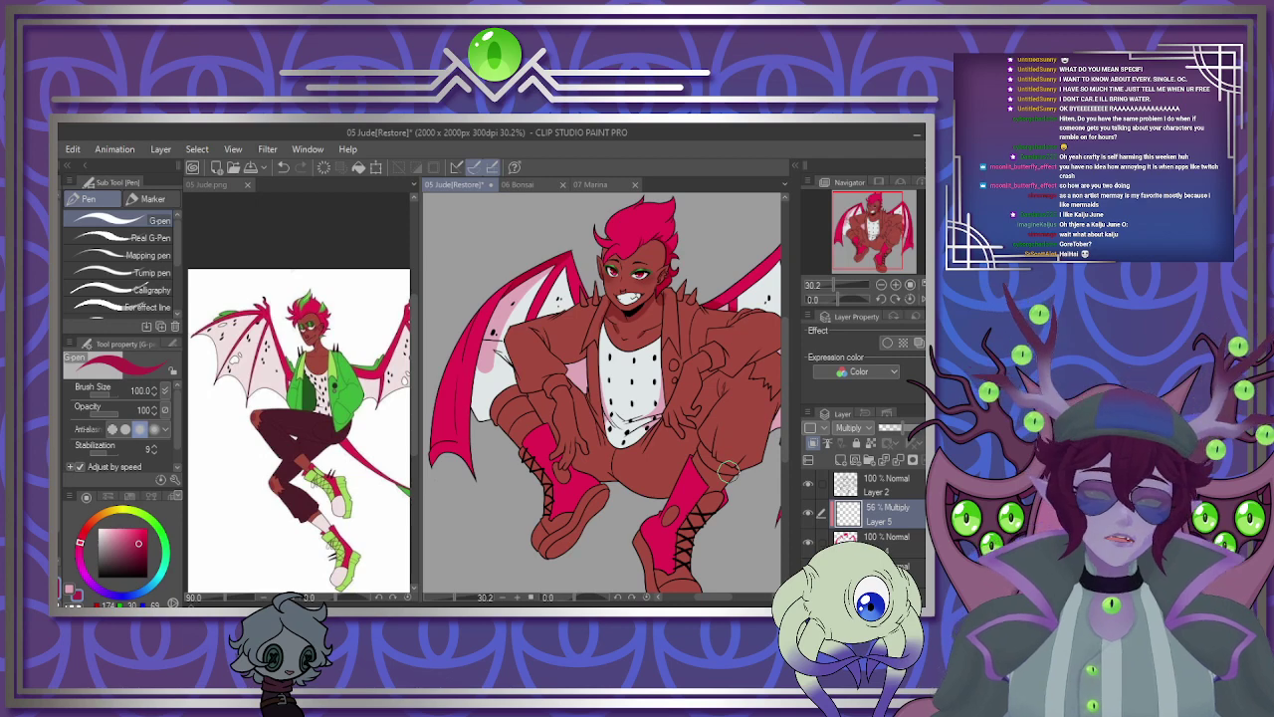
Set the layer to Screen at 81% opacity and paint a curved highlight band across the hair with the G-pen at size 30.
{"action": "scroll", "coordinate": [610, 248], "scroll_direction": "up", "scroll_amount": 5}
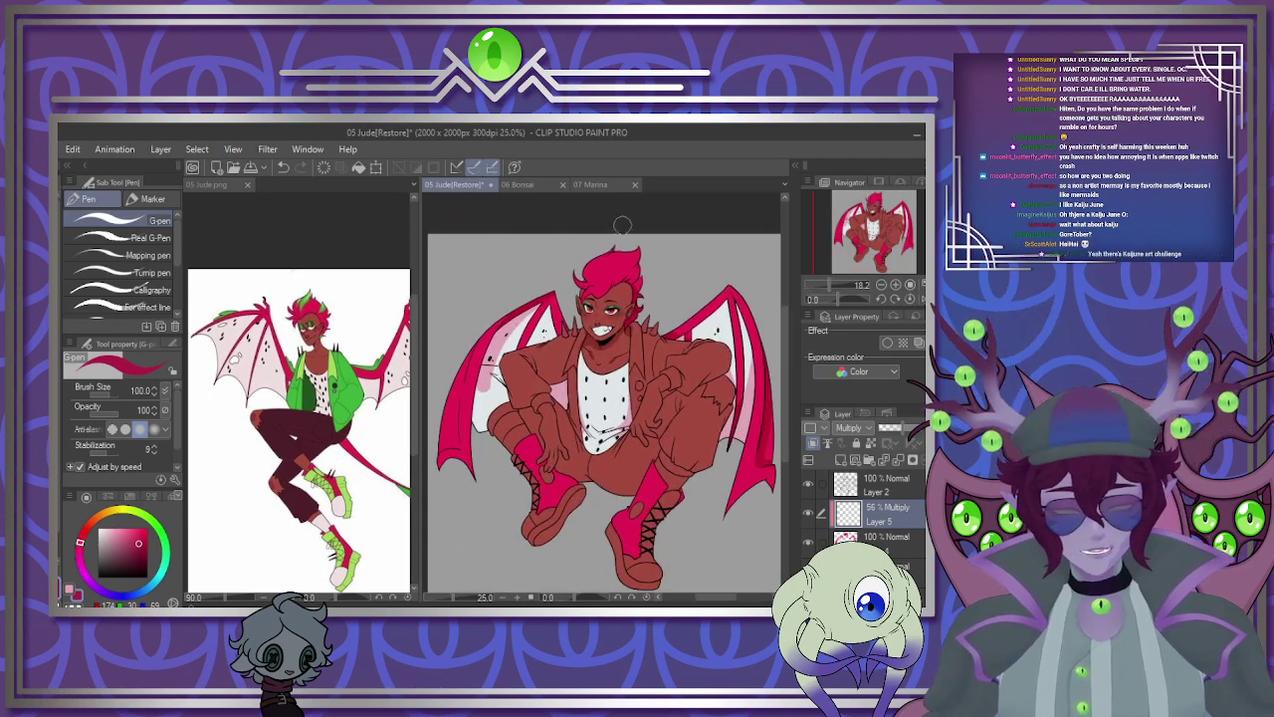
{"action": "scroll", "coordinate": [610, 248], "scroll_direction": "up", "scroll_amount": 1}
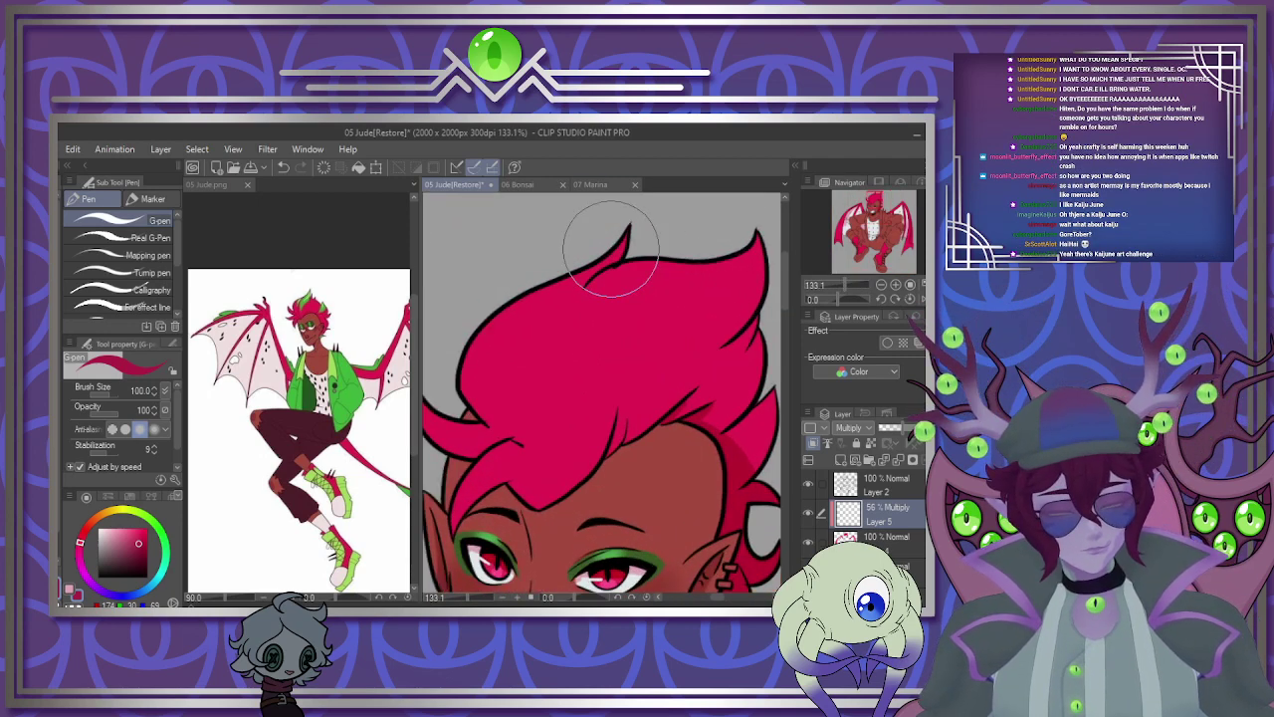
{"action": "left_click", "coordinate": [905, 427]}
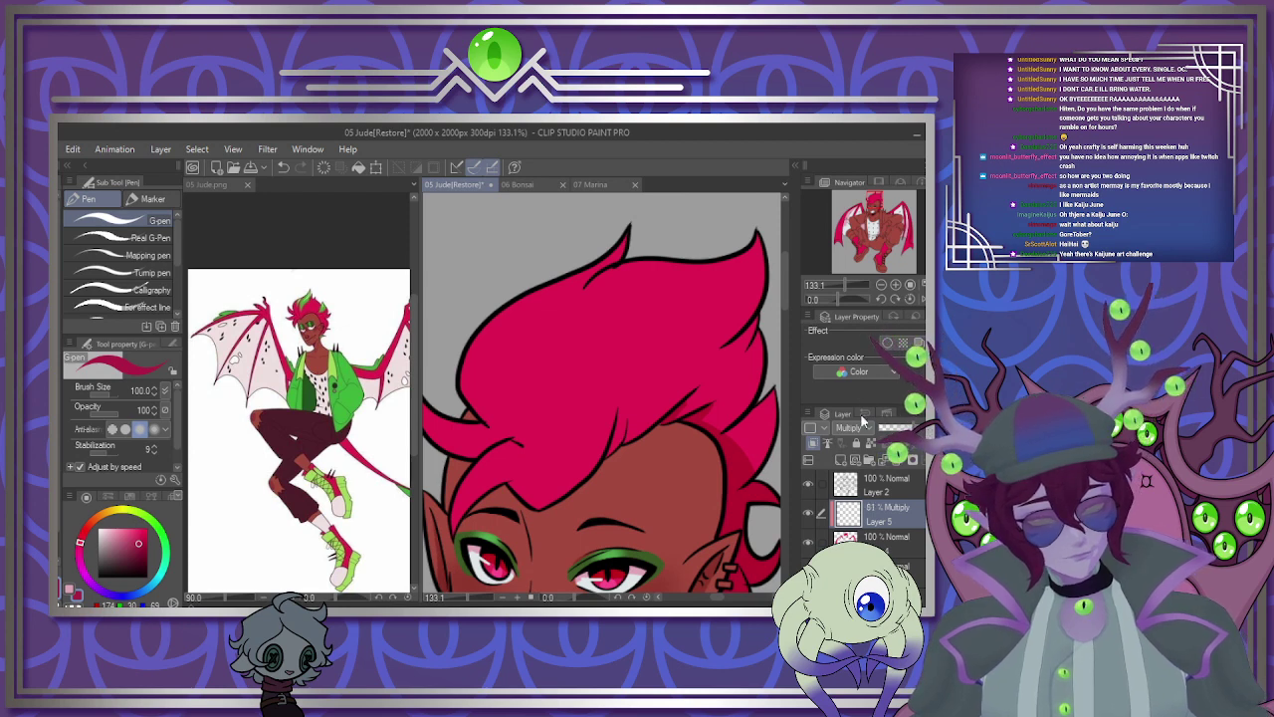
{"action": "left_click", "coordinate": [858, 238]}
{"action": "key", "text": "bracketleft"}
{"action": "key", "text": "bracketleft"}
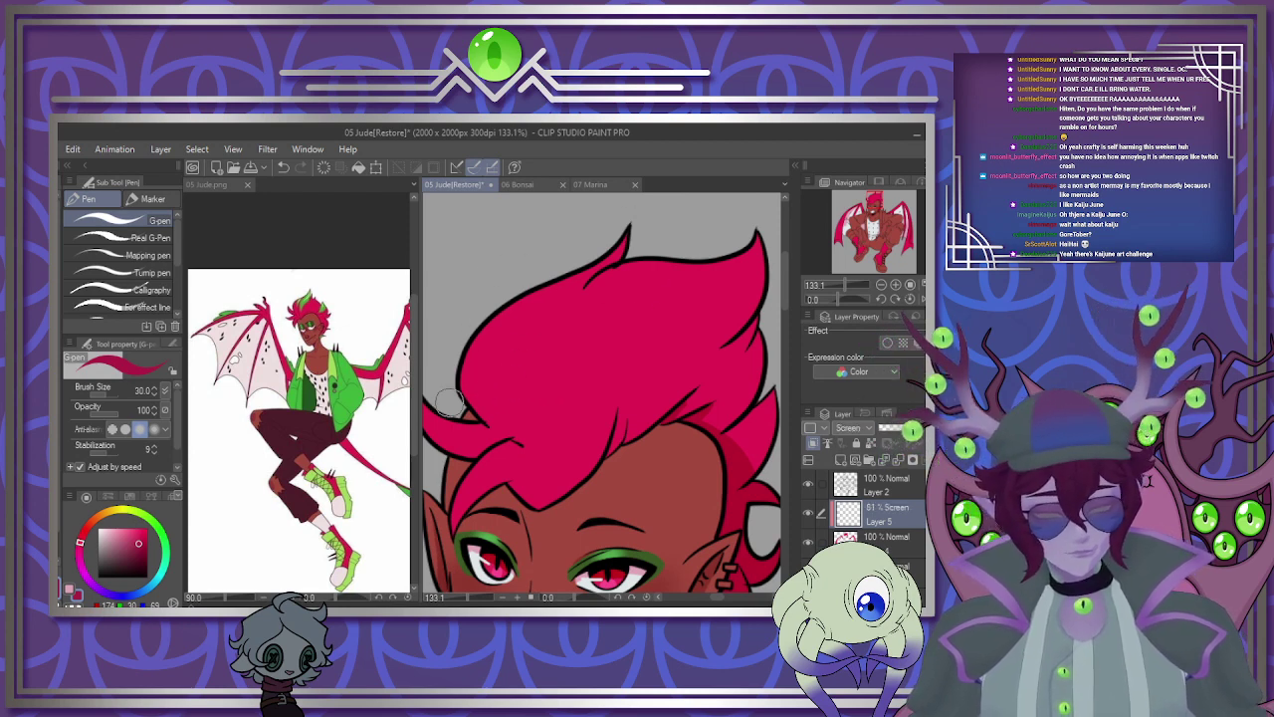
{"action": "mouse_move", "coordinate": [453, 390]}
{"action": "left_mouse_down"}
{"action": "mouse_move", "coordinate": [525, 379]}
{"action": "mouse_move", "coordinate": [737, 416]}
{"action": "mouse_move", "coordinate": [685, 396]}
{"action": "mouse_move", "coordinate": [695, 399]}
{"action": "mouse_move", "coordinate": [508, 383]}
{"action": "left_mouse_up"}
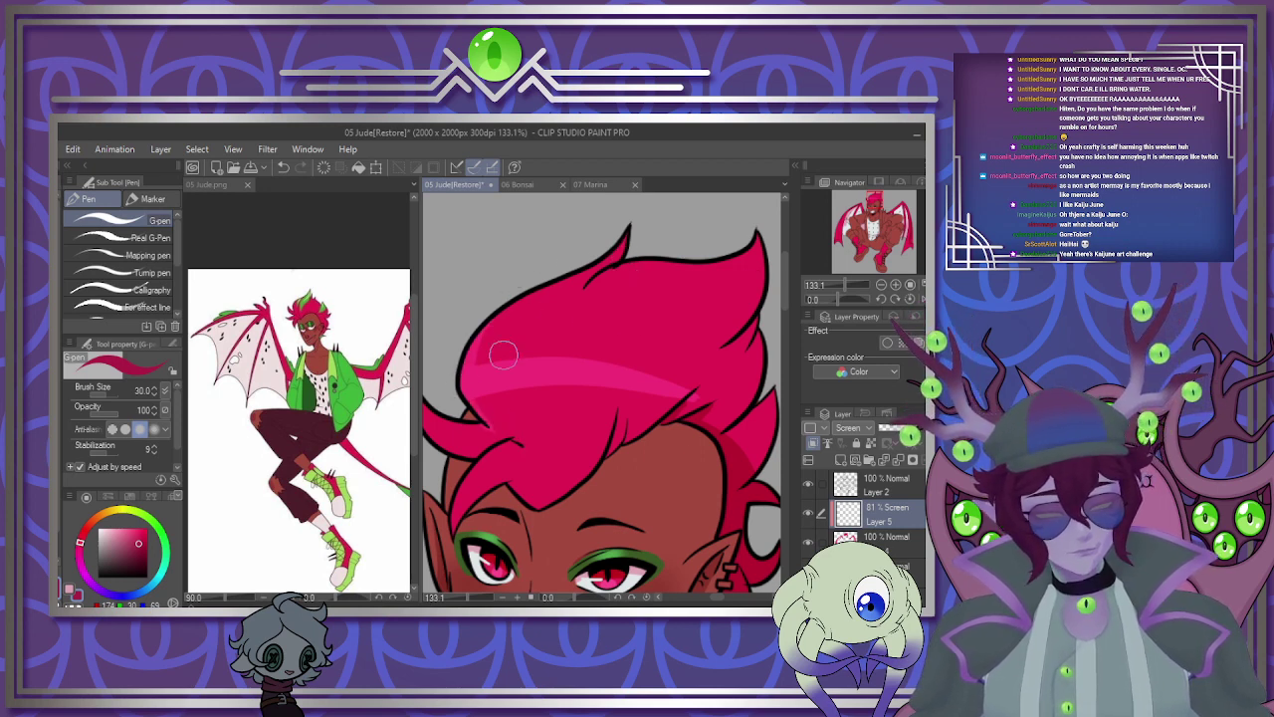
Merge the crimson layers down, add a new Normal layer and sample the green of the hair streak in the 05 Jude.png reference.
{"action": "left_click", "coordinate": [897, 459]}
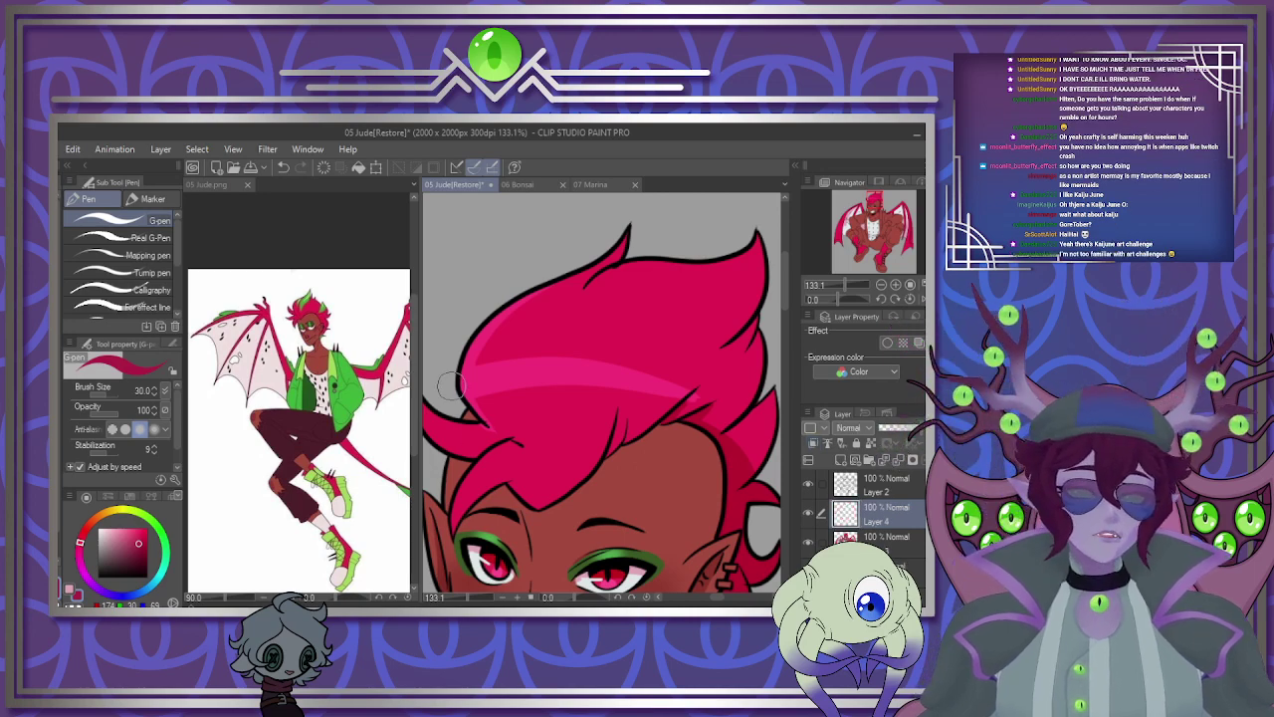
{"action": "scroll", "coordinate": [460, 371], "scroll_direction": "down", "scroll_amount": 5}
{"action": "scroll", "coordinate": [530, 349], "scroll_direction": "down", "scroll_amount": 8}
{"action": "scroll", "coordinate": [508, 408], "scroll_direction": "up", "scroll_amount": 5}
{"action": "left_click", "coordinate": [307, 304]}
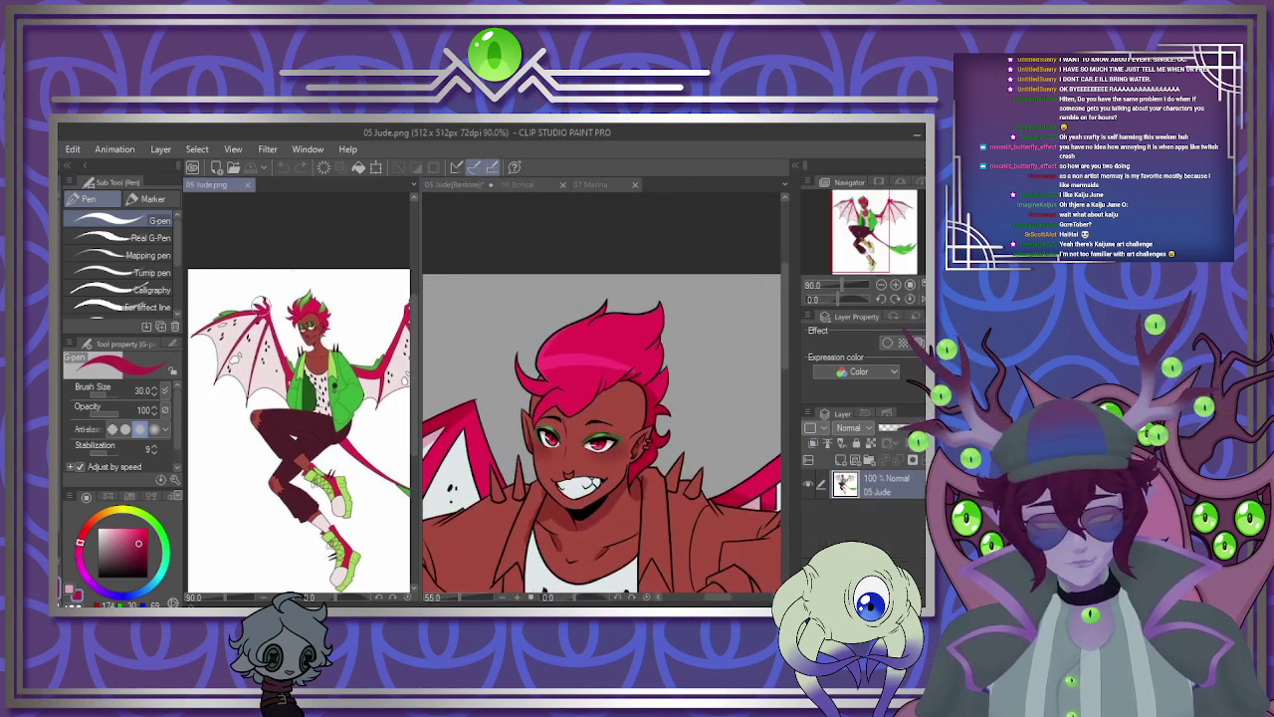
{"action": "scroll", "coordinate": [307, 304], "scroll_direction": "up", "scroll_amount": 10}
{"action": "scroll", "coordinate": [307, 304], "scroll_direction": "up", "scroll_amount": 1}
{"action": "left_click", "coordinate": [305, 302], "text": "alt"}
{"action": "left_click", "coordinate": [301, 301], "text": "alt"}
{"action": "left_click", "coordinate": [610, 332]}
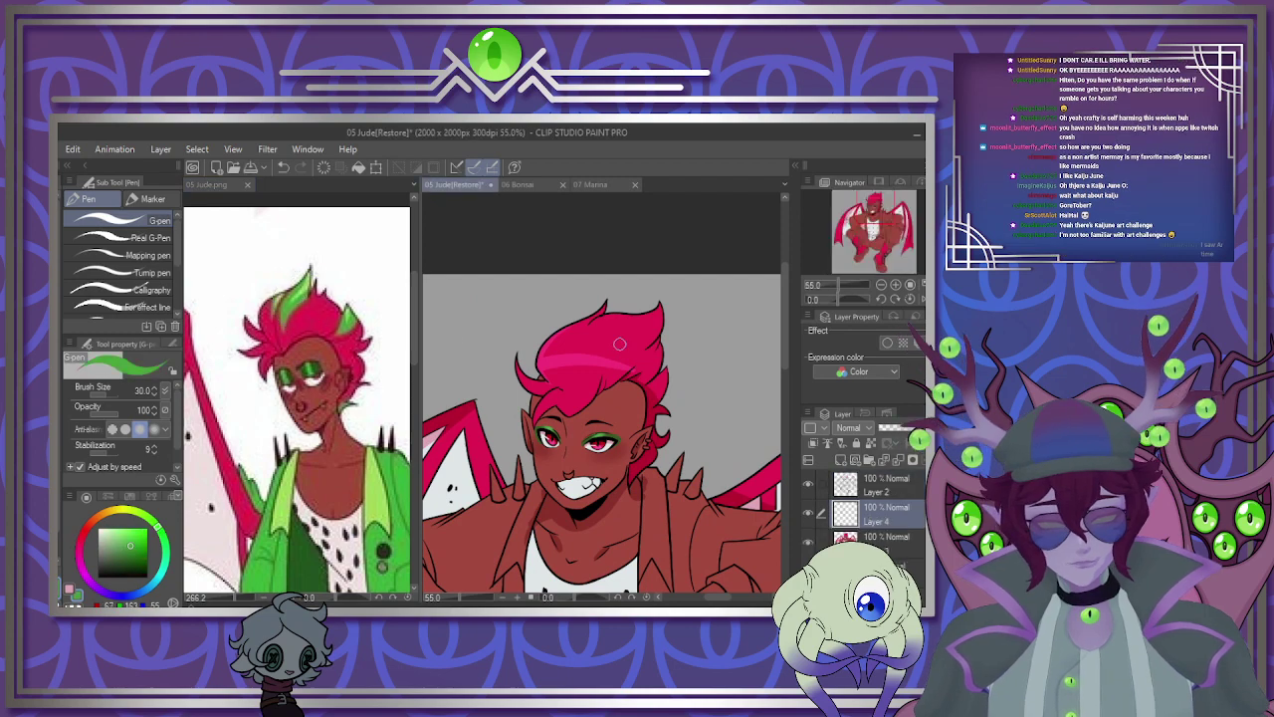
Paint a green streak along the upper edge of the hair up to its pointed tip with the G-pen at size 30.
{"action": "scroll", "coordinate": [617, 317], "scroll_direction": "up", "scroll_amount": 7}
{"action": "scroll", "coordinate": [589, 300], "scroll_direction": "up", "scroll_amount": 1}
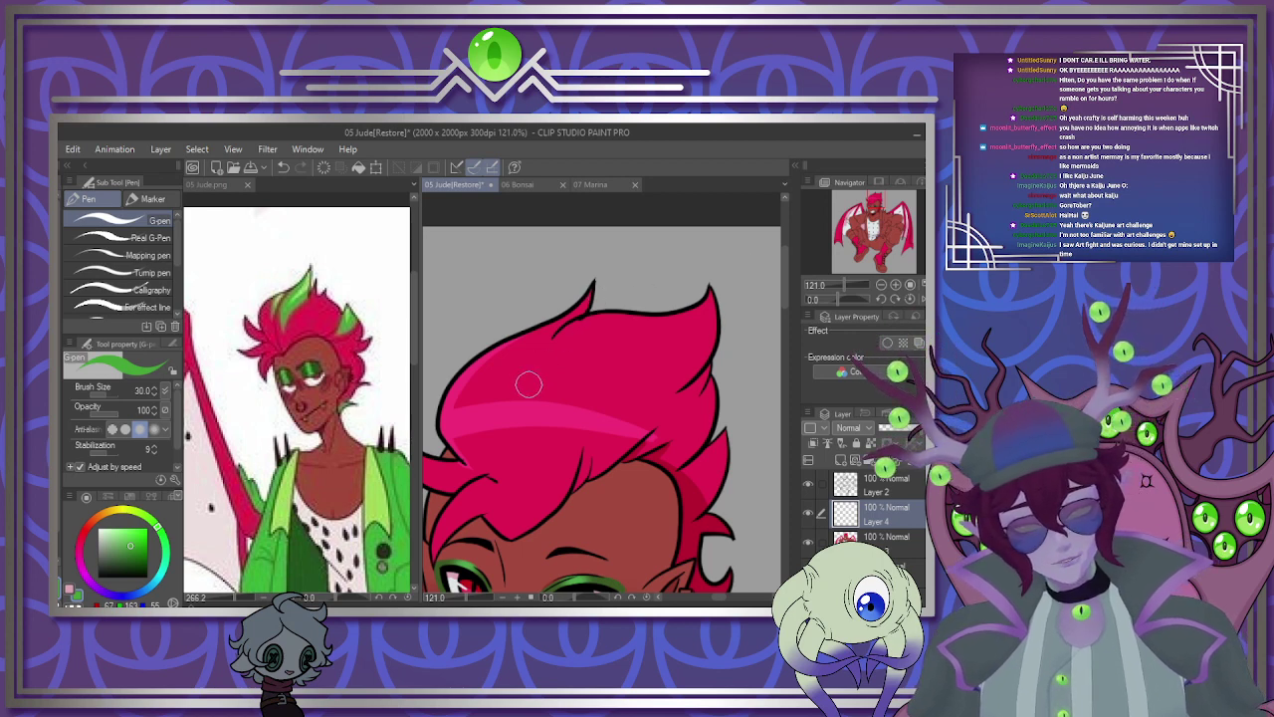
{"action": "mouse_move", "coordinate": [529, 381]}
{"action": "left_mouse_down"}
{"action": "mouse_move", "coordinate": [547, 353]}
{"action": "mouse_move", "coordinate": [610, 321]}
{"action": "mouse_move", "coordinate": [691, 306]}
{"action": "mouse_move", "coordinate": [725, 281]}
{"action": "left_mouse_up"}
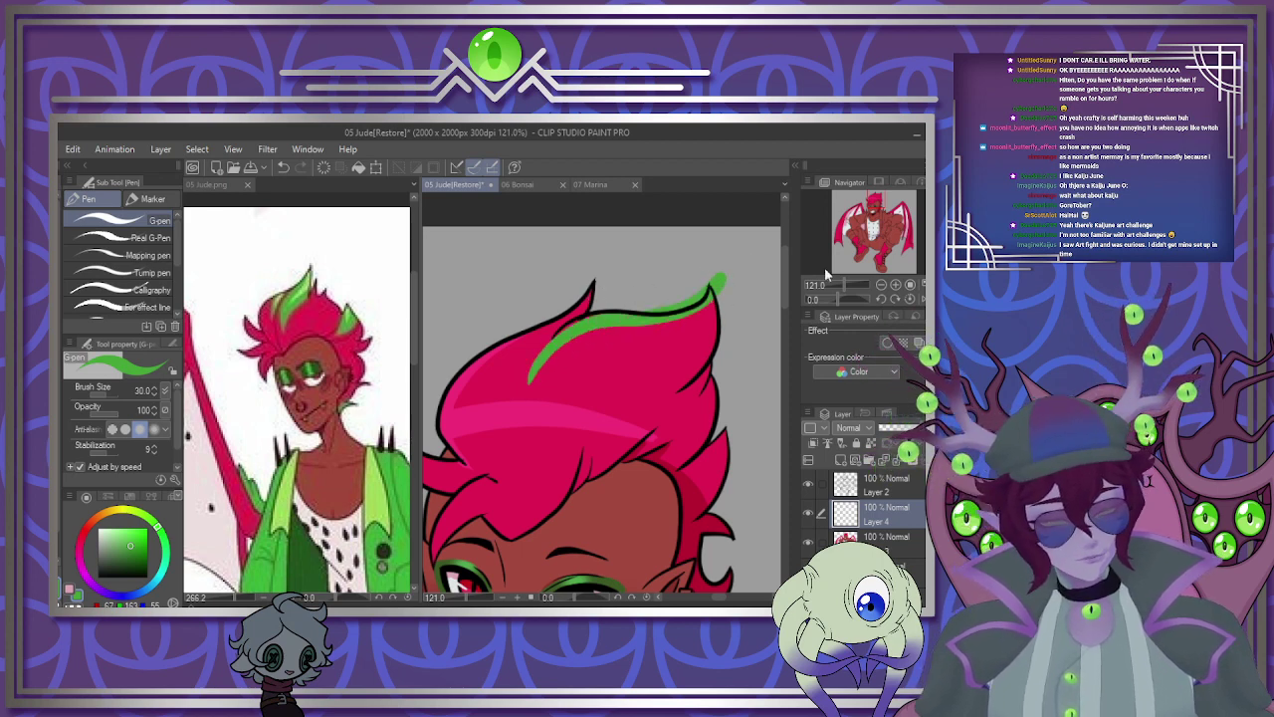
{"action": "key", "text": "ctrl+z"}
{"action": "mouse_move", "coordinate": [528, 395]}
{"action": "left_mouse_down"}
{"action": "mouse_move", "coordinate": [527, 379]}
{"action": "mouse_move", "coordinate": [617, 315]}
{"action": "mouse_move", "coordinate": [673, 324]}
{"action": "mouse_move", "coordinate": [708, 289]}
{"action": "left_mouse_up"}
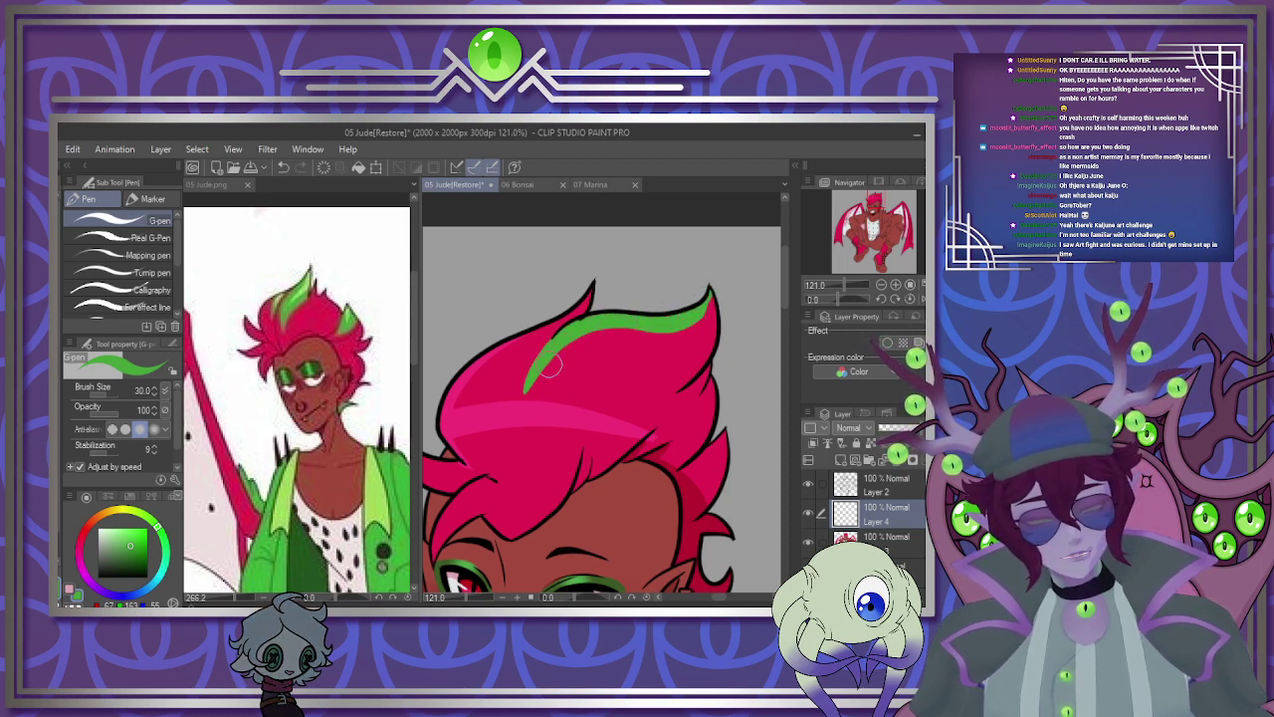
Fill out the green streak along the hair's upper edge and paint a second green streak at the back of the hair with the G-pen.
{"action": "left_click_drag", "start_coordinate": [535, 372], "coordinate": [703, 337]}
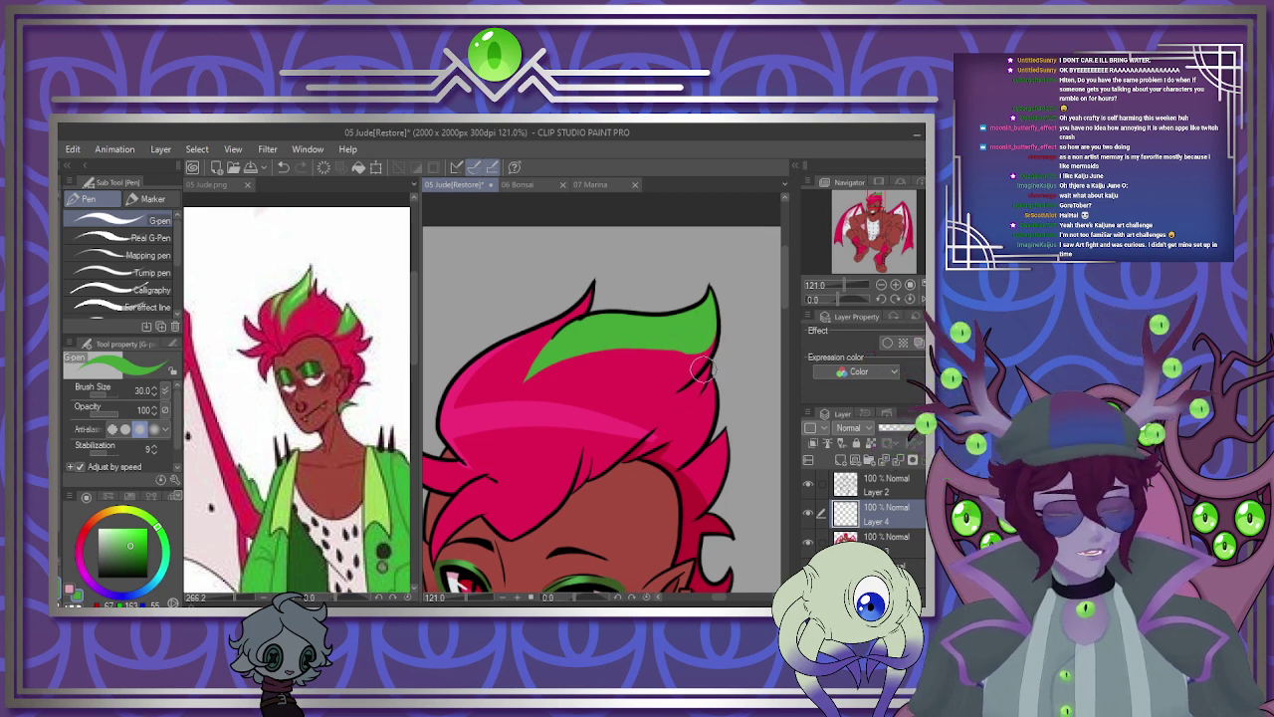
{"action": "left_click_drag", "start_coordinate": [711, 364], "coordinate": [691, 426]}
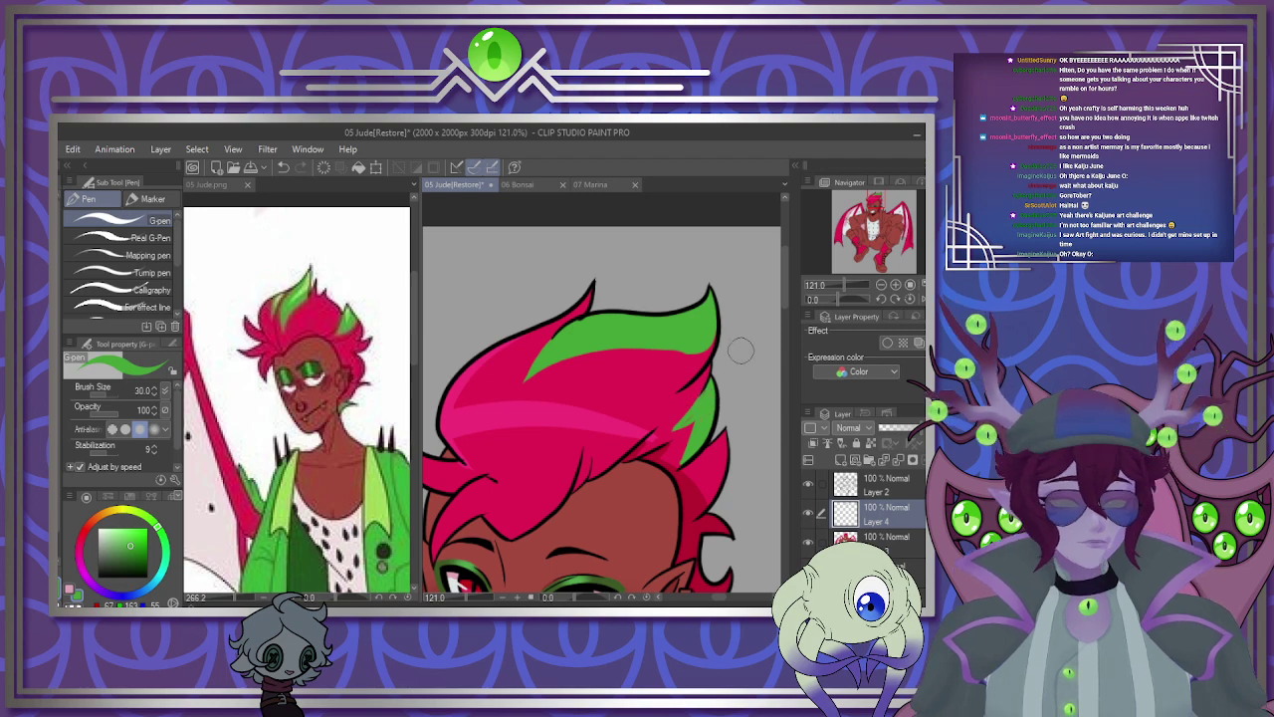
{"action": "scroll", "coordinate": [715, 388], "scroll_direction": "down", "scroll_amount": 5}
{"action": "scroll", "coordinate": [696, 358], "scroll_direction": "up", "scroll_amount": 2}
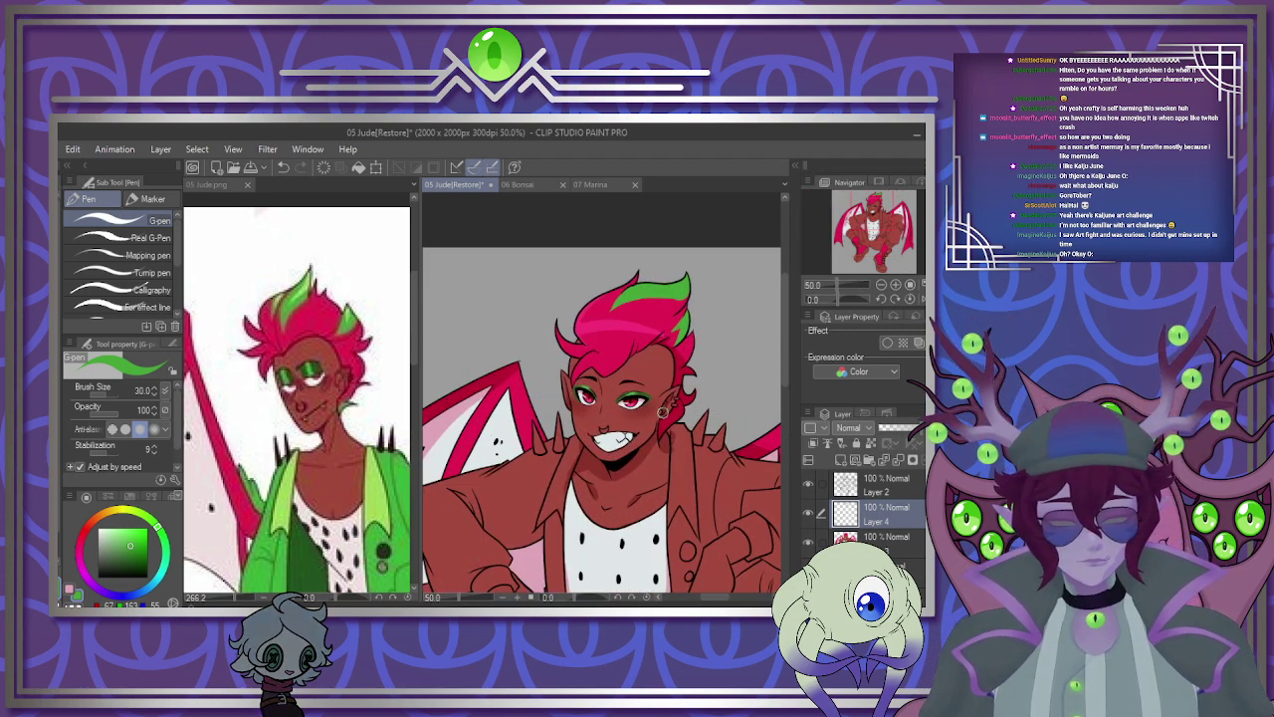
{"action": "scroll", "coordinate": [640, 385], "scroll_direction": "down", "scroll_amount": 5}
{"action": "scroll", "coordinate": [580, 418], "scroll_direction": "up", "scroll_amount": 2}
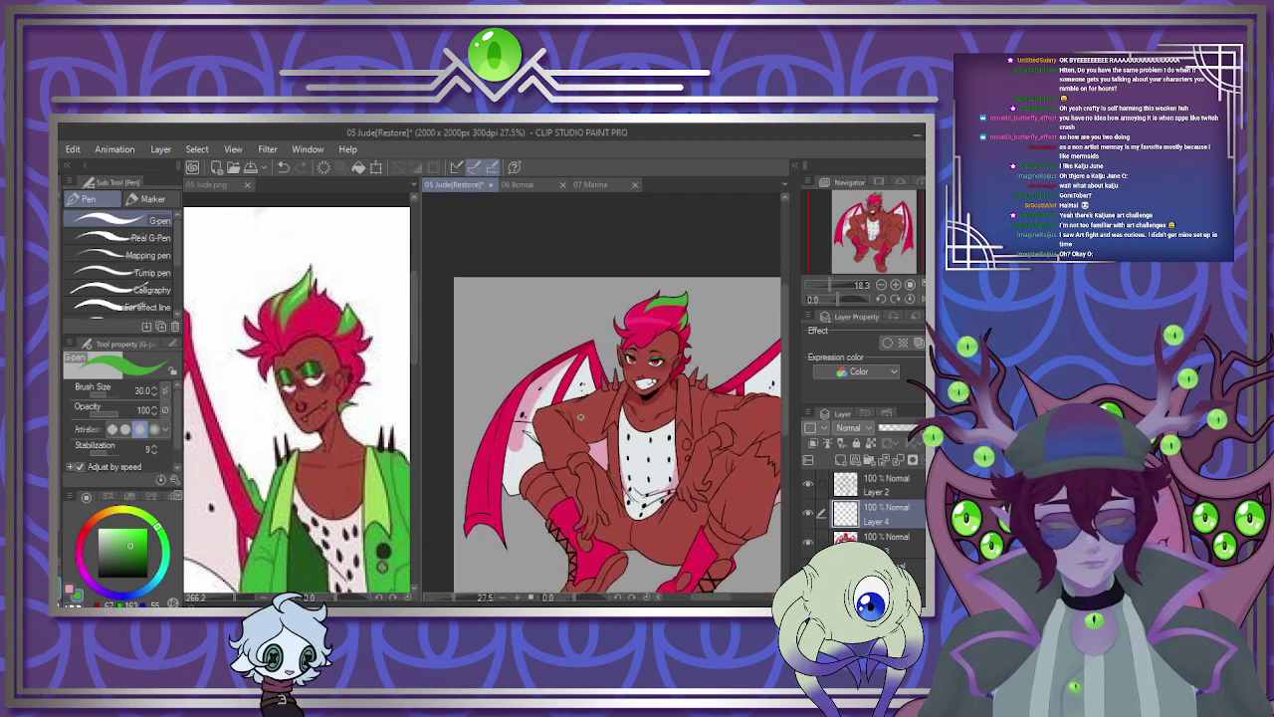
{"action": "scroll", "coordinate": [599, 395], "scroll_direction": "down", "scroll_amount": 2}
{"action": "scroll", "coordinate": [599, 396], "scroll_direction": "up", "scroll_amount": 4}
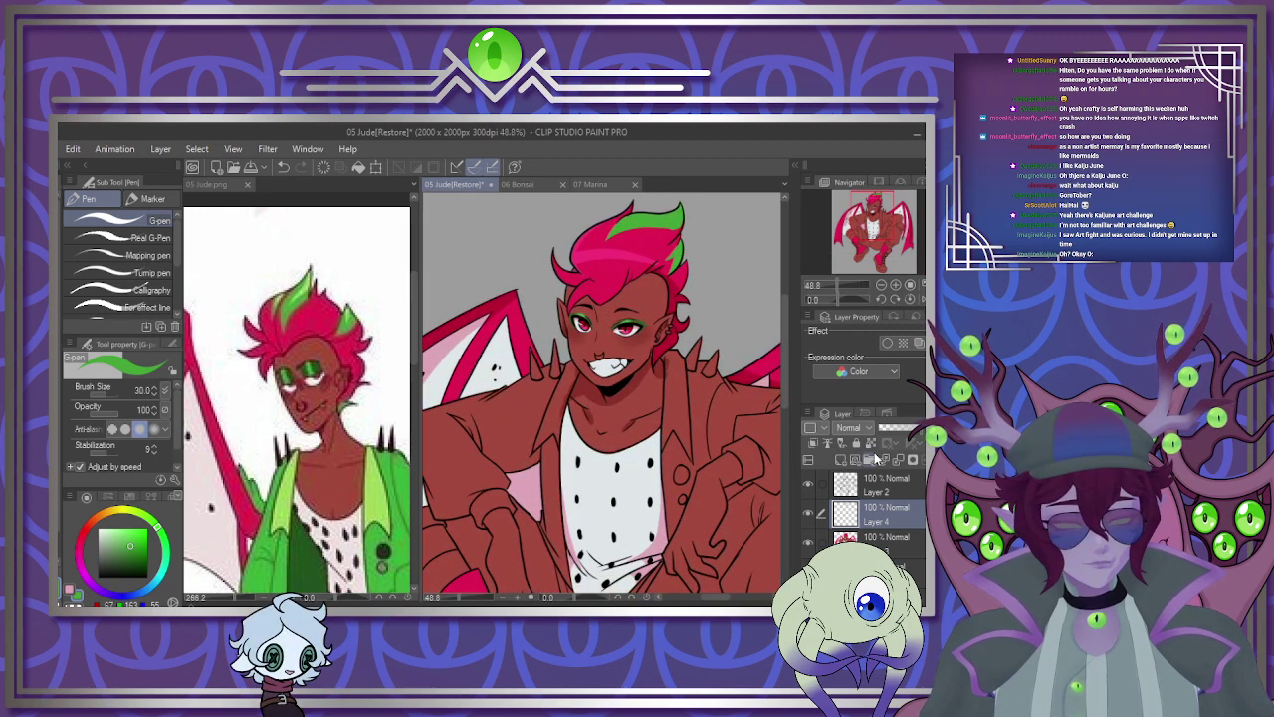
{"action": "scroll", "coordinate": [677, 304], "scroll_direction": "down", "scroll_amount": 4}
{"action": "scroll", "coordinate": [678, 303], "scroll_direction": "up", "scroll_amount": 1}
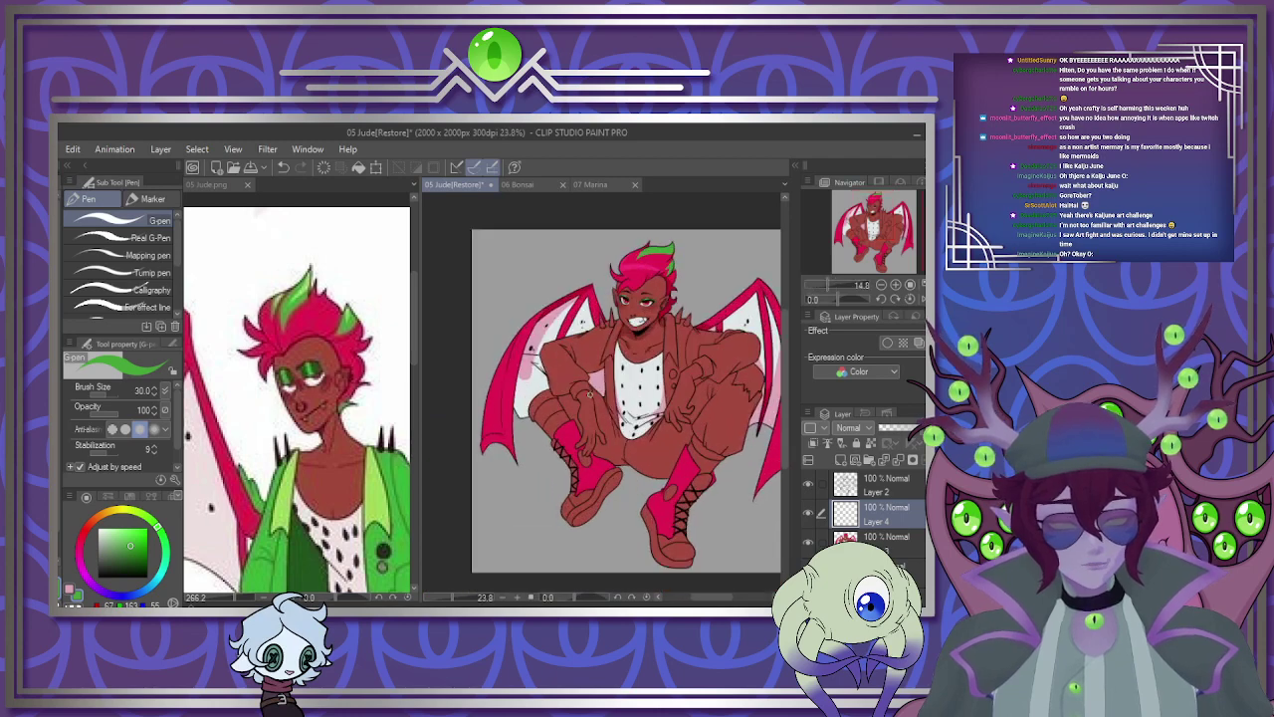
Sample the off-white of the shoe toe cap in 05 Jude.png and fill the left-hand boot's sock and both boots' toe caps with it.
{"action": "left_click", "coordinate": [348, 406]}
{"action": "scroll", "coordinate": [348, 404], "scroll_direction": "down", "scroll_amount": 3}
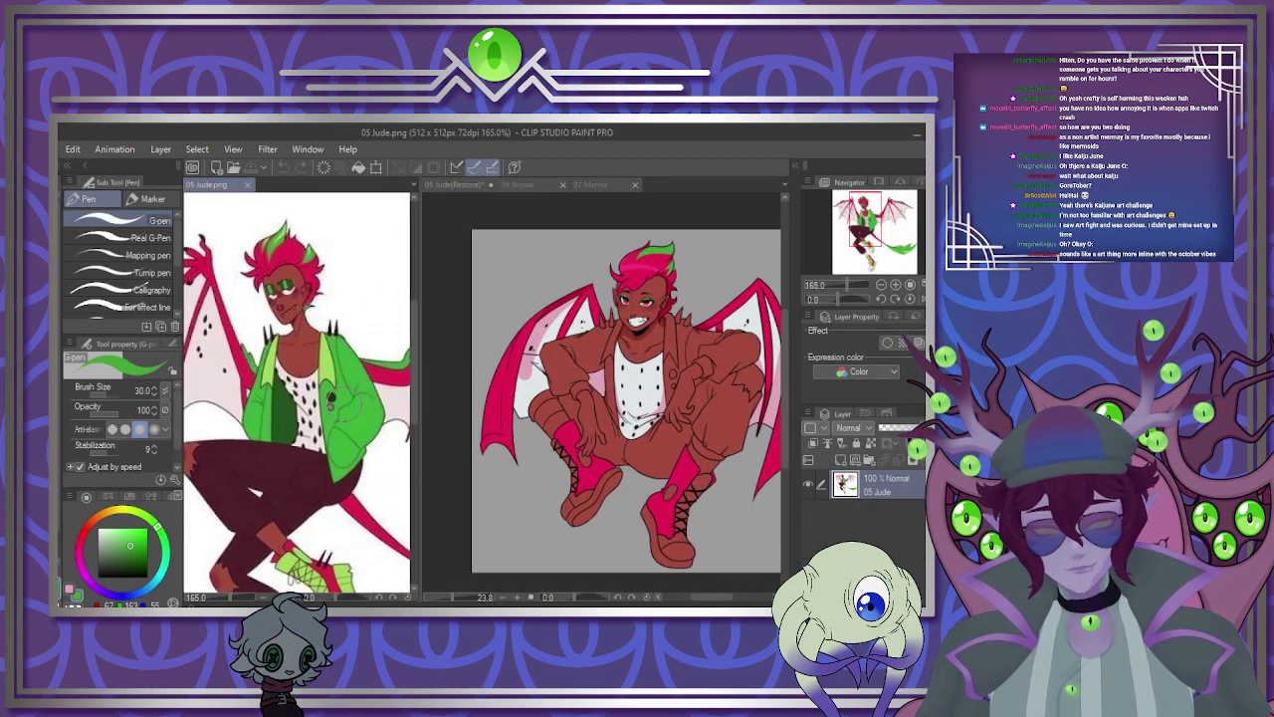
{"action": "scroll", "coordinate": [349, 404], "scroll_direction": "down", "scroll_amount": 3}
{"action": "scroll", "coordinate": [349, 403], "scroll_direction": "up", "scroll_amount": 3}
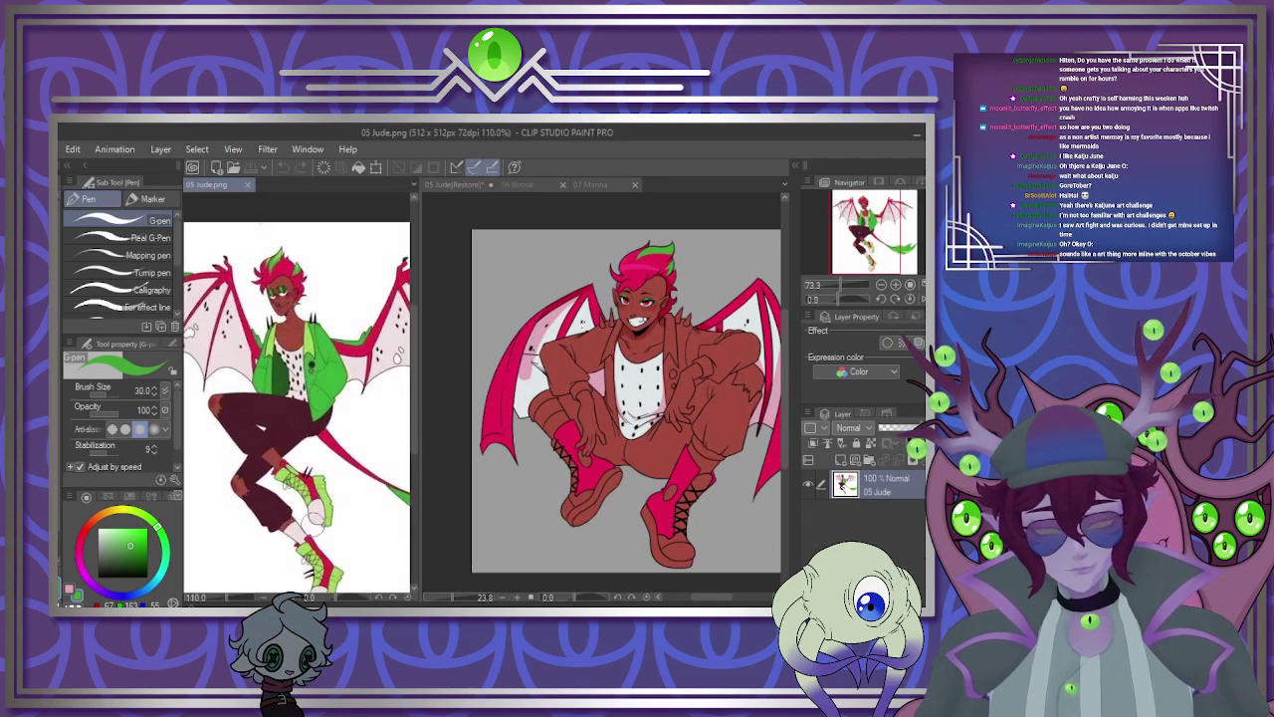
{"action": "left_click", "coordinate": [292, 530], "text": "alt"}
{"action": "key", "text": "g"}
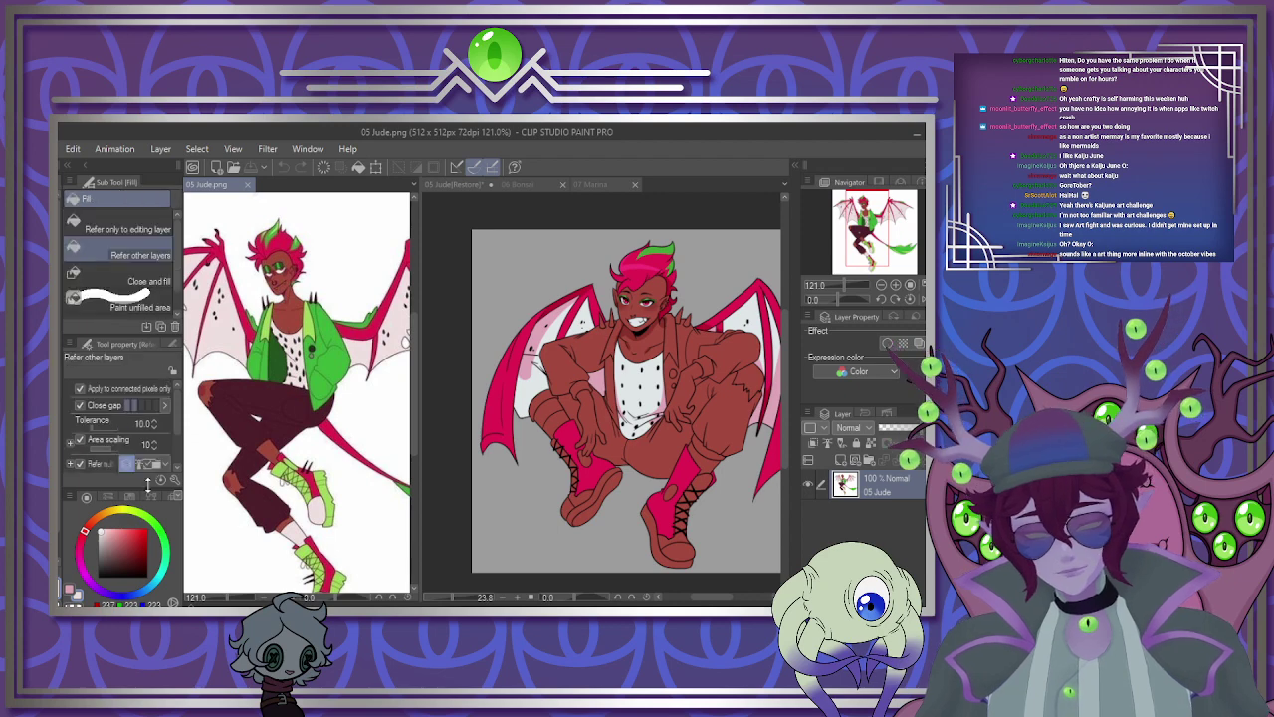
{"action": "left_click", "coordinate": [597, 489]}
{"action": "scroll", "coordinate": [595, 488], "scroll_direction": "up", "scroll_amount": 3}
{"action": "scroll", "coordinate": [598, 497], "scroll_direction": "down", "scroll_amount": 3}
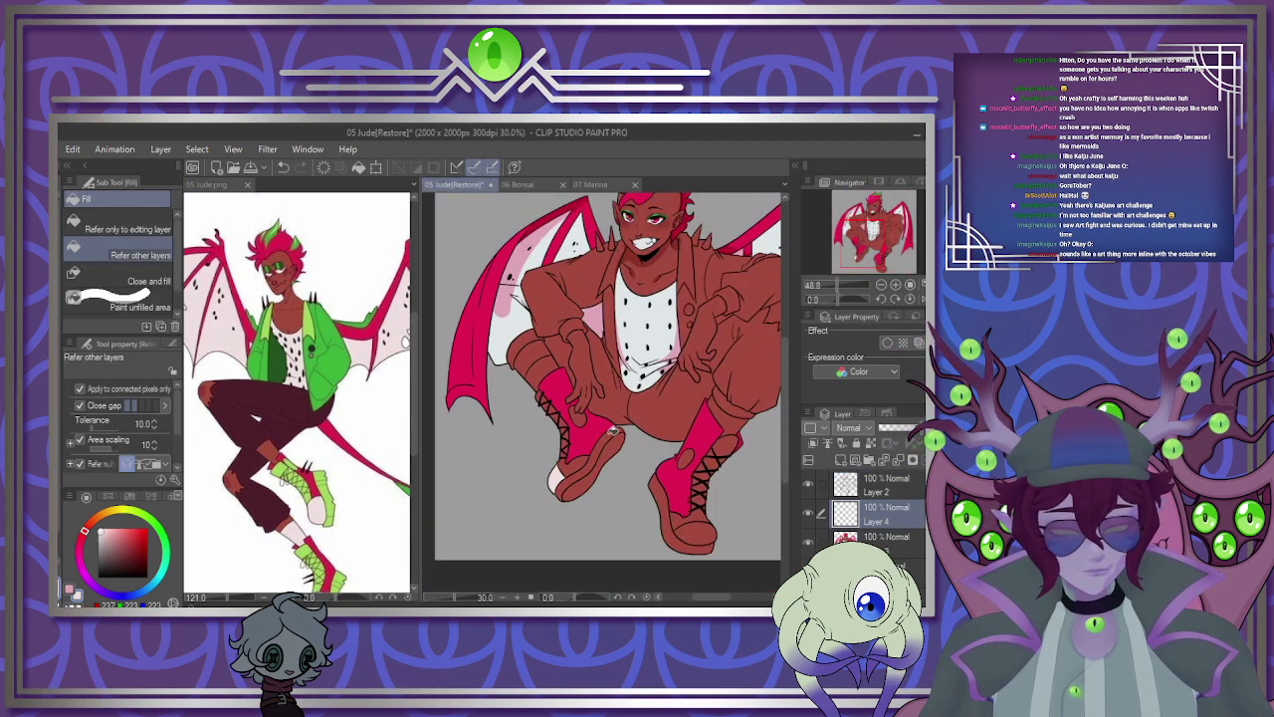
{"action": "scroll", "coordinate": [709, 543], "scroll_direction": "up", "scroll_amount": 1}
{"action": "left_click", "coordinate": [709, 543]}
{"action": "scroll", "coordinate": [509, 320], "scroll_direction": "down", "scroll_amount": 3}
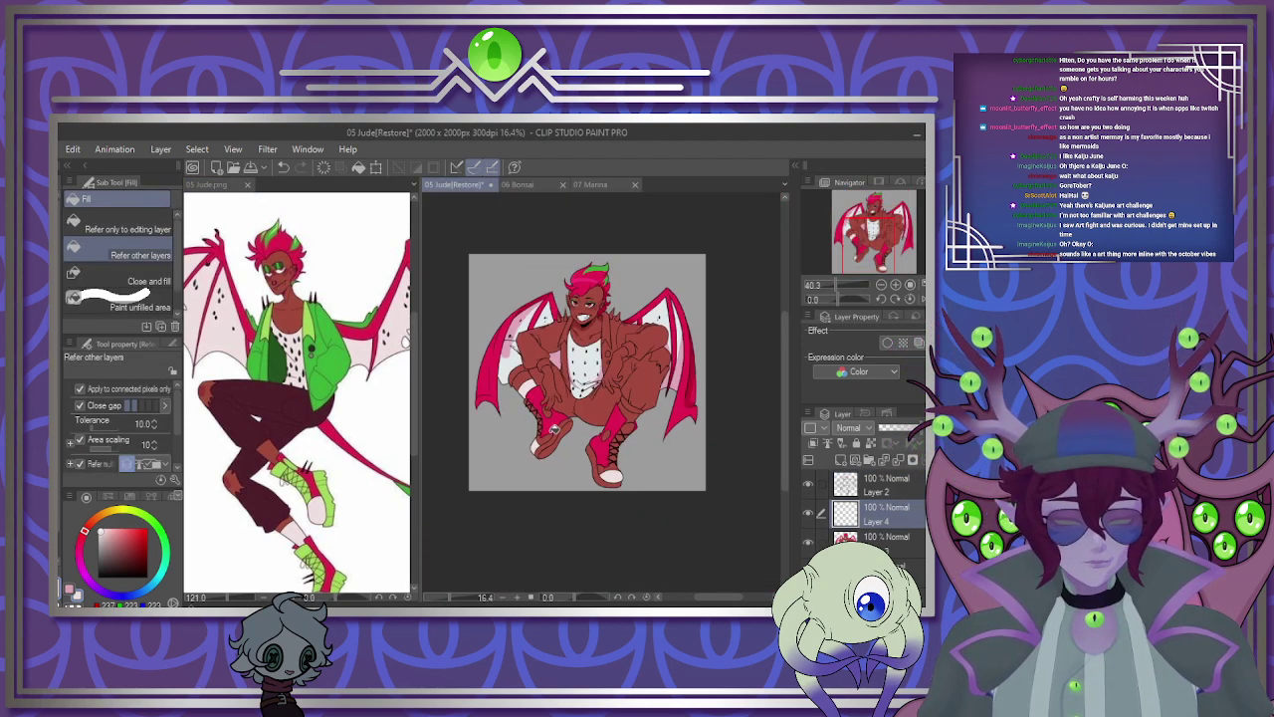
Sample the reference shoe's light green and fill the soles, ankle patches and lace panels of both boots with it.
{"action": "scroll", "coordinate": [565, 378], "scroll_direction": "up", "scroll_amount": 2}
{"action": "left_click", "coordinate": [289, 477]}
{"action": "scroll", "coordinate": [287, 479], "scroll_direction": "up", "scroll_amount": 2}
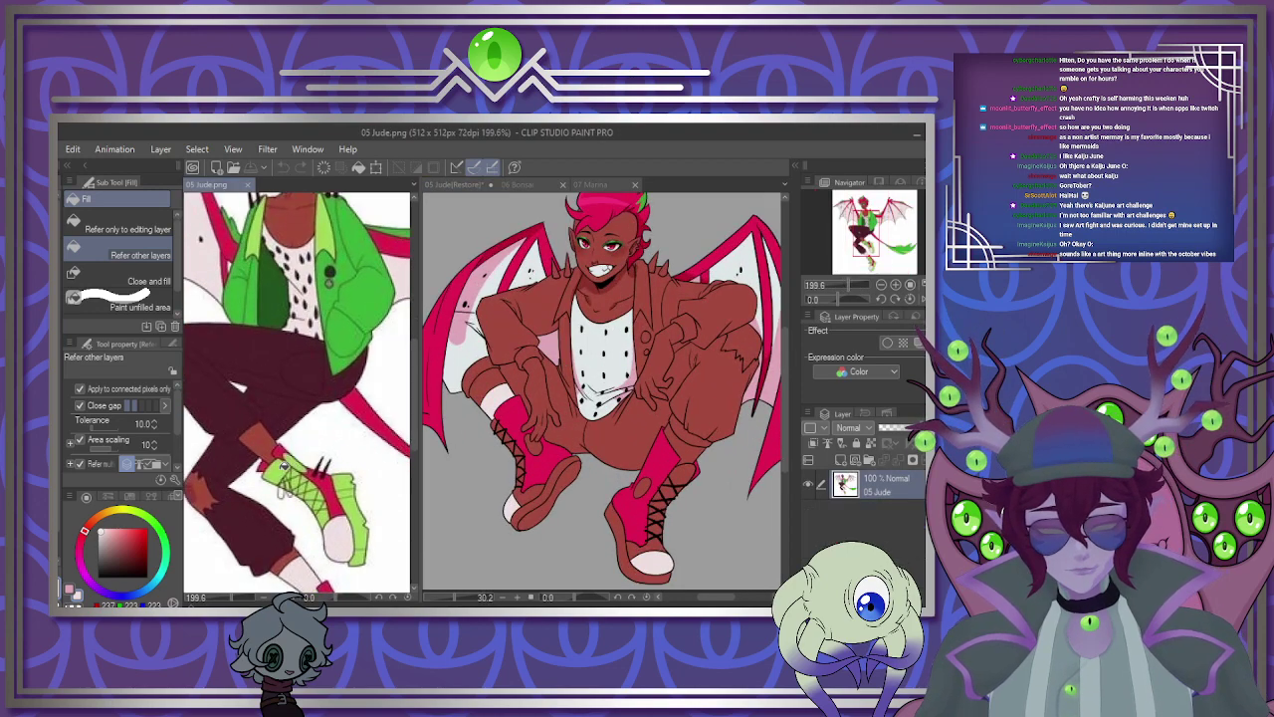
{"action": "left_click", "coordinate": [537, 448]}
{"action": "scroll", "coordinate": [538, 491], "scroll_direction": "up", "scroll_amount": 2}
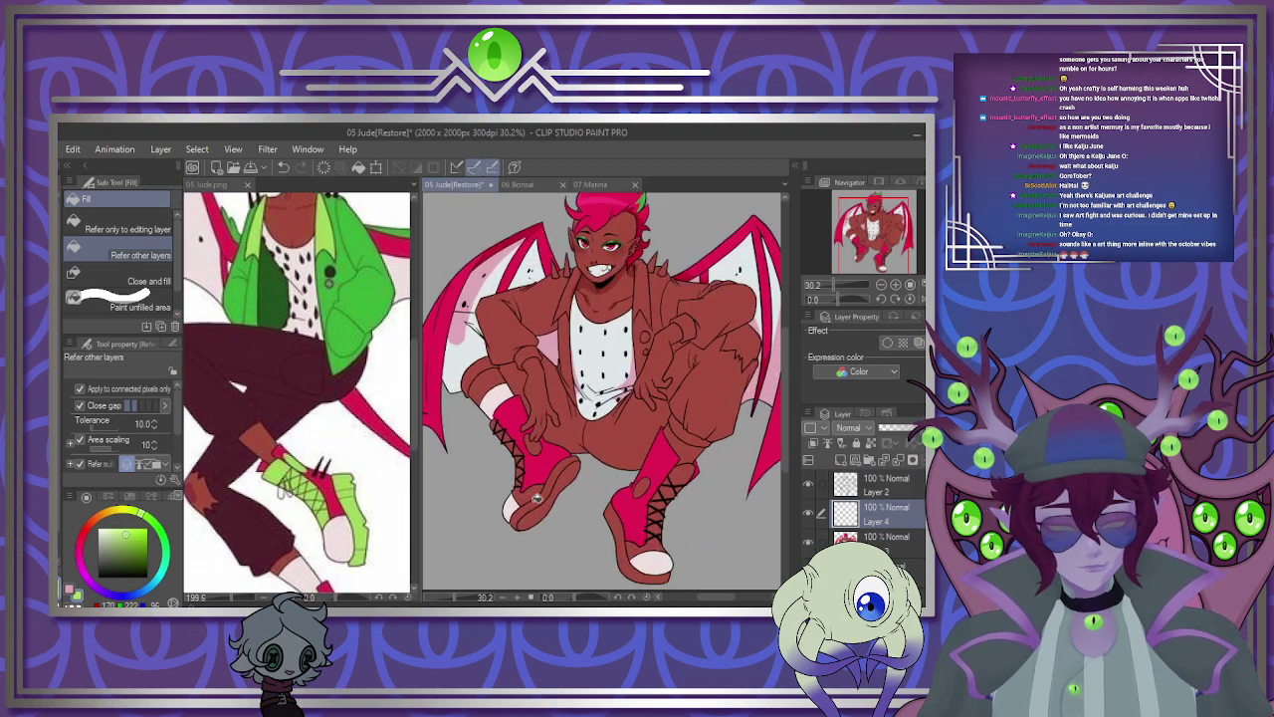
{"action": "left_click", "coordinate": [554, 504]}
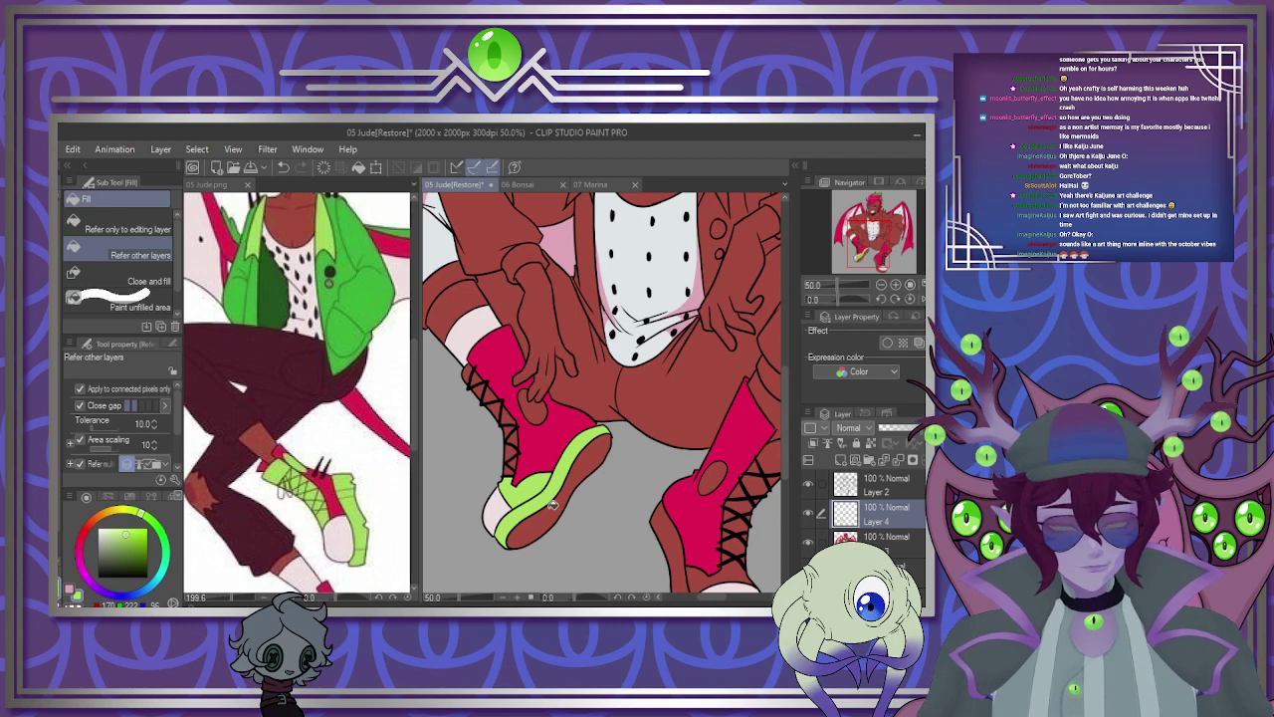
{"action": "left_click", "coordinate": [553, 506]}
{"action": "left_click", "coordinate": [675, 531]}
{"action": "left_click_drag", "start_coordinate": [675, 532], "coordinate": [638, 490]}
{"action": "left_click", "coordinate": [667, 533]}
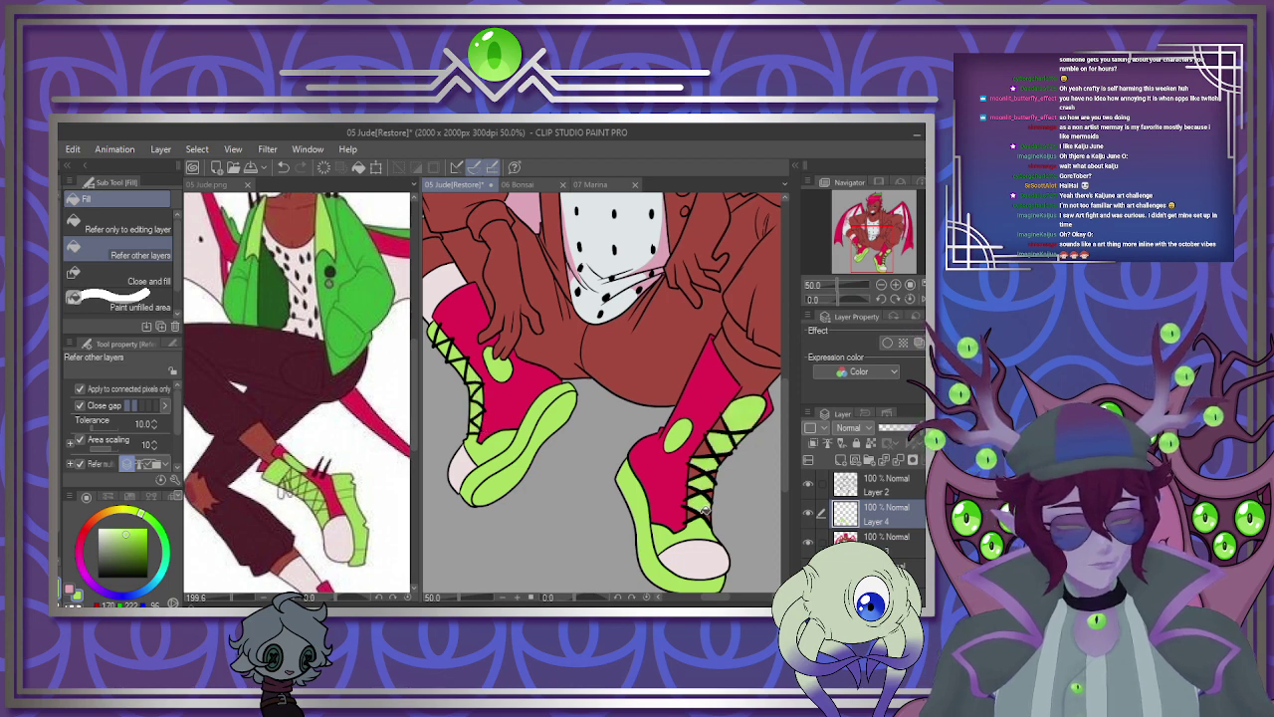
Paint the remaining gaps between the laces of the right-hand boot light green with the G-pen.
{"action": "scroll", "coordinate": [719, 465], "scroll_direction": "up", "scroll_amount": 3}
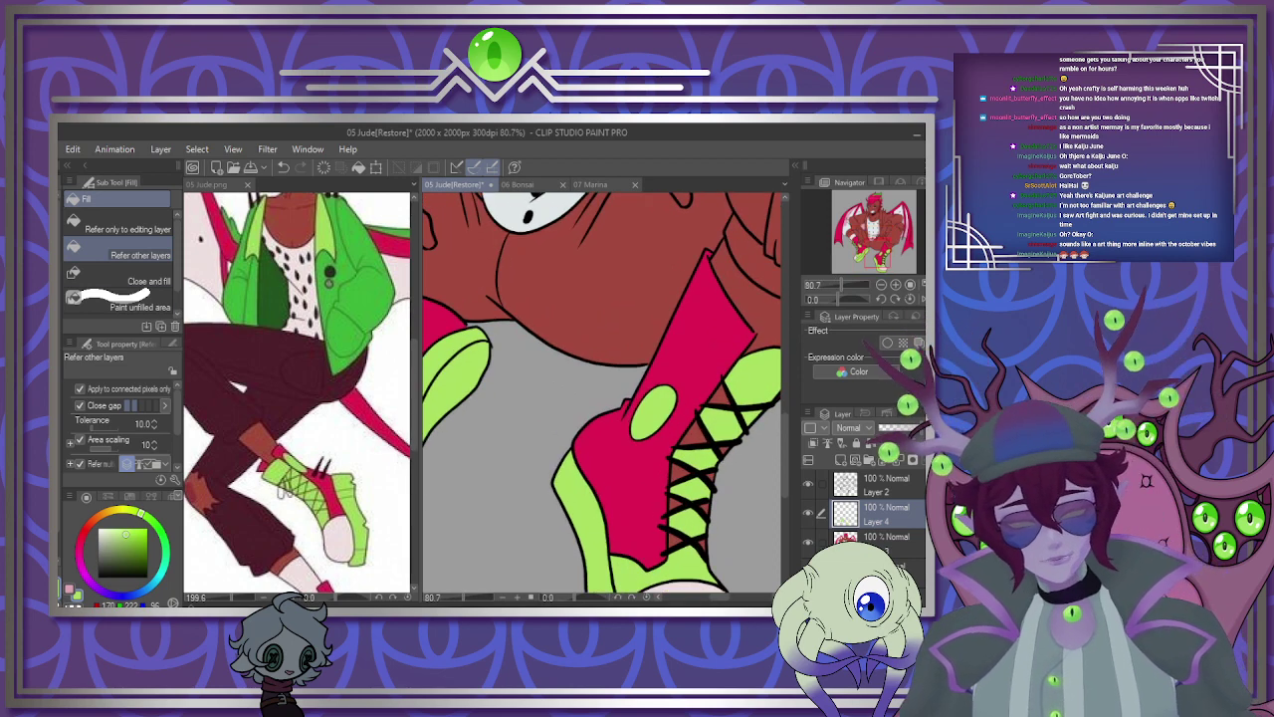
{"action": "key", "text": "p"}
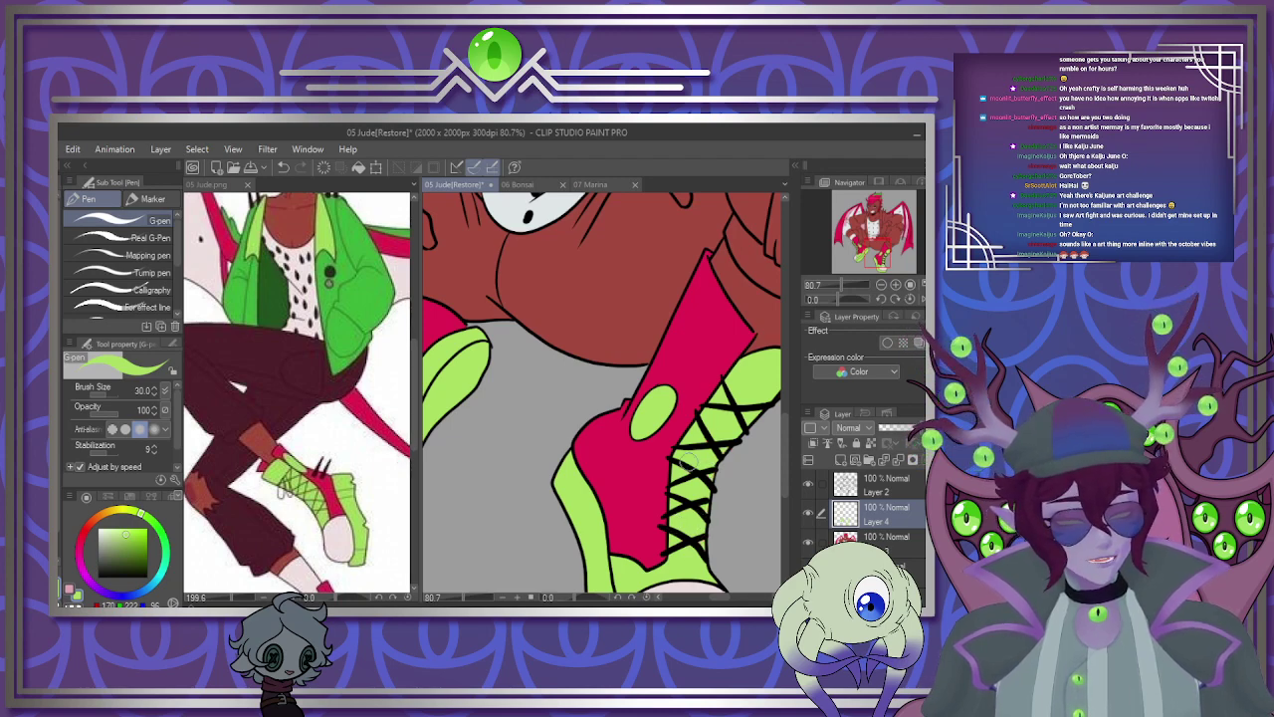
{"action": "scroll", "coordinate": [684, 460], "scroll_direction": "down", "scroll_amount": 5}
{"action": "scroll", "coordinate": [684, 460], "scroll_direction": "up", "scroll_amount": 2}
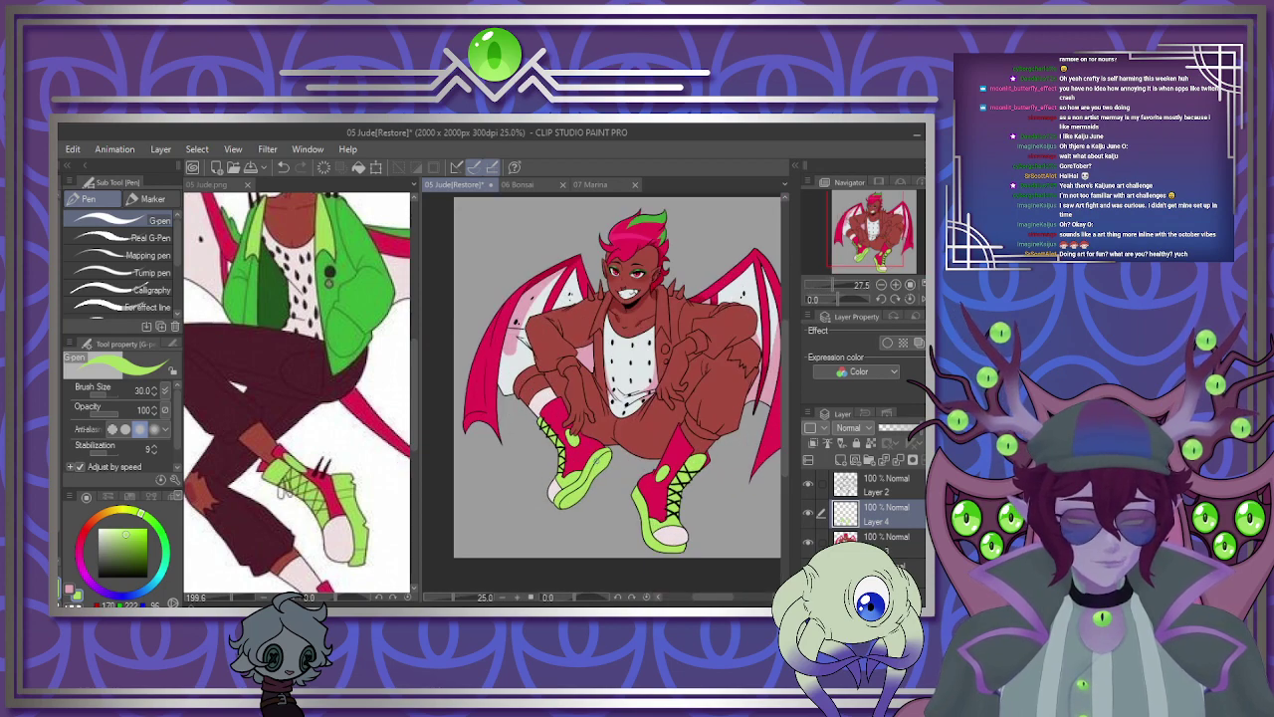
Set the layer to Multiply and fill the undersides of the boot soles with the light green as shading.
{"action": "scroll", "coordinate": [609, 456], "scroll_direction": "up", "scroll_amount": 2}
{"action": "key", "text": "g"}
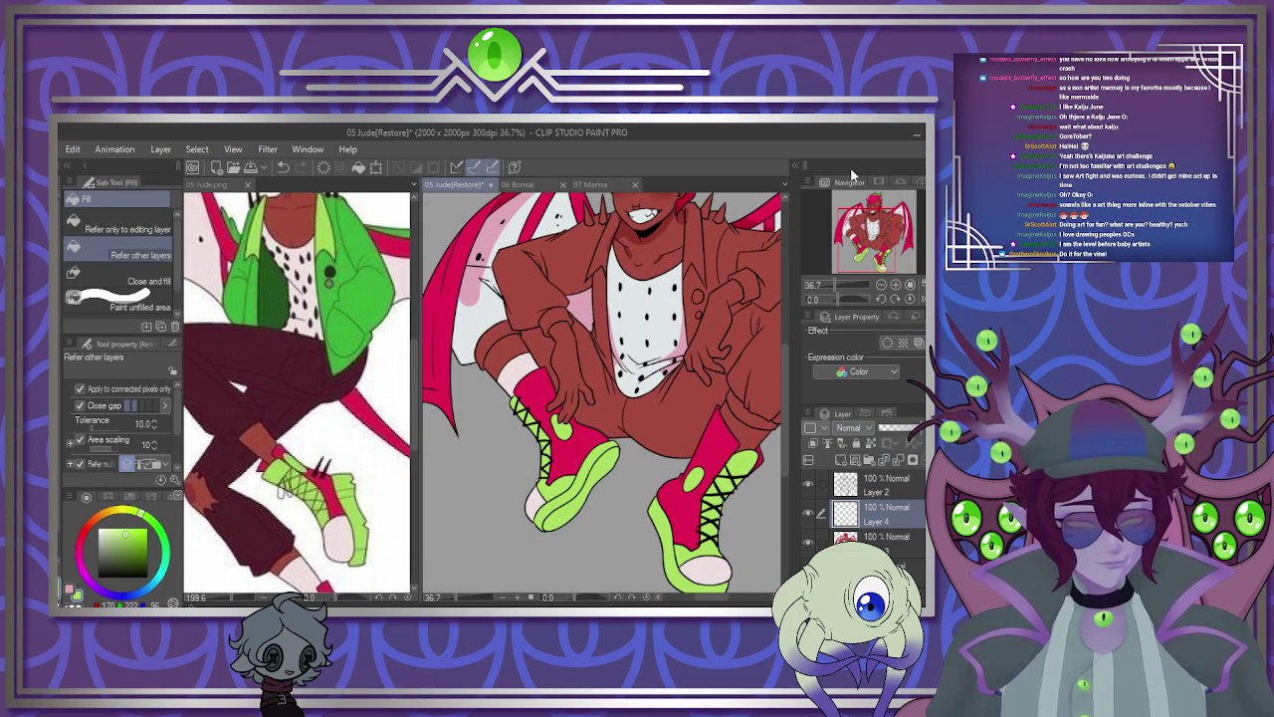
{"action": "scroll", "coordinate": [605, 463], "scroll_direction": "down", "scroll_amount": 3}
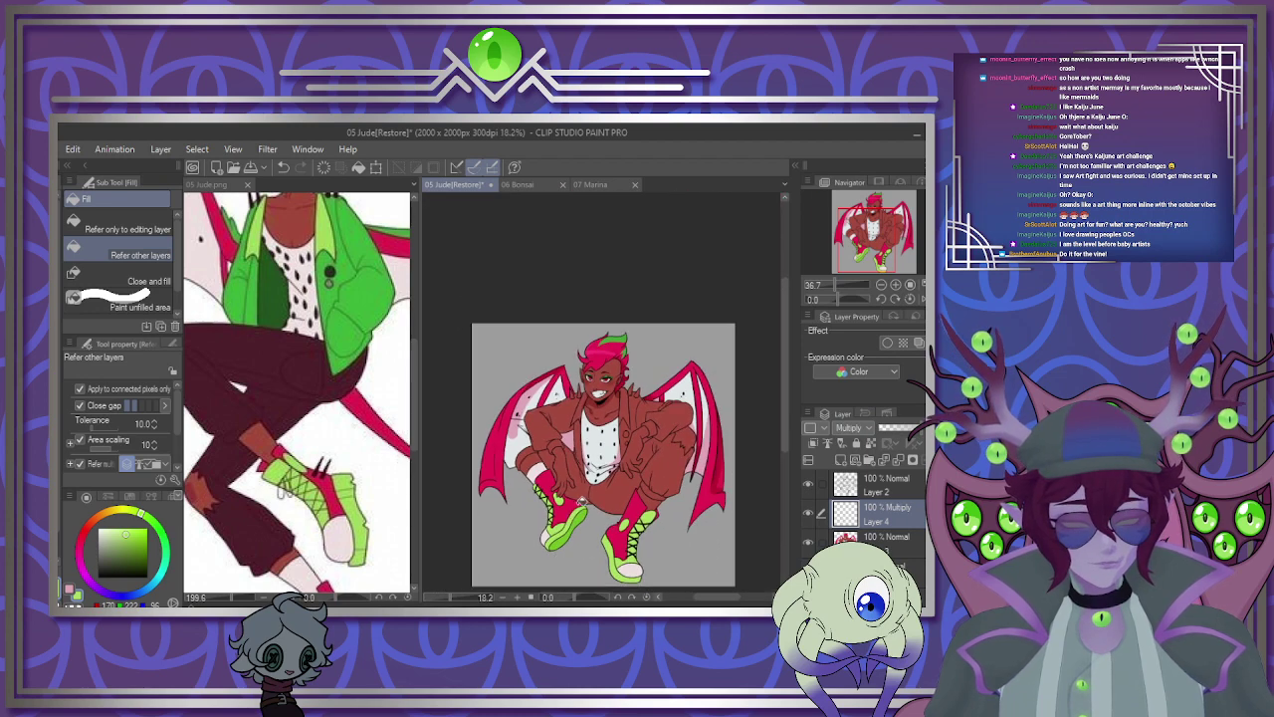
{"action": "scroll", "coordinate": [571, 378], "scroll_direction": "up", "scroll_amount": 4}
{"action": "scroll", "coordinate": [571, 379], "scroll_direction": "down", "scroll_amount": 3}
{"action": "scroll", "coordinate": [571, 379], "scroll_direction": "up", "scroll_amount": 3}
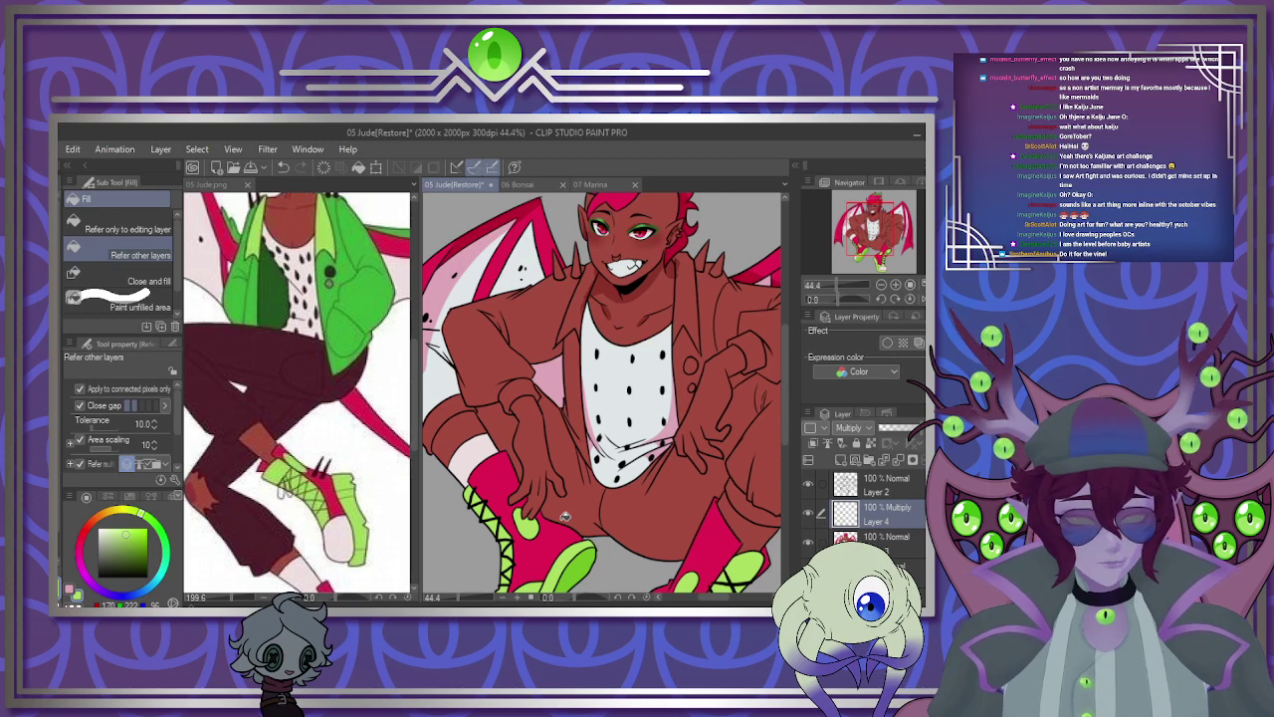
Sample the skin colour, lighten it to a pale pink (230, 185, 181) for the G-pen and add a new Normal layer.
{"action": "left_click", "coordinate": [538, 432], "text": "alt"}
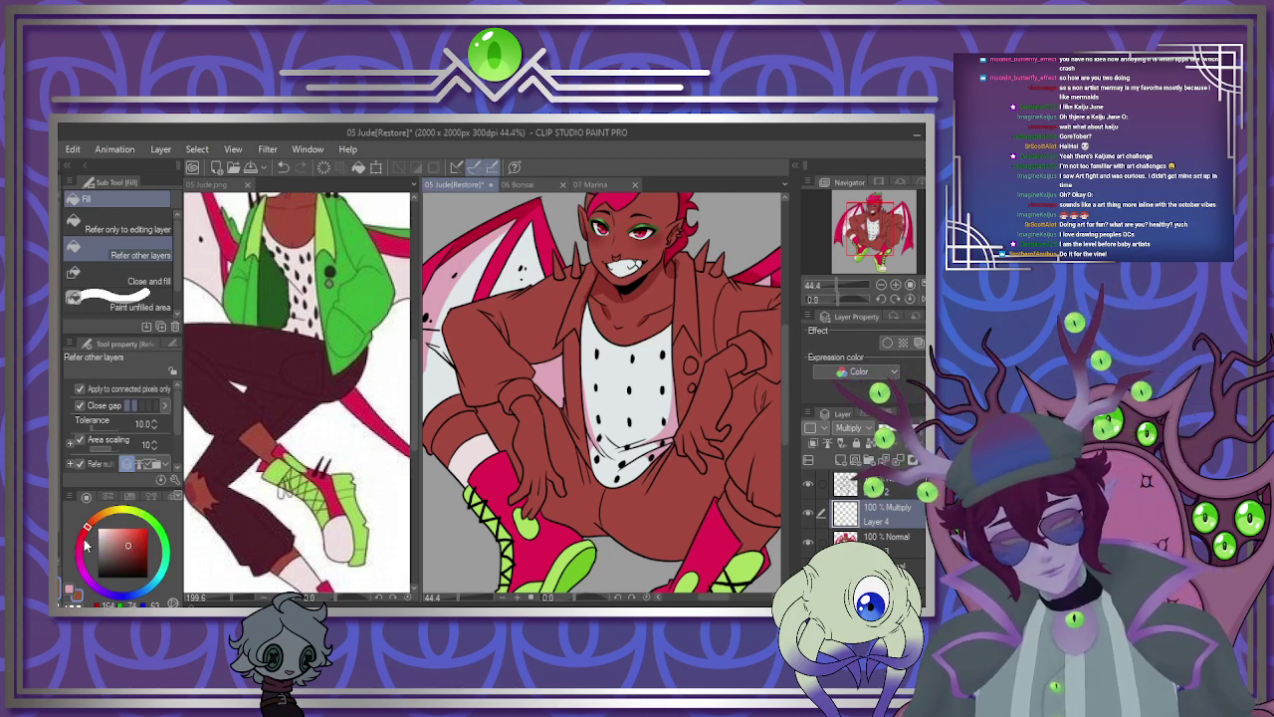
{"action": "left_click", "coordinate": [84, 545]}
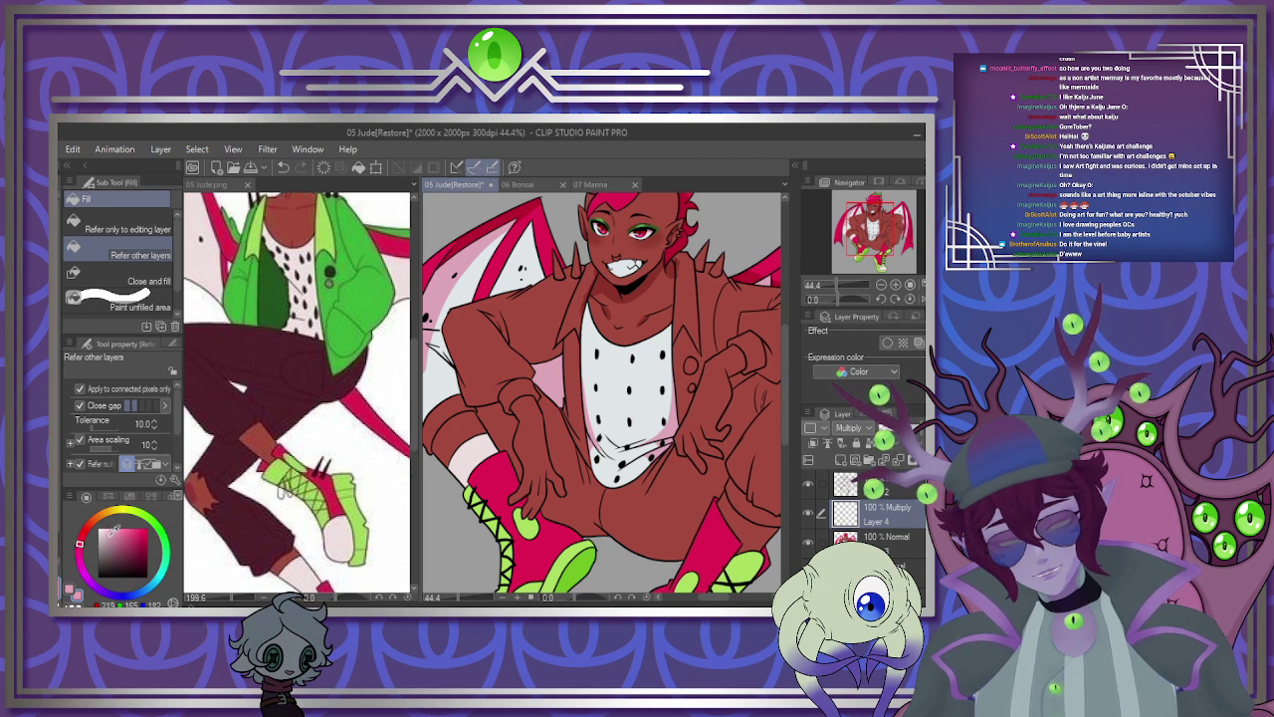
{"action": "left_click_drag", "start_coordinate": [84, 543], "coordinate": [94, 533]}
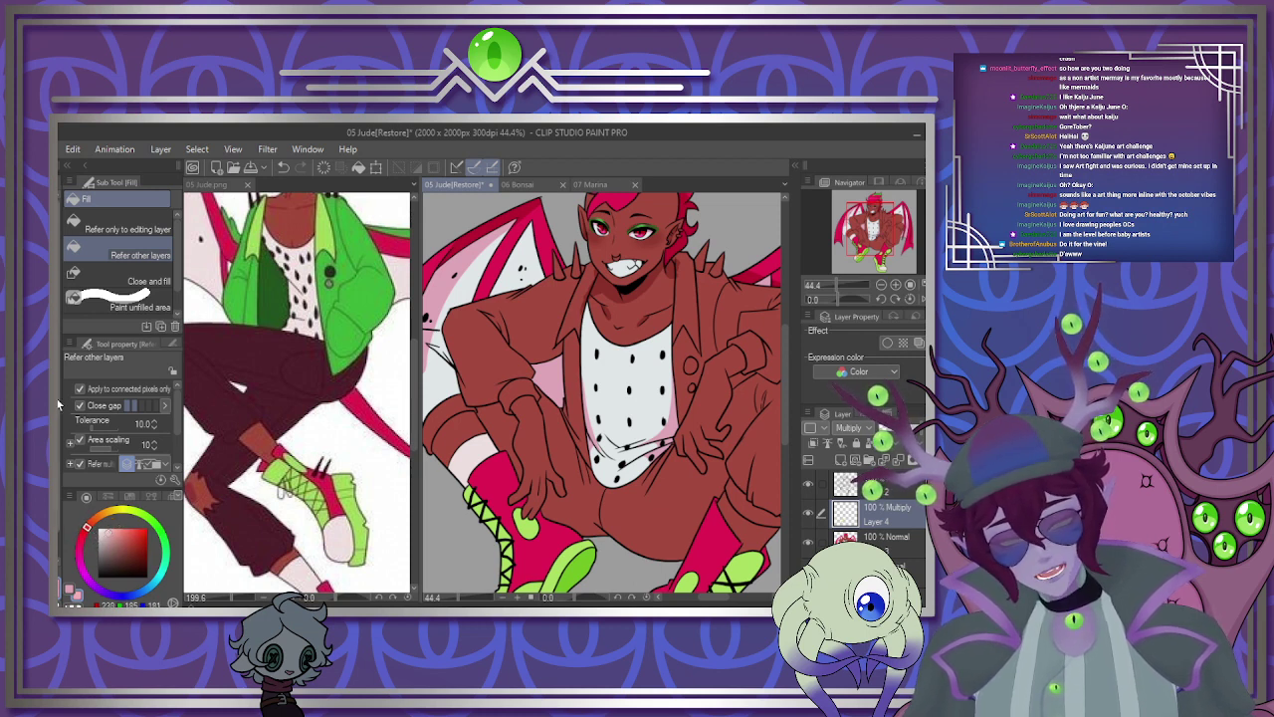
{"action": "key", "text": "p"}
{"action": "scroll", "coordinate": [611, 519], "scroll_direction": "up", "scroll_amount": 6}
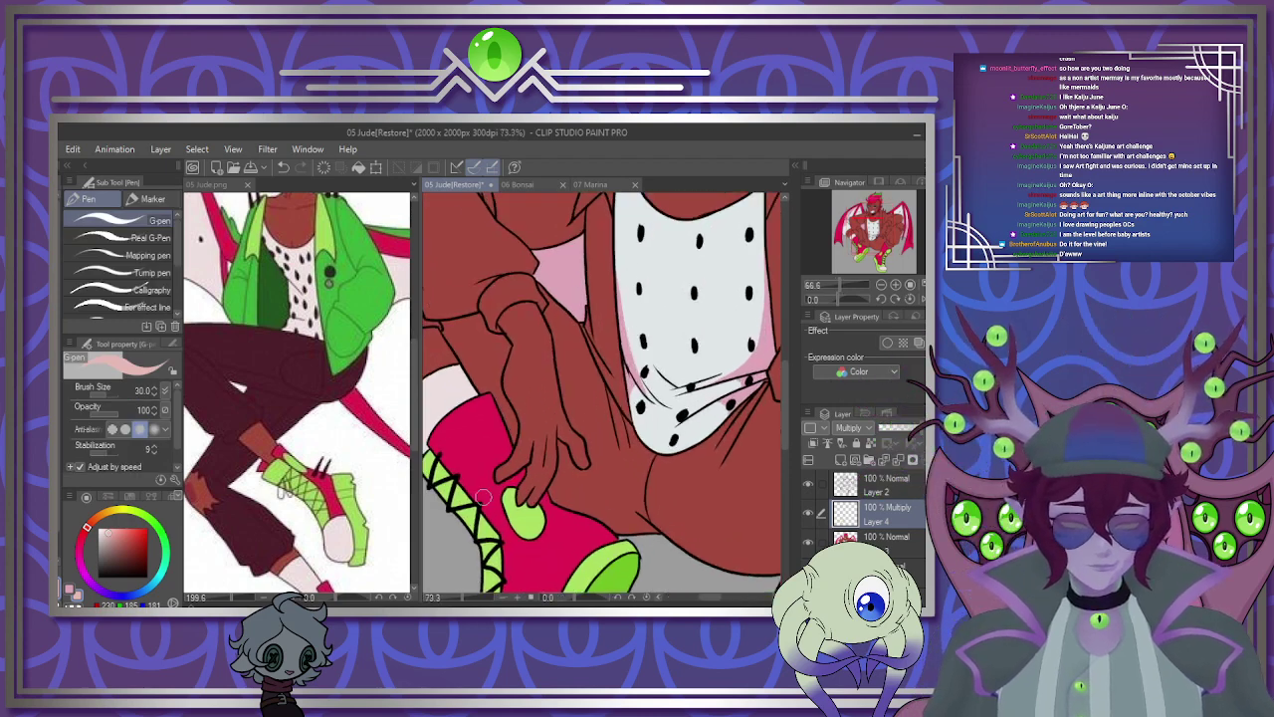
{"action": "left_click", "coordinate": [842, 460]}
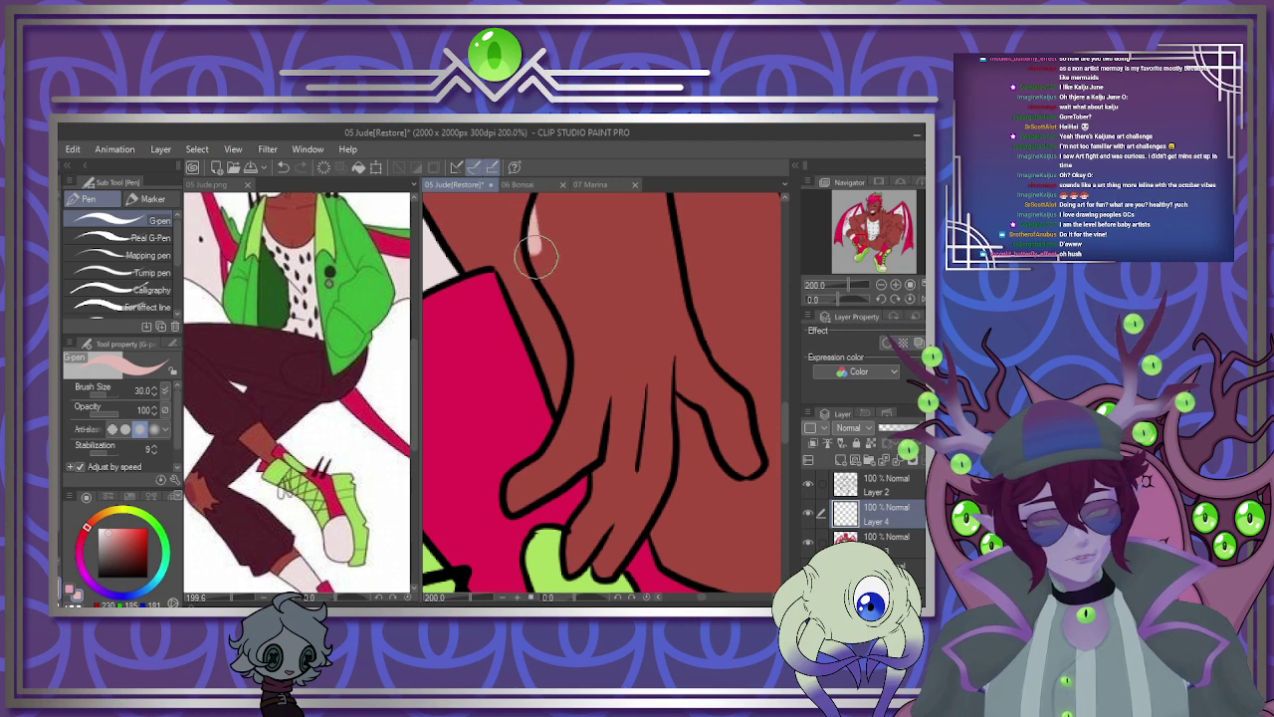
Paint pale pink along the inner edges of the left-hand hand's wrist, thumb and fingers with the G-pen.
{"action": "left_click_drag", "start_coordinate": [578, 390], "coordinate": [539, 461]}
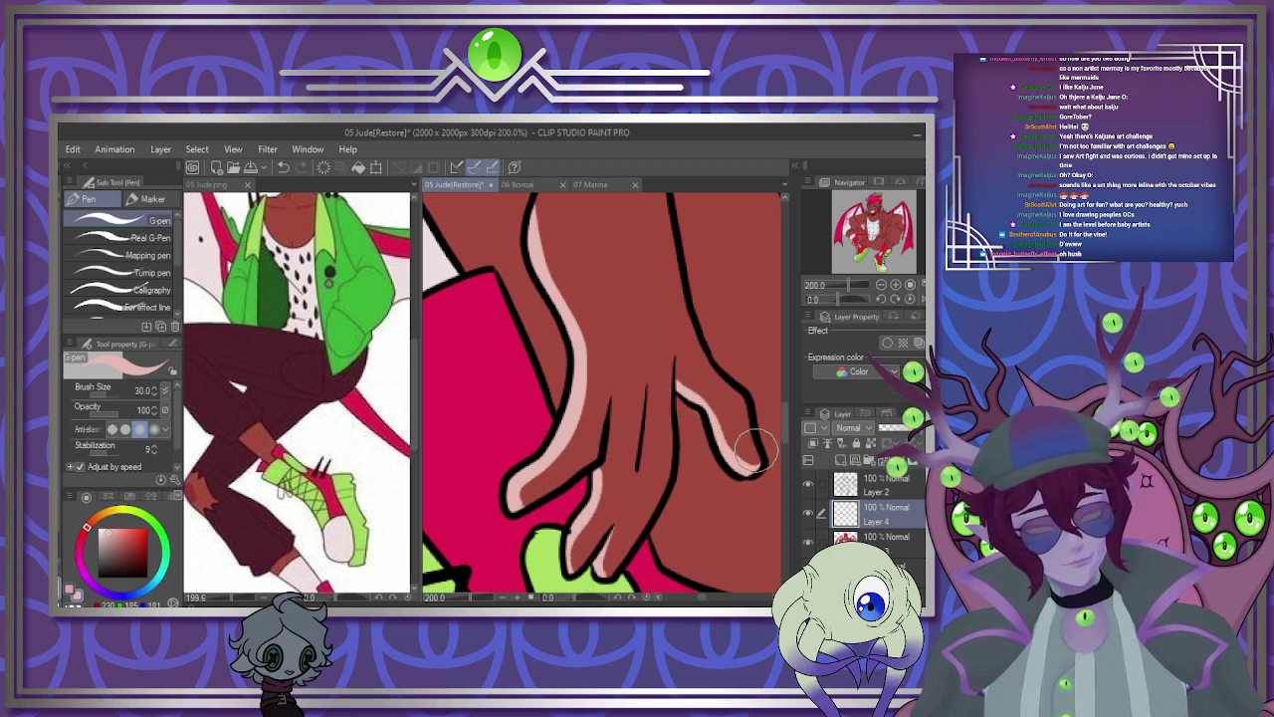
{"action": "scroll", "coordinate": [530, 350], "scroll_direction": "down", "scroll_amount": 3}
{"action": "scroll", "coordinate": [504, 345], "scroll_direction": "down", "scroll_amount": 8}
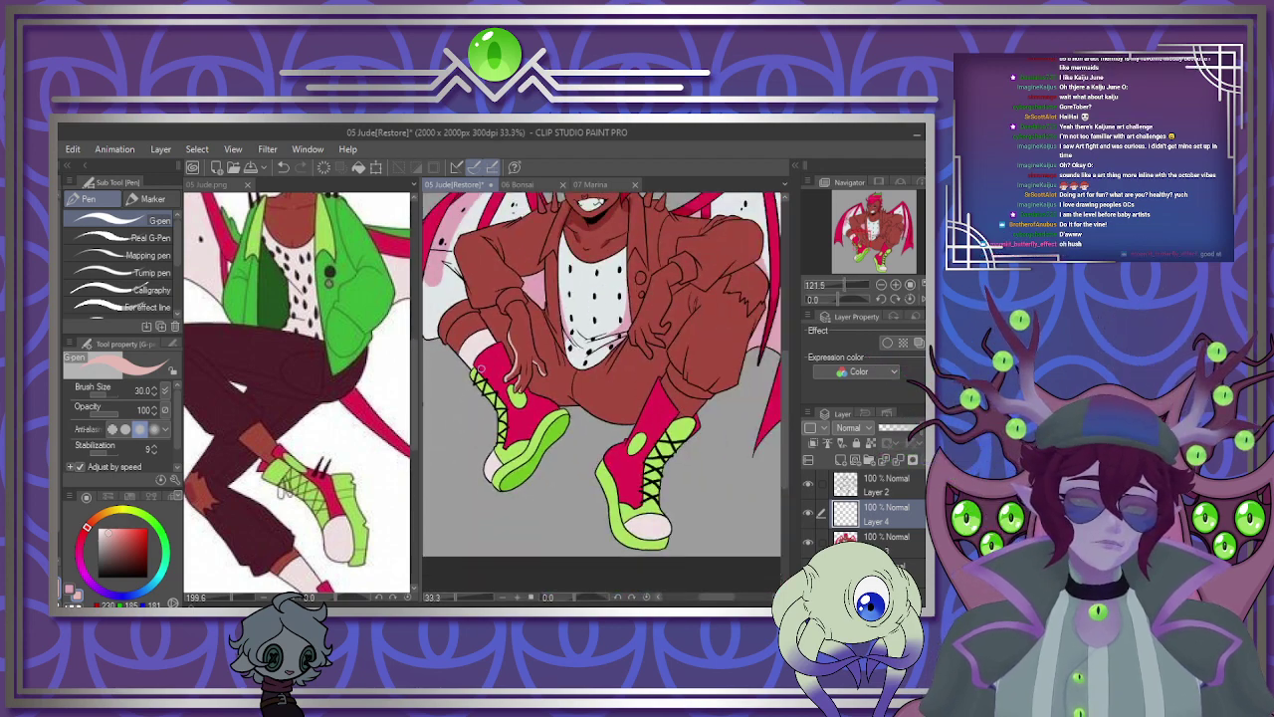
Paint pale pink along the wrist, thumb and finger edges of the right-hand hand with the G-pen.
{"action": "scroll", "coordinate": [558, 338], "scroll_direction": "up", "scroll_amount": 10}
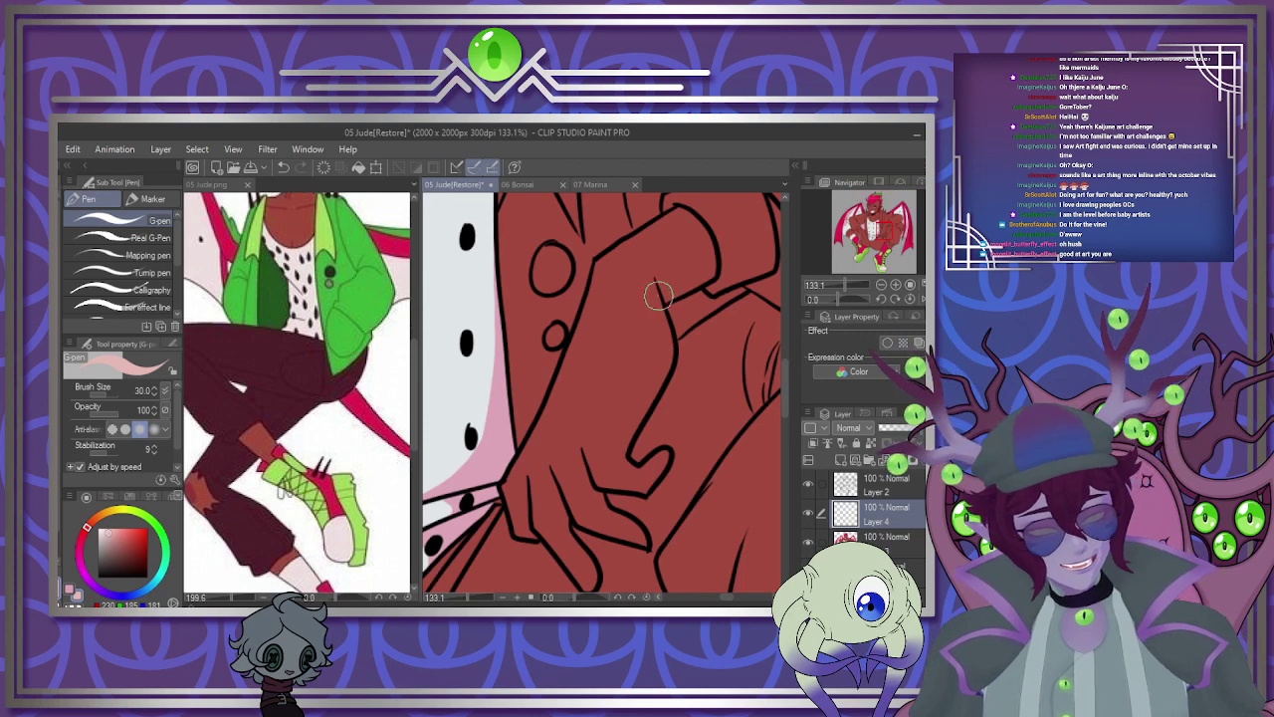
{"action": "mouse_move", "coordinate": [658, 297]}
{"action": "left_mouse_down"}
{"action": "mouse_move", "coordinate": [668, 343]}
{"action": "mouse_move", "coordinate": [615, 457]}
{"action": "mouse_move", "coordinate": [633, 428]}
{"action": "mouse_move", "coordinate": [622, 455]}
{"action": "mouse_move", "coordinate": [662, 456]}
{"action": "left_mouse_up"}
{"action": "left_click_drag", "start_coordinate": [596, 492], "coordinate": [649, 543]}
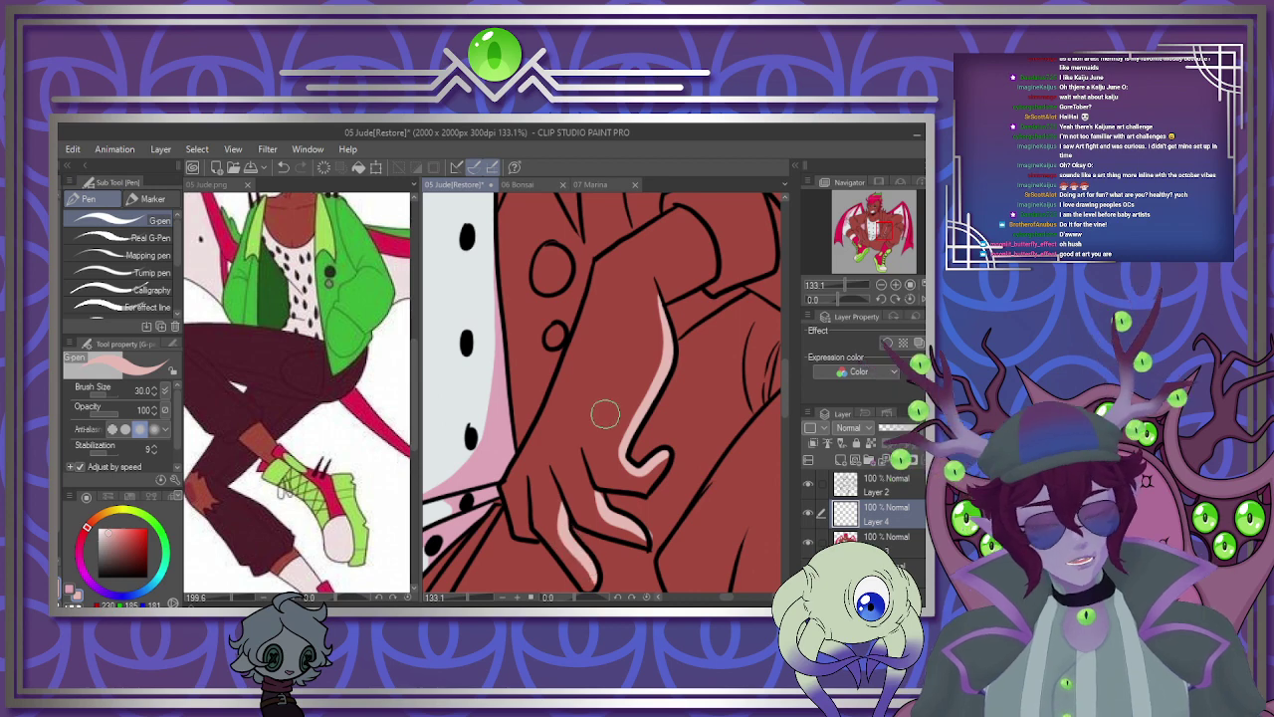
{"action": "scroll", "coordinate": [594, 281], "scroll_direction": "down", "scroll_amount": 5}
{"action": "scroll", "coordinate": [594, 280], "scroll_direction": "down", "scroll_amount": 4}
{"action": "scroll", "coordinate": [681, 485], "scroll_direction": "up", "scroll_amount": 4}
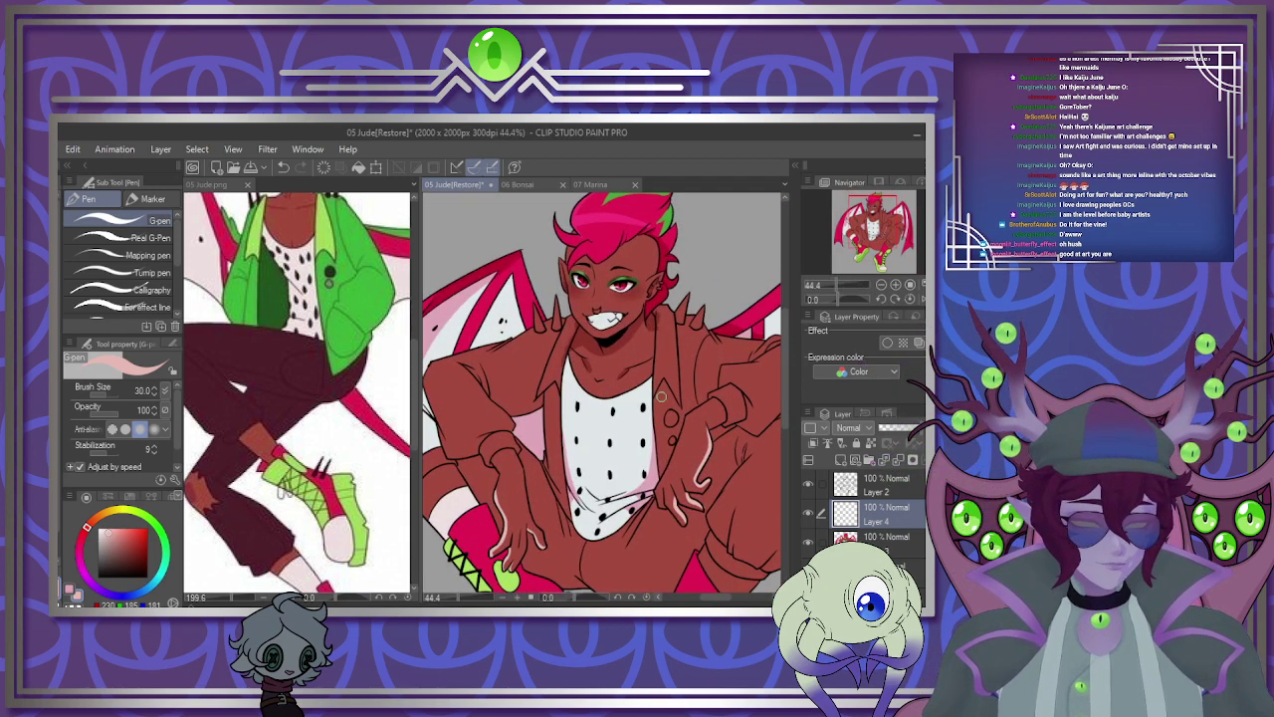
Sample the jacket's mid green from the character reference image for the main drawing.
{"action": "scroll", "coordinate": [660, 397], "scroll_direction": "down", "scroll_amount": 1}
{"action": "left_click", "coordinate": [292, 368]}
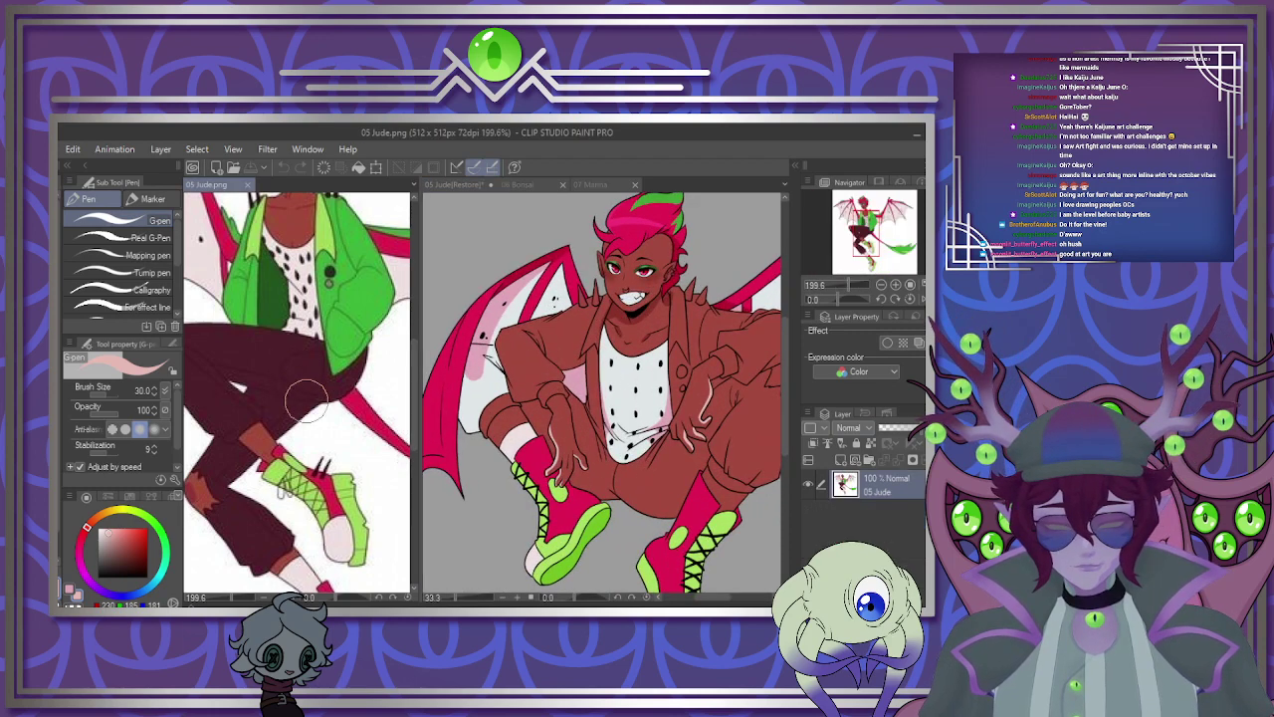
{"action": "scroll", "coordinate": [292, 369], "scroll_direction": "down", "scroll_amount": 3}
{"action": "scroll", "coordinate": [299, 363], "scroll_direction": "up", "scroll_amount": 5}
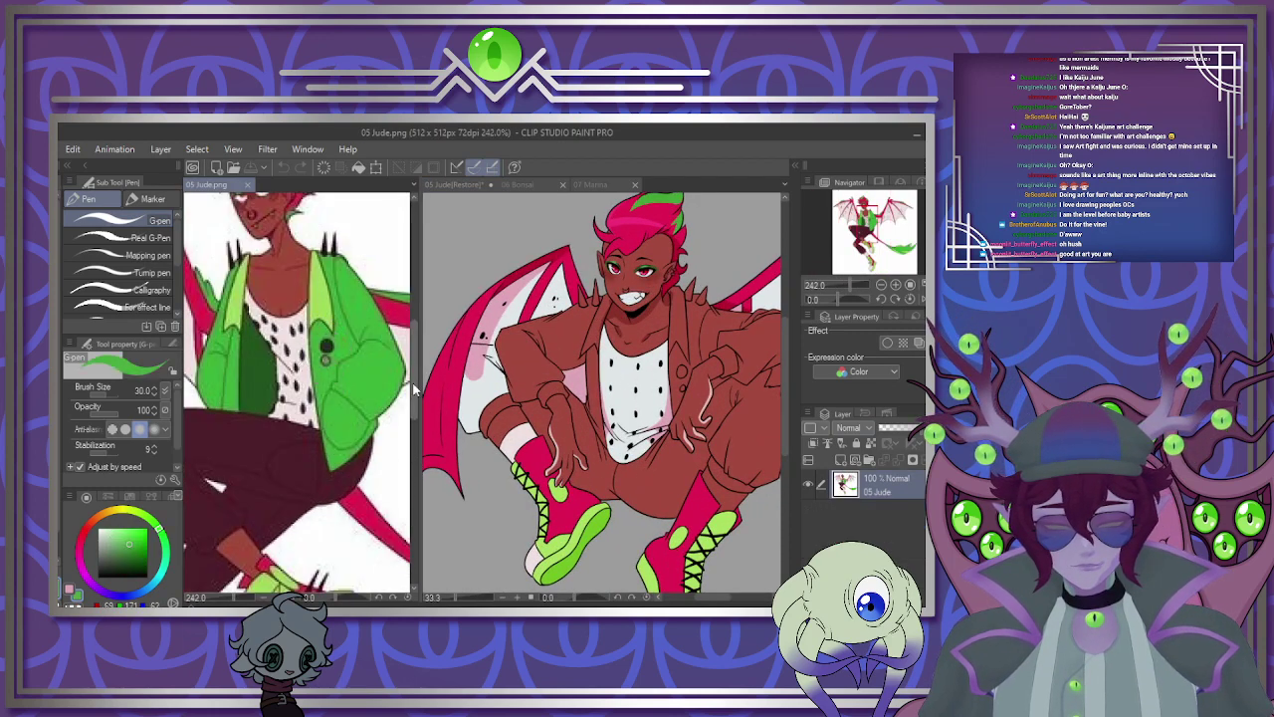
{"action": "left_click", "coordinate": [460, 381]}
{"action": "scroll", "coordinate": [460, 381], "scroll_direction": "up", "scroll_amount": 1}
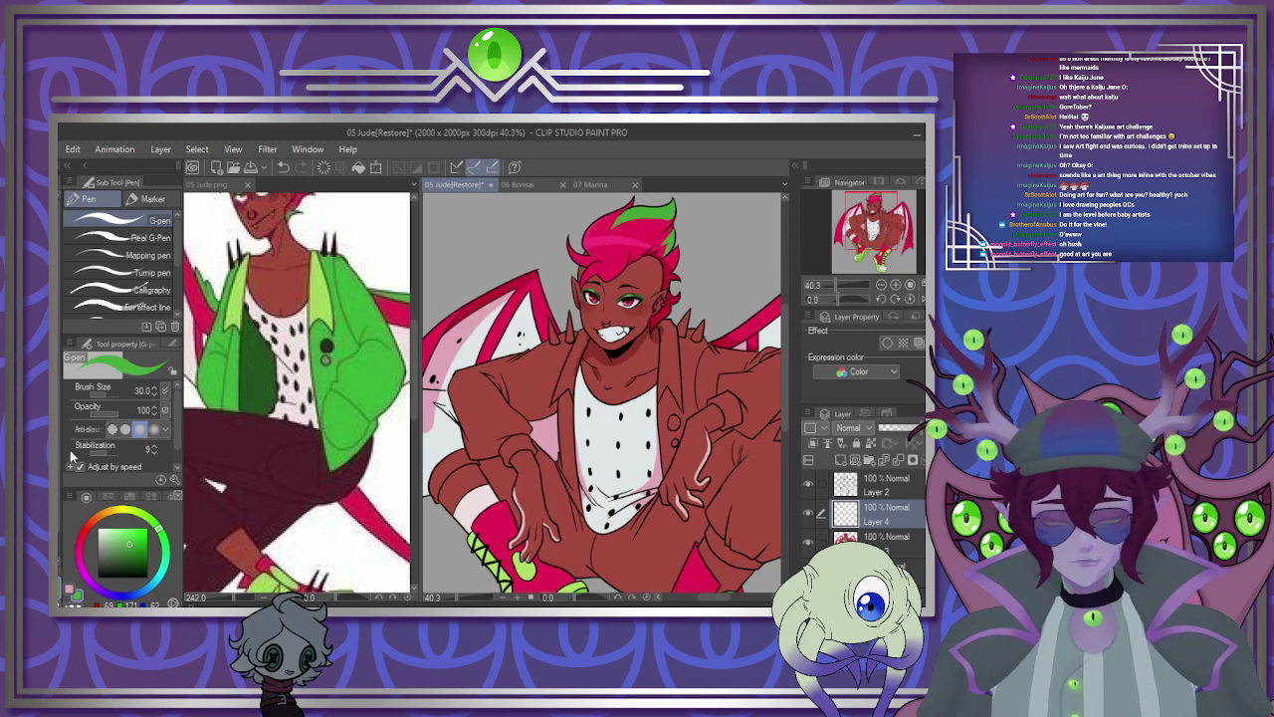
Hide the flat colour layer and fill both jacket sleeves, the cuffs and the right-hand front panel with green.
{"action": "key", "text": "g"}
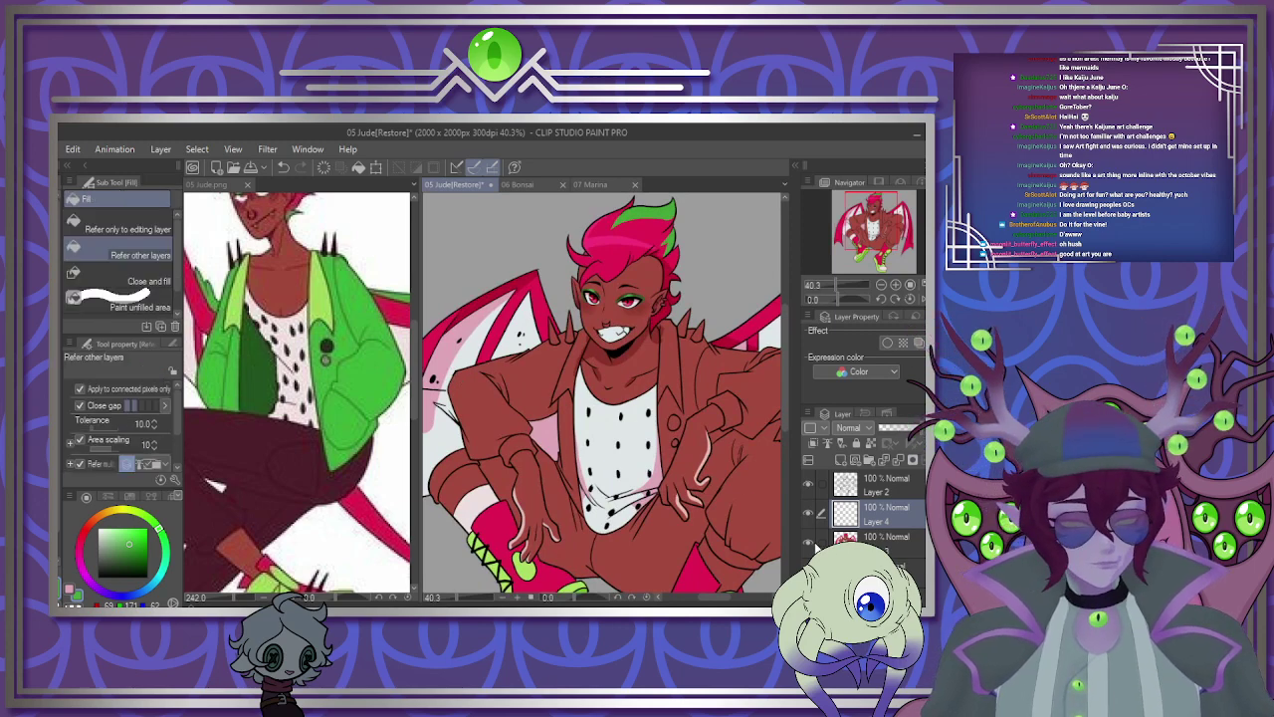
{"action": "left_click", "coordinate": [807, 543]}
{"action": "left_click", "coordinate": [502, 378]}
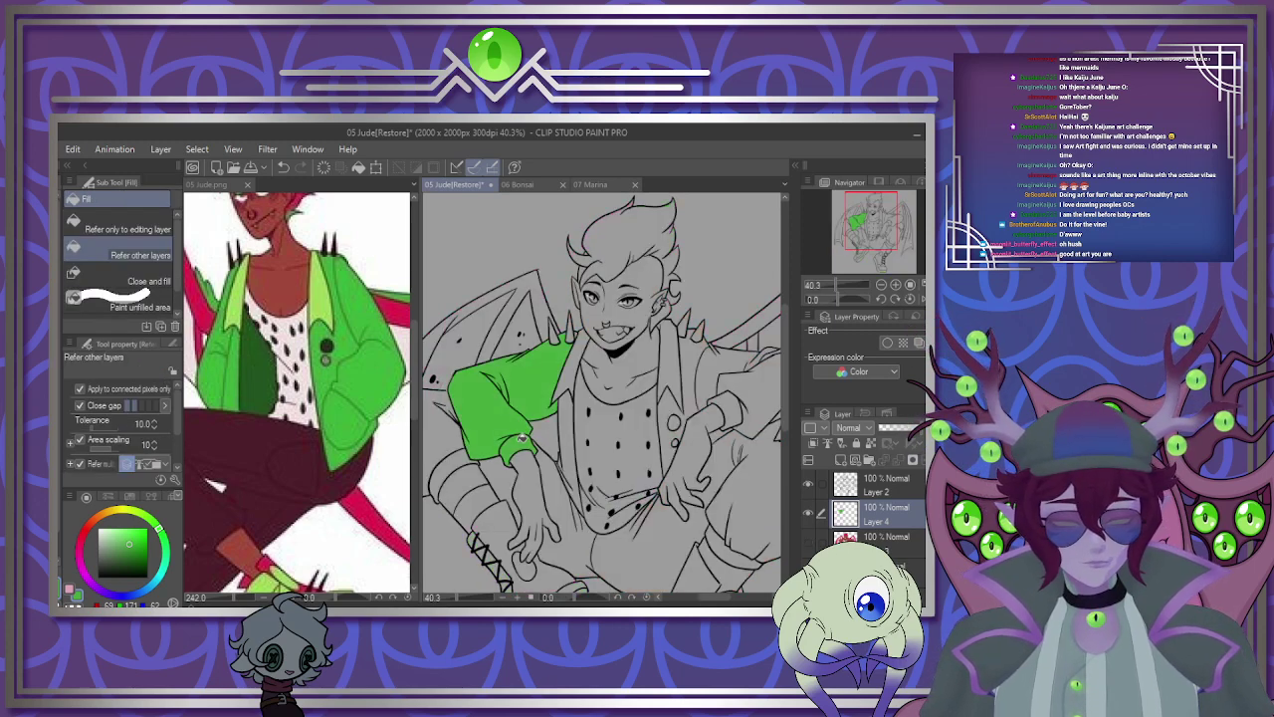
{"action": "left_click", "coordinate": [713, 378]}
{"action": "left_click", "coordinate": [730, 398]}
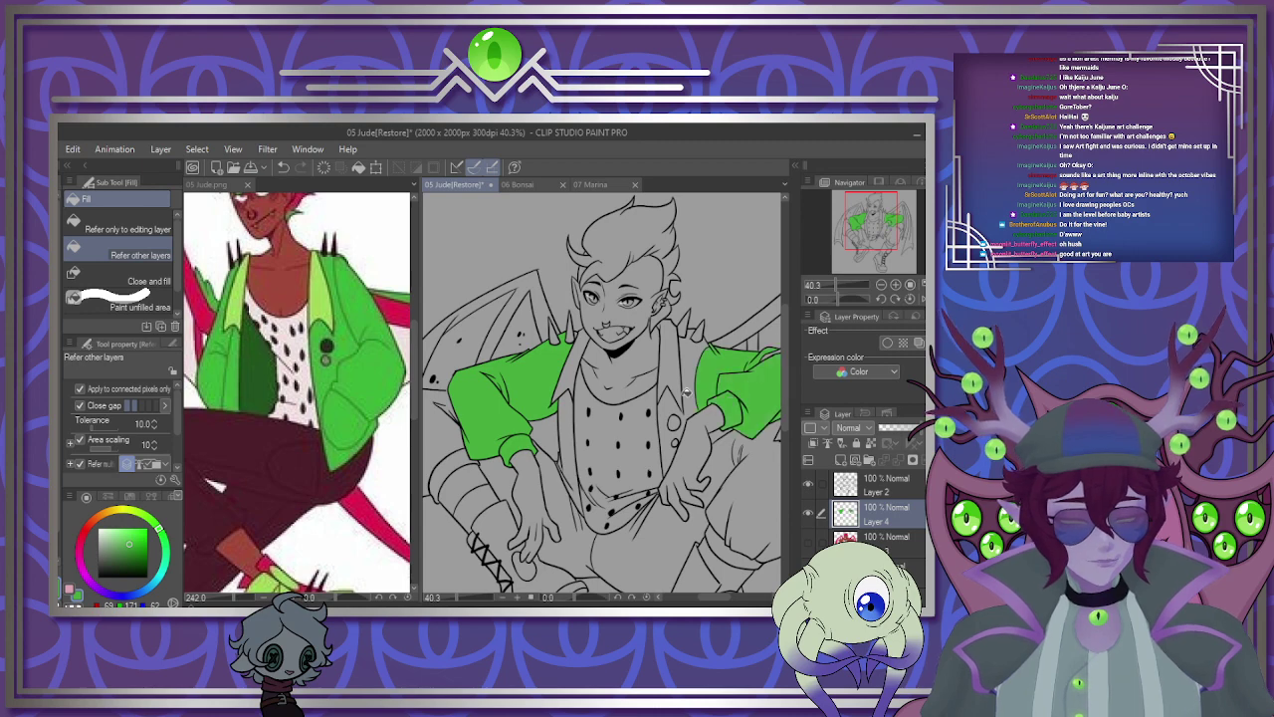
{"action": "left_click", "coordinate": [692, 396]}
Fill the left-hand front panel of the jacket and the small folds at the right-hand elbow with green.
{"action": "scroll", "coordinate": [721, 425], "scroll_direction": "down", "scroll_amount": 1}
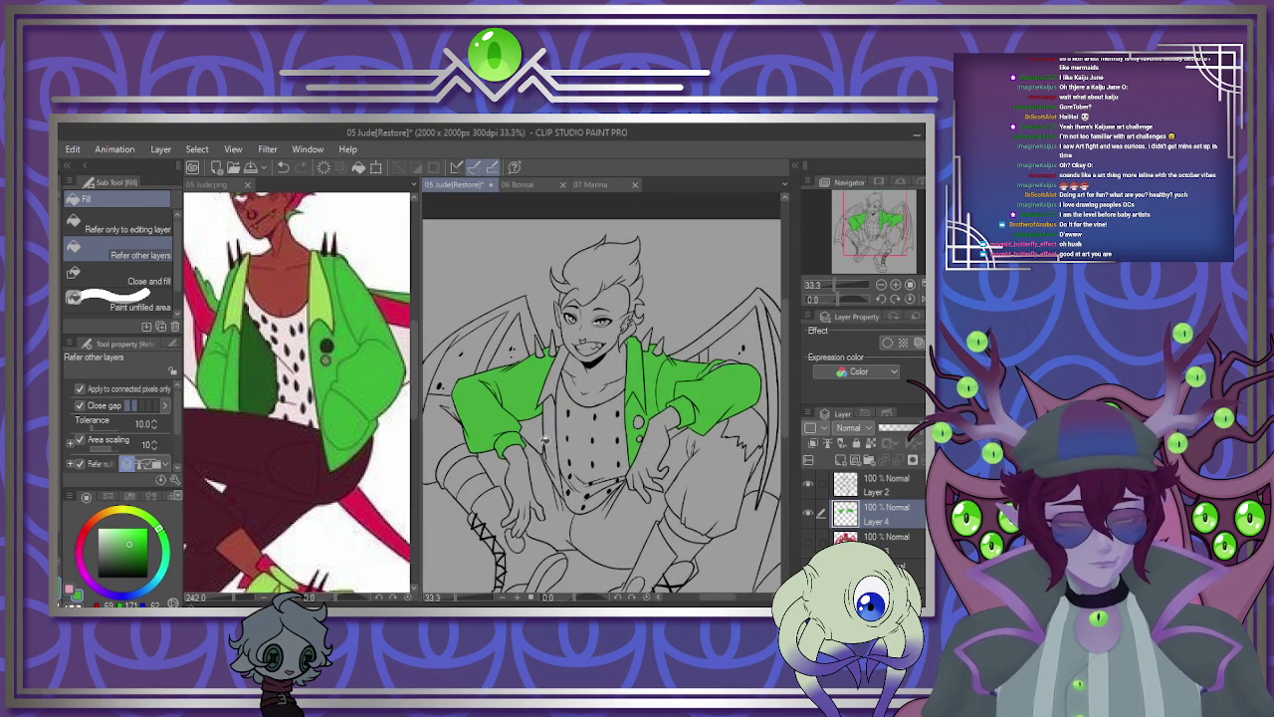
{"action": "scroll", "coordinate": [739, 411], "scroll_direction": "up", "scroll_amount": 6}
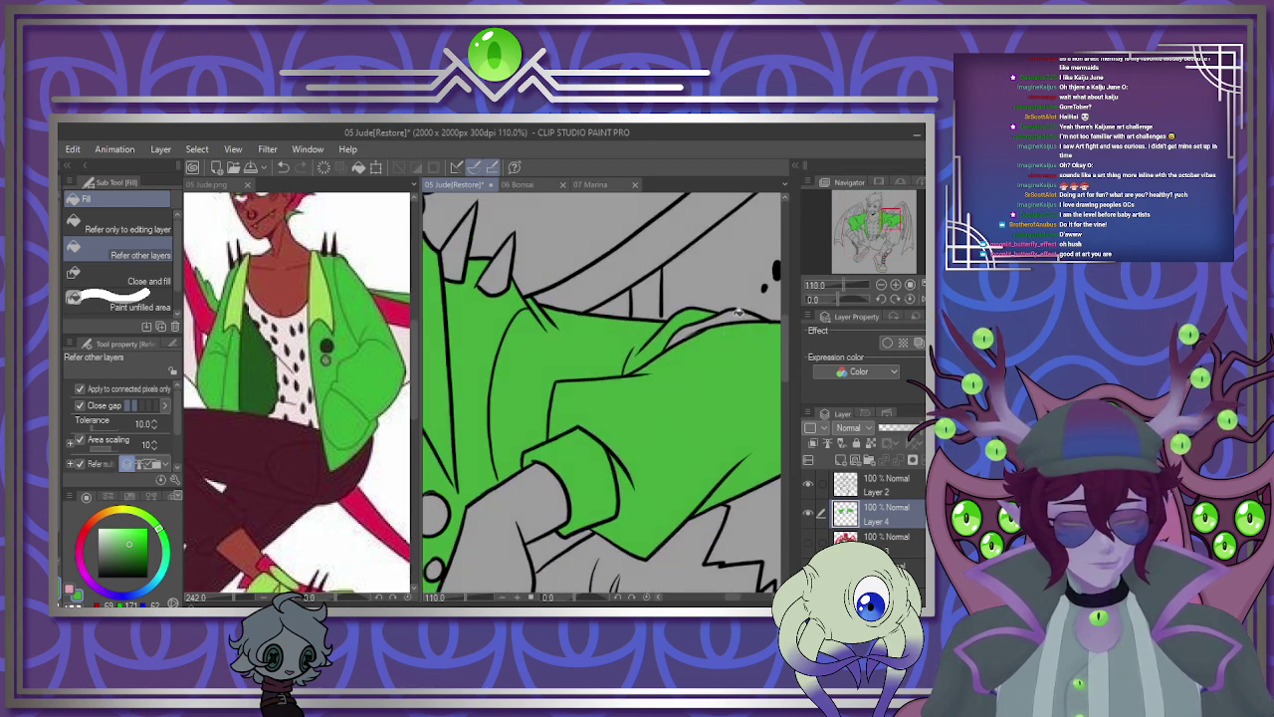
{"action": "scroll", "coordinate": [717, 346], "scroll_direction": "down", "scroll_amount": 3}
{"action": "scroll", "coordinate": [619, 474], "scroll_direction": "up", "scroll_amount": 3}
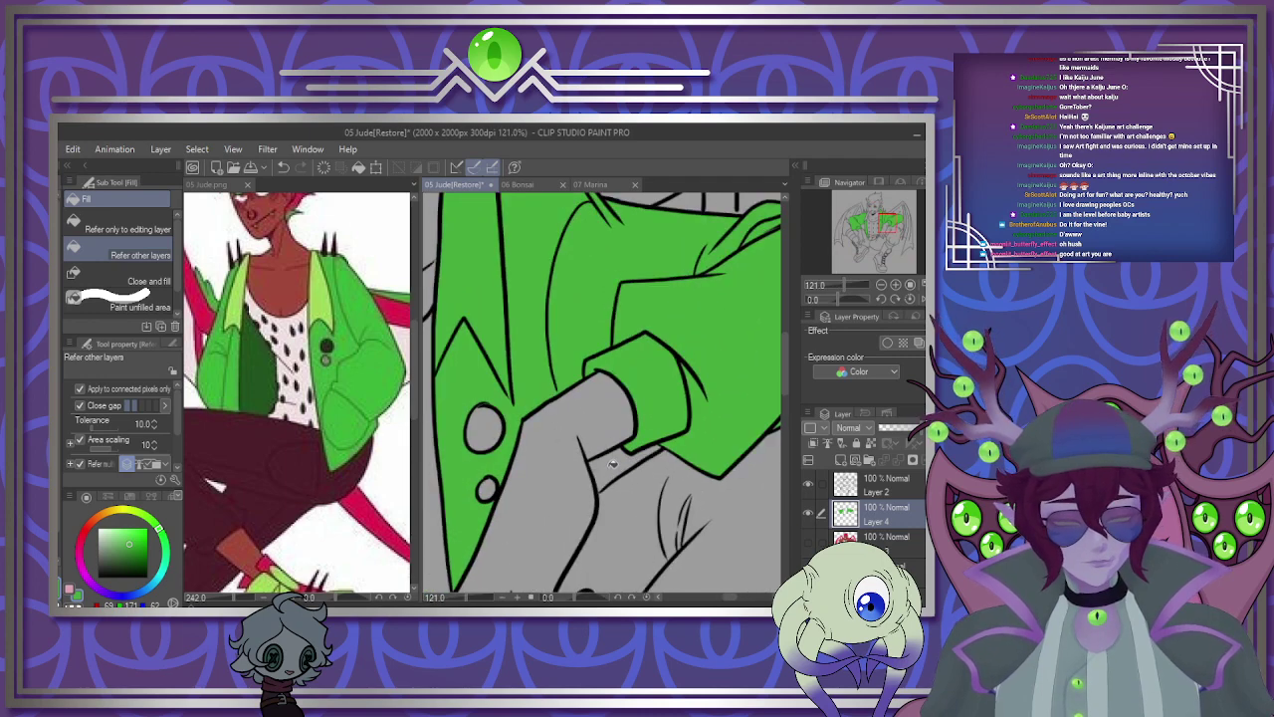
{"action": "scroll", "coordinate": [612, 461], "scroll_direction": "down", "scroll_amount": 4}
{"action": "scroll", "coordinate": [548, 481], "scroll_direction": "up", "scroll_amount": 6}
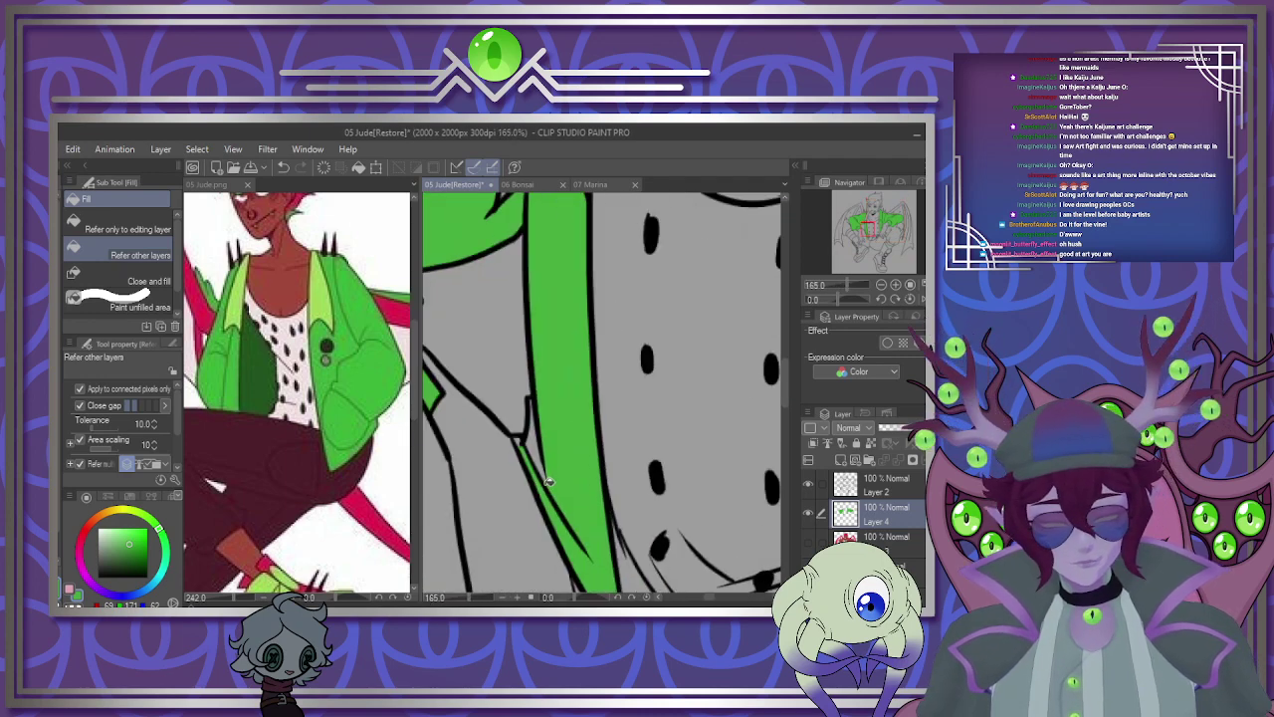
Patch the unfilled slivers along the left-hand front panel, shoulder fold and sleeve in green with the G-pen.
{"action": "key", "text": "p"}
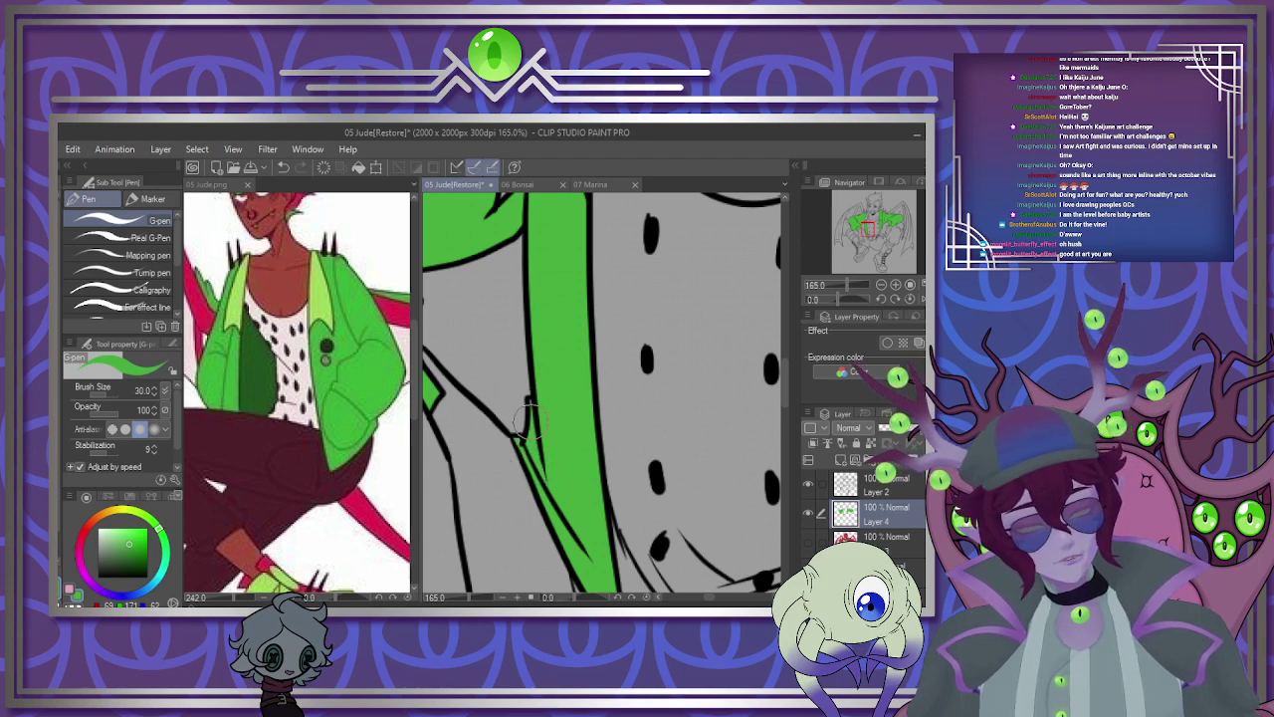
{"action": "scroll", "coordinate": [528, 419], "scroll_direction": "down", "scroll_amount": 5}
{"action": "scroll", "coordinate": [602, 356], "scroll_direction": "up", "scroll_amount": 4}
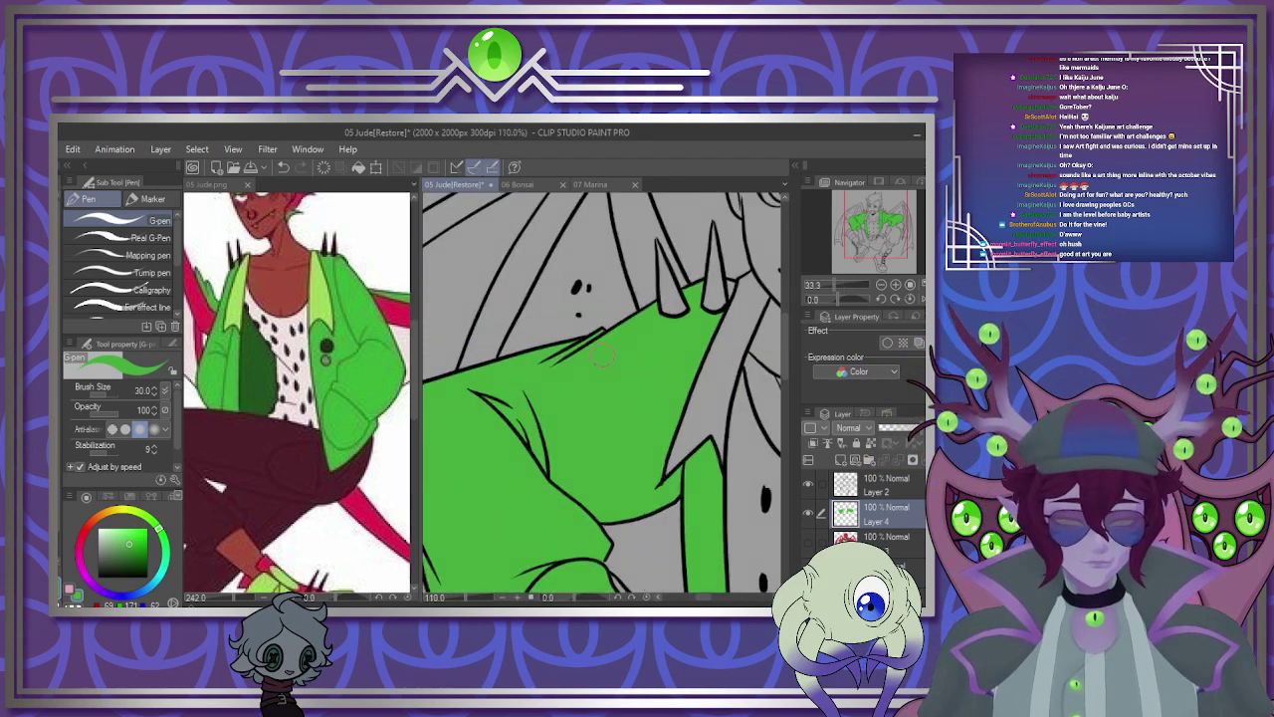
{"action": "scroll", "coordinate": [603, 355], "scroll_direction": "up", "scroll_amount": 3}
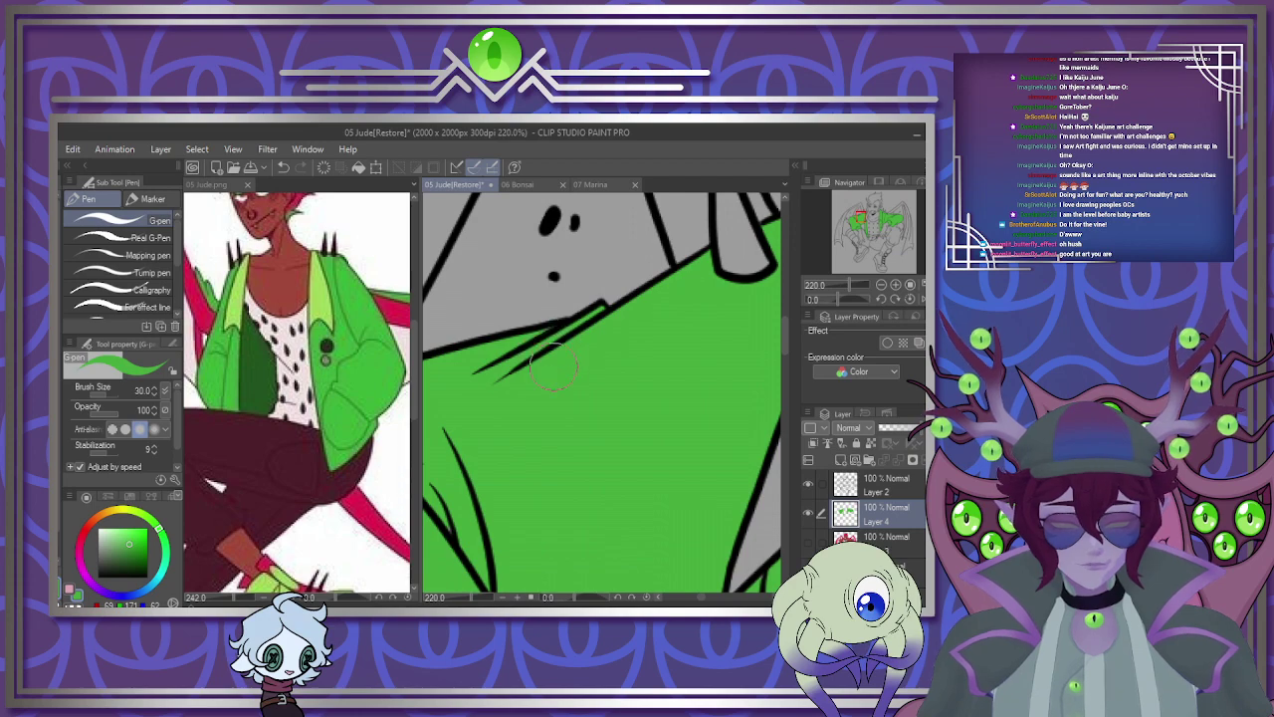
{"action": "scroll", "coordinate": [554, 367], "scroll_direction": "down", "scroll_amount": 3}
{"action": "scroll", "coordinate": [525, 478], "scroll_direction": "up", "scroll_amount": 4}
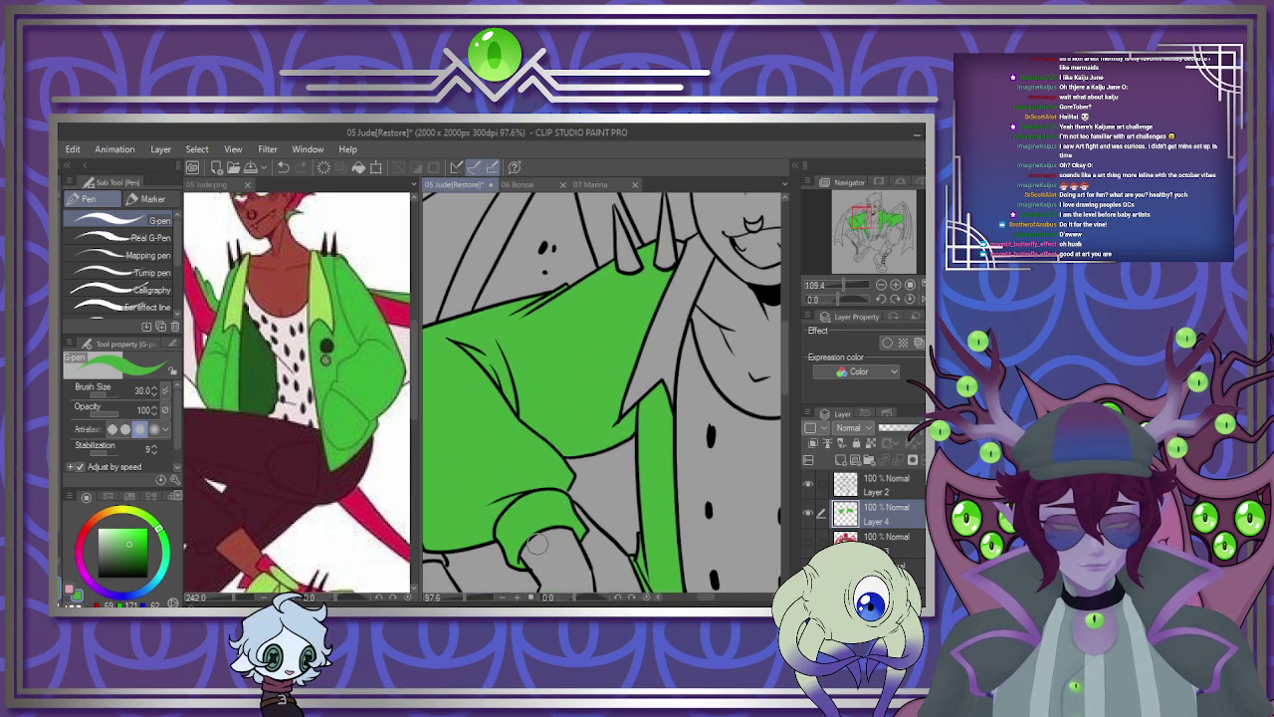
{"action": "scroll", "coordinate": [528, 468], "scroll_direction": "down", "scroll_amount": 3}
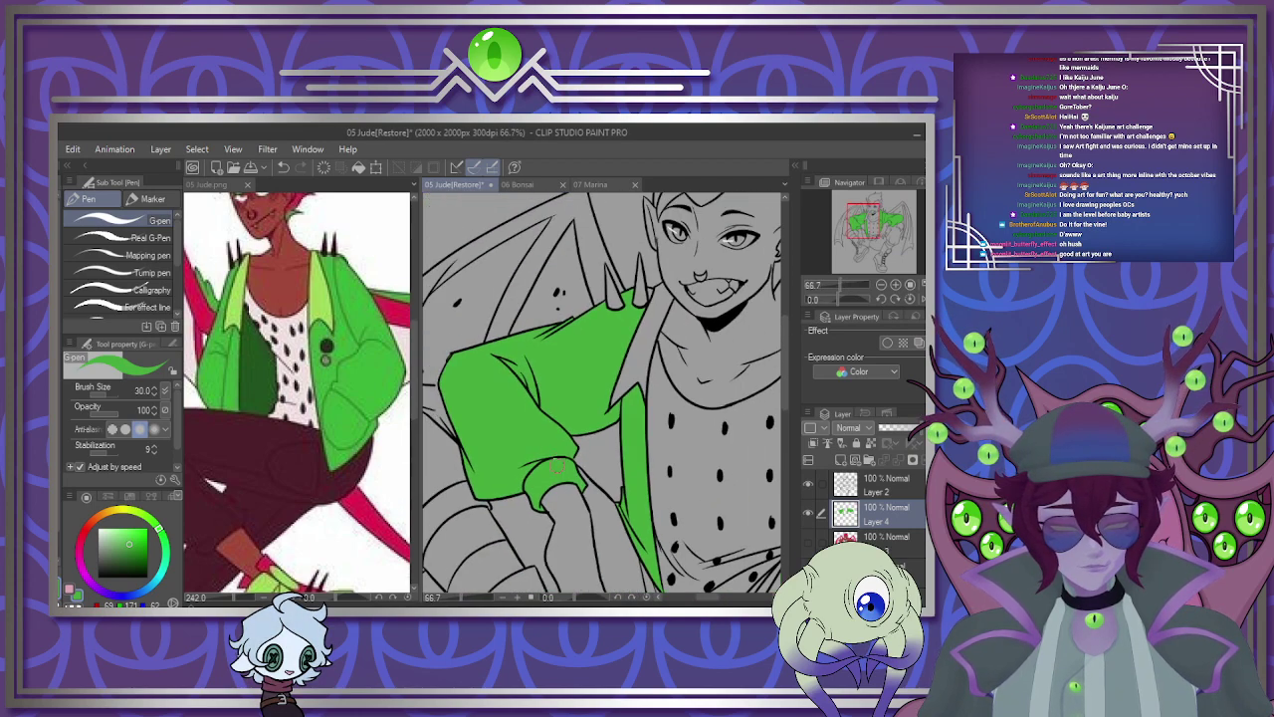
{"action": "scroll", "coordinate": [460, 443], "scroll_direction": "up", "scroll_amount": 3}
{"action": "scroll", "coordinate": [449, 430], "scroll_direction": "down", "scroll_amount": 6}
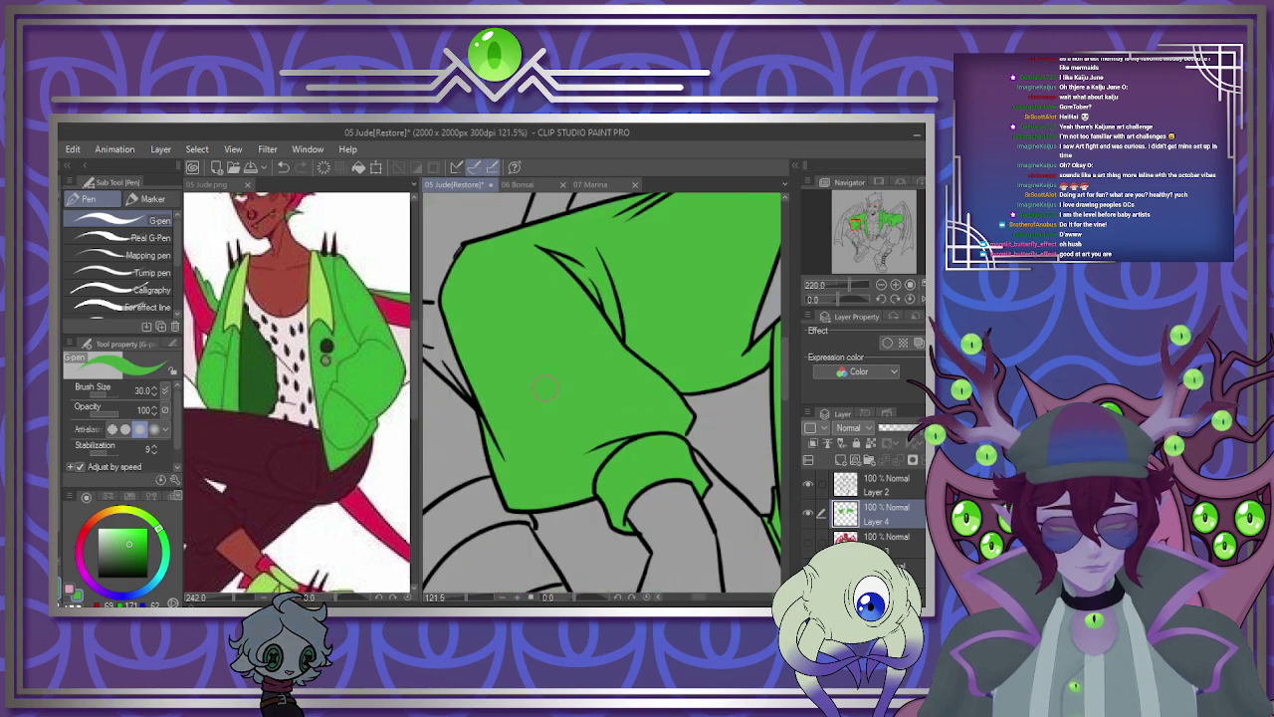
Paint green into the small gap between the left-hand shoulder spike and the collar.
{"action": "scroll", "coordinate": [585, 372], "scroll_direction": "up", "scroll_amount": 3}
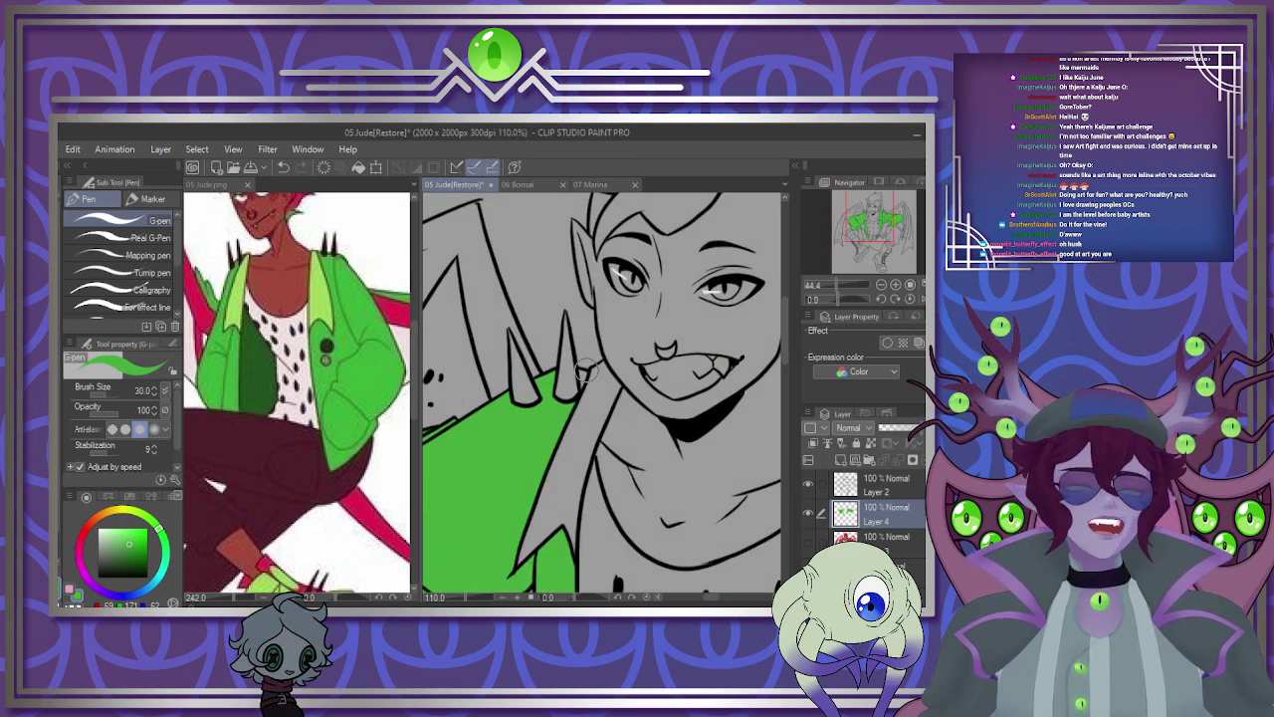
{"action": "scroll", "coordinate": [581, 380], "scroll_direction": "up", "scroll_amount": 5}
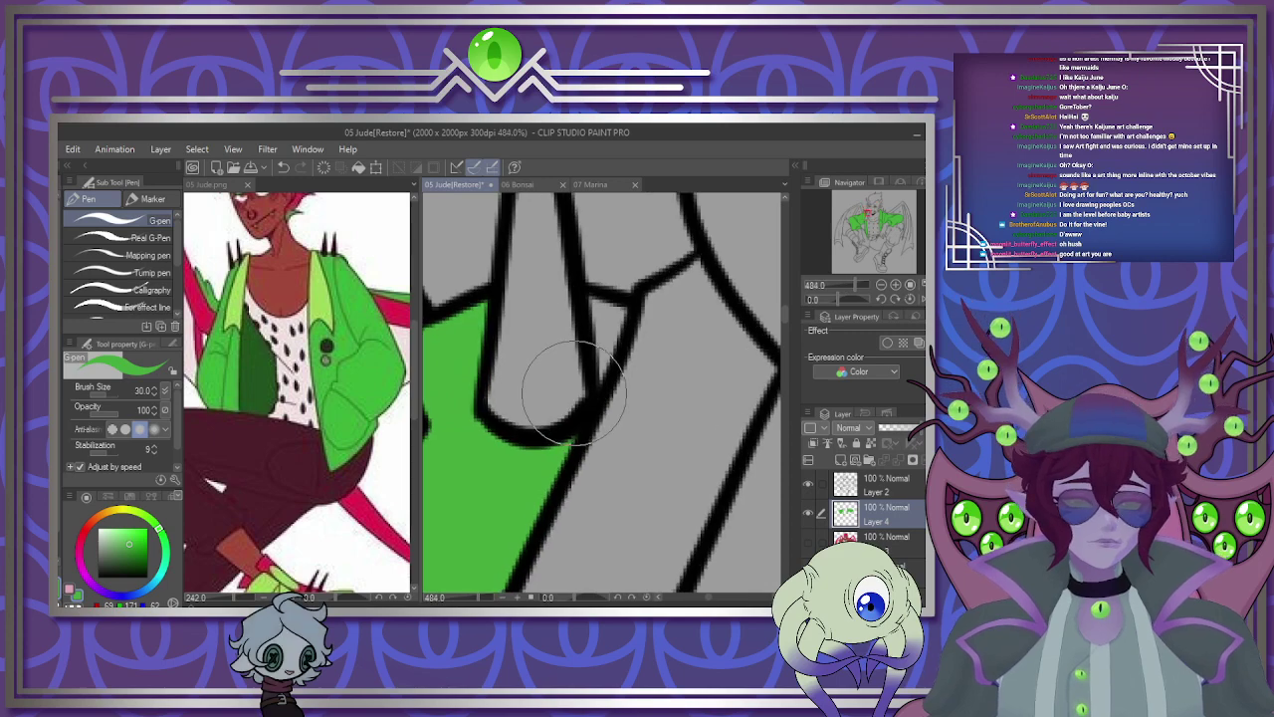
{"action": "mouse_move", "coordinate": [598, 285]}
{"action": "left_mouse_down"}
{"action": "mouse_move", "coordinate": [602, 358]}
{"action": "mouse_move", "coordinate": [615, 338]}
{"action": "mouse_move", "coordinate": [603, 307]}
{"action": "mouse_move", "coordinate": [654, 269]}
{"action": "left_mouse_up"}
{"action": "scroll", "coordinate": [638, 299], "scroll_direction": "down", "scroll_amount": 10}
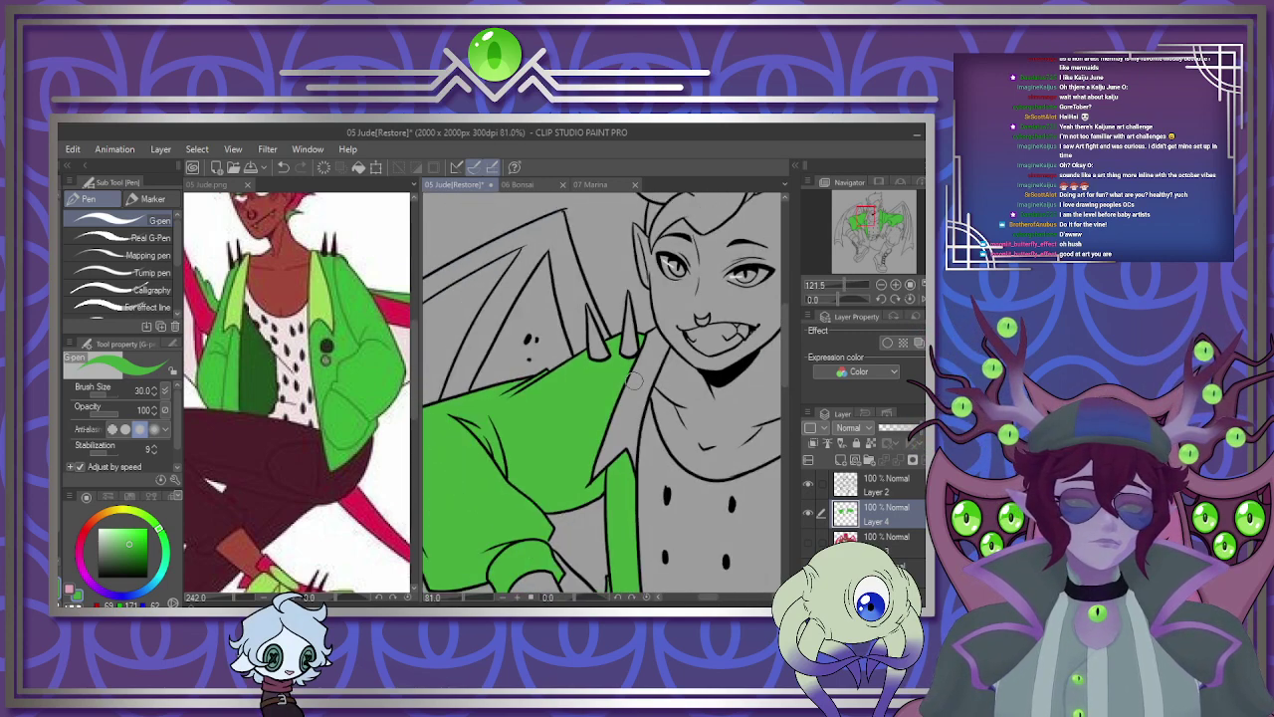
Add a clipped Multiply layer and shade the left-hand sleeve folds, its underside and the front panel below the collar.
{"action": "scroll", "coordinate": [601, 365], "scroll_direction": "down", "scroll_amount": 2}
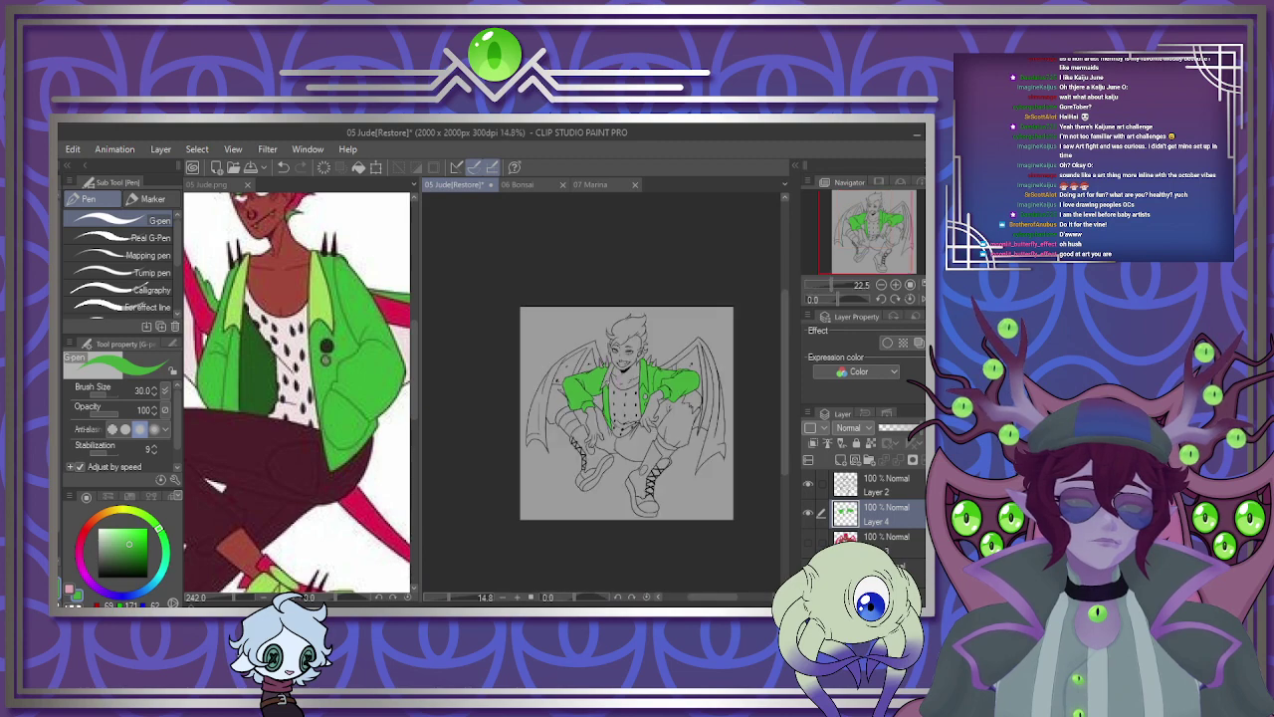
{"action": "scroll", "coordinate": [658, 409], "scroll_direction": "up", "scroll_amount": 2}
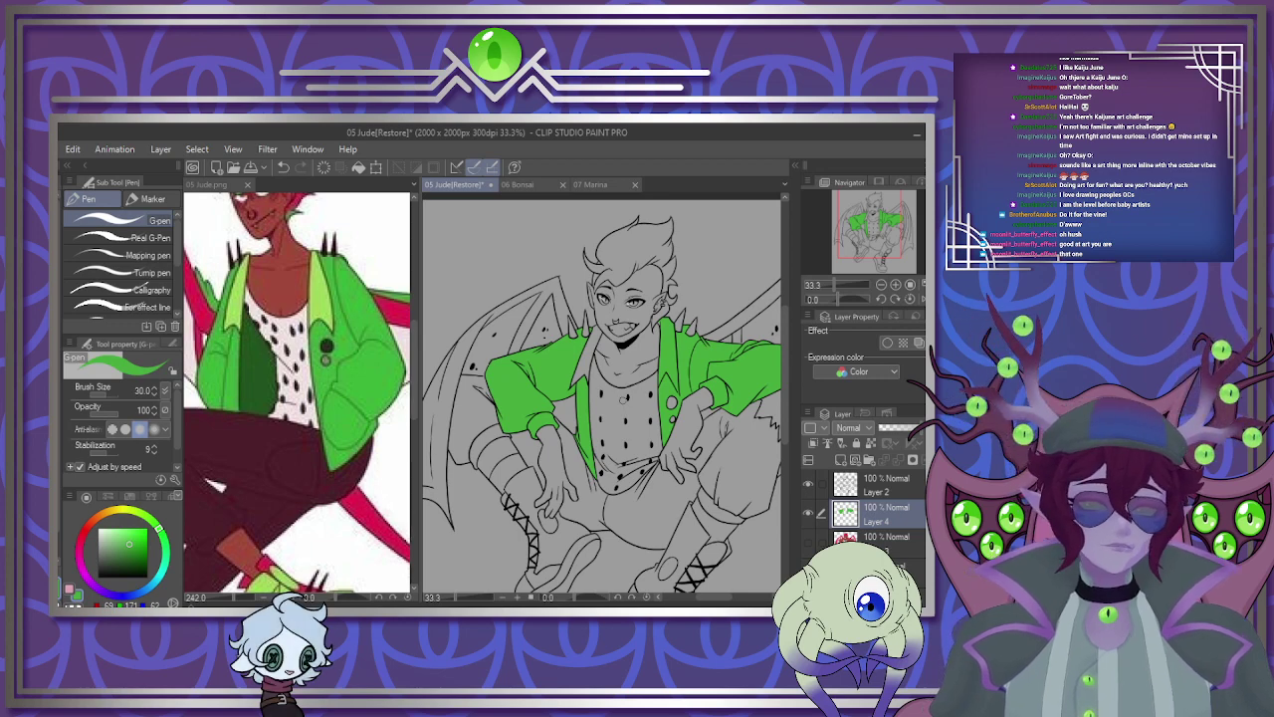
{"action": "key", "text": "ctrl+minus"}
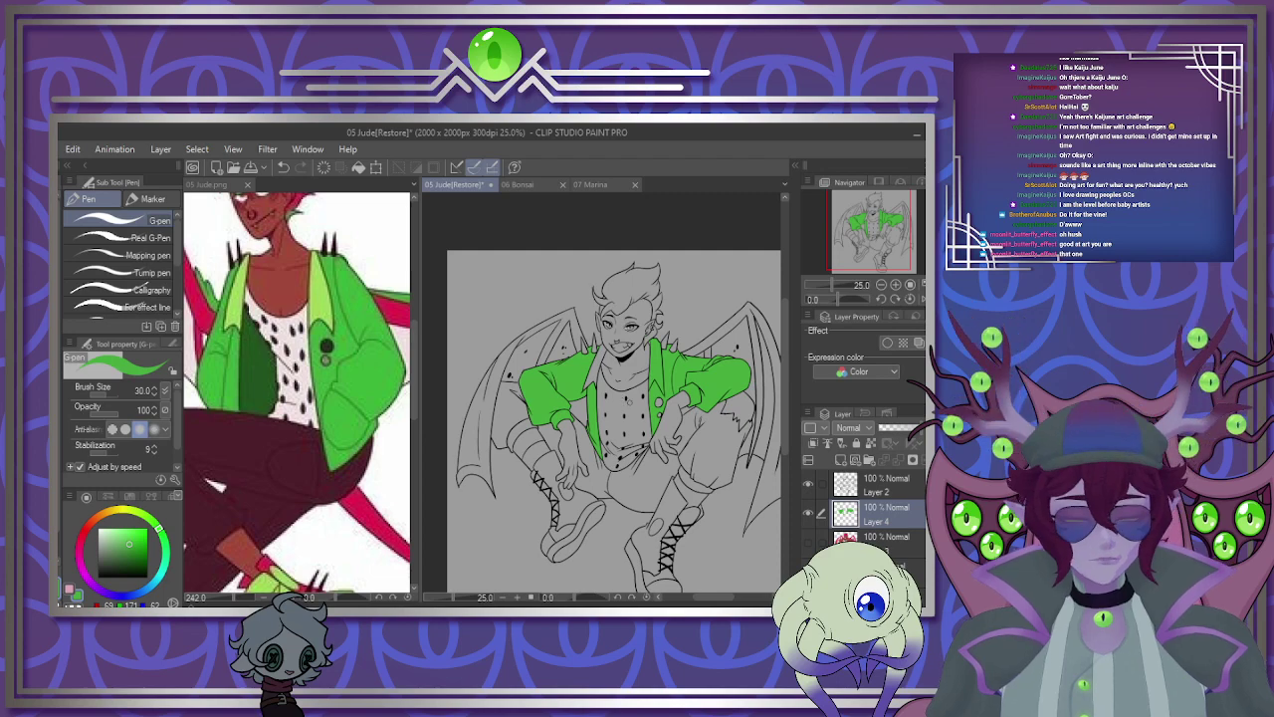
{"action": "scroll", "coordinate": [693, 416], "scroll_direction": "up", "scroll_amount": 10}
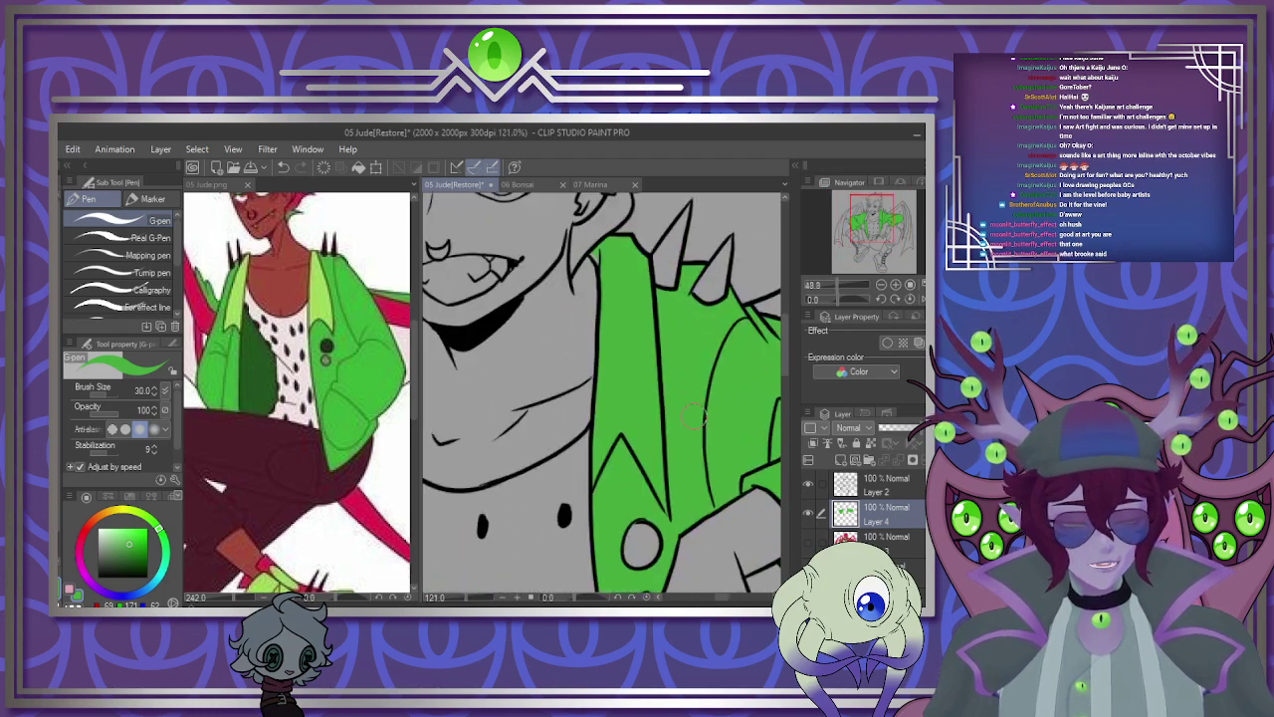
{"action": "scroll", "coordinate": [694, 419], "scroll_direction": "down", "scroll_amount": 6}
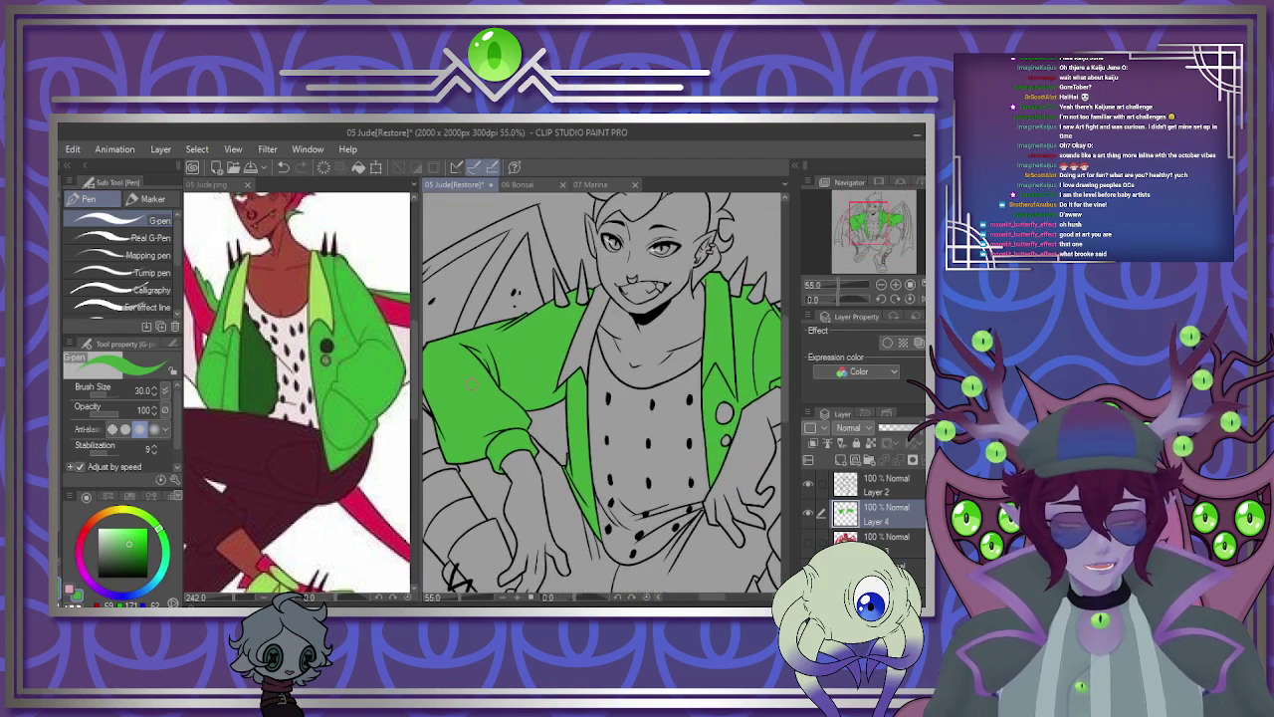
{"action": "scroll", "coordinate": [472, 384], "scroll_direction": "up", "scroll_amount": 3}
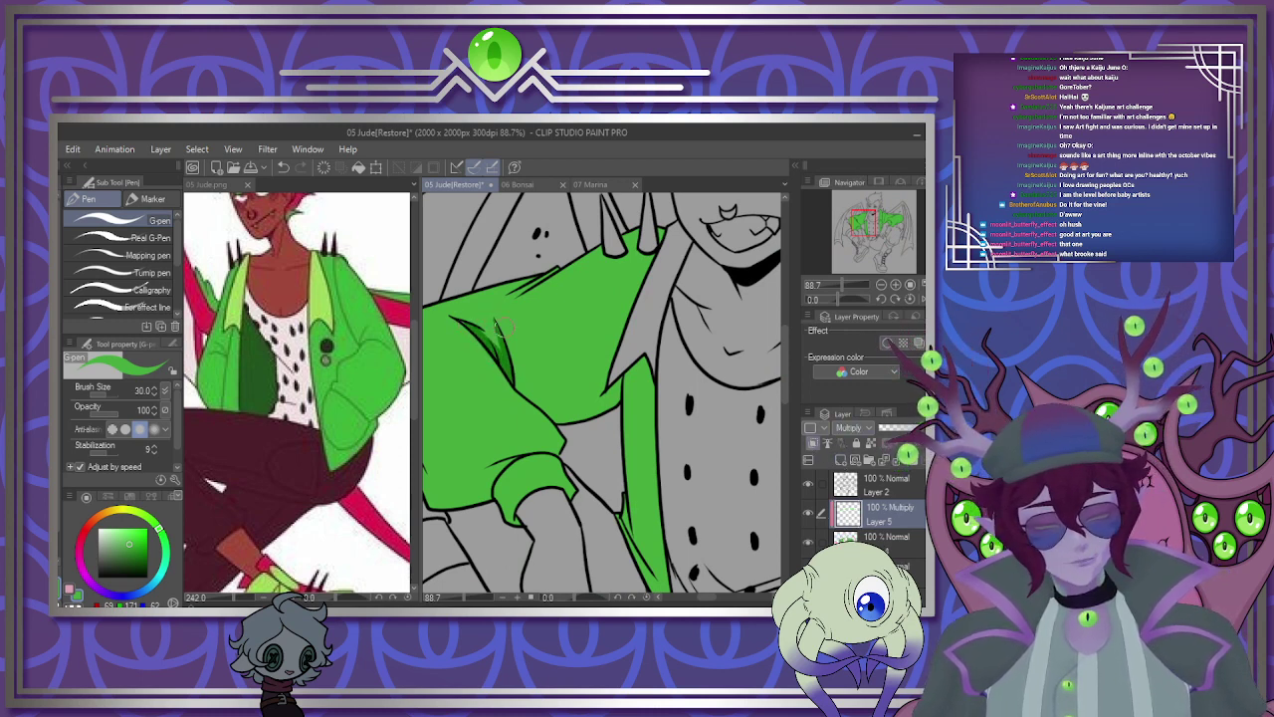
{"action": "left_click_drag", "start_coordinate": [508, 365], "coordinate": [595, 420]}
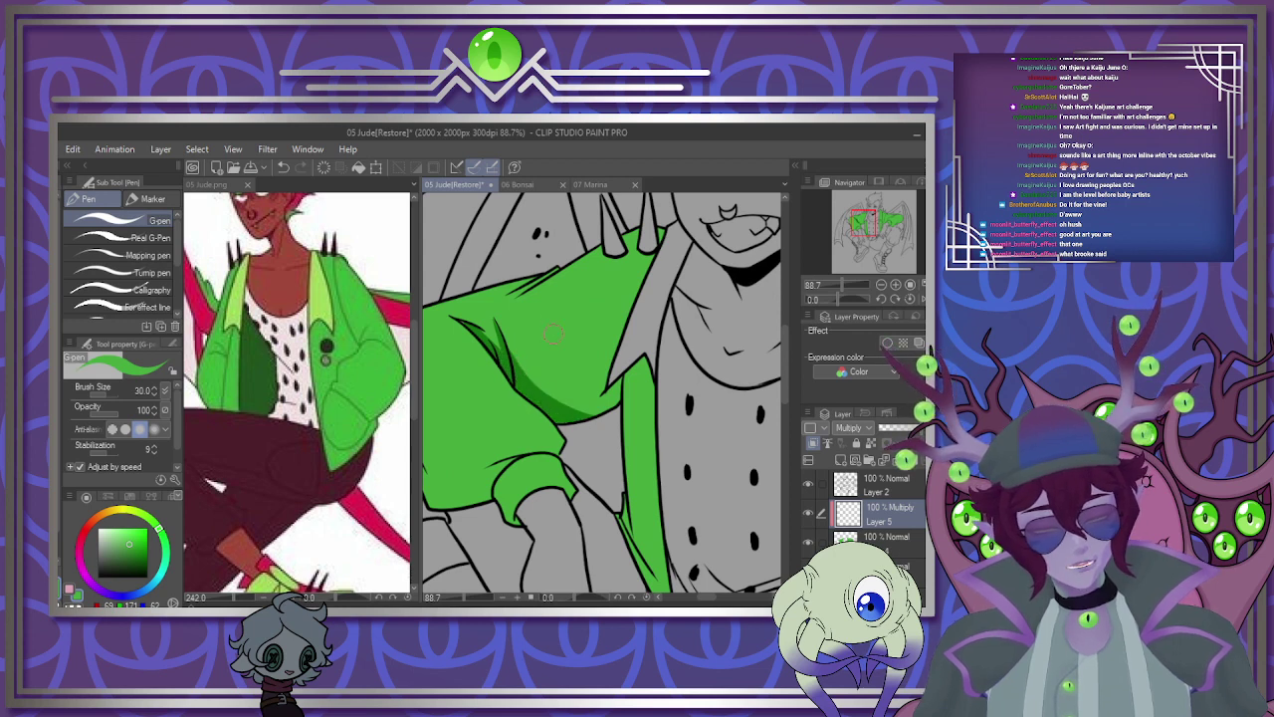
{"action": "left_click_drag", "start_coordinate": [629, 351], "coordinate": [597, 403]}
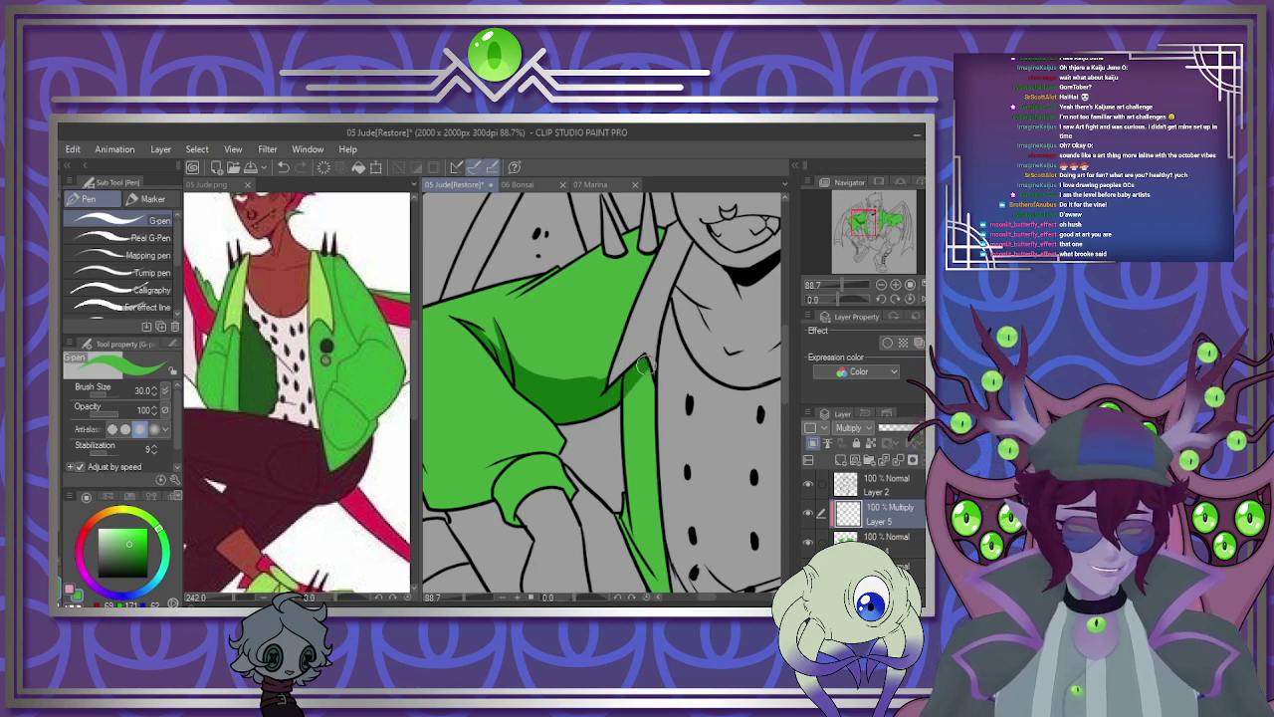
{"action": "scroll", "coordinate": [677, 350], "scroll_direction": "down", "scroll_amount": 5}
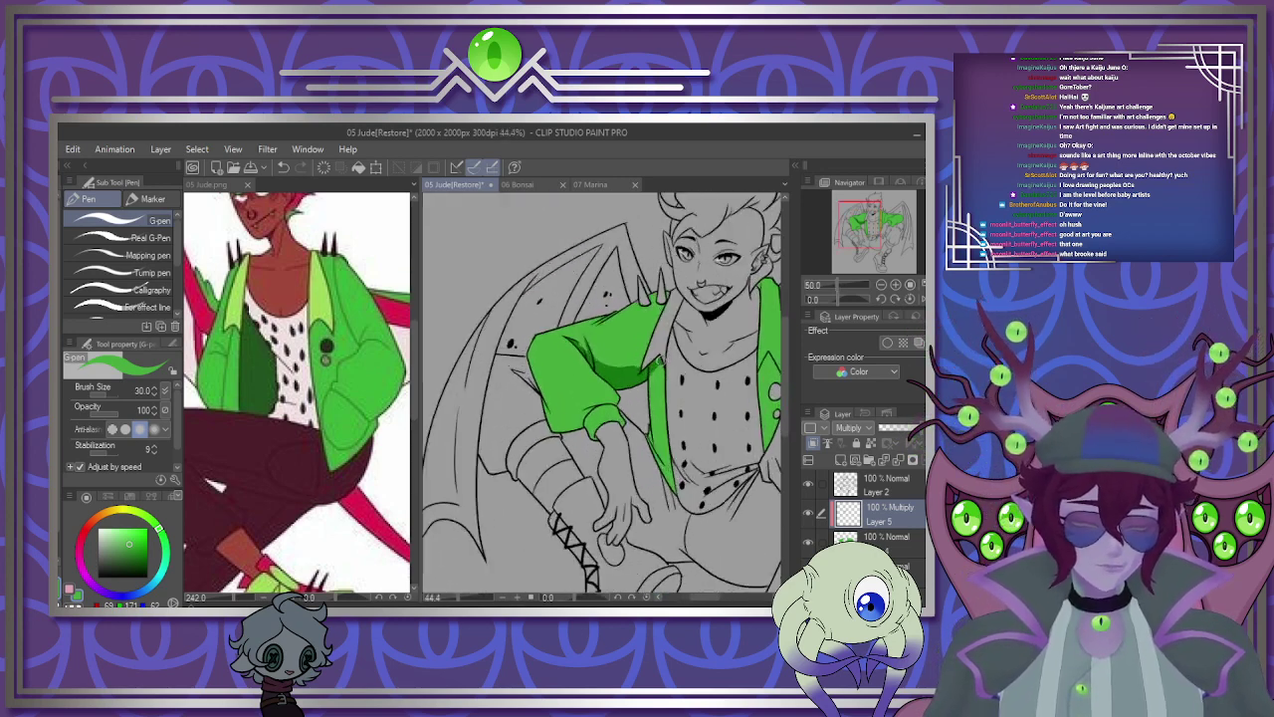
Shade the right-hand side of the jacket beneath the collar point and along the sleeve and cuff folds.
{"action": "scroll", "coordinate": [553, 335], "scroll_direction": "up", "scroll_amount": 5}
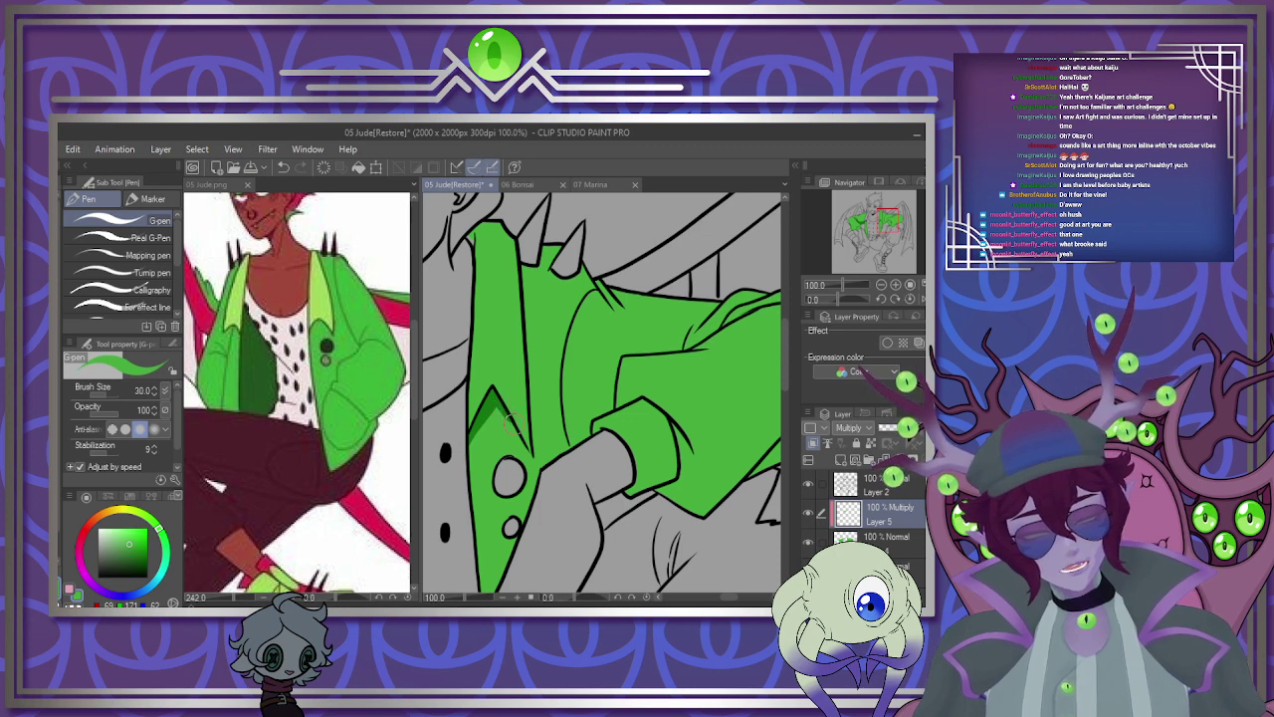
{"action": "left_click_drag", "start_coordinate": [496, 405], "coordinate": [513, 430]}
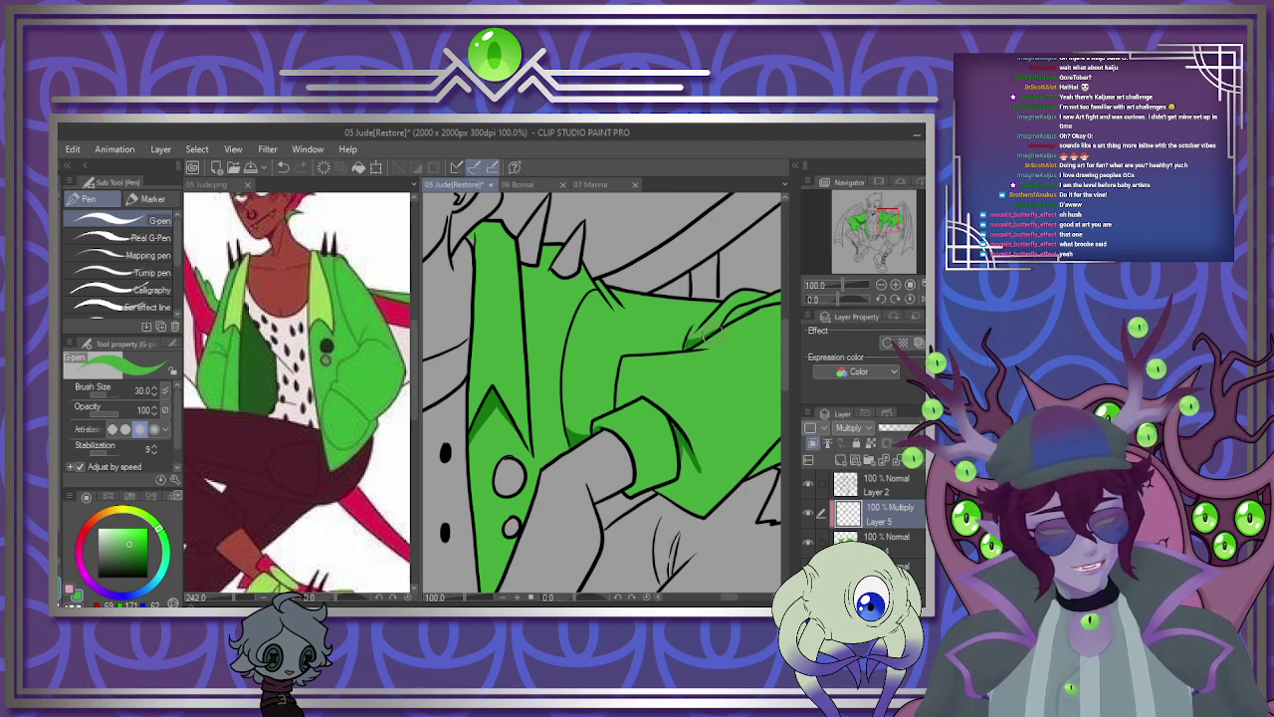
{"action": "scroll", "coordinate": [704, 339], "scroll_direction": "down", "scroll_amount": 5}
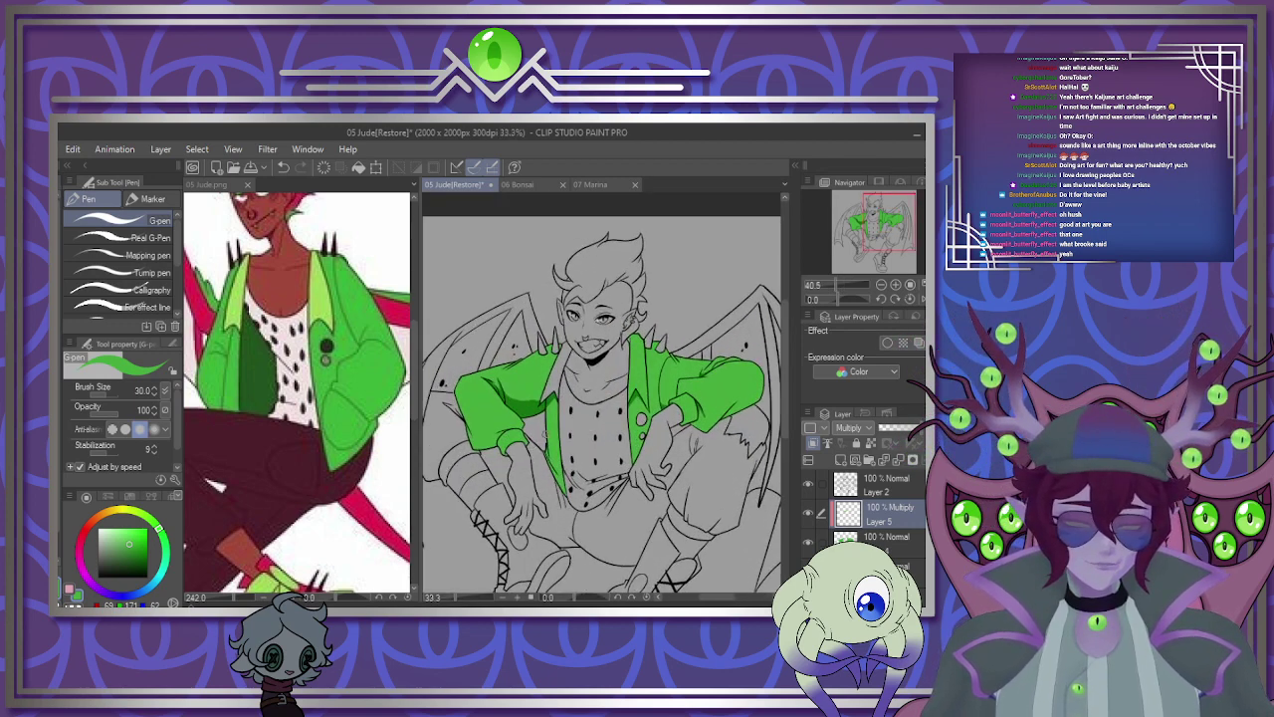
{"action": "scroll", "coordinate": [576, 415], "scroll_direction": "up", "scroll_amount": 2}
Merge the Multiply shading into the green jacket layer and show the flat colour layer again.
{"action": "left_click", "coordinate": [911, 461]}
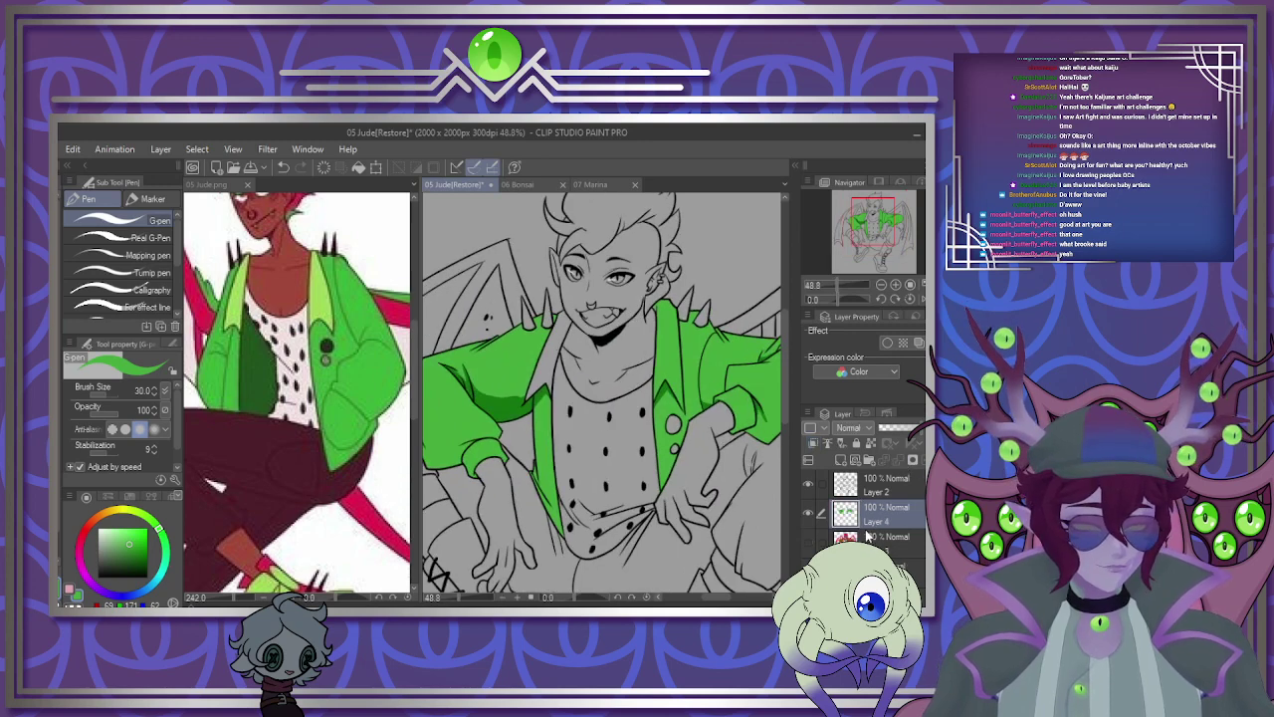
{"action": "left_click", "coordinate": [808, 540]}
{"action": "scroll", "coordinate": [569, 428], "scroll_direction": "down", "scroll_amount": 3}
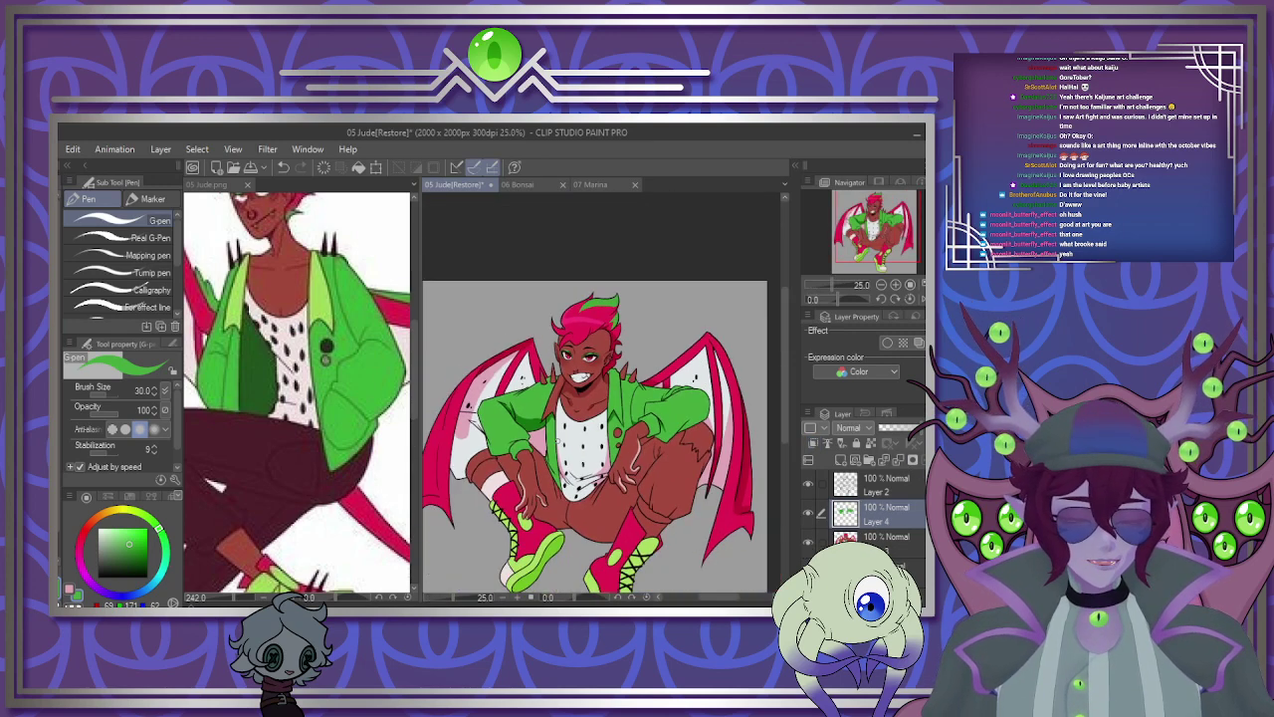
Fill both halves of the jacket collar with light green while the flat colour layer is hidden, and show that layer again.
{"action": "scroll", "coordinate": [569, 429], "scroll_direction": "up", "scroll_amount": 2}
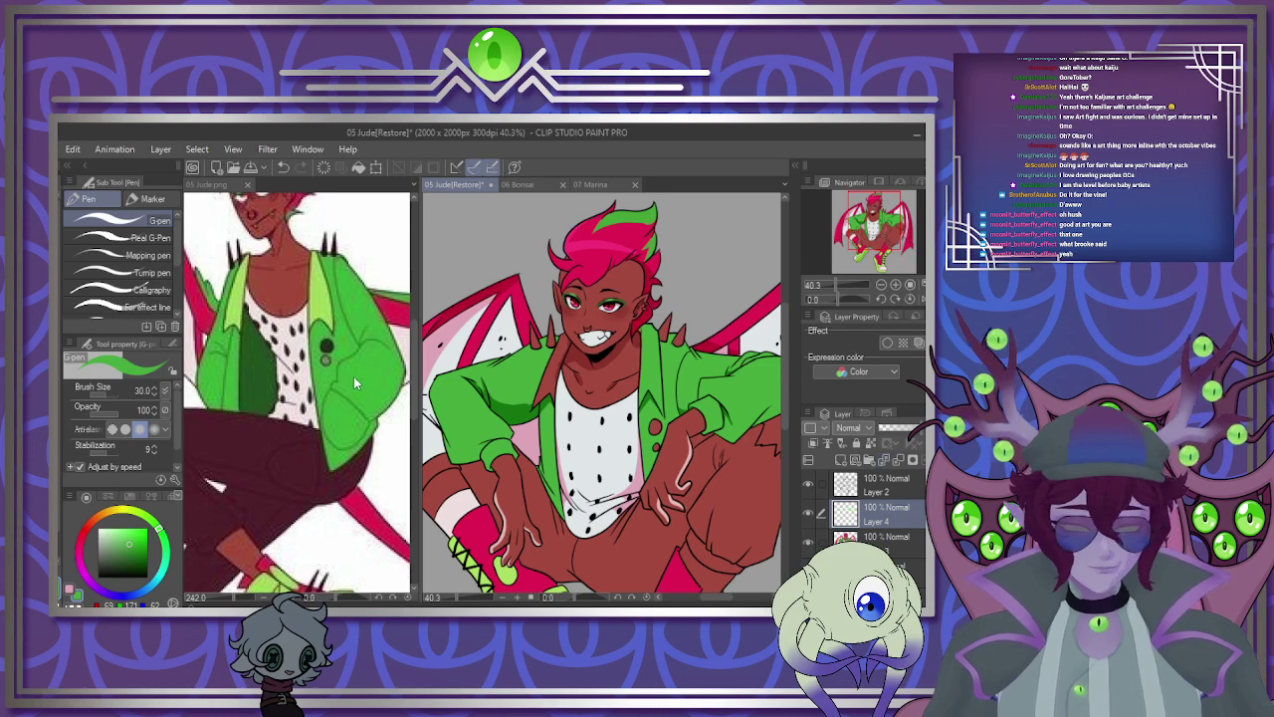
{"action": "scroll", "coordinate": [538, 354], "scroll_direction": "up", "scroll_amount": 5}
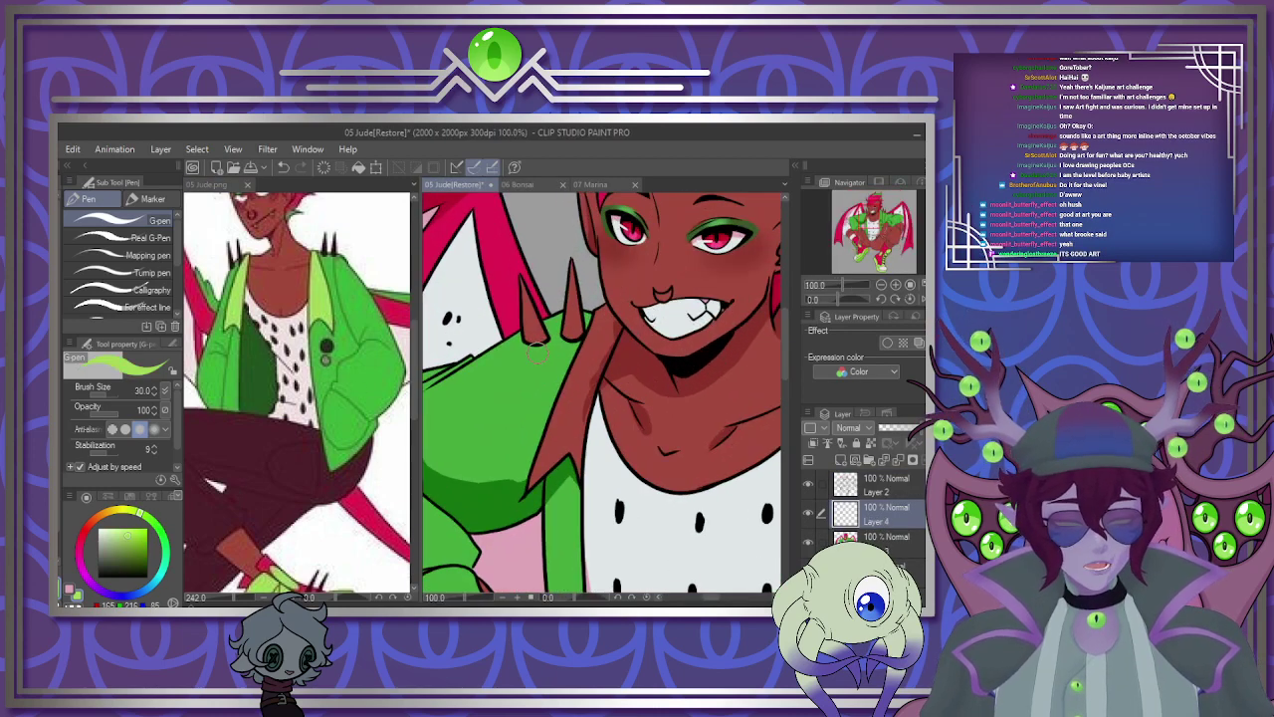
{"action": "left_click", "coordinate": [808, 540]}
{"action": "key", "text": "g"}
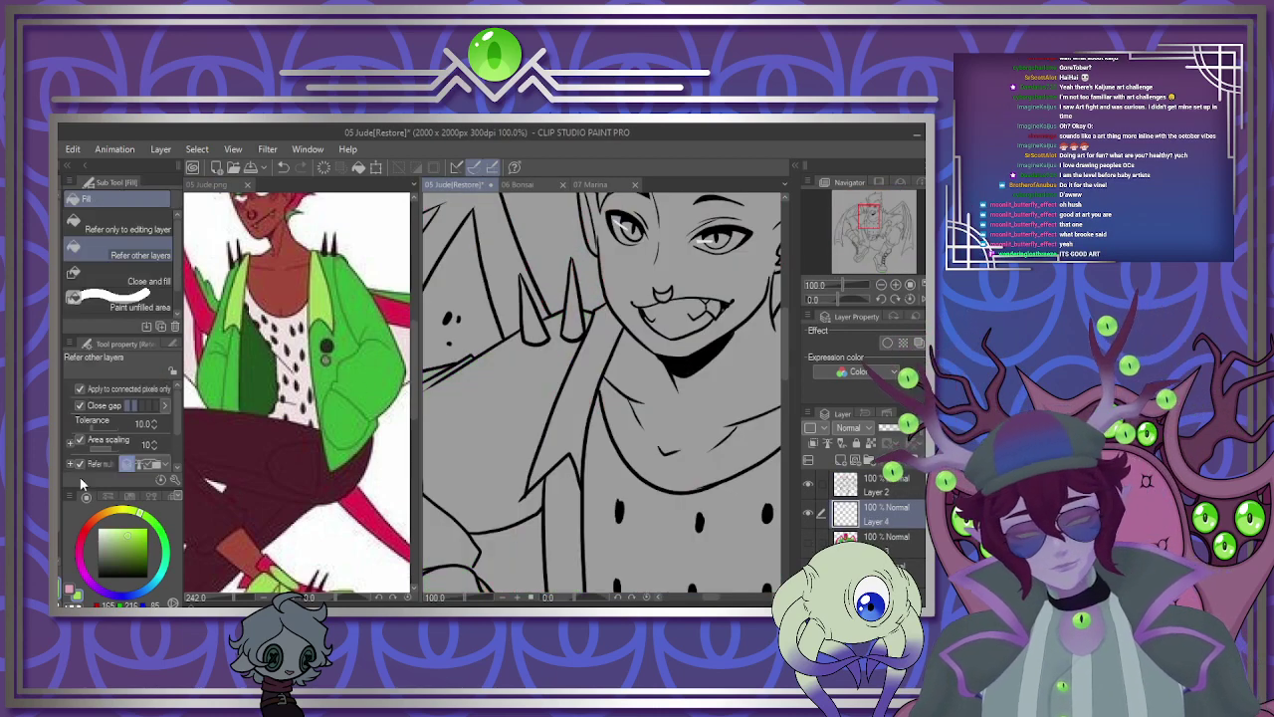
{"action": "left_click", "coordinate": [570, 408]}
{"action": "left_click_drag", "start_coordinate": [713, 597], "coordinate": [721, 598]}
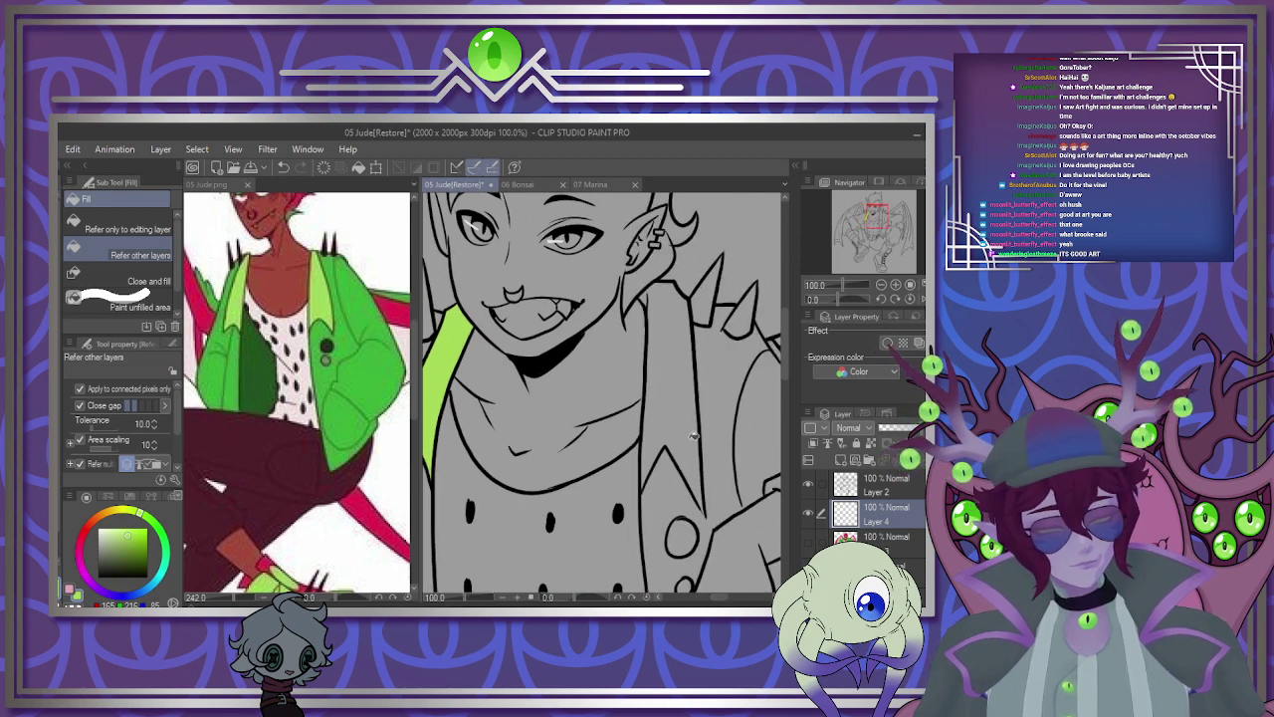
{"action": "left_click", "coordinate": [690, 435]}
{"action": "left_click", "coordinate": [808, 539]}
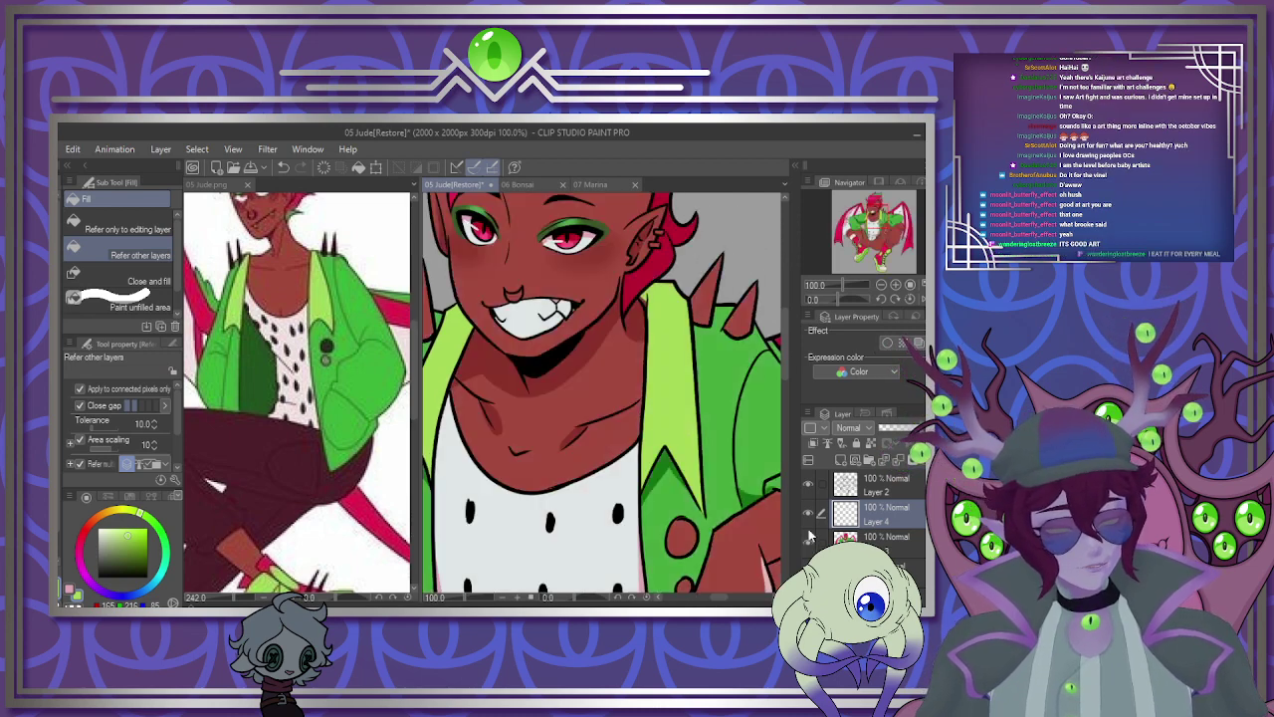
Add a clipped Multiply layer for the collar shading beneath the neck and merge it into the jacket colour layer.
{"action": "key", "text": "p"}
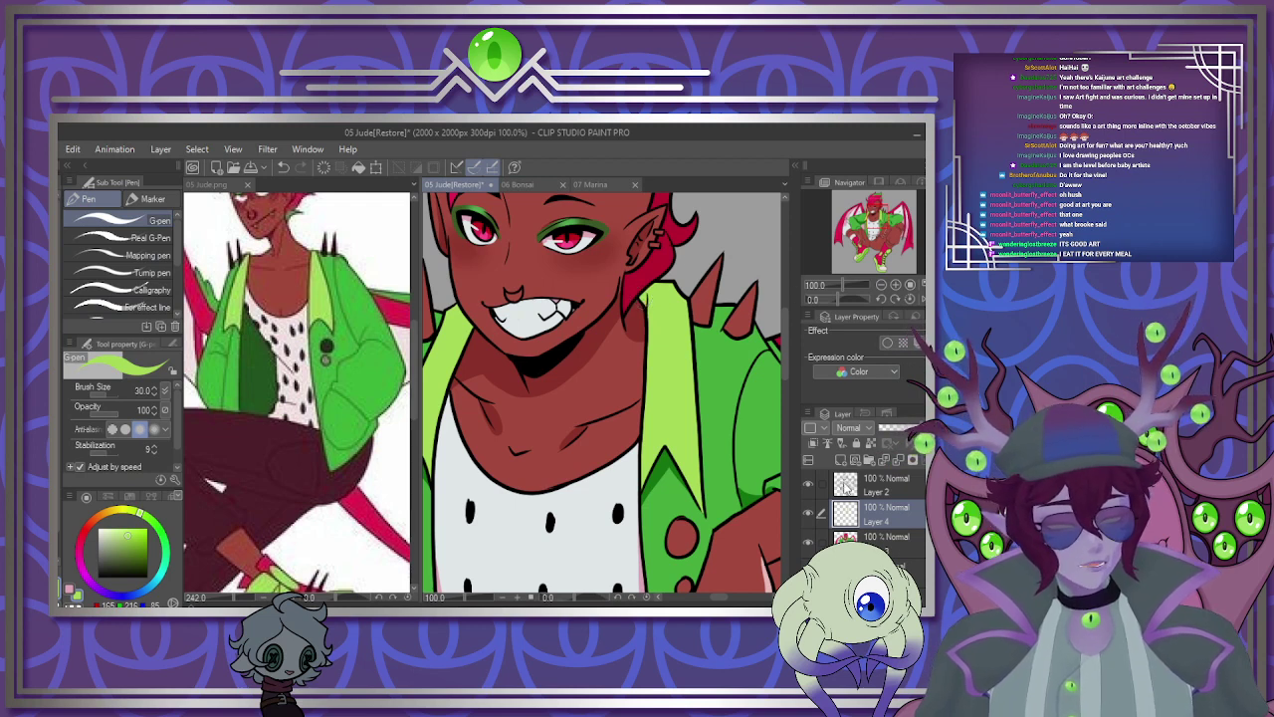
{"action": "left_click", "coordinate": [840, 460]}
{"action": "left_click", "coordinate": [814, 444]}
{"action": "left_click", "coordinate": [854, 428]}
{"action": "left_click", "coordinate": [848, 468]}
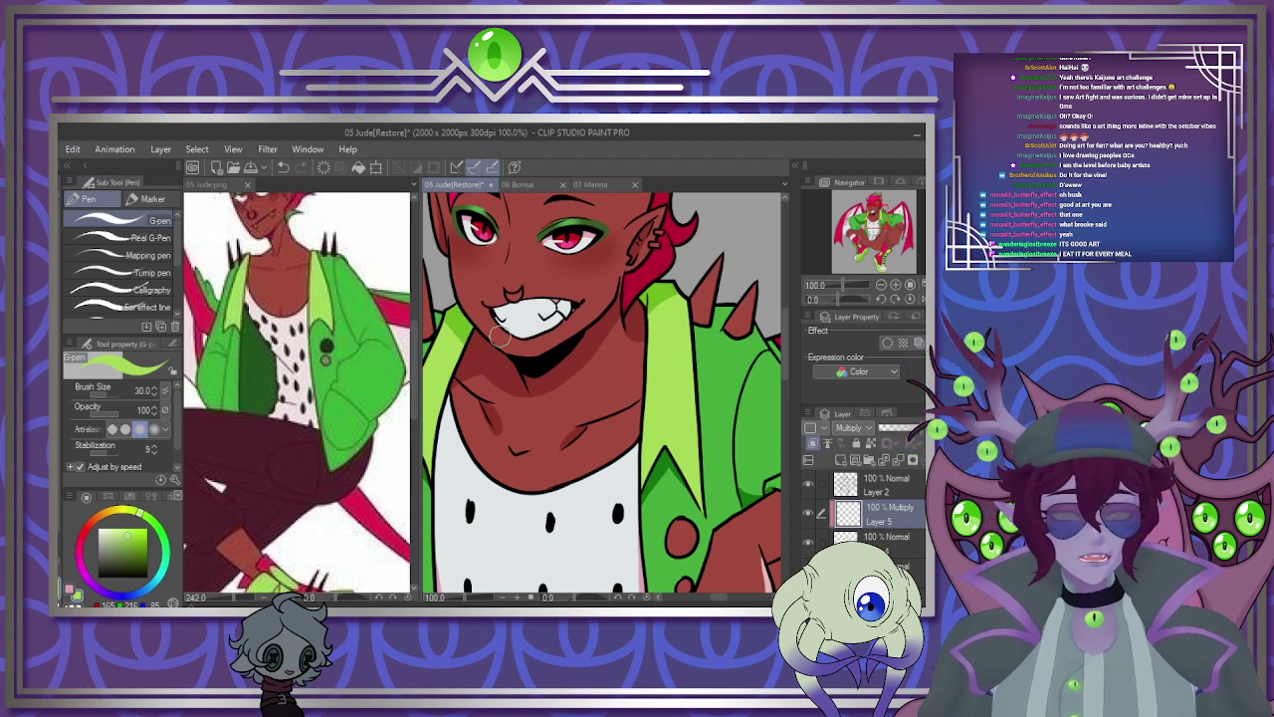
{"action": "scroll", "coordinate": [498, 337], "scroll_direction": "down", "scroll_amount": 5}
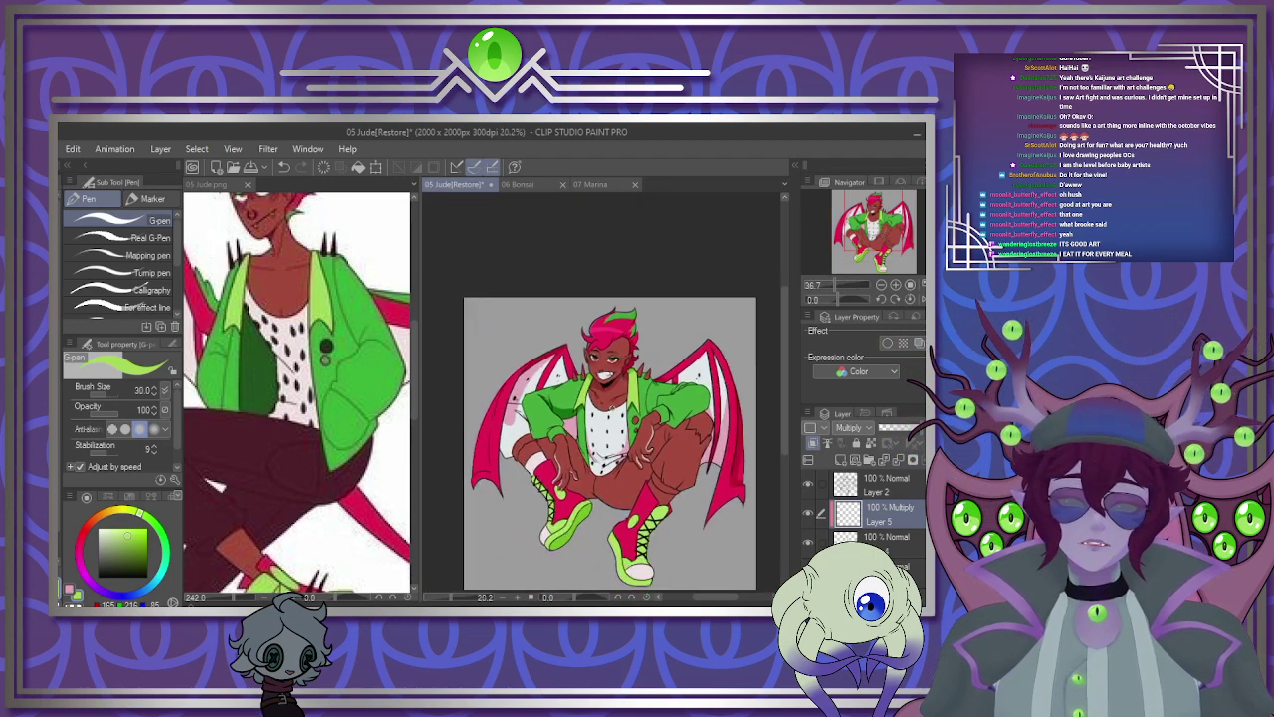
{"action": "scroll", "coordinate": [709, 428], "scroll_direction": "up", "scroll_amount": 3}
{"action": "scroll", "coordinate": [673, 385], "scroll_direction": "up", "scroll_amount": 2}
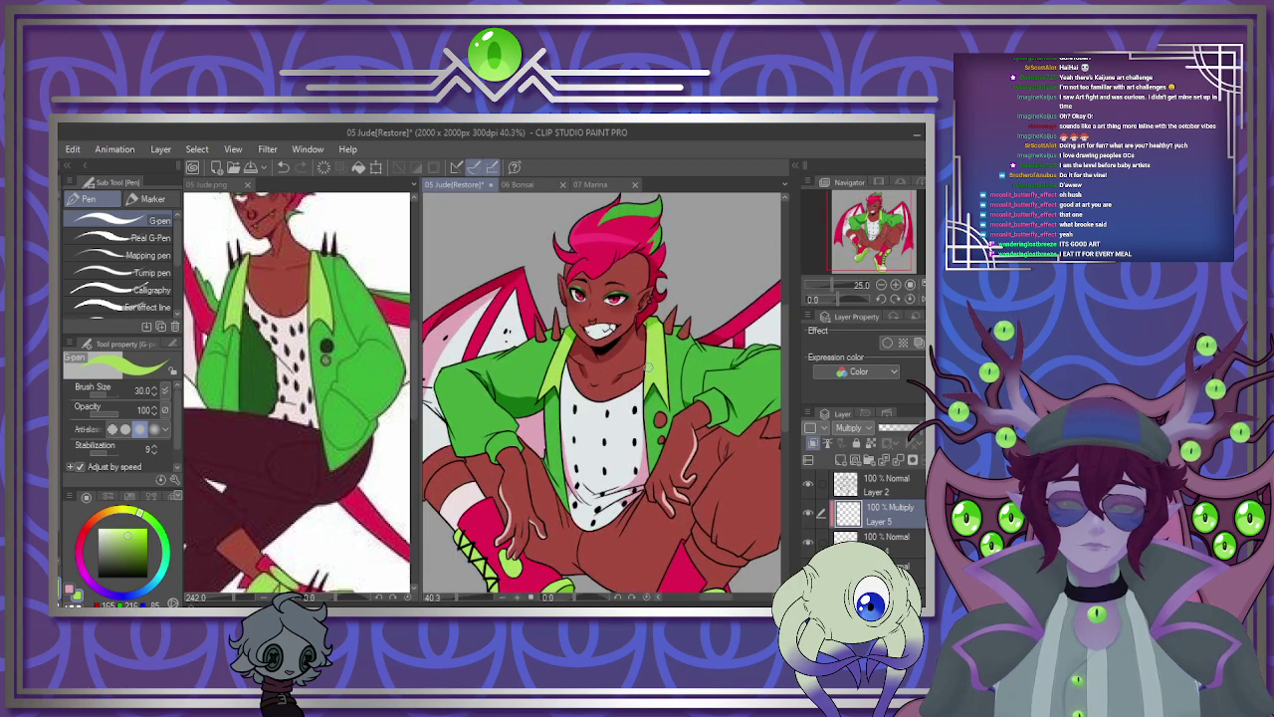
{"action": "left_click", "coordinate": [895, 461]}
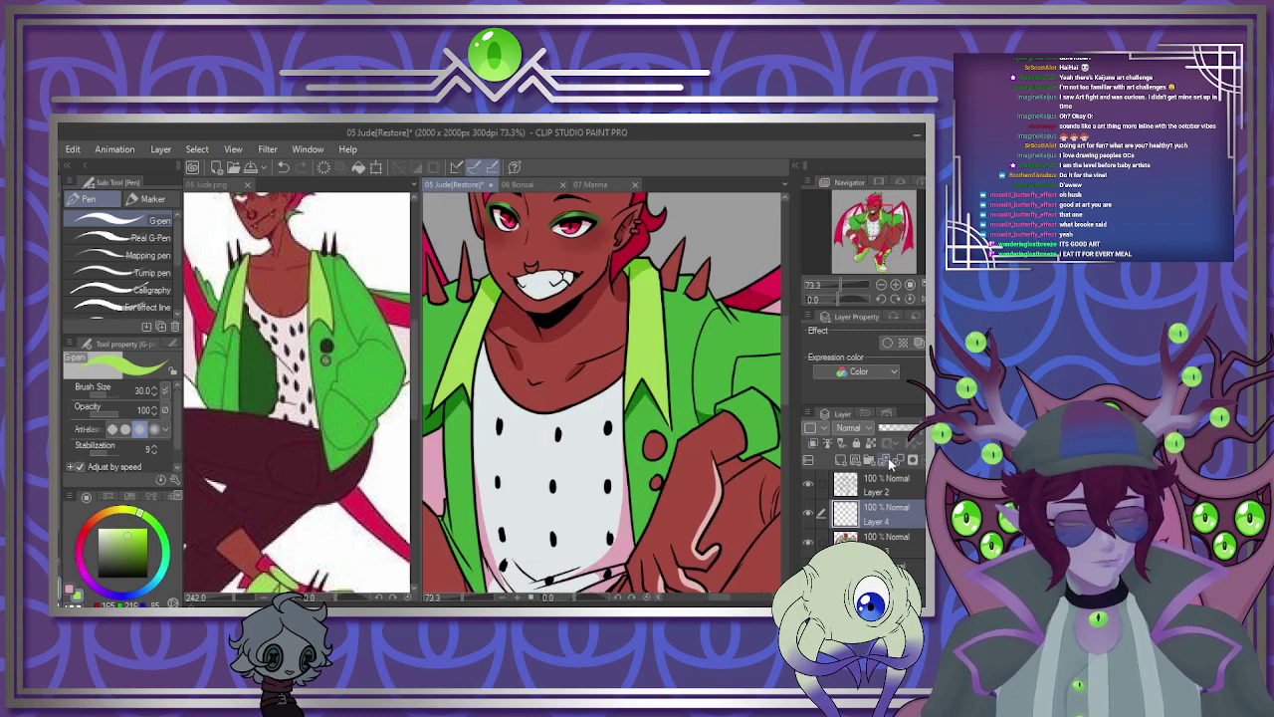
Fill the upper jacket button with the near-black sampled from the reference's upper button.
{"action": "scroll", "coordinate": [593, 438], "scroll_direction": "down", "scroll_amount": 1}
{"action": "left_click", "coordinate": [335, 345]}
{"action": "left_click", "coordinate": [328, 347], "text": "alt"}
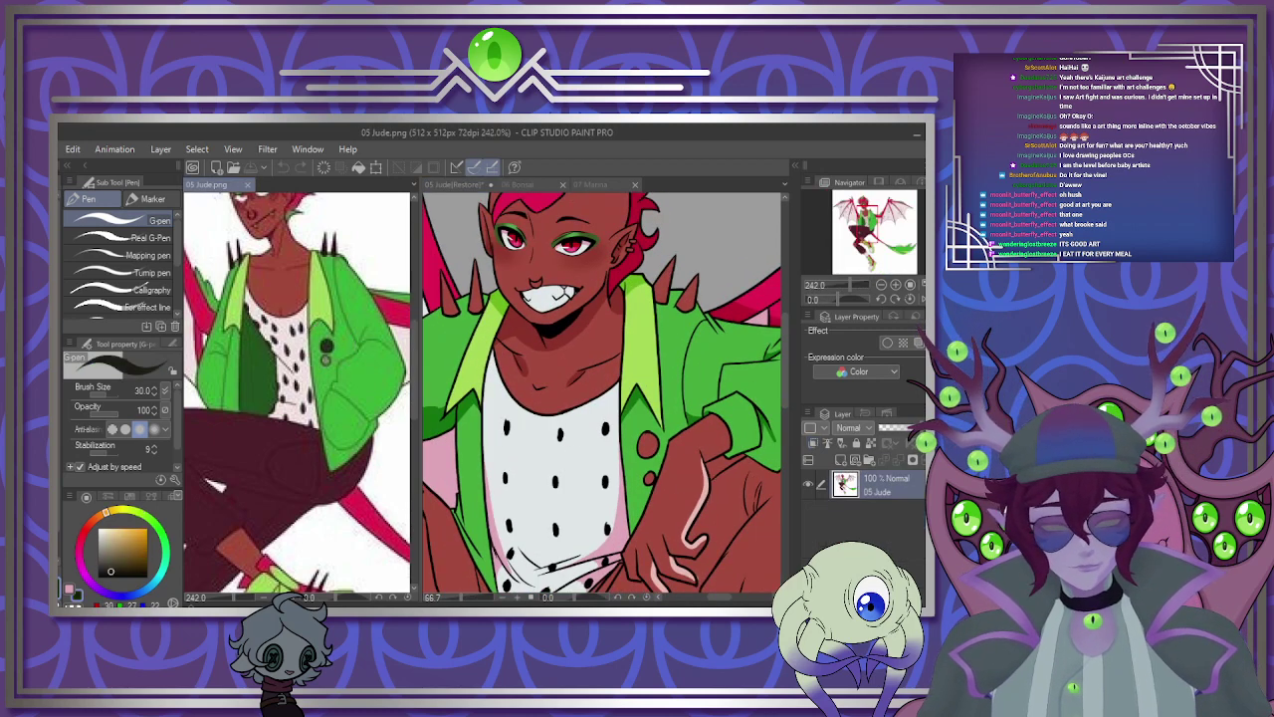
{"action": "left_click", "coordinate": [639, 455]}
{"action": "scroll", "coordinate": [639, 455], "scroll_direction": "up", "scroll_amount": 4}
{"action": "key", "text": "g"}
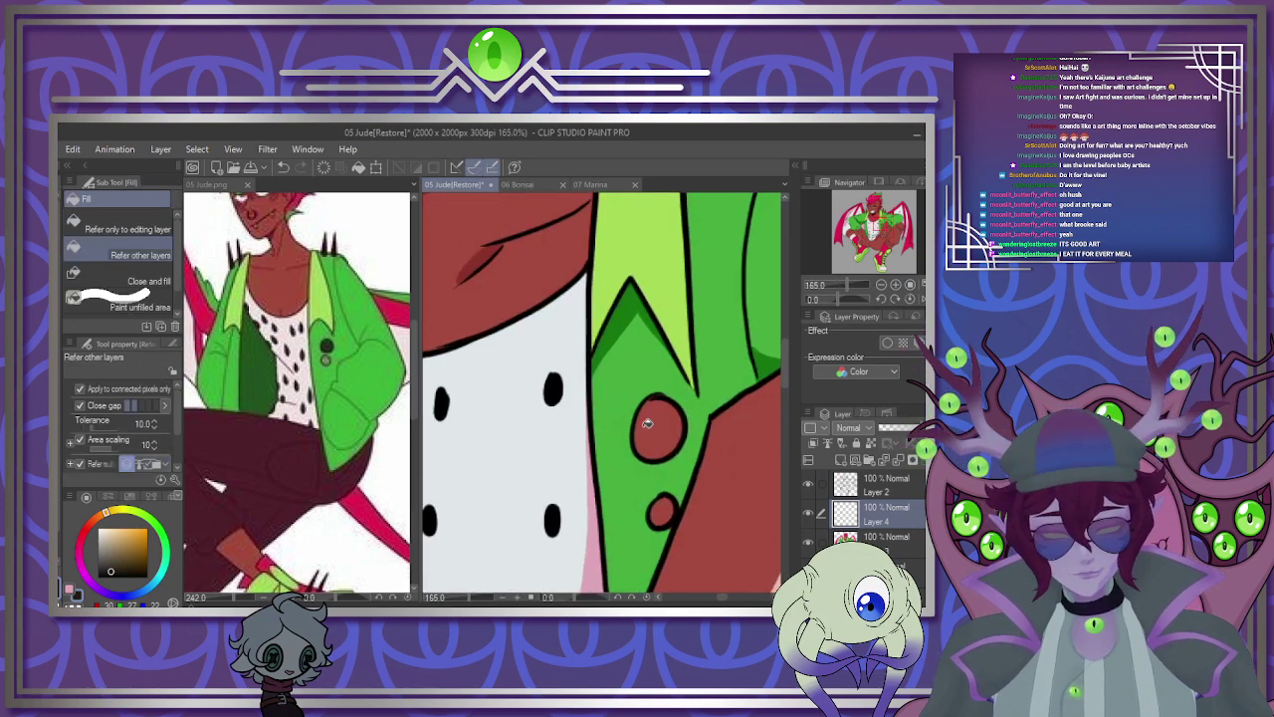
{"action": "left_click", "coordinate": [657, 423]}
Fill the lower jacket button with the grey sampled from the reference and touch up its lower edge with the jacket green.
{"action": "left_click", "coordinate": [329, 369], "text": "alt"}
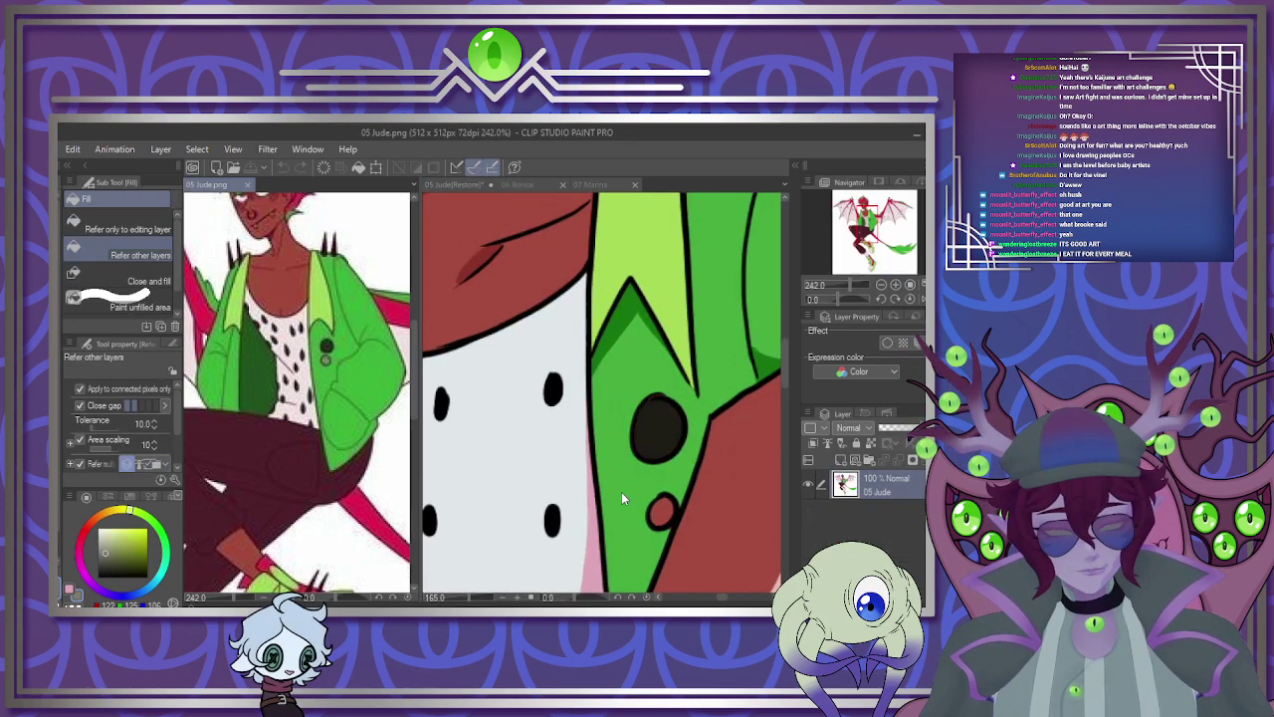
{"action": "scroll", "coordinate": [595, 430], "scroll_direction": "down", "scroll_amount": 3}
{"action": "scroll", "coordinate": [595, 429], "scroll_direction": "down", "scroll_amount": 3}
{"action": "scroll", "coordinate": [608, 460], "scroll_direction": "up", "scroll_amount": 8}
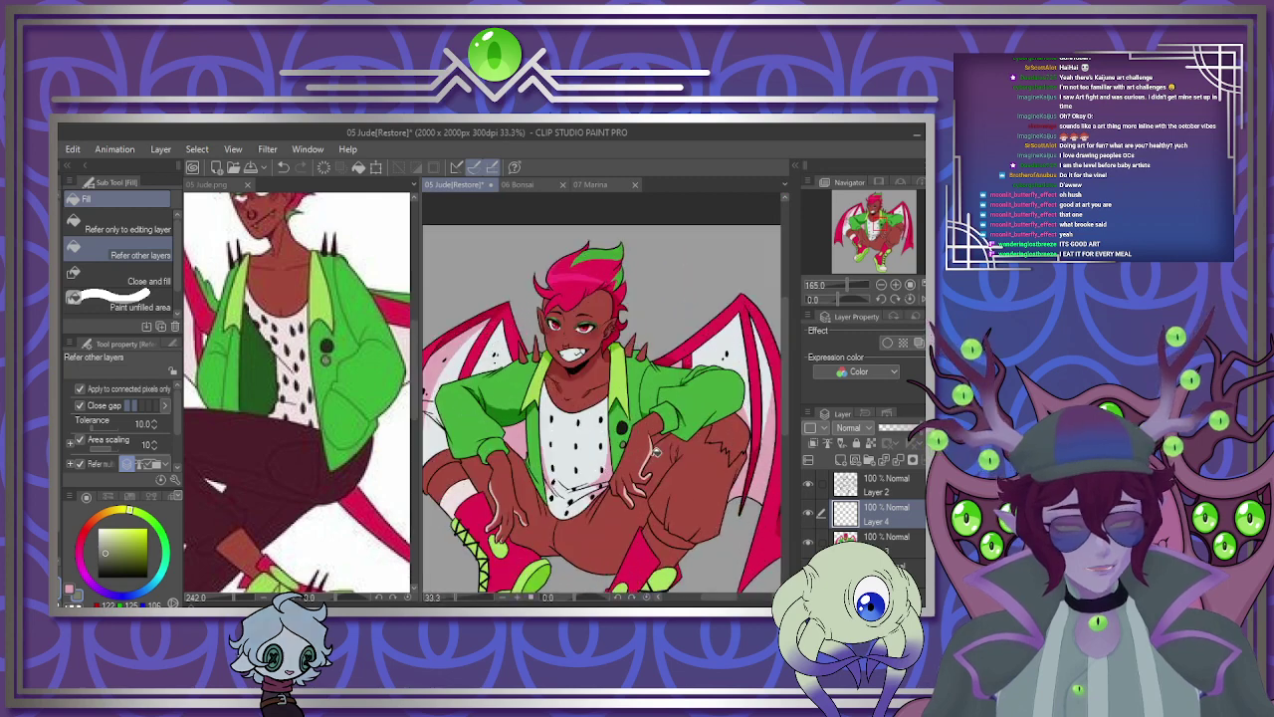
{"action": "scroll", "coordinate": [610, 464], "scroll_direction": "up", "scroll_amount": 3}
{"action": "left_click", "coordinate": [609, 464], "text": "alt"}
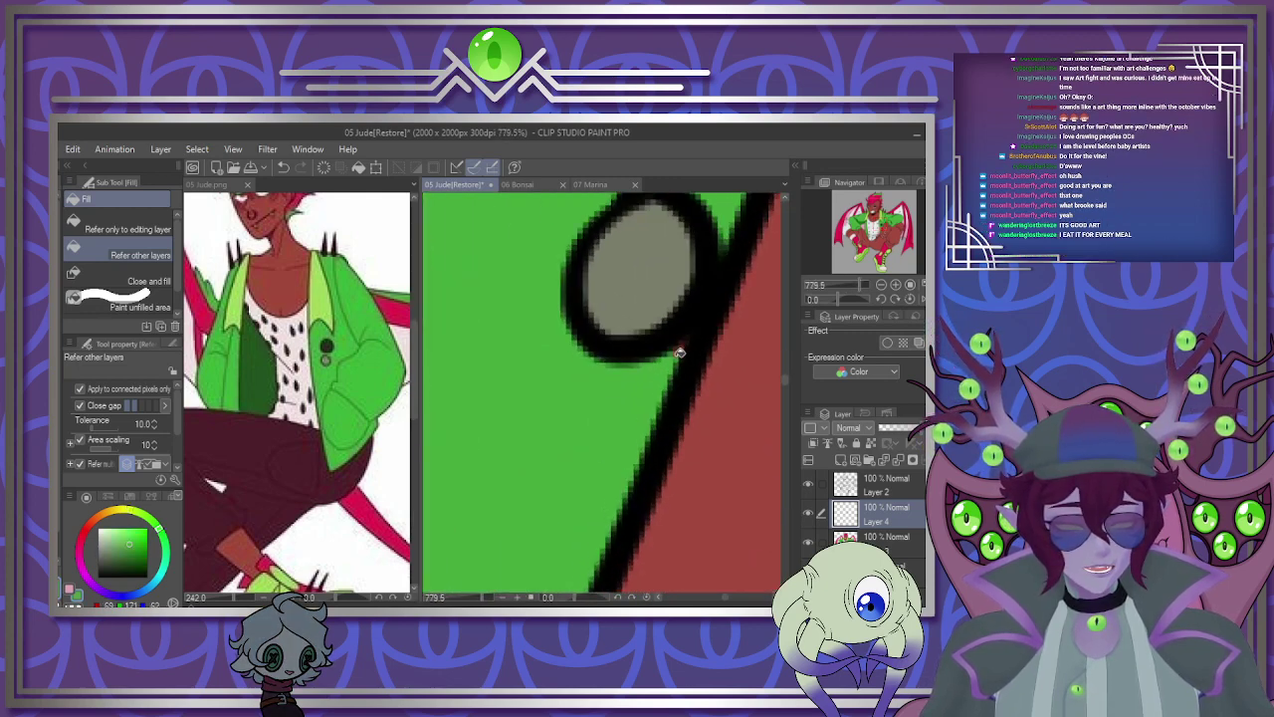
{"action": "scroll", "coordinate": [606, 412], "scroll_direction": "down", "scroll_amount": 10}
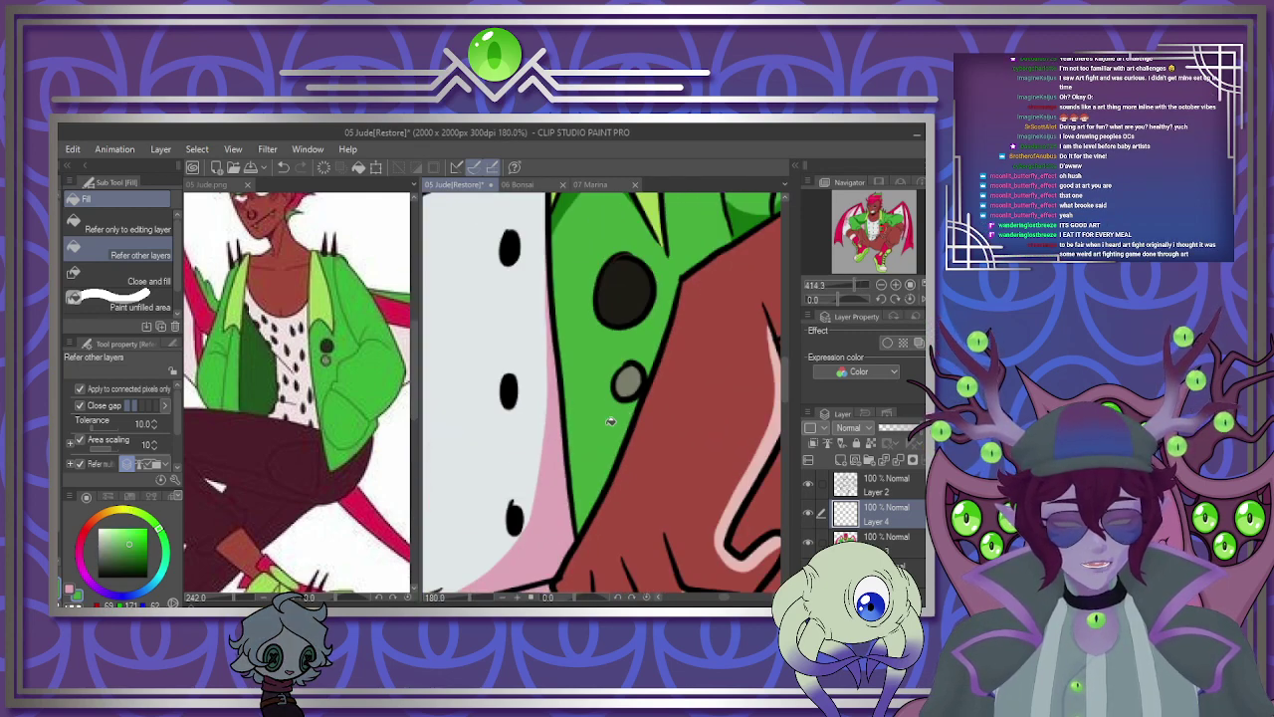
{"action": "scroll", "coordinate": [637, 348], "scroll_direction": "up", "scroll_amount": 5}
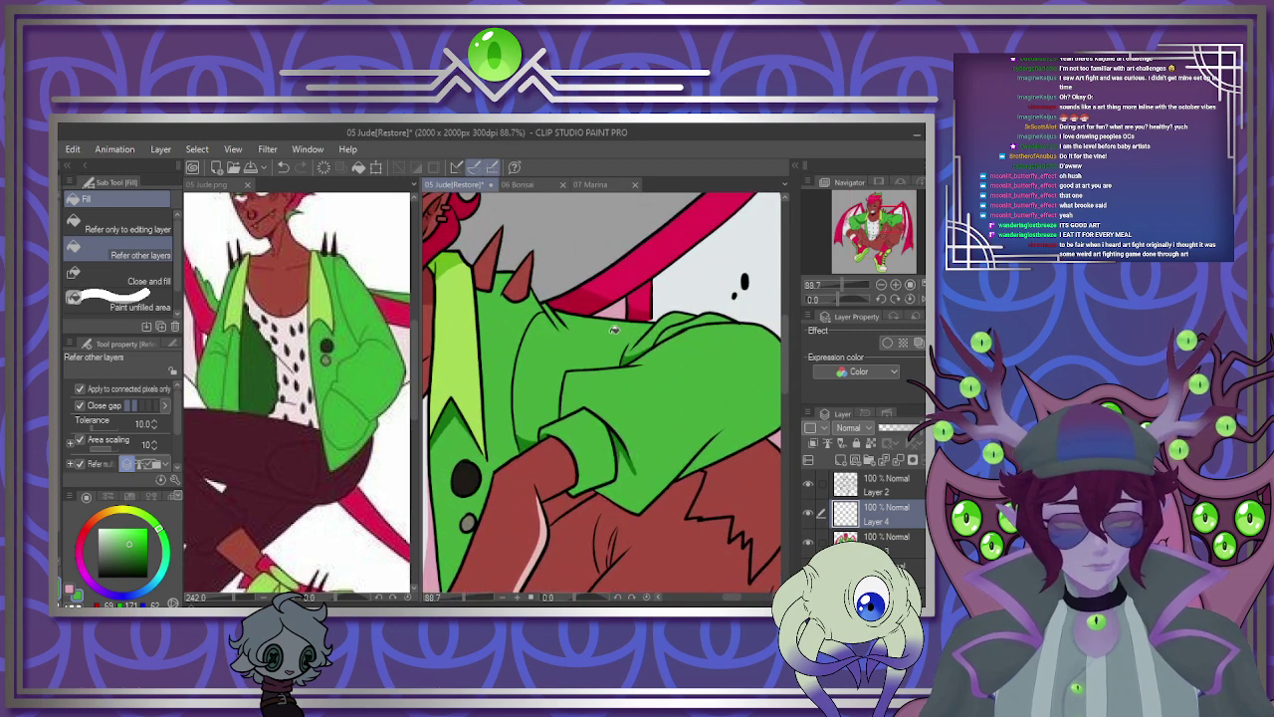
{"action": "left_click", "coordinate": [617, 302], "text": "alt"}
{"action": "scroll", "coordinate": [557, 500], "scroll_direction": "down", "scroll_amount": 6}
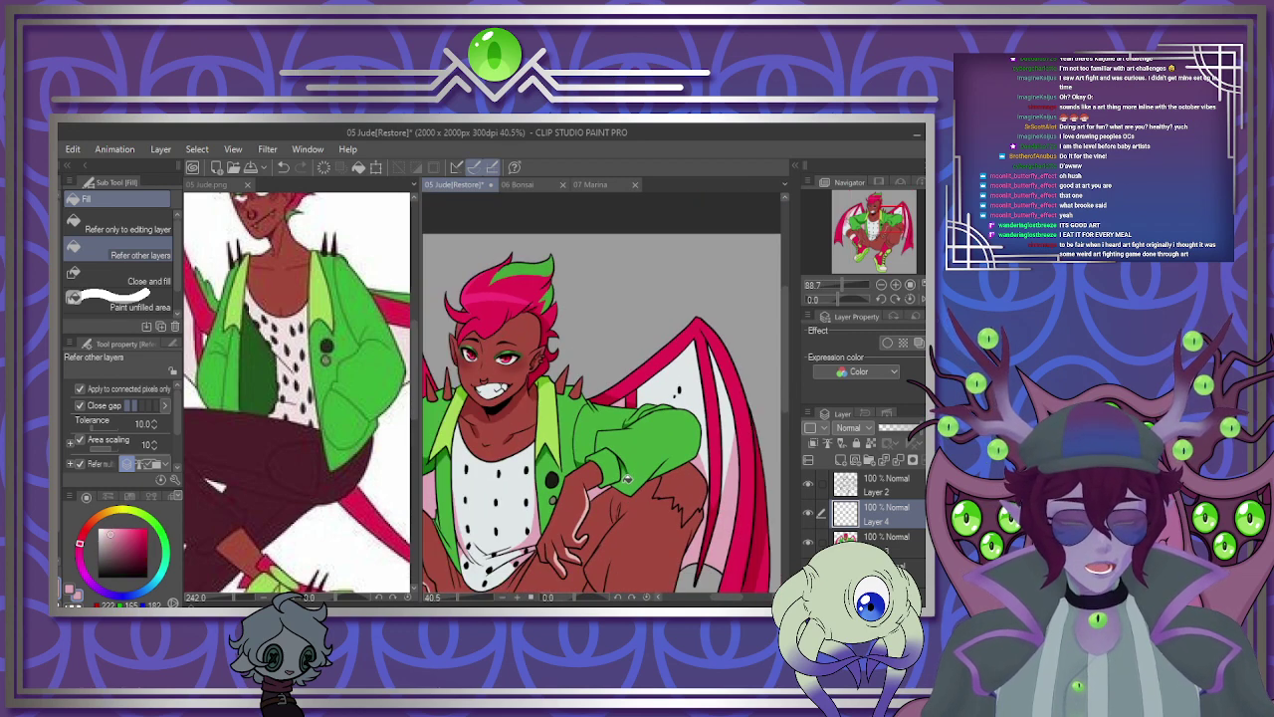
{"action": "scroll", "coordinate": [495, 486], "scroll_direction": "up", "scroll_amount": 1}
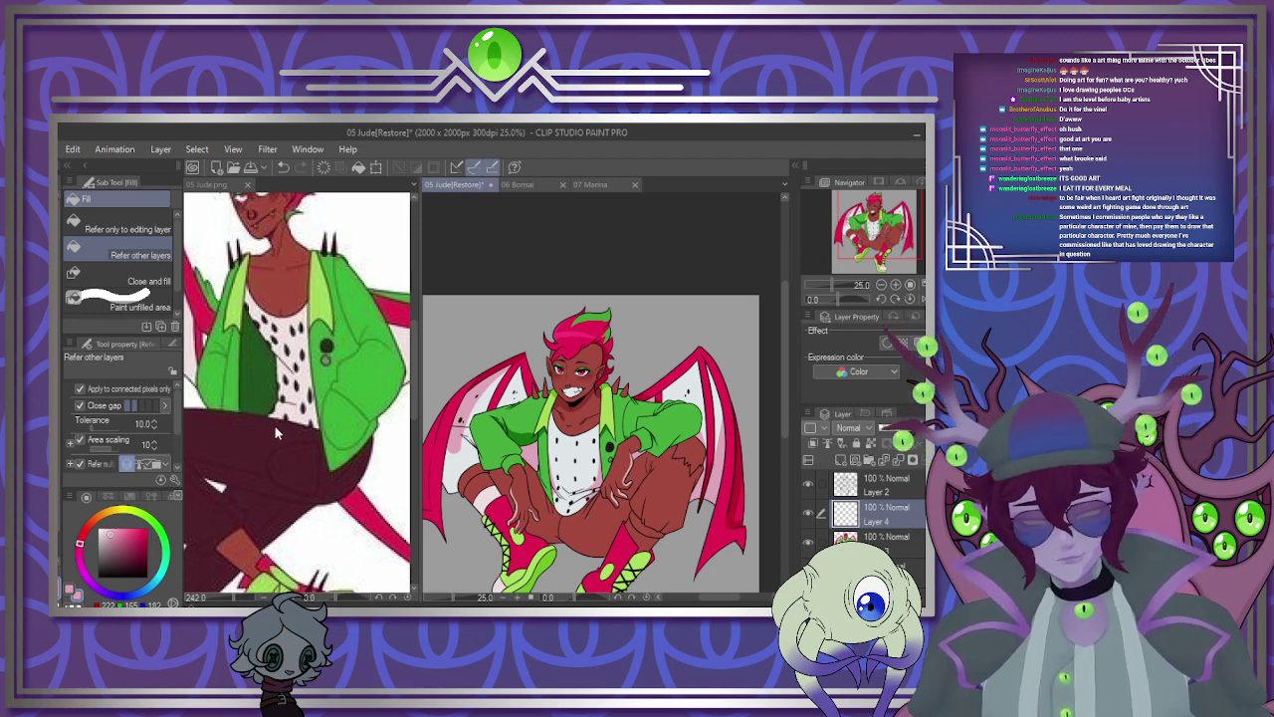
Hide the flat colour layer and fill the central trouser areas between the knees with the dark maroon of the reference trousers.
{"action": "left_click", "coordinate": [590, 537], "text": "alt"}
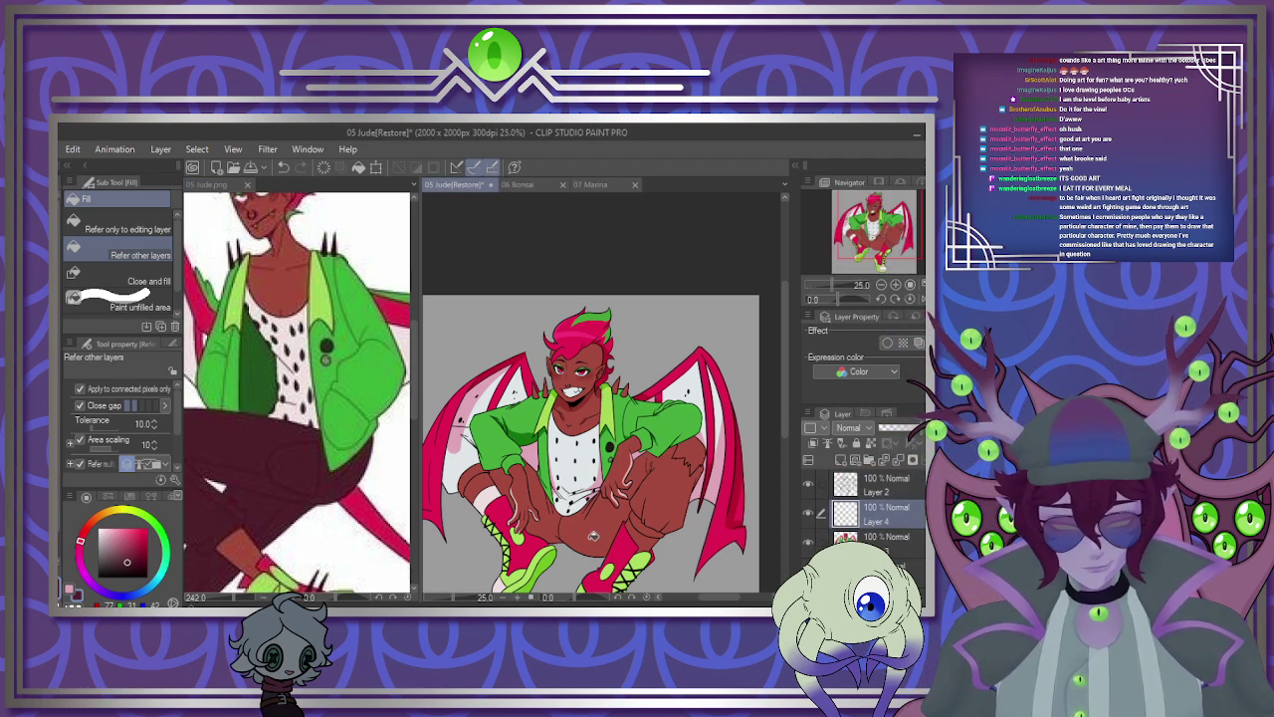
{"action": "scroll", "coordinate": [593, 537], "scroll_direction": "down", "scroll_amount": 2}
{"action": "scroll", "coordinate": [597, 518], "scroll_direction": "up", "scroll_amount": 4}
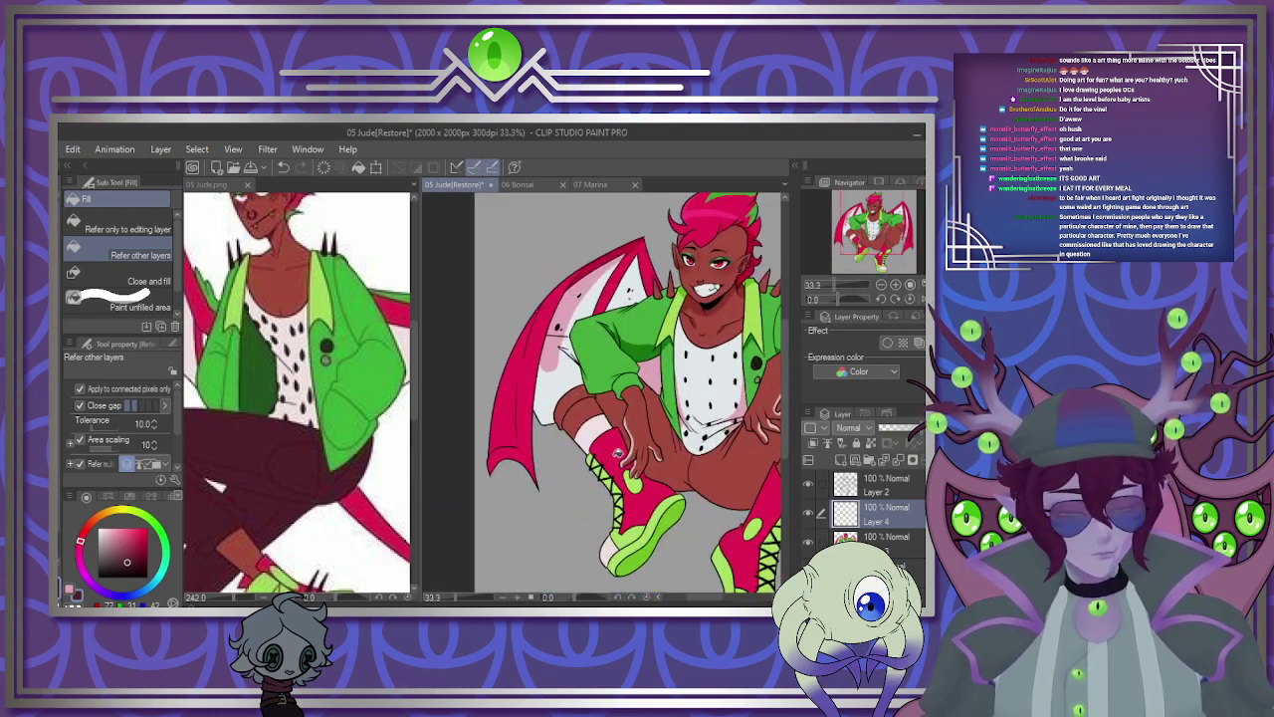
{"action": "scroll", "coordinate": [617, 454], "scroll_direction": "down", "scroll_amount": 2}
{"action": "scroll", "coordinate": [613, 456], "scroll_direction": "up", "scroll_amount": 2}
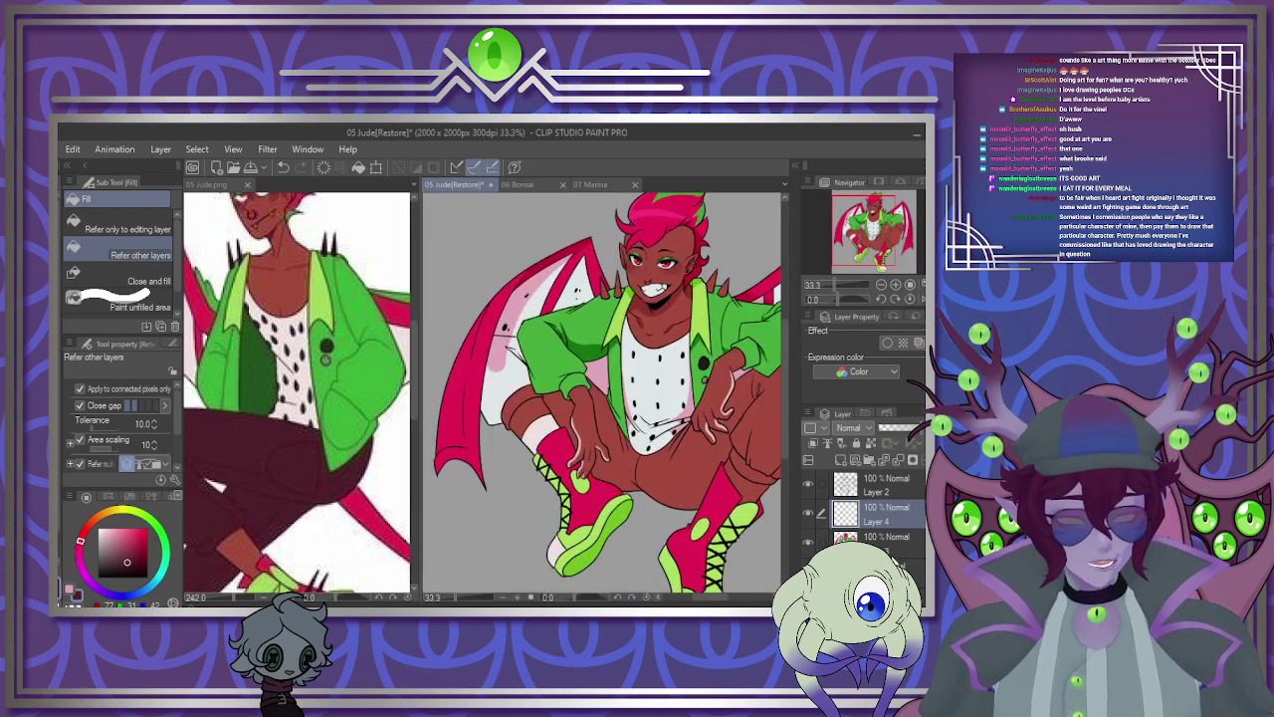
{"action": "left_click", "coordinate": [809, 543]}
{"action": "left_click", "coordinate": [677, 468]}
{"action": "left_click", "coordinate": [622, 463]}
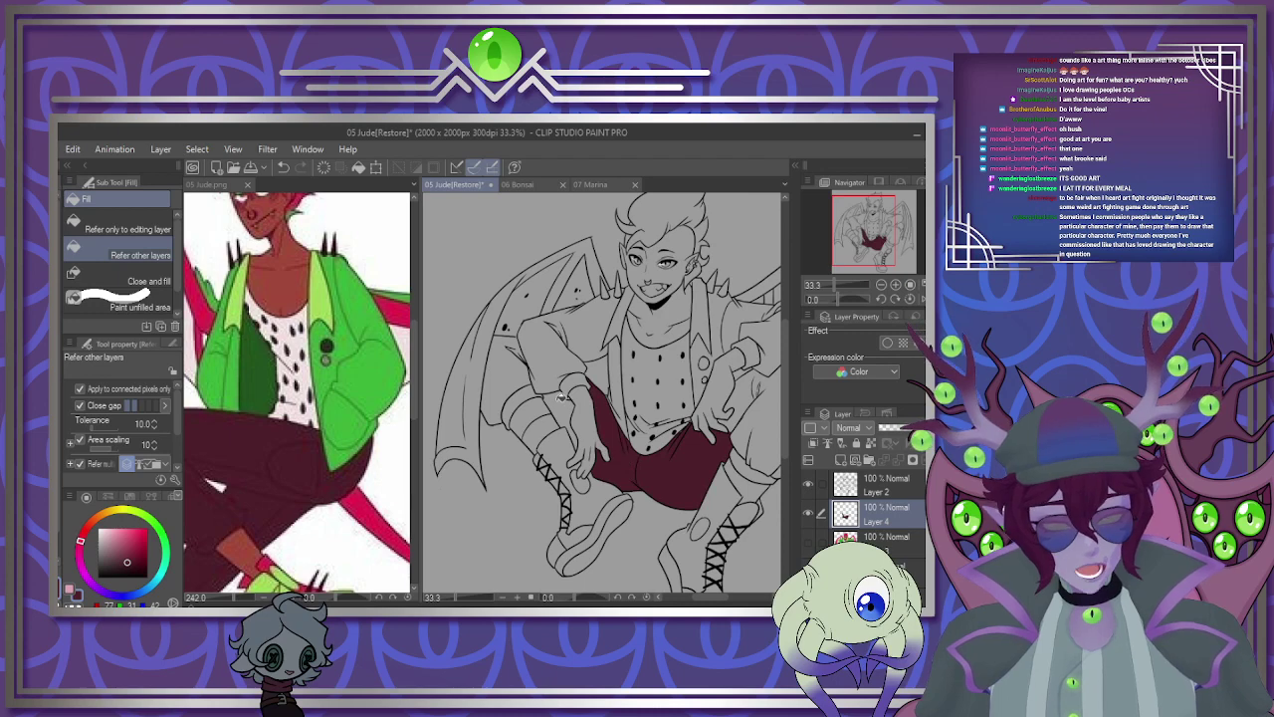
Fill the left-hand knee of the trousers beside the jacket sleeve with the same dark maroon.
{"action": "scroll", "coordinate": [503, 349], "scroll_direction": "up", "scroll_amount": 4}
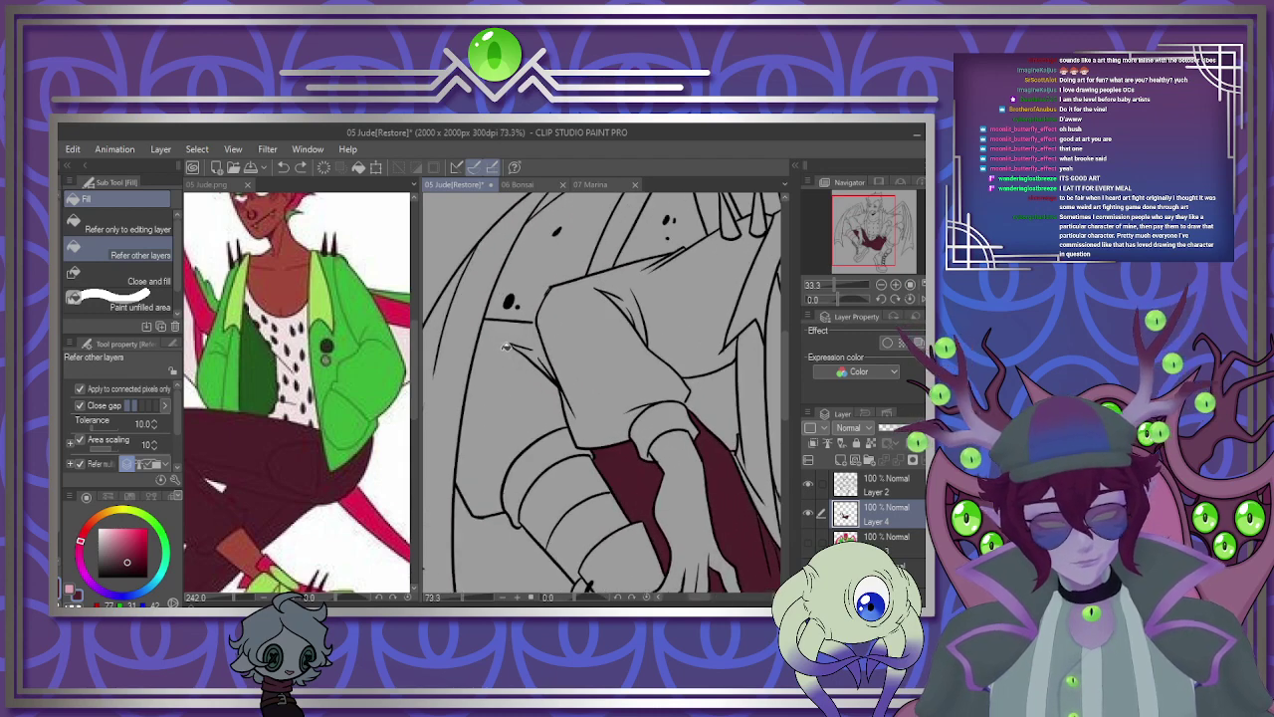
{"action": "key", "text": "p"}
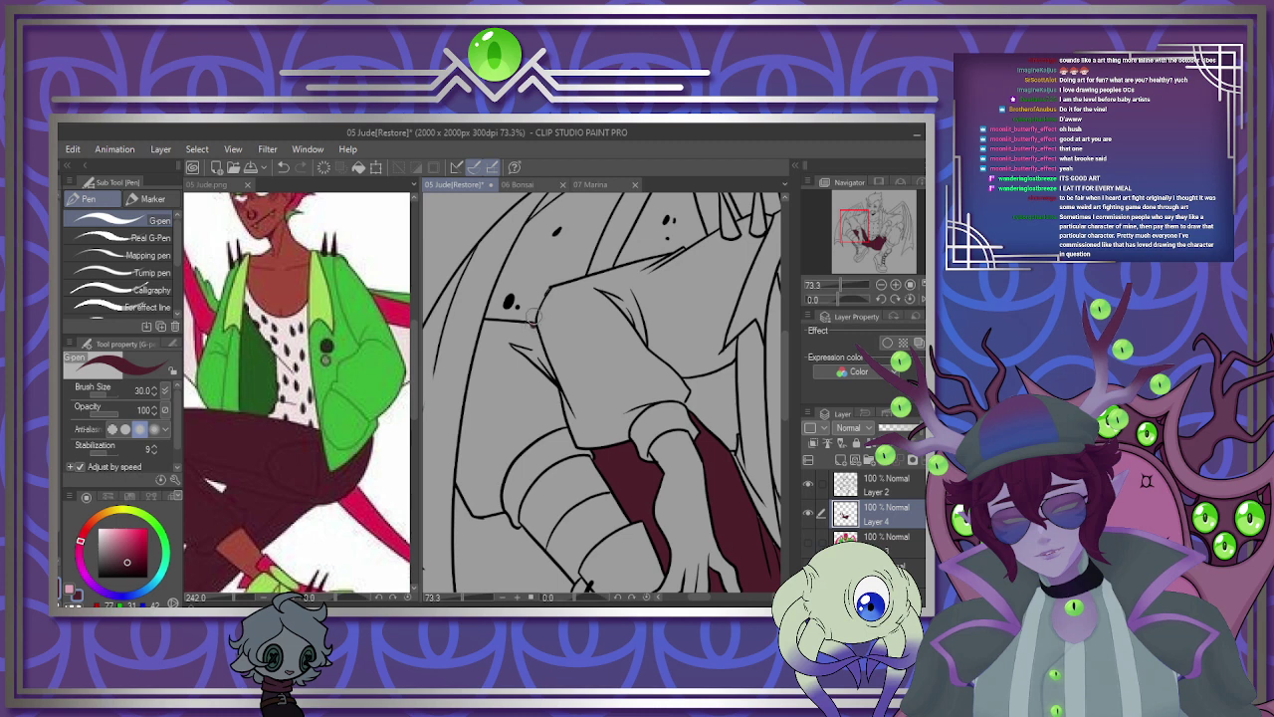
{"action": "key", "text": "g"}
{"action": "left_click", "coordinate": [553, 390]}
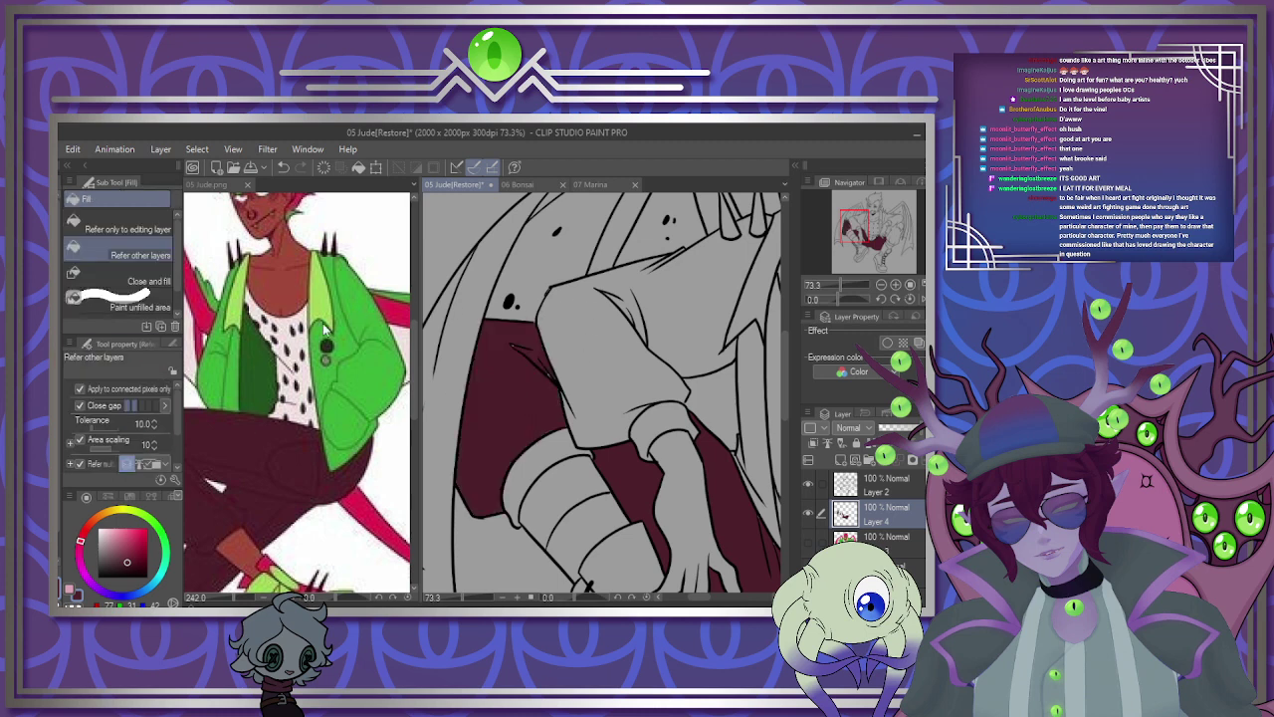
Fill the rolled trouser cuff above the thigh stripes, under the bent sleeve, with dark maroon on Layer 4.
{"action": "key", "text": "p"}
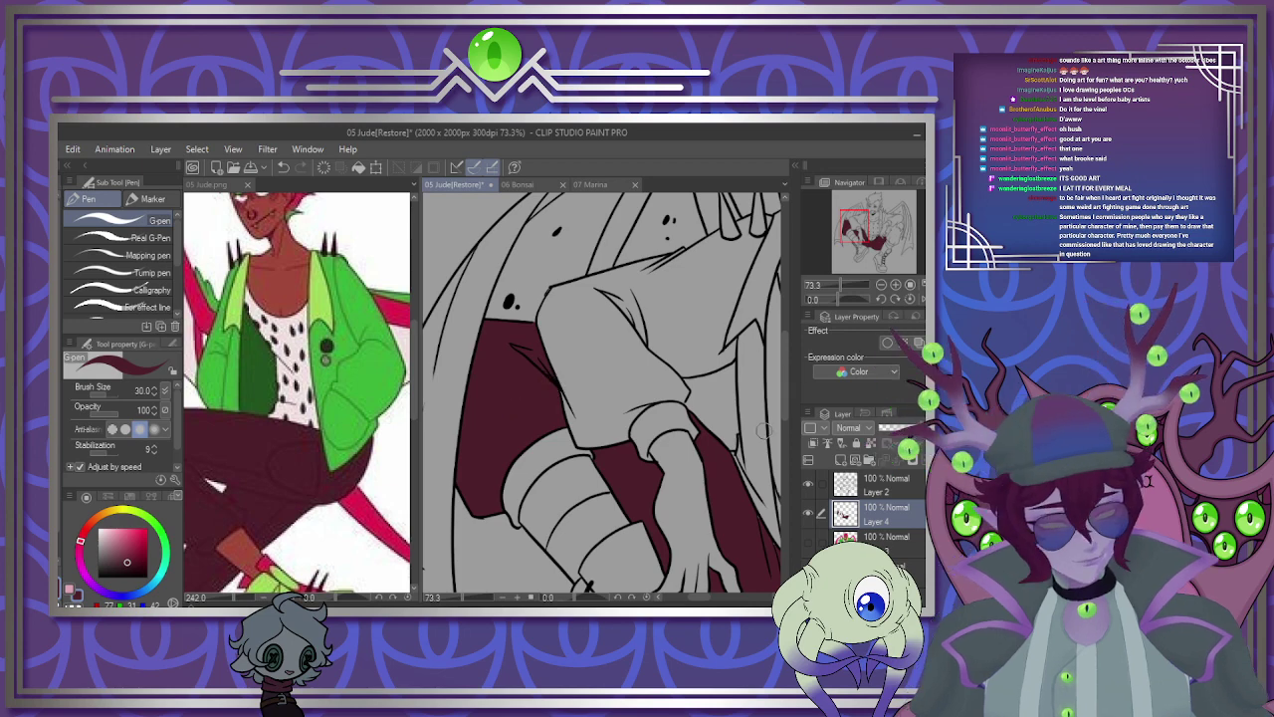
{"action": "key", "text": "g"}
{"action": "left_click", "coordinate": [576, 454]}
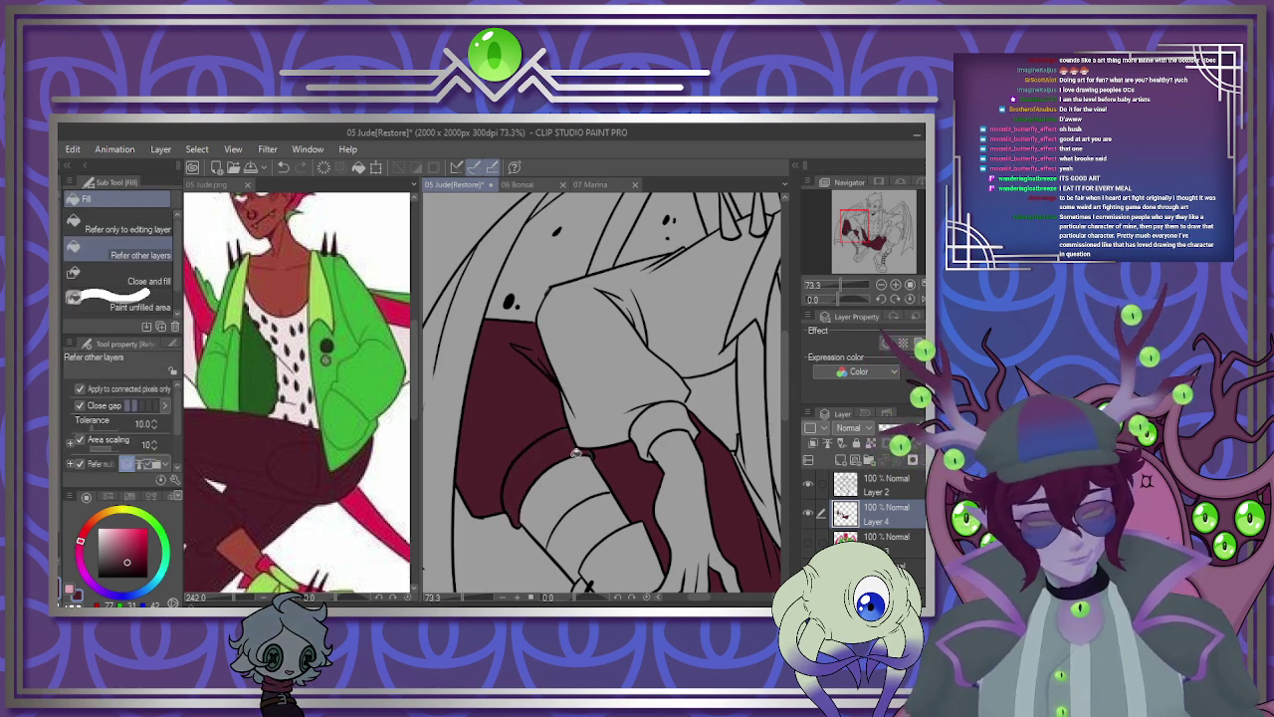
{"action": "key", "text": "ctrl+z"}
{"action": "left_click", "coordinate": [528, 475]}
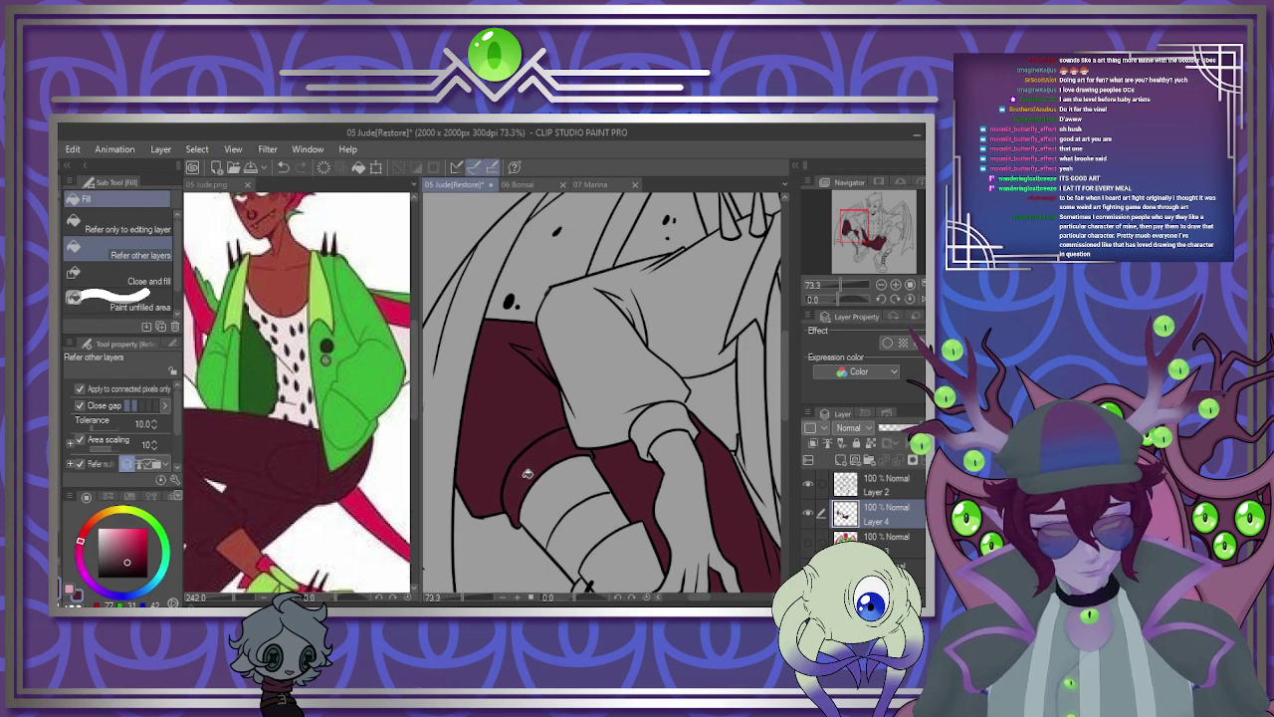
Fill the hem of the other trouser leg, just above the boot, with the same dark maroon.
{"action": "scroll", "coordinate": [532, 368], "scroll_direction": "down", "scroll_amount": 2}
{"action": "scroll", "coordinate": [532, 368], "scroll_direction": "up", "scroll_amount": 2}
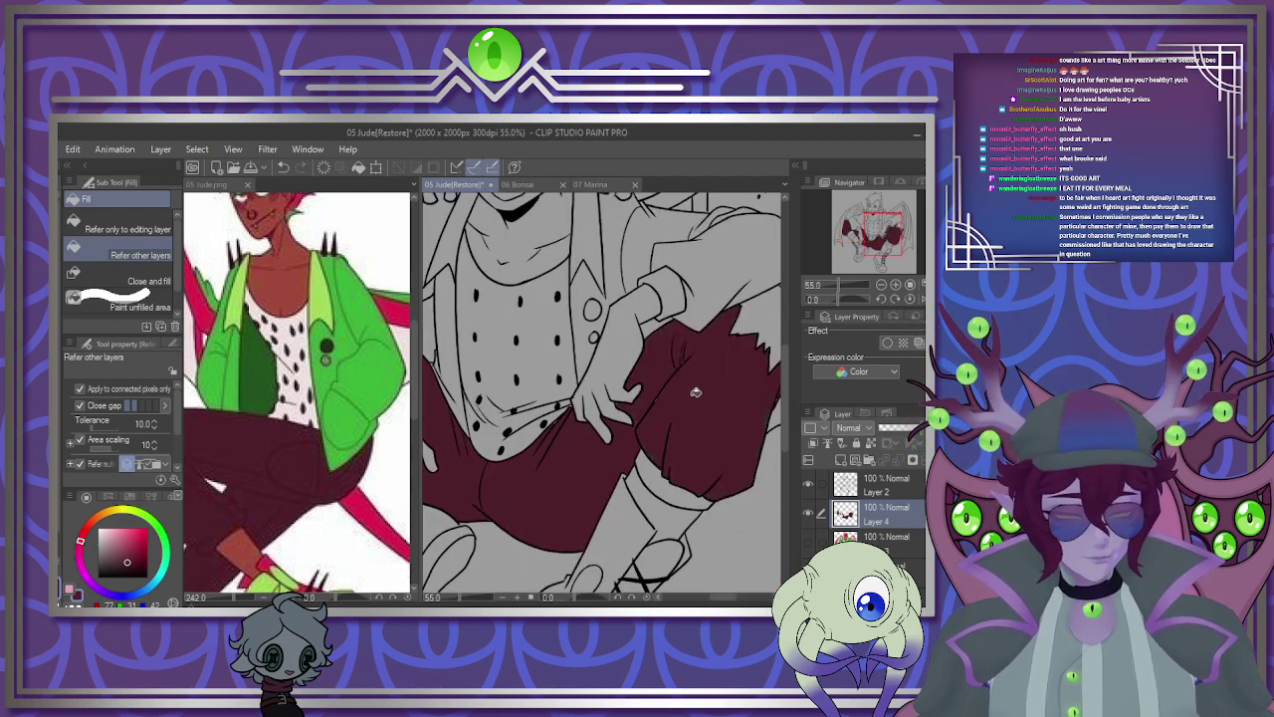
{"action": "scroll", "coordinate": [696, 392], "scroll_direction": "down", "scroll_amount": 2}
{"action": "scroll", "coordinate": [607, 415], "scroll_direction": "up", "scroll_amount": 3}
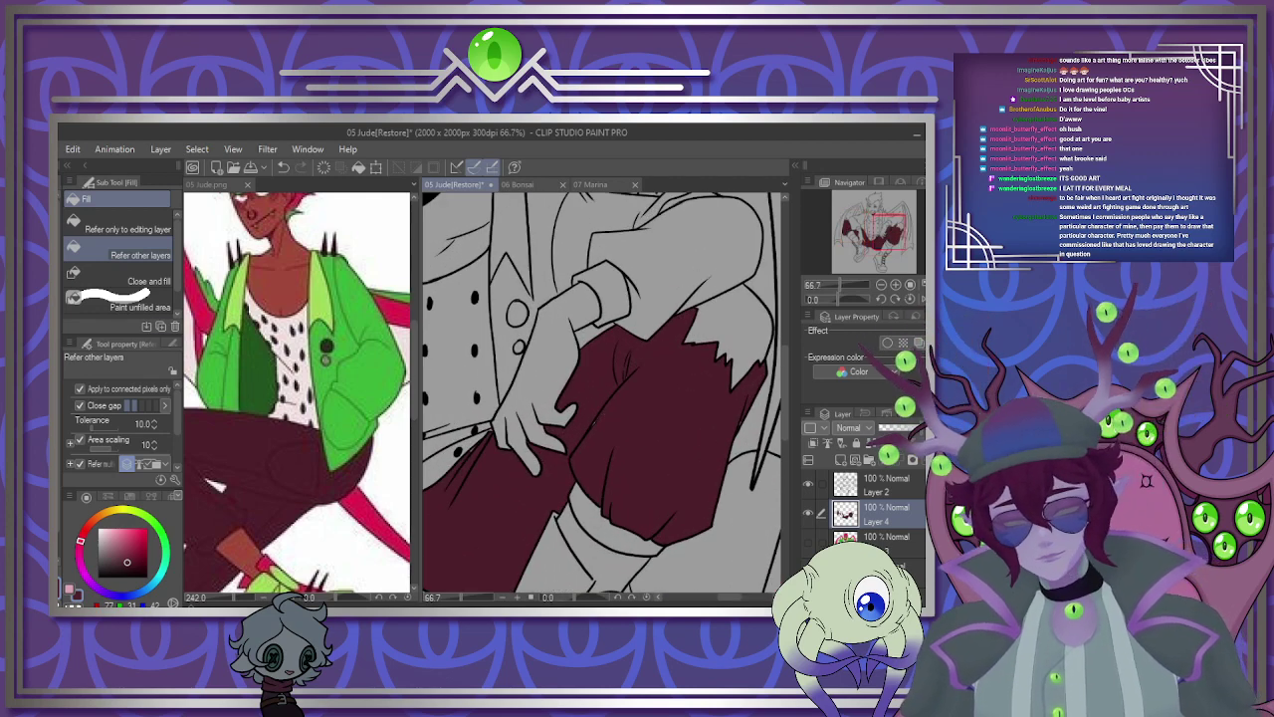
{"action": "key", "text": "p"}
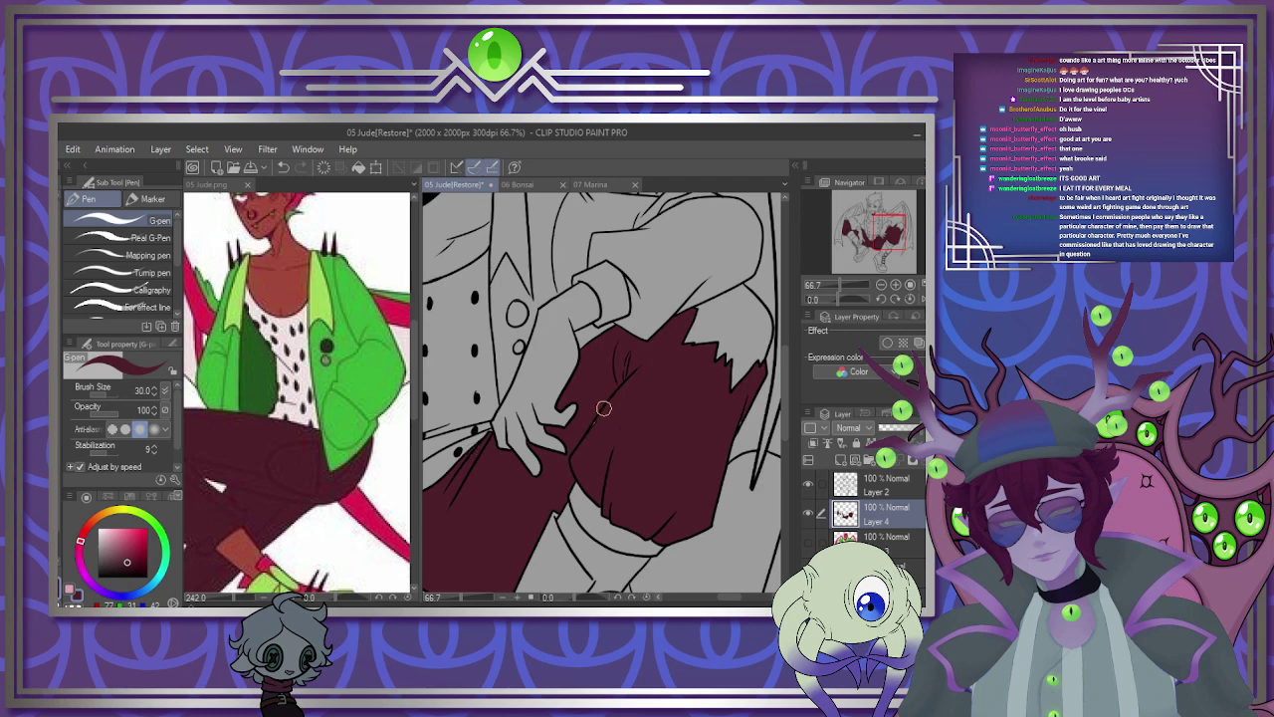
{"action": "scroll", "coordinate": [682, 329], "scroll_direction": "down", "scroll_amount": 3}
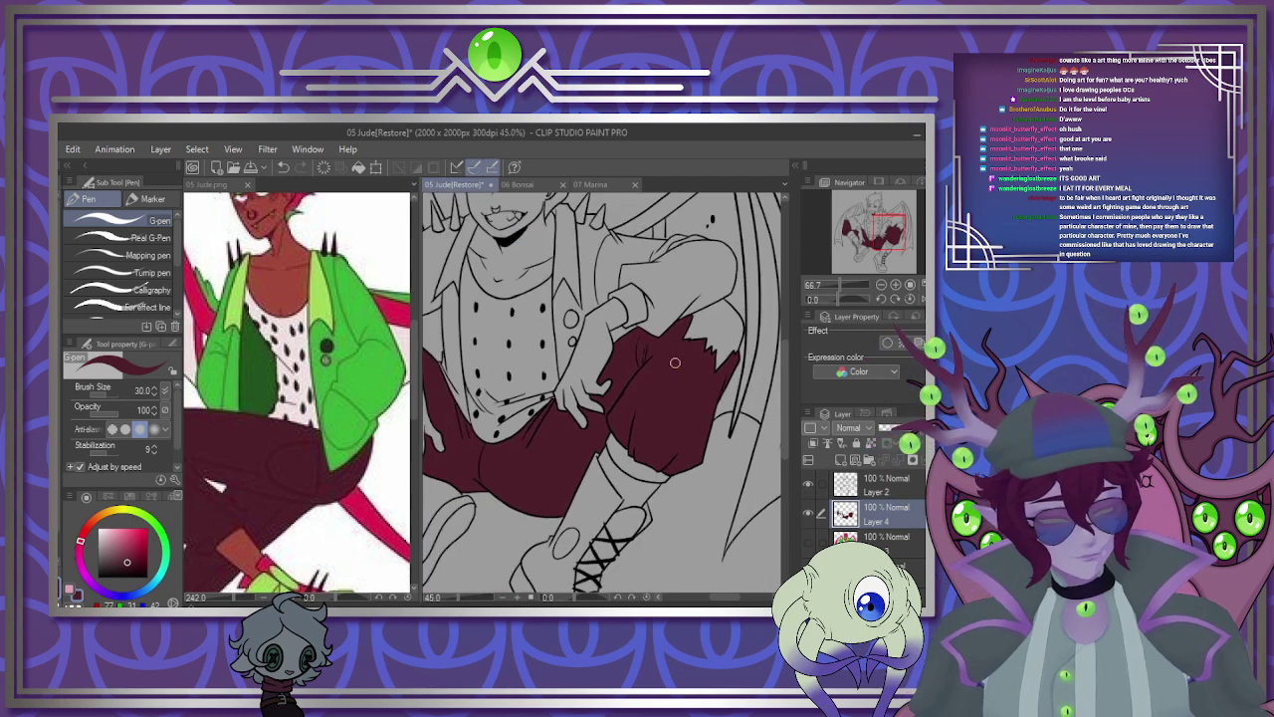
{"action": "scroll", "coordinate": [682, 328], "scroll_direction": "up", "scroll_amount": 2}
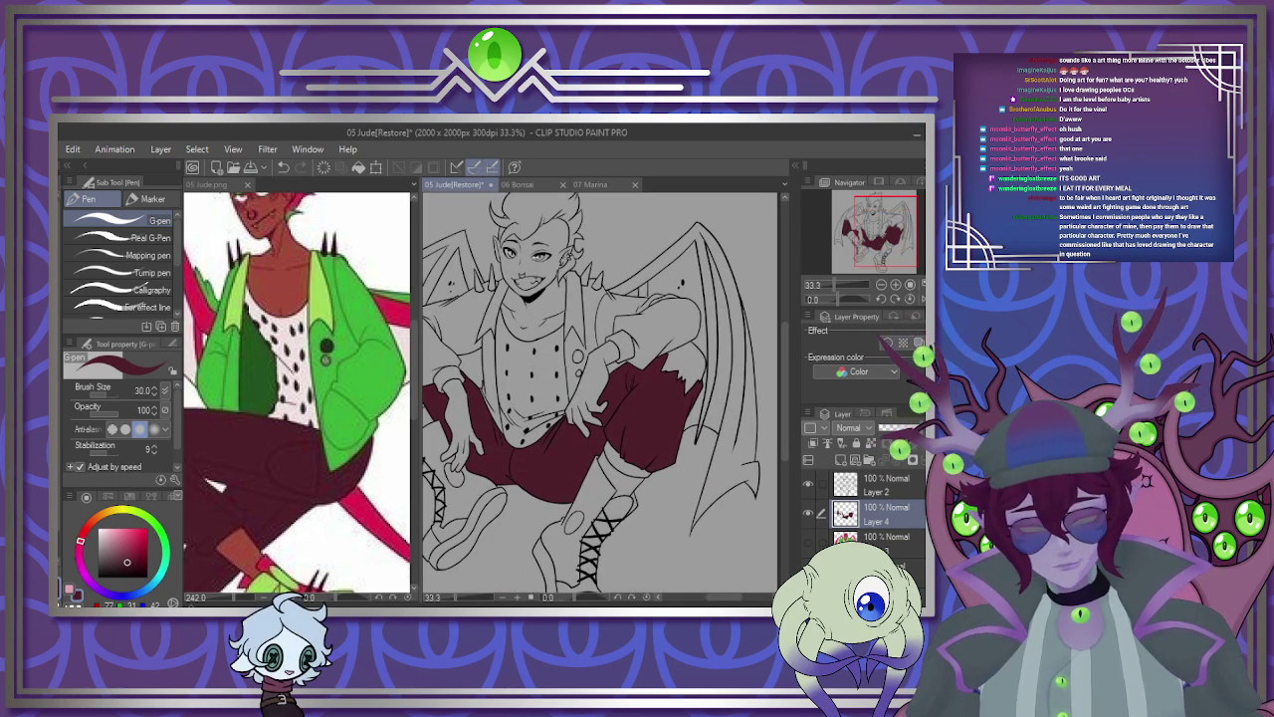
{"action": "key", "text": "g"}
{"action": "scroll", "coordinate": [566, 458], "scroll_direction": "up", "scroll_amount": 3}
{"action": "left_click", "coordinate": [655, 455]}
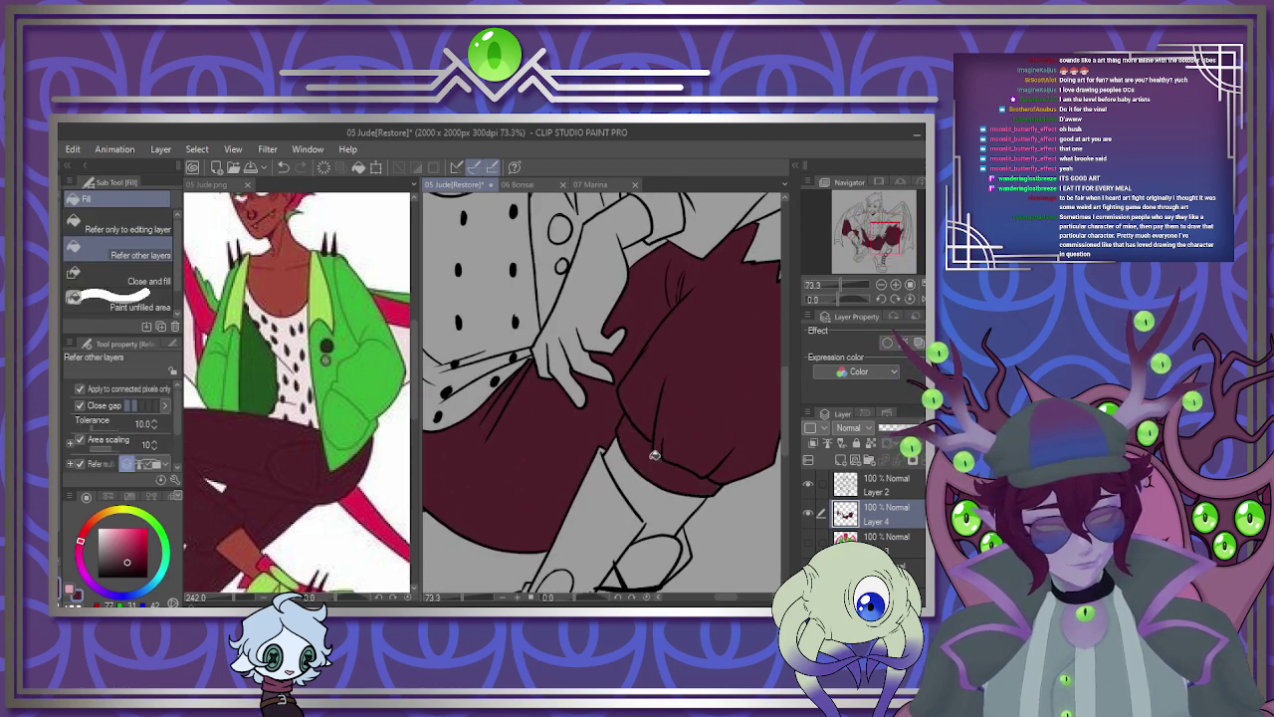
{"action": "scroll", "coordinate": [647, 455], "scroll_direction": "down", "scroll_amount": 3}
{"action": "scroll", "coordinate": [635, 454], "scroll_direction": "down", "scroll_amount": 1}
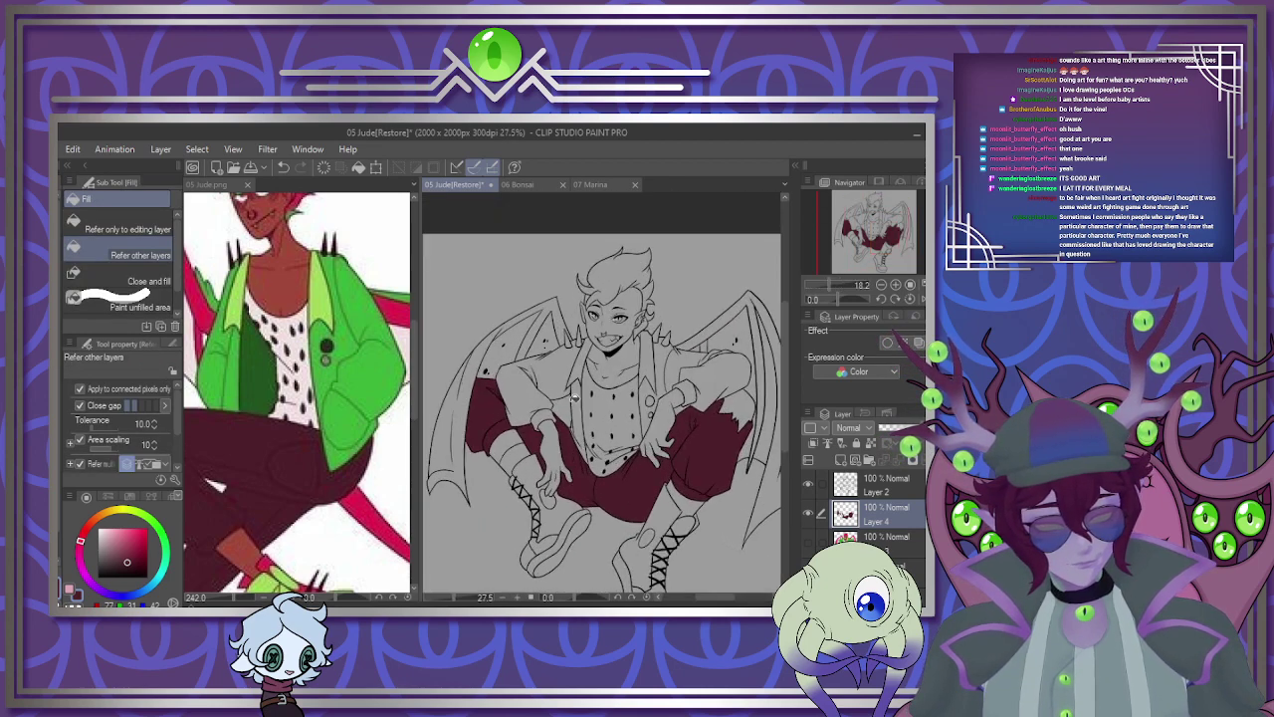
Show the hidden colour layer and add a clipped Multiply layer above the trouser colour for G-pen shading.
{"action": "left_click", "coordinate": [809, 543]}
{"action": "scroll", "coordinate": [520, 409], "scroll_direction": "up", "scroll_amount": 3}
{"action": "scroll", "coordinate": [521, 410], "scroll_direction": "up", "scroll_amount": 2}
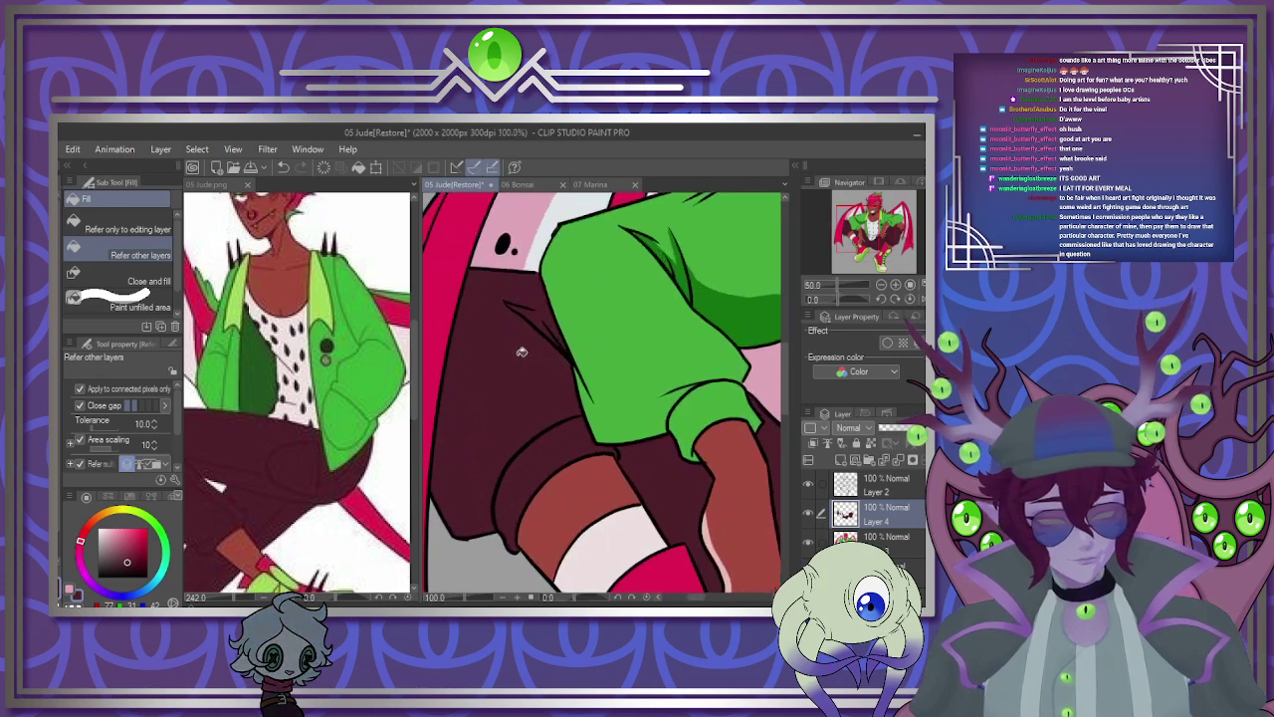
{"action": "left_click", "coordinate": [856, 172]}
{"action": "left_click", "coordinate": [62, 320]}
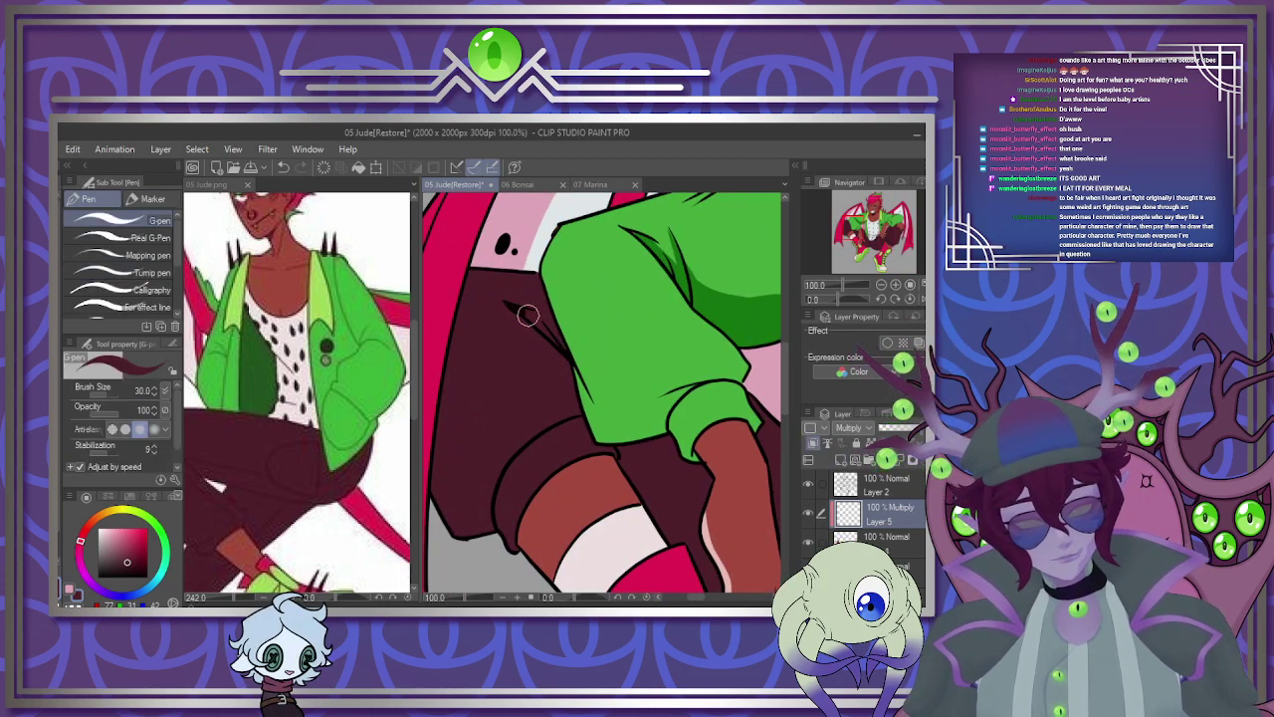
Shade the knee fold beside the green sleeve and fill the inner trouser area behind the forearm with shadow.
{"action": "left_click_drag", "start_coordinate": [527, 316], "coordinate": [560, 341]}
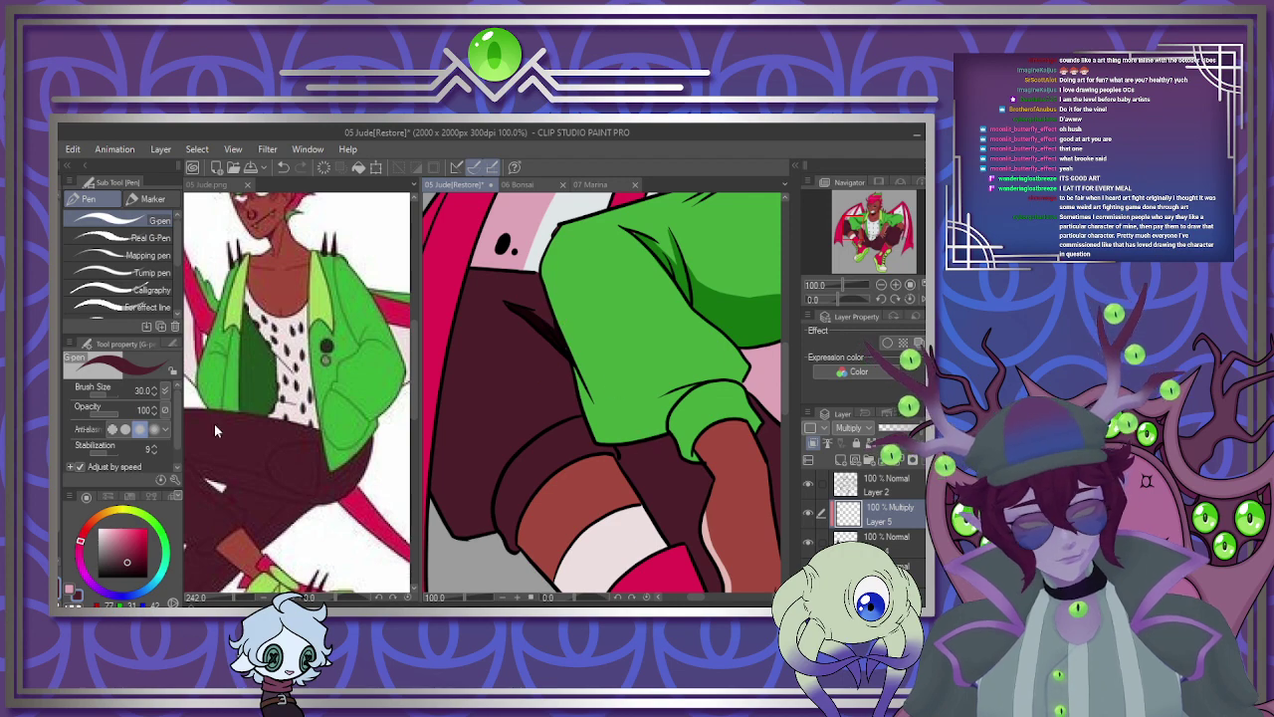
{"action": "key", "text": "g"}
{"action": "left_click", "coordinate": [663, 460]}
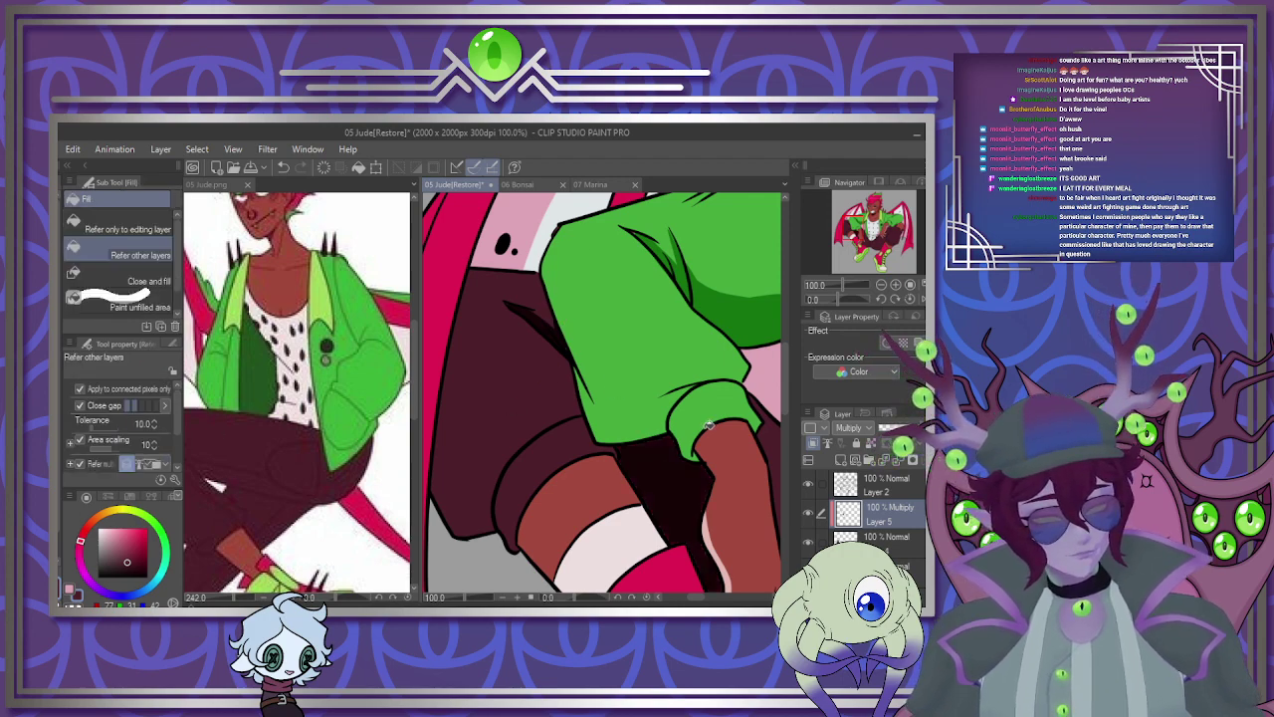
Paint the trouser shadow behind the hanging hand and along the inner thigh up to the spotted shirt.
{"action": "scroll", "coordinate": [709, 426], "scroll_direction": "down", "scroll_amount": 6}
{"action": "scroll", "coordinate": [659, 430], "scroll_direction": "up", "scroll_amount": 5}
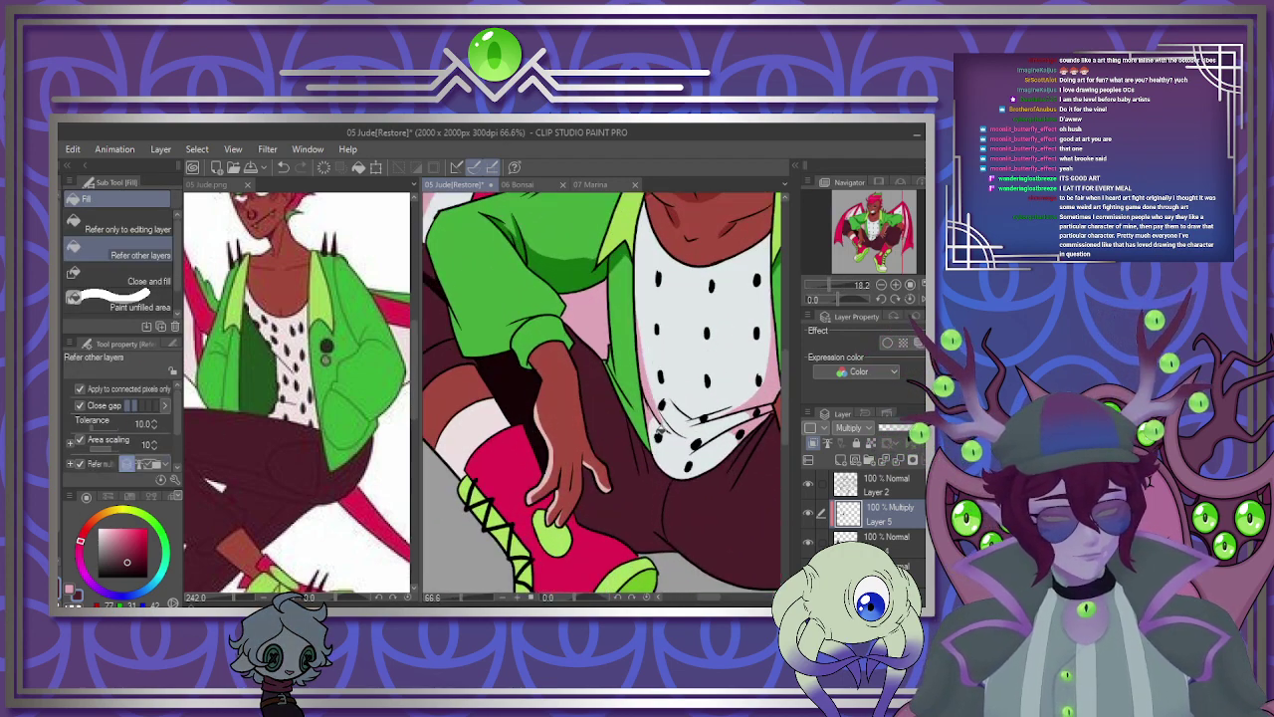
{"action": "key", "text": "p"}
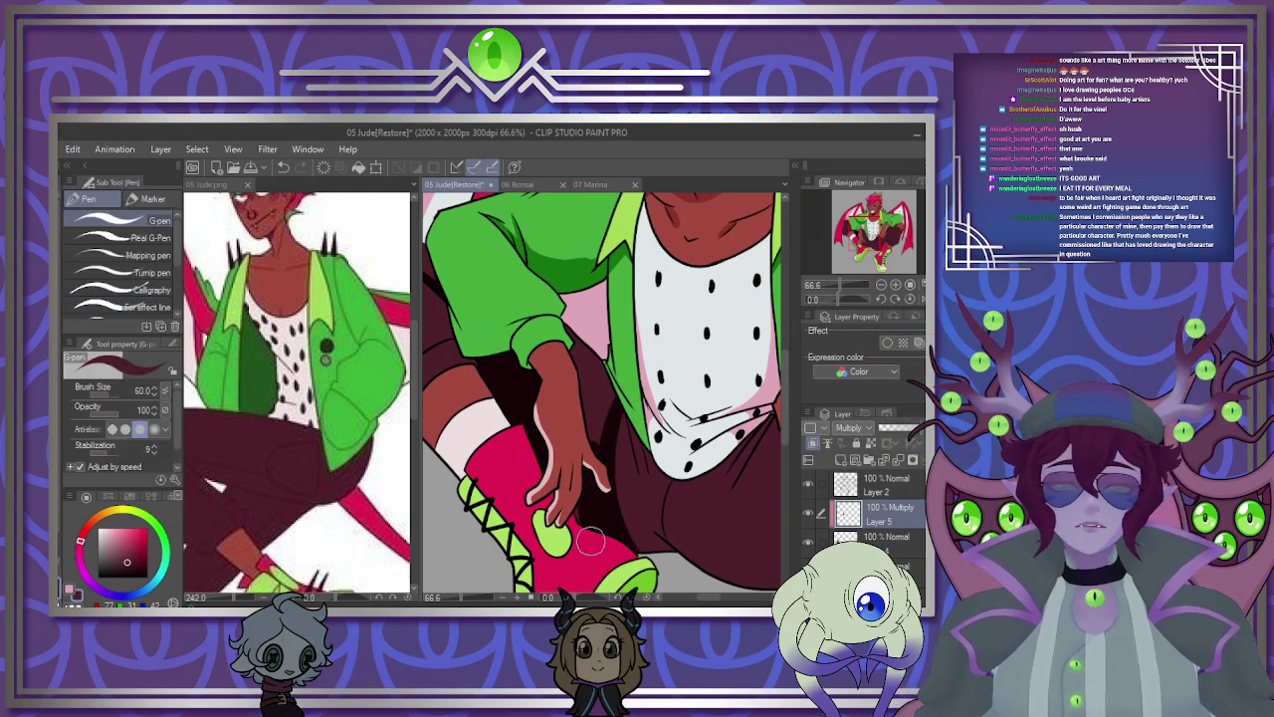
{"action": "left_click_drag", "start_coordinate": [590, 458], "coordinate": [605, 428]}
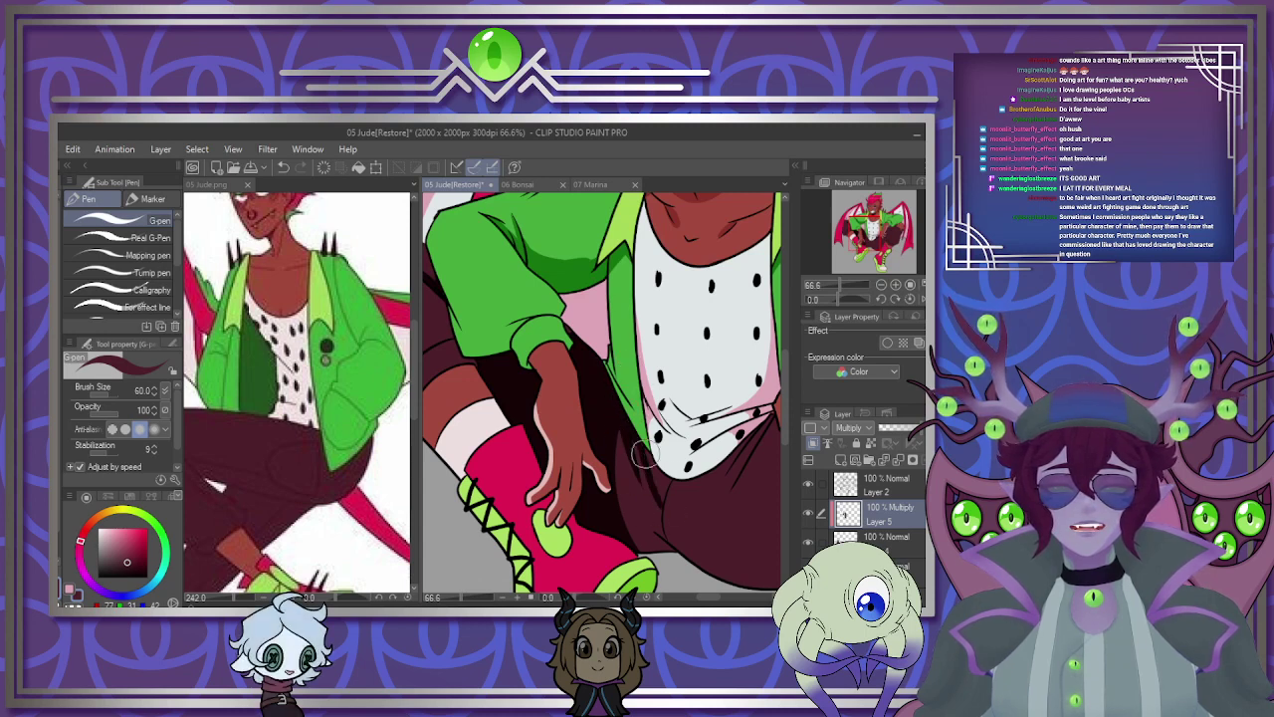
{"action": "scroll", "coordinate": [683, 463], "scroll_direction": "down", "scroll_amount": 5}
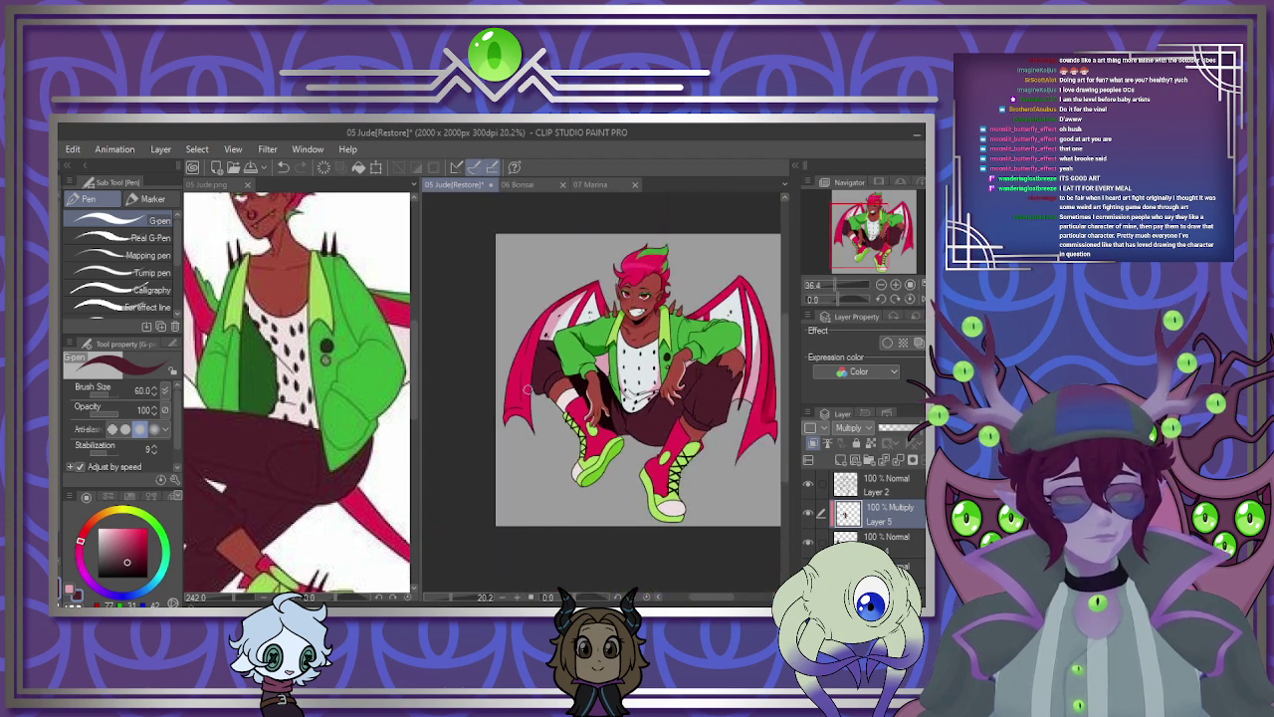
Paint fold shadows on the trousers below the spotted shirt and under the hand resting on the other knee.
{"action": "scroll", "coordinate": [602, 419], "scroll_direction": "up", "scroll_amount": 4}
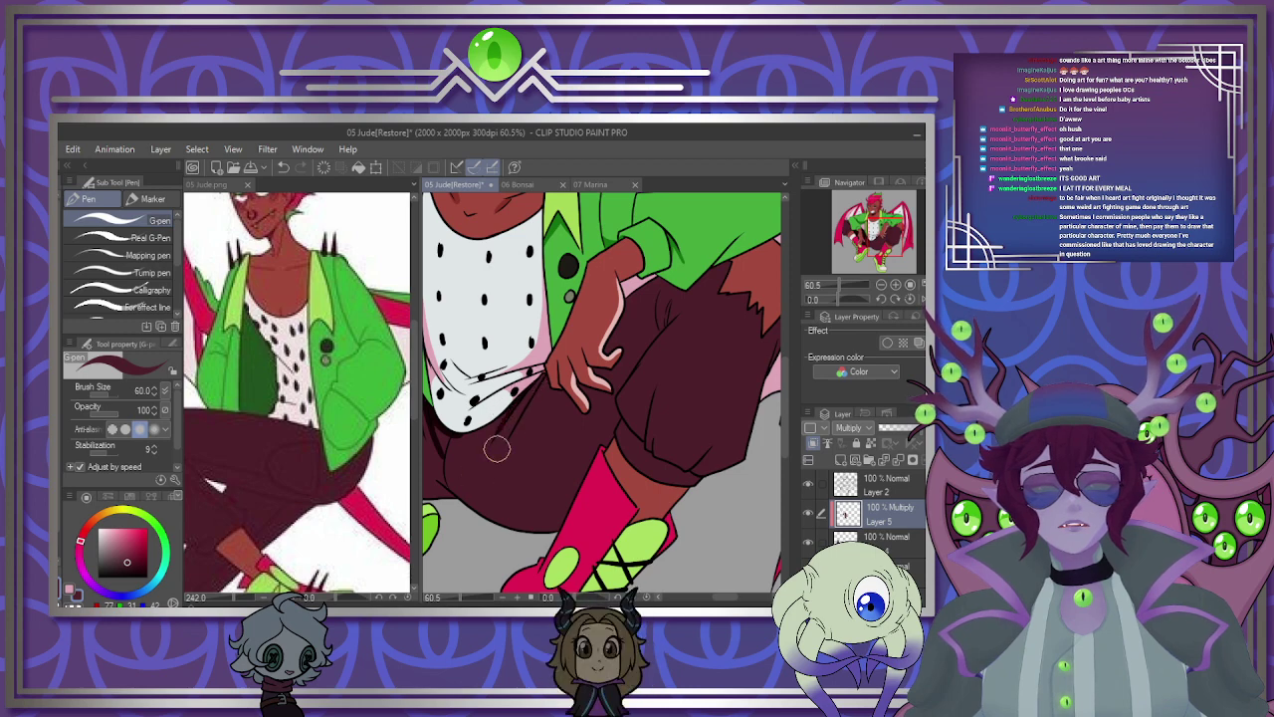
{"action": "left_click_drag", "start_coordinate": [518, 423], "coordinate": [492, 488]}
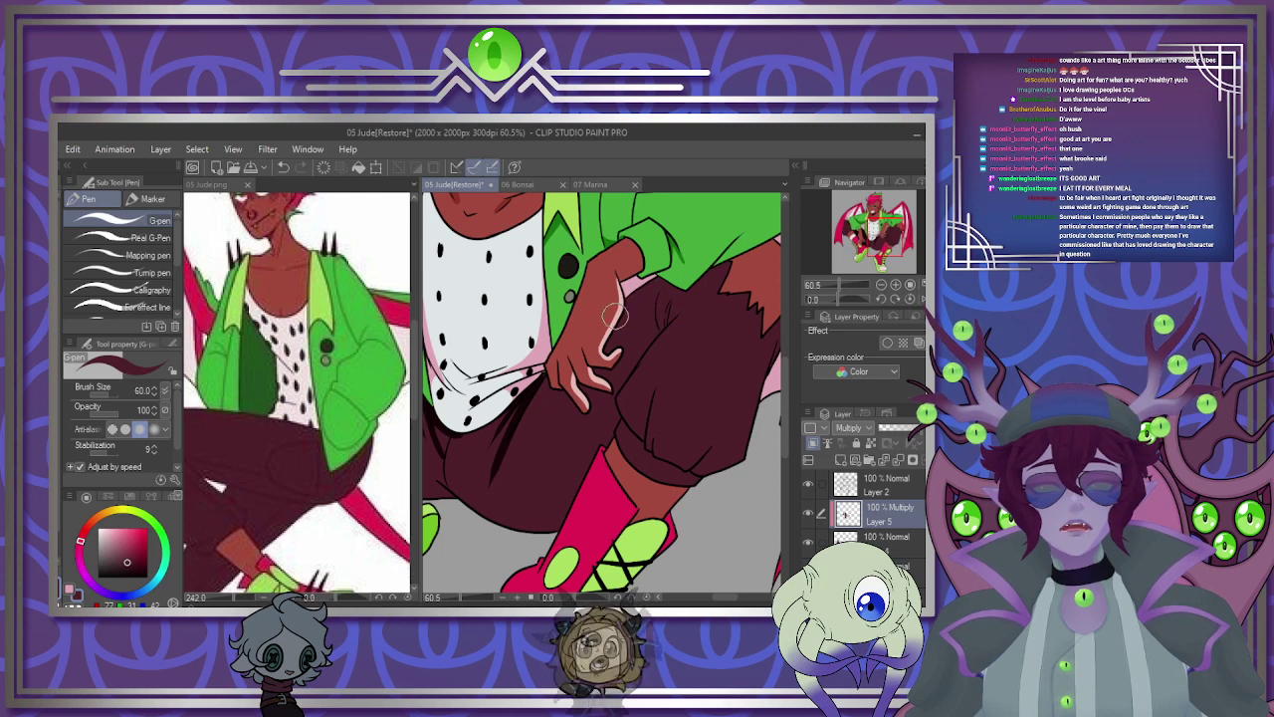
{"action": "mouse_move", "coordinate": [608, 340]}
{"action": "left_mouse_down"}
{"action": "mouse_move", "coordinate": [675, 266]}
{"action": "mouse_move", "coordinate": [661, 325]}
{"action": "left_mouse_up"}
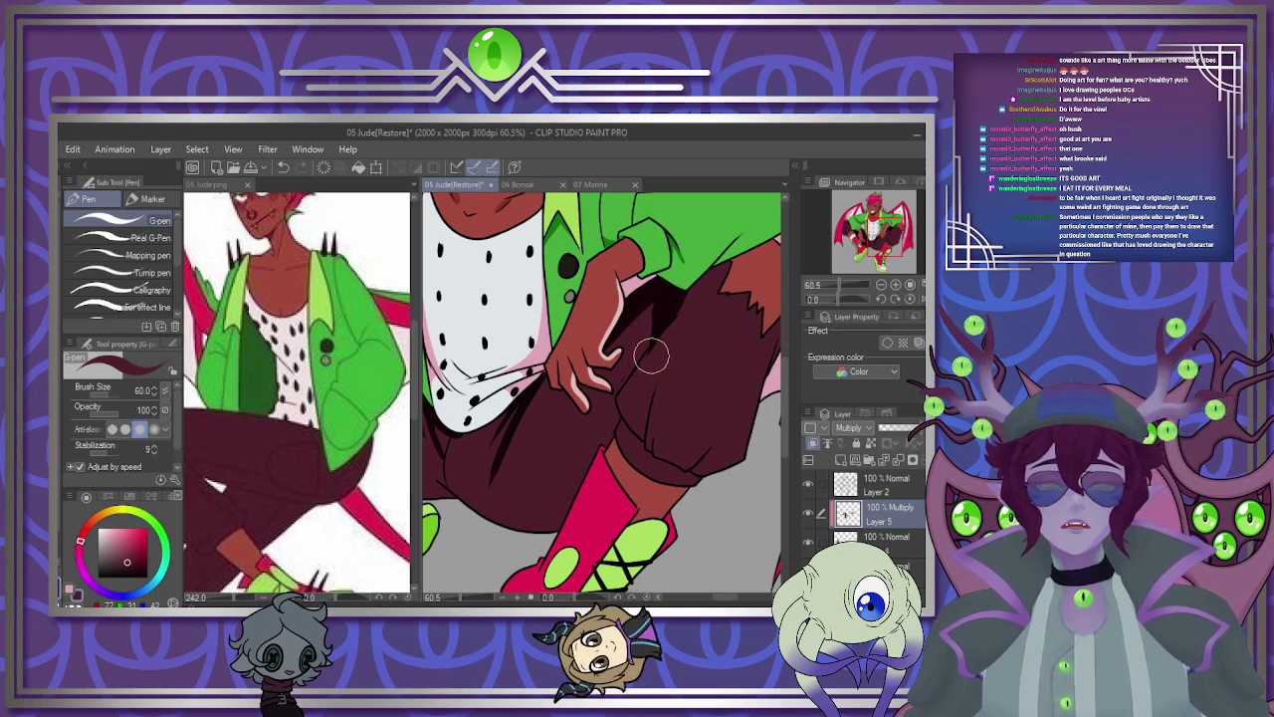
{"action": "scroll", "coordinate": [683, 365], "scroll_direction": "down", "scroll_amount": 5}
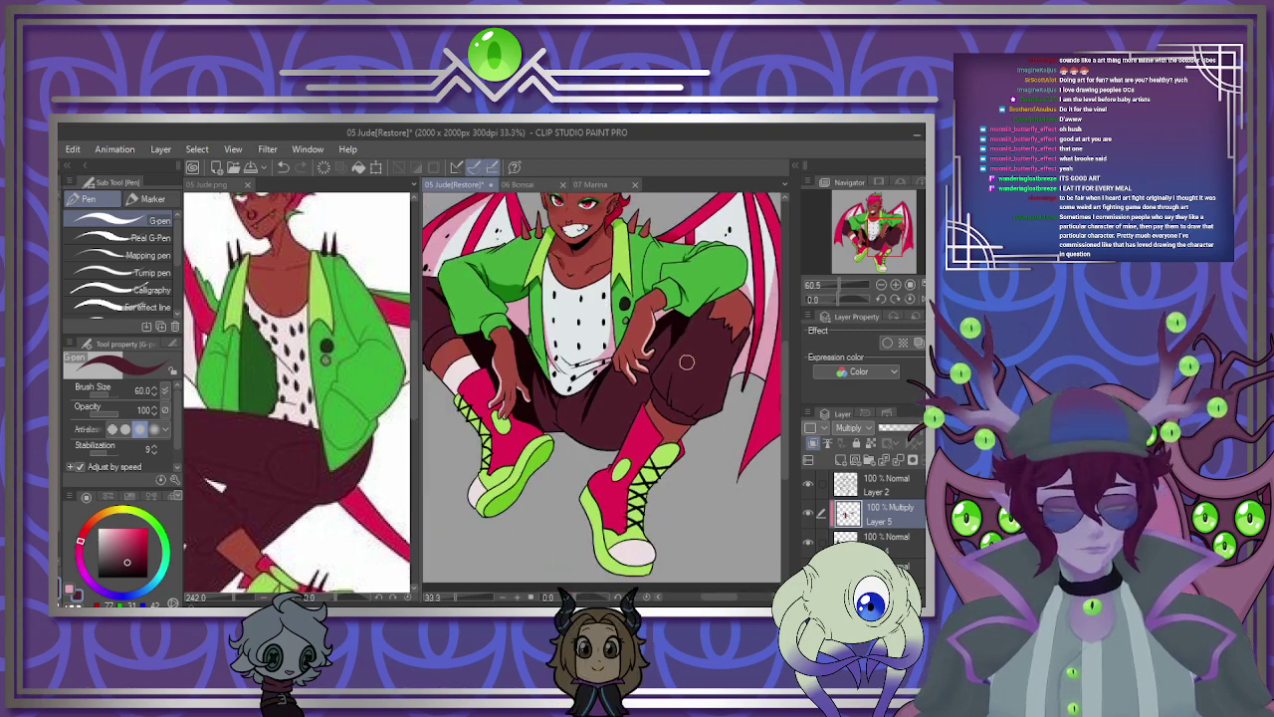
Lower the Multiply shading layer's opacity to 37% and merge the shading into the trouser colour, leaving an empty Normal layer.
{"action": "scroll", "coordinate": [733, 404], "scroll_direction": "up", "scroll_amount": 4}
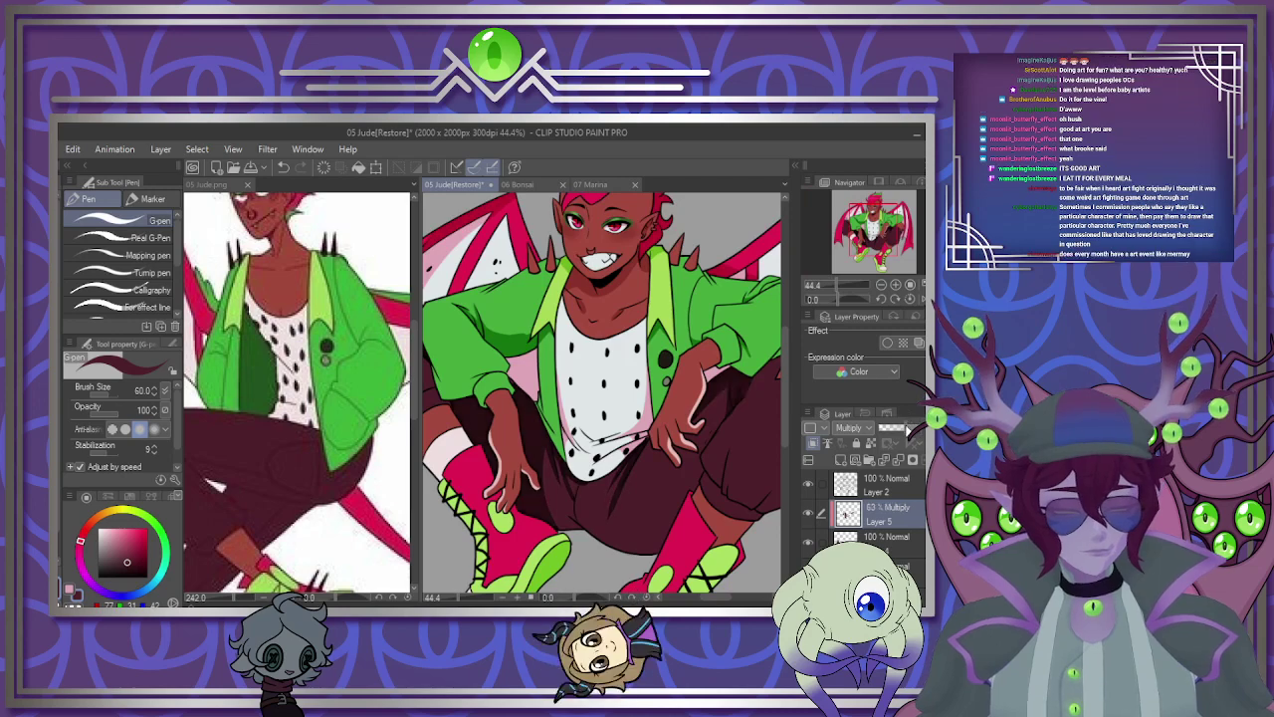
{"action": "left_click_drag", "start_coordinate": [908, 426], "coordinate": [895, 430]}
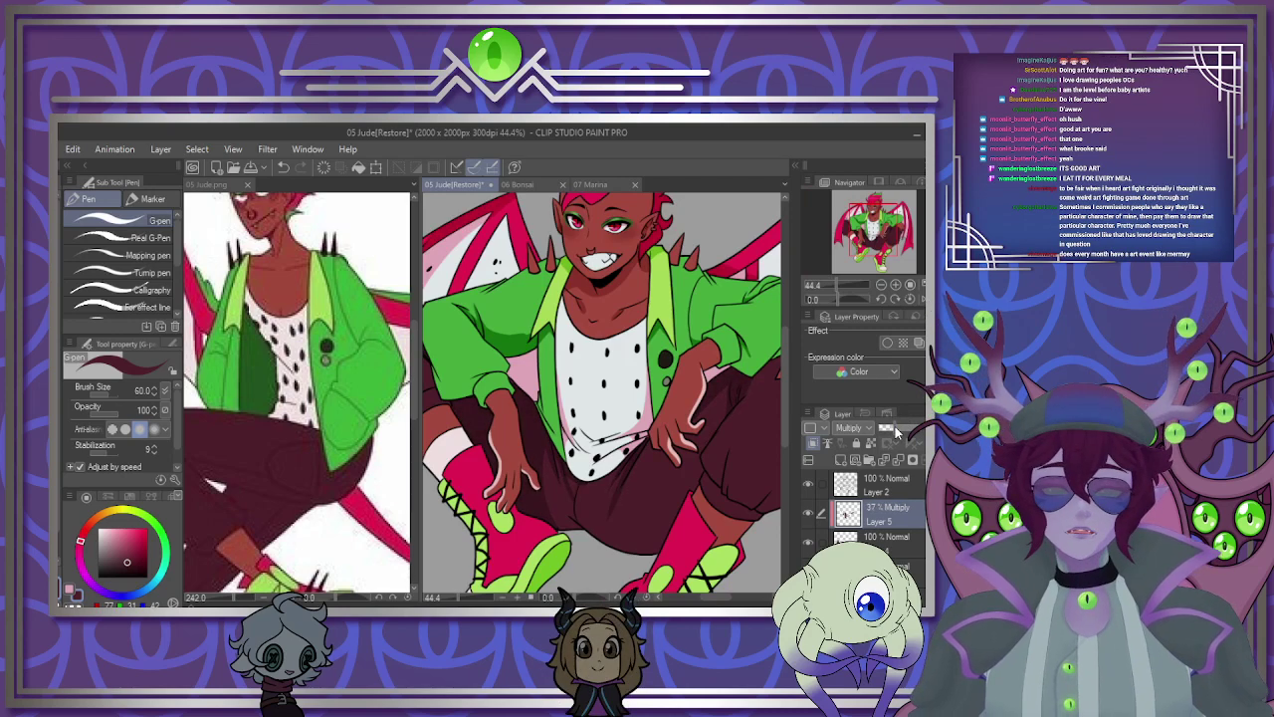
{"action": "scroll", "coordinate": [480, 327], "scroll_direction": "down", "scroll_amount": 3}
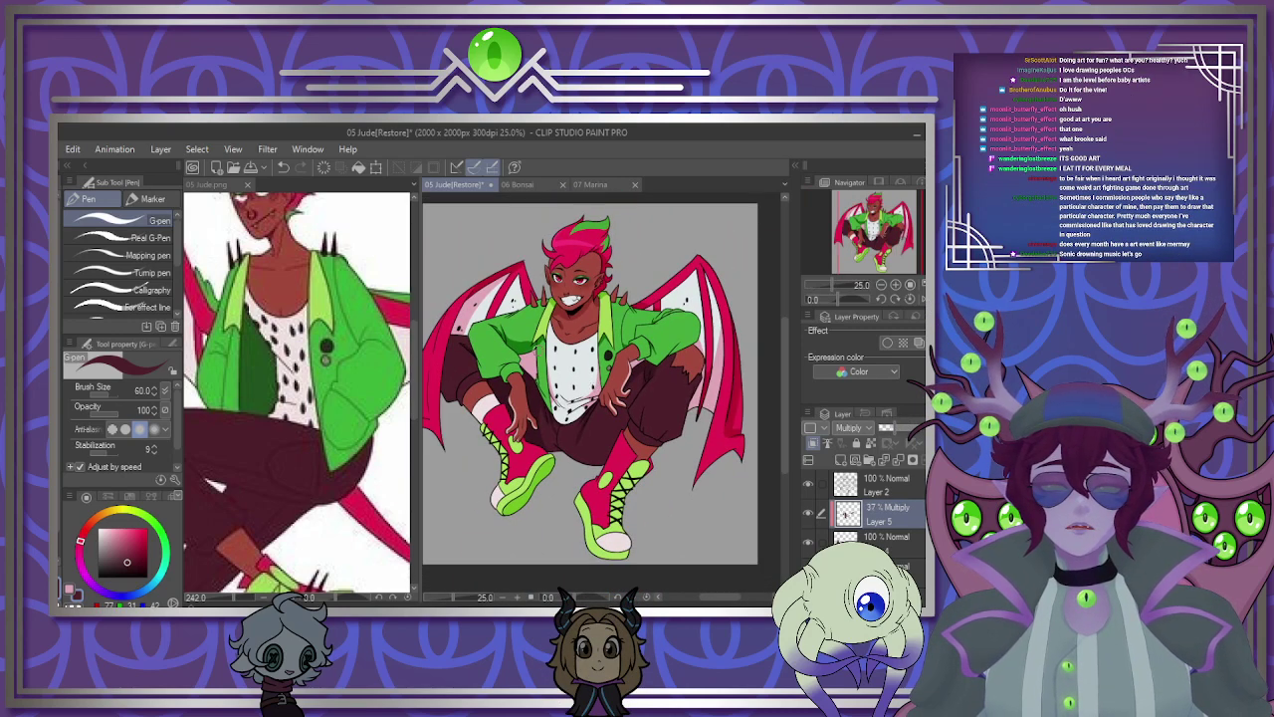
{"action": "scroll", "coordinate": [597, 388], "scroll_direction": "up", "scroll_amount": 1}
{"action": "scroll", "coordinate": [591, 314], "scroll_direction": "up", "scroll_amount": 1}
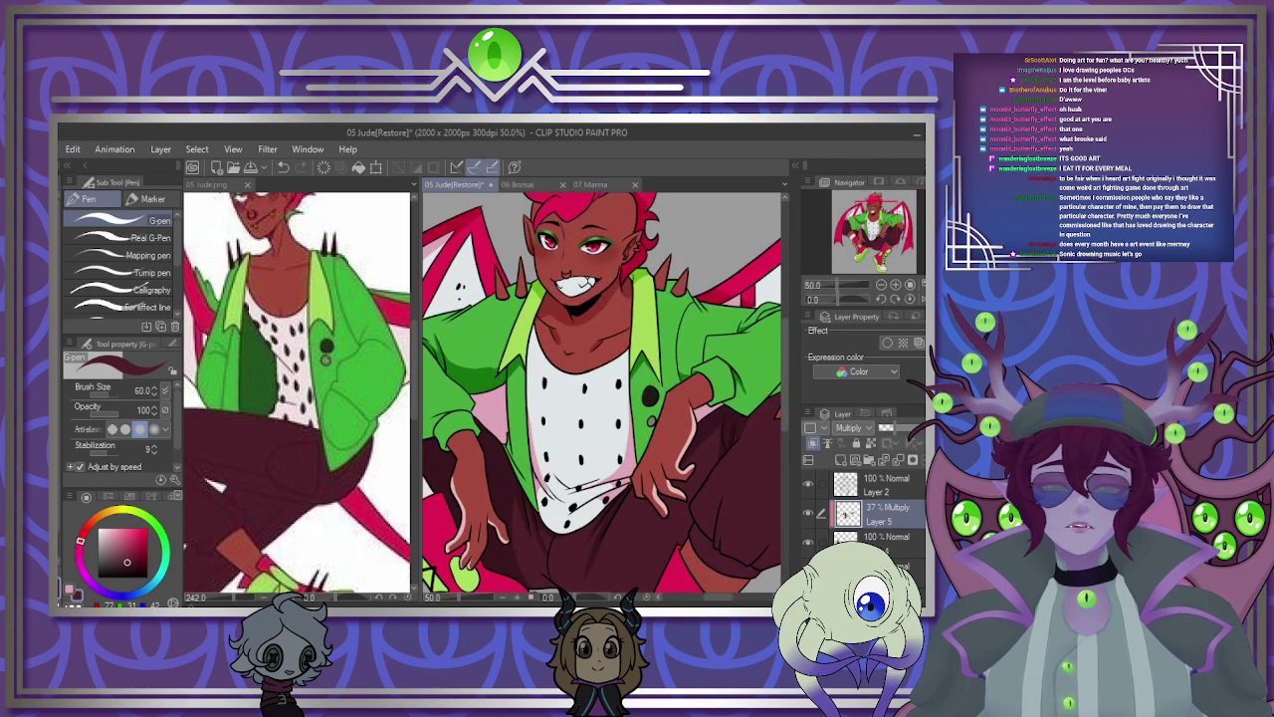
{"action": "left_click", "coordinate": [893, 459]}
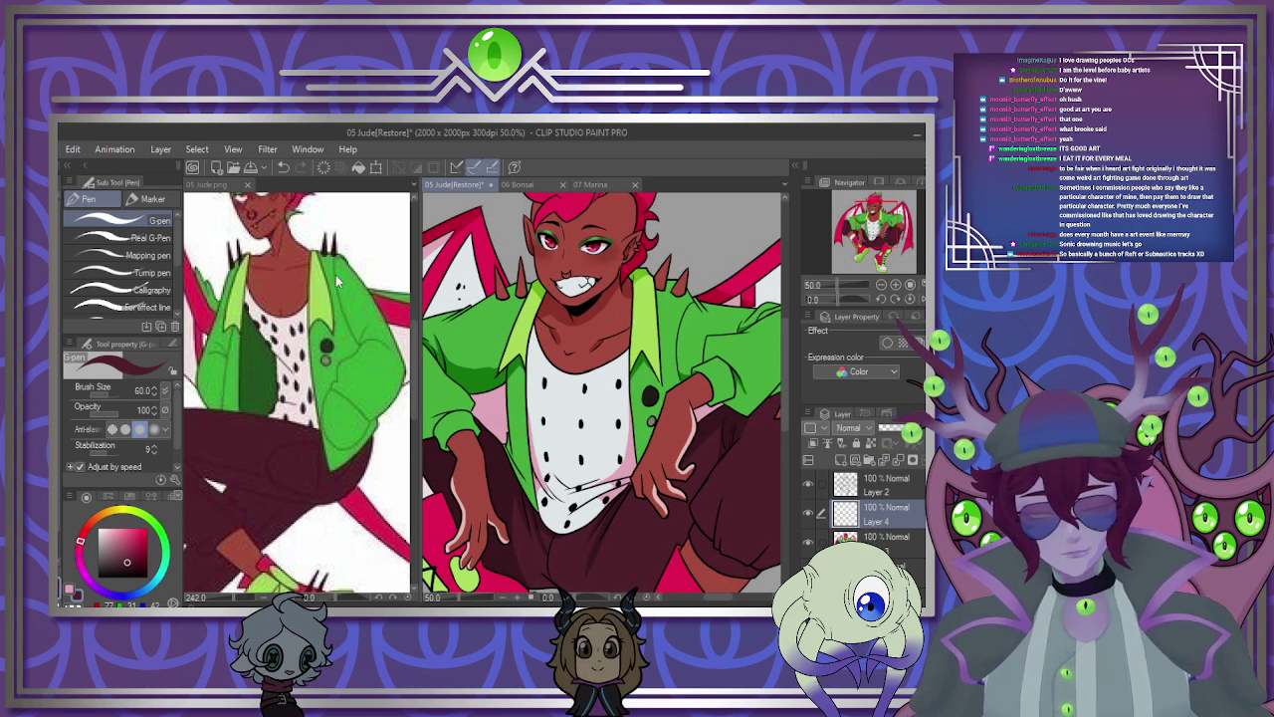
Fill the two shoulder spikes beside the character's face with near-black (35, 30, 31).
{"action": "key", "text": "ctrl+minus"}
{"action": "key", "text": "ctrl+minus"}
{"action": "scroll", "coordinate": [522, 296], "scroll_direction": "up", "scroll_amount": 10}
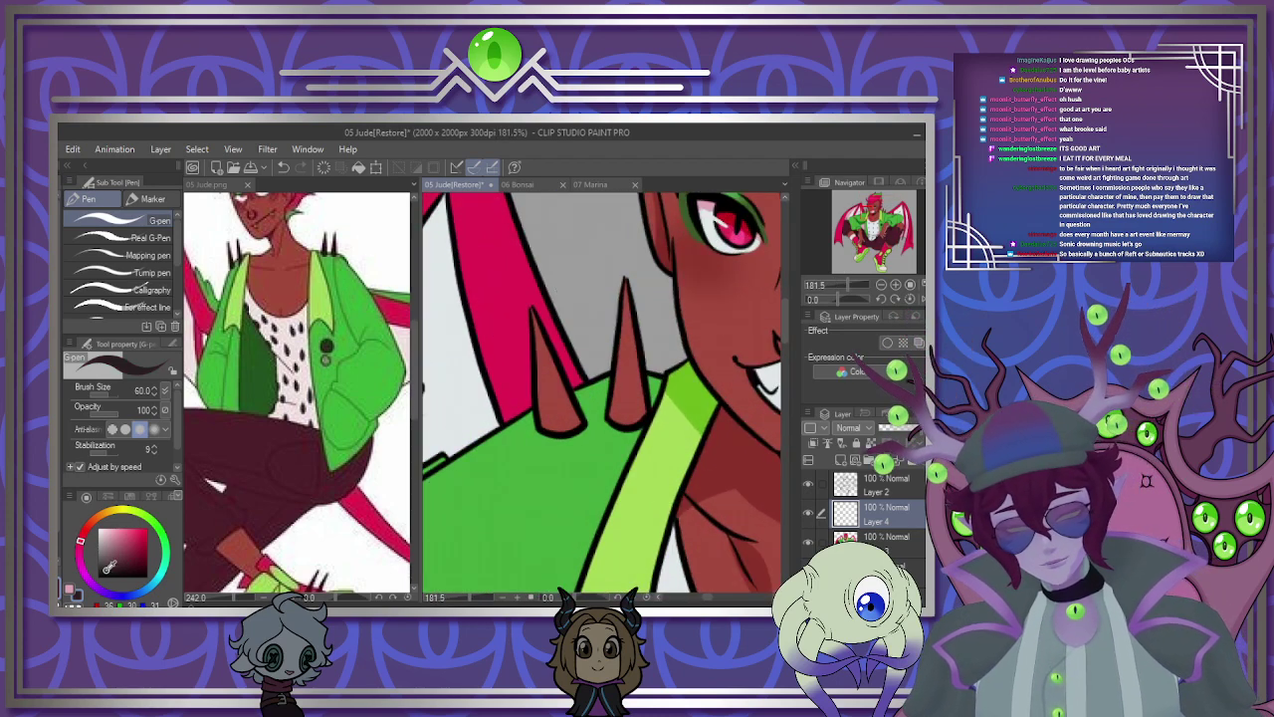
{"action": "key", "text": "g"}
{"action": "left_click", "coordinate": [548, 387]}
{"action": "left_click", "coordinate": [624, 390]}
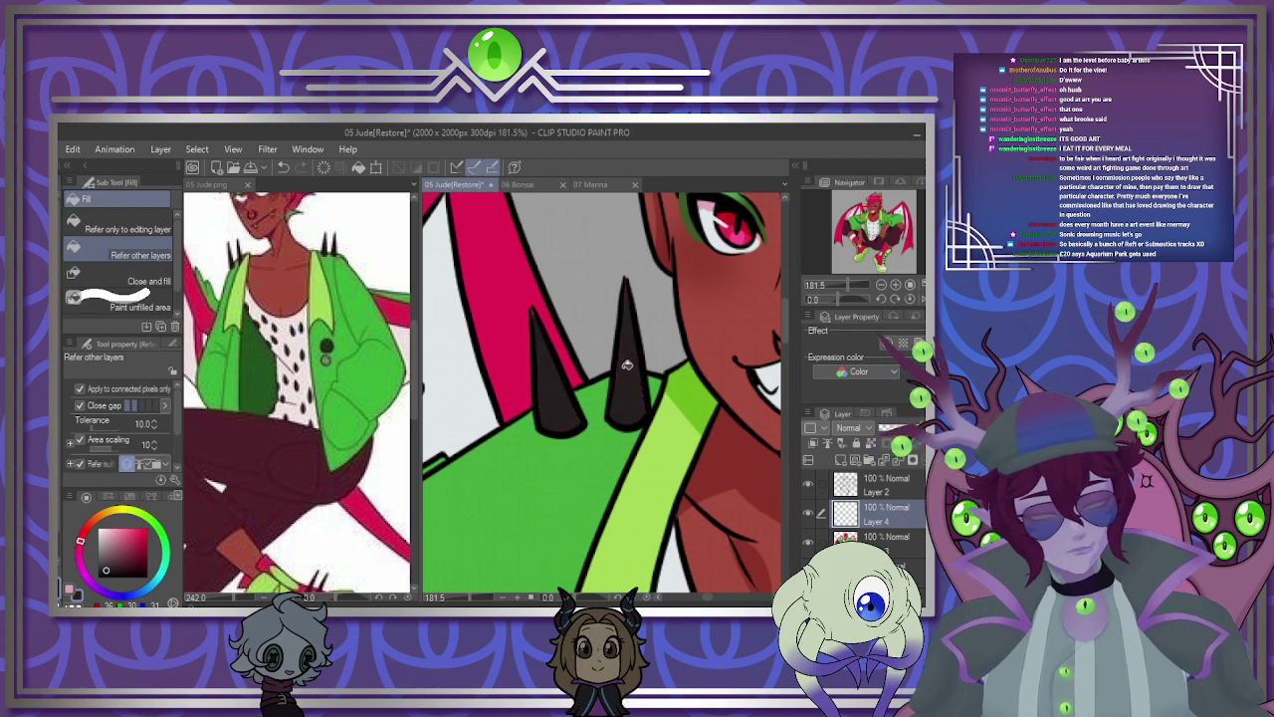
Fill the two spikes on the opposite shoulder with the same near-black.
{"action": "scroll", "coordinate": [625, 398], "scroll_direction": "down", "scroll_amount": 8}
{"action": "scroll", "coordinate": [624, 399], "scroll_direction": "up", "scroll_amount": 5}
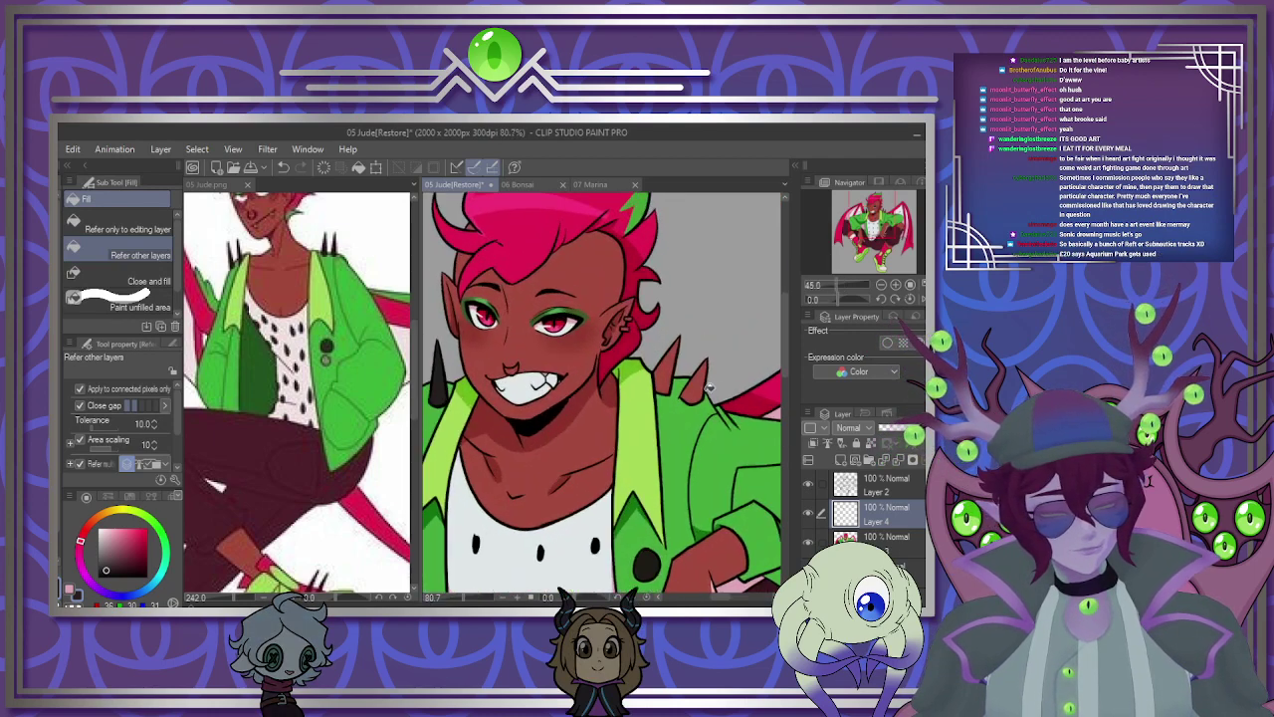
{"action": "left_click", "coordinate": [649, 363]}
{"action": "left_click", "coordinate": [702, 390]}
Fill the two ear piercings with the same near-black.
{"action": "scroll", "coordinate": [644, 364], "scroll_direction": "up", "scroll_amount": 6}
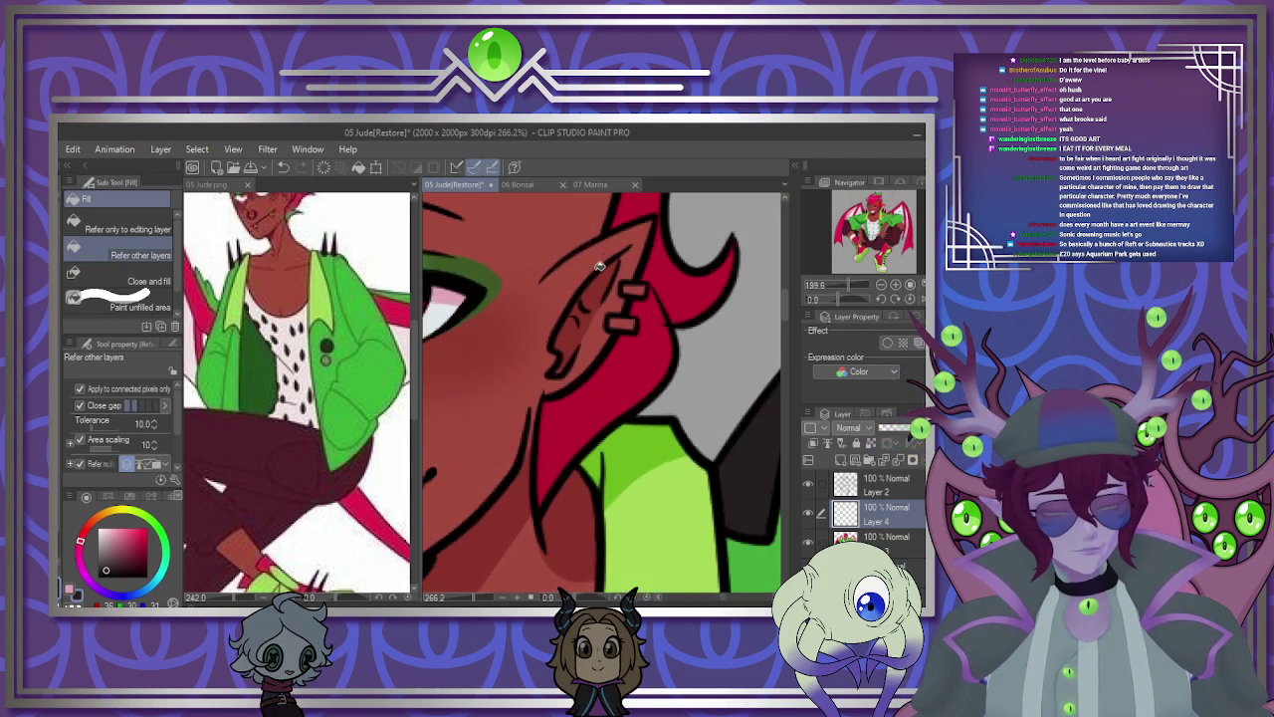
{"action": "left_click", "coordinate": [654, 294]}
{"action": "left_click", "coordinate": [643, 360]}
{"action": "scroll", "coordinate": [642, 360], "scroll_direction": "down", "scroll_amount": 8}
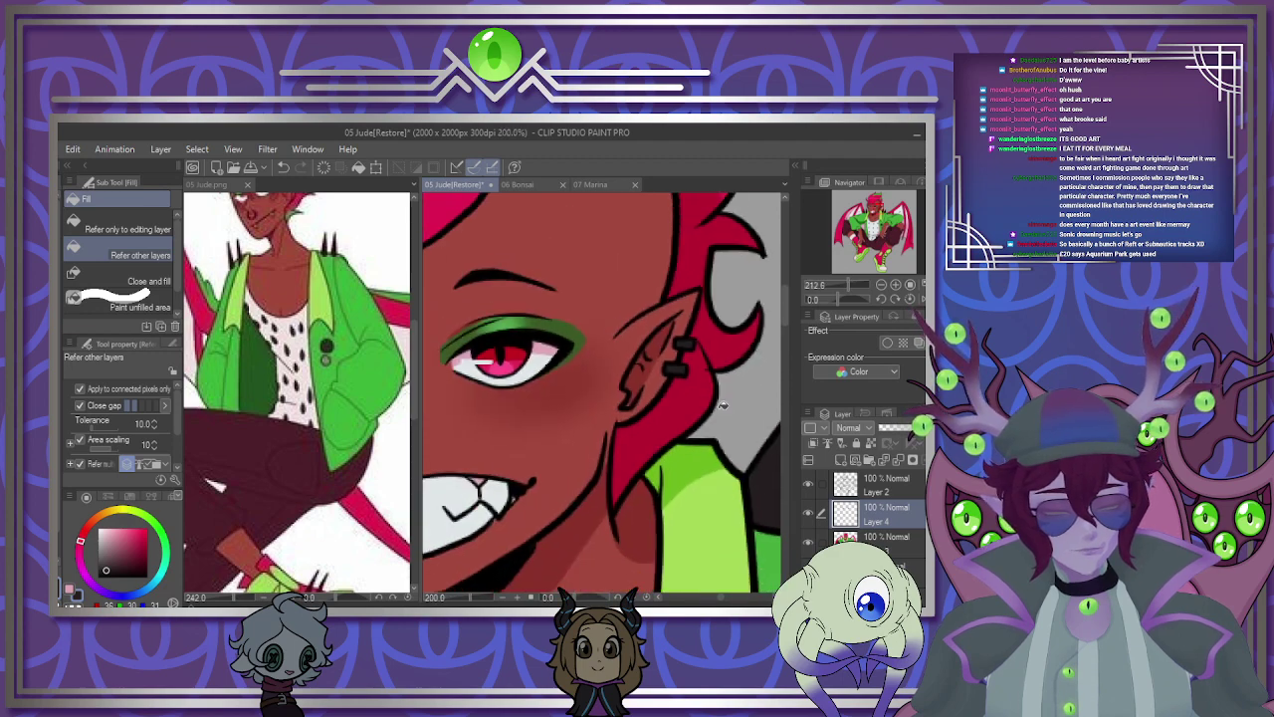
Add a clipped layer above the spike fills, set it to Screen and choose the Soft airbrush at size 20.
{"action": "scroll", "coordinate": [568, 449], "scroll_direction": "up", "scroll_amount": 4}
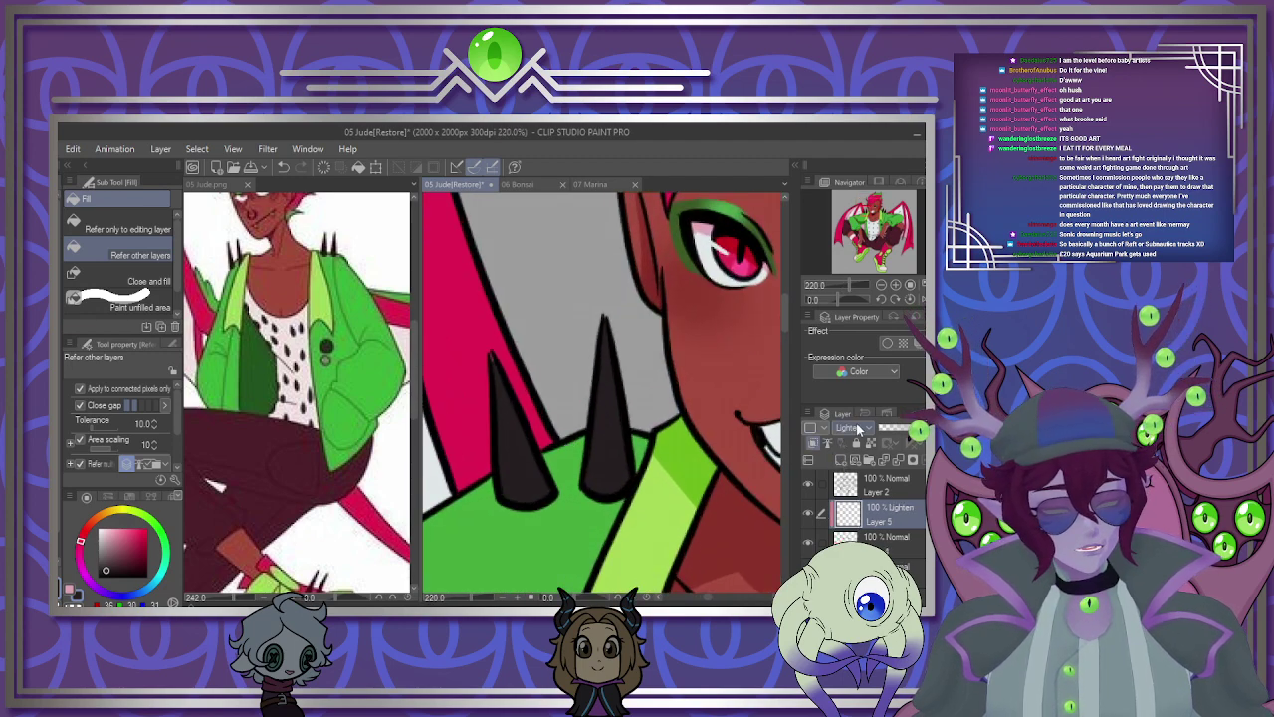
{"action": "left_click", "coordinate": [869, 244]}
{"action": "left_click", "coordinate": [64, 375]}
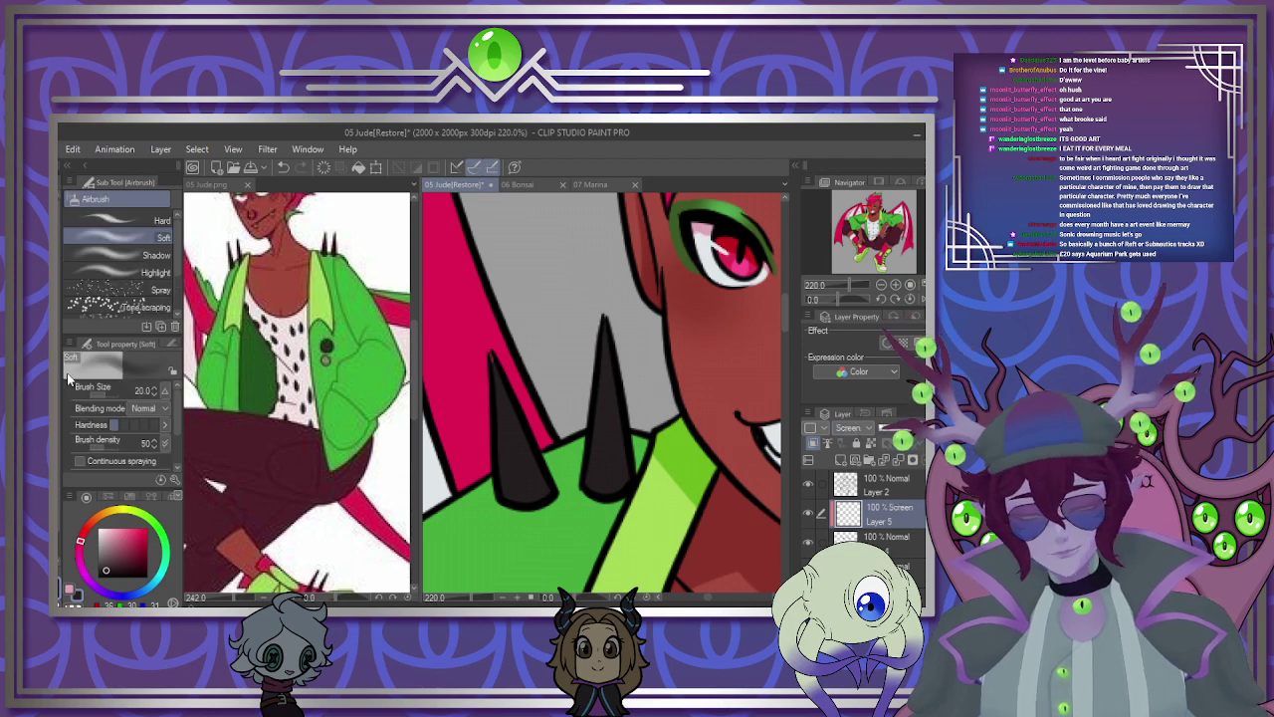
{"action": "key", "text": "bracketleft"}
{"action": "key", "text": "bracketleft"}
{"action": "key", "text": "bracketleft"}
{"action": "key", "text": "bracketleft"}
{"action": "key", "text": "bracketleft"}
{"action": "key", "text": "bracketleft"}
{"action": "key", "text": "bracketleft"}
{"action": "key", "text": "bracketleft"}
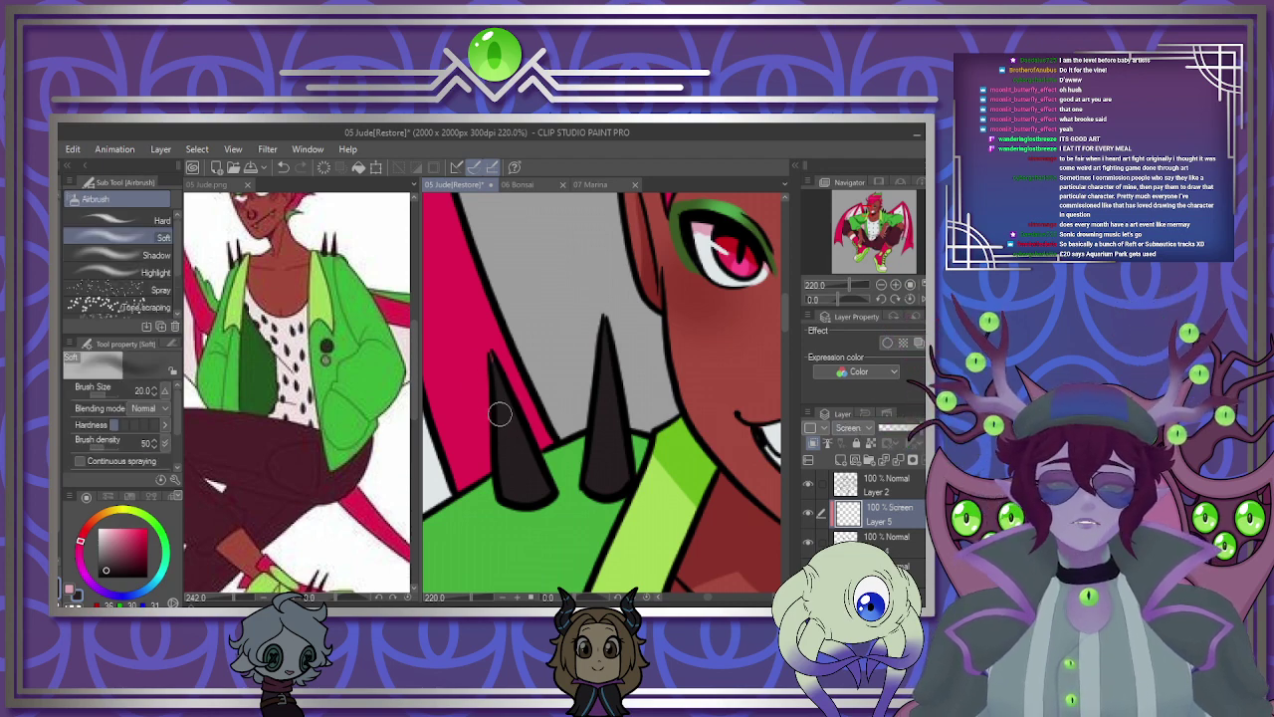
Airbrush soft highlights on the two shoulder spikes beside the character's face, reducing the brush size to 8.
{"action": "left_click_drag", "start_coordinate": [512, 492], "coordinate": [500, 371]}
{"action": "mouse_move", "coordinate": [510, 464]}
{"action": "left_mouse_down"}
{"action": "mouse_move", "coordinate": [520, 493]}
{"action": "mouse_move", "coordinate": [537, 496]}
{"action": "left_mouse_up"}
{"action": "key", "text": "bracketleft"}
{"action": "key", "text": "bracketleft"}
{"action": "key", "text": "bracketleft"}
{"action": "key", "text": "bracketleft"}
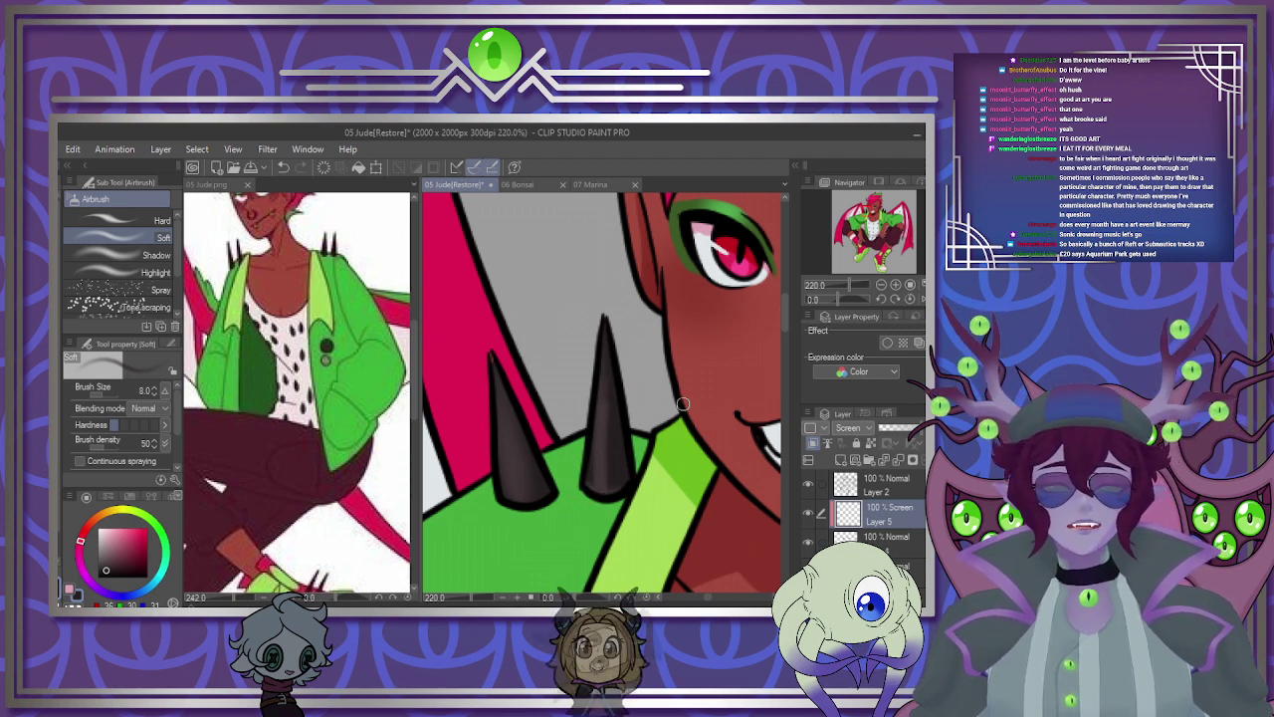
Airbrush matching soft highlights on the two spikes of the opposite shoulder, using a brush size of 6.
{"action": "scroll", "coordinate": [538, 463], "scroll_direction": "down", "scroll_amount": 6}
{"action": "scroll", "coordinate": [636, 459], "scroll_direction": "up", "scroll_amount": 10}
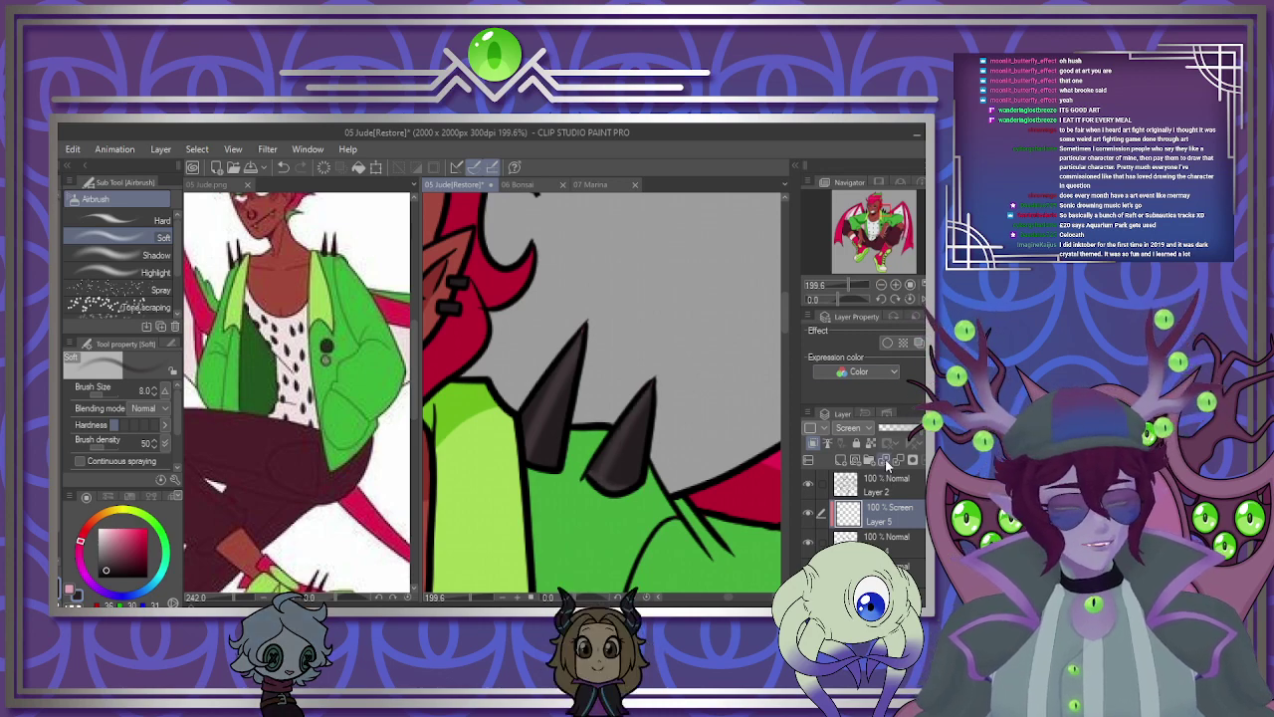
{"action": "key", "text": "["}
{"action": "key", "text": "["}
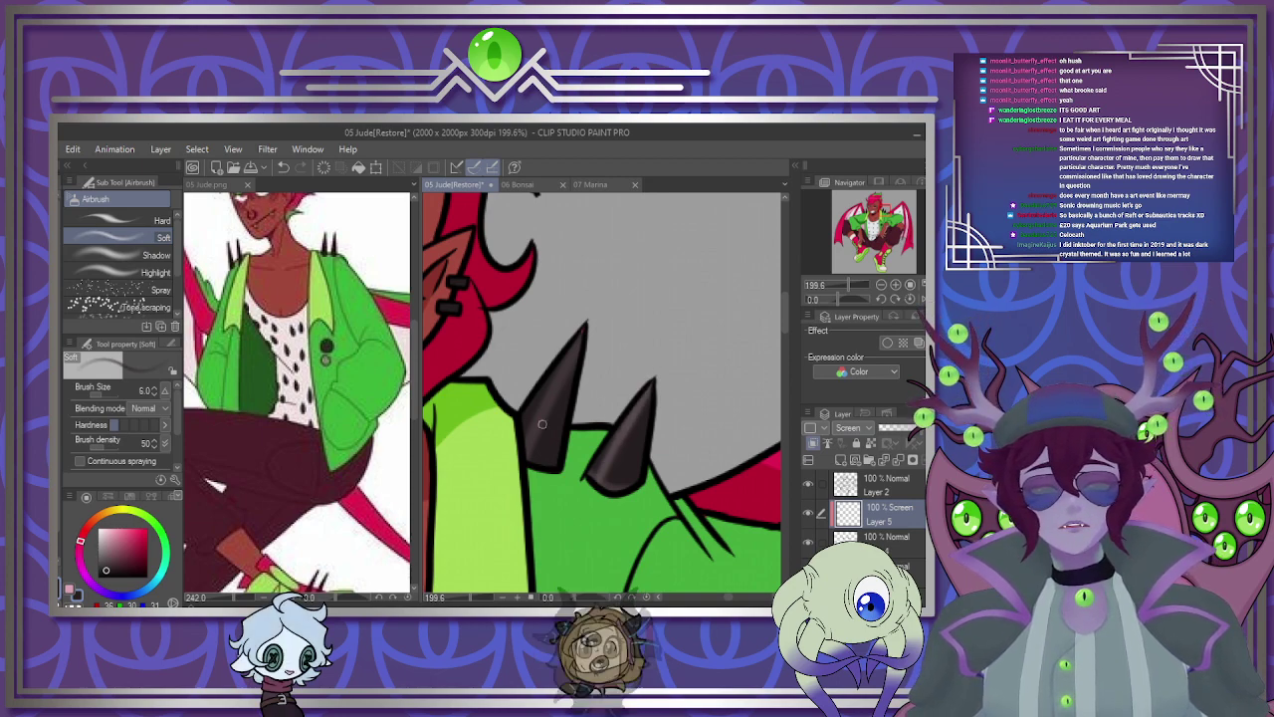
Merge the Screen highlight layer and the spike fill layer down into the character colours on Layer 3.
{"action": "scroll", "coordinate": [575, 356], "scroll_direction": "down", "scroll_amount": 5}
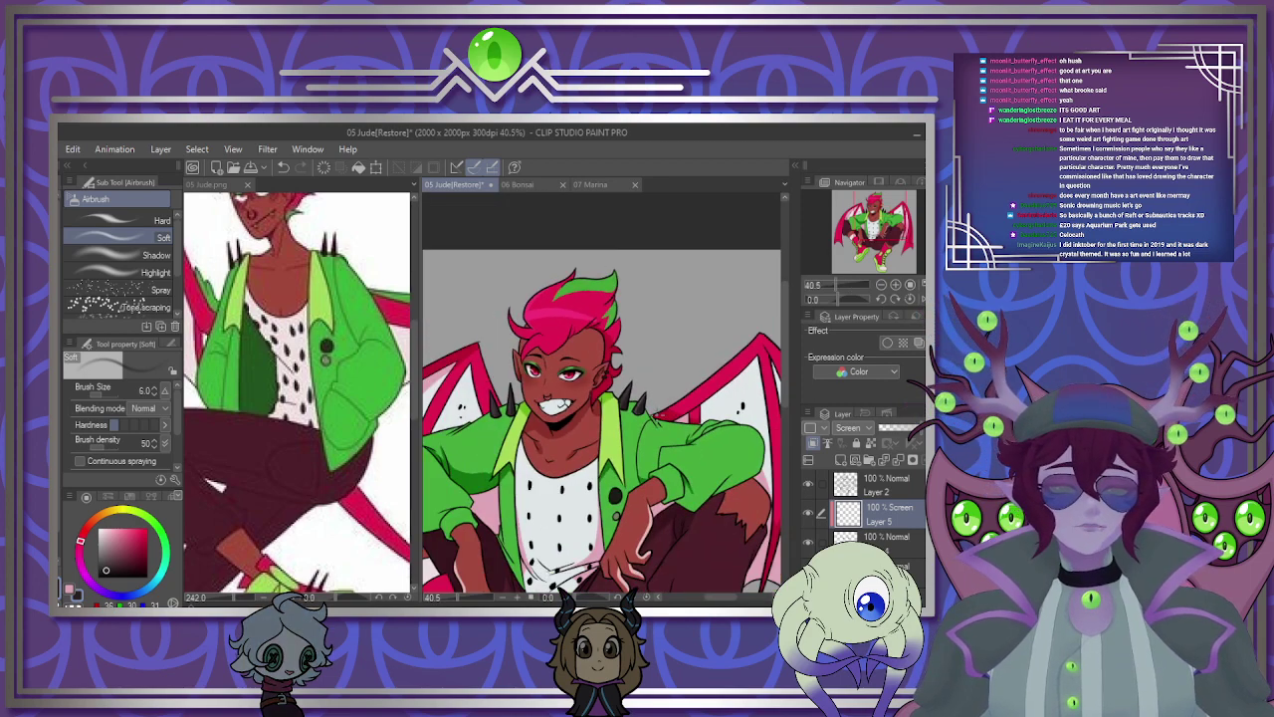
{"action": "scroll", "coordinate": [607, 348], "scroll_direction": "up", "scroll_amount": 2}
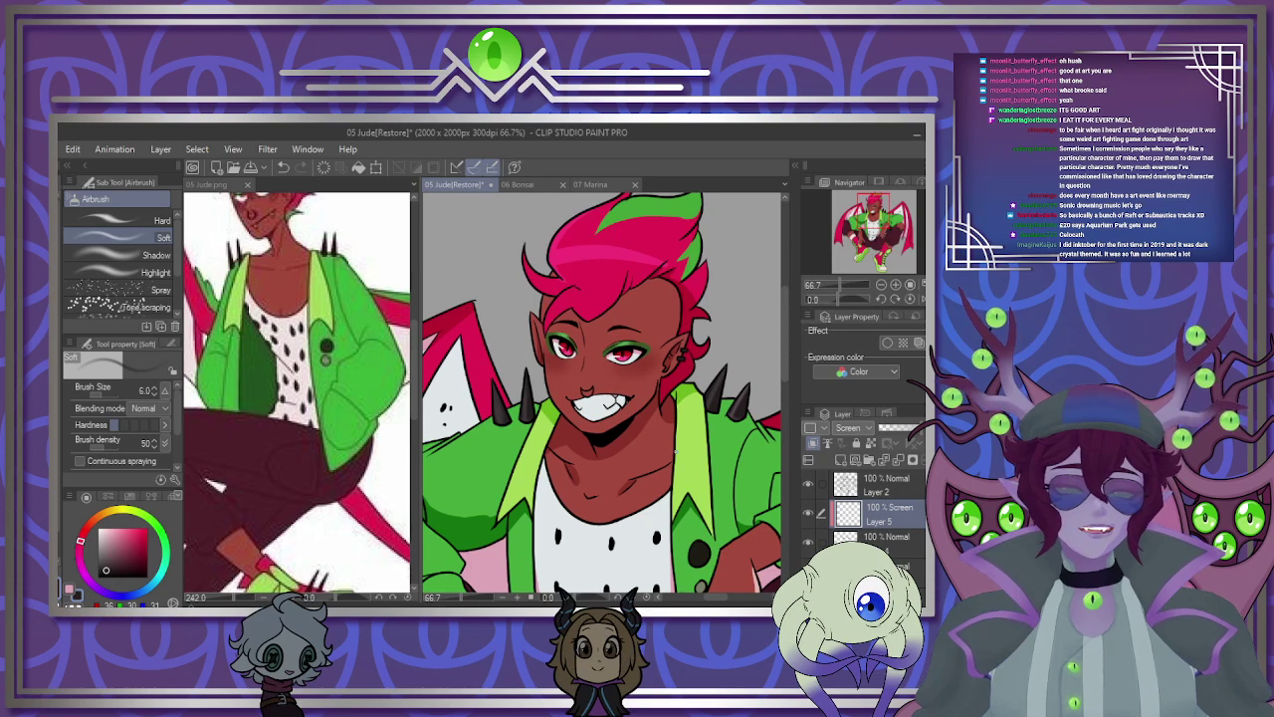
{"action": "scroll", "coordinate": [675, 452], "scroll_direction": "down", "scroll_amount": 5}
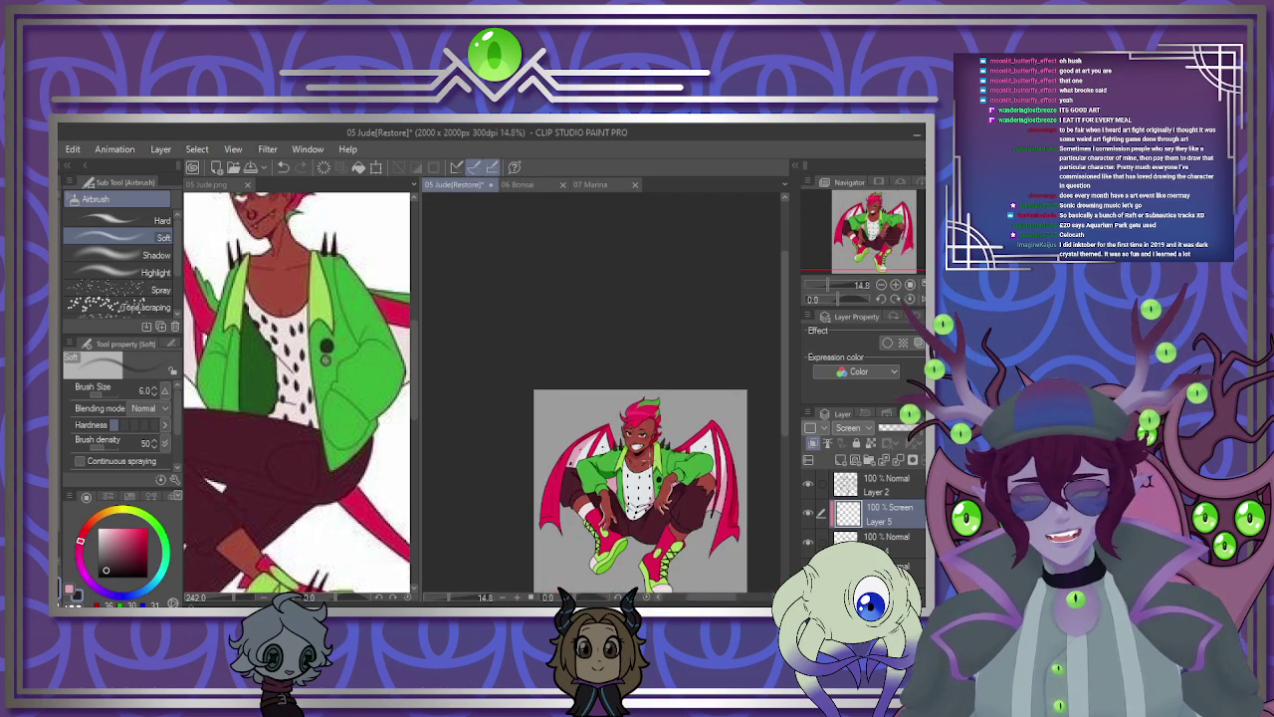
{"action": "scroll", "coordinate": [647, 456], "scroll_direction": "up", "scroll_amount": 3}
{"action": "left_click", "coordinate": [898, 461]}
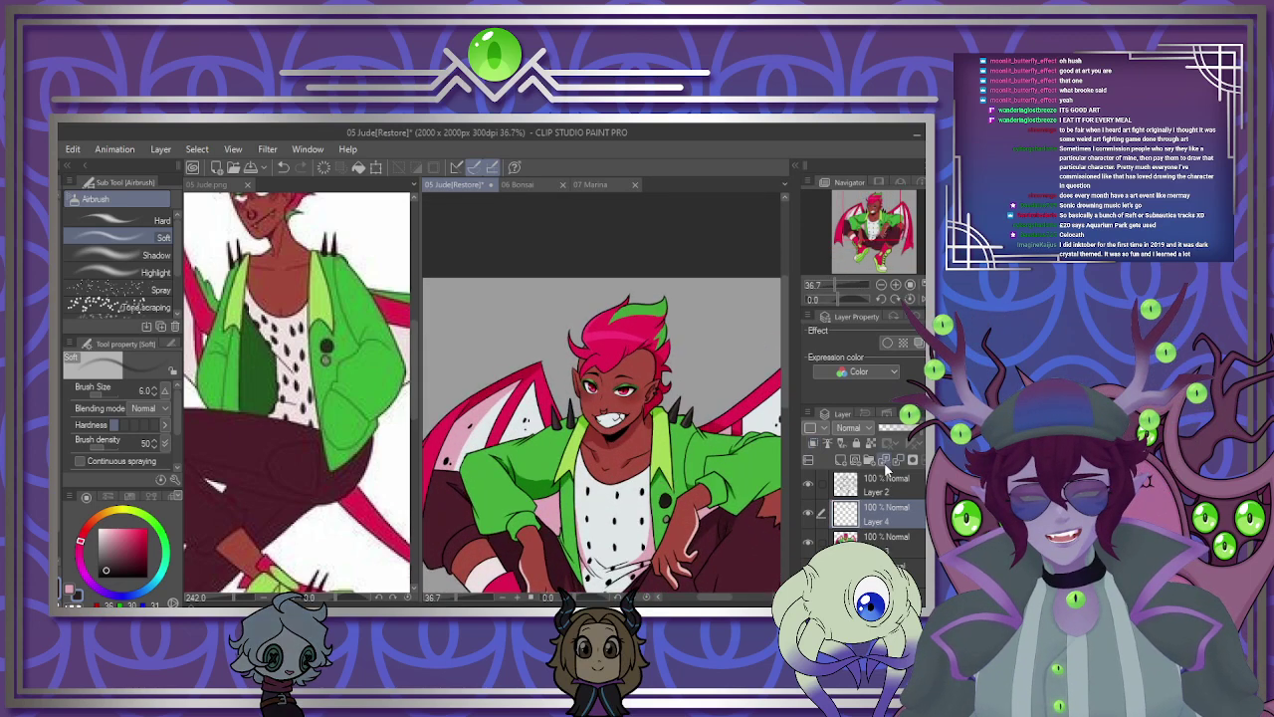
{"action": "left_click", "coordinate": [898, 461]}
{"action": "scroll", "coordinate": [678, 403], "scroll_direction": "down", "scroll_amount": 4}
{"action": "scroll", "coordinate": [677, 439], "scroll_direction": "up", "scroll_amount": 2}
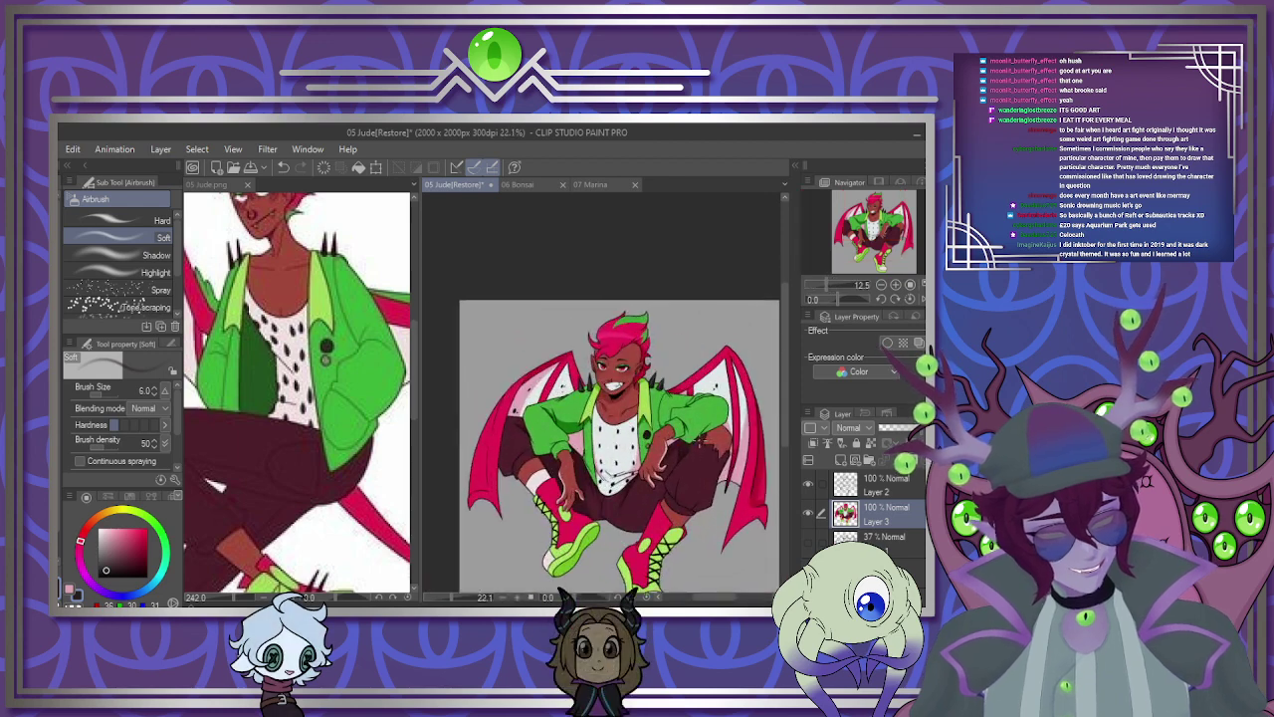
{"action": "left_click_drag", "start_coordinate": [658, 509], "coordinate": [645, 488]}
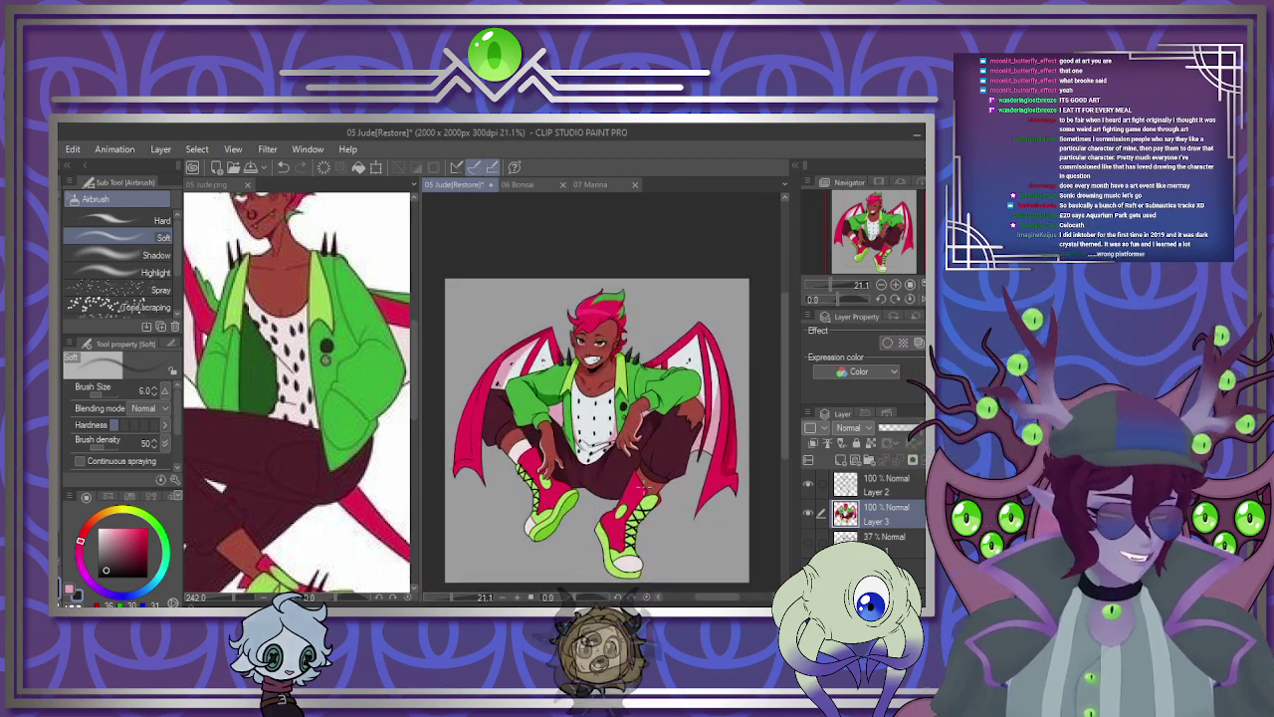
{"action": "scroll", "coordinate": [593, 263], "scroll_direction": "down", "scroll_amount": 1}
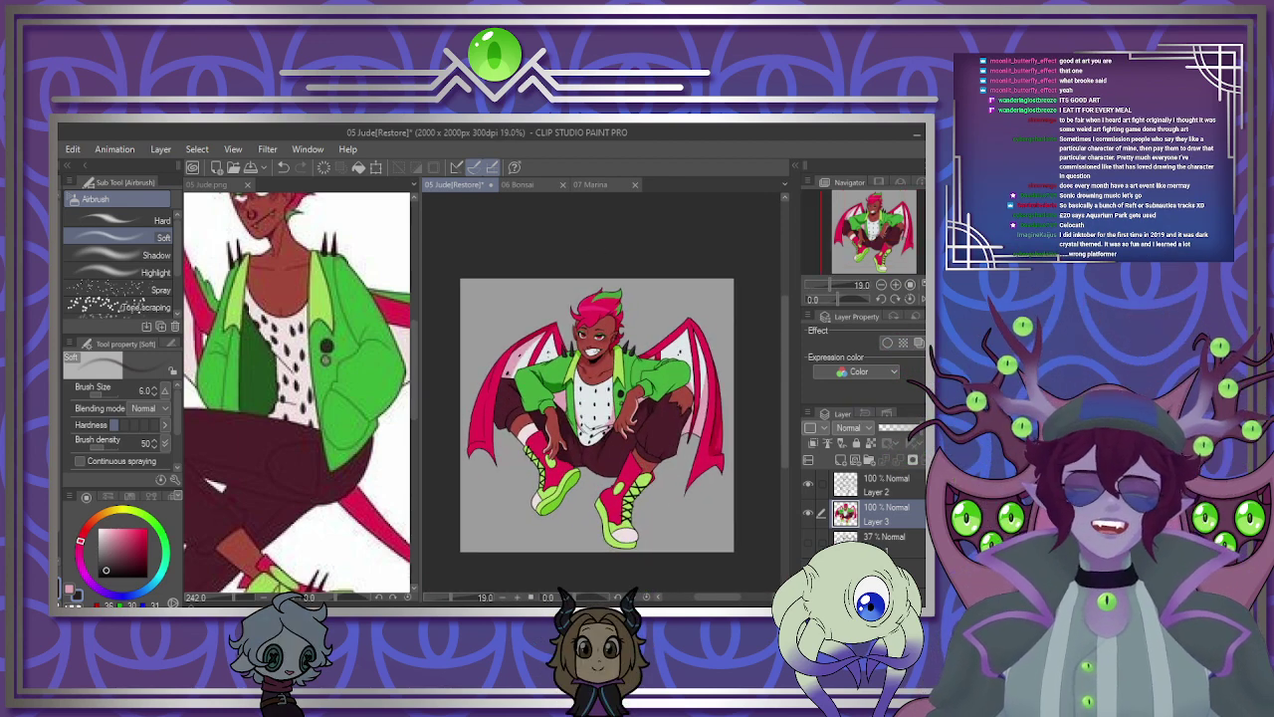
Close the 05 Jude.png reference image and return to the artwork canvas.
{"action": "left_click", "coordinate": [247, 184]}
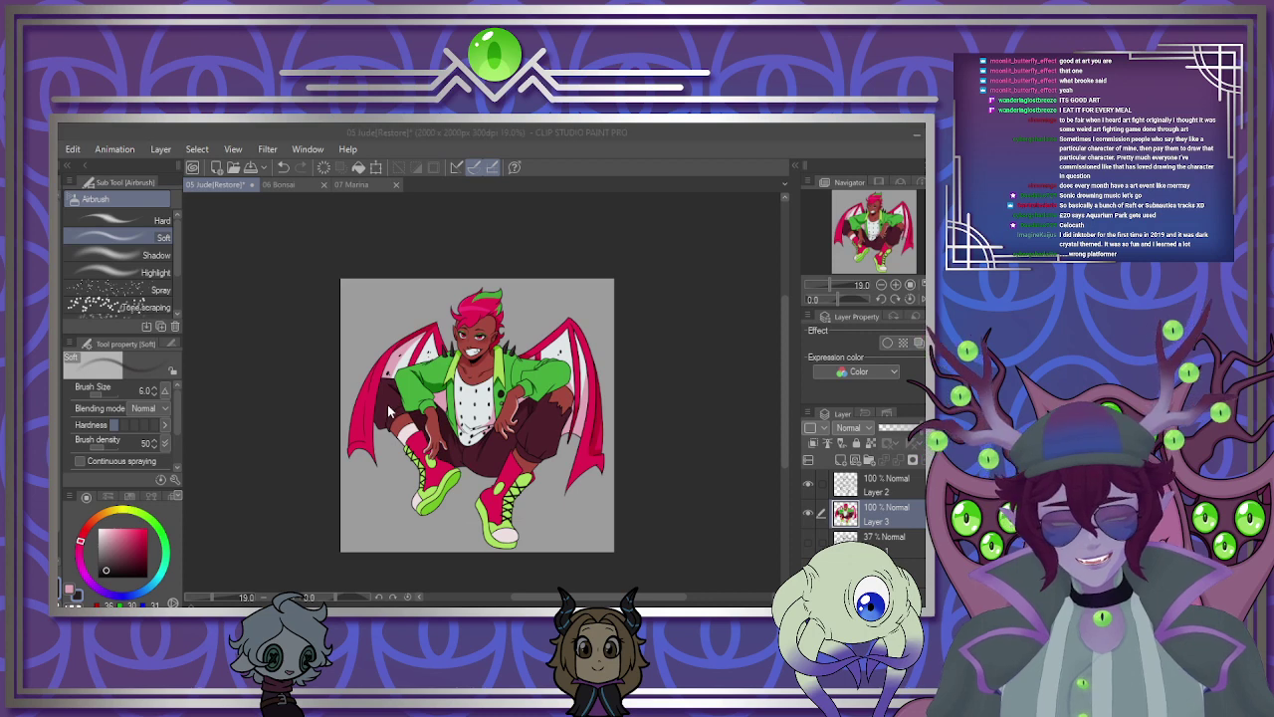
{"action": "left_click", "coordinate": [629, 239]}
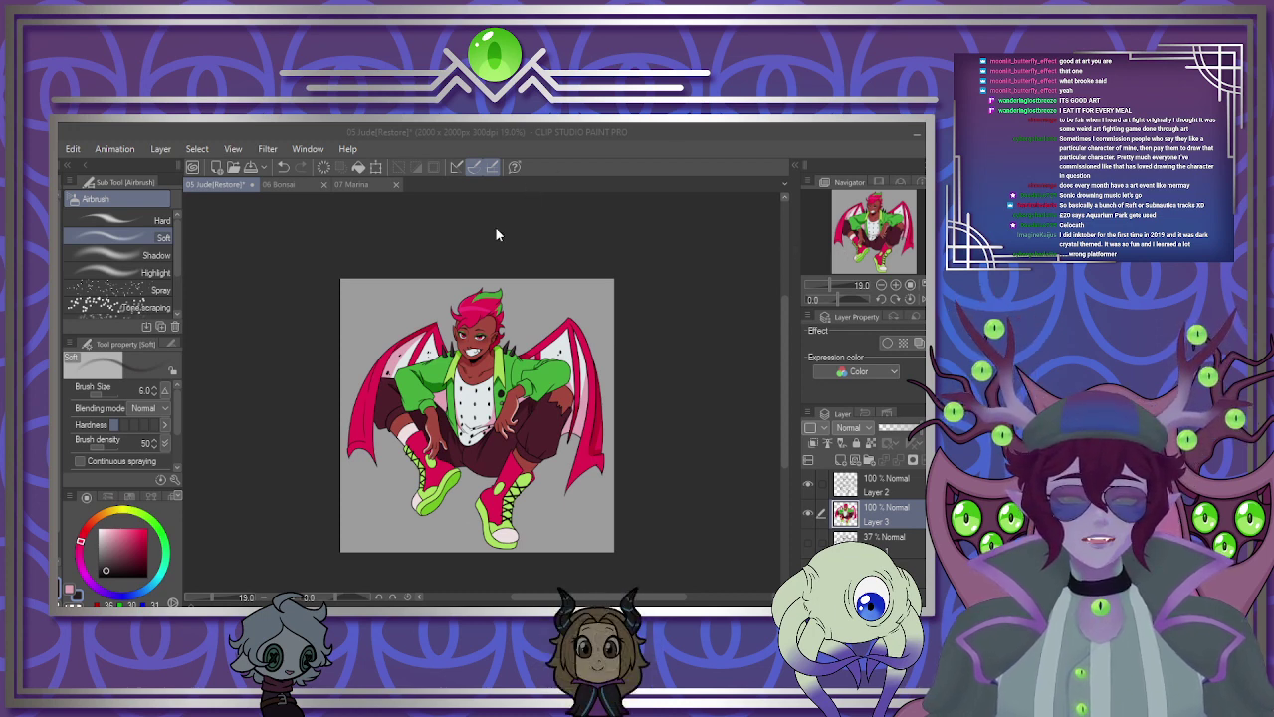
{"action": "left_click", "coordinate": [478, 399]}
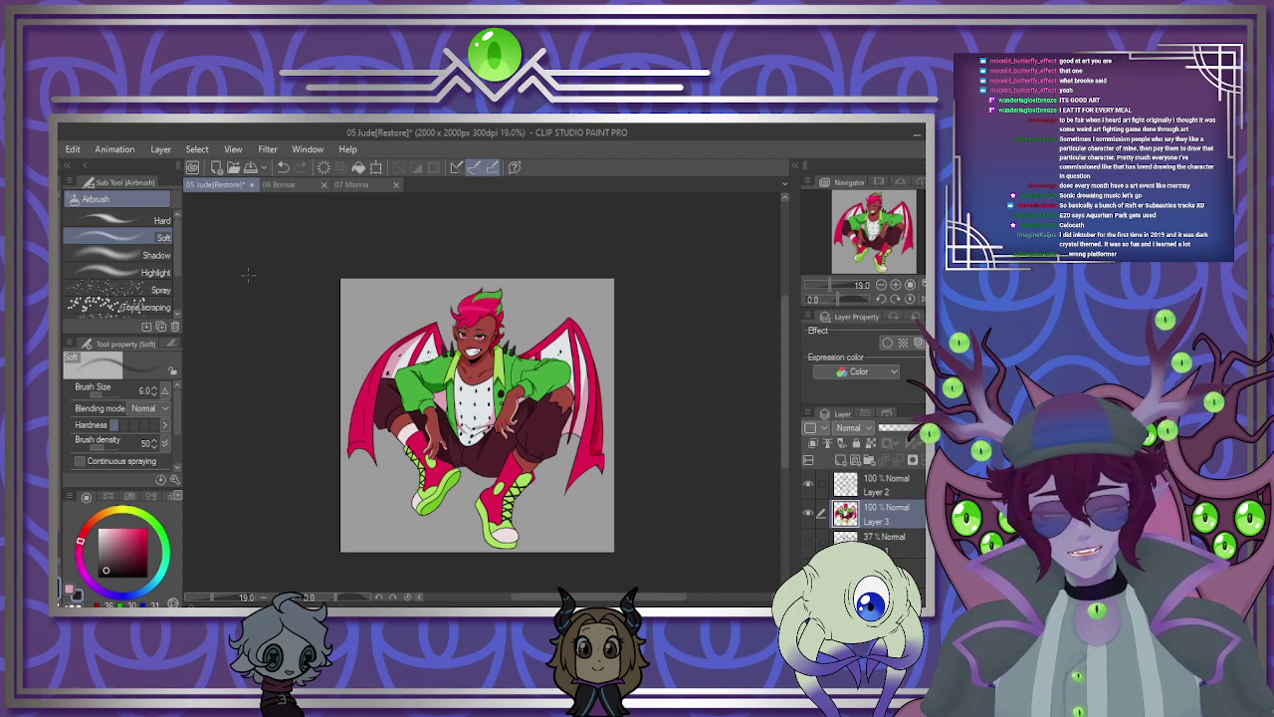
Hide the grey paper background and merge Layer 2 down into Layer 3.
{"action": "left_click", "coordinate": [811, 538]}
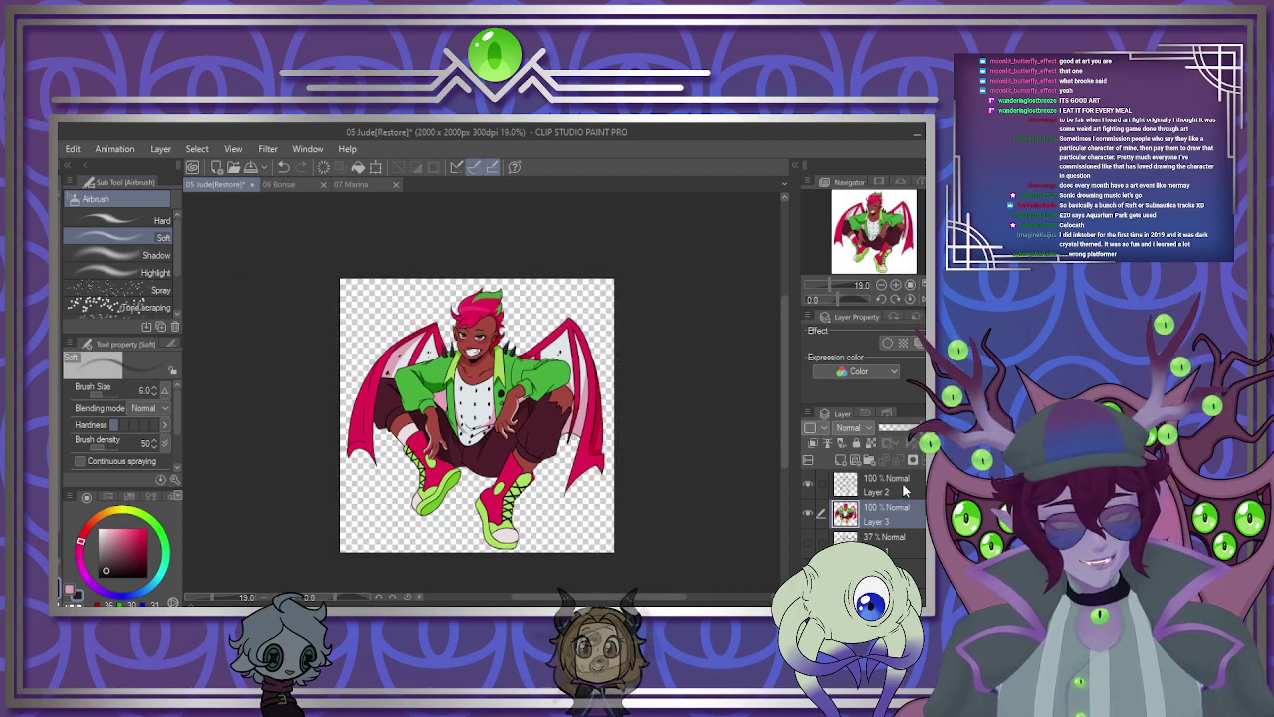
{"action": "left_click", "coordinate": [903, 486]}
{"action": "left_click", "coordinate": [897, 460]}
Auto-select around the character on Layer 3, crop the canvas to the artwork's bounds and clear the selection.
{"action": "key", "text": "w"}
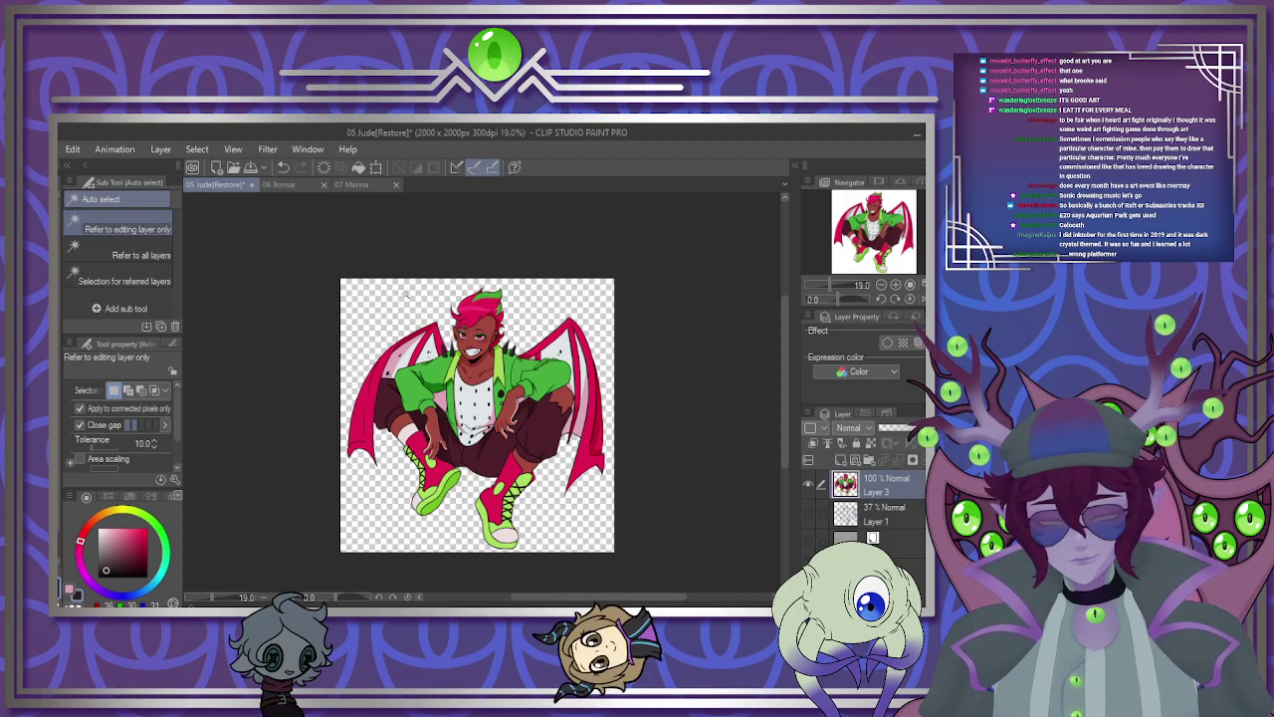
{"action": "left_click", "coordinate": [405, 294]}
{"action": "left_click", "coordinate": [393, 573]}
{"action": "left_click", "coordinate": [372, 572]}
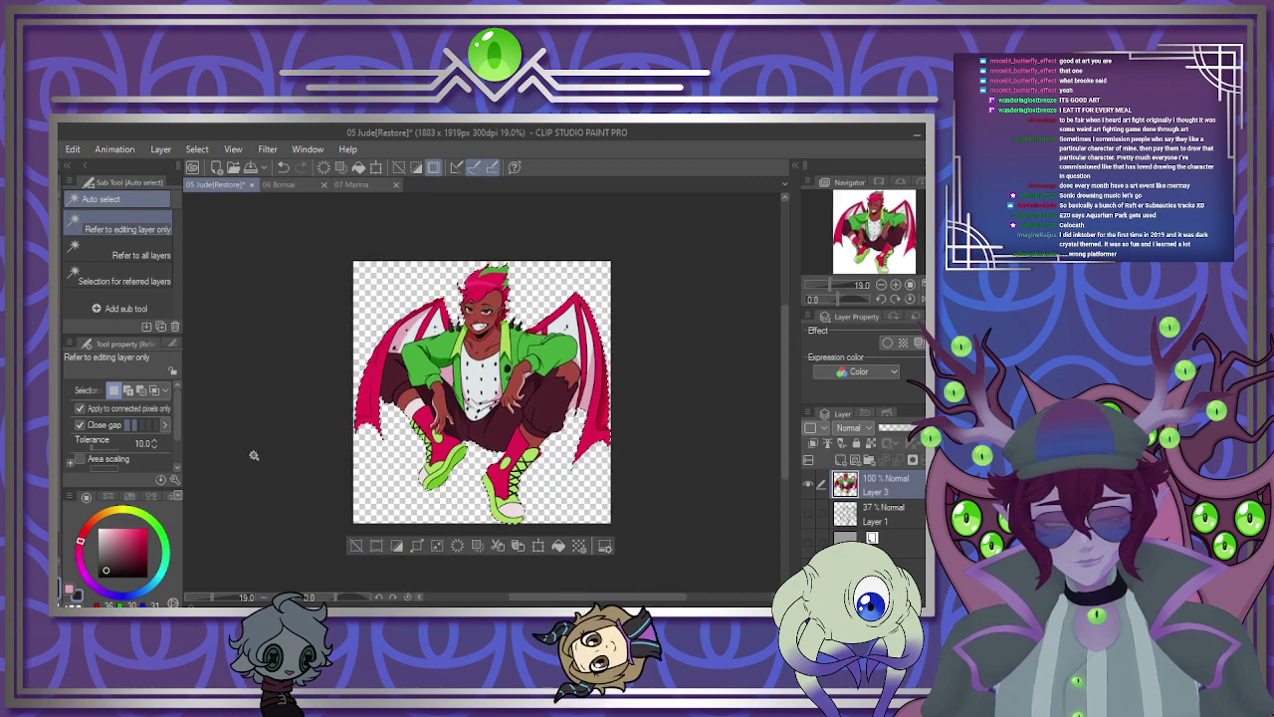
{"action": "key", "text": "ctrl+d"}
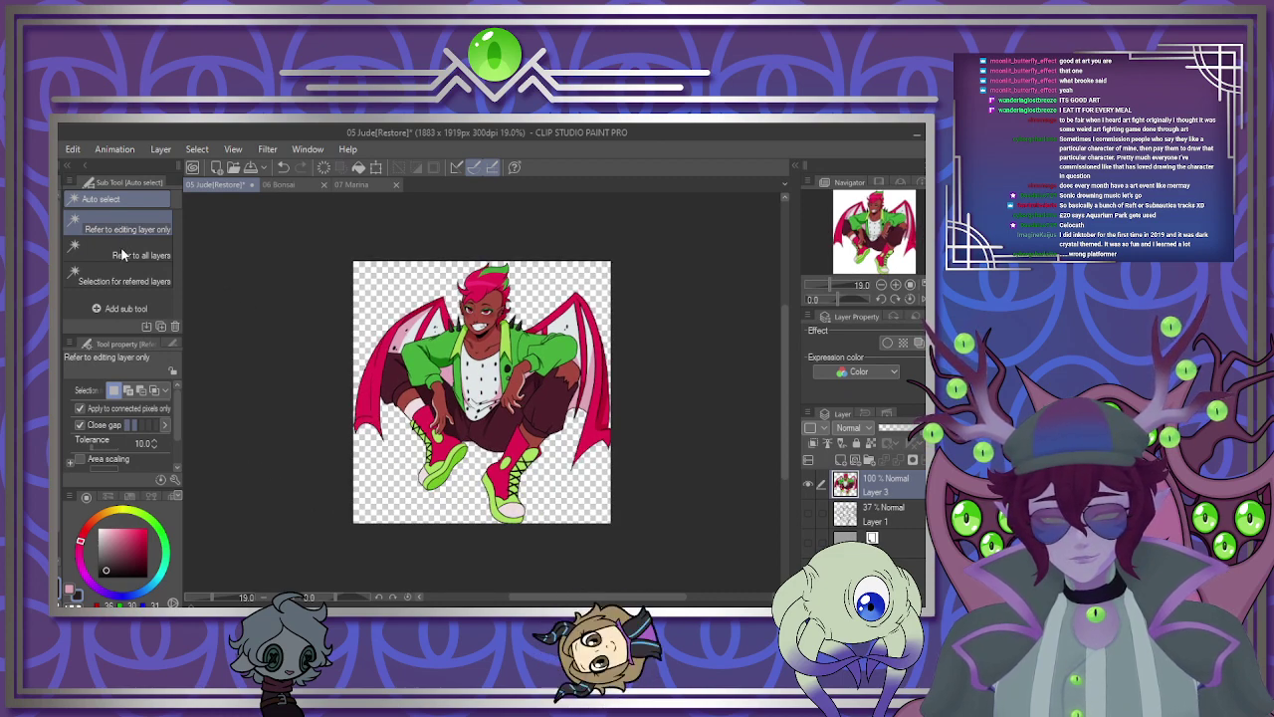
Save the finished artwork as 05 Jude.png and close its canvas.
{"action": "key", "text": "ctrl+s"}
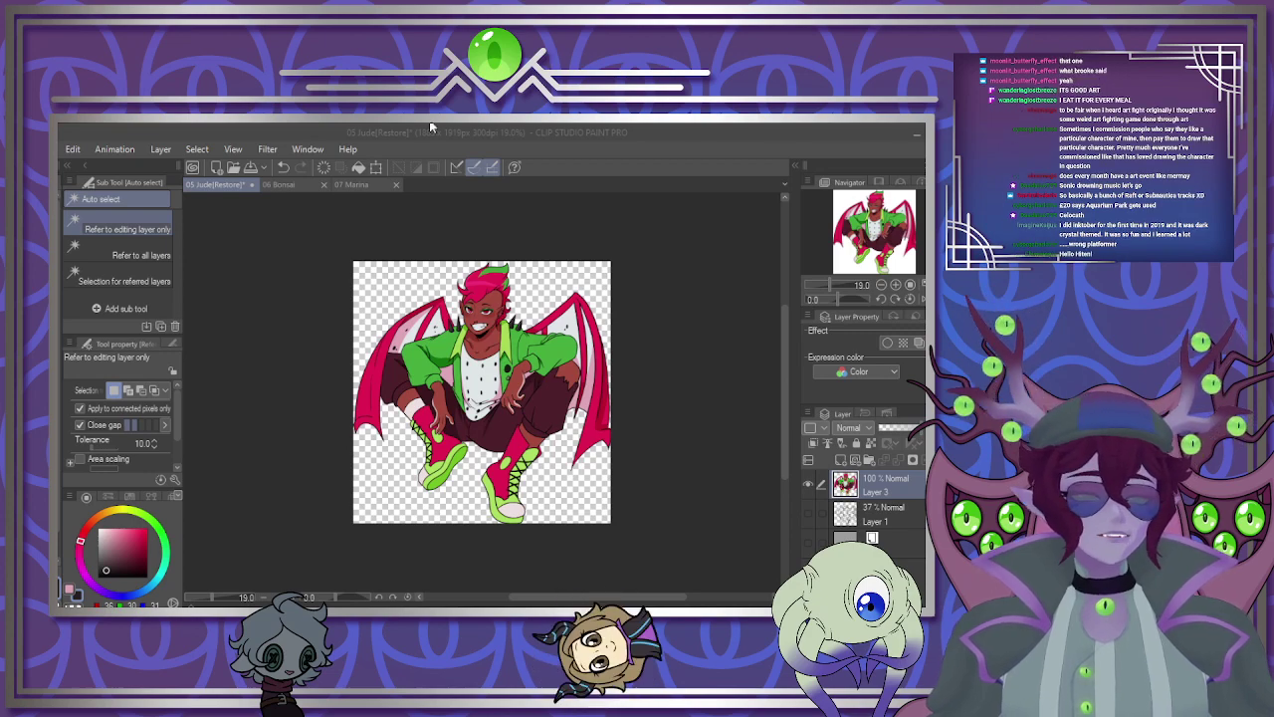
{"action": "key", "text": "Return"}
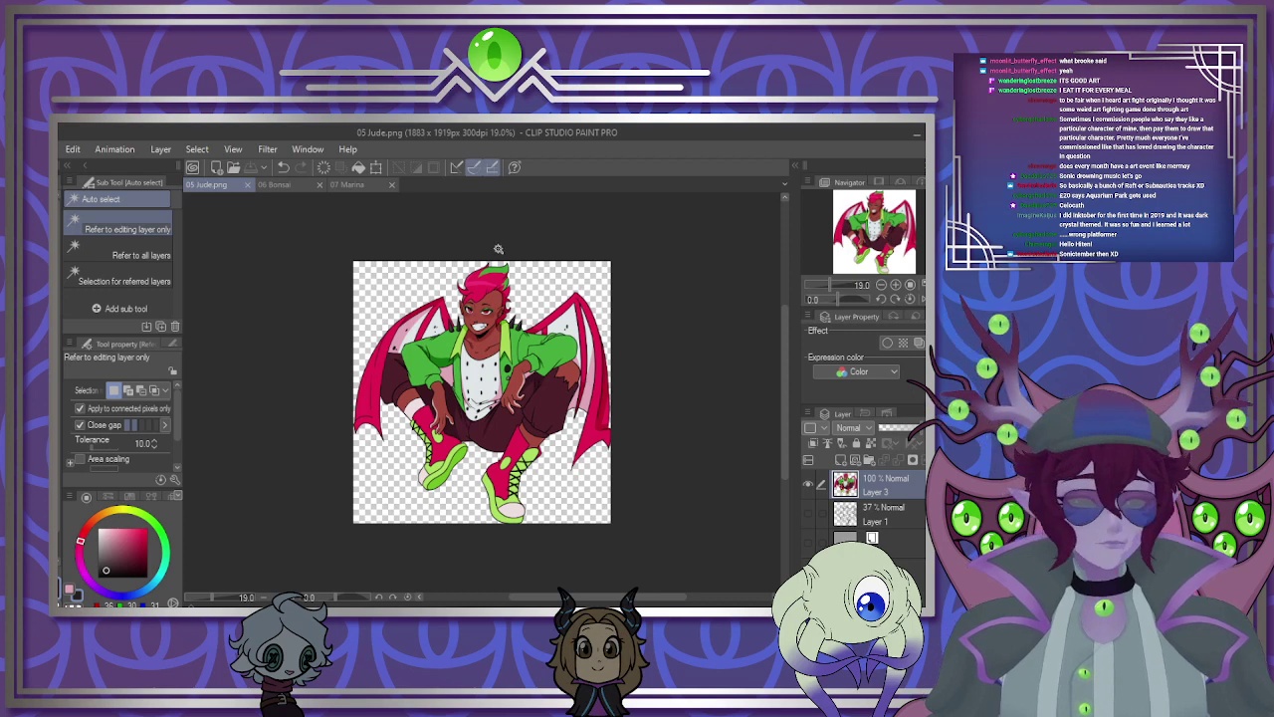
{"action": "left_click", "coordinate": [246, 185]}
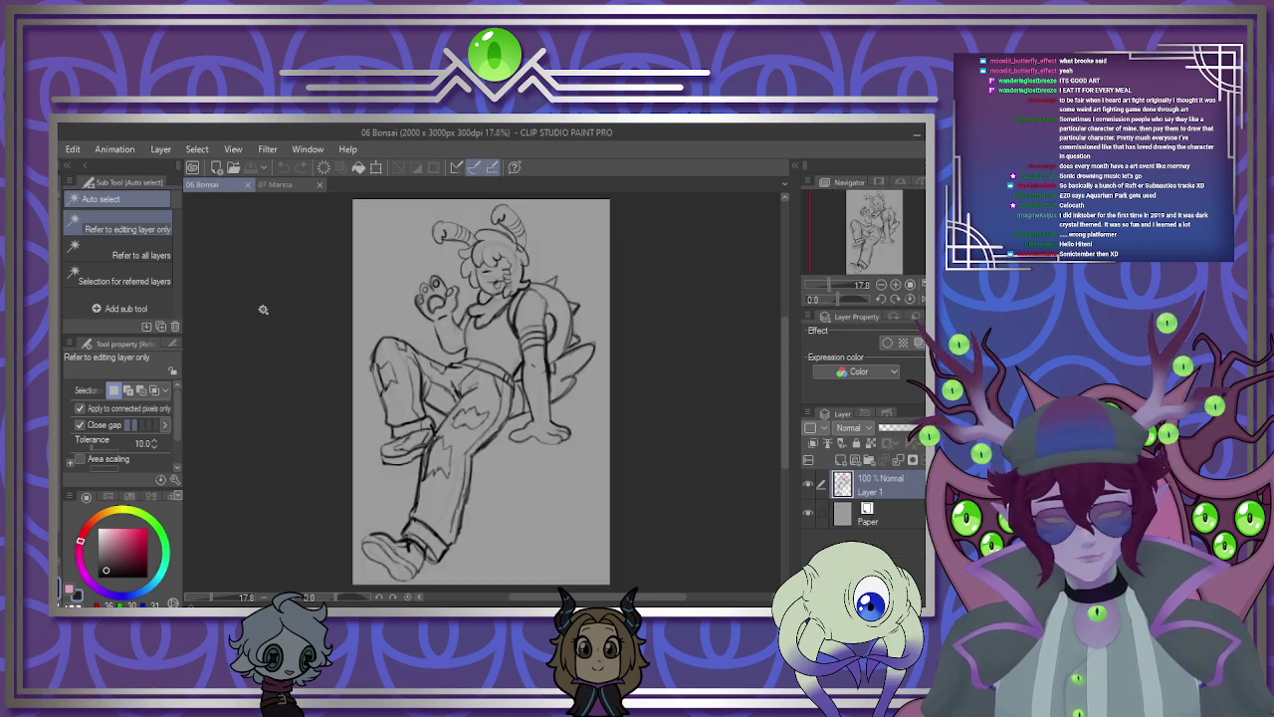
Open the 06 Bonsai.png reference sheet alongside the 06 Bonsai sketch file.
{"action": "scroll", "coordinate": [284, 302], "scroll_direction": "down", "scroll_amount": 3}
{"action": "scroll", "coordinate": [310, 296], "scroll_direction": "up", "scroll_amount": 3}
{"action": "scroll", "coordinate": [309, 295], "scroll_direction": "down", "scroll_amount": 2}
{"action": "scroll", "coordinate": [310, 296], "scroll_direction": "up", "scroll_amount": 2}
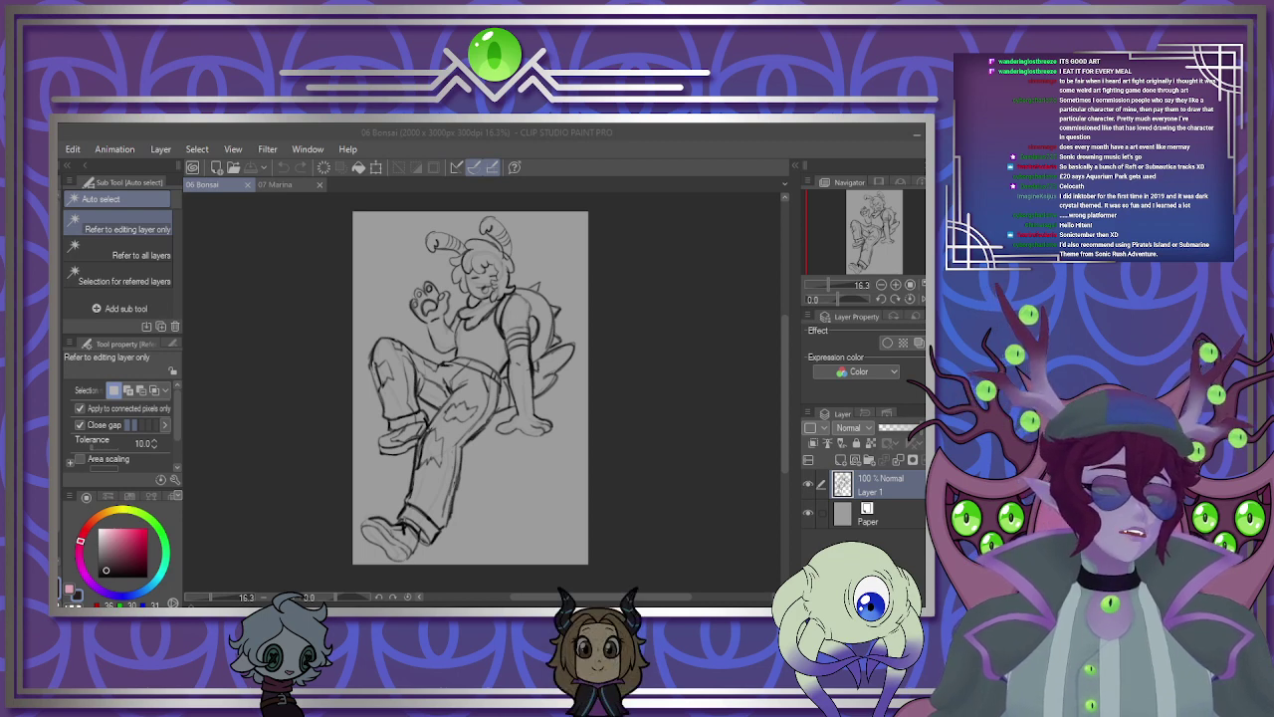
{"action": "key", "text": "Return"}
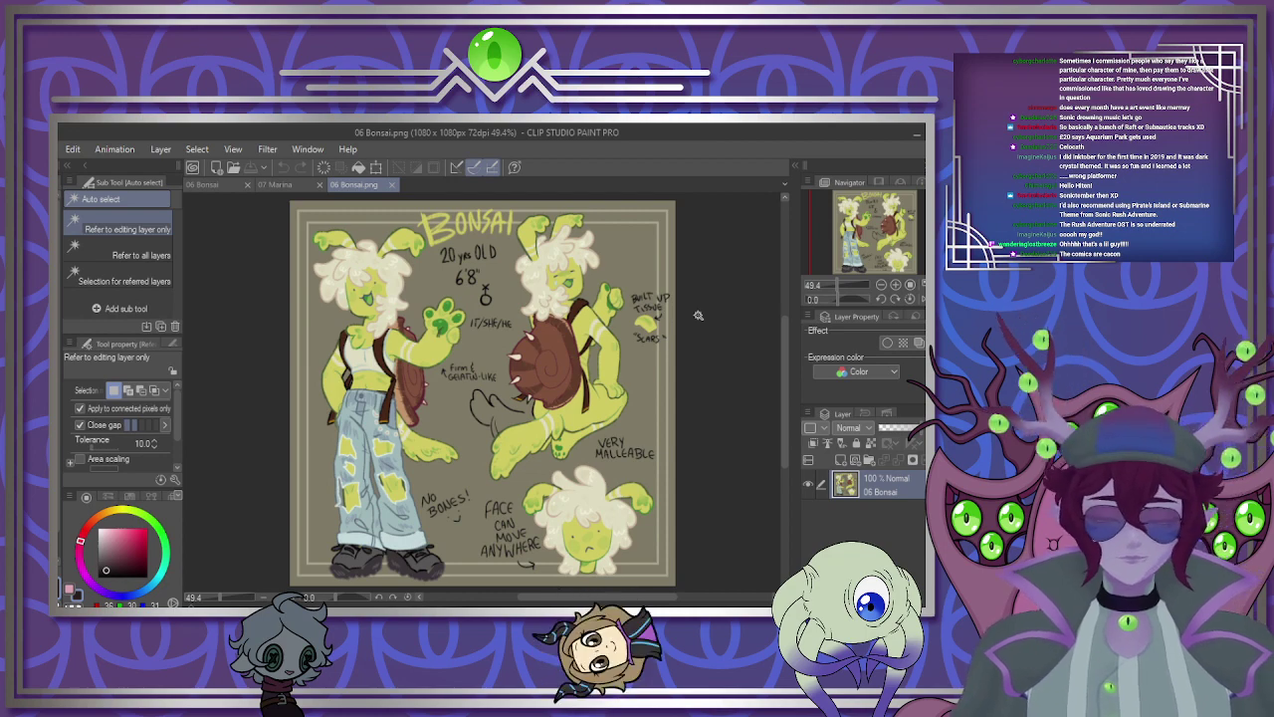
Place the Bonsai reference sheet side by side with the 06 Bonsai sketch, framing the character's upper body in both.
{"action": "scroll", "coordinate": [428, 306], "scroll_direction": "up", "scroll_amount": 4}
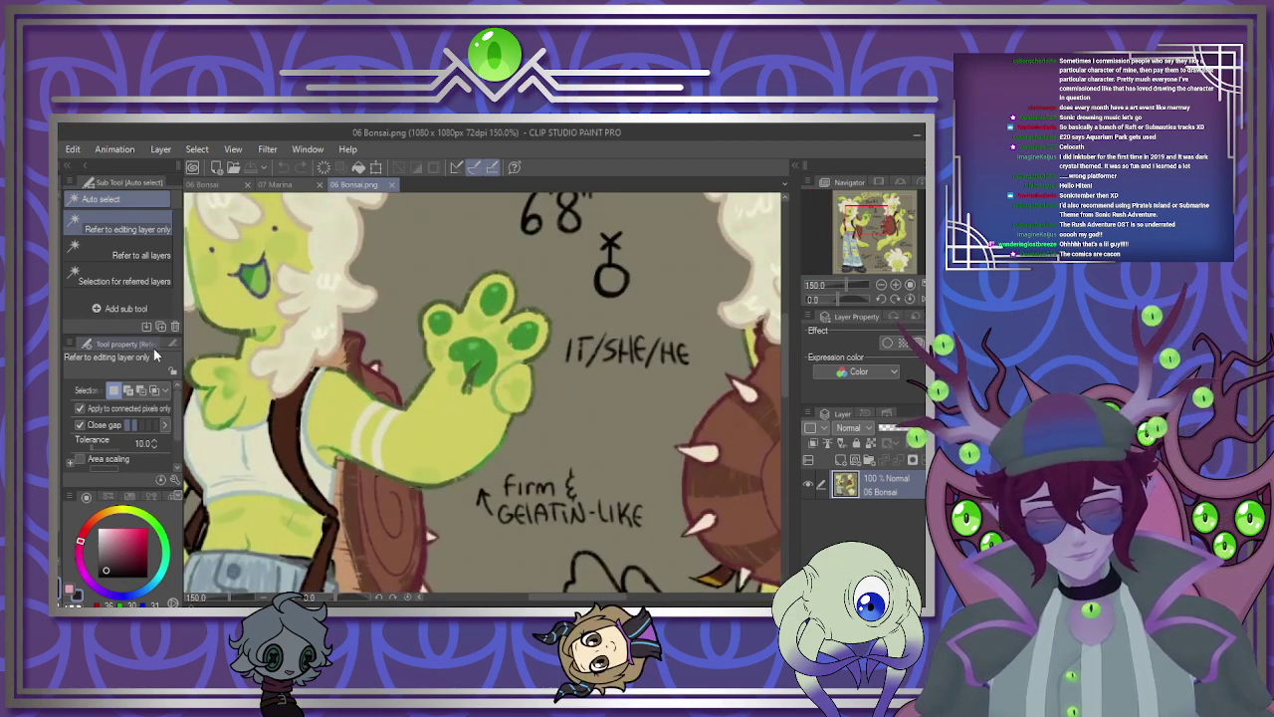
{"action": "scroll", "coordinate": [237, 325], "scroll_direction": "up", "scroll_amount": 3}
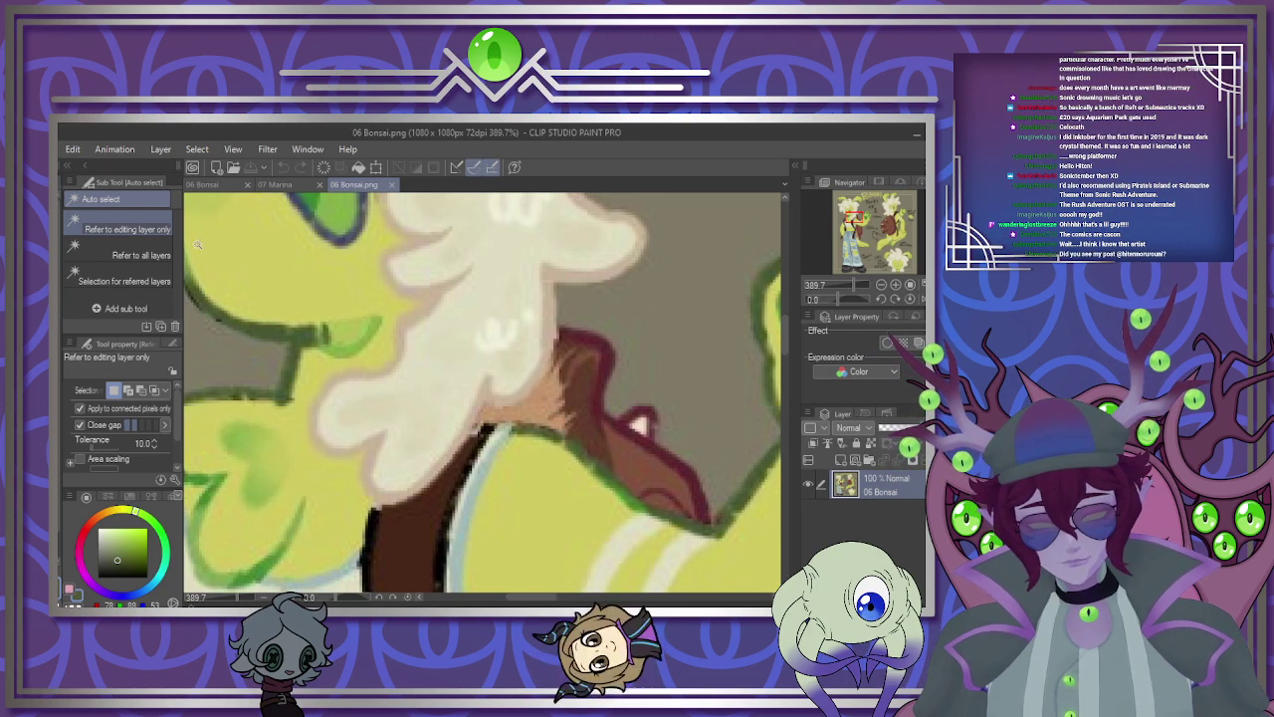
{"action": "left_click_drag", "start_coordinate": [354, 185], "coordinate": [198, 245]}
{"action": "left_click", "coordinate": [506, 188]}
{"action": "scroll", "coordinate": [618, 369], "scroll_direction": "down", "scroll_amount": 1}
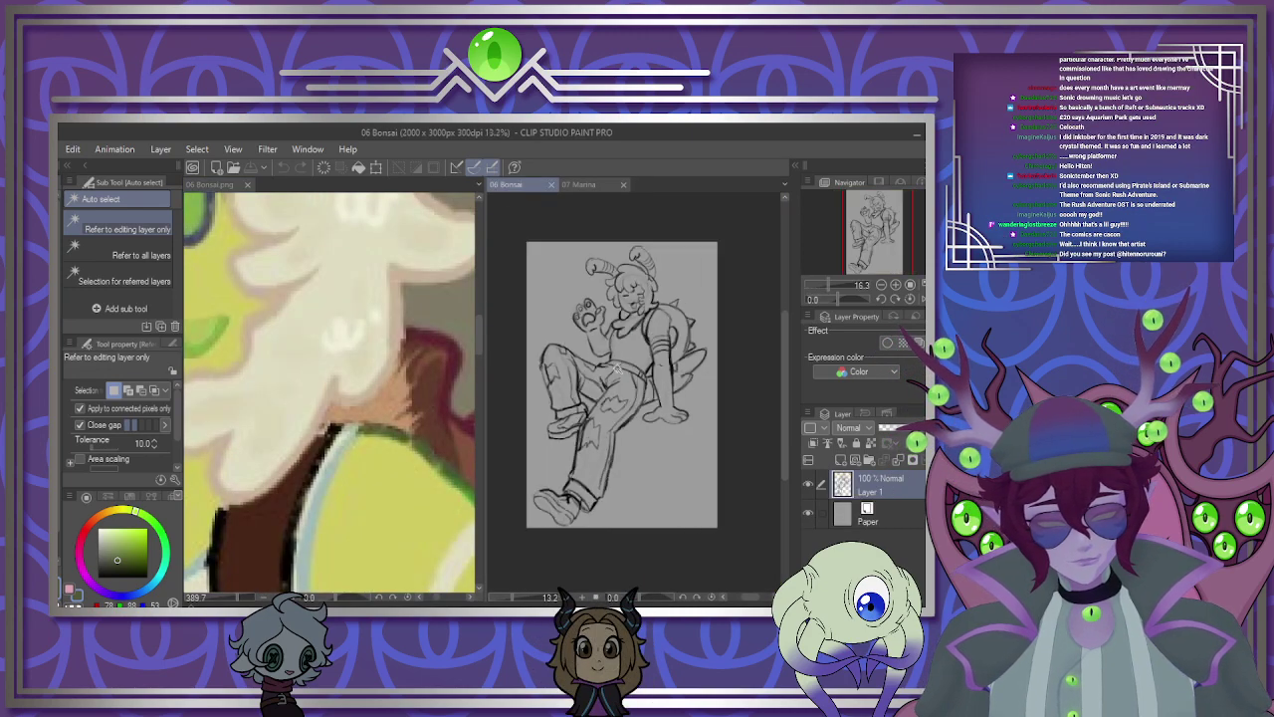
{"action": "scroll", "coordinate": [617, 368], "scroll_direction": "down", "scroll_amount": 2}
{"action": "left_click", "coordinate": [435, 328]}
{"action": "scroll", "coordinate": [435, 328], "scroll_direction": "down", "scroll_amount": 7}
{"action": "scroll", "coordinate": [356, 312], "scroll_direction": "up", "scroll_amount": 2}
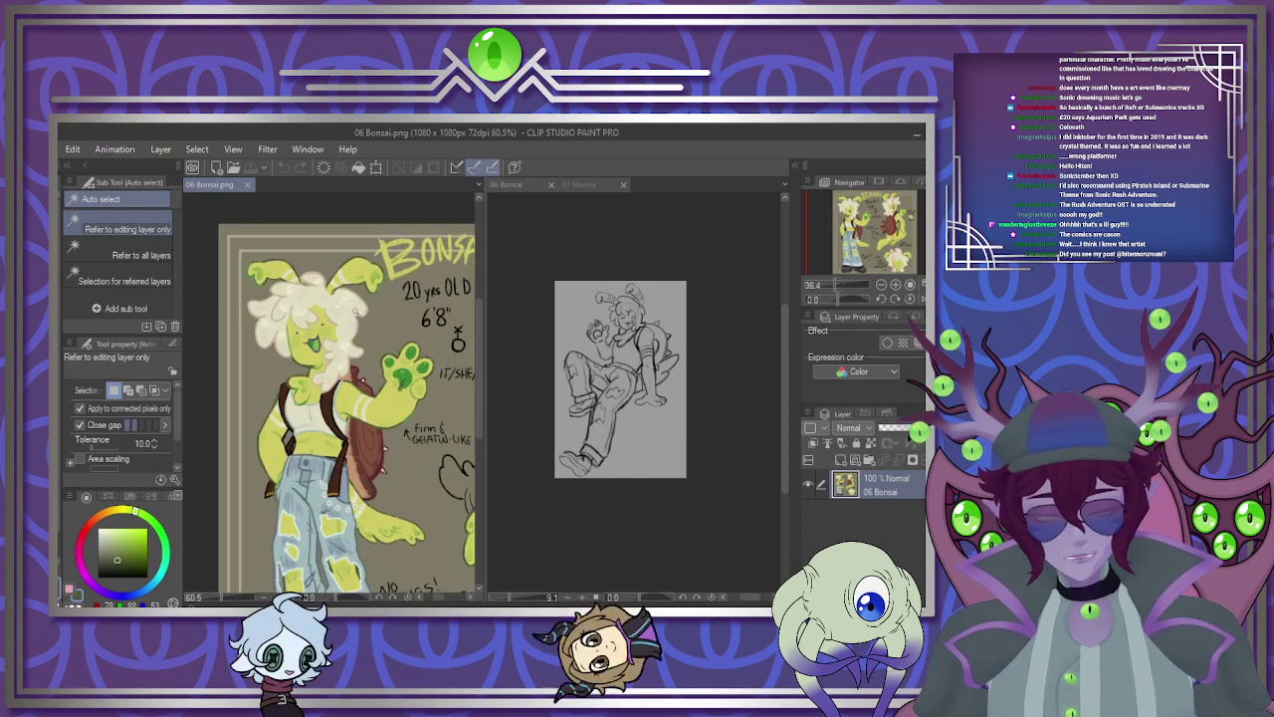
{"action": "scroll", "coordinate": [354, 312], "scroll_direction": "up", "scroll_amount": 3}
{"action": "left_click", "coordinate": [597, 334]}
{"action": "scroll", "coordinate": [606, 303], "scroll_direction": "up", "scroll_amount": 5}
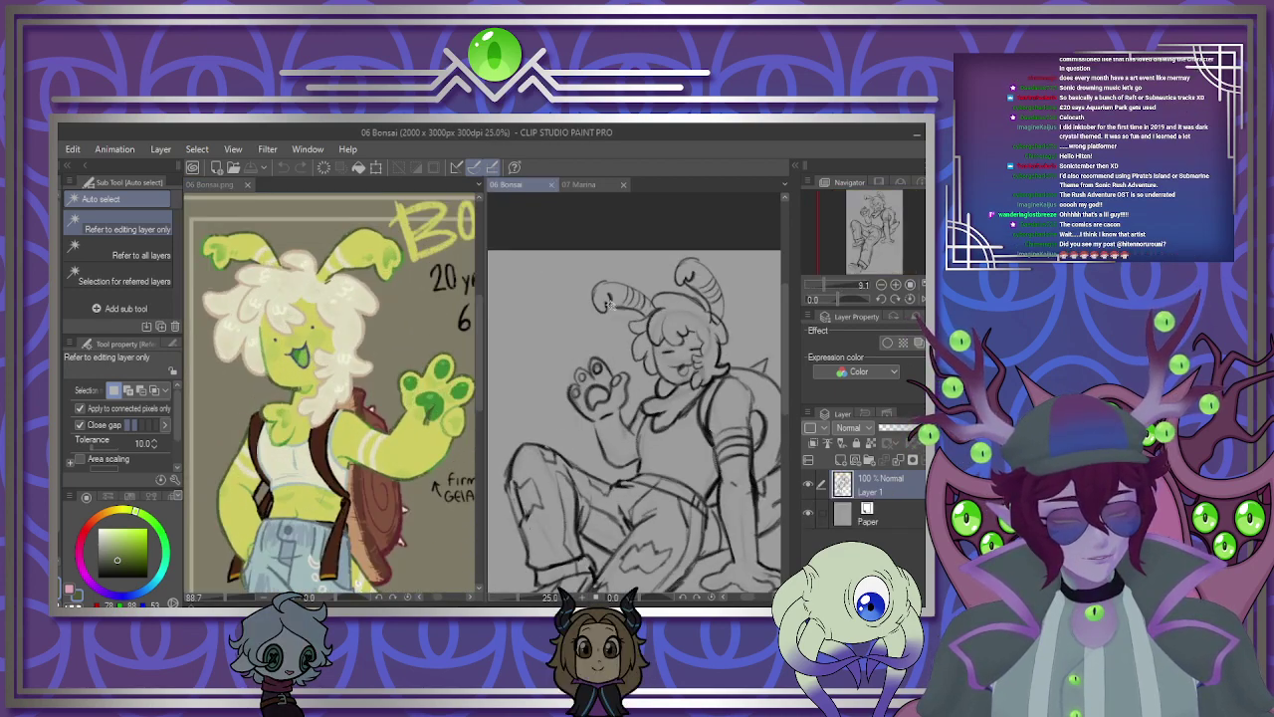
Lower the opacity of the Bonsai sketch on Layer 1 to 24%.
{"action": "left_click", "coordinate": [893, 430]}
{"action": "left_click_drag", "start_coordinate": [890, 429], "coordinate": [887, 428]}
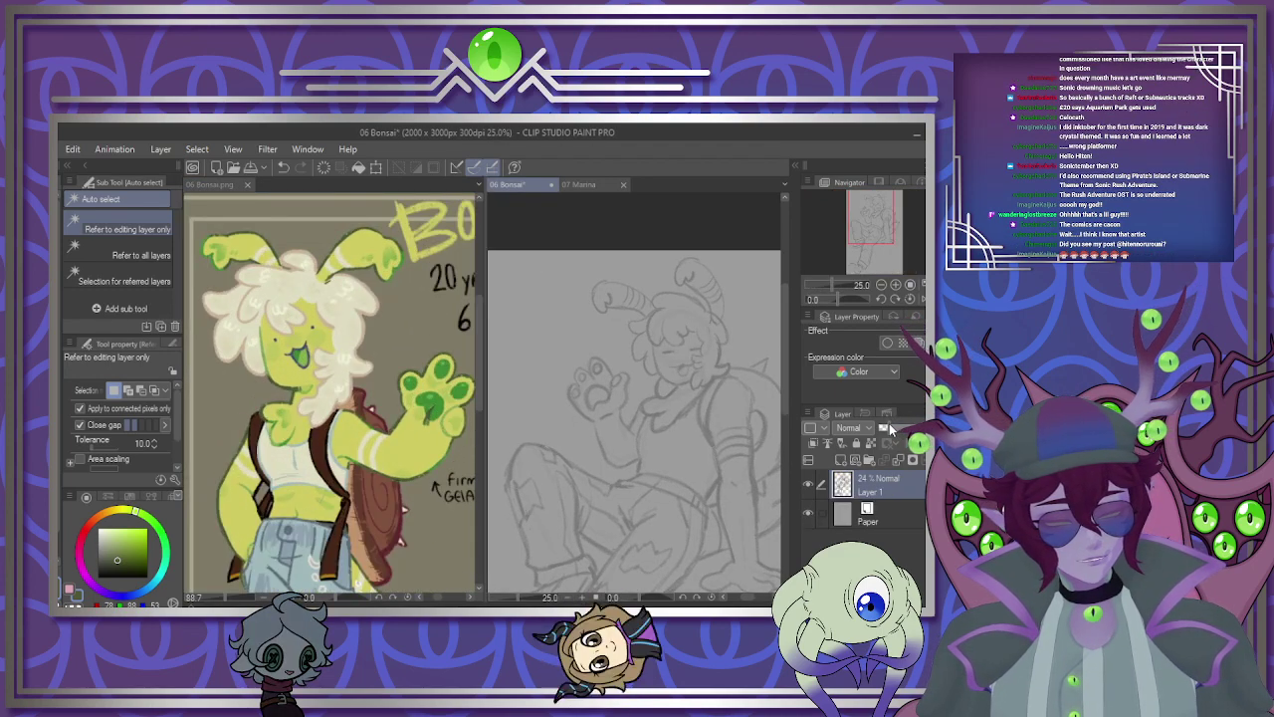
{"action": "scroll", "coordinate": [579, 346], "scroll_direction": "down", "scroll_amount": 3}
{"action": "scroll", "coordinate": [578, 347], "scroll_direction": "up", "scroll_amount": 2}
{"action": "scroll", "coordinate": [578, 347], "scroll_direction": "down", "scroll_amount": 2}
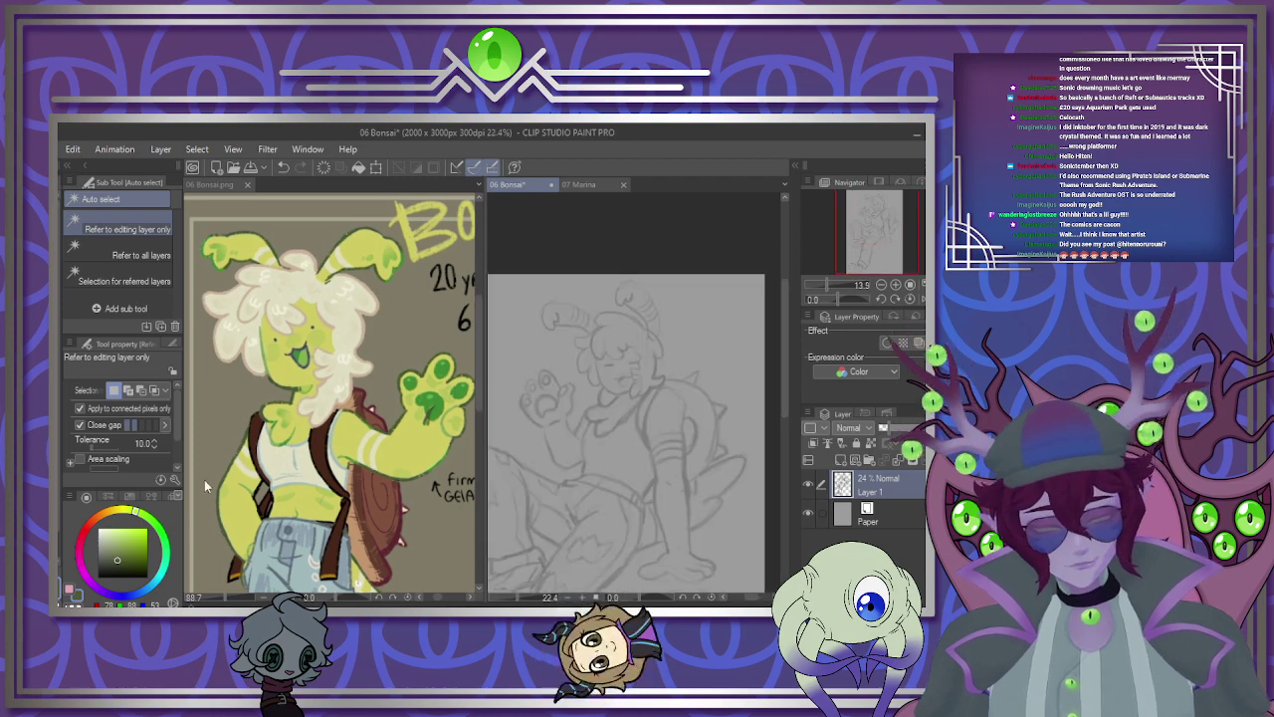
Choose the G-pen with a near-black colour and add a new layer above the faded sketch.
{"action": "scroll", "coordinate": [635, 333], "scroll_direction": "up", "scroll_amount": 2}
{"action": "left_click", "coordinate": [80, 543]}
{"action": "key", "text": "p"}
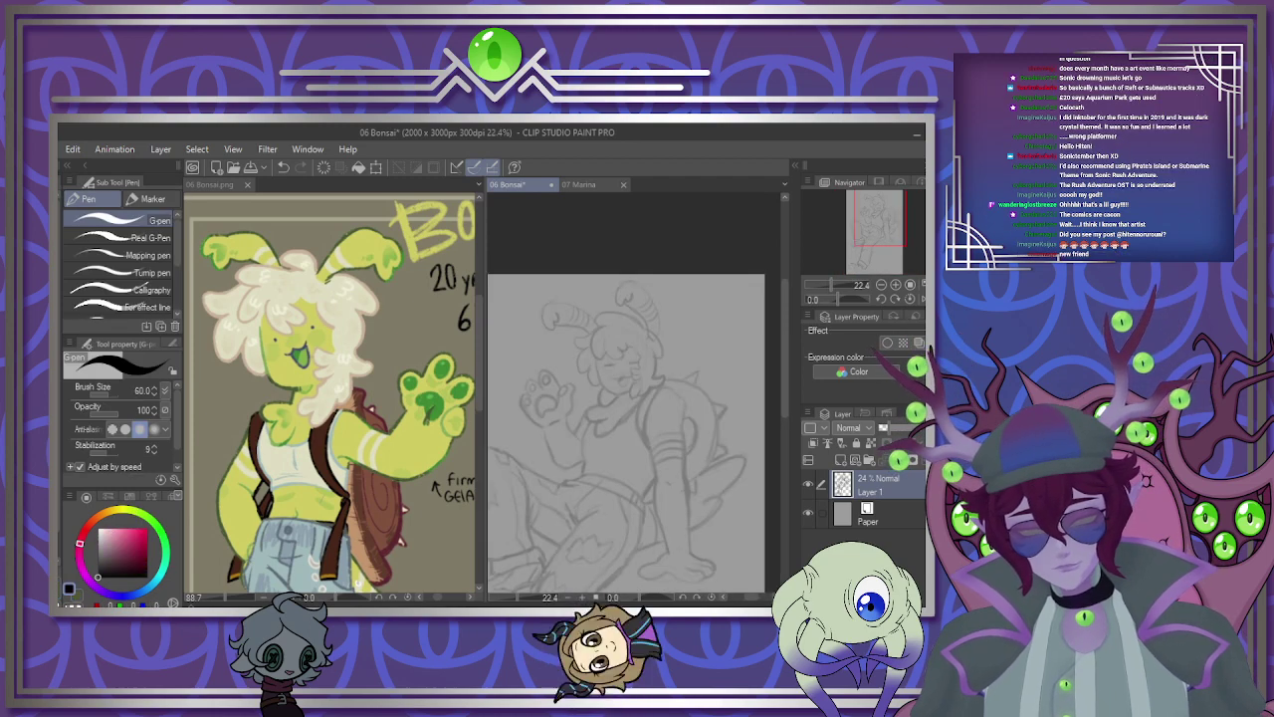
{"action": "scroll", "coordinate": [631, 324], "scroll_direction": "up", "scroll_amount": 3}
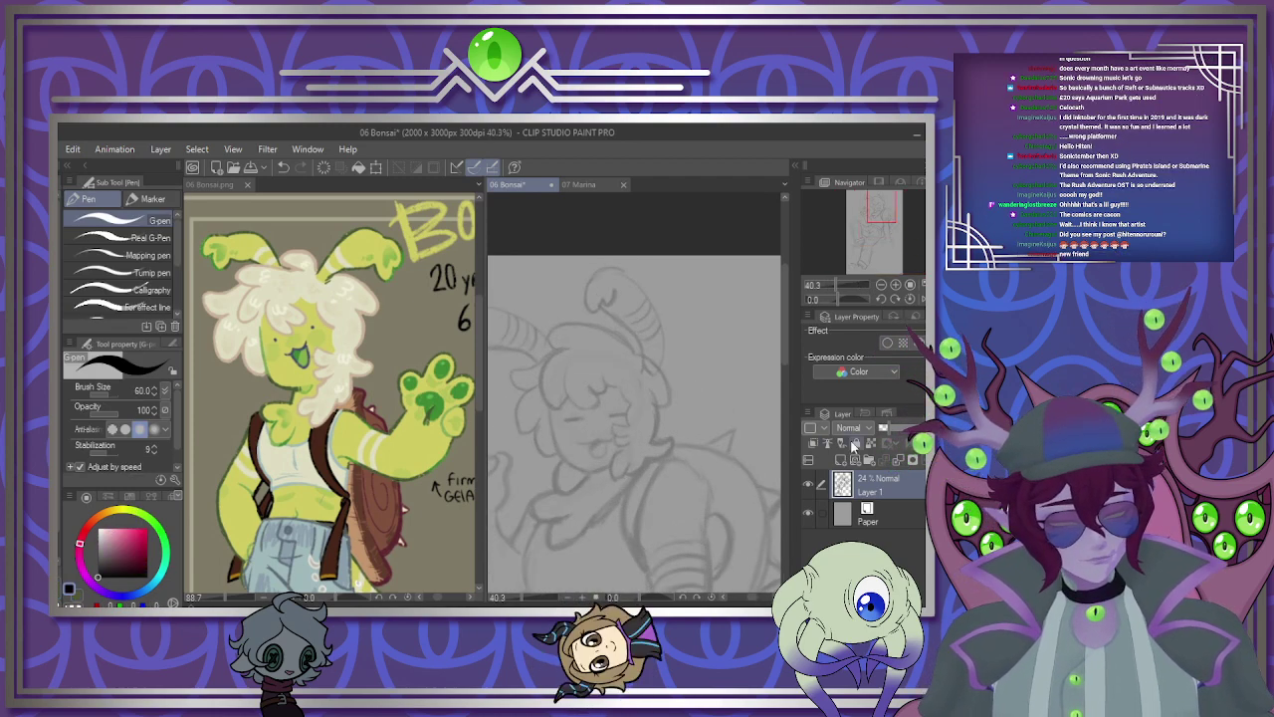
{"action": "key", "text": "ctrl+shift+n"}
{"action": "scroll", "coordinate": [589, 307], "scroll_direction": "down", "scroll_amount": 2}
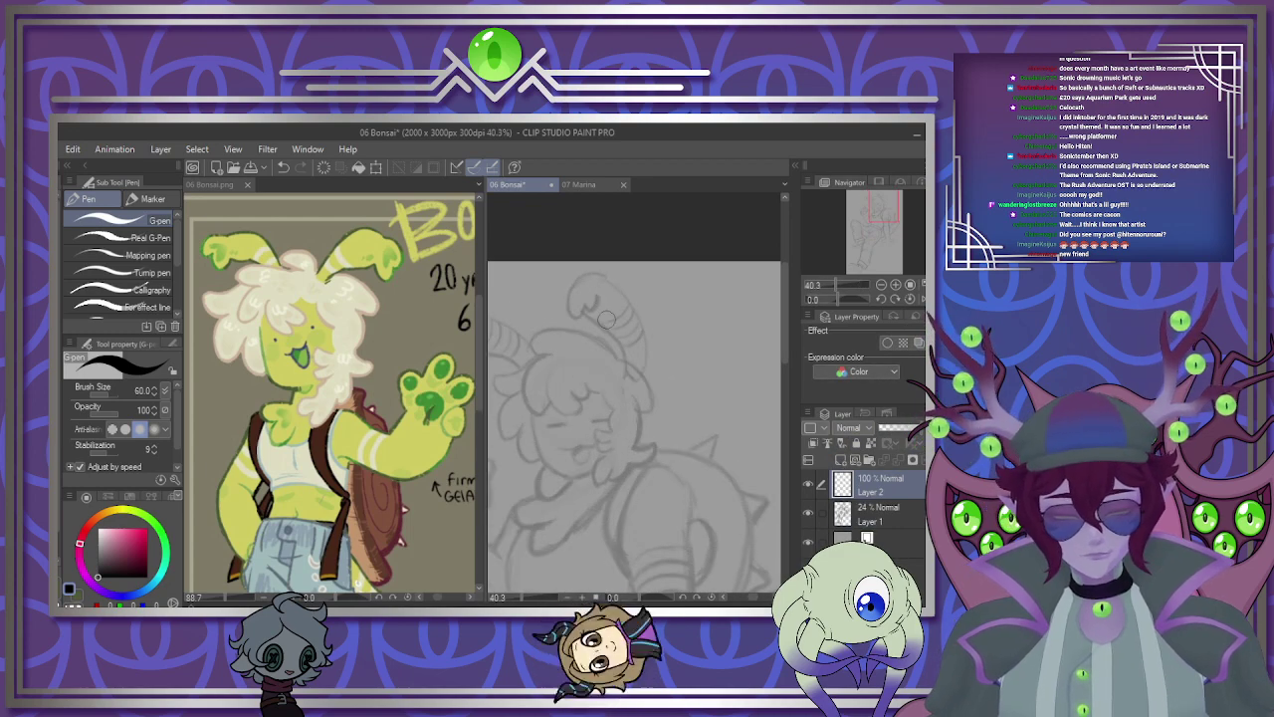
Set the G-pen brush size to 12 and ink a short near-black stroke at the base of the right-hand antenna.
{"action": "key", "text": "["}
{"action": "key", "text": "["}
{"action": "key", "text": "["}
{"action": "key", "text": "["}
{"action": "key", "text": "["}
{"action": "key", "text": "["}
{"action": "key", "text": "["}
{"action": "key", "text": "bracketleft"}
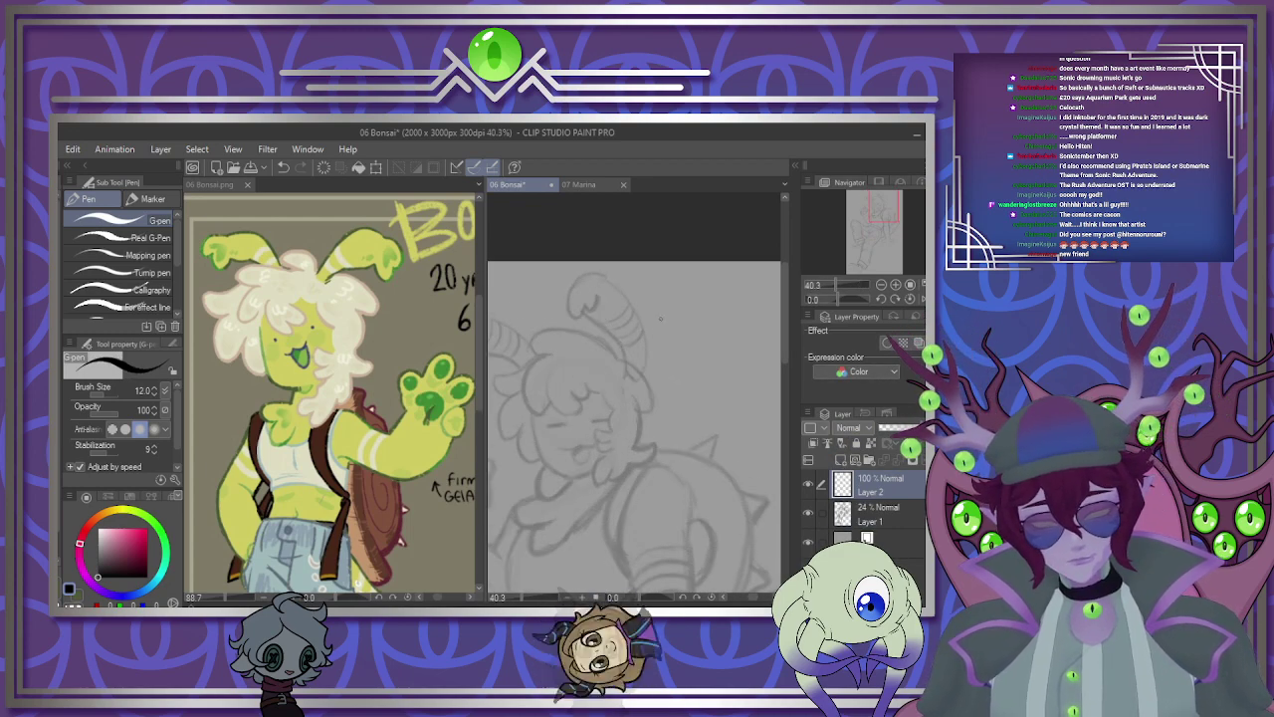
{"action": "scroll", "coordinate": [620, 343], "scroll_direction": "up", "scroll_amount": 4}
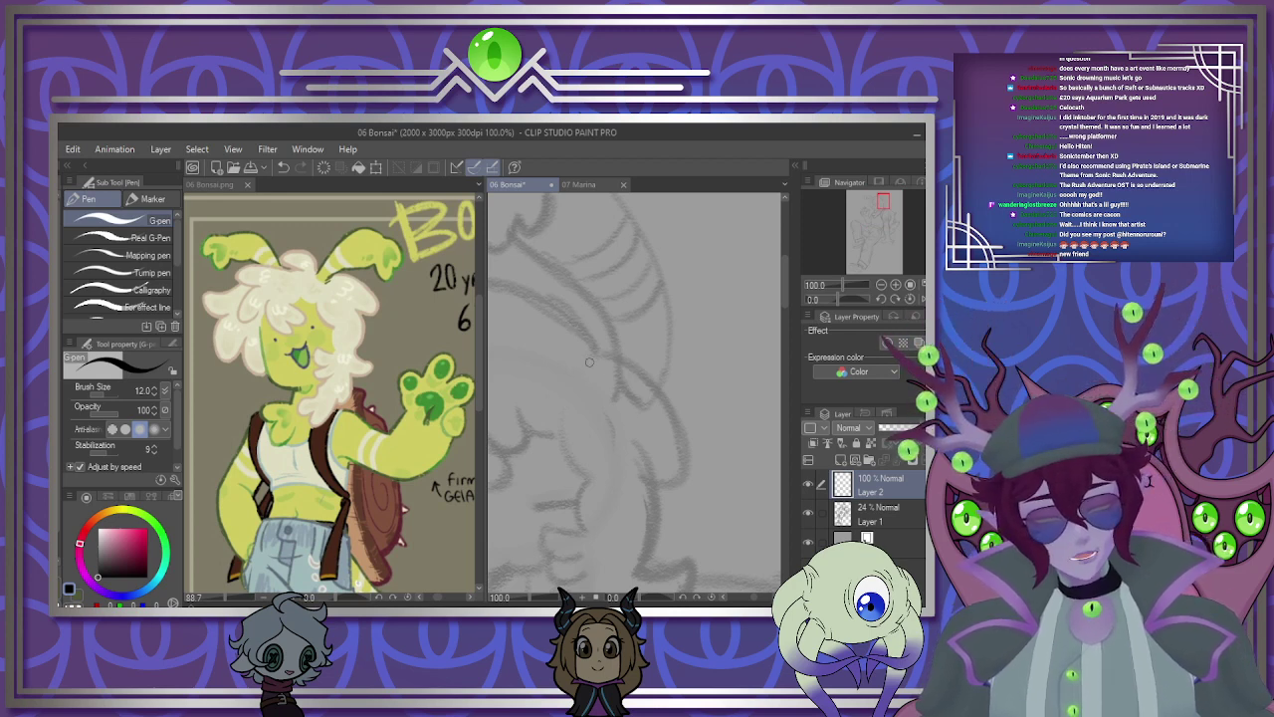
{"action": "left_click_drag", "start_coordinate": [598, 375], "coordinate": [634, 411]}
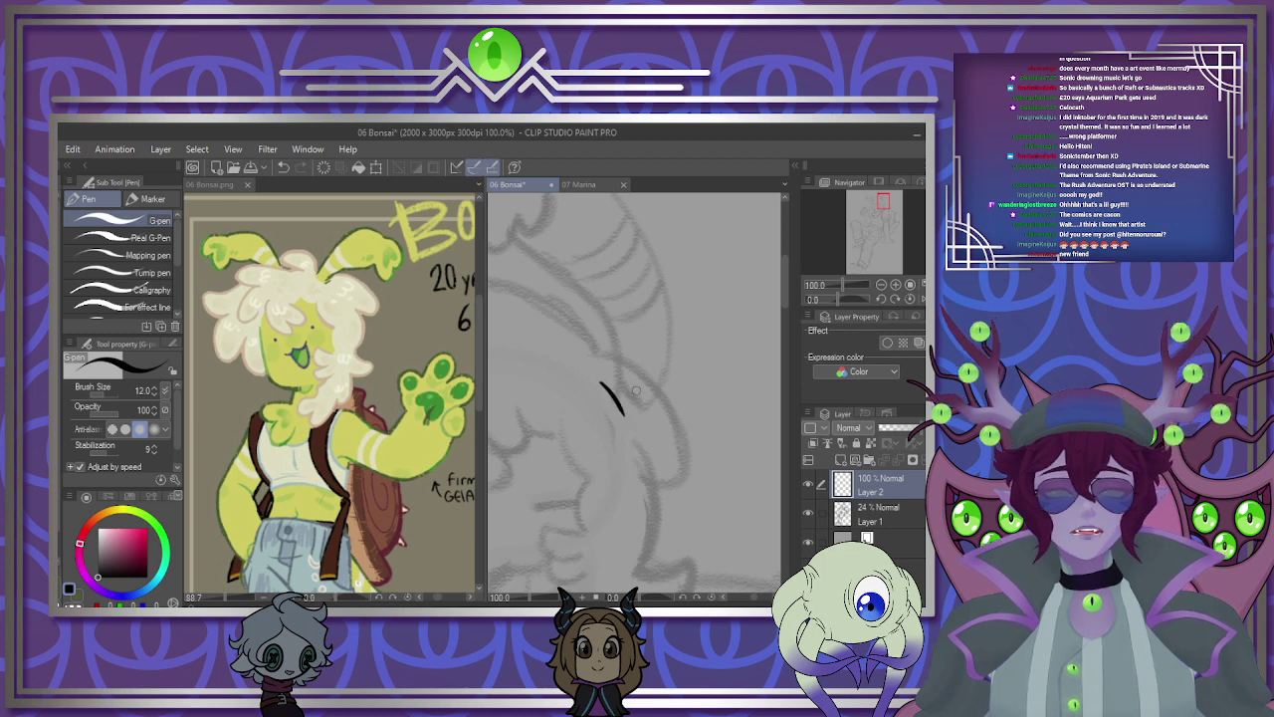
Add a new layer between Layer 2 and the faded sketch, and switch the pen colour to dark olive green.
{"action": "scroll", "coordinate": [658, 406], "scroll_direction": "down", "scroll_amount": 4}
{"action": "scroll", "coordinate": [660, 366], "scroll_direction": "up", "scroll_amount": 3}
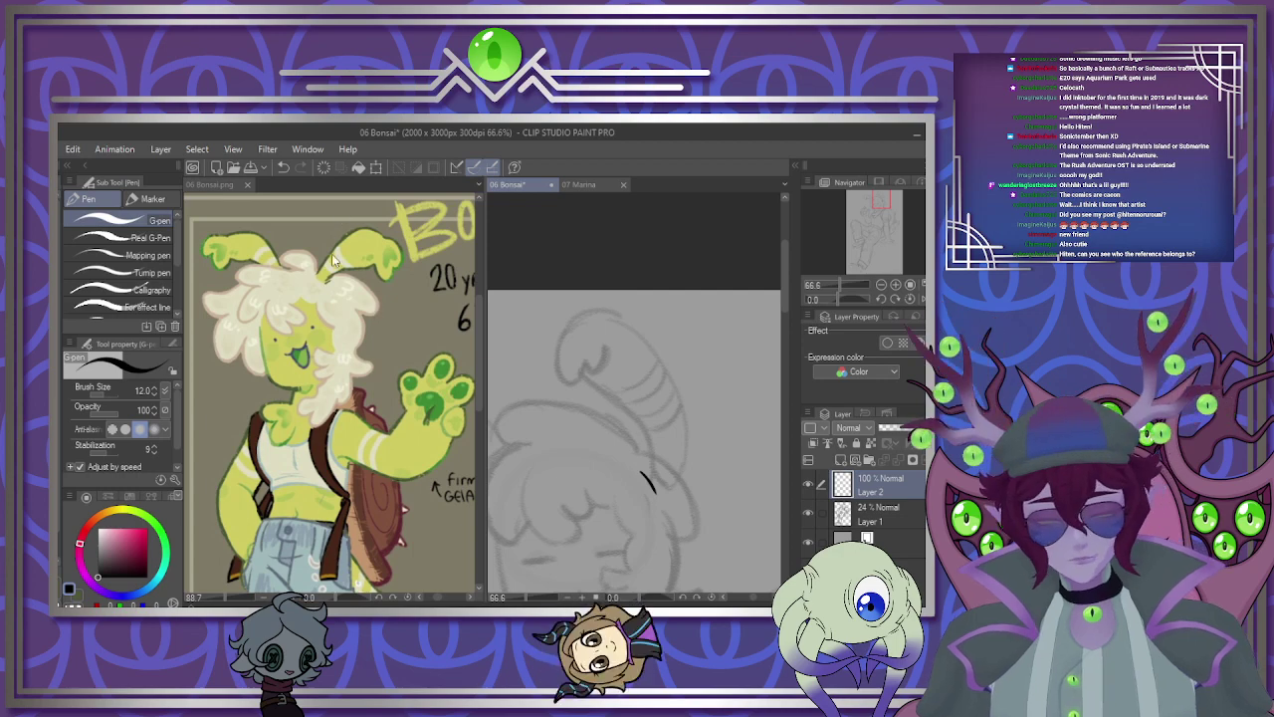
{"action": "scroll", "coordinate": [368, 313], "scroll_direction": "down", "scroll_amount": 5}
{"action": "scroll", "coordinate": [404, 254], "scroll_direction": "up", "scroll_amount": 1}
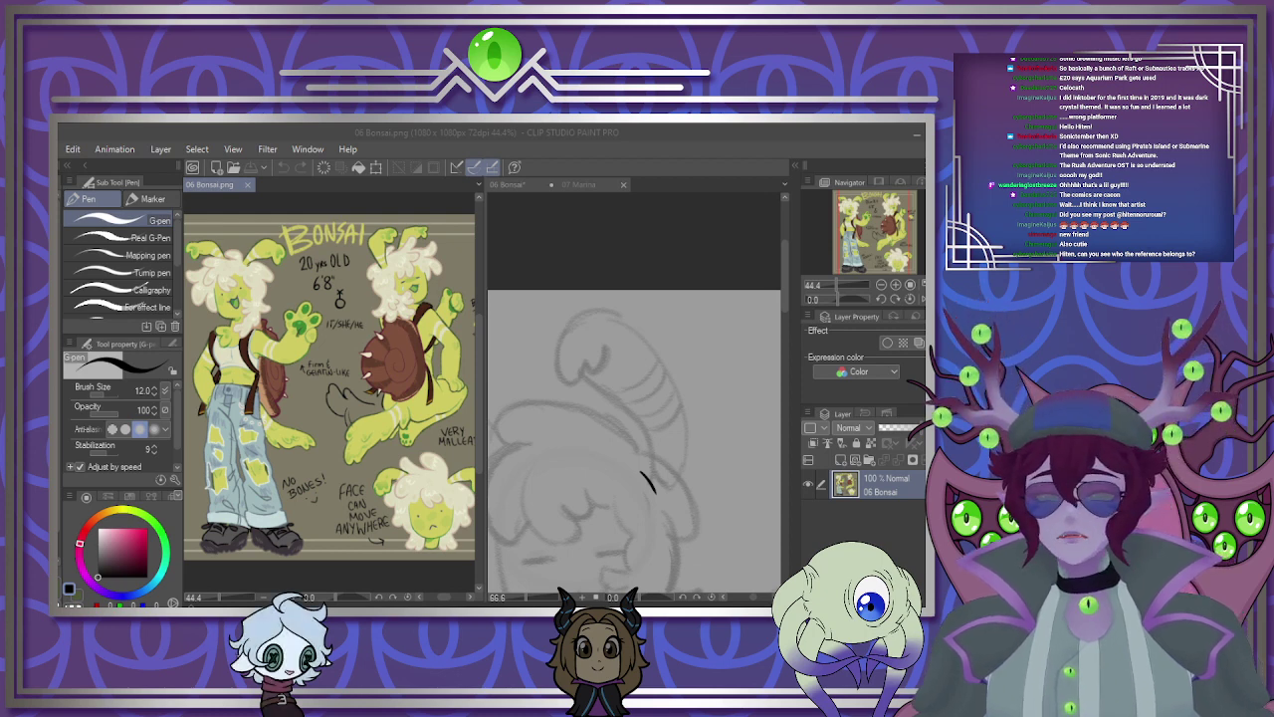
{"action": "left_click", "coordinate": [694, 441]}
{"action": "scroll", "coordinate": [694, 441], "scroll_direction": "down", "scroll_amount": 3}
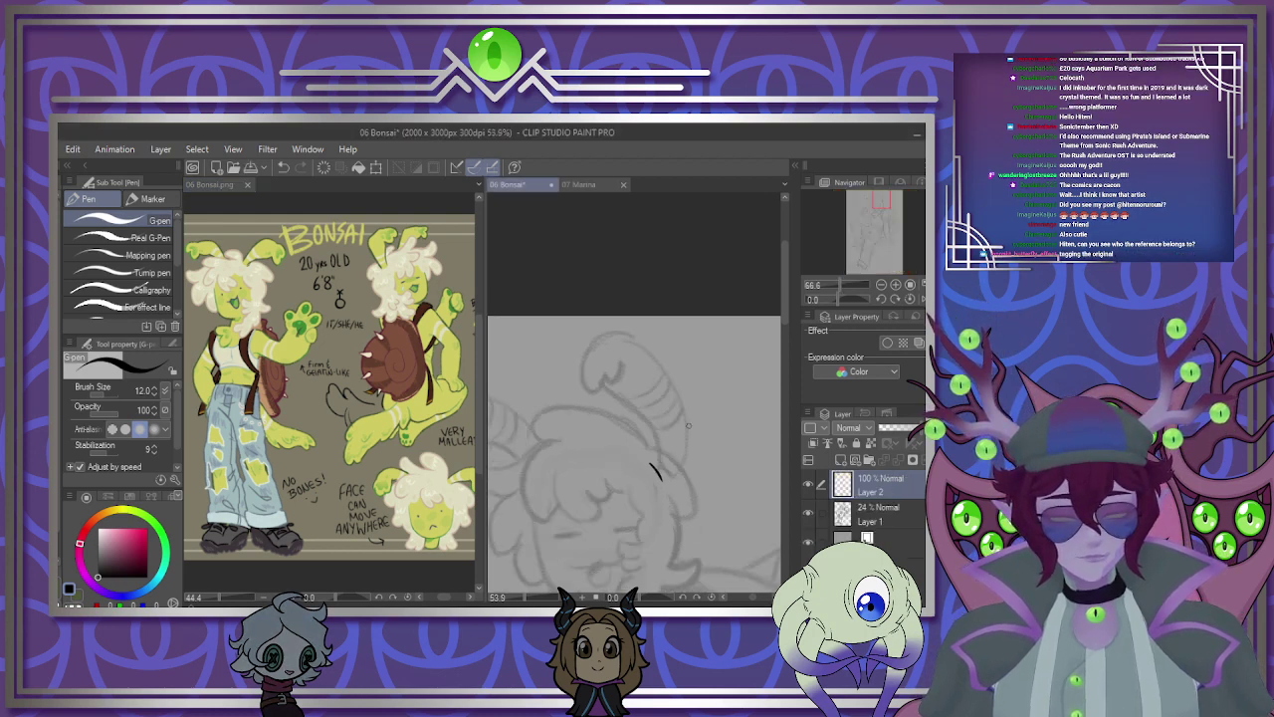
{"action": "scroll", "coordinate": [694, 441], "scroll_direction": "up", "scroll_amount": 2}
{"action": "scroll", "coordinate": [687, 426], "scroll_direction": "up", "scroll_amount": 2}
{"action": "key", "text": "ctrl+shift+n"}
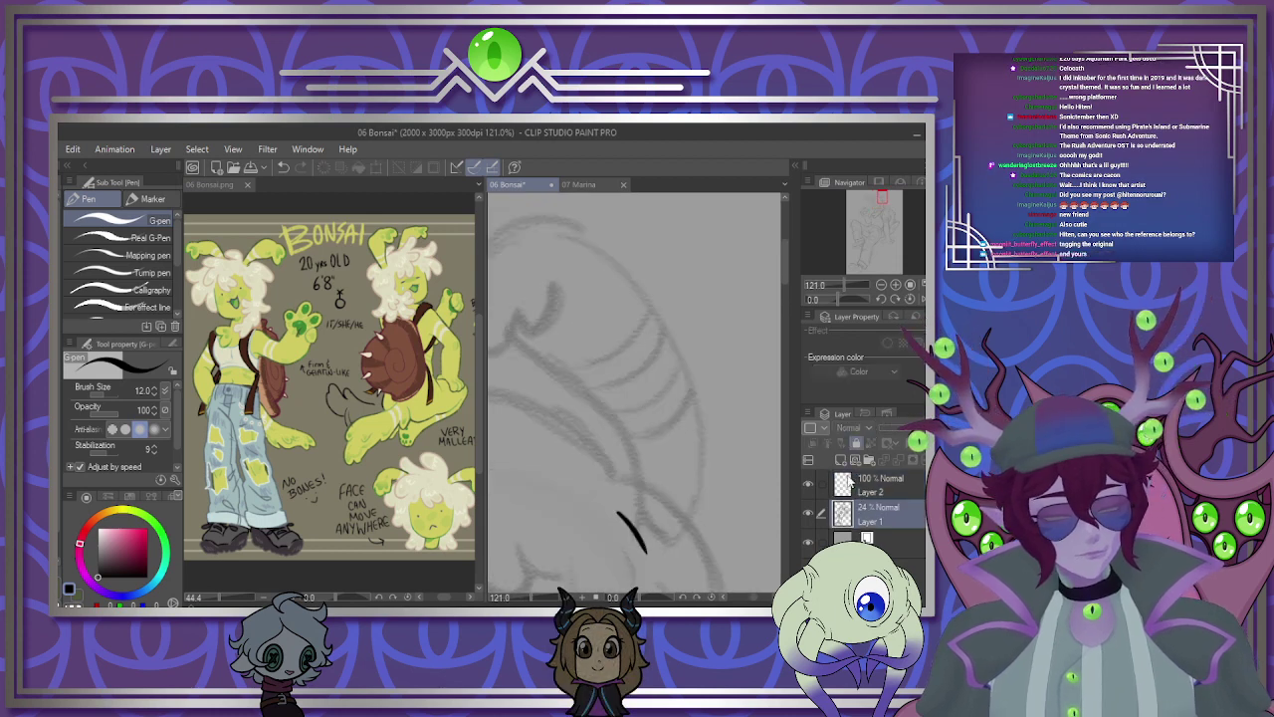
{"action": "left_click", "coordinate": [77, 594]}
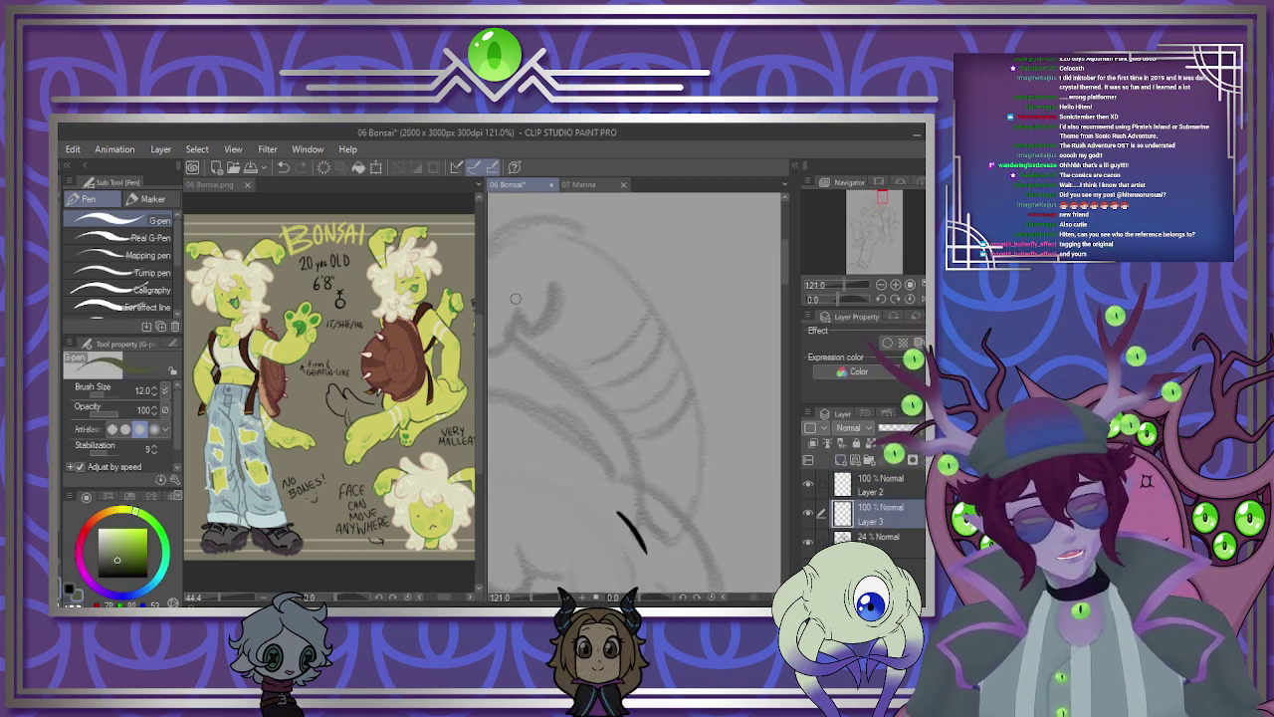
Outline the right-hand antenna in olive green on Layer 3, including its curled tip and both edges down to the hair.
{"action": "left_click_drag", "start_coordinate": [516, 308], "coordinate": [558, 283]}
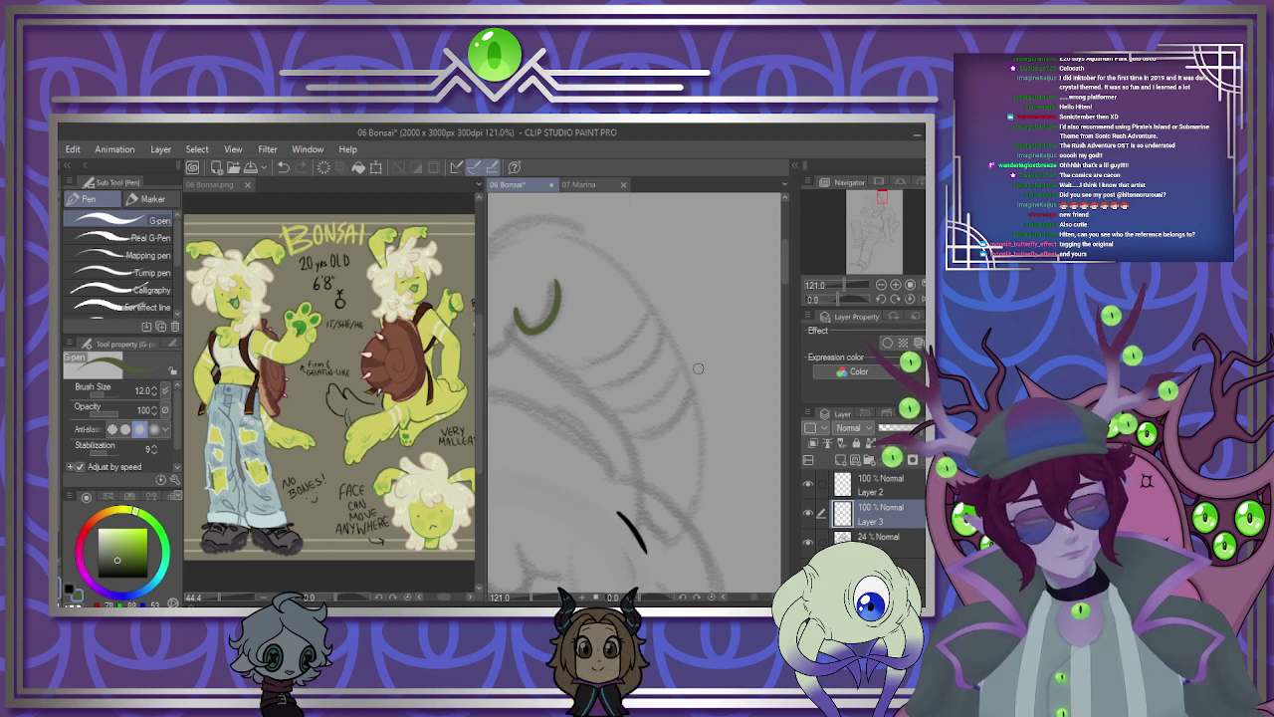
{"action": "left_click_drag", "start_coordinate": [754, 597], "coordinate": [752, 599]}
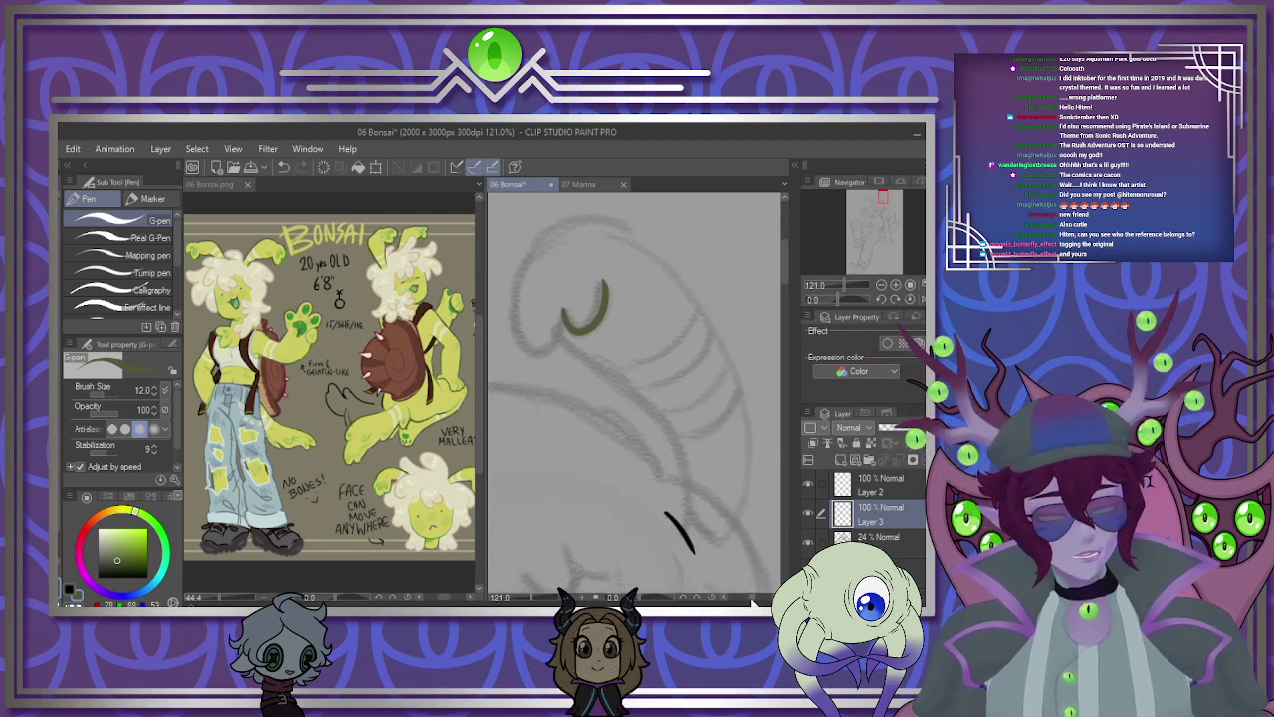
{"action": "mouse_move", "coordinate": [563, 327]}
{"action": "left_mouse_down"}
{"action": "mouse_move", "coordinate": [541, 353]}
{"action": "mouse_move", "coordinate": [516, 285]}
{"action": "mouse_move", "coordinate": [585, 217]}
{"action": "mouse_move", "coordinate": [671, 270]}
{"action": "mouse_move", "coordinate": [728, 358]}
{"action": "mouse_move", "coordinate": [748, 456]}
{"action": "mouse_move", "coordinate": [694, 543]}
{"action": "left_mouse_up"}
{"action": "key", "text": "ctrl+z"}
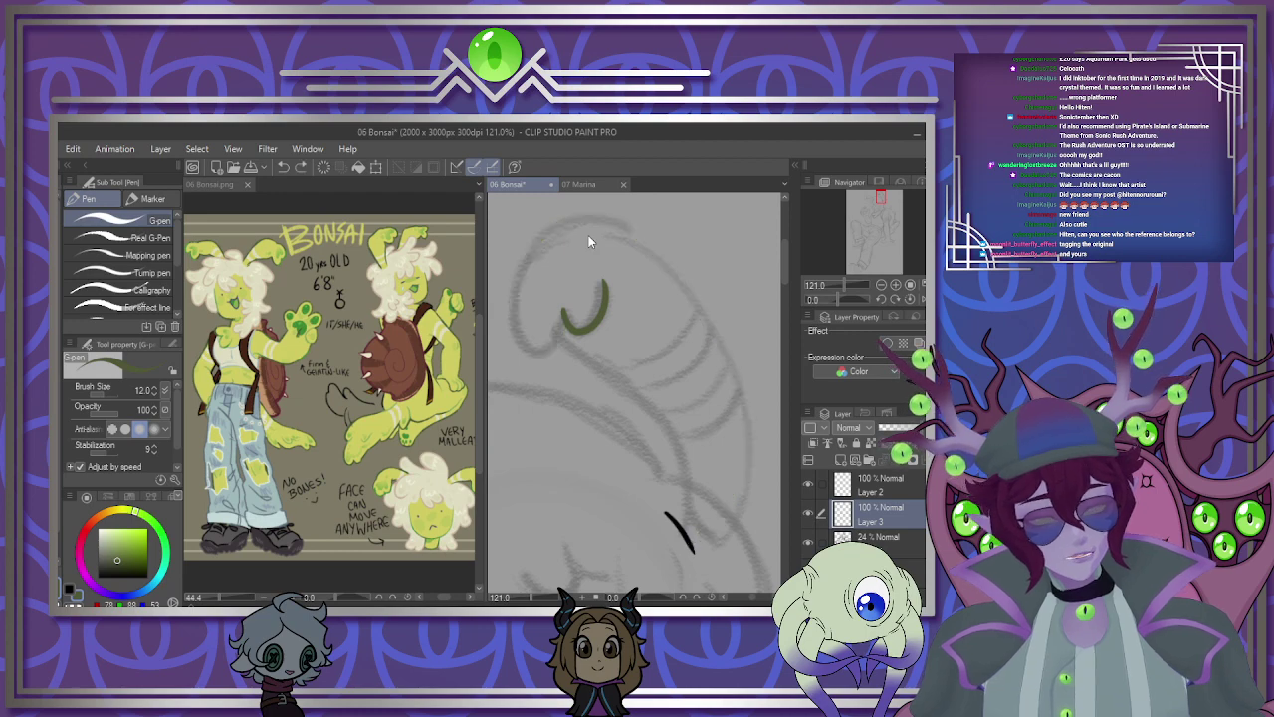
{"action": "mouse_move", "coordinate": [558, 341]}
{"action": "left_mouse_down"}
{"action": "mouse_move", "coordinate": [541, 250]}
{"action": "mouse_move", "coordinate": [636, 232]}
{"action": "mouse_move", "coordinate": [716, 324]}
{"action": "mouse_move", "coordinate": [754, 433]}
{"action": "mouse_move", "coordinate": [734, 518]}
{"action": "mouse_move", "coordinate": [697, 548]}
{"action": "left_mouse_up"}
{"action": "key", "text": "ctrl+z"}
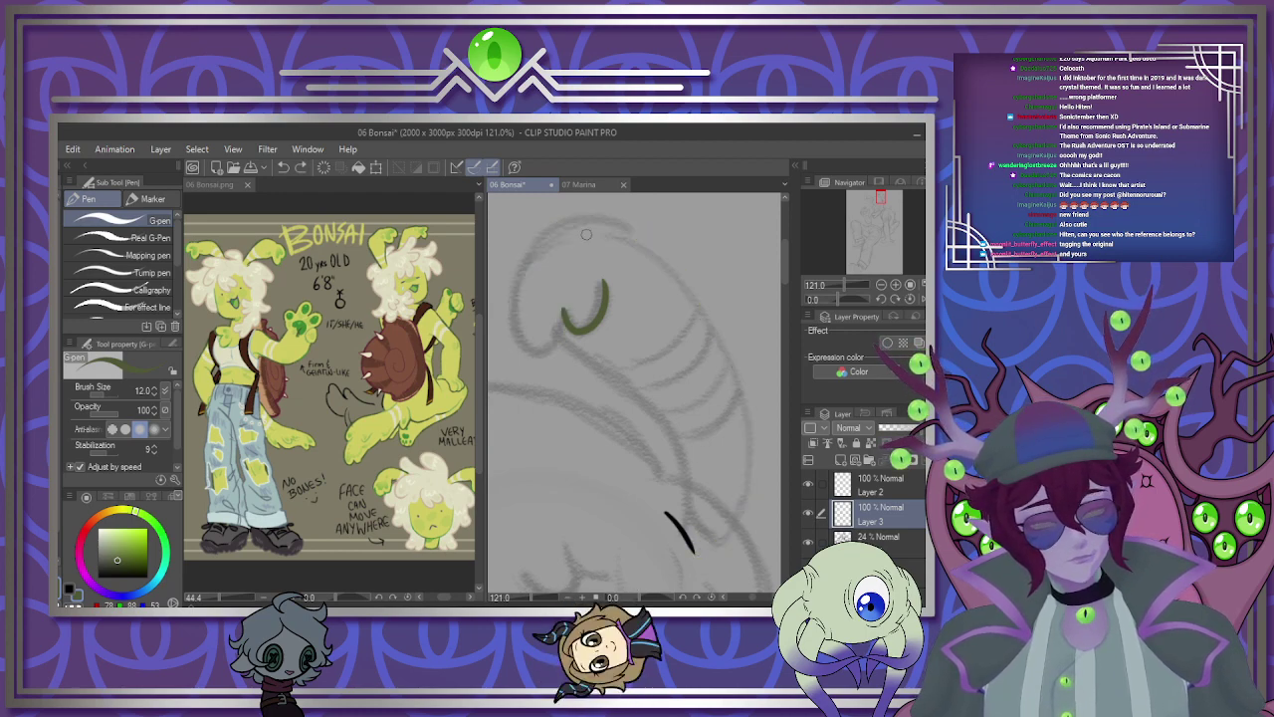
{"action": "mouse_move", "coordinate": [550, 231]}
{"action": "left_mouse_down"}
{"action": "mouse_move", "coordinate": [652, 247]}
{"action": "mouse_move", "coordinate": [715, 330]}
{"action": "mouse_move", "coordinate": [743, 414]}
{"action": "mouse_move", "coordinate": [735, 498]}
{"action": "mouse_move", "coordinate": [700, 540]}
{"action": "left_mouse_up"}
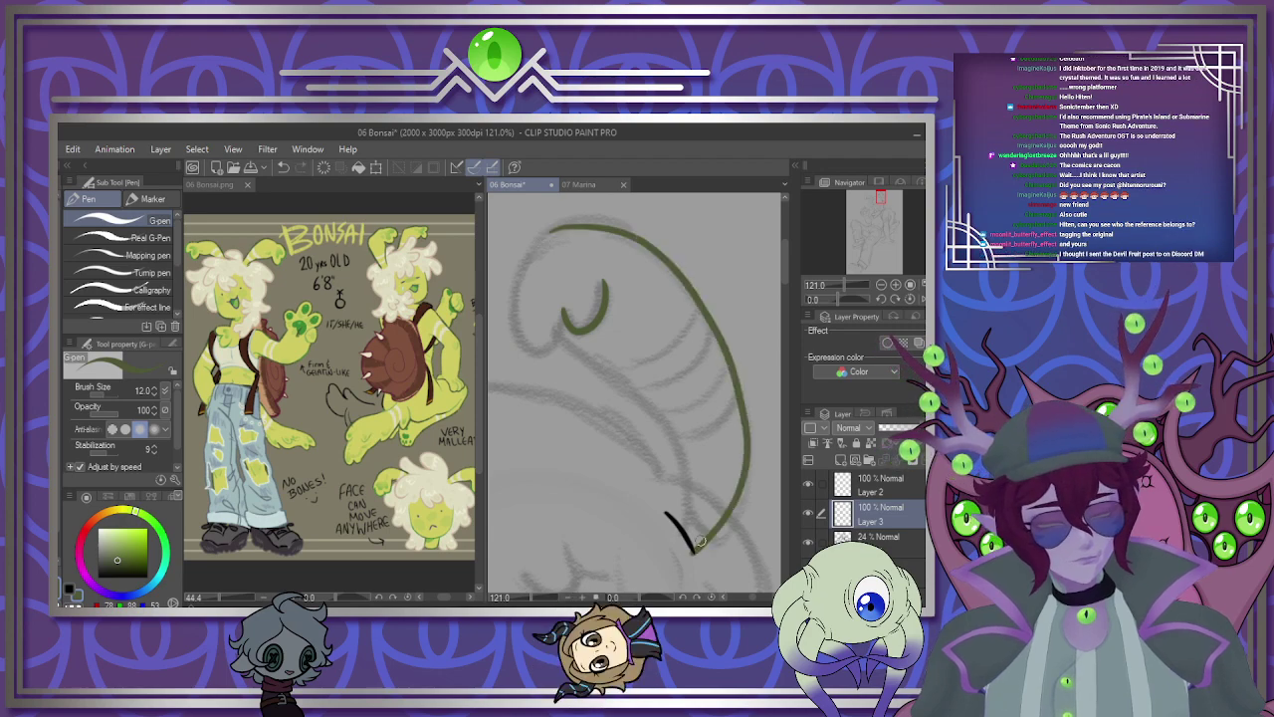
{"action": "mouse_move", "coordinate": [555, 229]}
{"action": "left_mouse_down"}
{"action": "mouse_move", "coordinate": [515, 296]}
{"action": "mouse_move", "coordinate": [564, 327]}
{"action": "mouse_move", "coordinate": [572, 318]}
{"action": "mouse_move", "coordinate": [563, 337]}
{"action": "mouse_move", "coordinate": [640, 402]}
{"action": "mouse_move", "coordinate": [681, 479]}
{"action": "mouse_move", "coordinate": [688, 513]}
{"action": "left_mouse_up"}
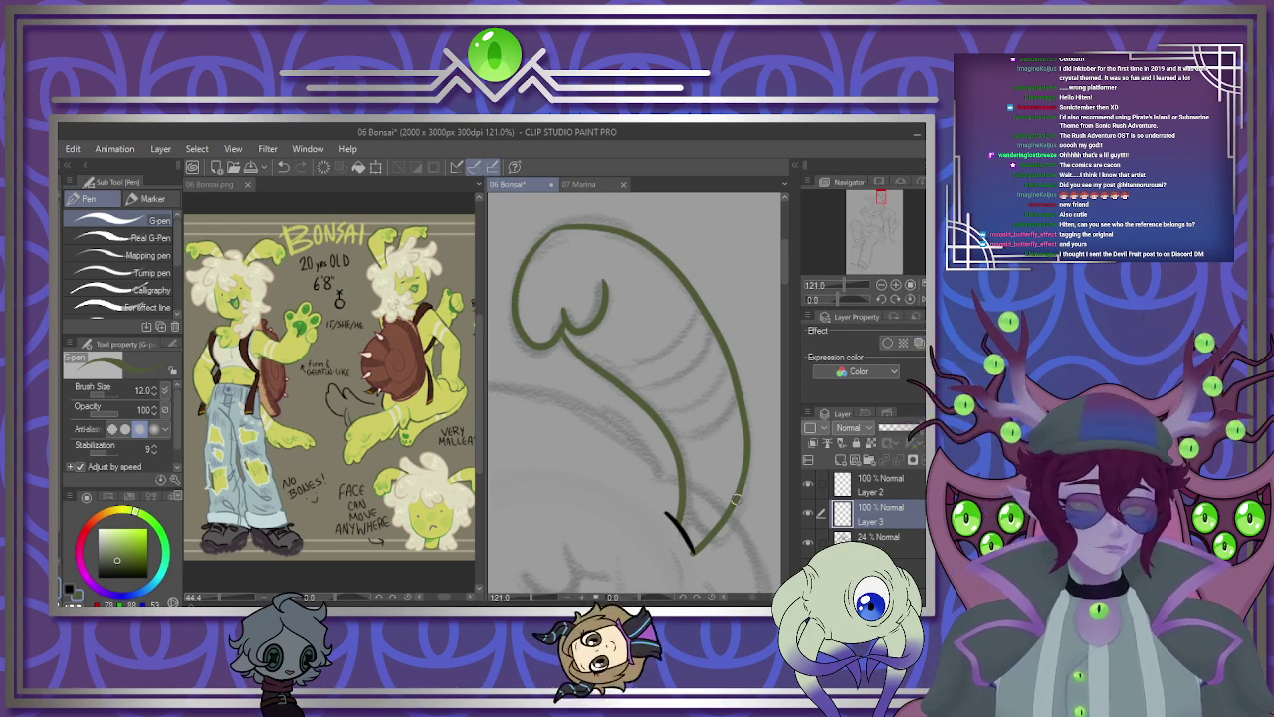
Ink the scalloped fringe curls across the forehead in near-black on Layer 2.
{"action": "scroll", "coordinate": [739, 503], "scroll_direction": "down", "scroll_amount": 5}
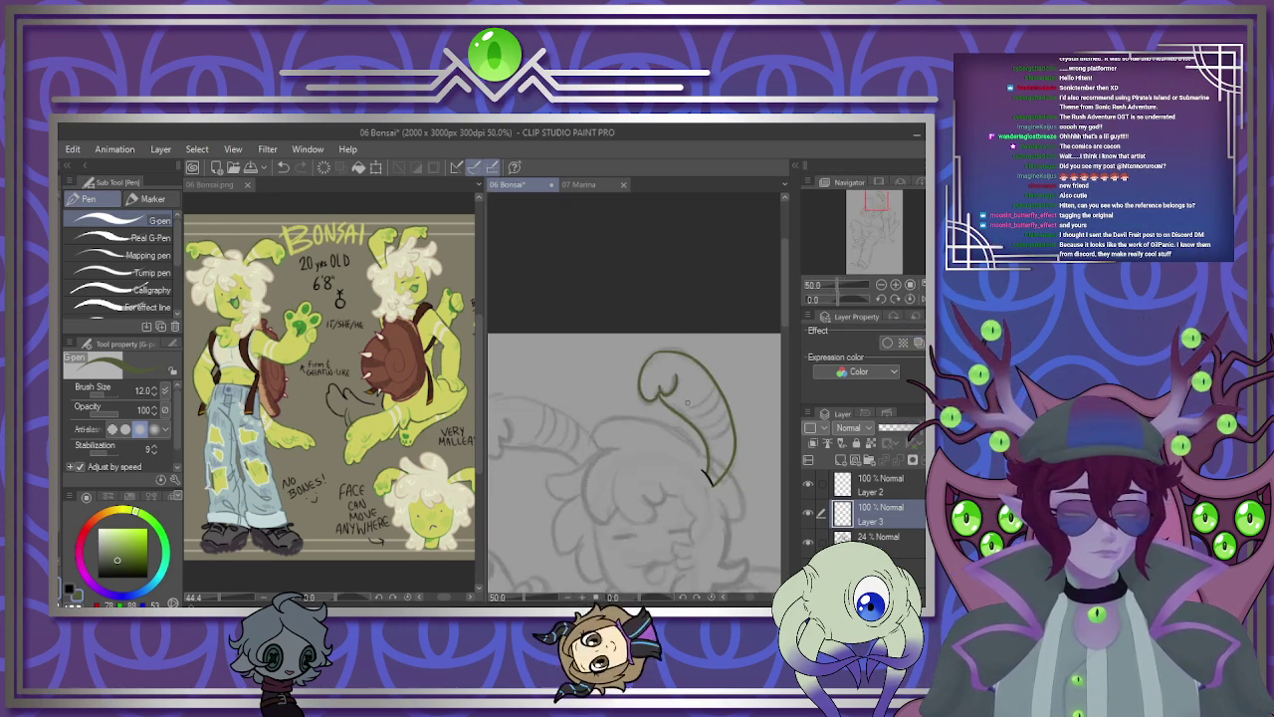
{"action": "scroll", "coordinate": [695, 422], "scroll_direction": "up", "scroll_amount": 1}
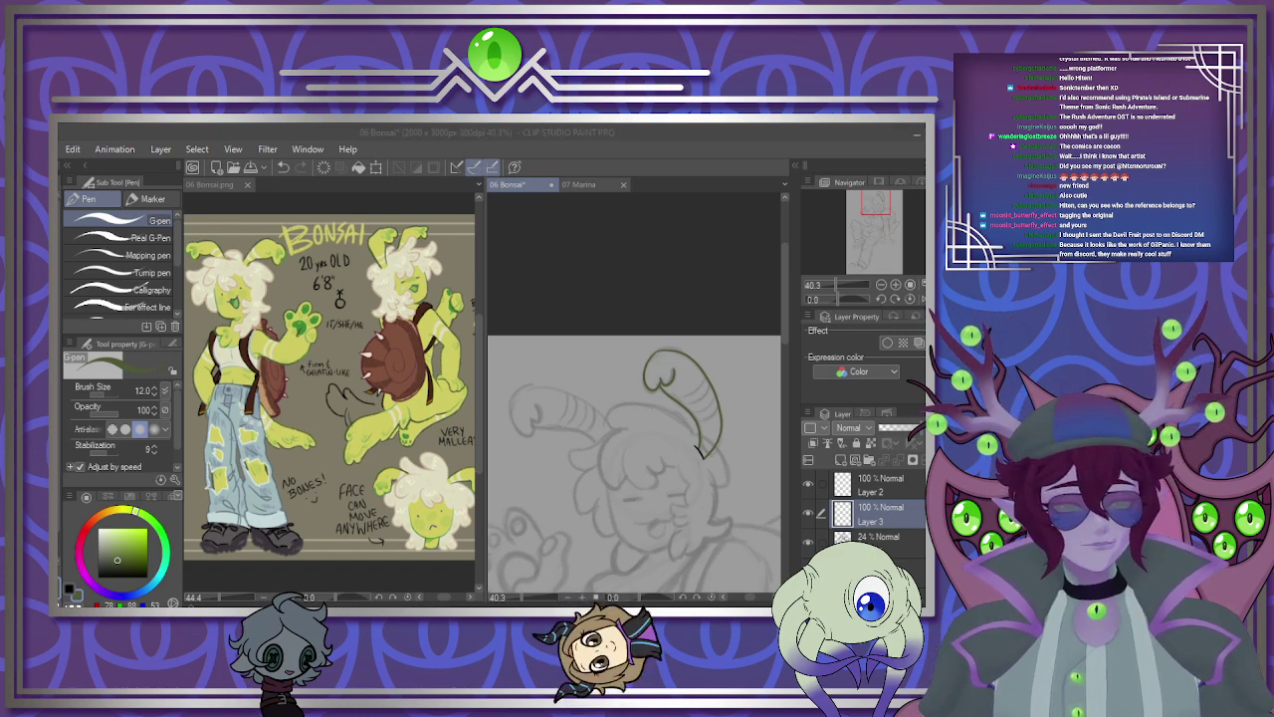
{"action": "scroll", "coordinate": [757, 348], "scroll_direction": "down", "scroll_amount": 1}
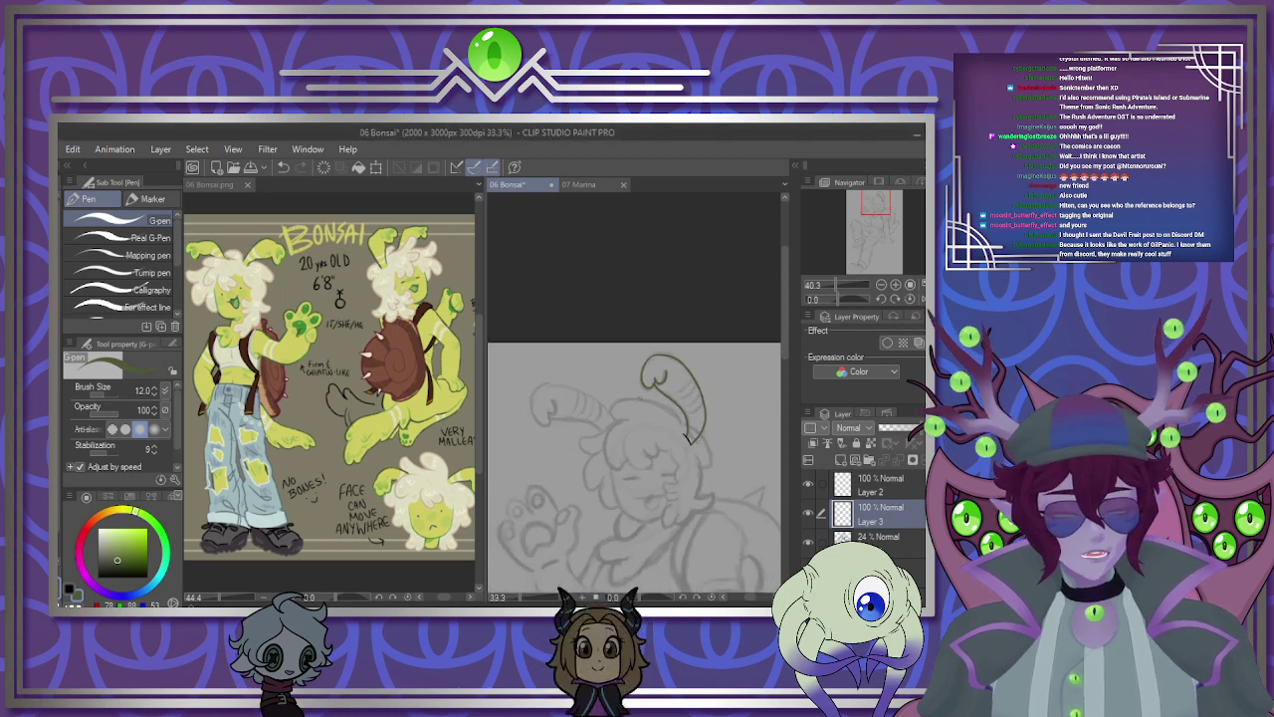
{"action": "scroll", "coordinate": [670, 404], "scroll_direction": "up", "scroll_amount": 5}
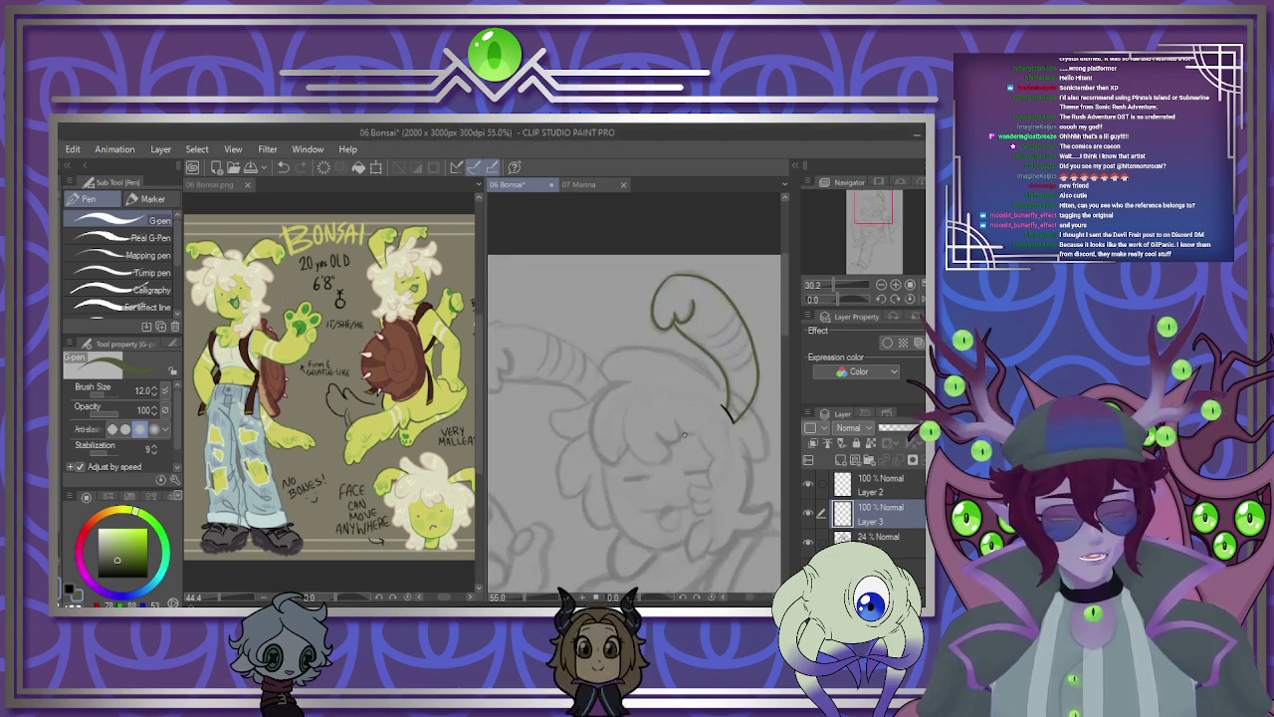
{"action": "left_click", "coordinate": [873, 485]}
{"action": "key", "text": "x"}
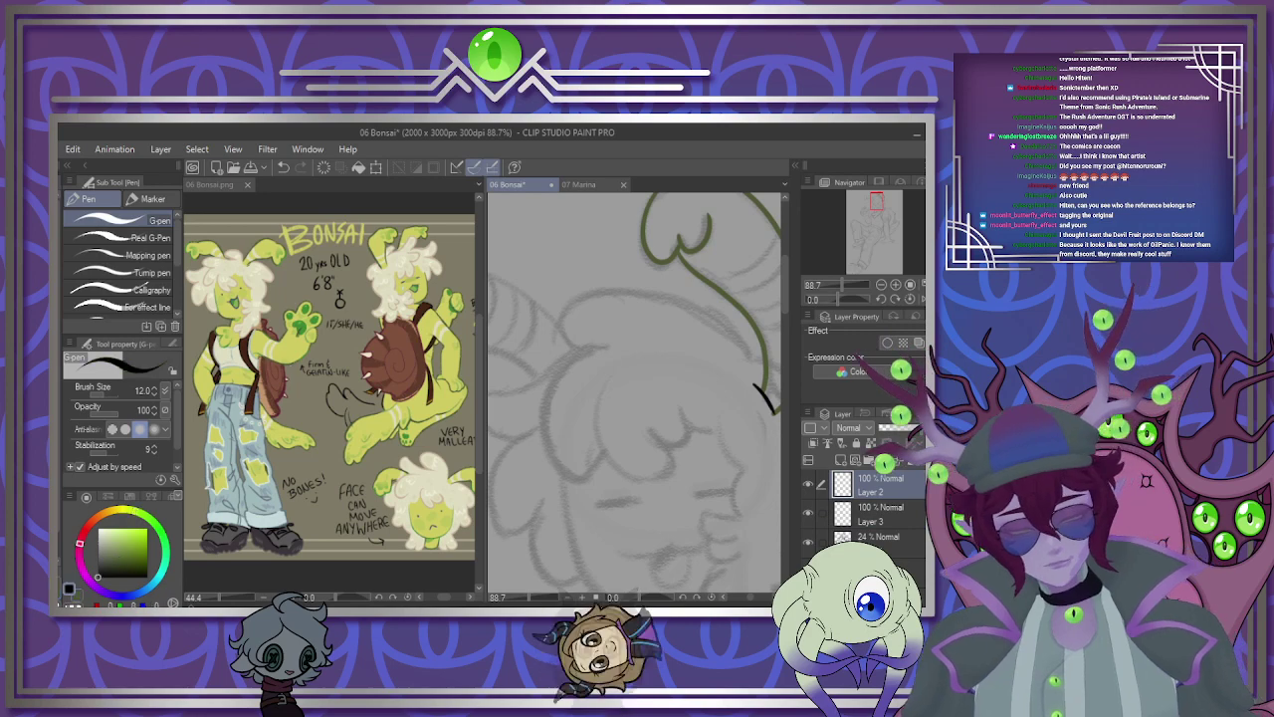
{"action": "left_click_drag", "start_coordinate": [559, 378], "coordinate": [593, 474]}
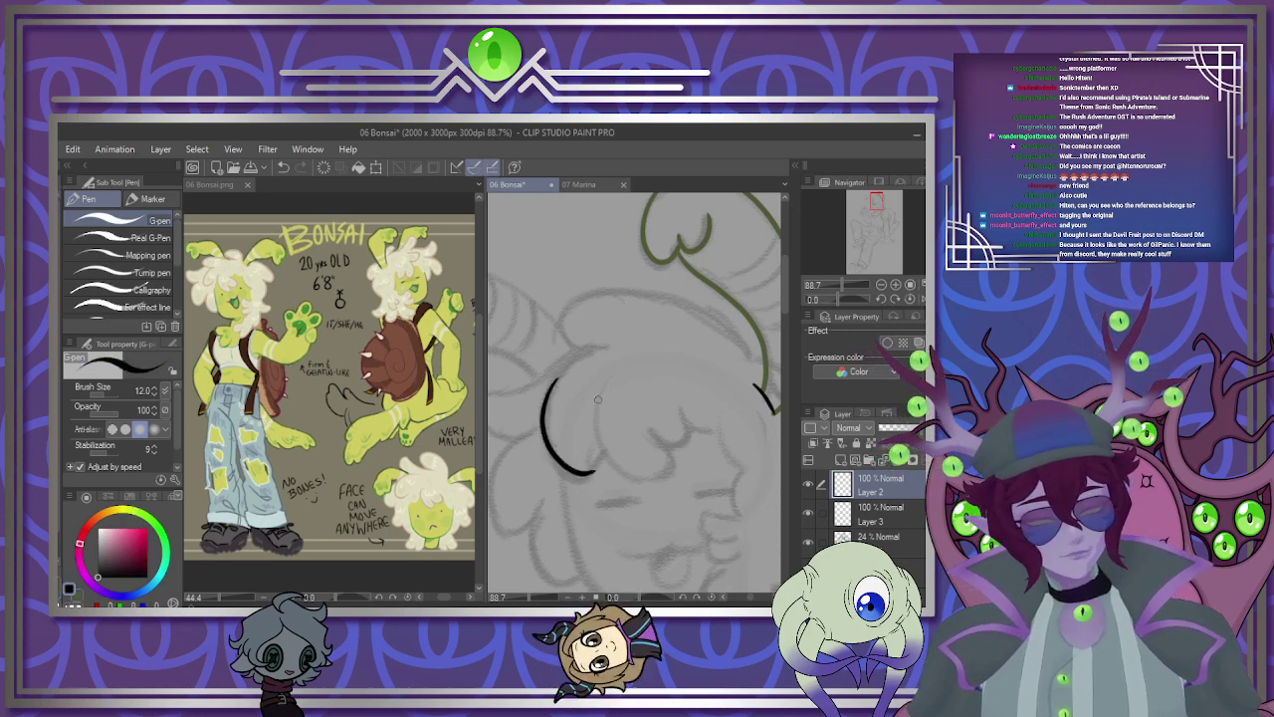
{"action": "mouse_move", "coordinate": [599, 386]}
{"action": "left_mouse_down"}
{"action": "mouse_move", "coordinate": [619, 471]}
{"action": "mouse_move", "coordinate": [688, 418]}
{"action": "mouse_move", "coordinate": [671, 444]}
{"action": "left_mouse_up"}
{"action": "key", "text": "ctrl+z"}
{"action": "mouse_move", "coordinate": [605, 376]}
{"action": "left_mouse_down"}
{"action": "mouse_move", "coordinate": [595, 445]}
{"action": "mouse_move", "coordinate": [670, 449]}
{"action": "mouse_move", "coordinate": [684, 414]}
{"action": "mouse_move", "coordinate": [719, 429]}
{"action": "left_mouse_up"}
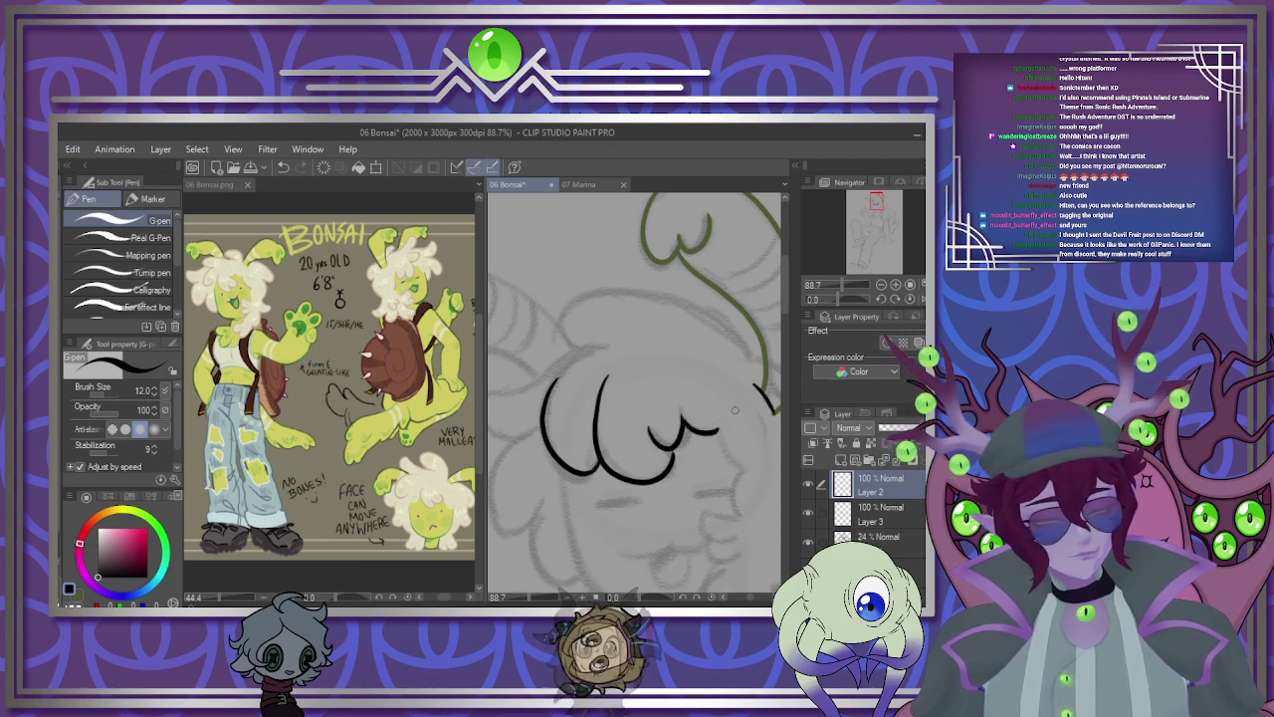
Ink the inner edge of the hair beside the face, from the fringe down through the small curls at the cheek.
{"action": "scroll", "coordinate": [735, 411], "scroll_direction": "down", "scroll_amount": 3}
{"action": "scroll", "coordinate": [683, 381], "scroll_direction": "up", "scroll_amount": 5}
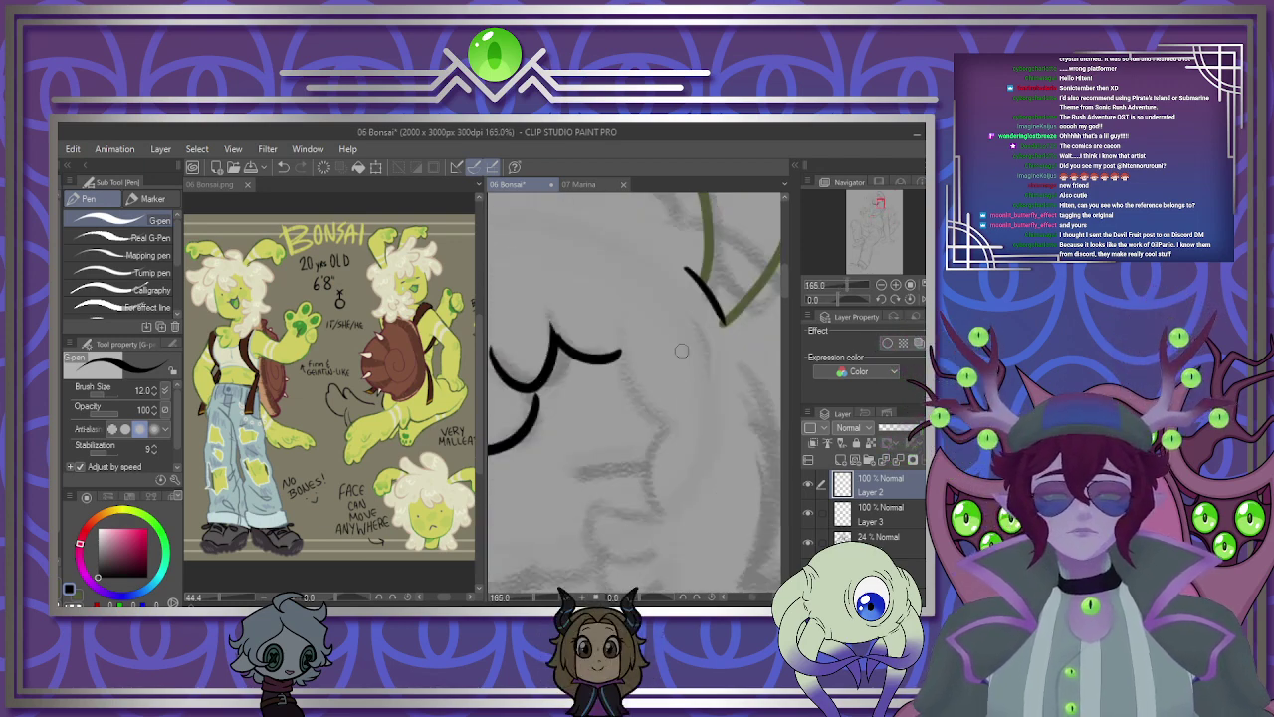
{"action": "mouse_move", "coordinate": [633, 278]}
{"action": "left_mouse_down"}
{"action": "mouse_move", "coordinate": [612, 341]}
{"action": "mouse_move", "coordinate": [655, 423]}
{"action": "left_mouse_up"}
{"action": "key", "text": "ctrl+z"}
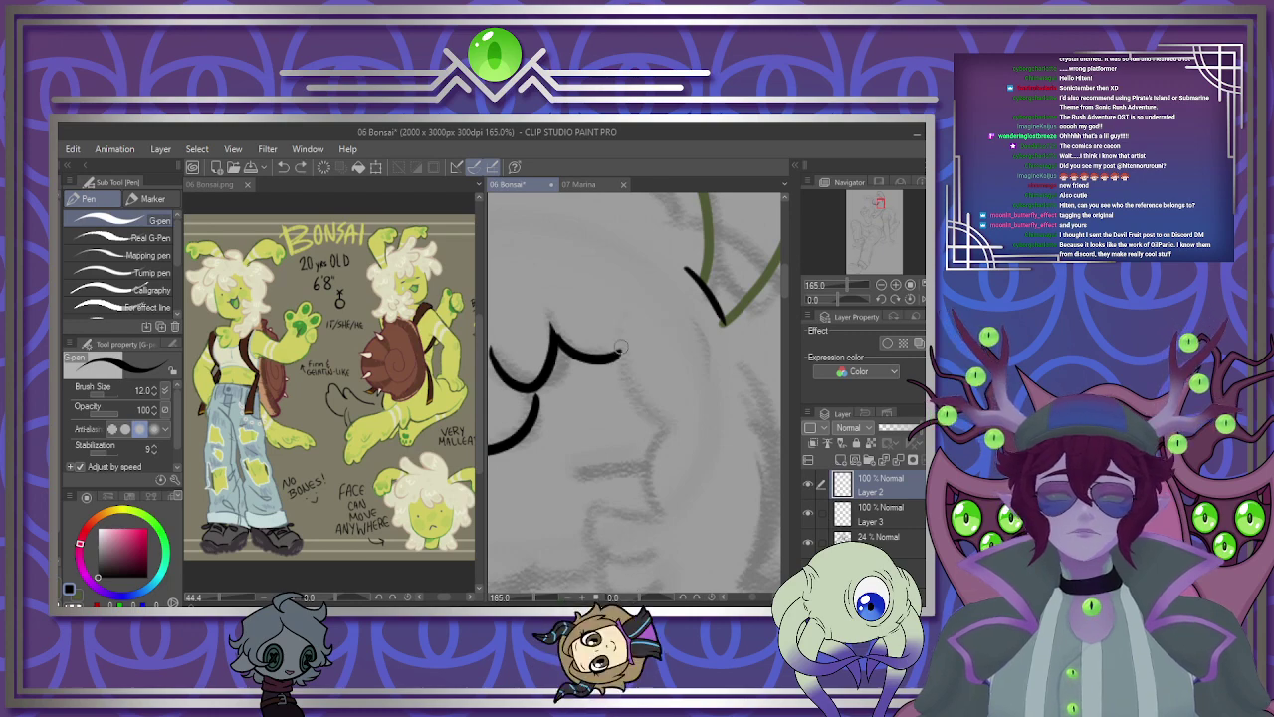
{"action": "mouse_move", "coordinate": [631, 289]}
{"action": "left_mouse_down"}
{"action": "mouse_move", "coordinate": [618, 360]}
{"action": "mouse_move", "coordinate": [661, 436]}
{"action": "mouse_move", "coordinate": [650, 482]}
{"action": "mouse_move", "coordinate": [665, 502]}
{"action": "left_mouse_up"}
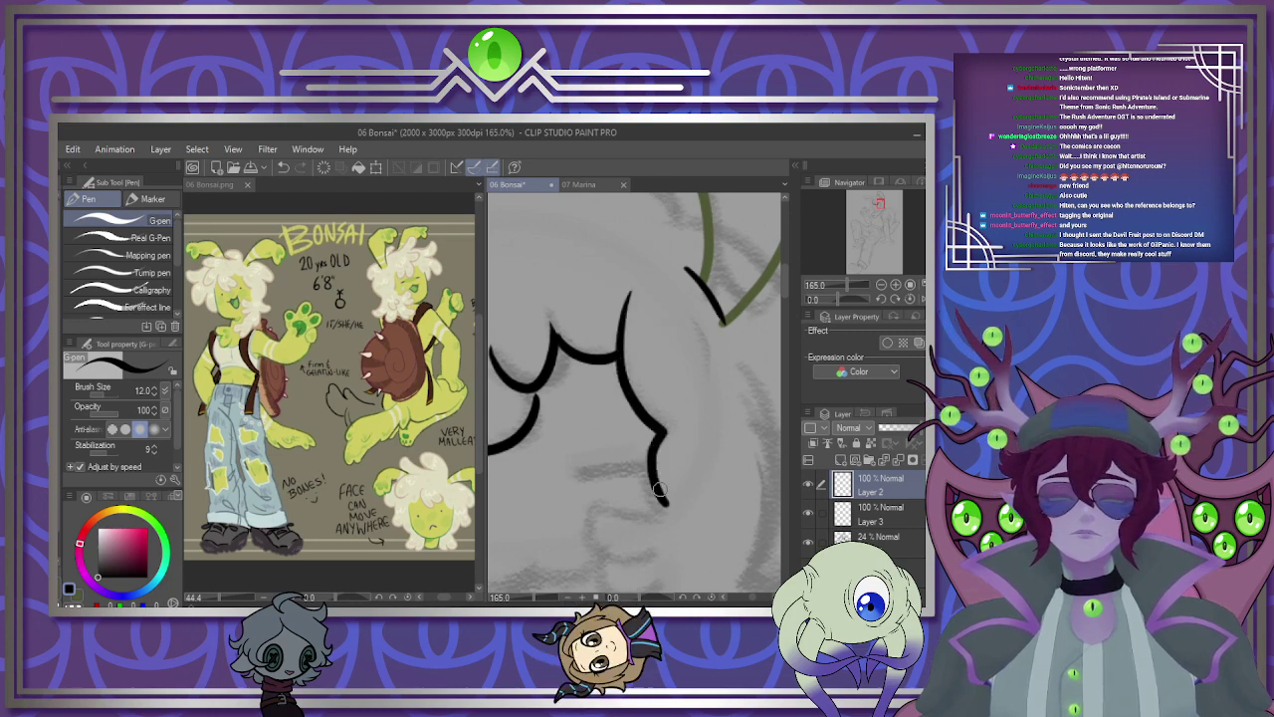
{"action": "scroll", "coordinate": [660, 489], "scroll_direction": "down", "scroll_amount": 3}
{"action": "scroll", "coordinate": [670, 503], "scroll_direction": "up", "scroll_amount": 3}
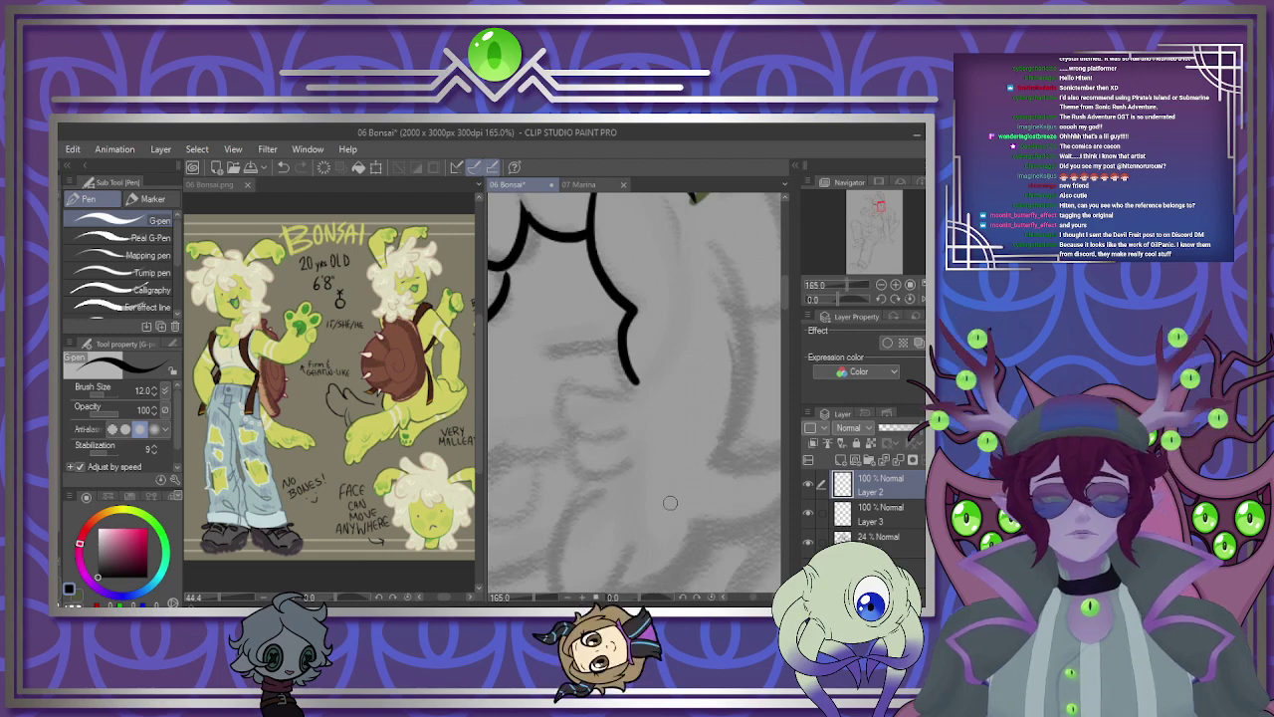
{"action": "mouse_move", "coordinate": [634, 379]}
{"action": "left_mouse_down"}
{"action": "mouse_move", "coordinate": [564, 383]}
{"action": "mouse_move", "coordinate": [559, 431]}
{"action": "mouse_move", "coordinate": [609, 431]}
{"action": "mouse_move", "coordinate": [615, 468]}
{"action": "left_mouse_up"}
{"action": "scroll", "coordinate": [652, 442], "scroll_direction": "down", "scroll_amount": 2}
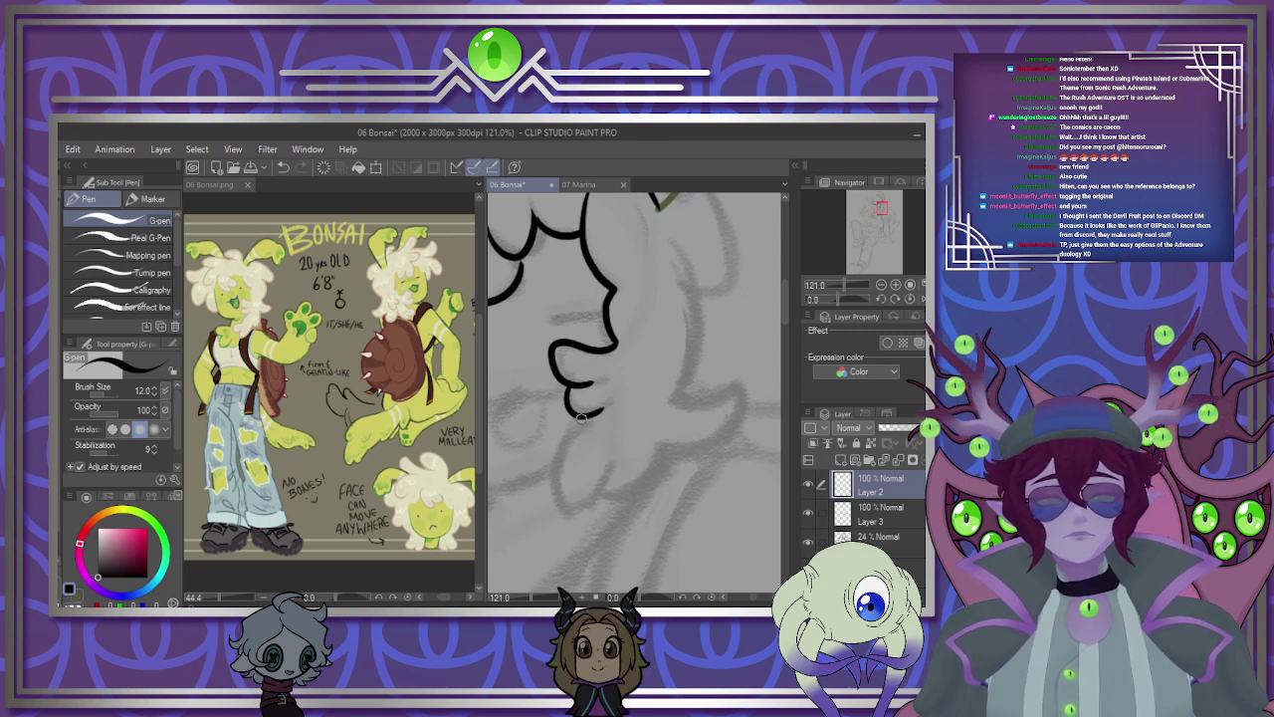
Ink the rounded hair locks below the cheek and the outer hair edge ending in a flicked tip.
{"action": "mouse_move", "coordinate": [571, 424]}
{"action": "left_mouse_down"}
{"action": "mouse_move", "coordinate": [589, 503]}
{"action": "mouse_move", "coordinate": [618, 448]}
{"action": "mouse_move", "coordinate": [673, 423]}
{"action": "left_mouse_up"}
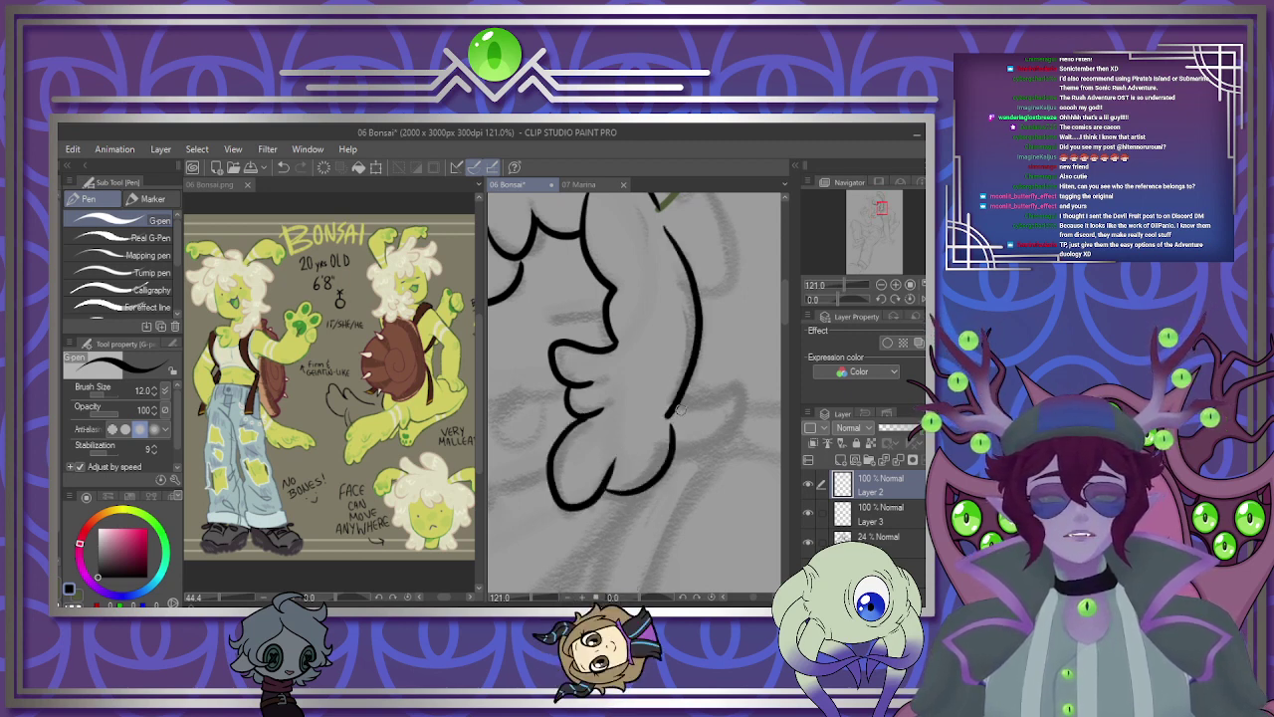
{"action": "mouse_move", "coordinate": [667, 224]}
{"action": "left_mouse_down"}
{"action": "mouse_move", "coordinate": [689, 398]}
{"action": "mouse_move", "coordinate": [677, 414]}
{"action": "left_mouse_up"}
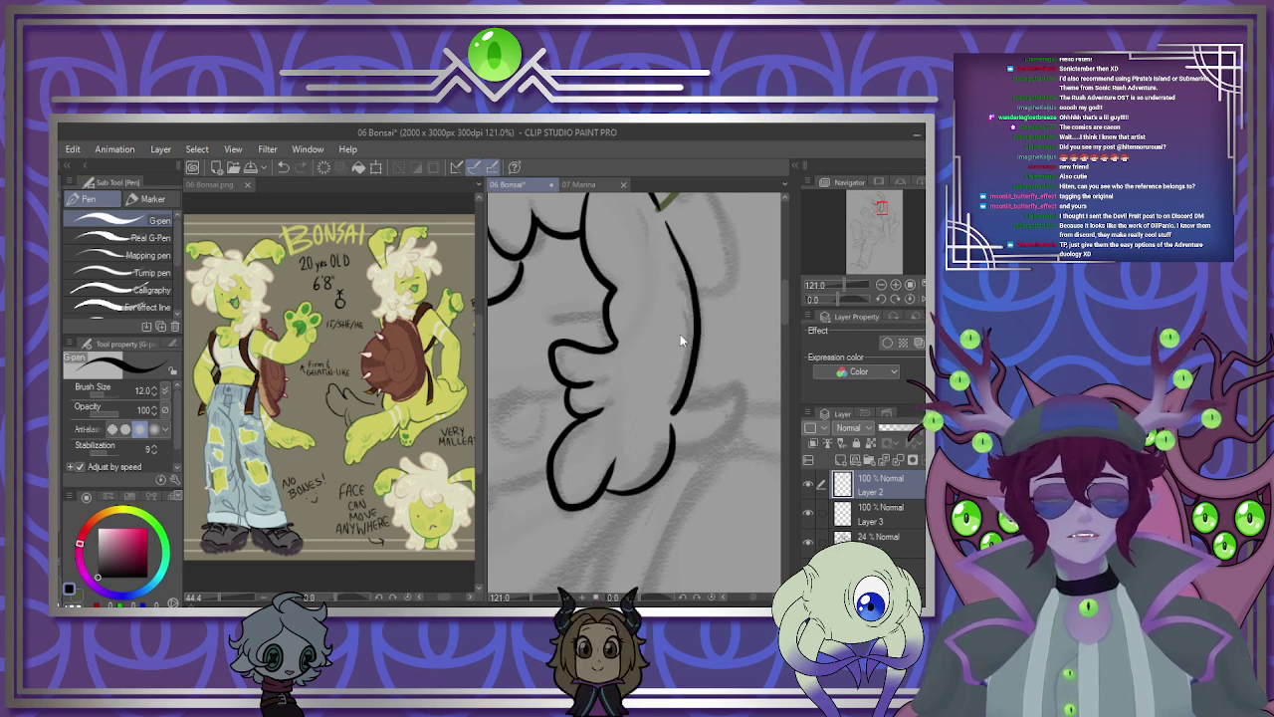
{"action": "key", "text": "ctrl+z"}
{"action": "mouse_move", "coordinate": [671, 225]}
{"action": "left_mouse_down"}
{"action": "mouse_move", "coordinate": [686, 261]}
{"action": "mouse_move", "coordinate": [680, 391]}
{"action": "mouse_move", "coordinate": [737, 374]}
{"action": "mouse_move", "coordinate": [739, 409]}
{"action": "mouse_move", "coordinate": [673, 454]}
{"action": "left_mouse_up"}
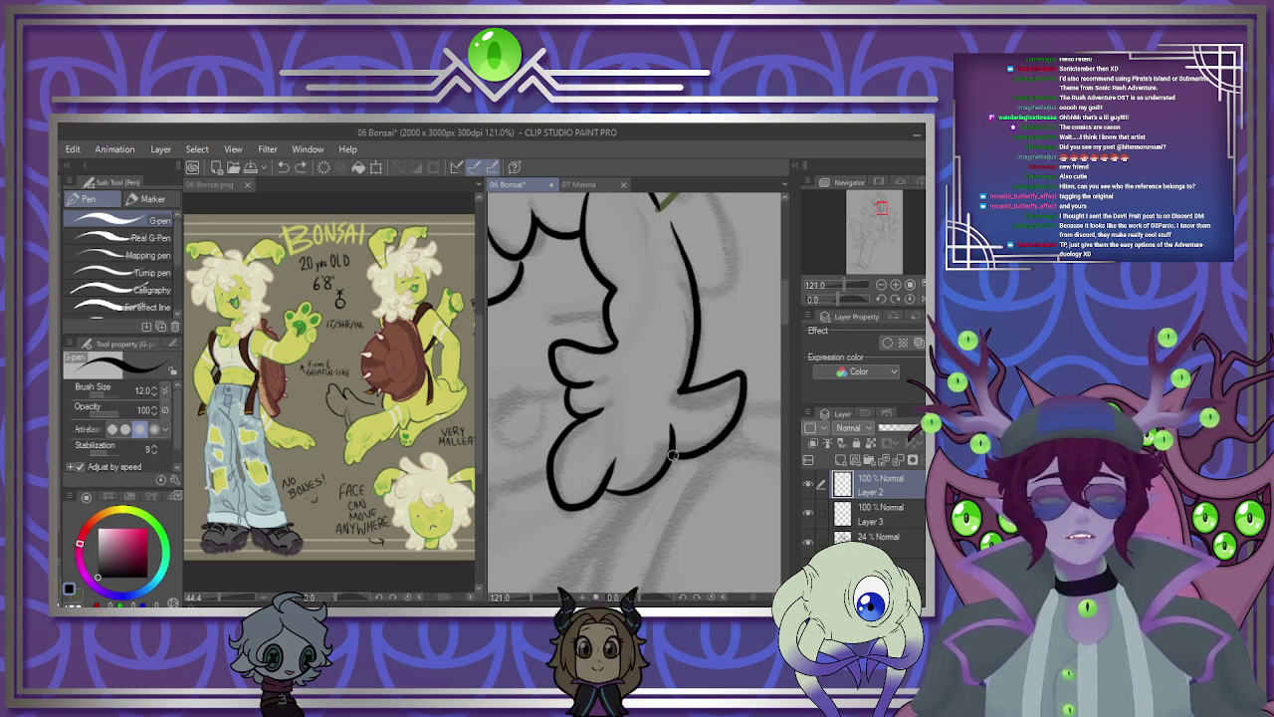
Move Layer 2 below Layer 3 and ink the outer hair curl beside the antenna's base on Layer 2.
{"action": "scroll", "coordinate": [745, 302], "scroll_direction": "down", "scroll_amount": 4}
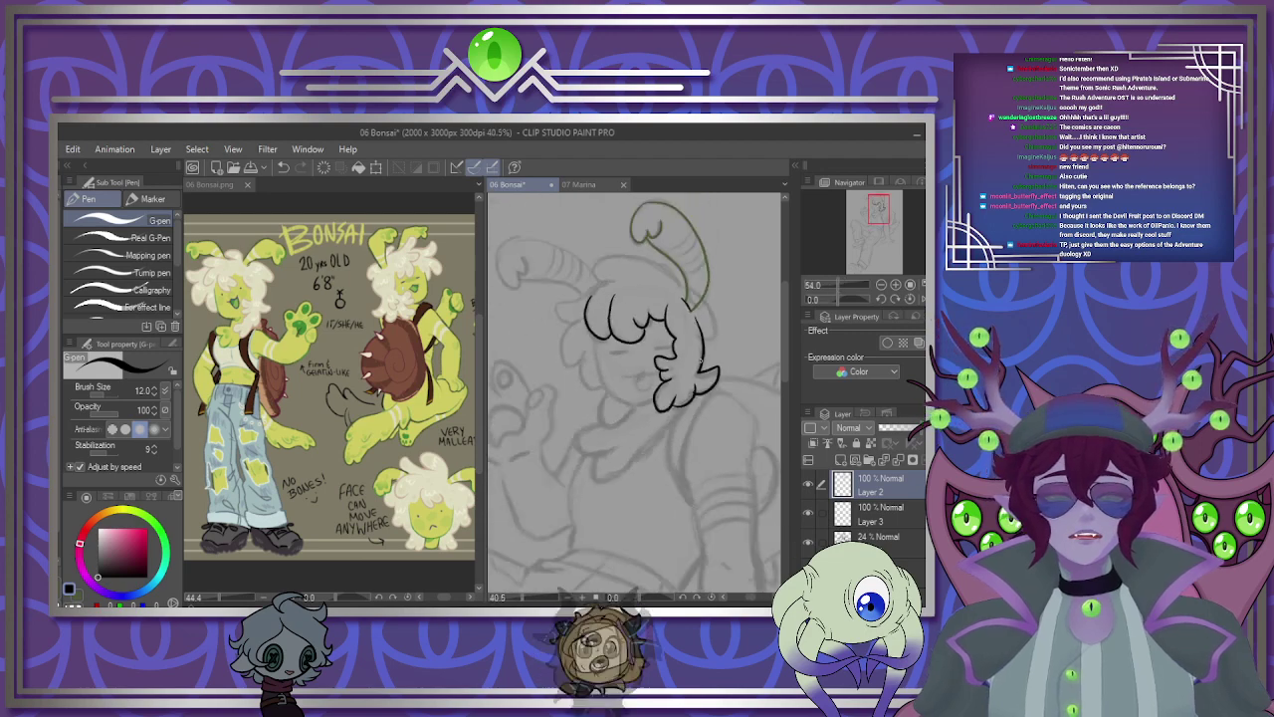
{"action": "scroll", "coordinate": [757, 239], "scroll_direction": "up", "scroll_amount": 5}
{"action": "left_click_drag", "start_coordinate": [896, 482], "coordinate": [885, 525]}
{"action": "mouse_move", "coordinate": [633, 271]}
{"action": "left_mouse_down"}
{"action": "mouse_move", "coordinate": [666, 311]}
{"action": "mouse_move", "coordinate": [669, 402]}
{"action": "mouse_move", "coordinate": [637, 409]}
{"action": "left_mouse_up"}
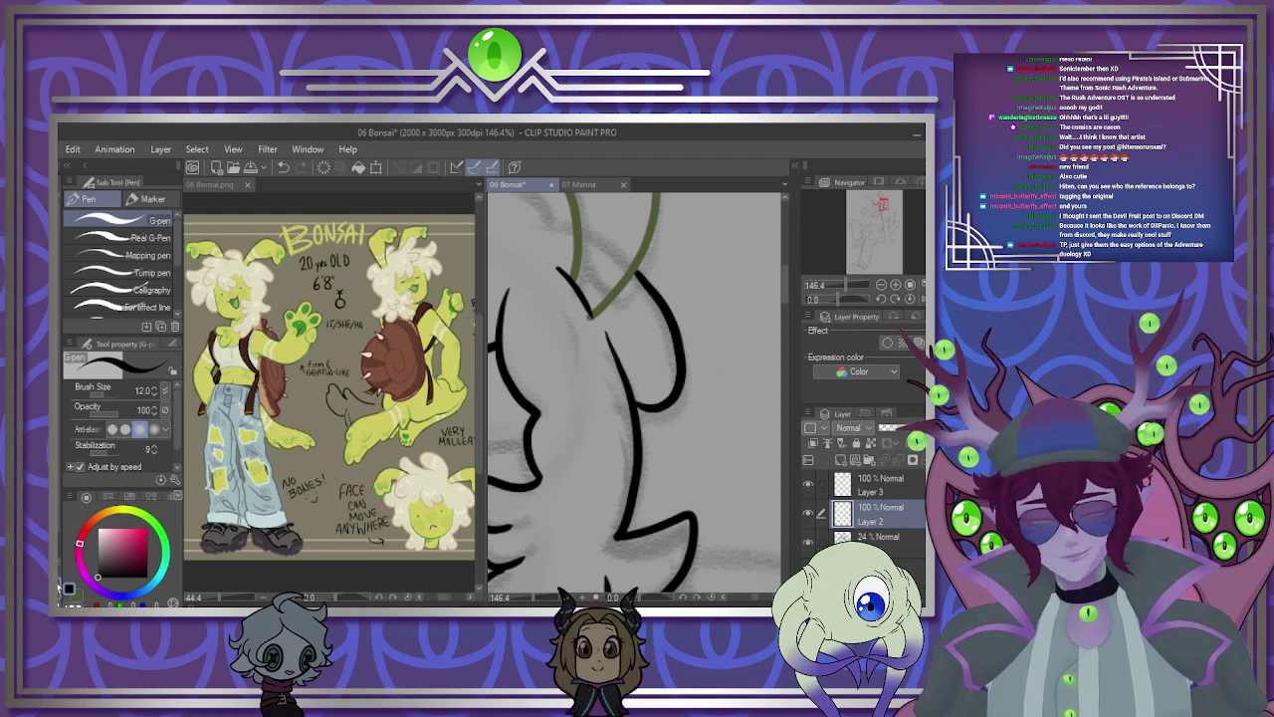
Switch the pen colour back to the dark olive green used for the antenna.
{"action": "left_click", "coordinate": [62, 588]}
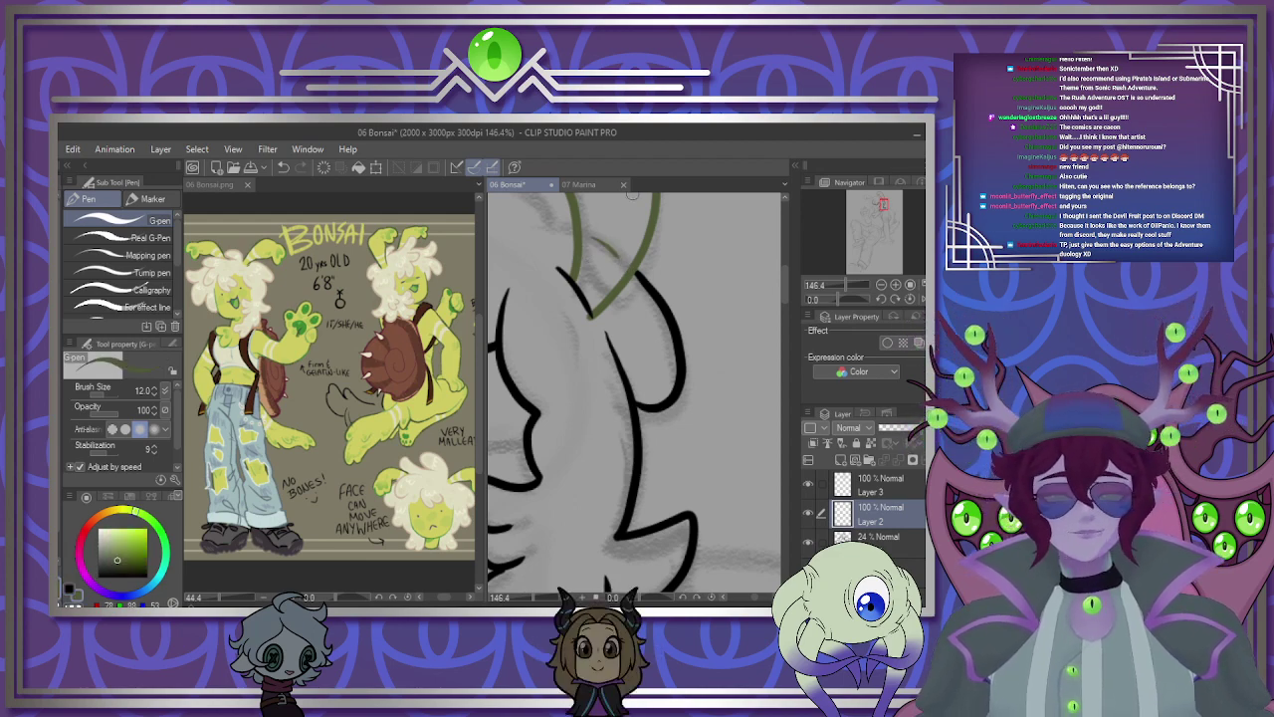
{"action": "scroll", "coordinate": [587, 211], "scroll_direction": "down", "scroll_amount": 5}
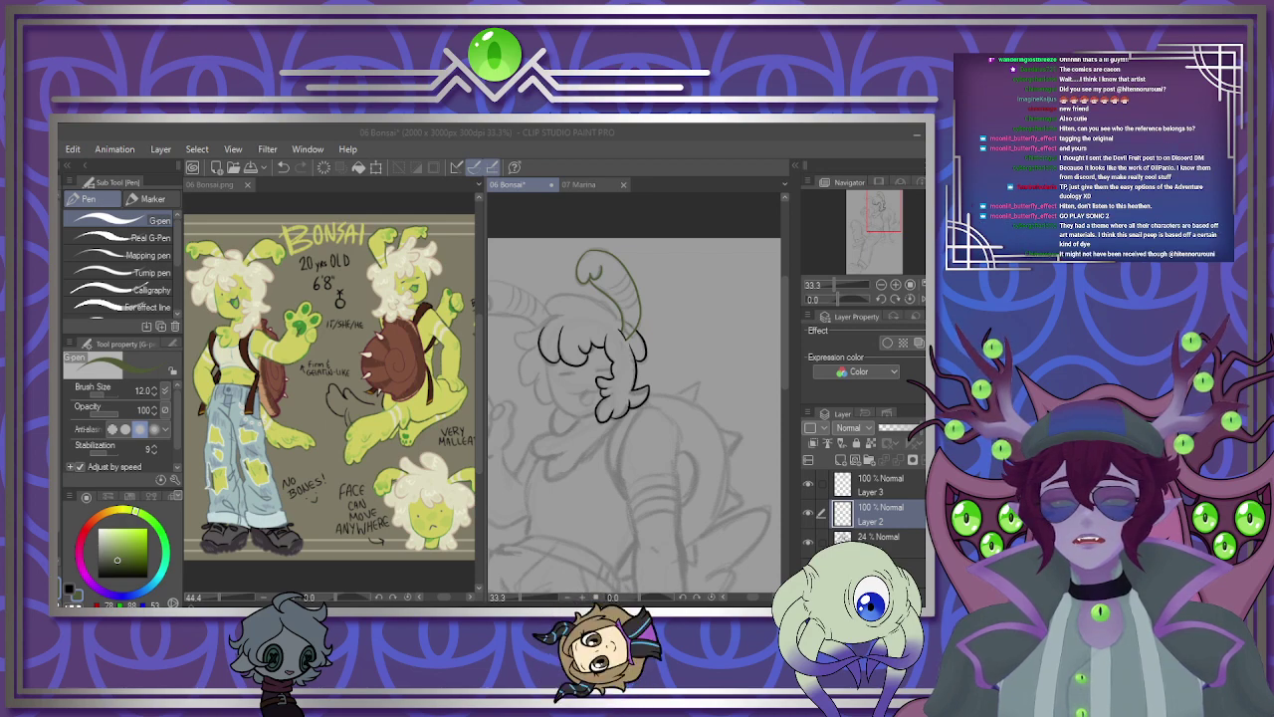
{"action": "scroll", "coordinate": [615, 390], "scroll_direction": "down", "scroll_amount": 2}
{"action": "scroll", "coordinate": [568, 340], "scroll_direction": "up", "scroll_amount": 2}
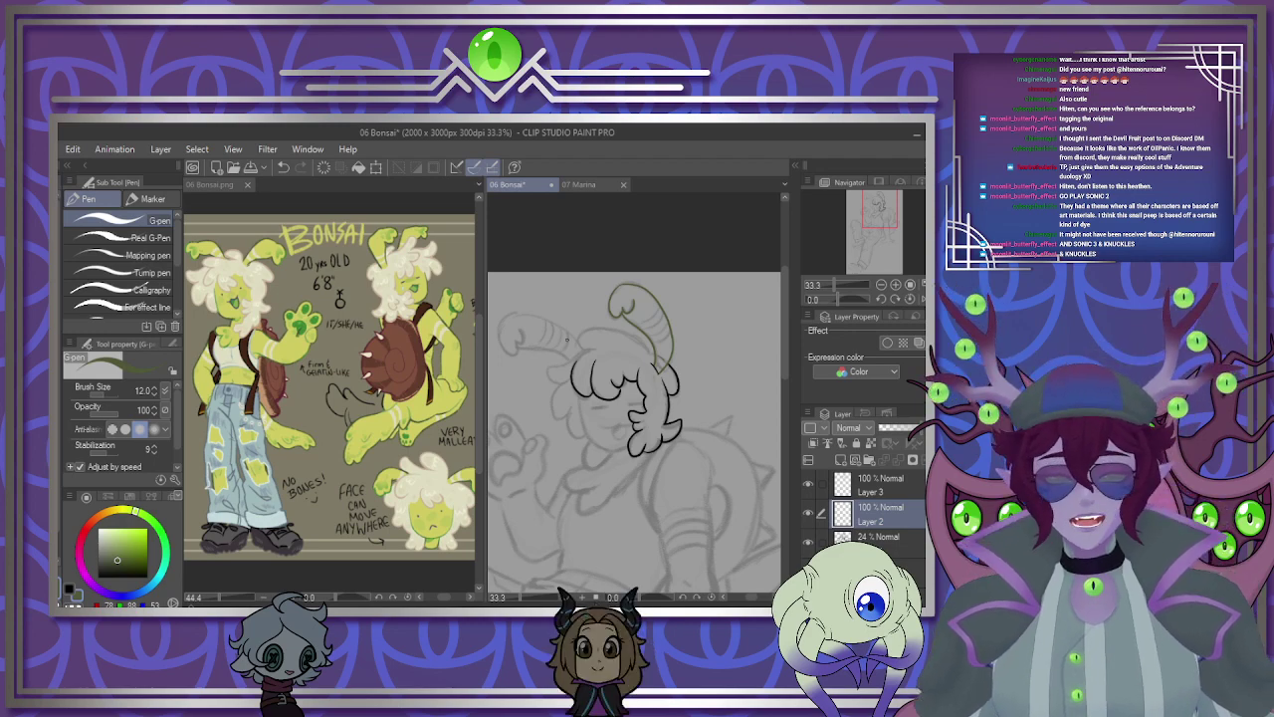
{"action": "scroll", "coordinate": [580, 341], "scroll_direction": "down", "scroll_amount": 3}
{"action": "scroll", "coordinate": [584, 351], "scroll_direction": "up", "scroll_amount": 2}
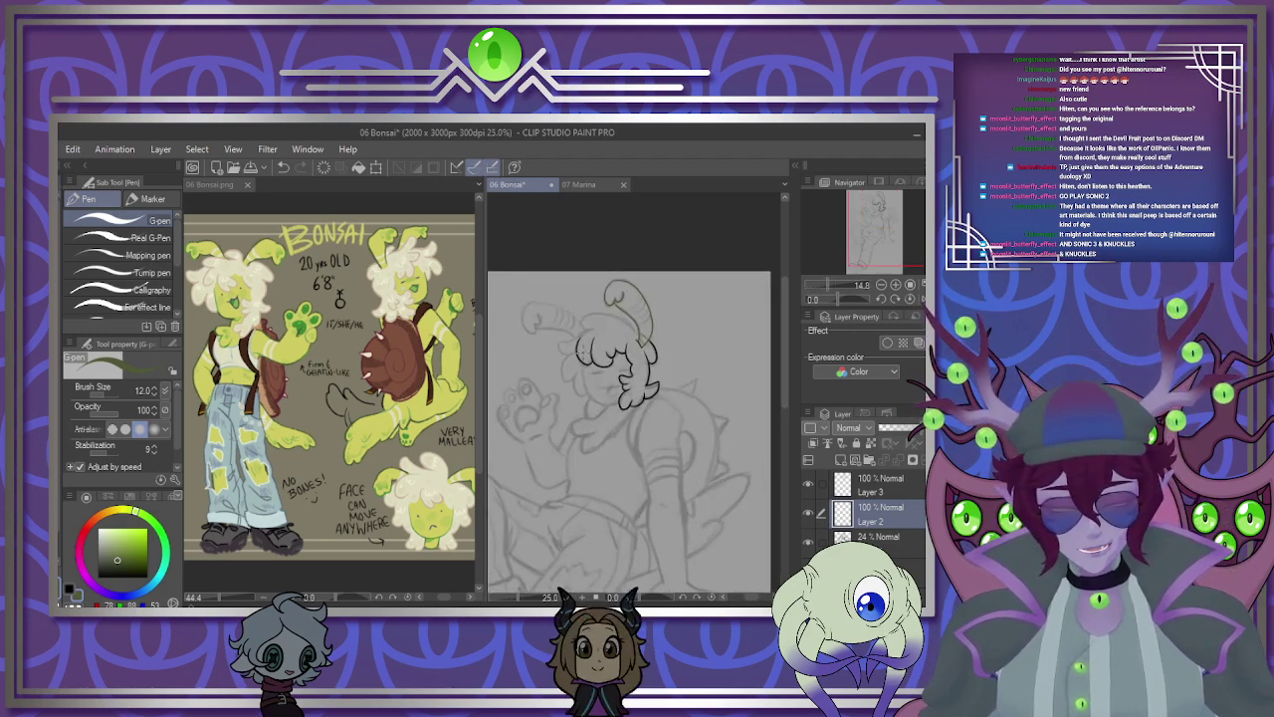
Switch the pen to near-black and ink the crown of the hair, curving from the fringe up and over to the antenna's base.
{"action": "scroll", "coordinate": [583, 348], "scroll_direction": "up", "scroll_amount": 3}
{"action": "scroll", "coordinate": [598, 338], "scroll_direction": "down", "scroll_amount": 2}
{"action": "scroll", "coordinate": [637, 319], "scroll_direction": "up", "scroll_amount": 2}
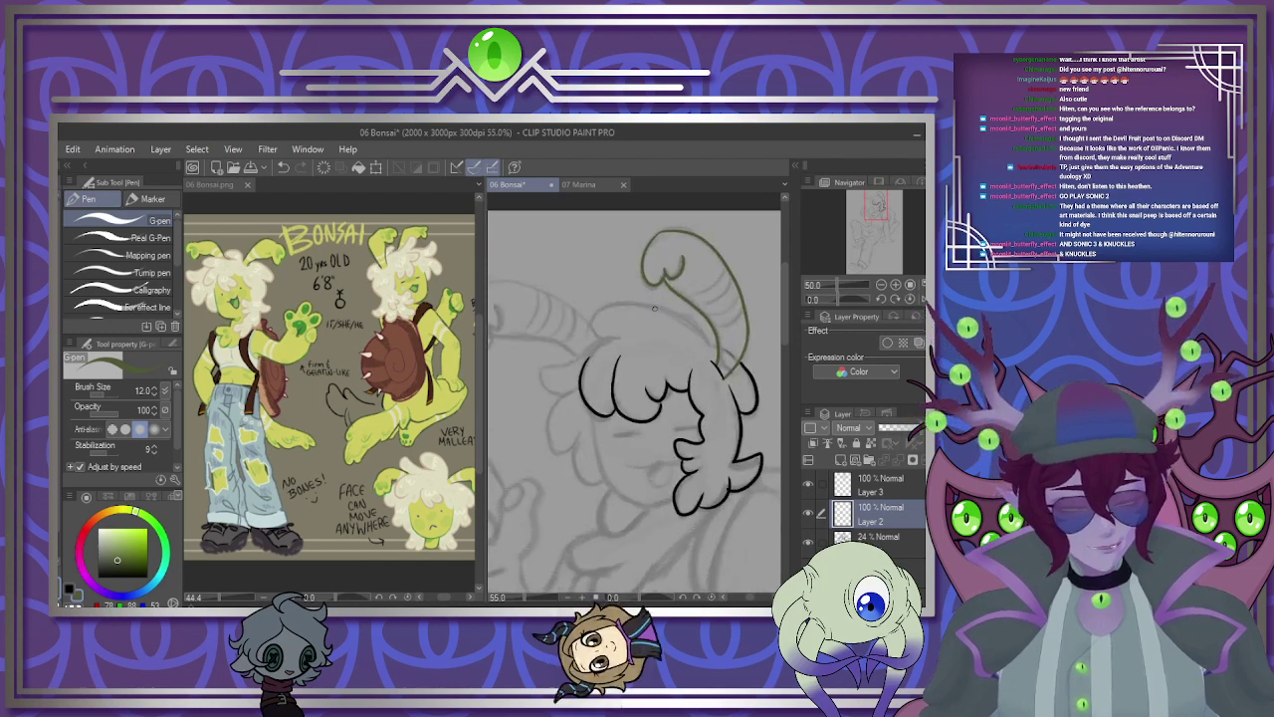
{"action": "scroll", "coordinate": [654, 307], "scroll_direction": "up", "scroll_amount": 4}
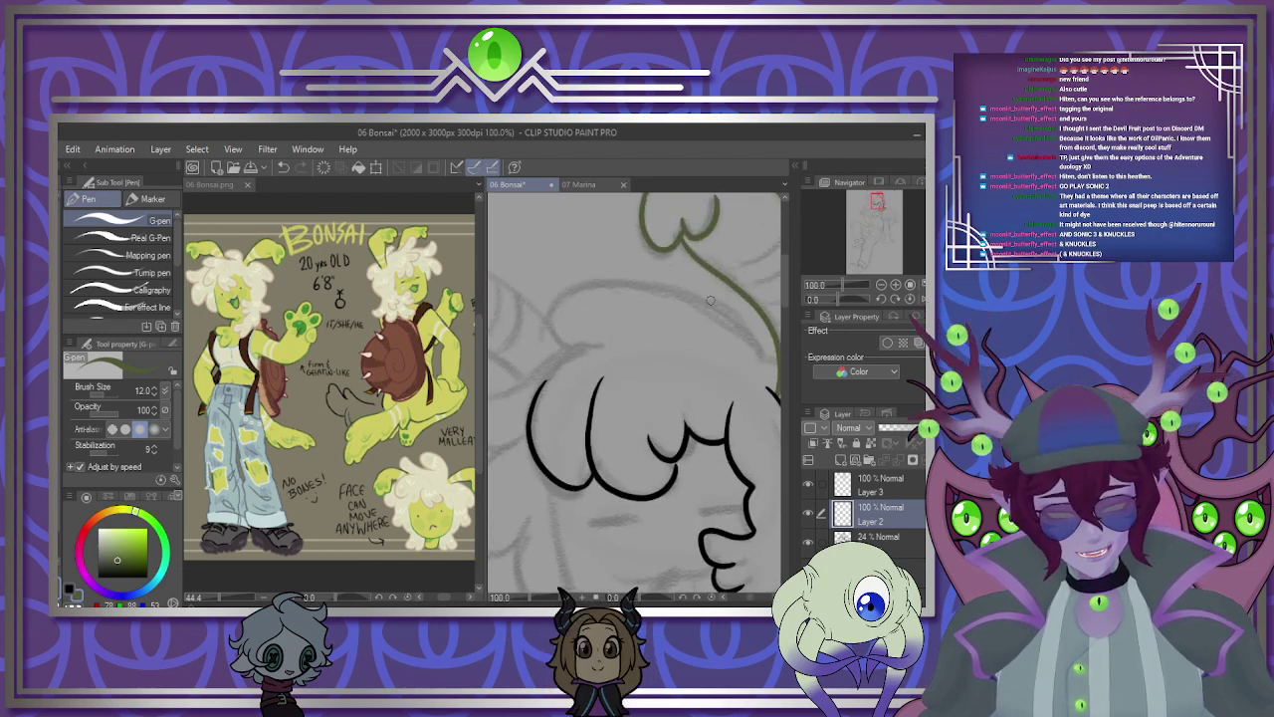
{"action": "key", "text": "x"}
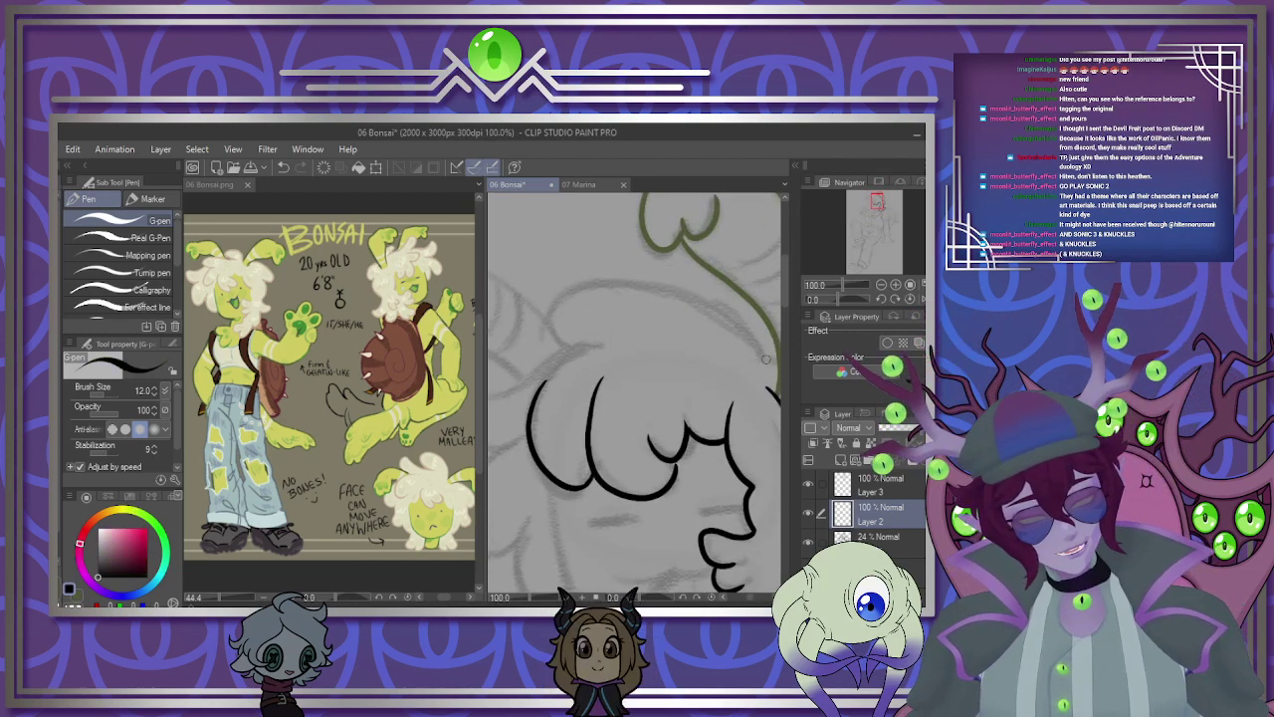
{"action": "left_click_drag", "start_coordinate": [548, 340], "coordinate": [775, 359]}
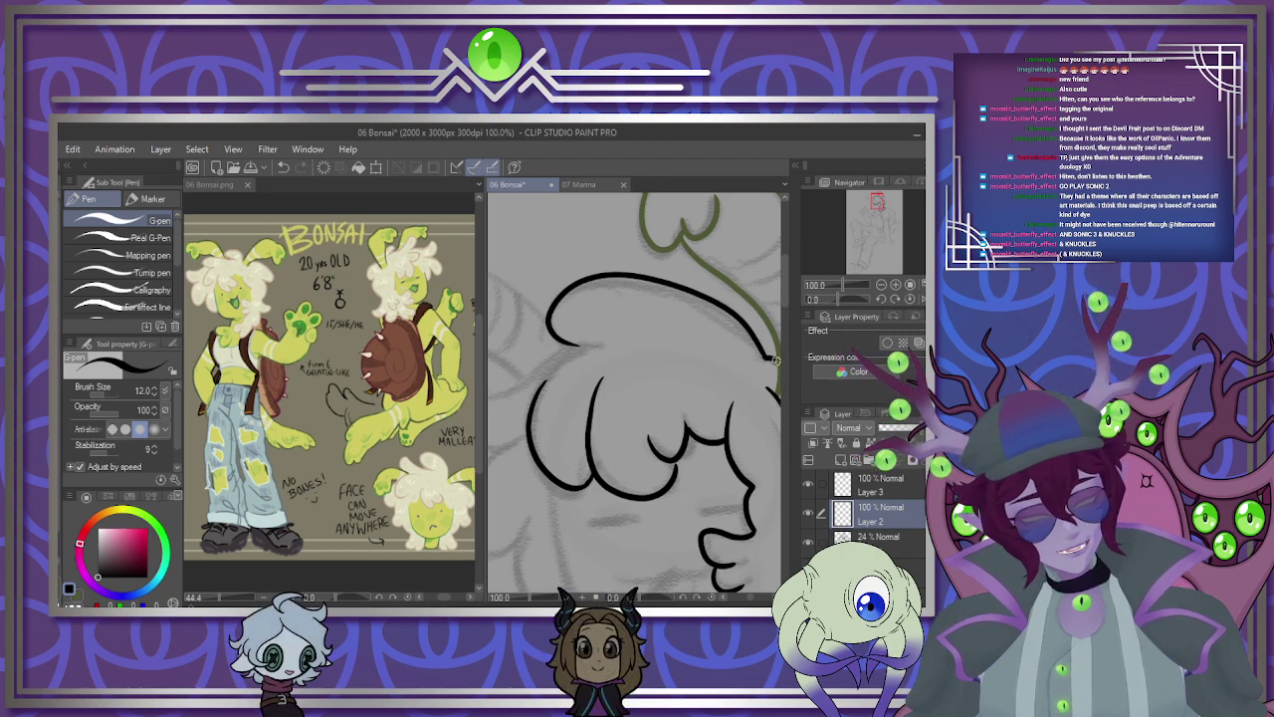
{"action": "scroll", "coordinate": [776, 359], "scroll_direction": "down", "scroll_amount": 5}
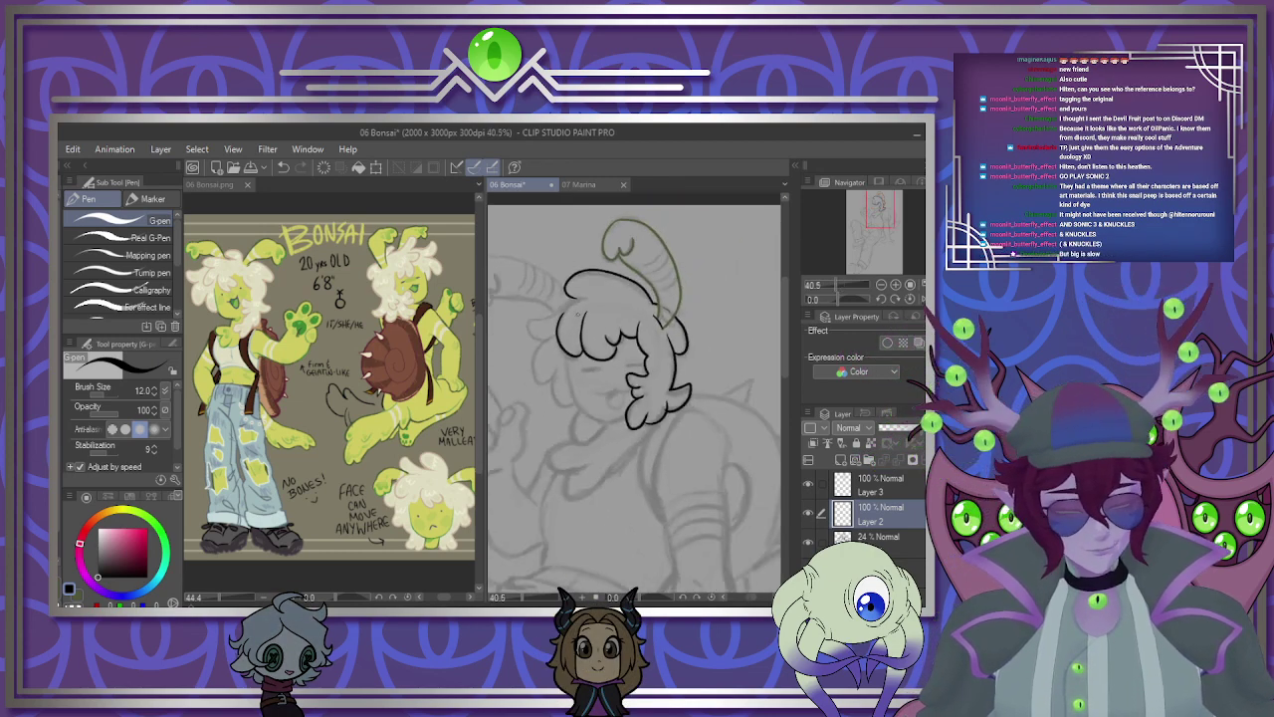
Merge Layer 3 into Layer 2 and add a new layer between the merged line art and the faded sketch.
{"action": "scroll", "coordinate": [591, 334], "scroll_direction": "up", "scroll_amount": 5}
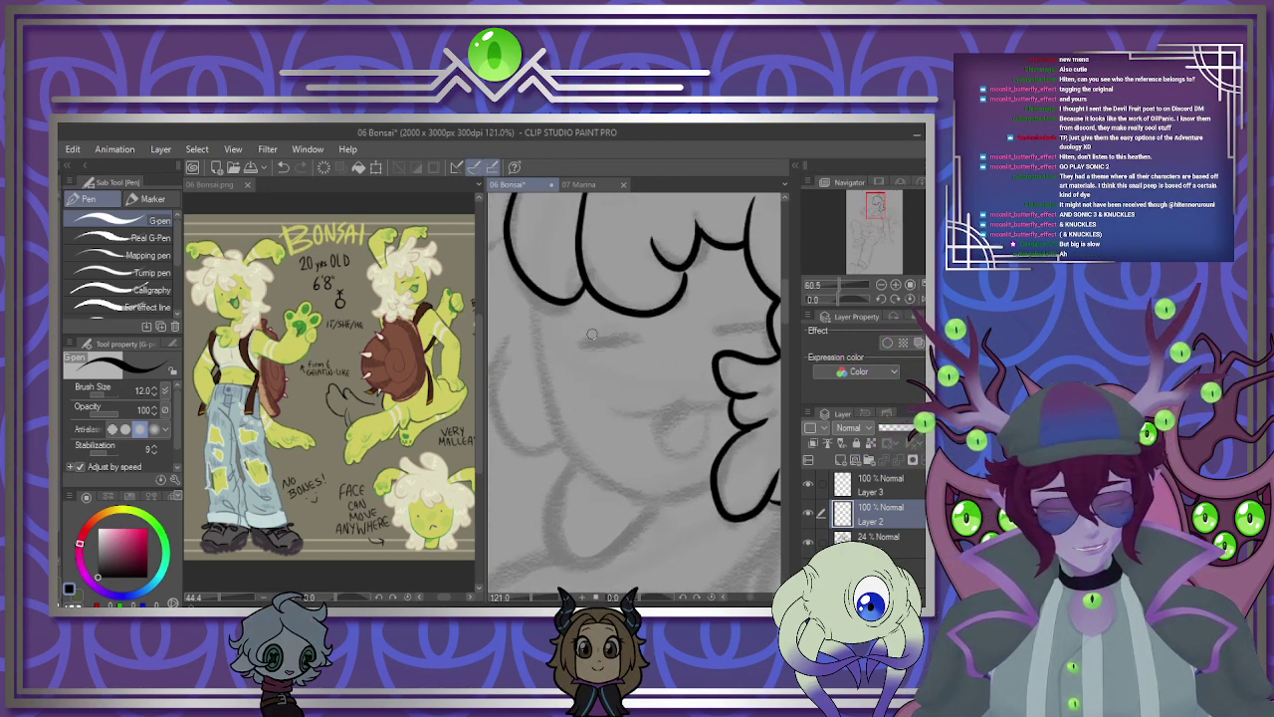
{"action": "left_click", "coordinate": [886, 482]}
{"action": "left_click", "coordinate": [898, 460]}
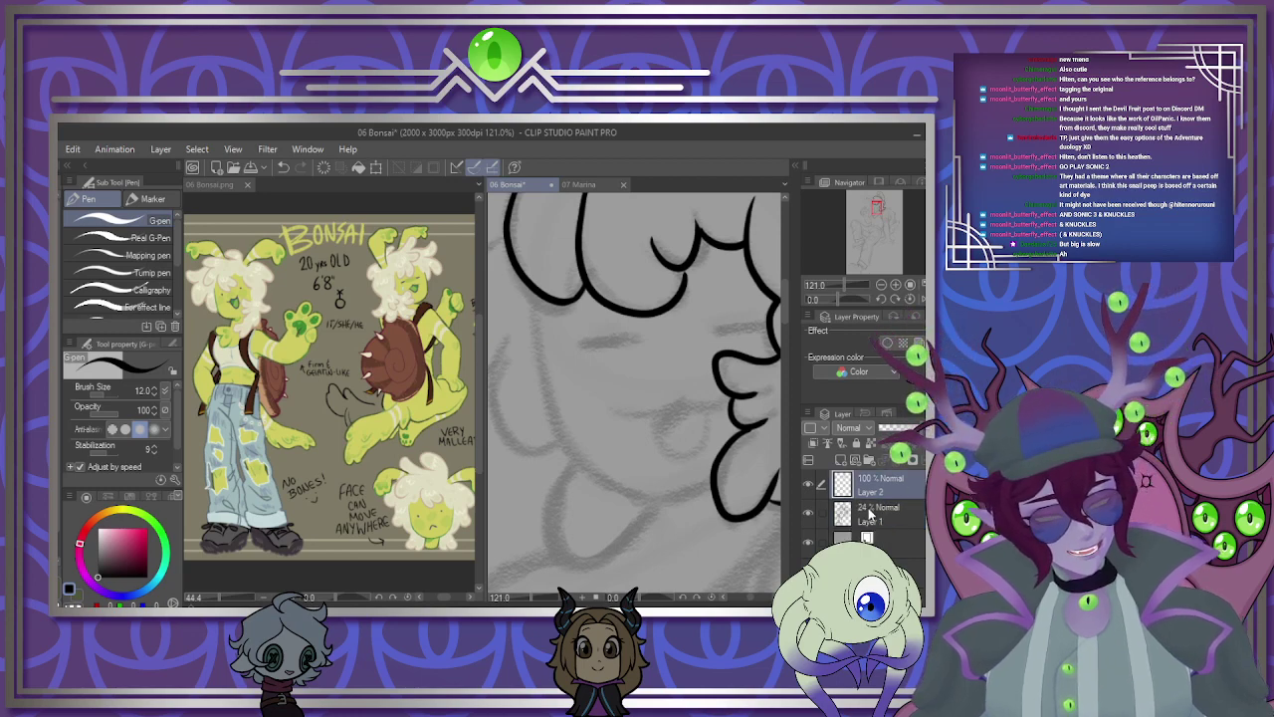
{"action": "left_click", "coordinate": [868, 512]}
{"action": "left_click", "coordinate": [841, 460]}
Set the pen to dark olive green and ink the face outline from beneath the fringe around the chin to the cheek curls.
{"action": "left_click", "coordinate": [135, 510]}
{"action": "left_click", "coordinate": [118, 560]}
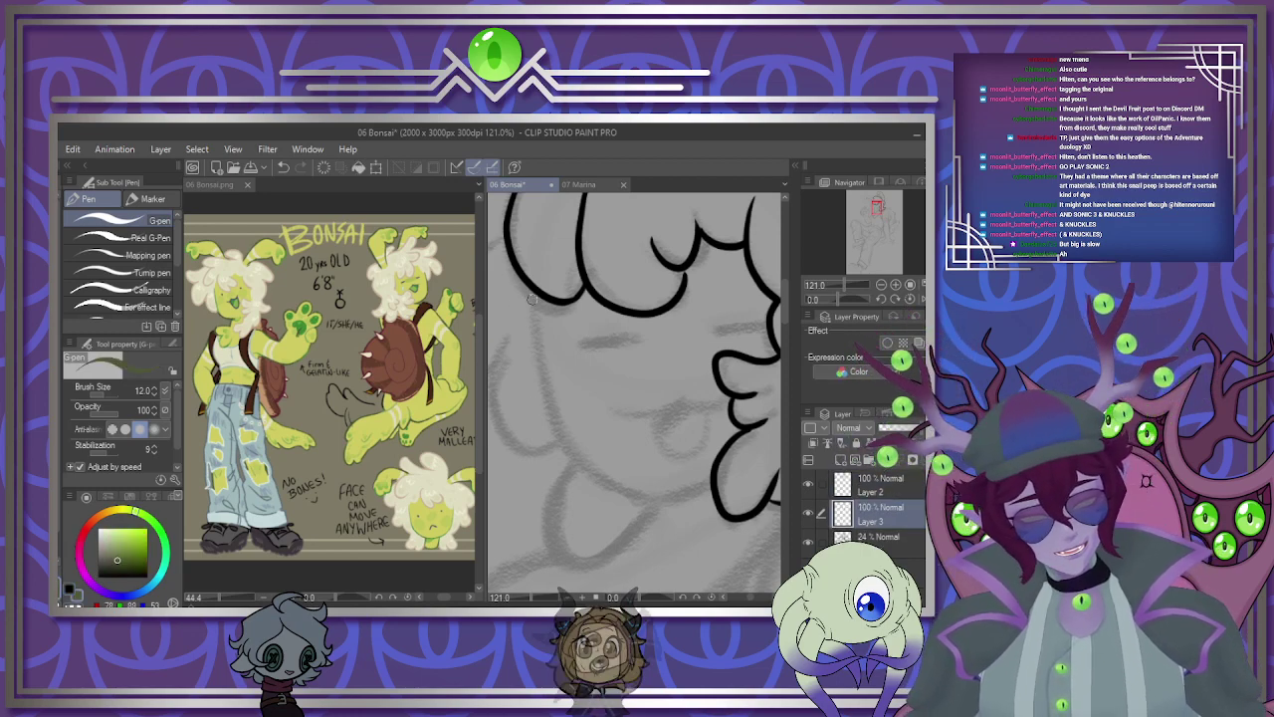
{"action": "mouse_move", "coordinate": [533, 298]}
{"action": "left_mouse_down"}
{"action": "mouse_move", "coordinate": [544, 404]}
{"action": "mouse_move", "coordinate": [677, 492]}
{"action": "left_mouse_up"}
{"action": "key", "text": "ctrl+z"}
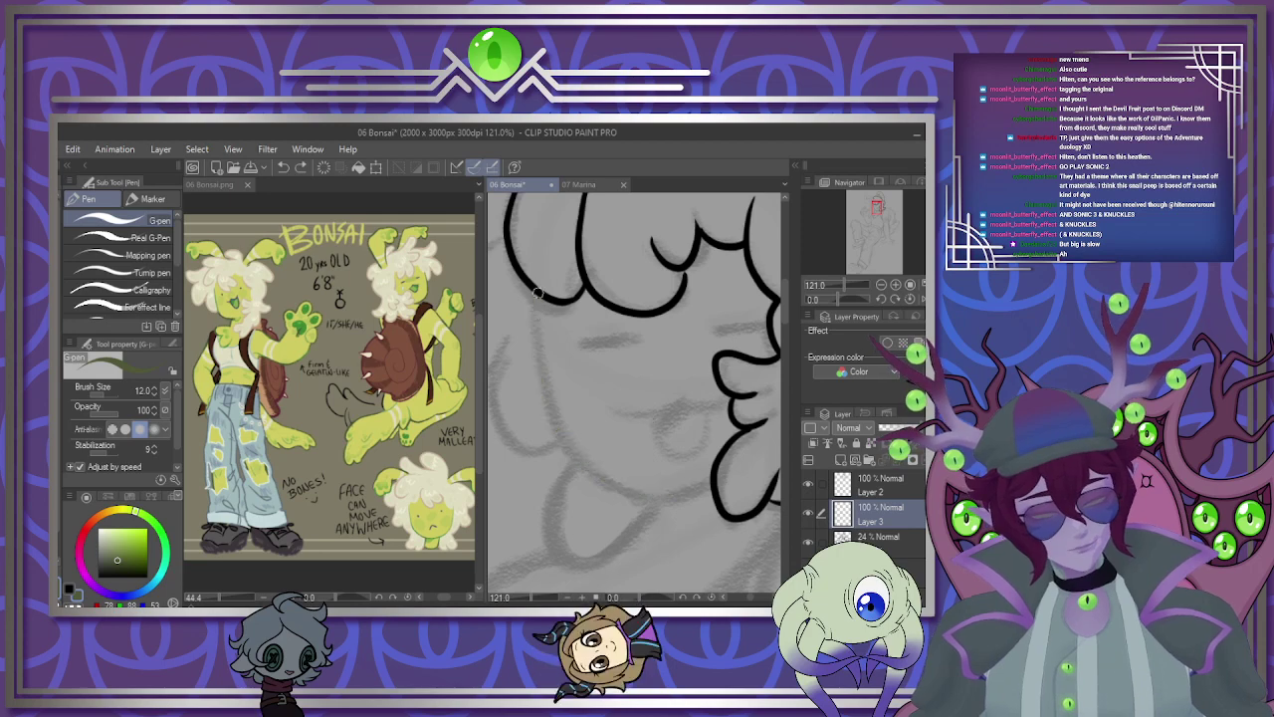
{"action": "mouse_move", "coordinate": [536, 293]}
{"action": "left_mouse_down"}
{"action": "mouse_move", "coordinate": [548, 403]}
{"action": "mouse_move", "coordinate": [694, 490]}
{"action": "left_mouse_up"}
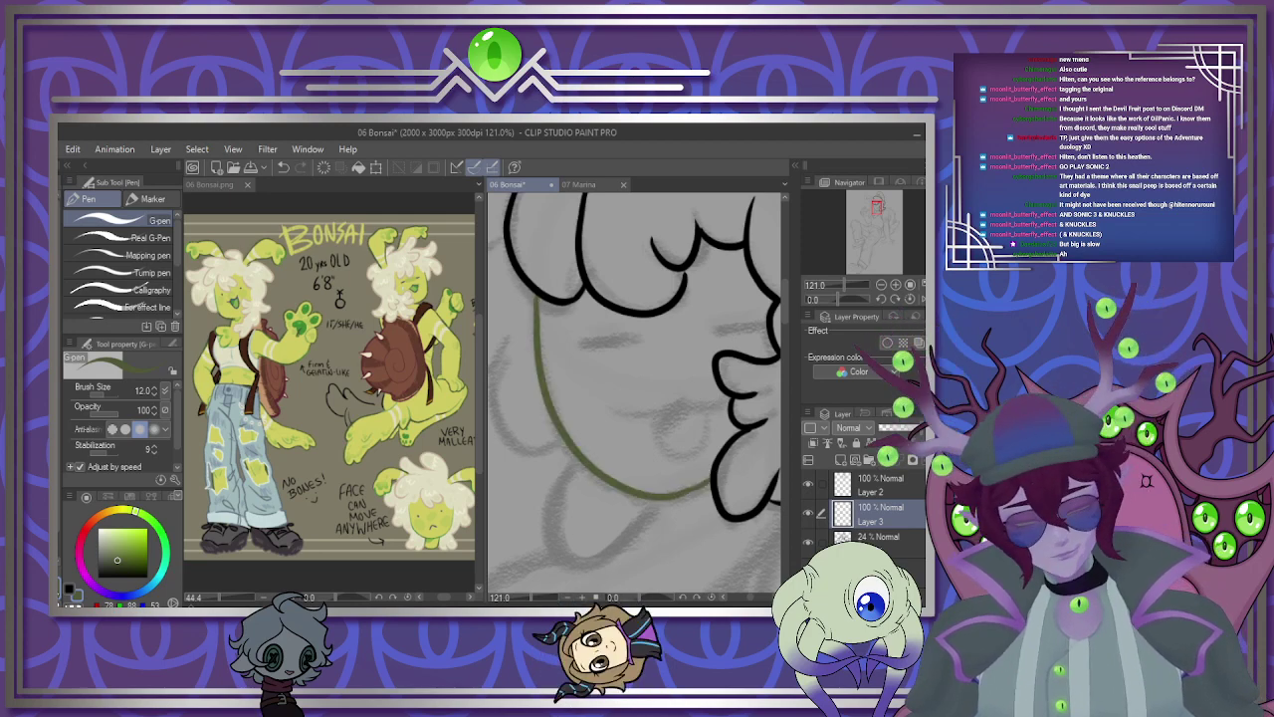
Switch the pen to near-black, merge Layer 2 into Layer 3, and add a new layer directly above the sketch.
{"action": "key", "text": "x"}
{"action": "left_click", "coordinate": [873, 487]}
{"action": "key", "text": "ctrl+e"}
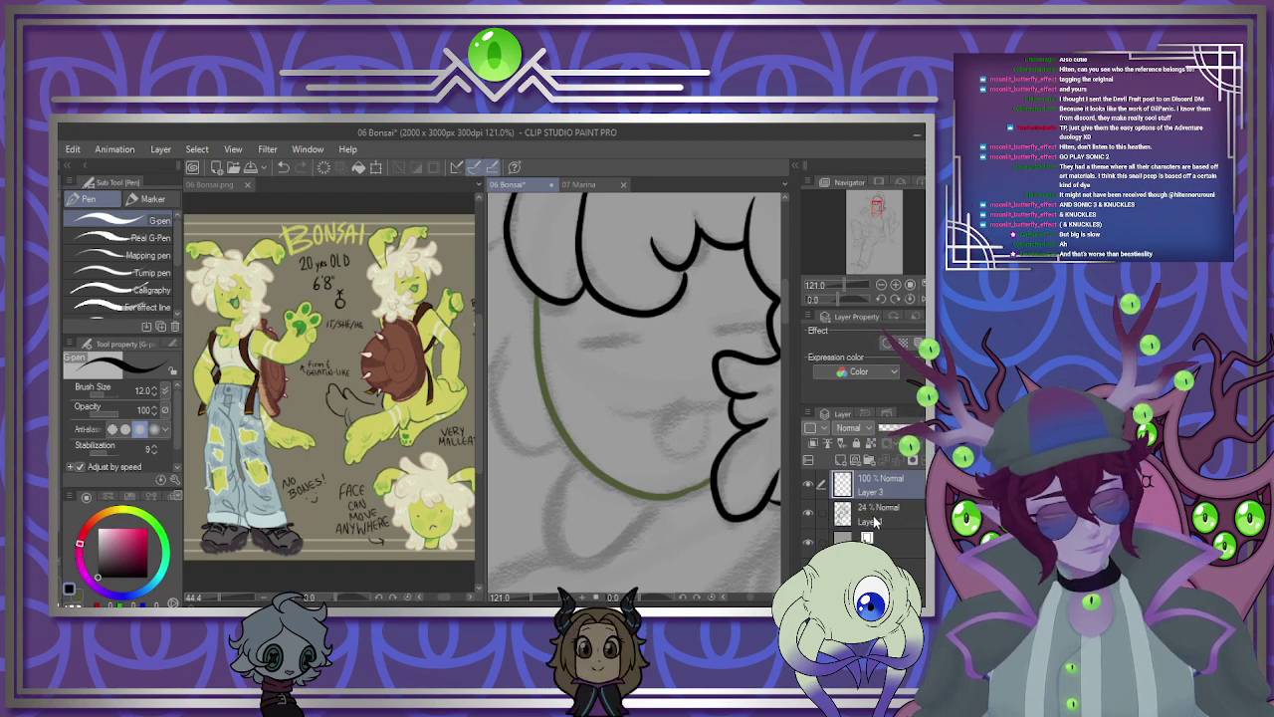
{"action": "scroll", "coordinate": [874, 518], "scroll_direction": "up", "scroll_amount": 1}
{"action": "left_click", "coordinate": [874, 515]}
Ink the open mouth and the two closed-eye lines in near-black on the new layer.
{"action": "mouse_move", "coordinate": [617, 417]}
{"action": "left_mouse_down"}
{"action": "mouse_move", "coordinate": [715, 410]}
{"action": "mouse_move", "coordinate": [666, 453]}
{"action": "mouse_move", "coordinate": [697, 456]}
{"action": "mouse_move", "coordinate": [710, 412]}
{"action": "left_mouse_up"}
{"action": "key", "text": "ctrl+z"}
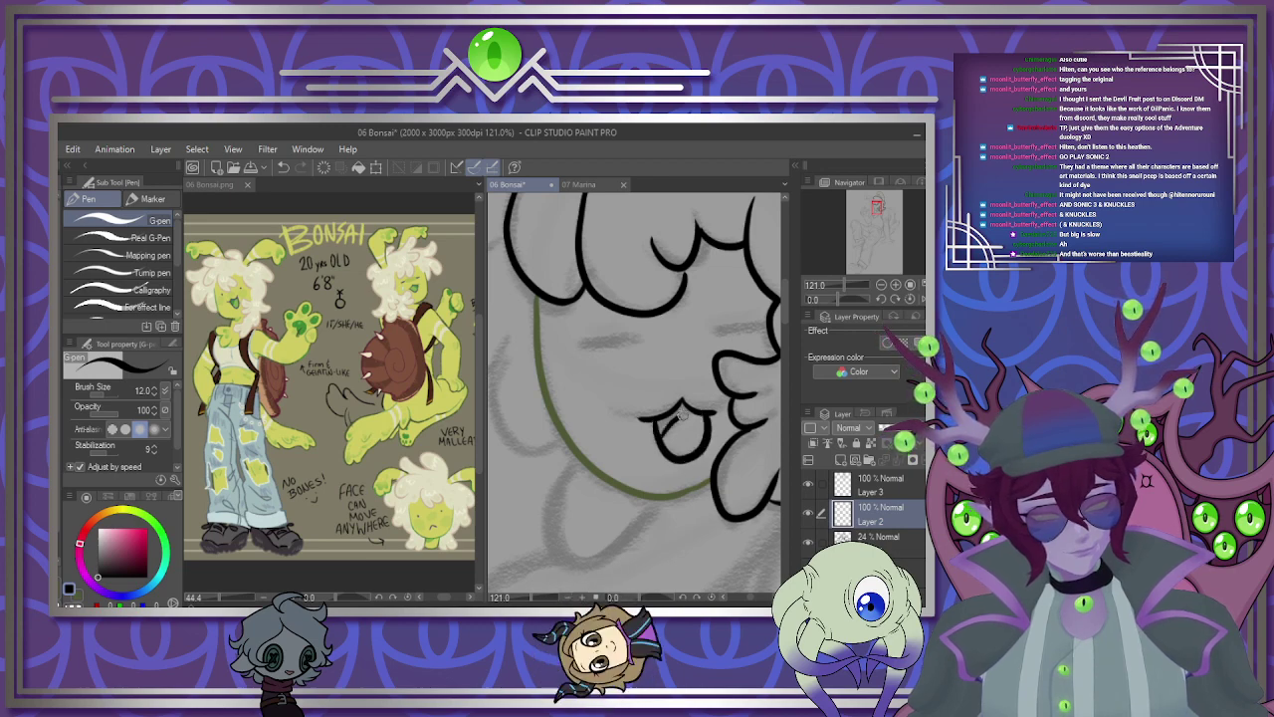
{"action": "mouse_move", "coordinate": [635, 341]}
{"action": "left_mouse_down"}
{"action": "mouse_move", "coordinate": [583, 344]}
{"action": "mouse_move", "coordinate": [635, 339]}
{"action": "left_mouse_up"}
{"action": "mouse_move", "coordinate": [760, 323]}
{"action": "left_mouse_down"}
{"action": "mouse_move", "coordinate": [726, 327]}
{"action": "mouse_move", "coordinate": [749, 325]}
{"action": "left_mouse_up"}
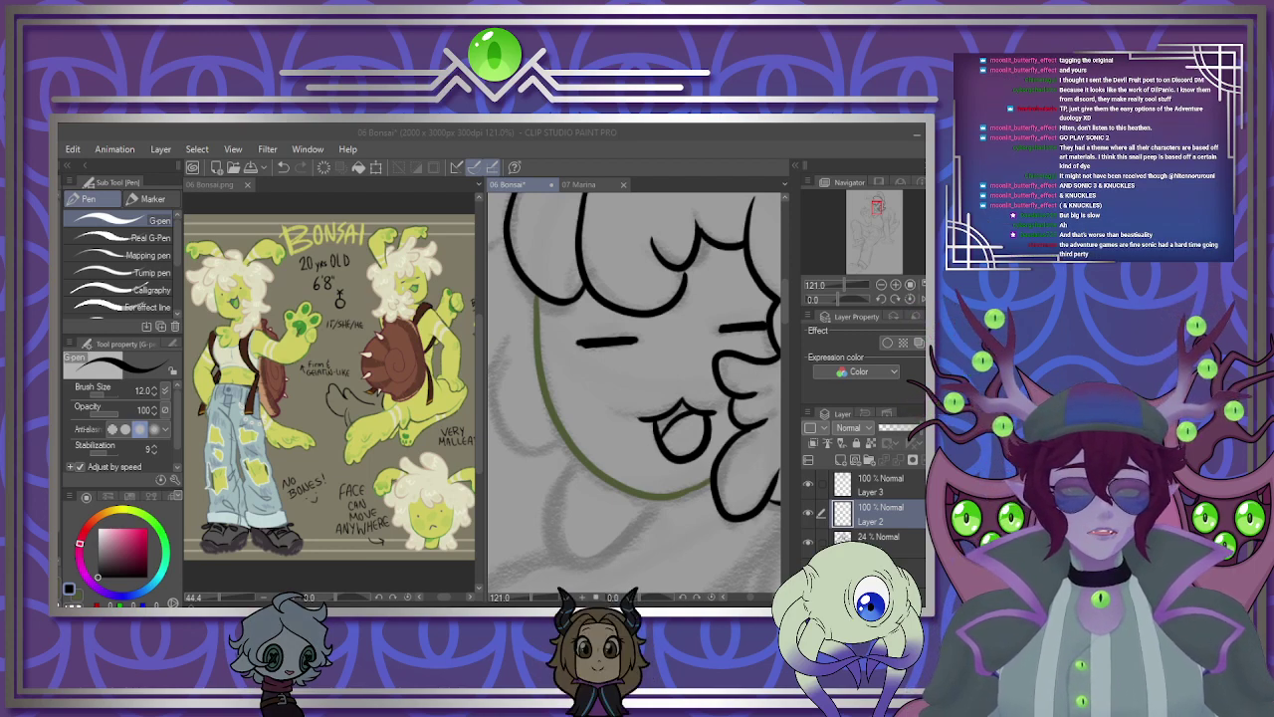
{"action": "scroll", "coordinate": [642, 368], "scroll_direction": "down", "scroll_amount": 5}
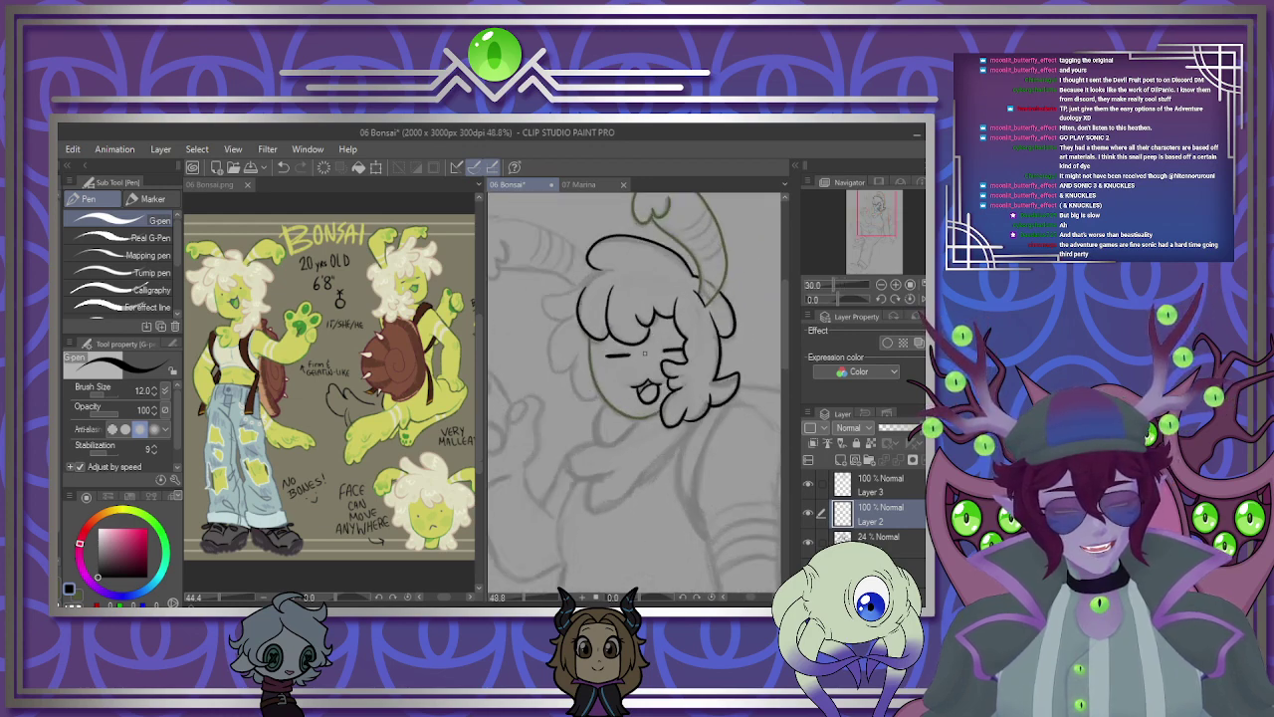
Recolour the eye and mouth lines by lassoing the face and filling it with dark olive green on a new layer clipped to Layer 2.
{"action": "scroll", "coordinate": [645, 354], "scroll_direction": "up", "scroll_amount": 3}
{"action": "left_click", "coordinate": [809, 512]}
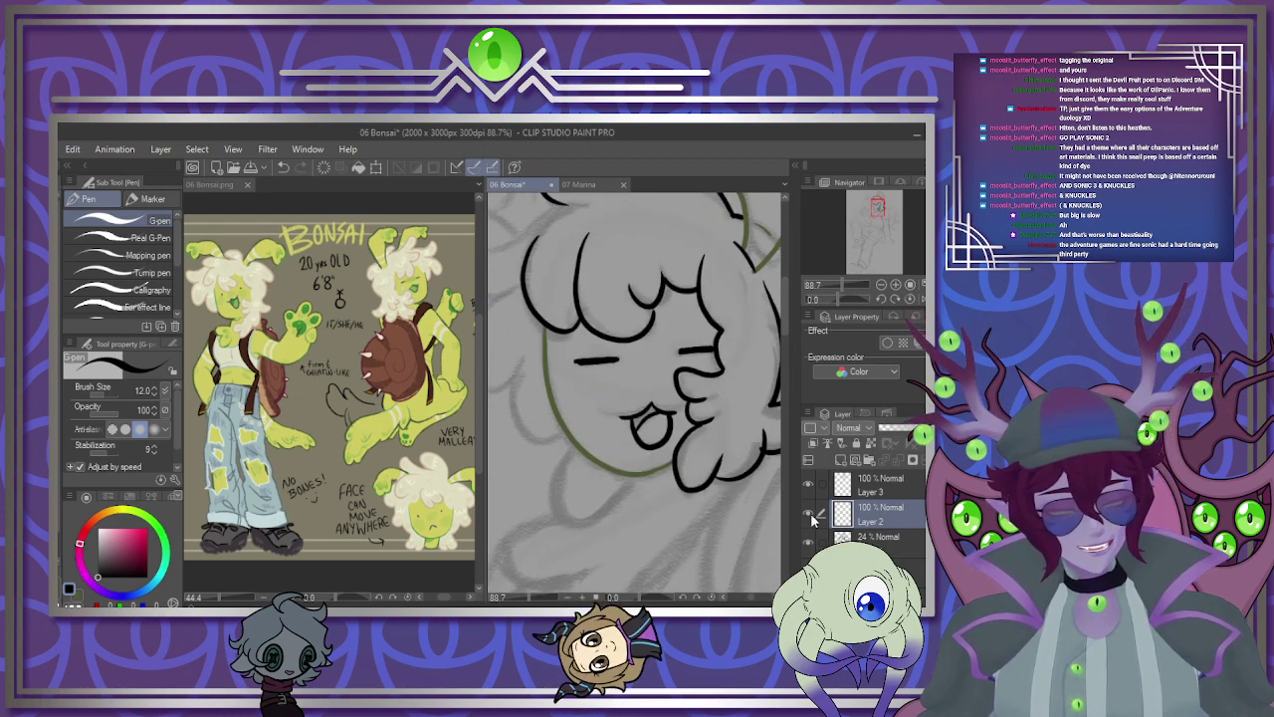
{"action": "left_click", "coordinate": [60, 591]}
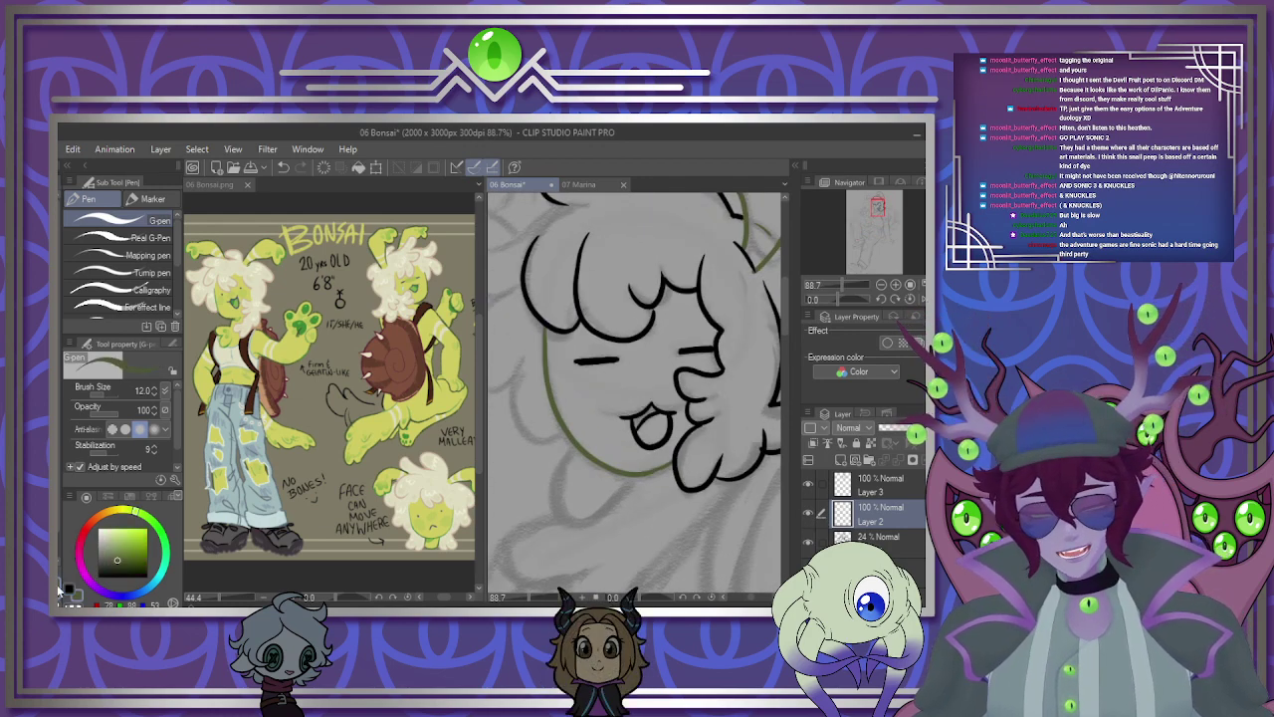
{"action": "key", "text": "m"}
{"action": "left_click", "coordinate": [840, 460]}
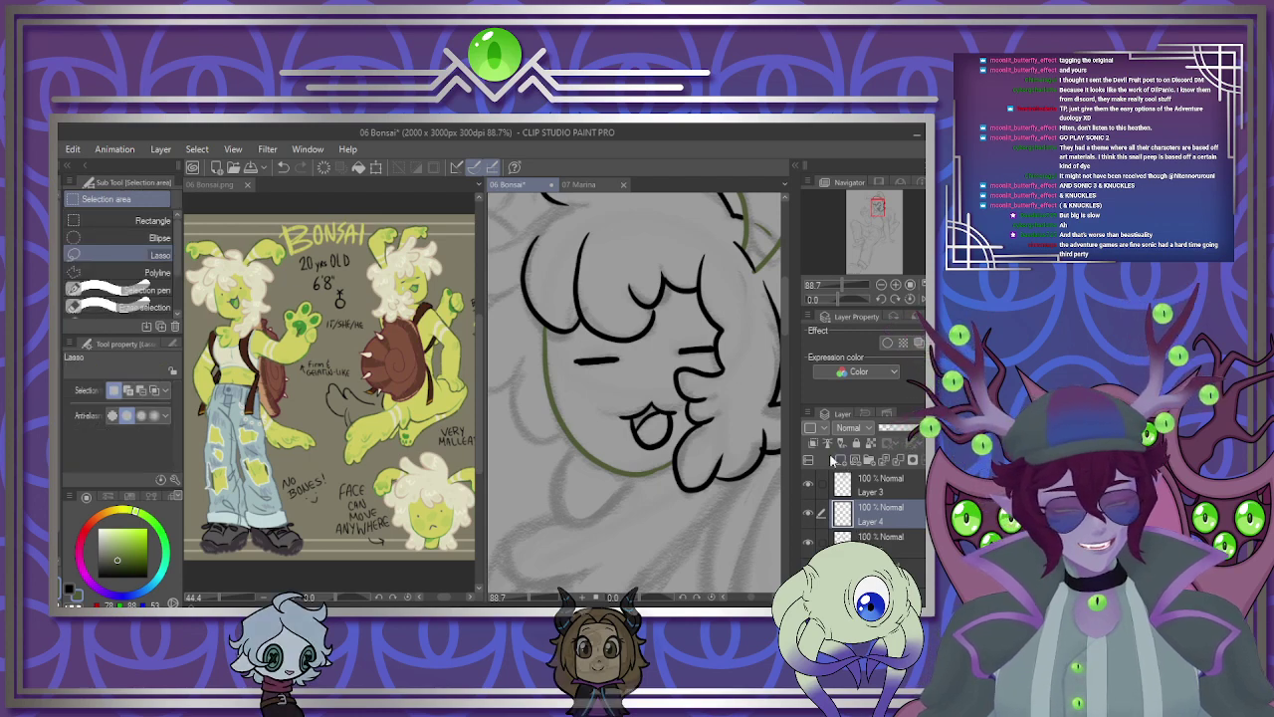
{"action": "left_click", "coordinate": [814, 443]}
{"action": "mouse_move", "coordinate": [742, 305]}
{"action": "left_mouse_down"}
{"action": "mouse_move", "coordinate": [669, 301]}
{"action": "mouse_move", "coordinate": [708, 308]}
{"action": "left_mouse_up"}
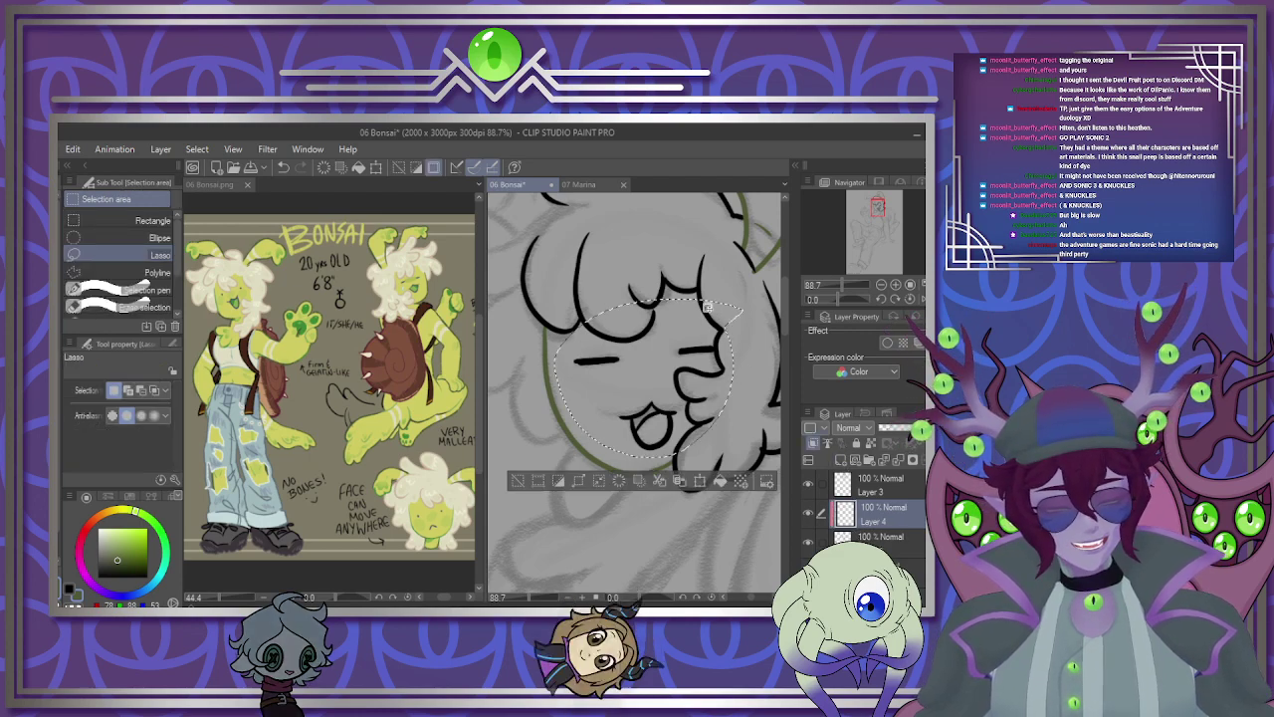
{"action": "left_click", "coordinate": [717, 482]}
{"action": "scroll", "coordinate": [599, 388], "scroll_direction": "down", "scroll_amount": 5}
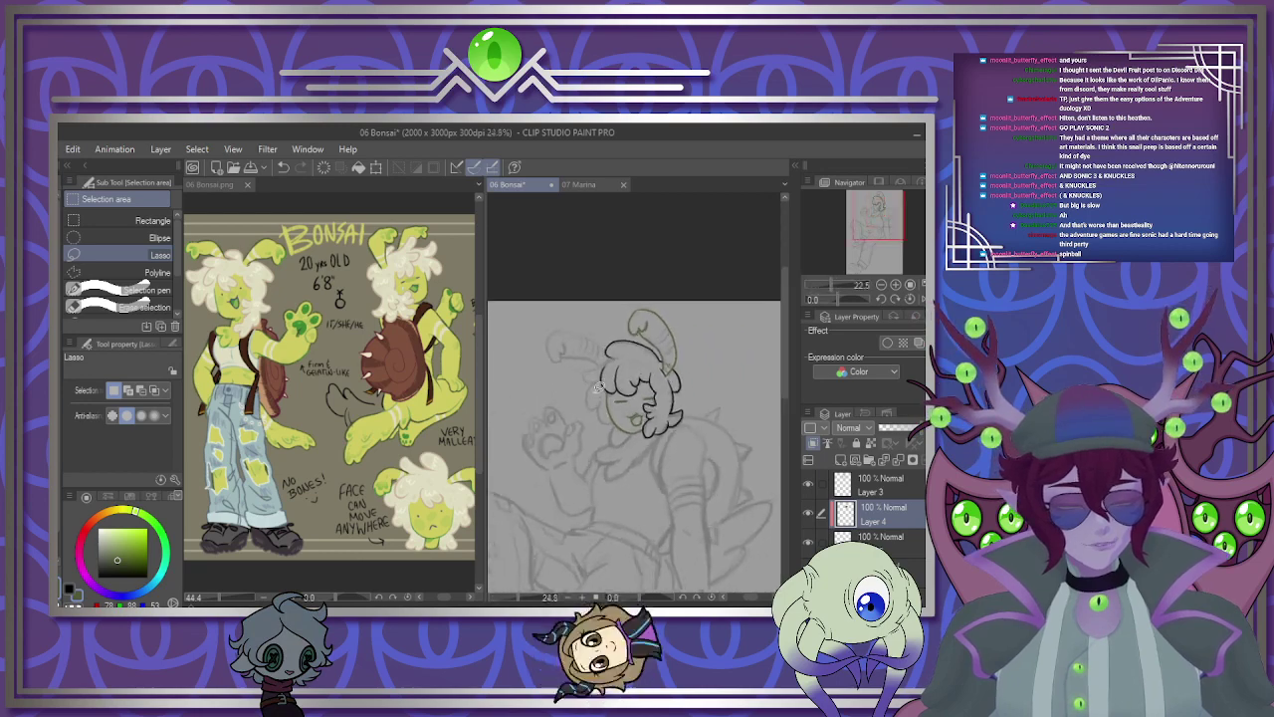
Merge the clipped colour layer and Layer 3 into Layer 2, and add a new layer between it and the sketch.
{"action": "scroll", "coordinate": [598, 388], "scroll_direction": "up", "scroll_amount": 3}
{"action": "scroll", "coordinate": [596, 408], "scroll_direction": "down", "scroll_amount": 1}
{"action": "scroll", "coordinate": [593, 428], "scroll_direction": "up", "scroll_amount": 1}
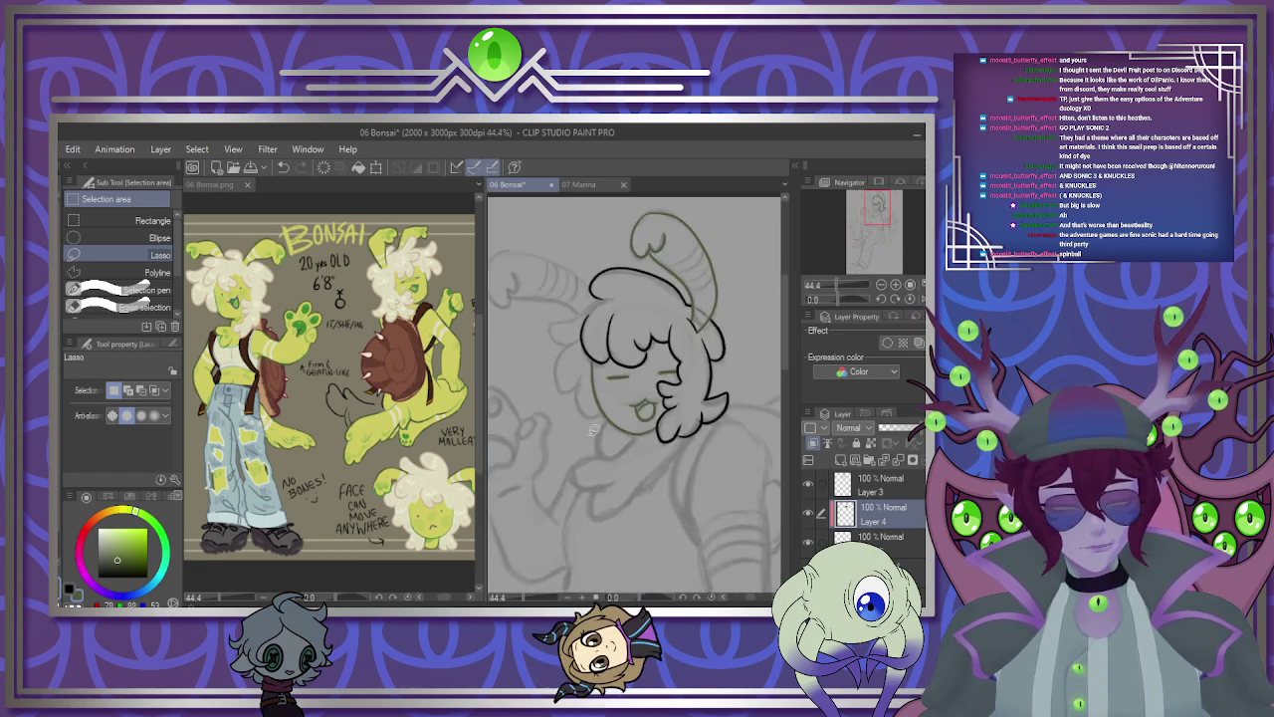
{"action": "scroll", "coordinate": [604, 391], "scroll_direction": "up", "scroll_amount": 3}
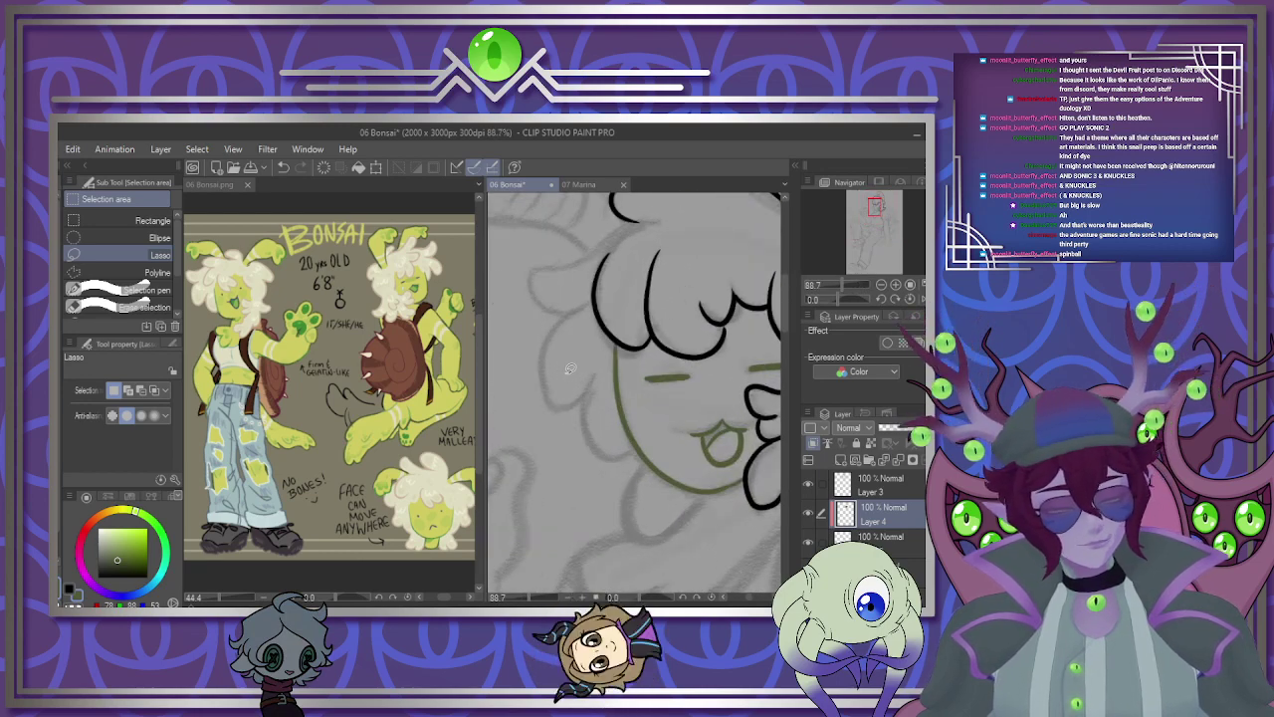
{"action": "key", "text": "ctrl+e"}
{"action": "left_click", "coordinate": [893, 485]}
{"action": "key", "text": "ctrl+e"}
{"action": "left_click", "coordinate": [880, 512]}
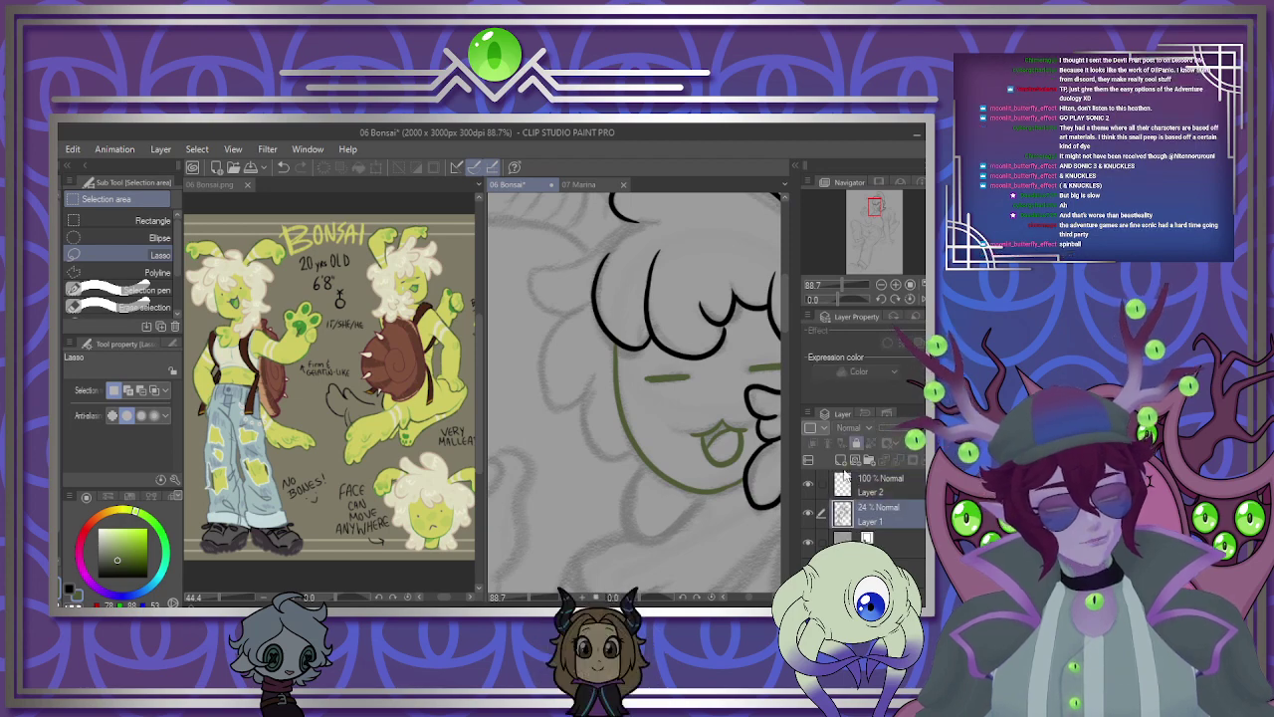
{"action": "left_click", "coordinate": [841, 460]}
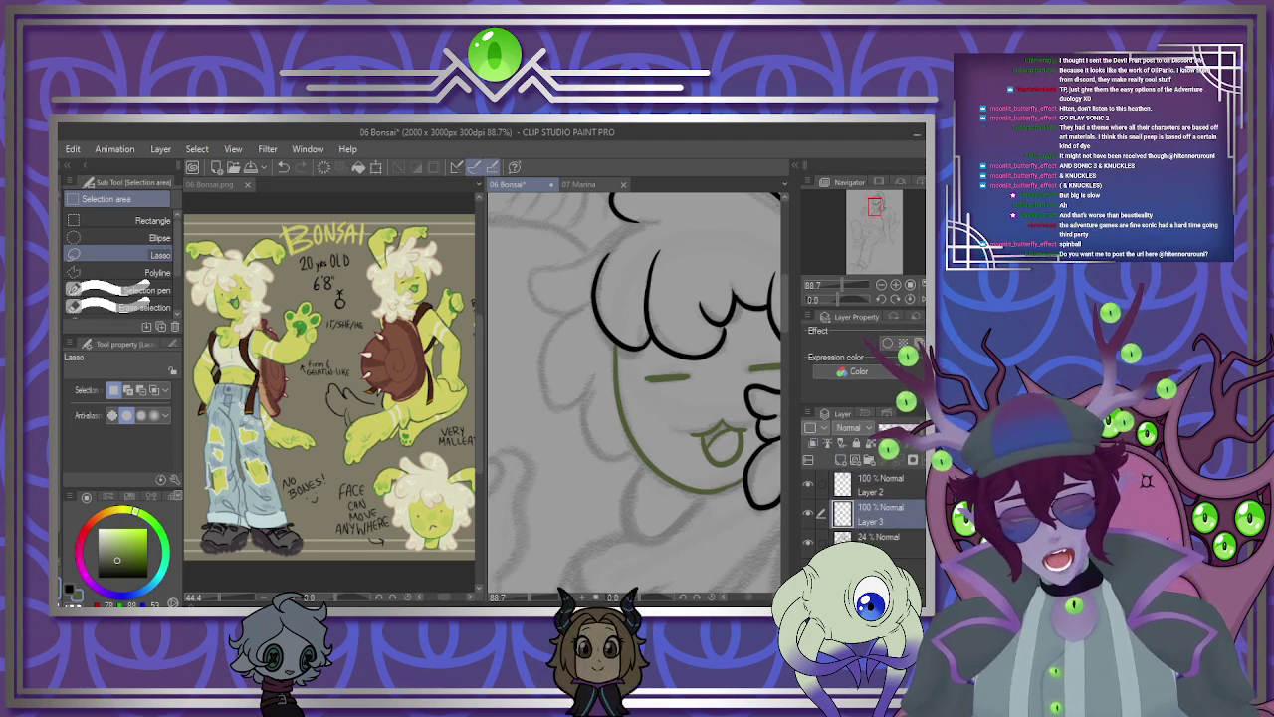
Ink the rounded hair curls along the open side of the head and the hair lock under the chin with the near-black G-pen.
{"action": "left_click", "coordinate": [69, 588]}
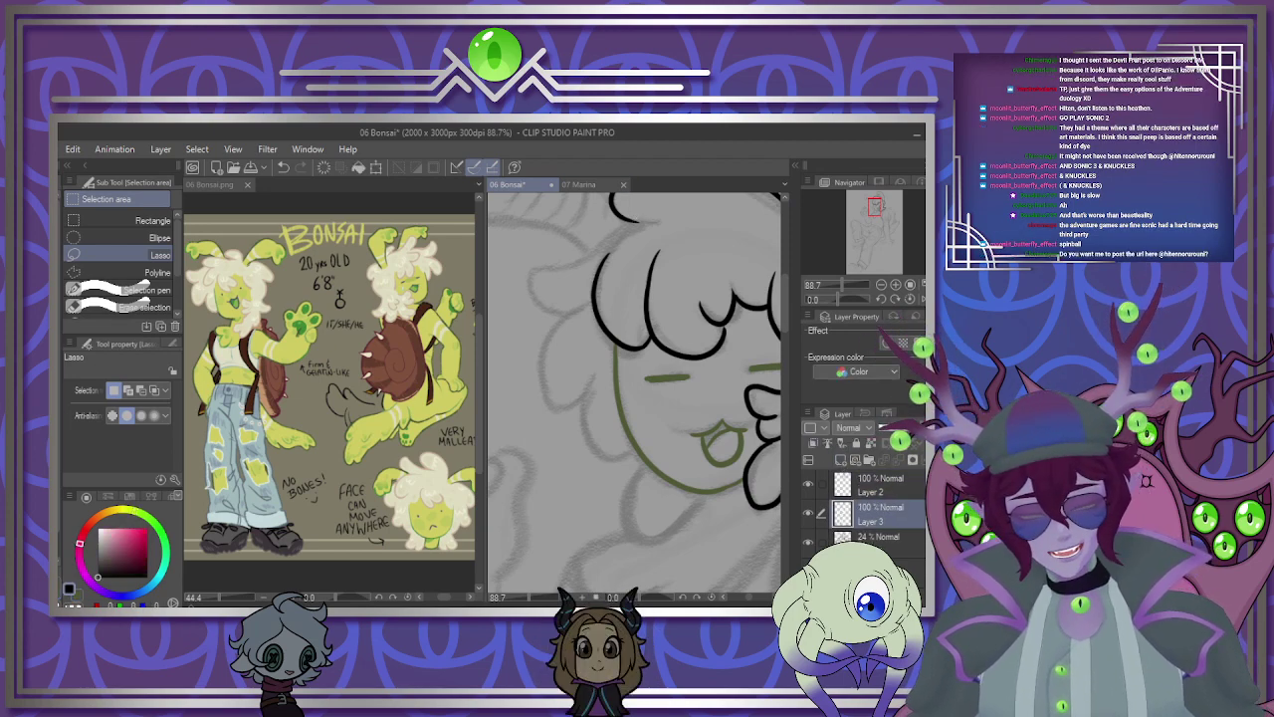
{"action": "left_click", "coordinate": [62, 324]}
{"action": "mouse_move", "coordinate": [632, 224]}
{"action": "left_mouse_down"}
{"action": "mouse_move", "coordinate": [583, 258]}
{"action": "mouse_move", "coordinate": [530, 271]}
{"action": "left_mouse_up"}
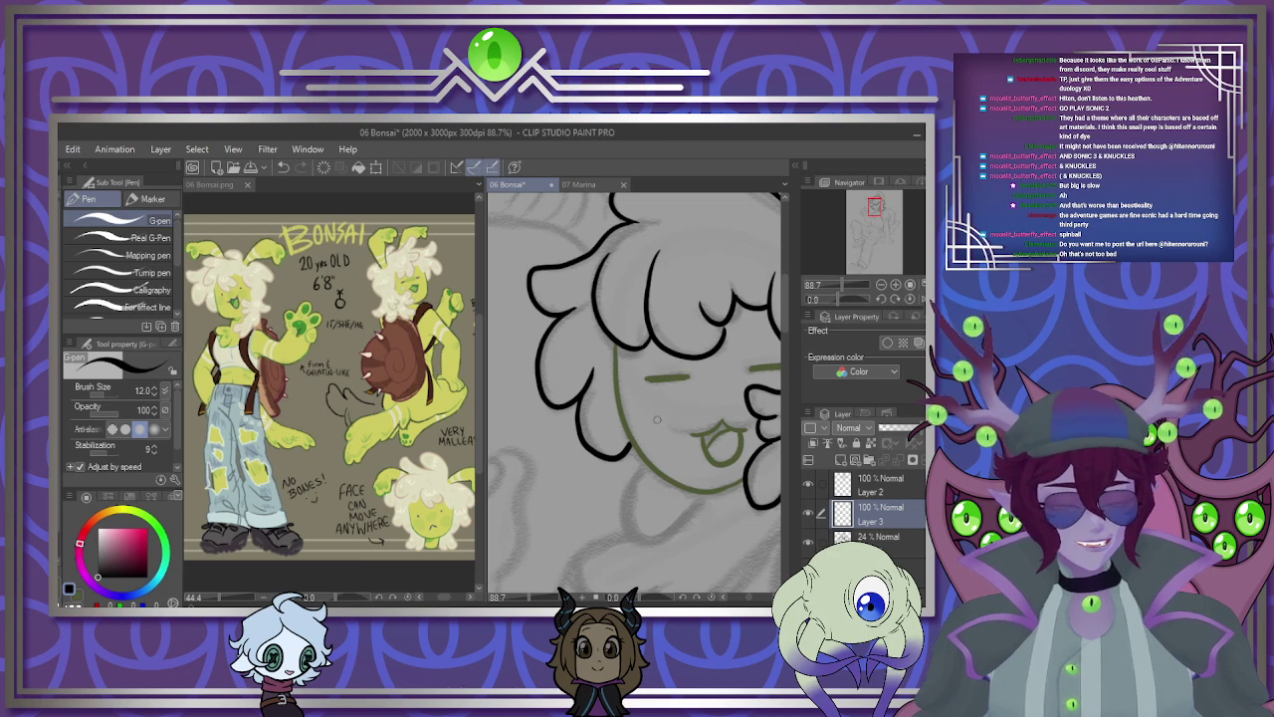
{"action": "key", "text": "ctrl+z"}
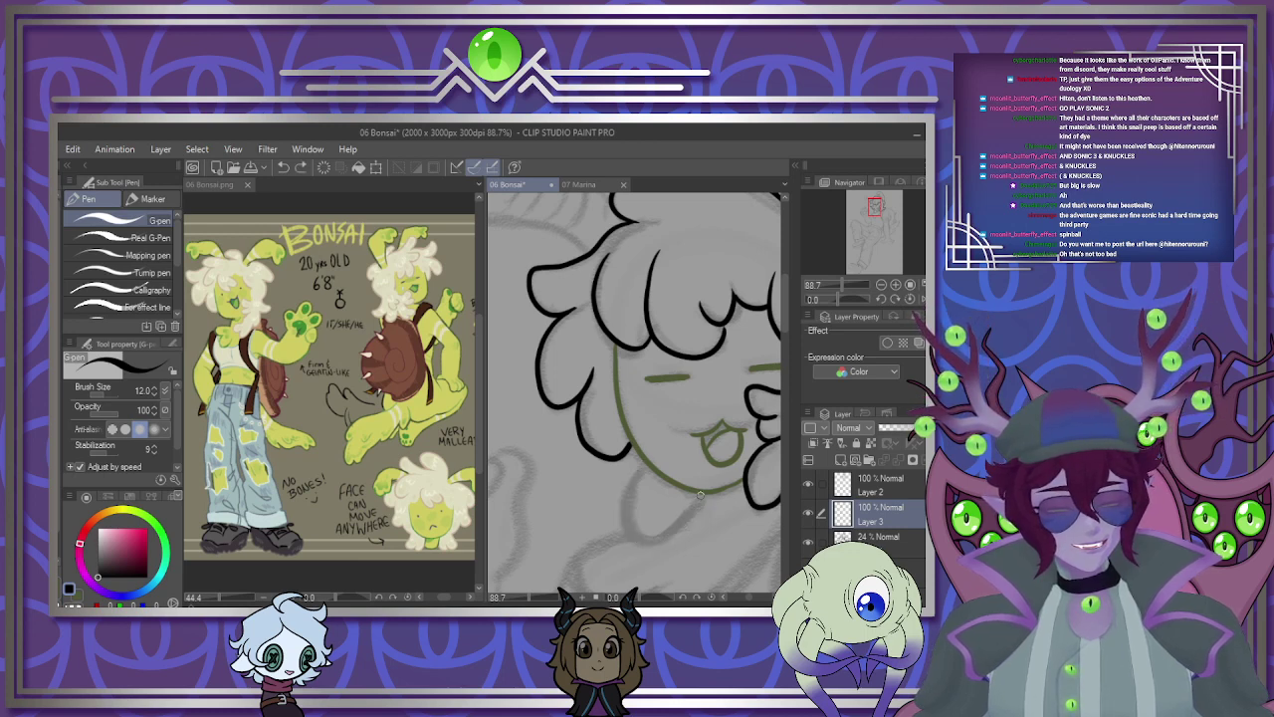
{"action": "mouse_move", "coordinate": [677, 523]}
{"action": "left_mouse_down"}
{"action": "mouse_move", "coordinate": [650, 459]}
{"action": "mouse_move", "coordinate": [626, 493]}
{"action": "mouse_move", "coordinate": [647, 543]}
{"action": "mouse_move", "coordinate": [711, 492]}
{"action": "left_mouse_up"}
{"action": "key", "text": "ctrl+z"}
{"action": "scroll", "coordinate": [639, 443], "scroll_direction": "down", "scroll_amount": 2}
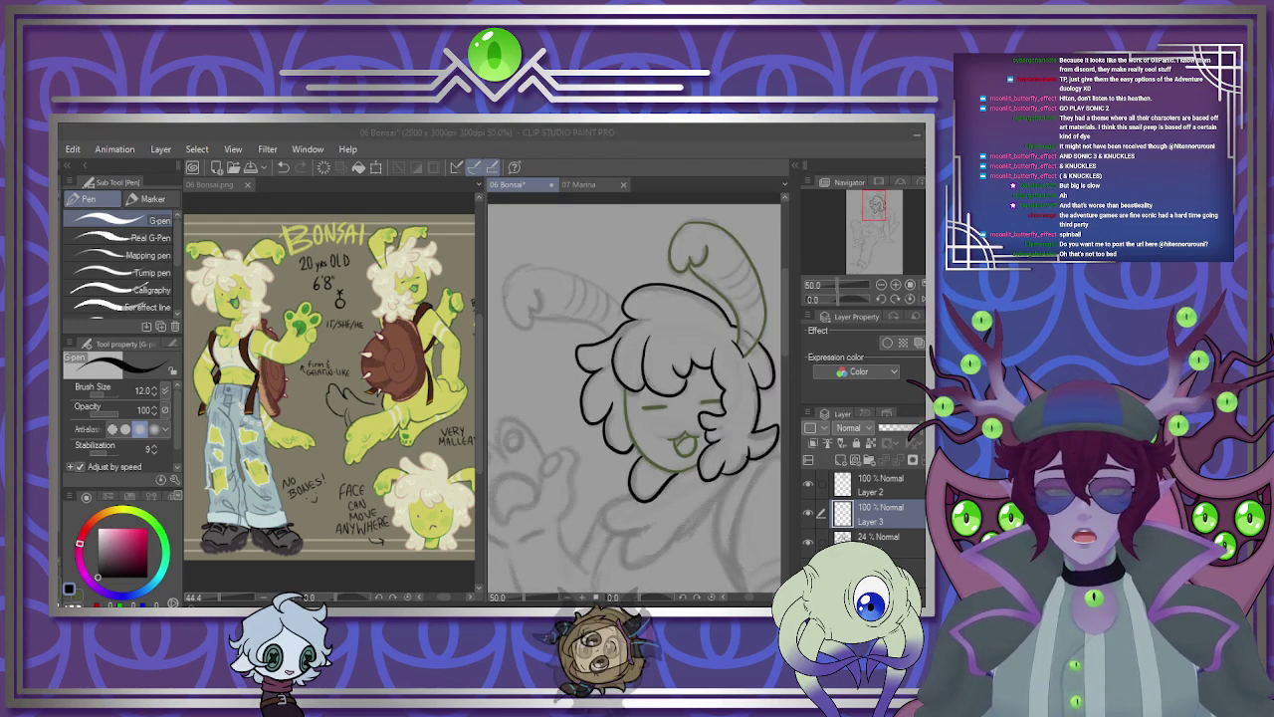
Merge the hair curls with the other line art and add a new layer above the sketch, with the pen set to dark olive green.
{"action": "scroll", "coordinate": [637, 428], "scroll_direction": "down", "scroll_amount": 2}
{"action": "scroll", "coordinate": [598, 404], "scroll_direction": "up", "scroll_amount": 4}
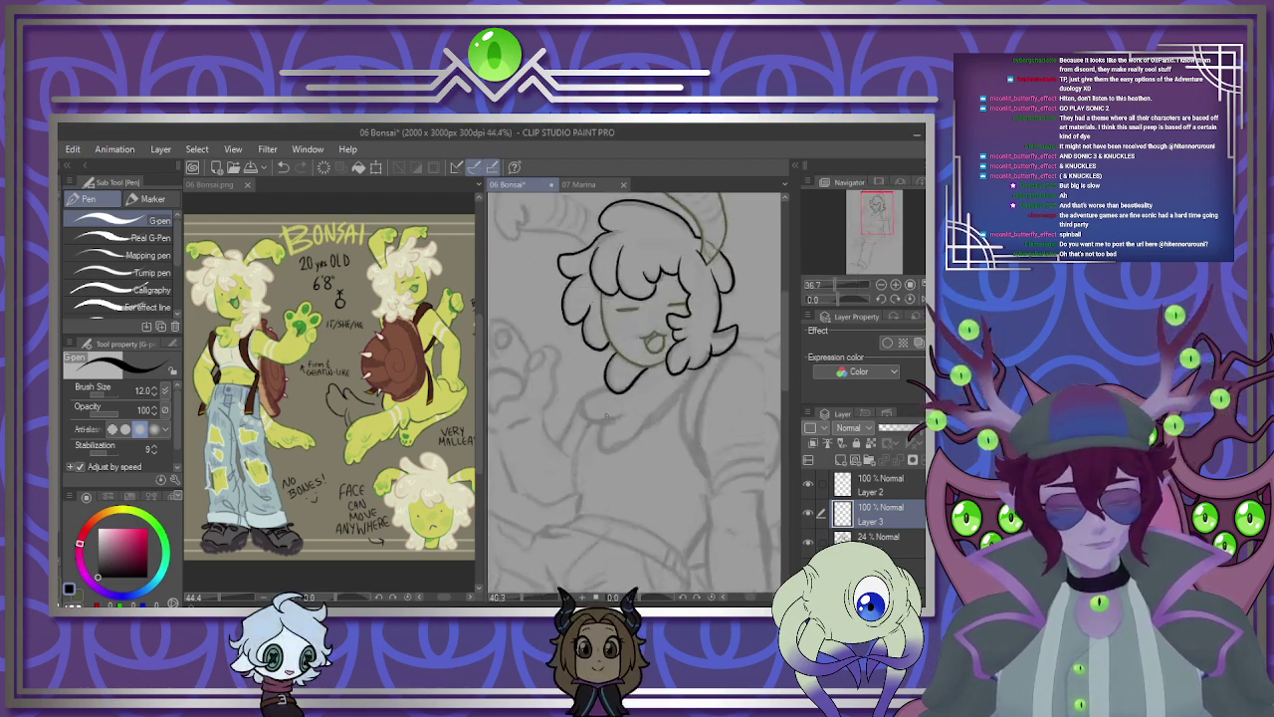
{"action": "scroll", "coordinate": [598, 402], "scroll_direction": "up", "scroll_amount": 2}
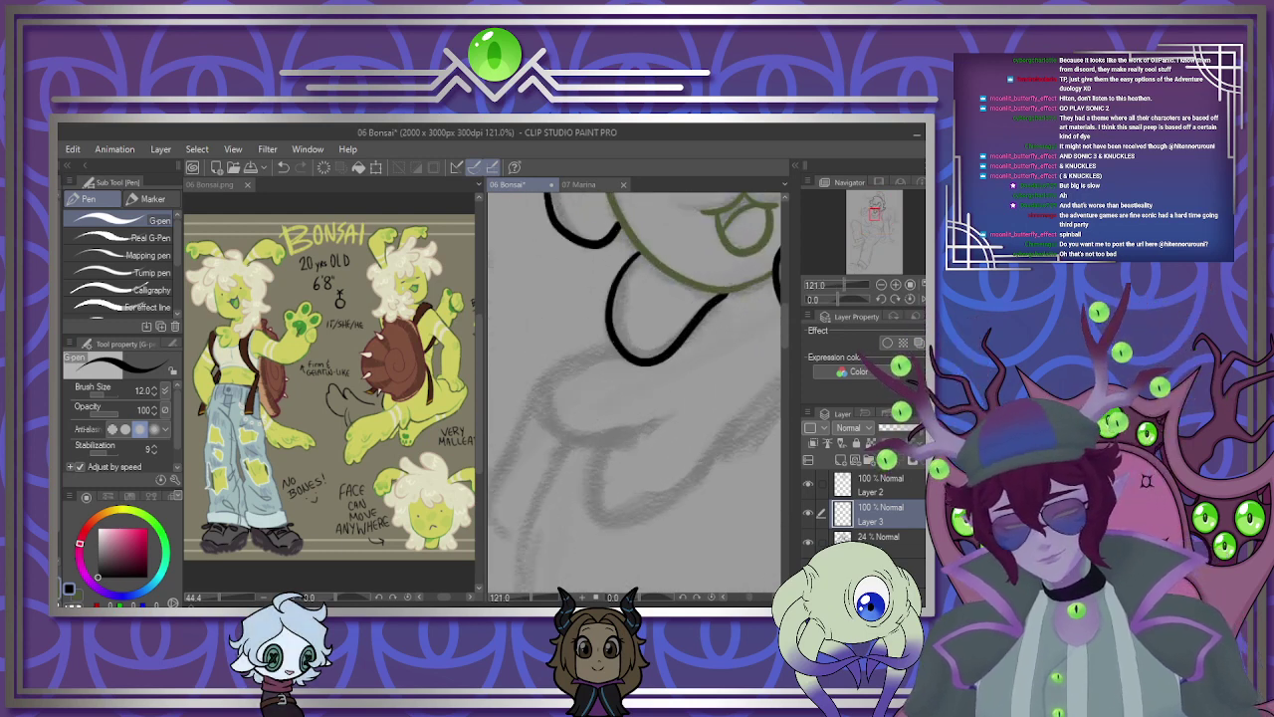
{"action": "mouse_move", "coordinate": [623, 353]}
{"action": "left_mouse_down"}
{"action": "mouse_move", "coordinate": [552, 440]}
{"action": "mouse_move", "coordinate": [660, 414]}
{"action": "left_mouse_up"}
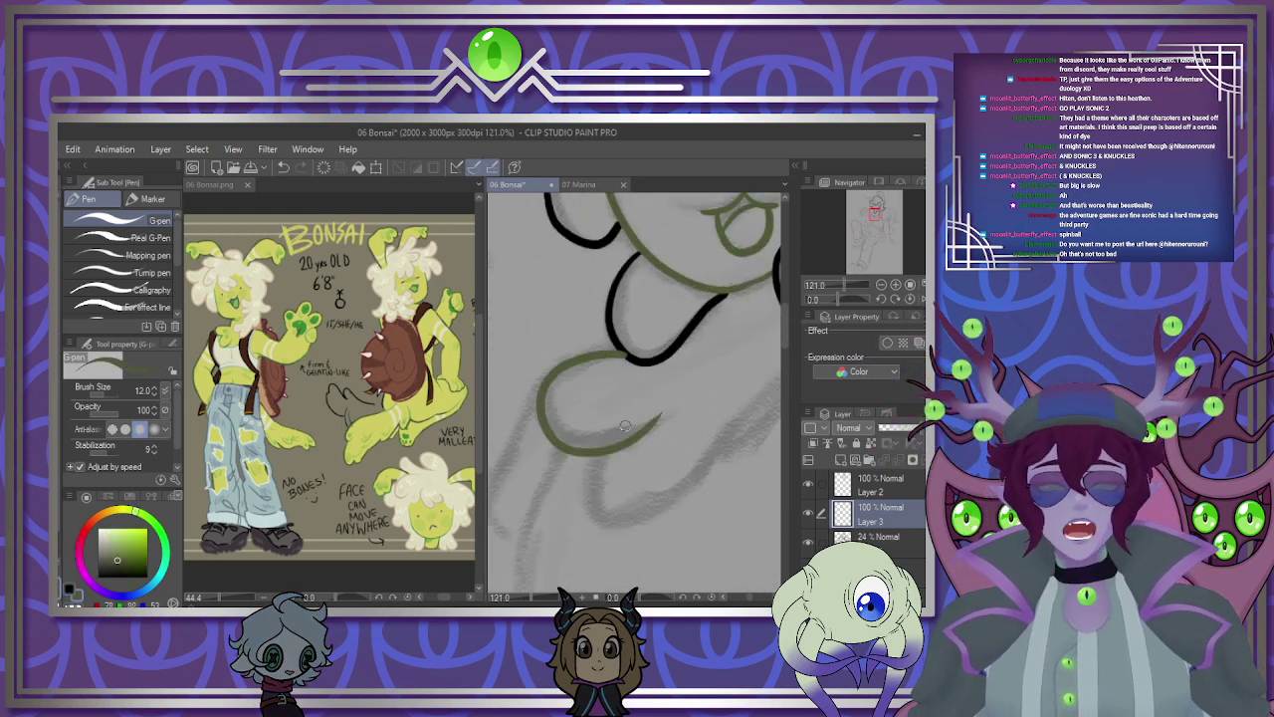
{"action": "key", "text": "ctrl+z"}
{"action": "left_click_drag", "start_coordinate": [897, 508], "coordinate": [899, 469]}
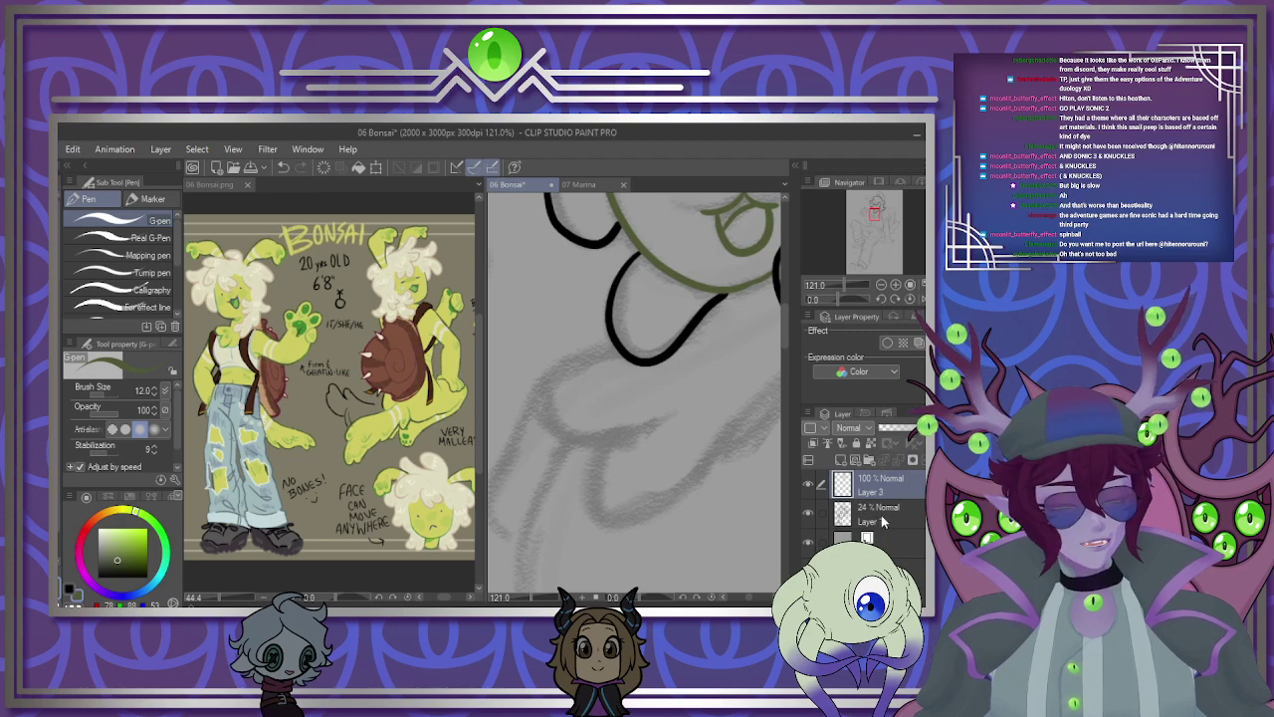
{"action": "left_click", "coordinate": [883, 518]}
Ink the two rounded, overlapping tufts below the chin's hair lock in dark olive green, redrawing the lower one with a shorter curve.
{"action": "mouse_move", "coordinate": [617, 352]}
{"action": "left_mouse_down"}
{"action": "mouse_move", "coordinate": [599, 448]}
{"action": "mouse_move", "coordinate": [767, 403]}
{"action": "left_mouse_up"}
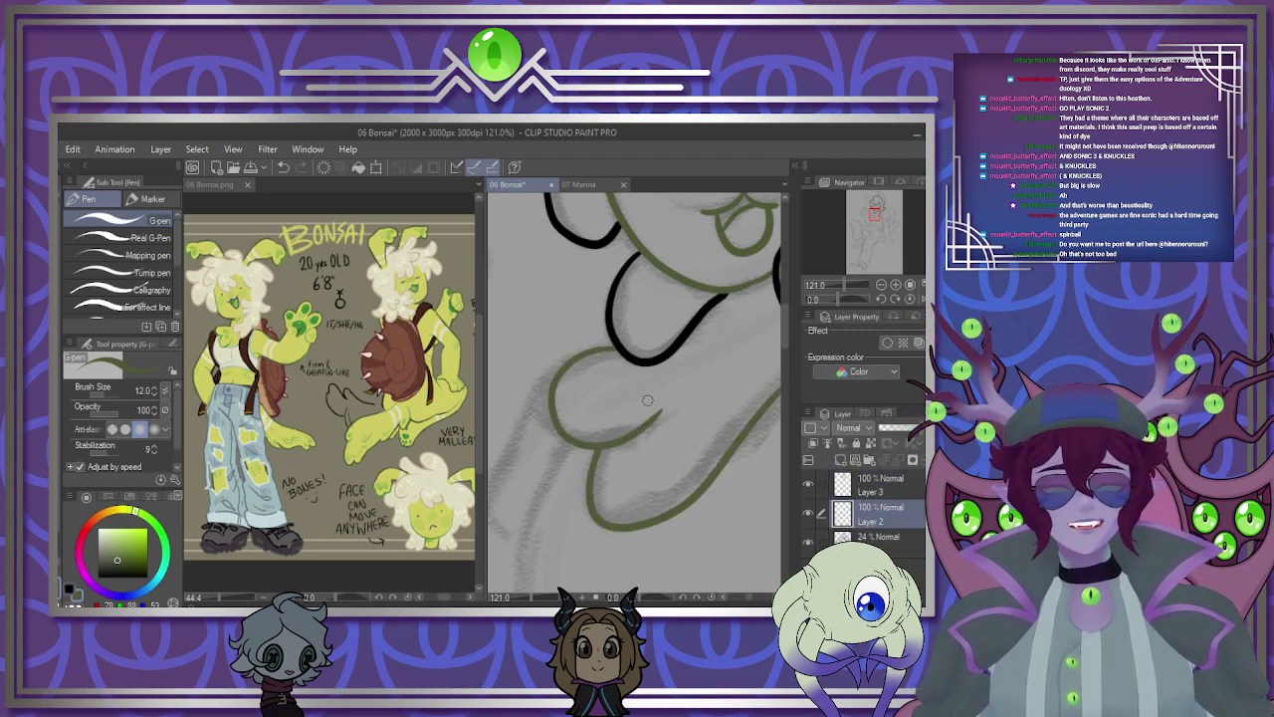
{"action": "scroll", "coordinate": [647, 400], "scroll_direction": "down", "scroll_amount": 3}
{"action": "scroll", "coordinate": [638, 398], "scroll_direction": "up", "scroll_amount": 3}
{"action": "scroll", "coordinate": [607, 398], "scroll_direction": "down", "scroll_amount": 2}
{"action": "scroll", "coordinate": [576, 399], "scroll_direction": "up", "scroll_amount": 2}
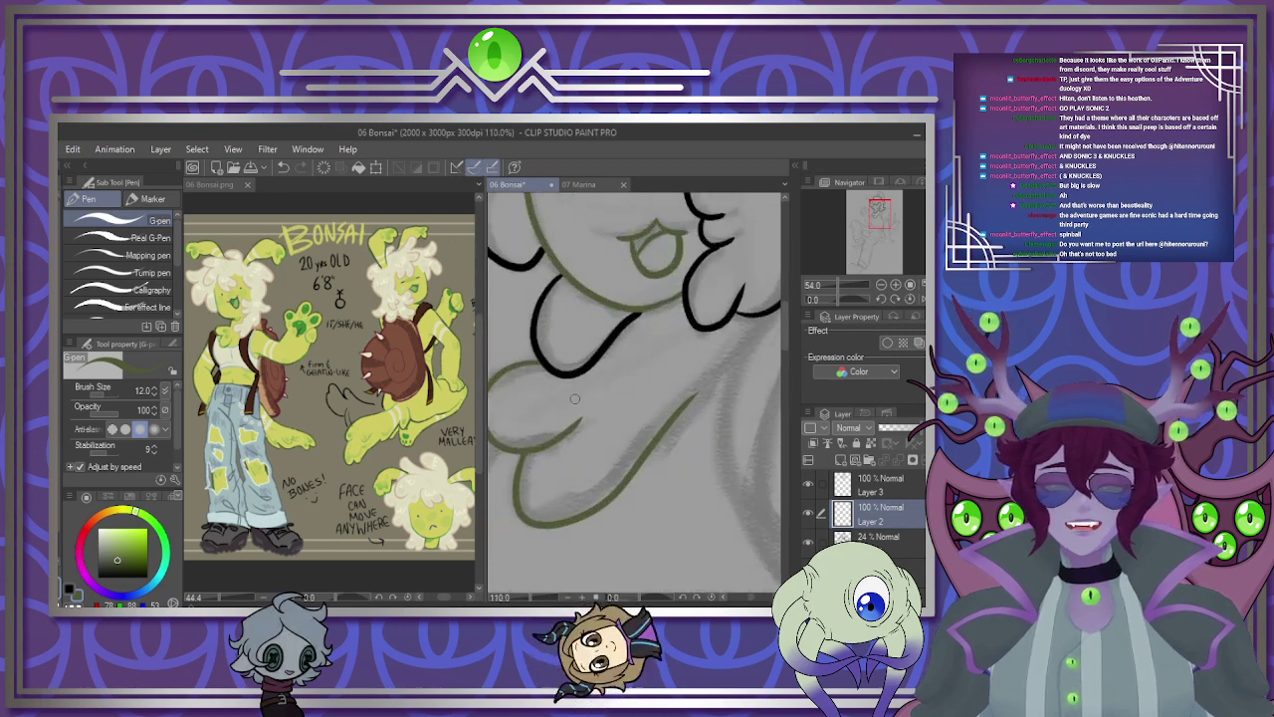
{"action": "scroll", "coordinate": [575, 399], "scroll_direction": "up", "scroll_amount": 2}
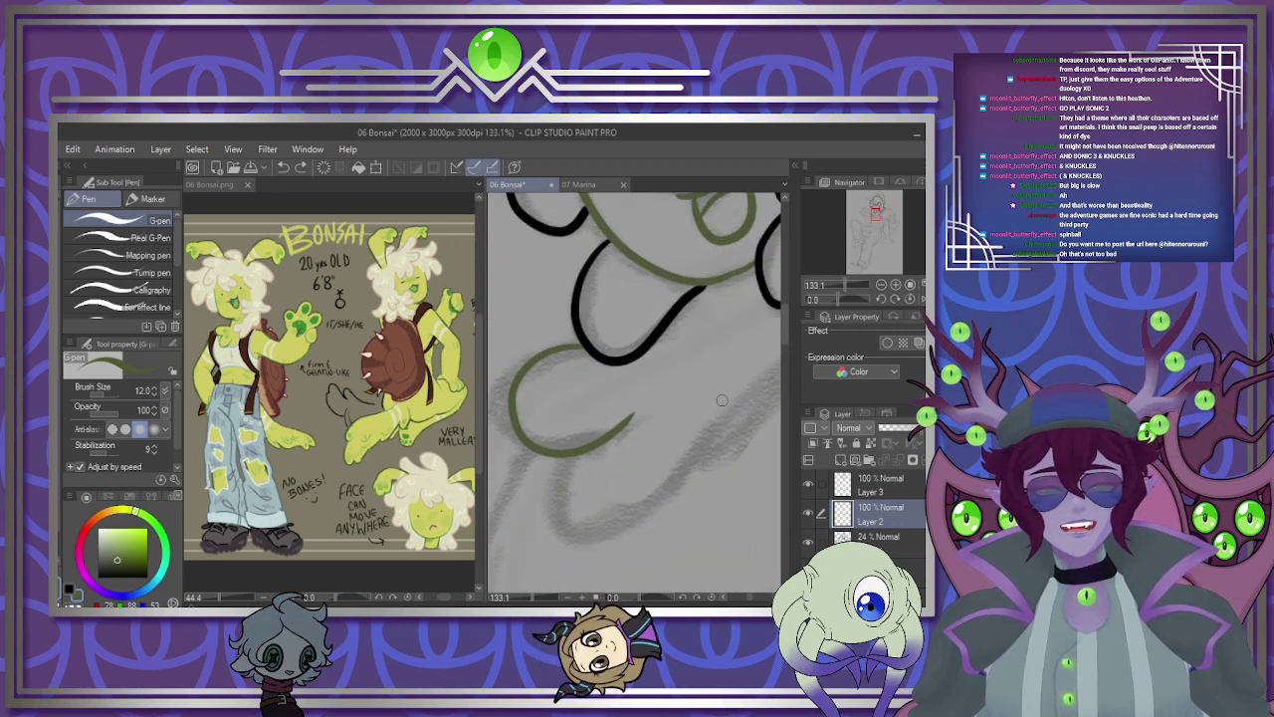
{"action": "mouse_move", "coordinate": [722, 401]}
{"action": "left_mouse_down"}
{"action": "mouse_move", "coordinate": [696, 457]}
{"action": "mouse_move", "coordinate": [606, 523]}
{"action": "left_mouse_up"}
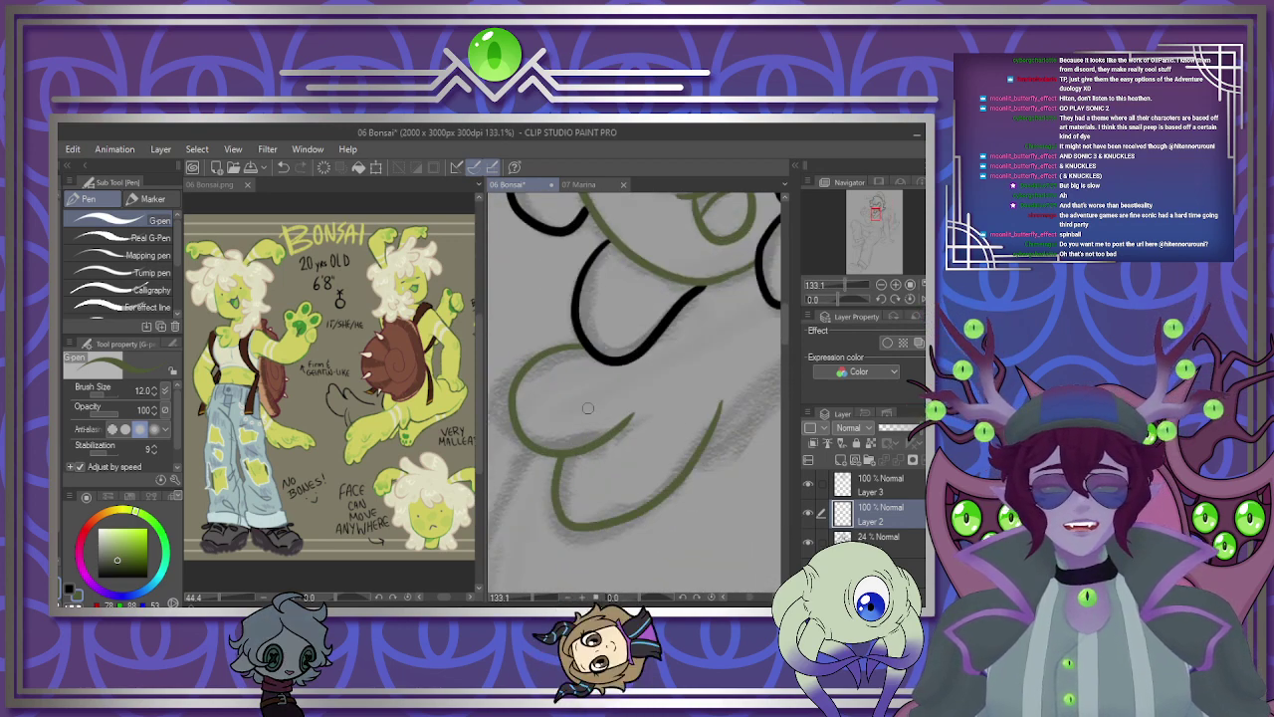
Narrow the reference image's pane to widen the drawing canvas, and reframe the reference on the front-facing standing figure.
{"action": "scroll", "coordinate": [587, 407], "scroll_direction": "down", "scroll_amount": 4}
{"action": "scroll", "coordinate": [600, 221], "scroll_direction": "up", "scroll_amount": 5}
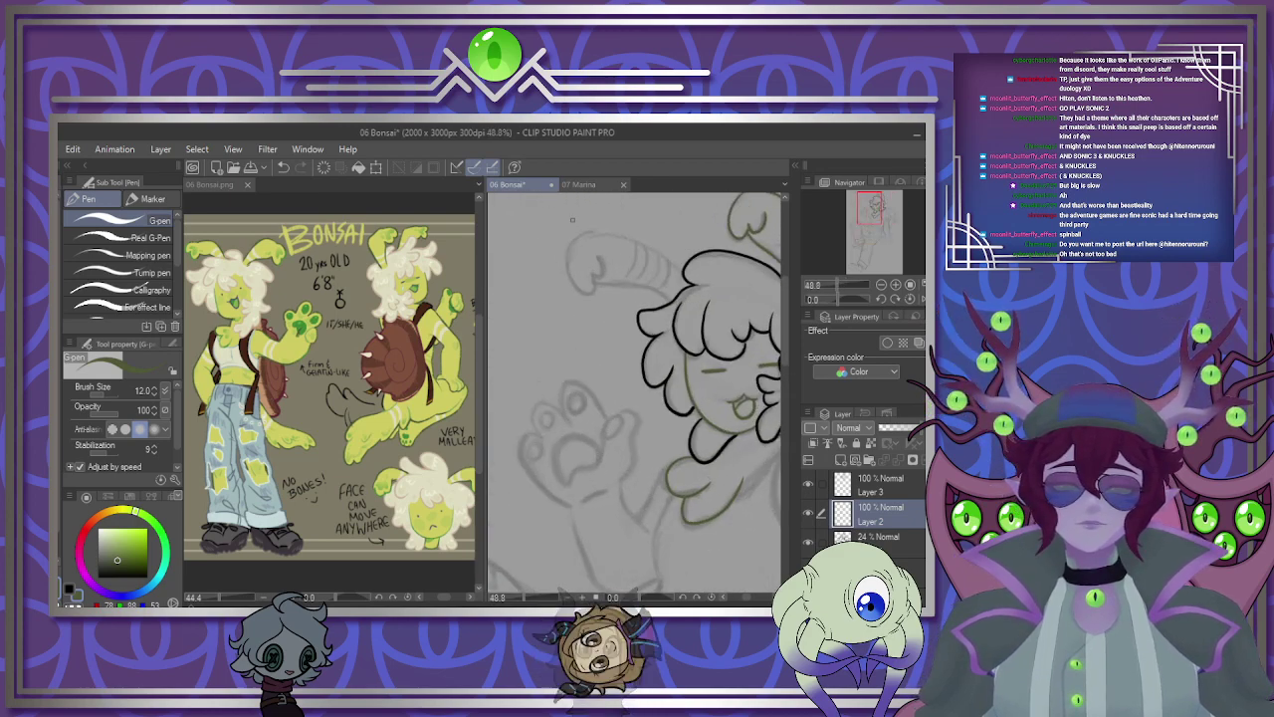
{"action": "scroll", "coordinate": [611, 225], "scroll_direction": "down", "scroll_amount": 2}
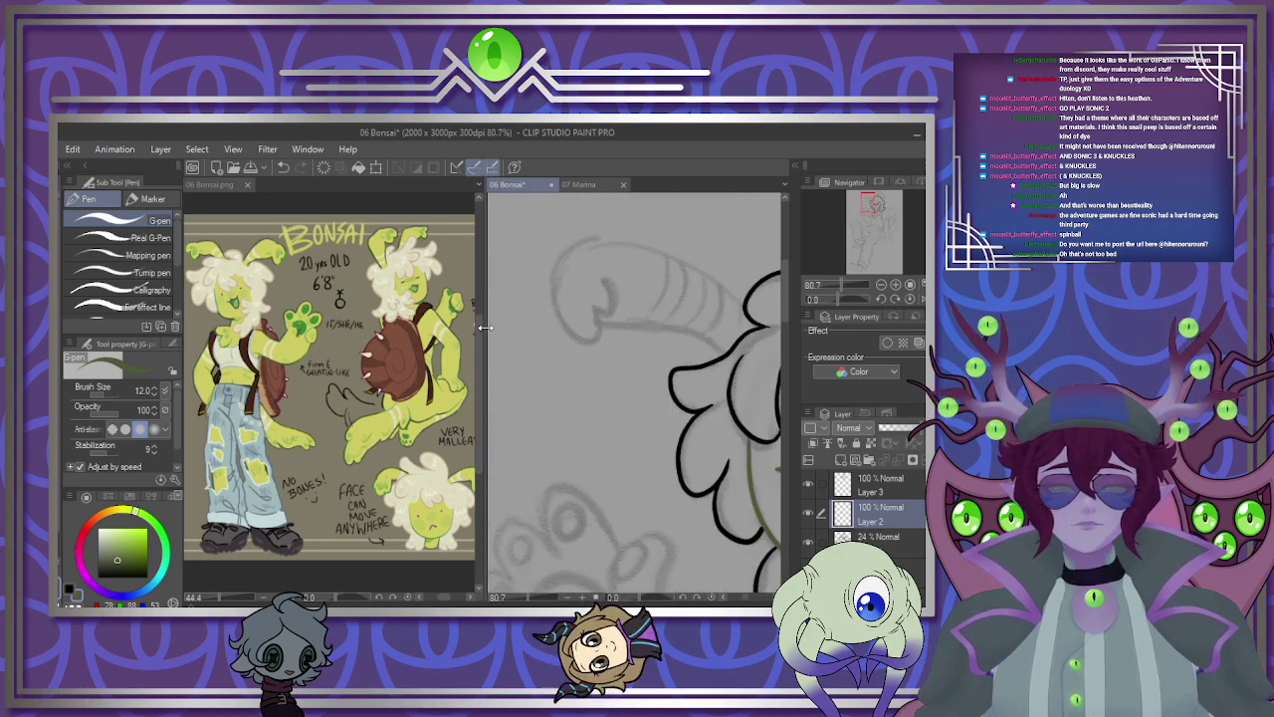
{"action": "left_click_drag", "start_coordinate": [485, 326], "coordinate": [363, 365]}
{"action": "left_click", "coordinate": [286, 383]}
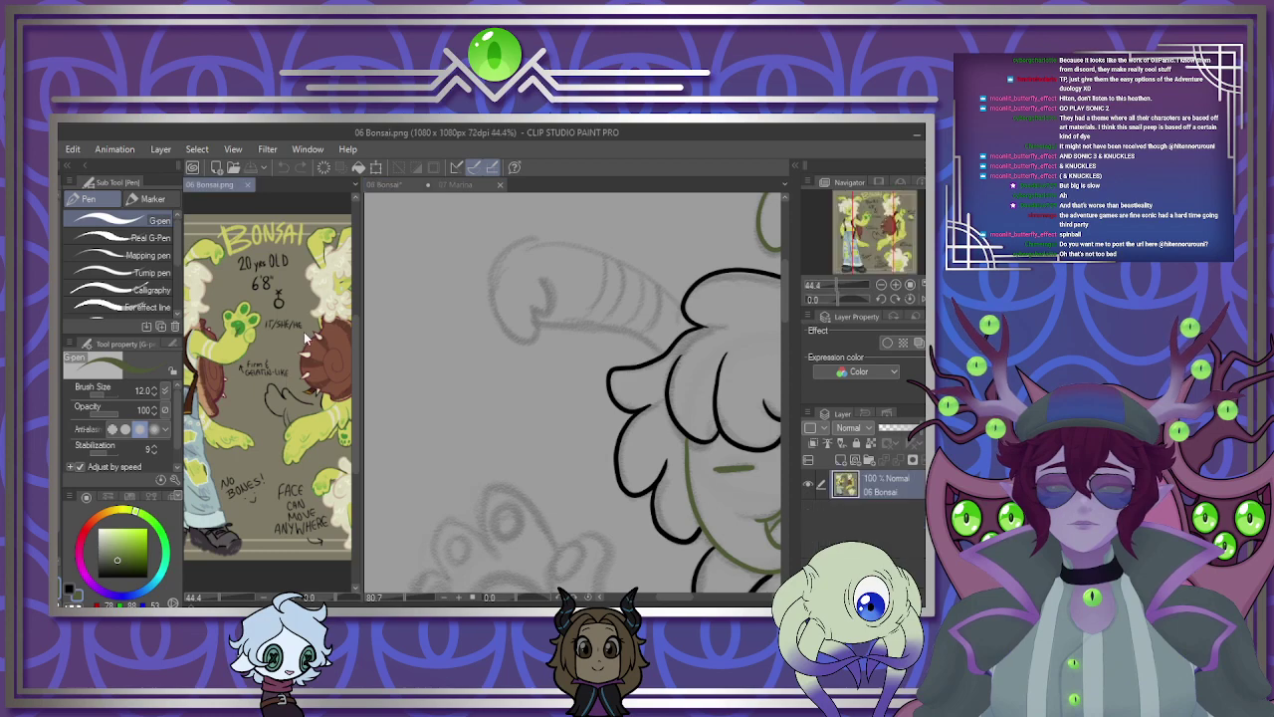
{"action": "scroll", "coordinate": [287, 379], "scroll_direction": "down", "scroll_amount": 4}
{"action": "scroll", "coordinate": [235, 321], "scroll_direction": "up", "scroll_amount": 4}
{"action": "left_click", "coordinate": [644, 295]}
{"action": "scroll", "coordinate": [643, 295], "scroll_direction": "up", "scroll_amount": 3}
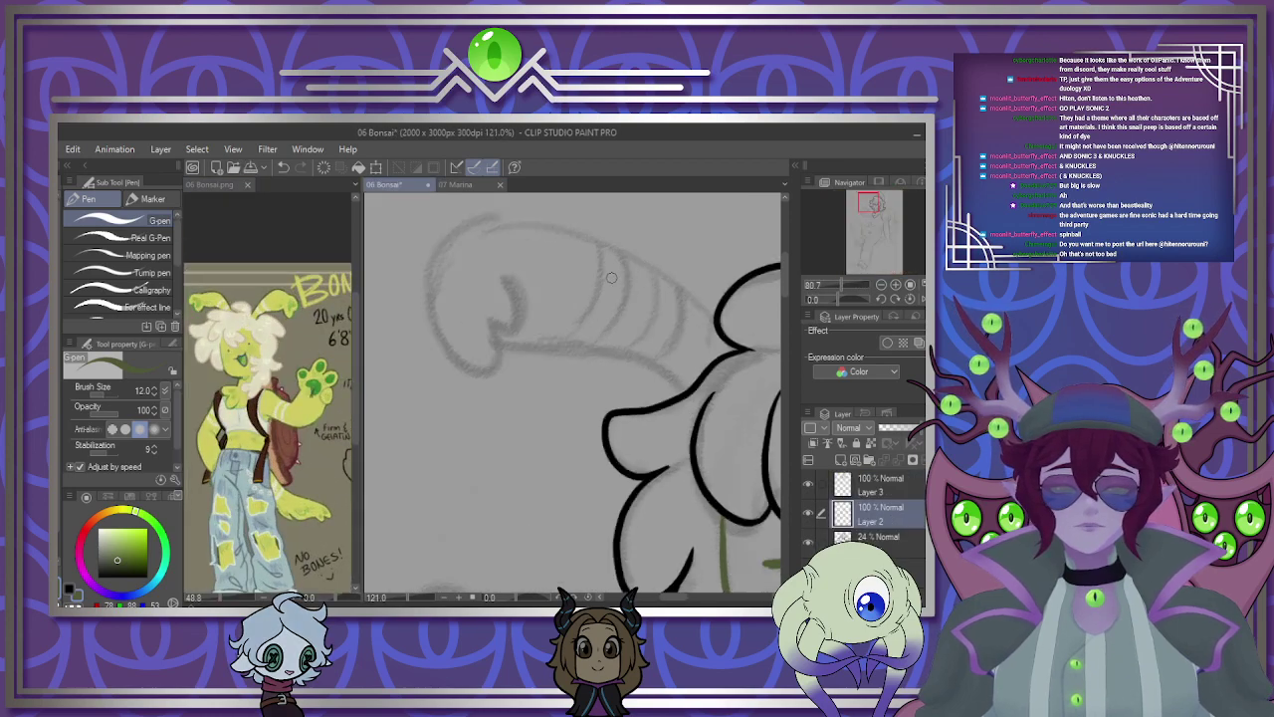
Put Layer 3 beneath Layer 2 and ink the curled antenna on the raised-hand side in olive green, redoing its outer curve.
{"action": "left_click_drag", "start_coordinate": [902, 483], "coordinate": [896, 521]}
{"action": "mouse_move", "coordinate": [742, 326]}
{"action": "left_mouse_down"}
{"action": "mouse_move", "coordinate": [566, 223]}
{"action": "mouse_move", "coordinate": [440, 266]}
{"action": "mouse_move", "coordinate": [464, 388]}
{"action": "left_mouse_up"}
{"action": "key", "text": "ctrl+z"}
{"action": "mouse_move", "coordinate": [741, 323]}
{"action": "left_mouse_down"}
{"action": "mouse_move", "coordinate": [643, 239]}
{"action": "mouse_move", "coordinate": [415, 230]}
{"action": "mouse_move", "coordinate": [492, 335]}
{"action": "left_mouse_up"}
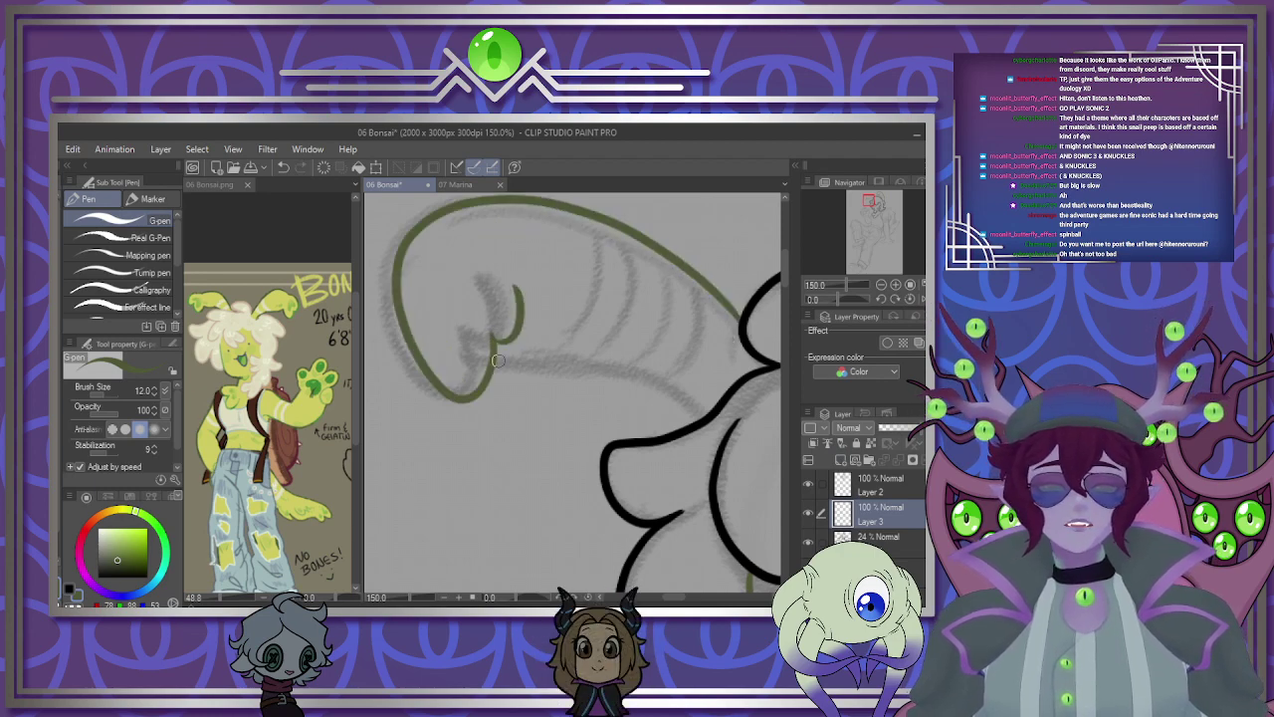
{"action": "left_click_drag", "start_coordinate": [577, 367], "coordinate": [697, 425]}
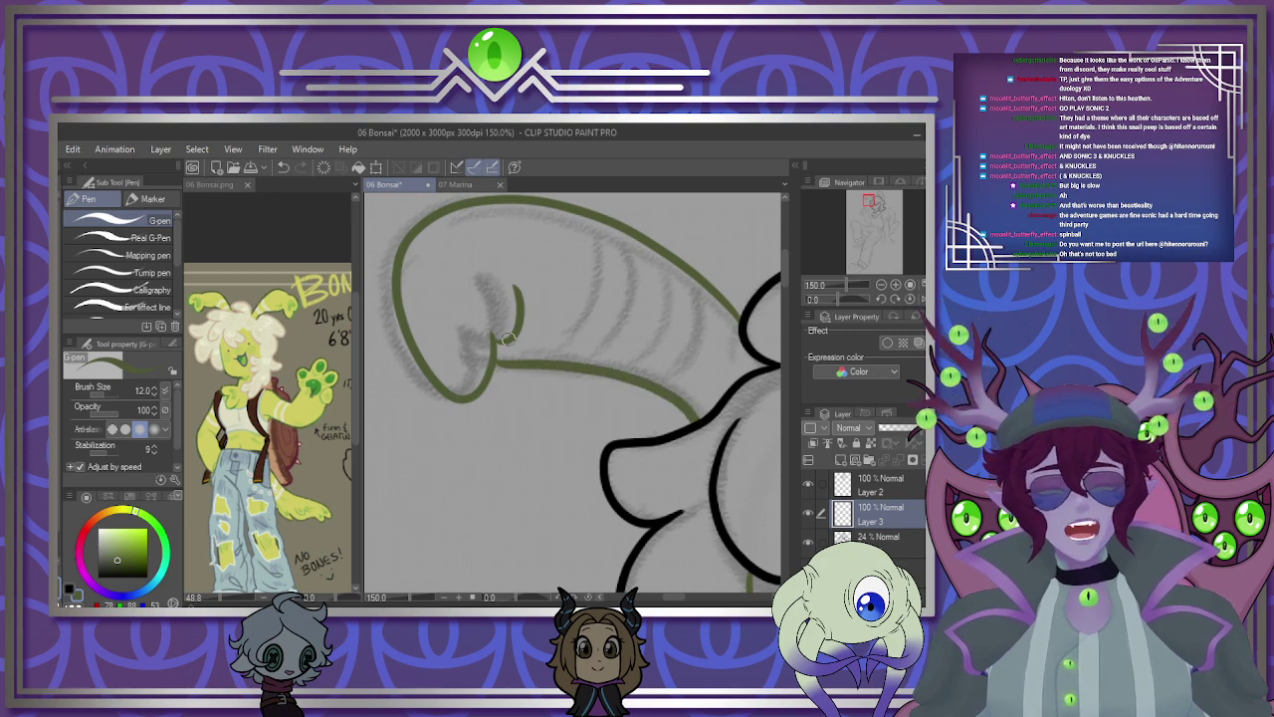
{"action": "scroll", "coordinate": [528, 299], "scroll_direction": "down", "scroll_amount": 8}
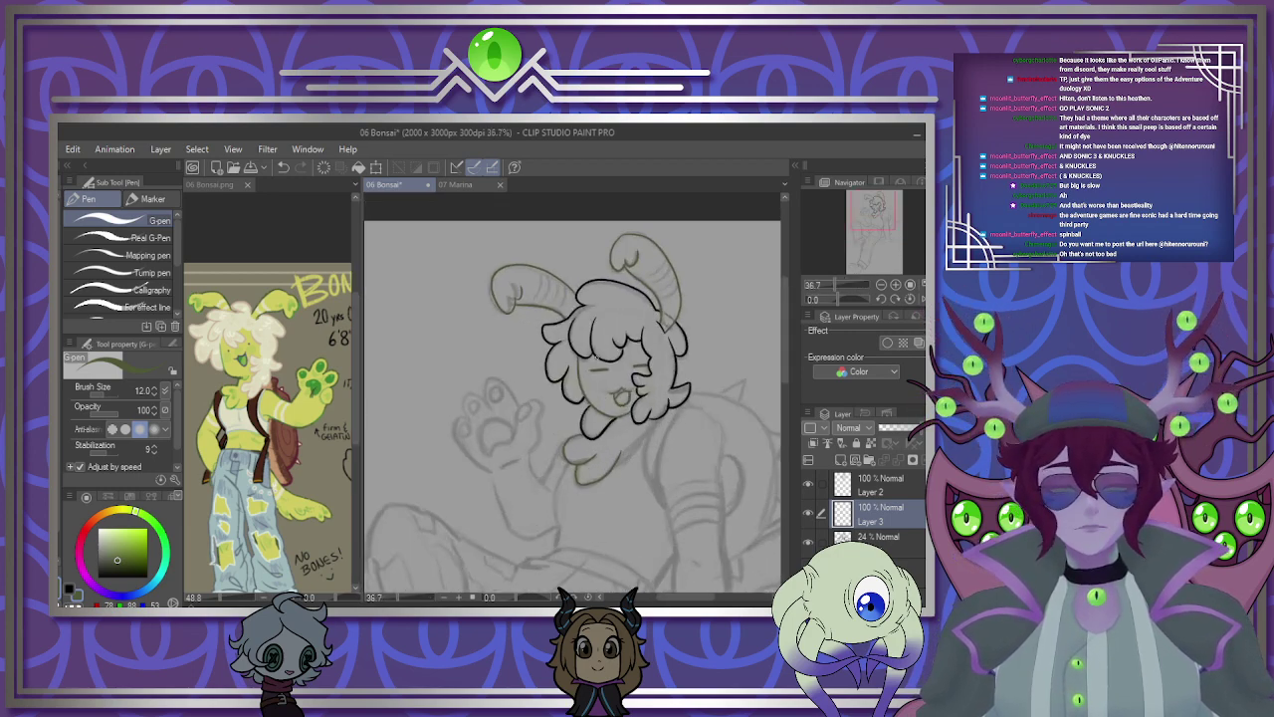
Ink both edges of the narrow strap at the front of the shoulder in near-black, redrawing the outer edge from the hair curls.
{"action": "scroll", "coordinate": [666, 431], "scroll_direction": "up", "scroll_amount": 6}
{"action": "scroll", "coordinate": [637, 428], "scroll_direction": "down", "scroll_amount": 2}
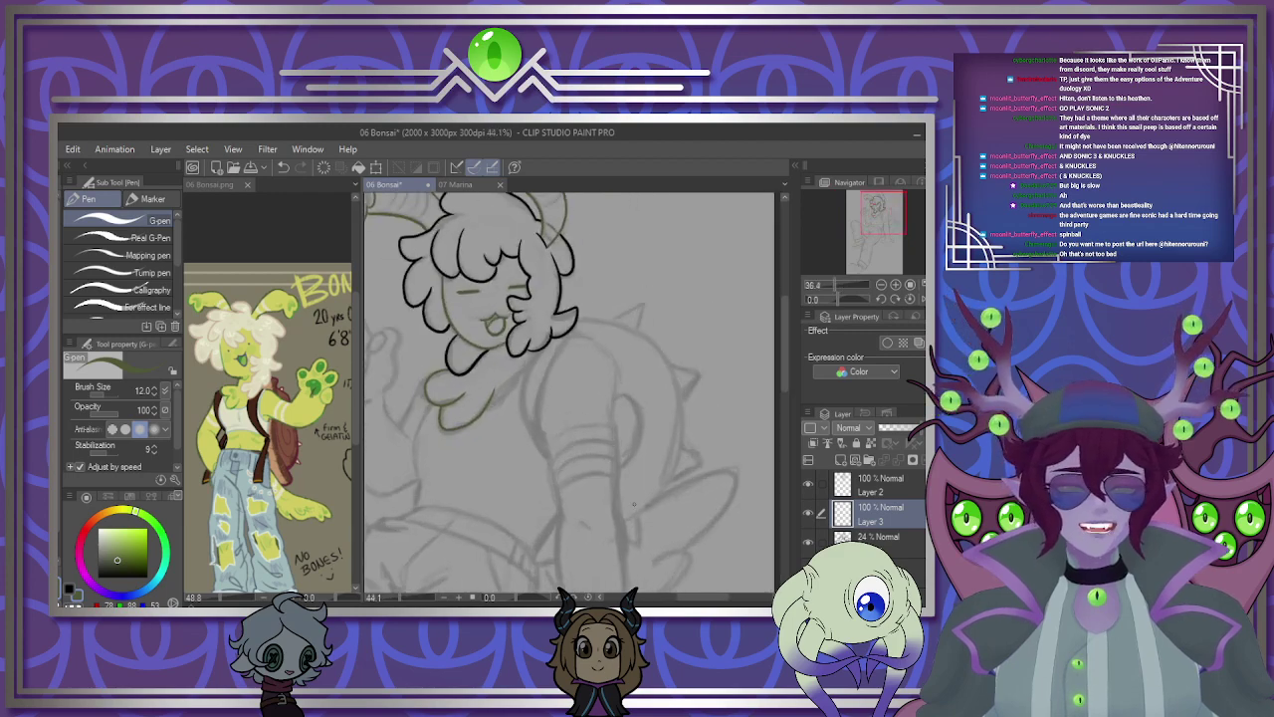
{"action": "scroll", "coordinate": [600, 423], "scroll_direction": "up", "scroll_amount": 4}
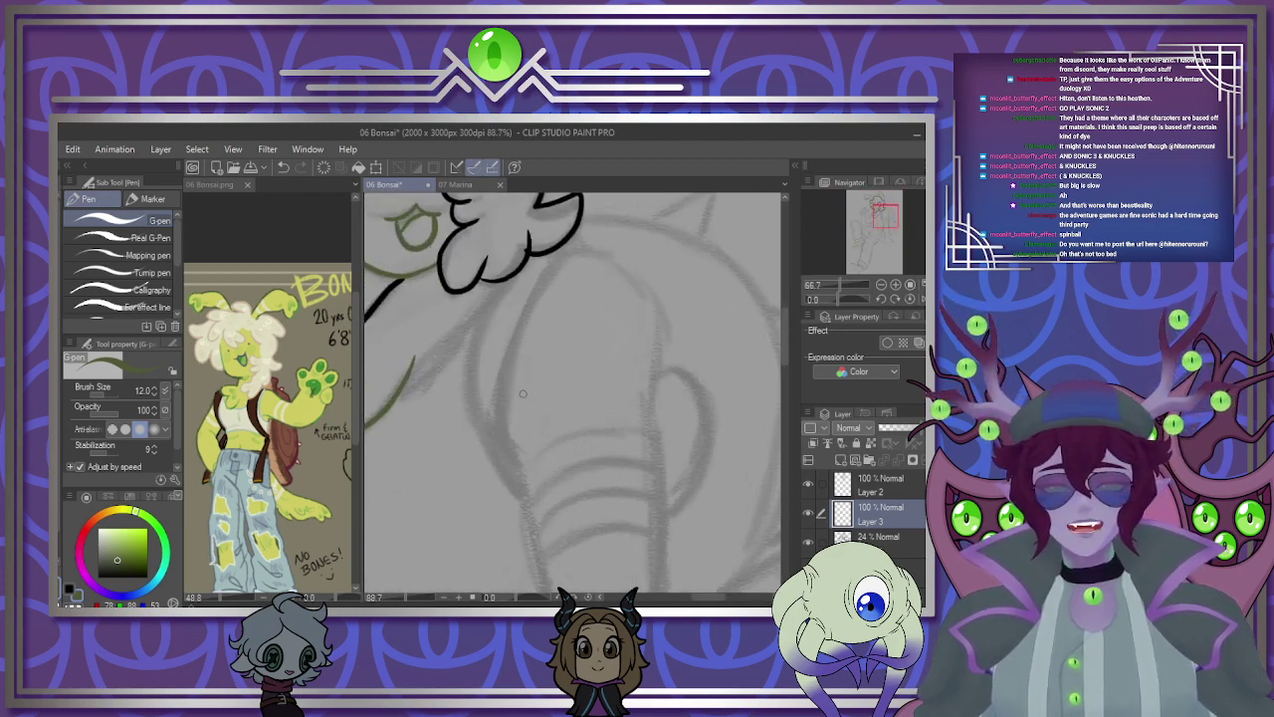
{"action": "key", "text": "x"}
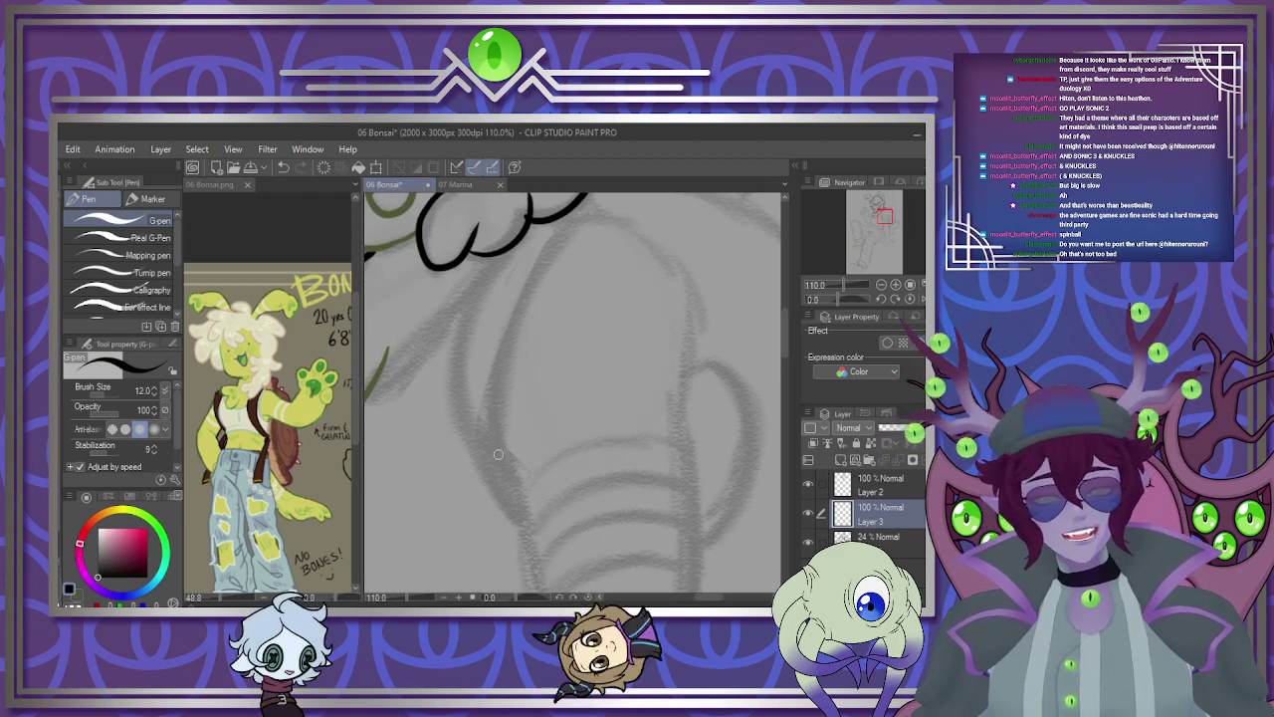
{"action": "mouse_move", "coordinate": [506, 364]}
{"action": "left_mouse_down"}
{"action": "mouse_move", "coordinate": [593, 225]}
{"action": "mouse_move", "coordinate": [558, 223]}
{"action": "left_mouse_up"}
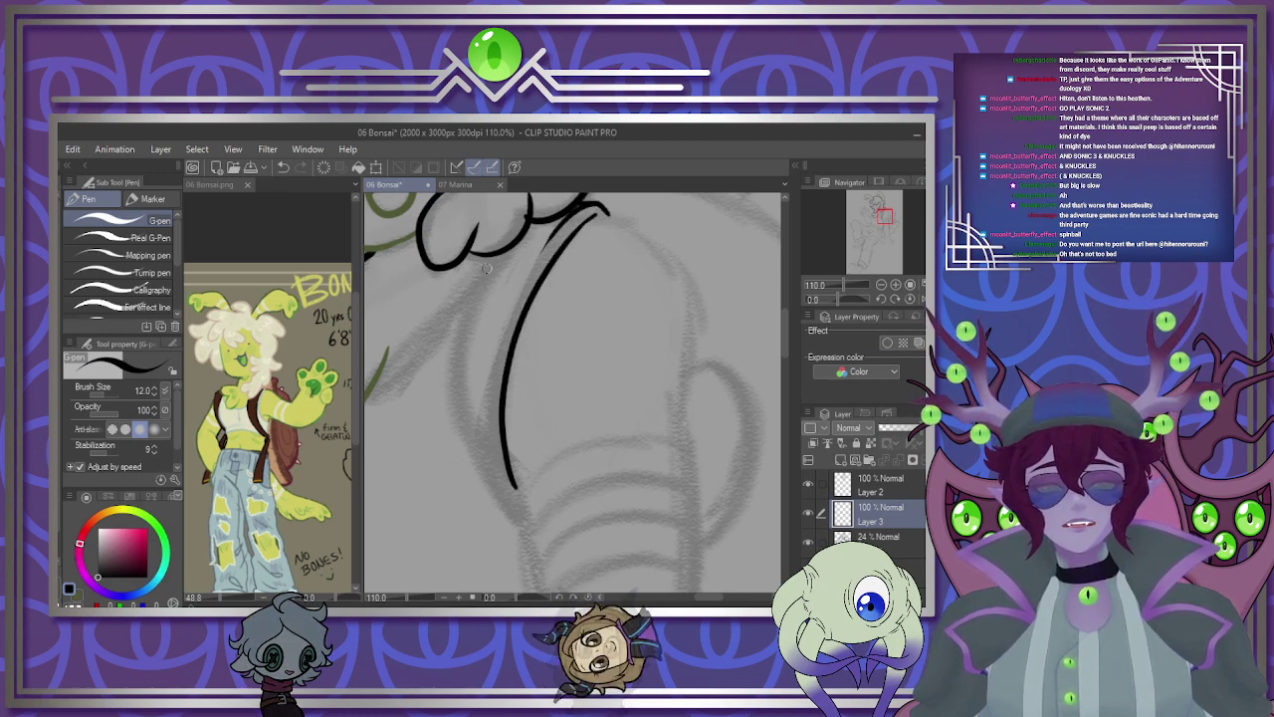
{"action": "left_click_drag", "start_coordinate": [456, 360], "coordinate": [513, 483]}
{"action": "key", "text": "ctrl+z"}
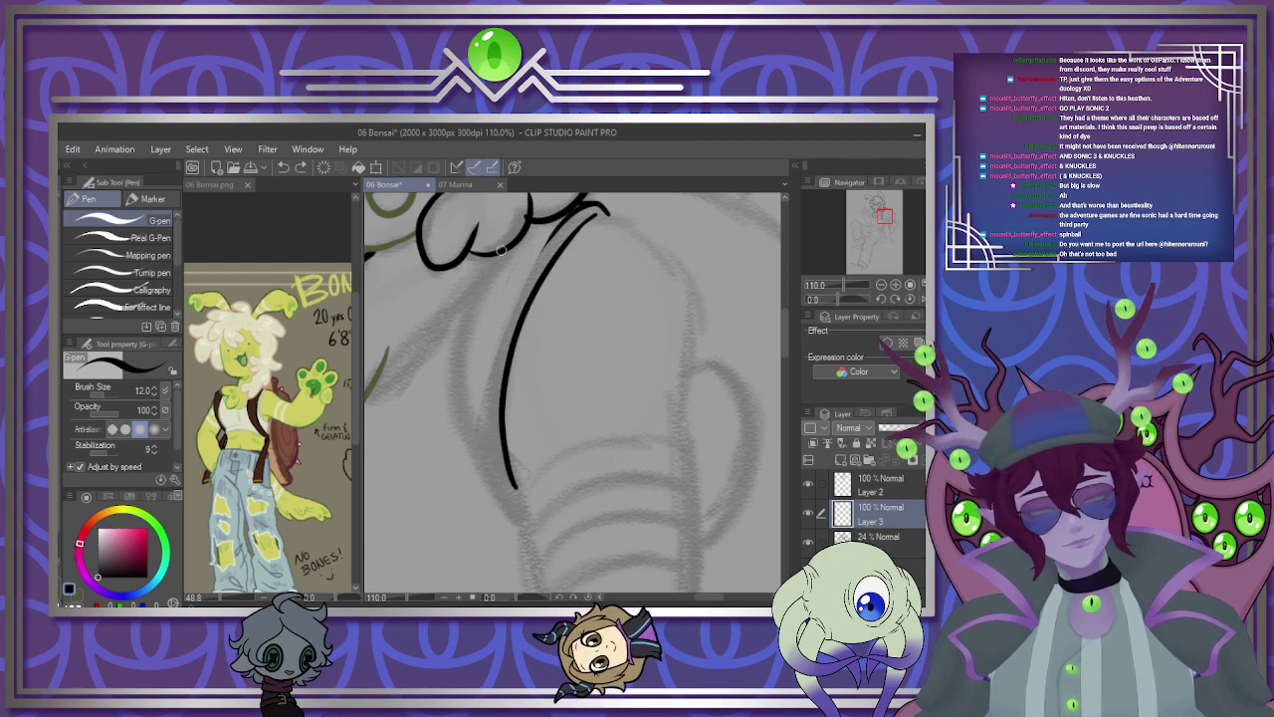
{"action": "mouse_move", "coordinate": [501, 248]}
{"action": "left_mouse_down"}
{"action": "mouse_move", "coordinate": [476, 301]}
{"action": "mouse_move", "coordinate": [470, 421]}
{"action": "mouse_move", "coordinate": [513, 488]}
{"action": "left_mouse_up"}
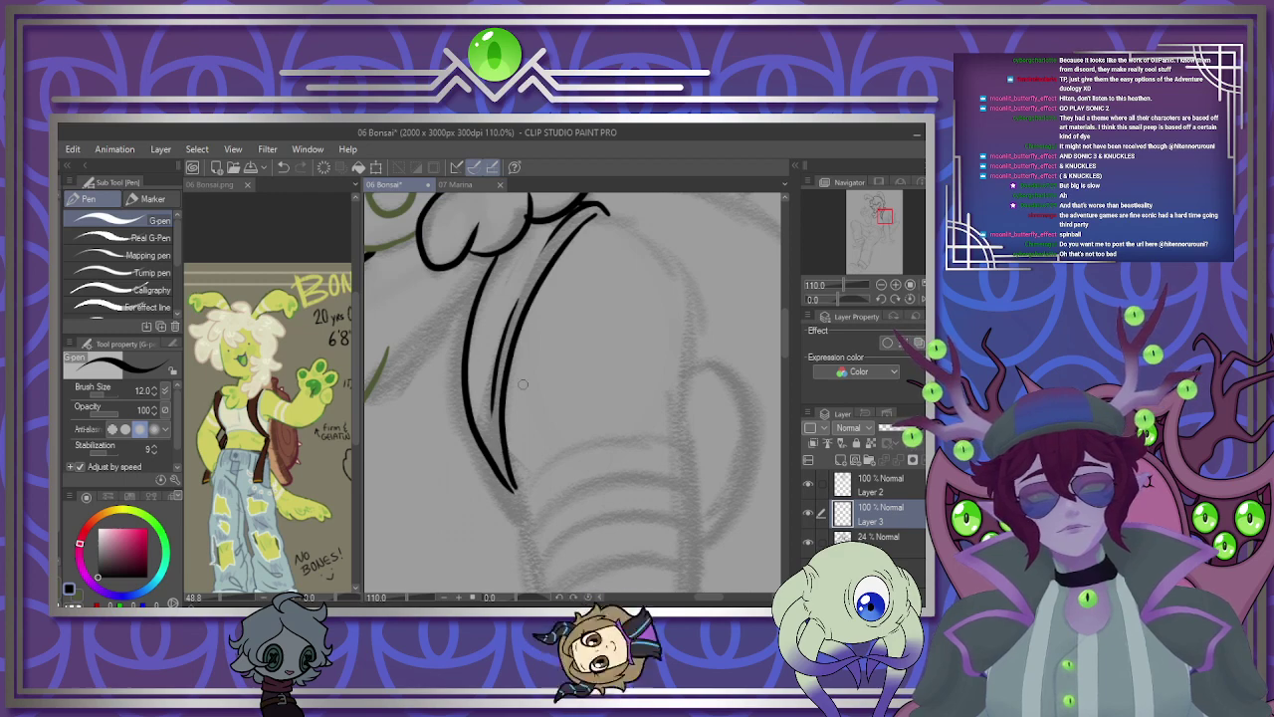
Ink the near-black diagonal line running from the shoulder strap to the lower chest tuft.
{"action": "scroll", "coordinate": [541, 363], "scroll_direction": "down", "scroll_amount": 5}
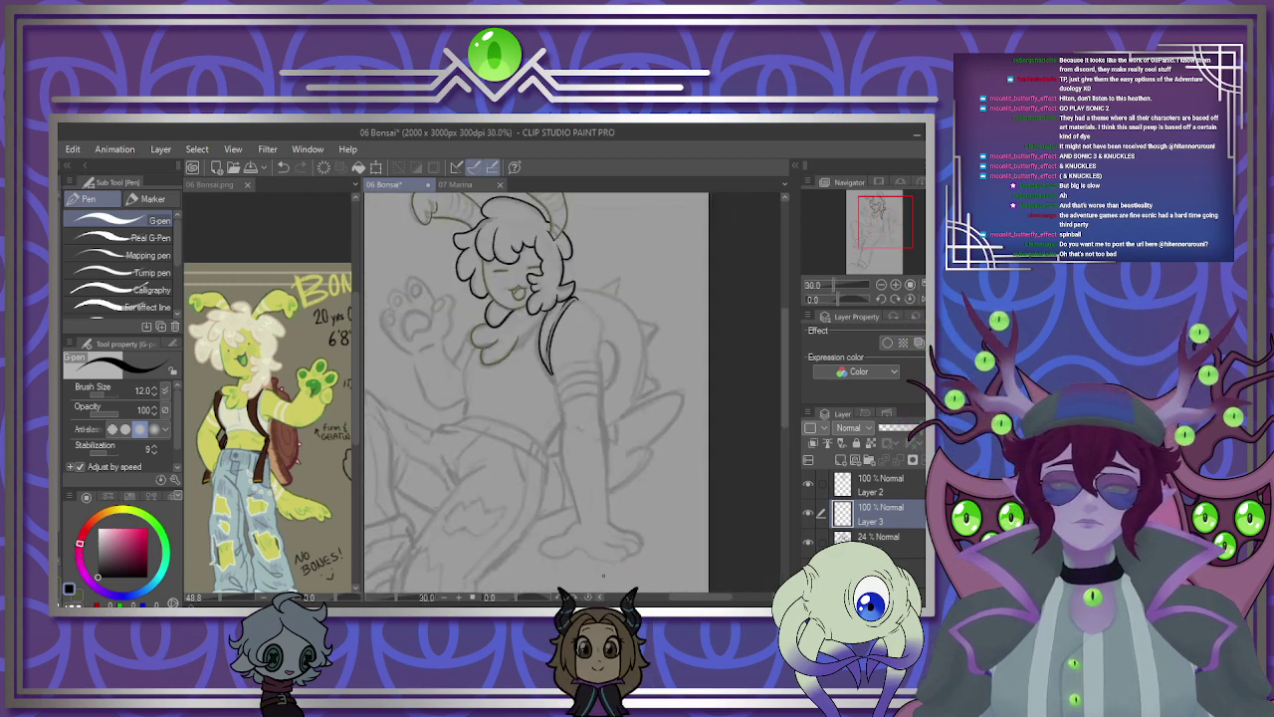
{"action": "scroll", "coordinate": [611, 387], "scroll_direction": "down", "scroll_amount": 3}
{"action": "scroll", "coordinate": [612, 387], "scroll_direction": "up", "scroll_amount": 5}
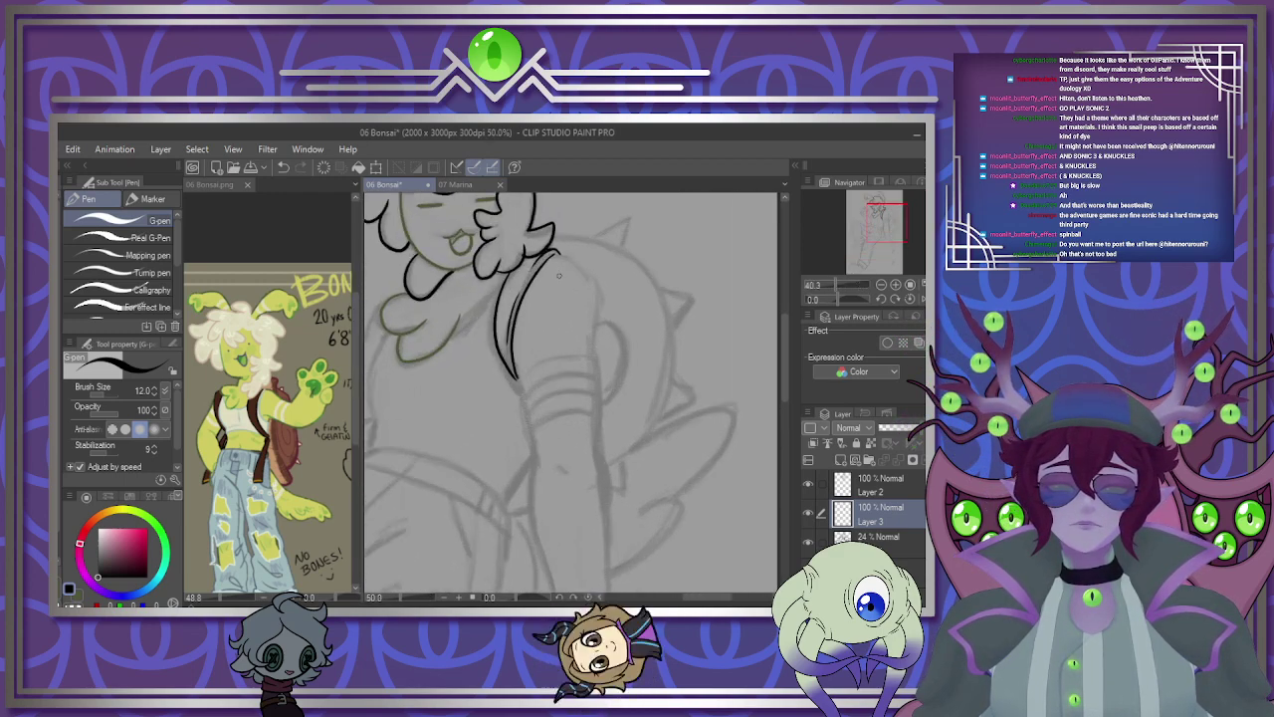
{"action": "scroll", "coordinate": [612, 386], "scroll_direction": "down", "scroll_amount": 2}
{"action": "scroll", "coordinate": [583, 353], "scroll_direction": "up", "scroll_amount": 5}
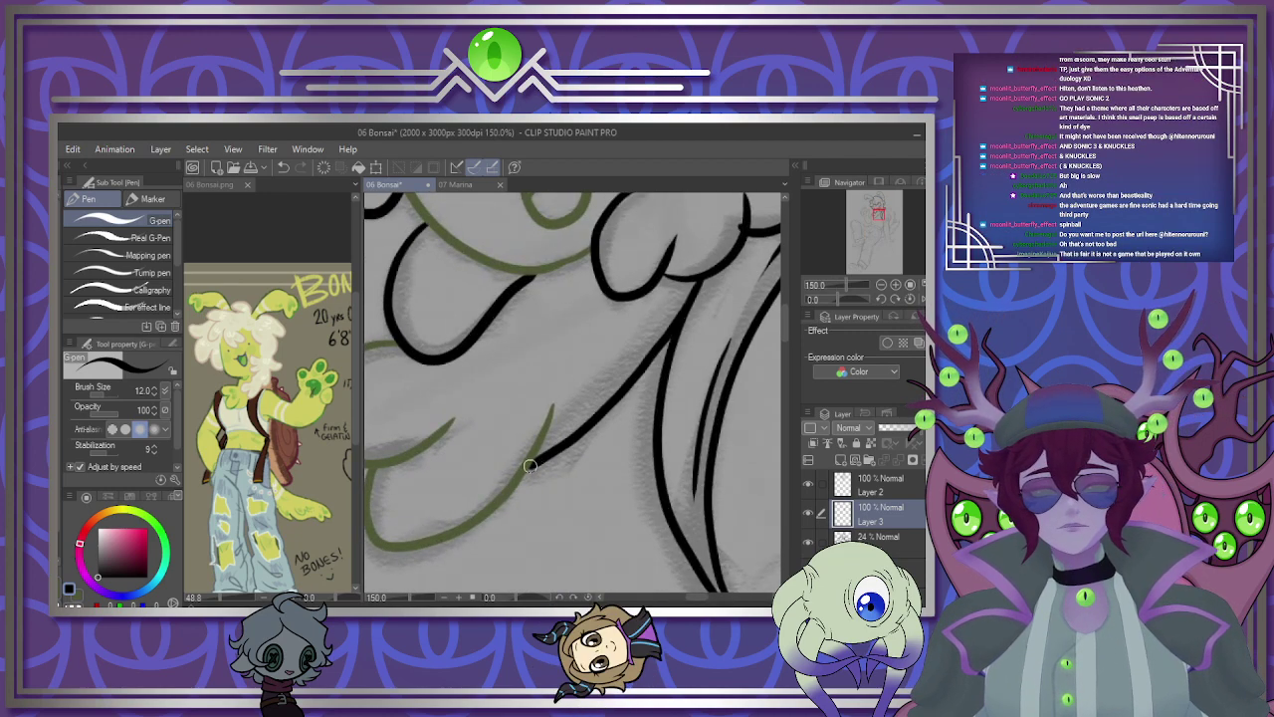
{"action": "scroll", "coordinate": [596, 402], "scroll_direction": "down", "scroll_amount": 5}
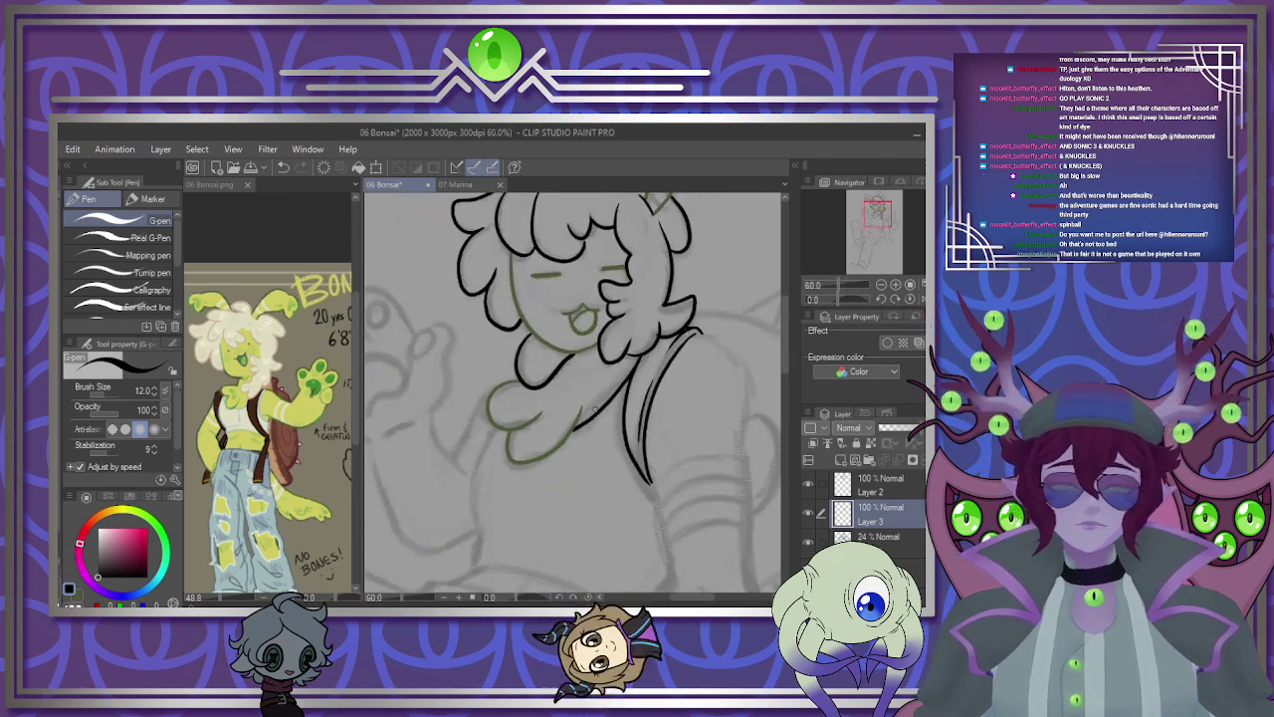
Move Layer 2 below Layer 3, switch the pen to olive green, and ink the shoulder and both sides of the upper arm.
{"action": "scroll", "coordinate": [564, 385], "scroll_direction": "up", "scroll_amount": 2}
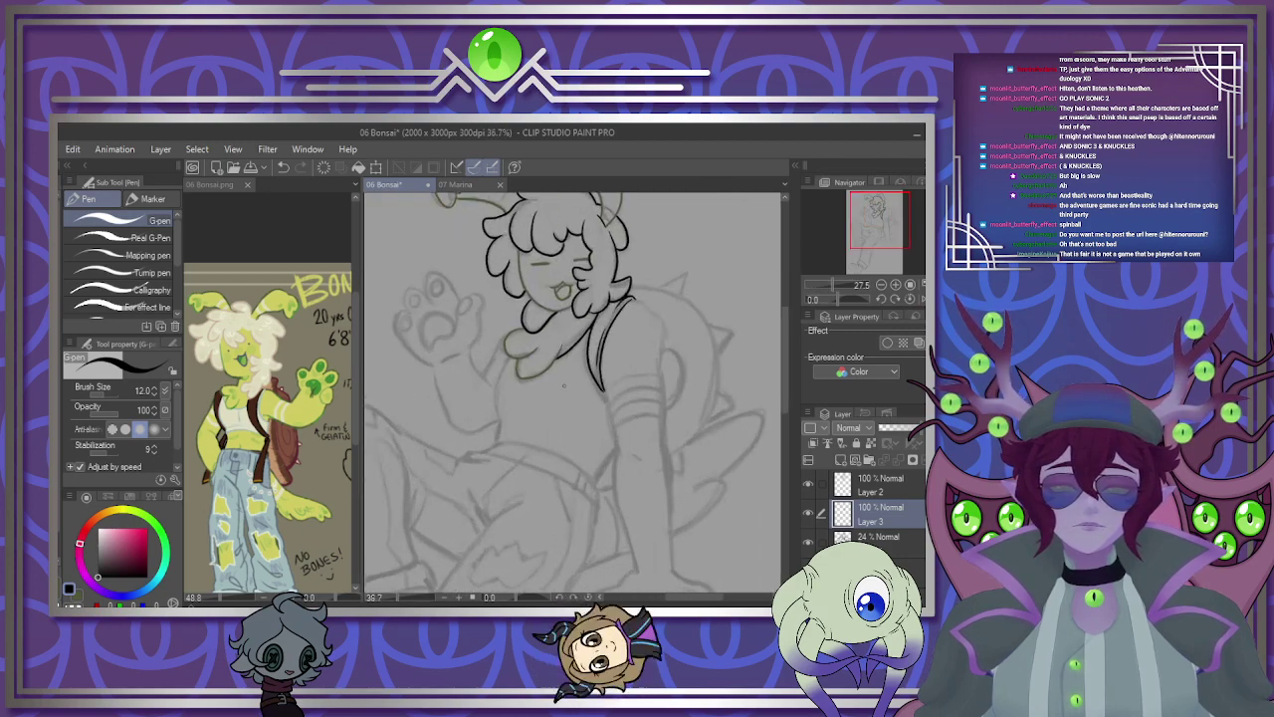
{"action": "scroll", "coordinate": [563, 385], "scroll_direction": "down", "scroll_amount": 2}
{"action": "scroll", "coordinate": [641, 436], "scroll_direction": "up", "scroll_amount": 2}
{"action": "scroll", "coordinate": [630, 334], "scroll_direction": "down", "scroll_amount": 2}
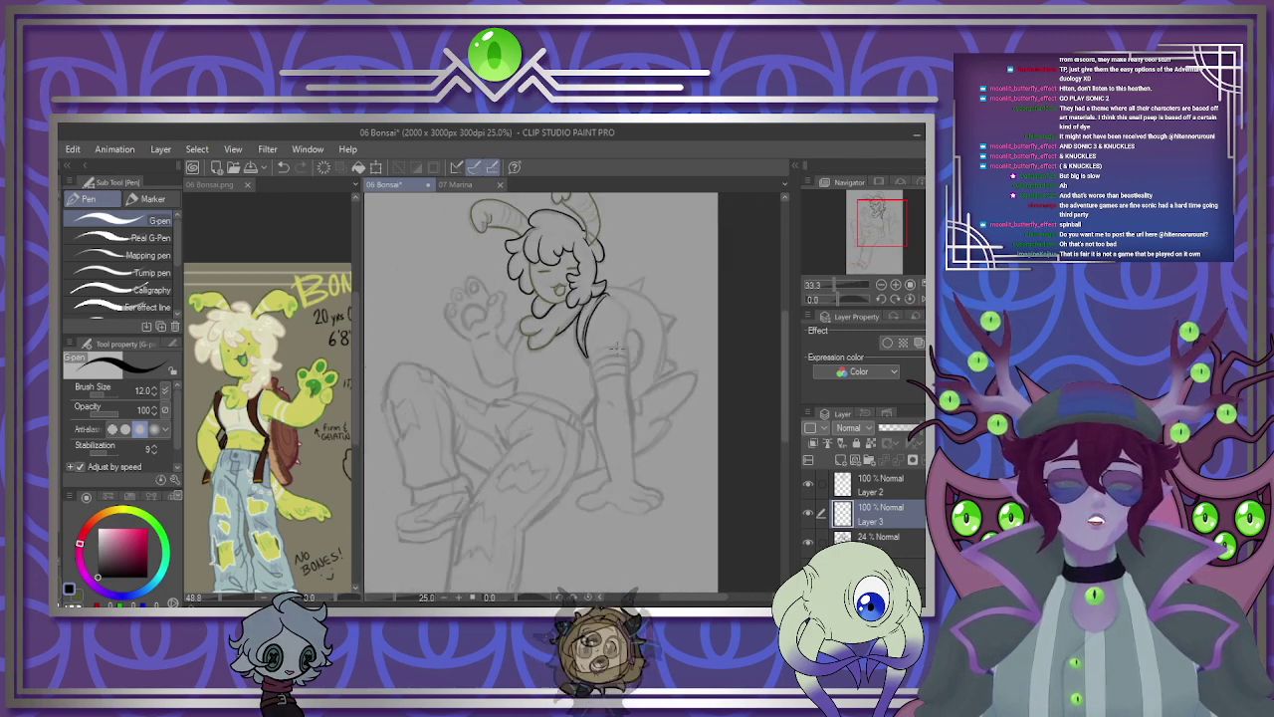
{"action": "scroll", "coordinate": [629, 334], "scroll_direction": "up", "scroll_amount": 2}
{"action": "scroll", "coordinate": [630, 336], "scroll_direction": "up", "scroll_amount": 3}
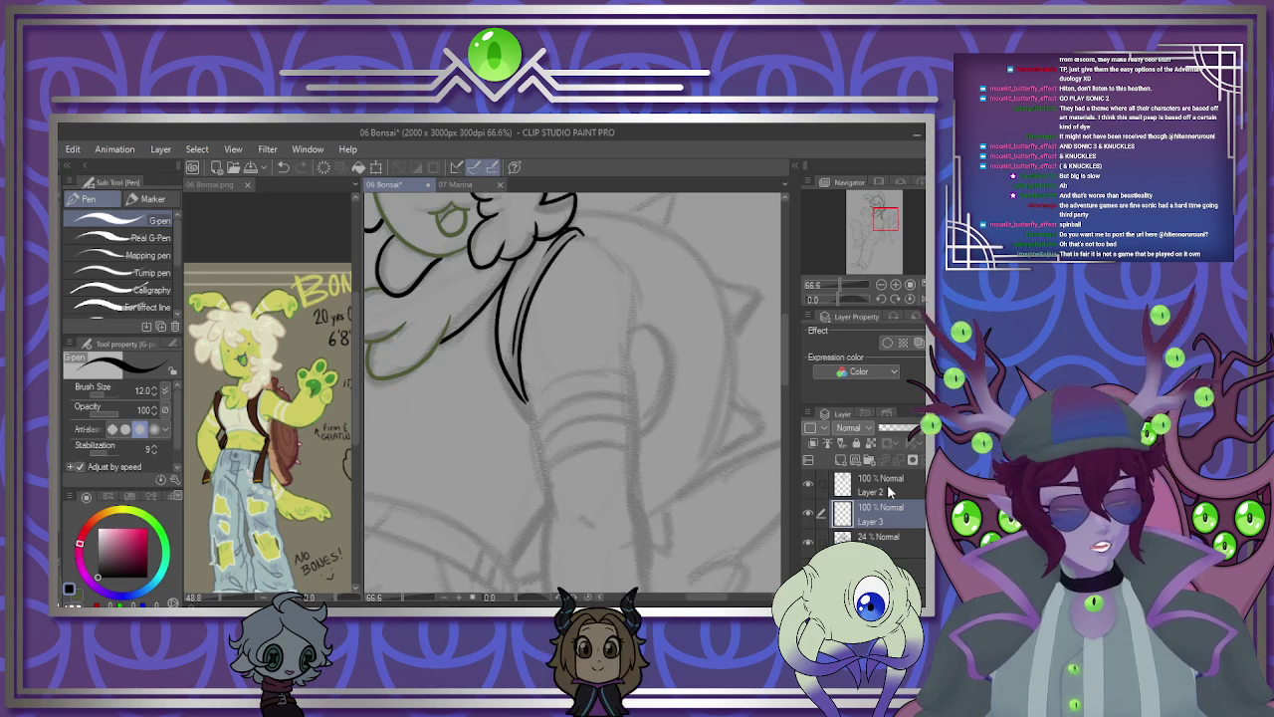
{"action": "left_click_drag", "start_coordinate": [891, 492], "coordinate": [890, 520]}
{"action": "left_click", "coordinate": [68, 594]}
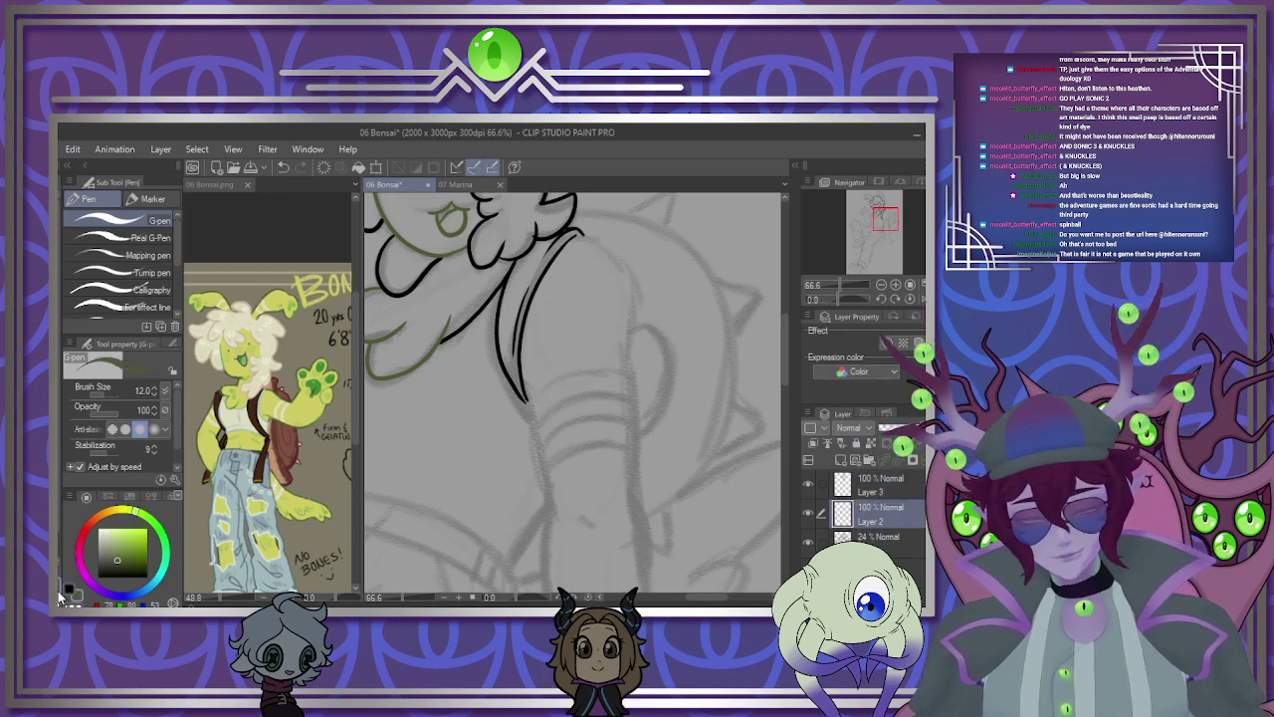
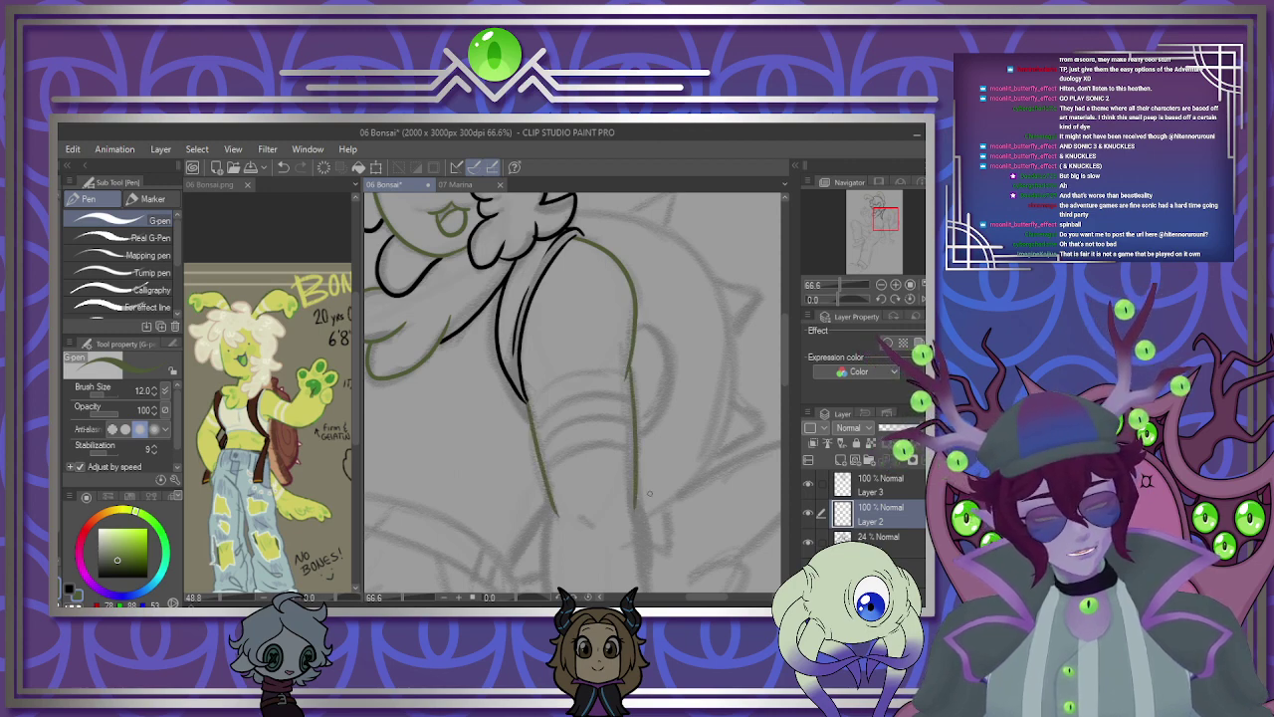
Ink both sides of the supporting forearm in olive green, from the elbow down to the wrist.
{"action": "scroll", "coordinate": [610, 324], "scroll_direction": "down", "scroll_amount": 4}
{"action": "scroll", "coordinate": [554, 356], "scroll_direction": "up", "scroll_amount": 5}
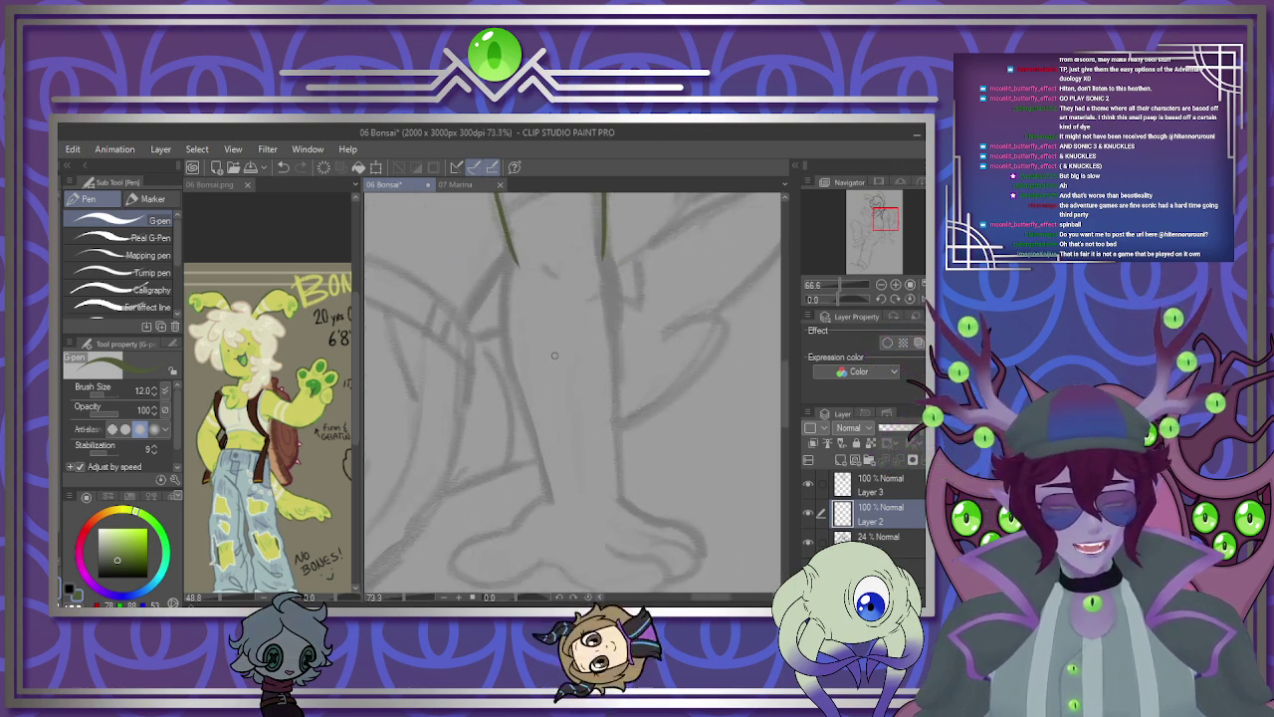
{"action": "mouse_move", "coordinate": [503, 223]}
{"action": "left_mouse_down"}
{"action": "mouse_move", "coordinate": [504, 365]}
{"action": "mouse_move", "coordinate": [549, 505]}
{"action": "left_mouse_up"}
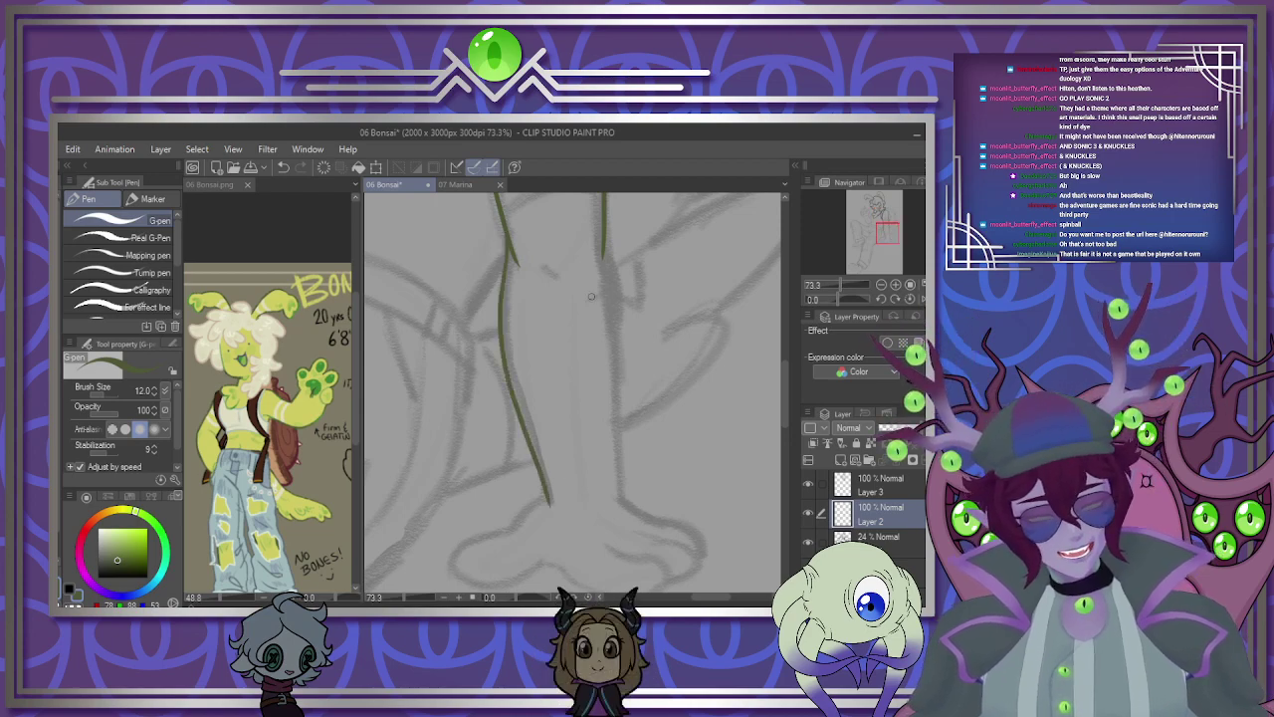
{"action": "left_click_drag", "start_coordinate": [603, 207], "coordinate": [631, 506]}
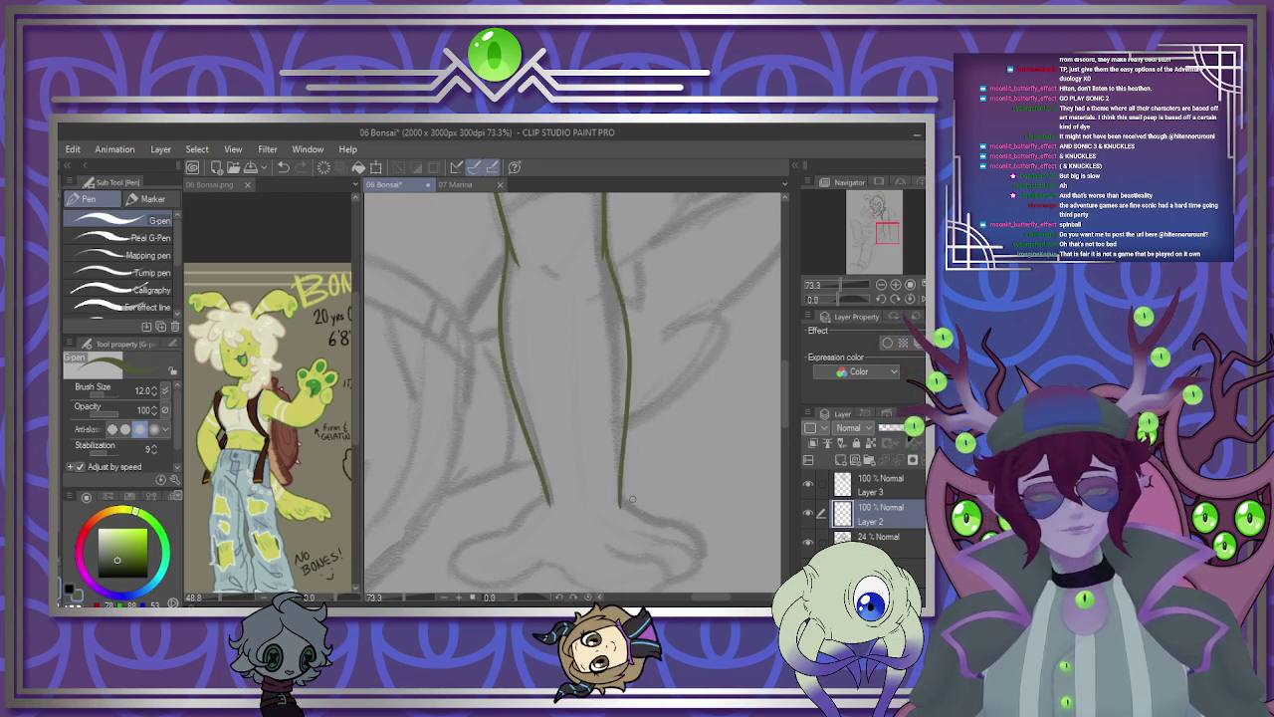
Ink the rounded thumb of the planted hand in olive green, from the wrist around to the start of the palm.
{"action": "scroll", "coordinate": [631, 506], "scroll_direction": "down", "scroll_amount": 5}
{"action": "scroll", "coordinate": [570, 386], "scroll_direction": "up", "scroll_amount": 5}
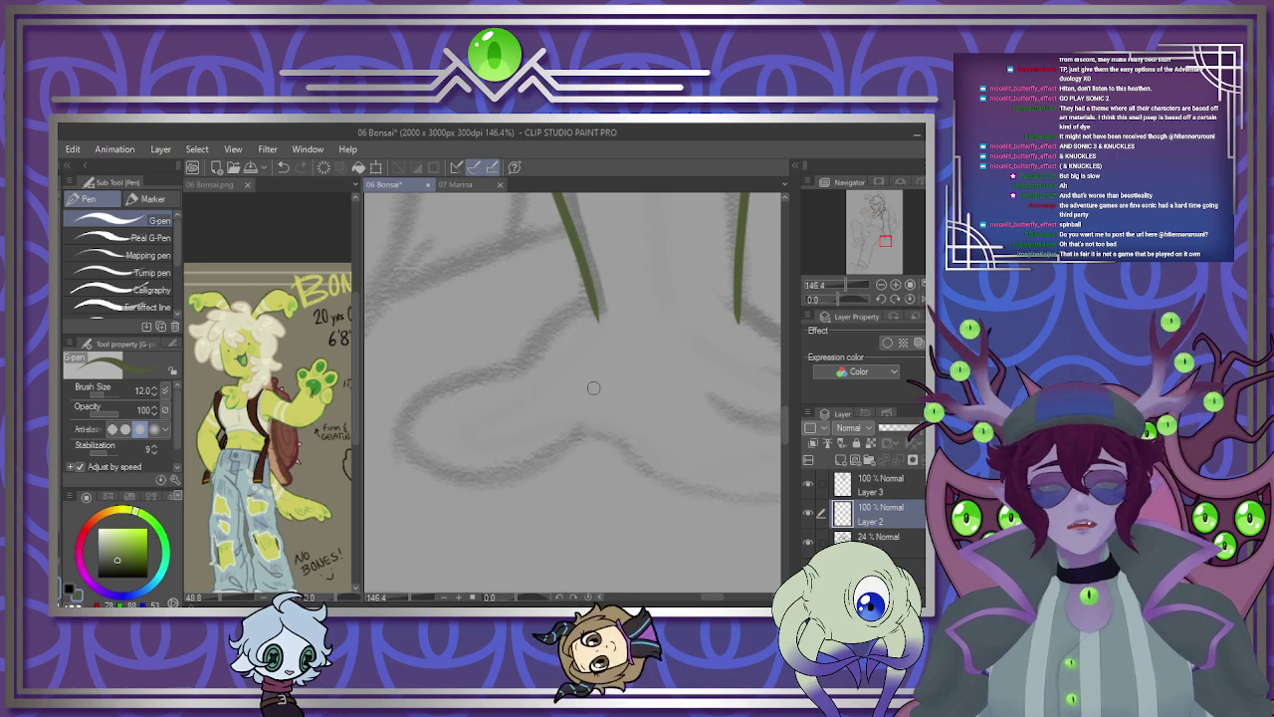
{"action": "mouse_move", "coordinate": [418, 408]}
{"action": "left_mouse_down"}
{"action": "mouse_move", "coordinate": [473, 485]}
{"action": "mouse_move", "coordinate": [582, 430]}
{"action": "left_mouse_up"}
{"action": "scroll", "coordinate": [597, 396], "scroll_direction": "down", "scroll_amount": 3}
{"action": "scroll", "coordinate": [578, 380], "scroll_direction": "up", "scroll_amount": 3}
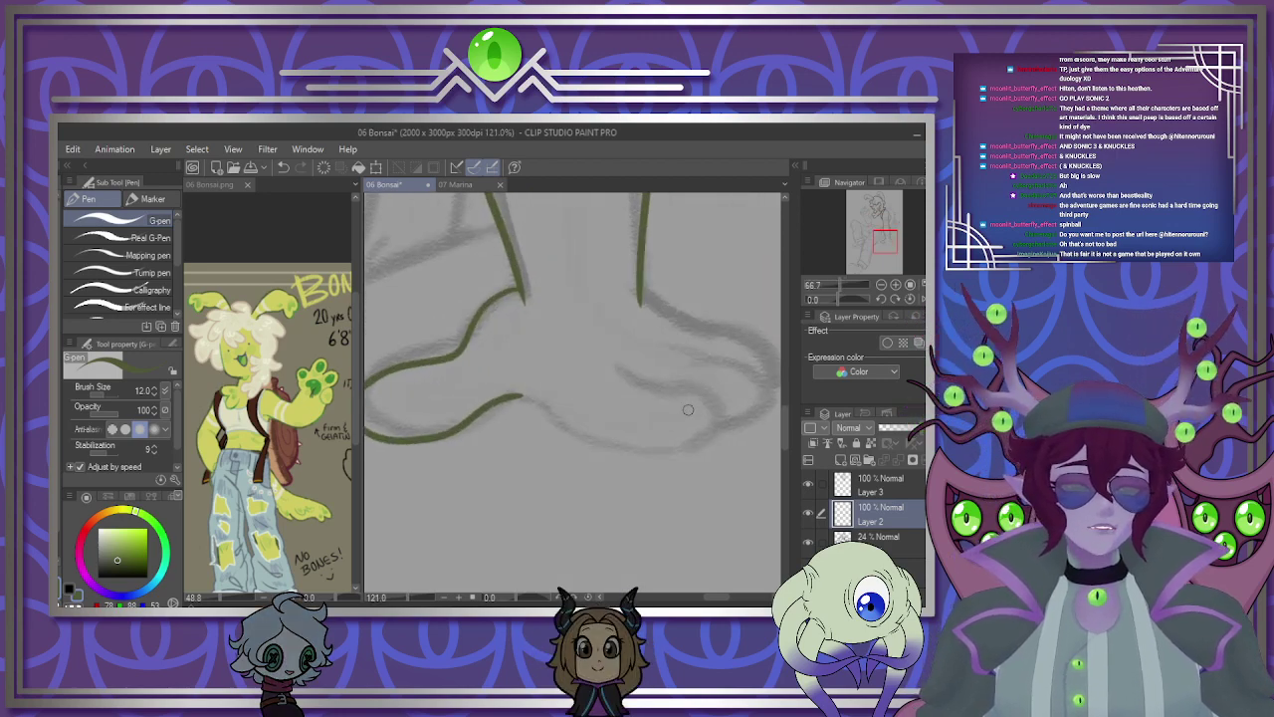
Ink the planted hand's lower edge and its overlapping rounded fingers in olive green, up to the outer side of the wrist.
{"action": "scroll", "coordinate": [568, 398], "scroll_direction": "down", "scroll_amount": 2}
{"action": "scroll", "coordinate": [549, 418], "scroll_direction": "up", "scroll_amount": 2}
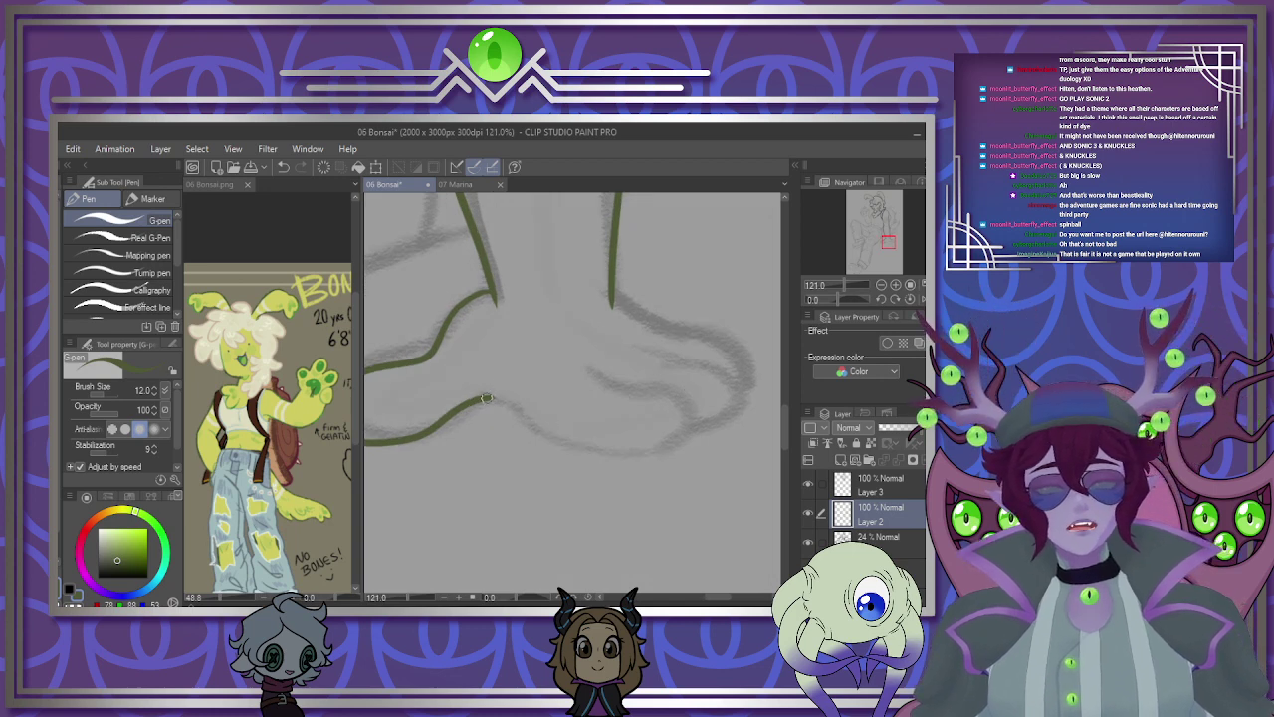
{"action": "mouse_move", "coordinate": [495, 399]}
{"action": "left_mouse_down"}
{"action": "mouse_move", "coordinate": [575, 449]}
{"action": "mouse_move", "coordinate": [705, 424]}
{"action": "left_mouse_up"}
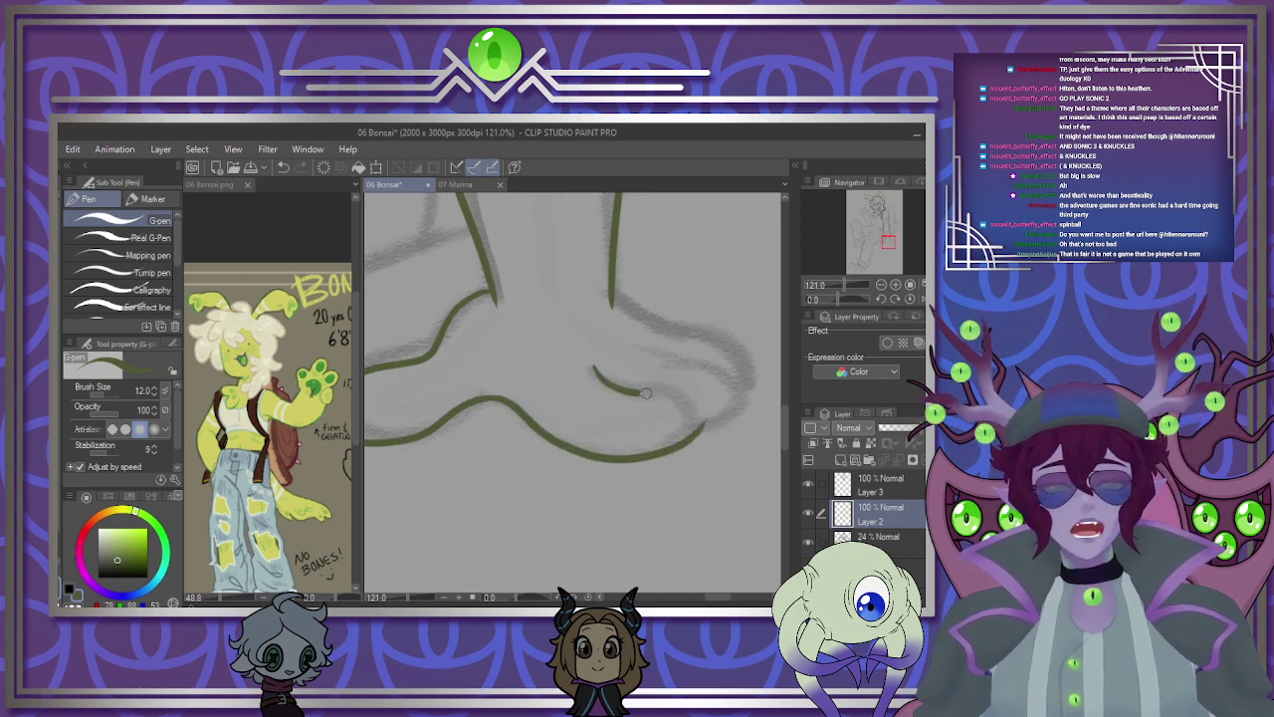
{"action": "mouse_move", "coordinate": [692, 371]}
{"action": "left_mouse_down"}
{"action": "mouse_move", "coordinate": [738, 403]}
{"action": "mouse_move", "coordinate": [703, 408]}
{"action": "left_mouse_up"}
{"action": "left_click_drag", "start_coordinate": [613, 301], "coordinate": [705, 341]}
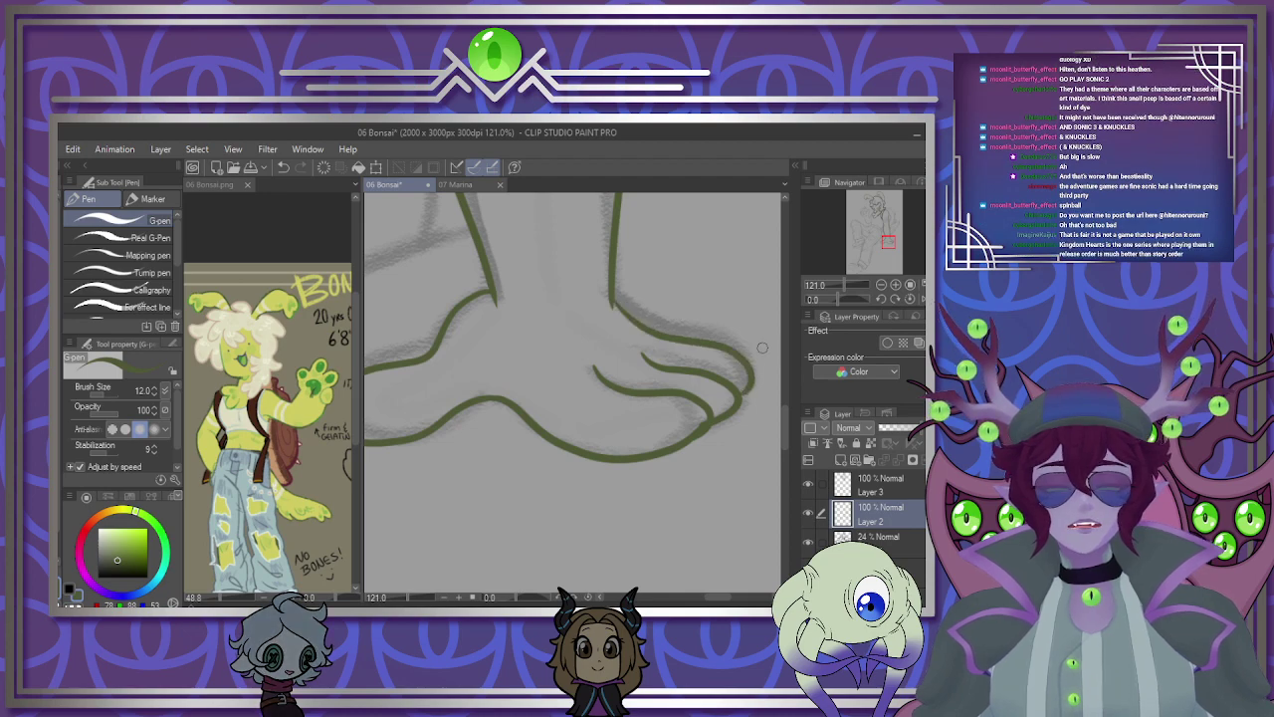
Merge Layer 3 down into Layer 2 and add a new layer directly above the sketch on Layer 1.
{"action": "scroll", "coordinate": [759, 347], "scroll_direction": "down", "scroll_amount": 8}
{"action": "scroll", "coordinate": [597, 334], "scroll_direction": "up", "scroll_amount": 6}
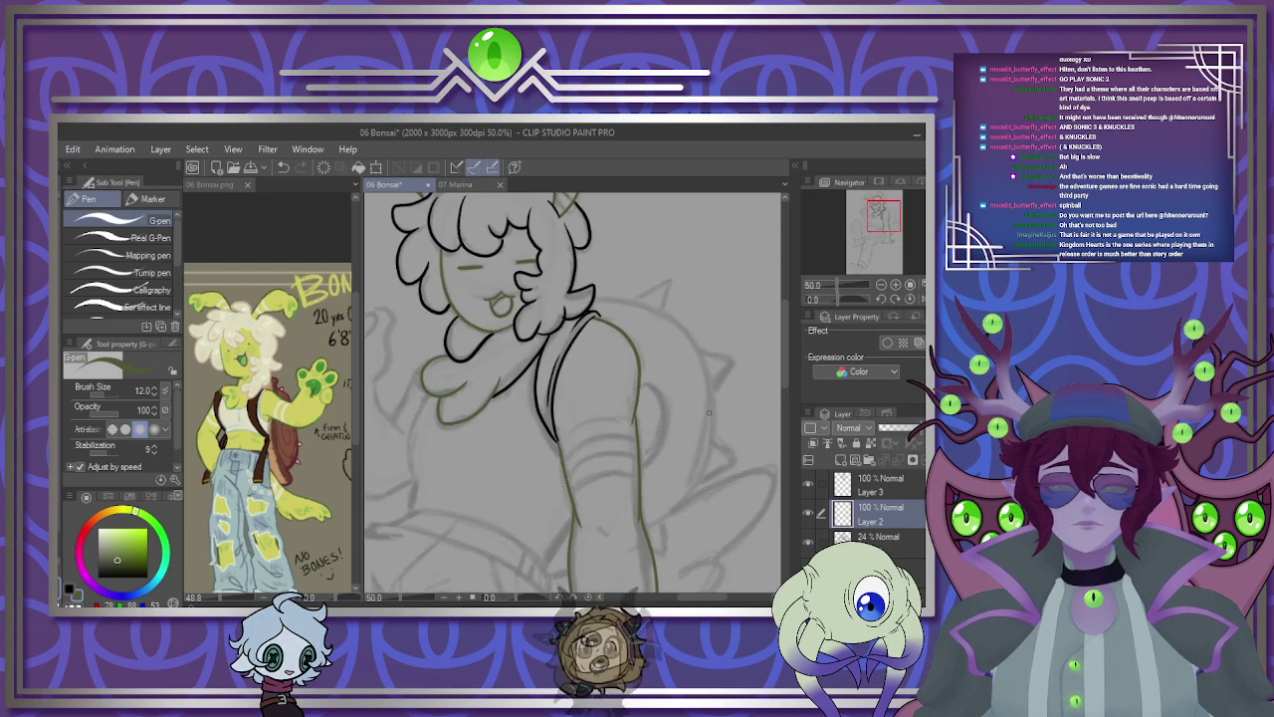
{"action": "scroll", "coordinate": [684, 407], "scroll_direction": "up", "scroll_amount": 2}
{"action": "left_click", "coordinate": [879, 486]}
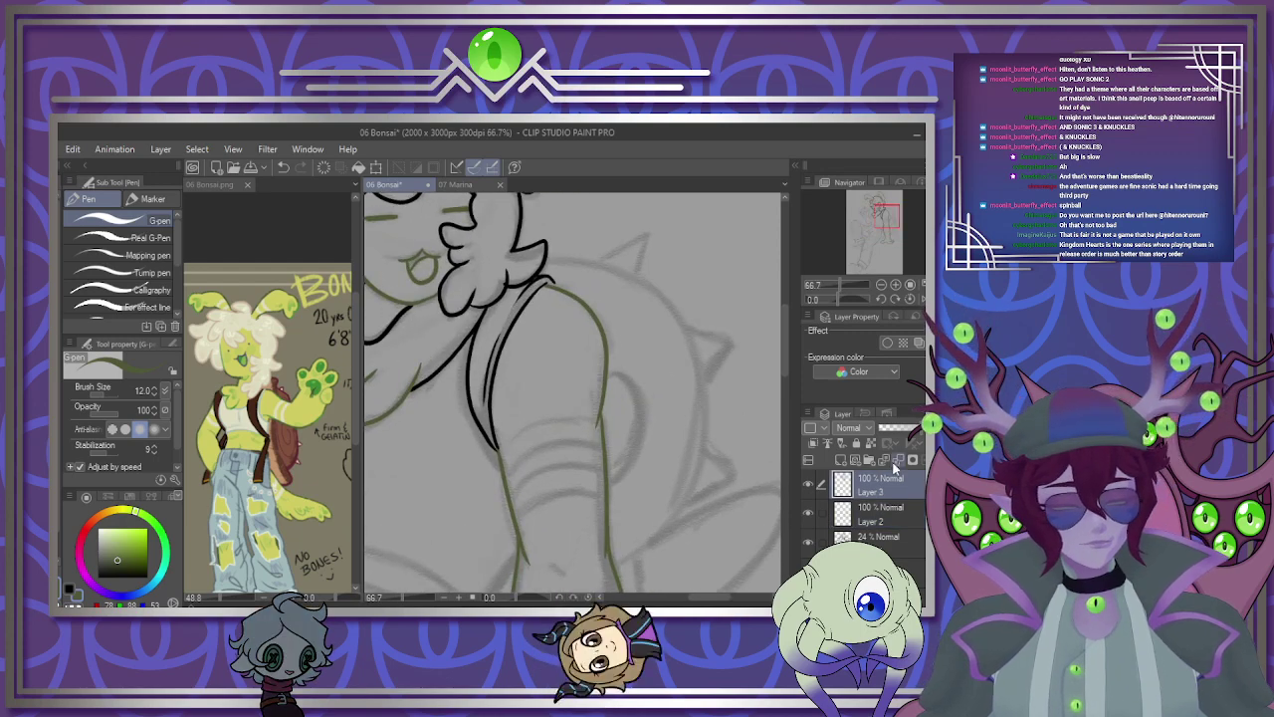
{"action": "left_click", "coordinate": [897, 461]}
{"action": "left_click", "coordinate": [878, 512]}
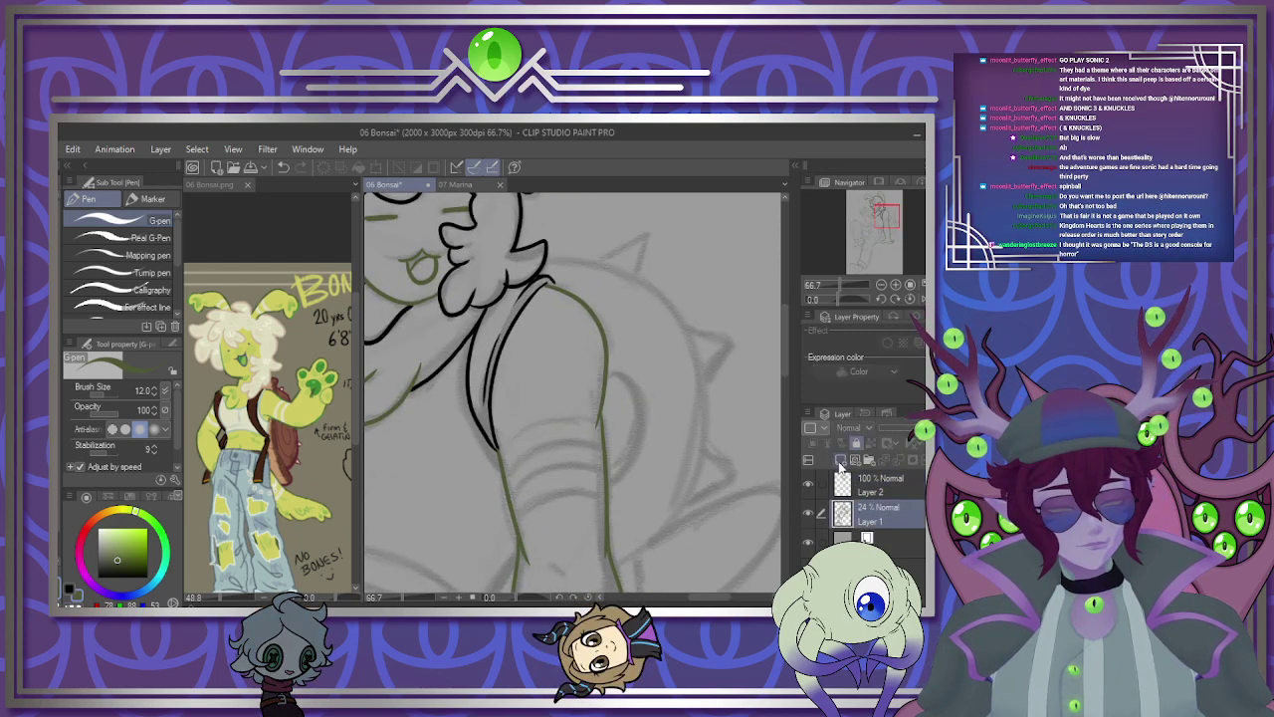
{"action": "left_click", "coordinate": [841, 460]}
Switch to near-black and ink the shell's large outer curve and the small inner spiral curve behind the arm.
{"action": "key", "text": "x"}
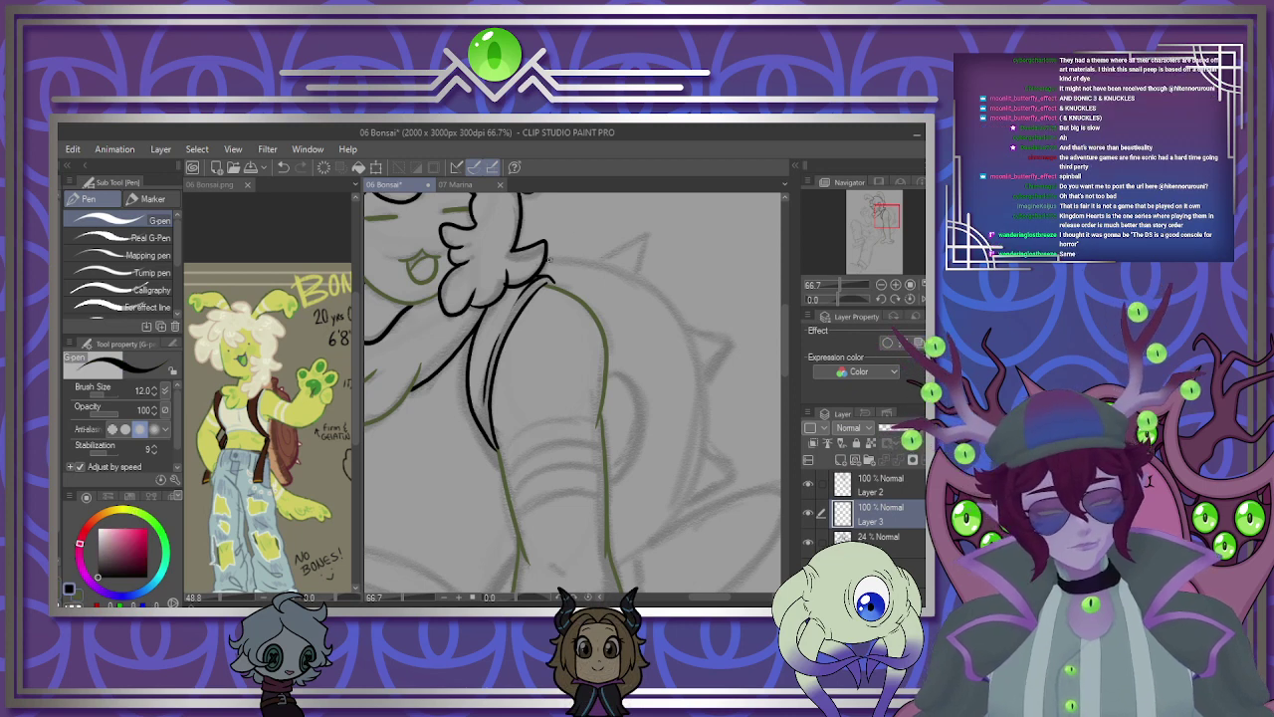
{"action": "mouse_move", "coordinate": [546, 260]}
{"action": "left_mouse_down"}
{"action": "mouse_move", "coordinate": [622, 272]}
{"action": "mouse_move", "coordinate": [696, 365]}
{"action": "mouse_move", "coordinate": [687, 482]}
{"action": "mouse_move", "coordinate": [615, 562]}
{"action": "left_mouse_up"}
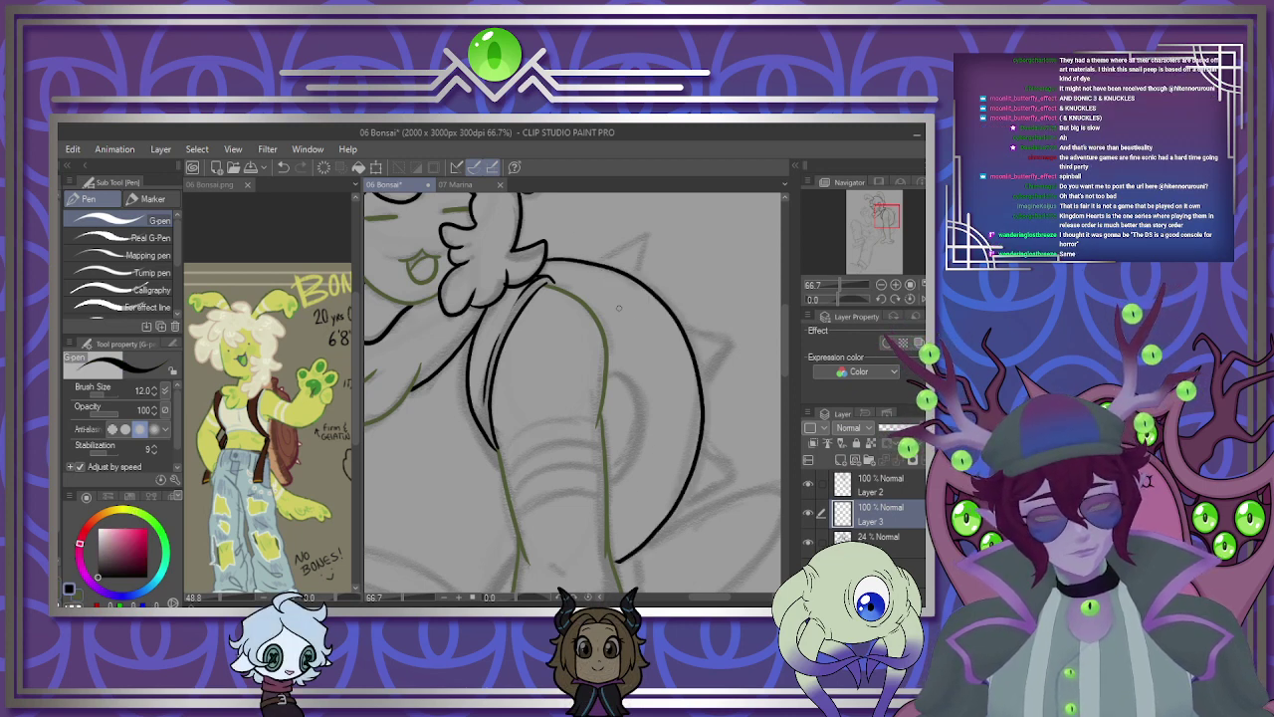
{"action": "left_click_drag", "start_coordinate": [609, 377], "coordinate": [610, 480]}
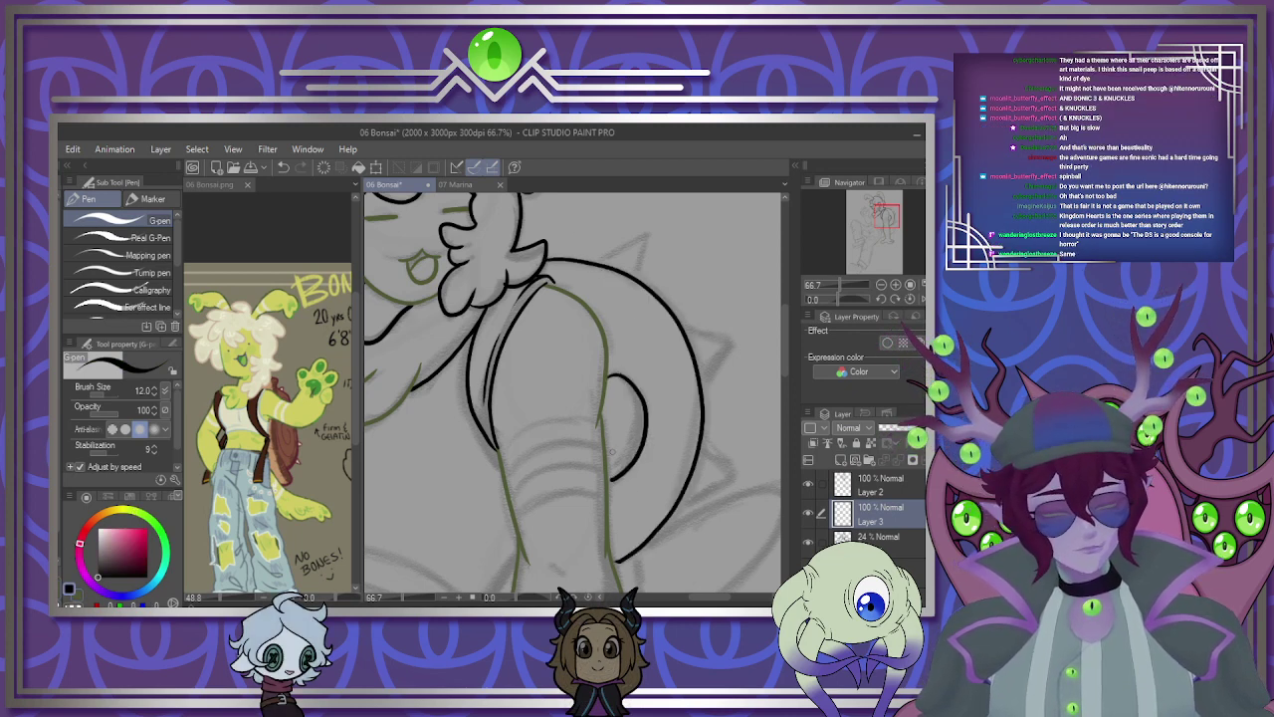
Ink four pointed spikes in near-black along the shell's outer edge, from beside the hair down to behind the elbow.
{"action": "scroll", "coordinate": [612, 453], "scroll_direction": "down", "scroll_amount": 3}
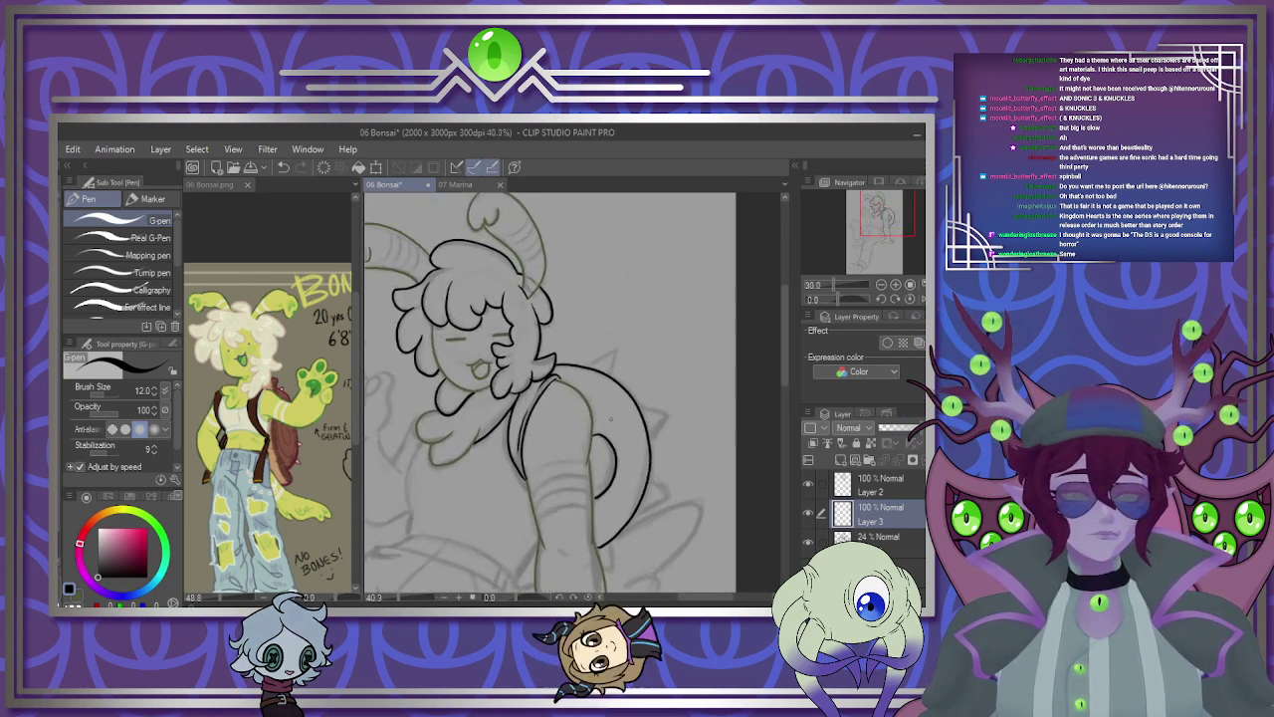
{"action": "scroll", "coordinate": [611, 418], "scroll_direction": "up", "scroll_amount": 5}
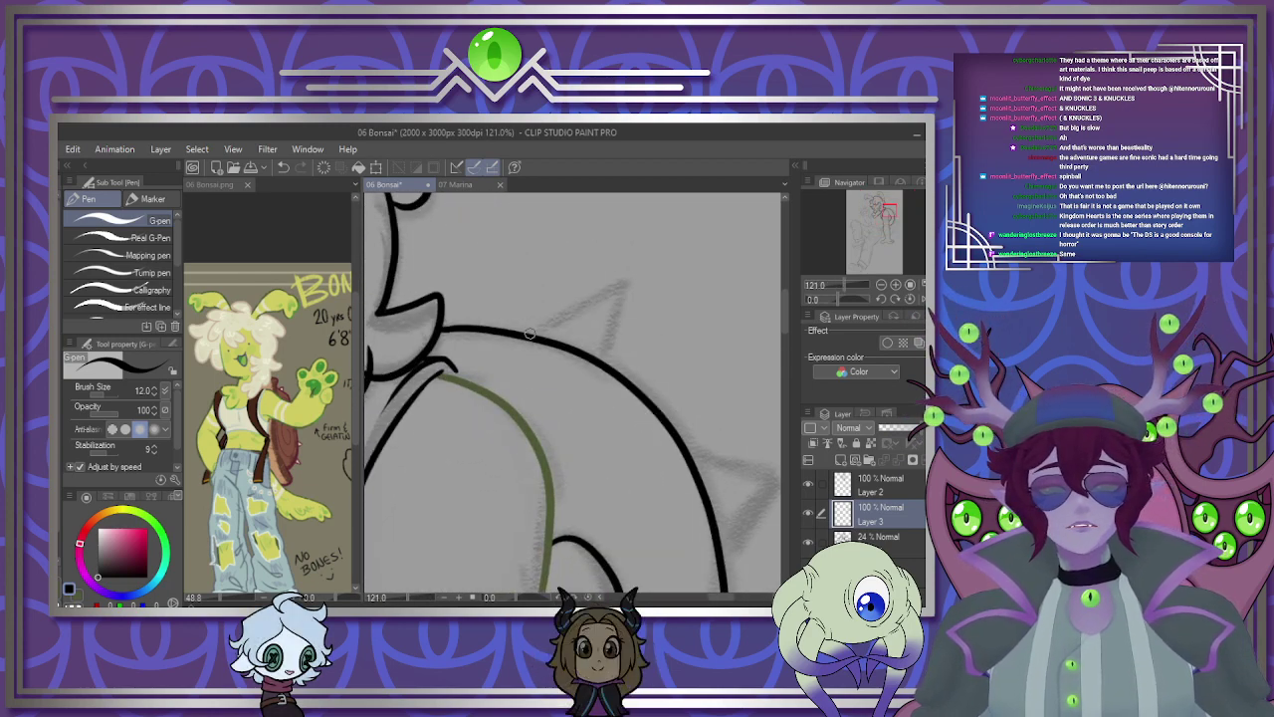
{"action": "mouse_move", "coordinate": [531, 335]}
{"action": "left_mouse_down"}
{"action": "mouse_move", "coordinate": [603, 271]}
{"action": "mouse_move", "coordinate": [616, 365]}
{"action": "mouse_move", "coordinate": [539, 311]}
{"action": "mouse_move", "coordinate": [596, 306]}
{"action": "left_mouse_up"}
{"action": "scroll", "coordinate": [625, 364], "scroll_direction": "down", "scroll_amount": 4}
{"action": "scroll", "coordinate": [598, 398], "scroll_direction": "up", "scroll_amount": 2}
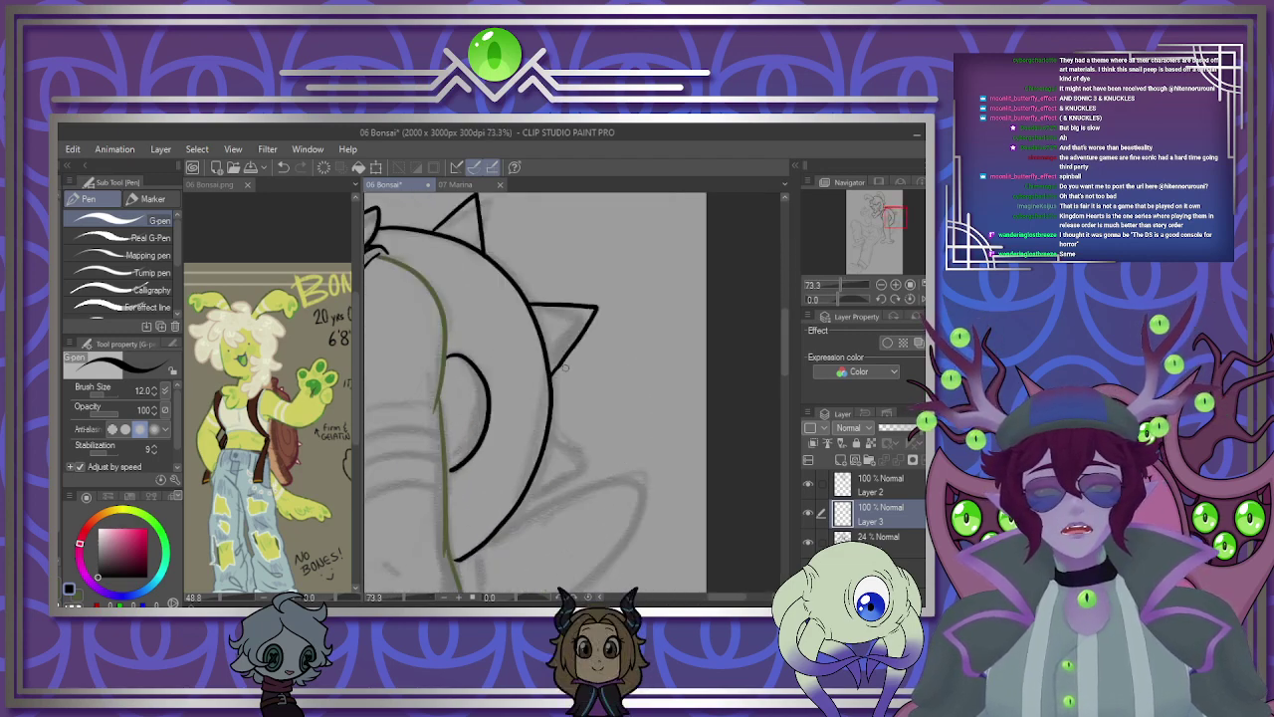
{"action": "left_click_drag", "start_coordinate": [544, 493], "coordinate": [516, 501]}
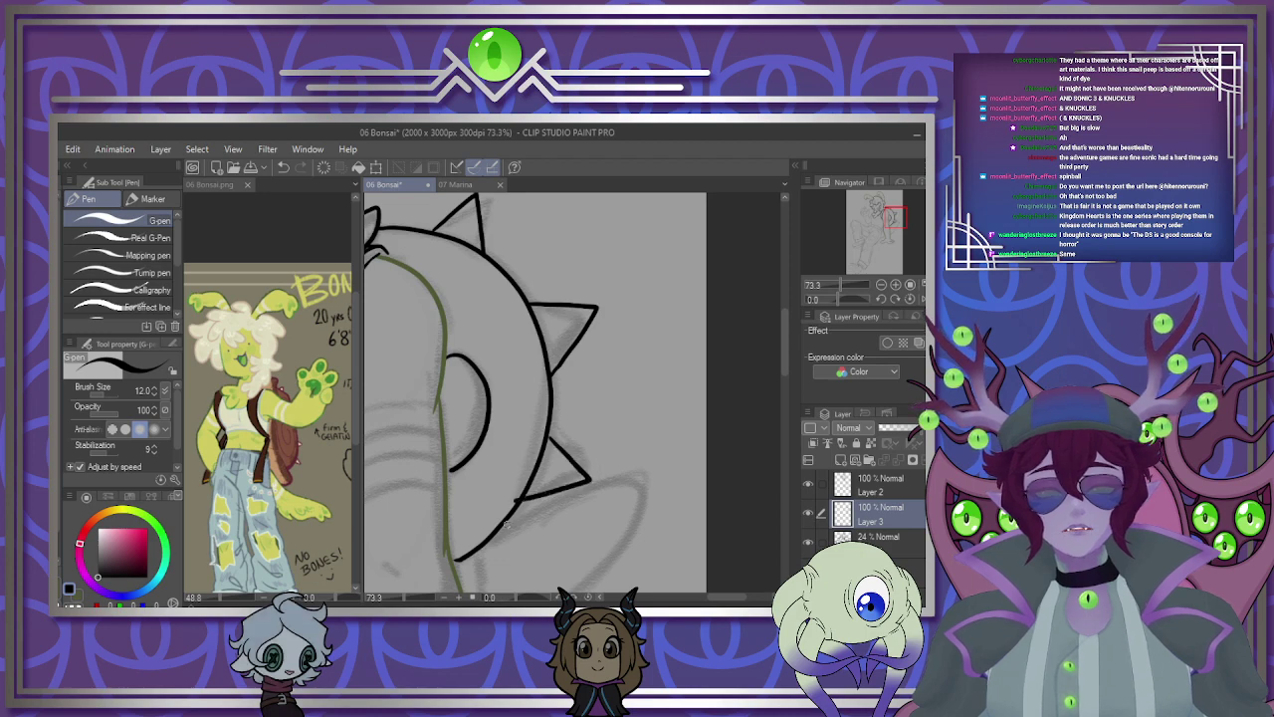
{"action": "left_click_drag", "start_coordinate": [476, 551], "coordinate": [480, 588]}
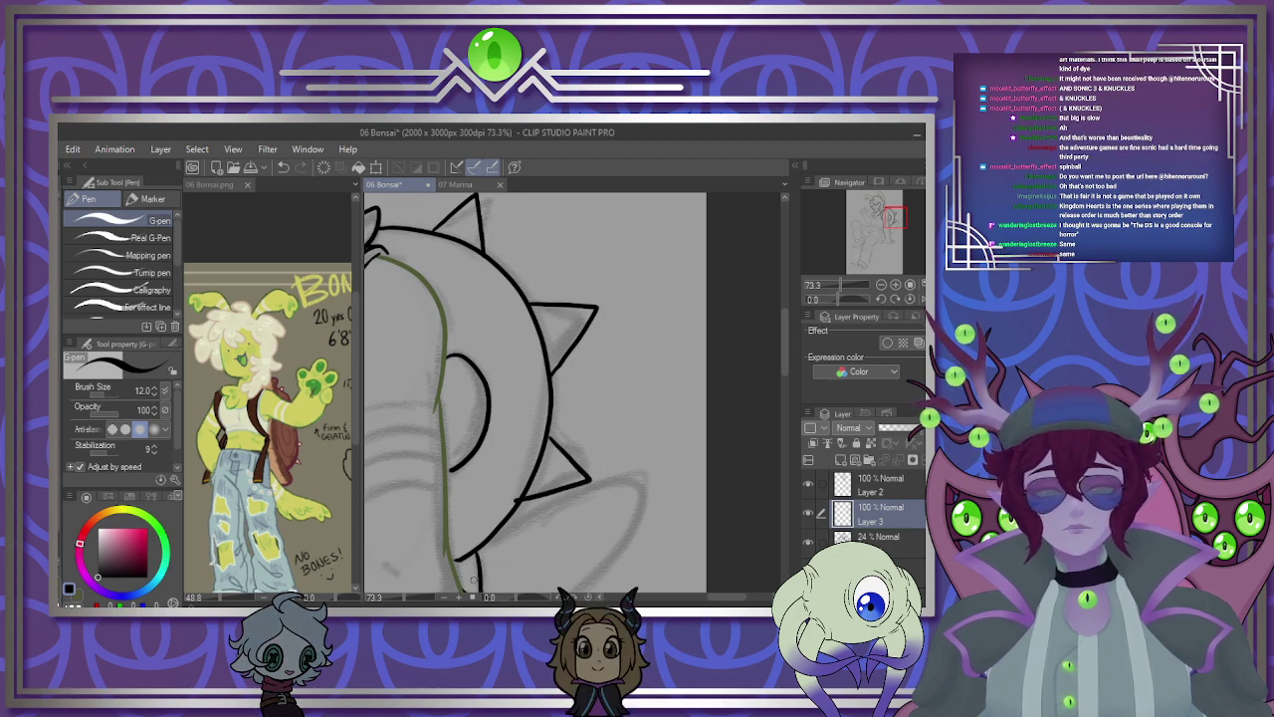
Ink the crop top in near-black with a curved hem, a bowed front edge and a short fold below the chest fluff.
{"action": "scroll", "coordinate": [474, 581], "scroll_direction": "down", "scroll_amount": 3}
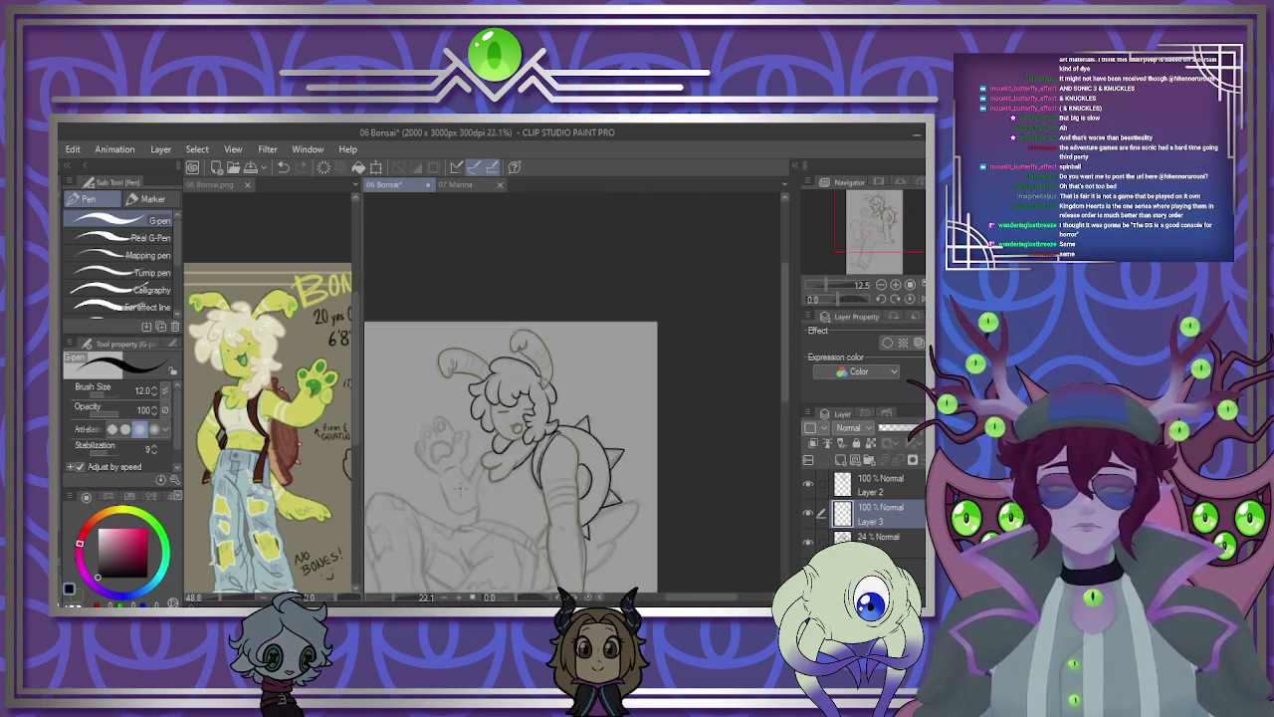
{"action": "scroll", "coordinate": [595, 389], "scroll_direction": "up", "scroll_amount": 2}
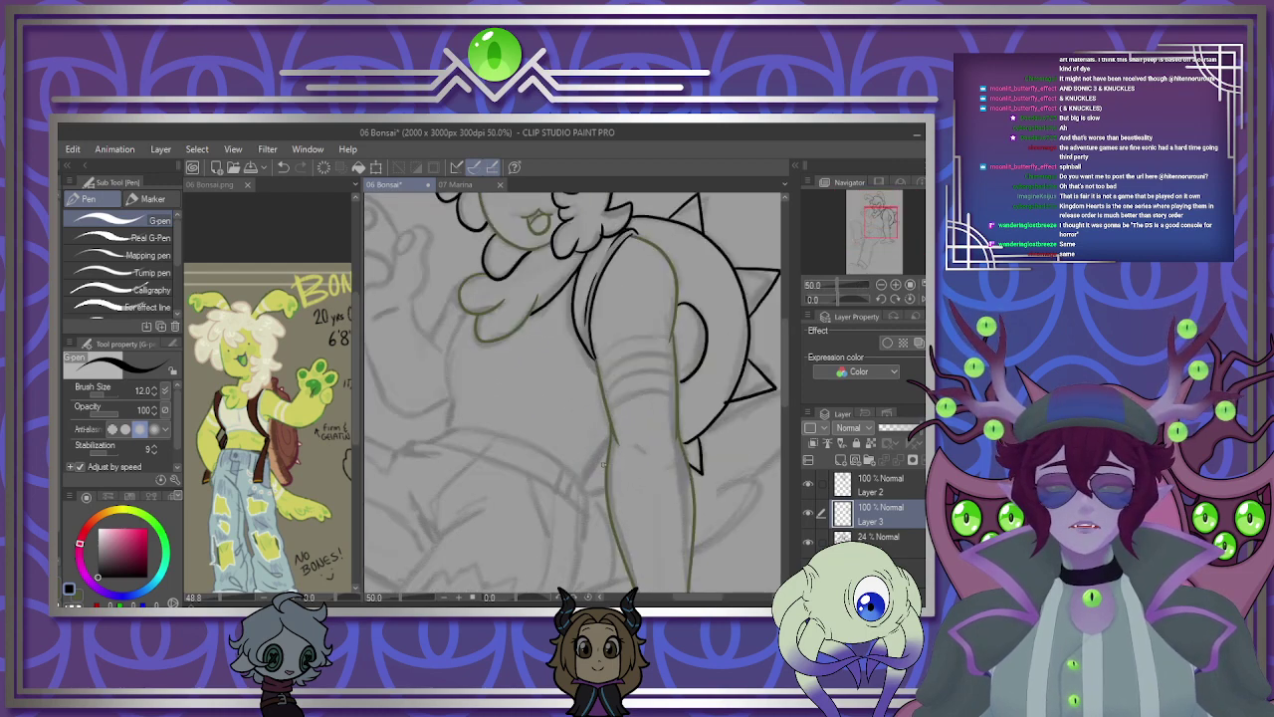
{"action": "scroll", "coordinate": [595, 390], "scroll_direction": "down", "scroll_amount": 1}
{"action": "scroll", "coordinate": [577, 378], "scroll_direction": "up", "scroll_amount": 3}
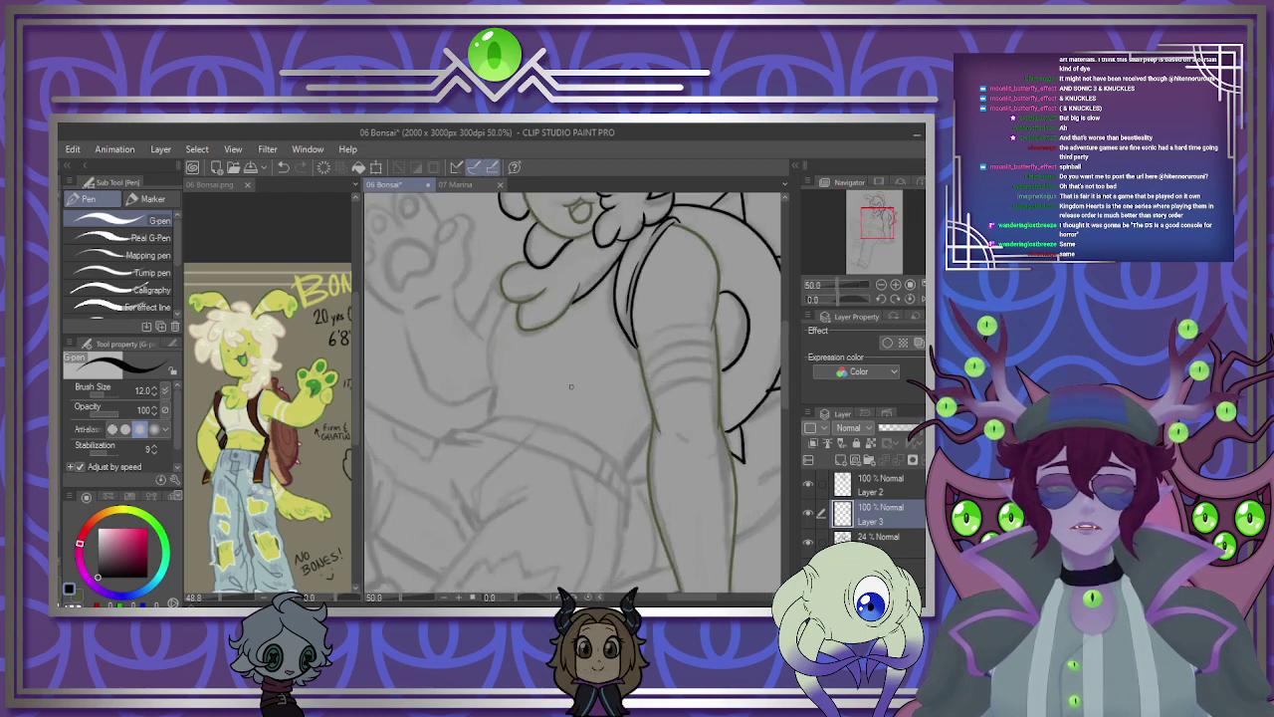
{"action": "scroll", "coordinate": [561, 361], "scroll_direction": "up", "scroll_amount": 1}
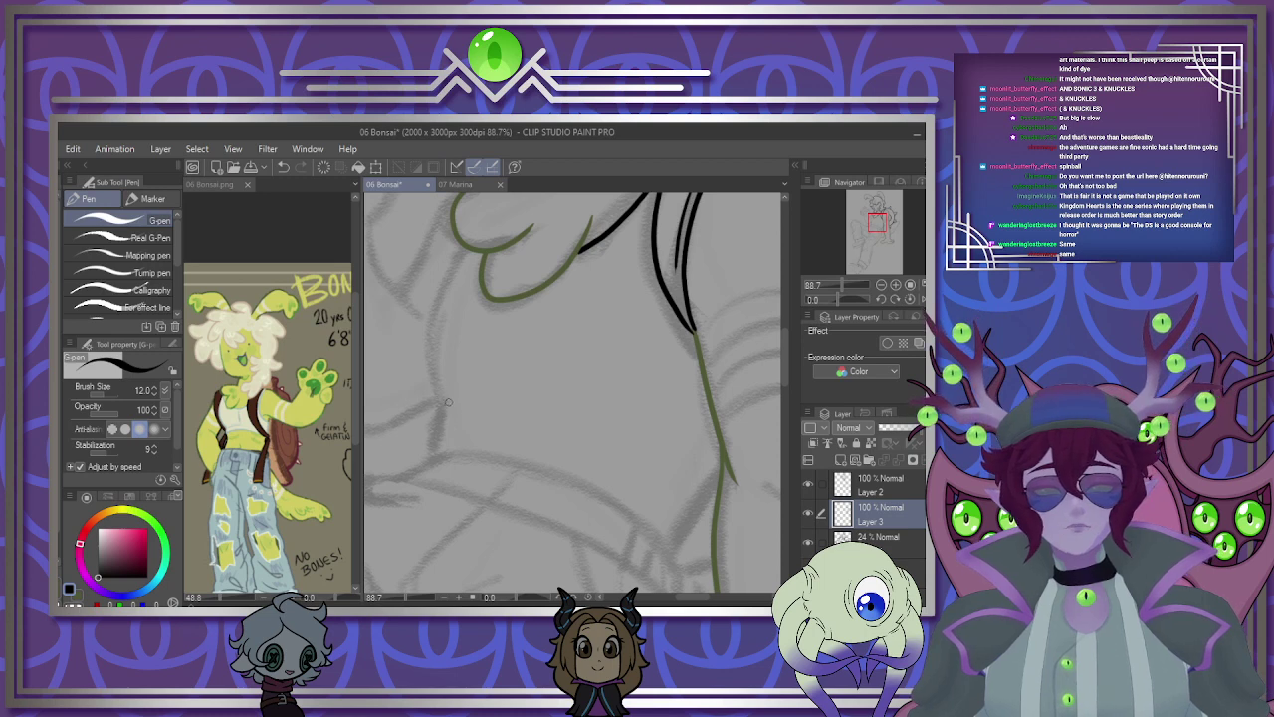
{"action": "mouse_move", "coordinate": [445, 406]}
{"action": "left_mouse_down"}
{"action": "mouse_move", "coordinate": [605, 384]}
{"action": "mouse_move", "coordinate": [700, 416]}
{"action": "left_mouse_up"}
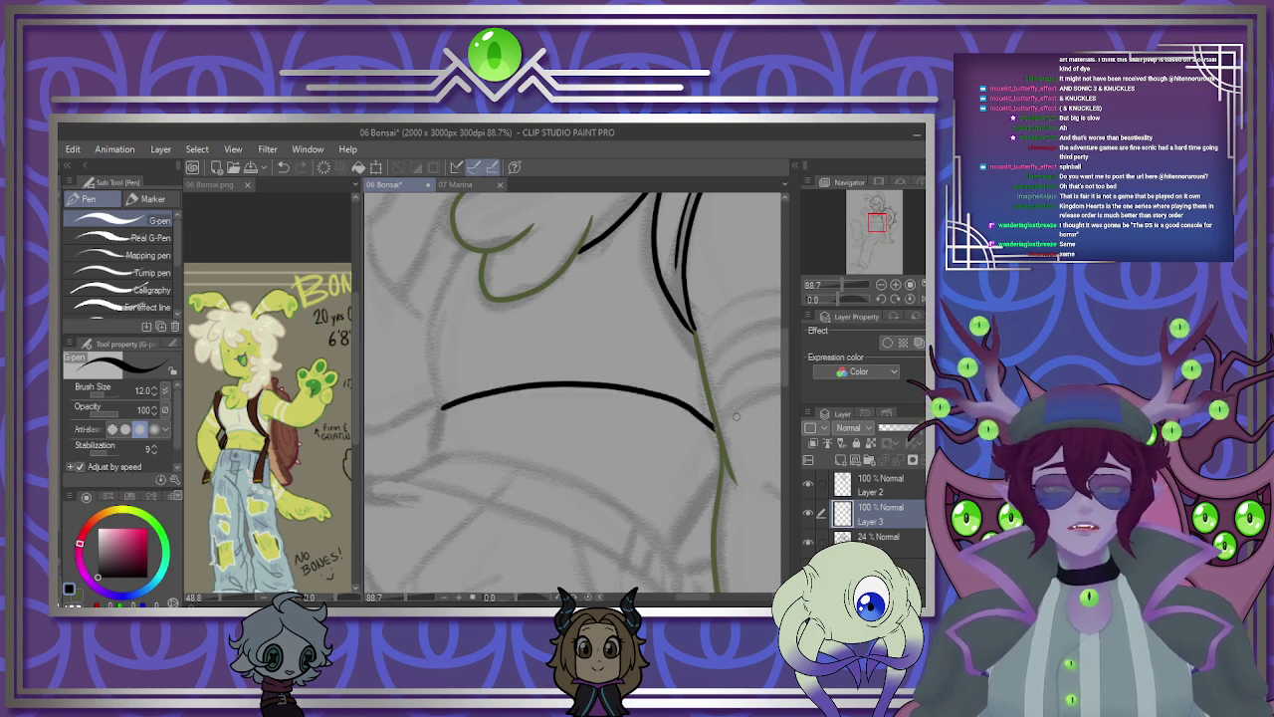
{"action": "key", "text": "ctrl+z"}
{"action": "left_click_drag", "start_coordinate": [589, 405], "coordinate": [438, 418]}
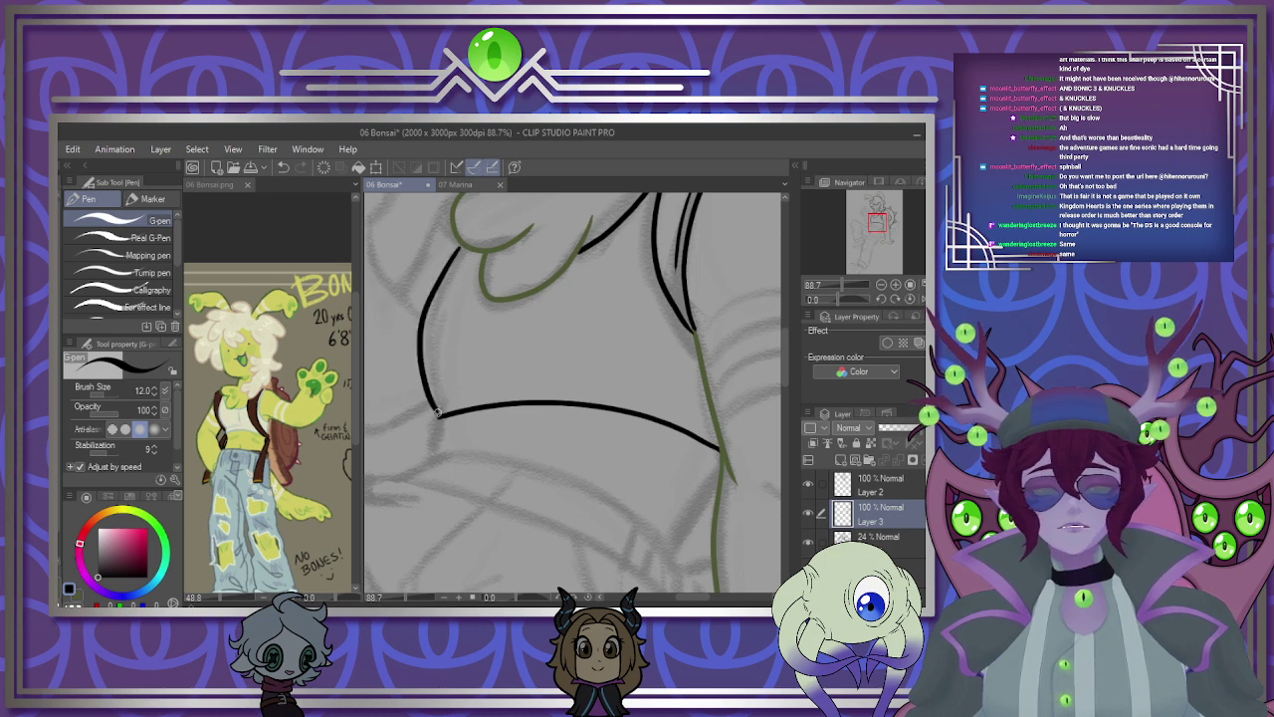
{"action": "key", "text": "ctrl+z"}
{"action": "mouse_move", "coordinate": [461, 254]}
{"action": "left_mouse_down"}
{"action": "mouse_move", "coordinate": [434, 321]}
{"action": "mouse_move", "coordinate": [439, 412]}
{"action": "left_mouse_up"}
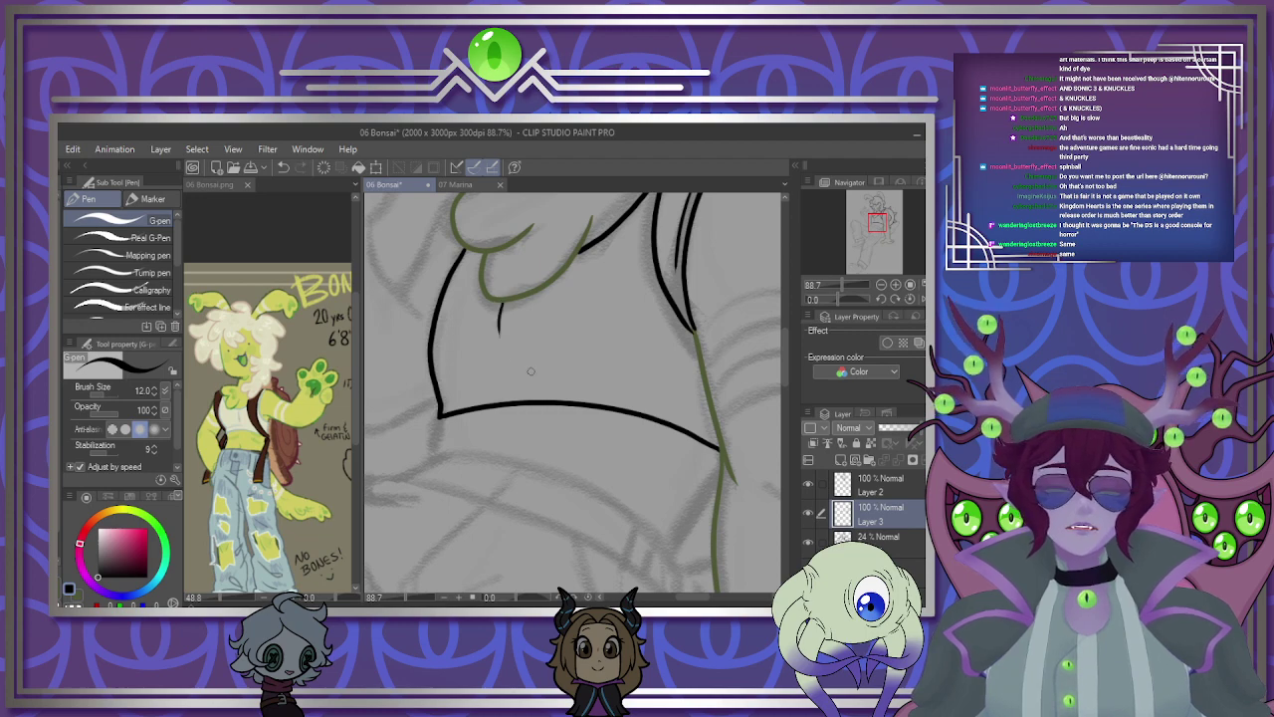
Ink the rolled trouser cuff of the bent leg in near-black as a slanted band with flared corners.
{"action": "scroll", "coordinate": [568, 418], "scroll_direction": "down", "scroll_amount": 5}
{"action": "scroll", "coordinate": [568, 418], "scroll_direction": "up", "scroll_amount": 3}
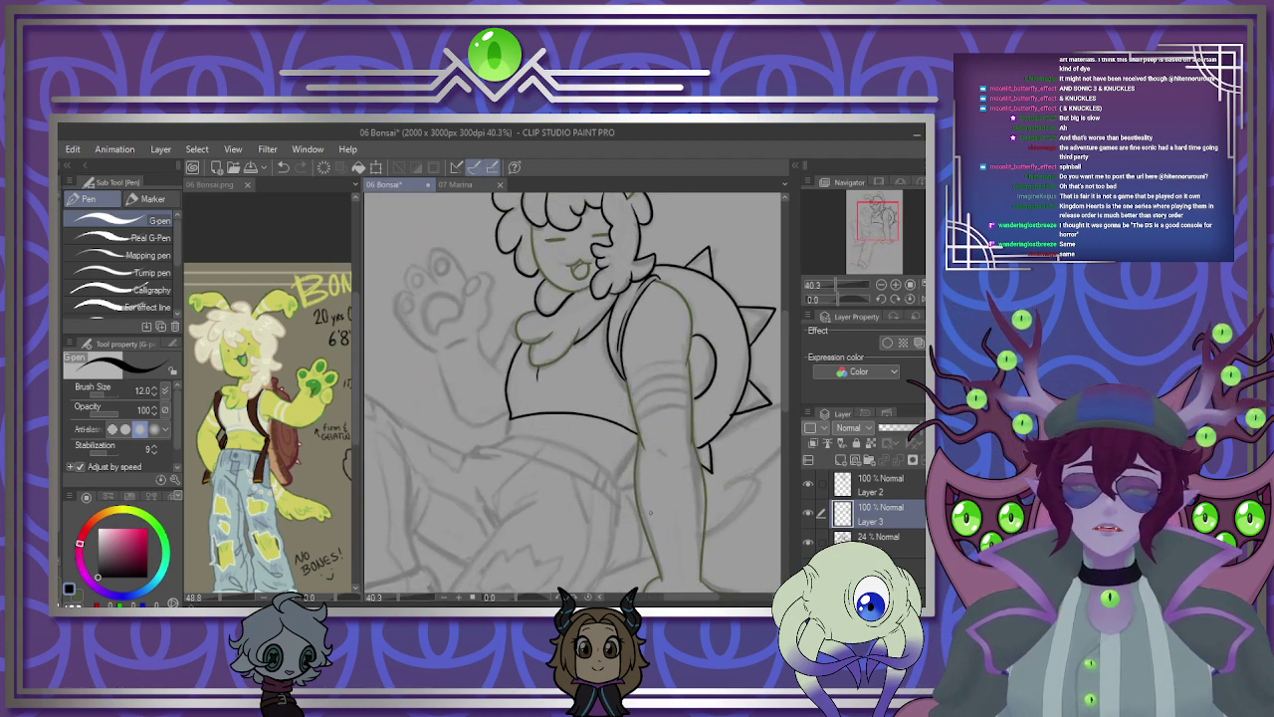
{"action": "scroll", "coordinate": [588, 442], "scroll_direction": "down", "scroll_amount": 5}
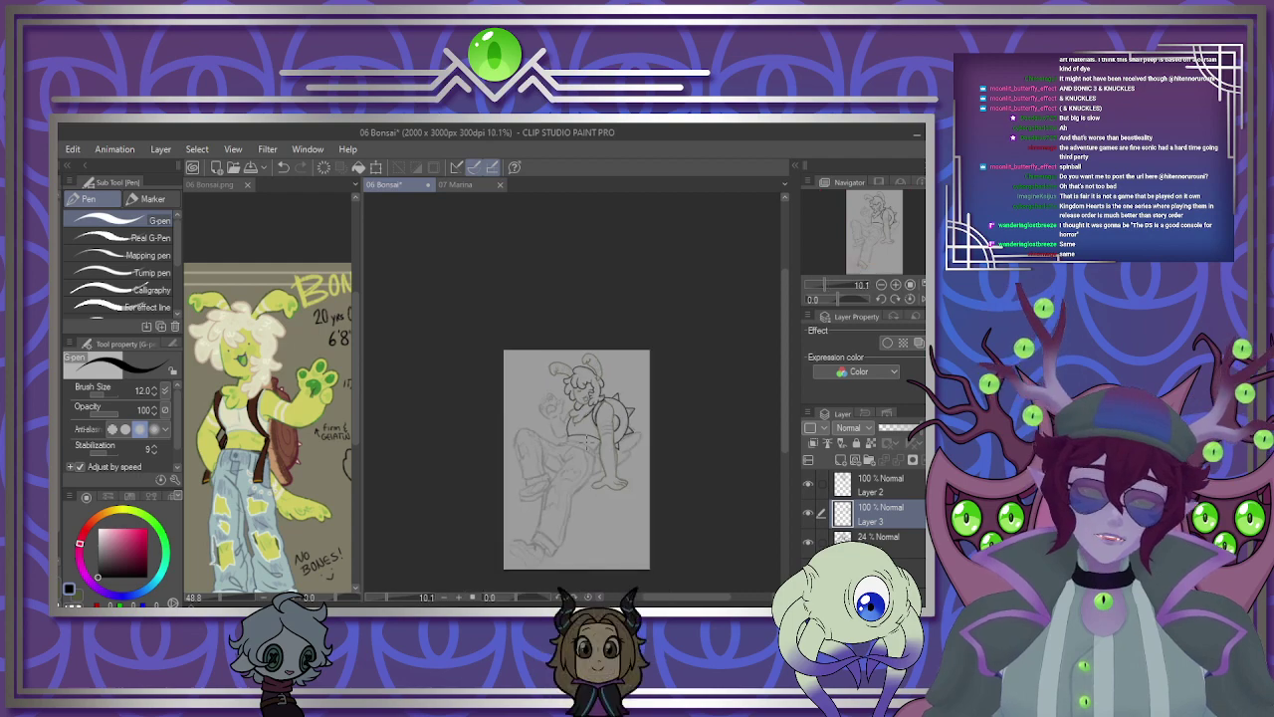
{"action": "scroll", "coordinate": [588, 442], "scroll_direction": "up", "scroll_amount": 2}
{"action": "scroll", "coordinate": [557, 419], "scroll_direction": "up", "scroll_amount": 3}
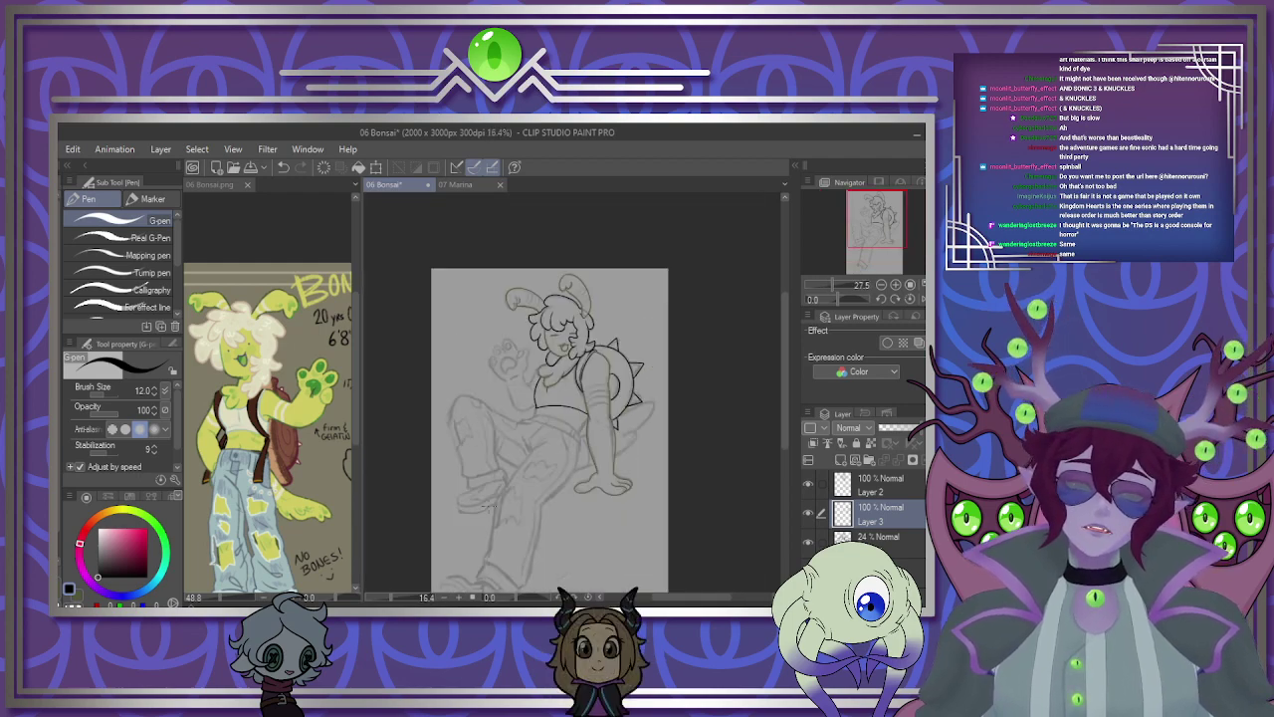
{"action": "scroll", "coordinate": [456, 458], "scroll_direction": "up", "scroll_amount": 4}
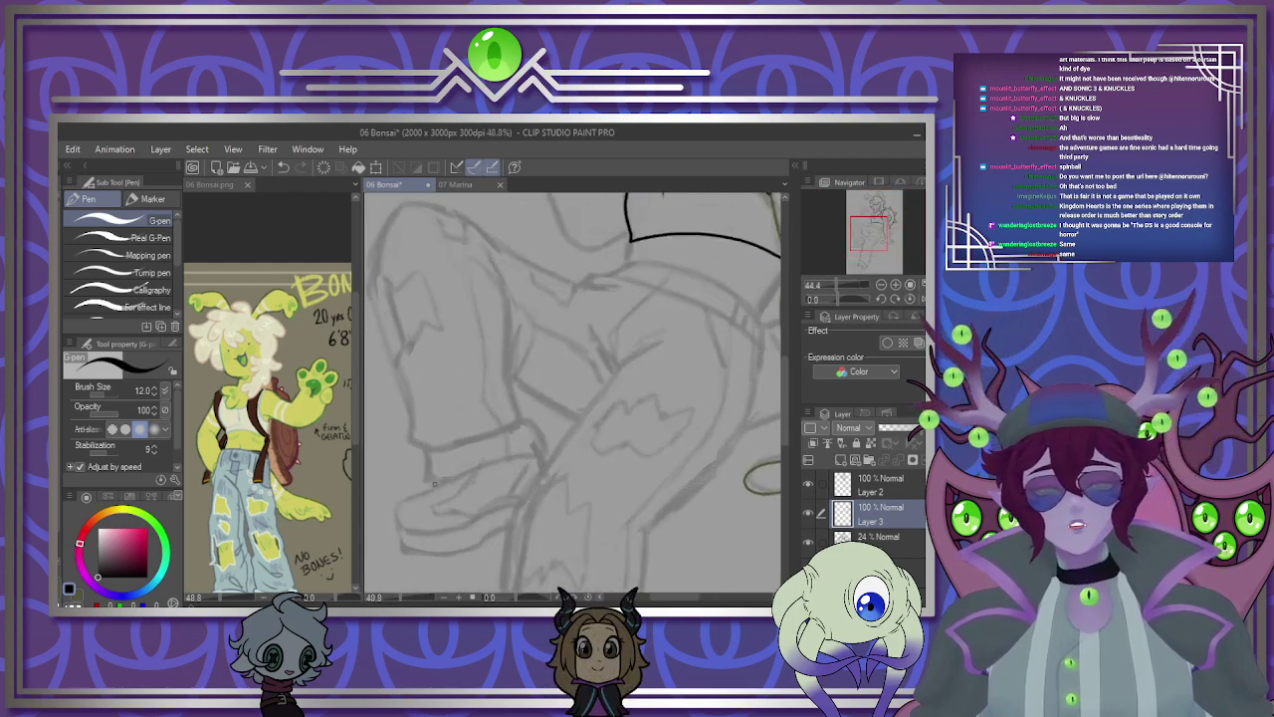
{"action": "scroll", "coordinate": [466, 479], "scroll_direction": "up", "scroll_amount": 1}
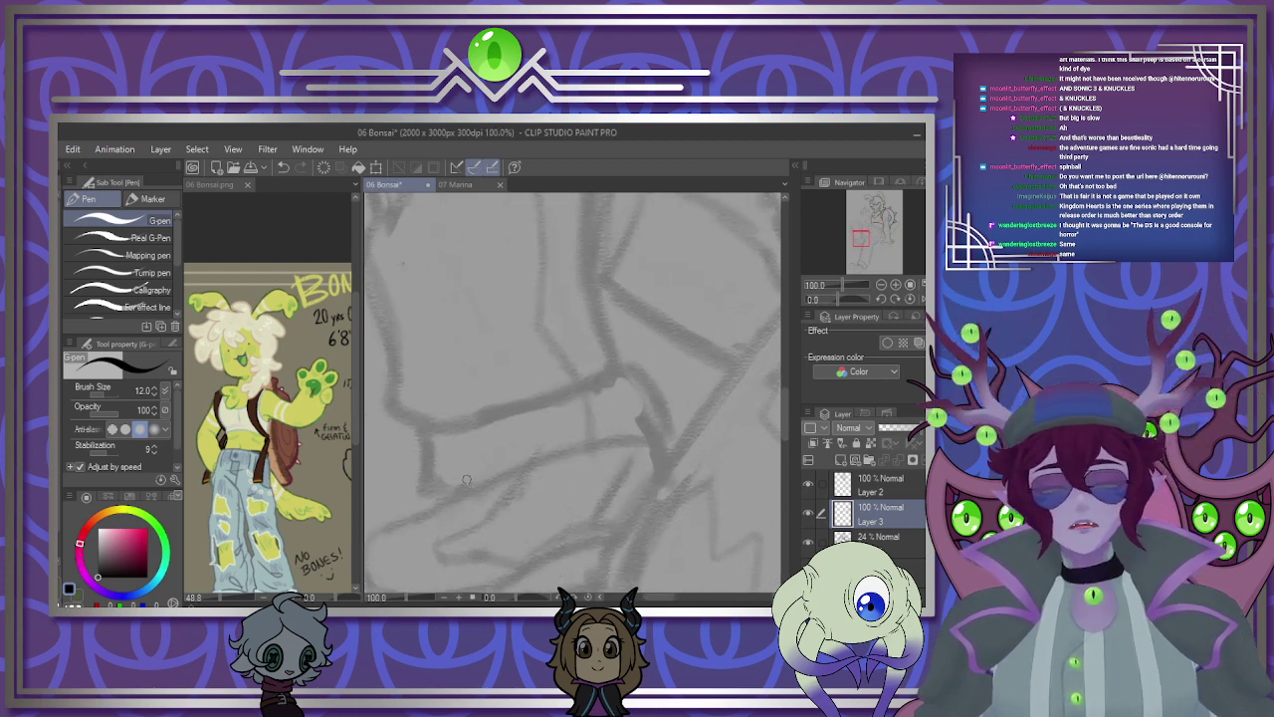
{"action": "mouse_move", "coordinate": [423, 422]}
{"action": "left_mouse_down"}
{"action": "mouse_move", "coordinate": [412, 438]}
{"action": "mouse_move", "coordinate": [432, 492]}
{"action": "mouse_move", "coordinate": [637, 444]}
{"action": "mouse_move", "coordinate": [663, 417]}
{"action": "left_mouse_up"}
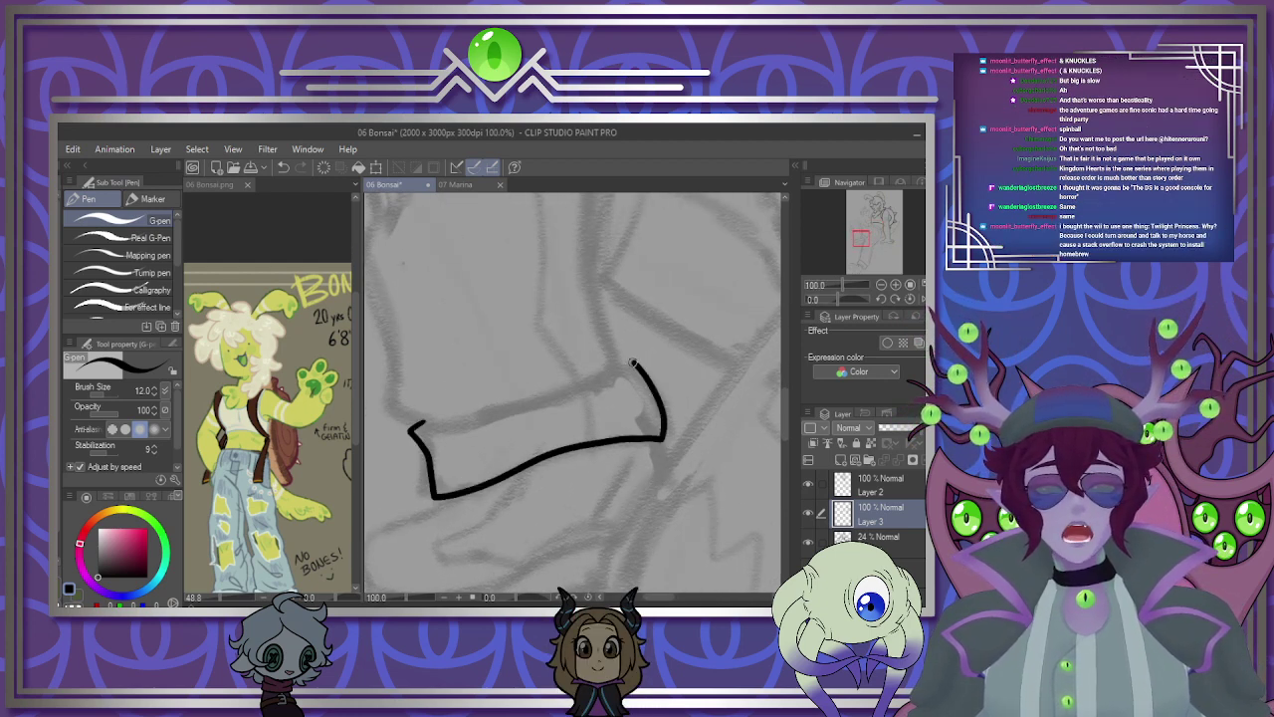
{"action": "key", "text": "ctrl+z"}
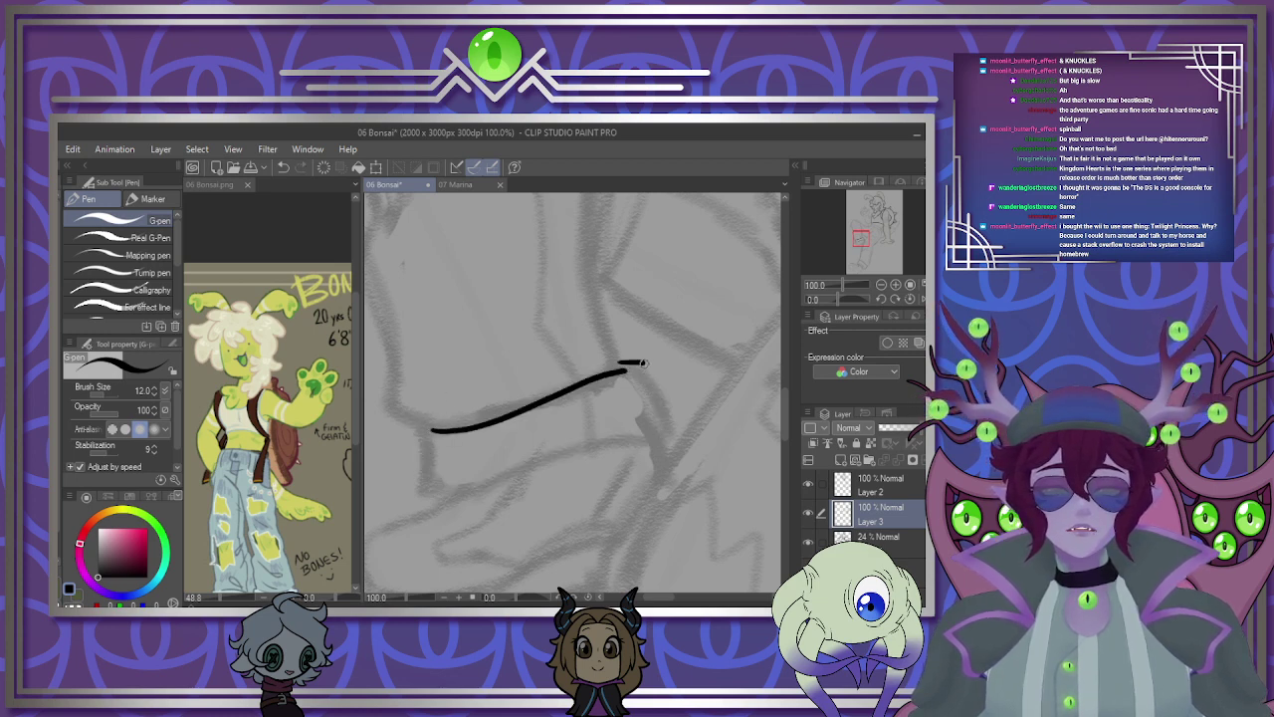
{"action": "mouse_move", "coordinate": [405, 426]}
{"action": "left_mouse_down"}
{"action": "mouse_move", "coordinate": [434, 495]}
{"action": "mouse_move", "coordinate": [460, 495]}
{"action": "mouse_move", "coordinate": [657, 448]}
{"action": "left_mouse_up"}
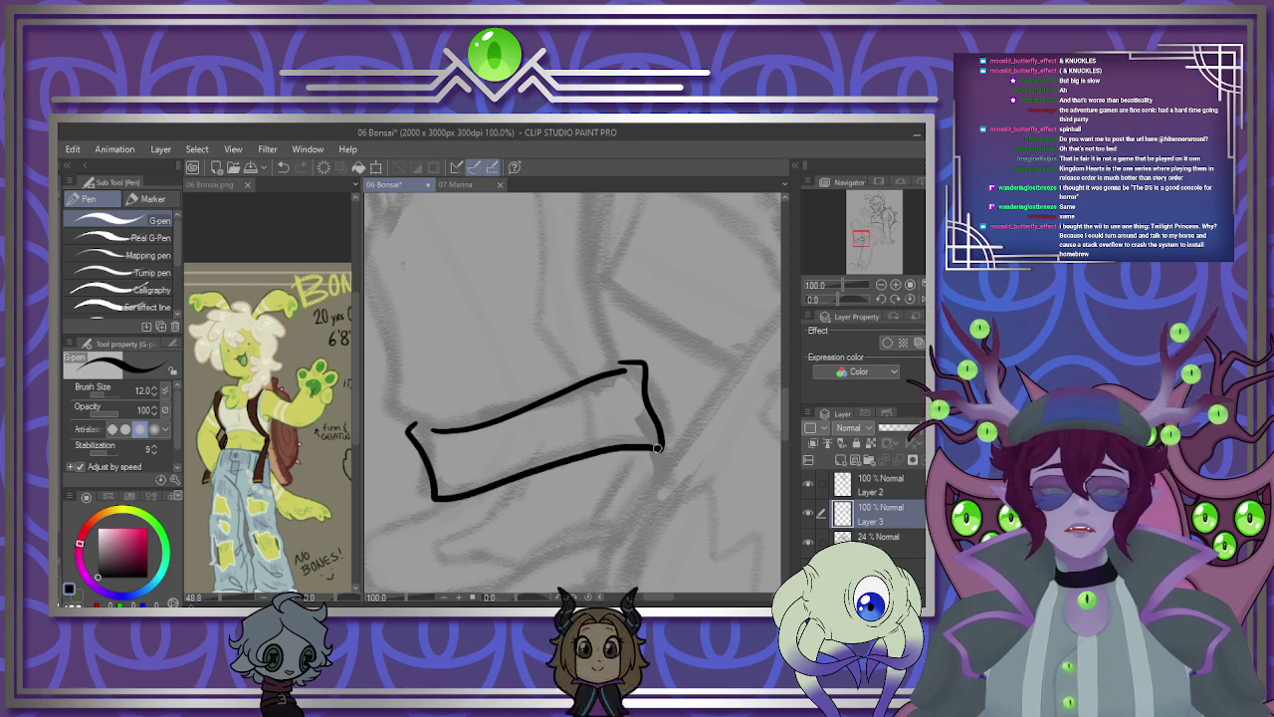
Ink the inner edge of the bent trouser leg in near-black, from below the knee down to the cuff.
{"action": "scroll", "coordinate": [661, 390], "scroll_direction": "down", "scroll_amount": 4}
{"action": "scroll", "coordinate": [592, 367], "scroll_direction": "up", "scroll_amount": 2}
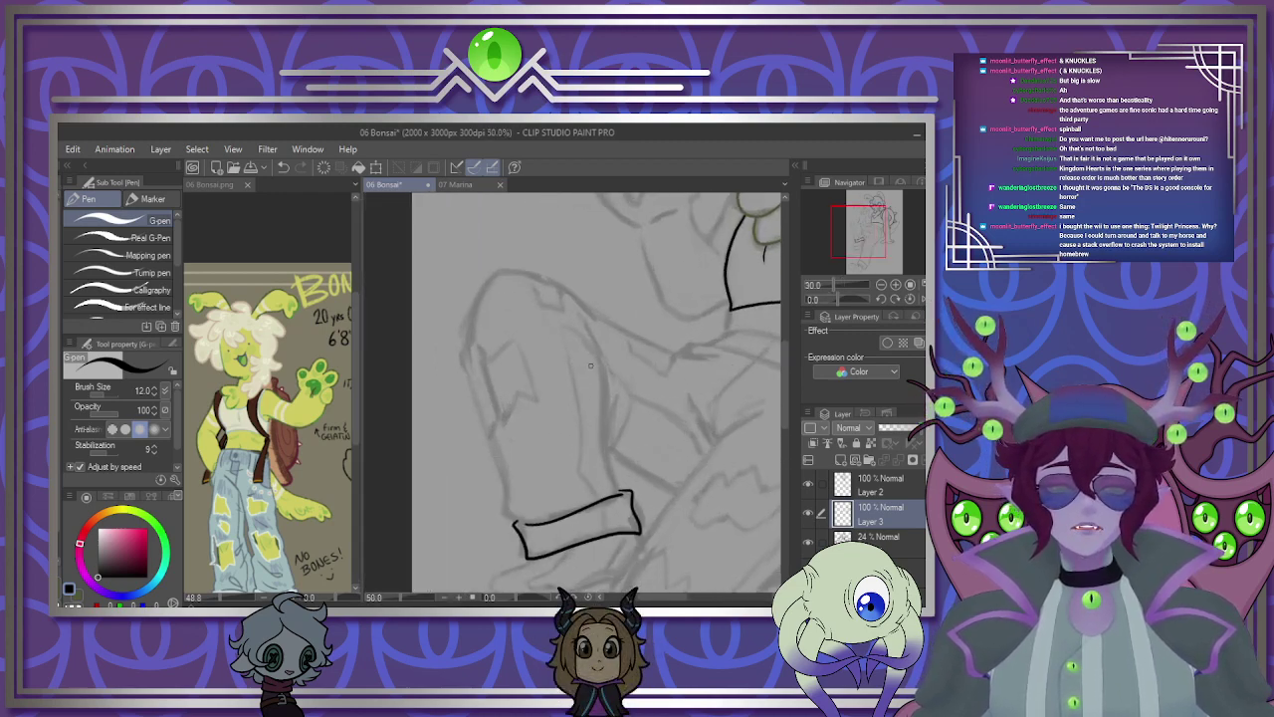
{"action": "mouse_move", "coordinate": [573, 291]}
{"action": "left_mouse_down"}
{"action": "mouse_move", "coordinate": [606, 370]}
{"action": "mouse_move", "coordinate": [607, 486]}
{"action": "left_mouse_up"}
{"action": "key", "text": "ctrl+z"}
{"action": "left_click_drag", "start_coordinate": [573, 296], "coordinate": [601, 511]}
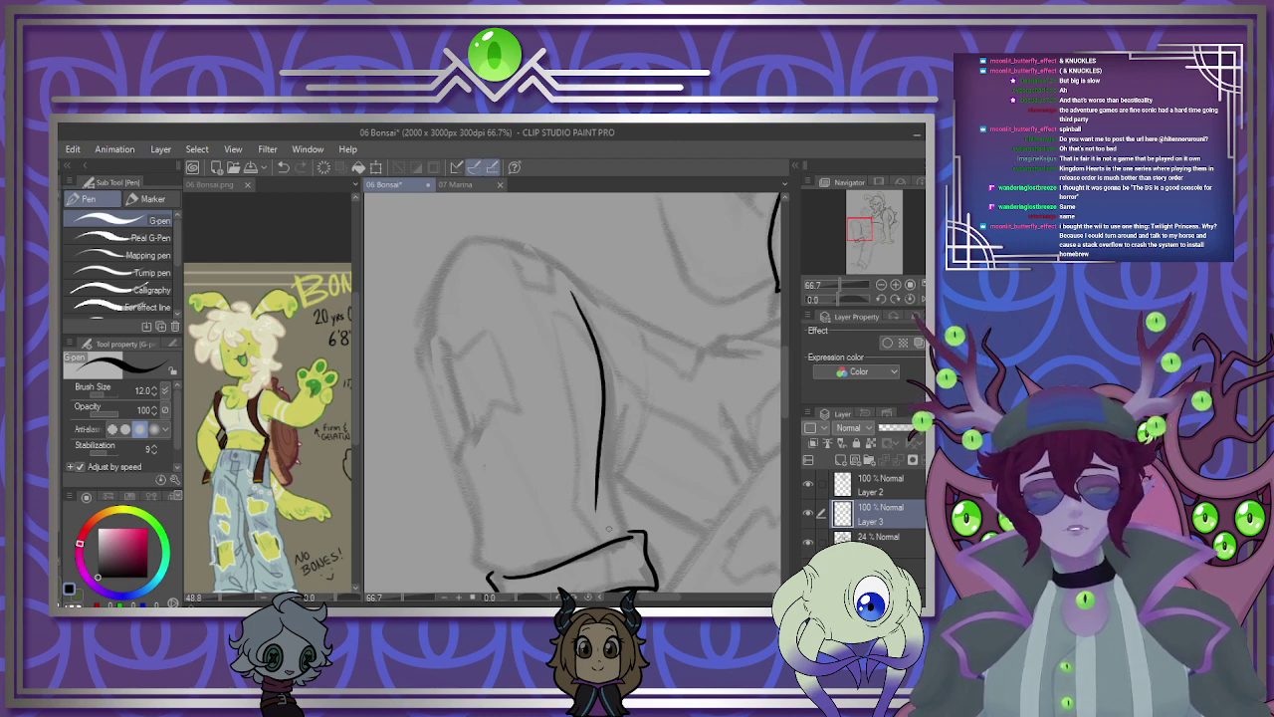
{"action": "key", "text": "ctrl+z"}
{"action": "left_click_drag", "start_coordinate": [578, 297], "coordinate": [605, 515]}
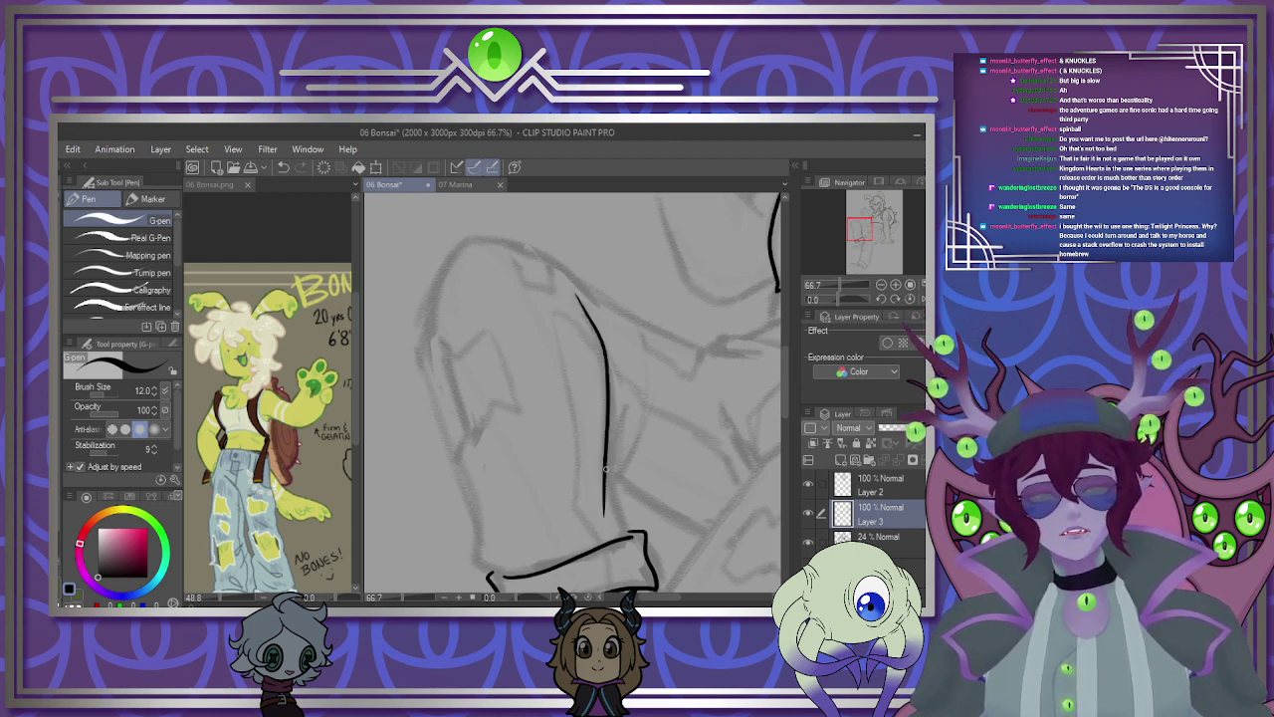
{"action": "left_click_drag", "start_coordinate": [609, 461], "coordinate": [625, 510]}
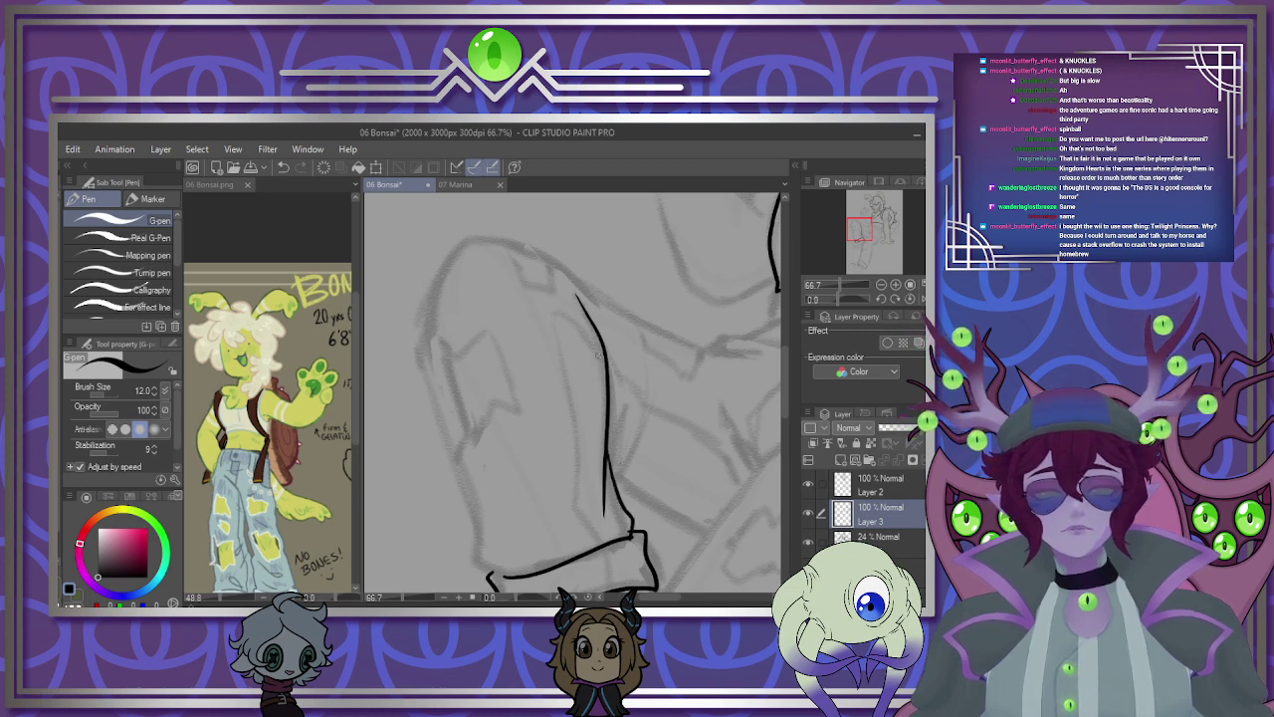
Add thin near-black fabric creases along the inner edge of the bent leg, midway between knee and cuff.
{"action": "left_click_drag", "start_coordinate": [609, 454], "coordinate": [615, 404]}
{"action": "left_click_drag", "start_coordinate": [605, 350], "coordinate": [623, 403]}
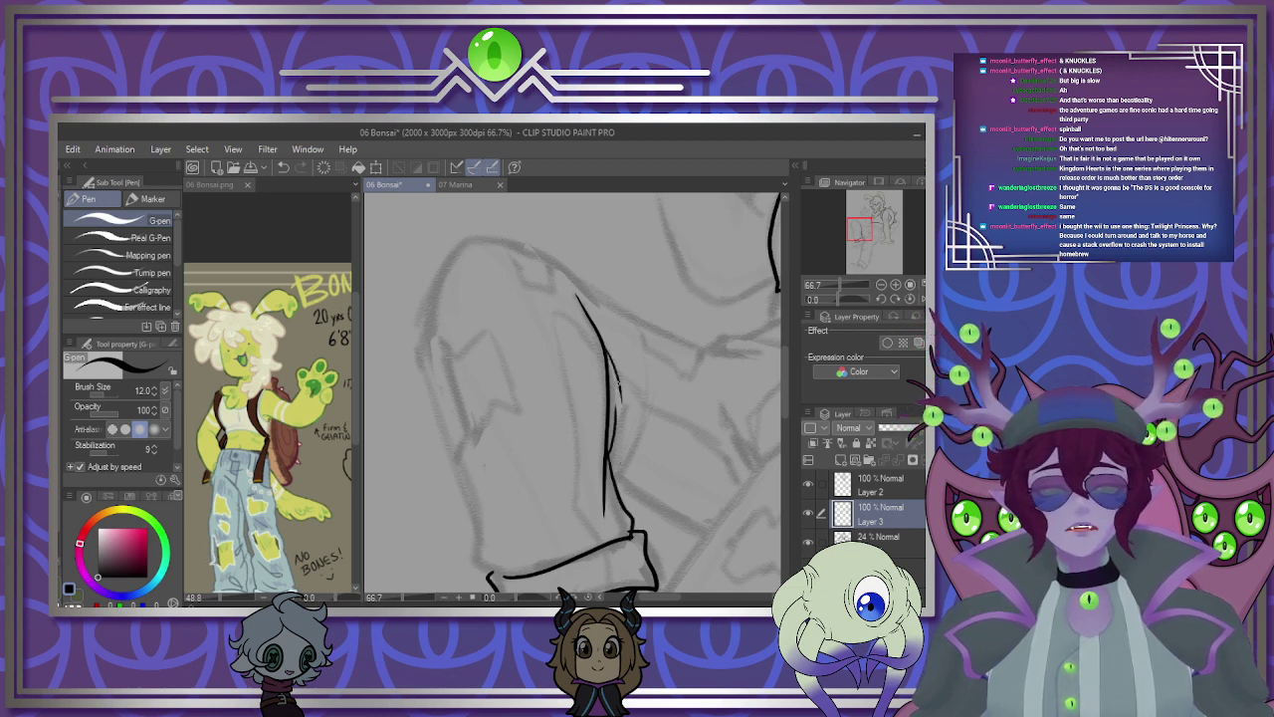
{"action": "left_click_drag", "start_coordinate": [597, 327], "coordinate": [636, 396]}
{"action": "key", "text": "ctrl+z"}
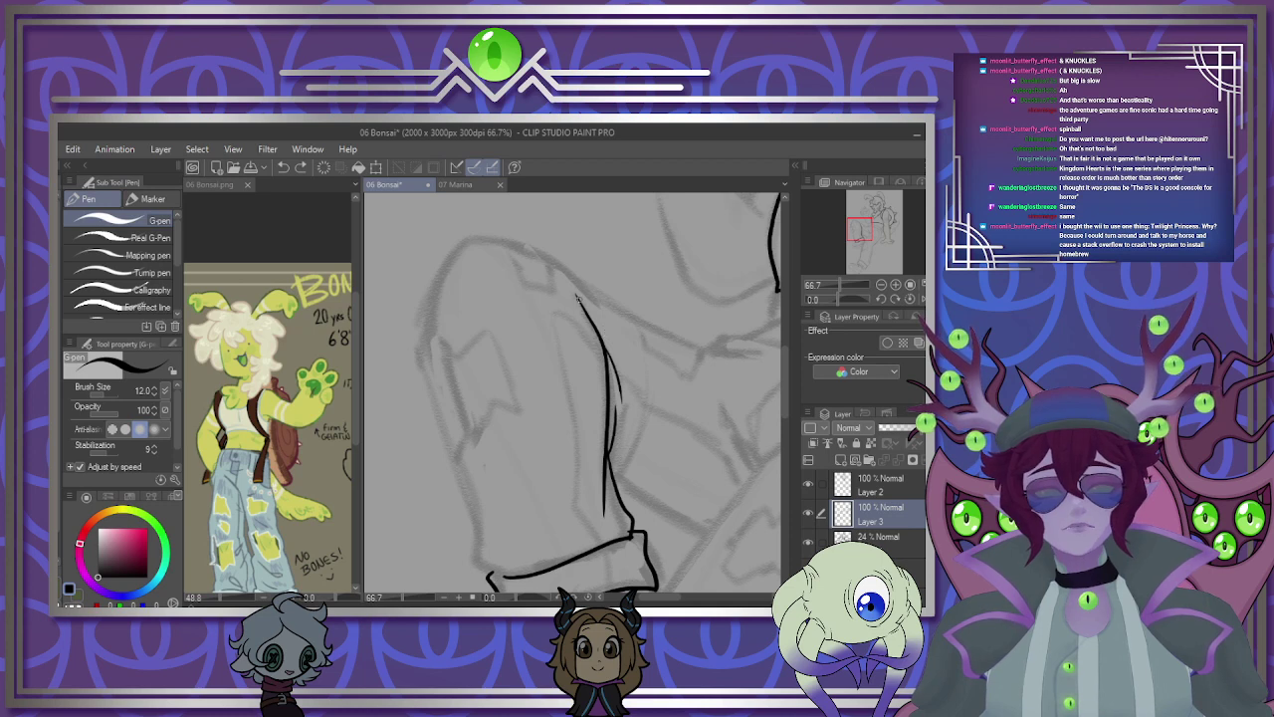
{"action": "mouse_move", "coordinate": [576, 297]}
{"action": "left_mouse_down"}
{"action": "mouse_move", "coordinate": [604, 339]}
{"action": "mouse_move", "coordinate": [617, 439]}
{"action": "mouse_move", "coordinate": [632, 399]}
{"action": "mouse_move", "coordinate": [613, 472]}
{"action": "left_mouse_up"}
{"action": "key", "text": "ctrl+z"}
{"action": "key", "text": "ctrl+z"}
{"action": "left_click_drag", "start_coordinate": [629, 378], "coordinate": [605, 470]}
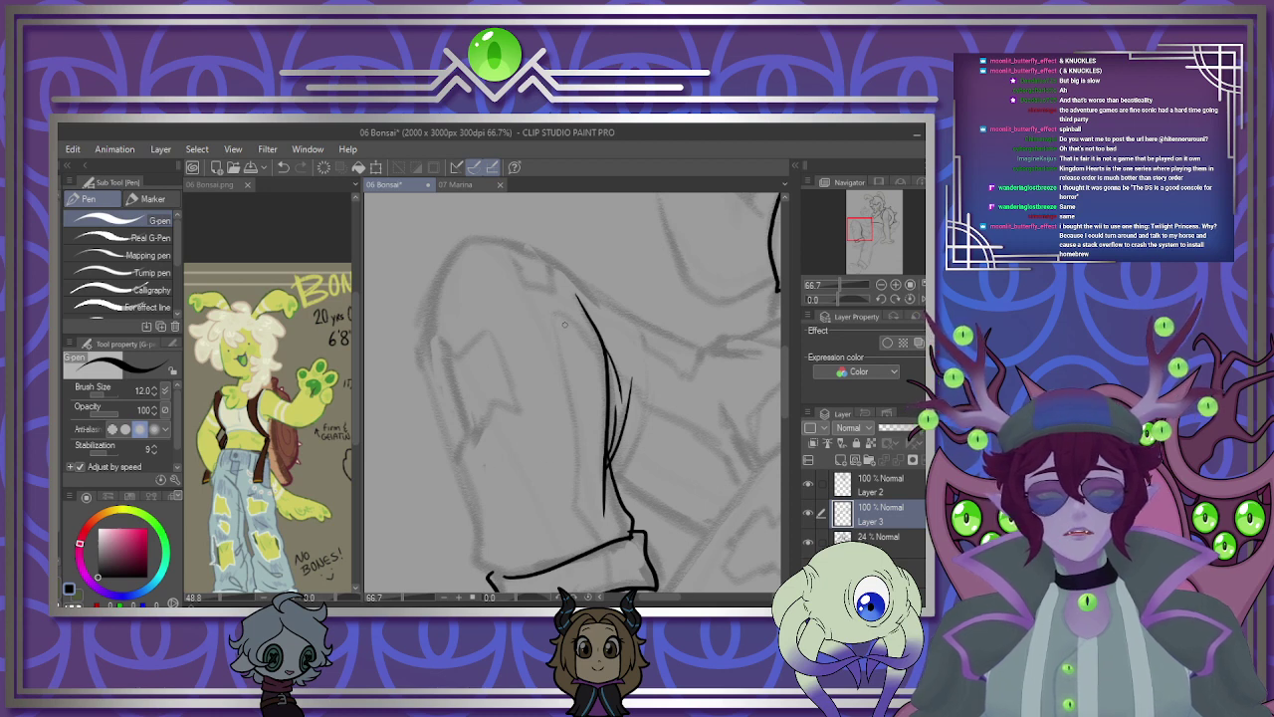
Ink the long seam line inside the bent trouser leg, with a crease running from its upper end into the inner edge.
{"action": "mouse_move", "coordinate": [554, 313]}
{"action": "left_mouse_down"}
{"action": "mouse_move", "coordinate": [578, 386]}
{"action": "mouse_move", "coordinate": [580, 502]}
{"action": "left_mouse_up"}
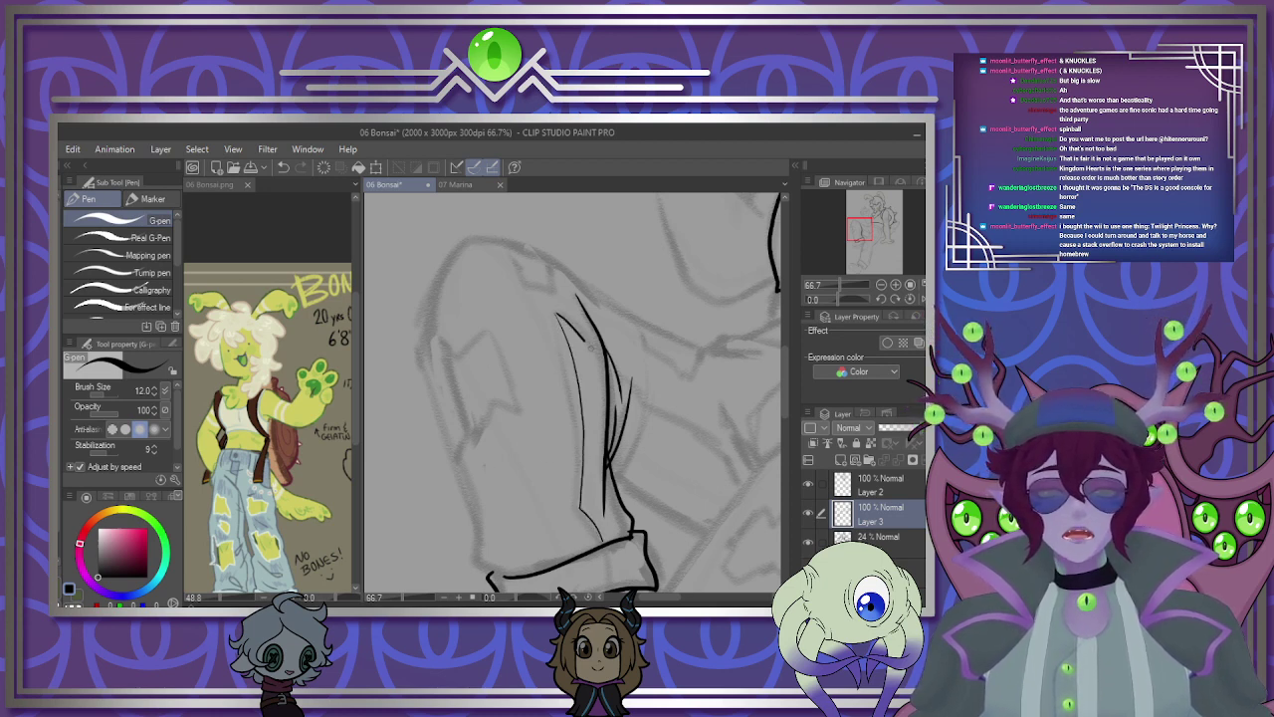
{"action": "left_click_drag", "start_coordinate": [591, 348], "coordinate": [608, 386]}
{"action": "scroll", "coordinate": [607, 375], "scroll_direction": "down", "scroll_amount": 5}
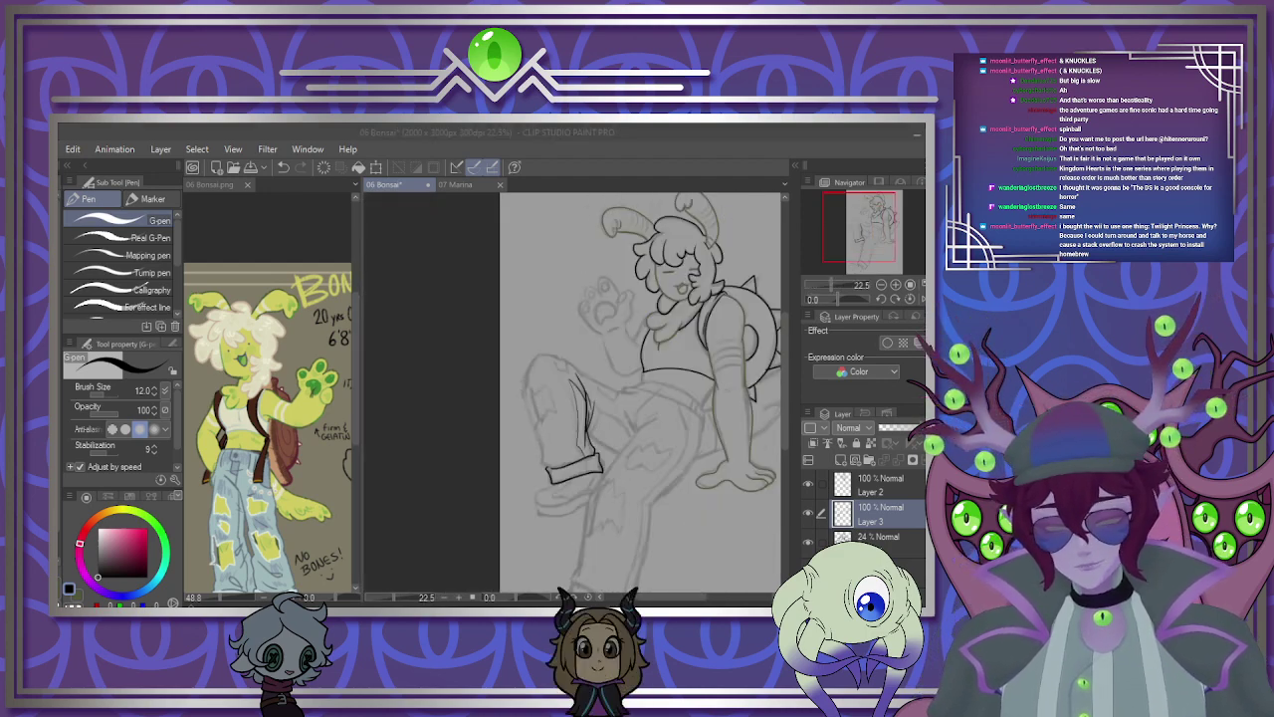
Ink the jagged torn hole on the outer side of the bent trouser leg and the outer edge from it toward the cuff.
{"action": "key", "text": "alt+Tab"}
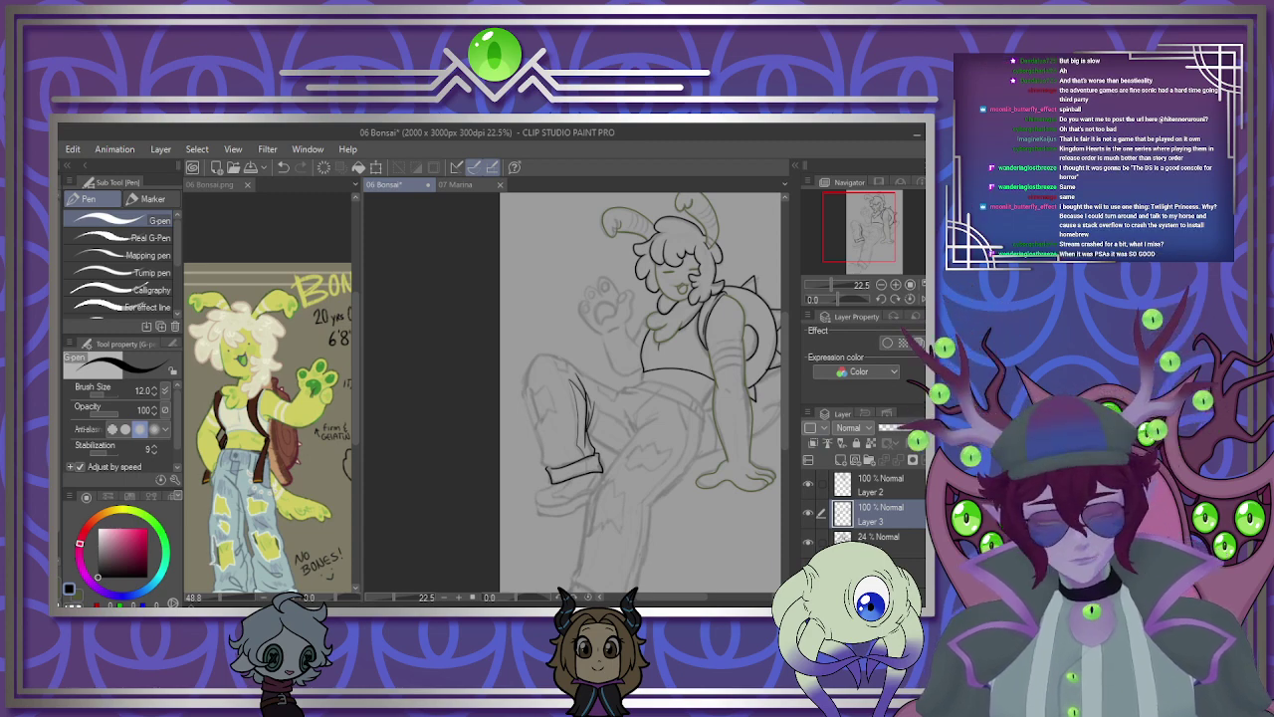
{"action": "scroll", "coordinate": [587, 388], "scroll_direction": "down", "scroll_amount": 2}
{"action": "scroll", "coordinate": [544, 426], "scroll_direction": "up", "scroll_amount": 5}
{"action": "scroll", "coordinate": [532, 402], "scroll_direction": "up", "scroll_amount": 1}
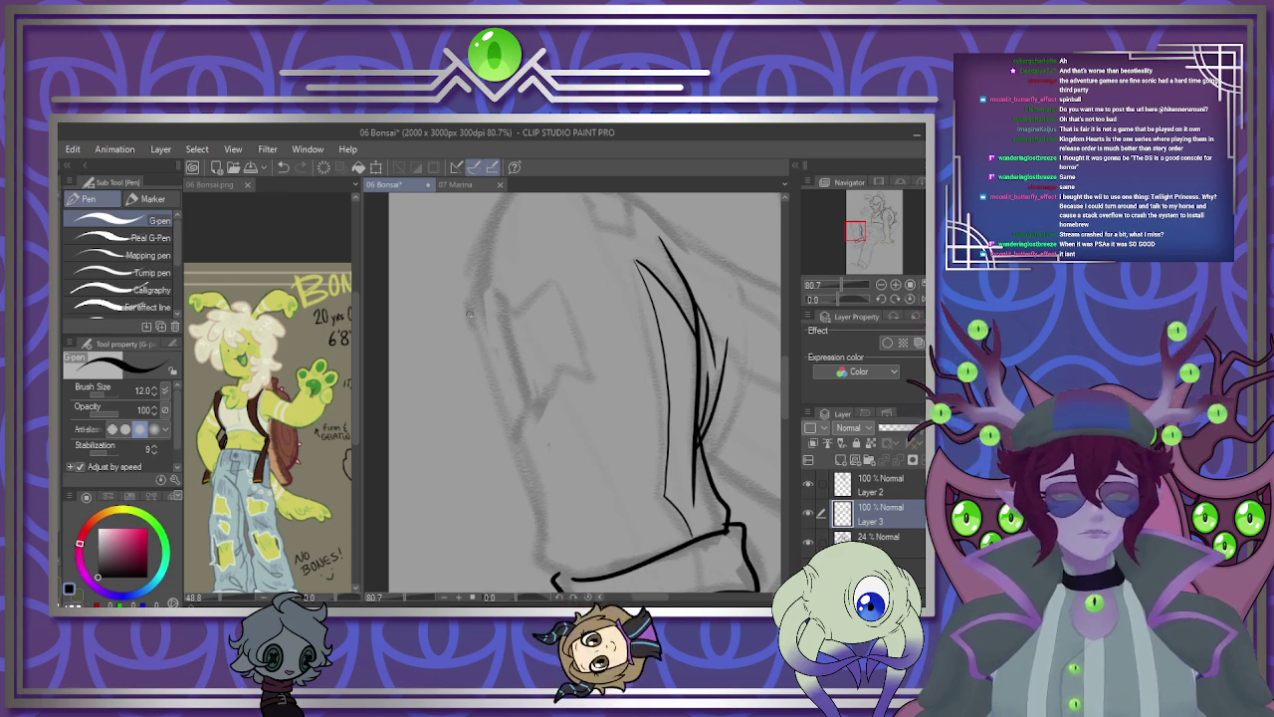
{"action": "mouse_move", "coordinate": [474, 317]}
{"action": "left_mouse_down"}
{"action": "mouse_move", "coordinate": [484, 299]}
{"action": "mouse_move", "coordinate": [520, 314]}
{"action": "mouse_move", "coordinate": [553, 283]}
{"action": "mouse_move", "coordinate": [573, 317]}
{"action": "mouse_move", "coordinate": [597, 387]}
{"action": "mouse_move", "coordinate": [562, 374]}
{"action": "mouse_move", "coordinate": [514, 426]}
{"action": "mouse_move", "coordinate": [506, 399]}
{"action": "mouse_move", "coordinate": [526, 406]}
{"action": "mouse_move", "coordinate": [566, 546]}
{"action": "left_mouse_up"}
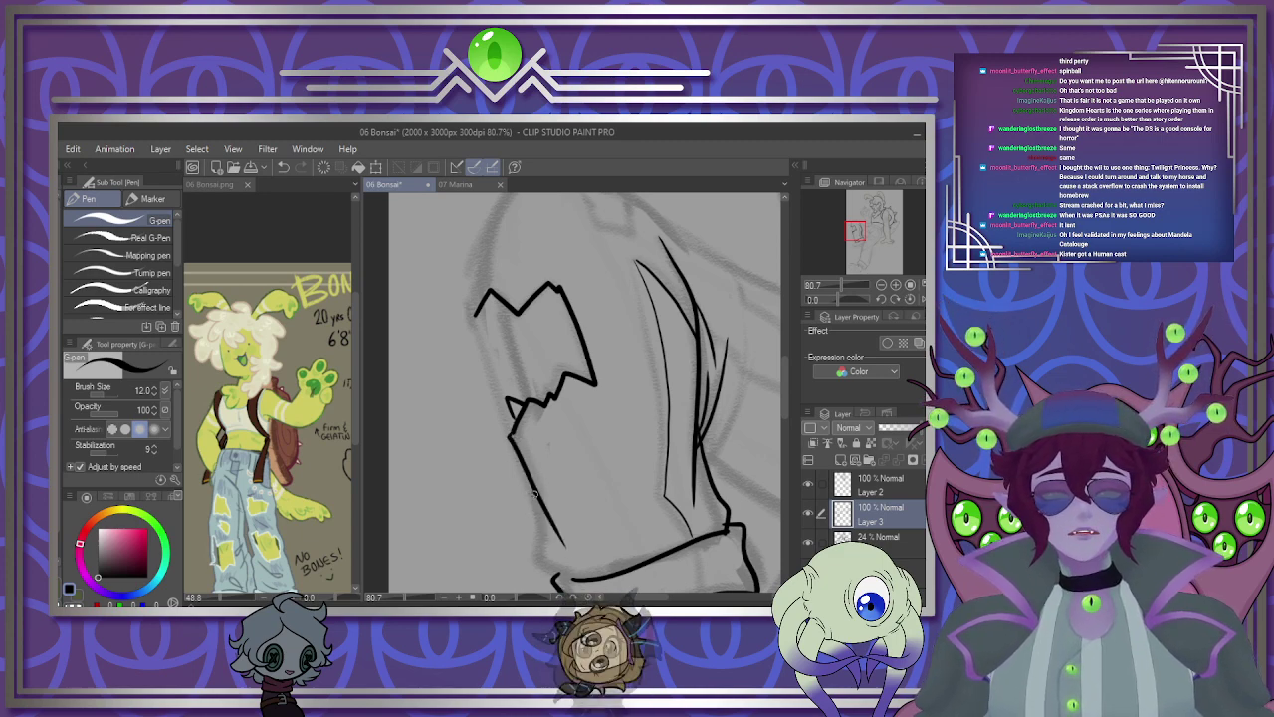
Ink the outer edge of the bent trouser leg from below the torn hole down to the cuff.
{"action": "left_click_drag", "start_coordinate": [533, 493], "coordinate": [537, 559]}
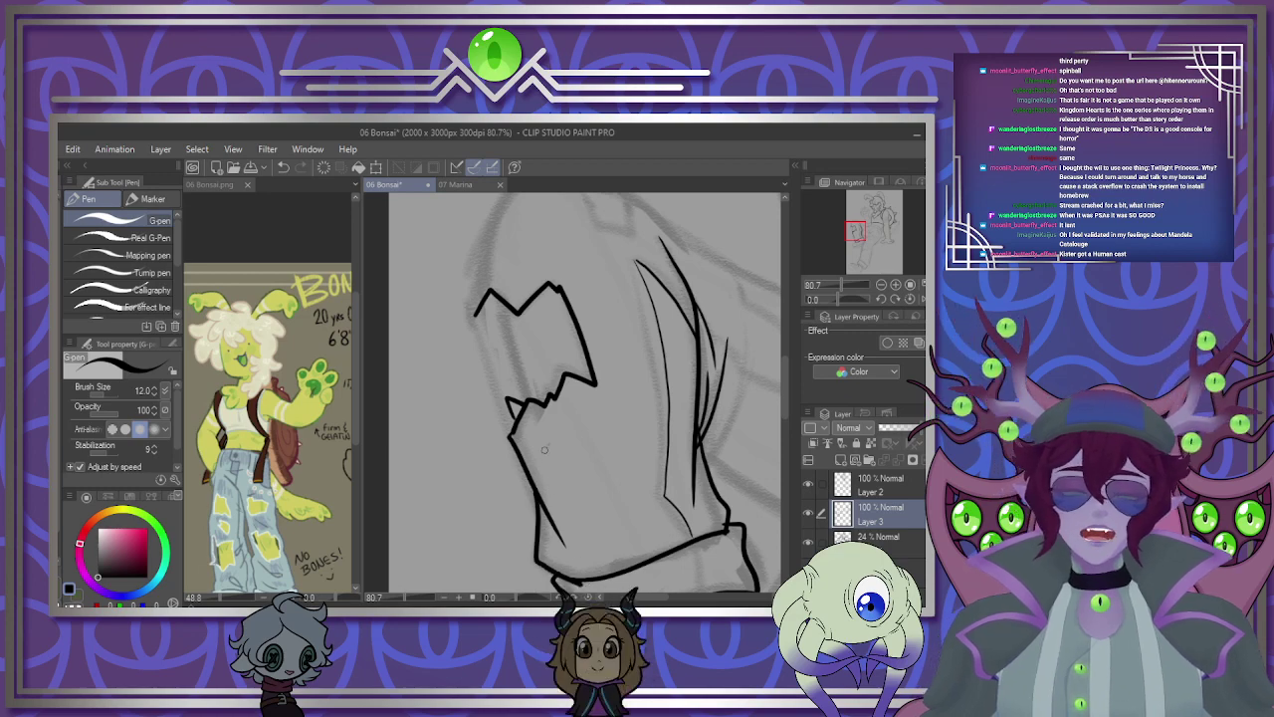
{"action": "scroll", "coordinate": [553, 469], "scroll_direction": "up", "scroll_amount": 4}
{"action": "key", "text": "ctrl+z"}
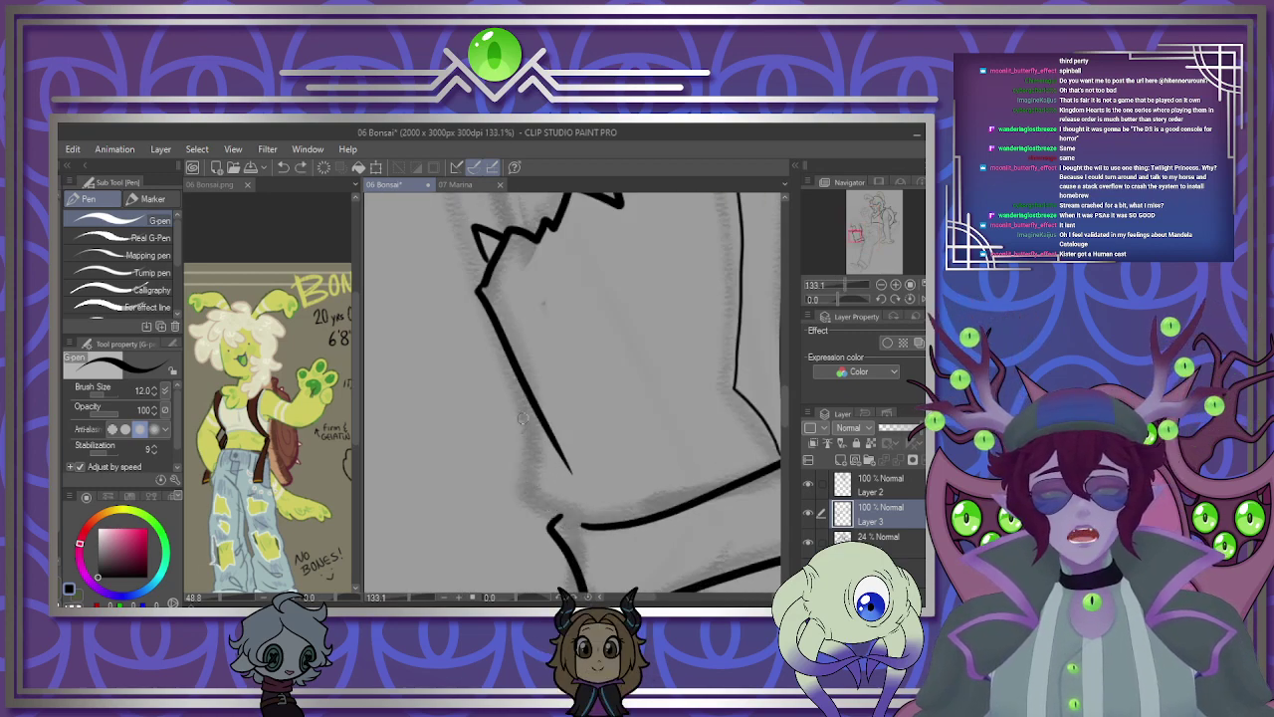
{"action": "mouse_move", "coordinate": [517, 375]}
{"action": "left_mouse_down"}
{"action": "mouse_move", "coordinate": [528, 476]}
{"action": "mouse_move", "coordinate": [572, 514]}
{"action": "mouse_move", "coordinate": [602, 516]}
{"action": "left_mouse_up"}
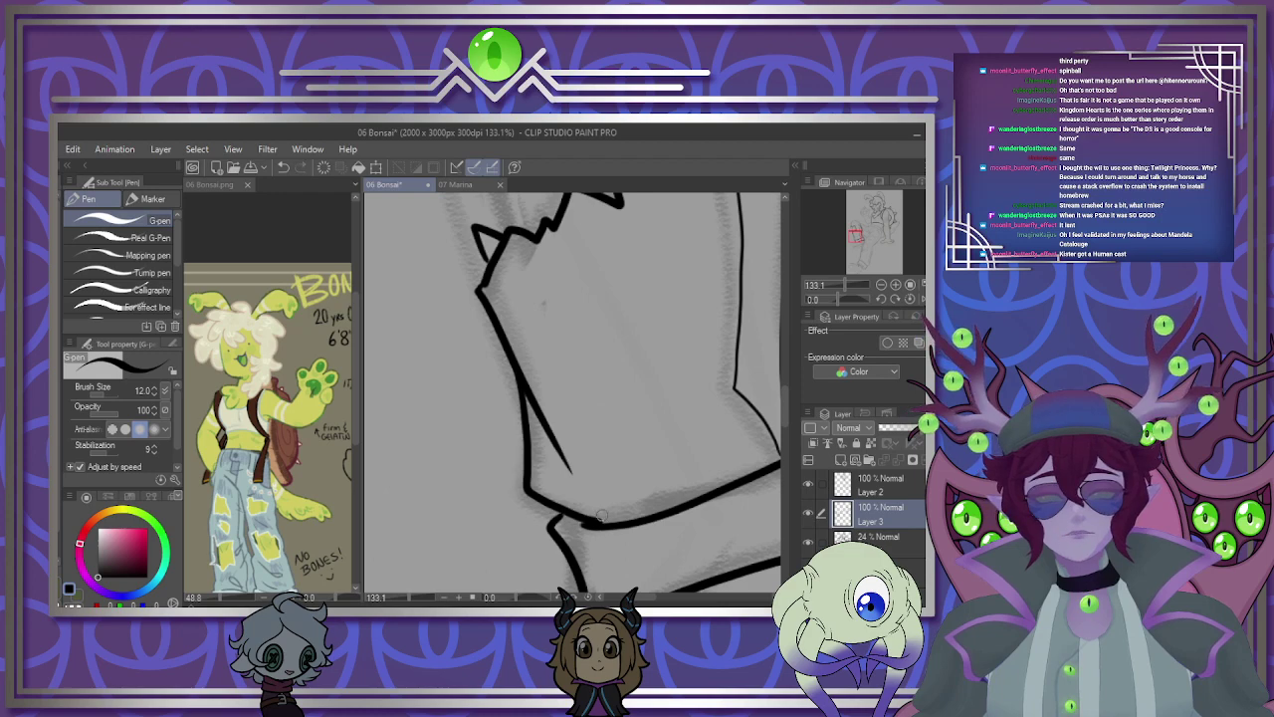
Ink the inner edge of the extended trouser leg from the crotch down, ending in a jagged tear beside the bent leg's cuff.
{"action": "scroll", "coordinate": [655, 376], "scroll_direction": "down", "scroll_amount": 6}
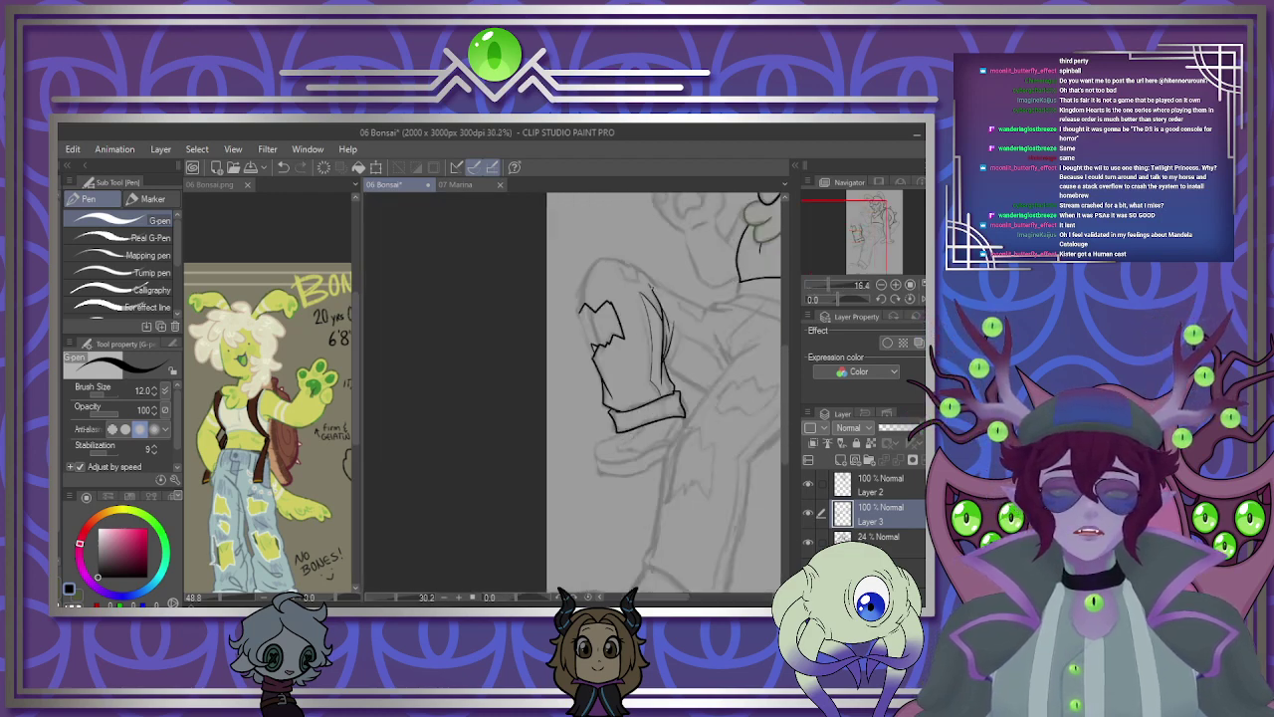
{"action": "scroll", "coordinate": [659, 370], "scroll_direction": "down", "scroll_amount": 3}
{"action": "scroll", "coordinate": [635, 436], "scroll_direction": "up", "scroll_amount": 2}
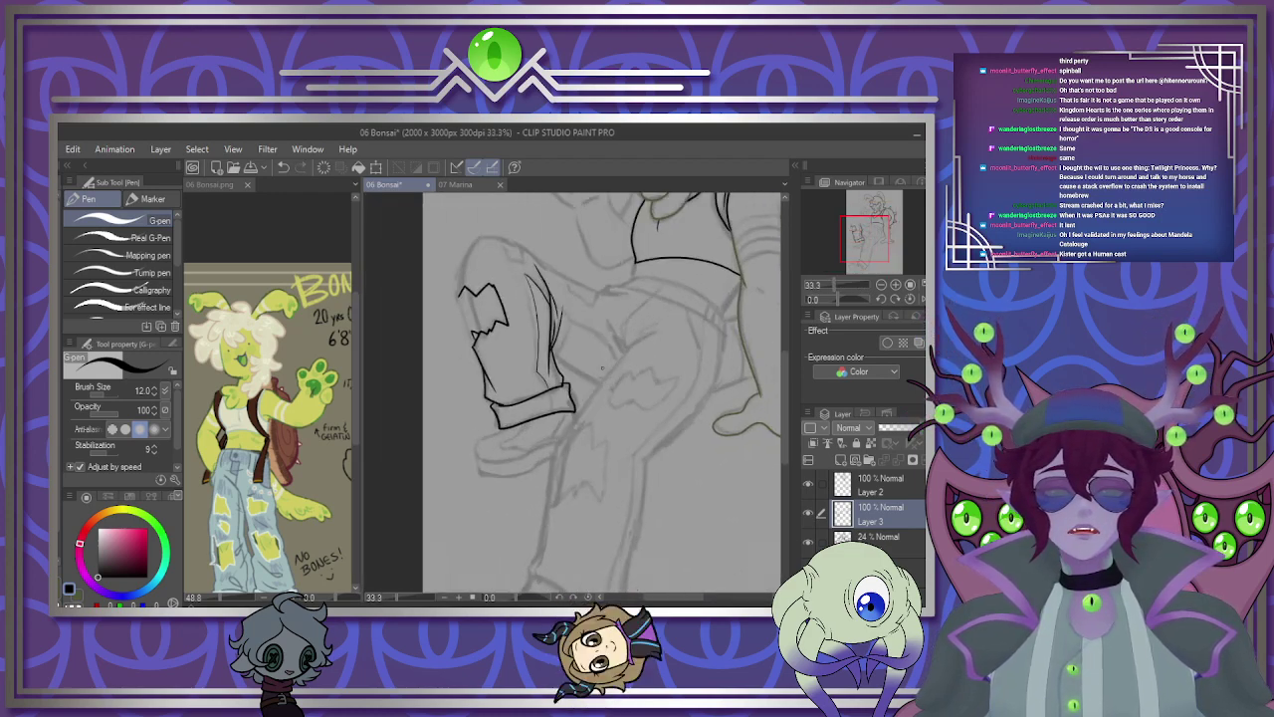
{"action": "scroll", "coordinate": [604, 415], "scroll_direction": "up", "scroll_amount": 4}
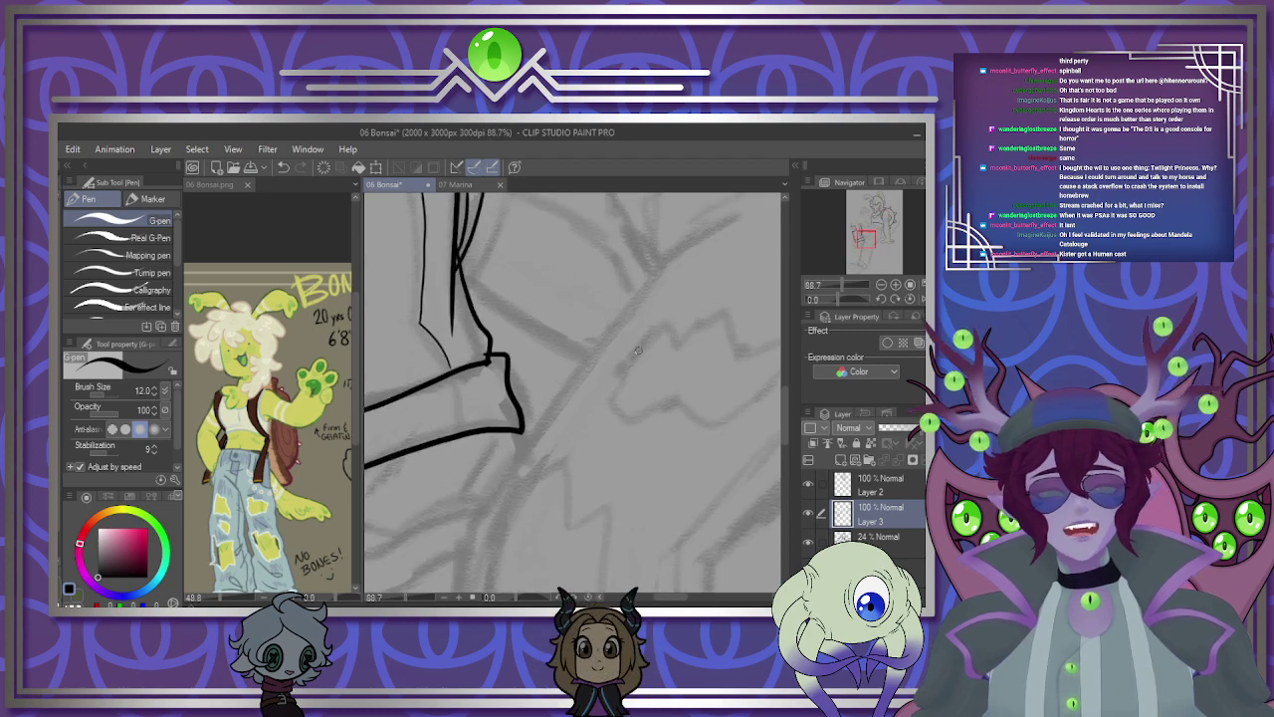
{"action": "mouse_move", "coordinate": [475, 517]}
{"action": "left_mouse_down"}
{"action": "mouse_move", "coordinate": [664, 274]}
{"action": "mouse_move", "coordinate": [495, 528]}
{"action": "left_mouse_up"}
{"action": "key", "text": "ctrl+z"}
{"action": "key", "text": "ctrl+z"}
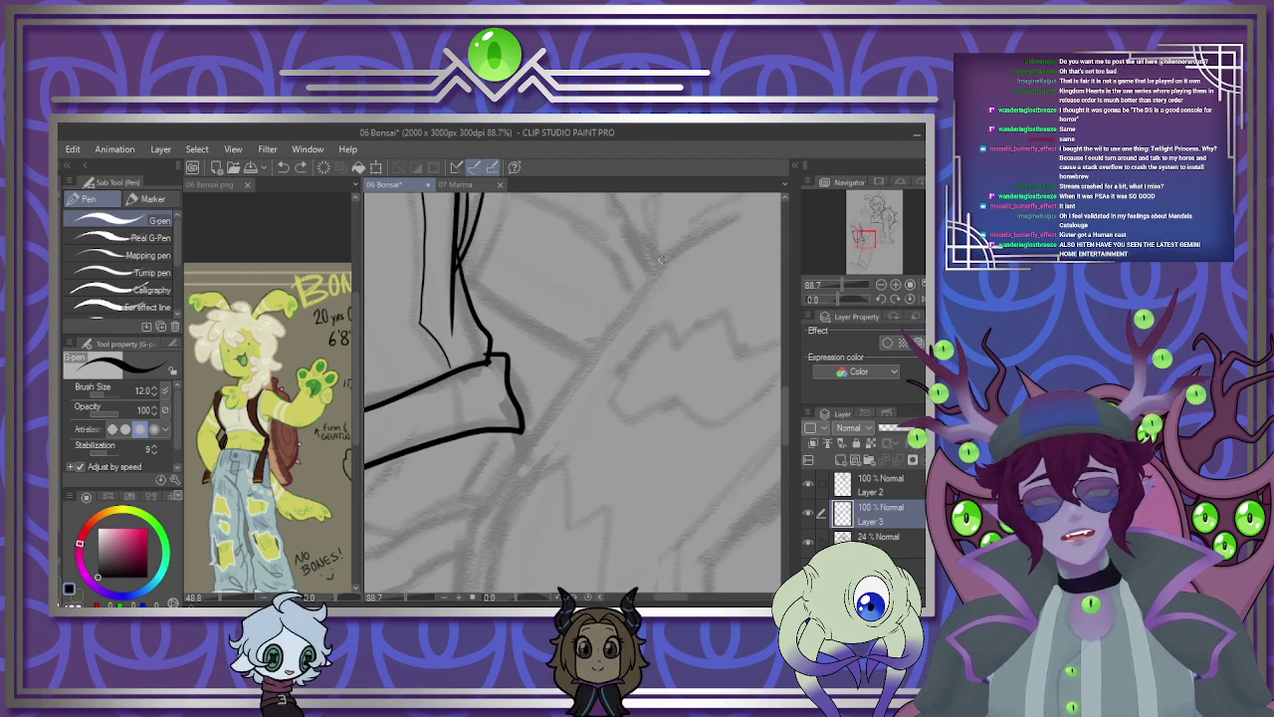
{"action": "mouse_move", "coordinate": [664, 261]}
{"action": "left_mouse_down"}
{"action": "mouse_move", "coordinate": [493, 504]}
{"action": "mouse_move", "coordinate": [556, 470]}
{"action": "mouse_move", "coordinate": [567, 503]}
{"action": "mouse_move", "coordinate": [603, 516]}
{"action": "mouse_move", "coordinate": [607, 533]}
{"action": "left_mouse_up"}
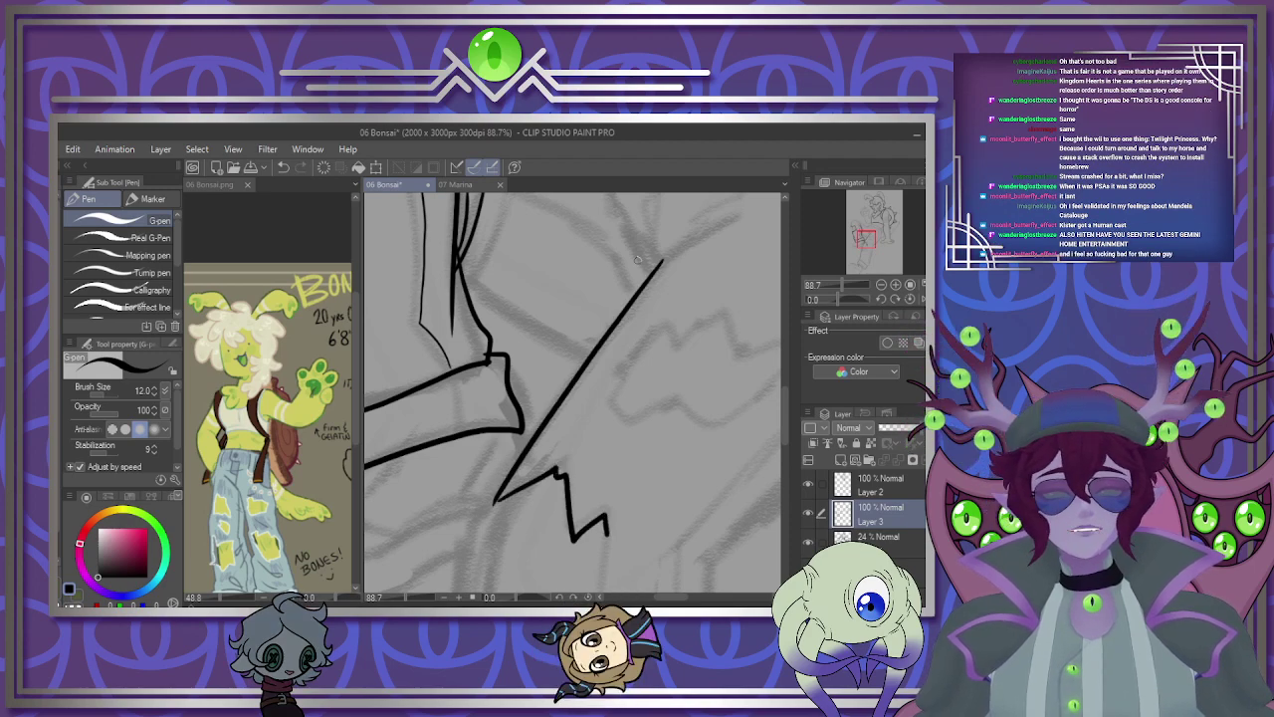
Add tapered fabric creases at the crotch, branching from the upper end of the extended leg's inner edge.
{"action": "mouse_move", "coordinate": [661, 262]}
{"action": "left_mouse_down"}
{"action": "mouse_move", "coordinate": [769, 202]}
{"action": "mouse_move", "coordinate": [699, 229]}
{"action": "mouse_move", "coordinate": [654, 272]}
{"action": "left_mouse_up"}
{"action": "scroll", "coordinate": [620, 412], "scroll_direction": "down", "scroll_amount": 4}
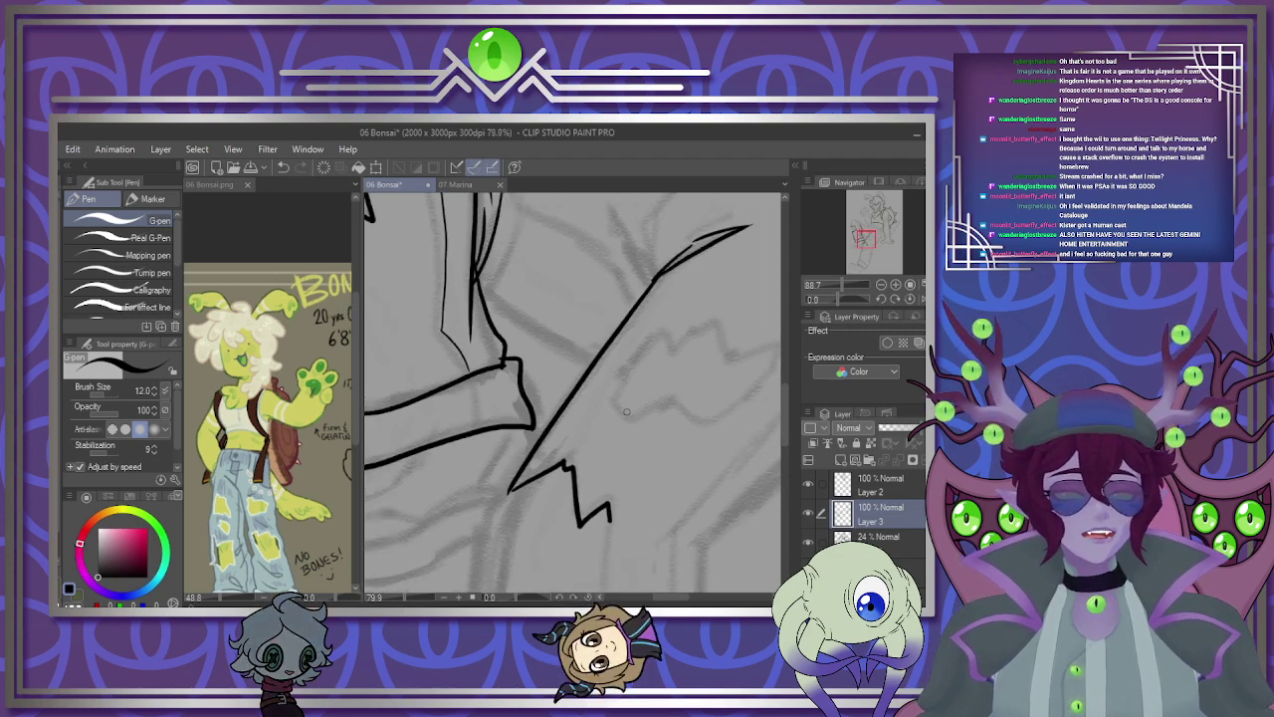
{"action": "scroll", "coordinate": [638, 329], "scroll_direction": "up", "scroll_amount": 5}
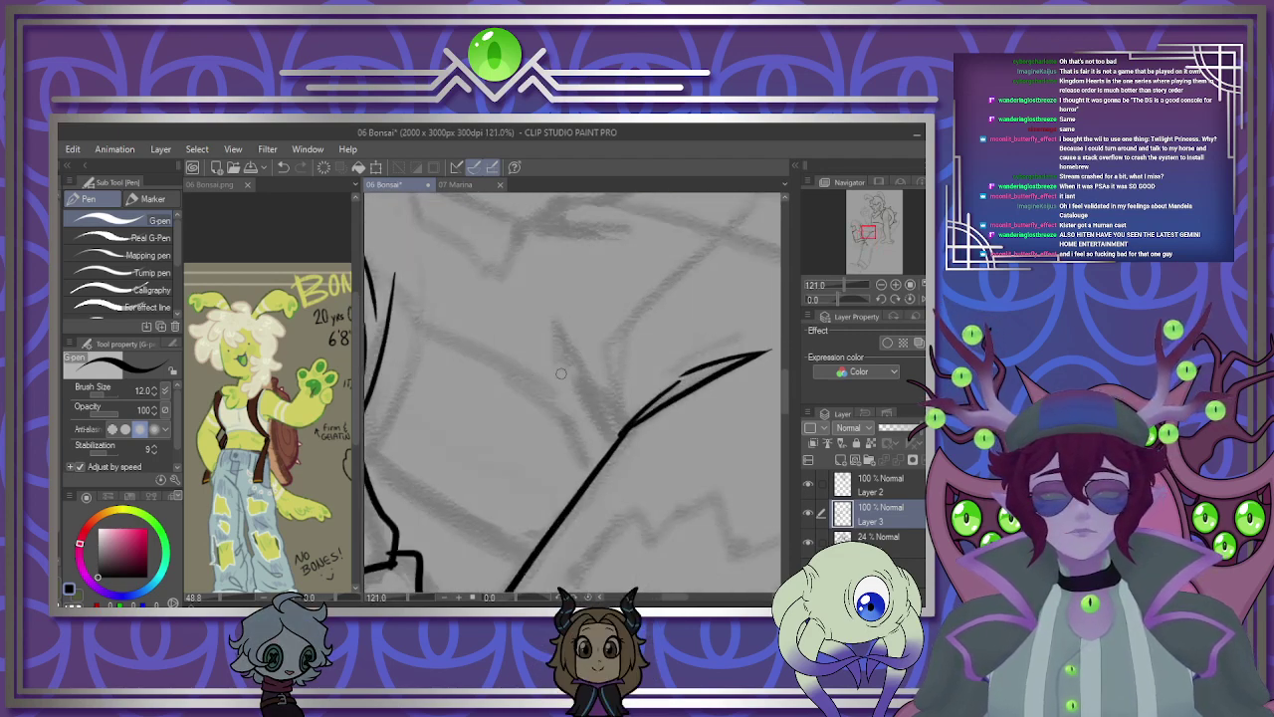
{"action": "left_click_drag", "start_coordinate": [563, 353], "coordinate": [598, 453]}
{"action": "mouse_move", "coordinate": [563, 348]}
{"action": "left_mouse_down"}
{"action": "mouse_move", "coordinate": [574, 440]}
{"action": "mouse_move", "coordinate": [594, 463]}
{"action": "left_mouse_up"}
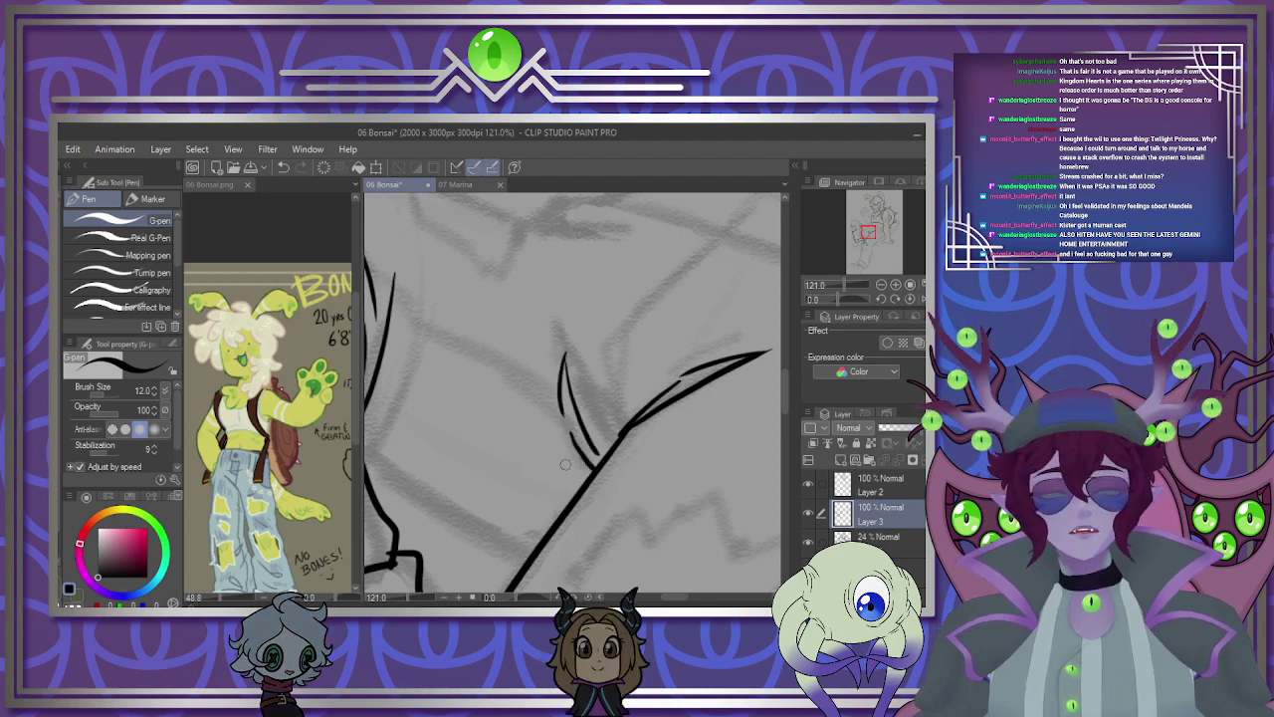
Ink the underside of the bent thigh and a thinner seam line above it, both running to the extended leg.
{"action": "scroll", "coordinate": [565, 465], "scroll_direction": "down", "scroll_amount": 4}
{"action": "scroll", "coordinate": [492, 428], "scroll_direction": "up", "scroll_amount": 2}
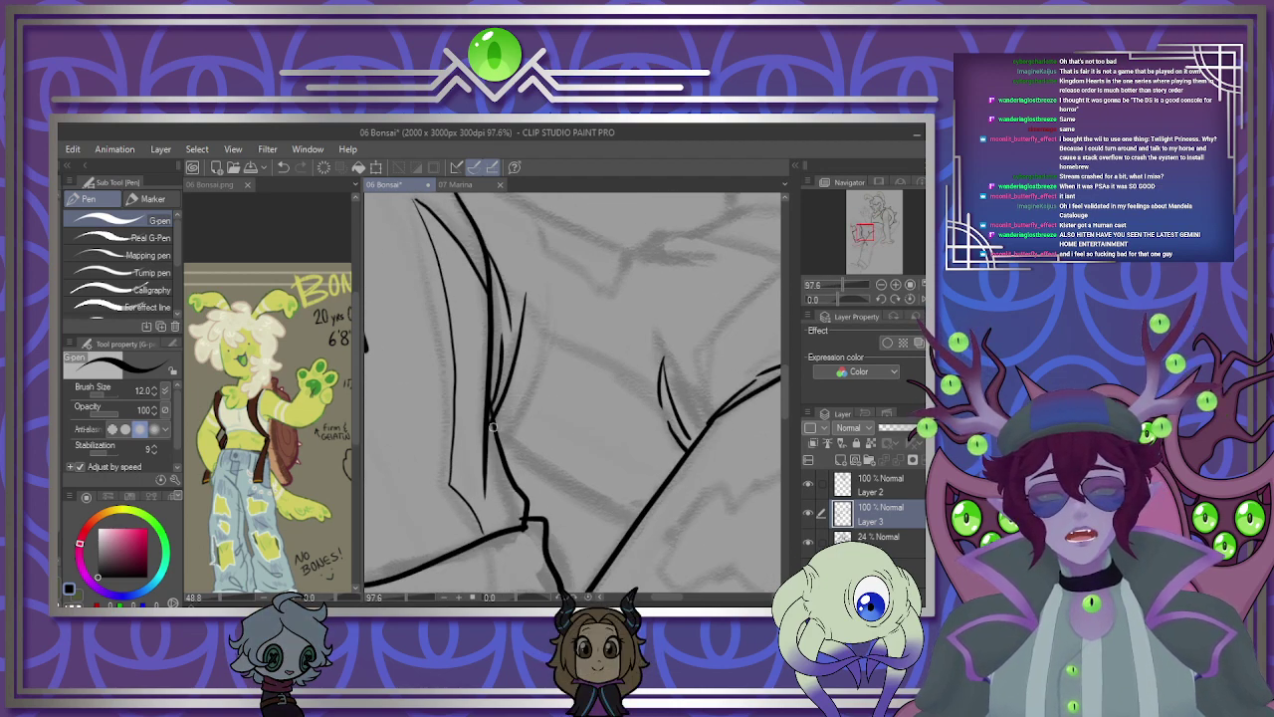
{"action": "left_click_drag", "start_coordinate": [492, 426], "coordinate": [631, 534]}
{"action": "left_click_drag", "start_coordinate": [489, 305], "coordinate": [703, 461]}
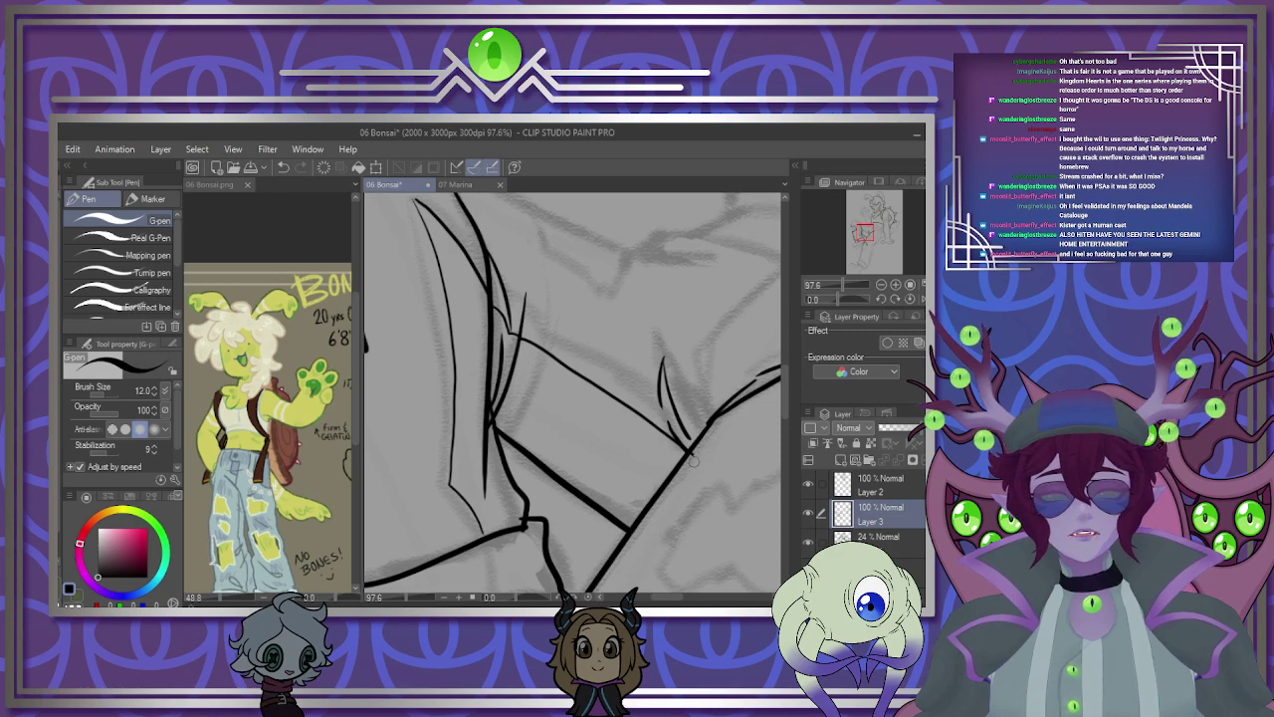
Ink the rounded knee of the bent leg with a small jagged tear on top, joining the outline to the torn hole.
{"action": "scroll", "coordinate": [609, 428], "scroll_direction": "down", "scroll_amount": 5}
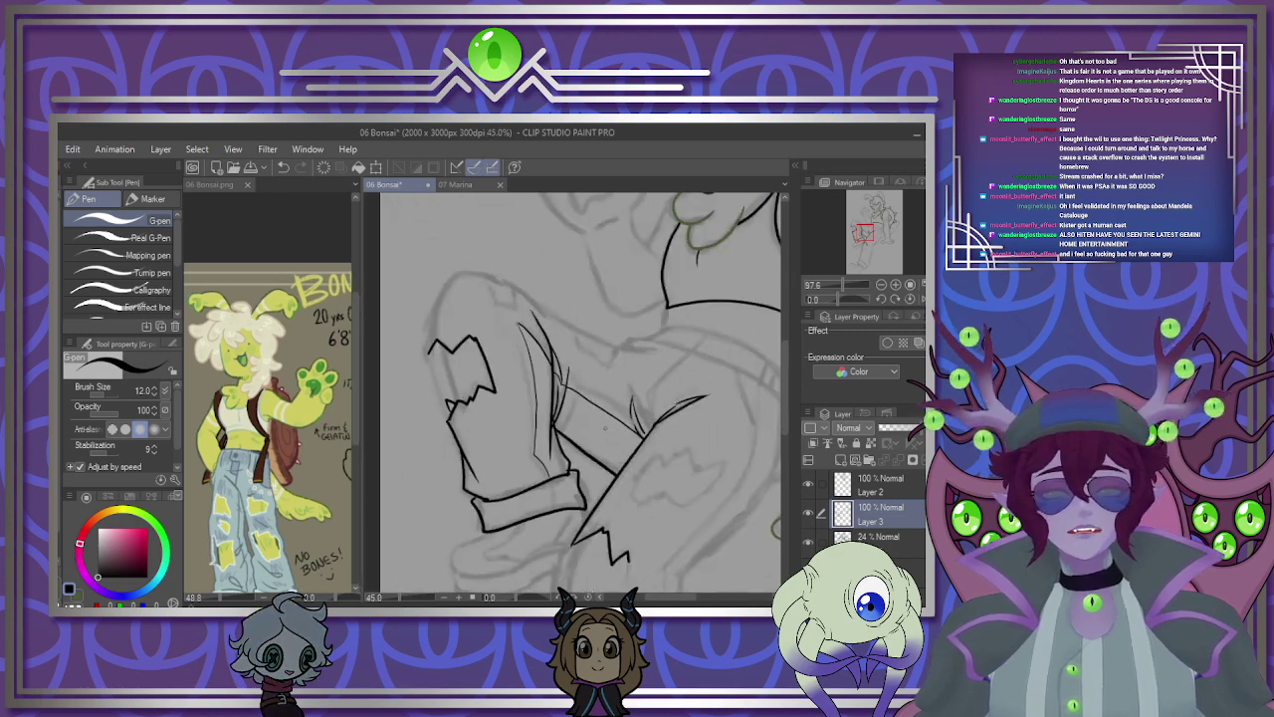
{"action": "scroll", "coordinate": [513, 353], "scroll_direction": "up", "scroll_amount": 4}
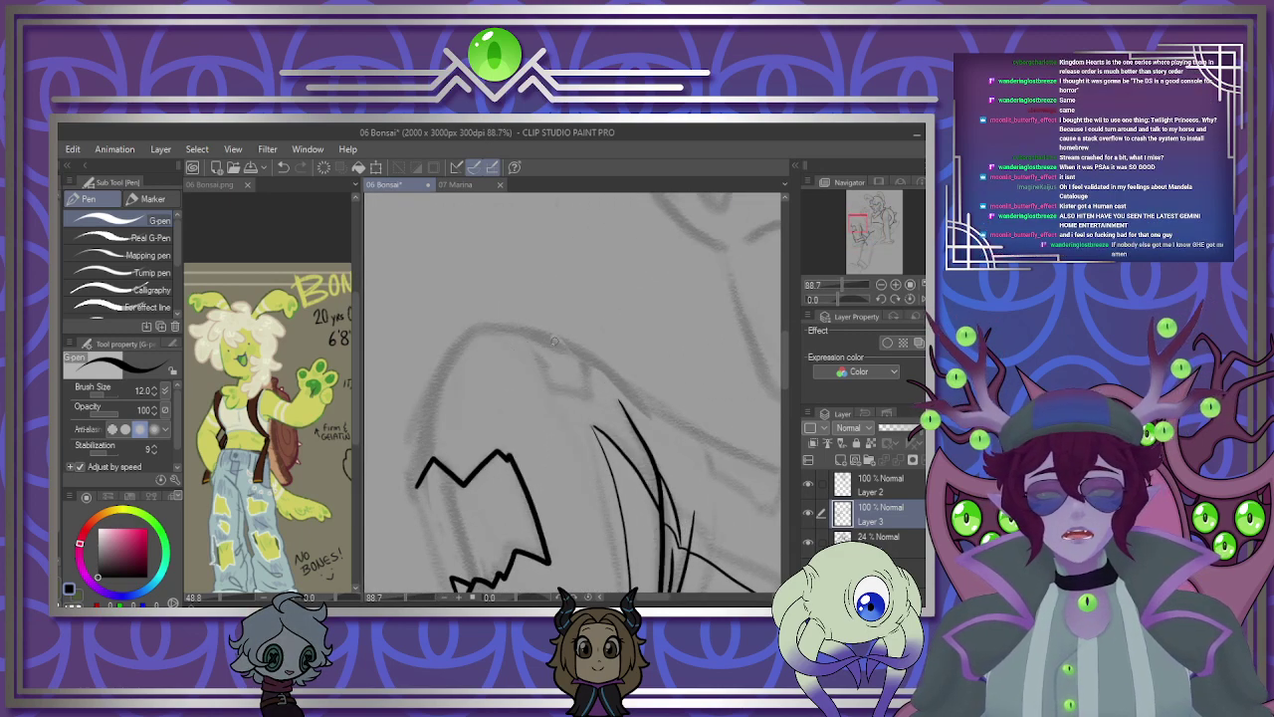
{"action": "mouse_move", "coordinate": [517, 327]}
{"action": "left_mouse_down"}
{"action": "mouse_move", "coordinate": [563, 363]}
{"action": "mouse_move", "coordinate": [554, 383]}
{"action": "mouse_move", "coordinate": [588, 389]}
{"action": "mouse_move", "coordinate": [582, 351]}
{"action": "mouse_move", "coordinate": [645, 417]}
{"action": "left_mouse_up"}
{"action": "mouse_move", "coordinate": [517, 327]}
{"action": "left_mouse_down"}
{"action": "mouse_move", "coordinate": [450, 346]}
{"action": "mouse_move", "coordinate": [419, 483]}
{"action": "mouse_move", "coordinate": [455, 347]}
{"action": "mouse_move", "coordinate": [470, 330]}
{"action": "mouse_move", "coordinate": [524, 326]}
{"action": "mouse_move", "coordinate": [462, 334]}
{"action": "mouse_move", "coordinate": [434, 384]}
{"action": "mouse_move", "coordinate": [418, 490]}
{"action": "left_mouse_up"}
{"action": "key", "text": "ctrl+z"}
{"action": "key", "text": "ctrl+z"}
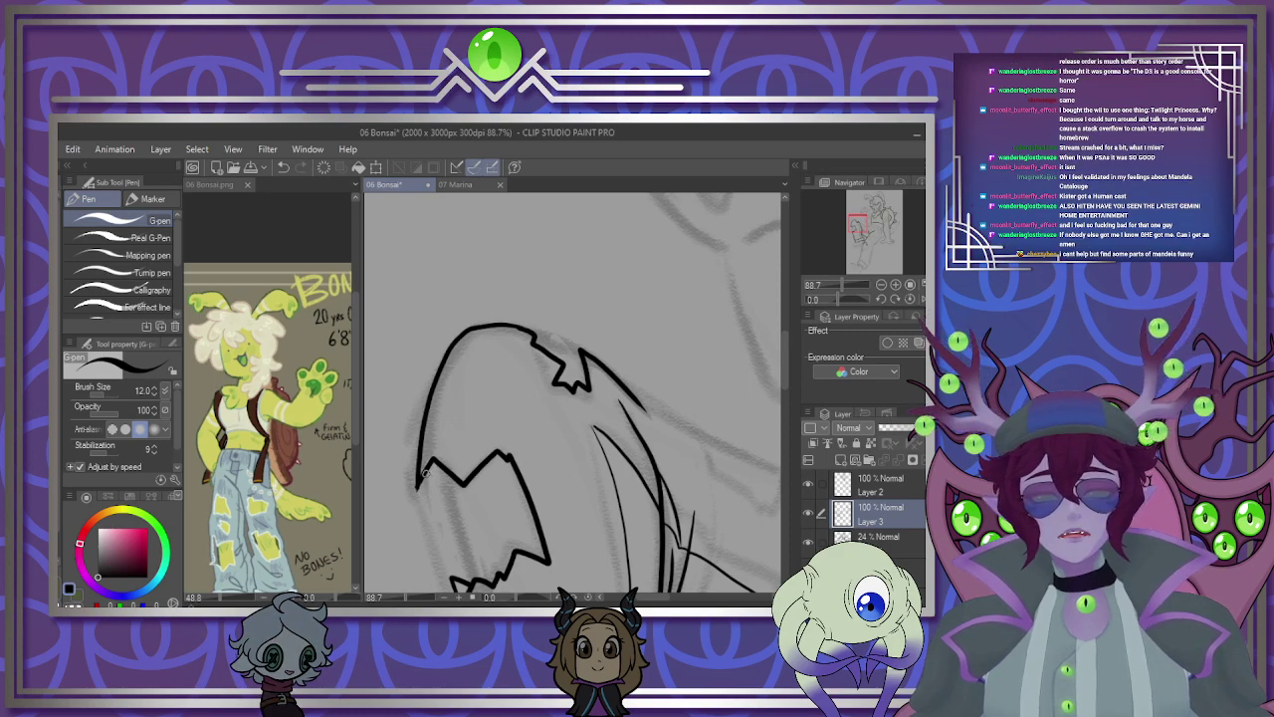
{"action": "left_click_drag", "start_coordinate": [427, 474], "coordinate": [436, 489]}
Ink the upper edge of the bent thigh from the knee to the hip, with a jagged tear and creases near the waistband.
{"action": "scroll", "coordinate": [456, 448], "scroll_direction": "down", "scroll_amount": 4}
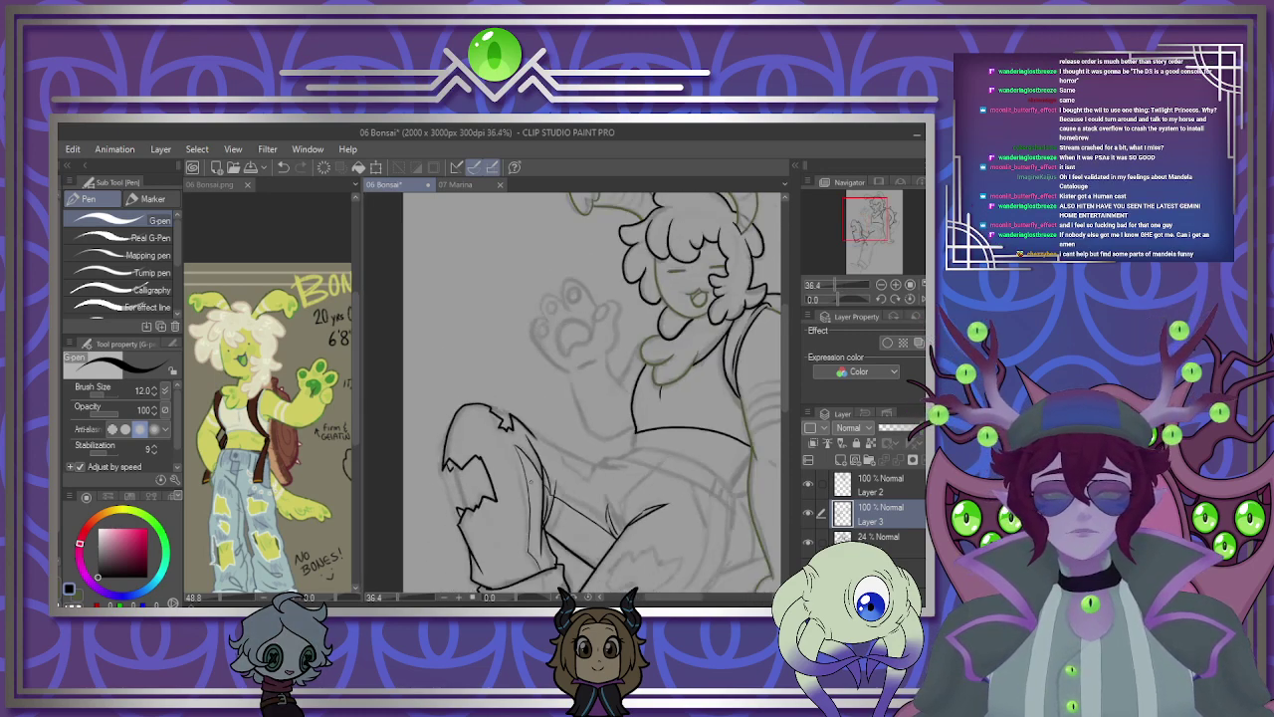
{"action": "scroll", "coordinate": [456, 448], "scroll_direction": "up", "scroll_amount": 2}
{"action": "scroll", "coordinate": [456, 448], "scroll_direction": "down", "scroll_amount": 3}
{"action": "scroll", "coordinate": [470, 421], "scroll_direction": "up", "scroll_amount": 5}
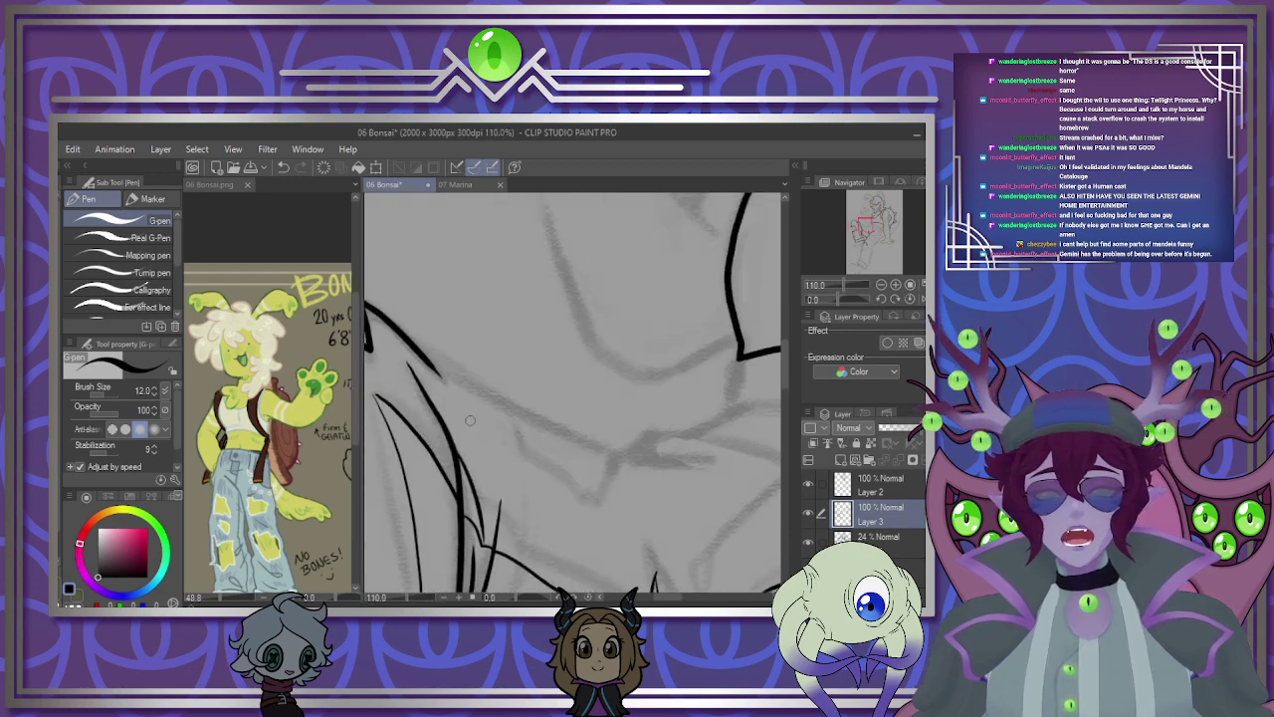
{"action": "mouse_move", "coordinate": [422, 355]}
{"action": "left_mouse_down"}
{"action": "mouse_move", "coordinate": [510, 404]}
{"action": "mouse_move", "coordinate": [522, 468]}
{"action": "mouse_move", "coordinate": [534, 460]}
{"action": "mouse_move", "coordinate": [582, 490]}
{"action": "mouse_move", "coordinate": [603, 486]}
{"action": "mouse_move", "coordinate": [600, 446]}
{"action": "mouse_move", "coordinate": [699, 466]}
{"action": "mouse_move", "coordinate": [655, 430]}
{"action": "mouse_move", "coordinate": [724, 439]}
{"action": "left_mouse_up"}
Ink the curved lower and upper edges of the trouser waistband and its closed far end, leaving a gap for the belt loop.
{"action": "scroll", "coordinate": [697, 418], "scroll_direction": "down", "scroll_amount": 8}
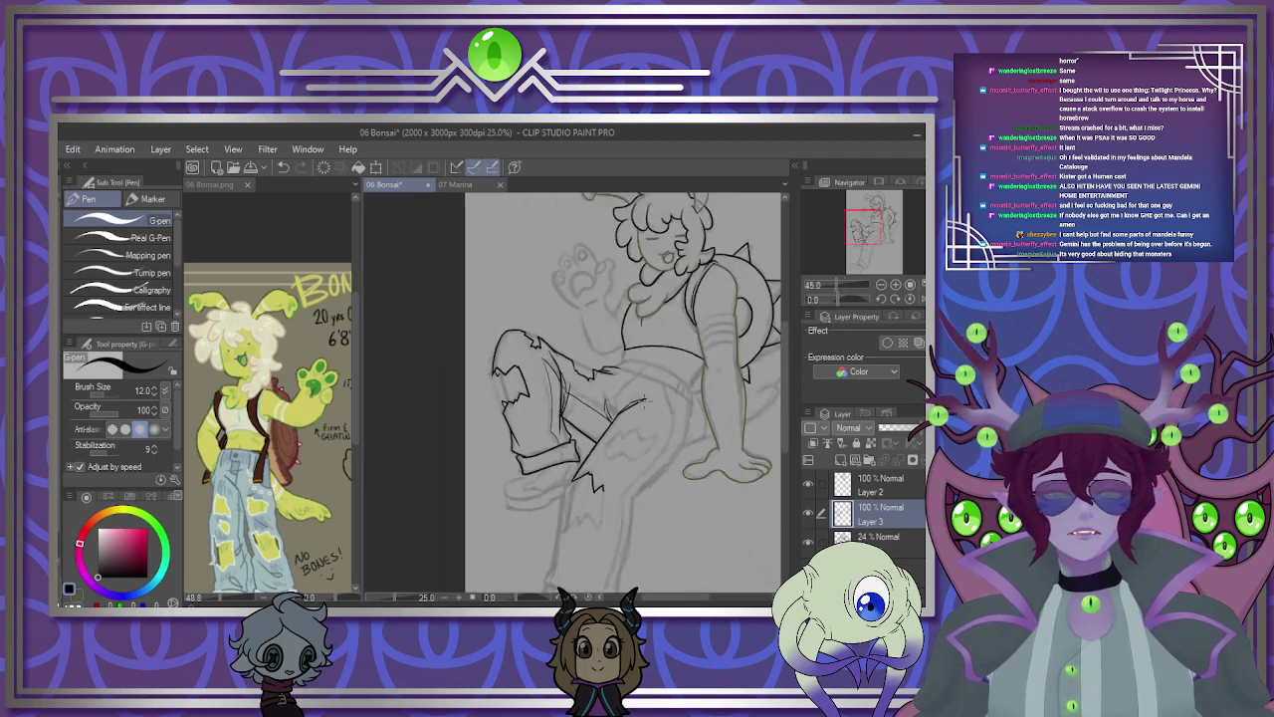
{"action": "scroll", "coordinate": [642, 399], "scroll_direction": "up", "scroll_amount": 2}
{"action": "scroll", "coordinate": [641, 399], "scroll_direction": "up", "scroll_amount": 5}
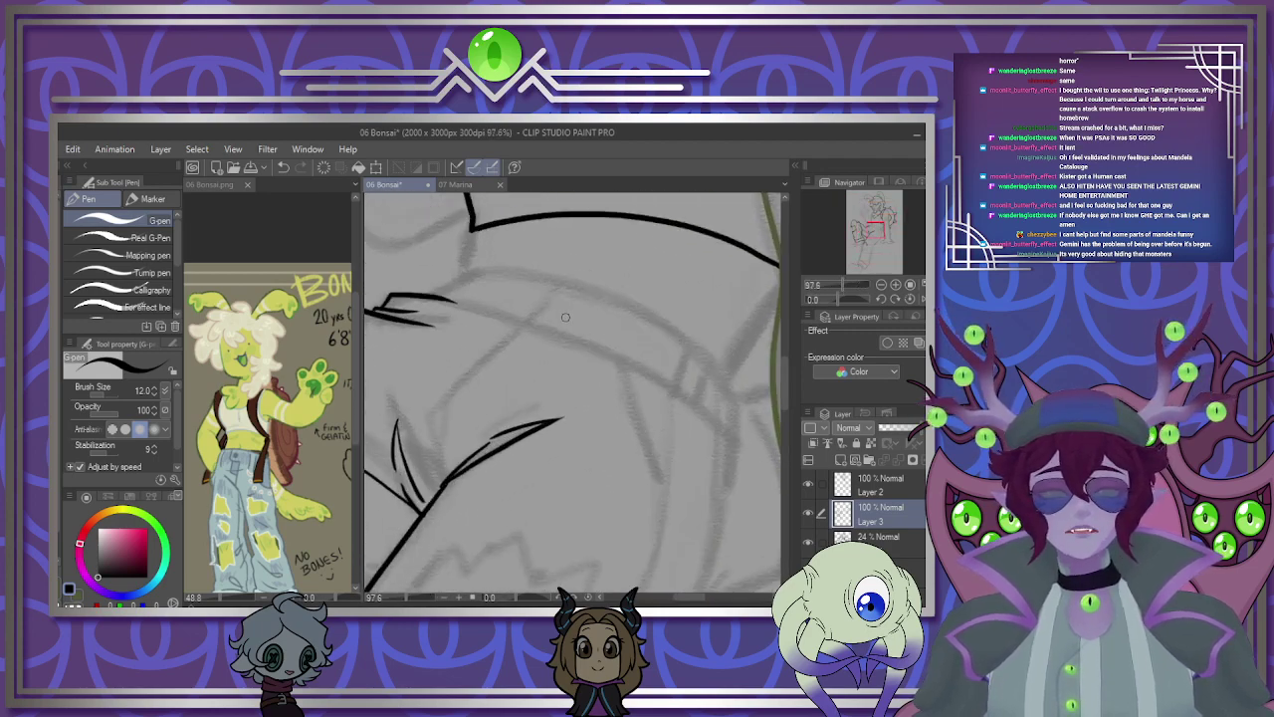
{"action": "mouse_move", "coordinate": [445, 300]}
{"action": "left_mouse_down"}
{"action": "mouse_move", "coordinate": [641, 384]}
{"action": "mouse_move", "coordinate": [720, 445]}
{"action": "left_mouse_up"}
{"action": "key", "text": "ctrl+z"}
{"action": "mouse_move", "coordinate": [442, 295]}
{"action": "left_mouse_down"}
{"action": "mouse_move", "coordinate": [616, 374]}
{"action": "mouse_move", "coordinate": [721, 457]}
{"action": "mouse_move", "coordinate": [698, 408]}
{"action": "mouse_move", "coordinate": [514, 326]}
{"action": "mouse_move", "coordinate": [395, 300]}
{"action": "mouse_move", "coordinate": [450, 299]}
{"action": "mouse_move", "coordinate": [568, 337]}
{"action": "mouse_move", "coordinate": [733, 440]}
{"action": "left_mouse_up"}
{"action": "key", "text": "ctrl+z"}
{"action": "key", "text": "ctrl+z"}
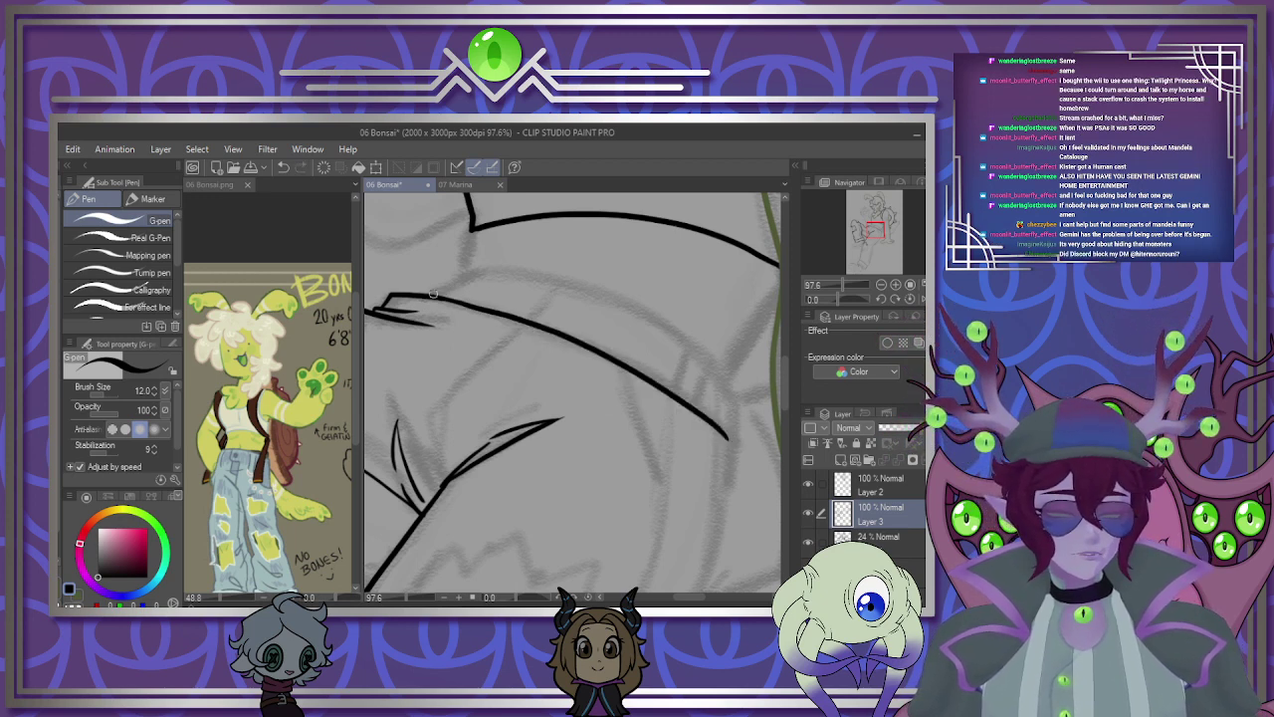
{"action": "mouse_move", "coordinate": [433, 294]}
{"action": "left_mouse_down"}
{"action": "mouse_move", "coordinate": [458, 270]}
{"action": "mouse_move", "coordinate": [504, 266]}
{"action": "mouse_move", "coordinate": [637, 300]}
{"action": "mouse_move", "coordinate": [722, 363]}
{"action": "mouse_move", "coordinate": [728, 434]}
{"action": "left_mouse_up"}
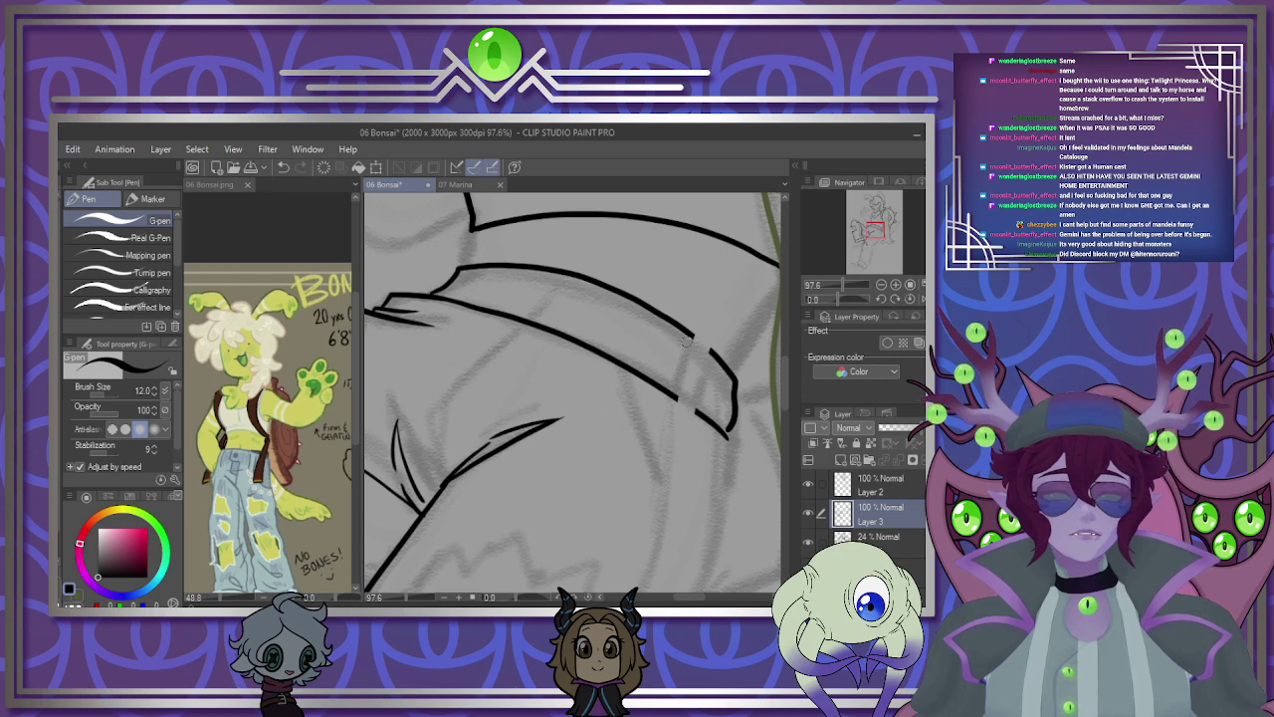
Ink the narrow belt loop across the gap near the far end of the waistband.
{"action": "left_click_drag", "start_coordinate": [692, 337], "coordinate": [677, 403]}
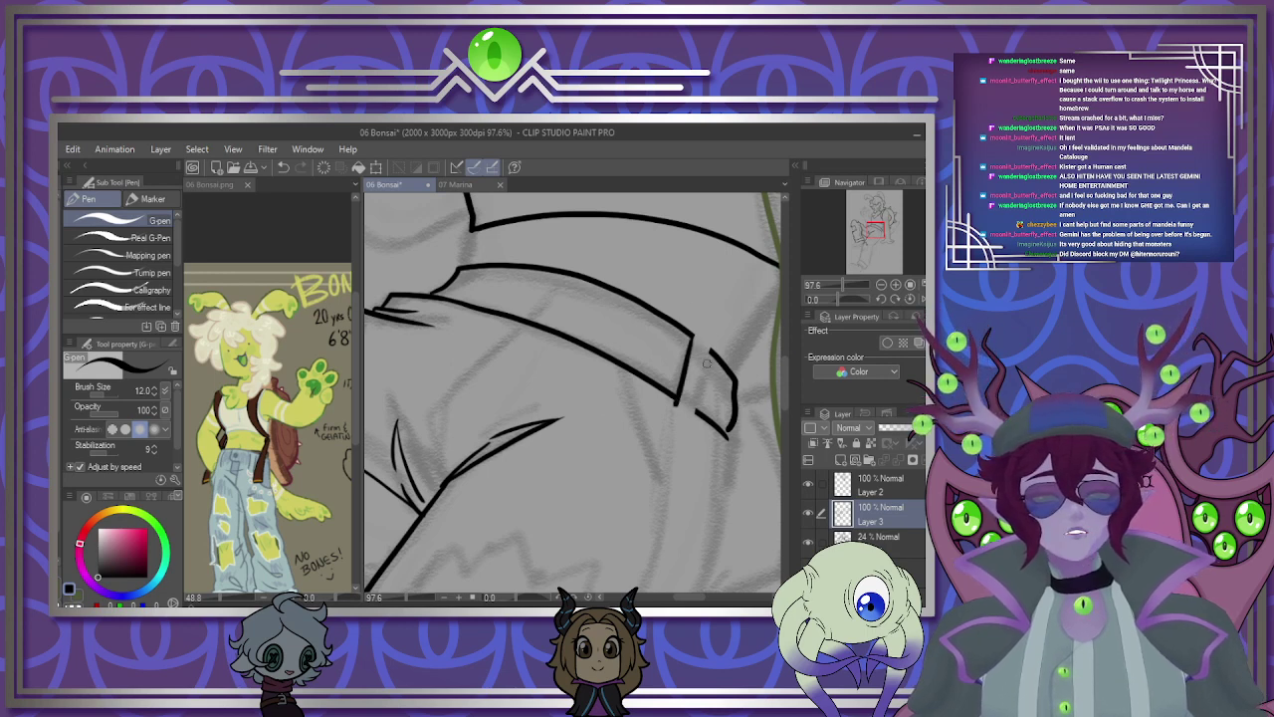
{"action": "key", "text": "ctrl+z"}
{"action": "left_click_drag", "start_coordinate": [693, 336], "coordinate": [678, 400]}
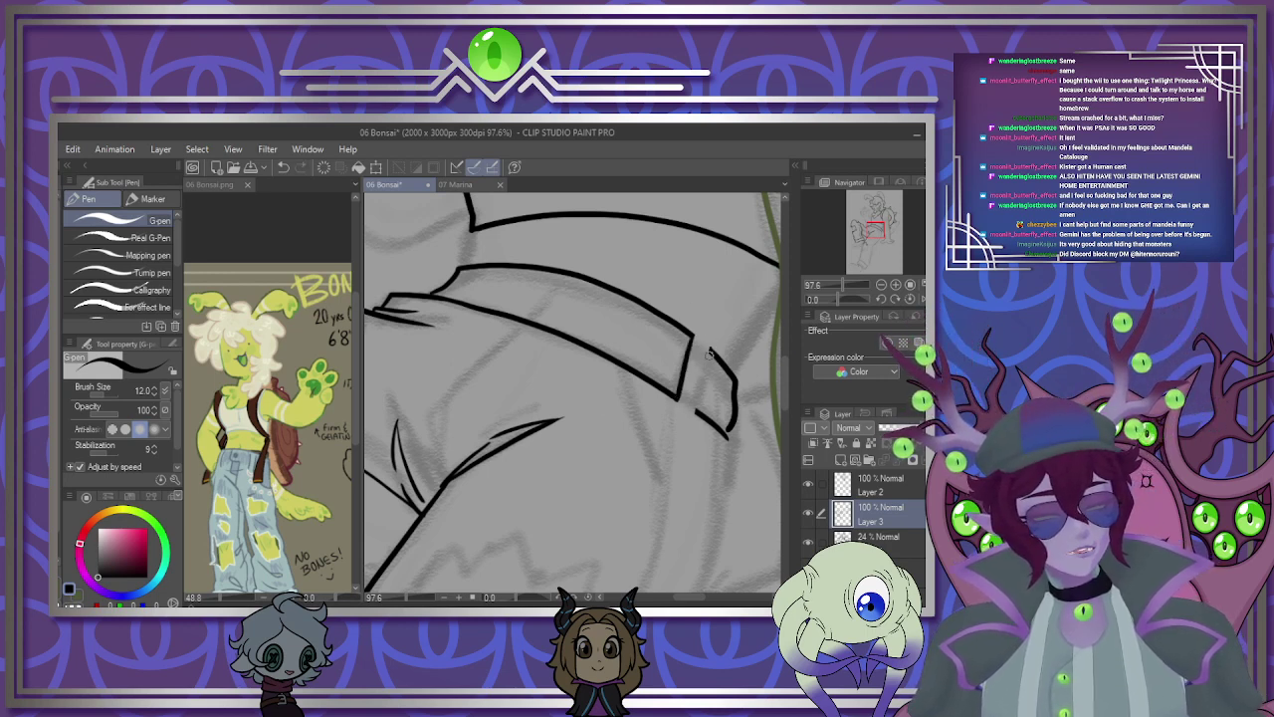
{"action": "mouse_move", "coordinate": [710, 351]}
{"action": "left_mouse_down"}
{"action": "mouse_move", "coordinate": [694, 401]}
{"action": "mouse_move", "coordinate": [679, 405]}
{"action": "mouse_move", "coordinate": [694, 401]}
{"action": "mouse_move", "coordinate": [709, 351]}
{"action": "left_mouse_up"}
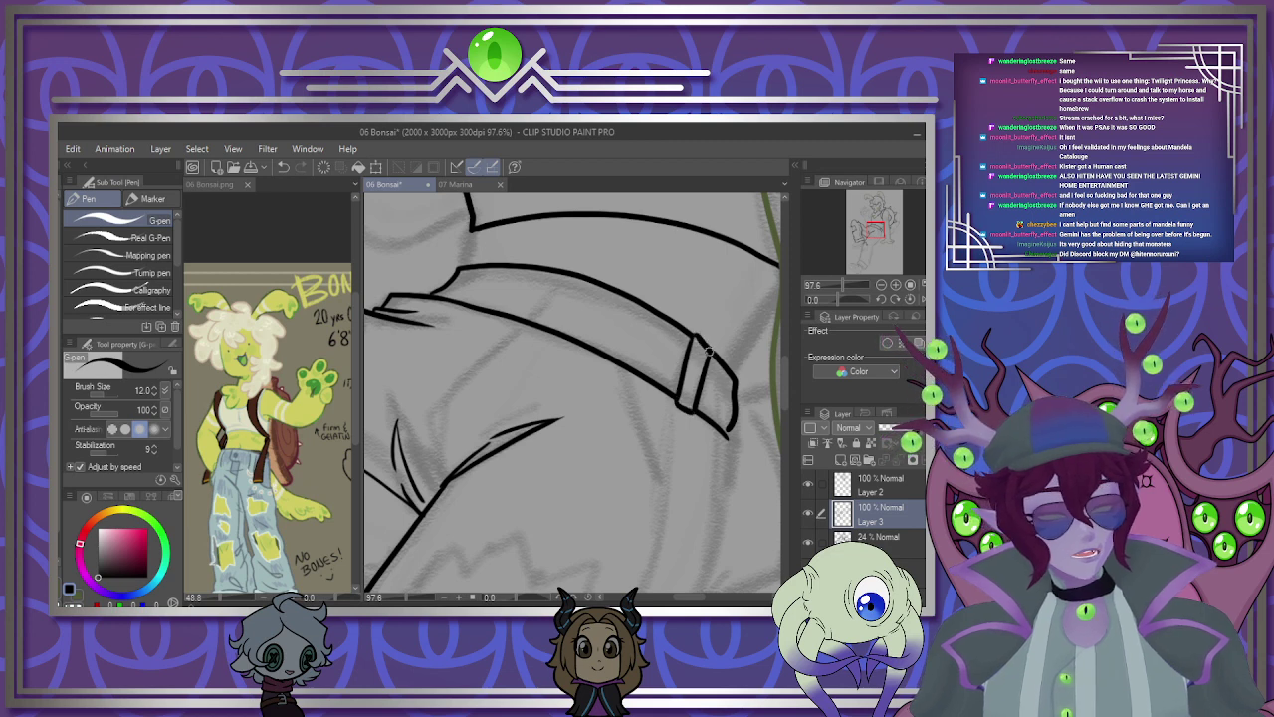
Ink the thin front seam of the trousers, curving from the waistband down to the crotch.
{"action": "mouse_move", "coordinate": [565, 277]}
{"action": "left_mouse_down"}
{"action": "mouse_move", "coordinate": [438, 415]}
{"action": "mouse_move", "coordinate": [436, 503]}
{"action": "left_mouse_up"}
{"action": "key", "text": "ctrl+z"}
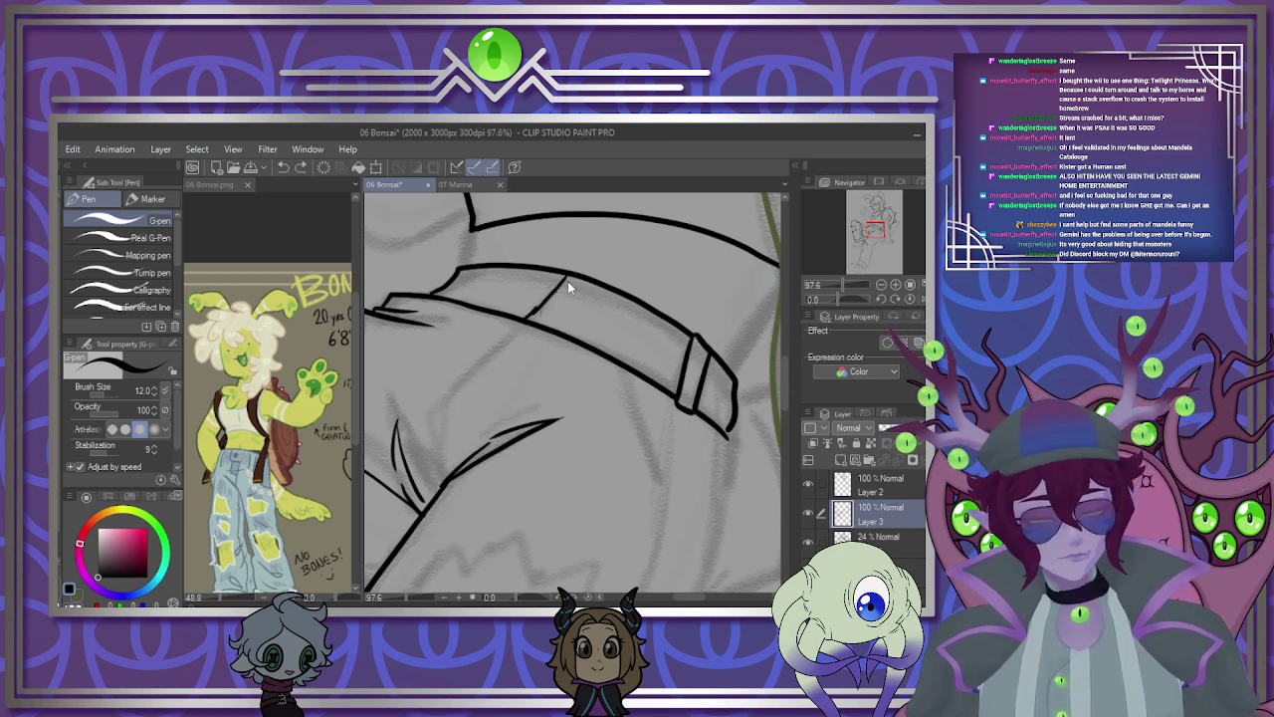
{"action": "key", "text": "ctrl+z"}
{"action": "mouse_move", "coordinate": [572, 274]}
{"action": "left_mouse_down"}
{"action": "mouse_move", "coordinate": [470, 371]}
{"action": "mouse_move", "coordinate": [421, 442]}
{"action": "mouse_move", "coordinate": [430, 498]}
{"action": "left_mouse_up"}
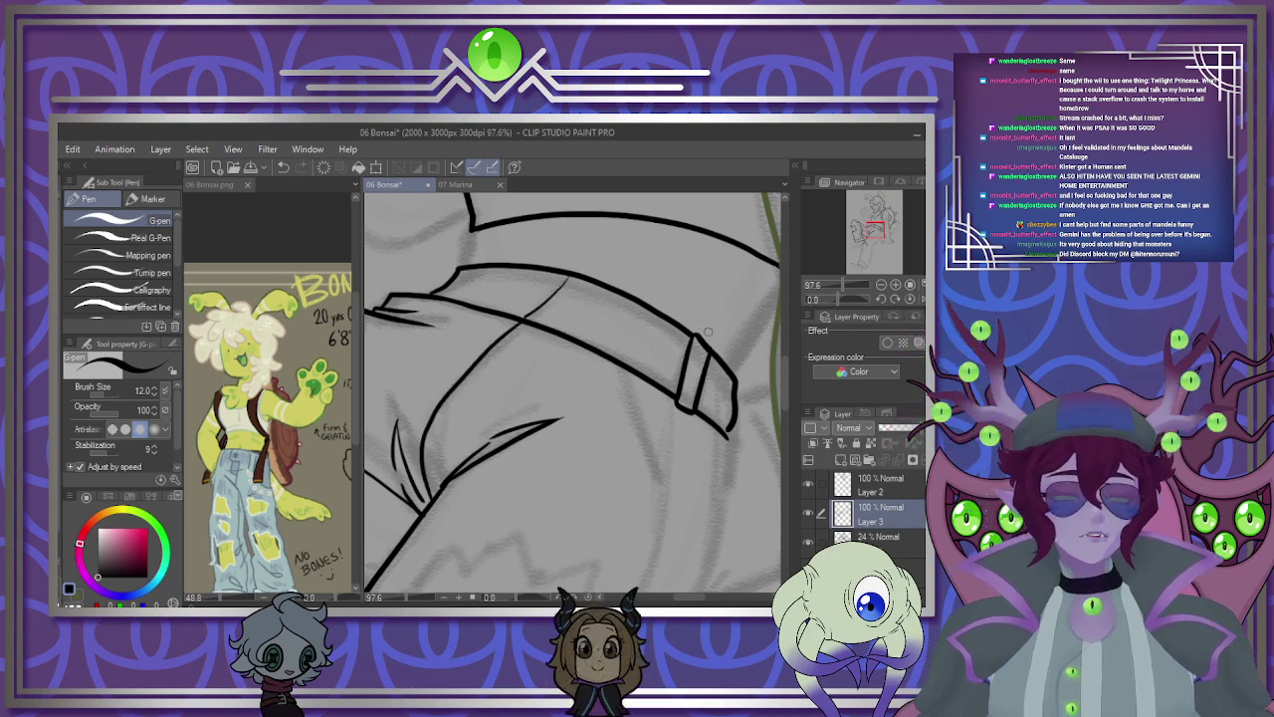
Ink the outer edge of the extended trouser leg in one long curve from the waistband down along the thigh.
{"action": "scroll", "coordinate": [701, 333], "scroll_direction": "down", "scroll_amount": 4}
{"action": "scroll", "coordinate": [709, 435], "scroll_direction": "up", "scroll_amount": 3}
{"action": "scroll", "coordinate": [709, 434], "scroll_direction": "up", "scroll_amount": 1}
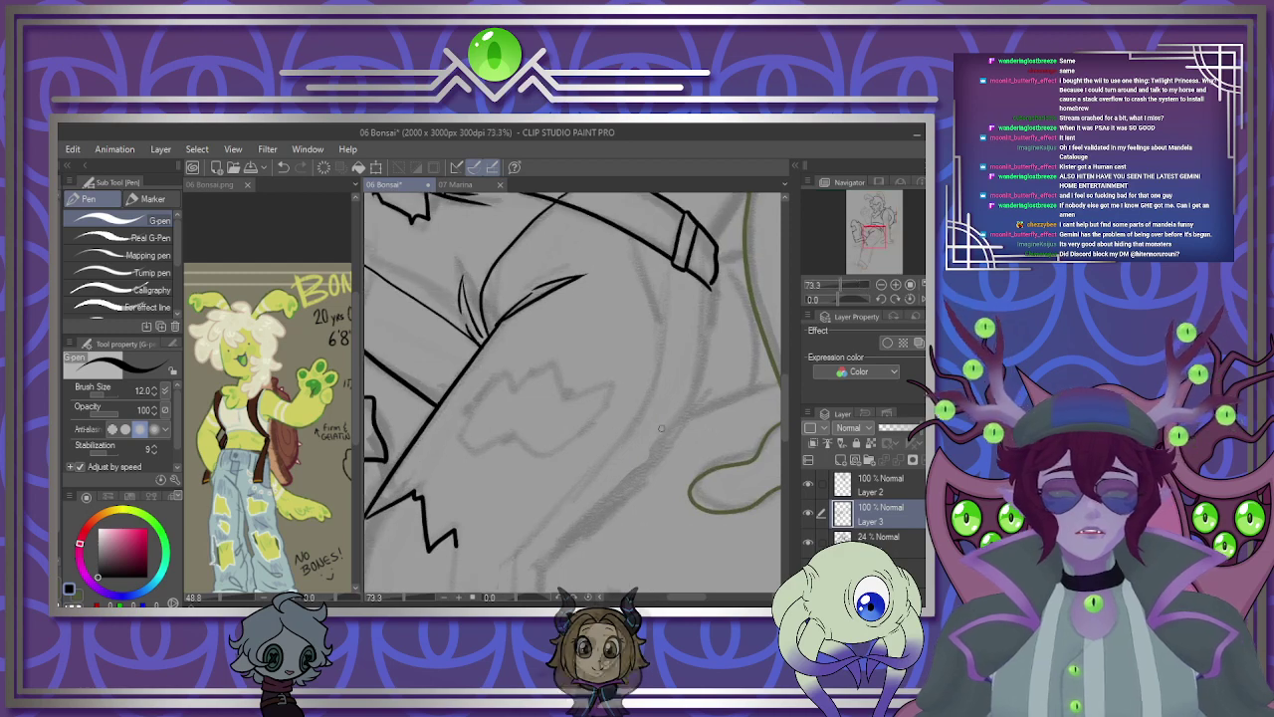
{"action": "mouse_move", "coordinate": [709, 287]}
{"action": "left_mouse_down"}
{"action": "mouse_move", "coordinate": [708, 326]}
{"action": "mouse_move", "coordinate": [647, 462]}
{"action": "mouse_move", "coordinate": [576, 539]}
{"action": "left_mouse_up"}
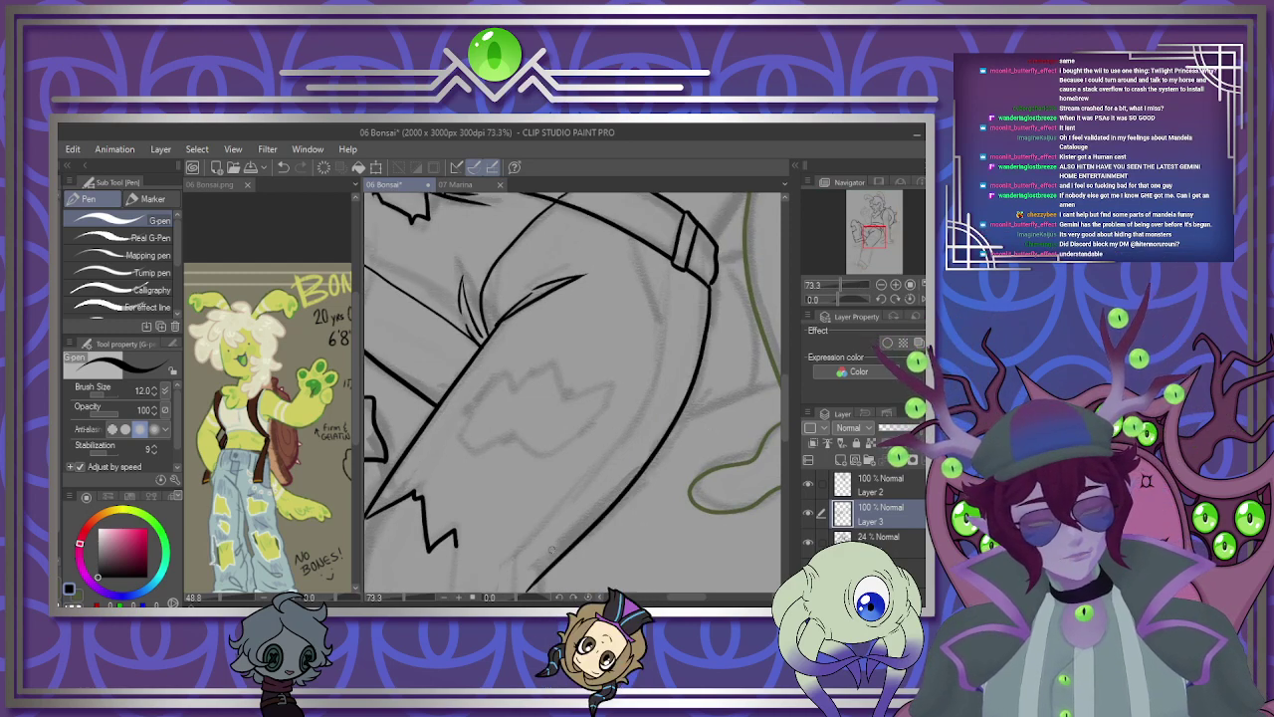
Ink the closed jagged outline of the fabric tear on the thigh of the extended trouser leg.
{"action": "scroll", "coordinate": [576, 537], "scroll_direction": "down", "scroll_amount": 3}
{"action": "scroll", "coordinate": [576, 537], "scroll_direction": "down", "scroll_amount": 2}
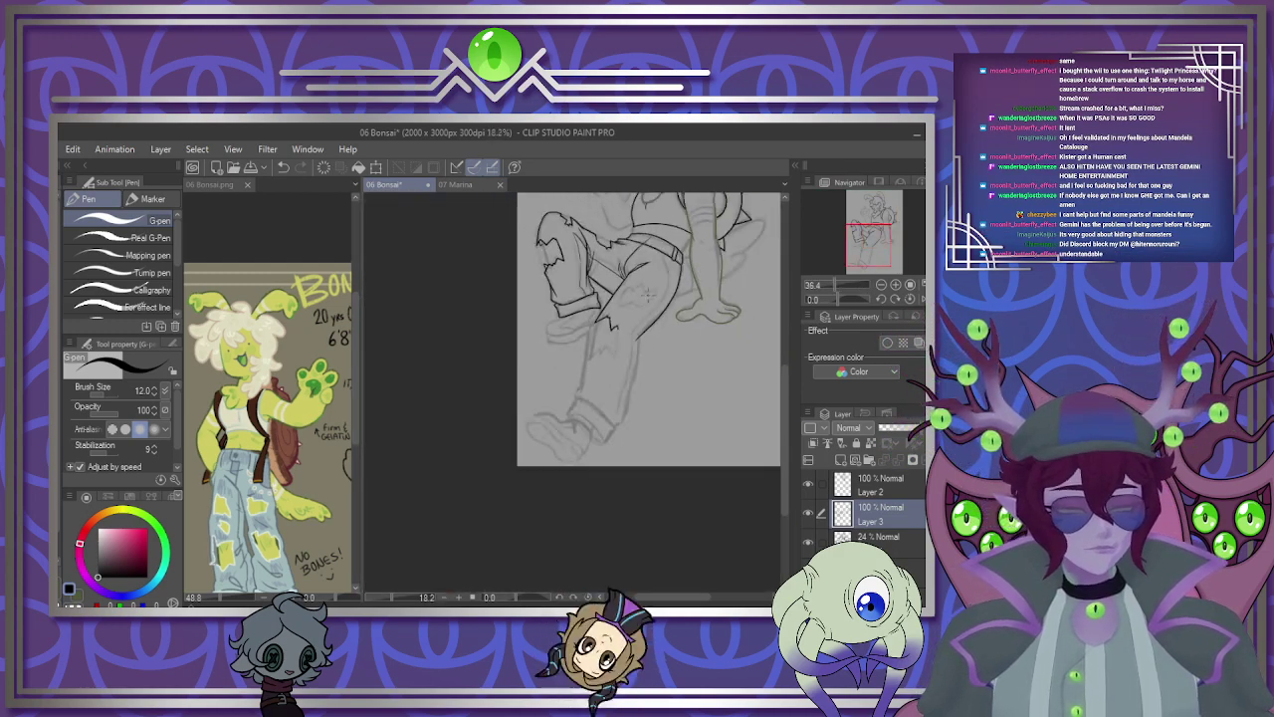
{"action": "scroll", "coordinate": [576, 538], "scroll_direction": "down", "scroll_amount": 2}
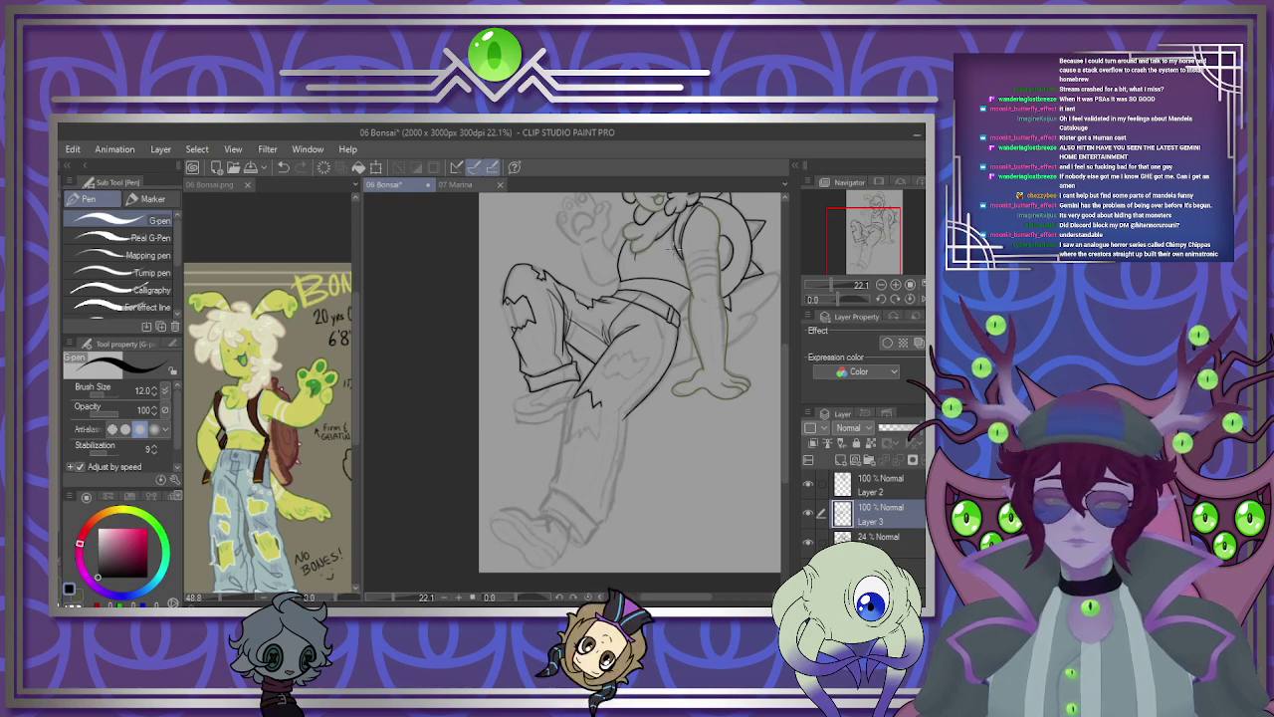
{"action": "scroll", "coordinate": [674, 248], "scroll_direction": "down", "scroll_amount": 4}
{"action": "scroll", "coordinate": [674, 248], "scroll_direction": "down", "scroll_amount": 1}
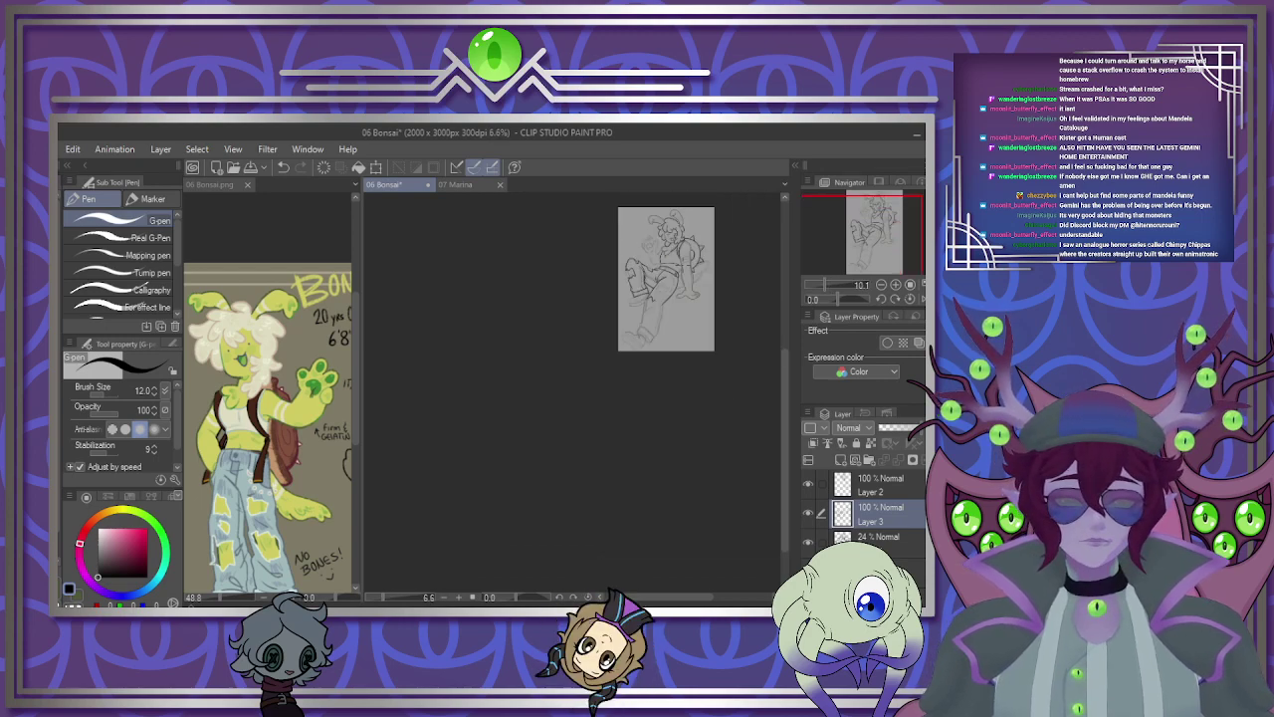
{"action": "scroll", "coordinate": [614, 367], "scroll_direction": "up", "scroll_amount": 5}
{"action": "scroll", "coordinate": [613, 366], "scroll_direction": "up", "scroll_amount": 3}
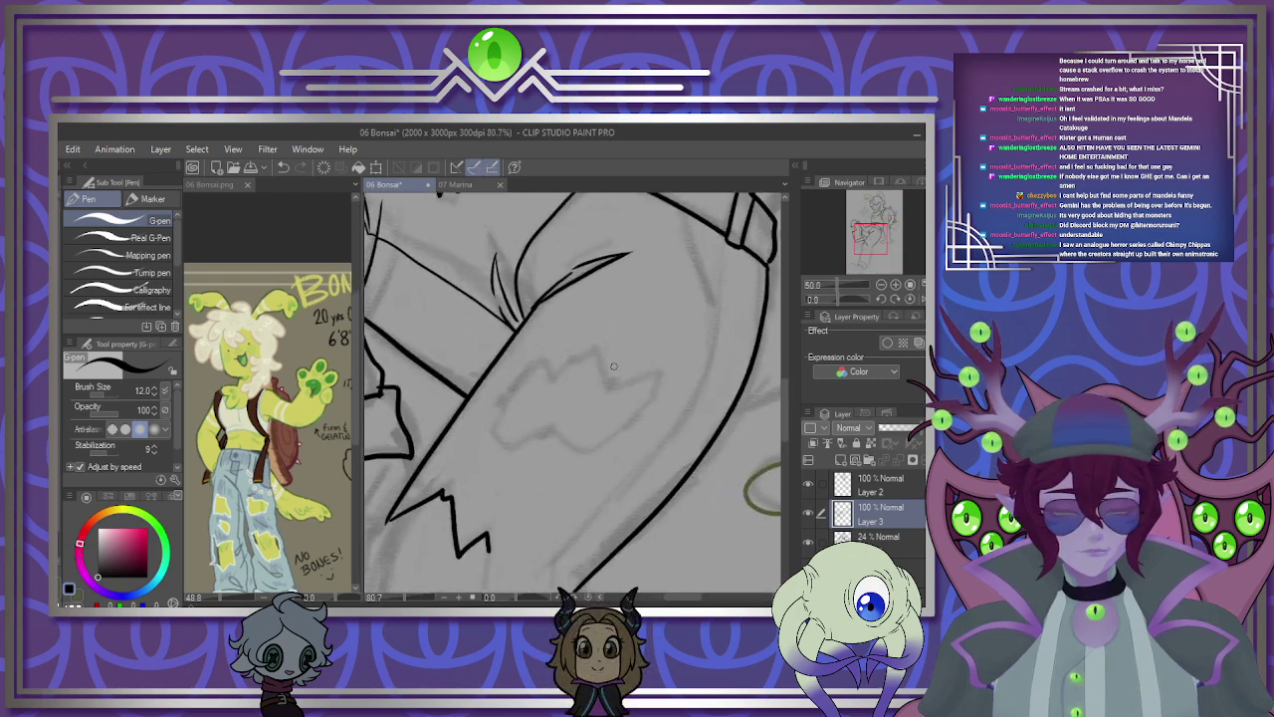
{"action": "scroll", "coordinate": [613, 366], "scroll_direction": "up", "scroll_amount": 2}
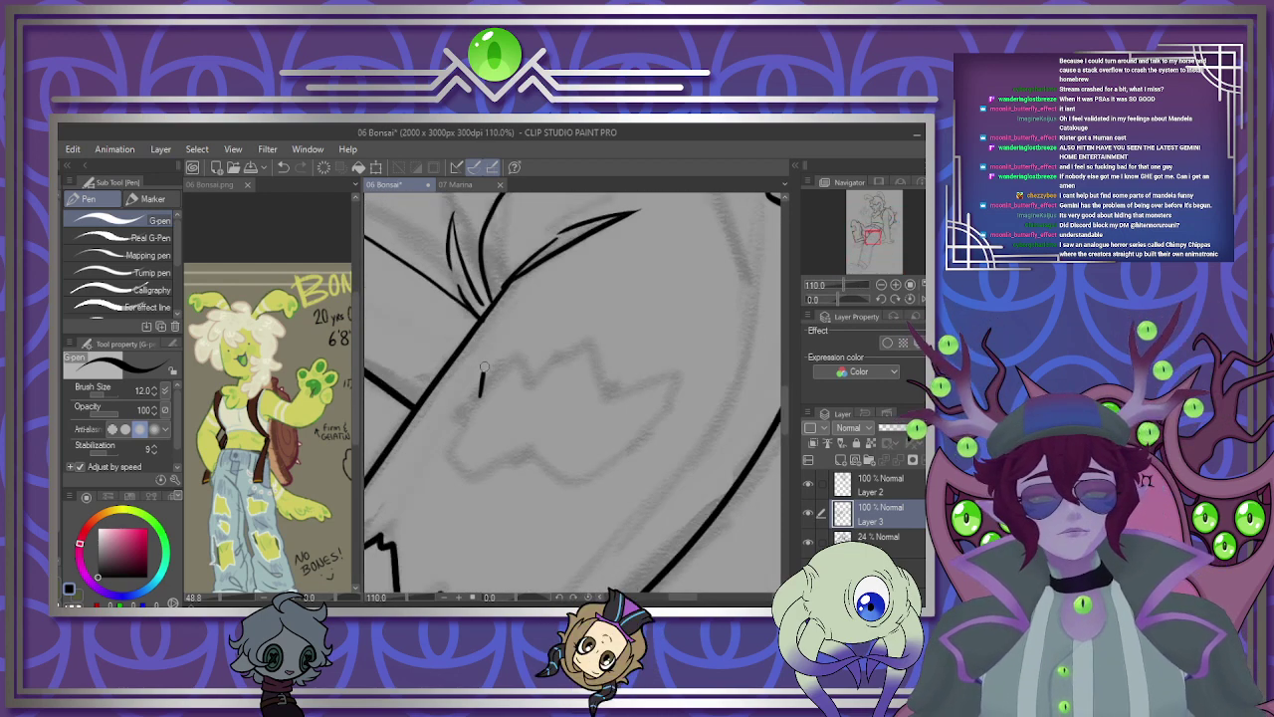
{"action": "mouse_move", "coordinate": [513, 359]}
{"action": "left_mouse_down"}
{"action": "mouse_move", "coordinate": [596, 334]}
{"action": "mouse_move", "coordinate": [614, 392]}
{"action": "mouse_move", "coordinate": [684, 369]}
{"action": "mouse_move", "coordinate": [653, 423]}
{"action": "left_mouse_up"}
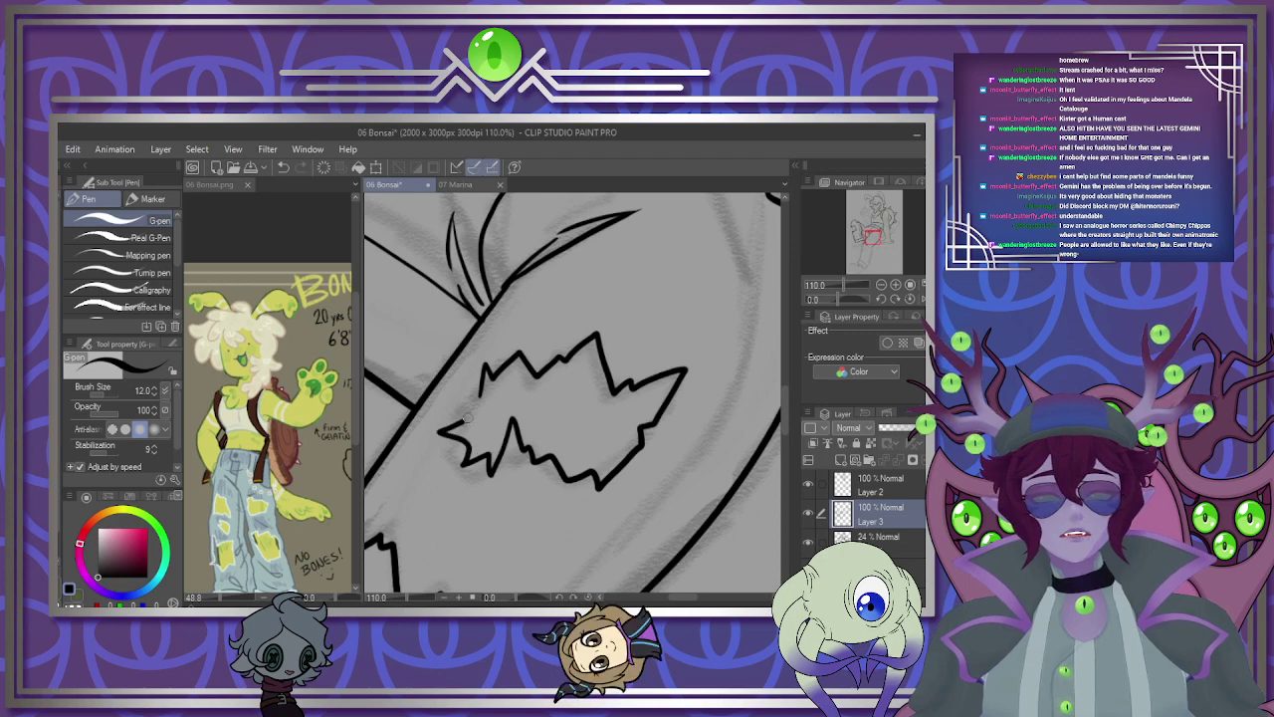
Ink the thin side seam along the extended trouser leg and the outer edge of the lower leg down to the cuff.
{"action": "scroll", "coordinate": [649, 314], "scroll_direction": "down", "scroll_amount": 5}
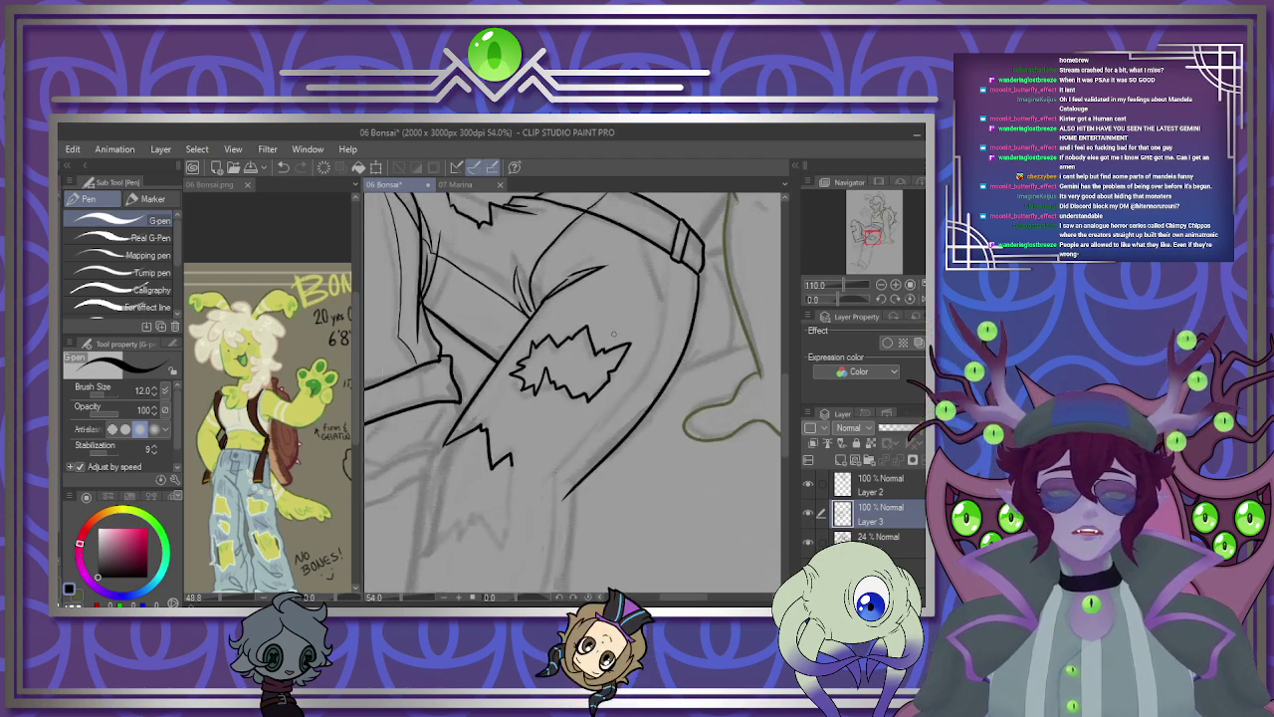
{"action": "scroll", "coordinate": [649, 313], "scroll_direction": "down", "scroll_amount": 3}
{"action": "scroll", "coordinate": [641, 331], "scroll_direction": "up", "scroll_amount": 4}
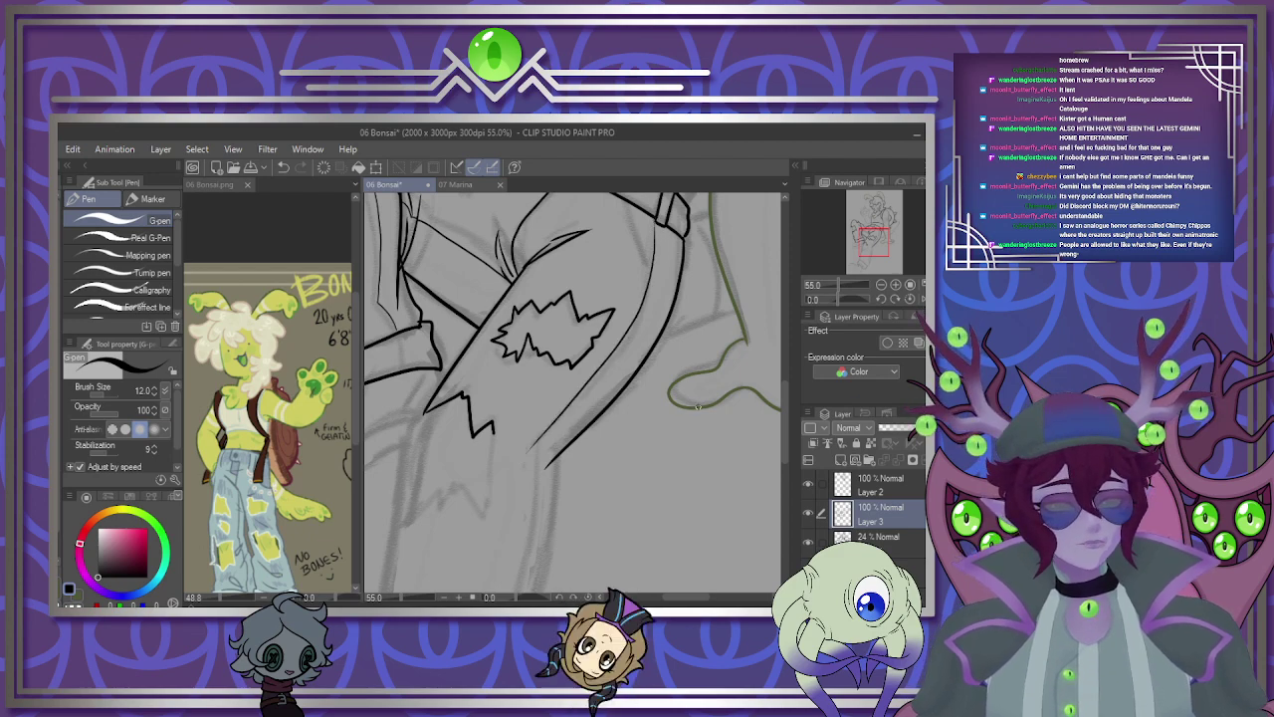
{"action": "scroll", "coordinate": [787, 411], "scroll_direction": "down", "scroll_amount": 3}
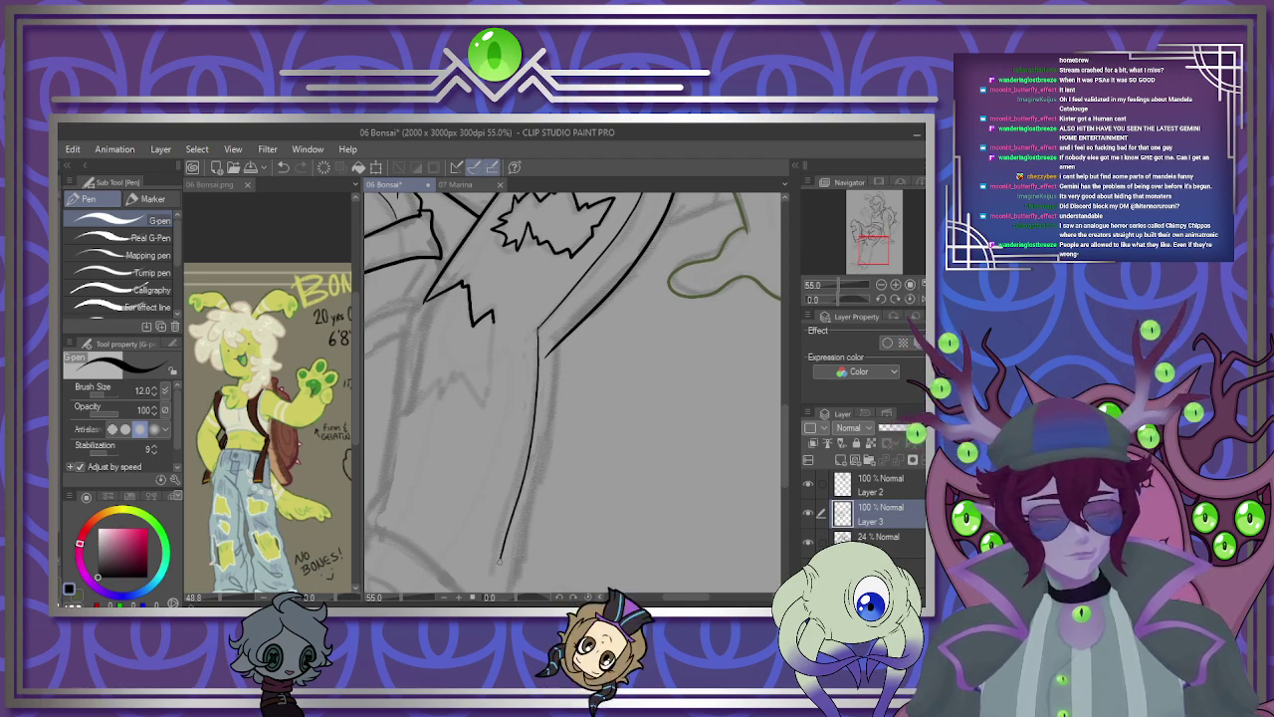
{"action": "scroll", "coordinate": [494, 572], "scroll_direction": "down", "scroll_amount": 4}
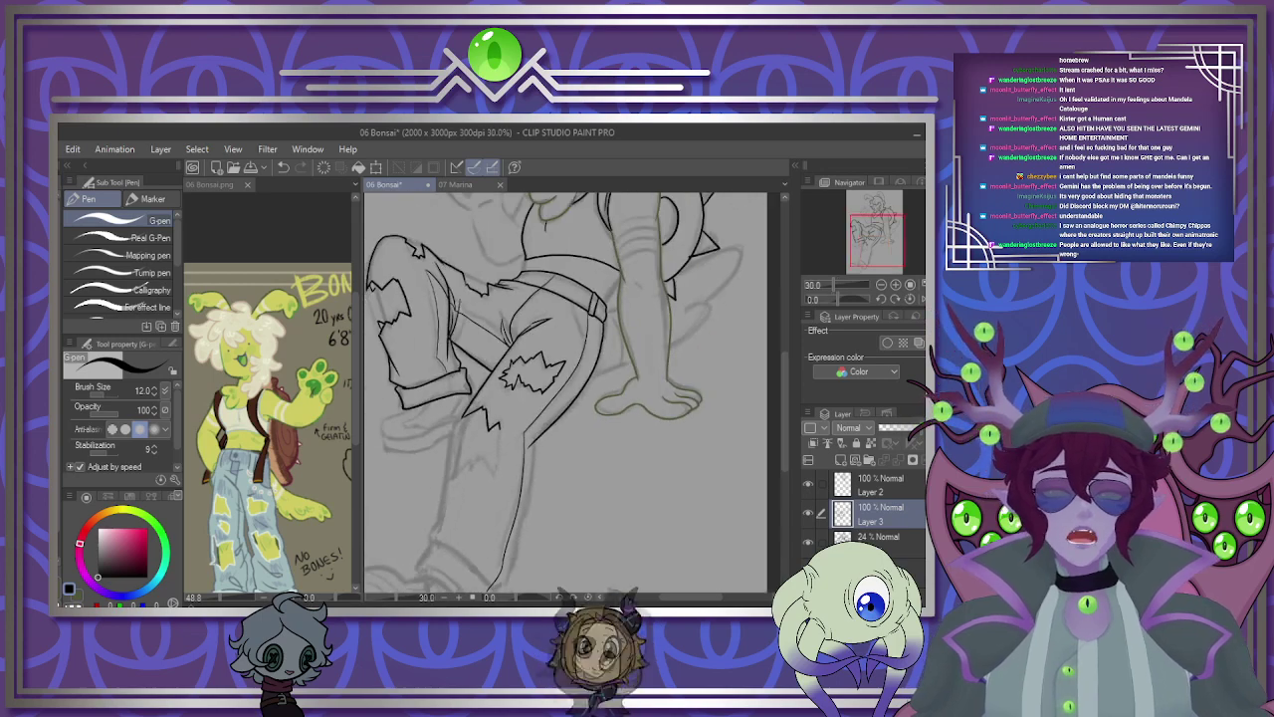
{"action": "scroll", "coordinate": [530, 491], "scroll_direction": "up", "scroll_amount": 5}
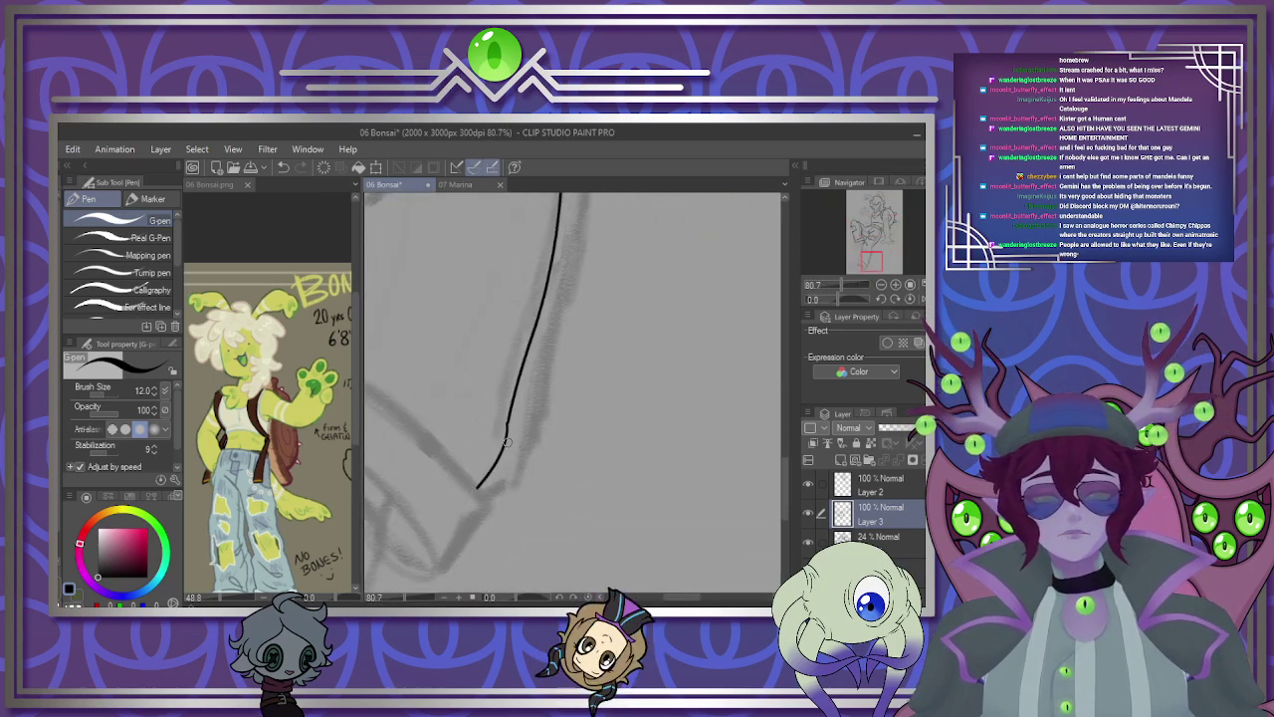
{"action": "scroll", "coordinate": [512, 441], "scroll_direction": "down", "scroll_amount": 2}
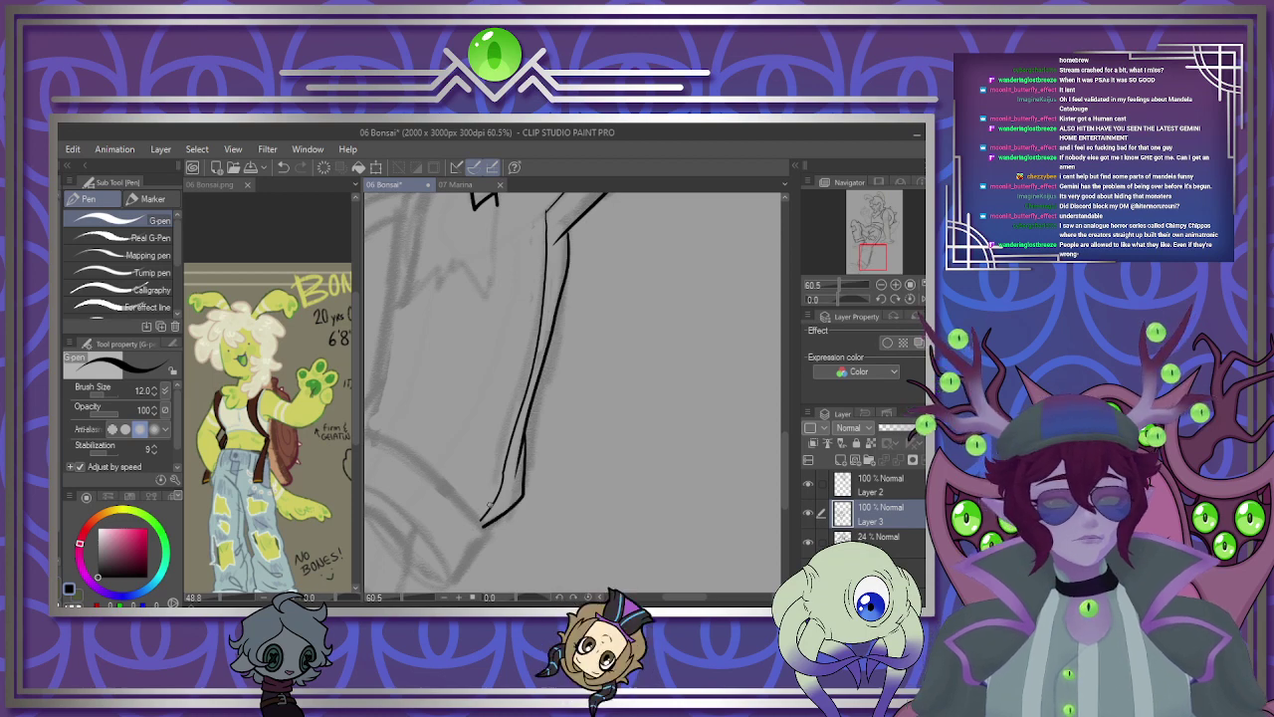
Ink the jagged edge of the open tear below the knee of the extended trouser leg, ending at the leg's inner side.
{"action": "scroll", "coordinate": [488, 508], "scroll_direction": "down", "scroll_amount": 4}
{"action": "scroll", "coordinate": [496, 444], "scroll_direction": "up", "scroll_amount": 5}
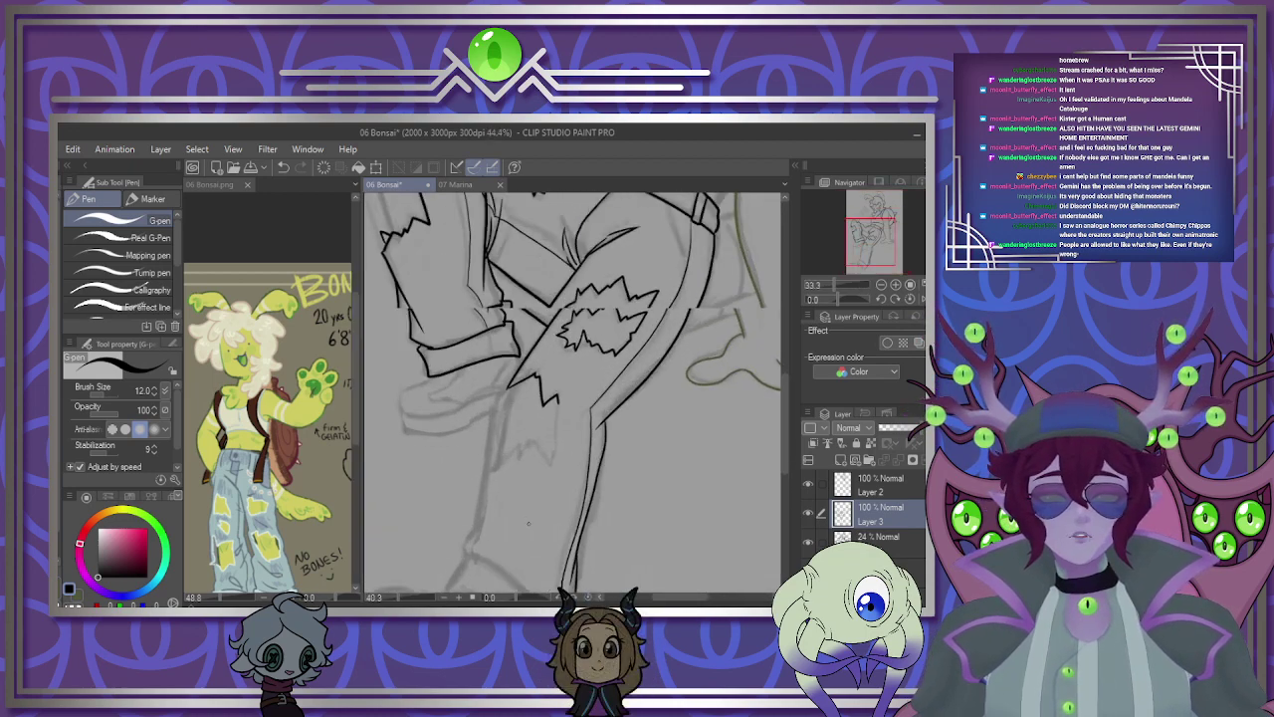
{"action": "mouse_move", "coordinate": [445, 425]}
{"action": "left_mouse_down"}
{"action": "mouse_move", "coordinate": [575, 380]}
{"action": "mouse_move", "coordinate": [594, 386]}
{"action": "mouse_move", "coordinate": [625, 432]}
{"action": "mouse_move", "coordinate": [638, 392]}
{"action": "left_mouse_up"}
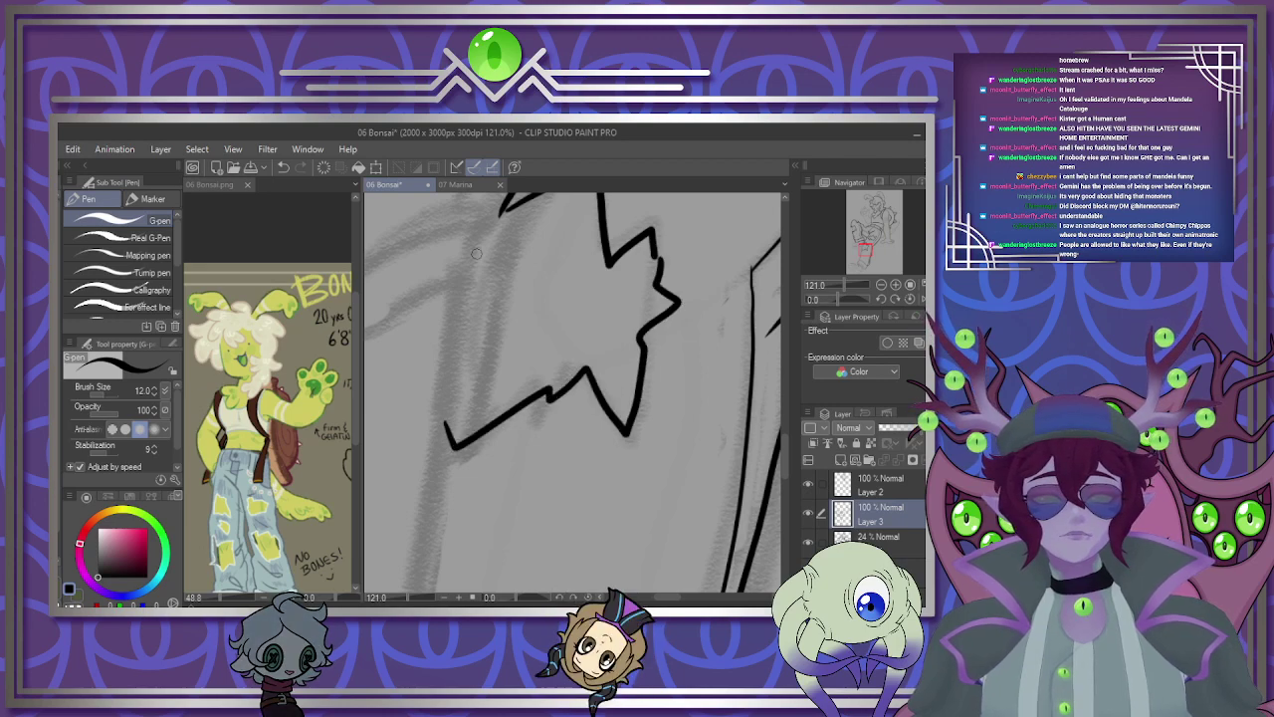
Ink the inner edge of the lower leg from the tear down to the cuff, finishing with a small pointed fold.
{"action": "left_click_drag", "start_coordinate": [444, 421], "coordinate": [406, 600]}
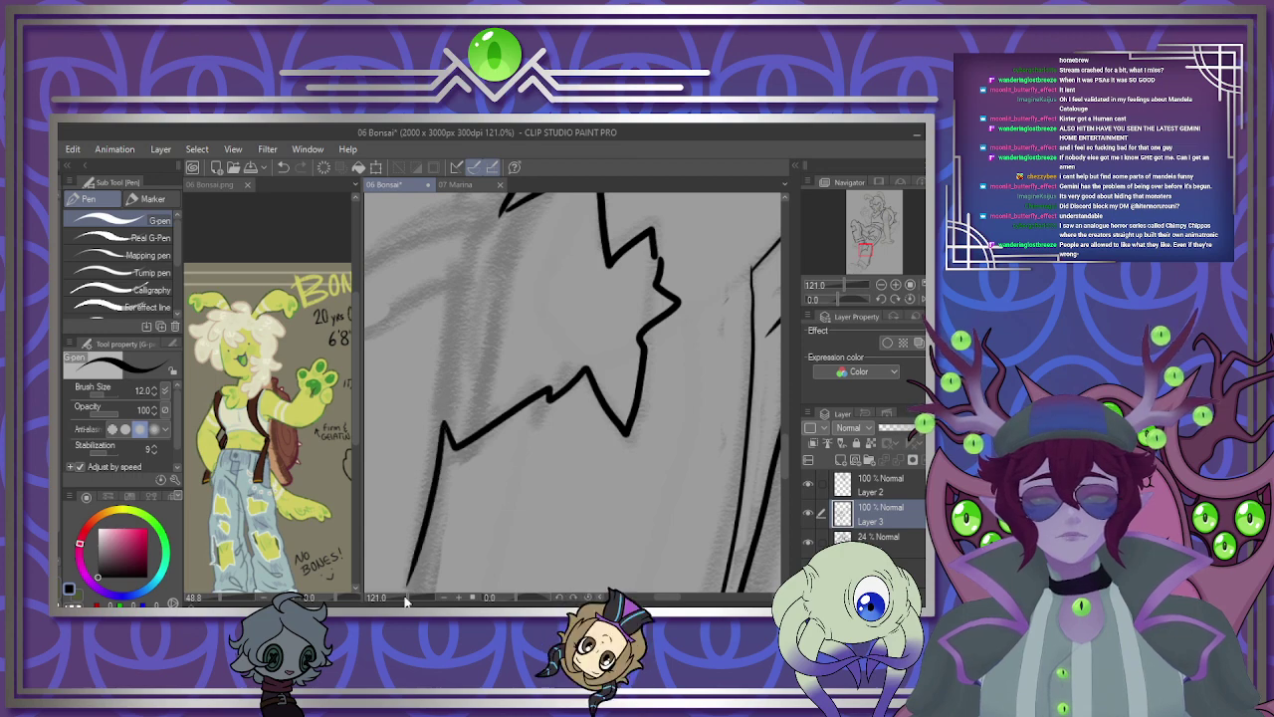
{"action": "scroll", "coordinate": [460, 418], "scroll_direction": "down", "scroll_amount": 5}
{"action": "scroll", "coordinate": [448, 438], "scroll_direction": "up", "scroll_amount": 4}
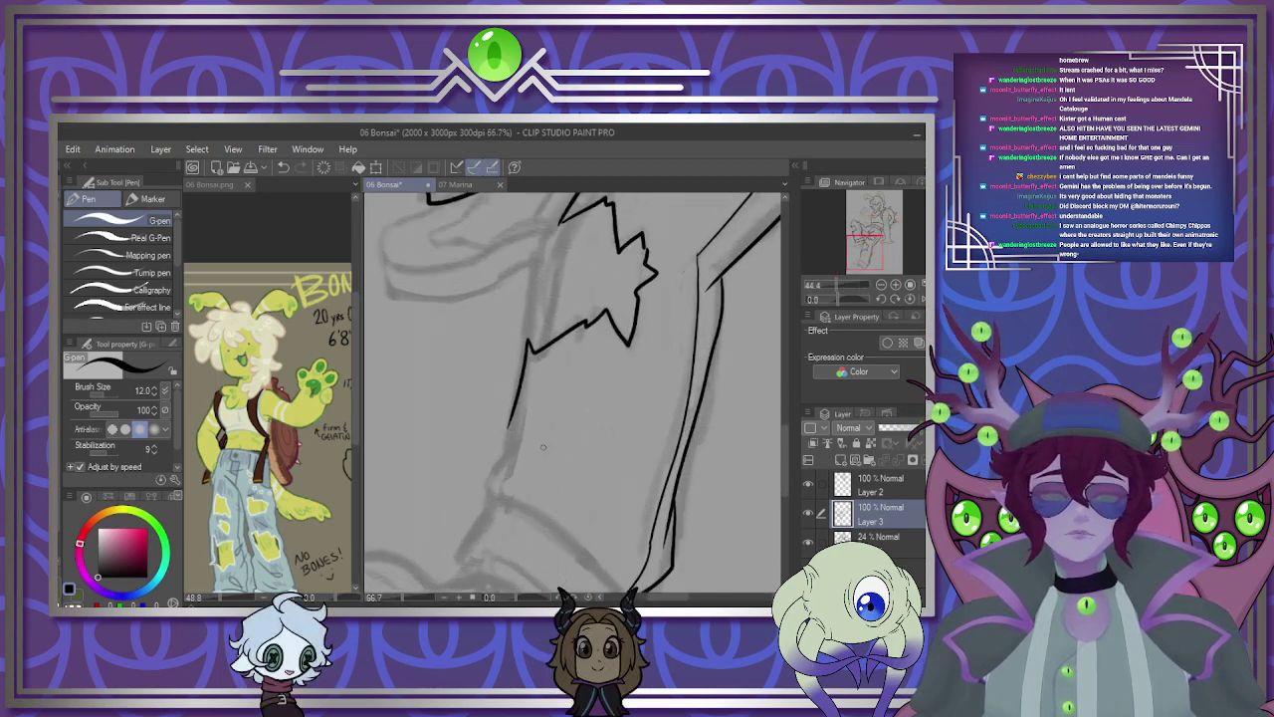
{"action": "key", "text": "ctrl+z"}
{"action": "mouse_move", "coordinate": [519, 292]}
{"action": "left_mouse_down"}
{"action": "mouse_move", "coordinate": [483, 488]}
{"action": "mouse_move", "coordinate": [476, 471]}
{"action": "mouse_move", "coordinate": [457, 488]}
{"action": "mouse_move", "coordinate": [468, 516]}
{"action": "left_mouse_up"}
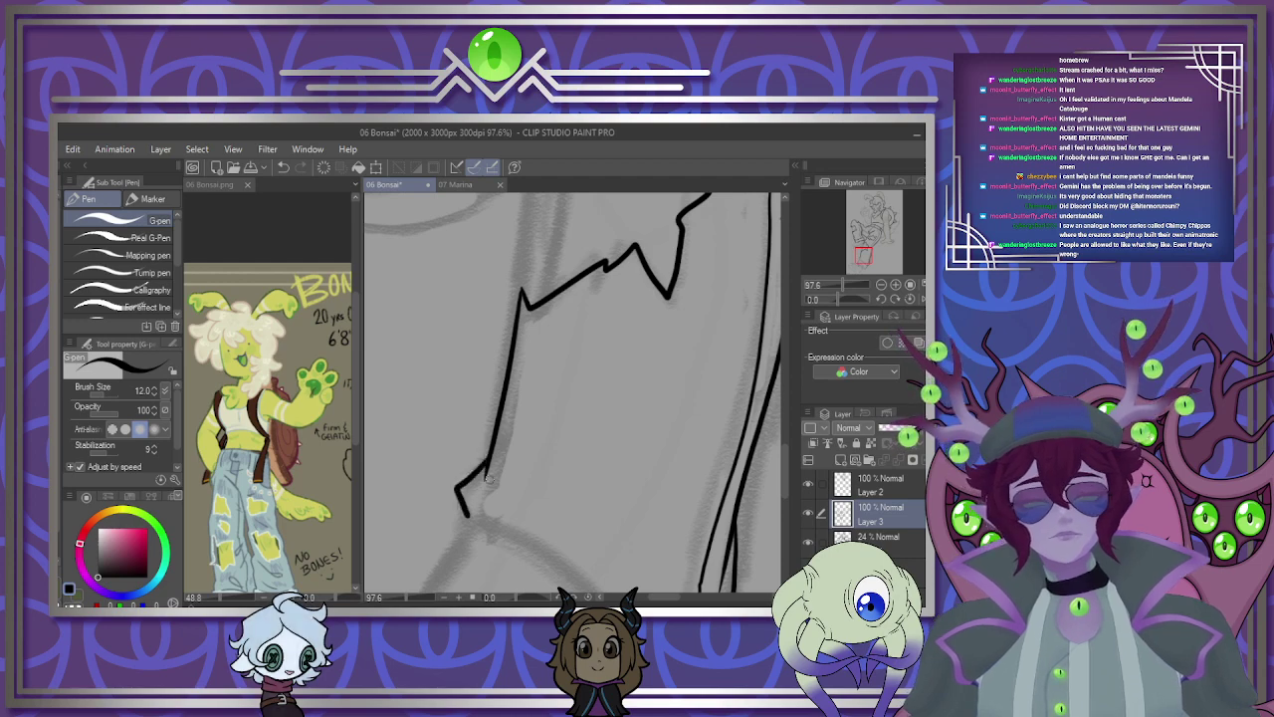
Ink the curved lower edge of the extended leg's cuff and the angular outline of its opening at the heel side.
{"action": "scroll", "coordinate": [490, 479], "scroll_direction": "down", "scroll_amount": 5}
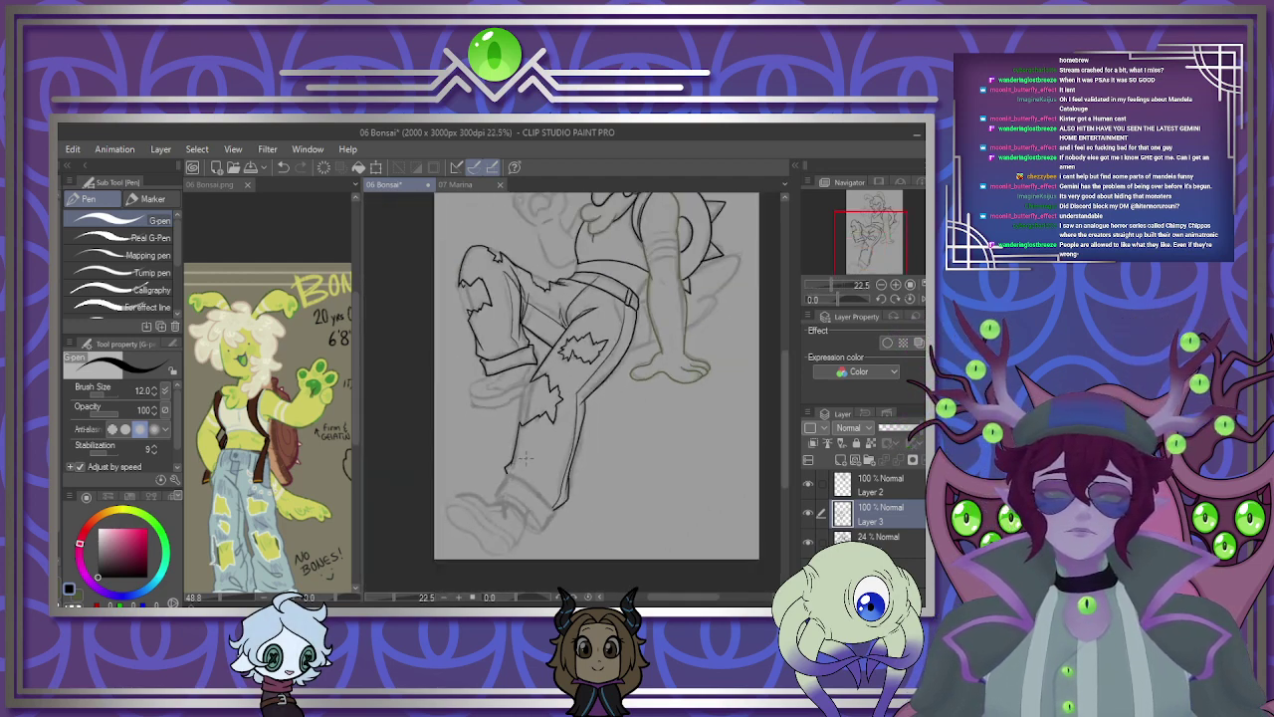
{"action": "scroll", "coordinate": [548, 485], "scroll_direction": "down", "scroll_amount": 2}
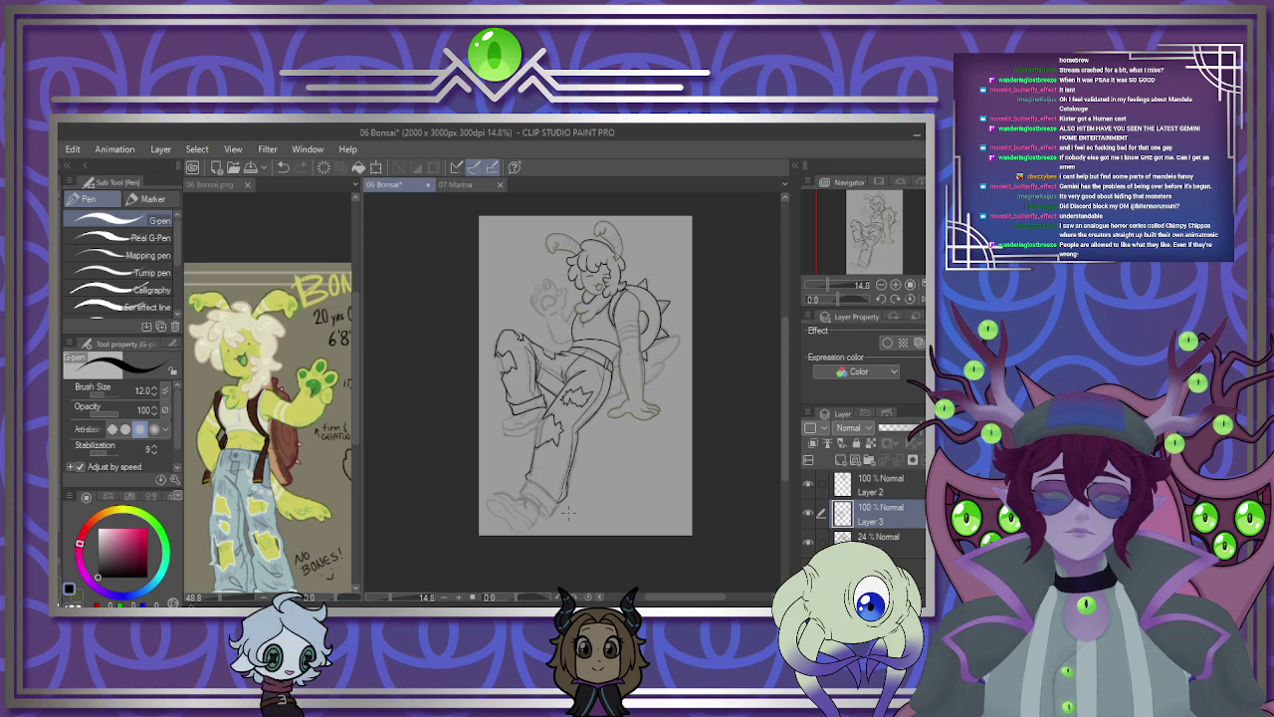
{"action": "scroll", "coordinate": [529, 517], "scroll_direction": "up", "scroll_amount": 2}
{"action": "scroll", "coordinate": [529, 518], "scroll_direction": "up", "scroll_amount": 6}
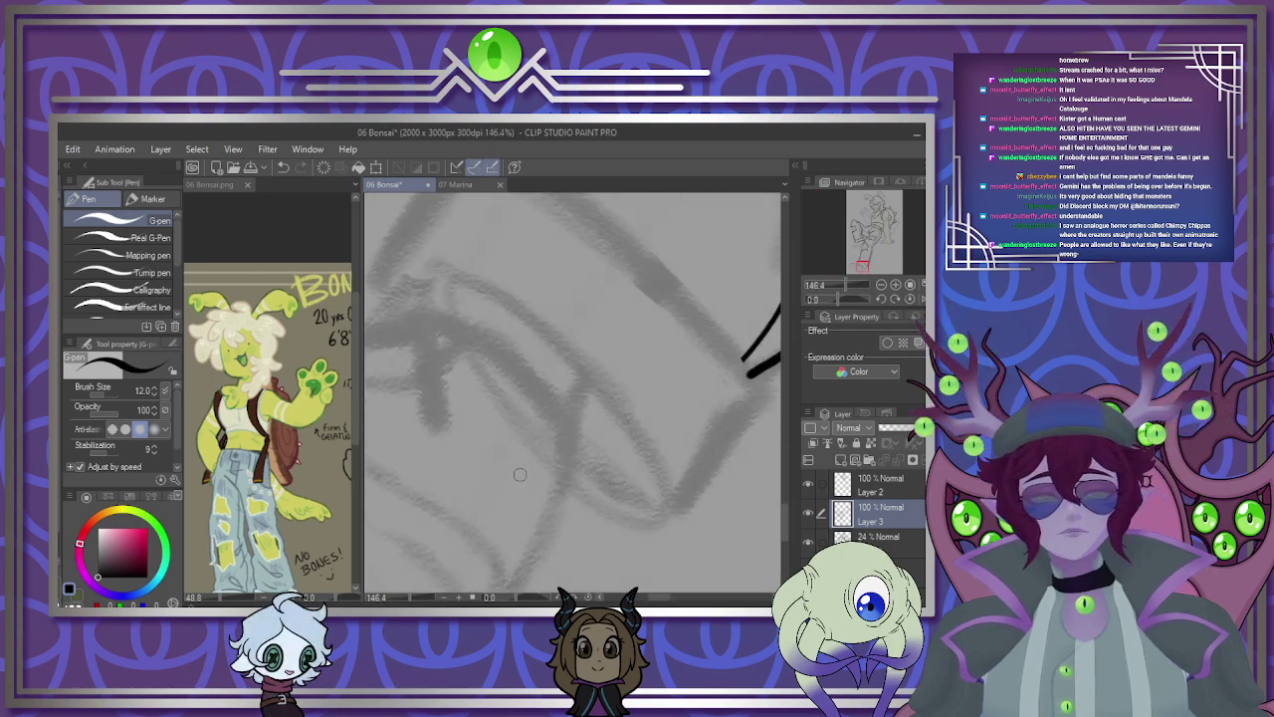
{"action": "mouse_move", "coordinate": [407, 269]}
{"action": "left_mouse_down"}
{"action": "mouse_move", "coordinate": [552, 335]}
{"action": "mouse_move", "coordinate": [619, 456]}
{"action": "left_mouse_up"}
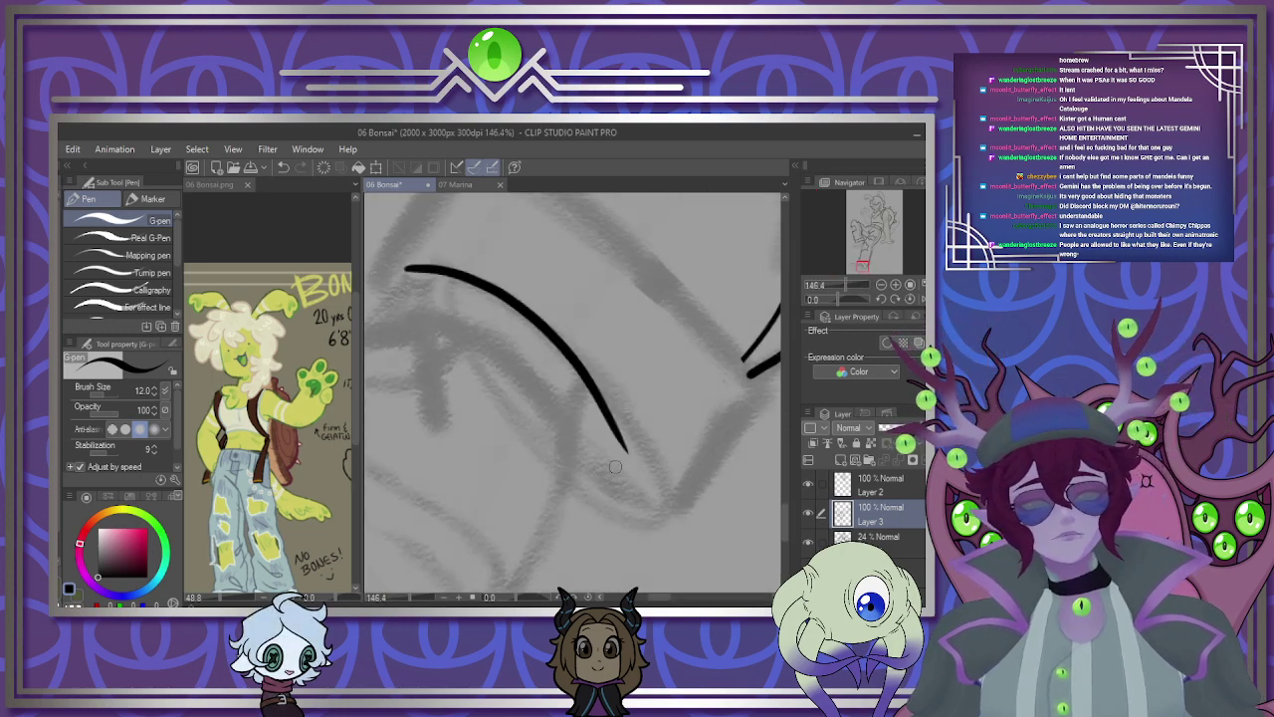
{"action": "key", "text": "ctrl+z"}
{"action": "mouse_move", "coordinate": [405, 272]}
{"action": "left_mouse_down"}
{"action": "mouse_move", "coordinate": [517, 304]}
{"action": "mouse_move", "coordinate": [683, 494]}
{"action": "left_mouse_up"}
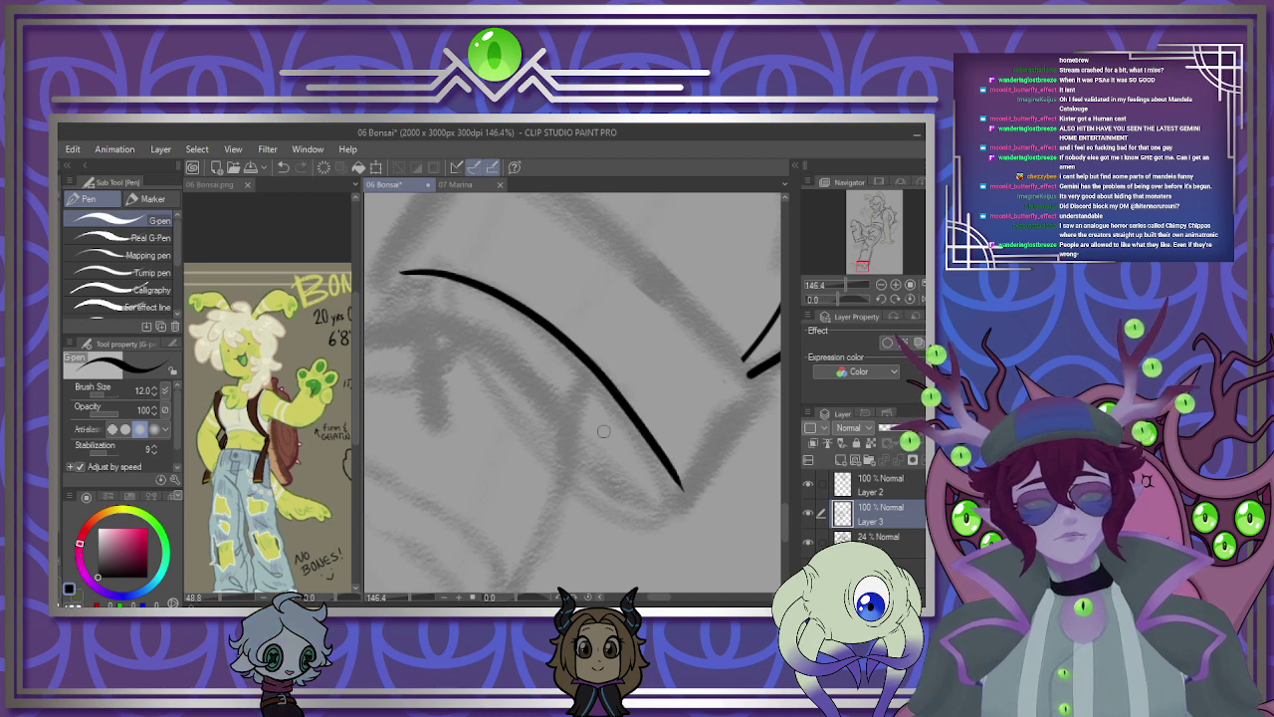
{"action": "key", "text": "ctrl+z"}
{"action": "mouse_move", "coordinate": [402, 271]}
{"action": "left_mouse_down"}
{"action": "mouse_move", "coordinate": [488, 288]}
{"action": "mouse_move", "coordinate": [602, 388]}
{"action": "mouse_move", "coordinate": [673, 501]}
{"action": "left_mouse_up"}
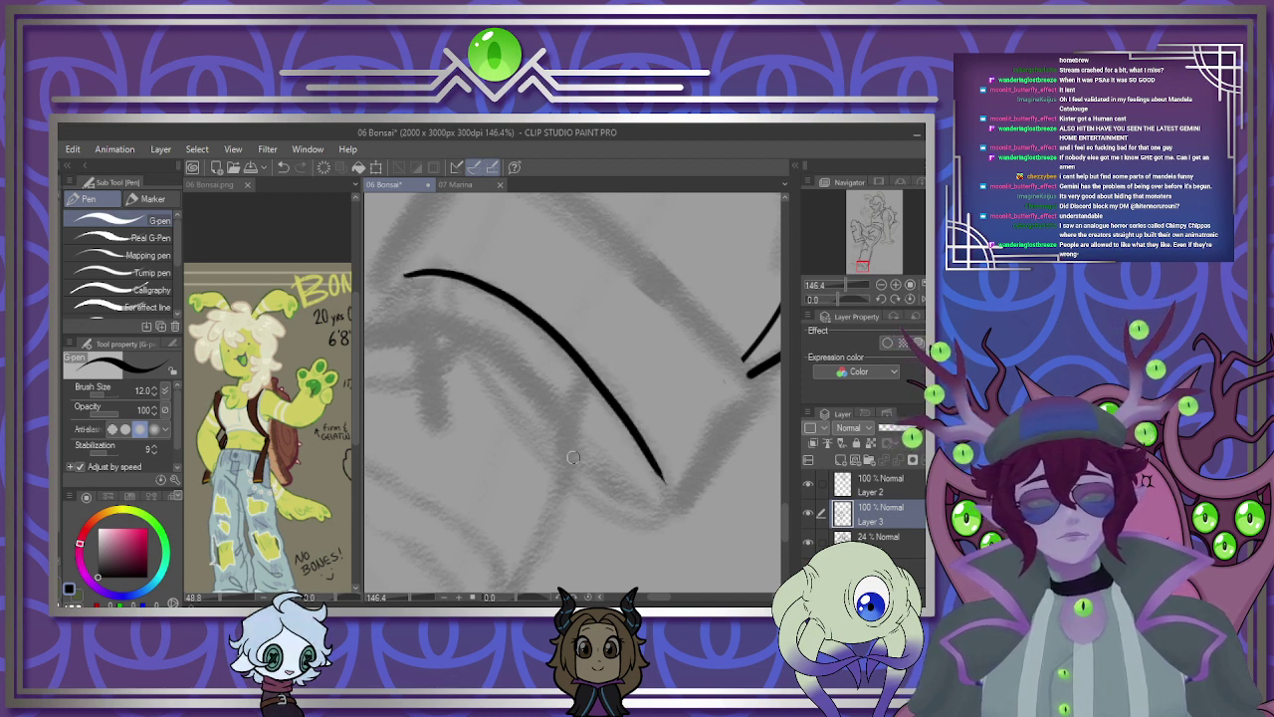
{"action": "mouse_move", "coordinate": [573, 457]}
{"action": "left_mouse_down"}
{"action": "mouse_move", "coordinate": [623, 494]}
{"action": "mouse_move", "coordinate": [695, 474]}
{"action": "mouse_move", "coordinate": [735, 419]}
{"action": "left_mouse_up"}
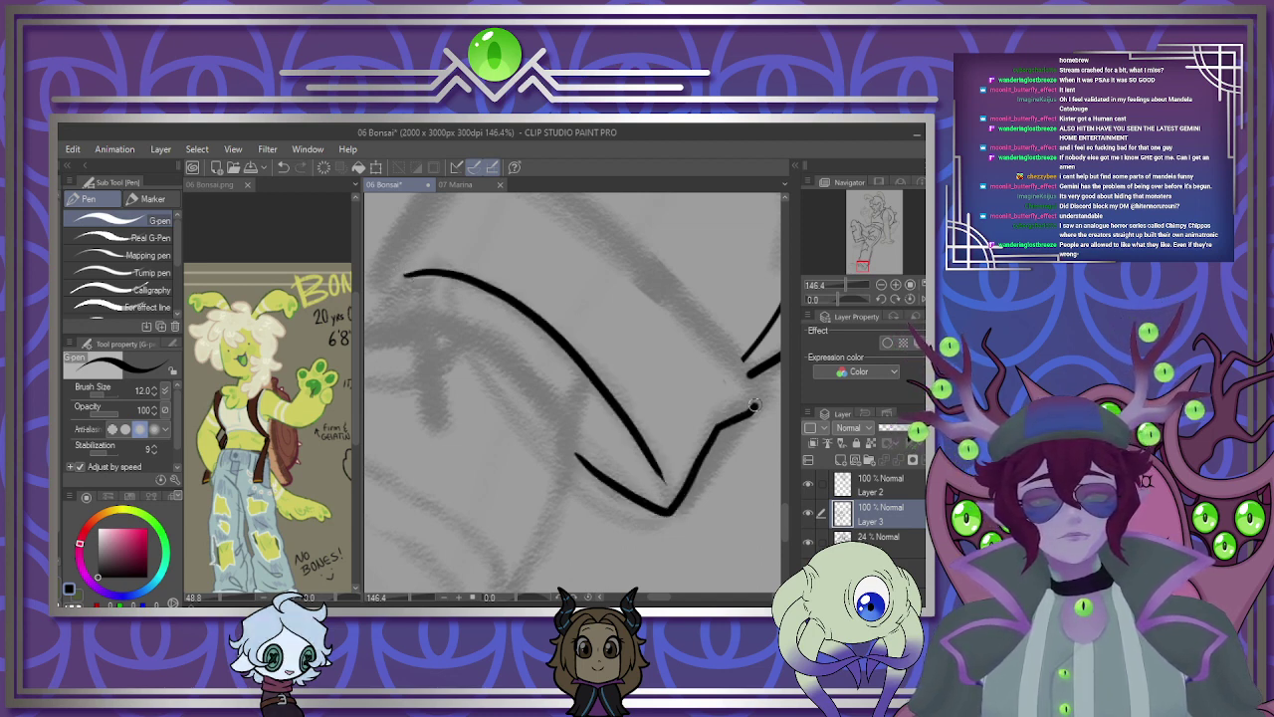
Ink the front end and curved upper edge of the cuff, and close the small gap between the cuff and the leg's fold.
{"action": "scroll", "coordinate": [563, 336], "scroll_direction": "down", "scroll_amount": 7}
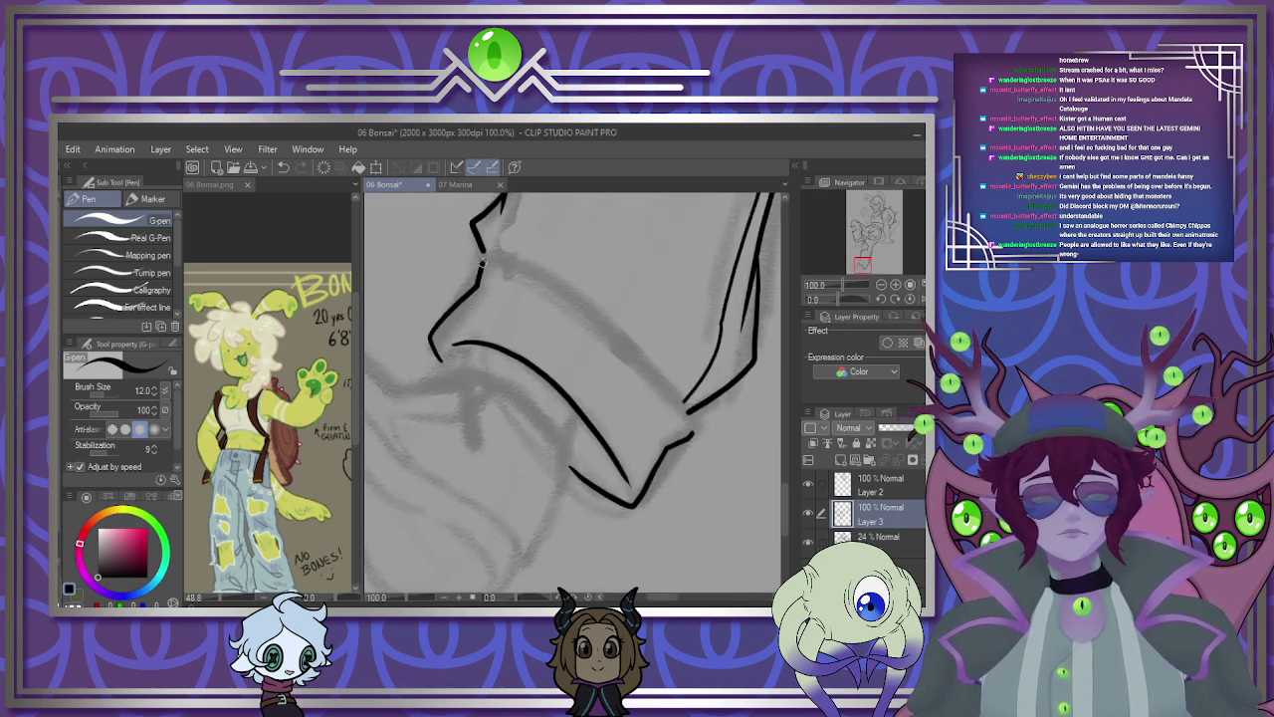
{"action": "mouse_move", "coordinate": [482, 262]}
{"action": "left_mouse_down"}
{"action": "mouse_move", "coordinate": [589, 299]}
{"action": "mouse_move", "coordinate": [693, 414]}
{"action": "mouse_move", "coordinate": [695, 434]}
{"action": "left_mouse_up"}
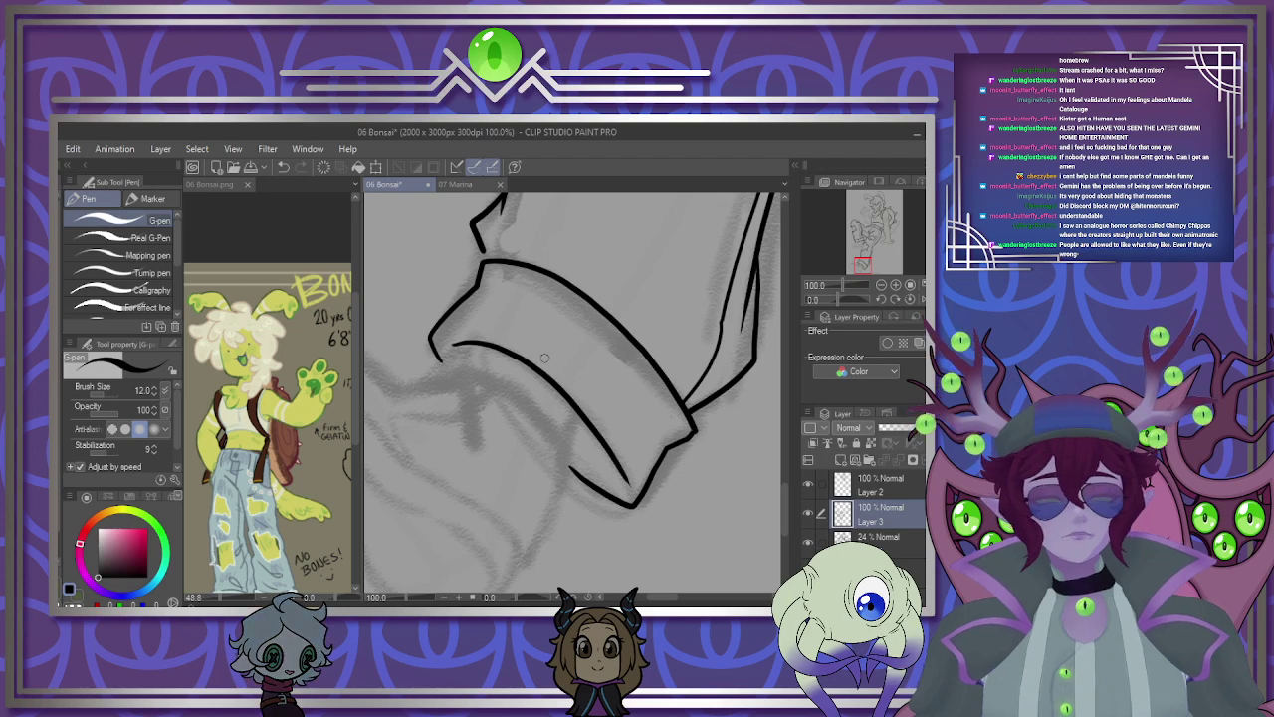
{"action": "scroll", "coordinate": [545, 358], "scroll_direction": "up", "scroll_amount": 4}
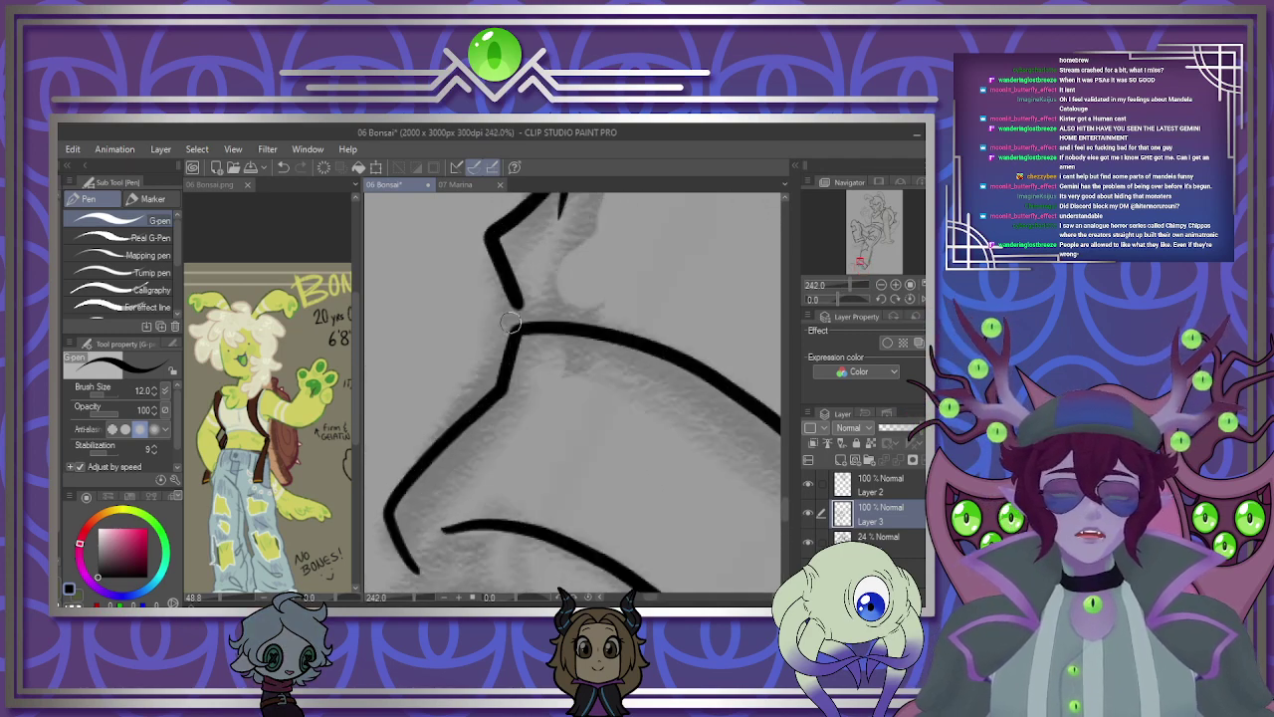
{"action": "left_click_drag", "start_coordinate": [513, 302], "coordinate": [521, 322]}
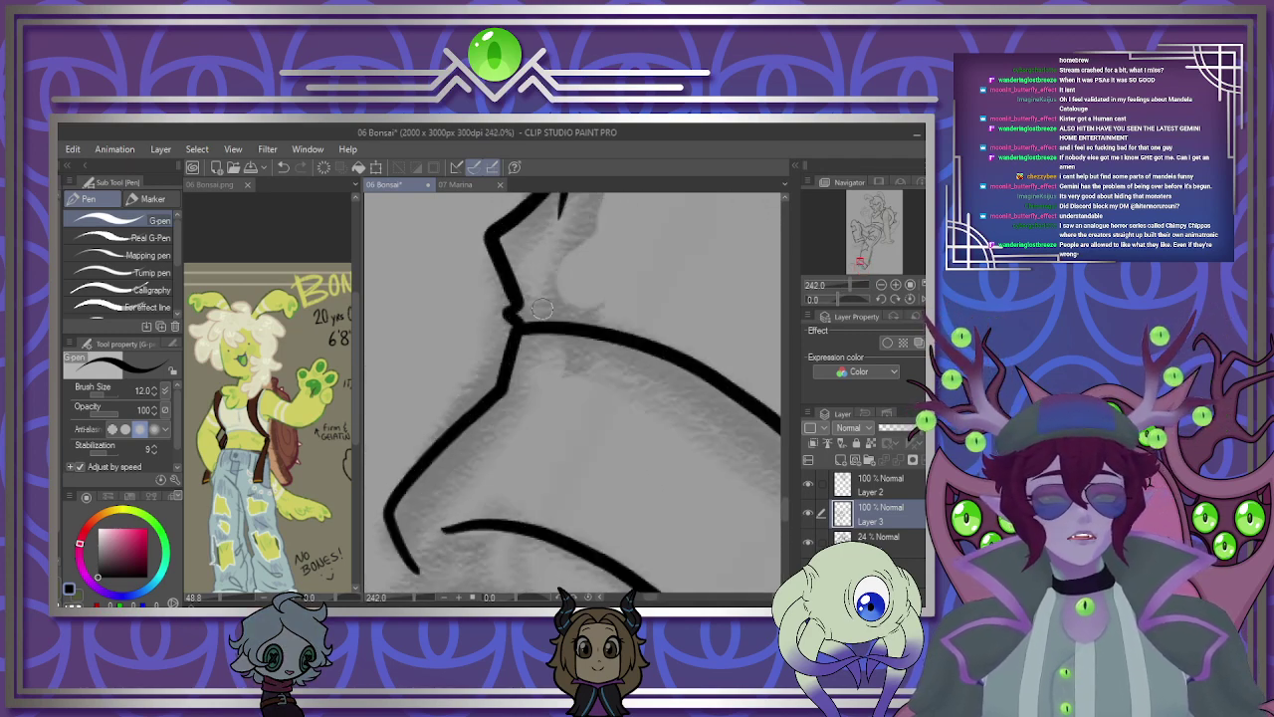
Ink the outer edge of the shoe sole in one long curve from the toe around to the heel.
{"action": "scroll", "coordinate": [541, 310], "scroll_direction": "down", "scroll_amount": 10}
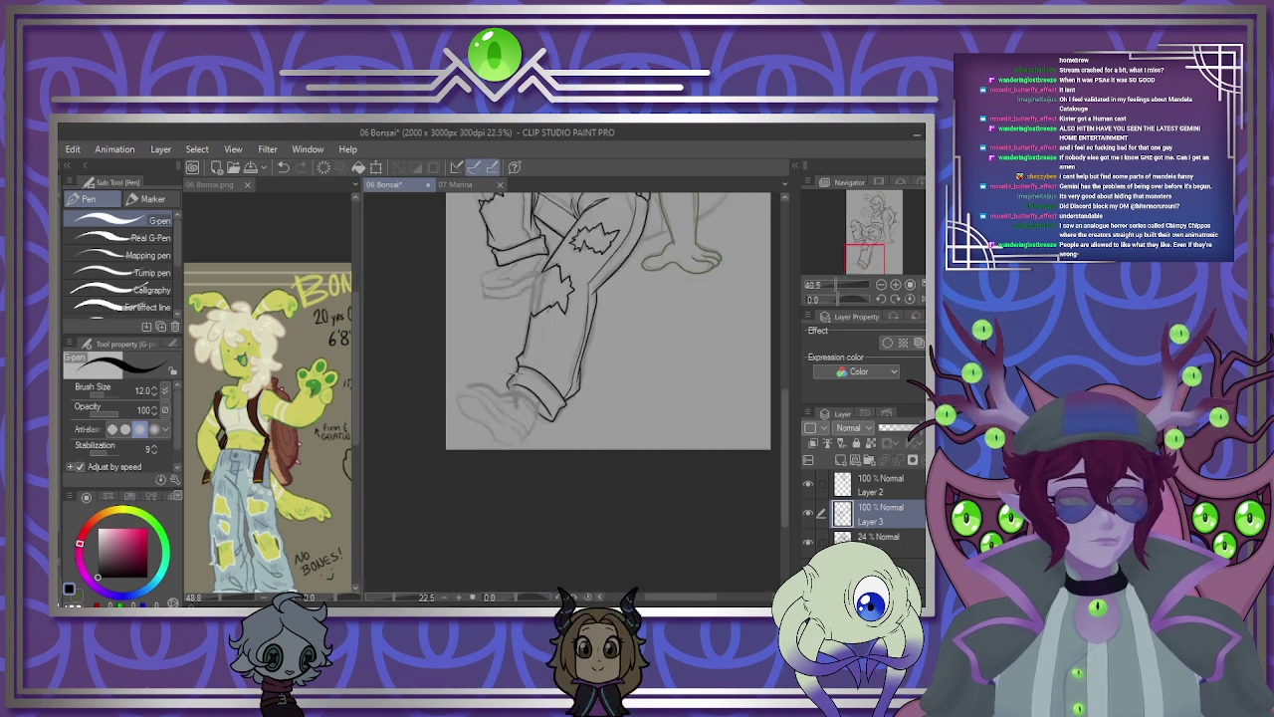
{"action": "scroll", "coordinate": [513, 373], "scroll_direction": "down", "scroll_amount": 3}
{"action": "scroll", "coordinate": [552, 268], "scroll_direction": "up", "scroll_amount": 7}
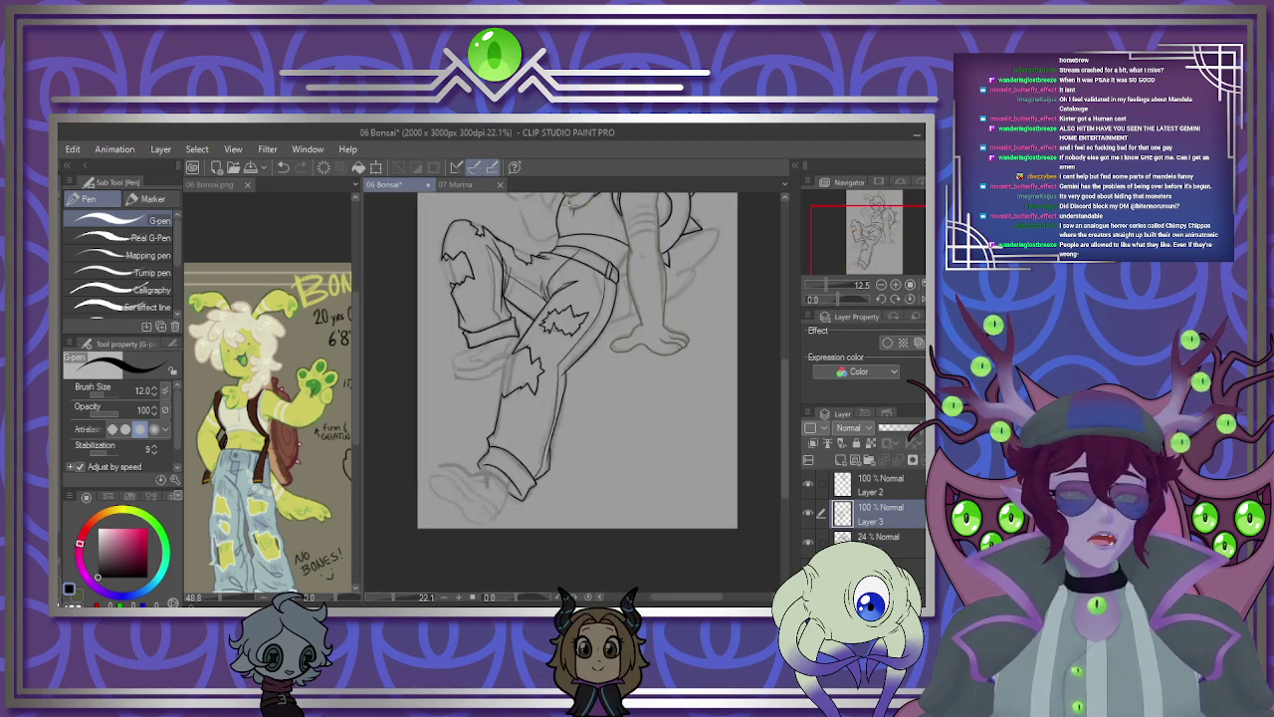
{"action": "scroll", "coordinate": [656, 354], "scroll_direction": "down", "scroll_amount": 4}
{"action": "scroll", "coordinate": [538, 470], "scroll_direction": "down", "scroll_amount": 2}
{"action": "scroll", "coordinate": [537, 470], "scroll_direction": "up", "scroll_amount": 8}
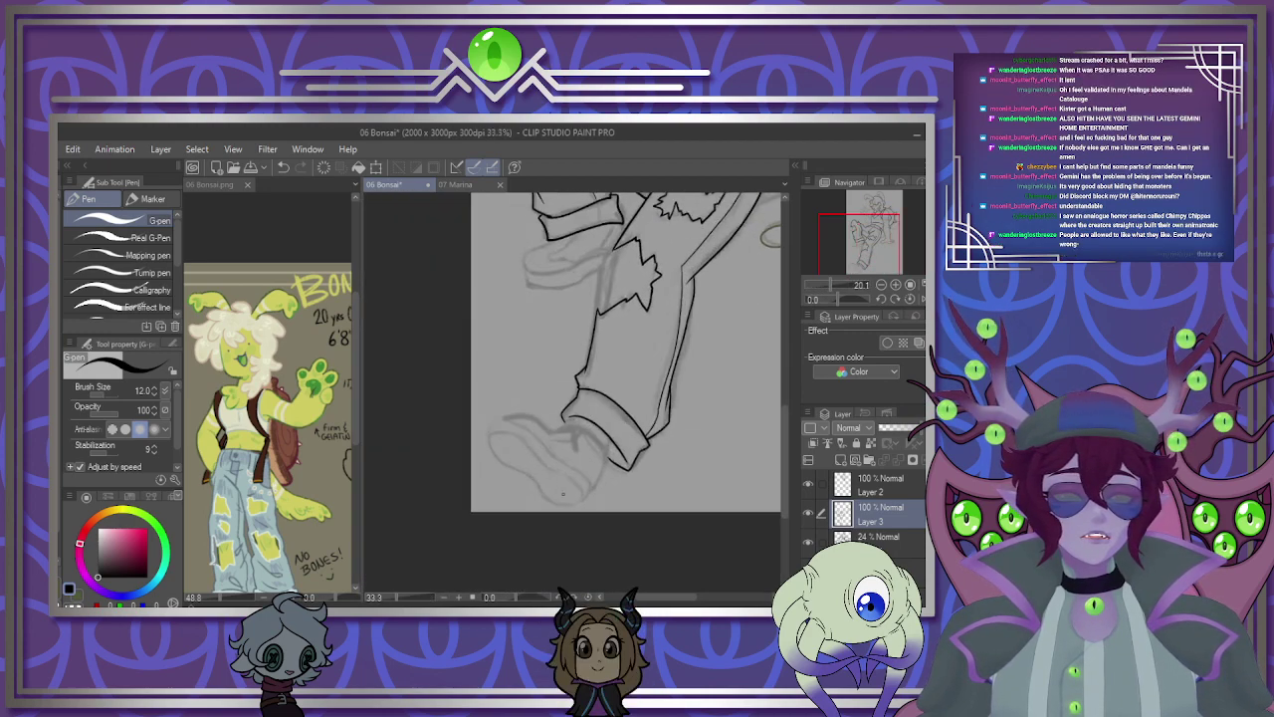
{"action": "scroll", "coordinate": [537, 470], "scroll_direction": "up", "scroll_amount": 2}
{"action": "scroll", "coordinate": [541, 486], "scroll_direction": "down", "scroll_amount": 3}
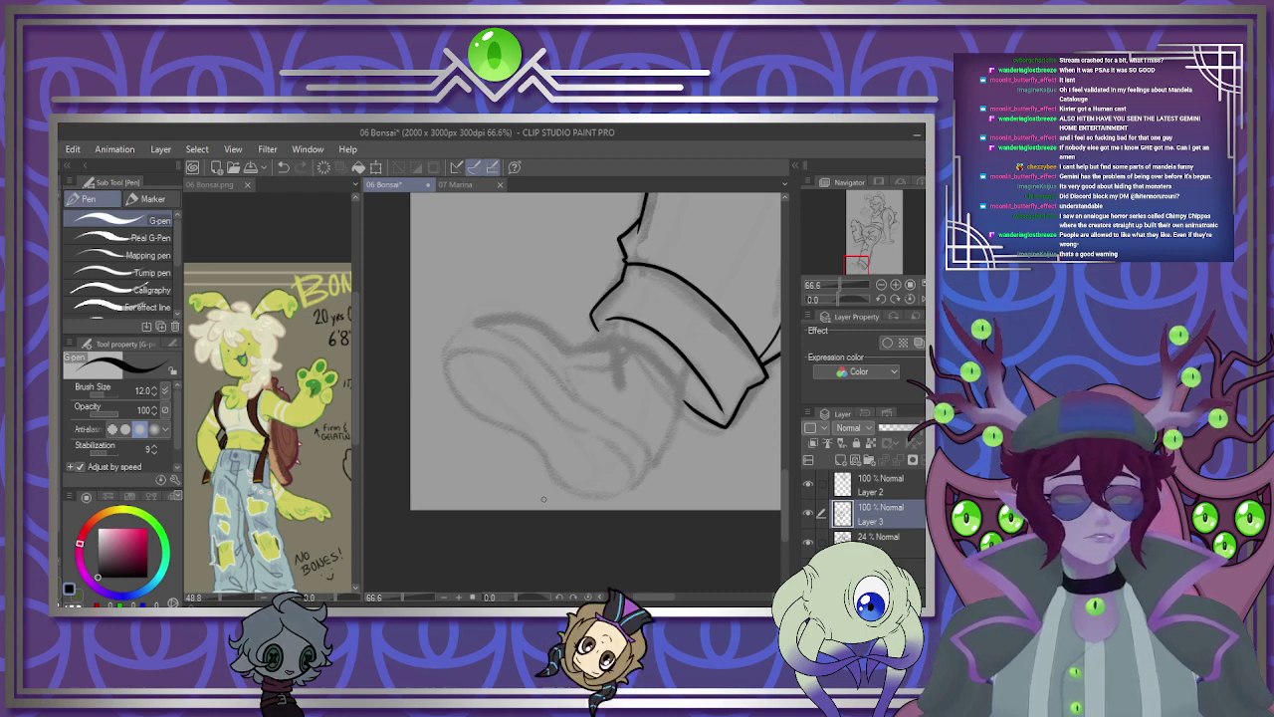
{"action": "scroll", "coordinate": [541, 493], "scroll_direction": "up", "scroll_amount": 2}
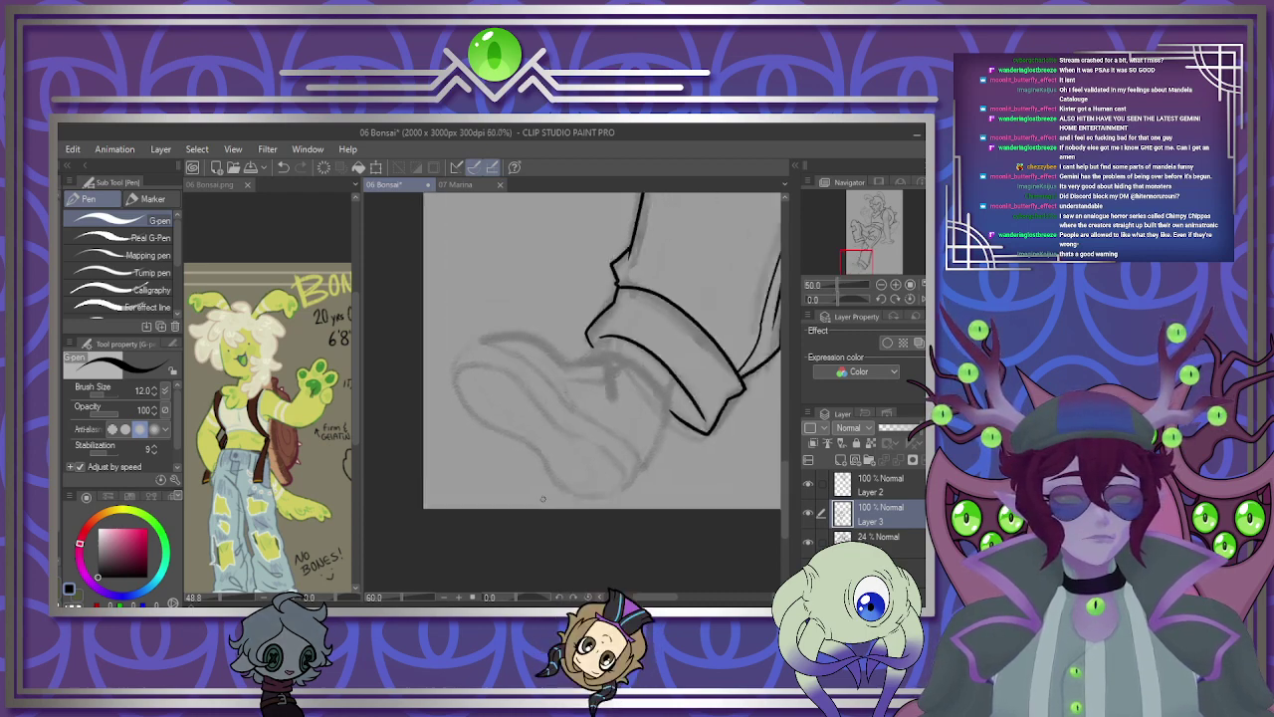
{"action": "scroll", "coordinate": [530, 473], "scroll_direction": "down", "scroll_amount": 1}
{"action": "scroll", "coordinate": [521, 455], "scroll_direction": "up", "scroll_amount": 2}
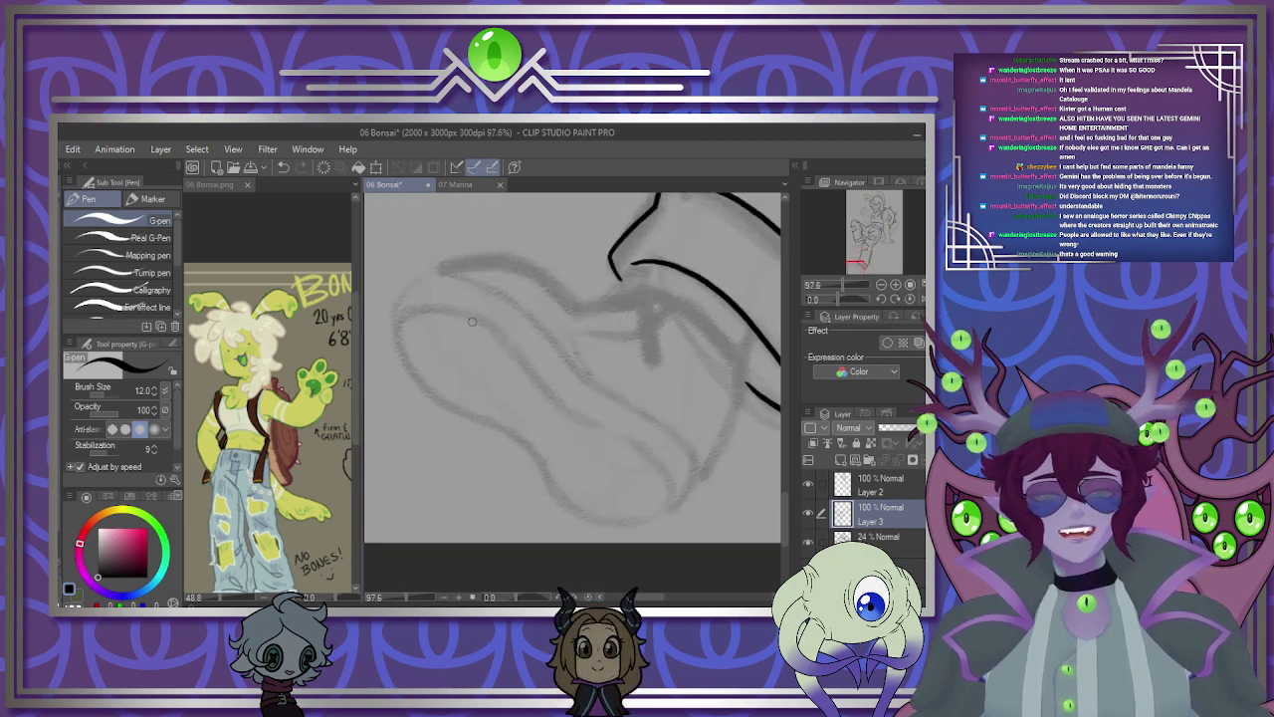
{"action": "mouse_move", "coordinate": [393, 323]}
{"action": "left_mouse_down"}
{"action": "mouse_move", "coordinate": [402, 356]}
{"action": "mouse_move", "coordinate": [433, 405]}
{"action": "mouse_move", "coordinate": [601, 524]}
{"action": "mouse_move", "coordinate": [663, 478]}
{"action": "left_mouse_up"}
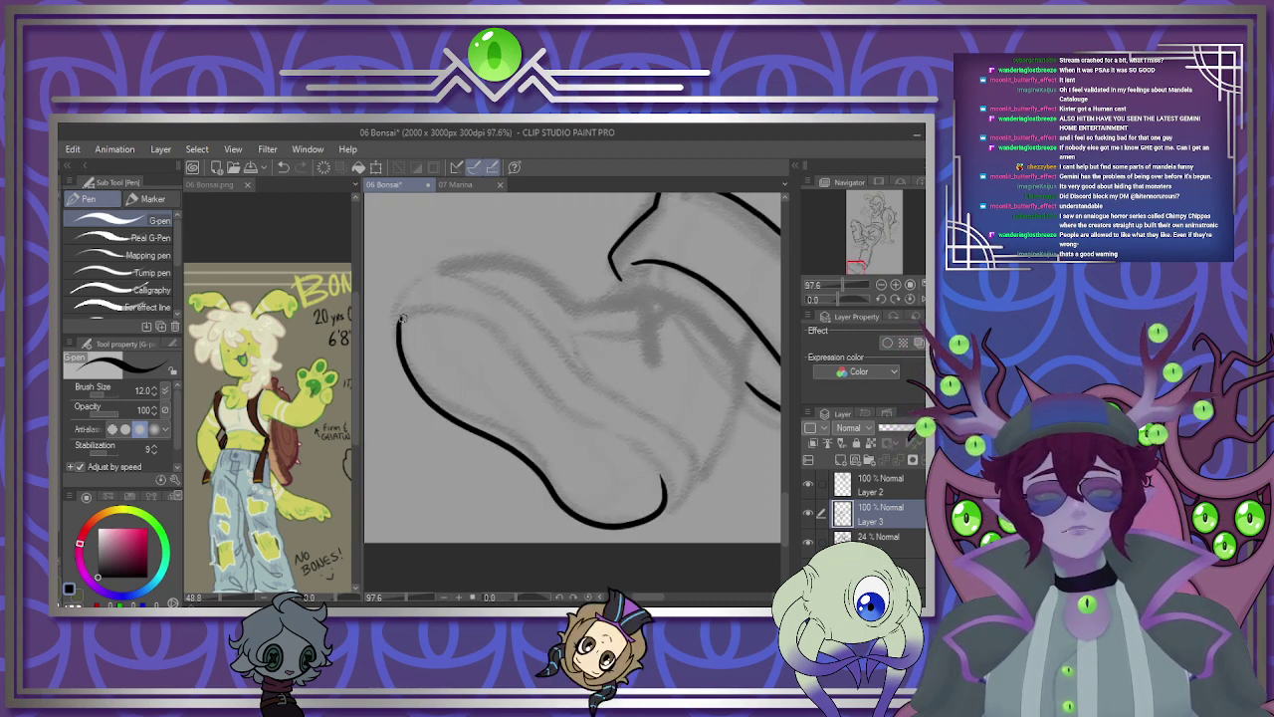
Ink the inner edge of the sole to close its outline, and add the sole's side band and the curved heel.
{"action": "mouse_move", "coordinate": [447, 310]}
{"action": "left_mouse_down"}
{"action": "mouse_move", "coordinate": [500, 330]}
{"action": "mouse_move", "coordinate": [536, 365]}
{"action": "left_mouse_up"}
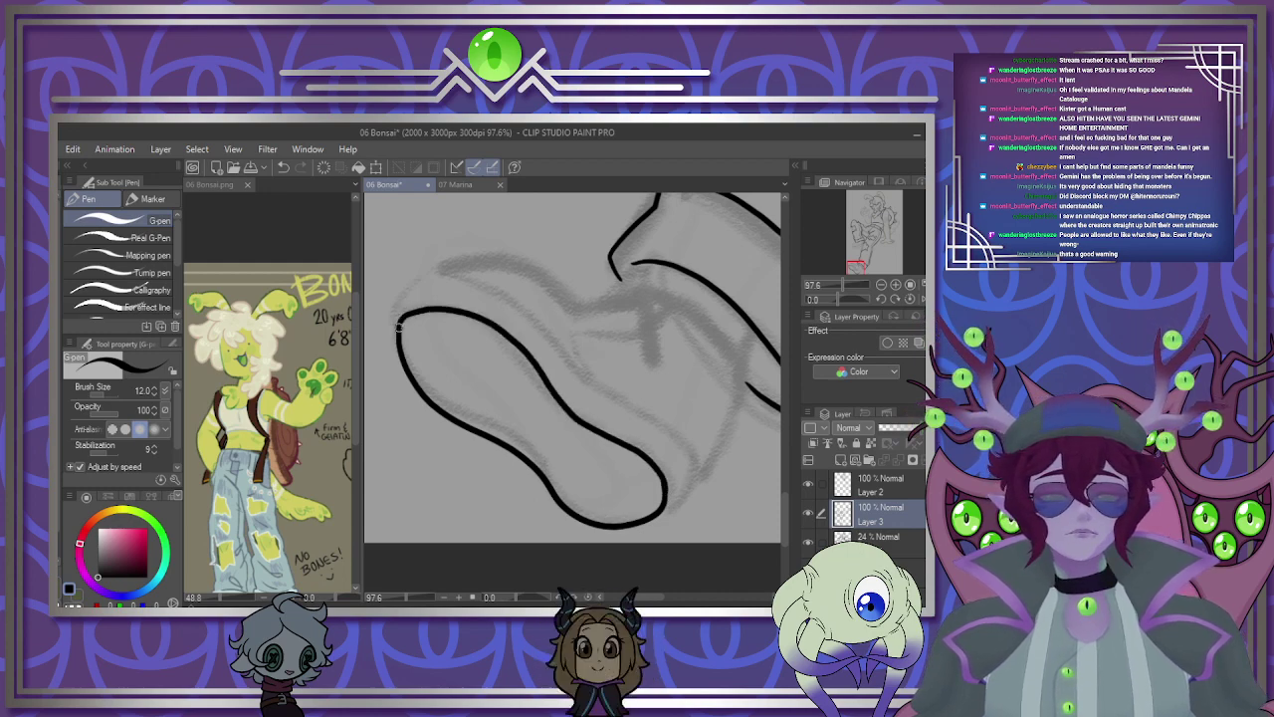
{"action": "mouse_move", "coordinate": [398, 322]}
{"action": "left_mouse_down"}
{"action": "mouse_move", "coordinate": [396, 301]}
{"action": "mouse_move", "coordinate": [438, 266]}
{"action": "mouse_move", "coordinate": [543, 319]}
{"action": "mouse_move", "coordinate": [604, 389]}
{"action": "mouse_move", "coordinate": [679, 441]}
{"action": "mouse_move", "coordinate": [700, 490]}
{"action": "mouse_move", "coordinate": [643, 520]}
{"action": "left_mouse_up"}
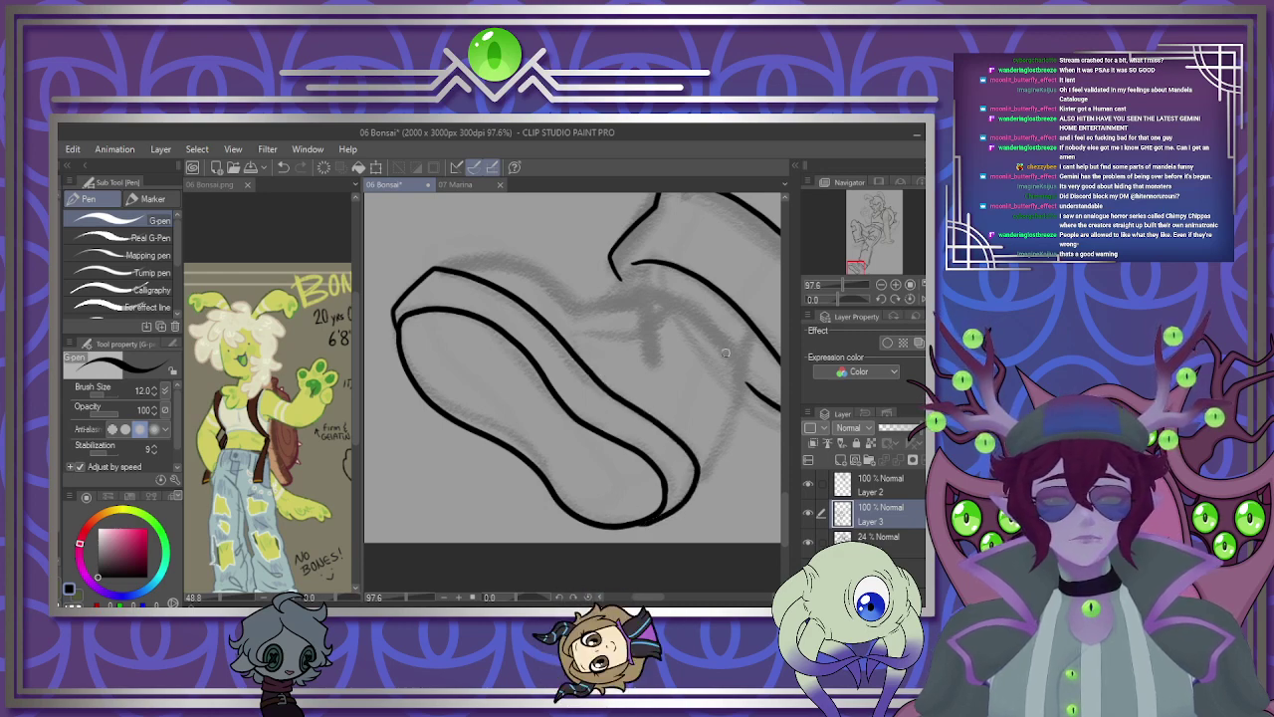
{"action": "left_click_drag", "start_coordinate": [743, 357], "coordinate": [697, 480]}
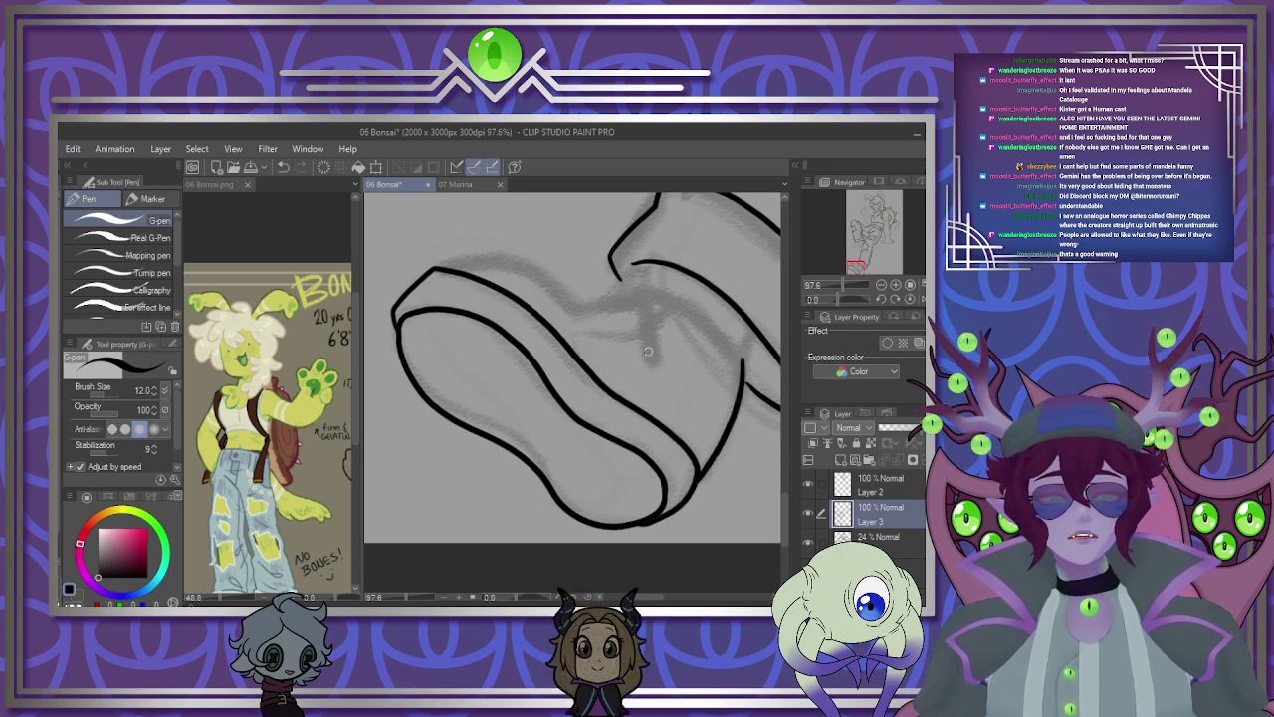
Ink the edge of the shoe's opening around the ankle and the upper curve running from the toe to the tongue.
{"action": "left_click_drag", "start_coordinate": [570, 332], "coordinate": [615, 335]}
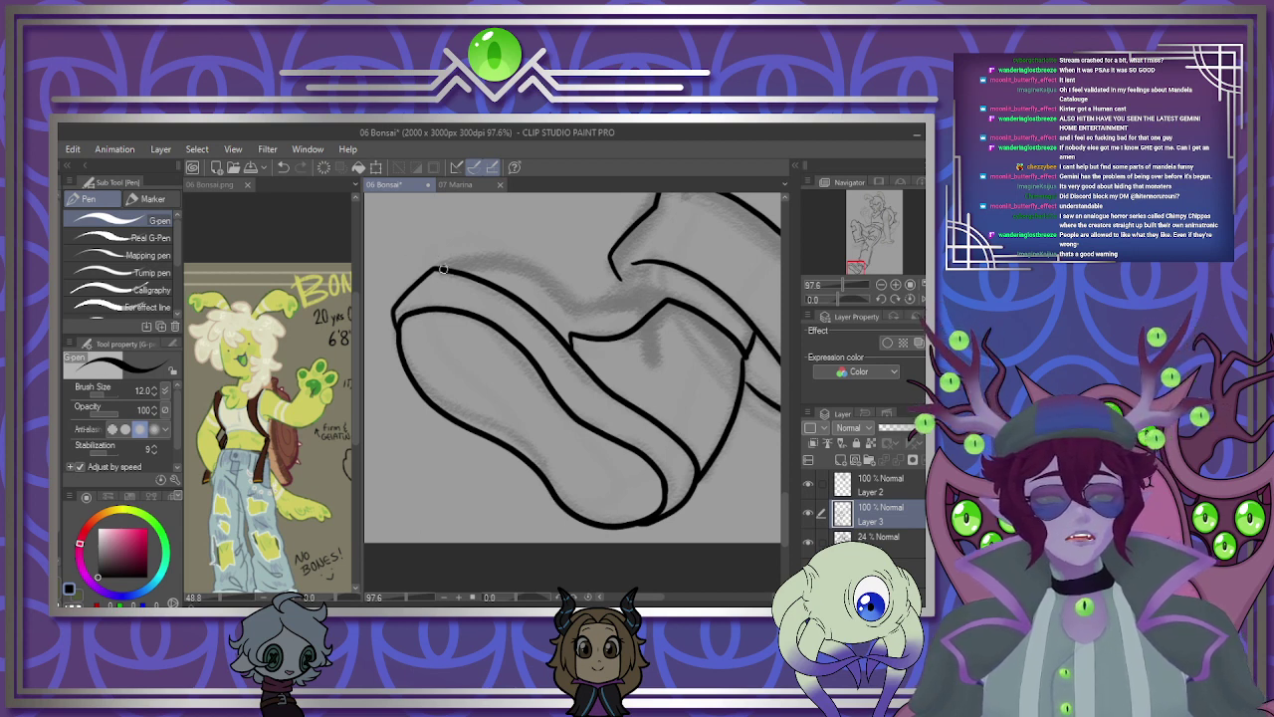
{"action": "mouse_move", "coordinate": [490, 258]}
{"action": "left_mouse_down"}
{"action": "mouse_move", "coordinate": [553, 275]}
{"action": "mouse_move", "coordinate": [575, 306]}
{"action": "left_mouse_up"}
{"action": "key", "text": "ctrl+z"}
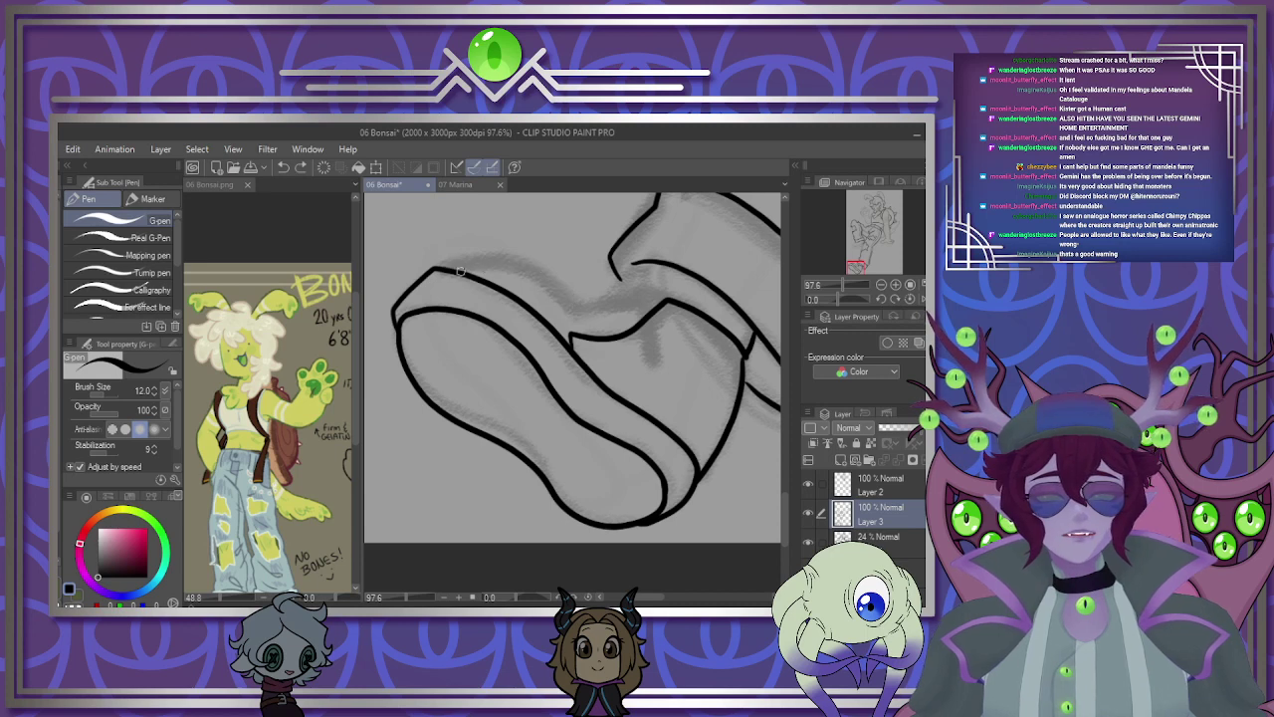
{"action": "left_click_drag", "start_coordinate": [445, 270], "coordinate": [571, 300]}
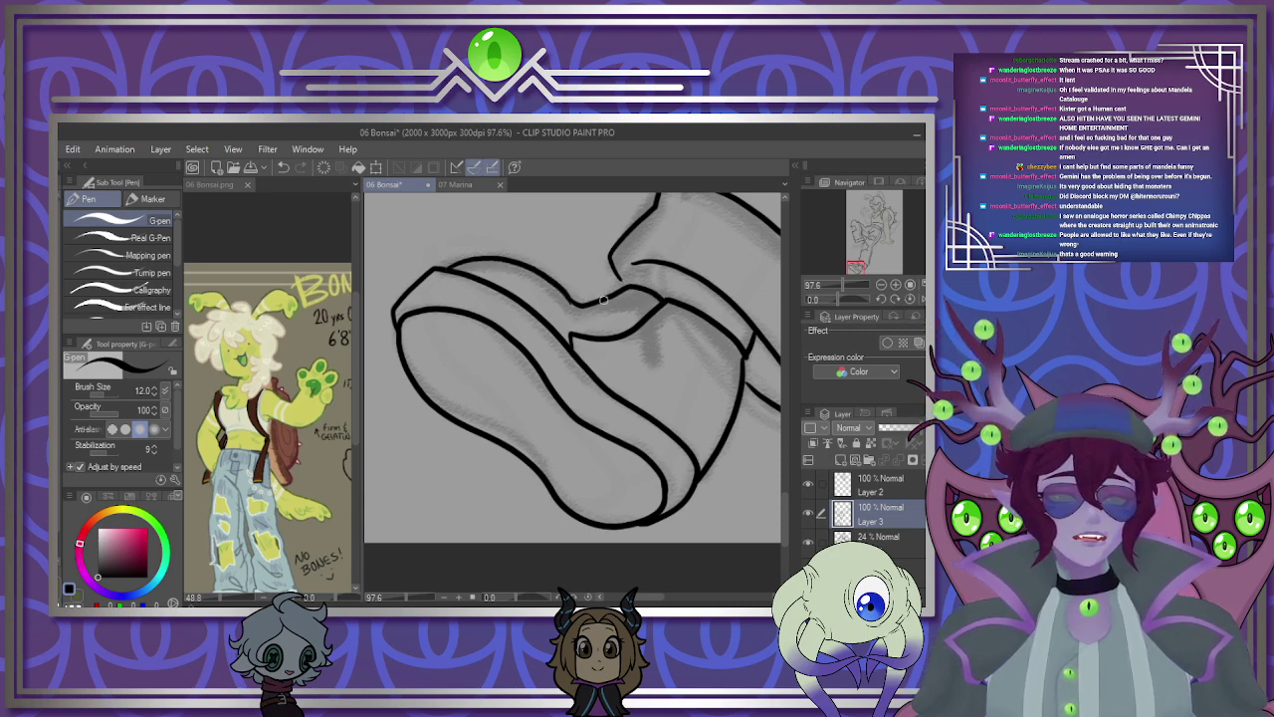
Ink the crossed laces over the shoe's tongue at brush size 20, and return the brush size to 12.
{"action": "key", "text": "]"}
{"action": "key", "text": "]"}
{"action": "key", "text": "]"}
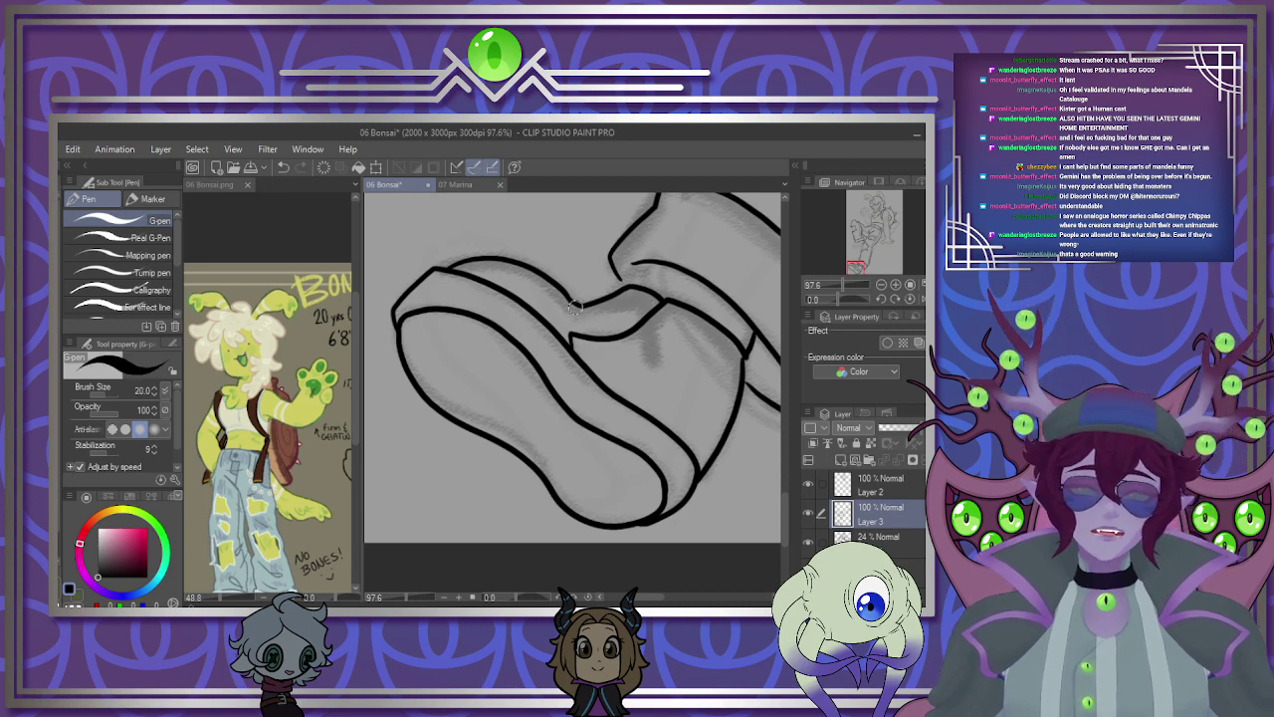
{"action": "mouse_move", "coordinate": [579, 305]}
{"action": "left_mouse_down"}
{"action": "mouse_move", "coordinate": [610, 339]}
{"action": "mouse_move", "coordinate": [621, 339]}
{"action": "mouse_move", "coordinate": [606, 298]}
{"action": "mouse_move", "coordinate": [648, 313]}
{"action": "left_mouse_up"}
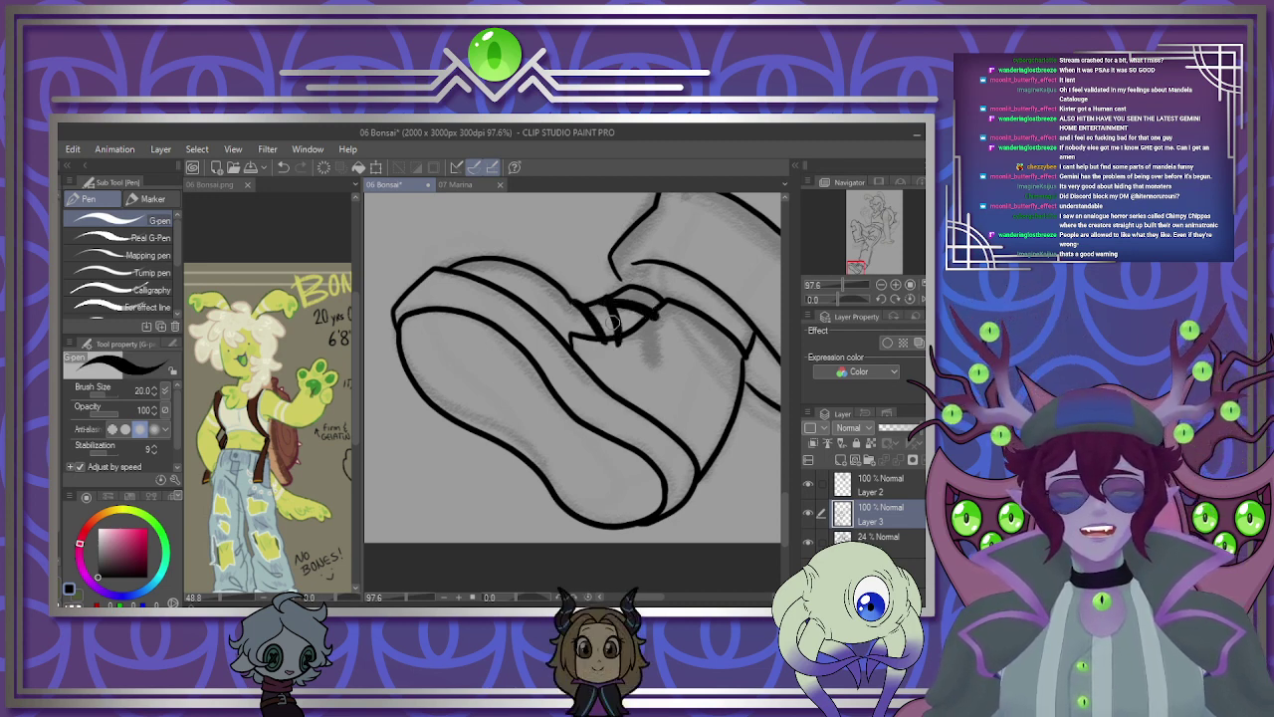
{"action": "key", "text": "bracketleft"}
{"action": "key", "text": "bracketleft"}
{"action": "key", "text": "bracketleft"}
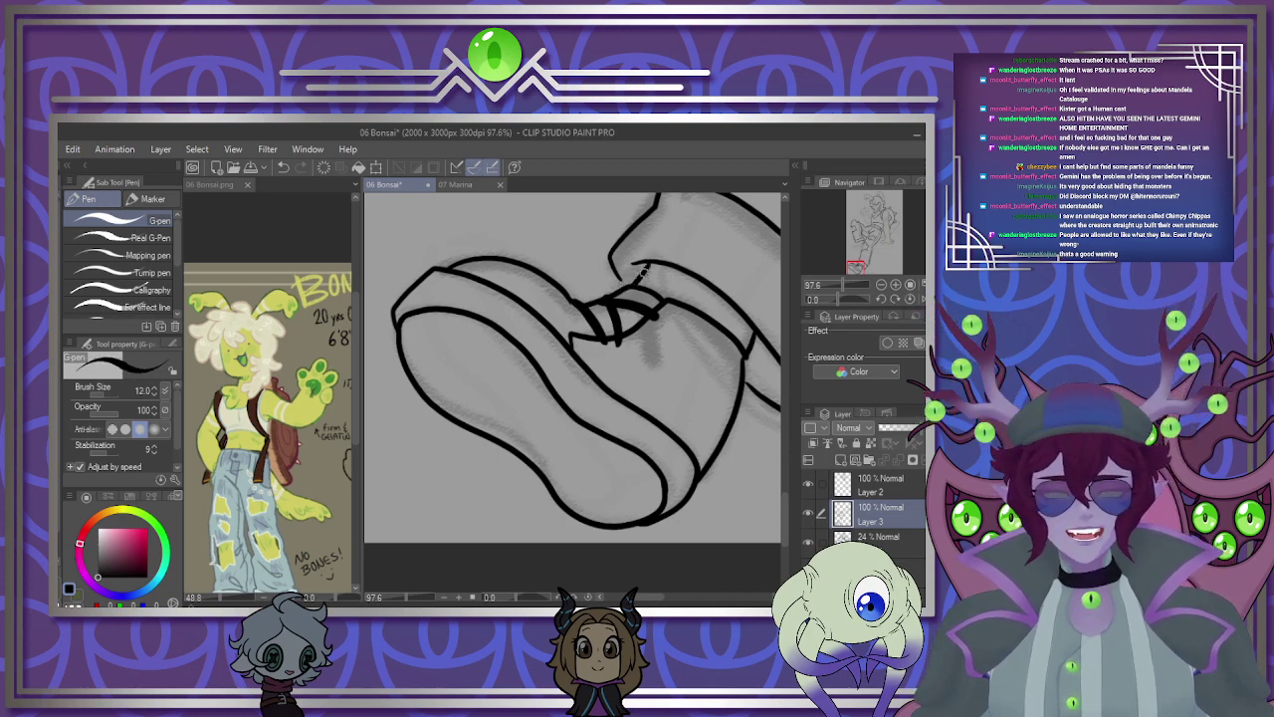
Ink the short edge joining the bent leg's cuff to the other leg, and the rounded upper outline of the shoe below that cuff.
{"action": "scroll", "coordinate": [643, 273], "scroll_direction": "down", "scroll_amount": 5}
{"action": "scroll", "coordinate": [502, 349], "scroll_direction": "up", "scroll_amount": 3}
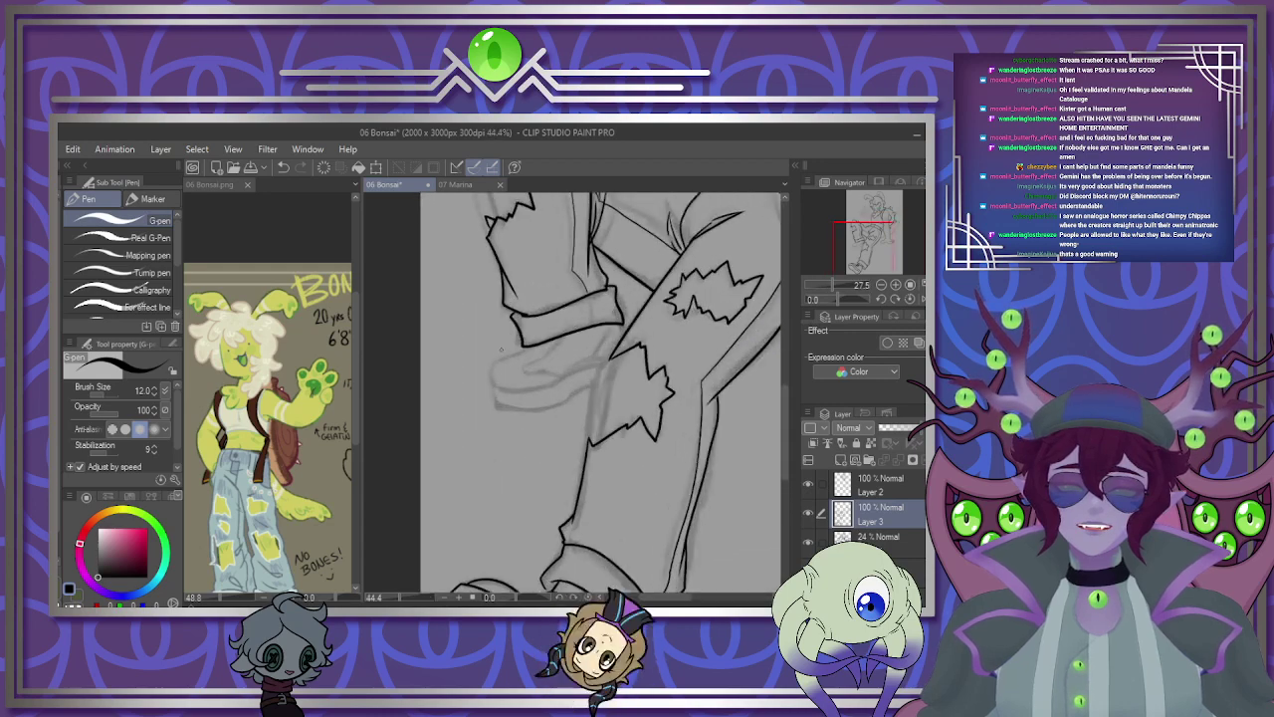
{"action": "scroll", "coordinate": [500, 348], "scroll_direction": "up", "scroll_amount": 4}
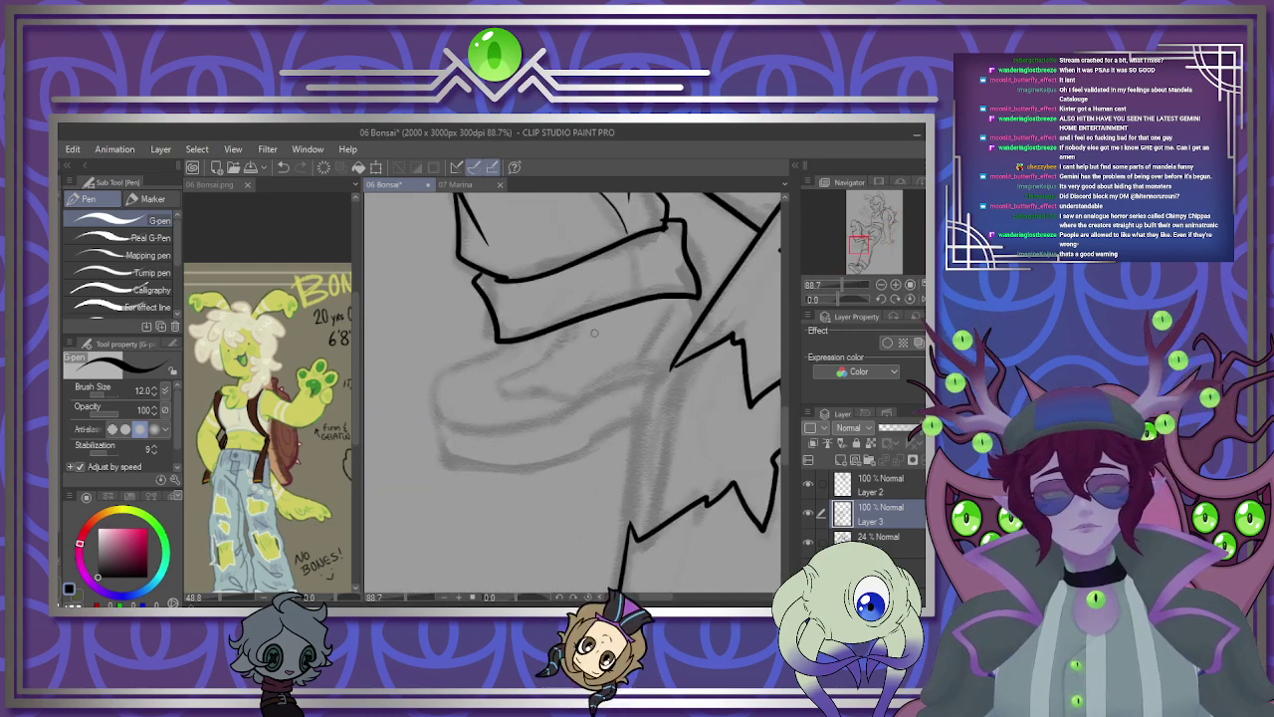
{"action": "scroll", "coordinate": [598, 343], "scroll_direction": "up", "scroll_amount": 2}
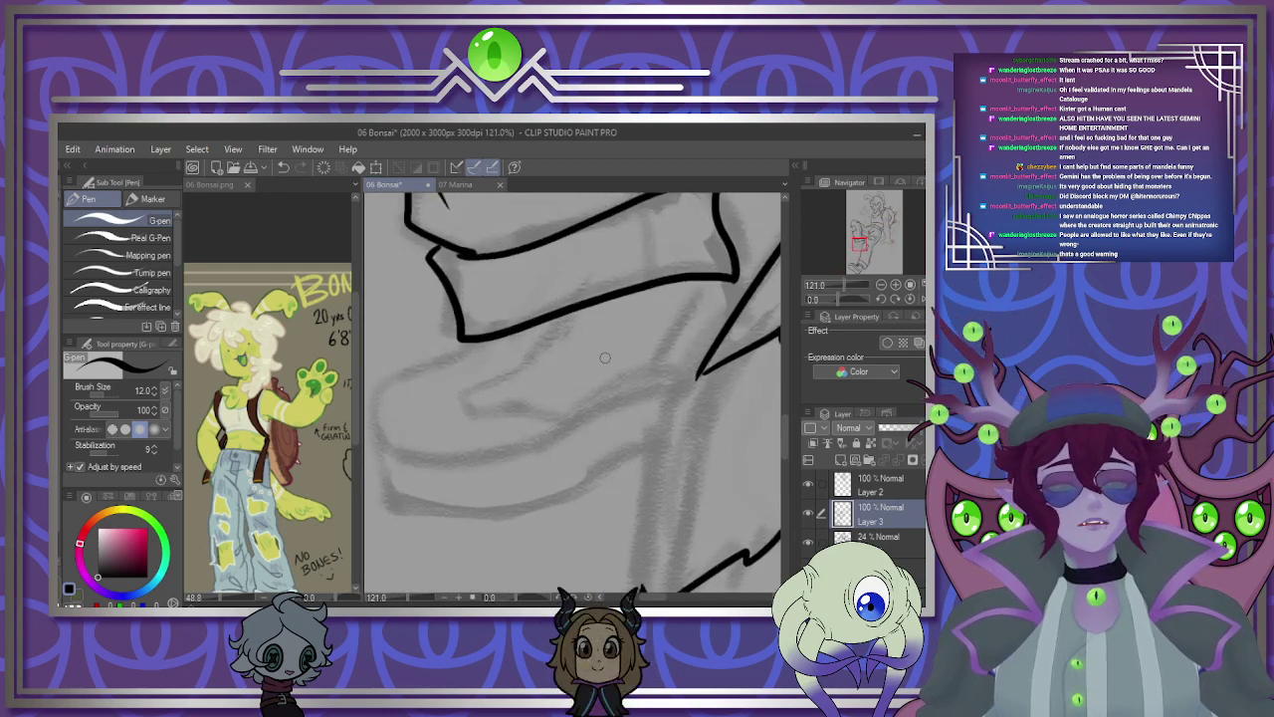
{"action": "left_click_drag", "start_coordinate": [727, 280], "coordinate": [736, 307]}
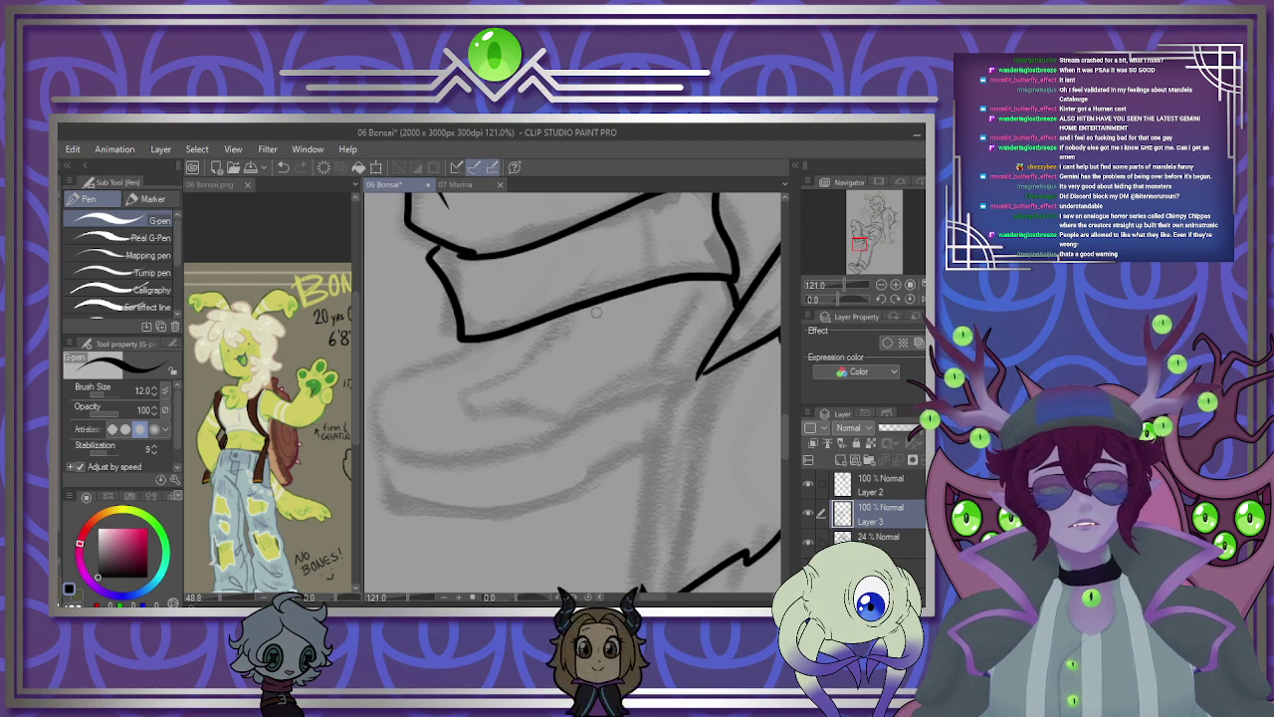
{"action": "mouse_move", "coordinate": [463, 345]}
{"action": "left_mouse_down"}
{"action": "mouse_move", "coordinate": [399, 378]}
{"action": "mouse_move", "coordinate": [382, 407]}
{"action": "mouse_move", "coordinate": [384, 436]}
{"action": "mouse_move", "coordinate": [398, 417]}
{"action": "mouse_move", "coordinate": [389, 447]}
{"action": "mouse_move", "coordinate": [482, 452]}
{"action": "mouse_move", "coordinate": [666, 369]}
{"action": "left_mouse_up"}
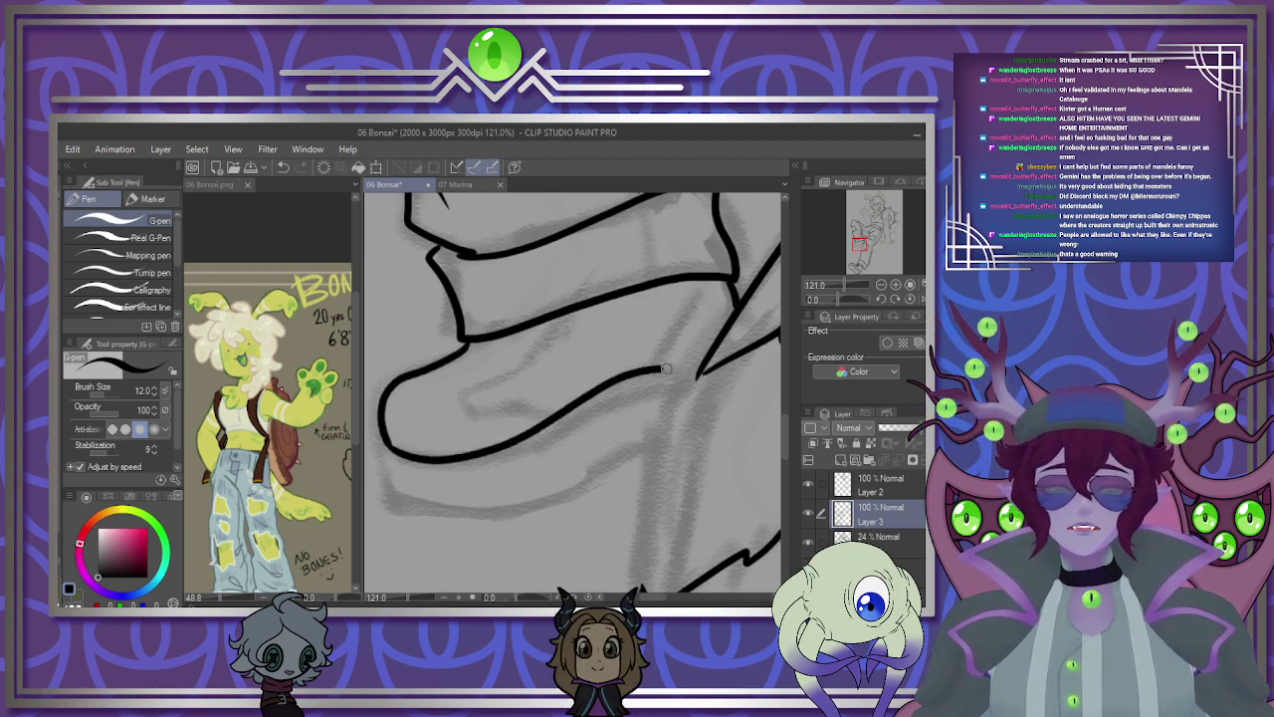
Ink the opening and heel seam inside the bent leg's shoe, and outline the thick sole beneath it.
{"action": "mouse_move", "coordinate": [551, 321]}
{"action": "left_mouse_down"}
{"action": "mouse_move", "coordinate": [536, 350]}
{"action": "mouse_move", "coordinate": [472, 389]}
{"action": "mouse_move", "coordinate": [474, 404]}
{"action": "mouse_move", "coordinate": [554, 420]}
{"action": "left_mouse_up"}
{"action": "left_click_drag", "start_coordinate": [705, 291], "coordinate": [669, 371]}
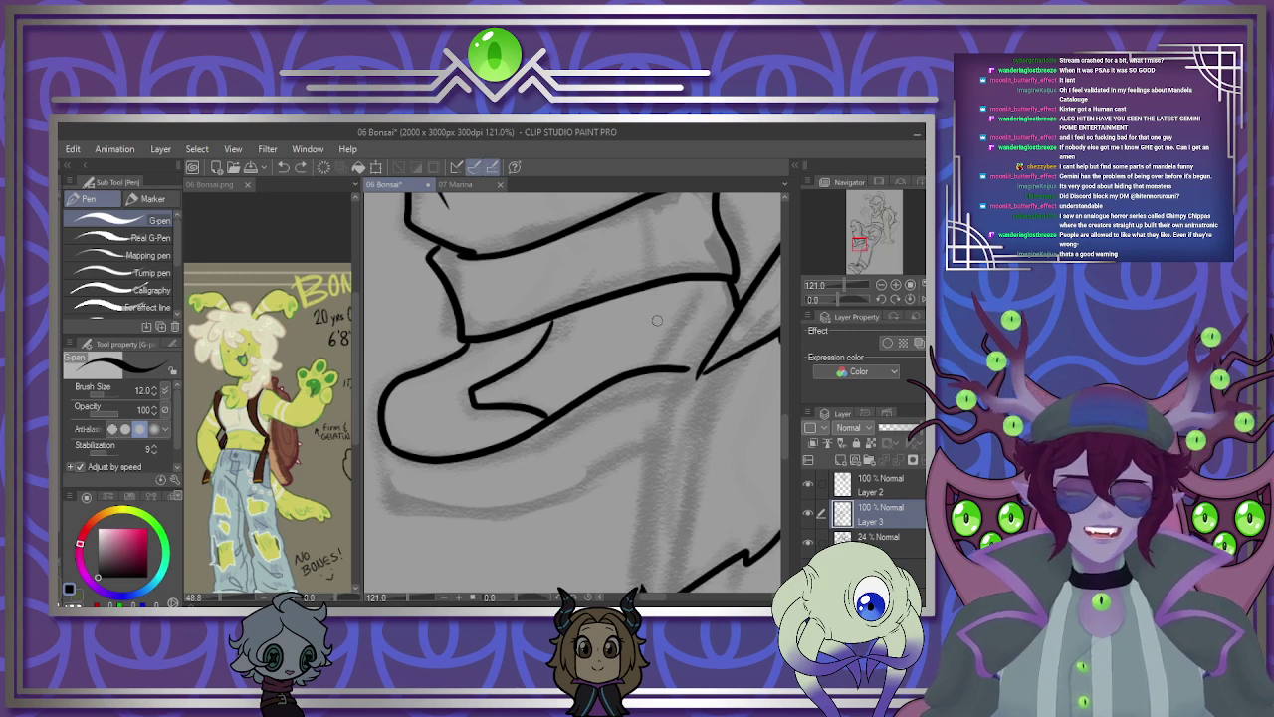
{"action": "left_click_drag", "start_coordinate": [654, 364], "coordinate": [705, 293]}
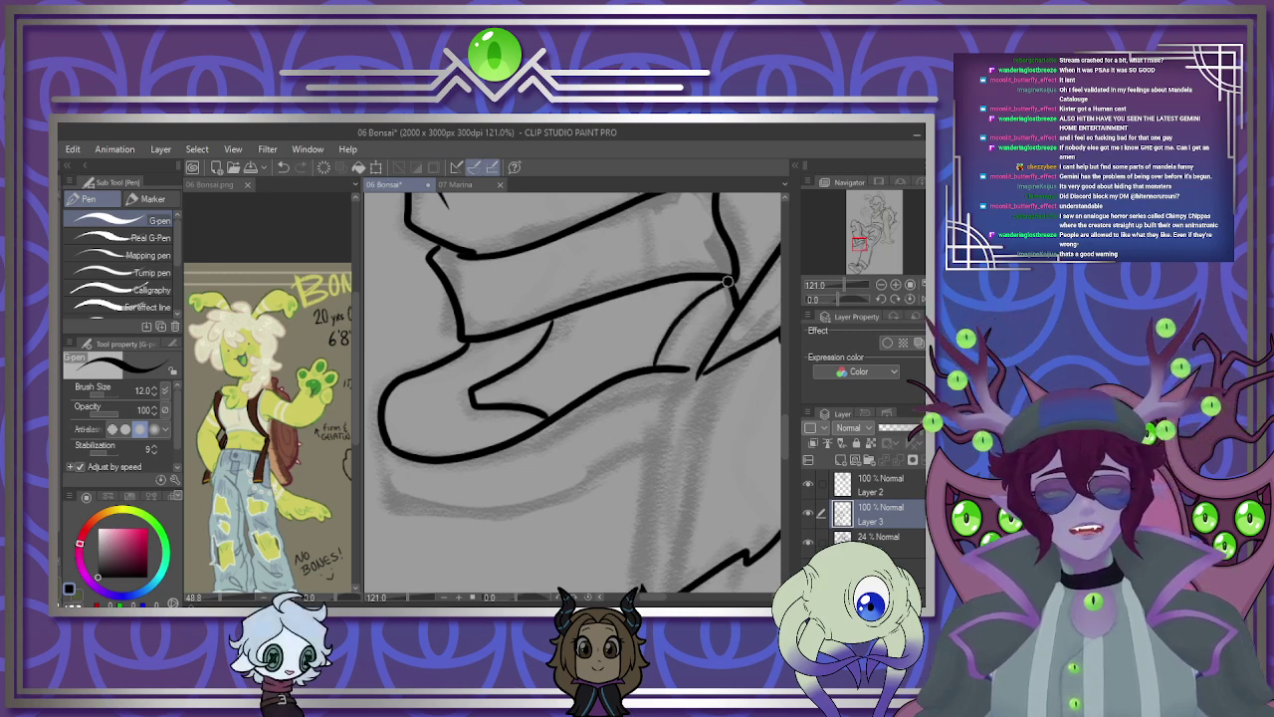
{"action": "mouse_move", "coordinate": [383, 450]}
{"action": "left_mouse_down"}
{"action": "mouse_move", "coordinate": [389, 488]}
{"action": "mouse_move", "coordinate": [419, 508]}
{"action": "mouse_move", "coordinate": [573, 476]}
{"action": "mouse_move", "coordinate": [650, 444]}
{"action": "mouse_move", "coordinate": [683, 448]}
{"action": "left_mouse_up"}
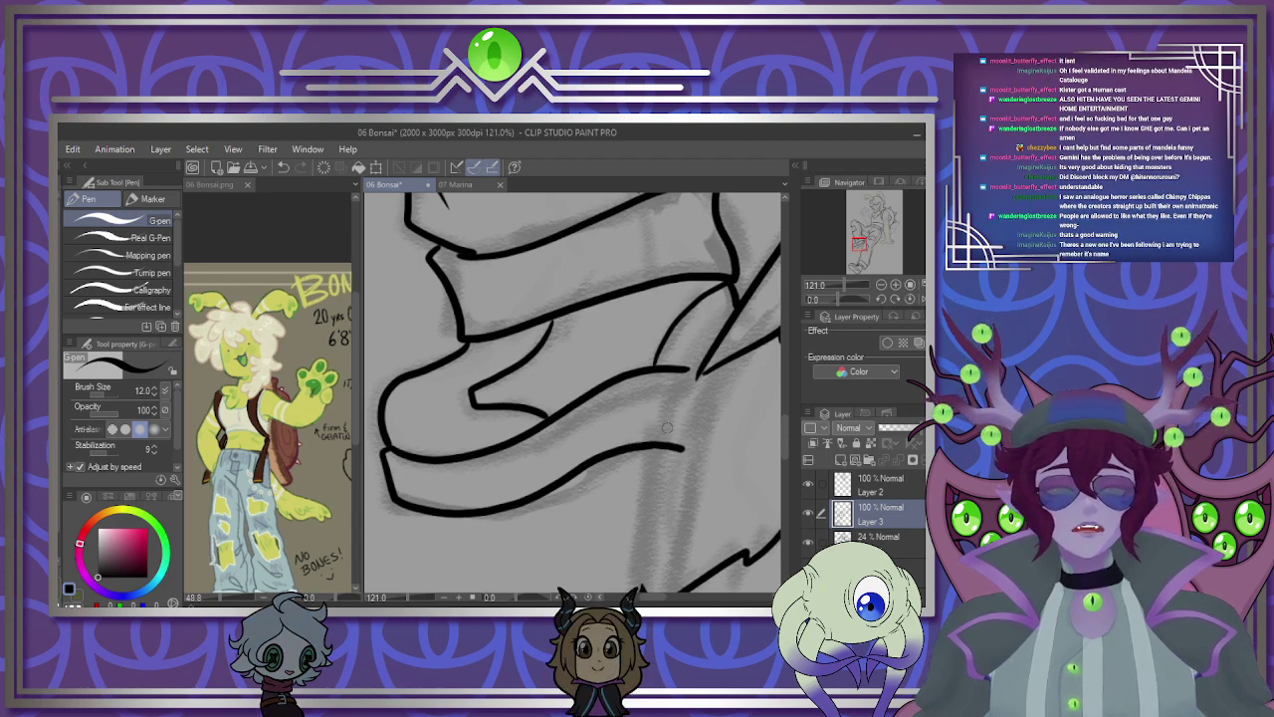
Move Layer 2 beneath Layer 3 in the layer stack.
{"action": "scroll", "coordinate": [667, 426], "scroll_direction": "down", "scroll_amount": 10}
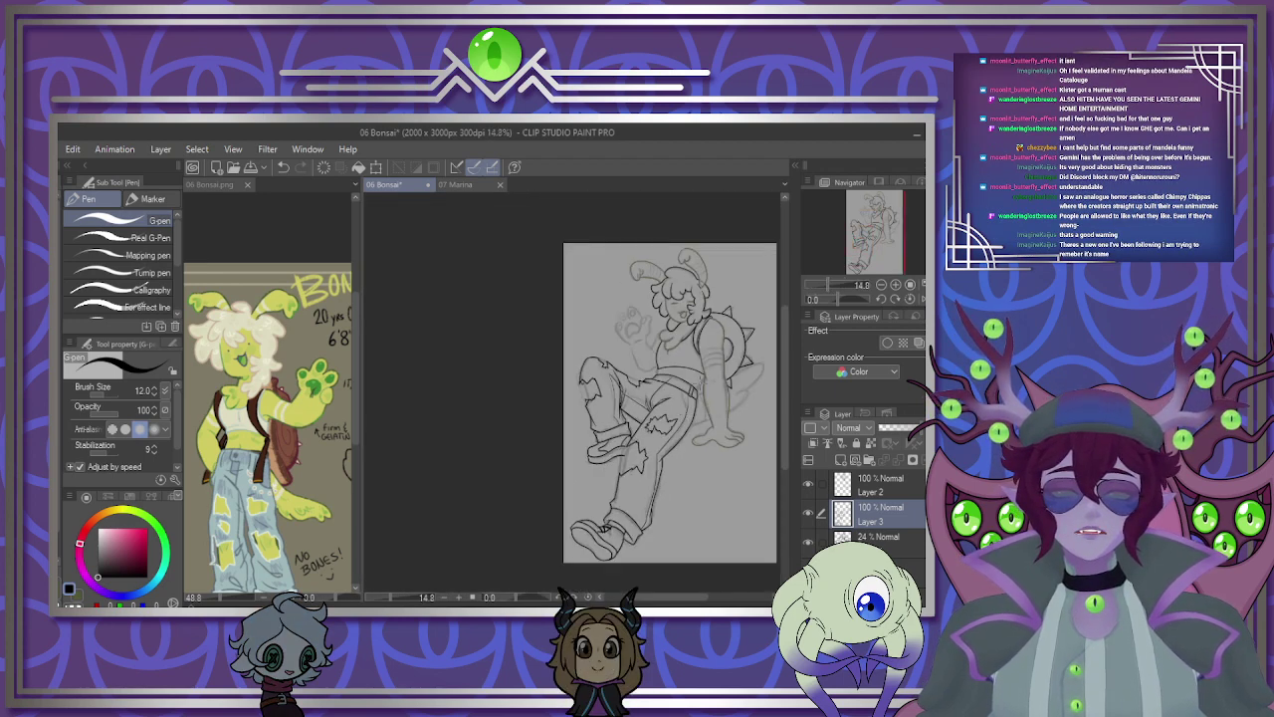
{"action": "scroll", "coordinate": [728, 349], "scroll_direction": "up", "scroll_amount": 4}
{"action": "scroll", "coordinate": [651, 448], "scroll_direction": "down", "scroll_amount": 4}
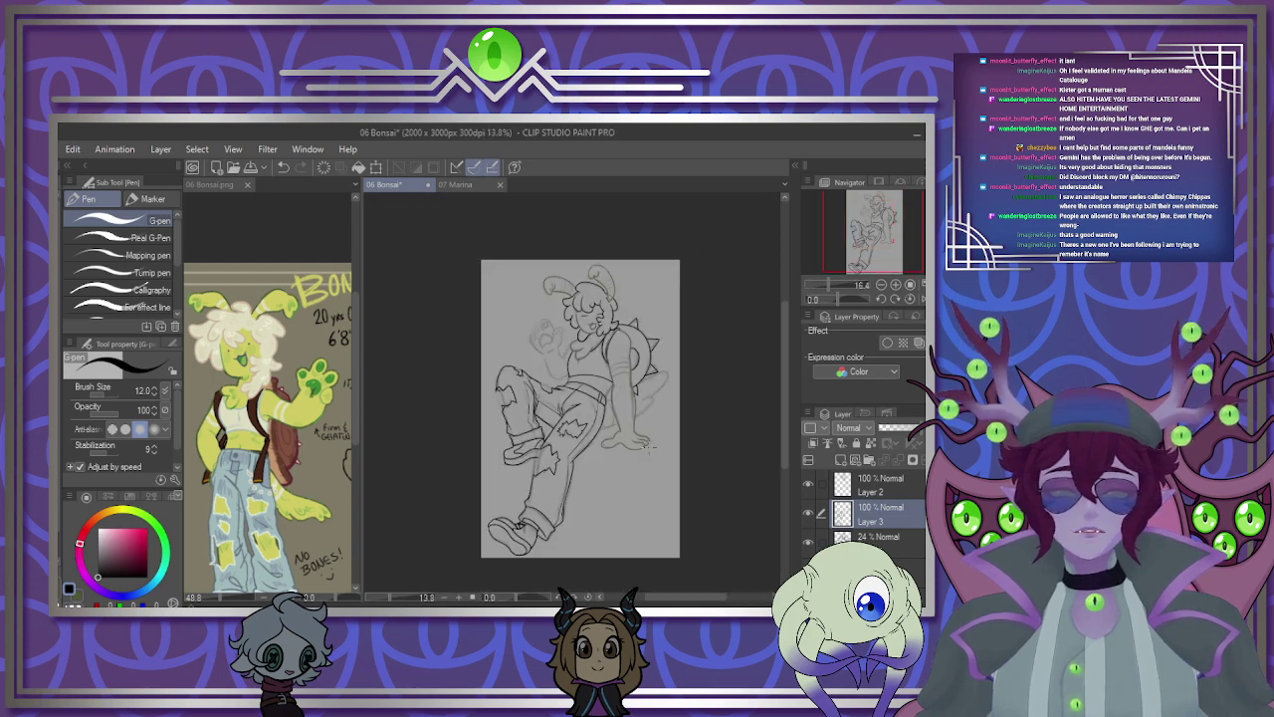
{"action": "scroll", "coordinate": [650, 449], "scroll_direction": "up", "scroll_amount": 5}
{"action": "scroll", "coordinate": [649, 449], "scroll_direction": "down", "scroll_amount": 5}
{"action": "scroll", "coordinate": [649, 449], "scroll_direction": "up", "scroll_amount": 3}
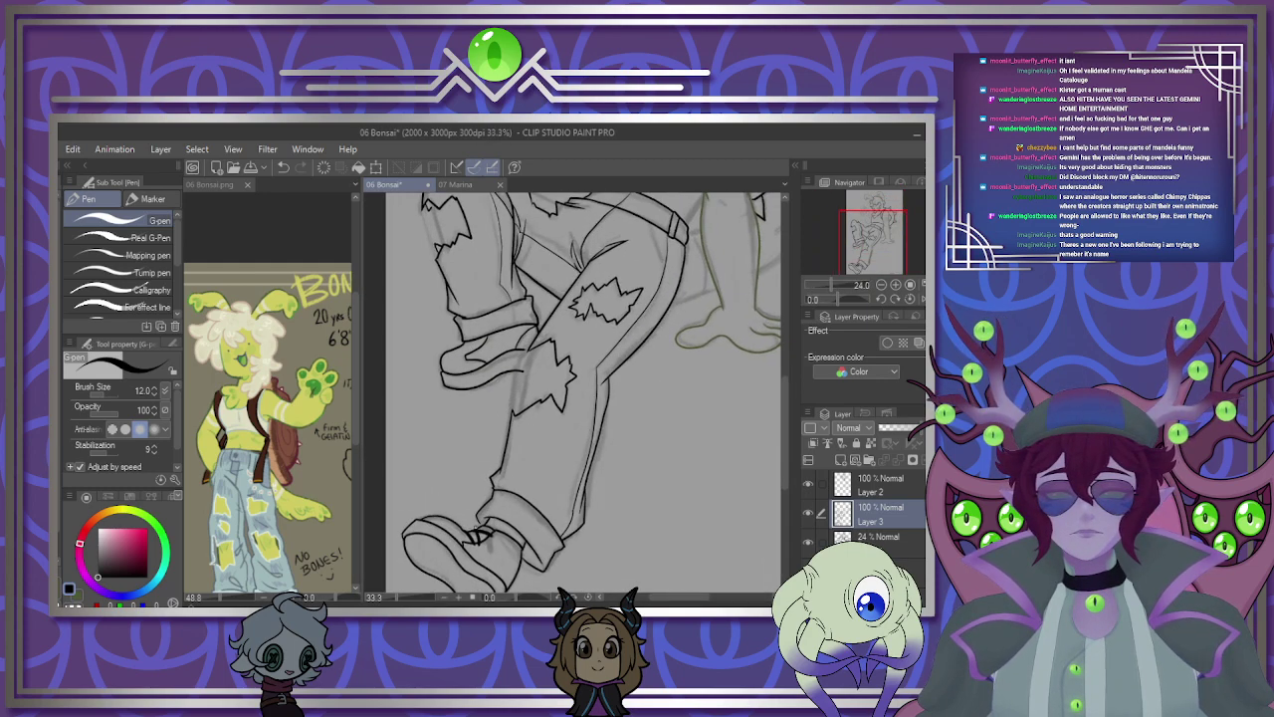
{"action": "scroll", "coordinate": [528, 380], "scroll_direction": "up", "scroll_amount": 2}
{"action": "scroll", "coordinate": [527, 379], "scroll_direction": "down", "scroll_amount": 2}
{"action": "scroll", "coordinate": [528, 379], "scroll_direction": "up", "scroll_amount": 1}
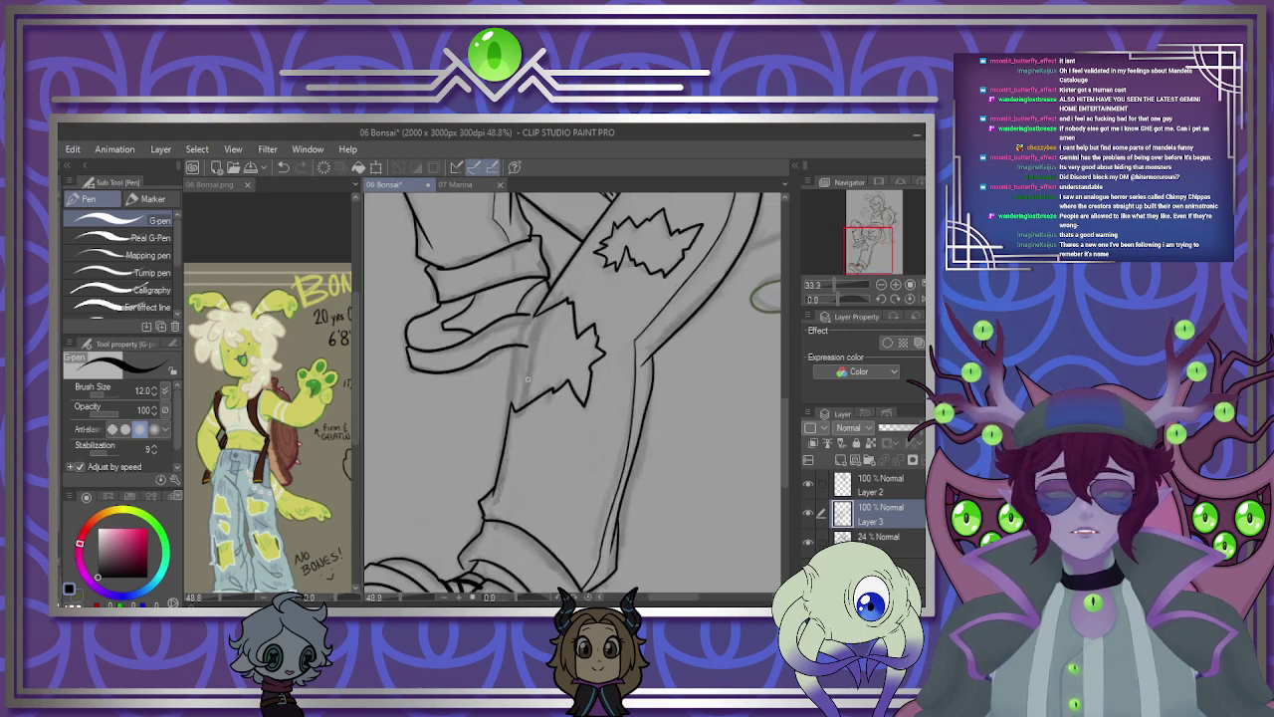
{"action": "scroll", "coordinate": [528, 379], "scroll_direction": "up", "scroll_amount": 3}
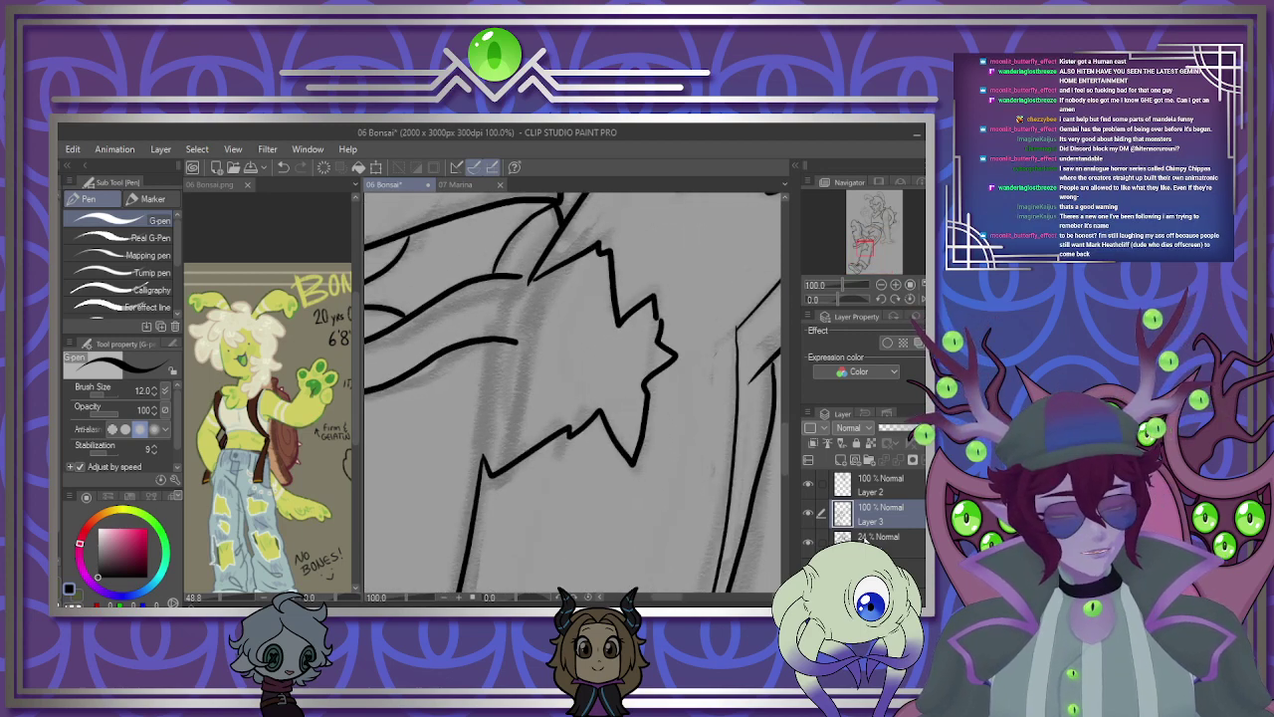
{"action": "left_click_drag", "start_coordinate": [894, 482], "coordinate": [880, 517]}
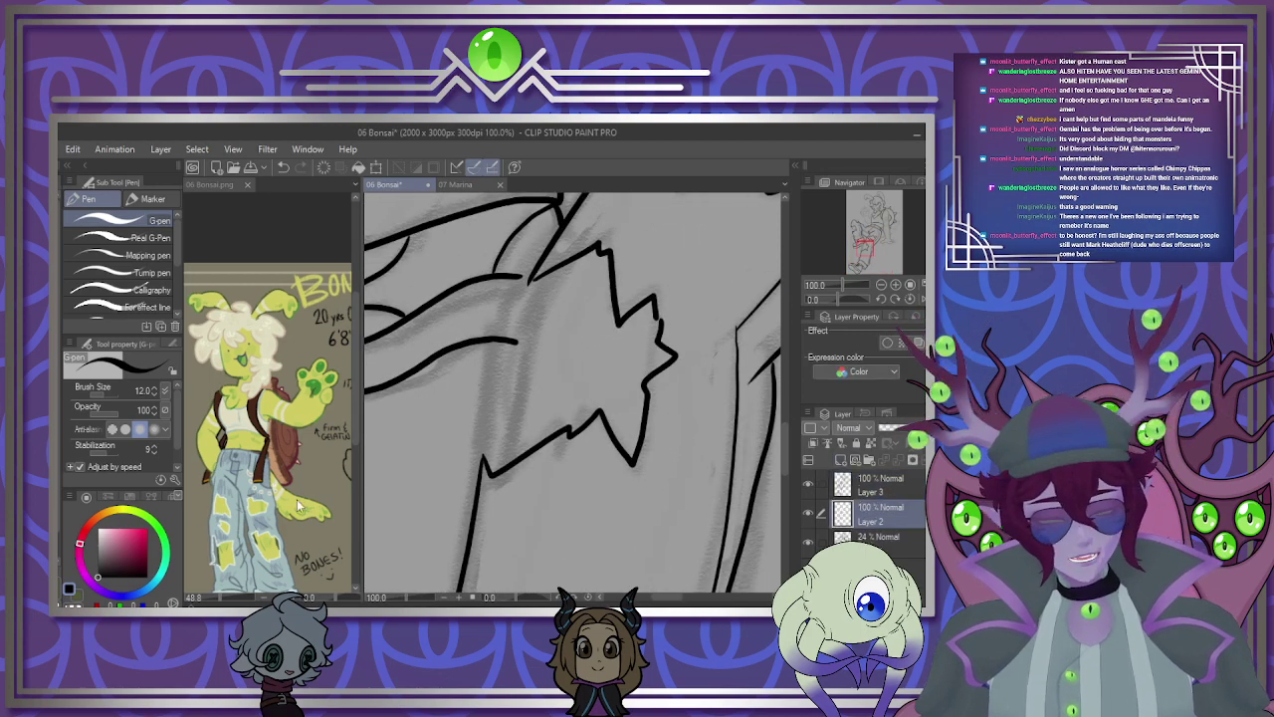
Pick olive green from the reference and ink the skin edges across the extended leg's lower tear and the bent leg's shin tear.
{"action": "right_click", "coordinate": [296, 506]}
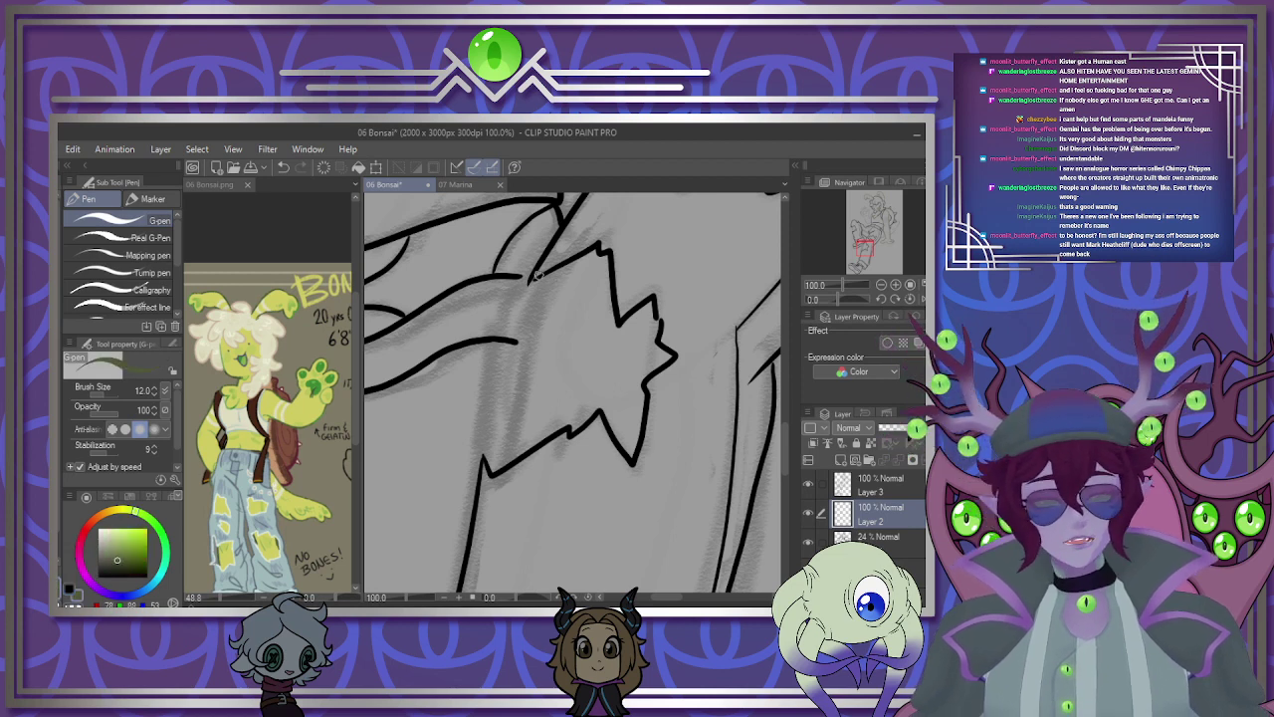
{"action": "left_click_drag", "start_coordinate": [518, 346], "coordinate": [505, 434]}
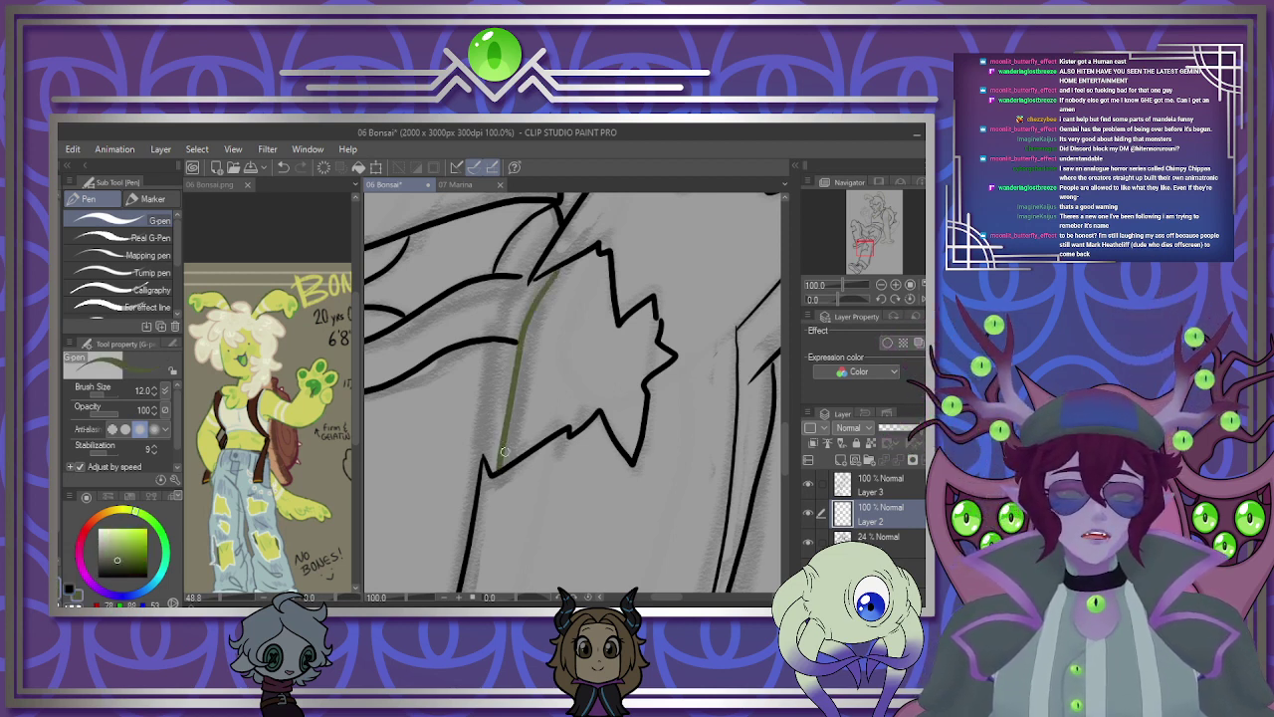
{"action": "scroll", "coordinate": [505, 451], "scroll_direction": "down", "scroll_amount": 5}
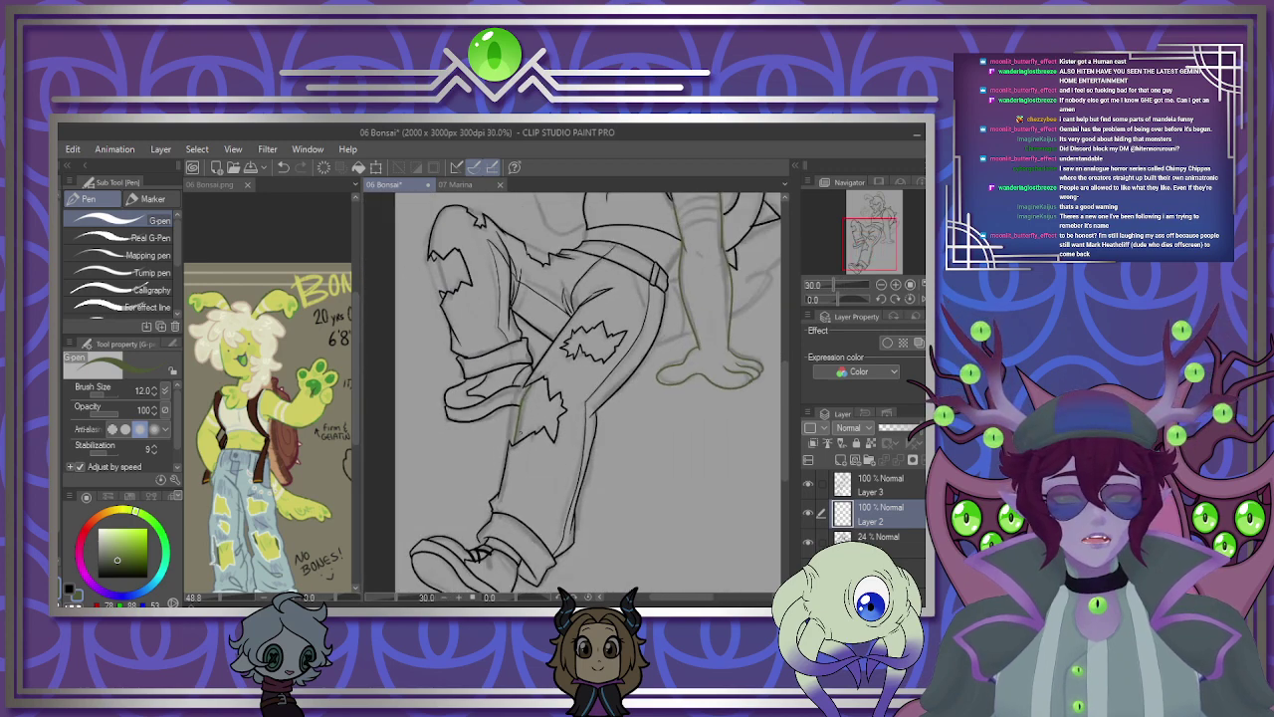
{"action": "scroll", "coordinate": [527, 224], "scroll_direction": "up", "scroll_amount": 3}
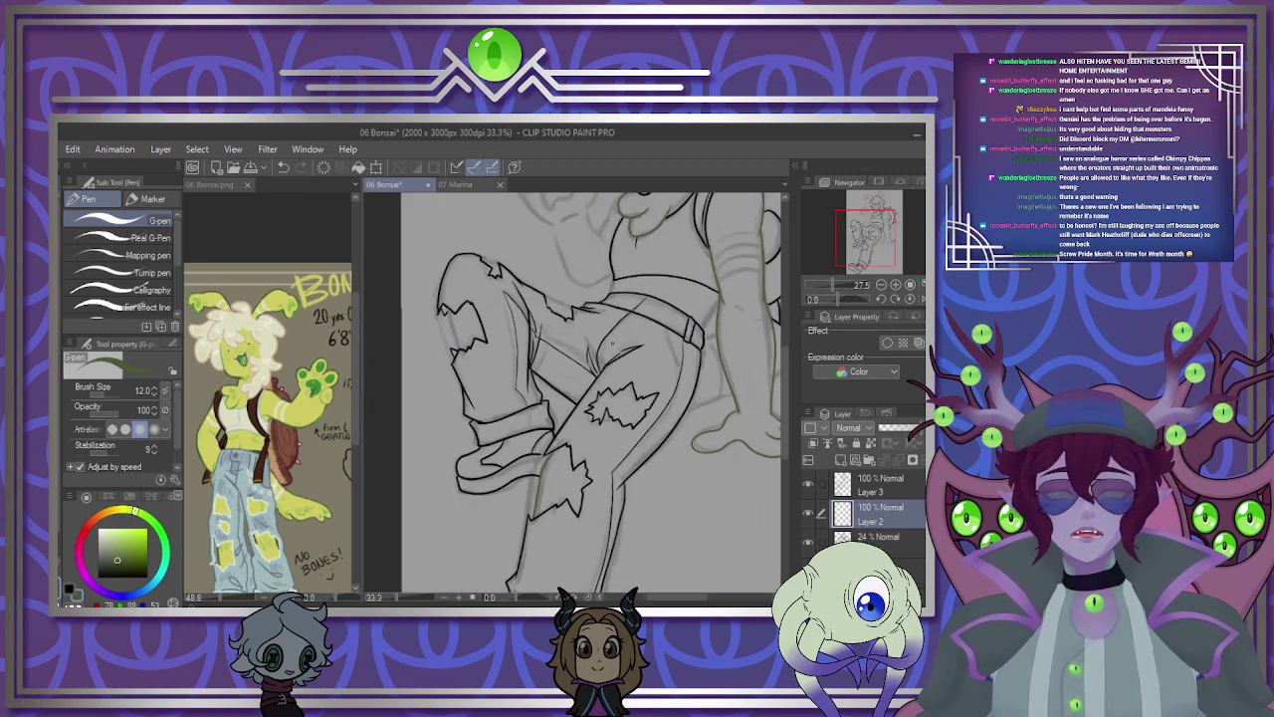
{"action": "scroll", "coordinate": [550, 412], "scroll_direction": "up", "scroll_amount": 5}
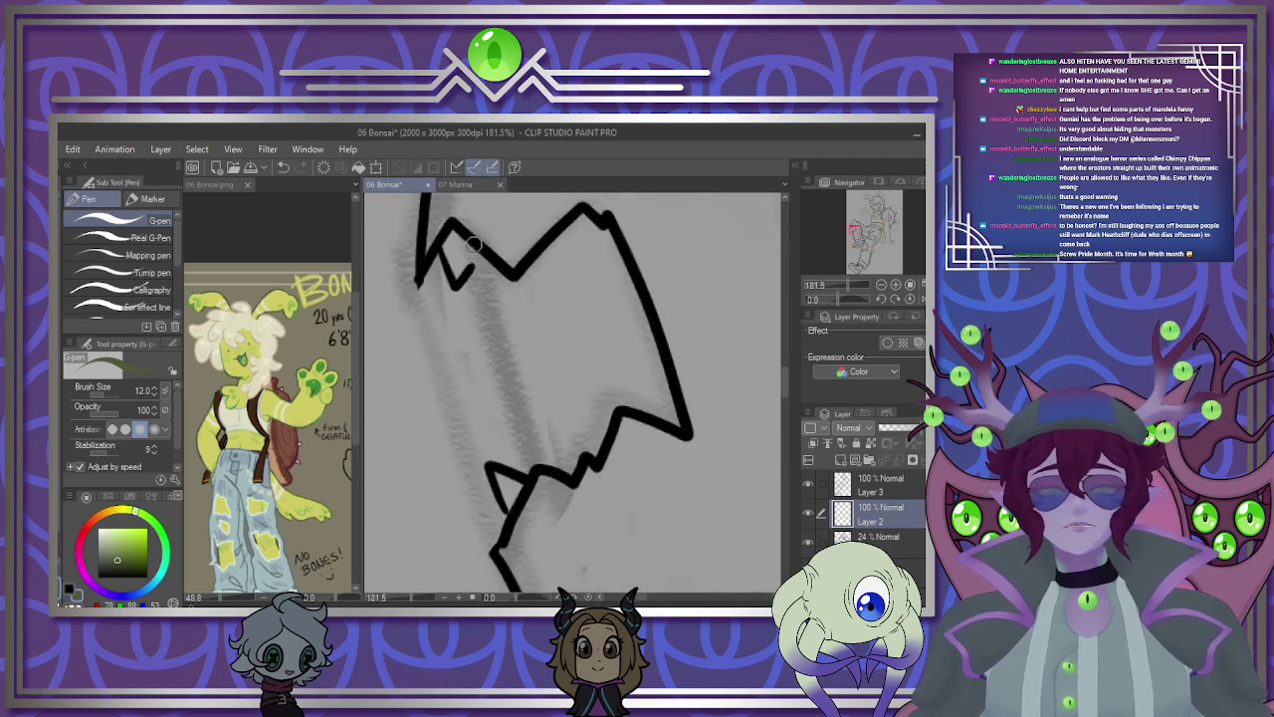
{"action": "left_click_drag", "start_coordinate": [472, 247], "coordinate": [533, 463]}
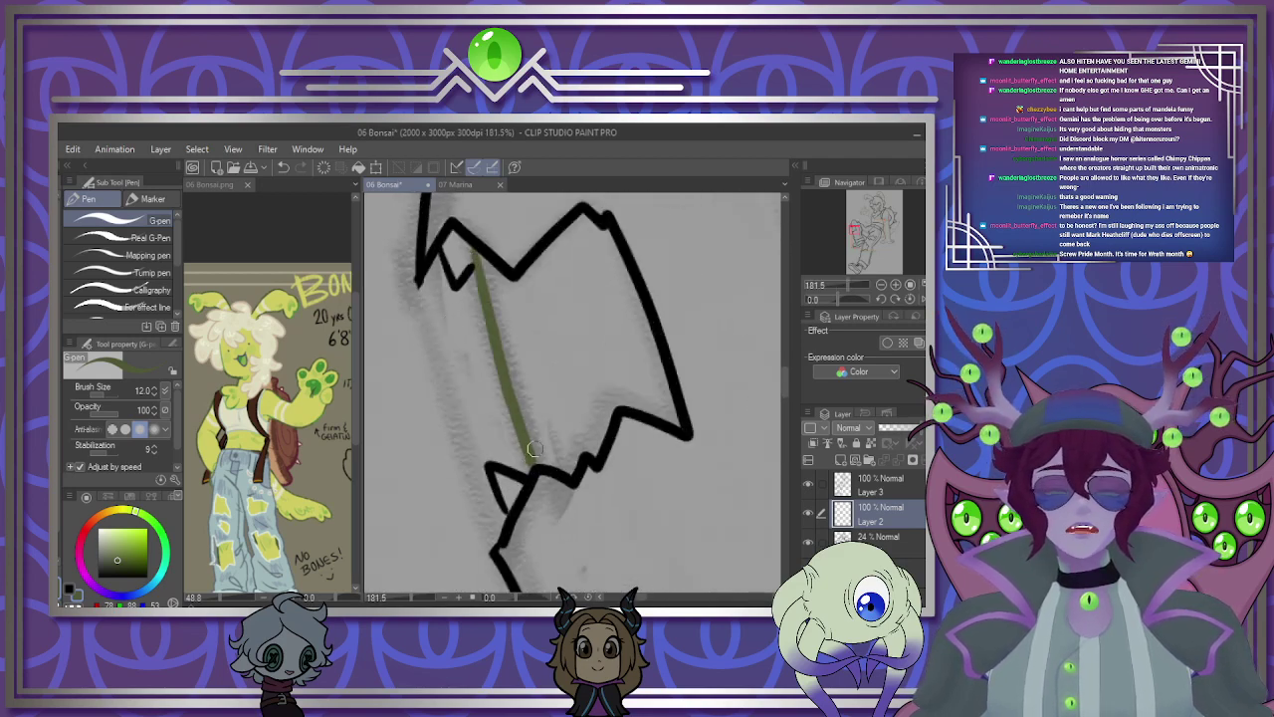
Ink the olive green skin edges bridging the tear on top of the bent knee and the tear along the bent leg's thigh.
{"action": "scroll", "coordinate": [535, 450], "scroll_direction": "down", "scroll_amount": 2}
{"action": "scroll", "coordinate": [627, 319], "scroll_direction": "up", "scroll_amount": 4}
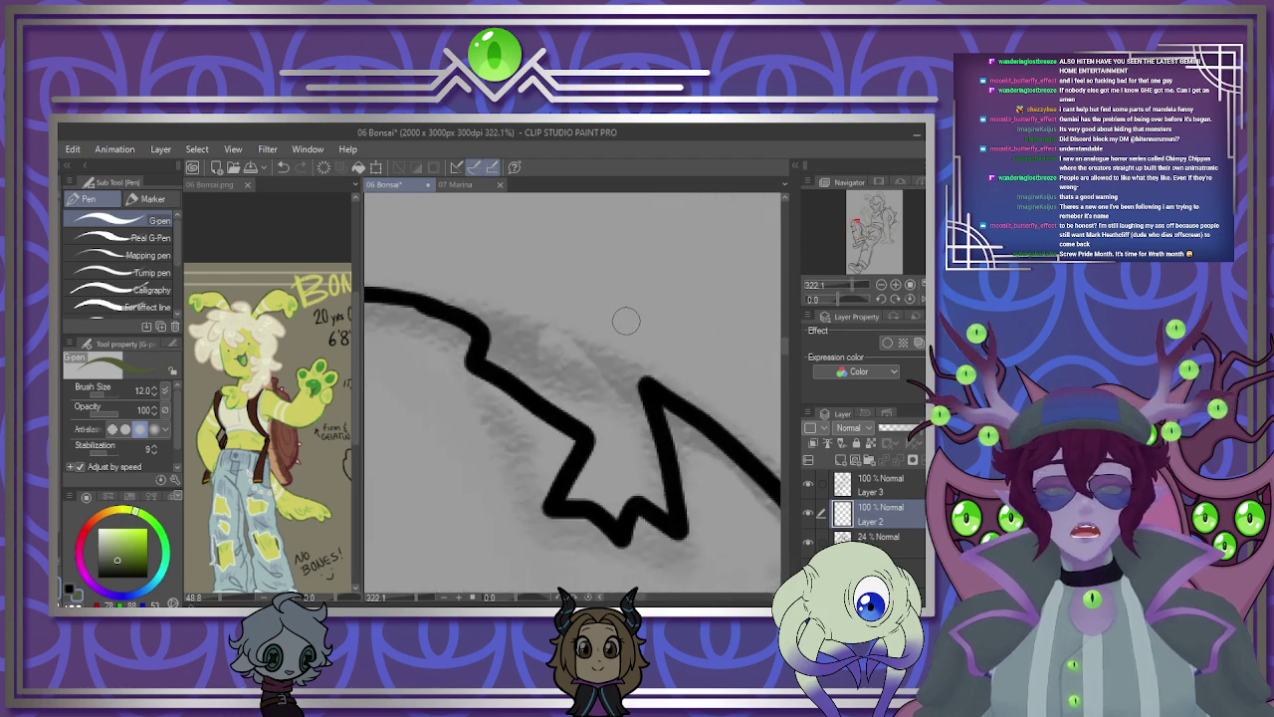
{"action": "left_click_drag", "start_coordinate": [495, 340], "coordinate": [662, 400]}
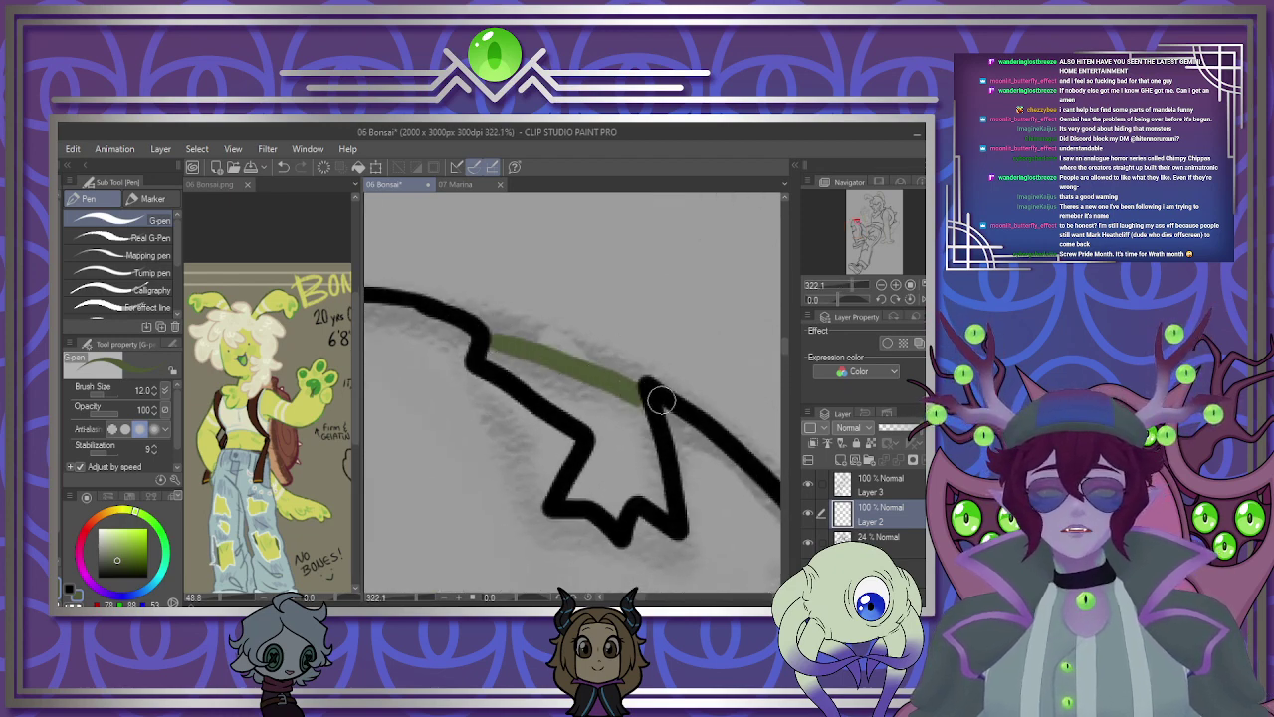
{"action": "scroll", "coordinate": [696, 370], "scroll_direction": "down", "scroll_amount": 3}
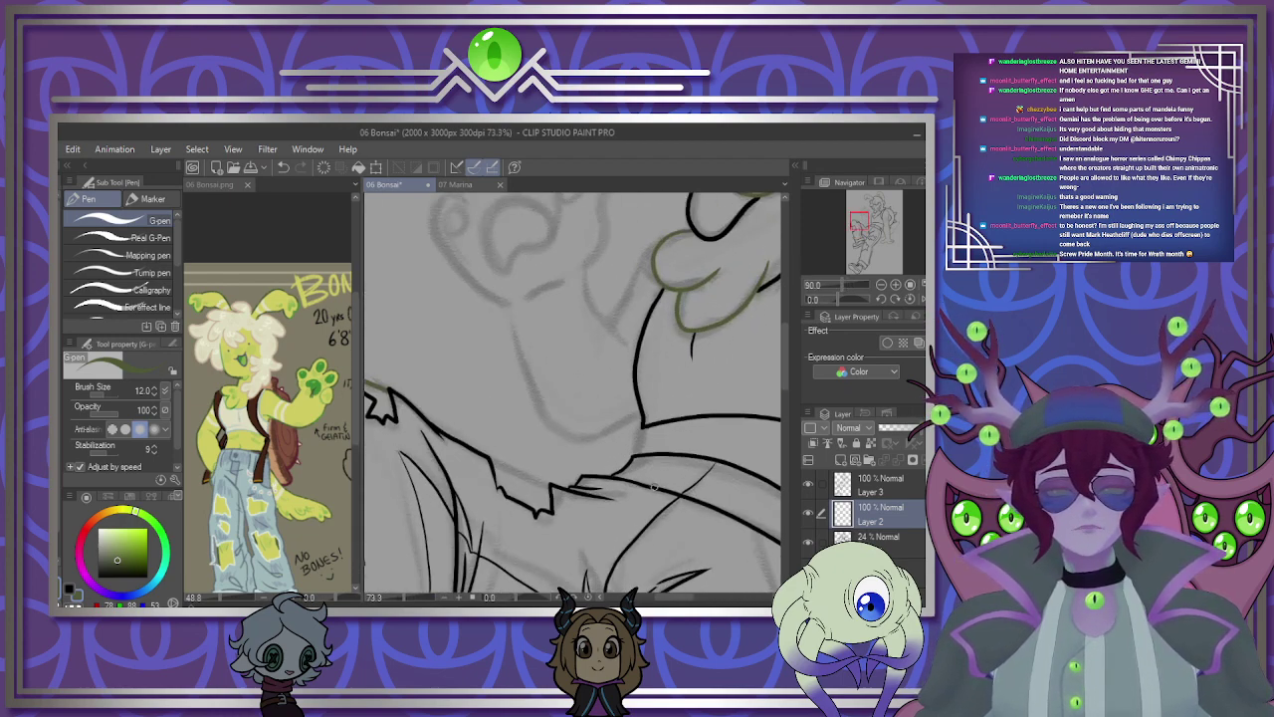
{"action": "scroll", "coordinate": [404, 466], "scroll_direction": "up", "scroll_amount": 1}
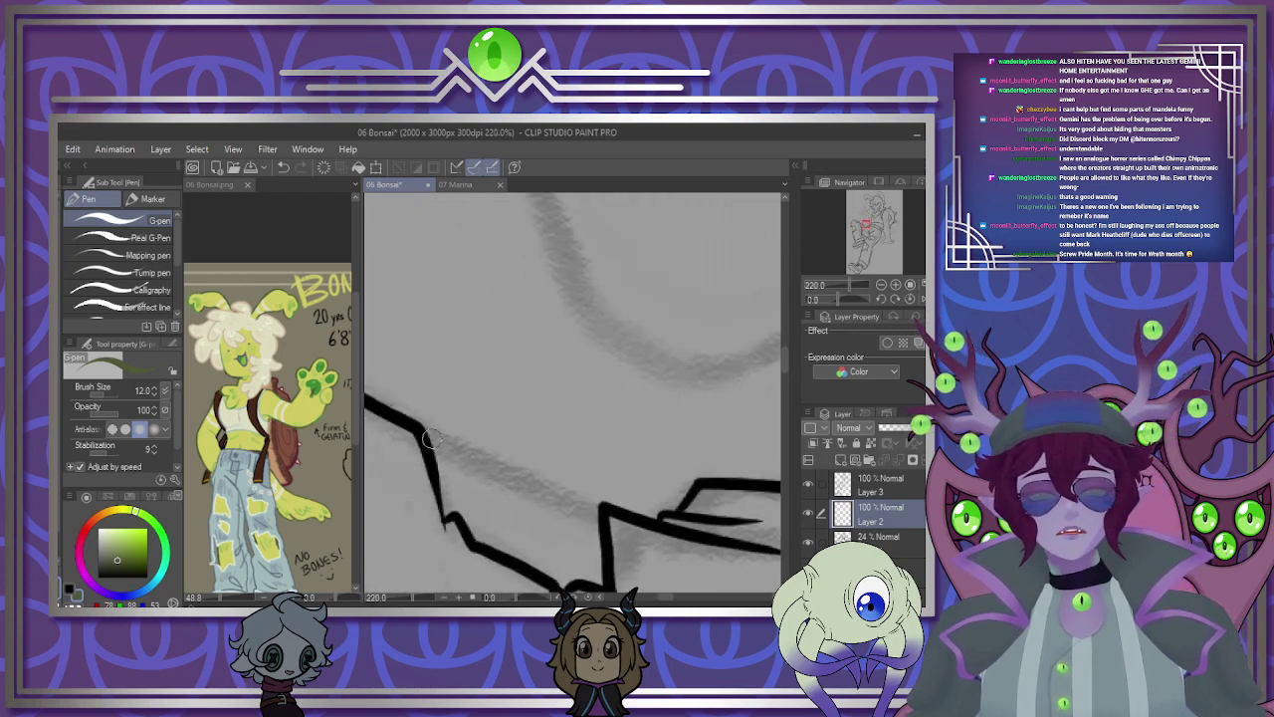
{"action": "left_click_drag", "start_coordinate": [430, 439], "coordinate": [607, 517]}
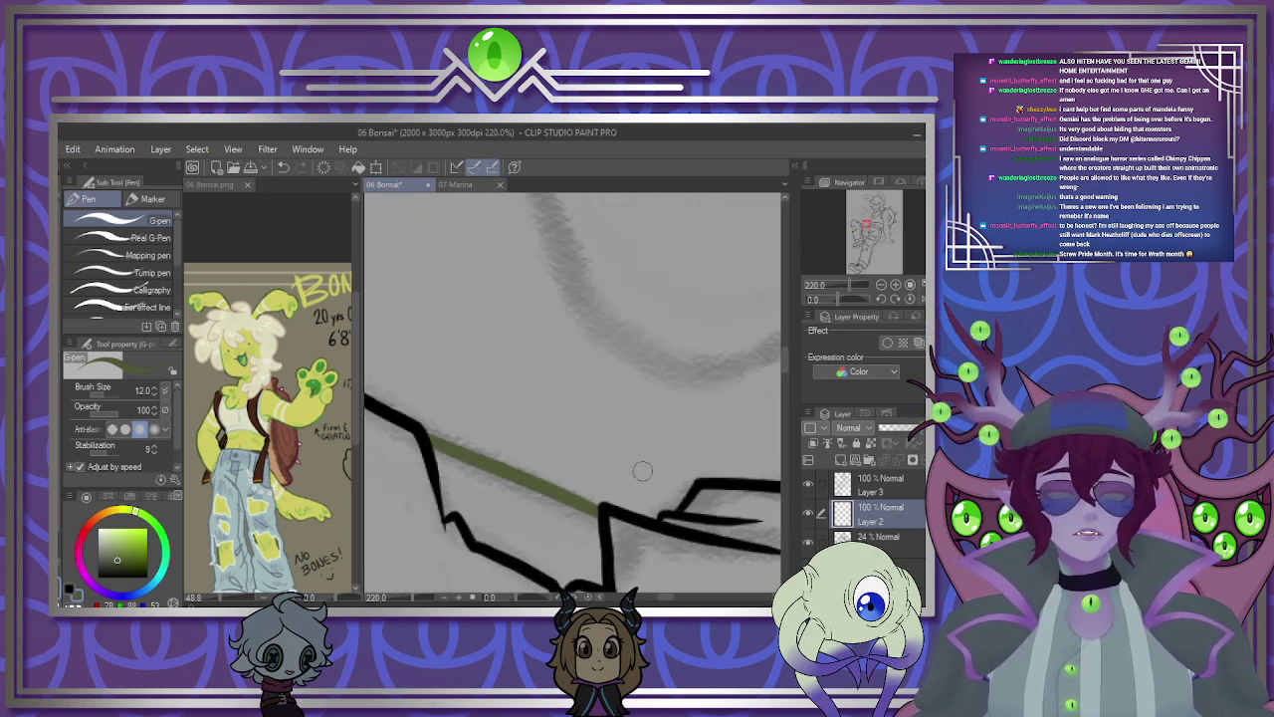
{"action": "scroll", "coordinate": [630, 459], "scroll_direction": "down", "scroll_amount": 3}
{"action": "scroll", "coordinate": [525, 403], "scroll_direction": "down", "scroll_amount": 3}
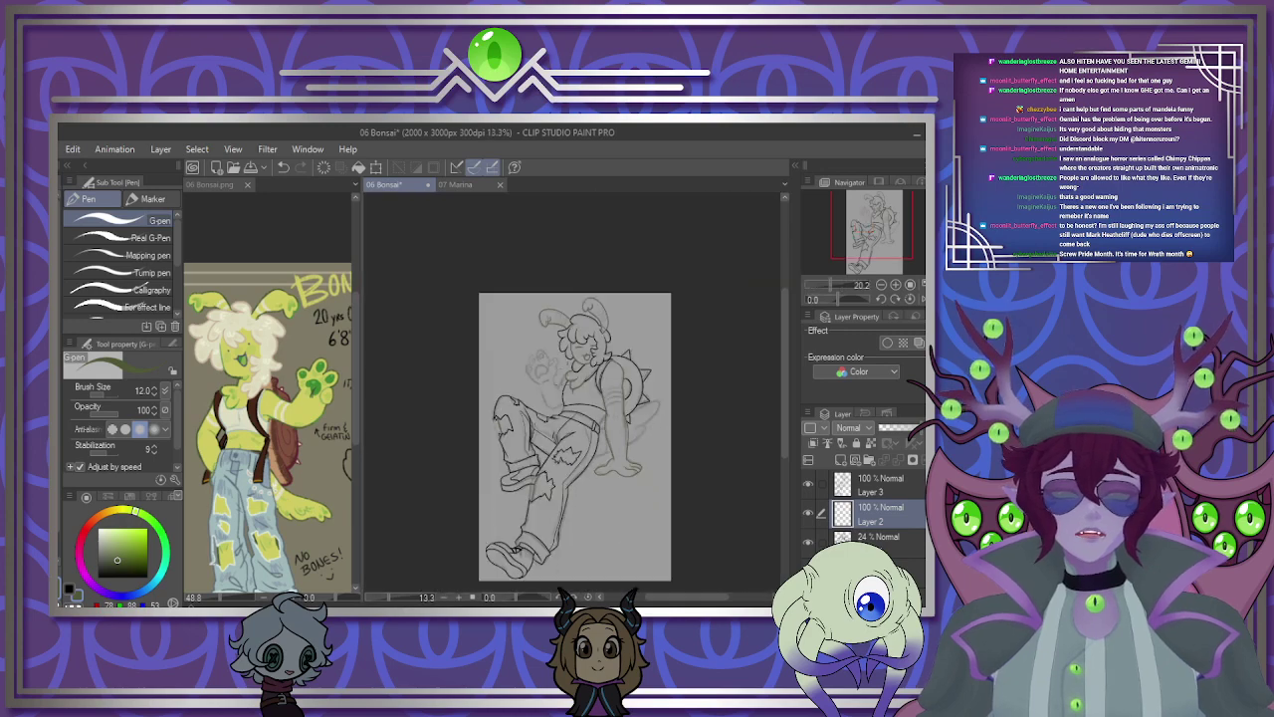
Ink the olive green outlines of the palm pad and the thumb pad on the raised paw, redoing uneven strokes.
{"action": "scroll", "coordinate": [464, 369], "scroll_direction": "up", "scroll_amount": 6}
{"action": "scroll", "coordinate": [464, 370], "scroll_direction": "up", "scroll_amount": 3}
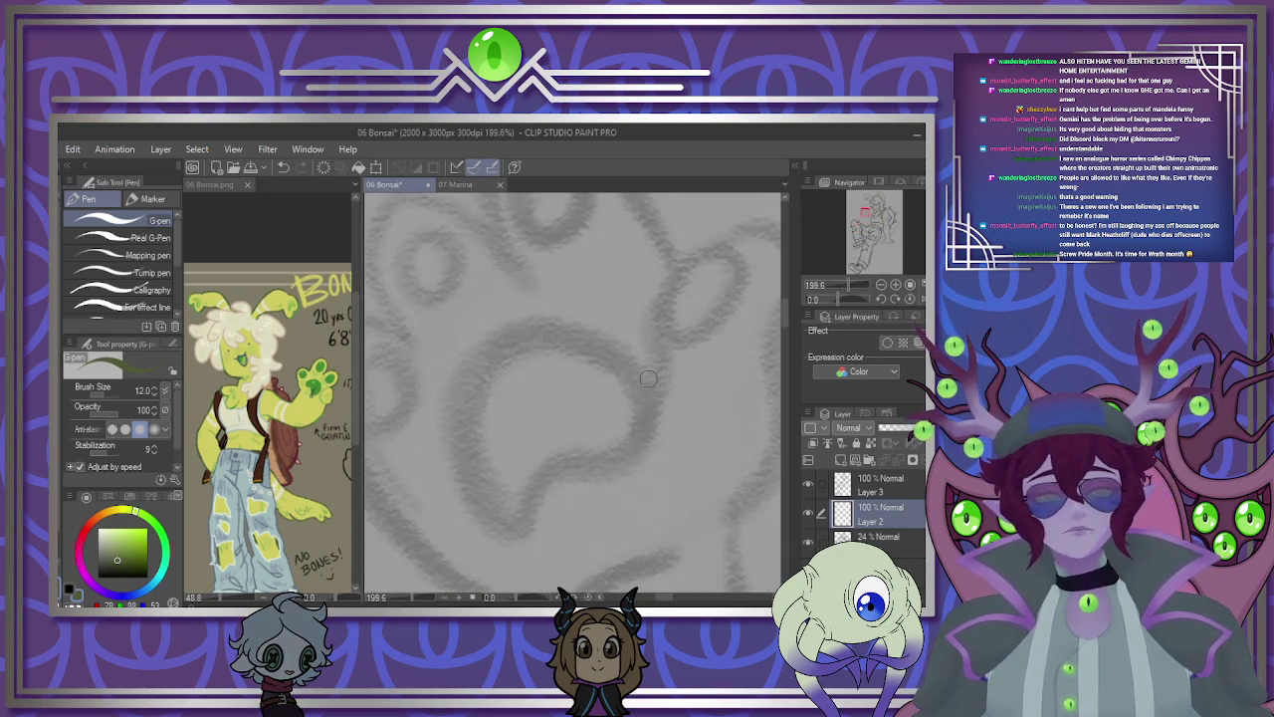
{"action": "mouse_move", "coordinate": [619, 460]}
{"action": "left_mouse_down"}
{"action": "mouse_move", "coordinate": [567, 472]}
{"action": "mouse_move", "coordinate": [494, 516]}
{"action": "mouse_move", "coordinate": [451, 478]}
{"action": "left_mouse_up"}
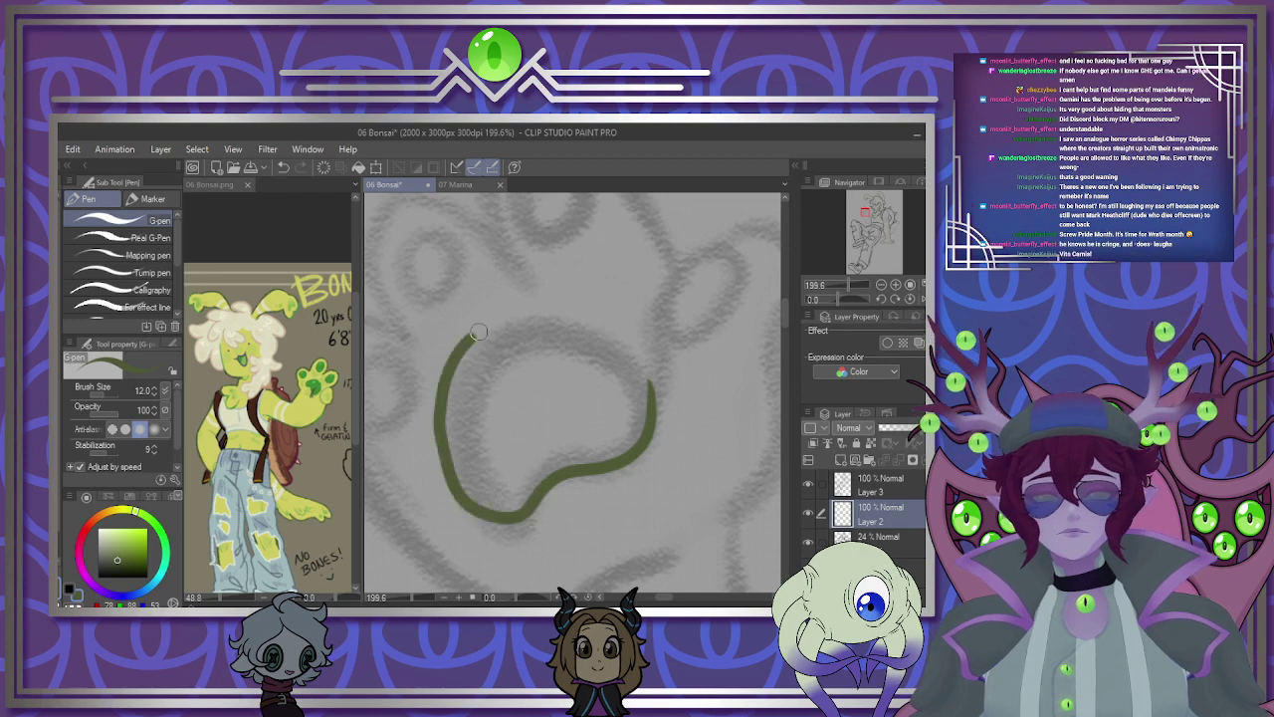
{"action": "mouse_move", "coordinate": [619, 360]}
{"action": "left_mouse_down"}
{"action": "mouse_move", "coordinate": [642, 403]}
{"action": "mouse_move", "coordinate": [587, 342]}
{"action": "mouse_move", "coordinate": [455, 363]}
{"action": "mouse_move", "coordinate": [480, 498]}
{"action": "mouse_move", "coordinate": [496, 513]}
{"action": "mouse_move", "coordinate": [456, 429]}
{"action": "mouse_move", "coordinate": [598, 334]}
{"action": "mouse_move", "coordinate": [652, 448]}
{"action": "mouse_move", "coordinate": [466, 505]}
{"action": "left_mouse_up"}
{"action": "key", "text": "ctrl+z"}
{"action": "key", "text": "ctrl+z"}
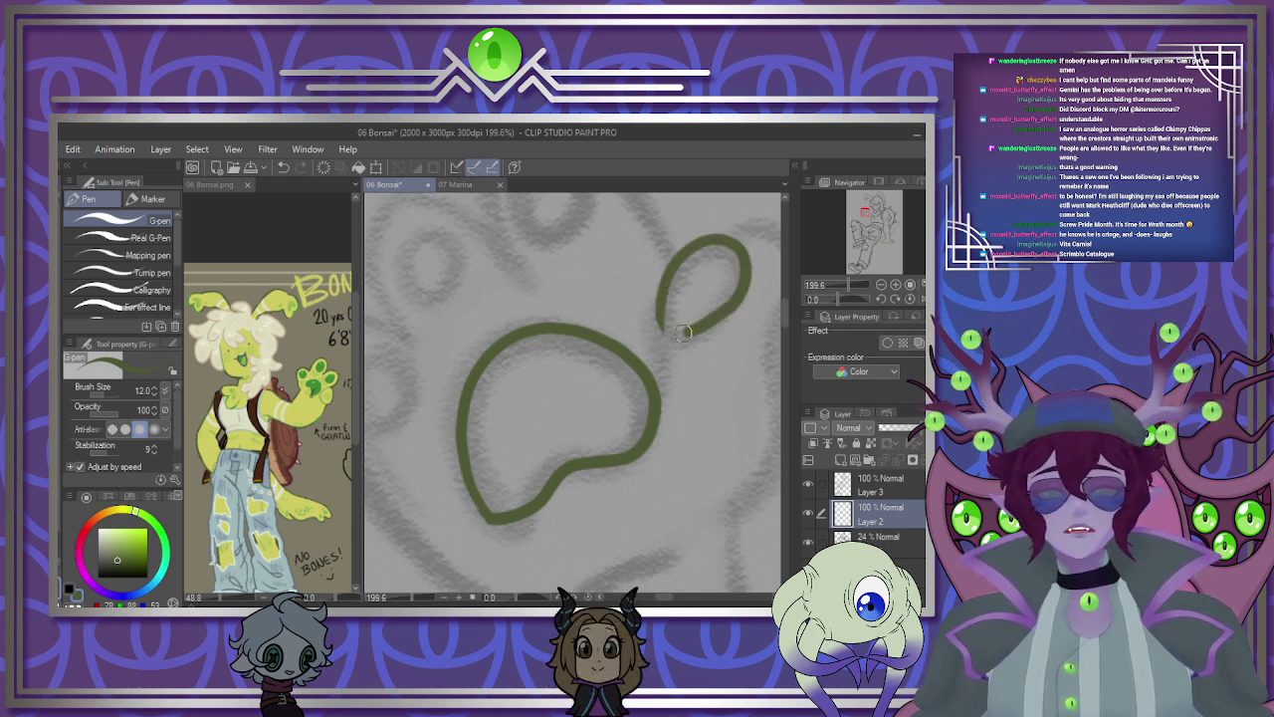
{"action": "key", "text": "ctrl+z"}
{"action": "mouse_move", "coordinate": [715, 255]}
{"action": "left_mouse_down"}
{"action": "mouse_move", "coordinate": [680, 269]}
{"action": "mouse_move", "coordinate": [661, 317]}
{"action": "mouse_move", "coordinate": [686, 341]}
{"action": "mouse_move", "coordinate": [731, 304]}
{"action": "mouse_move", "coordinate": [740, 271]}
{"action": "mouse_move", "coordinate": [696, 257]}
{"action": "left_mouse_up"}
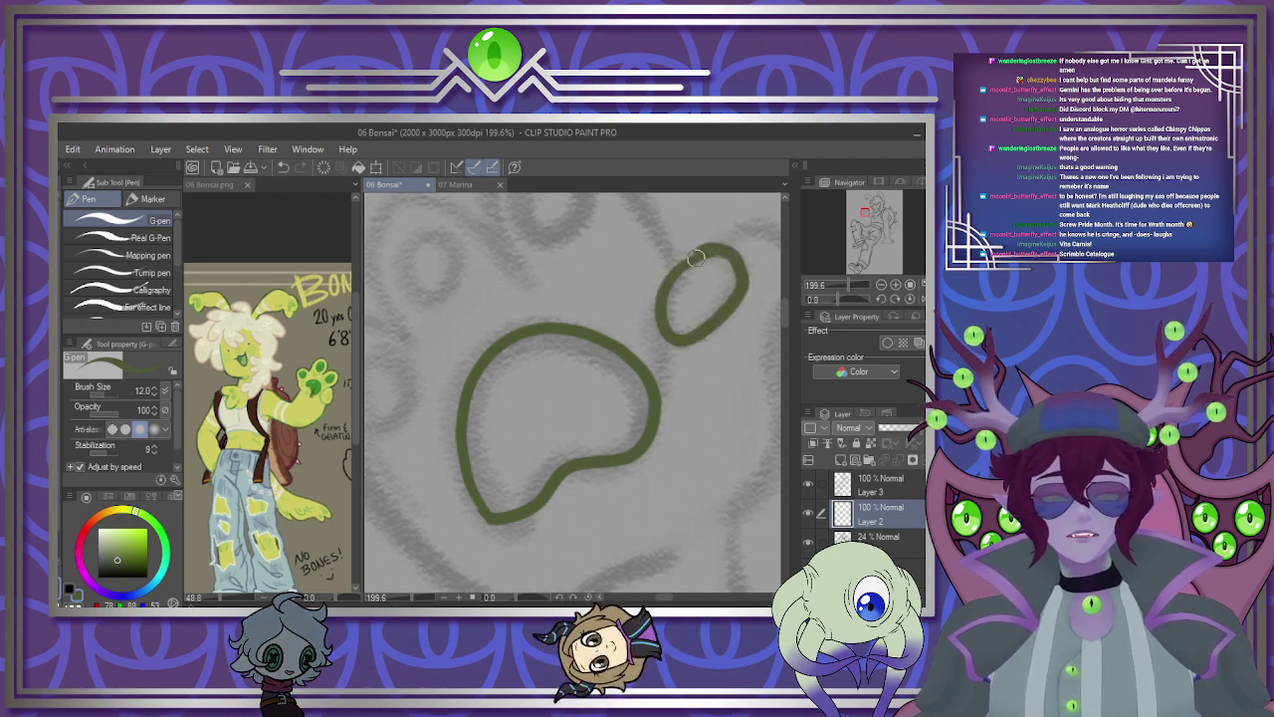
Ink the raised paw's thumb, three fingers, finger pads and palm edges in olive green.
{"action": "scroll", "coordinate": [641, 470], "scroll_direction": "down", "scroll_amount": 3}
{"action": "scroll", "coordinate": [652, 470], "scroll_direction": "up", "scroll_amount": 2}
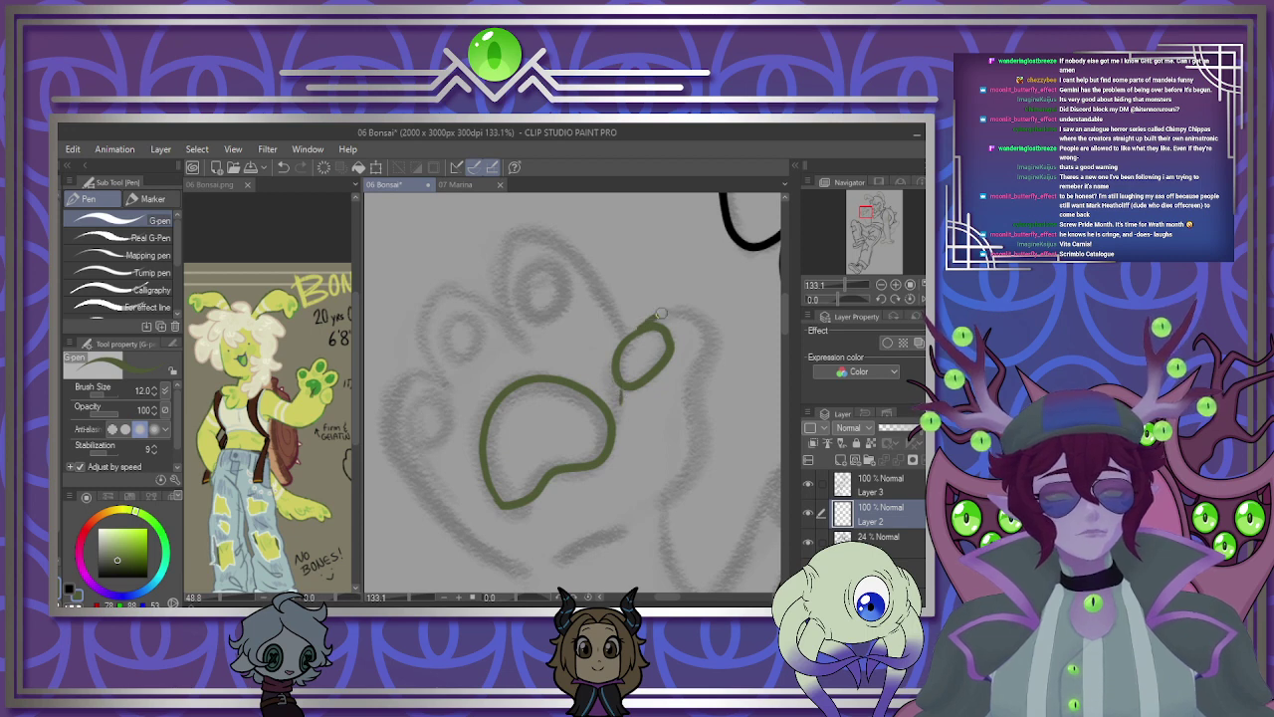
{"action": "mouse_move", "coordinate": [660, 313]}
{"action": "left_mouse_down"}
{"action": "mouse_move", "coordinate": [695, 306]}
{"action": "mouse_move", "coordinate": [714, 337]}
{"action": "mouse_move", "coordinate": [699, 420]}
{"action": "left_mouse_up"}
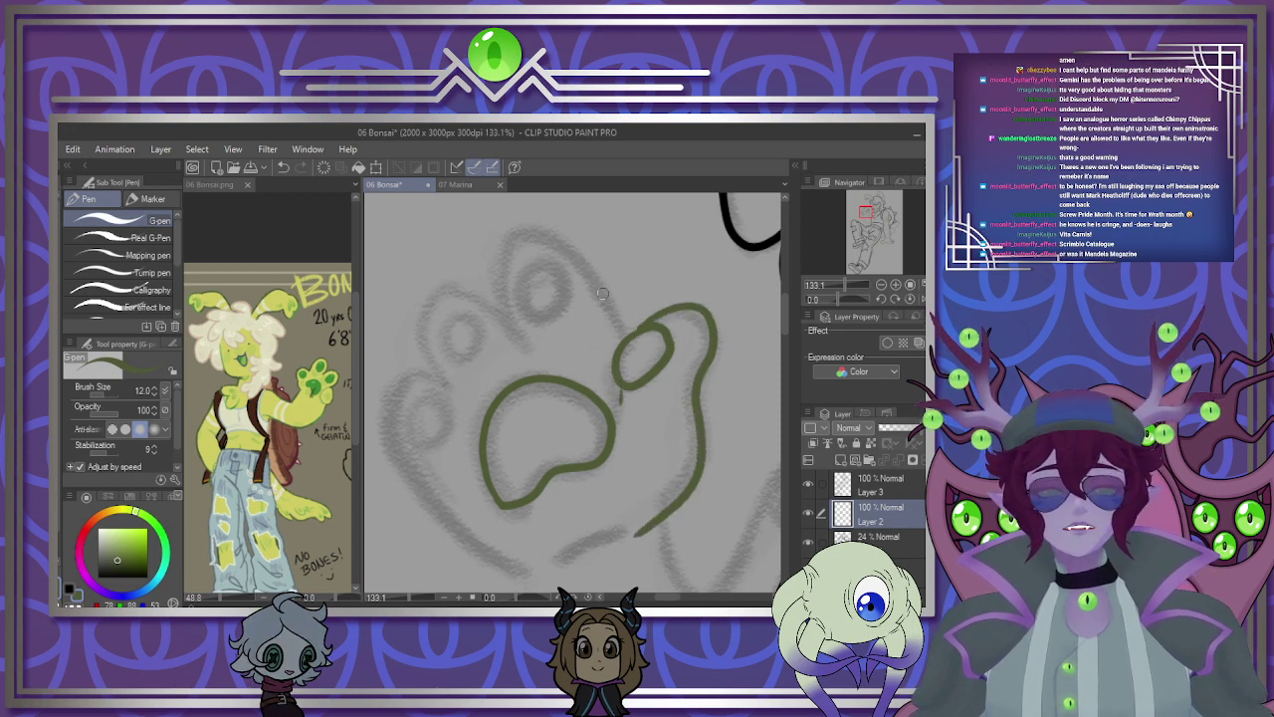
{"action": "mouse_move", "coordinate": [569, 252]}
{"action": "left_mouse_down"}
{"action": "mouse_move", "coordinate": [495, 226]}
{"action": "mouse_move", "coordinate": [530, 330]}
{"action": "left_mouse_up"}
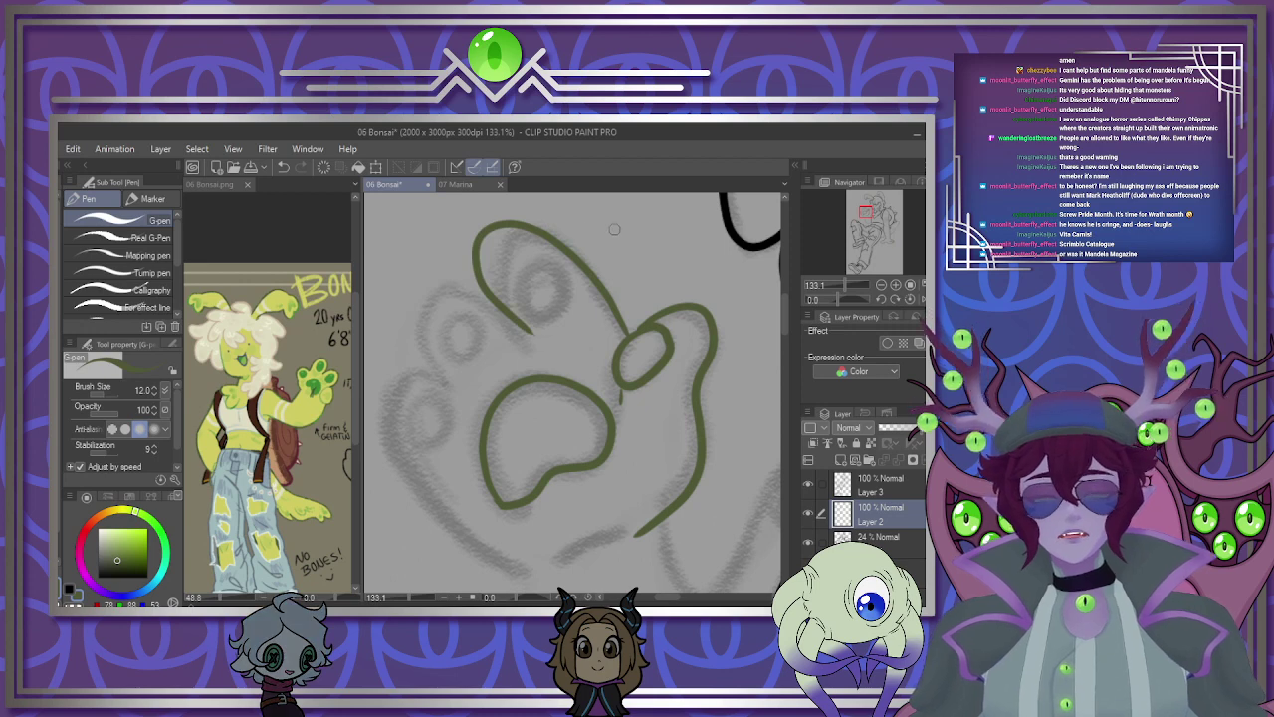
{"action": "key", "text": "ctrl+z"}
{"action": "mouse_move", "coordinate": [626, 331]}
{"action": "left_mouse_down"}
{"action": "mouse_move", "coordinate": [564, 242]}
{"action": "mouse_move", "coordinate": [503, 257]}
{"action": "mouse_move", "coordinate": [524, 343]}
{"action": "left_mouse_up"}
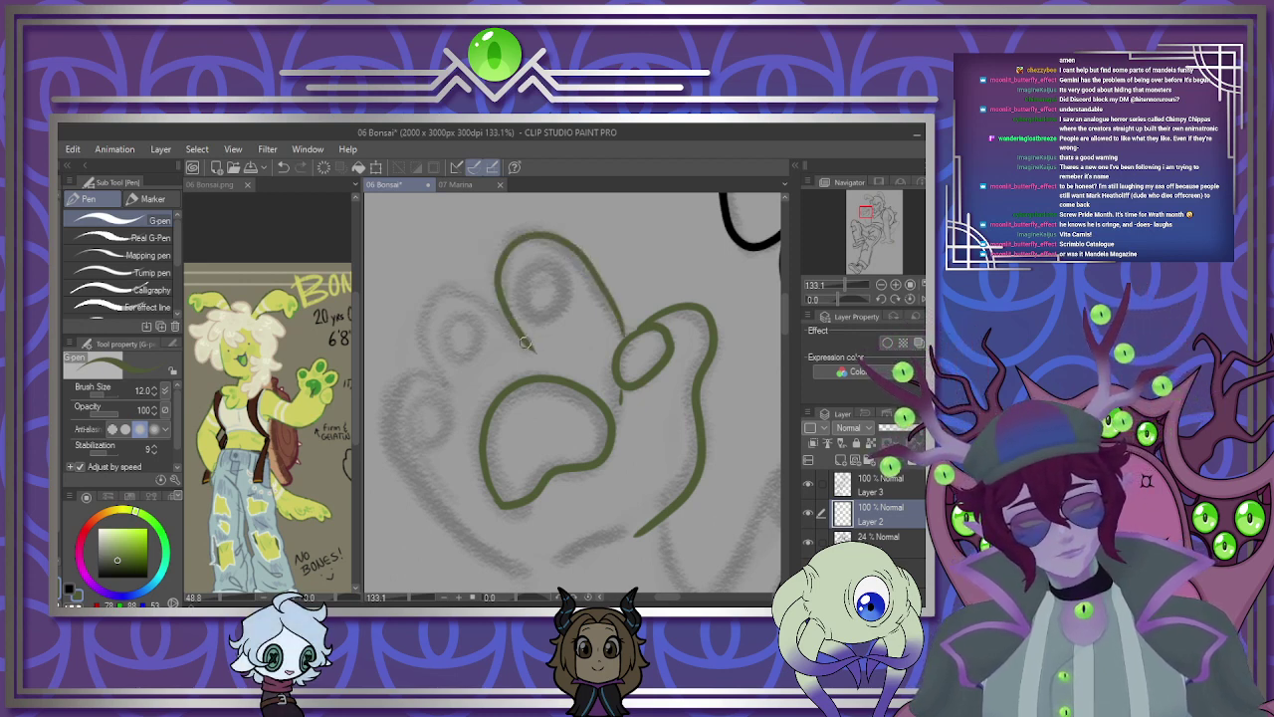
{"action": "mouse_move", "coordinate": [438, 374]}
{"action": "left_mouse_down"}
{"action": "mouse_move", "coordinate": [391, 415]}
{"action": "mouse_move", "coordinate": [431, 498]}
{"action": "mouse_move", "coordinate": [538, 570]}
{"action": "left_mouse_up"}
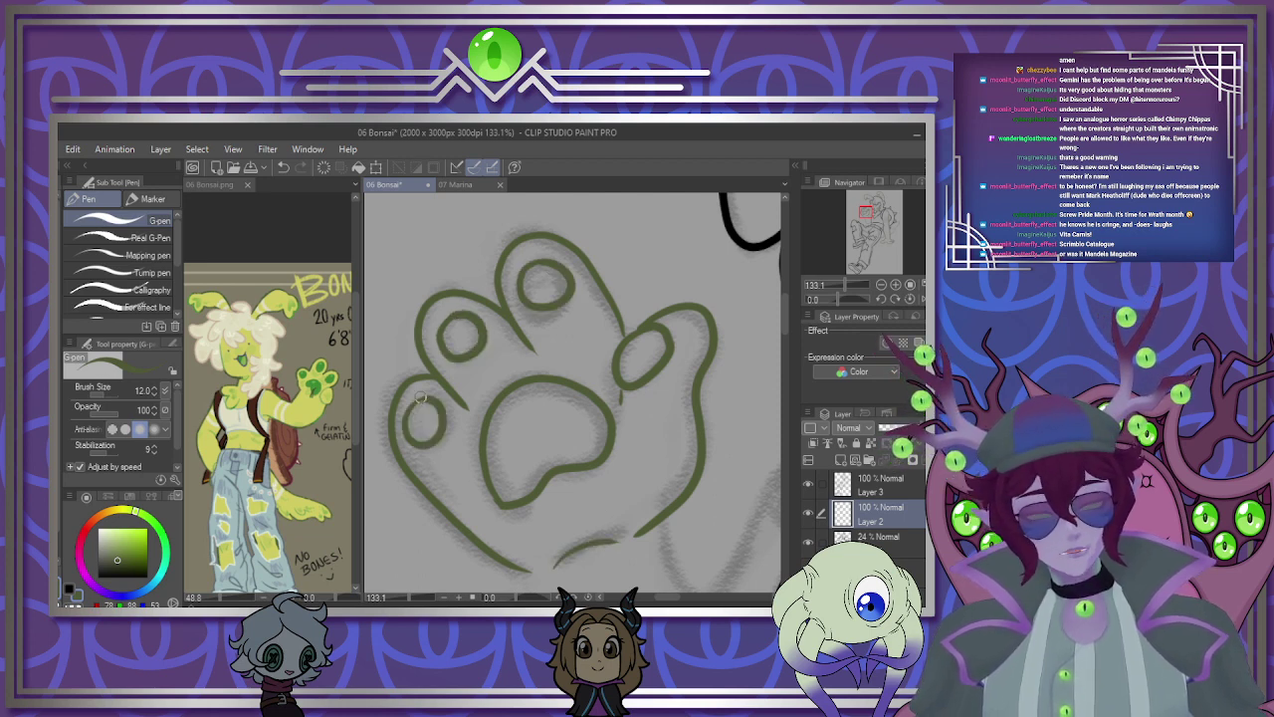
Ink the raised arm's forearm, elbow and upper arm in olive green, plus the short waist edge between top and waistband.
{"action": "scroll", "coordinate": [503, 386], "scroll_direction": "down", "scroll_amount": 4}
{"action": "left_click_drag", "start_coordinate": [503, 386], "coordinate": [438, 305]}
{"action": "scroll", "coordinate": [468, 369], "scroll_direction": "up", "scroll_amount": 4}
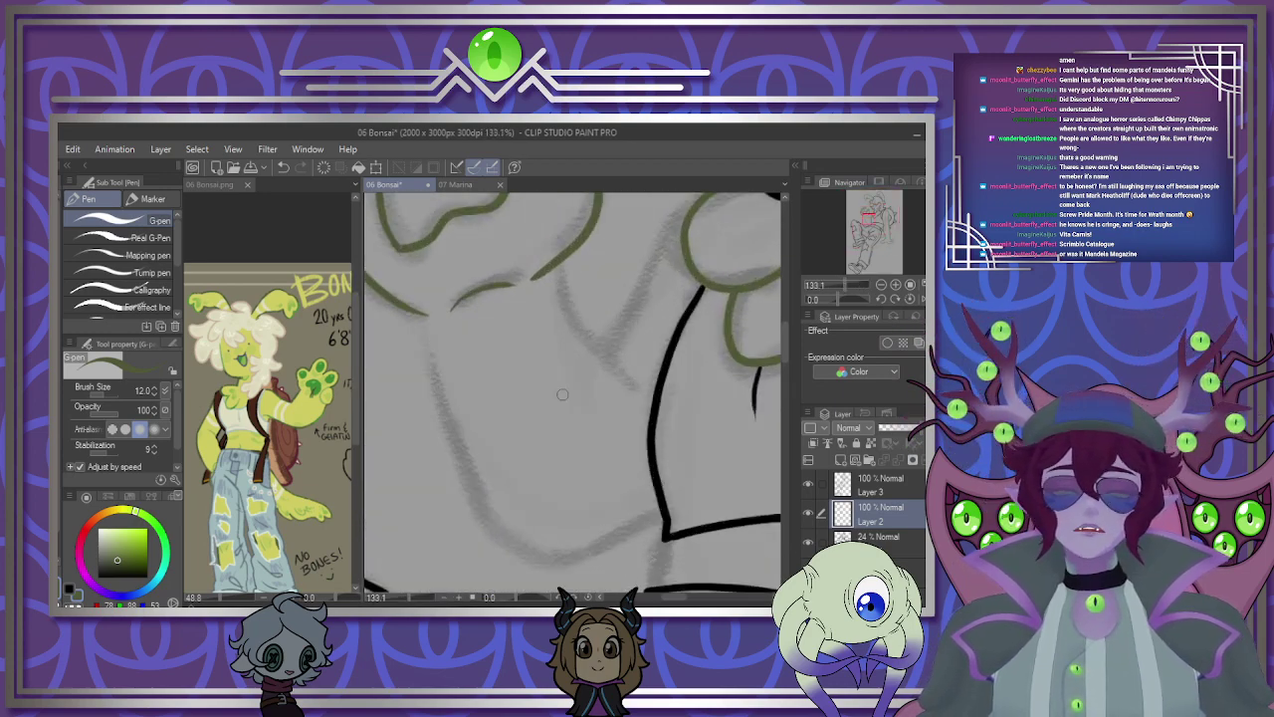
{"action": "left_click_drag", "start_coordinate": [562, 261], "coordinate": [642, 394]}
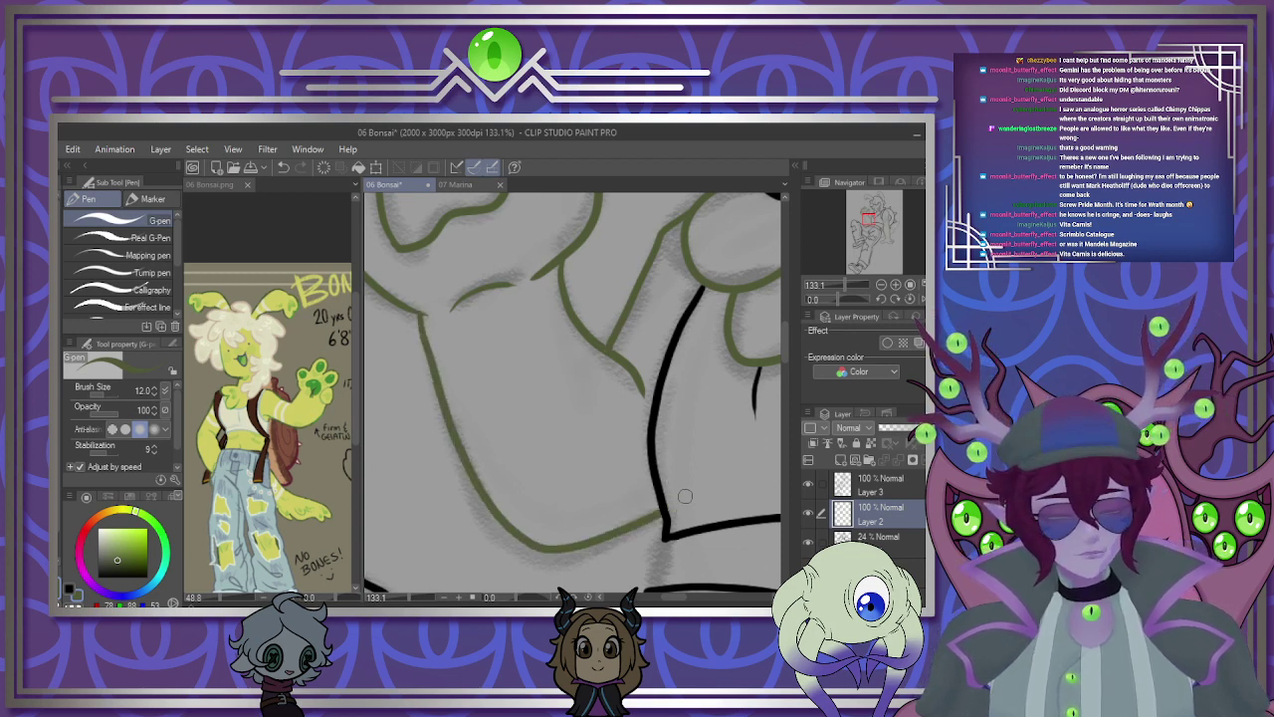
{"action": "scroll", "coordinate": [697, 426], "scroll_direction": "down", "scroll_amount": 3}
{"action": "scroll", "coordinate": [522, 444], "scroll_direction": "up", "scroll_amount": 3}
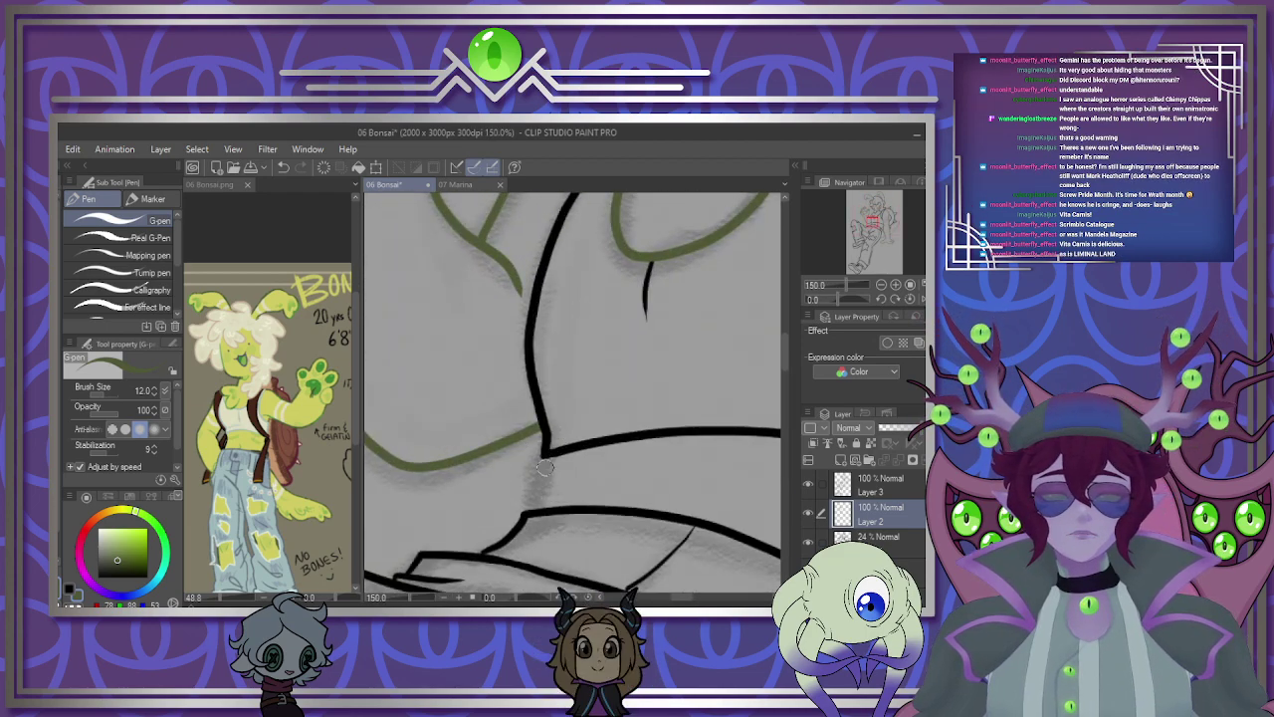
{"action": "left_click_drag", "start_coordinate": [545, 459], "coordinate": [535, 510]}
{"action": "scroll", "coordinate": [556, 460], "scroll_direction": "down", "scroll_amount": 5}
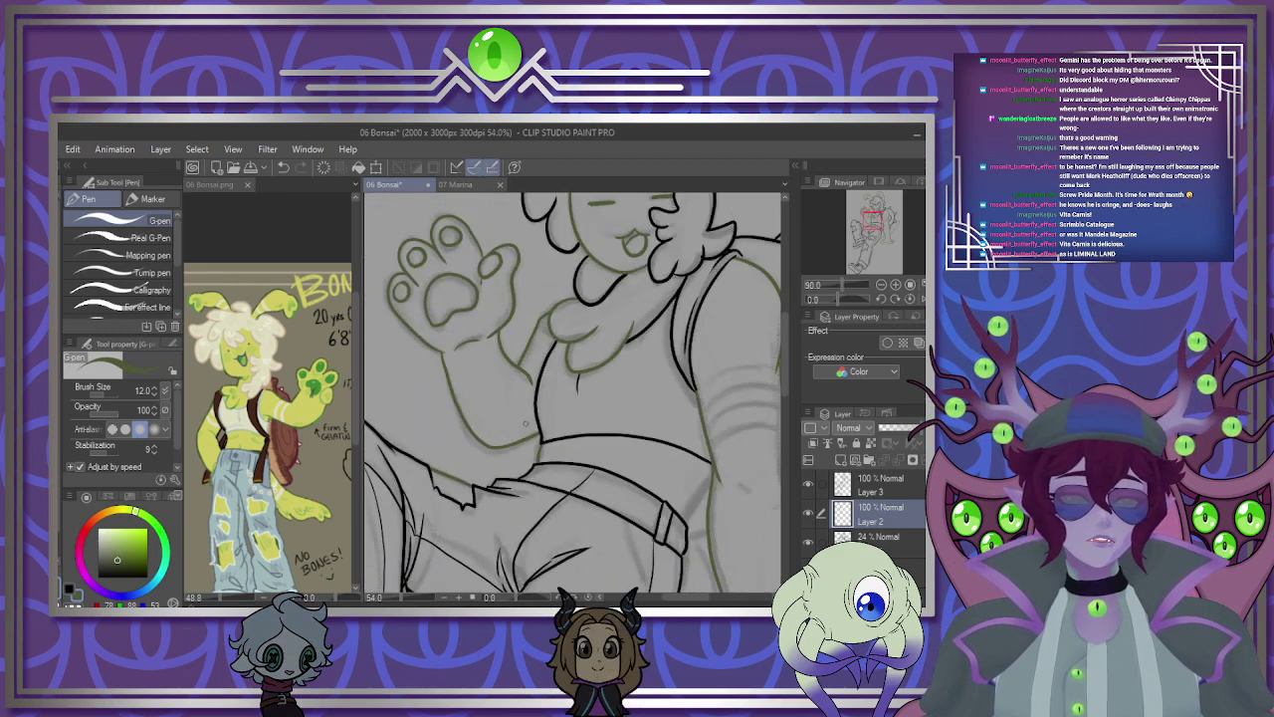
Ink the olive green waist edge and the tail lines showing between the hip and the supporting arm.
{"action": "scroll", "coordinate": [570, 371], "scroll_direction": "up", "scroll_amount": 5}
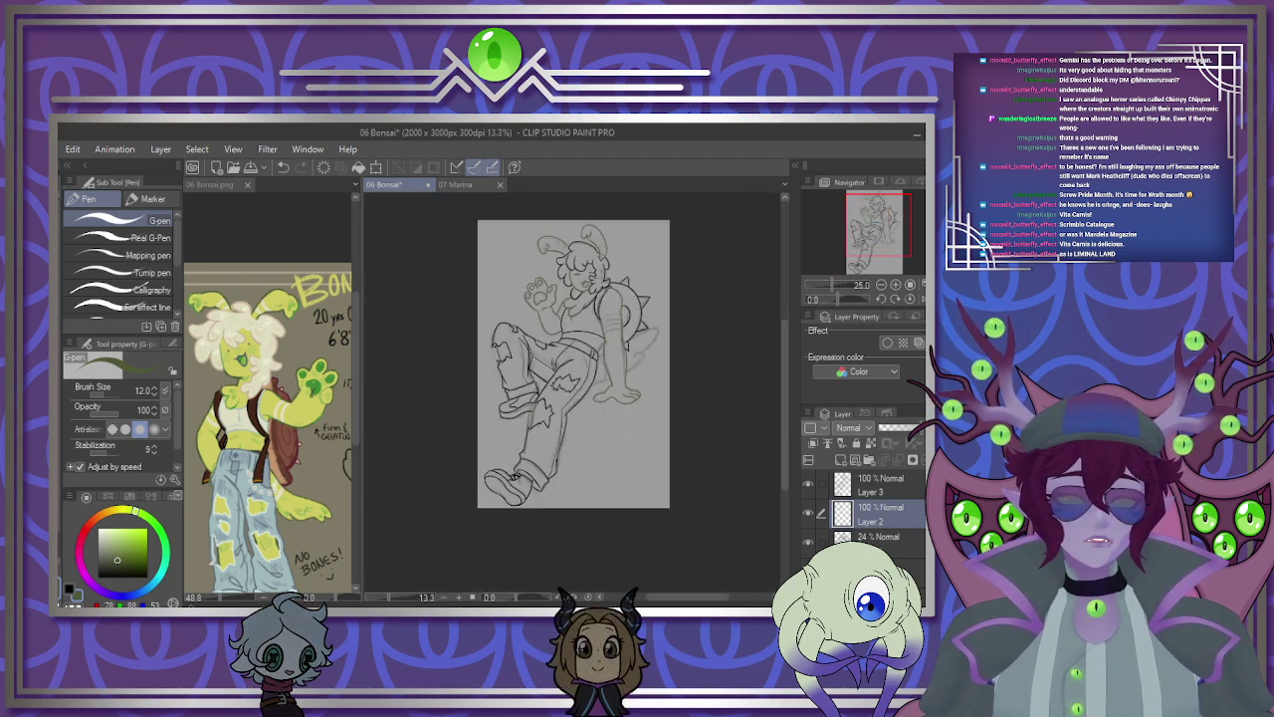
{"action": "scroll", "coordinate": [627, 340], "scroll_direction": "up", "scroll_amount": 4}
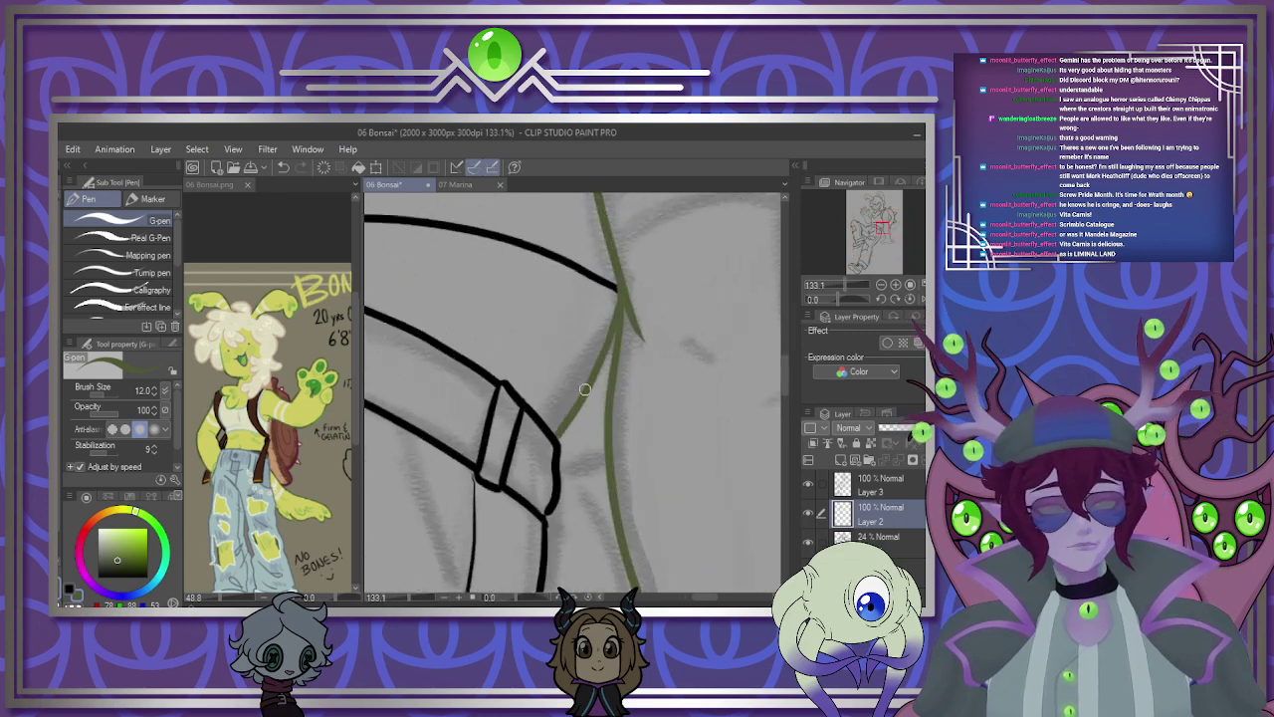
{"action": "scroll", "coordinate": [585, 388], "scroll_direction": "down", "scroll_amount": 8}
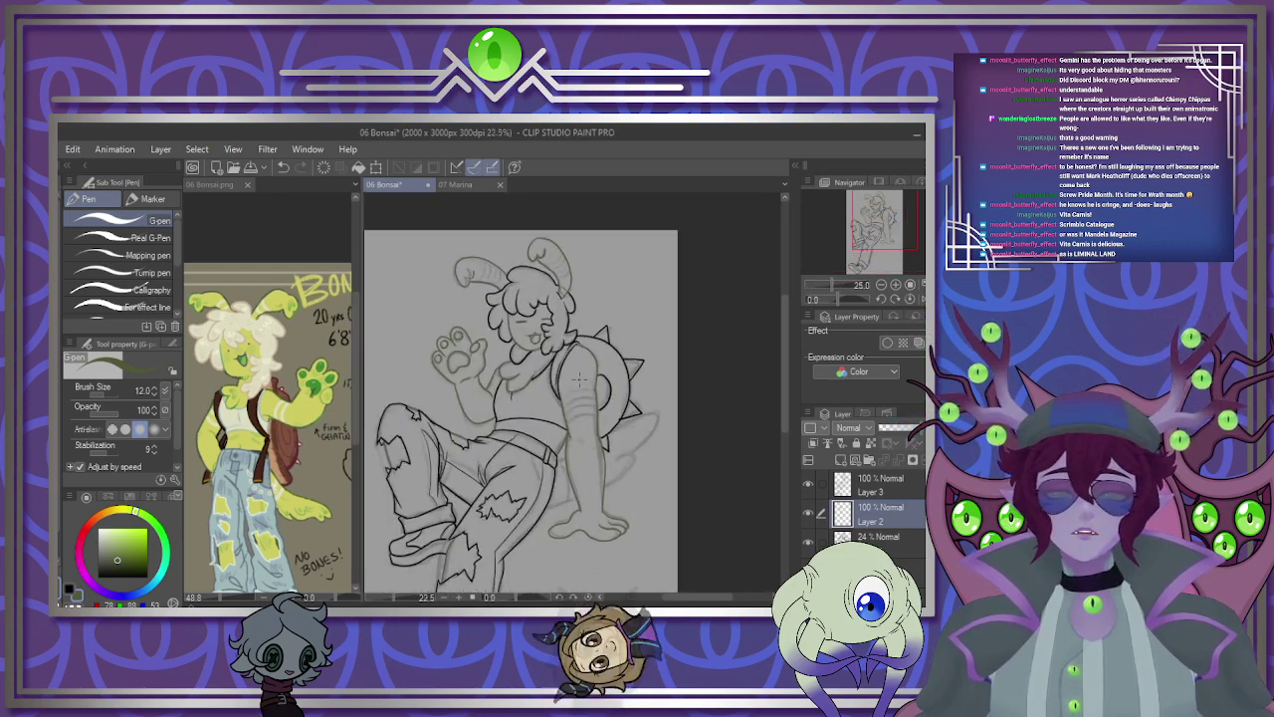
{"action": "scroll", "coordinate": [580, 379], "scroll_direction": "down", "scroll_amount": 3}
{"action": "scroll", "coordinate": [584, 395], "scroll_direction": "up", "scroll_amount": 3}
{"action": "scroll", "coordinate": [588, 411], "scroll_direction": "down", "scroll_amount": 3}
{"action": "scroll", "coordinate": [589, 411], "scroll_direction": "up", "scroll_amount": 3}
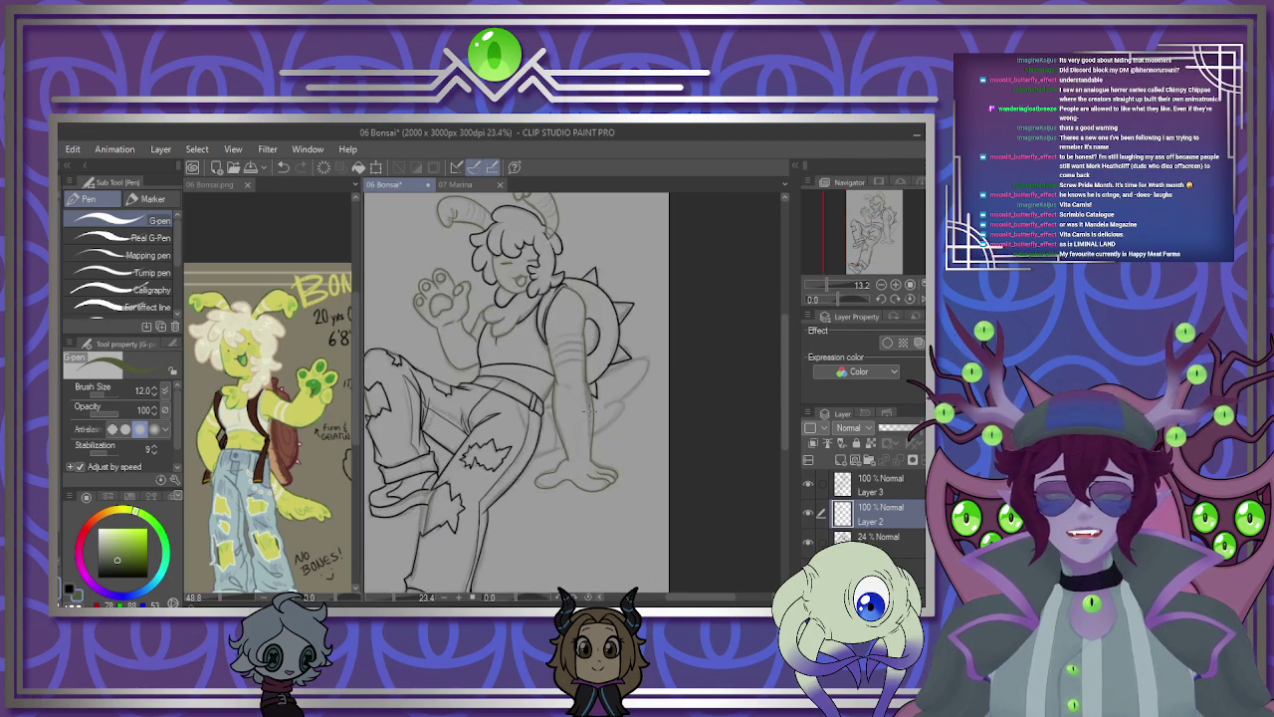
{"action": "scroll", "coordinate": [587, 408], "scroll_direction": "up", "scroll_amount": 8}
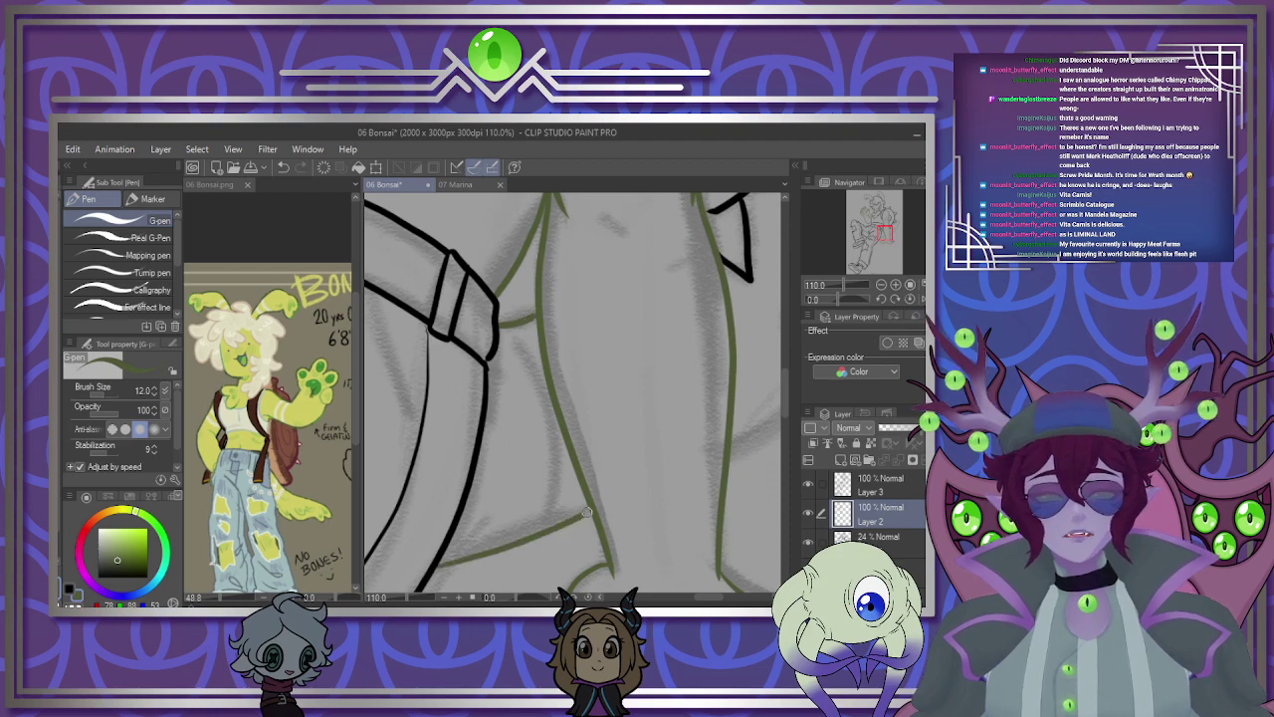
Ink the tail's large and small curved lobes behind the supporting arm in olive green, starting below the shell spikes.
{"action": "scroll", "coordinate": [607, 448], "scroll_direction": "down", "scroll_amount": 6}
{"action": "scroll", "coordinate": [659, 408], "scroll_direction": "up", "scroll_amount": 5}
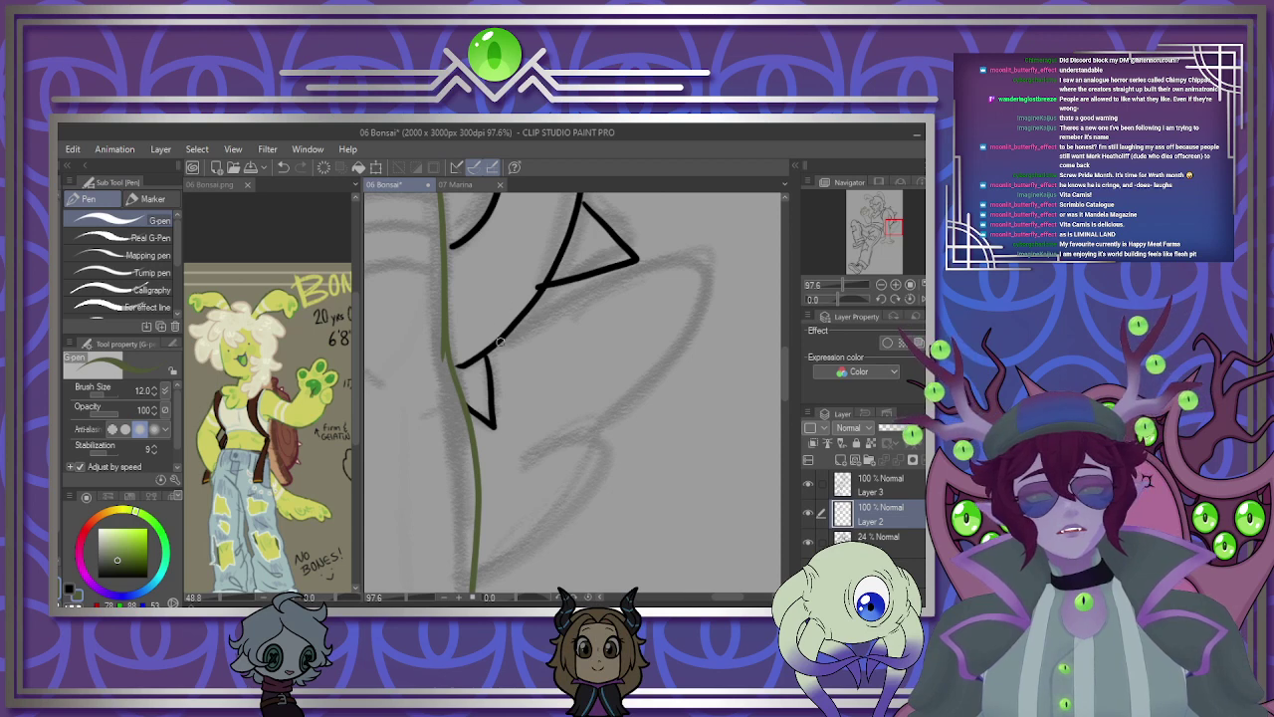
{"action": "mouse_move", "coordinate": [595, 283]}
{"action": "left_mouse_down"}
{"action": "mouse_move", "coordinate": [650, 377]}
{"action": "mouse_move", "coordinate": [593, 435]}
{"action": "left_mouse_up"}
{"action": "mouse_move", "coordinate": [520, 460]}
{"action": "left_mouse_down"}
{"action": "mouse_move", "coordinate": [590, 490]}
{"action": "mouse_move", "coordinate": [472, 587]}
{"action": "left_mouse_up"}
{"action": "scroll", "coordinate": [472, 587], "scroll_direction": "down", "scroll_amount": 5}
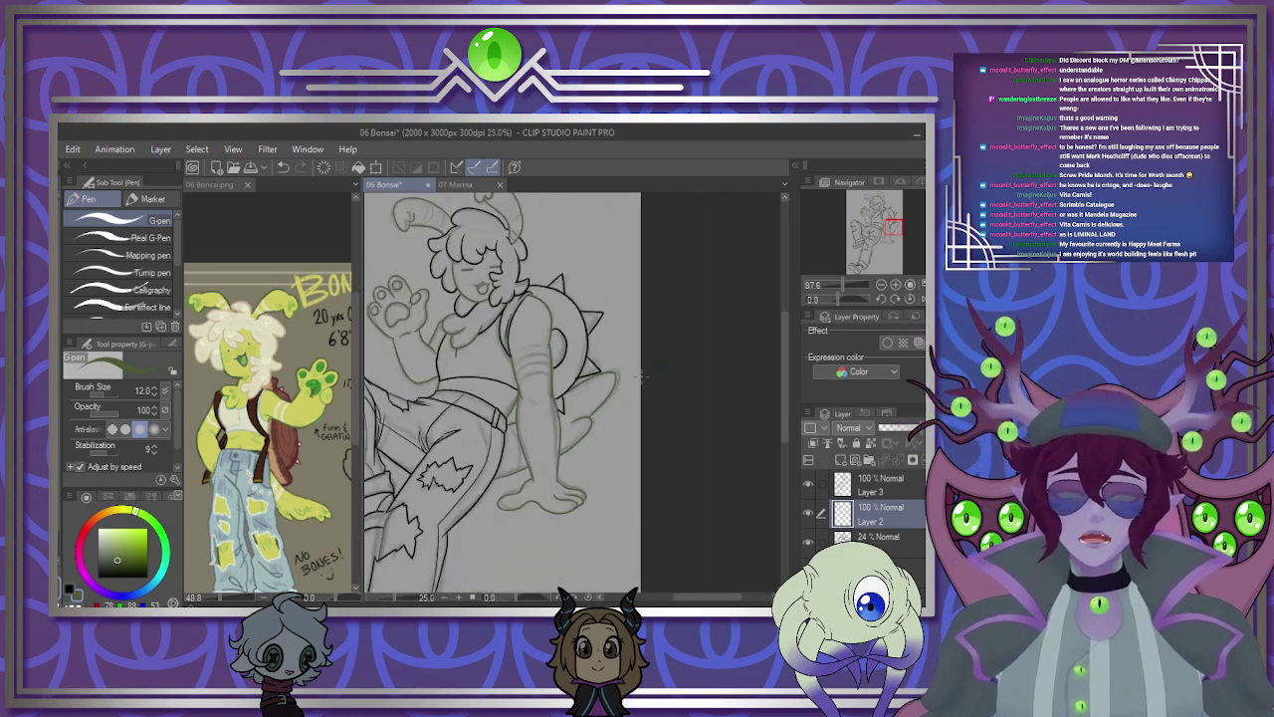
{"action": "scroll", "coordinate": [574, 393], "scroll_direction": "down", "scroll_amount": 2}
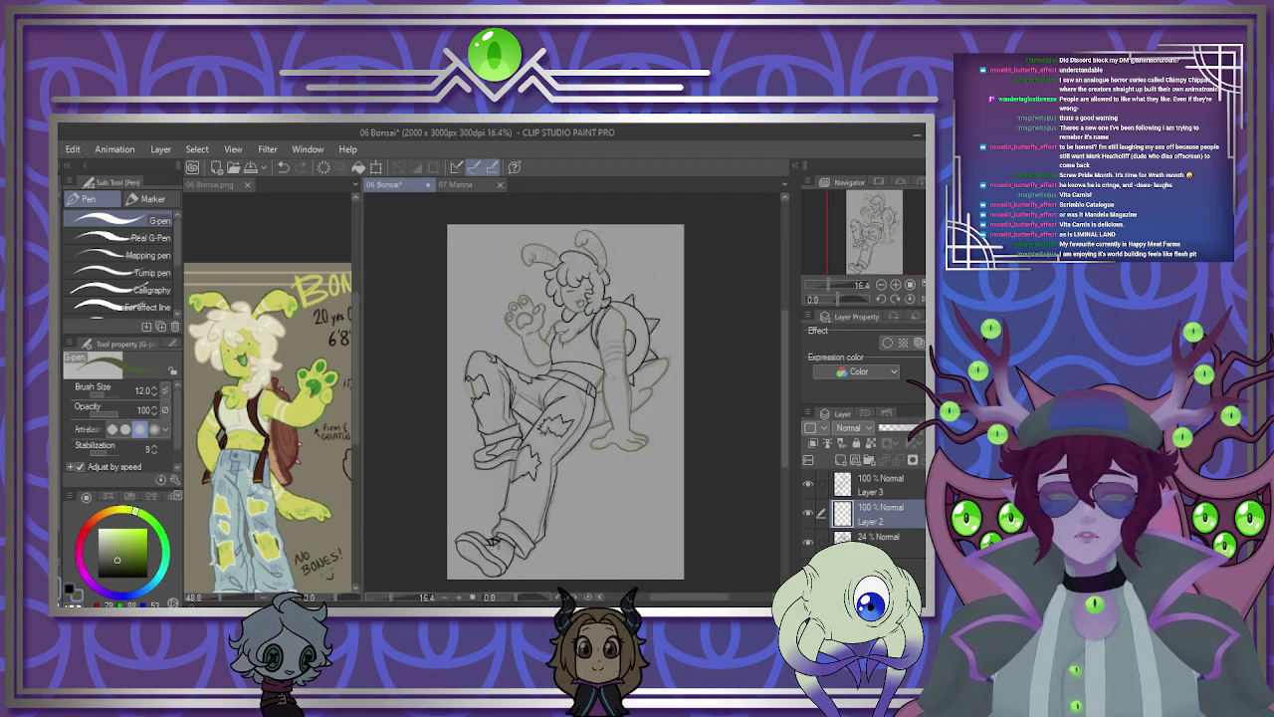
Hide the faded sketch layer and merge Layer 3 with Layer 2 into one line art layer.
{"action": "left_click", "coordinate": [807, 541]}
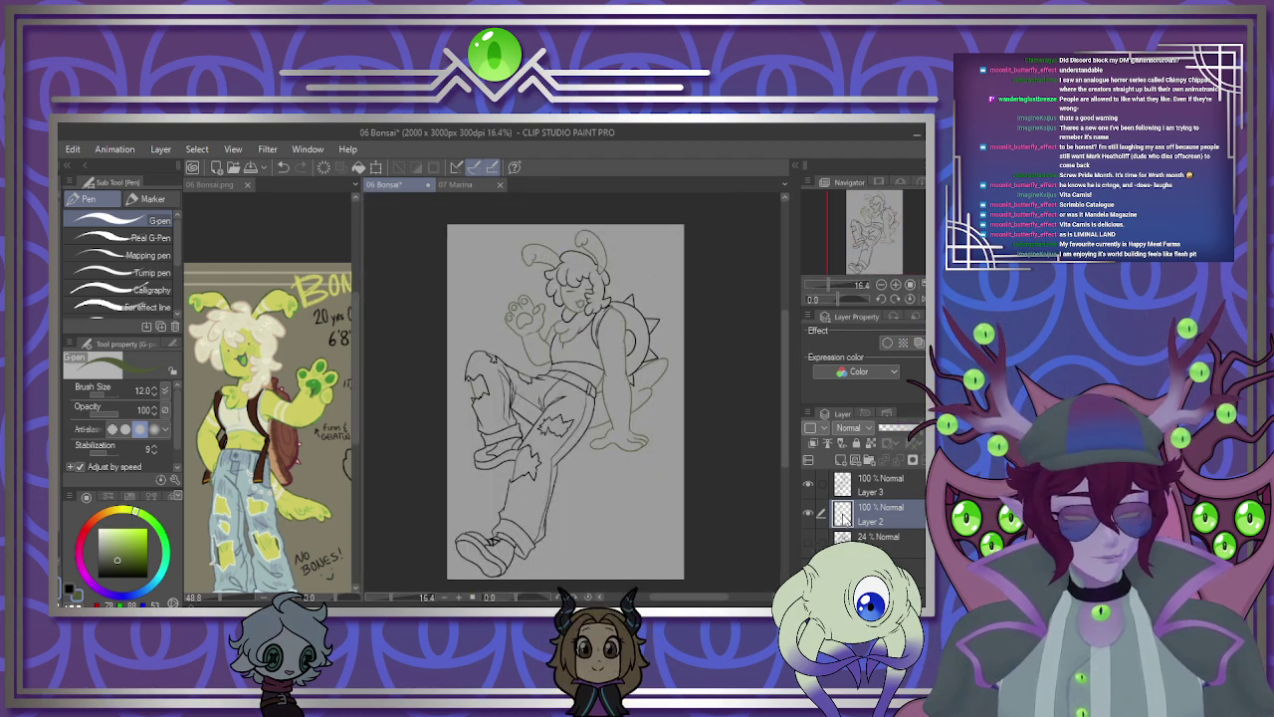
{"action": "left_click", "coordinate": [887, 483]}
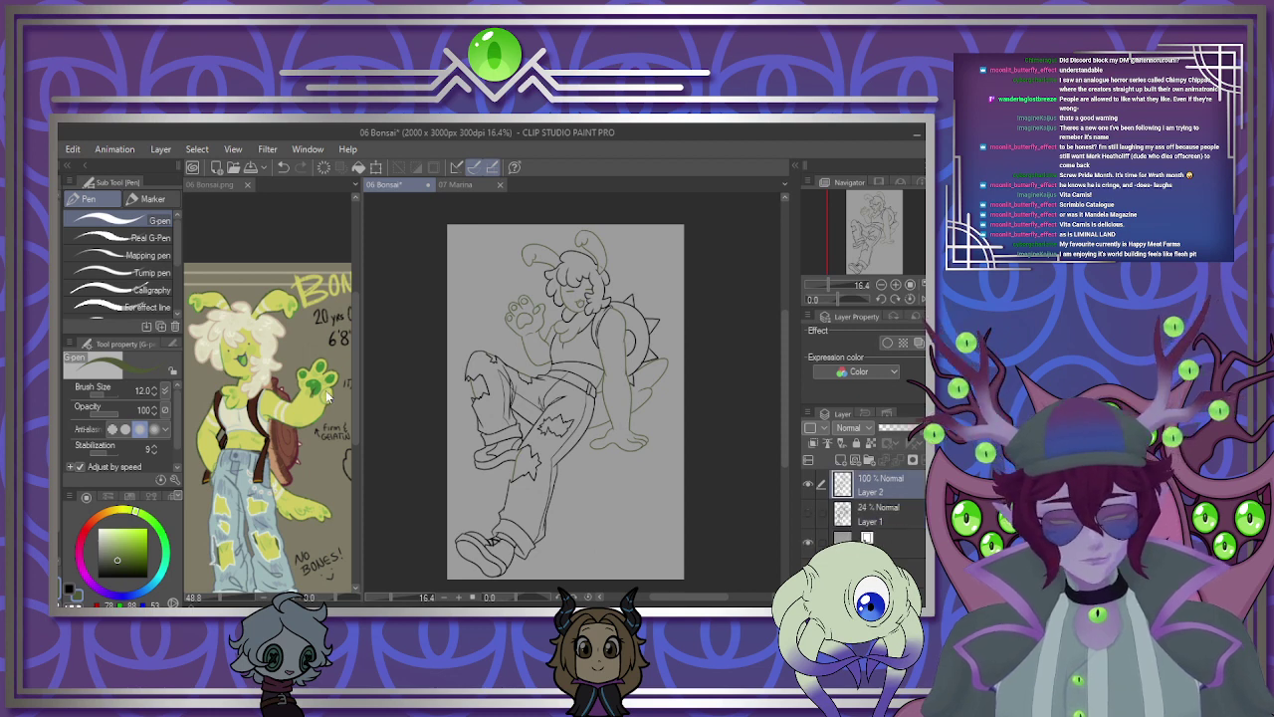
Pick the yellow-green skin colour from the reference, and select the whole figure by auto-selecting the background and inverting the selection.
{"action": "left_click", "coordinate": [211, 185]}
{"action": "scroll", "coordinate": [319, 317], "scroll_direction": "up", "scroll_amount": 4}
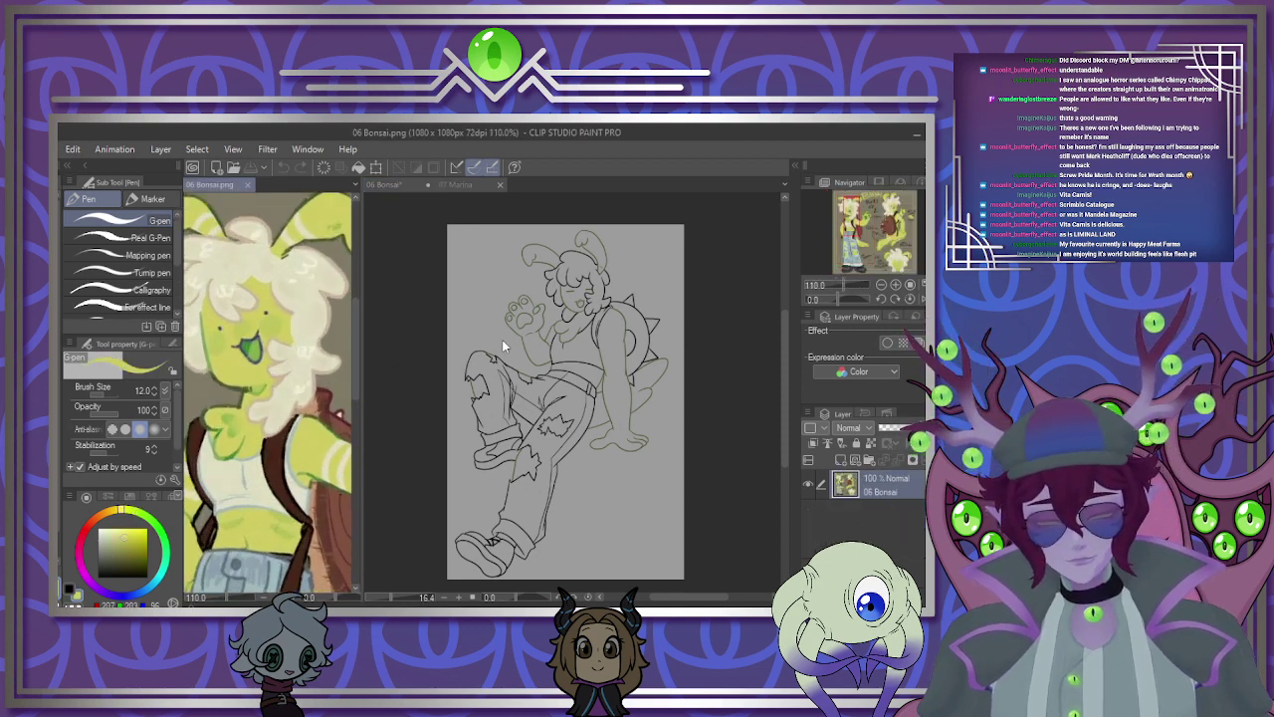
{"action": "key", "text": "w"}
{"action": "left_click", "coordinate": [481, 268]}
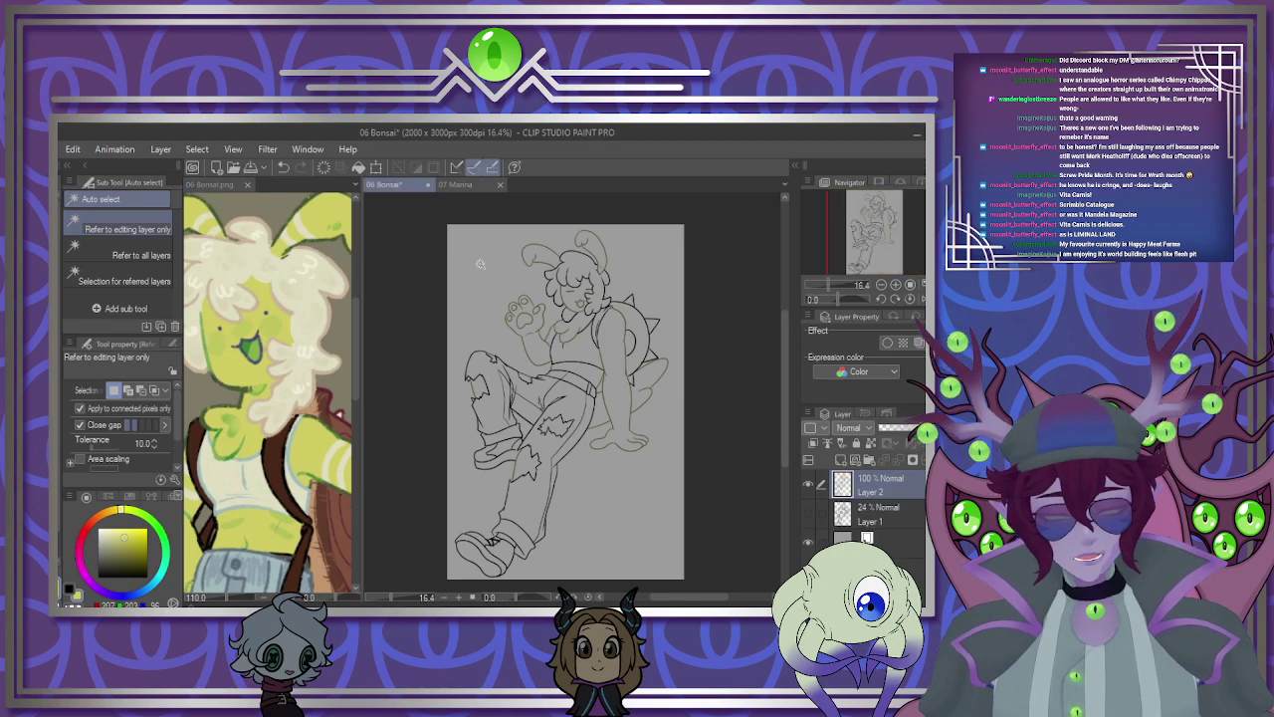
{"action": "left_click", "coordinate": [481, 268]}
{"action": "scroll", "coordinate": [528, 424], "scroll_direction": "up", "scroll_amount": 1}
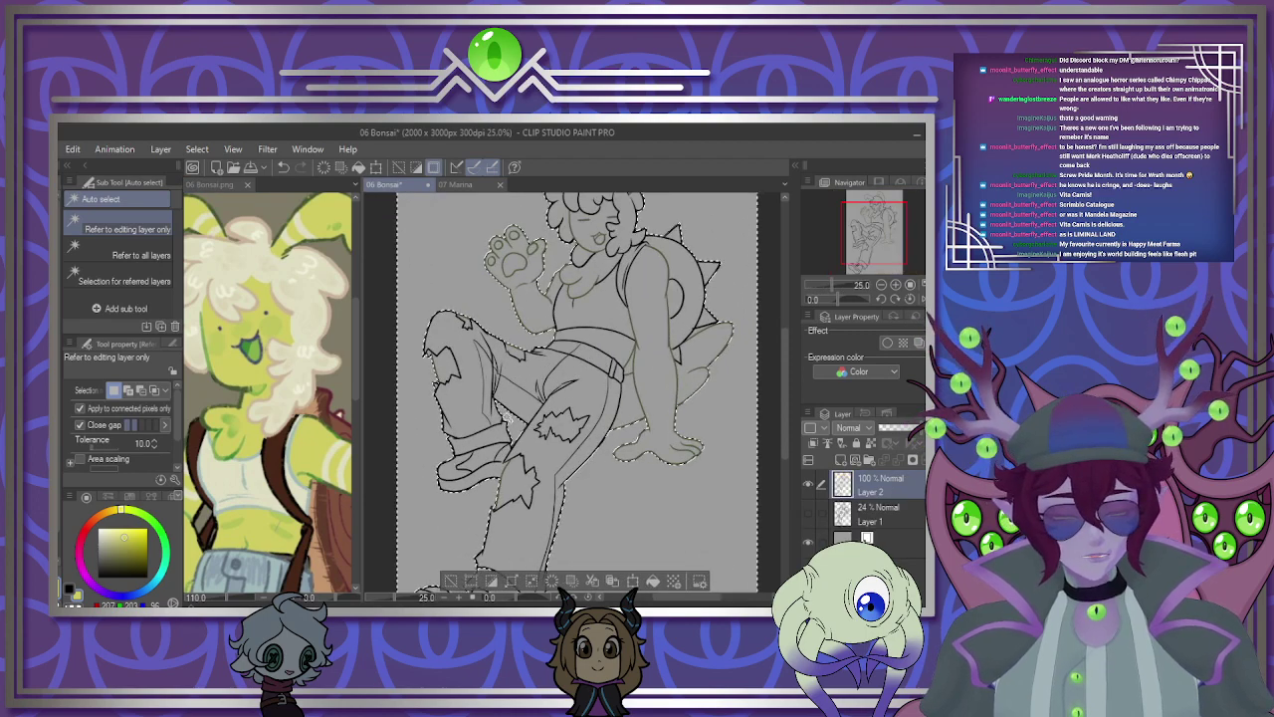
{"action": "scroll", "coordinate": [635, 388], "scroll_direction": "up", "scroll_amount": 1}
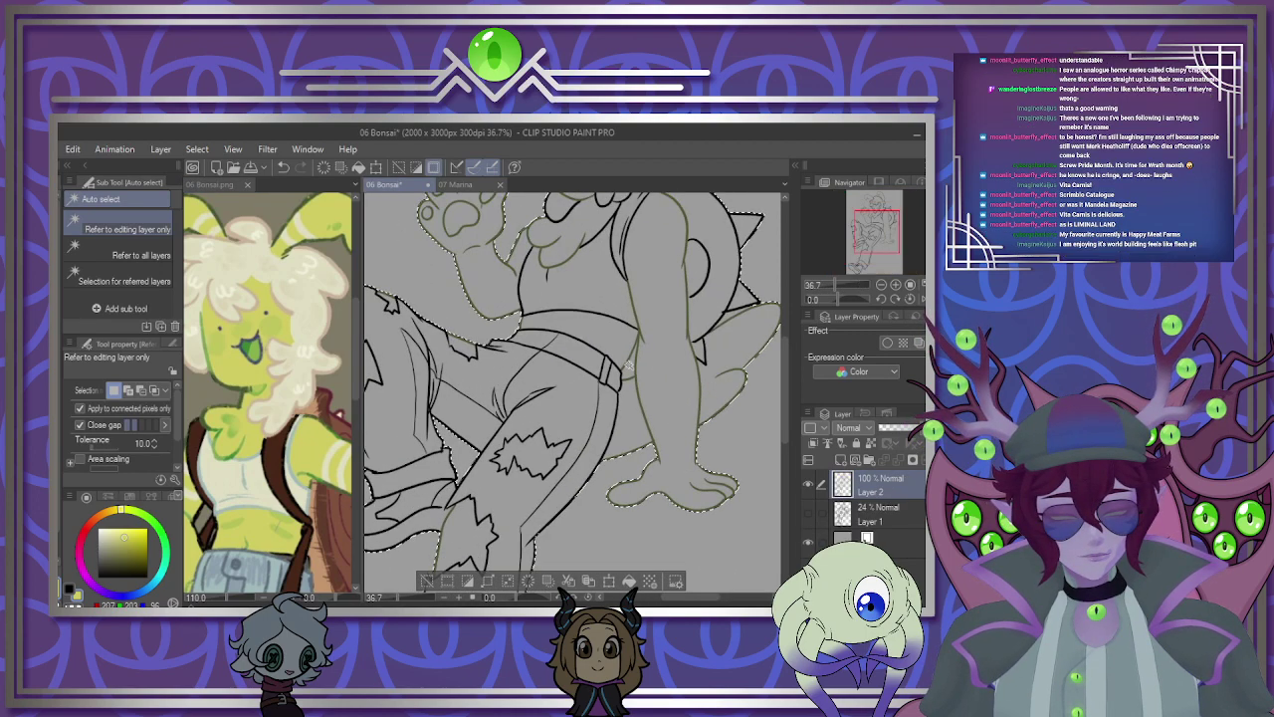
{"action": "scroll", "coordinate": [631, 369], "scroll_direction": "down", "scroll_amount": 3}
{"action": "scroll", "coordinate": [618, 455], "scroll_direction": "up", "scroll_amount": 1}
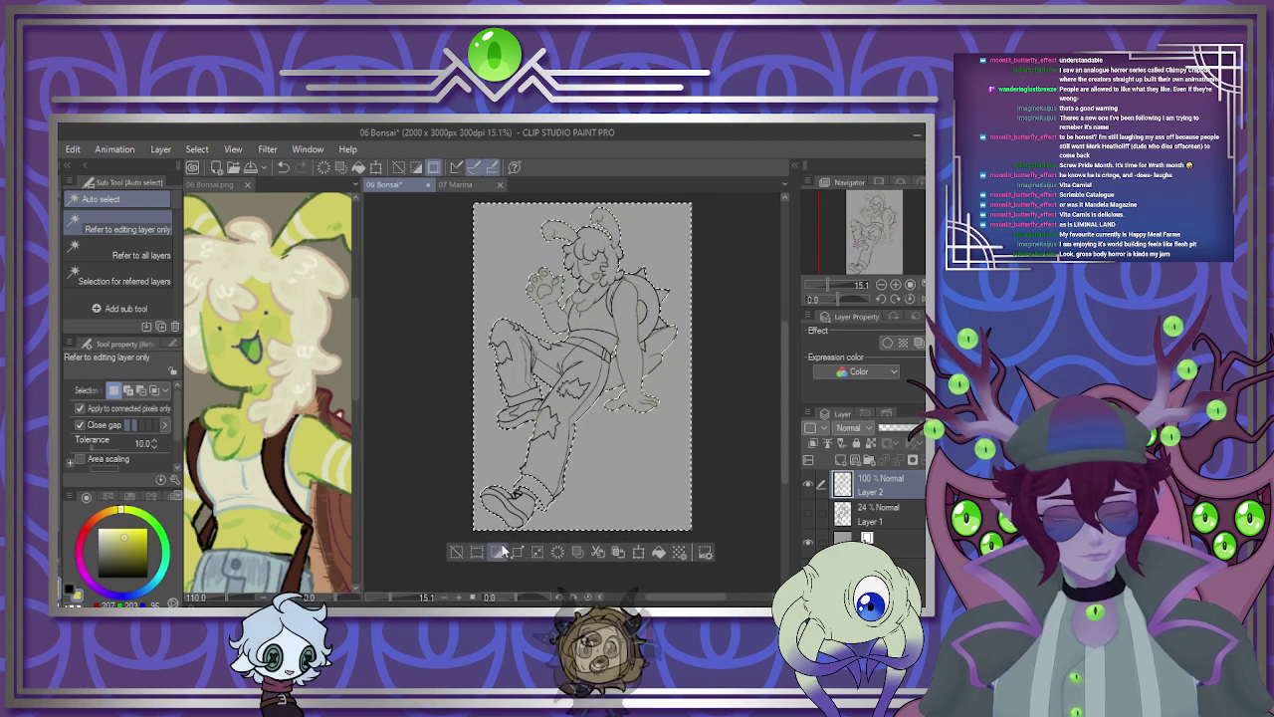
{"action": "left_click", "coordinate": [498, 553]}
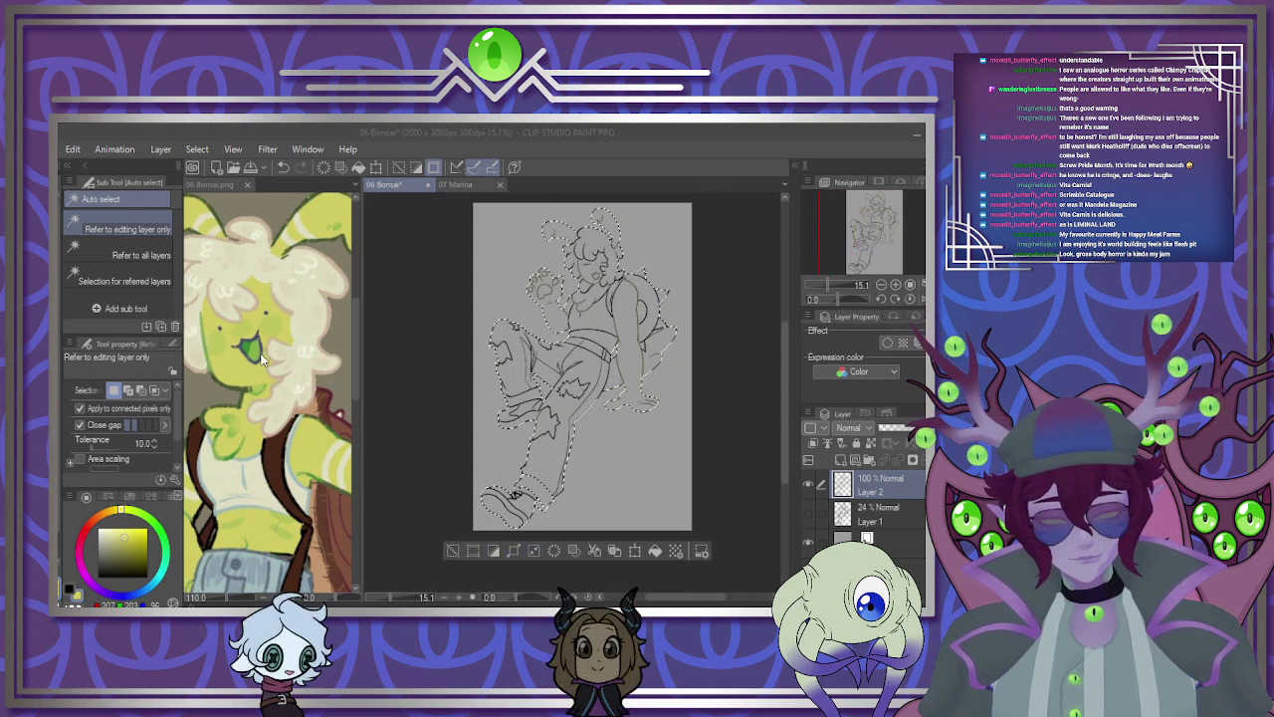
Add a new layer beneath the line art, fill the figure selection with yellow-green, and deselect.
{"action": "left_click", "coordinate": [843, 459]}
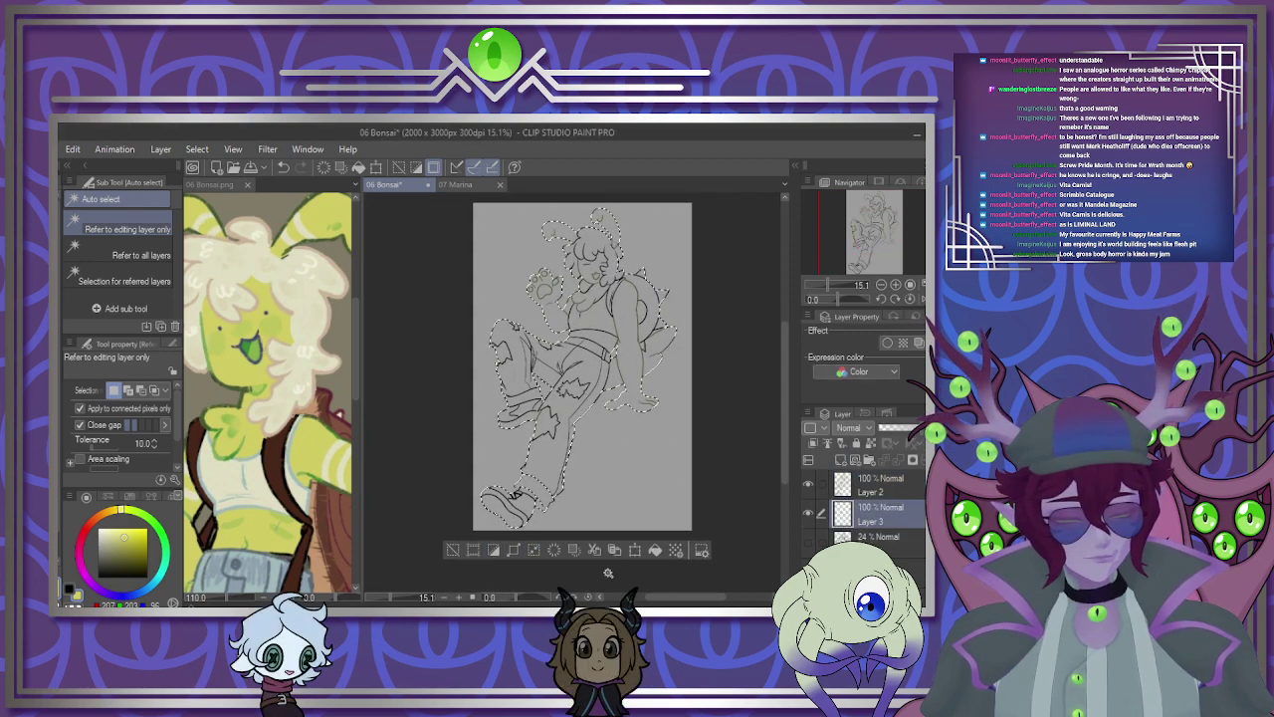
{"action": "left_click", "coordinate": [653, 552]}
{"action": "key", "text": "ctrl+d"}
Lasso the unfilled trouser cuff above the lower shoe, fill it with the yellow-green base colour, and deselect.
{"action": "scroll", "coordinate": [553, 451], "scroll_direction": "up", "scroll_amount": 8}
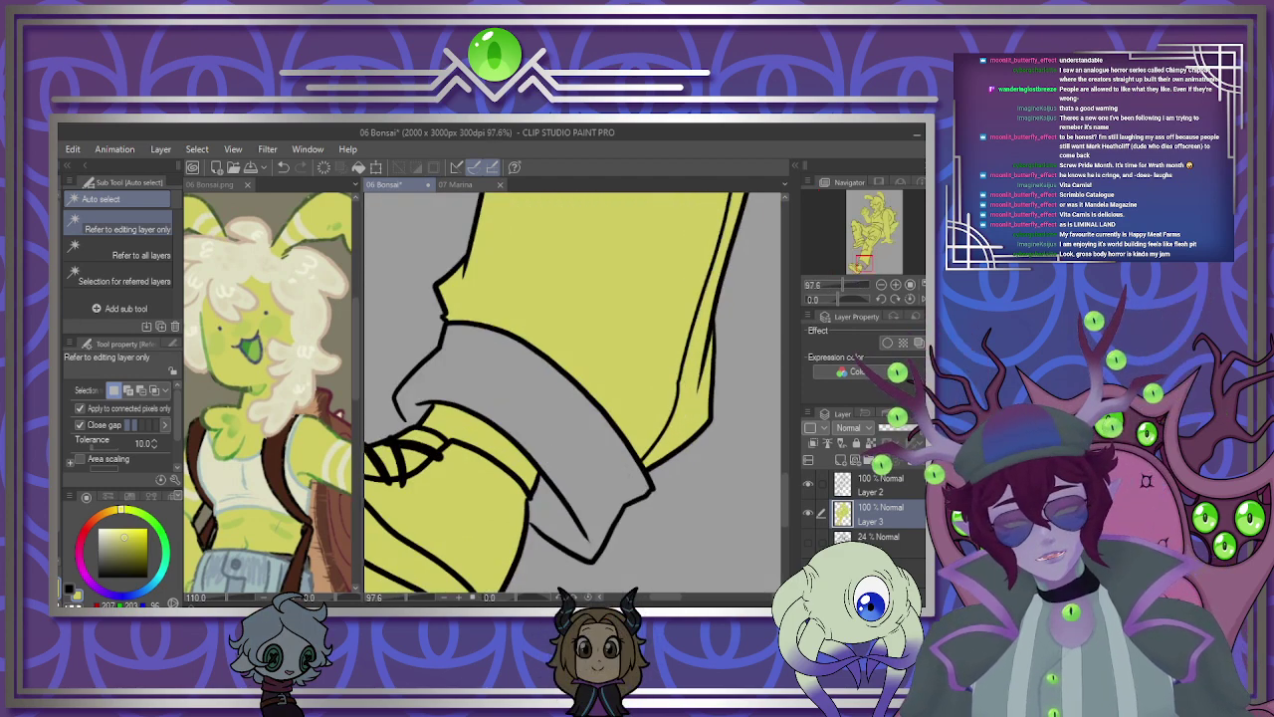
{"action": "key", "text": "m"}
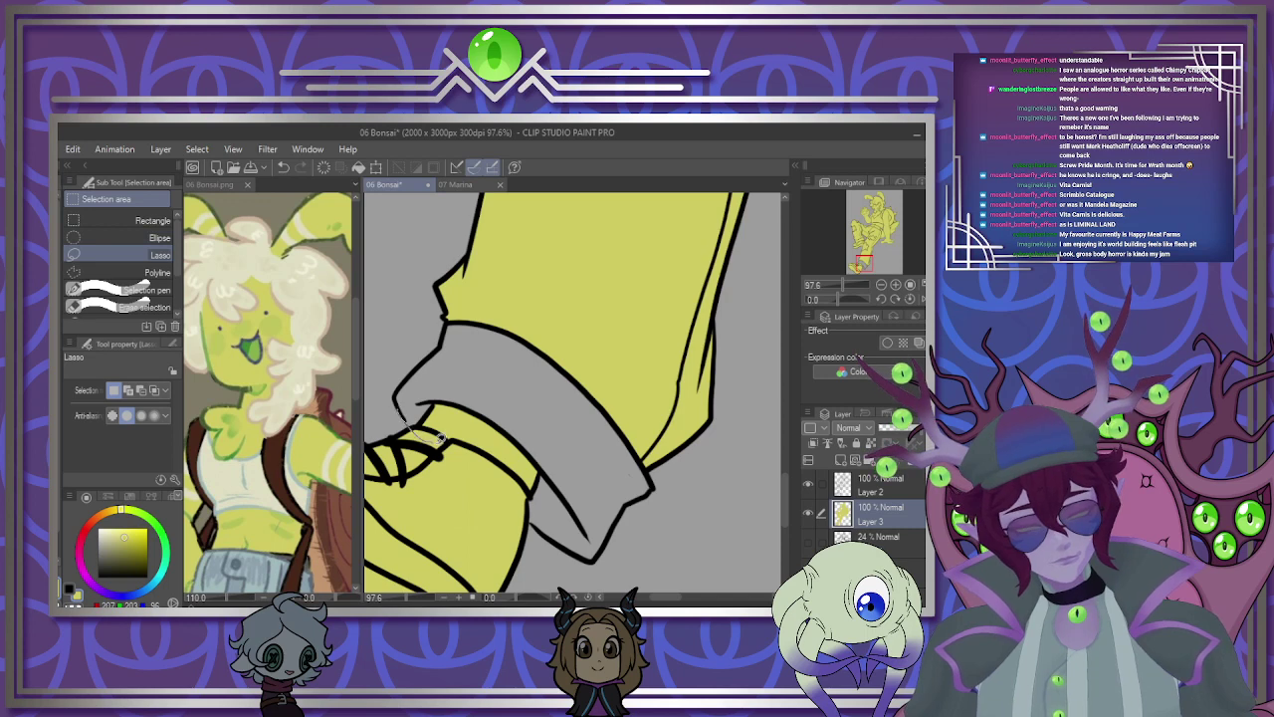
{"action": "mouse_move", "coordinate": [562, 539]}
{"action": "left_mouse_down"}
{"action": "mouse_move", "coordinate": [599, 556]}
{"action": "mouse_move", "coordinate": [652, 490]}
{"action": "mouse_move", "coordinate": [654, 454]}
{"action": "mouse_move", "coordinate": [580, 341]}
{"action": "mouse_move", "coordinate": [467, 320]}
{"action": "left_mouse_up"}
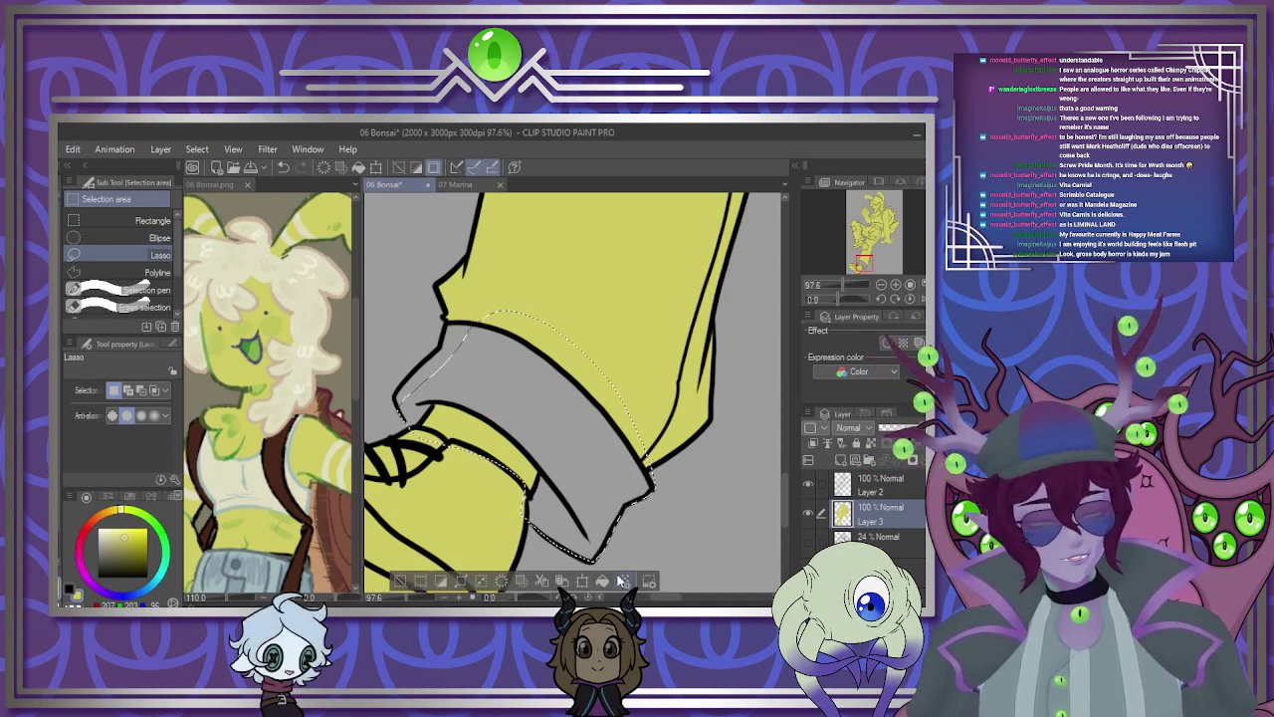
{"action": "key", "text": "alt+BackSpace"}
{"action": "key", "text": "ctrl+d"}
Lasso the remaining unfilled slivers at both ends of the trouser cuff and fill each with yellow-green.
{"action": "left_click_drag", "start_coordinate": [653, 484], "coordinate": [665, 458]}
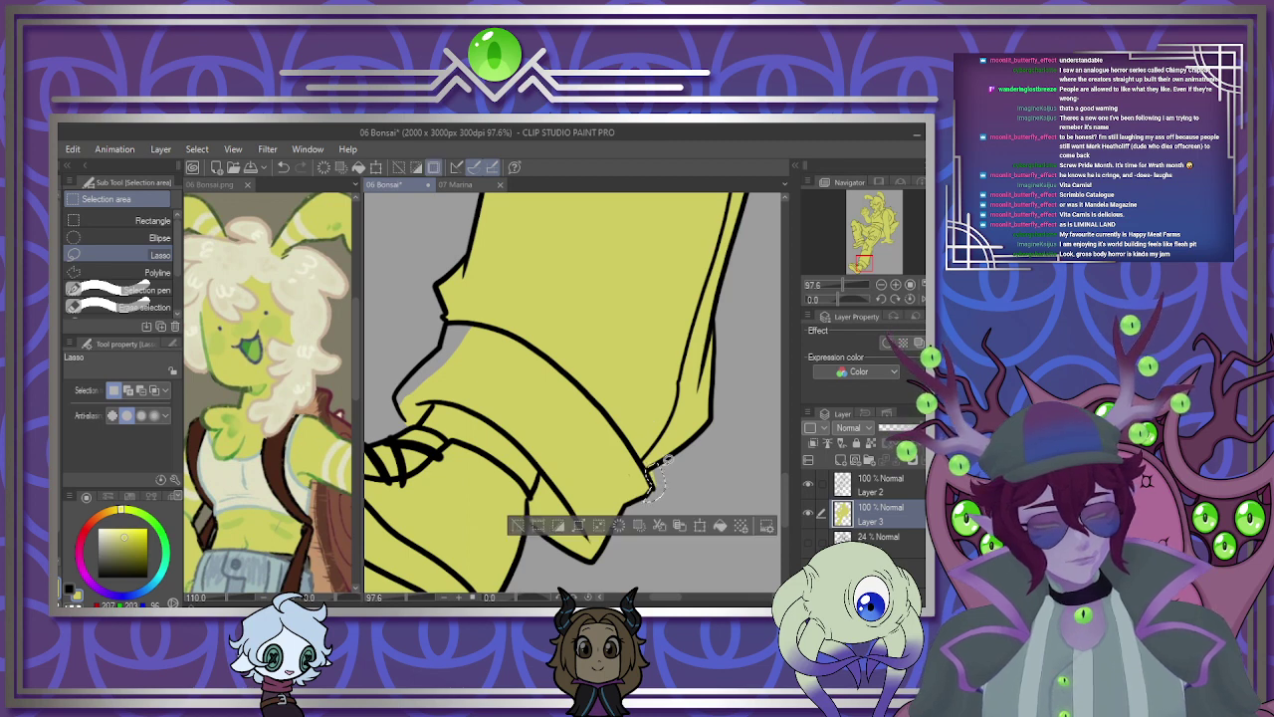
{"action": "key", "text": "alt+BackSpace"}
{"action": "key", "text": "ctrl+d"}
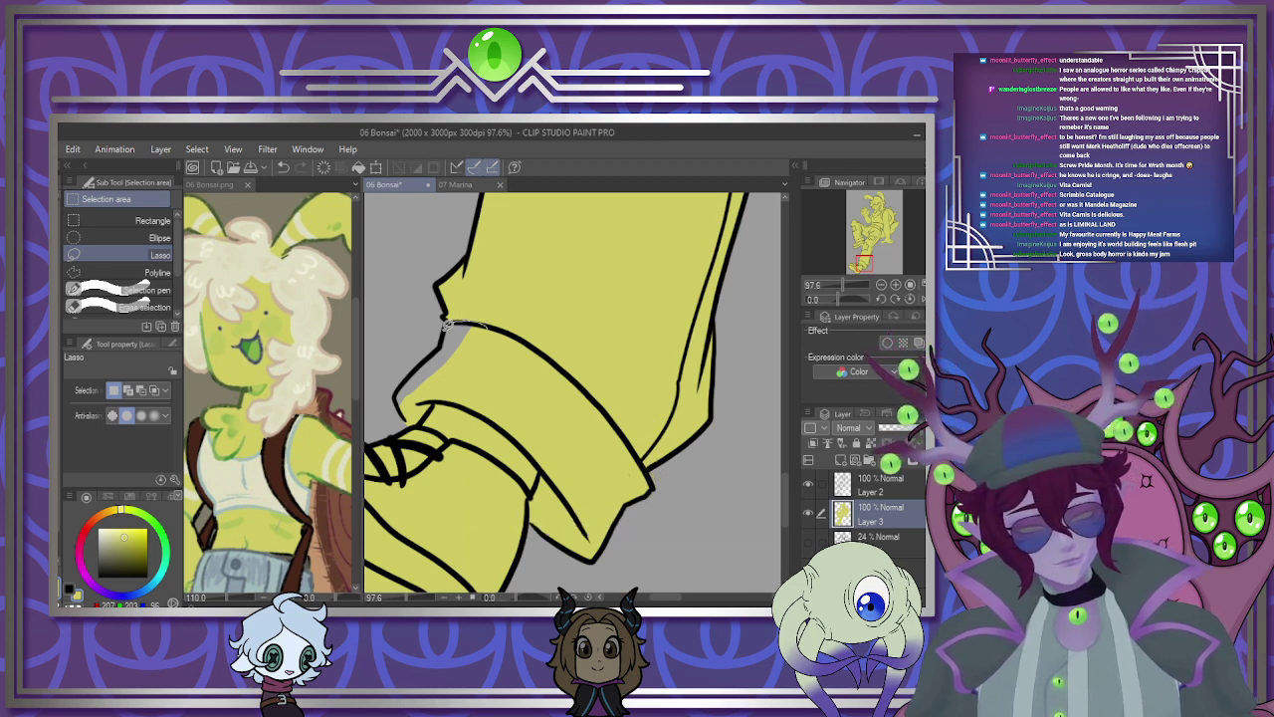
{"action": "left_click_drag", "start_coordinate": [406, 403], "coordinate": [489, 358]}
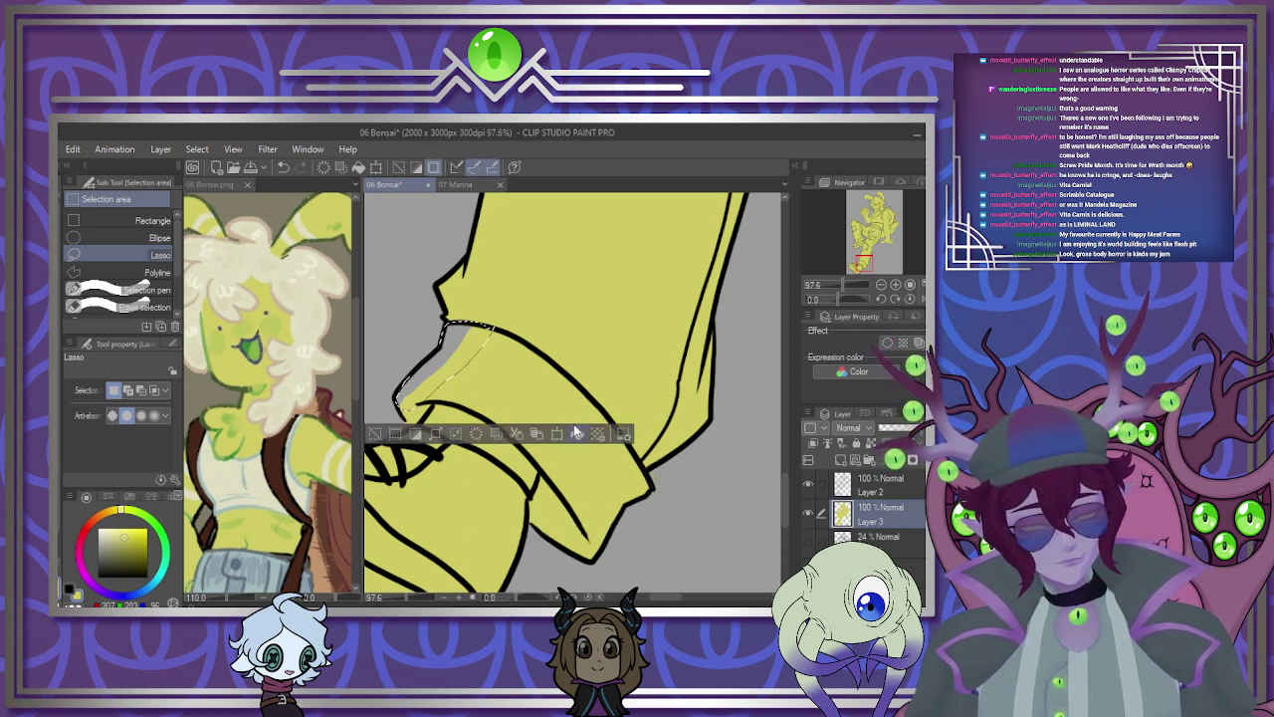
{"action": "key", "text": "alt+BackSpace"}
{"action": "key", "text": "ctrl+d"}
{"action": "scroll", "coordinate": [636, 350], "scroll_direction": "down", "scroll_amount": 12}
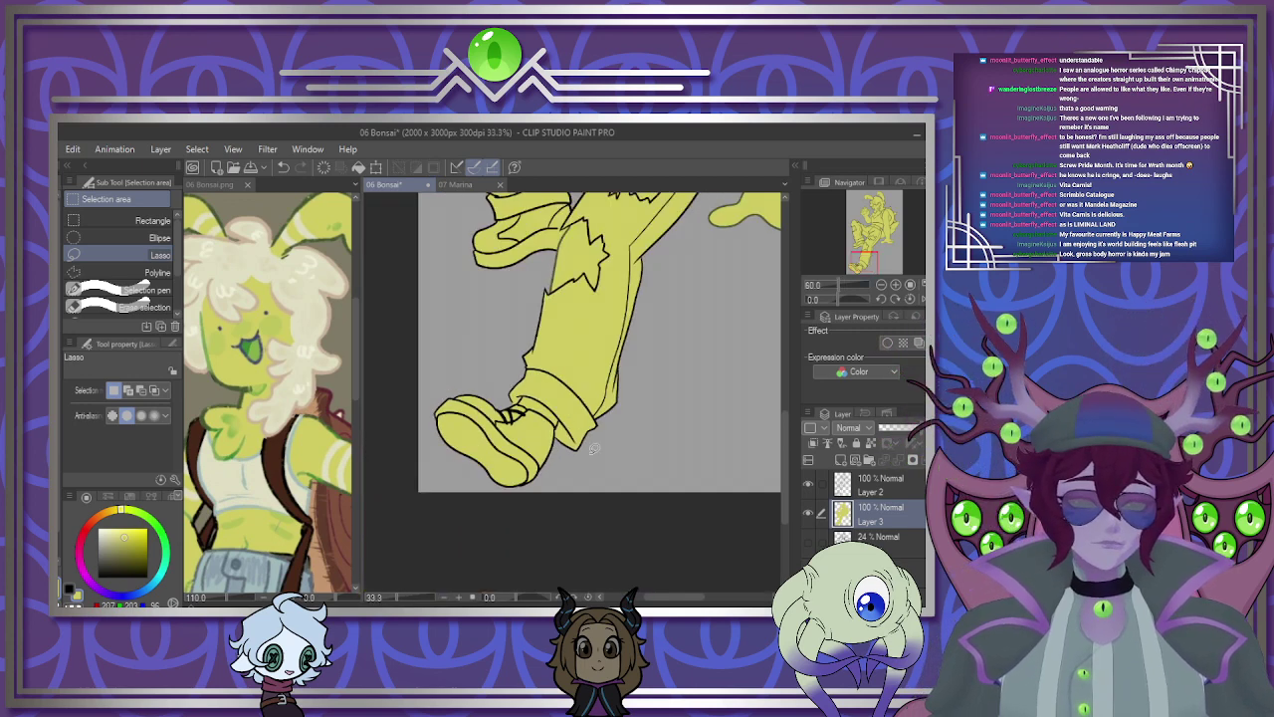
Add a new layer clipped to the yellow-green base fill and set its blending mode to Multiply.
{"action": "scroll", "coordinate": [631, 375], "scroll_direction": "up", "scroll_amount": 8}
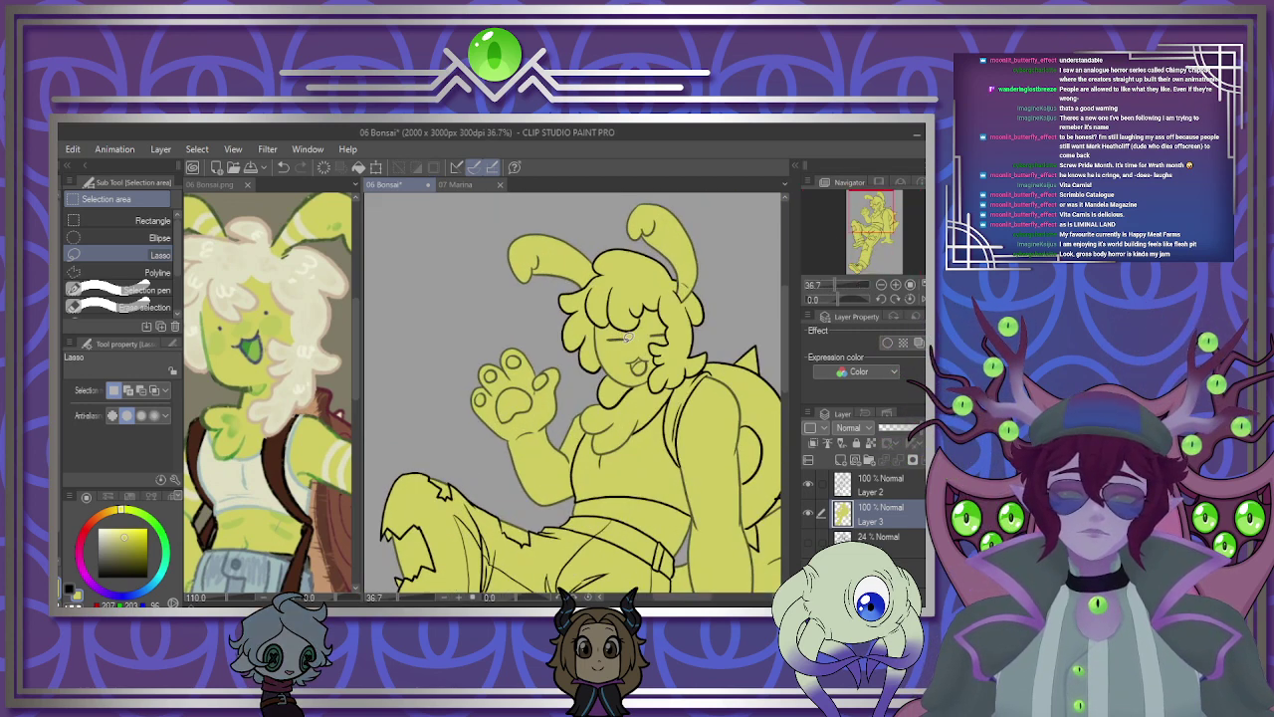
{"action": "scroll", "coordinate": [631, 374], "scroll_direction": "down", "scroll_amount": 3}
{"action": "scroll", "coordinate": [637, 383], "scroll_direction": "up", "scroll_amount": 2}
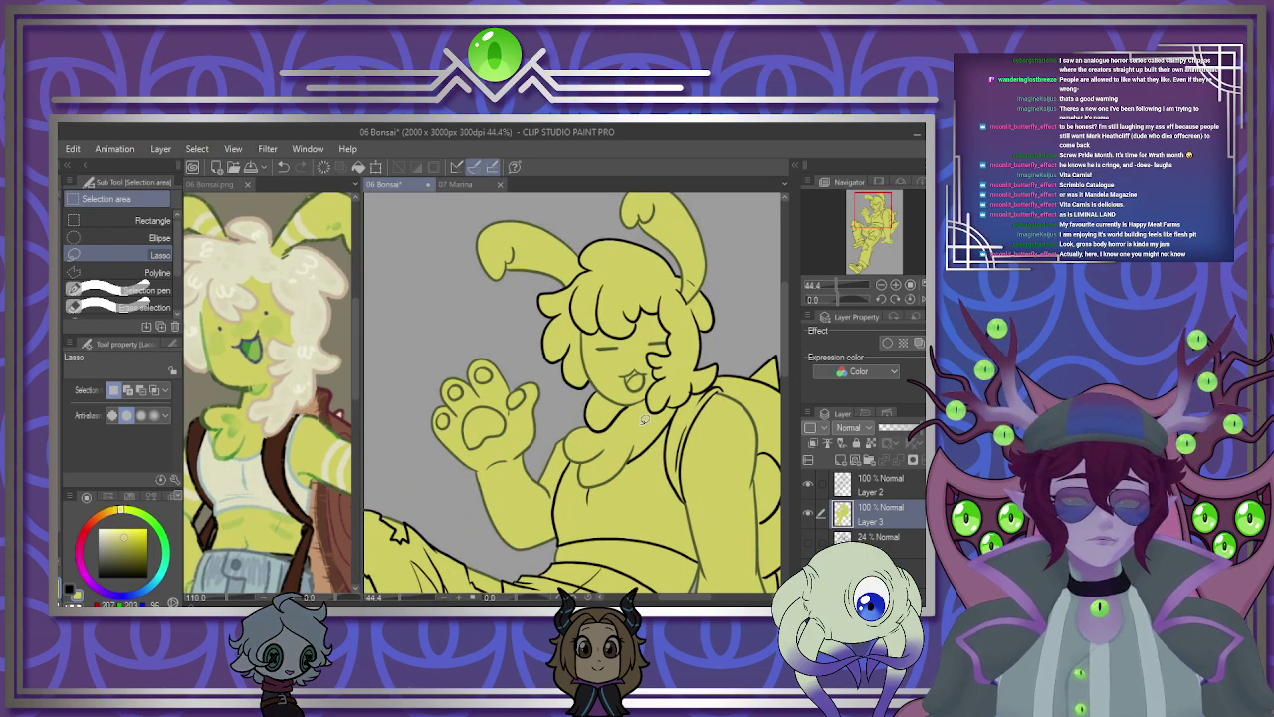
{"action": "scroll", "coordinate": [642, 423], "scroll_direction": "down", "scroll_amount": 2}
{"action": "scroll", "coordinate": [644, 421], "scroll_direction": "up", "scroll_amount": 3}
{"action": "scroll", "coordinate": [654, 350], "scroll_direction": "up", "scroll_amount": 3}
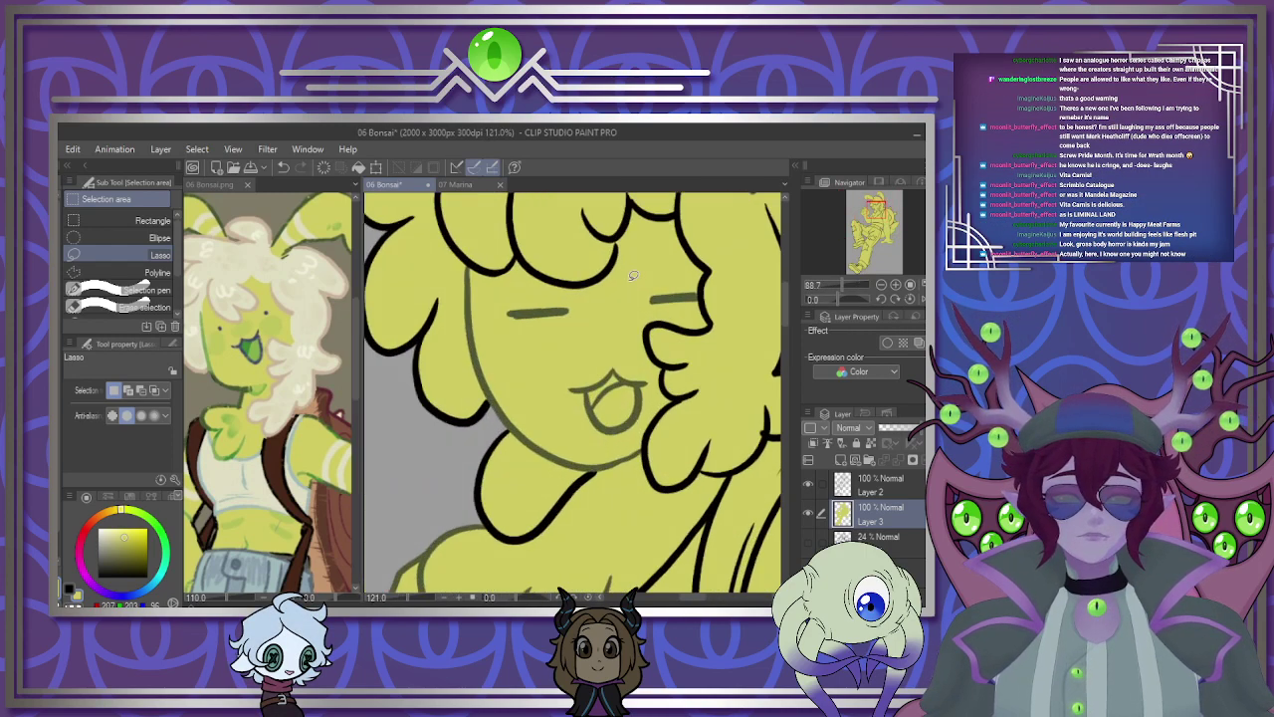
{"action": "left_click", "coordinate": [815, 445]}
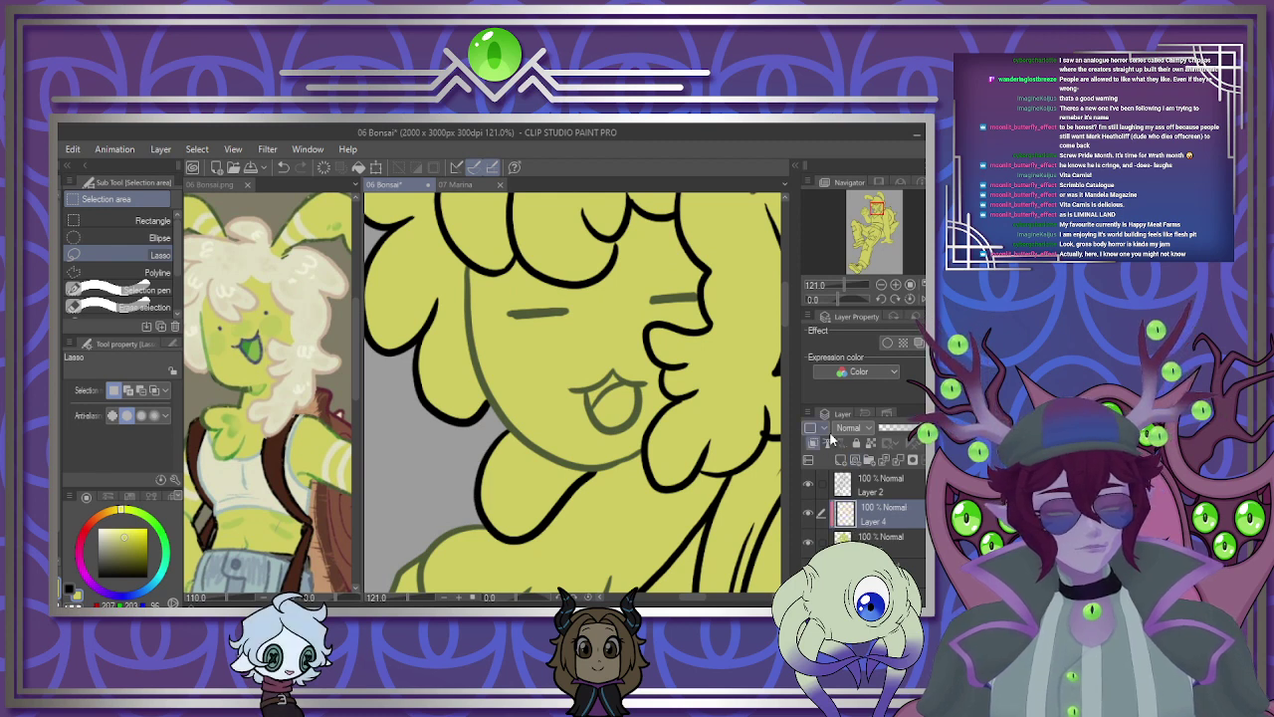
{"action": "left_click", "coordinate": [862, 427]}
{"action": "left_click", "coordinate": [863, 164]}
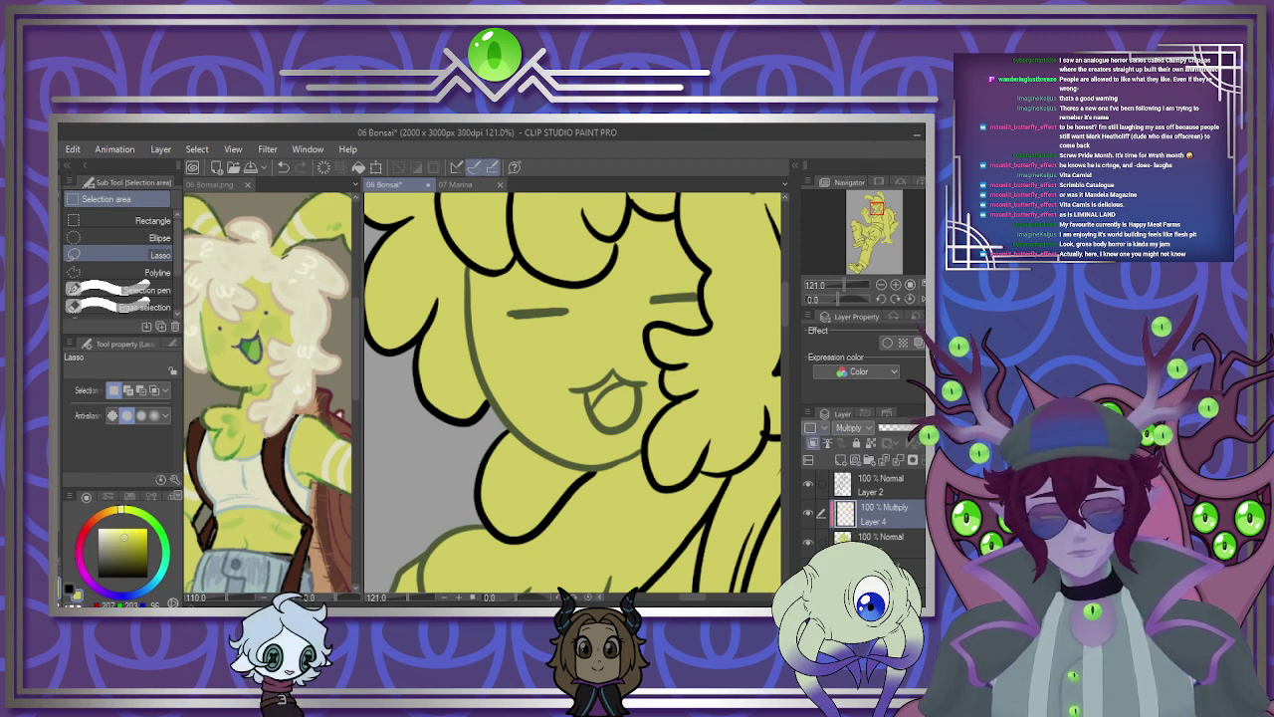
Set the Soft airbrush to size 150, try a shading stroke on the face, and undo it.
{"action": "key", "text": "b"}
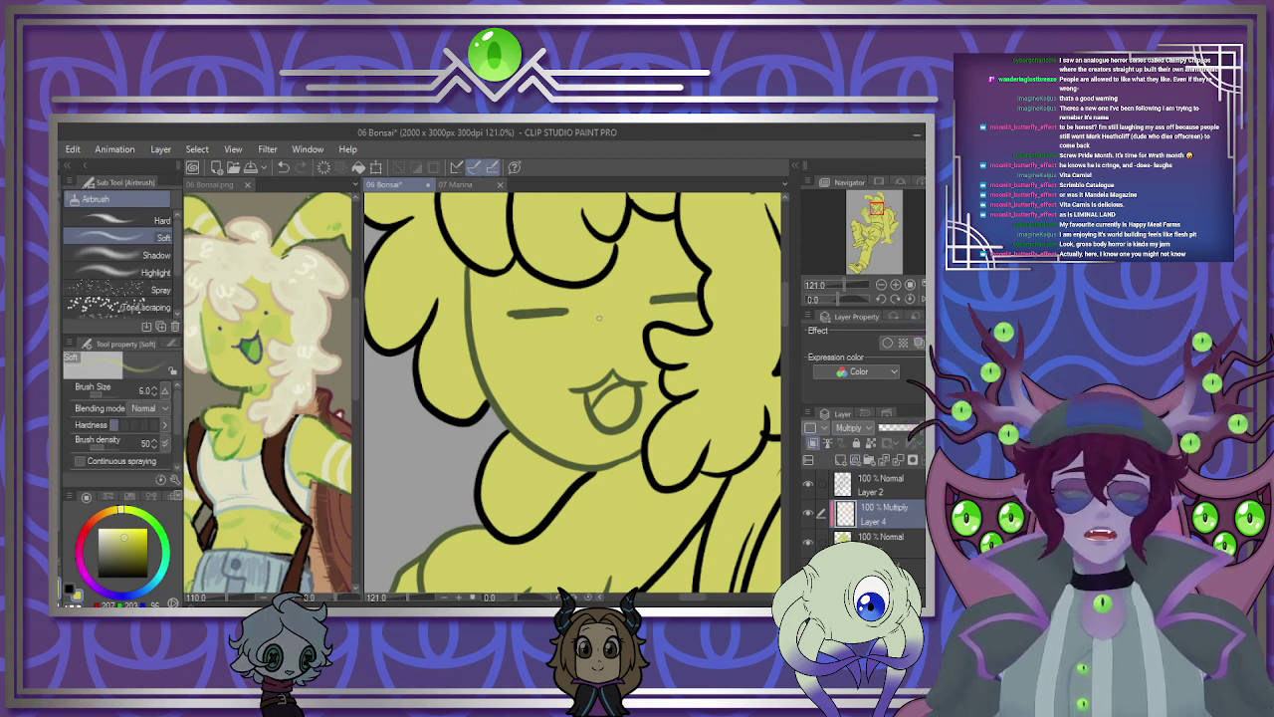
{"action": "key", "text": "bracketright"}
{"action": "key", "text": "bracketright"}
{"action": "key", "text": "bracketright"}
{"action": "key", "text": "bracketright"}
{"action": "key", "text": "bracketright"}
{"action": "key", "text": "bracketright"}
{"action": "key", "text": "bracketright"}
{"action": "key", "text": "bracketright"}
{"action": "key", "text": "bracketright"}
{"action": "key", "text": "bracketright"}
{"action": "key", "text": "bracketright"}
{"action": "key", "text": "bracketright"}
{"action": "key", "text": "bracketright"}
{"action": "key", "text": "bracketright"}
{"action": "key", "text": "bracketright"}
{"action": "key", "text": "bracketright"}
{"action": "key", "text": "bracketright"}
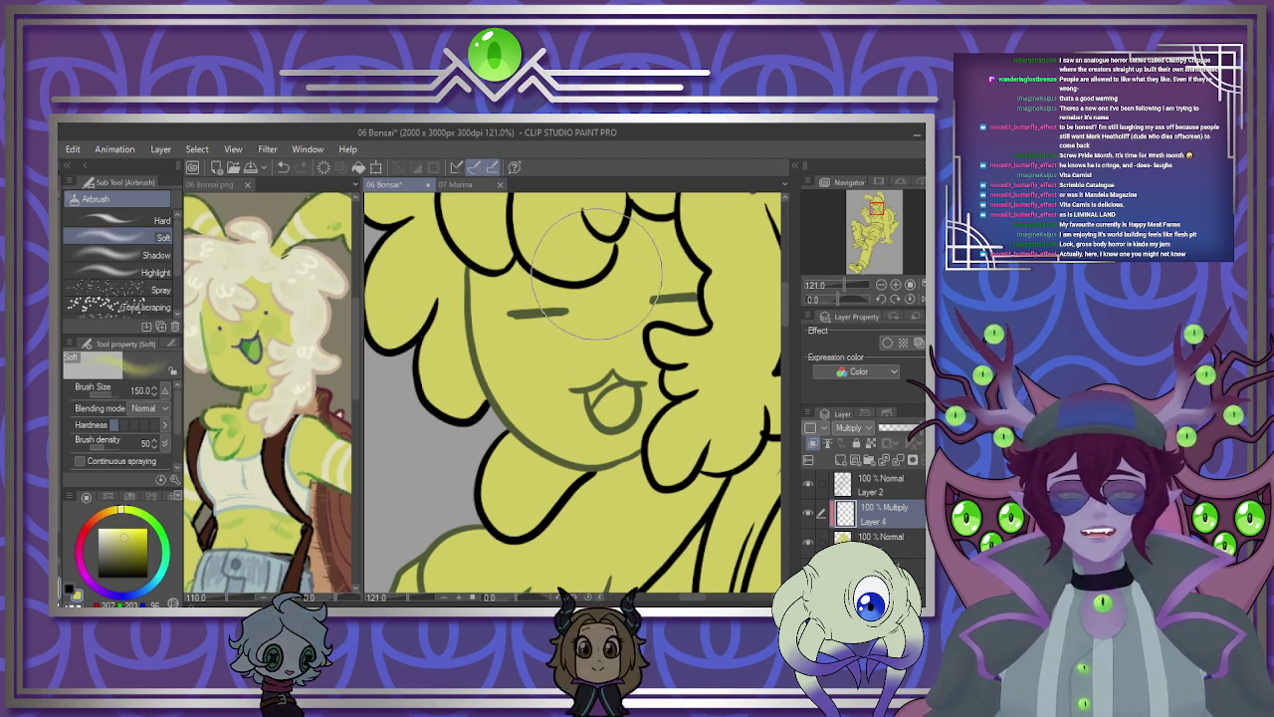
{"action": "mouse_move", "coordinate": [595, 274]}
{"action": "left_mouse_down"}
{"action": "mouse_move", "coordinate": [603, 369]}
{"action": "mouse_move", "coordinate": [586, 371]}
{"action": "mouse_move", "coordinate": [560, 301]}
{"action": "mouse_move", "coordinate": [587, 243]}
{"action": "mouse_move", "coordinate": [640, 311]}
{"action": "mouse_move", "coordinate": [621, 357]}
{"action": "mouse_move", "coordinate": [576, 341]}
{"action": "left_mouse_up"}
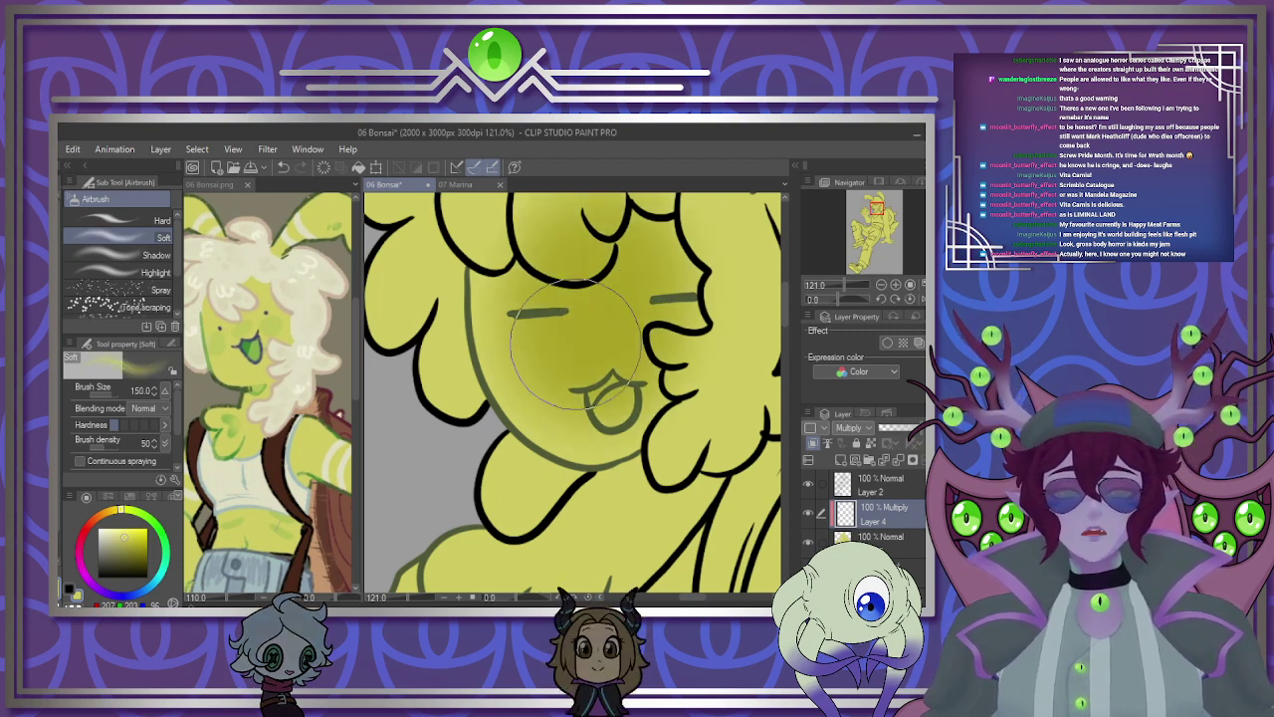
{"action": "key", "text": "ctrl+z"}
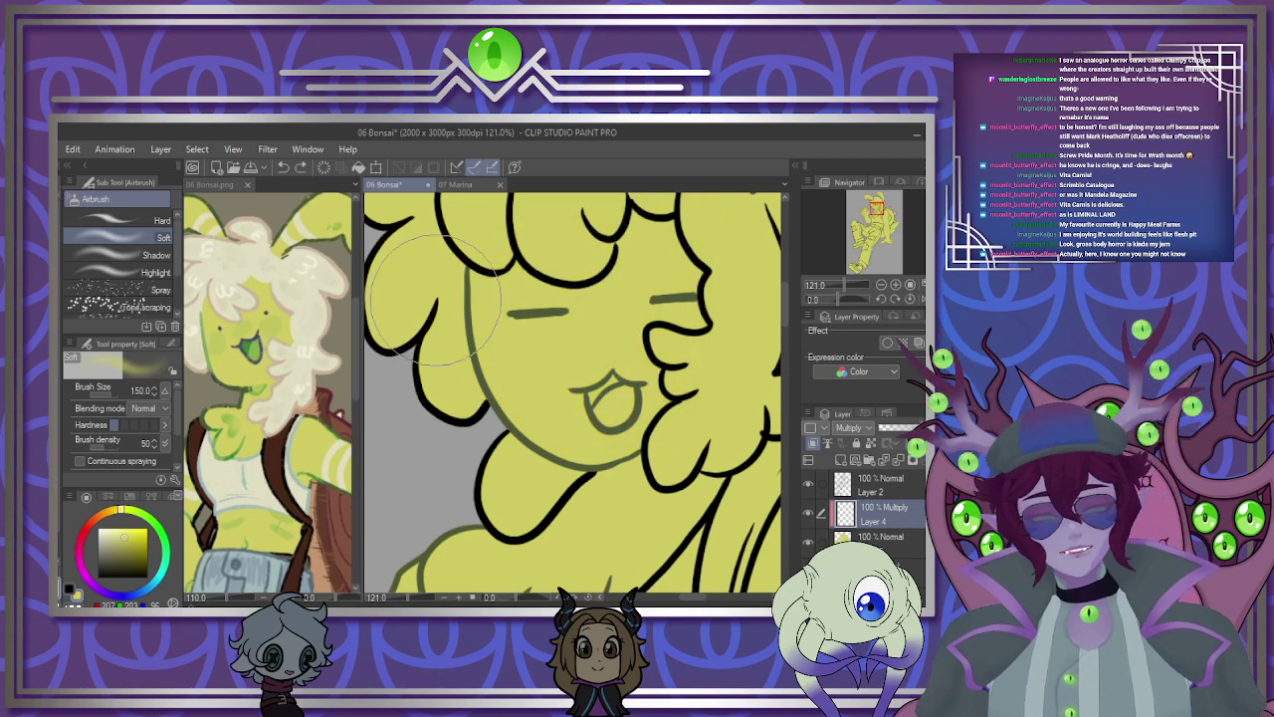
Pick a slightly greener yellow from the reference's face and airbrush soft shading over the character's face.
{"action": "left_click", "coordinate": [274, 317]}
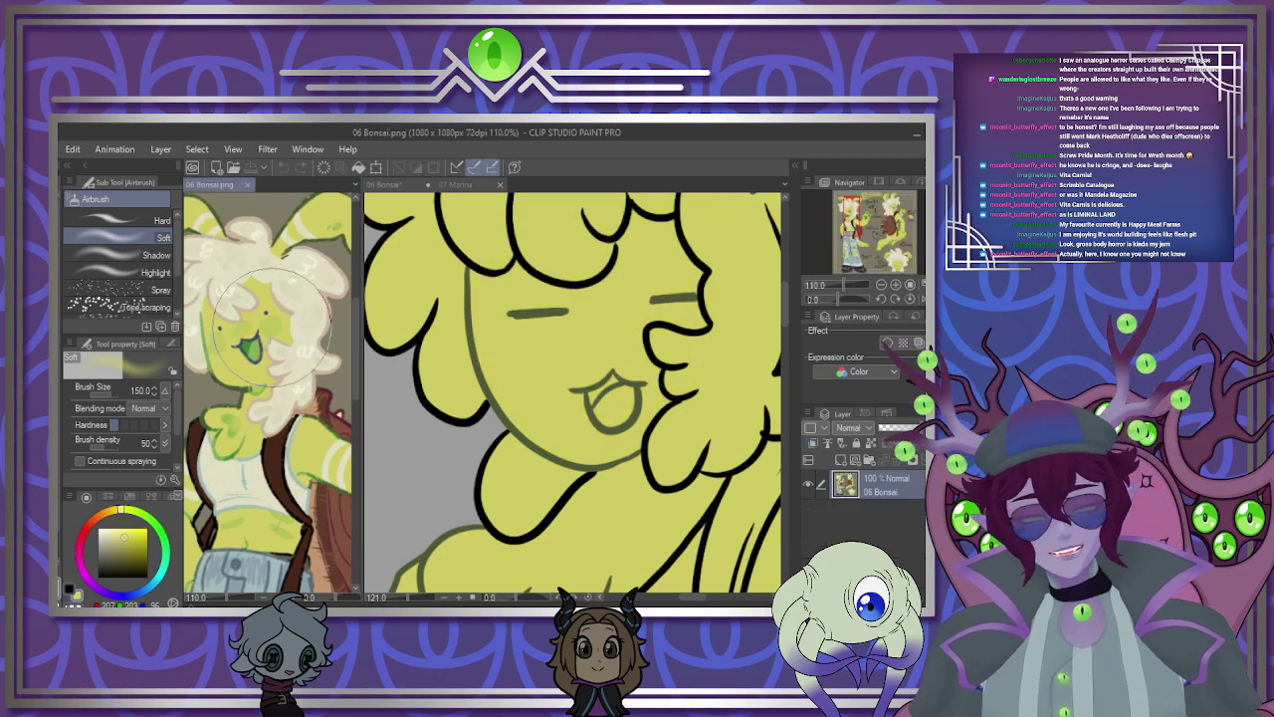
{"action": "left_click", "coordinate": [593, 333]}
{"action": "mouse_move", "coordinate": [592, 333]}
{"action": "left_mouse_down"}
{"action": "mouse_move", "coordinate": [592, 261]}
{"action": "mouse_move", "coordinate": [605, 298]}
{"action": "mouse_move", "coordinate": [570, 367]}
{"action": "mouse_move", "coordinate": [593, 361]}
{"action": "mouse_move", "coordinate": [620, 308]}
{"action": "mouse_move", "coordinate": [599, 303]}
{"action": "mouse_move", "coordinate": [589, 346]}
{"action": "mouse_move", "coordinate": [577, 335]}
{"action": "mouse_move", "coordinate": [623, 346]}
{"action": "mouse_move", "coordinate": [585, 273]}
{"action": "left_mouse_up"}
{"action": "scroll", "coordinate": [597, 267], "scroll_direction": "down", "scroll_amount": 5}
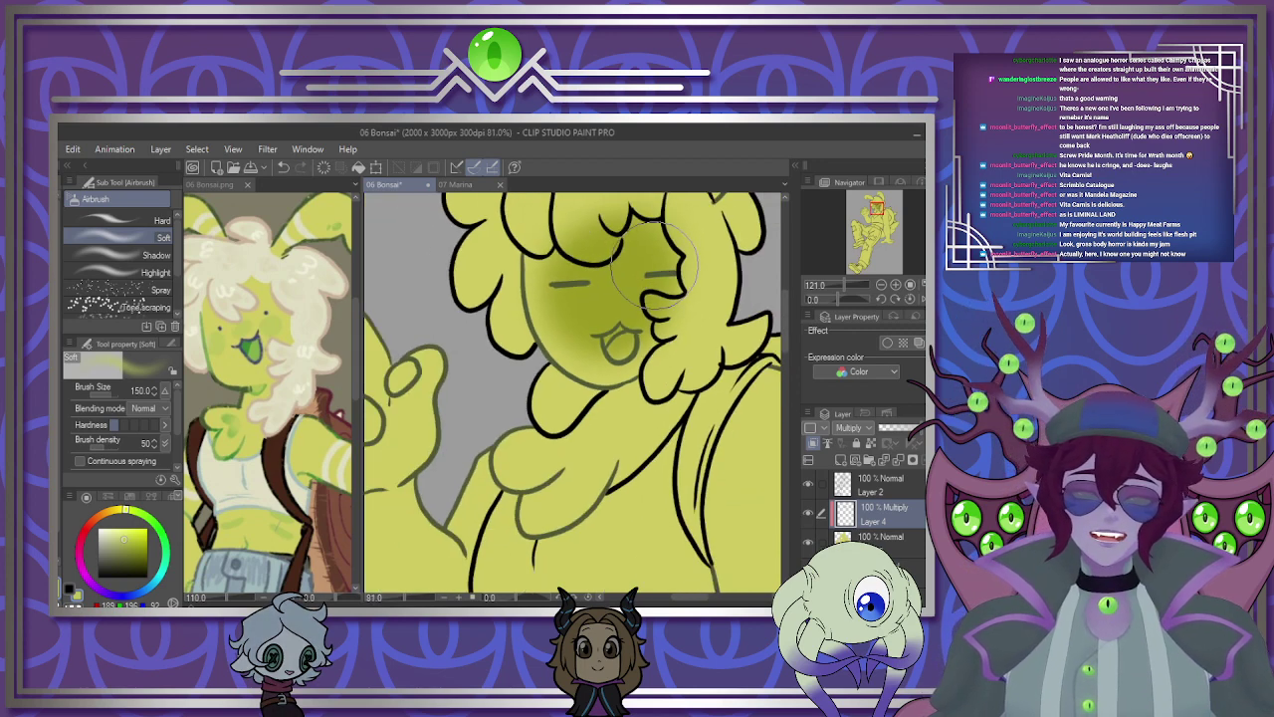
Airbrush shading on the sideways-bent ear's tip and along its length to the hair, using brush sizes of about 60 to 70.
{"action": "scroll", "coordinate": [513, 264], "scroll_direction": "up", "scroll_amount": 4}
{"action": "key", "text": "bracketleft"}
{"action": "key", "text": "bracketleft"}
{"action": "scroll", "coordinate": [501, 282], "scroll_direction": "up", "scroll_amount": 2}
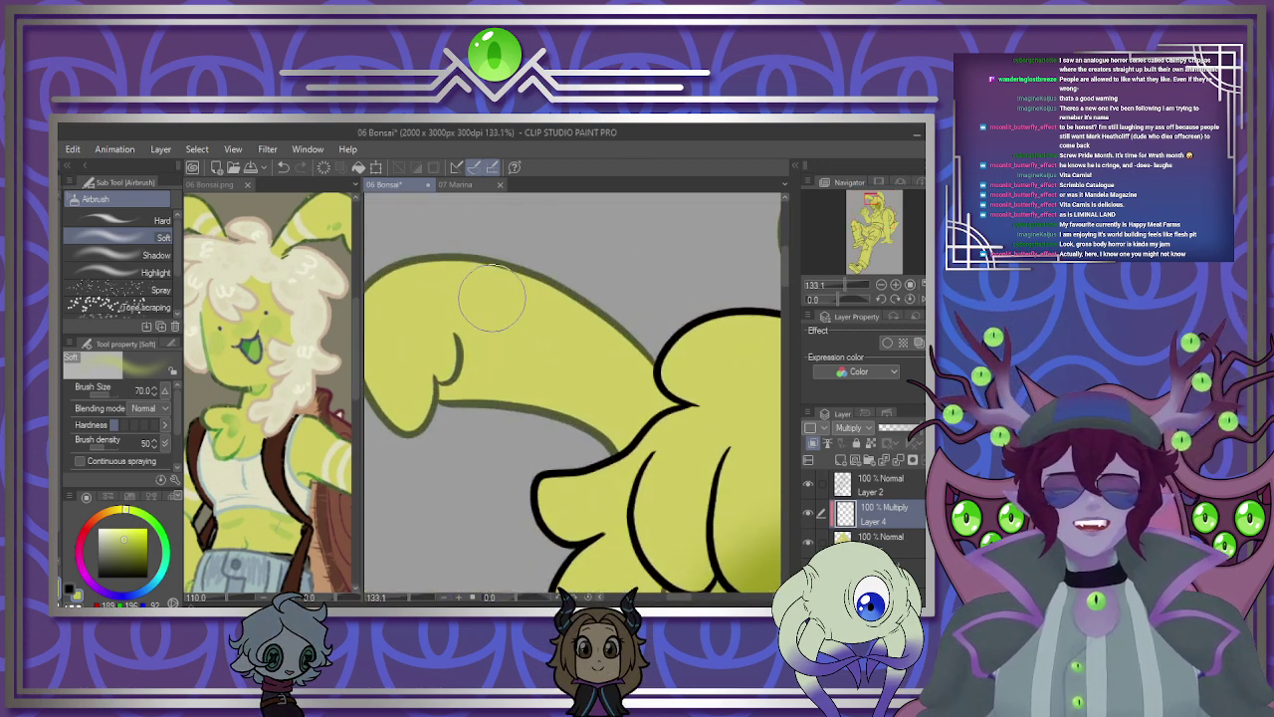
{"action": "left_click_drag", "start_coordinate": [413, 304], "coordinate": [390, 355]}
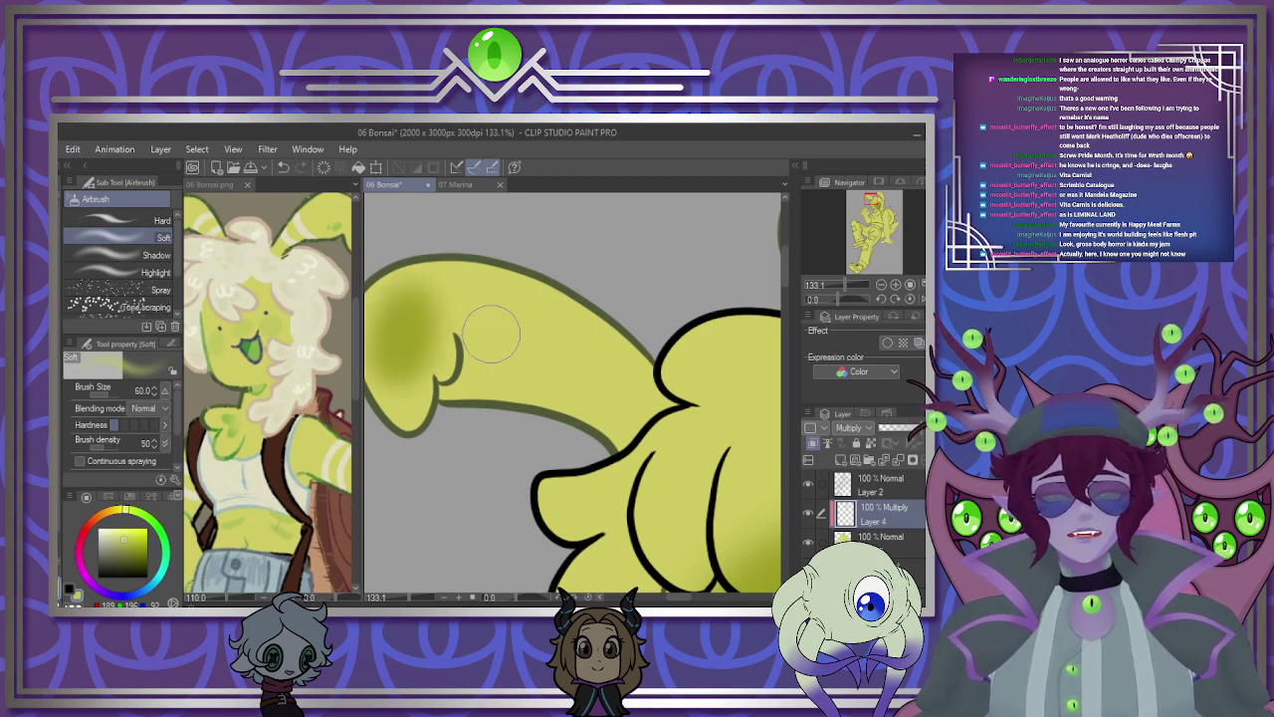
{"action": "mouse_move", "coordinate": [491, 333]}
{"action": "left_mouse_down"}
{"action": "mouse_move", "coordinate": [653, 398]}
{"action": "mouse_move", "coordinate": [561, 346]}
{"action": "mouse_move", "coordinate": [512, 343]}
{"action": "mouse_move", "coordinate": [658, 413]}
{"action": "left_mouse_up"}
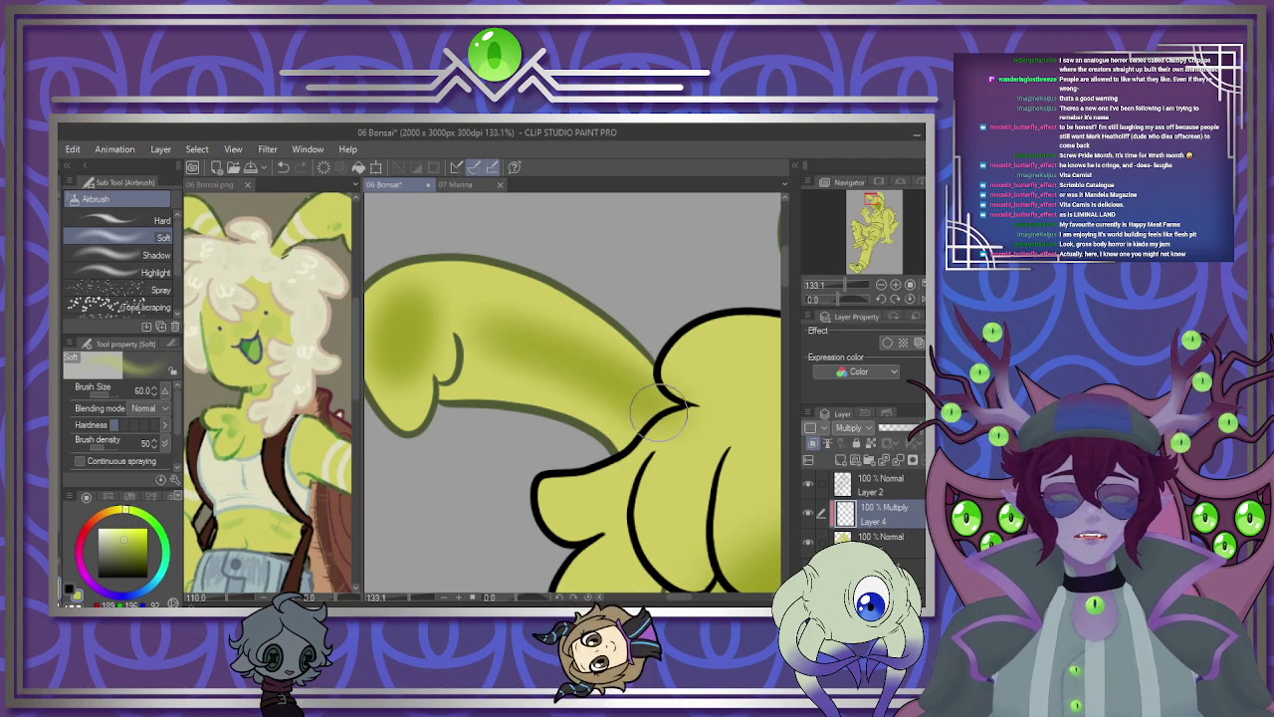
Airbrush shading on the upright ear's tip, middle and base, reducing the brush size to 50 for the base.
{"action": "scroll", "coordinate": [697, 383], "scroll_direction": "down", "scroll_amount": 4}
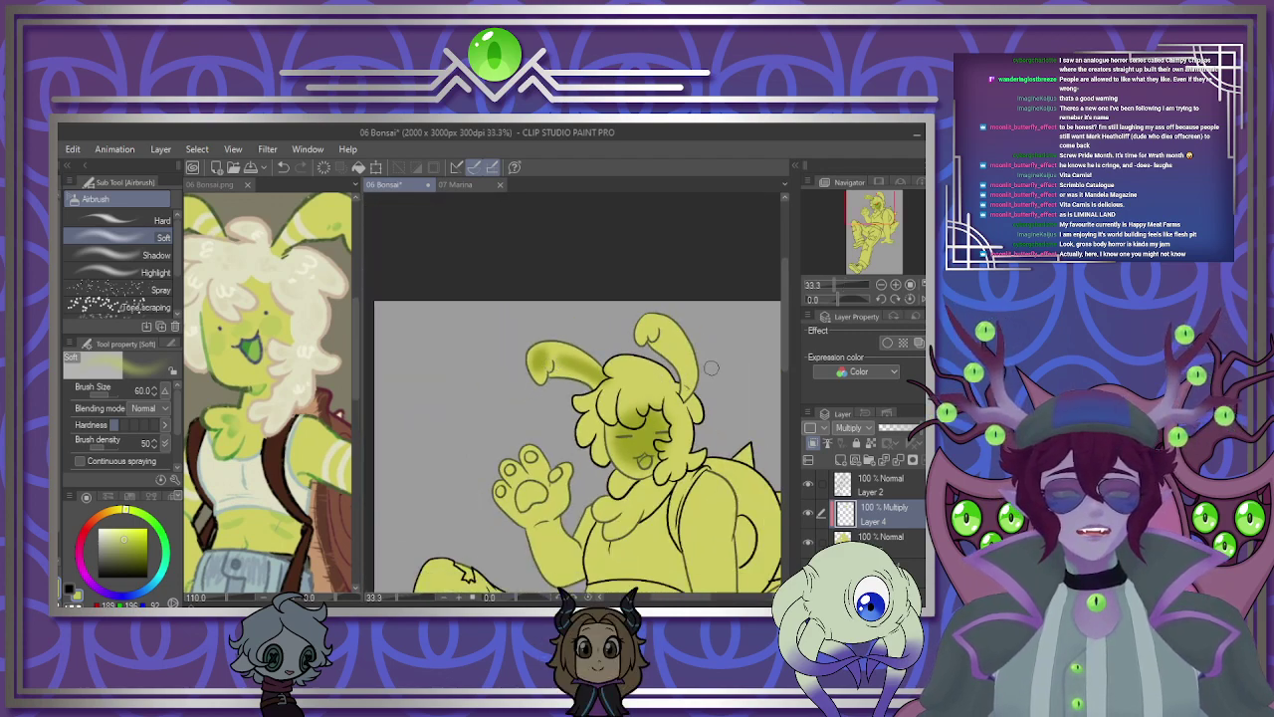
{"action": "scroll", "coordinate": [711, 369], "scroll_direction": "up", "scroll_amount": 3}
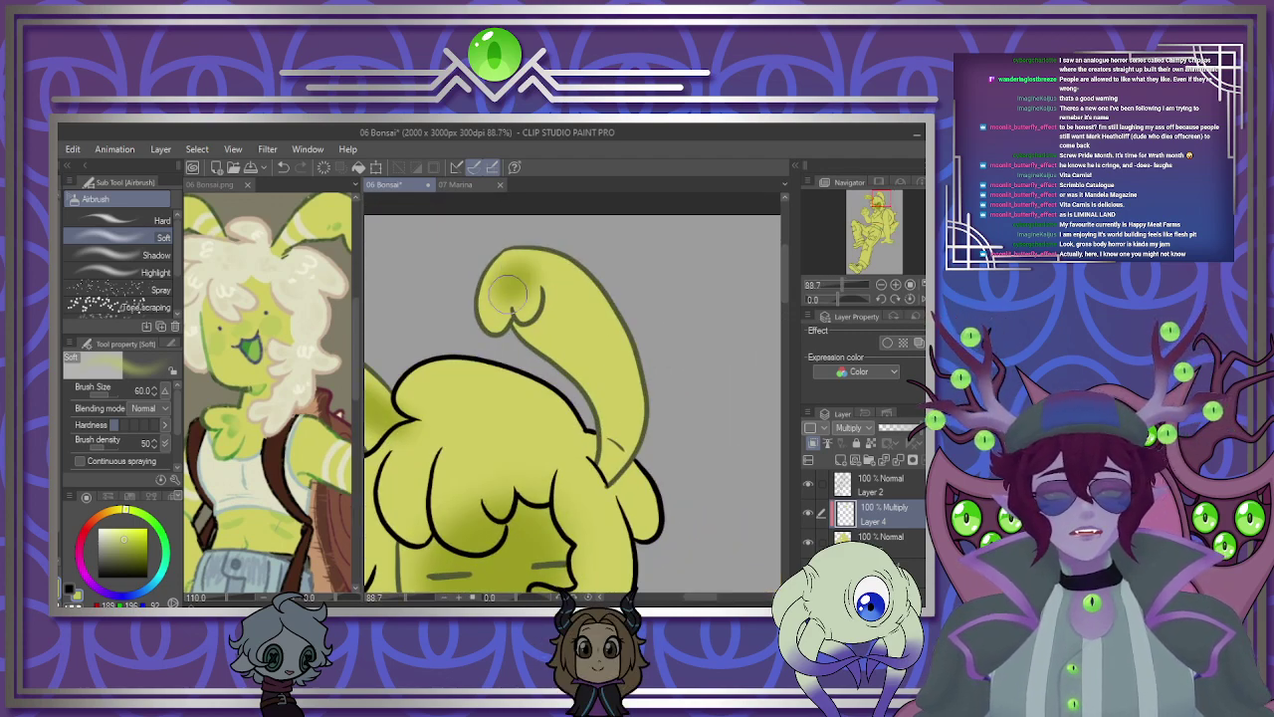
{"action": "mouse_move", "coordinate": [564, 310]}
{"action": "left_mouse_down"}
{"action": "mouse_move", "coordinate": [601, 364]}
{"action": "mouse_move", "coordinate": [557, 306]}
{"action": "mouse_move", "coordinate": [584, 337]}
{"action": "left_mouse_up"}
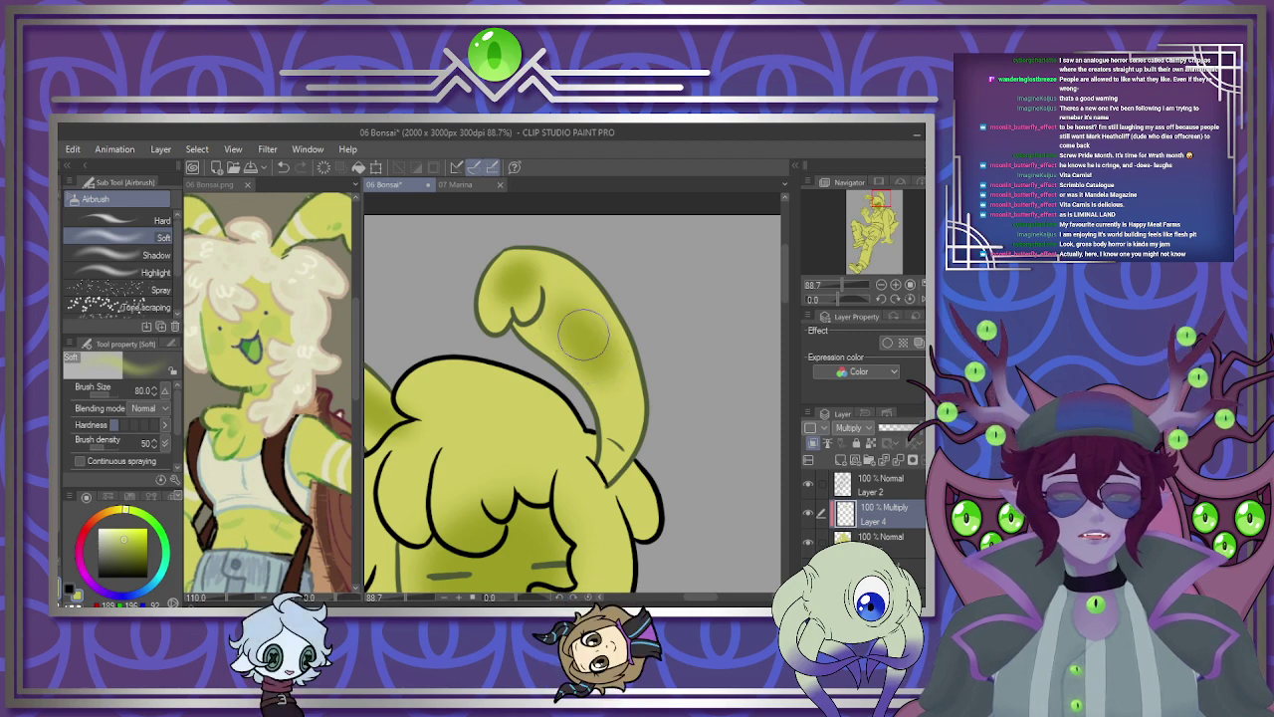
{"action": "key", "text": "bracketleft"}
{"action": "key", "text": "bracketleft"}
{"action": "key", "text": "bracketleft"}
{"action": "left_click_drag", "start_coordinate": [620, 427], "coordinate": [620, 434]}
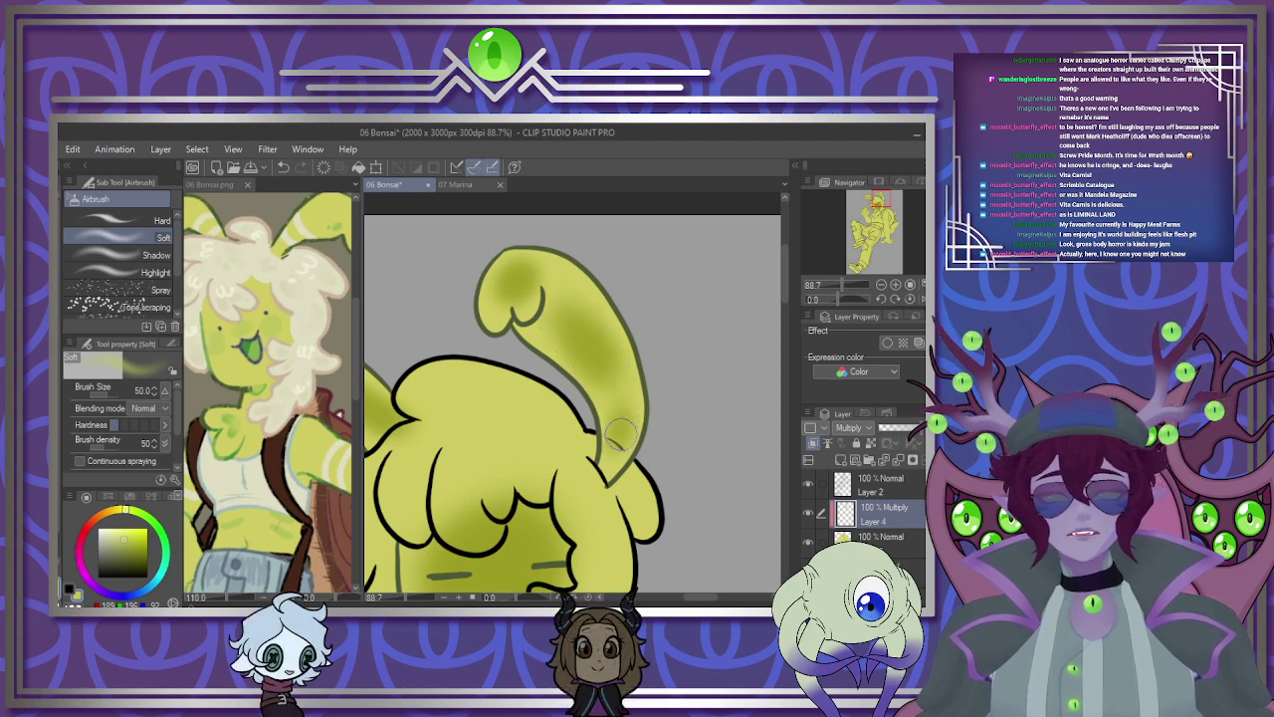
Shade the raised arm's forearm with a size 120 airbrush and the upper arm beside the chest with size 50.
{"action": "scroll", "coordinate": [629, 356], "scroll_direction": "down", "scroll_amount": 4}
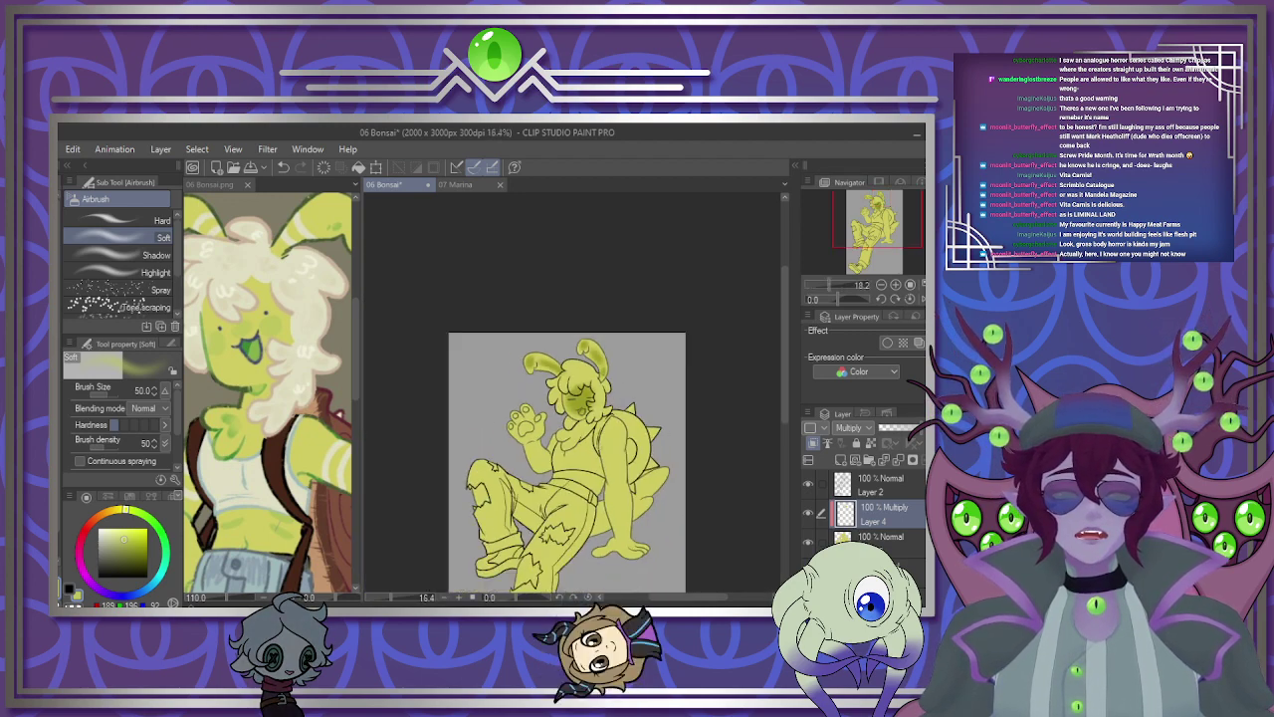
{"action": "scroll", "coordinate": [583, 448], "scroll_direction": "up", "scroll_amount": 2}
{"action": "scroll", "coordinate": [581, 448], "scroll_direction": "up", "scroll_amount": 3}
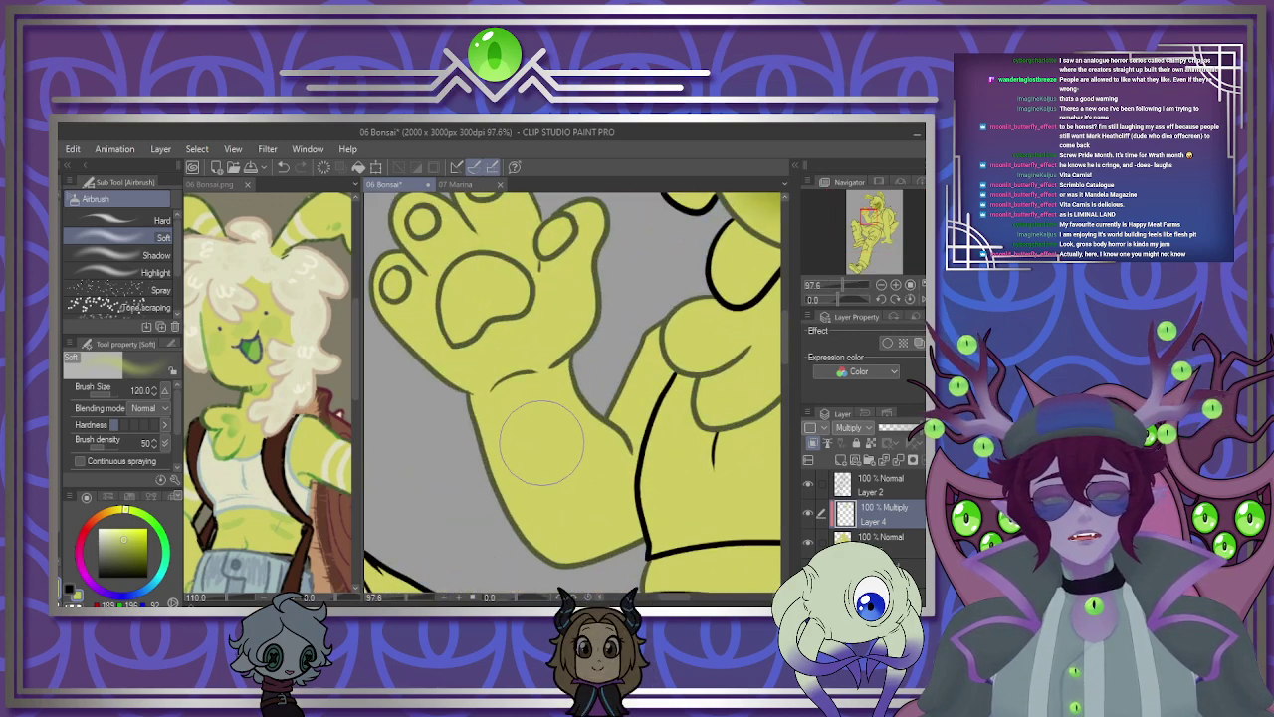
{"action": "mouse_move", "coordinate": [542, 443]}
{"action": "left_mouse_down"}
{"action": "mouse_move", "coordinate": [560, 484]}
{"action": "mouse_move", "coordinate": [541, 427]}
{"action": "mouse_move", "coordinate": [553, 433]}
{"action": "left_mouse_up"}
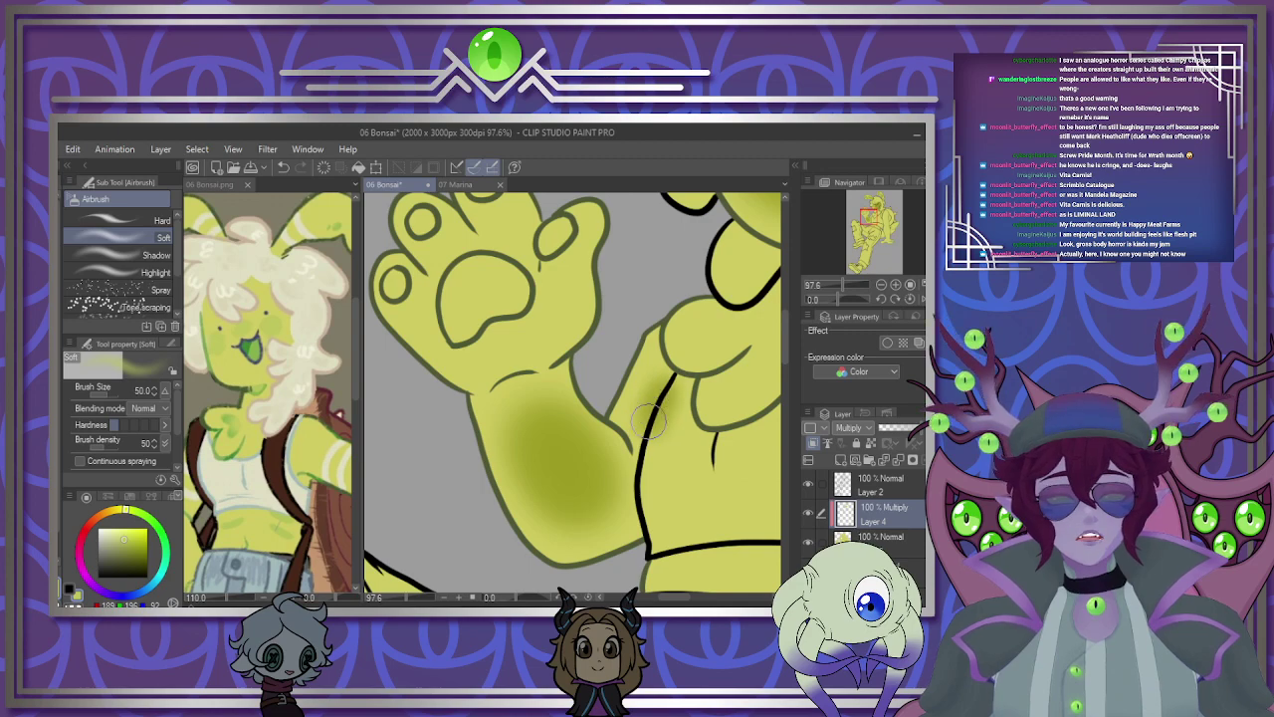
{"action": "left_click_drag", "start_coordinate": [649, 421], "coordinate": [657, 429]}
Enlarge the airbrush and shade the palm of the raised paw around its large pad.
{"action": "key", "text": "]"}
{"action": "key", "text": "]"}
{"action": "key", "text": "]"}
{"action": "key", "text": "]"}
{"action": "key", "text": "]"}
{"action": "key", "text": "]"}
{"action": "left_click_drag", "start_coordinate": [494, 315], "coordinate": [482, 314]}
Airbrush soft shading on the chest fluff tufts and the neck below the chin, using brush sizes of 60 and below for the tufts.
{"action": "scroll", "coordinate": [513, 264], "scroll_direction": "down", "scroll_amount": 4}
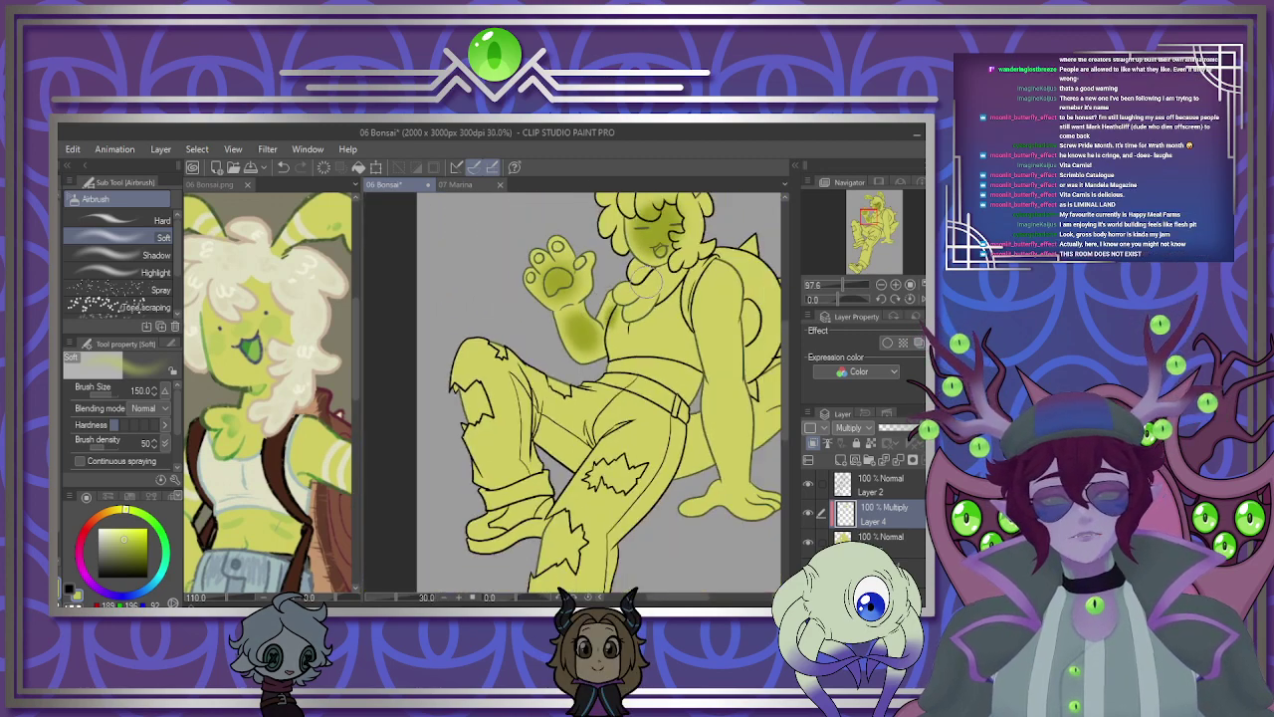
{"action": "scroll", "coordinate": [653, 261], "scroll_direction": "up", "scroll_amount": 5}
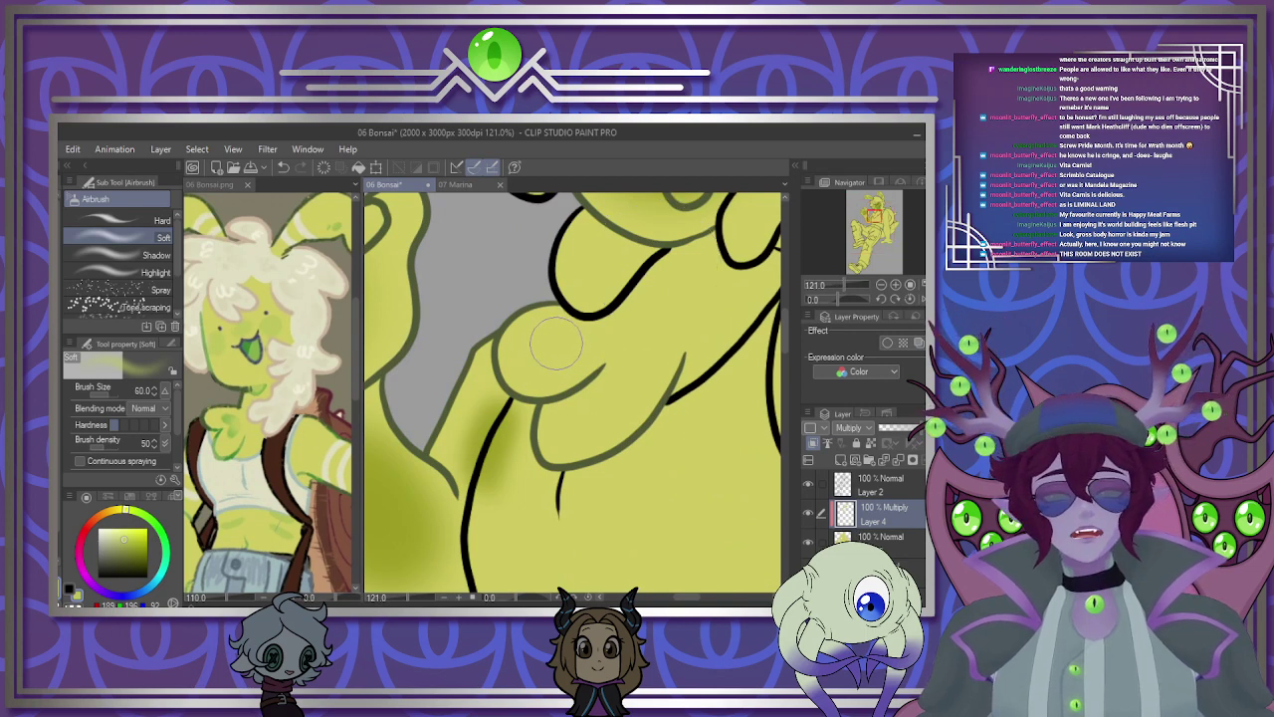
{"action": "left_click_drag", "start_coordinate": [555, 341], "coordinate": [548, 344]}
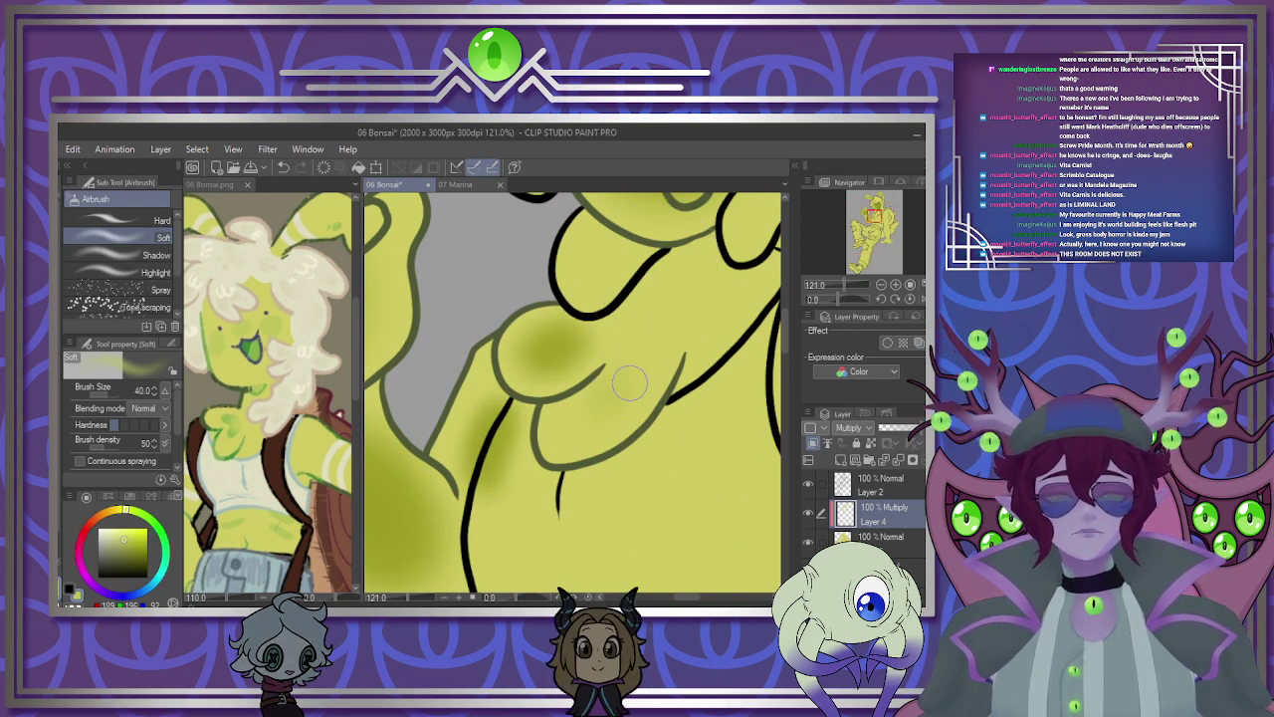
{"action": "left_click_drag", "start_coordinate": [629, 382], "coordinate": [574, 426]}
{"action": "mouse_move", "coordinate": [705, 284]}
{"action": "left_mouse_down"}
{"action": "mouse_move", "coordinate": [697, 299]}
{"action": "mouse_move", "coordinate": [712, 280]}
{"action": "left_mouse_up"}
Shade the supporting arm's shoulder with a size 170 airbrush and the area above the elbow with size 80.
{"action": "scroll", "coordinate": [687, 270], "scroll_direction": "down", "scroll_amount": 8}
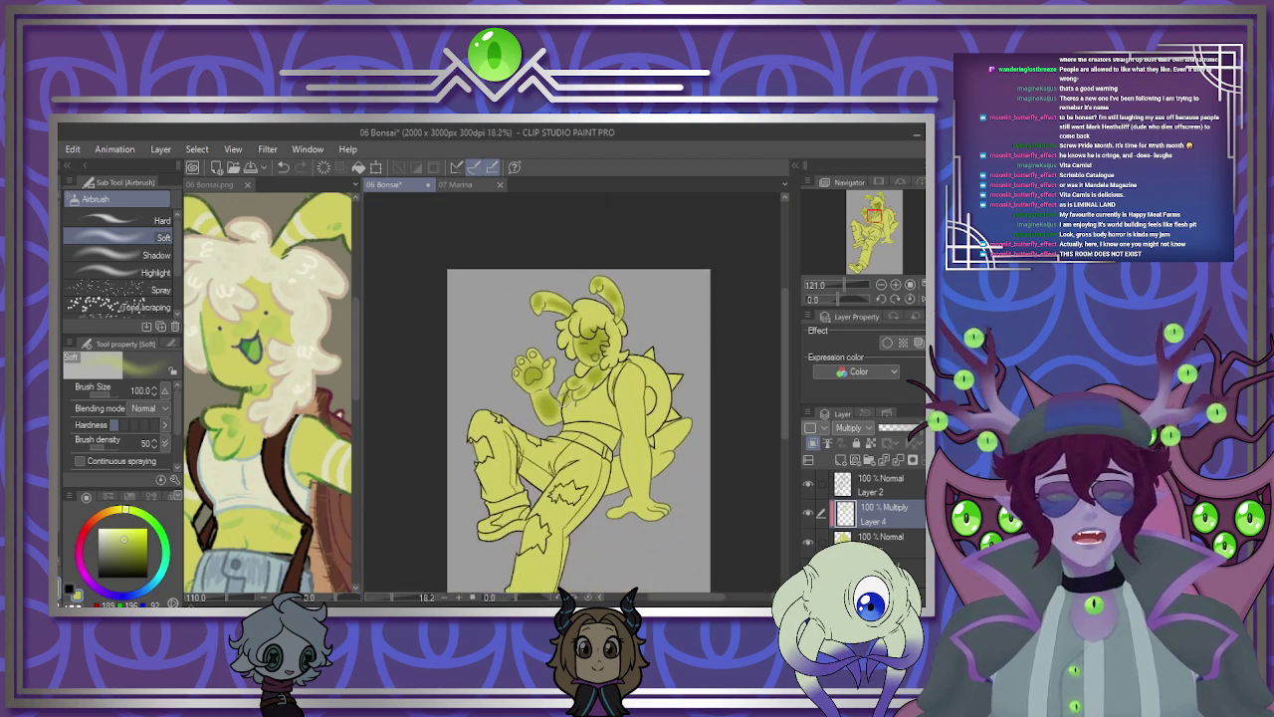
{"action": "scroll", "coordinate": [670, 390], "scroll_direction": "up", "scroll_amount": 6}
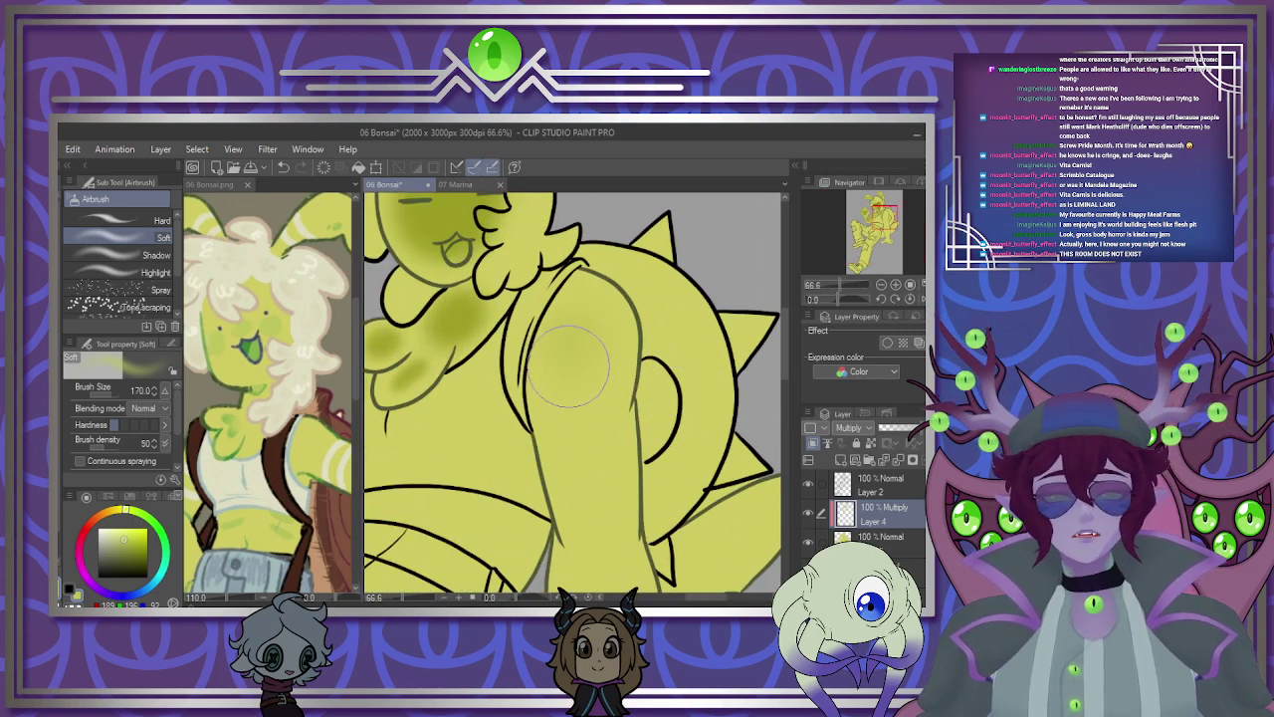
{"action": "left_click_drag", "start_coordinate": [569, 367], "coordinate": [574, 322]}
{"action": "left_click_drag", "start_coordinate": [582, 485], "coordinate": [582, 451]}
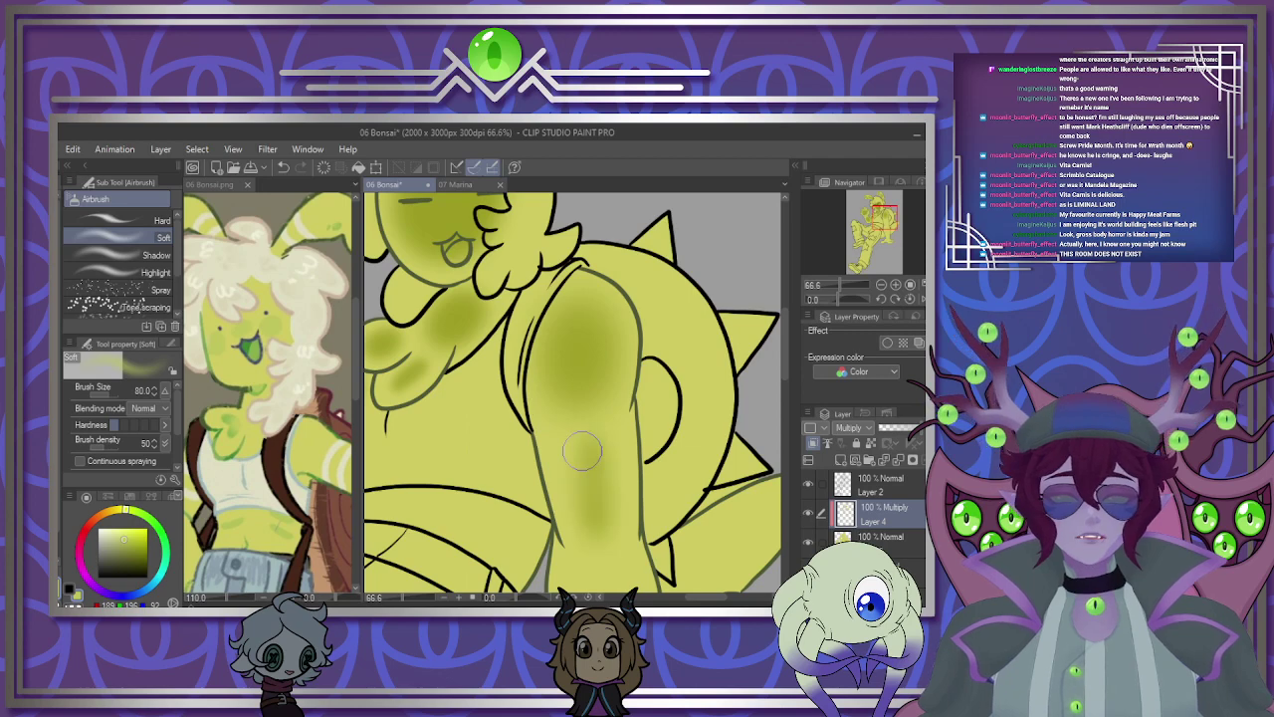
{"action": "scroll", "coordinate": [707, 330], "scroll_direction": "down", "scroll_amount": 4}
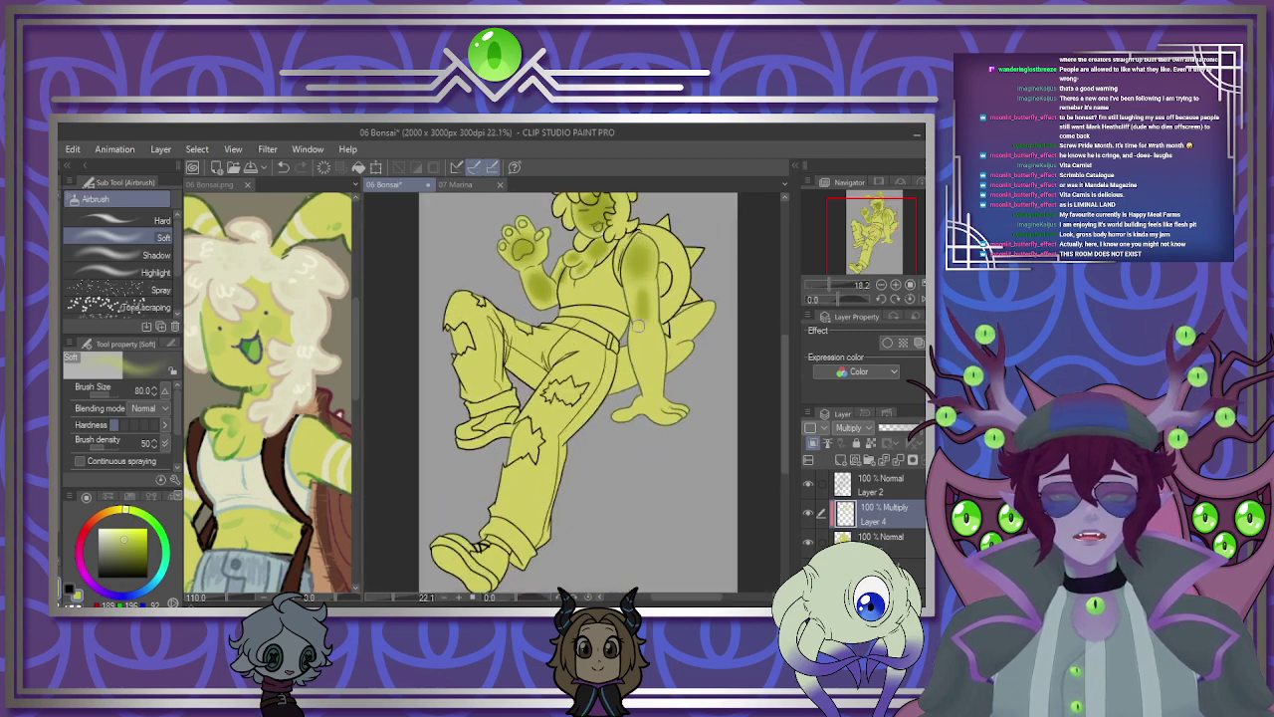
Airbrush soft shading on the supporting arm's forearm at size 120, its hand, and the tail at sizes 150 and 70.
{"action": "scroll", "coordinate": [644, 324], "scroll_direction": "up", "scroll_amount": 3}
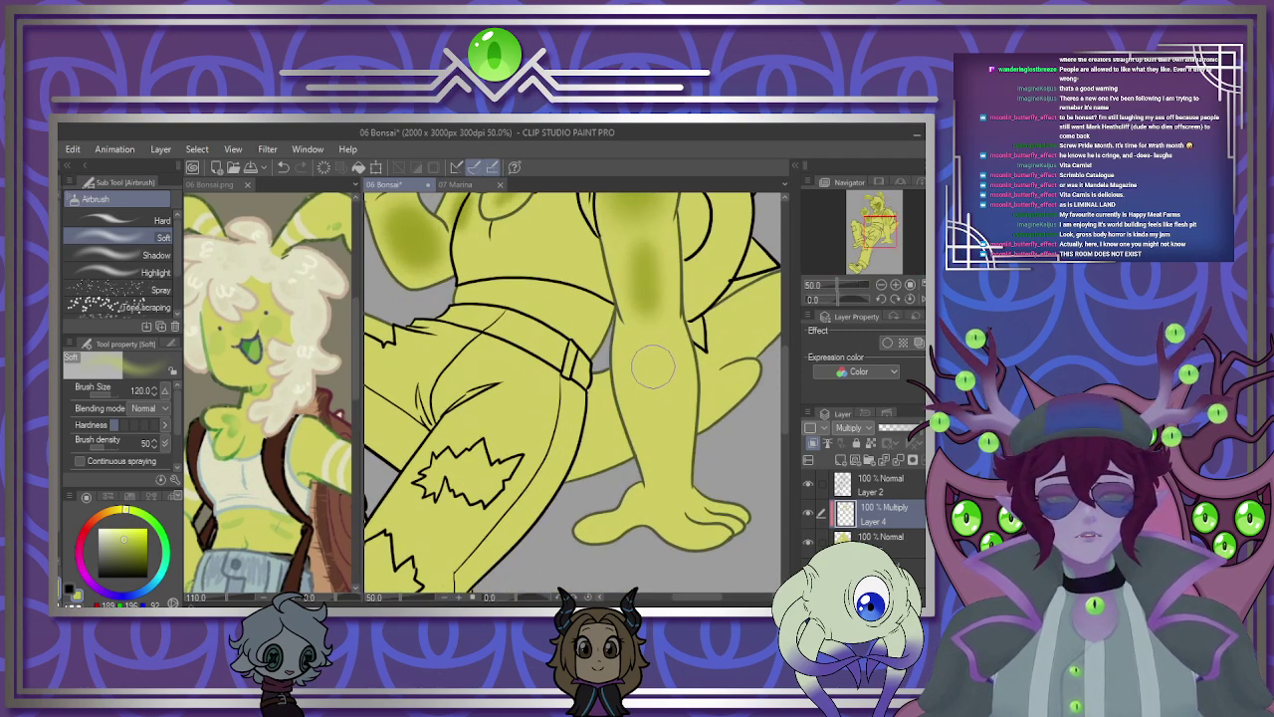
{"action": "left_click_drag", "start_coordinate": [652, 366], "coordinate": [662, 463]}
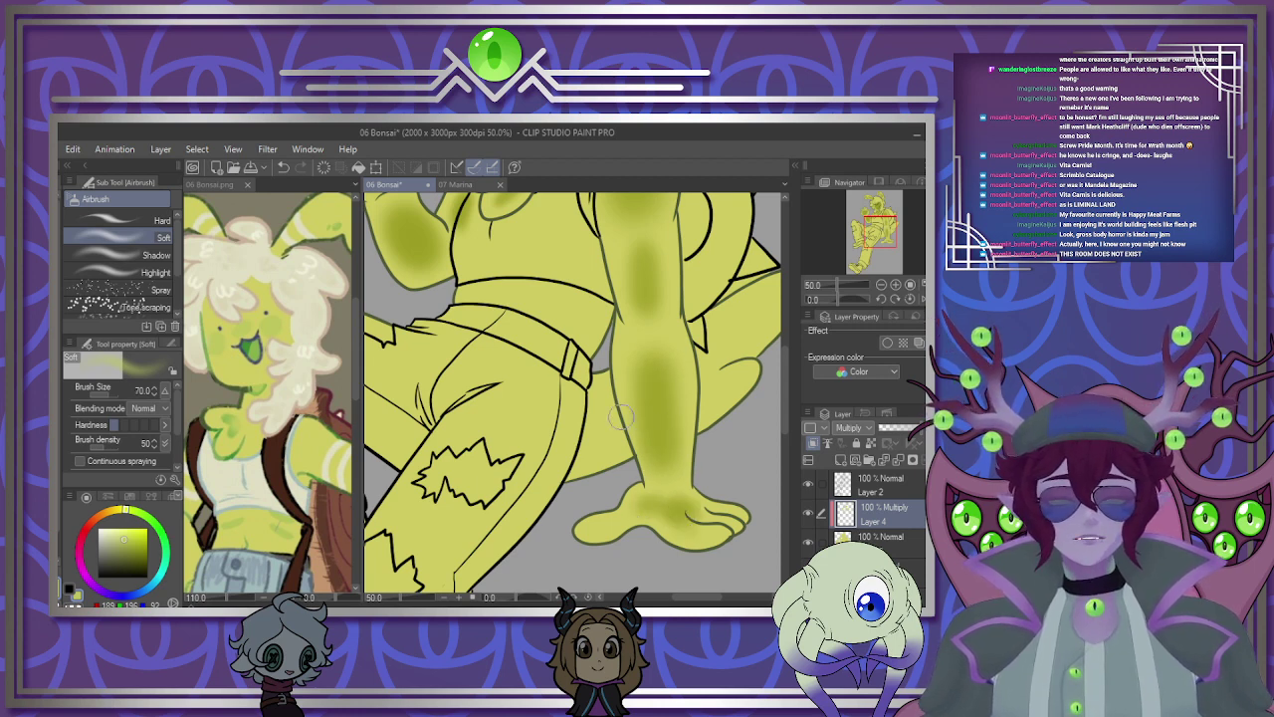
{"action": "left_click_drag", "start_coordinate": [592, 416], "coordinate": [589, 430]}
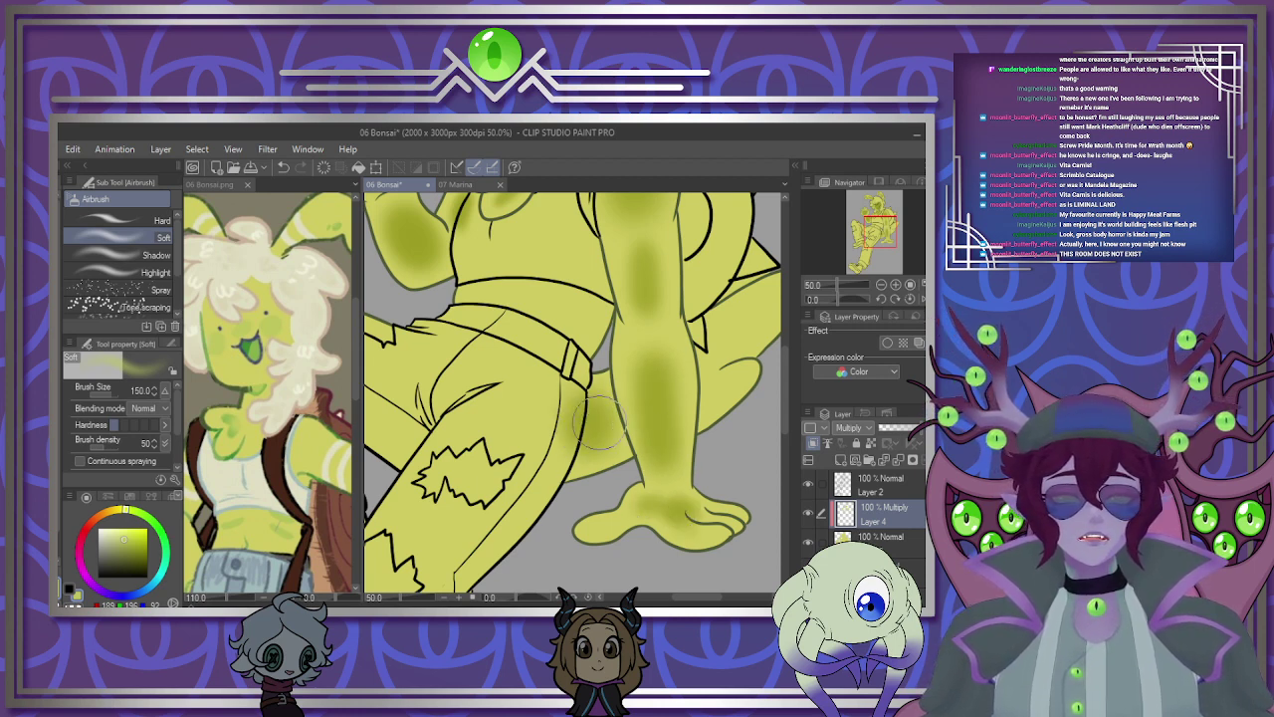
{"action": "key", "text": "bracketleft"}
{"action": "key", "text": "bracketleft"}
{"action": "key", "text": "bracketleft"}
{"action": "key", "text": "bracketleft"}
{"action": "mouse_move", "coordinate": [727, 334]}
{"action": "left_mouse_down"}
{"action": "mouse_move", "coordinate": [717, 373]}
{"action": "mouse_move", "coordinate": [757, 304]}
{"action": "mouse_move", "coordinate": [769, 306]}
{"action": "left_mouse_up"}
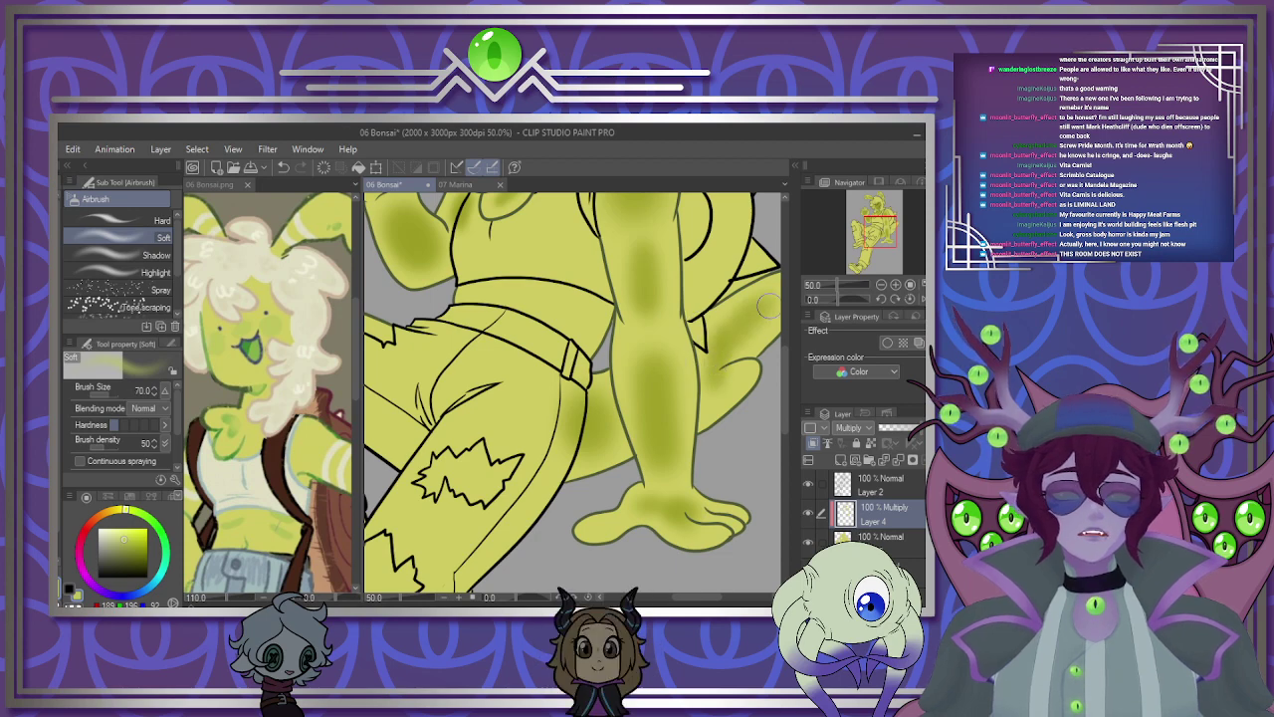
Shade the exposed belly between the top and the waistband with a size 150 airbrush.
{"action": "scroll", "coordinate": [533, 380], "scroll_direction": "down", "scroll_amount": 4}
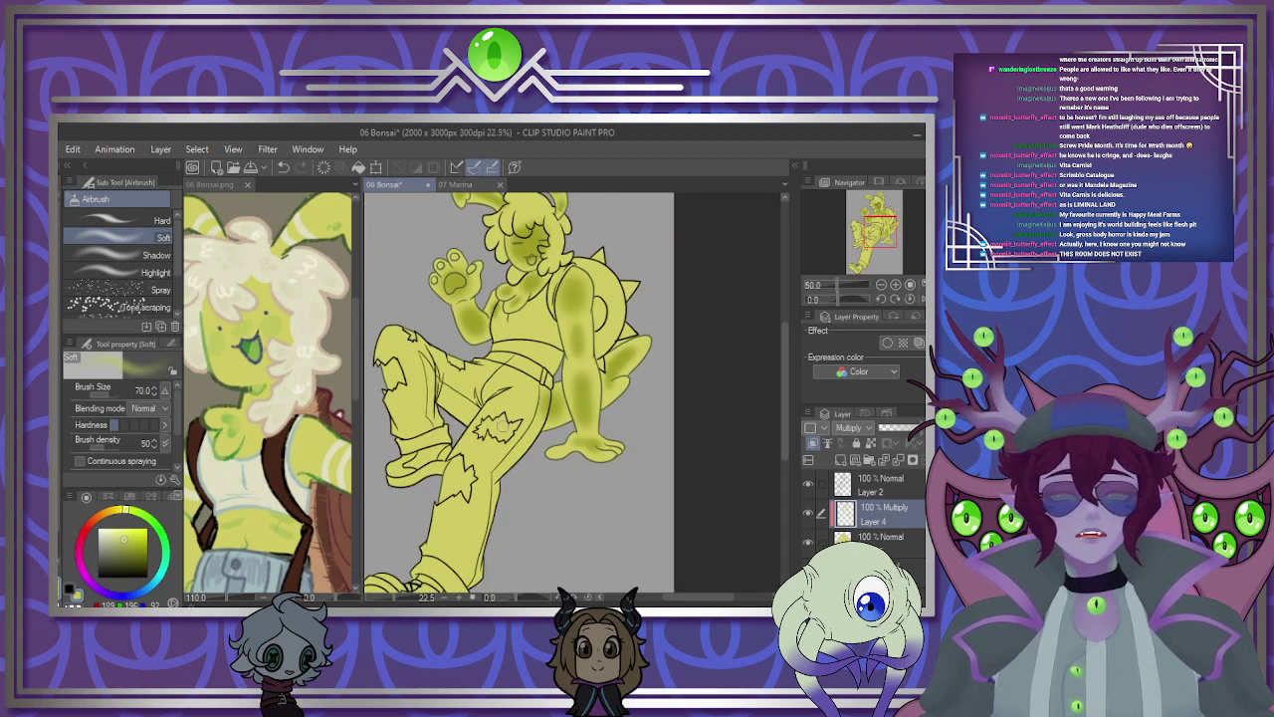
{"action": "scroll", "coordinate": [501, 317], "scroll_direction": "up", "scroll_amount": 4}
{"action": "key", "text": "bracketright"}
{"action": "key", "text": "bracketright"}
{"action": "key", "text": "bracketright"}
{"action": "key", "text": "bracketright"}
{"action": "mouse_move", "coordinate": [538, 371]}
{"action": "left_mouse_down"}
{"action": "mouse_move", "coordinate": [528, 386]}
{"action": "mouse_move", "coordinate": [572, 374]}
{"action": "mouse_move", "coordinate": [595, 408]}
{"action": "left_mouse_up"}
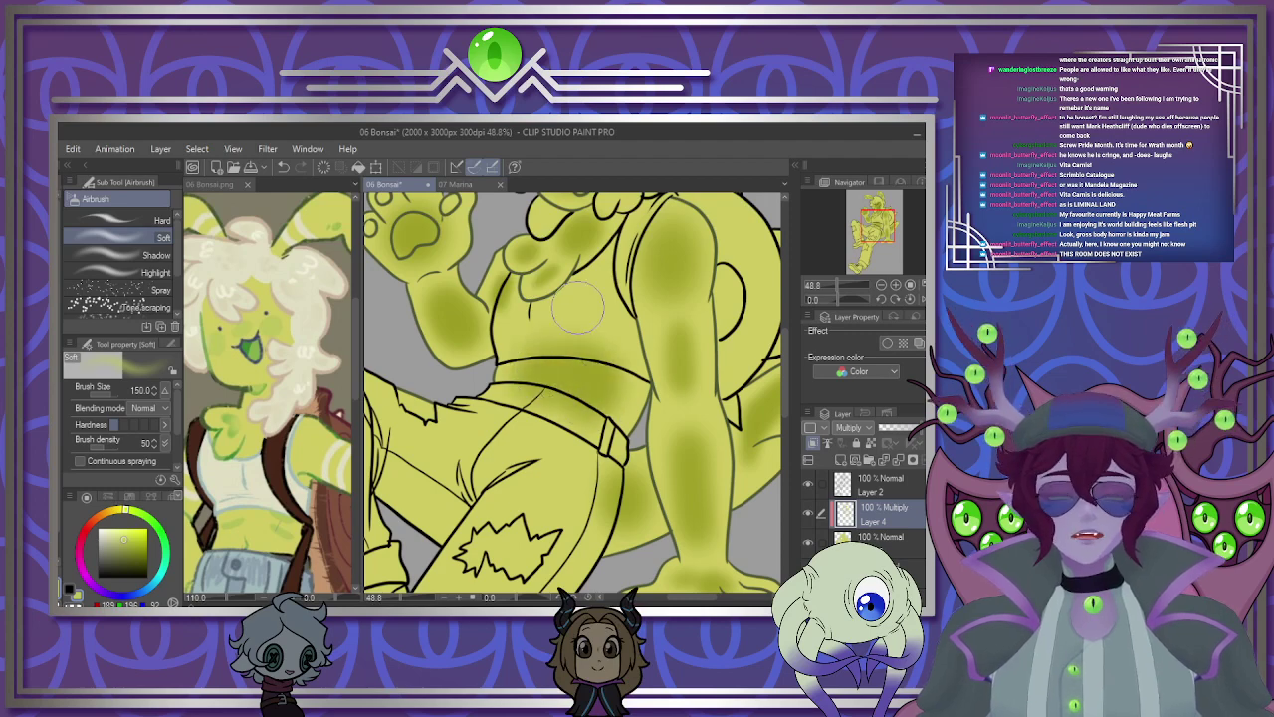
Shade the skin inside the trouser rips, using airbrush size 150 on the extended leg and size 100 on the raised leg.
{"action": "scroll", "coordinate": [577, 308], "scroll_direction": "down", "scroll_amount": 3}
{"action": "scroll", "coordinate": [513, 404], "scroll_direction": "up", "scroll_amount": 3}
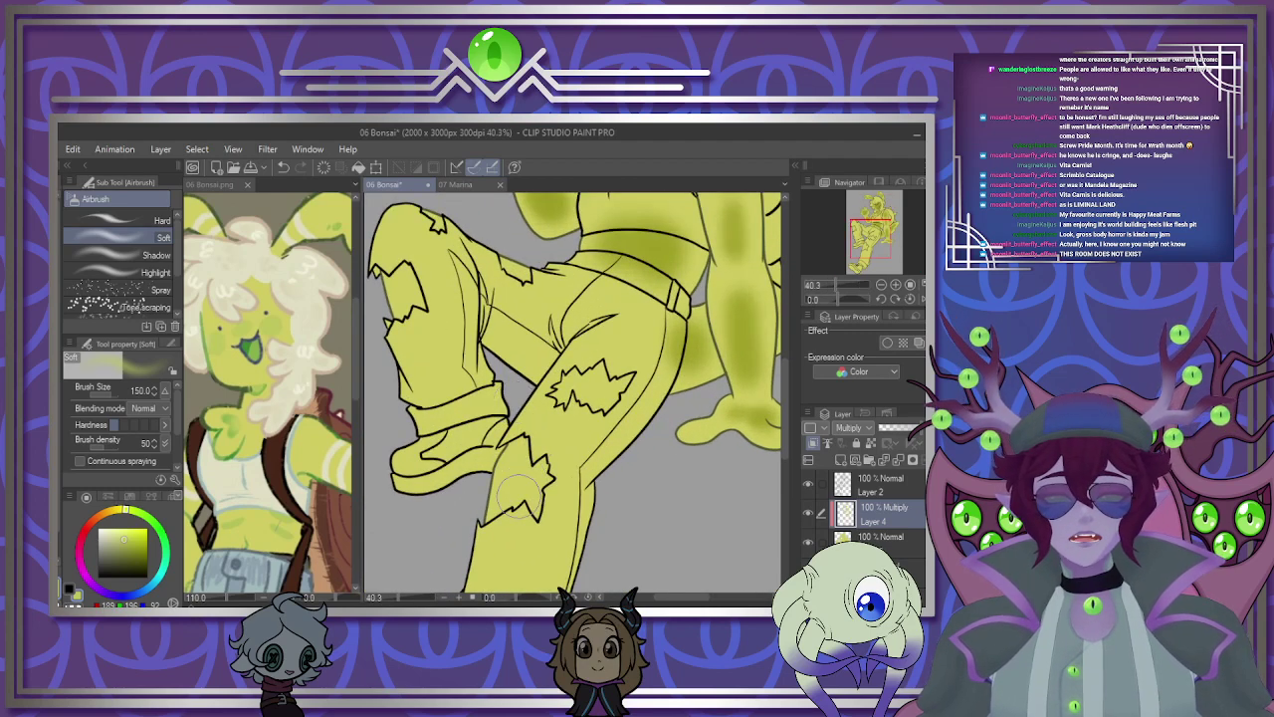
{"action": "left_click_drag", "start_coordinate": [518, 489], "coordinate": [538, 486]}
{"action": "left_click_drag", "start_coordinate": [583, 402], "coordinate": [596, 377]}
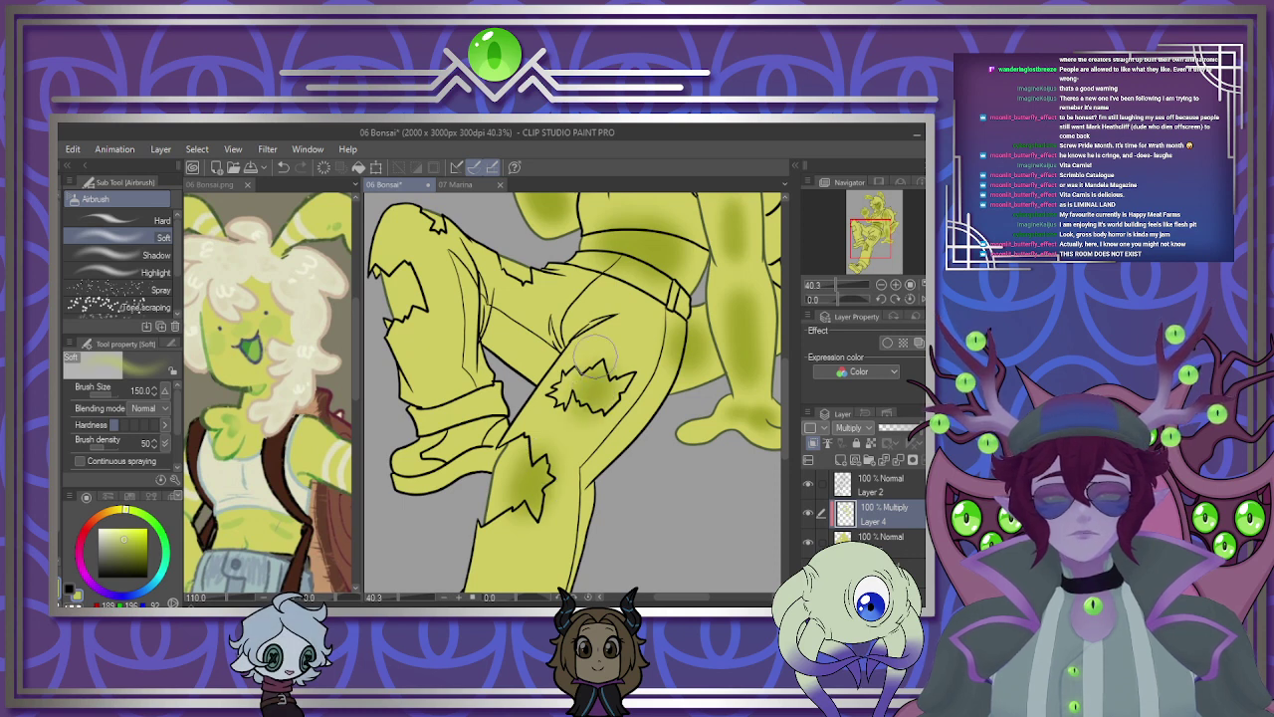
{"action": "key", "text": "["}
{"action": "key", "text": "["}
{"action": "mouse_move", "coordinate": [418, 290]}
{"action": "left_mouse_down"}
{"action": "mouse_move", "coordinate": [407, 271]}
{"action": "mouse_move", "coordinate": [438, 235]}
{"action": "left_mouse_up"}
{"action": "left_click_drag", "start_coordinate": [512, 290], "coordinate": [513, 278]}
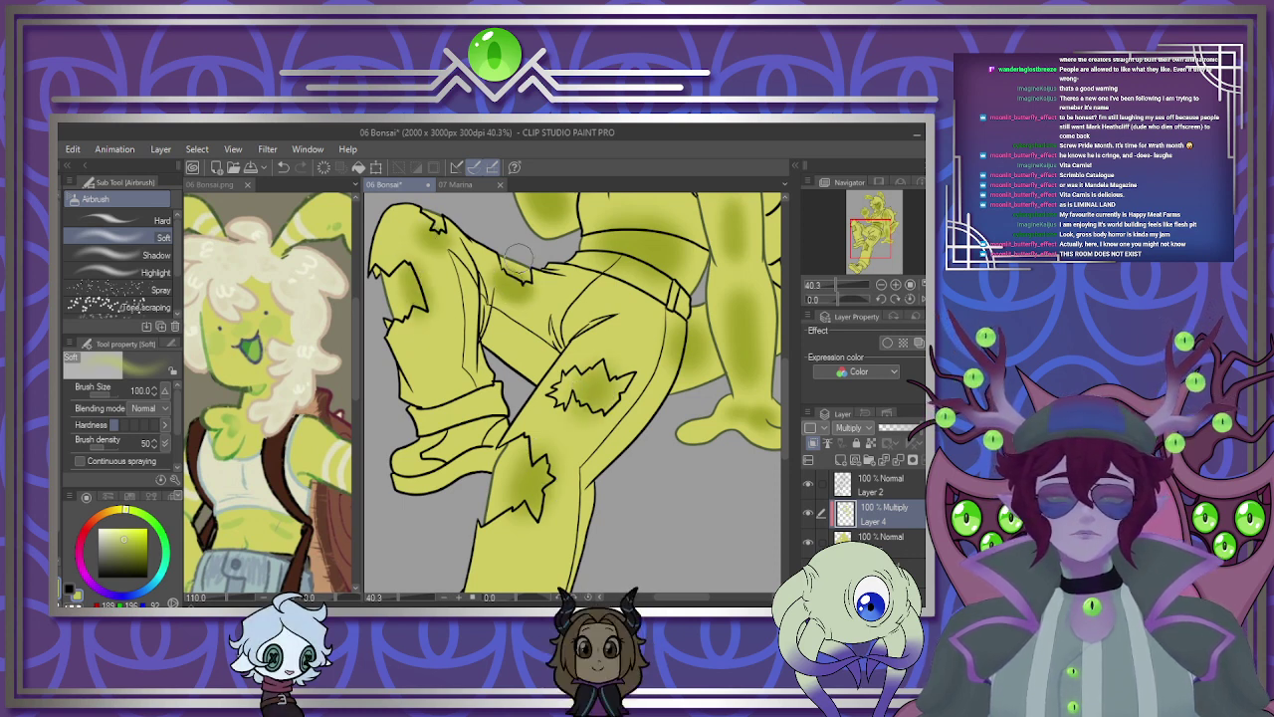
Lower the opacity of the Multiply shading layer to 81%.
{"action": "scroll", "coordinate": [508, 259], "scroll_direction": "down", "scroll_amount": 1}
{"action": "scroll", "coordinate": [587, 423], "scroll_direction": "down", "scroll_amount": 3}
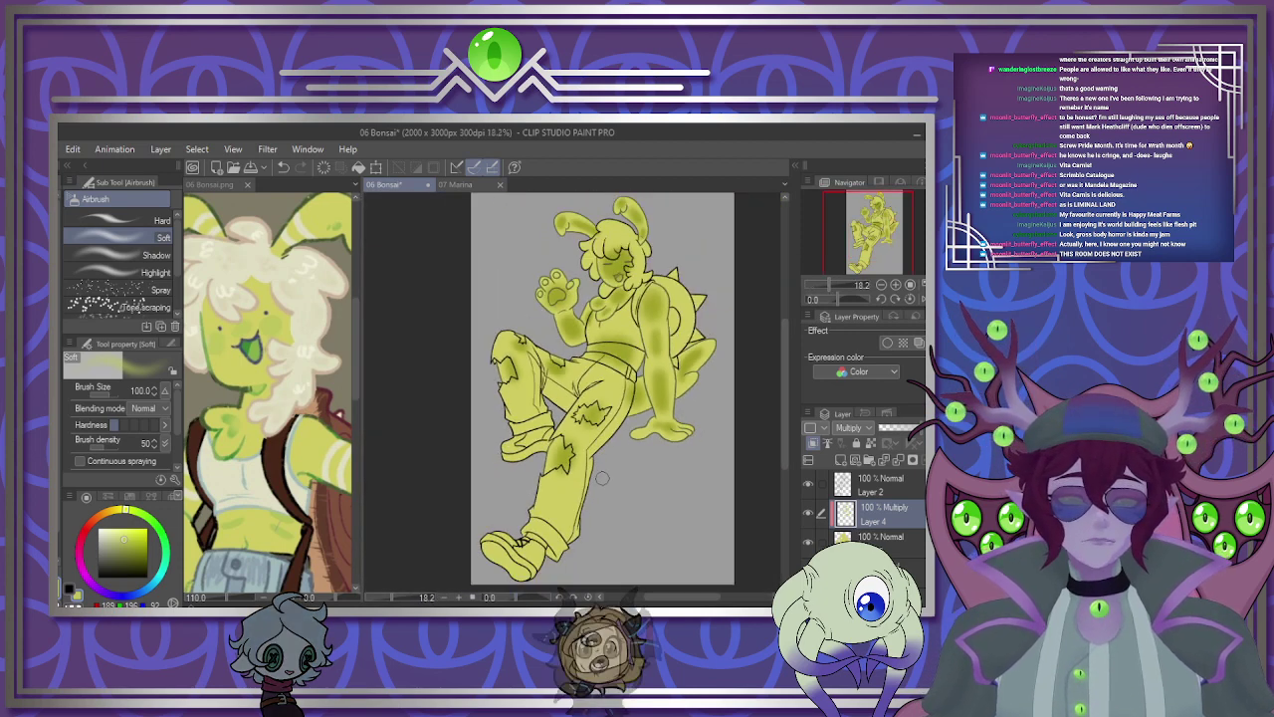
{"action": "scroll", "coordinate": [587, 423], "scroll_direction": "down", "scroll_amount": 2}
{"action": "scroll", "coordinate": [588, 423], "scroll_direction": "up", "scroll_amount": 3}
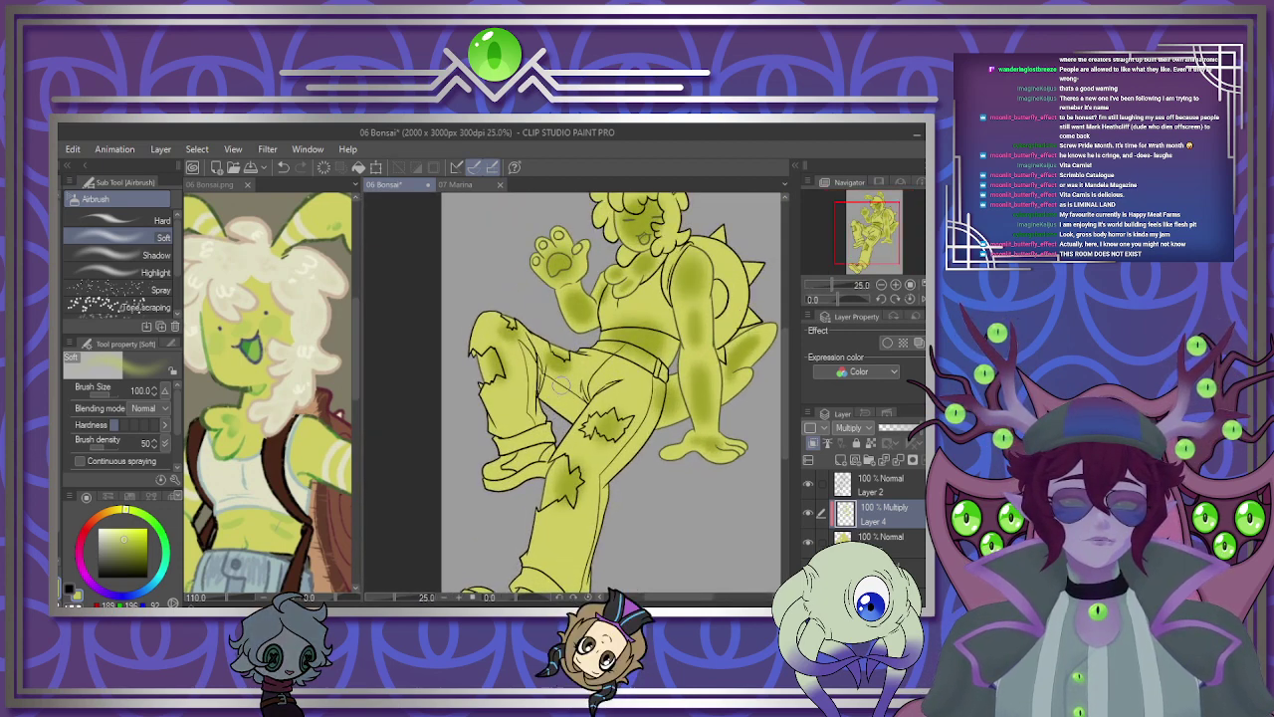
{"action": "scroll", "coordinate": [588, 423], "scroll_direction": "down", "scroll_amount": 3}
{"action": "scroll", "coordinate": [561, 385], "scroll_direction": "up", "scroll_amount": 4}
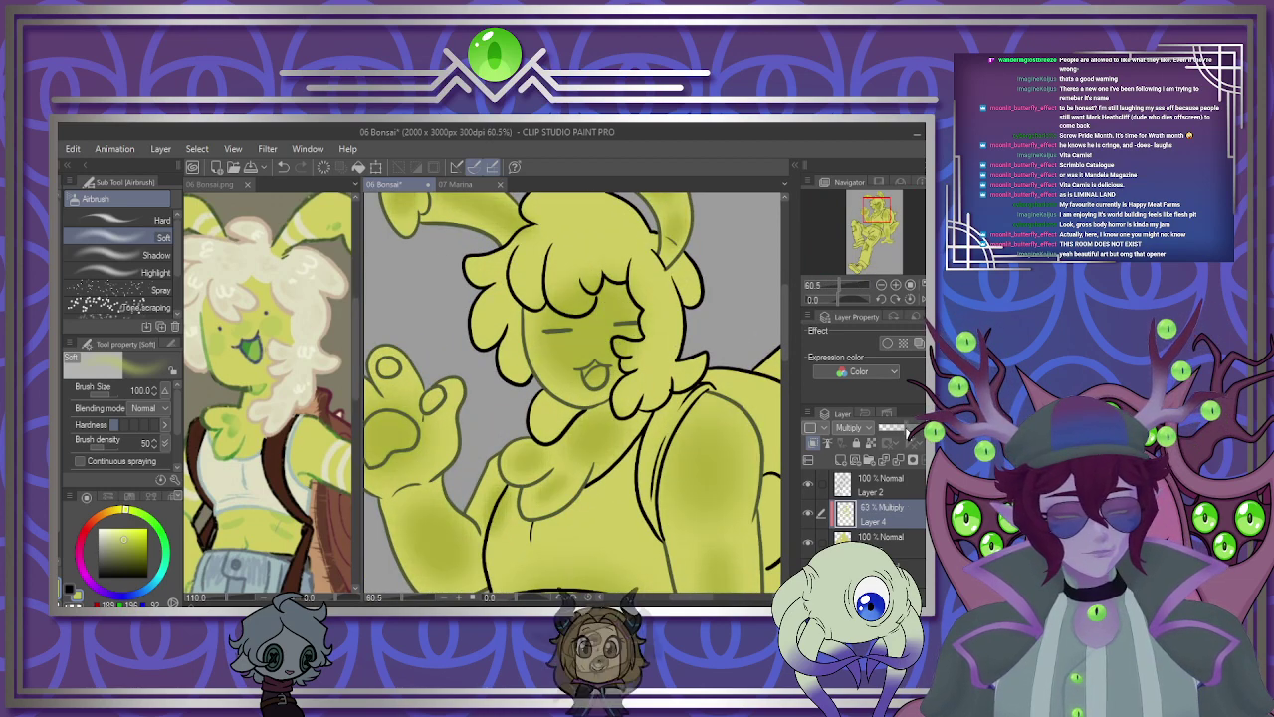
{"action": "left_click_drag", "start_coordinate": [920, 429], "coordinate": [915, 430]}
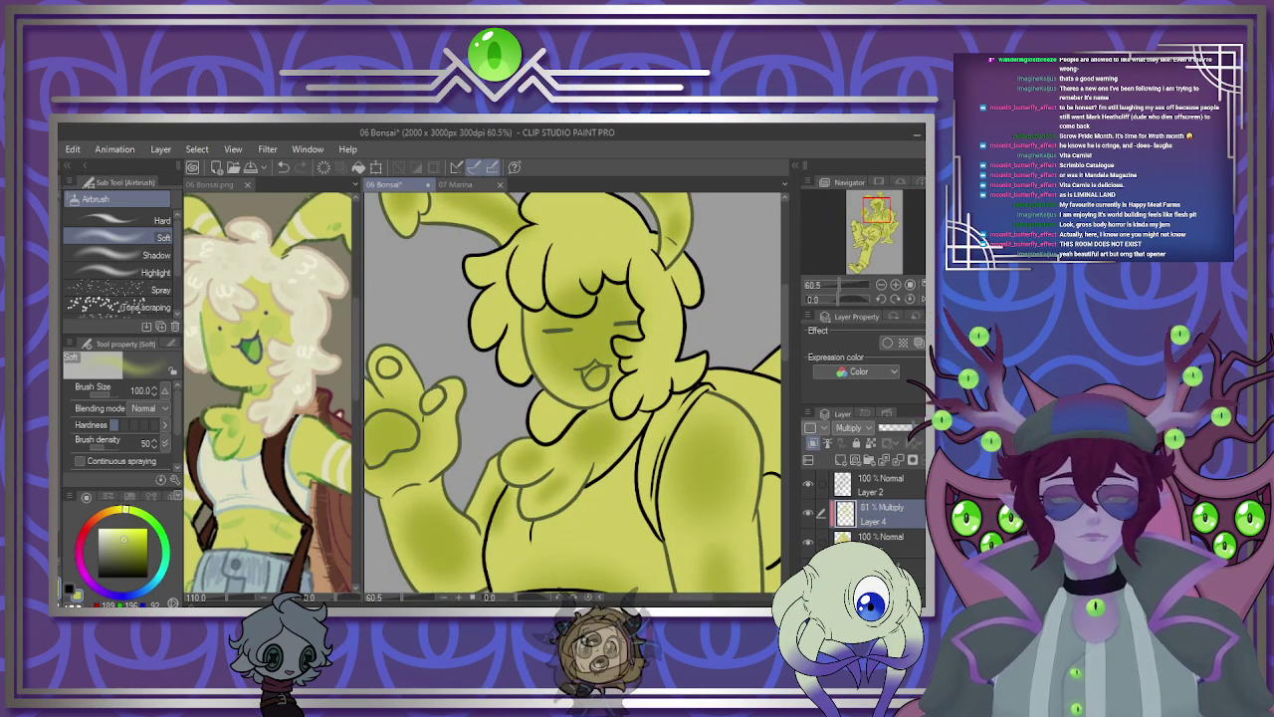
Examine the softened skin shading across the whole figure, from the torso and arms up to the head and ears.
{"action": "scroll", "coordinate": [646, 337], "scroll_direction": "down", "scroll_amount": 1}
{"action": "scroll", "coordinate": [646, 338], "scroll_direction": "down", "scroll_amount": 3}
{"action": "scroll", "coordinate": [657, 398], "scroll_direction": "up", "scroll_amount": 2}
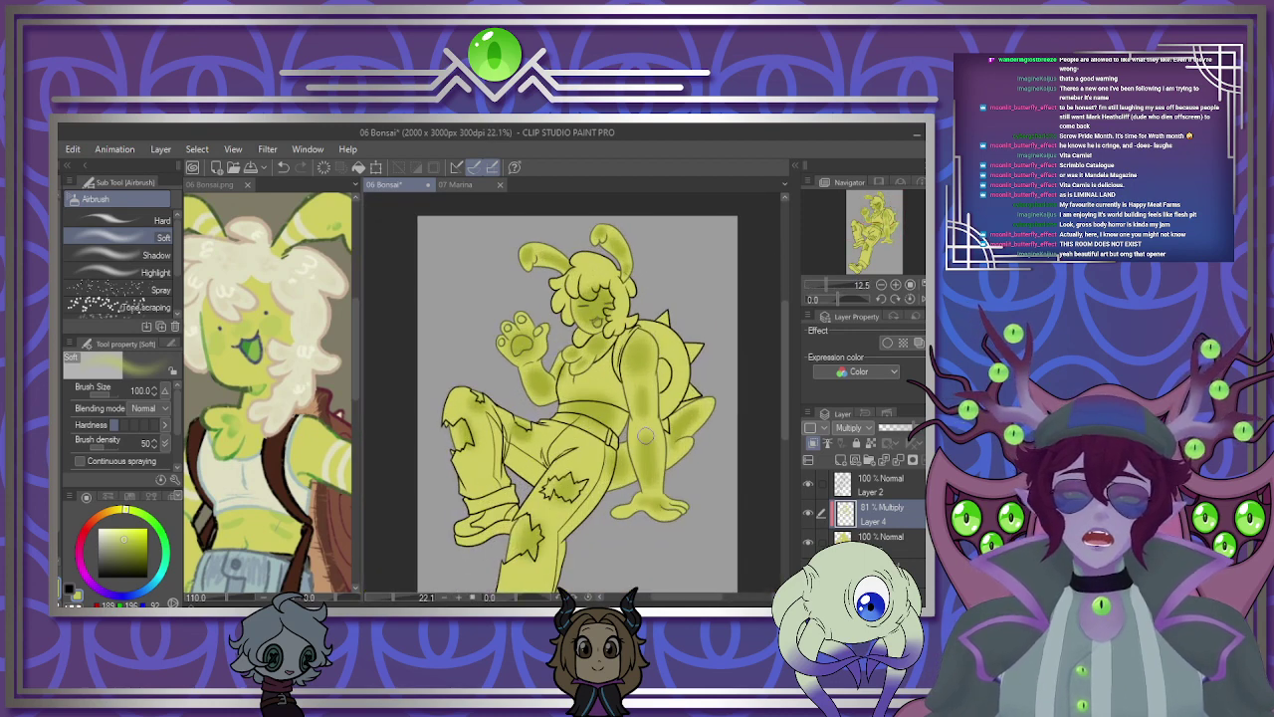
{"action": "scroll", "coordinate": [667, 481], "scroll_direction": "down", "scroll_amount": 2}
{"action": "scroll", "coordinate": [666, 482], "scroll_direction": "up", "scroll_amount": 4}
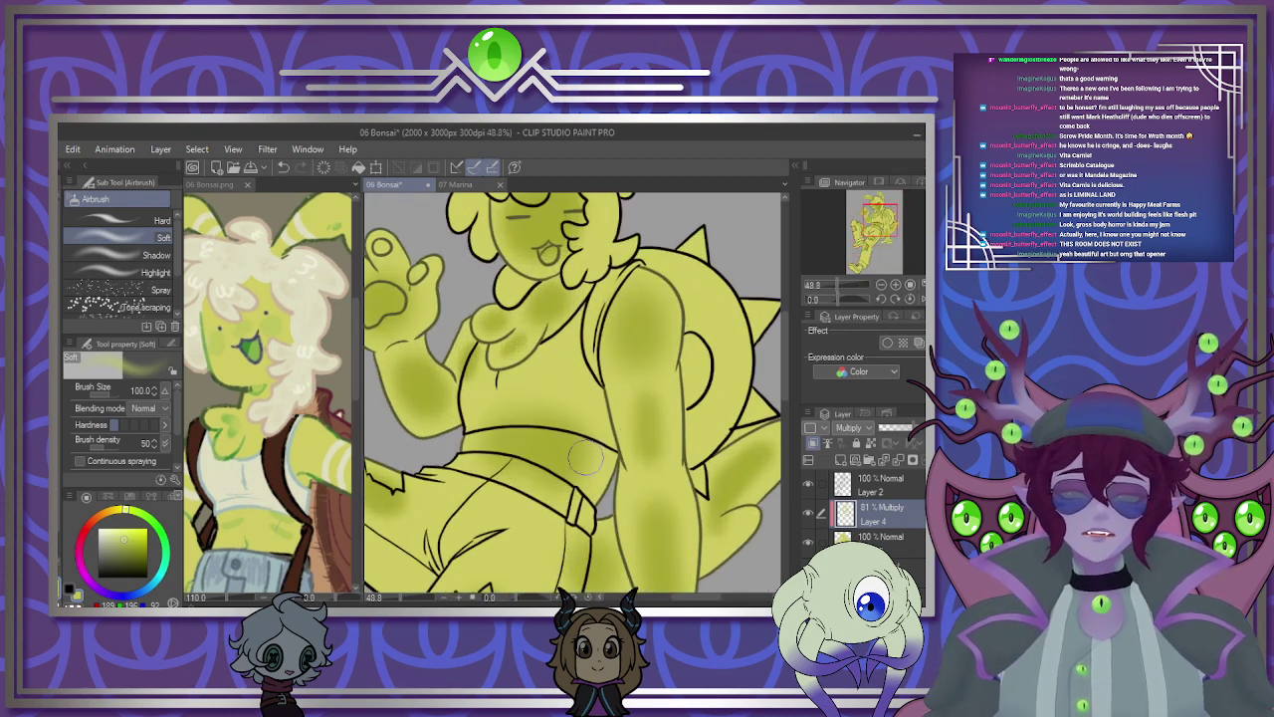
{"action": "scroll", "coordinate": [571, 477], "scroll_direction": "down", "scroll_amount": 3}
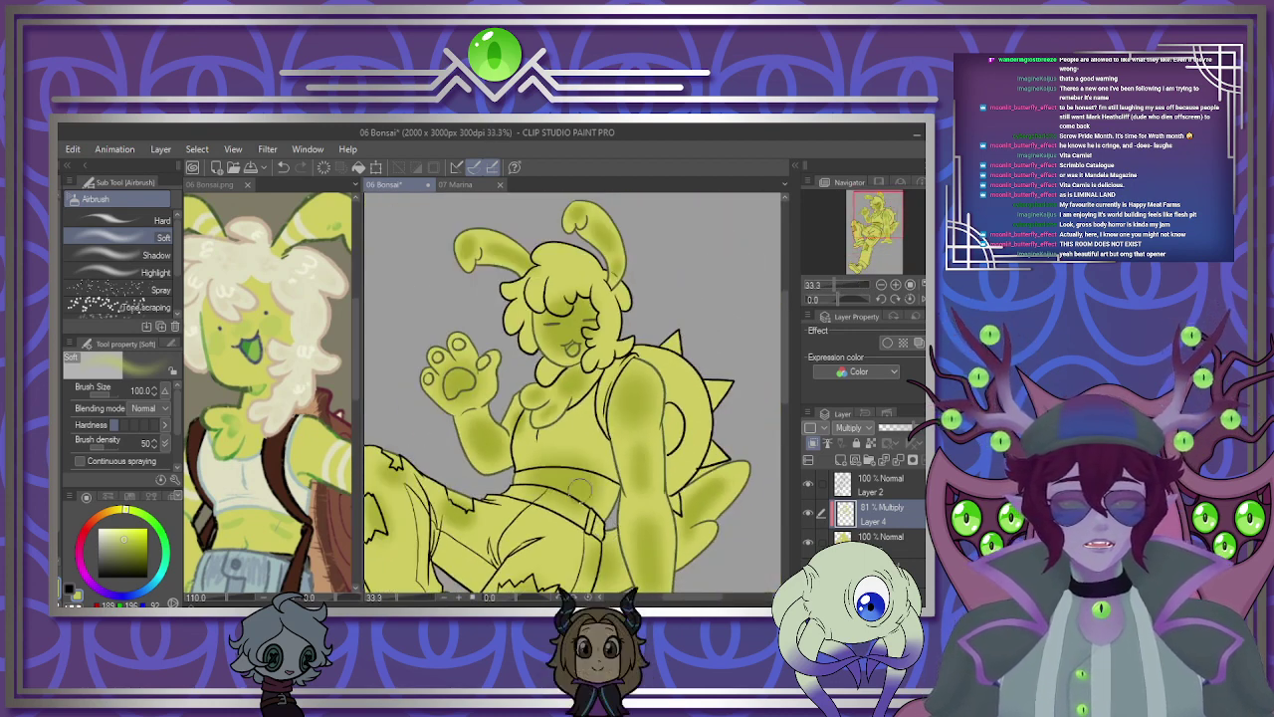
{"action": "scroll", "coordinate": [580, 454], "scroll_direction": "down", "scroll_amount": 2}
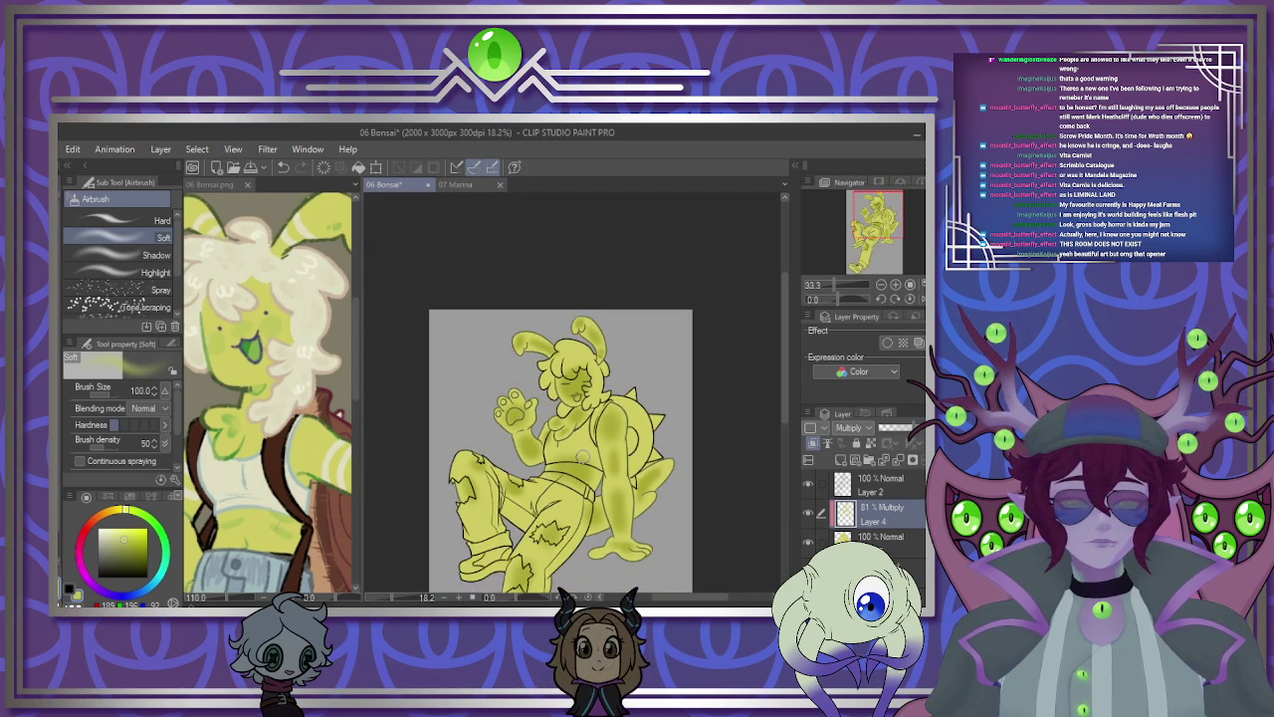
{"action": "scroll", "coordinate": [582, 458], "scroll_direction": "up", "scroll_amount": 1}
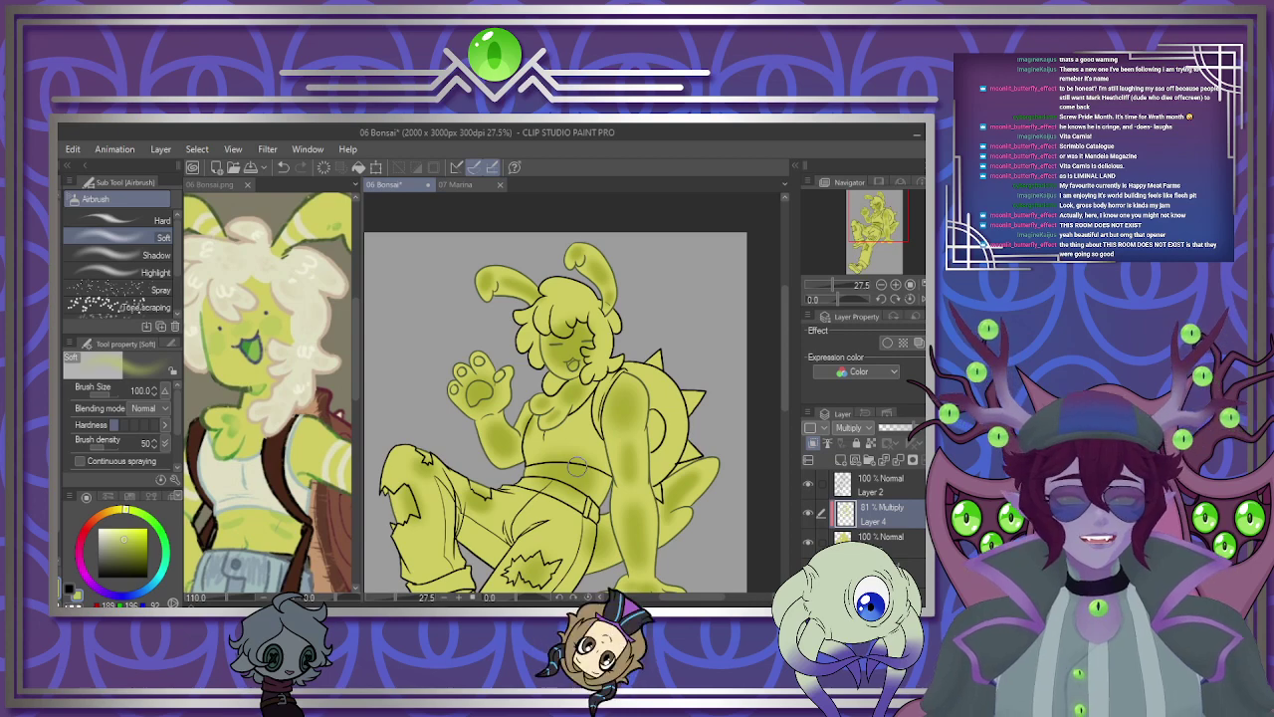
{"action": "scroll", "coordinate": [577, 465], "scroll_direction": "up", "scroll_amount": 5}
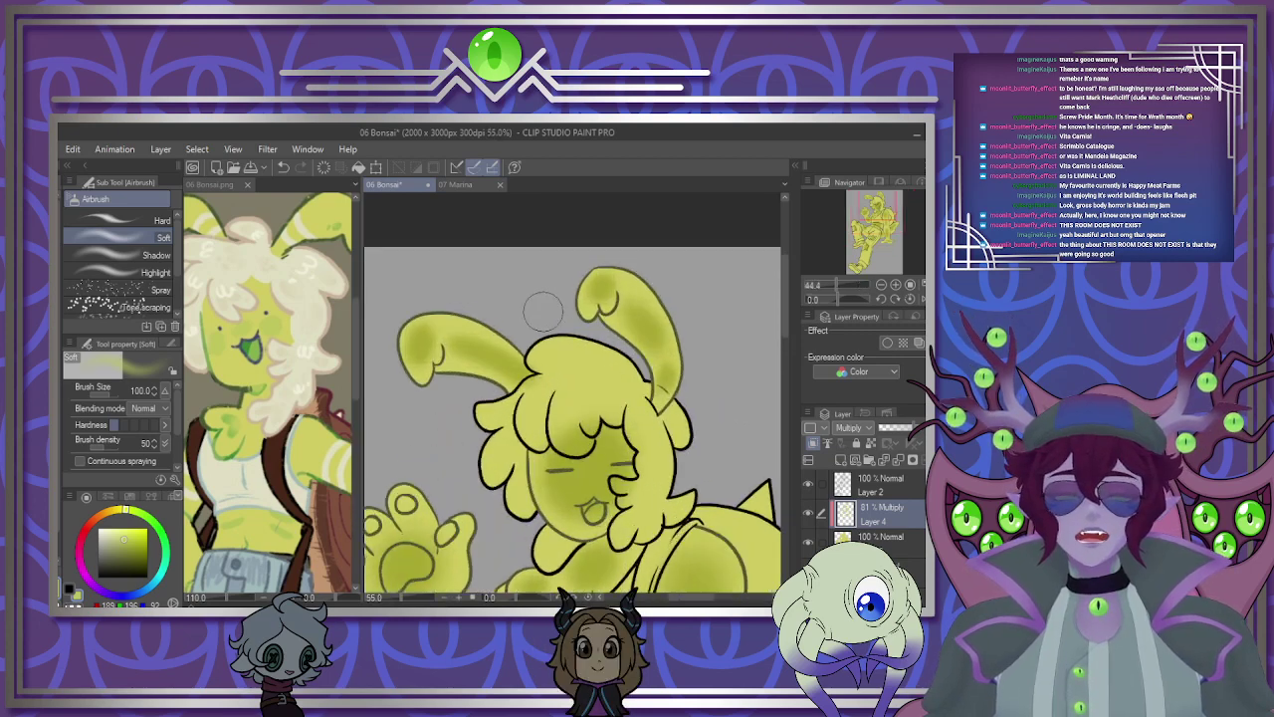
Paint a hard-edged shadow with the G-pen at size 40 where the drooping ear meets the hair.
{"action": "scroll", "coordinate": [506, 385], "scroll_direction": "up", "scroll_amount": 1}
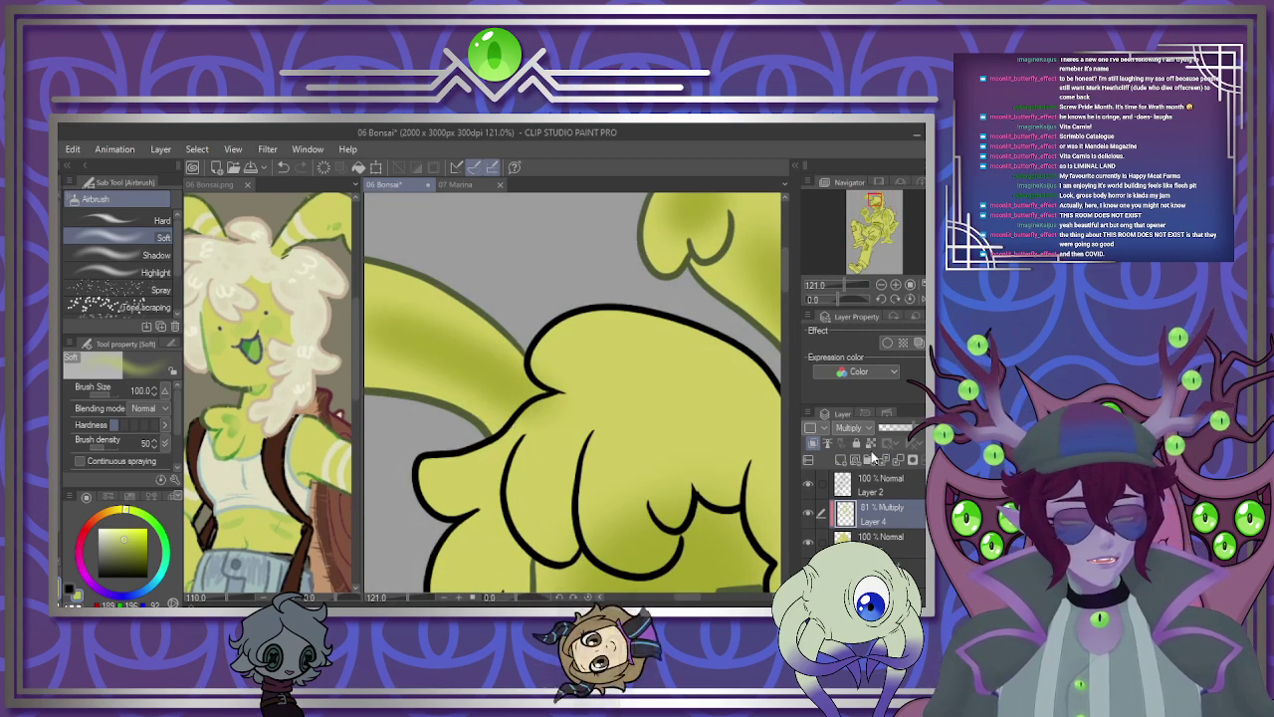
{"action": "key", "text": "p"}
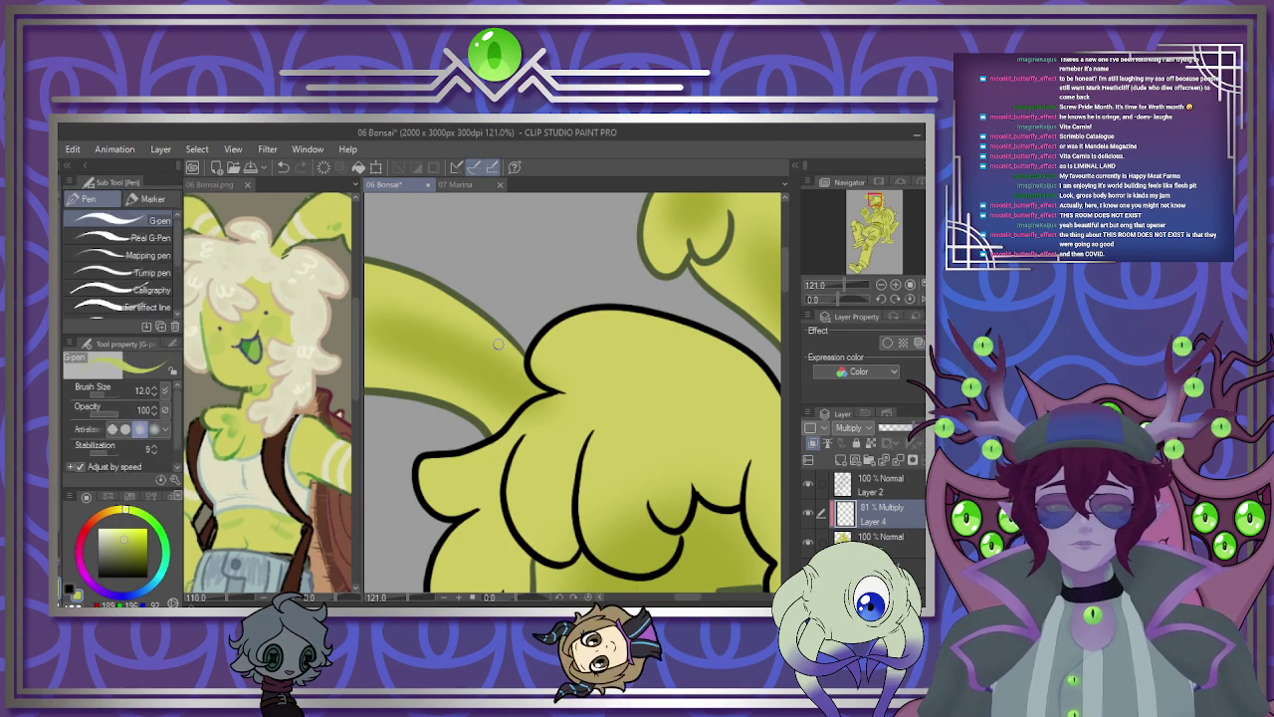
{"action": "mouse_move", "coordinate": [505, 334]}
{"action": "left_mouse_down"}
{"action": "mouse_move", "coordinate": [484, 438]}
{"action": "mouse_move", "coordinate": [543, 388]}
{"action": "mouse_move", "coordinate": [509, 344]}
{"action": "mouse_move", "coordinate": [520, 380]}
{"action": "left_mouse_up"}
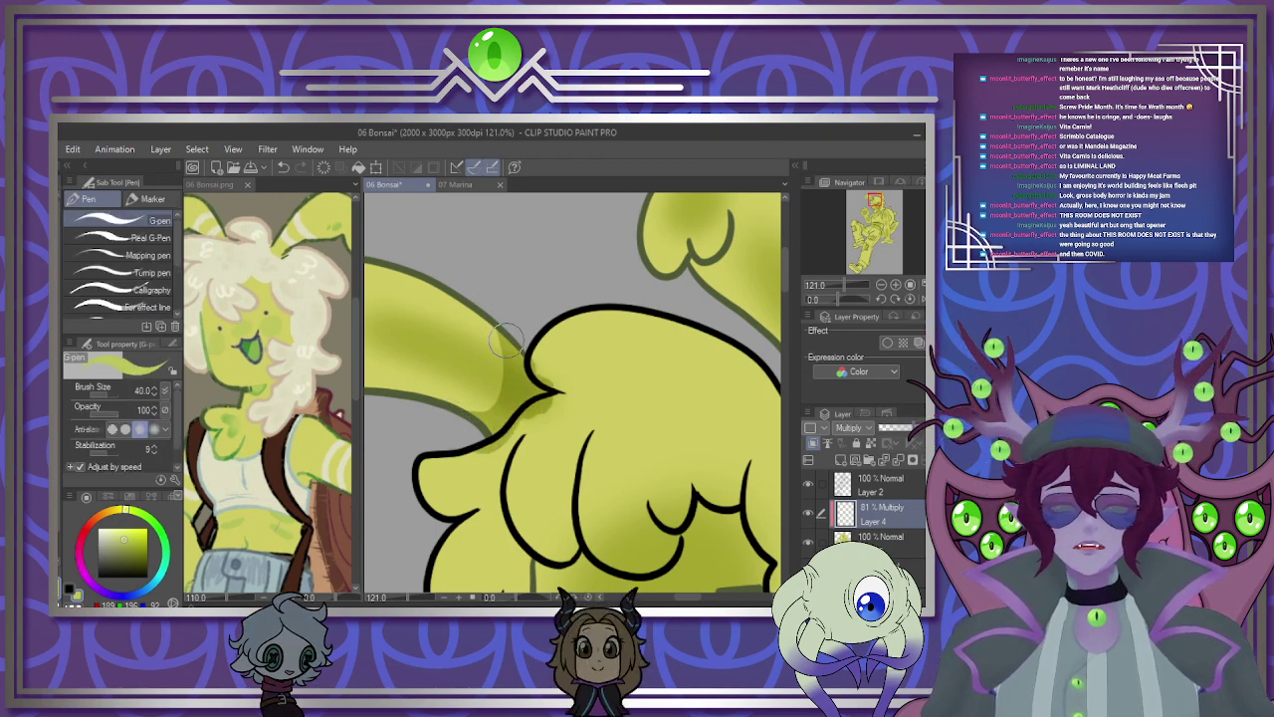
Paint a hard-edged G-pen shadow across the forehead beneath the bangs at size 40.
{"action": "scroll", "coordinate": [513, 319], "scroll_direction": "down", "scroll_amount": 5}
{"action": "scroll", "coordinate": [597, 348], "scroll_direction": "up", "scroll_amount": 3}
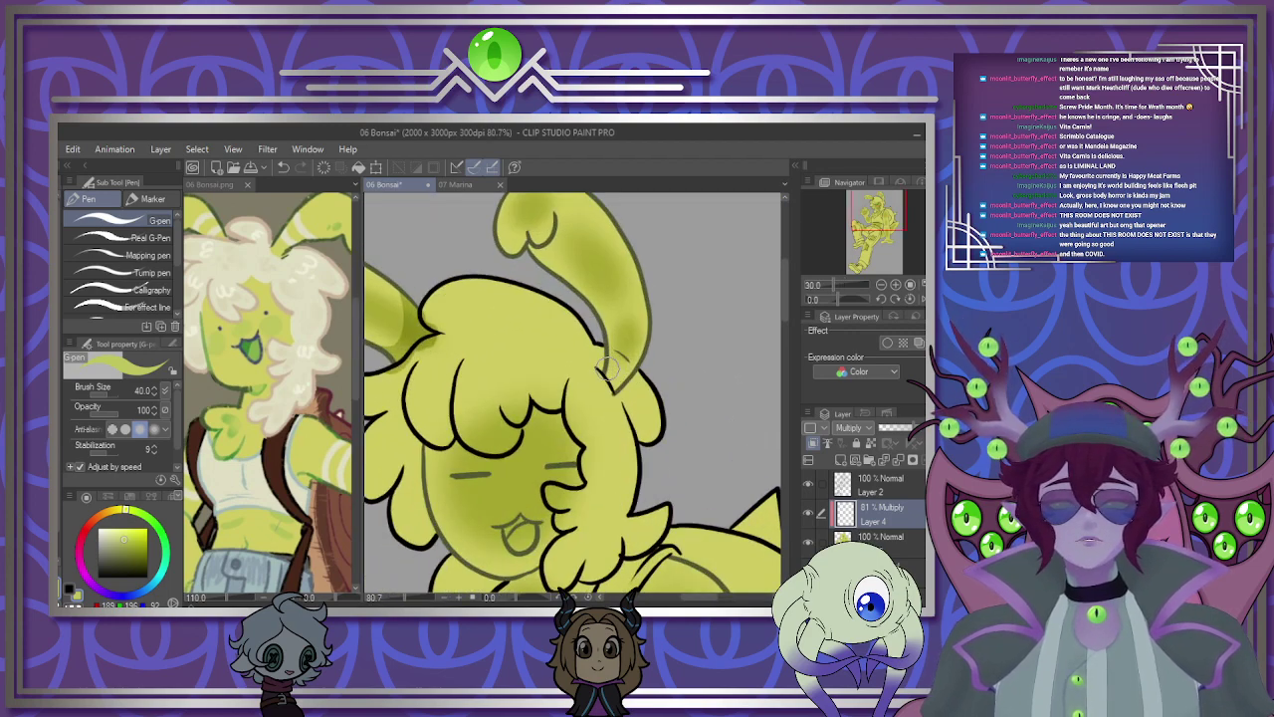
{"action": "mouse_move", "coordinate": [428, 436]}
{"action": "left_mouse_down"}
{"action": "mouse_move", "coordinate": [509, 419]}
{"action": "mouse_move", "coordinate": [502, 442]}
{"action": "mouse_move", "coordinate": [533, 406]}
{"action": "mouse_move", "coordinate": [583, 391]}
{"action": "left_mouse_up"}
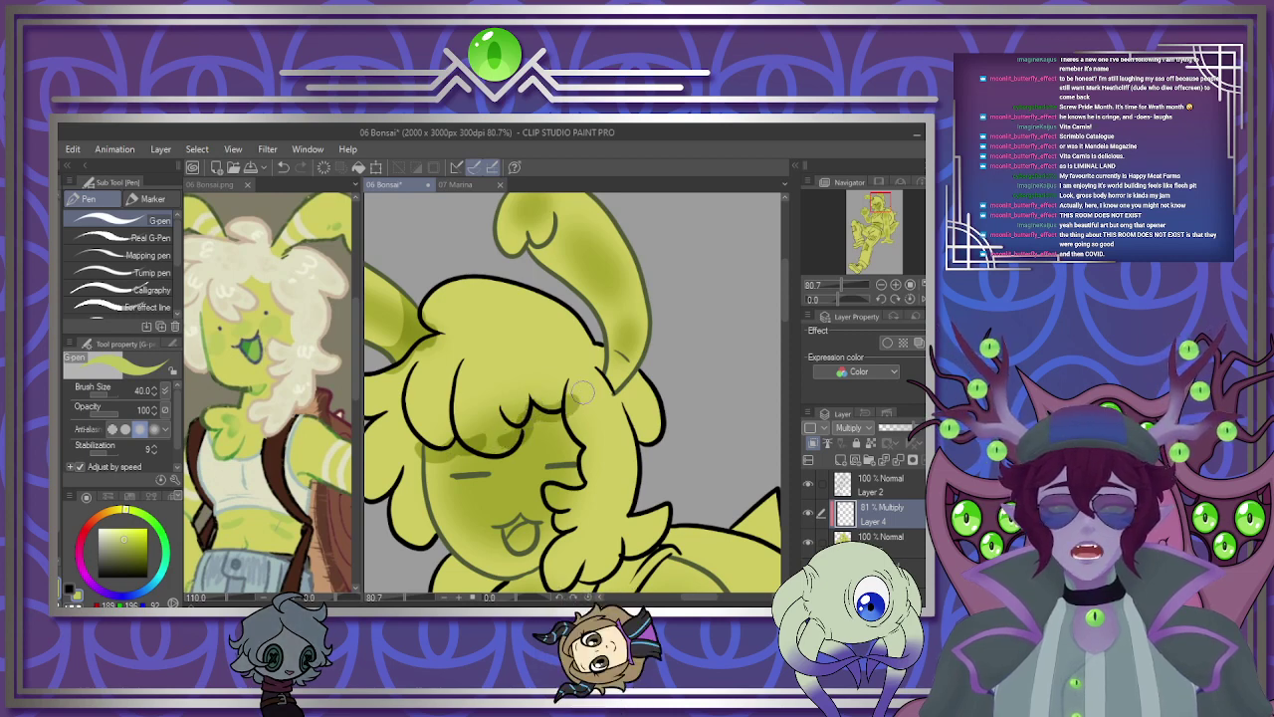
Paint a hard-edged G-pen shadow along the wrist crease below the raised paw at size 40.
{"action": "scroll", "coordinate": [550, 520], "scroll_direction": "down", "scroll_amount": 6}
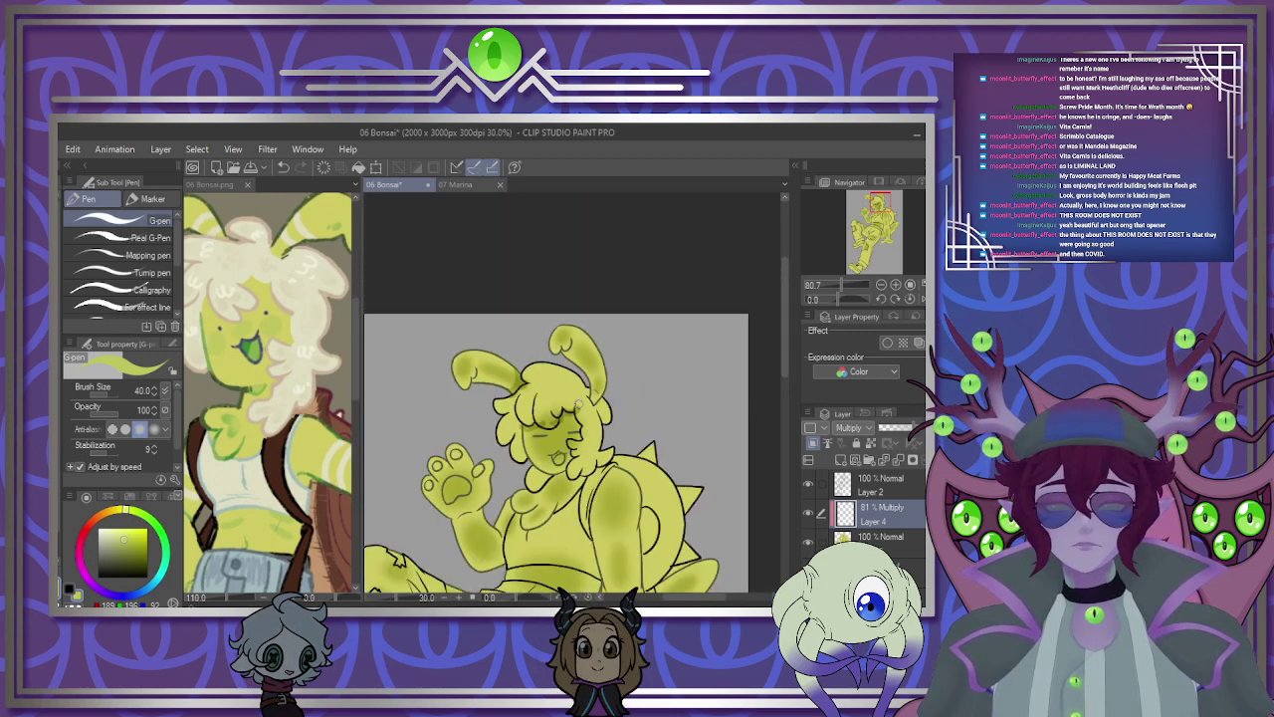
{"action": "scroll", "coordinate": [545, 537], "scroll_direction": "up", "scroll_amount": 7}
{"action": "scroll", "coordinate": [533, 383], "scroll_direction": "down", "scroll_amount": 4}
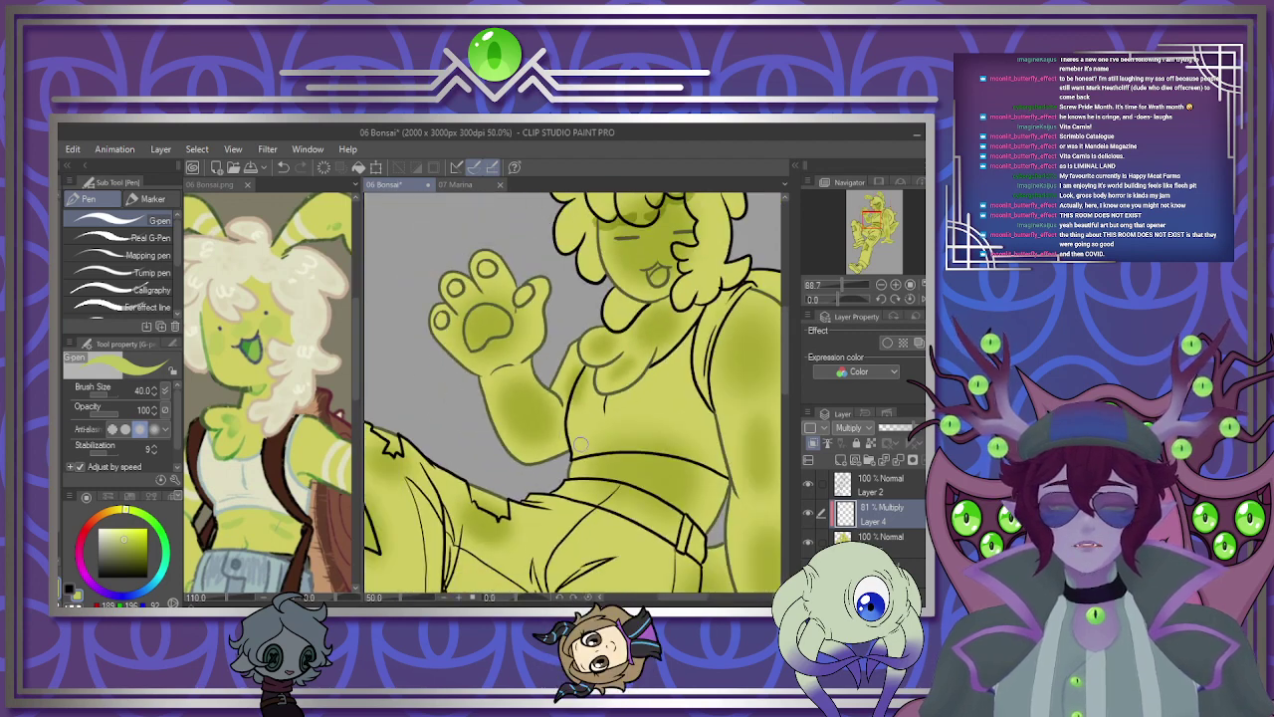
{"action": "scroll", "coordinate": [565, 424], "scroll_direction": "up", "scroll_amount": 5}
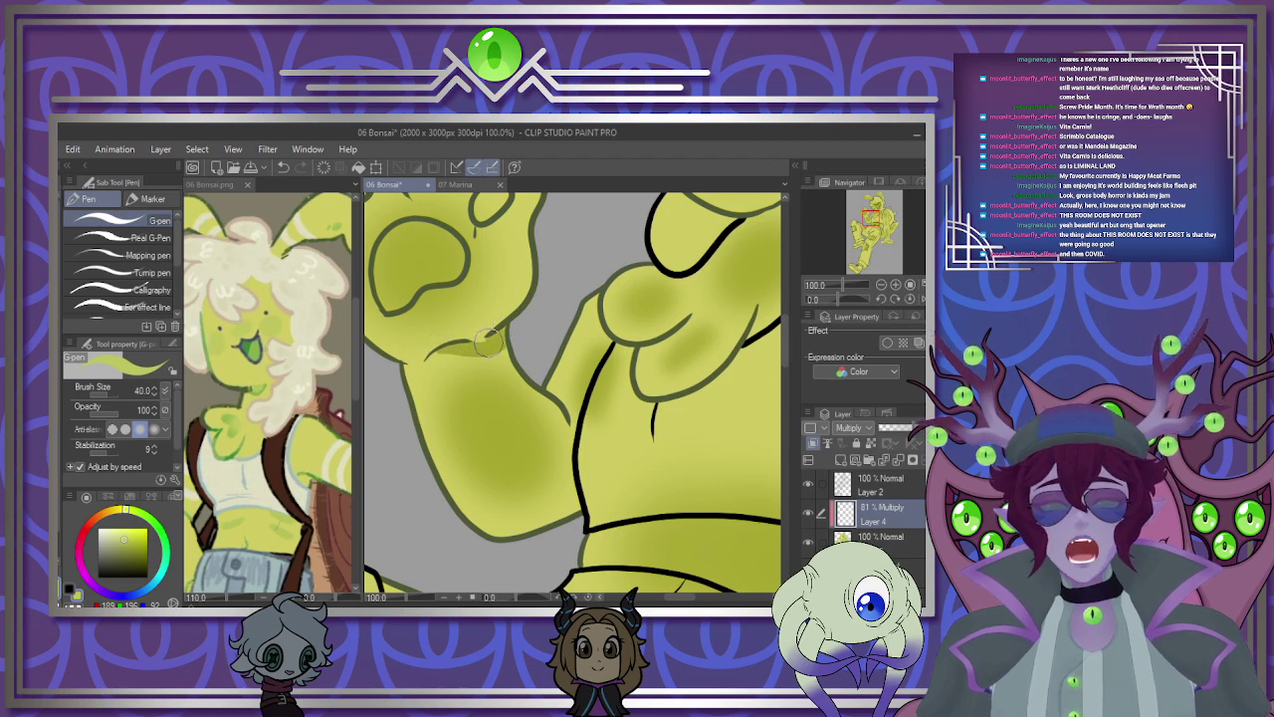
{"action": "scroll", "coordinate": [465, 337], "scroll_direction": "down", "scroll_amount": 4}
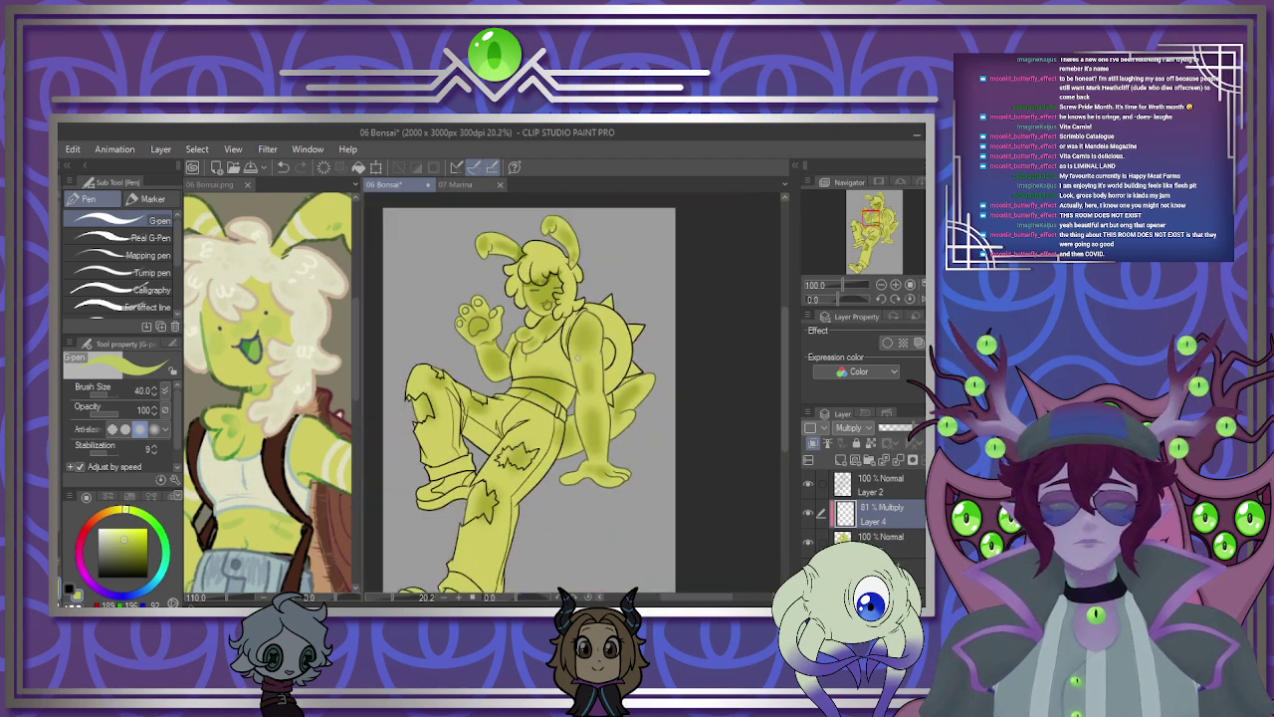
Paint Multiply shadows on the waist beside the supporting arm and on the hip and tail base below the belt, using brush size 80.
{"action": "scroll", "coordinate": [559, 379], "scroll_direction": "up", "scroll_amount": 3}
{"action": "scroll", "coordinate": [558, 380], "scroll_direction": "up", "scroll_amount": 2}
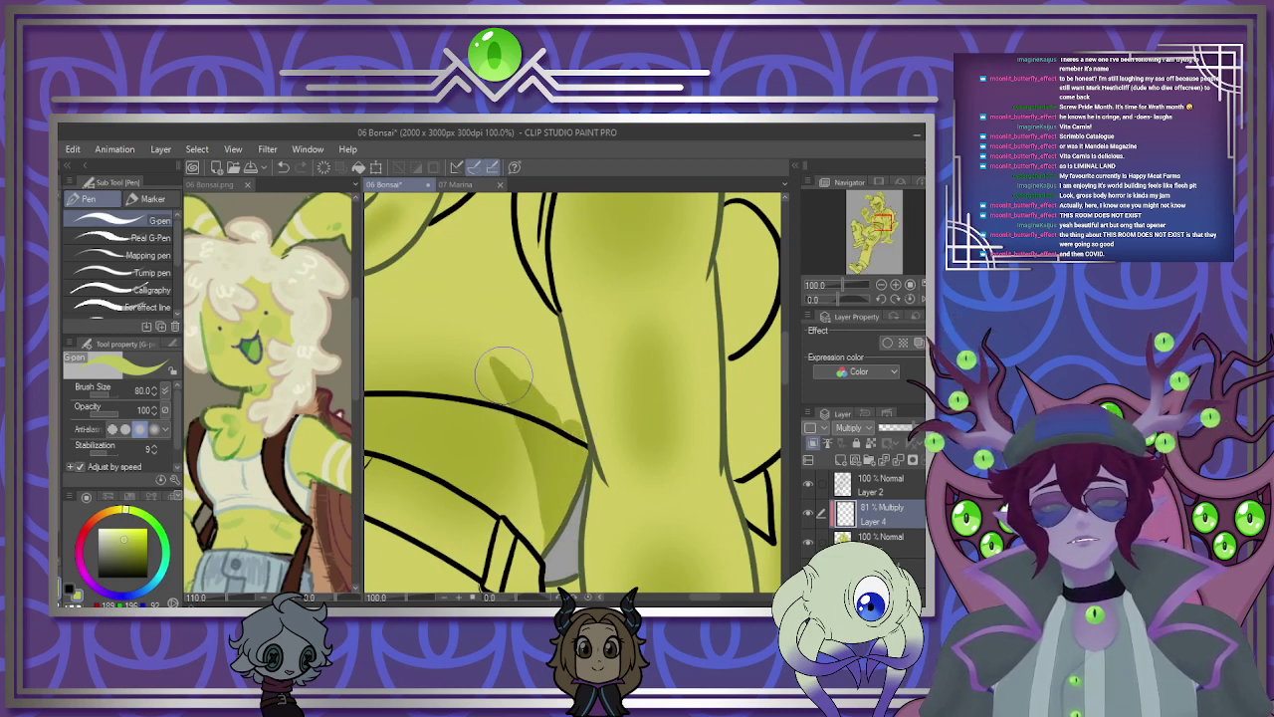
{"action": "scroll", "coordinate": [551, 478], "scroll_direction": "down", "scroll_amount": 4}
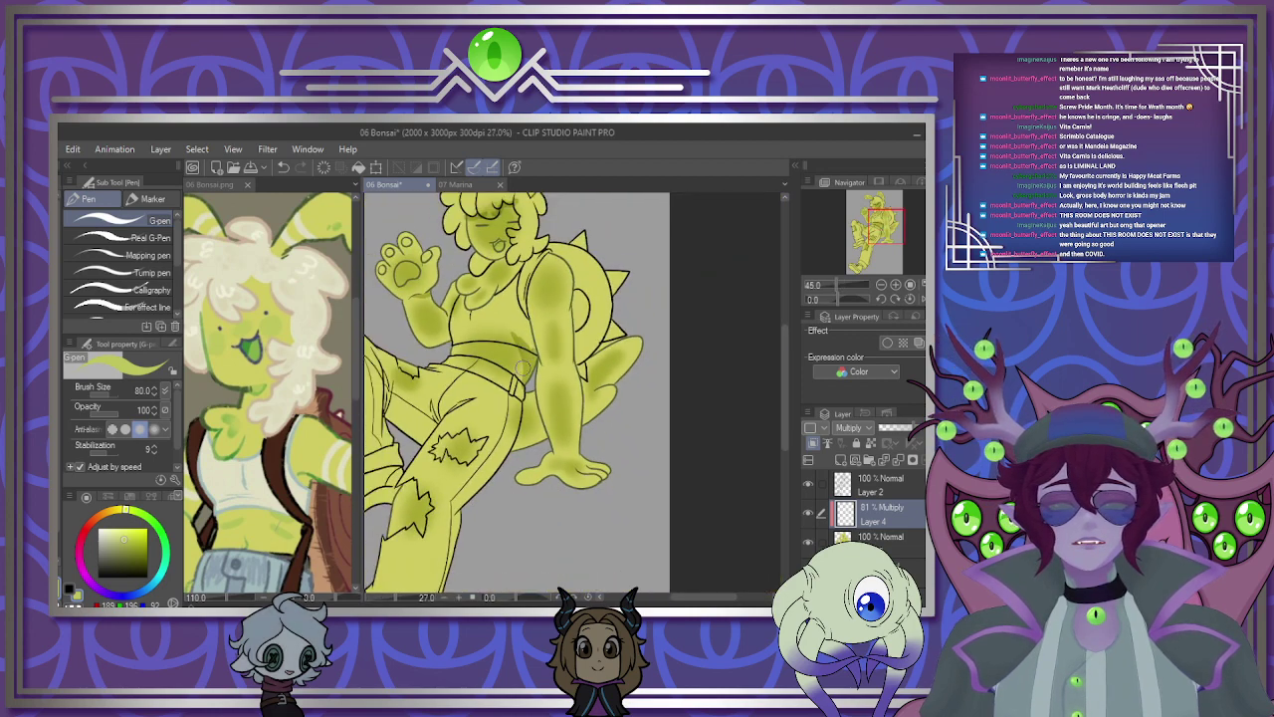
{"action": "scroll", "coordinate": [518, 373], "scroll_direction": "up", "scroll_amount": 3}
{"action": "mouse_move", "coordinate": [553, 408]}
{"action": "left_mouse_down"}
{"action": "mouse_move", "coordinate": [566, 555]}
{"action": "mouse_move", "coordinate": [543, 430]}
{"action": "mouse_move", "coordinate": [545, 561]}
{"action": "mouse_move", "coordinate": [529, 438]}
{"action": "mouse_move", "coordinate": [539, 575]}
{"action": "mouse_move", "coordinate": [495, 533]}
{"action": "left_mouse_up"}
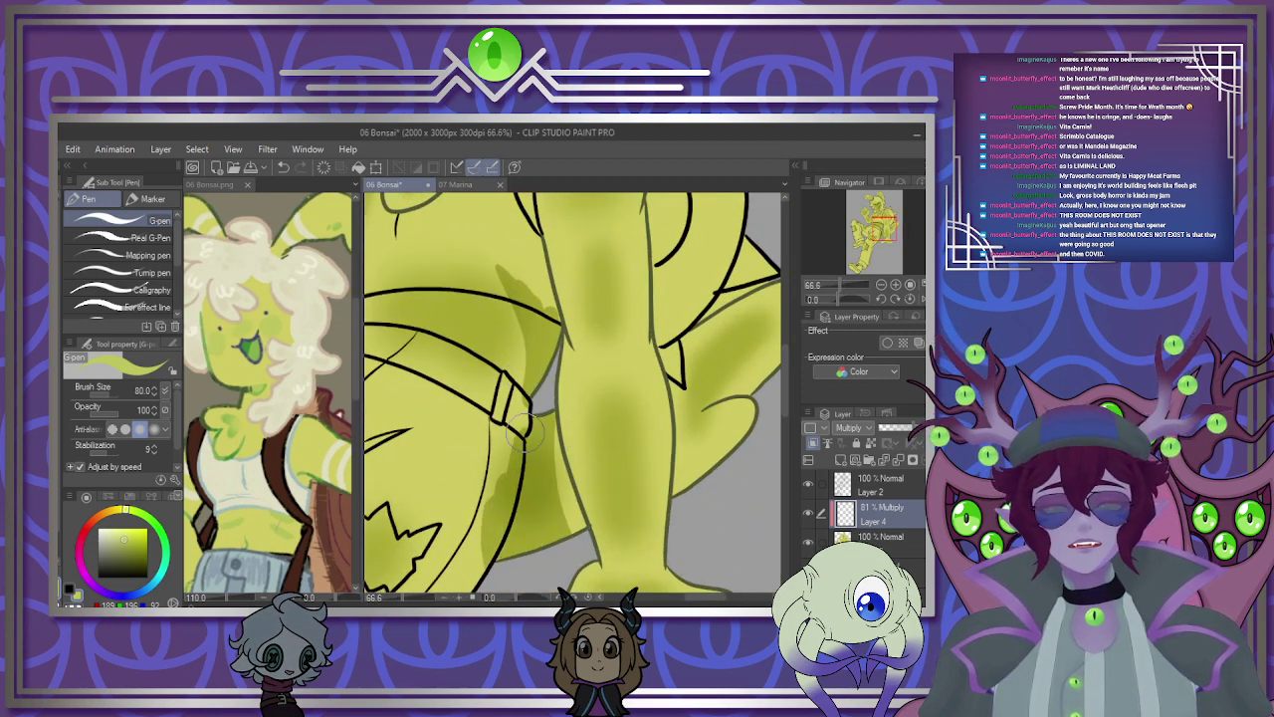
{"action": "left_click_drag", "start_coordinate": [554, 458], "coordinate": [571, 525]}
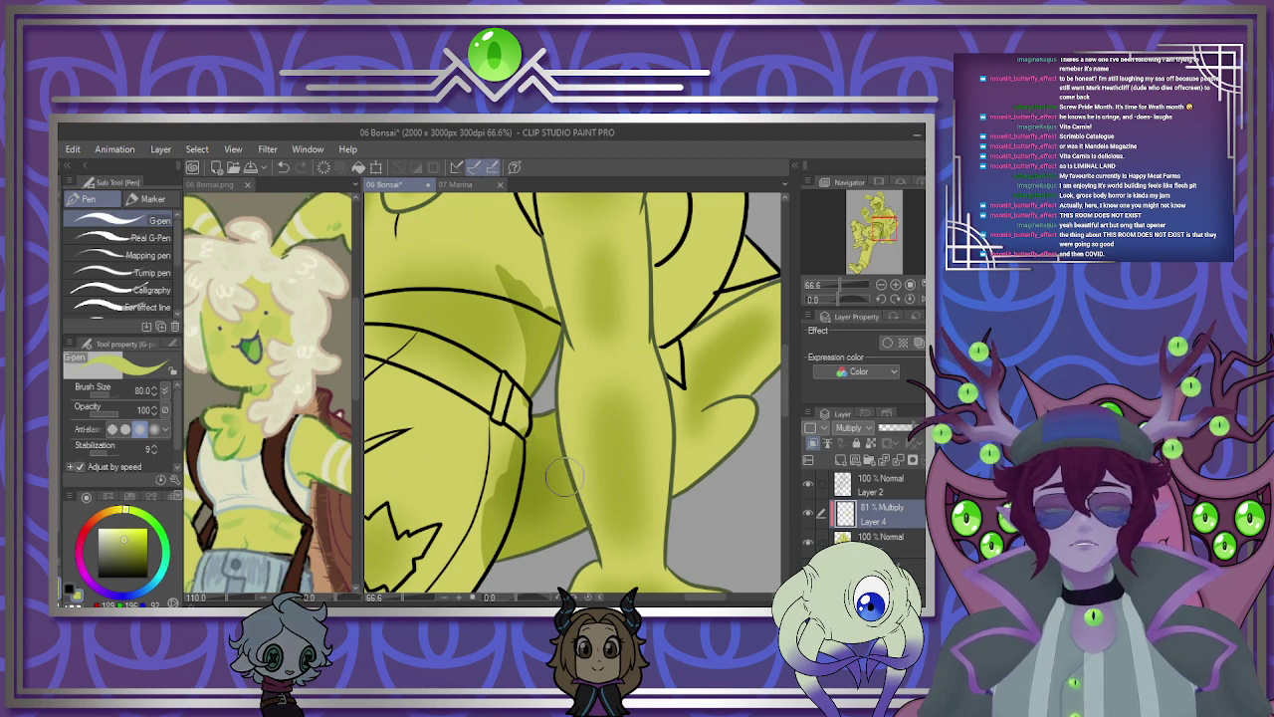
Shade the tears in the trousers on the front thigh and raised knee on the Multiply layer.
{"action": "scroll", "coordinate": [563, 476], "scroll_direction": "down", "scroll_amount": 4}
{"action": "scroll", "coordinate": [607, 412], "scroll_direction": "up", "scroll_amount": 2}
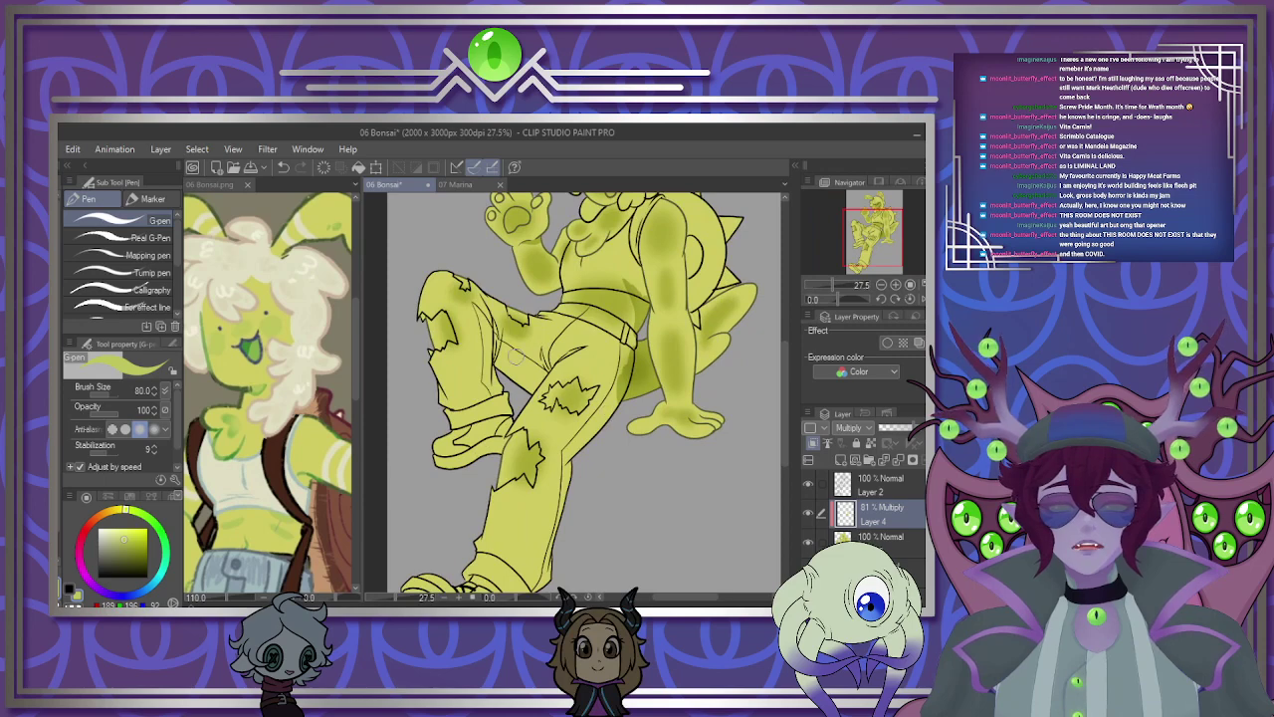
{"action": "scroll", "coordinate": [516, 355], "scroll_direction": "down", "scroll_amount": 1}
{"action": "scroll", "coordinate": [509, 328], "scroll_direction": "up", "scroll_amount": 3}
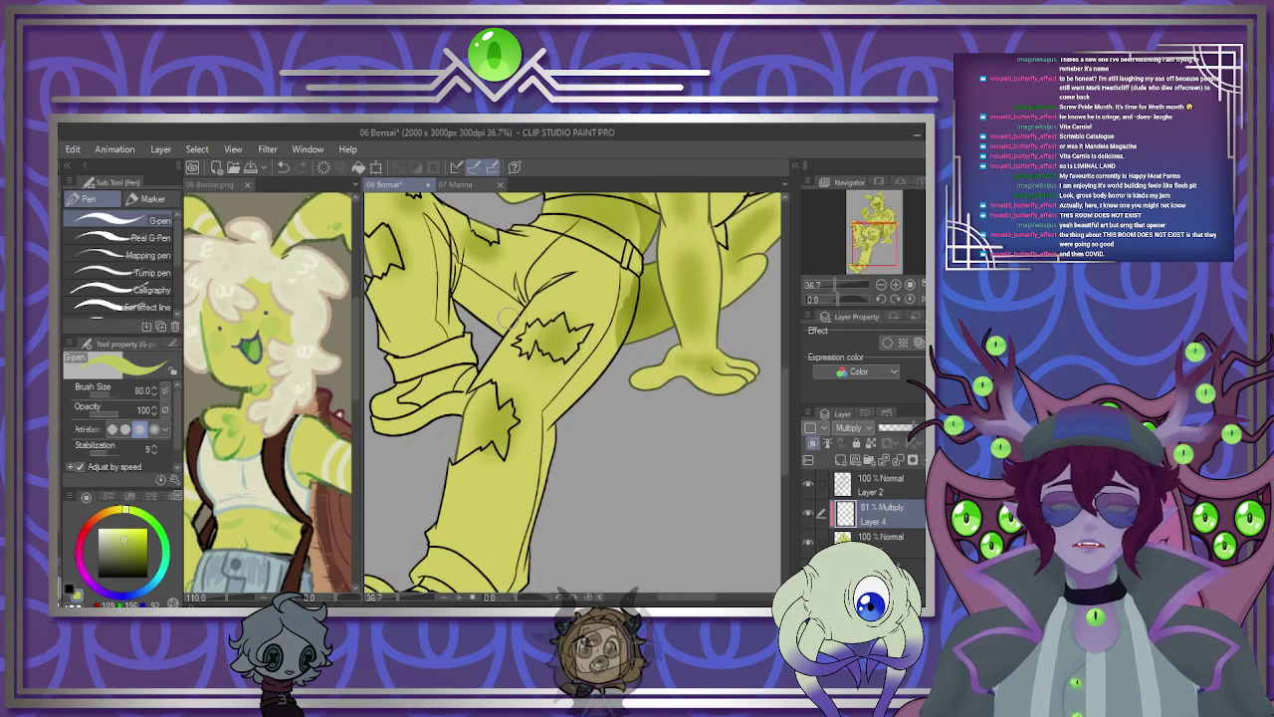
{"action": "scroll", "coordinate": [508, 319], "scroll_direction": "up", "scroll_amount": 4}
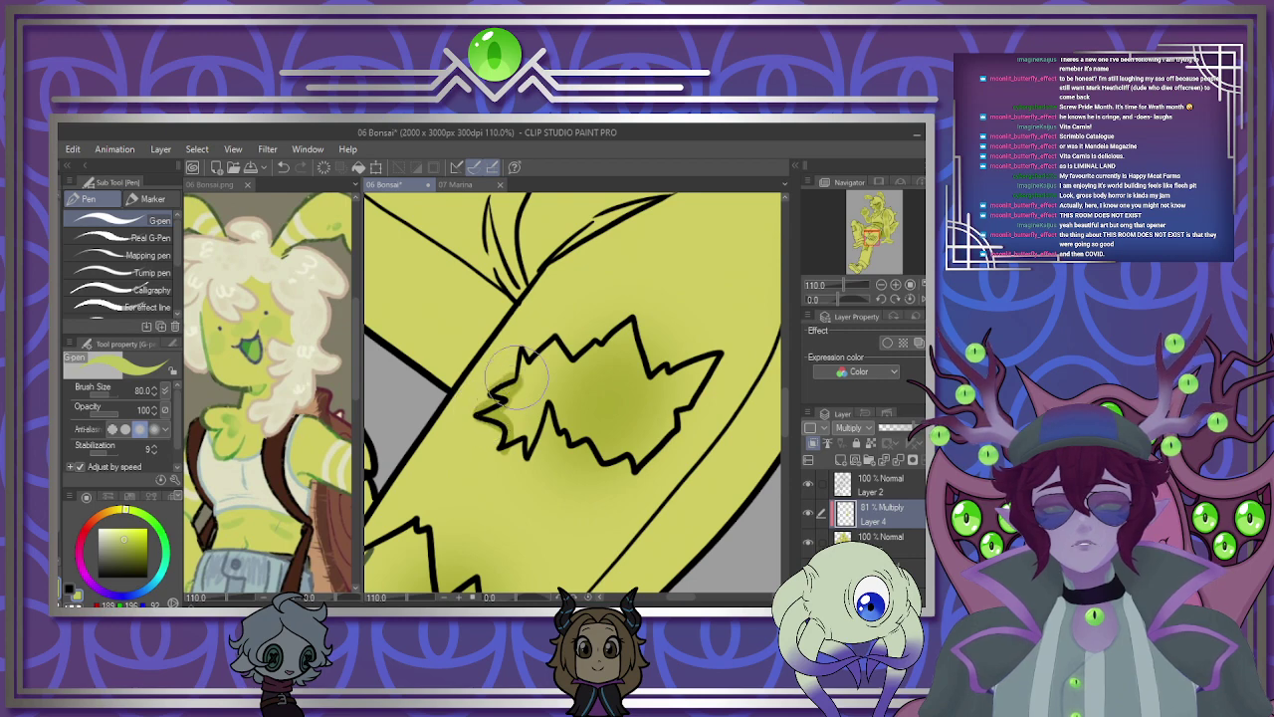
{"action": "left_click_drag", "start_coordinate": [536, 350], "coordinate": [585, 326]}
{"action": "scroll", "coordinate": [614, 309], "scroll_direction": "down", "scroll_amount": 6}
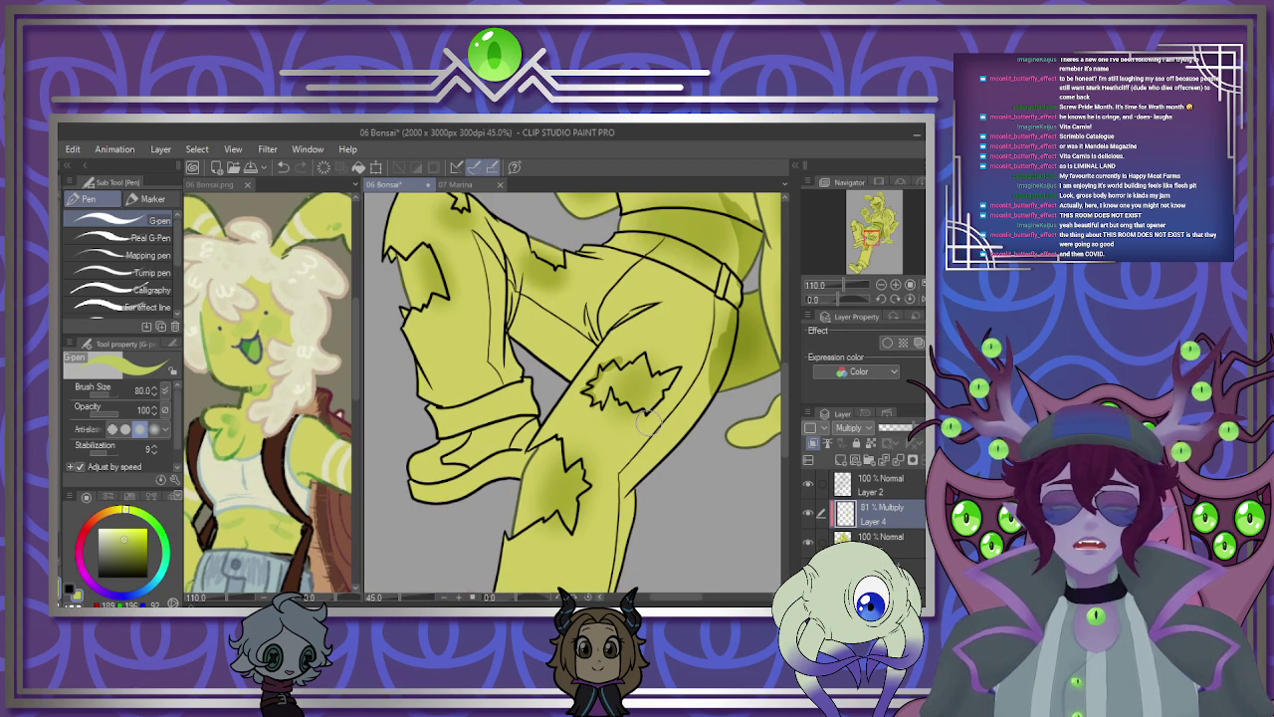
{"action": "scroll", "coordinate": [493, 337], "scroll_direction": "up", "scroll_amount": 2}
{"action": "scroll", "coordinate": [494, 337], "scroll_direction": "down", "scroll_amount": 4}
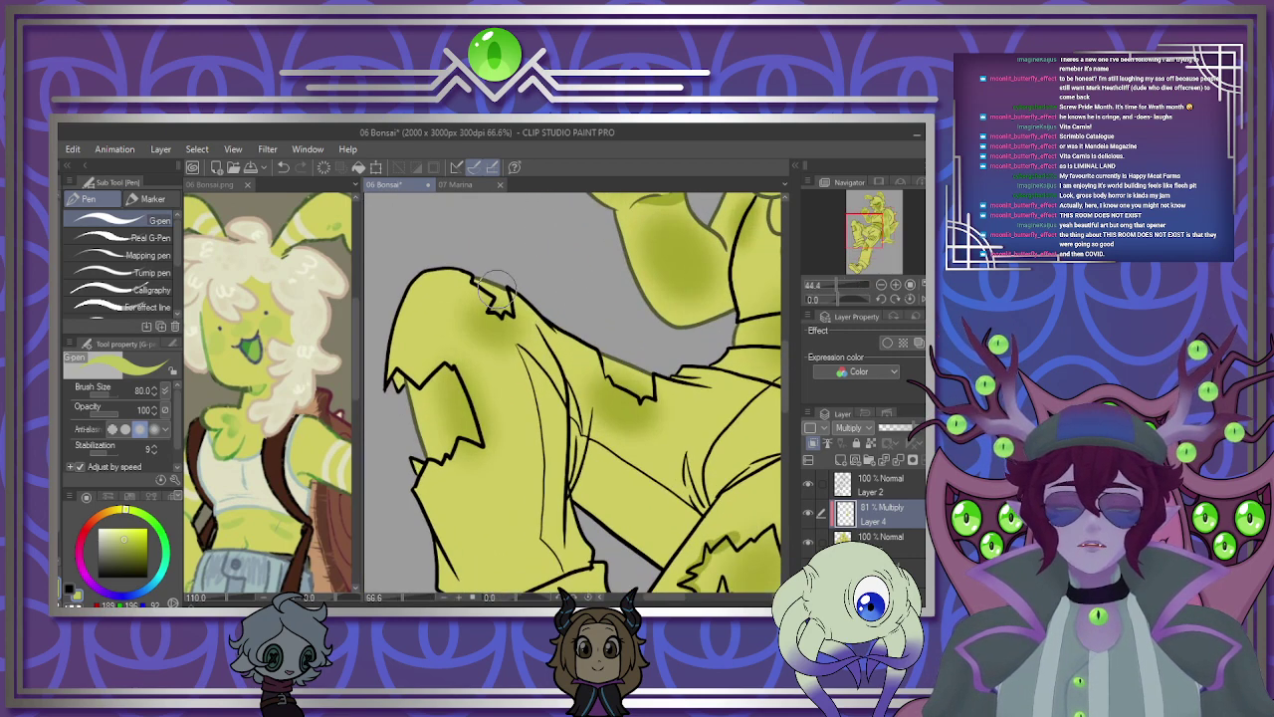
Erase the fill from the gap between the lowest shell spike and the tail on the layer below the shading.
{"action": "scroll", "coordinate": [654, 361], "scroll_direction": "up", "scroll_amount": 4}
{"action": "scroll", "coordinate": [654, 361], "scroll_direction": "up", "scroll_amount": 5}
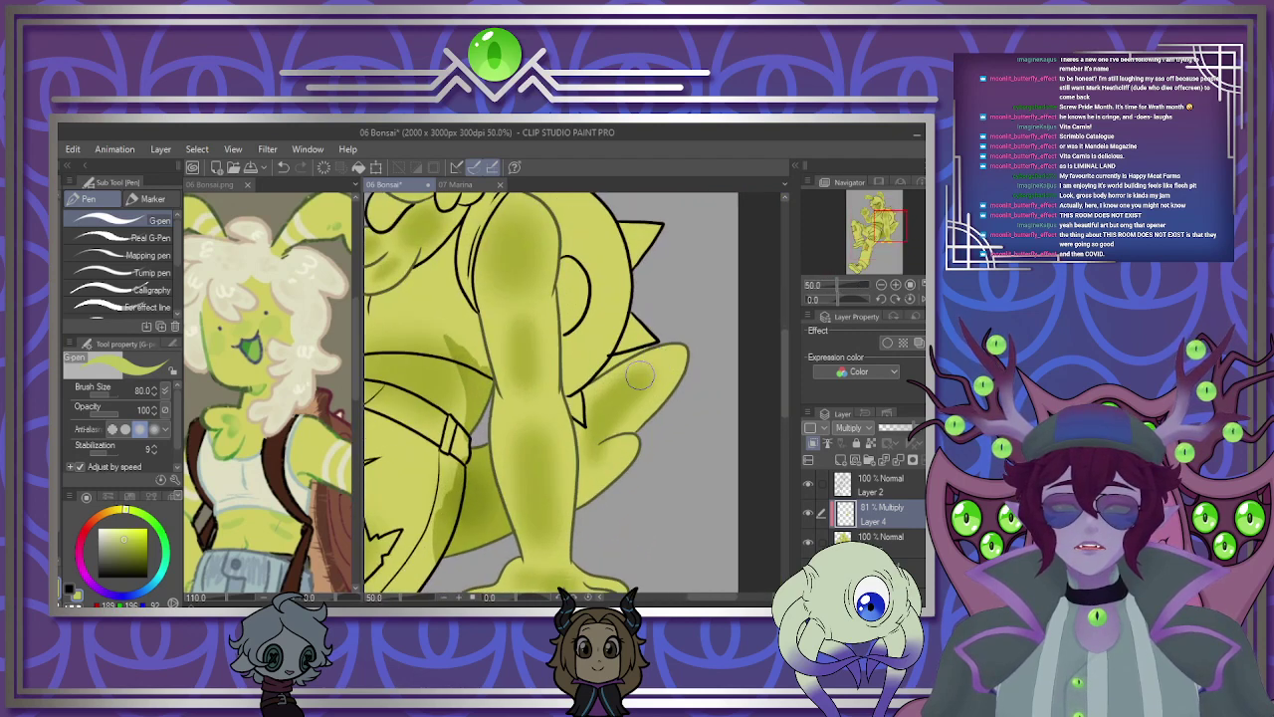
{"action": "key", "text": "alt+["}
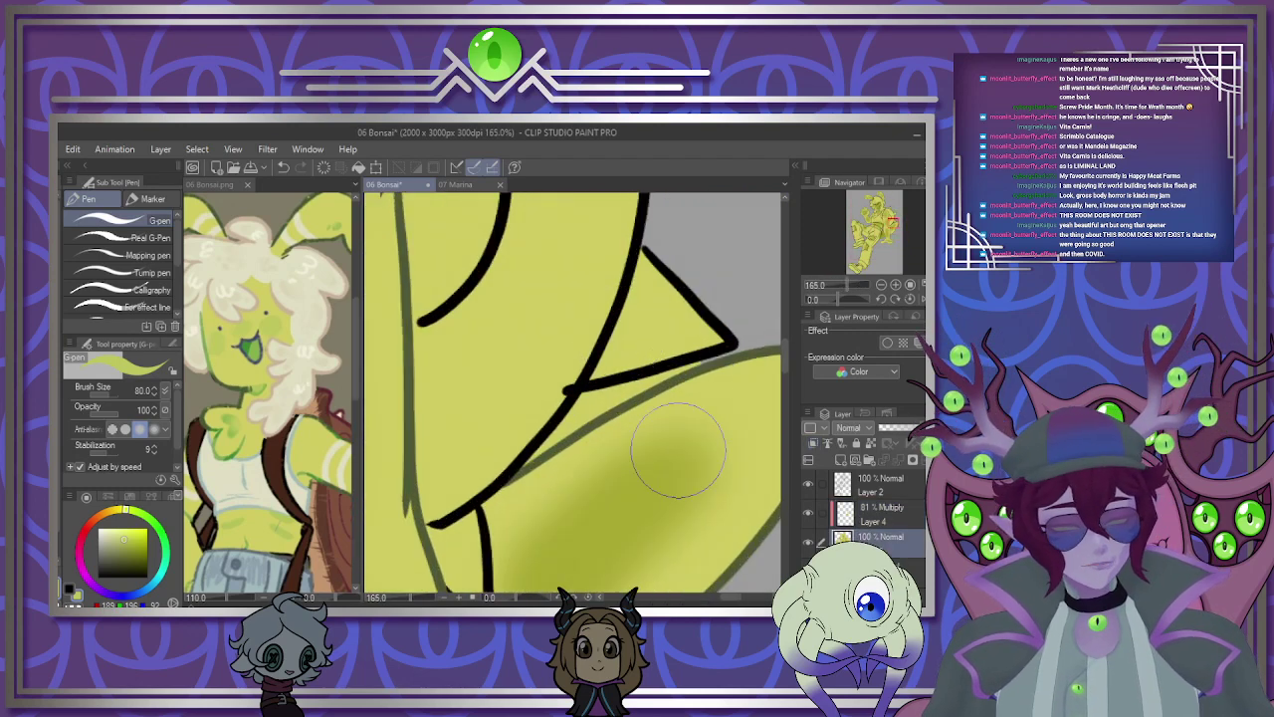
{"action": "left_click_drag", "start_coordinate": [692, 364], "coordinate": [595, 392]}
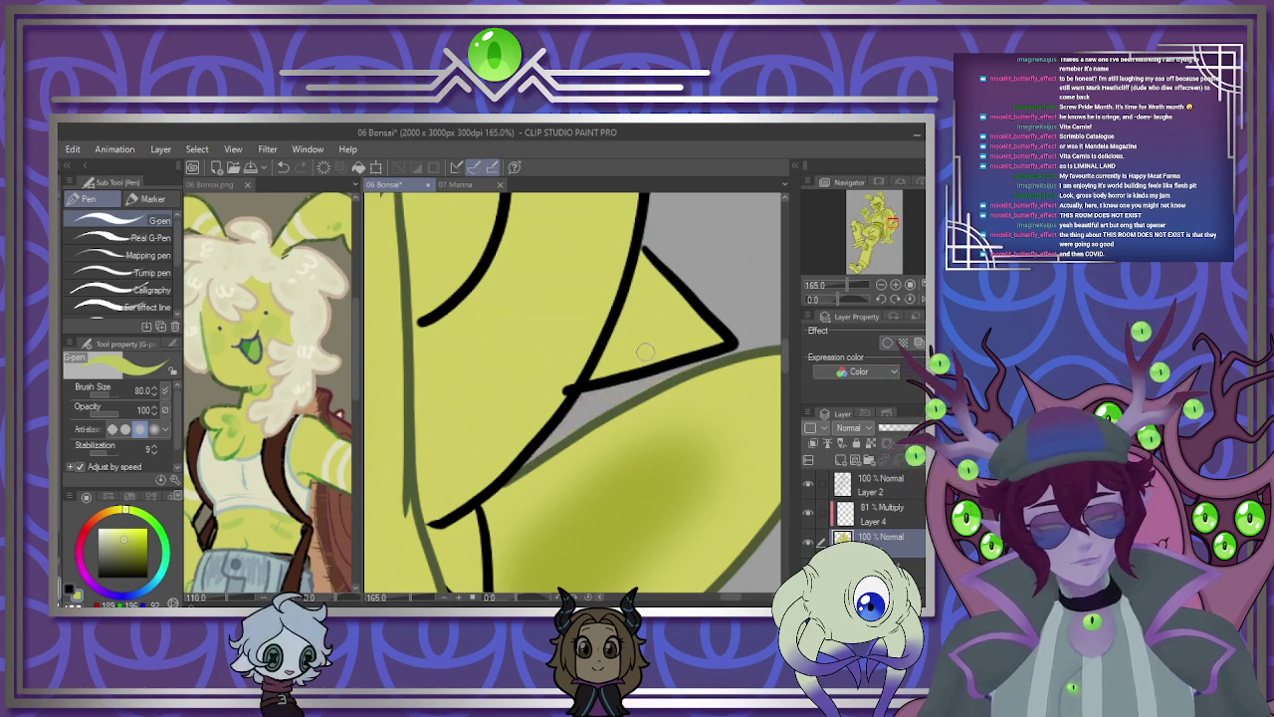
{"action": "scroll", "coordinate": [637, 399], "scroll_direction": "down", "scroll_amount": 10}
{"action": "scroll", "coordinate": [522, 284], "scroll_direction": "up", "scroll_amount": 6}
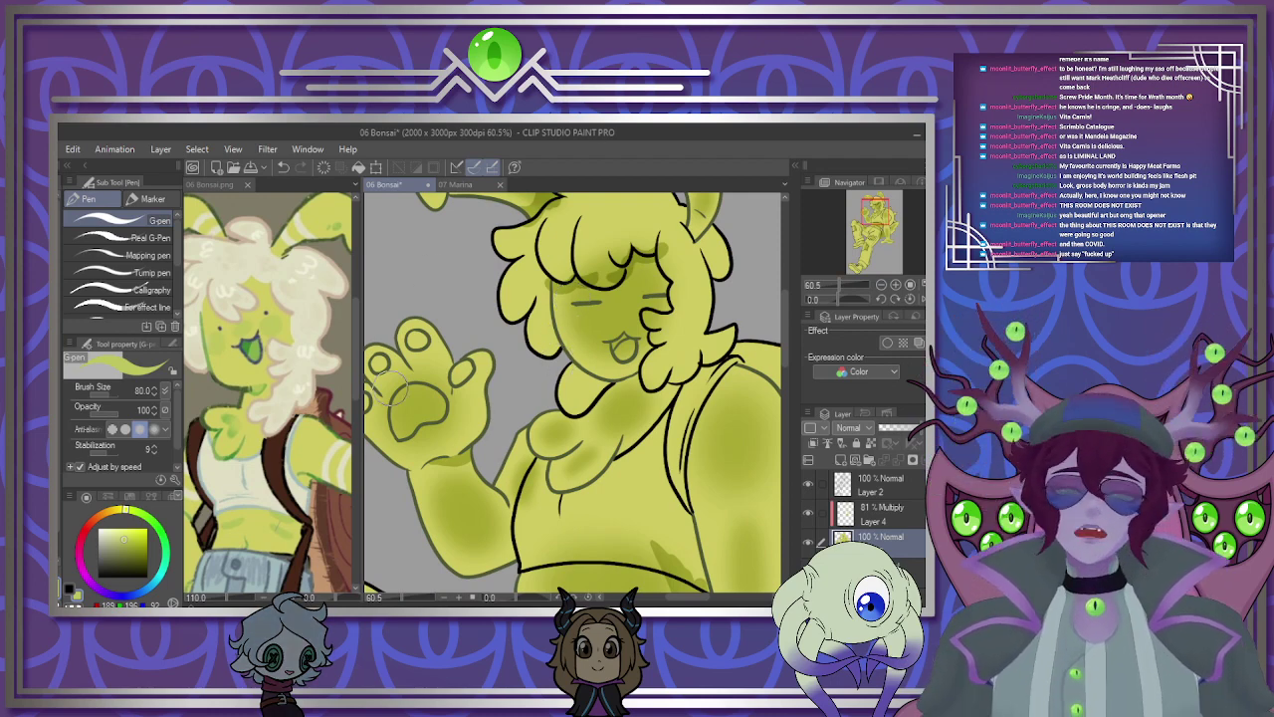
Sample the cream colour from the reference image and return to the Bonsai drawing.
{"action": "left_click", "coordinate": [329, 448]}
{"action": "scroll", "coordinate": [288, 404], "scroll_direction": "up", "scroll_amount": 1}
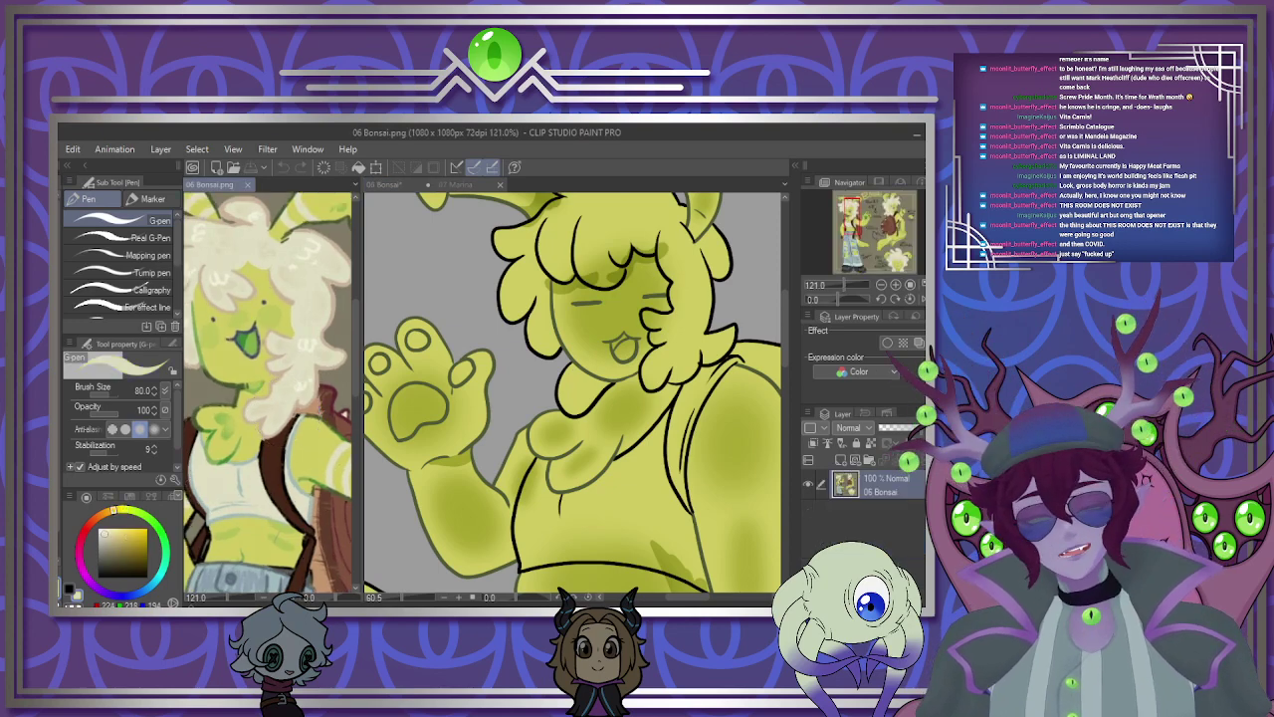
{"action": "left_click", "coordinate": [592, 454]}
{"action": "scroll", "coordinate": [598, 454], "scroll_direction": "down", "scroll_amount": 3}
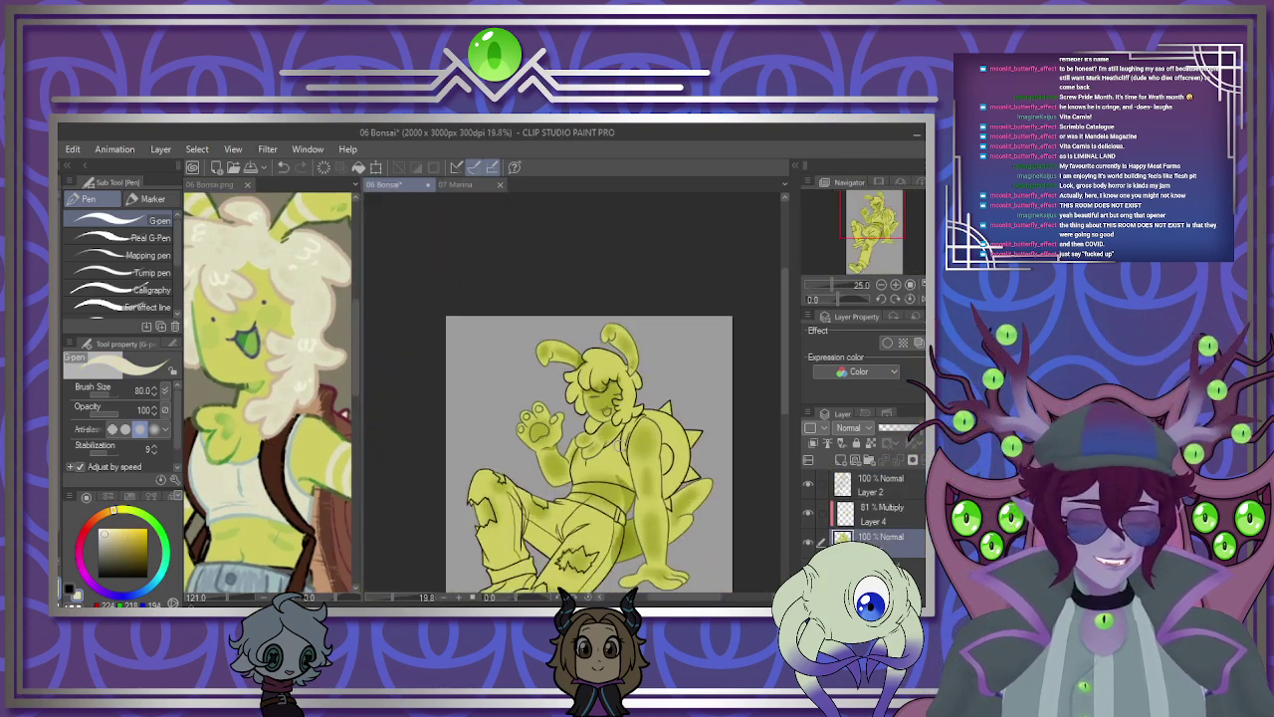
{"action": "scroll", "coordinate": [640, 453], "scroll_direction": "up", "scroll_amount": 1}
Set the clipped stripe layer to Screen at 68% opacity and paint cream stripes across both upper arms.
{"action": "left_click", "coordinate": [878, 512]}
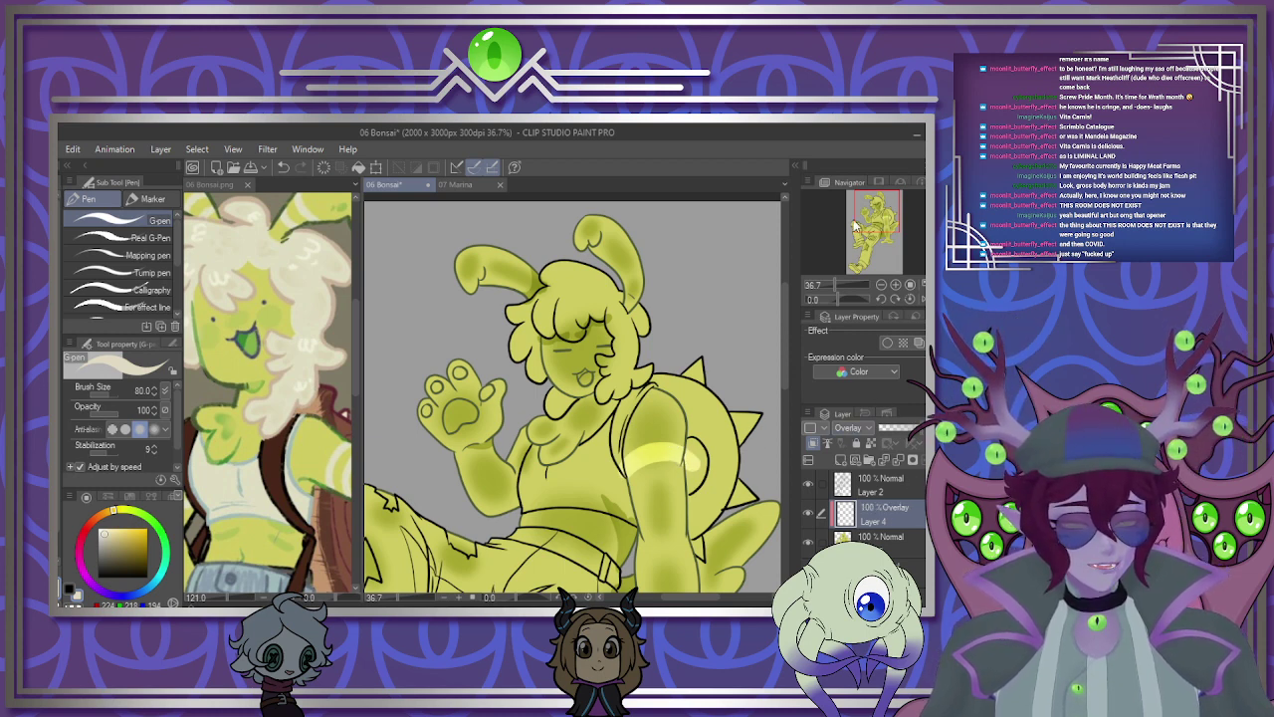
{"action": "left_click", "coordinate": [864, 292]}
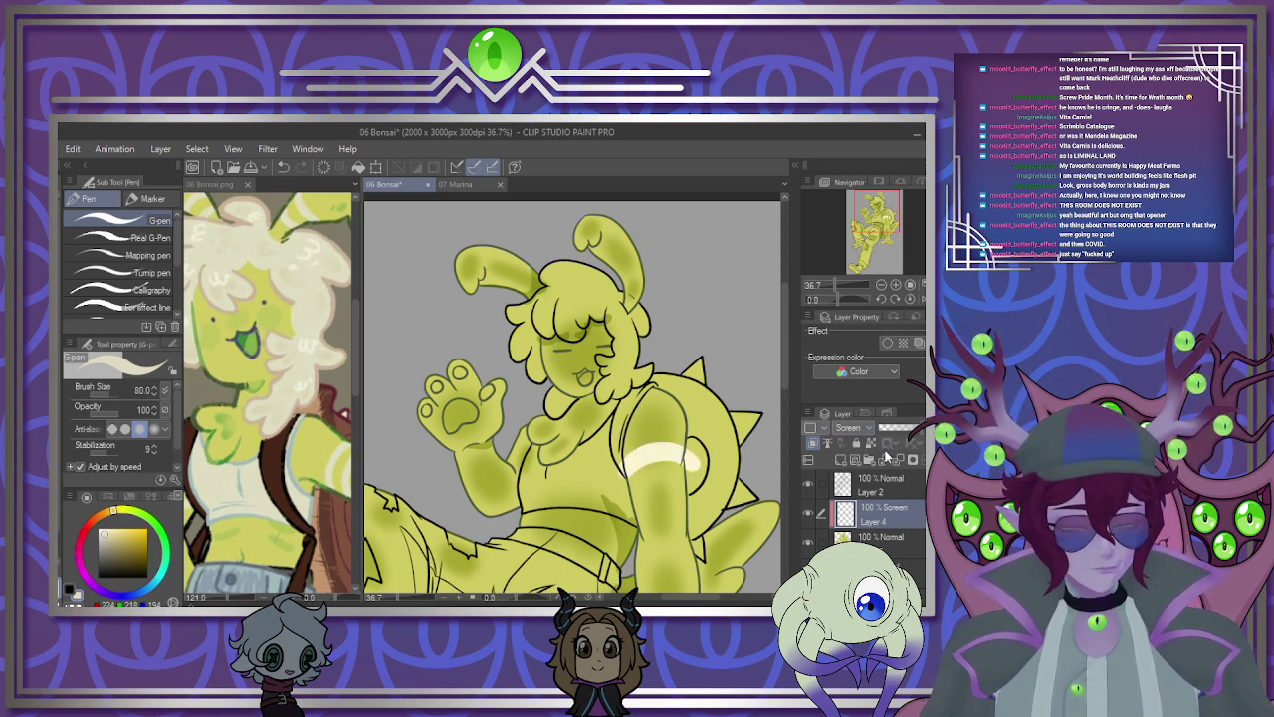
{"action": "left_click", "coordinate": [908, 429]}
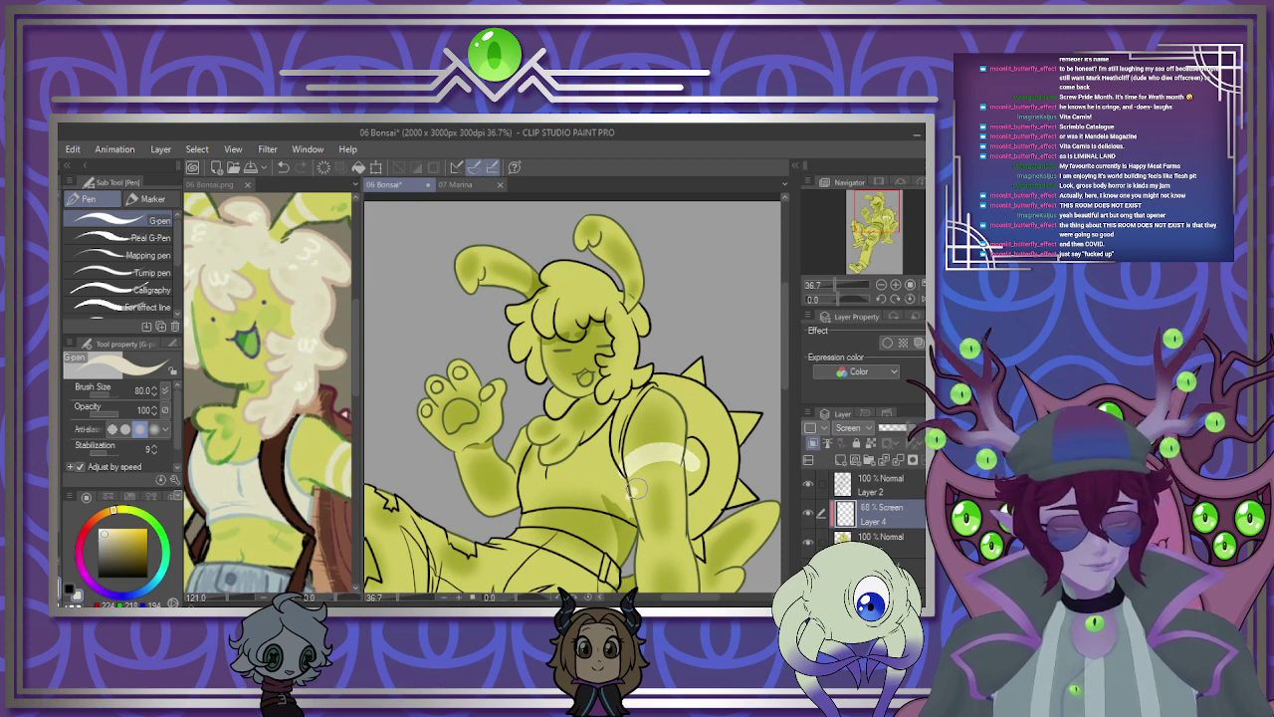
{"action": "mouse_move", "coordinate": [638, 488]}
{"action": "left_mouse_down"}
{"action": "mouse_move", "coordinate": [673, 480]}
{"action": "mouse_move", "coordinate": [631, 496]}
{"action": "left_mouse_up"}
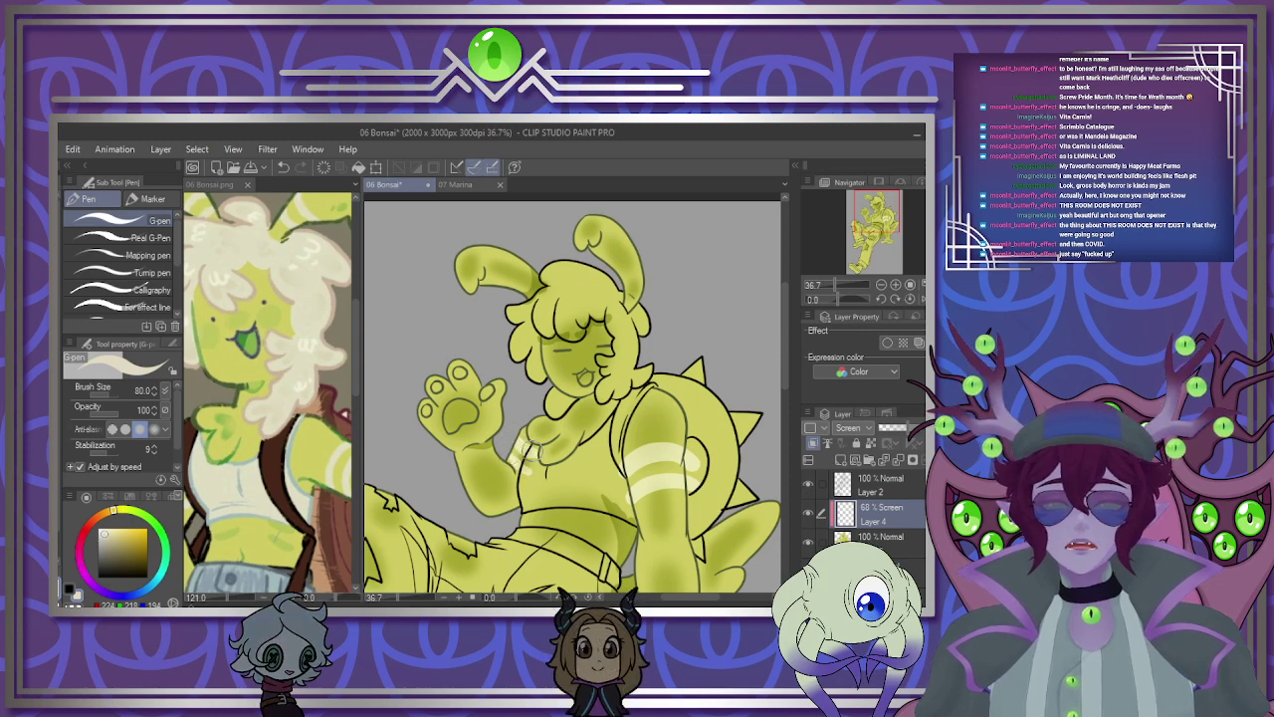
Examine the stripe markings on the antennae in the reference image.
{"action": "left_click", "coordinate": [299, 468]}
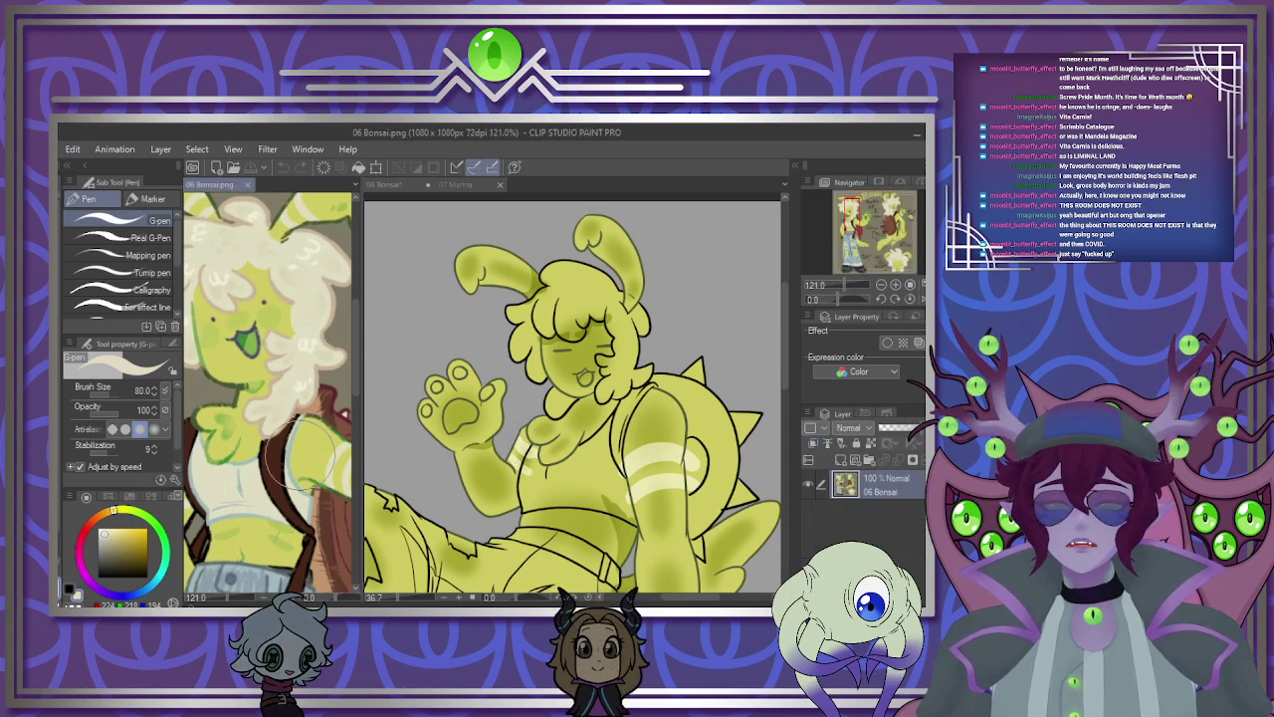
{"action": "scroll", "coordinate": [299, 468], "scroll_direction": "down", "scroll_amount": 3}
{"action": "scroll", "coordinate": [545, 233], "scroll_direction": "up", "scroll_amount": 2}
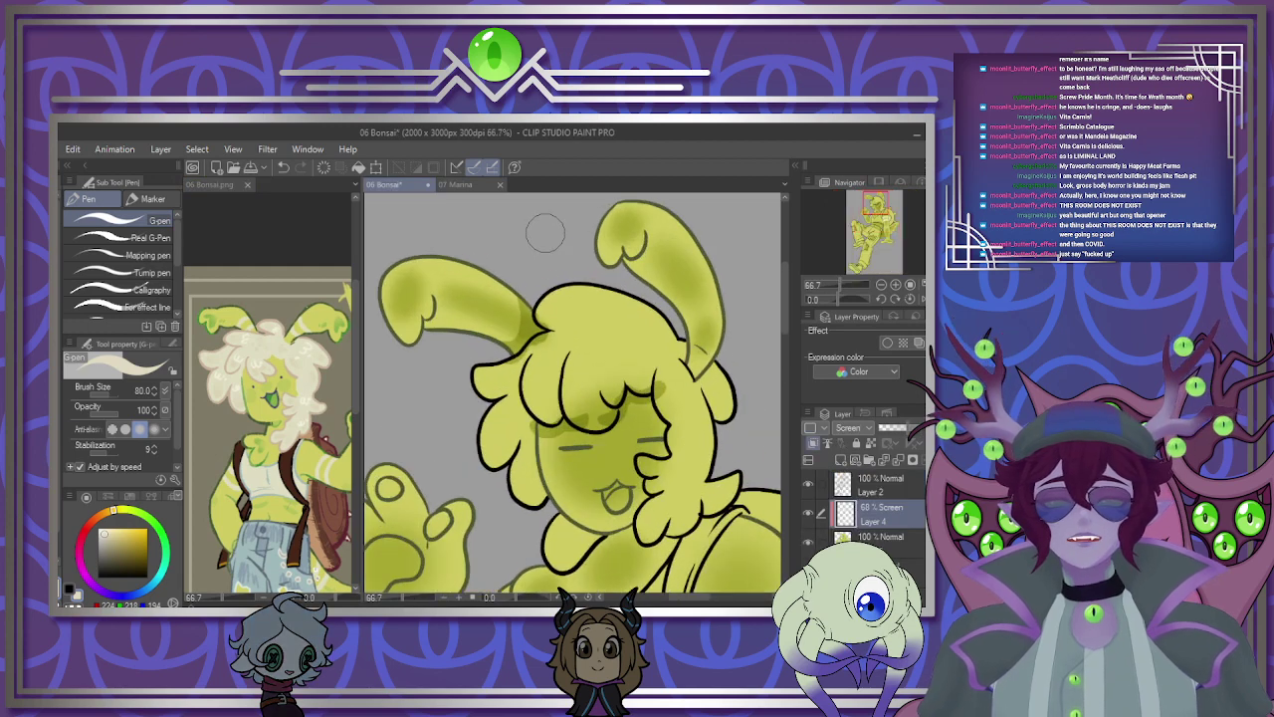
{"action": "left_click_drag", "start_coordinate": [475, 261], "coordinate": [482, 310]}
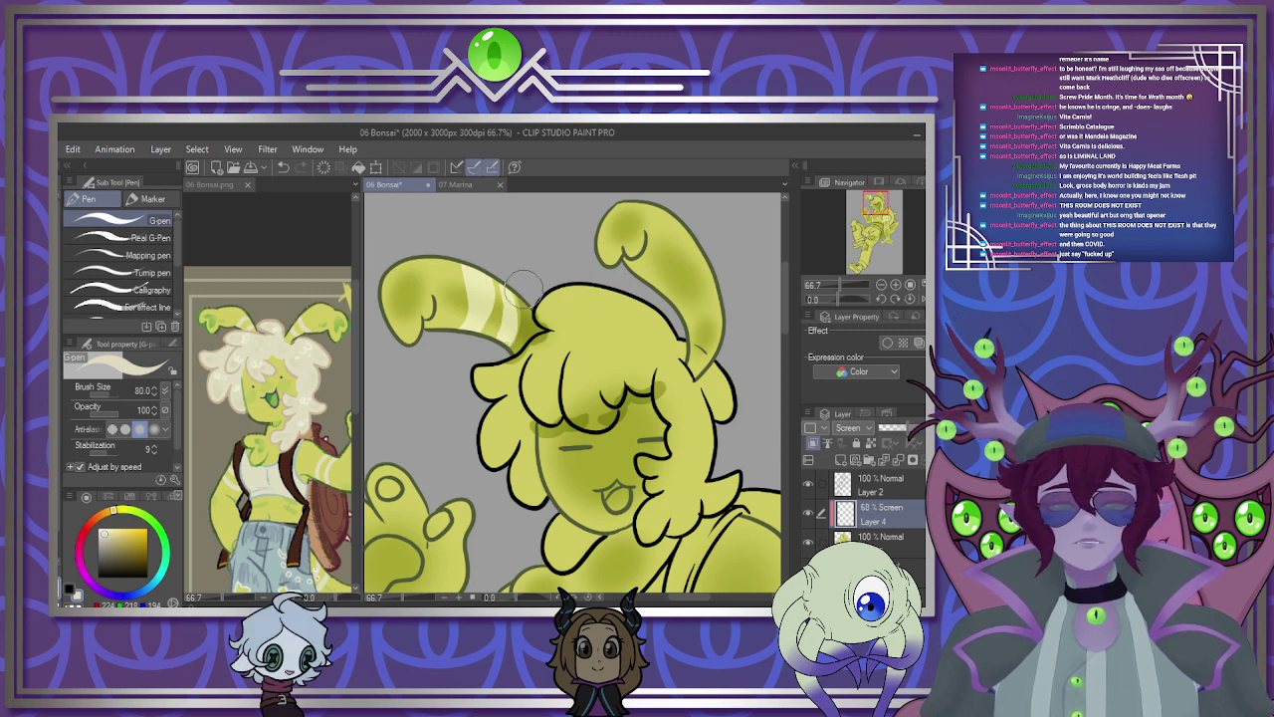
{"action": "key", "text": "ctrl+z"}
{"action": "key", "text": "ctrl+z"}
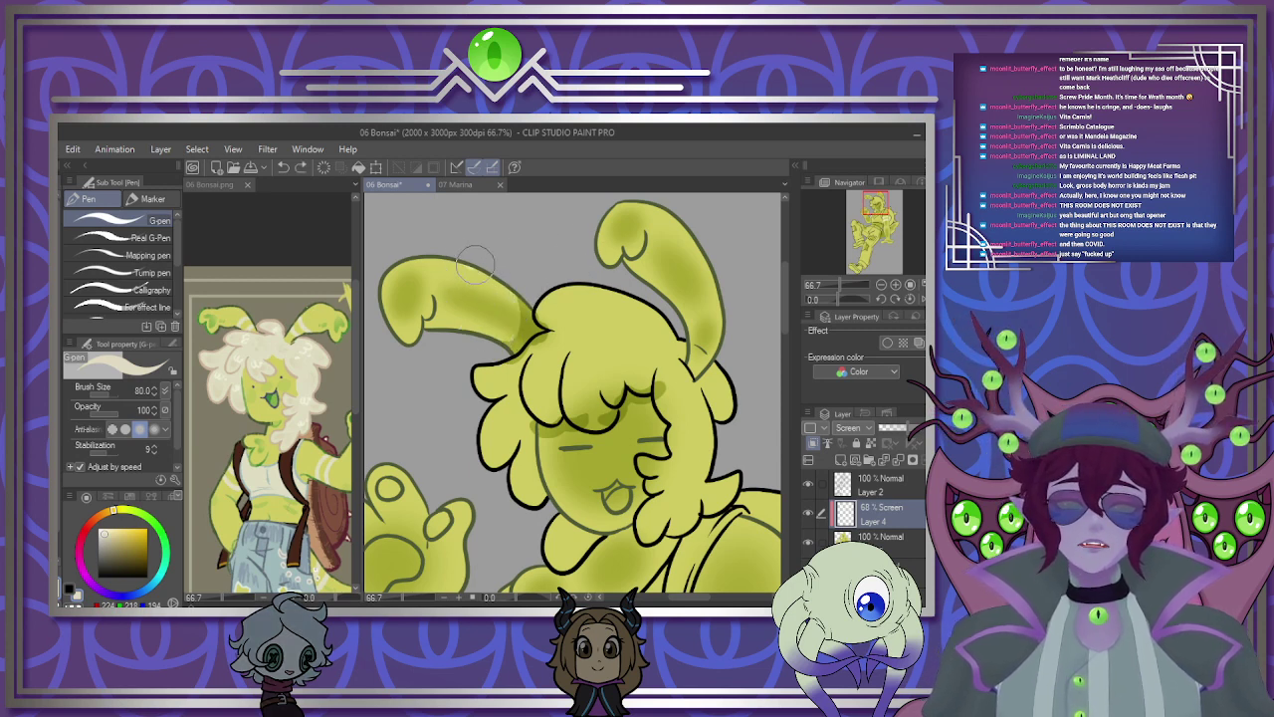
Paint two cream stripes across each antenna and a stripe on the tail.
{"action": "mouse_move", "coordinate": [475, 262]}
{"action": "left_mouse_down"}
{"action": "mouse_move", "coordinate": [484, 294]}
{"action": "mouse_move", "coordinate": [466, 324]}
{"action": "left_mouse_up"}
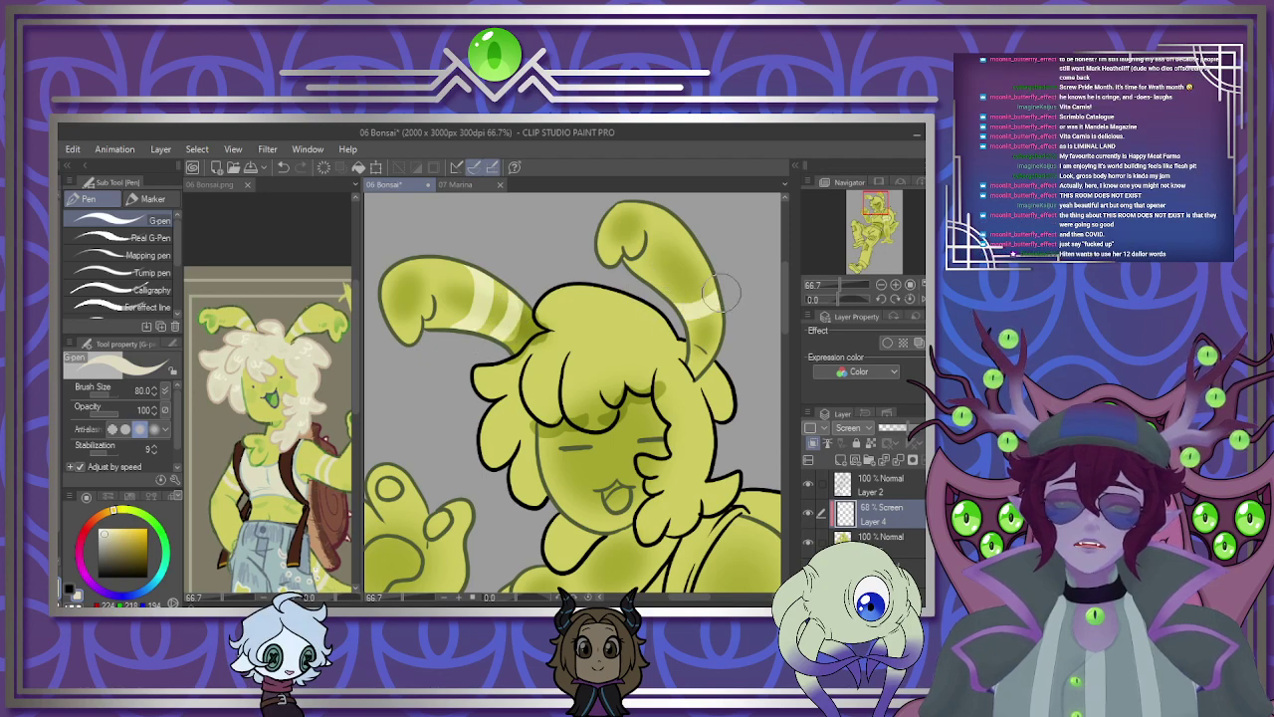
{"action": "scroll", "coordinate": [772, 291], "scroll_direction": "down", "scroll_amount": 5}
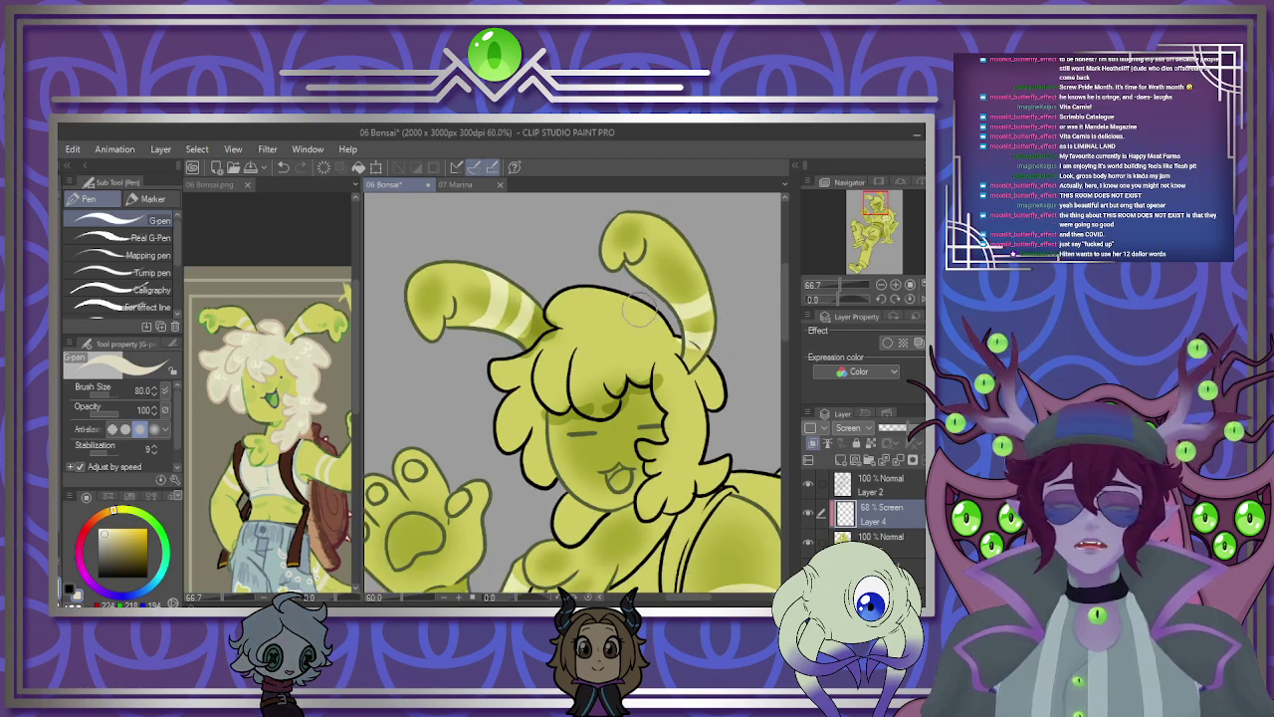
{"action": "scroll", "coordinate": [663, 406], "scroll_direction": "up", "scroll_amount": 3}
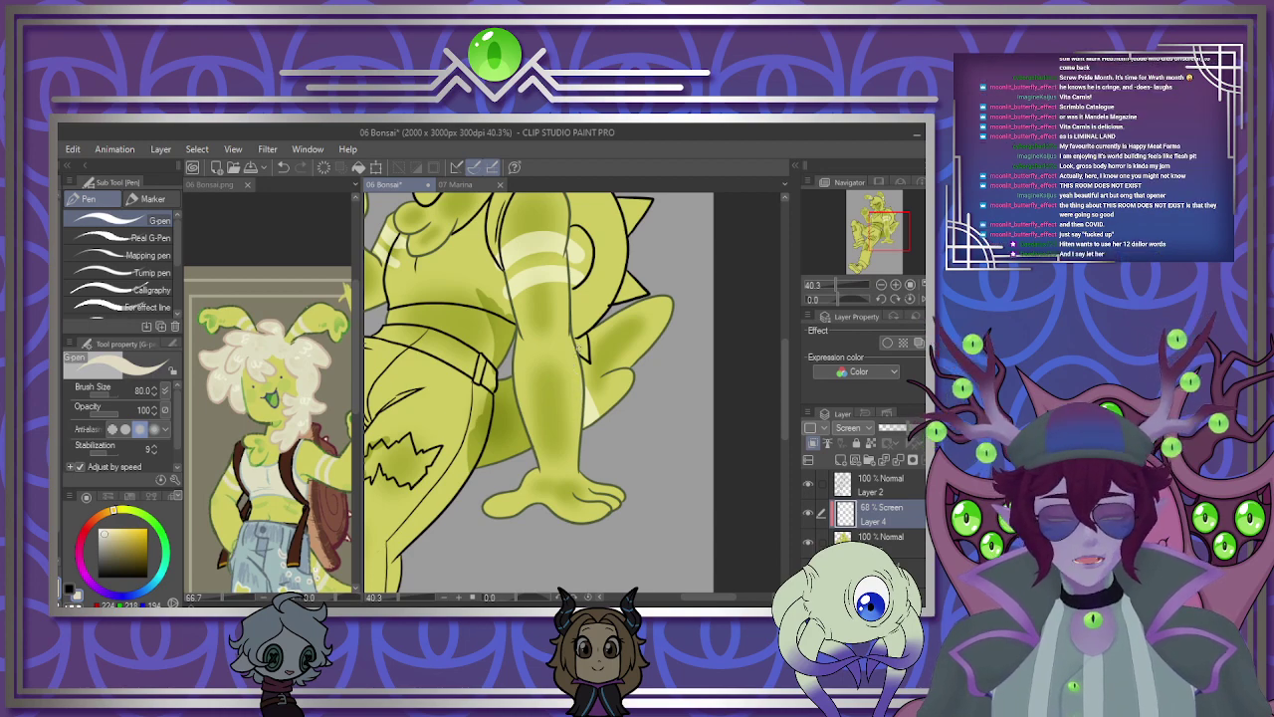
Compare the whole drawing with the full reference figure to check the stripes and markings.
{"action": "scroll", "coordinate": [578, 346], "scroll_direction": "down", "scroll_amount": 4}
{"action": "scroll", "coordinate": [528, 371], "scroll_direction": "up", "scroll_amount": 2}
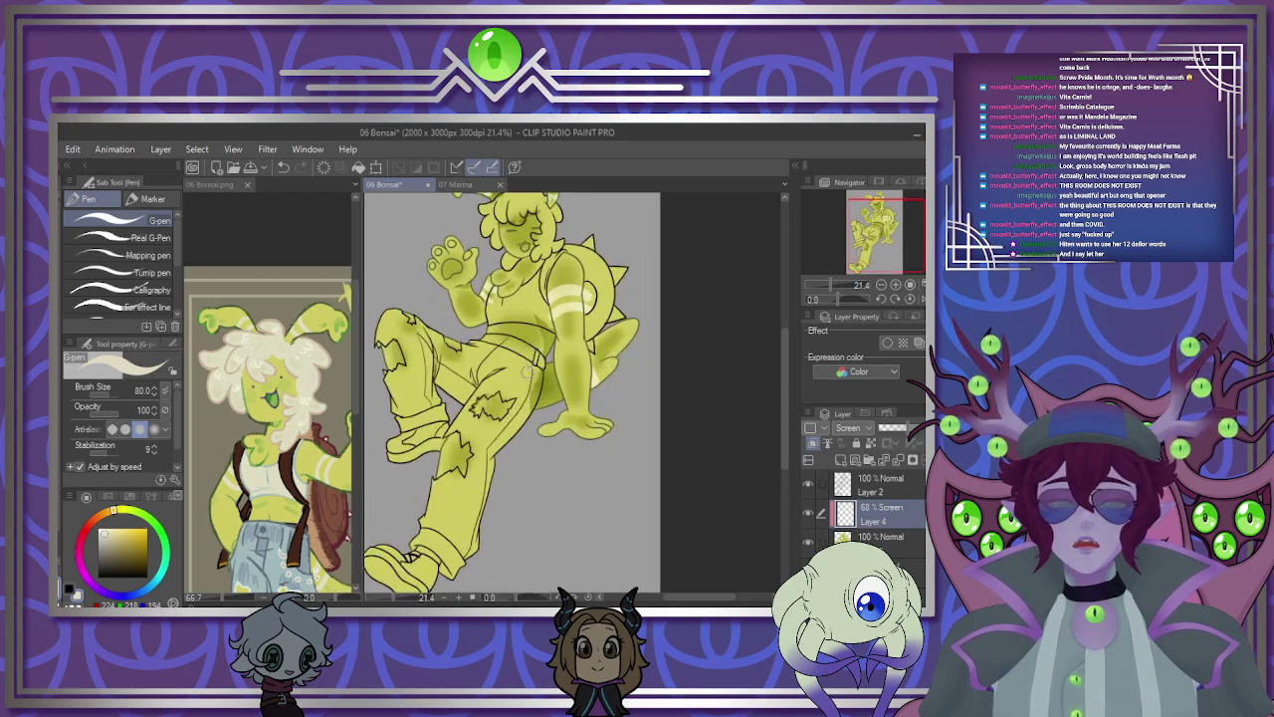
{"action": "scroll", "coordinate": [527, 372], "scroll_direction": "down", "scroll_amount": 1}
{"action": "left_click", "coordinate": [305, 425]}
{"action": "scroll", "coordinate": [271, 365], "scroll_direction": "down", "scroll_amount": 2}
{"action": "scroll", "coordinate": [271, 365], "scroll_direction": "up", "scroll_amount": 1}
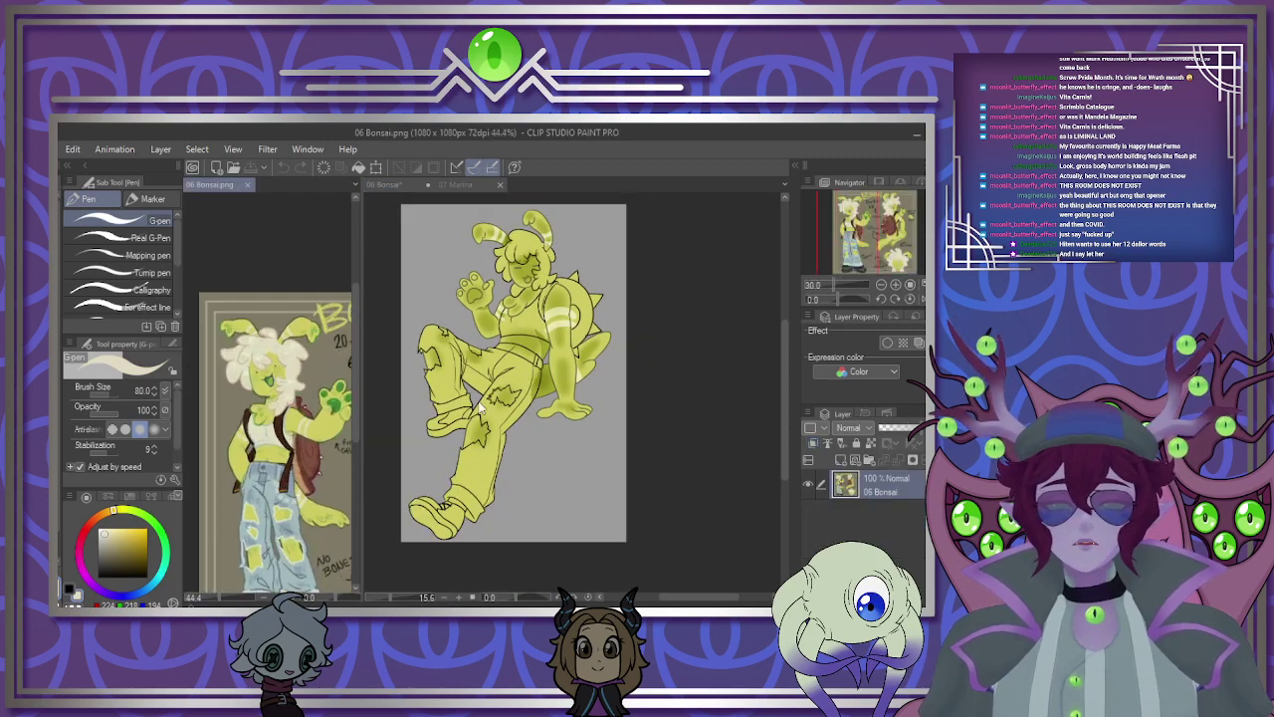
{"action": "left_click", "coordinate": [547, 312]}
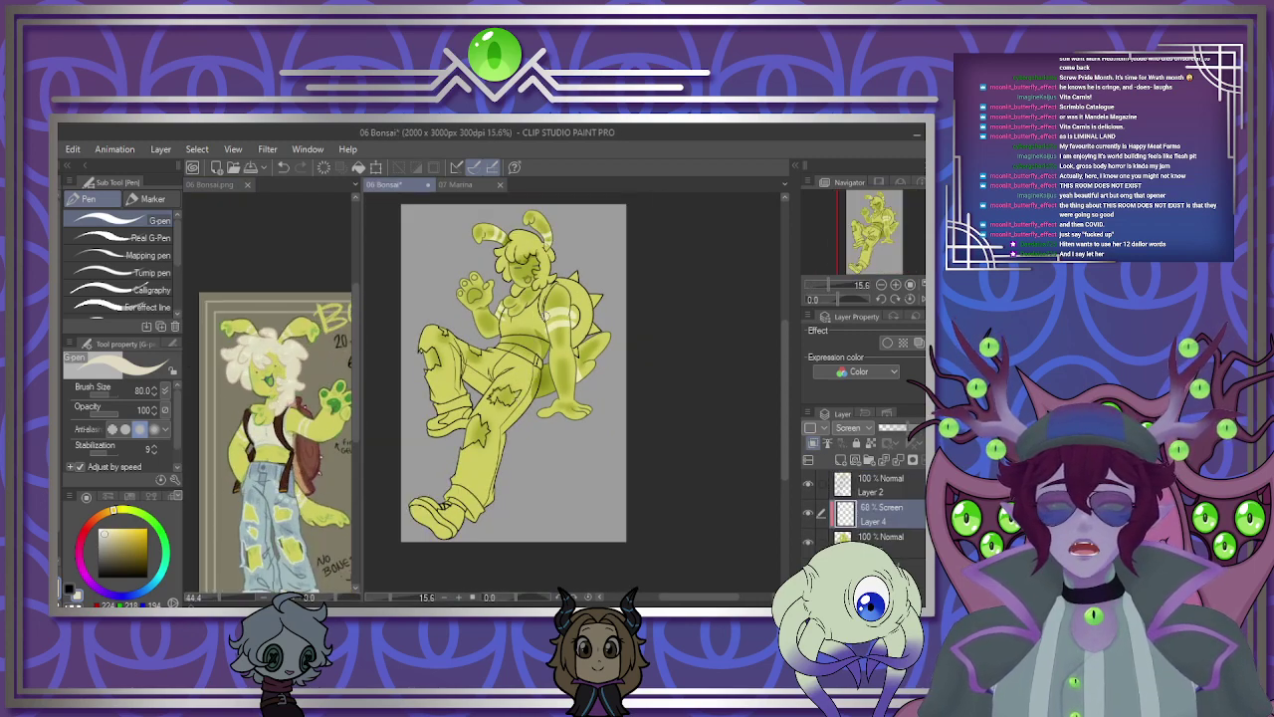
{"action": "scroll", "coordinate": [547, 314], "scroll_direction": "up", "scroll_amount": 4}
{"action": "scroll", "coordinate": [607, 348], "scroll_direction": "down", "scroll_amount": 3}
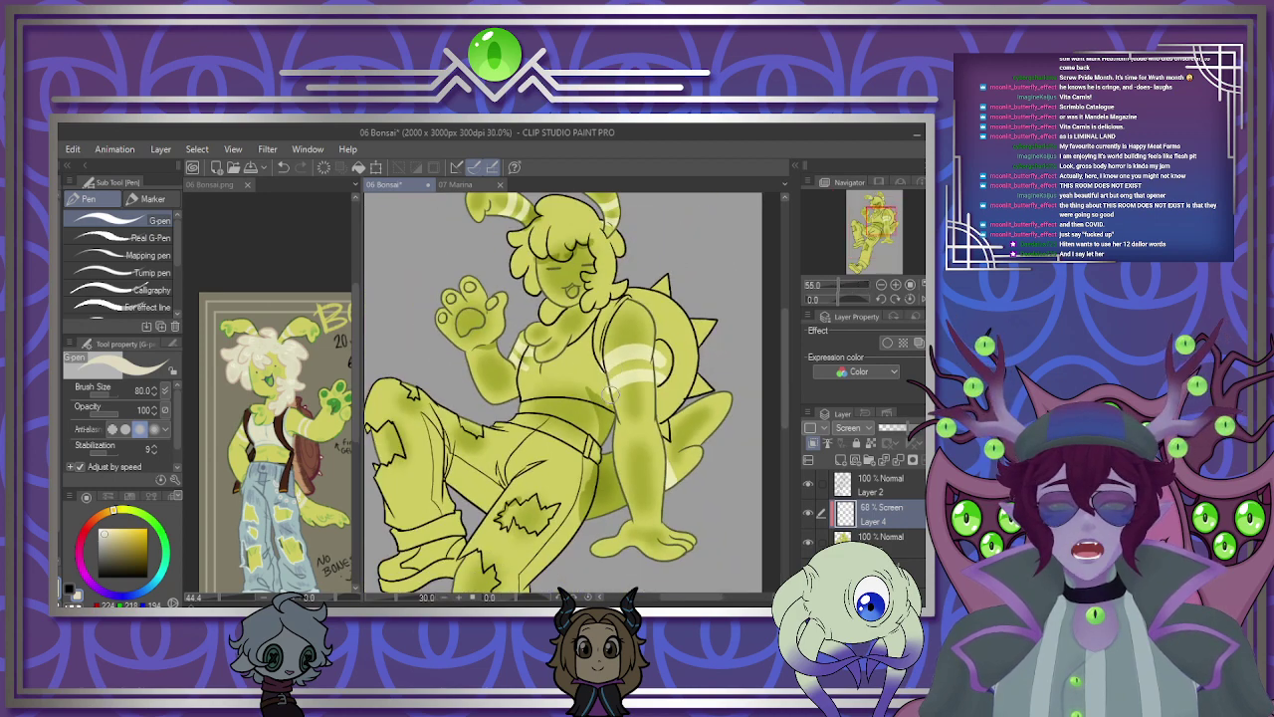
{"action": "scroll", "coordinate": [583, 314], "scroll_direction": "up", "scroll_amount": 2}
{"action": "scroll", "coordinate": [583, 316], "scroll_direction": "up", "scroll_amount": 3}
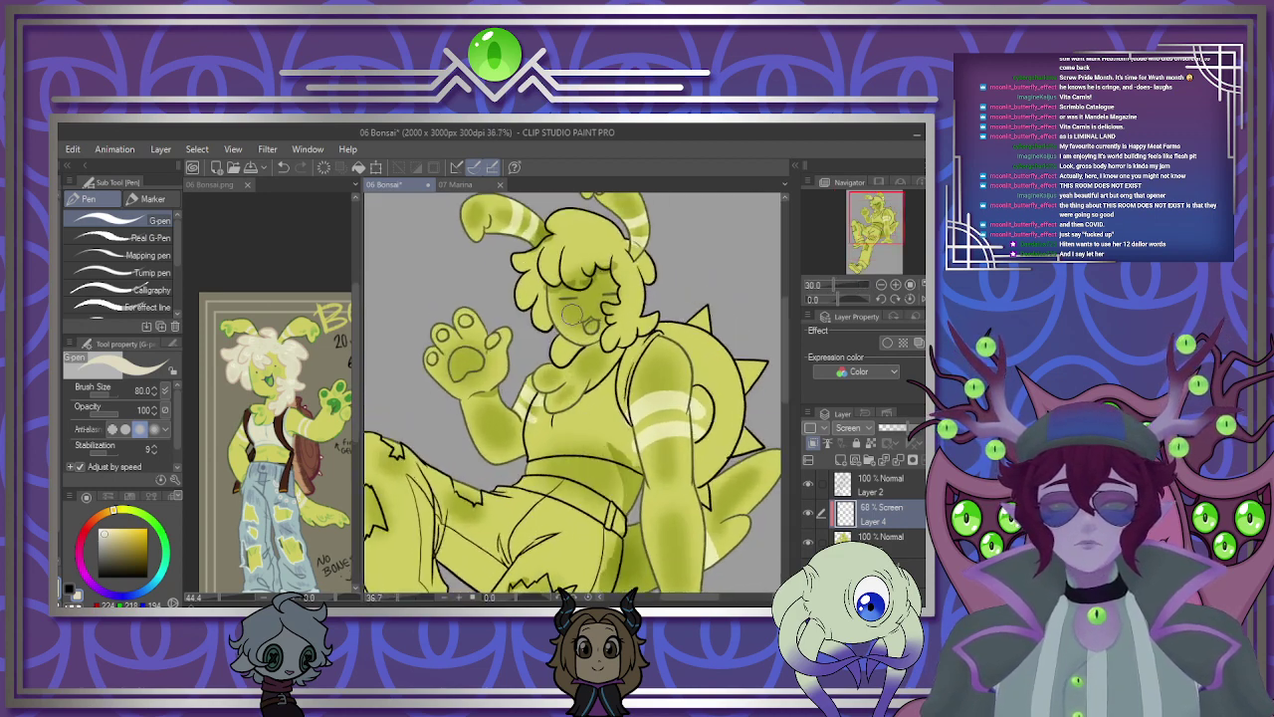
Merge the stripe layer into the layer below and sample the dark blue of the mouth outline from the reference image.
{"action": "left_click", "coordinate": [896, 460]}
{"action": "scroll", "coordinate": [289, 399], "scroll_direction": "up", "scroll_amount": 8}
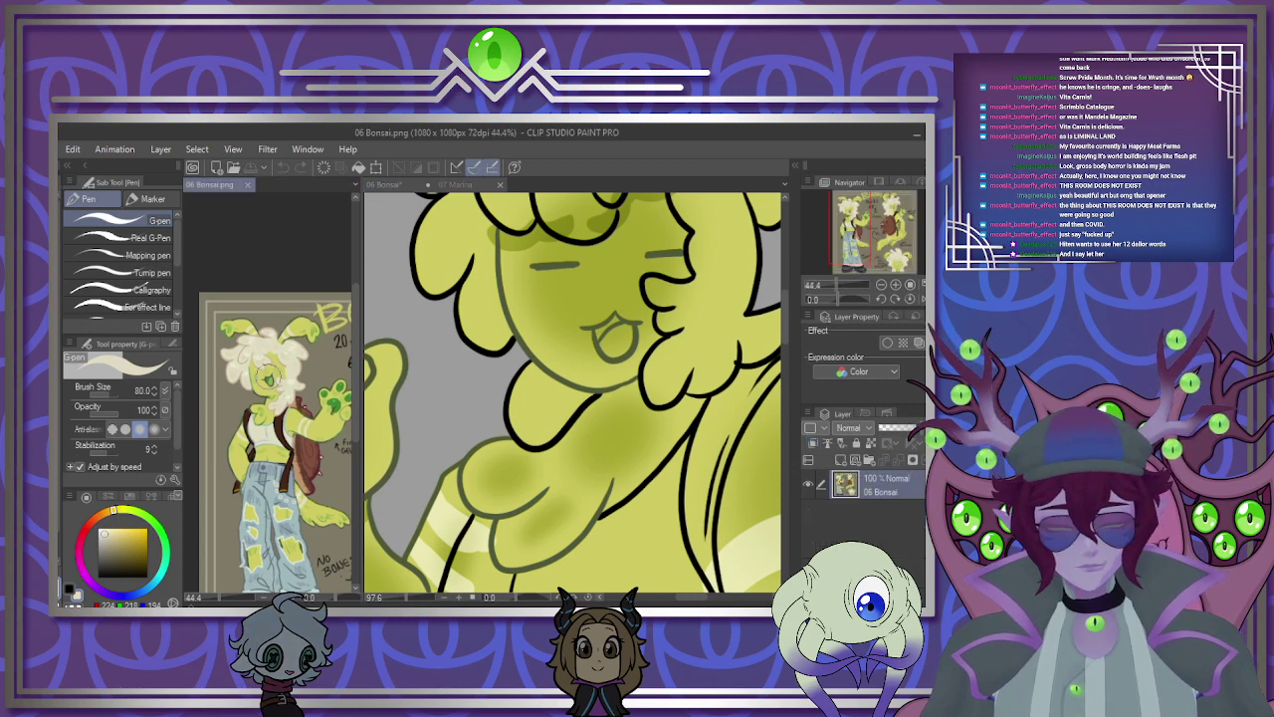
{"action": "left_click", "coordinate": [554, 304]}
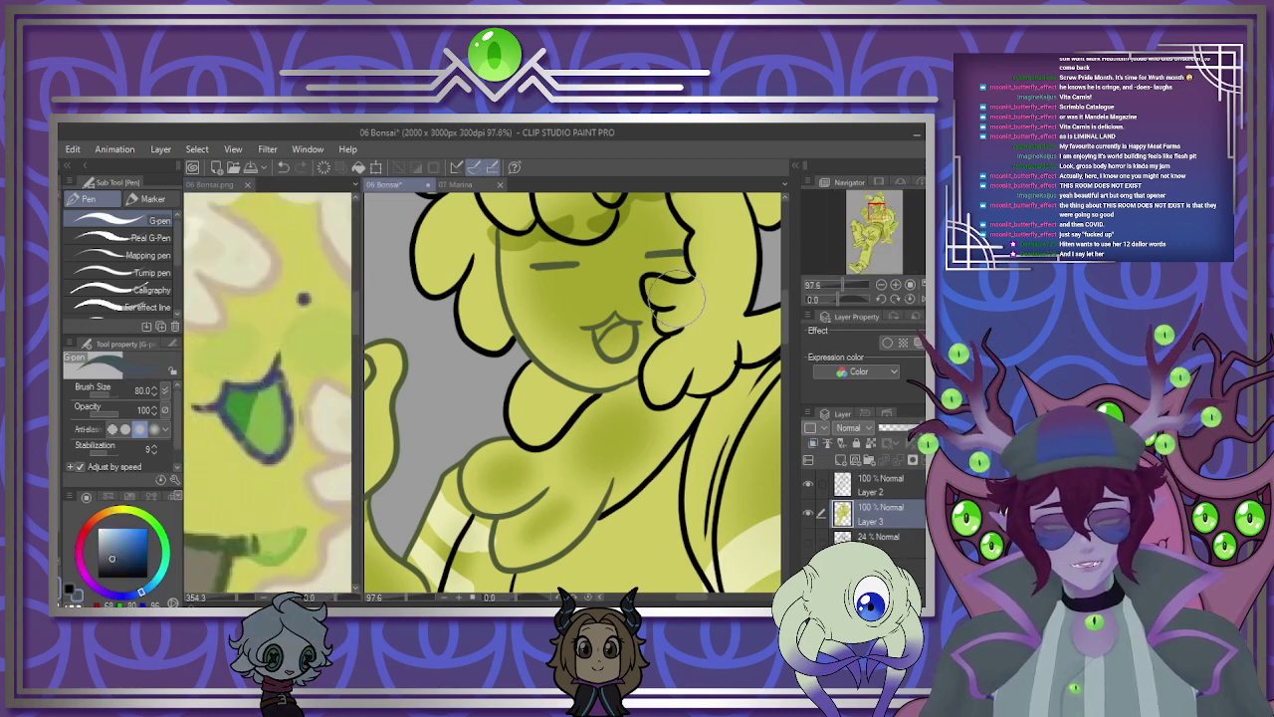
Add a new layer clipped to Layer 2 and recolour the lines of both closed eyes dark blue.
{"action": "scroll", "coordinate": [554, 305], "scroll_direction": "down", "scroll_amount": 3}
{"action": "scroll", "coordinate": [552, 271], "scroll_direction": "up", "scroll_amount": 4}
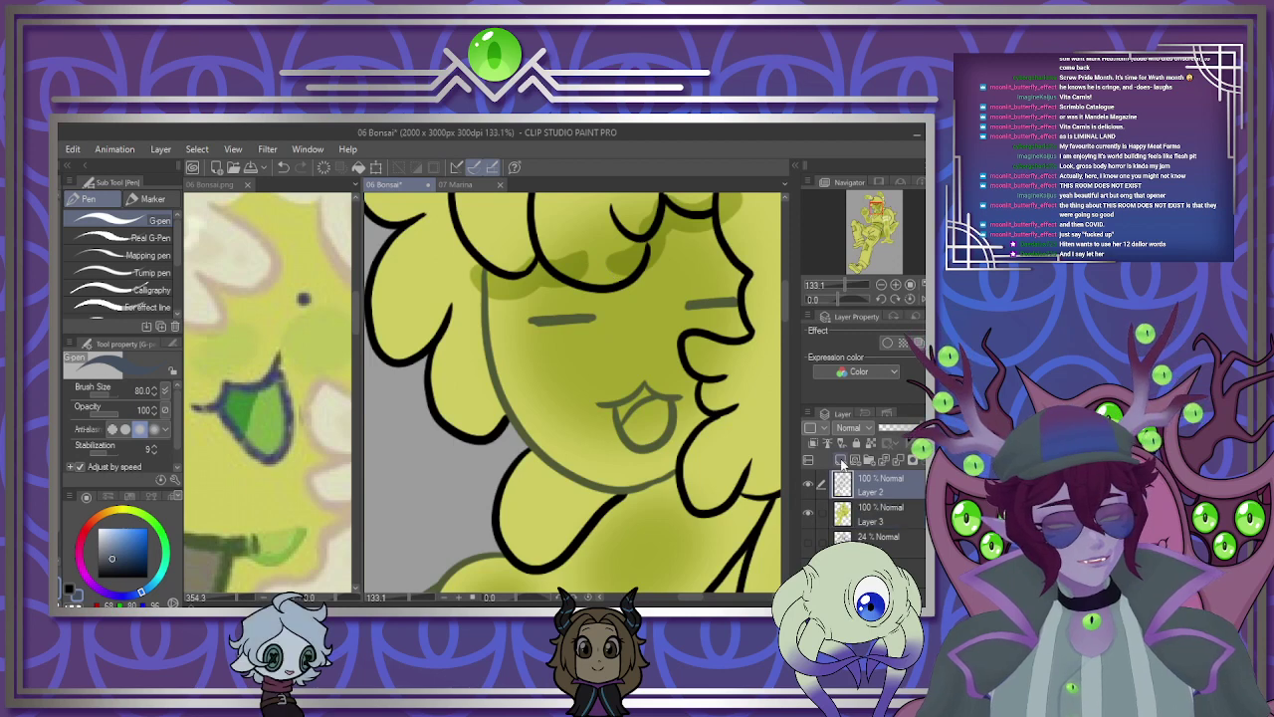
{"action": "left_click", "coordinate": [814, 443]}
{"action": "left_click_drag", "start_coordinate": [550, 319], "coordinate": [717, 301]}
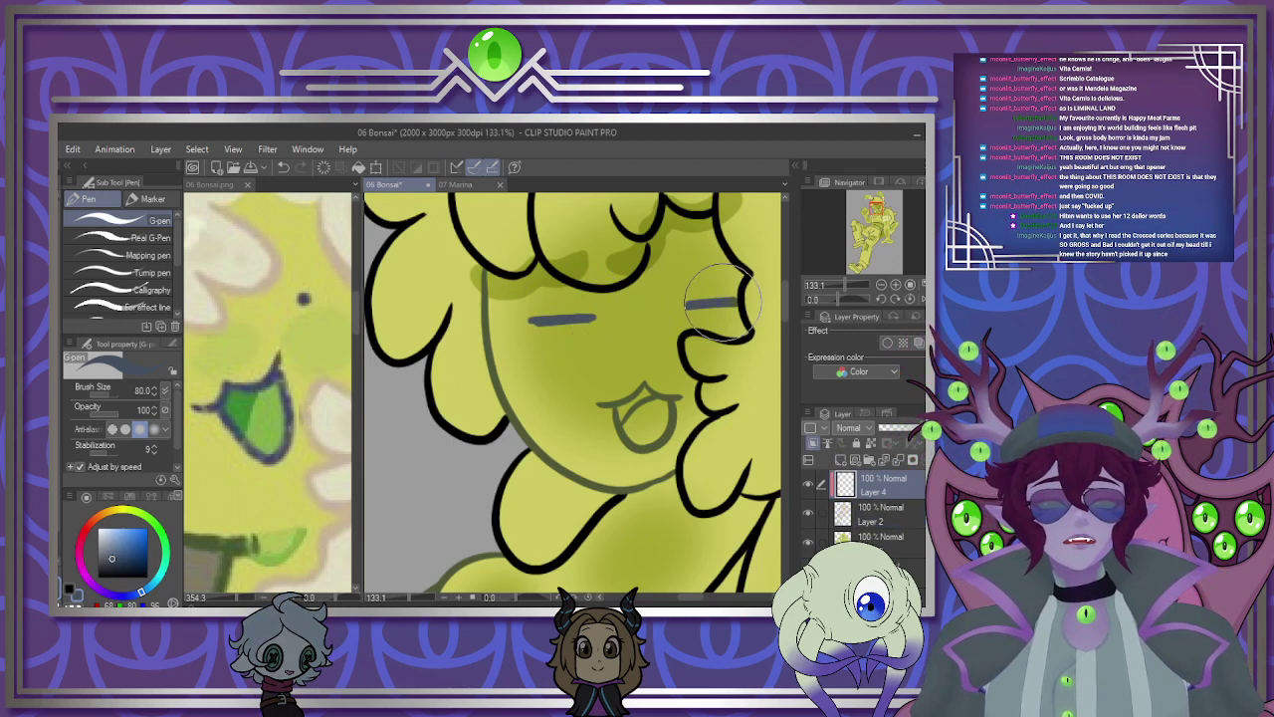
Recolour the mouth outline dark blue and paint the mouth interior in the reference's dark green on a new layer below Layer 2.
{"action": "mouse_move", "coordinate": [613, 389]}
{"action": "left_mouse_down"}
{"action": "mouse_move", "coordinate": [616, 417]}
{"action": "mouse_move", "coordinate": [639, 427]}
{"action": "left_mouse_up"}
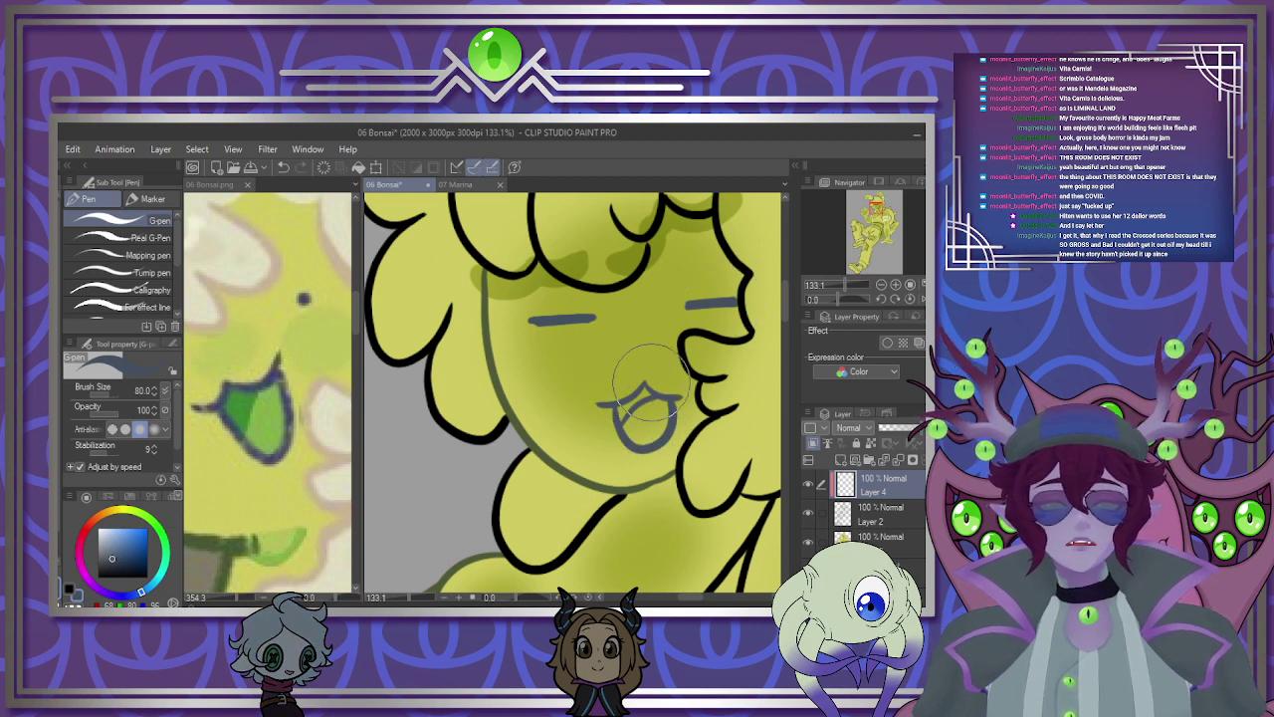
{"action": "left_click", "coordinate": [251, 417]}
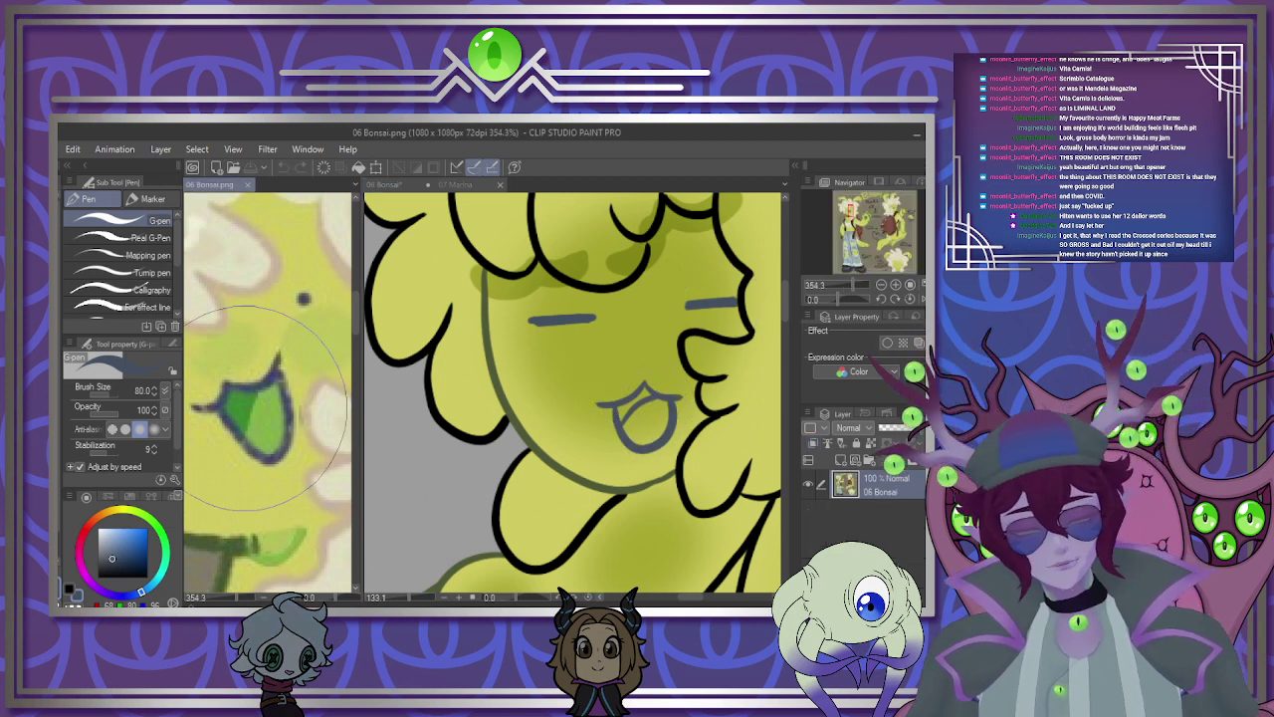
{"action": "left_click_drag", "start_coordinate": [898, 476], "coordinate": [881, 528]}
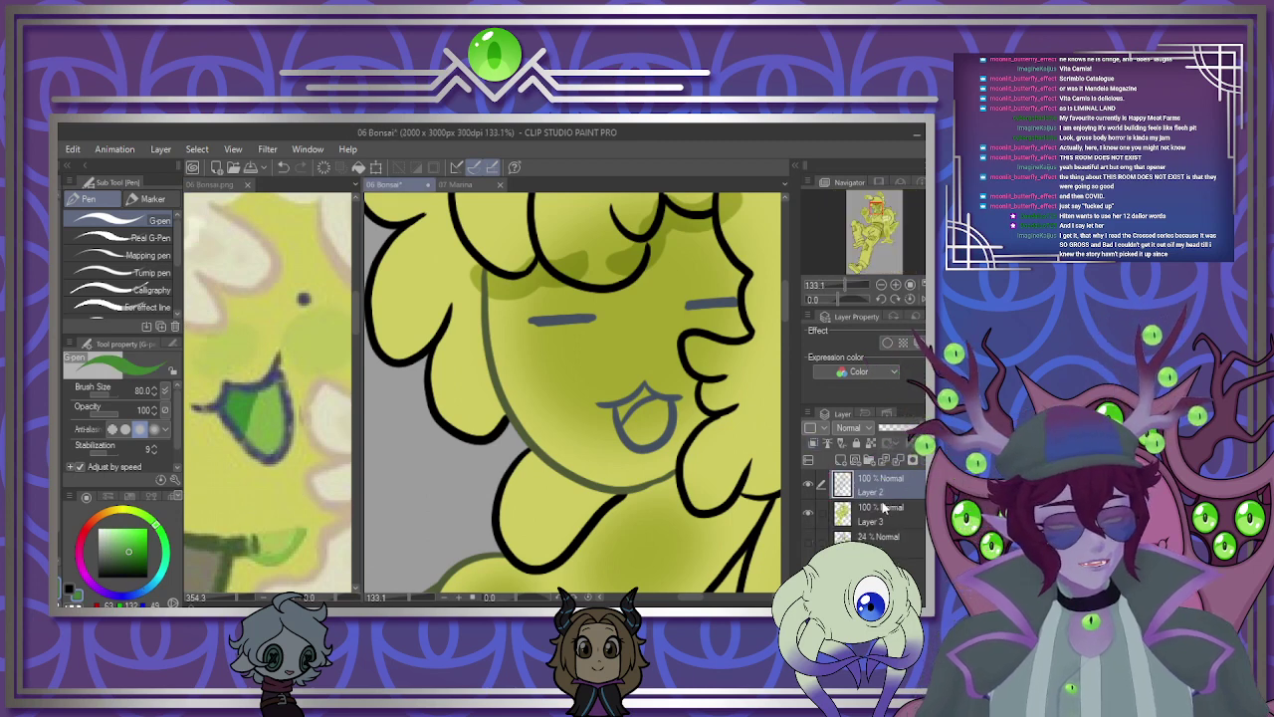
{"action": "left_click_drag", "start_coordinate": [617, 417], "coordinate": [646, 395]}
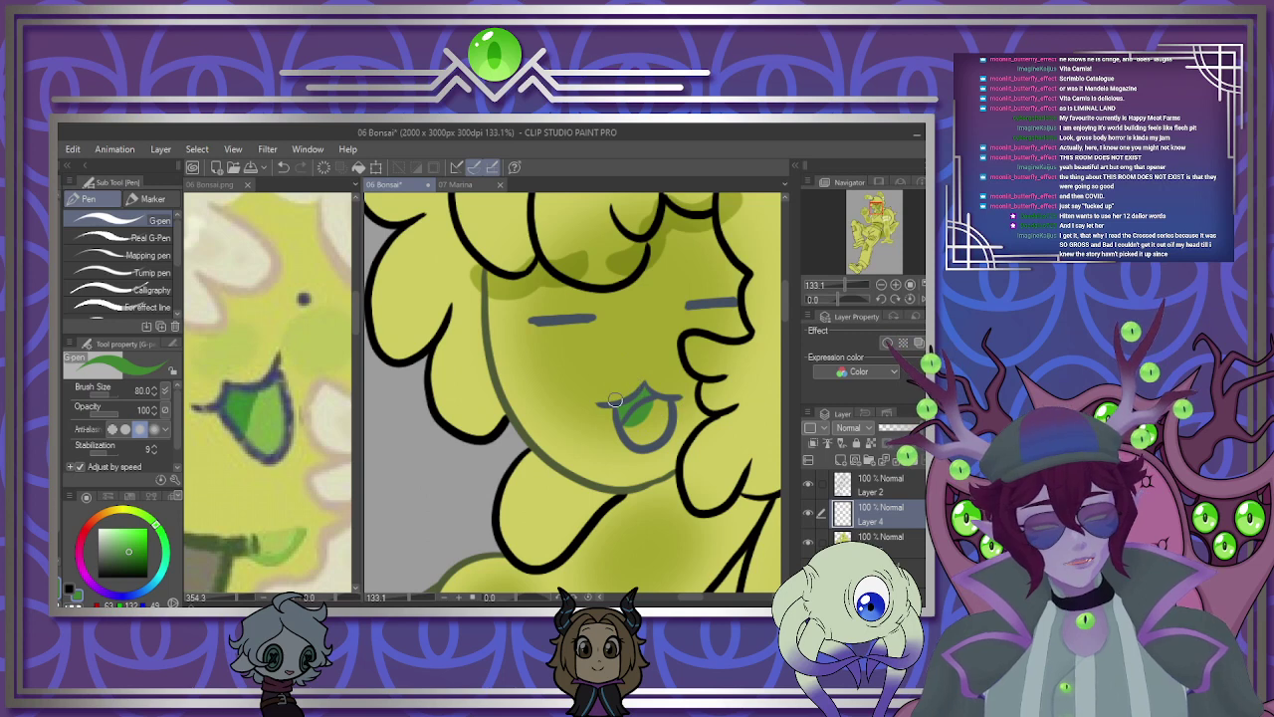
Sample the lighter green of the tongue from the reference and paint the tongue with it.
{"action": "left_click", "coordinate": [271, 418]}
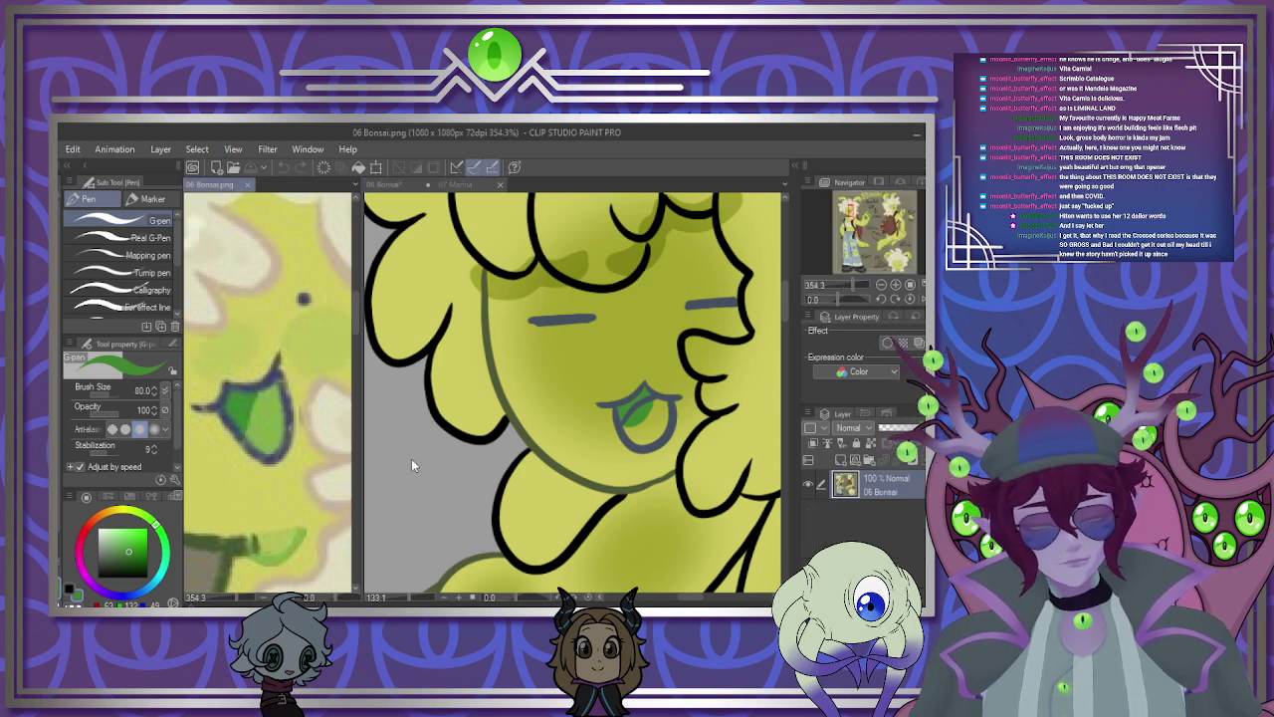
{"action": "left_click", "coordinate": [269, 418], "text": "alt"}
{"action": "left_click", "coordinate": [620, 406]}
{"action": "left_click_drag", "start_coordinate": [627, 403], "coordinate": [657, 411]}
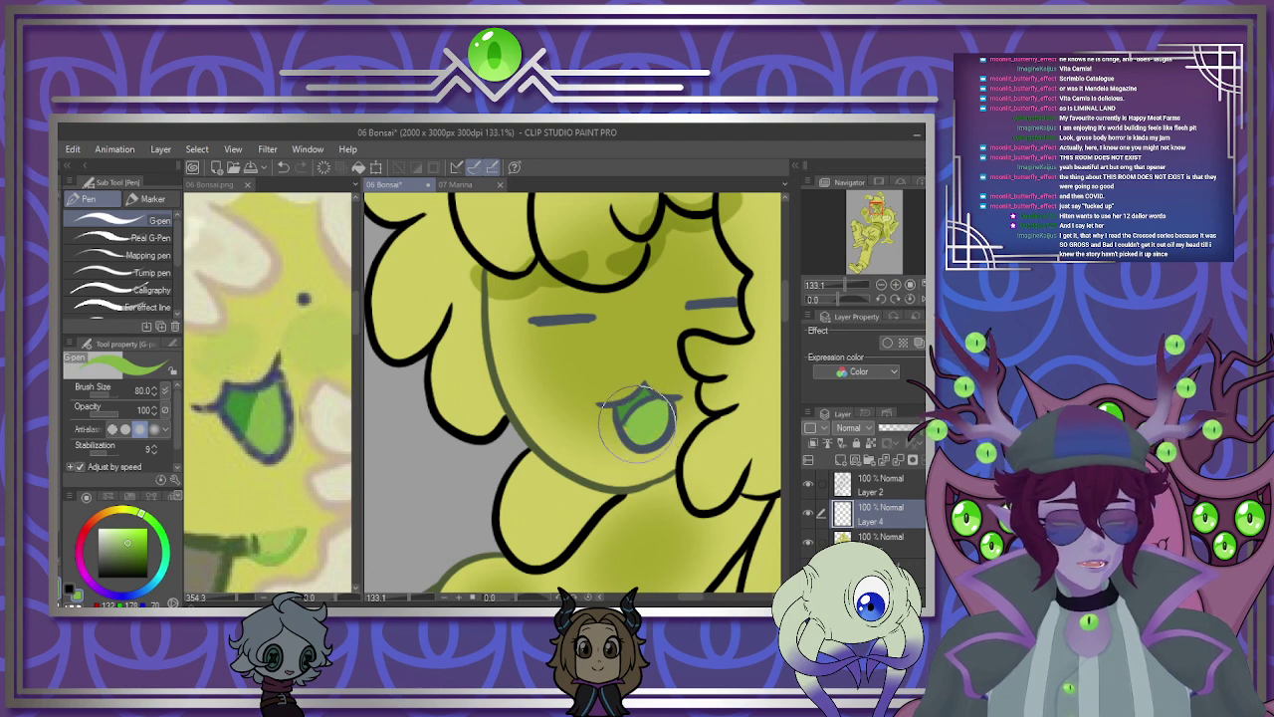
Compare the drawing with the reference figure and sample the dark green of its raised paw's pads.
{"action": "scroll", "coordinate": [650, 410], "scroll_direction": "down", "scroll_amount": 5}
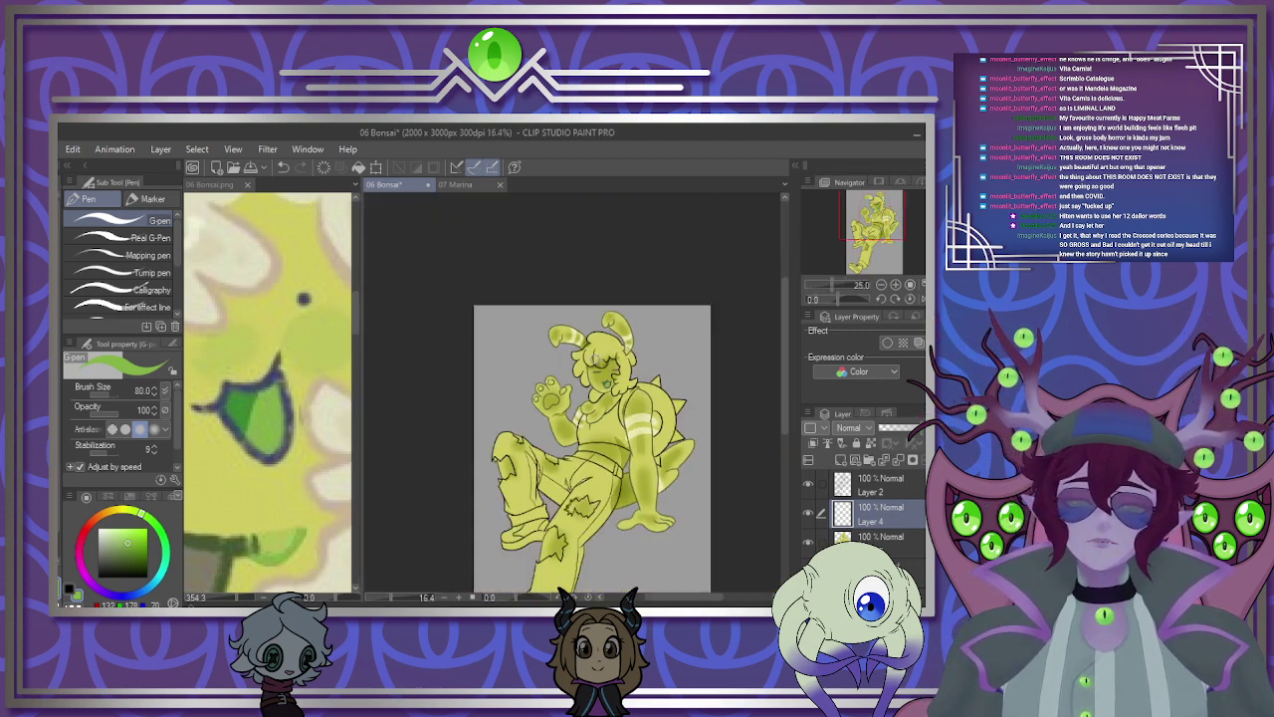
{"action": "scroll", "coordinate": [587, 391], "scroll_direction": "up", "scroll_amount": 3}
{"action": "scroll", "coordinate": [606, 393], "scroll_direction": "down", "scroll_amount": 4}
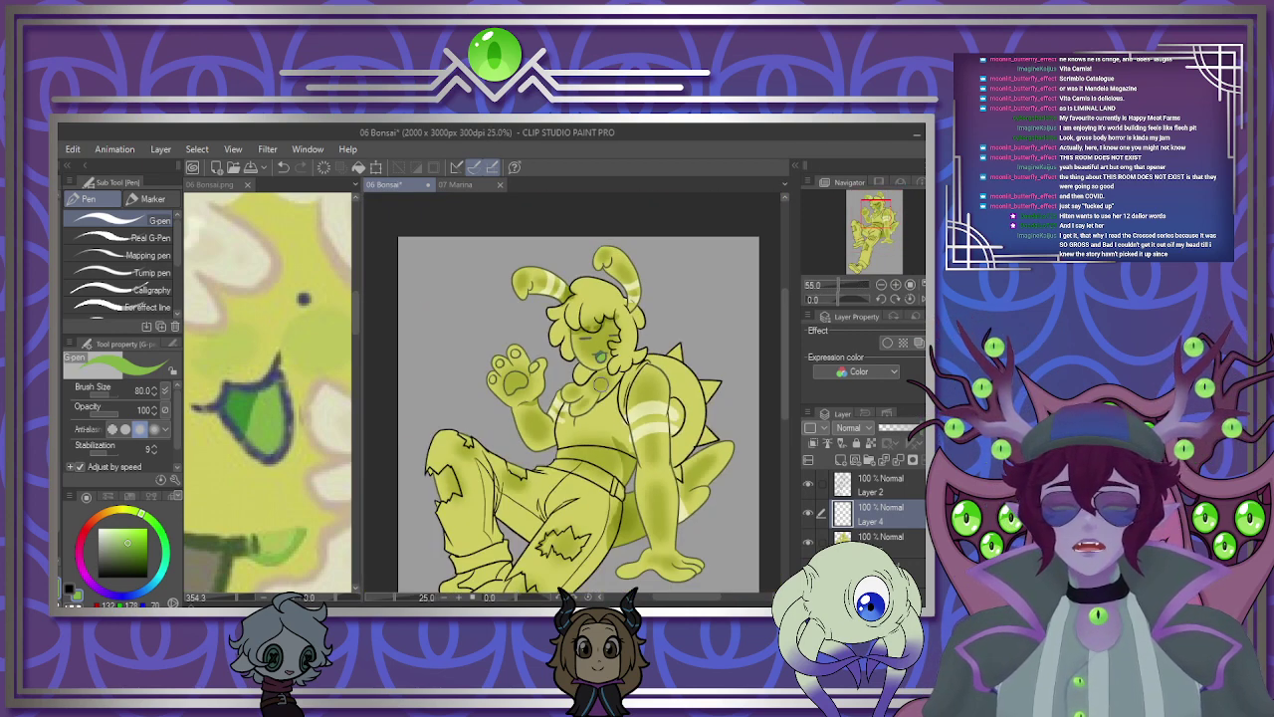
{"action": "scroll", "coordinate": [588, 397], "scroll_direction": "up", "scroll_amount": 1}
{"action": "left_click", "coordinate": [326, 369]}
{"action": "scroll", "coordinate": [323, 361], "scroll_direction": "down", "scroll_amount": 2}
{"action": "scroll", "coordinate": [310, 356], "scroll_direction": "down", "scroll_amount": 5}
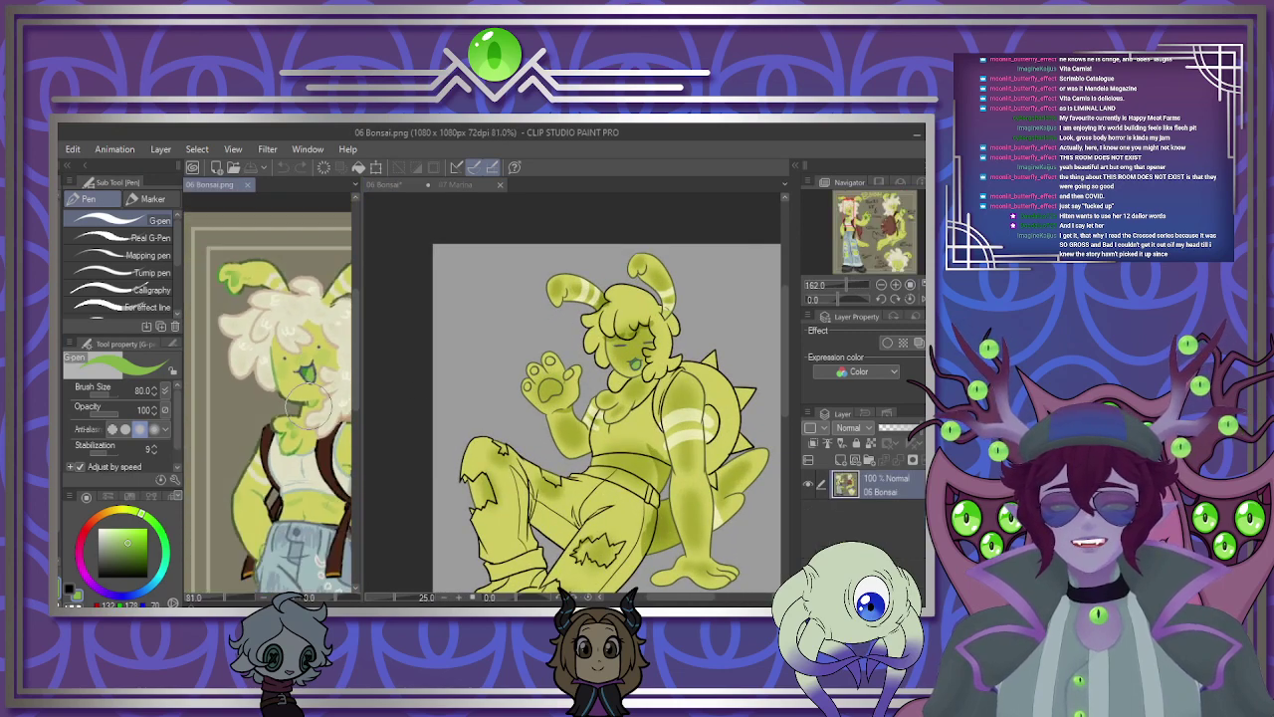
{"action": "scroll", "coordinate": [279, 408], "scroll_direction": "up", "scroll_amount": 5}
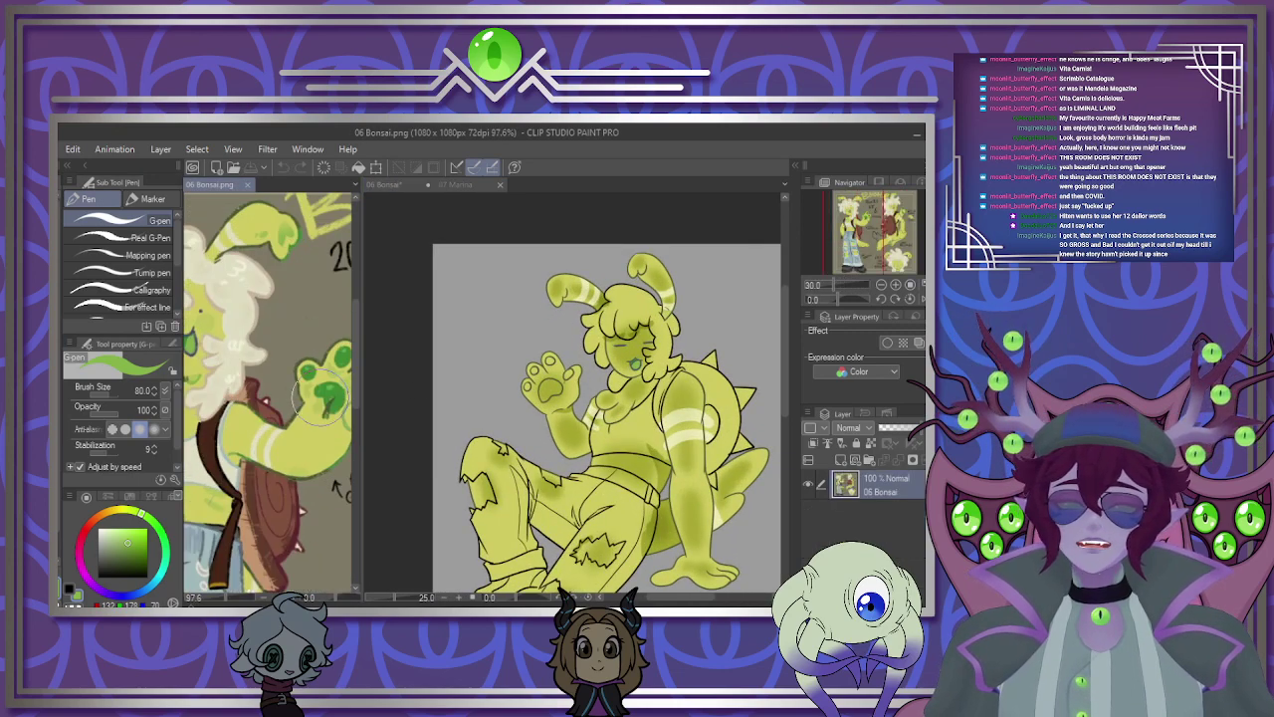
{"action": "scroll", "coordinate": [538, 408], "scroll_direction": "up", "scroll_amount": 6}
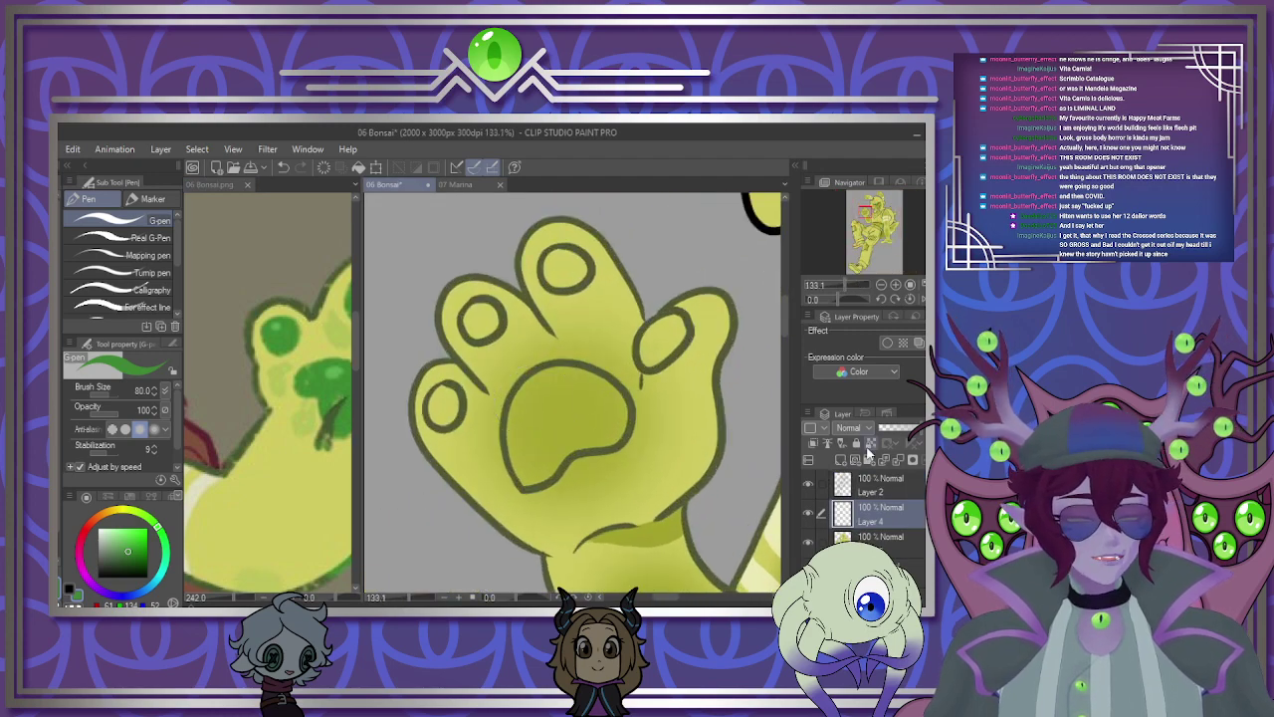
Fill the palm pad and the four toe pads of the raised paw with the sampled dark green.
{"action": "key", "text": "g"}
{"action": "left_click", "coordinate": [595, 402]}
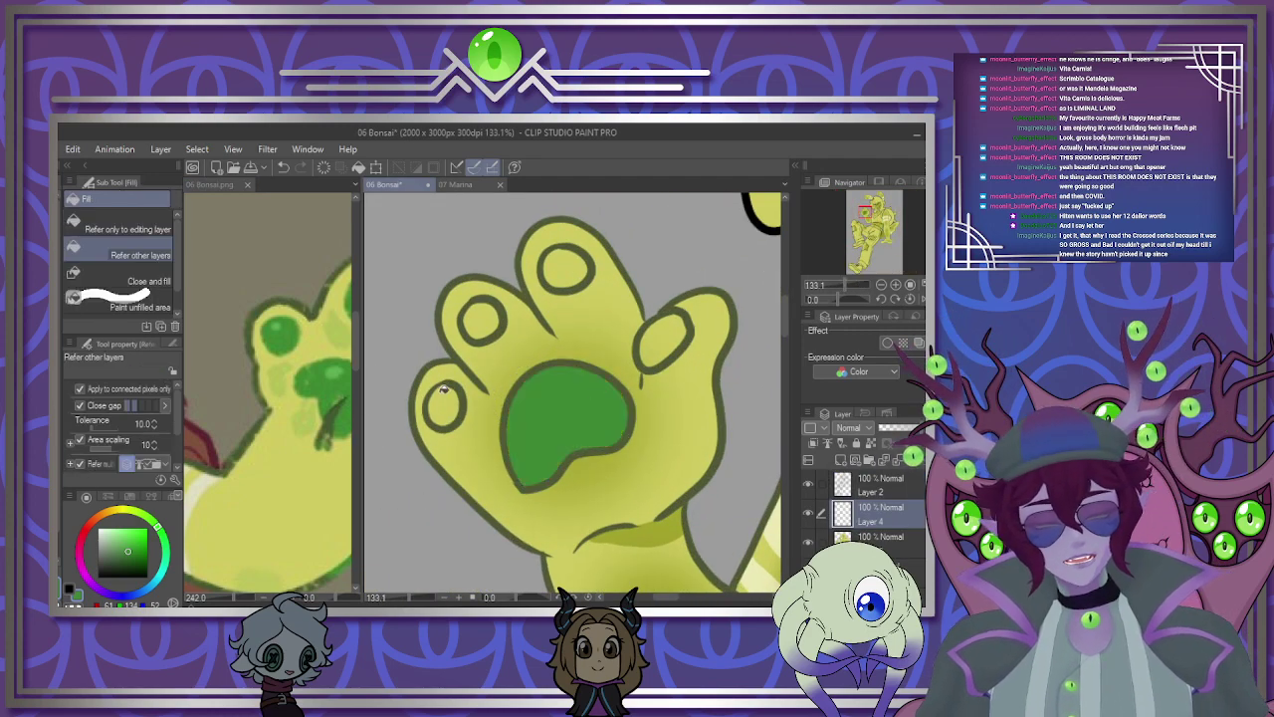
{"action": "left_click", "coordinate": [443, 404]}
{"action": "left_click", "coordinate": [483, 315]}
{"action": "left_click", "coordinate": [565, 267]}
{"action": "left_click", "coordinate": [663, 334]}
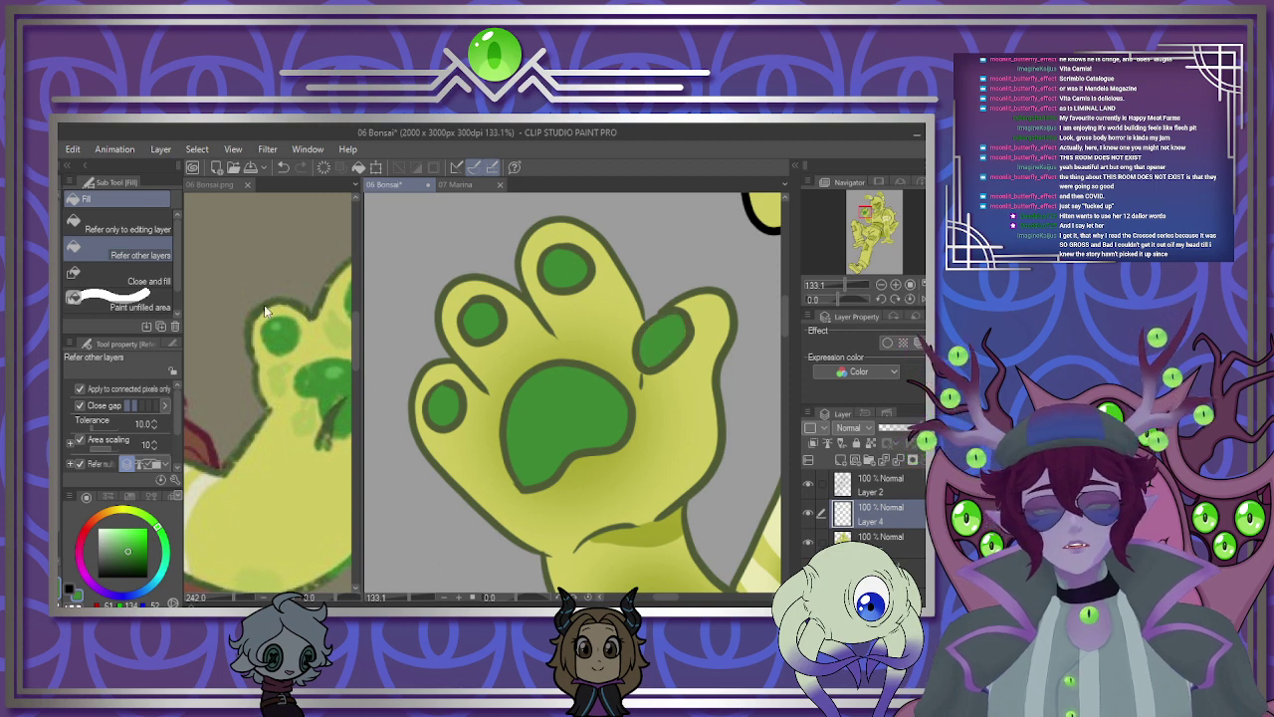
Add a clipped Multiply layer and shade the edges of the palm and toe pads with the Soft airbrush.
{"action": "key", "text": "b"}
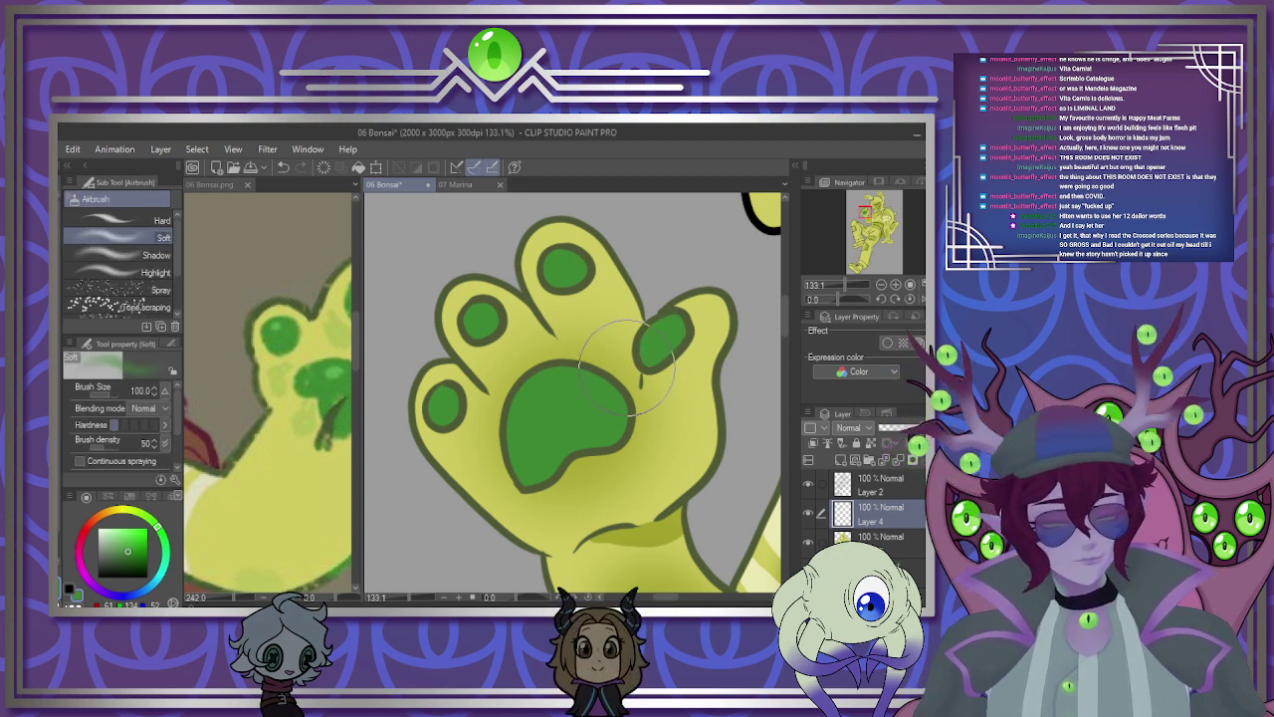
{"action": "left_click", "coordinate": [840, 461]}
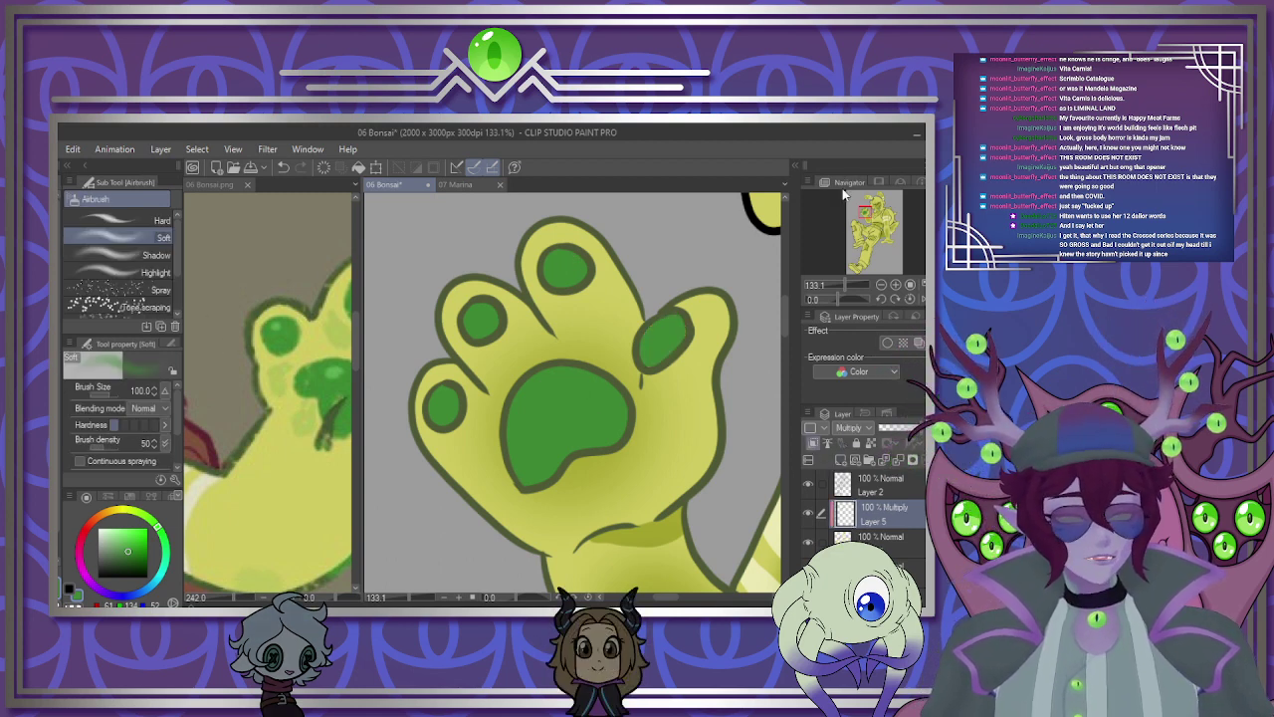
{"action": "mouse_move", "coordinate": [544, 466]}
{"action": "left_mouse_down"}
{"action": "mouse_move", "coordinate": [498, 453]}
{"action": "mouse_move", "coordinate": [623, 448]}
{"action": "mouse_move", "coordinate": [649, 422]}
{"action": "left_mouse_up"}
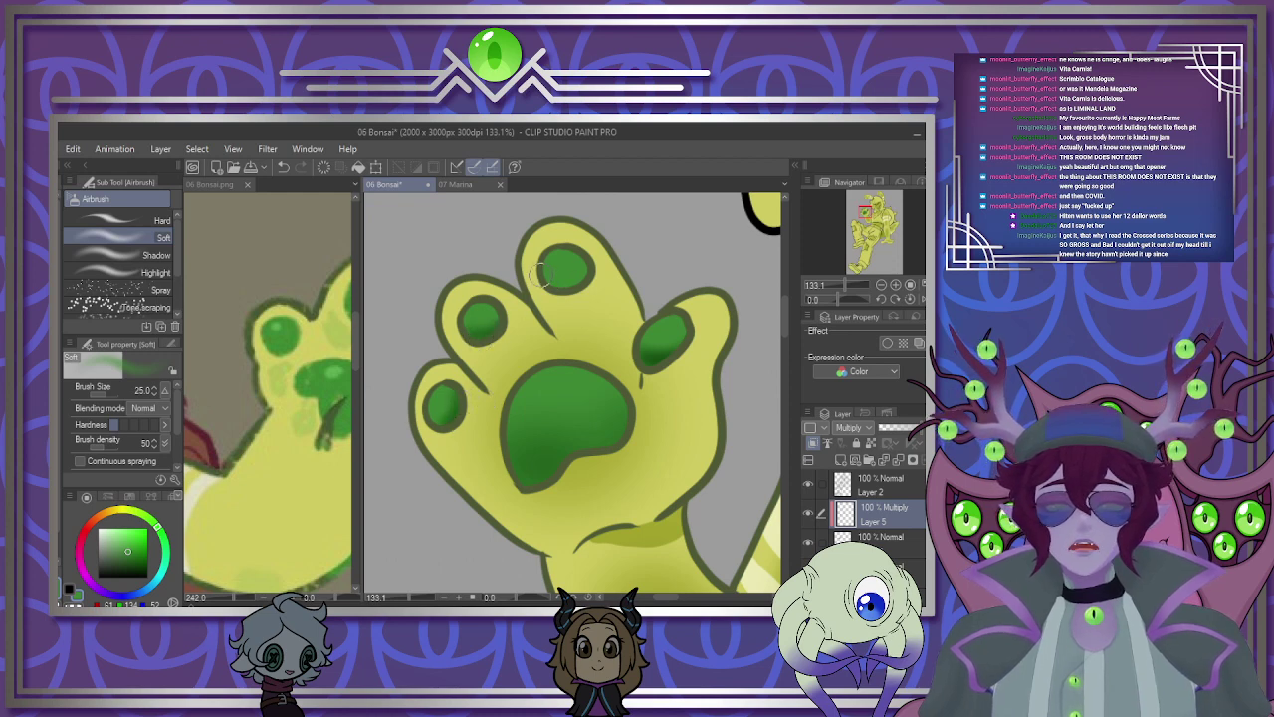
{"action": "left_click_drag", "start_coordinate": [591, 275], "coordinate": [548, 284]}
Add soft highlights to the paw pads with a small airbrush on a clipped Screen layer at reduced opacity.
{"action": "left_click", "coordinate": [907, 428]}
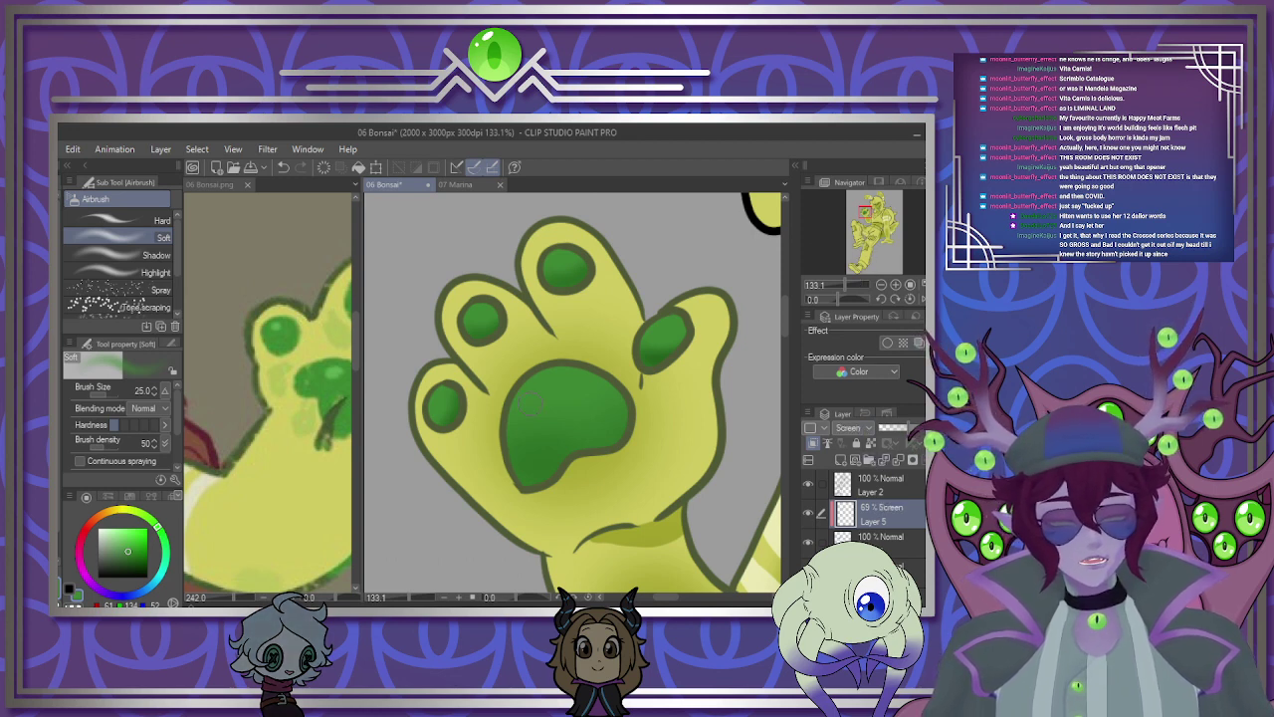
{"action": "left_click", "coordinate": [537, 393]}
{"action": "key", "text": "["}
{"action": "key", "text": "["}
{"action": "key", "text": "["}
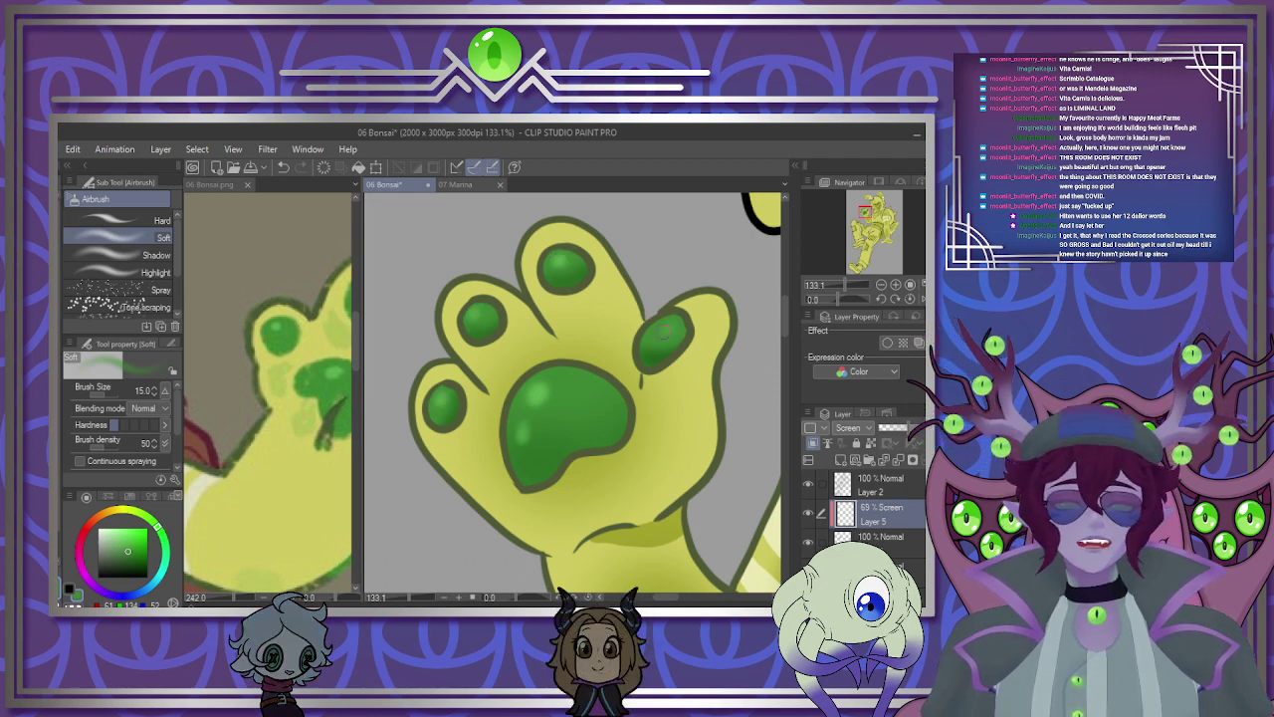
Review the whole drawing against the reference figure and sample the cream colour of the reference hair.
{"action": "scroll", "coordinate": [665, 331], "scroll_direction": "down", "scroll_amount": 6}
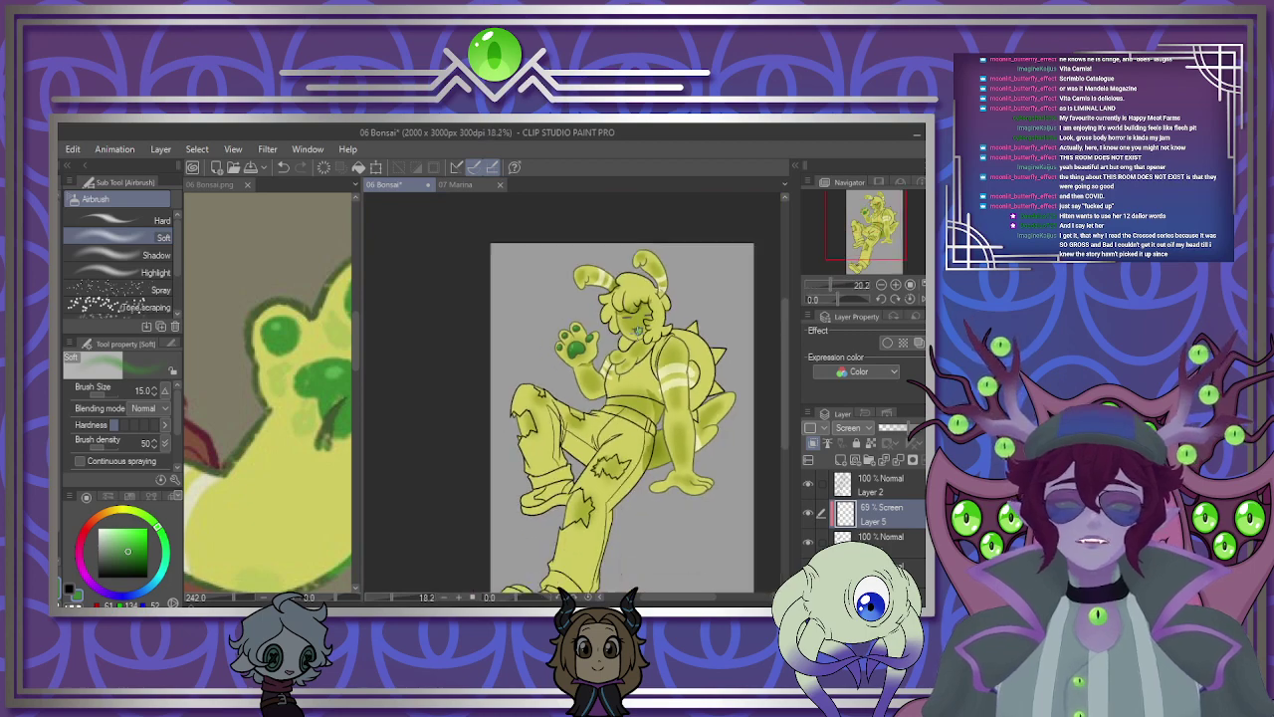
{"action": "scroll", "coordinate": [637, 329], "scroll_direction": "up", "scroll_amount": 2}
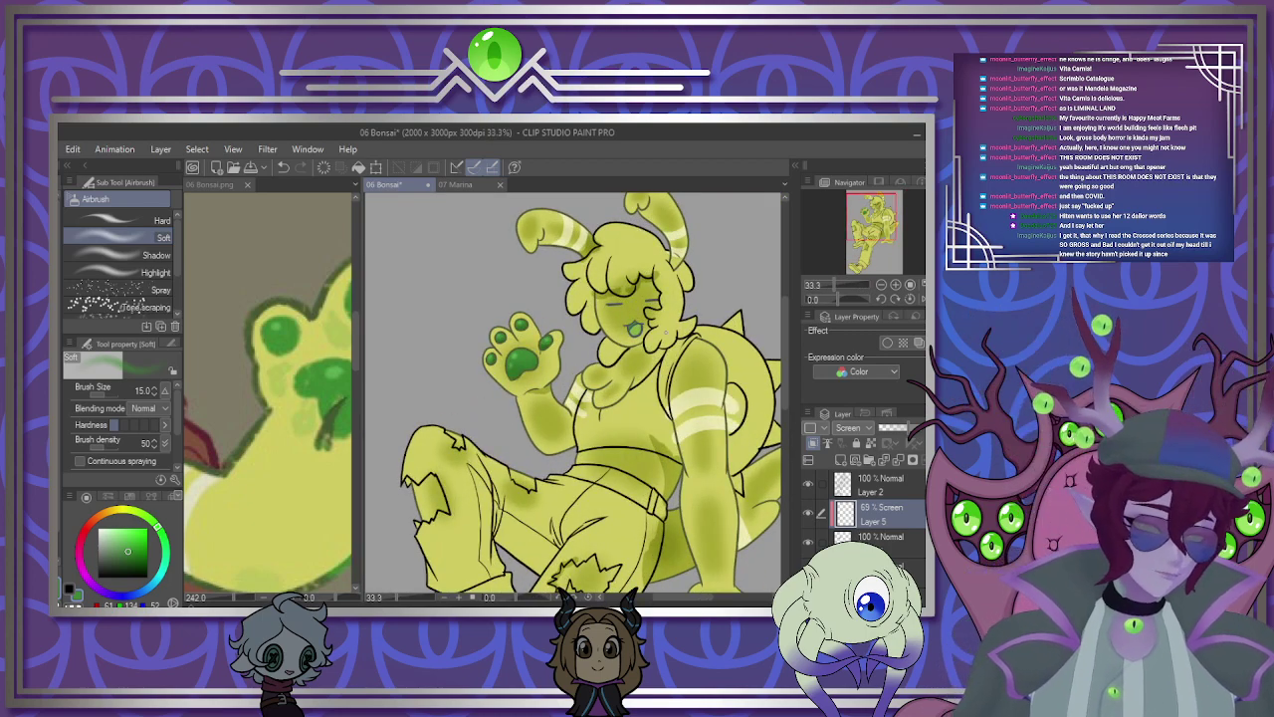
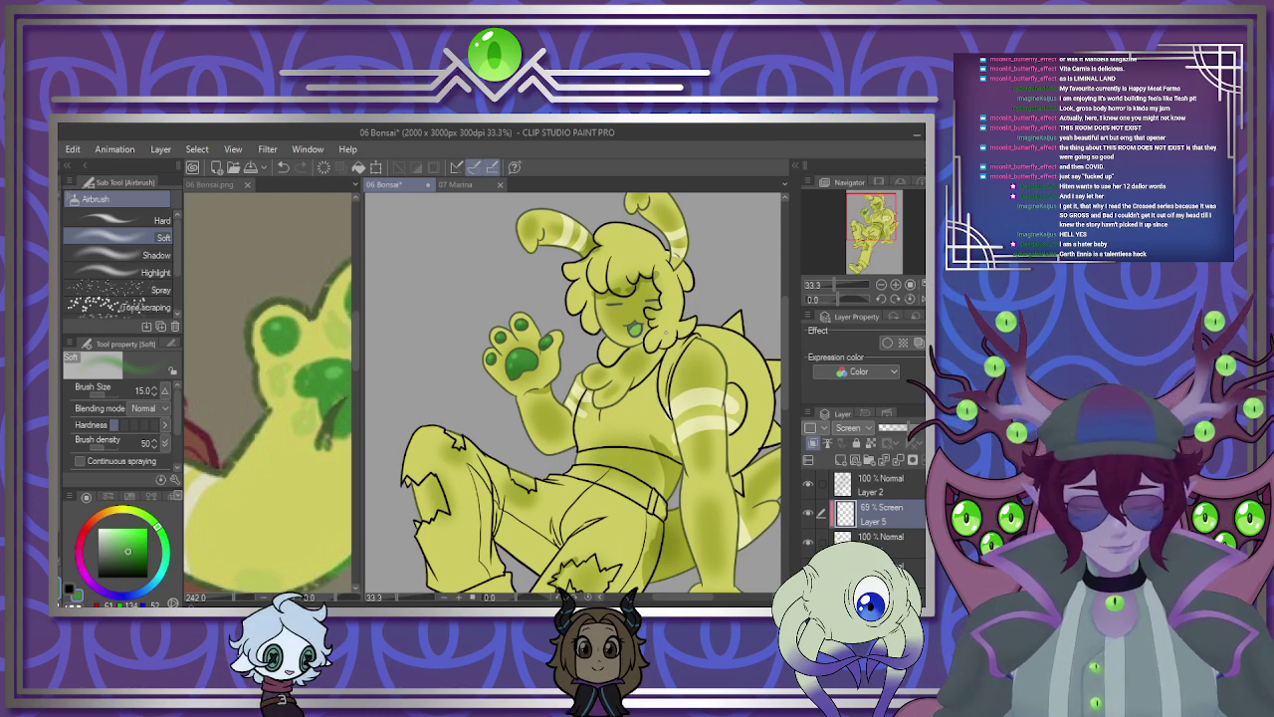
{"action": "scroll", "coordinate": [537, 406], "scroll_direction": "down", "scroll_amount": 1}
{"action": "scroll", "coordinate": [657, 314], "scroll_direction": "up", "scroll_amount": 2}
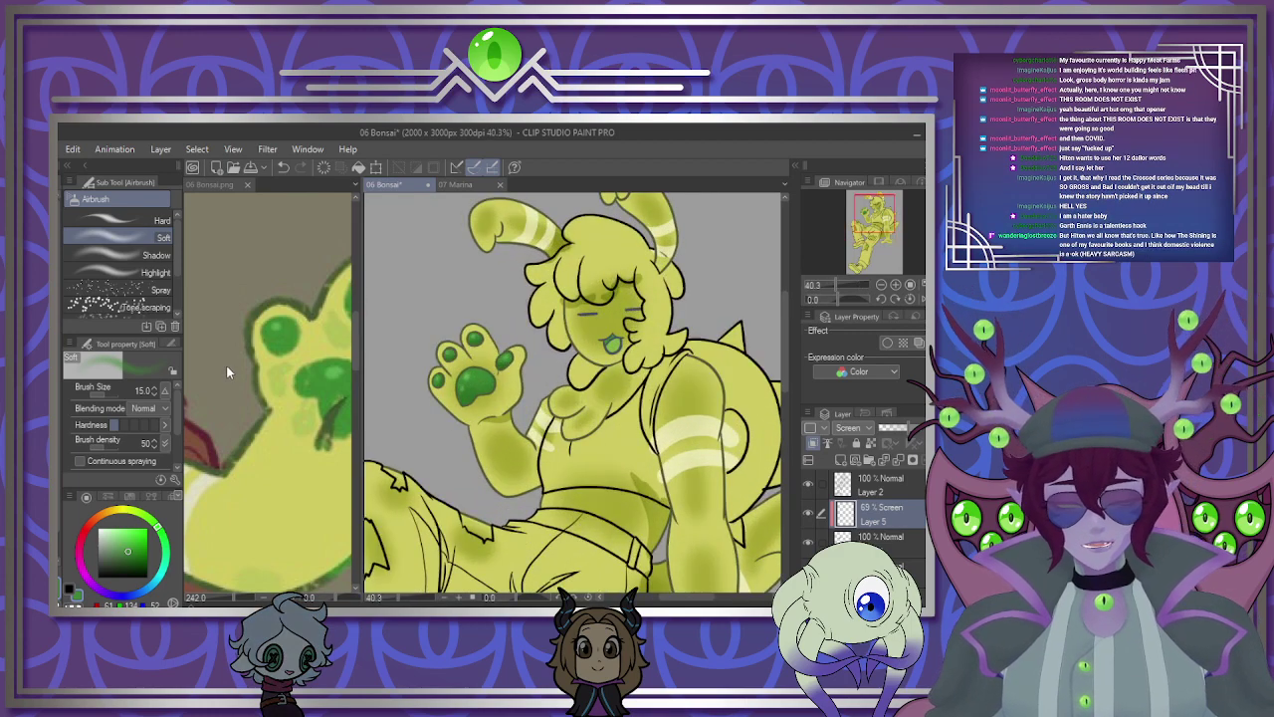
{"action": "scroll", "coordinate": [268, 354], "scroll_direction": "down", "scroll_amount": 10}
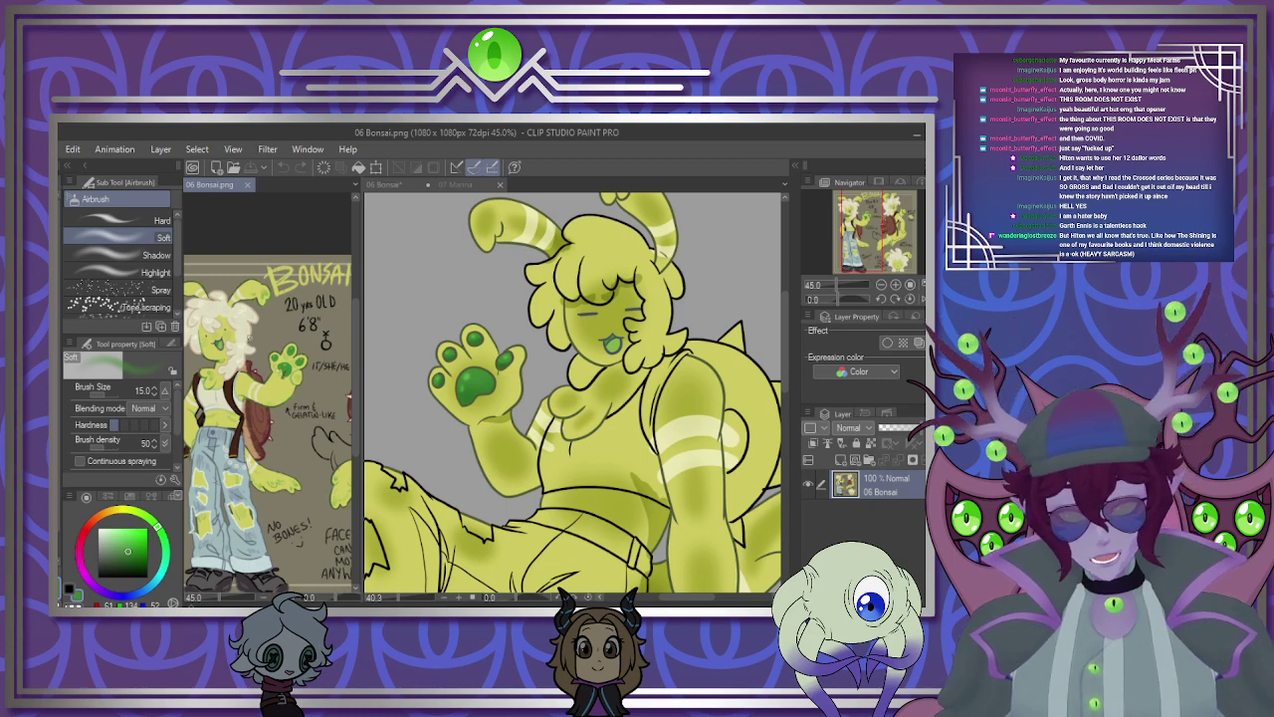
{"action": "scroll", "coordinate": [268, 399], "scroll_direction": "down", "scroll_amount": 2}
{"action": "scroll", "coordinate": [214, 283], "scroll_direction": "up", "scroll_amount": 8}
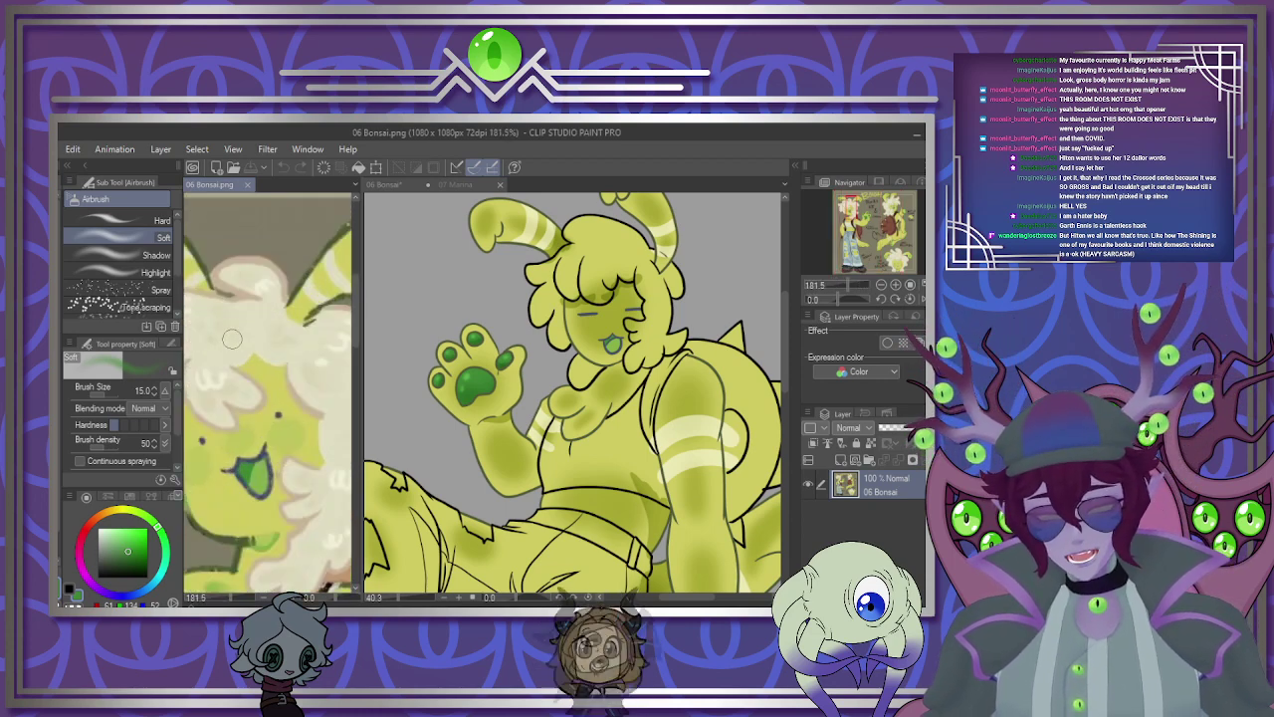
{"action": "scroll", "coordinate": [513, 332], "scroll_direction": "up", "scroll_amount": 3}
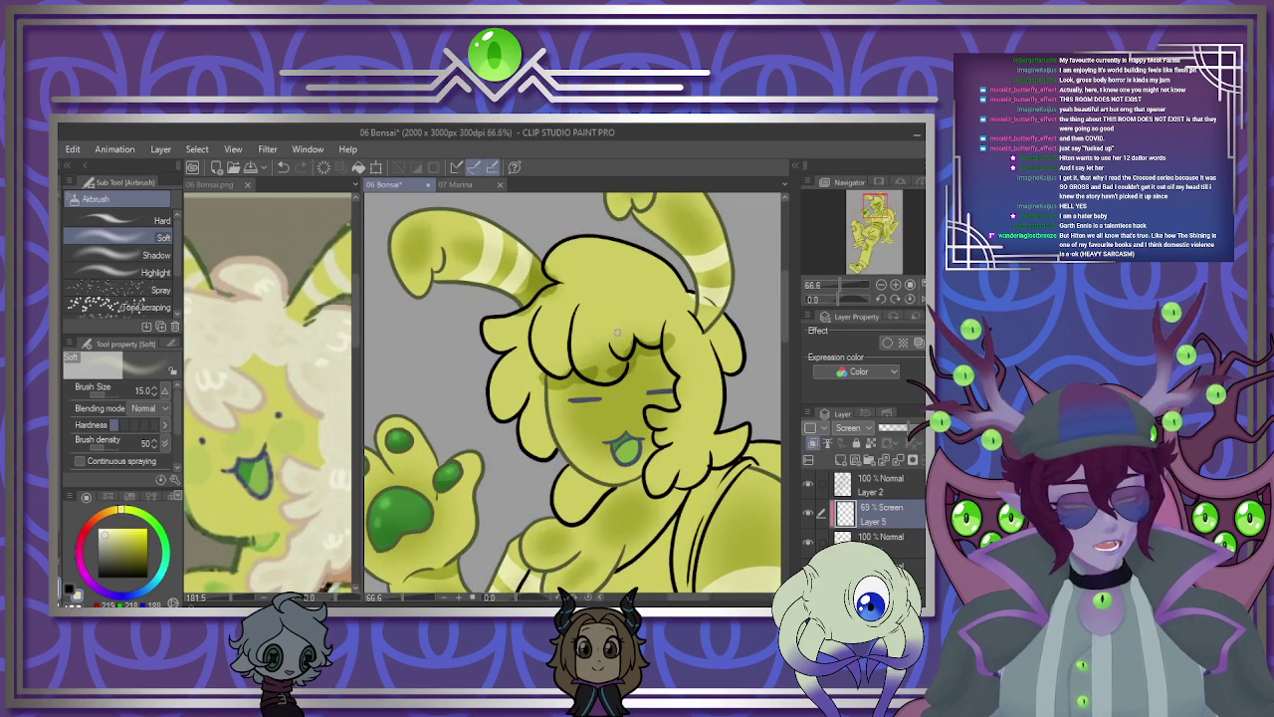
Merge the paw-pad colouring down and fill all hair sections with cream on a new layer, hiding the body colours during the fill.
{"action": "left_click", "coordinate": [894, 460]}
{"action": "left_click", "coordinate": [808, 540]}
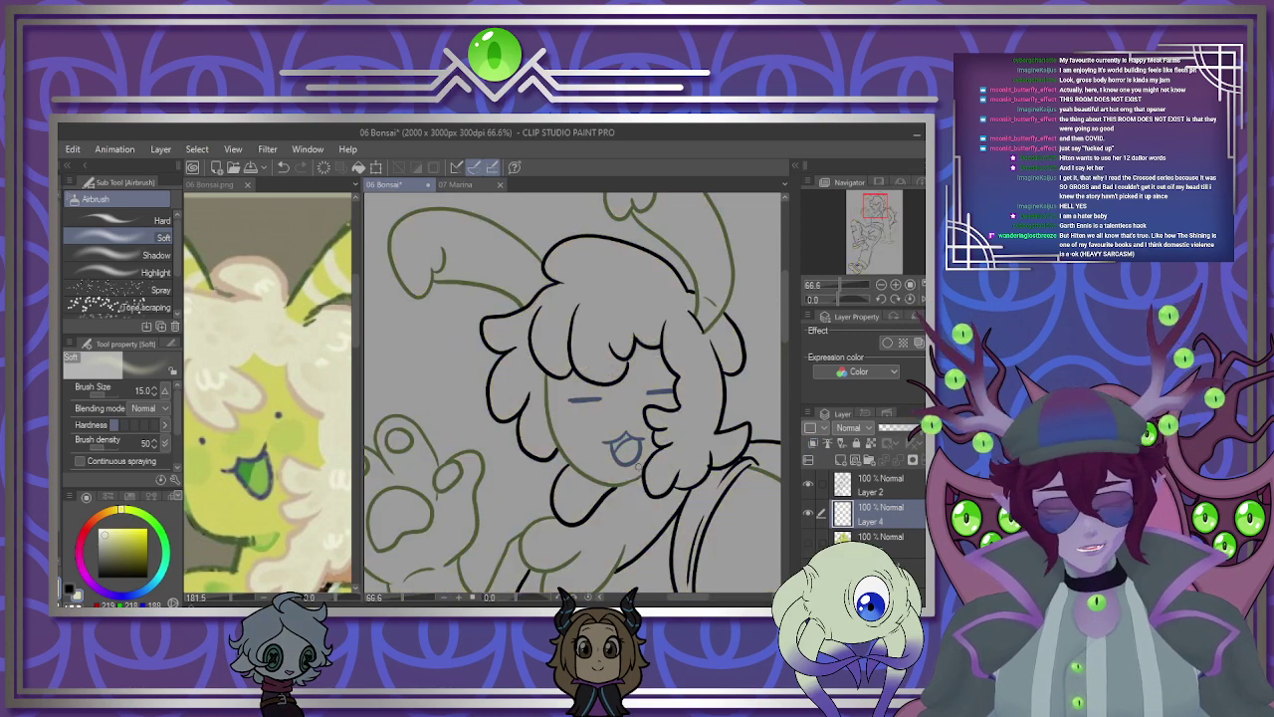
{"action": "key", "text": "g"}
{"action": "left_click", "coordinate": [739, 377]}
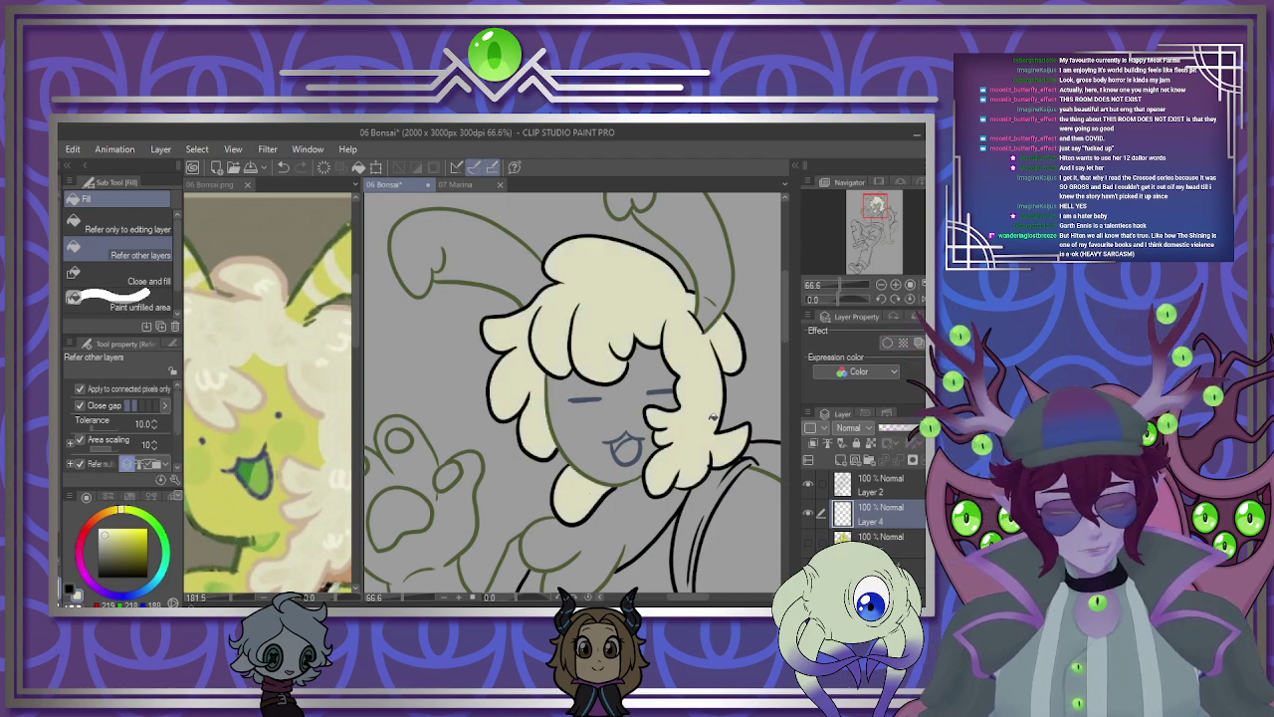
{"action": "left_click", "coordinate": [810, 540]}
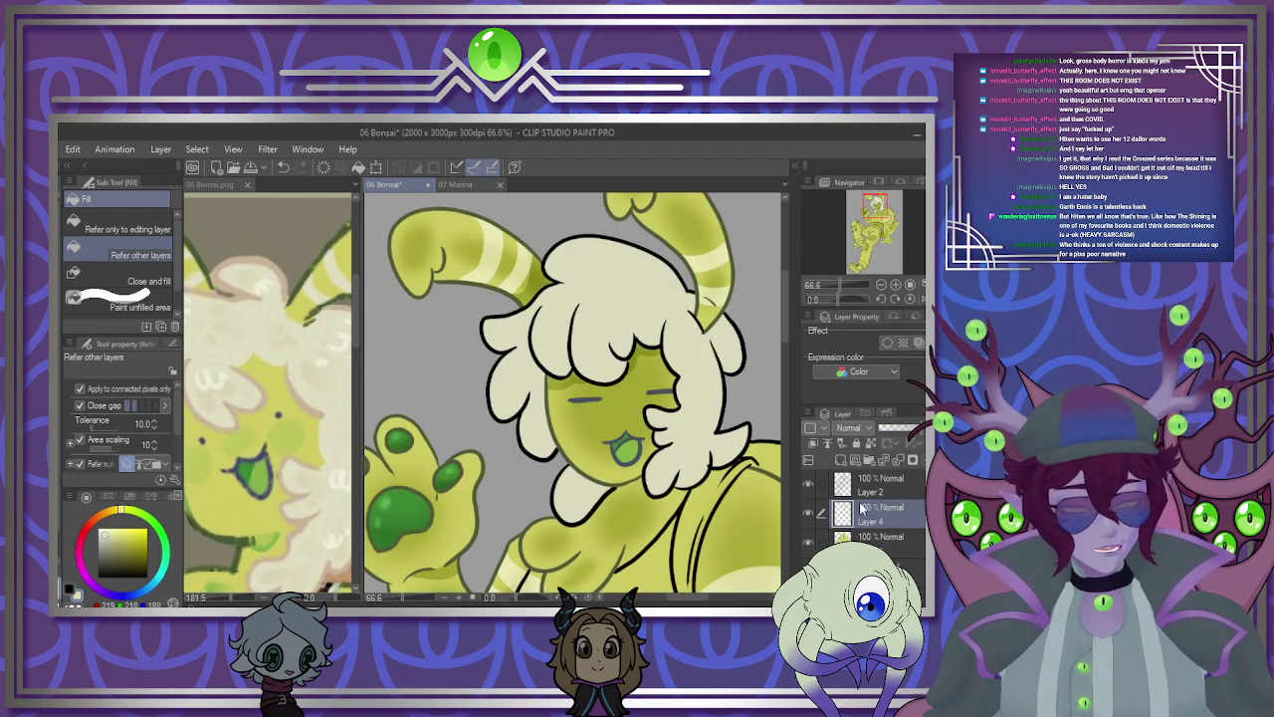
Add a new layer above the cream hair layer, clip it to that layer and set it to Multiply.
{"action": "scroll", "coordinate": [619, 430], "scroll_direction": "down", "scroll_amount": 4}
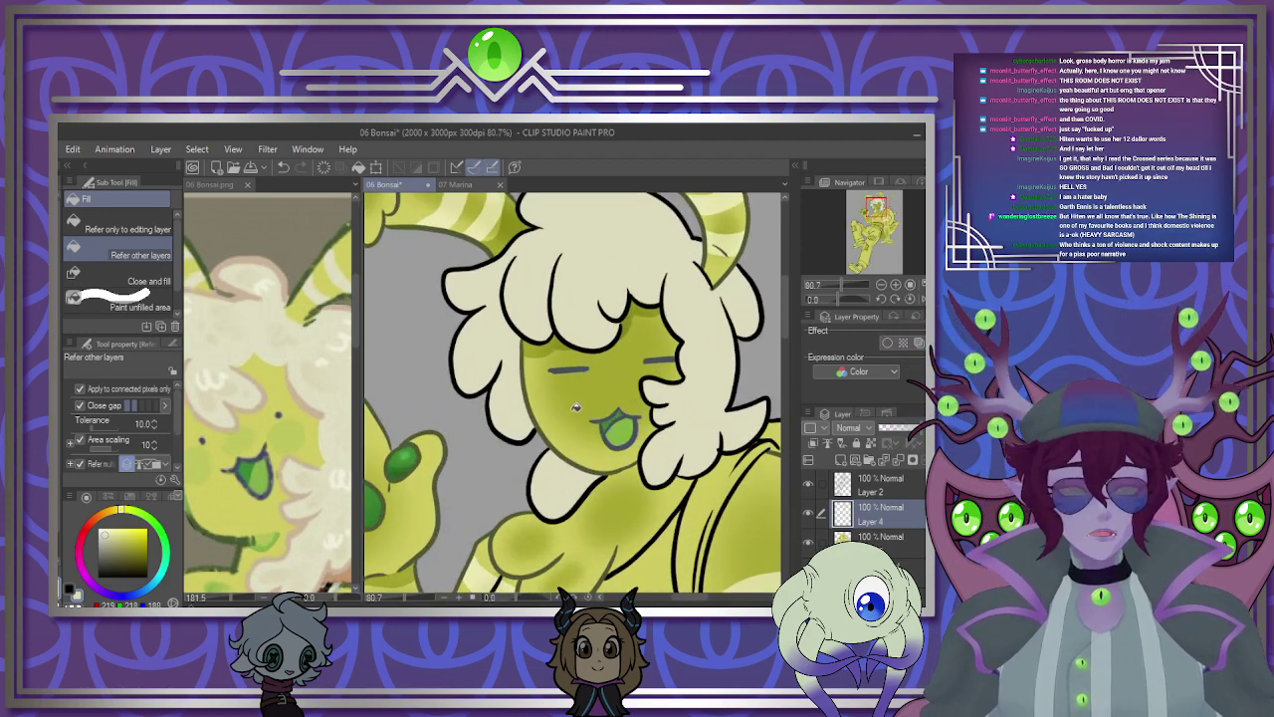
{"action": "scroll", "coordinate": [620, 431], "scroll_direction": "up", "scroll_amount": 3}
{"action": "scroll", "coordinate": [607, 443], "scroll_direction": "down", "scroll_amount": 2}
{"action": "scroll", "coordinate": [592, 454], "scroll_direction": "up", "scroll_amount": 3}
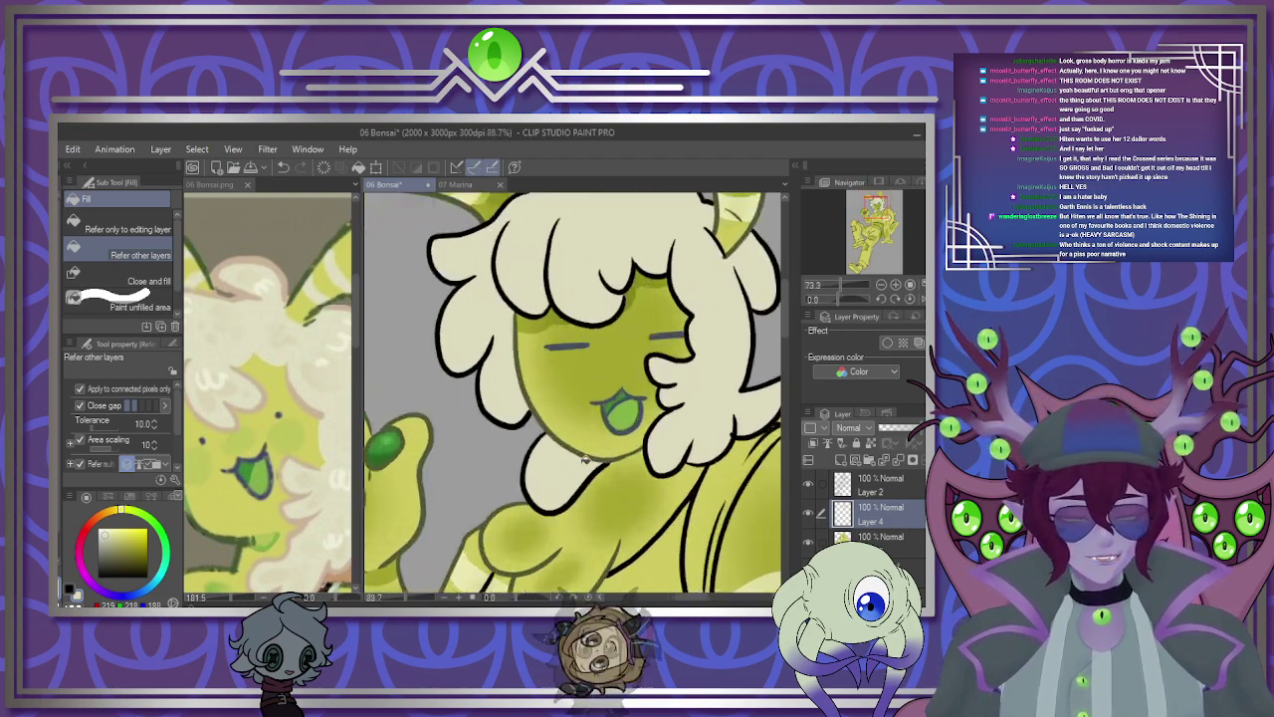
{"action": "left_click", "coordinate": [840, 460]}
{"action": "left_click", "coordinate": [814, 444]}
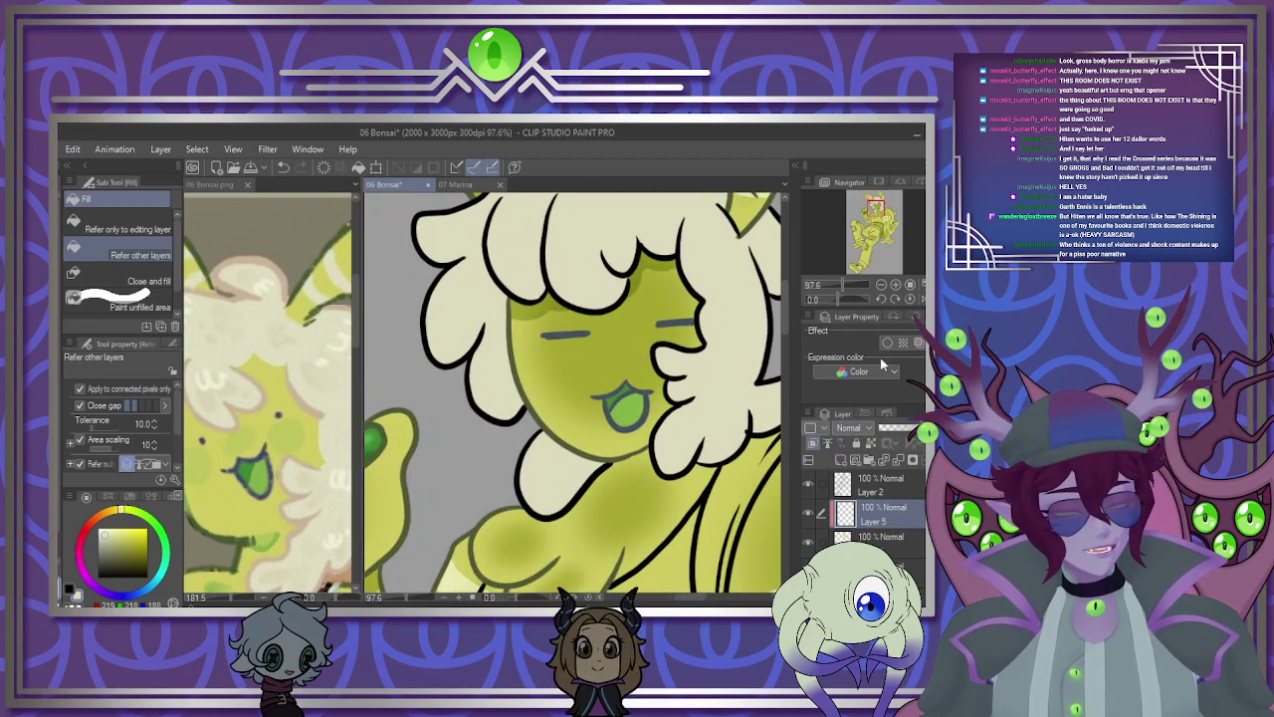
{"action": "left_click", "coordinate": [856, 174]}
{"action": "left_click", "coordinate": [62, 393]}
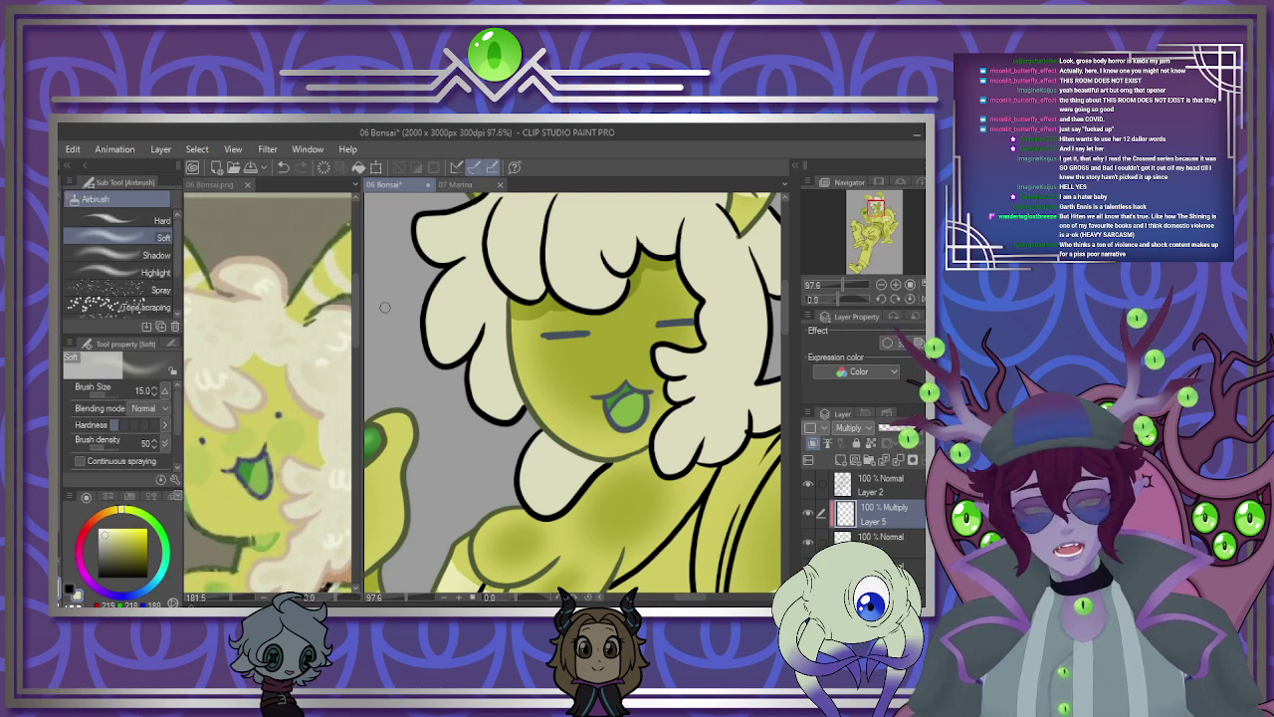
{"action": "key", "text": "]"}
{"action": "key", "text": "]"}
{"action": "key", "text": "]"}
{"action": "left_click_drag", "start_coordinate": [583, 462], "coordinate": [588, 476]}
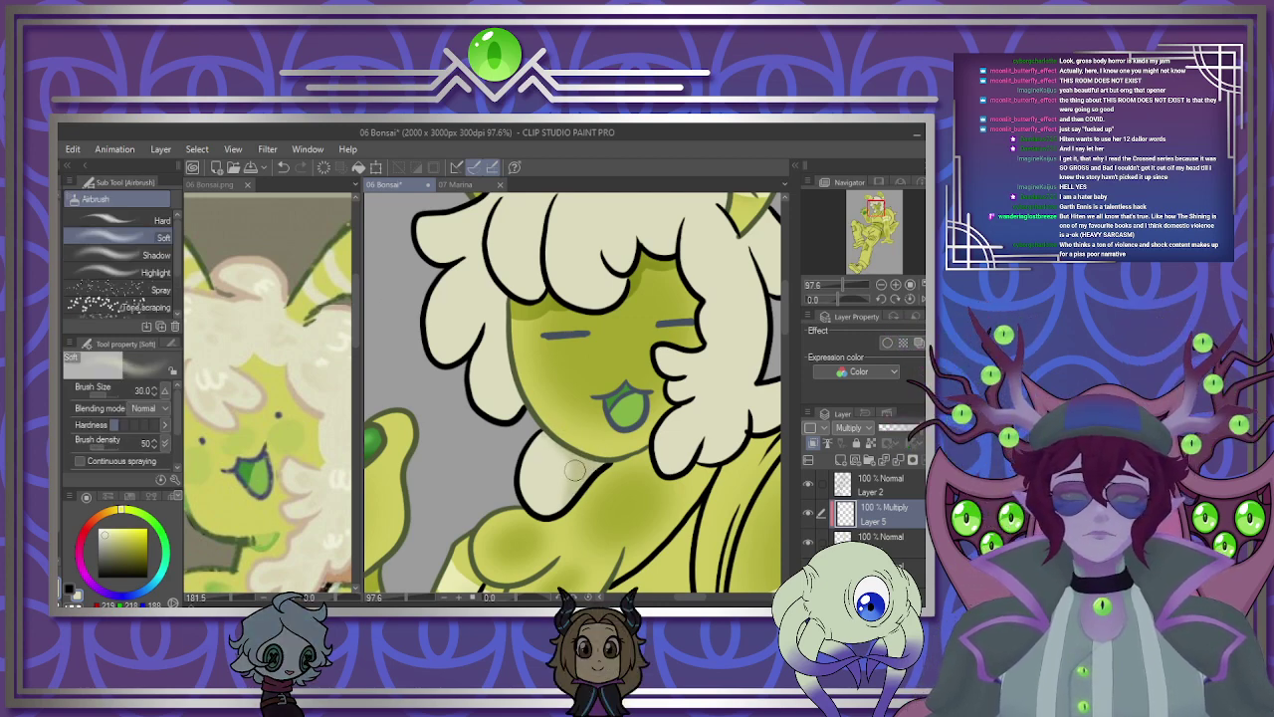
{"action": "key", "text": "bracketright"}
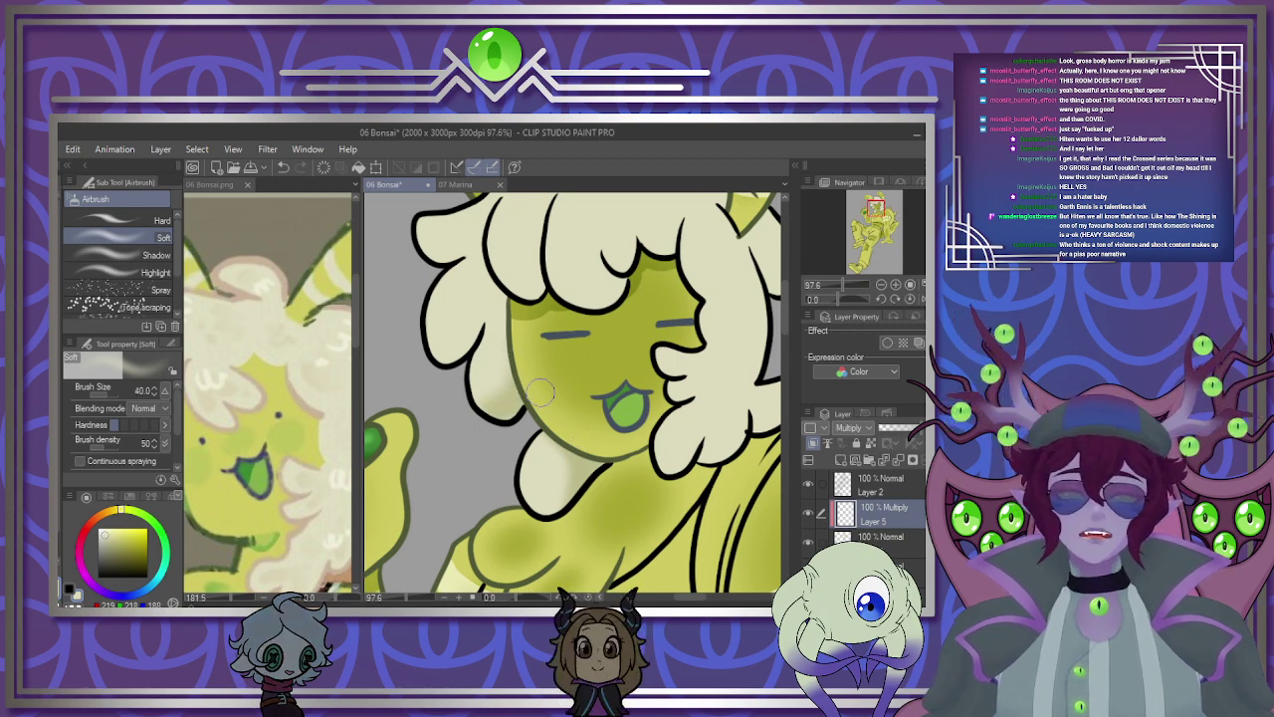
{"action": "key", "text": "bracketleft"}
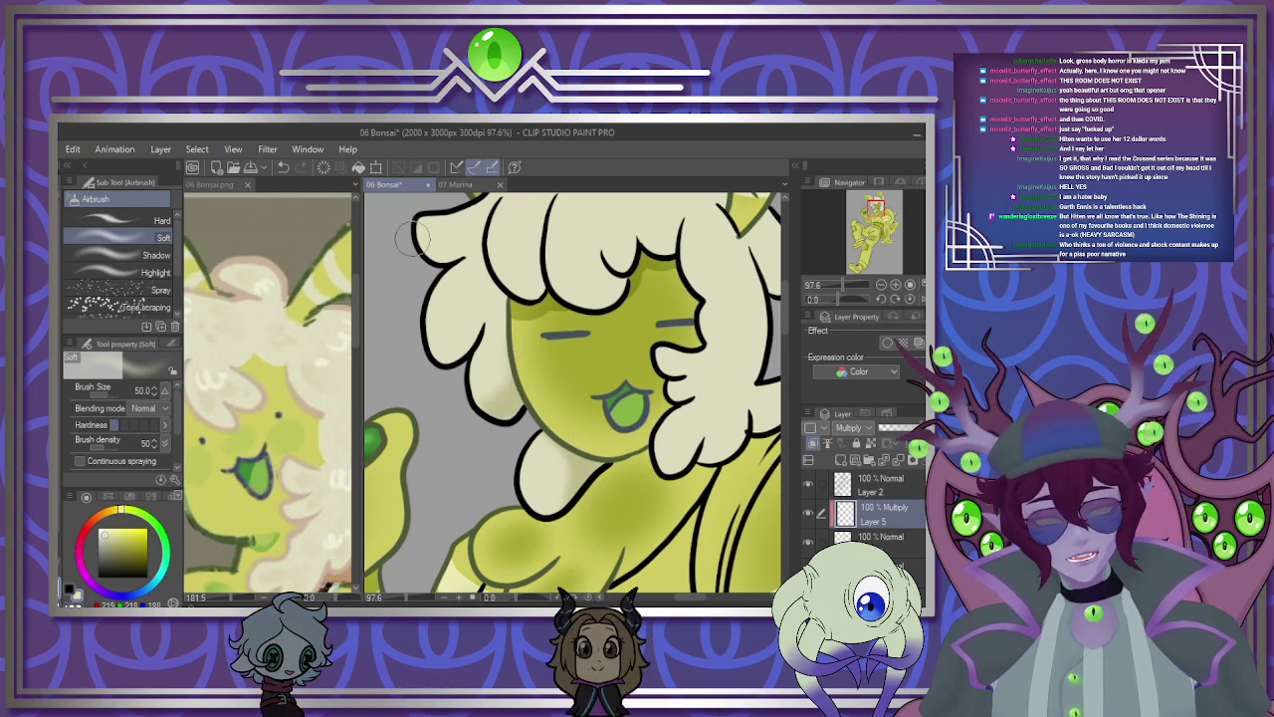
{"action": "left_click", "coordinate": [328, 171]}
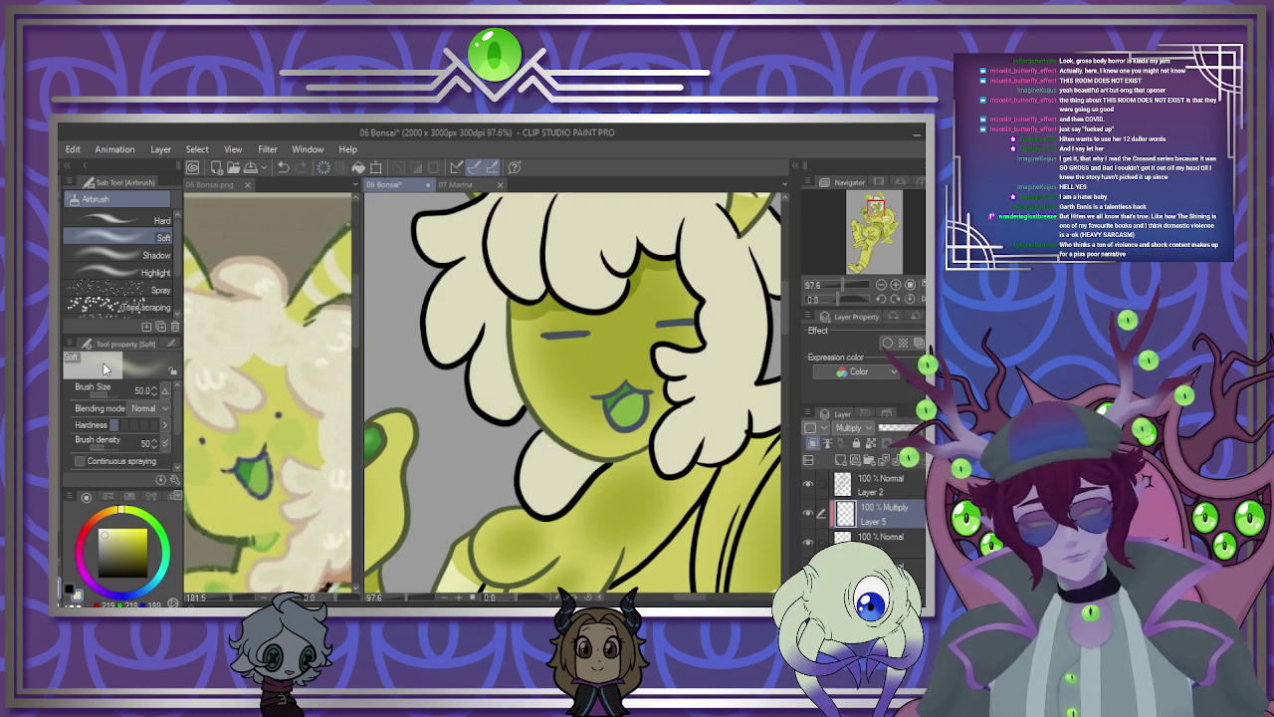
Paint hard-edged shadows with the G-pen at size 50 on the hair locks beside the face and in the fringe.
{"action": "key", "text": "p"}
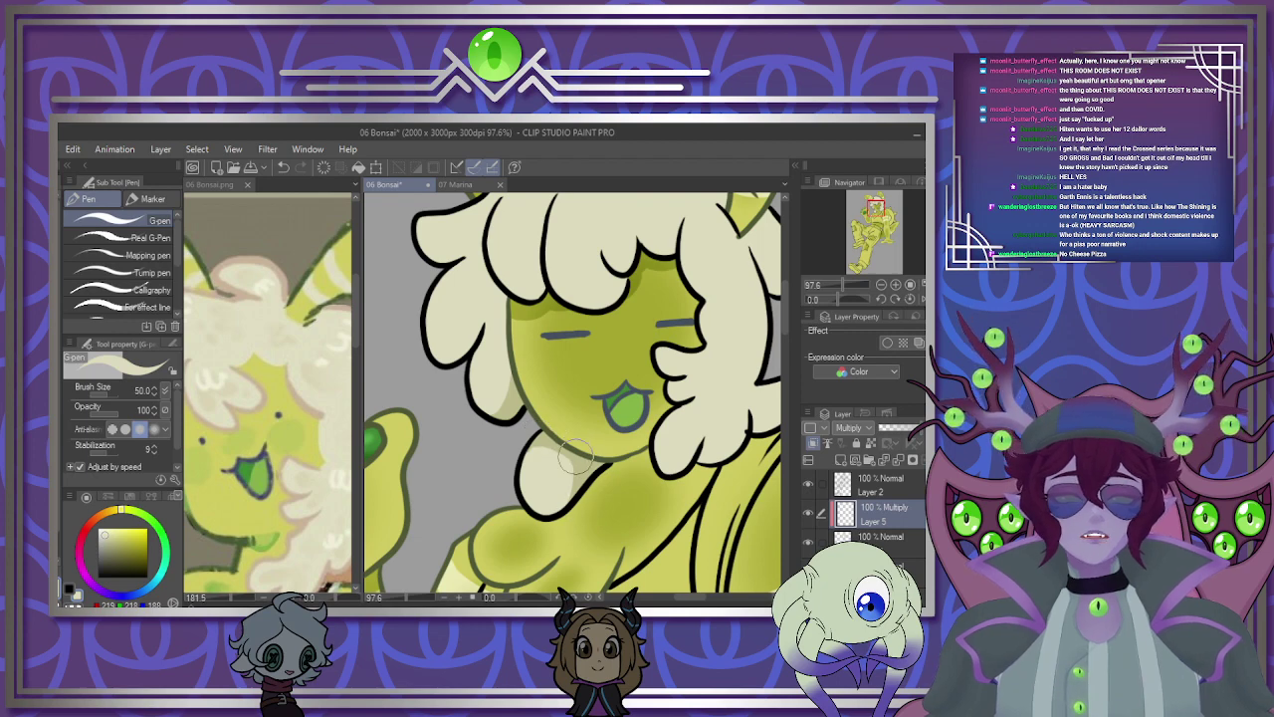
{"action": "scroll", "coordinate": [588, 368], "scroll_direction": "down", "scroll_amount": 2}
{"action": "left_click_drag", "start_coordinate": [541, 293], "coordinate": [521, 333]}
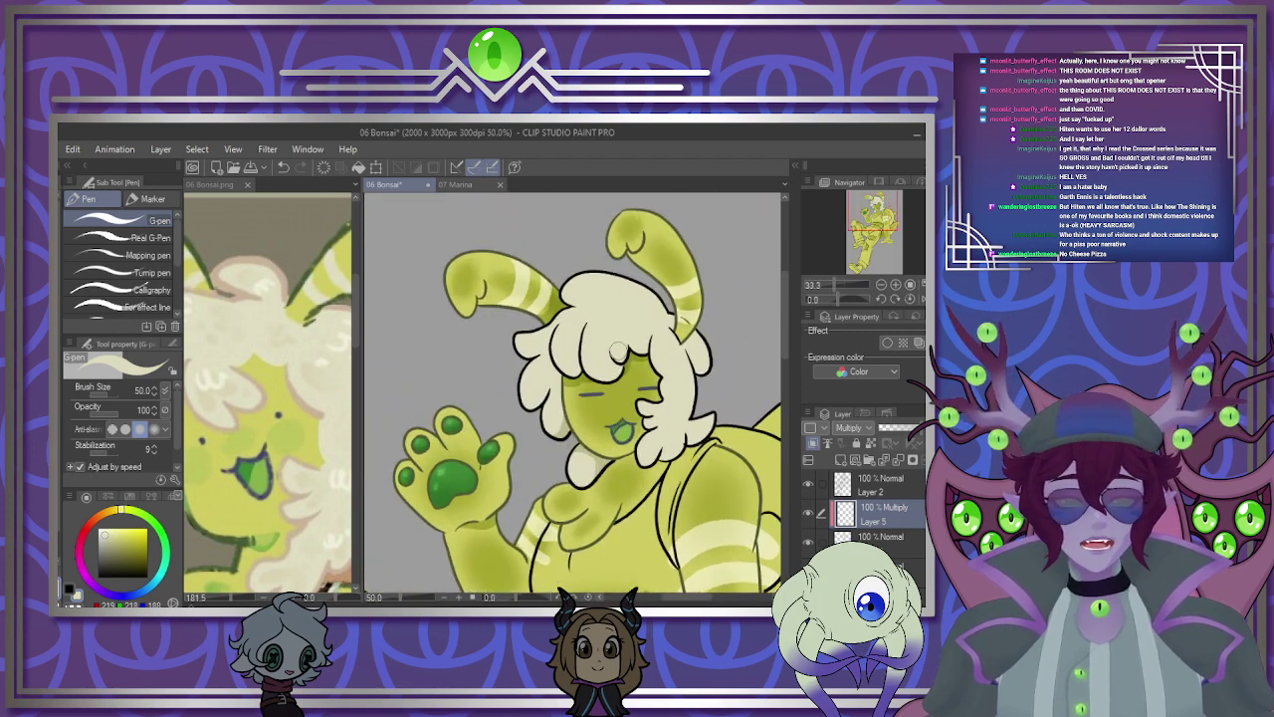
{"action": "scroll", "coordinate": [520, 333], "scroll_direction": "up", "scroll_amount": 3}
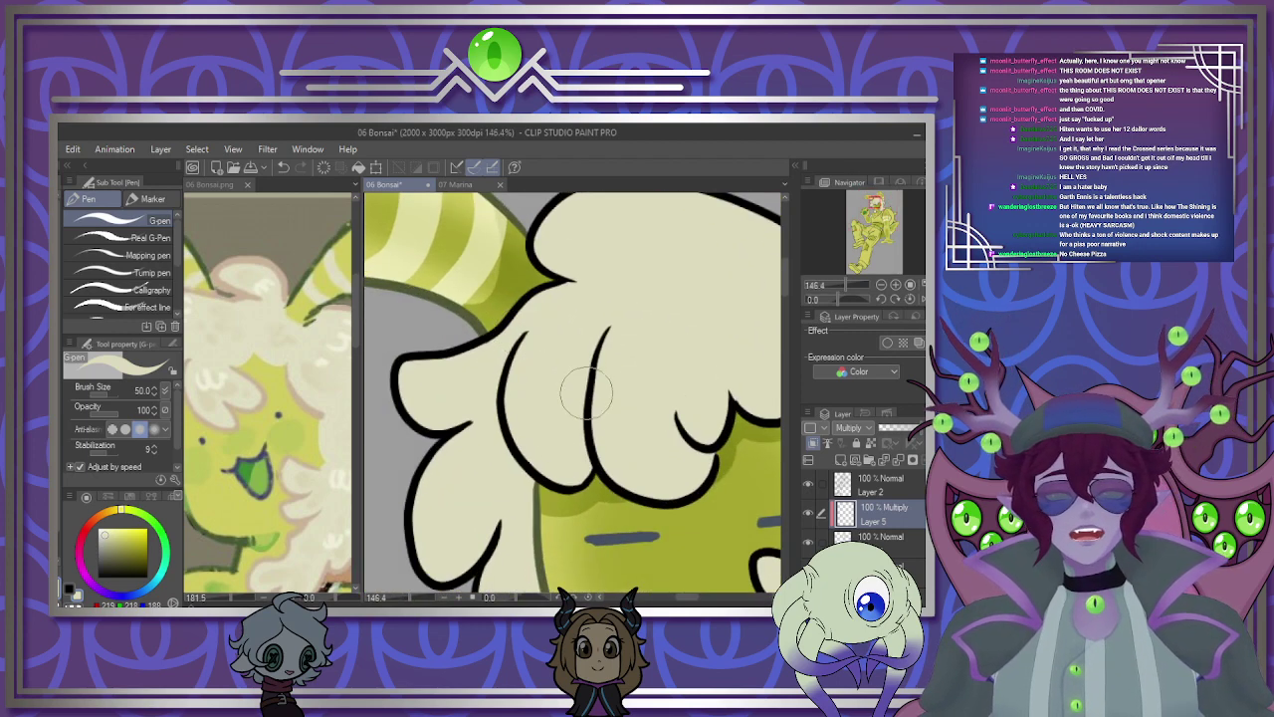
{"action": "left_click_drag", "start_coordinate": [585, 391], "coordinate": [581, 428]}
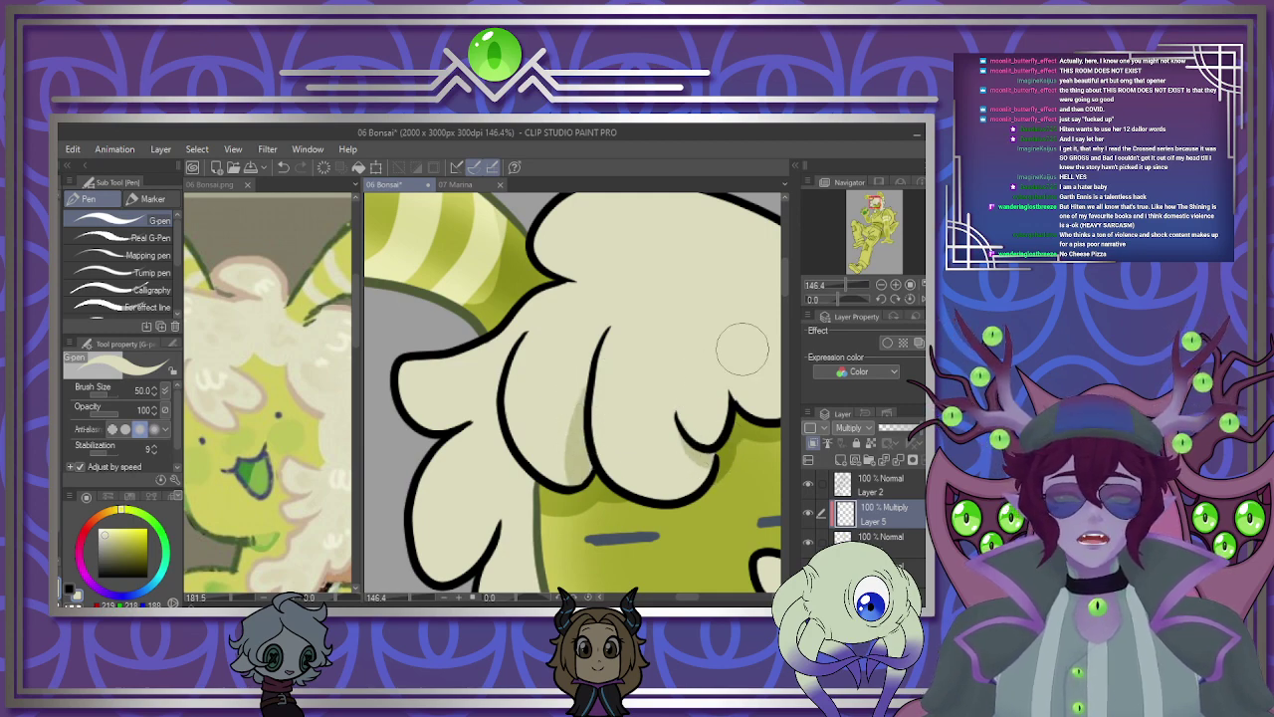
{"action": "scroll", "coordinate": [742, 348], "scroll_direction": "down", "scroll_amount": 4}
{"action": "scroll", "coordinate": [472, 421], "scroll_direction": "up", "scroll_amount": 3}
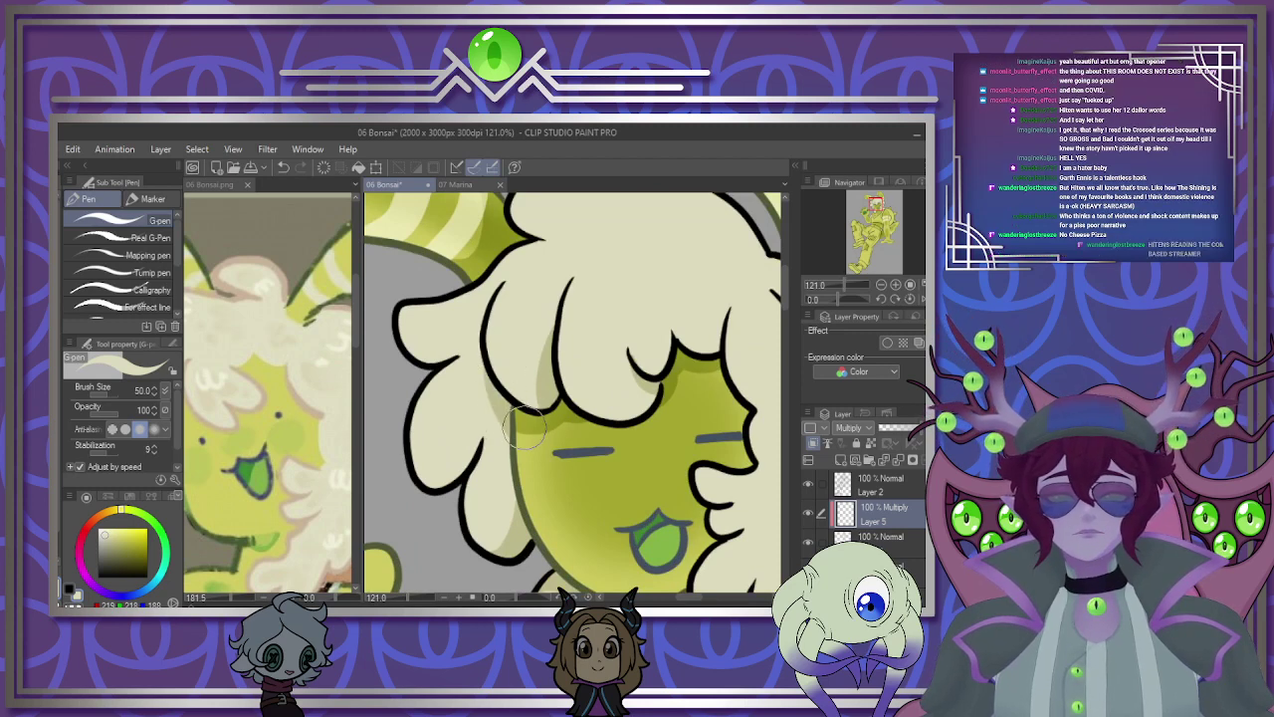
{"action": "mouse_move", "coordinate": [494, 400]}
{"action": "left_mouse_down"}
{"action": "mouse_move", "coordinate": [497, 507]}
{"action": "mouse_move", "coordinate": [487, 497]}
{"action": "mouse_move", "coordinate": [502, 439]}
{"action": "mouse_move", "coordinate": [478, 540]}
{"action": "mouse_move", "coordinate": [509, 517]}
{"action": "mouse_move", "coordinate": [500, 548]}
{"action": "left_mouse_up"}
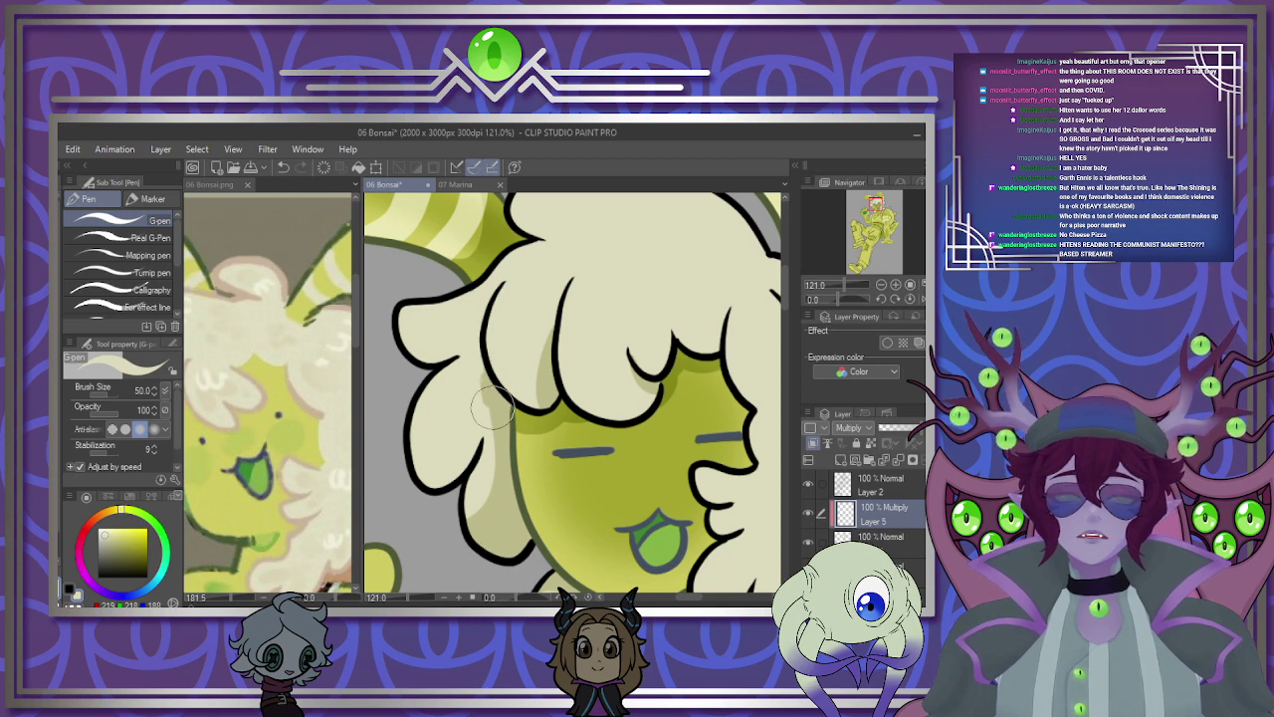
{"action": "mouse_move", "coordinate": [492, 407]}
{"action": "left_mouse_down"}
{"action": "mouse_move", "coordinate": [489, 465]}
{"action": "mouse_move", "coordinate": [487, 392]}
{"action": "left_mouse_up"}
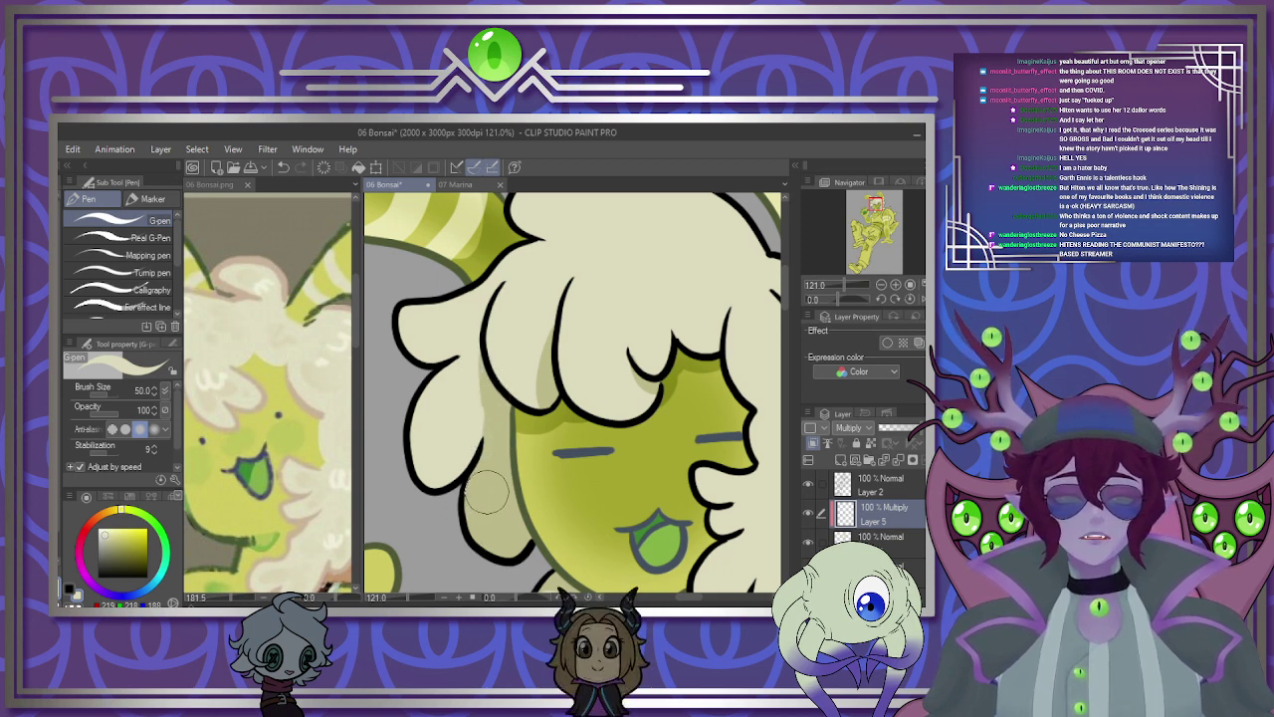
Shade the hair lock behind the striped horn with the G-pen and merge the shading down into the cream hair layer.
{"action": "scroll", "coordinate": [480, 438], "scroll_direction": "down", "scroll_amount": 8}
{"action": "scroll", "coordinate": [558, 344], "scroll_direction": "up", "scroll_amount": 10}
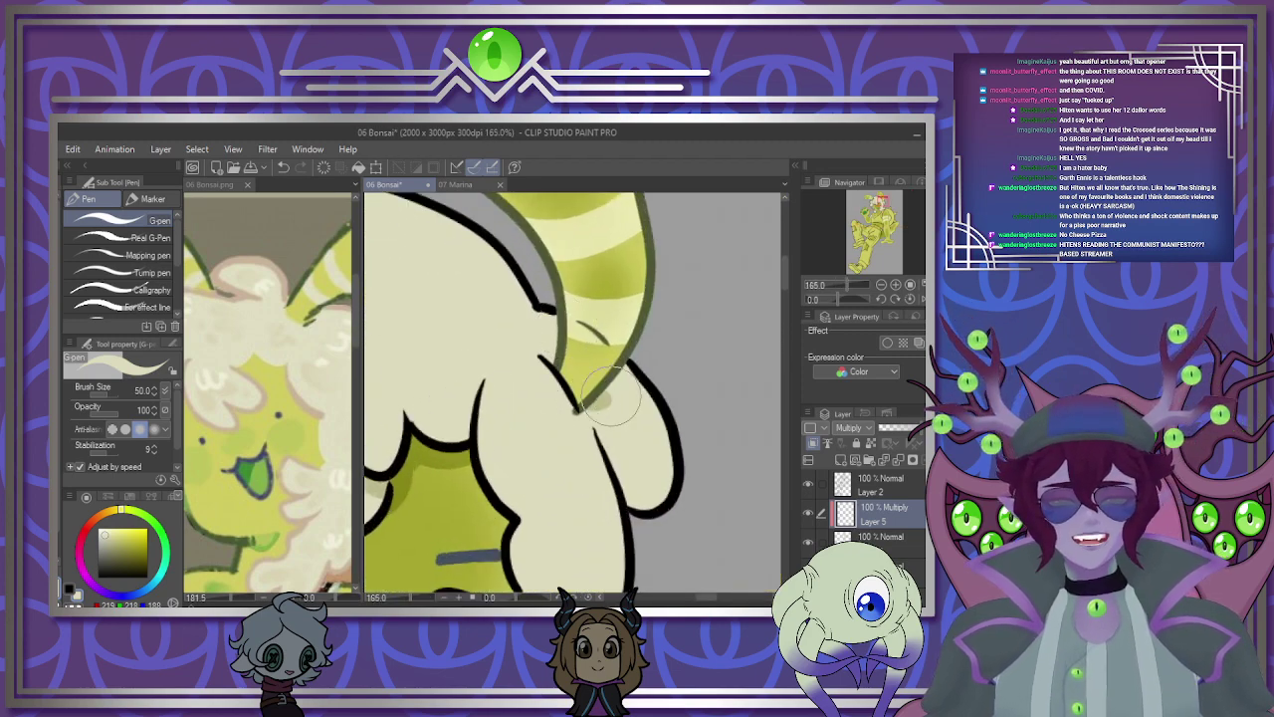
{"action": "mouse_move", "coordinate": [607, 394]}
{"action": "left_mouse_down"}
{"action": "mouse_move", "coordinate": [633, 533]}
{"action": "mouse_move", "coordinate": [604, 402]}
{"action": "mouse_move", "coordinate": [616, 436]}
{"action": "mouse_move", "coordinate": [698, 492]}
{"action": "mouse_move", "coordinate": [609, 414]}
{"action": "left_mouse_up"}
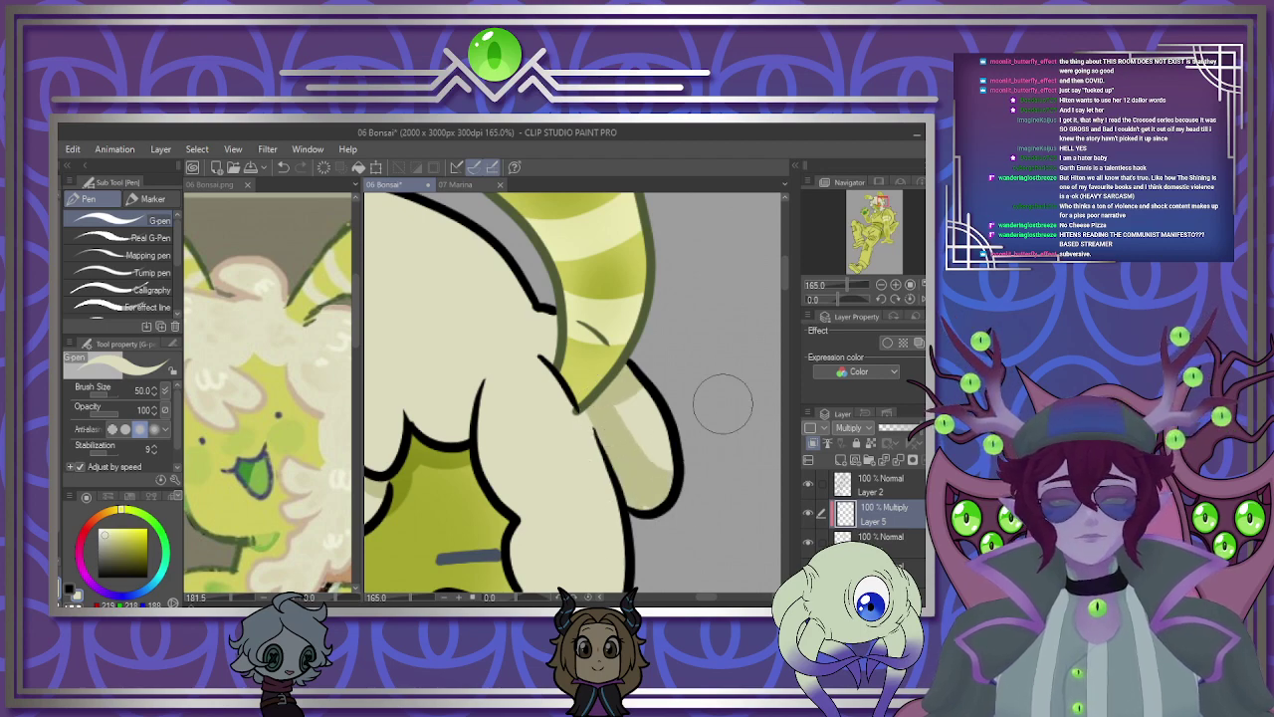
{"action": "scroll", "coordinate": [710, 399], "scroll_direction": "down", "scroll_amount": 6}
{"action": "scroll", "coordinate": [677, 403], "scroll_direction": "up", "scroll_amount": 3}
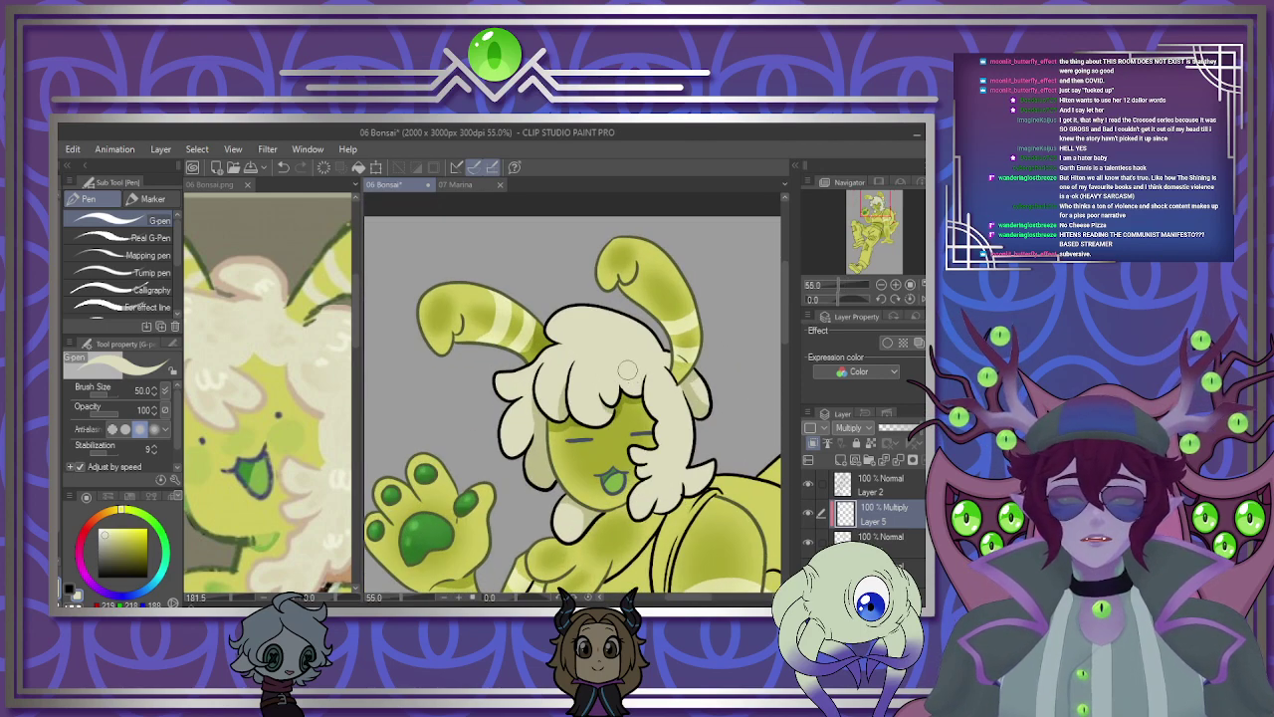
{"action": "scroll", "coordinate": [621, 361], "scroll_direction": "down", "scroll_amount": 5}
{"action": "scroll", "coordinate": [630, 387], "scroll_direction": "up", "scroll_amount": 5}
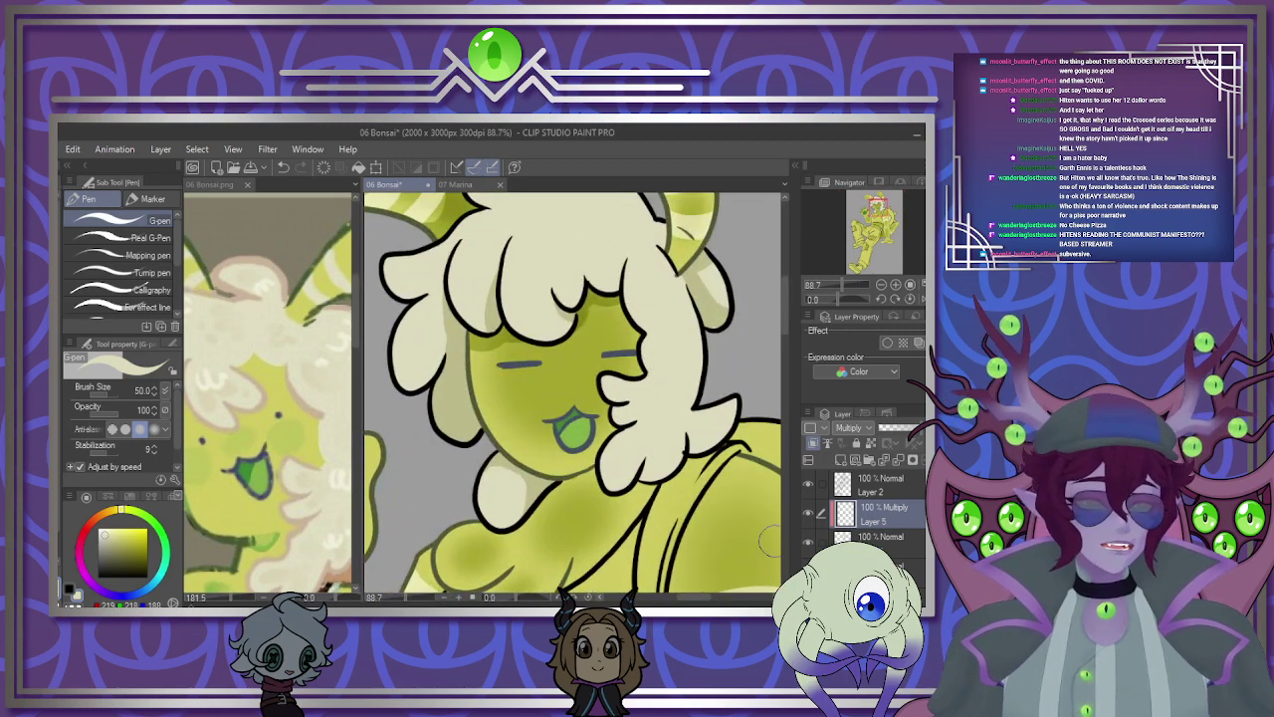
{"action": "left_click", "coordinate": [895, 461]}
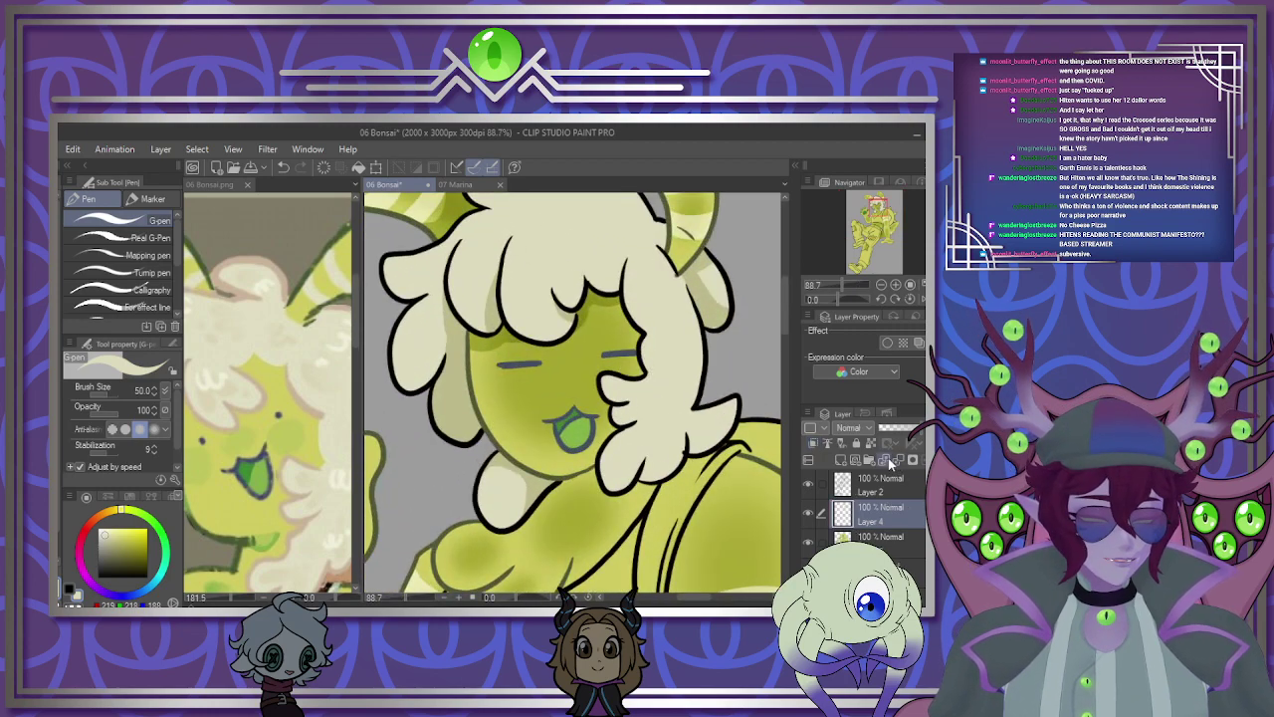
Sample the body's yellow-green and airbrush soft highlights on the horns at size 30, using a Screen layer above the body colours.
{"action": "scroll", "coordinate": [573, 398], "scroll_direction": "down", "scroll_amount": 4}
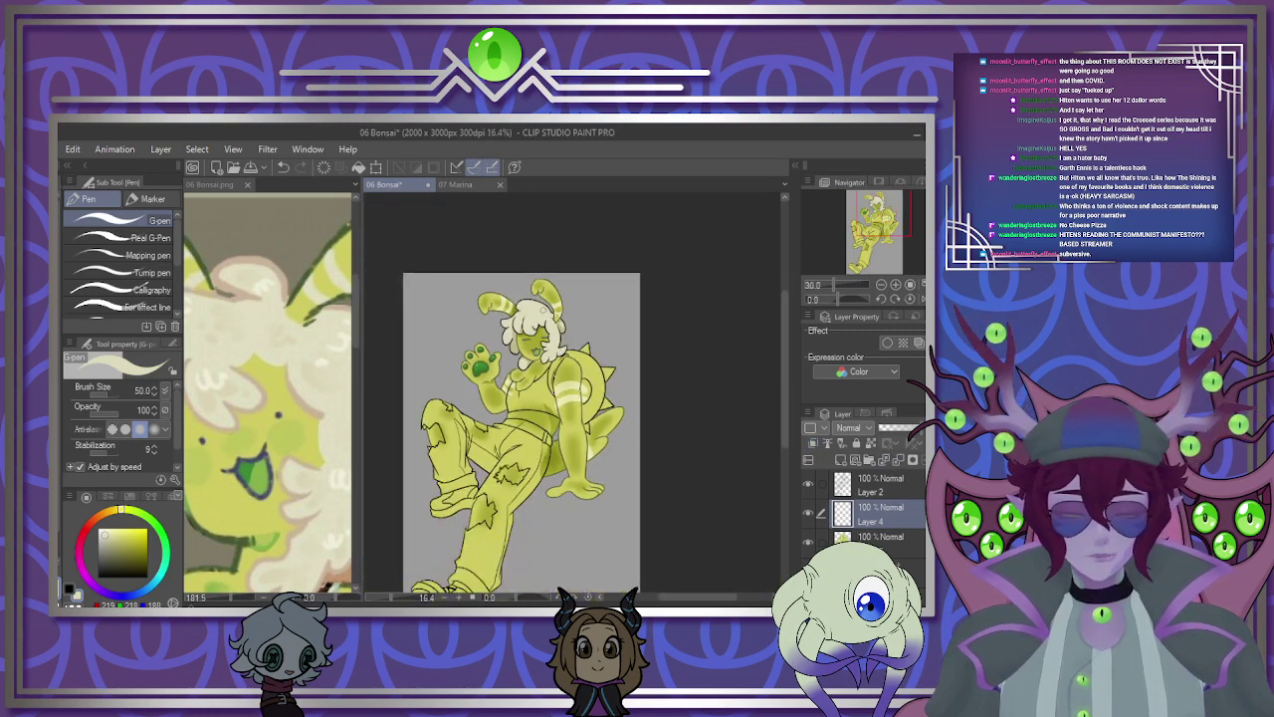
{"action": "scroll", "coordinate": [522, 310], "scroll_direction": "up", "scroll_amount": 3}
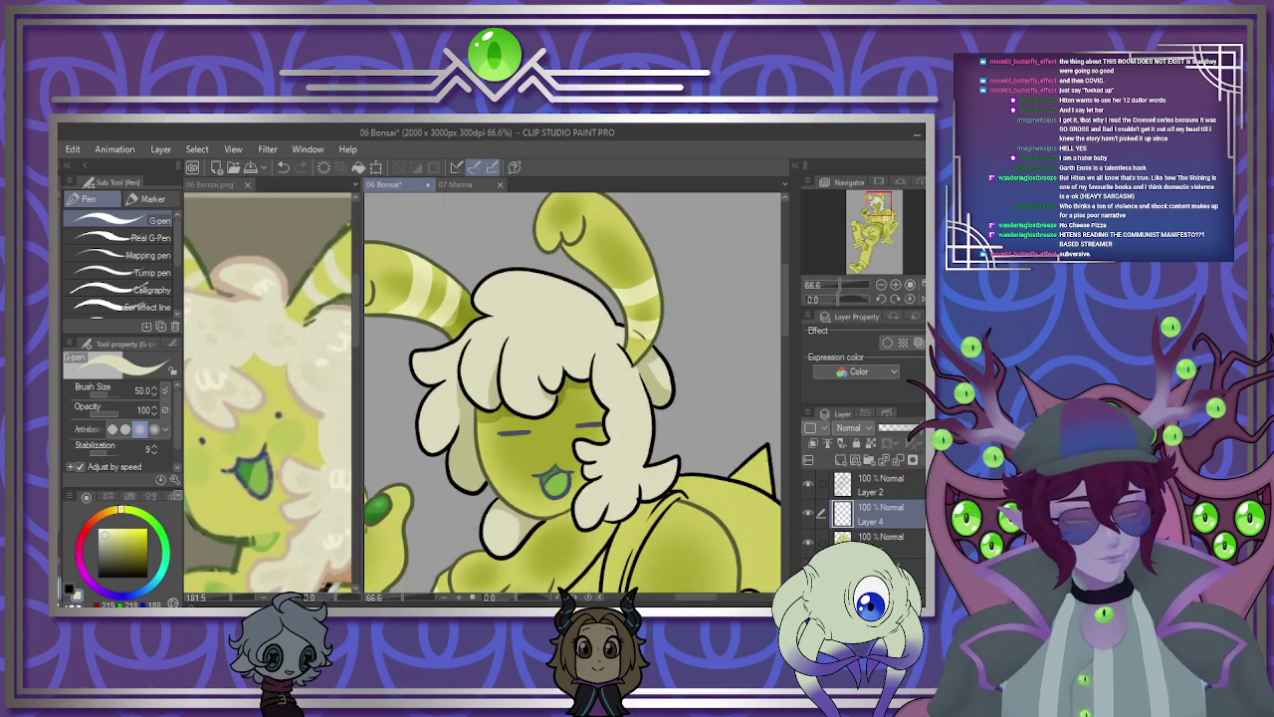
{"action": "left_click", "coordinate": [878, 537]}
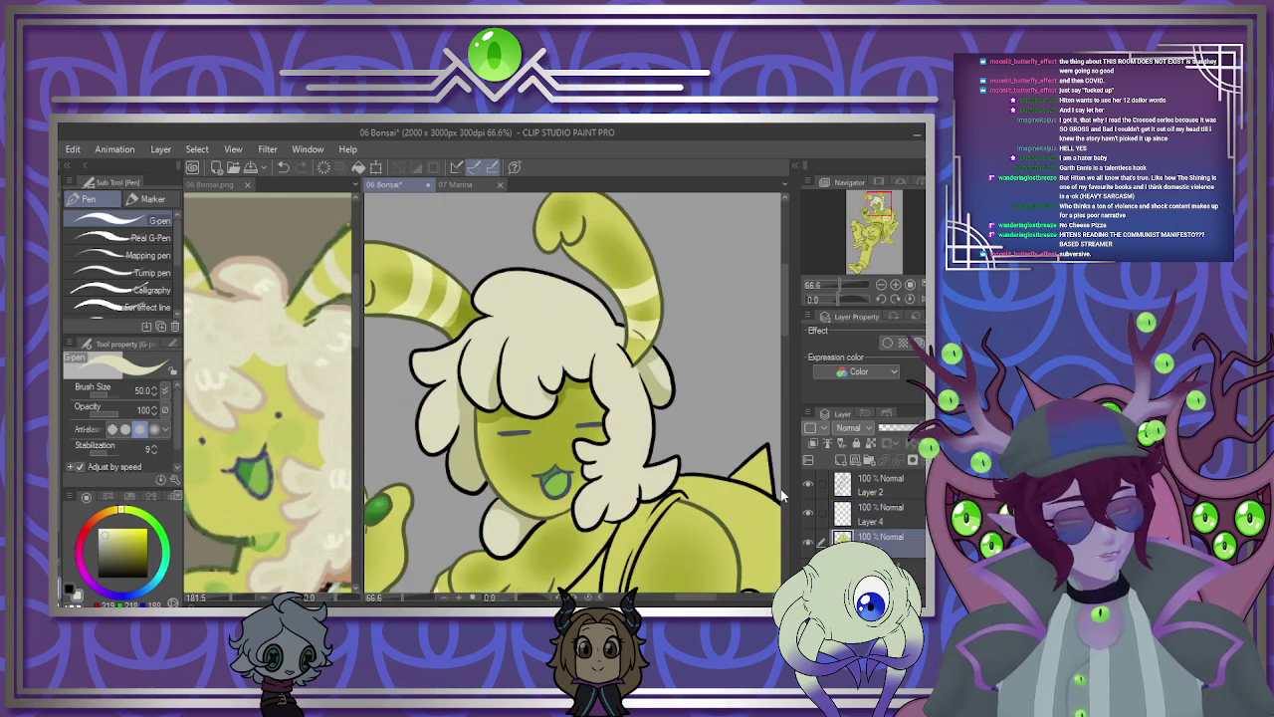
{"action": "left_click", "coordinate": [593, 208], "text": "alt"}
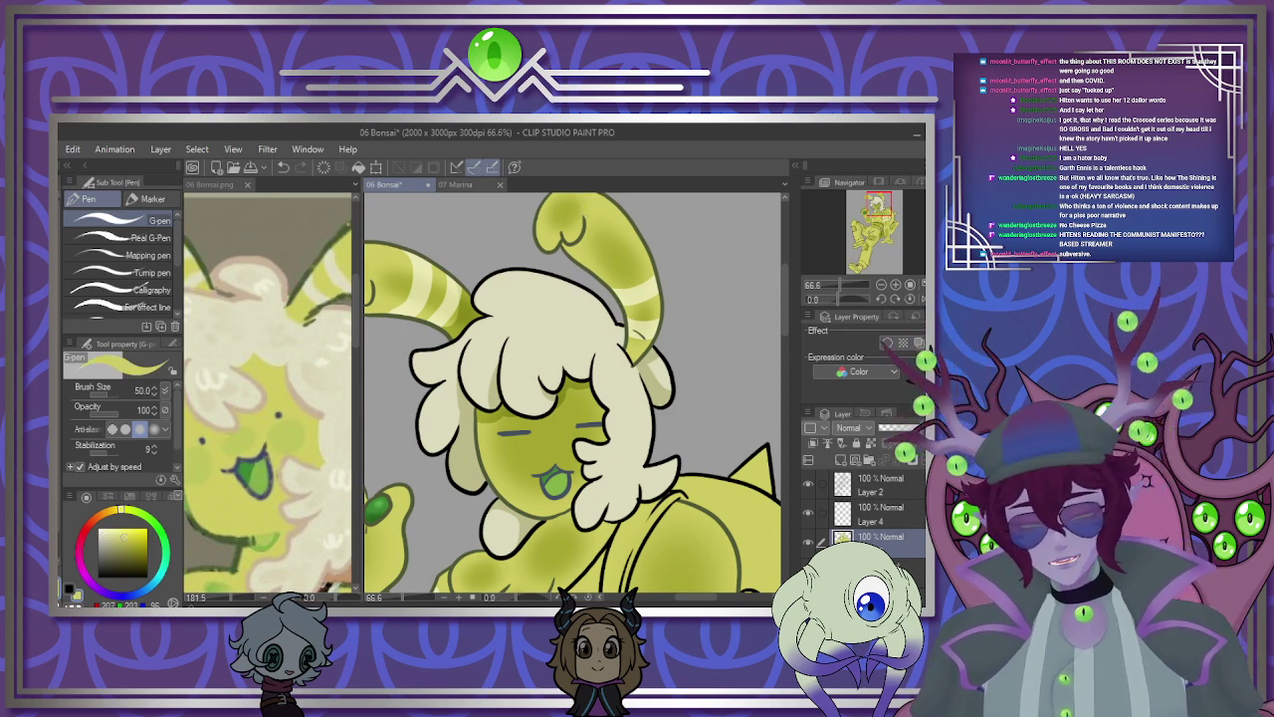
{"action": "key", "text": "b"}
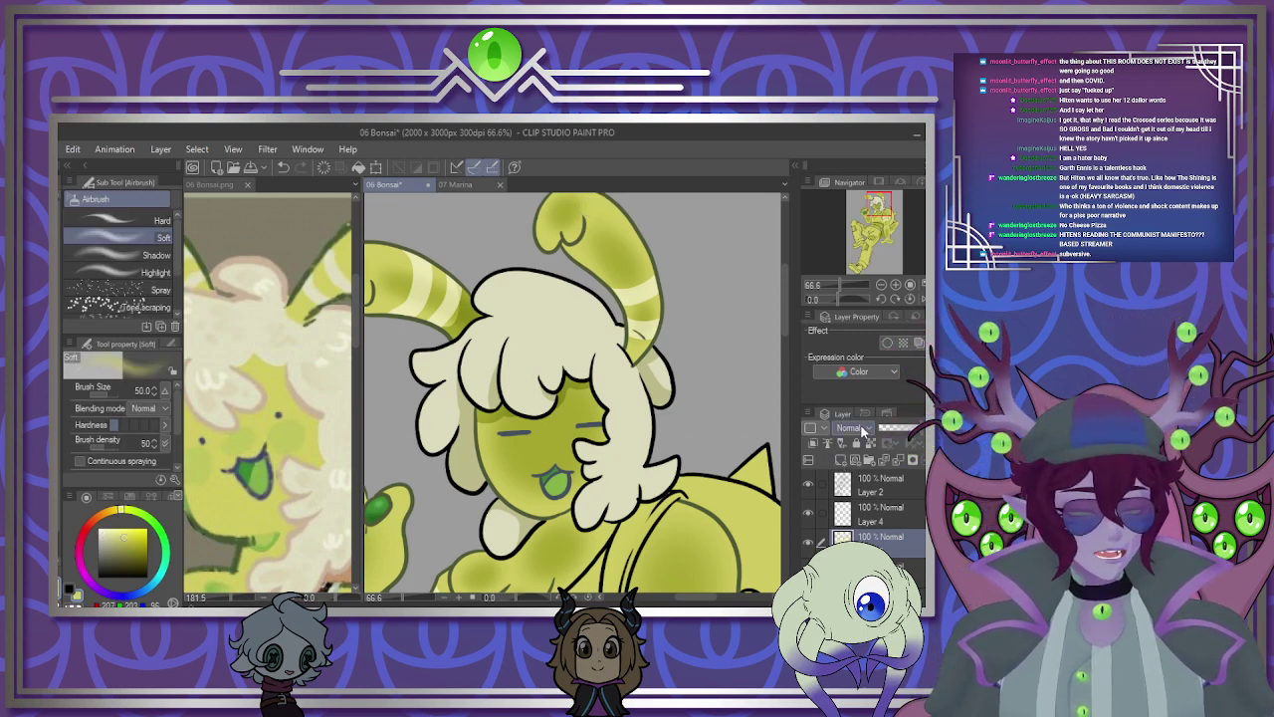
{"action": "left_click", "coordinate": [853, 245]}
{"action": "left_click_drag", "start_coordinate": [773, 438], "coordinate": [631, 300]}
{"action": "scroll", "coordinate": [597, 396], "scroll_direction": "up", "scroll_amount": 3}
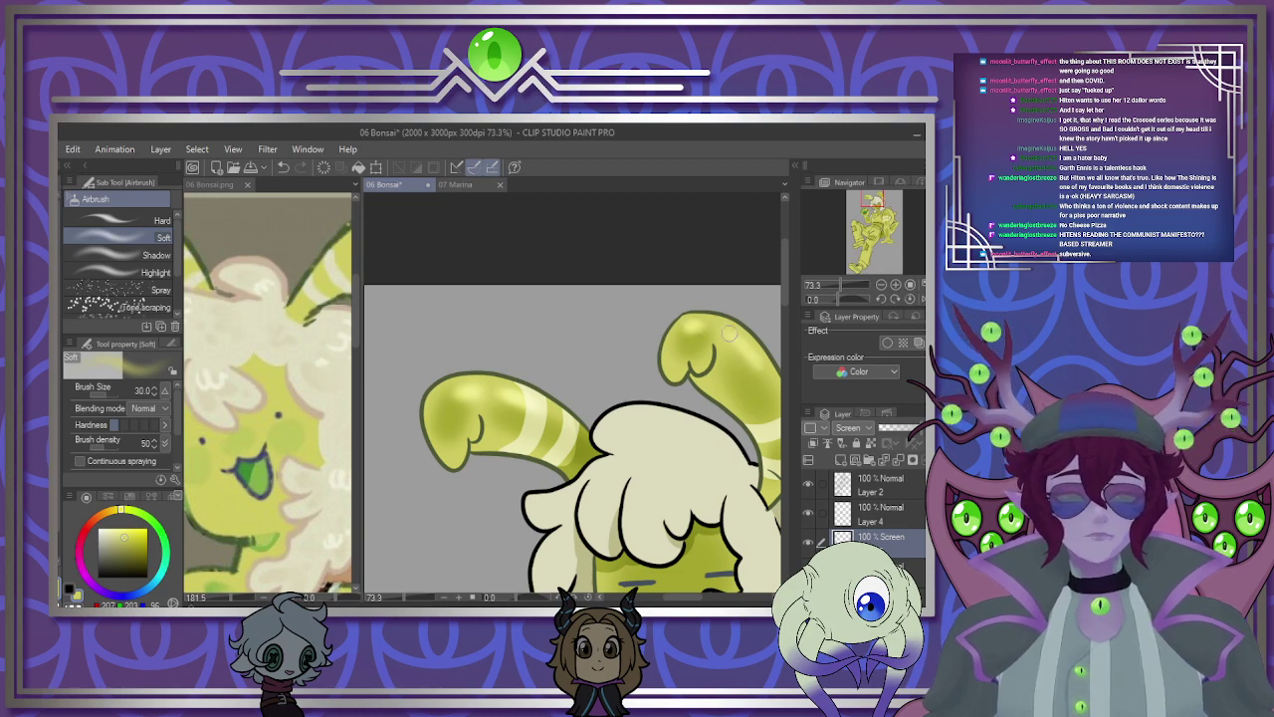
Airbrush soft highlights on the face, the raised arm and the chest fluff on the Screen layer.
{"action": "scroll", "coordinate": [629, 315], "scroll_direction": "down", "scroll_amount": 6}
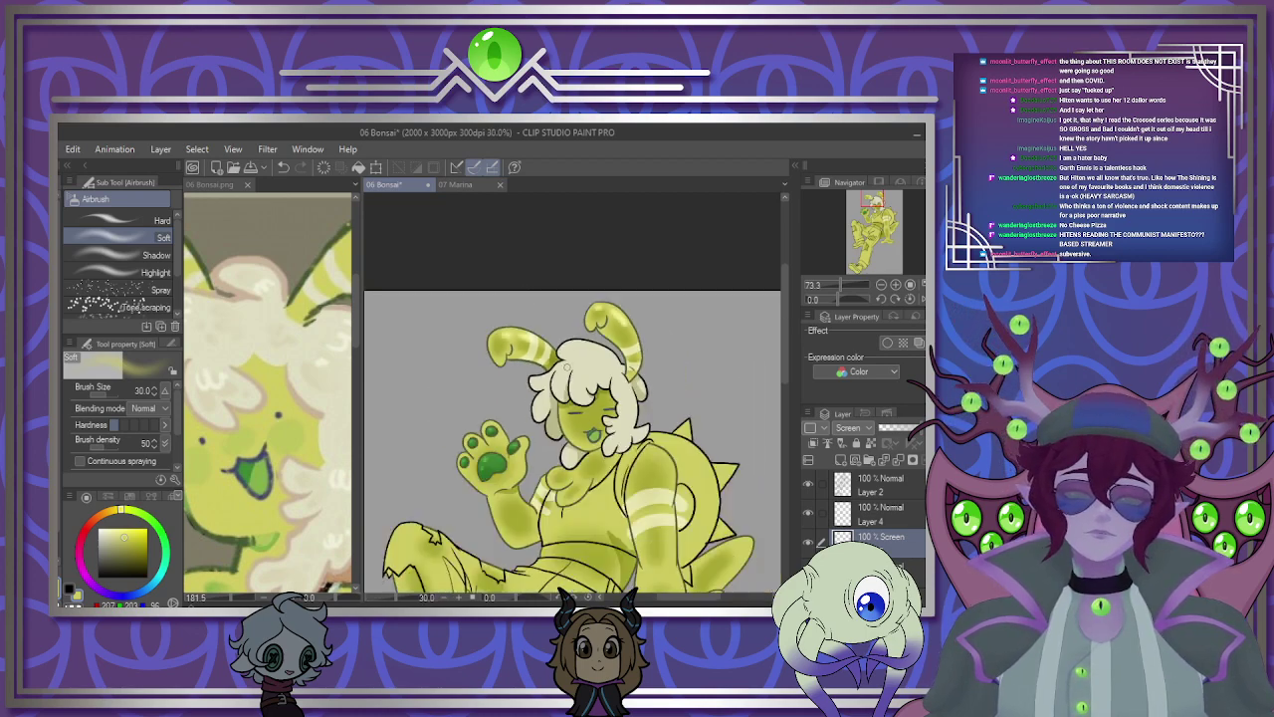
{"action": "scroll", "coordinate": [649, 435], "scroll_direction": "up", "scroll_amount": 7}
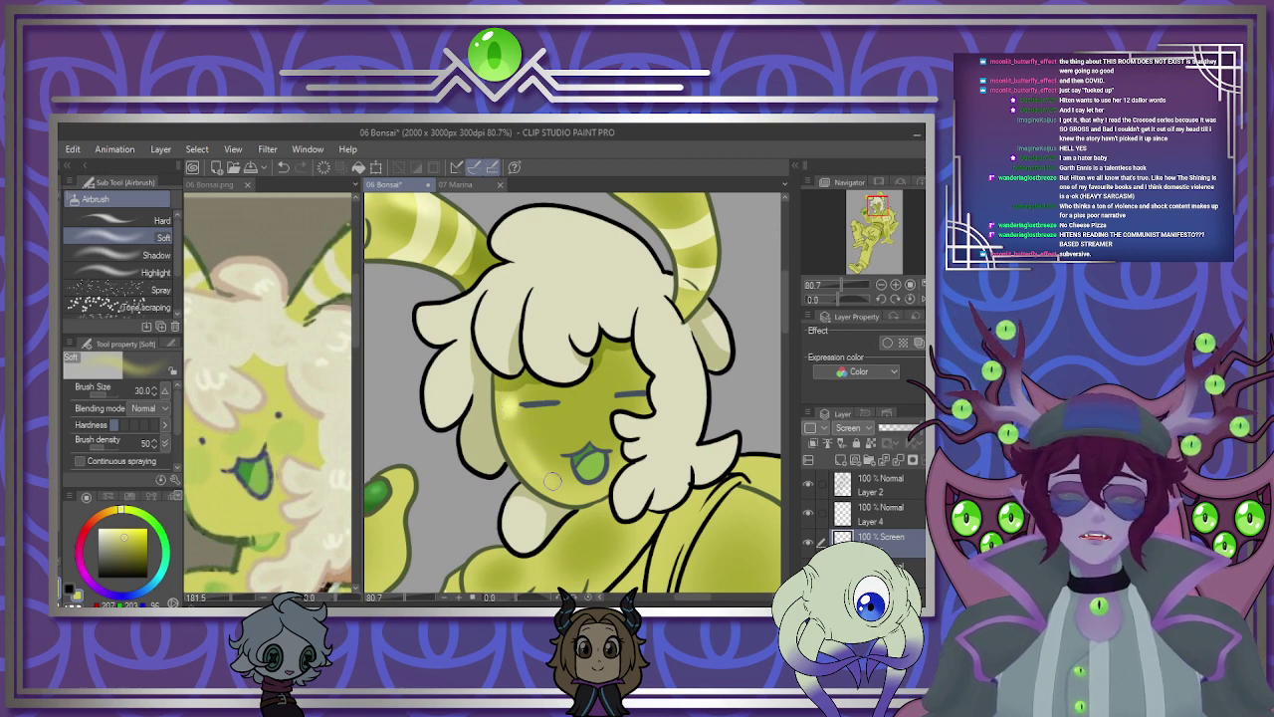
{"action": "scroll", "coordinate": [574, 448], "scroll_direction": "down", "scroll_amount": 4}
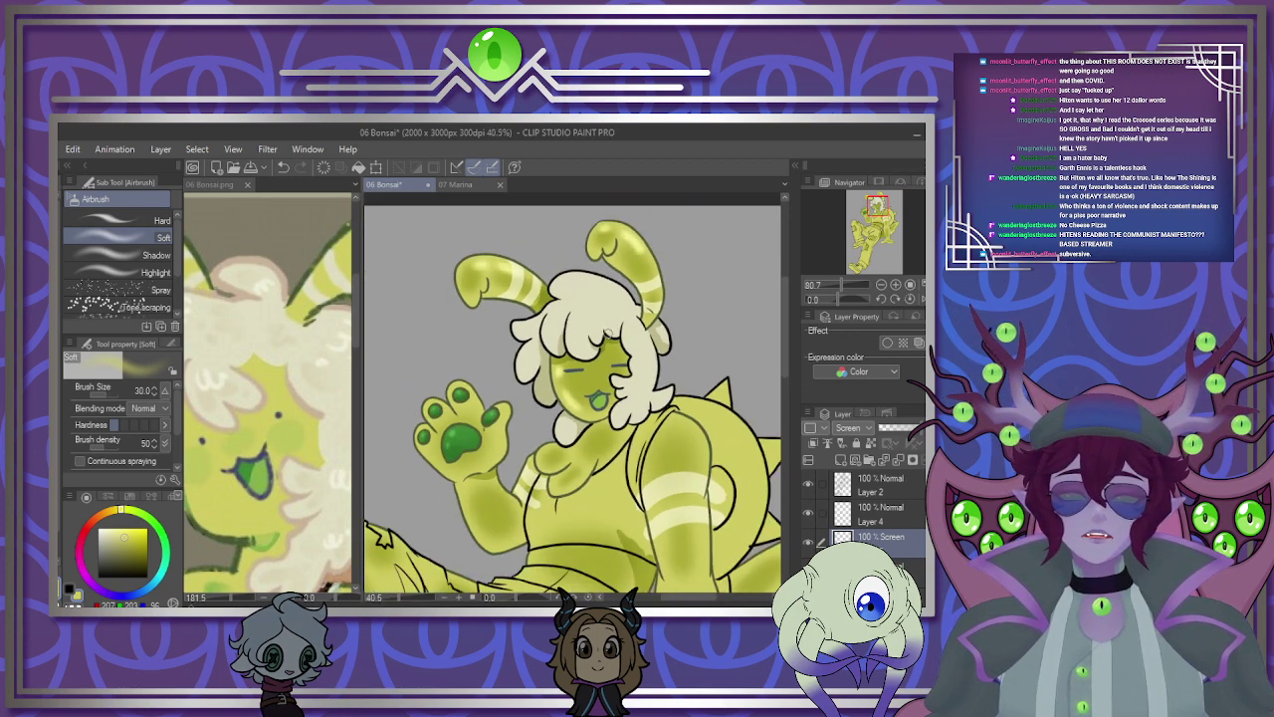
{"action": "scroll", "coordinate": [584, 390], "scroll_direction": "up", "scroll_amount": 2}
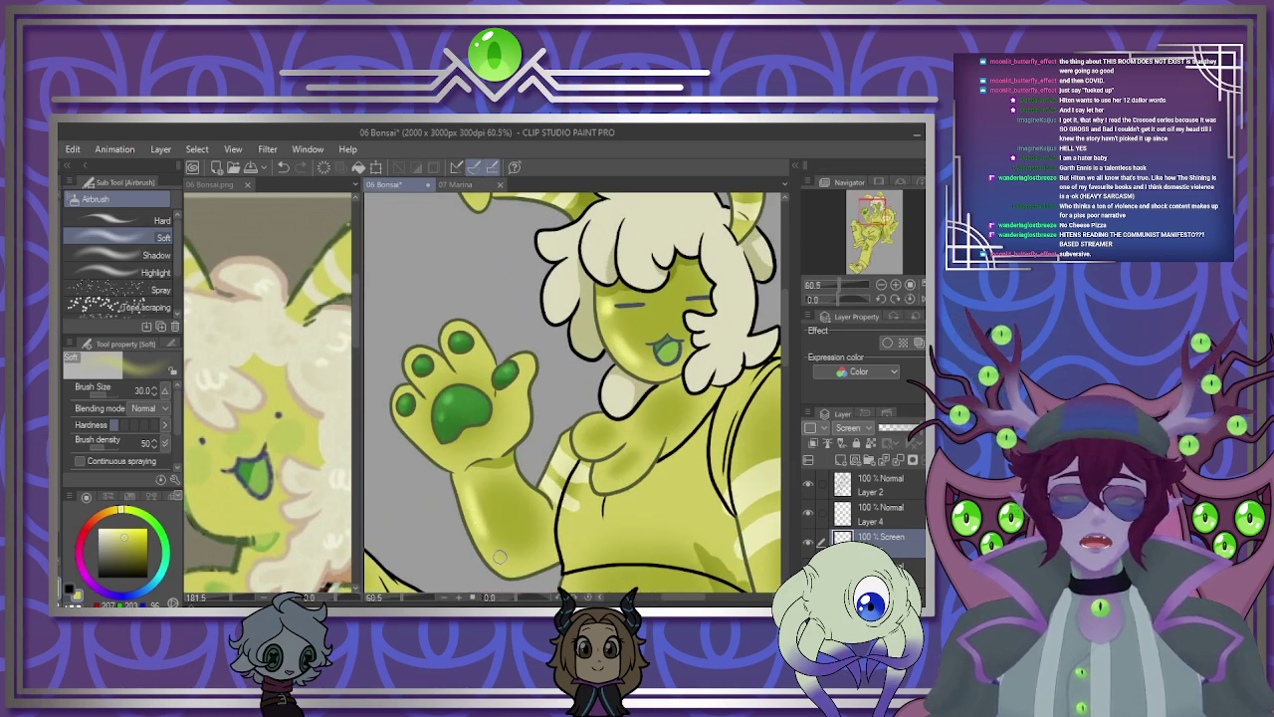
{"action": "left_click_drag", "start_coordinate": [584, 444], "coordinate": [592, 428]}
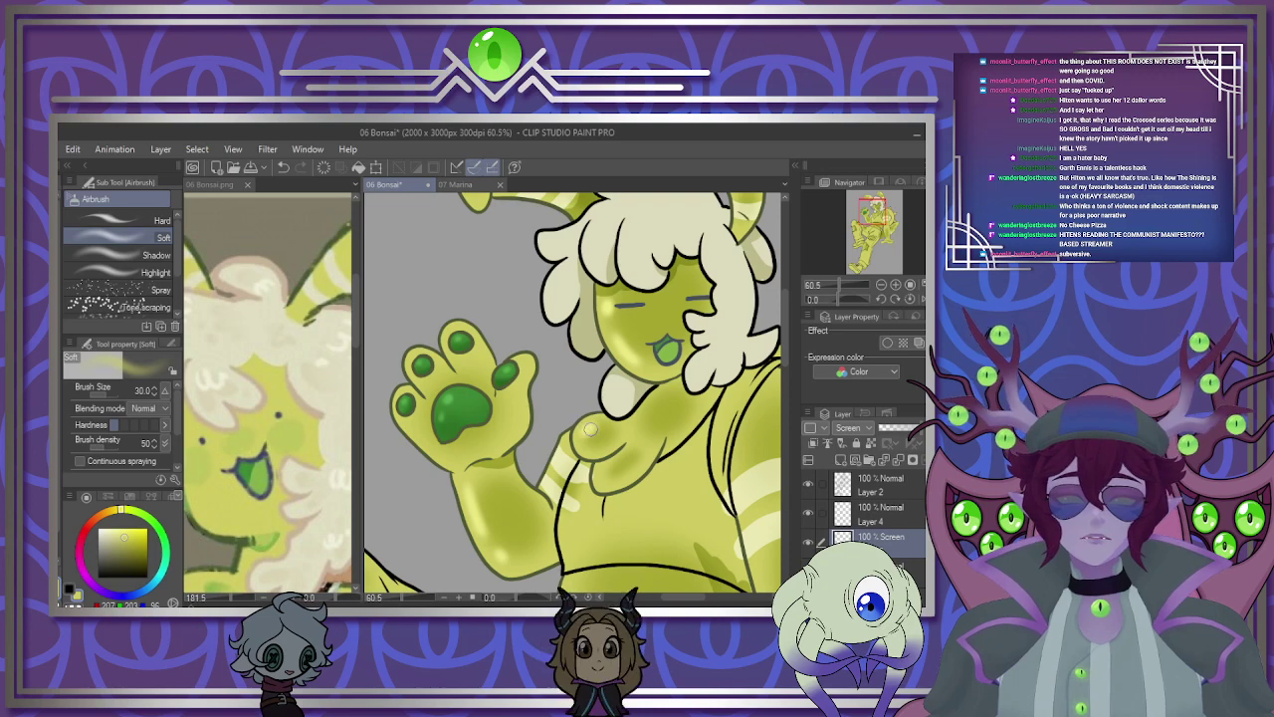
{"action": "left_click_drag", "start_coordinate": [661, 401], "coordinate": [655, 404]}
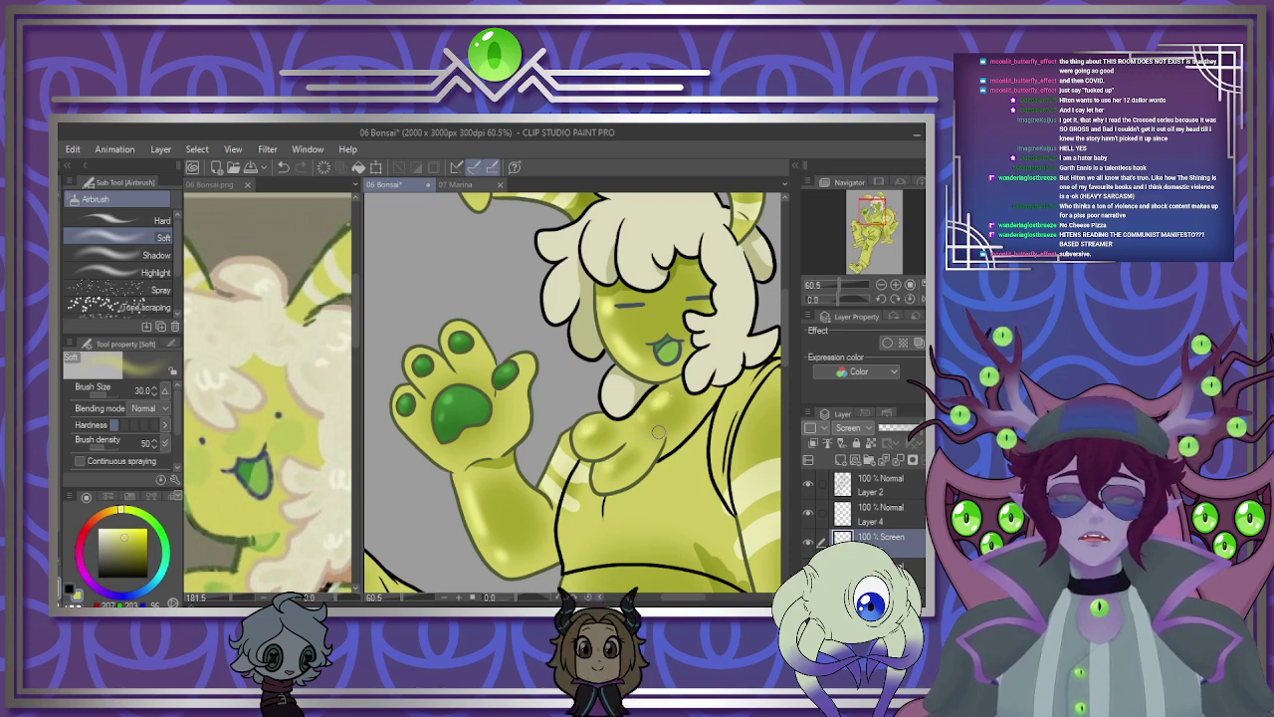
Airbrush soft highlights along the supporting arm, its hand and the tail on the Screen layer.
{"action": "scroll", "coordinate": [664, 426], "scroll_direction": "down", "scroll_amount": 3}
{"action": "scroll", "coordinate": [631, 478], "scroll_direction": "up", "scroll_amount": 2}
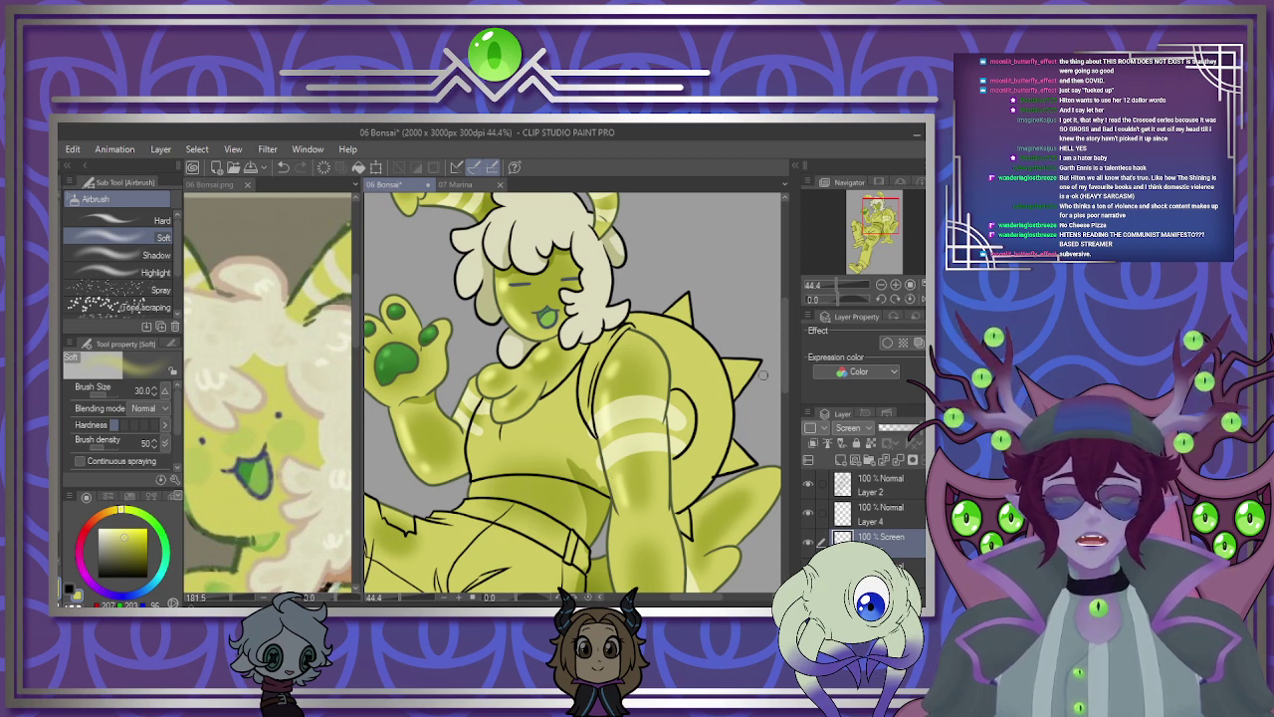
{"action": "scroll", "coordinate": [782, 356], "scroll_direction": "down", "scroll_amount": 3}
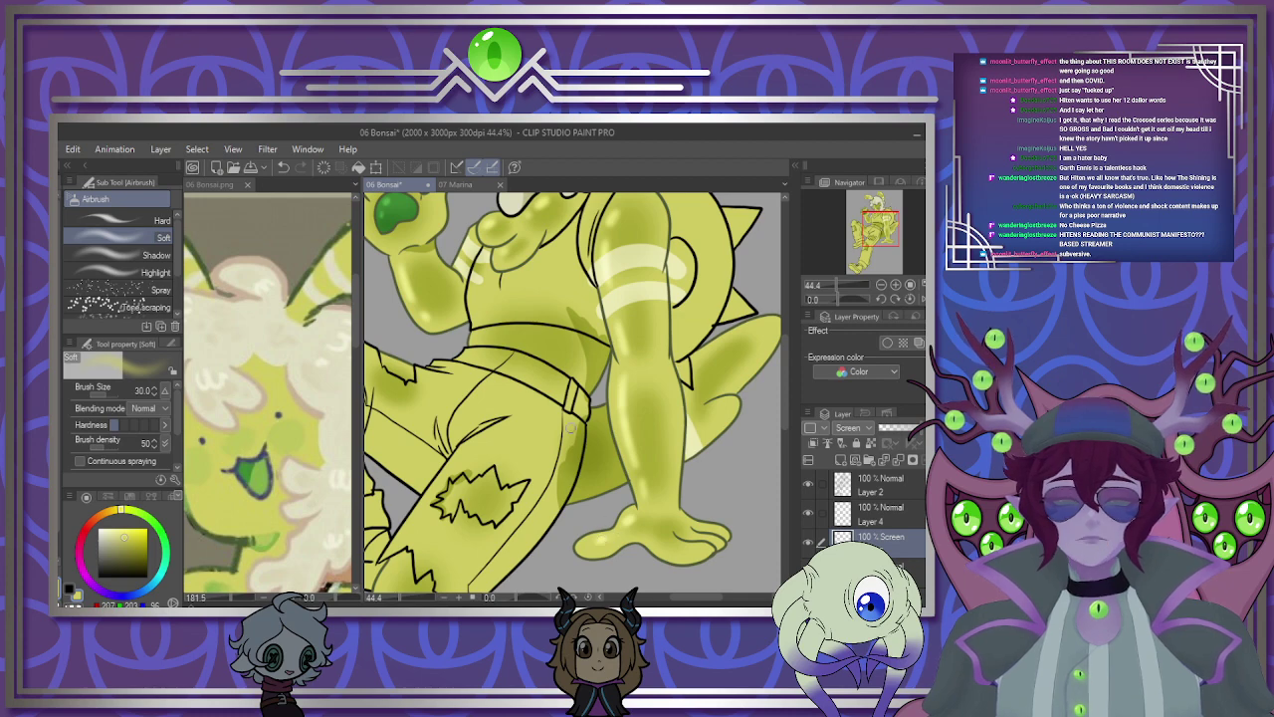
{"action": "mouse_move", "coordinate": [735, 345]}
{"action": "left_mouse_down"}
{"action": "mouse_move", "coordinate": [709, 357]}
{"action": "mouse_move", "coordinate": [728, 345]}
{"action": "left_mouse_up"}
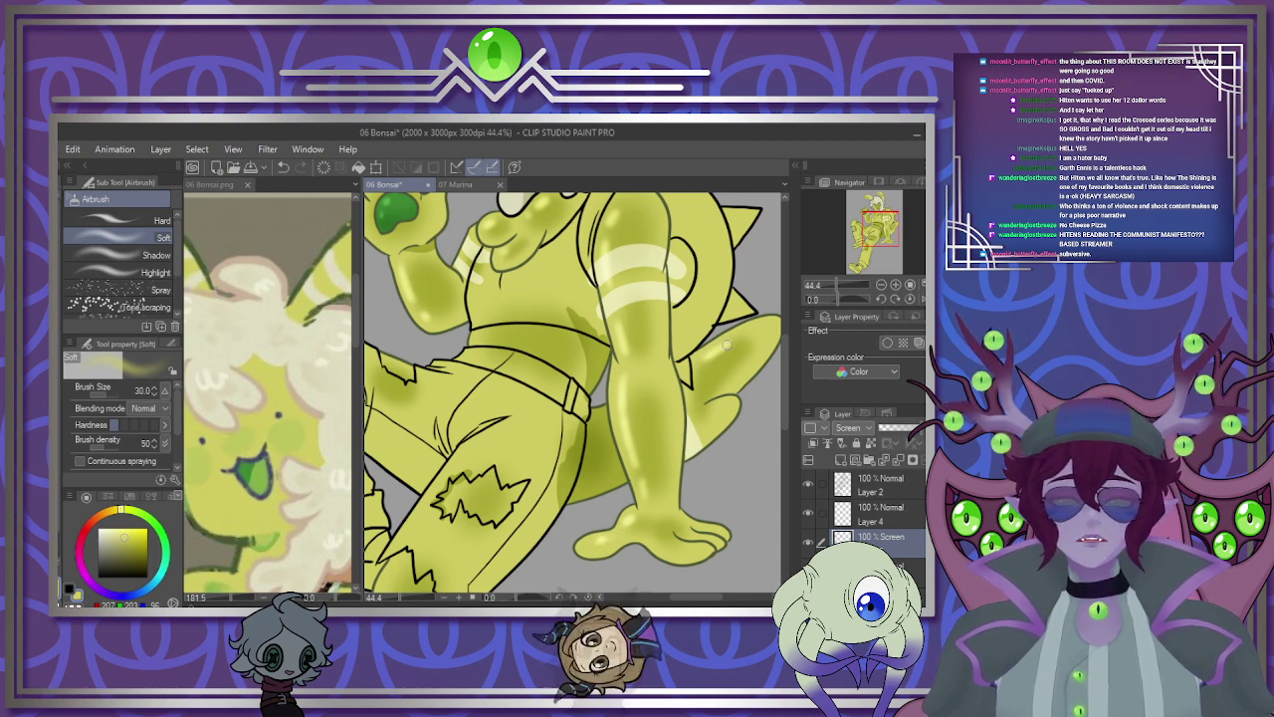
{"action": "scroll", "coordinate": [435, 361], "scroll_direction": "down", "scroll_amount": 3}
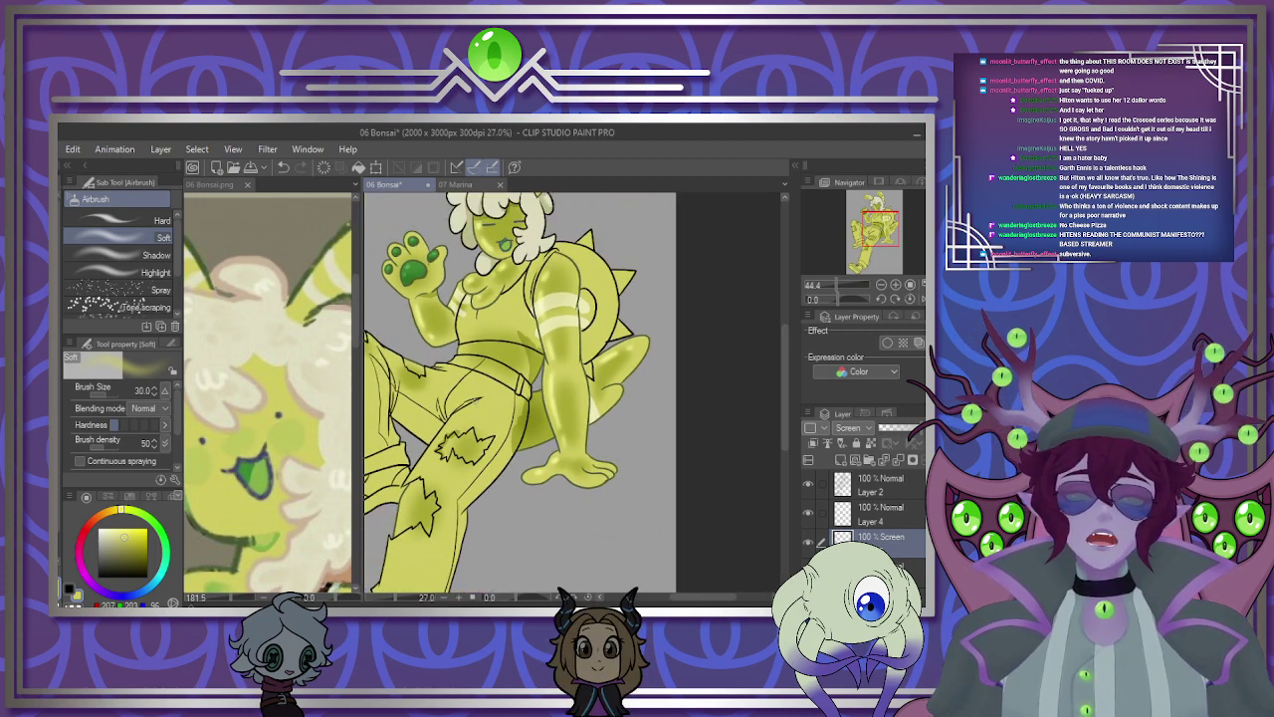
{"action": "scroll", "coordinate": [435, 357], "scroll_direction": "up", "scroll_amount": 4}
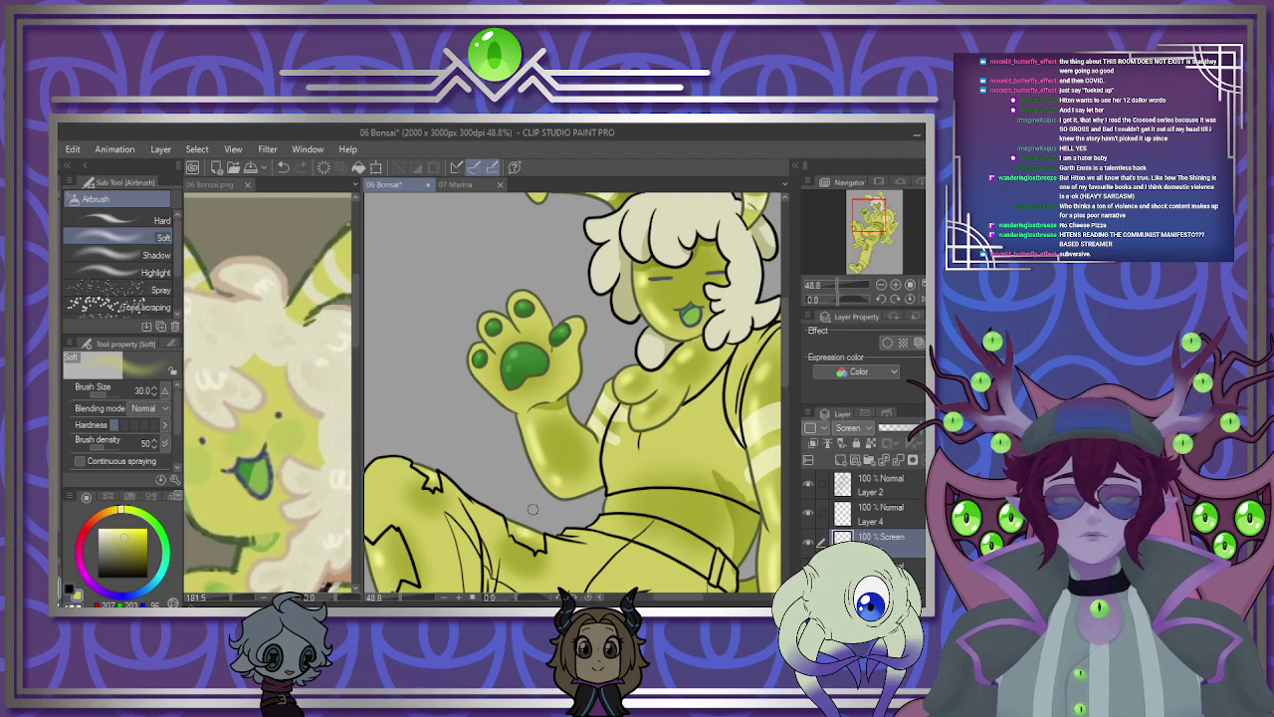
Airbrush soft highlights on the skin showing through the ripped trousers and on the bare waist.
{"action": "scroll", "coordinate": [532, 509], "scroll_direction": "down", "scroll_amount": 3}
{"action": "scroll", "coordinate": [510, 466], "scroll_direction": "up", "scroll_amount": 2}
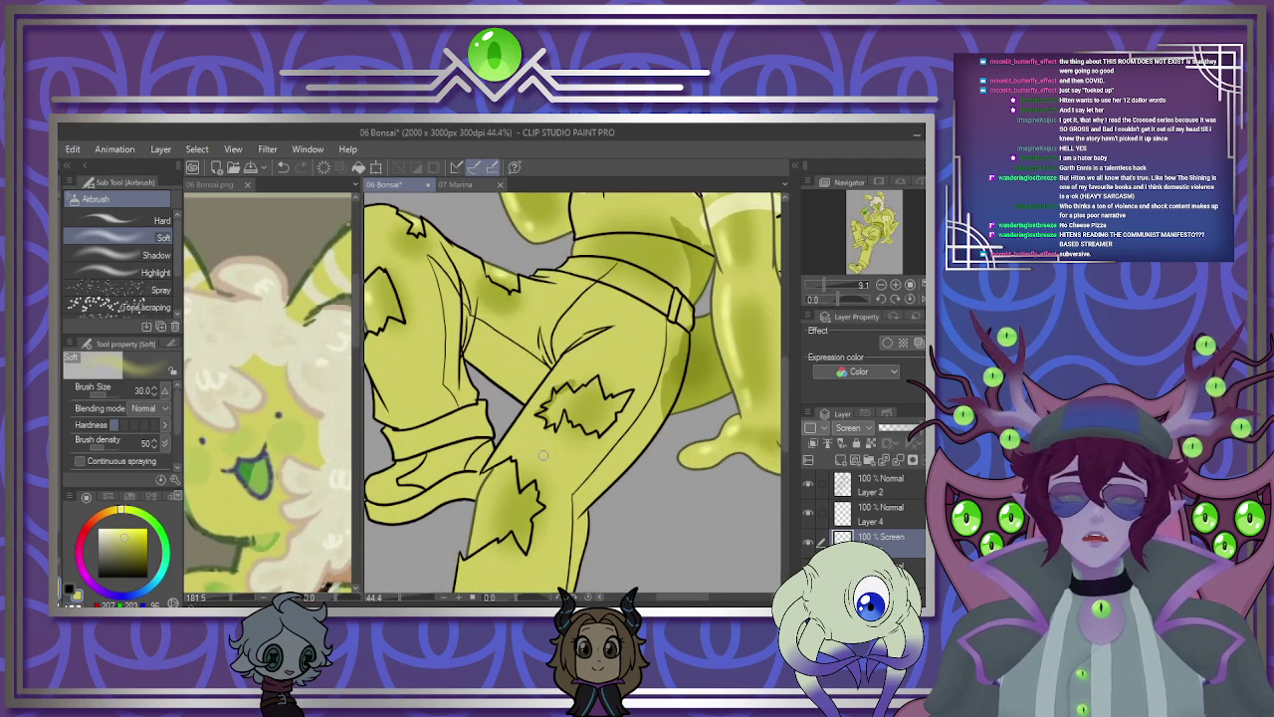
{"action": "left_click_drag", "start_coordinate": [498, 487], "coordinate": [486, 528]}
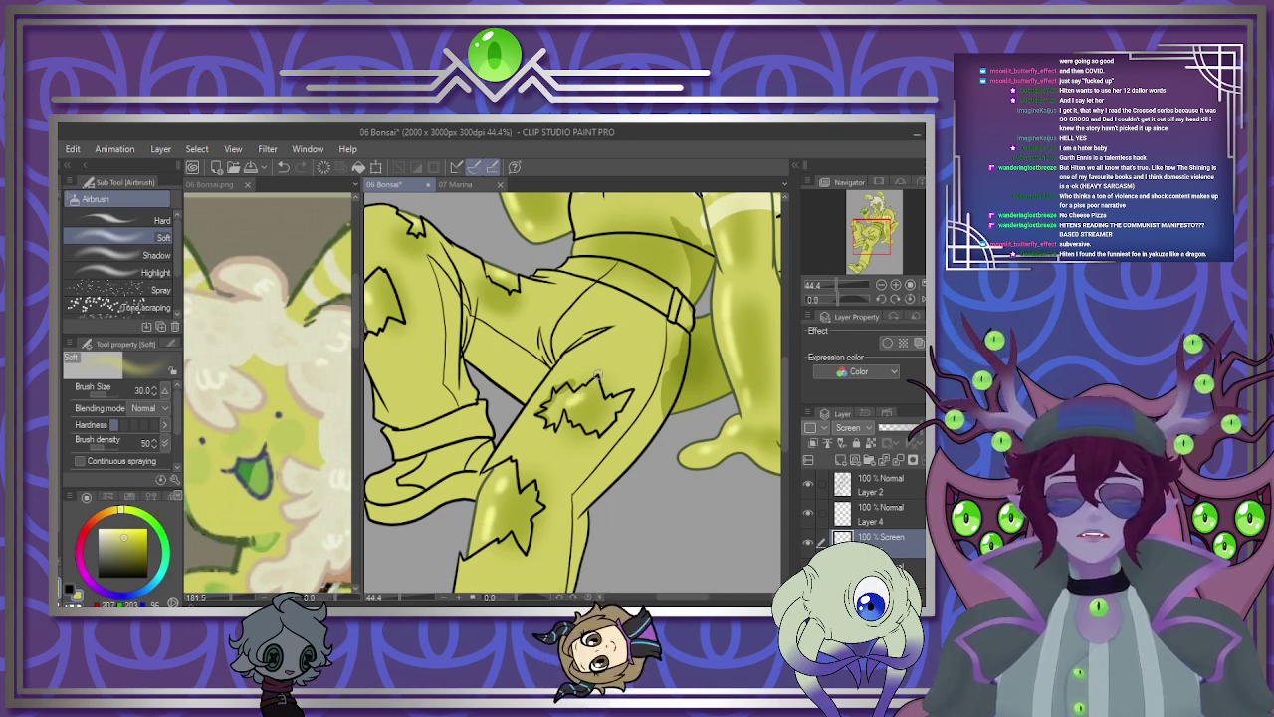
{"action": "scroll", "coordinate": [629, 289], "scroll_direction": "down", "scroll_amount": 1}
{"action": "scroll", "coordinate": [630, 289], "scroll_direction": "up", "scroll_amount": 4}
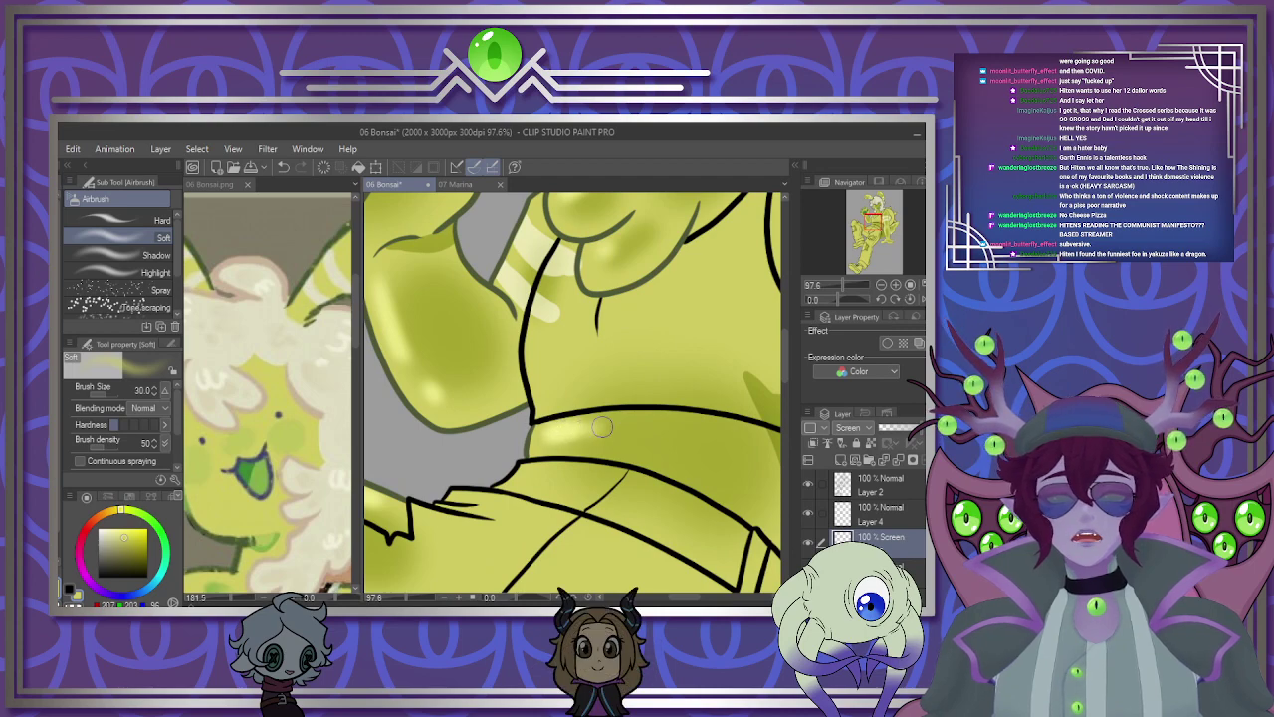
{"action": "scroll", "coordinate": [711, 385], "scroll_direction": "down", "scroll_amount": 6}
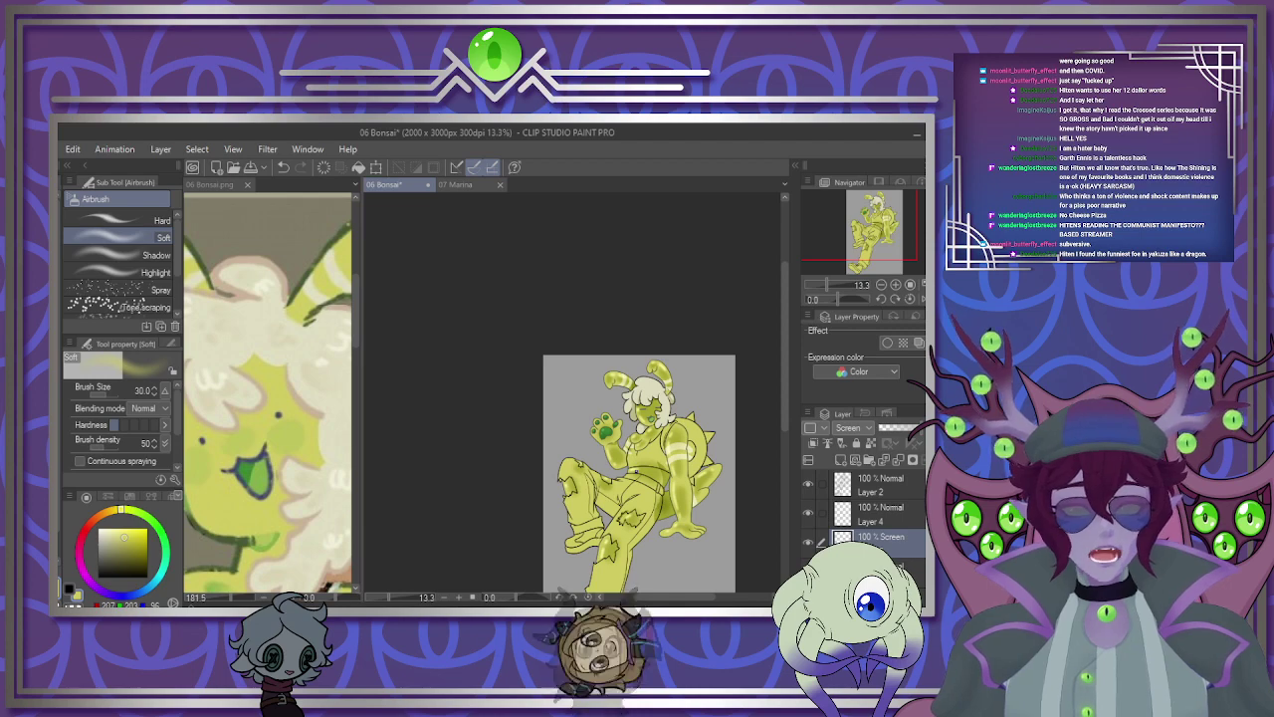
Lower the Screen highlight layer's opacity to 78% and merge it down into the body colours.
{"action": "scroll", "coordinate": [626, 354], "scroll_direction": "up", "scroll_amount": 4}
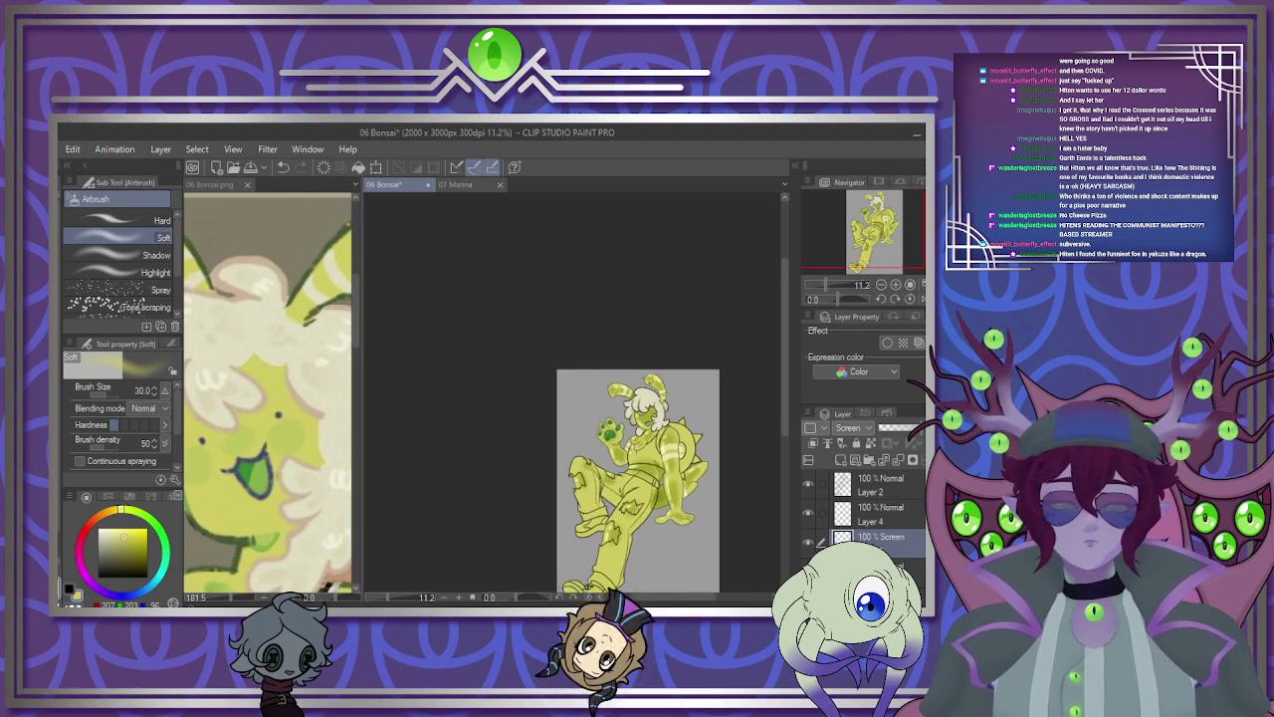
{"action": "scroll", "coordinate": [588, 325], "scroll_direction": "down", "scroll_amount": 3}
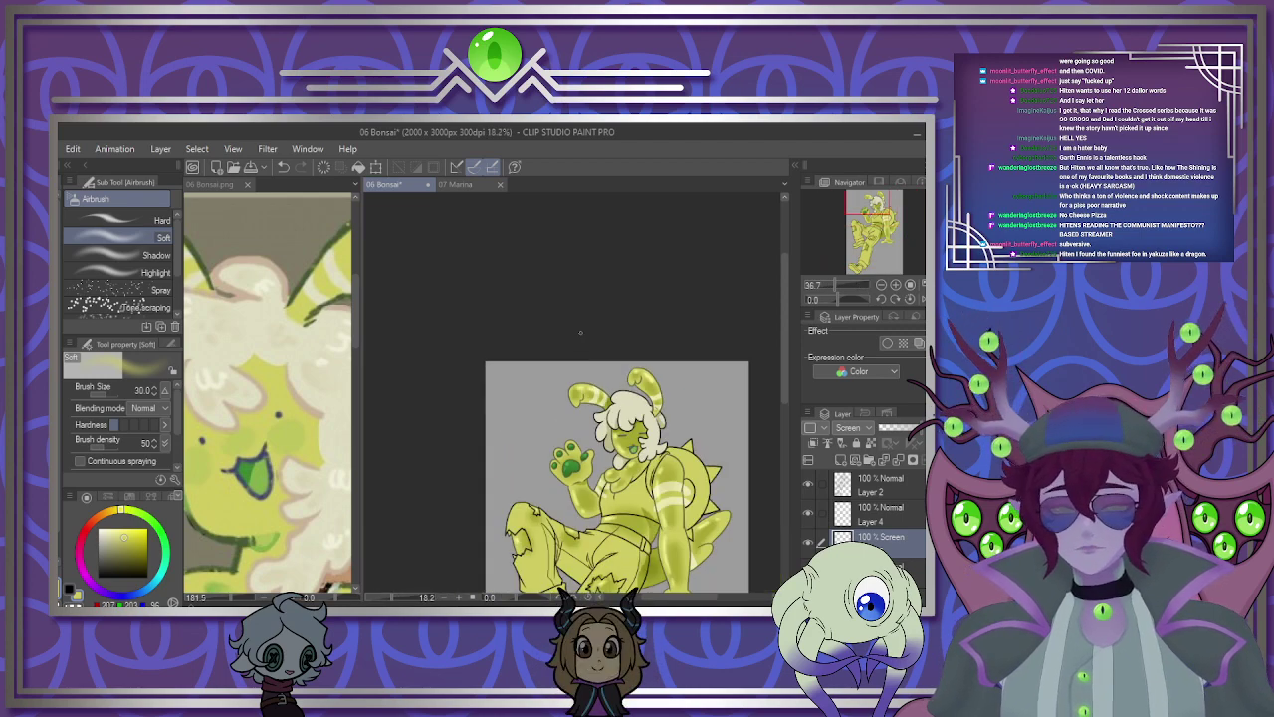
{"action": "scroll", "coordinate": [576, 375], "scroll_direction": "up", "scroll_amount": 4}
{"action": "scroll", "coordinate": [577, 377], "scroll_direction": "up", "scroll_amount": 1}
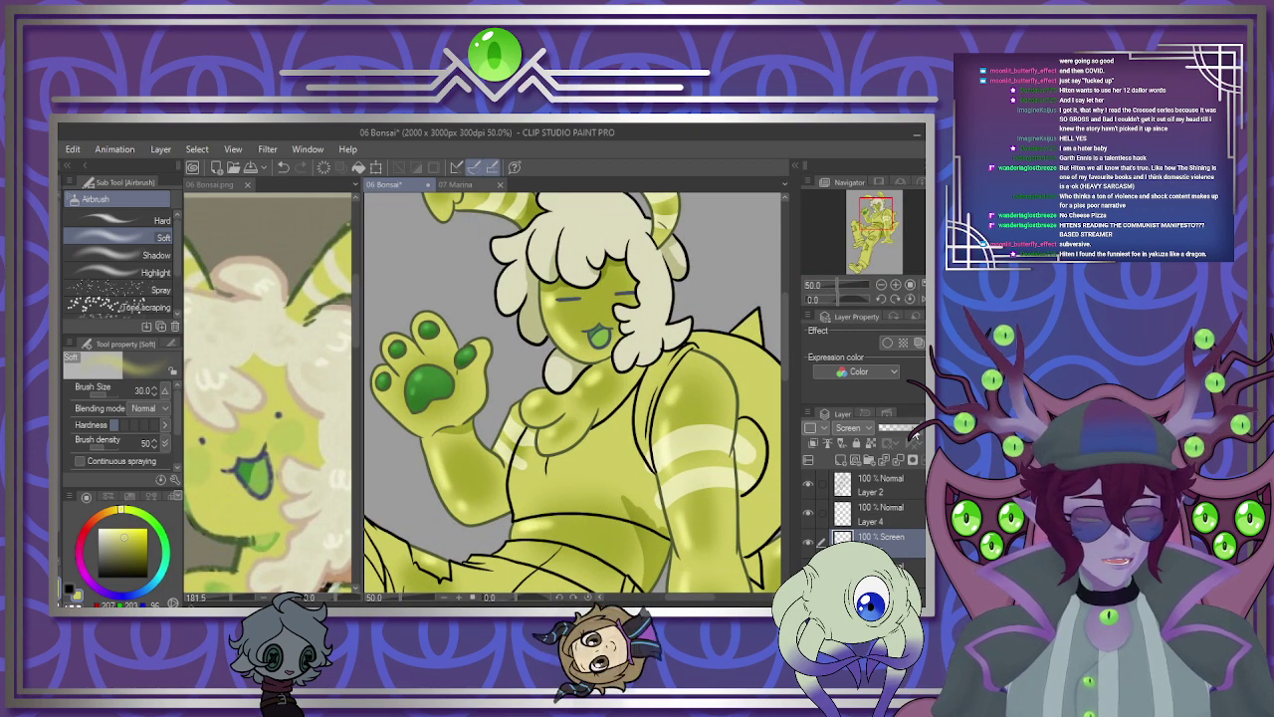
{"action": "left_click", "coordinate": [912, 428]}
{"action": "scroll", "coordinate": [593, 335], "scroll_direction": "down", "scroll_amount": 5}
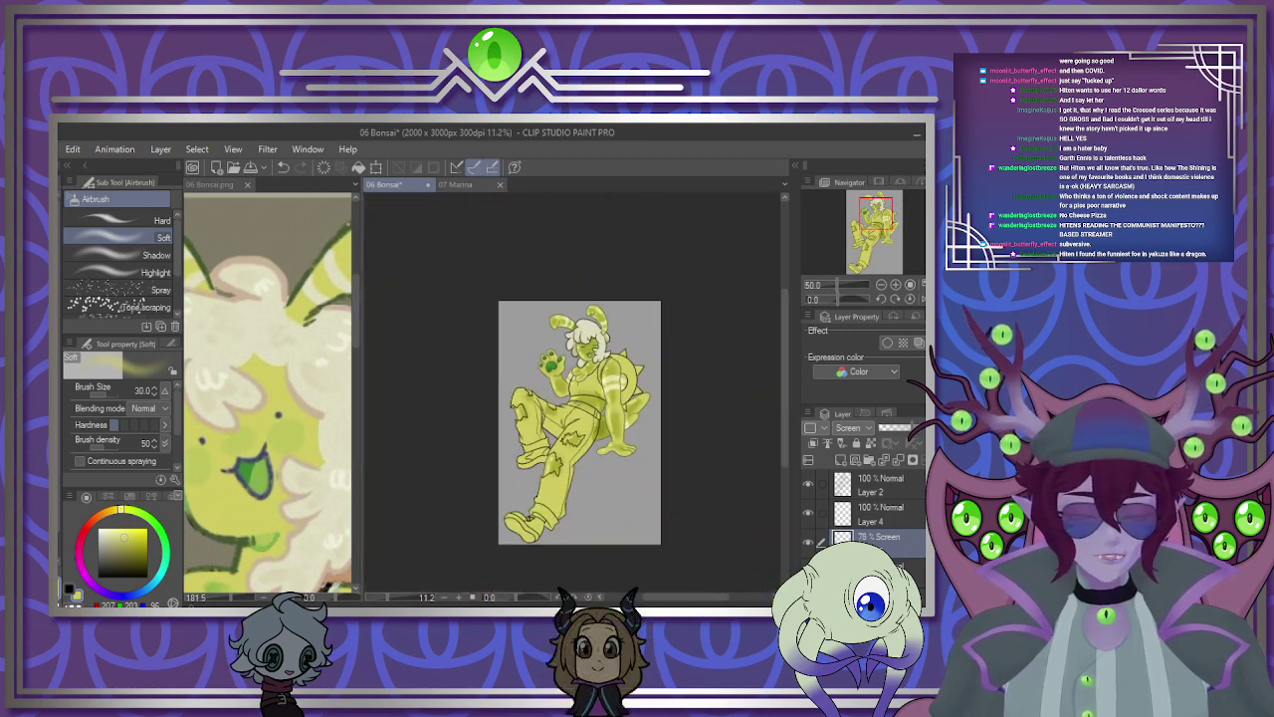
{"action": "scroll", "coordinate": [573, 377], "scroll_direction": "up", "scroll_amount": 3}
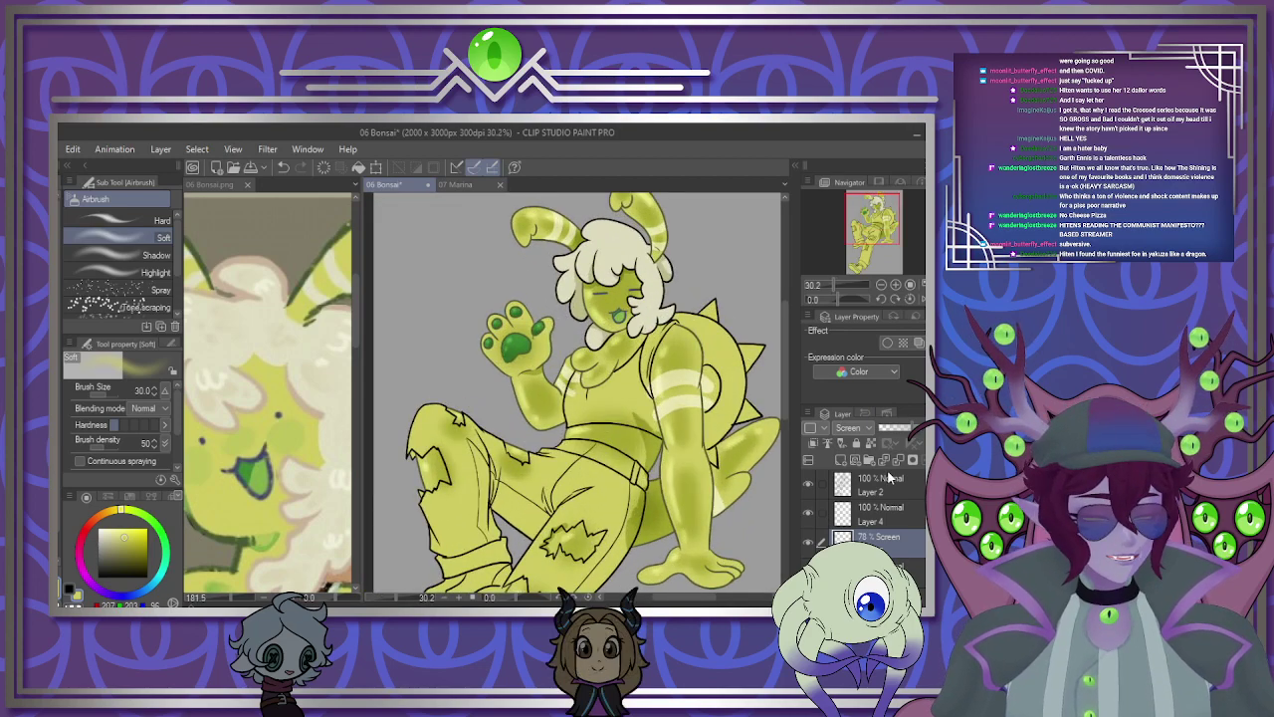
Sample the off-white of the character's top from the 06 Bonsai.png reference.
{"action": "left_click", "coordinate": [335, 515]}
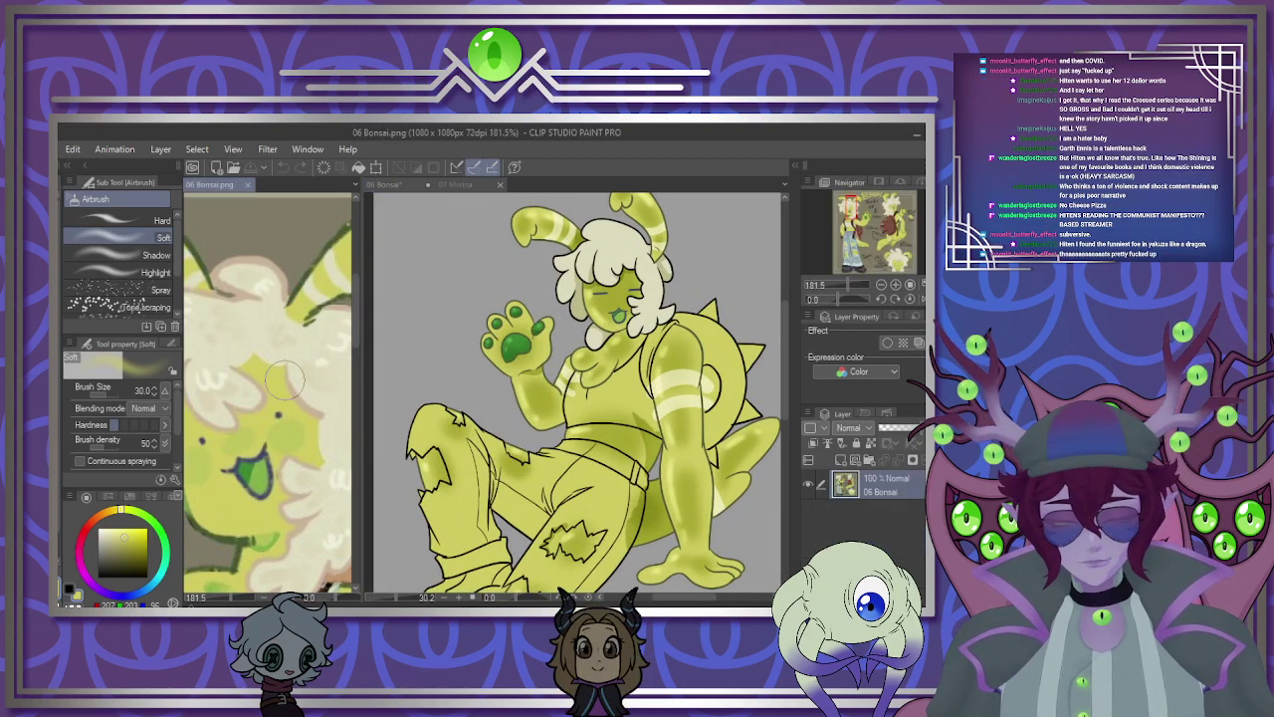
{"action": "scroll", "coordinate": [298, 438], "scroll_direction": "down", "scroll_amount": 4}
{"action": "scroll", "coordinate": [279, 468], "scroll_direction": "up", "scroll_amount": 4}
{"action": "left_click", "coordinate": [298, 458], "text": "alt"}
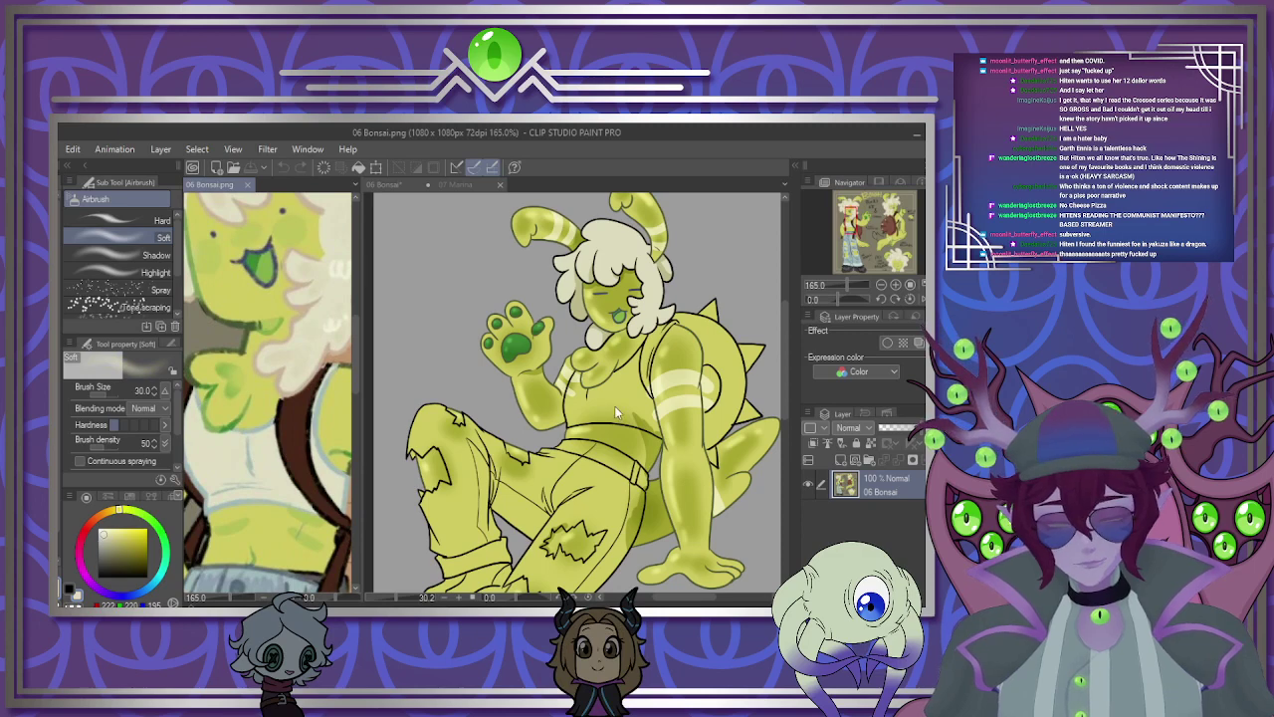
Fill the tank top with the sampled off-white on Layer 4, hiding the body colours layer while filling.
{"action": "left_click", "coordinate": [384, 456]}
{"action": "scroll", "coordinate": [610, 374], "scroll_direction": "up", "scroll_amount": 6}
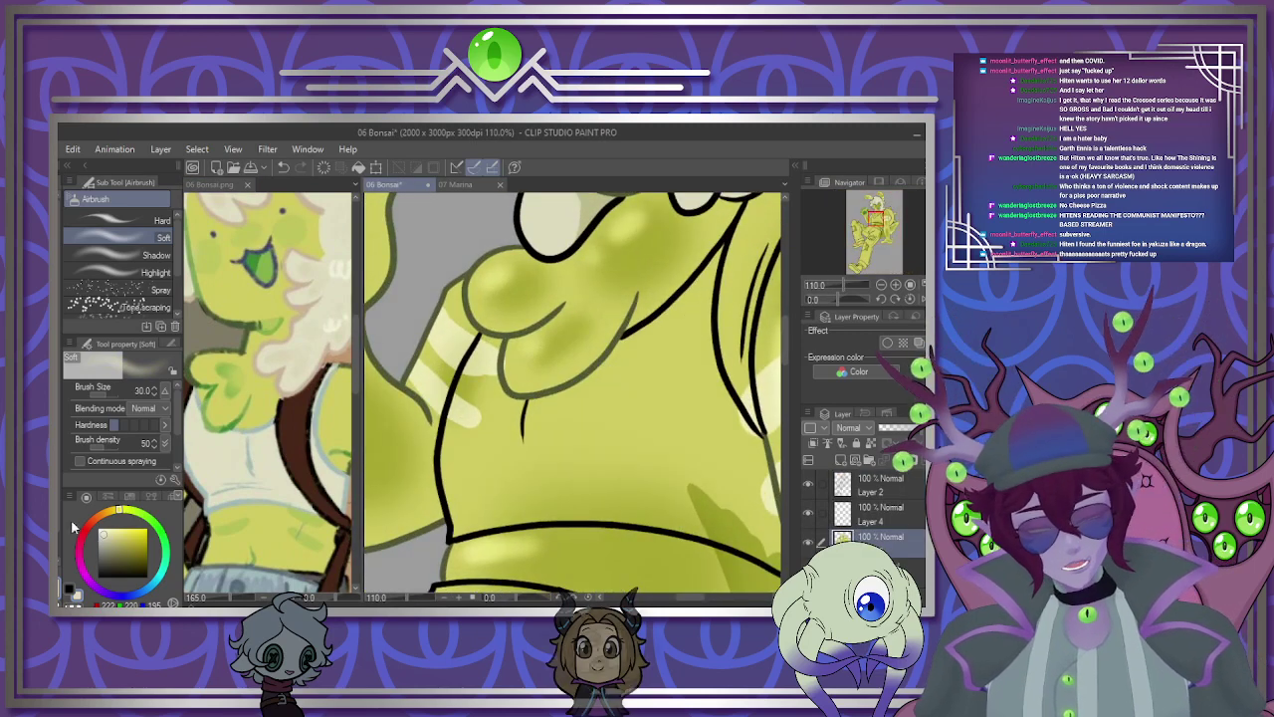
{"action": "key", "text": "g"}
{"action": "left_click", "coordinate": [876, 514]}
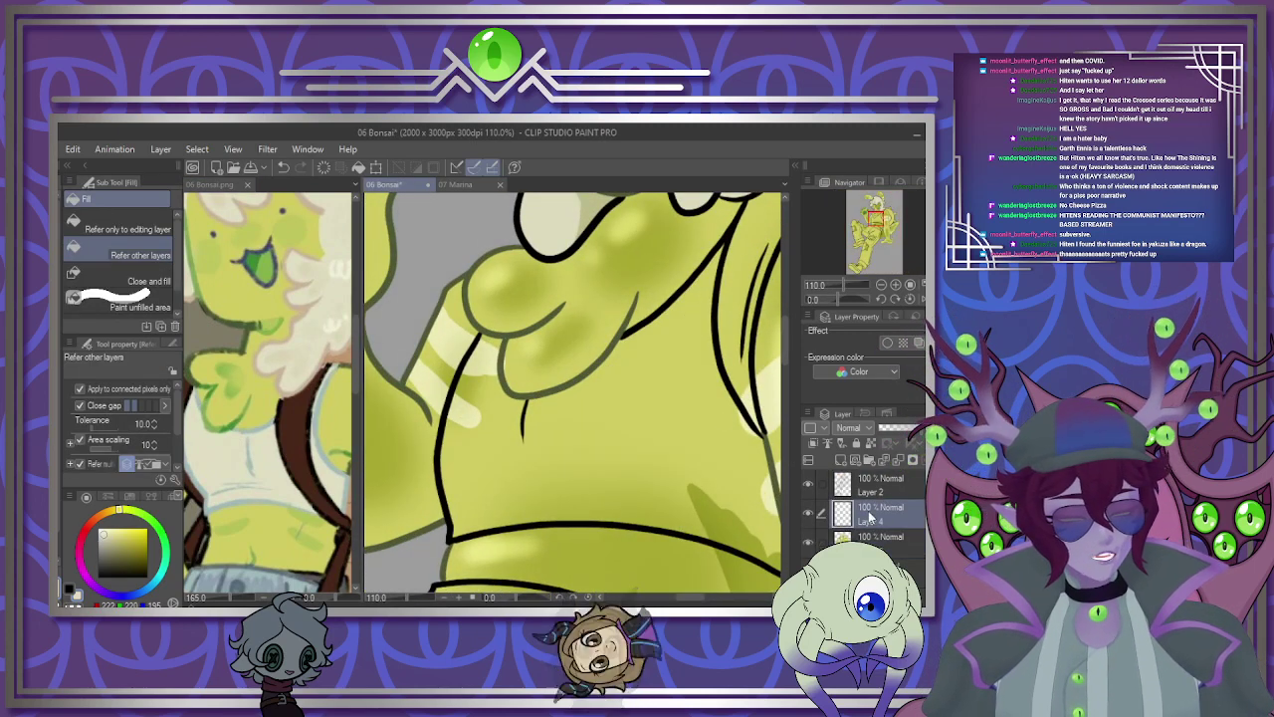
{"action": "left_click", "coordinate": [808, 543]}
{"action": "scroll", "coordinate": [720, 396], "scroll_direction": "down", "scroll_amount": 6}
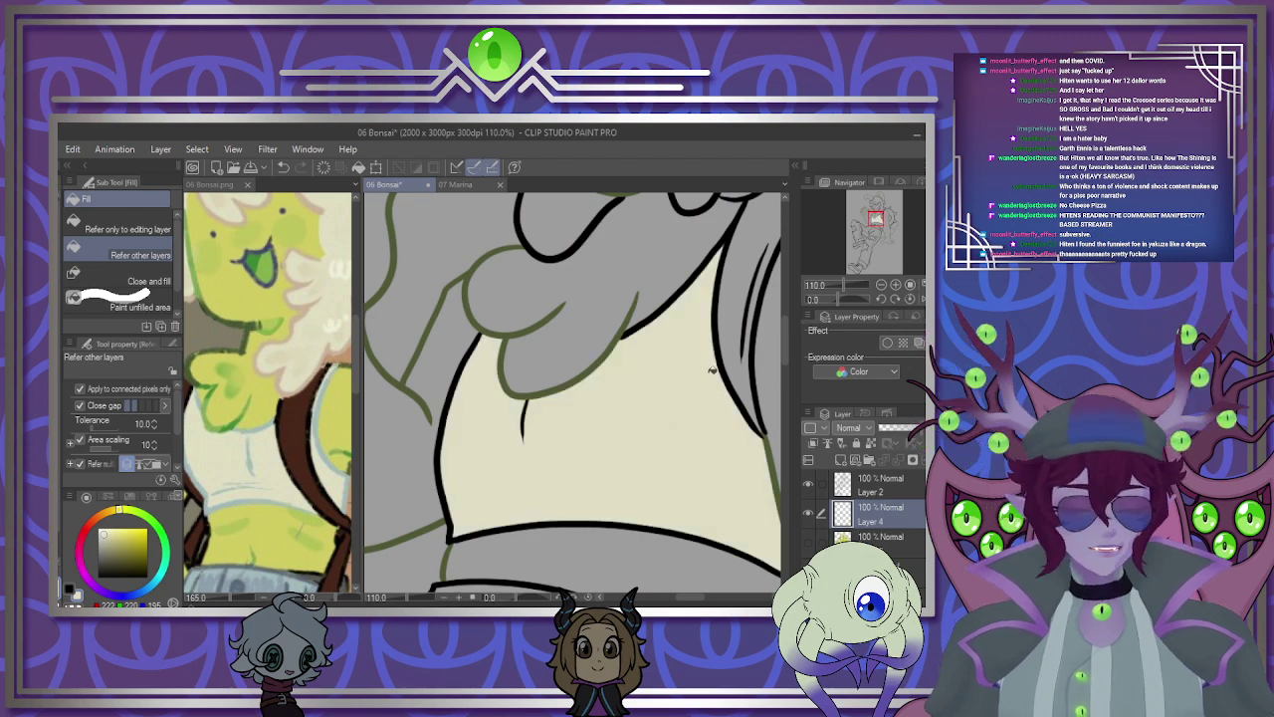
{"action": "scroll", "coordinate": [633, 346], "scroll_direction": "up", "scroll_amount": 5}
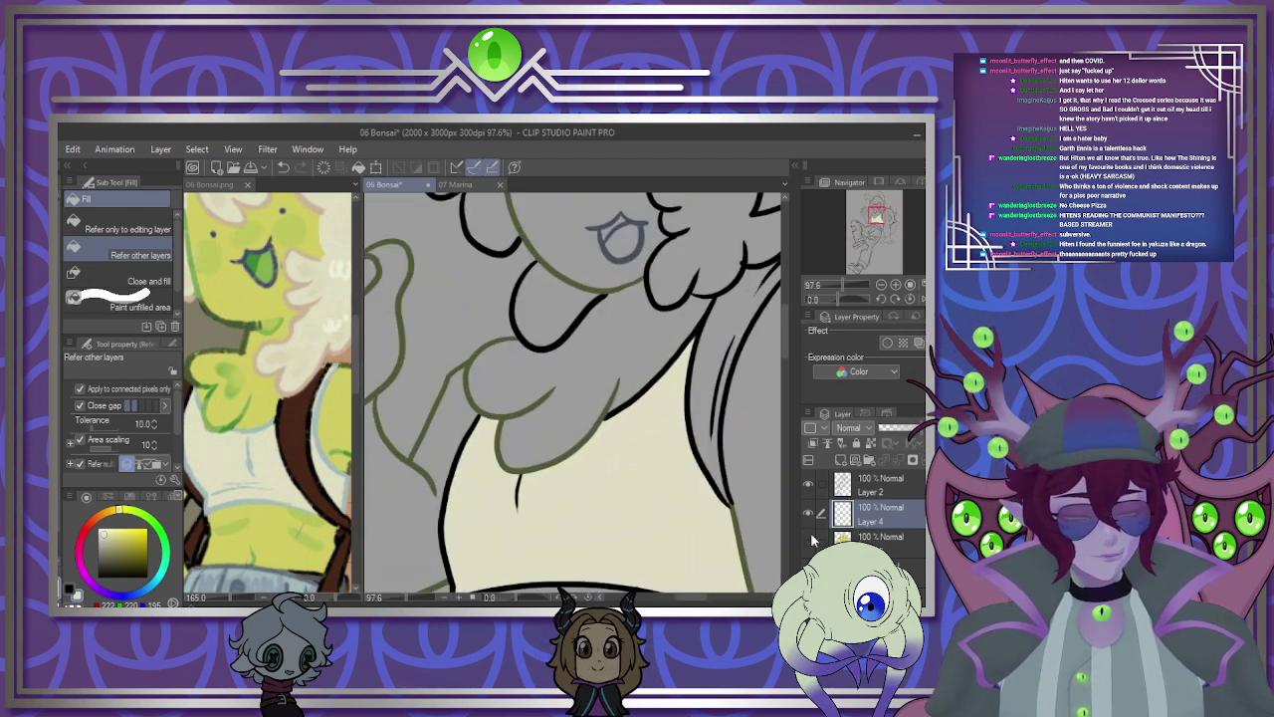
{"action": "left_click", "coordinate": [808, 542]}
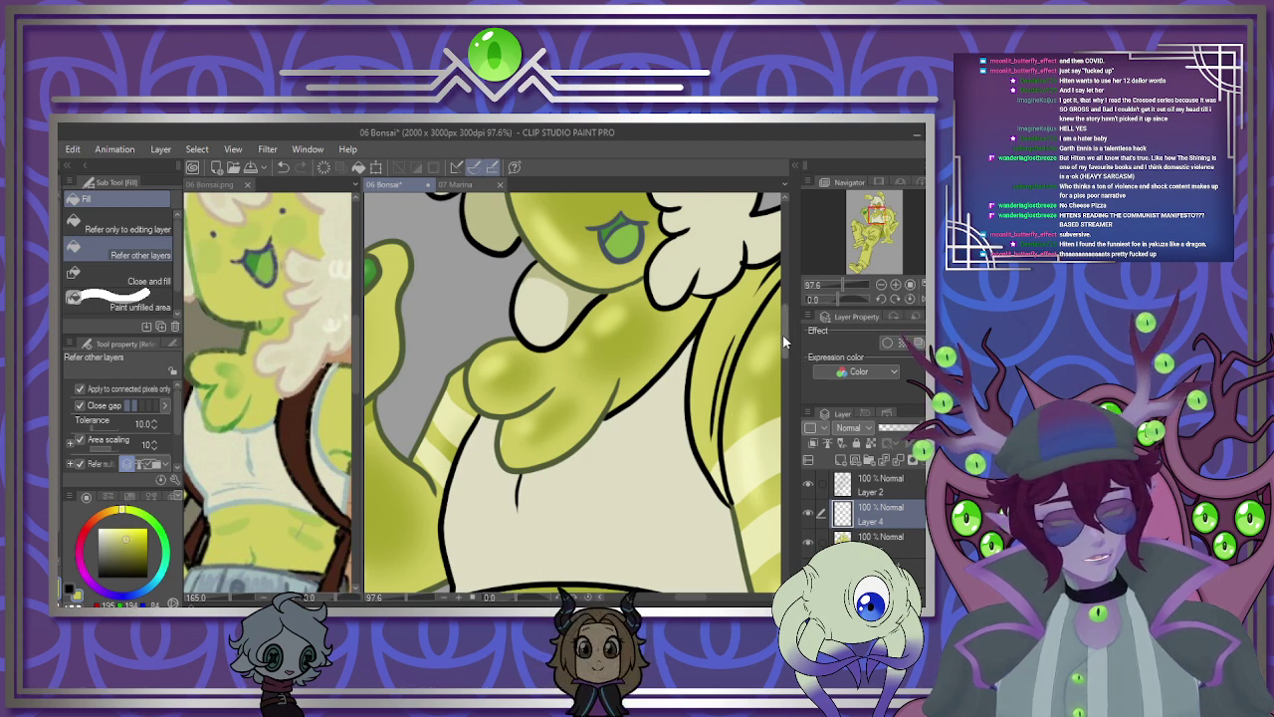
Shade the tank top's side yellow-green with the G-pen on a clipped Multiply layer at 46% opacity, and merge it down into Layer 4.
{"action": "scroll", "coordinate": [801, 367], "scroll_direction": "down", "scroll_amount": 3}
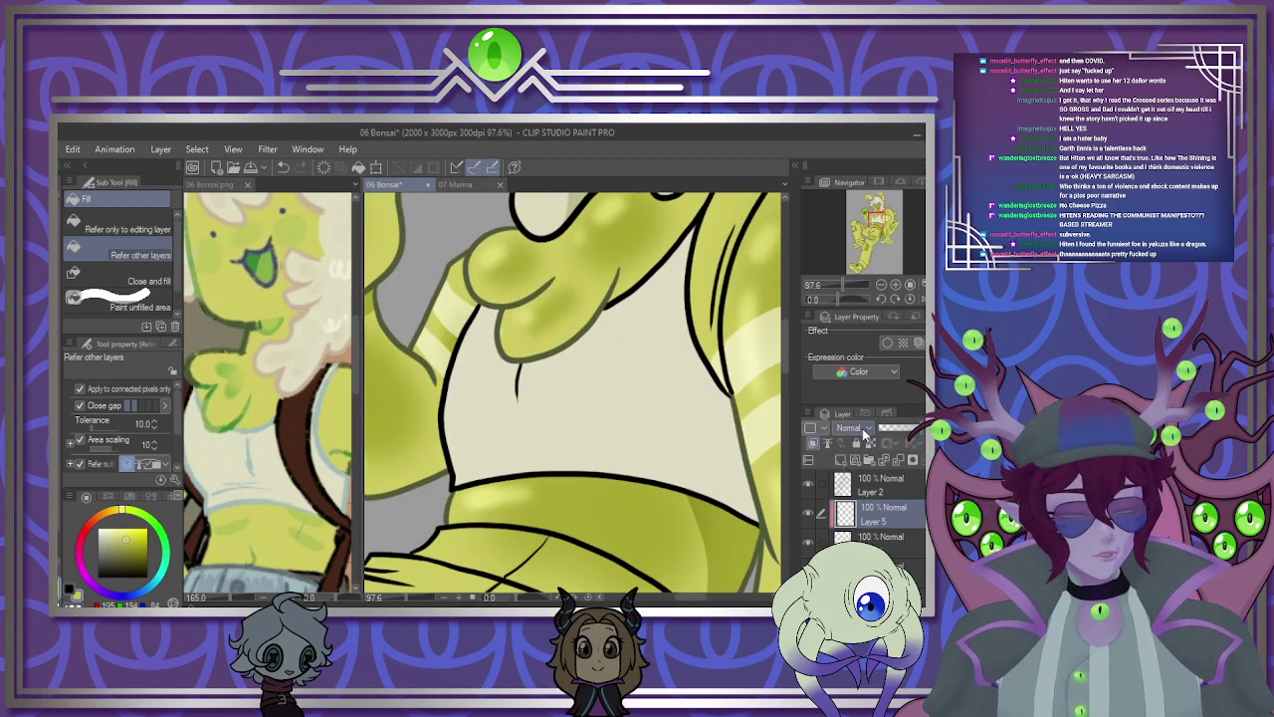
{"action": "left_click", "coordinate": [852, 189]}
{"action": "key", "text": "p"}
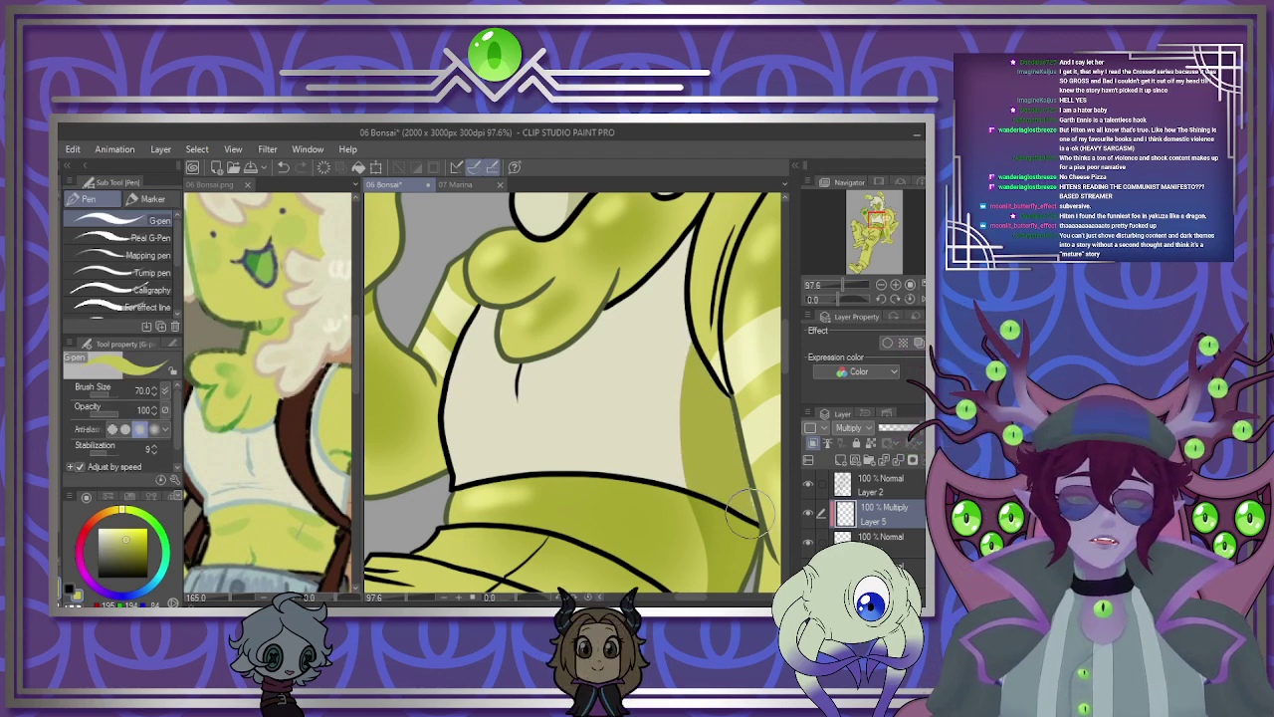
{"action": "left_click_drag", "start_coordinate": [914, 429], "coordinate": [901, 435]}
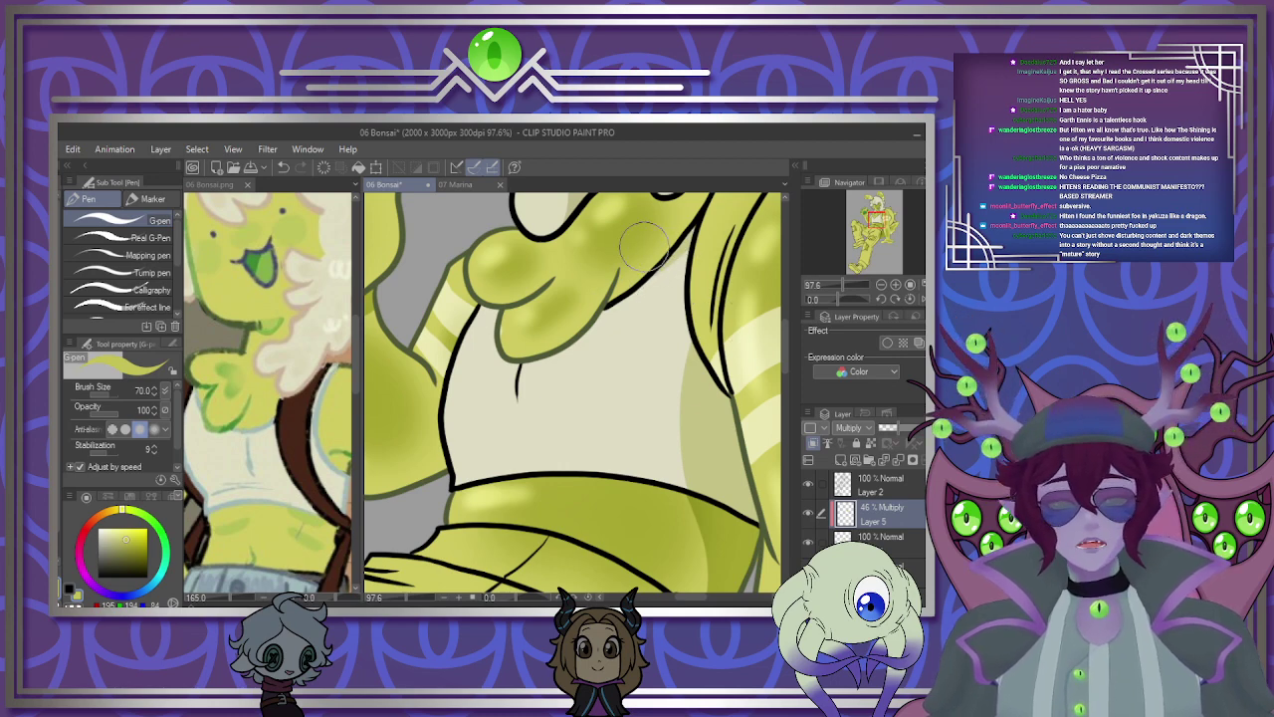
{"action": "scroll", "coordinate": [645, 239], "scroll_direction": "down", "scroll_amount": 4}
{"action": "scroll", "coordinate": [590, 354], "scroll_direction": "up", "scroll_amount": 2}
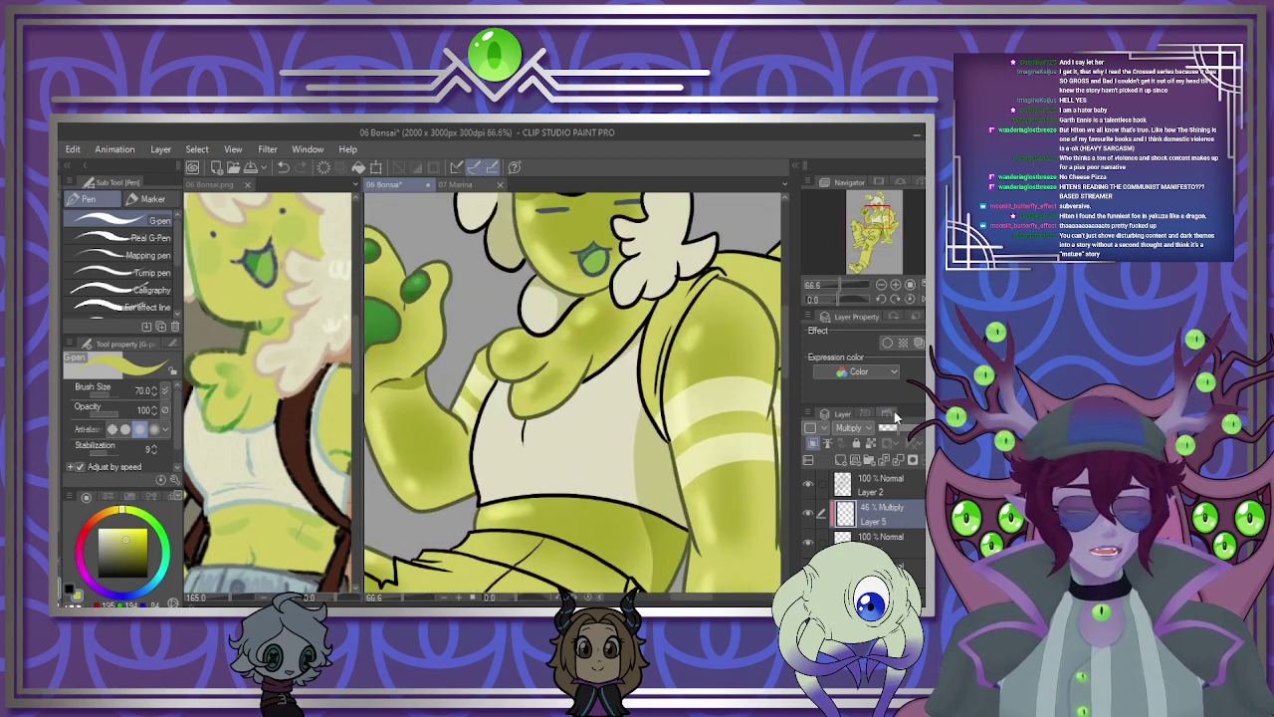
{"action": "left_click", "coordinate": [893, 461]}
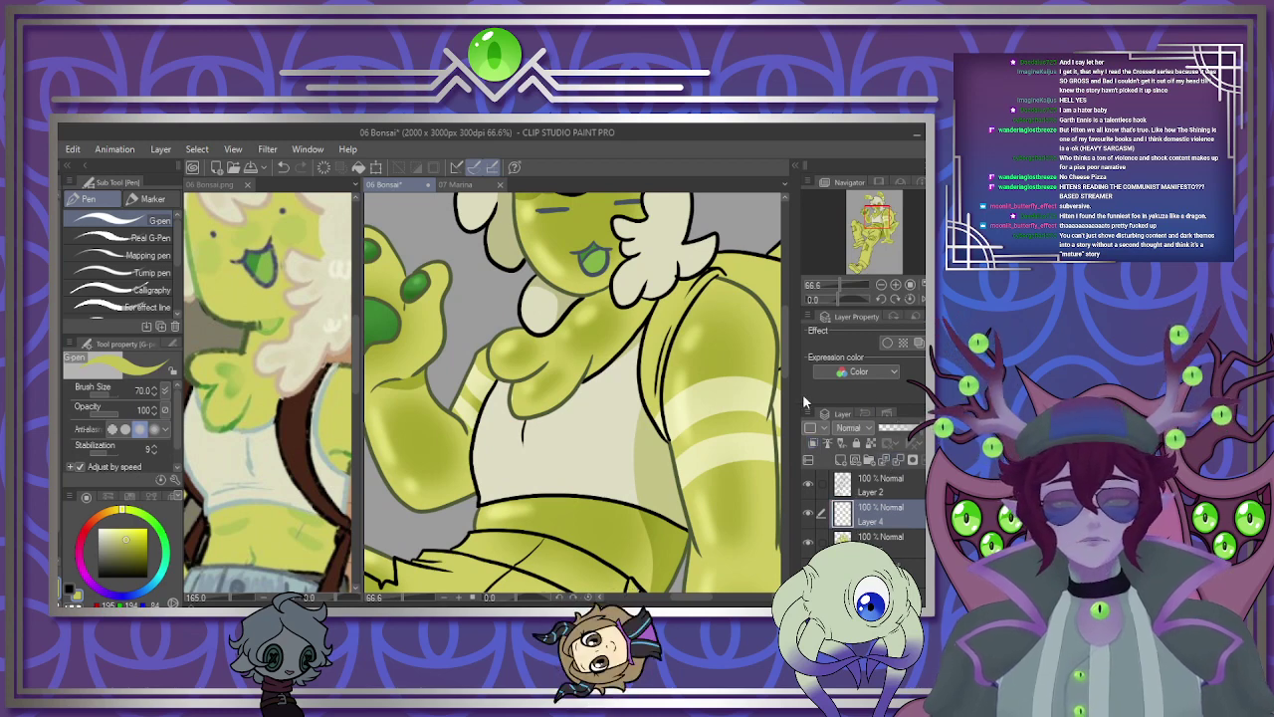
Sample the dark brown of the shoulder strap from the 06 Bonsai.png reference.
{"action": "scroll", "coordinate": [572, 393], "scroll_direction": "down", "scroll_amount": 4}
{"action": "scroll", "coordinate": [572, 393], "scroll_direction": "up", "scroll_amount": 2}
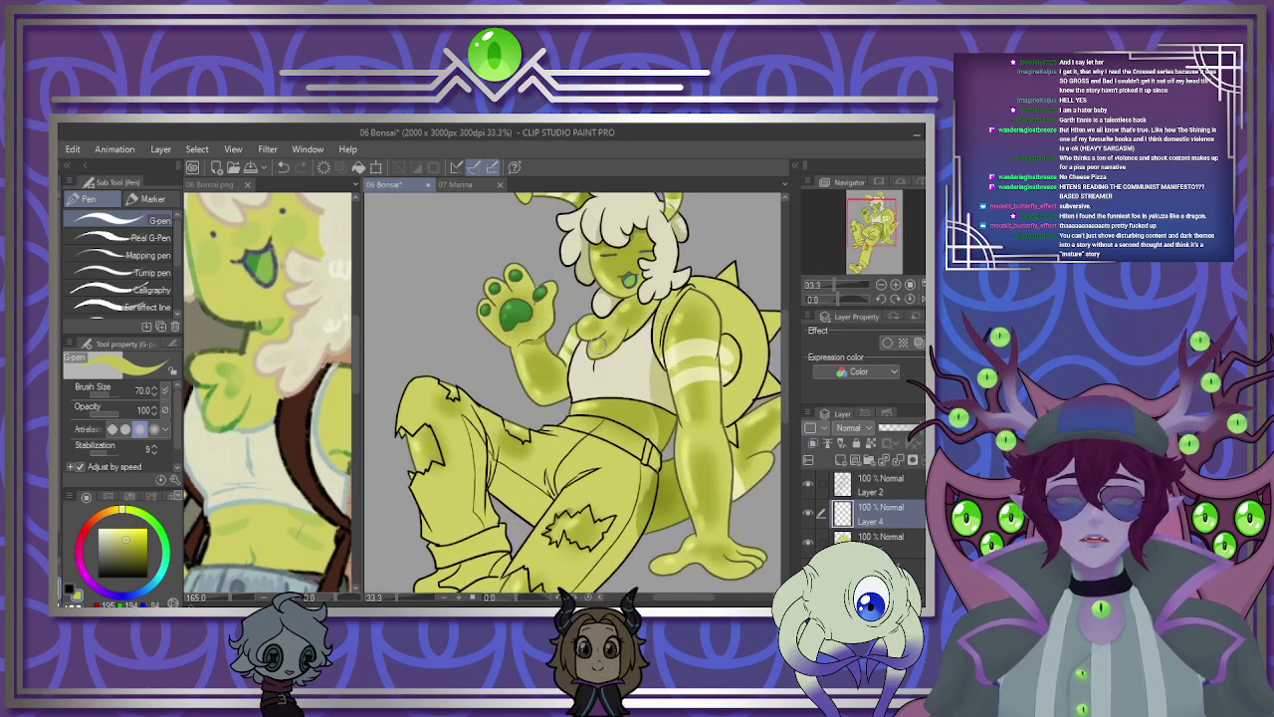
{"action": "scroll", "coordinate": [529, 364], "scroll_direction": "down", "scroll_amount": 2}
{"action": "left_click", "coordinate": [220, 442]}
{"action": "scroll", "coordinate": [220, 442], "scroll_direction": "down", "scroll_amount": 2}
{"action": "scroll", "coordinate": [231, 430], "scroll_direction": "up", "scroll_amount": 3}
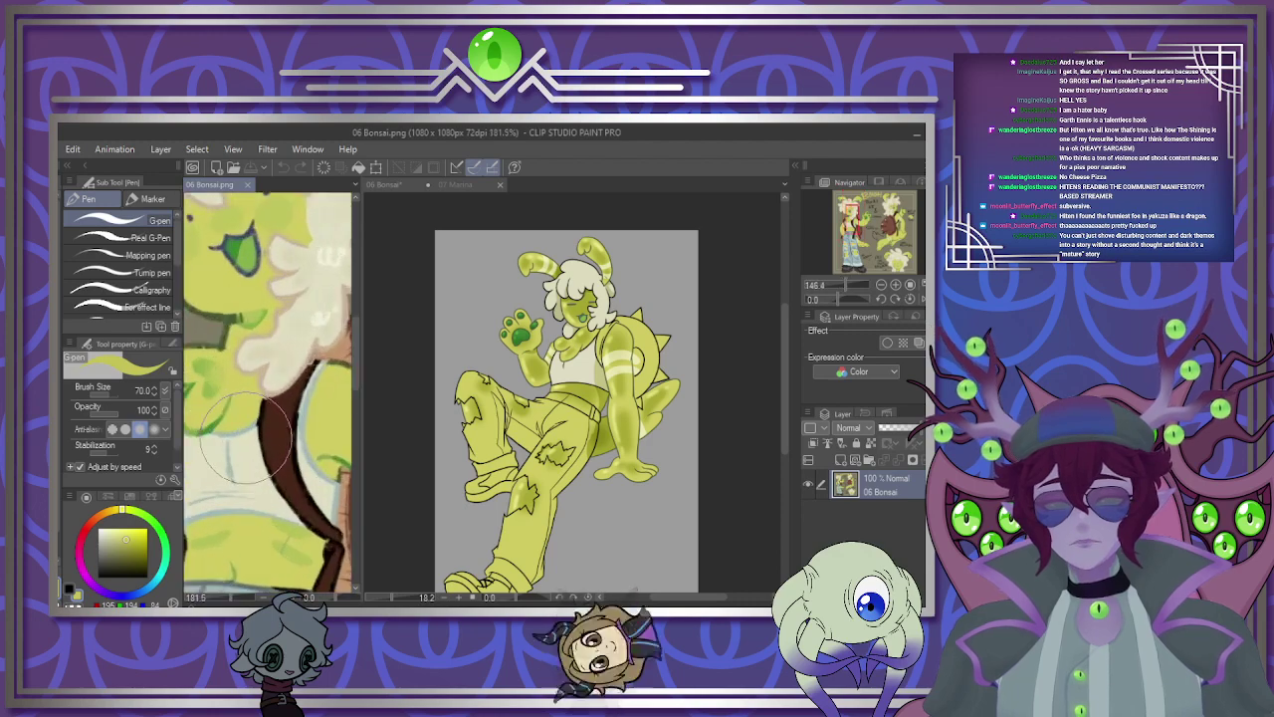
{"action": "left_click", "coordinate": [279, 438], "text": "alt"}
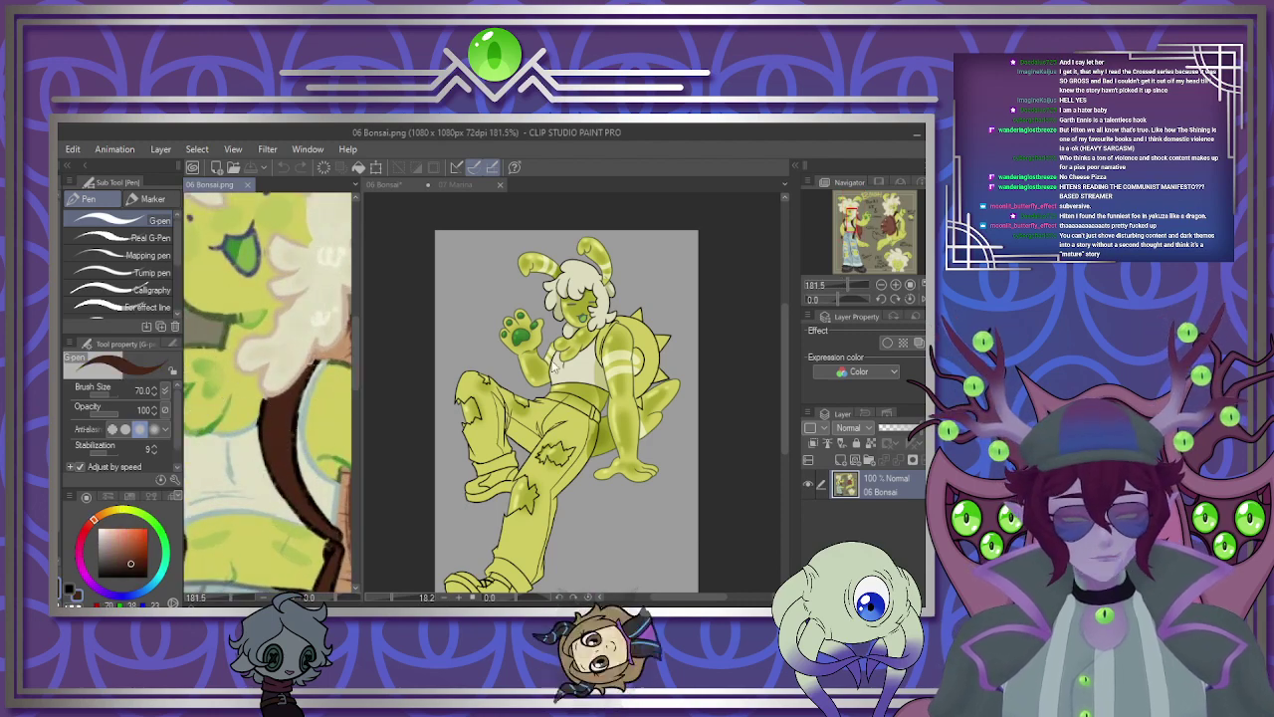
Fill the shoulder strap with dark brown on Layer 4 and paint in its unfilled lower tip with the G-pen.
{"action": "scroll", "coordinate": [629, 390], "scroll_direction": "up", "scroll_amount": 5}
{"action": "scroll", "coordinate": [629, 390], "scroll_direction": "up", "scroll_amount": 2}
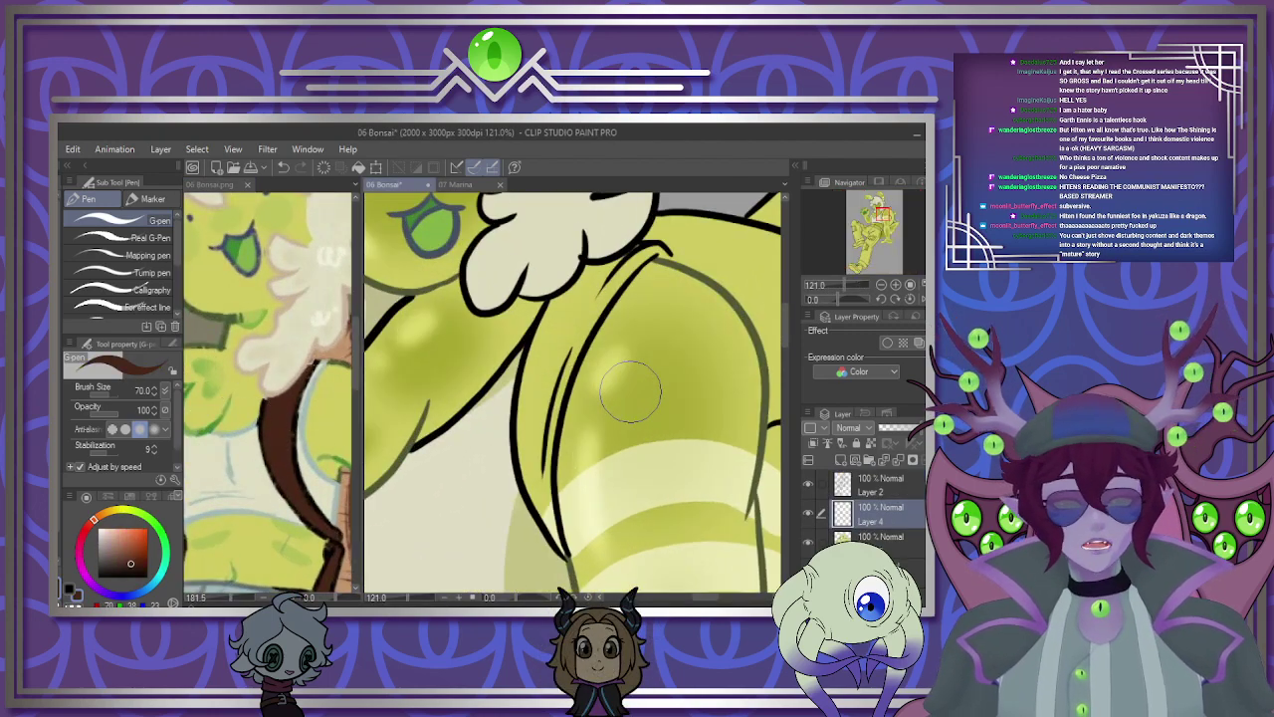
{"action": "key", "text": "g"}
{"action": "left_click", "coordinate": [565, 337]}
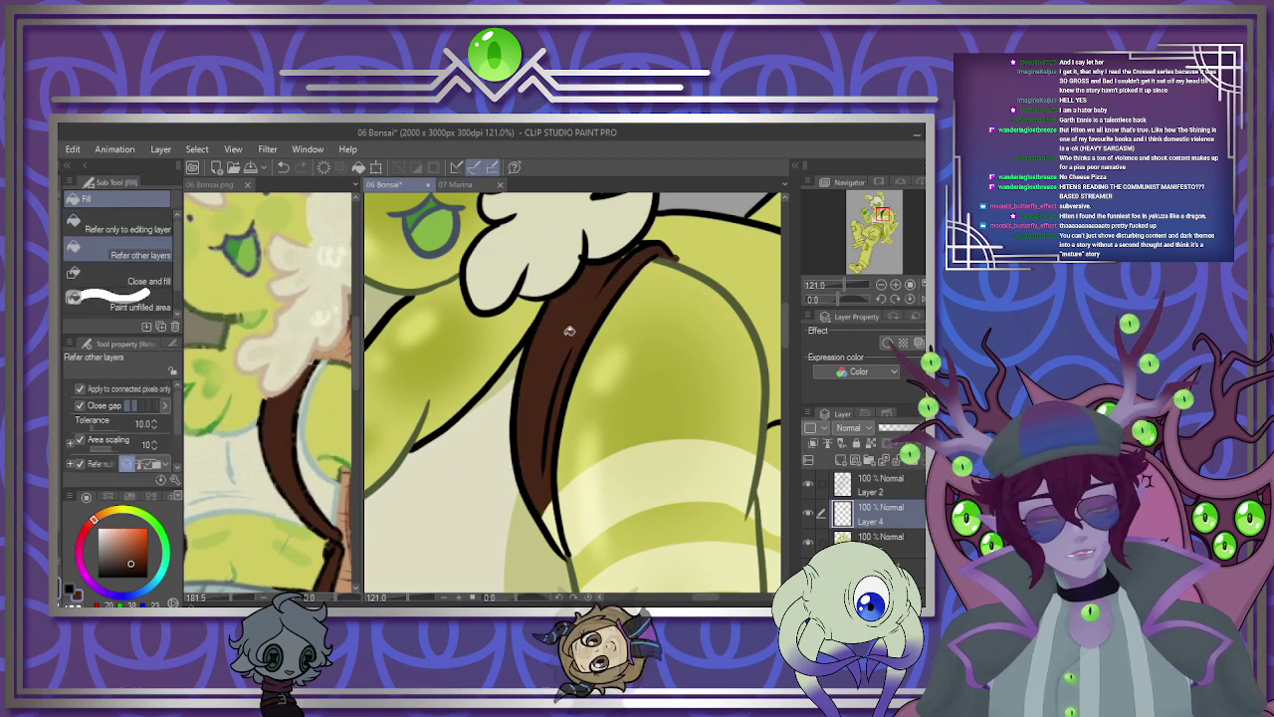
{"action": "key", "text": "p"}
{"action": "left_click_drag", "start_coordinate": [548, 474], "coordinate": [564, 543]}
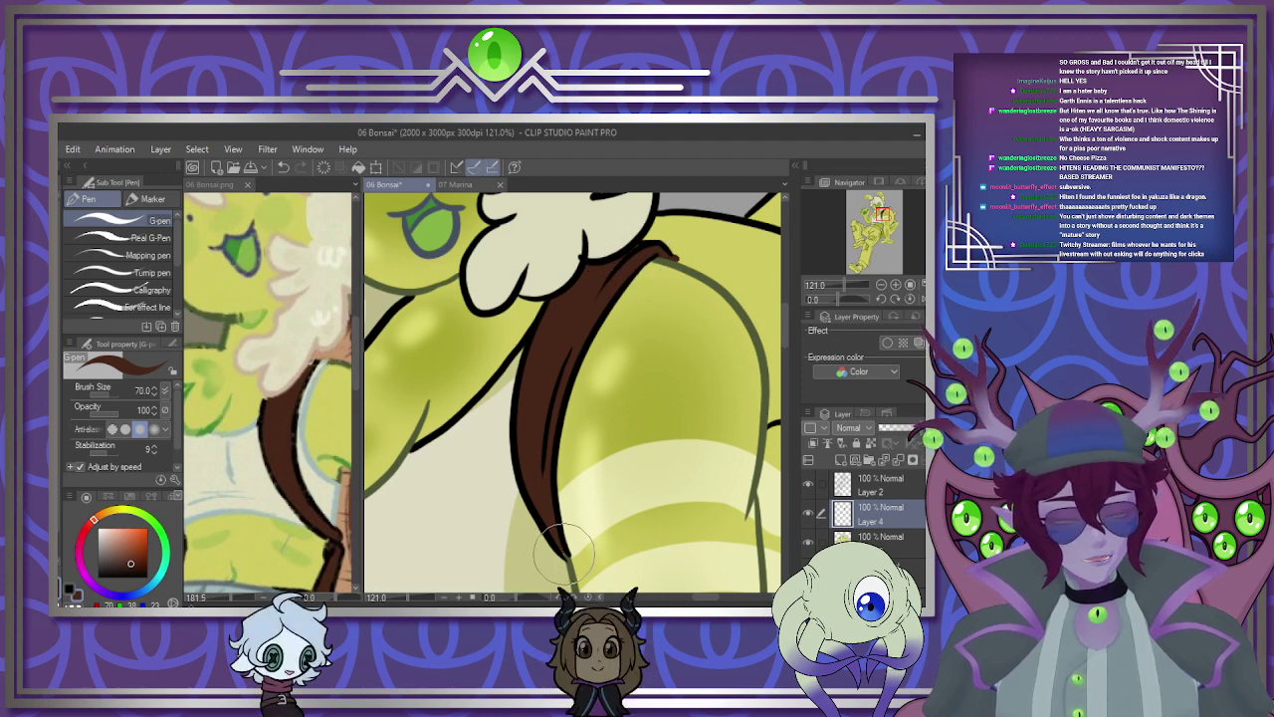
Shade the shoulder strap's edge with the G-pen on a new clipped Multiply layer, and set that layer's opacity to 36%.
{"action": "left_click", "coordinate": [813, 444]}
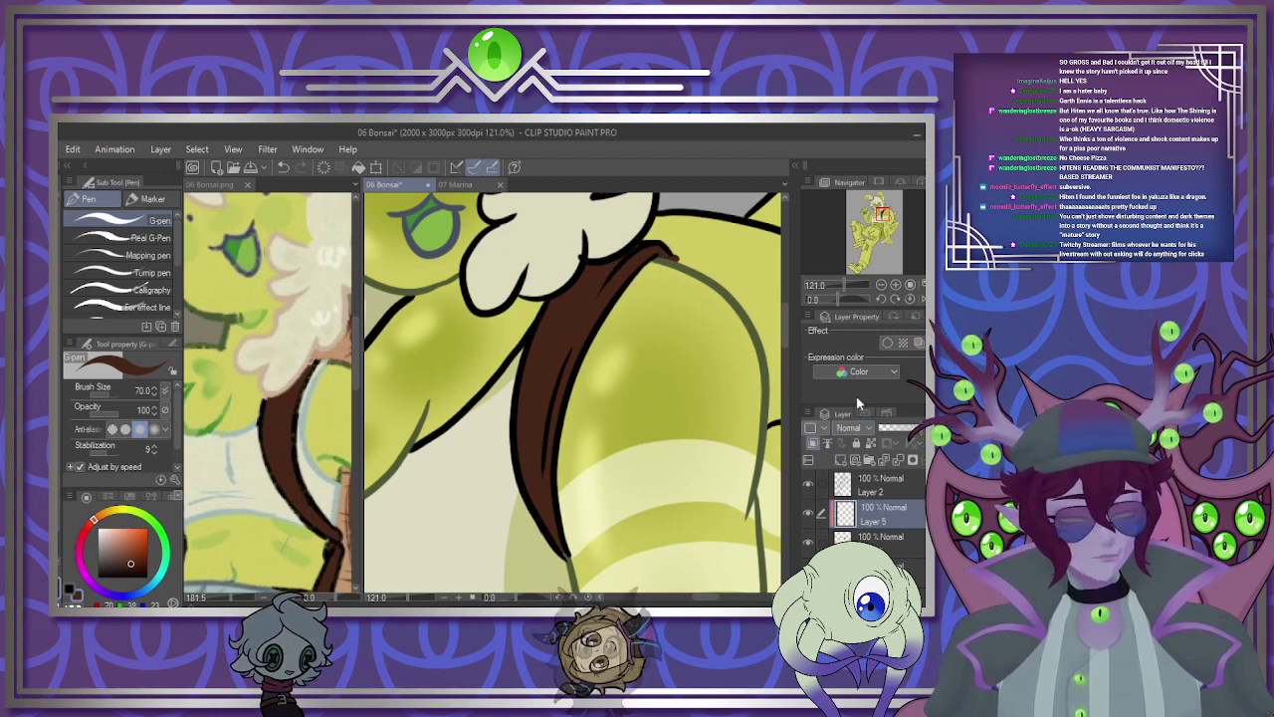
{"action": "left_click", "coordinate": [860, 173]}
{"action": "mouse_move", "coordinate": [572, 354]}
{"action": "left_mouse_down"}
{"action": "mouse_move", "coordinate": [550, 444]}
{"action": "mouse_move", "coordinate": [582, 345]}
{"action": "mouse_move", "coordinate": [657, 251]}
{"action": "left_mouse_up"}
{"action": "left_click", "coordinate": [906, 428]}
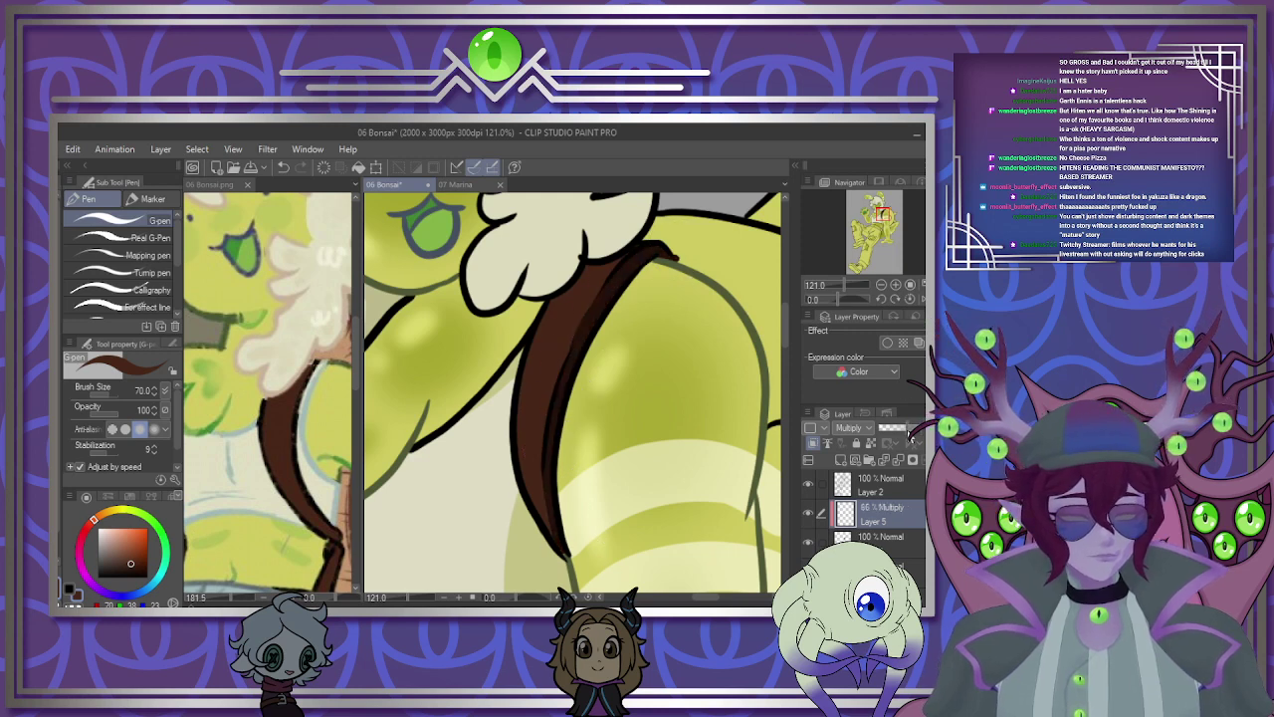
{"action": "left_click_drag", "start_coordinate": [898, 431], "coordinate": [892, 430]}
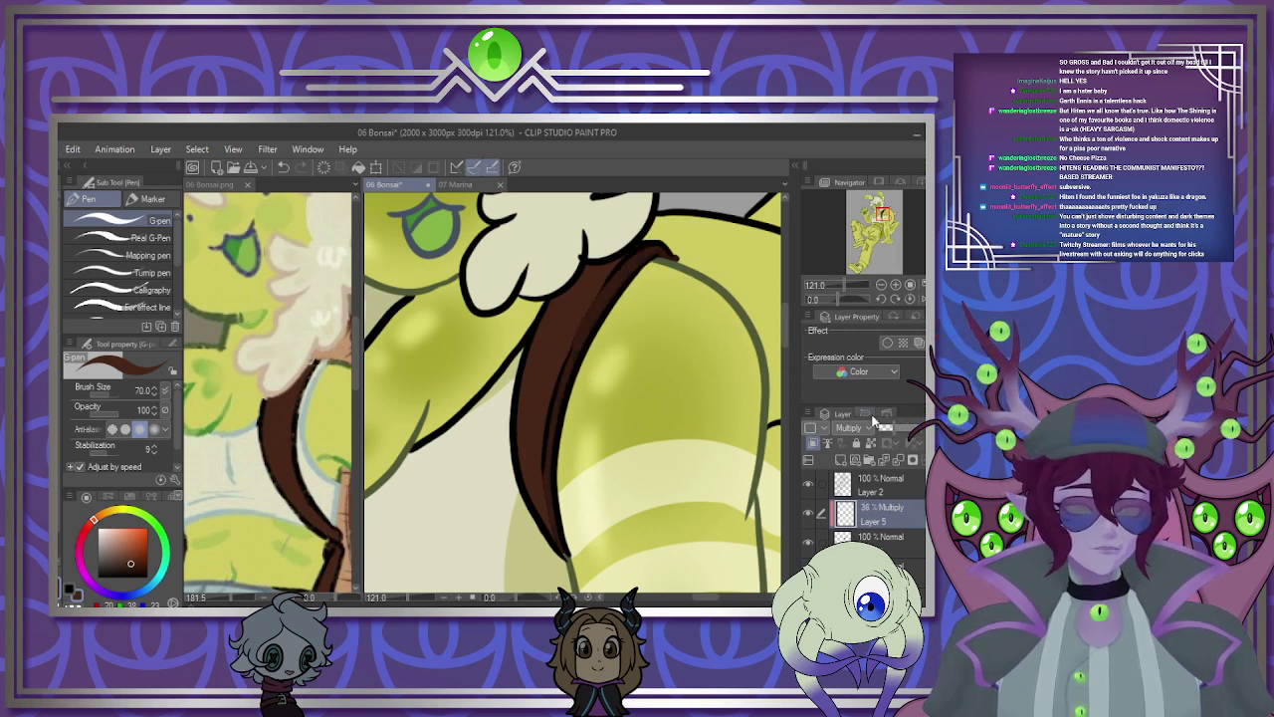
Examine the shaded shoulder strap against the upper body and the figure as a whole.
{"action": "scroll", "coordinate": [572, 362], "scroll_direction": "down", "scroll_amount": 5}
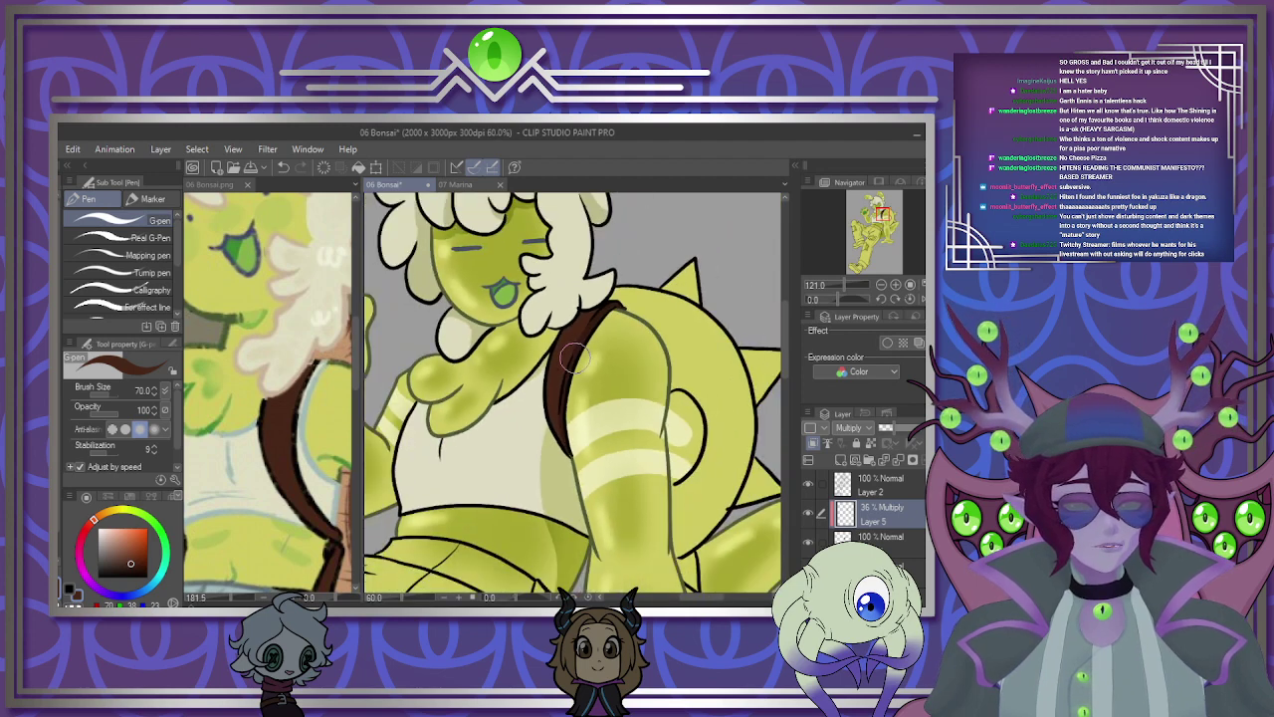
{"action": "scroll", "coordinate": [571, 361], "scroll_direction": "up", "scroll_amount": 4}
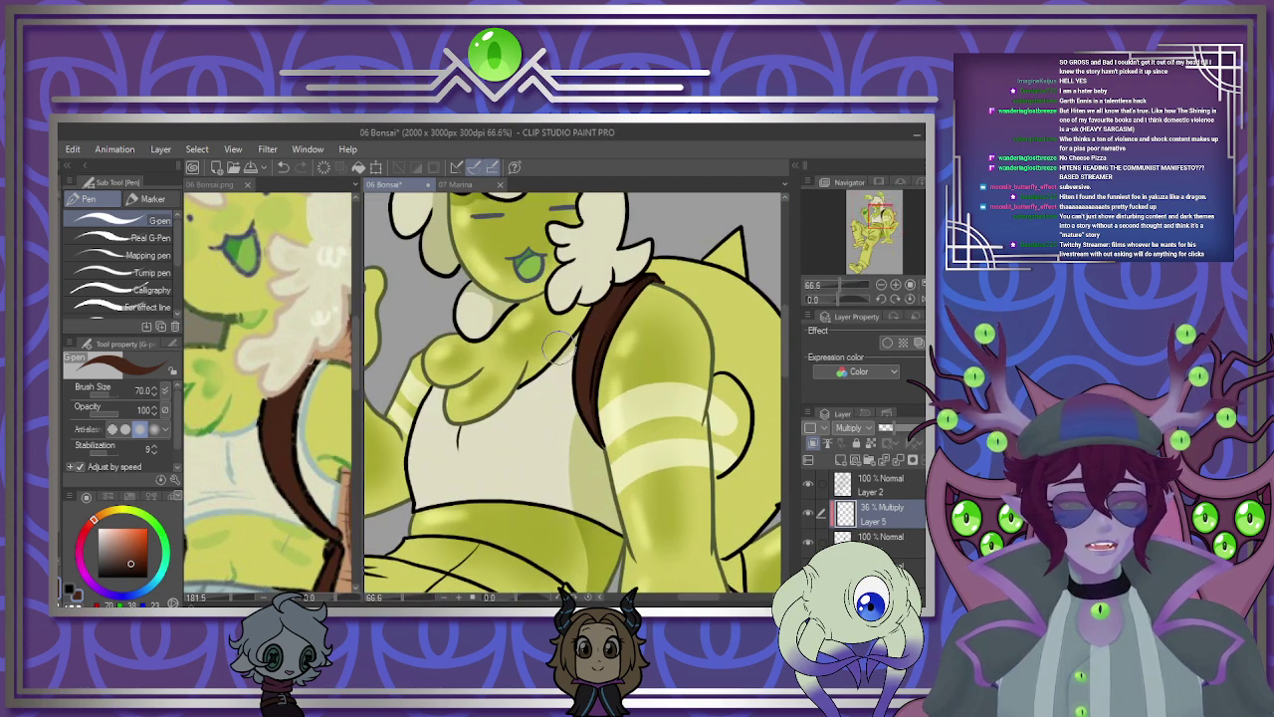
{"action": "scroll", "coordinate": [560, 346], "scroll_direction": "down", "scroll_amount": 3}
{"action": "scroll", "coordinate": [553, 338], "scroll_direction": "up", "scroll_amount": 3}
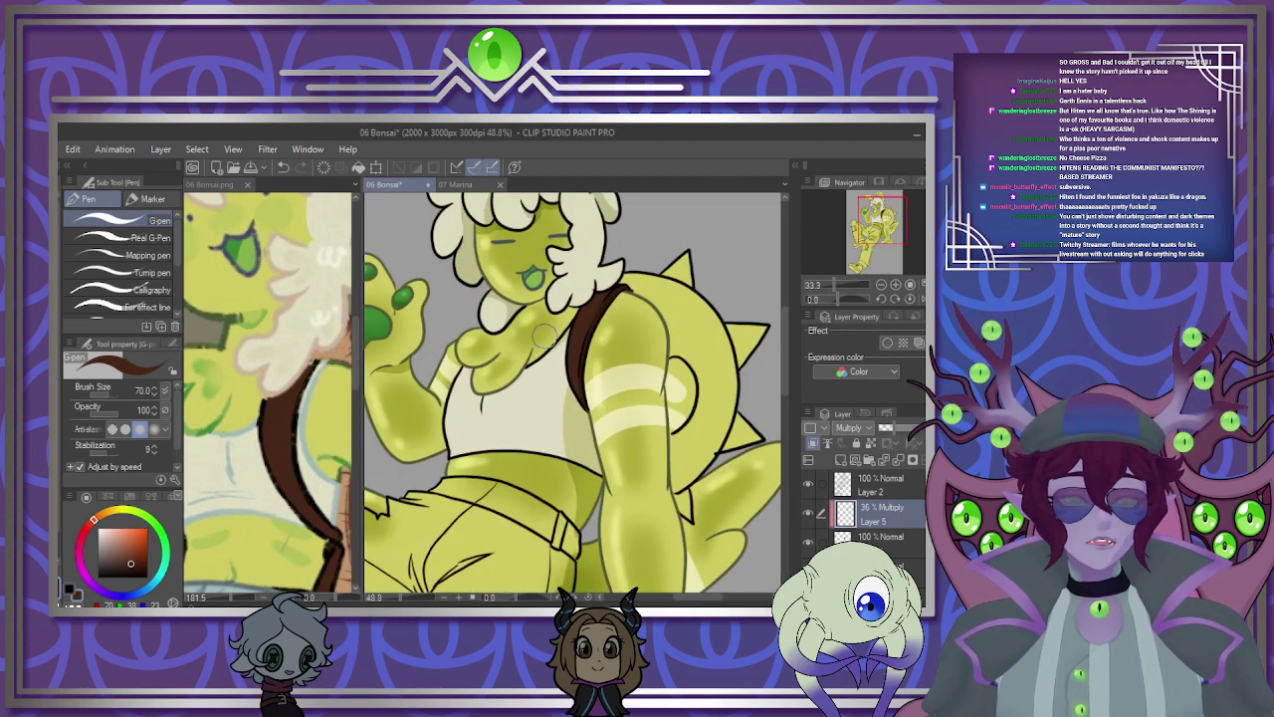
{"action": "scroll", "coordinate": [545, 333], "scroll_direction": "down", "scroll_amount": 1}
{"action": "scroll", "coordinate": [545, 337], "scroll_direction": "down", "scroll_amount": 2}
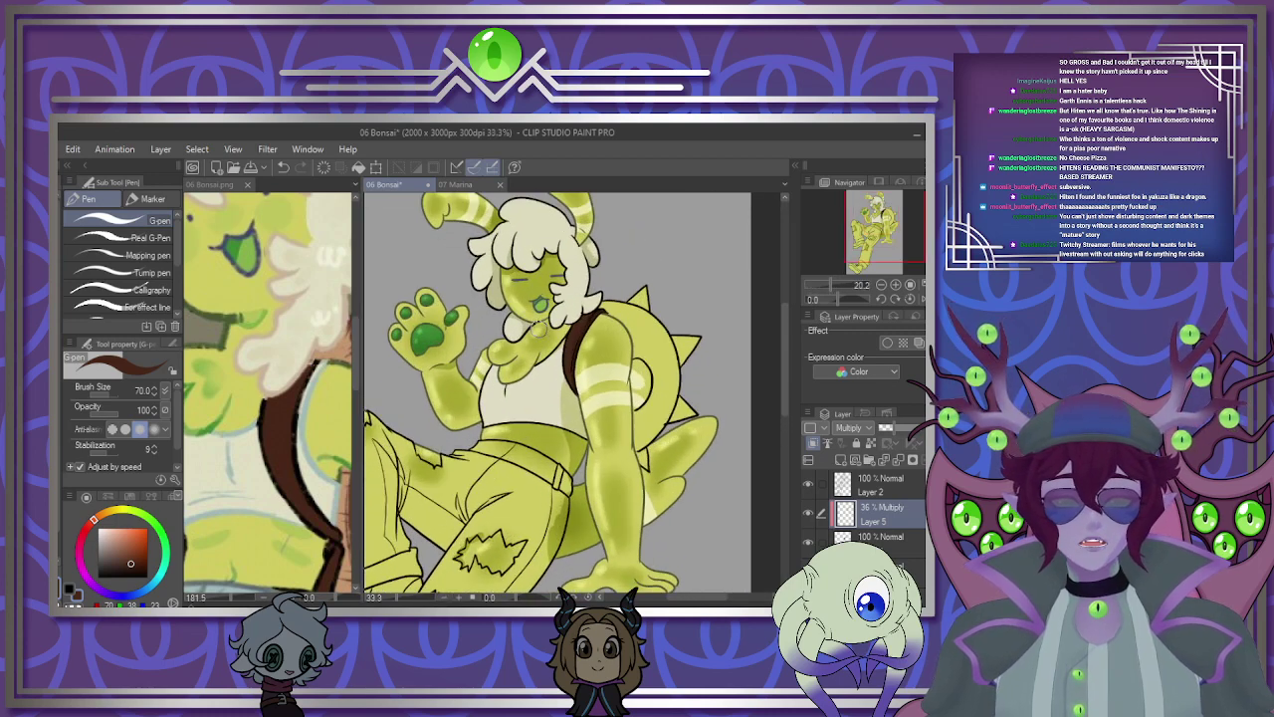
{"action": "scroll", "coordinate": [597, 349], "scroll_direction": "up", "scroll_amount": 4}
{"action": "scroll", "coordinate": [637, 355], "scroll_direction": "down", "scroll_amount": 3}
{"action": "scroll", "coordinate": [612, 383], "scroll_direction": "up", "scroll_amount": 1}
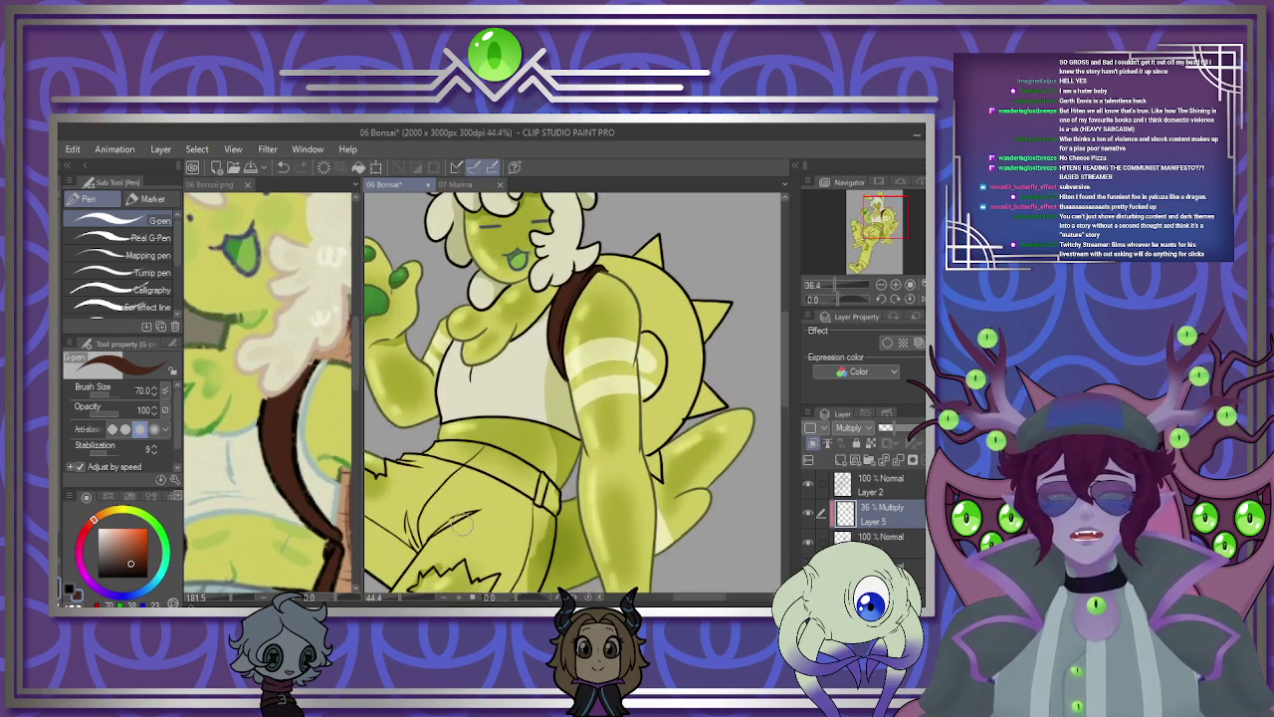
Sample the reddish brown of the shell from the 06 Bonsai.png reference and return to the drawing.
{"action": "left_click", "coordinate": [193, 425]}
{"action": "scroll", "coordinate": [189, 424], "scroll_direction": "down", "scroll_amount": 3}
{"action": "scroll", "coordinate": [283, 488], "scroll_direction": "up", "scroll_amount": 7}
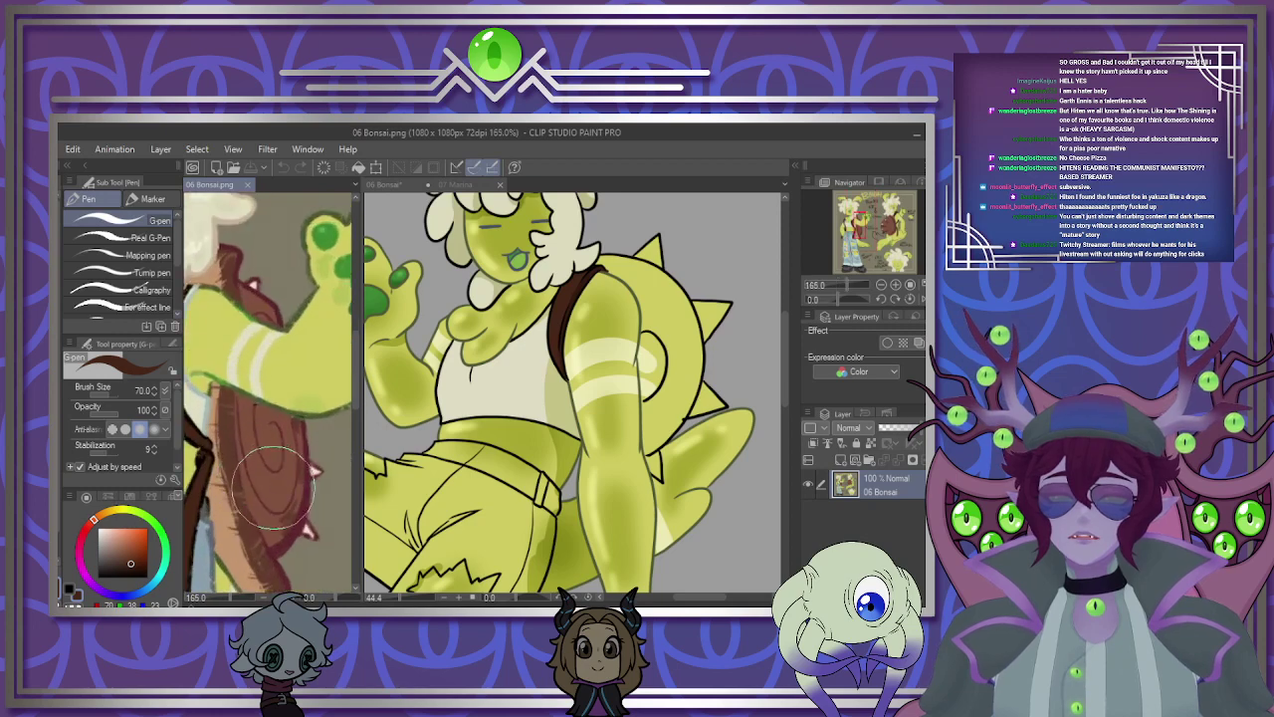
{"action": "left_click", "coordinate": [275, 487], "text": "alt"}
{"action": "left_click", "coordinate": [665, 447]}
Merge the strap shading down into Layer 4 and, with the colour layer beneath hidden, fill the shell with the sampled reddish brown.
{"action": "scroll", "coordinate": [666, 449], "scroll_direction": "up", "scroll_amount": 2}
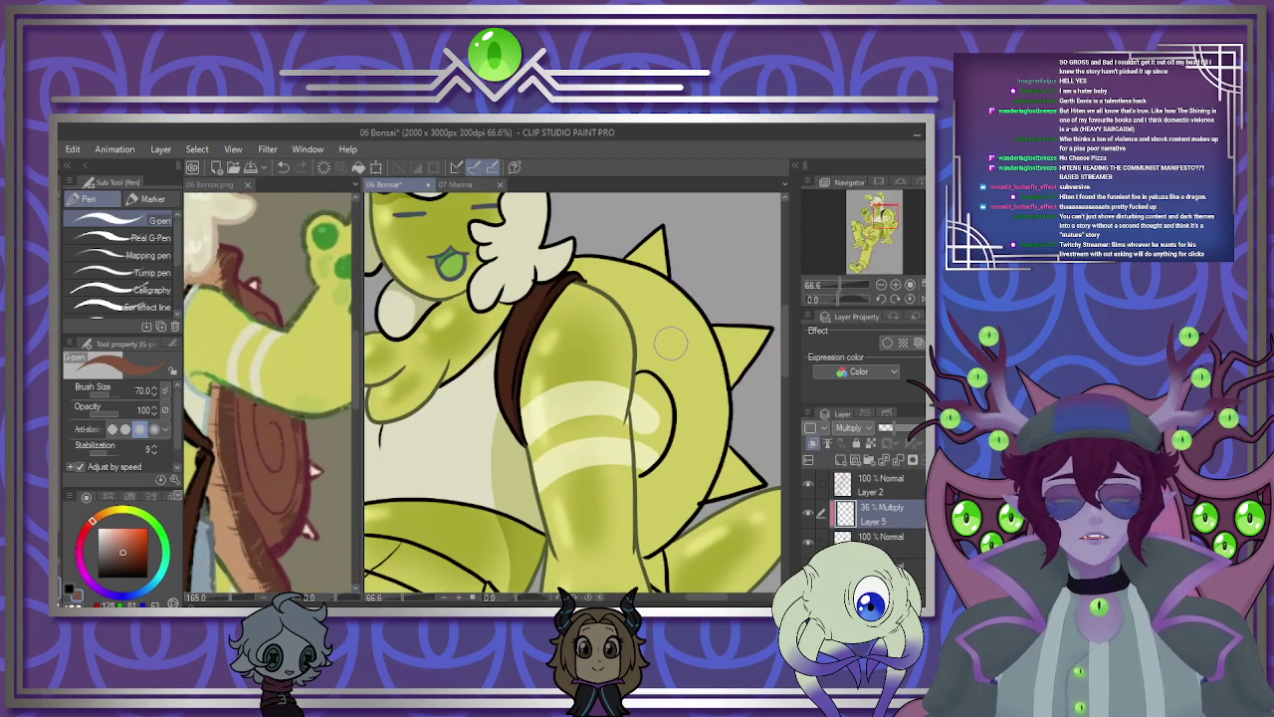
{"action": "left_click", "coordinate": [899, 459]}
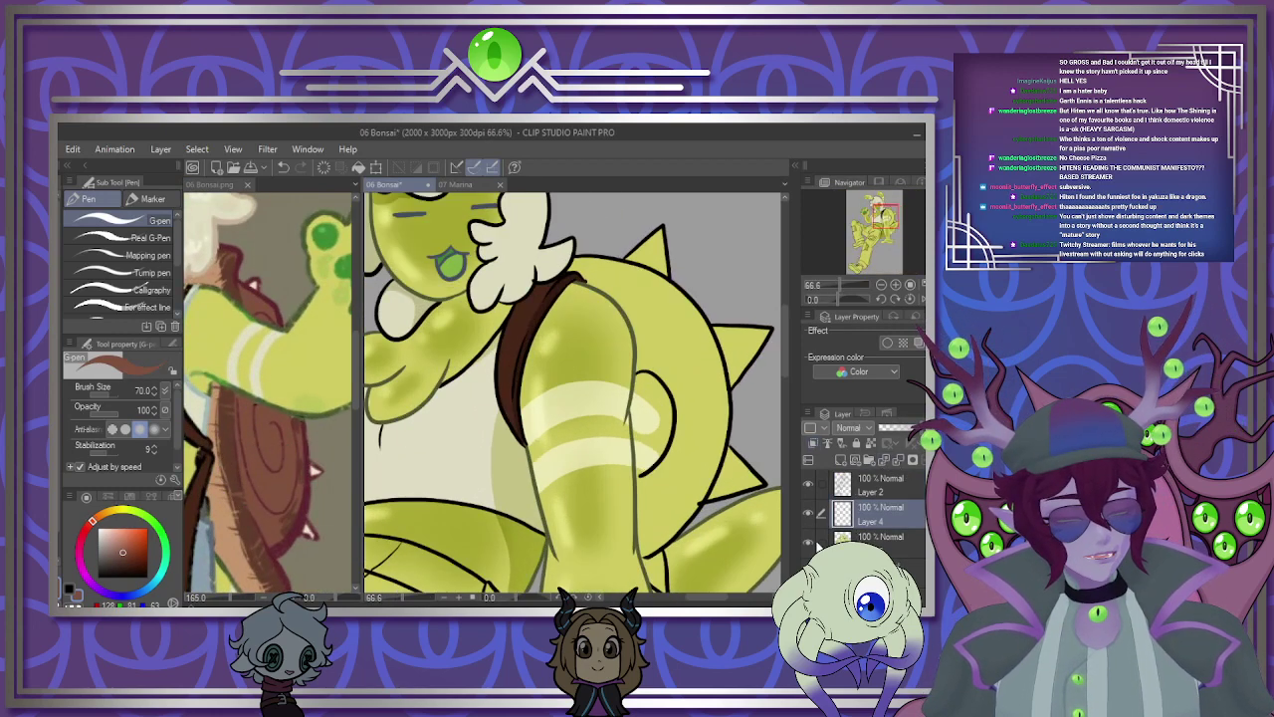
{"action": "left_click", "coordinate": [808, 541]}
{"action": "key", "text": "g"}
{"action": "left_click", "coordinate": [697, 398]}
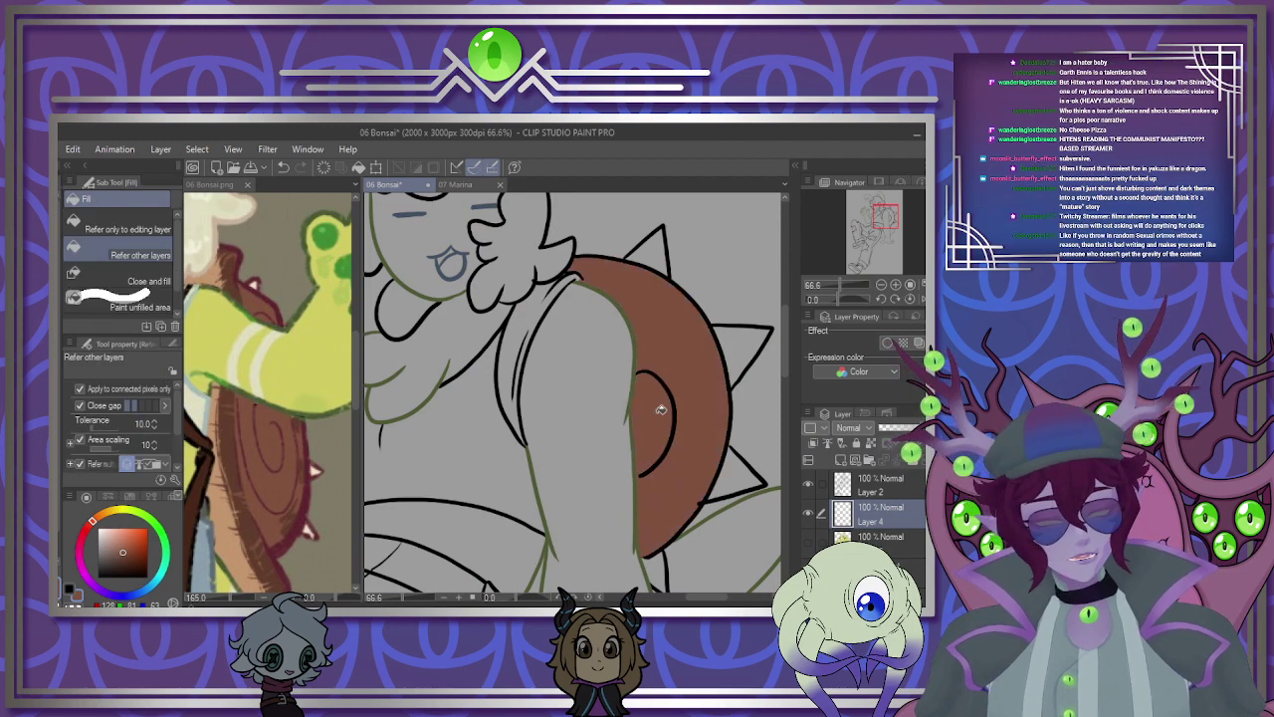
Shade the lower part of the shell with the G-pen on a new clipped Multiply layer, and set that layer's opacity to 49%.
{"action": "key", "text": "p"}
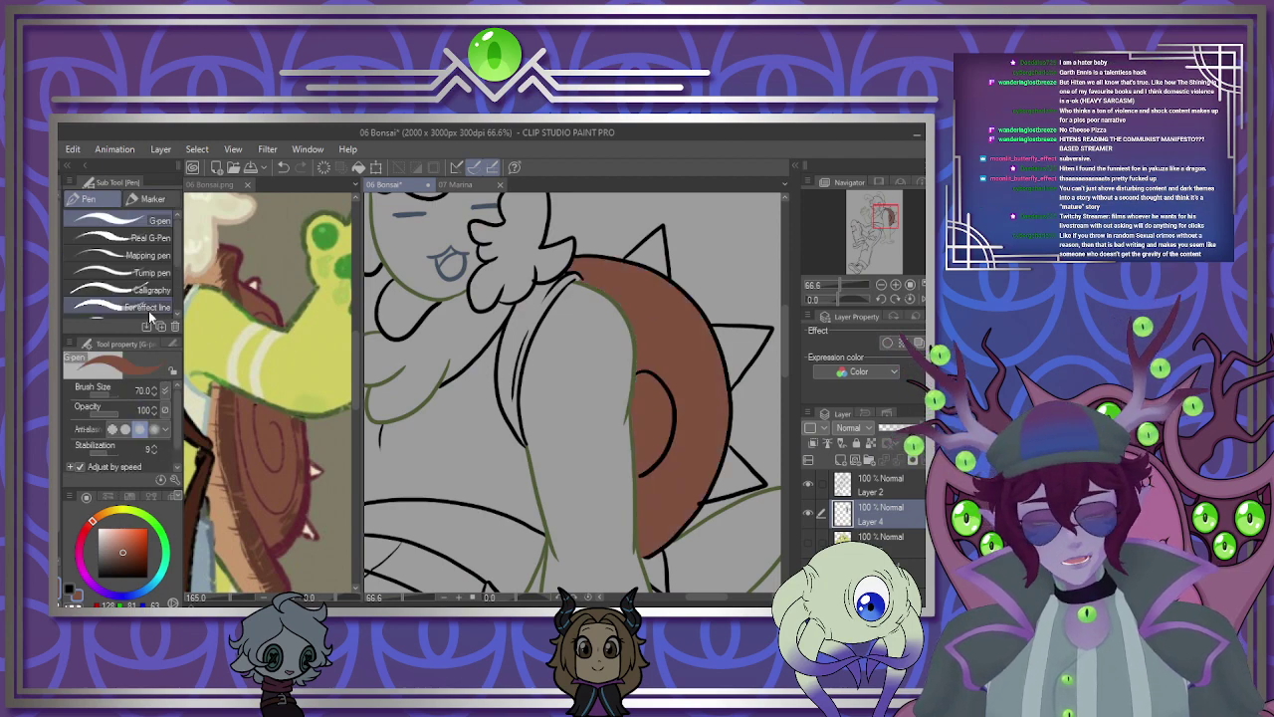
{"action": "left_click", "coordinate": [841, 460]}
{"action": "left_click", "coordinate": [808, 570]}
{"action": "left_click", "coordinate": [813, 443]}
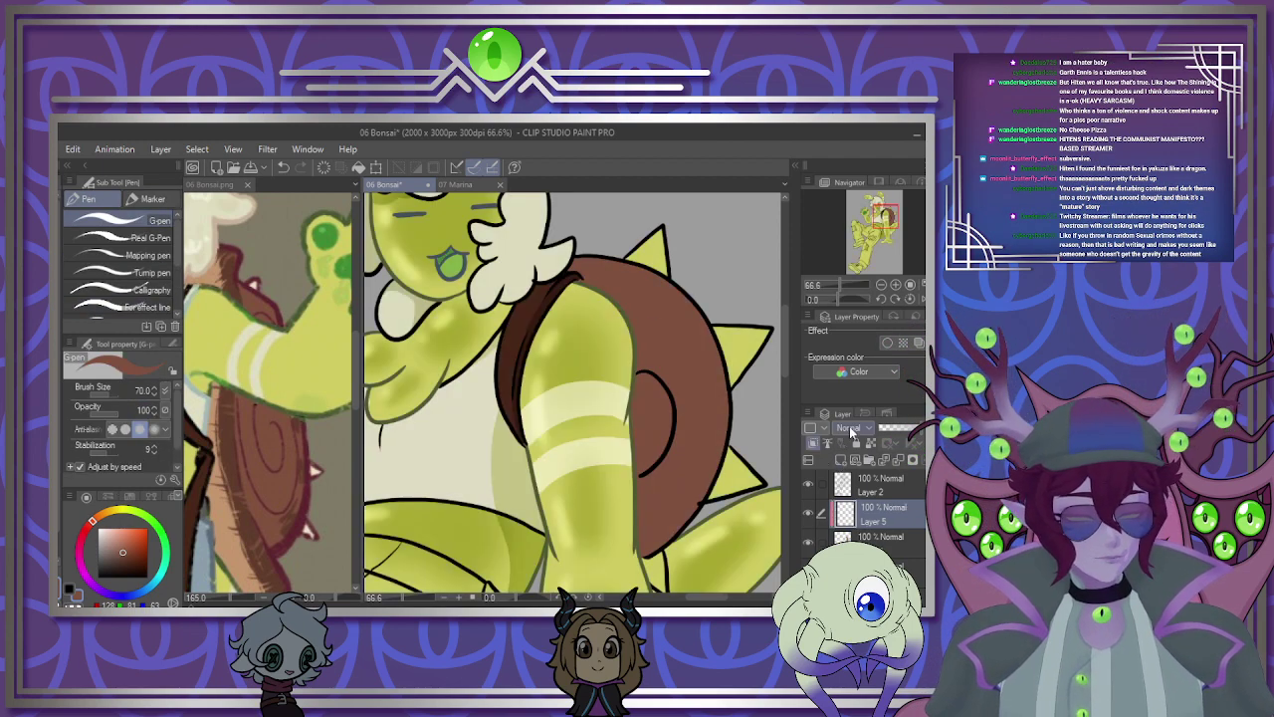
{"action": "left_click", "coordinate": [860, 176]}
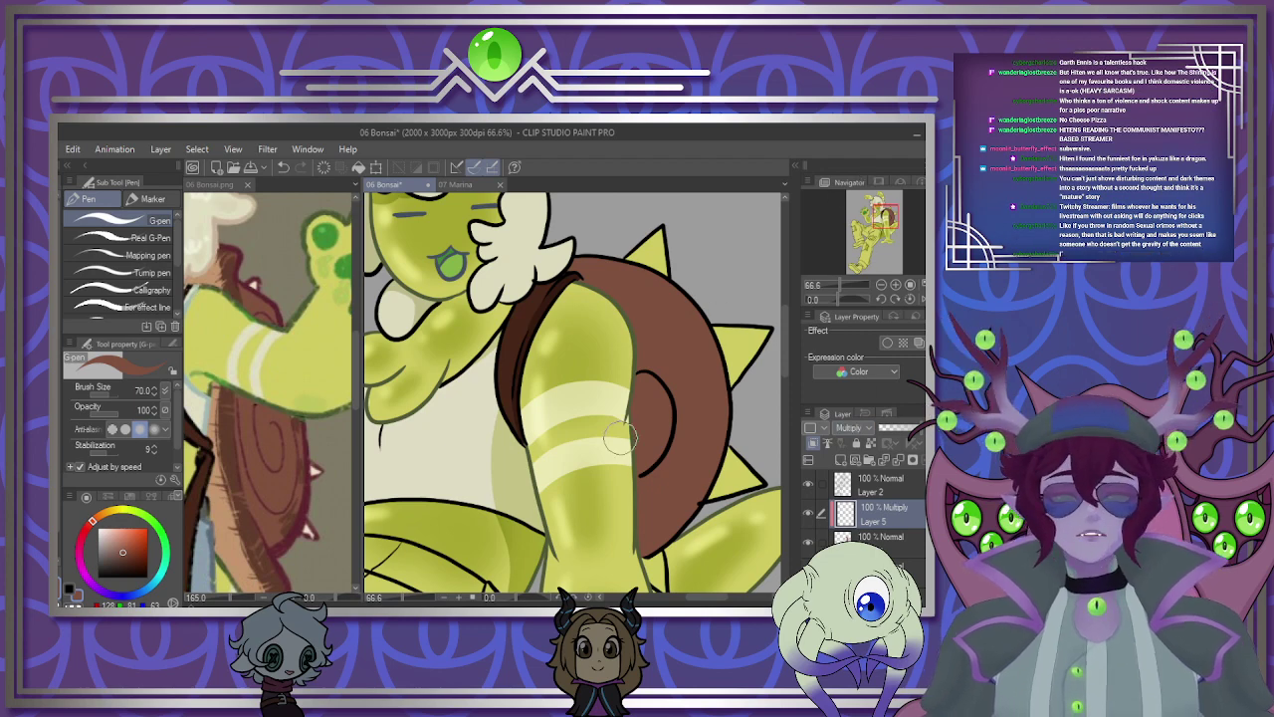
{"action": "mouse_move", "coordinate": [668, 436]}
{"action": "left_mouse_down"}
{"action": "mouse_move", "coordinate": [742, 486]}
{"action": "mouse_move", "coordinate": [697, 508]}
{"action": "mouse_move", "coordinate": [657, 448]}
{"action": "mouse_move", "coordinate": [649, 463]}
{"action": "mouse_move", "coordinate": [677, 518]}
{"action": "mouse_move", "coordinate": [657, 478]}
{"action": "left_mouse_up"}
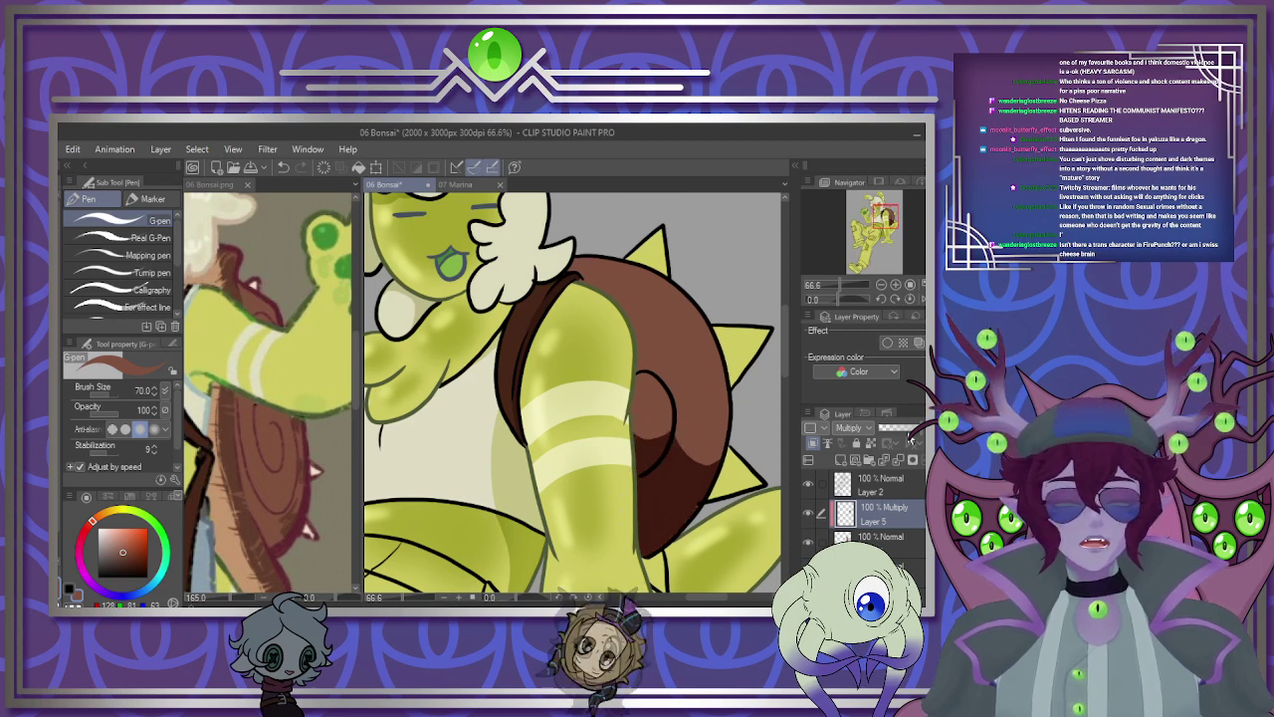
{"action": "left_click", "coordinate": [899, 429]}
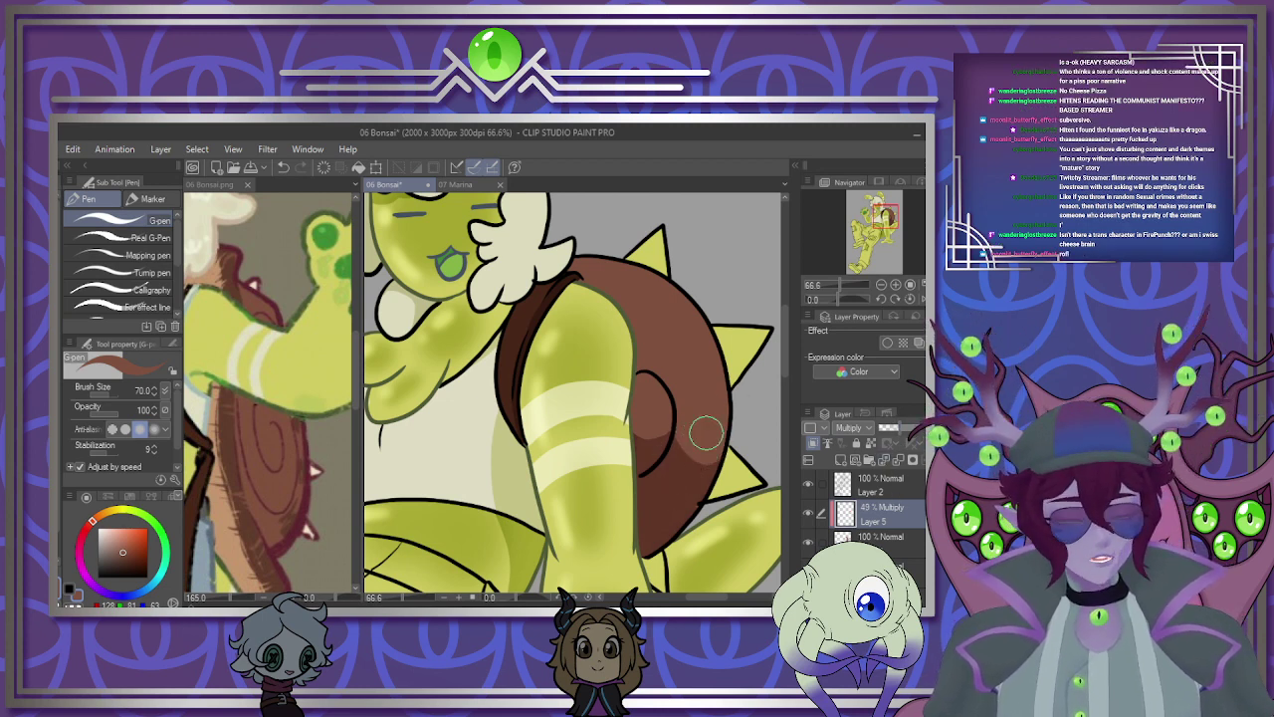
Texture the shell with curved Lighter pencil strokes at size 30 on the Multiply layer, and merge it down into Layer 4.
{"action": "key", "text": "p"}
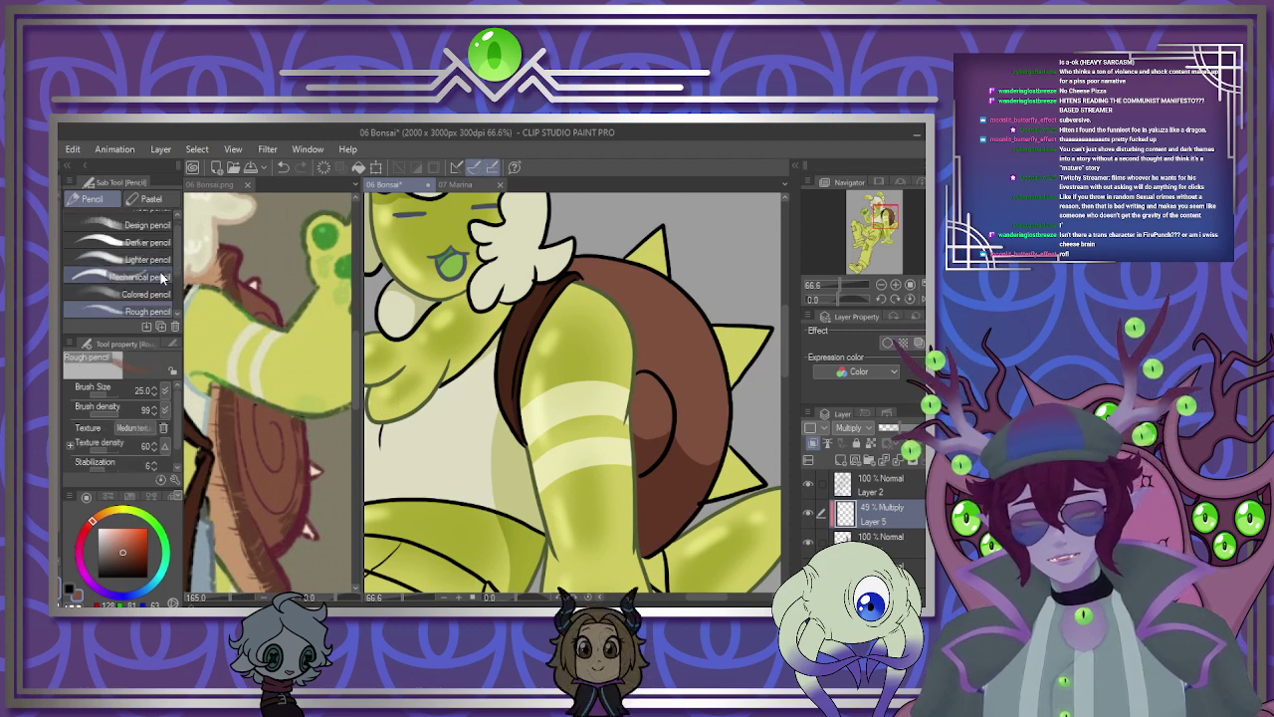
{"action": "left_click", "coordinate": [144, 259]}
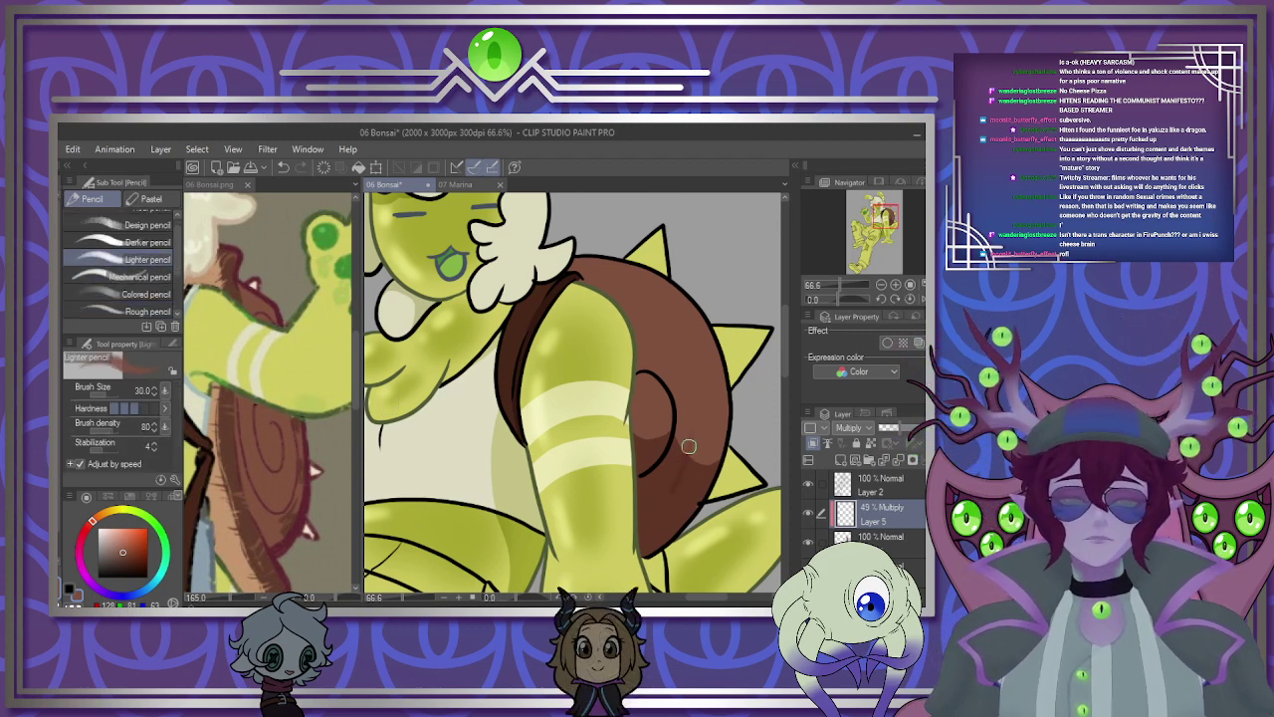
{"action": "mouse_move", "coordinate": [674, 479]}
{"action": "left_mouse_down"}
{"action": "mouse_move", "coordinate": [690, 425]}
{"action": "mouse_move", "coordinate": [660, 488]}
{"action": "left_mouse_up"}
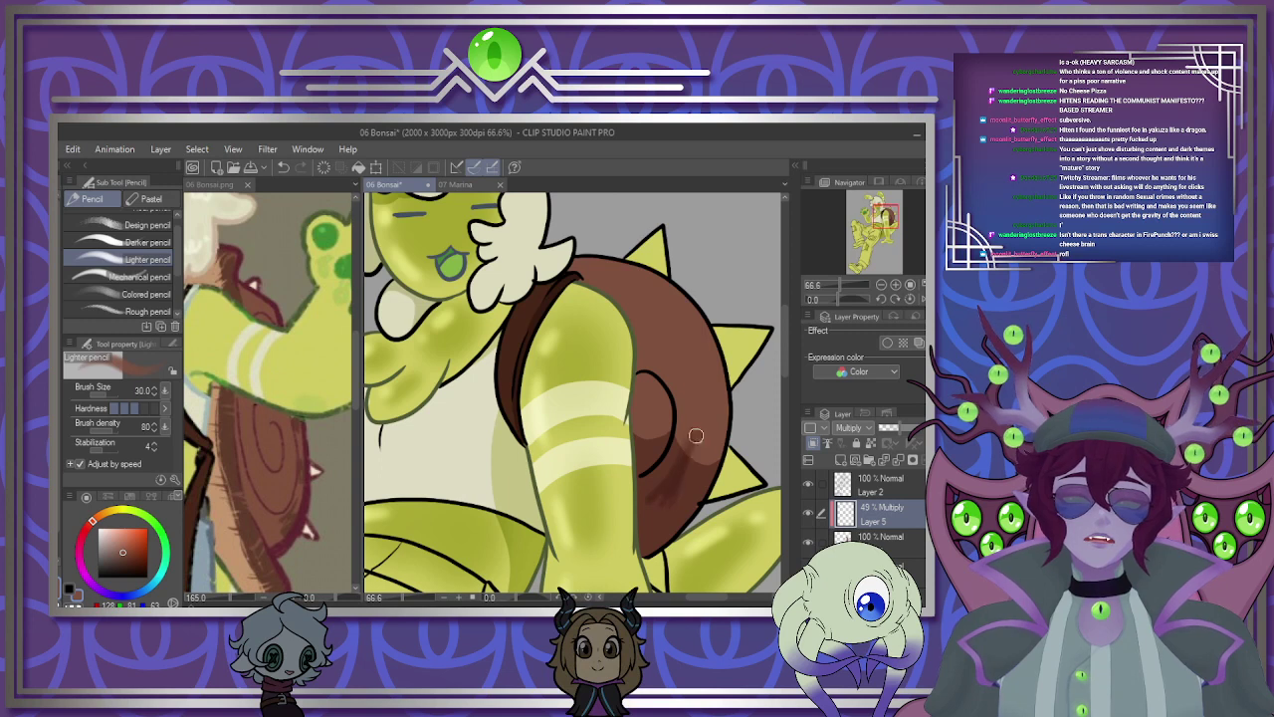
{"action": "left_click_drag", "start_coordinate": [683, 348], "coordinate": [695, 399]}
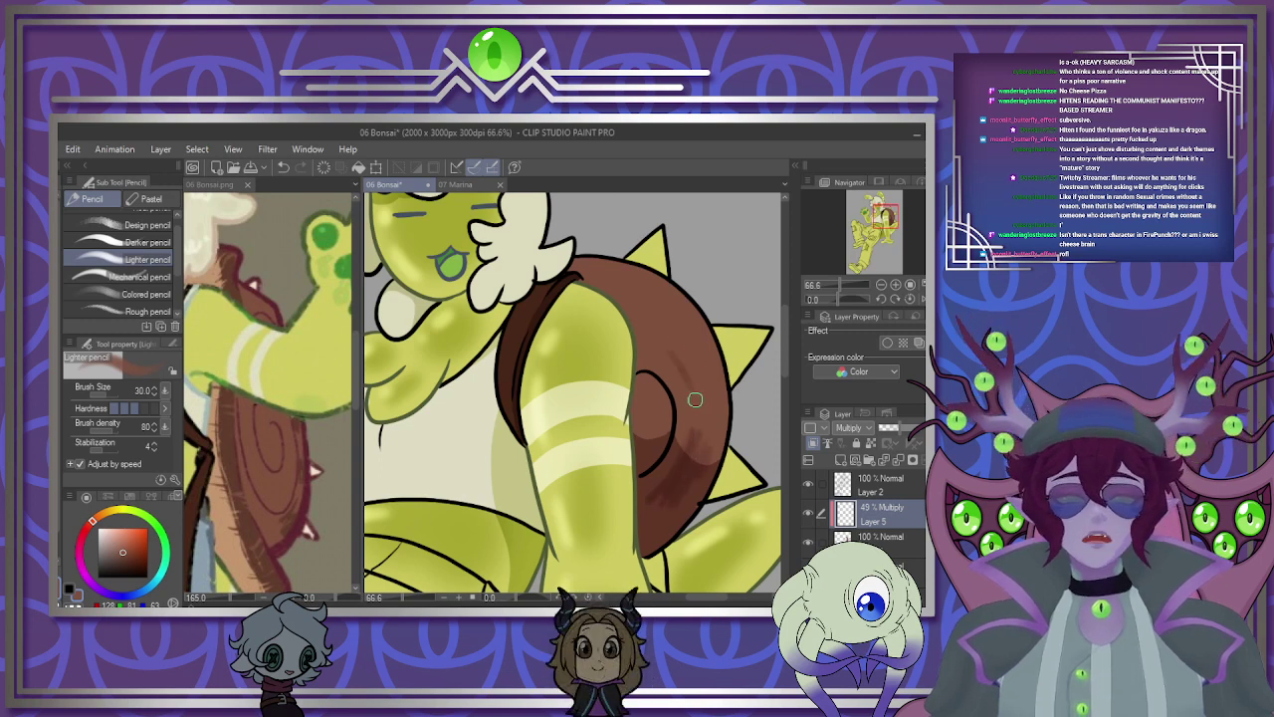
{"action": "mouse_move", "coordinate": [676, 346]}
{"action": "left_mouse_down"}
{"action": "mouse_move", "coordinate": [695, 385]}
{"action": "mouse_move", "coordinate": [711, 370]}
{"action": "mouse_move", "coordinate": [717, 379]}
{"action": "left_mouse_up"}
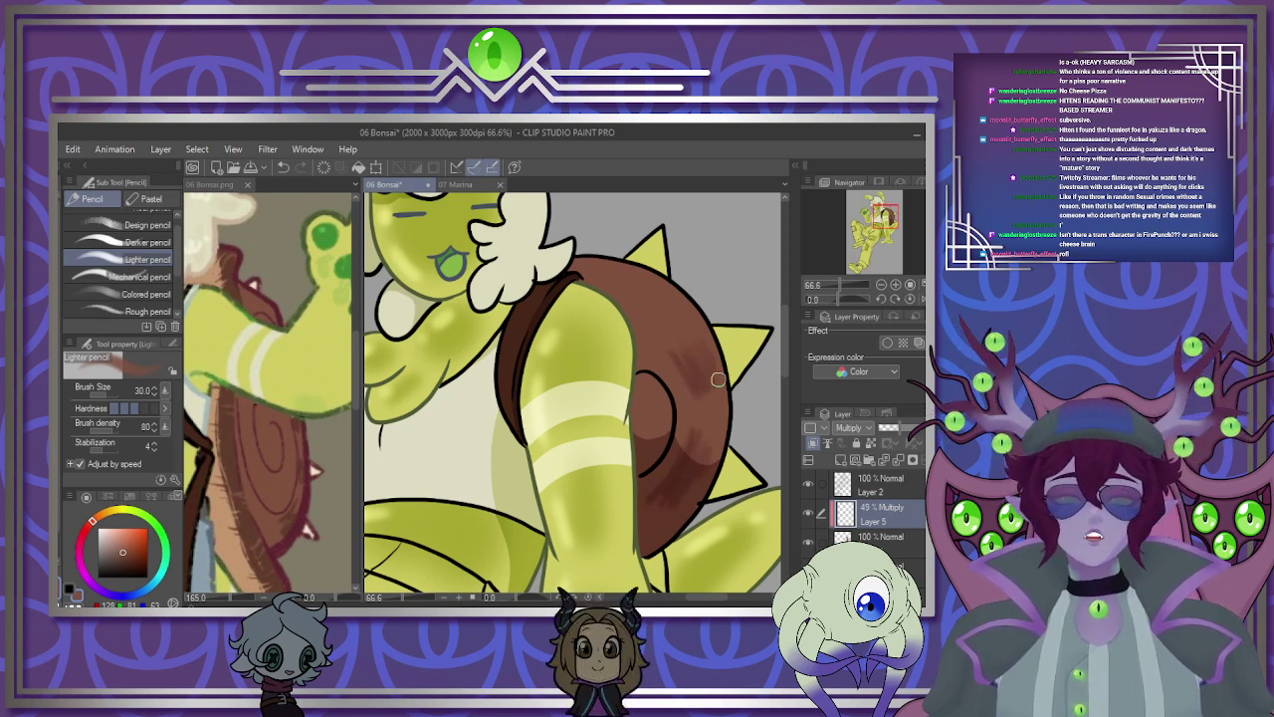
{"action": "mouse_move", "coordinate": [626, 298]}
{"action": "left_mouse_down"}
{"action": "mouse_move", "coordinate": [652, 318]}
{"action": "mouse_move", "coordinate": [619, 282]}
{"action": "mouse_move", "coordinate": [659, 305]}
{"action": "mouse_move", "coordinate": [650, 286]}
{"action": "left_mouse_up"}
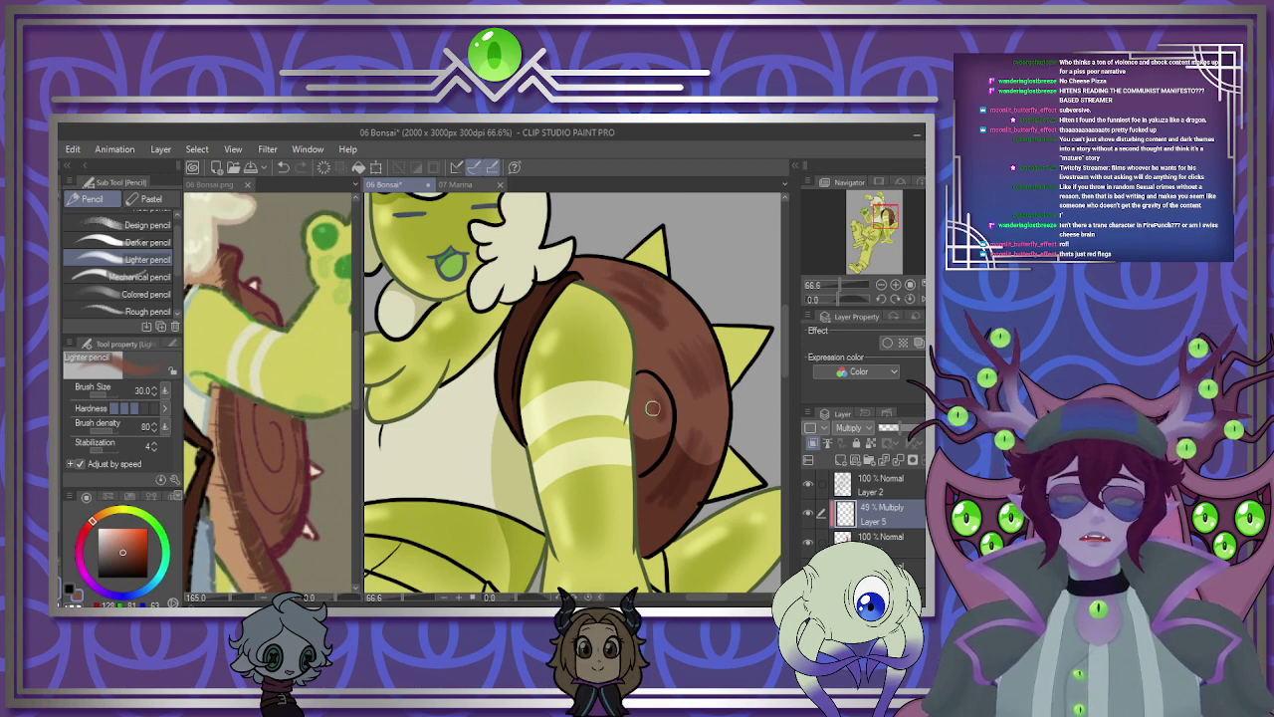
{"action": "scroll", "coordinate": [652, 408], "scroll_direction": "down", "scroll_amount": 3}
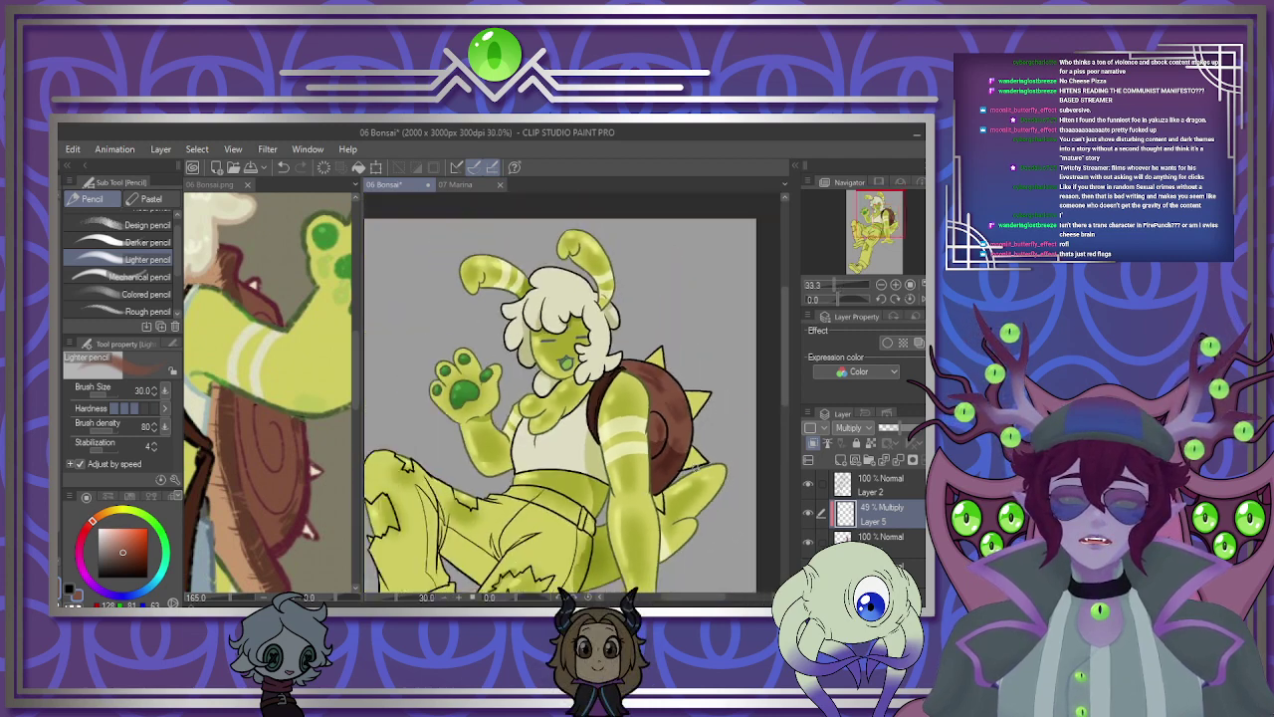
{"action": "scroll", "coordinate": [737, 480], "scroll_direction": "down", "scroll_amount": 2}
{"action": "scroll", "coordinate": [736, 480], "scroll_direction": "up", "scroll_amount": 4}
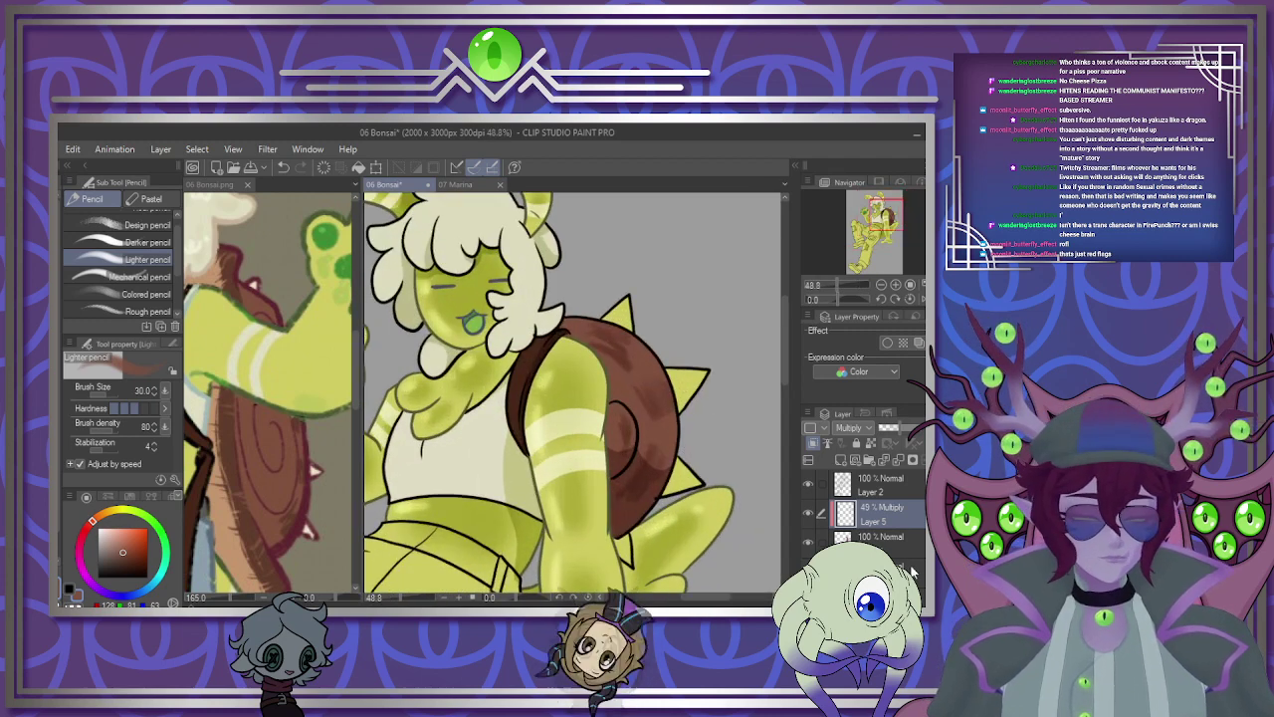
{"action": "left_click", "coordinate": [894, 460]}
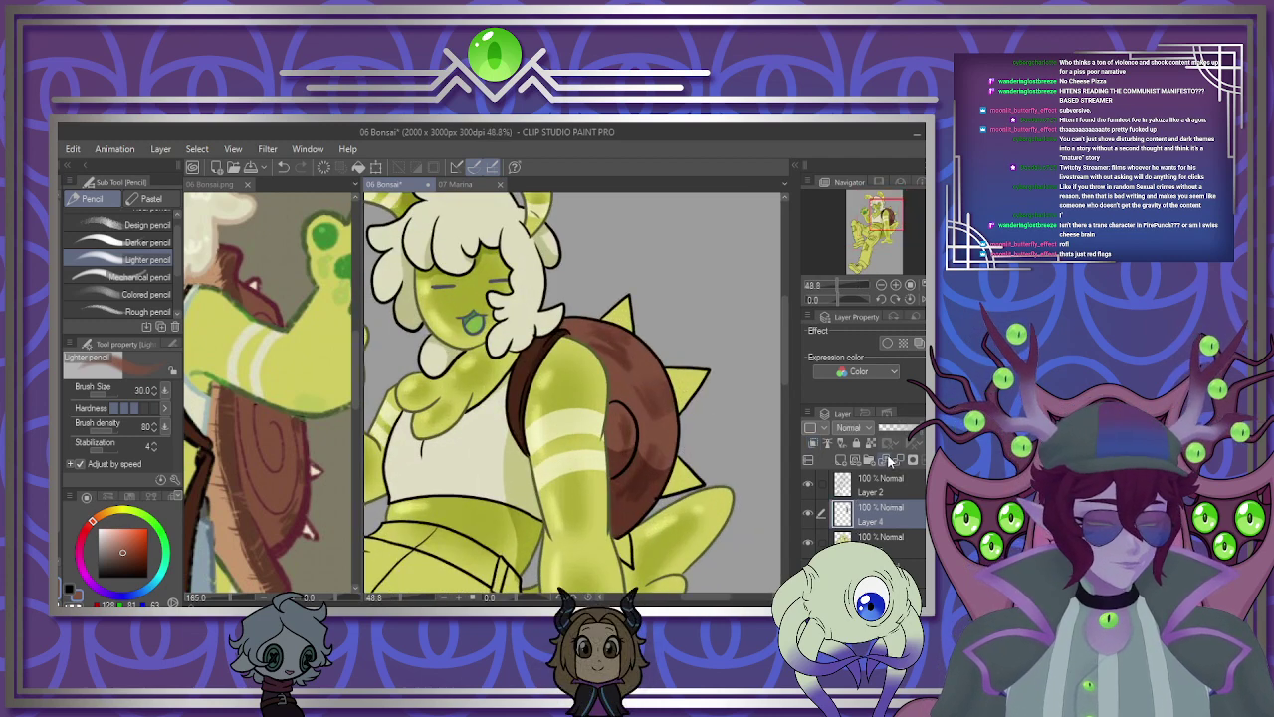
Sample the pale pink of the spikes from the reference and fill the shell's spikes with it on Layer 4.
{"action": "left_click", "coordinate": [259, 288]}
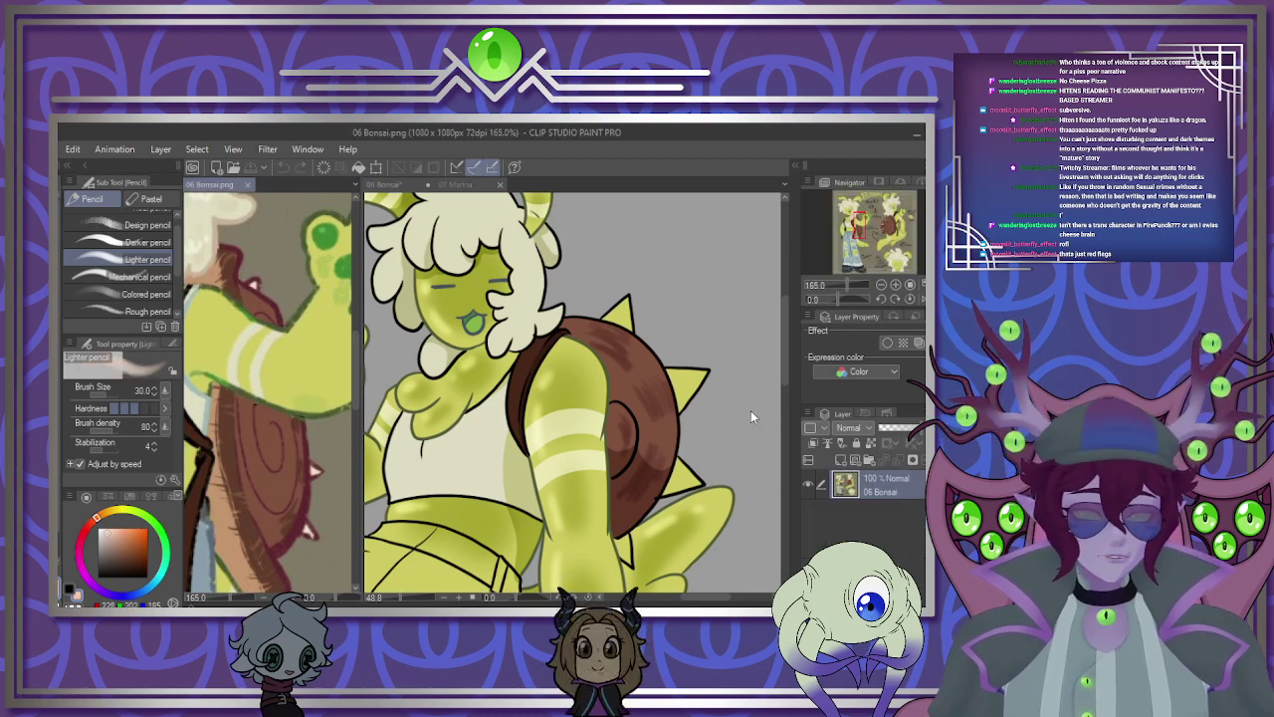
{"action": "left_click", "coordinate": [695, 396]}
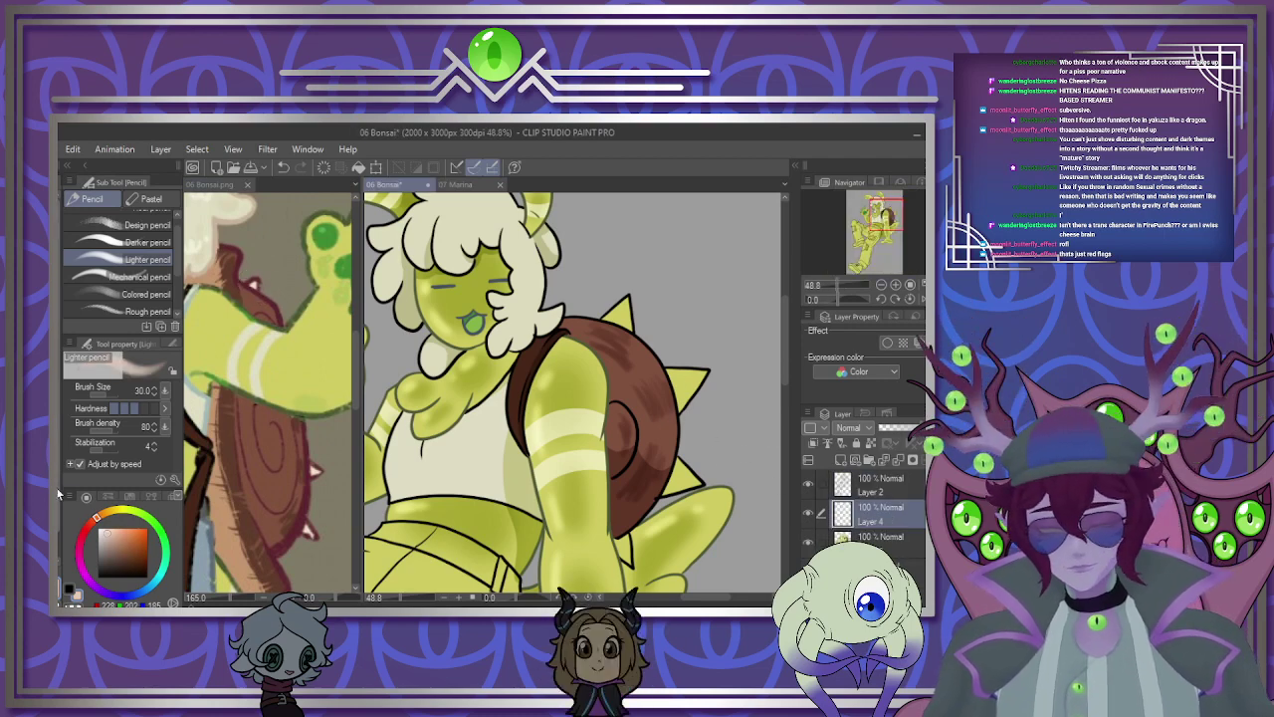
{"action": "key", "text": "g"}
{"action": "key", "text": "g"}
{"action": "scroll", "coordinate": [595, 363], "scroll_direction": "up", "scroll_amount": 1}
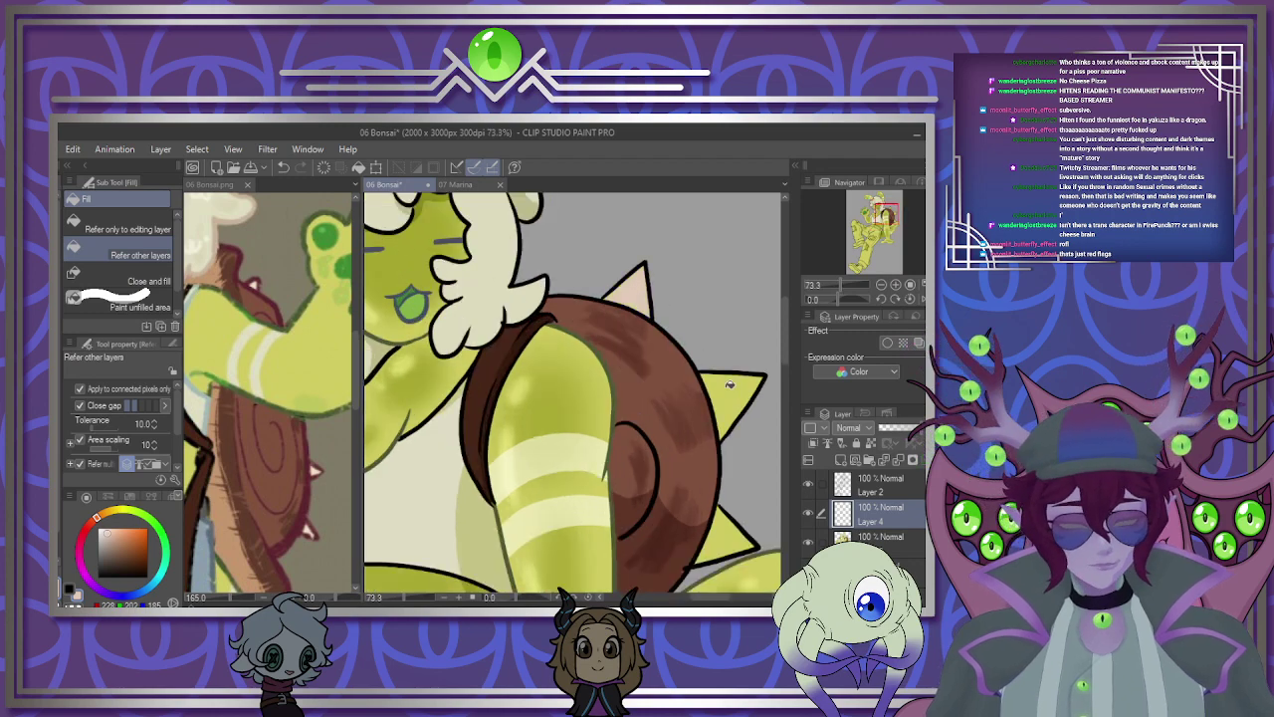
{"action": "scroll", "coordinate": [678, 415], "scroll_direction": "down", "scroll_amount": 3}
{"action": "scroll", "coordinate": [612, 407], "scroll_direction": "up", "scroll_amount": 4}
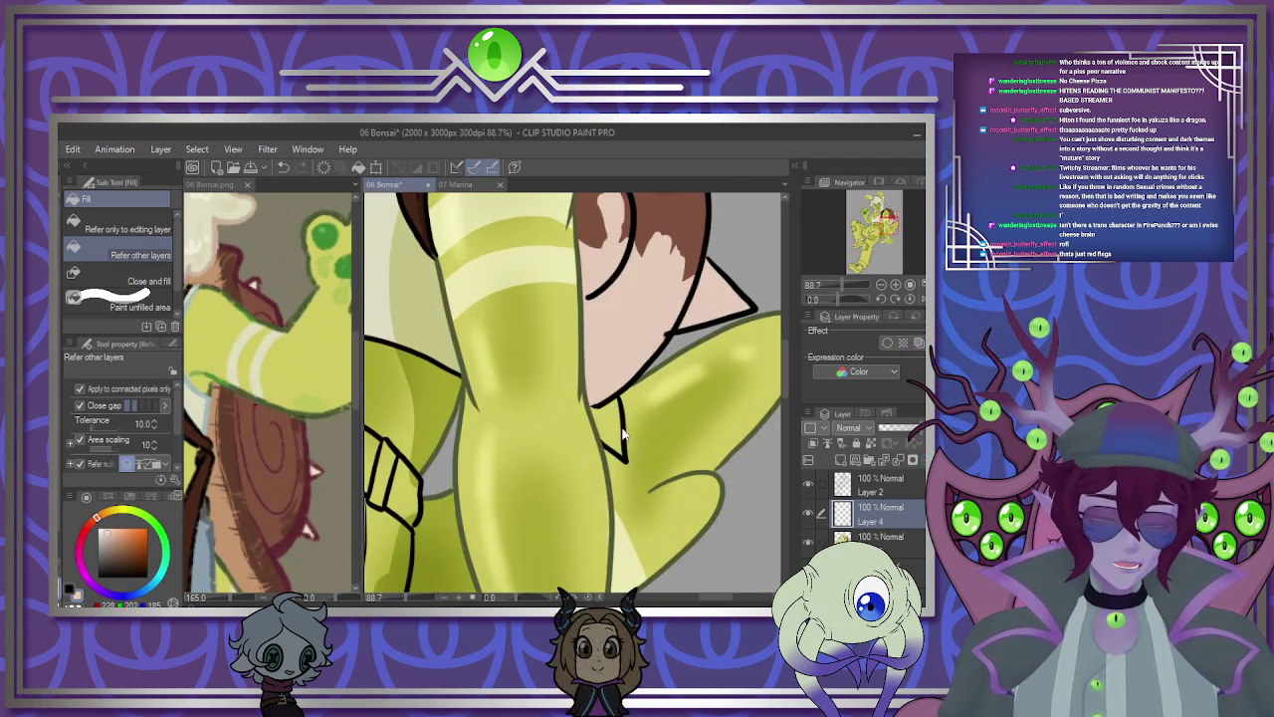
{"action": "scroll", "coordinate": [623, 435], "scroll_direction": "down", "scroll_amount": 5}
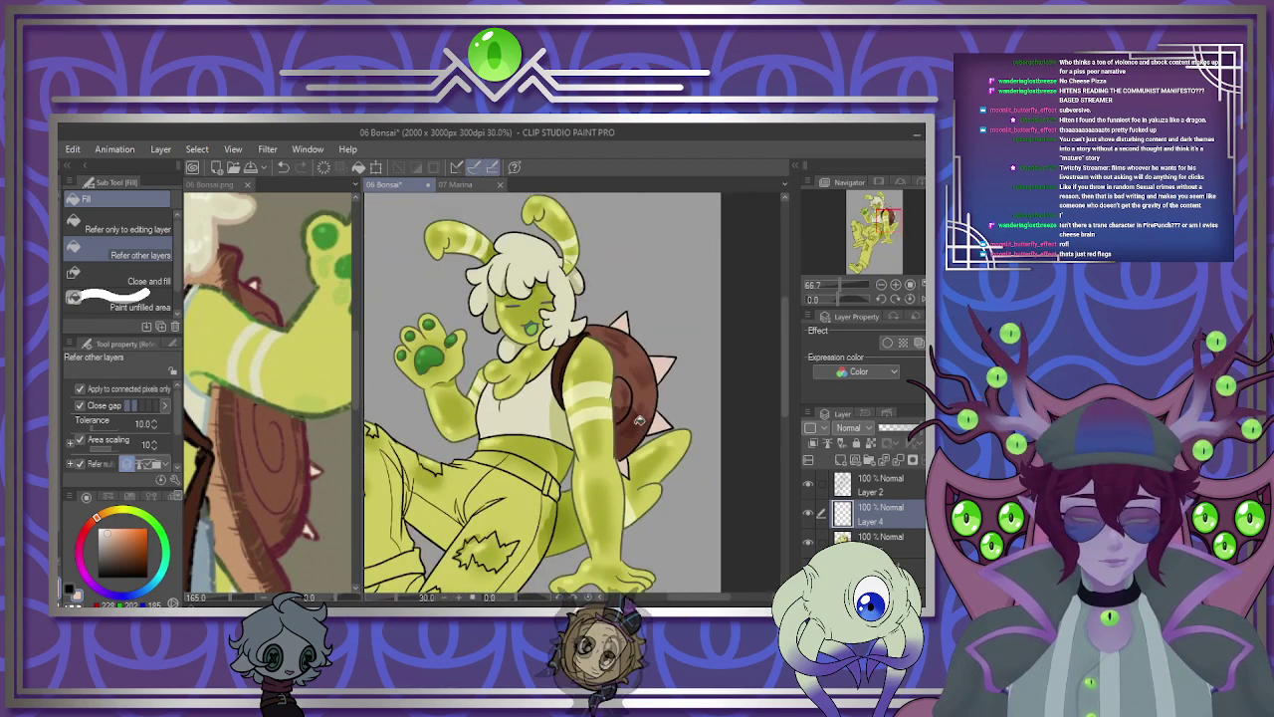
Add a new layer clipped to Layer 4 and set its blending mode to Multiply.
{"action": "scroll", "coordinate": [648, 379], "scroll_direction": "up", "scroll_amount": 2}
{"action": "left_click", "coordinate": [841, 460]}
{"action": "left_click", "coordinate": [813, 443]}
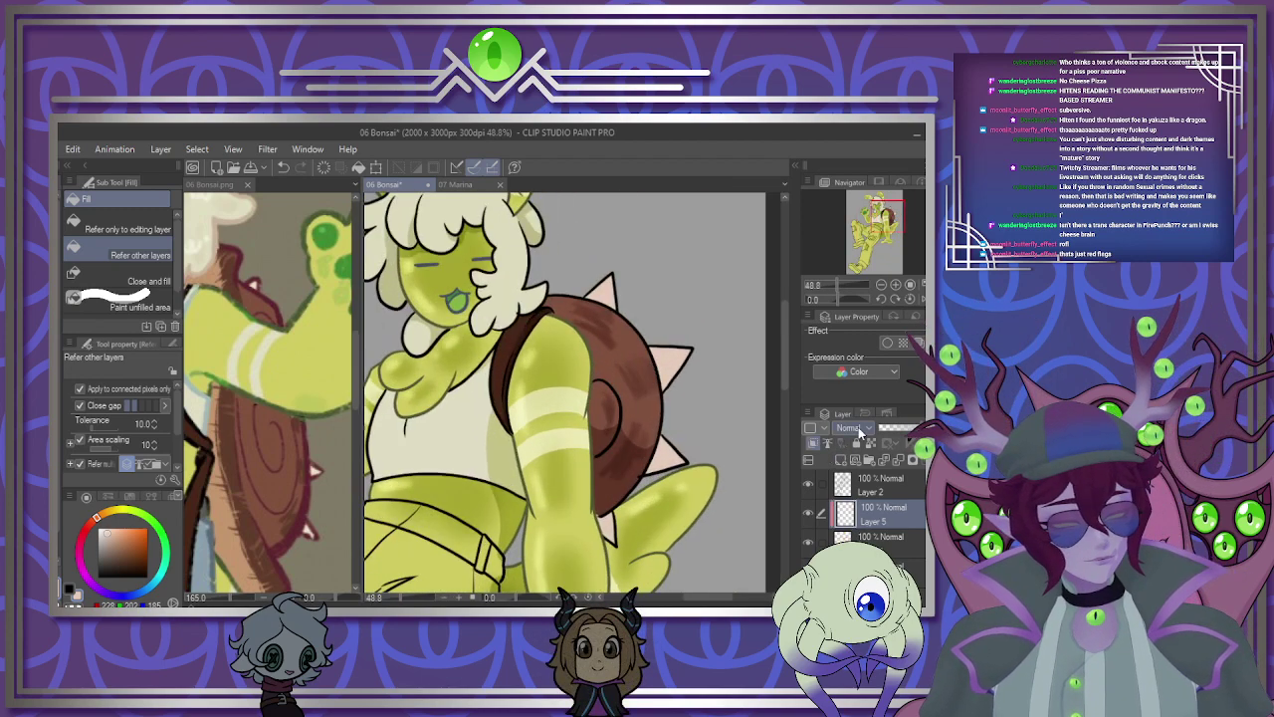
{"action": "left_click", "coordinate": [858, 430]}
{"action": "left_click", "coordinate": [850, 190]}
Shade the shell's spikes with the Soft airbrush at size 60, and merge the Multiply layer down into Layer 4.
{"action": "key", "text": "b"}
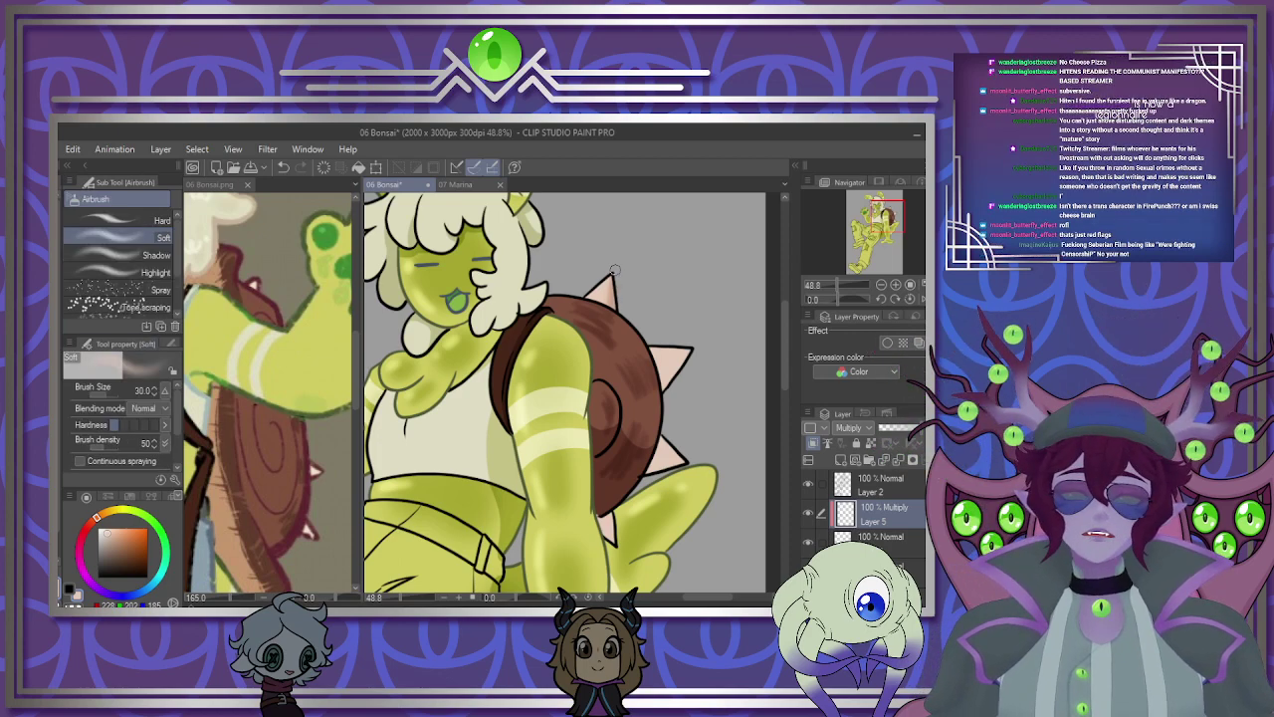
{"action": "key", "text": "]"}
{"action": "key", "text": "]"}
{"action": "key", "text": "]"}
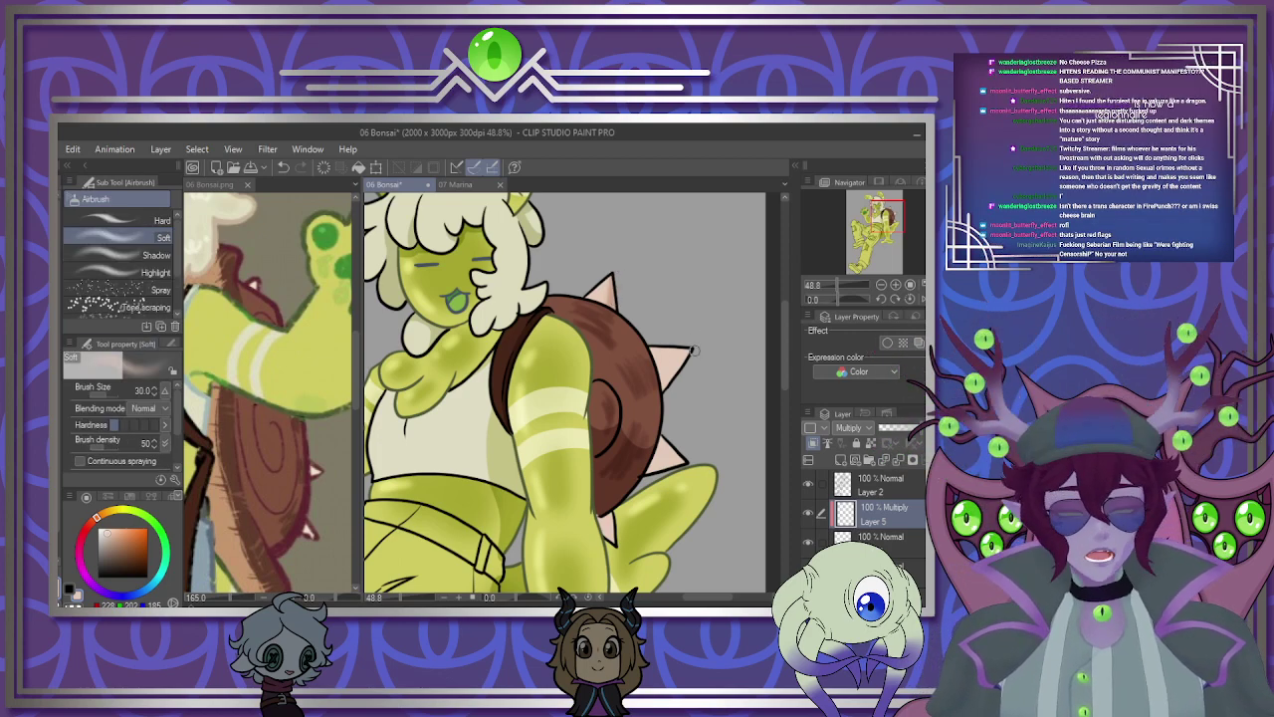
{"action": "left_click_drag", "start_coordinate": [683, 362], "coordinate": [652, 396]}
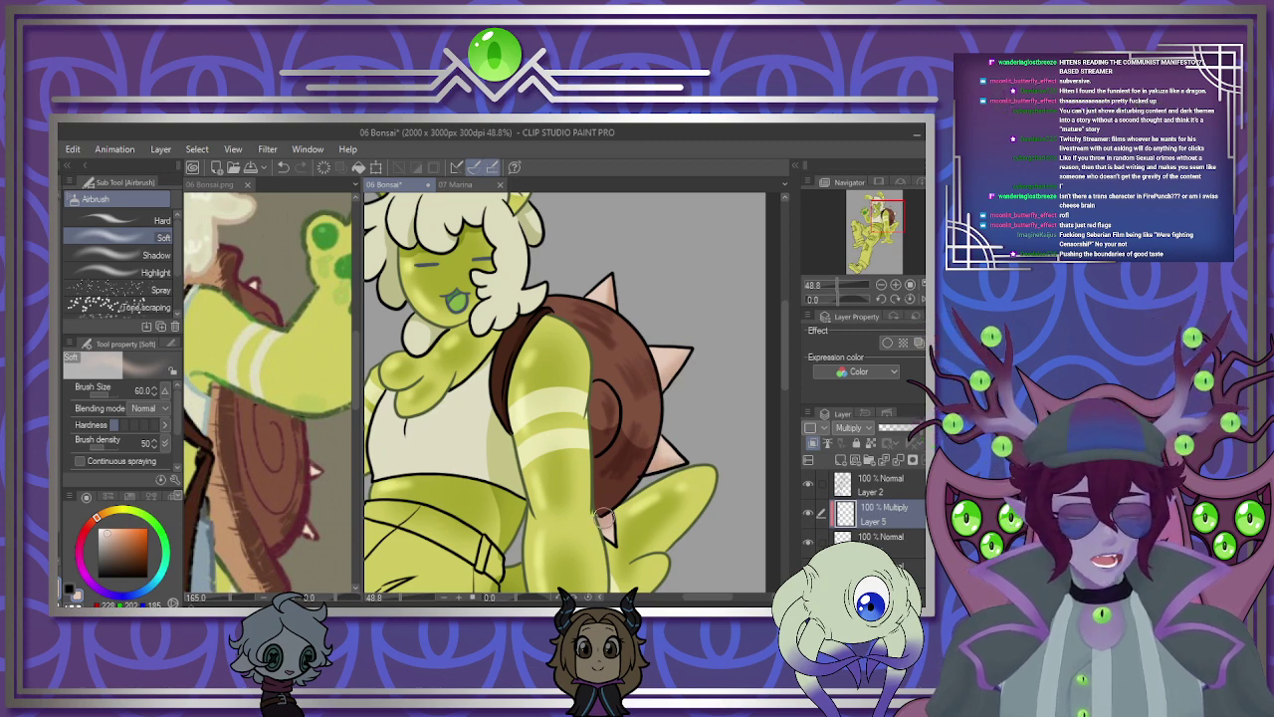
{"action": "scroll", "coordinate": [635, 467], "scroll_direction": "down", "scroll_amount": 5}
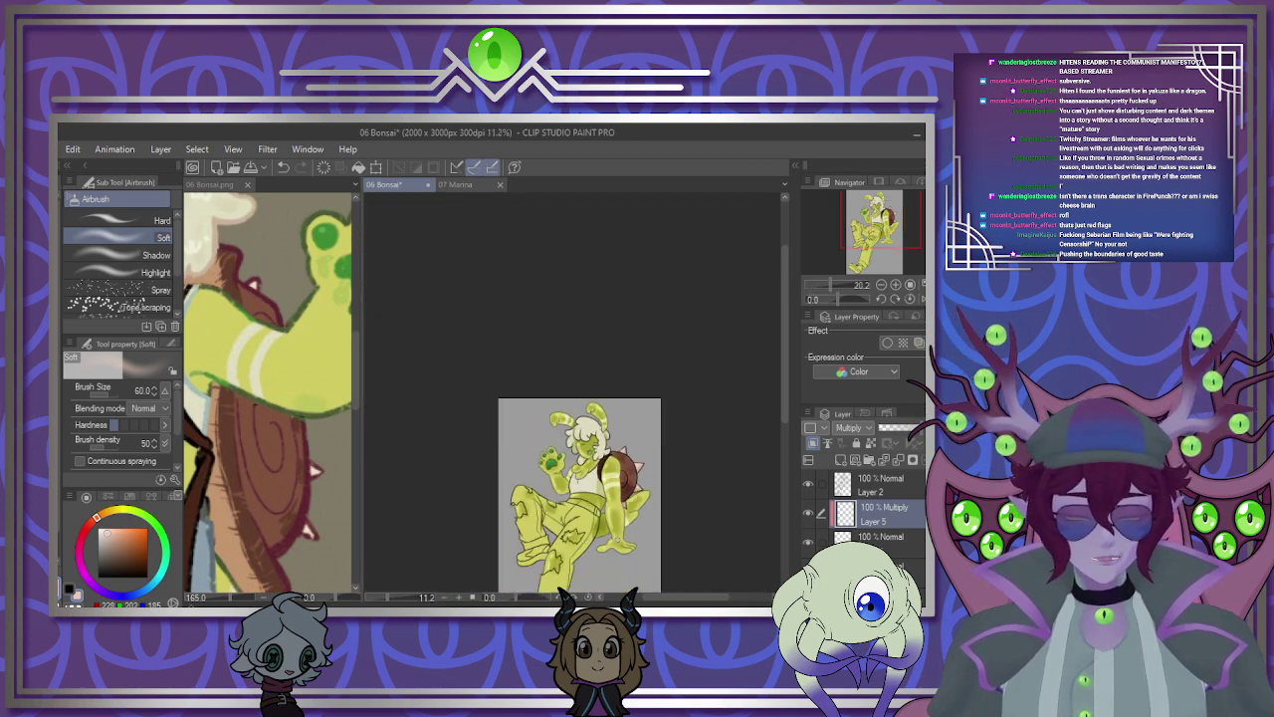
{"action": "scroll", "coordinate": [613, 481], "scroll_direction": "up", "scroll_amount": 5}
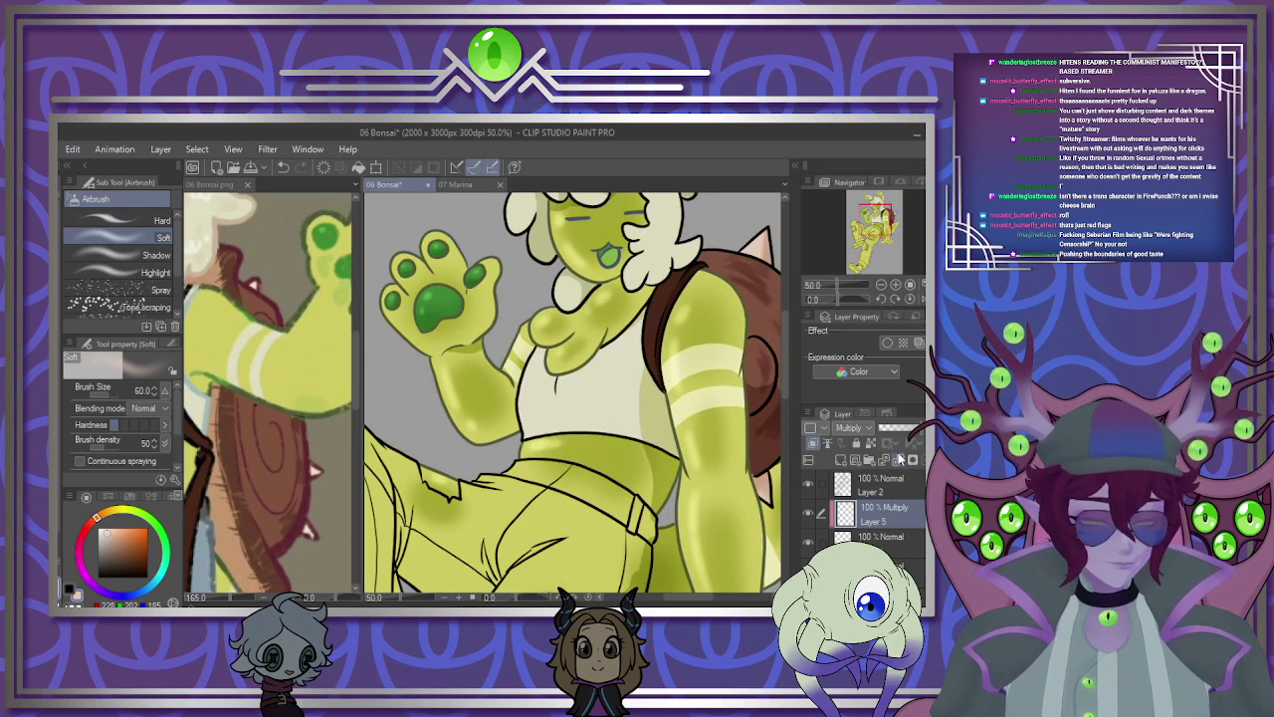
{"action": "left_click", "coordinate": [898, 454]}
{"action": "scroll", "coordinate": [370, 447], "scroll_direction": "down", "scroll_amount": 4}
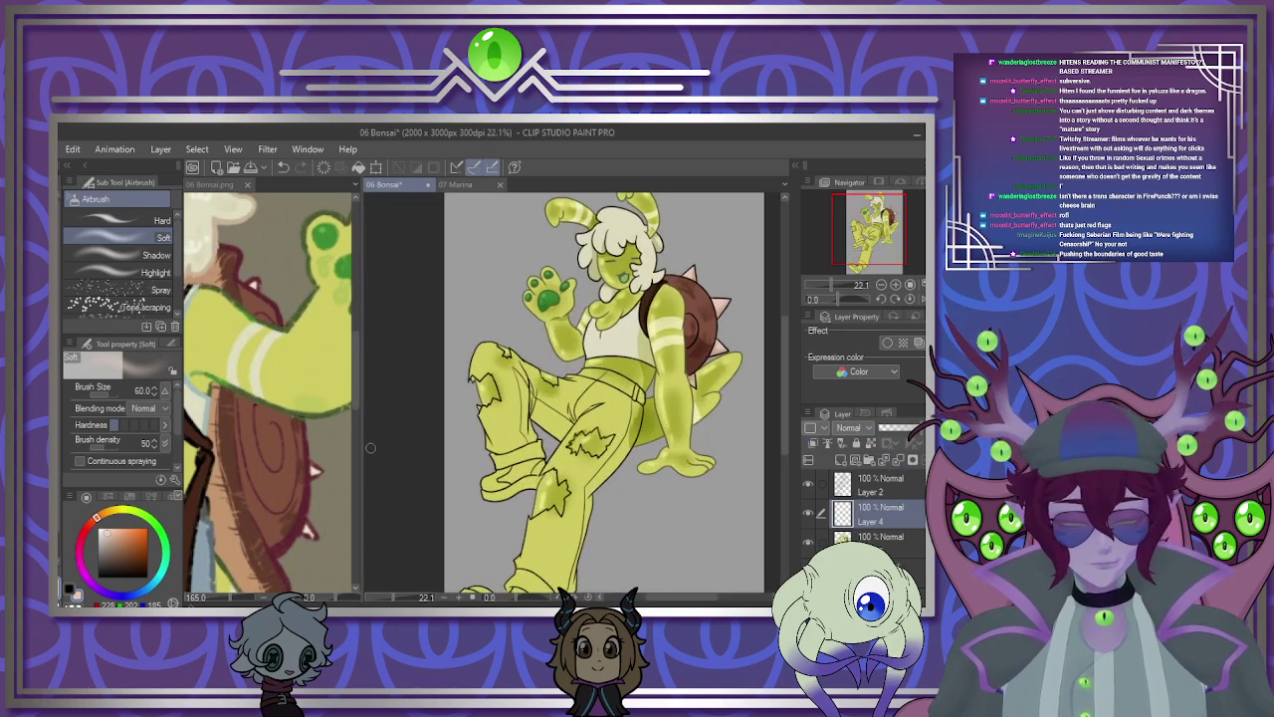
Sample the pale blue of the jeans from the reference and hide the skin colour layer beneath Layer 4.
{"action": "left_click", "coordinate": [328, 428]}
{"action": "scroll", "coordinate": [321, 398], "scroll_direction": "down", "scroll_amount": 3}
{"action": "scroll", "coordinate": [299, 404], "scroll_direction": "up", "scroll_amount": 2}
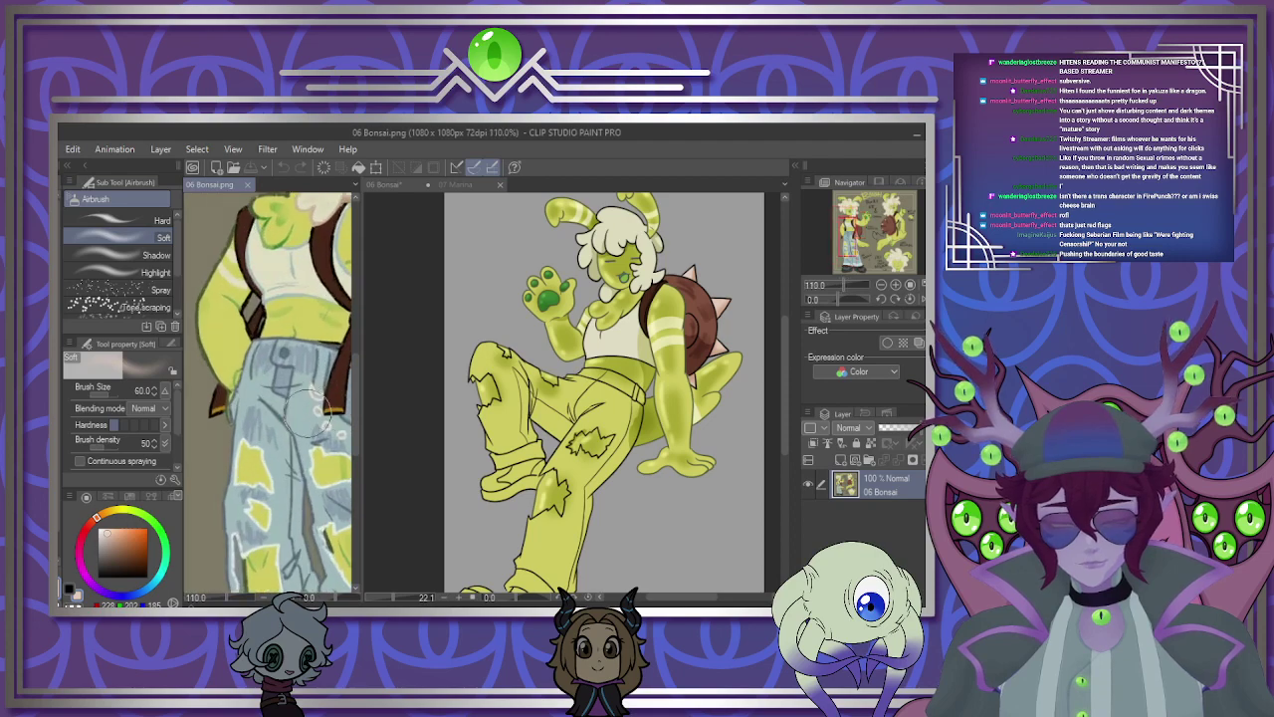
{"action": "left_click", "coordinate": [567, 468]}
{"action": "scroll", "coordinate": [567, 468], "scroll_direction": "down", "scroll_amount": 3}
{"action": "scroll", "coordinate": [573, 498], "scroll_direction": "up", "scroll_amount": 4}
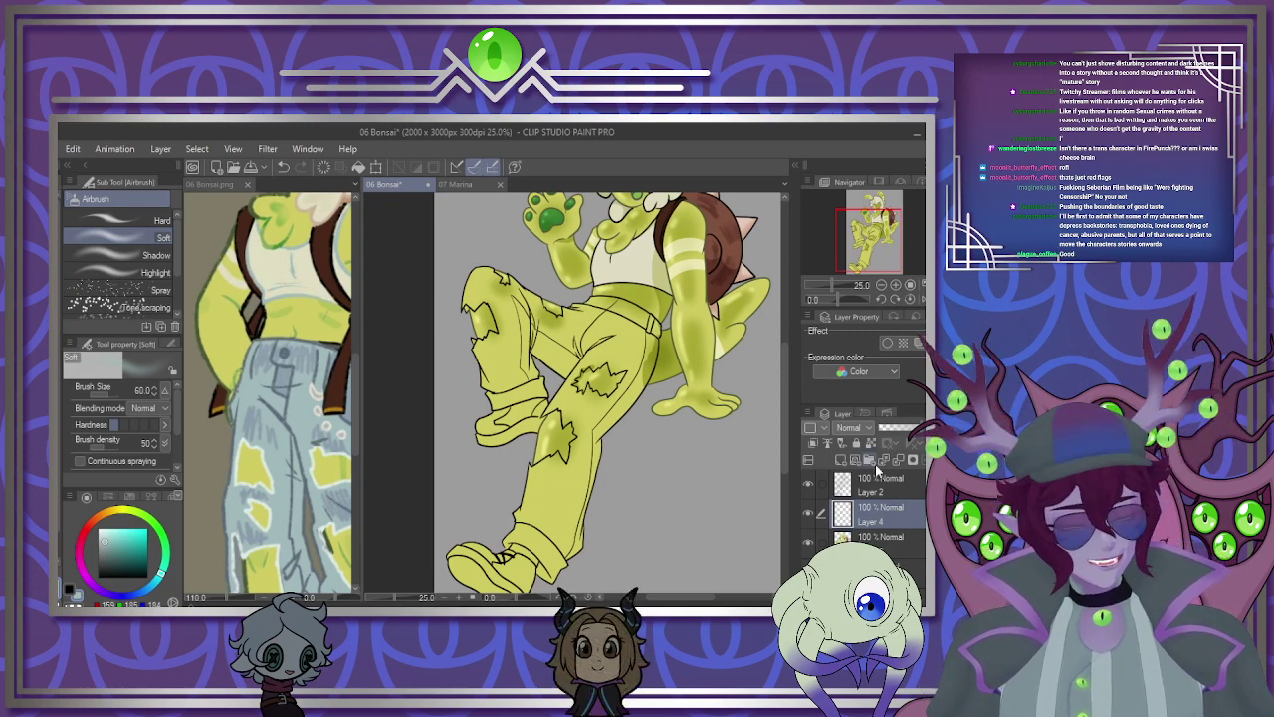
{"action": "left_click", "coordinate": [808, 541]}
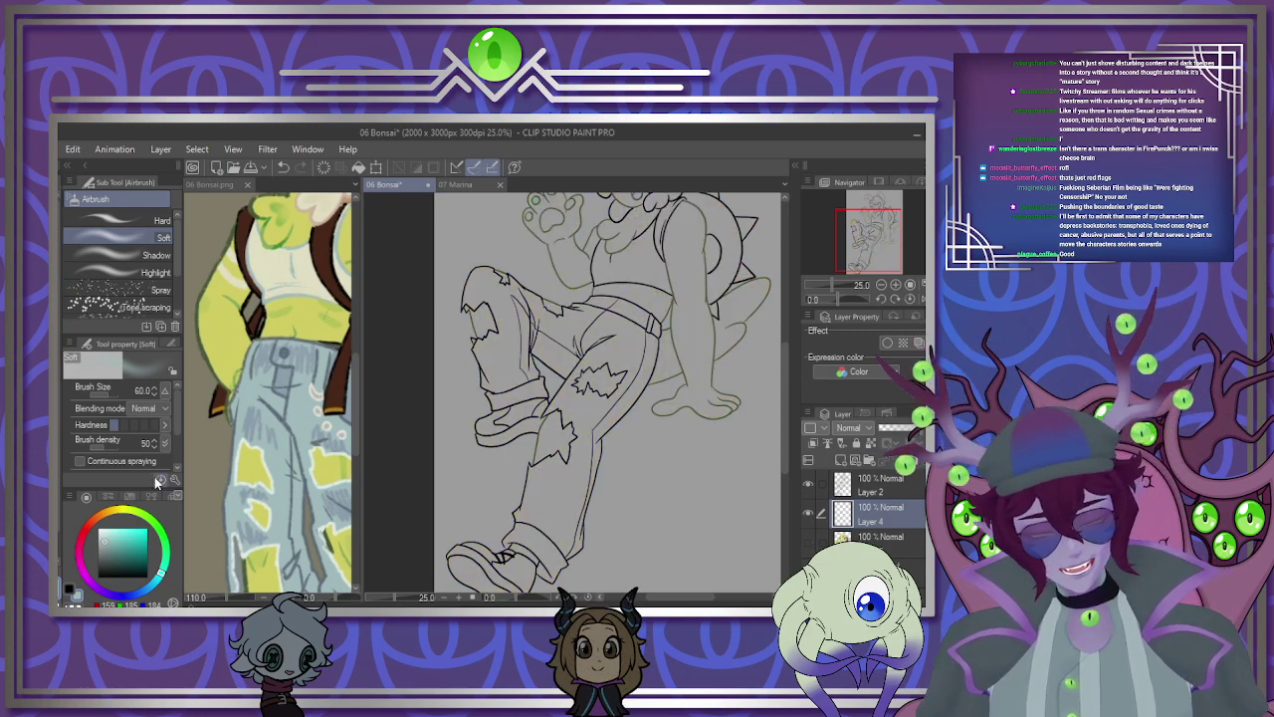
{"action": "key", "text": "g"}
{"action": "left_click", "coordinate": [561, 496]}
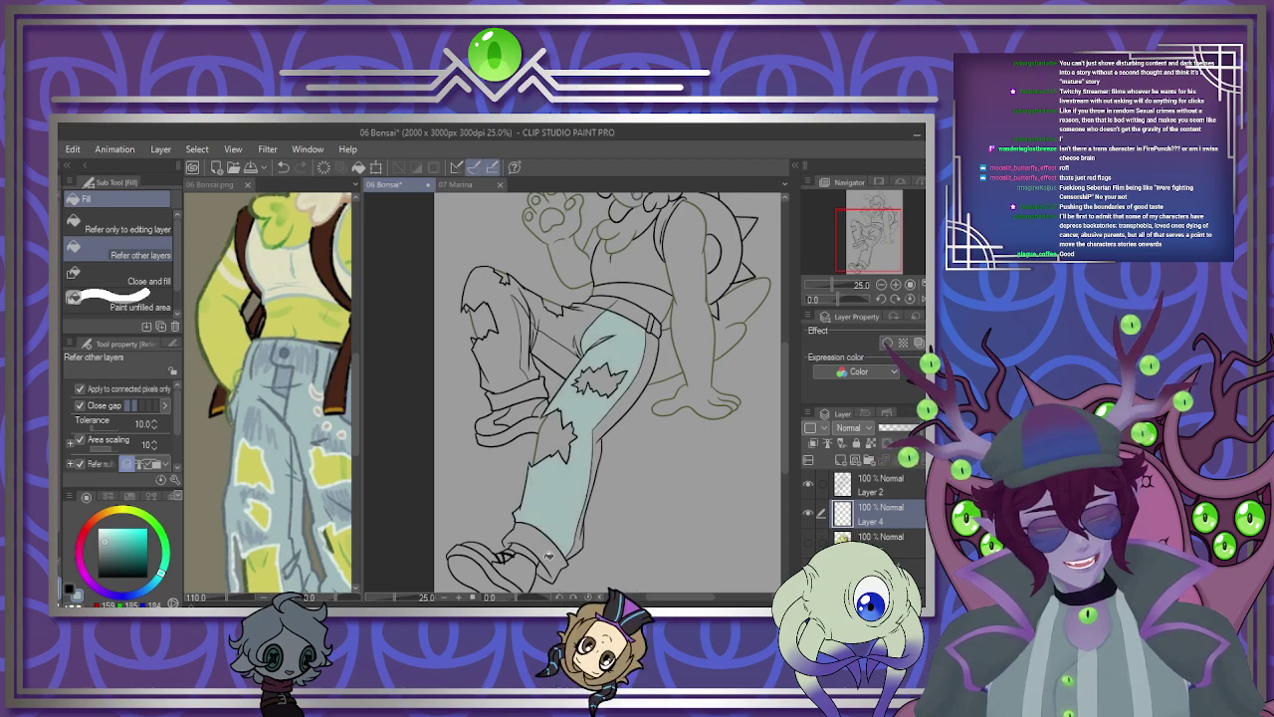
{"action": "left_click", "coordinate": [546, 574]}
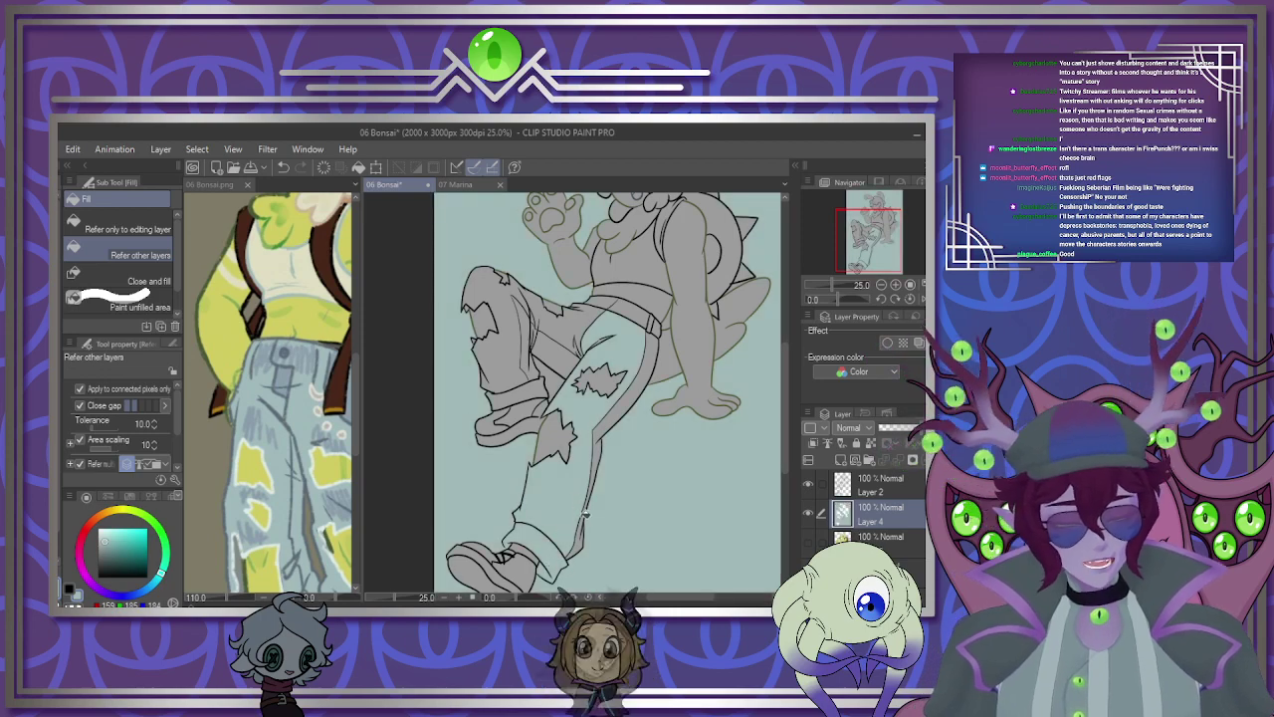
{"action": "key", "text": "ctrl+z"}
{"action": "key", "text": "ctrl+z"}
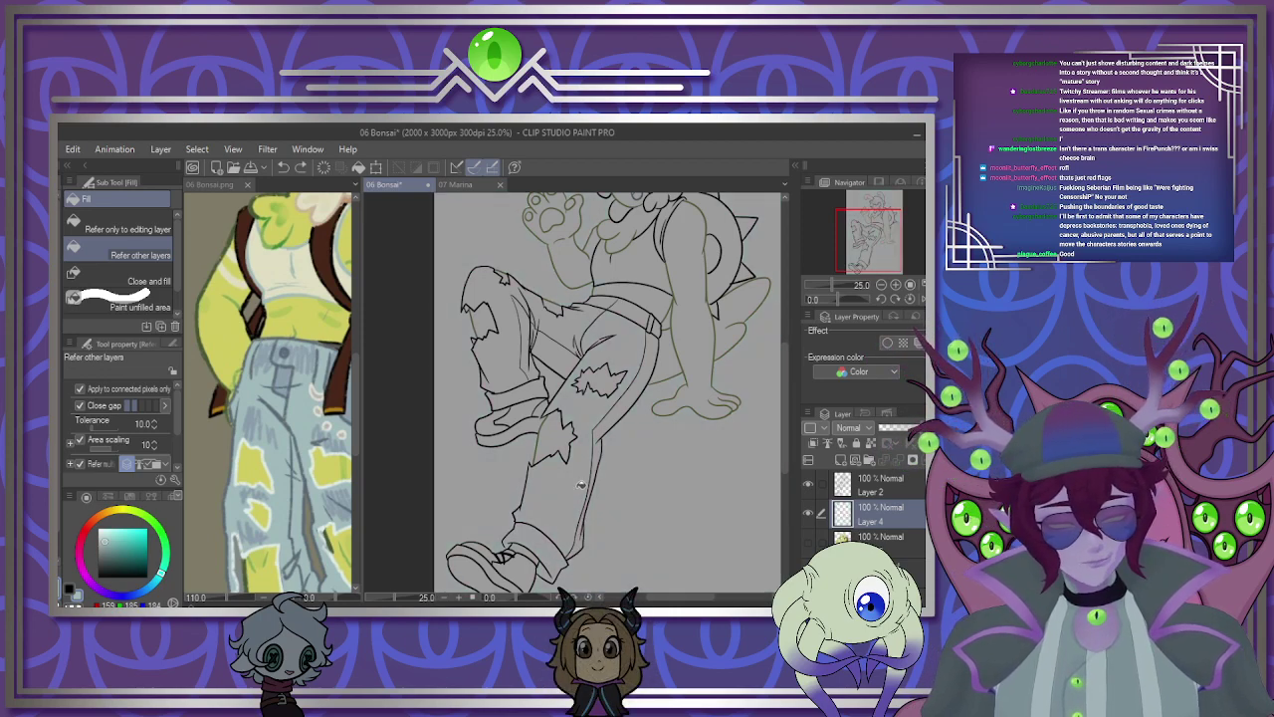
Fill both trouser legs and the waist of the jeans with the sampled blue on Layer 4, leaving the ripped holes empty.
{"action": "left_click", "coordinate": [581, 485]}
{"action": "left_click", "coordinate": [562, 320]}
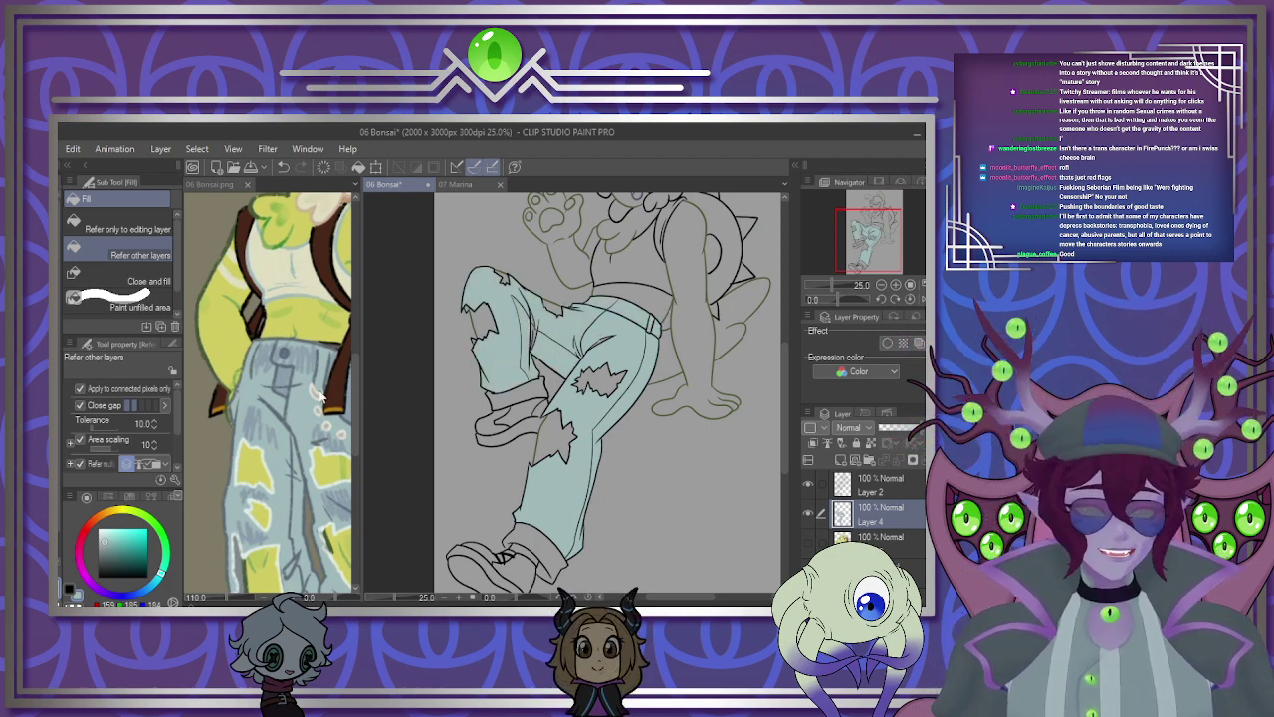
{"action": "left_click", "coordinate": [253, 376]}
{"action": "scroll", "coordinate": [253, 376], "scroll_direction": "down", "scroll_amount": 3}
{"action": "scroll", "coordinate": [253, 376], "scroll_direction": "up", "scroll_amount": 1}
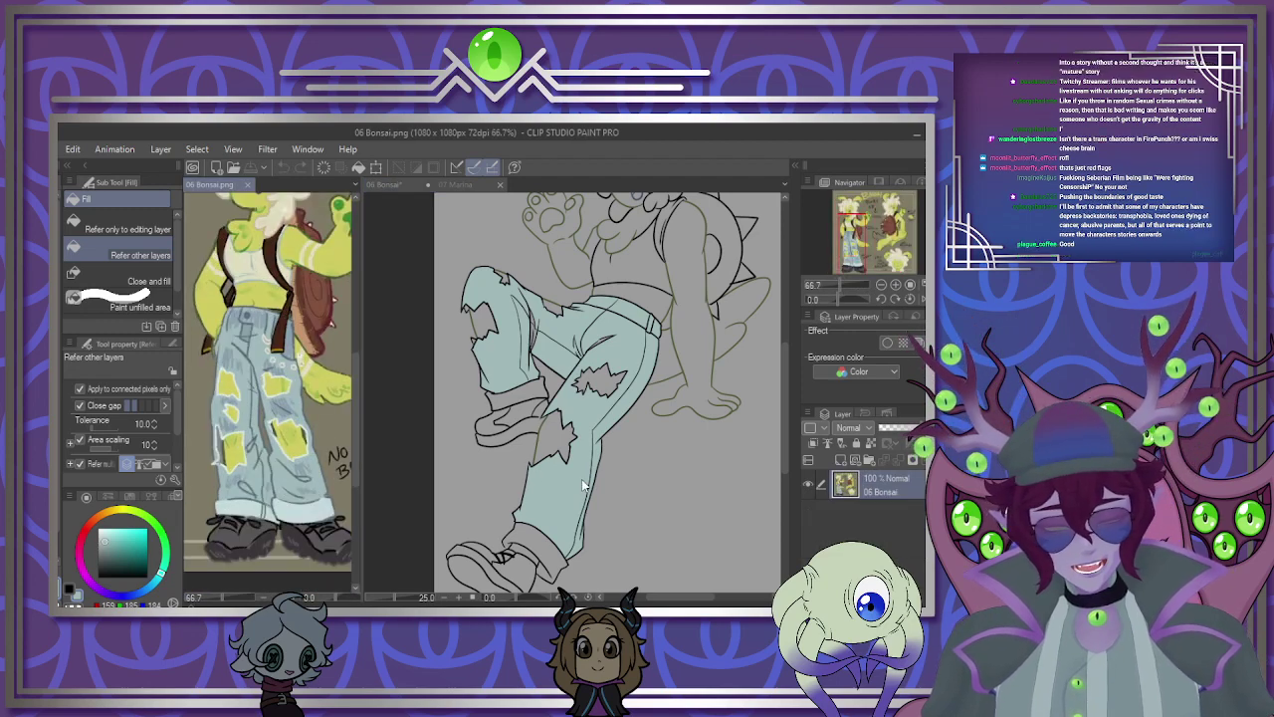
Paint over the unfilled gaps between the jeans' fold lines with the G-pen at size 70.
{"action": "left_click", "coordinate": [517, 314]}
{"action": "scroll", "coordinate": [557, 348], "scroll_direction": "up", "scroll_amount": 5}
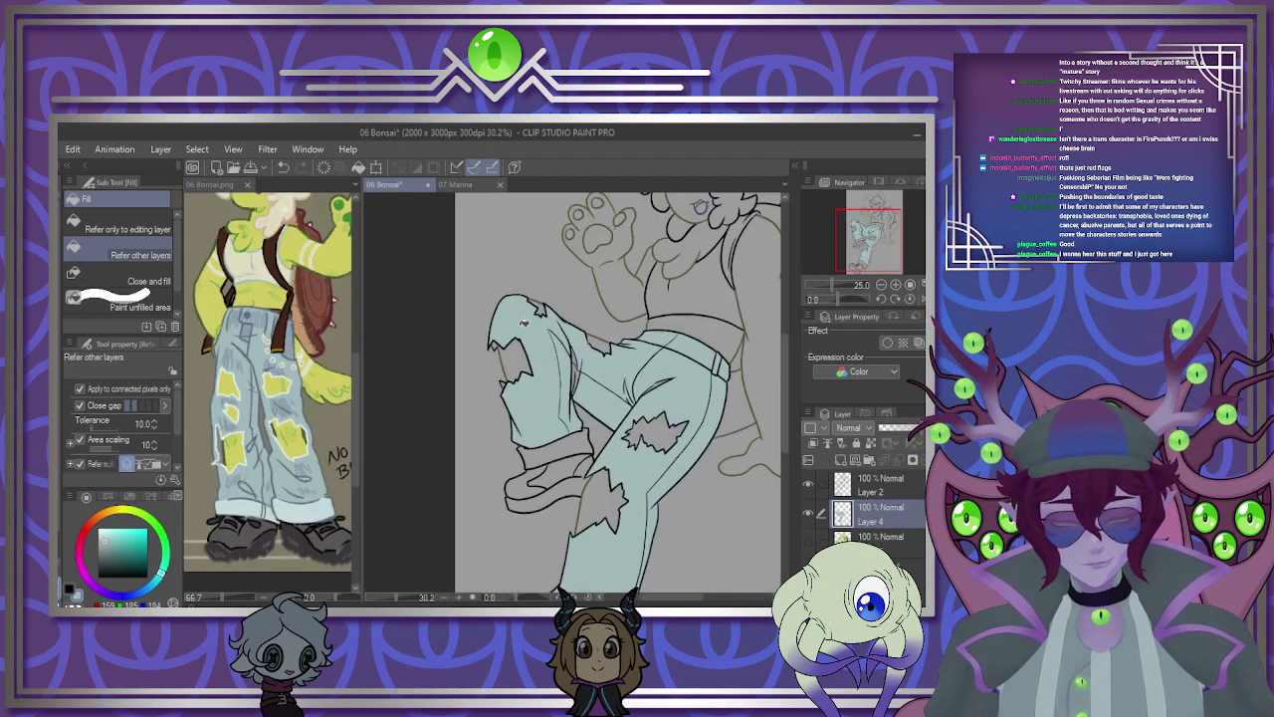
{"action": "key", "text": "p"}
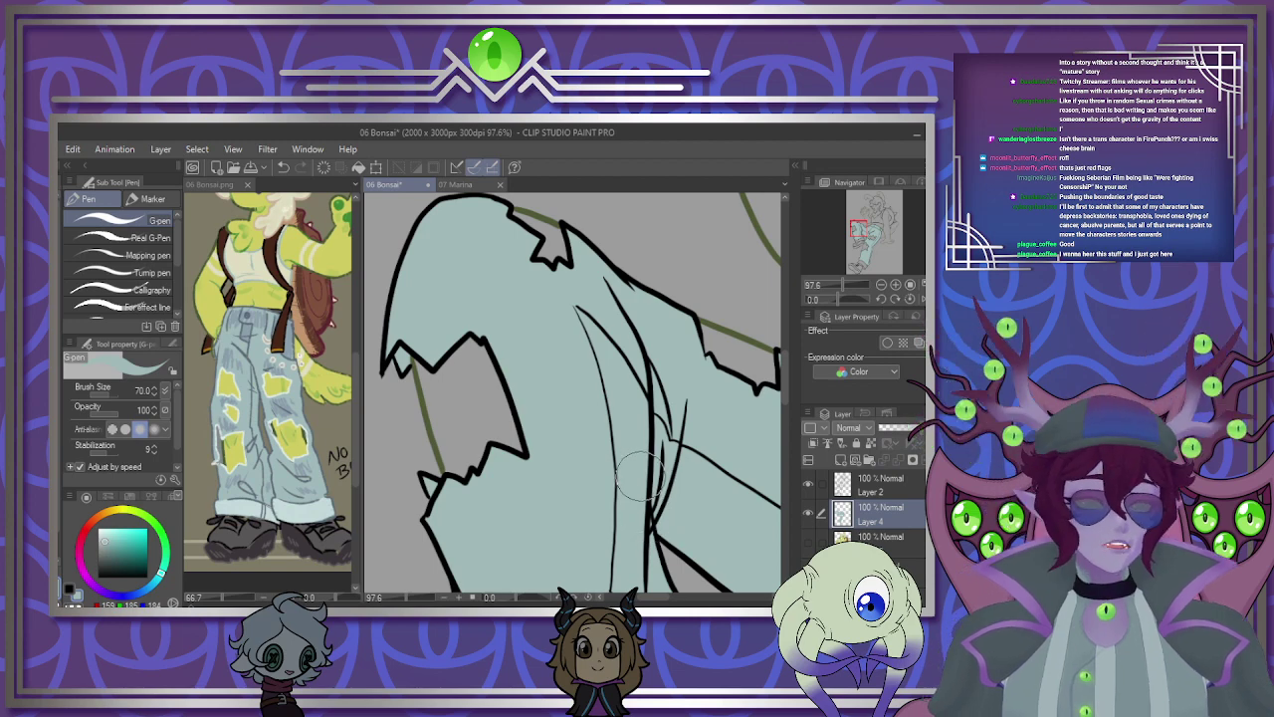
{"action": "scroll", "coordinate": [637, 466], "scroll_direction": "down", "scroll_amount": 10}
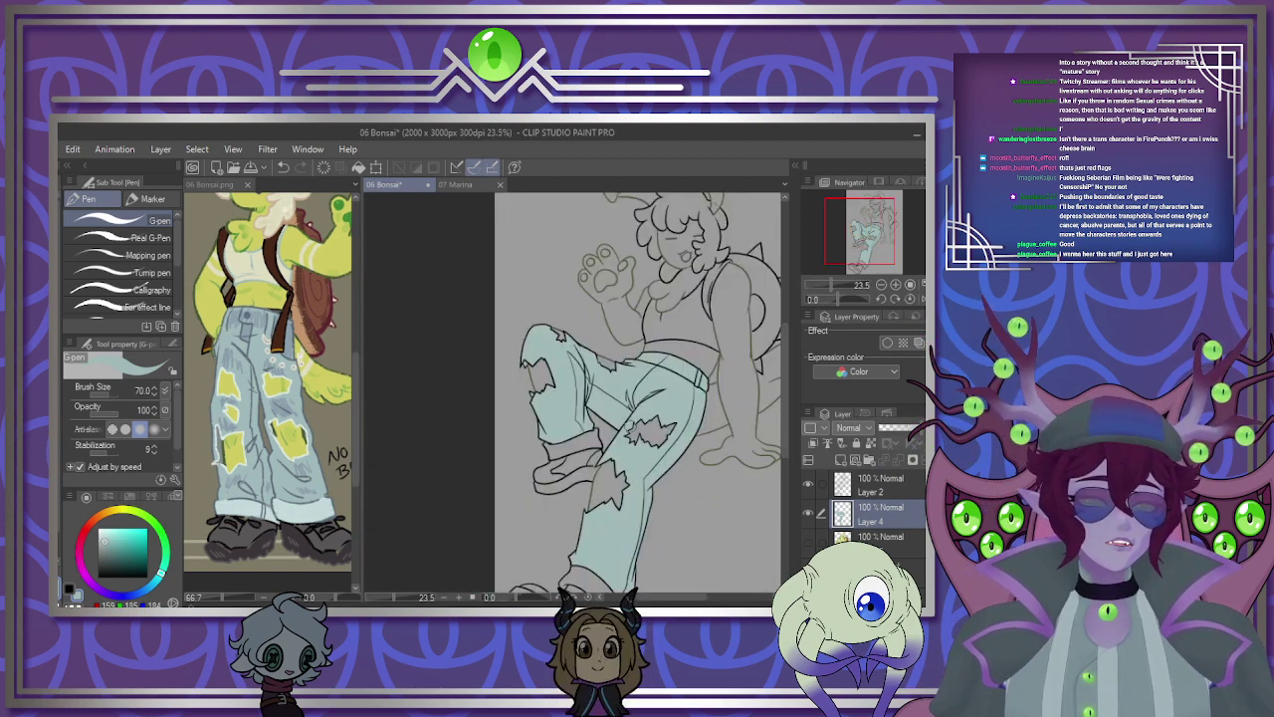
{"action": "scroll", "coordinate": [587, 486], "scroll_direction": "down", "scroll_amount": 2}
{"action": "scroll", "coordinate": [637, 418], "scroll_direction": "up", "scroll_amount": 8}
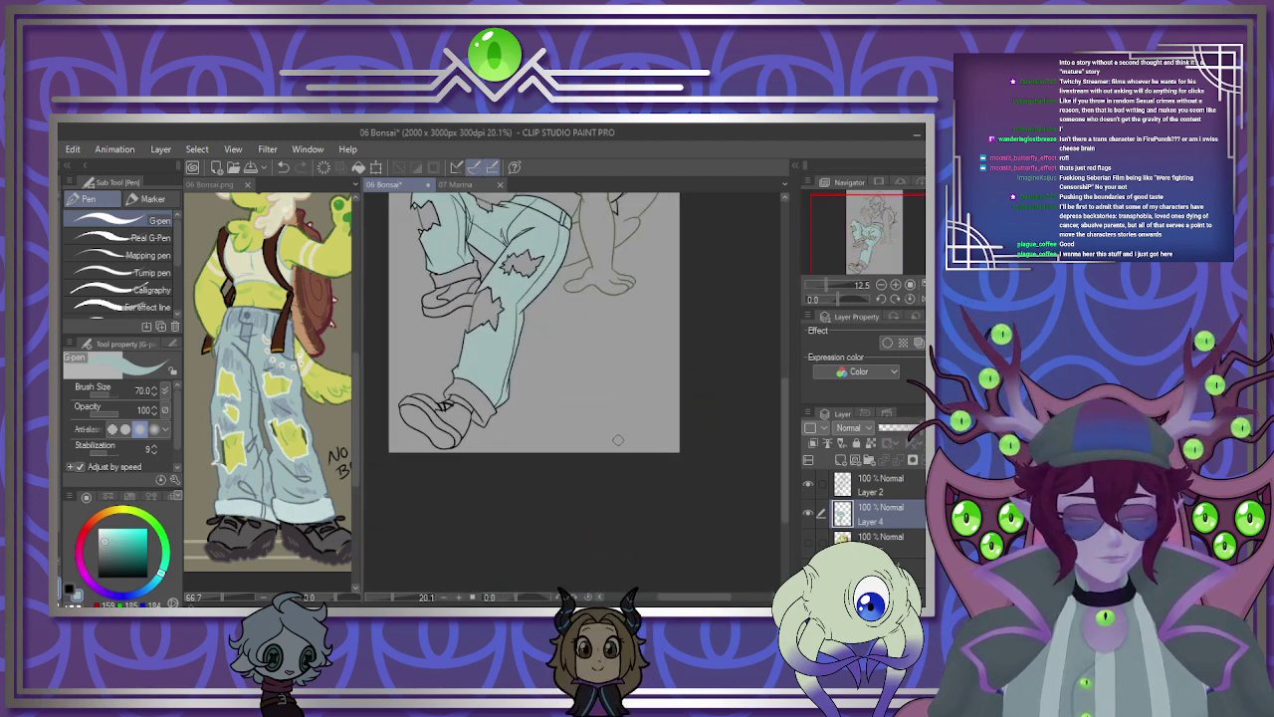
{"action": "scroll", "coordinate": [518, 299], "scroll_direction": "up", "scroll_amount": 3}
{"action": "scroll", "coordinate": [540, 365], "scroll_direction": "down", "scroll_amount": 3}
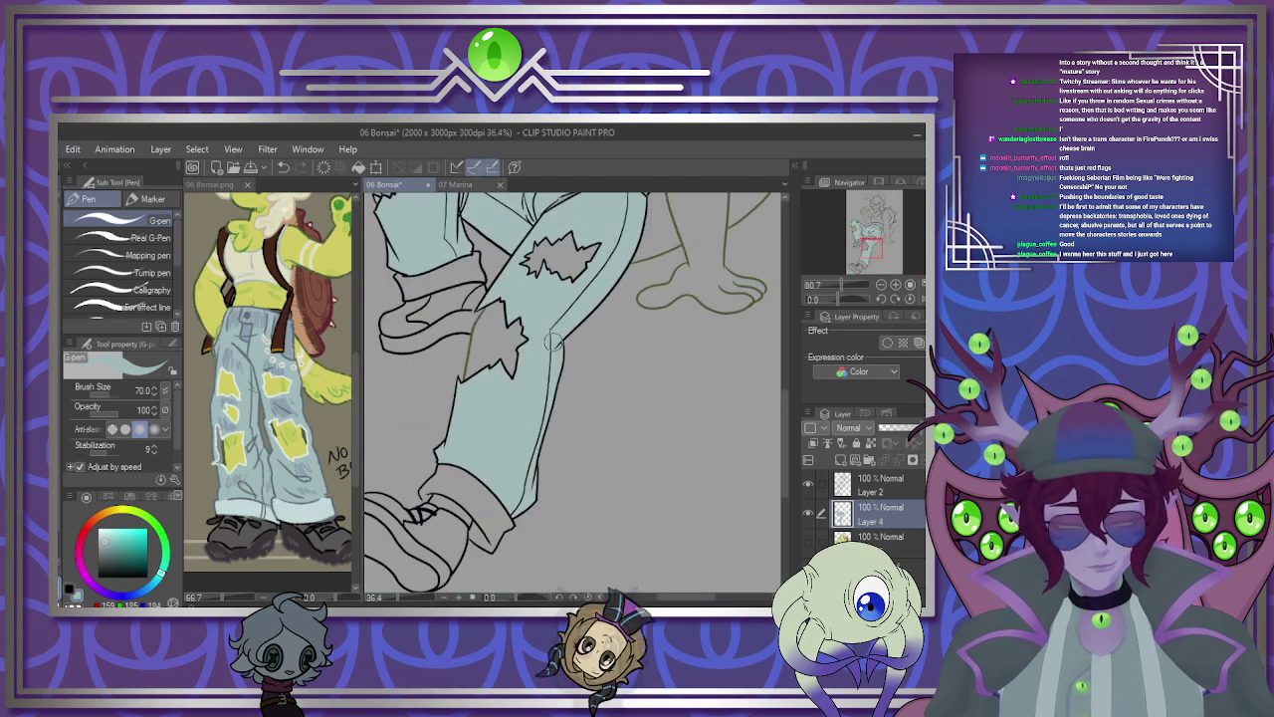
{"action": "scroll", "coordinate": [587, 279], "scroll_direction": "up", "scroll_amount": 2}
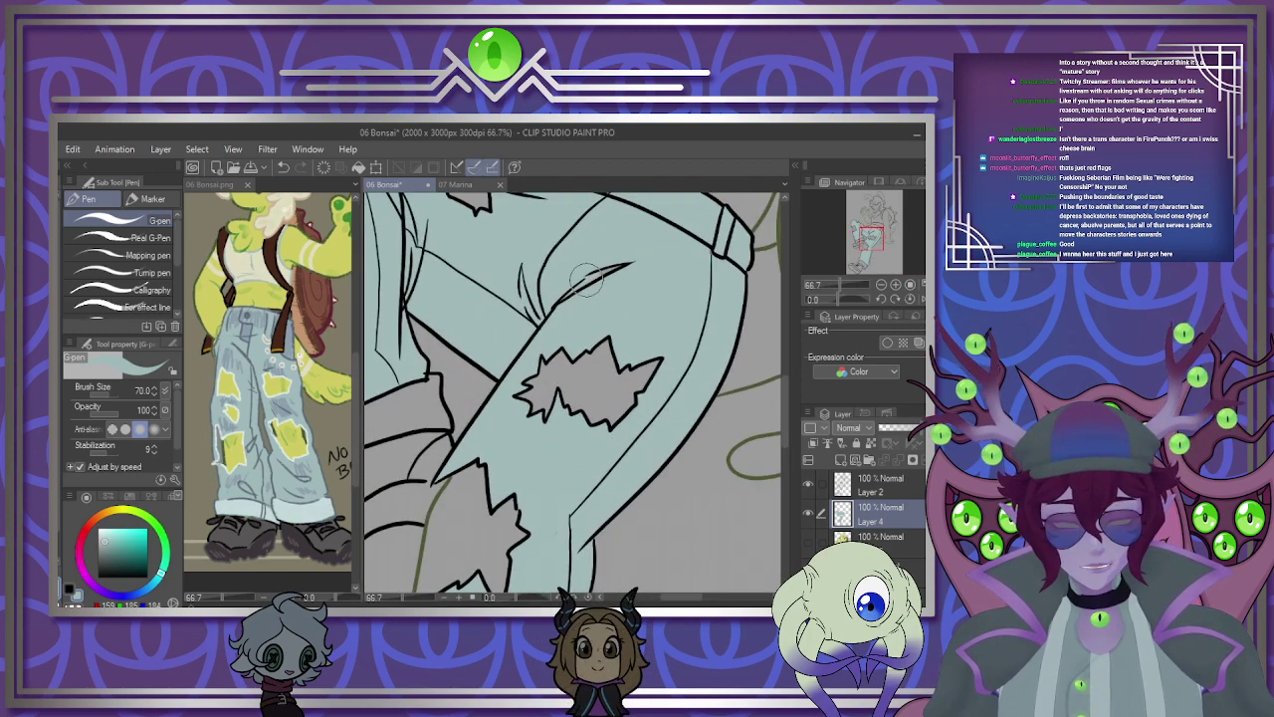
{"action": "scroll", "coordinate": [623, 267], "scroll_direction": "down", "scroll_amount": 2}
{"action": "scroll", "coordinate": [497, 270], "scroll_direction": "up", "scroll_amount": 2}
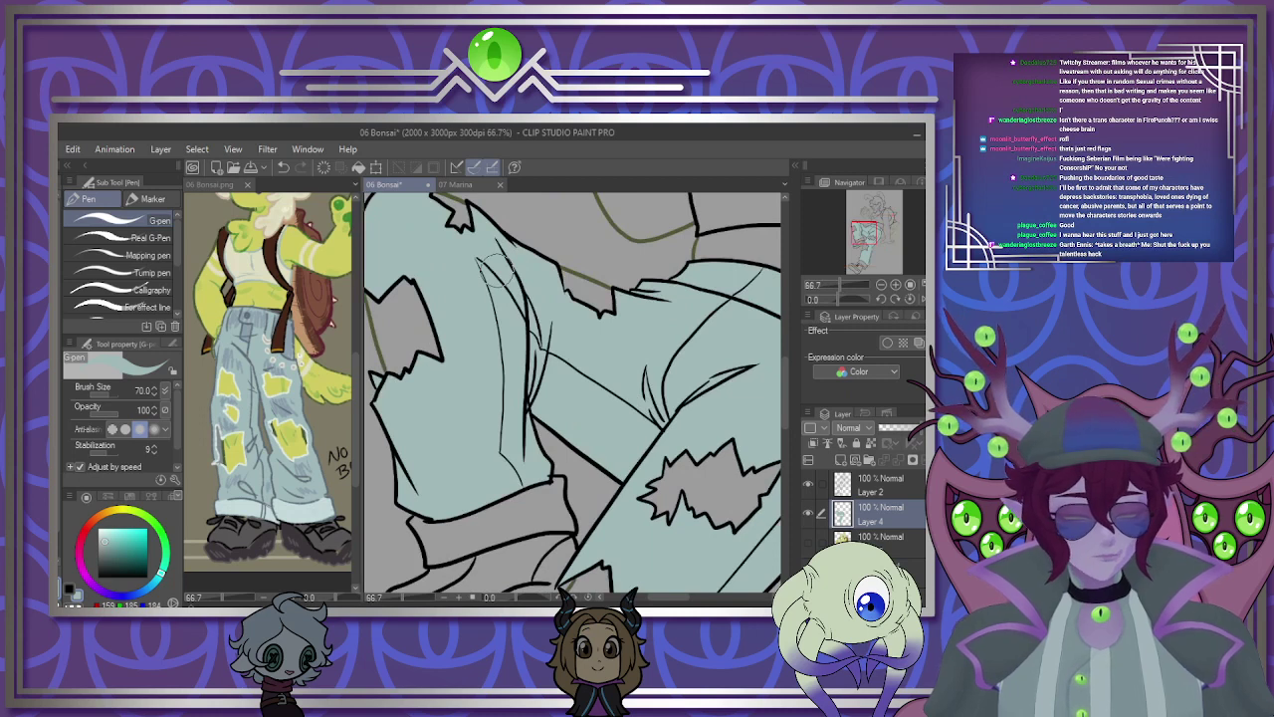
Show the skin layer again and shade the rear thigh and crotch folds on a new Multiply layer clipped to Layer 4.
{"action": "left_click", "coordinate": [809, 543]}
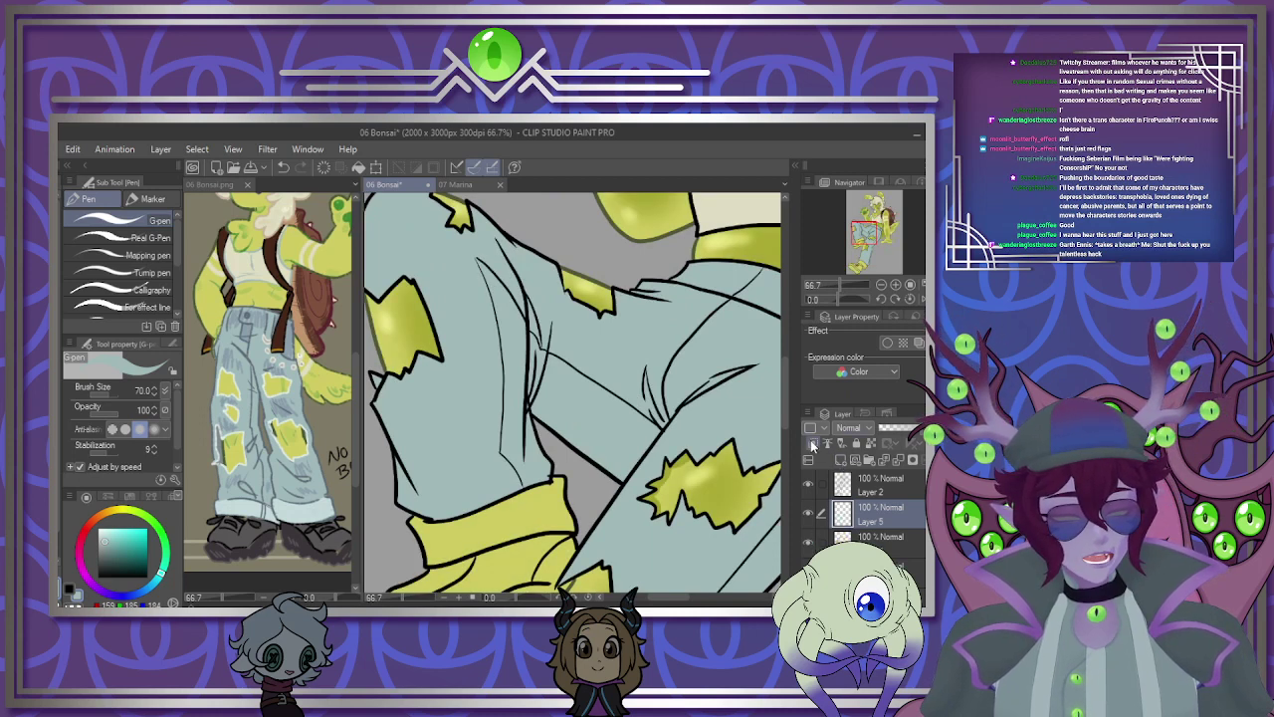
{"action": "left_click", "coordinate": [855, 162]}
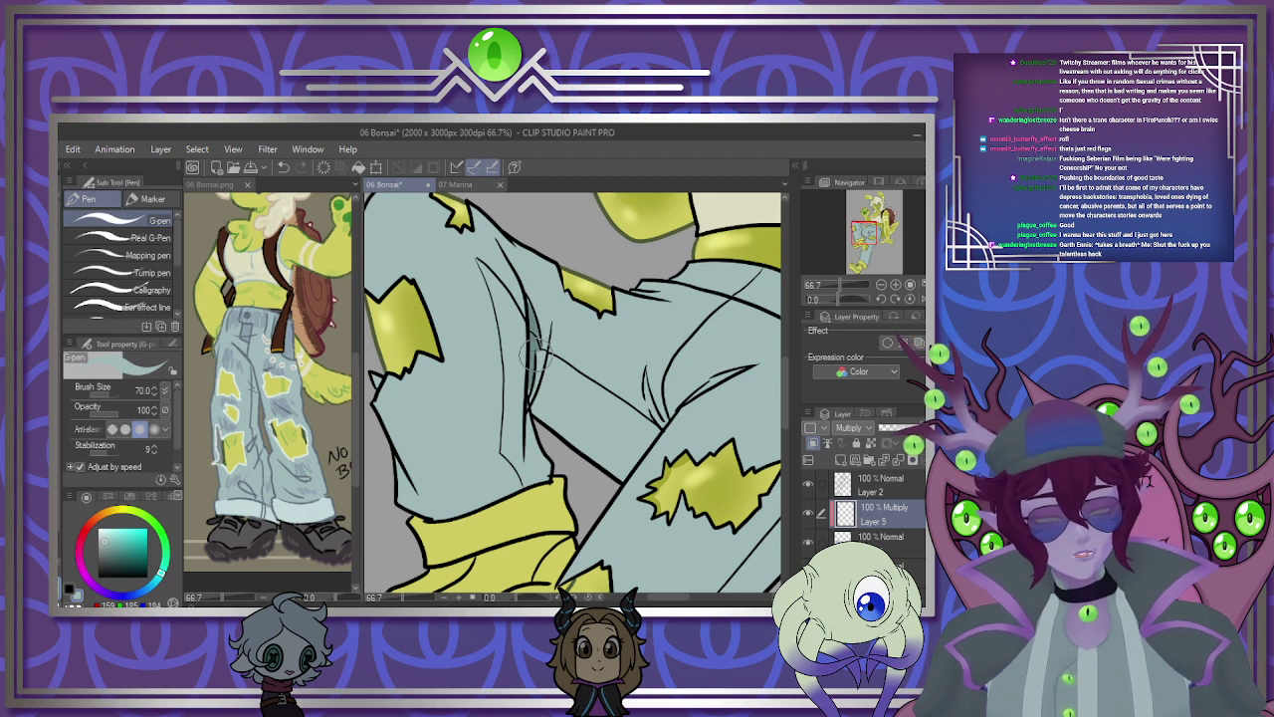
{"action": "left_click_drag", "start_coordinate": [555, 321], "coordinate": [543, 340]}
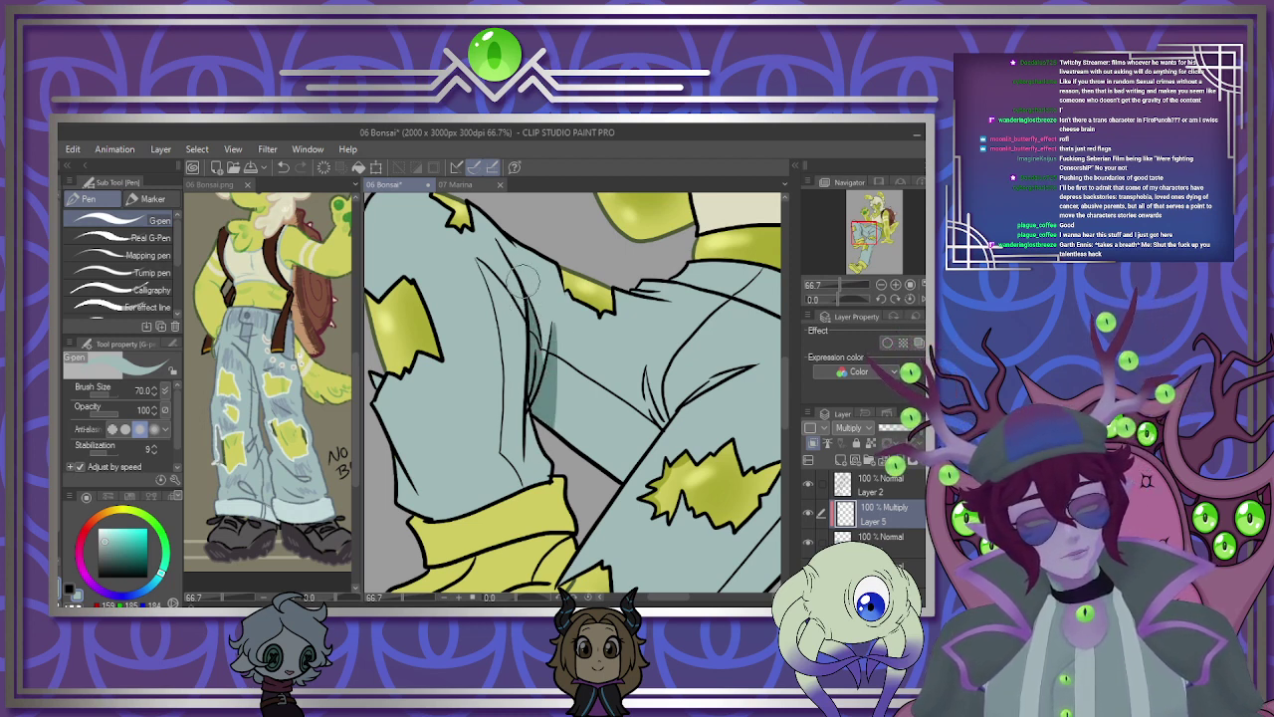
{"action": "left_click_drag", "start_coordinate": [551, 350], "coordinate": [563, 376]}
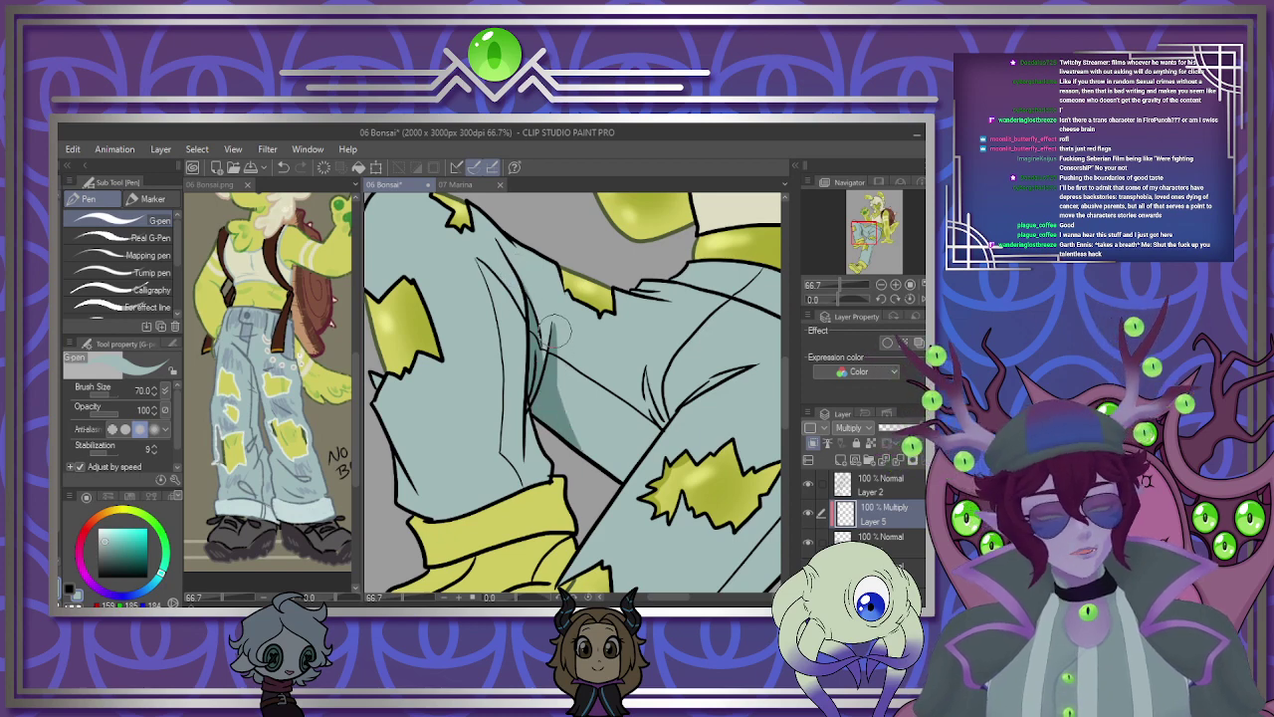
{"action": "left_click_drag", "start_coordinate": [555, 330], "coordinate": [594, 378]}
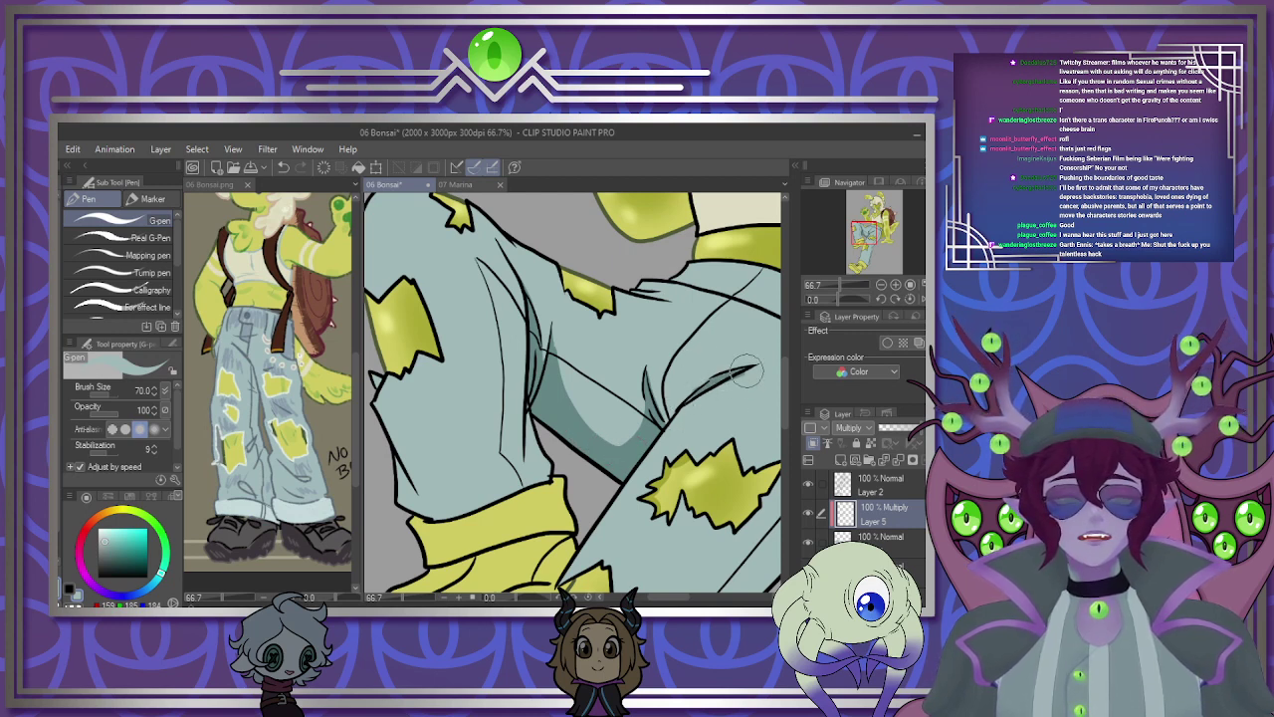
{"action": "left_click_drag", "start_coordinate": [749, 366], "coordinate": [676, 410]}
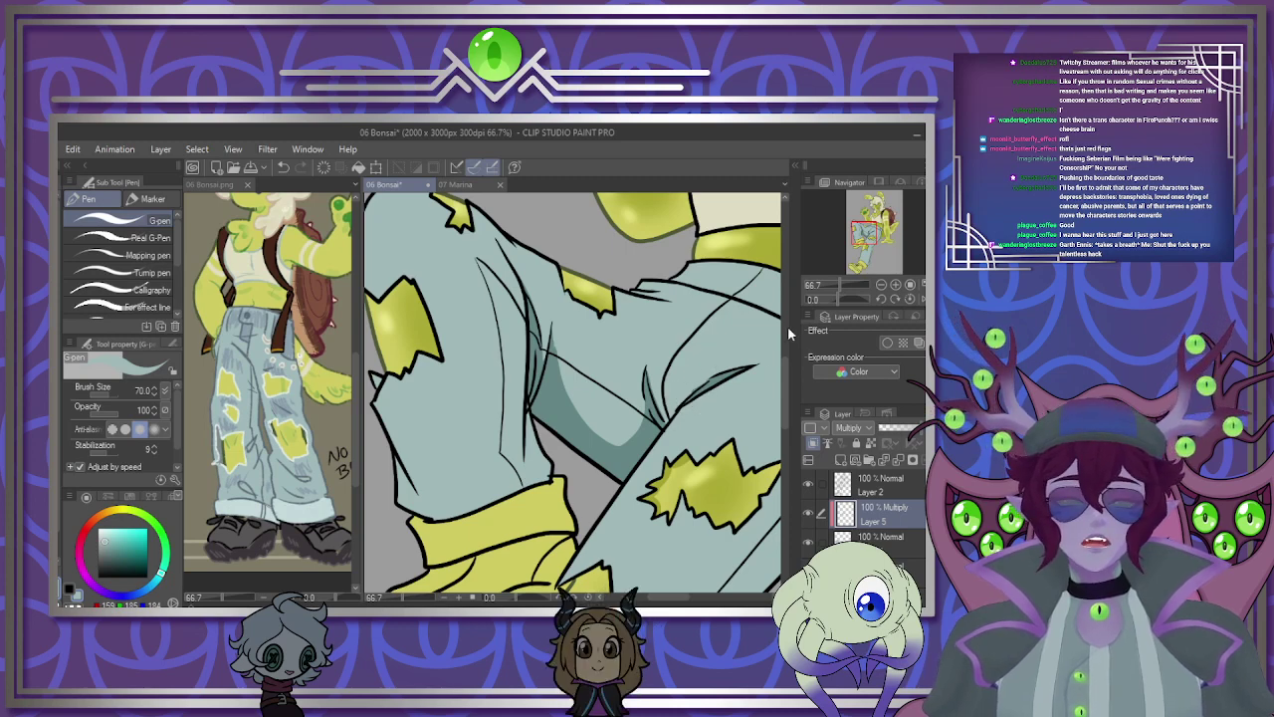
Lower the Multiply layer's opacity to 63% and merge it down into Layer 4.
{"action": "key", "text": "ctrl+0"}
{"action": "scroll", "coordinate": [620, 463], "scroll_direction": "up", "scroll_amount": 5}
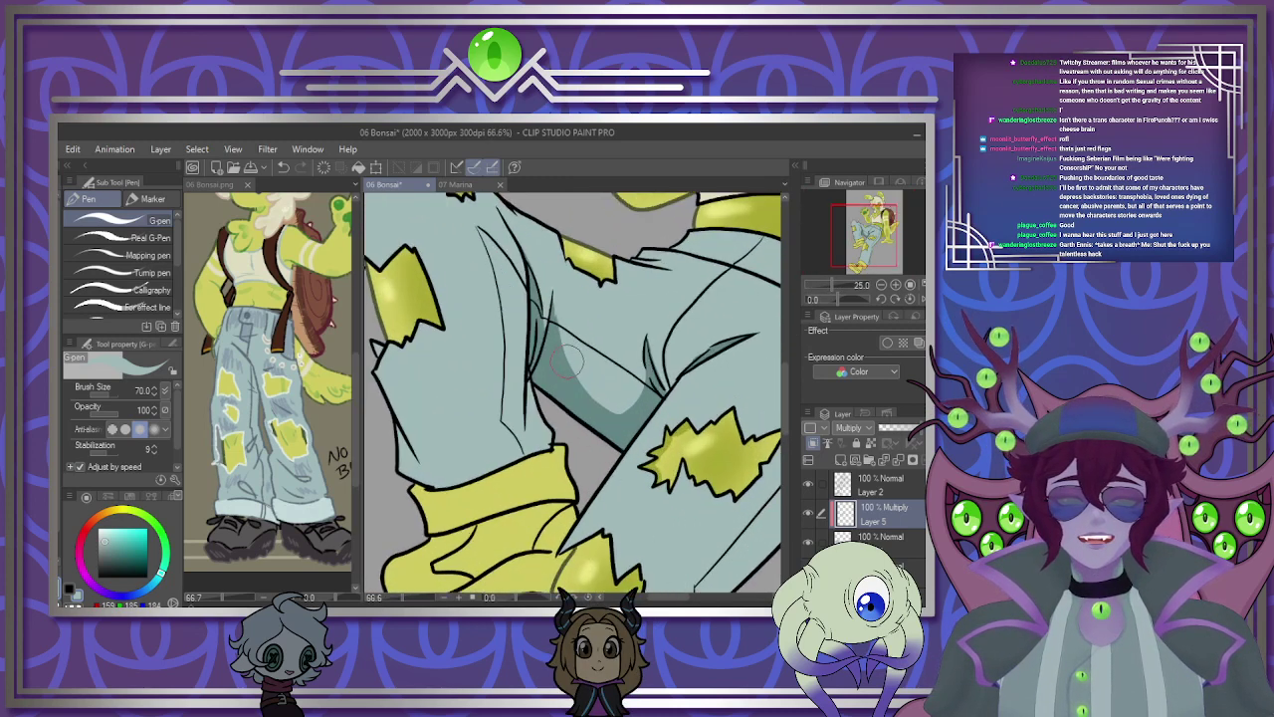
{"action": "left_click_drag", "start_coordinate": [902, 427], "coordinate": [896, 428]}
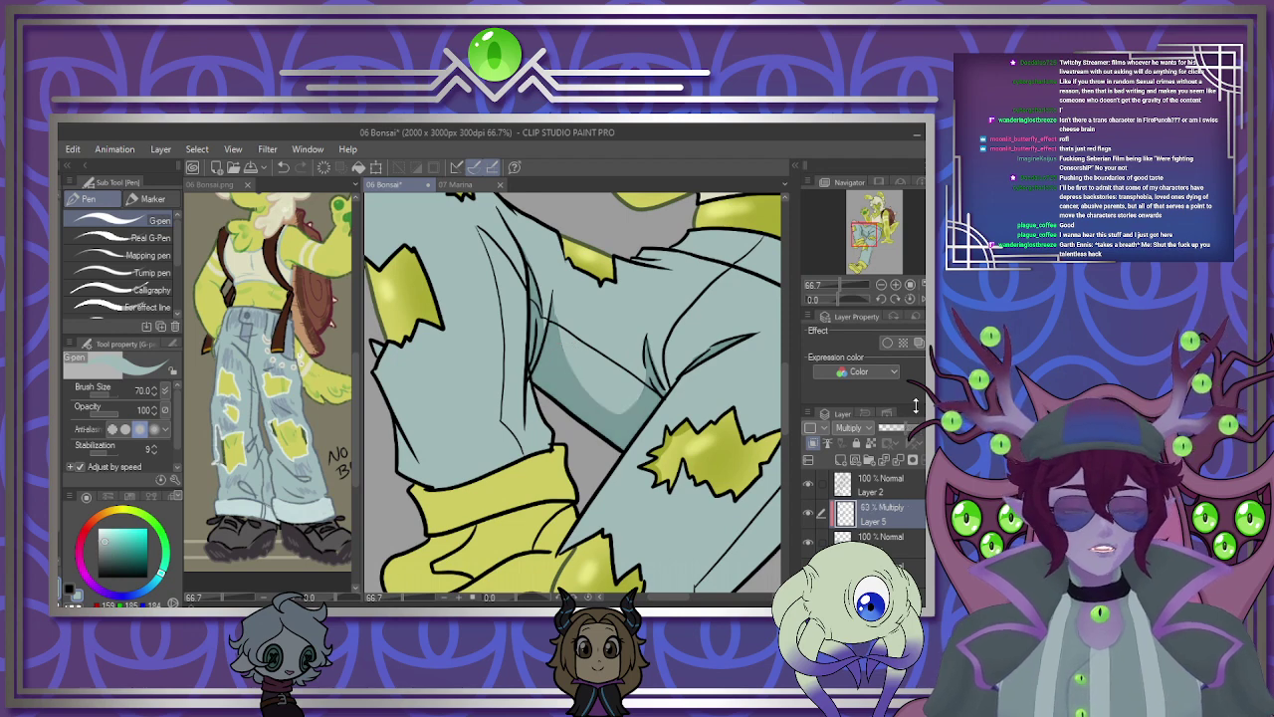
{"action": "scroll", "coordinate": [620, 337], "scroll_direction": "down", "scroll_amount": 4}
{"action": "scroll", "coordinate": [617, 326], "scroll_direction": "up", "scroll_amount": 3}
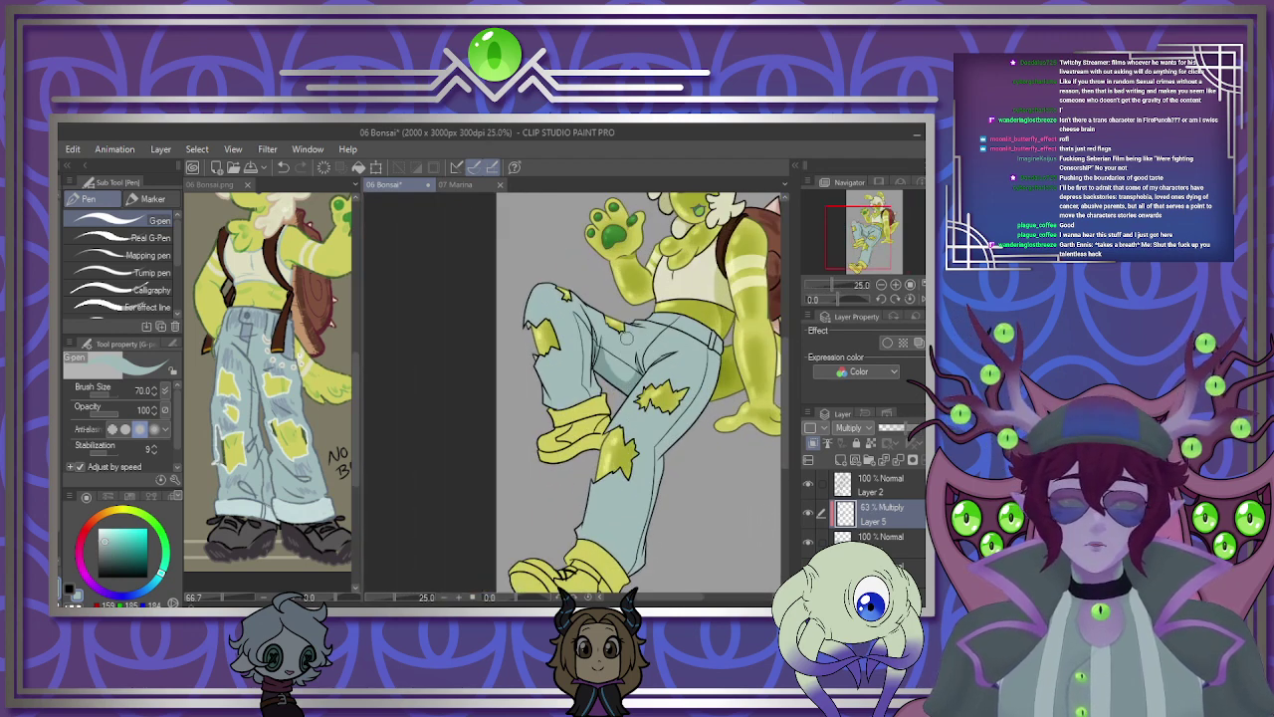
{"action": "scroll", "coordinate": [618, 324], "scroll_direction": "down", "scroll_amount": 2}
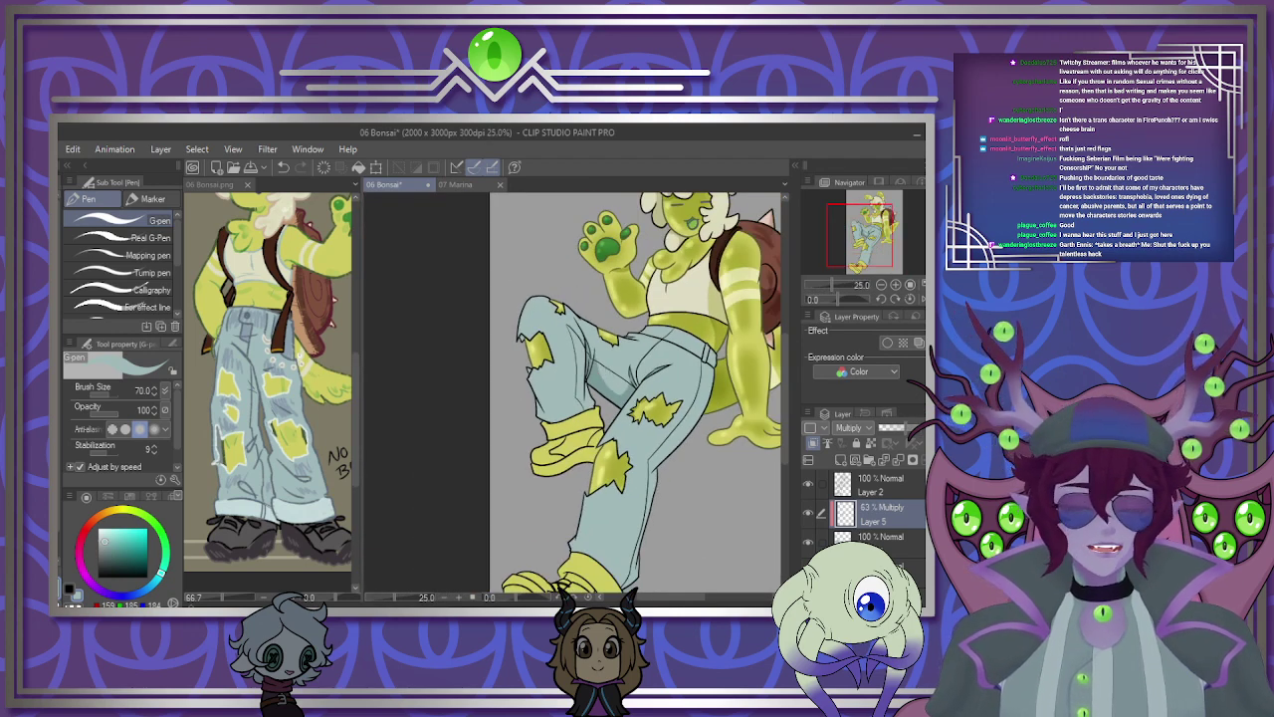
{"action": "left_click", "coordinate": [891, 459]}
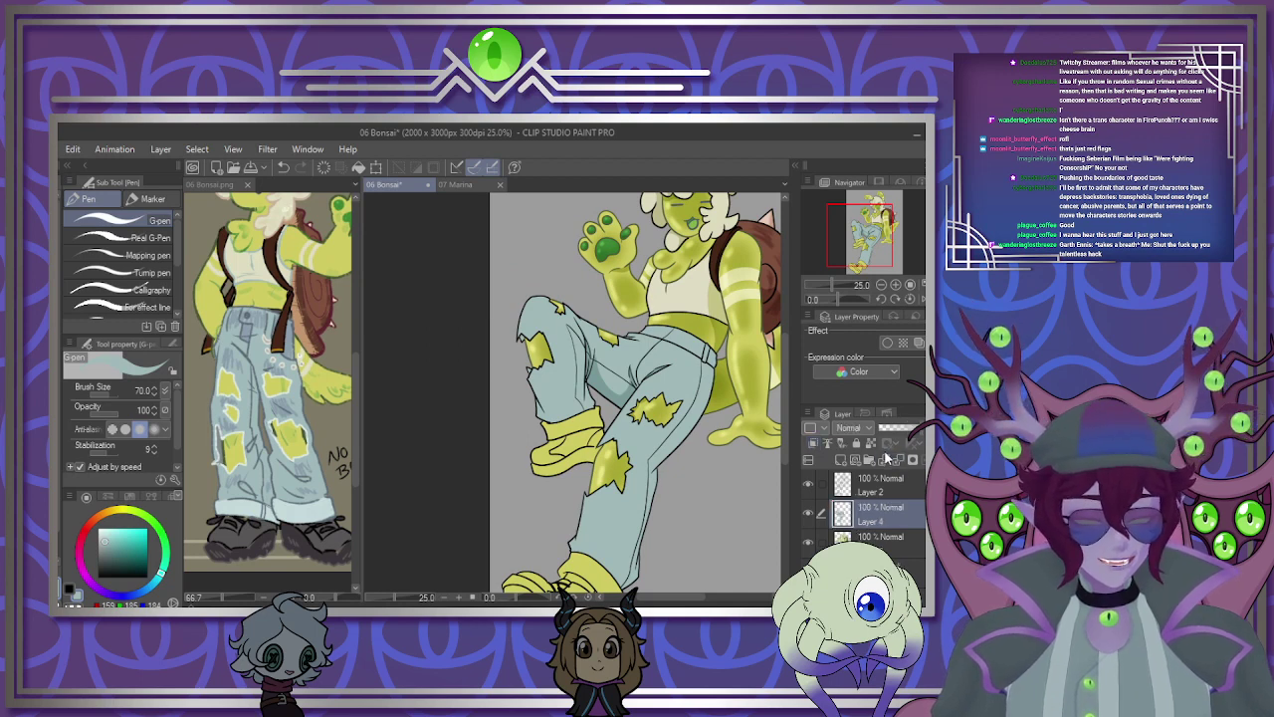
Sample the lighter blue of the rolled cuffs from the reference and fill both jeans cuffs with it on Layer 4.
{"action": "left_click", "coordinate": [312, 502], "text": "alt"}
{"action": "left_click", "coordinate": [561, 396]}
{"action": "scroll", "coordinate": [561, 396], "scroll_direction": "up", "scroll_amount": 5}
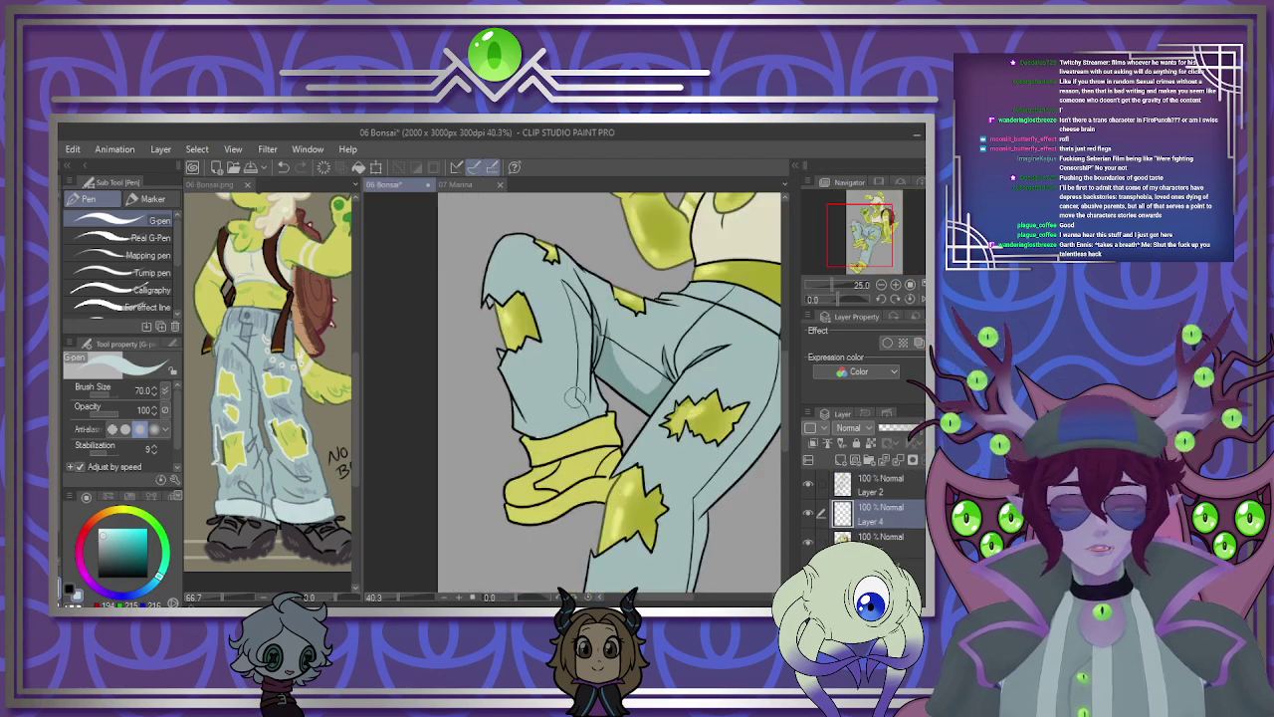
{"action": "key", "text": "g"}
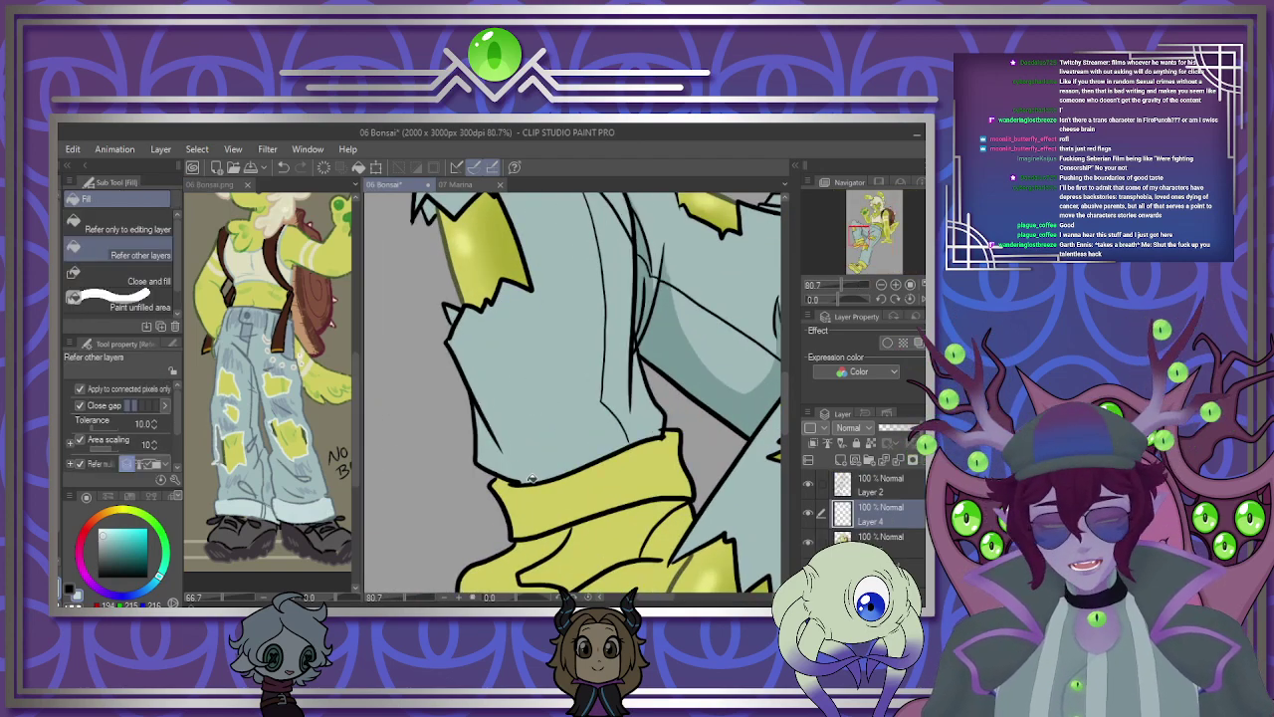
{"action": "left_click", "coordinate": [586, 472]}
{"action": "scroll", "coordinate": [587, 472], "scroll_direction": "down", "scroll_amount": 5}
{"action": "scroll", "coordinate": [588, 500], "scroll_direction": "up", "scroll_amount": 5}
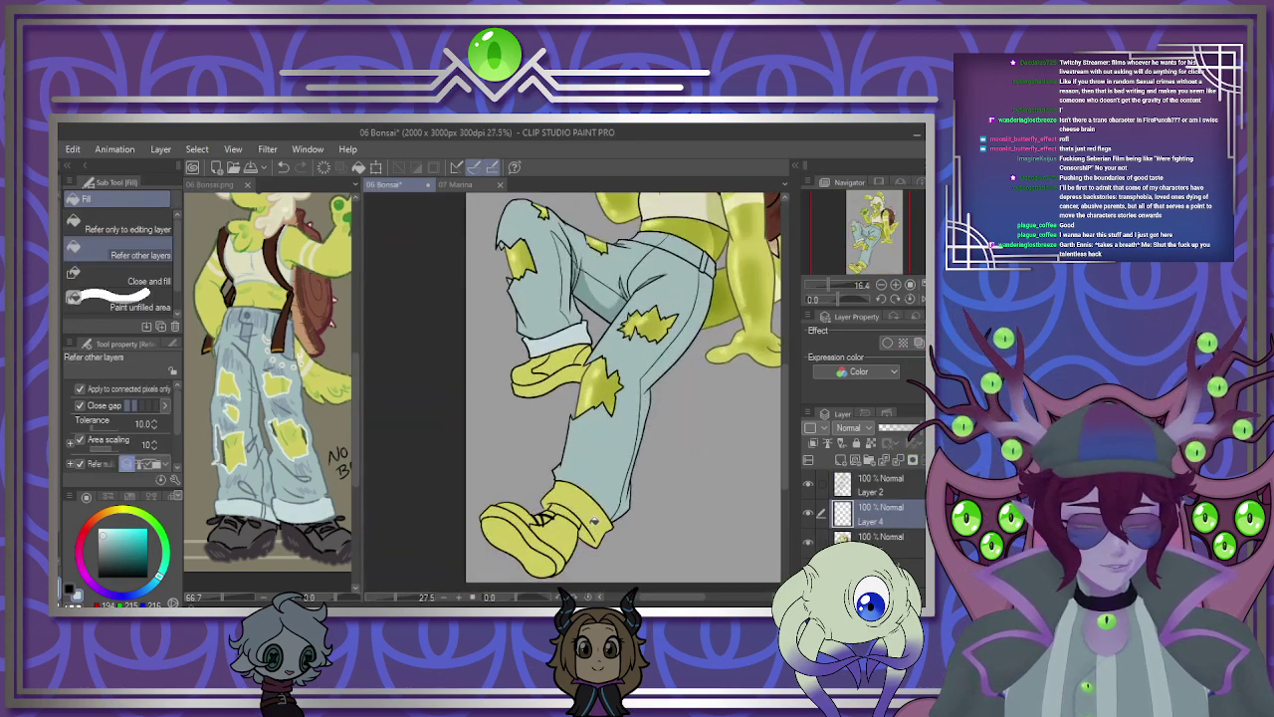
{"action": "scroll", "coordinate": [588, 501], "scroll_direction": "down", "scroll_amount": 5}
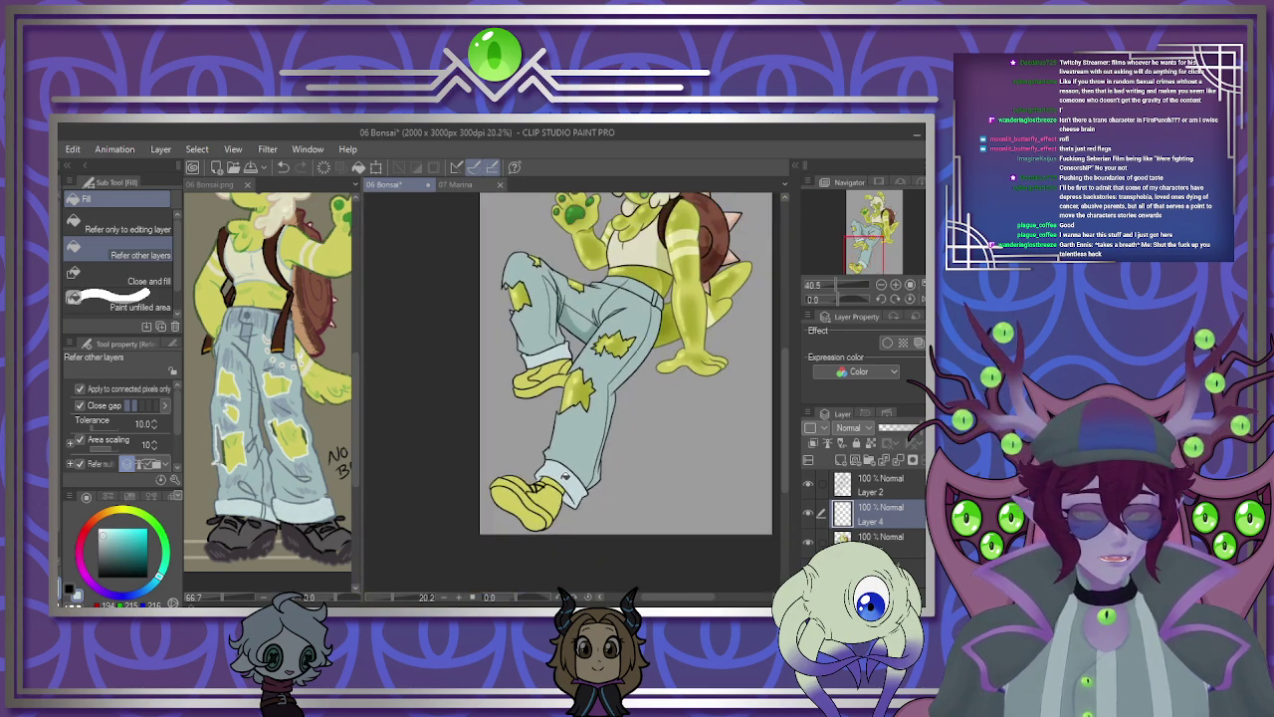
{"action": "scroll", "coordinate": [576, 457], "scroll_direction": "up", "scroll_amount": 4}
{"action": "scroll", "coordinate": [578, 457], "scroll_direction": "down", "scroll_amount": 3}
{"action": "scroll", "coordinate": [578, 457], "scroll_direction": "up", "scroll_amount": 4}
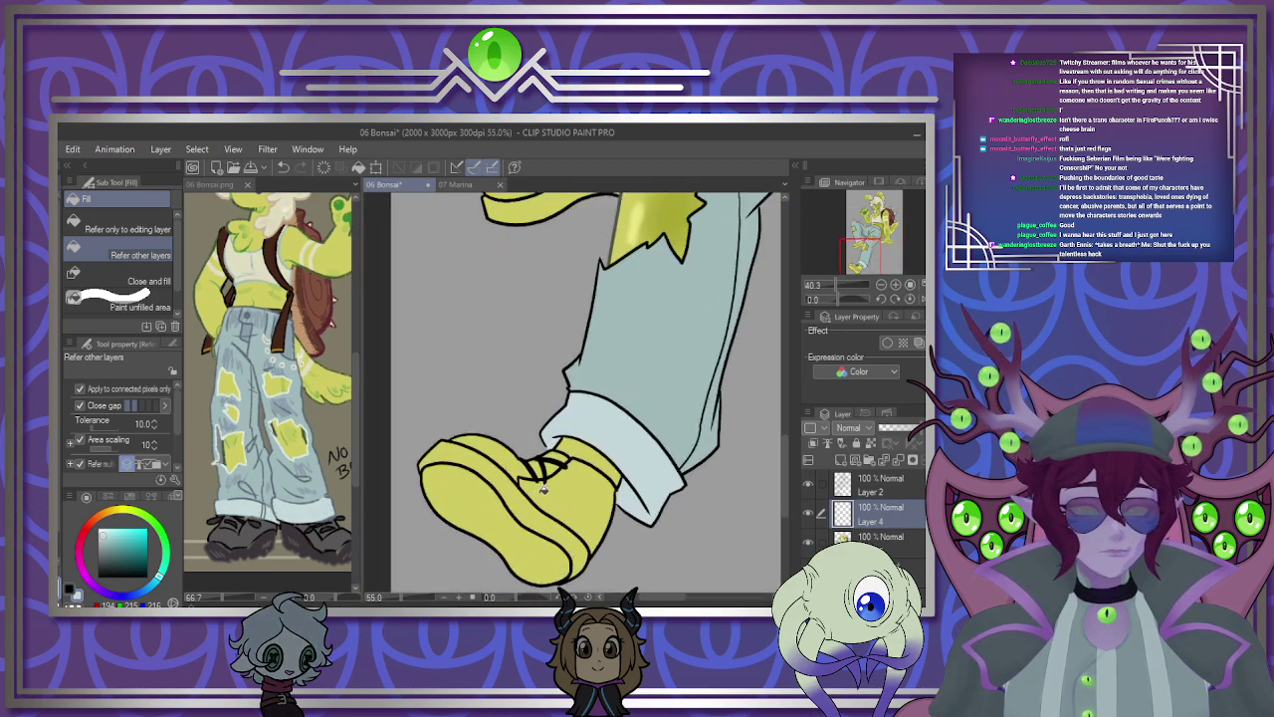
Add a new Multiply layer clipped to Layer 4 and shade the inside of the lower jeans cuff with the G-pen.
{"action": "scroll", "coordinate": [568, 468], "scroll_direction": "down", "scroll_amount": 4}
{"action": "scroll", "coordinate": [481, 238], "scroll_direction": "up", "scroll_amount": 3}
{"action": "scroll", "coordinate": [586, 461], "scroll_direction": "up", "scroll_amount": 3}
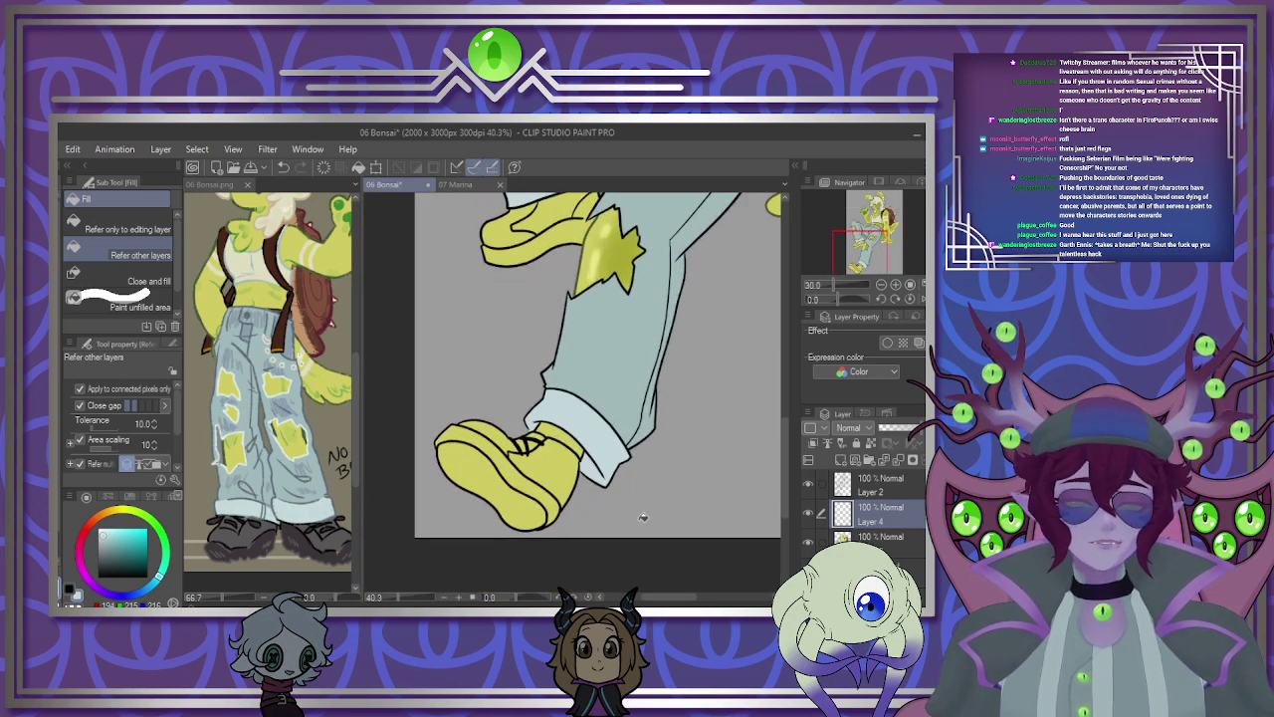
{"action": "left_click", "coordinate": [842, 461]}
{"action": "left_click", "coordinate": [853, 170]}
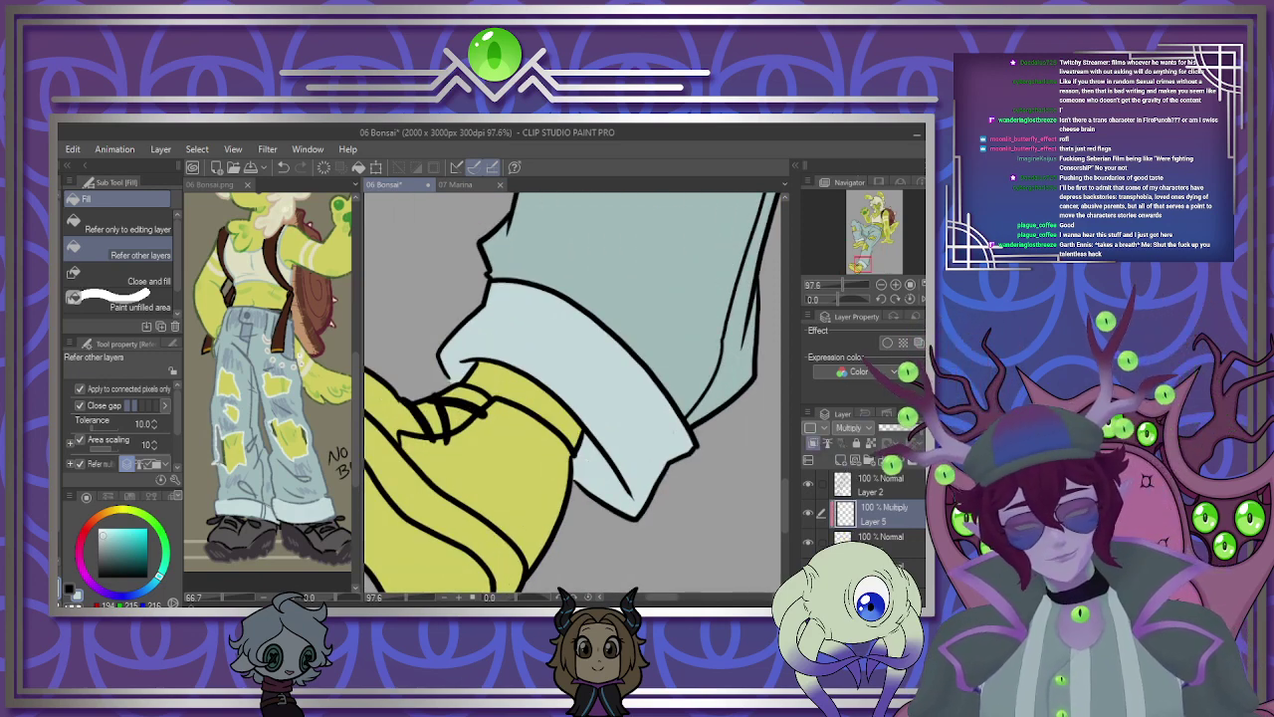
{"action": "key", "text": "p"}
{"action": "left_click_drag", "start_coordinate": [573, 456], "coordinate": [603, 498]}
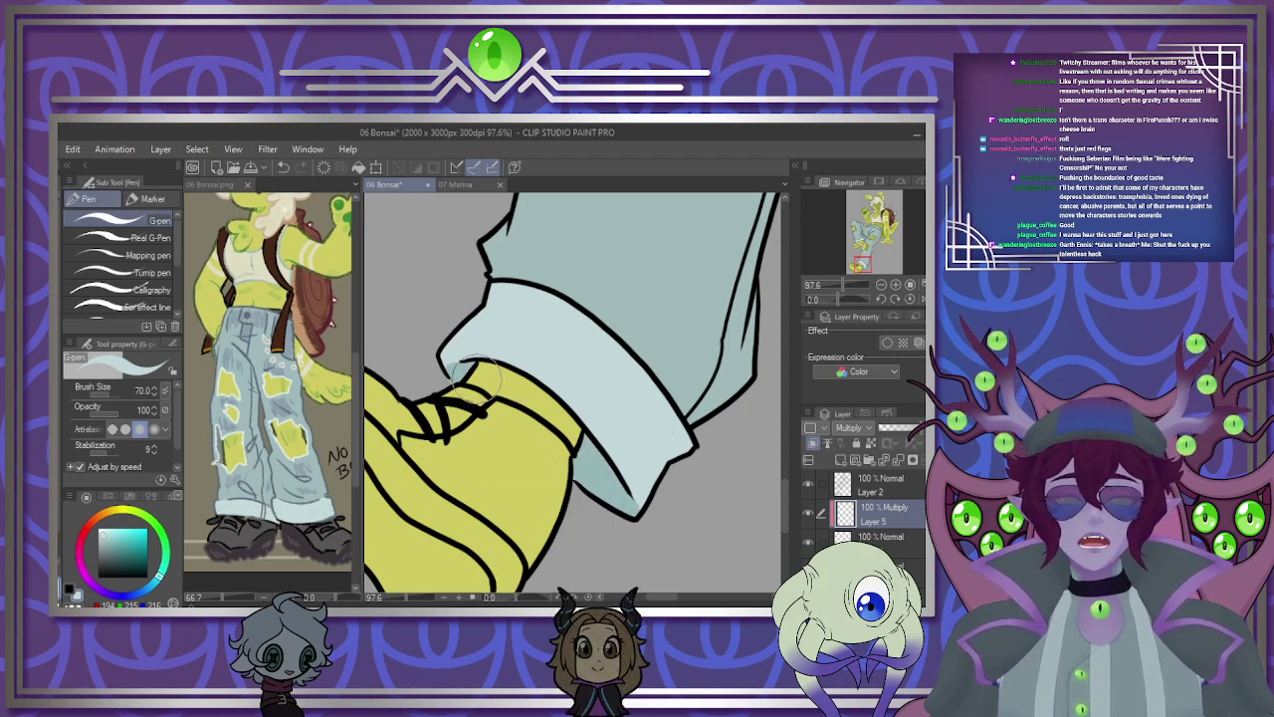
{"action": "scroll", "coordinate": [437, 333], "scroll_direction": "down", "scroll_amount": 7}
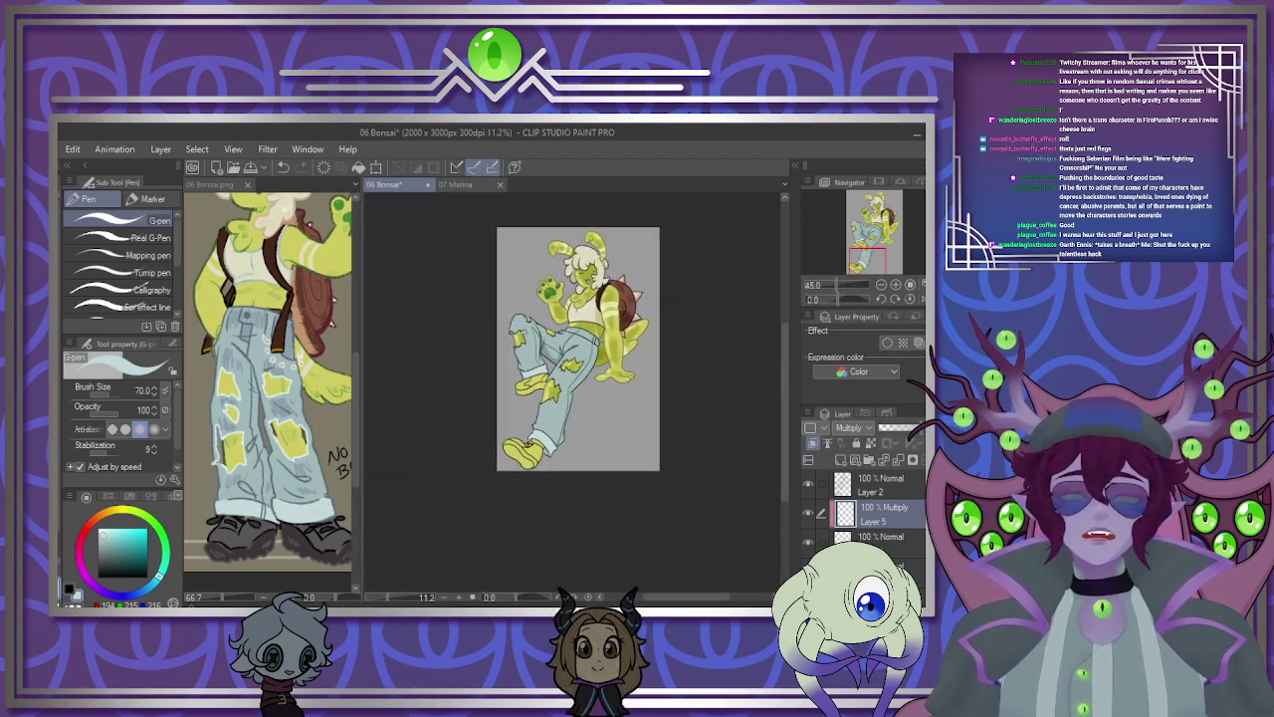
Merge the cuff shading Multiply layer down into Layer 4.
{"action": "scroll", "coordinate": [595, 295], "scroll_direction": "up", "scroll_amount": 5}
{"action": "scroll", "coordinate": [591, 290], "scroll_direction": "down", "scroll_amount": 5}
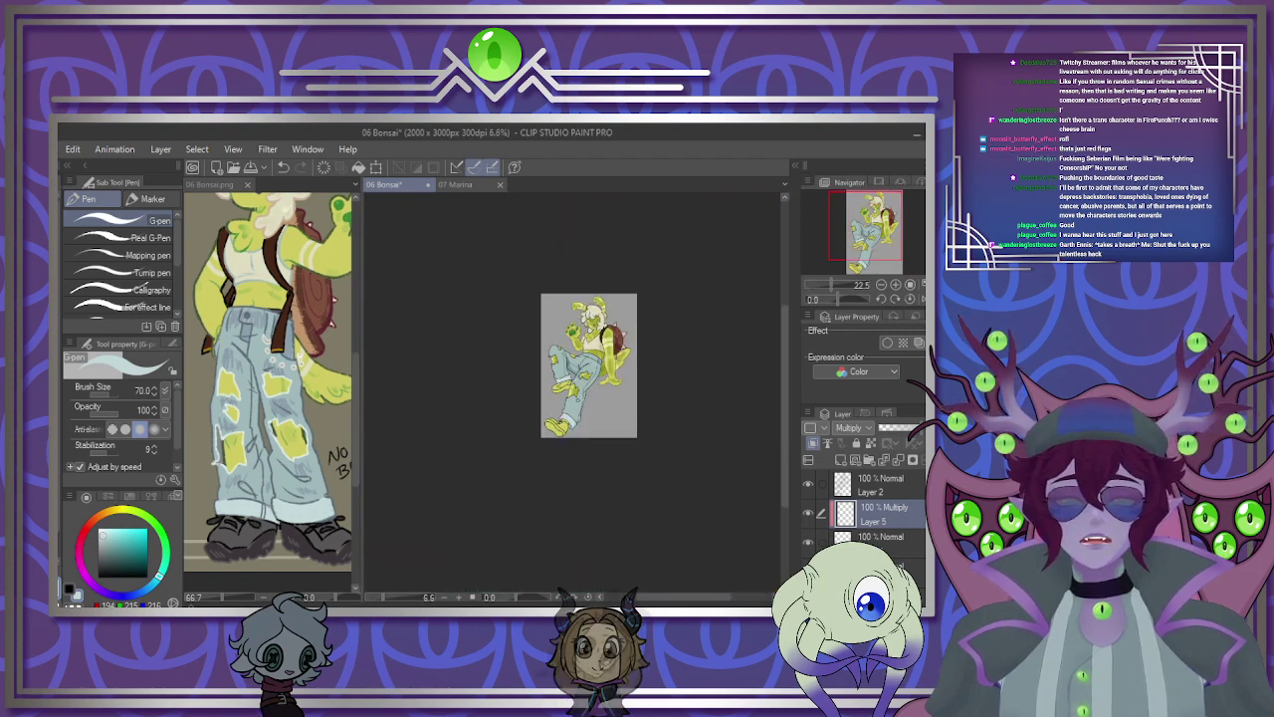
{"action": "scroll", "coordinate": [583, 428], "scroll_direction": "up", "scroll_amount": 3}
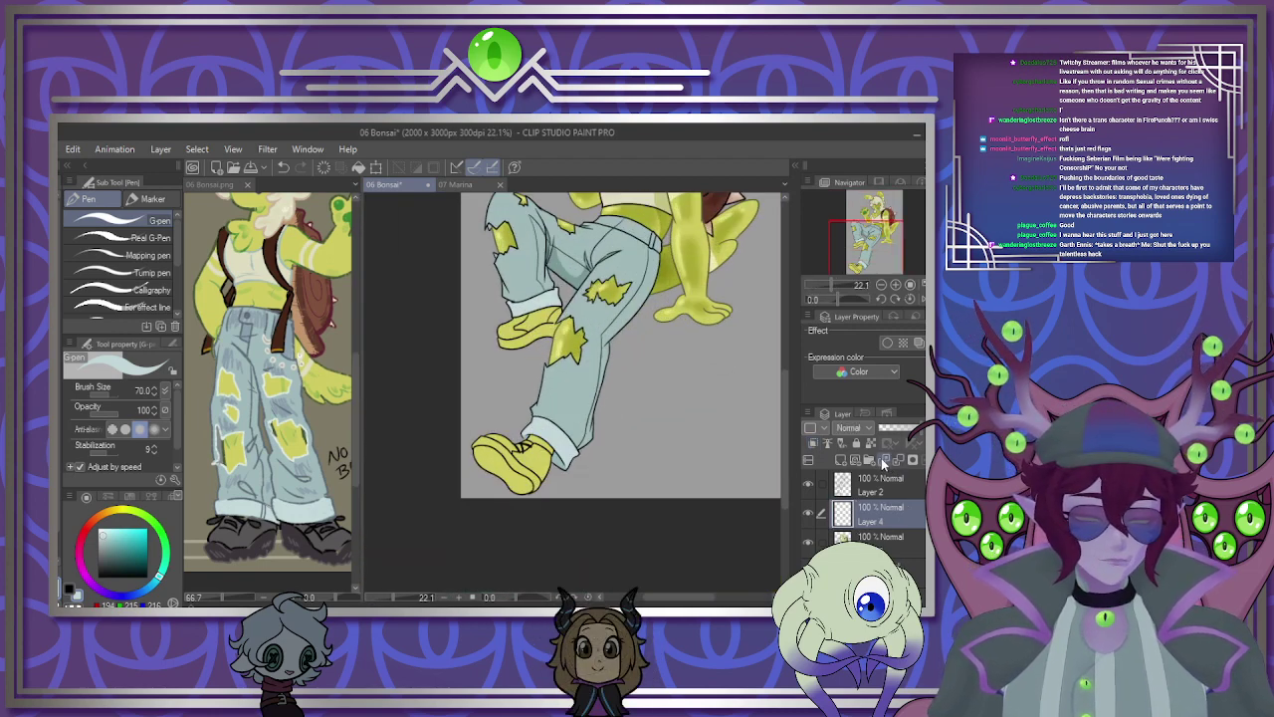
{"action": "scroll", "coordinate": [636, 384], "scroll_direction": "down", "scroll_amount": 3}
{"action": "scroll", "coordinate": [627, 289], "scroll_direction": "up", "scroll_amount": 2}
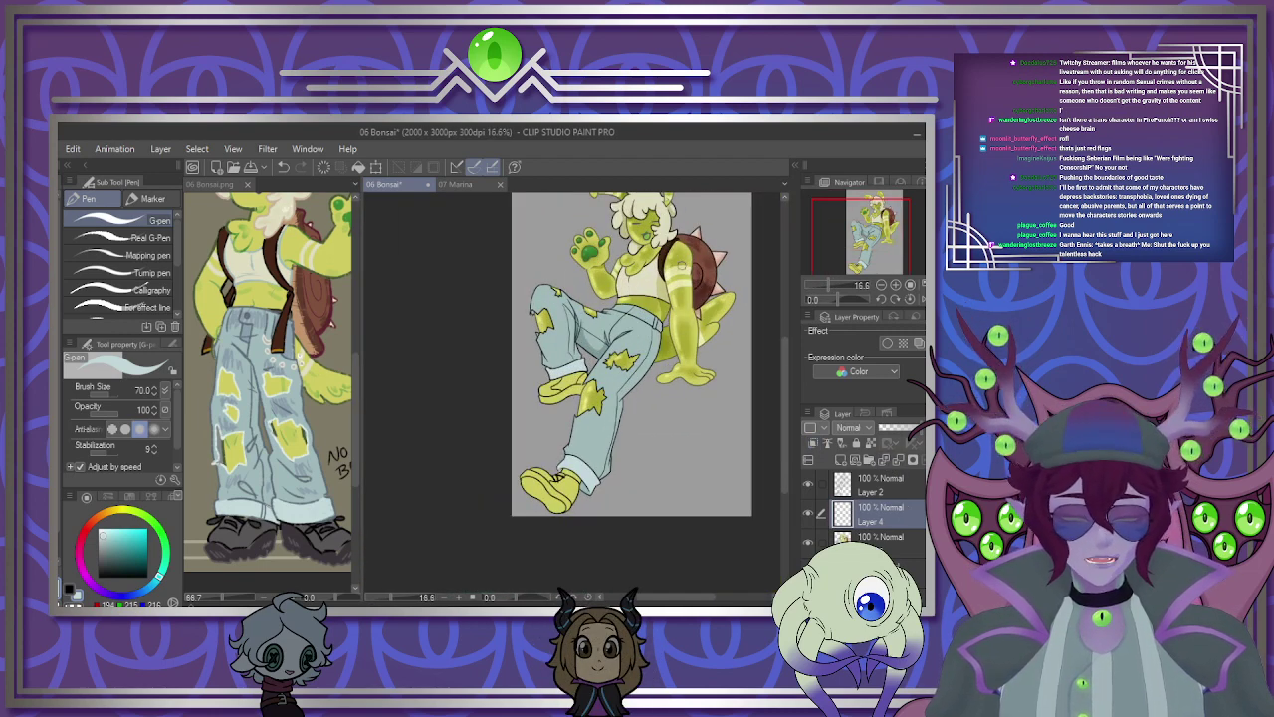
Sample the dark grey of the reference shoes and fill the lower shoe's upper with it on Layer 4.
{"action": "left_click", "coordinate": [257, 532]}
{"action": "left_click", "coordinate": [249, 531], "text": "alt"}
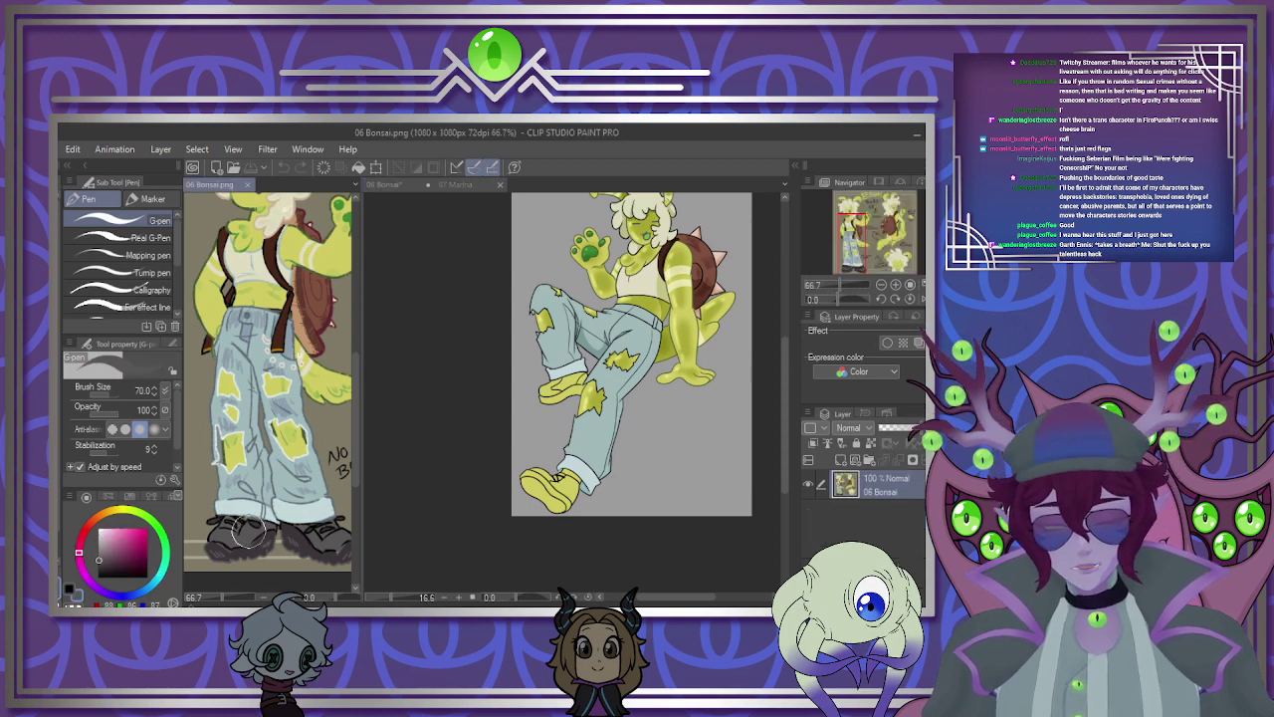
{"action": "left_click", "coordinate": [511, 489]}
{"action": "scroll", "coordinate": [557, 484], "scroll_direction": "up", "scroll_amount": 4}
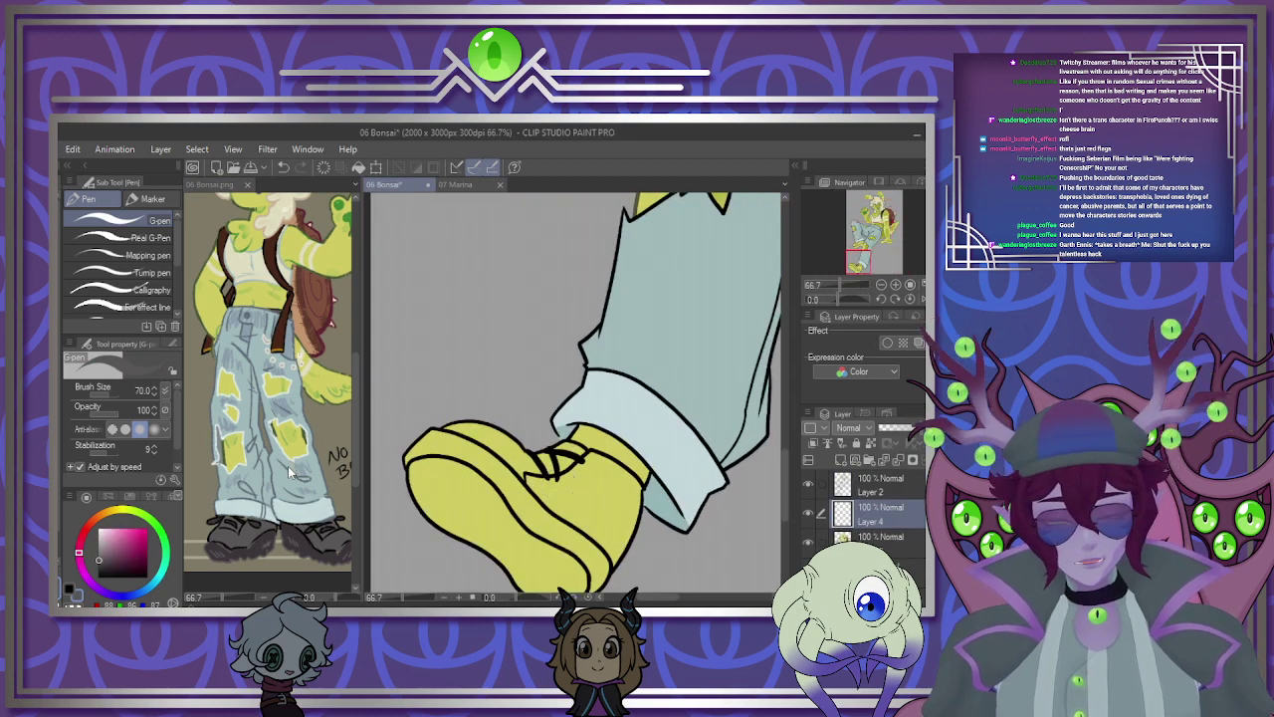
{"action": "key", "text": "g"}
{"action": "left_click", "coordinate": [558, 463]}
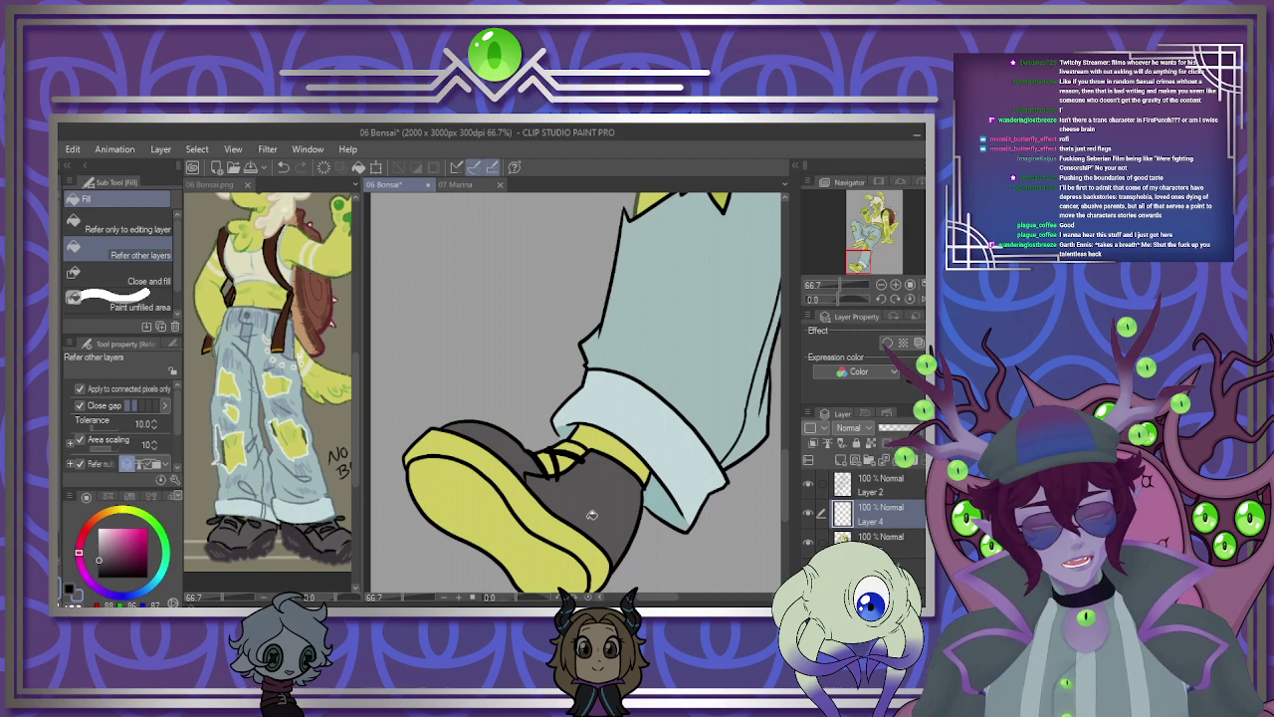
{"action": "left_click", "coordinate": [560, 463]}
Fill the raised foot's shoe, including its sole, with the same dark grey.
{"action": "left_click_drag", "start_coordinate": [790, 458], "coordinate": [790, 398]}
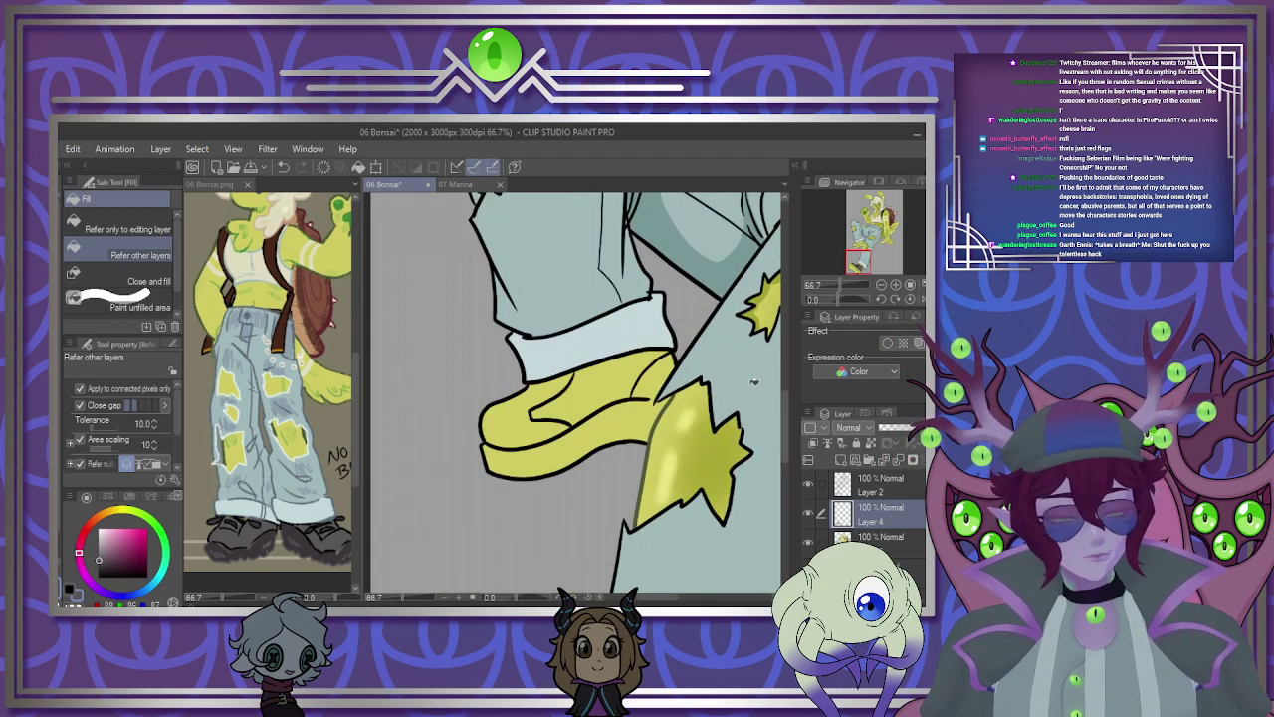
{"action": "left_click", "coordinate": [596, 390]}
{"action": "left_click", "coordinate": [524, 412]}
{"action": "left_click", "coordinate": [665, 372]}
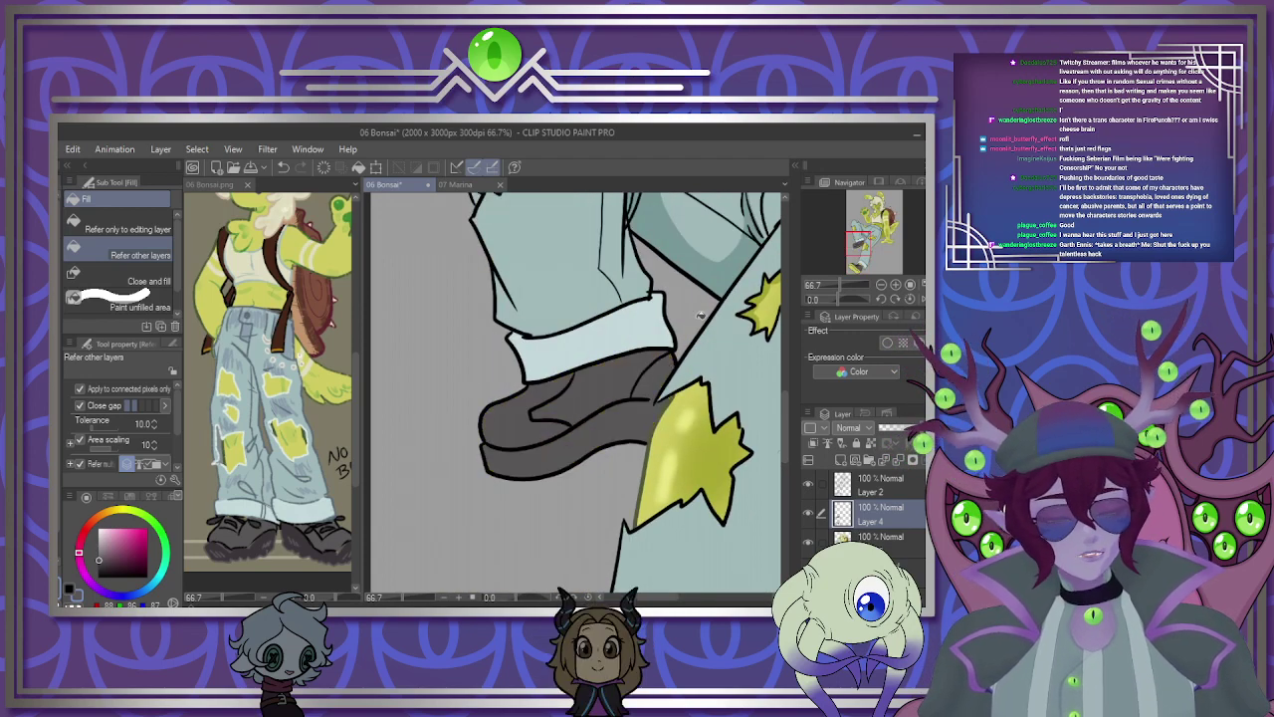
{"action": "scroll", "coordinate": [700, 314], "scroll_direction": "down", "scroll_amount": 5}
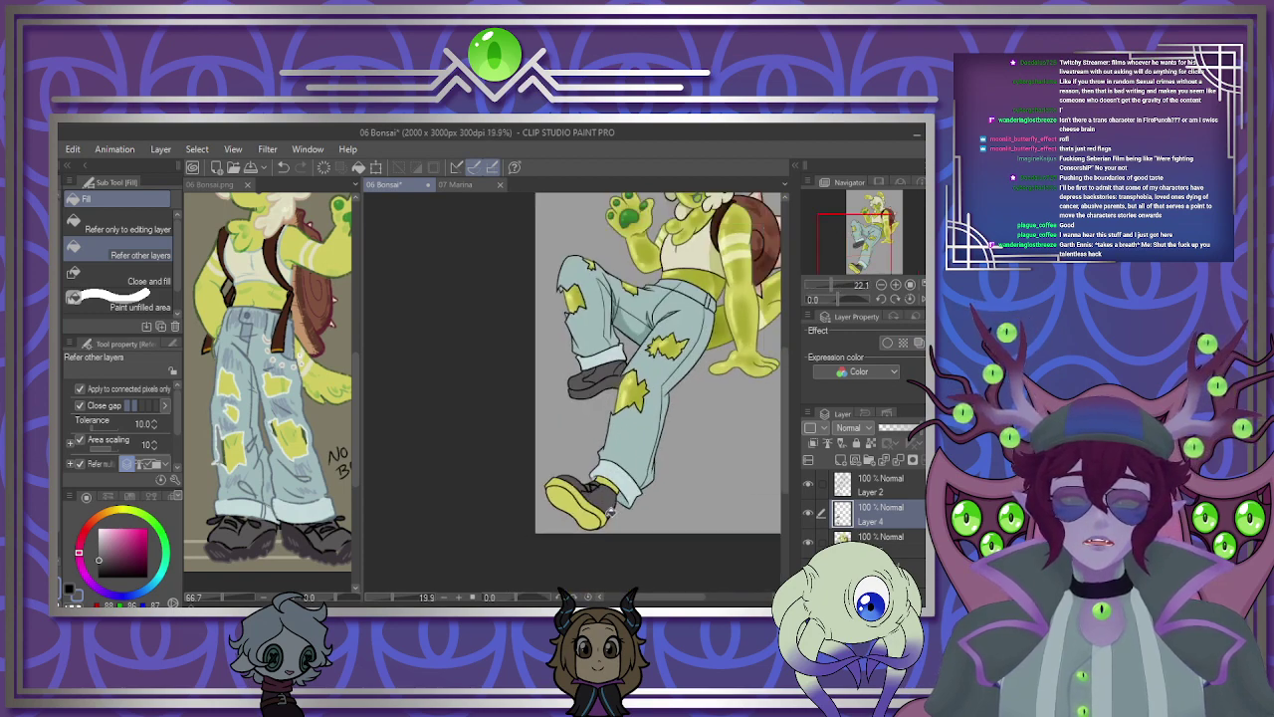
Sample the darker sole colour from the reference and fill the soles of both shoes with it.
{"action": "scroll", "coordinate": [609, 510], "scroll_direction": "up", "scroll_amount": 3}
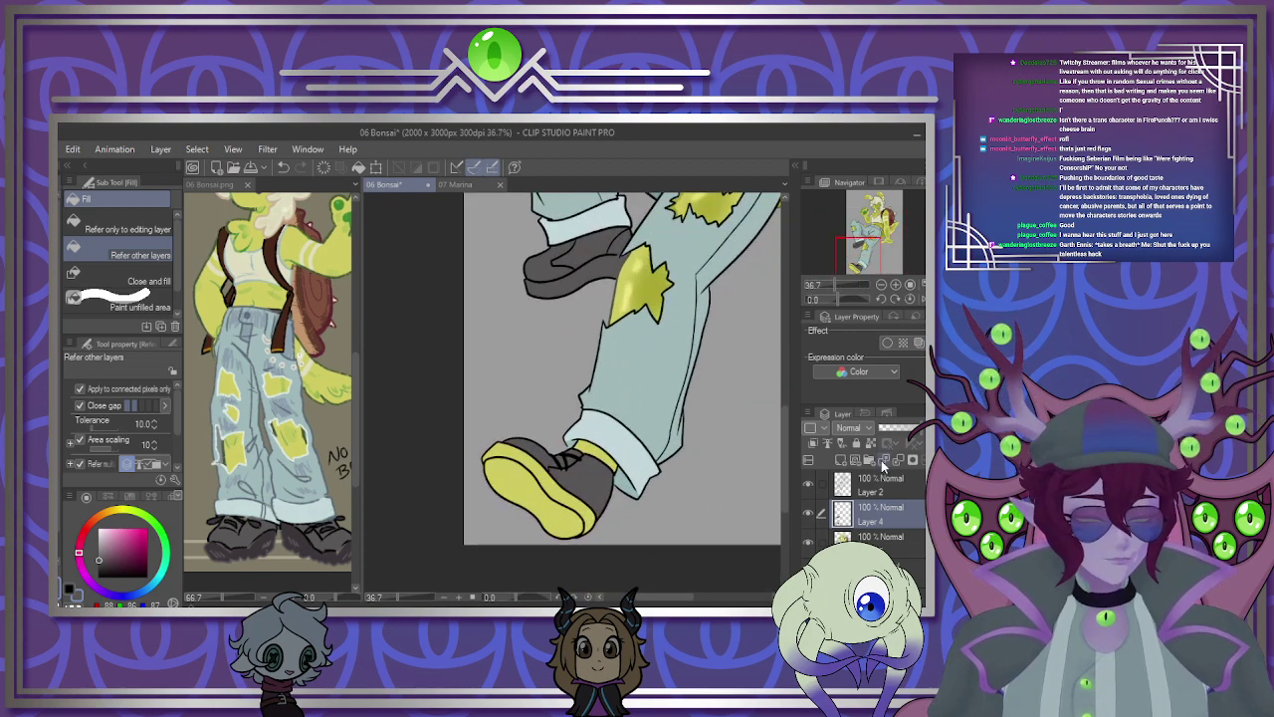
{"action": "left_click", "coordinate": [248, 551]}
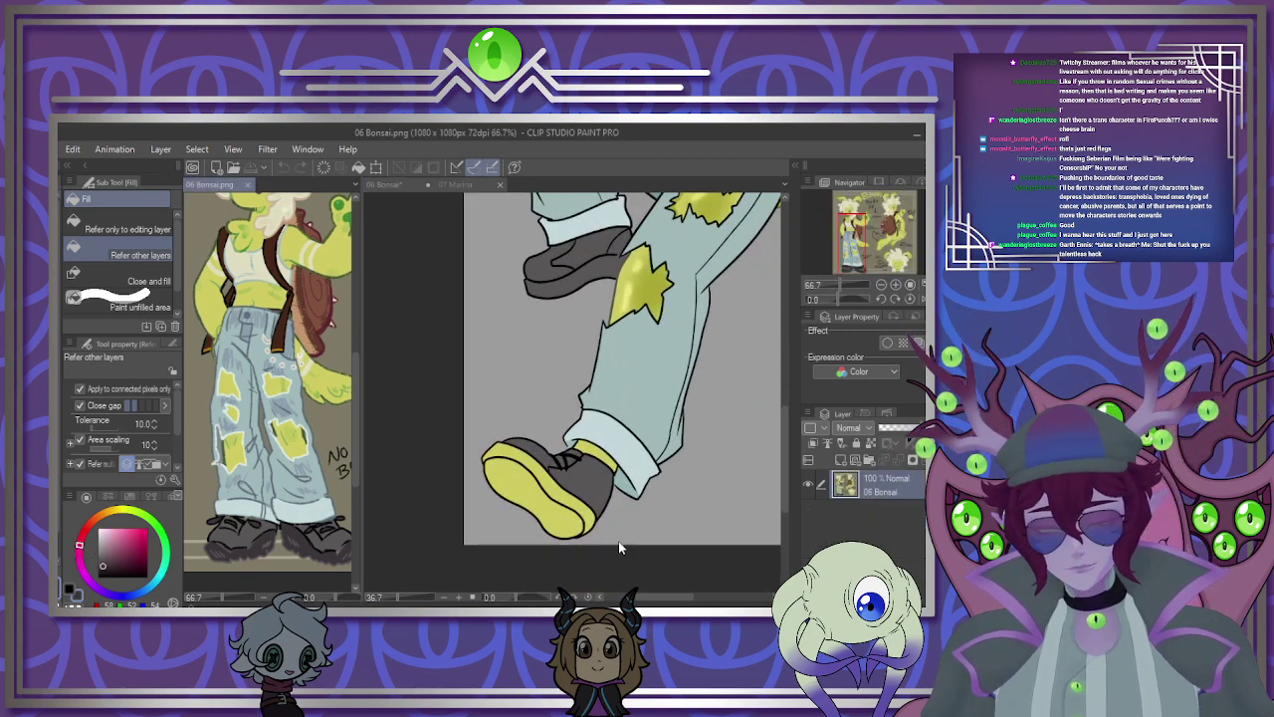
{"action": "left_click", "coordinate": [563, 498]}
{"action": "scroll", "coordinate": [565, 495], "scroll_direction": "up", "scroll_amount": 5}
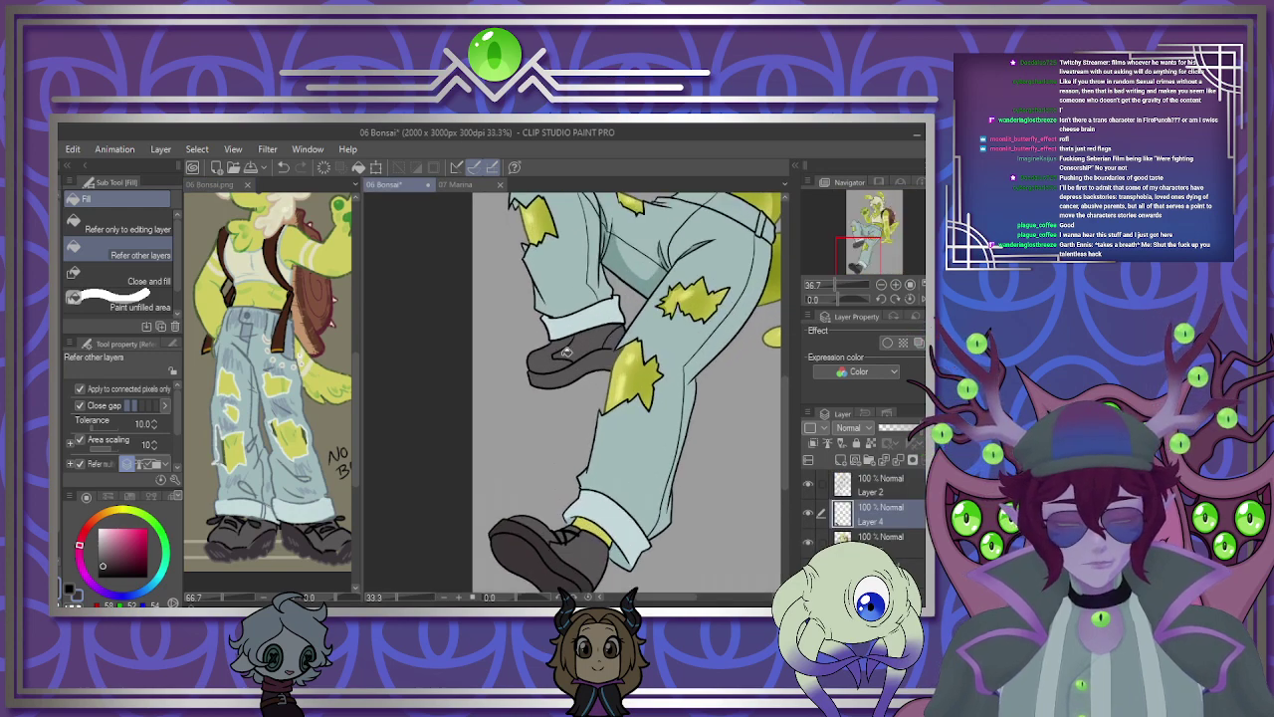
{"action": "key", "text": "p"}
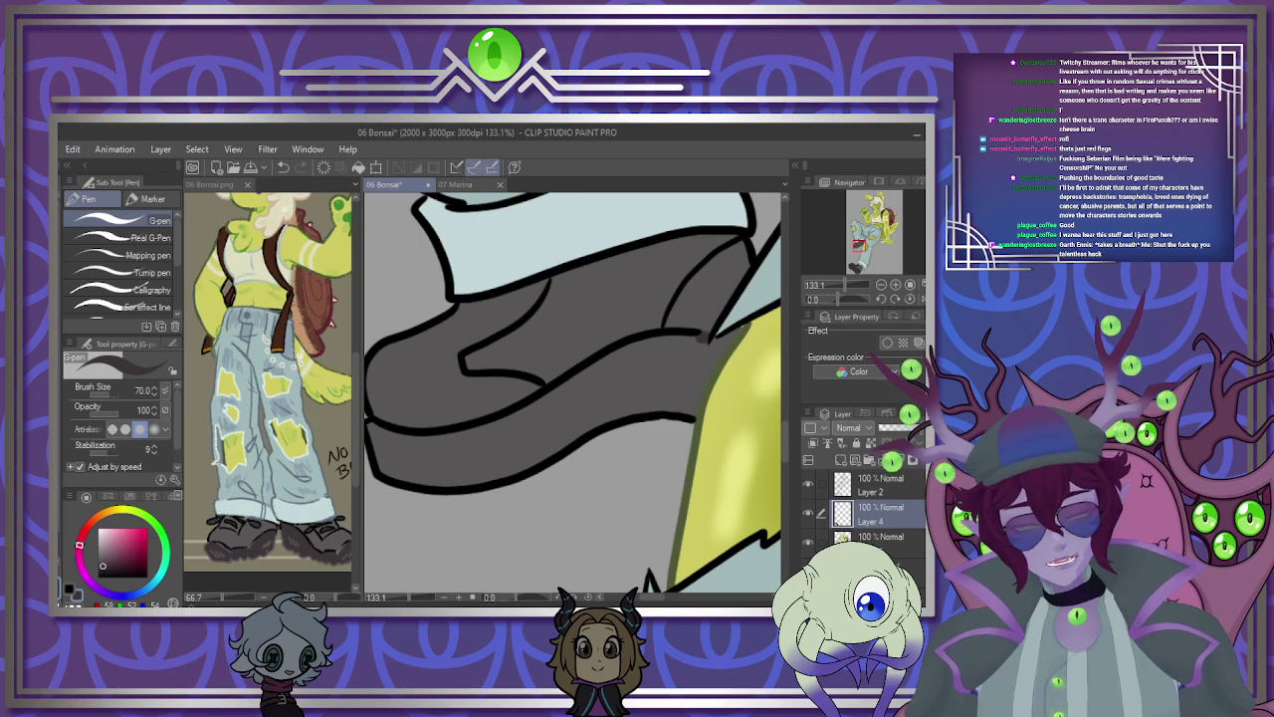
{"action": "key", "text": "g"}
{"action": "left_click", "coordinate": [469, 426]}
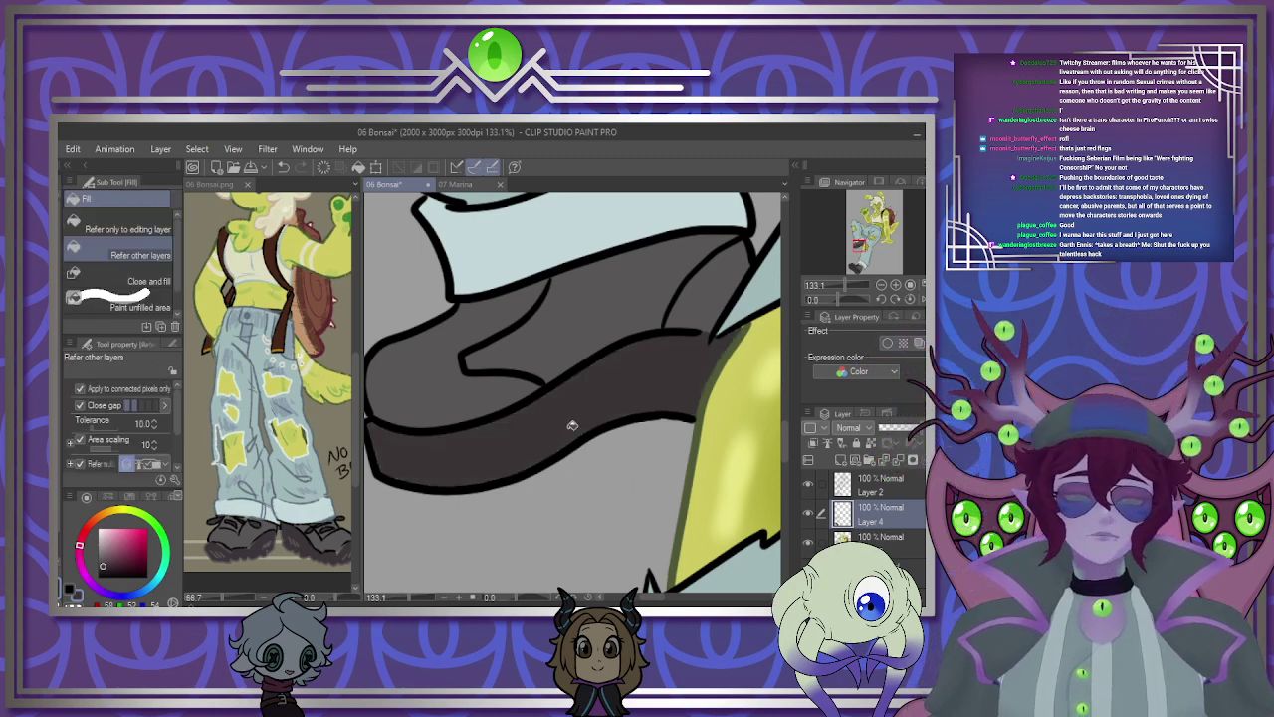
{"action": "scroll", "coordinate": [571, 423], "scroll_direction": "down", "scroll_amount": 6}
Add a new Multiply layer clipped to Layer 4 and darken the underside of the lower shoe's sole.
{"action": "scroll", "coordinate": [561, 535], "scroll_direction": "up", "scroll_amount": 3}
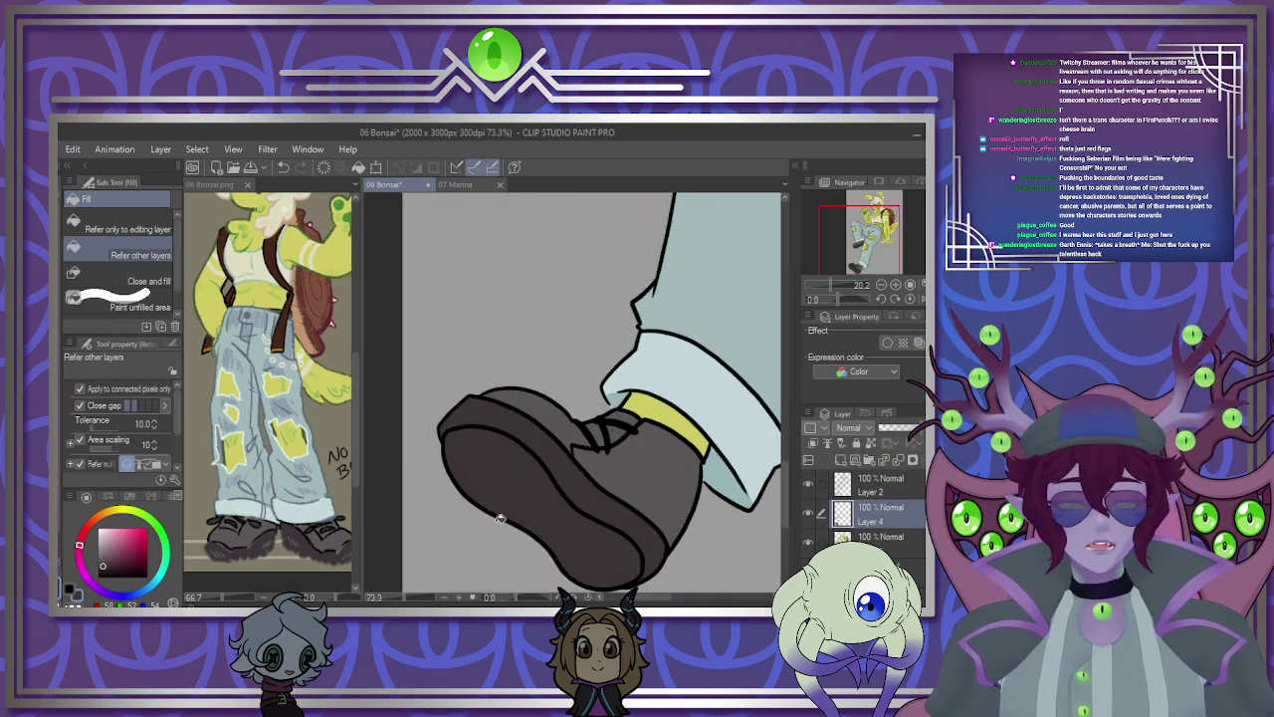
{"action": "left_click", "coordinate": [825, 443]}
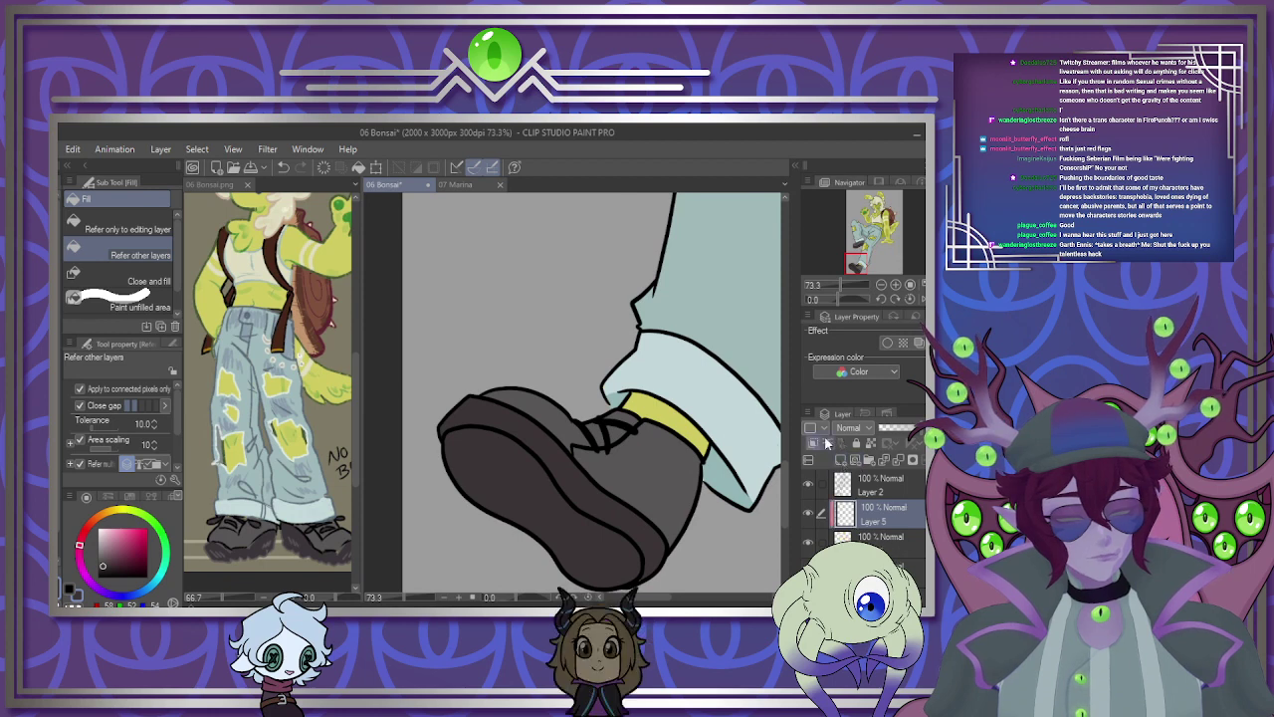
{"action": "left_click", "coordinate": [864, 203]}
{"action": "left_click", "coordinate": [543, 488]}
Lower the sole shading layer's opacity and merge it, together with Layer 4, down into Layer 3.
{"action": "left_click", "coordinate": [904, 428]}
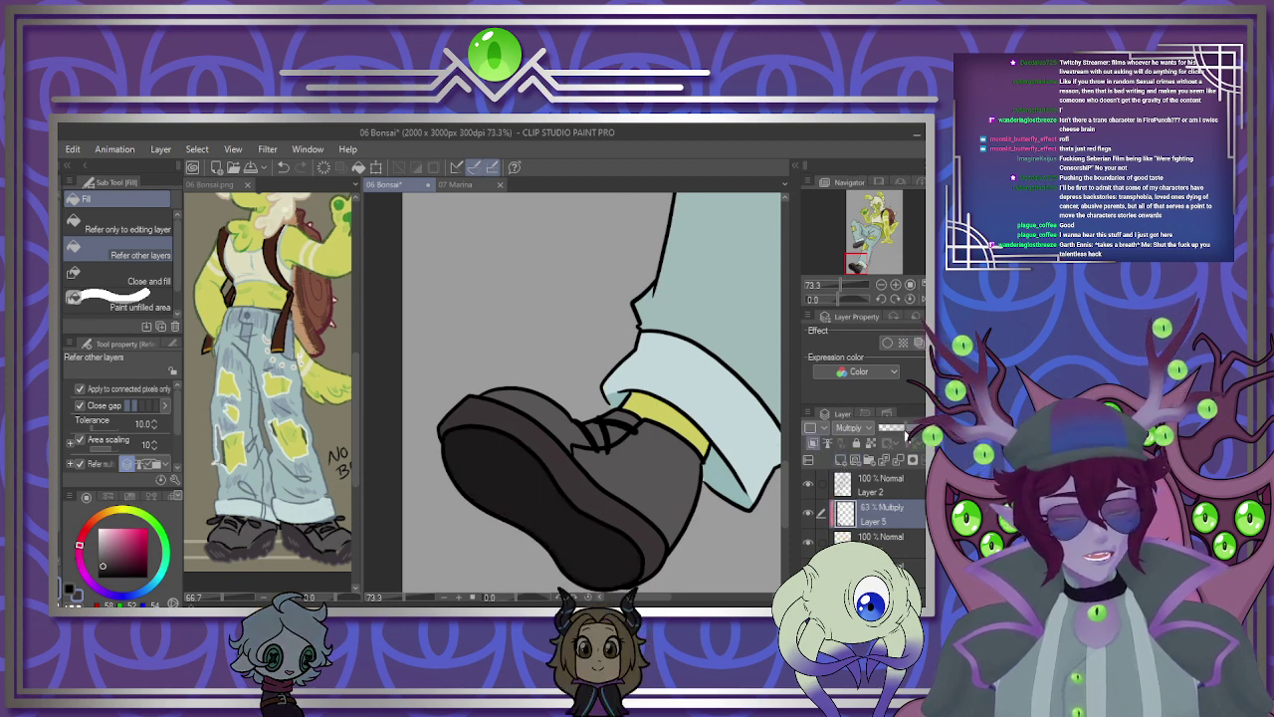
{"action": "left_click_drag", "start_coordinate": [906, 429], "coordinate": [899, 430]}
{"action": "left_click", "coordinate": [897, 463]}
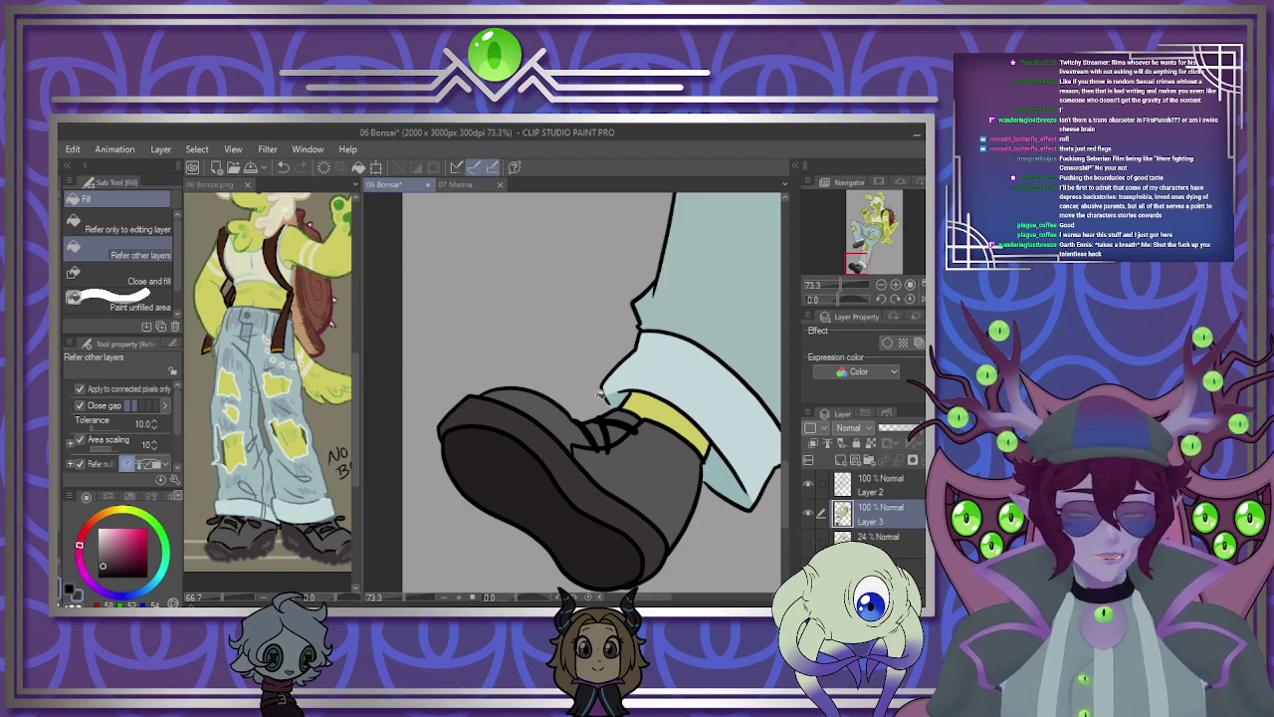
{"action": "scroll", "coordinate": [600, 395], "scroll_direction": "down", "scroll_amount": 8}
{"action": "scroll", "coordinate": [663, 261], "scroll_direction": "up", "scroll_amount": 3}
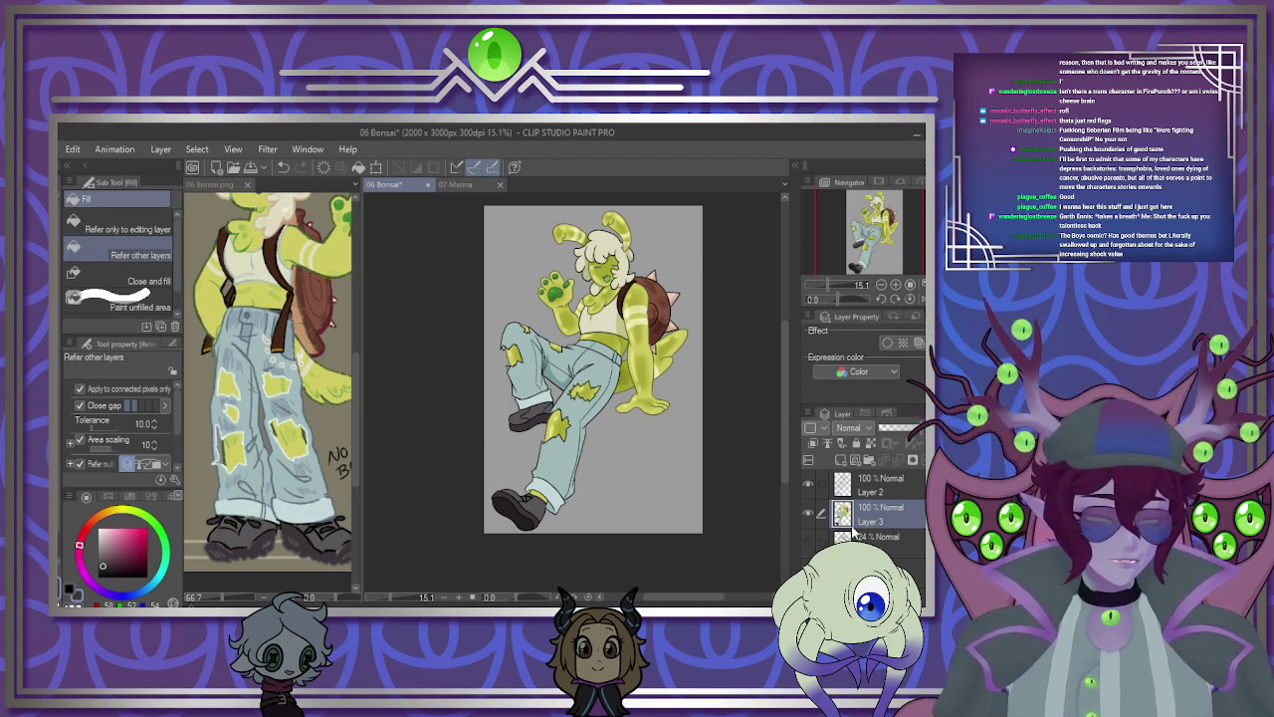
Hide the Paper layer and merge Layer 2 down into Layer 3.
{"action": "left_click", "coordinate": [809, 567]}
{"action": "scroll", "coordinate": [589, 494], "scroll_direction": "down", "scroll_amount": 2}
{"action": "scroll", "coordinate": [580, 398], "scroll_direction": "up", "scroll_amount": 3}
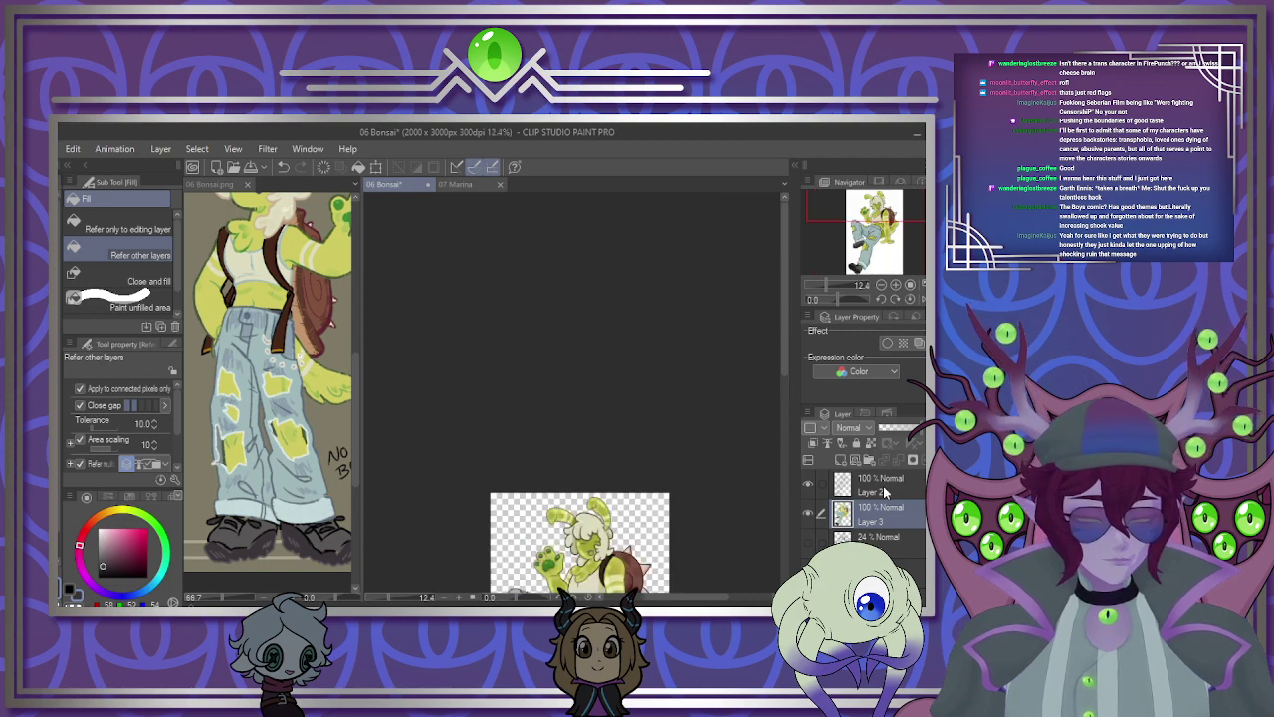
{"action": "left_click", "coordinate": [884, 491]}
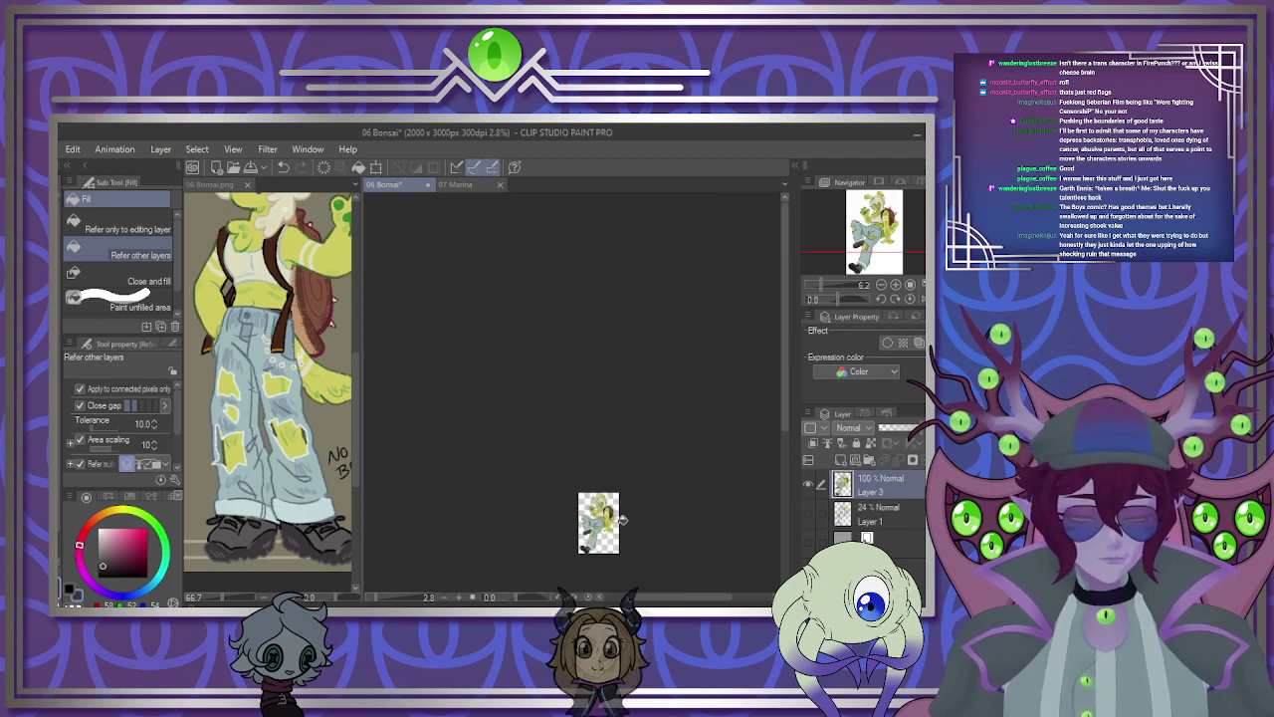
{"action": "scroll", "coordinate": [595, 522], "scroll_direction": "up", "scroll_amount": 5}
Auto-select the transparent background around the character and crop the canvas tightly to the figure.
{"action": "key", "text": "w"}
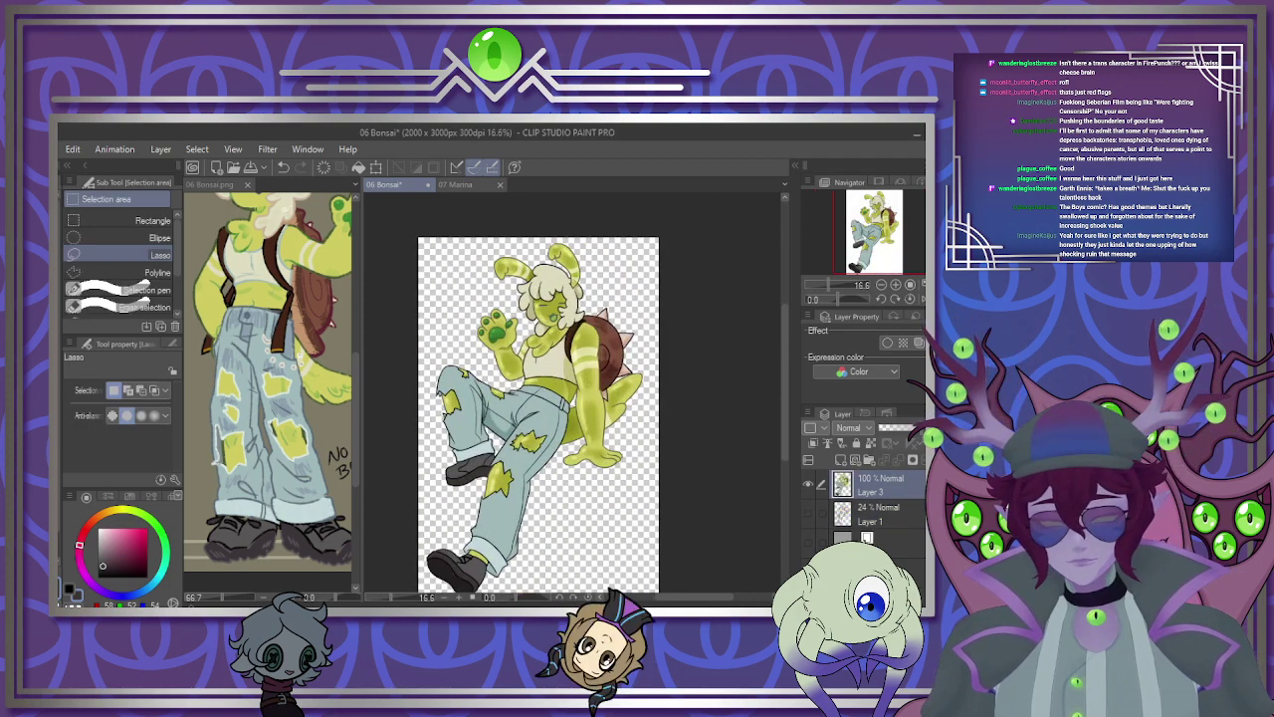
{"action": "scroll", "coordinate": [493, 284], "scroll_direction": "down", "scroll_amount": 4}
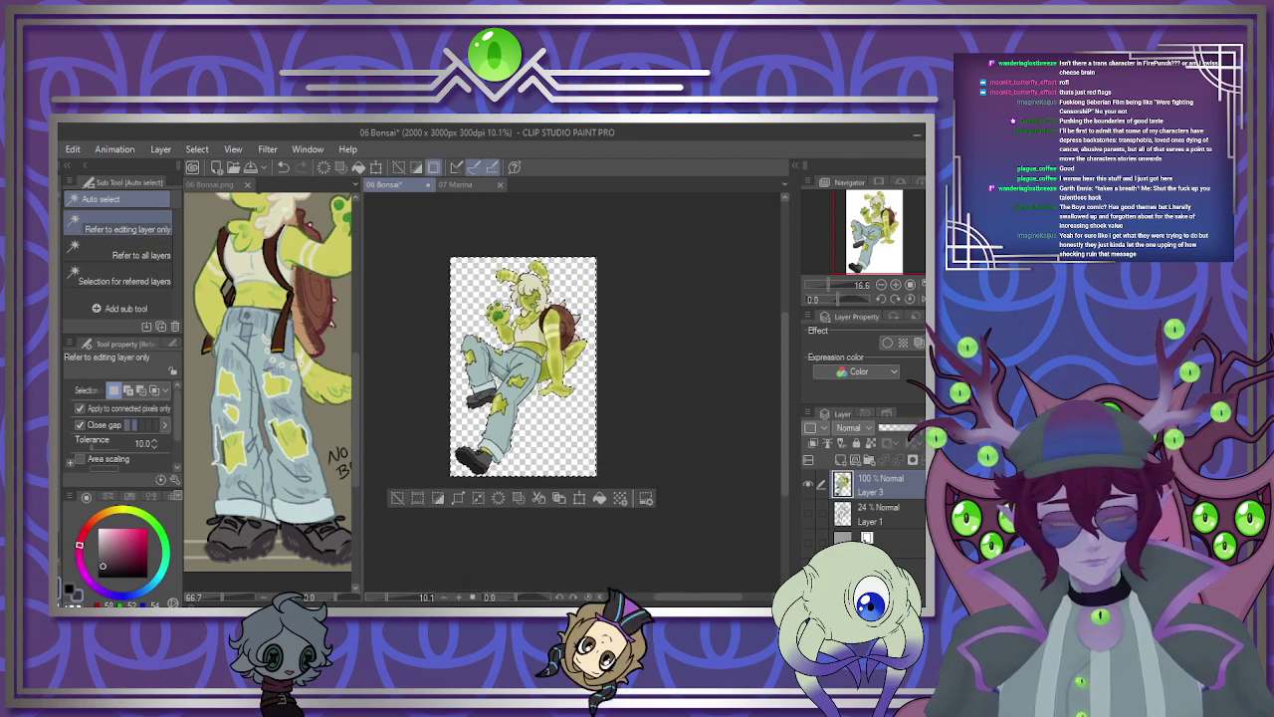
{"action": "scroll", "coordinate": [506, 373], "scroll_direction": "up", "scroll_amount": 3}
{"action": "left_click", "coordinate": [438, 561]}
{"action": "left_click", "coordinate": [441, 557]}
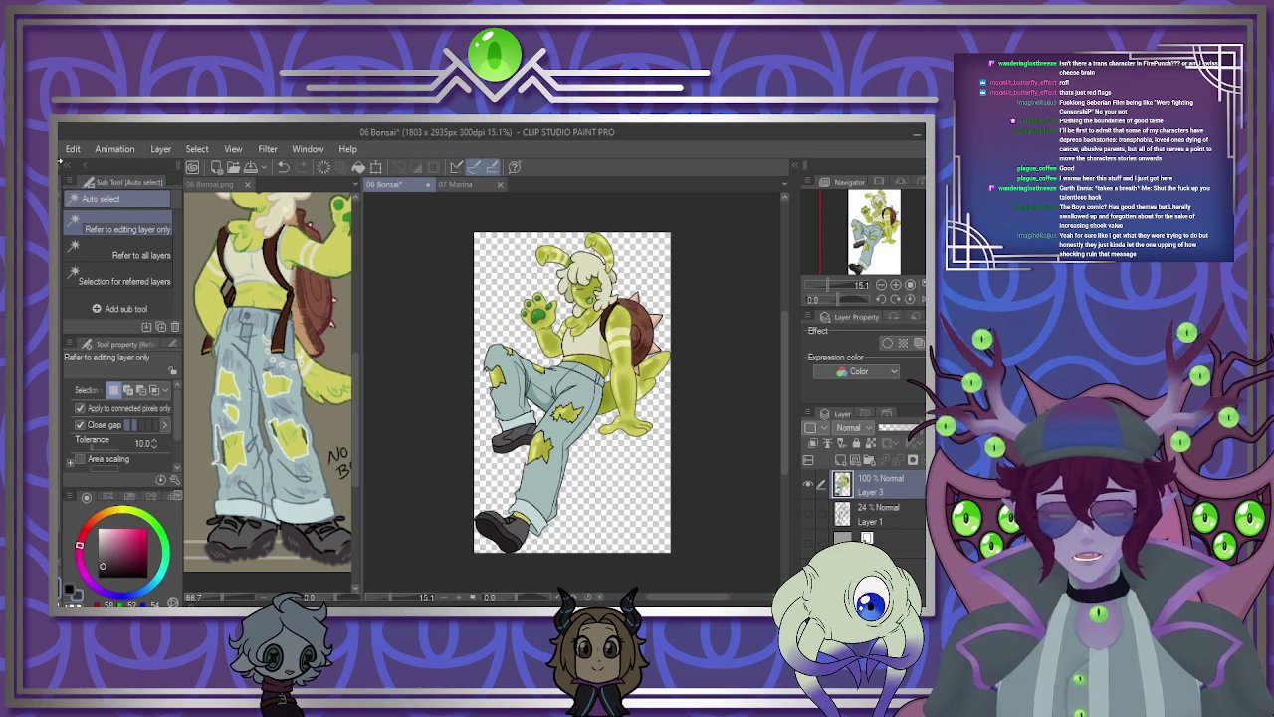
Save the finished artwork as 06 Bonsai.png and close both it and the Bonsai reference.
{"action": "key", "text": "alt+Tab"}
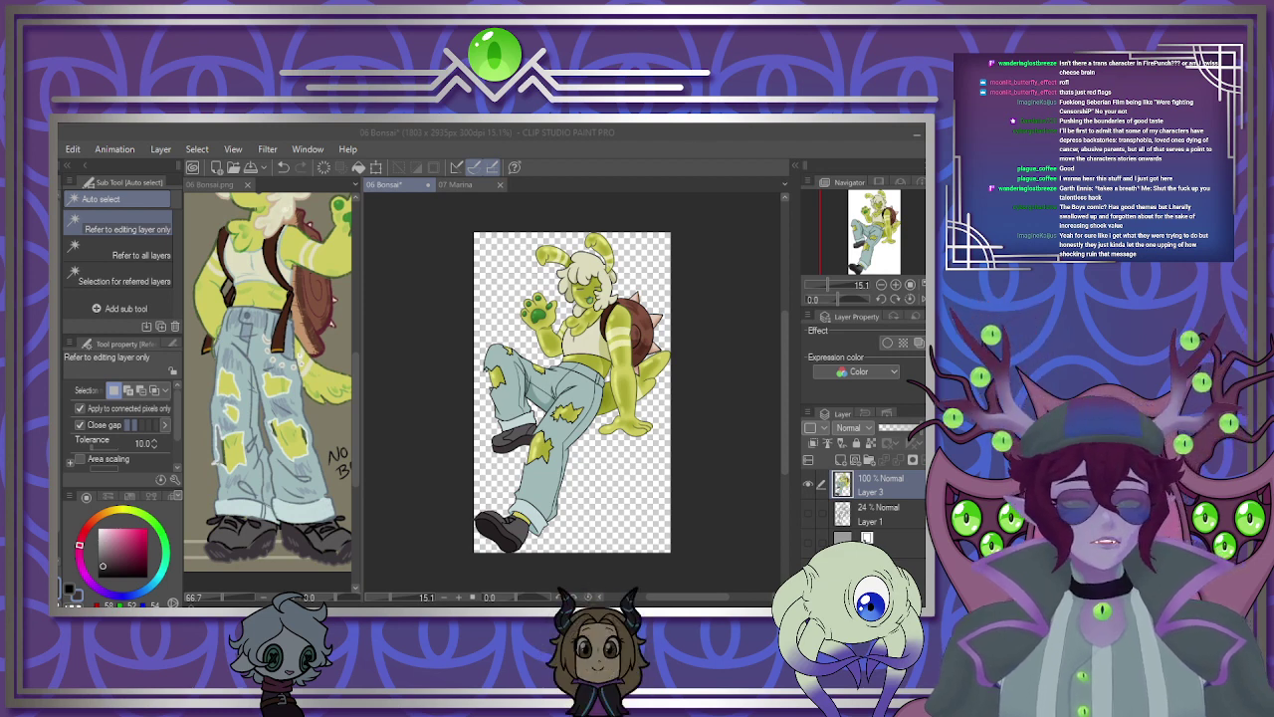
{"action": "key", "text": "Return"}
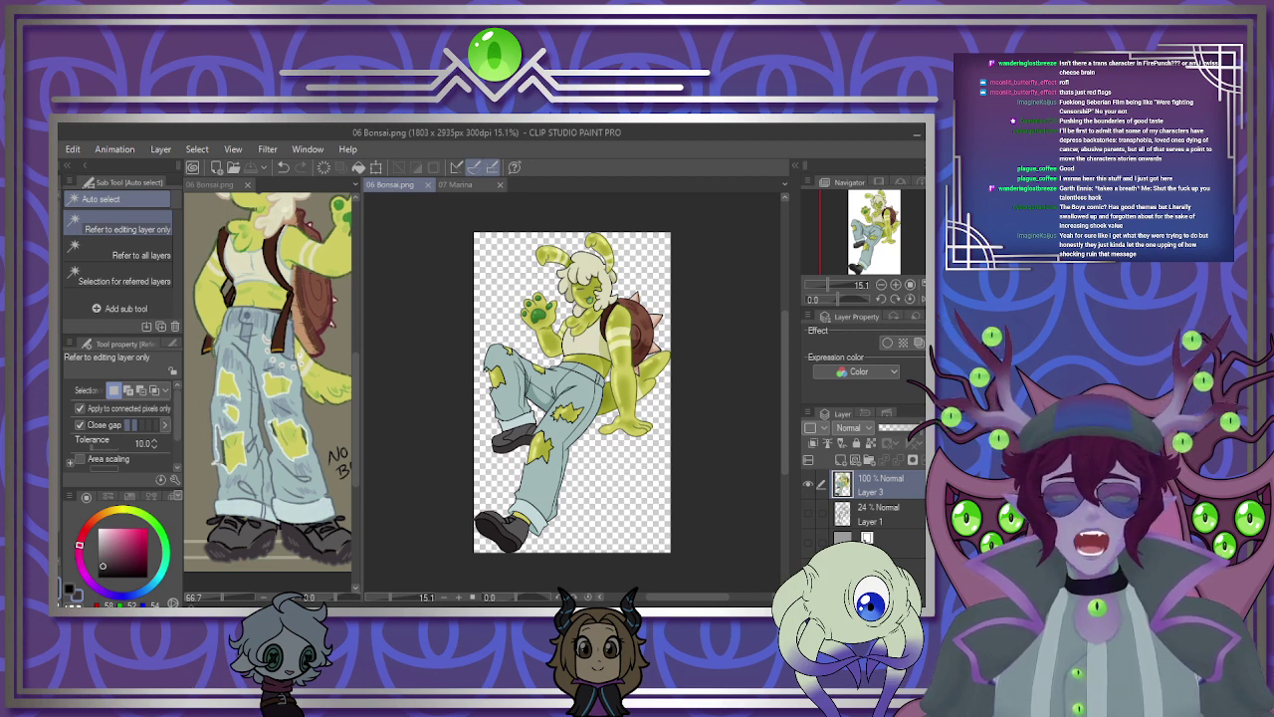
{"action": "left_click", "coordinate": [247, 185]}
{"action": "left_click", "coordinate": [249, 186]}
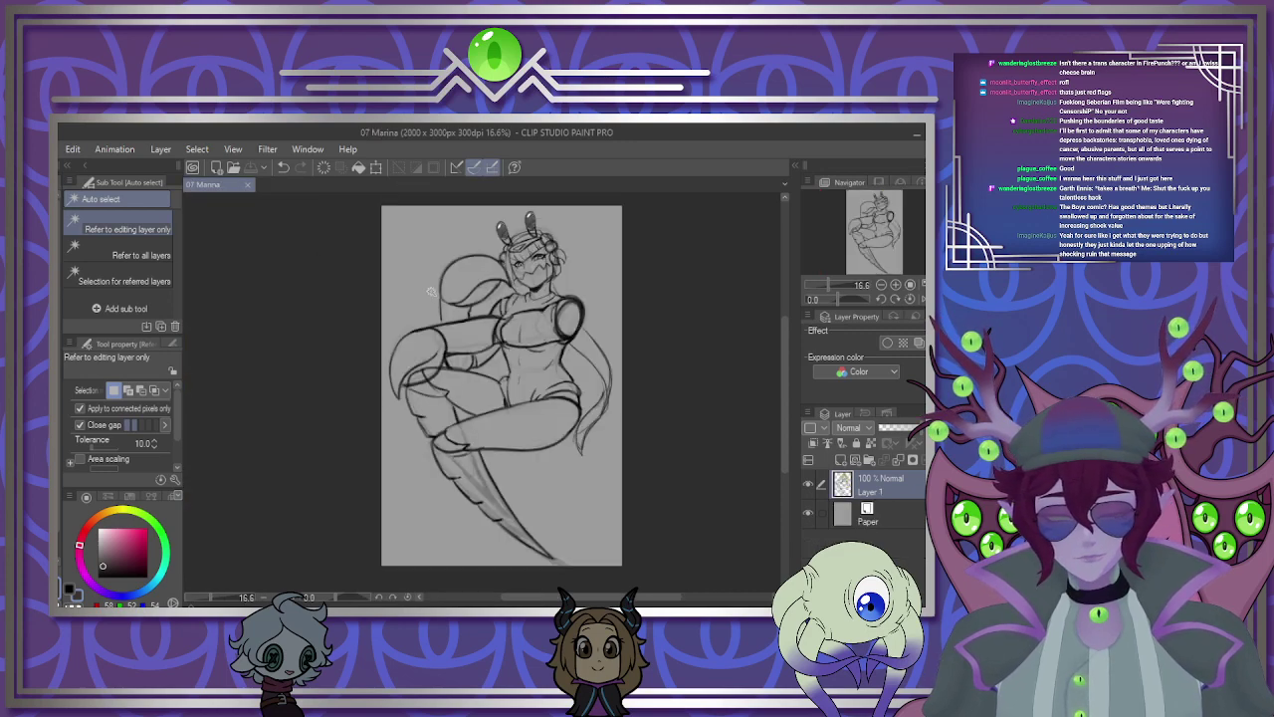
Open the 07 Marina.png reference and dock it in a narrow pane beside the Marina sketch.
{"action": "scroll", "coordinate": [422, 347], "scroll_direction": "down", "scroll_amount": 4}
{"action": "scroll", "coordinate": [488, 289], "scroll_direction": "up", "scroll_amount": 7}
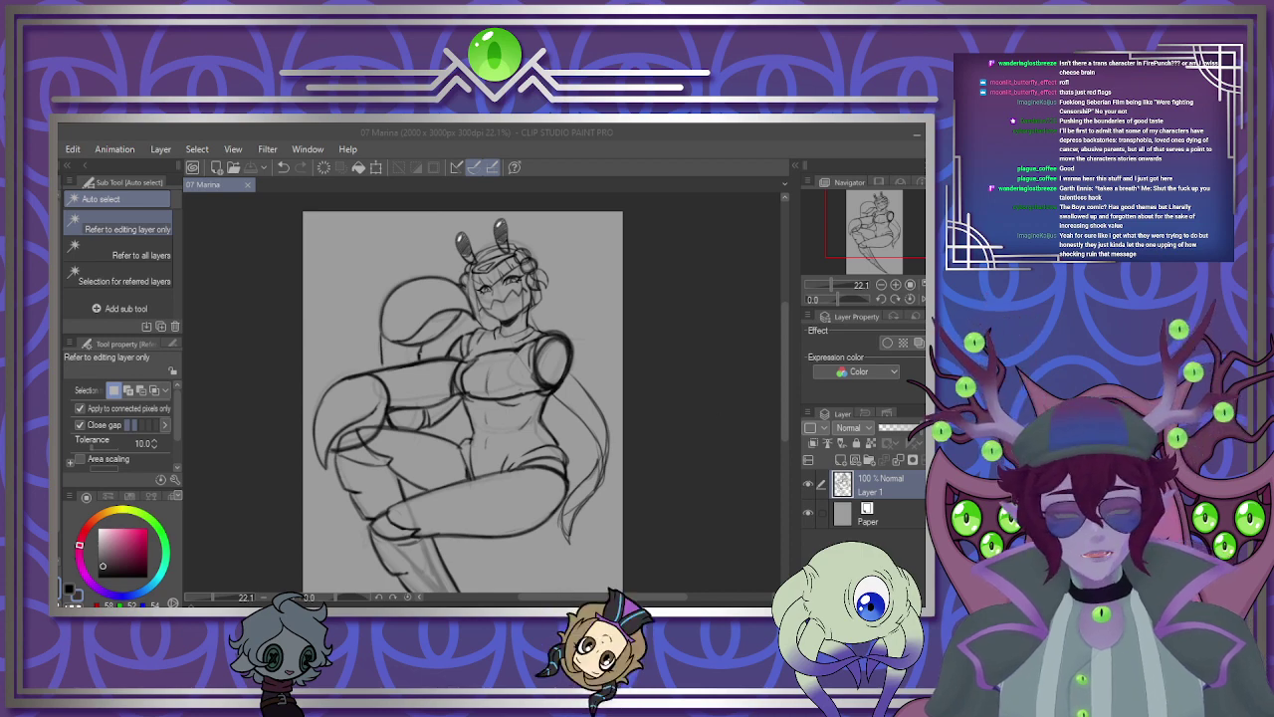
{"action": "left_click_drag", "start_coordinate": [282, 186], "coordinate": [189, 224]}
{"action": "left_click_drag", "start_coordinate": [485, 315], "coordinate": [342, 326]}
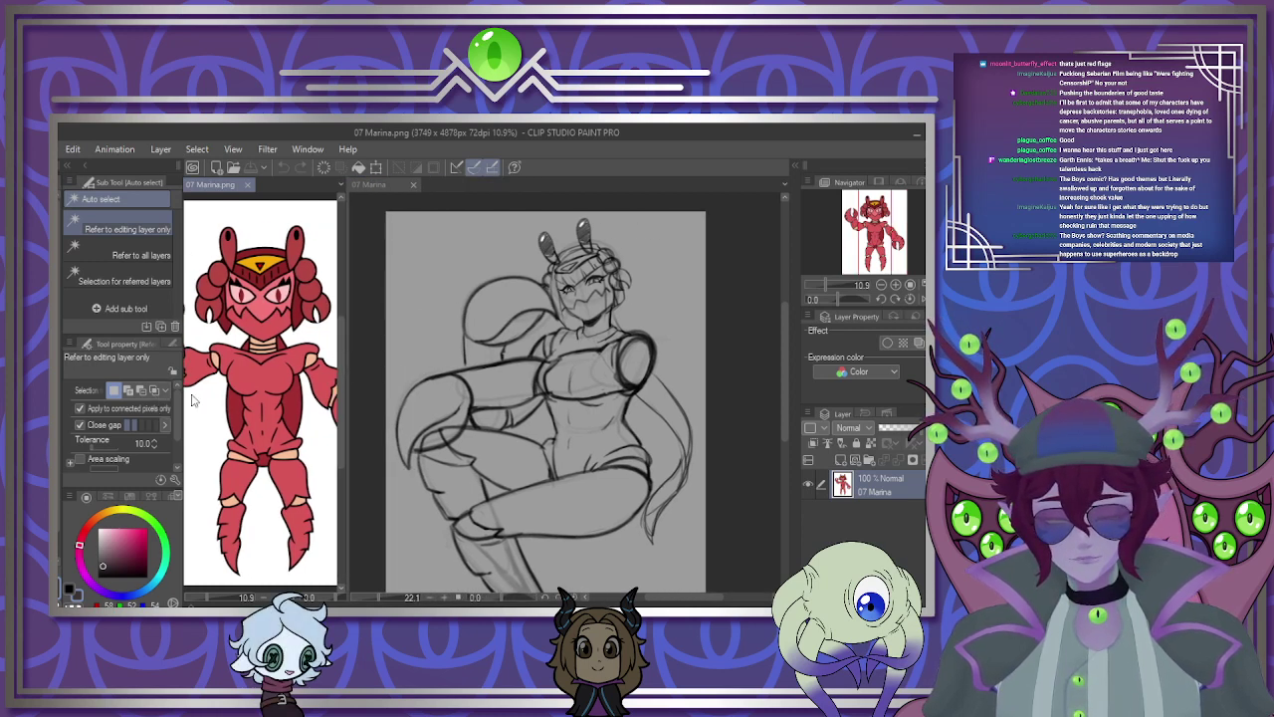
Lower the Marina sketch layer's opacity to 34% and add a new raster layer above it.
{"action": "left_click", "coordinate": [367, 396]}
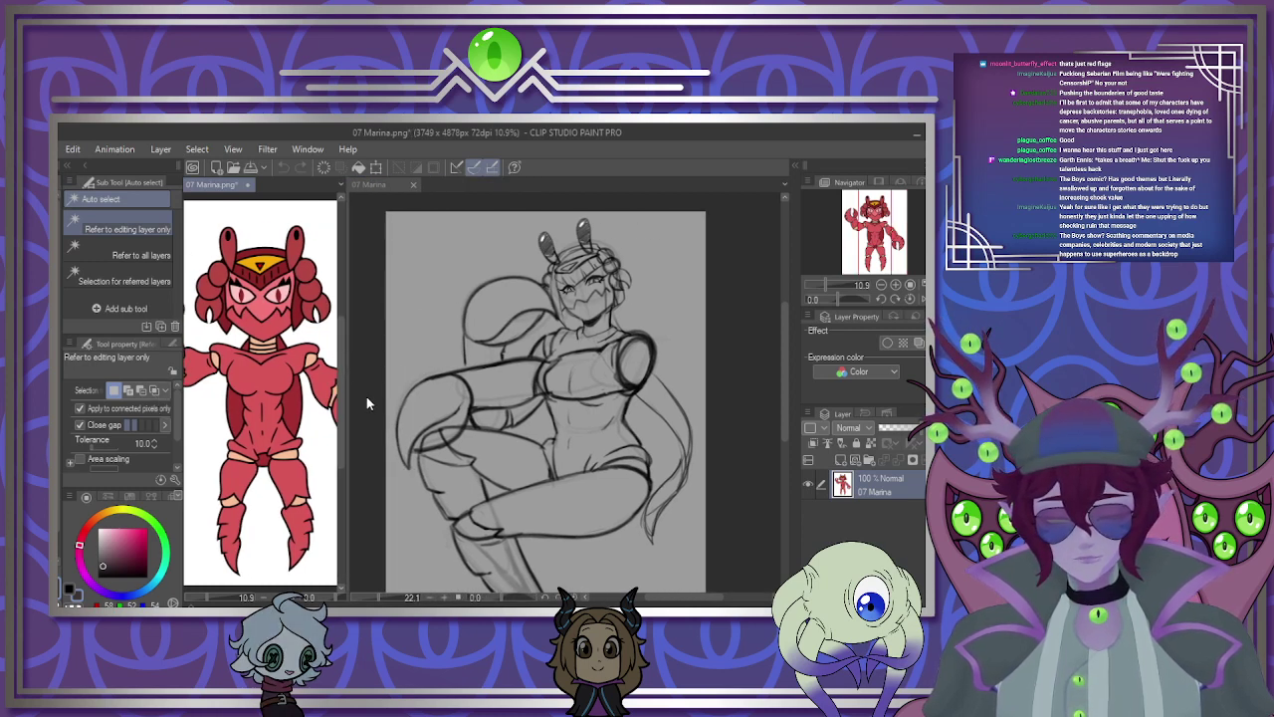
{"action": "left_click", "coordinate": [892, 429]}
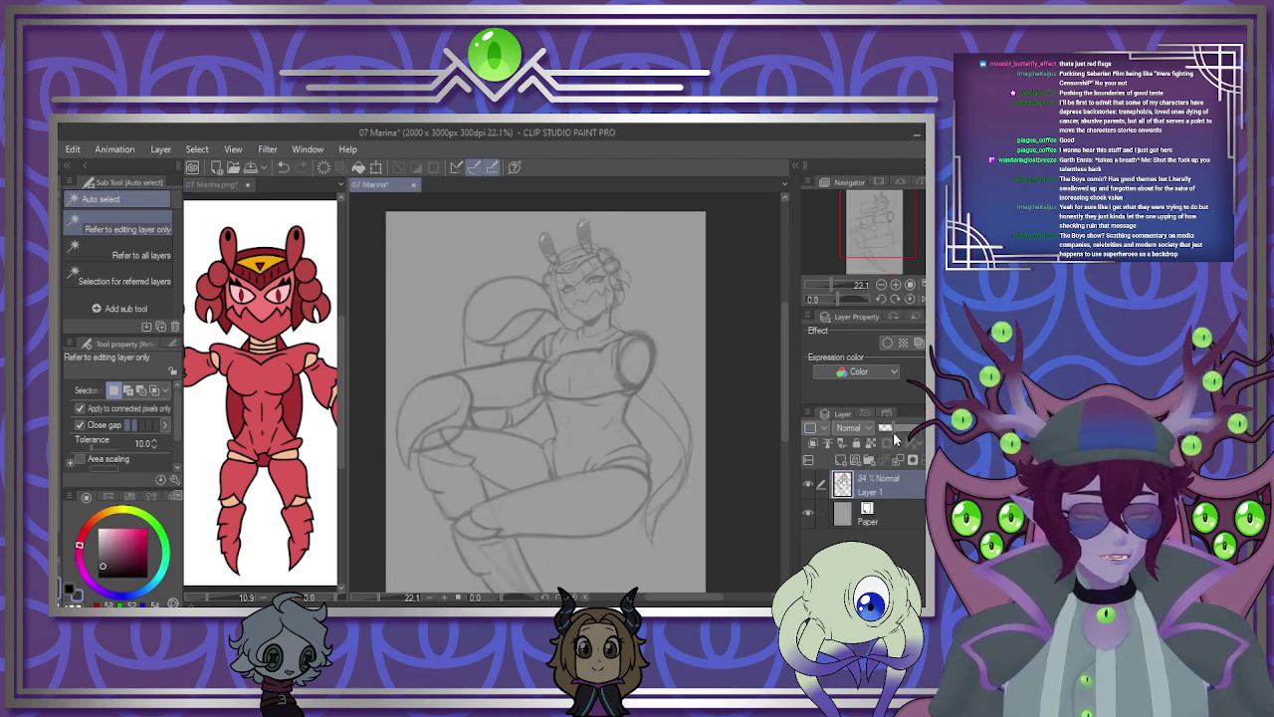
{"action": "left_click", "coordinate": [841, 460]}
Set up the G-pen with black and a brush size of 10 for inking the hair beside Marina's face.
{"action": "scroll", "coordinate": [587, 273], "scroll_direction": "up", "scroll_amount": 2}
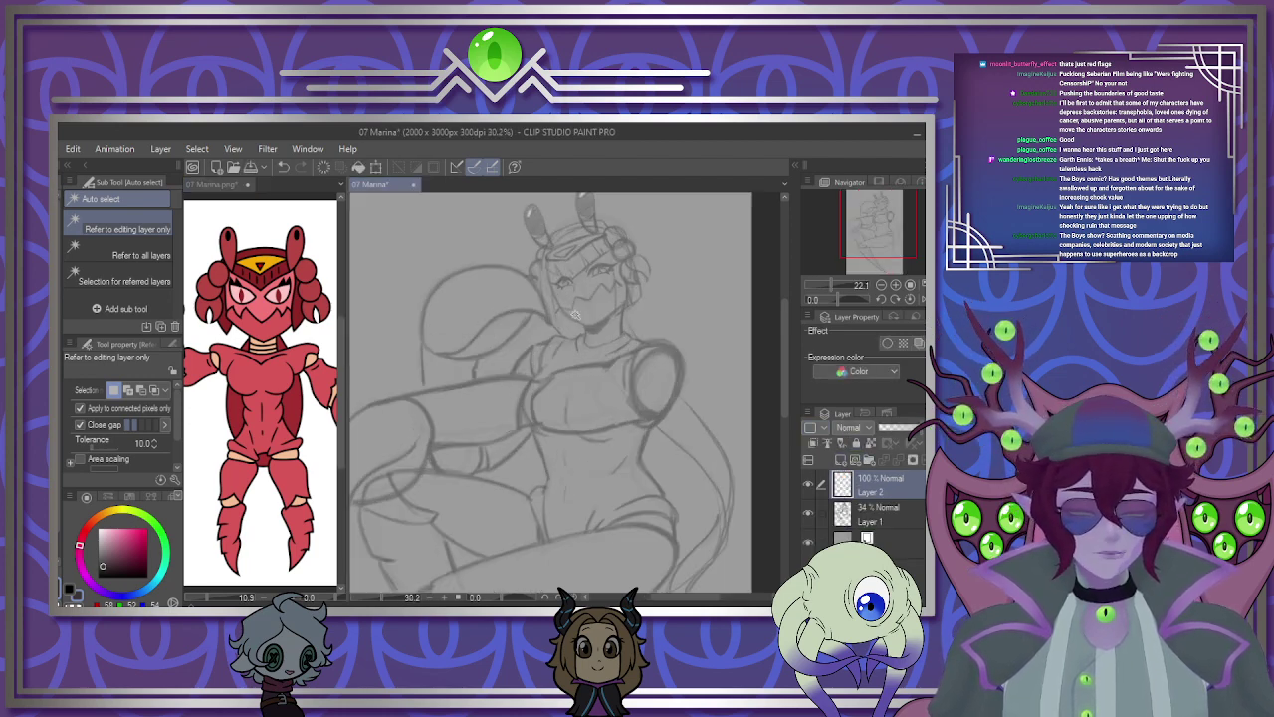
{"action": "left_click_drag", "start_coordinate": [587, 229], "coordinate": [582, 269]}
{"action": "scroll", "coordinate": [582, 269], "scroll_direction": "up", "scroll_amount": 8}
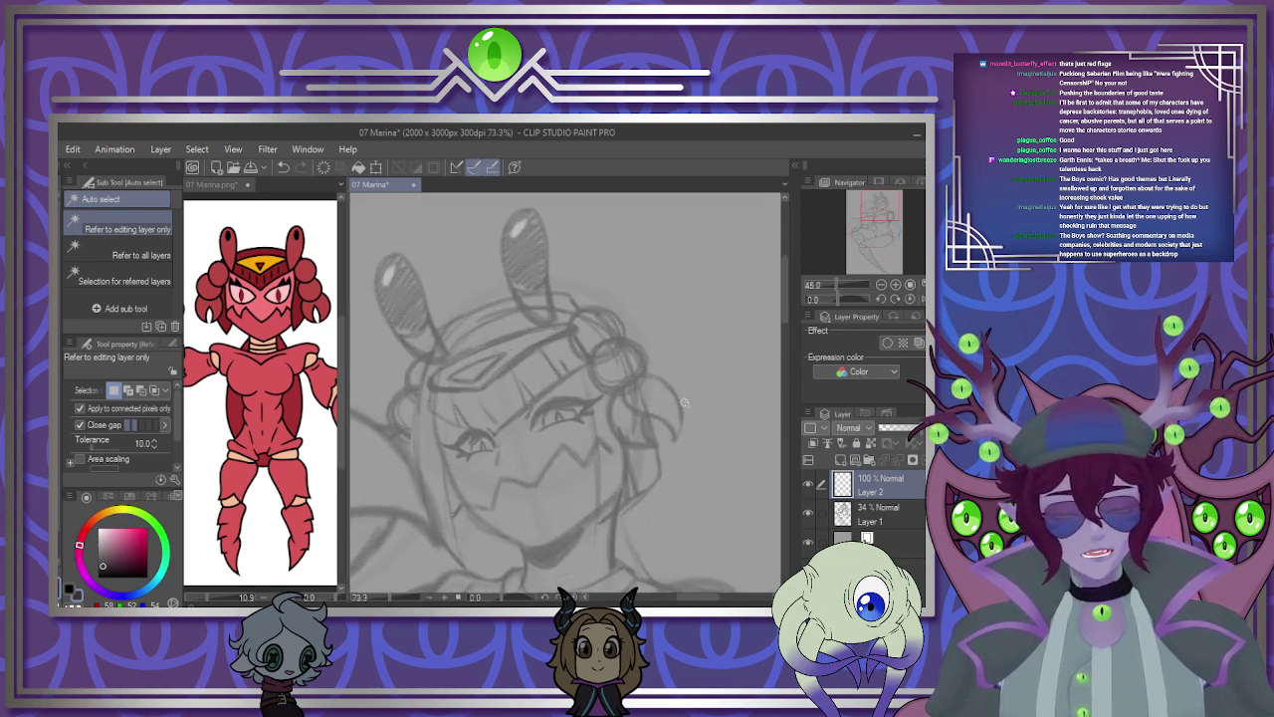
{"action": "scroll", "coordinate": [655, 400], "scroll_direction": "up", "scroll_amount": 1}
{"action": "key", "text": "p"}
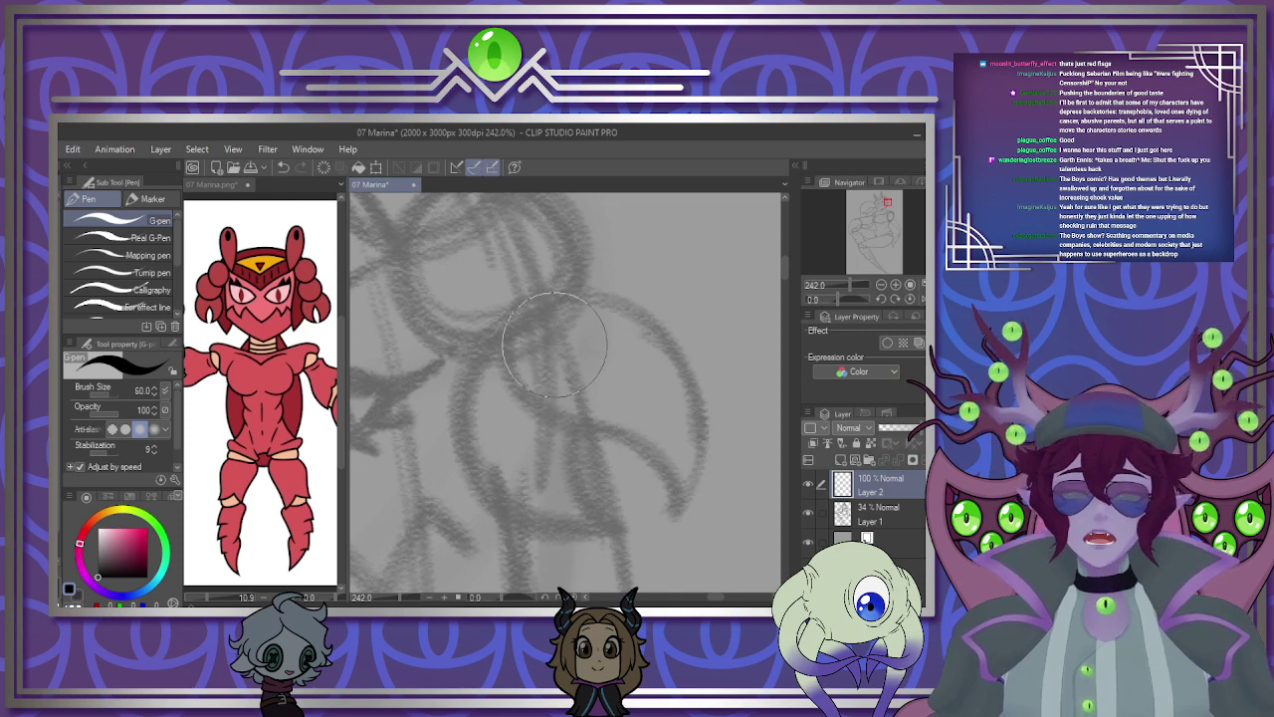
{"action": "key", "text": "["}
{"action": "key", "text": "["}
{"action": "key", "text": "["}
{"action": "key", "text": "["}
{"action": "key", "text": "["}
{"action": "key", "text": "["}
{"action": "key", "text": "["}
{"action": "key", "text": "["}
{"action": "key", "text": "bracketleft"}
{"action": "key", "text": "bracketleft"}
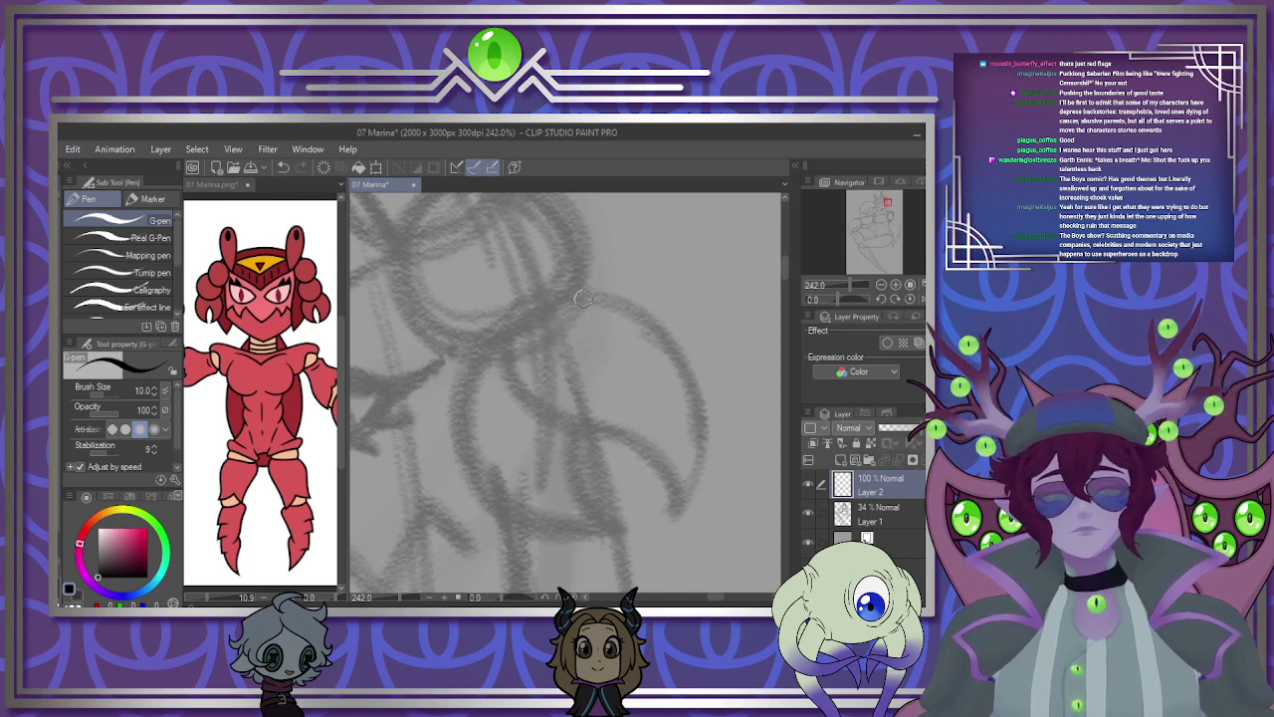
Ink the claw-shaped end of the hair strand beside Marina's face, including its curved split and the narrow inner spike.
{"action": "mouse_move", "coordinate": [583, 297]}
{"action": "left_mouse_down"}
{"action": "mouse_move", "coordinate": [509, 405]}
{"action": "mouse_move", "coordinate": [630, 436]}
{"action": "mouse_move", "coordinate": [662, 502]}
{"action": "left_mouse_up"}
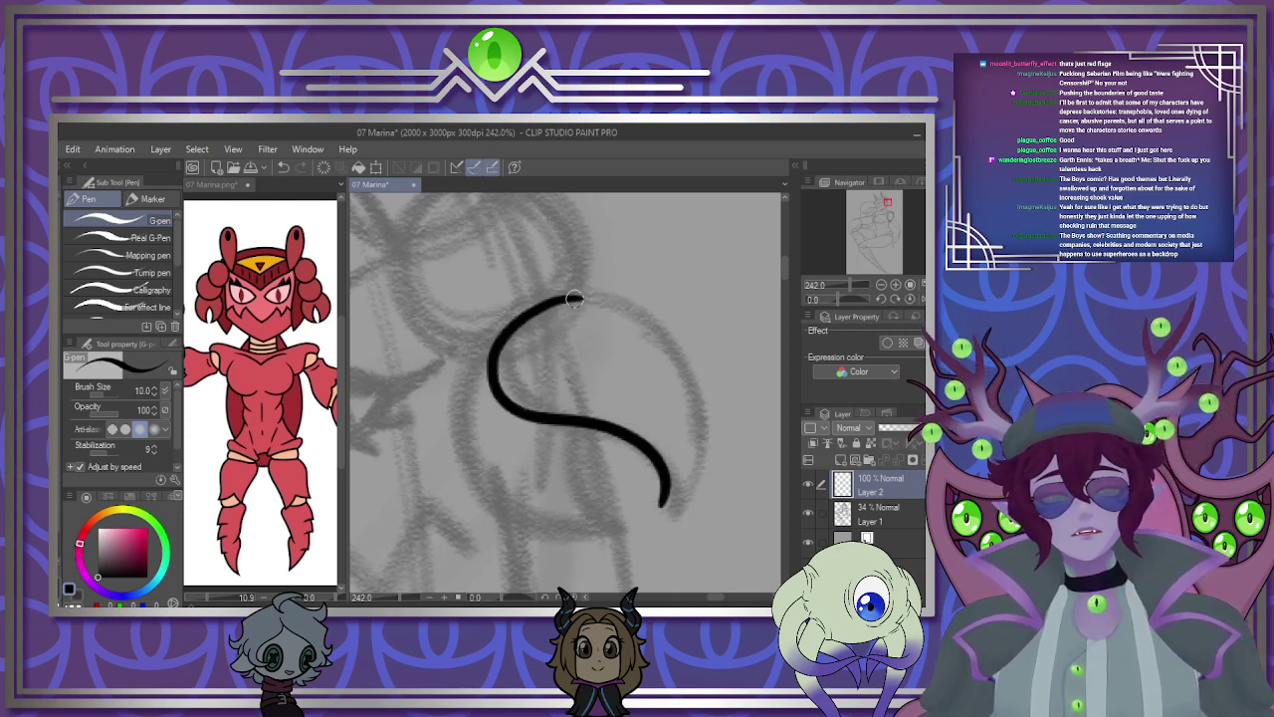
{"action": "mouse_move", "coordinate": [583, 297]}
{"action": "left_mouse_down"}
{"action": "mouse_move", "coordinate": [634, 314]}
{"action": "mouse_move", "coordinate": [692, 413]}
{"action": "mouse_move", "coordinate": [666, 513]}
{"action": "mouse_move", "coordinate": [676, 492]}
{"action": "mouse_move", "coordinate": [633, 439]}
{"action": "mouse_move", "coordinate": [514, 397]}
{"action": "mouse_move", "coordinate": [526, 309]}
{"action": "mouse_move", "coordinate": [668, 335]}
{"action": "mouse_move", "coordinate": [685, 505]}
{"action": "left_mouse_up"}
{"action": "key", "text": "ctrl+z"}
{"action": "key", "text": "ctrl+z"}
{"action": "mouse_move", "coordinate": [510, 323]}
{"action": "left_mouse_down"}
{"action": "mouse_move", "coordinate": [463, 439]}
{"action": "mouse_move", "coordinate": [629, 535]}
{"action": "left_mouse_up"}
{"action": "left_click_drag", "start_coordinate": [568, 451], "coordinate": [617, 533]}
{"action": "left_click_drag", "start_coordinate": [586, 423], "coordinate": [614, 525]}
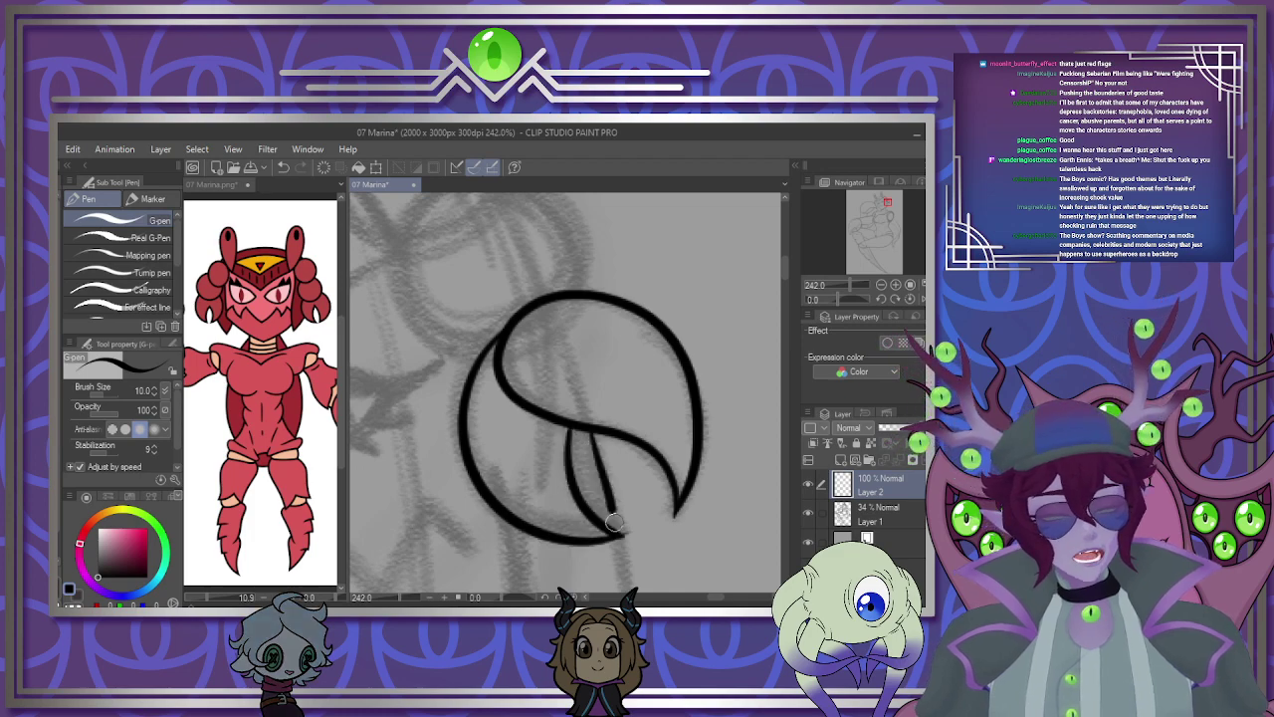
{"action": "scroll", "coordinate": [517, 293], "scroll_direction": "down", "scroll_amount": 5}
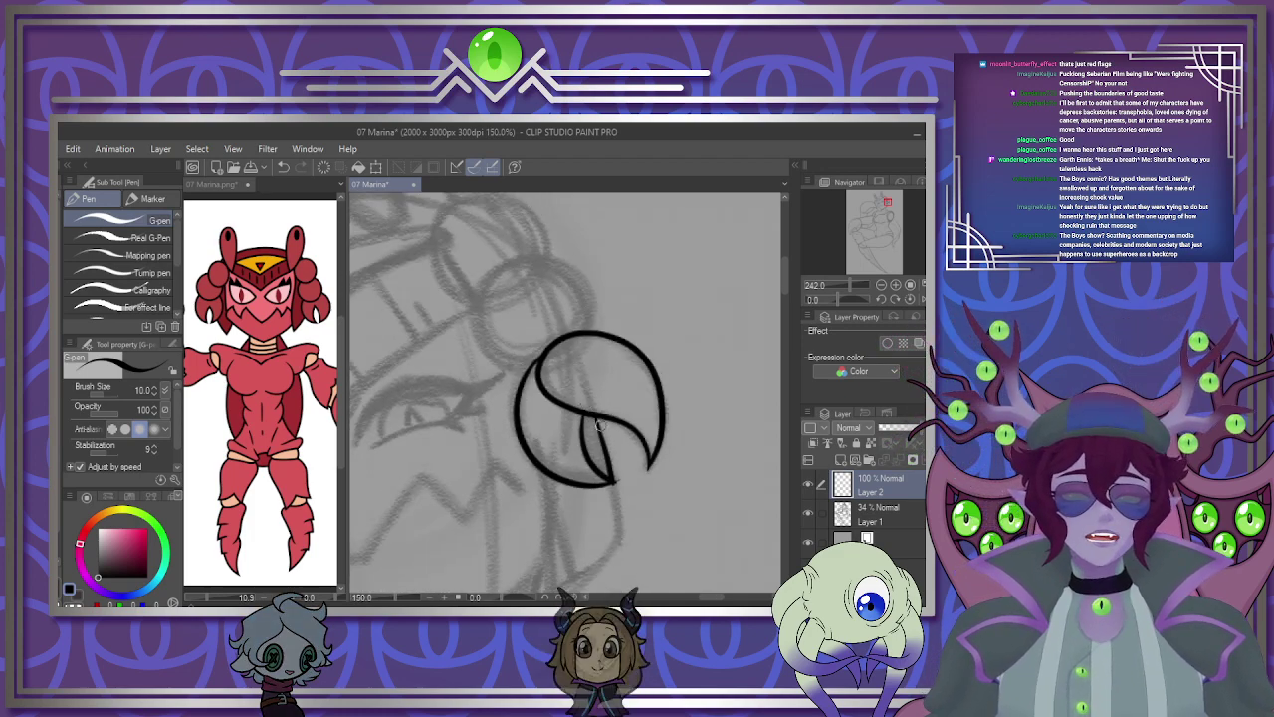
Ink the round hair segment directly above the claw-shaped end, stopping its outline where it meets the claw.
{"action": "scroll", "coordinate": [482, 284], "scroll_direction": "up", "scroll_amount": 10}
{"action": "mouse_move", "coordinate": [605, 463]}
{"action": "left_mouse_down"}
{"action": "mouse_move", "coordinate": [569, 486]}
{"action": "mouse_move", "coordinate": [493, 438]}
{"action": "mouse_move", "coordinate": [492, 293]}
{"action": "mouse_move", "coordinate": [660, 262]}
{"action": "mouse_move", "coordinate": [712, 369]}
{"action": "mouse_move", "coordinate": [735, 360]}
{"action": "mouse_move", "coordinate": [709, 268]}
{"action": "mouse_move", "coordinate": [549, 221]}
{"action": "mouse_move", "coordinate": [455, 350]}
{"action": "mouse_move", "coordinate": [534, 461]}
{"action": "mouse_move", "coordinate": [603, 463]}
{"action": "left_mouse_up"}
{"action": "key", "text": "ctrl+z"}
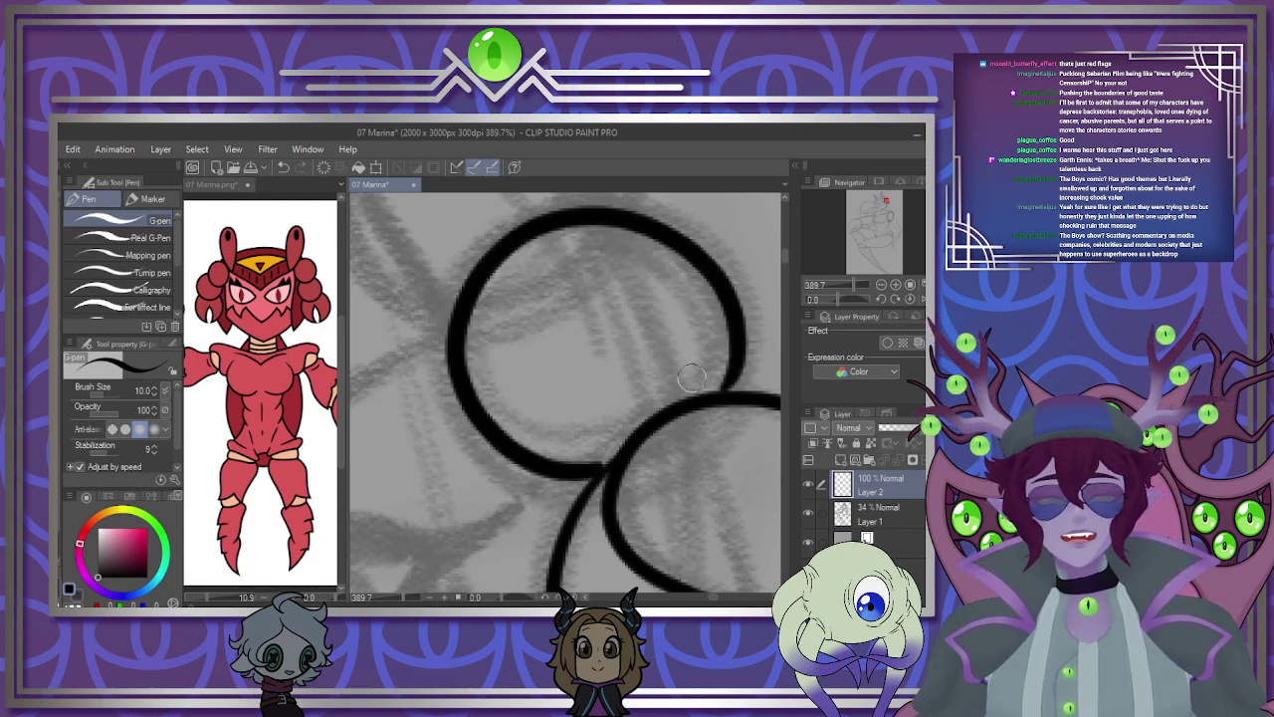
{"action": "scroll", "coordinate": [692, 377], "scroll_direction": "down", "scroll_amount": 4}
Ink the topmost round hair segment above the middle one, redrawing its outline slightly smaller than the sketch.
{"action": "scroll", "coordinate": [535, 478], "scroll_direction": "up", "scroll_amount": 3}
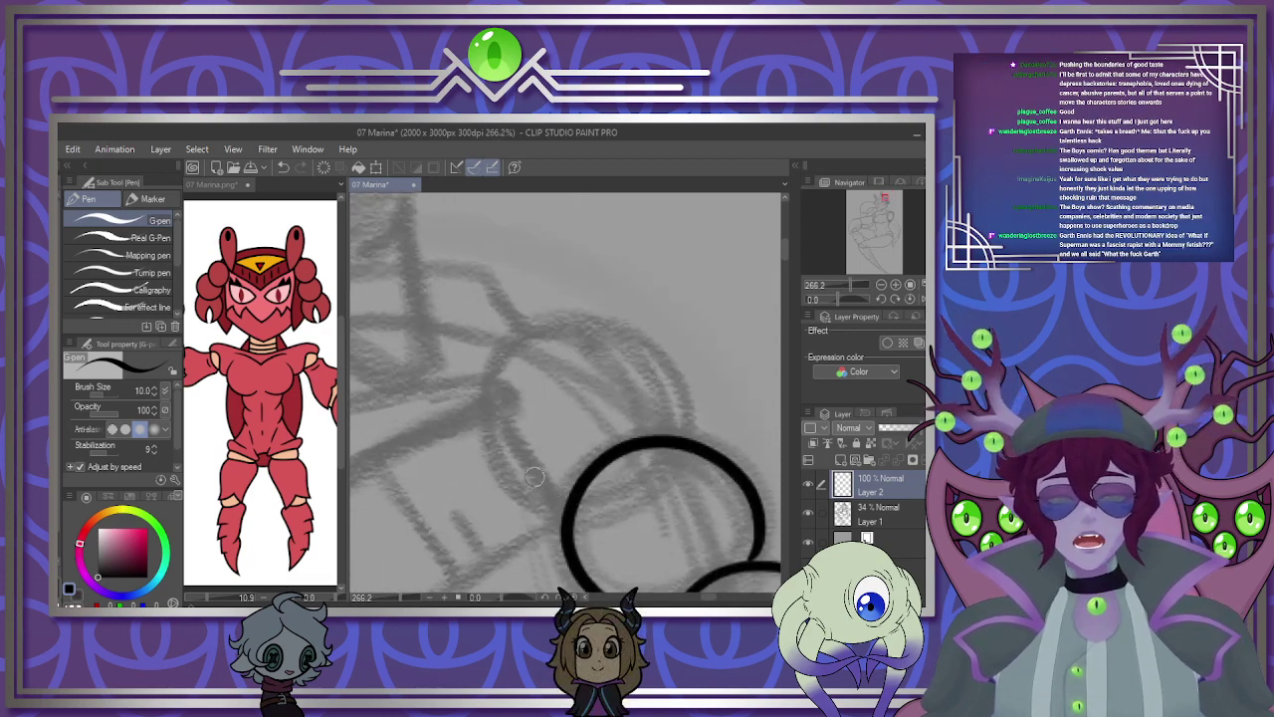
{"action": "mouse_move", "coordinate": [557, 517]}
{"action": "left_mouse_down"}
{"action": "mouse_move", "coordinate": [498, 475]}
{"action": "mouse_move", "coordinate": [486, 371]}
{"action": "mouse_move", "coordinate": [604, 321]}
{"action": "mouse_move", "coordinate": [677, 444]}
{"action": "left_mouse_up"}
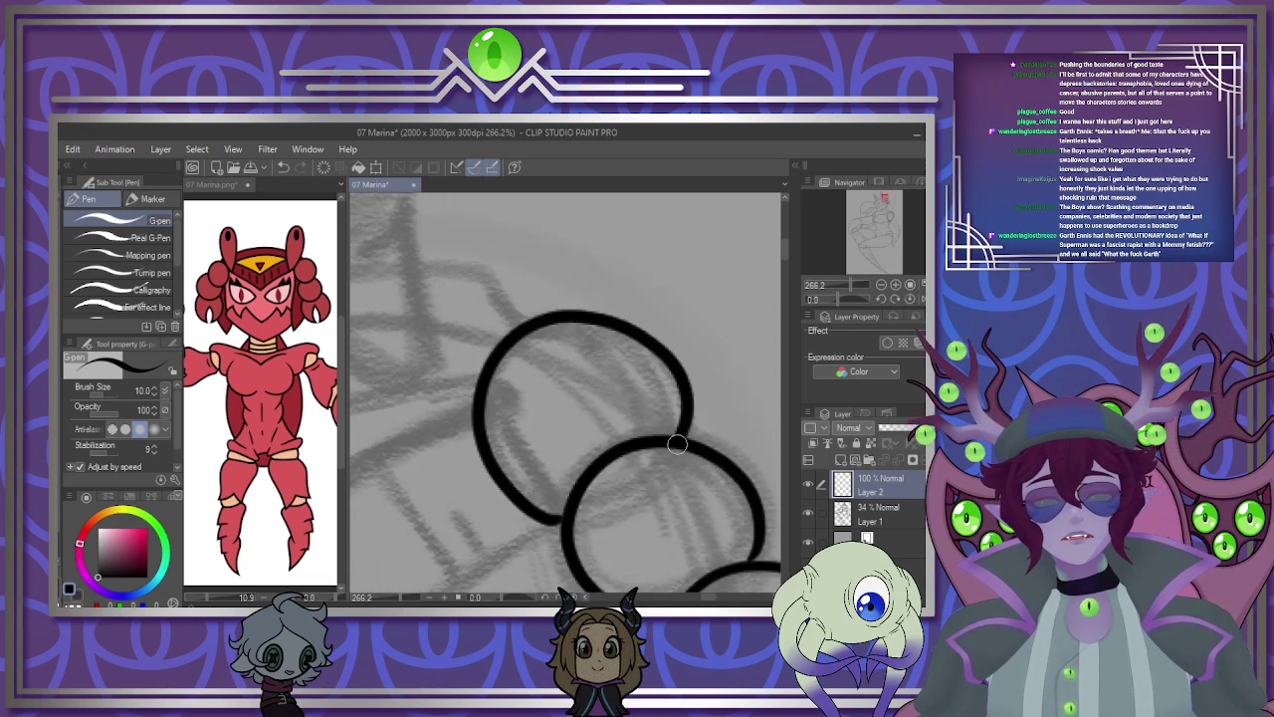
{"action": "scroll", "coordinate": [712, 398], "scroll_direction": "down", "scroll_amount": 2}
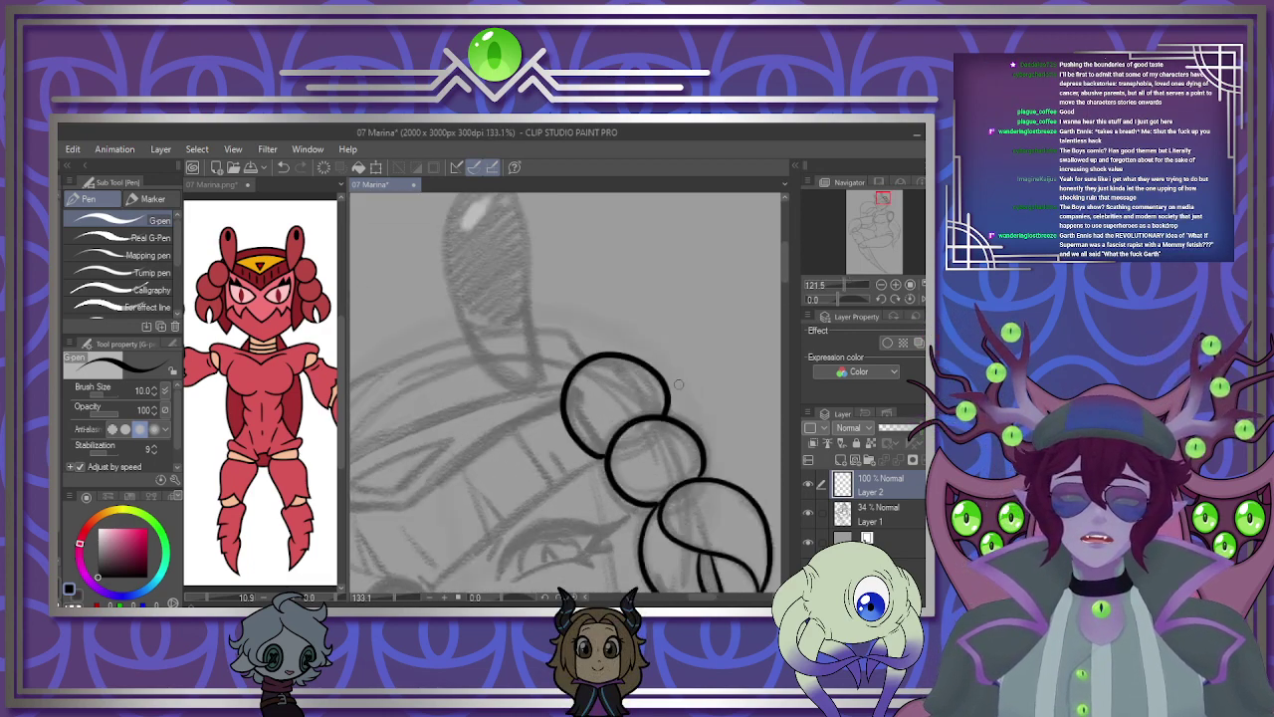
{"action": "scroll", "coordinate": [463, 476], "scroll_direction": "up", "scroll_amount": 4}
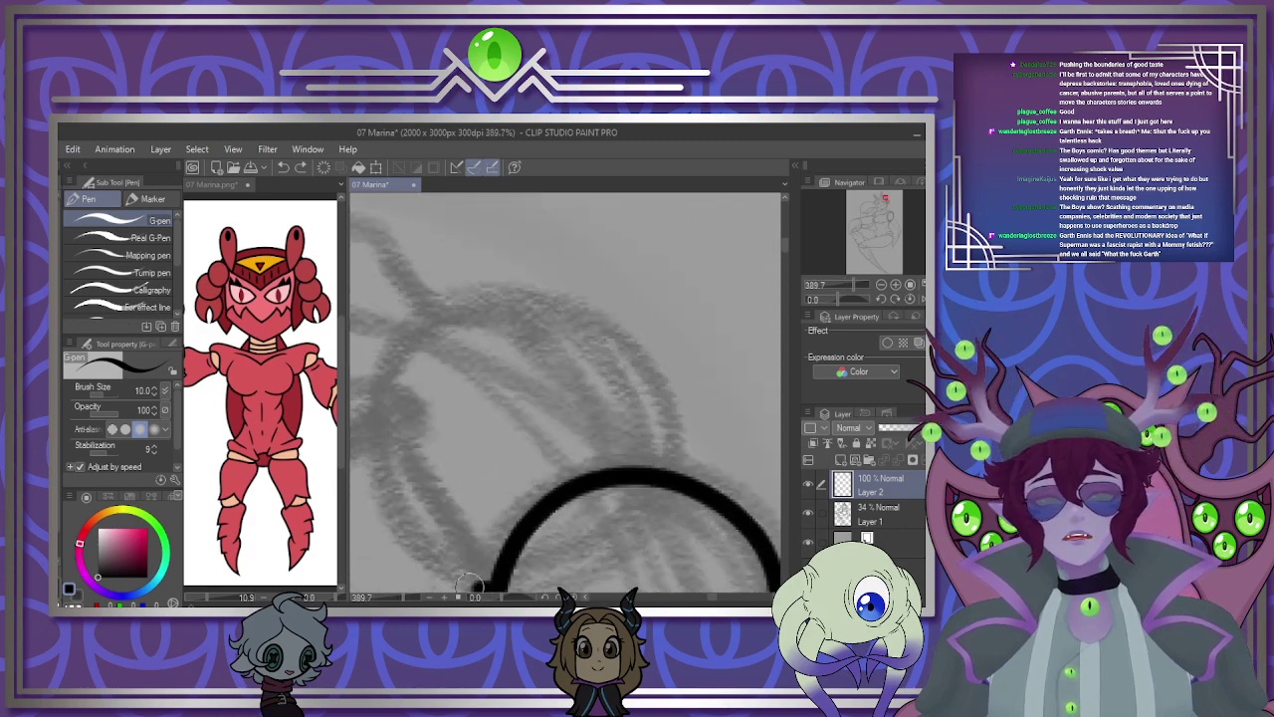
{"action": "mouse_move", "coordinate": [468, 583]}
{"action": "left_mouse_down"}
{"action": "mouse_move", "coordinate": [401, 387]}
{"action": "mouse_move", "coordinate": [542, 334]}
{"action": "mouse_move", "coordinate": [650, 432]}
{"action": "mouse_move", "coordinate": [647, 463]}
{"action": "left_mouse_up"}
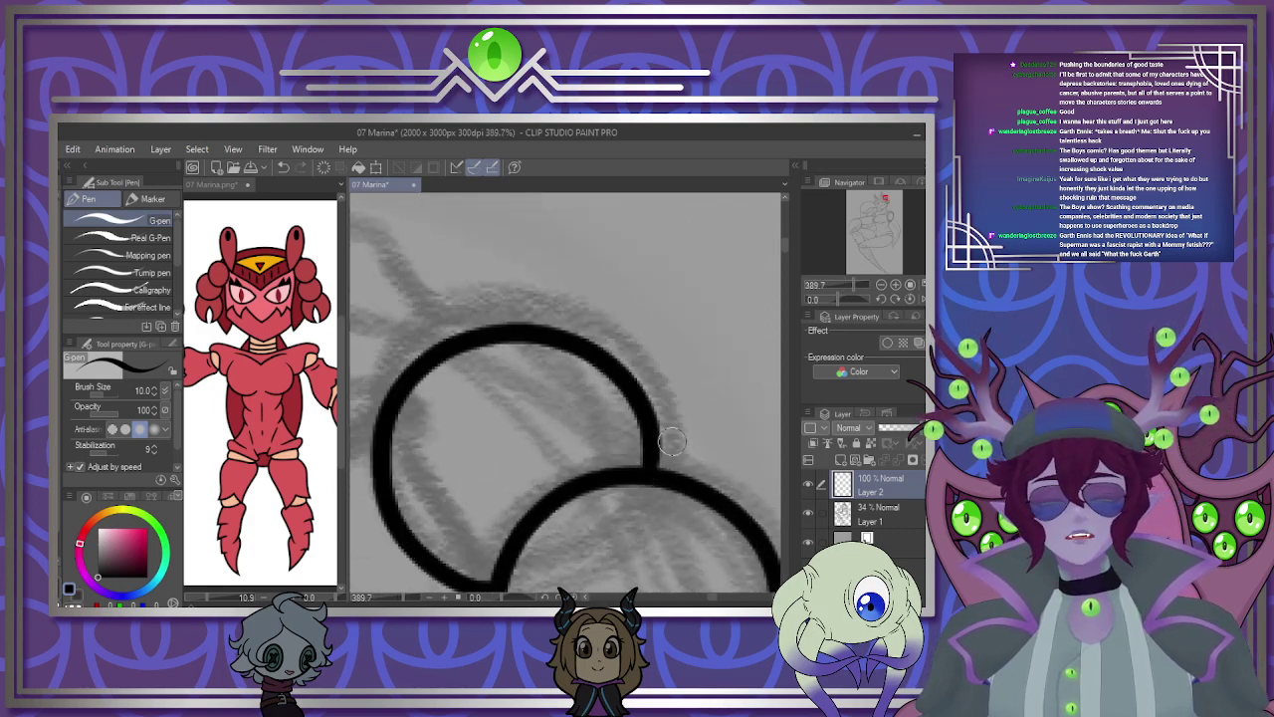
Add a new raster layer and ink the upper lid and lower lid lines of the eye nearest the hair claw.
{"action": "scroll", "coordinate": [670, 442], "scroll_direction": "down", "scroll_amount": 3}
{"action": "scroll", "coordinate": [534, 416], "scroll_direction": "up", "scroll_amount": 3}
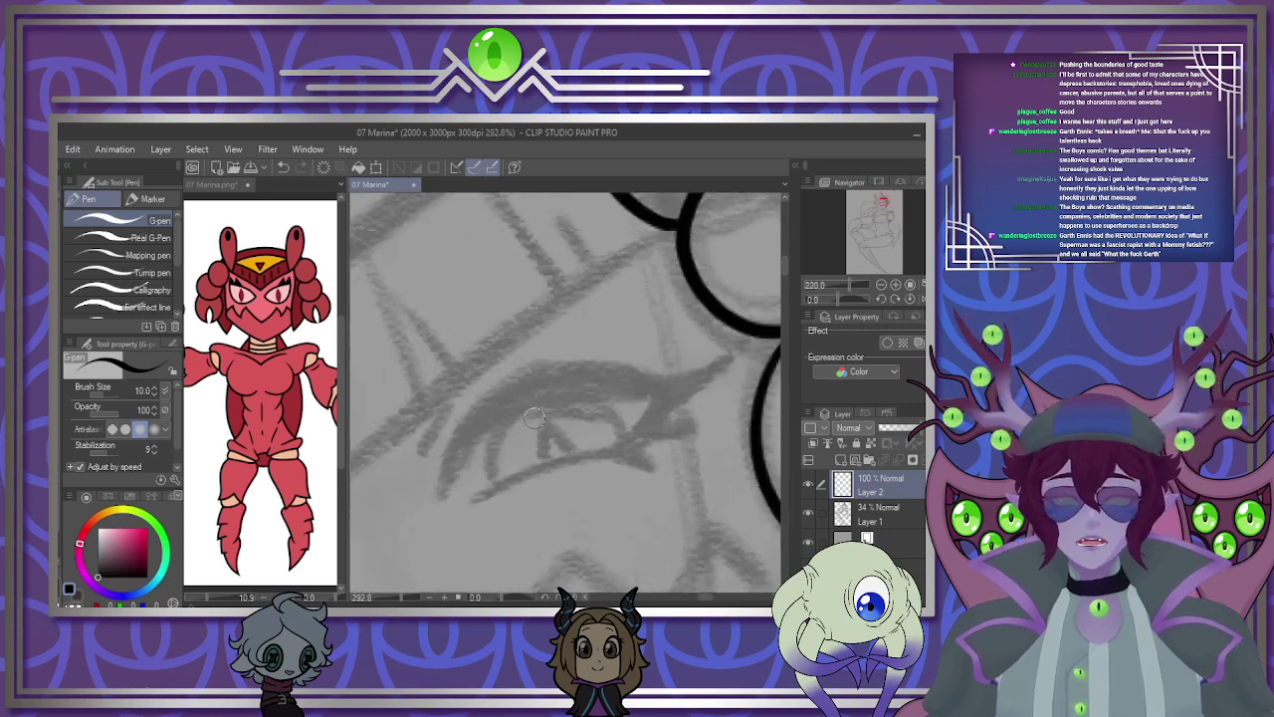
{"action": "scroll", "coordinate": [534, 416], "scroll_direction": "up", "scroll_amount": 2}
{"action": "left_click", "coordinate": [873, 445]}
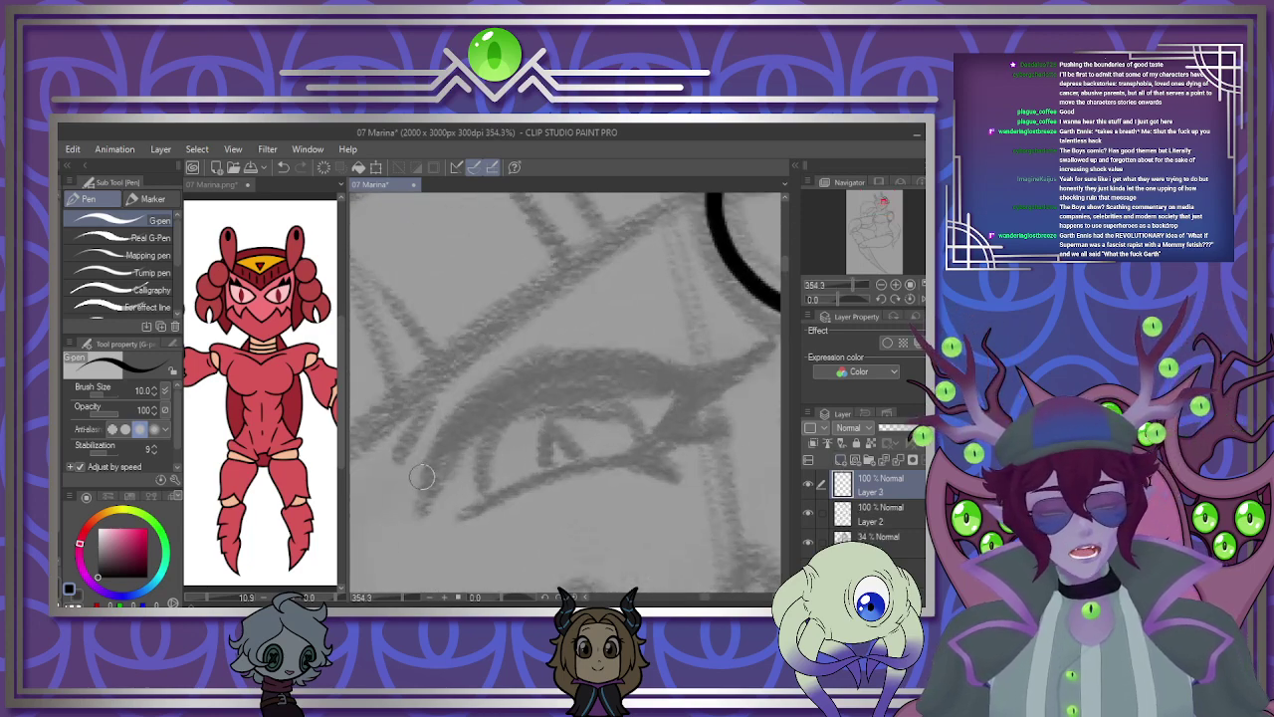
{"action": "mouse_move", "coordinate": [415, 516]}
{"action": "left_mouse_down"}
{"action": "mouse_move", "coordinate": [440, 439]}
{"action": "mouse_move", "coordinate": [577, 348]}
{"action": "mouse_move", "coordinate": [721, 393]}
{"action": "mouse_move", "coordinate": [686, 362]}
{"action": "mouse_move", "coordinate": [771, 343]}
{"action": "mouse_move", "coordinate": [643, 451]}
{"action": "mouse_move", "coordinate": [542, 474]}
{"action": "mouse_move", "coordinate": [441, 531]}
{"action": "mouse_move", "coordinate": [421, 504]}
{"action": "mouse_move", "coordinate": [497, 416]}
{"action": "mouse_move", "coordinate": [684, 403]}
{"action": "left_mouse_up"}
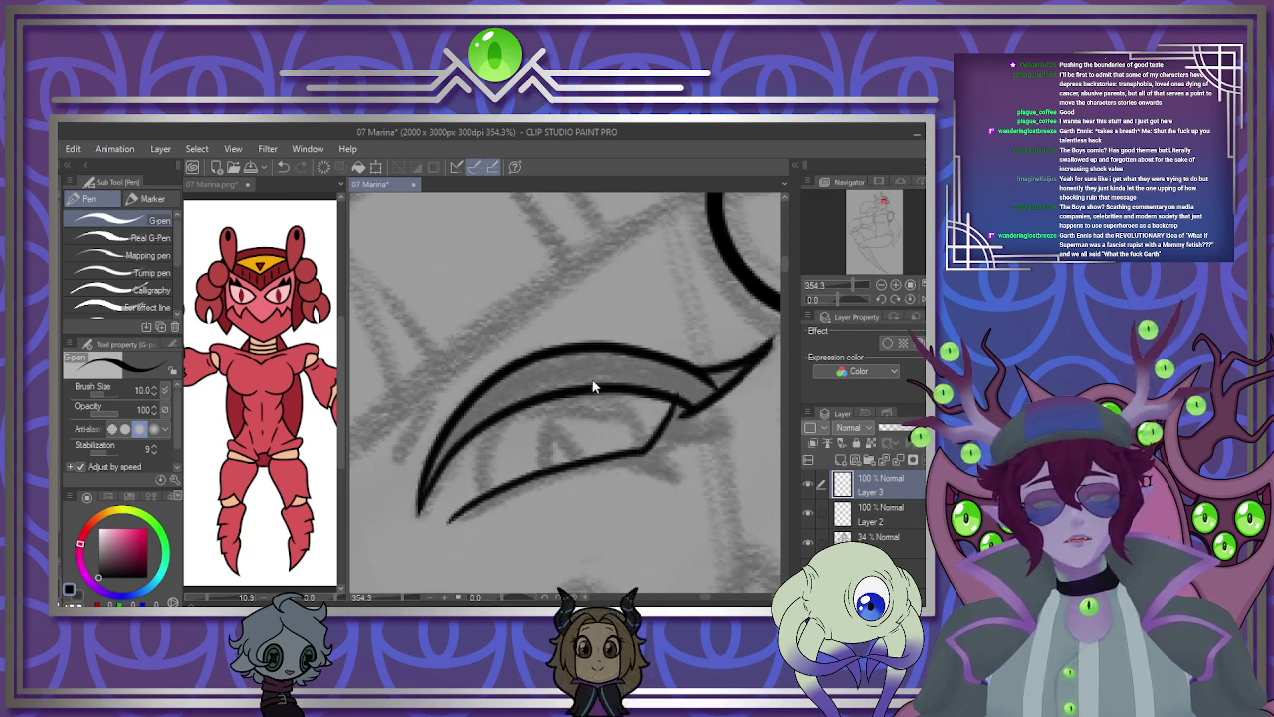
Refine the lids of the eye nearest the claw and add pointed lashes at its outer and inner corners.
{"action": "key", "text": "ctrl+z"}
{"action": "mouse_move", "coordinate": [418, 510]}
{"action": "left_mouse_down"}
{"action": "mouse_move", "coordinate": [489, 416]}
{"action": "mouse_move", "coordinate": [658, 392]}
{"action": "mouse_move", "coordinate": [686, 408]}
{"action": "mouse_move", "coordinate": [674, 403]}
{"action": "mouse_move", "coordinate": [718, 391]}
{"action": "mouse_move", "coordinate": [647, 450]}
{"action": "left_mouse_up"}
{"action": "mouse_move", "coordinate": [705, 406]}
{"action": "left_mouse_down"}
{"action": "mouse_move", "coordinate": [680, 427]}
{"action": "mouse_move", "coordinate": [732, 382]}
{"action": "mouse_move", "coordinate": [643, 448]}
{"action": "left_mouse_up"}
{"action": "left_click_drag", "start_coordinate": [722, 394], "coordinate": [643, 448]}
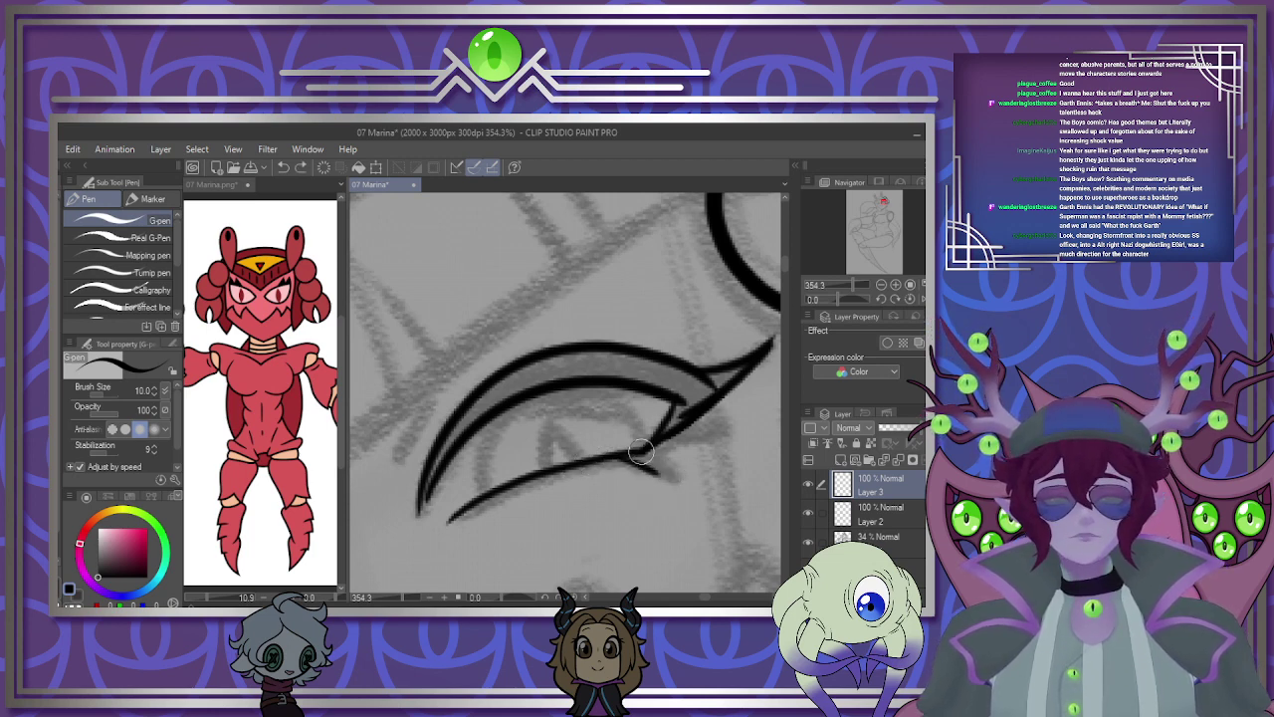
{"action": "left_click_drag", "start_coordinate": [645, 454], "coordinate": [722, 438]}
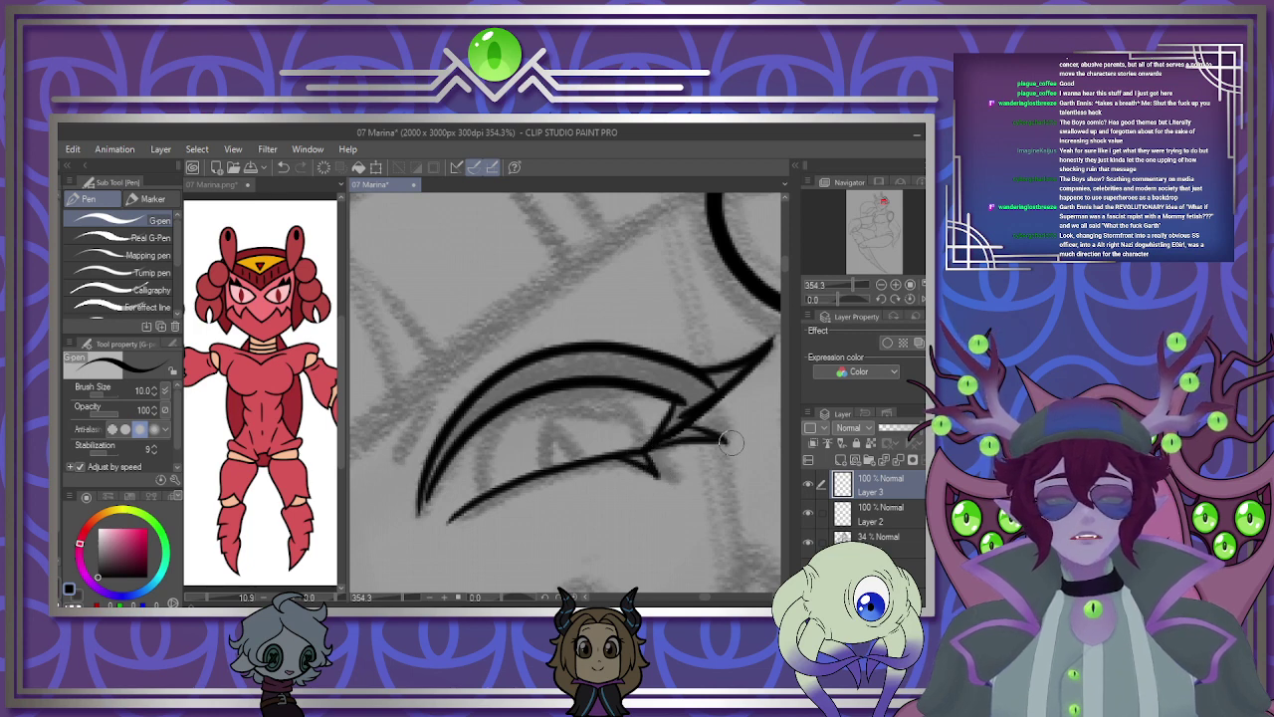
{"action": "left_click_drag", "start_coordinate": [510, 363], "coordinate": [420, 450]}
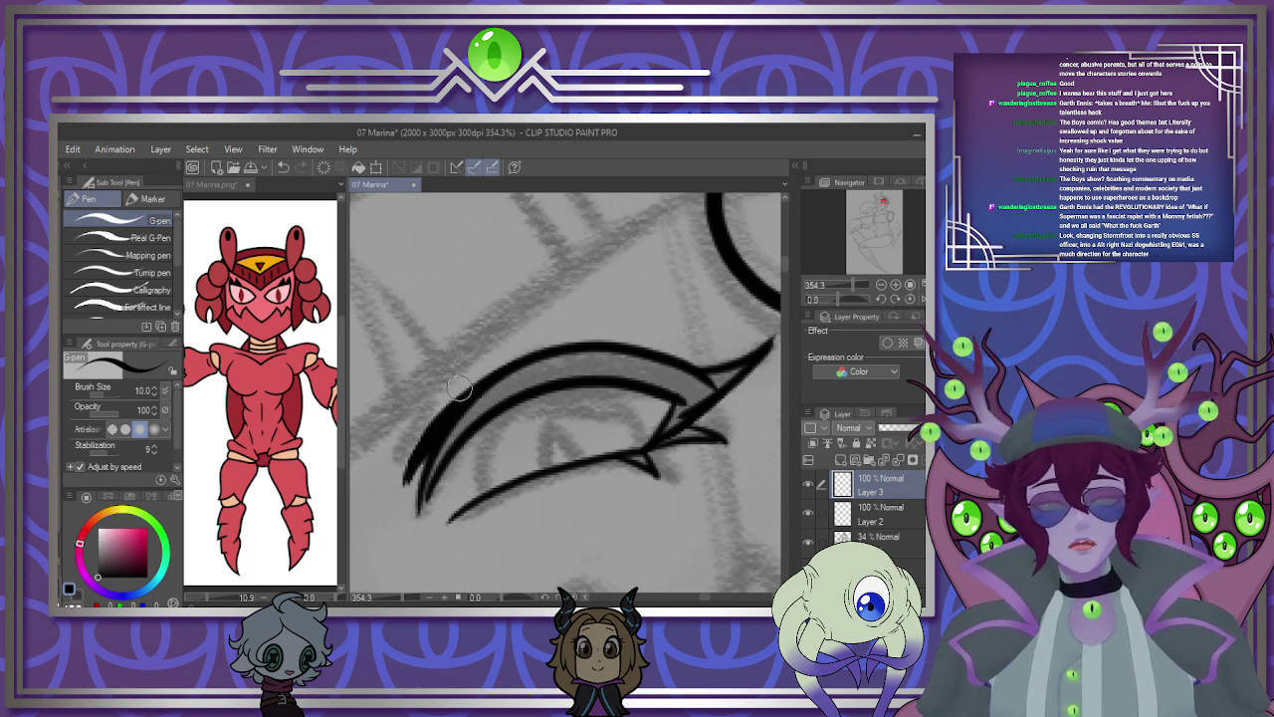
Ink the thick curved upper lid of Marina's far eye, tapering into an outer wing.
{"action": "scroll", "coordinate": [588, 408], "scroll_direction": "down", "scroll_amount": 4}
{"action": "scroll", "coordinate": [491, 416], "scroll_direction": "up", "scroll_amount": 4}
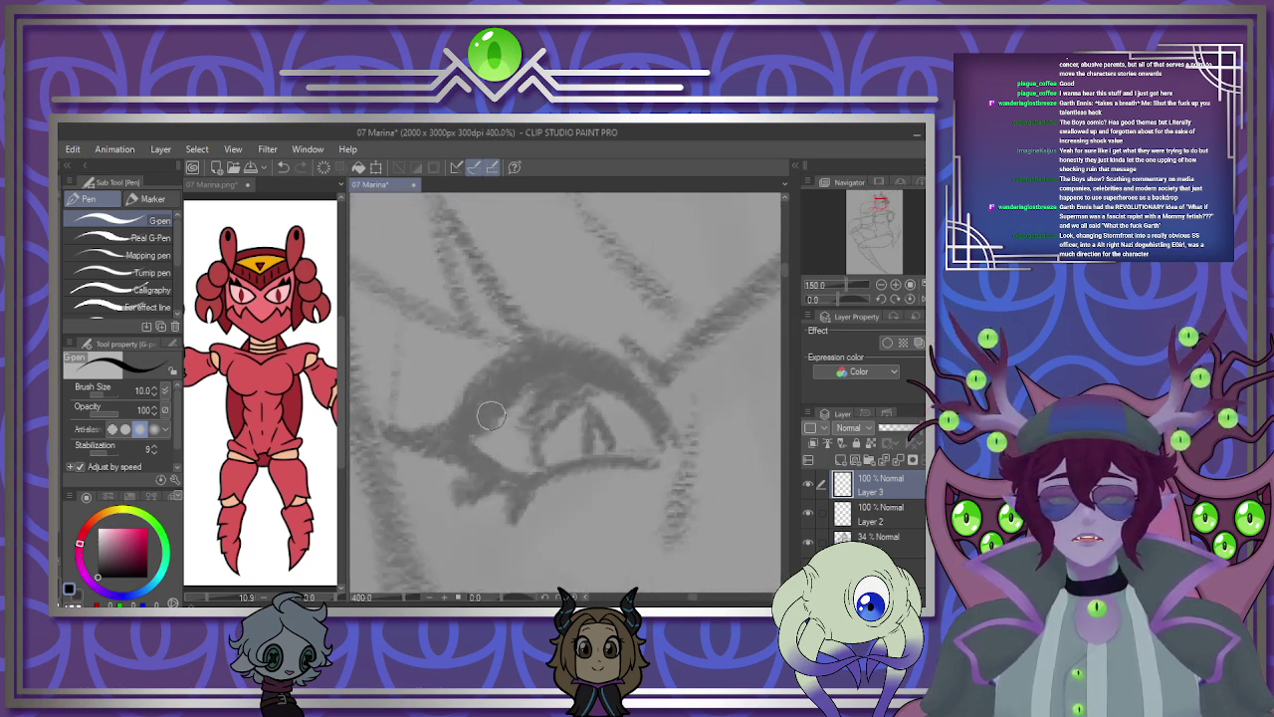
{"action": "scroll", "coordinate": [491, 417], "scroll_direction": "up", "scroll_amount": 1}
{"action": "scroll", "coordinate": [523, 448], "scroll_direction": "down", "scroll_amount": 3}
{"action": "scroll", "coordinate": [529, 468], "scroll_direction": "up", "scroll_amount": 3}
{"action": "scroll", "coordinate": [530, 473], "scroll_direction": "down", "scroll_amount": 2}
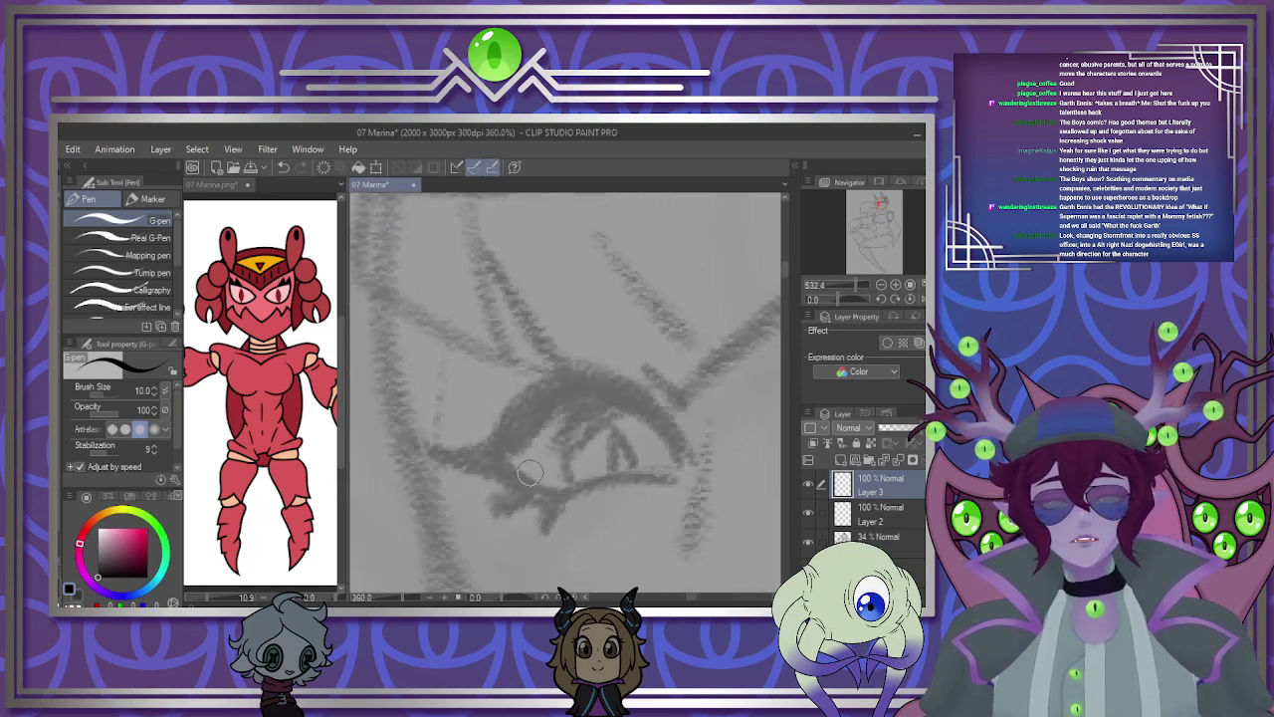
{"action": "scroll", "coordinate": [529, 474], "scroll_direction": "up", "scroll_amount": 2}
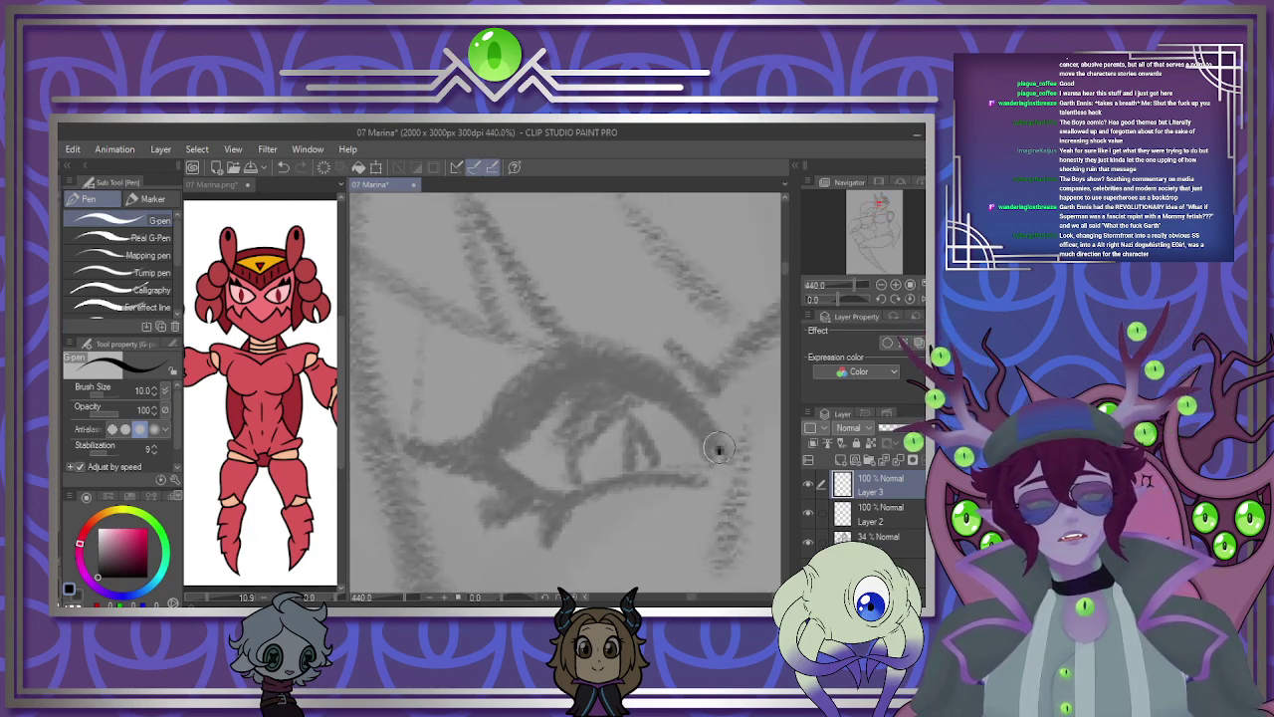
{"action": "mouse_move", "coordinate": [719, 450]}
{"action": "left_mouse_down"}
{"action": "mouse_move", "coordinate": [683, 385]}
{"action": "mouse_move", "coordinate": [556, 355]}
{"action": "mouse_move", "coordinate": [473, 425]}
{"action": "mouse_move", "coordinate": [401, 444]}
{"action": "mouse_move", "coordinate": [418, 447]}
{"action": "mouse_move", "coordinate": [430, 443]}
{"action": "mouse_move", "coordinate": [382, 434]}
{"action": "mouse_move", "coordinate": [469, 451]}
{"action": "mouse_move", "coordinate": [549, 396]}
{"action": "mouse_move", "coordinate": [681, 410]}
{"action": "mouse_move", "coordinate": [588, 387]}
{"action": "mouse_move", "coordinate": [422, 456]}
{"action": "left_mouse_up"}
{"action": "key", "text": "ctrl+z"}
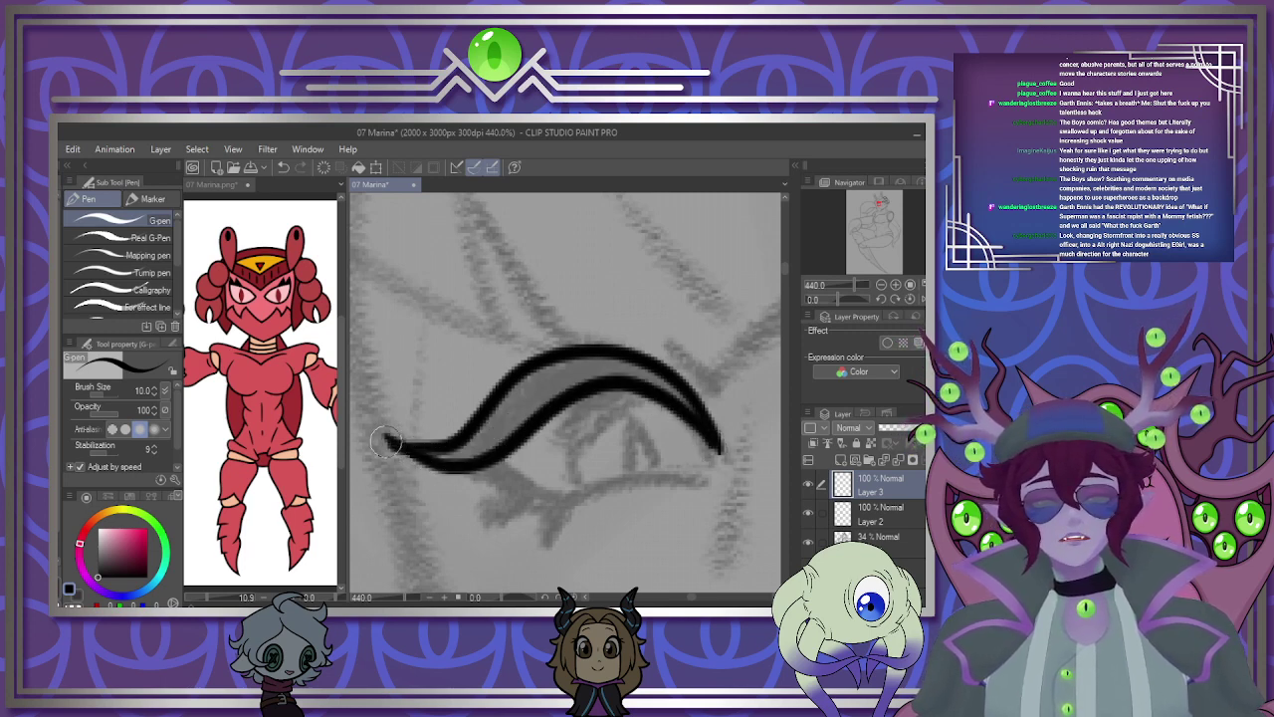
Ink the far eye's lower lid and the small pointed lashes beneath its outer corner.
{"action": "mouse_move", "coordinate": [500, 460]}
{"action": "left_mouse_down"}
{"action": "mouse_move", "coordinate": [560, 498]}
{"action": "mouse_move", "coordinate": [699, 460]}
{"action": "left_mouse_up"}
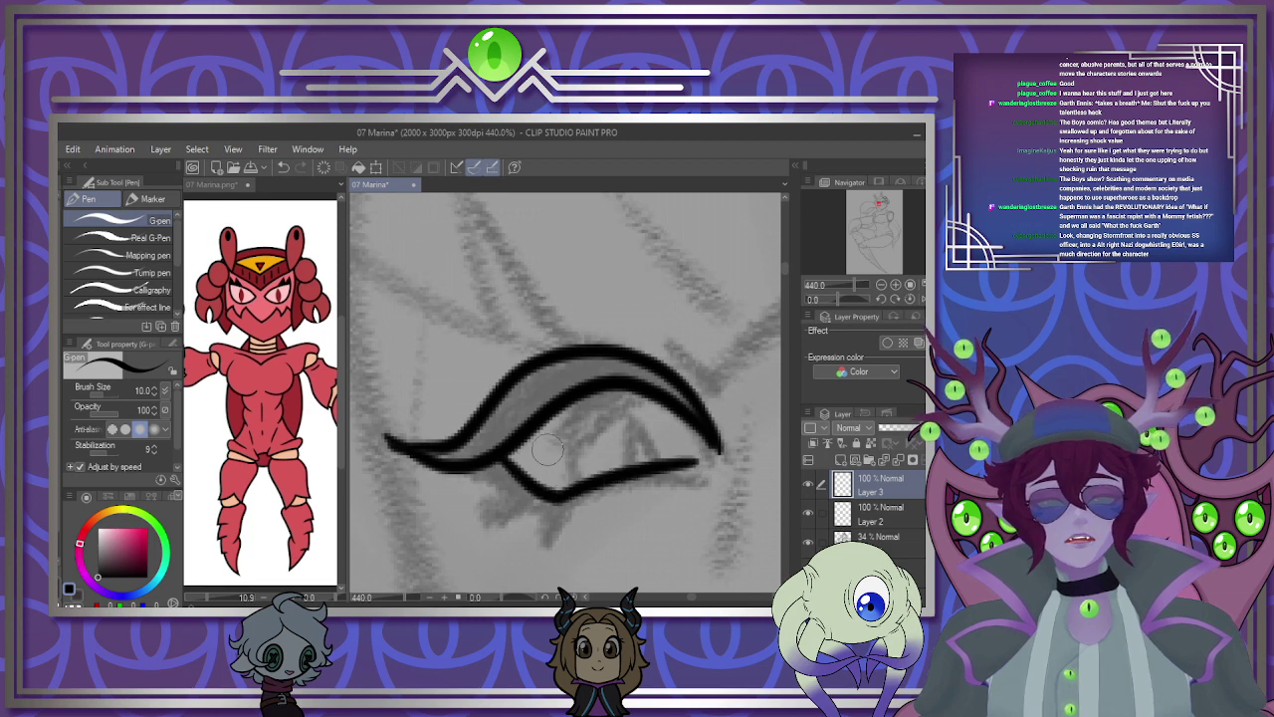
{"action": "mouse_move", "coordinate": [459, 467]}
{"action": "left_mouse_down"}
{"action": "mouse_move", "coordinate": [574, 499]}
{"action": "mouse_move", "coordinate": [556, 507]}
{"action": "mouse_move", "coordinate": [582, 492]}
{"action": "mouse_move", "coordinate": [552, 547]}
{"action": "left_mouse_up"}
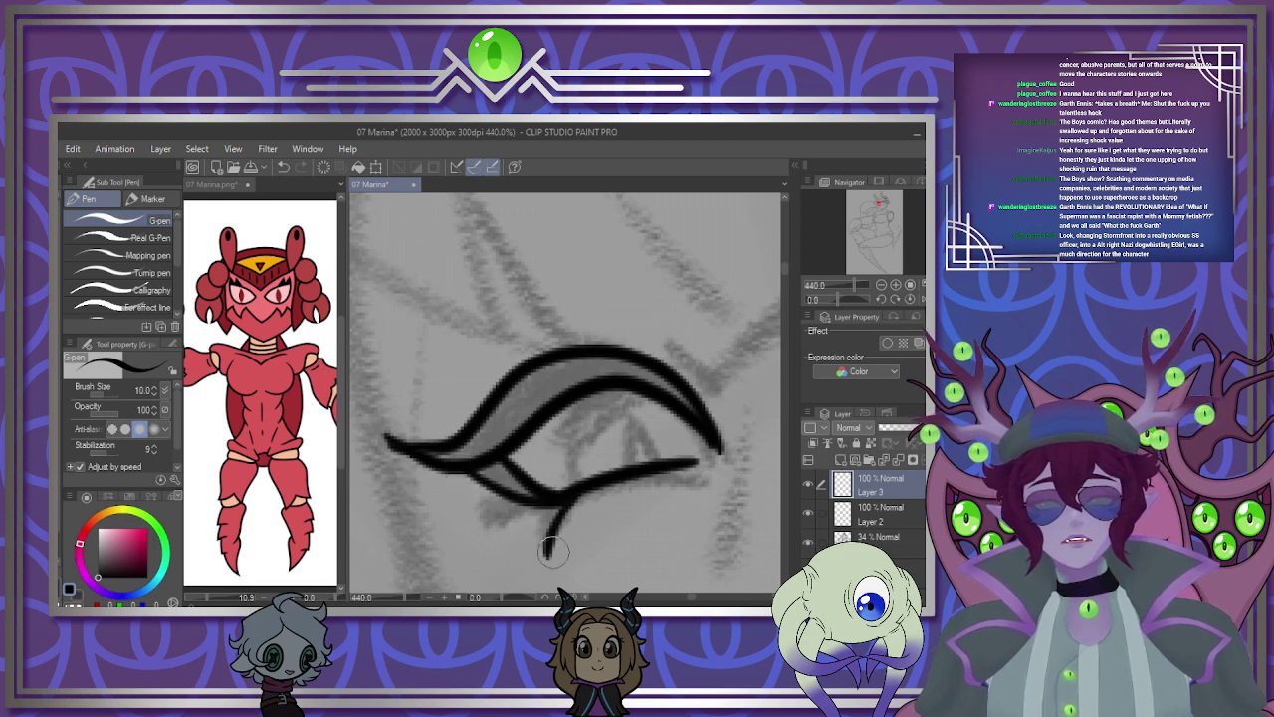
{"action": "left_click_drag", "start_coordinate": [567, 498], "coordinate": [543, 555]}
{"action": "mouse_move", "coordinate": [516, 502]}
{"action": "left_mouse_down"}
{"action": "mouse_move", "coordinate": [466, 529]}
{"action": "mouse_move", "coordinate": [508, 490]}
{"action": "left_mouse_up"}
{"action": "scroll", "coordinate": [520, 412], "scroll_direction": "down", "scroll_amount": 1}
Auto-select the empty area around both eyes on the editing layer and invert the selection to cover the eye shapes.
{"action": "scroll", "coordinate": [519, 412], "scroll_direction": "down", "scroll_amount": 8}
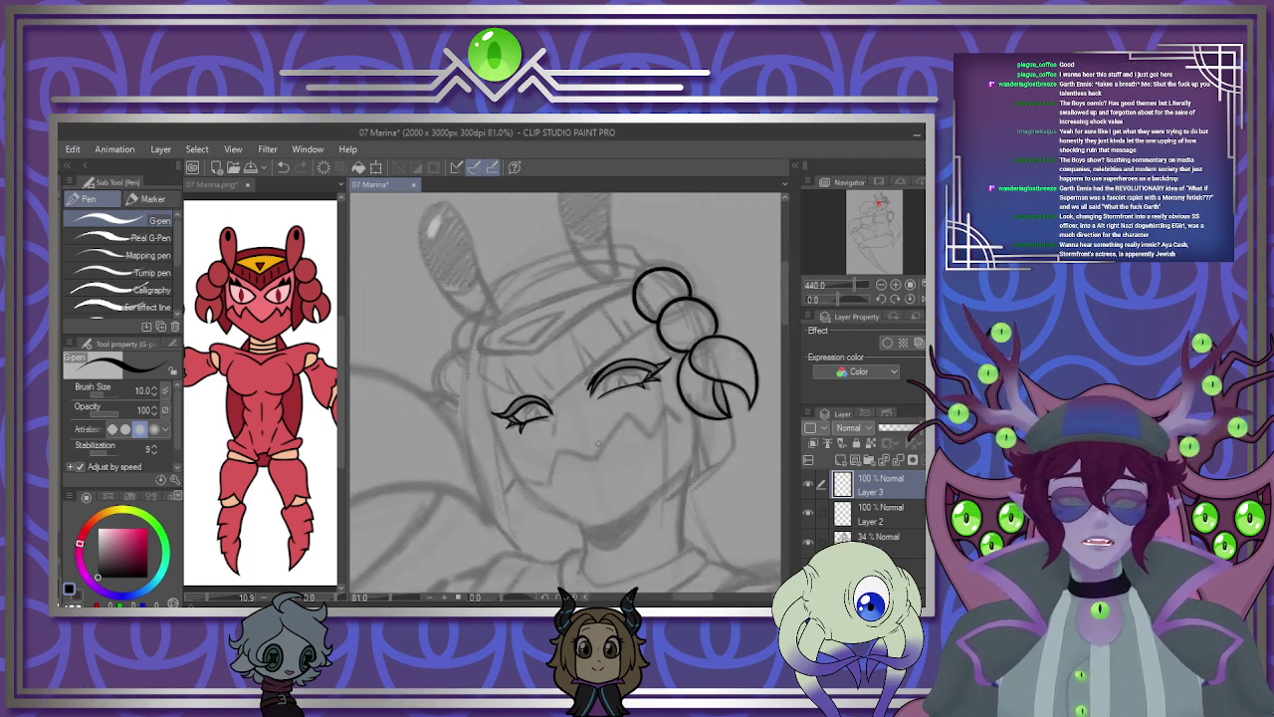
{"action": "scroll", "coordinate": [593, 389], "scroll_direction": "up", "scroll_amount": 5}
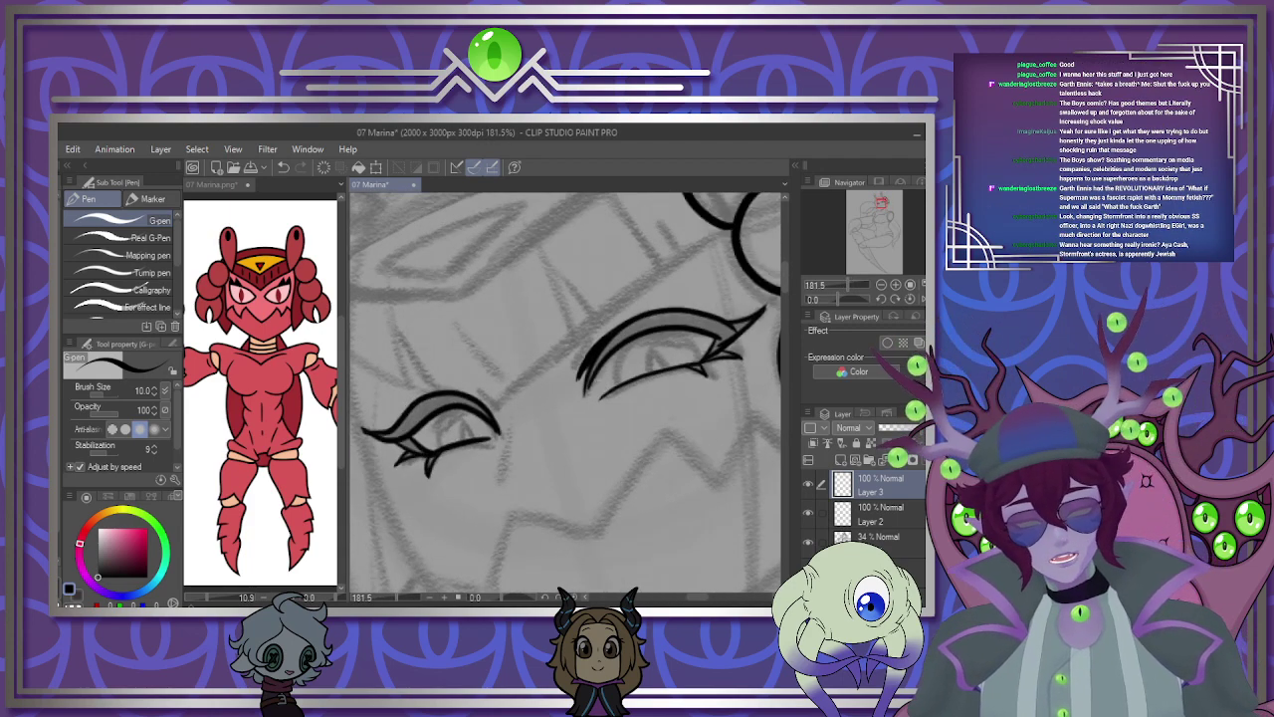
{"action": "key", "text": "w"}
{"action": "left_click", "coordinate": [533, 338]}
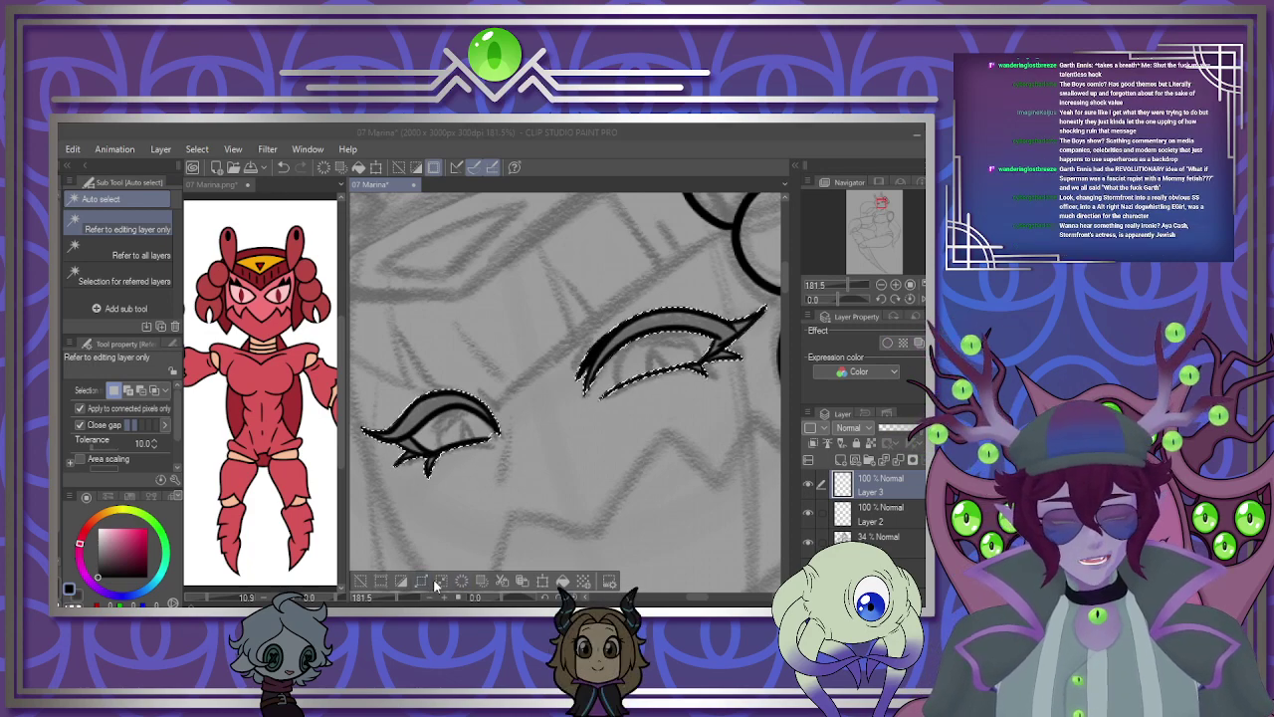
{"action": "left_click", "coordinate": [402, 582]}
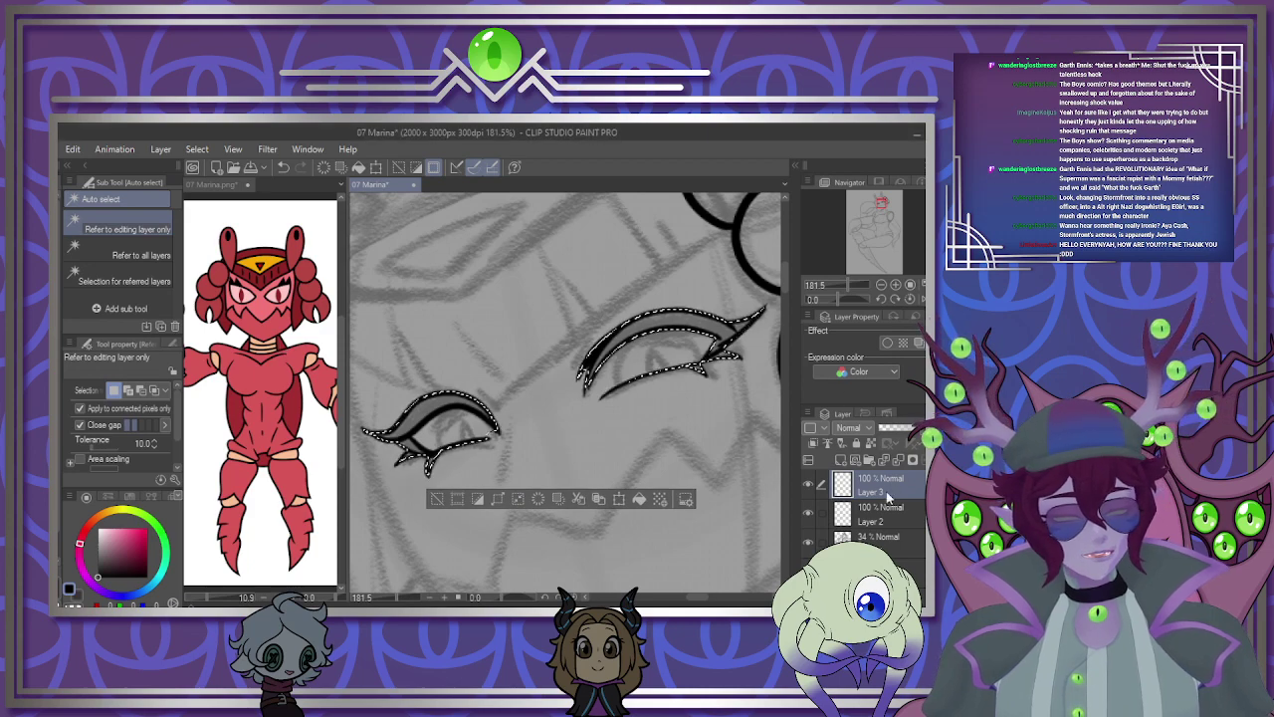
Try to fill the inverted eye selection with black.
{"action": "left_click", "coordinate": [640, 498]}
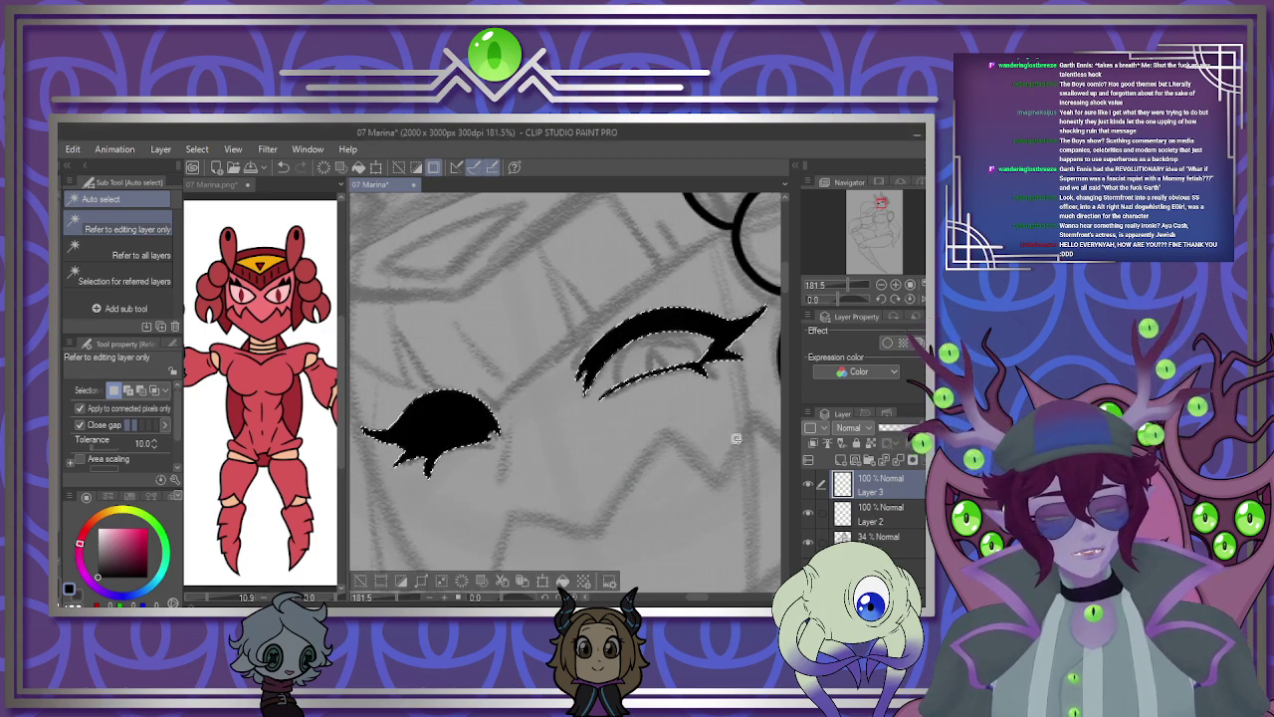
{"action": "key", "text": "ctrl+z"}
{"action": "key", "text": "ctrl+z"}
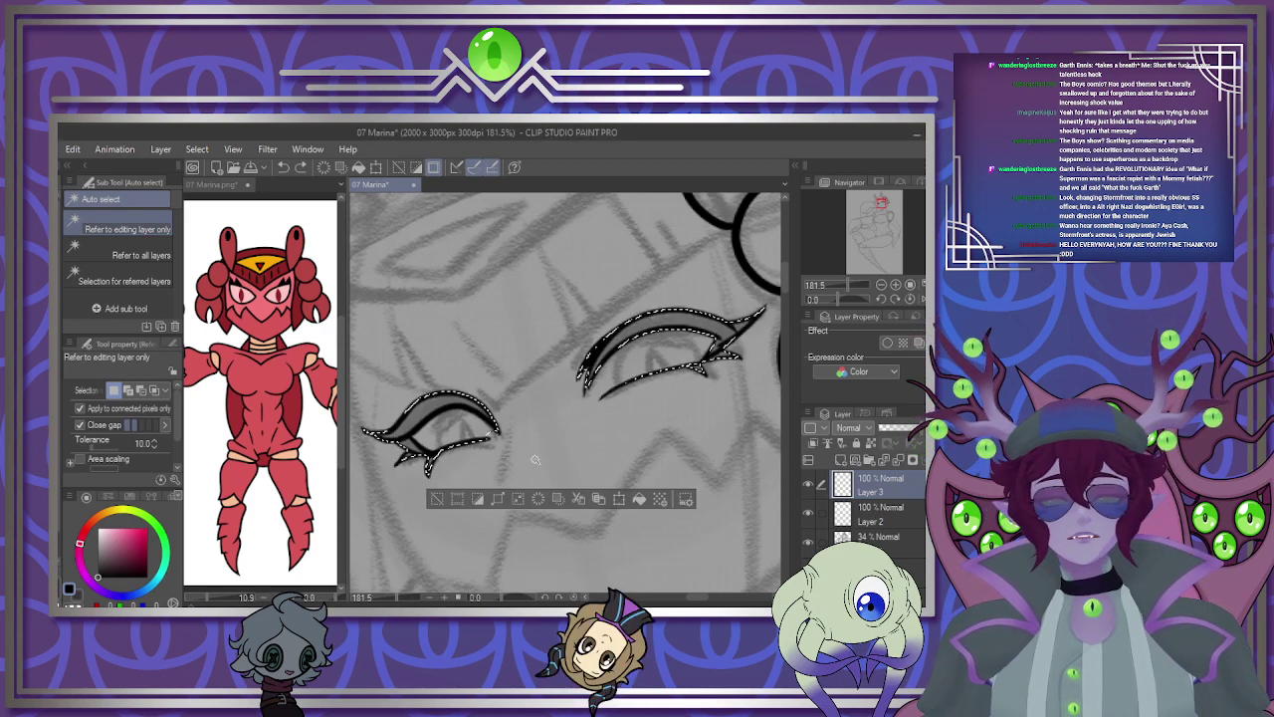
Remove the open inside of the far eye from the selection with the Erase selection brush.
{"action": "scroll", "coordinate": [483, 448], "scroll_direction": "up", "scroll_amount": 3}
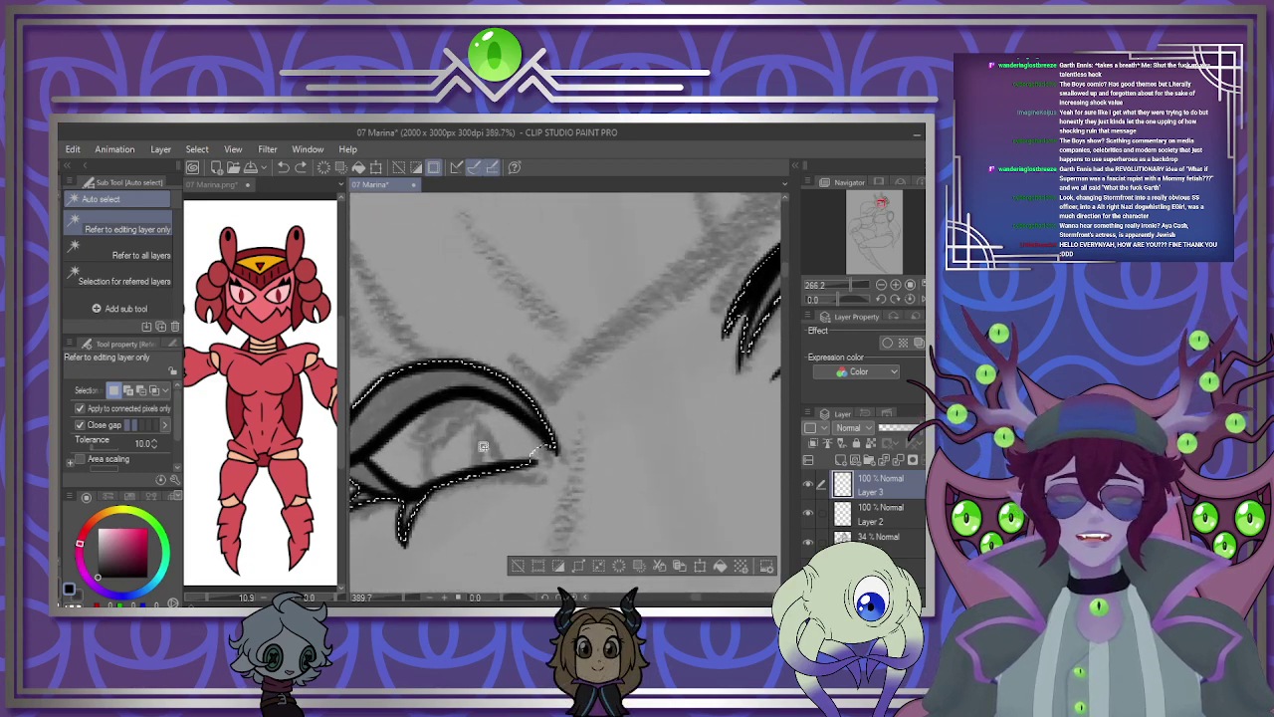
{"action": "scroll", "coordinate": [483, 447], "scroll_direction": "up", "scroll_amount": 2}
{"action": "key", "text": "m"}
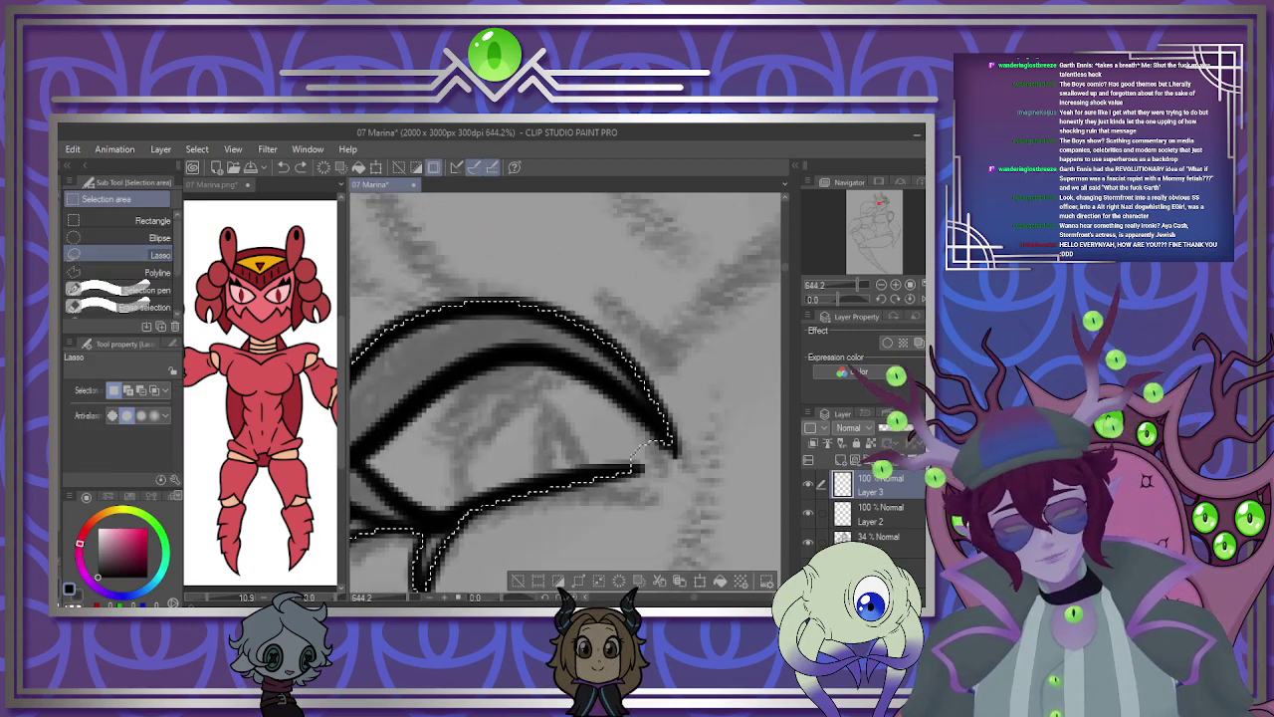
{"action": "left_click", "coordinate": [117, 305]}
{"action": "mouse_move", "coordinate": [623, 448]}
{"action": "left_mouse_down"}
{"action": "mouse_move", "coordinate": [545, 392]}
{"action": "mouse_move", "coordinate": [491, 405]}
{"action": "mouse_move", "coordinate": [520, 386]}
{"action": "left_mouse_up"}
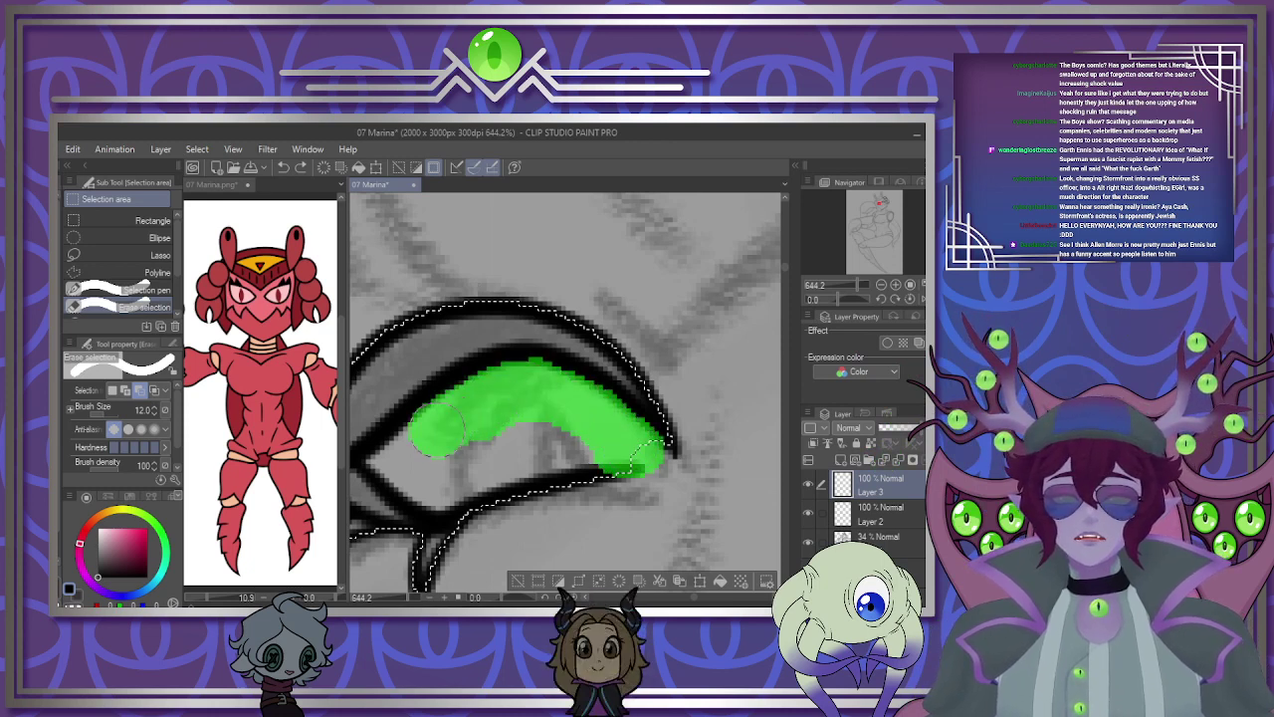
{"action": "mouse_move", "coordinate": [384, 456]}
{"action": "left_mouse_down"}
{"action": "mouse_move", "coordinate": [438, 490]}
{"action": "mouse_move", "coordinate": [538, 468]}
{"action": "mouse_move", "coordinate": [597, 476]}
{"action": "mouse_move", "coordinate": [552, 426]}
{"action": "left_mouse_up"}
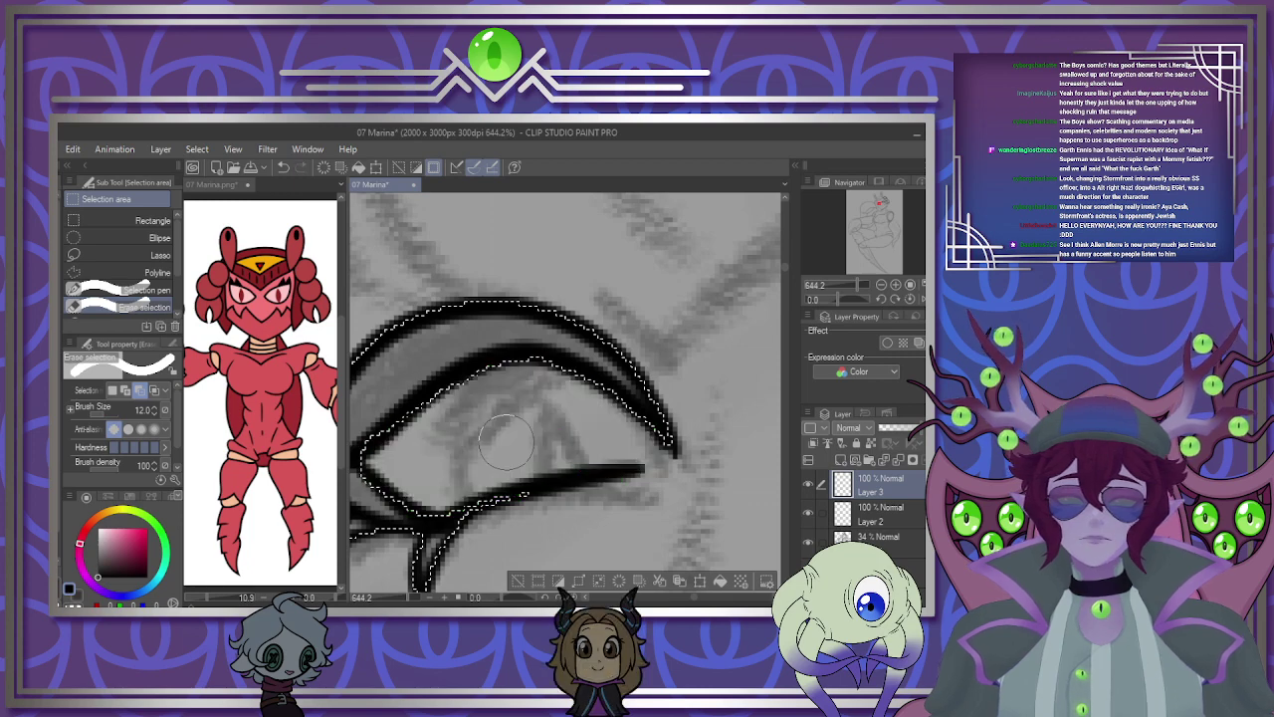
Fill the selected lids and lashes of both eyes with black and clear the selection.
{"action": "left_click", "coordinate": [721, 580]}
{"action": "scroll", "coordinate": [580, 373], "scroll_direction": "down", "scroll_amount": 3}
{"action": "scroll", "coordinate": [581, 373], "scroll_direction": "down", "scroll_amount": 4}
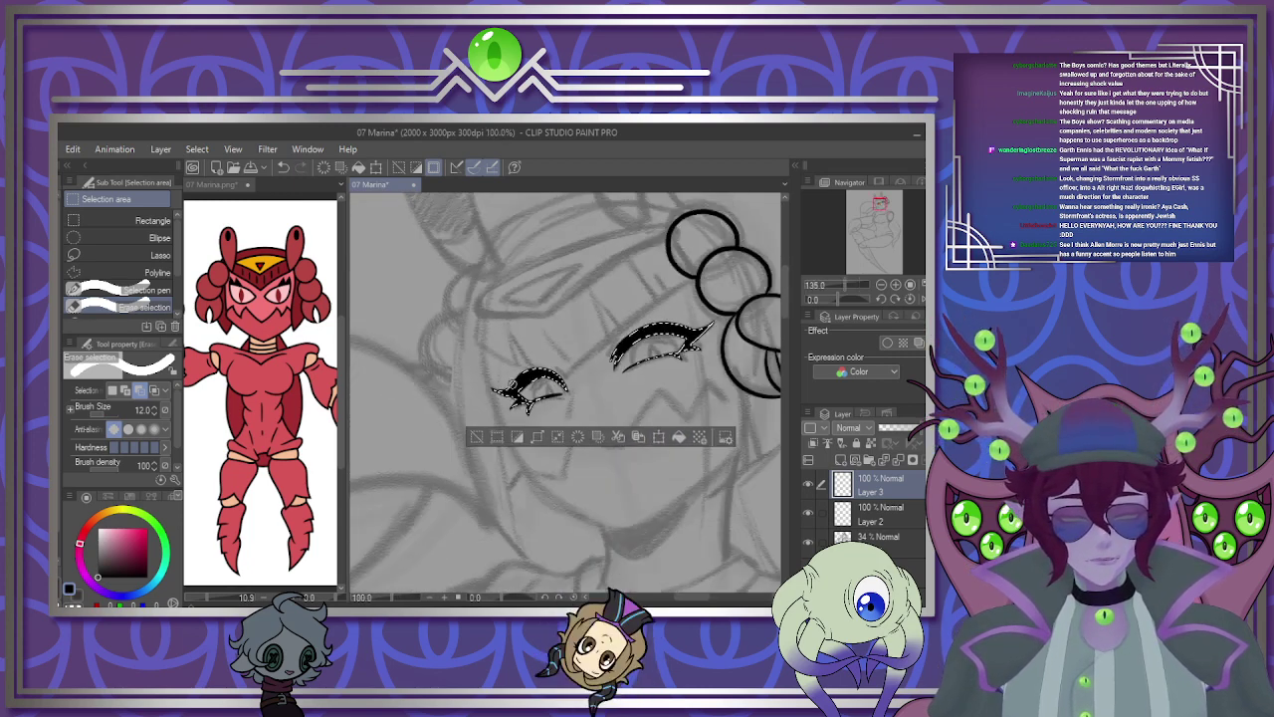
{"action": "left_click", "coordinate": [96, 261]}
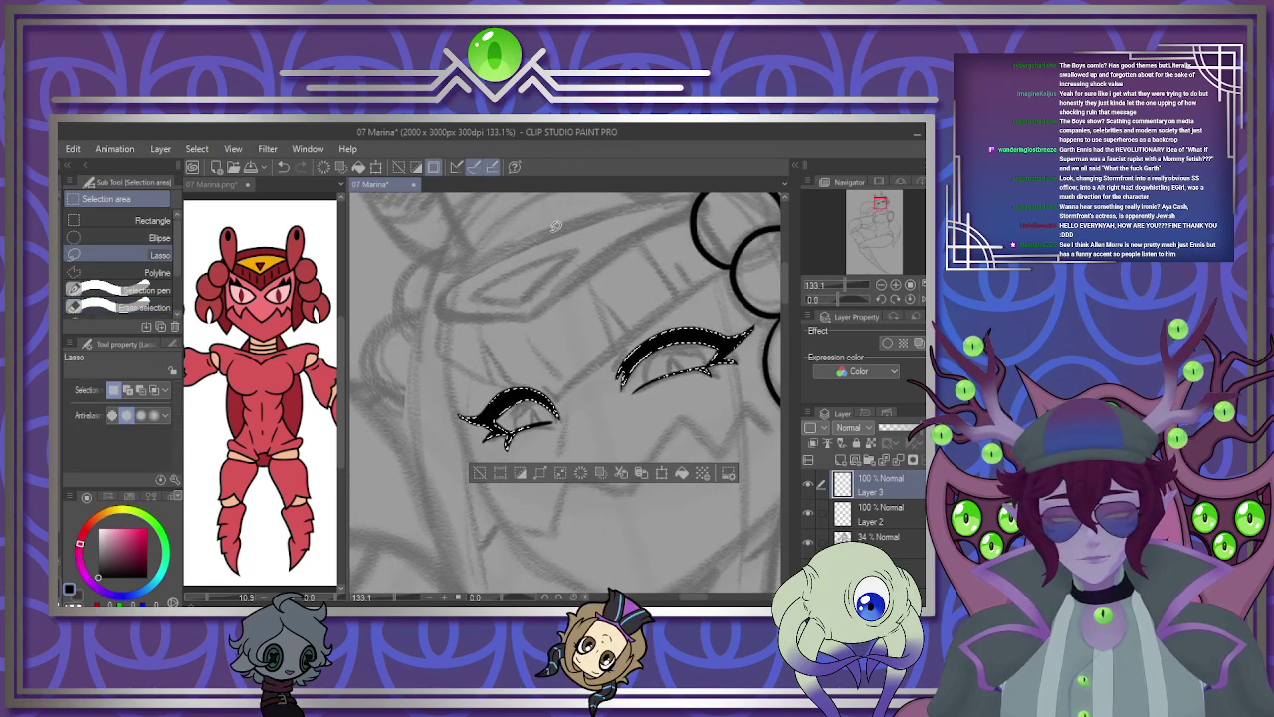
{"action": "key", "text": "ctrl+d"}
Smooth the inner edge of the smaller eye's upper lid with the G-pen.
{"action": "scroll", "coordinate": [430, 396], "scroll_direction": "up", "scroll_amount": 3}
{"action": "scroll", "coordinate": [430, 397], "scroll_direction": "up", "scroll_amount": 2}
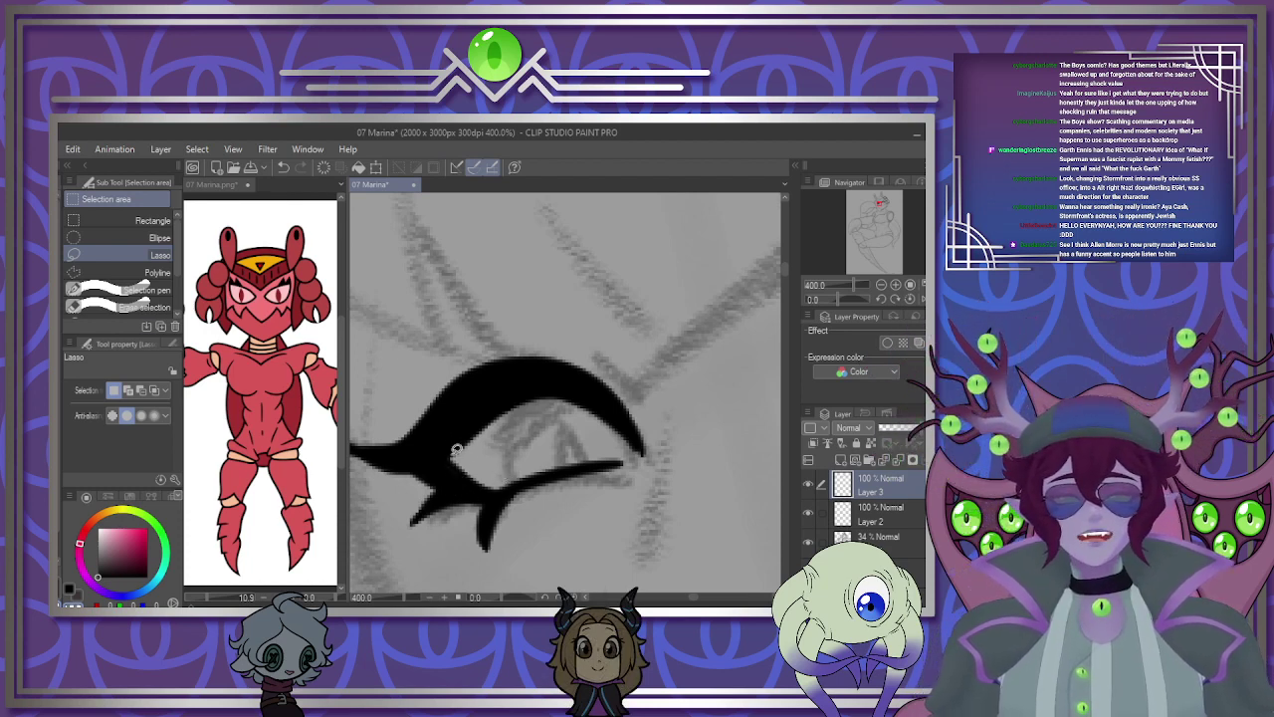
{"action": "key", "text": "p"}
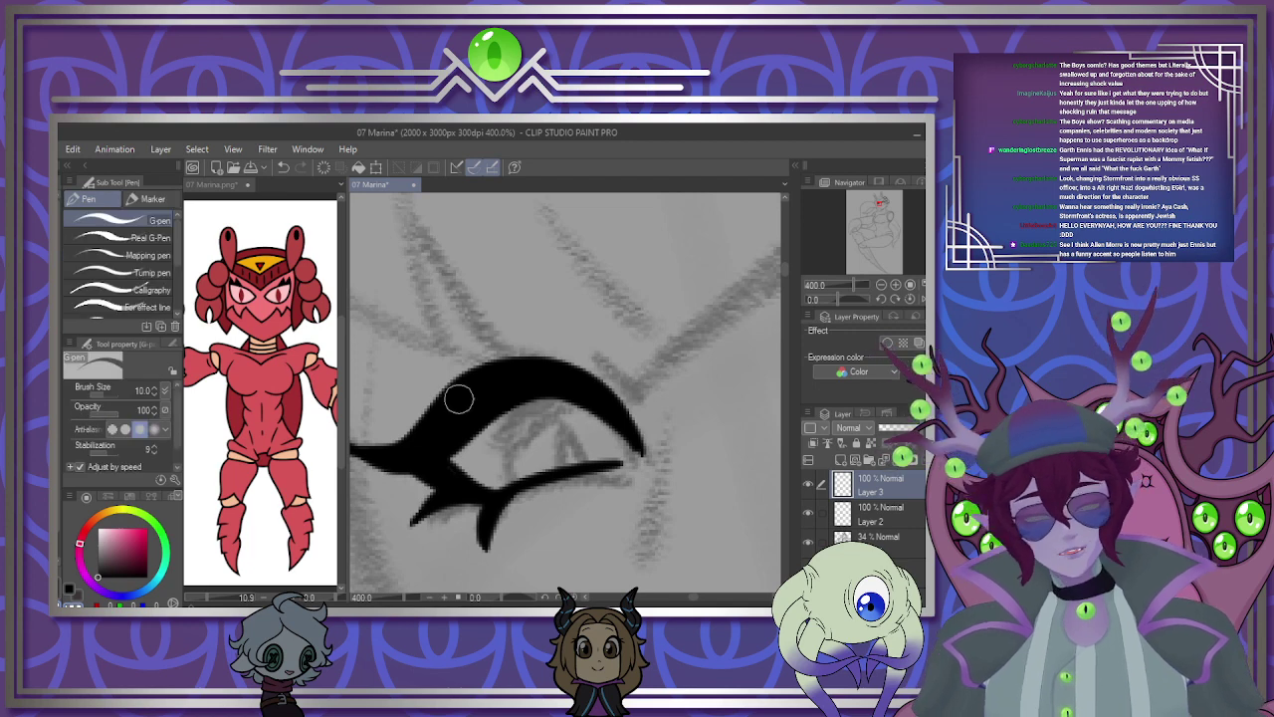
{"action": "mouse_move", "coordinate": [449, 455]}
{"action": "left_mouse_down"}
{"action": "mouse_move", "coordinate": [504, 398]}
{"action": "mouse_move", "coordinate": [550, 396]}
{"action": "mouse_move", "coordinate": [574, 419]}
{"action": "mouse_move", "coordinate": [558, 404]}
{"action": "mouse_move", "coordinate": [485, 414]}
{"action": "mouse_move", "coordinate": [539, 397]}
{"action": "mouse_move", "coordinate": [583, 415]}
{"action": "left_mouse_up"}
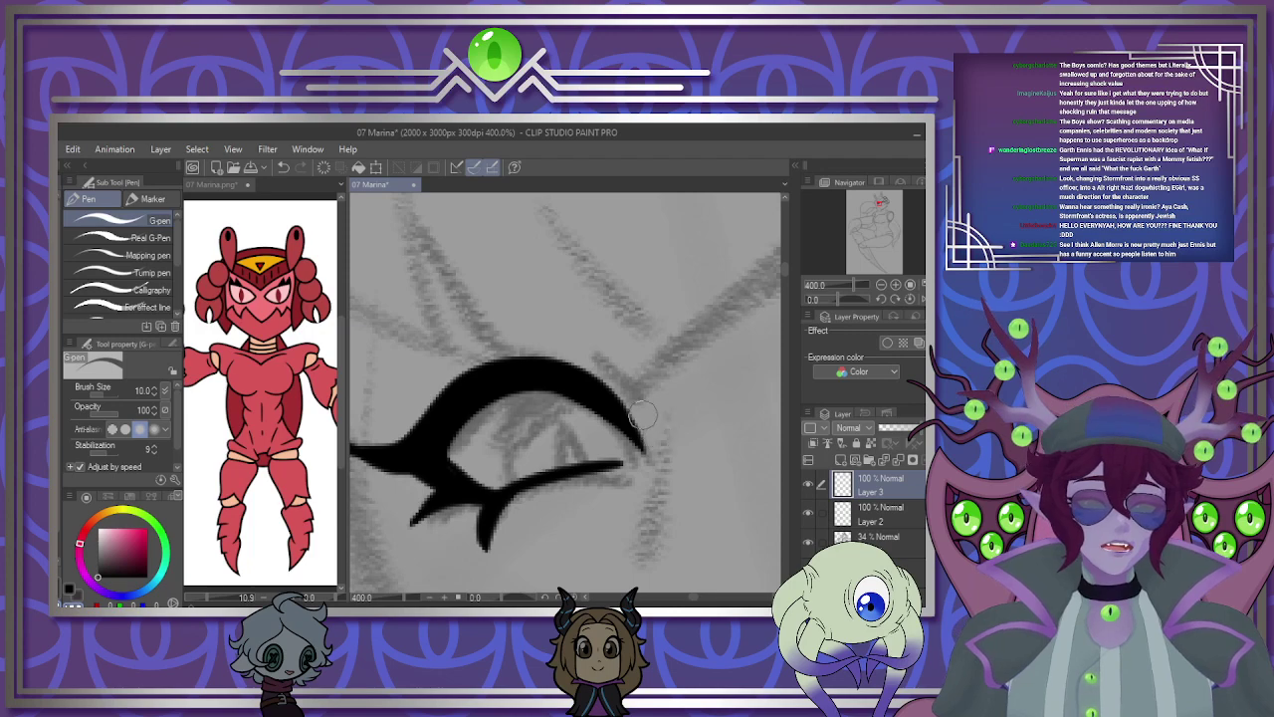
Draw the iris outline and a solid black slit pupil in the smaller eye, closing its inner corner.
{"action": "scroll", "coordinate": [641, 414], "scroll_direction": "down", "scroll_amount": 8}
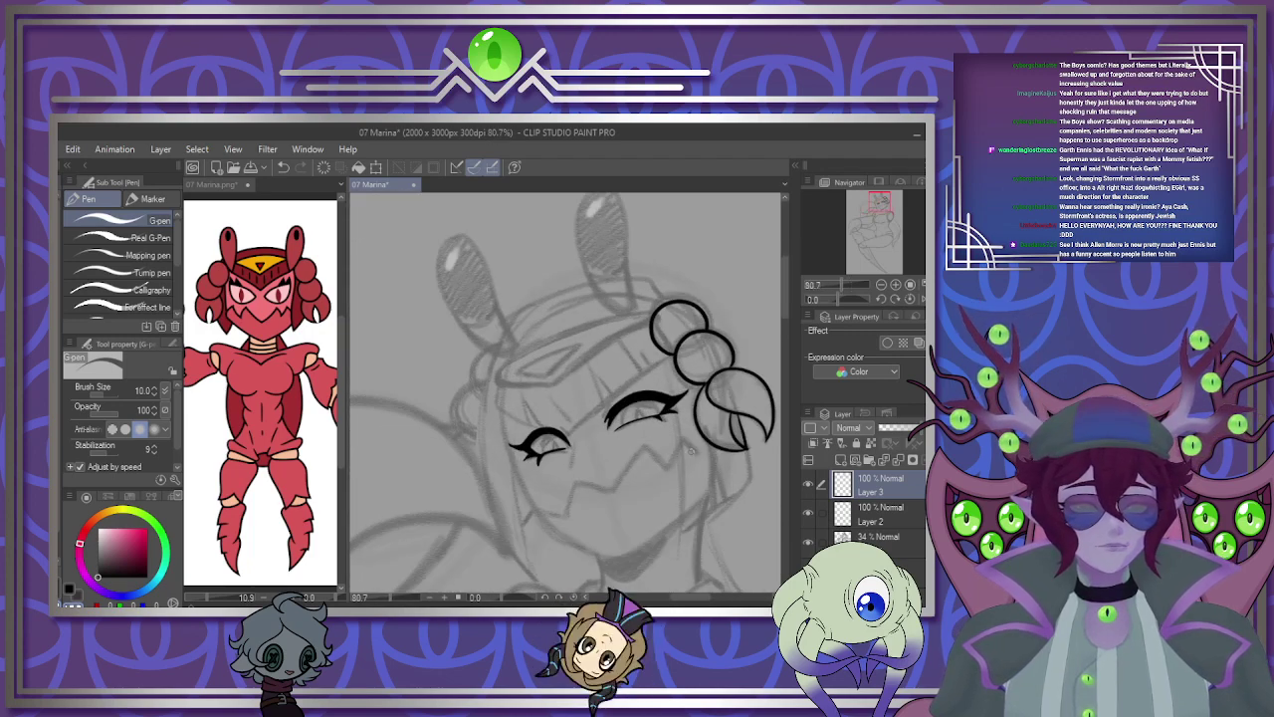
{"action": "scroll", "coordinate": [638, 451], "scroll_direction": "down", "scroll_amount": 4}
{"action": "scroll", "coordinate": [588, 468], "scroll_direction": "up", "scroll_amount": 3}
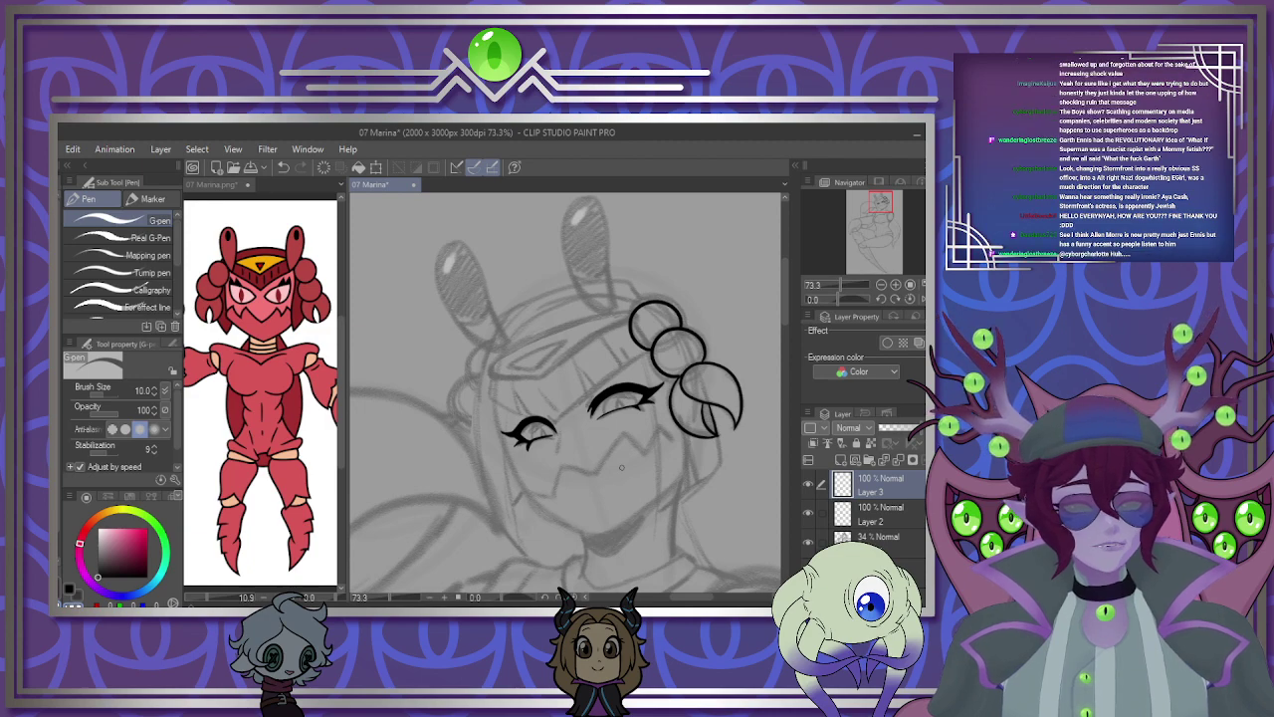
{"action": "scroll", "coordinate": [621, 466], "scroll_direction": "up", "scroll_amount": 2}
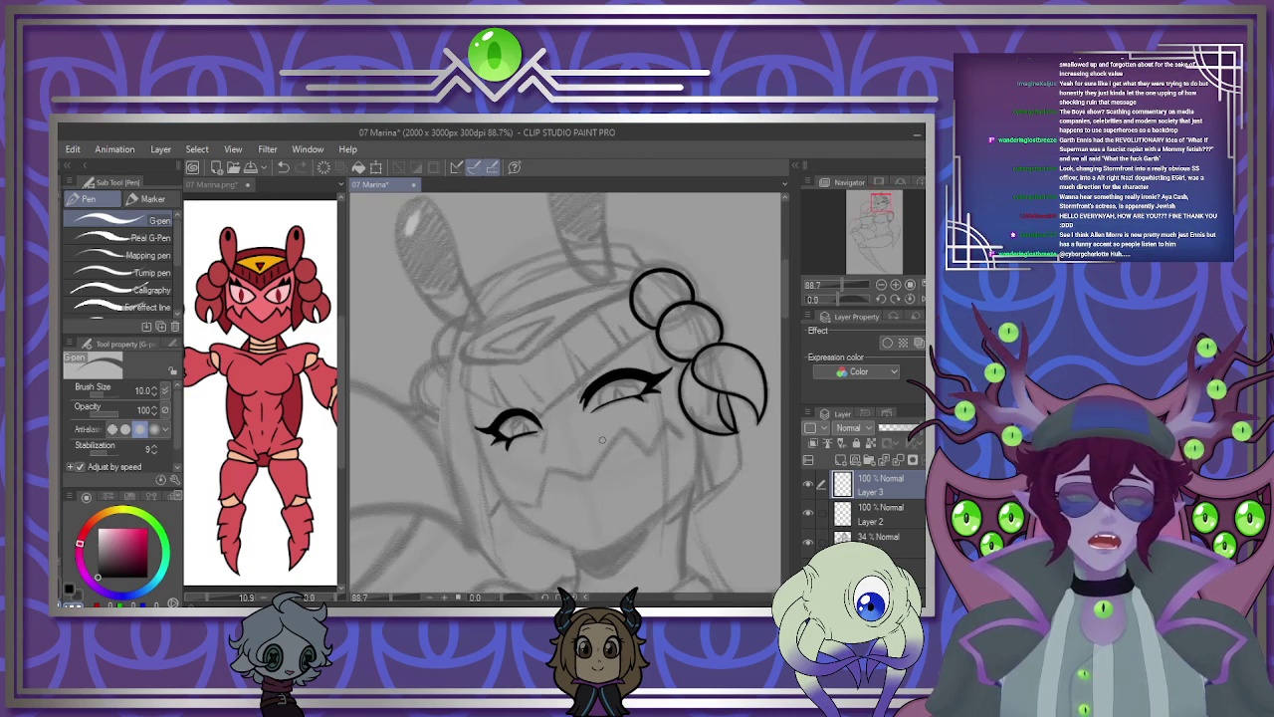
{"action": "scroll", "coordinate": [509, 416], "scroll_direction": "up", "scroll_amount": 4}
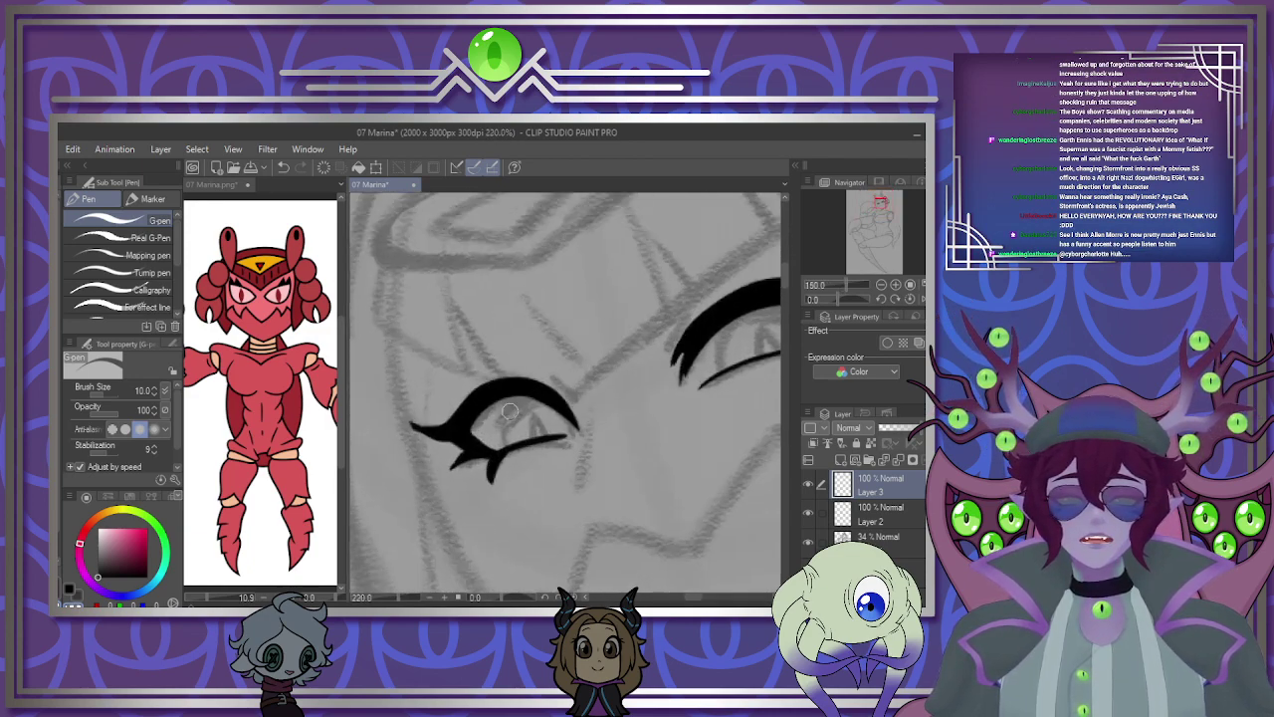
{"action": "scroll", "coordinate": [509, 411], "scroll_direction": "up", "scroll_amount": 2}
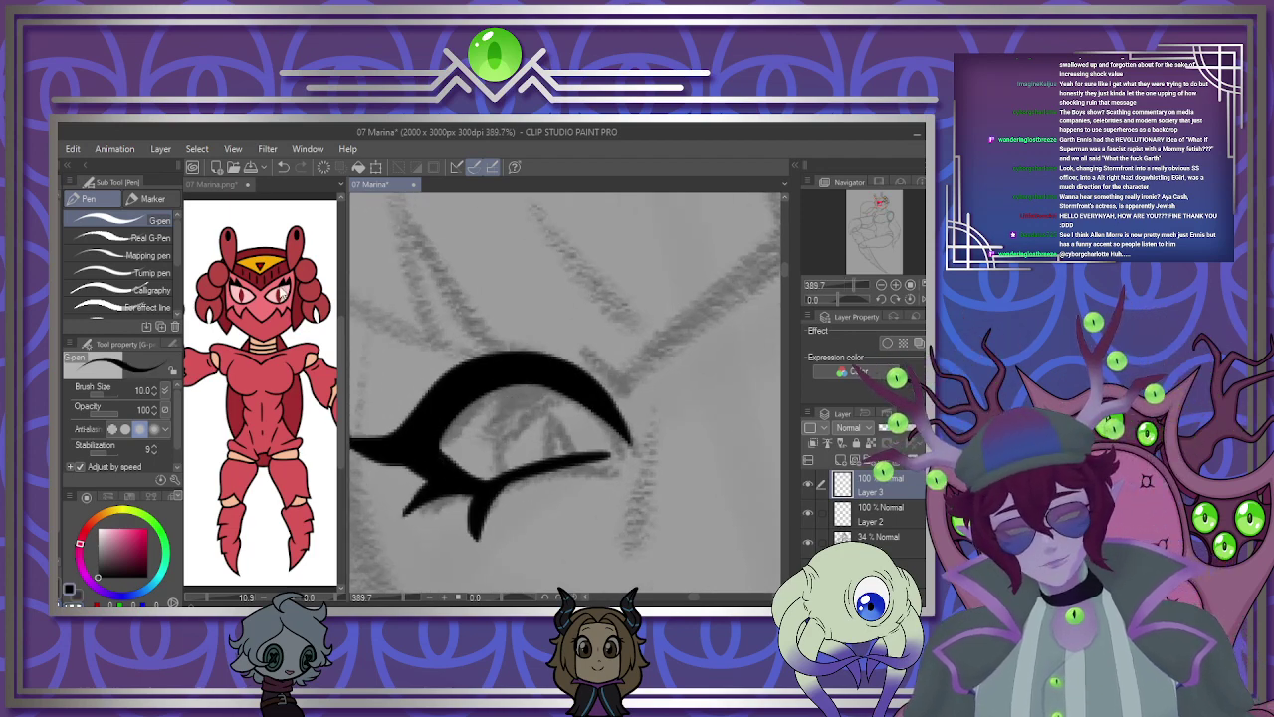
{"action": "mouse_move", "coordinate": [508, 476]}
{"action": "left_mouse_down"}
{"action": "mouse_move", "coordinate": [496, 420]}
{"action": "mouse_move", "coordinate": [519, 391]}
{"action": "mouse_move", "coordinate": [552, 383]}
{"action": "mouse_move", "coordinate": [584, 400]}
{"action": "mouse_move", "coordinate": [604, 448]}
{"action": "left_mouse_up"}
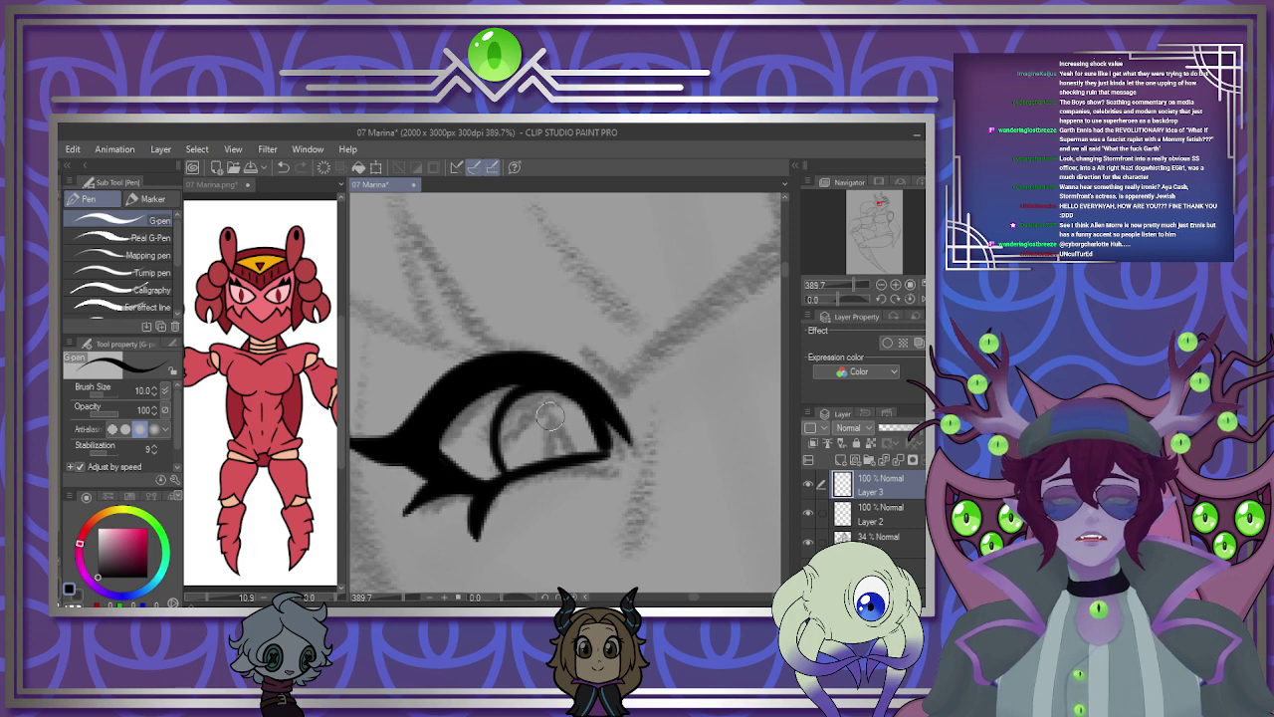
{"action": "mouse_move", "coordinate": [550, 414]}
{"action": "left_mouse_down"}
{"action": "mouse_move", "coordinate": [550, 450]}
{"action": "mouse_move", "coordinate": [576, 450]}
{"action": "mouse_move", "coordinate": [564, 454]}
{"action": "left_mouse_up"}
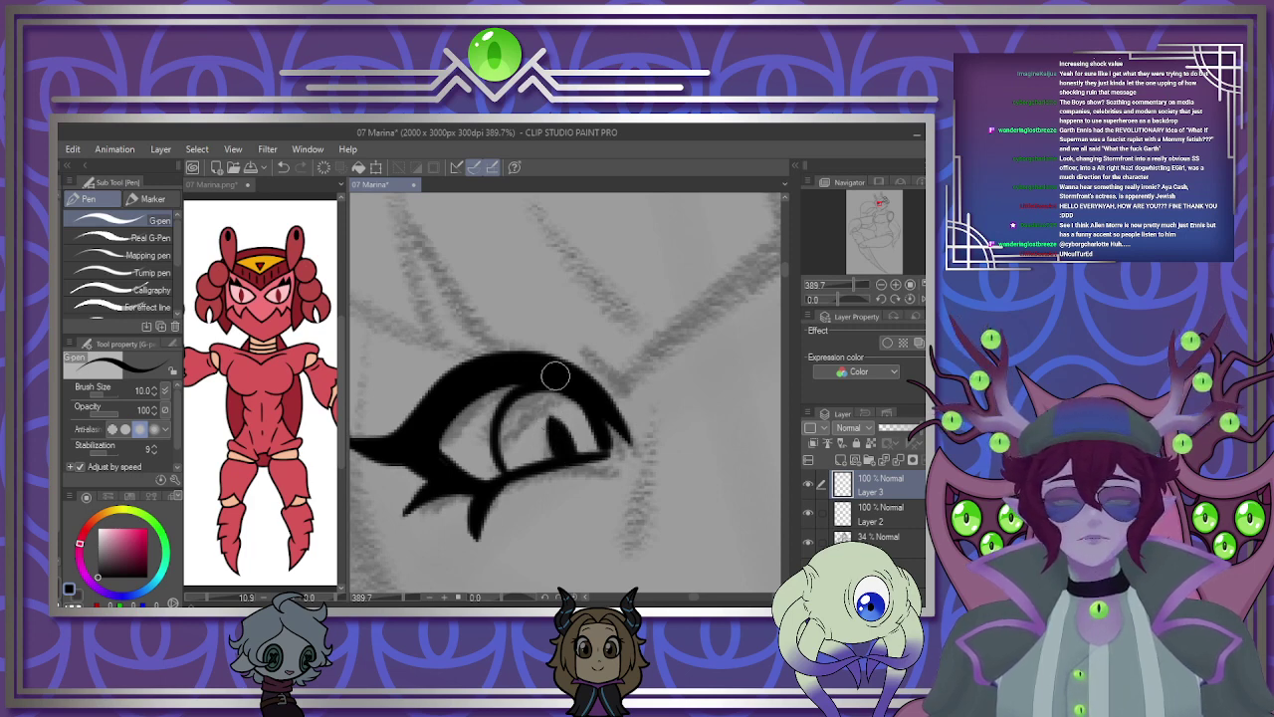
Draw the curved iris outline and a solid black slit pupil inside the larger eye.
{"action": "scroll", "coordinate": [545, 426], "scroll_direction": "down", "scroll_amount": 5}
{"action": "scroll", "coordinate": [598, 396], "scroll_direction": "up", "scroll_amount": 7}
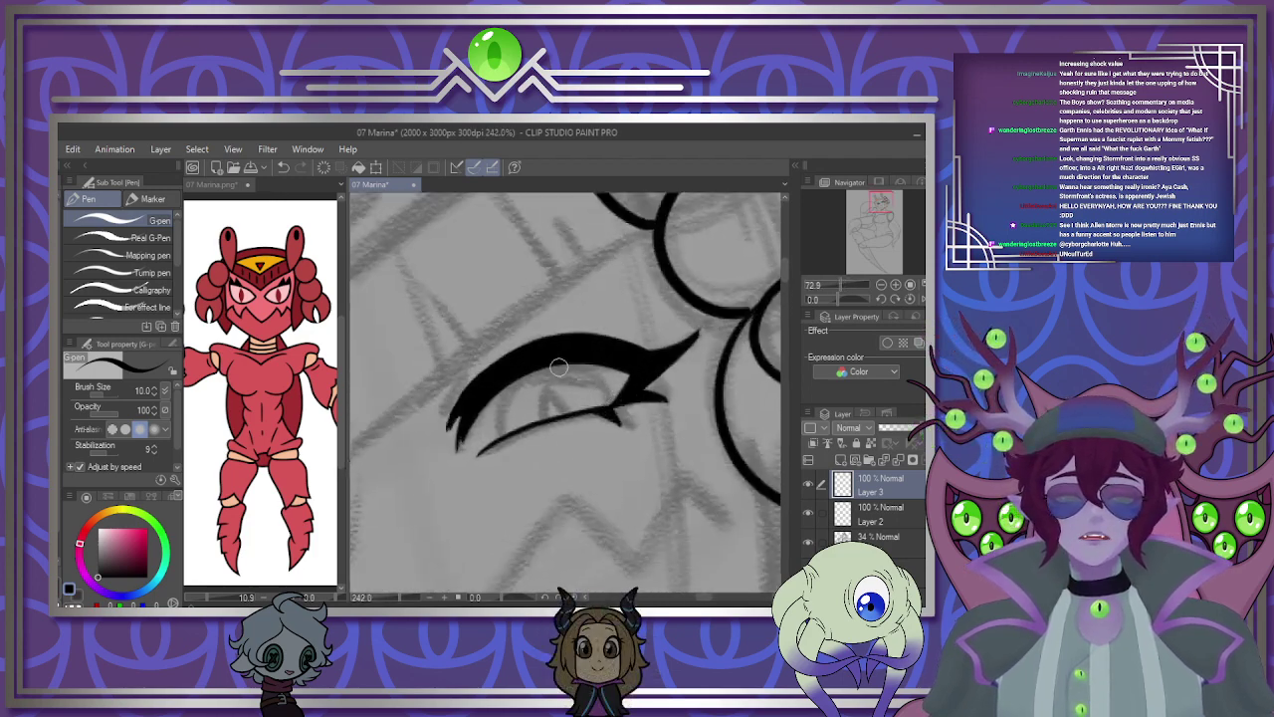
{"action": "mouse_move", "coordinate": [438, 537]}
{"action": "left_mouse_down"}
{"action": "mouse_move", "coordinate": [424, 484]}
{"action": "mouse_move", "coordinate": [467, 389]}
{"action": "mouse_move", "coordinate": [577, 369]}
{"action": "mouse_move", "coordinate": [659, 414]}
{"action": "mouse_move", "coordinate": [687, 463]}
{"action": "left_mouse_up"}
{"action": "key", "text": "ctrl+z"}
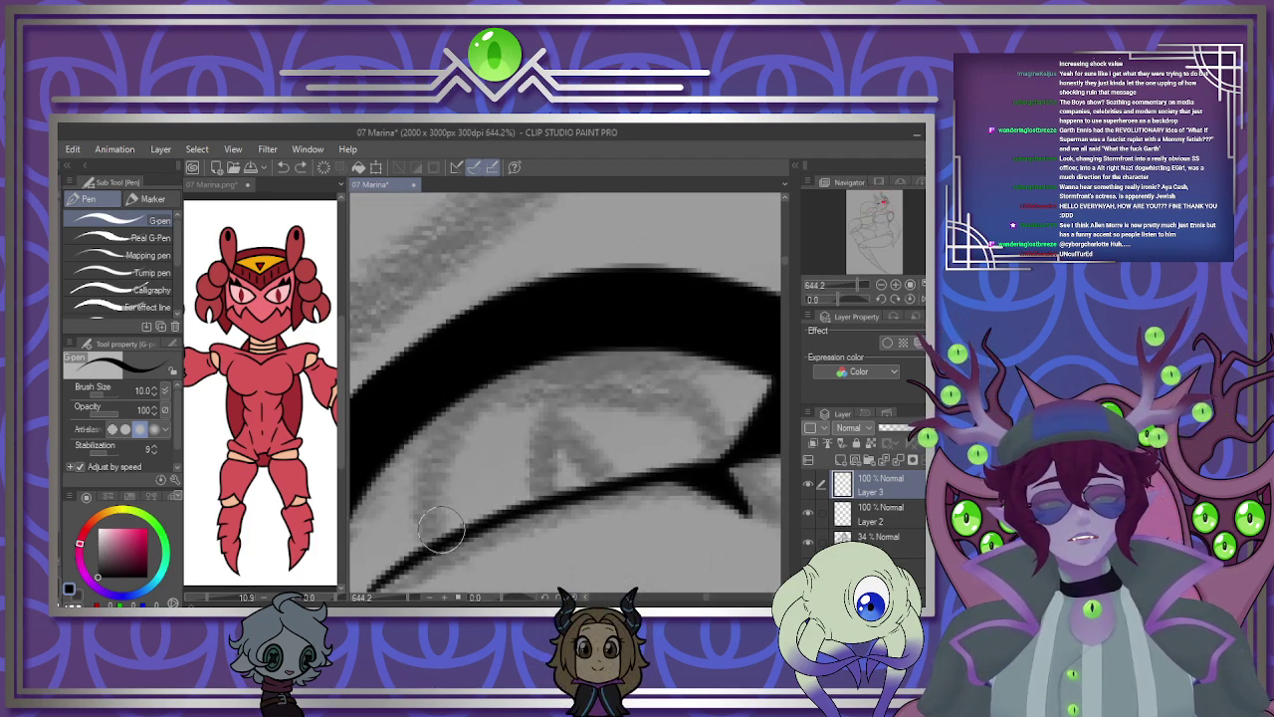
{"action": "mouse_move", "coordinate": [442, 525]}
{"action": "left_mouse_down"}
{"action": "mouse_move", "coordinate": [429, 472]}
{"action": "mouse_move", "coordinate": [521, 362]}
{"action": "mouse_move", "coordinate": [646, 382]}
{"action": "mouse_move", "coordinate": [707, 453]}
{"action": "left_mouse_up"}
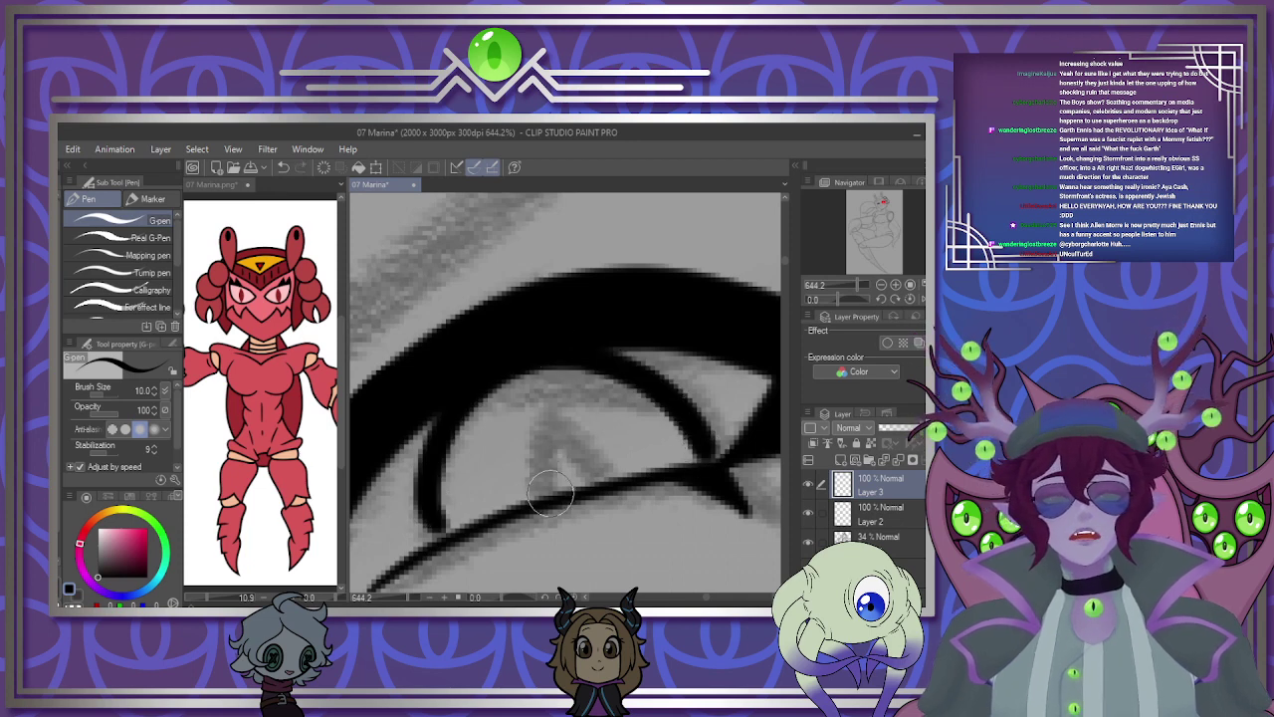
{"action": "mouse_move", "coordinate": [546, 490]}
{"action": "left_mouse_down"}
{"action": "mouse_move", "coordinate": [551, 432]}
{"action": "mouse_move", "coordinate": [591, 483]}
{"action": "mouse_move", "coordinate": [548, 450]}
{"action": "mouse_move", "coordinate": [563, 464]}
{"action": "mouse_move", "coordinate": [551, 431]}
{"action": "mouse_move", "coordinate": [553, 483]}
{"action": "mouse_move", "coordinate": [541, 484]}
{"action": "mouse_move", "coordinate": [557, 461]}
{"action": "mouse_move", "coordinate": [588, 484]}
{"action": "mouse_move", "coordinate": [582, 468]}
{"action": "left_mouse_up"}
{"action": "scroll", "coordinate": [582, 468], "scroll_direction": "down", "scroll_amount": 8}
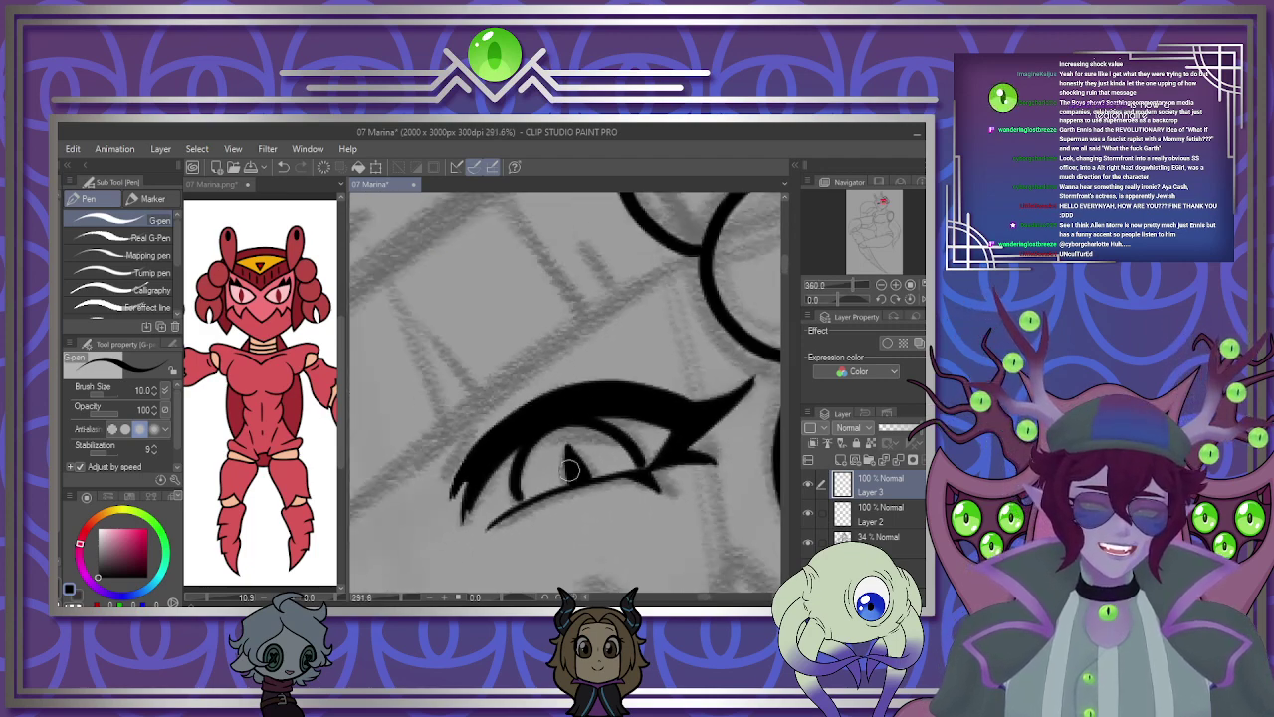
{"action": "scroll", "coordinate": [562, 454], "scroll_direction": "up", "scroll_amount": 3}
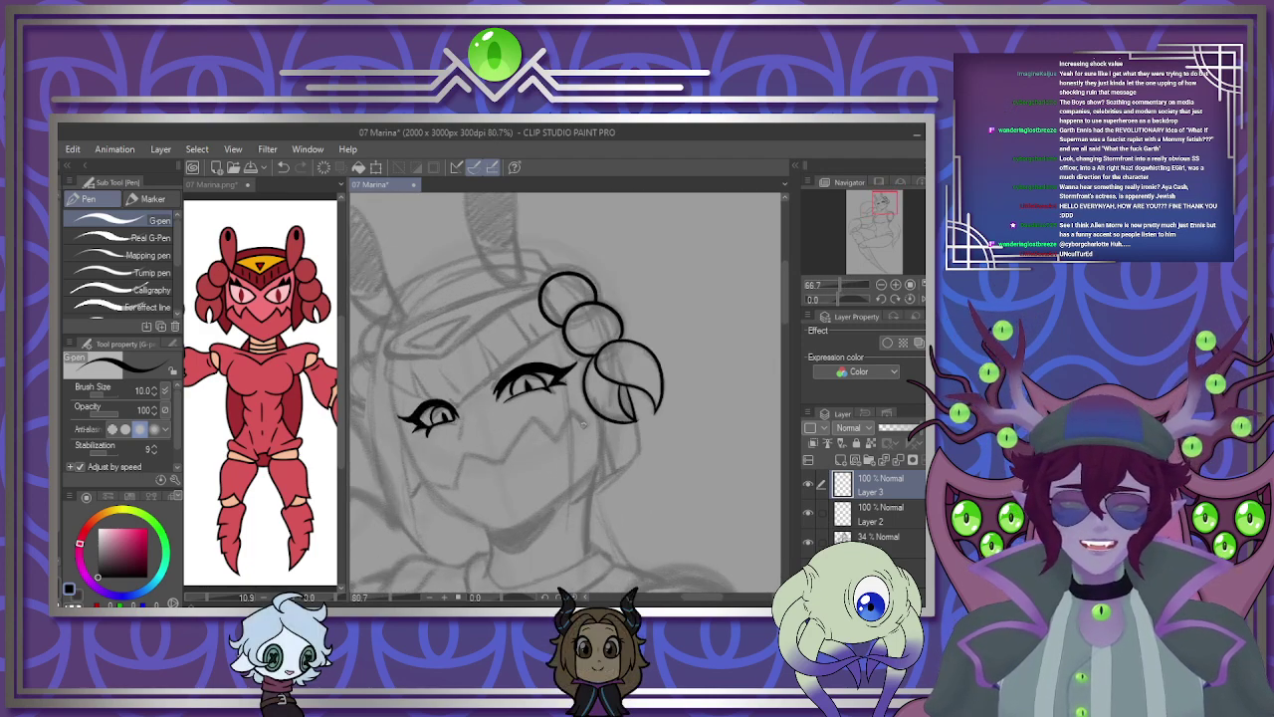
Ink the long lower and upper edges of the headband, running from the top hair segment across the forehead.
{"action": "scroll", "coordinate": [501, 399], "scroll_direction": "up", "scroll_amount": 4}
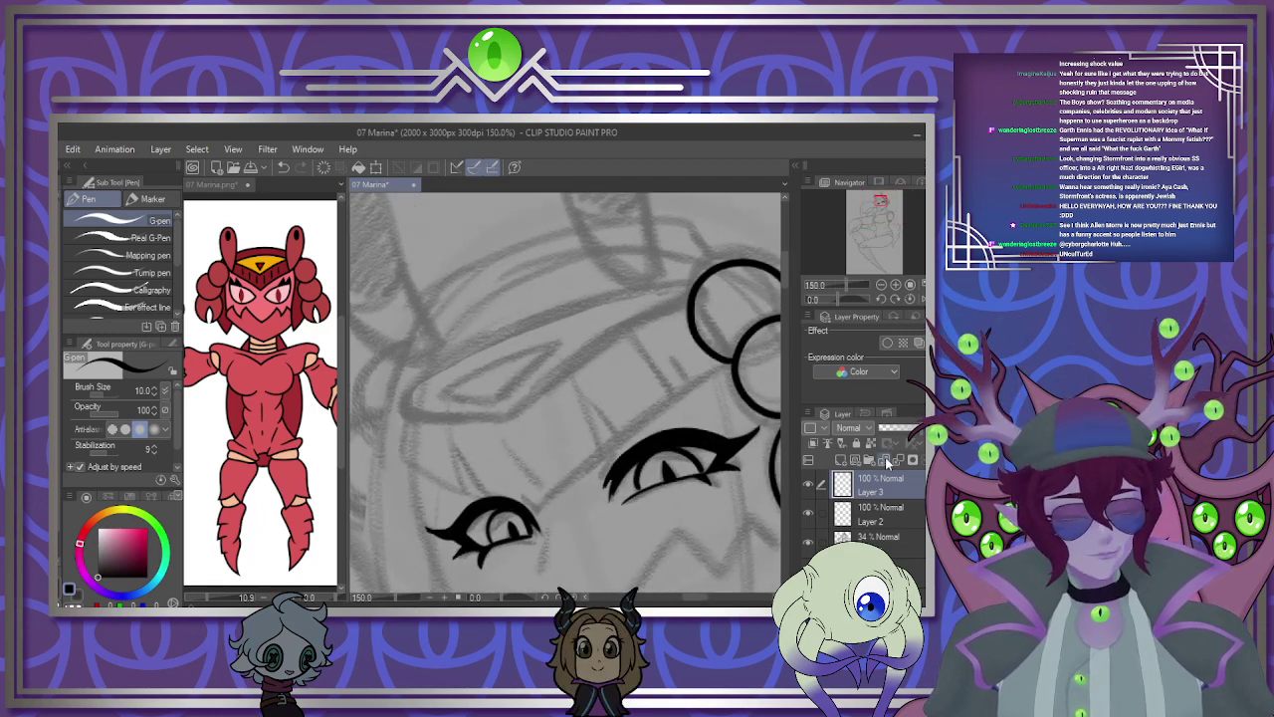
{"action": "left_click_drag", "start_coordinate": [691, 298], "coordinate": [495, 434]}
{"action": "key", "text": "ctrl+z"}
{"action": "left_click_drag", "start_coordinate": [645, 319], "coordinate": [468, 431]}
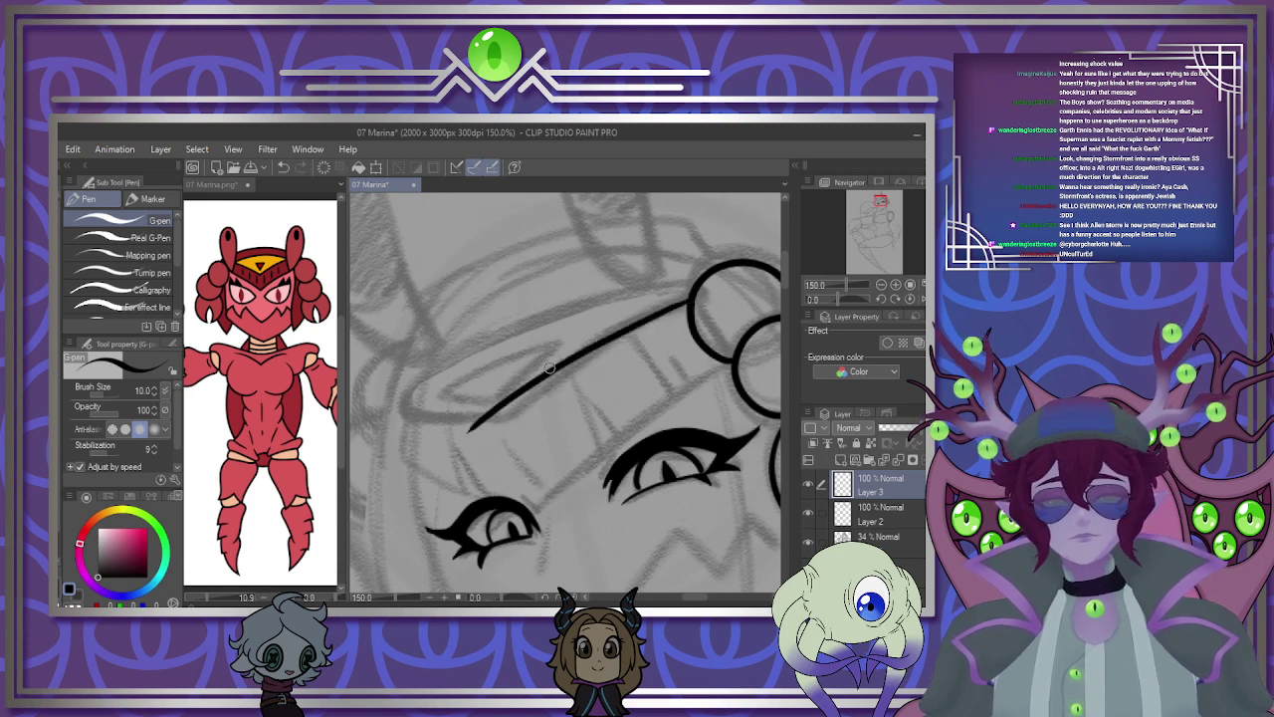
{"action": "mouse_move", "coordinate": [699, 283]}
{"action": "left_mouse_down"}
{"action": "mouse_move", "coordinate": [475, 339]}
{"action": "mouse_move", "coordinate": [364, 396]}
{"action": "left_mouse_up"}
{"action": "key", "text": "ctrl+z"}
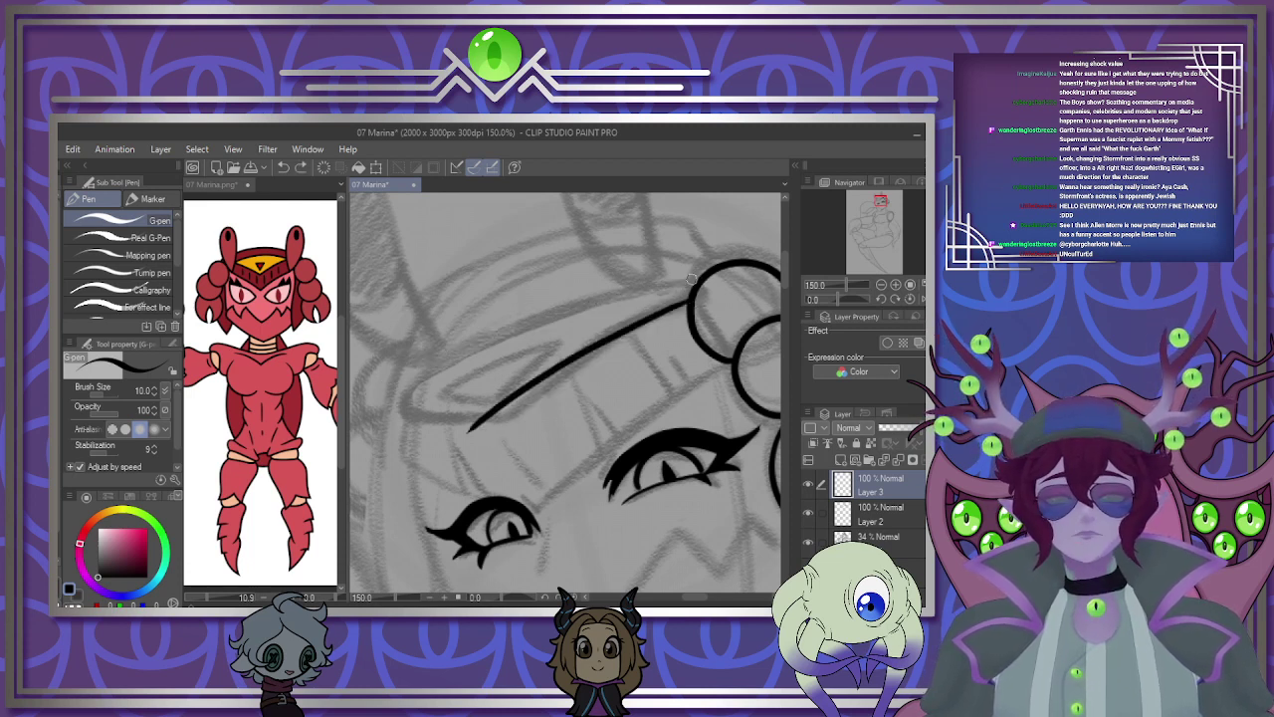
{"action": "mouse_move", "coordinate": [697, 280]}
{"action": "left_mouse_down"}
{"action": "mouse_move", "coordinate": [389, 386]}
{"action": "mouse_move", "coordinate": [384, 401]}
{"action": "mouse_move", "coordinate": [401, 424]}
{"action": "mouse_move", "coordinate": [533, 437]}
{"action": "left_mouse_up"}
{"action": "key", "text": "ctrl+z"}
Close the headband's wide end with a short base line and side line, and trim the overshooting line ends.
{"action": "left_click_drag", "start_coordinate": [379, 428], "coordinate": [526, 439]}
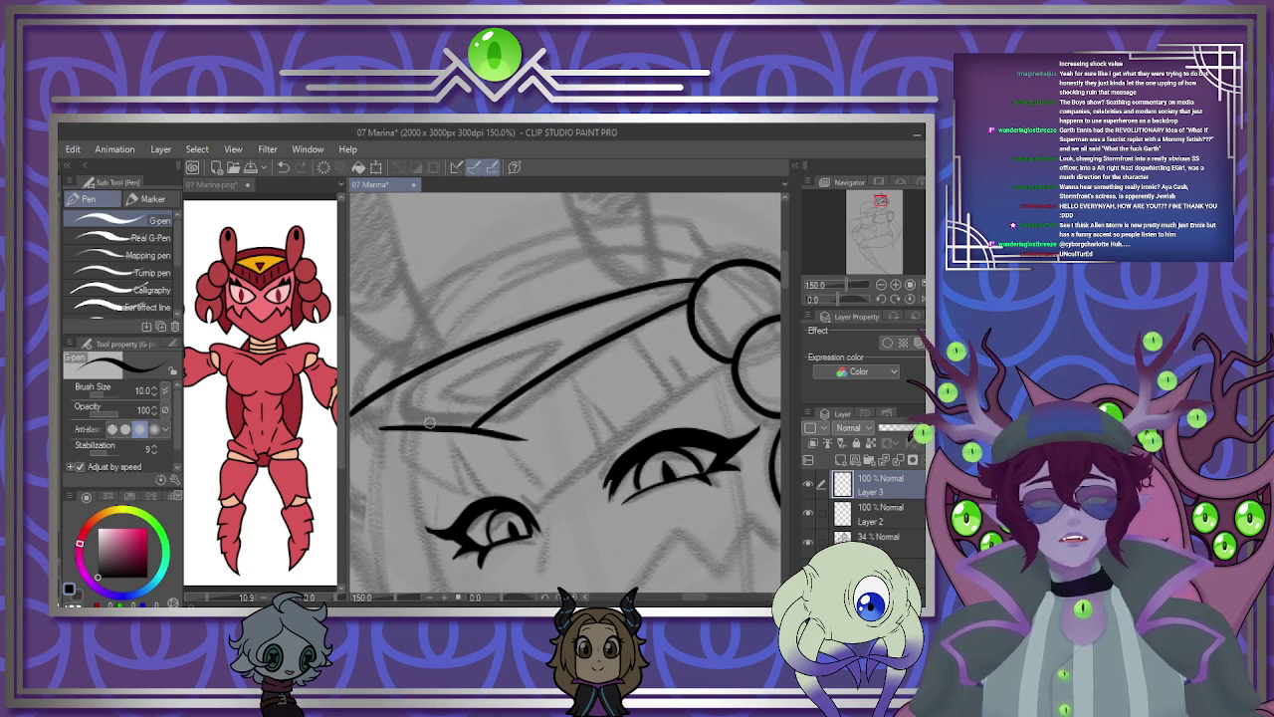
{"action": "left_click_drag", "start_coordinate": [388, 392], "coordinate": [378, 430]}
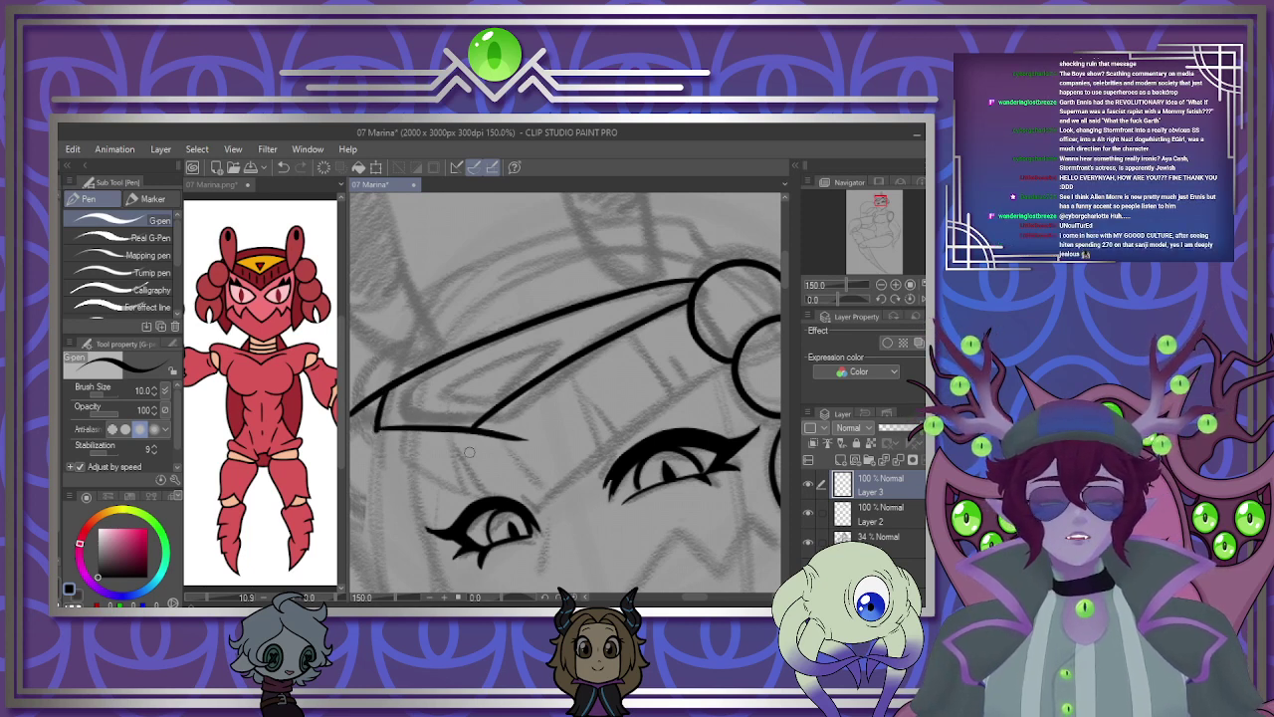
{"action": "mouse_move", "coordinate": [527, 428]}
{"action": "left_mouse_down"}
{"action": "mouse_move", "coordinate": [489, 453]}
{"action": "mouse_move", "coordinate": [490, 432]}
{"action": "left_mouse_up"}
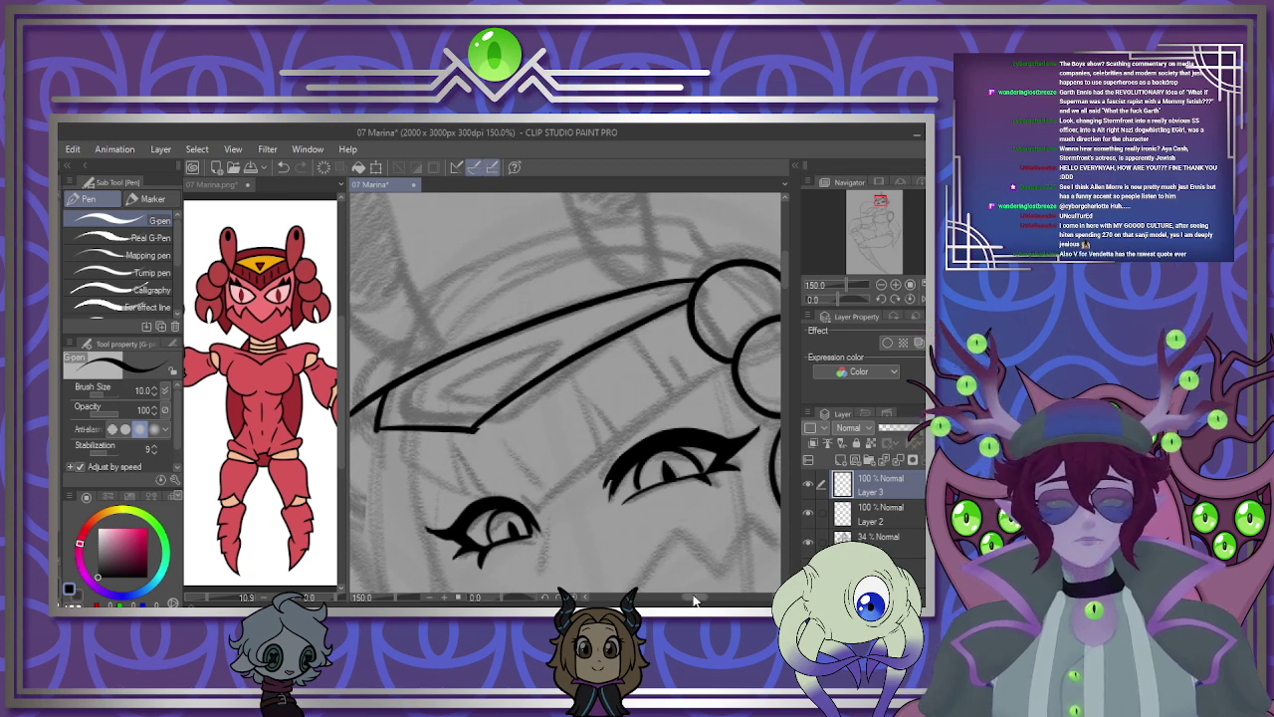
{"action": "left_click_drag", "start_coordinate": [695, 600], "coordinate": [691, 600]}
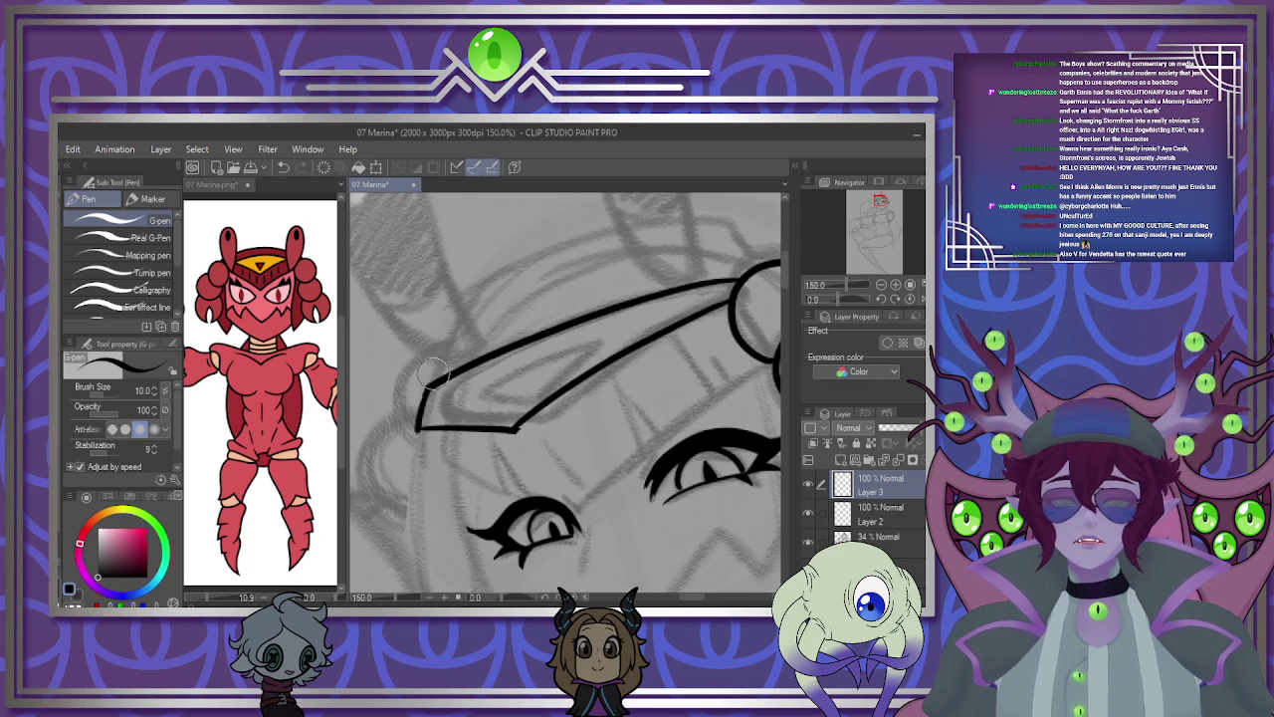
Scale the inked headband down slightly with a transform and apply it.
{"action": "key", "text": "ctrl+minus"}
{"action": "key", "text": "ctrl+minus"}
{"action": "left_click_drag", "start_coordinate": [604, 390], "coordinate": [602, 406]}
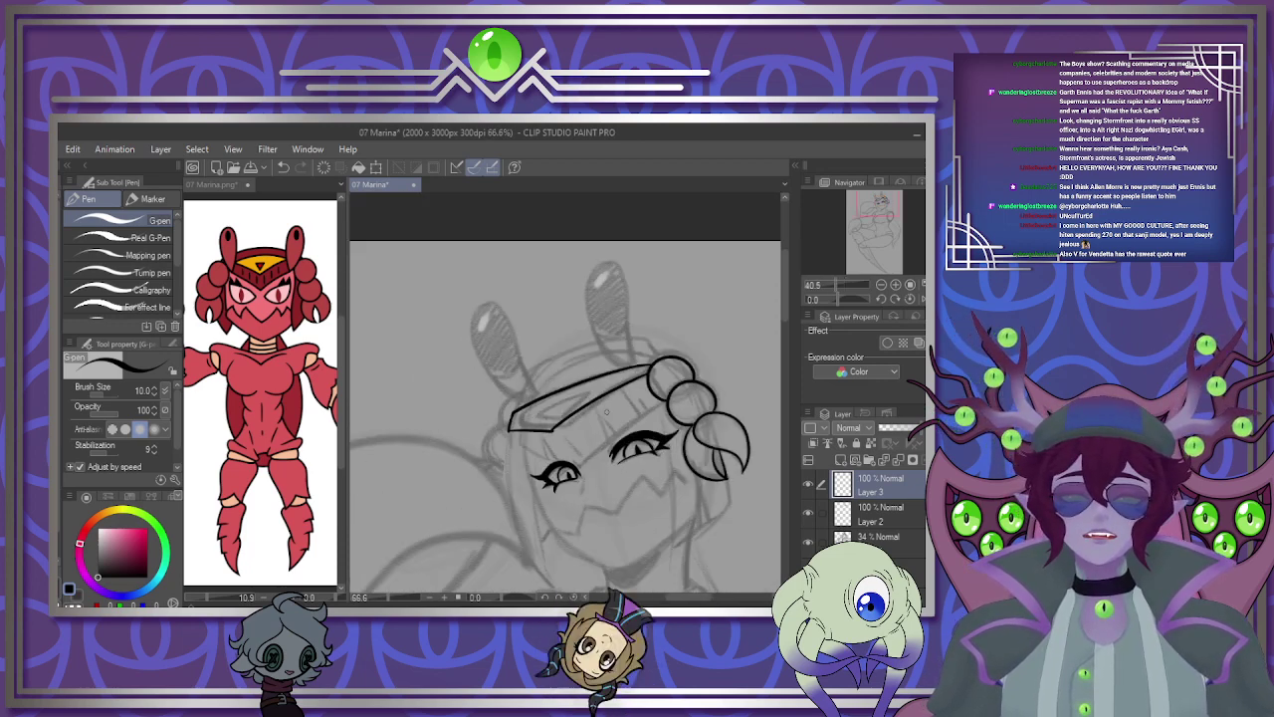
{"action": "key", "text": "ctrl+plus"}
{"action": "key", "text": "ctrl+t"}
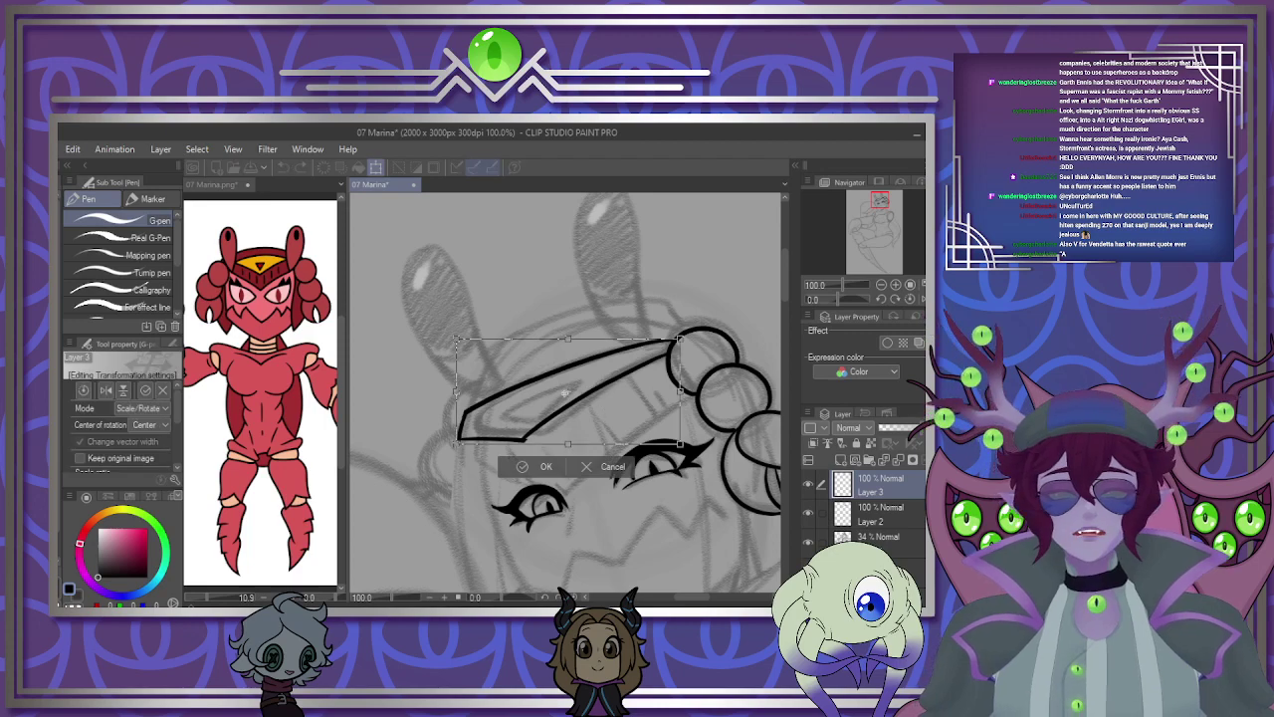
{"action": "left_click_drag", "start_coordinate": [571, 445], "coordinate": [582, 439]}
{"action": "left_click", "coordinate": [550, 460]}
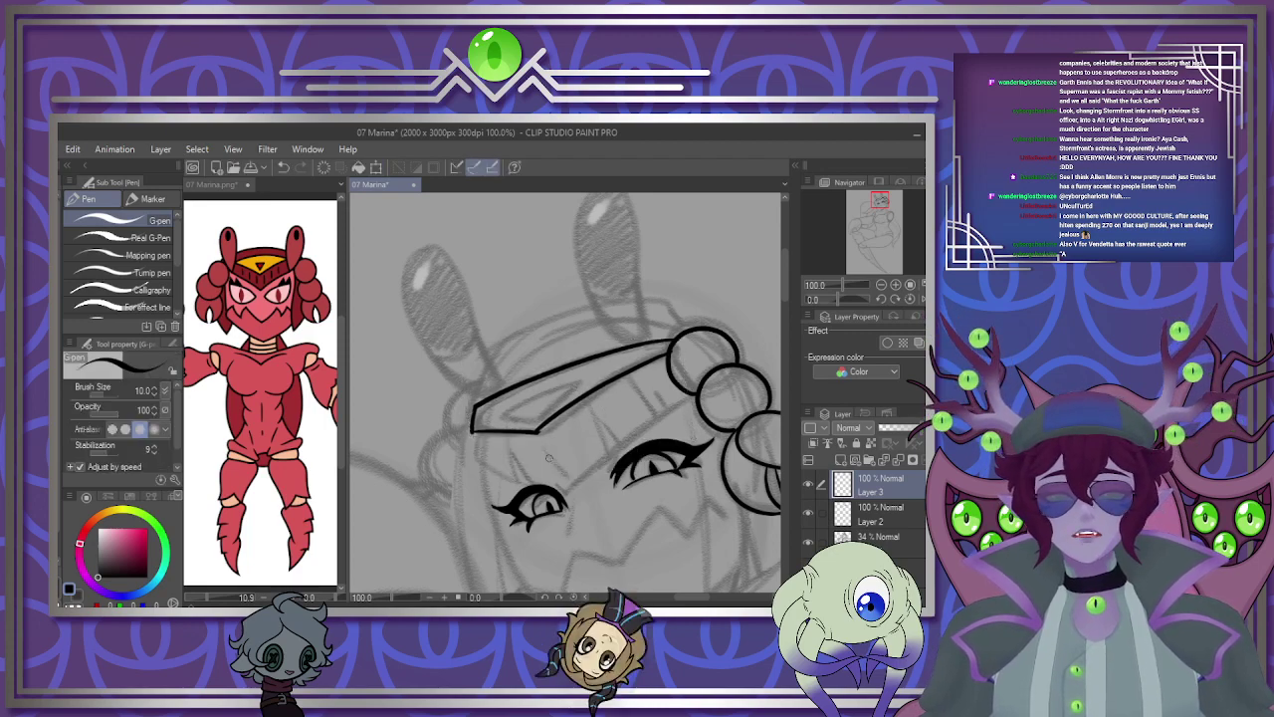
Ink the pointed triangular emblem inside the wide part of the headband.
{"action": "scroll", "coordinate": [522, 410], "scroll_direction": "up", "scroll_amount": 5}
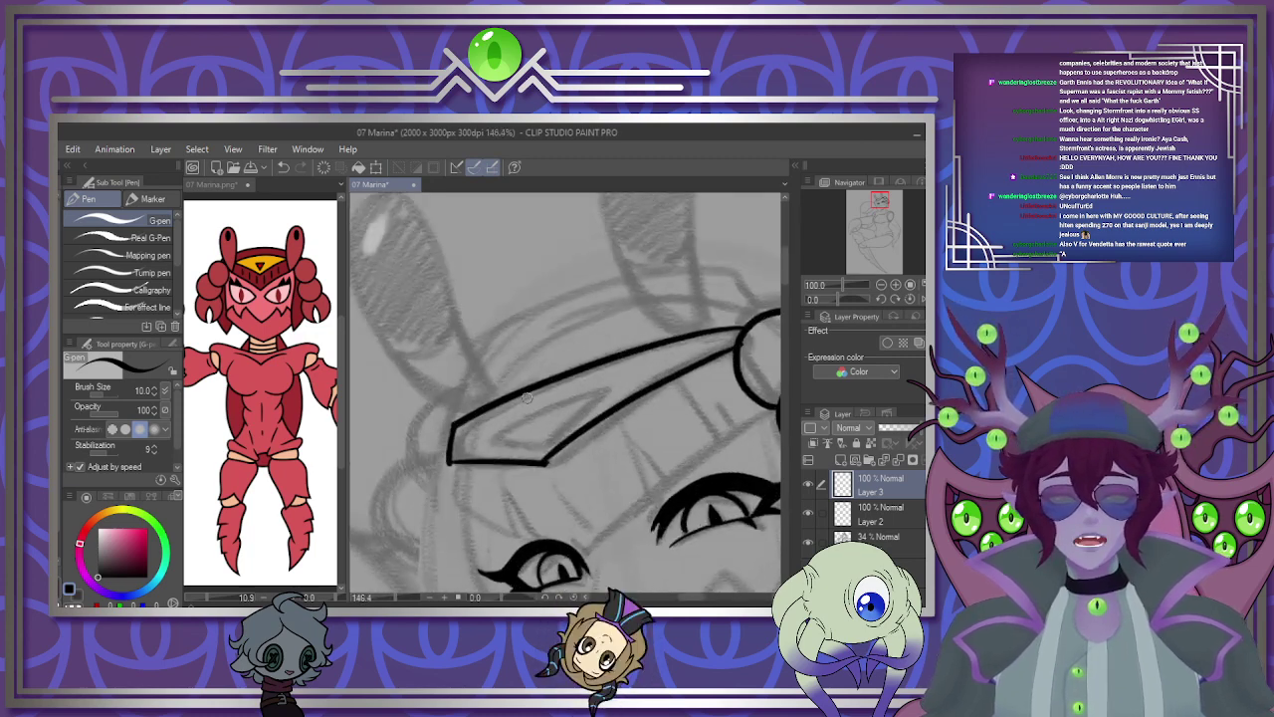
{"action": "left_click_drag", "start_coordinate": [418, 464], "coordinate": [697, 361]}
{"action": "key", "text": "ctrl+z"}
{"action": "mouse_move", "coordinate": [420, 464]}
{"action": "left_mouse_down"}
{"action": "mouse_move", "coordinate": [726, 341]}
{"action": "mouse_move", "coordinate": [560, 482]}
{"action": "left_mouse_up"}
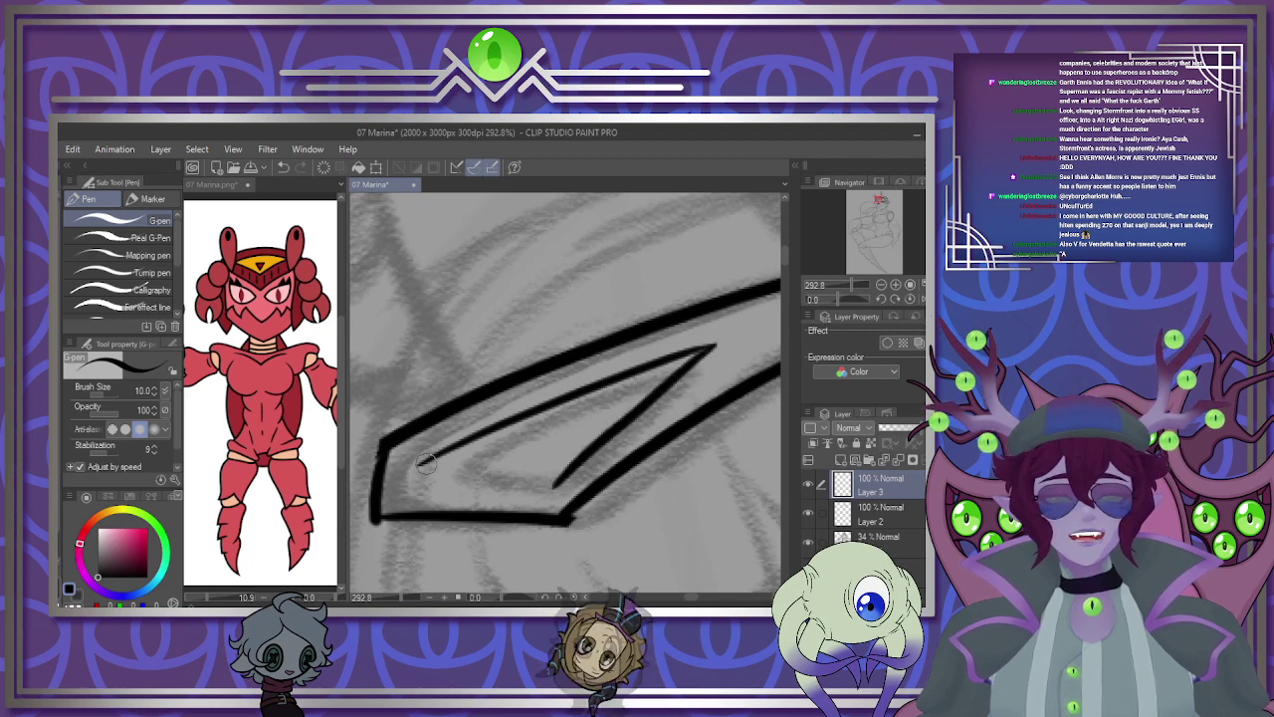
{"action": "left_click_drag", "start_coordinate": [412, 471], "coordinate": [550, 488]}
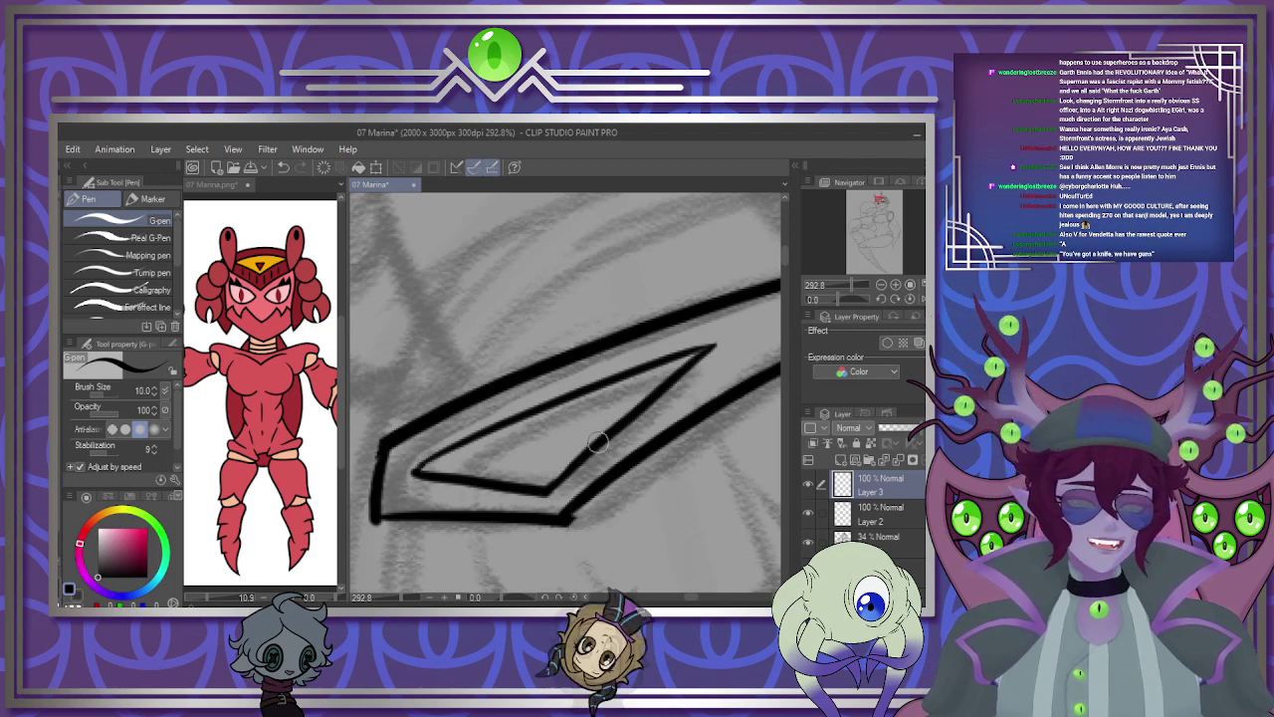
{"action": "scroll", "coordinate": [597, 442], "scroll_direction": "down", "scroll_amount": 10}
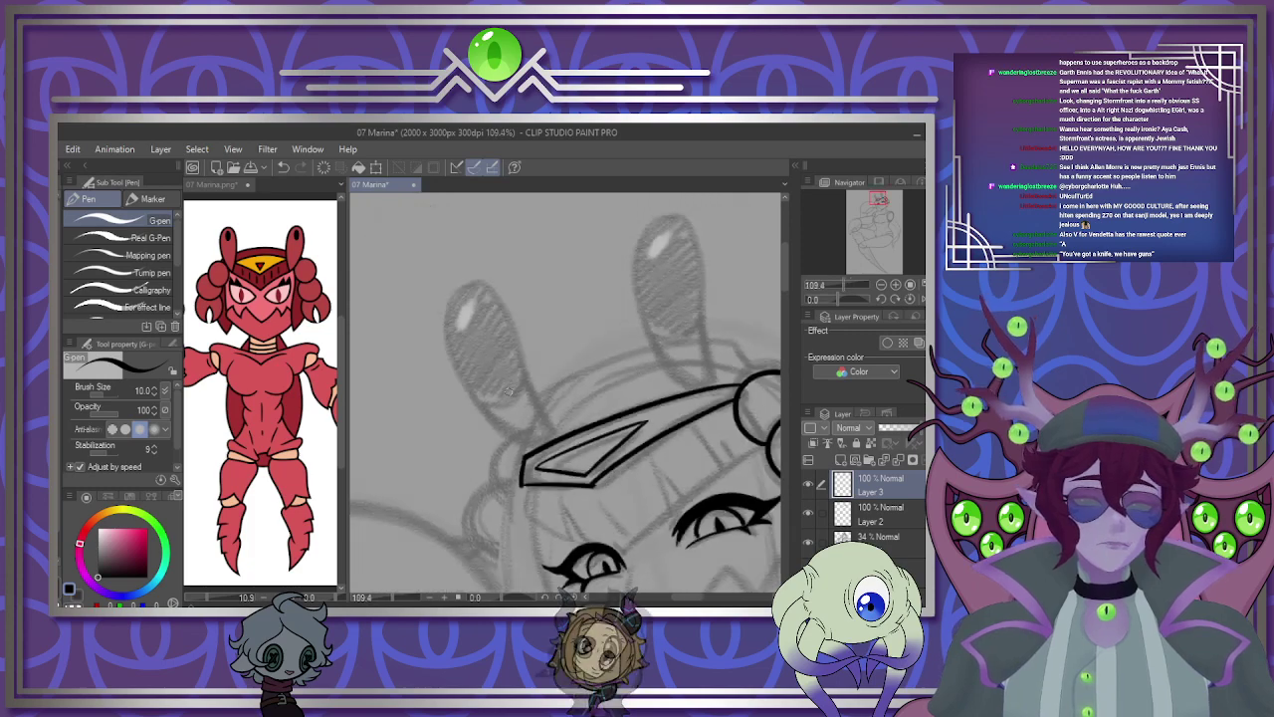
Ink the bang strands under the headband's wide end and the slanted lower edge of the central bang between the eyes.
{"action": "scroll", "coordinate": [558, 458], "scroll_direction": "down", "scroll_amount": 2}
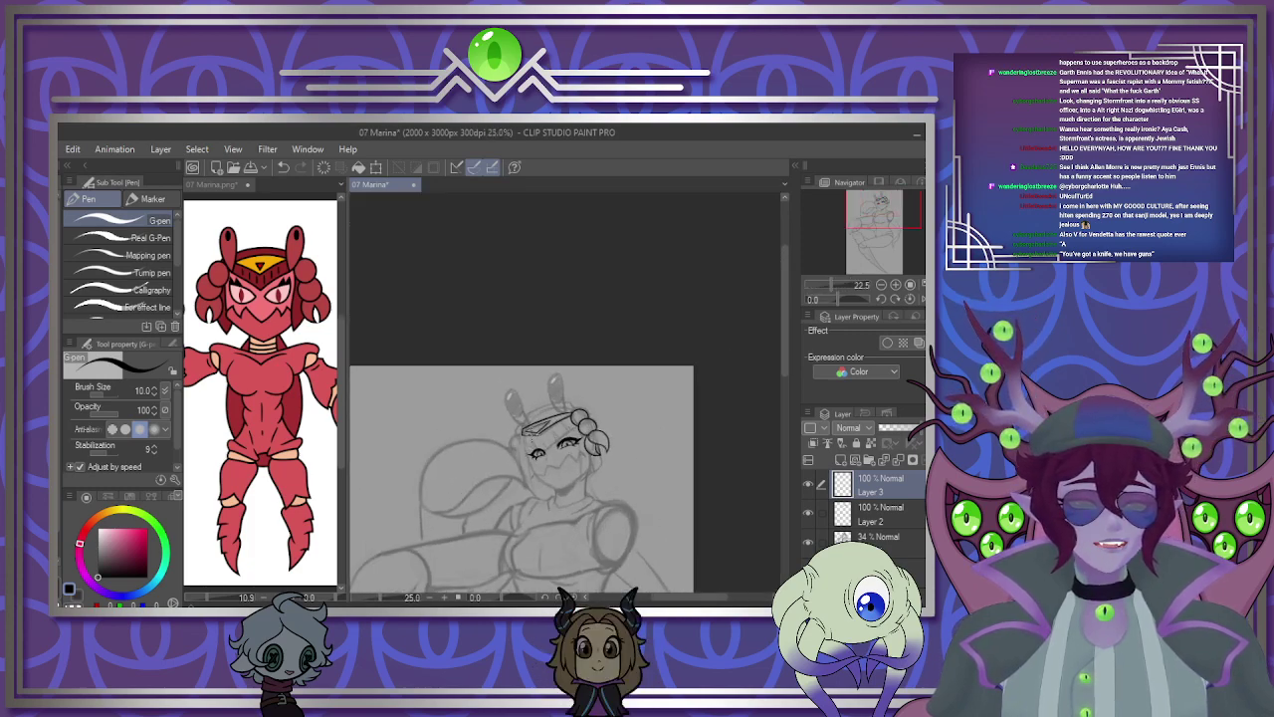
{"action": "scroll", "coordinate": [583, 379], "scroll_direction": "up", "scroll_amount": 5}
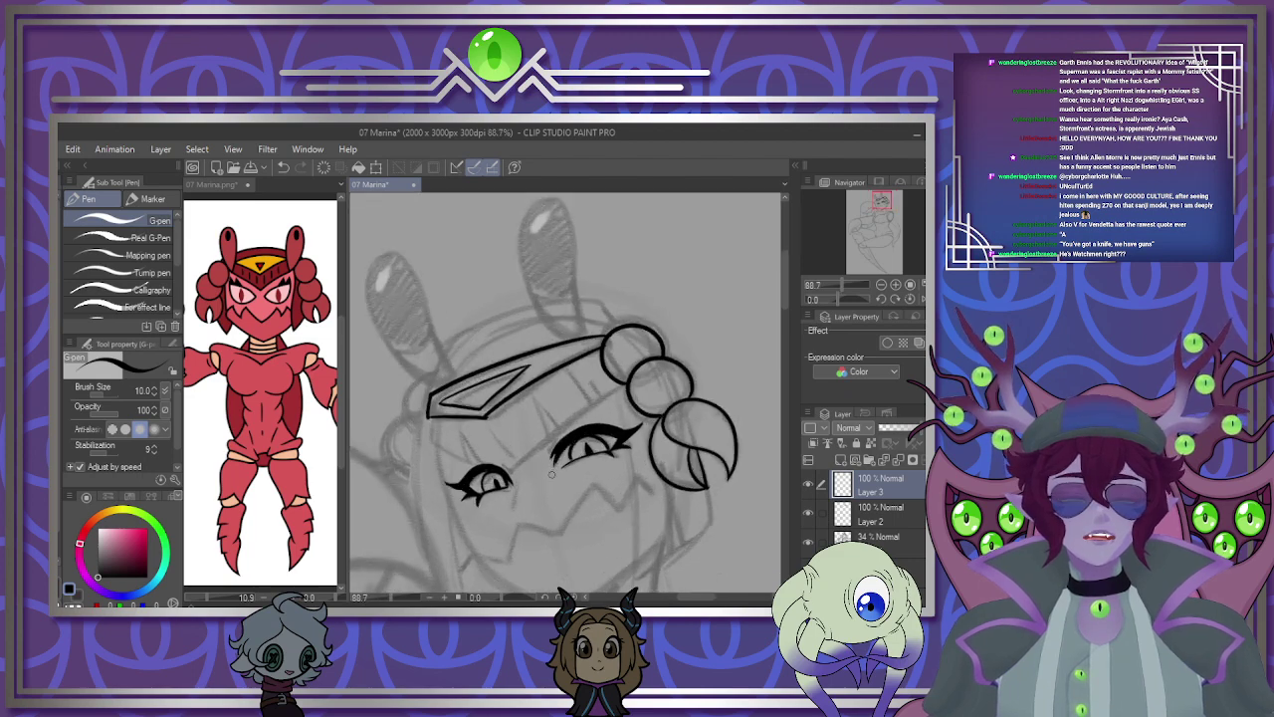
{"action": "scroll", "coordinate": [557, 498], "scroll_direction": "up", "scroll_amount": 5}
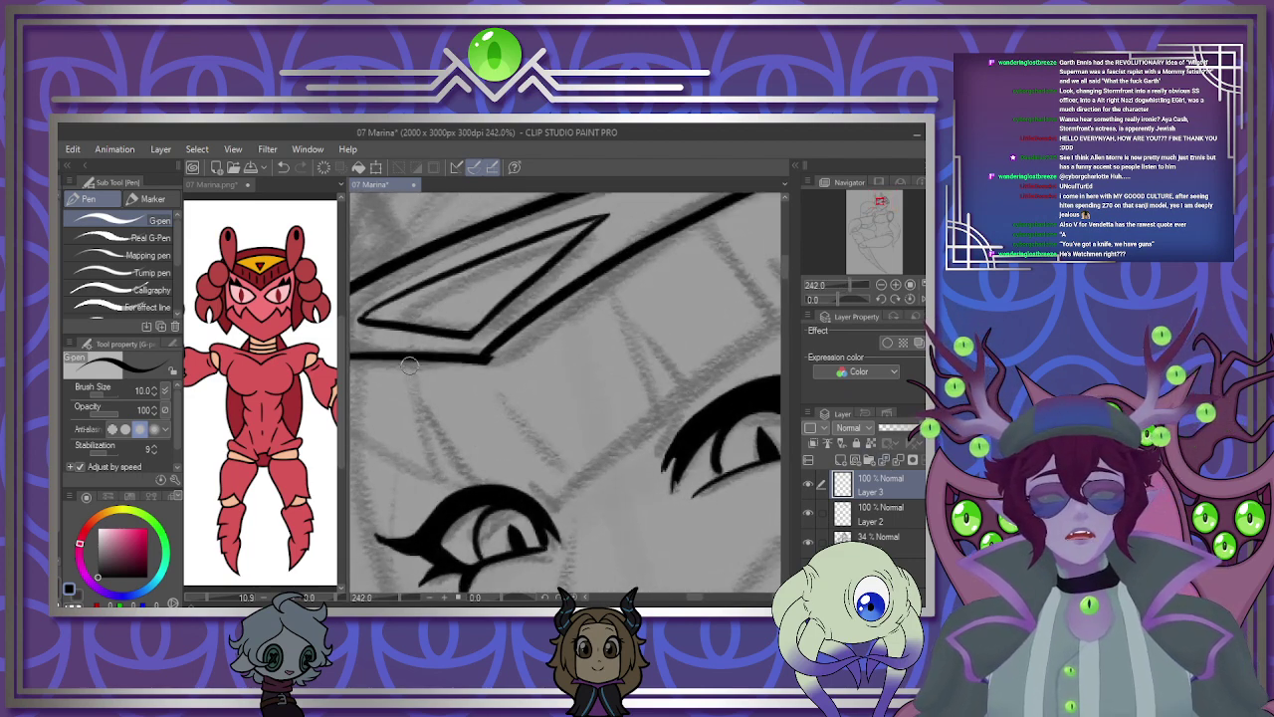
{"action": "left_click_drag", "start_coordinate": [410, 360], "coordinate": [480, 490]}
{"action": "mouse_move", "coordinate": [495, 378]}
{"action": "left_mouse_down"}
{"action": "mouse_move", "coordinate": [583, 501]}
{"action": "mouse_move", "coordinate": [546, 534]}
{"action": "left_mouse_up"}
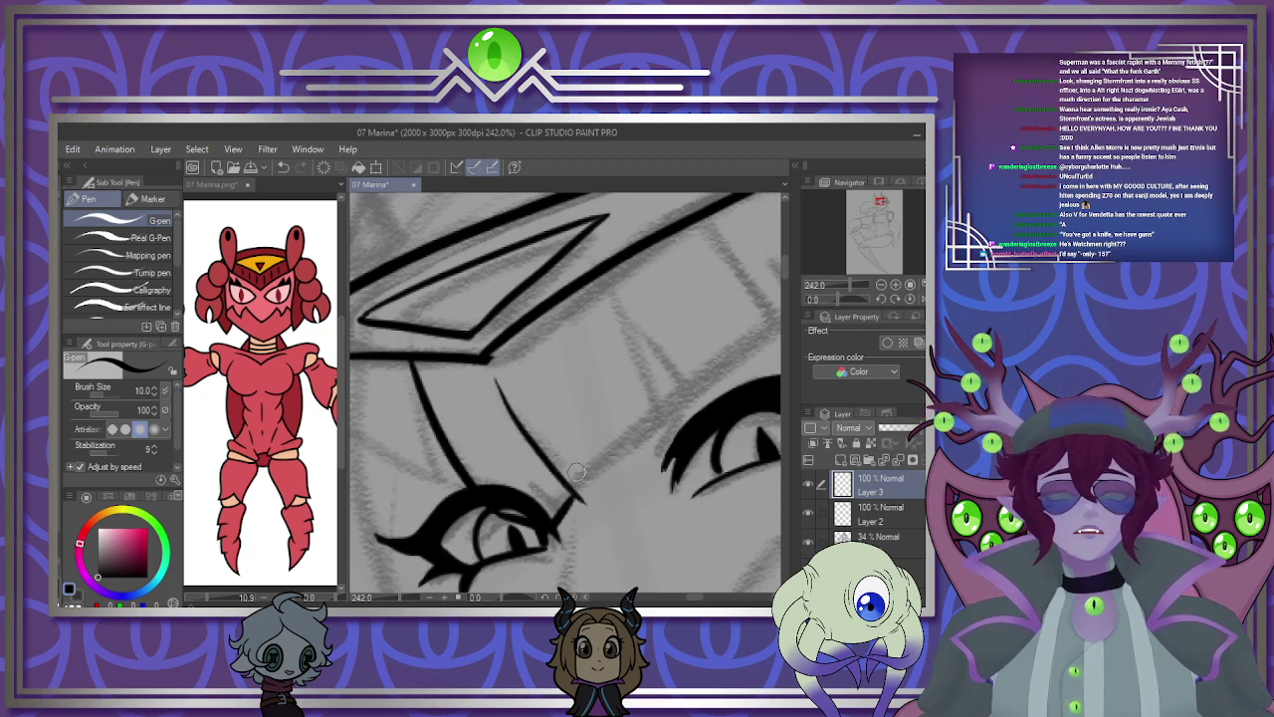
{"action": "left_click_drag", "start_coordinate": [574, 488], "coordinate": [659, 416]}
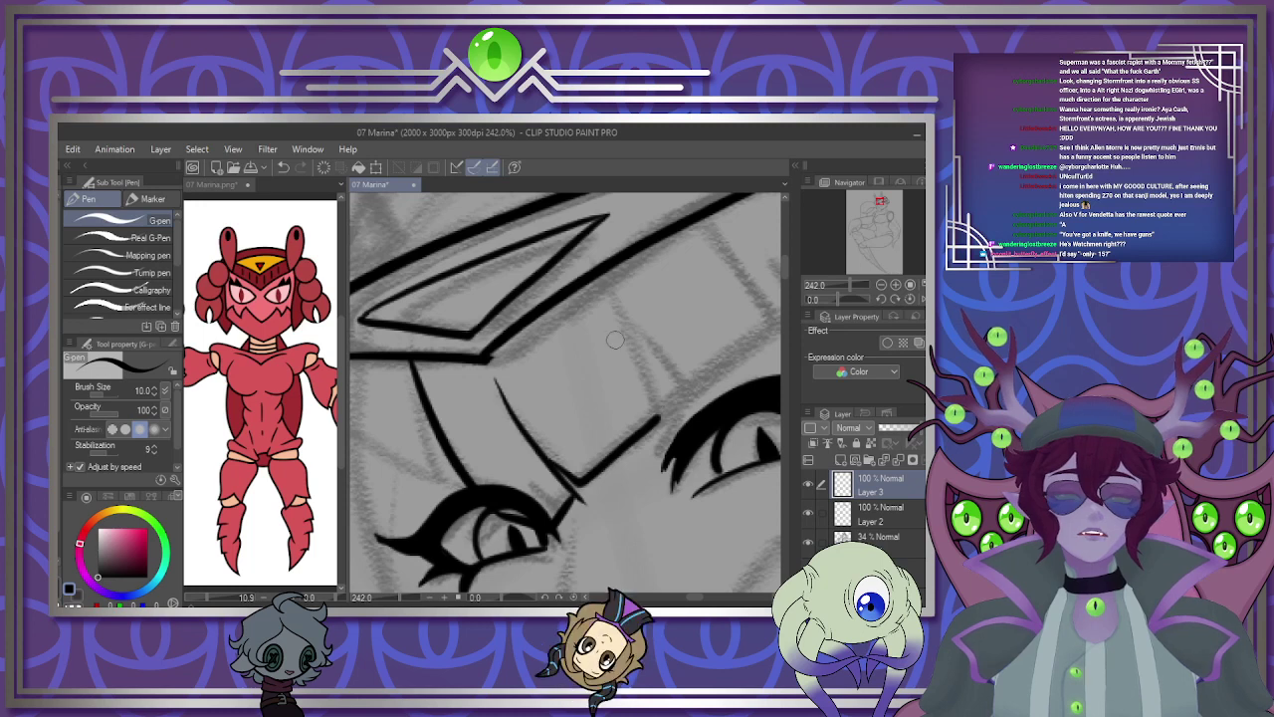
Ink the central bang's side edge down from the headband and add a short diagonal strand toward the eye nearer the hair segments.
{"action": "left_click_drag", "start_coordinate": [604, 275], "coordinate": [661, 434]}
{"action": "key", "text": "ctrl+z"}
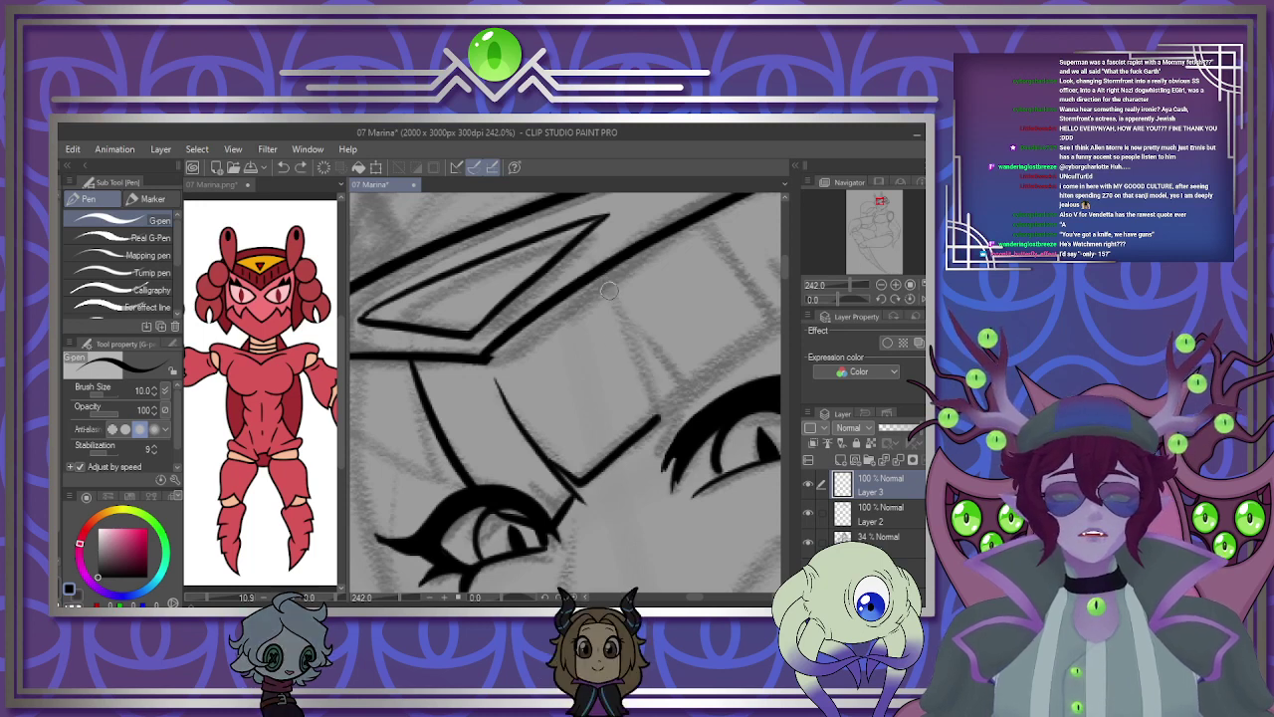
{"action": "left_click_drag", "start_coordinate": [602, 277], "coordinate": [665, 423]}
{"action": "key", "text": "ctrl+z"}
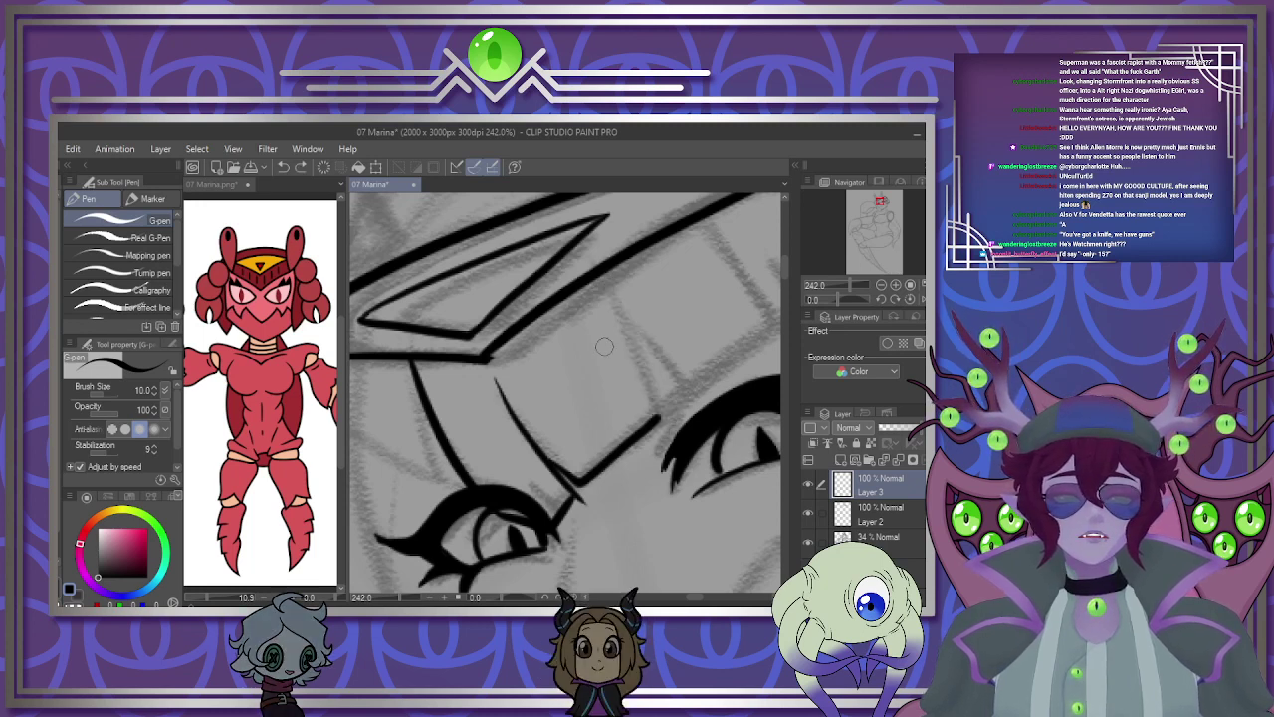
{"action": "left_click_drag", "start_coordinate": [602, 276], "coordinate": [659, 423]}
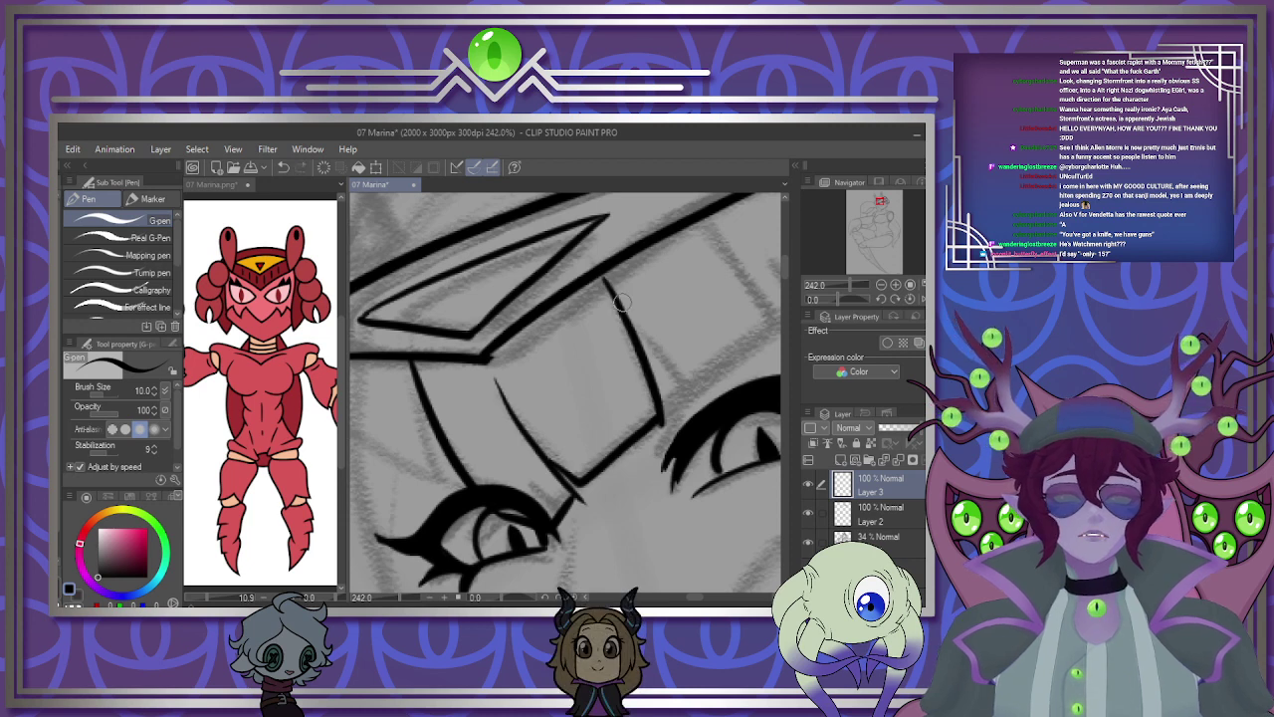
{"action": "left_click_drag", "start_coordinate": [610, 287], "coordinate": [697, 398]}
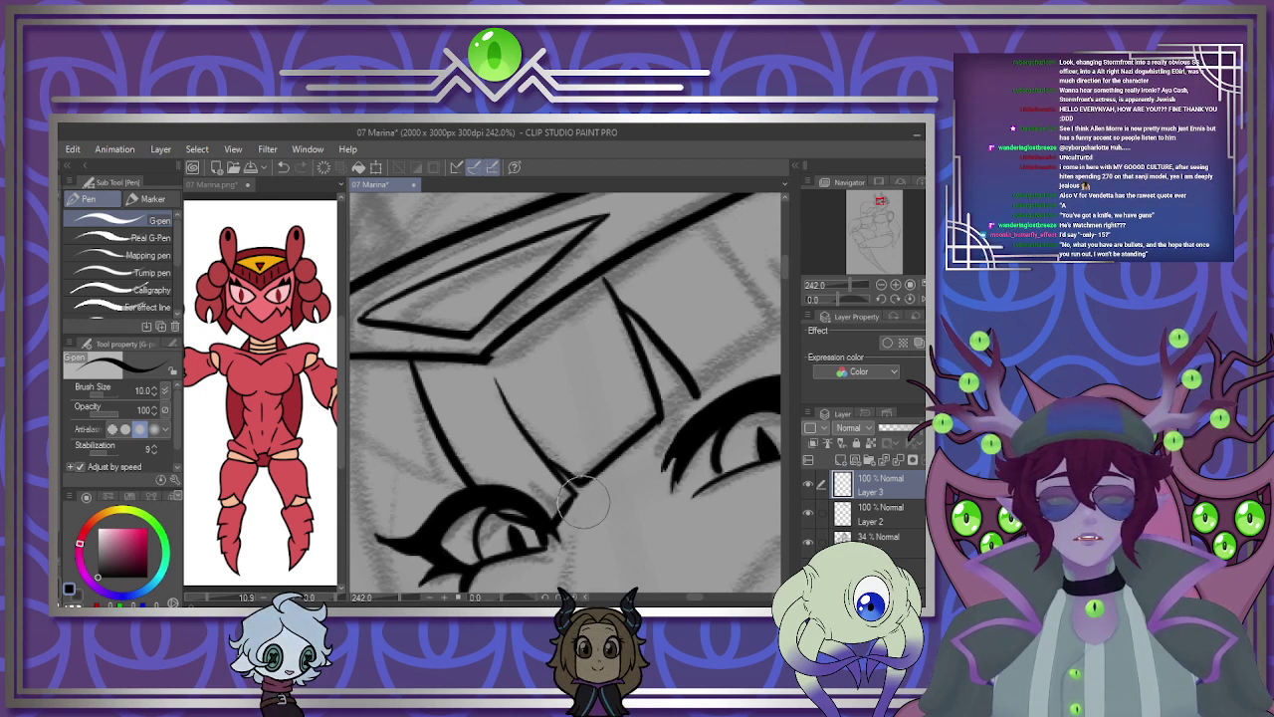
Ink the bang above the eye nearer the hair segments, with its lower edge running to the round segments and a short split line.
{"action": "scroll", "coordinate": [643, 425], "scroll_direction": "down", "scroll_amount": 6}
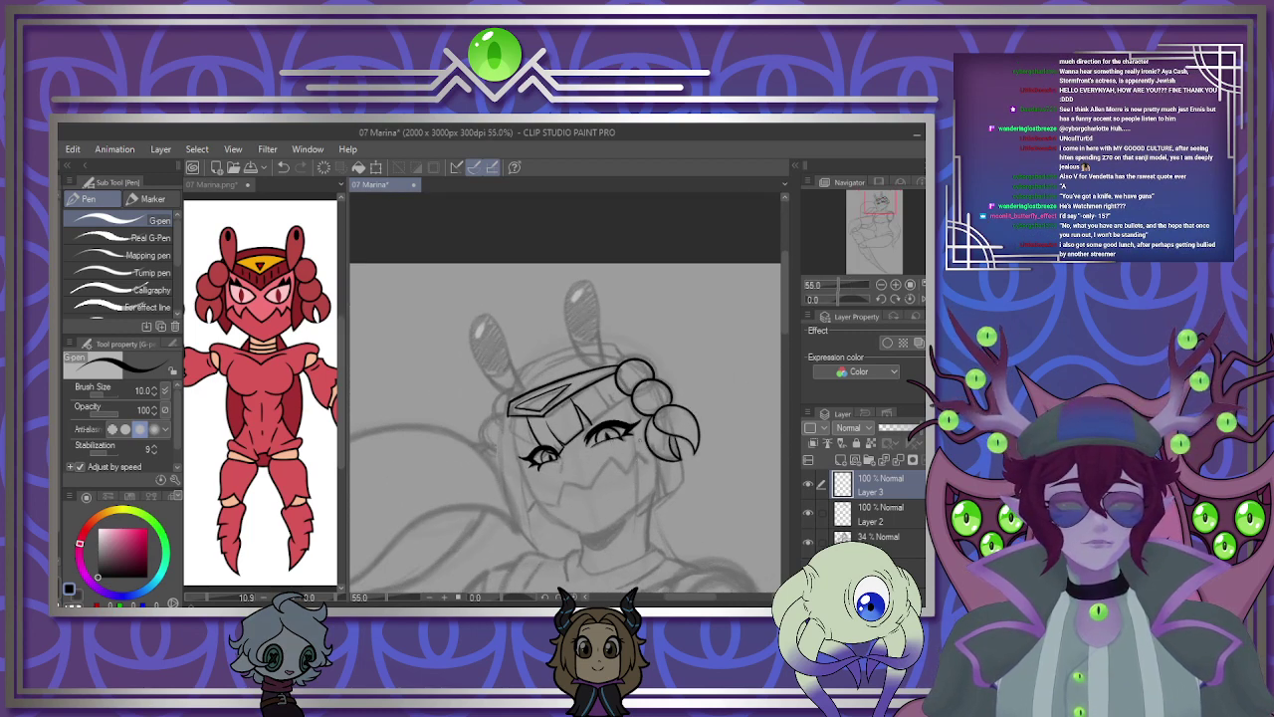
{"action": "scroll", "coordinate": [653, 411], "scroll_direction": "up", "scroll_amount": 3}
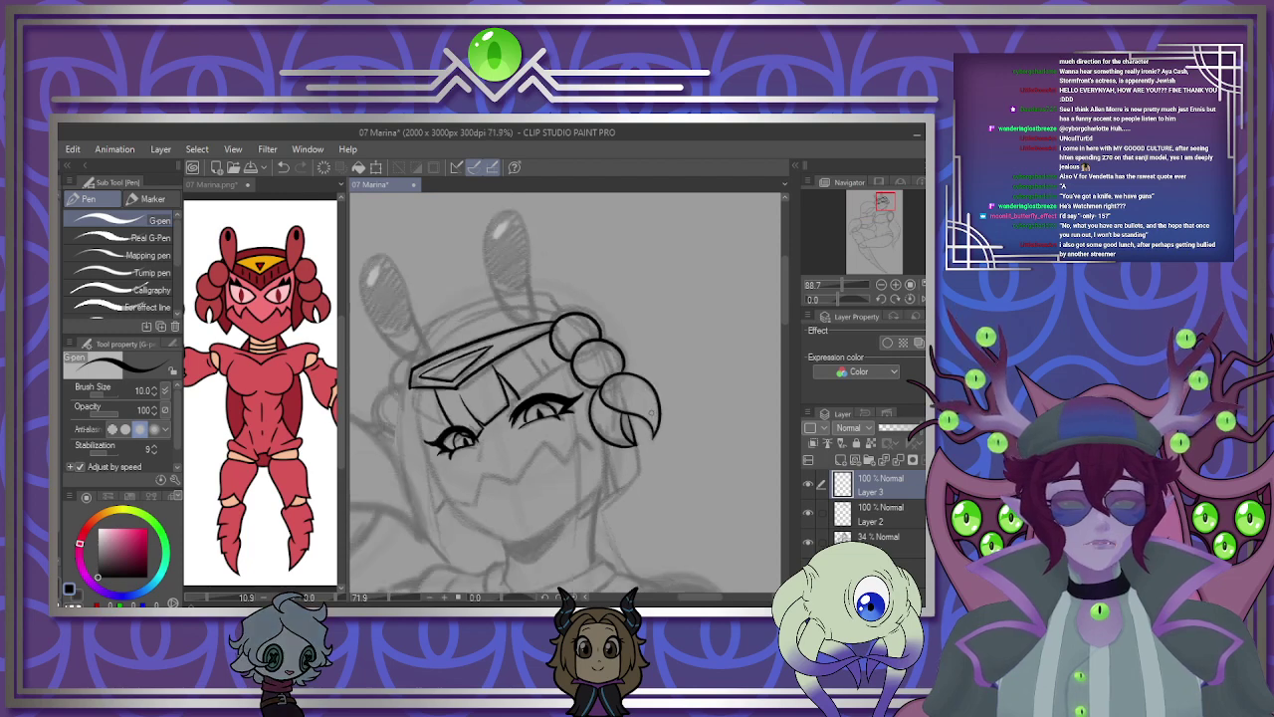
{"action": "scroll", "coordinate": [652, 412], "scroll_direction": "up", "scroll_amount": 8}
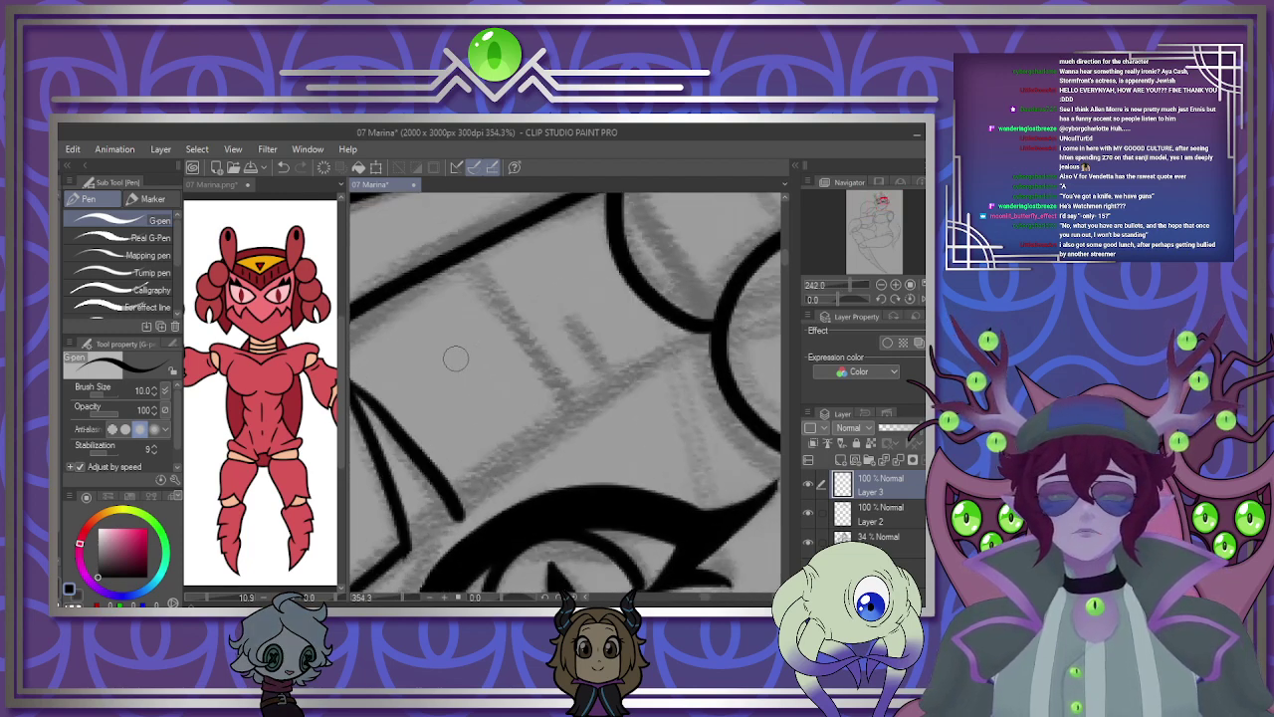
{"action": "mouse_move", "coordinate": [460, 262]}
{"action": "left_mouse_down"}
{"action": "mouse_move", "coordinate": [575, 424]}
{"action": "mouse_move", "coordinate": [453, 520]}
{"action": "left_mouse_up"}
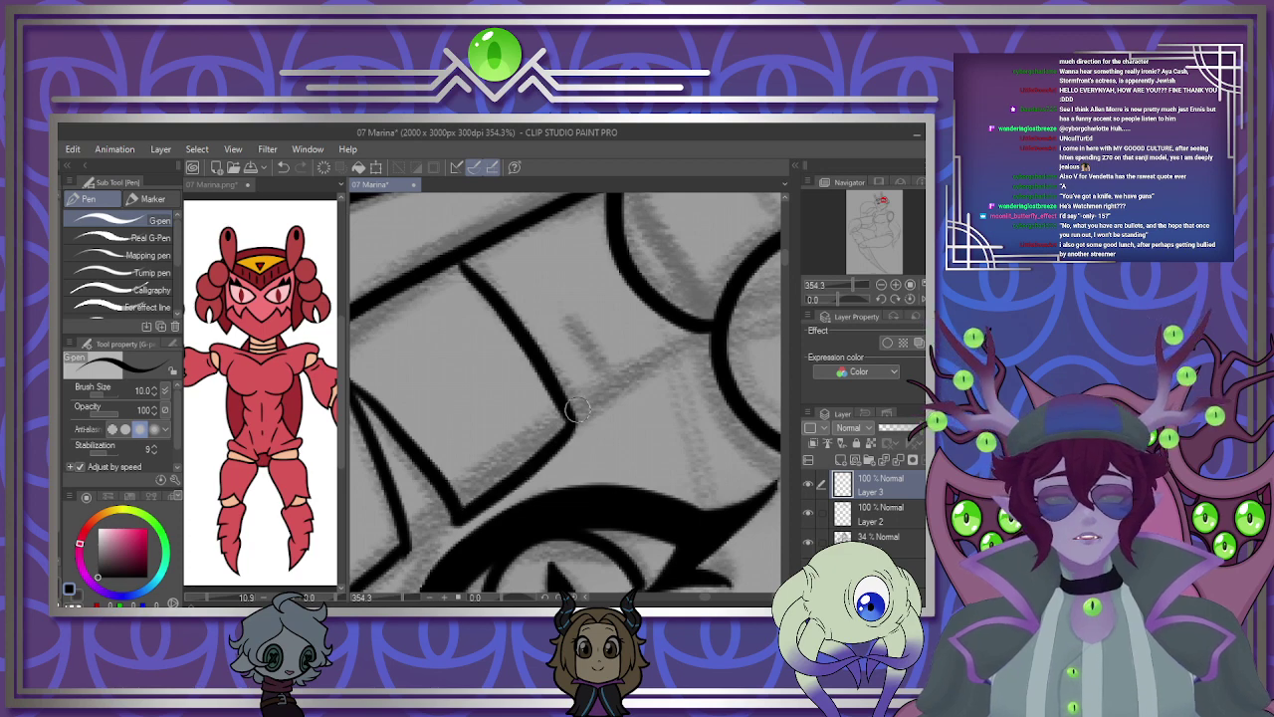
{"action": "mouse_move", "coordinate": [578, 410]}
{"action": "left_mouse_down"}
{"action": "mouse_move", "coordinate": [616, 382]}
{"action": "mouse_move", "coordinate": [561, 308]}
{"action": "left_mouse_up"}
{"action": "left_click_drag", "start_coordinate": [615, 382], "coordinate": [702, 331]}
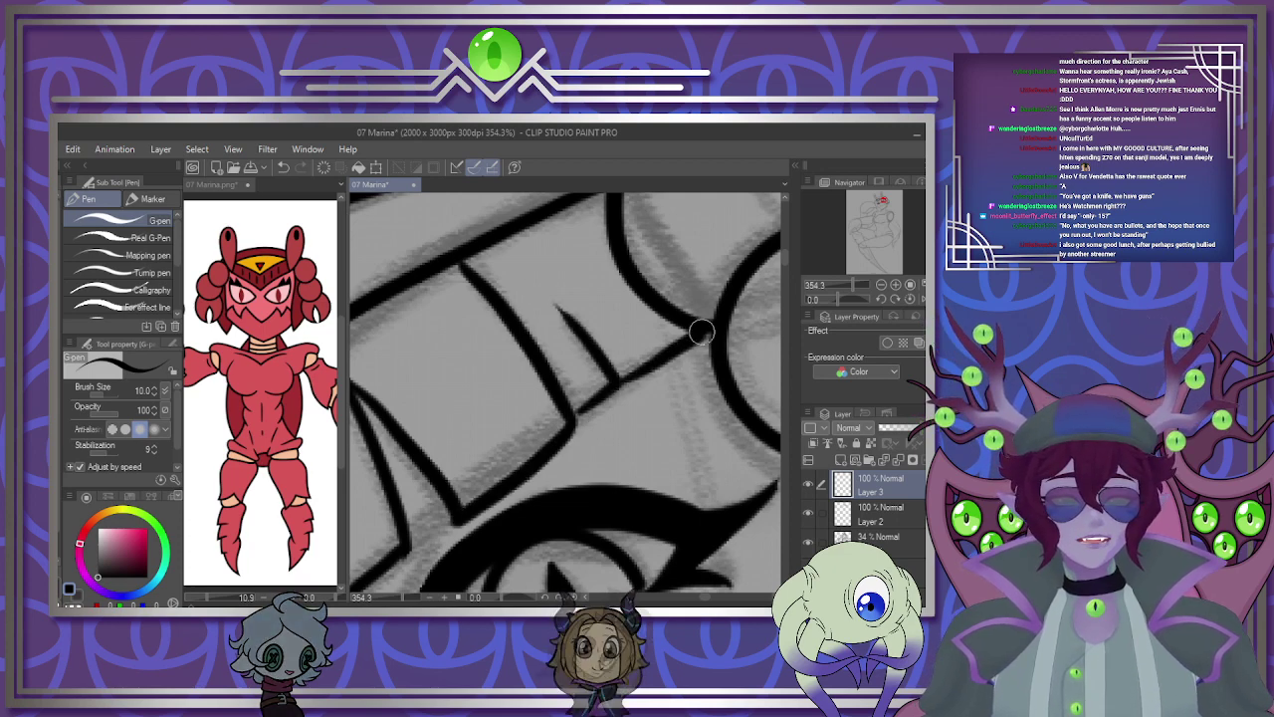
Ink the angular outer bang below the headband's wide end, closing it against the eye and the headband corner.
{"action": "scroll", "coordinate": [702, 332], "scroll_direction": "down", "scroll_amount": 6}
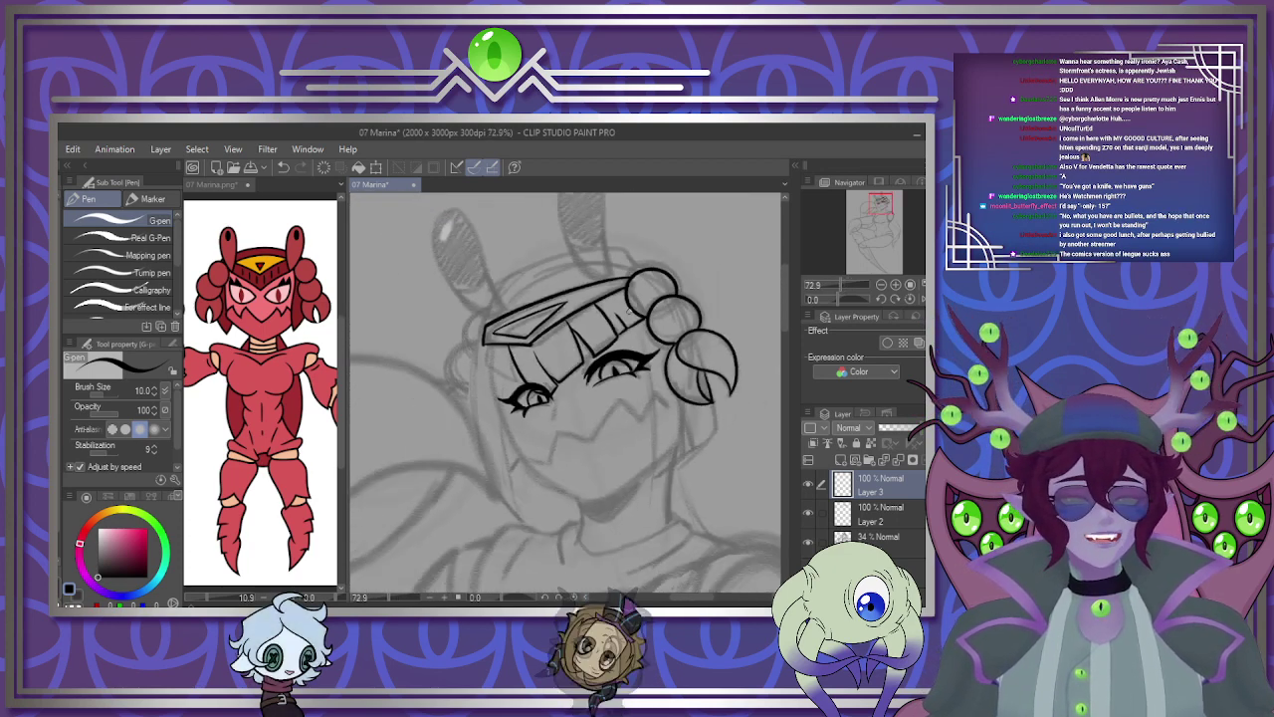
{"action": "scroll", "coordinate": [516, 346], "scroll_direction": "up", "scroll_amount": 5}
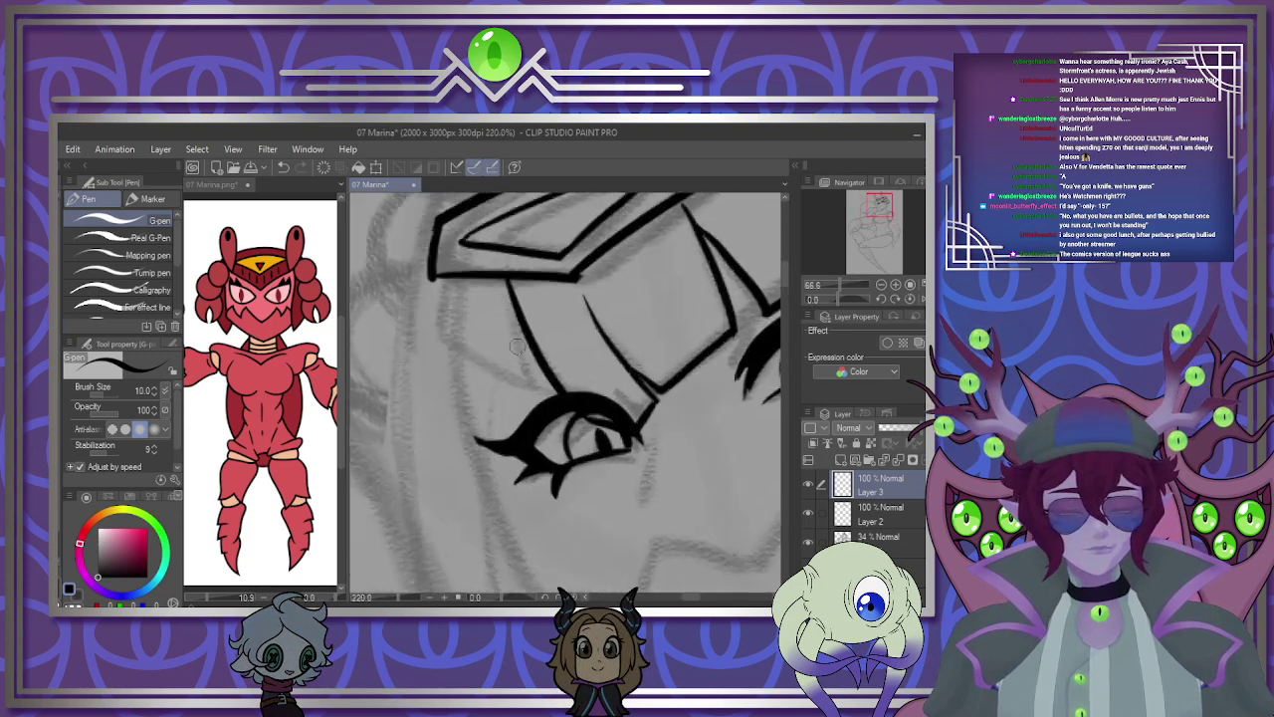
{"action": "mouse_move", "coordinate": [507, 288]}
{"action": "left_mouse_down"}
{"action": "mouse_move", "coordinate": [438, 336]}
{"action": "mouse_move", "coordinate": [423, 324]}
{"action": "mouse_move", "coordinate": [430, 274]}
{"action": "left_mouse_up"}
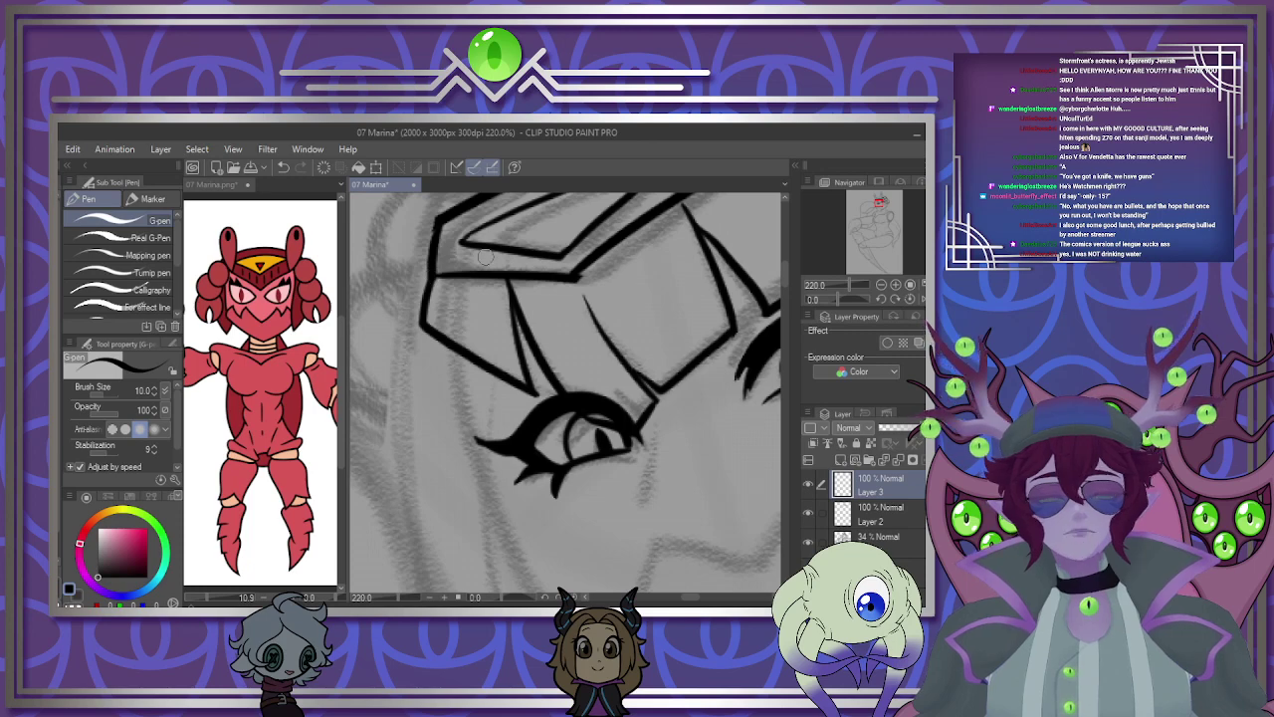
Ink thin eyelid creases above both eyes and a short line running down from the central bang.
{"action": "scroll", "coordinate": [485, 257], "scroll_direction": "down", "scroll_amount": 2}
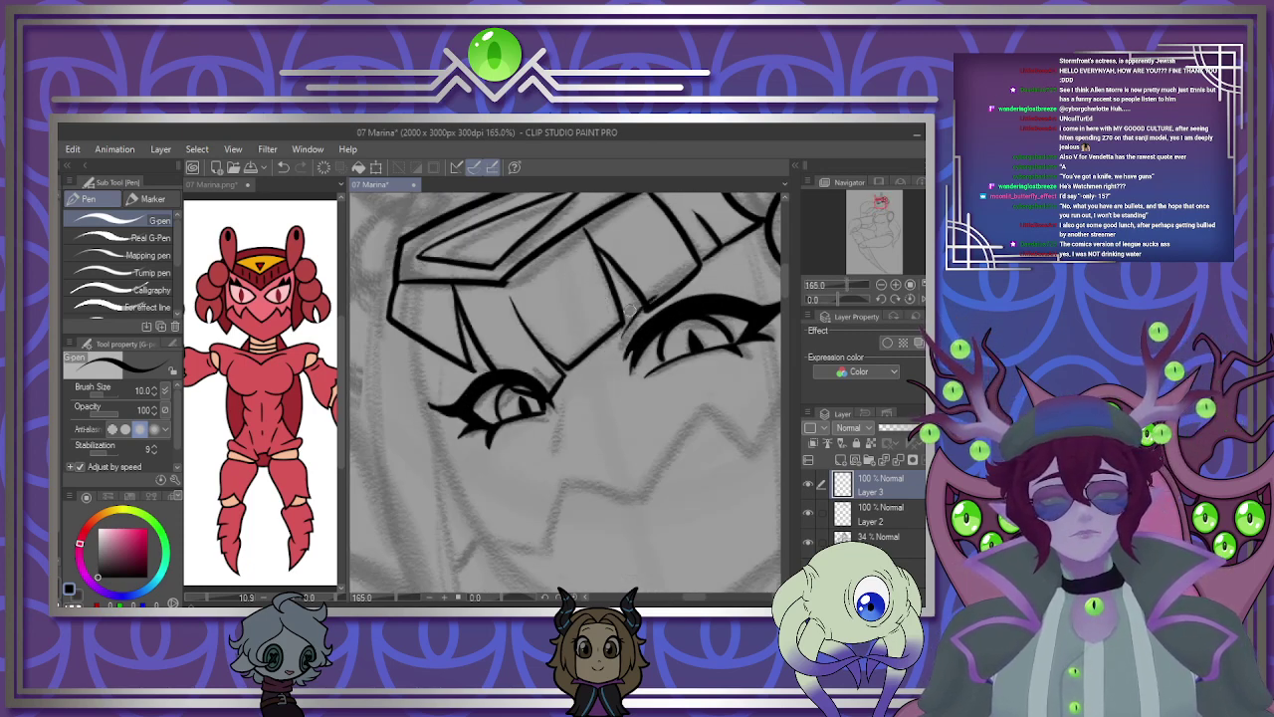
{"action": "left_click_drag", "start_coordinate": [519, 365], "coordinate": [562, 384]}
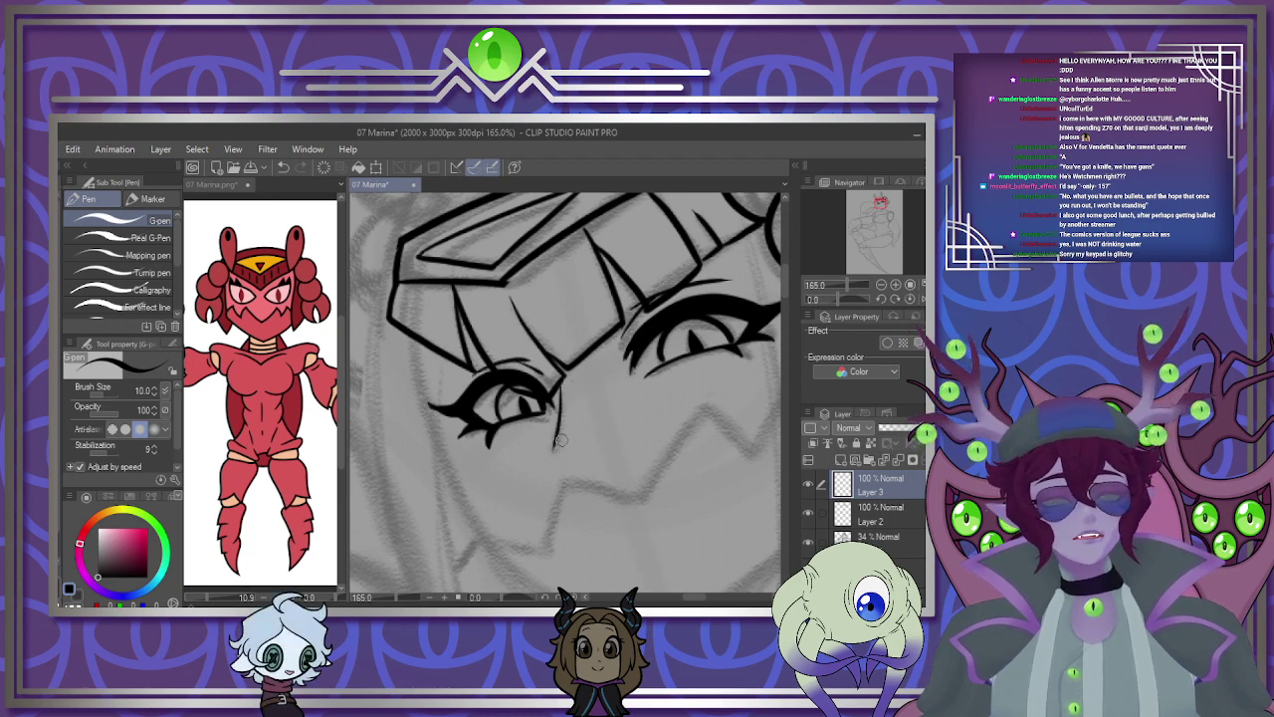
{"action": "scroll", "coordinate": [522, 455], "scroll_direction": "down", "scroll_amount": 4}
Ink the long pointed side lock hanging from the headband's wide end past the eye, with a split strand at its tip.
{"action": "scroll", "coordinate": [477, 413], "scroll_direction": "up", "scroll_amount": 3}
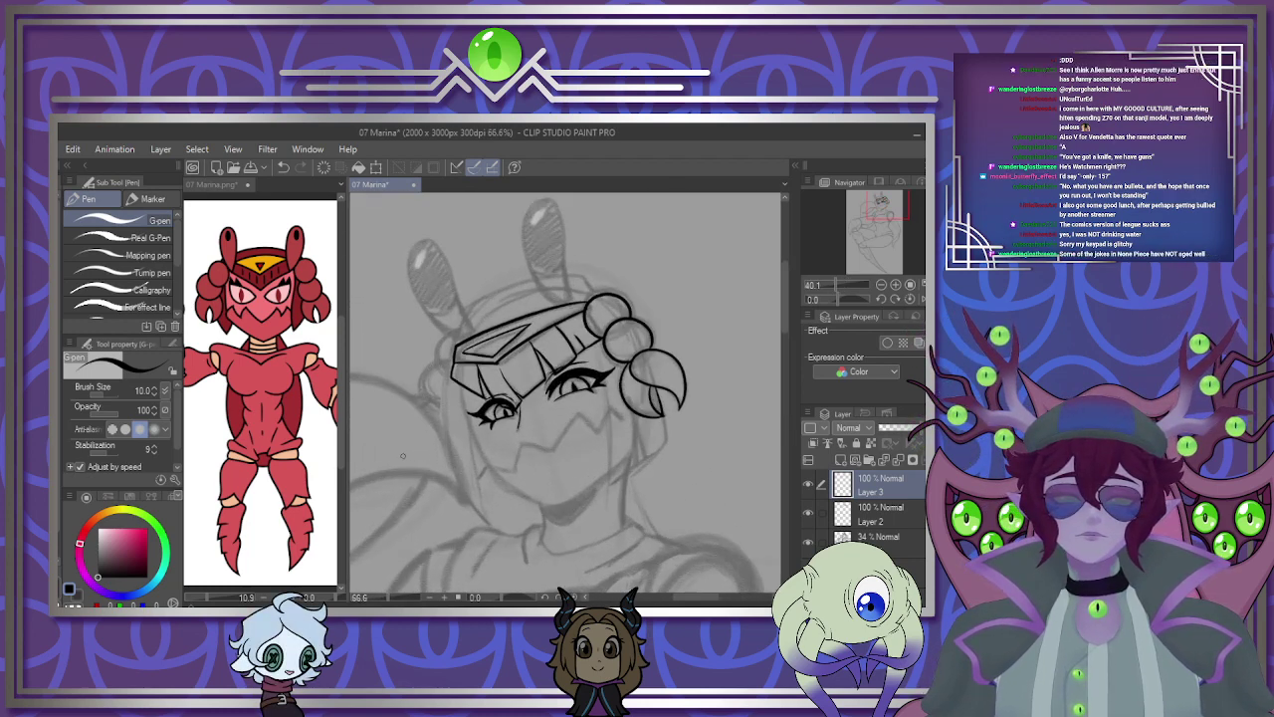
{"action": "scroll", "coordinate": [477, 415], "scroll_direction": "up", "scroll_amount": 3}
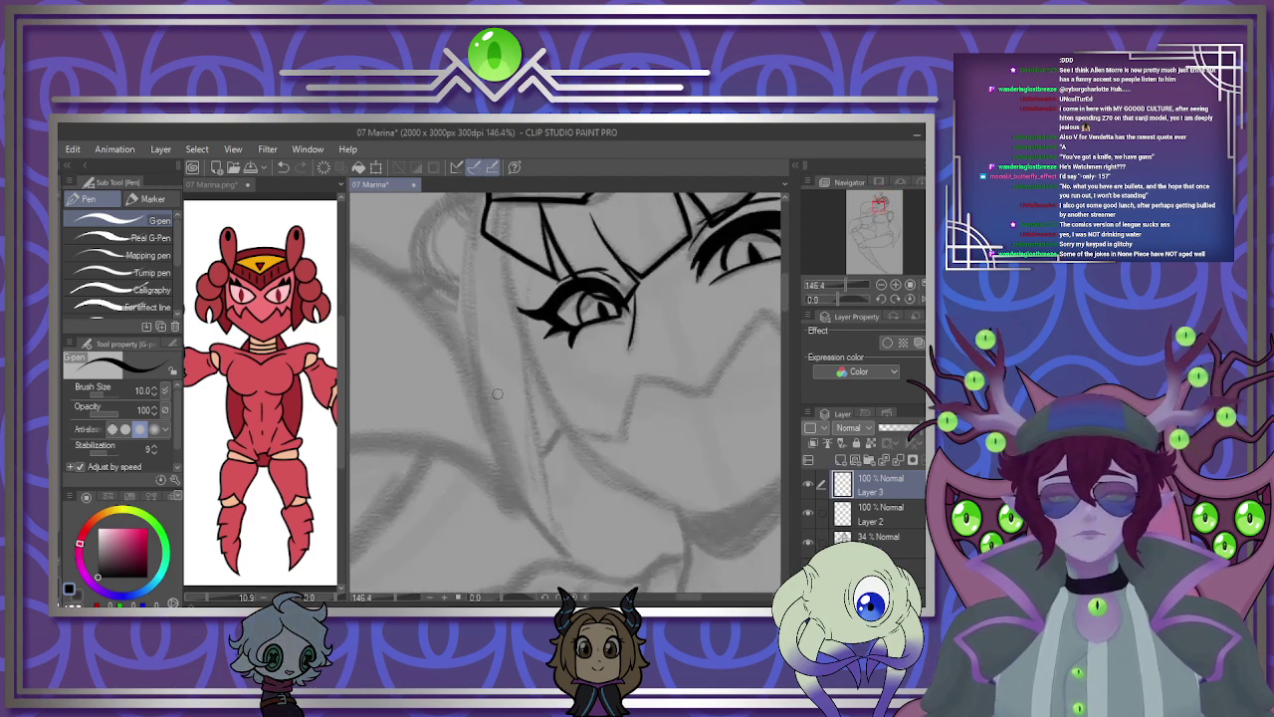
{"action": "mouse_move", "coordinate": [525, 273]}
{"action": "left_mouse_down"}
{"action": "mouse_move", "coordinate": [536, 440]}
{"action": "mouse_move", "coordinate": [567, 543]}
{"action": "left_mouse_up"}
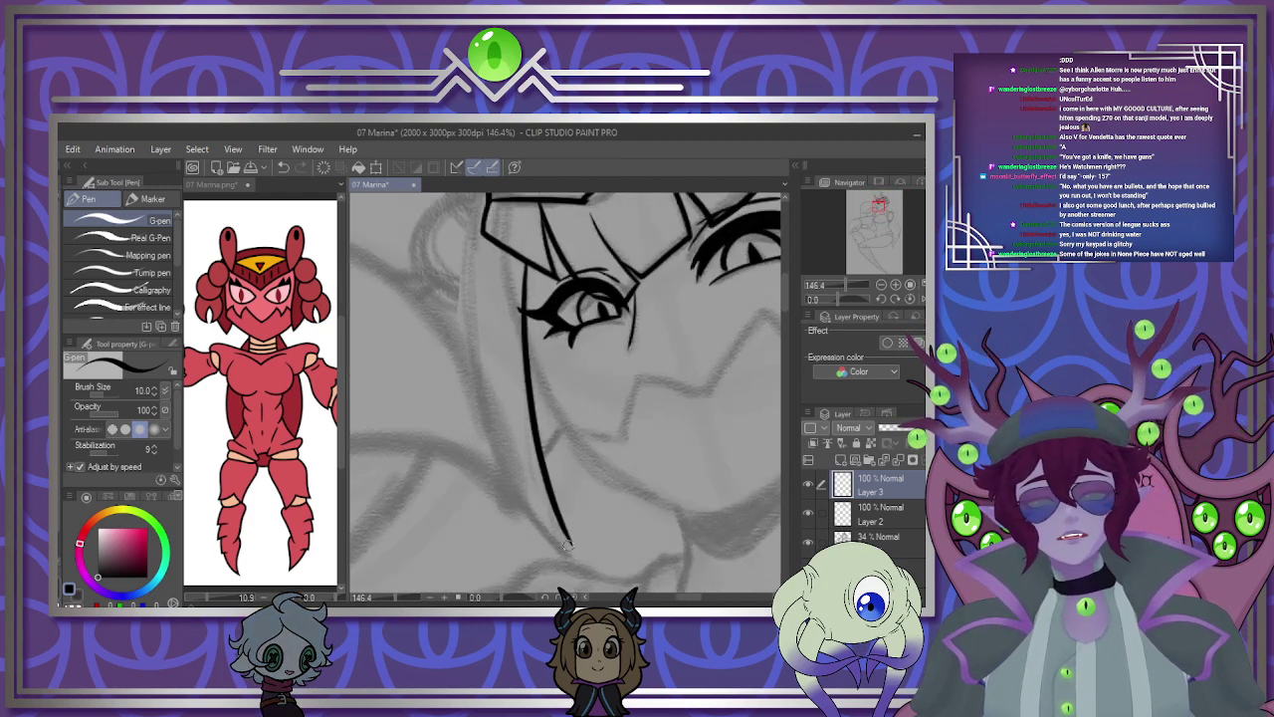
{"action": "scroll", "coordinate": [500, 218], "scroll_direction": "down", "scroll_amount": 2}
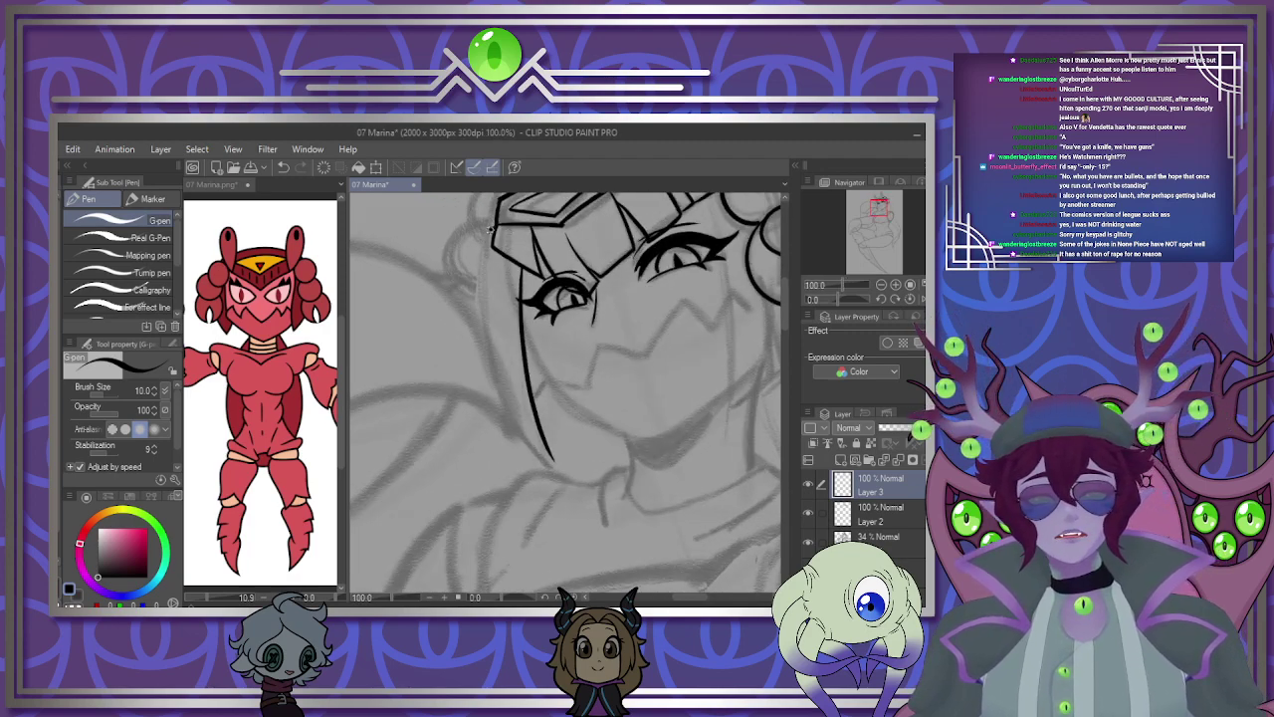
{"action": "left_click_drag", "start_coordinate": [490, 227], "coordinate": [495, 451]}
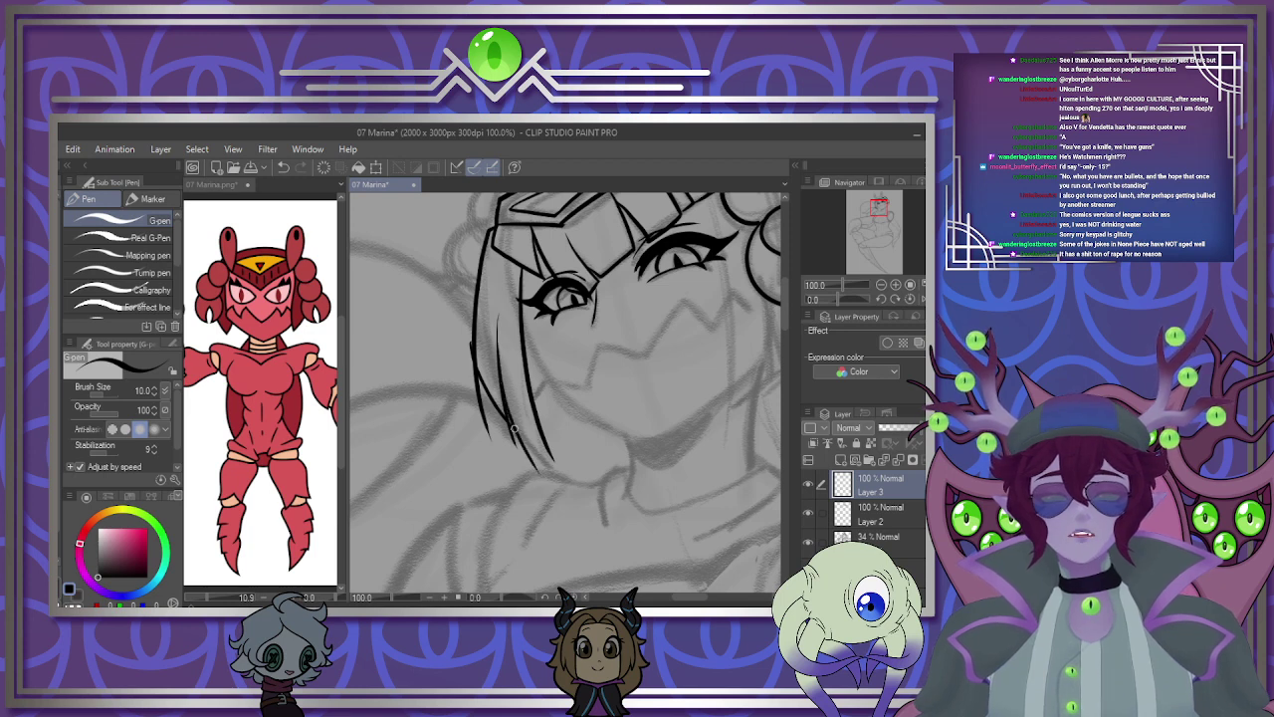
{"action": "key", "text": "ctrl+z"}
{"action": "left_click_drag", "start_coordinate": [506, 403], "coordinate": [535, 463]}
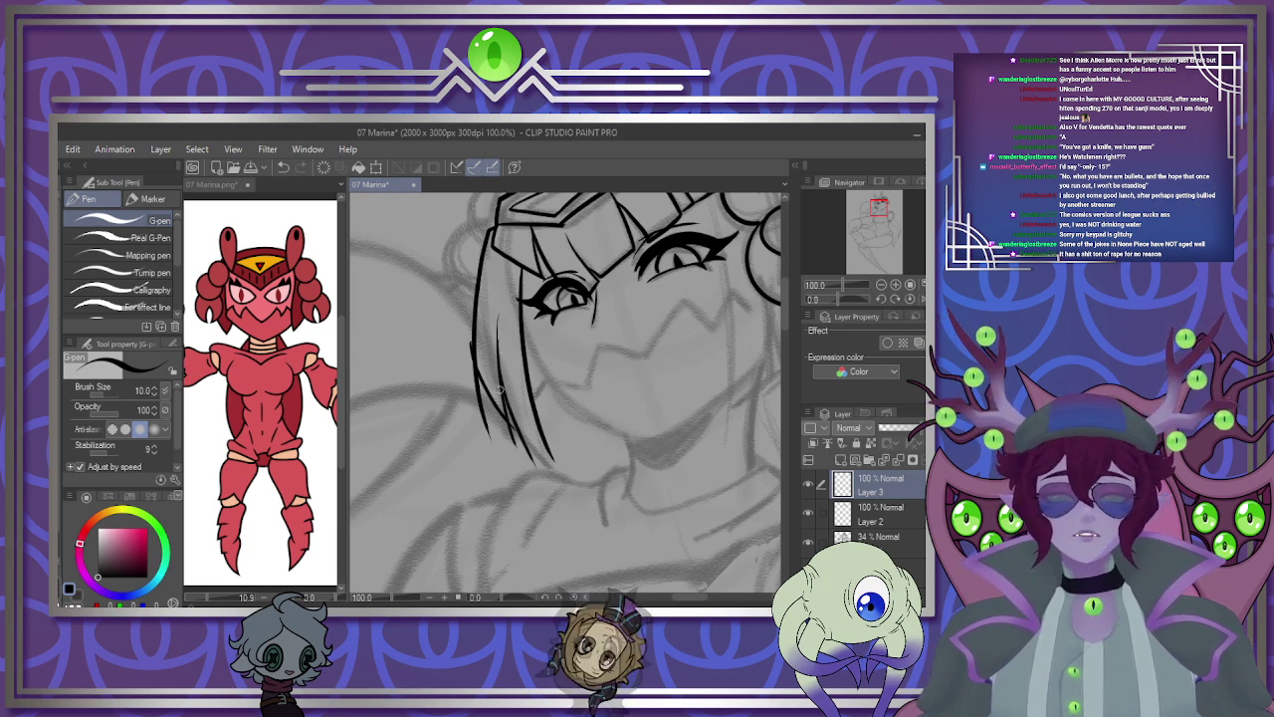
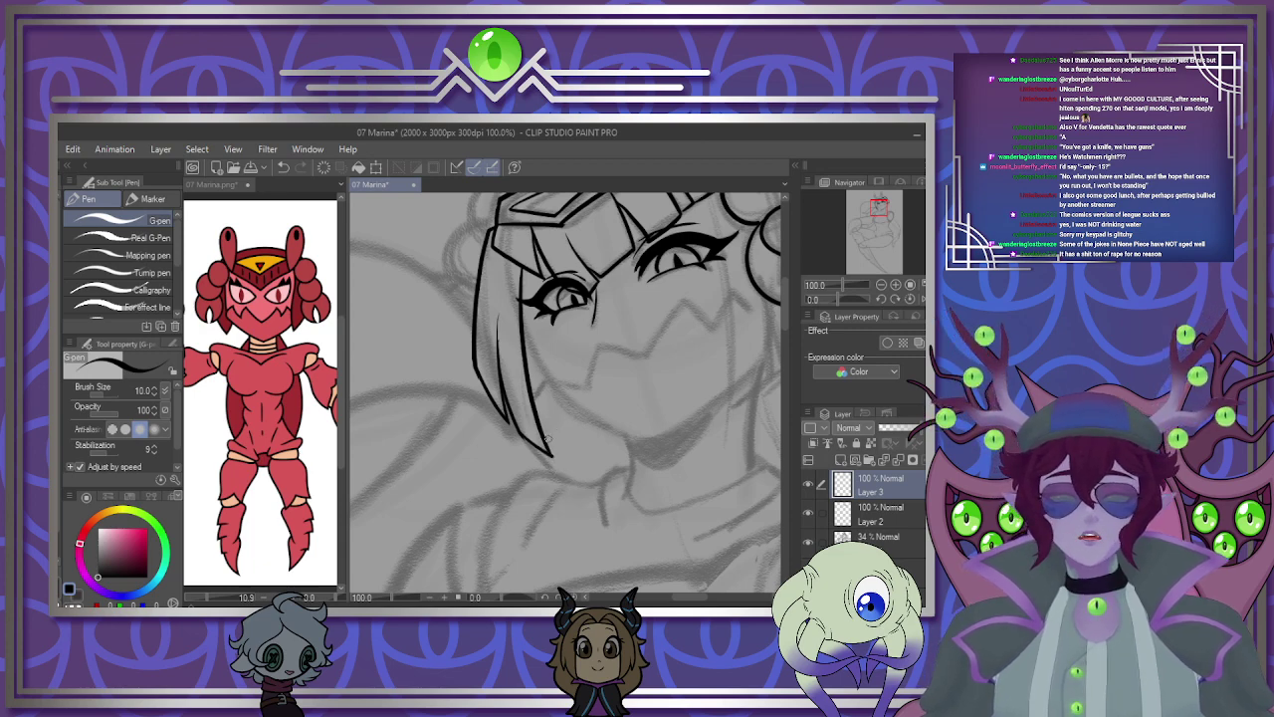
Ink the side lock below the clawed hair segment, with a long inner edge and a shorter second strand behind it.
{"action": "scroll", "coordinate": [527, 422], "scroll_direction": "up", "scroll_amount": 2}
{"action": "scroll", "coordinate": [522, 448], "scroll_direction": "down", "scroll_amount": 2}
{"action": "scroll", "coordinate": [439, 427], "scroll_direction": "down", "scroll_amount": 3}
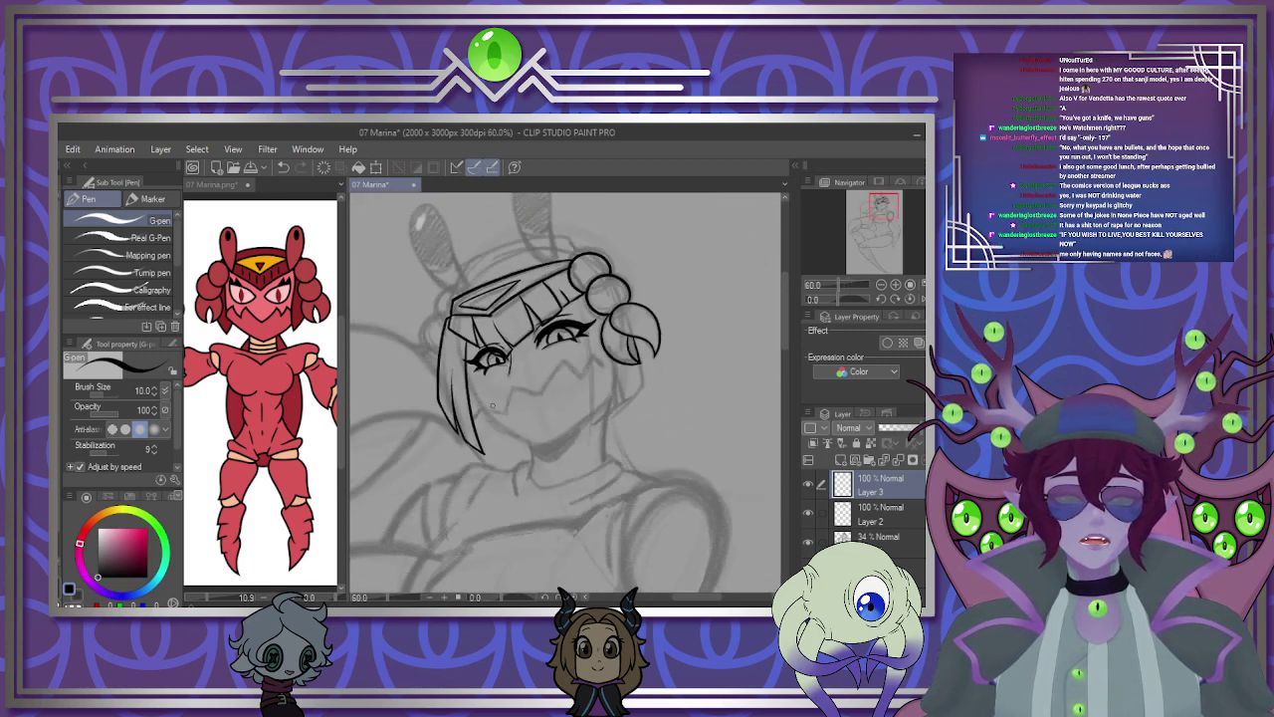
{"action": "scroll", "coordinate": [595, 353], "scroll_direction": "up", "scroll_amount": 3}
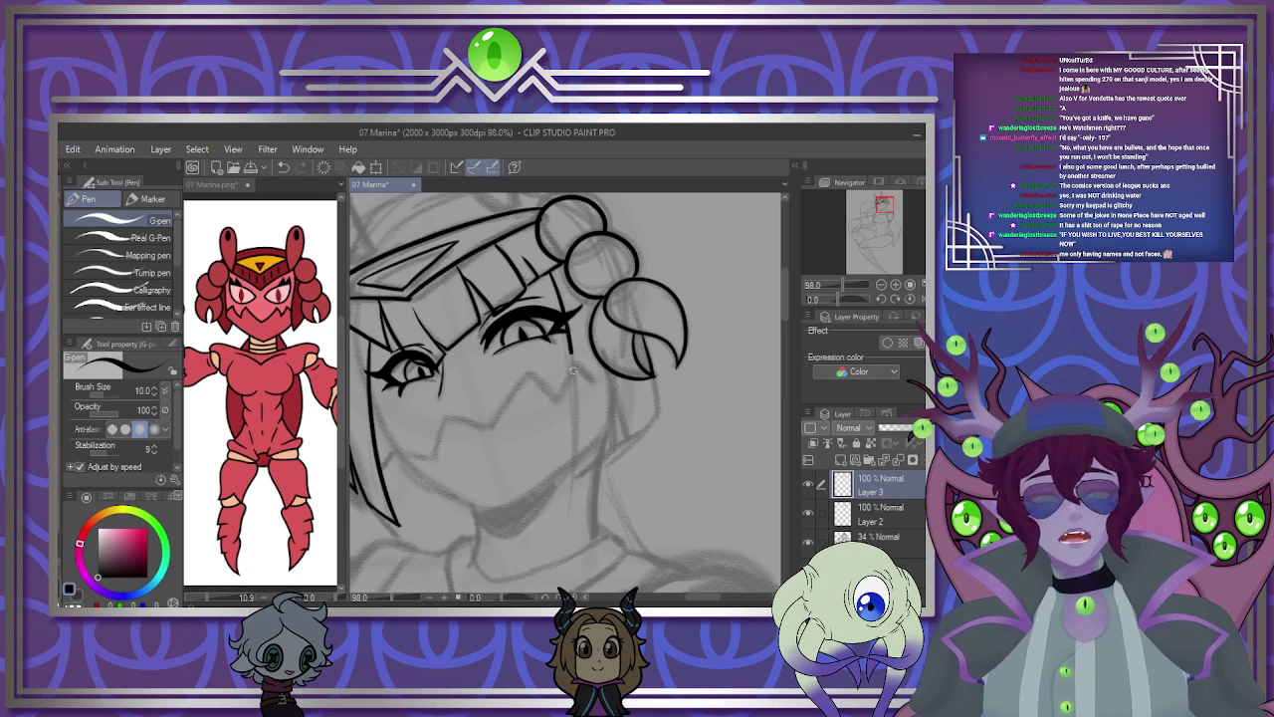
{"action": "left_click_drag", "start_coordinate": [574, 364], "coordinate": [565, 512]}
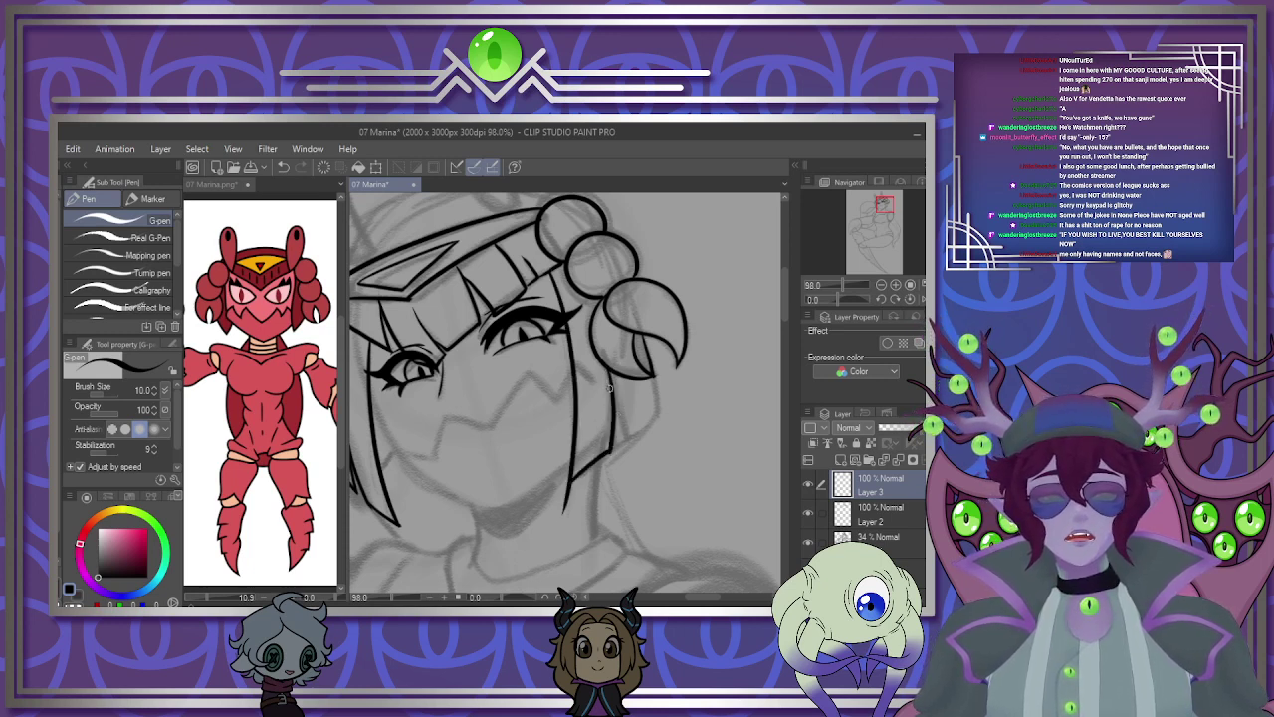
{"action": "key", "text": "ctrl+z"}
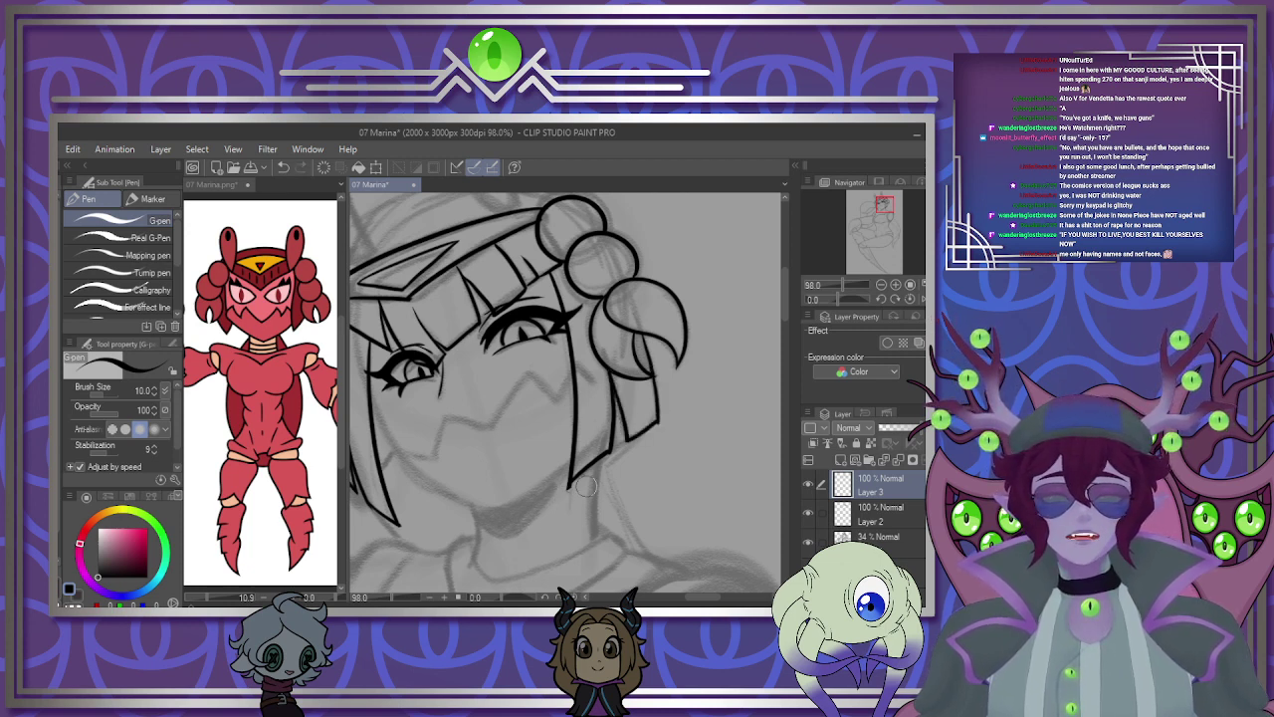
Ink the rounded oval tip of the antenna nearer the hair segments and the curved side and base of its stalk.
{"action": "scroll", "coordinate": [599, 451], "scroll_direction": "down", "scroll_amount": 3}
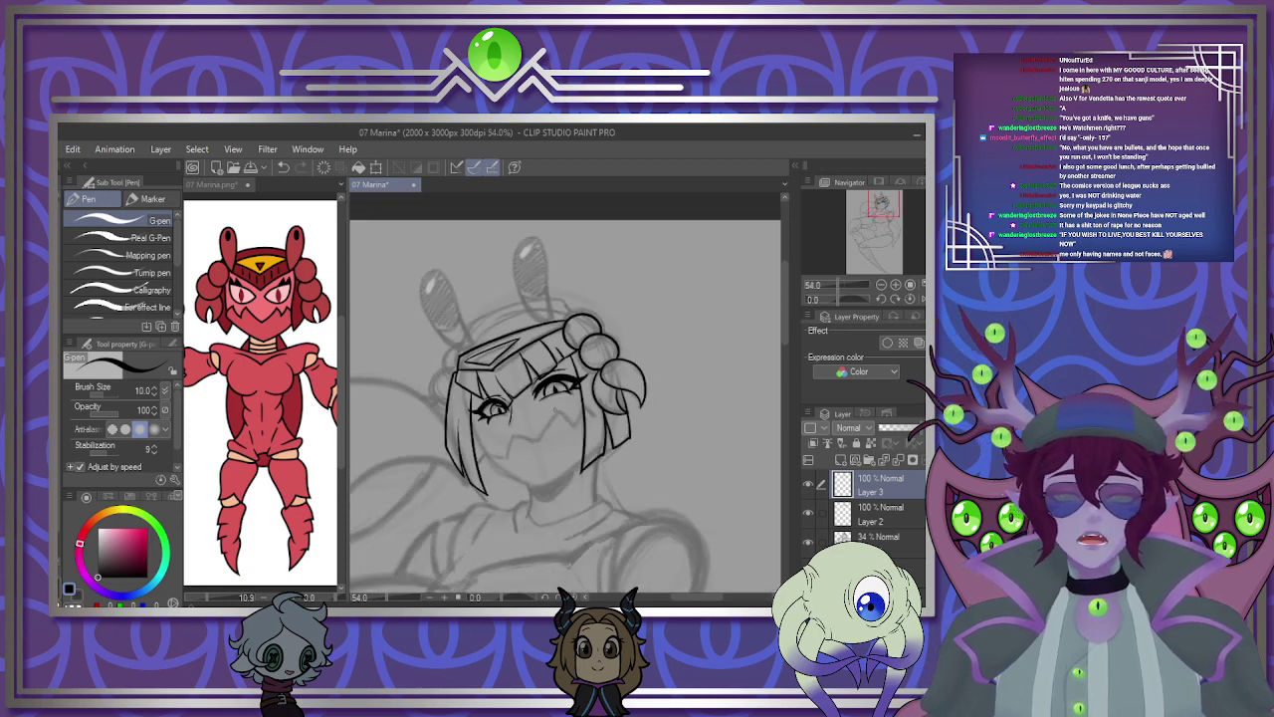
{"action": "scroll", "coordinate": [520, 316], "scroll_direction": "up", "scroll_amount": 4}
{"action": "scroll", "coordinate": [520, 316], "scroll_direction": "up", "scroll_amount": 2}
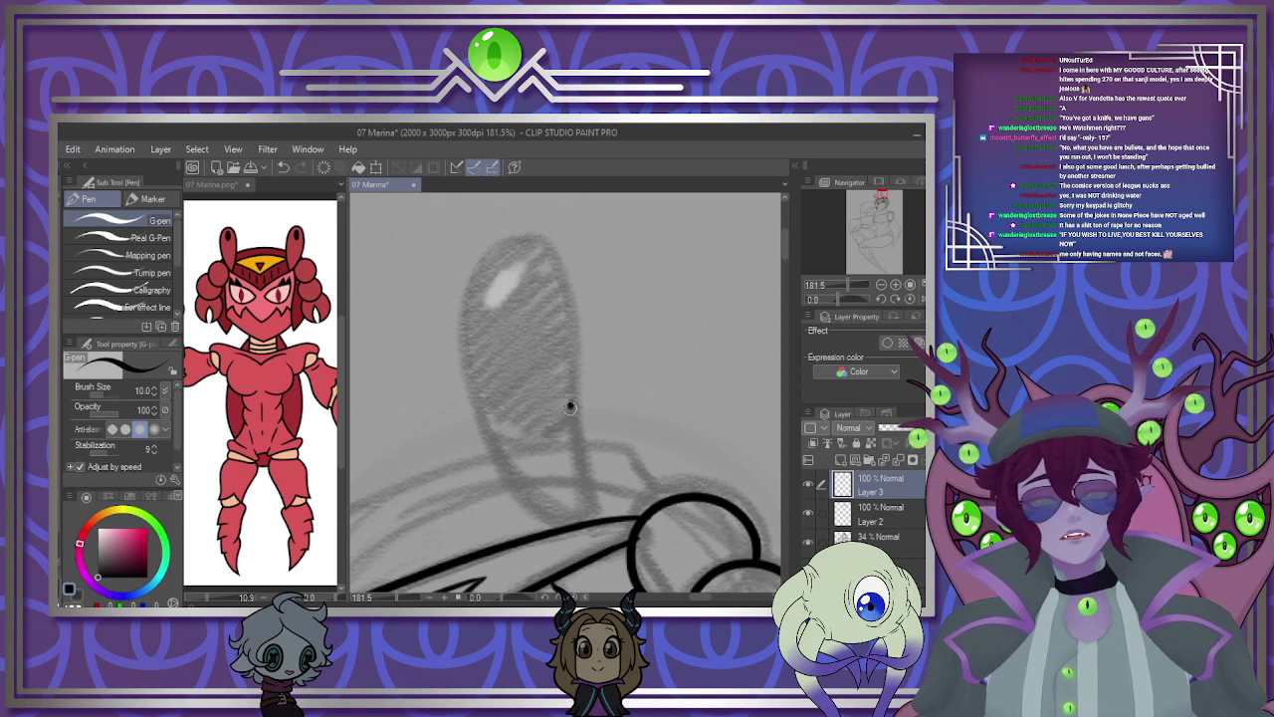
{"action": "mouse_move", "coordinate": [570, 406]}
{"action": "left_mouse_down"}
{"action": "mouse_move", "coordinate": [476, 409]}
{"action": "mouse_move", "coordinate": [462, 335]}
{"action": "mouse_move", "coordinate": [490, 255]}
{"action": "mouse_move", "coordinate": [543, 235]}
{"action": "mouse_move", "coordinate": [568, 300]}
{"action": "mouse_move", "coordinate": [555, 405]}
{"action": "mouse_move", "coordinate": [567, 425]}
{"action": "mouse_move", "coordinate": [513, 445]}
{"action": "mouse_move", "coordinate": [463, 371]}
{"action": "mouse_move", "coordinate": [478, 270]}
{"action": "mouse_move", "coordinate": [554, 250]}
{"action": "mouse_move", "coordinate": [575, 407]}
{"action": "left_mouse_up"}
{"action": "key", "text": "ctrl+z"}
{"action": "left_click_drag", "start_coordinate": [485, 430], "coordinate": [573, 513]}
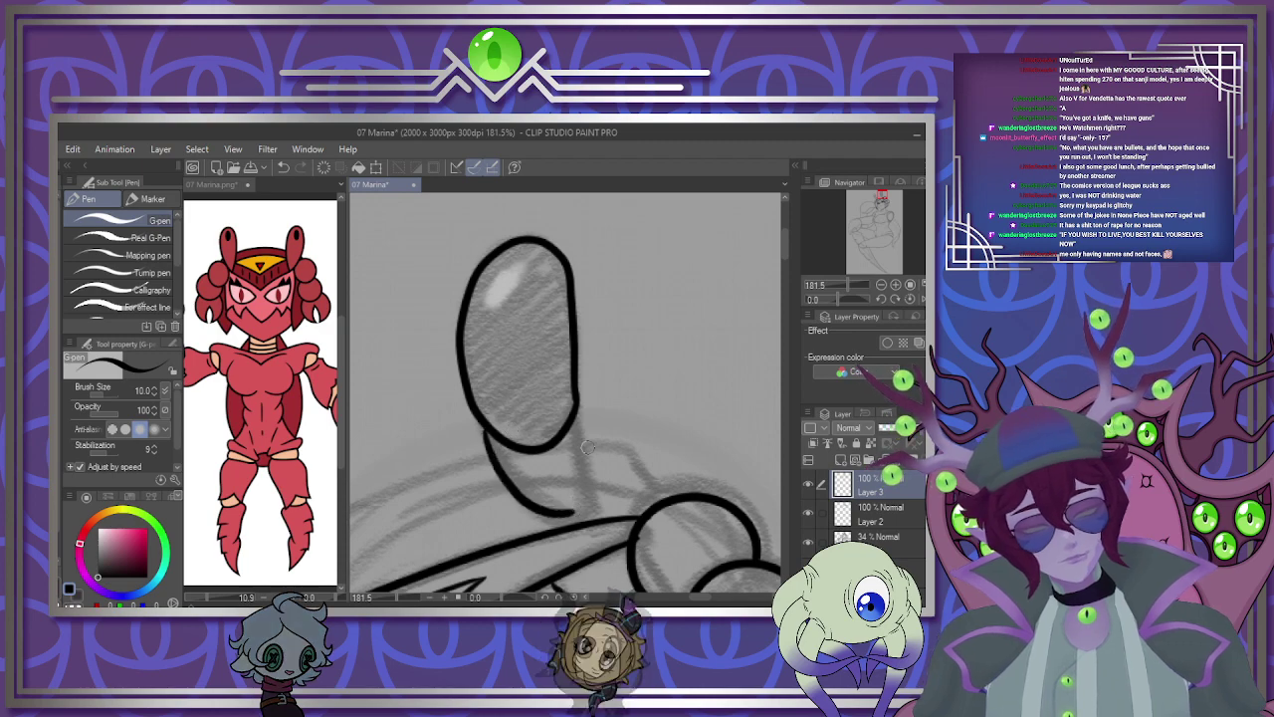
Close the antenna stalk's other side and paint a white oval highlight on the tip, undoing the extra stroke below the highlight.
{"action": "left_click_drag", "start_coordinate": [578, 419], "coordinate": [590, 508]}
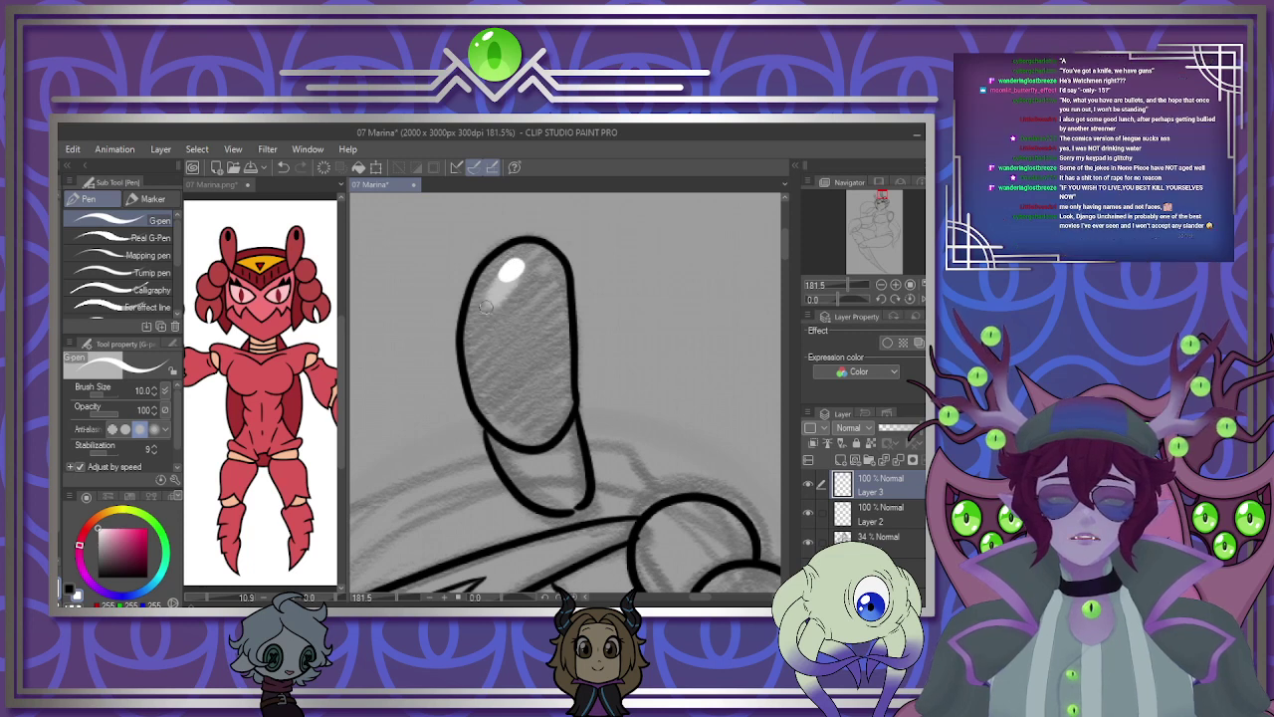
{"action": "left_click_drag", "start_coordinate": [488, 297], "coordinate": [500, 399]}
{"action": "key", "text": "ctrl+z"}
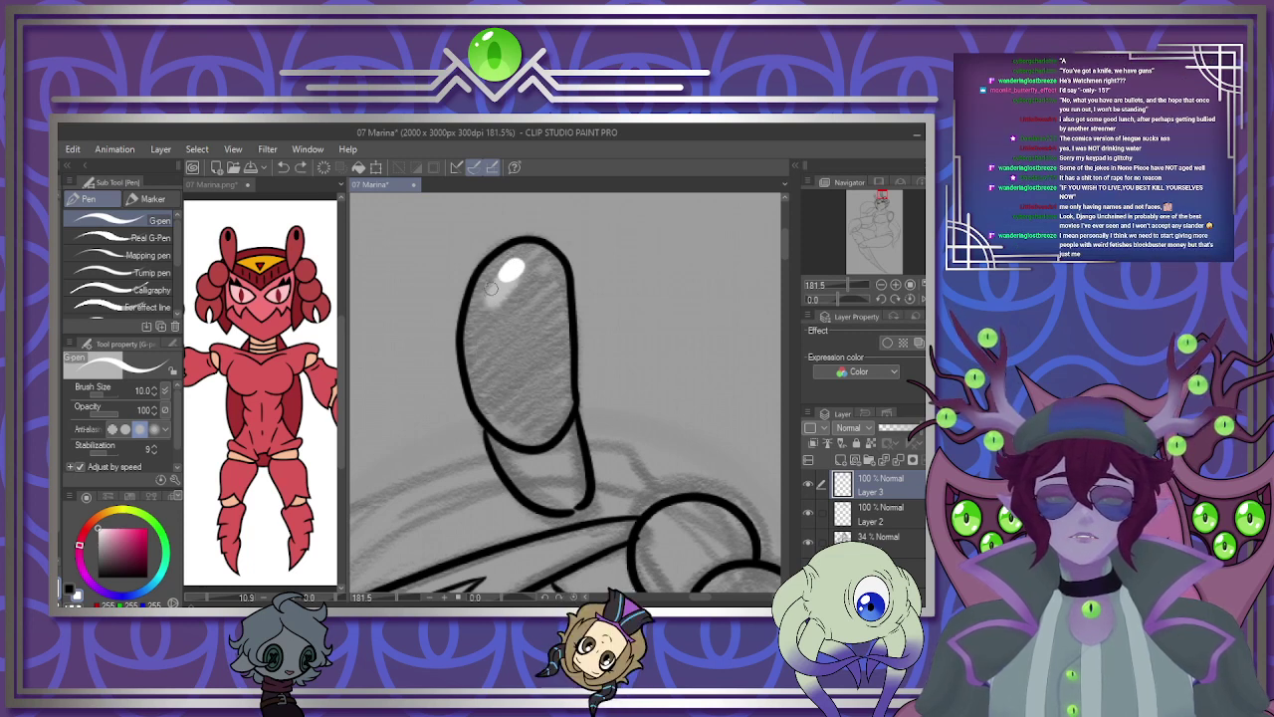
Paint a long curved white highlight down the inner side of the antenna tip, below the oval highlight.
{"action": "left_click_drag", "start_coordinate": [486, 295], "coordinate": [481, 371]}
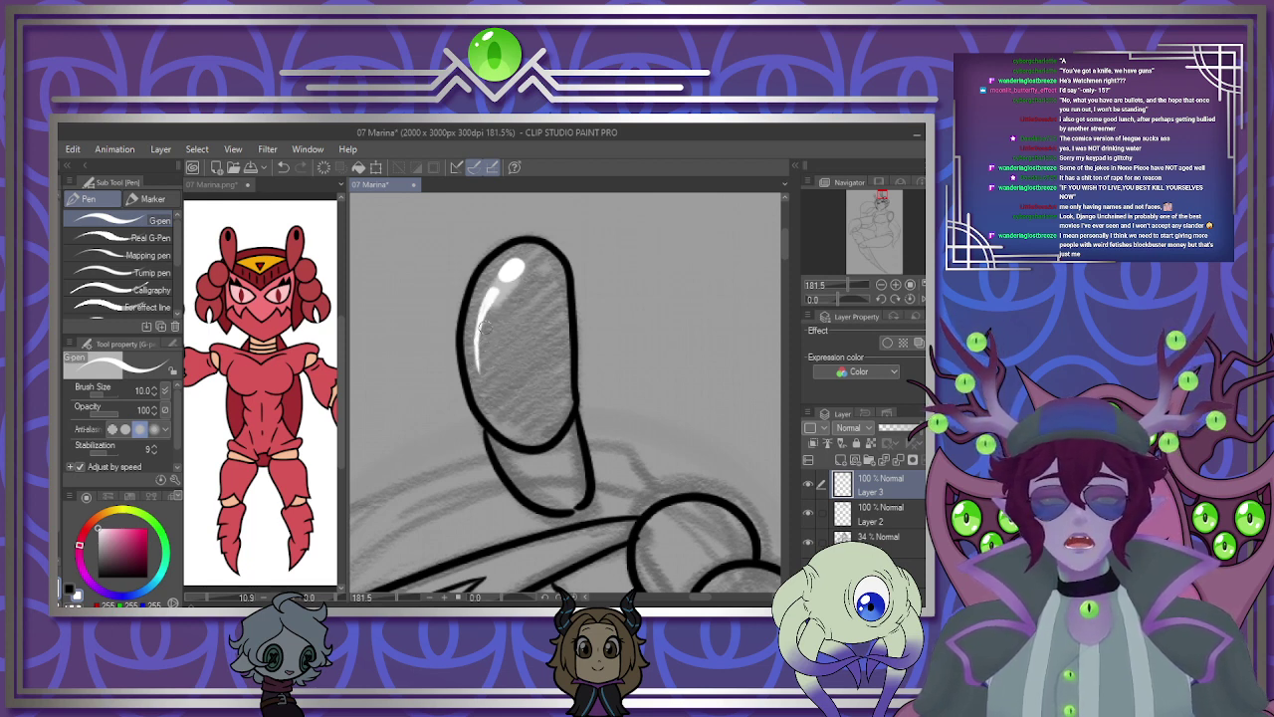
{"action": "scroll", "coordinate": [485, 327], "scroll_direction": "down", "scroll_amount": 6}
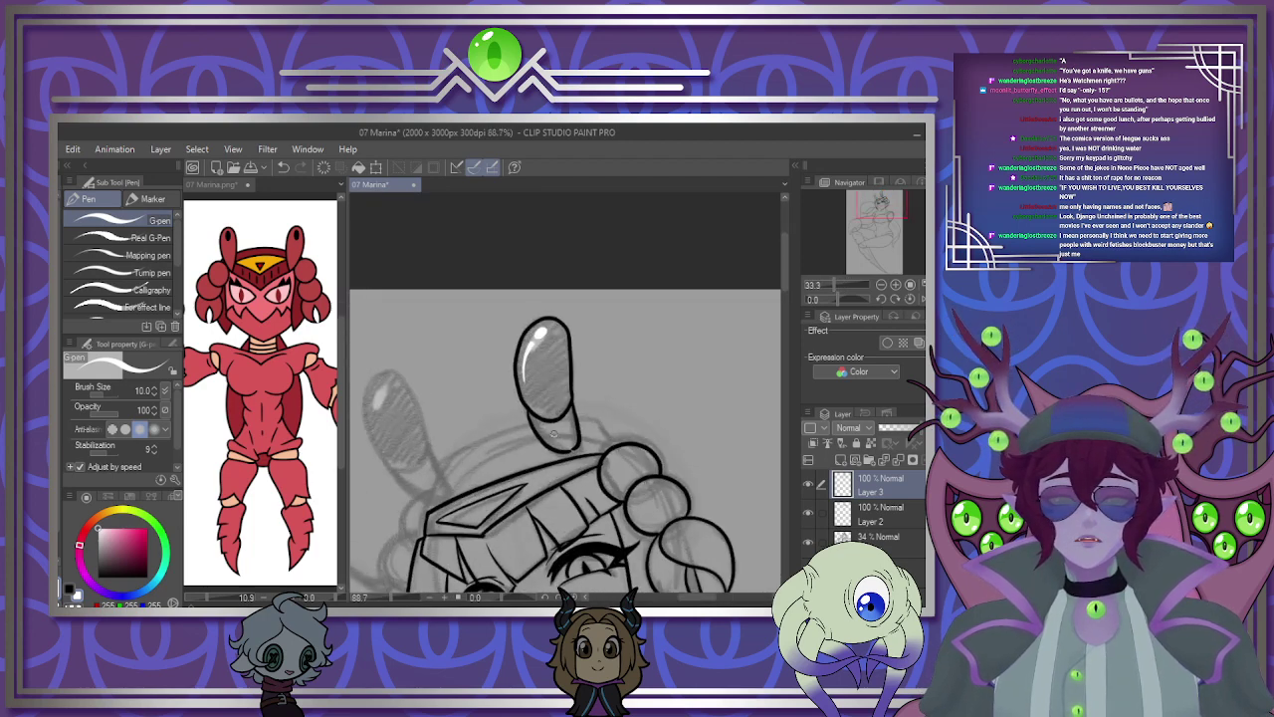
Duplicate the finished antenna with a lasso selection and rotate and place the copy over the sketched second antenna.
{"action": "scroll", "coordinate": [553, 435], "scroll_direction": "up", "scroll_amount": 3}
{"action": "key", "text": "m"}
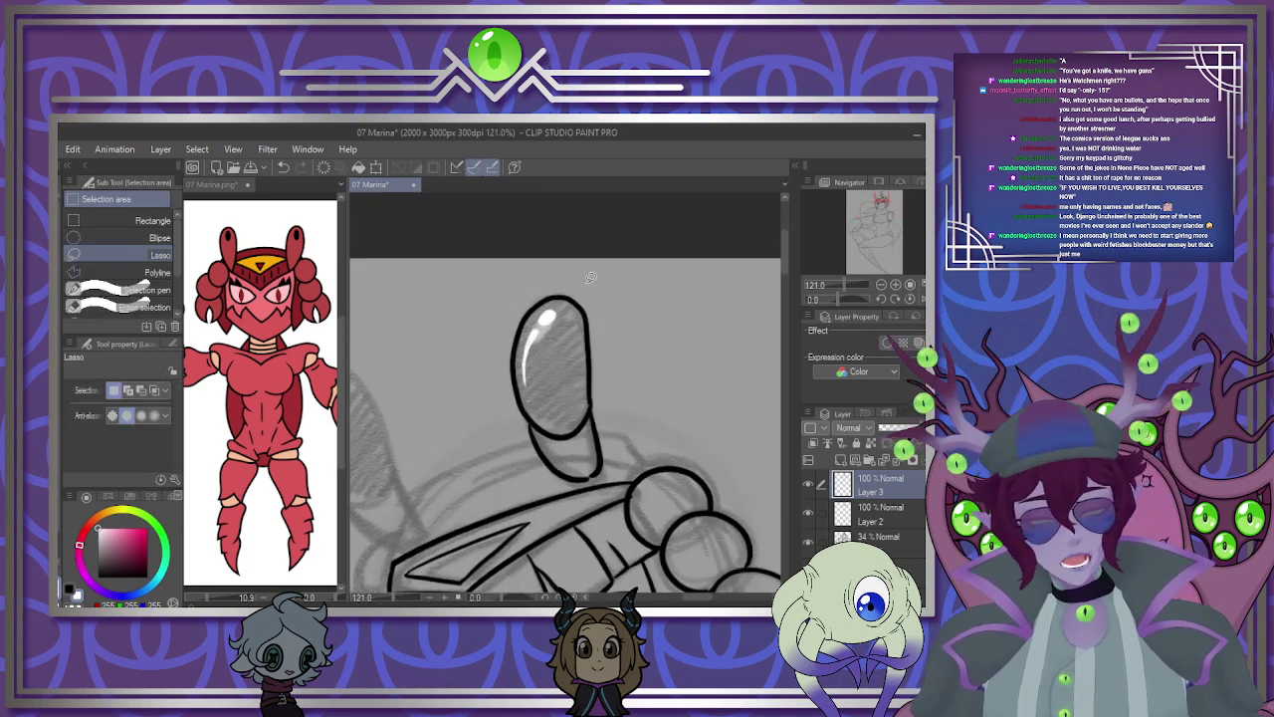
{"action": "left_click_drag", "start_coordinate": [610, 352], "coordinate": [588, 280]}
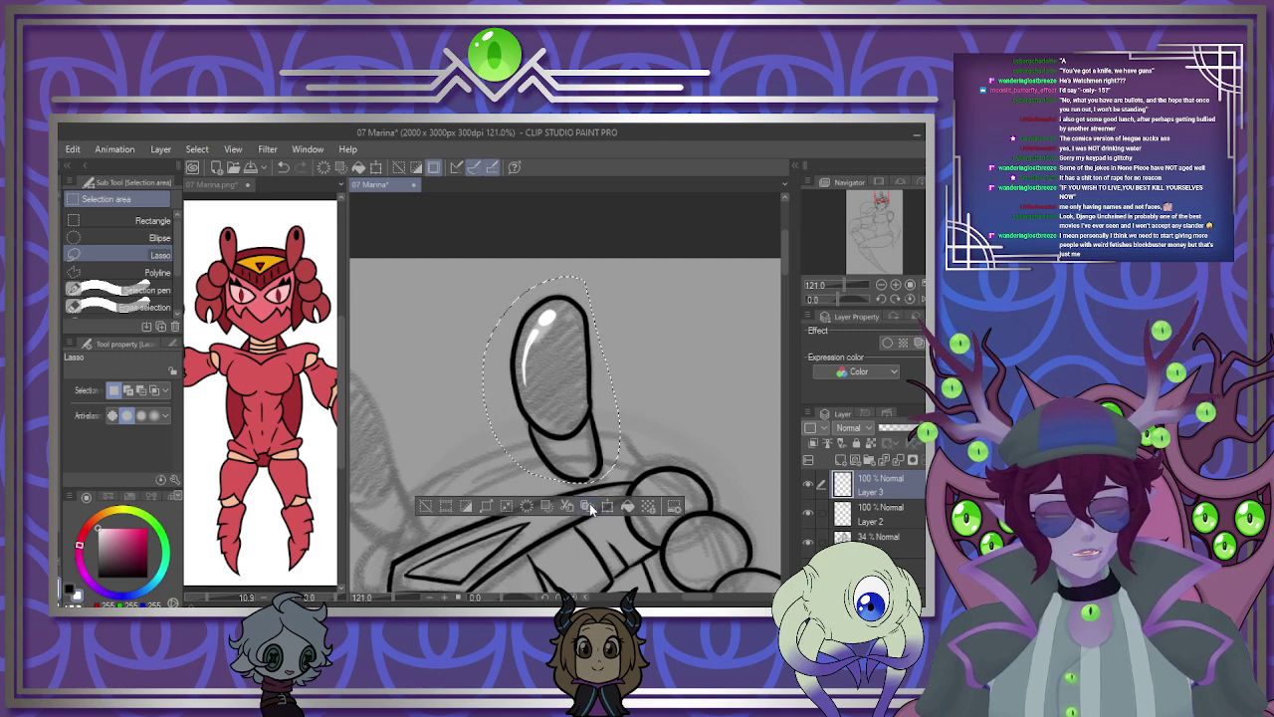
{"action": "left_click", "coordinate": [590, 508]}
{"action": "left_click", "coordinate": [611, 507]}
{"action": "left_click_drag", "start_coordinate": [563, 419], "coordinate": [370, 475]}
{"action": "left_click_drag", "start_coordinate": [511, 505], "coordinate": [523, 447]}
{"action": "left_click_drag", "start_coordinate": [398, 458], "coordinate": [377, 472]}
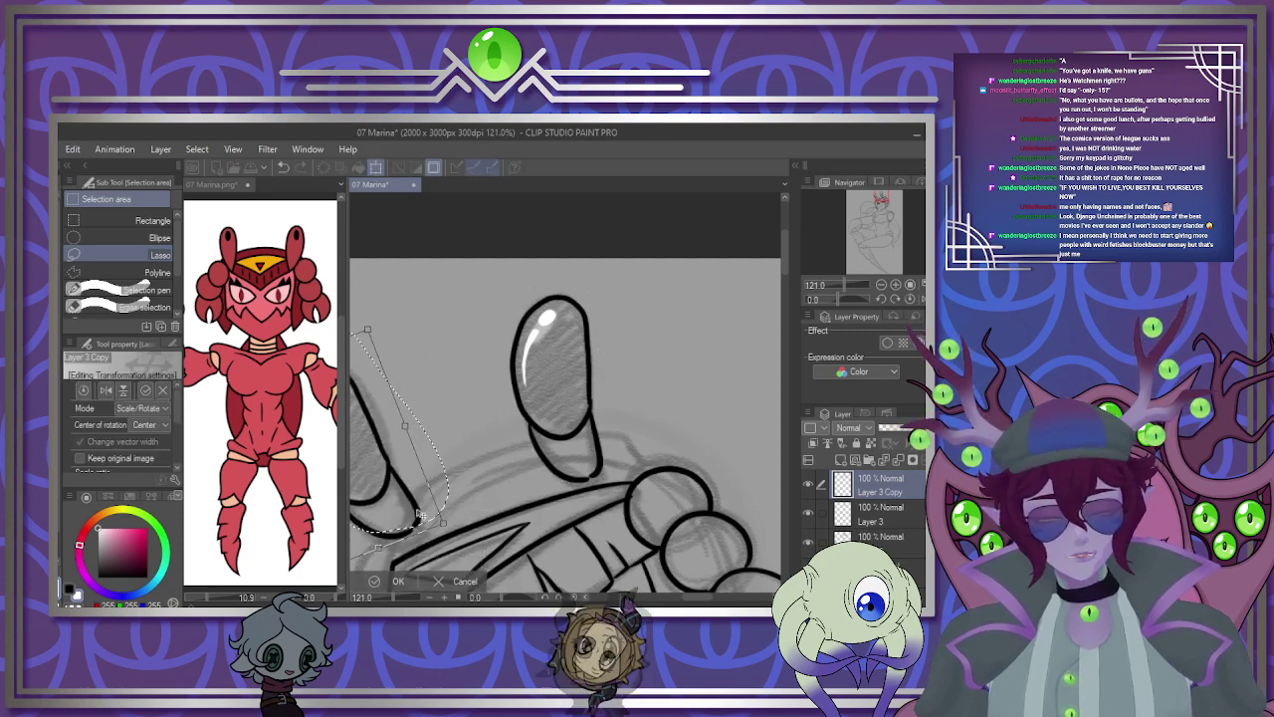
{"action": "left_click", "coordinate": [394, 581]}
{"action": "scroll", "coordinate": [518, 450], "scroll_direction": "down", "scroll_amount": 5}
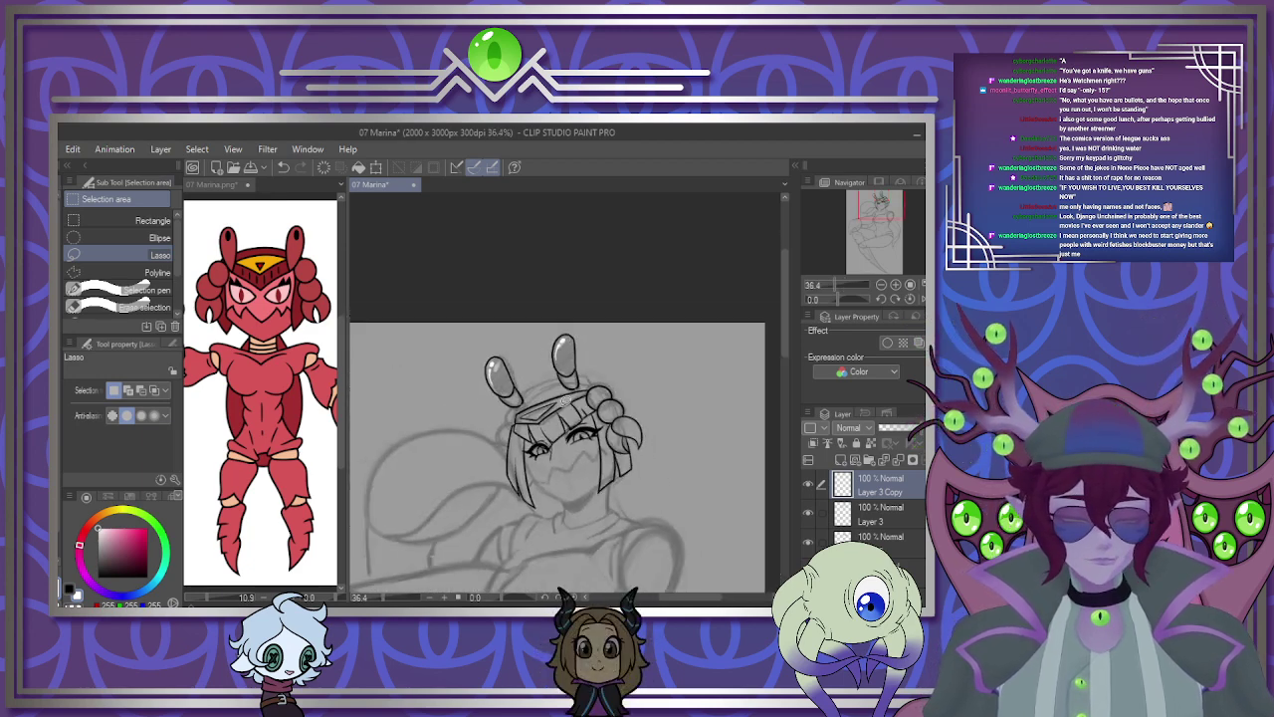
Ink the crown of the head in black: from the headband's corner to the copied antenna, between both antennae, and on to the hair segments.
{"action": "scroll", "coordinate": [574, 455], "scroll_direction": "up", "scroll_amount": 5}
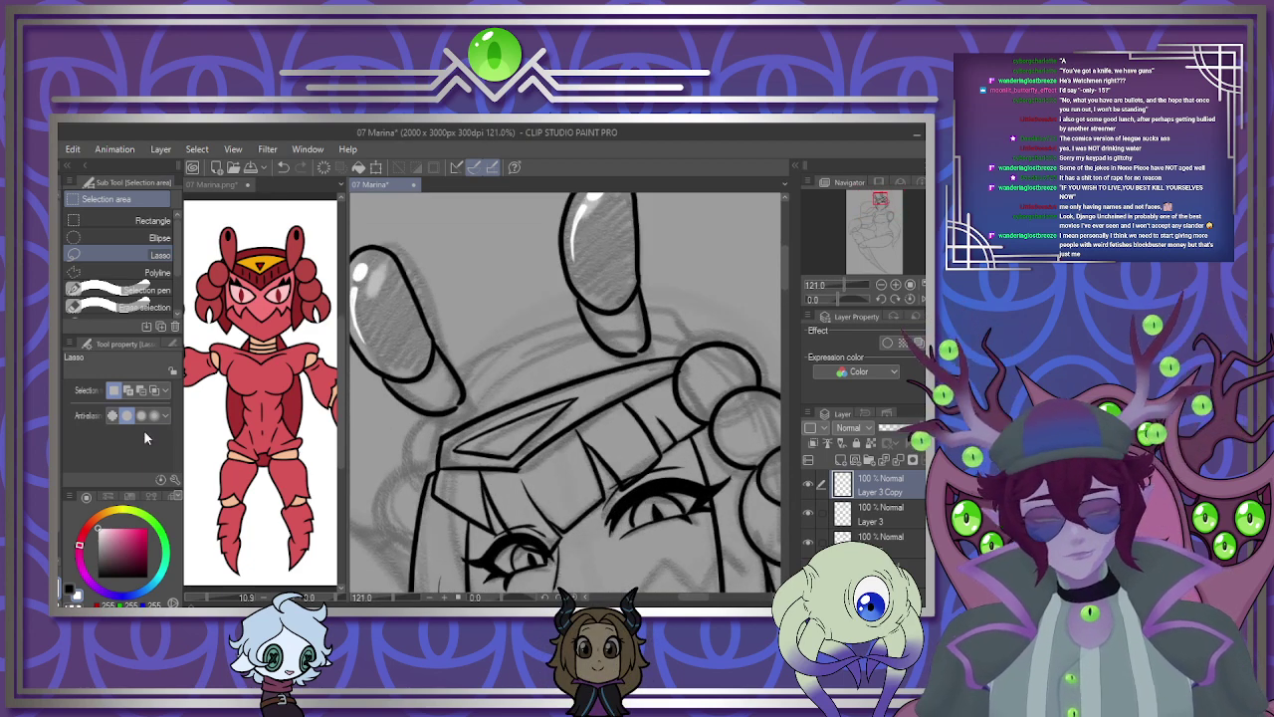
{"action": "key", "text": "p"}
{"action": "left_click_drag", "start_coordinate": [436, 417], "coordinate": [437, 438]}
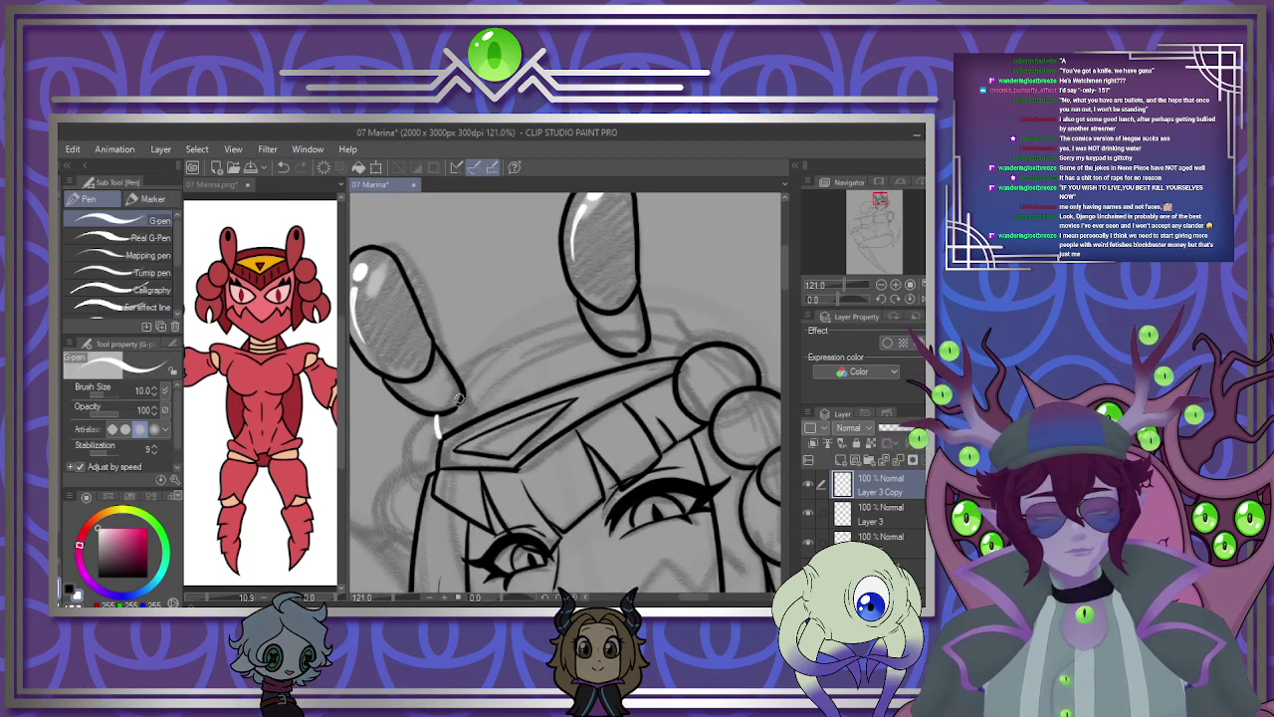
{"action": "key", "text": "x"}
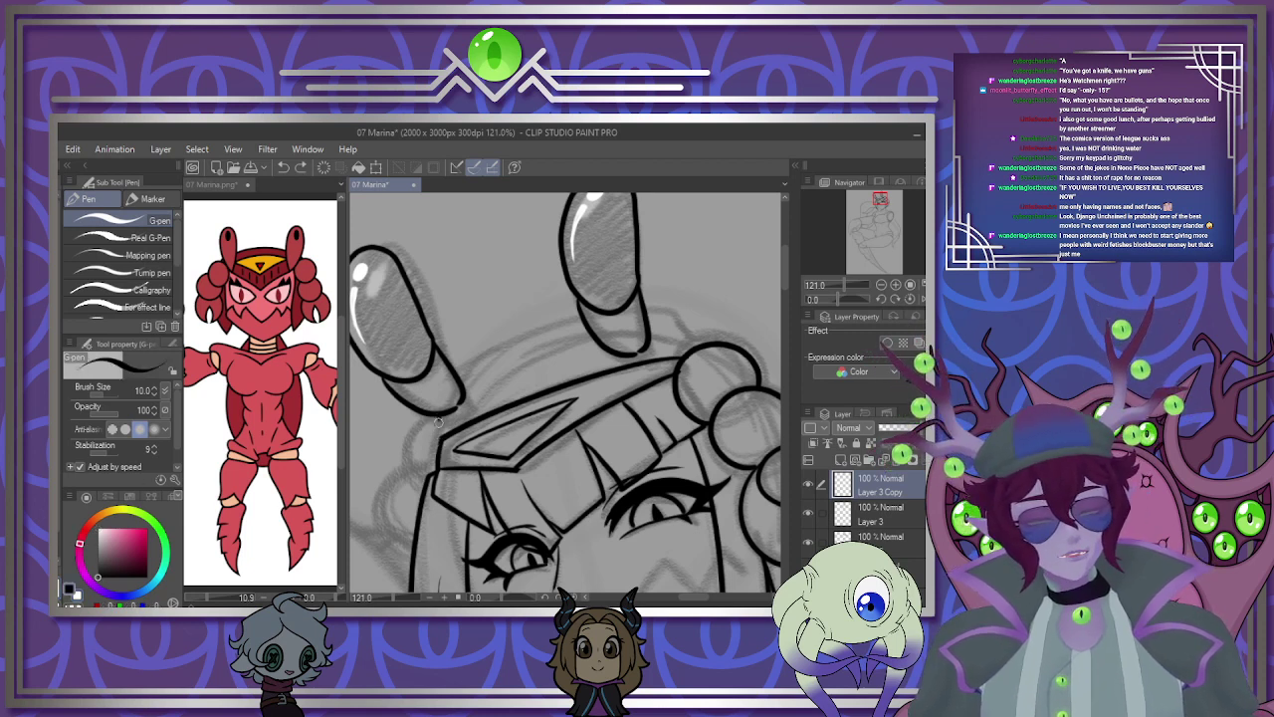
{"action": "mouse_move", "coordinate": [468, 367]}
{"action": "left_mouse_down"}
{"action": "mouse_move", "coordinate": [565, 321]}
{"action": "mouse_move", "coordinate": [619, 312]}
{"action": "mouse_move", "coordinate": [473, 368]}
{"action": "left_mouse_up"}
{"action": "key", "text": "ctrl+z"}
{"action": "key", "text": "ctrl+z"}
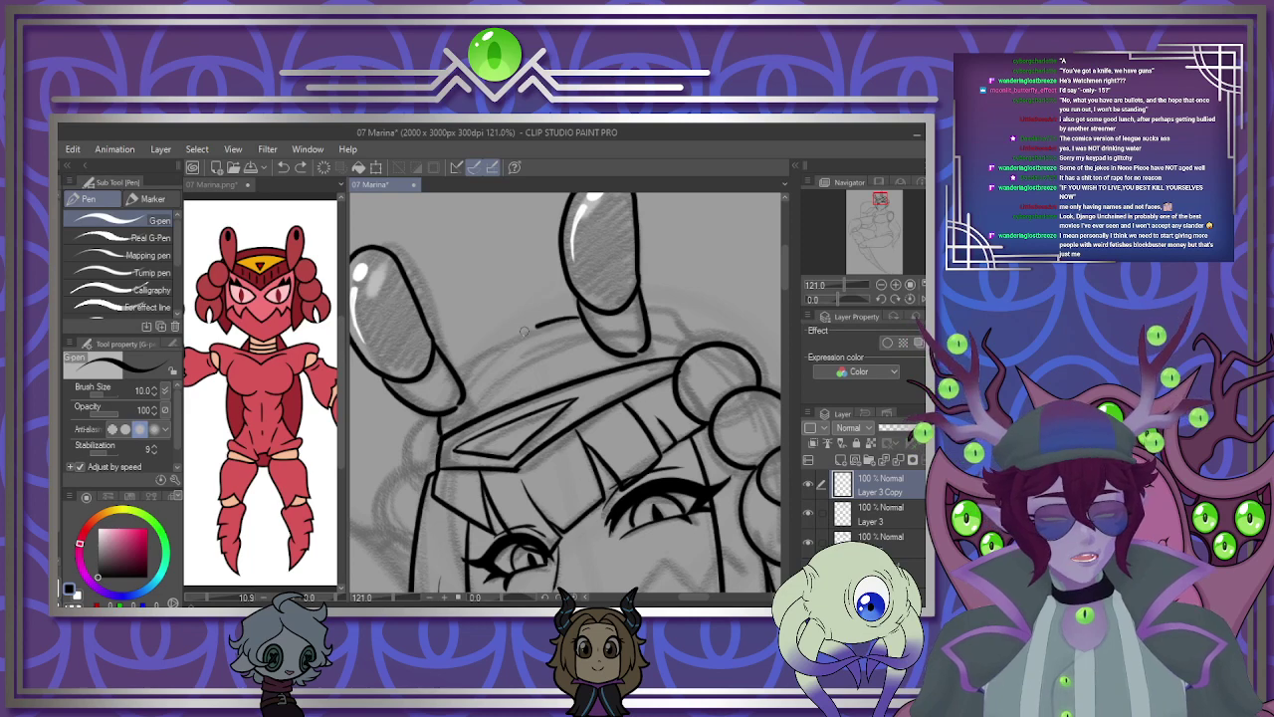
{"action": "left_click_drag", "start_coordinate": [534, 326], "coordinate": [461, 377]}
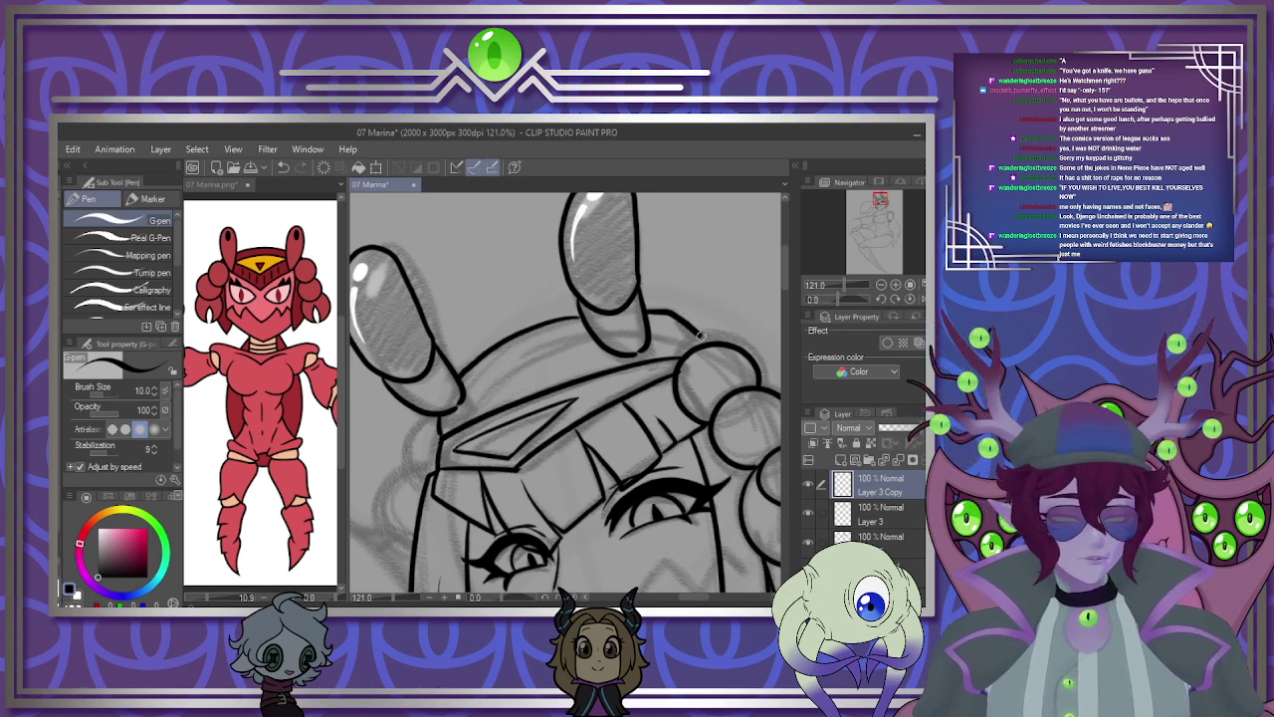
{"action": "scroll", "coordinate": [758, 337], "scroll_direction": "down", "scroll_amount": 4}
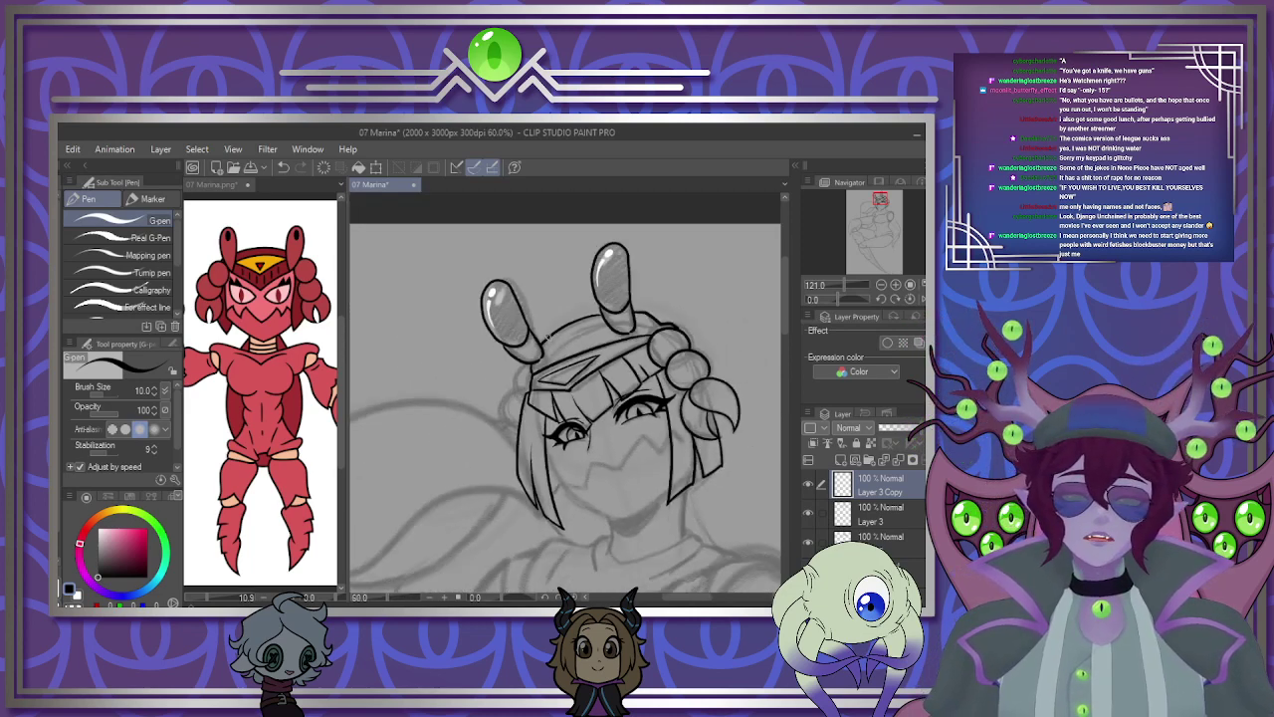
Ink the zigzag mouth line across the lower face, from the near side lock to its far corner, redoing the first stroke.
{"action": "scroll", "coordinate": [538, 344], "scroll_direction": "up", "scroll_amount": 3}
{"action": "scroll", "coordinate": [597, 358], "scroll_direction": "down", "scroll_amount": 4}
{"action": "scroll", "coordinate": [633, 464], "scroll_direction": "up", "scroll_amount": 5}
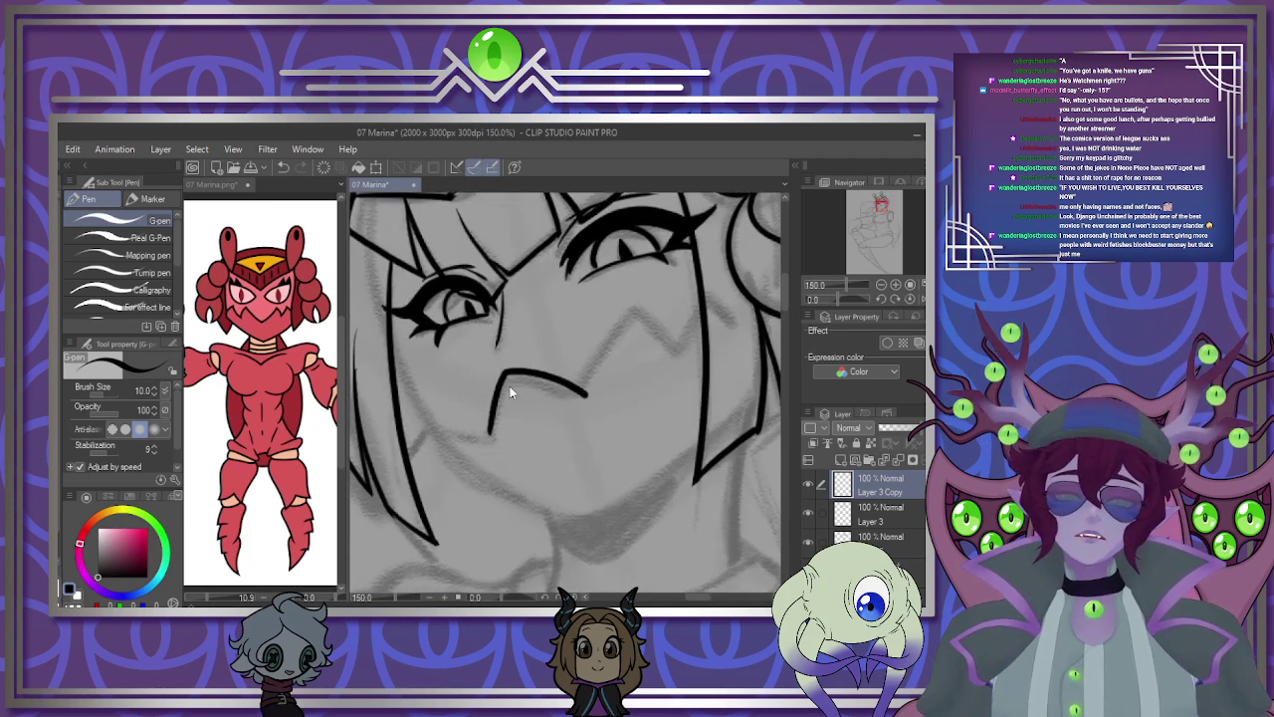
{"action": "key", "text": "ctrl+z"}
{"action": "mouse_move", "coordinate": [570, 390]}
{"action": "left_mouse_down"}
{"action": "mouse_move", "coordinate": [610, 333]}
{"action": "mouse_move", "coordinate": [654, 349]}
{"action": "left_mouse_up"}
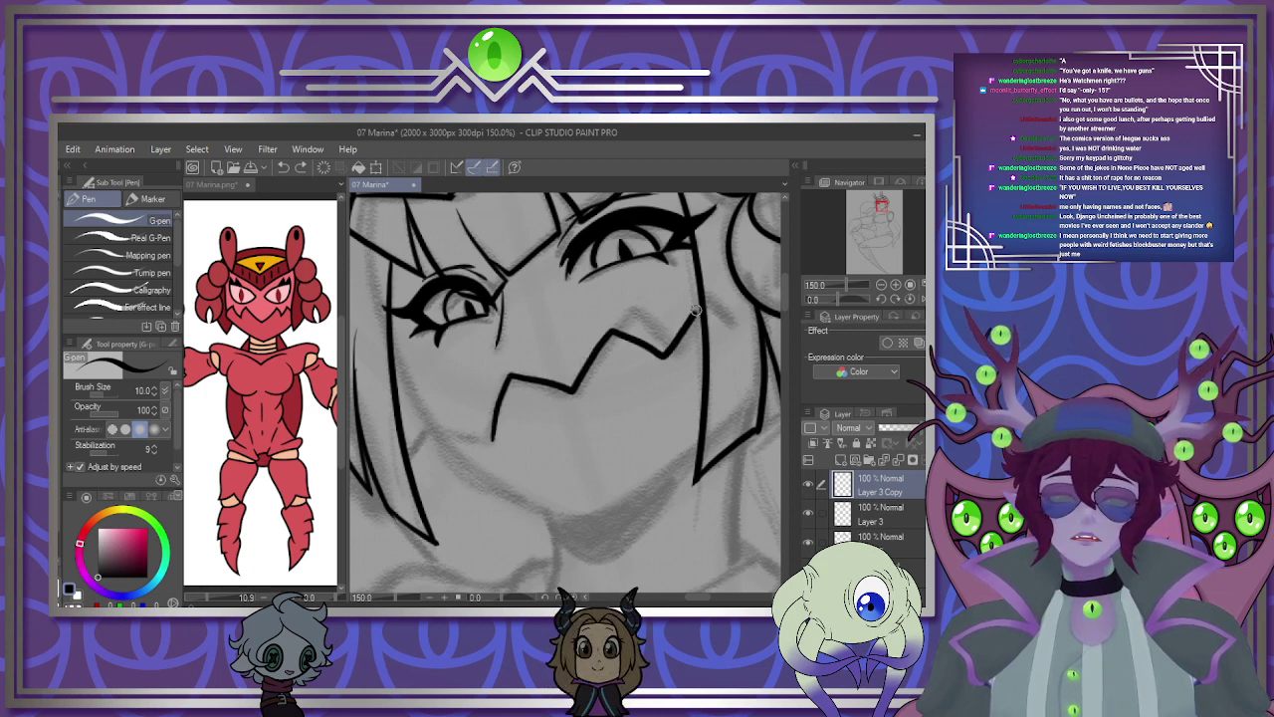
{"action": "left_click_drag", "start_coordinate": [495, 438], "coordinate": [439, 419]}
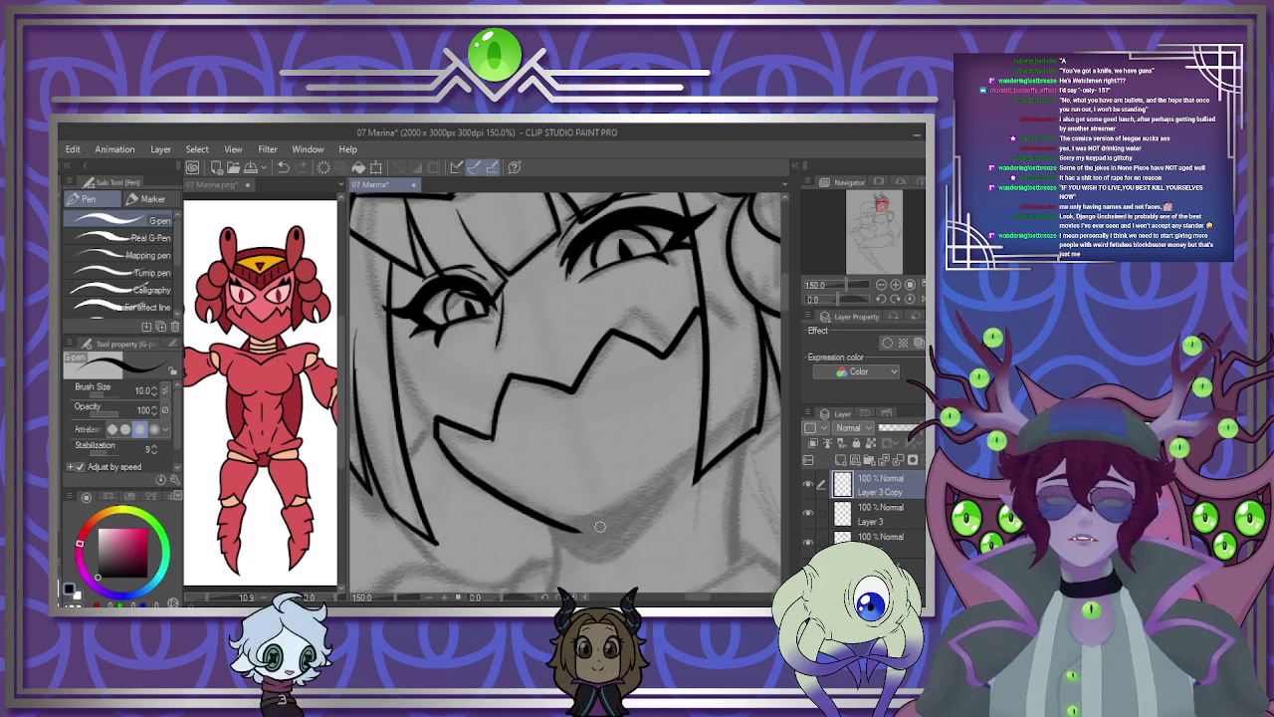
Ink the jawline curving from the mouth's corner down to a pointed chin and back up to the opposite side lock.
{"action": "mouse_move", "coordinate": [436, 428]}
{"action": "left_mouse_down"}
{"action": "mouse_move", "coordinate": [534, 511]}
{"action": "mouse_move", "coordinate": [595, 528]}
{"action": "left_mouse_up"}
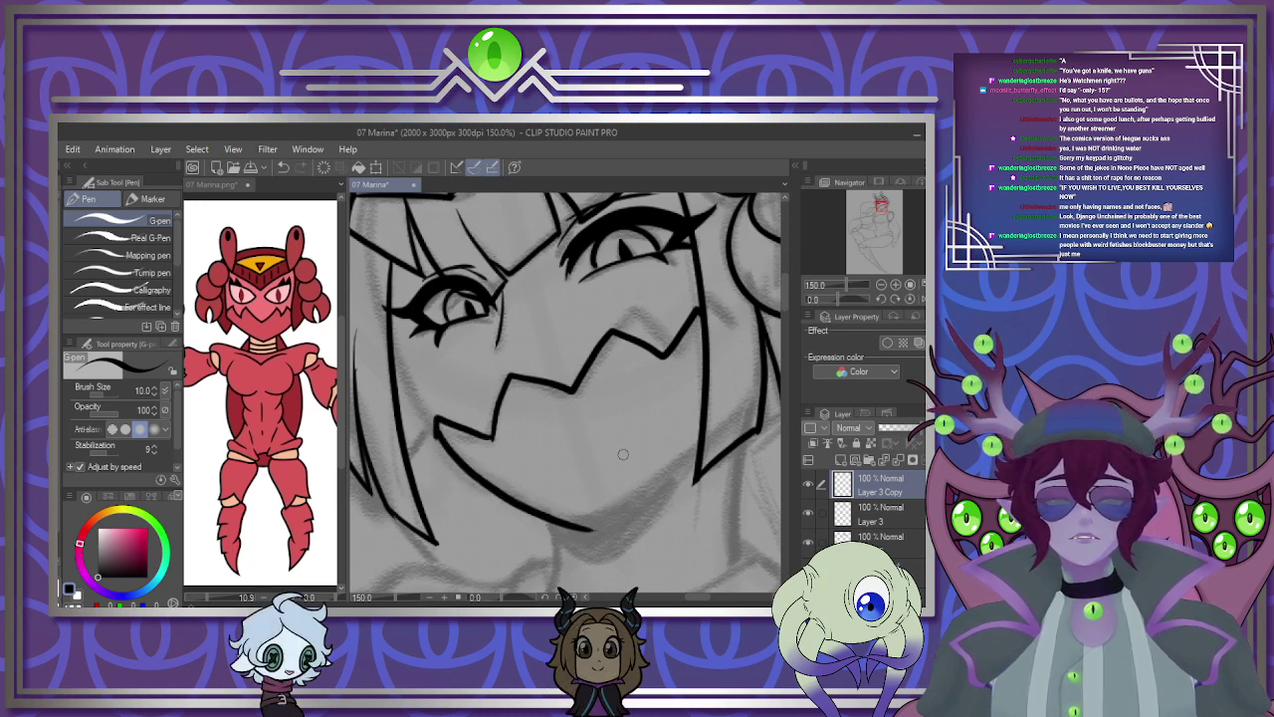
{"action": "mouse_move", "coordinate": [694, 443]}
{"action": "left_mouse_down"}
{"action": "mouse_move", "coordinate": [658, 483]}
{"action": "mouse_move", "coordinate": [581, 520]}
{"action": "left_mouse_up"}
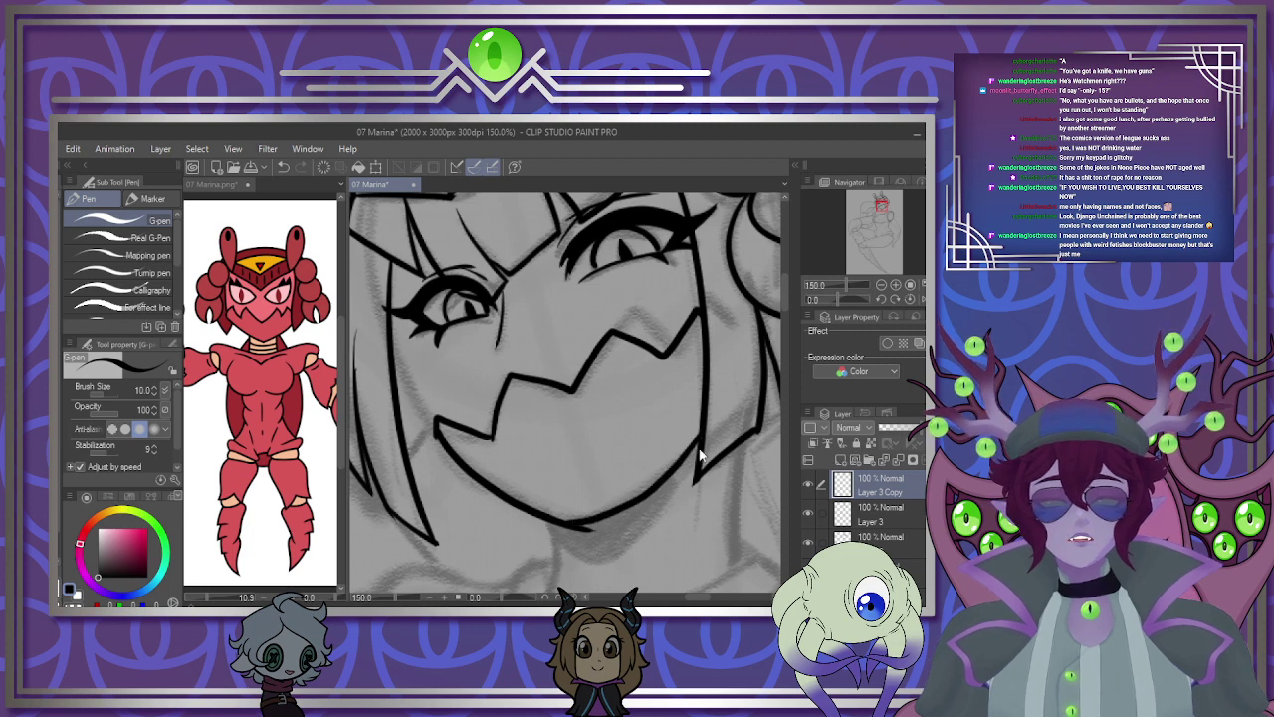
{"action": "key", "text": "ctrl+z"}
{"action": "left_click_drag", "start_coordinate": [649, 482], "coordinate": [582, 522]}
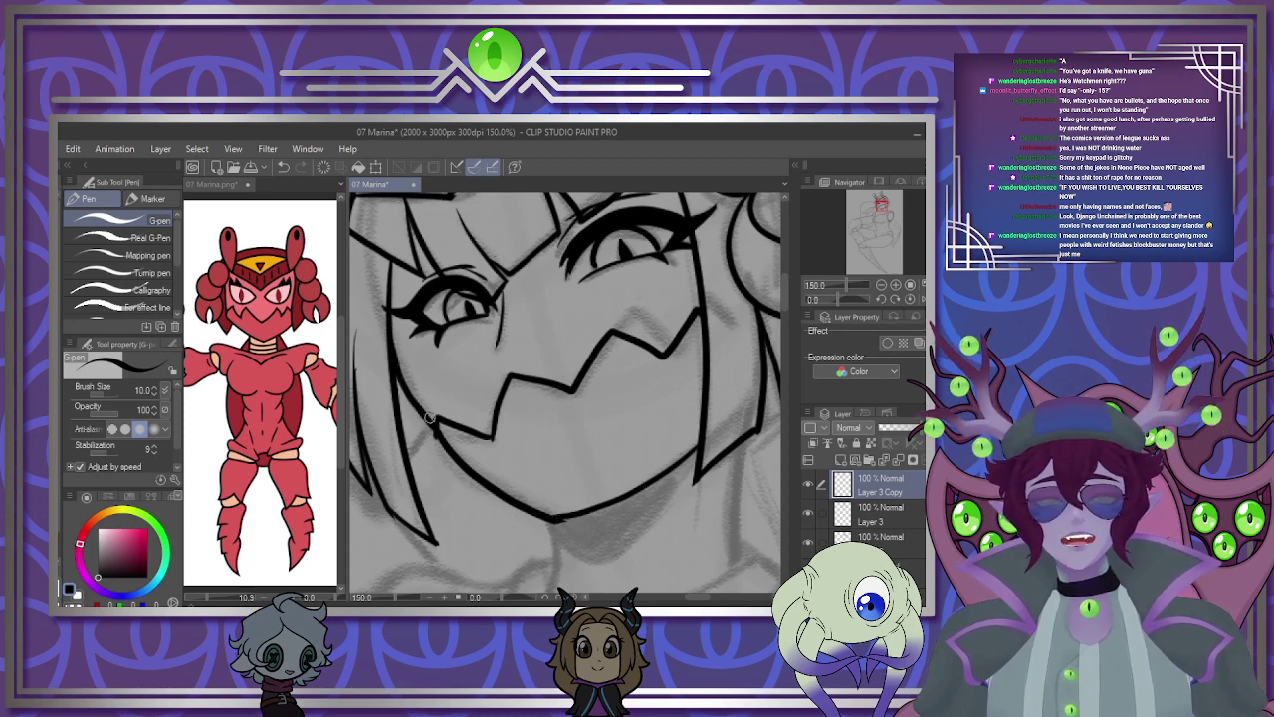
Ink the cheek edge from the eye to the mouth's corner and a short line from that corner to the side lock.
{"action": "scroll", "coordinate": [445, 302], "scroll_direction": "up", "scroll_amount": 5}
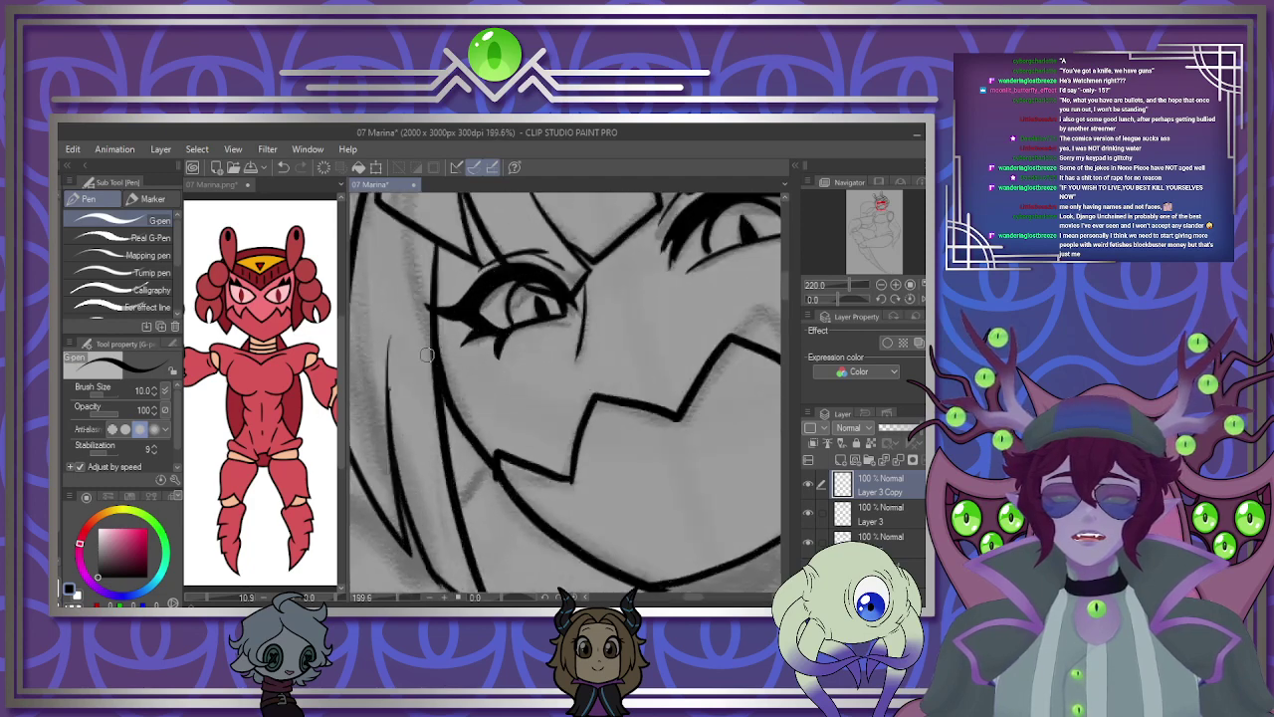
{"action": "mouse_move", "coordinate": [438, 306]}
{"action": "left_mouse_down"}
{"action": "mouse_move", "coordinate": [452, 383]}
{"action": "mouse_move", "coordinate": [531, 517]}
{"action": "left_mouse_up"}
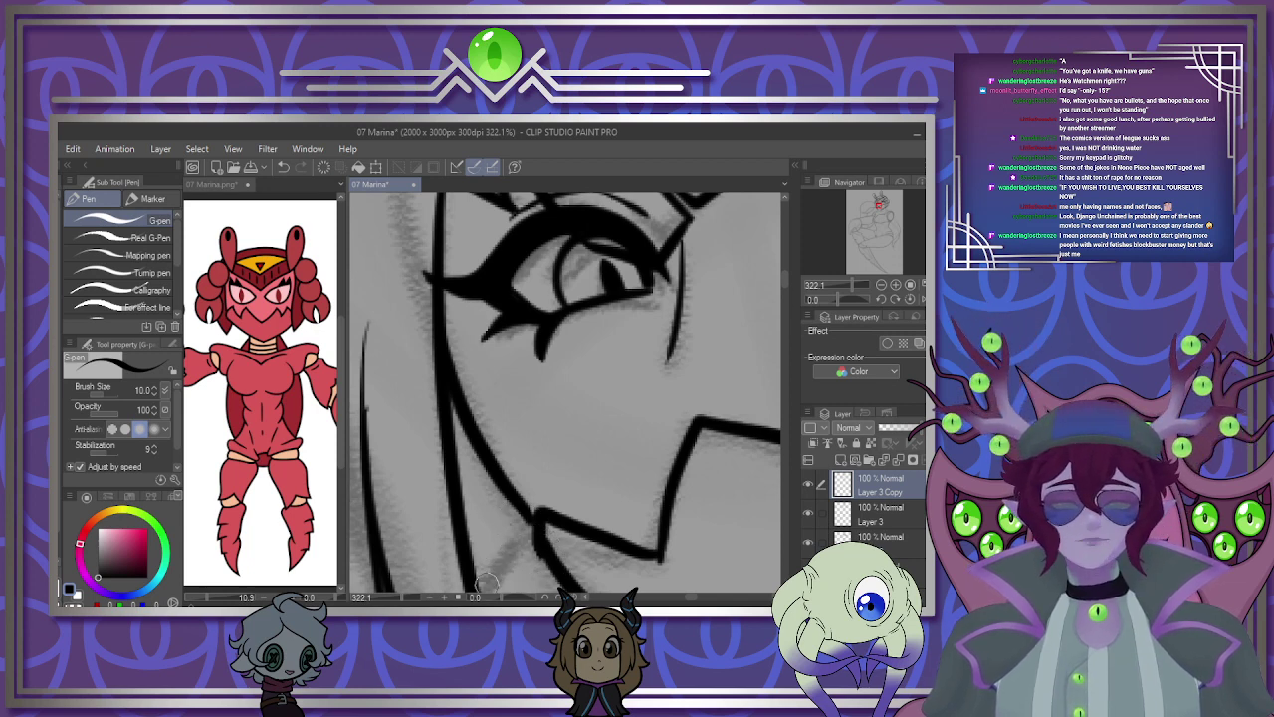
{"action": "left_click_drag", "start_coordinate": [536, 516], "coordinate": [484, 589]}
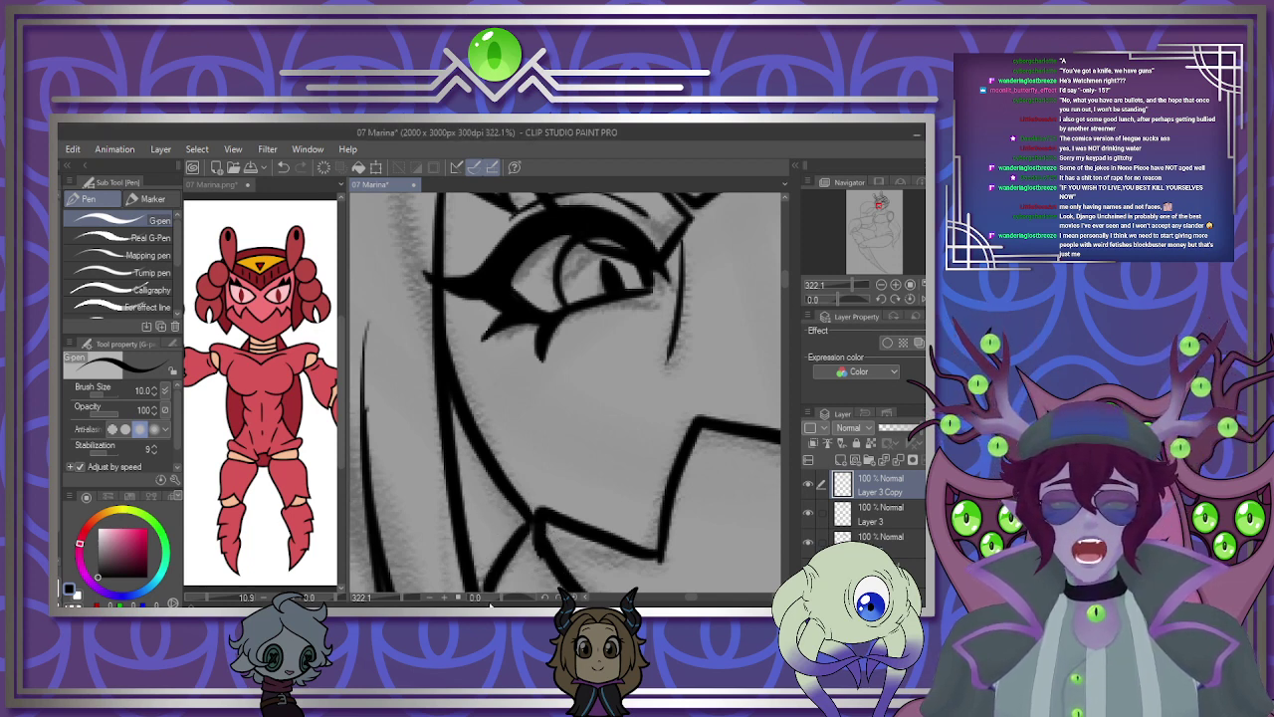
{"action": "scroll", "coordinate": [510, 436], "scroll_direction": "down", "scroll_amount": 5}
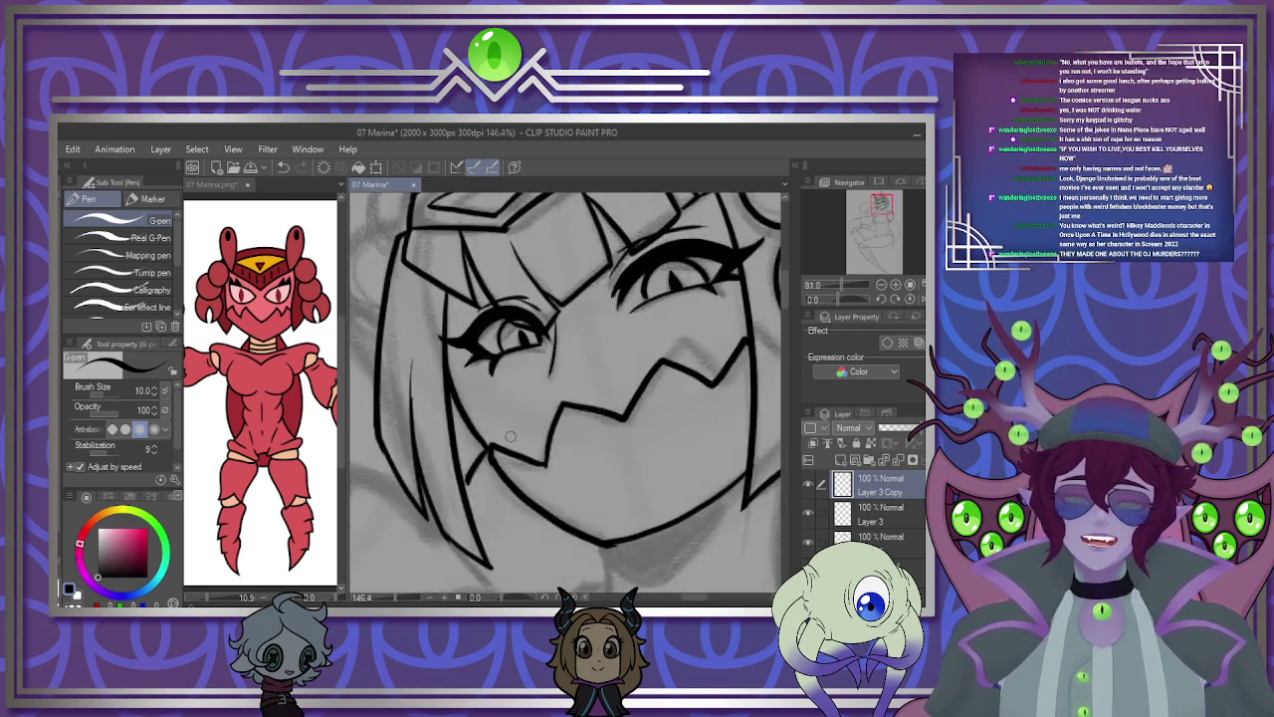
{"action": "scroll", "coordinate": [510, 436], "scroll_direction": "up", "scroll_amount": 5}
{"action": "left_click_drag", "start_coordinate": [492, 432], "coordinate": [463, 476]}
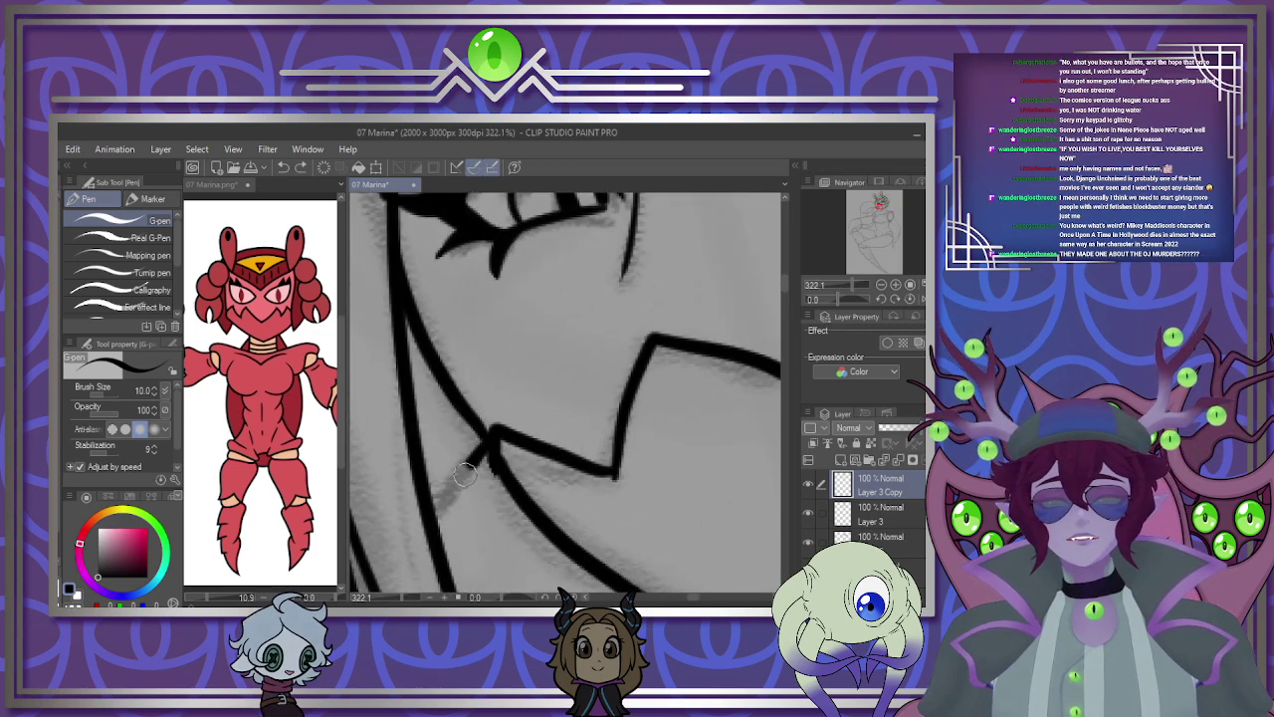
{"action": "scroll", "coordinate": [476, 430], "scroll_direction": "down", "scroll_amount": 3}
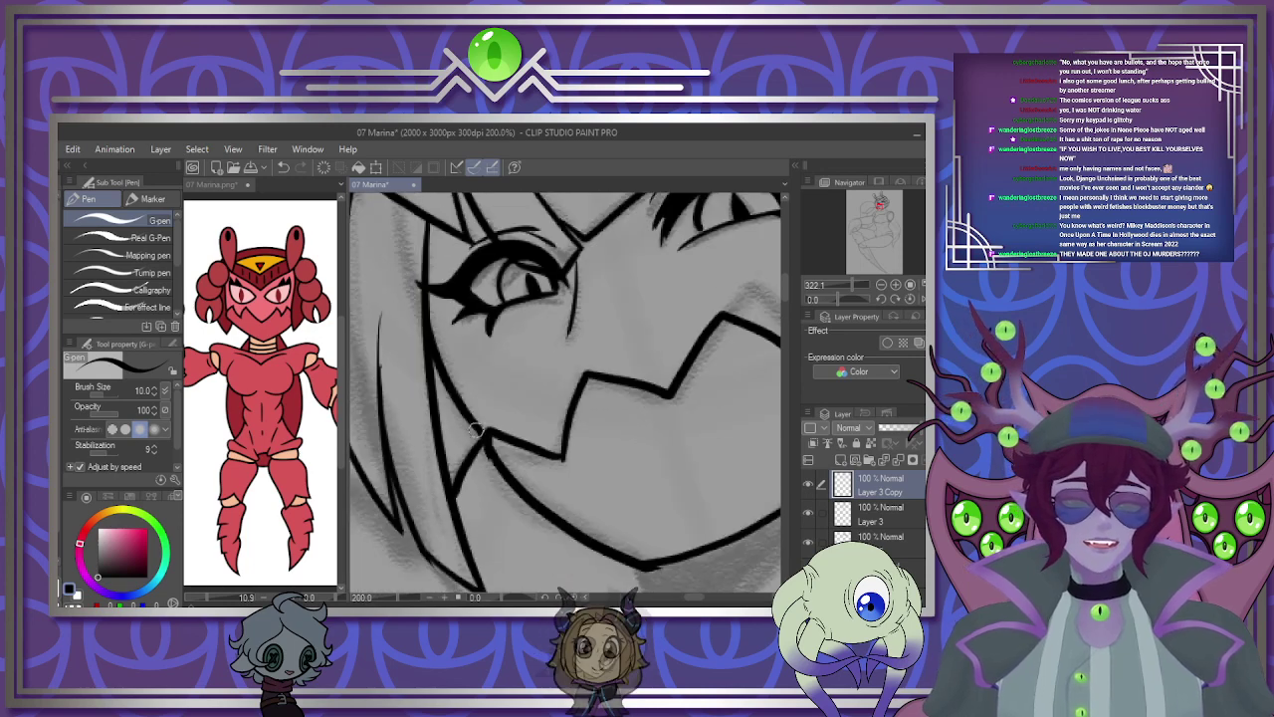
{"action": "scroll", "coordinate": [476, 430], "scroll_direction": "down", "scroll_amount": 8}
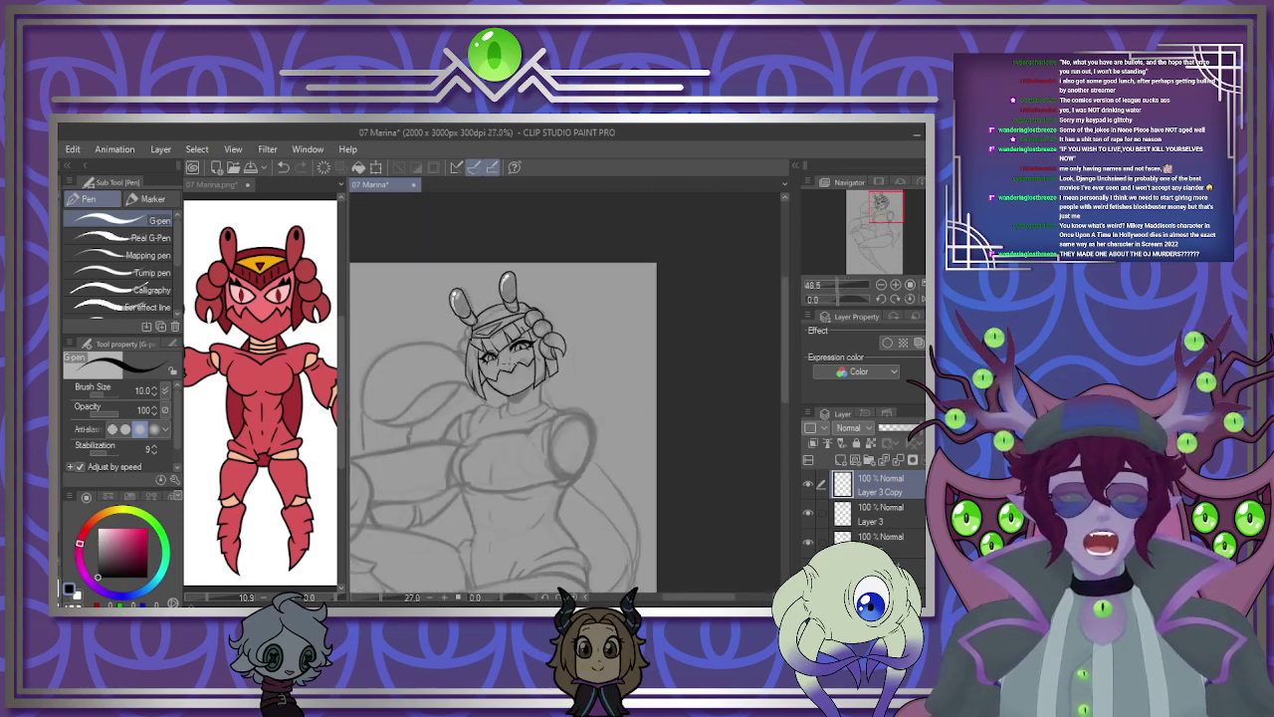
Merge the copied antenna's layer, Layer 3 Copy, down into Layer 3.
{"action": "scroll", "coordinate": [510, 358], "scroll_direction": "up", "scroll_amount": 5}
{"action": "scroll", "coordinate": [588, 486], "scroll_direction": "down", "scroll_amount": 5}
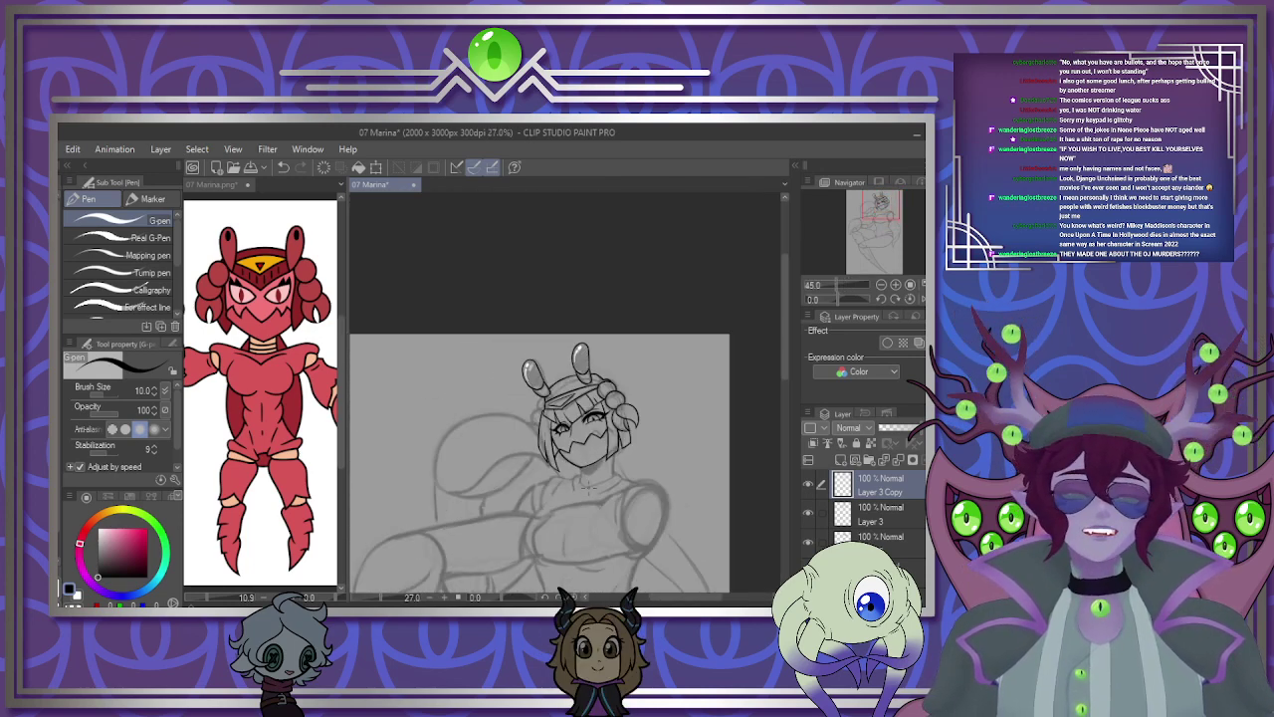
{"action": "scroll", "coordinate": [588, 486], "scroll_direction": "up", "scroll_amount": 5}
{"action": "scroll", "coordinate": [498, 478], "scroll_direction": "down", "scroll_amount": 3}
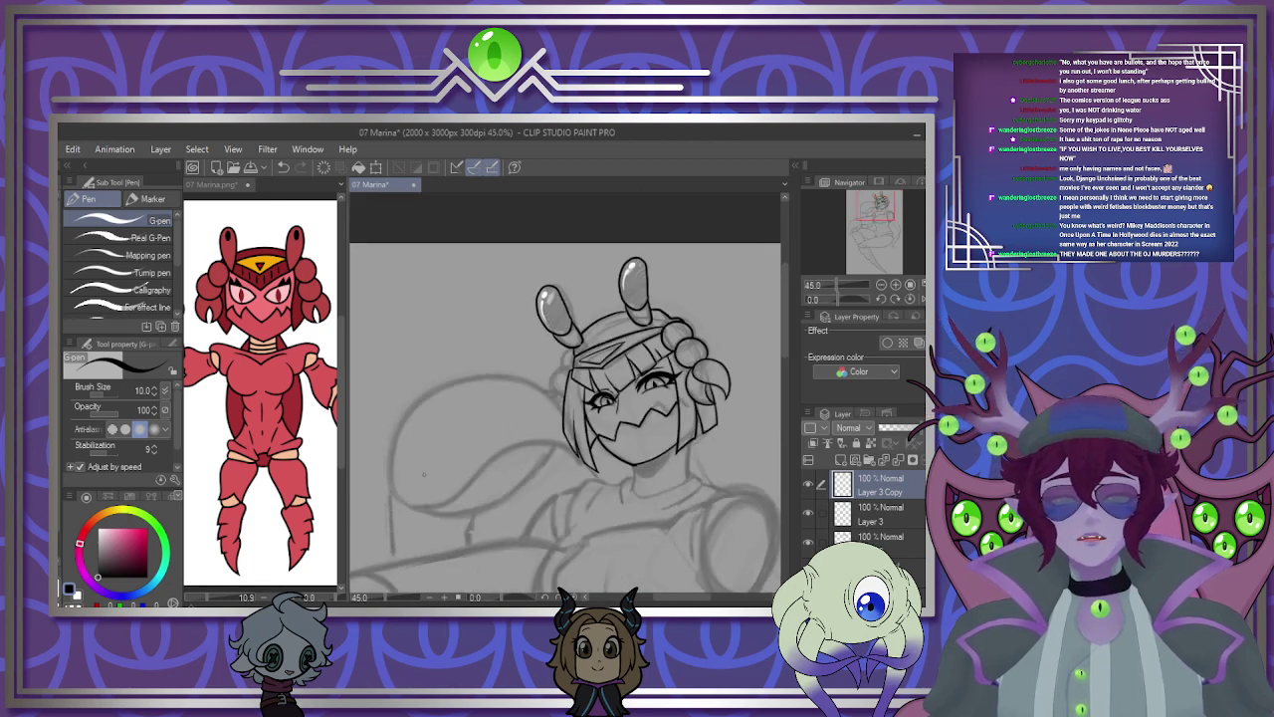
{"action": "scroll", "coordinate": [423, 474], "scroll_direction": "up", "scroll_amount": 3}
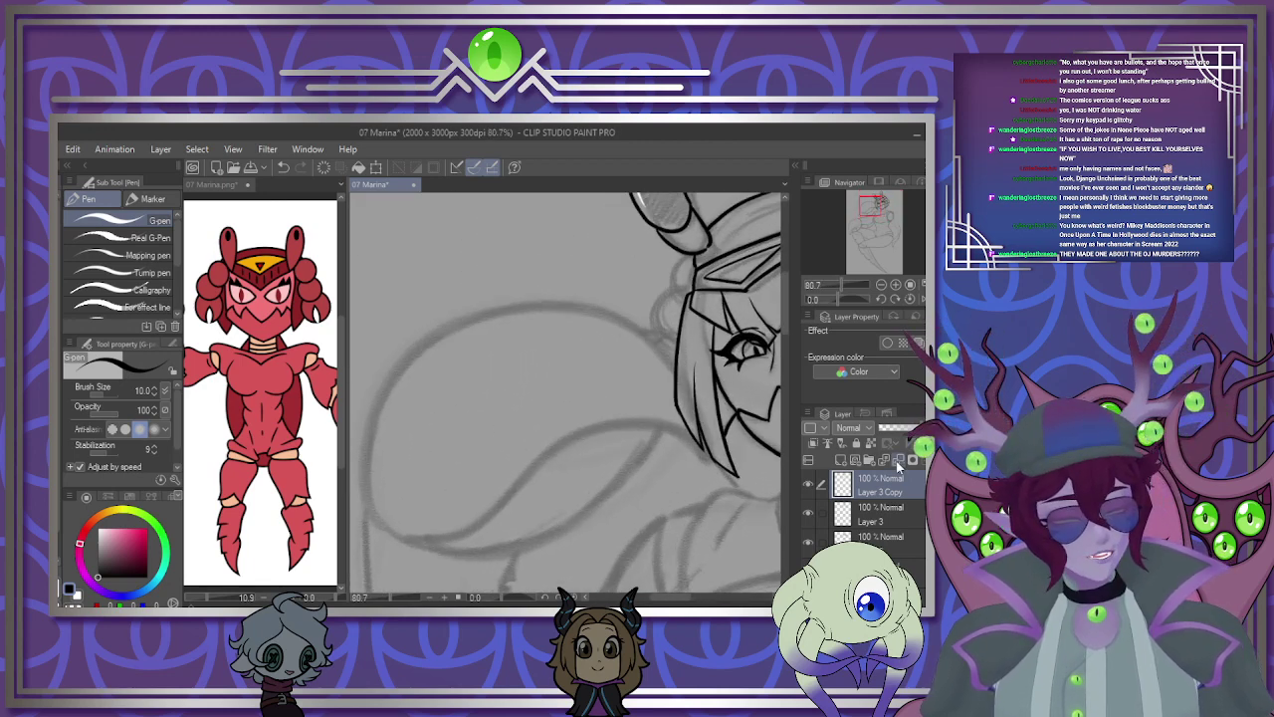
{"action": "left_click", "coordinate": [897, 460]}
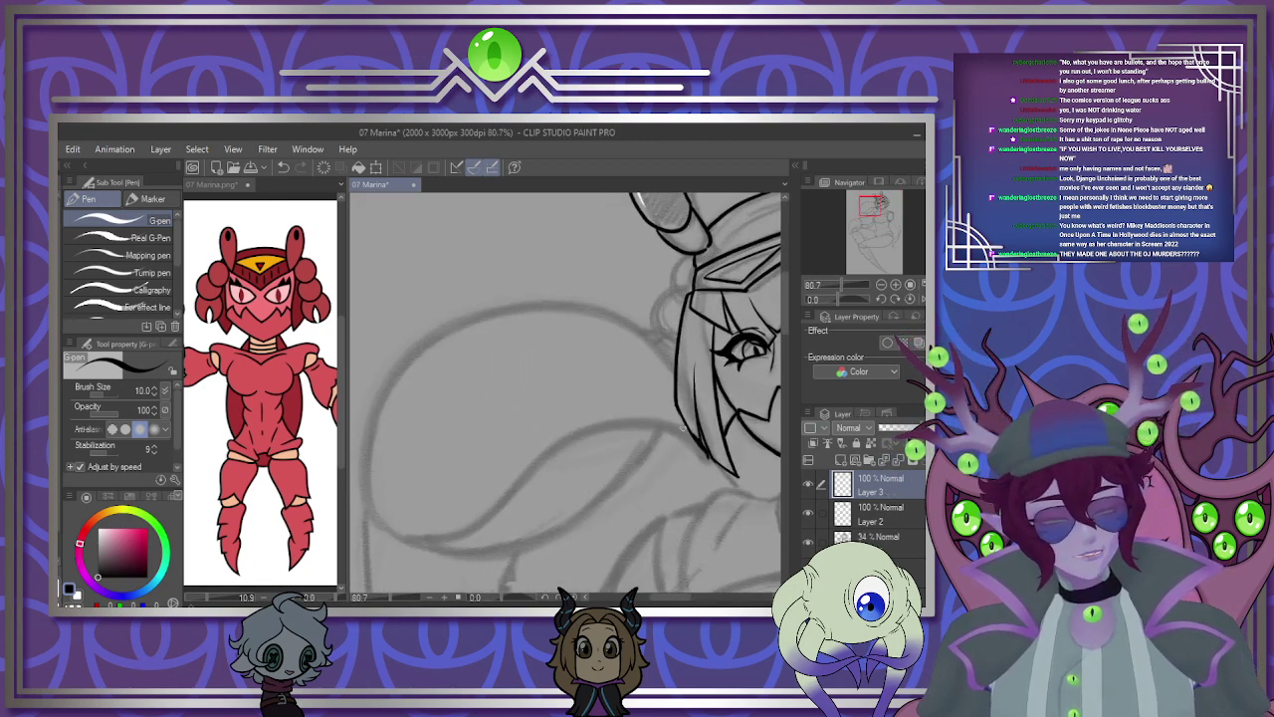
{"action": "mouse_move", "coordinate": [684, 426]}
{"action": "left_mouse_down"}
{"action": "mouse_move", "coordinate": [464, 538]}
{"action": "mouse_move", "coordinate": [375, 518]}
{"action": "mouse_move", "coordinate": [399, 364]}
{"action": "mouse_move", "coordinate": [615, 312]}
{"action": "mouse_move", "coordinate": [725, 456]}
{"action": "mouse_move", "coordinate": [704, 428]}
{"action": "left_mouse_up"}
{"action": "key", "text": "ctrl+z"}
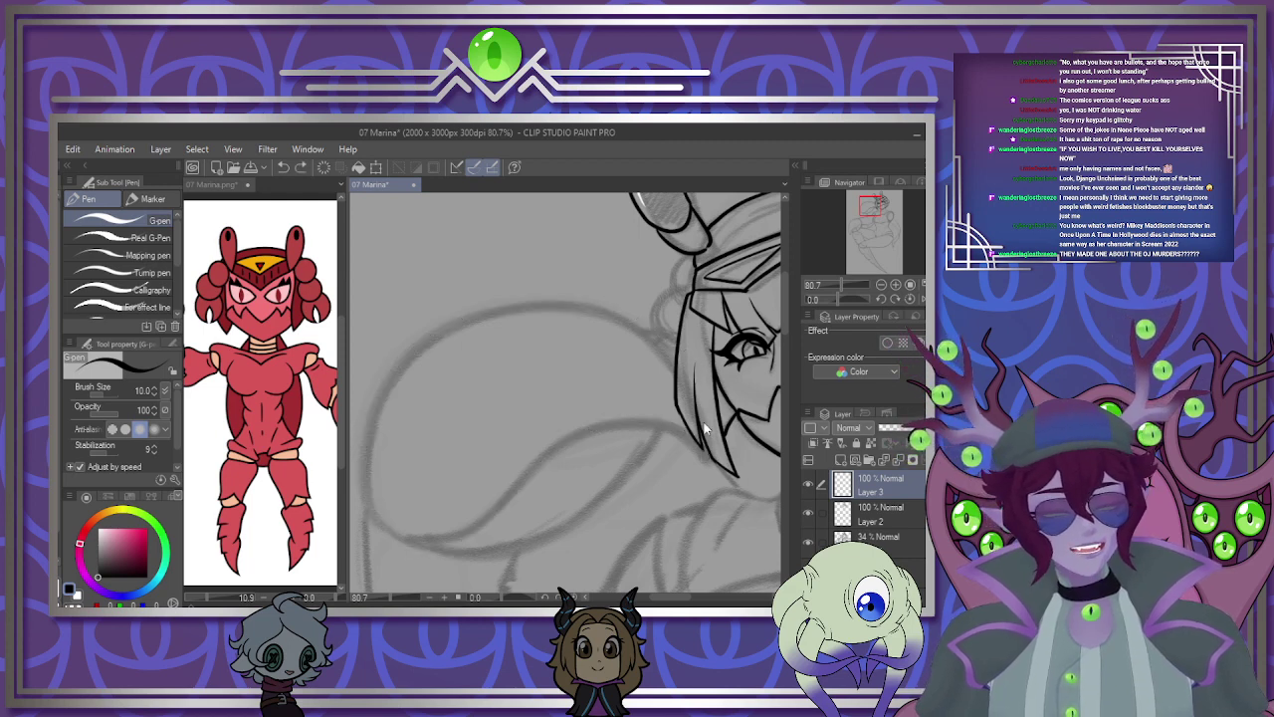
{"action": "mouse_move", "coordinate": [683, 370]}
{"action": "left_mouse_down"}
{"action": "mouse_move", "coordinate": [358, 407]}
{"action": "mouse_move", "coordinate": [375, 539]}
{"action": "mouse_move", "coordinate": [532, 464]}
{"action": "mouse_move", "coordinate": [707, 450]}
{"action": "left_mouse_up"}
{"action": "key", "text": "ctrl+z"}
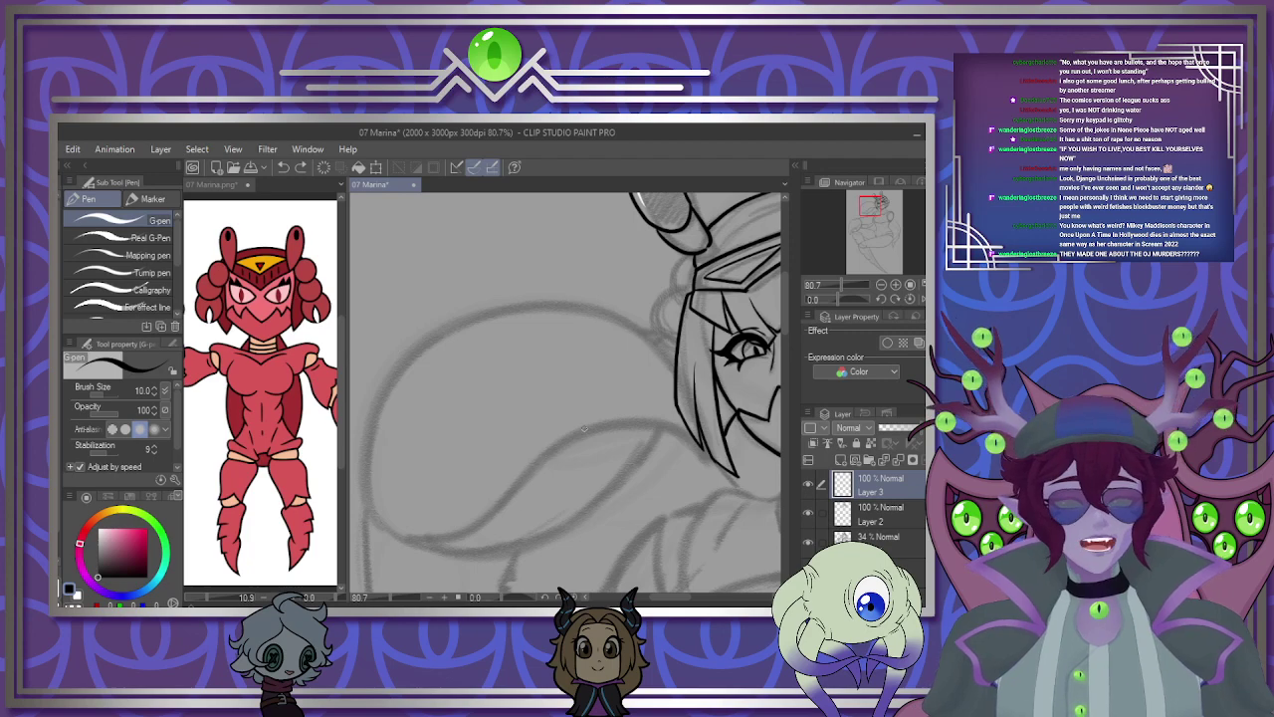
{"action": "mouse_move", "coordinate": [703, 448]}
{"action": "left_mouse_down"}
{"action": "mouse_move", "coordinate": [450, 534]}
{"action": "mouse_move", "coordinate": [388, 403]}
{"action": "mouse_move", "coordinate": [657, 339]}
{"action": "mouse_move", "coordinate": [673, 402]}
{"action": "mouse_move", "coordinate": [637, 321]}
{"action": "mouse_move", "coordinate": [416, 348]}
{"action": "mouse_move", "coordinate": [398, 528]}
{"action": "mouse_move", "coordinate": [681, 435]}
{"action": "left_mouse_up"}
{"action": "key", "text": "ctrl+z"}
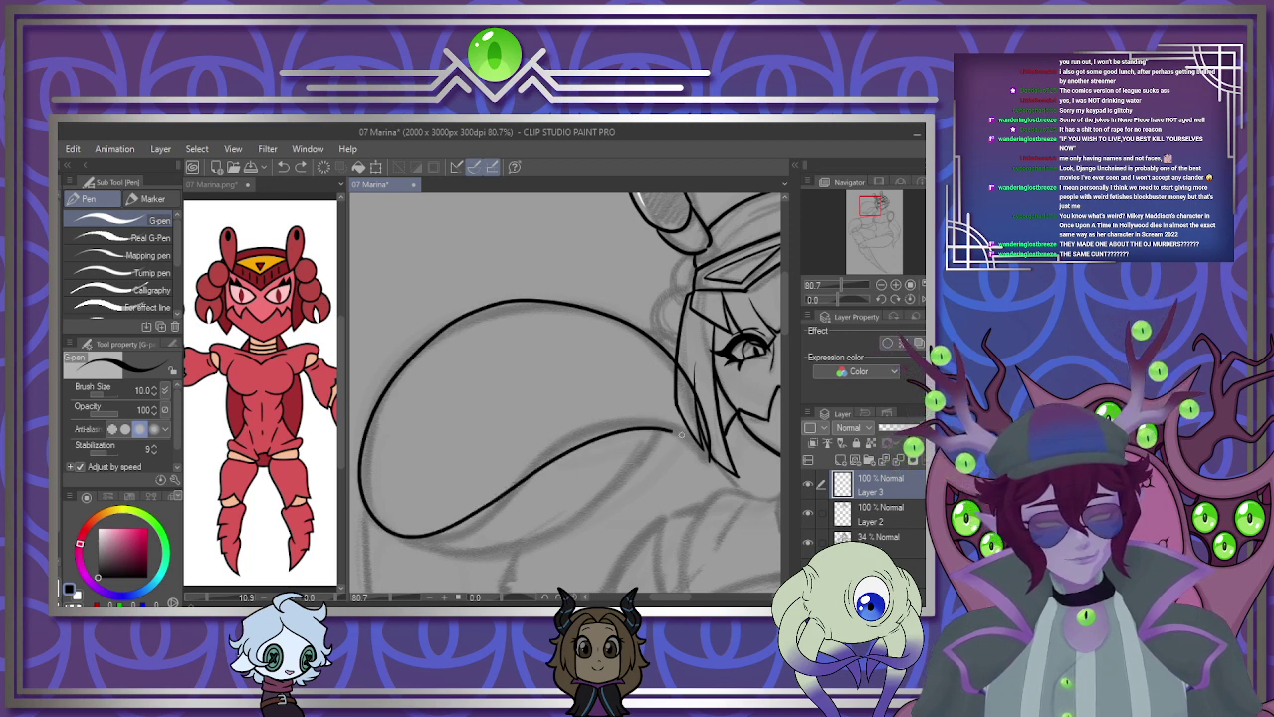
{"action": "key", "text": "ctrl+z"}
Ink the large rounded shape beside the head, with an arched outer edge and an S-curved underside meeting at the side lock.
{"action": "left_click_drag", "start_coordinate": [649, 333], "coordinate": [407, 554]}
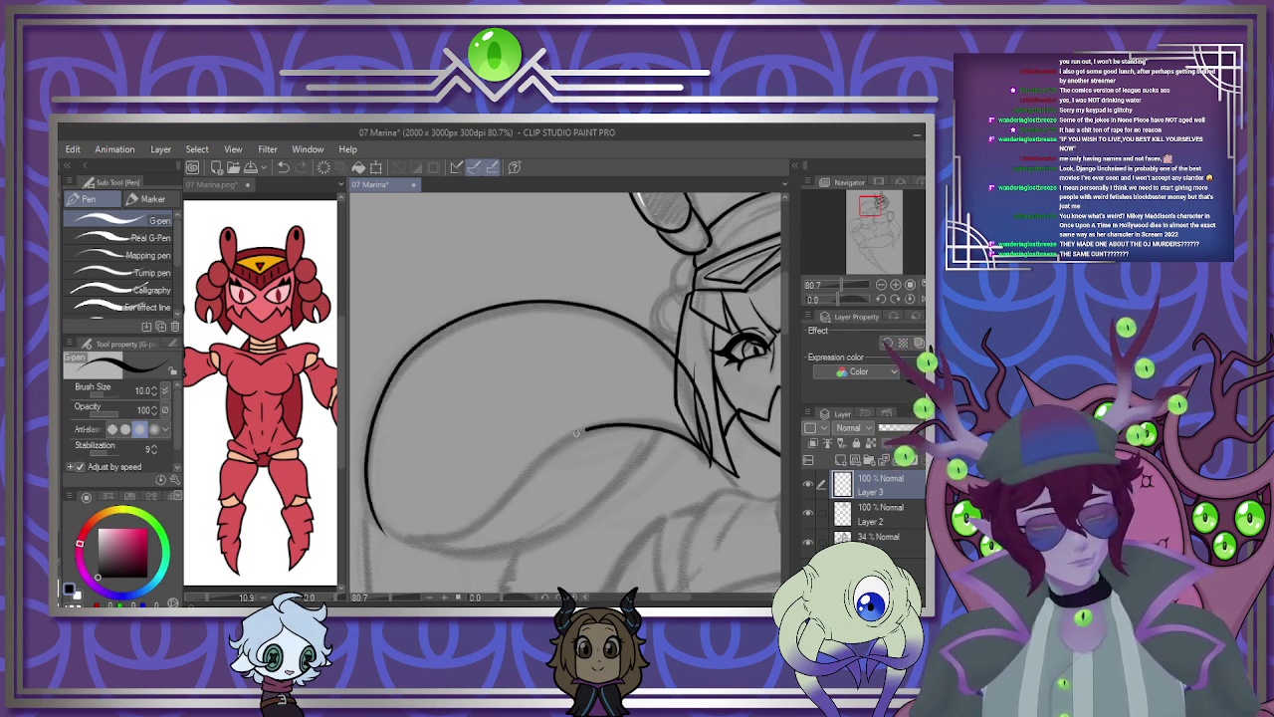
{"action": "mouse_move", "coordinate": [575, 432]}
{"action": "left_mouse_down"}
{"action": "mouse_move", "coordinate": [457, 538]}
{"action": "mouse_move", "coordinate": [380, 522]}
{"action": "left_mouse_up"}
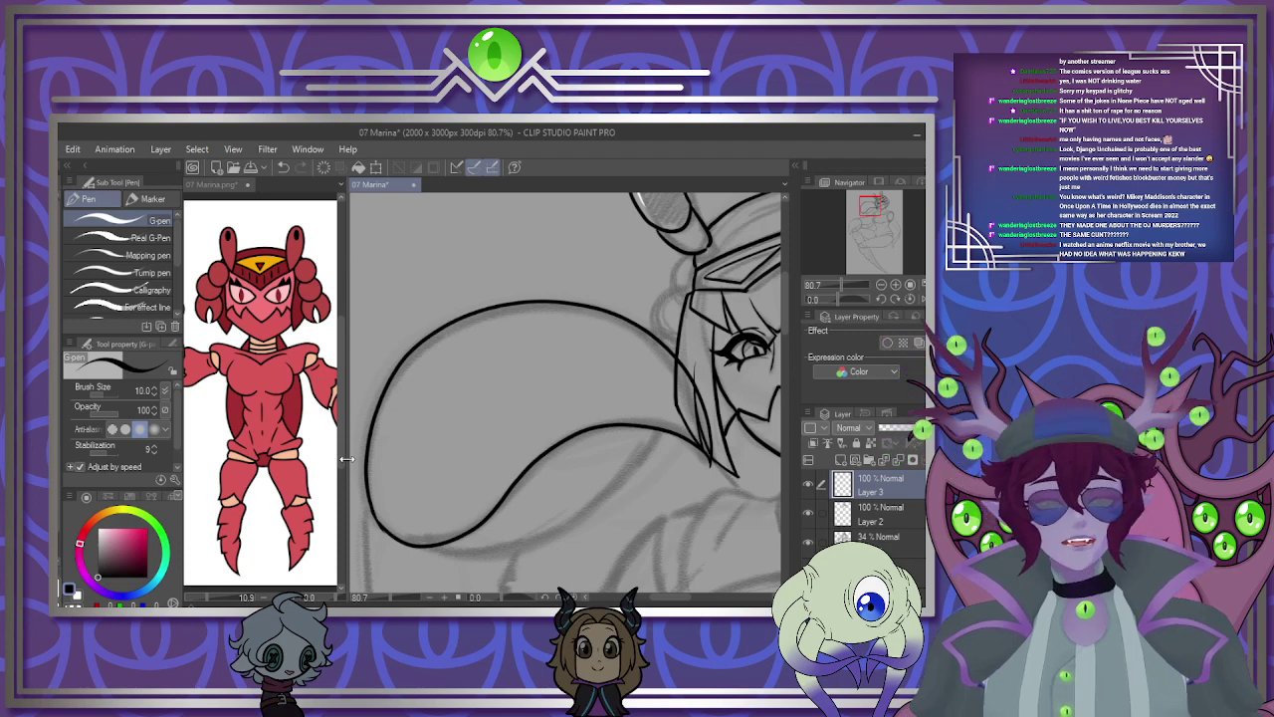
{"action": "scroll", "coordinate": [384, 439], "scroll_direction": "down", "scroll_amount": 2}
{"action": "scroll", "coordinate": [438, 503], "scroll_direction": "up", "scroll_amount": 4}
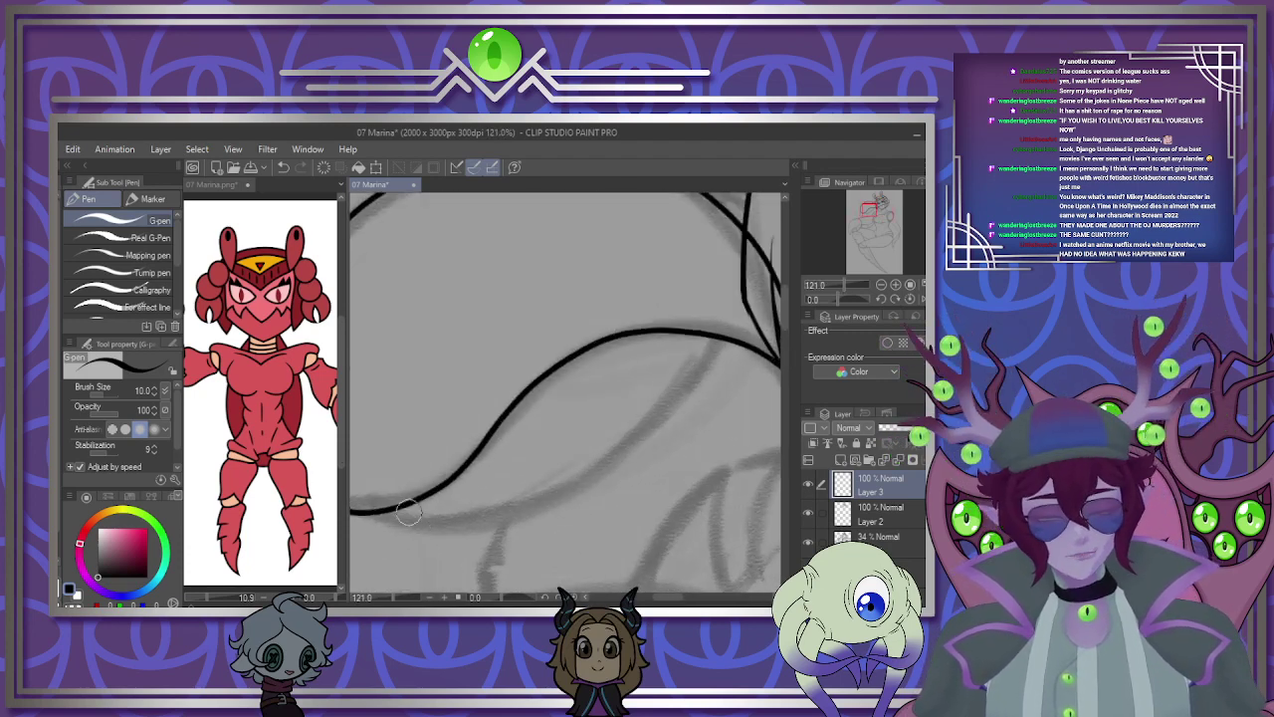
Ink a second curve beneath the large rounded shape's S-curved underside, enclosing a leaf-shaped section that tapers to a point.
{"action": "mouse_move", "coordinate": [364, 514]}
{"action": "left_mouse_down"}
{"action": "mouse_move", "coordinate": [510, 525]}
{"action": "mouse_move", "coordinate": [628, 455]}
{"action": "mouse_move", "coordinate": [705, 361]}
{"action": "left_mouse_up"}
{"action": "key", "text": "ctrl+z"}
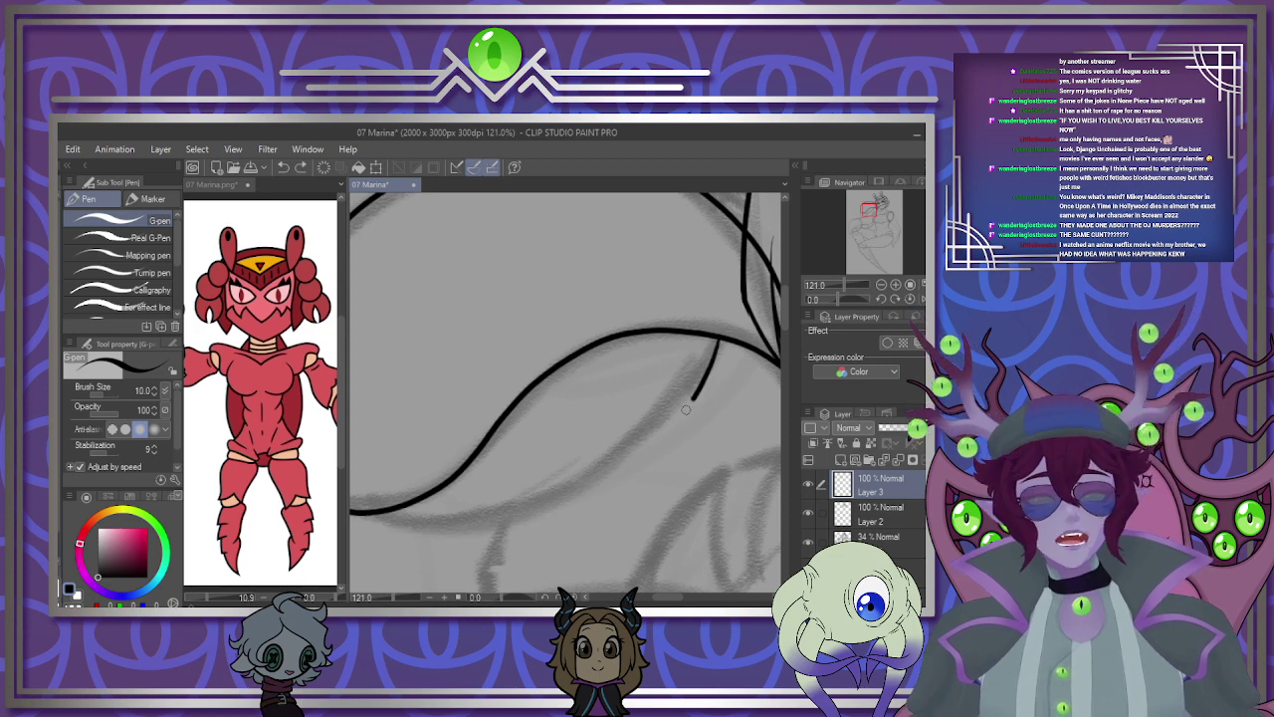
{"action": "mouse_move", "coordinate": [686, 409]}
{"action": "left_mouse_down"}
{"action": "mouse_move", "coordinate": [570, 493]}
{"action": "mouse_move", "coordinate": [440, 514]}
{"action": "left_mouse_up"}
{"action": "key", "text": "ctrl+z"}
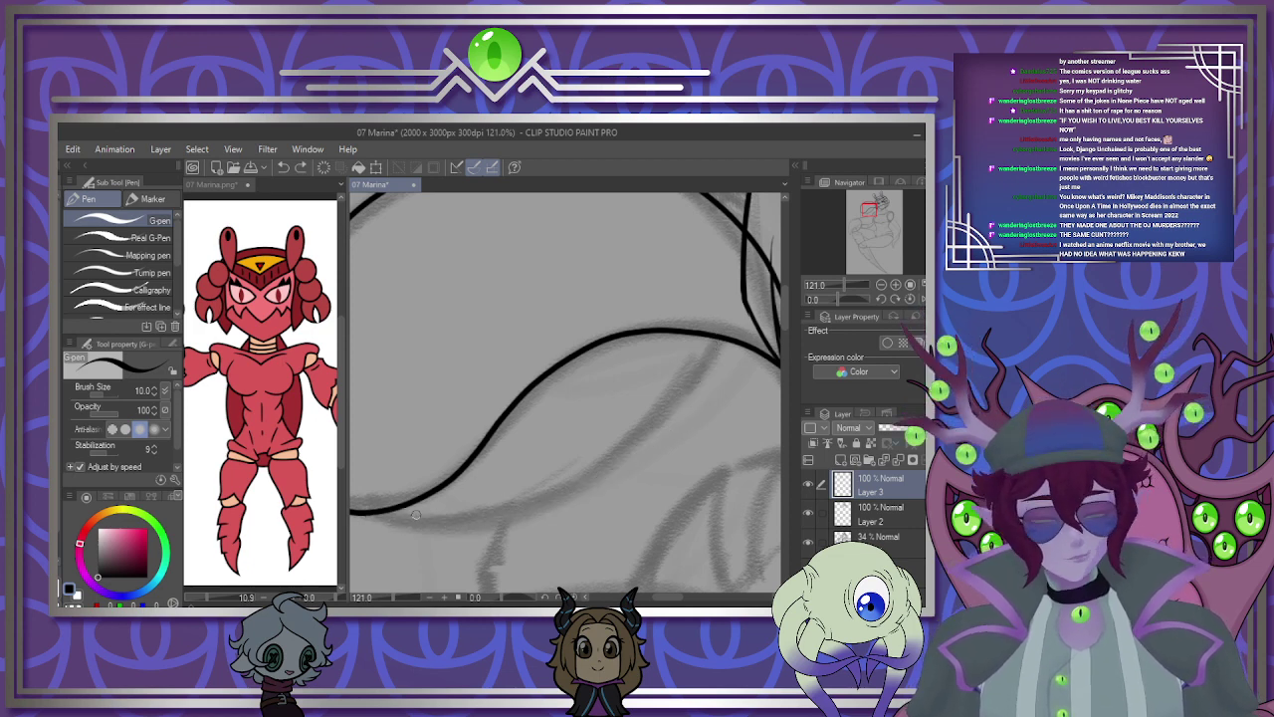
{"action": "mouse_move", "coordinate": [364, 513]}
{"action": "left_mouse_down"}
{"action": "mouse_move", "coordinate": [402, 527]}
{"action": "mouse_move", "coordinate": [586, 495]}
{"action": "mouse_move", "coordinate": [698, 382]}
{"action": "mouse_move", "coordinate": [722, 337]}
{"action": "mouse_move", "coordinate": [670, 414]}
{"action": "mouse_move", "coordinate": [390, 523]}
{"action": "left_mouse_up"}
{"action": "key", "text": "ctrl+z"}
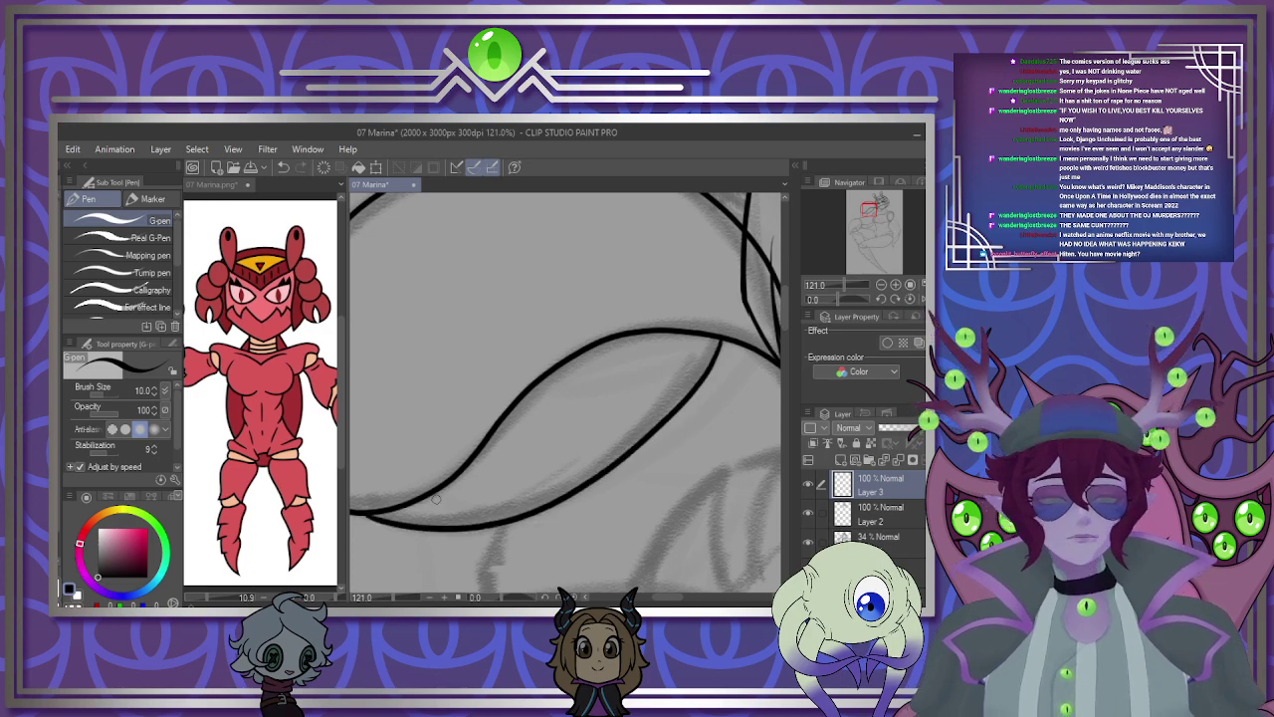
Erase the side lock lines on Layer 2 that overlap the inside of the large rounded shape.
{"action": "scroll", "coordinate": [436, 500], "scroll_direction": "down", "scroll_amount": 5}
{"action": "scroll", "coordinate": [597, 423], "scroll_direction": "up", "scroll_amount": 6}
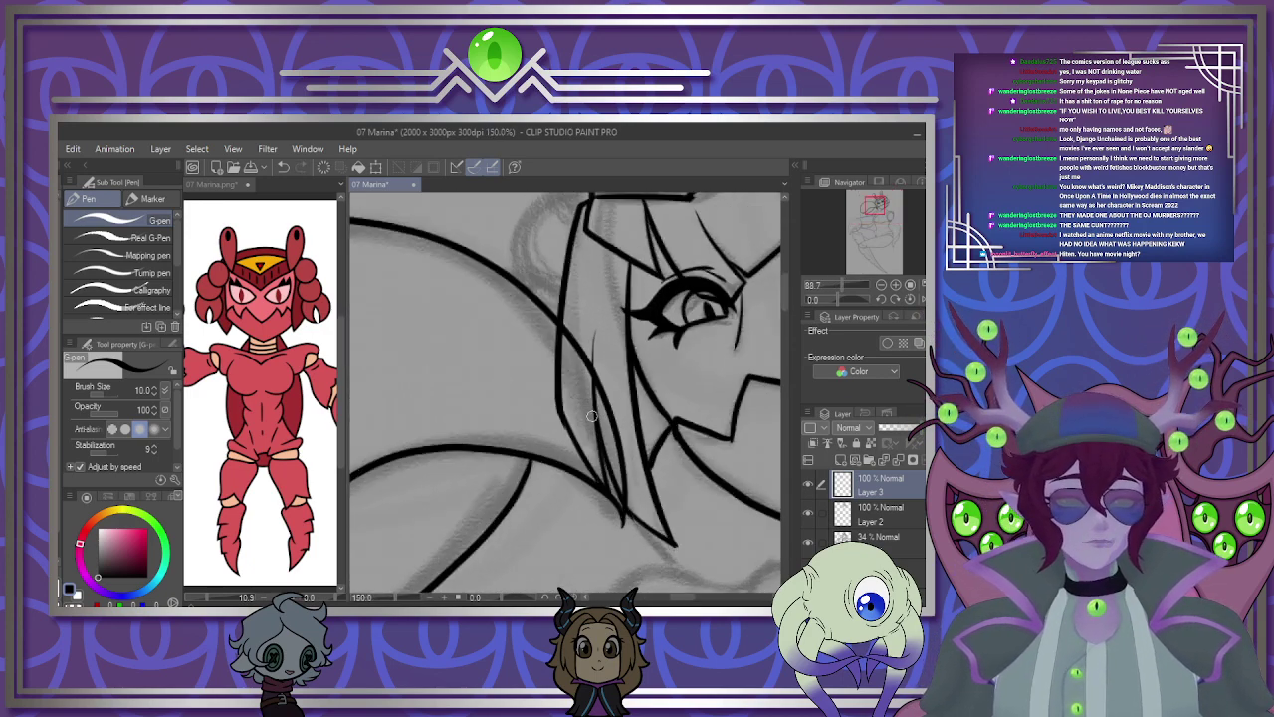
{"action": "left_click", "coordinate": [913, 510]}
{"action": "left_click_drag", "start_coordinate": [556, 349], "coordinate": [612, 483]}
{"action": "left_click_drag", "start_coordinate": [585, 430], "coordinate": [567, 419]}
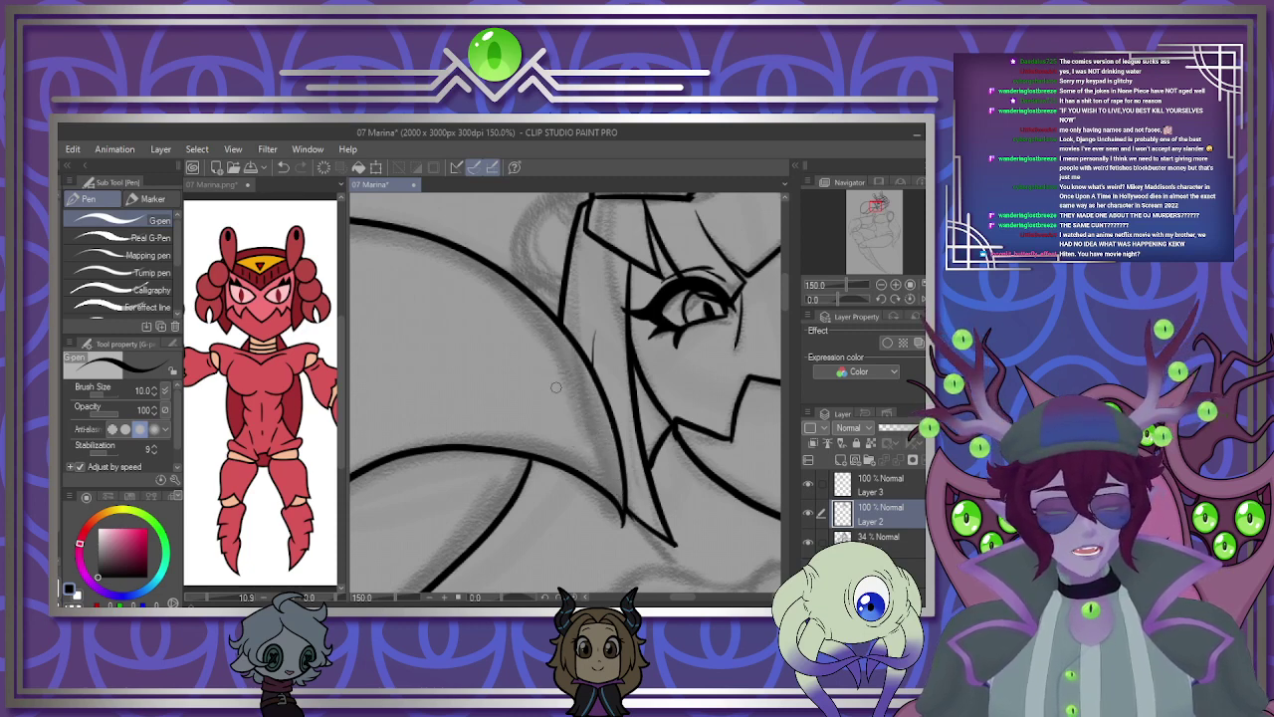
Ink the two small round hair buns between the antenna's base and the large rounded shape, following the sketch.
{"action": "scroll", "coordinate": [555, 383], "scroll_direction": "down", "scroll_amount": 3}
{"action": "scroll", "coordinate": [559, 319], "scroll_direction": "up", "scroll_amount": 4}
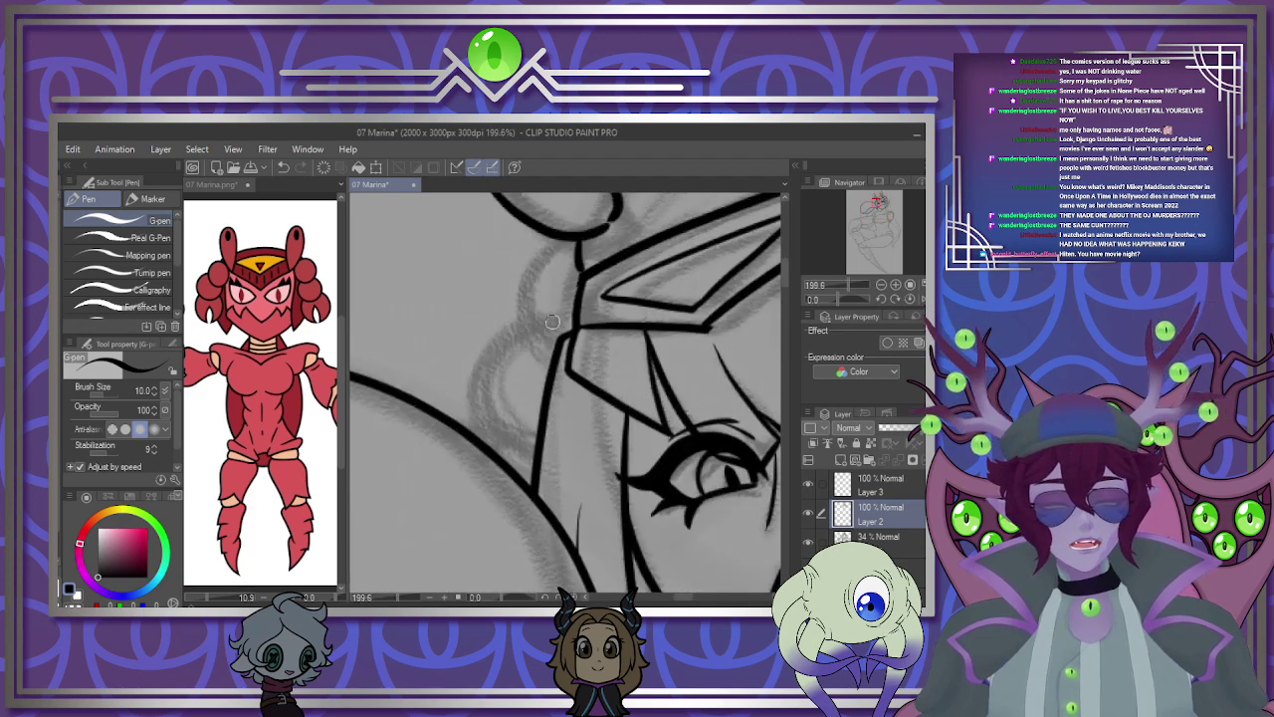
{"action": "mouse_move", "coordinate": [563, 244]}
{"action": "left_mouse_down"}
{"action": "mouse_move", "coordinate": [543, 352]}
{"action": "mouse_move", "coordinate": [499, 338]}
{"action": "mouse_move", "coordinate": [489, 435]}
{"action": "left_mouse_up"}
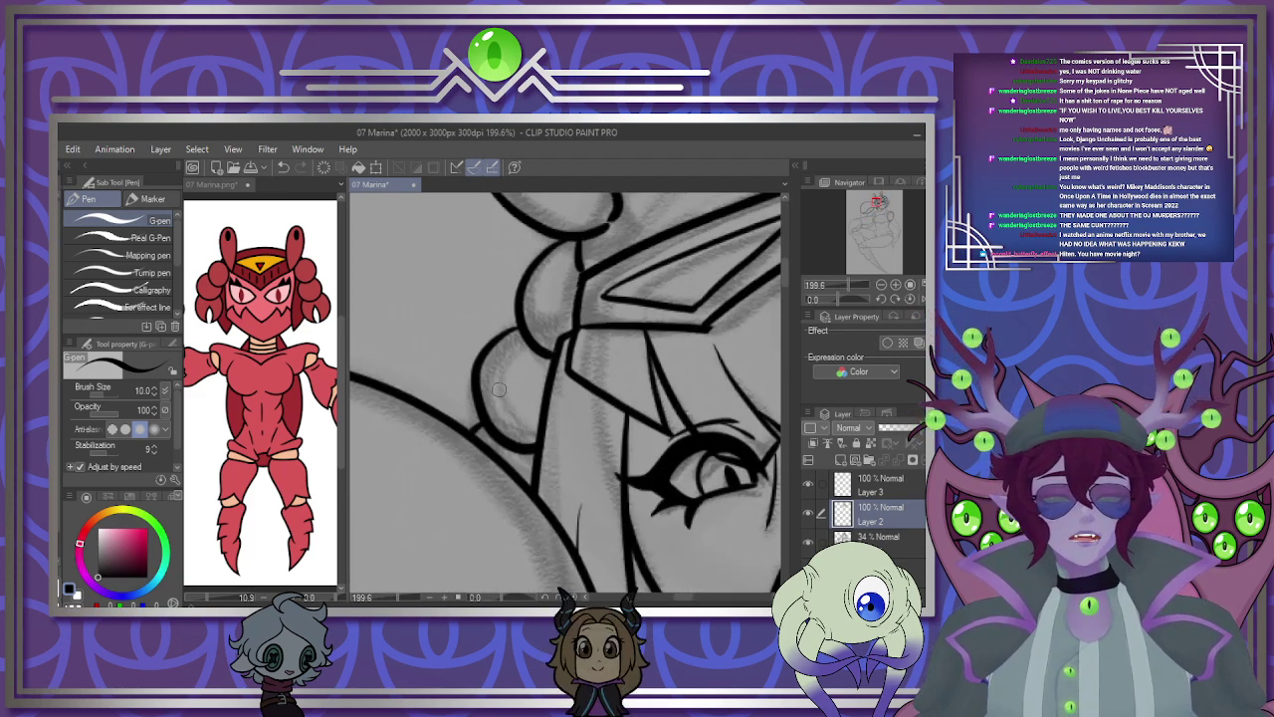
Add a short white highlight stroke to each eye's iris.
{"action": "scroll", "coordinate": [498, 388], "scroll_direction": "down", "scroll_amount": 4}
{"action": "scroll", "coordinate": [569, 411], "scroll_direction": "up", "scroll_amount": 5}
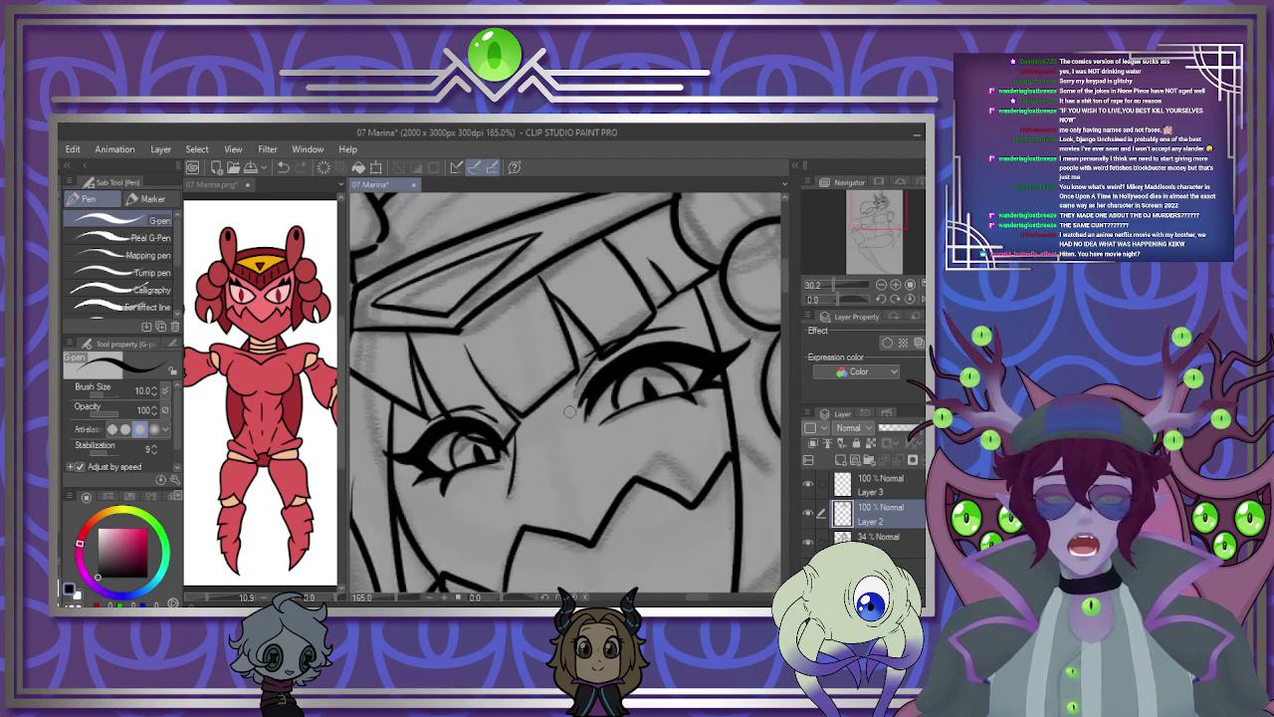
{"action": "scroll", "coordinate": [569, 410], "scroll_direction": "up", "scroll_amount": 1}
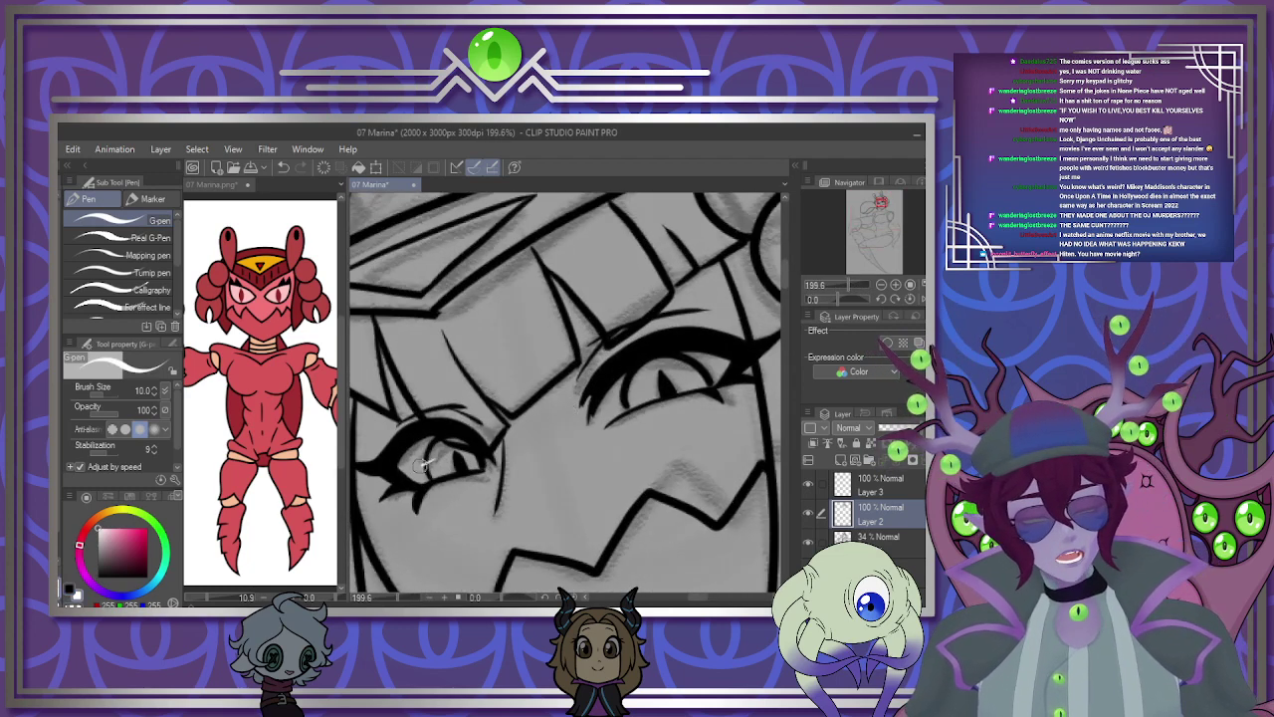
{"action": "left_click_drag", "start_coordinate": [637, 391], "coordinate": [616, 402]}
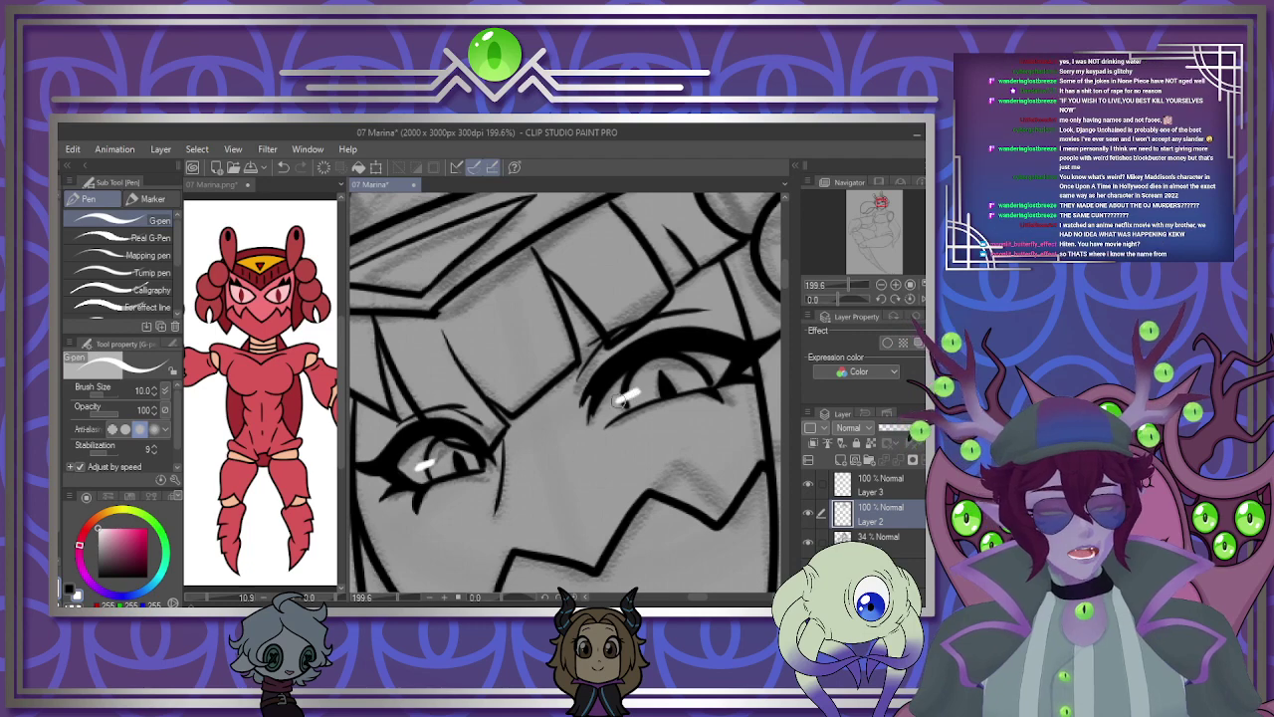
Ink the chest's upper and side outline in black, with the shoulder cuff's curved edges and the crease lines leading into it.
{"action": "scroll", "coordinate": [703, 310], "scroll_direction": "down", "scroll_amount": 6}
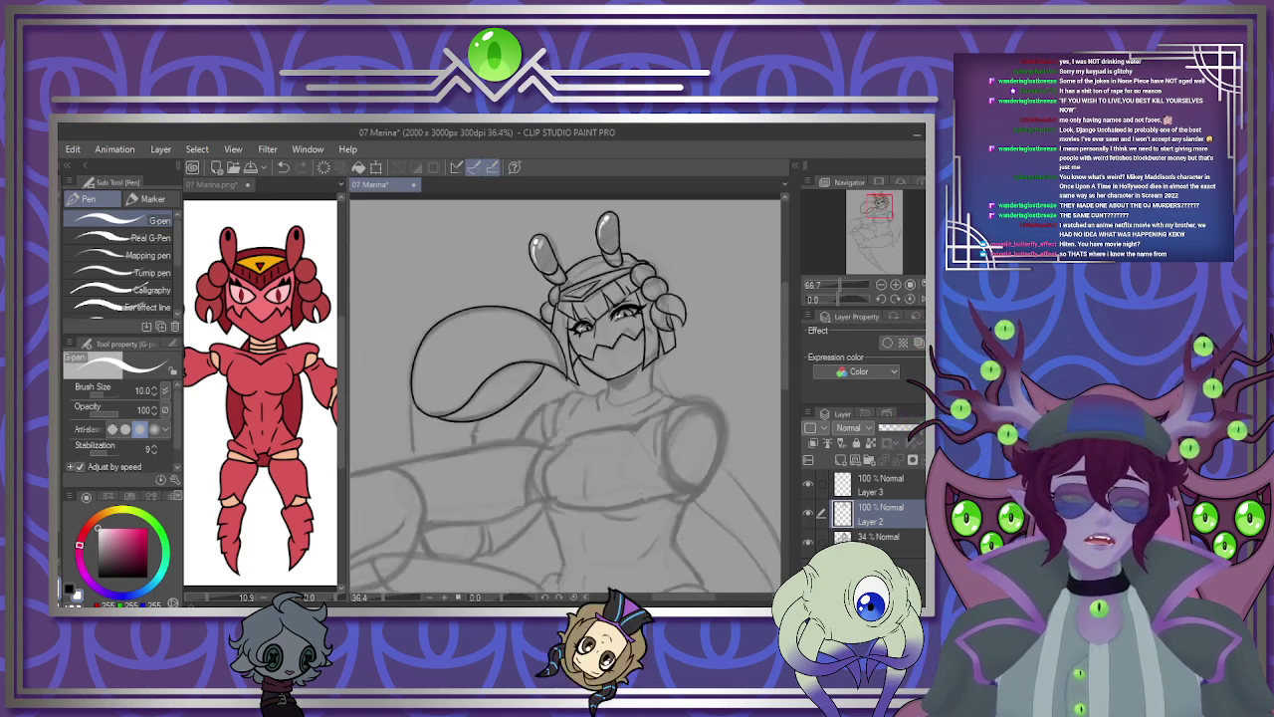
{"action": "scroll", "coordinate": [685, 381], "scroll_direction": "up", "scroll_amount": 4}
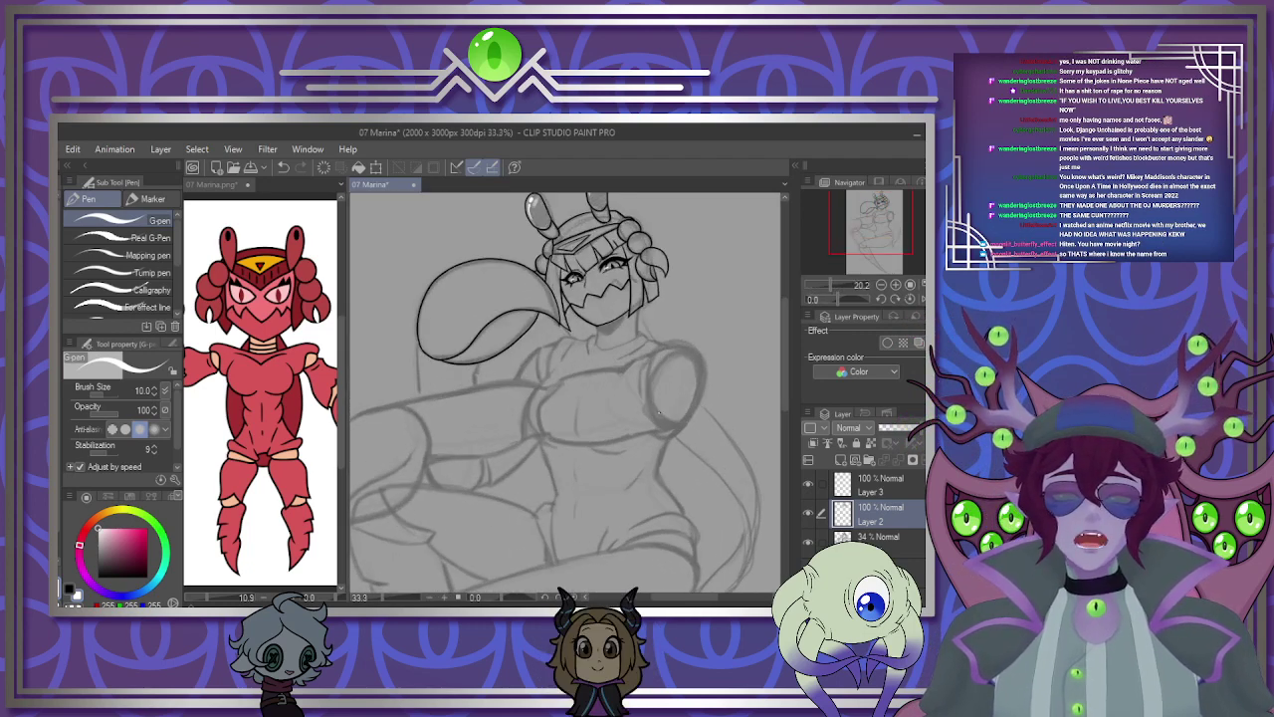
{"action": "scroll", "coordinate": [702, 348], "scroll_direction": "down", "scroll_amount": 2}
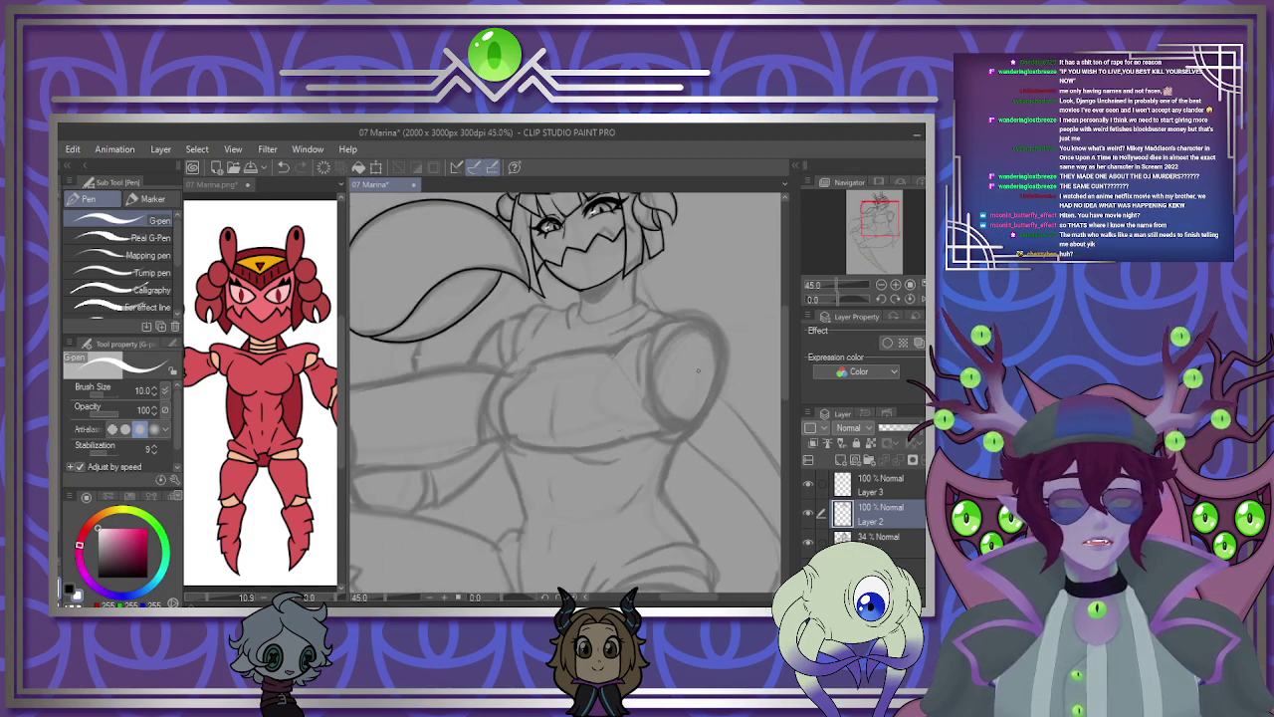
{"action": "scroll", "coordinate": [698, 370], "scroll_direction": "up", "scroll_amount": 2}
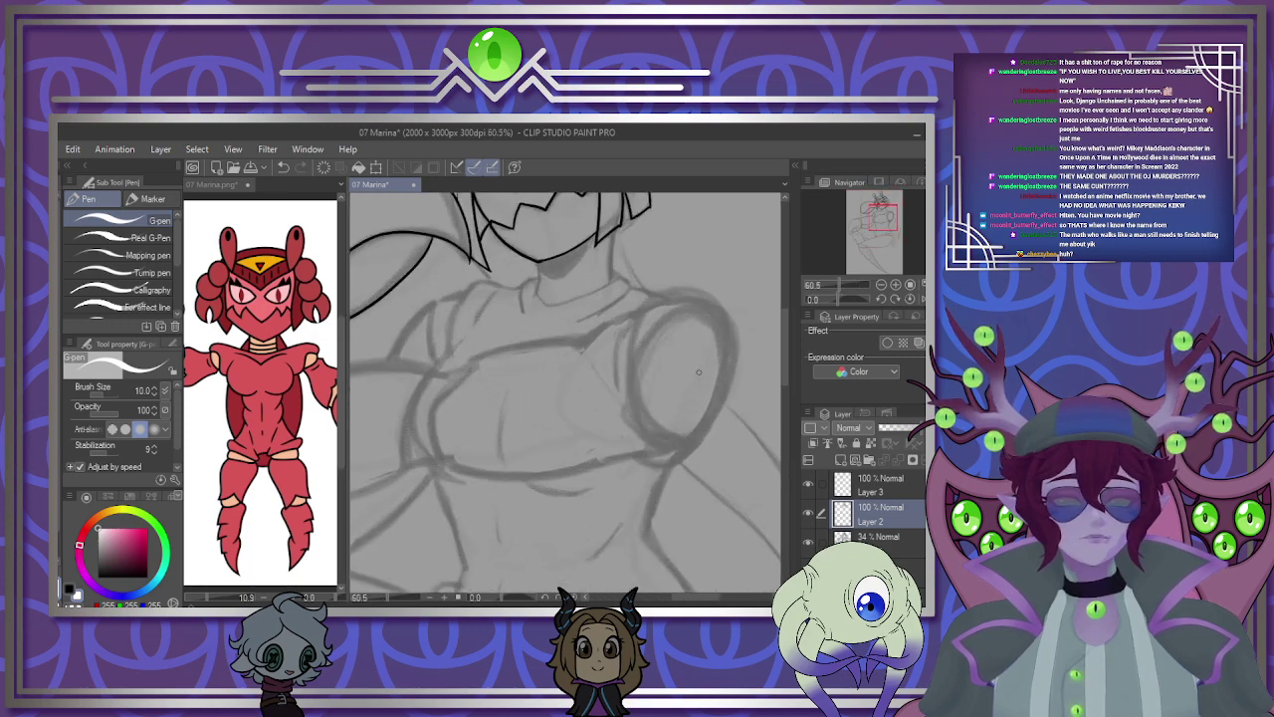
{"action": "scroll", "coordinate": [698, 372], "scroll_direction": "down", "scroll_amount": 1}
{"action": "scroll", "coordinate": [677, 378], "scroll_direction": "up", "scroll_amount": 3}
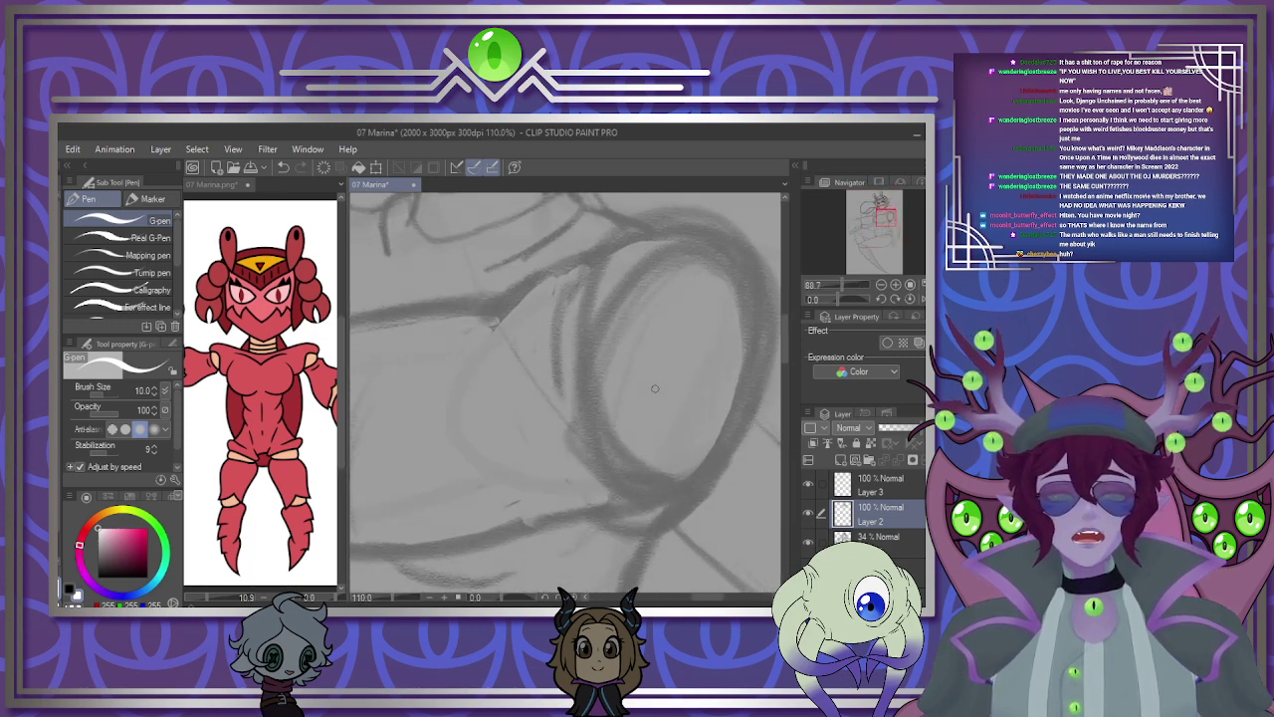
{"action": "scroll", "coordinate": [655, 388], "scroll_direction": "down", "scroll_amount": 4}
{"action": "scroll", "coordinate": [625, 405], "scroll_direction": "up", "scroll_amount": 2}
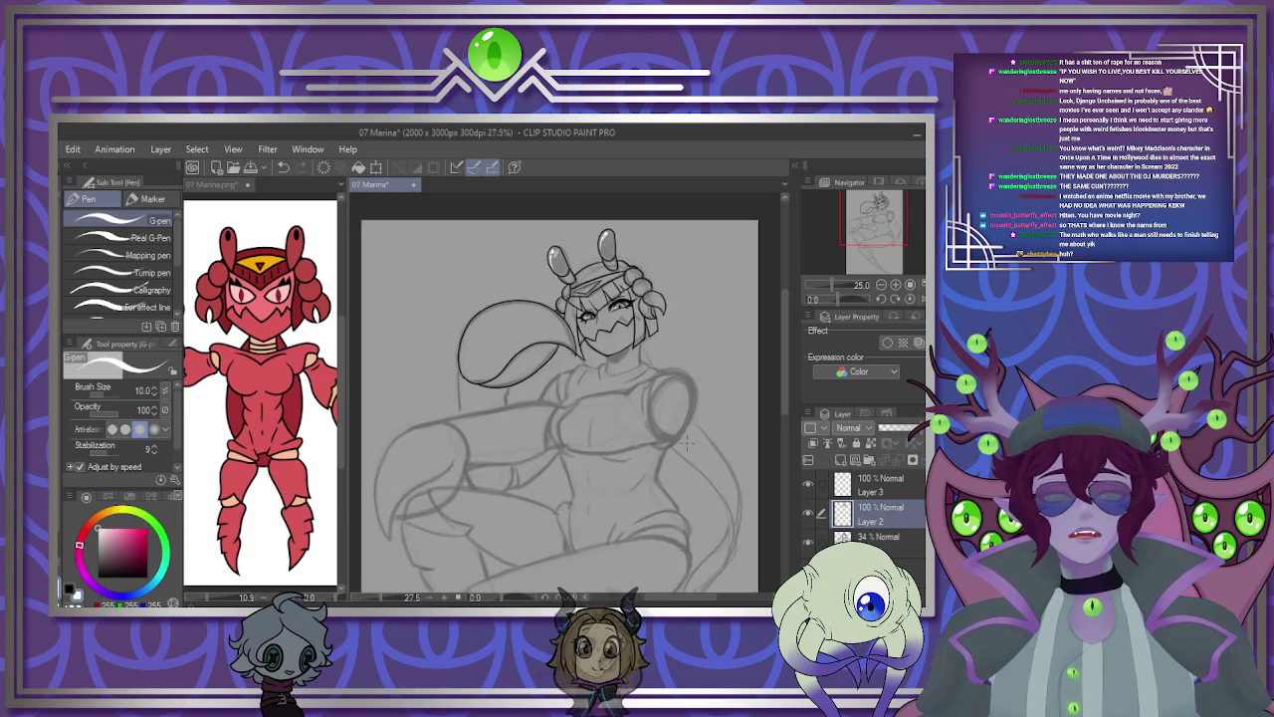
{"action": "scroll", "coordinate": [625, 405], "scroll_direction": "up", "scroll_amount": 2}
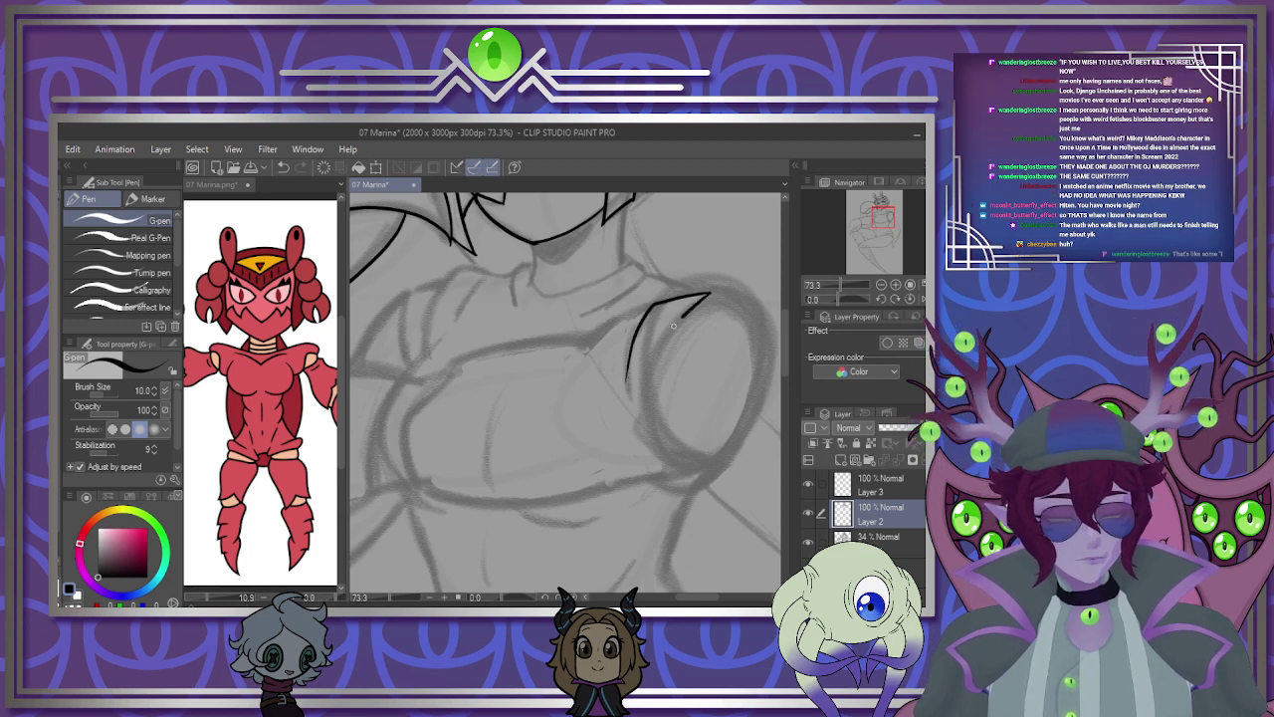
{"action": "left_click_drag", "start_coordinate": [708, 296], "coordinate": [703, 472]}
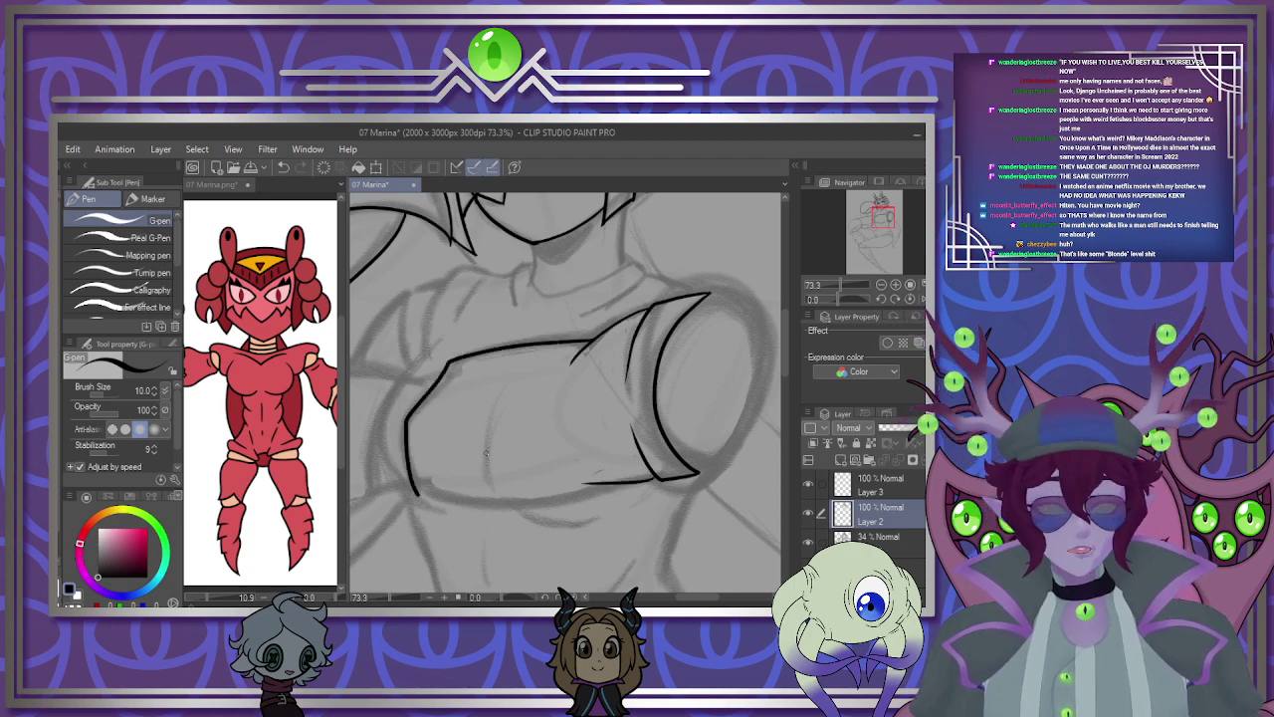
Ink the chest's curved lower edge from its side corner to the short line below the shoulder.
{"action": "scroll", "coordinate": [490, 473], "scroll_direction": "down", "scroll_amount": 2}
{"action": "scroll", "coordinate": [473, 483], "scroll_direction": "up", "scroll_amount": 4}
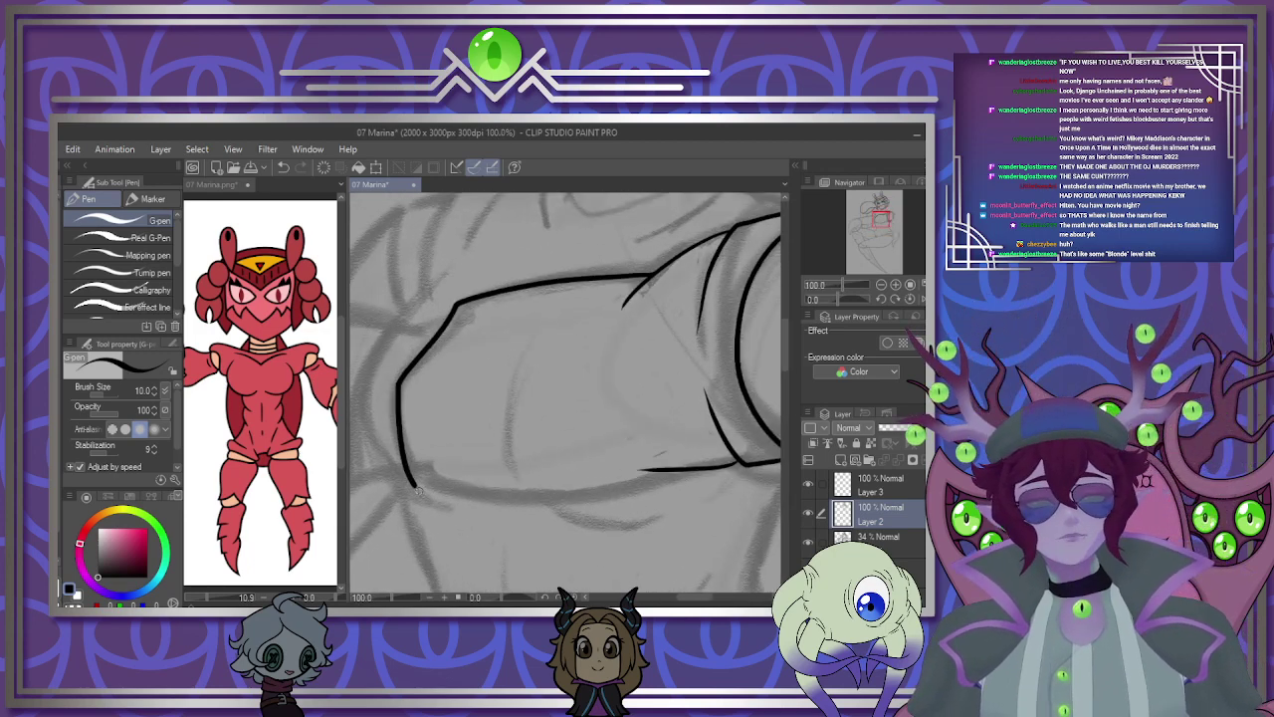
{"action": "mouse_move", "coordinate": [451, 496]}
{"action": "left_mouse_down"}
{"action": "mouse_move", "coordinate": [602, 496]}
{"action": "mouse_move", "coordinate": [667, 478]}
{"action": "mouse_move", "coordinate": [610, 498]}
{"action": "mouse_move", "coordinate": [453, 499]}
{"action": "left_mouse_up"}
{"action": "key", "text": "ctrl+z"}
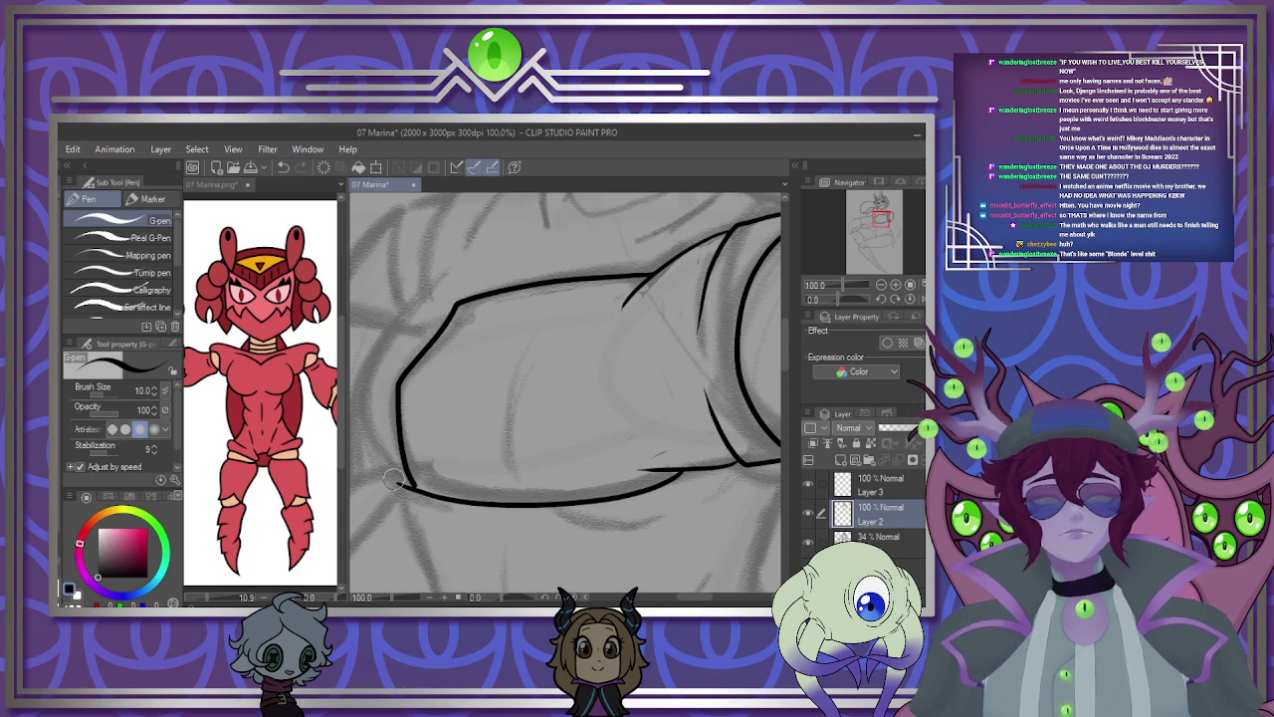
Ink the outer arc of the shoulder opening, closing it into an oval between the cuff's two pointed ends.
{"action": "scroll", "coordinate": [493, 314], "scroll_direction": "down", "scroll_amount": 4}
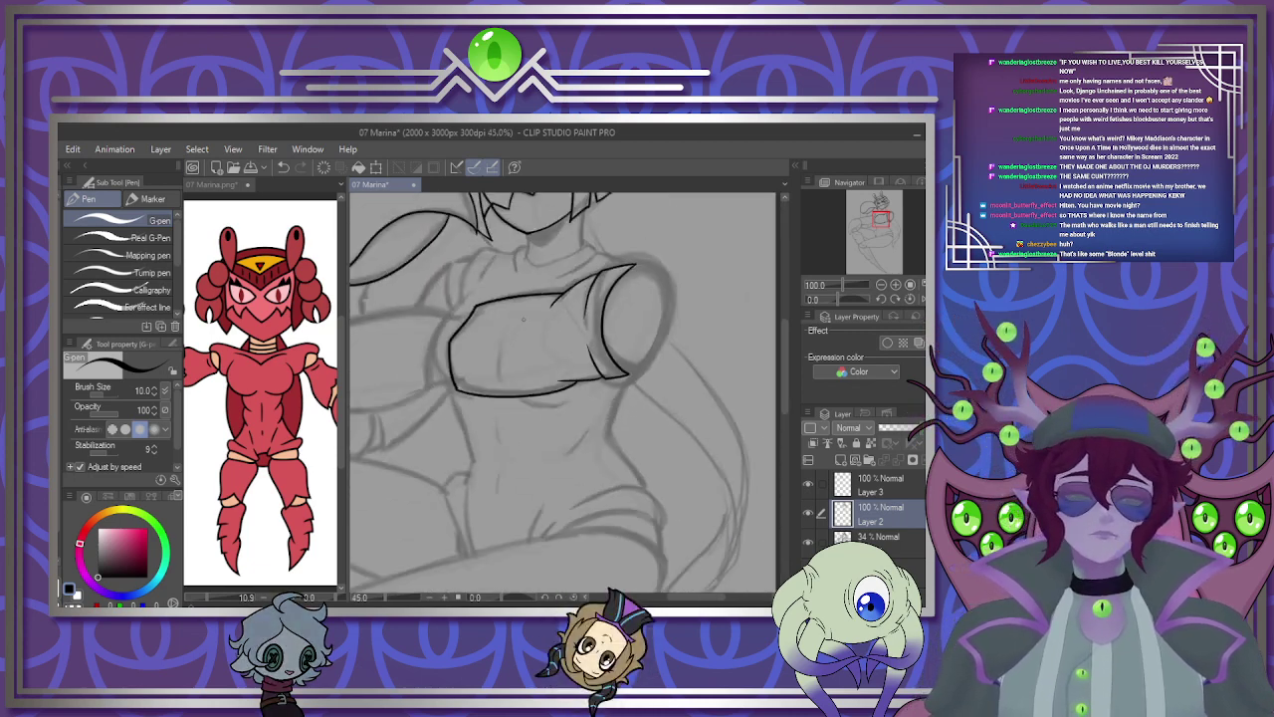
{"action": "scroll", "coordinate": [613, 284], "scroll_direction": "up", "scroll_amount": 3}
{"action": "scroll", "coordinate": [634, 265], "scroll_direction": "down", "scroll_amount": 4}
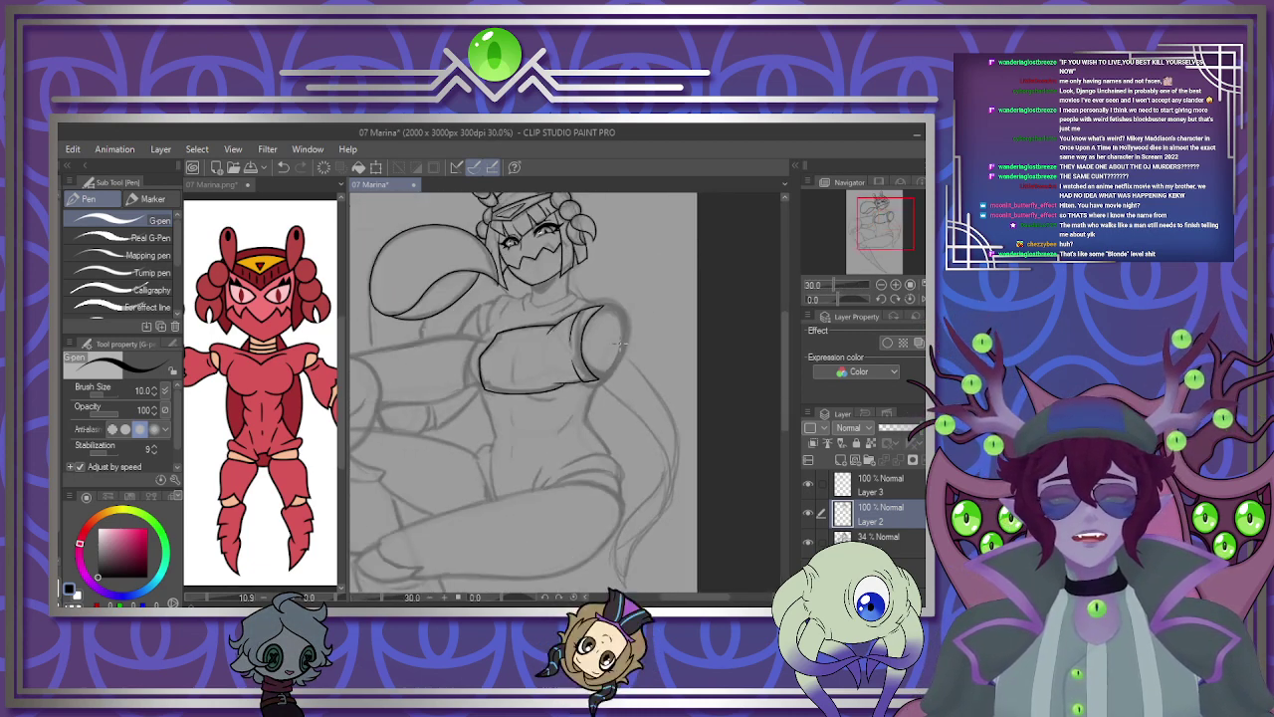
{"action": "scroll", "coordinate": [604, 321], "scroll_direction": "up", "scroll_amount": 2}
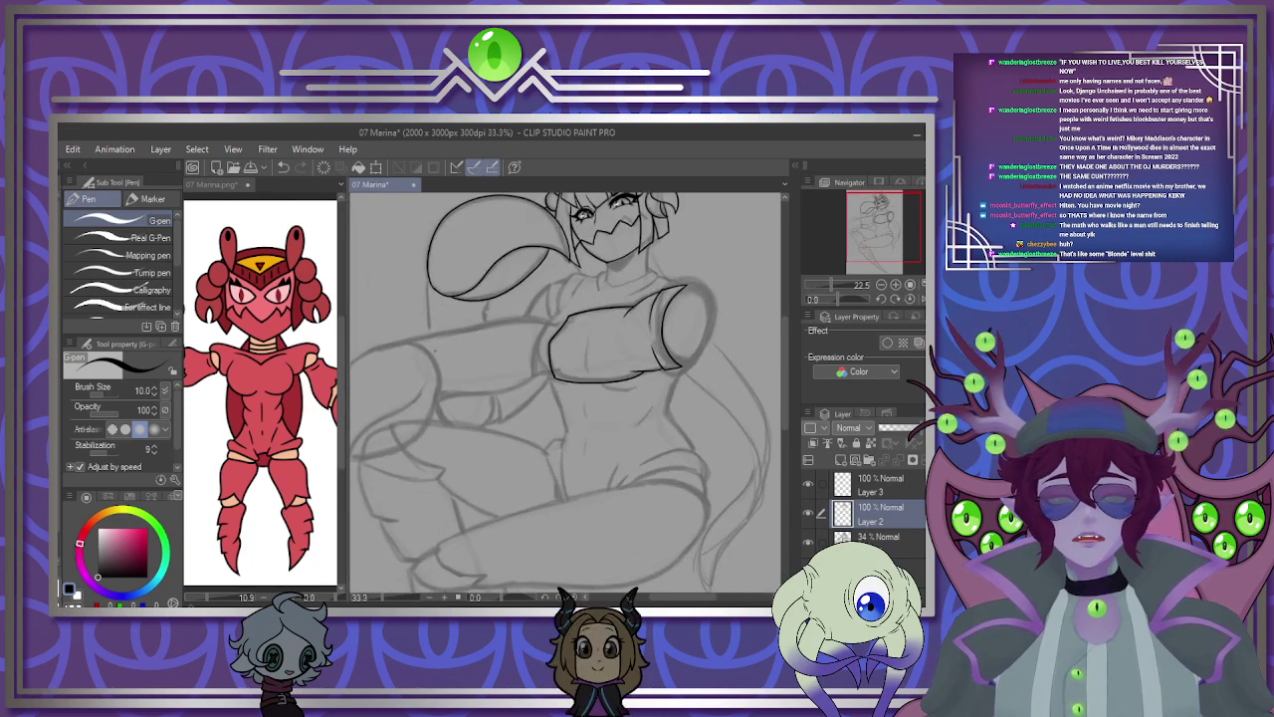
{"action": "scroll", "coordinate": [739, 284], "scroll_direction": "up", "scroll_amount": 5}
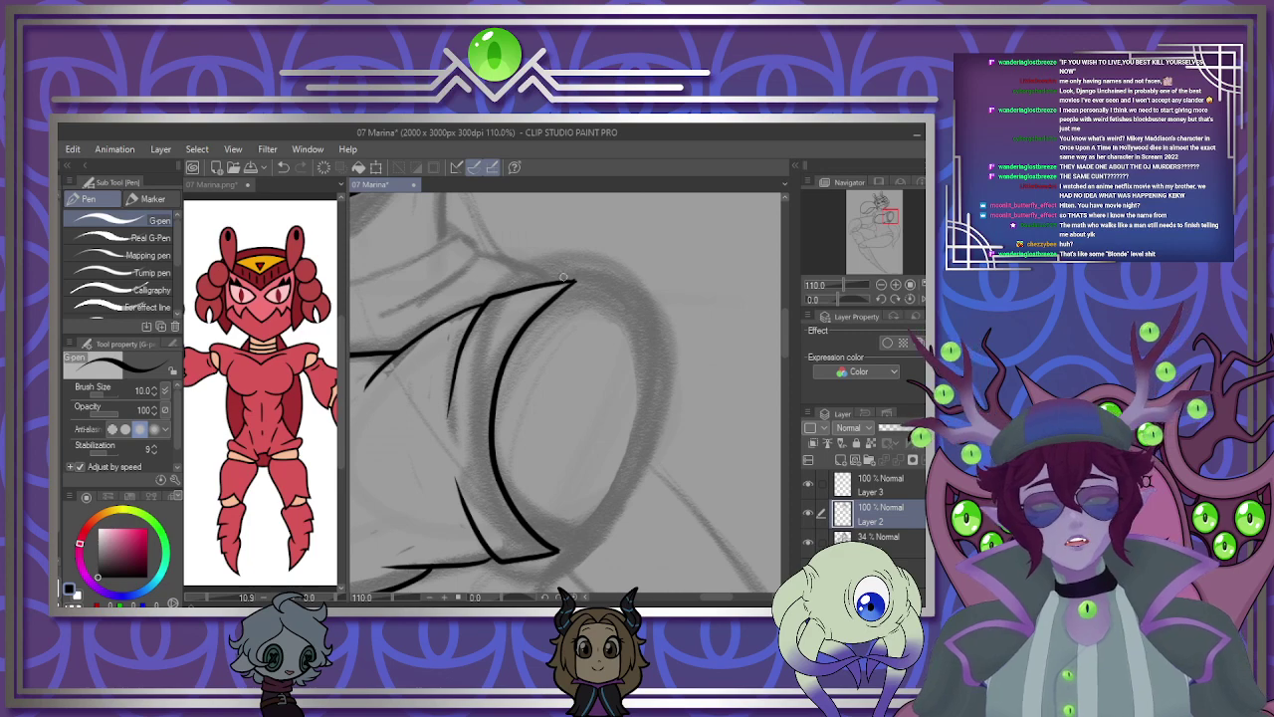
{"action": "mouse_move", "coordinate": [564, 279]}
{"action": "left_mouse_down"}
{"action": "mouse_move", "coordinate": [641, 306]}
{"action": "mouse_move", "coordinate": [664, 372]}
{"action": "mouse_move", "coordinate": [648, 466]}
{"action": "mouse_move", "coordinate": [565, 544]}
{"action": "left_mouse_up"}
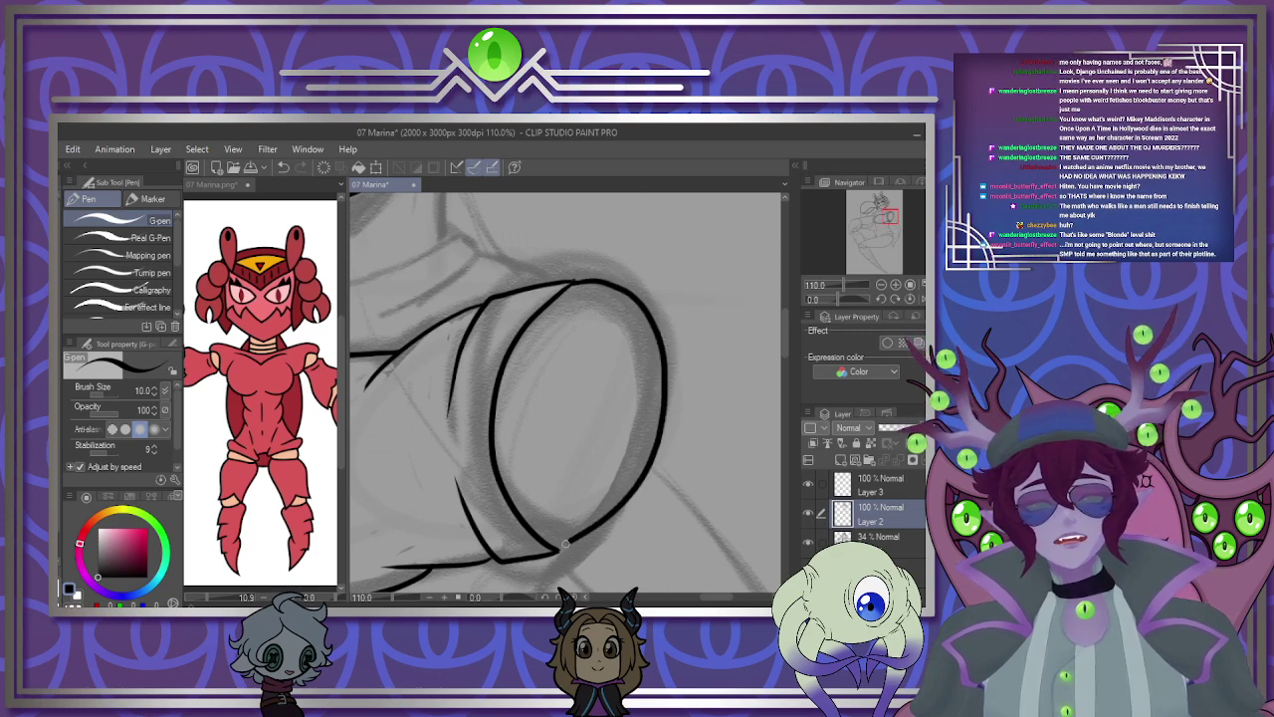
Ink a low arched shoulder line over the top of the cuff, ending at the oval opening's upper edge.
{"action": "scroll", "coordinate": [614, 446], "scroll_direction": "down", "scroll_amount": 5}
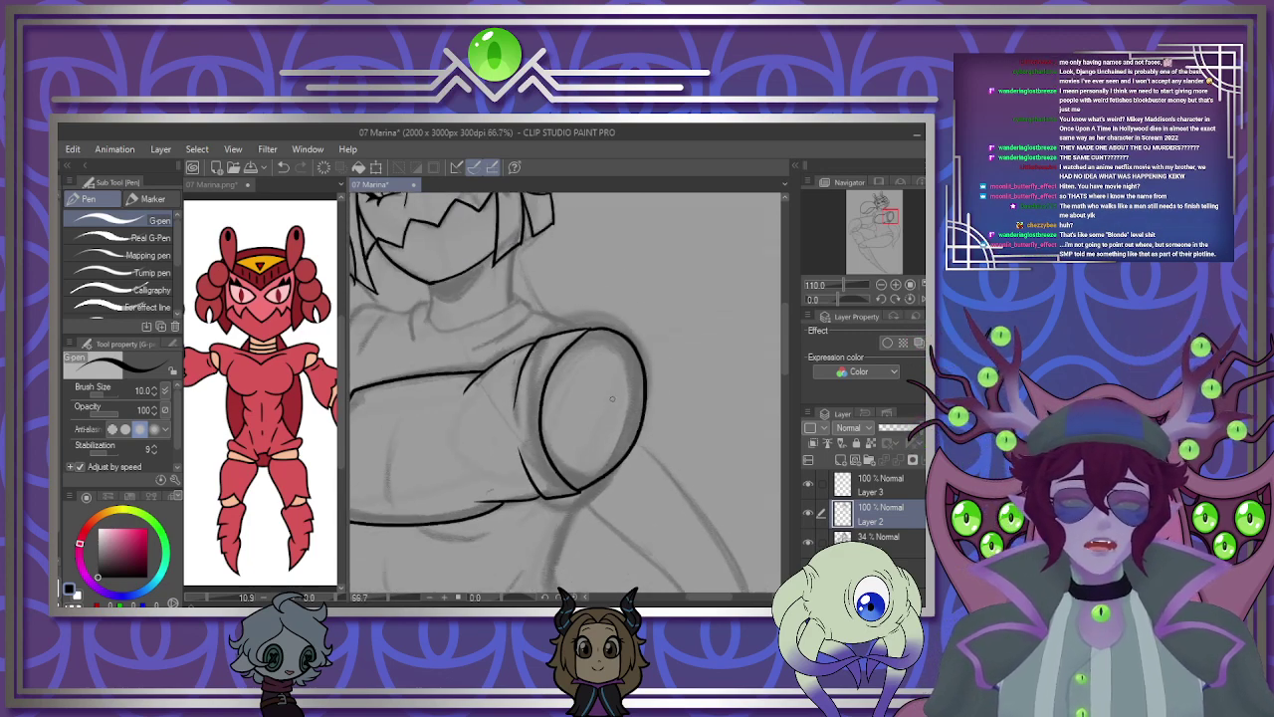
{"action": "scroll", "coordinate": [531, 373], "scroll_direction": "up", "scroll_amount": 2}
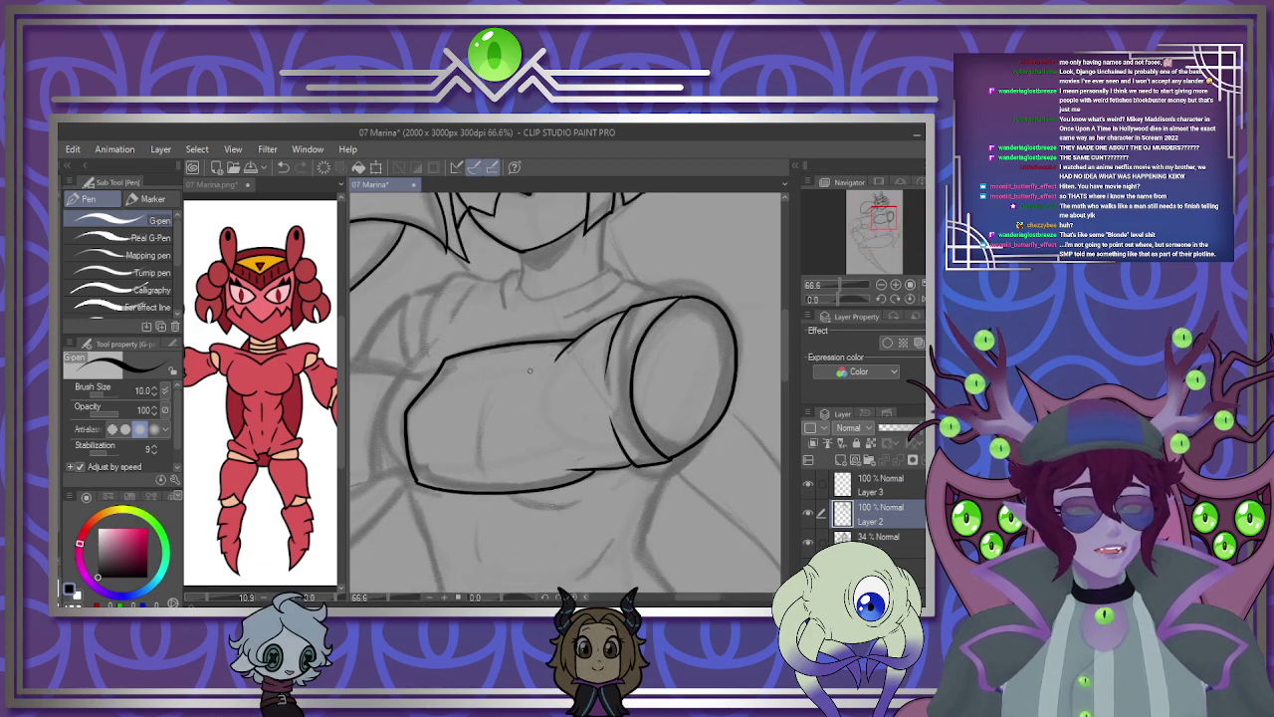
{"action": "scroll", "coordinate": [513, 346], "scroll_direction": "up", "scroll_amount": 3}
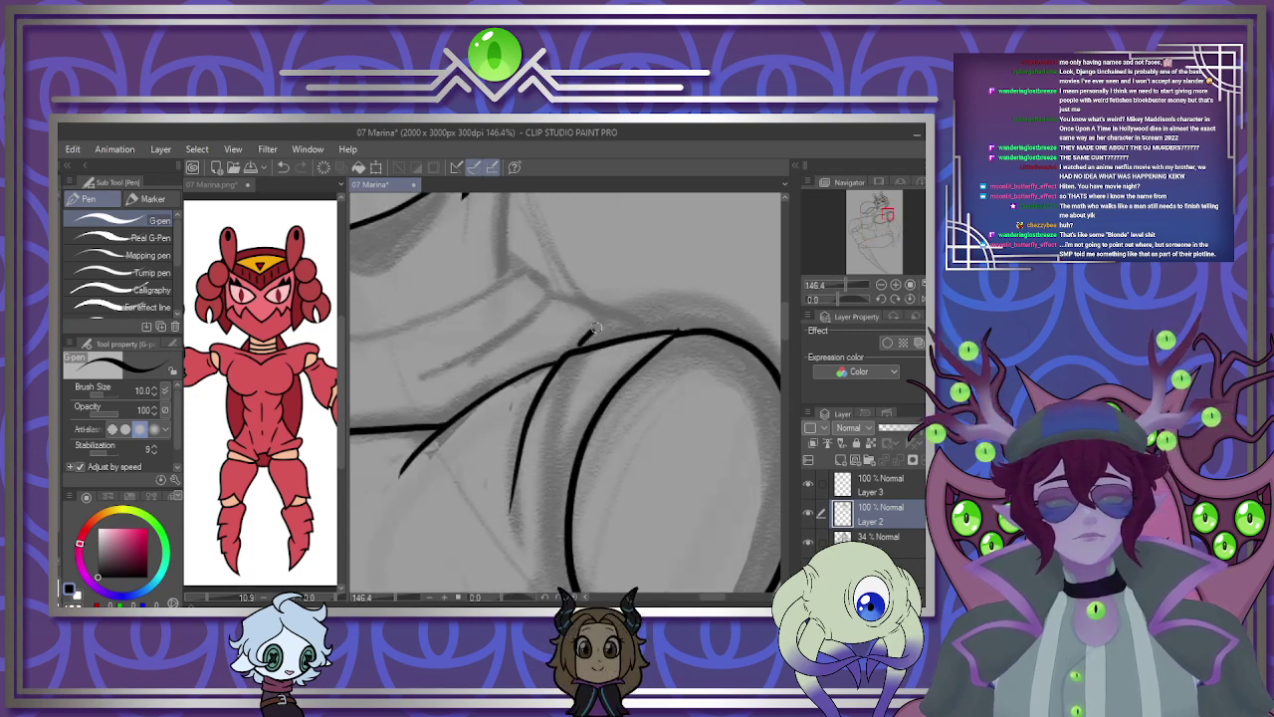
{"action": "mouse_move", "coordinate": [578, 345]}
{"action": "left_mouse_down"}
{"action": "mouse_move", "coordinate": [623, 311]}
{"action": "mouse_move", "coordinate": [700, 327]}
{"action": "left_mouse_up"}
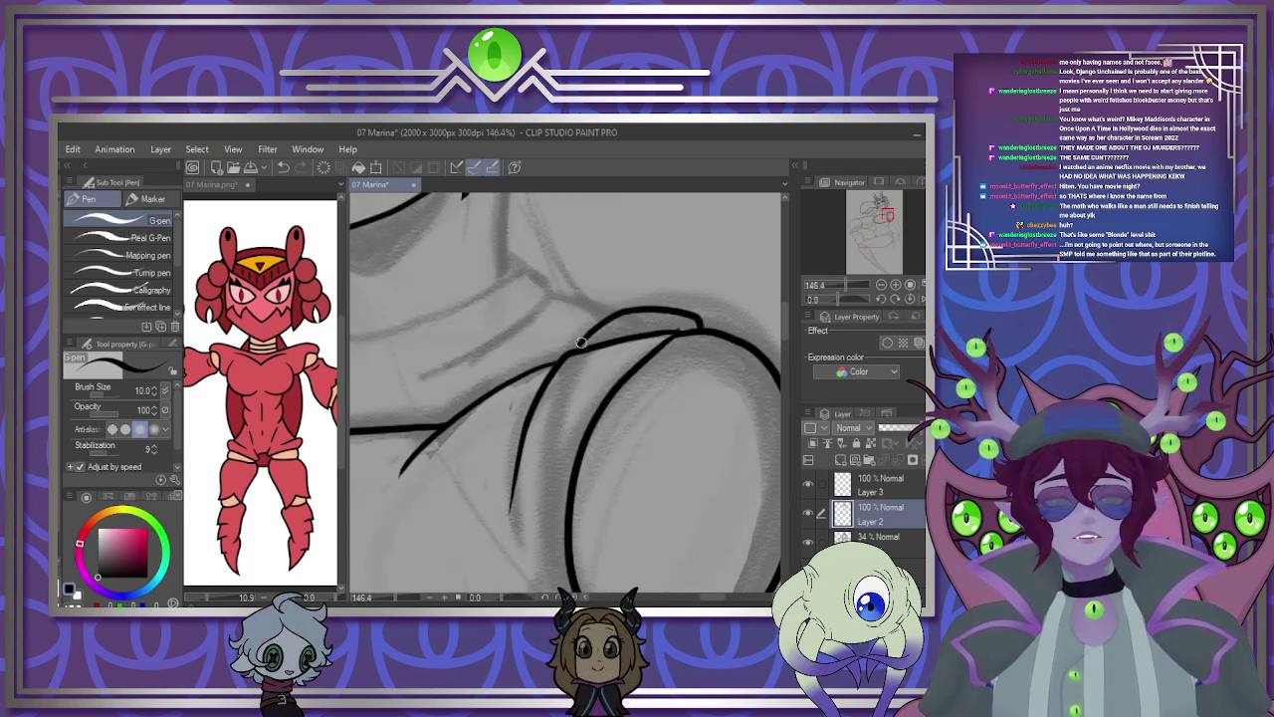
{"action": "scroll", "coordinate": [581, 319], "scroll_direction": "down", "scroll_amount": 10}
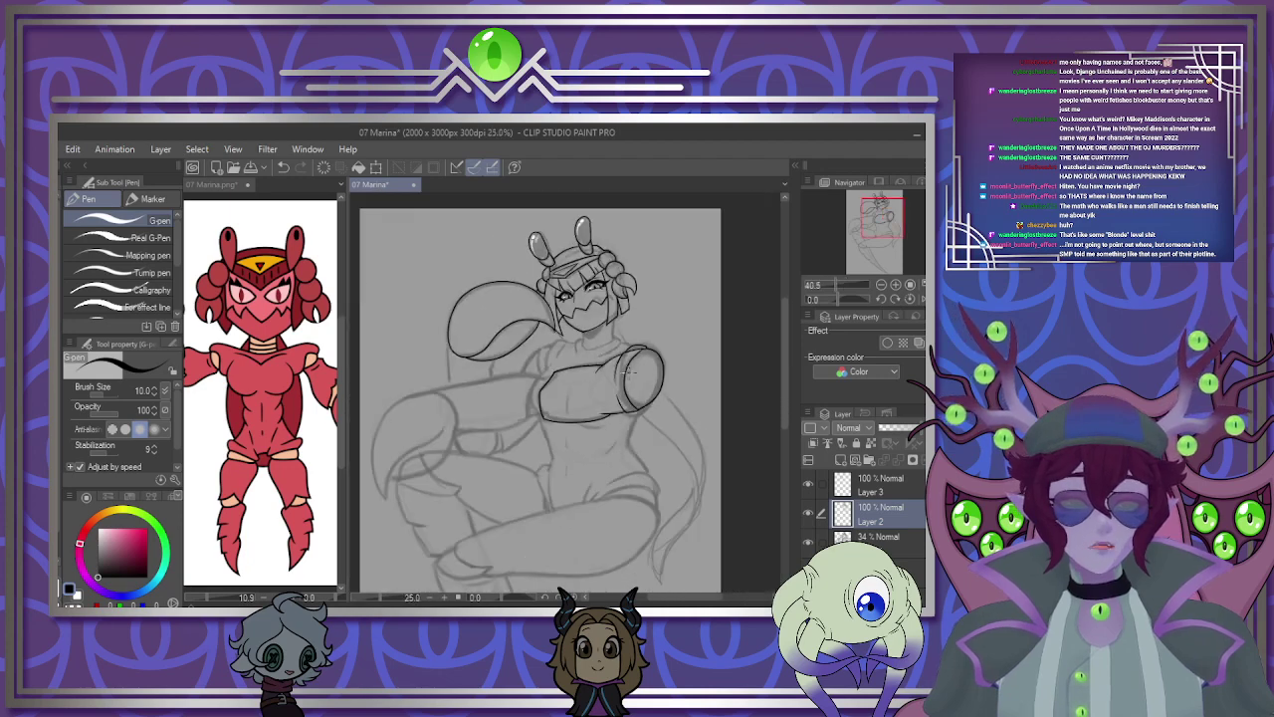
{"action": "scroll", "coordinate": [598, 430], "scroll_direction": "up", "scroll_amount": 4}
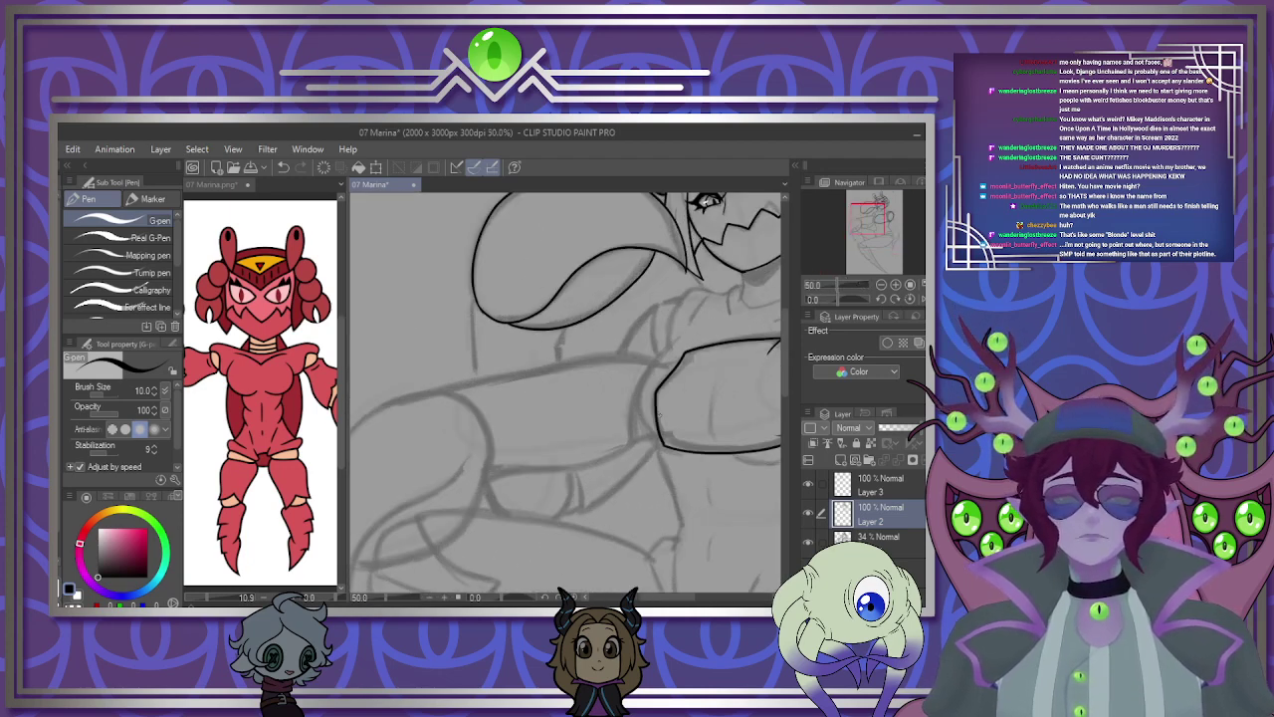
Ink the lower claw over the sketch, drawing its curved inner edge and full outer outline with the G-pen.
{"action": "scroll", "coordinate": [452, 516], "scroll_direction": "up", "scroll_amount": 5}
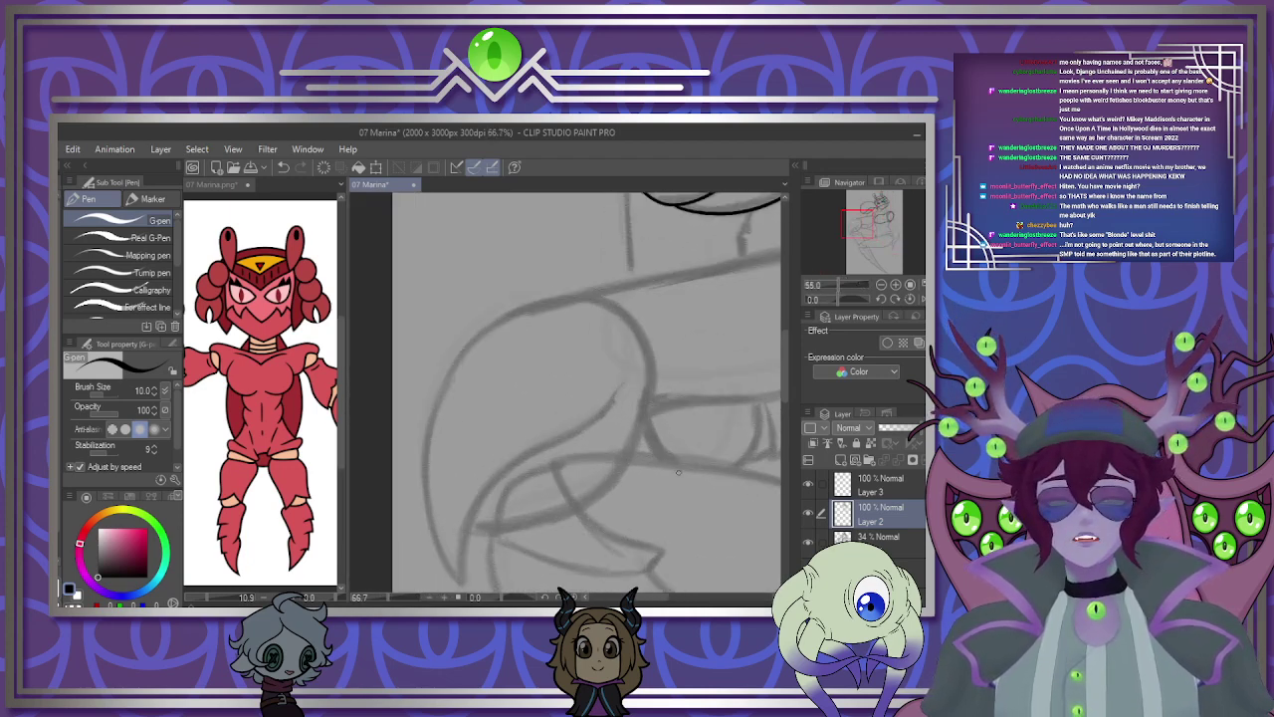
{"action": "scroll", "coordinate": [498, 540], "scroll_direction": "up", "scroll_amount": 2}
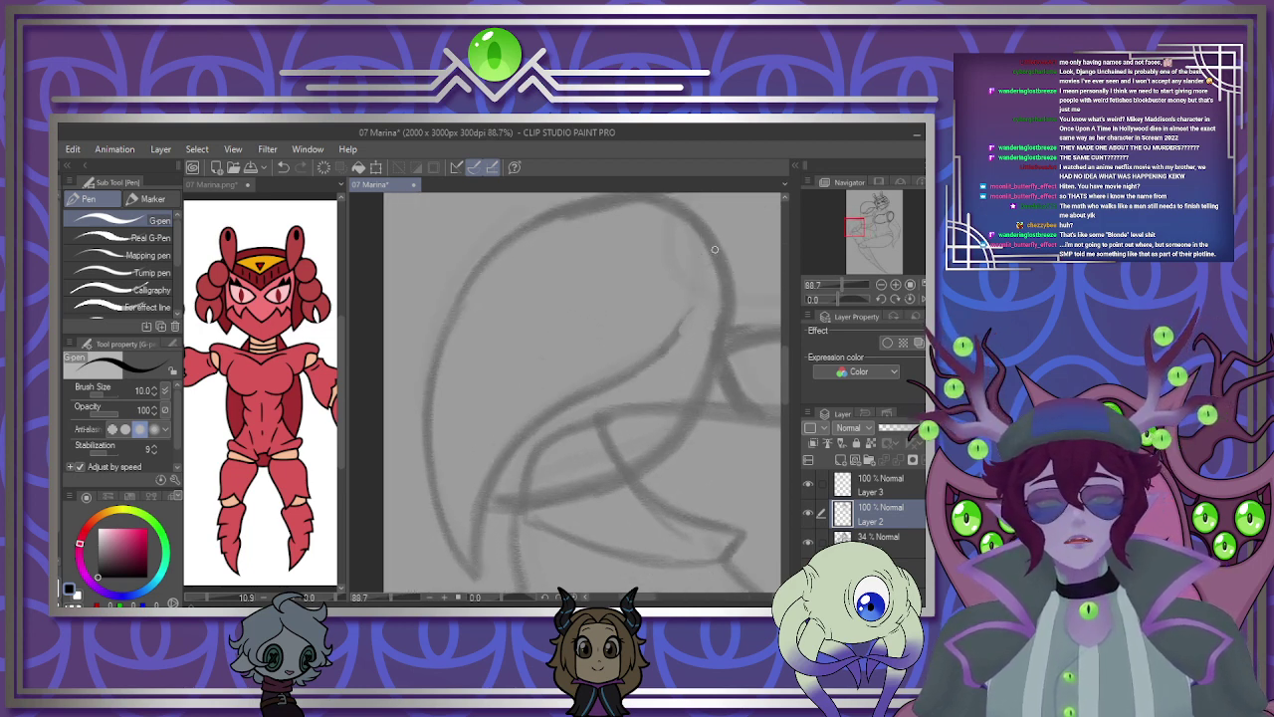
{"action": "mouse_move", "coordinate": [714, 249]}
{"action": "left_mouse_down"}
{"action": "mouse_move", "coordinate": [713, 289]}
{"action": "mouse_move", "coordinate": [650, 355]}
{"action": "mouse_move", "coordinate": [557, 415]}
{"action": "mouse_move", "coordinate": [504, 504]}
{"action": "mouse_move", "coordinate": [500, 578]}
{"action": "mouse_move", "coordinate": [491, 480]}
{"action": "mouse_move", "coordinate": [702, 280]}
{"action": "left_mouse_up"}
{"action": "key", "text": "ctrl+z"}
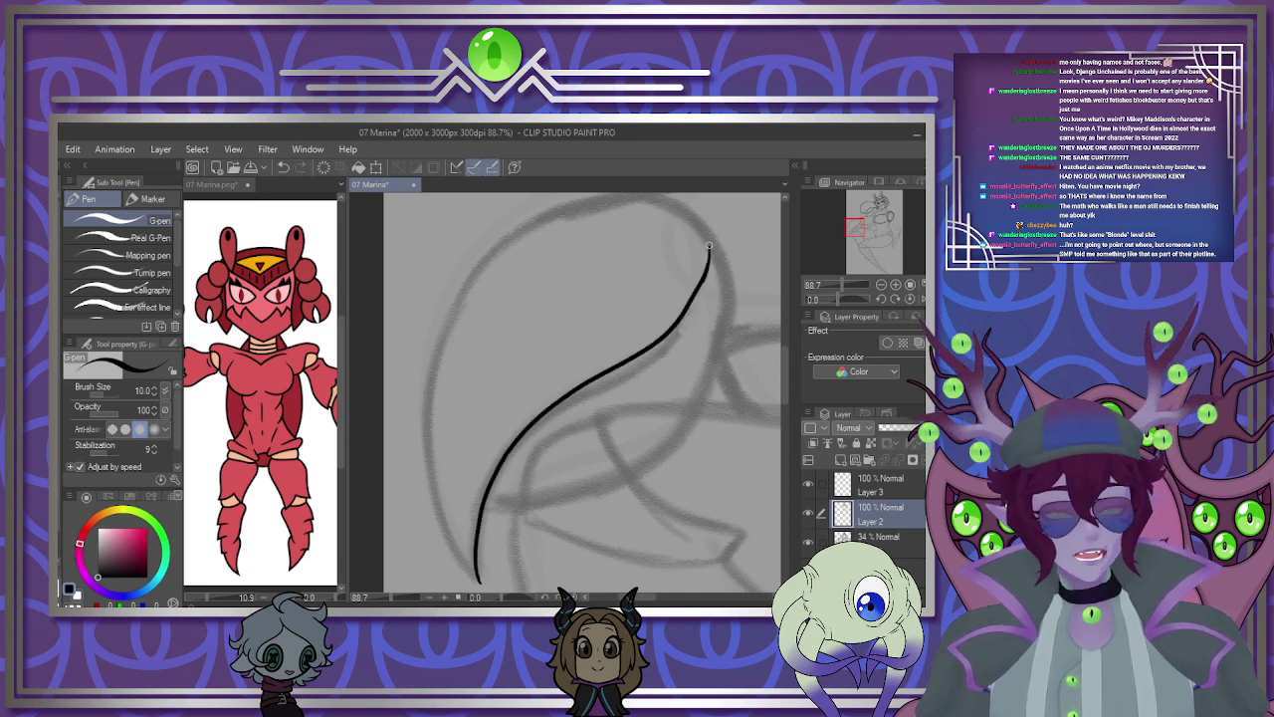
{"action": "mouse_move", "coordinate": [710, 244]}
{"action": "left_mouse_down"}
{"action": "mouse_move", "coordinate": [728, 291]}
{"action": "mouse_move", "coordinate": [696, 418]}
{"action": "mouse_move", "coordinate": [585, 497]}
{"action": "mouse_move", "coordinate": [480, 524]}
{"action": "mouse_move", "coordinate": [660, 451]}
{"action": "mouse_move", "coordinate": [722, 350]}
{"action": "mouse_move", "coordinate": [712, 236]}
{"action": "mouse_move", "coordinate": [619, 201]}
{"action": "mouse_move", "coordinate": [467, 305]}
{"action": "mouse_move", "coordinate": [441, 496]}
{"action": "mouse_move", "coordinate": [477, 584]}
{"action": "left_mouse_up"}
{"action": "key", "text": "ctrl+z"}
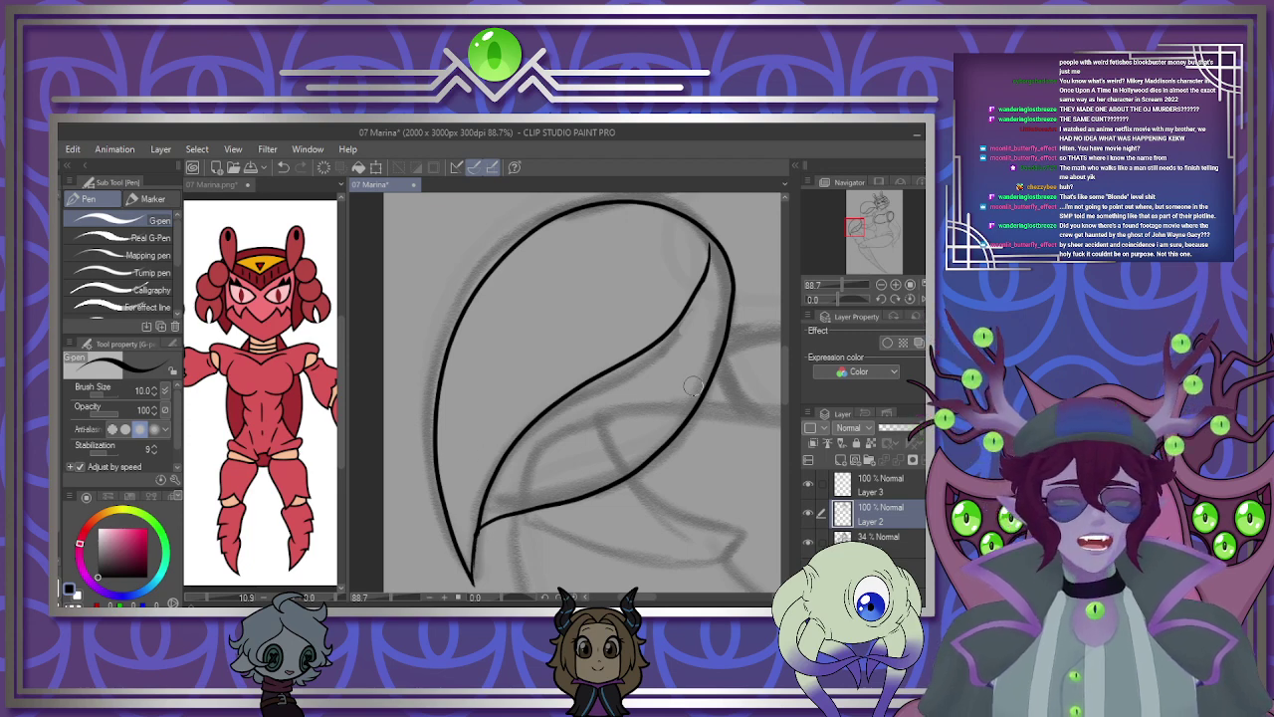
Ink the two short curved cuff lines where the forearm meets the lower claw.
{"action": "scroll", "coordinate": [693, 387], "scroll_direction": "down", "scroll_amount": 5}
{"action": "scroll", "coordinate": [635, 344], "scroll_direction": "up", "scroll_amount": 2}
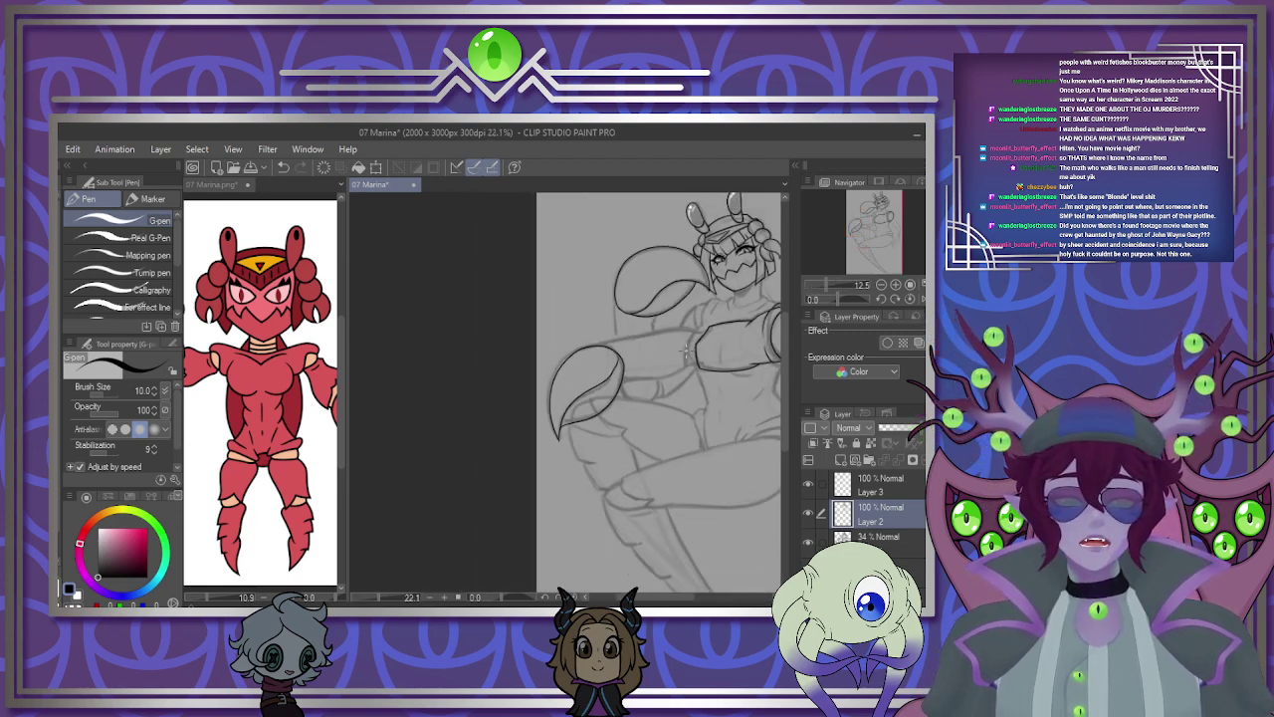
{"action": "scroll", "coordinate": [588, 333], "scroll_direction": "up", "scroll_amount": 6}
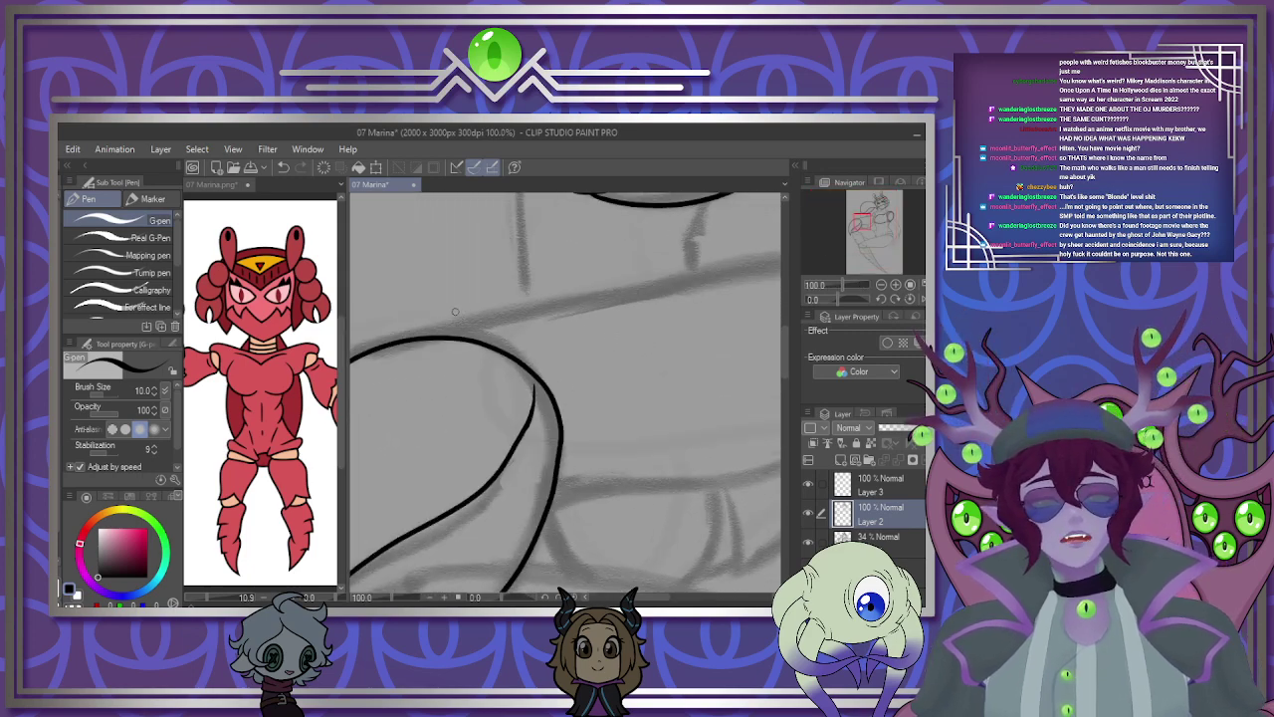
{"action": "left_click_drag", "start_coordinate": [512, 325], "coordinate": [559, 355]}
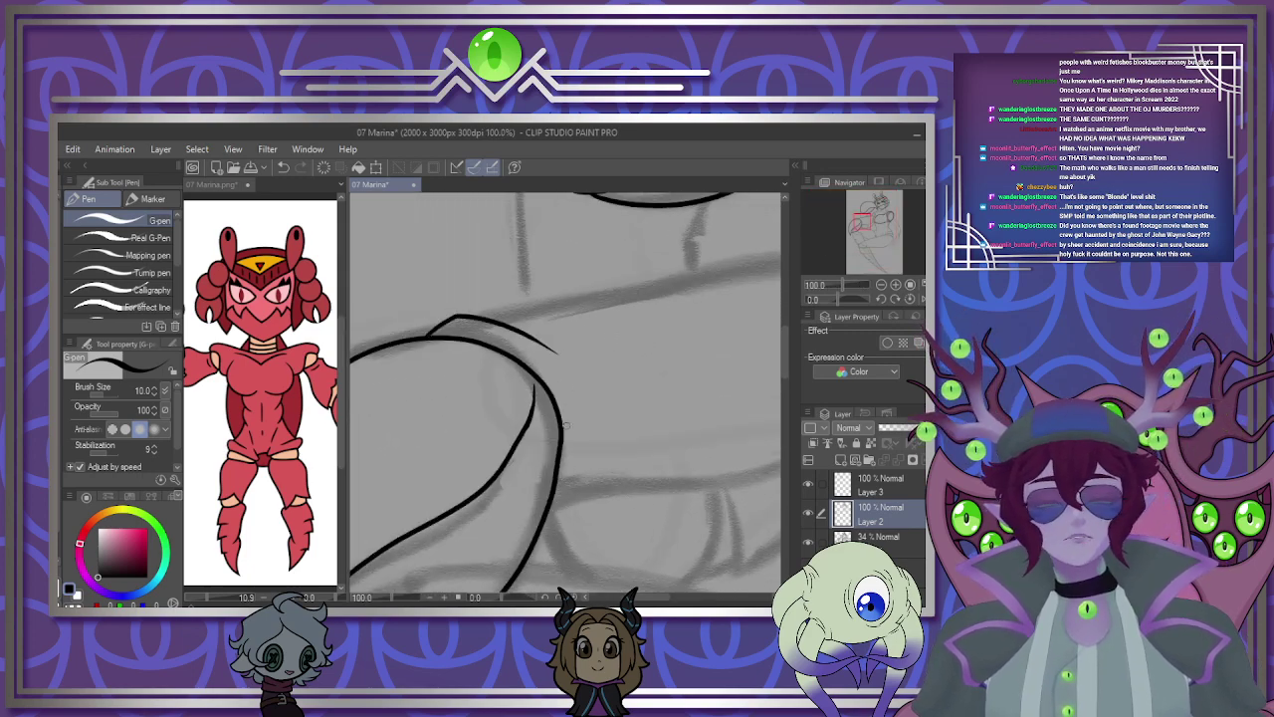
{"action": "left_click_drag", "start_coordinate": [582, 406], "coordinate": [584, 480]}
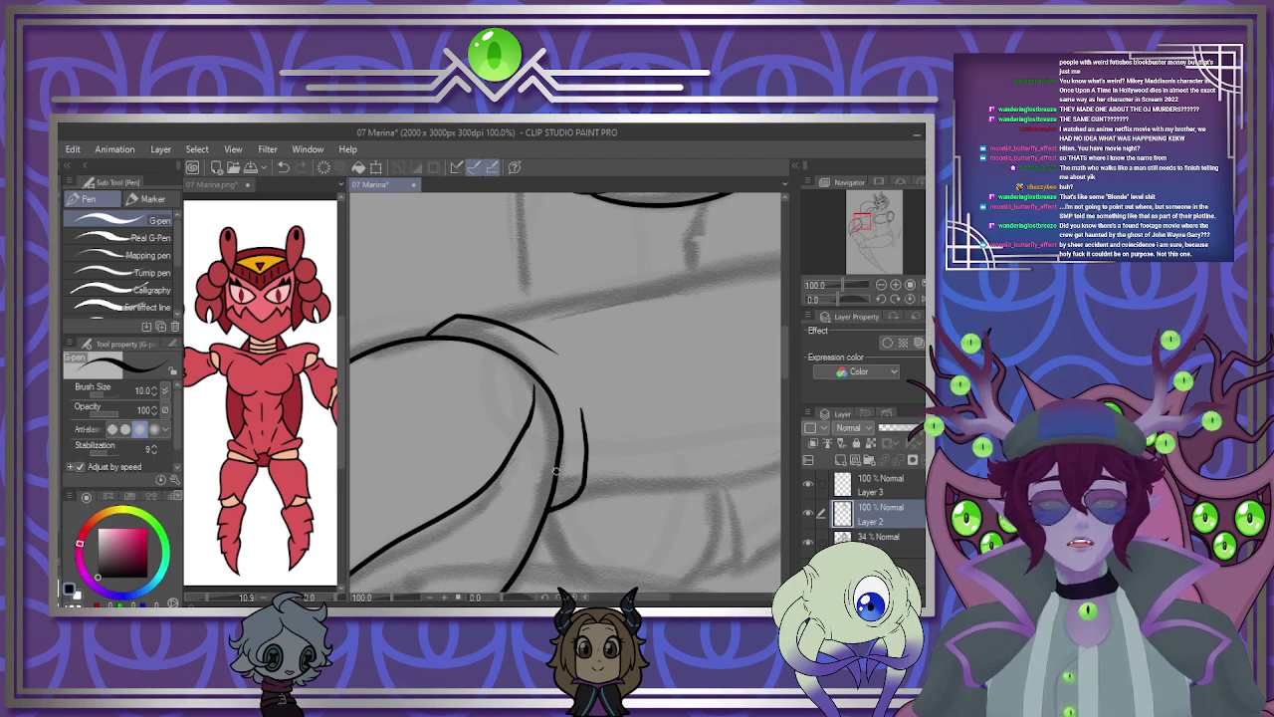
{"action": "key", "text": "ctrl+z"}
{"action": "mouse_move", "coordinate": [576, 419]}
{"action": "left_mouse_down"}
{"action": "mouse_move", "coordinate": [579, 489]}
{"action": "mouse_move", "coordinate": [550, 509]}
{"action": "left_mouse_up"}
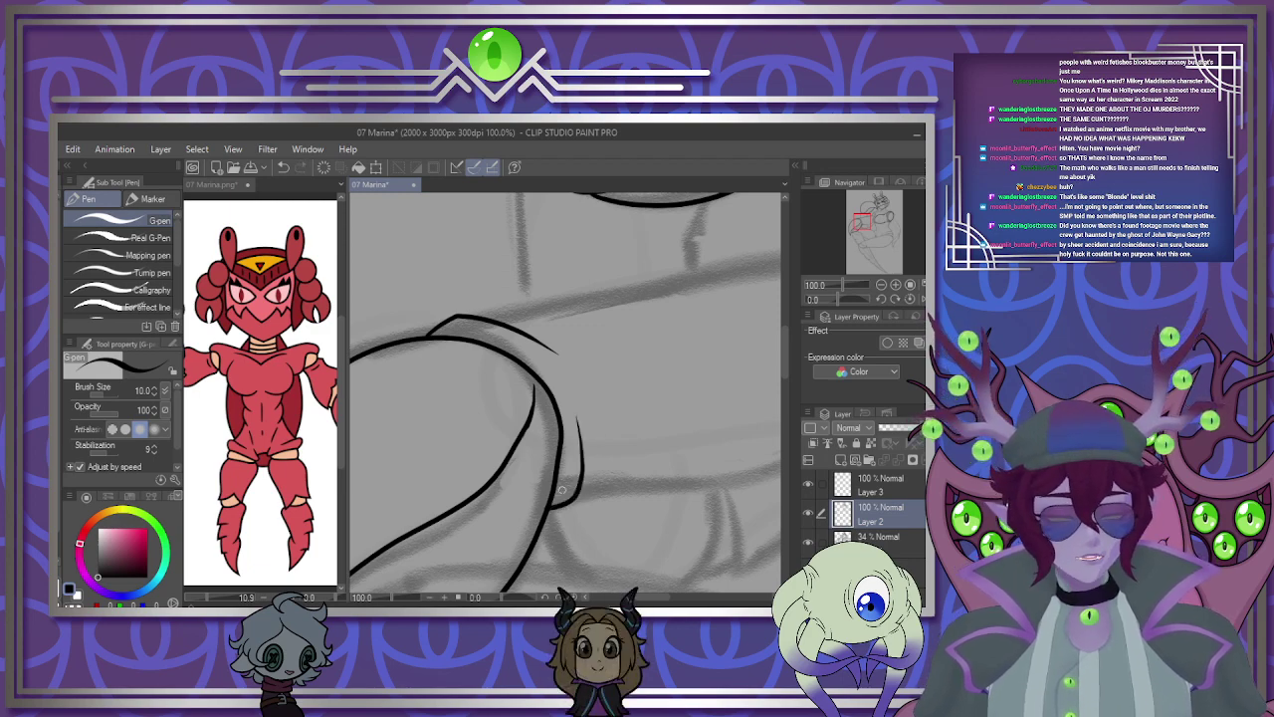
Ink the forearm segment's lower and upper edges, its curved end near the elbow and the parallel contour line inside it.
{"action": "scroll", "coordinate": [458, 388], "scroll_direction": "down", "scroll_amount": 2}
{"action": "scroll", "coordinate": [644, 378], "scroll_direction": "up", "scroll_amount": 2}
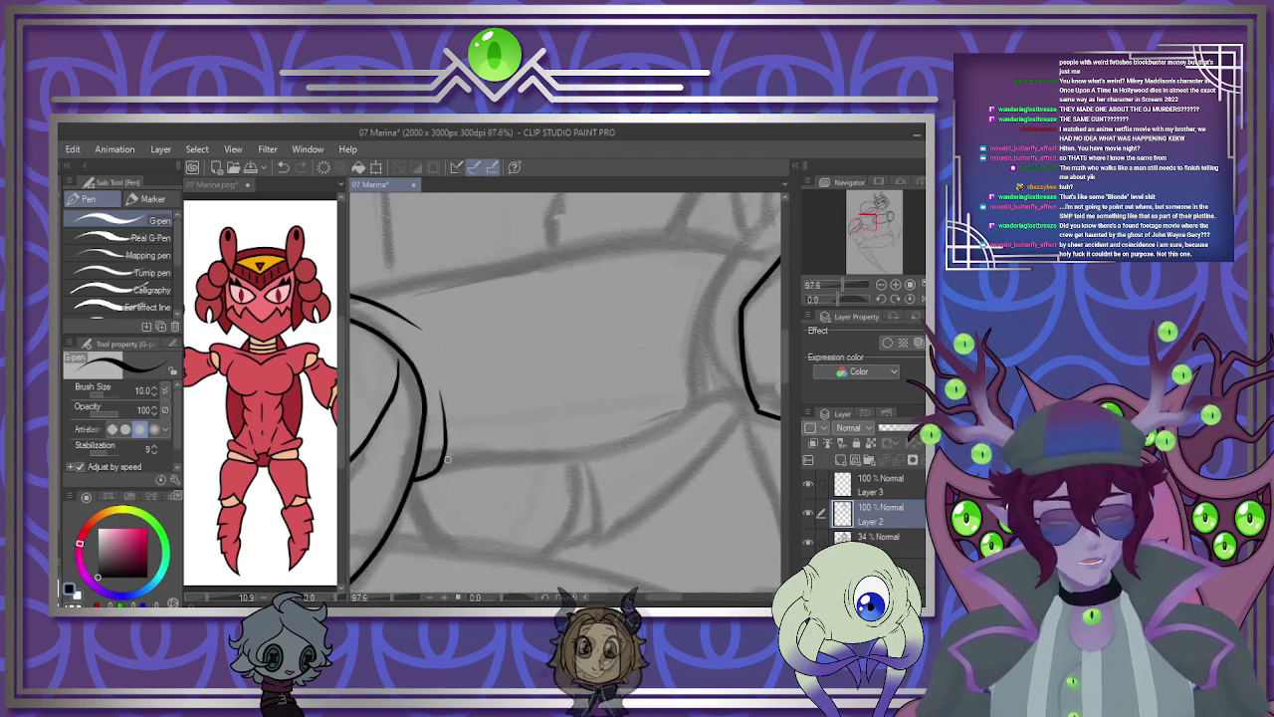
{"action": "left_click_drag", "start_coordinate": [441, 464], "coordinate": [683, 416]}
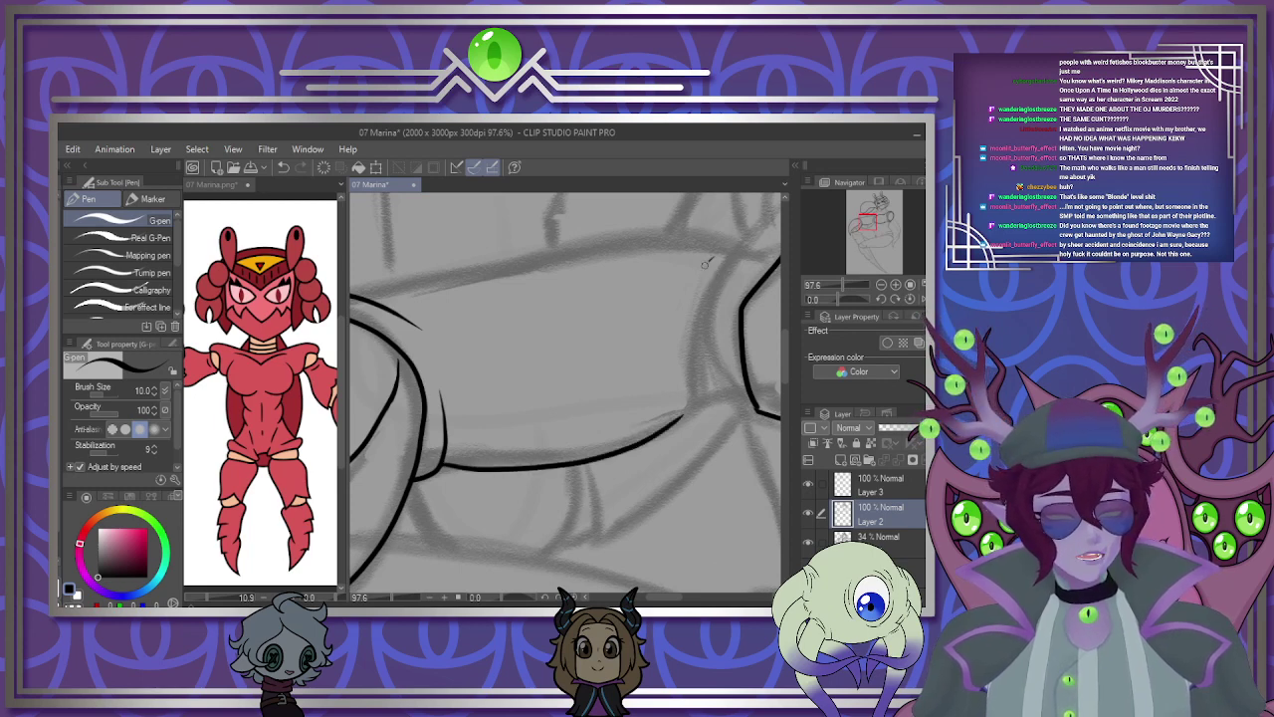
{"action": "left_click_drag", "start_coordinate": [707, 262], "coordinate": [685, 386]}
{"action": "left_click_drag", "start_coordinate": [730, 261], "coordinate": [684, 418]}
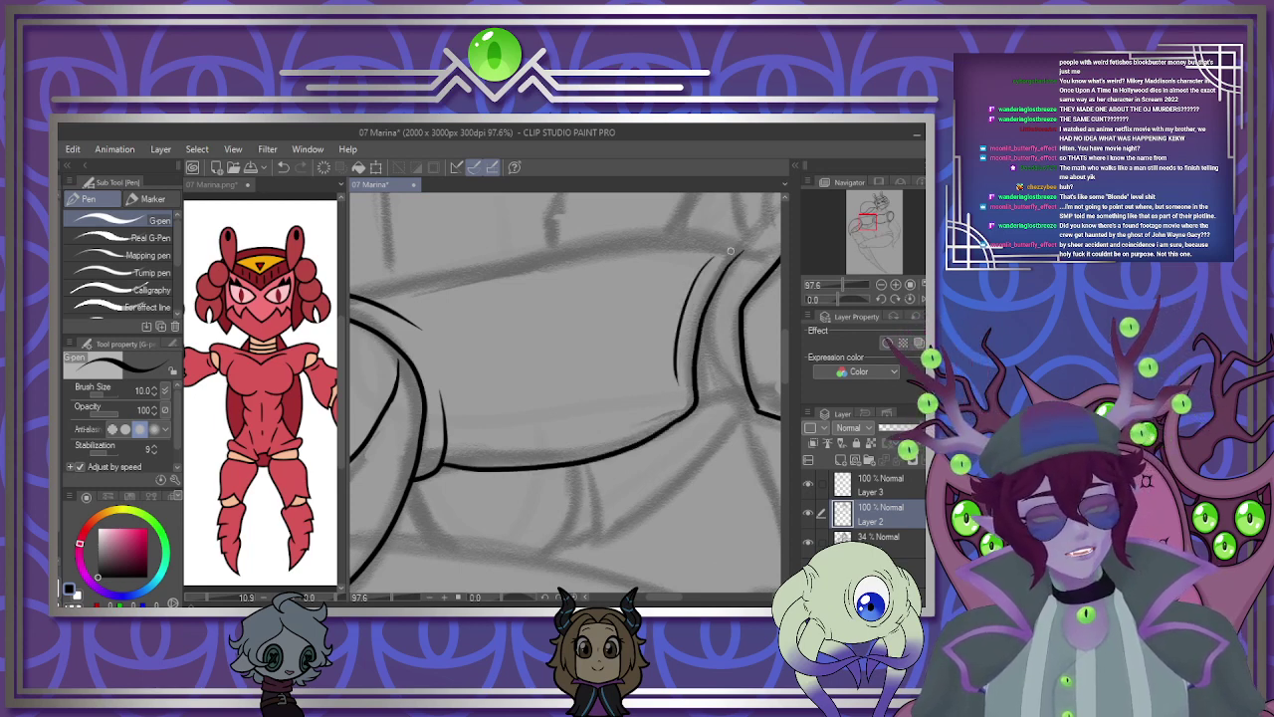
{"action": "mouse_move", "coordinate": [745, 248]}
{"action": "left_mouse_down"}
{"action": "mouse_move", "coordinate": [590, 244]}
{"action": "mouse_move", "coordinate": [365, 295]}
{"action": "mouse_move", "coordinate": [571, 254]}
{"action": "mouse_move", "coordinate": [737, 245]}
{"action": "mouse_move", "coordinate": [378, 288]}
{"action": "left_mouse_up"}
{"action": "key", "text": "ctrl+z"}
{"action": "key", "text": "ctrl+z"}
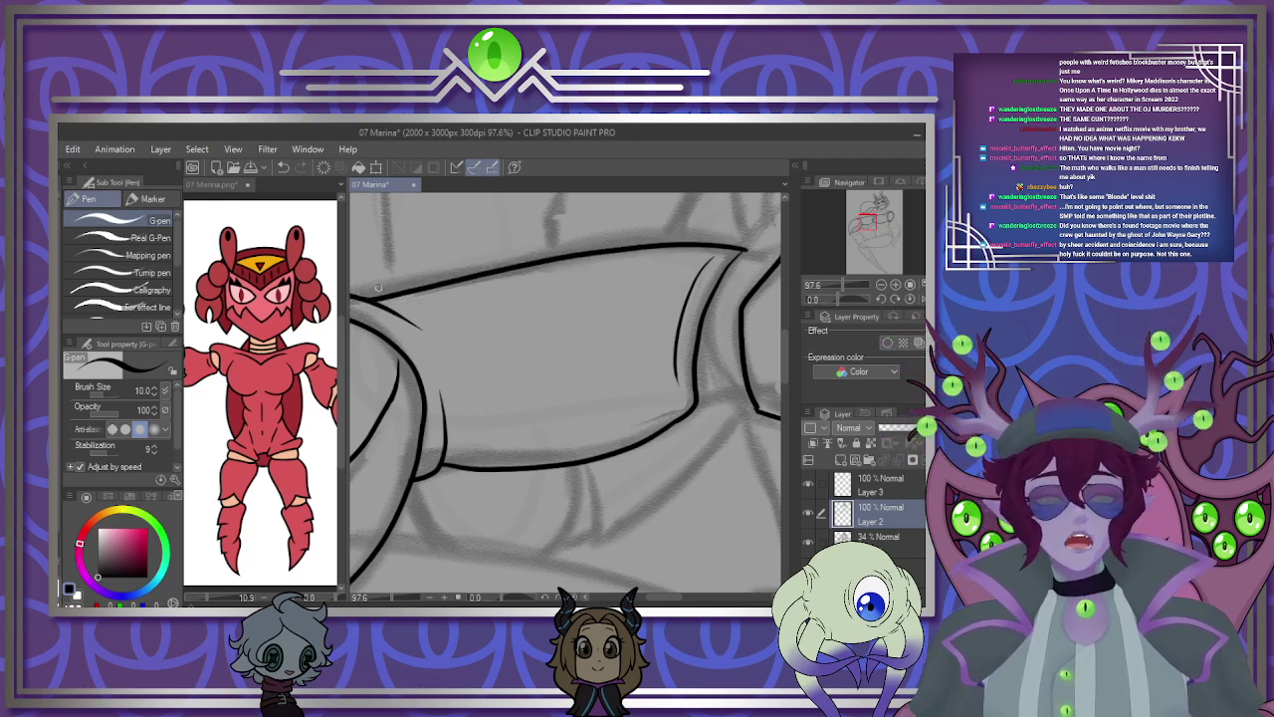
Ink the two short joint lines connecting the forearm segment to the upper arm segment.
{"action": "scroll", "coordinate": [379, 287], "scroll_direction": "down", "scroll_amount": 2}
{"action": "scroll", "coordinate": [573, 369], "scroll_direction": "up", "scroll_amount": 4}
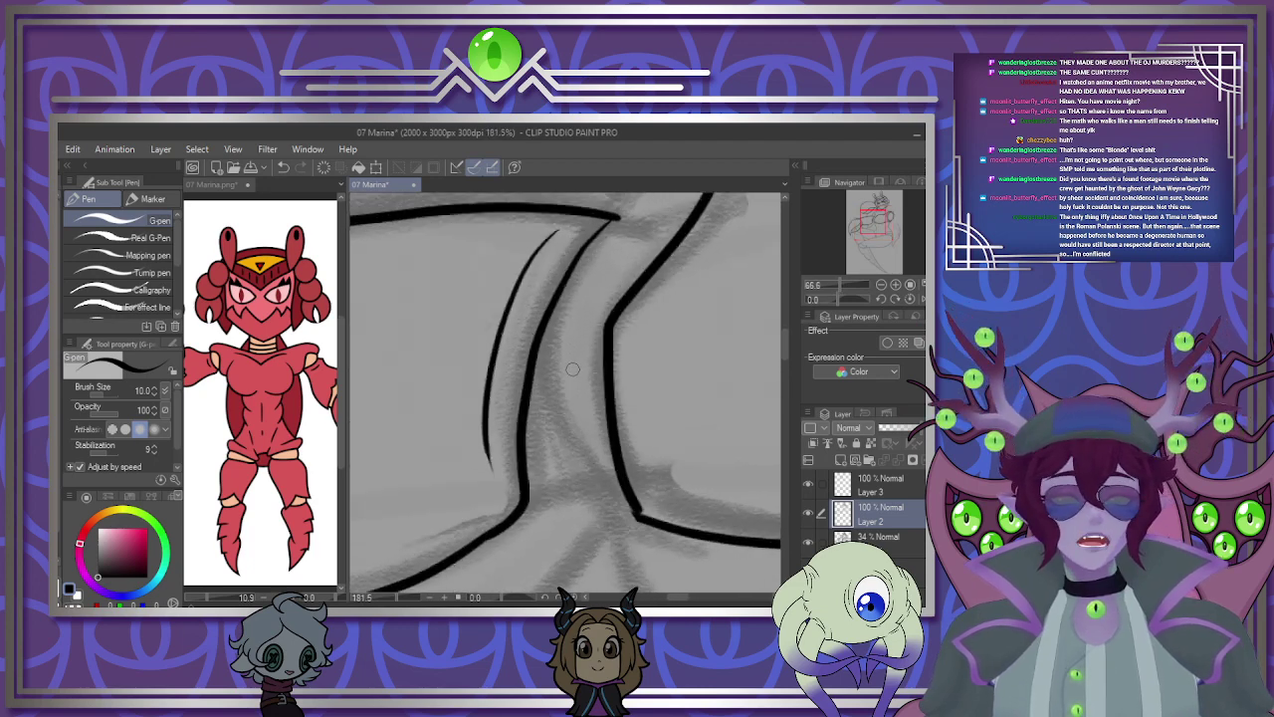
{"action": "left_click_drag", "start_coordinate": [529, 499], "coordinate": [615, 489]}
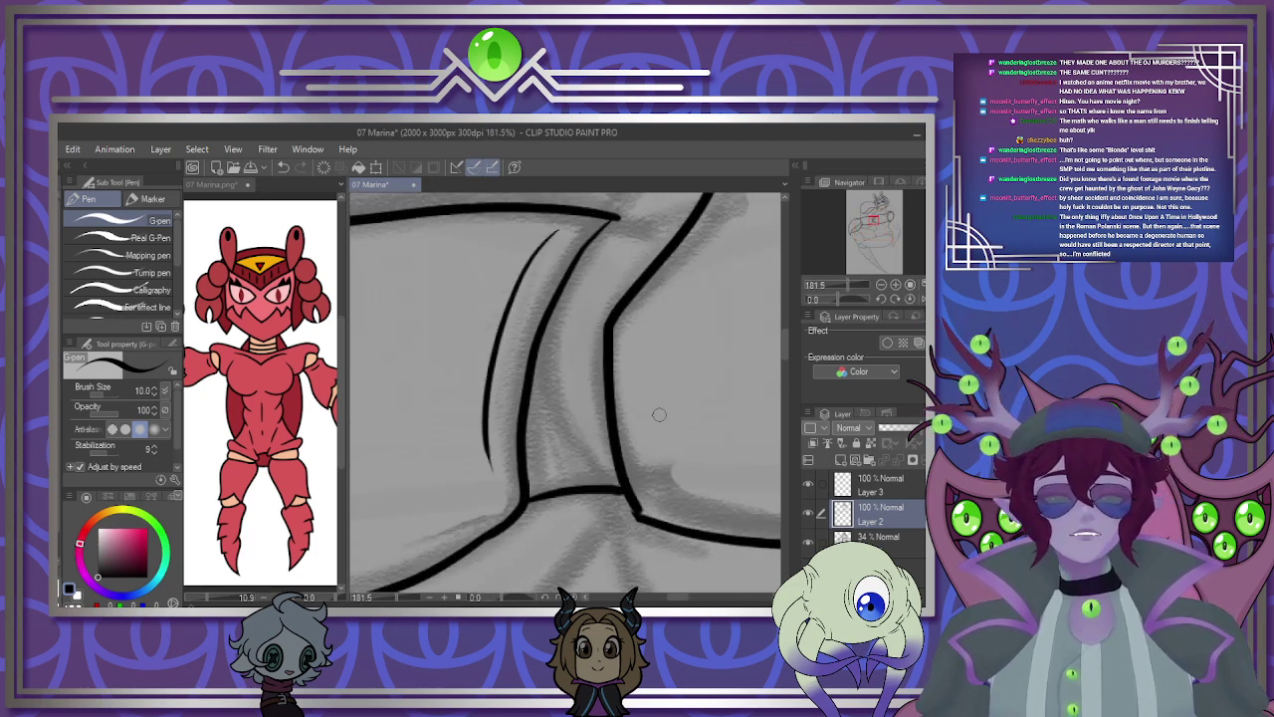
{"action": "left_click_drag", "start_coordinate": [635, 226], "coordinate": [692, 209]}
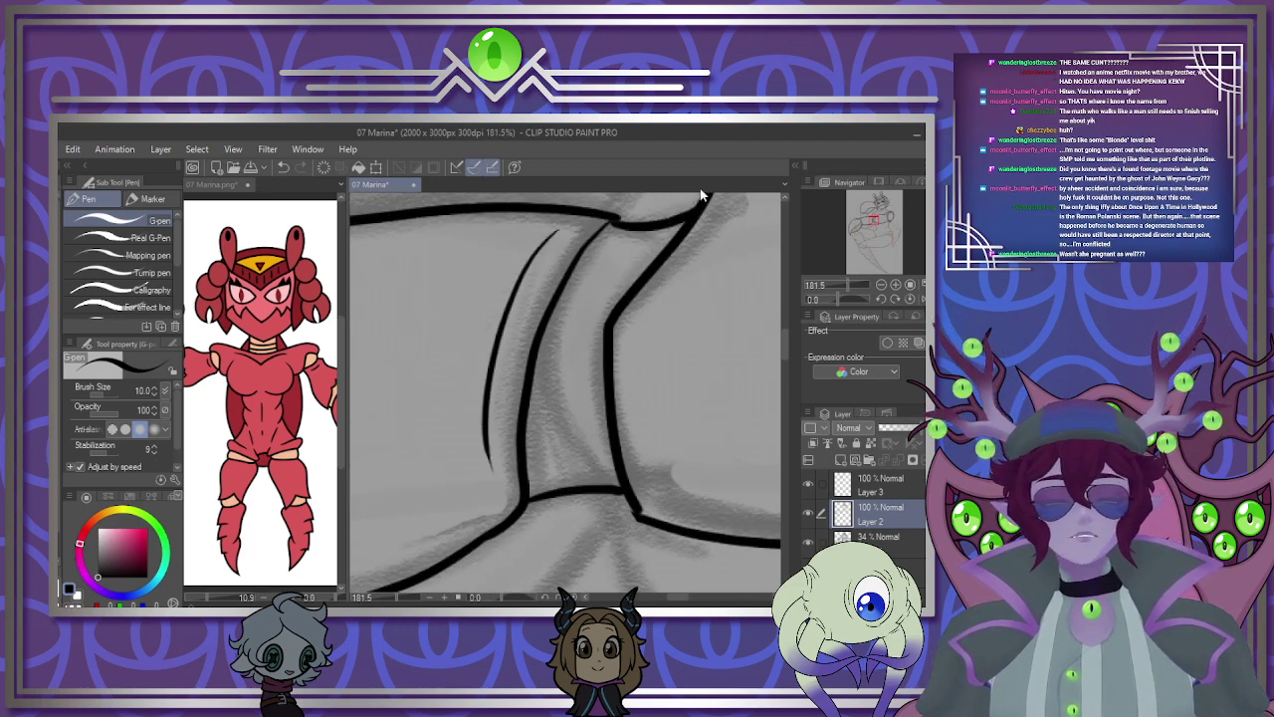
Ink the shoulder contour above the arm joint and the folds leading up to the base of the neck.
{"action": "scroll", "coordinate": [538, 309], "scroll_direction": "down", "scroll_amount": 8}
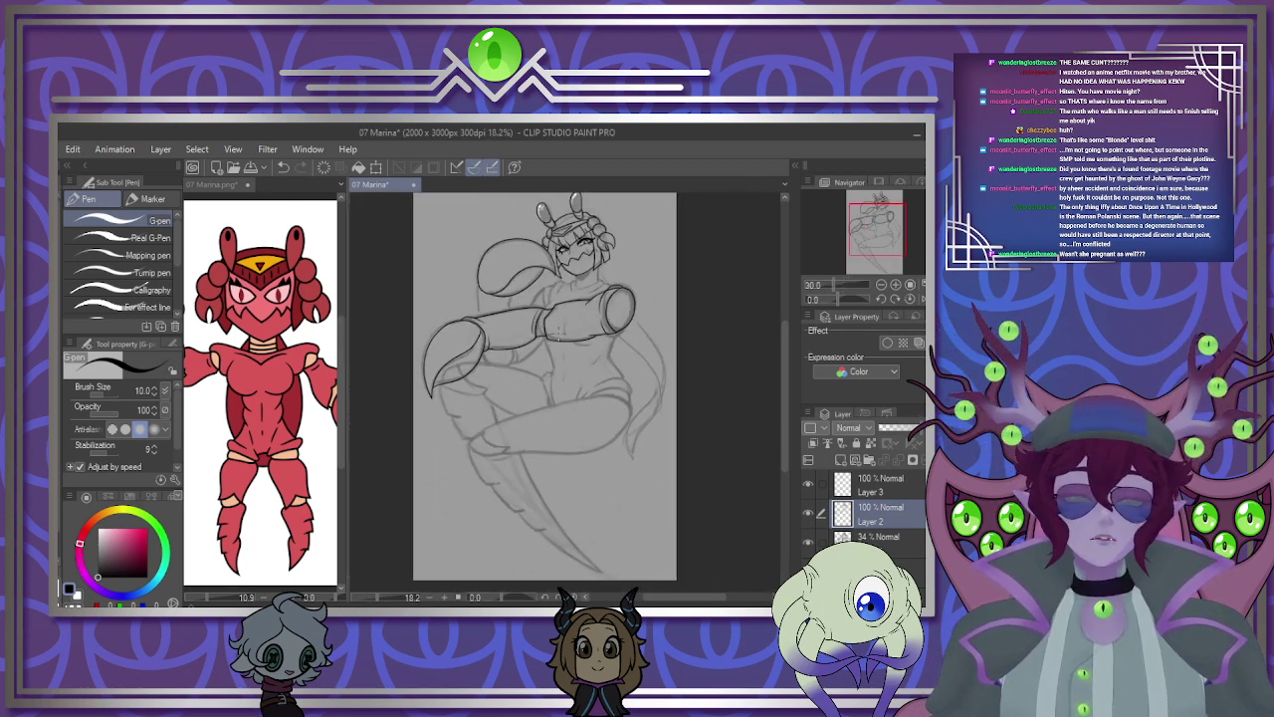
{"action": "scroll", "coordinate": [535, 293], "scroll_direction": "up", "scroll_amount": 1}
{"action": "scroll", "coordinate": [535, 293], "scroll_direction": "up", "scroll_amount": 2}
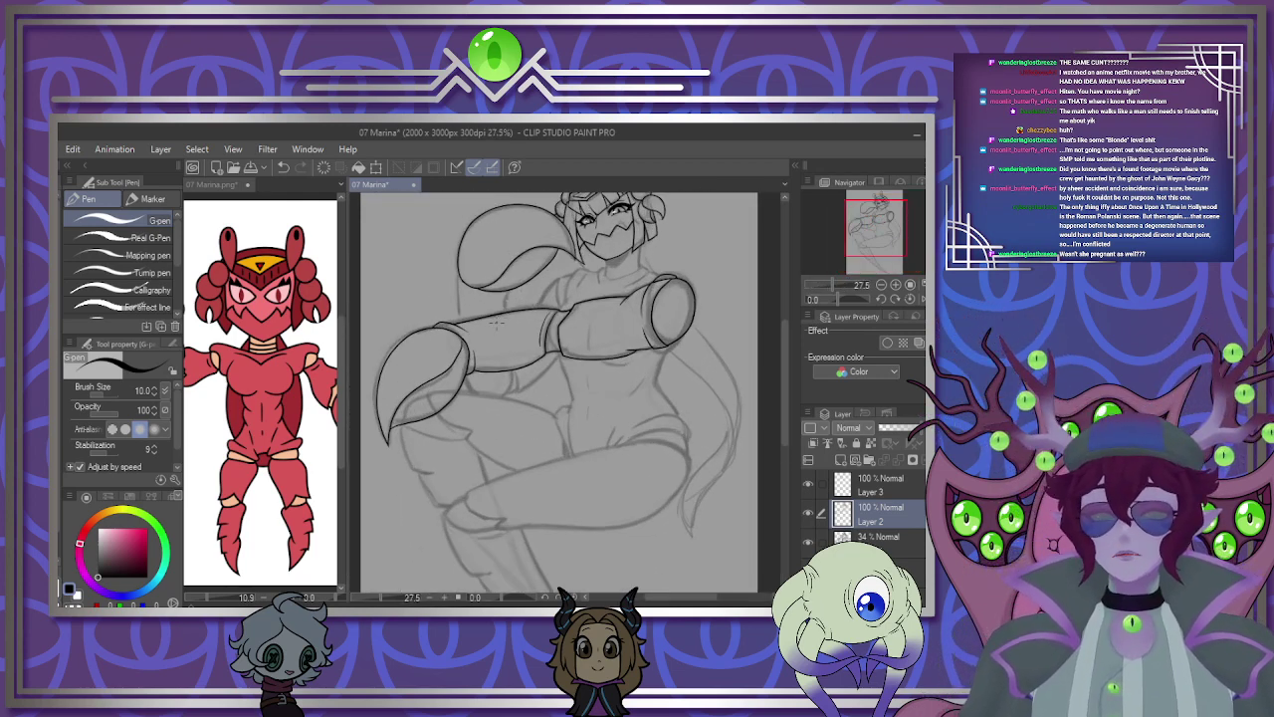
{"action": "scroll", "coordinate": [497, 330], "scroll_direction": "up", "scroll_amount": 4}
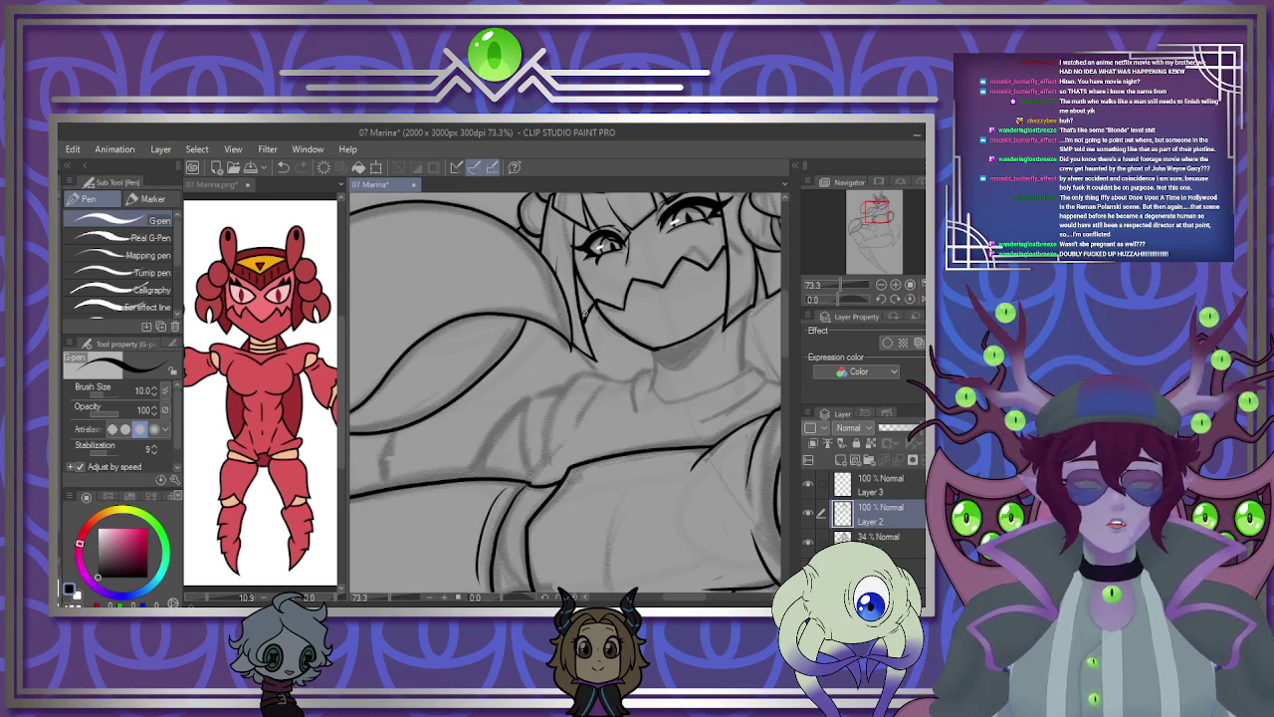
{"action": "scroll", "coordinate": [554, 351], "scroll_direction": "down", "scroll_amount": 2}
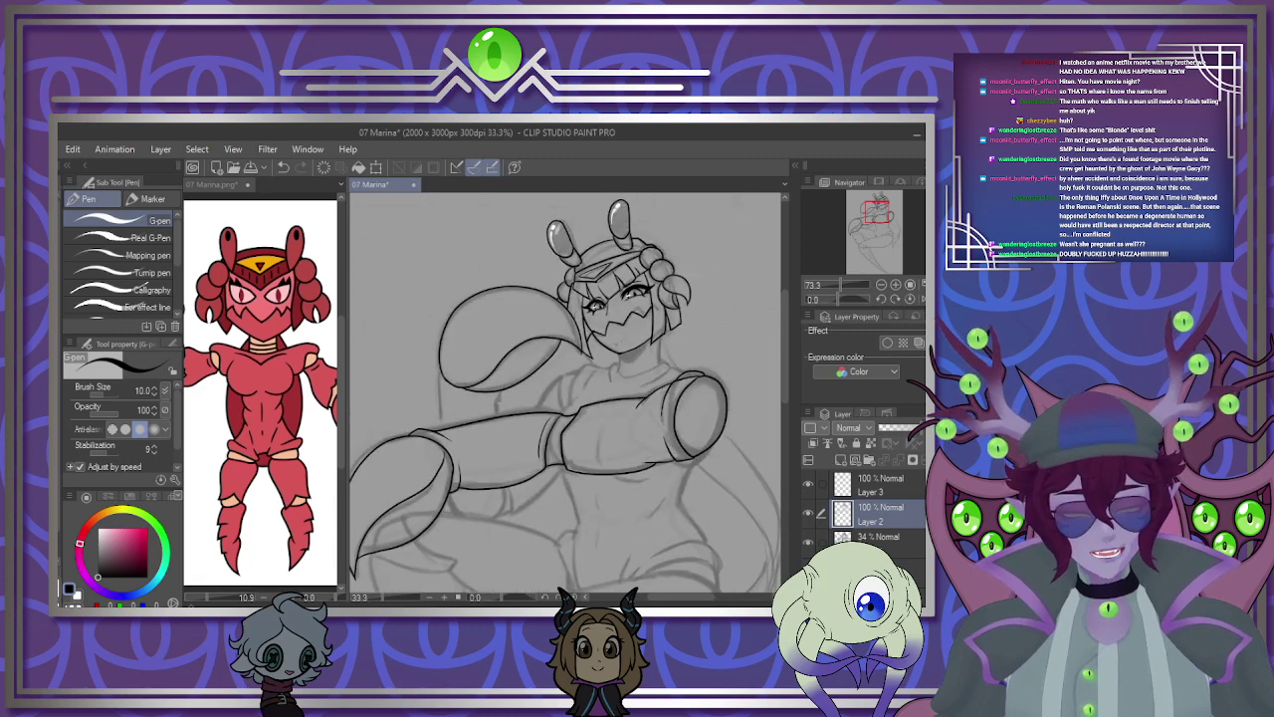
{"action": "scroll", "coordinate": [632, 353], "scroll_direction": "up", "scroll_amount": 1}
{"action": "scroll", "coordinate": [631, 352], "scroll_direction": "up", "scroll_amount": 4}
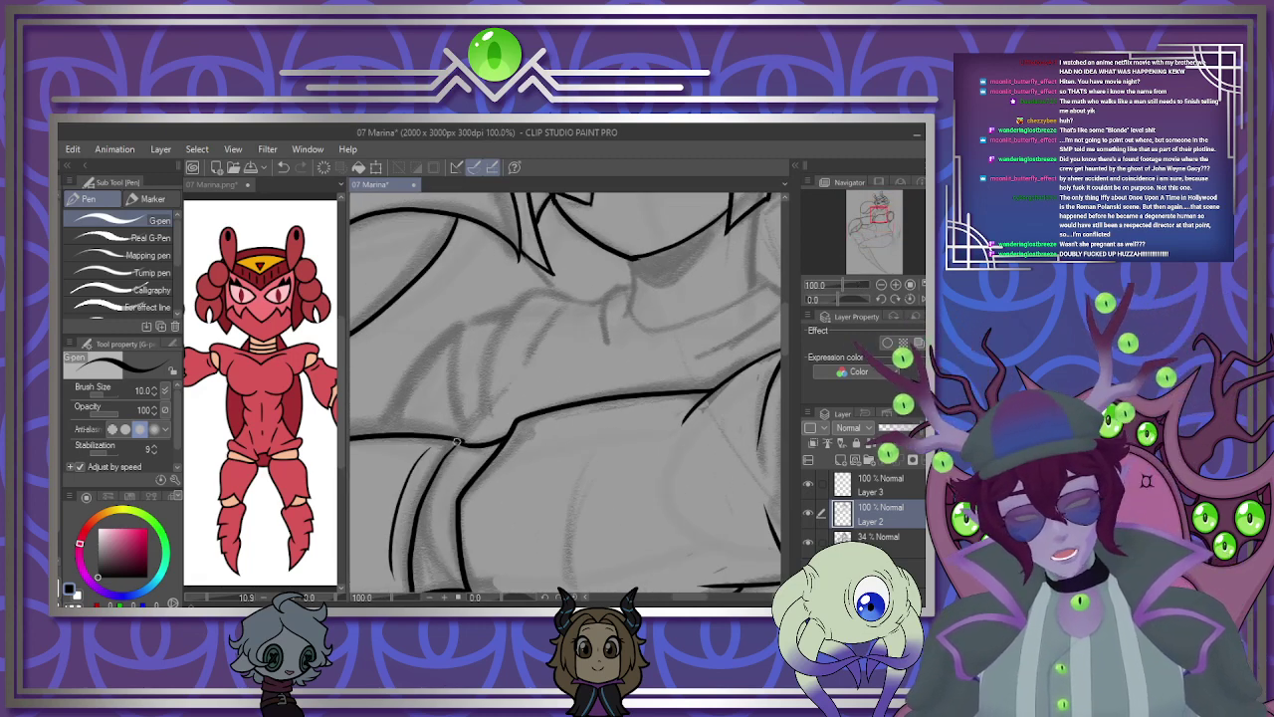
{"action": "mouse_move", "coordinate": [460, 444]}
{"action": "left_mouse_down"}
{"action": "mouse_move", "coordinate": [570, 301]}
{"action": "mouse_move", "coordinate": [528, 296]}
{"action": "mouse_move", "coordinate": [494, 338]}
{"action": "mouse_move", "coordinate": [482, 404]}
{"action": "left_mouse_up"}
{"action": "mouse_move", "coordinate": [568, 302]}
{"action": "left_mouse_down"}
{"action": "mouse_move", "coordinate": [595, 309]}
{"action": "mouse_move", "coordinate": [605, 345]}
{"action": "mouse_move", "coordinate": [625, 289]}
{"action": "left_mouse_up"}
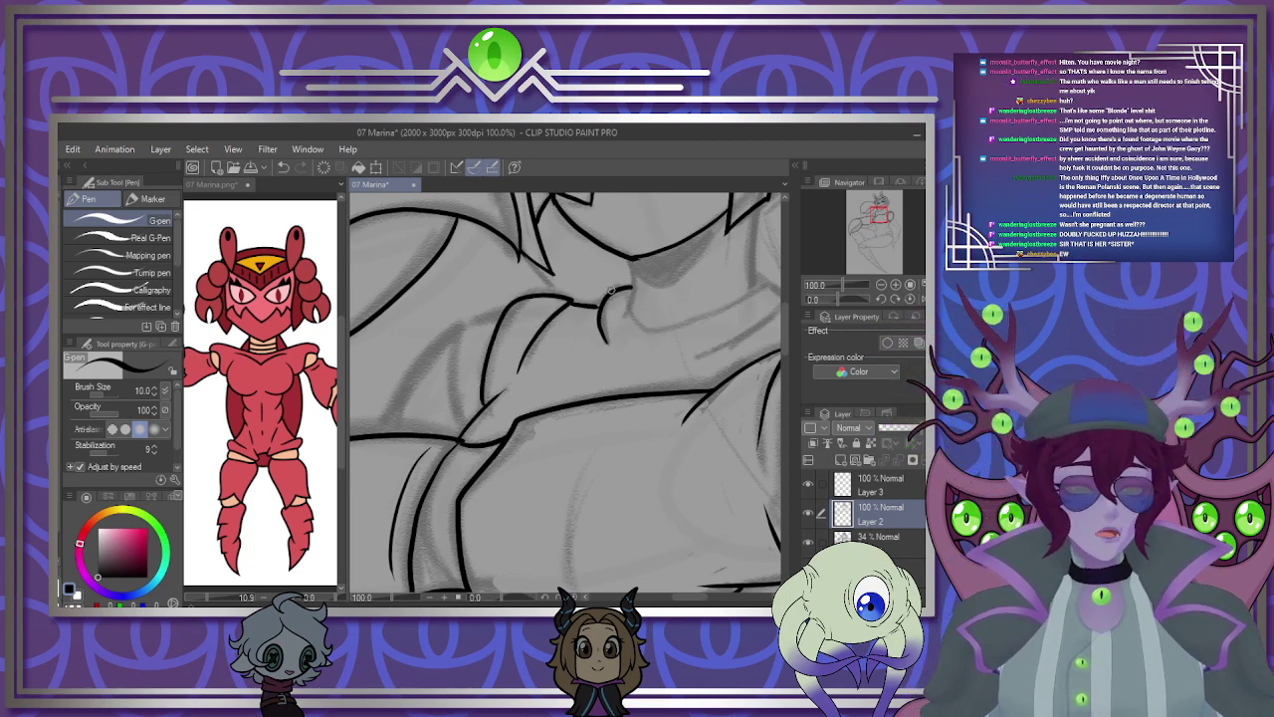
Ink the collar around the base of the neck and the shoulder line running from it to the raised arm.
{"action": "scroll", "coordinate": [611, 291], "scroll_direction": "down", "scroll_amount": 2}
{"action": "scroll", "coordinate": [689, 284], "scroll_direction": "up", "scroll_amount": 3}
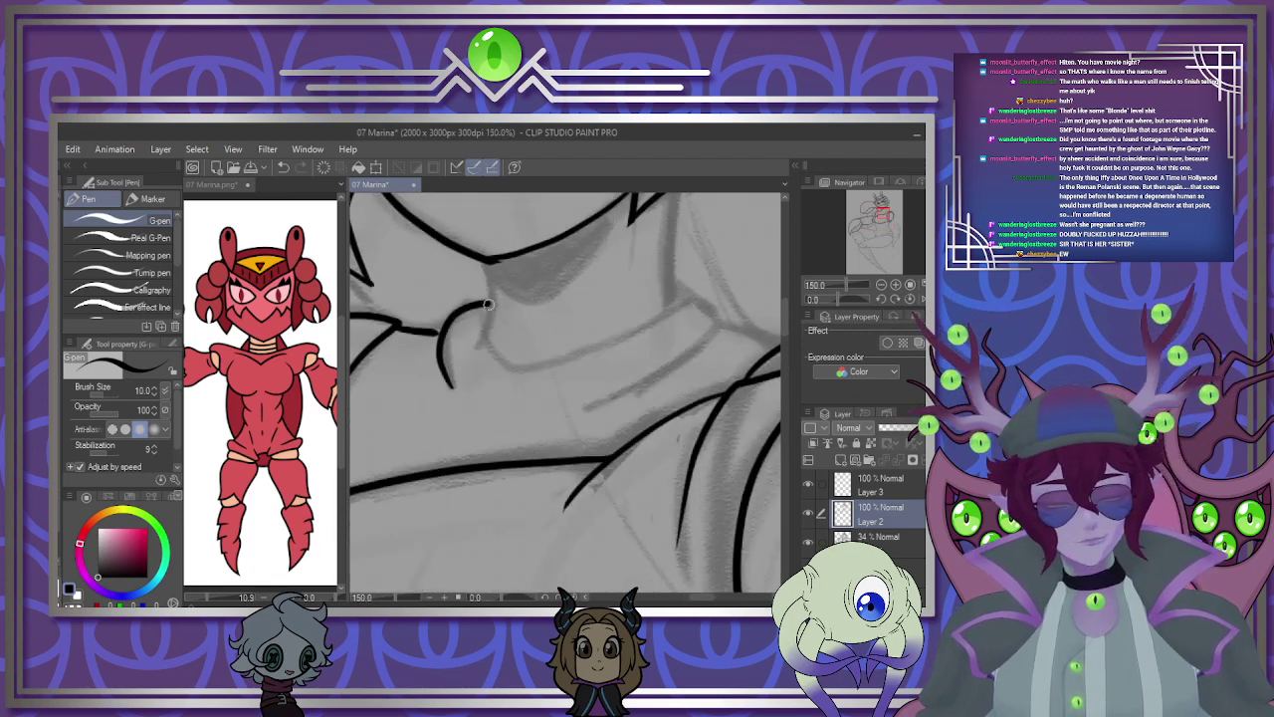
{"action": "mouse_move", "coordinate": [488, 305]}
{"action": "left_mouse_down"}
{"action": "mouse_move", "coordinate": [490, 346]}
{"action": "mouse_move", "coordinate": [572, 357]}
{"action": "mouse_move", "coordinate": [678, 292]}
{"action": "mouse_move", "coordinate": [626, 344]}
{"action": "mouse_move", "coordinate": [526, 370]}
{"action": "mouse_move", "coordinate": [494, 328]}
{"action": "mouse_move", "coordinate": [491, 345]}
{"action": "mouse_move", "coordinate": [572, 357]}
{"action": "mouse_move", "coordinate": [682, 298]}
{"action": "mouse_move", "coordinate": [713, 317]}
{"action": "mouse_move", "coordinate": [596, 407]}
{"action": "left_mouse_up"}
{"action": "key", "text": "ctrl+z"}
{"action": "key", "text": "ctrl+z"}
{"action": "left_click_drag", "start_coordinate": [704, 597], "coordinate": [710, 599]}
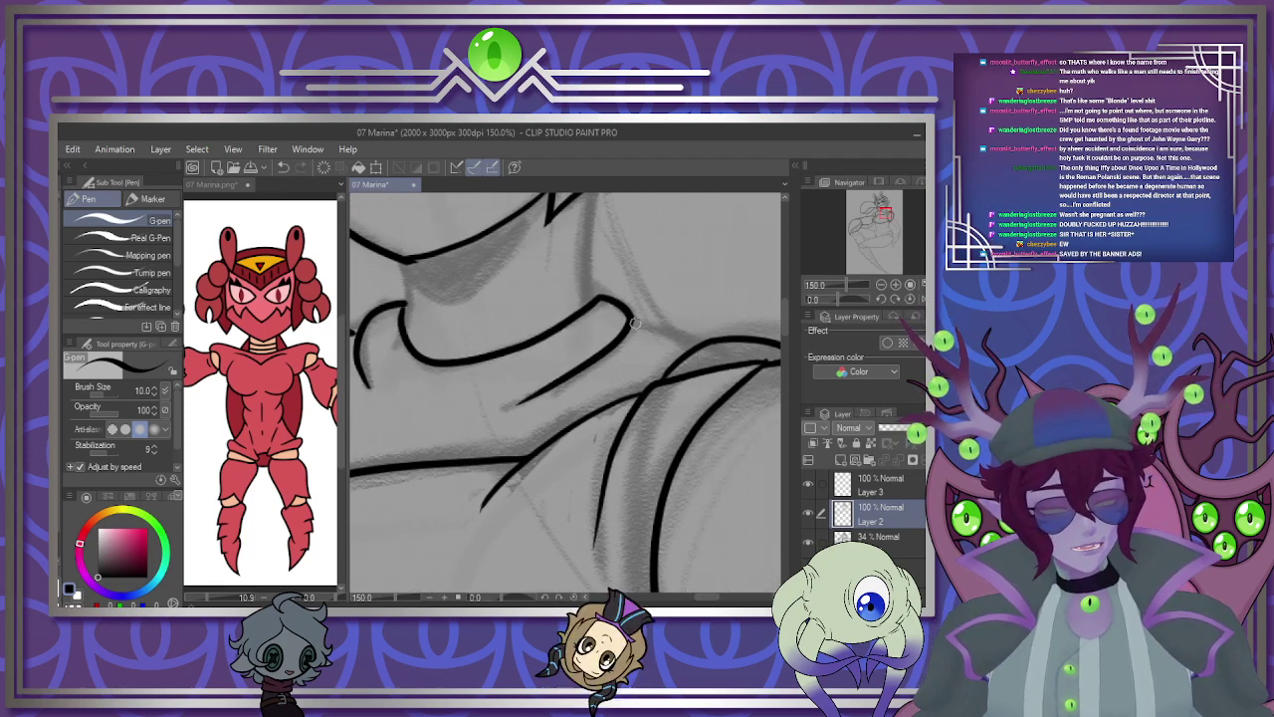
{"action": "left_click_drag", "start_coordinate": [631, 318], "coordinate": [686, 331]}
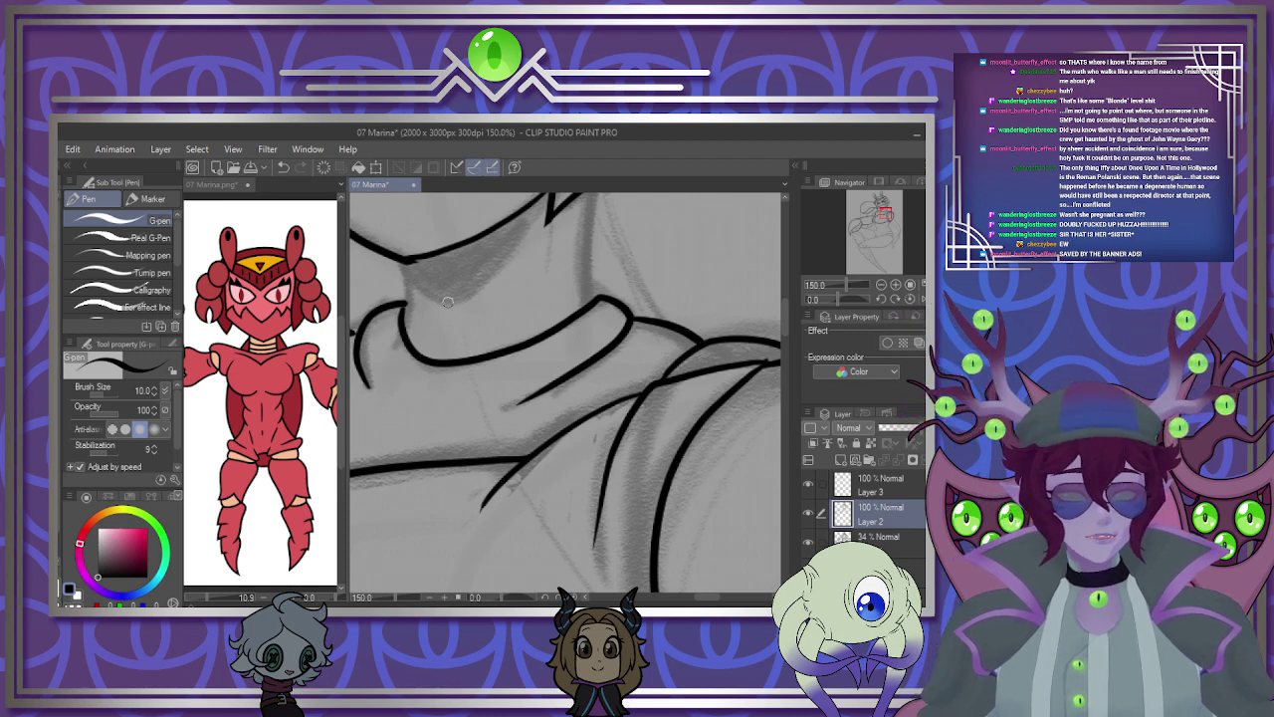
Ink both sides of the neck and the curved lower edge of the shadow under the chin.
{"action": "scroll", "coordinate": [448, 303], "scroll_direction": "down", "scroll_amount": 4}
{"action": "scroll", "coordinate": [474, 303], "scroll_direction": "up", "scroll_amount": 6}
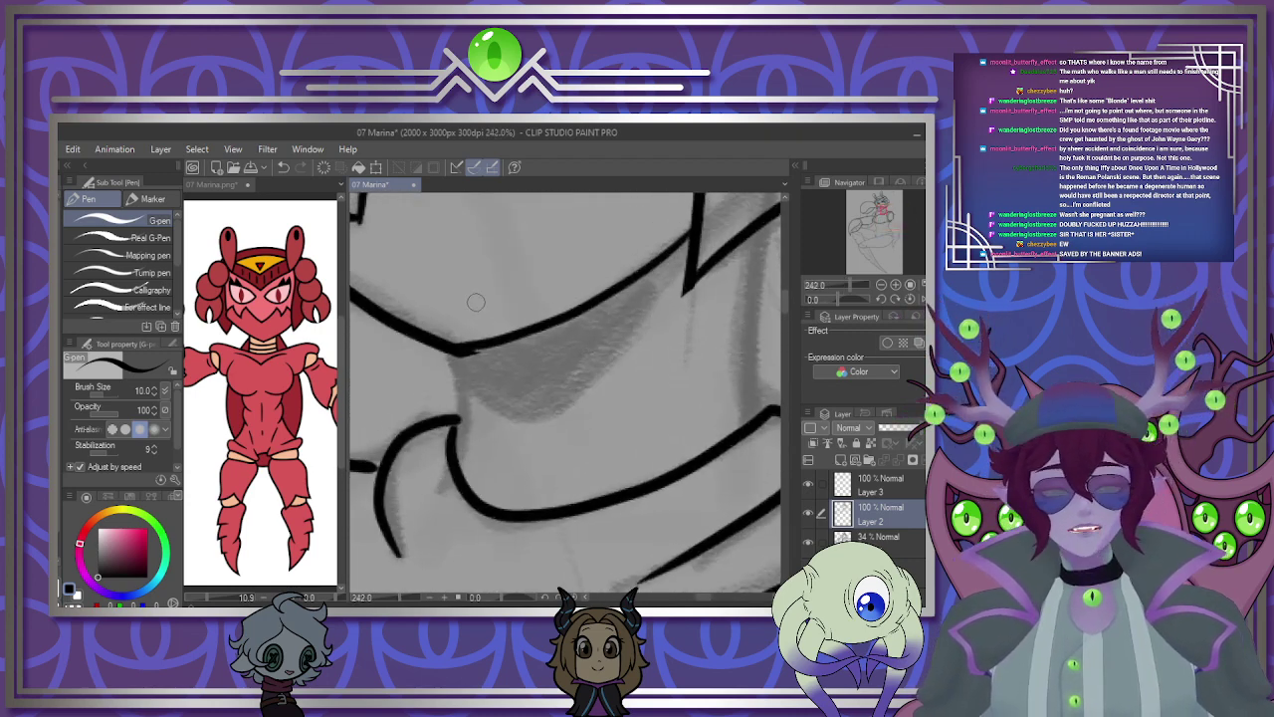
{"action": "left_click_drag", "start_coordinate": [453, 353], "coordinate": [458, 450]}
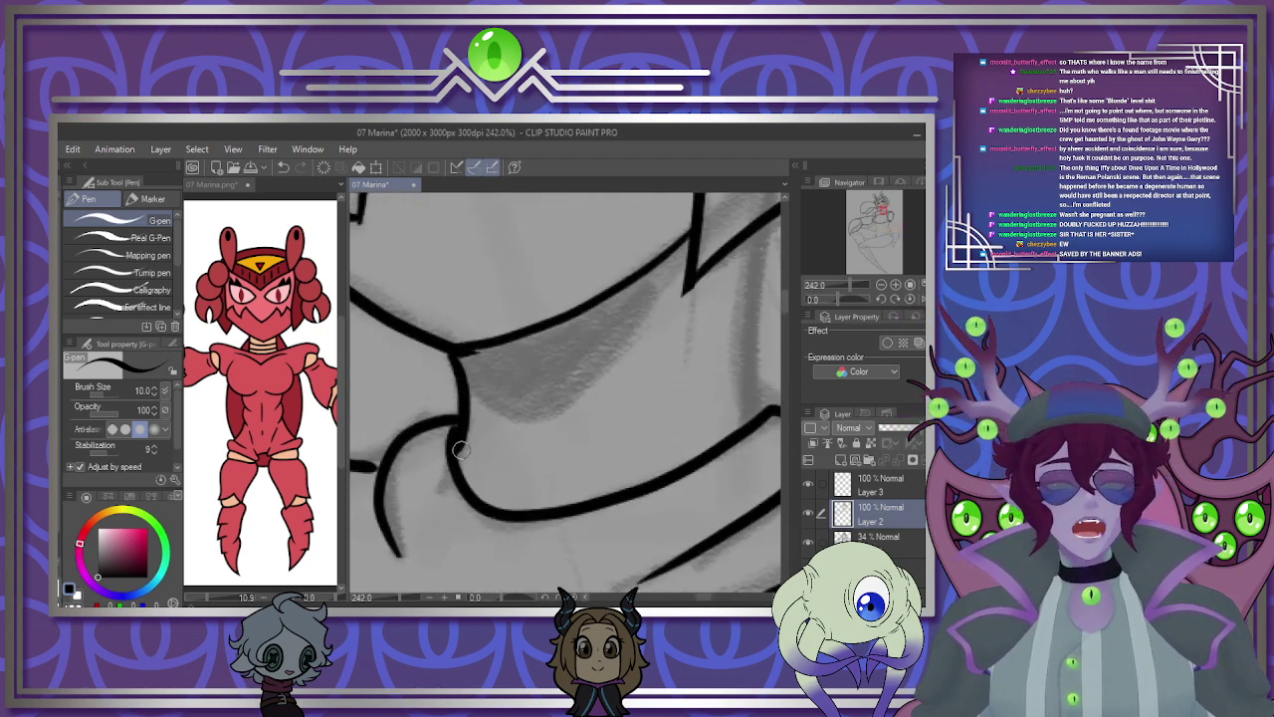
{"action": "scroll", "coordinate": [474, 430], "scroll_direction": "down", "scroll_amount": 3}
{"action": "scroll", "coordinate": [475, 419], "scroll_direction": "up", "scroll_amount": 2}
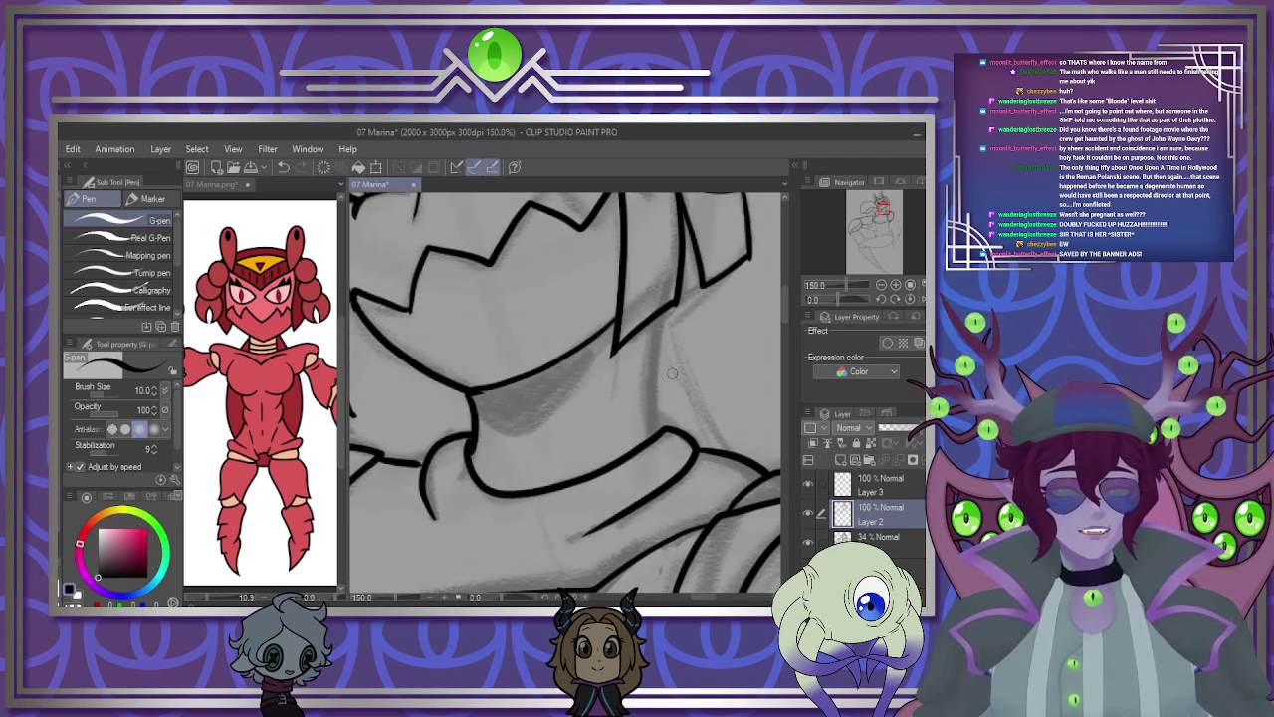
{"action": "left_click_drag", "start_coordinate": [672, 303], "coordinate": [655, 432]}
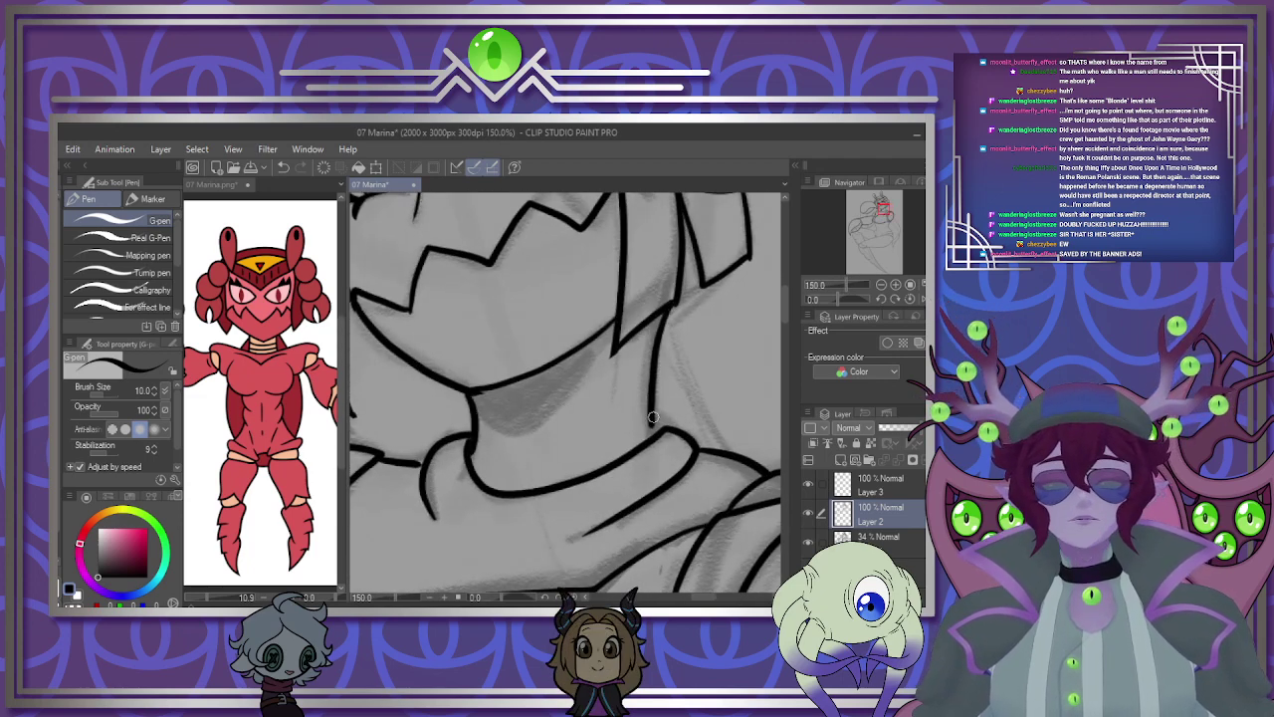
{"action": "mouse_move", "coordinate": [614, 328]}
{"action": "left_mouse_down"}
{"action": "mouse_move", "coordinate": [567, 400]}
{"action": "mouse_move", "coordinate": [497, 435]}
{"action": "left_mouse_up"}
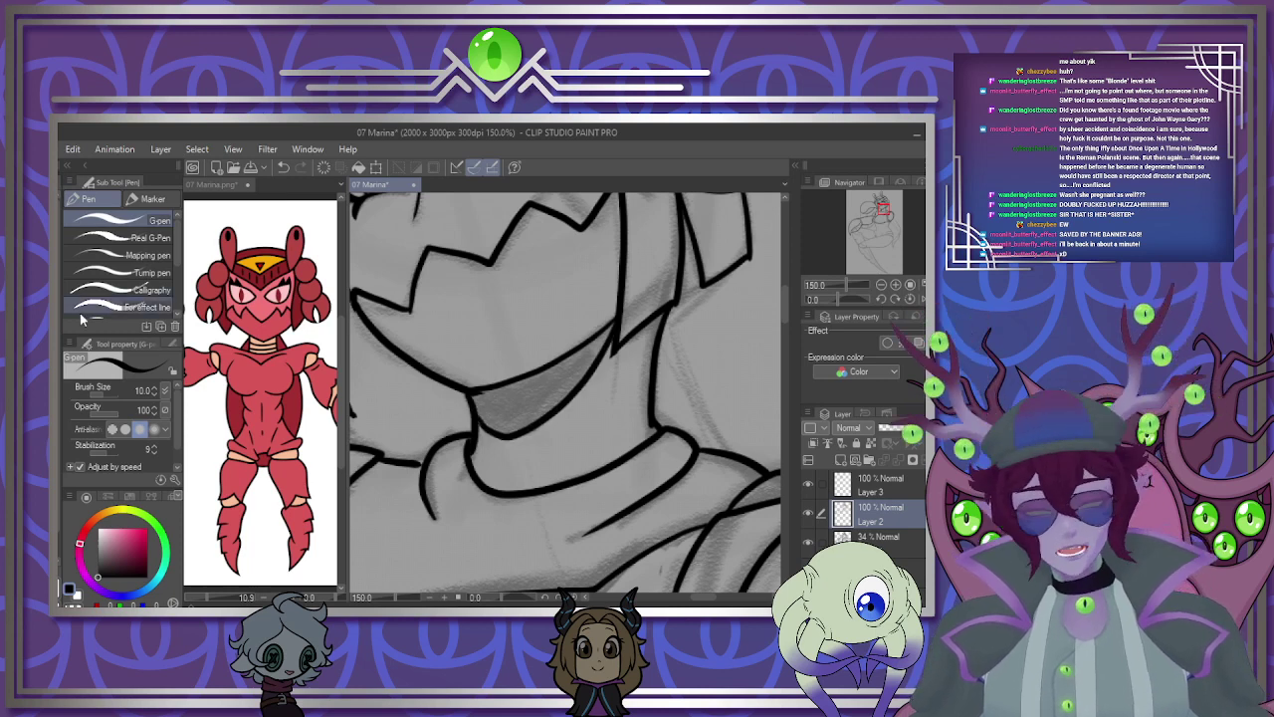
Fill the shadow under the chin with black using lasso selections, covering the remaining gaps, and clear the selection.
{"action": "key", "text": "m"}
{"action": "mouse_move", "coordinate": [502, 428]}
{"action": "left_mouse_down"}
{"action": "mouse_move", "coordinate": [587, 373]}
{"action": "mouse_move", "coordinate": [615, 322]}
{"action": "mouse_move", "coordinate": [532, 378]}
{"action": "left_mouse_up"}
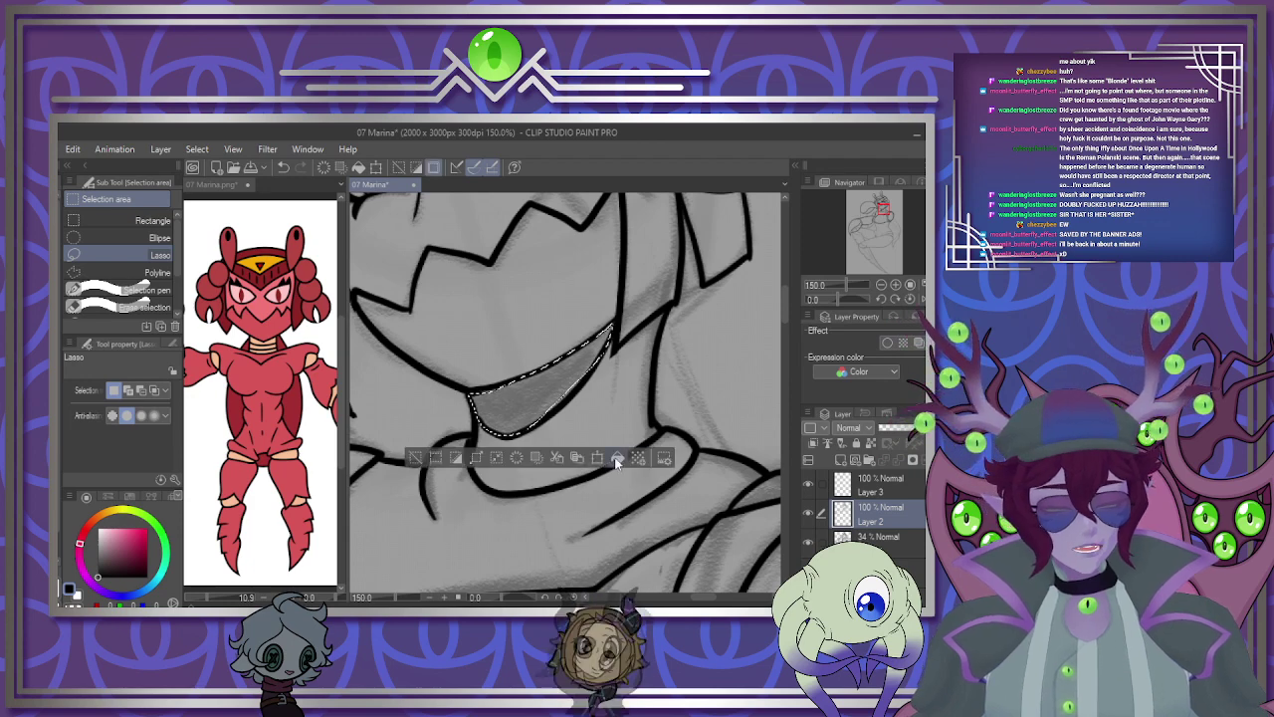
{"action": "left_click", "coordinate": [618, 457]}
{"action": "mouse_move", "coordinate": [595, 352]}
{"action": "left_mouse_down"}
{"action": "mouse_move", "coordinate": [553, 418]}
{"action": "mouse_move", "coordinate": [592, 374]}
{"action": "left_mouse_up"}
{"action": "left_click", "coordinate": [642, 447]}
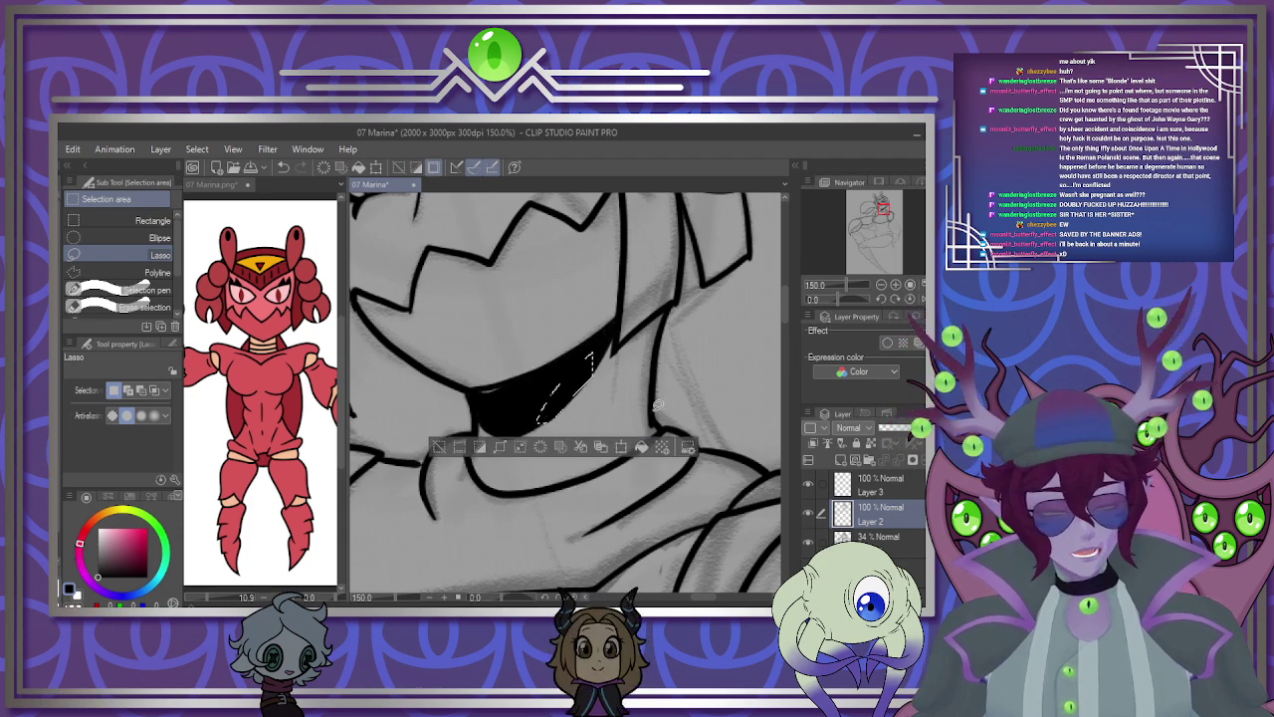
{"action": "mouse_move", "coordinate": [513, 386]}
{"action": "left_mouse_down"}
{"action": "mouse_move", "coordinate": [476, 389]}
{"action": "mouse_move", "coordinate": [515, 386]}
{"action": "left_mouse_up"}
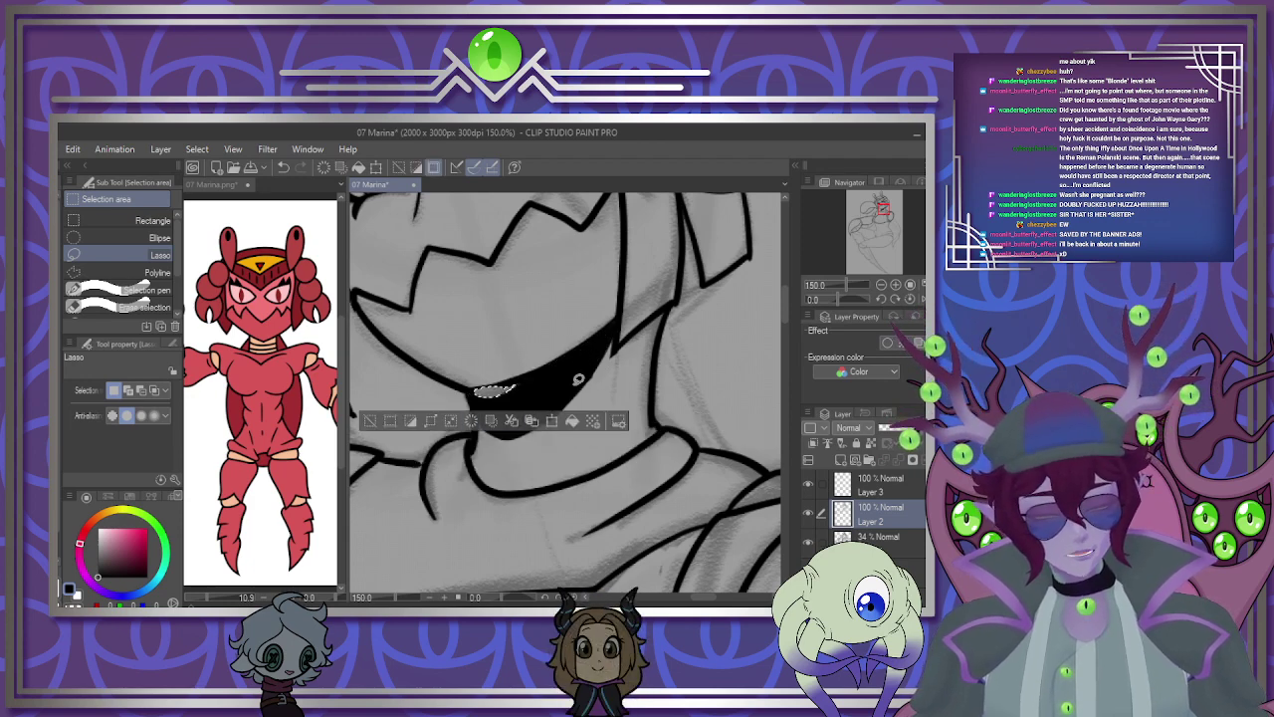
{"action": "left_click", "coordinate": [572, 421]}
{"action": "mouse_move", "coordinate": [601, 374]}
{"action": "left_mouse_down"}
{"action": "mouse_move", "coordinate": [636, 337]}
{"action": "mouse_move", "coordinate": [586, 392]}
{"action": "mouse_move", "coordinate": [601, 371]}
{"action": "left_mouse_up"}
{"action": "left_click", "coordinate": [676, 425]}
{"action": "left_click", "coordinate": [698, 347]}
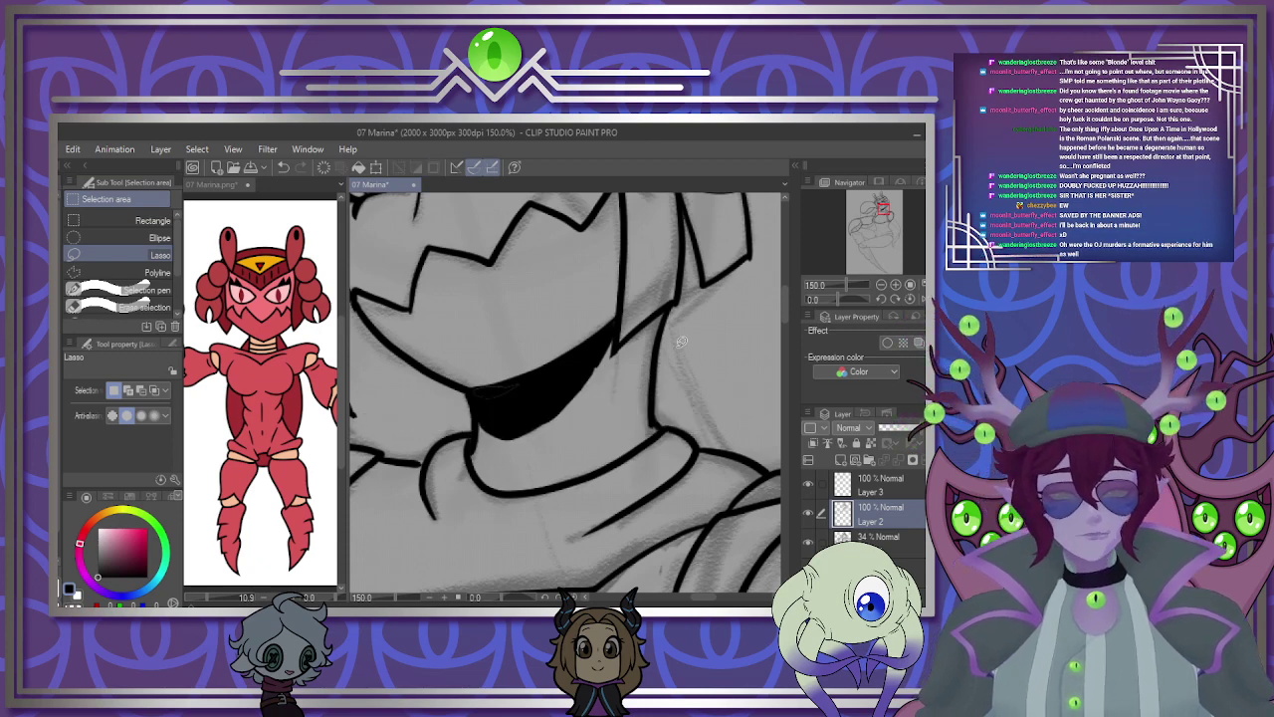
{"action": "scroll", "coordinate": [530, 423], "scroll_direction": "down", "scroll_amount": 5}
{"action": "scroll", "coordinate": [531, 423], "scroll_direction": "up", "scroll_amount": 1}
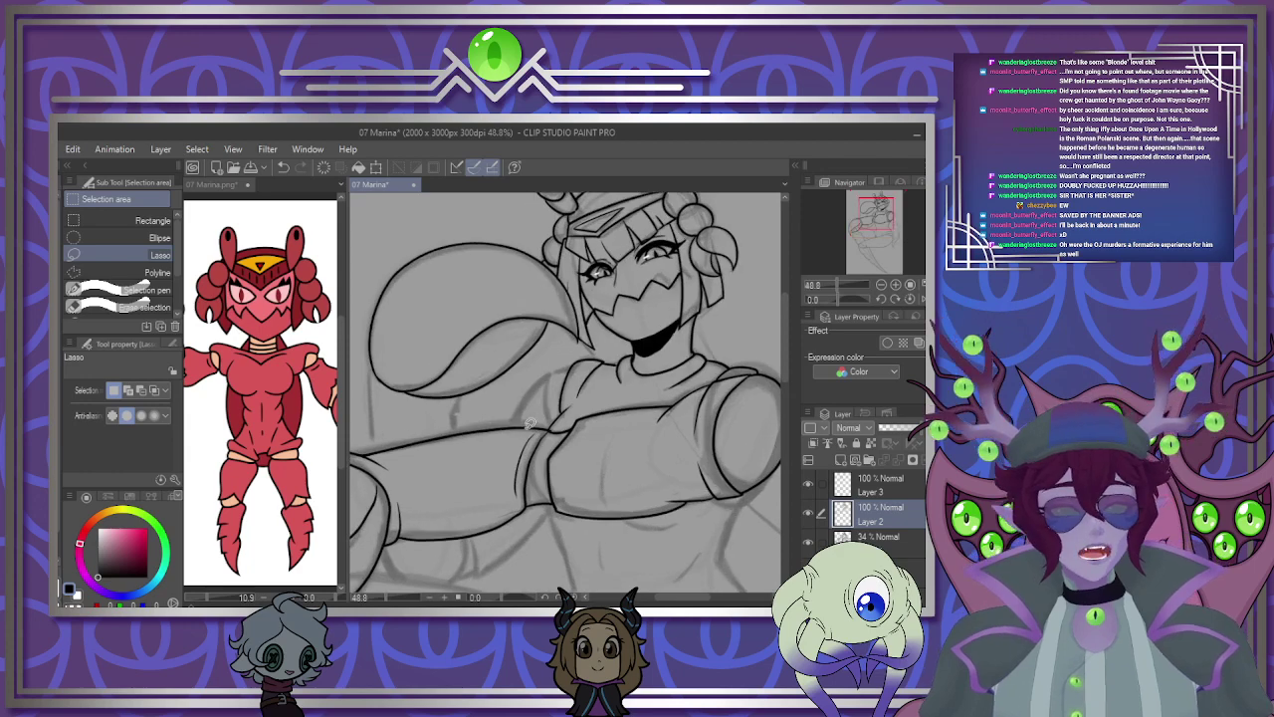
On Layer 3, ink both edges of the pointed shape between the shoulder and the extended arm with the G-pen, redoing the longer edge.
{"action": "scroll", "coordinate": [541, 409], "scroll_direction": "down", "scroll_amount": 1}
{"action": "scroll", "coordinate": [539, 410], "scroll_direction": "up", "scroll_amount": 3}
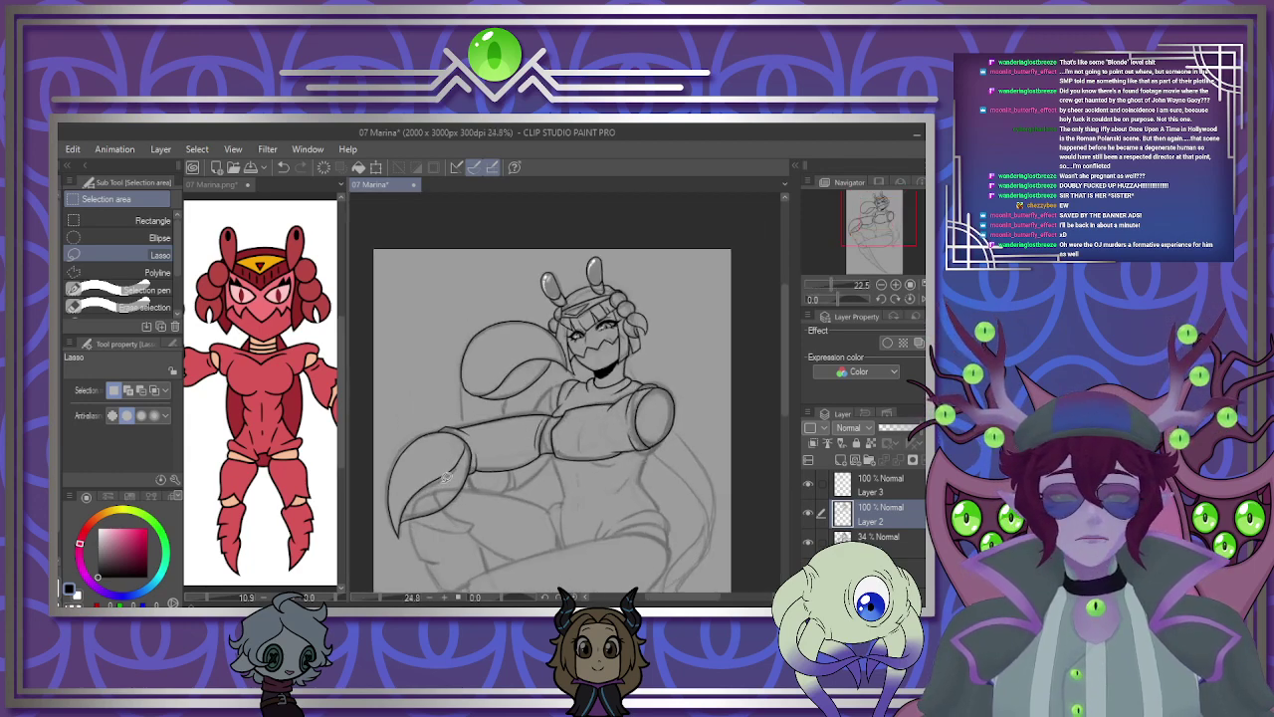
{"action": "scroll", "coordinate": [642, 267], "scroll_direction": "up", "scroll_amount": 2}
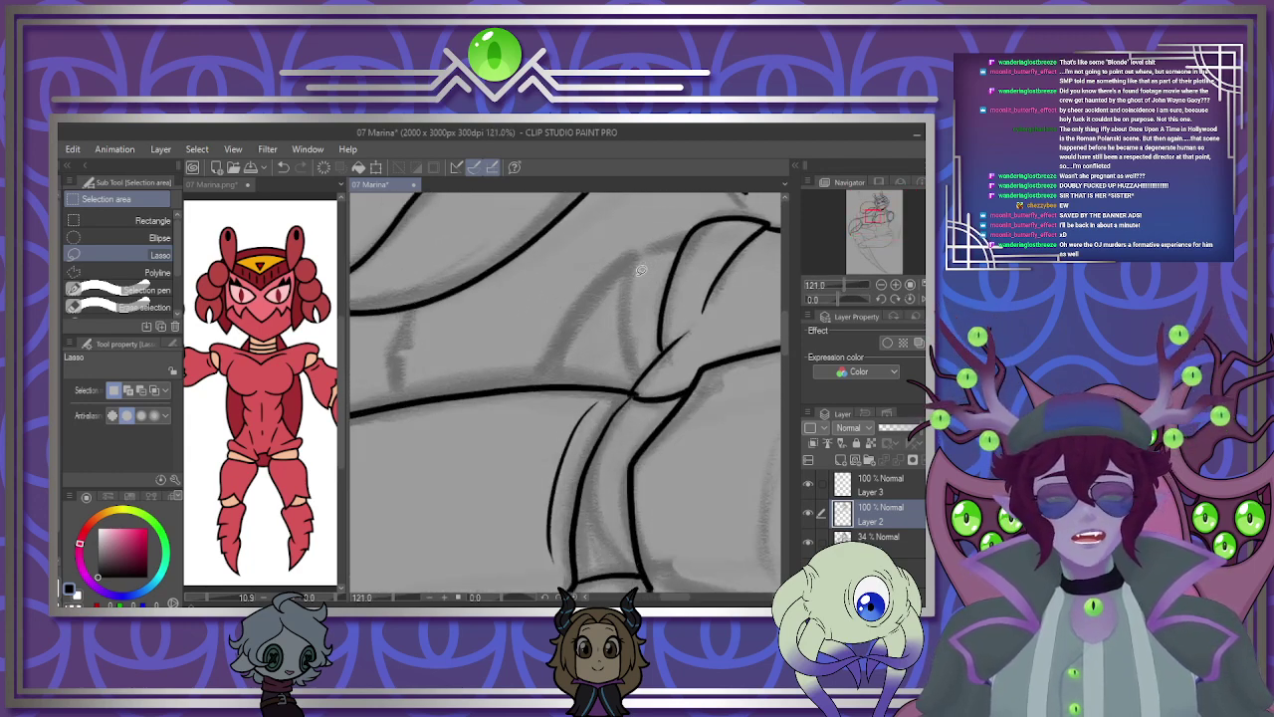
{"action": "left_click", "coordinate": [881, 485]}
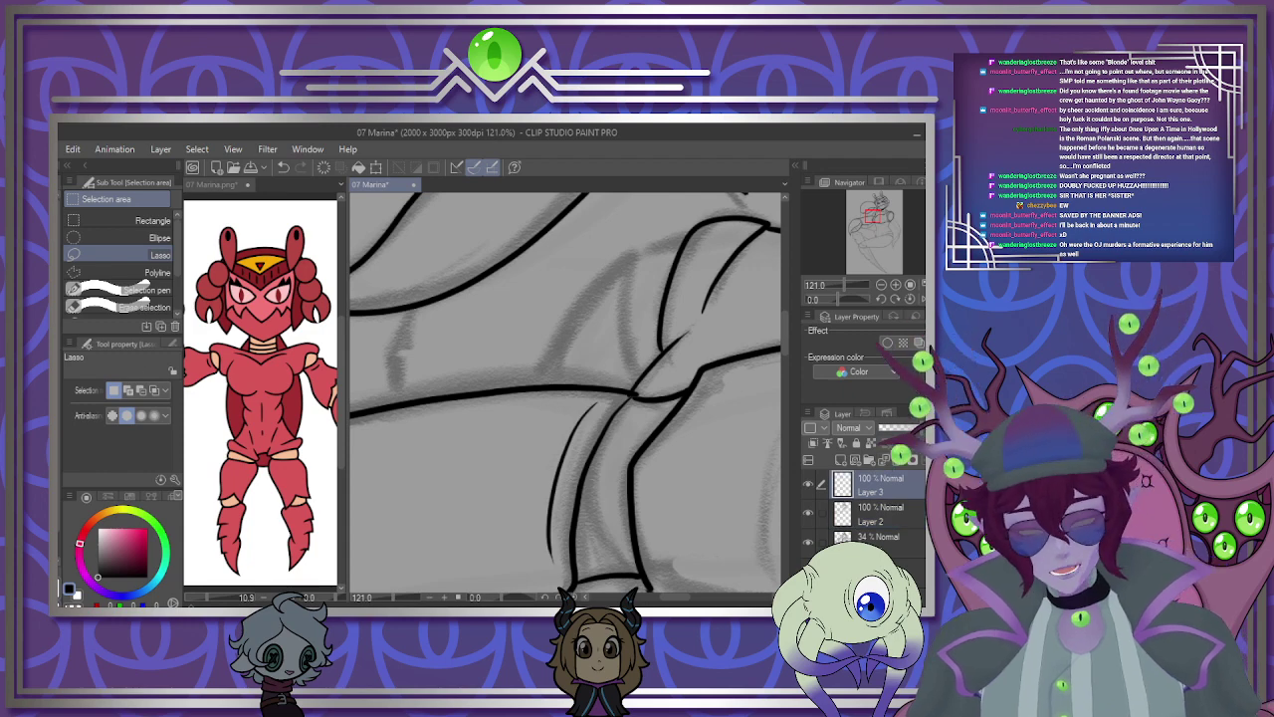
{"action": "key", "text": "p"}
{"action": "left_click_drag", "start_coordinate": [630, 265], "coordinate": [627, 368]}
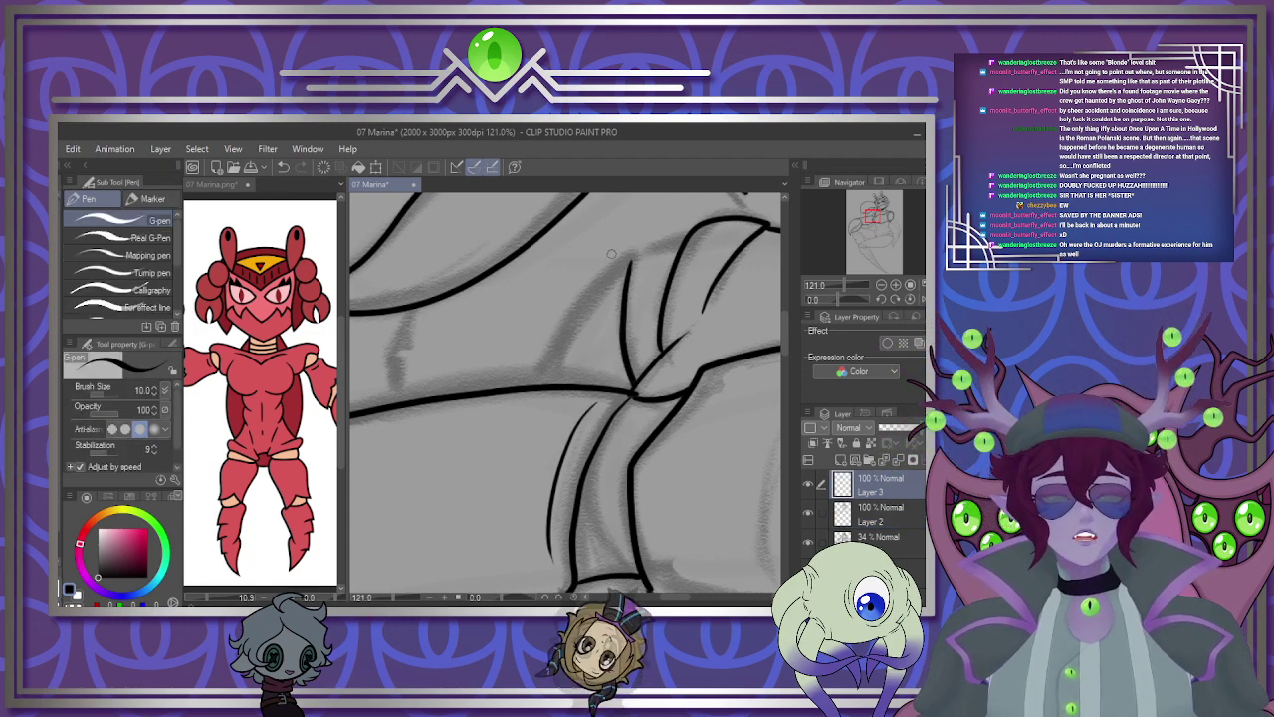
{"action": "mouse_move", "coordinate": [634, 255]}
{"action": "left_mouse_down"}
{"action": "mouse_move", "coordinate": [566, 299]}
{"action": "mouse_move", "coordinate": [498, 389]}
{"action": "left_mouse_up"}
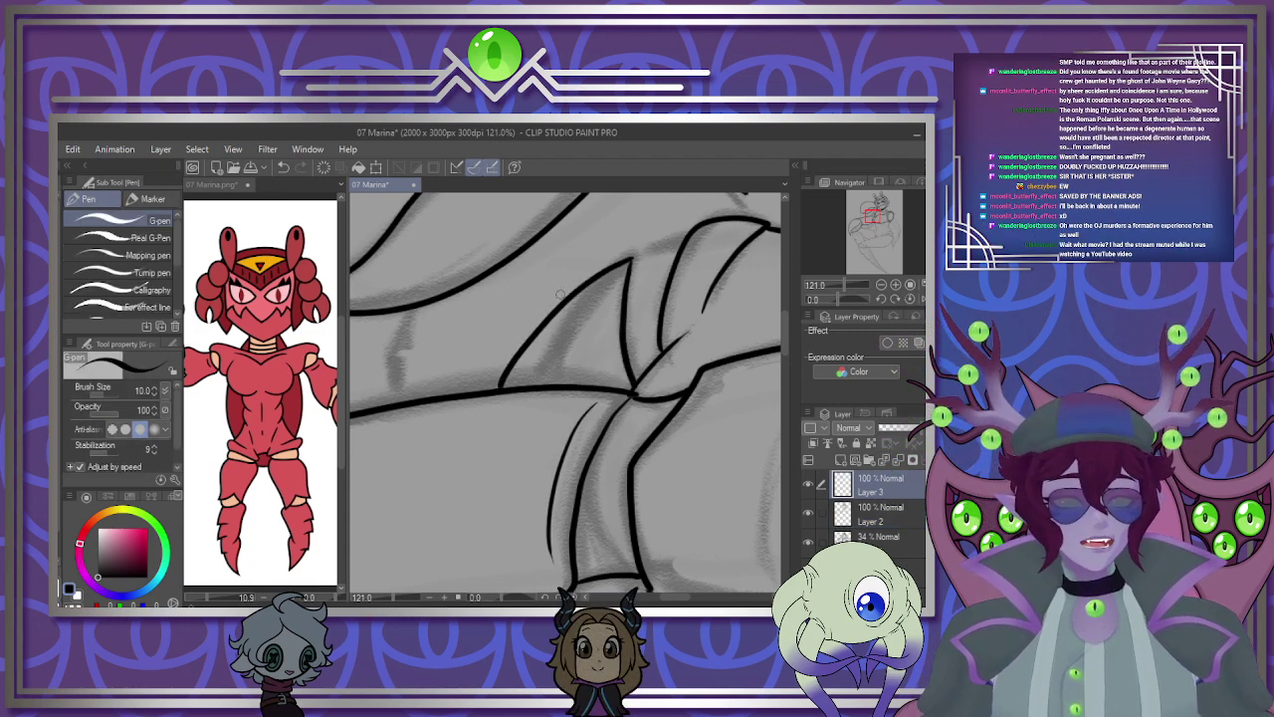
{"action": "scroll", "coordinate": [493, 257], "scroll_direction": "down", "scroll_amount": 4}
{"action": "scroll", "coordinate": [564, 259], "scroll_direction": "up", "scroll_amount": 3}
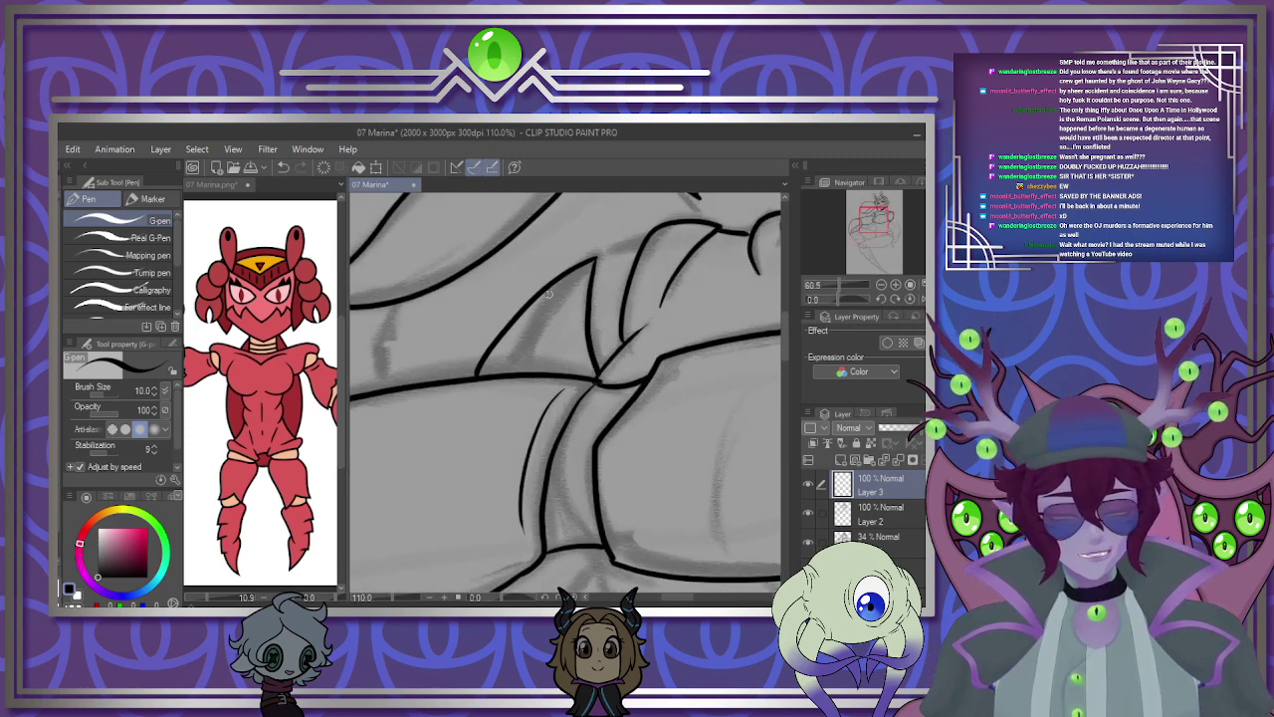
{"action": "key", "text": "ctrl+z"}
{"action": "left_click_drag", "start_coordinate": [600, 259], "coordinate": [492, 375]}
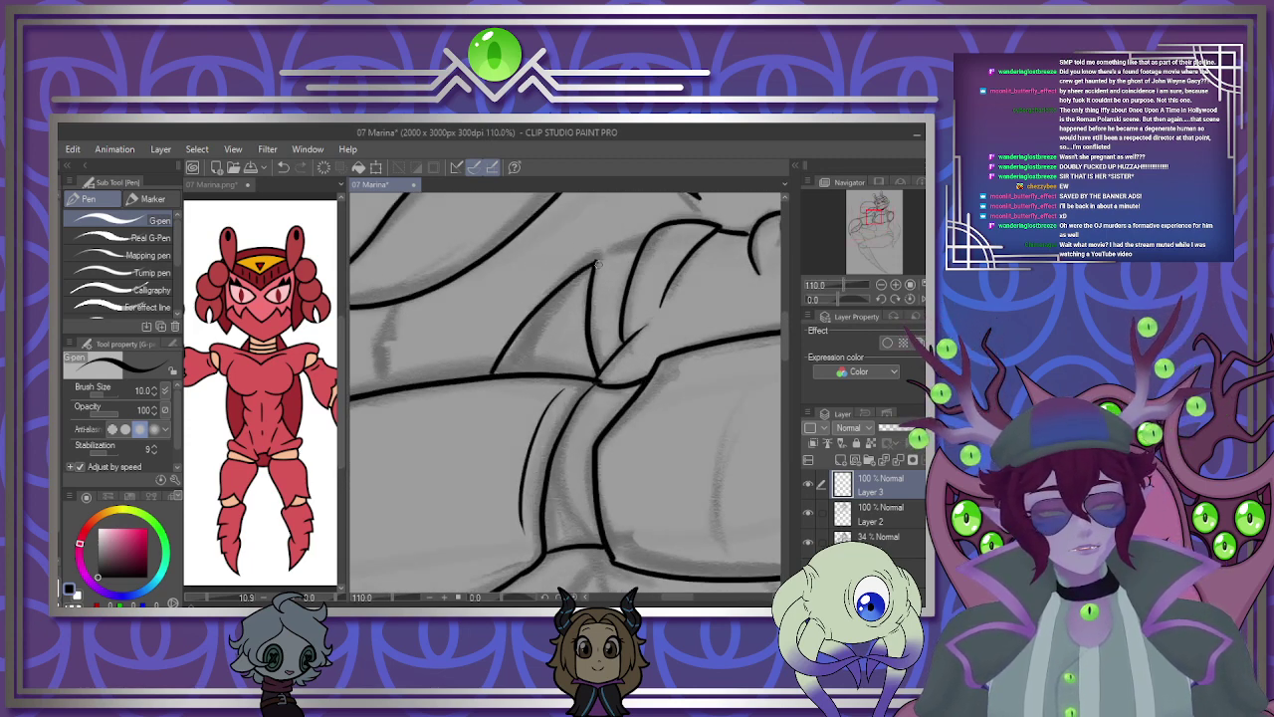
Ink the torso side from the arm joint down to the waist, ending in a short inward-angled line.
{"action": "scroll", "coordinate": [589, 485], "scroll_direction": "down", "scroll_amount": 5}
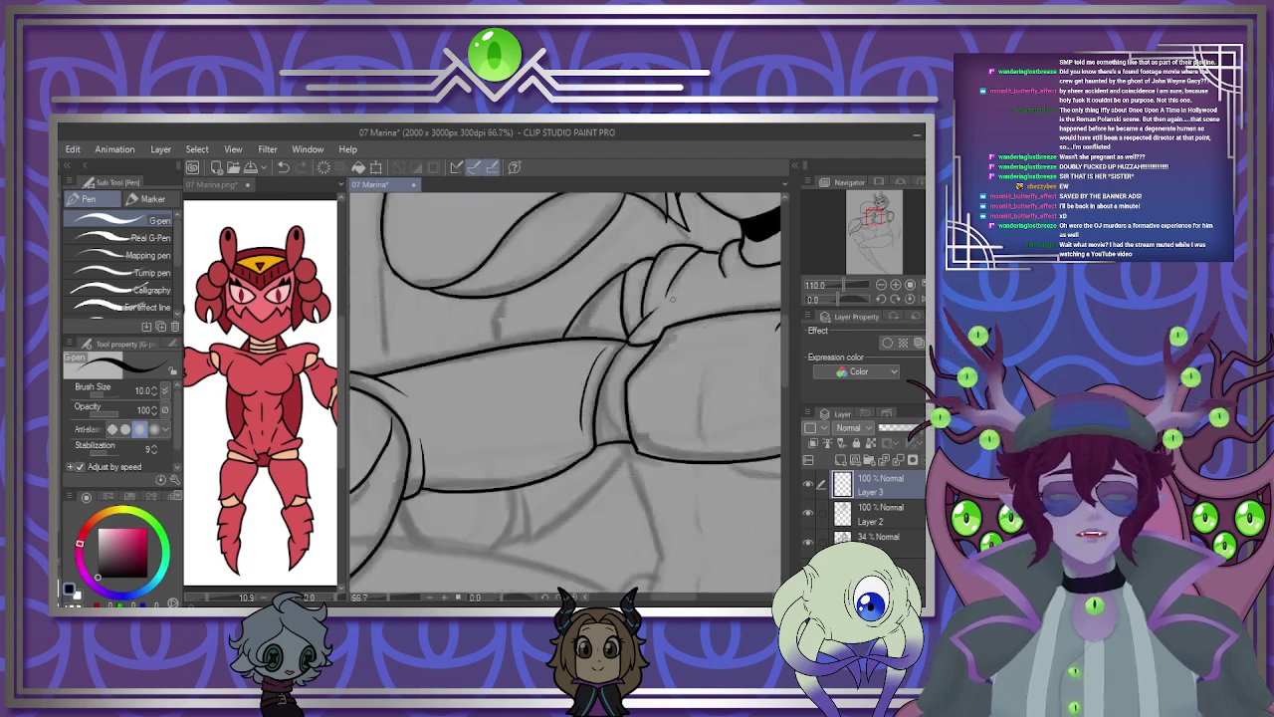
{"action": "scroll", "coordinate": [590, 485], "scroll_direction": "up", "scroll_amount": 5}
{"action": "scroll", "coordinate": [576, 396], "scroll_direction": "down", "scroll_amount": 5}
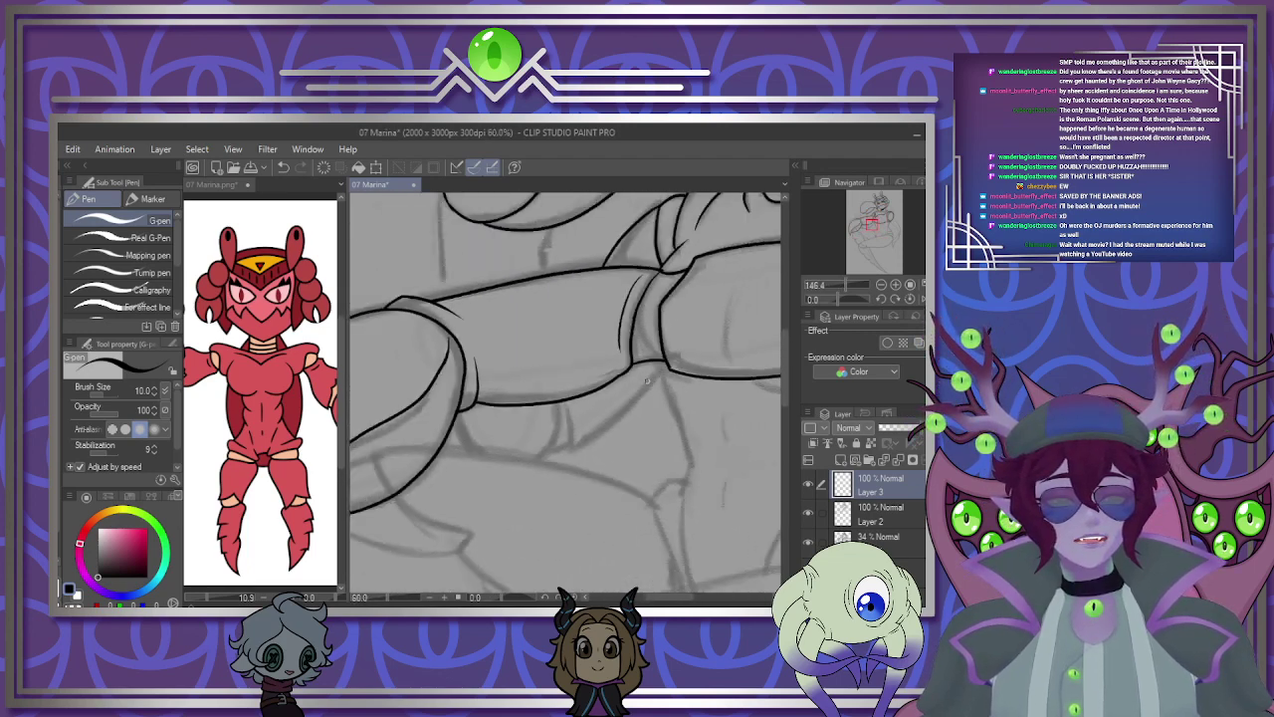
{"action": "scroll", "coordinate": [576, 396], "scroll_direction": "down", "scroll_amount": 2}
{"action": "scroll", "coordinate": [597, 388], "scroll_direction": "up", "scroll_amount": 6}
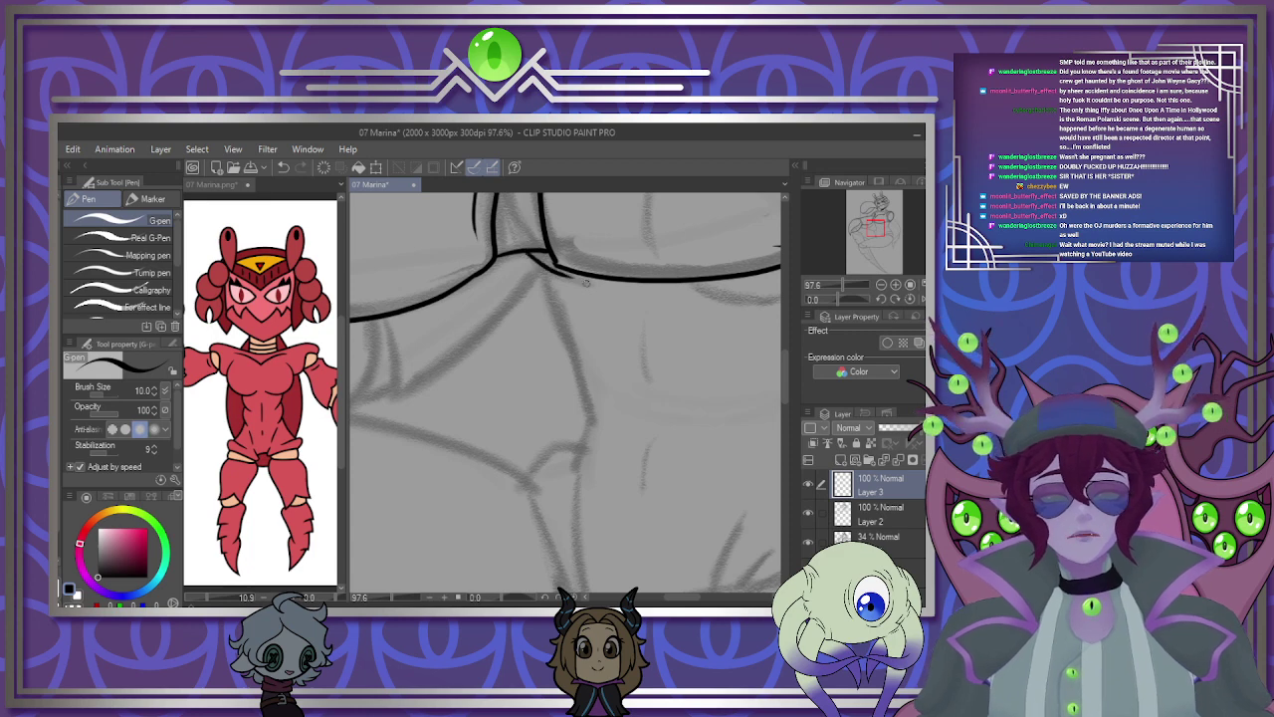
{"action": "left_click_drag", "start_coordinate": [543, 265], "coordinate": [592, 409]}
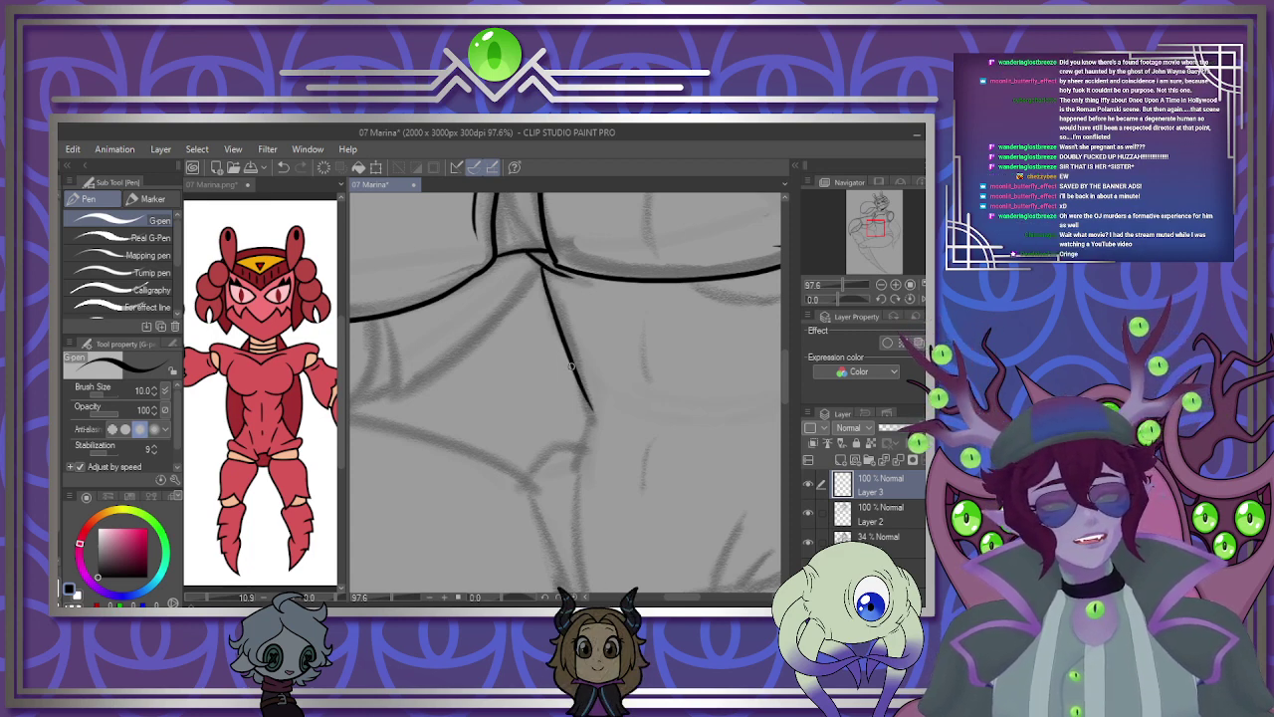
{"action": "key", "text": "ctrl+z"}
{"action": "left_click_drag", "start_coordinate": [546, 274], "coordinate": [597, 432]}
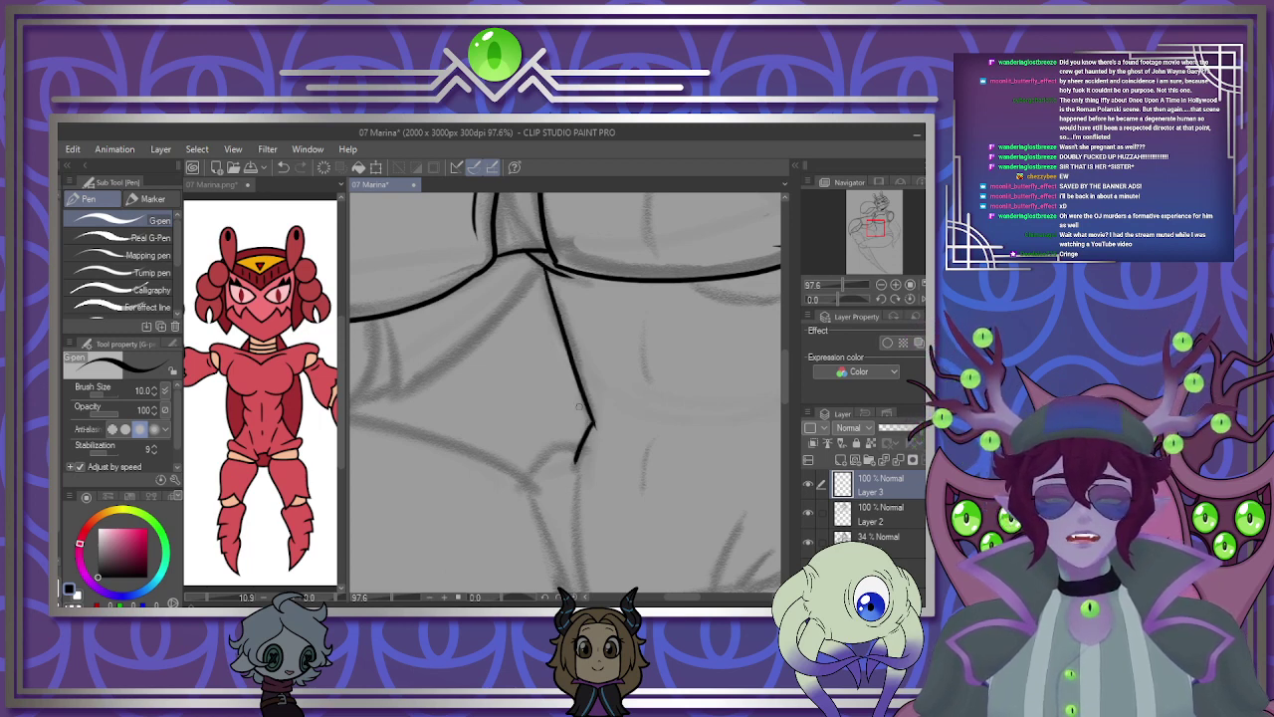
Ink the curved lower contour of the arm segment beneath the extended forearm and the short line closing its end.
{"action": "left_click_drag", "start_coordinate": [542, 268], "coordinate": [408, 391]}
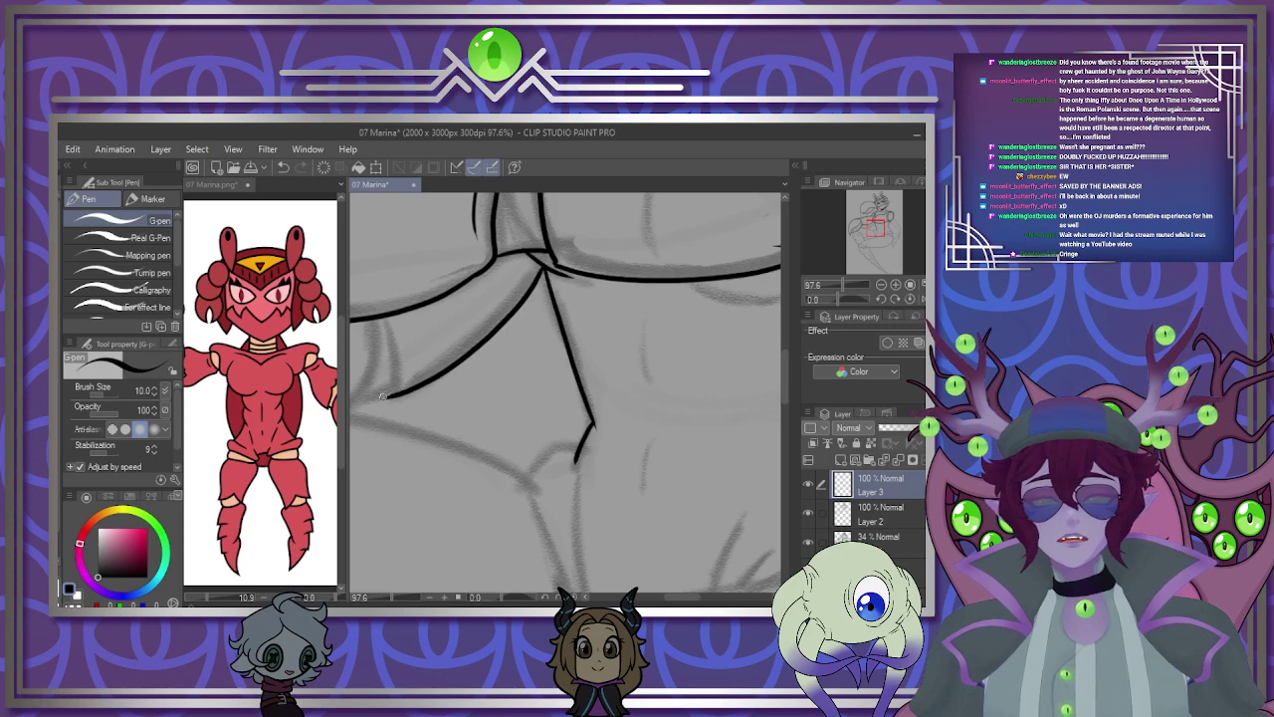
{"action": "left_click_drag", "start_coordinate": [381, 317], "coordinate": [397, 394]}
{"action": "key", "text": "ctrl+z"}
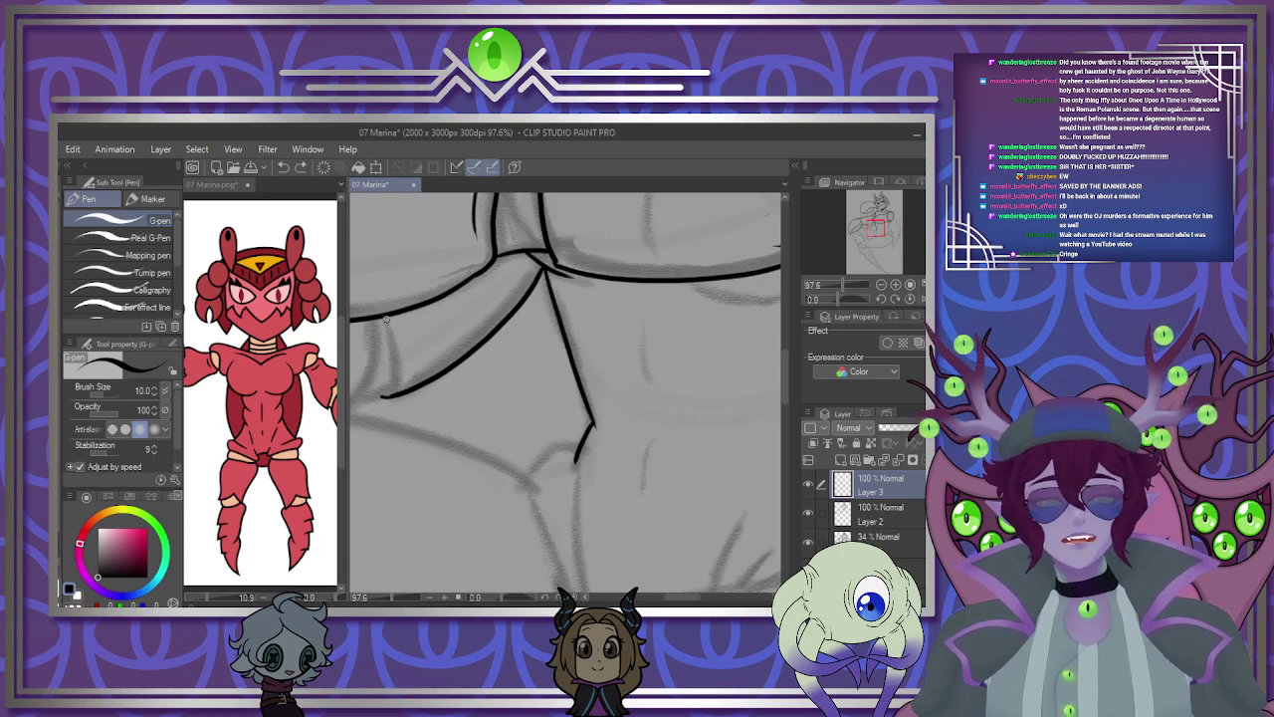
{"action": "left_click_drag", "start_coordinate": [386, 316], "coordinate": [396, 392]}
{"action": "scroll", "coordinate": [389, 346], "scroll_direction": "down", "scroll_amount": 6}
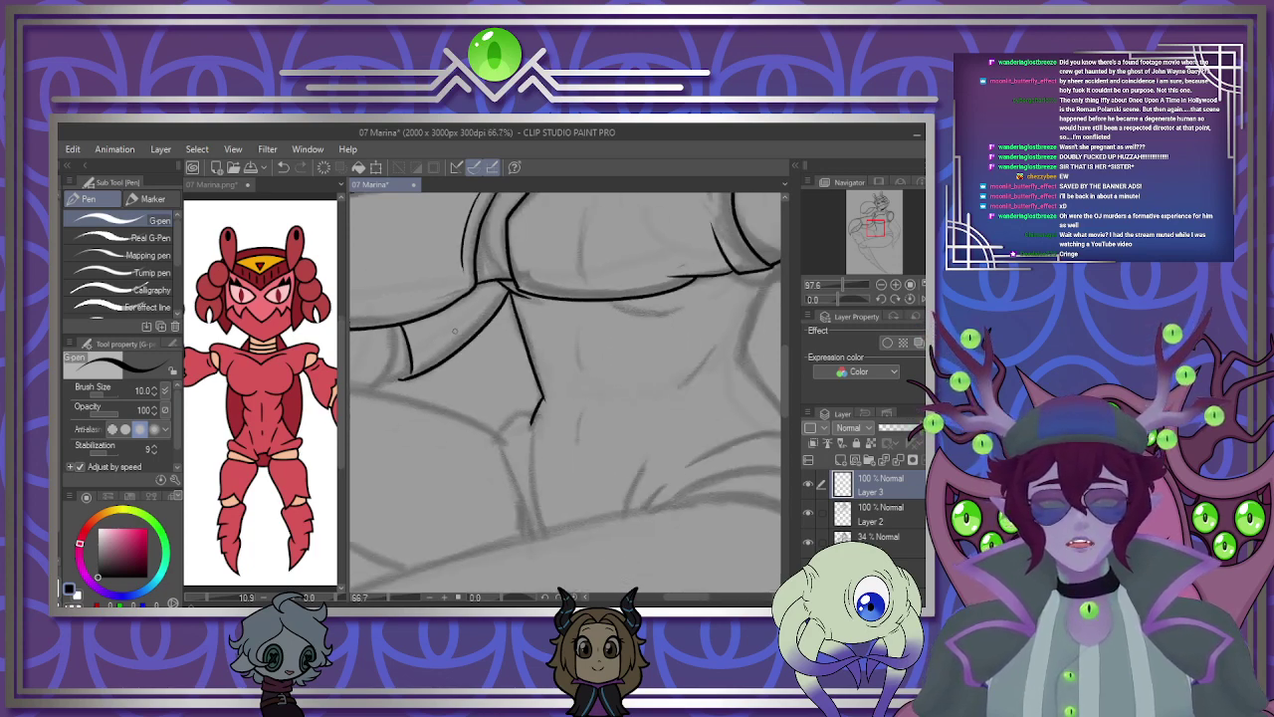
Ink the wrist segment under the raised claw, with its curved cuff line and both sides running down to the extended arm.
{"action": "scroll", "coordinate": [497, 381], "scroll_direction": "up", "scroll_amount": 3}
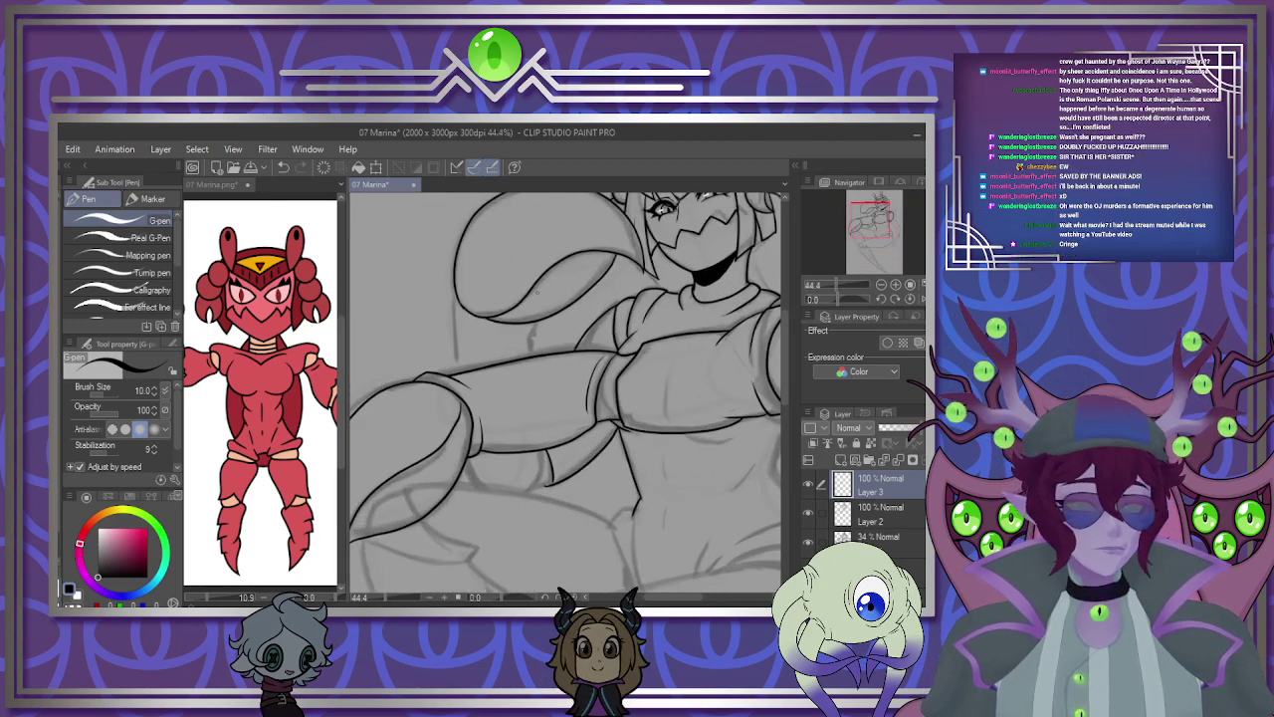
{"action": "scroll", "coordinate": [496, 246], "scroll_direction": "down", "scroll_amount": 2}
{"action": "scroll", "coordinate": [495, 246], "scroll_direction": "up", "scroll_amount": 5}
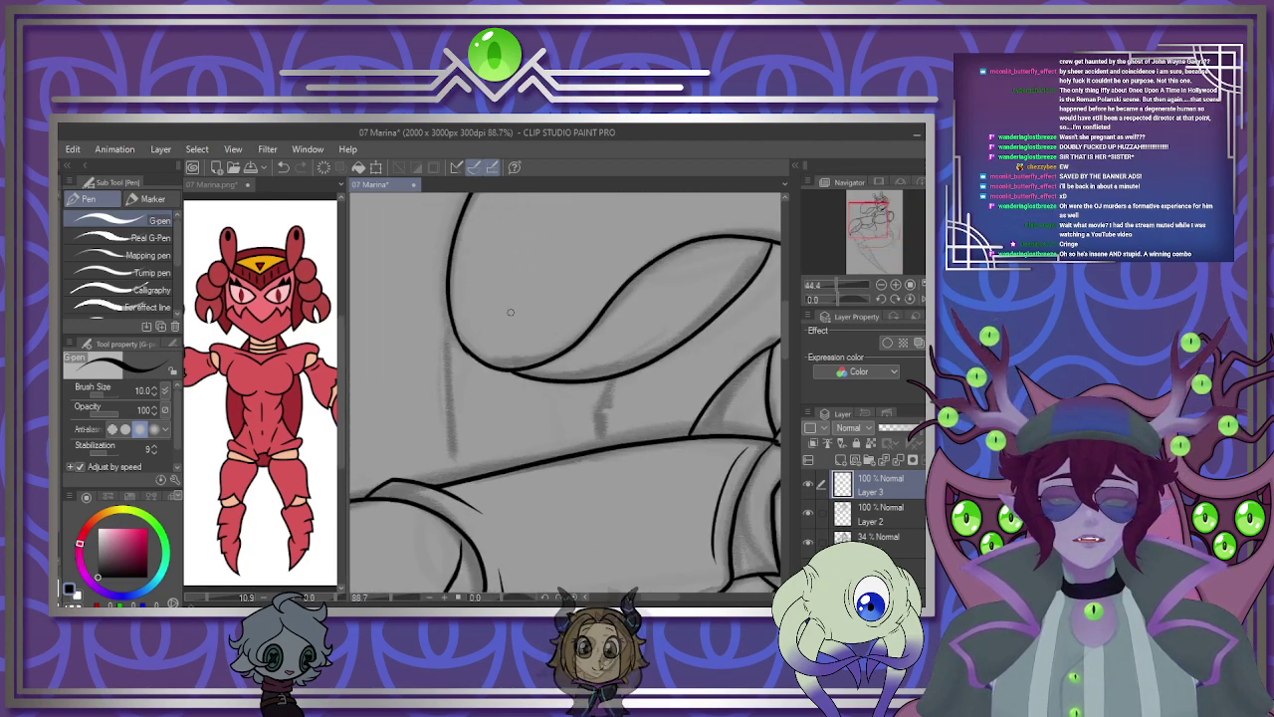
{"action": "left_click_drag", "start_coordinate": [635, 395], "coordinate": [551, 430]}
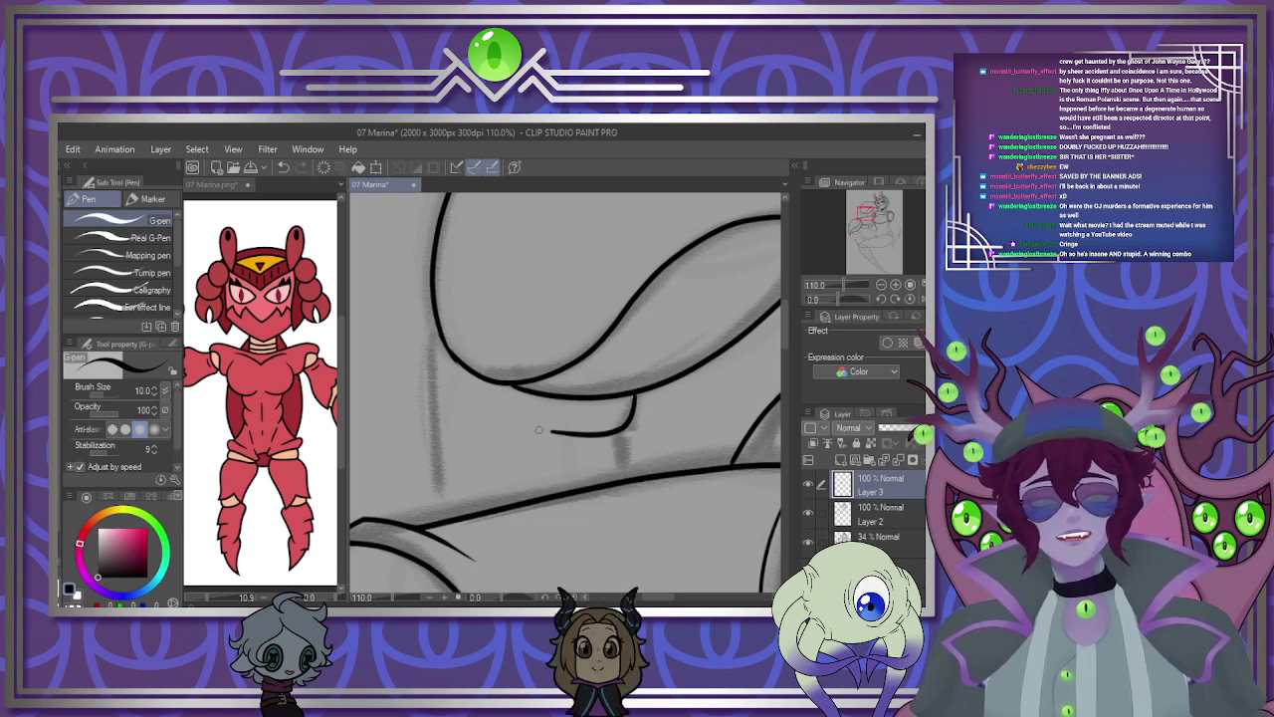
{"action": "mouse_move", "coordinate": [435, 325]}
{"action": "left_mouse_down"}
{"action": "mouse_move", "coordinate": [450, 413]}
{"action": "mouse_move", "coordinate": [441, 503]}
{"action": "left_mouse_up"}
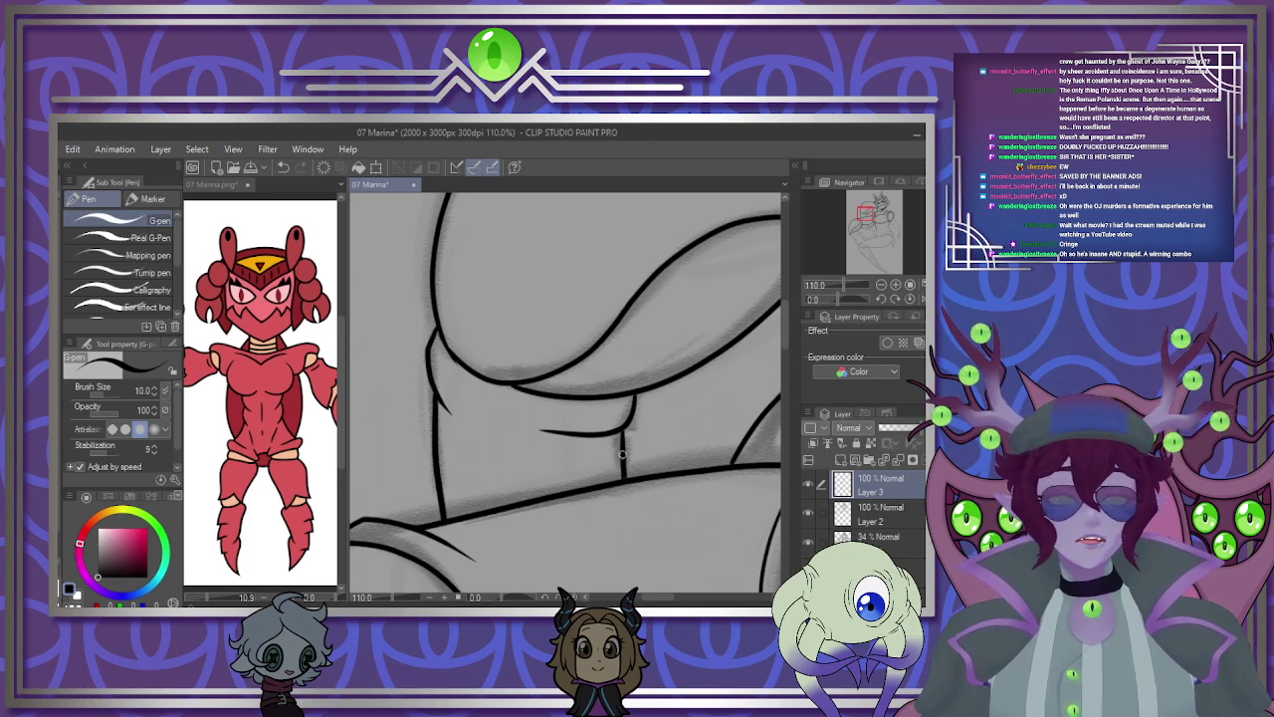
Ink both sides of the rounded joint below the extended forearm and link it to the neighbouring arm segment.
{"action": "scroll", "coordinate": [488, 324], "scroll_direction": "down", "scroll_amount": 9}
{"action": "scroll", "coordinate": [488, 498], "scroll_direction": "up", "scroll_amount": 11}
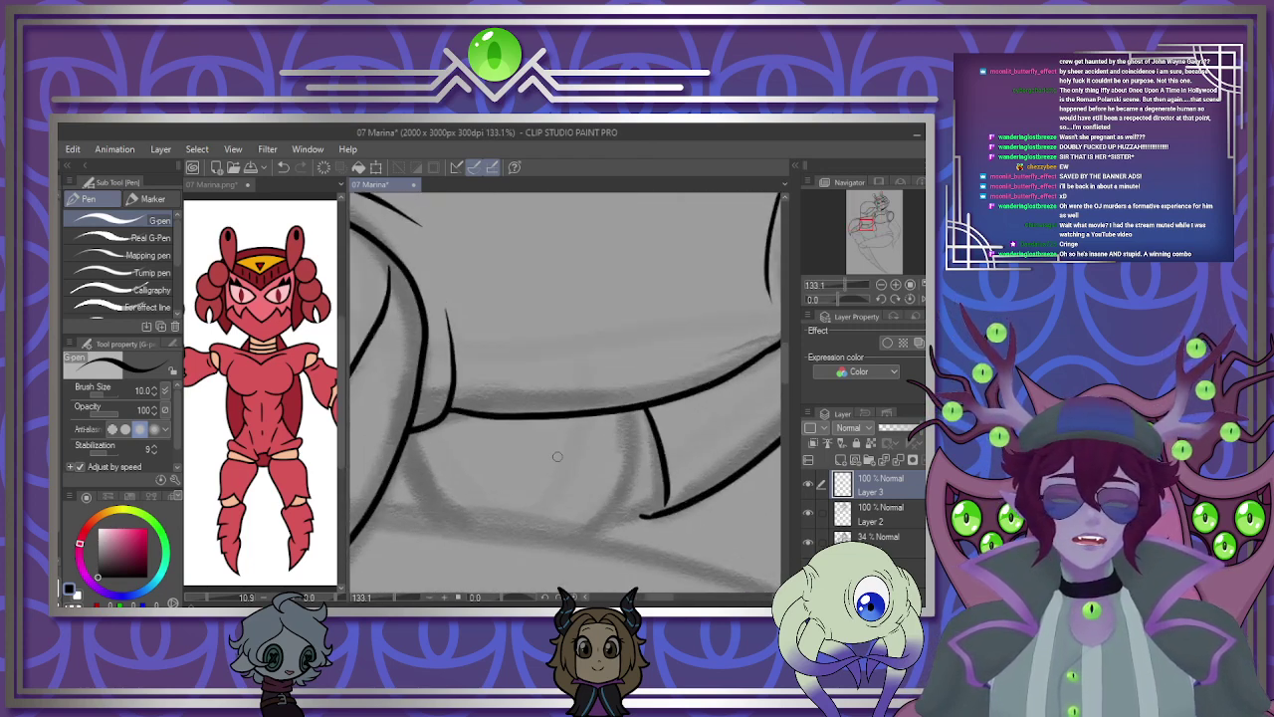
{"action": "mouse_move", "coordinate": [639, 444]}
{"action": "left_mouse_down"}
{"action": "mouse_move", "coordinate": [619, 502]}
{"action": "mouse_move", "coordinate": [587, 537]}
{"action": "left_mouse_up"}
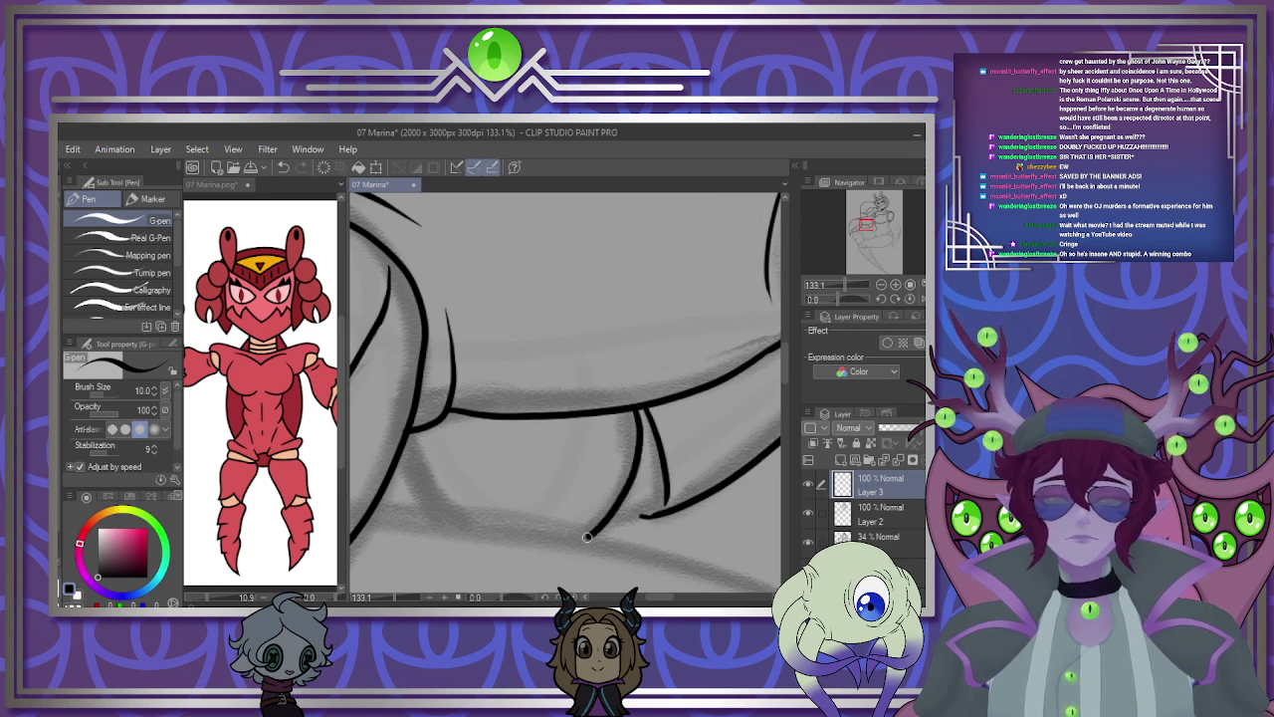
{"action": "left_click_drag", "start_coordinate": [431, 490], "coordinate": [475, 520]}
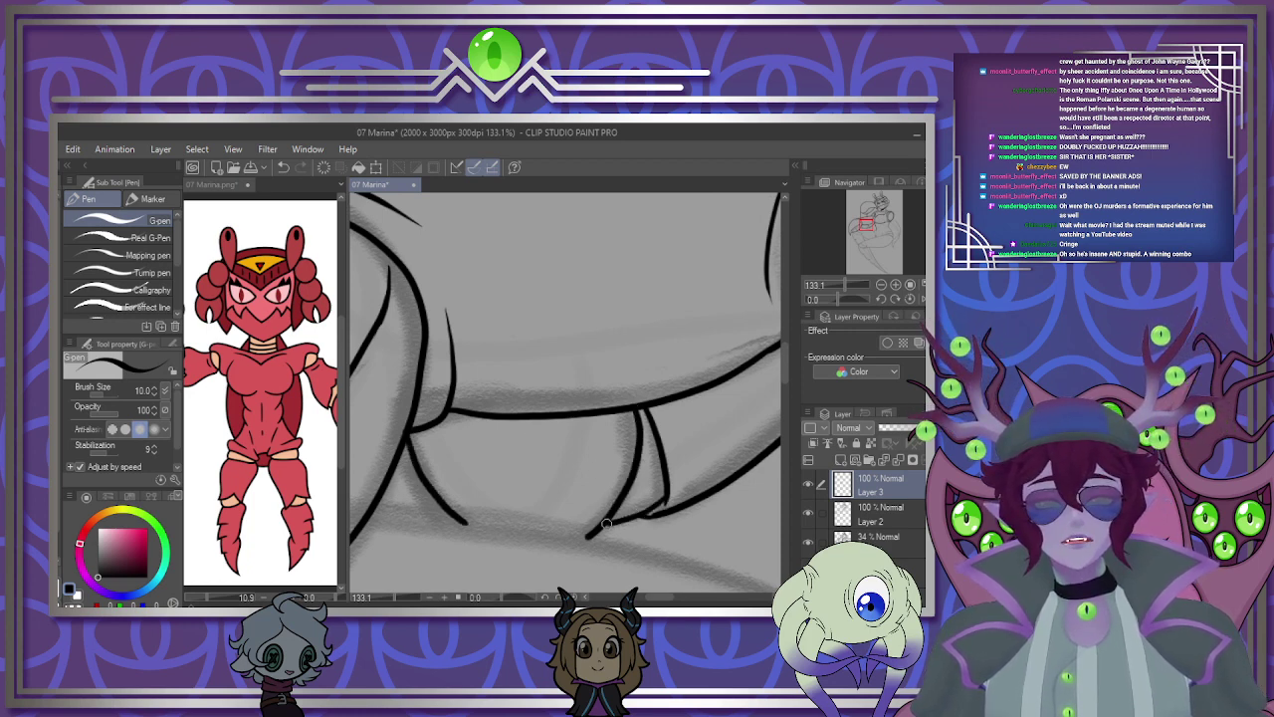
{"action": "scroll", "coordinate": [636, 505], "scroll_direction": "down", "scroll_amount": 7}
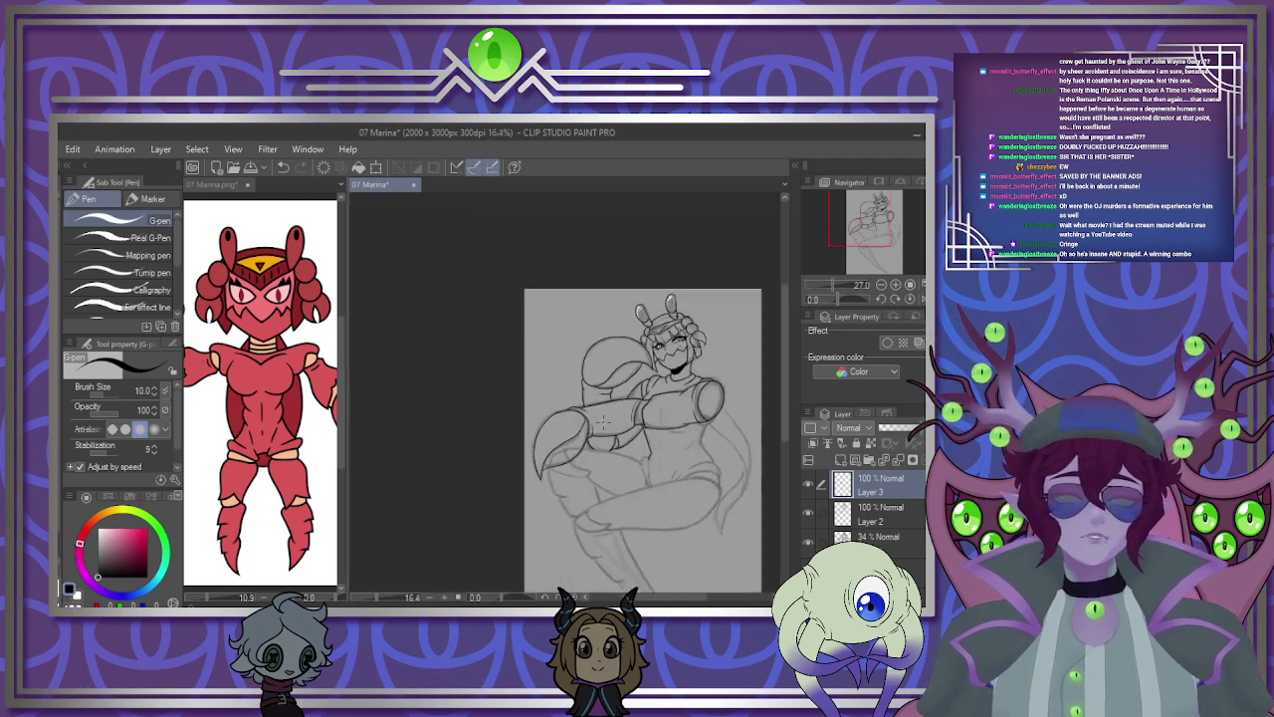
Ink the other side of the torso from armpit to hip, plus the short under-chest curve and the abdomen accent lines.
{"action": "scroll", "coordinate": [695, 517], "scroll_direction": "up", "scroll_amount": 4}
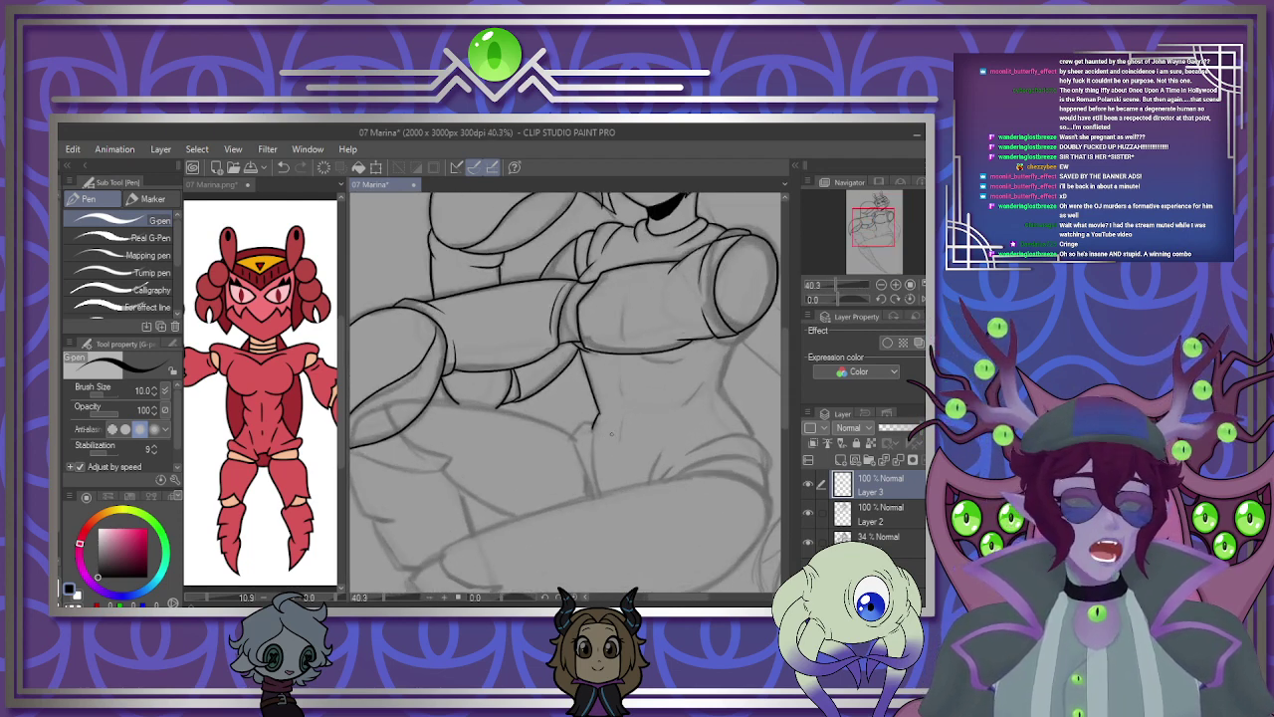
{"action": "scroll", "coordinate": [611, 433], "scroll_direction": "down", "scroll_amount": 2}
{"action": "scroll", "coordinate": [659, 340], "scroll_direction": "up", "scroll_amount": 4}
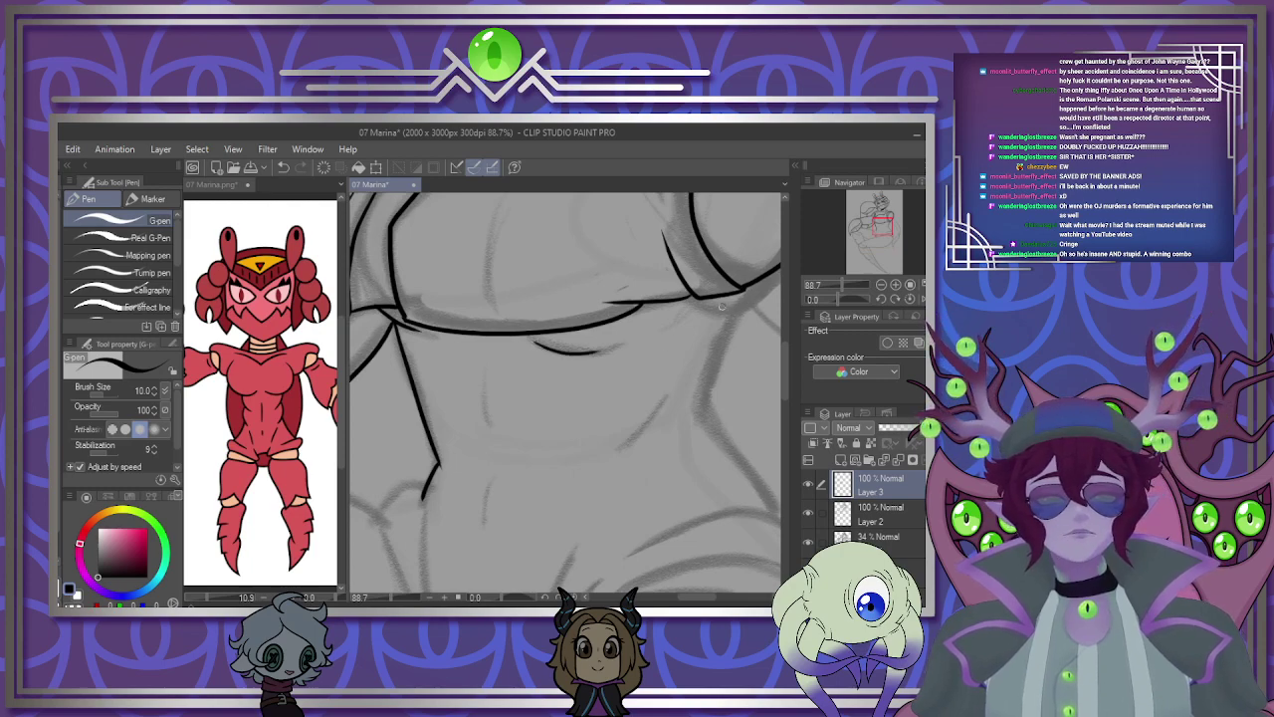
{"action": "mouse_move", "coordinate": [690, 297]}
{"action": "left_mouse_down"}
{"action": "mouse_move", "coordinate": [762, 293]}
{"action": "mouse_move", "coordinate": [746, 250]}
{"action": "mouse_move", "coordinate": [667, 333]}
{"action": "mouse_move", "coordinate": [661, 431]}
{"action": "mouse_move", "coordinate": [716, 493]}
{"action": "left_mouse_up"}
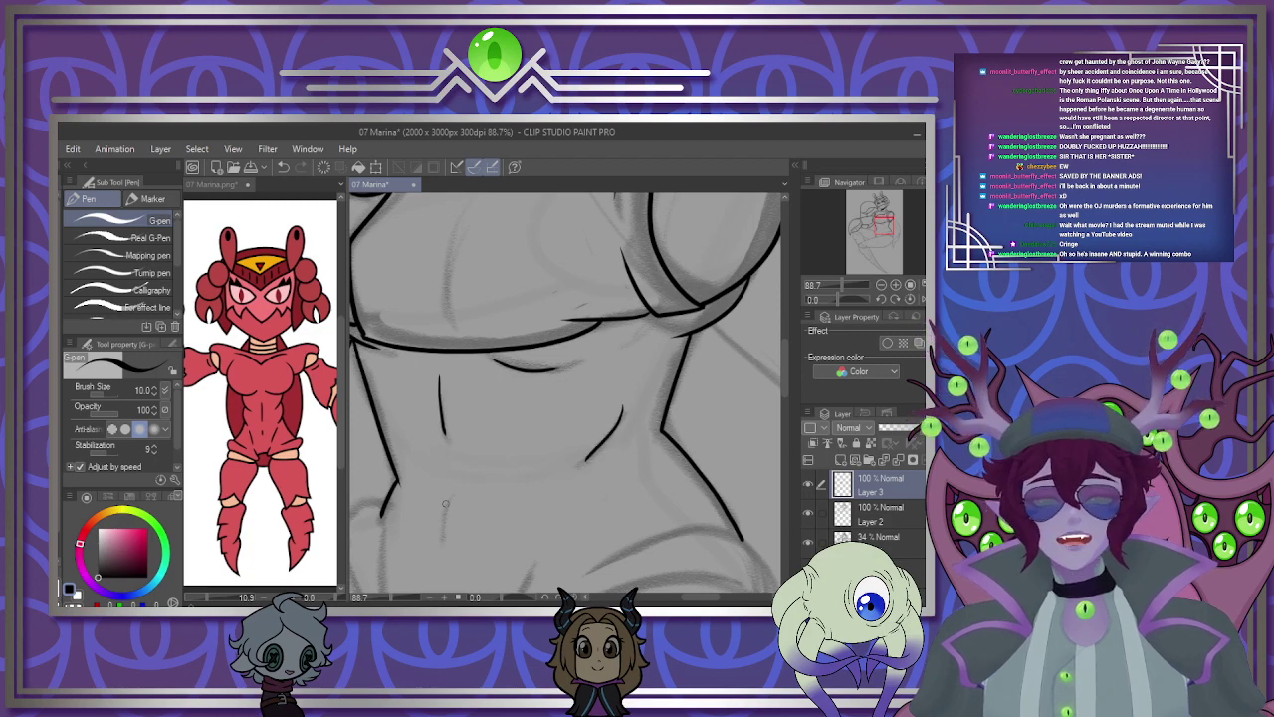
Ink the upper and lower curves of the hip band, its rounded outer end and the short crease beside it.
{"action": "scroll", "coordinate": [479, 512], "scroll_direction": "down", "scroll_amount": 4}
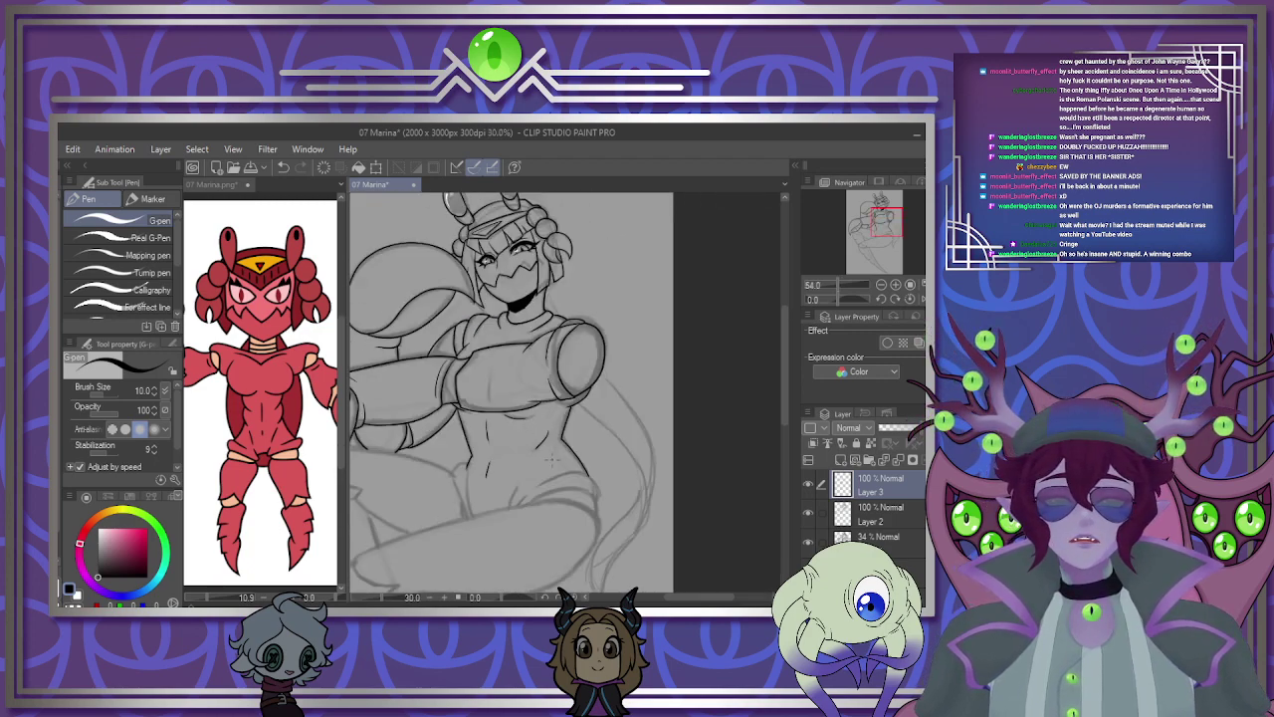
{"action": "scroll", "coordinate": [597, 497], "scroll_direction": "up", "scroll_amount": 4}
{"action": "scroll", "coordinate": [598, 496], "scroll_direction": "up", "scroll_amount": 2}
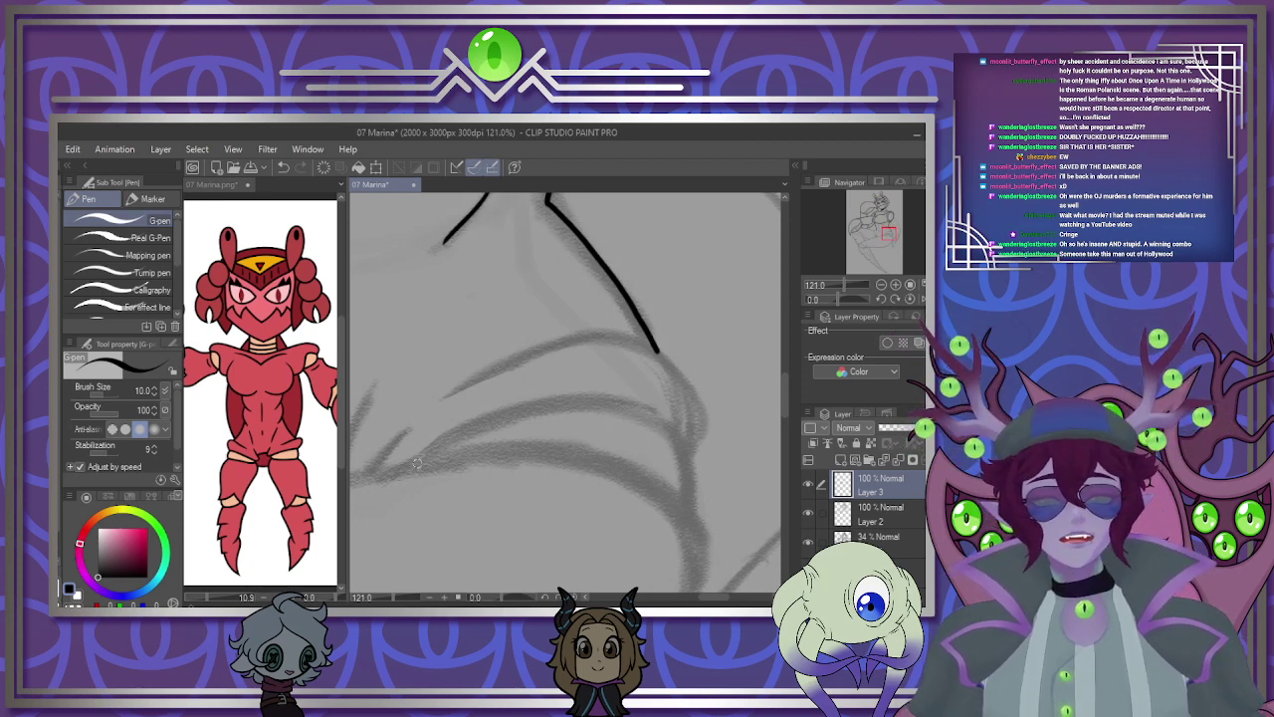
{"action": "mouse_move", "coordinate": [417, 462]}
{"action": "left_mouse_down"}
{"action": "mouse_move", "coordinate": [496, 410]}
{"action": "mouse_move", "coordinate": [669, 400]}
{"action": "left_mouse_up"}
{"action": "key", "text": "ctrl+z"}
{"action": "mouse_move", "coordinate": [409, 464]}
{"action": "left_mouse_down"}
{"action": "mouse_move", "coordinate": [449, 437]}
{"action": "mouse_move", "coordinate": [631, 412]}
{"action": "mouse_move", "coordinate": [686, 445]}
{"action": "mouse_move", "coordinate": [700, 419]}
{"action": "mouse_move", "coordinate": [672, 366]}
{"action": "mouse_move", "coordinate": [478, 380]}
{"action": "left_mouse_up"}
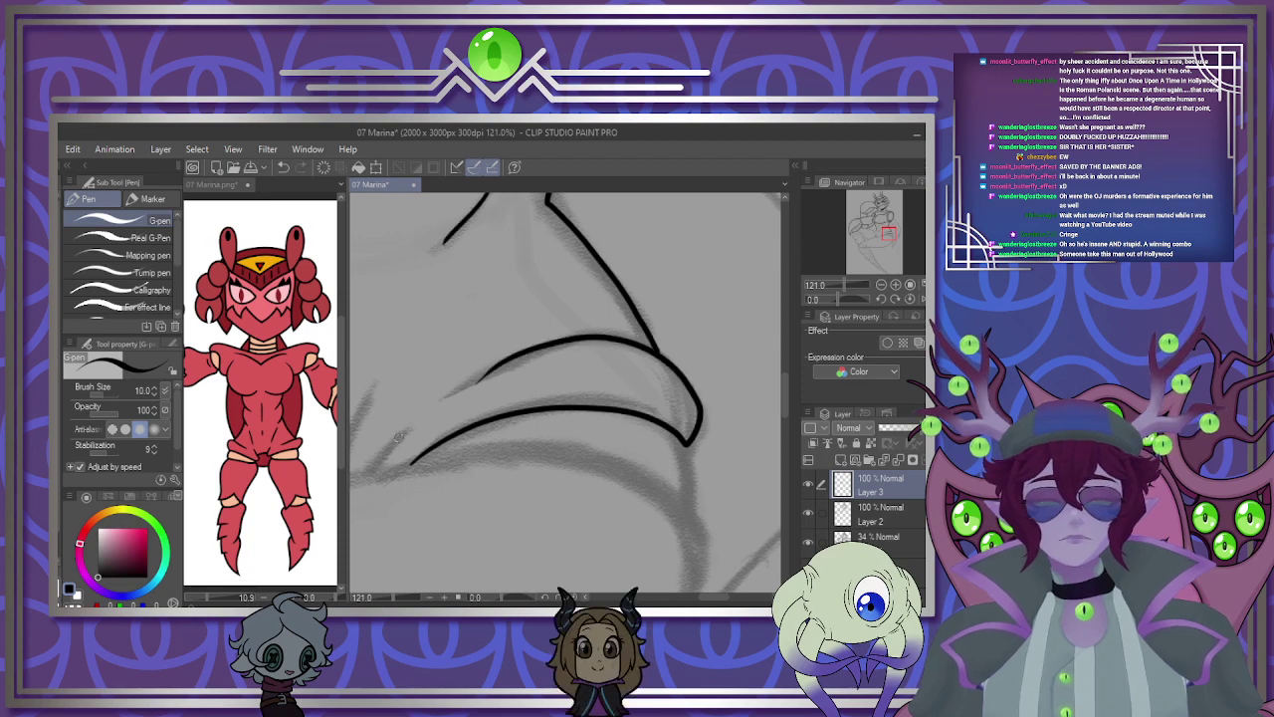
{"action": "left_click_drag", "start_coordinate": [380, 465], "coordinate": [439, 410]}
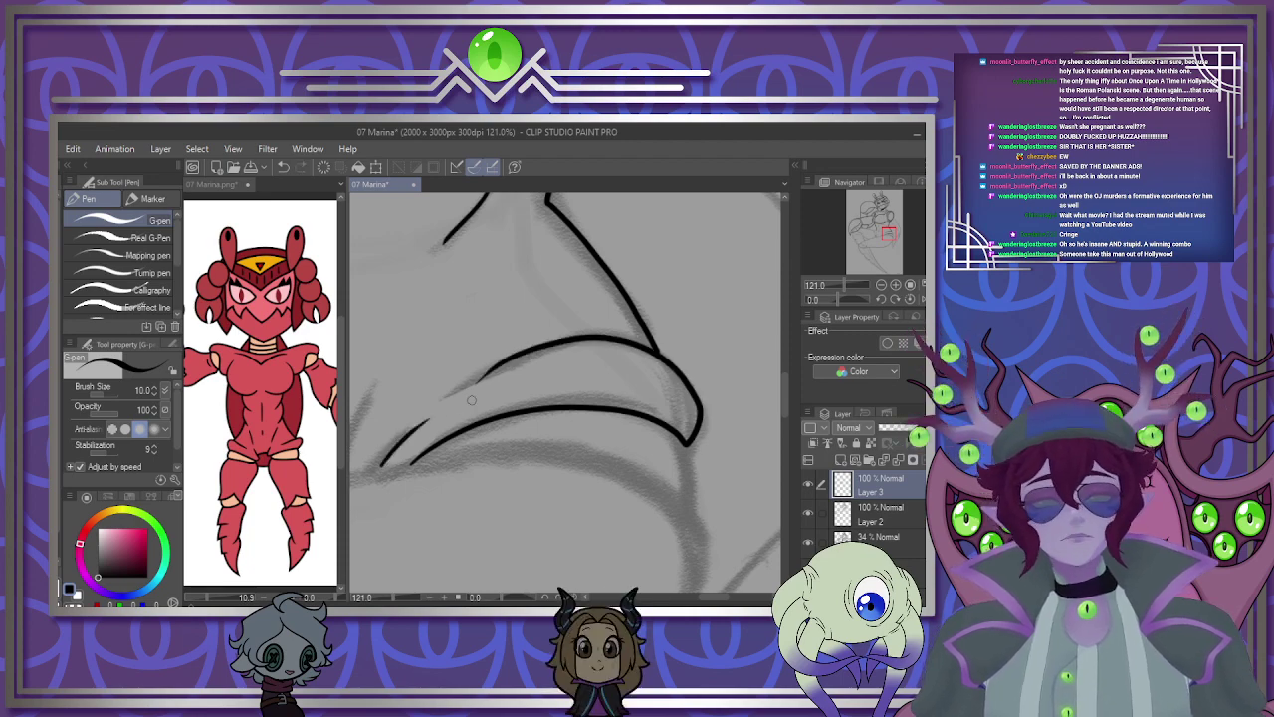
Ink the opposite hip line from the waist to the thigh, the curved band beside it and the small groin crease.
{"action": "scroll", "coordinate": [472, 400], "scroll_direction": "down", "scroll_amount": 5}
{"action": "scroll", "coordinate": [492, 429], "scroll_direction": "up", "scroll_amount": 4}
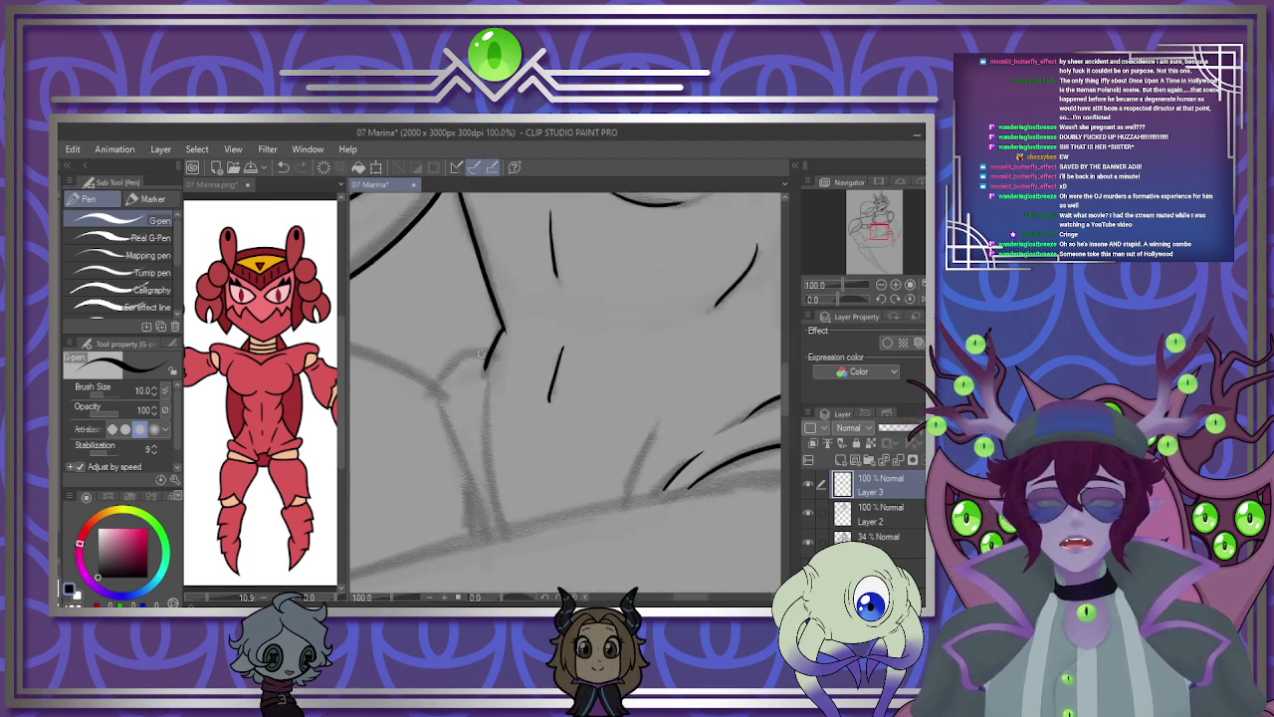
{"action": "left_click_drag", "start_coordinate": [483, 366], "coordinate": [486, 472]}
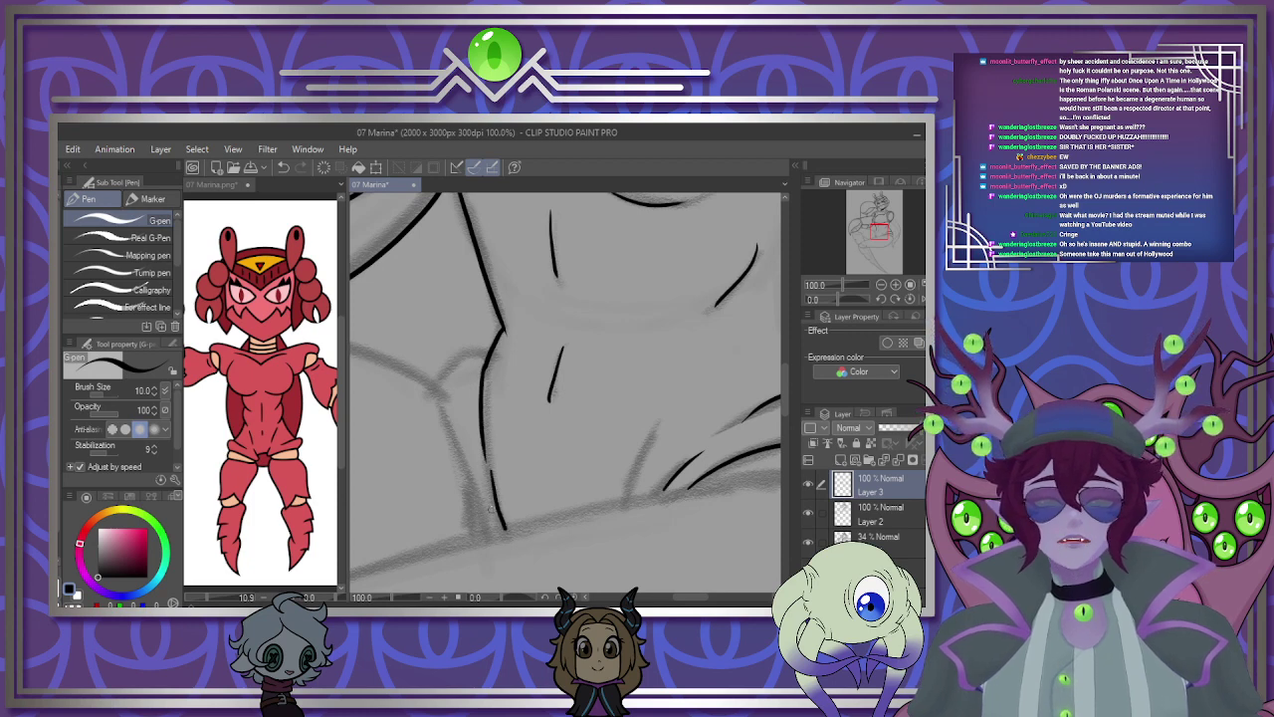
{"action": "left_click_drag", "start_coordinate": [433, 382], "coordinate": [476, 492]}
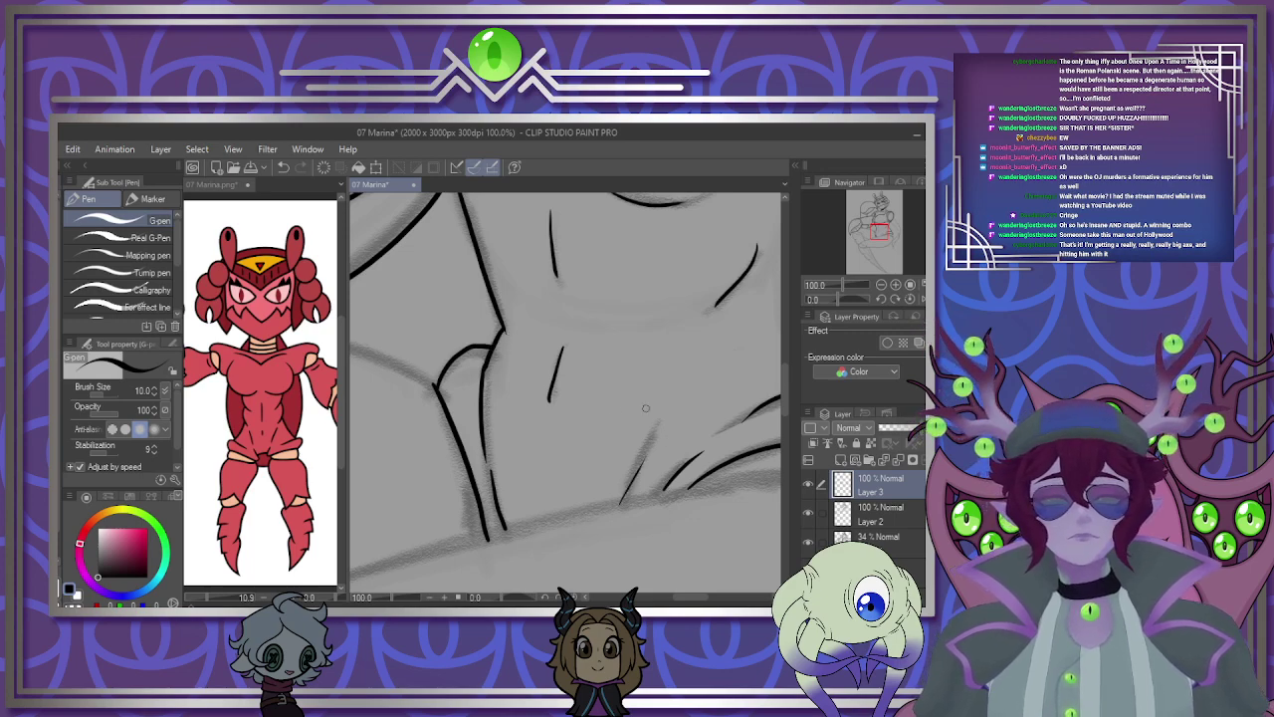
{"action": "scroll", "coordinate": [646, 408], "scroll_direction": "down", "scroll_amount": 4}
{"action": "scroll", "coordinate": [589, 432], "scroll_direction": "up", "scroll_amount": 2}
{"action": "left_click_drag", "start_coordinate": [563, 519], "coordinate": [589, 481]}
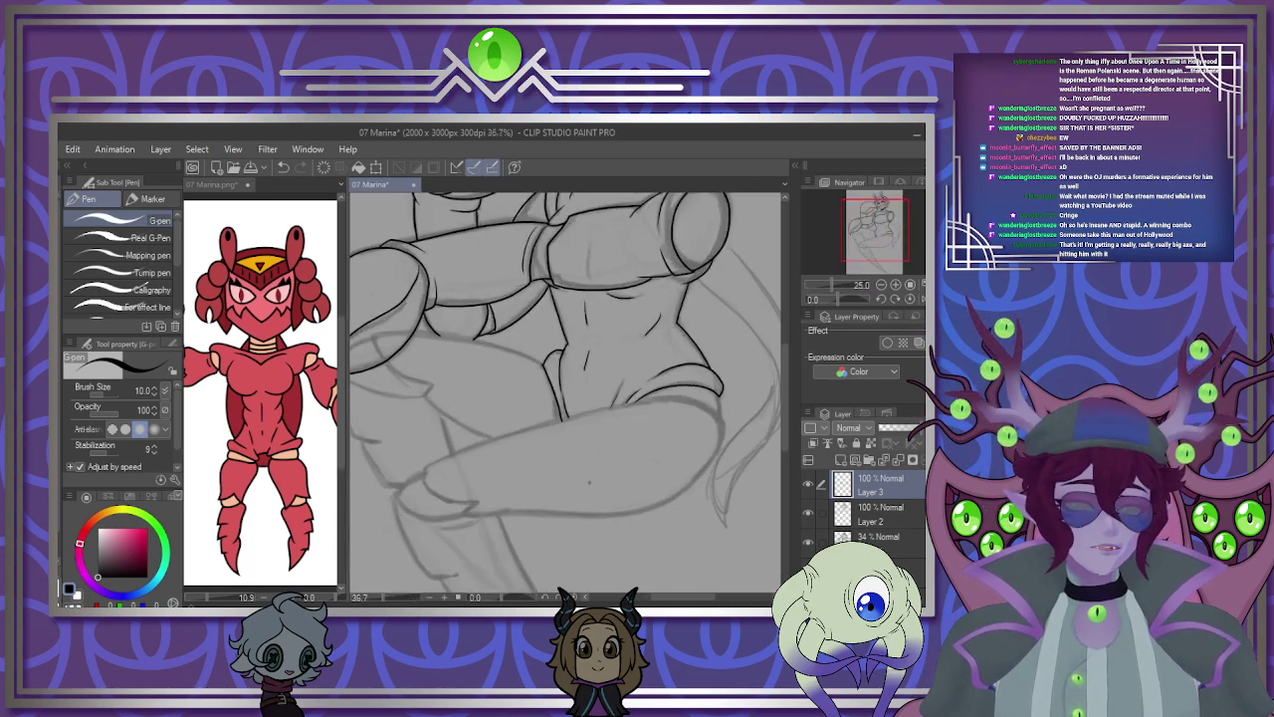
{"action": "scroll", "coordinate": [588, 483], "scroll_direction": "down", "scroll_amount": 2}
{"action": "scroll", "coordinate": [545, 485], "scroll_direction": "up", "scroll_amount": 4}
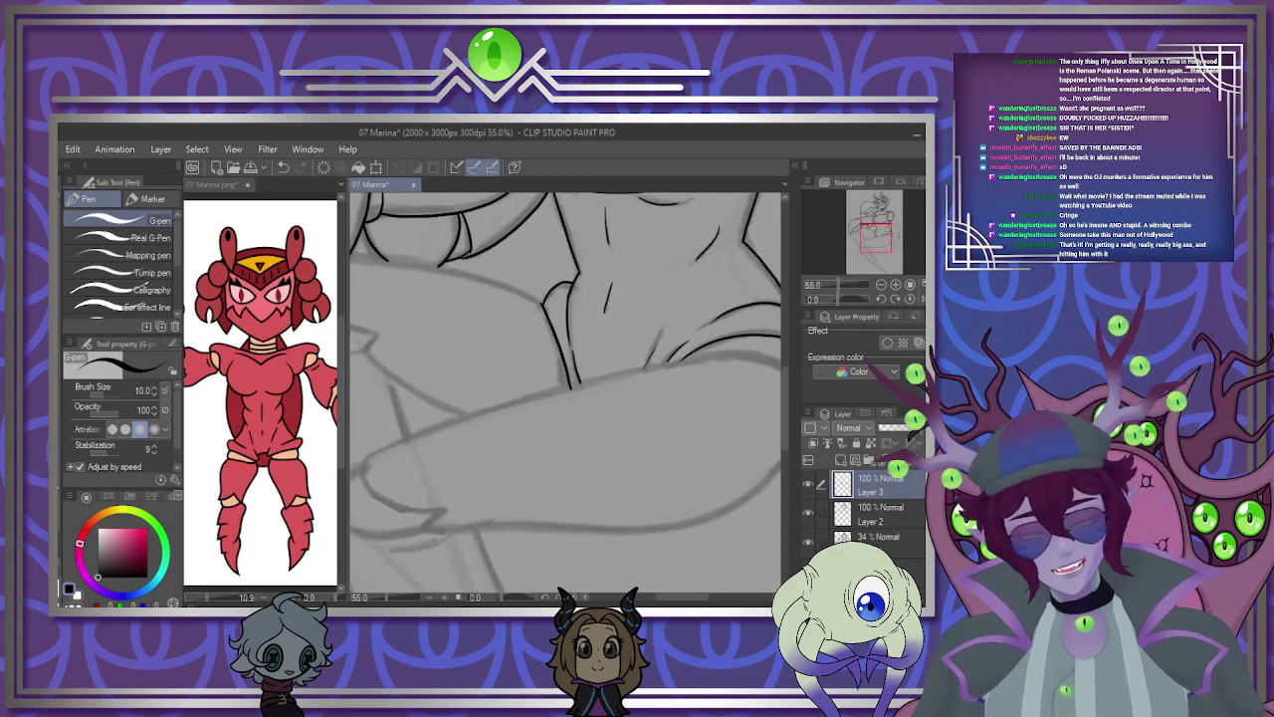
Start a Continuous curve along the raised thigh's upper edge, running from the knee to the outer hip.
{"action": "key", "text": "u"}
{"action": "left_click", "coordinate": [365, 458]}
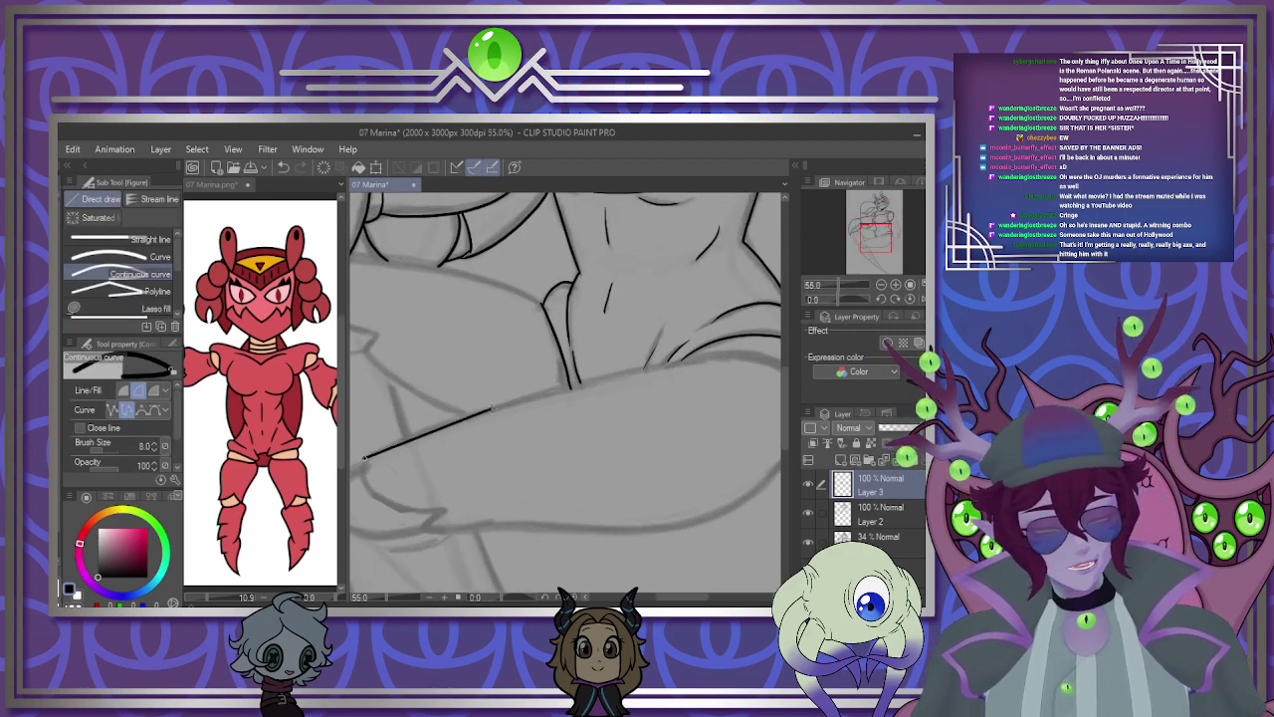
{"action": "left_click", "coordinate": [492, 409]}
{"action": "left_click", "coordinate": [704, 357]}
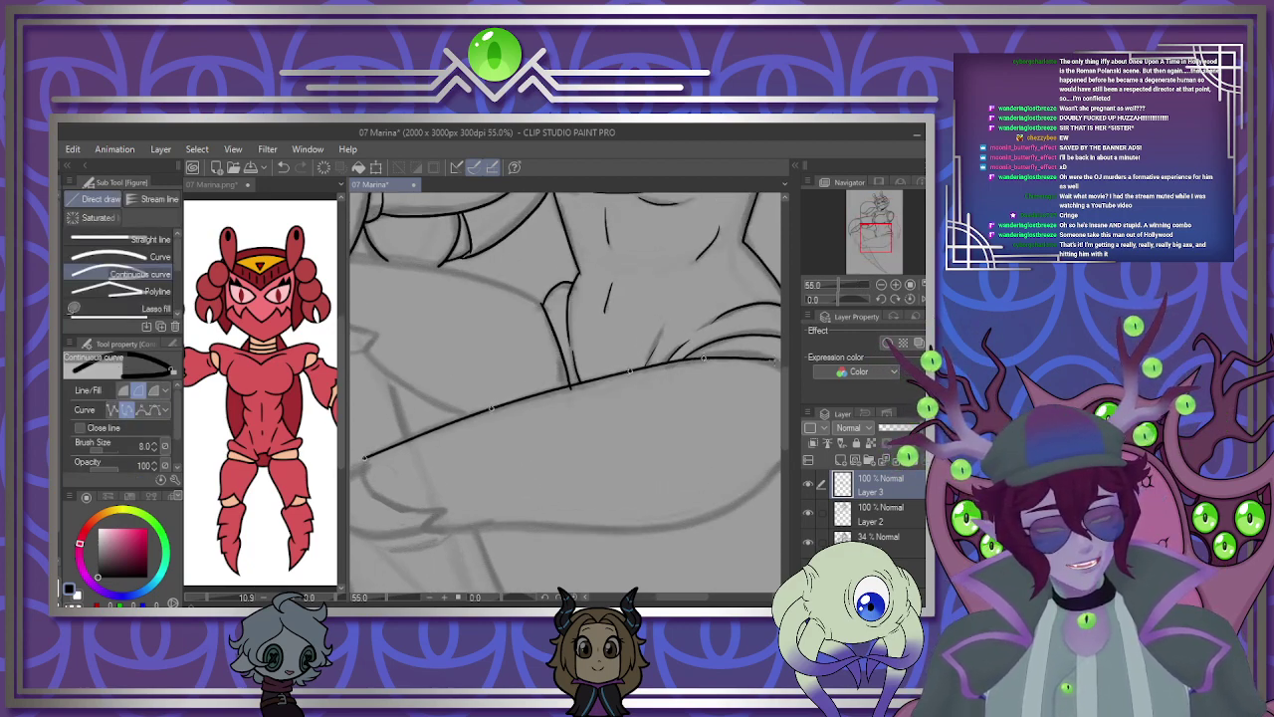
{"action": "scroll", "coordinate": [689, 355], "scroll_direction": "down", "scroll_amount": 4}
{"action": "scroll", "coordinate": [690, 356], "scroll_direction": "up", "scroll_amount": 3}
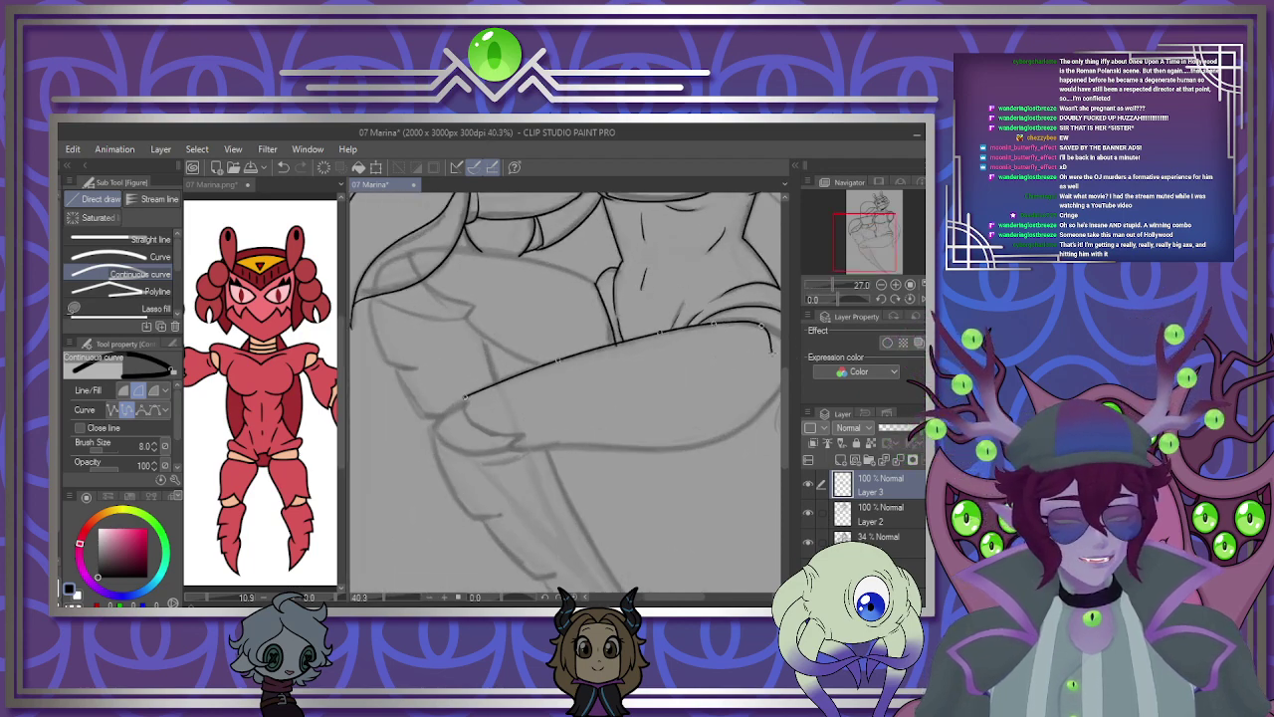
{"action": "scroll", "coordinate": [689, 356], "scroll_direction": "down", "scroll_amount": 6}
{"action": "scroll", "coordinate": [713, 357], "scroll_direction": "up", "scroll_amount": 6}
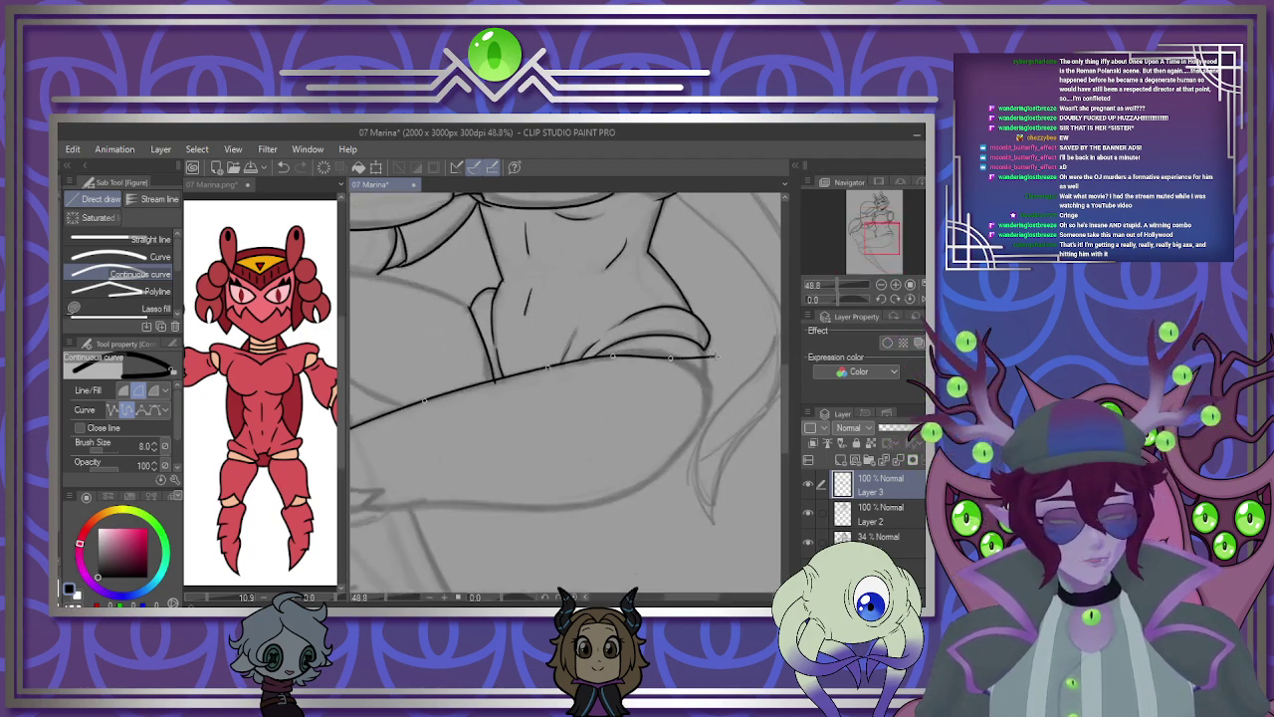
Carry the curve around the thigh's rounded hip end and back along its underside to the knee.
{"action": "left_click", "coordinate": [709, 403]}
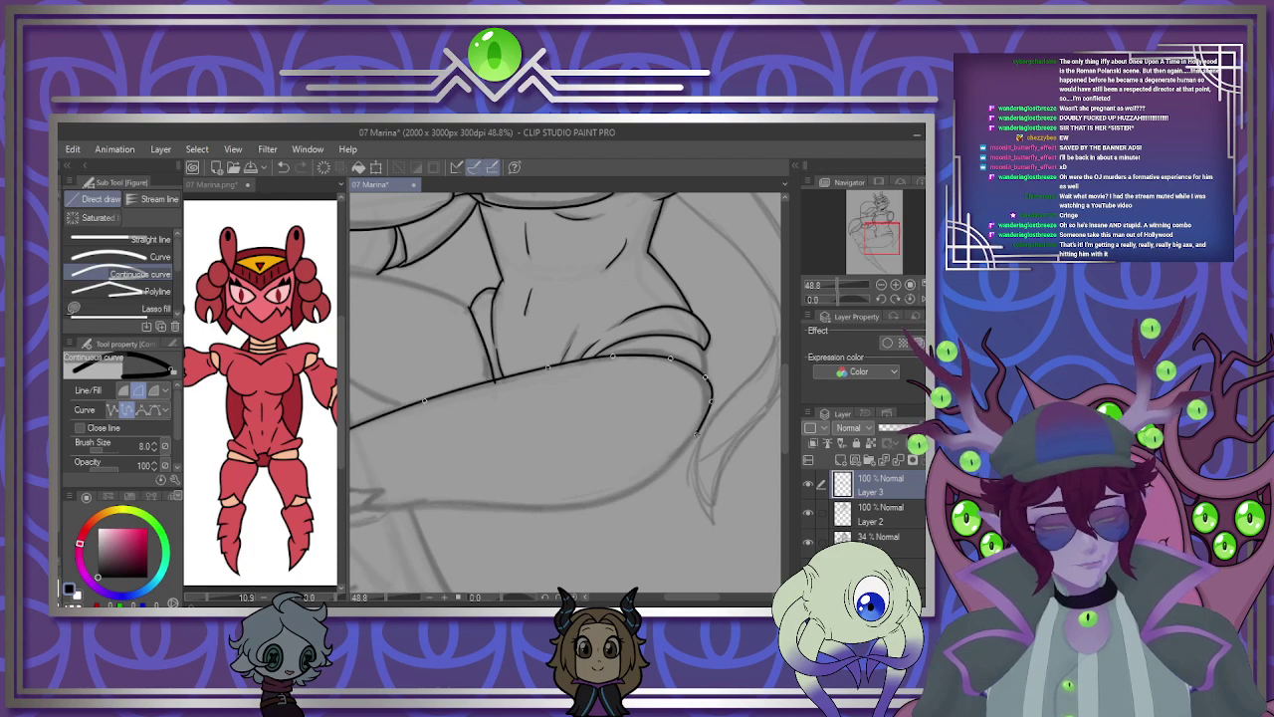
{"action": "left_click", "coordinate": [673, 466]}
{"action": "left_click", "coordinate": [629, 496]}
{"action": "left_click", "coordinate": [573, 509]}
{"action": "left_click", "coordinate": [461, 504]}
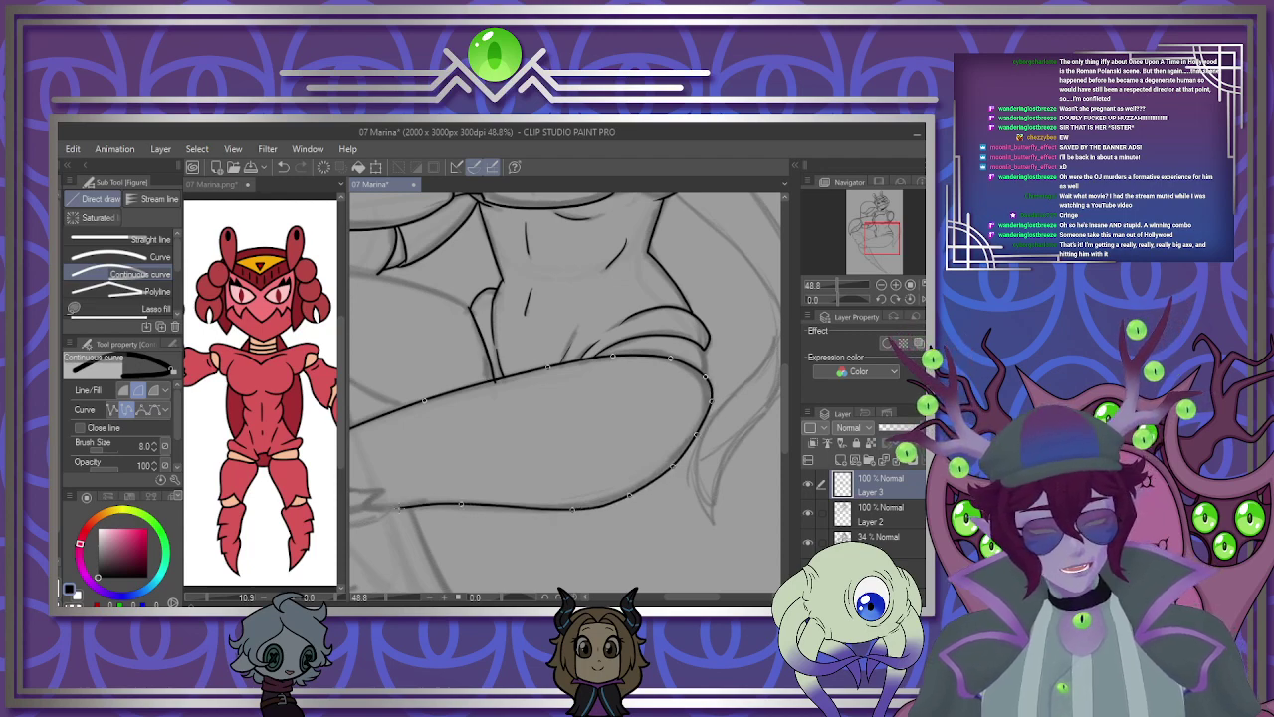
{"action": "scroll", "coordinate": [568, 403], "scroll_direction": "down", "scroll_amount": 2}
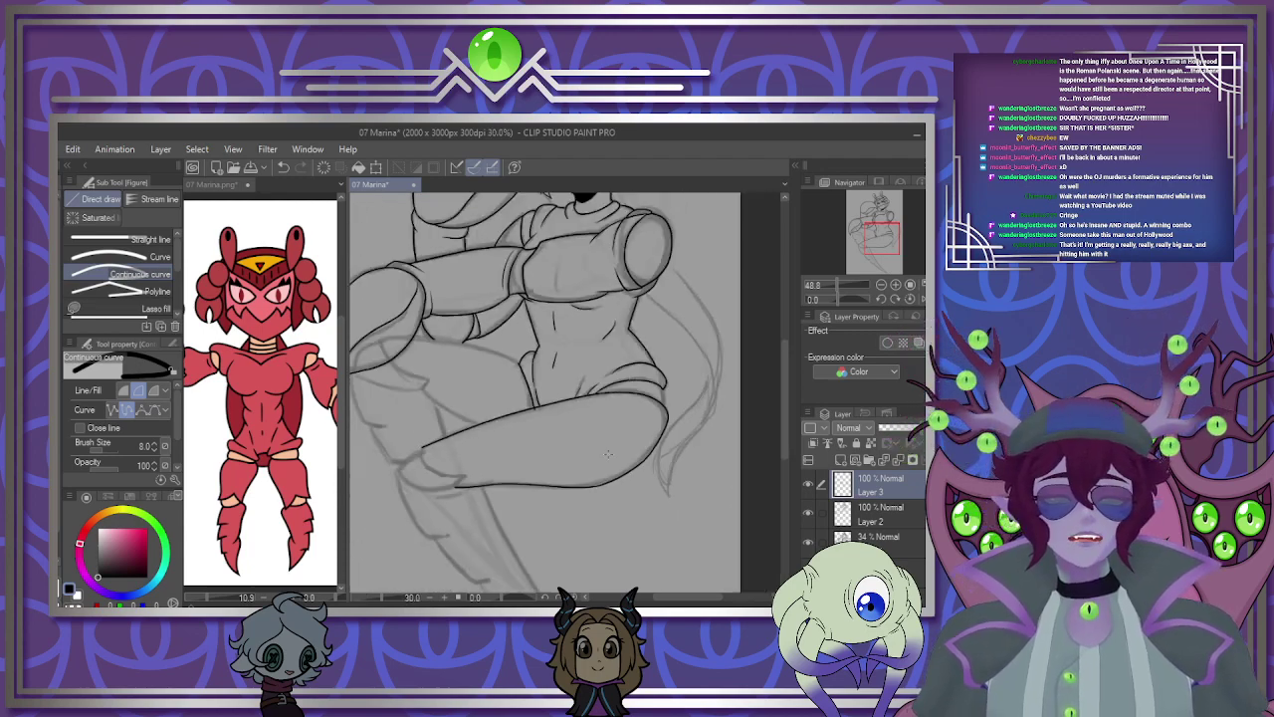
Ink the curved knee edge of the raised thigh with the G-pen, including the pointed notch joining the underside.
{"action": "scroll", "coordinate": [450, 434], "scroll_direction": "up", "scroll_amount": 5}
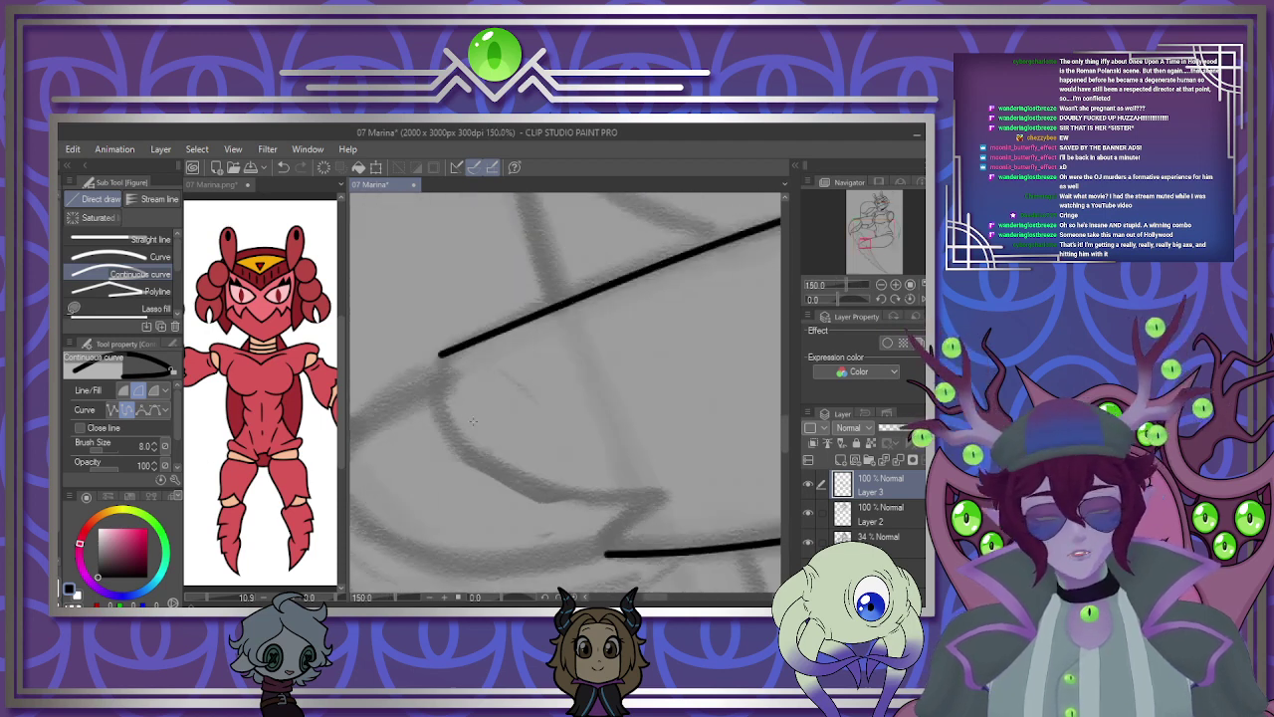
{"action": "key", "text": "p"}
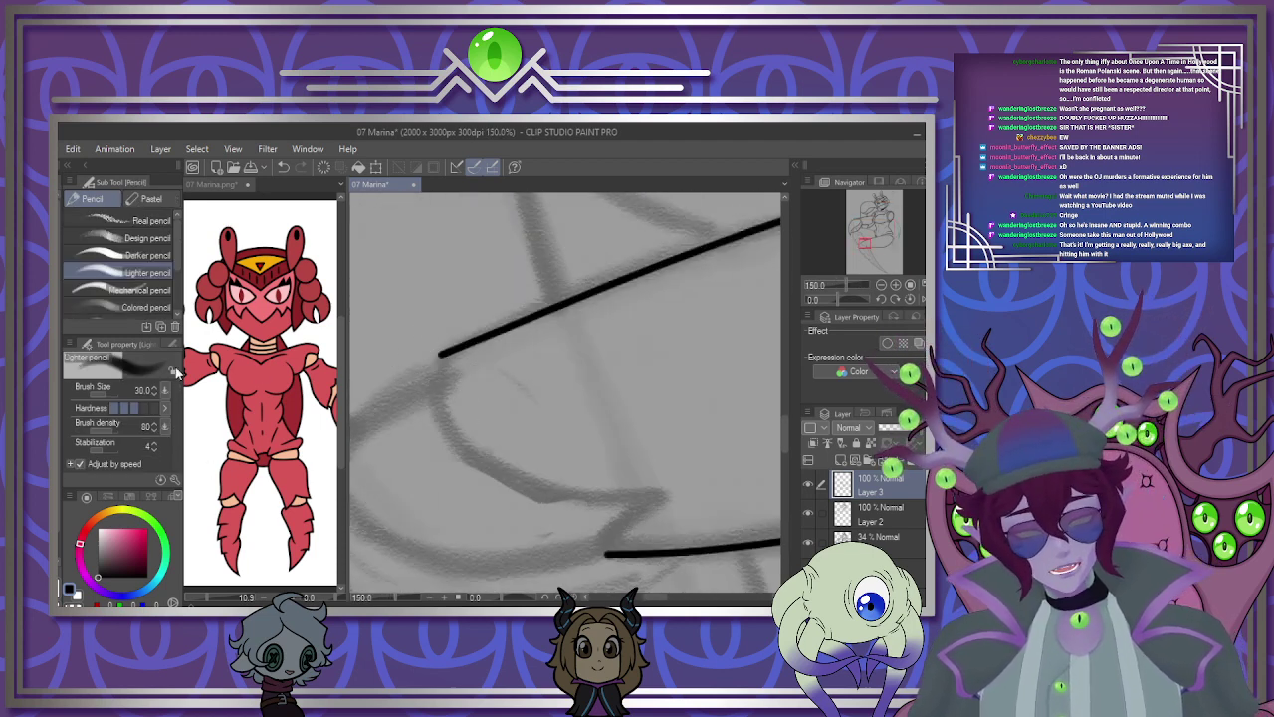
{"action": "key", "text": "p"}
{"action": "mouse_move", "coordinate": [438, 365]}
{"action": "left_mouse_down"}
{"action": "mouse_move", "coordinate": [449, 435]}
{"action": "mouse_move", "coordinate": [554, 498]}
{"action": "mouse_move", "coordinate": [657, 492]}
{"action": "mouse_move", "coordinate": [605, 538]}
{"action": "left_mouse_up"}
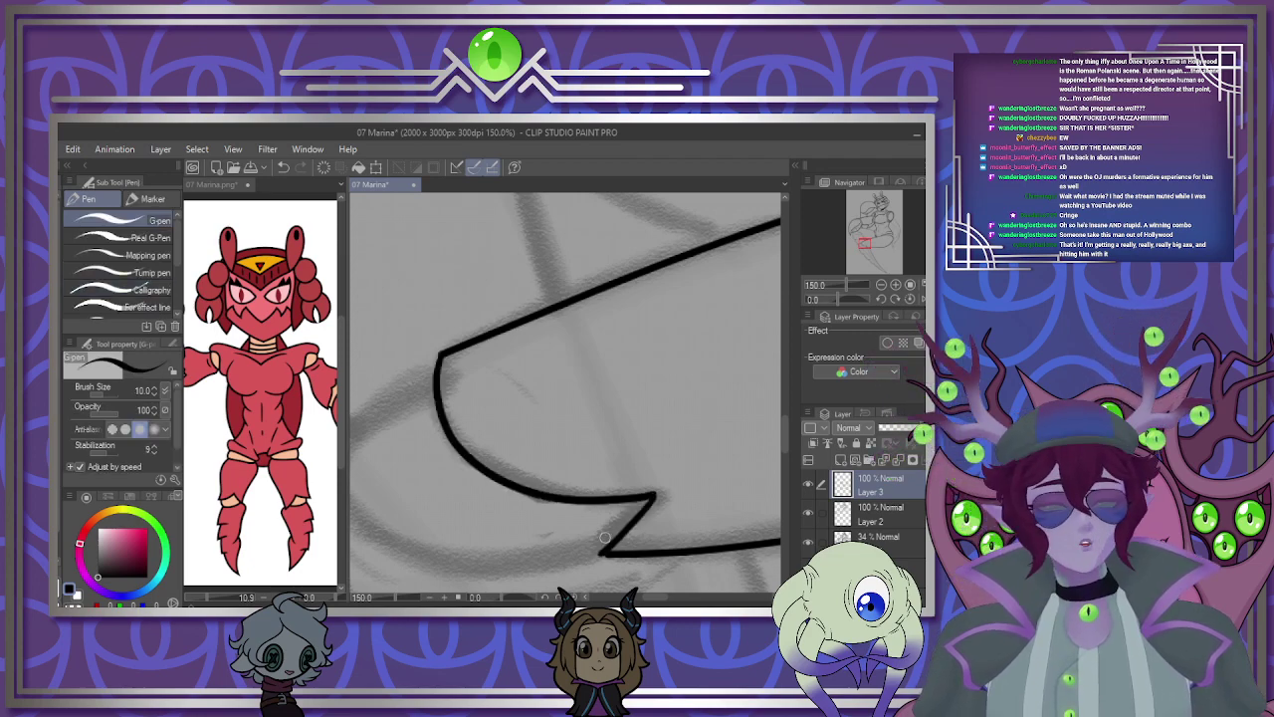
Ink the short line linking the outer tip of the hip band to the raised thigh.
{"action": "scroll", "coordinate": [605, 538], "scroll_direction": "down", "scroll_amount": 5}
{"action": "scroll", "coordinate": [695, 463], "scroll_direction": "up", "scroll_amount": 3}
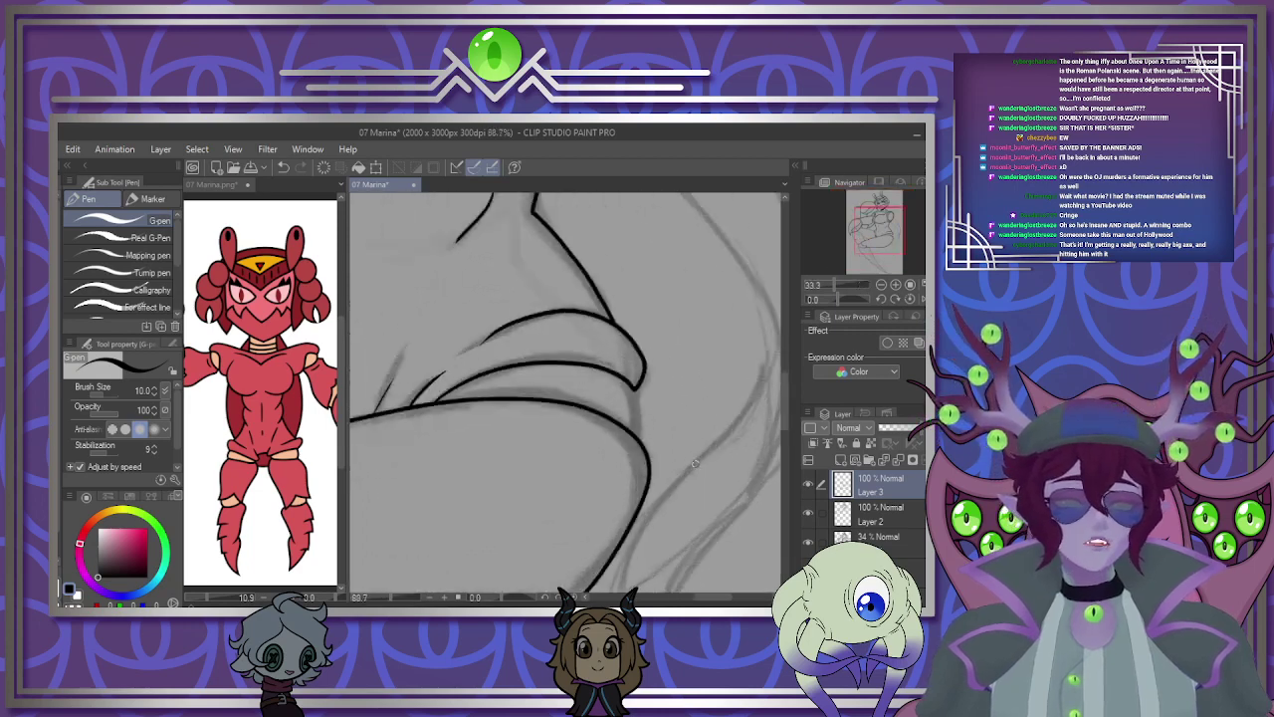
{"action": "scroll", "coordinate": [694, 462], "scroll_direction": "up", "scroll_amount": 4}
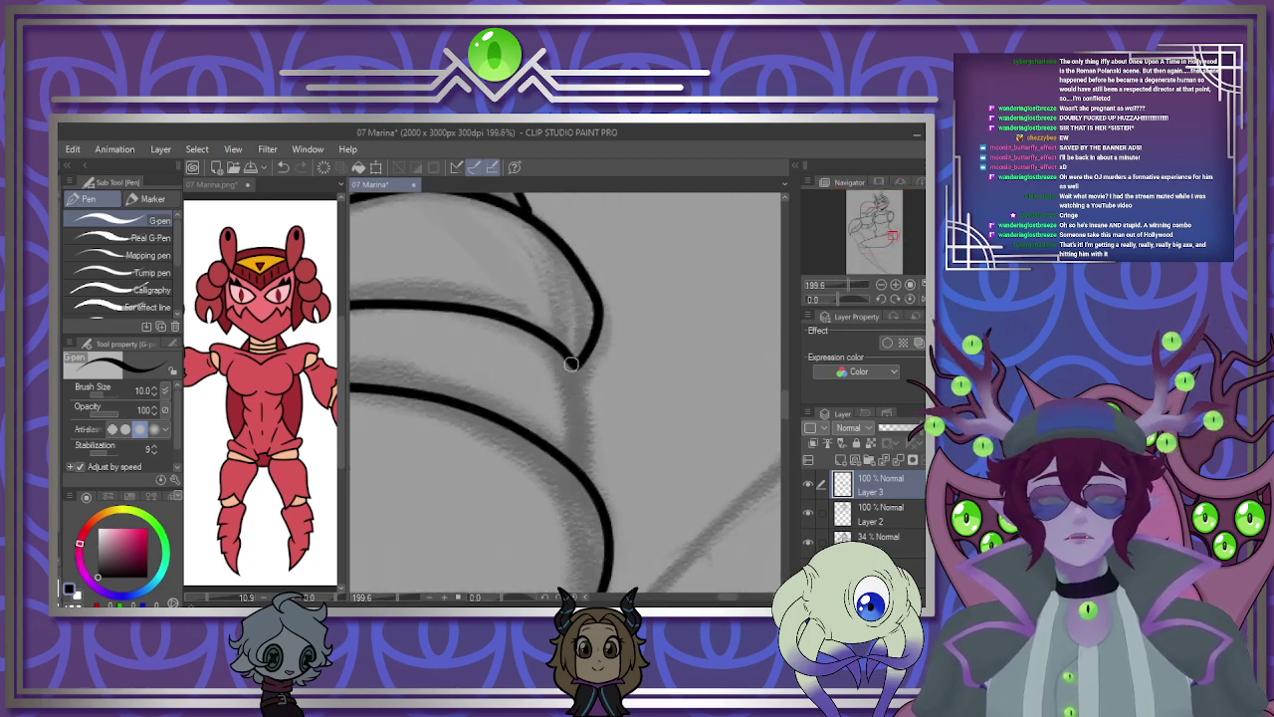
{"action": "left_click_drag", "start_coordinate": [572, 363], "coordinate": [601, 469]}
Ink the rounded kneecap of the raised leg, with its lower curve from the notch and its upper curve to the thigh.
{"action": "scroll", "coordinate": [600, 468], "scroll_direction": "down", "scroll_amount": 10}
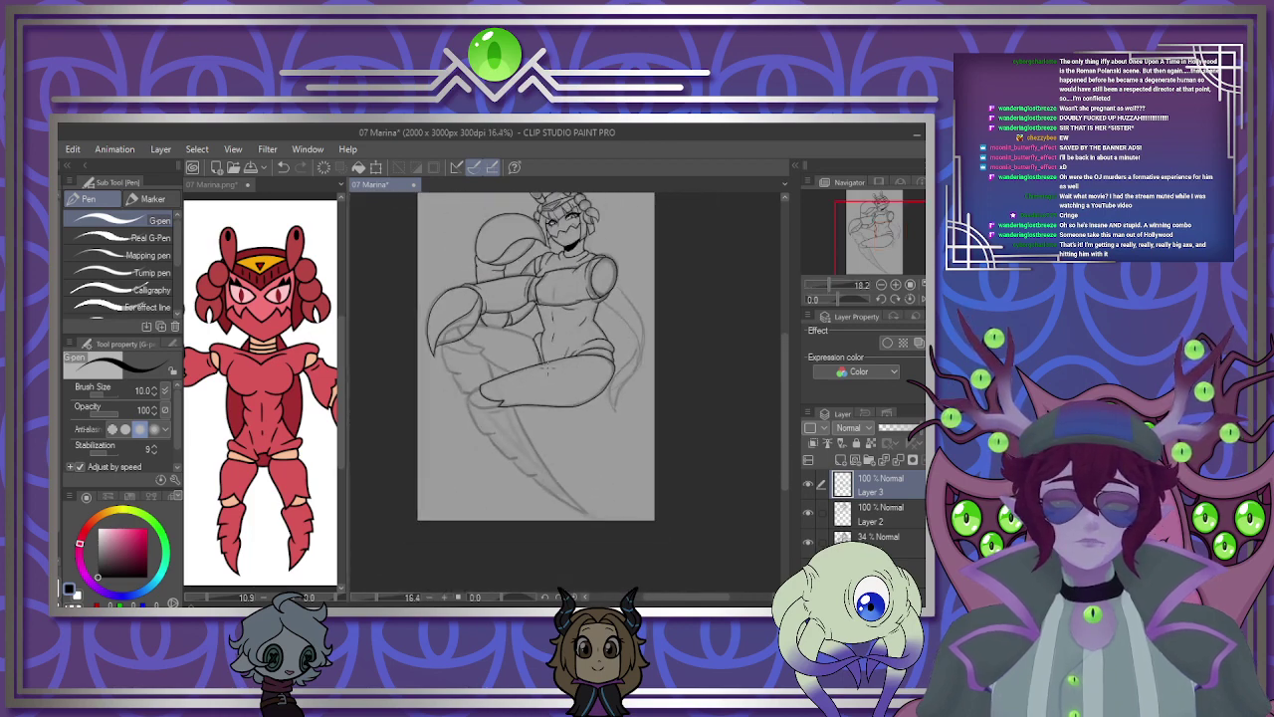
{"action": "scroll", "coordinate": [459, 441], "scroll_direction": "up", "scroll_amount": 3}
{"action": "scroll", "coordinate": [459, 441], "scroll_direction": "up", "scroll_amount": 5}
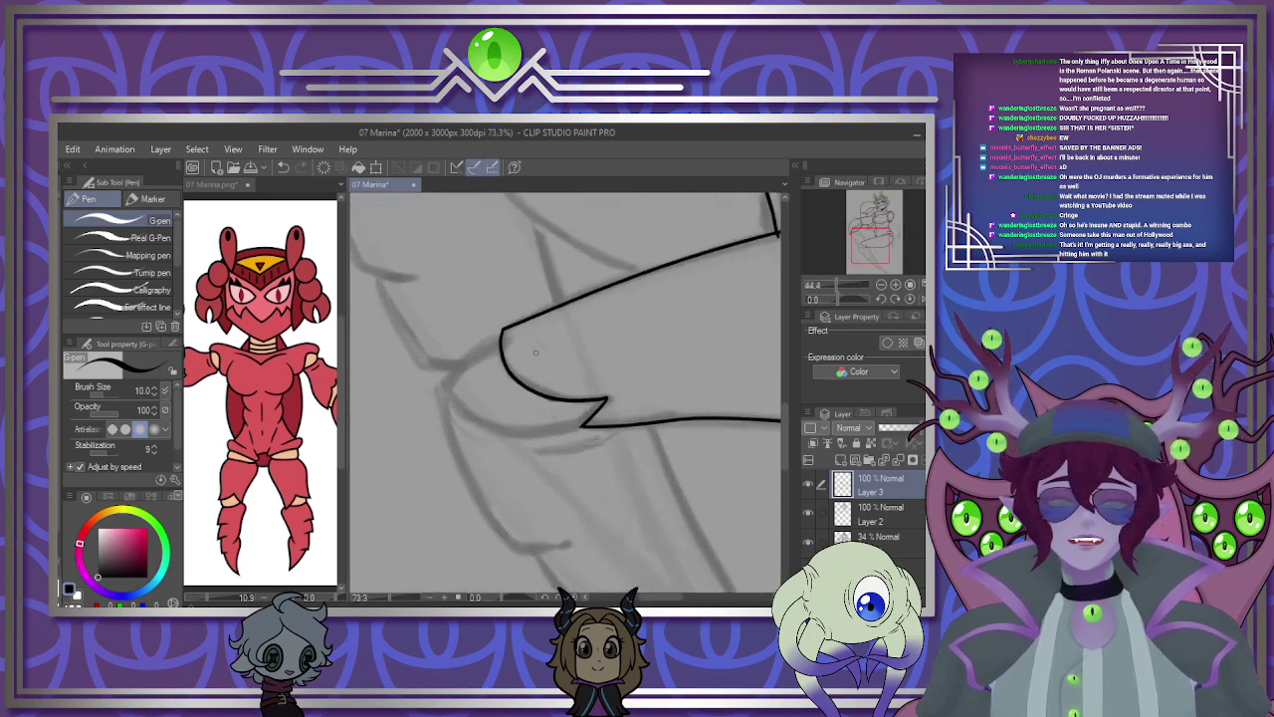
{"action": "scroll", "coordinate": [463, 465], "scroll_direction": "up", "scroll_amount": 1}
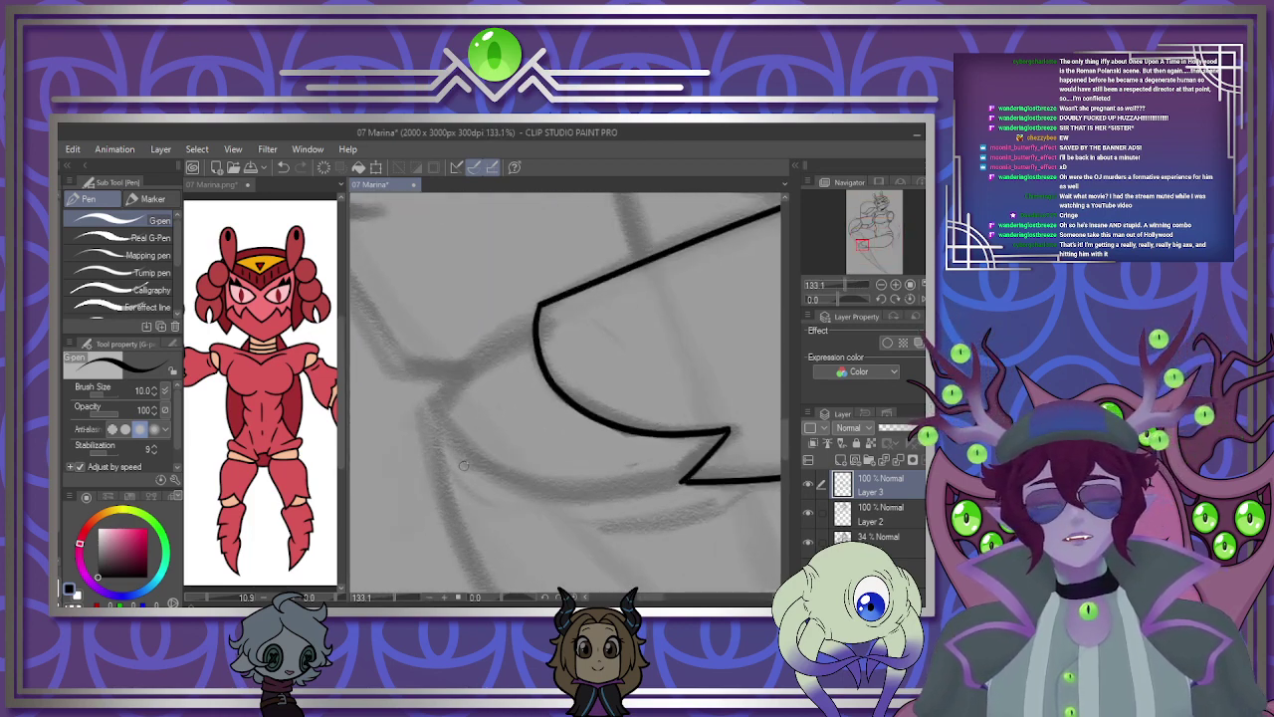
{"action": "mouse_move", "coordinate": [448, 406]}
{"action": "left_mouse_down"}
{"action": "mouse_move", "coordinate": [511, 479]}
{"action": "mouse_move", "coordinate": [607, 493]}
{"action": "mouse_move", "coordinate": [681, 475]}
{"action": "mouse_move", "coordinate": [607, 495]}
{"action": "mouse_move", "coordinate": [468, 418]}
{"action": "left_mouse_up"}
{"action": "key", "text": "ctrl+z"}
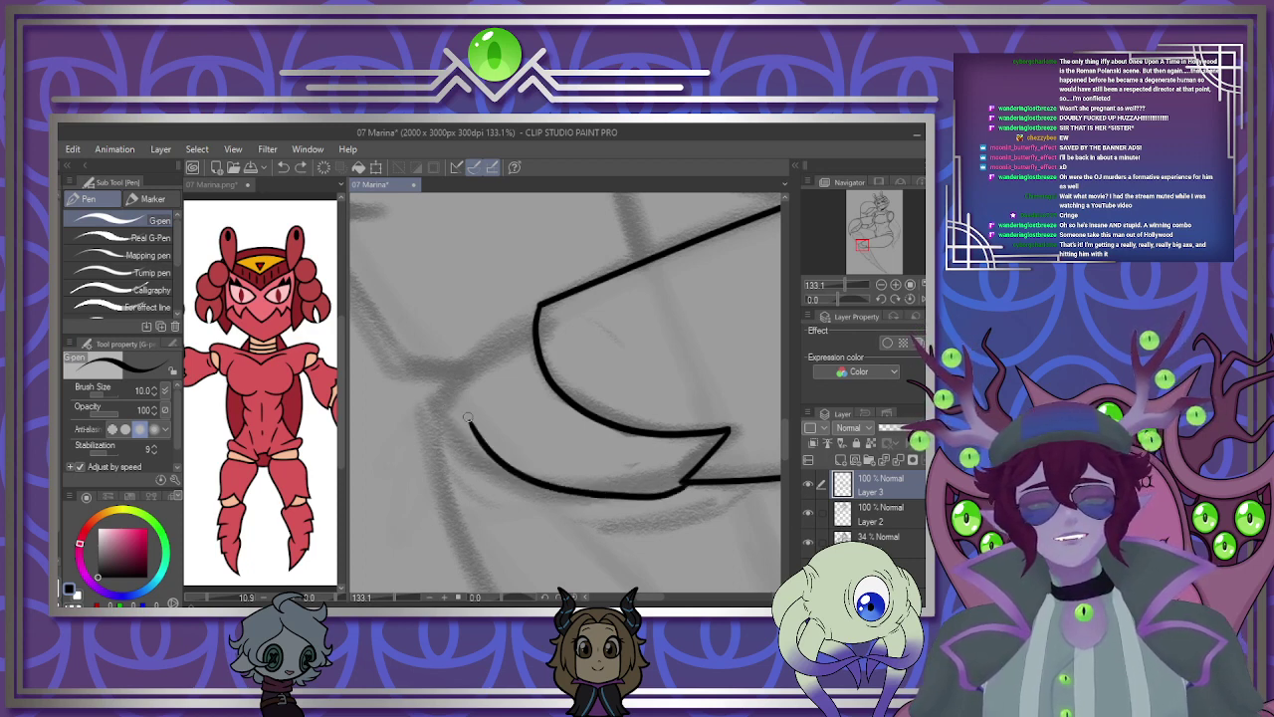
{"action": "key", "text": "ctrl+z"}
{"action": "mouse_move", "coordinate": [688, 484]}
{"action": "left_mouse_down"}
{"action": "mouse_move", "coordinate": [607, 493]}
{"action": "mouse_move", "coordinate": [453, 398]}
{"action": "left_mouse_up"}
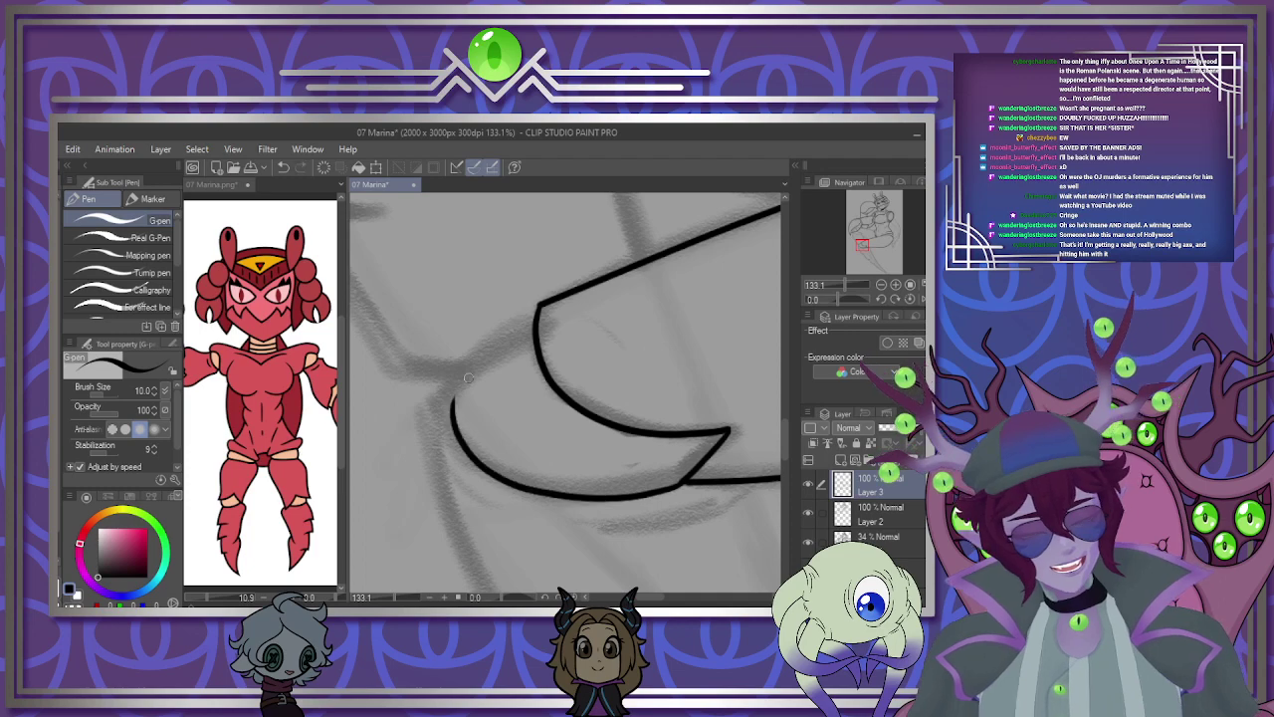
{"action": "left_click_drag", "start_coordinate": [539, 320], "coordinate": [453, 403]}
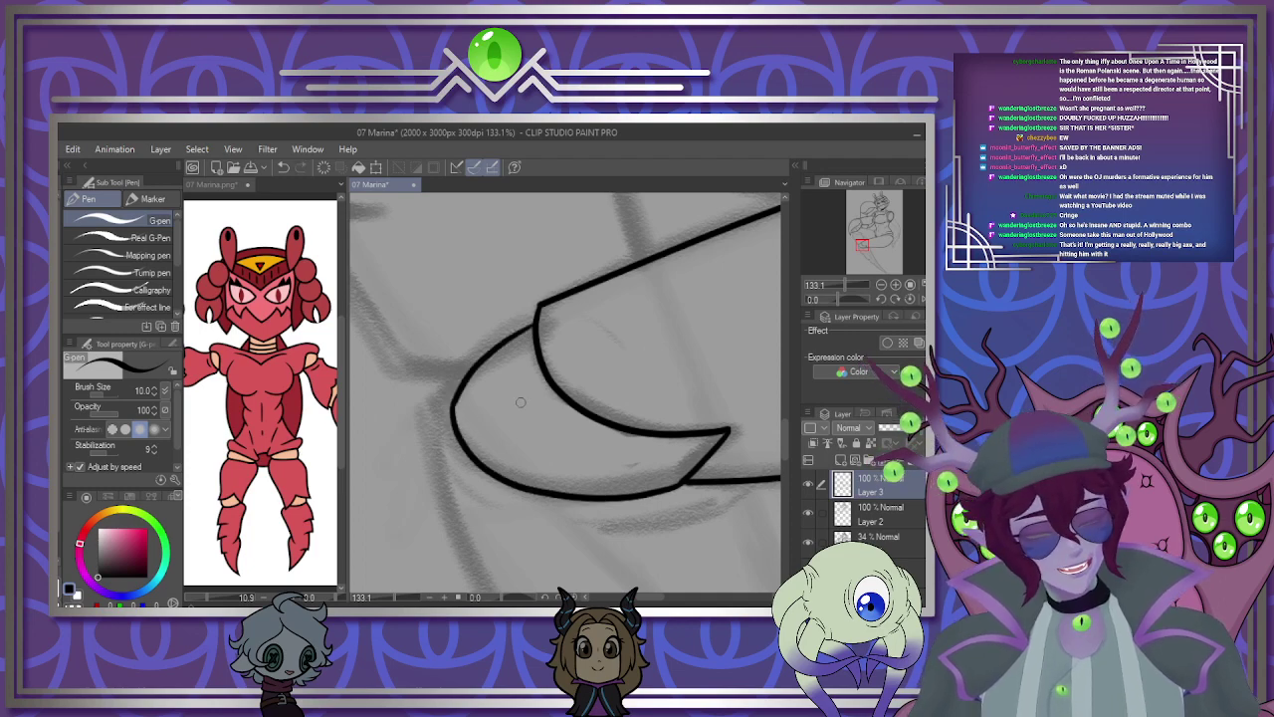
Ink the top of the lower leg under the kneecap with its accent creases and the first segment of its front edge.
{"action": "scroll", "coordinate": [521, 402], "scroll_direction": "down", "scroll_amount": 3}
{"action": "scroll", "coordinate": [555, 476], "scroll_direction": "up", "scroll_amount": 2}
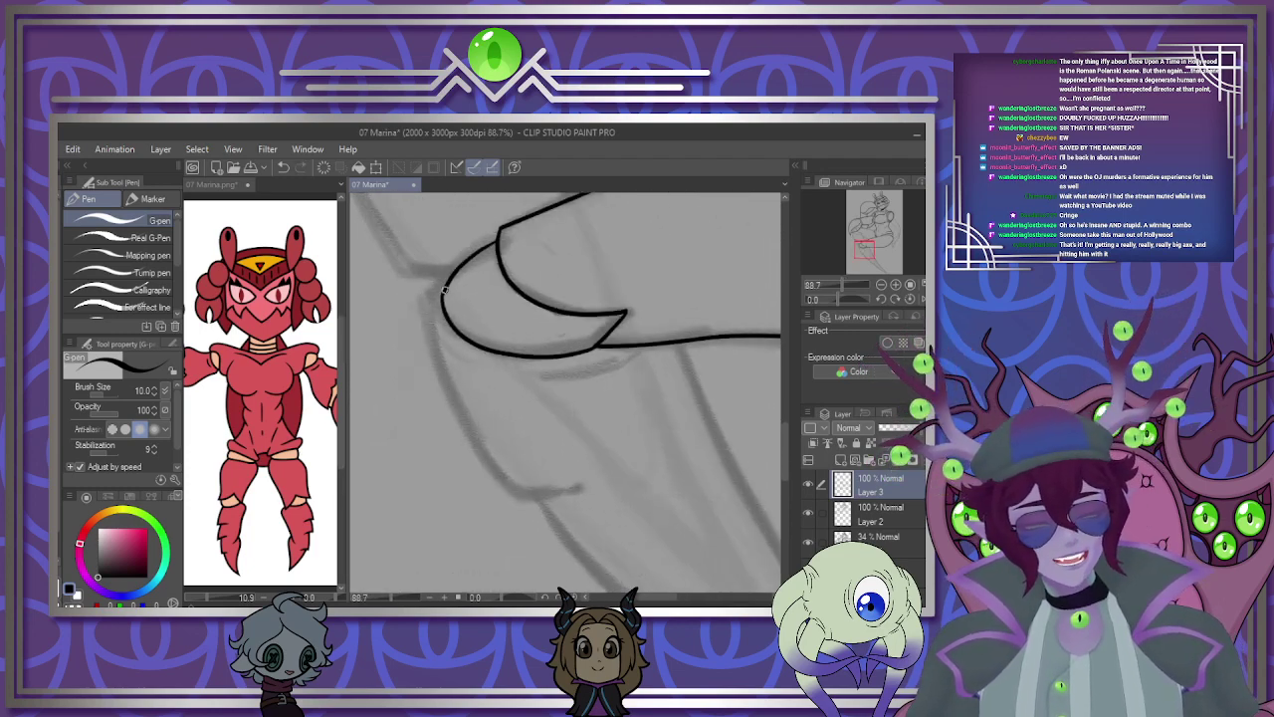
{"action": "left_click_drag", "start_coordinate": [445, 289], "coordinate": [456, 353]}
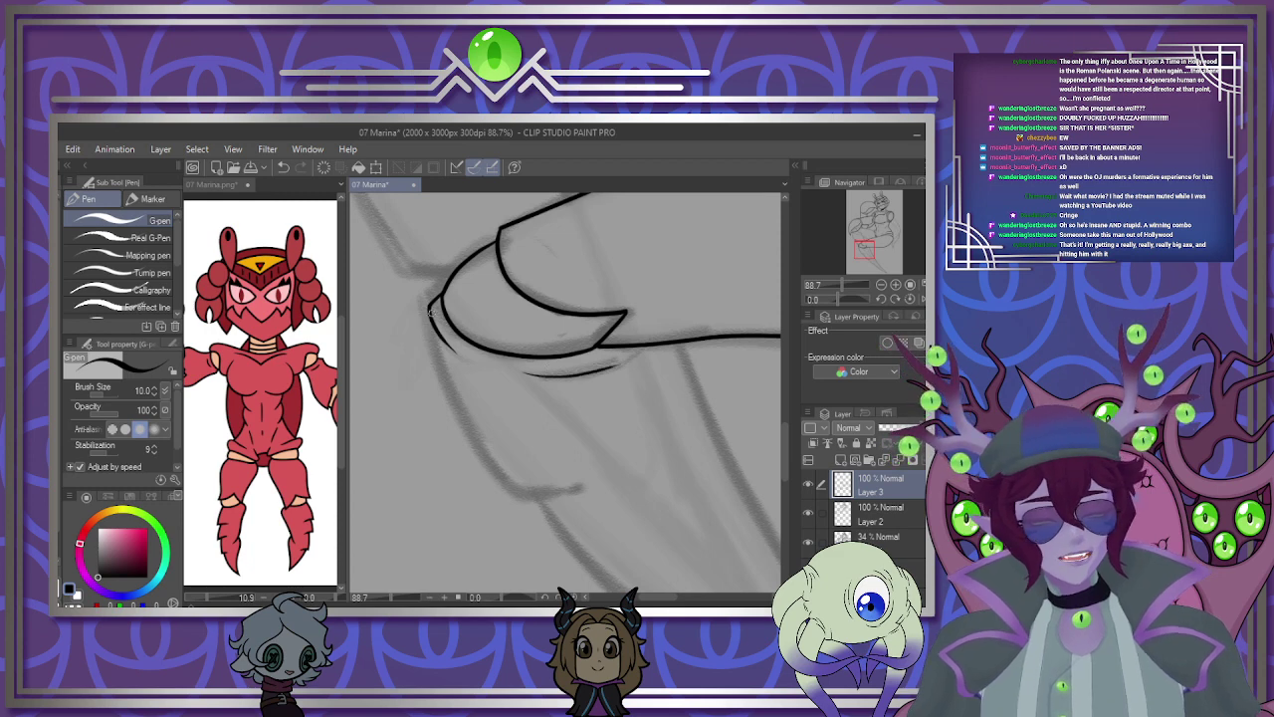
{"action": "mouse_move", "coordinate": [431, 311]}
{"action": "left_mouse_down"}
{"action": "mouse_move", "coordinate": [484, 444]}
{"action": "mouse_move", "coordinate": [631, 491]}
{"action": "left_mouse_up"}
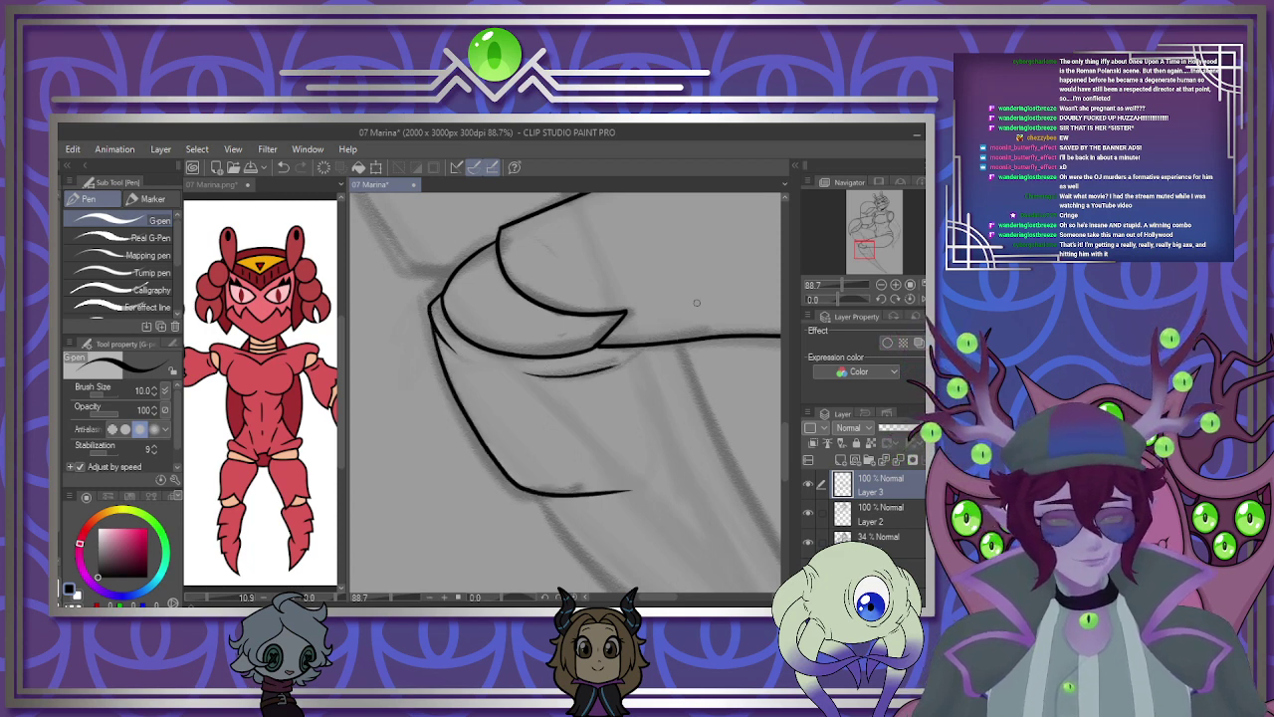
Ink the remaining stepped segments of the lower leg's front edge down to the pointed tip, plus the smooth back edge.
{"action": "scroll", "coordinate": [697, 303], "scroll_direction": "down", "scroll_amount": 4}
{"action": "scroll", "coordinate": [641, 311], "scroll_direction": "up", "scroll_amount": 2}
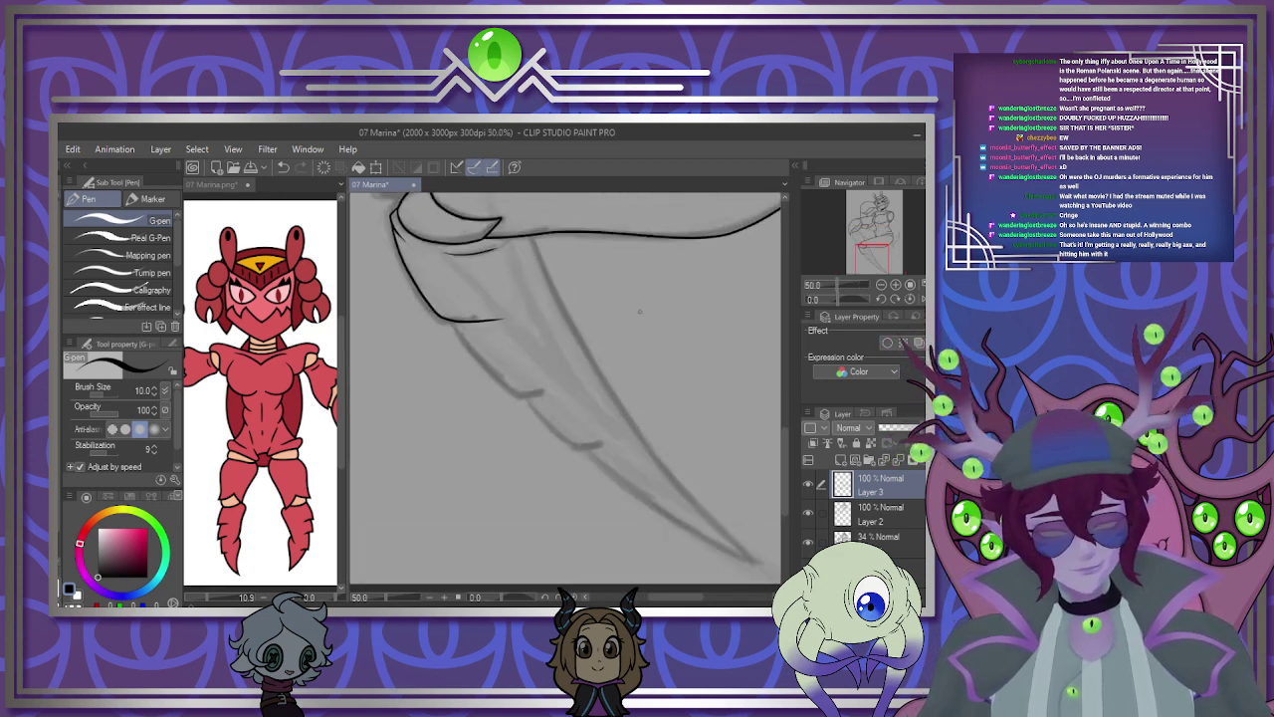
{"action": "left_click_drag", "start_coordinate": [452, 321], "coordinate": [474, 358]}
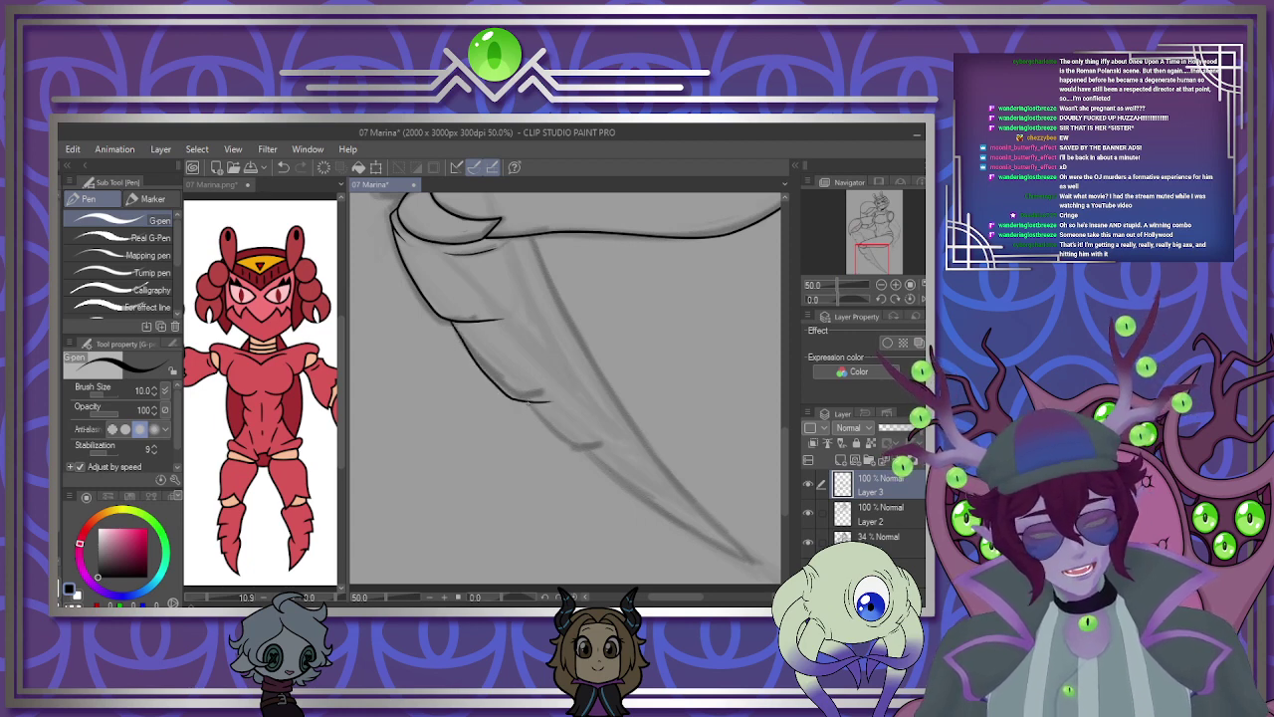
{"action": "left_click_drag", "start_coordinate": [631, 489], "coordinate": [767, 561]}
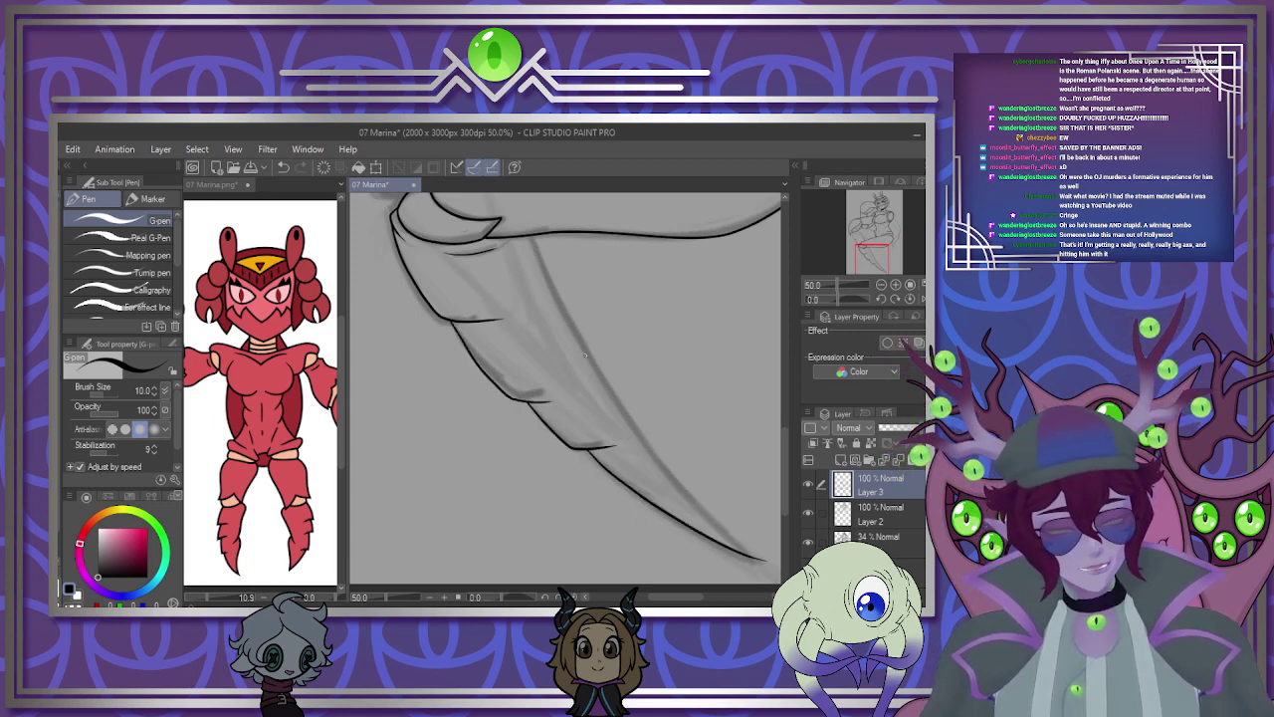
{"action": "mouse_move", "coordinate": [530, 236]}
{"action": "left_mouse_down"}
{"action": "mouse_move", "coordinate": [612, 386]}
{"action": "mouse_move", "coordinate": [775, 565]}
{"action": "left_mouse_up"}
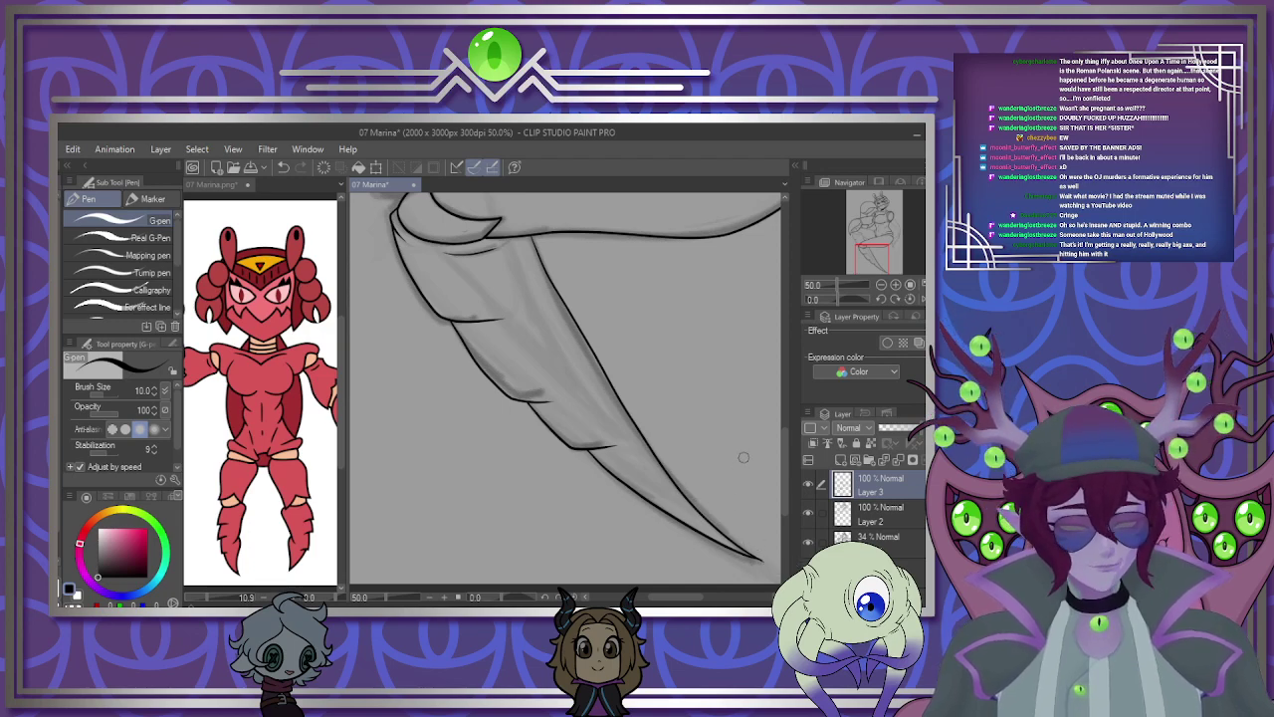
Ink the other leg's knee edge below the claw, its pointed notch and the thigh underside down to the raised thigh.
{"action": "scroll", "coordinate": [503, 423], "scroll_direction": "down", "scroll_amount": 4}
{"action": "scroll", "coordinate": [517, 387], "scroll_direction": "up", "scroll_amount": 3}
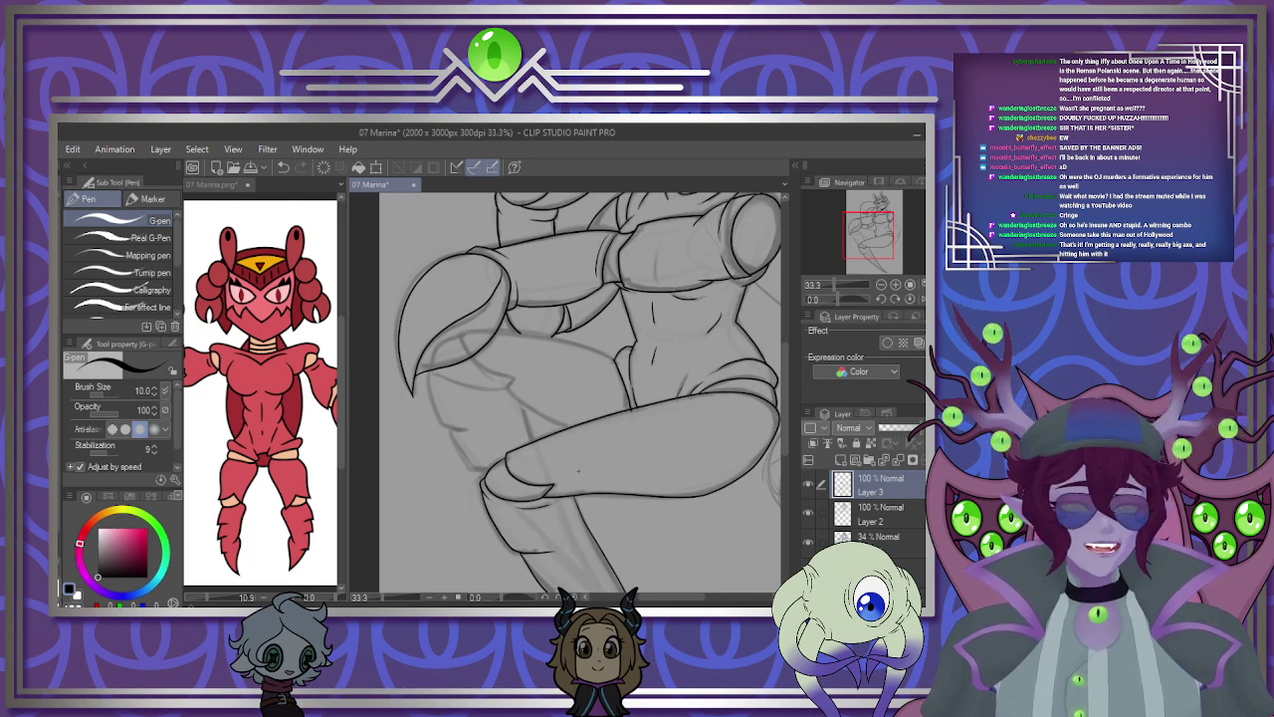
{"action": "scroll", "coordinate": [577, 471], "scroll_direction": "down", "scroll_amount": 2}
{"action": "scroll", "coordinate": [567, 443], "scroll_direction": "up", "scroll_amount": 4}
{"action": "scroll", "coordinate": [559, 414], "scroll_direction": "down", "scroll_amount": 2}
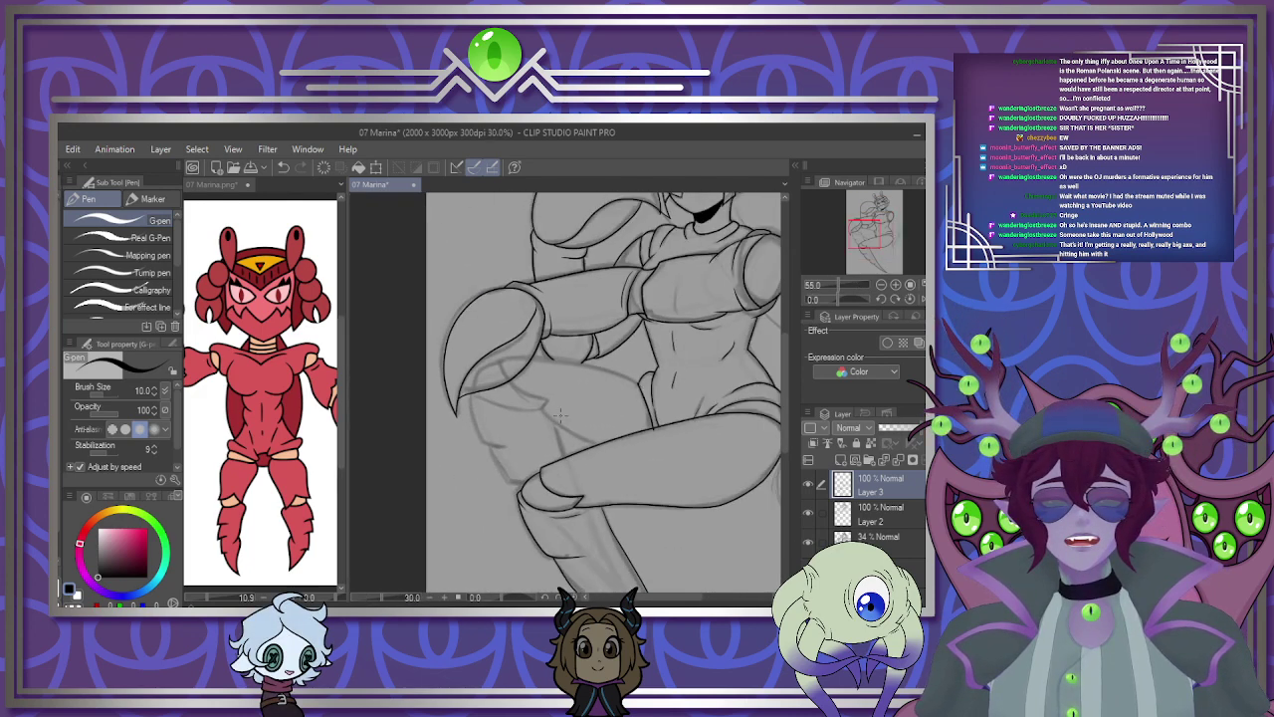
{"action": "scroll", "coordinate": [560, 417], "scroll_direction": "up", "scroll_amount": 2}
{"action": "scroll", "coordinate": [597, 414], "scroll_direction": "down", "scroll_amount": 3}
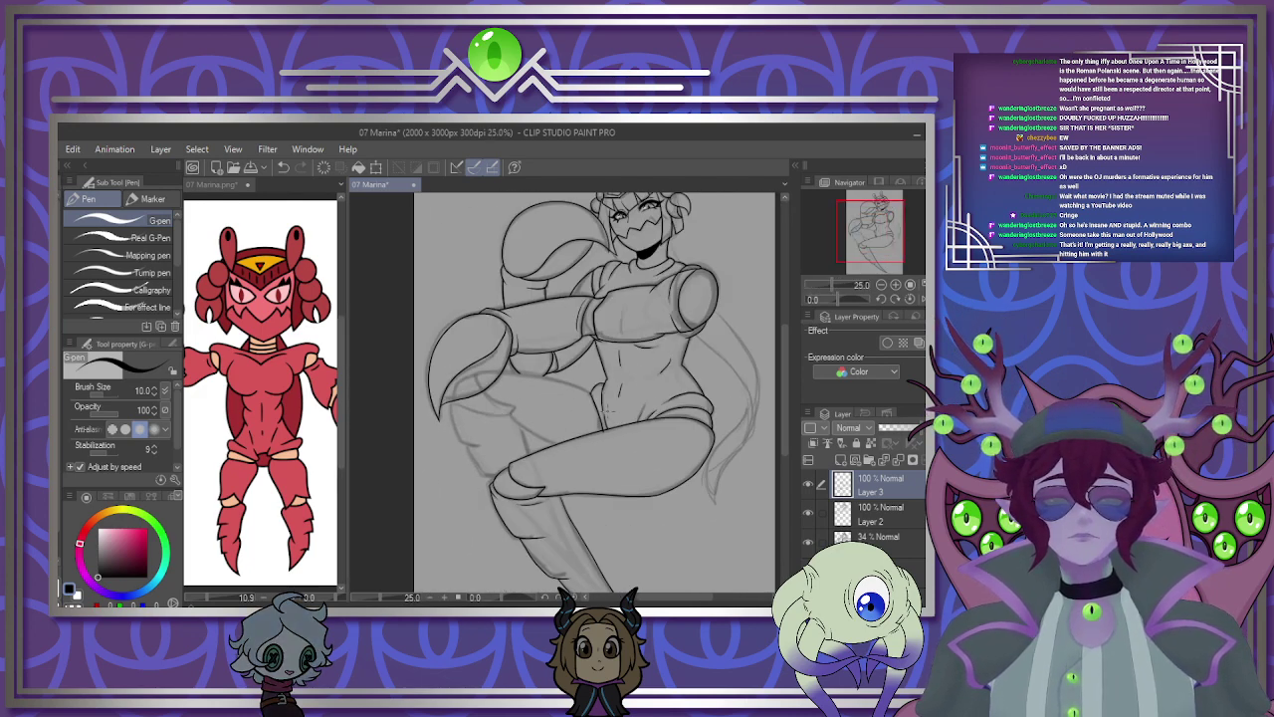
{"action": "scroll", "coordinate": [607, 403], "scroll_direction": "up", "scroll_amount": 4}
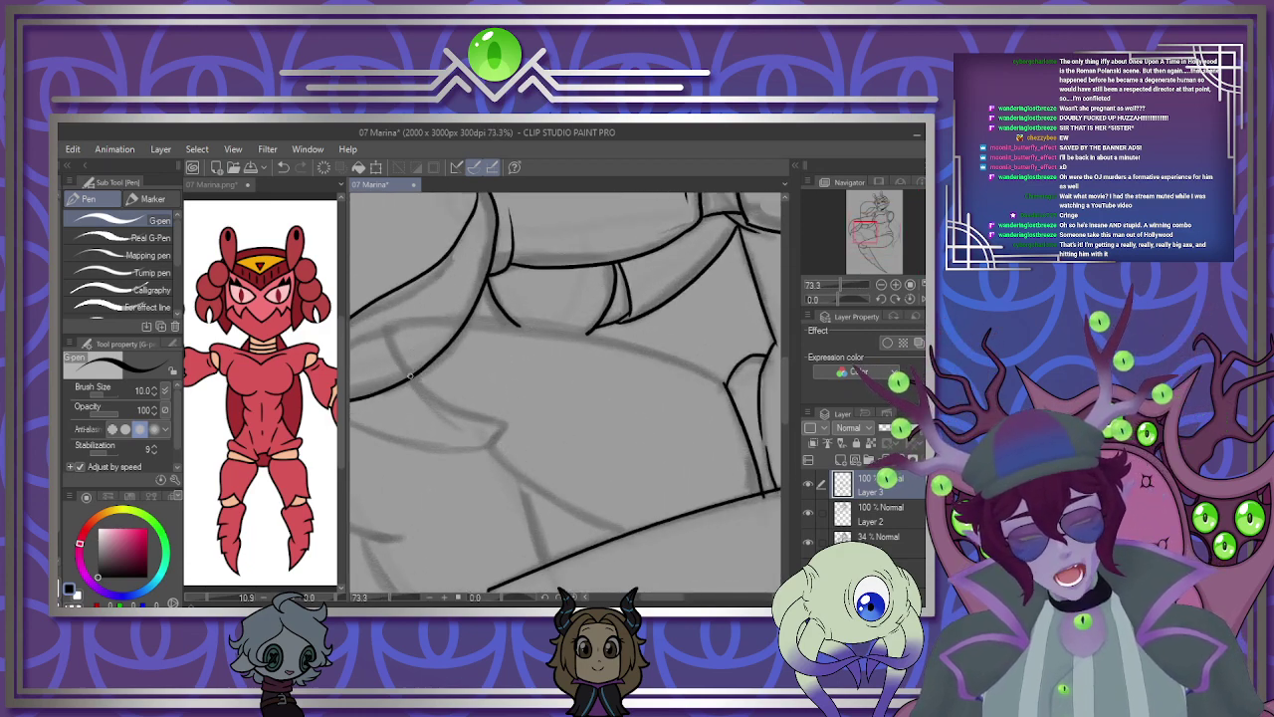
{"action": "mouse_move", "coordinate": [408, 375]}
{"action": "left_mouse_down"}
{"action": "mouse_move", "coordinate": [504, 427]}
{"action": "mouse_move", "coordinate": [490, 451]}
{"action": "mouse_move", "coordinate": [515, 475]}
{"action": "mouse_move", "coordinate": [605, 525]}
{"action": "left_mouse_up"}
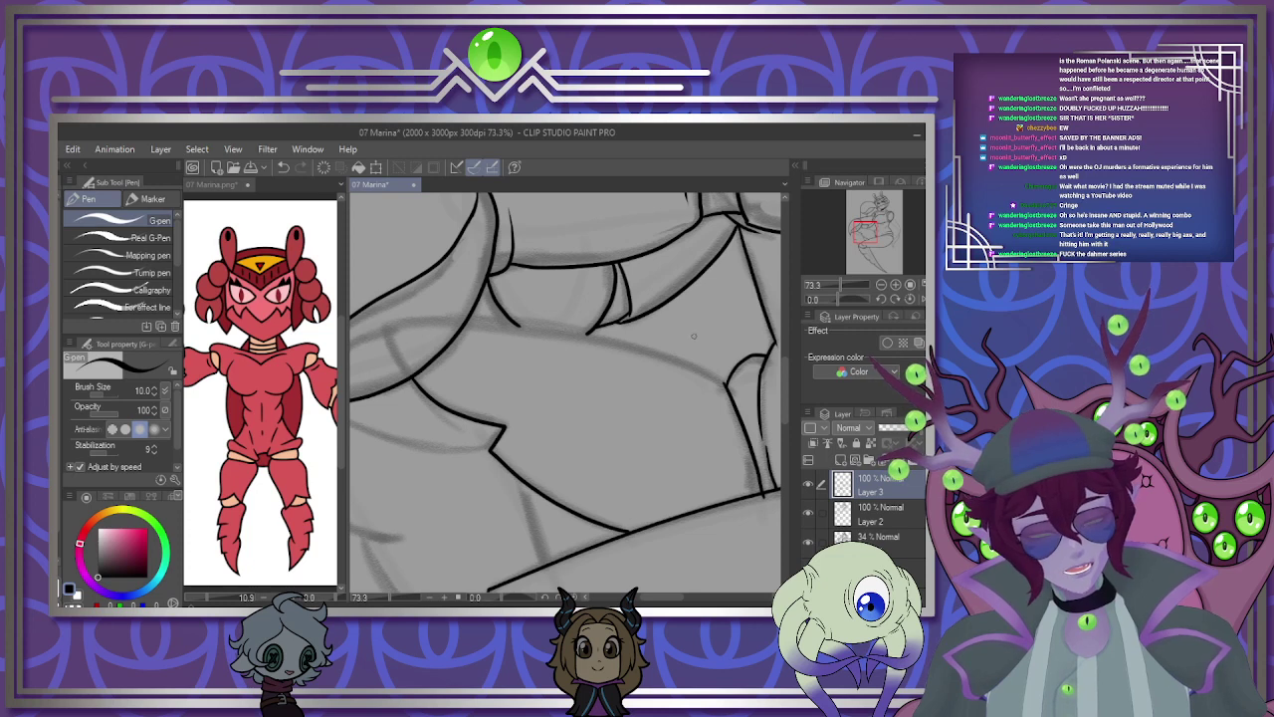
Ink the upper edge of the other thigh from the hip to the claw, redrawing the stroke once.
{"action": "mouse_move", "coordinate": [727, 386]}
{"action": "left_mouse_down"}
{"action": "mouse_move", "coordinate": [554, 329]}
{"action": "mouse_move", "coordinate": [459, 320]}
{"action": "left_mouse_up"}
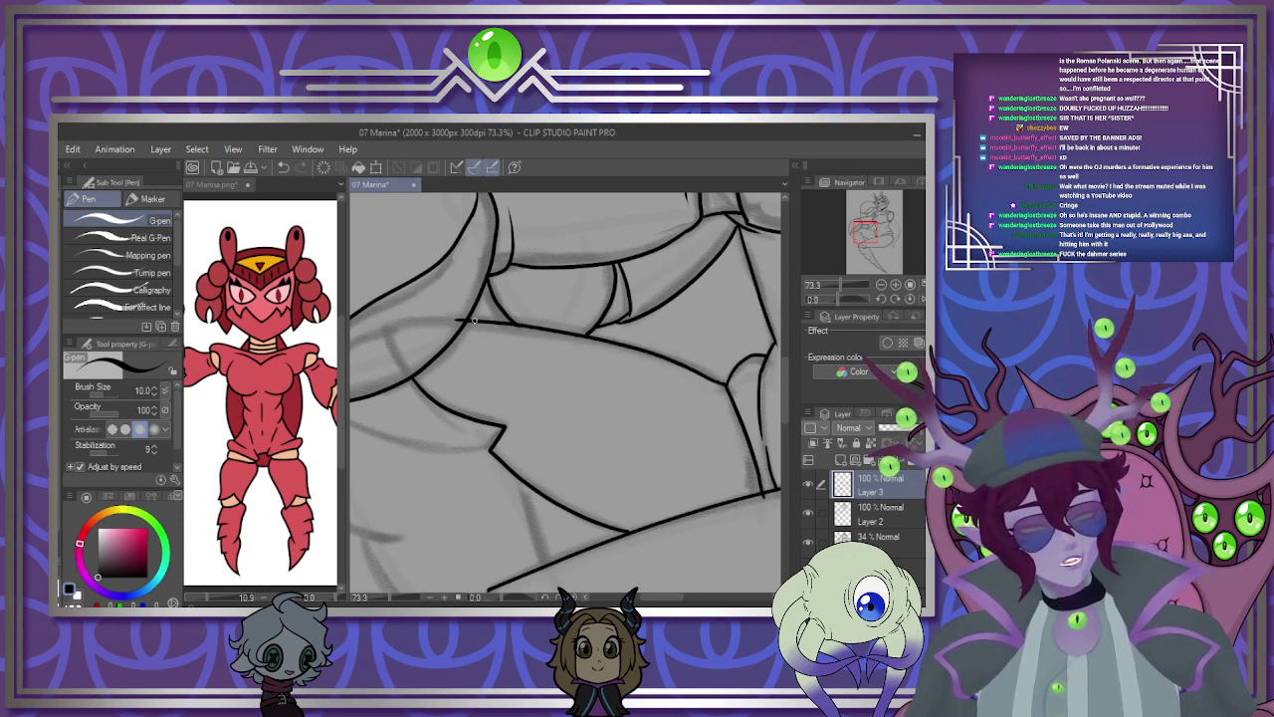
{"action": "key", "text": "ctrl+z"}
{"action": "mouse_move", "coordinate": [729, 386]}
{"action": "left_mouse_down"}
{"action": "mouse_move", "coordinate": [565, 331]}
{"action": "mouse_move", "coordinate": [490, 324]}
{"action": "left_mouse_up"}
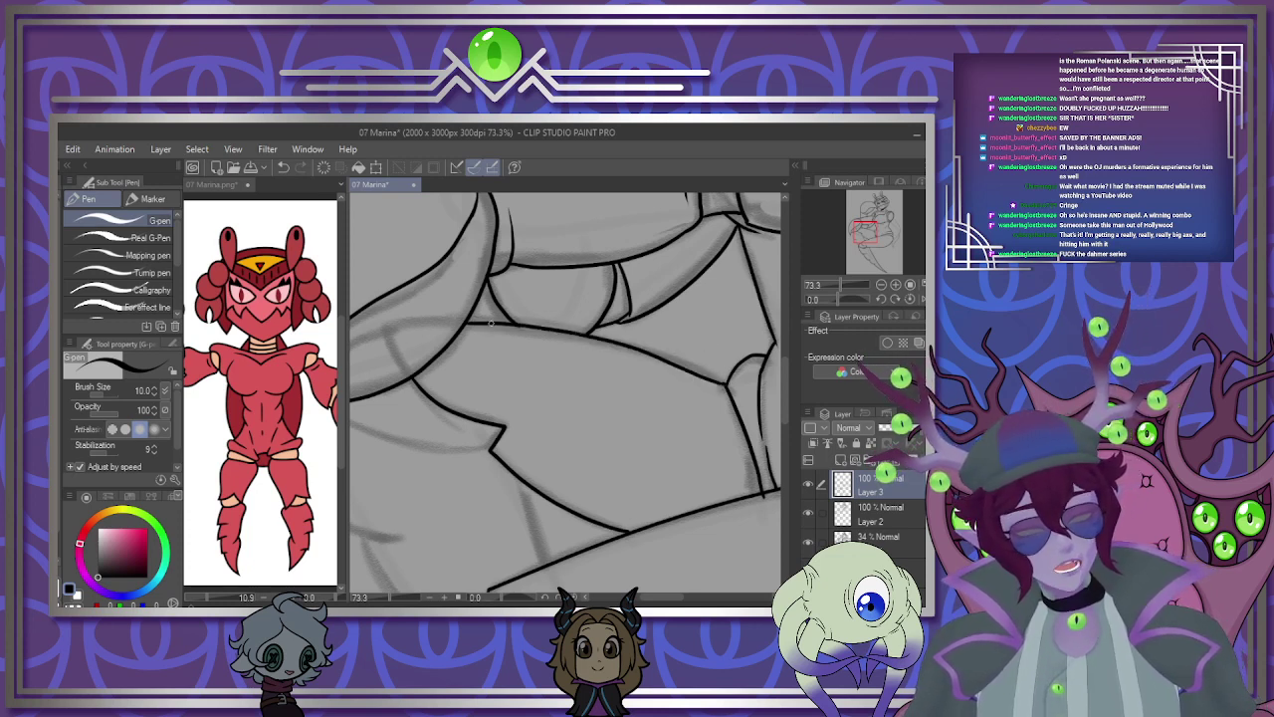
Ink the first segment of the other lower leg's front edge, the kneecap's lower curve and the short creases beneath it.
{"action": "scroll", "coordinate": [495, 323], "scroll_direction": "down", "scroll_amount": 6}
{"action": "scroll", "coordinate": [473, 336], "scroll_direction": "up", "scroll_amount": 8}
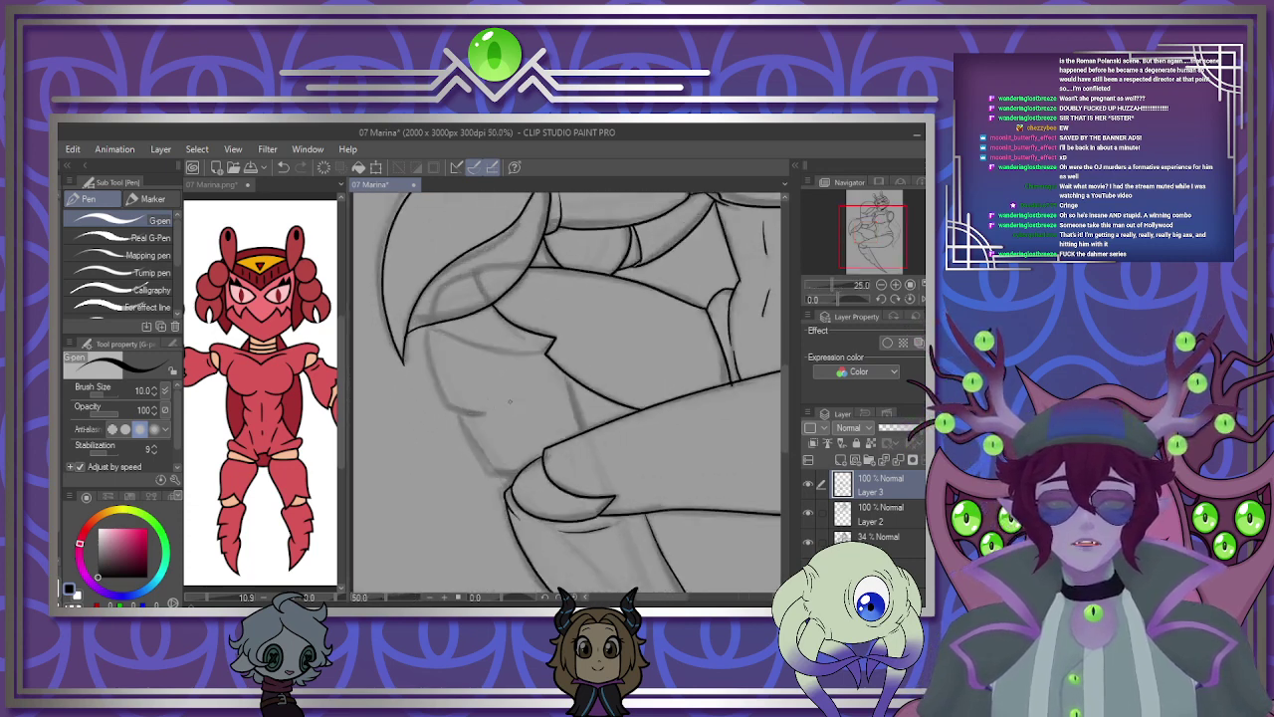
{"action": "mouse_move", "coordinate": [380, 300]}
{"action": "left_mouse_down"}
{"action": "mouse_move", "coordinate": [373, 310]}
{"action": "mouse_move", "coordinate": [418, 442]}
{"action": "mouse_move", "coordinate": [493, 453]}
{"action": "left_mouse_up"}
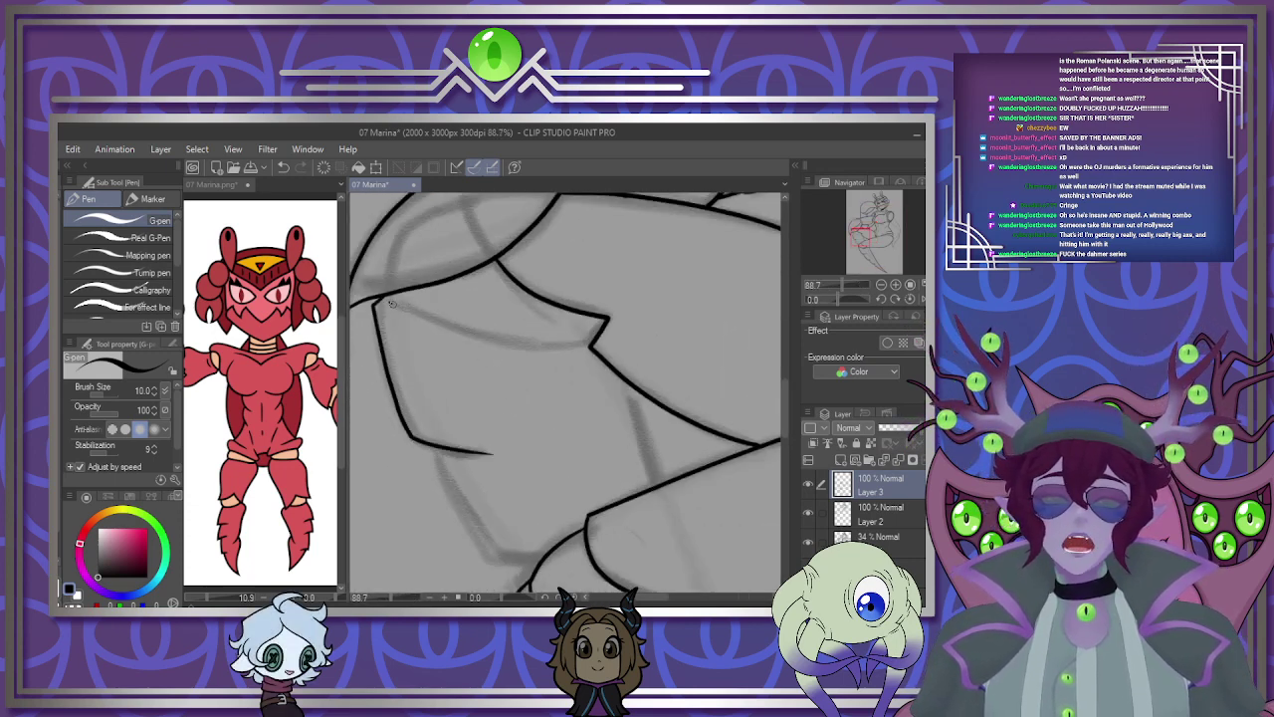
{"action": "mouse_move", "coordinate": [392, 303]}
{"action": "left_mouse_down"}
{"action": "mouse_move", "coordinate": [472, 341]}
{"action": "mouse_move", "coordinate": [594, 354]}
{"action": "mouse_move", "coordinate": [408, 313]}
{"action": "mouse_move", "coordinate": [569, 346]}
{"action": "left_mouse_up"}
{"action": "key", "text": "ctrl+z"}
{"action": "key", "text": "ctrl+z"}
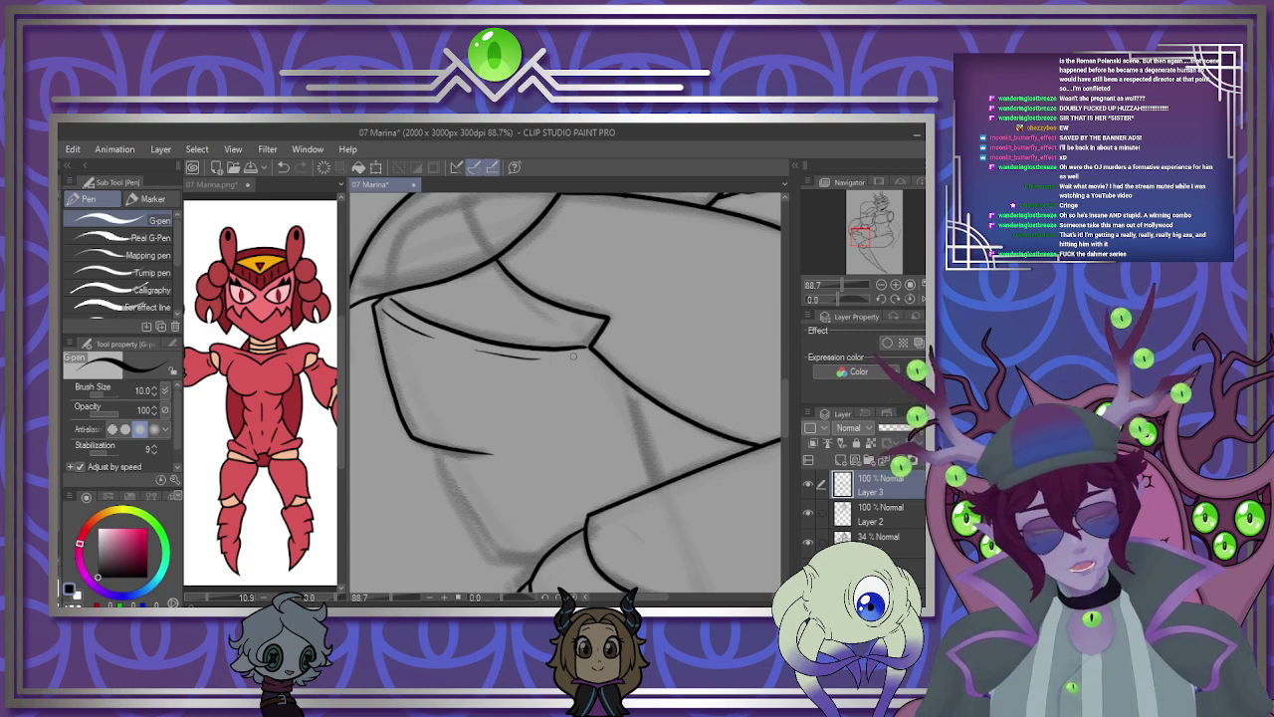
Ink the other lower leg's back edge between the thighs and its second front segment down to the raised knee, redrawing each stroke once.
{"action": "left_click_drag", "start_coordinate": [639, 419], "coordinate": [654, 480]}
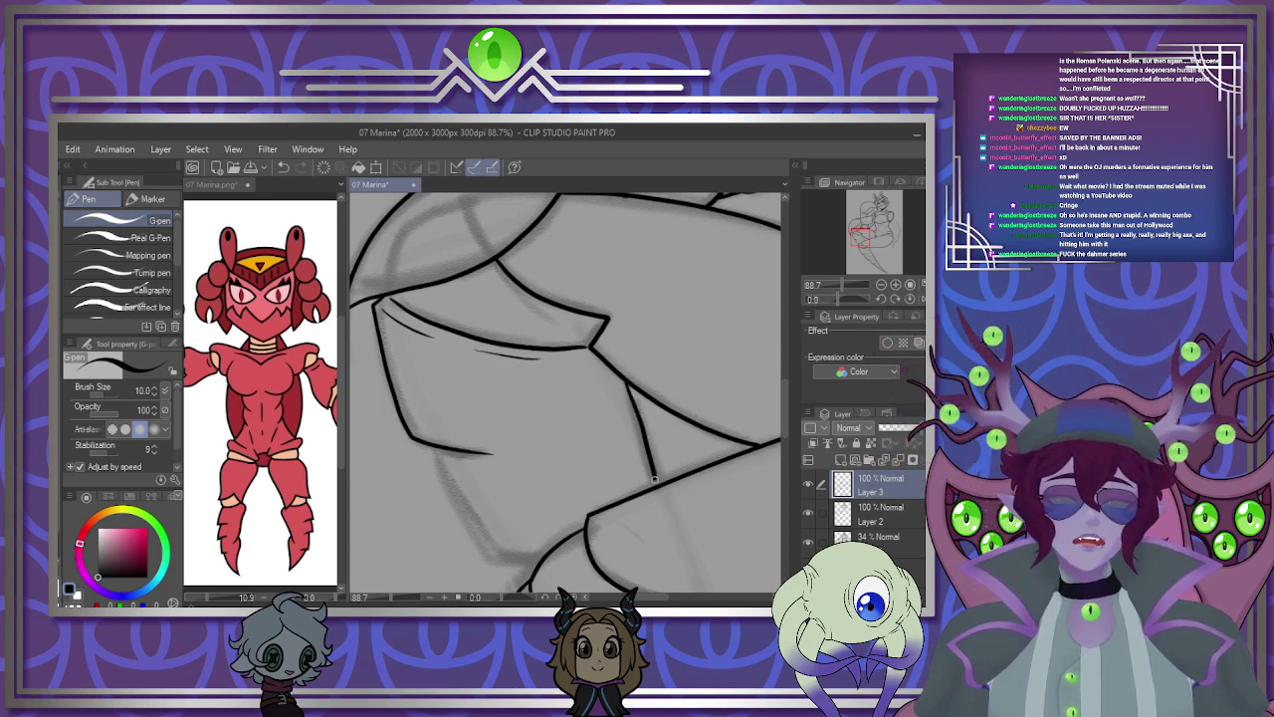
{"action": "key", "text": "ctrl+z"}
{"action": "left_click_drag", "start_coordinate": [622, 377], "coordinate": [659, 482]}
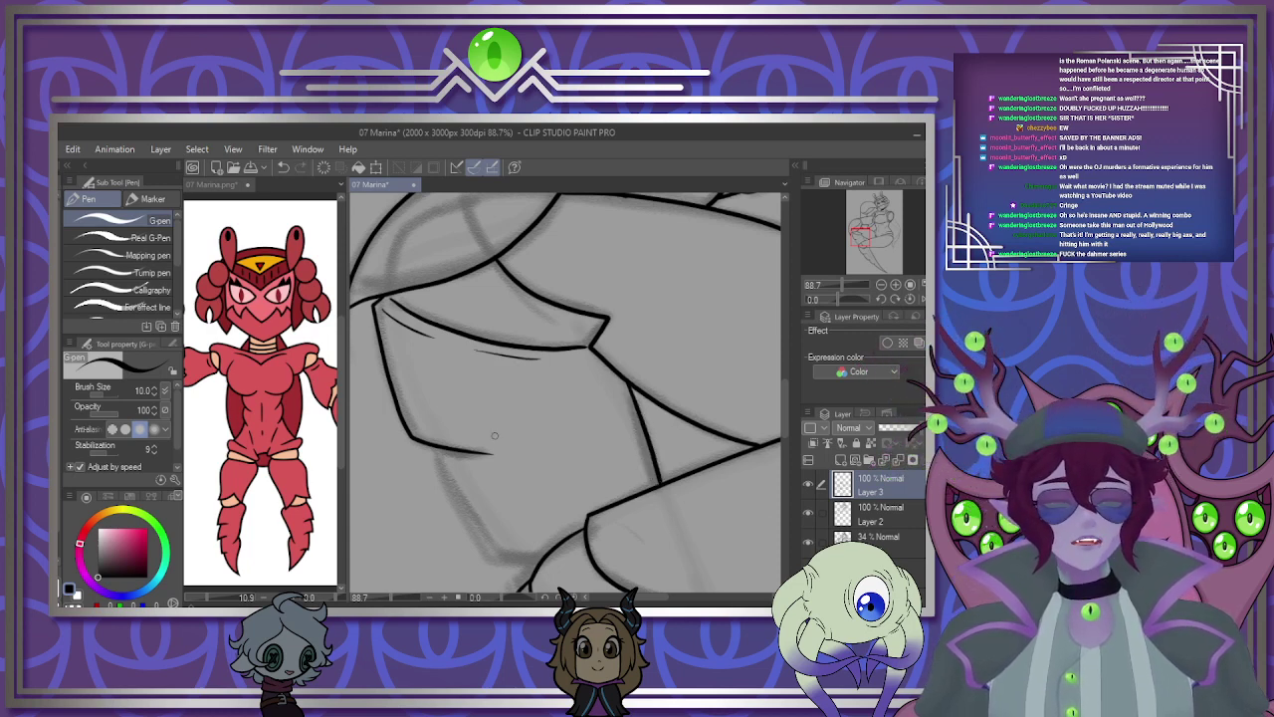
{"action": "left_click_drag", "start_coordinate": [432, 451], "coordinate": [504, 562]}
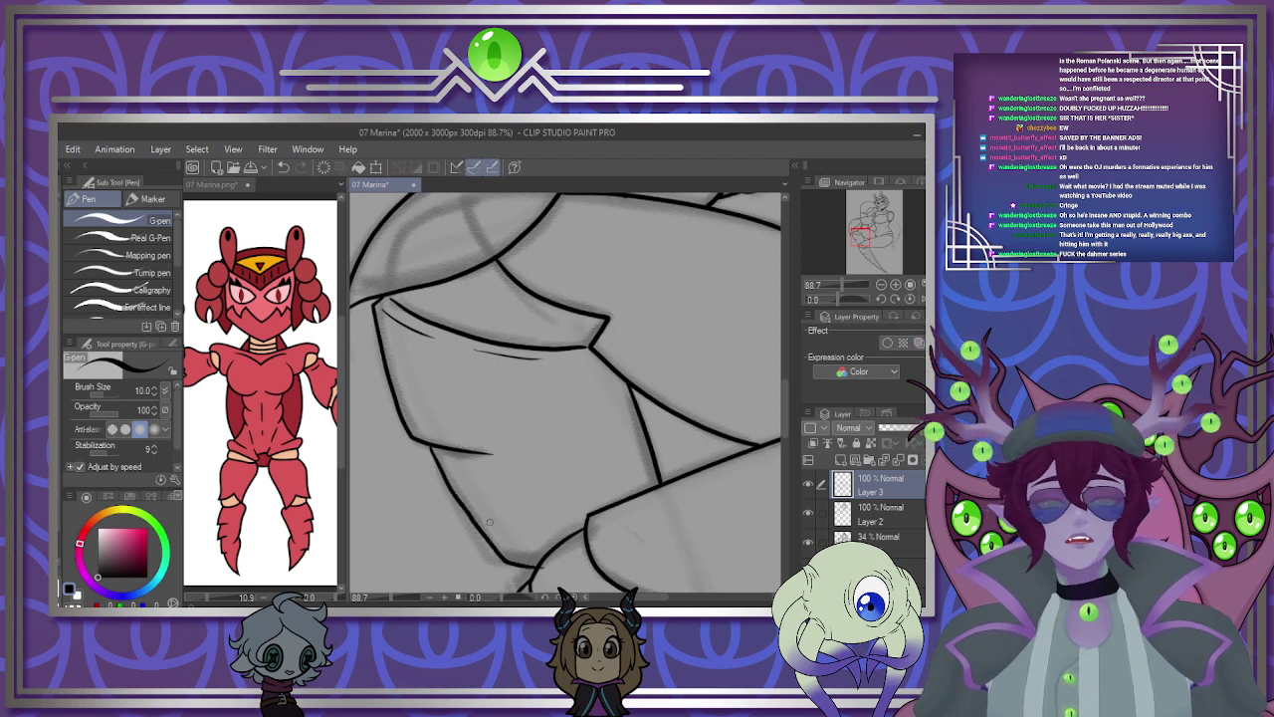
{"action": "key", "text": "ctrl+z"}
{"action": "mouse_move", "coordinate": [429, 445]}
{"action": "left_mouse_down"}
{"action": "mouse_move", "coordinate": [488, 543]}
{"action": "mouse_move", "coordinate": [530, 561]}
{"action": "left_mouse_up"}
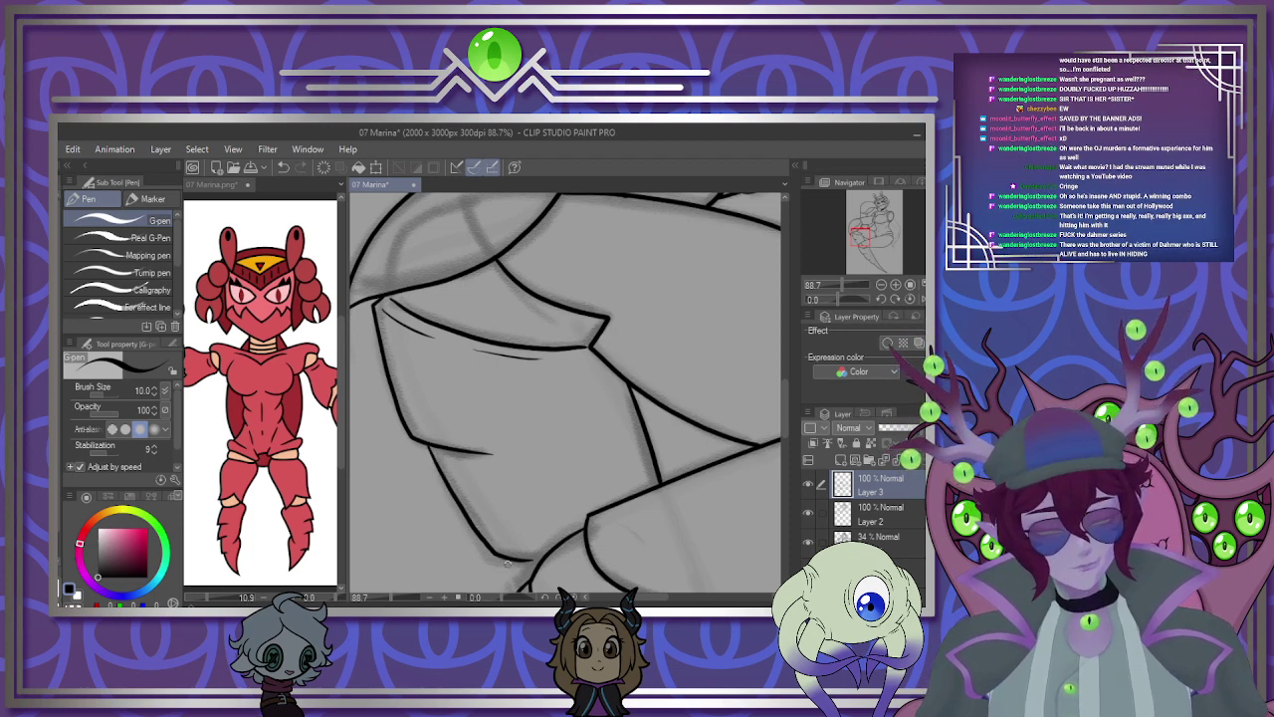
{"action": "scroll", "coordinate": [541, 319], "scroll_direction": "down", "scroll_amount": 2}
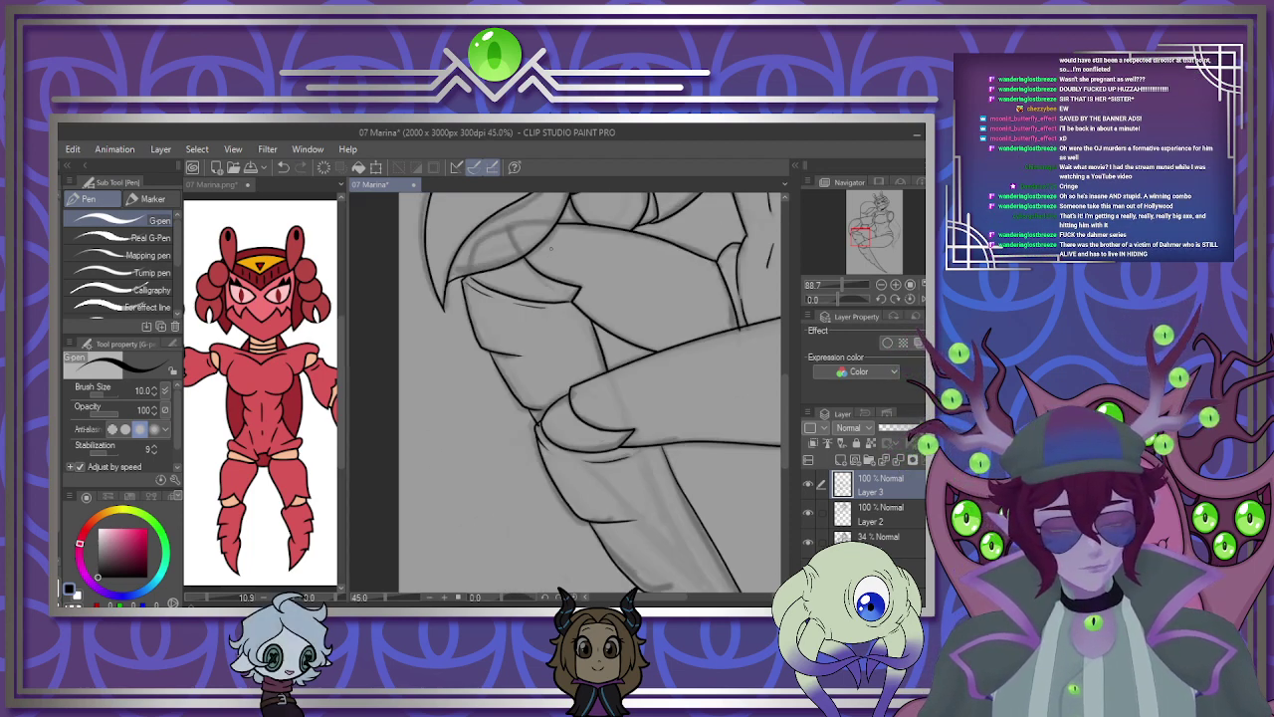
{"action": "scroll", "coordinate": [541, 320], "scroll_direction": "up", "scroll_amount": 3}
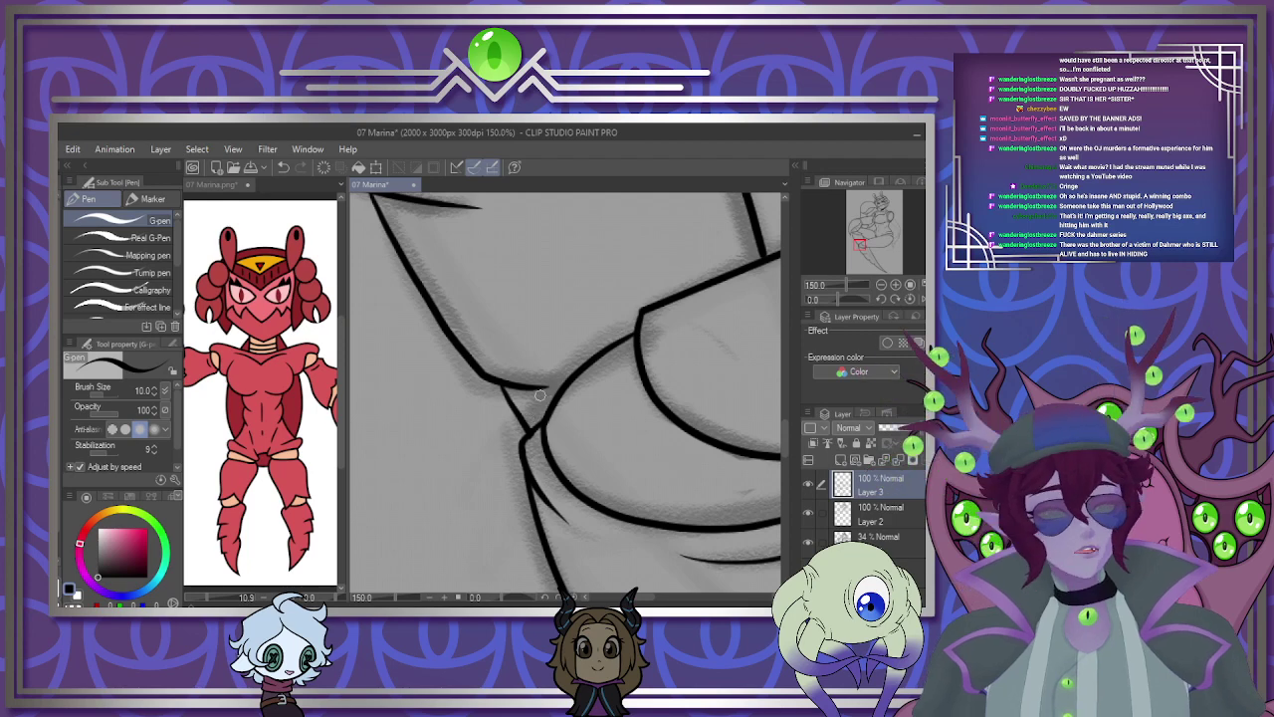
{"action": "scroll", "coordinate": [470, 381], "scroll_direction": "down", "scroll_amount": 5}
{"action": "scroll", "coordinate": [470, 380], "scroll_direction": "down", "scroll_amount": 3}
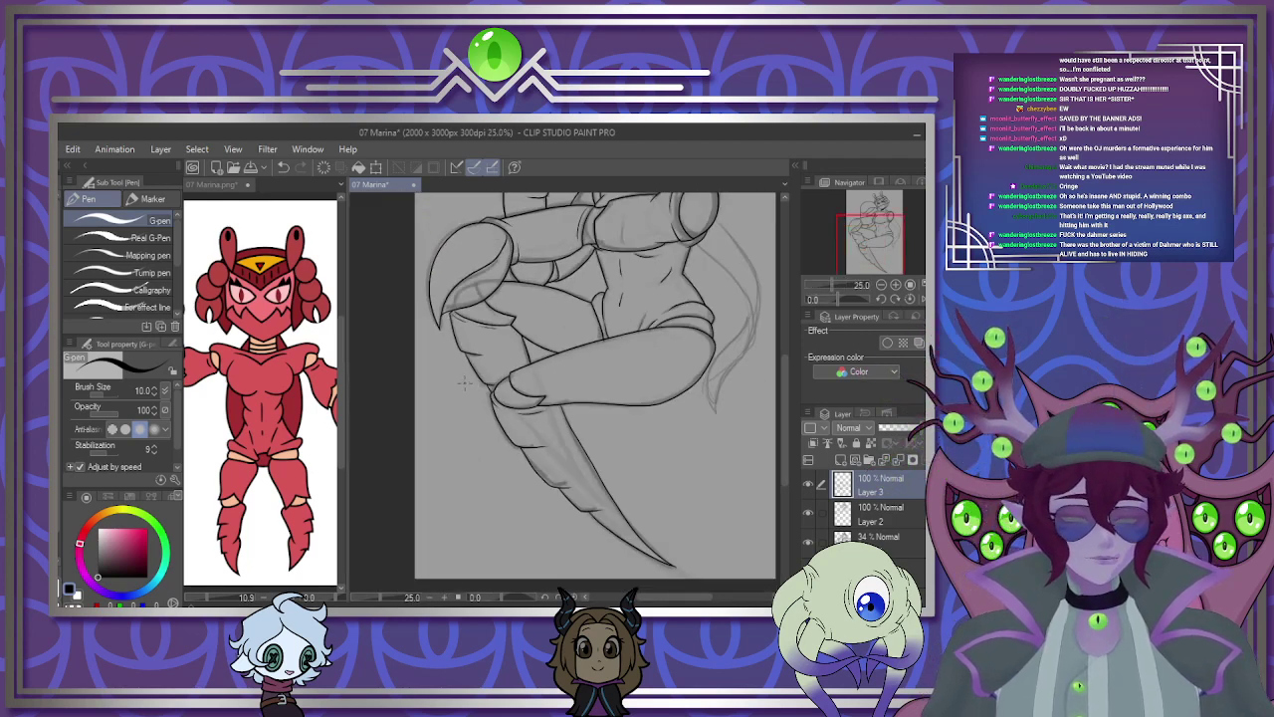
{"action": "scroll", "coordinate": [464, 381], "scroll_direction": "down", "scroll_amount": 1}
Ink the two long curved upper edges of the trailing strand beside the torso, from below the shoulder down past the hip.
{"action": "scroll", "coordinate": [570, 261], "scroll_direction": "up", "scroll_amount": 4}
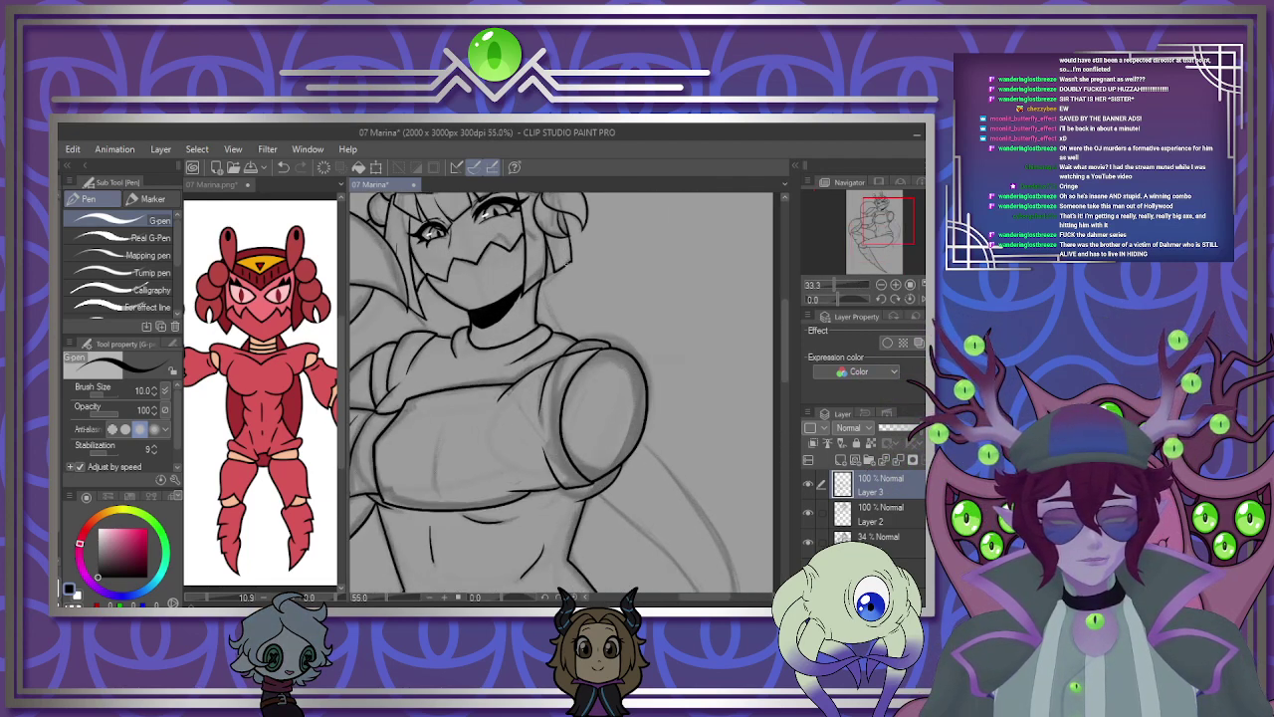
{"action": "scroll", "coordinate": [503, 299], "scroll_direction": "up", "scroll_amount": 3}
{"action": "mouse_move", "coordinate": [514, 301]}
{"action": "left_mouse_down"}
{"action": "mouse_move", "coordinate": [520, 346]}
{"action": "mouse_move", "coordinate": [565, 431]}
{"action": "left_mouse_up"}
{"action": "scroll", "coordinate": [567, 418], "scroll_direction": "down", "scroll_amount": 8}
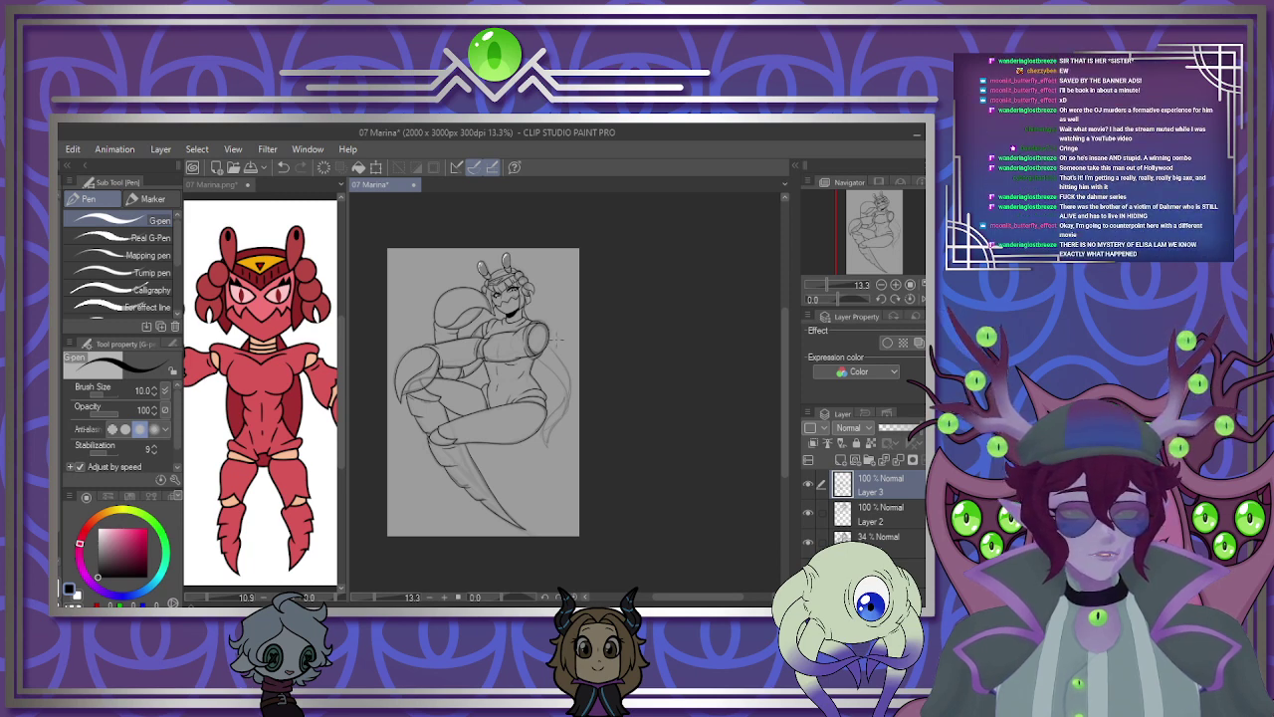
{"action": "scroll", "coordinate": [558, 342], "scroll_direction": "up", "scroll_amount": 6}
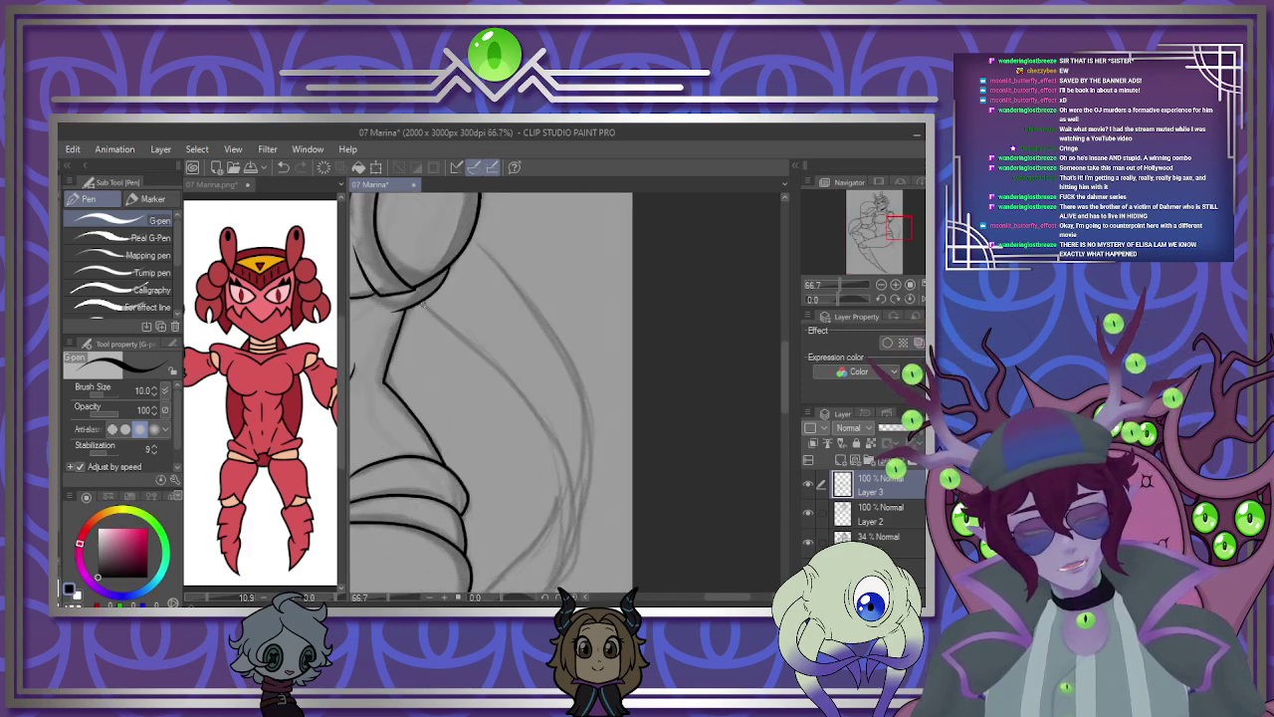
{"action": "mouse_move", "coordinate": [422, 301]}
{"action": "left_mouse_down"}
{"action": "mouse_move", "coordinate": [485, 369]}
{"action": "mouse_move", "coordinate": [561, 563]}
{"action": "left_mouse_up"}
{"action": "mouse_move", "coordinate": [472, 229]}
{"action": "left_mouse_down"}
{"action": "mouse_move", "coordinate": [586, 408]}
{"action": "mouse_move", "coordinate": [584, 560]}
{"action": "left_mouse_up"}
{"action": "left_click_drag", "start_coordinate": [784, 387], "coordinate": [763, 406]}
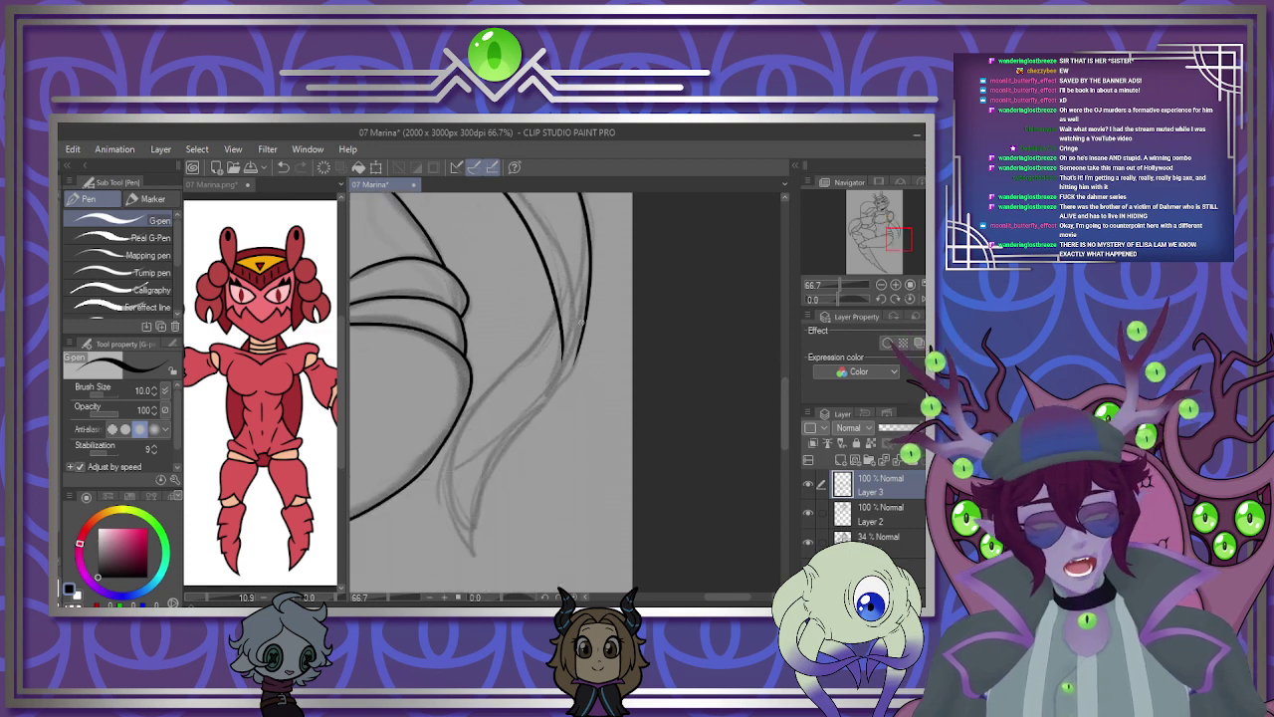
Ink the trailing strand's lower edges down to its pointed tip and extend the inner fold line where the edges meet.
{"action": "mouse_move", "coordinate": [583, 321]}
{"action": "left_mouse_down"}
{"action": "mouse_move", "coordinate": [566, 378]}
{"action": "mouse_move", "coordinate": [493, 471]}
{"action": "mouse_move", "coordinate": [475, 569]}
{"action": "mouse_move", "coordinate": [449, 525]}
{"action": "mouse_move", "coordinate": [505, 386]}
{"action": "mouse_move", "coordinate": [556, 307]}
{"action": "mouse_move", "coordinate": [554, 348]}
{"action": "mouse_move", "coordinate": [450, 473]}
{"action": "mouse_move", "coordinate": [474, 560]}
{"action": "left_mouse_up"}
{"action": "key", "text": "ctrl+z"}
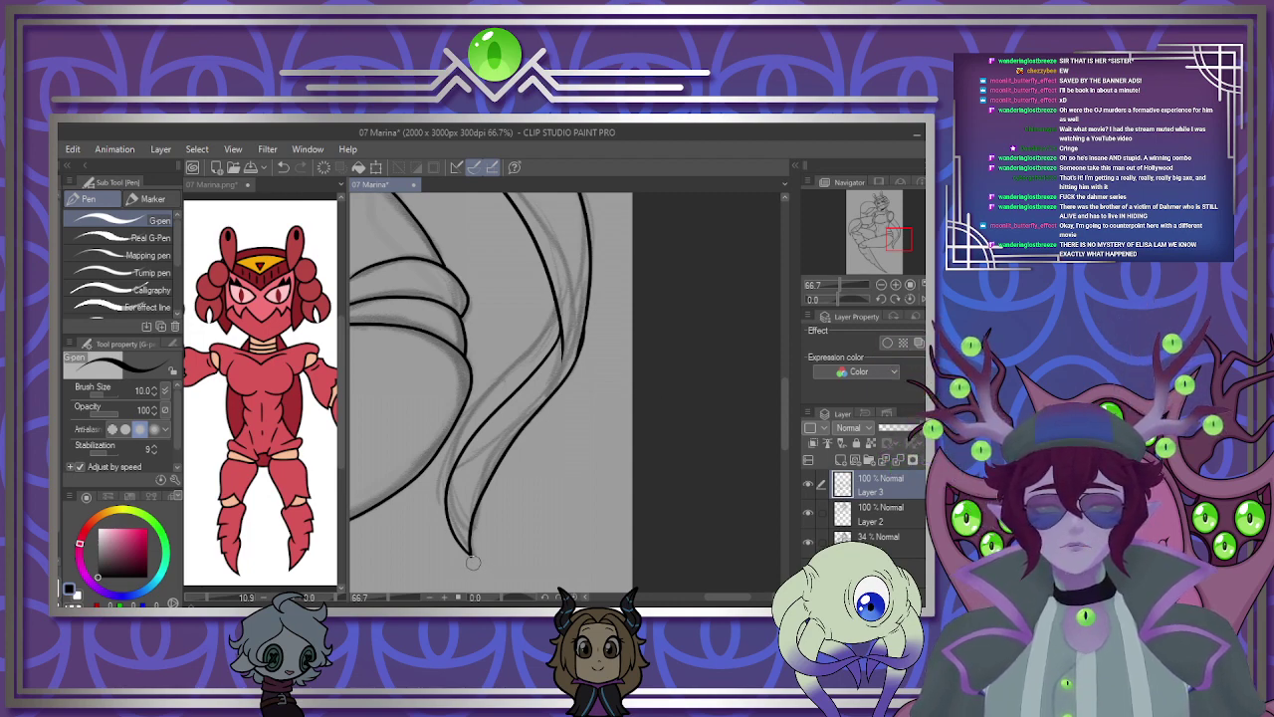
{"action": "left_click_drag", "start_coordinate": [481, 527], "coordinate": [398, 508]}
{"action": "left_click_drag", "start_coordinate": [478, 483], "coordinate": [591, 408]}
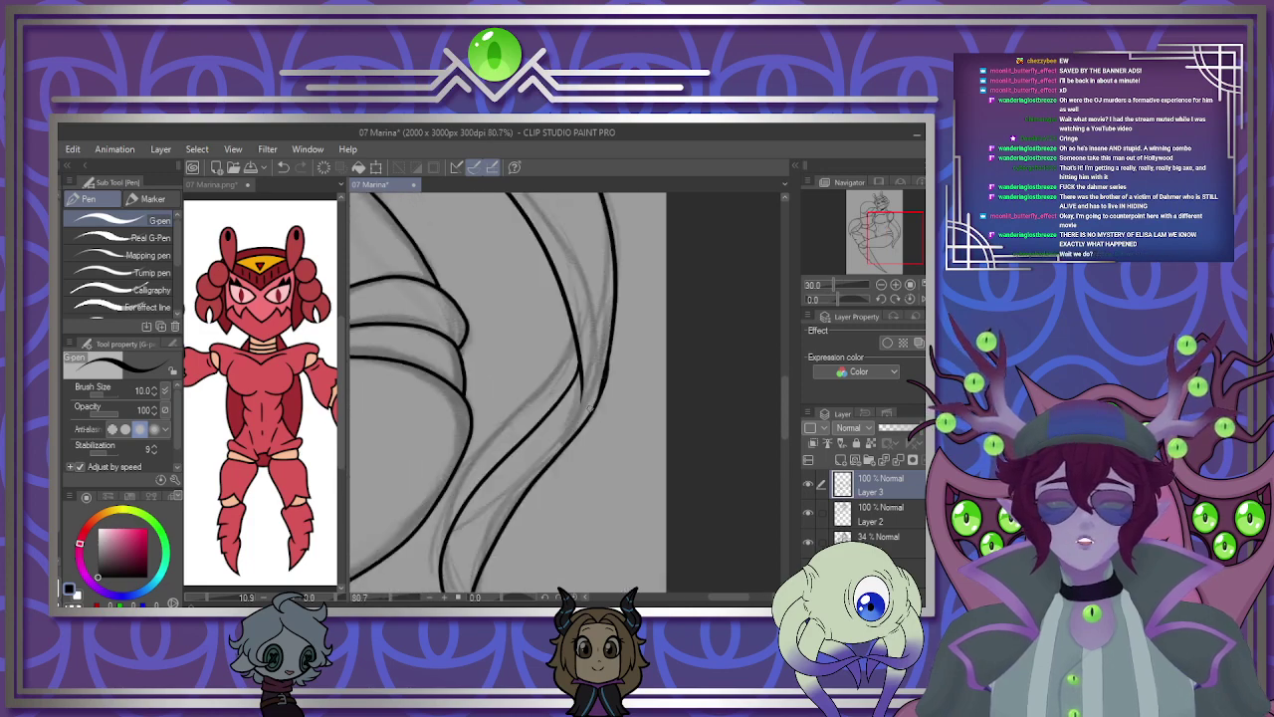
{"action": "scroll", "coordinate": [591, 406], "scroll_direction": "up", "scroll_amount": 4}
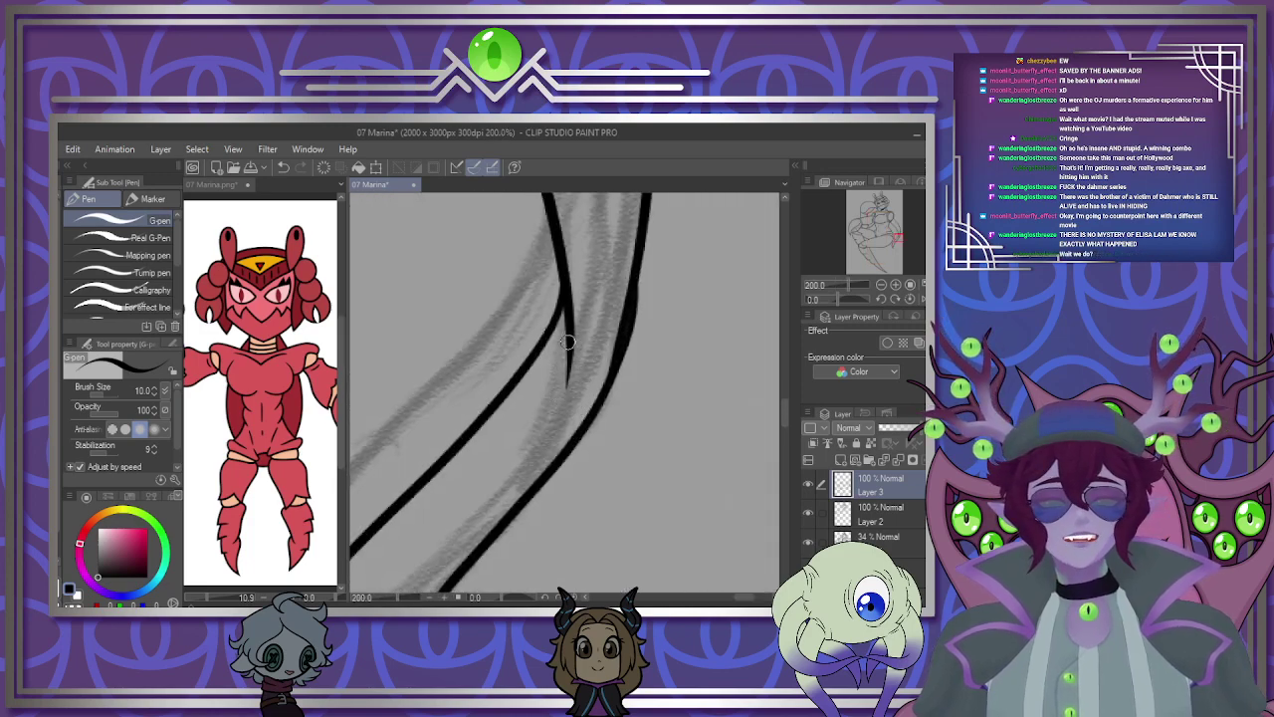
{"action": "mouse_move", "coordinate": [569, 343]}
{"action": "left_mouse_down"}
{"action": "mouse_move", "coordinate": [564, 418]}
{"action": "mouse_move", "coordinate": [542, 451]}
{"action": "left_mouse_up"}
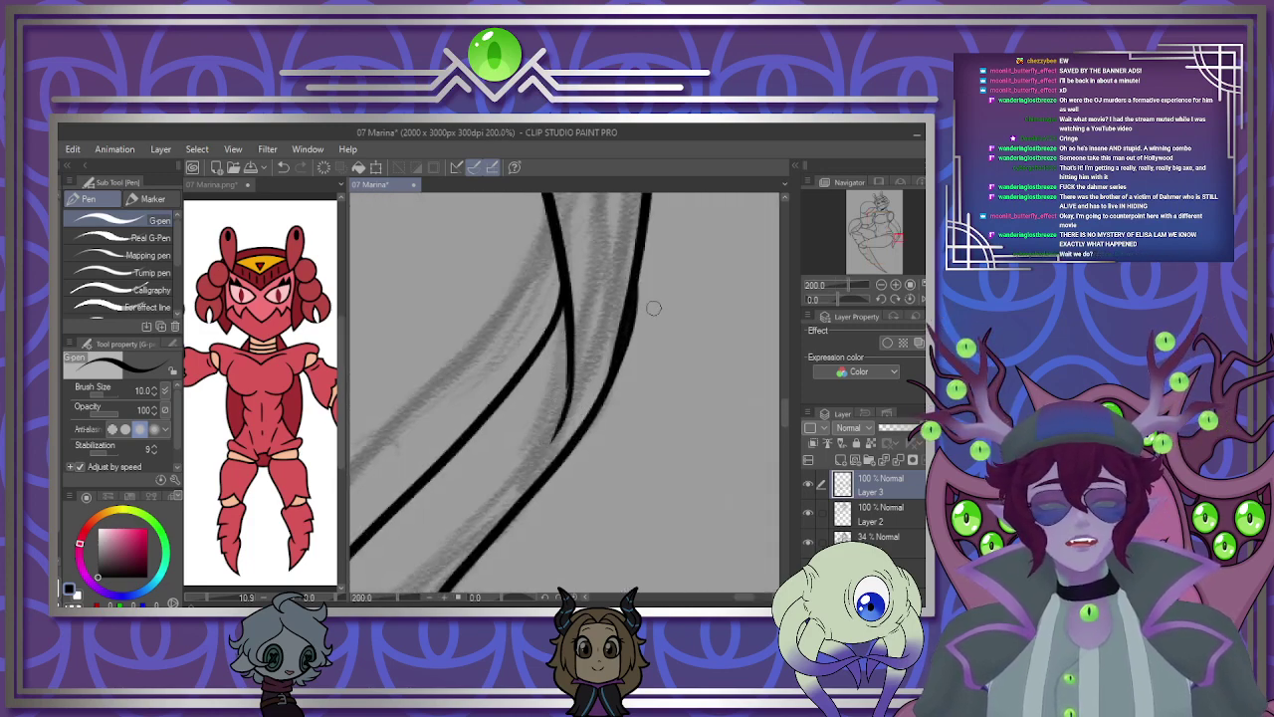
Merge the upper line art layer down into Layer 2 and hide the rough sketch on Layer 1.
{"action": "scroll", "coordinate": [653, 307], "scroll_direction": "down", "scroll_amount": 8}
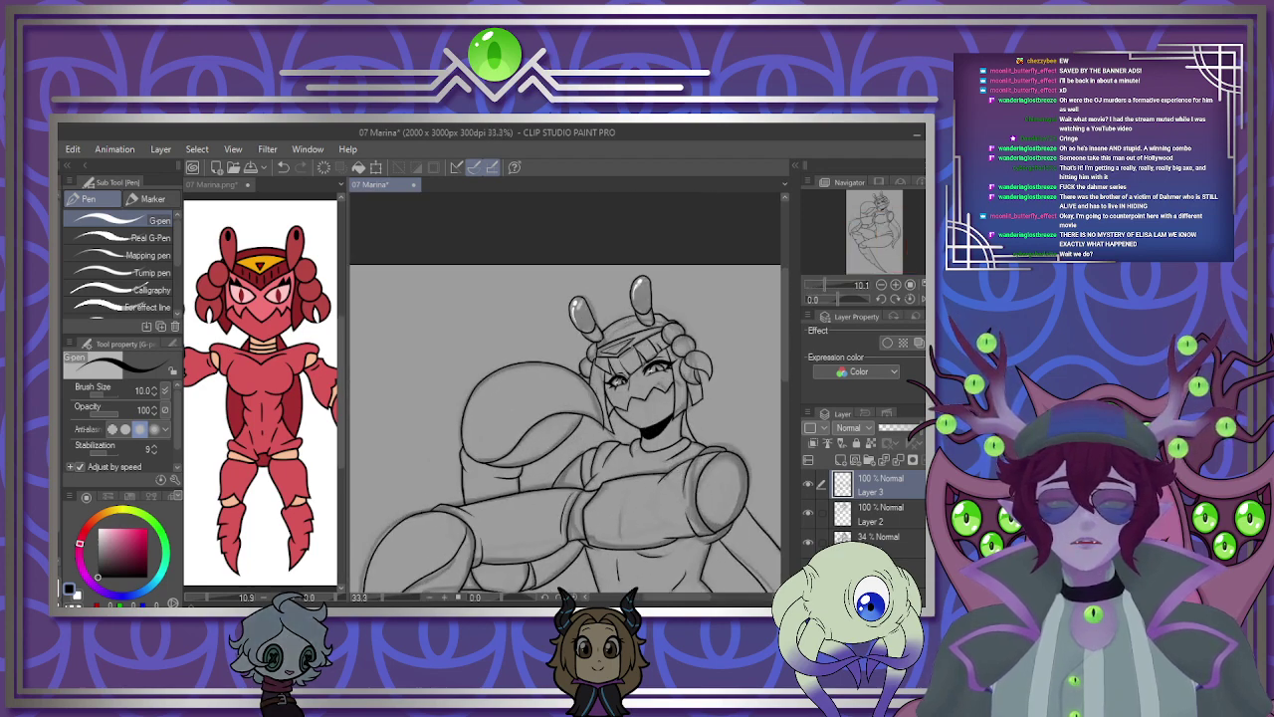
{"action": "scroll", "coordinate": [577, 428], "scroll_direction": "down", "scroll_amount": 3}
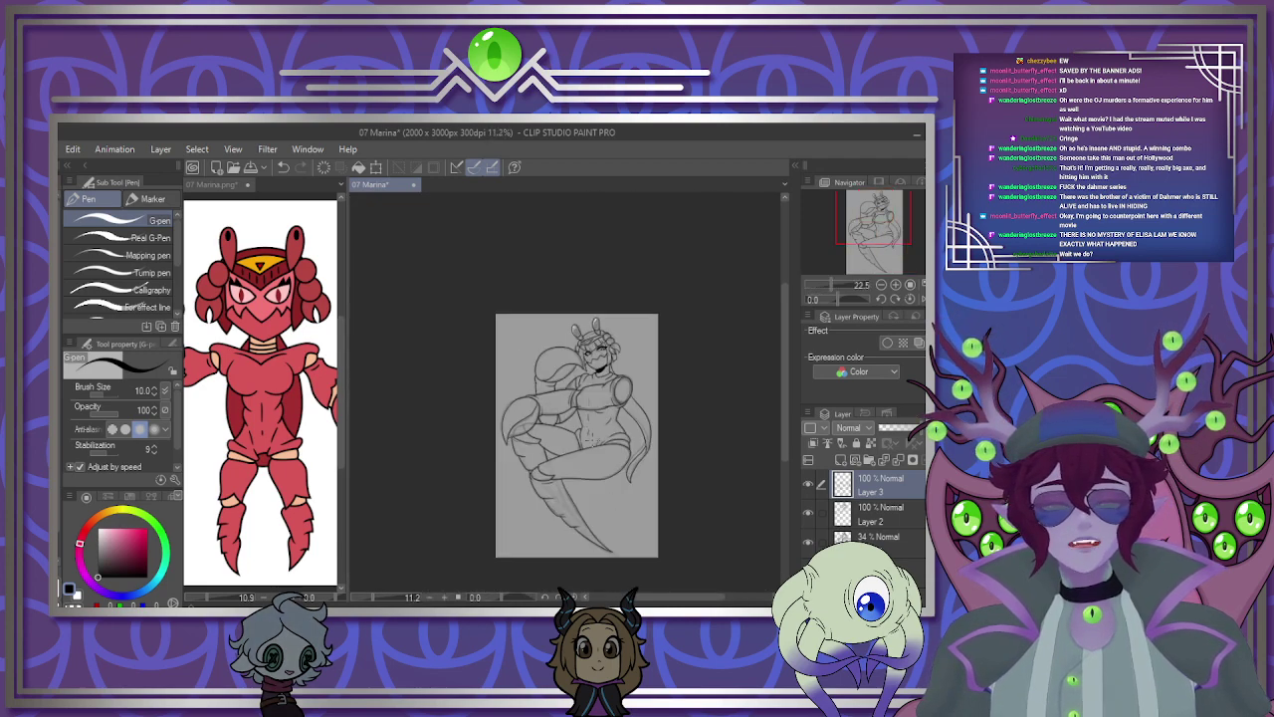
{"action": "scroll", "coordinate": [593, 443], "scroll_direction": "up", "scroll_amount": 1}
{"action": "left_click", "coordinate": [898, 460]}
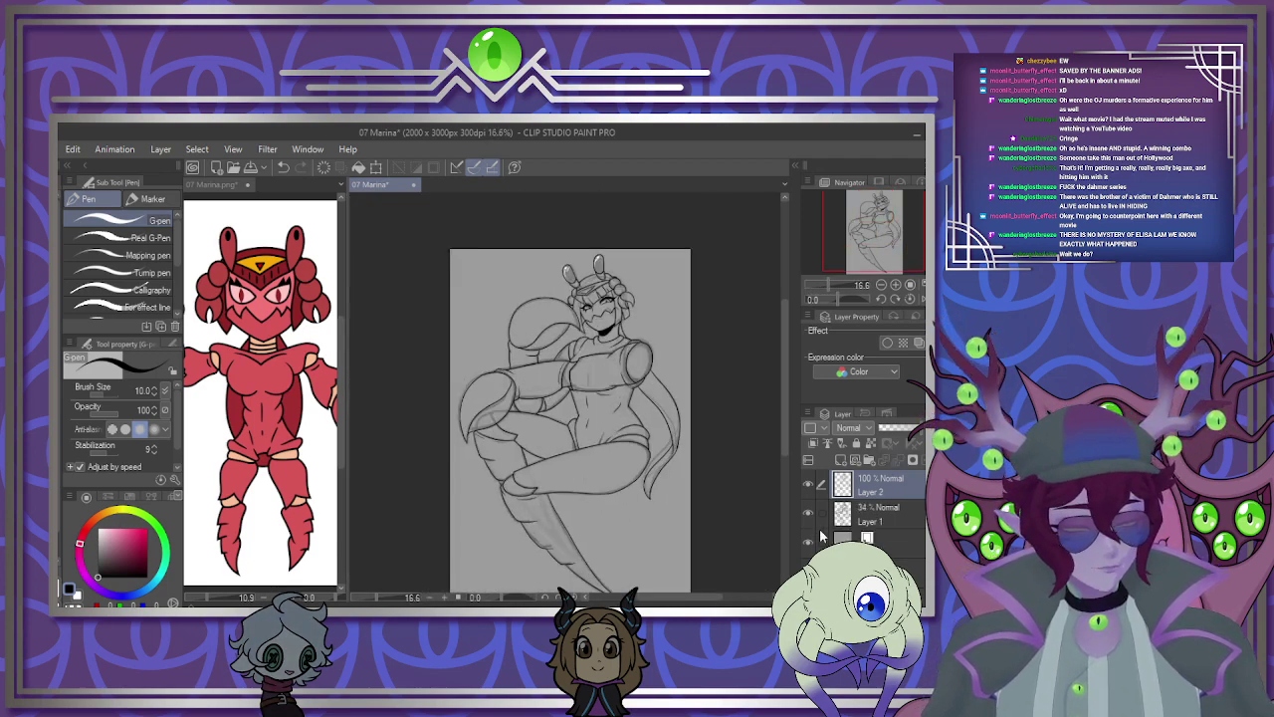
{"action": "left_click", "coordinate": [809, 512]}
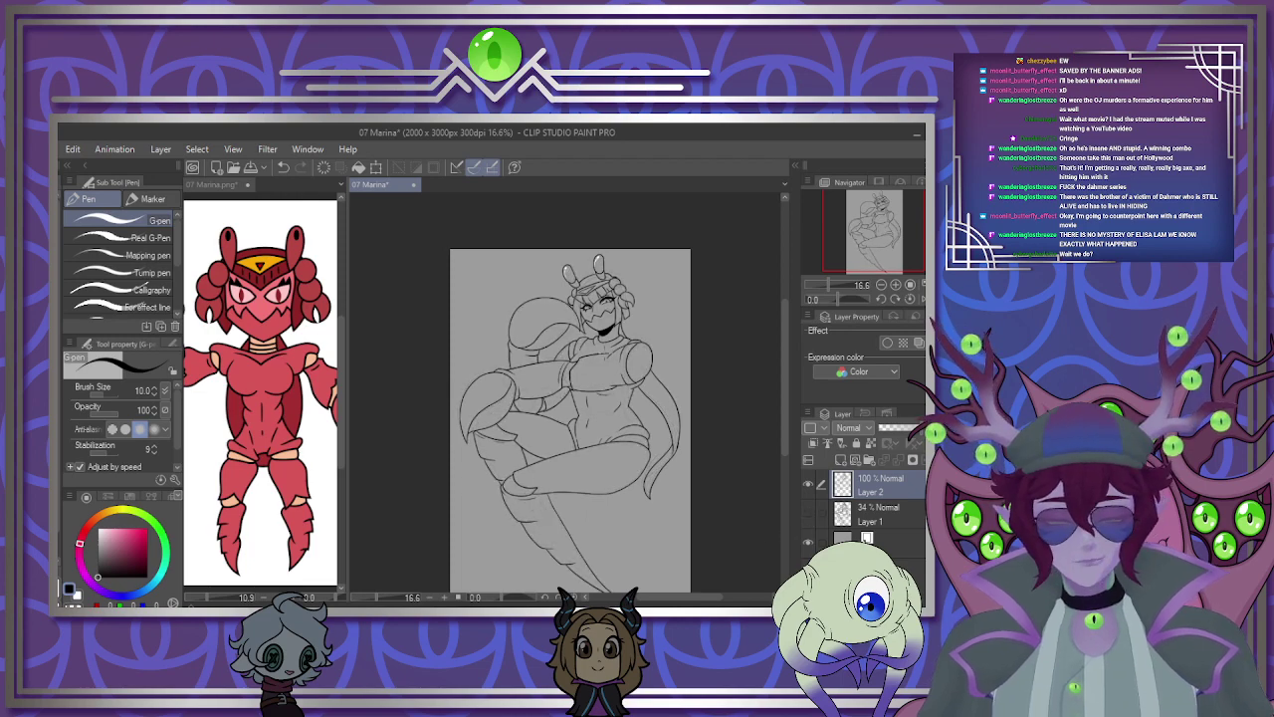
{"action": "scroll", "coordinate": [553, 319], "scroll_direction": "down", "scroll_amount": 3}
{"action": "scroll", "coordinate": [588, 332], "scroll_direction": "up", "scroll_amount": 2}
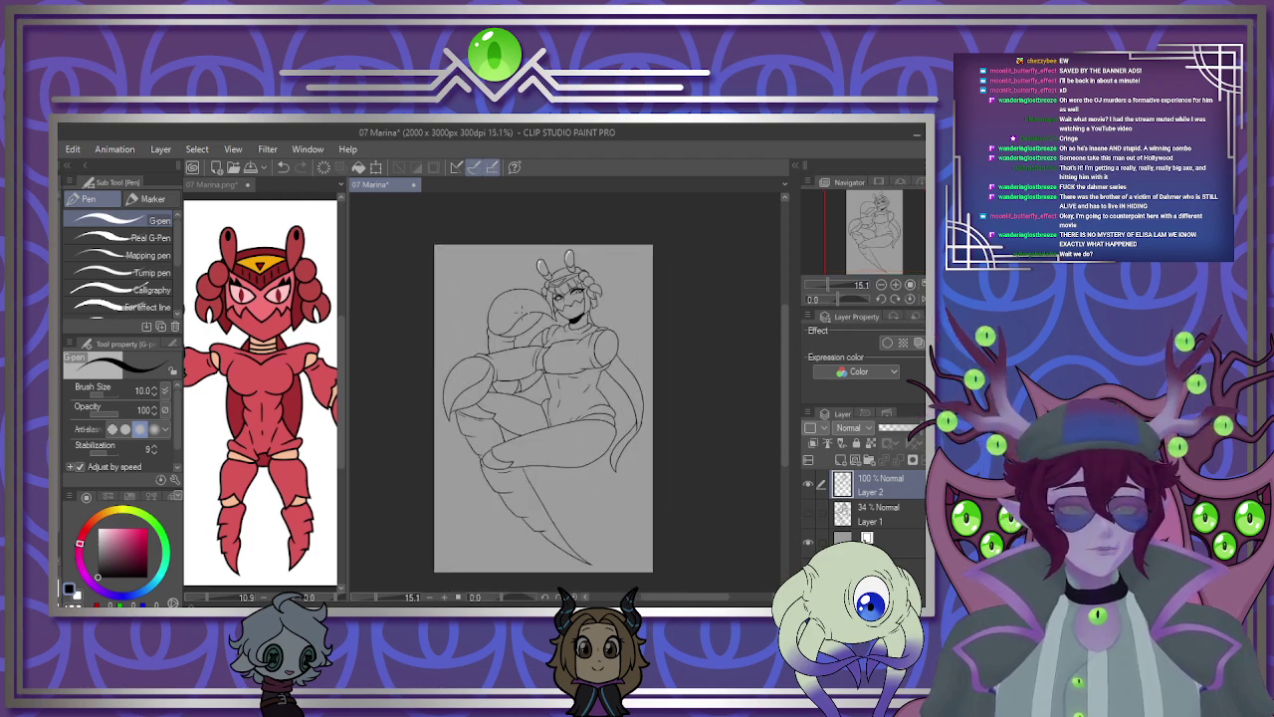
{"action": "scroll", "coordinate": [460, 316], "scroll_direction": "down", "scroll_amount": 1}
{"action": "scroll", "coordinate": [460, 316], "scroll_direction": "up", "scroll_amount": 2}
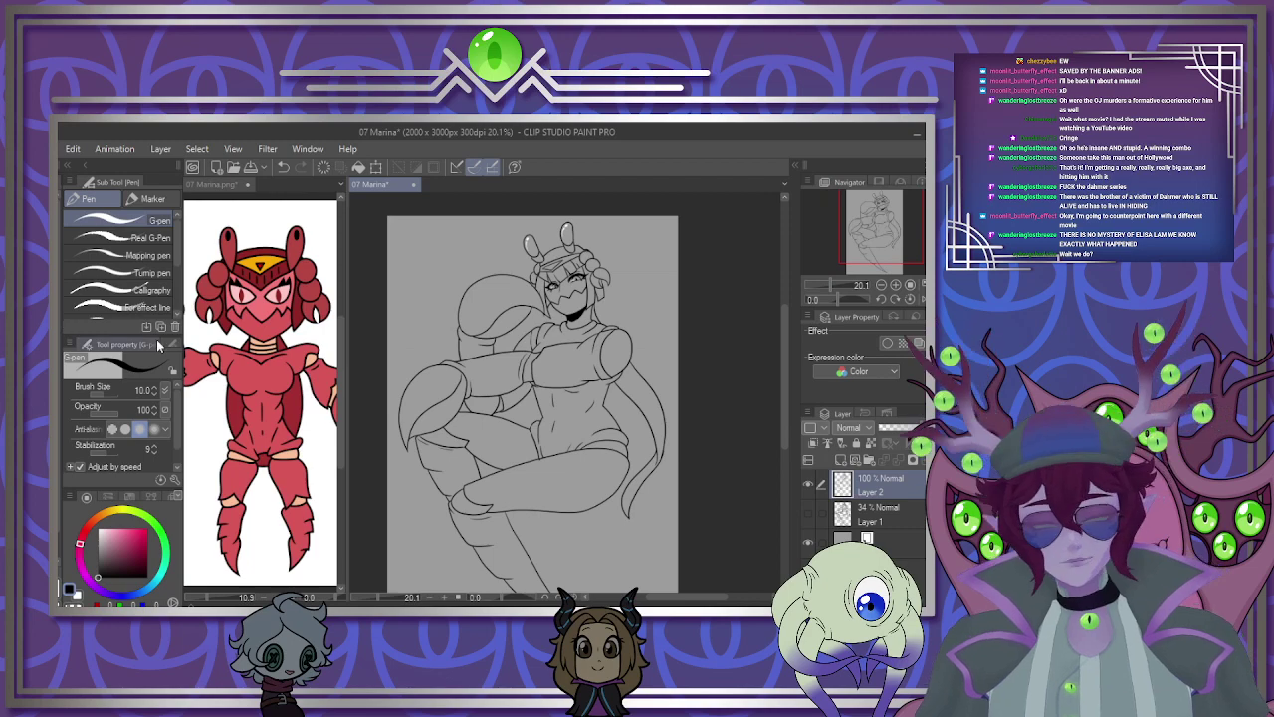
Sample the peach colour from the shoulder joint in the 07 Marina.png reference image.
{"action": "left_click", "coordinate": [305, 350]}
{"action": "scroll", "coordinate": [303, 354], "scroll_direction": "up", "scroll_amount": 5}
{"action": "left_click", "coordinate": [309, 365], "text": "alt"}
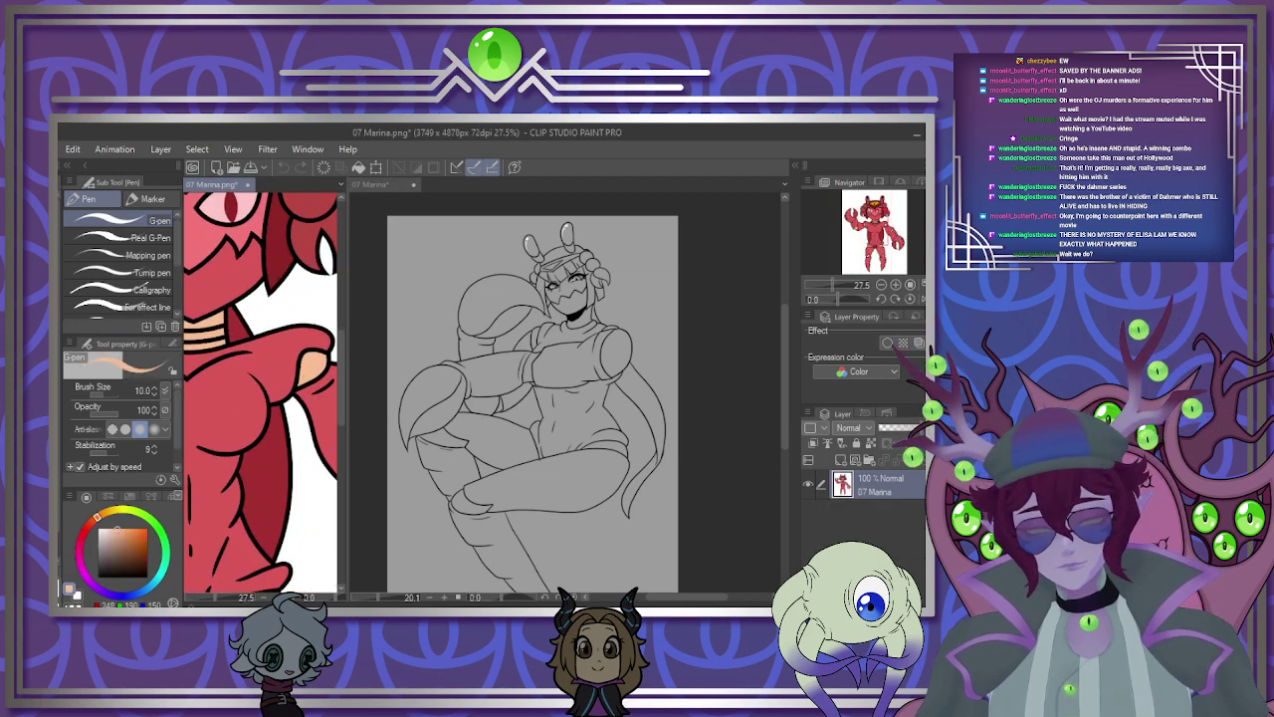
Auto-select the empty background around the inked figure on Layer 2 and invert the selection so it covers the character.
{"action": "key", "text": "w"}
{"action": "left_click", "coordinate": [423, 272]}
{"action": "left_click", "coordinate": [428, 276]}
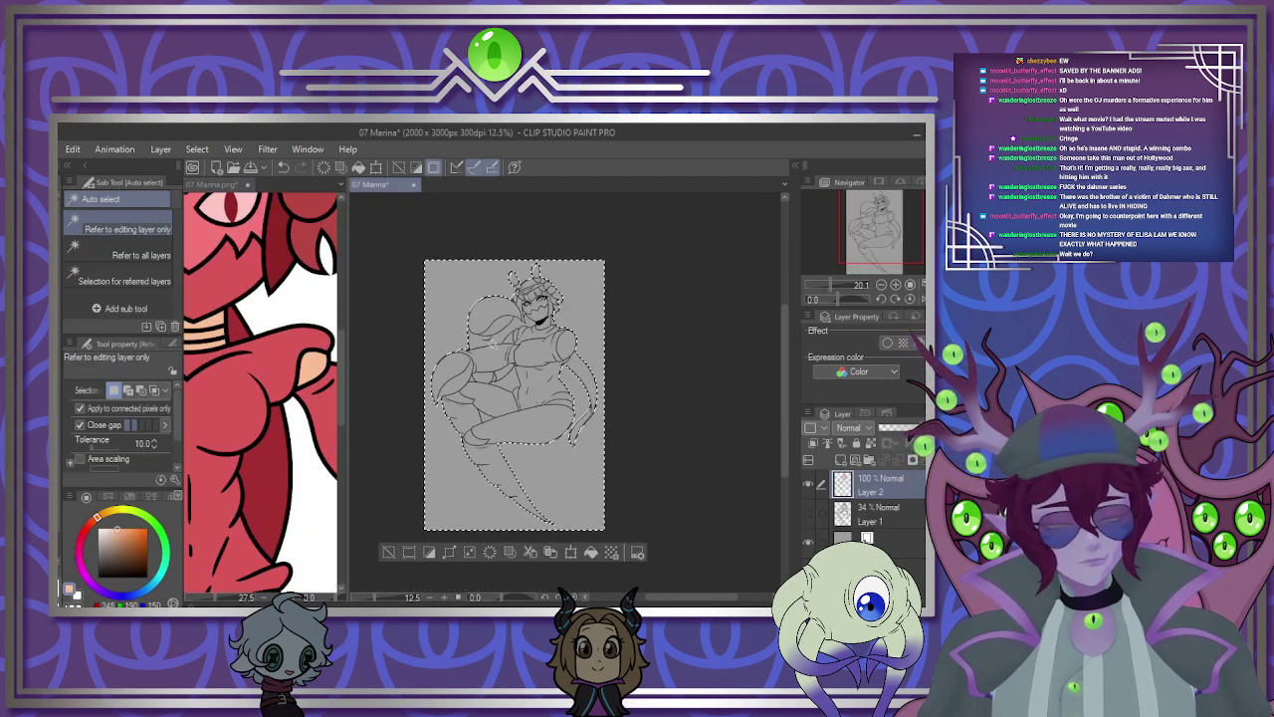
{"action": "scroll", "coordinate": [489, 445], "scroll_direction": "up", "scroll_amount": 1}
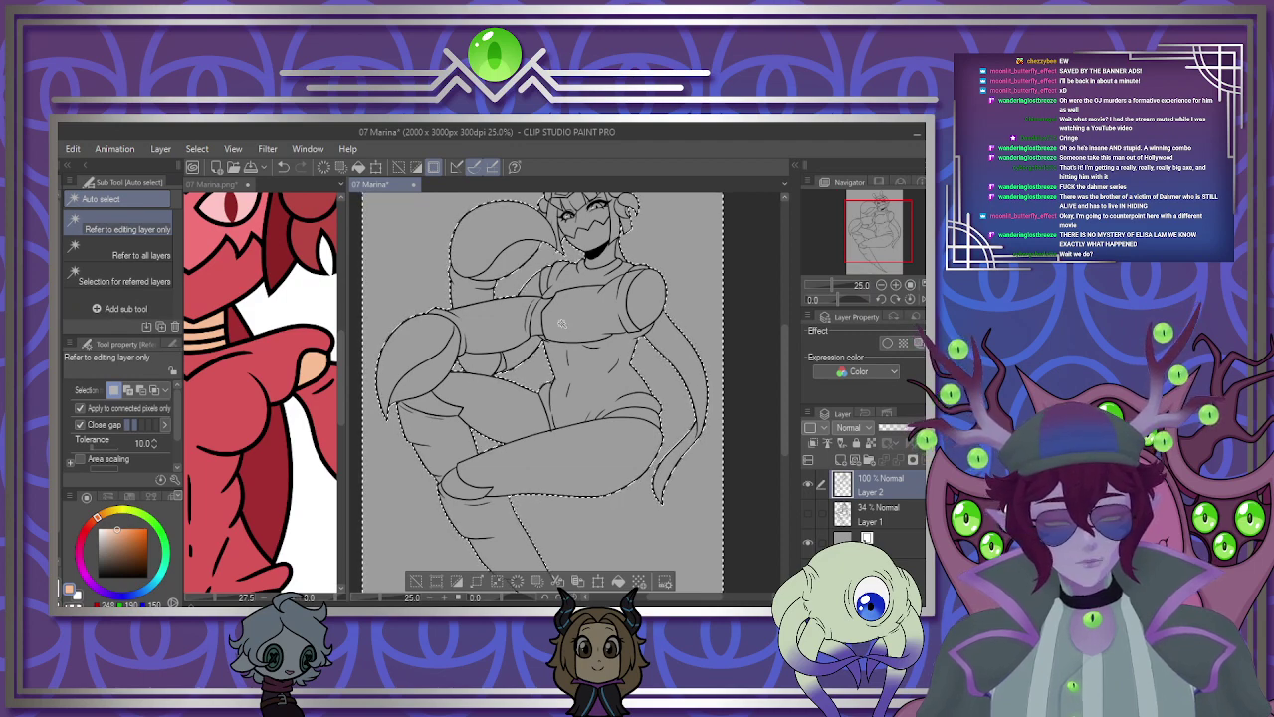
{"action": "scroll", "coordinate": [561, 323], "scroll_direction": "up", "scroll_amount": 5}
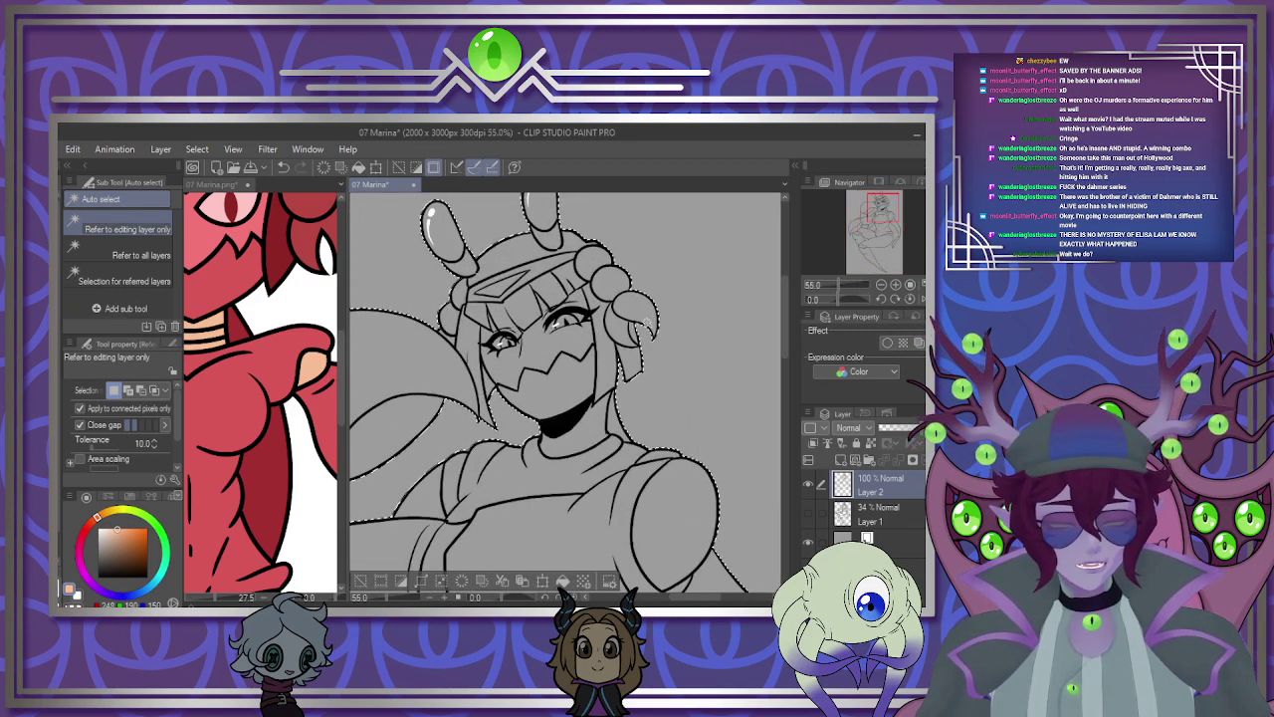
{"action": "scroll", "coordinate": [566, 393], "scroll_direction": "down", "scroll_amount": 5}
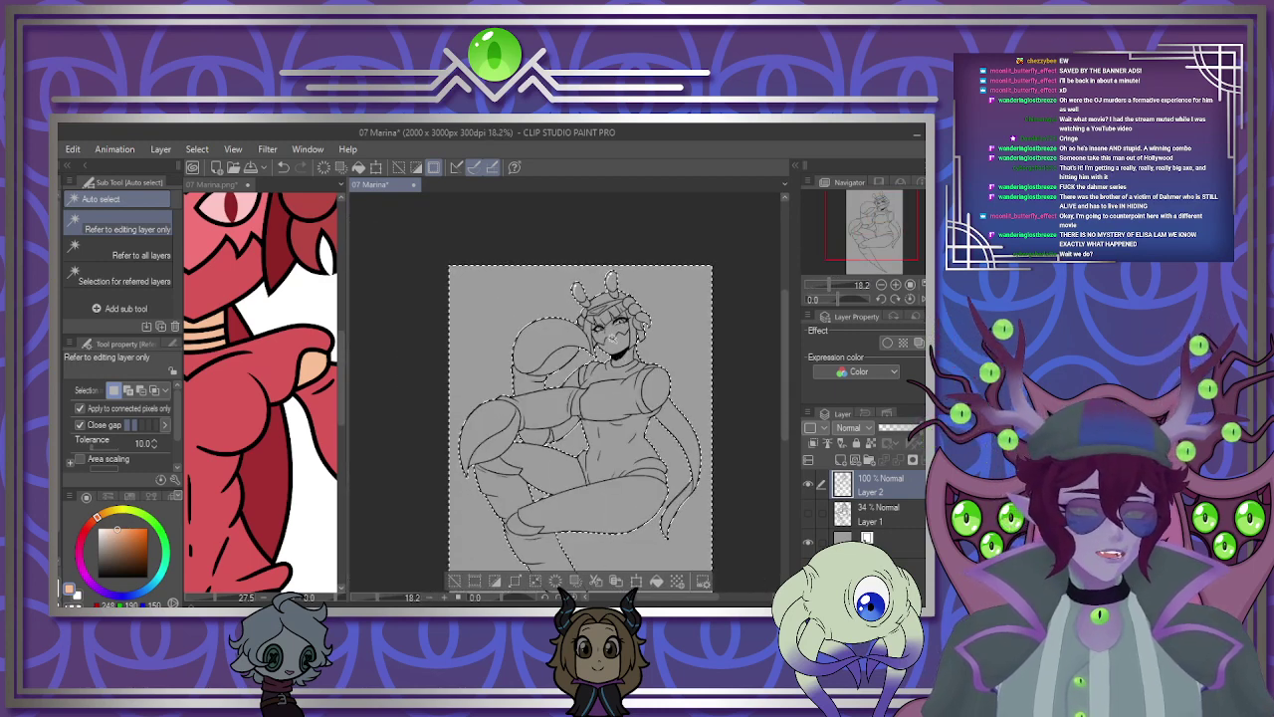
{"action": "scroll", "coordinate": [602, 331], "scroll_direction": "down", "scroll_amount": 3}
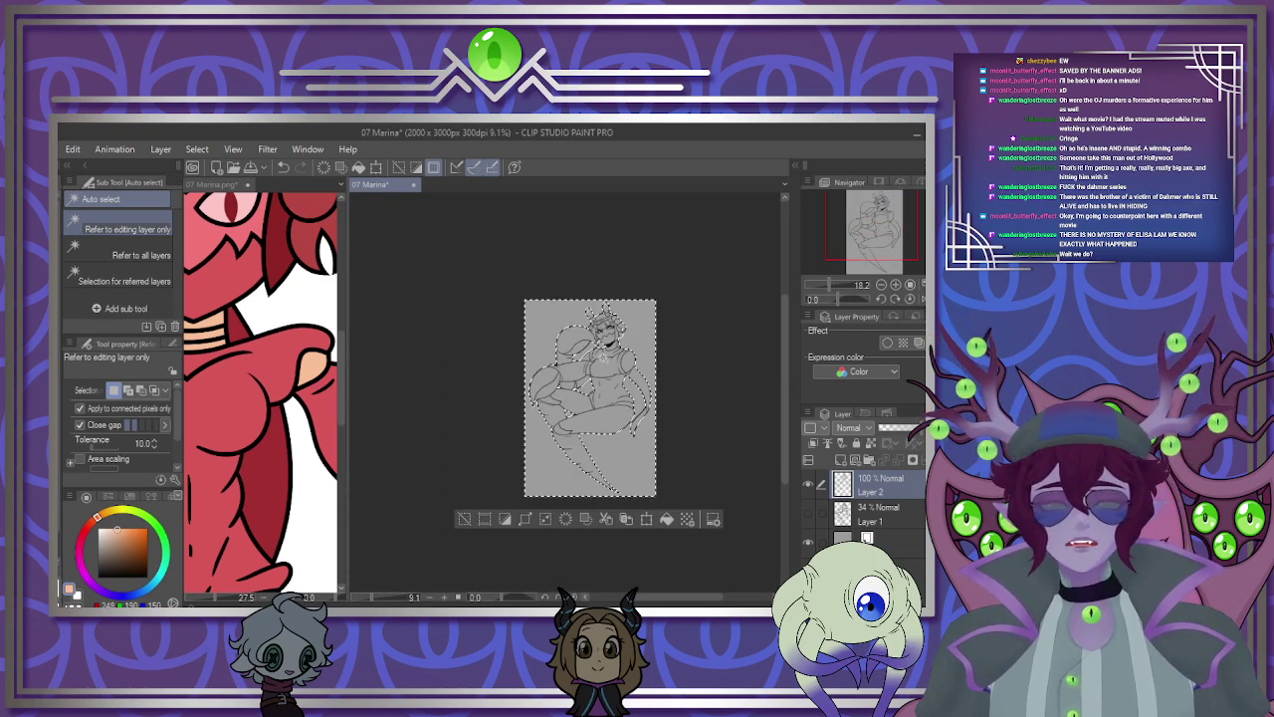
{"action": "scroll", "coordinate": [622, 497], "scroll_direction": "up", "scroll_amount": 4}
{"action": "left_click", "coordinate": [463, 582]}
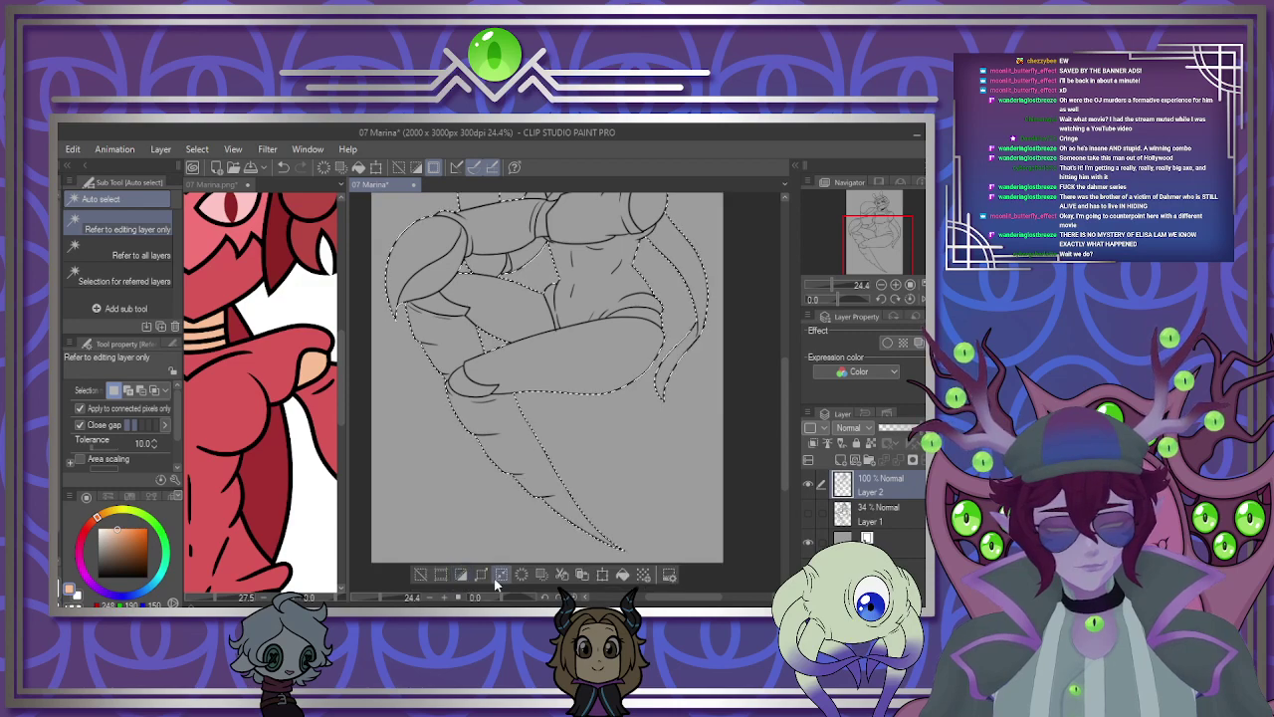
Add a new layer directly above the sketch layer, fill the character selection with the peach colour and deselect.
{"action": "scroll", "coordinate": [527, 450], "scroll_direction": "down", "scroll_amount": 3}
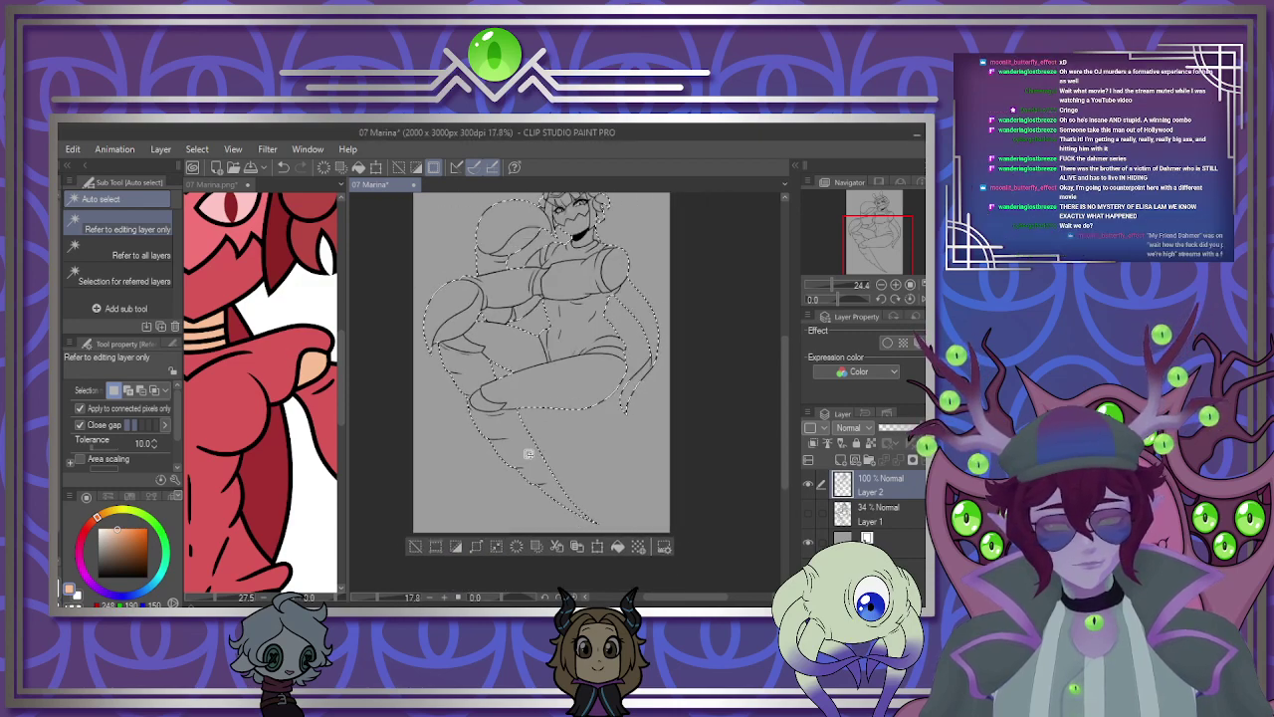
{"action": "scroll", "coordinate": [510, 380], "scroll_direction": "up", "scroll_amount": 2}
{"action": "scroll", "coordinate": [509, 379], "scroll_direction": "up", "scroll_amount": 1}
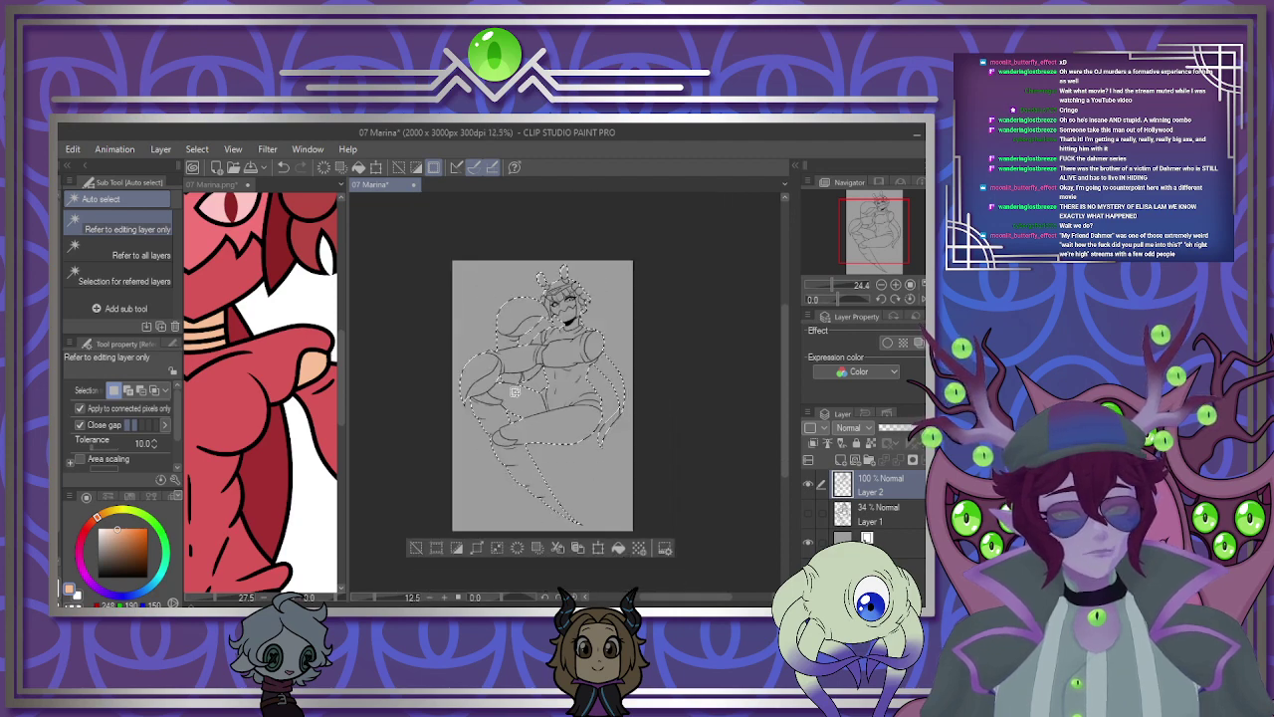
{"action": "scroll", "coordinate": [510, 378], "scroll_direction": "up", "scroll_amount": 3}
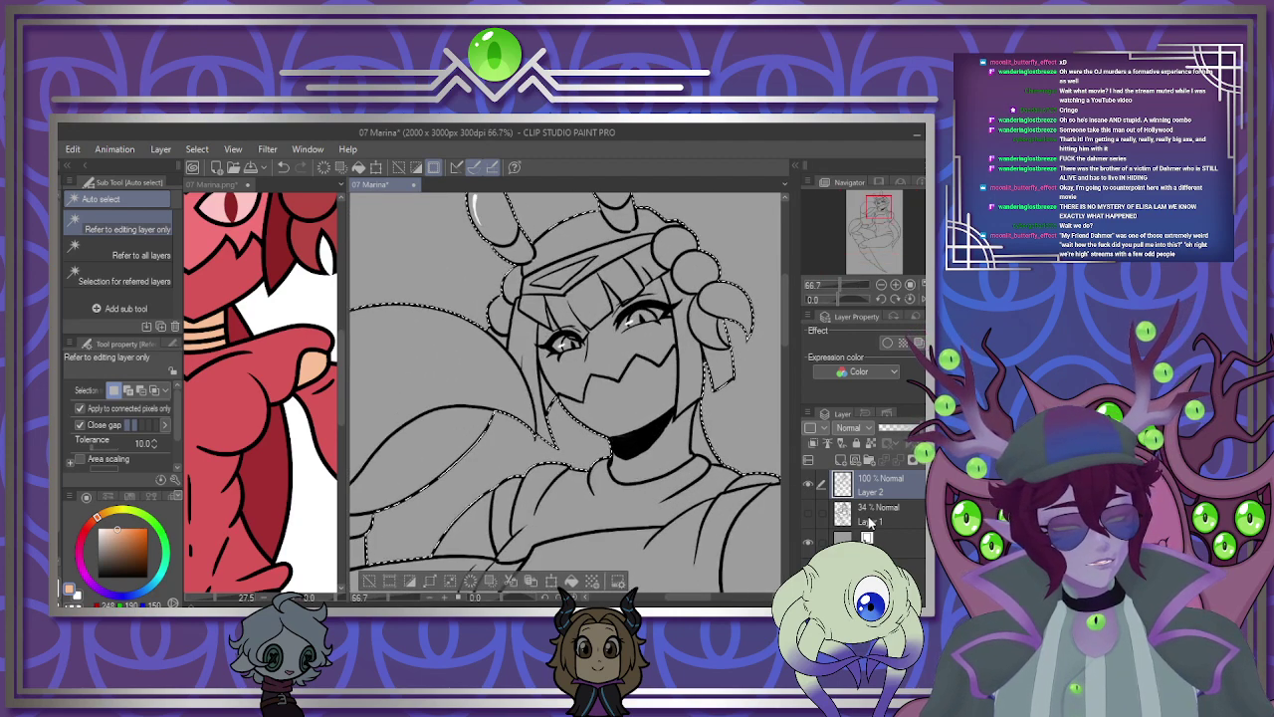
{"action": "left_click", "coordinate": [869, 520]}
{"action": "left_click", "coordinate": [840, 460]}
{"action": "left_click", "coordinate": [574, 583]}
{"action": "key", "text": "ctrl+d"}
{"action": "scroll", "coordinate": [578, 398], "scroll_direction": "down", "scroll_amount": 3}
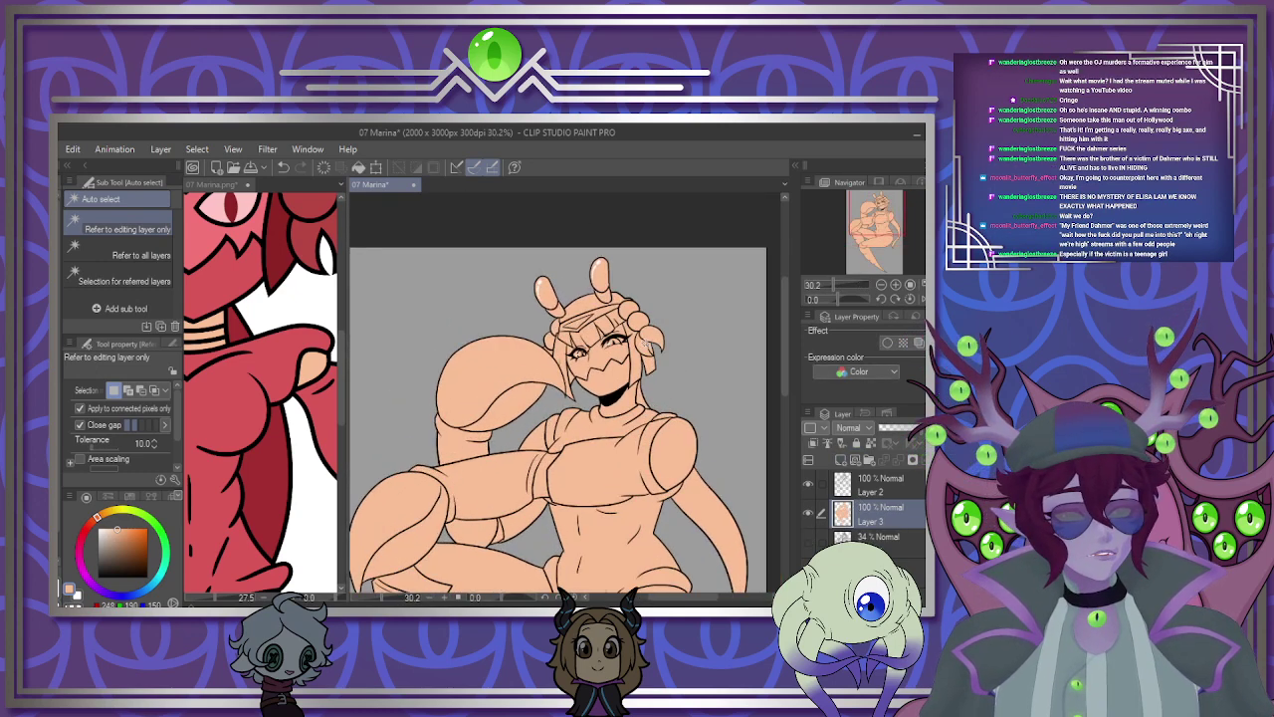
{"action": "scroll", "coordinate": [568, 398], "scroll_direction": "up", "scroll_amount": 2}
{"action": "scroll", "coordinate": [568, 399], "scroll_direction": "down", "scroll_amount": 3}
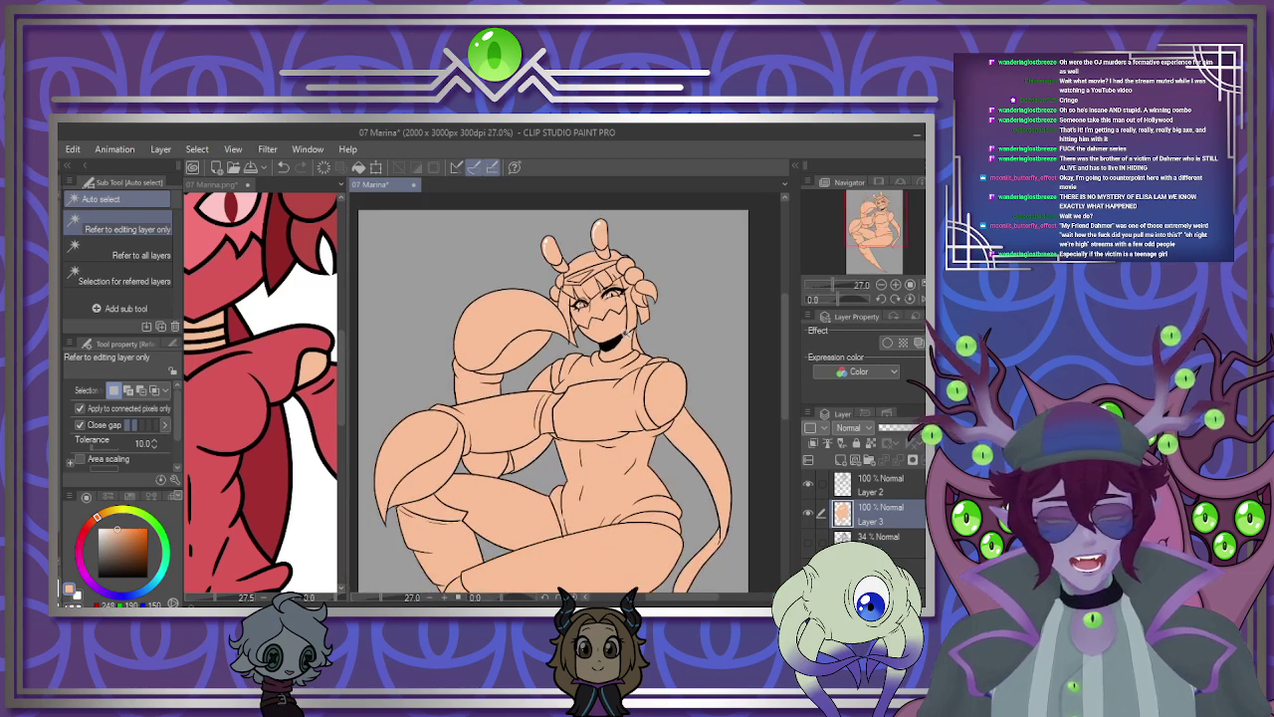
{"action": "left_click_drag", "start_coordinate": [625, 333], "coordinate": [608, 466]}
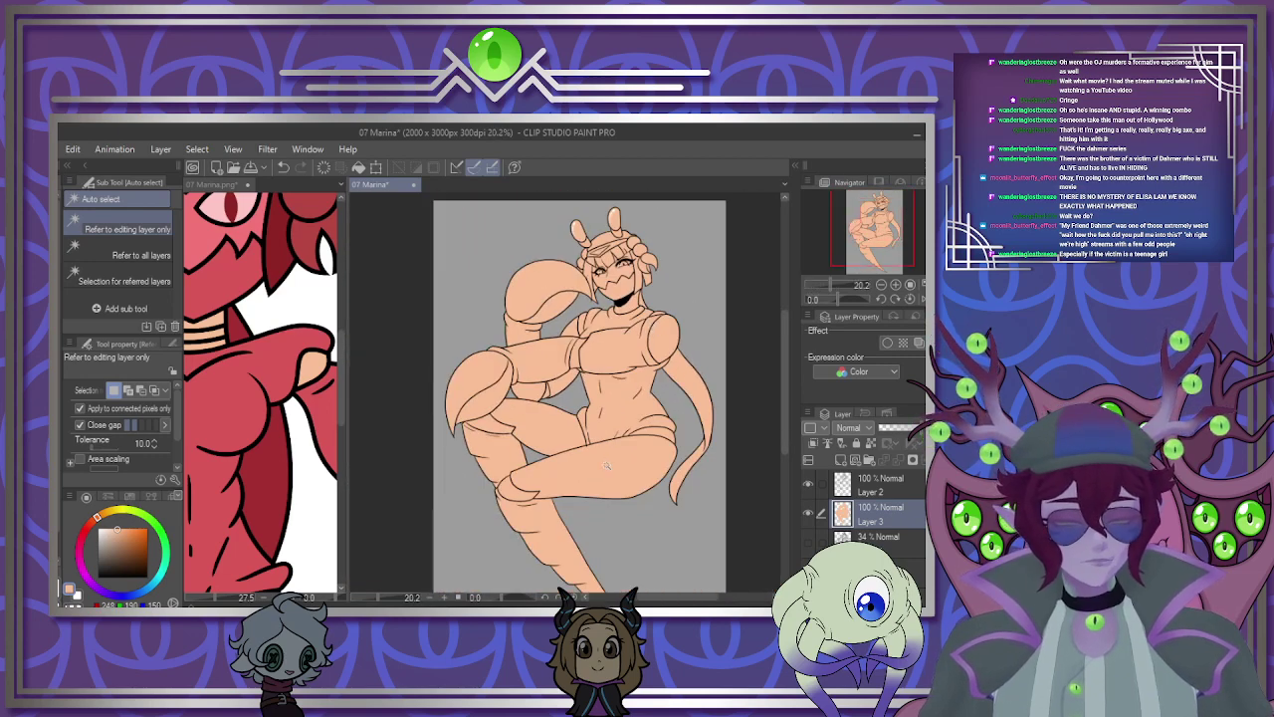
{"action": "scroll", "coordinate": [607, 465], "scroll_direction": "up", "scroll_amount": 1}
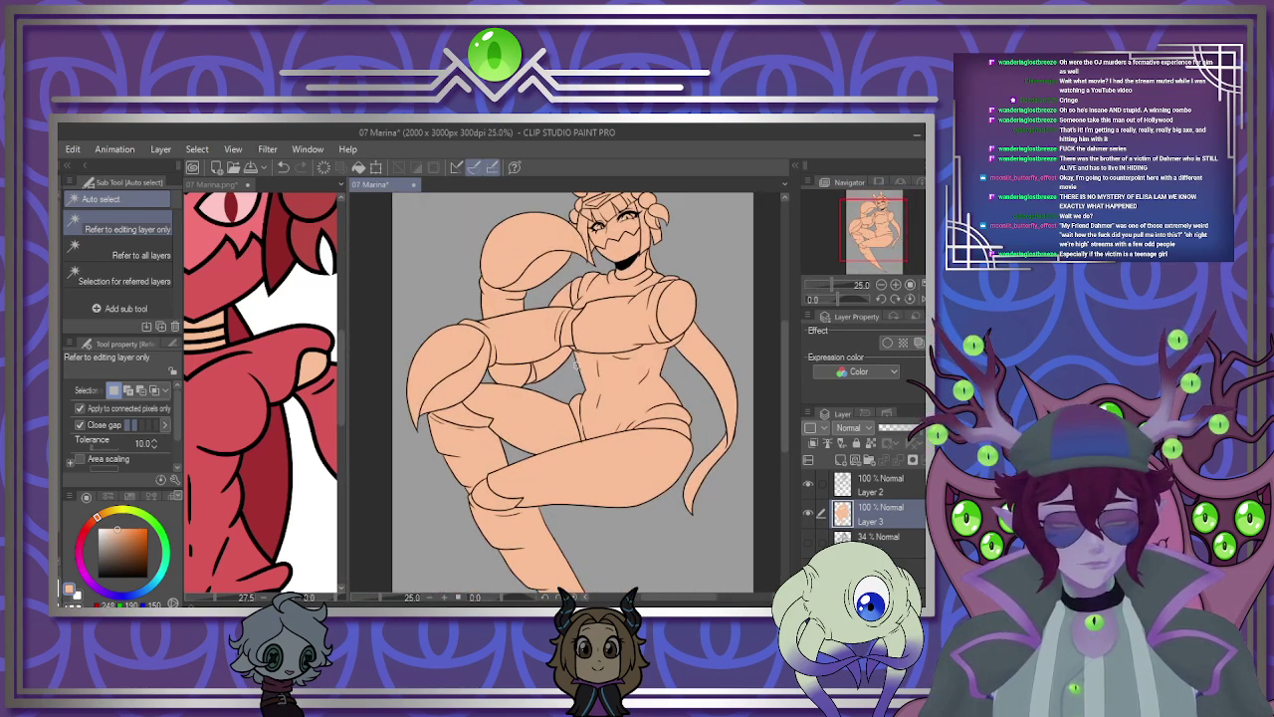
Add a clipped Multiply layer above the peach base and paint a peach shadow across the neck beneath the hair with the size 30 G-pen.
{"action": "scroll", "coordinate": [576, 364], "scroll_direction": "down", "scroll_amount": 1}
{"action": "scroll", "coordinate": [597, 344], "scroll_direction": "up", "scroll_amount": 7}
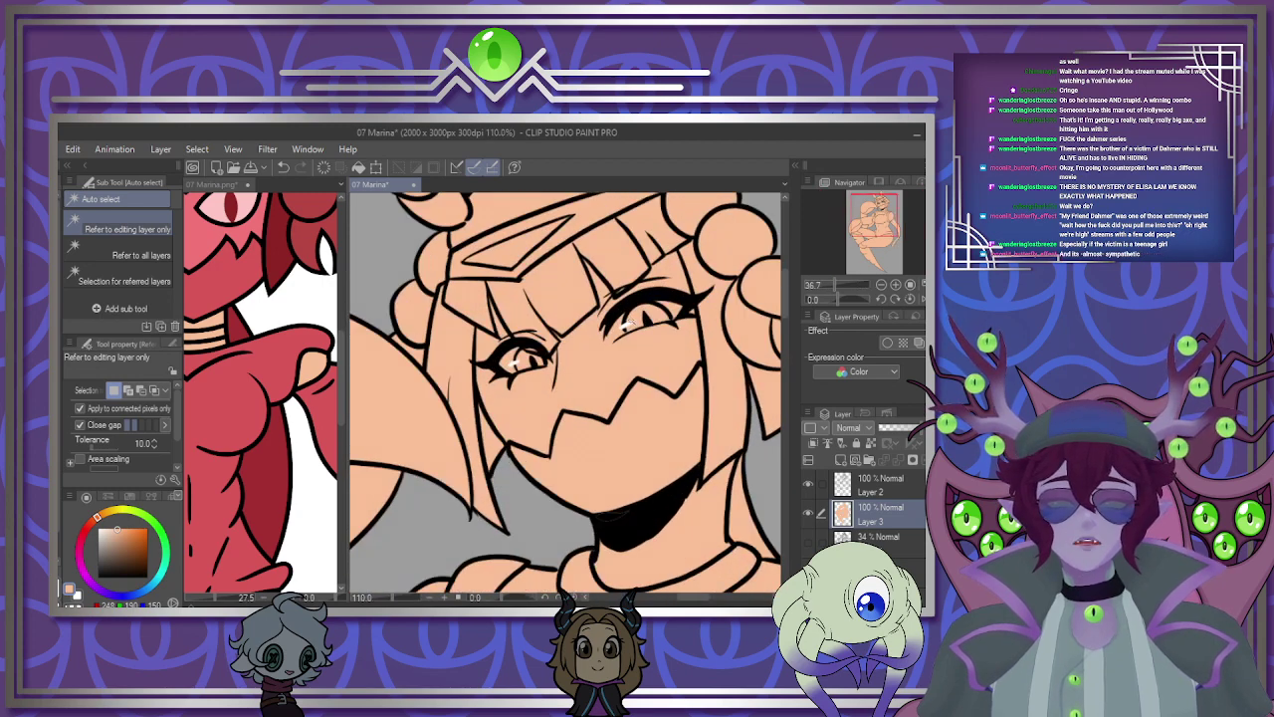
{"action": "scroll", "coordinate": [548, 280], "scroll_direction": "down", "scroll_amount": 4}
{"action": "scroll", "coordinate": [442, 378], "scroll_direction": "up", "scroll_amount": 1}
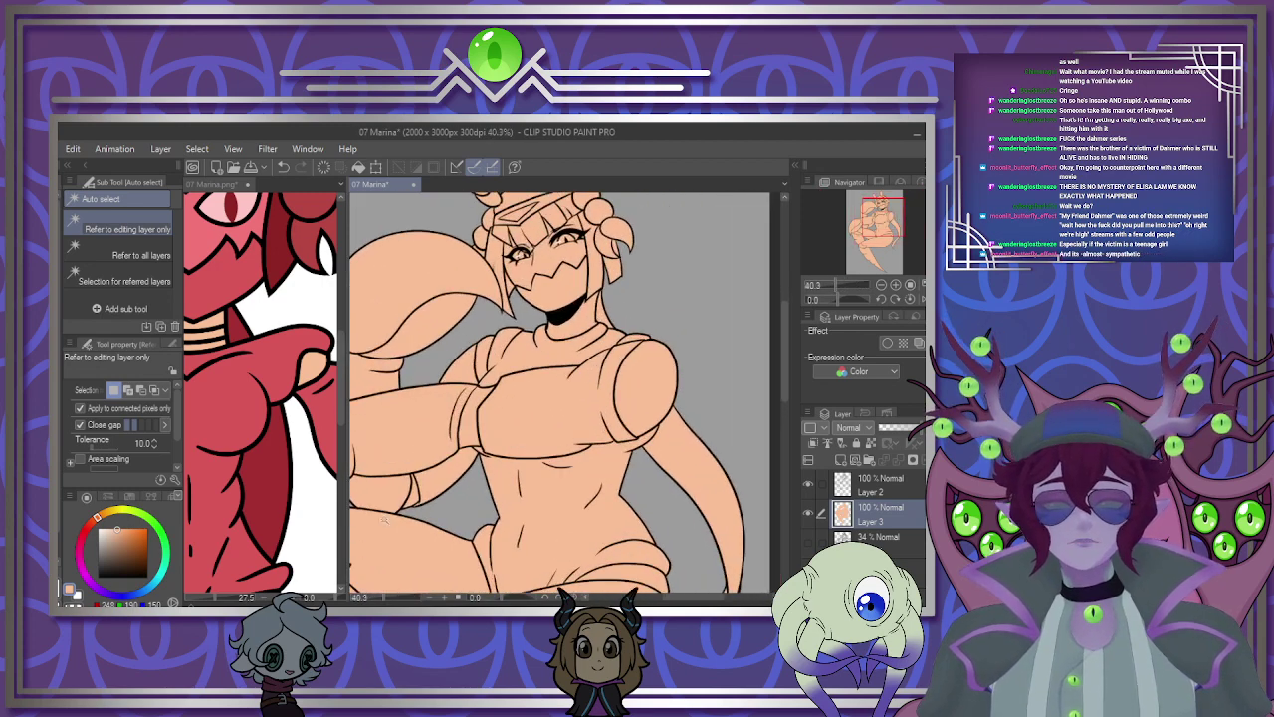
{"action": "scroll", "coordinate": [383, 519], "scroll_direction": "up", "scroll_amount": 1}
{"action": "scroll", "coordinate": [589, 407], "scroll_direction": "down", "scroll_amount": 1}
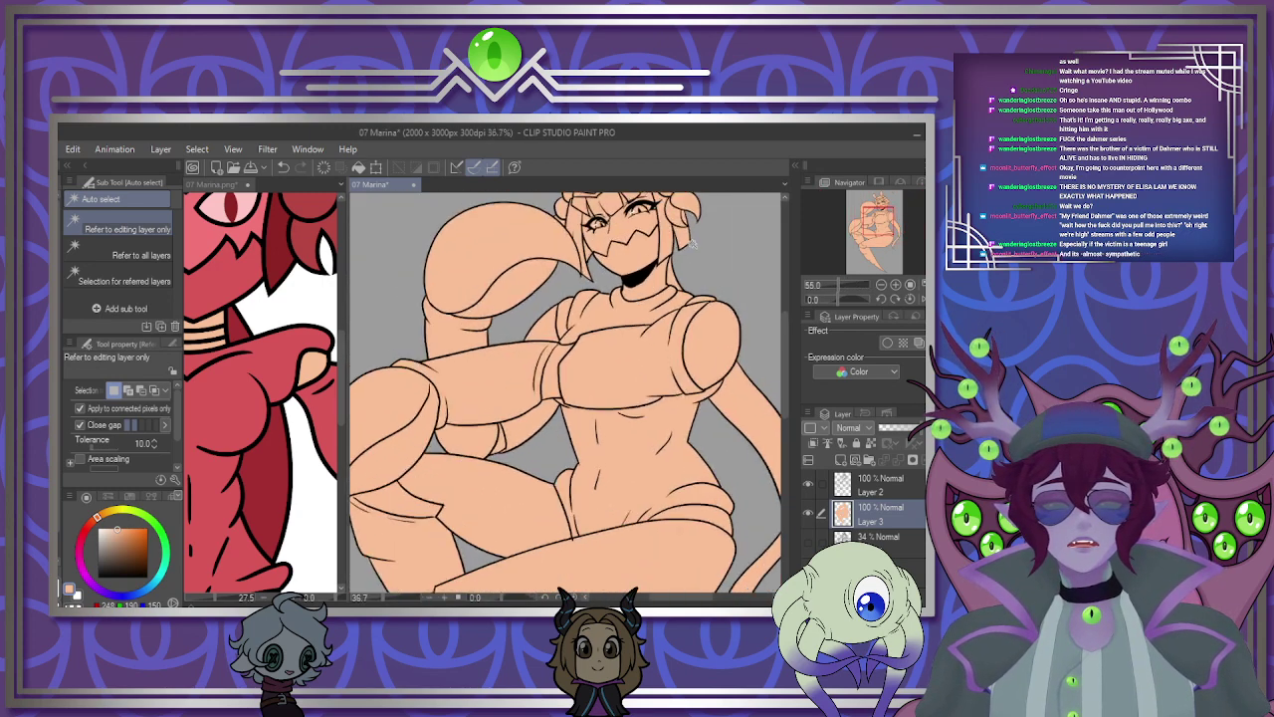
{"action": "scroll", "coordinate": [583, 267], "scroll_direction": "up", "scroll_amount": 4}
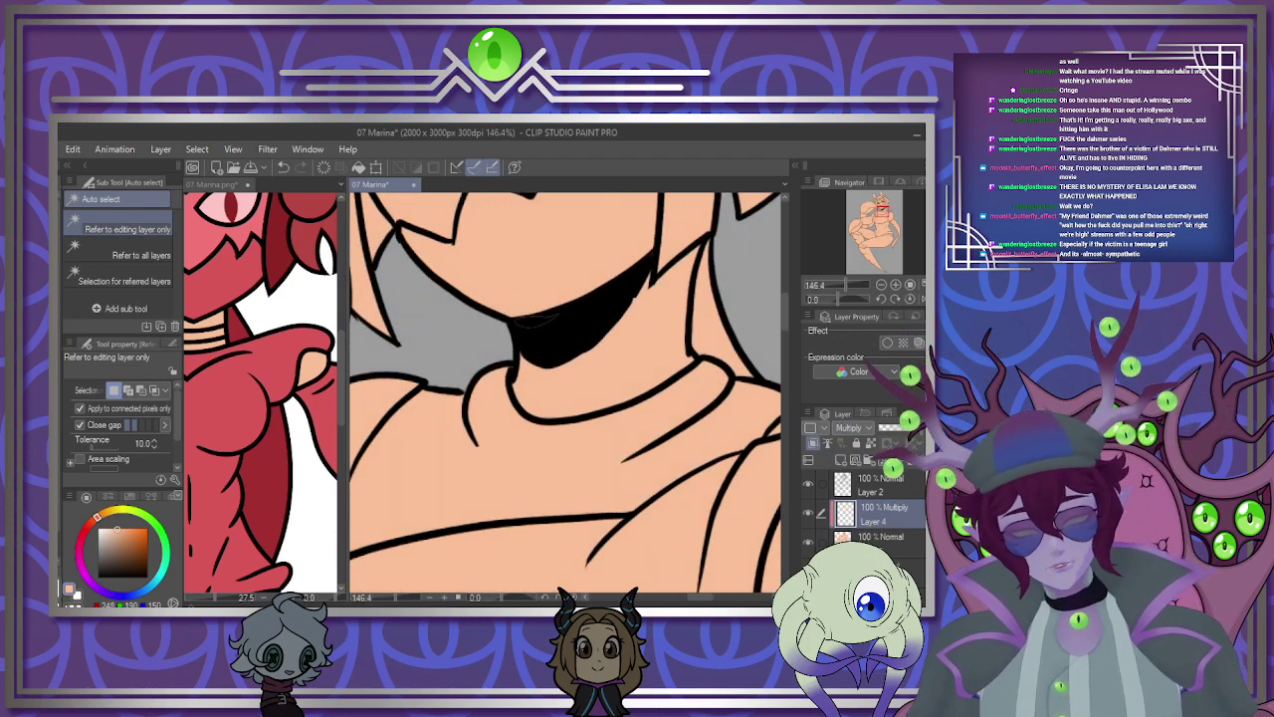
{"action": "key", "text": "i"}
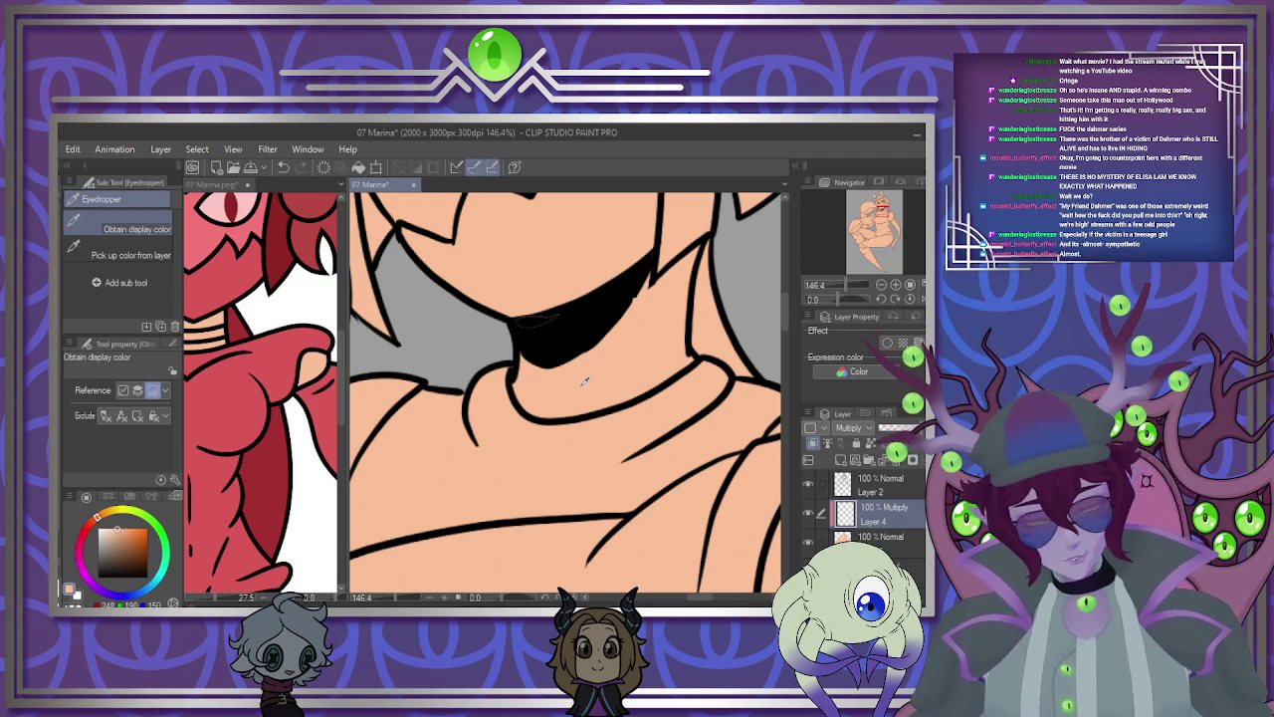
{"action": "key", "text": "p"}
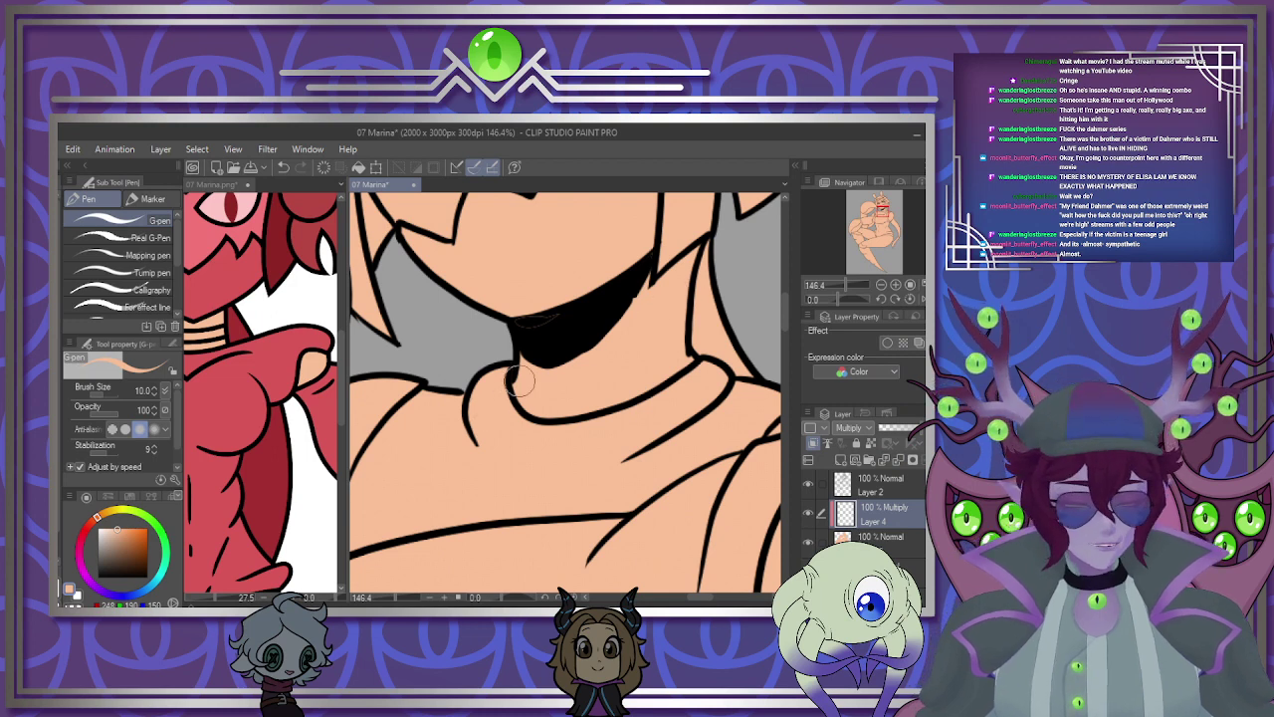
{"action": "mouse_move", "coordinate": [543, 352]}
{"action": "left_mouse_down"}
{"action": "mouse_move", "coordinate": [619, 328]}
{"action": "mouse_move", "coordinate": [705, 267]}
{"action": "left_mouse_up"}
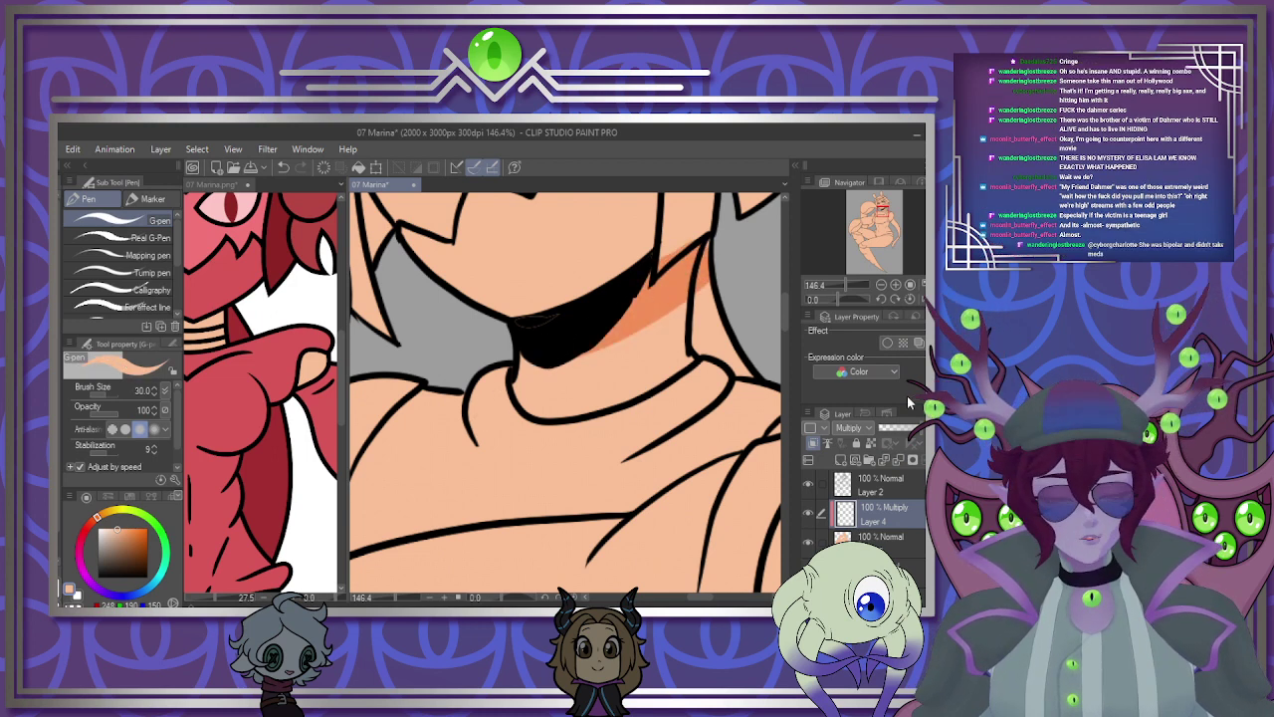
Fill the small gap in the black under-chin shadow on Layer 2, and resample the peach for the Multiply layer.
{"action": "left_click", "coordinate": [886, 486]}
{"action": "left_click", "coordinate": [553, 335], "text": "alt"}
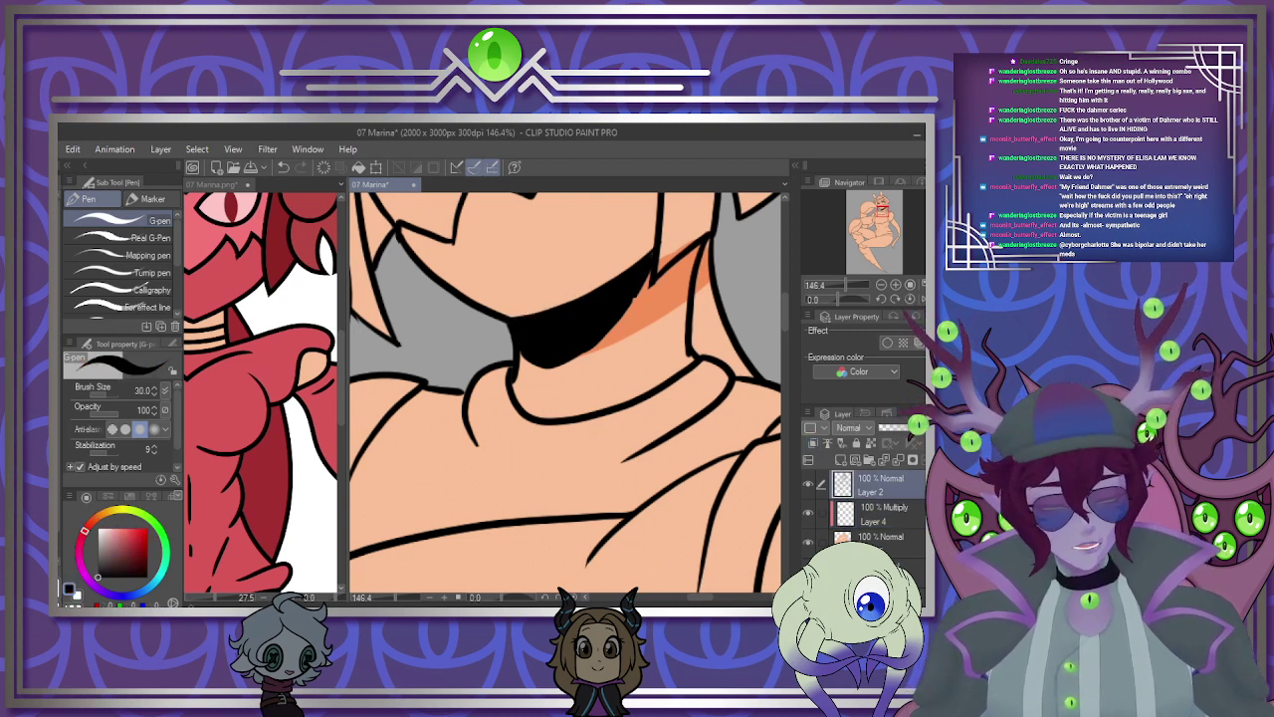
{"action": "left_click", "coordinate": [896, 509]}
{"action": "left_click", "coordinate": [617, 374], "text": "alt"}
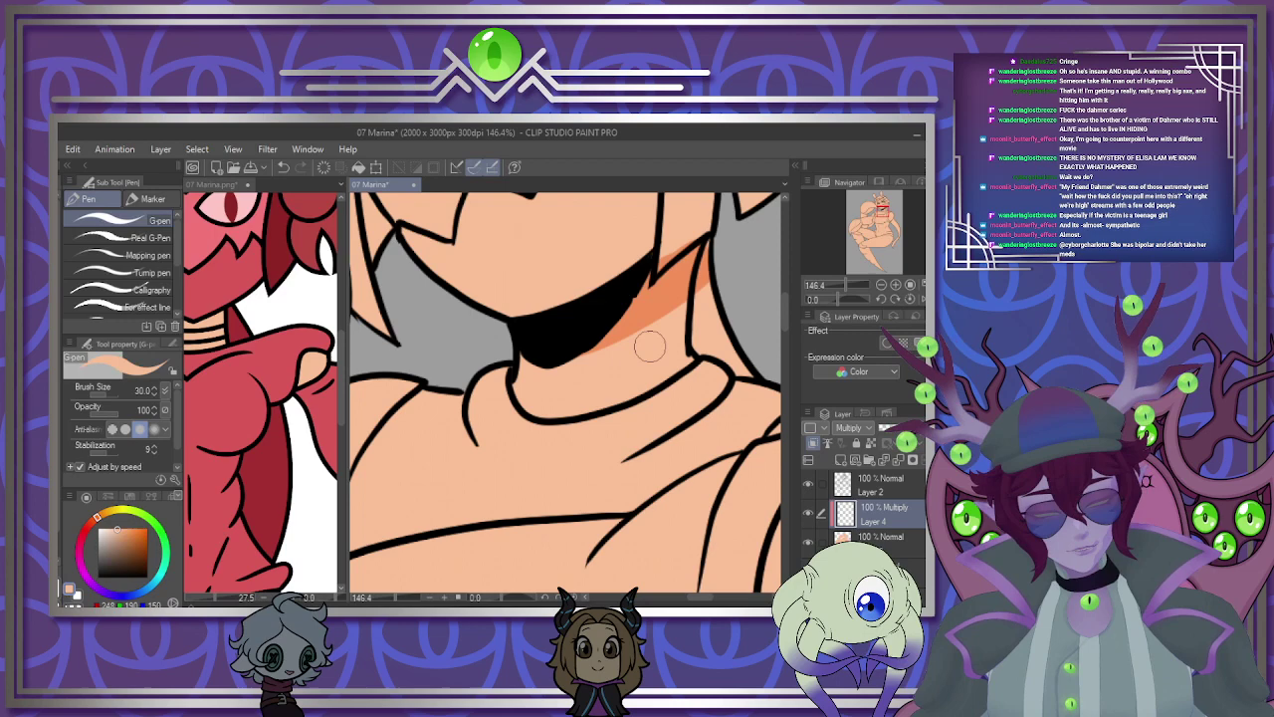
{"action": "left_click", "coordinate": [696, 314]}
Shade around the joint lines of the arm segment beneath the extended arm with the G-pen at size 70.
{"action": "scroll", "coordinate": [588, 359], "scroll_direction": "down", "scroll_amount": 15}
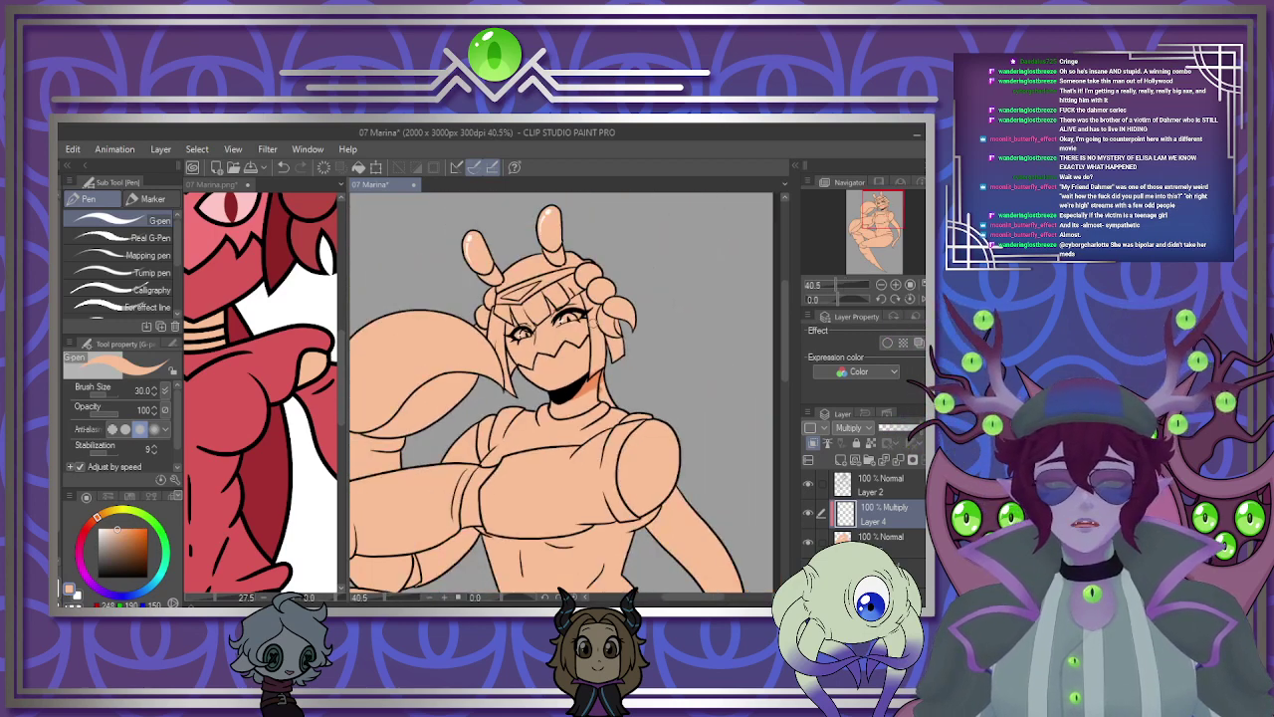
{"action": "scroll", "coordinate": [453, 469], "scroll_direction": "up", "scroll_amount": 7}
{"action": "scroll", "coordinate": [453, 469], "scroll_direction": "up", "scroll_amount": 2}
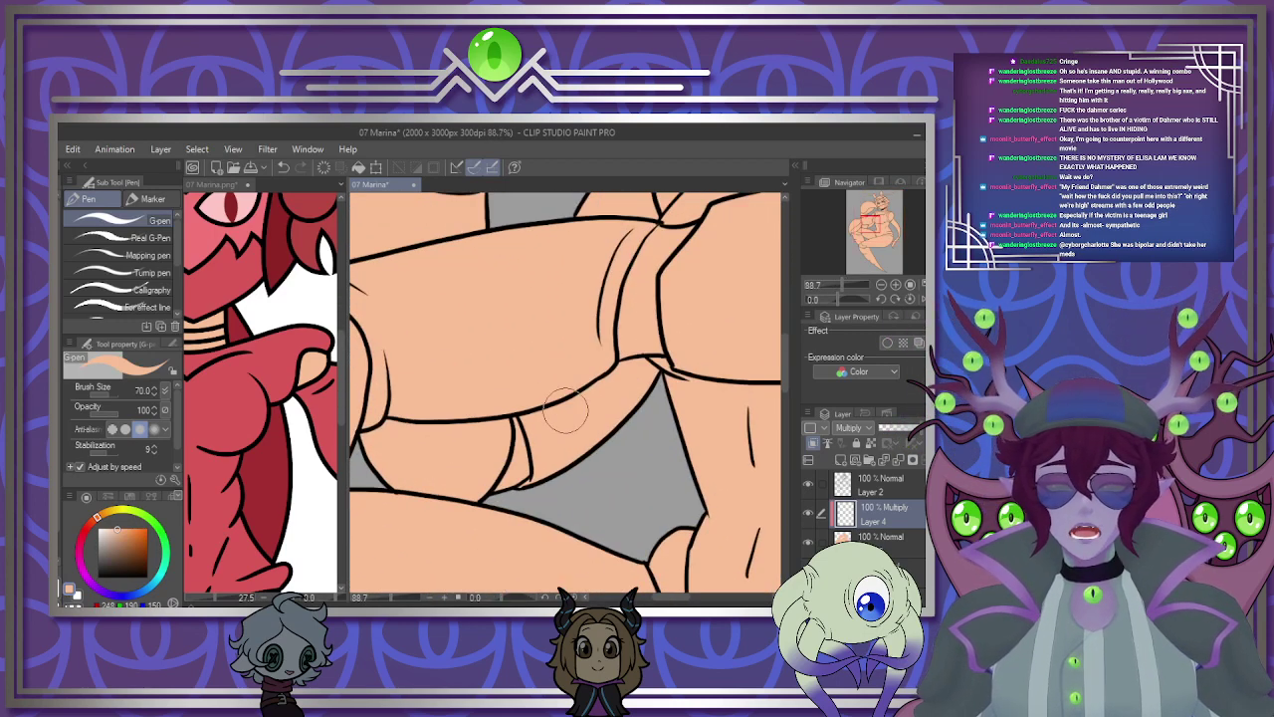
{"action": "left_click_drag", "start_coordinate": [553, 453], "coordinate": [482, 478]}
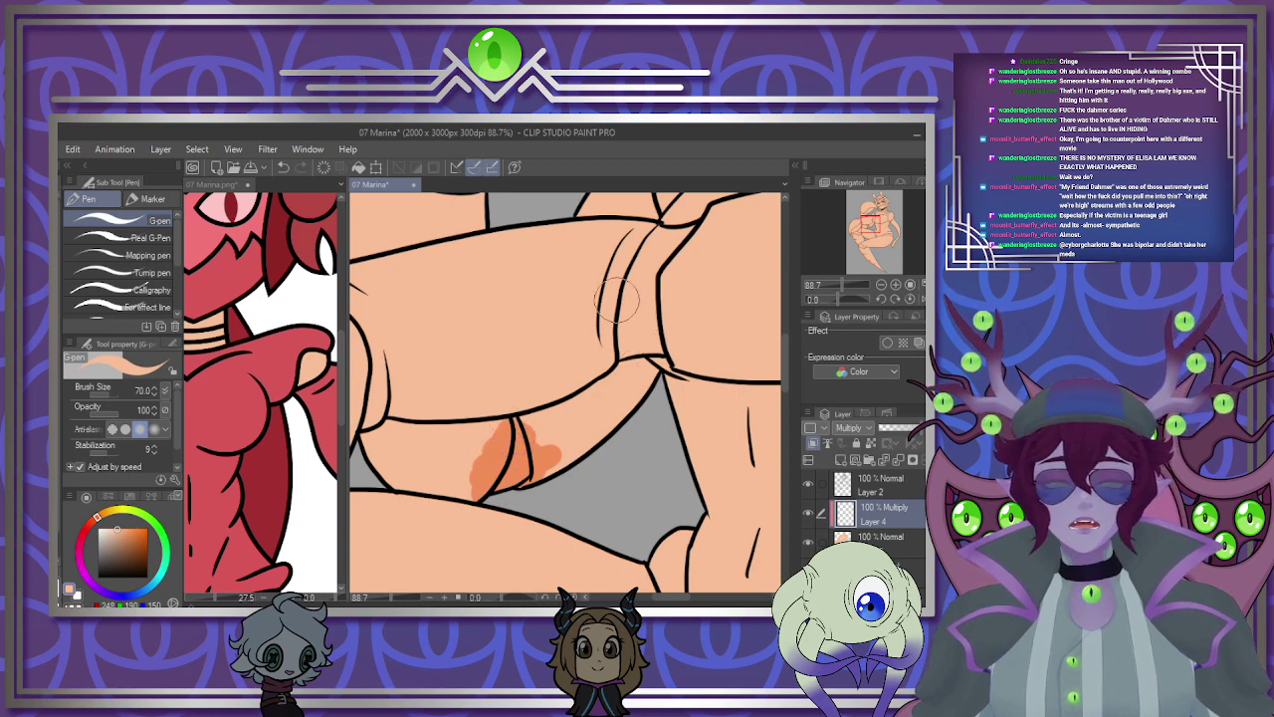
Paint a strip of shadow along the lower edge of the large lower claw and into the corner beneath it.
{"action": "scroll", "coordinate": [617, 299], "scroll_direction": "down", "scroll_amount": 5}
{"action": "scroll", "coordinate": [486, 385], "scroll_direction": "up", "scroll_amount": 5}
{"action": "scroll", "coordinate": [515, 383], "scroll_direction": "down", "scroll_amount": 3}
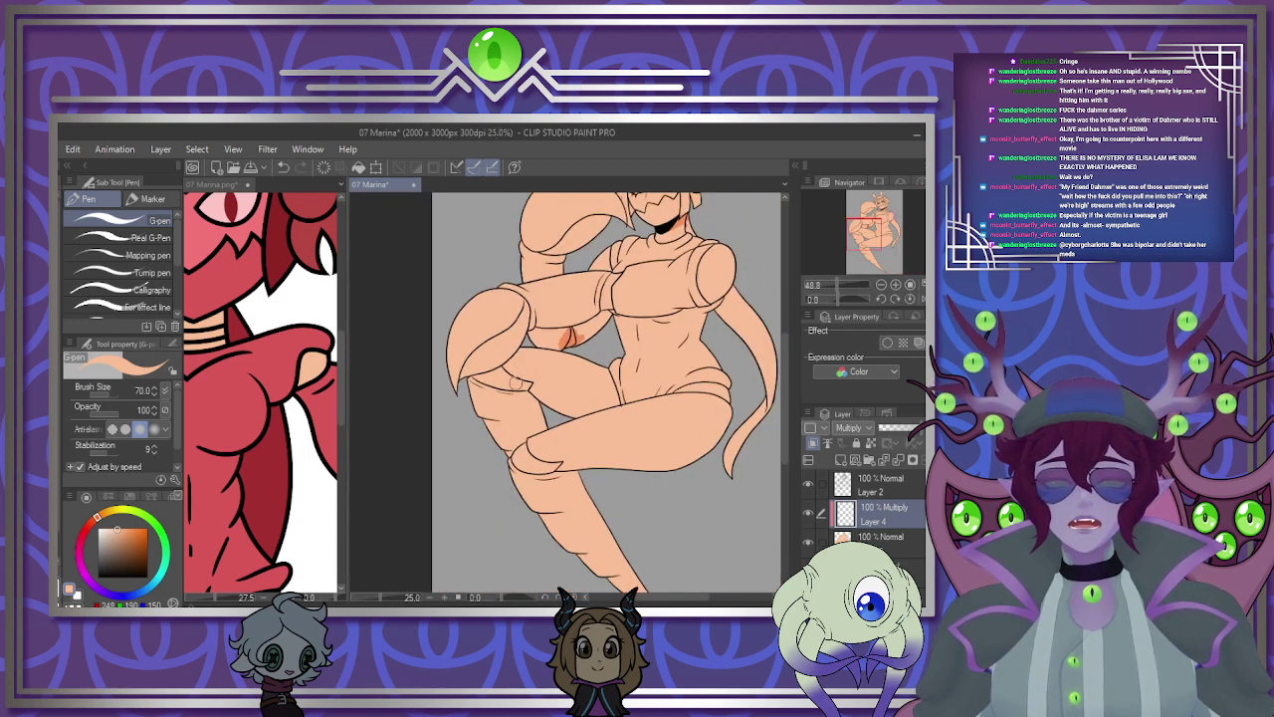
{"action": "scroll", "coordinate": [518, 382], "scroll_direction": "up", "scroll_amount": 4}
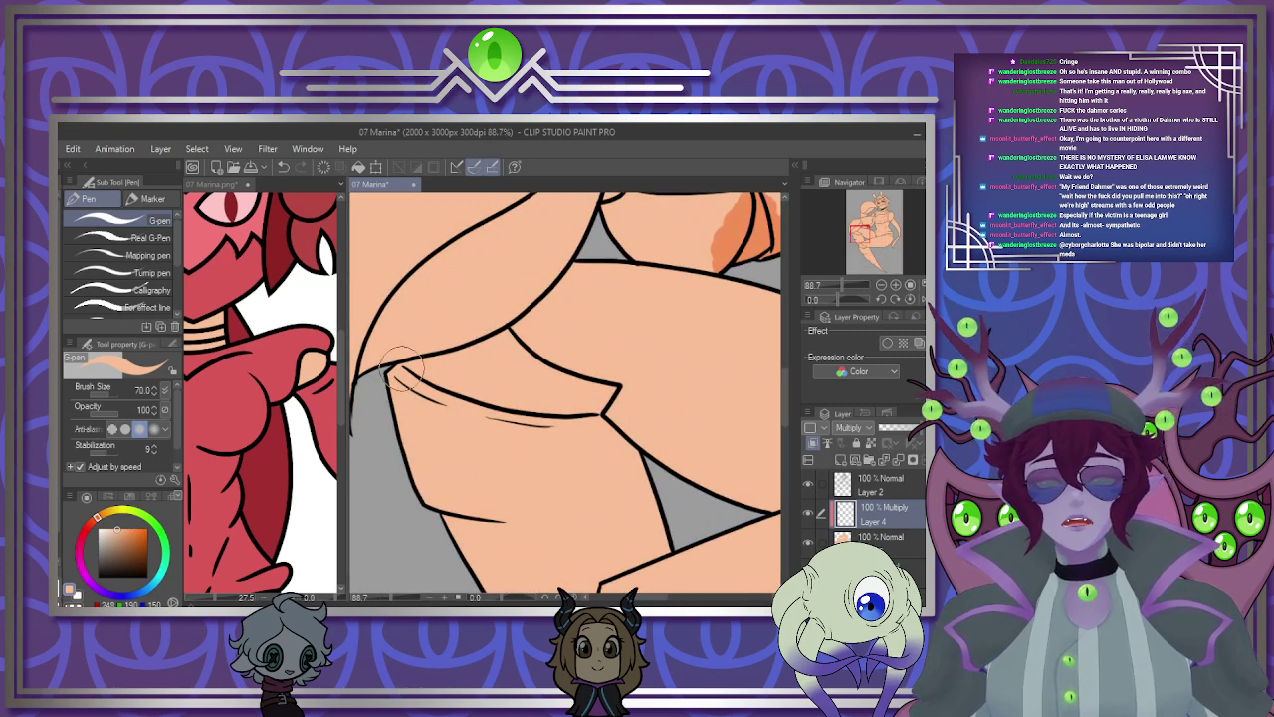
{"action": "mouse_move", "coordinate": [416, 381]}
{"action": "left_mouse_down"}
{"action": "mouse_move", "coordinate": [435, 356]}
{"action": "mouse_move", "coordinate": [494, 320]}
{"action": "left_mouse_up"}
{"action": "left_click_drag", "start_coordinate": [416, 365], "coordinate": [400, 372]}
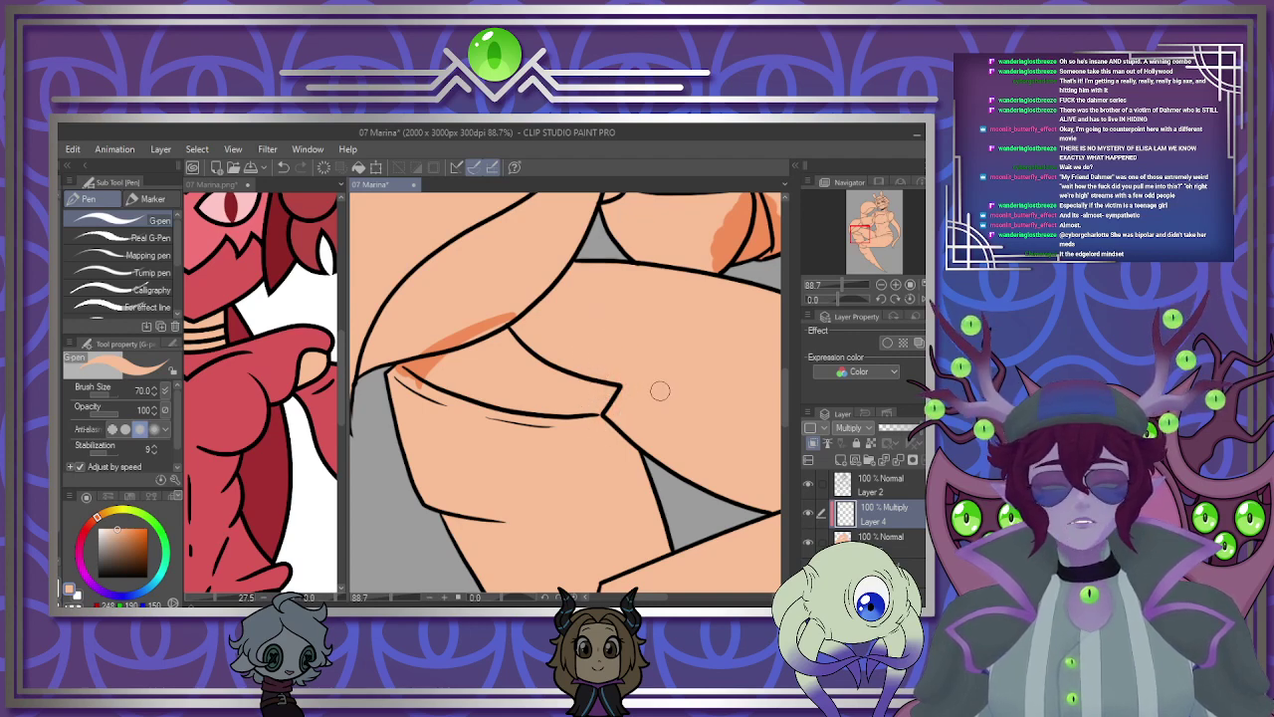
Paint a curved shadow across the underside of the round shoulder joint beside the chest.
{"action": "scroll", "coordinate": [660, 391], "scroll_direction": "down", "scroll_amount": 5}
{"action": "scroll", "coordinate": [591, 349], "scroll_direction": "up", "scroll_amount": 3}
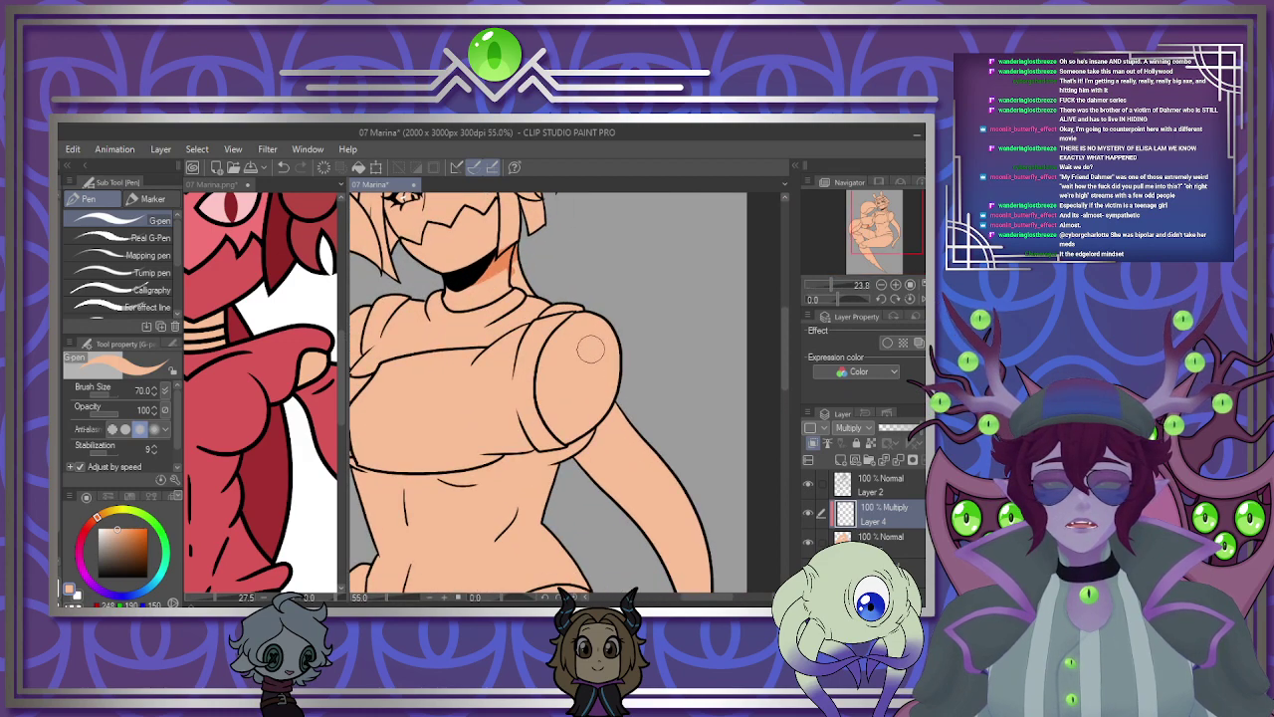
{"action": "scroll", "coordinate": [590, 348], "scroll_direction": "up", "scroll_amount": 2}
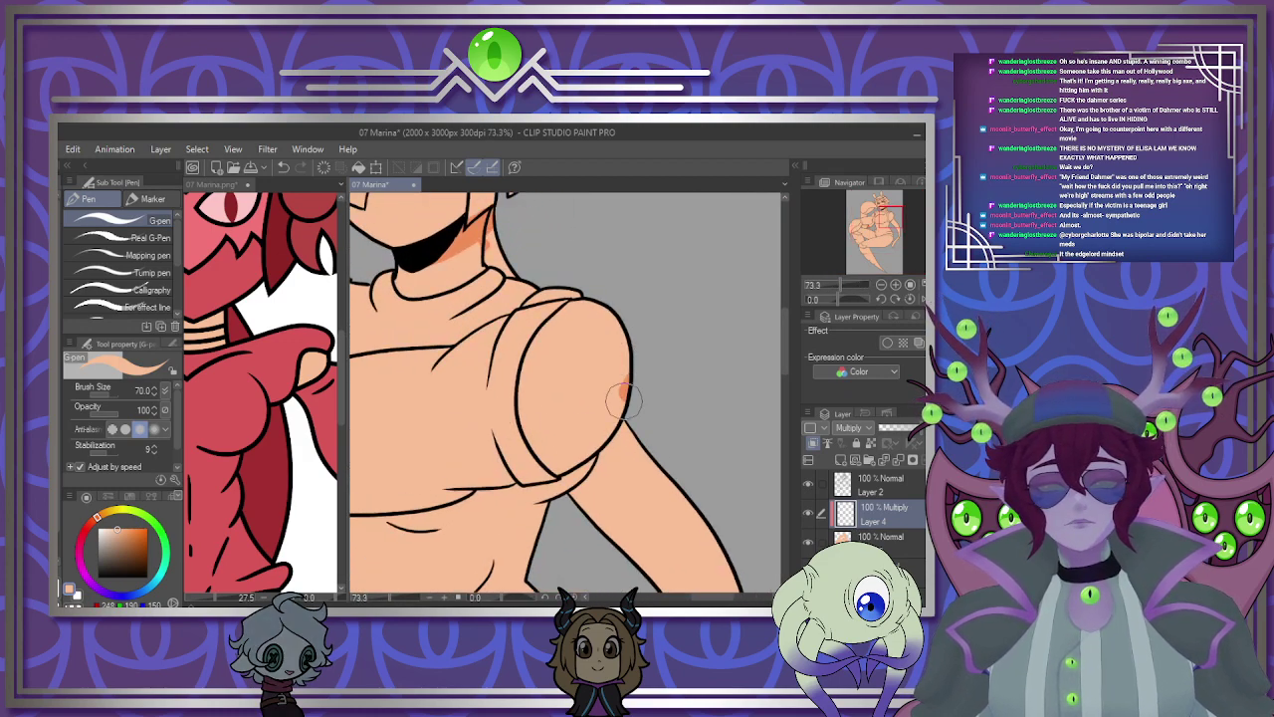
{"action": "mouse_move", "coordinate": [624, 400]}
{"action": "left_mouse_down"}
{"action": "mouse_move", "coordinate": [530, 447]}
{"action": "mouse_move", "coordinate": [648, 393]}
{"action": "mouse_move", "coordinate": [538, 469]}
{"action": "mouse_move", "coordinate": [603, 442]}
{"action": "mouse_move", "coordinate": [543, 478]}
{"action": "left_mouse_up"}
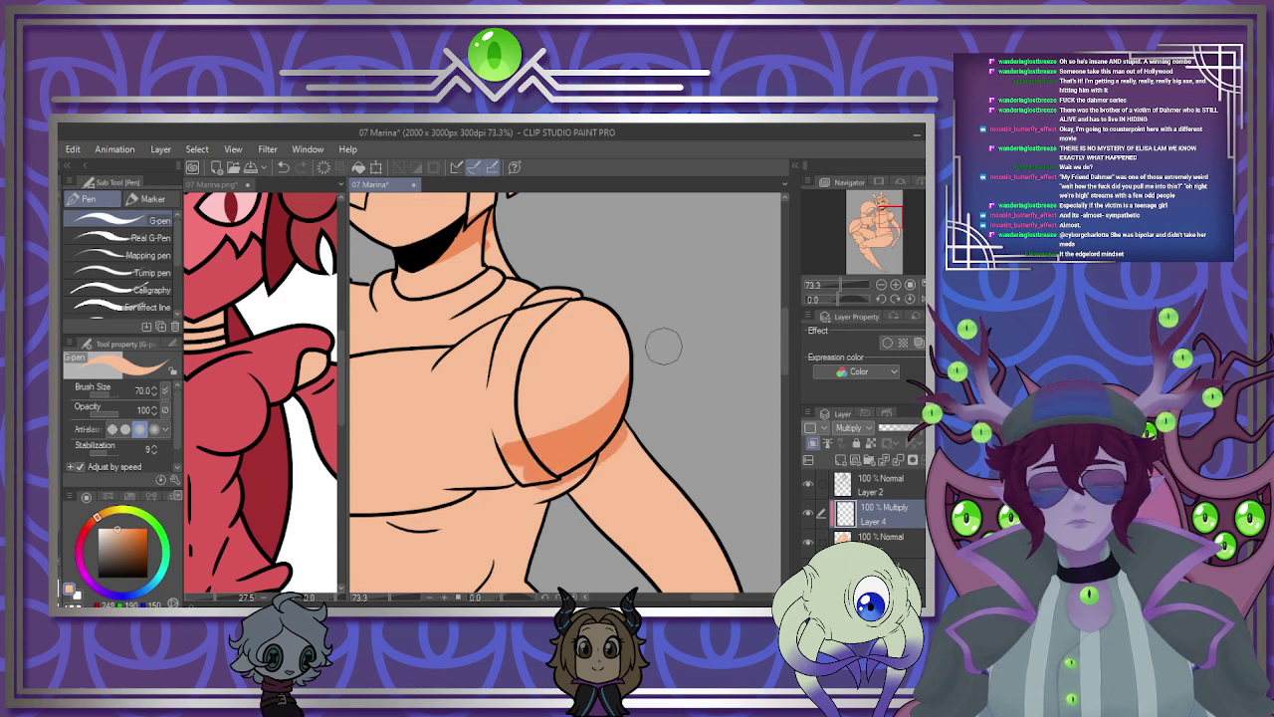
Paint shadow strokes along the folds at the hip where the torso meets the thigh.
{"action": "scroll", "coordinate": [664, 345], "scroll_direction": "down", "scroll_amount": 4}
{"action": "scroll", "coordinate": [651, 438], "scroll_direction": "up", "scroll_amount": 4}
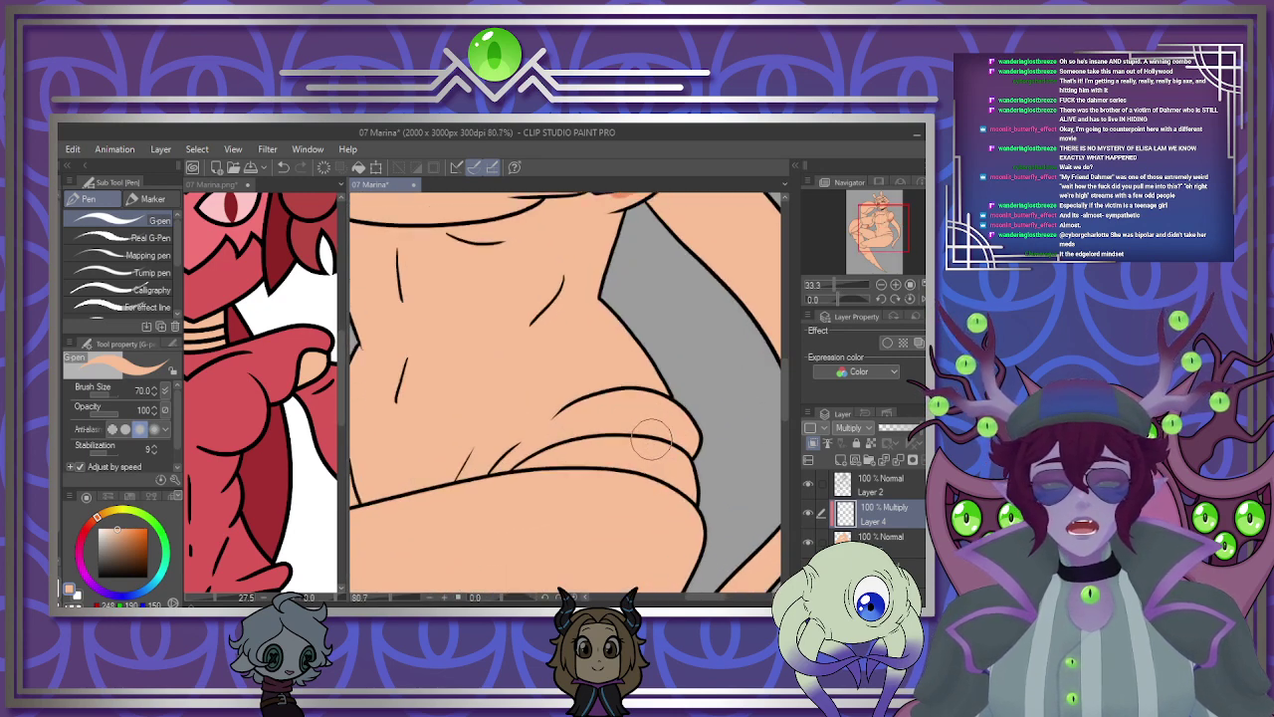
{"action": "left_click_drag", "start_coordinate": [516, 485], "coordinate": [631, 418]}
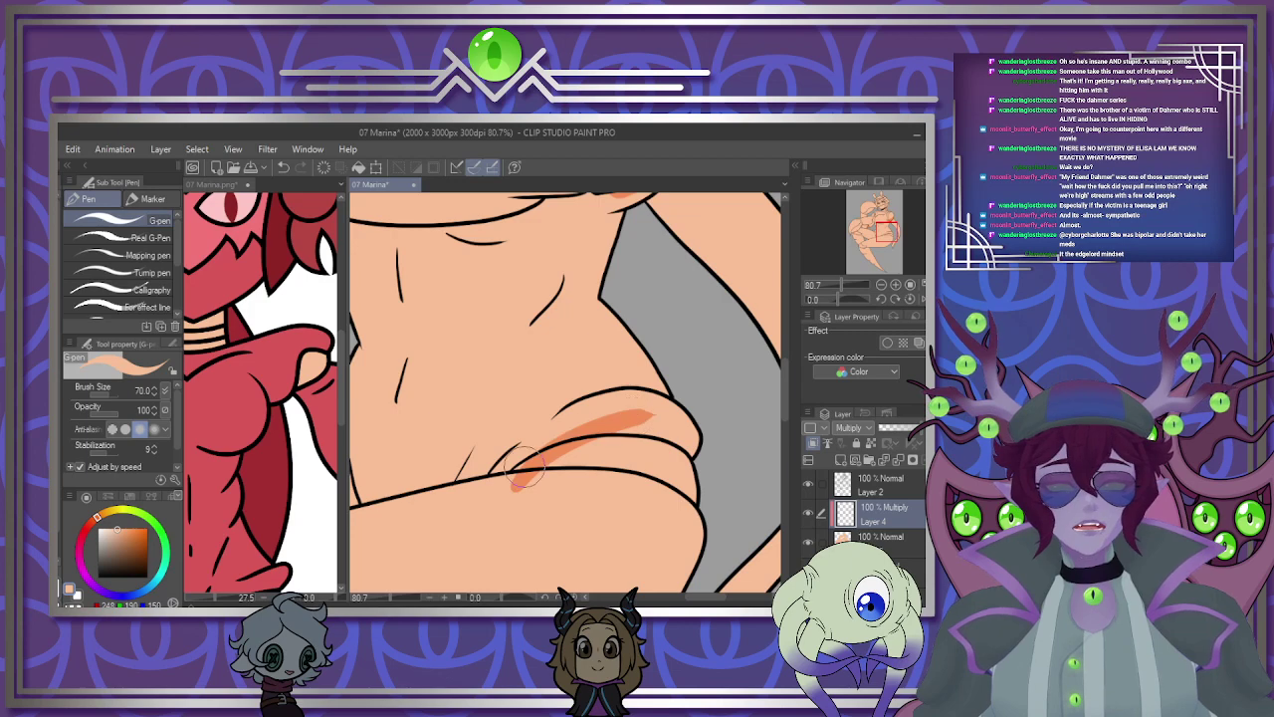
{"action": "mouse_move", "coordinate": [524, 466]}
{"action": "left_mouse_down"}
{"action": "mouse_move", "coordinate": [576, 436]}
{"action": "mouse_move", "coordinate": [488, 495]}
{"action": "left_mouse_up"}
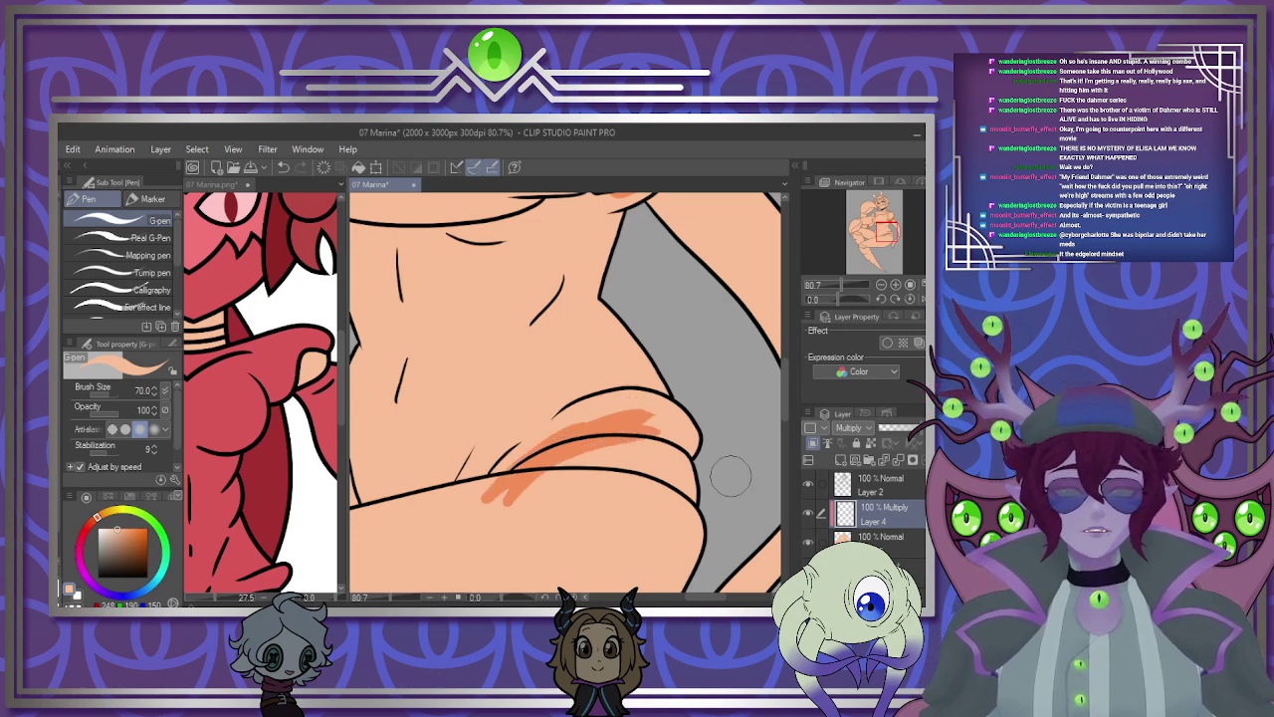
Lower the Multiply shading layer to 46% opacity, merge it into the peach base and add a new Normal layer above.
{"action": "left_click", "coordinate": [899, 431]}
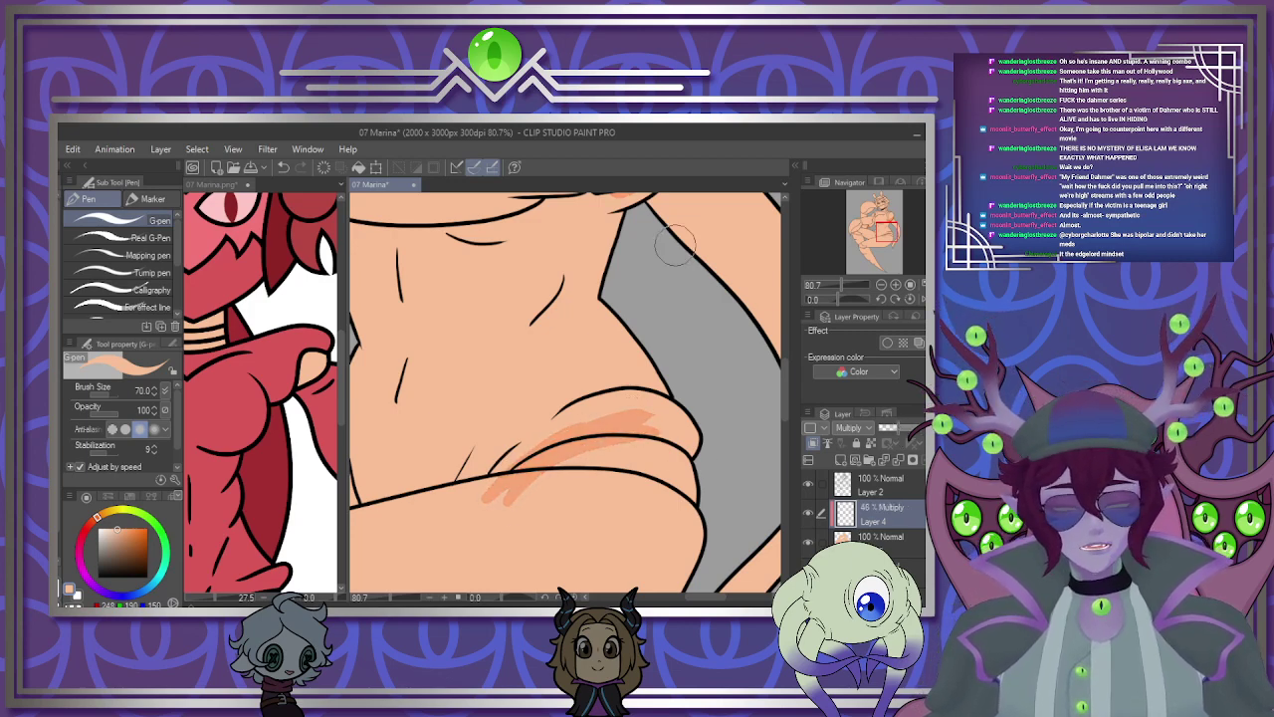
{"action": "scroll", "coordinate": [675, 244], "scroll_direction": "down", "scroll_amount": 10}
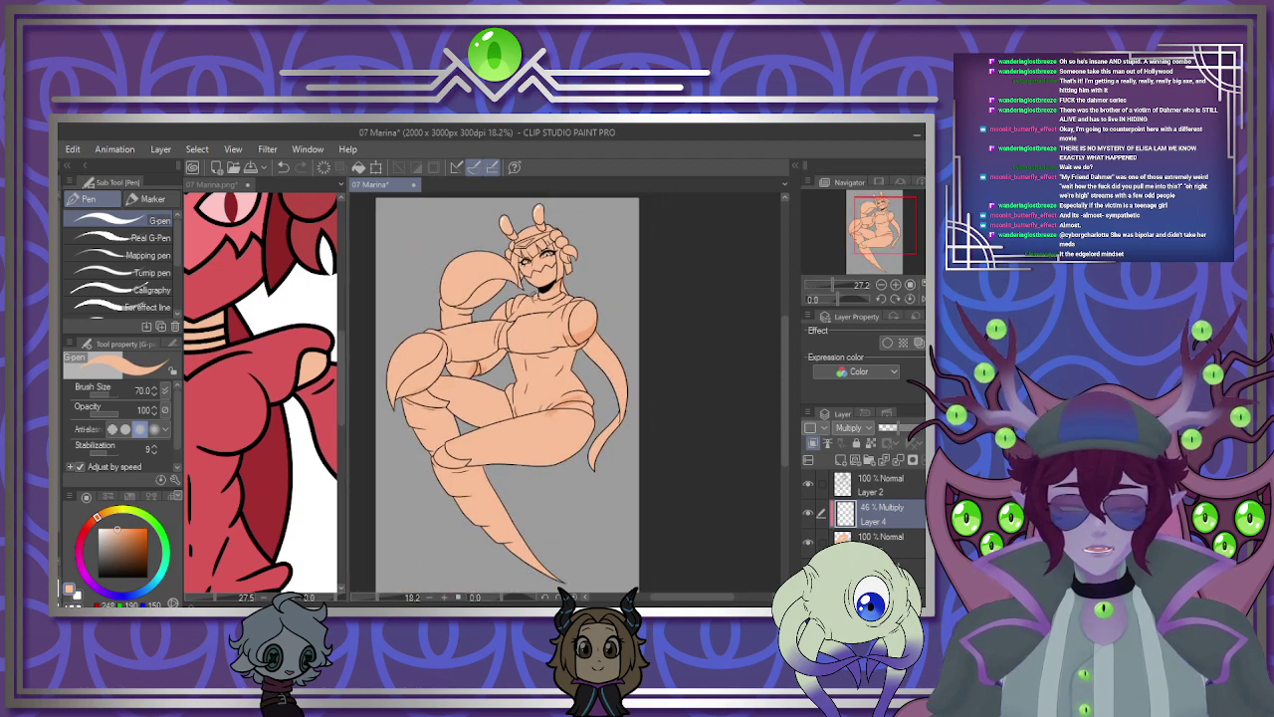
{"action": "scroll", "coordinate": [524, 247], "scroll_direction": "up", "scroll_amount": 6}
{"action": "left_click", "coordinate": [884, 456]}
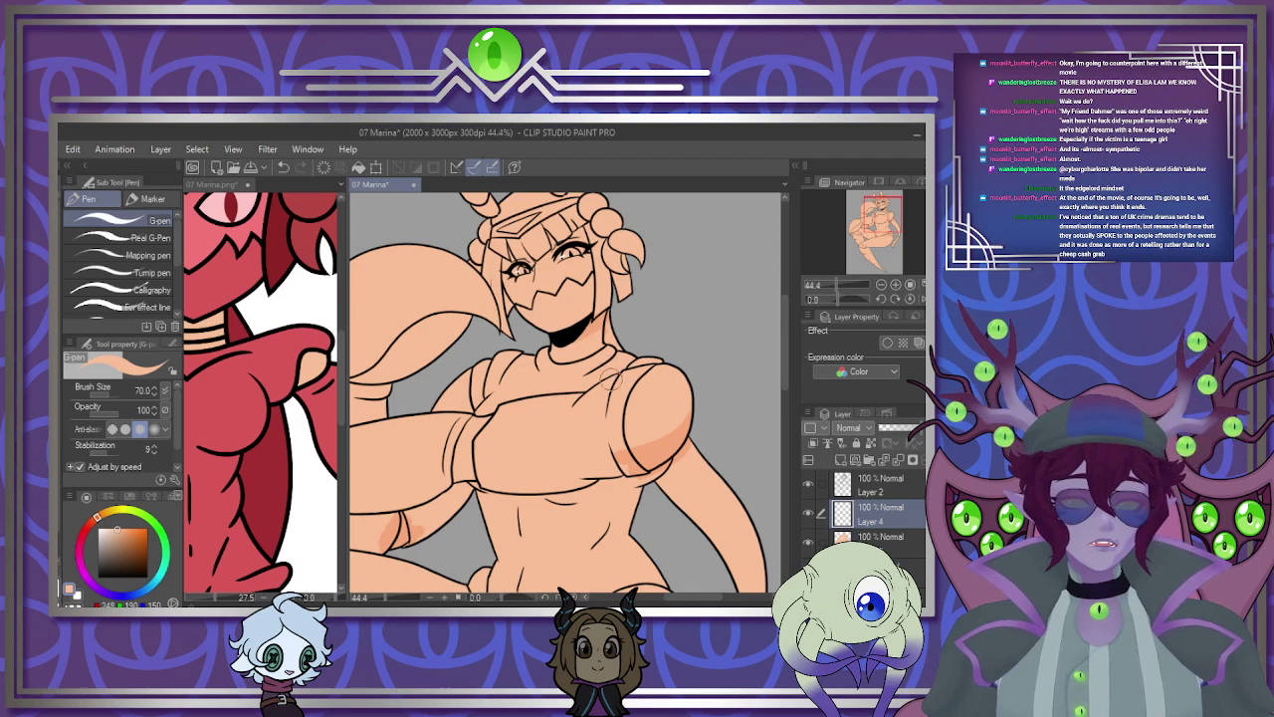
Choose a near-black brown and fill the oval tips of both head stalks on Layer 4, using the 07 Marina.png reference as a guide.
{"action": "scroll", "coordinate": [547, 523], "scroll_direction": "down", "scroll_amount": 3}
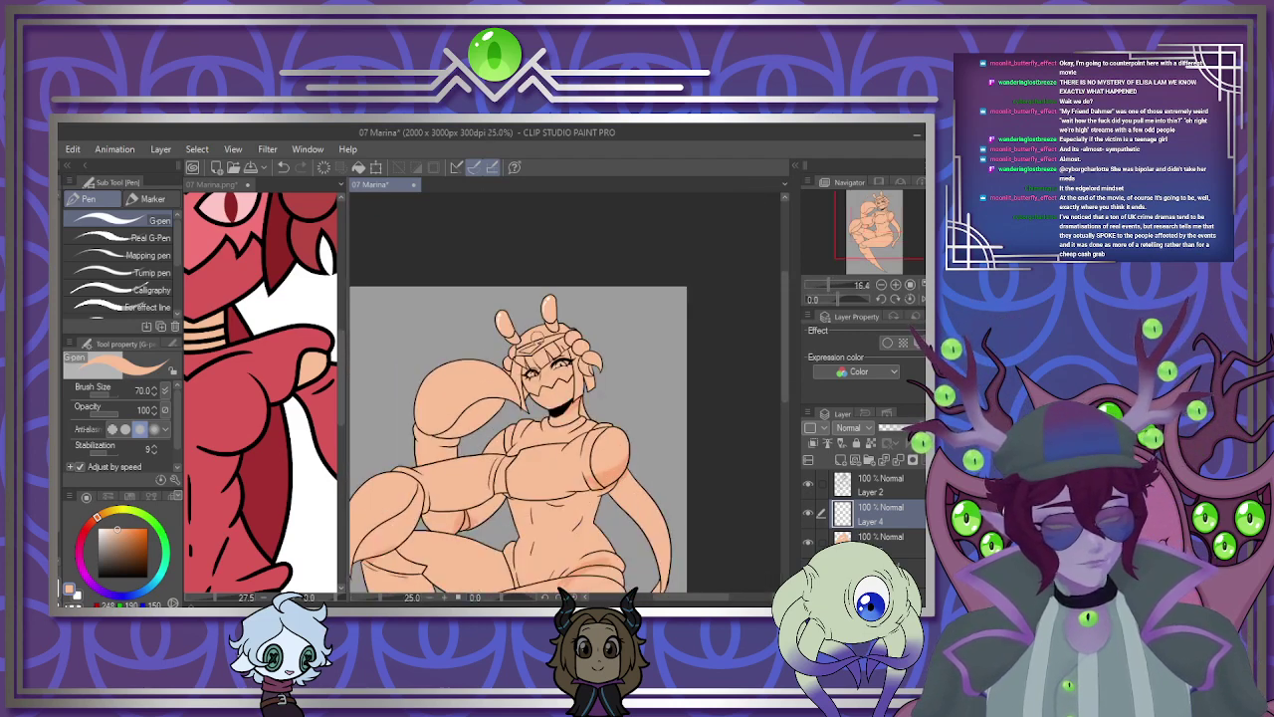
{"action": "scroll", "coordinate": [538, 348], "scroll_direction": "up", "scroll_amount": 1}
{"action": "left_click", "coordinate": [288, 455]}
{"action": "scroll", "coordinate": [288, 455], "scroll_direction": "down", "scroll_amount": 3}
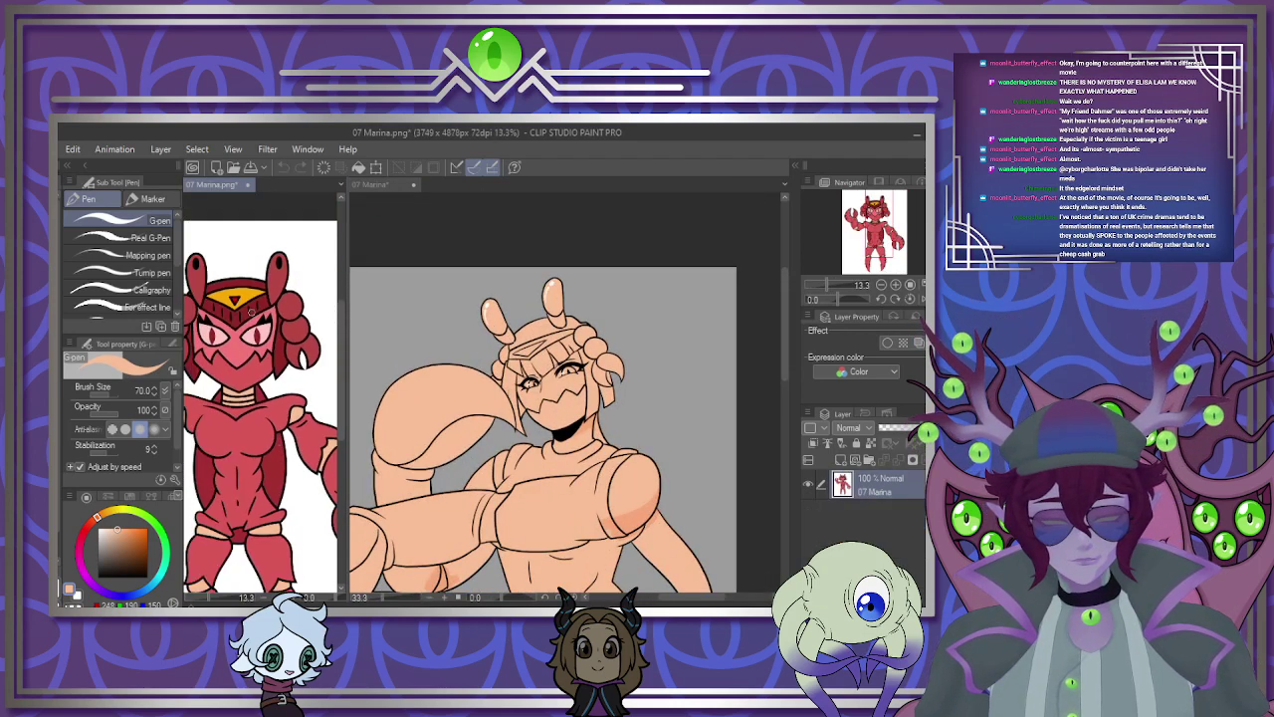
{"action": "scroll", "coordinate": [252, 313], "scroll_direction": "up", "scroll_amount": 2}
{"action": "left_click", "coordinate": [511, 288]}
{"action": "scroll", "coordinate": [513, 287], "scroll_direction": "up", "scroll_amount": 7}
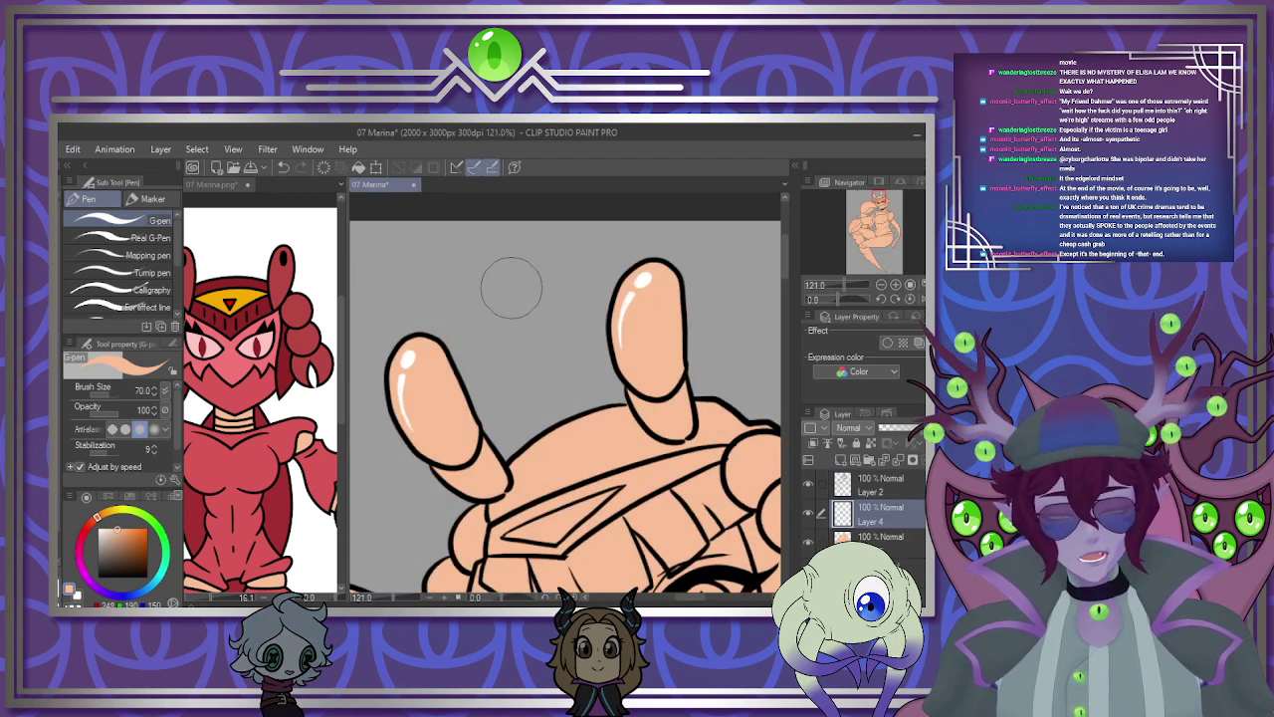
{"action": "left_click", "coordinate": [111, 574]}
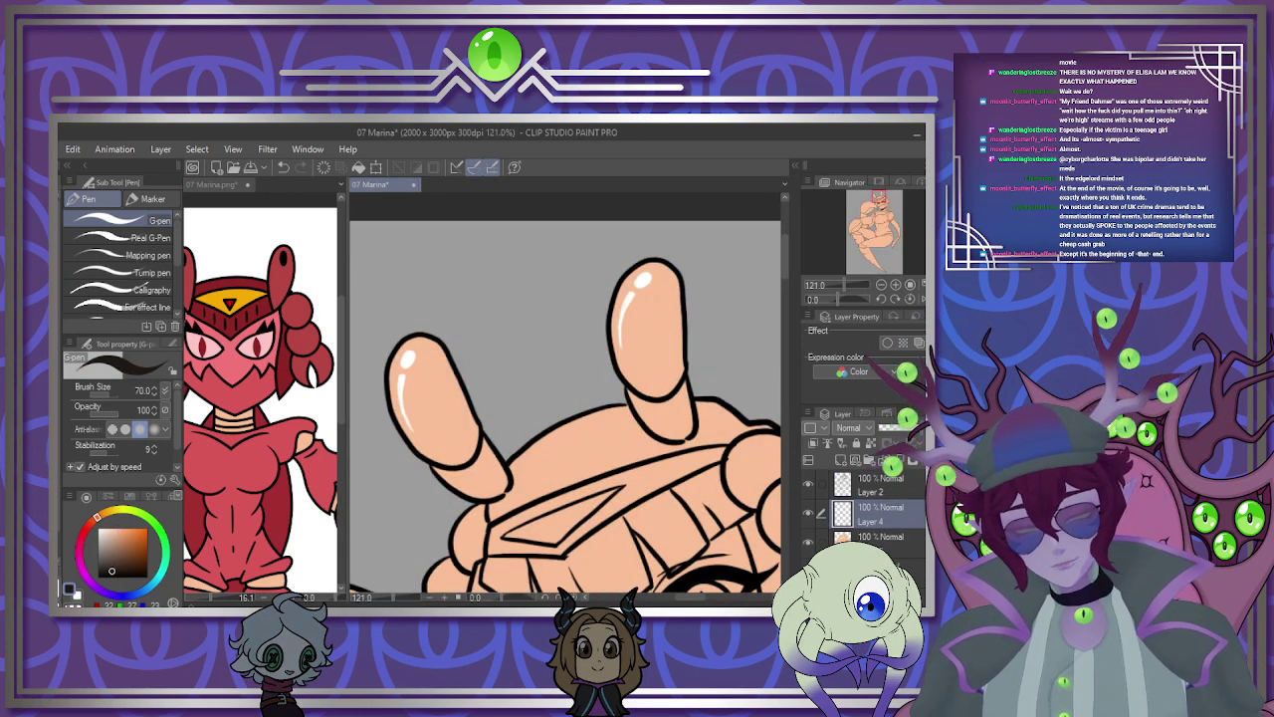
{"action": "key", "text": "g"}
{"action": "left_click", "coordinate": [428, 398]}
{"action": "left_click", "coordinate": [646, 319]}
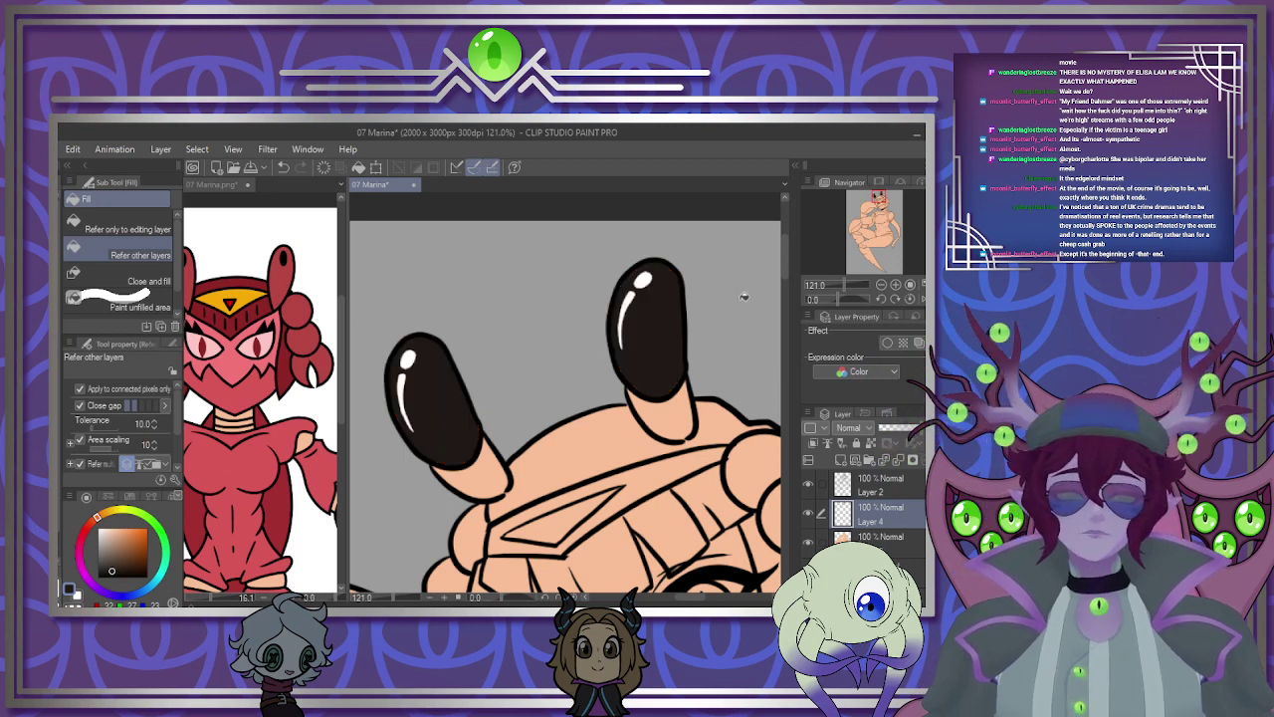
Airbrush soft shading on the lower ends of both dark stalk tips on a clipped Multiply layer, and merge it into Layer 4.
{"action": "left_click", "coordinate": [813, 443]}
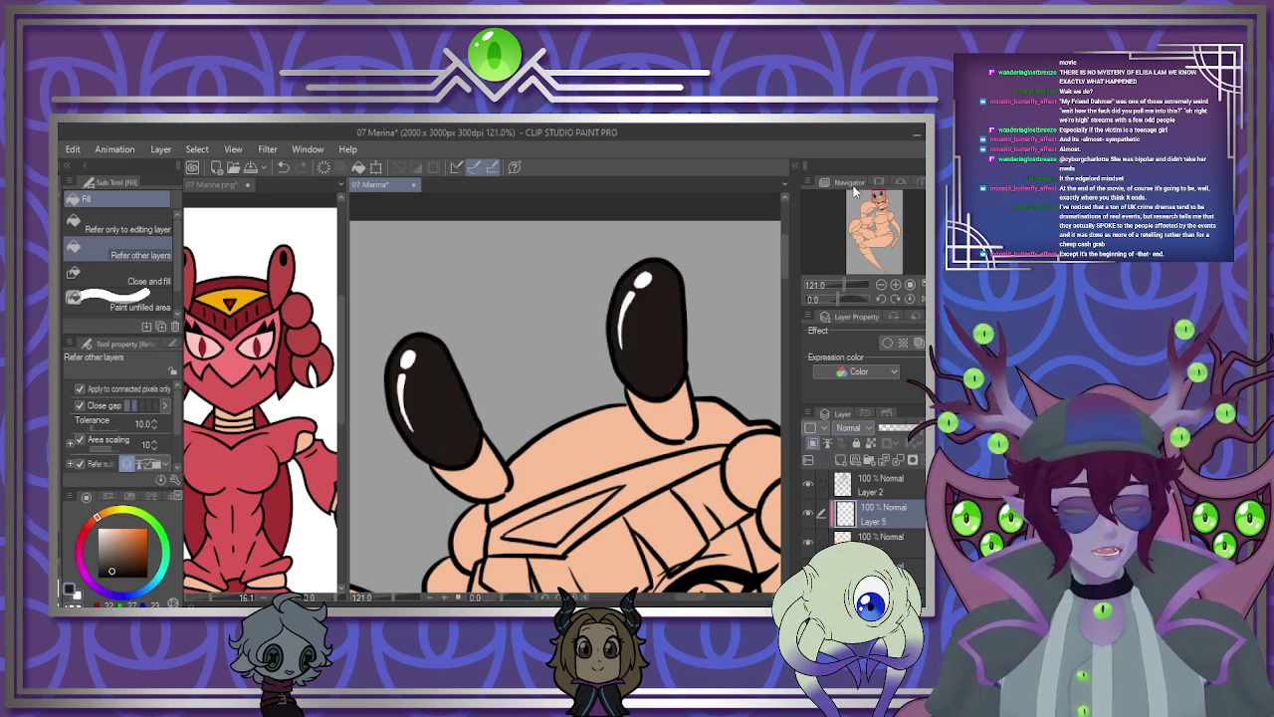
{"action": "key", "text": "b"}
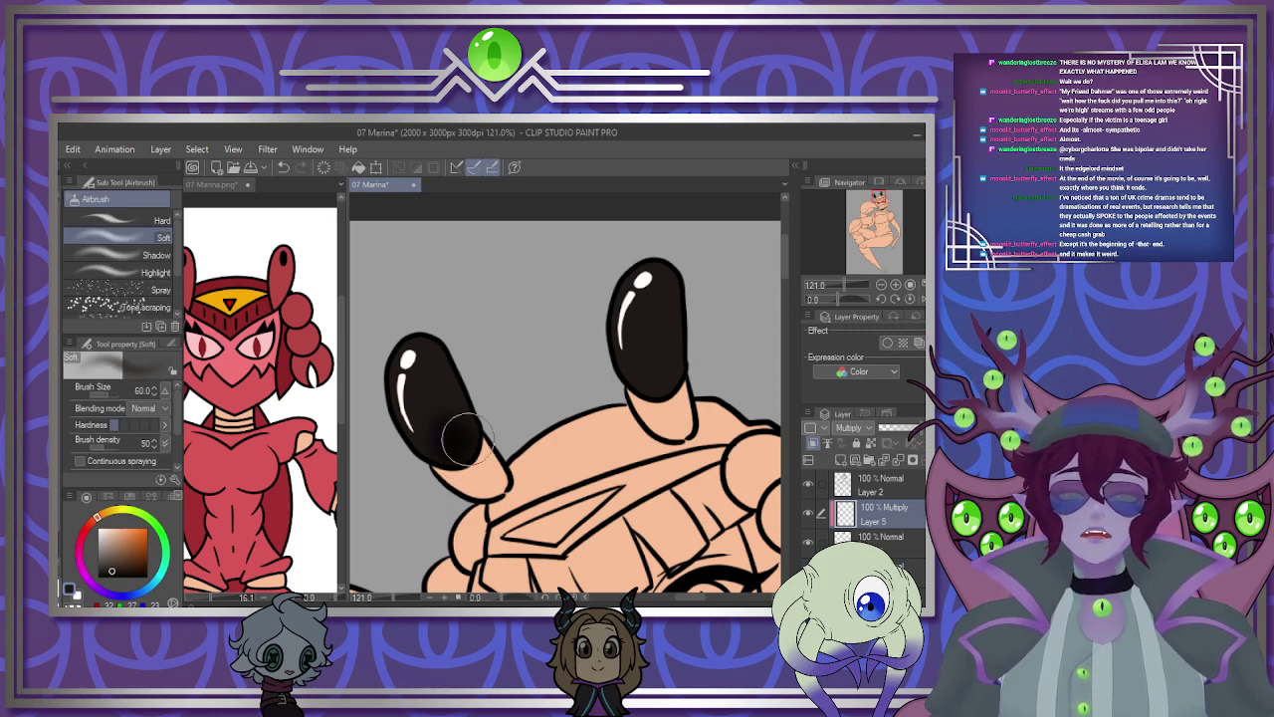
{"action": "left_click_drag", "start_coordinate": [650, 356], "coordinate": [651, 367]}
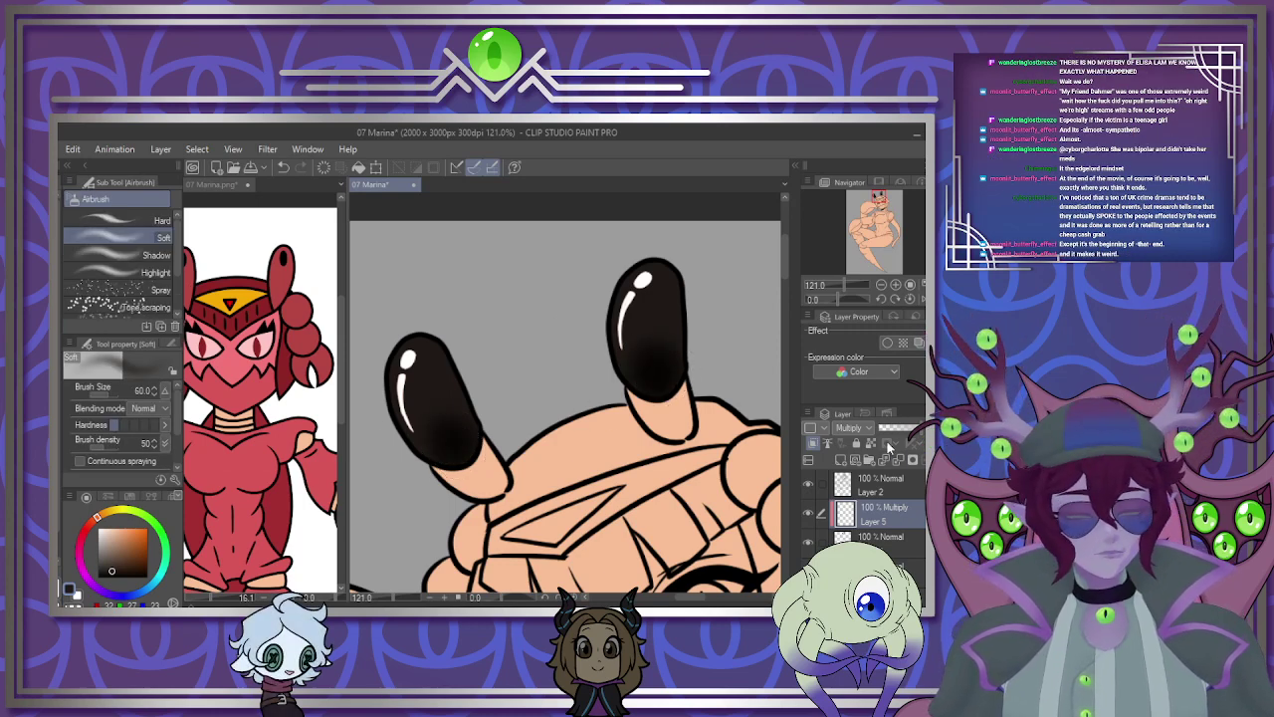
{"action": "left_click", "coordinate": [899, 463]}
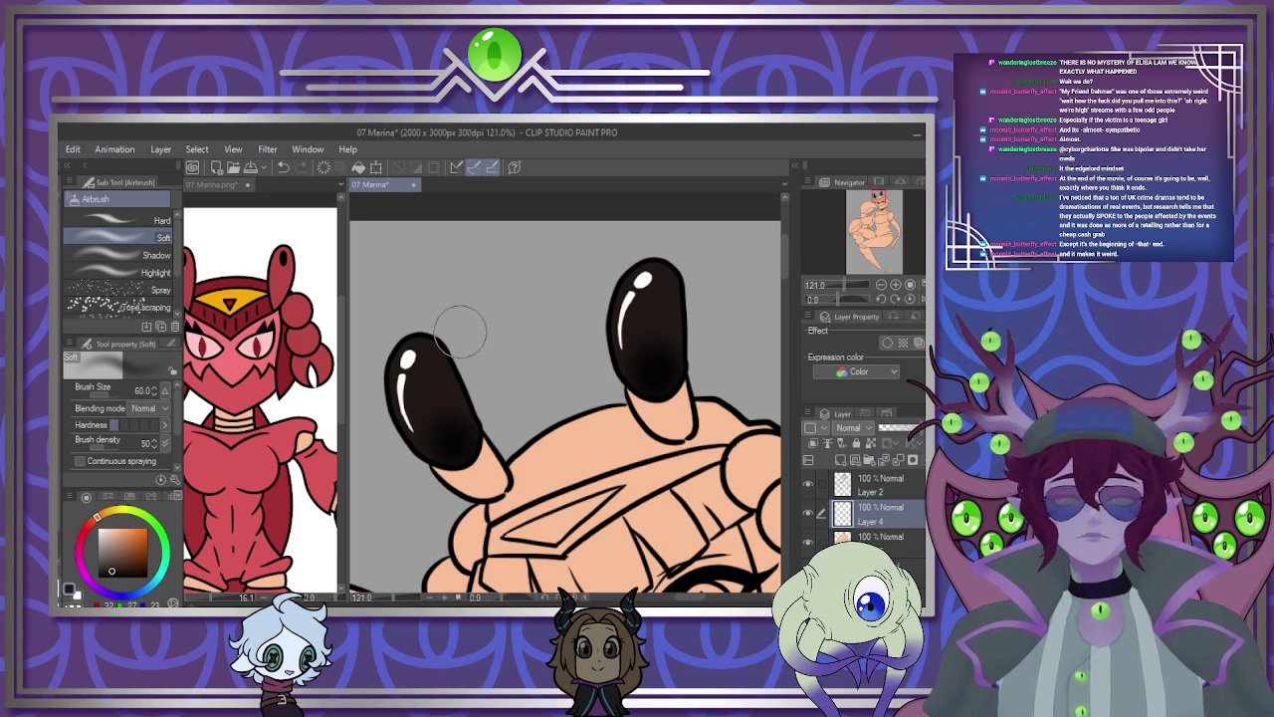
Sample the dark red from the 07 Marina.png reference and fill the central fringe sections on Layer 4.
{"action": "scroll", "coordinate": [521, 447], "scroll_direction": "down", "scroll_amount": 4}
{"action": "scroll", "coordinate": [495, 450], "scroll_direction": "up", "scroll_amount": 2}
{"action": "left_click", "coordinate": [275, 441]}
{"action": "scroll", "coordinate": [275, 441], "scroll_direction": "up", "scroll_amount": 2}
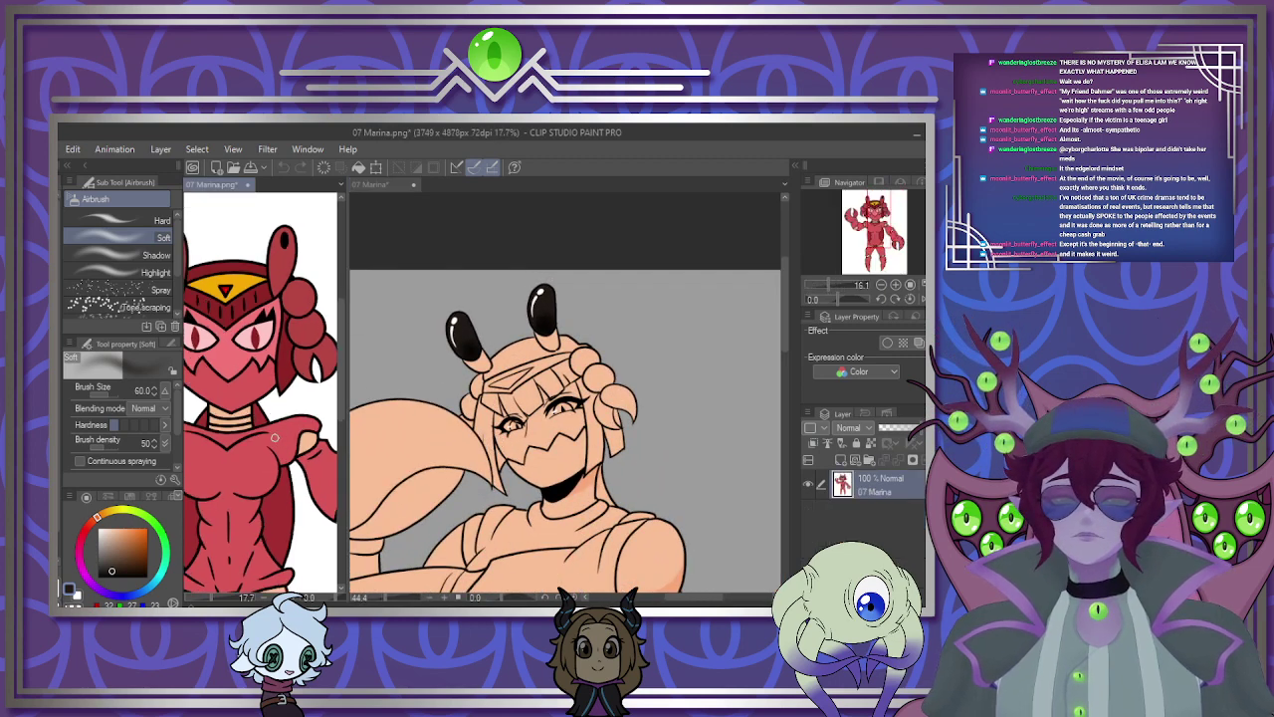
{"action": "left_click", "coordinate": [283, 527], "text": "alt"}
{"action": "key", "text": "g"}
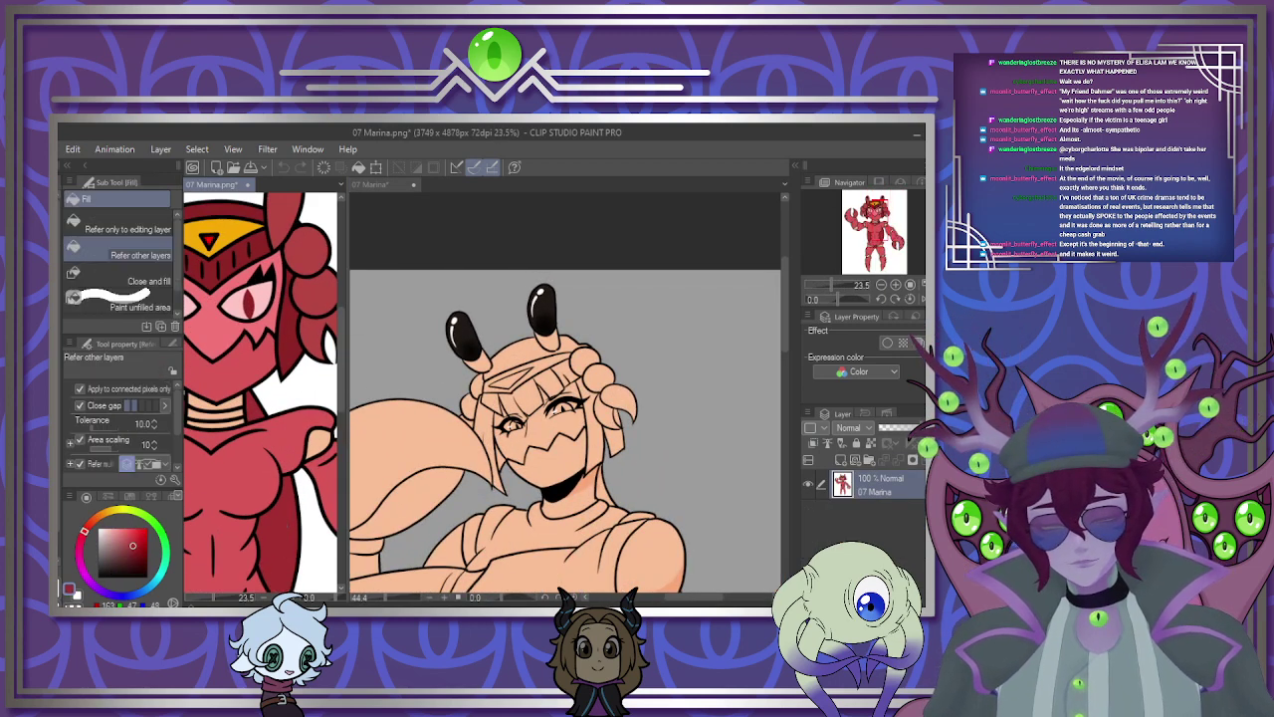
{"action": "scroll", "coordinate": [554, 396], "scroll_direction": "up", "scroll_amount": 4}
{"action": "left_click", "coordinate": [518, 393]}
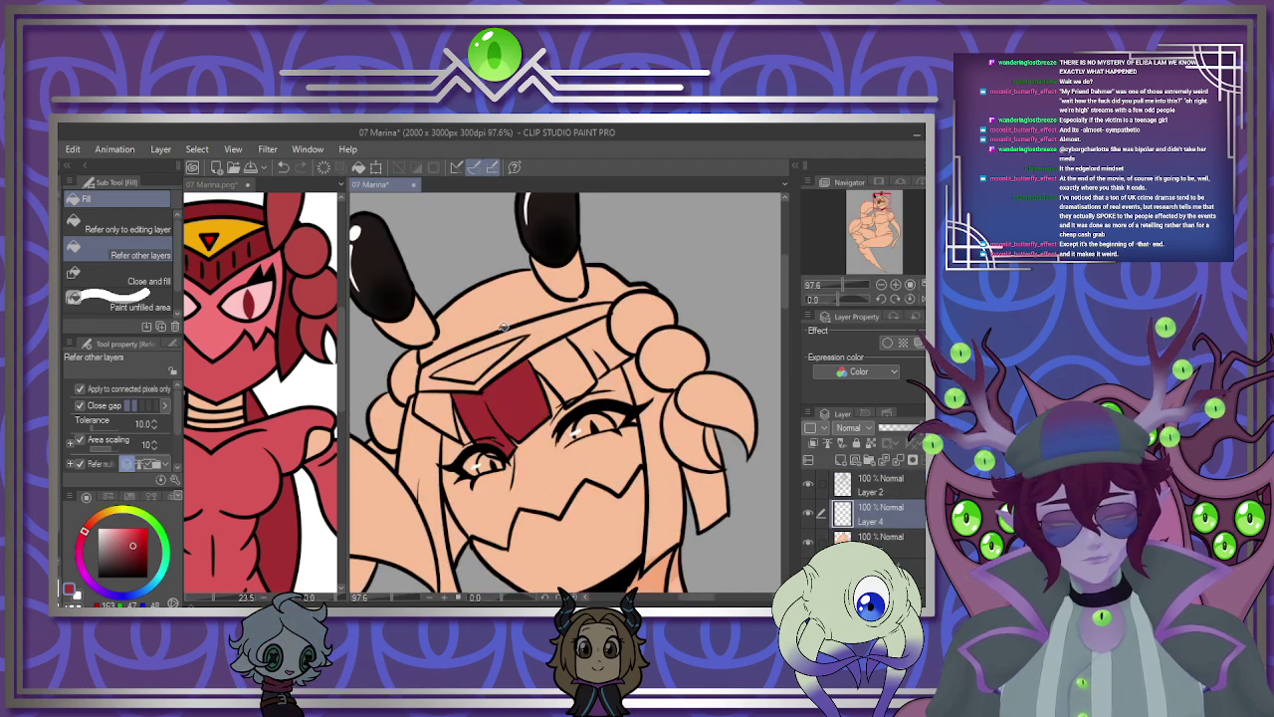
Fill the crown, the remaining fringe sections and the side locks on both sides of the face with dark red.
{"action": "left_click", "coordinate": [597, 339]}
{"action": "left_click", "coordinate": [562, 370]}
{"action": "left_click", "coordinate": [606, 351]}
{"action": "left_click", "coordinate": [655, 448]}
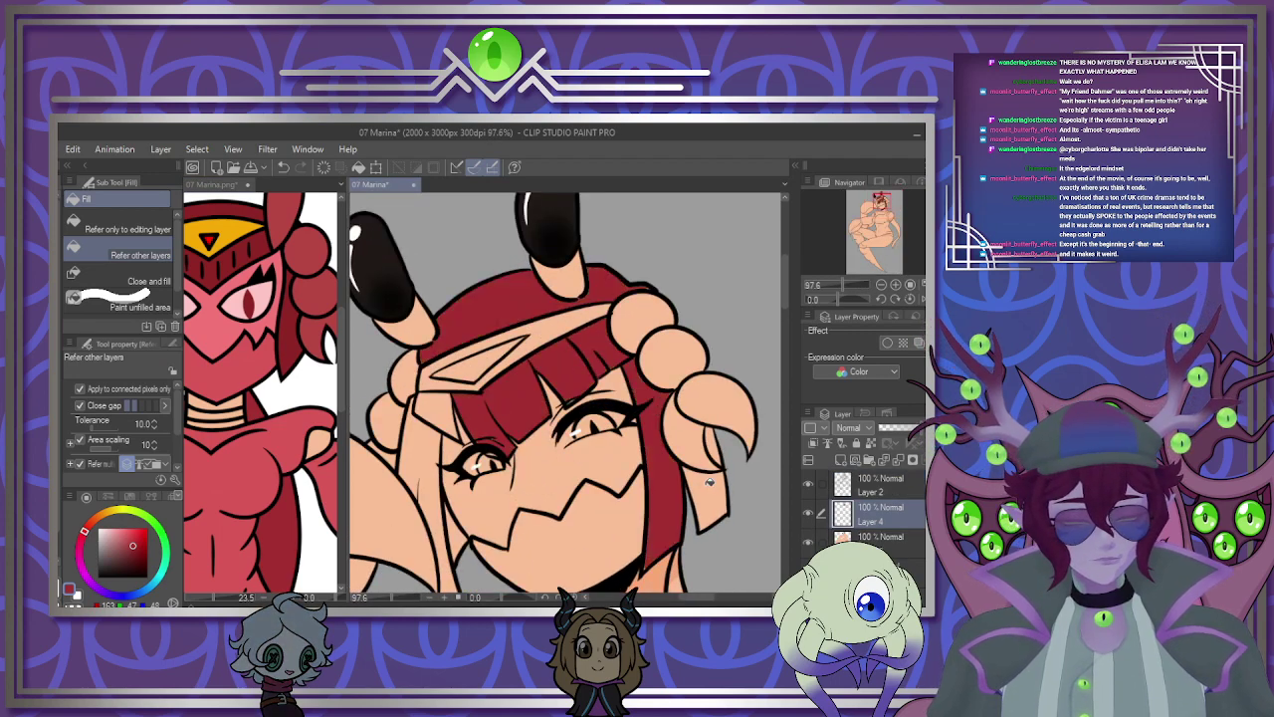
{"action": "left_click", "coordinate": [709, 456]}
{"action": "left_click", "coordinate": [452, 508]}
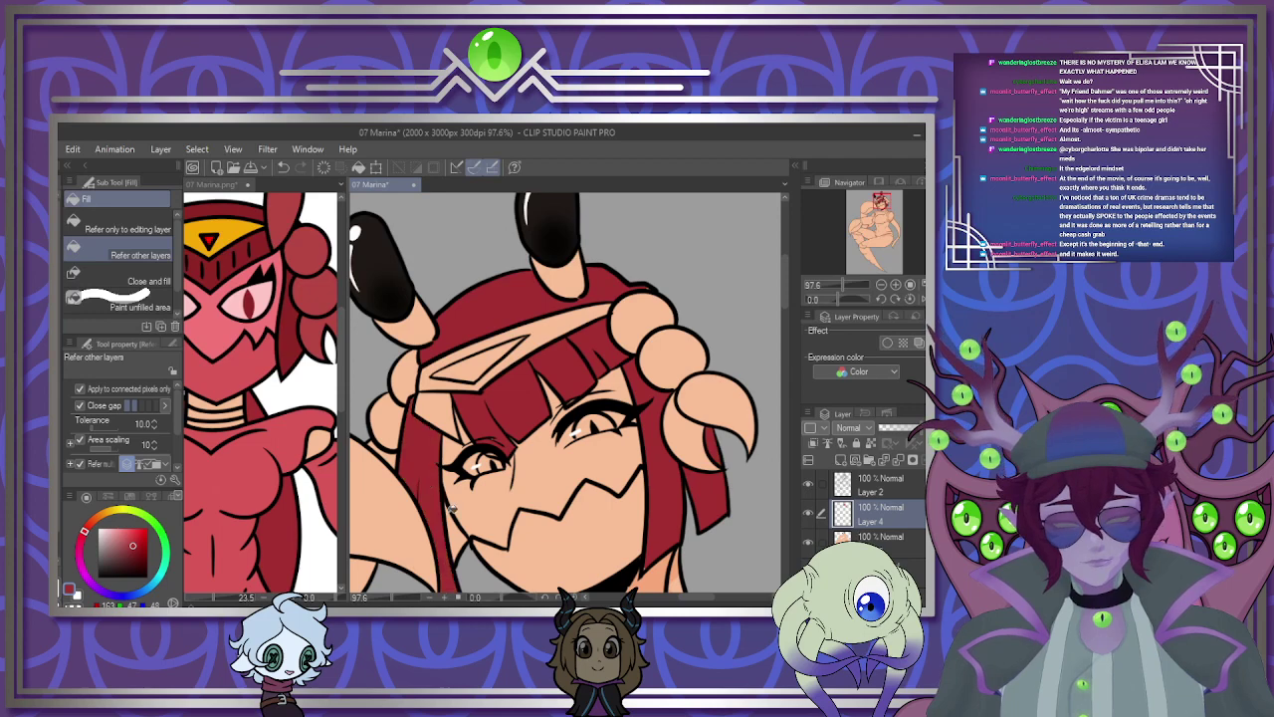
Fill the long ponytail with dark red and cover the unfilled gap below the shoulder with the G-pen.
{"action": "scroll", "coordinate": [518, 399], "scroll_direction": "down", "scroll_amount": 4}
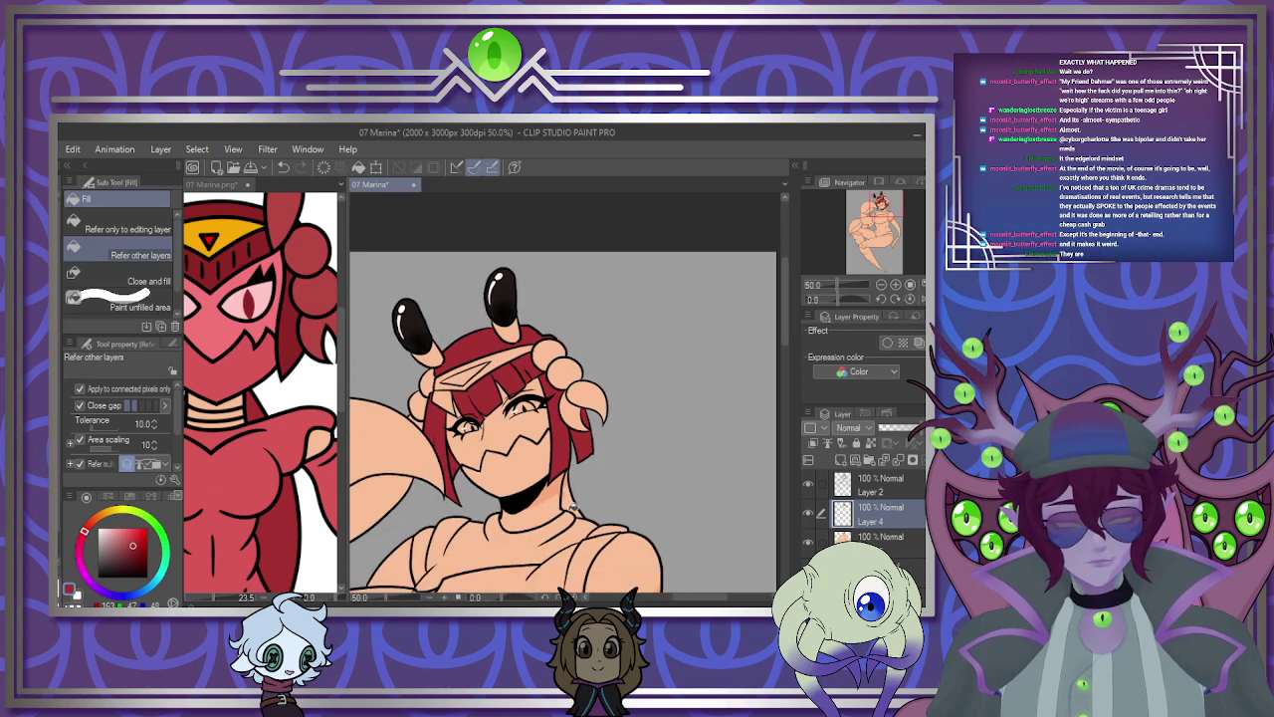
{"action": "scroll", "coordinate": [569, 499], "scroll_direction": "down", "scroll_amount": 3}
{"action": "left_click", "coordinate": [597, 483]}
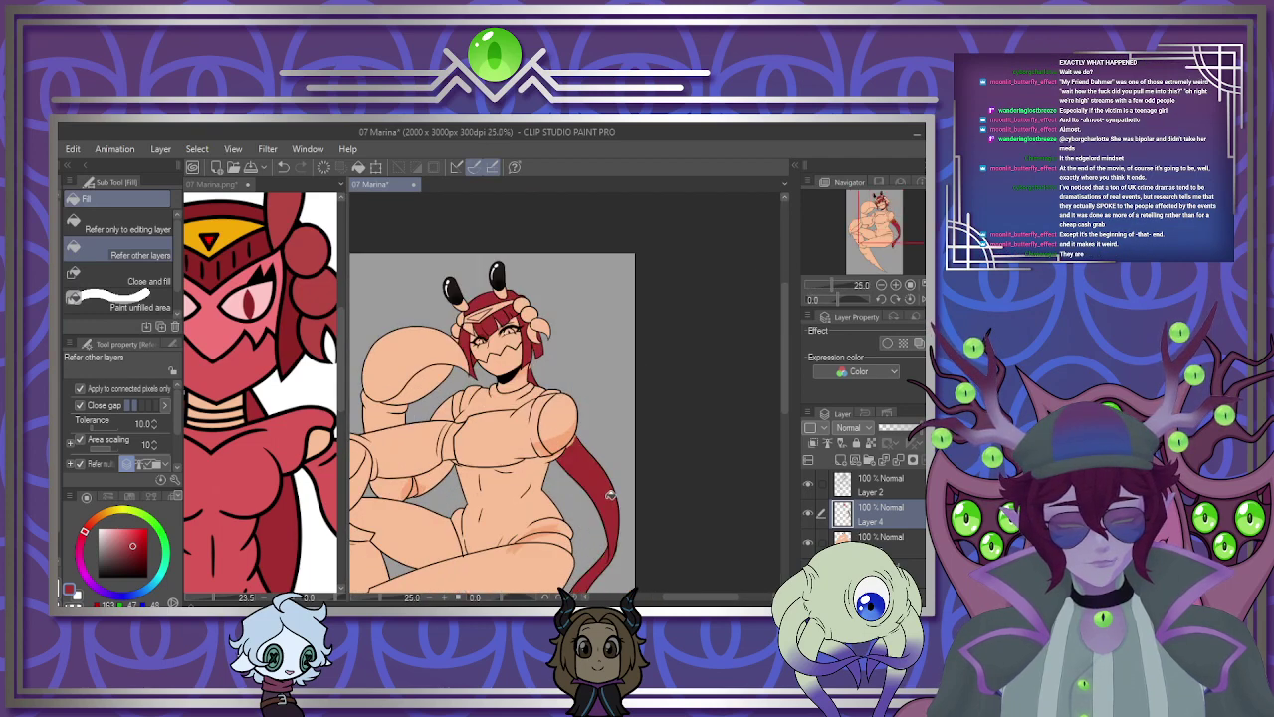
{"action": "scroll", "coordinate": [594, 461], "scroll_direction": "down", "scroll_amount": 2}
{"action": "scroll", "coordinate": [594, 461], "scroll_direction": "up", "scroll_amount": 8}
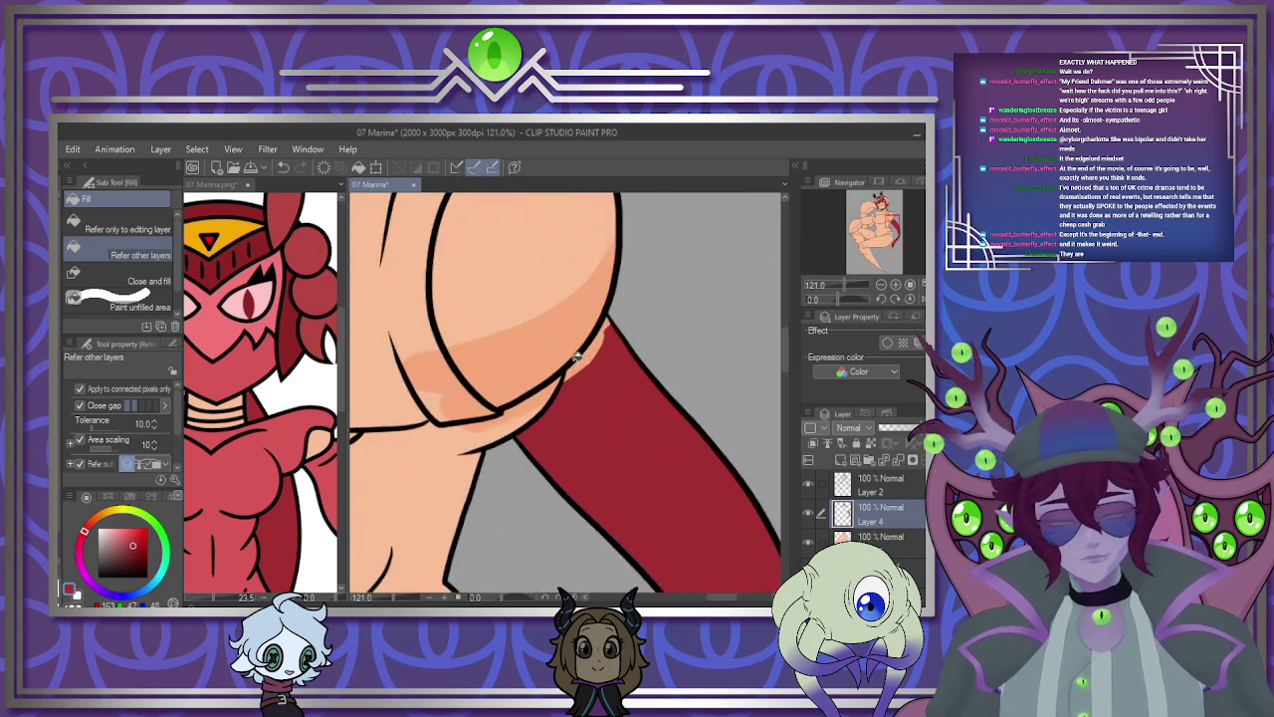
{"action": "key", "text": "p"}
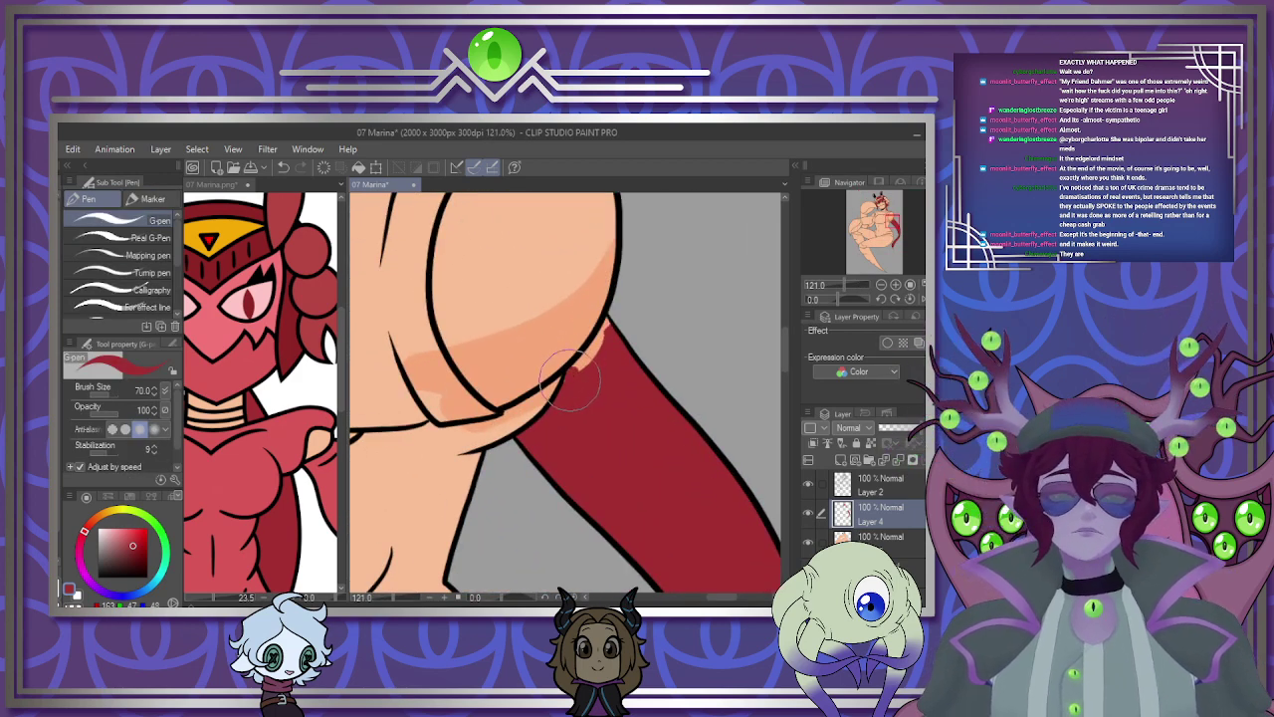
{"action": "left_click_drag", "start_coordinate": [571, 382], "coordinate": [599, 348]}
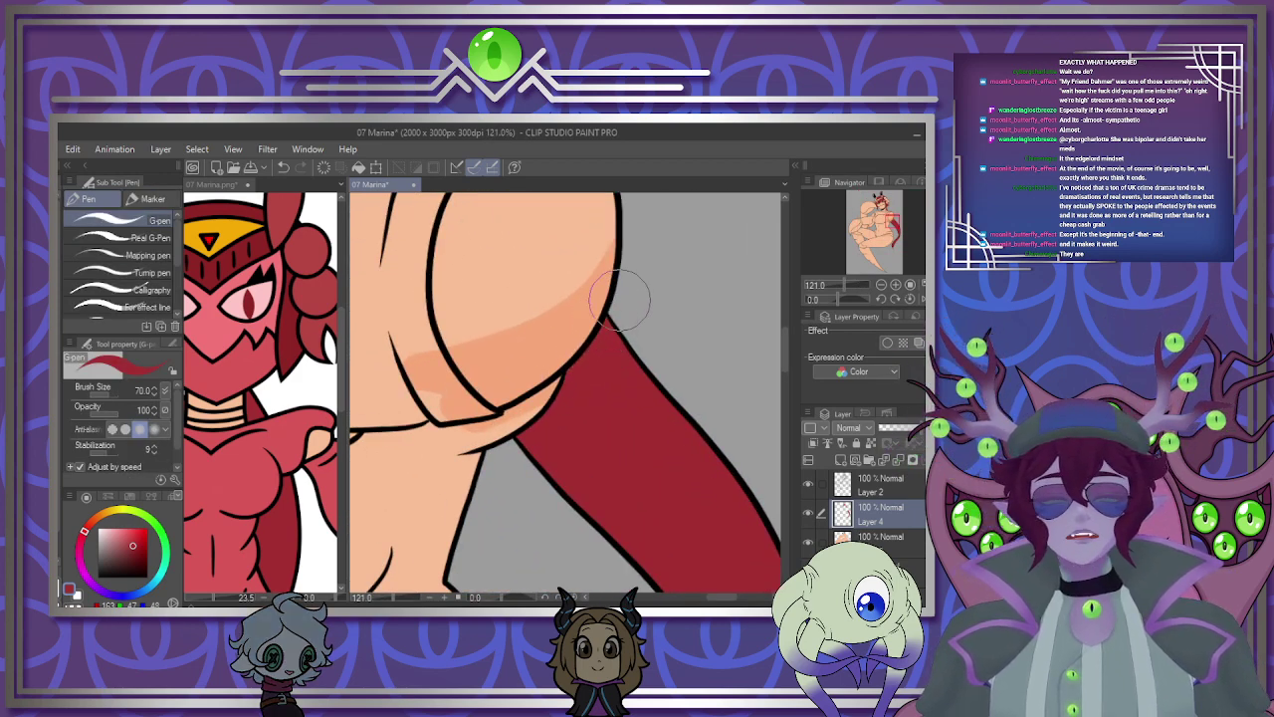
Touch up the unfilled gaps in the hair beside the neck with dark red G-pen strokes.
{"action": "scroll", "coordinate": [618, 296], "scroll_direction": "down", "scroll_amount": 6}
{"action": "scroll", "coordinate": [574, 365], "scroll_direction": "up", "scroll_amount": 7}
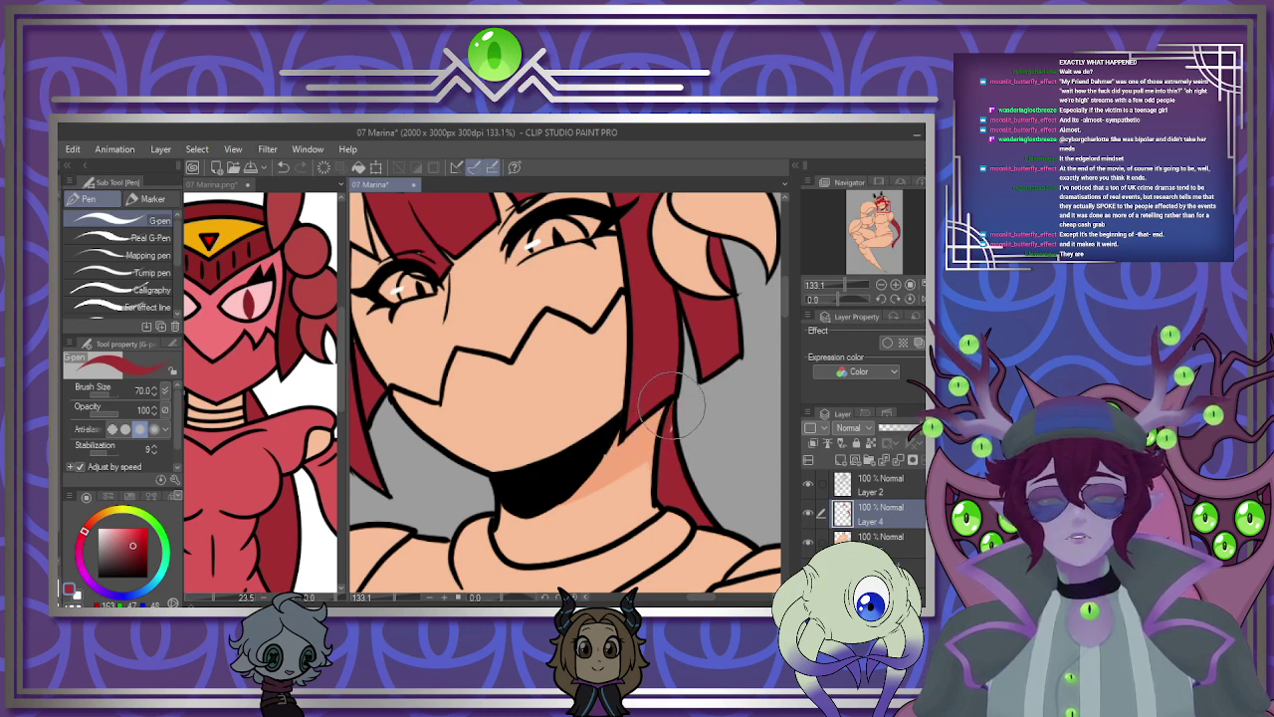
{"action": "left_click_drag", "start_coordinate": [673, 397], "coordinate": [806, 445]}
{"action": "scroll", "coordinate": [498, 335], "scroll_direction": "up", "scroll_amount": 2}
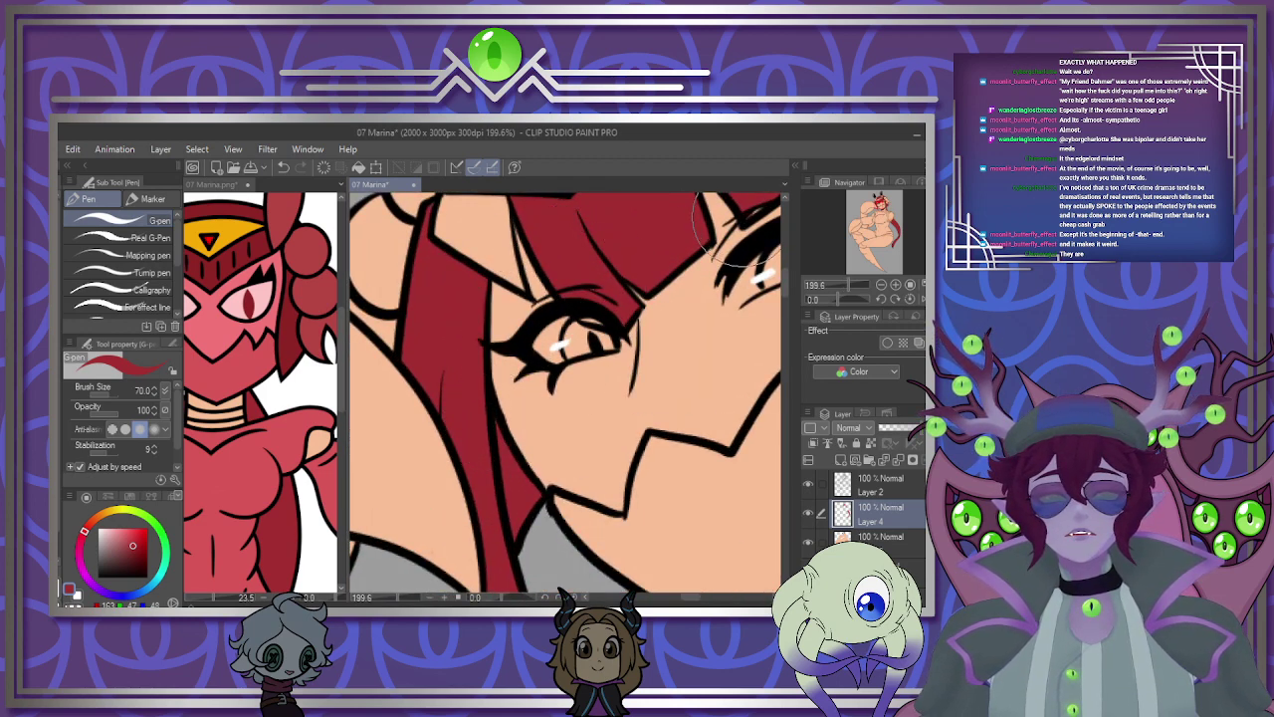
{"action": "scroll", "coordinate": [595, 329], "scroll_direction": "down", "scroll_amount": 2}
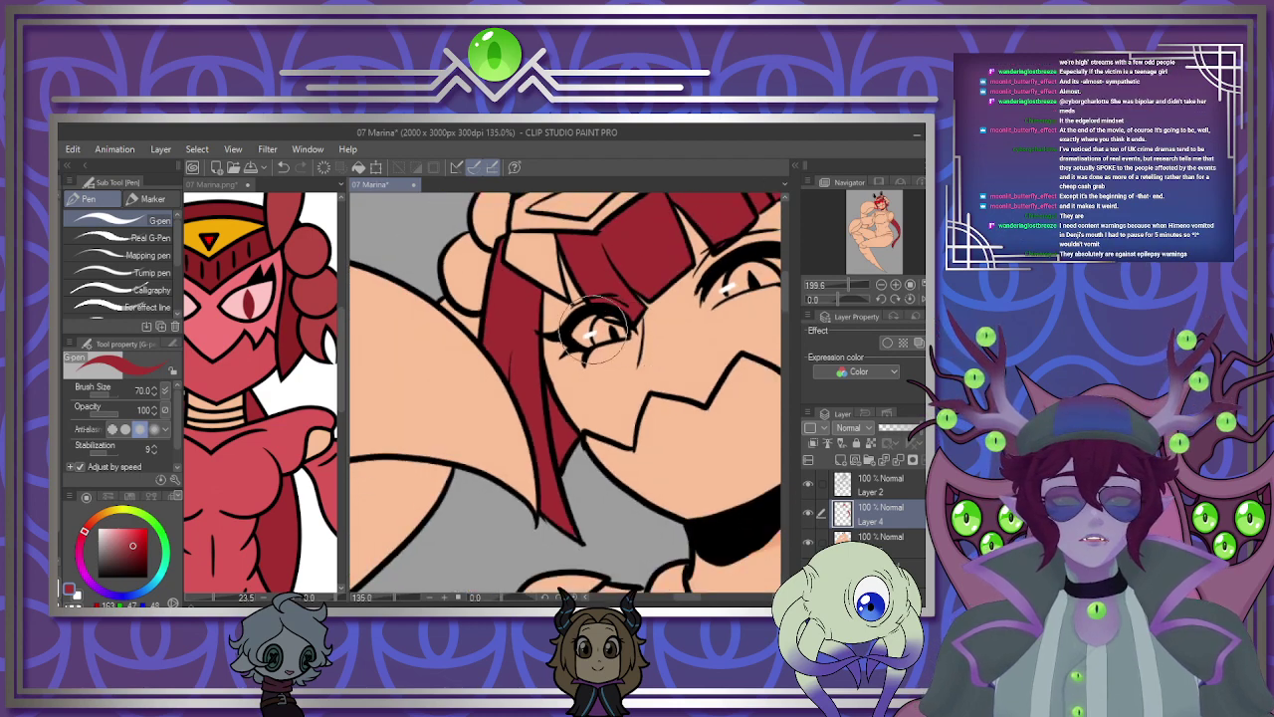
{"action": "scroll", "coordinate": [594, 331], "scroll_direction": "down", "scroll_amount": 3}
Paint the peach corner of the fringe beneath the pointed headband's edge dark red.
{"action": "scroll", "coordinate": [473, 341], "scroll_direction": "up", "scroll_amount": 4}
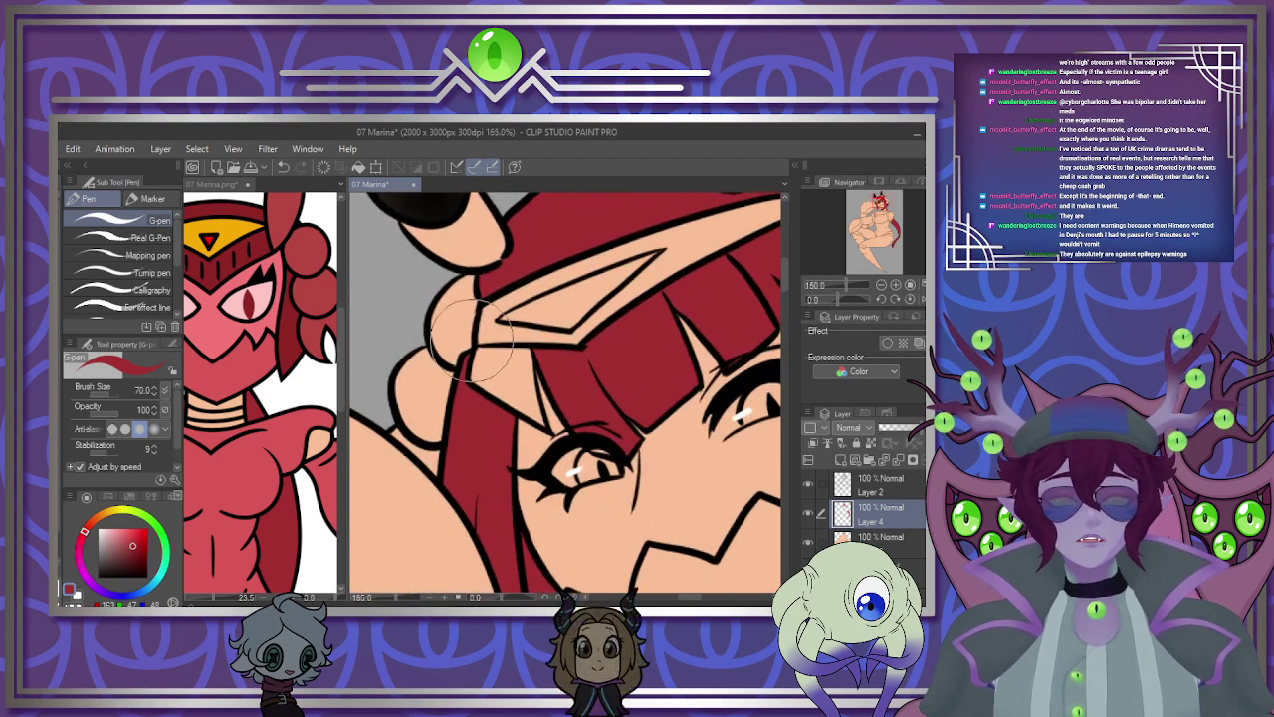
{"action": "scroll", "coordinate": [472, 339], "scroll_direction": "up", "scroll_amount": 2}
{"action": "mouse_move", "coordinate": [486, 370]}
{"action": "left_mouse_down"}
{"action": "mouse_move", "coordinate": [492, 380]}
{"action": "mouse_move", "coordinate": [480, 366]}
{"action": "mouse_move", "coordinate": [538, 333]}
{"action": "mouse_move", "coordinate": [562, 438]}
{"action": "mouse_move", "coordinate": [595, 463]}
{"action": "mouse_move", "coordinate": [514, 407]}
{"action": "mouse_move", "coordinate": [530, 399]}
{"action": "left_mouse_up"}
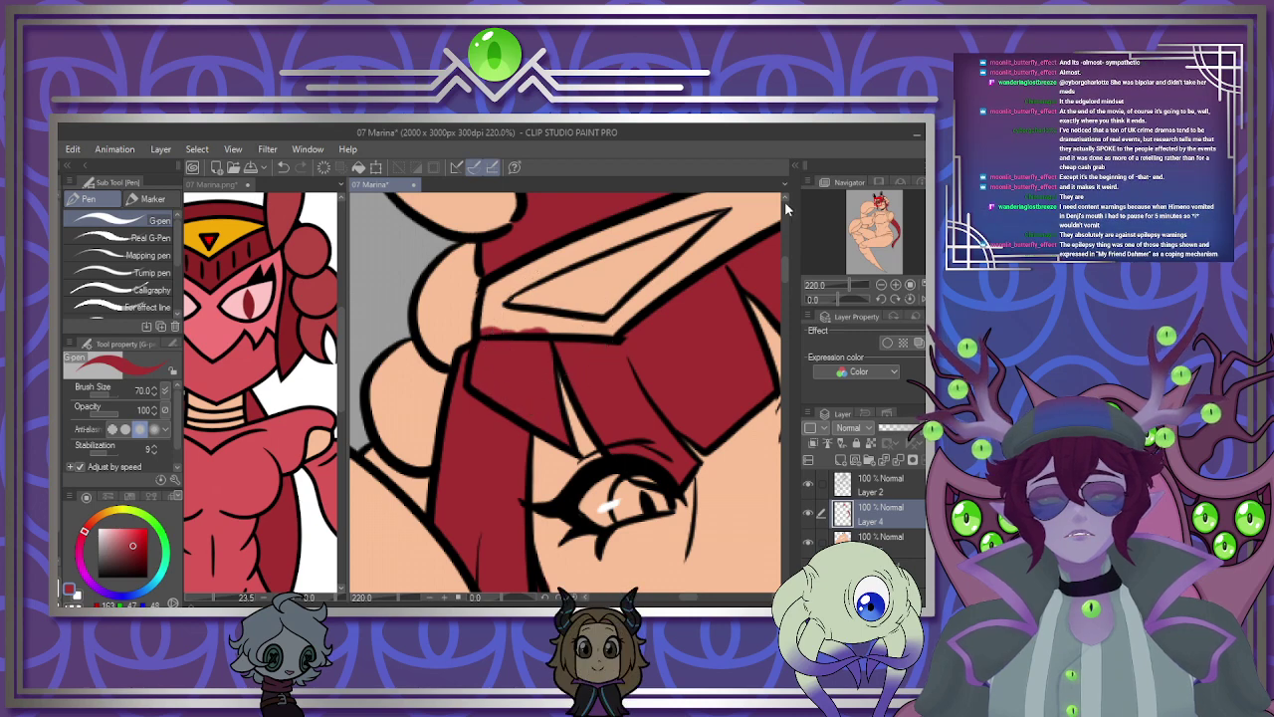
{"action": "left_click_drag", "start_coordinate": [488, 577], "coordinate": [569, 365]}
Paint a dark red patch on the uppermost round segment where the headband meets the small head claw.
{"action": "scroll", "coordinate": [568, 365], "scroll_direction": "down", "scroll_amount": 4}
{"action": "scroll", "coordinate": [689, 256], "scroll_direction": "up", "scroll_amount": 3}
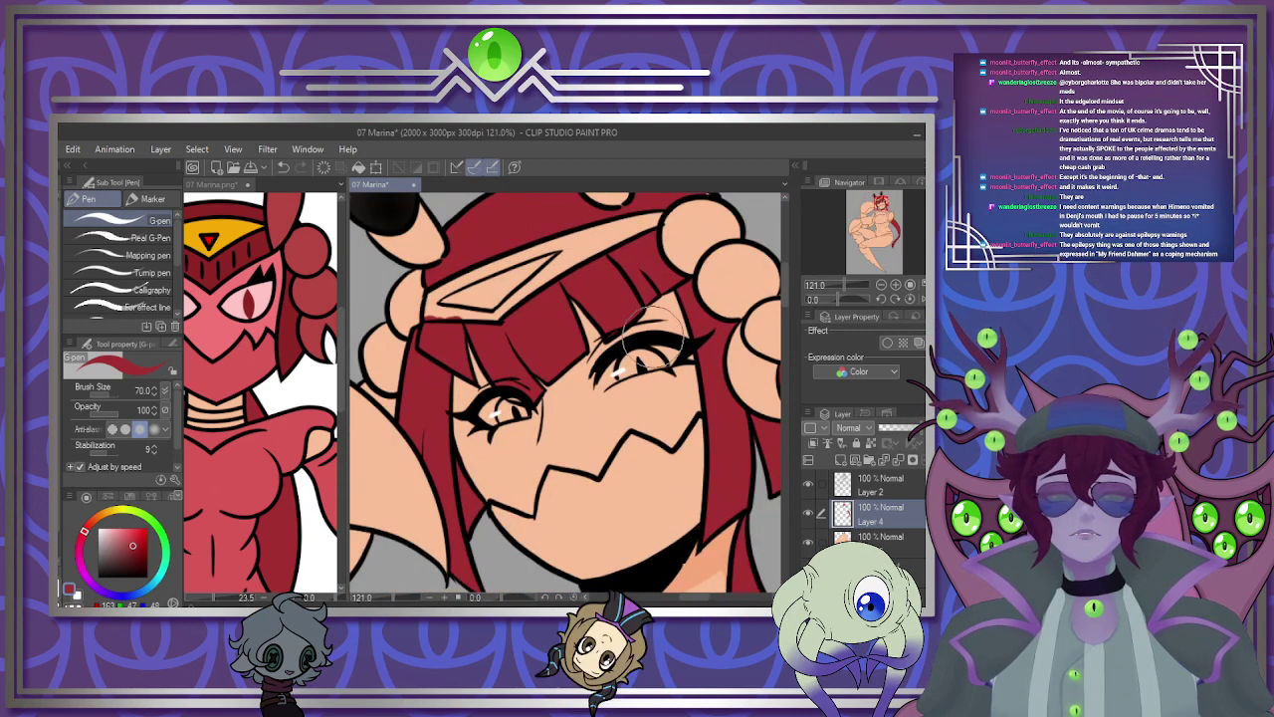
{"action": "scroll", "coordinate": [652, 338], "scroll_direction": "up", "scroll_amount": 3}
{"action": "left_click_drag", "start_coordinate": [697, 227], "coordinate": [682, 239]}
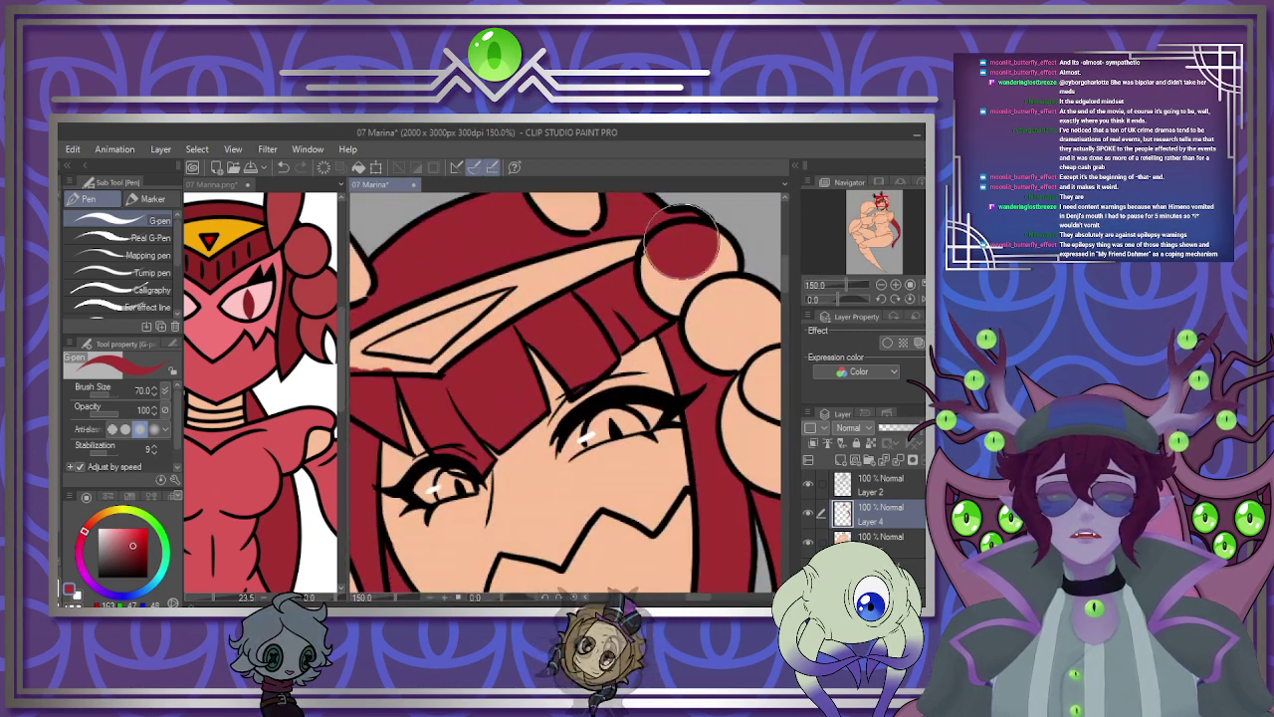
Add a clipped Multiply layer above Layer 4 and paint shadows behind the neck, below the shoulder and on the ponytail's tip.
{"action": "scroll", "coordinate": [643, 359], "scroll_direction": "down", "scroll_amount": 4}
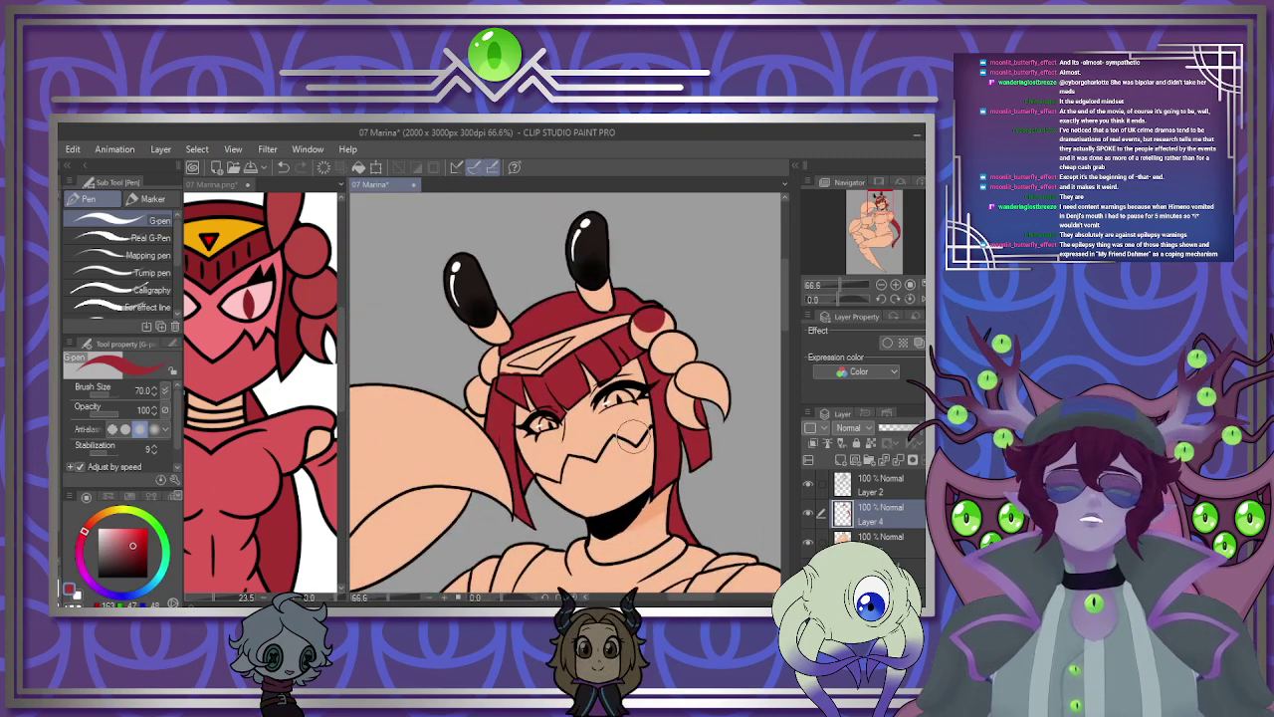
{"action": "scroll", "coordinate": [632, 435], "scroll_direction": "up", "scroll_amount": 2}
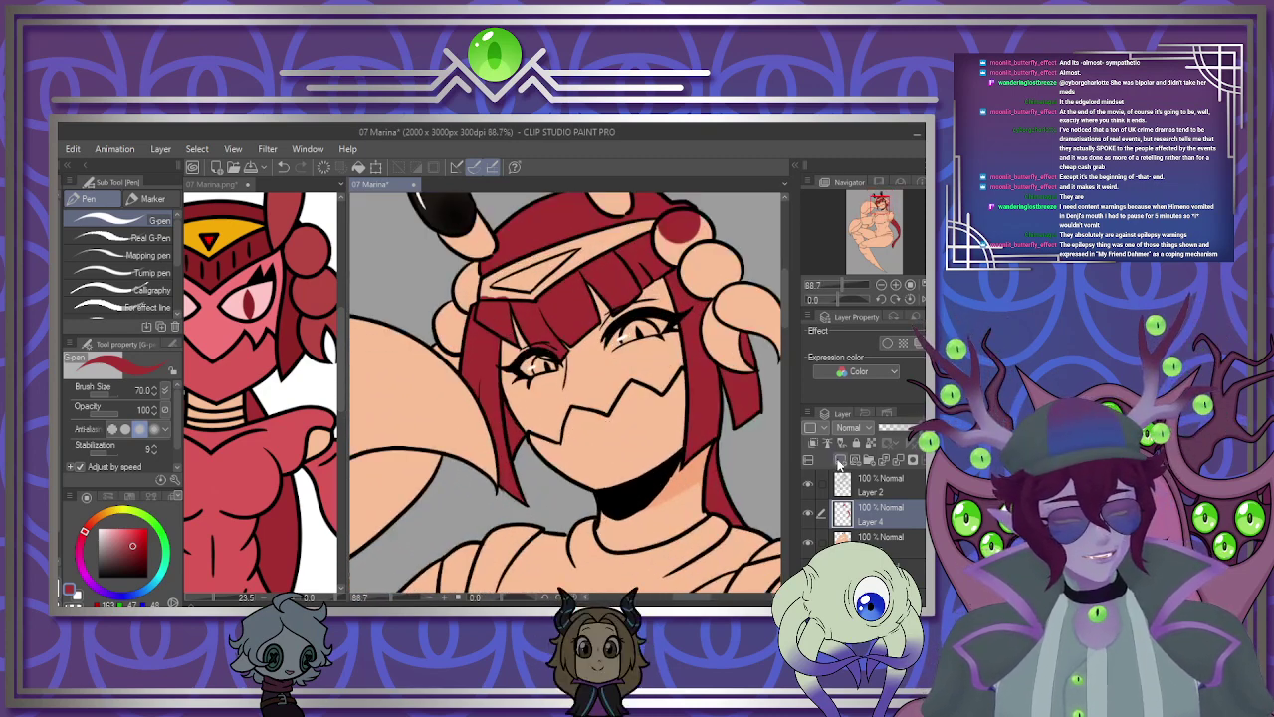
{"action": "left_click", "coordinate": [813, 444]}
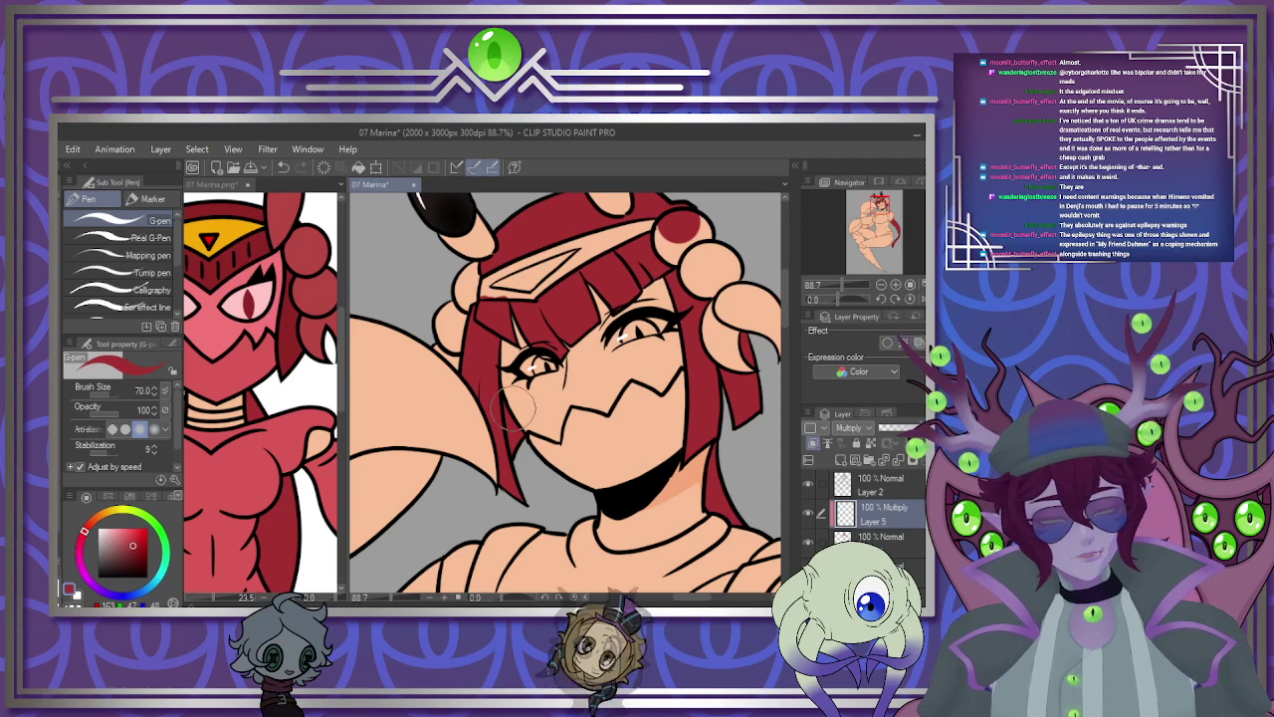
{"action": "left_click_drag", "start_coordinate": [701, 503], "coordinate": [713, 470]}
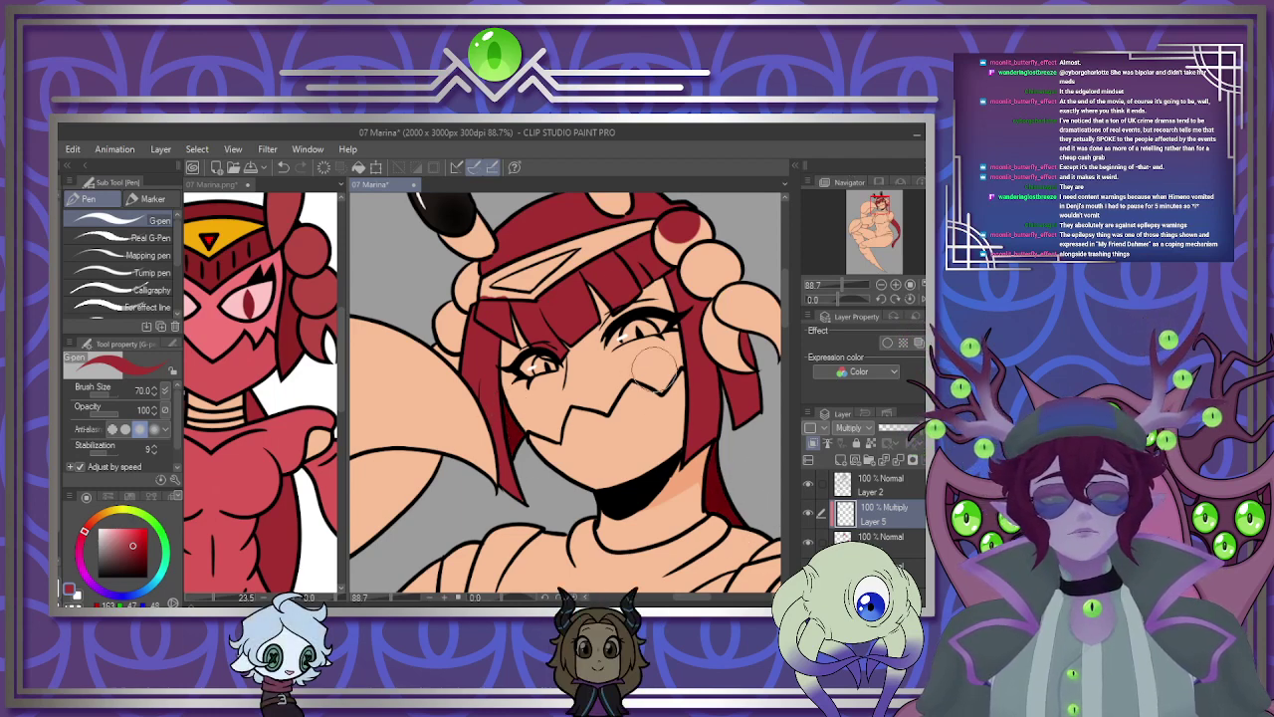
{"action": "scroll", "coordinate": [647, 368], "scroll_direction": "down", "scroll_amount": 5}
{"action": "scroll", "coordinate": [649, 443], "scroll_direction": "up", "scroll_amount": 3}
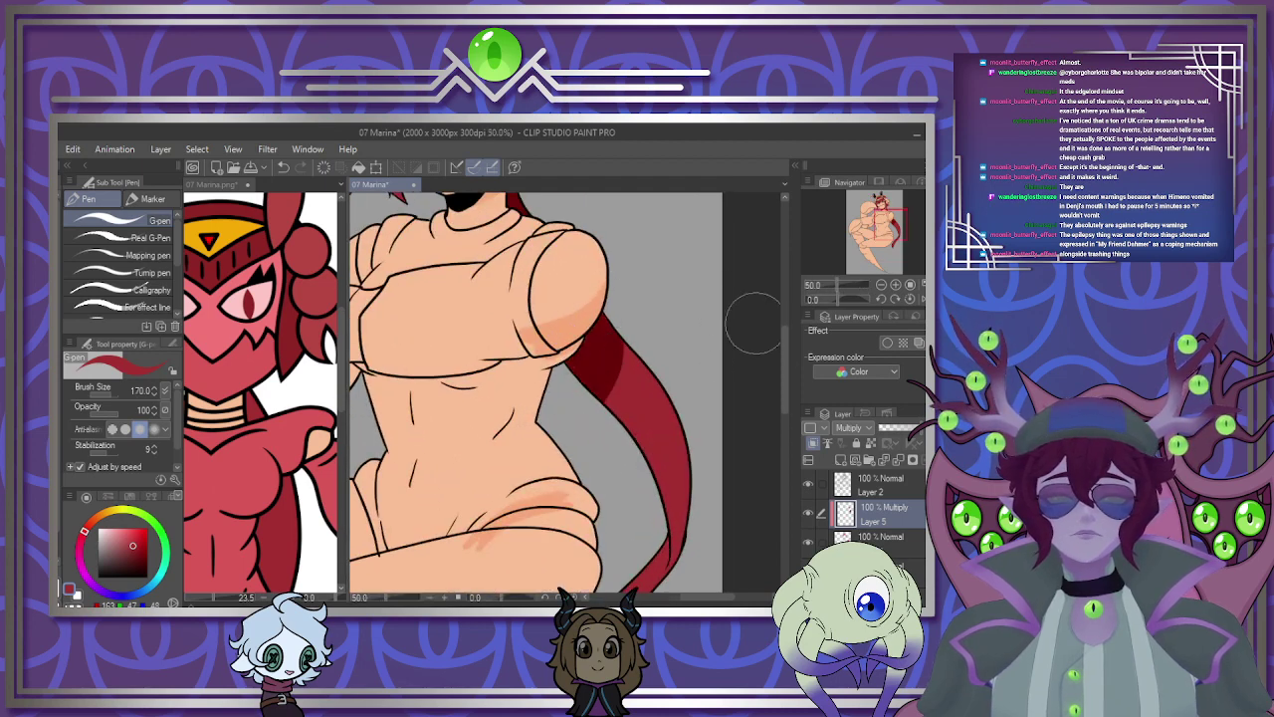
{"action": "left_click_drag", "start_coordinate": [784, 348], "coordinate": [784, 386]}
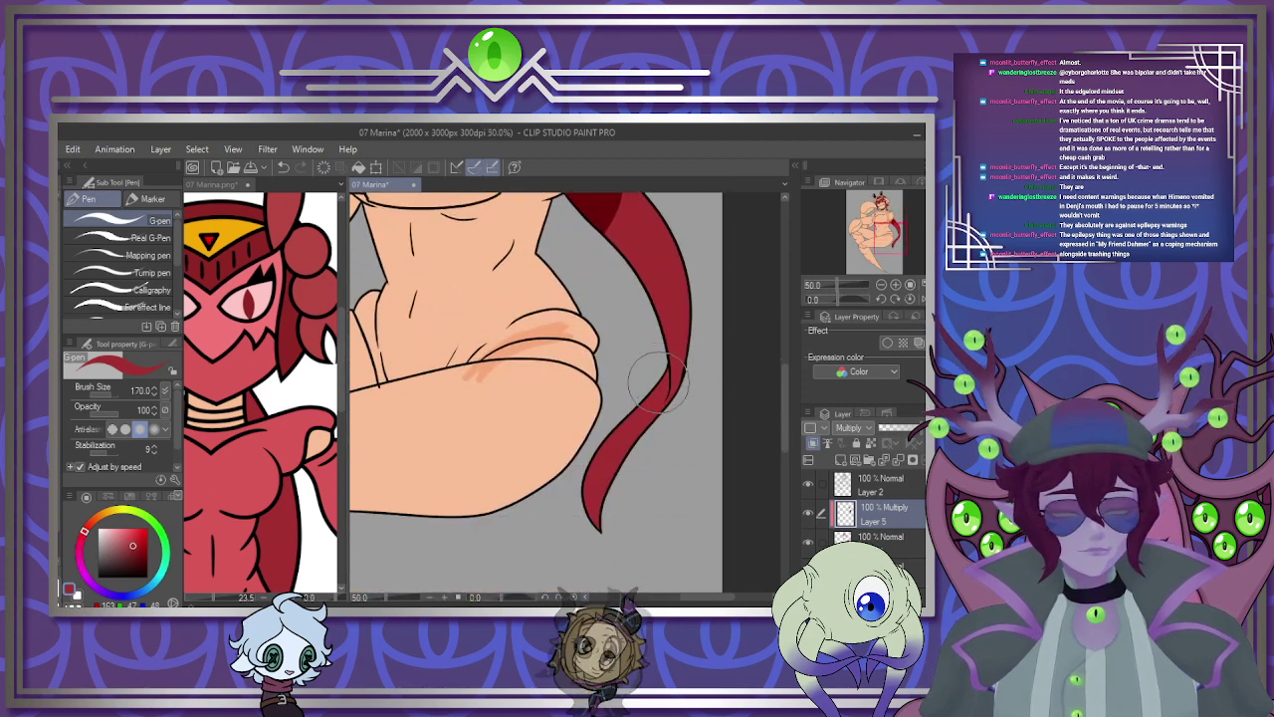
{"action": "mouse_move", "coordinate": [659, 382]}
{"action": "left_mouse_down"}
{"action": "mouse_move", "coordinate": [656, 425]}
{"action": "mouse_move", "coordinate": [621, 429]}
{"action": "mouse_move", "coordinate": [601, 503]}
{"action": "left_mouse_up"}
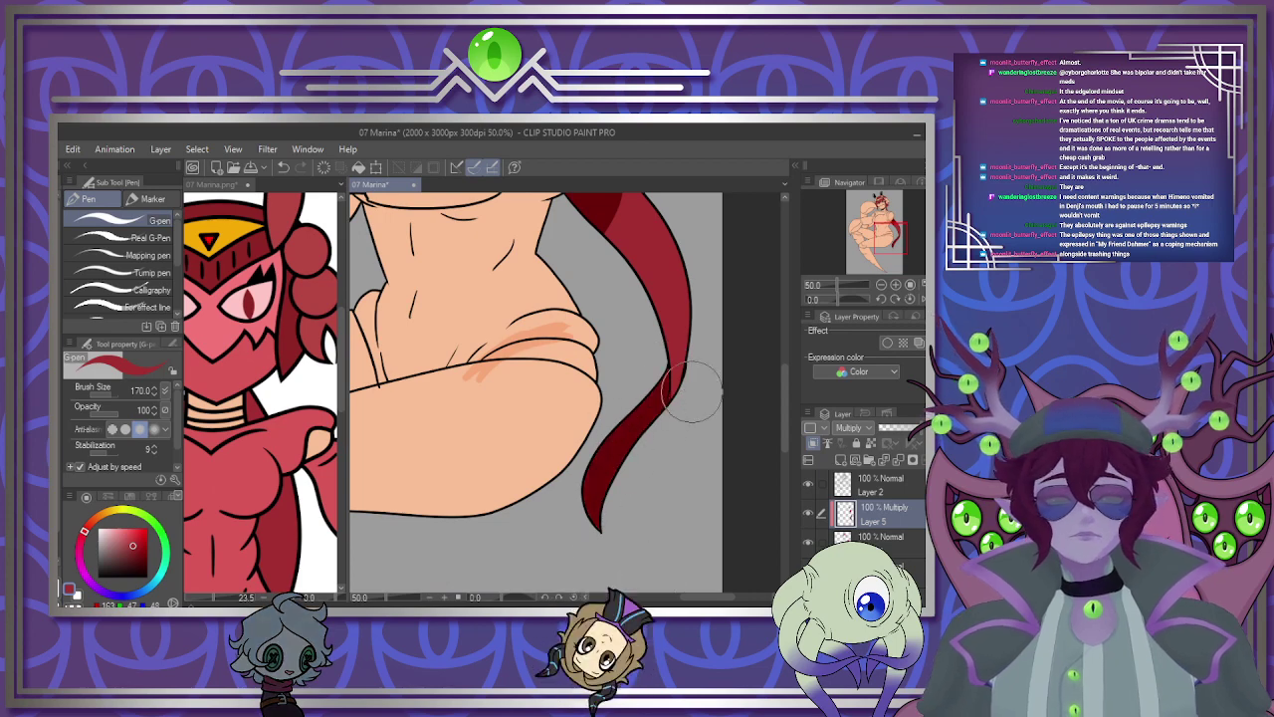
On a clipped layer in Screen mode, paint a band of lighter red highlights across the fringe and side lock with a smaller G-pen.
{"action": "scroll", "coordinate": [657, 424], "scroll_direction": "down", "scroll_amount": 3}
{"action": "scroll", "coordinate": [487, 247], "scroll_direction": "up", "scroll_amount": 4}
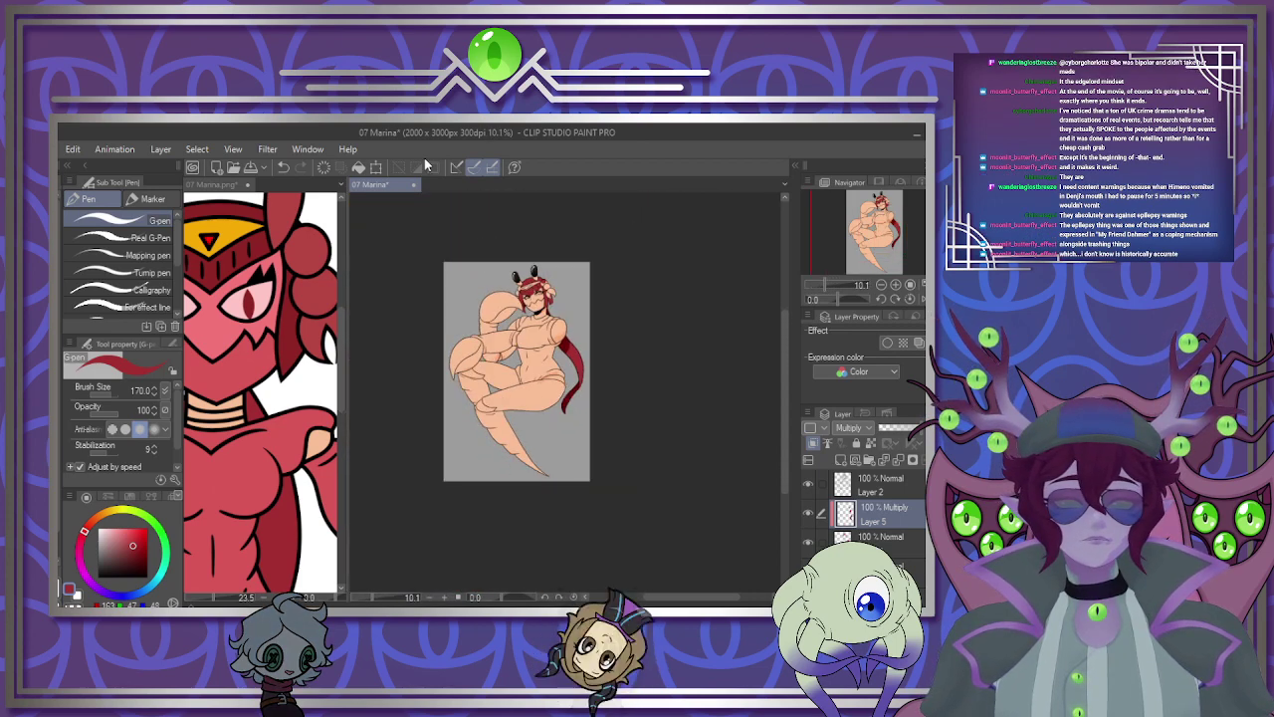
{"action": "scroll", "coordinate": [540, 373], "scroll_direction": "up", "scroll_amount": 6}
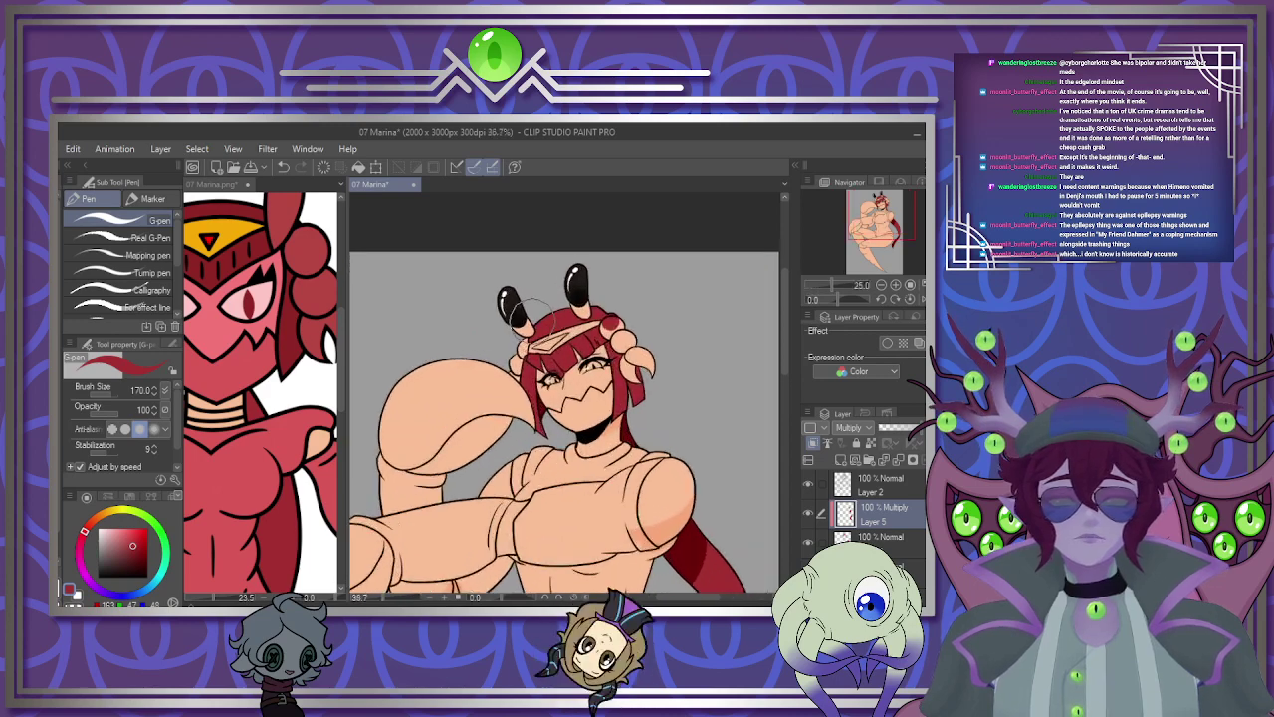
{"action": "left_click", "coordinate": [858, 428]}
{"action": "left_click", "coordinate": [844, 245]}
{"action": "key", "text": "bracketleft"}
{"action": "key", "text": "bracketleft"}
{"action": "key", "text": "bracketleft"}
{"action": "key", "text": "bracketleft"}
{"action": "key", "text": "bracketleft"}
{"action": "key", "text": "bracketleft"}
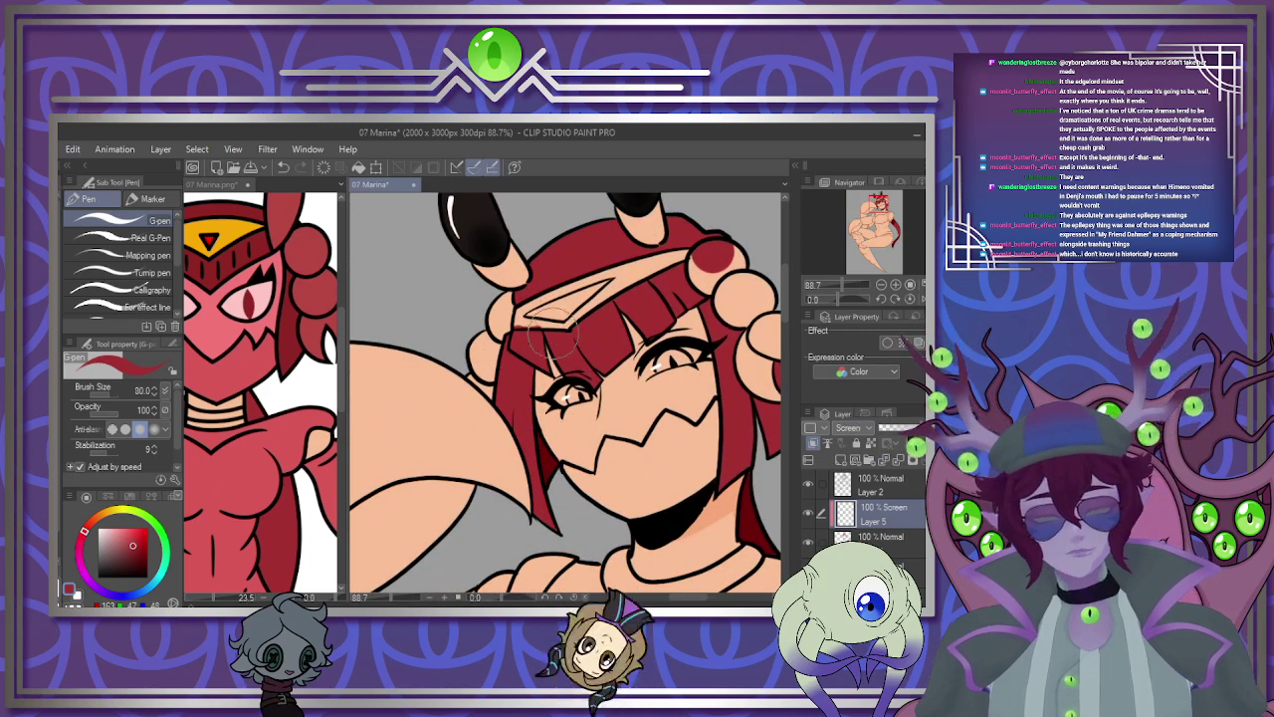
{"action": "left_click_drag", "start_coordinate": [503, 364], "coordinate": [663, 298]}
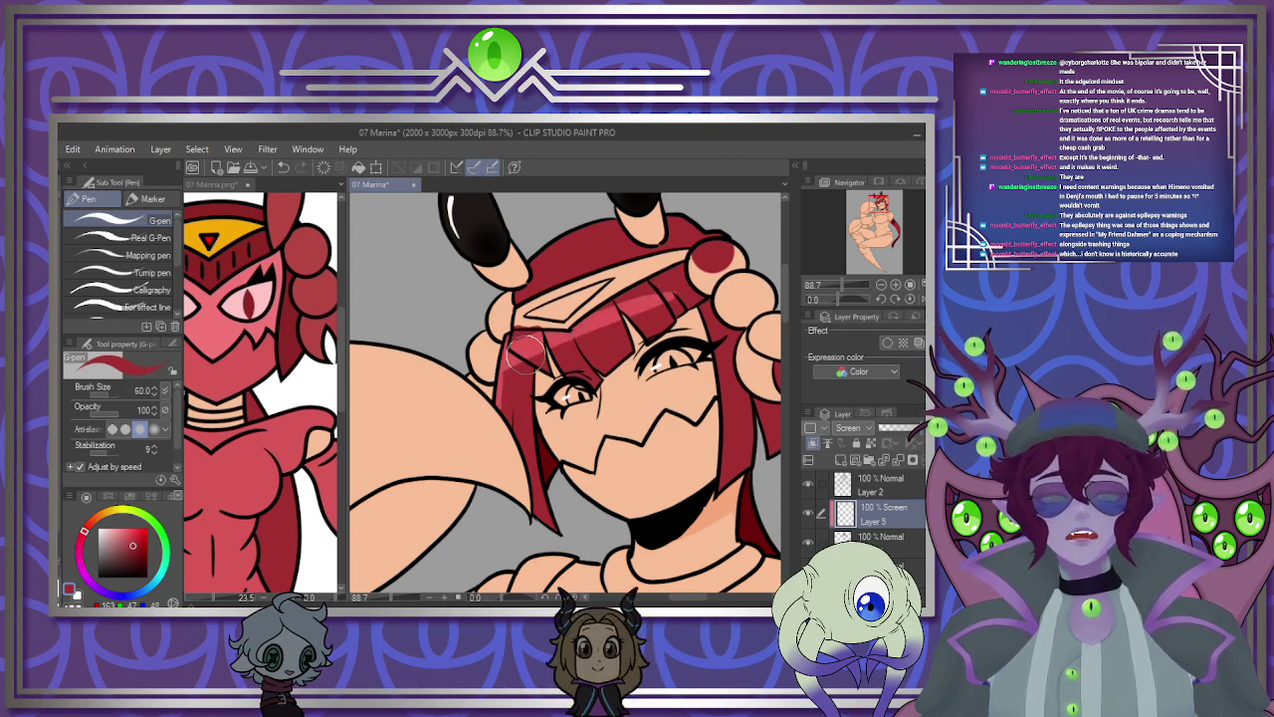
Refine the fringe highlights along the strand lines with a size 15 G-pen and merge the Screen layer into Layer 4.
{"action": "scroll", "coordinate": [523, 325], "scroll_direction": "up", "scroll_amount": 4}
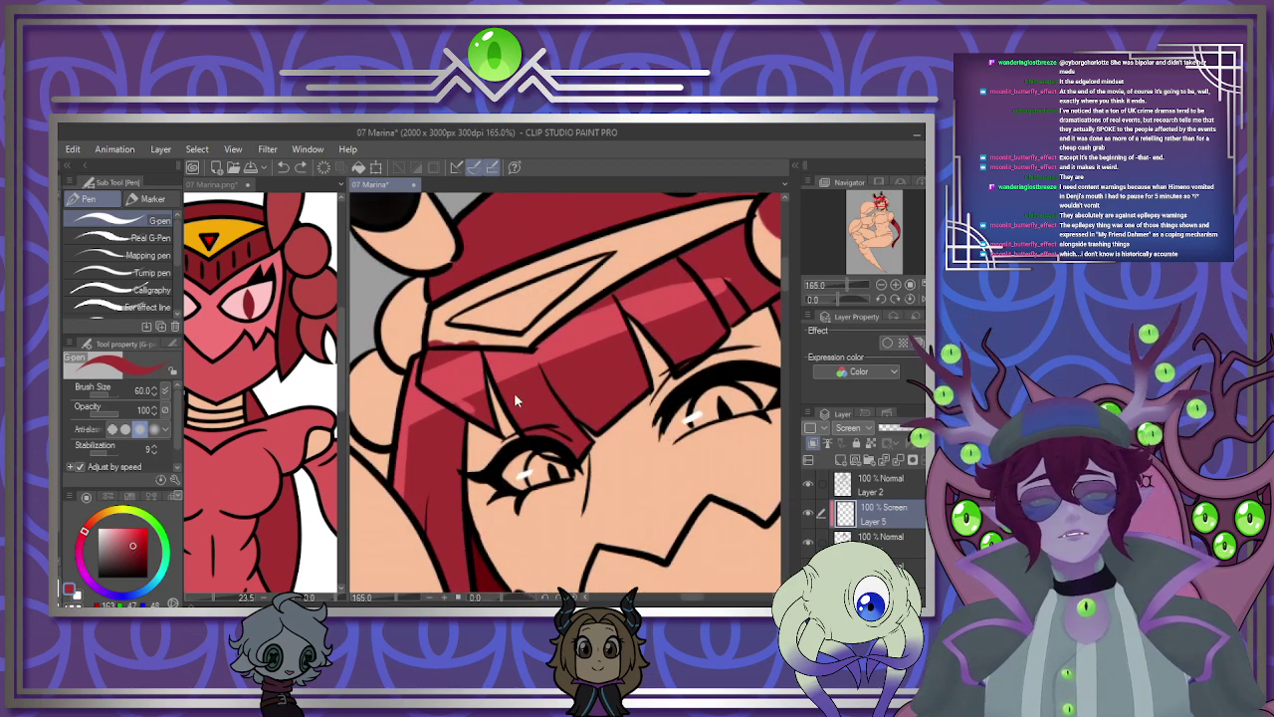
{"action": "mouse_move", "coordinate": [466, 403]}
{"action": "left_mouse_down"}
{"action": "mouse_move", "coordinate": [765, 279]}
{"action": "mouse_move", "coordinate": [528, 372]}
{"action": "mouse_move", "coordinate": [479, 407]}
{"action": "mouse_move", "coordinate": [511, 361]}
{"action": "mouse_move", "coordinate": [459, 362]}
{"action": "mouse_move", "coordinate": [468, 415]}
{"action": "mouse_move", "coordinate": [425, 364]}
{"action": "mouse_move", "coordinate": [453, 396]}
{"action": "left_mouse_up"}
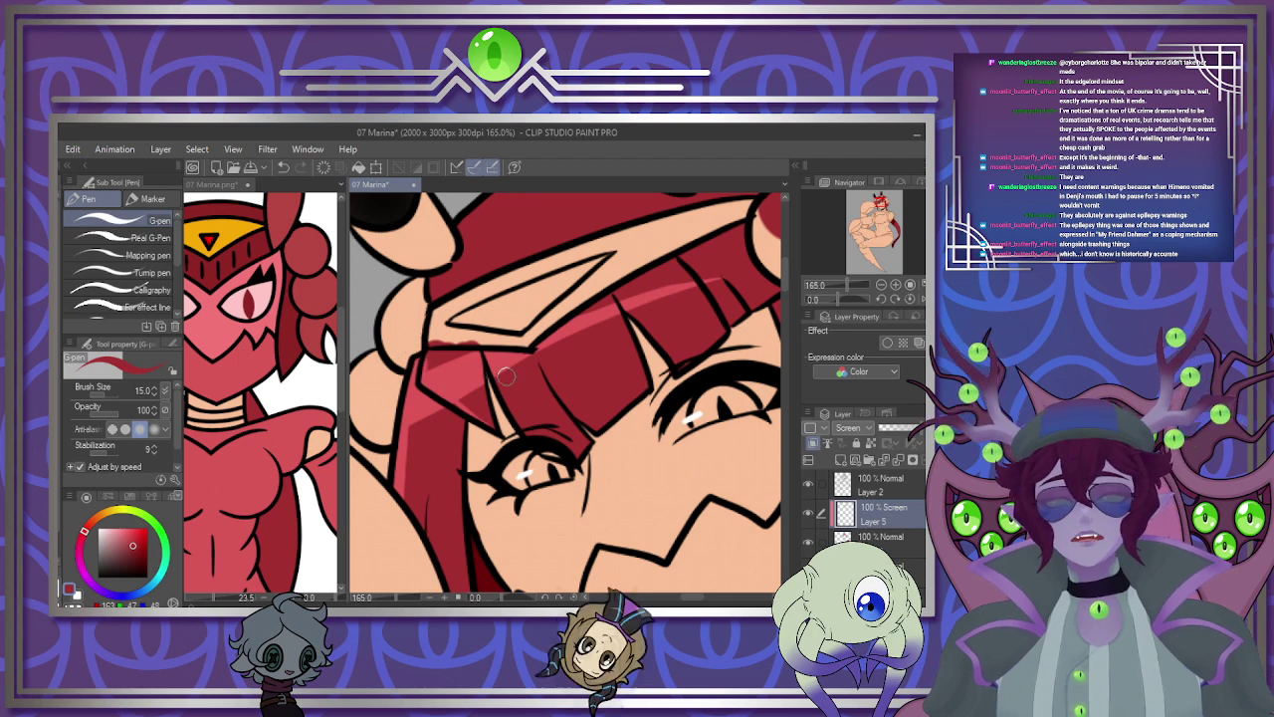
{"action": "left_click_drag", "start_coordinate": [544, 362], "coordinate": [595, 431]}
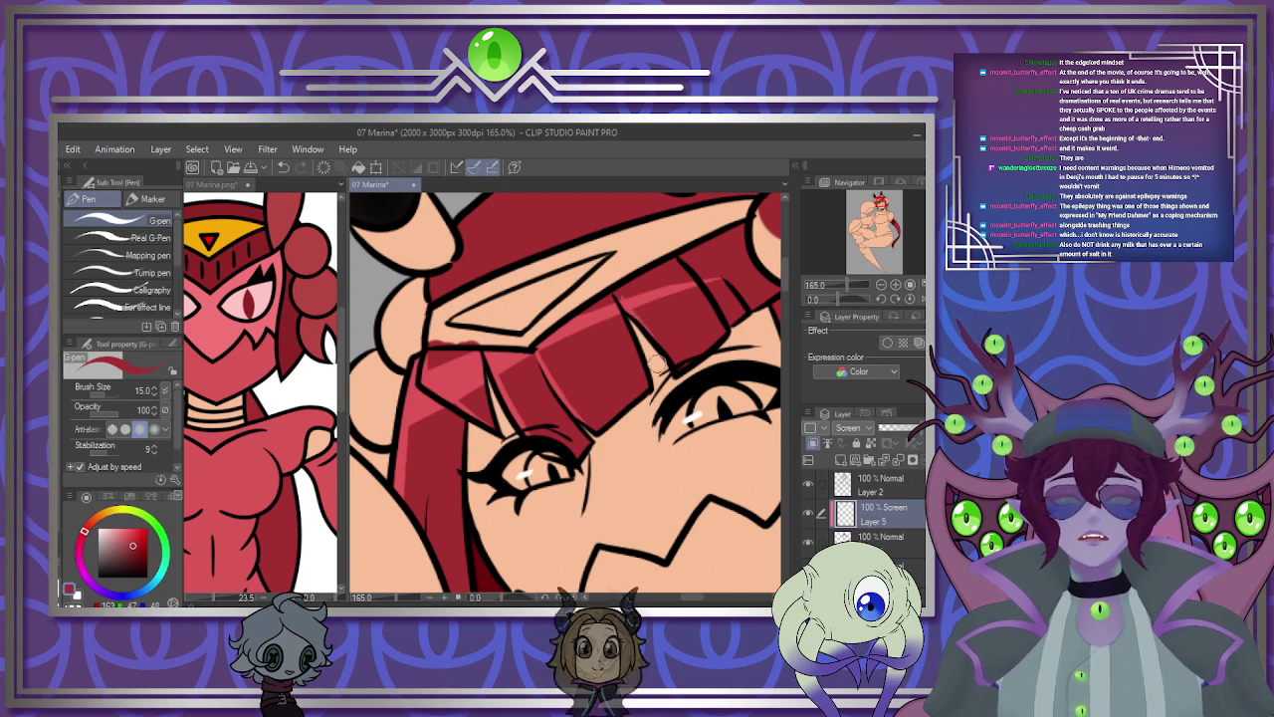
{"action": "scroll", "coordinate": [626, 309], "scroll_direction": "down", "scroll_amount": 4}
{"action": "scroll", "coordinate": [594, 338], "scroll_direction": "up", "scroll_amount": 2}
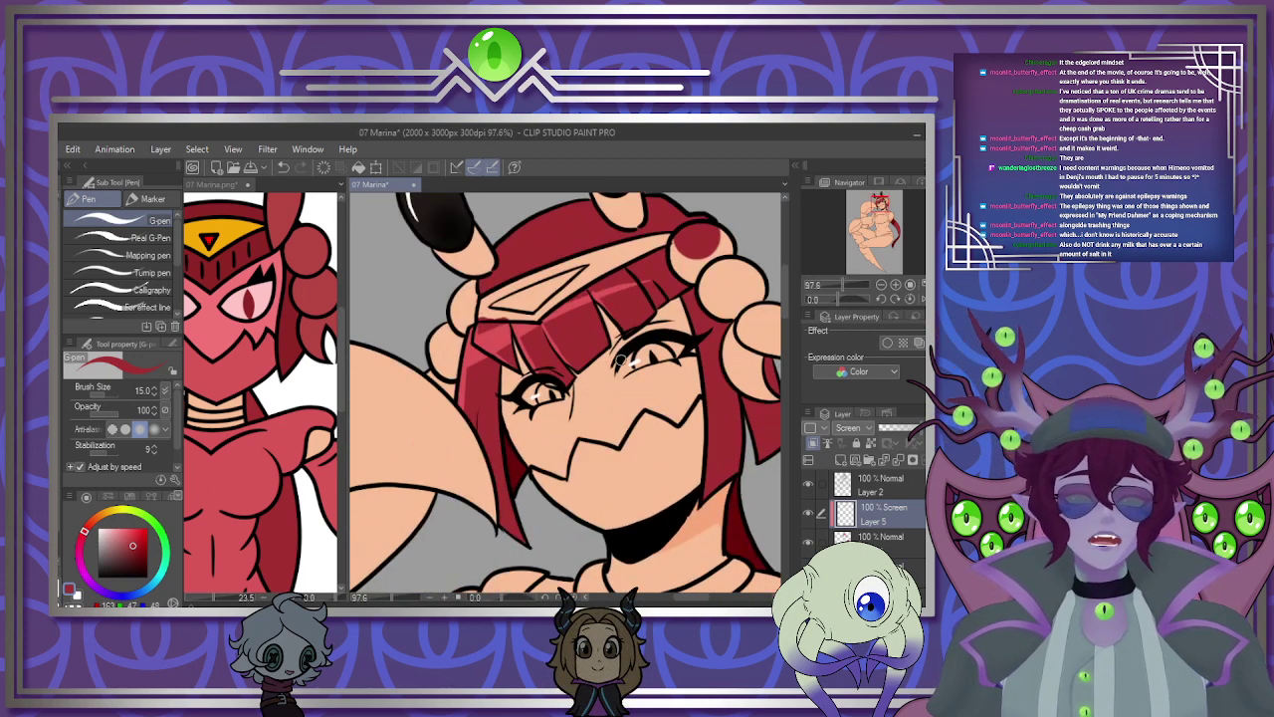
{"action": "scroll", "coordinate": [521, 284], "scroll_direction": "up", "scroll_amount": 2}
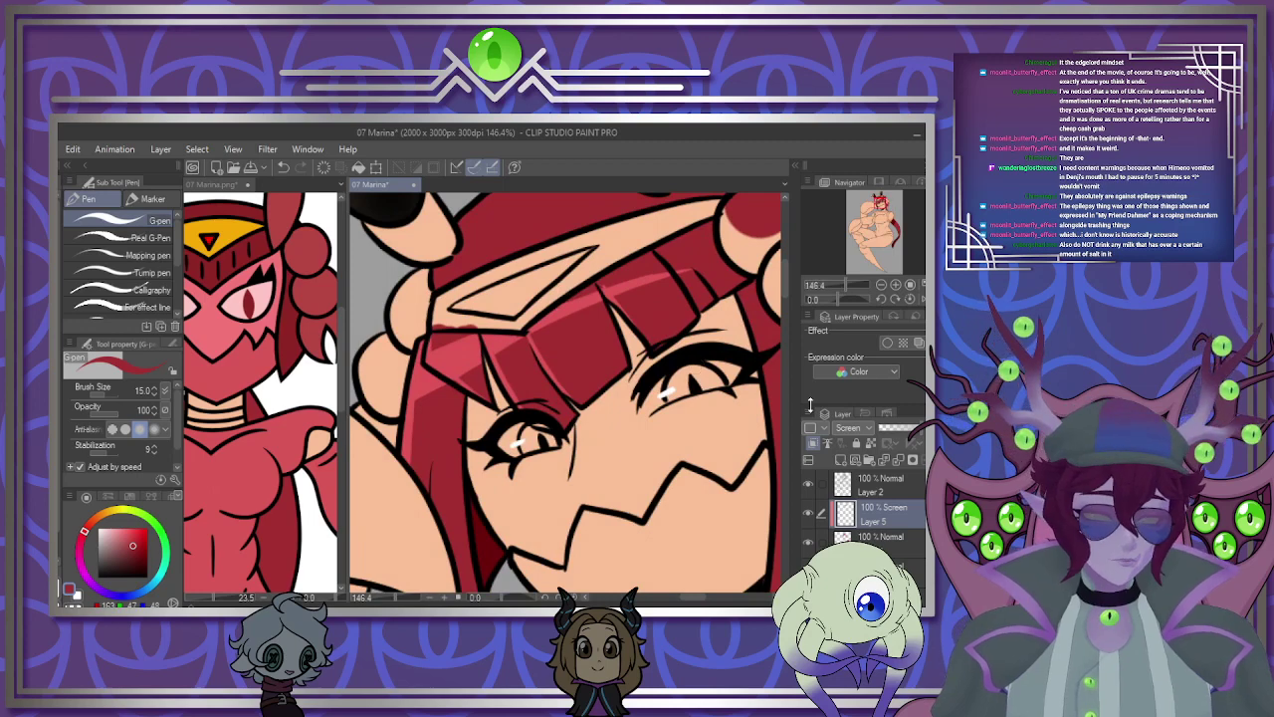
{"action": "left_click", "coordinate": [901, 463]}
{"action": "scroll", "coordinate": [694, 386], "scroll_direction": "down", "scroll_amount": 7}
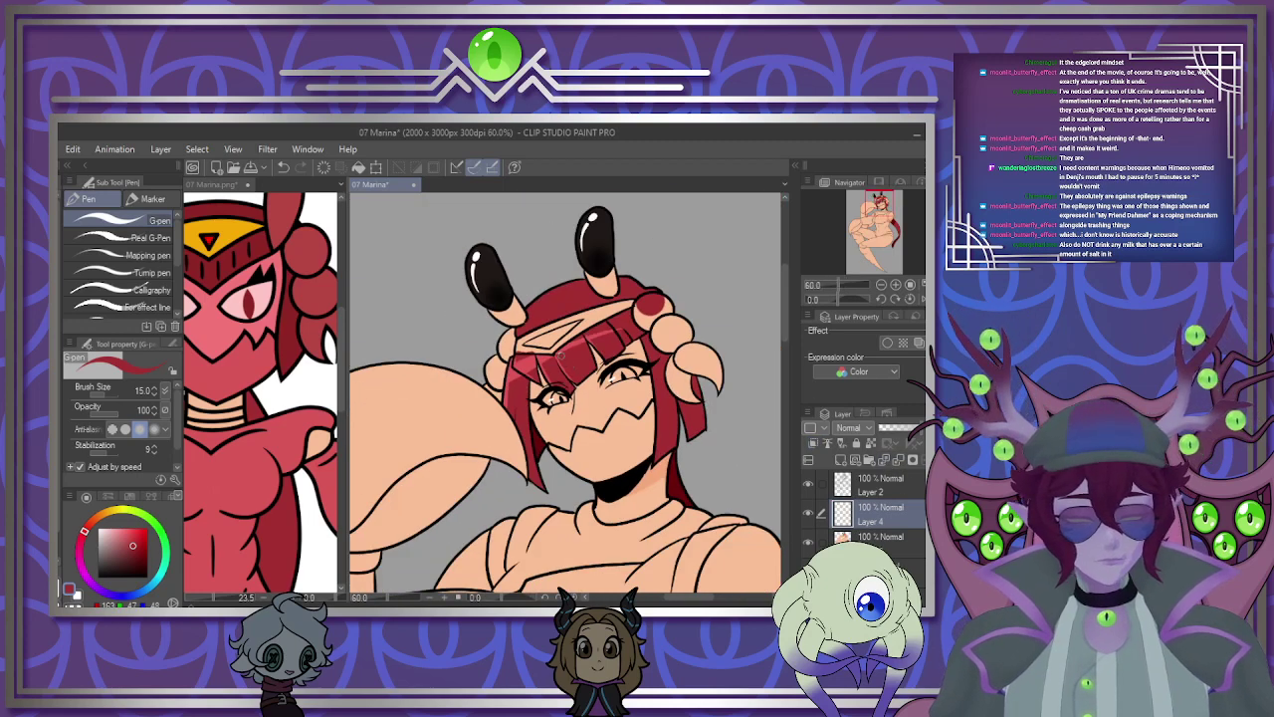
Sample the reference's pink face colour and paint the face above the jagged mouth line with a size 60 G-pen.
{"action": "left_click", "coordinate": [316, 296]}
{"action": "scroll", "coordinate": [317, 297], "scroll_direction": "down", "scroll_amount": 4}
{"action": "scroll", "coordinate": [319, 298], "scroll_direction": "up", "scroll_amount": 2}
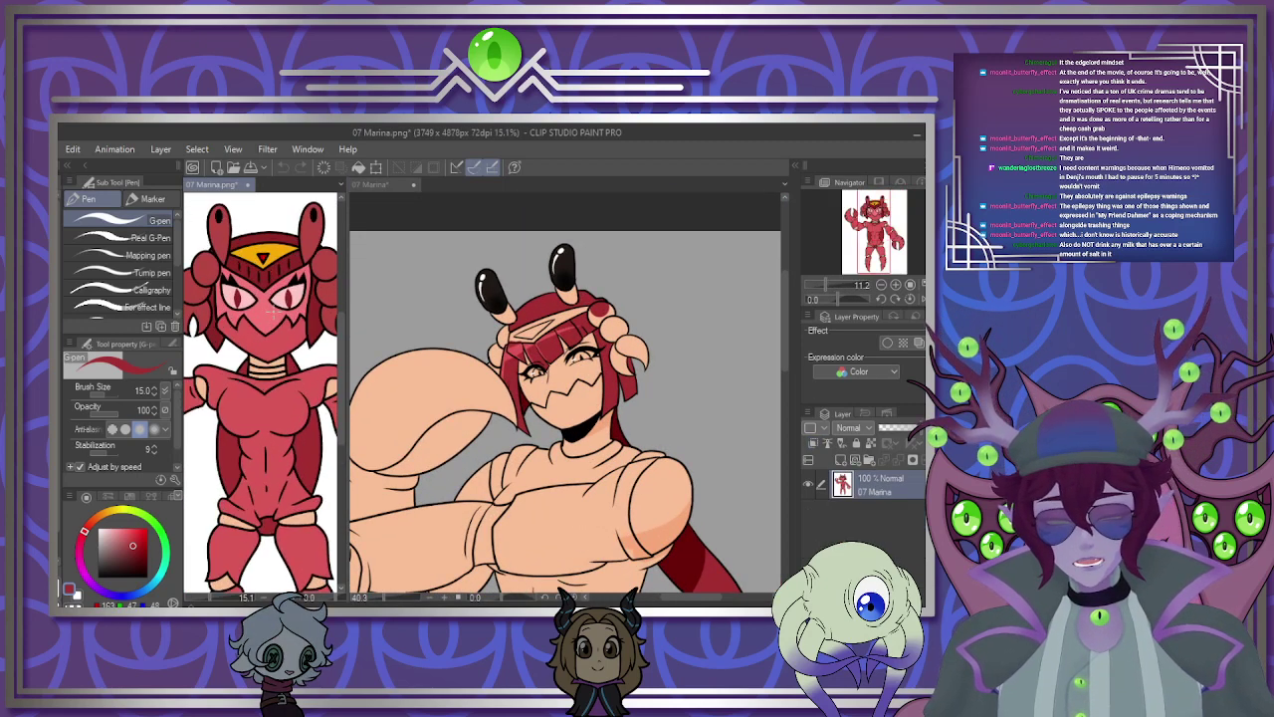
{"action": "left_click", "coordinate": [560, 387]}
{"action": "scroll", "coordinate": [558, 383], "scroll_direction": "up", "scroll_amount": 6}
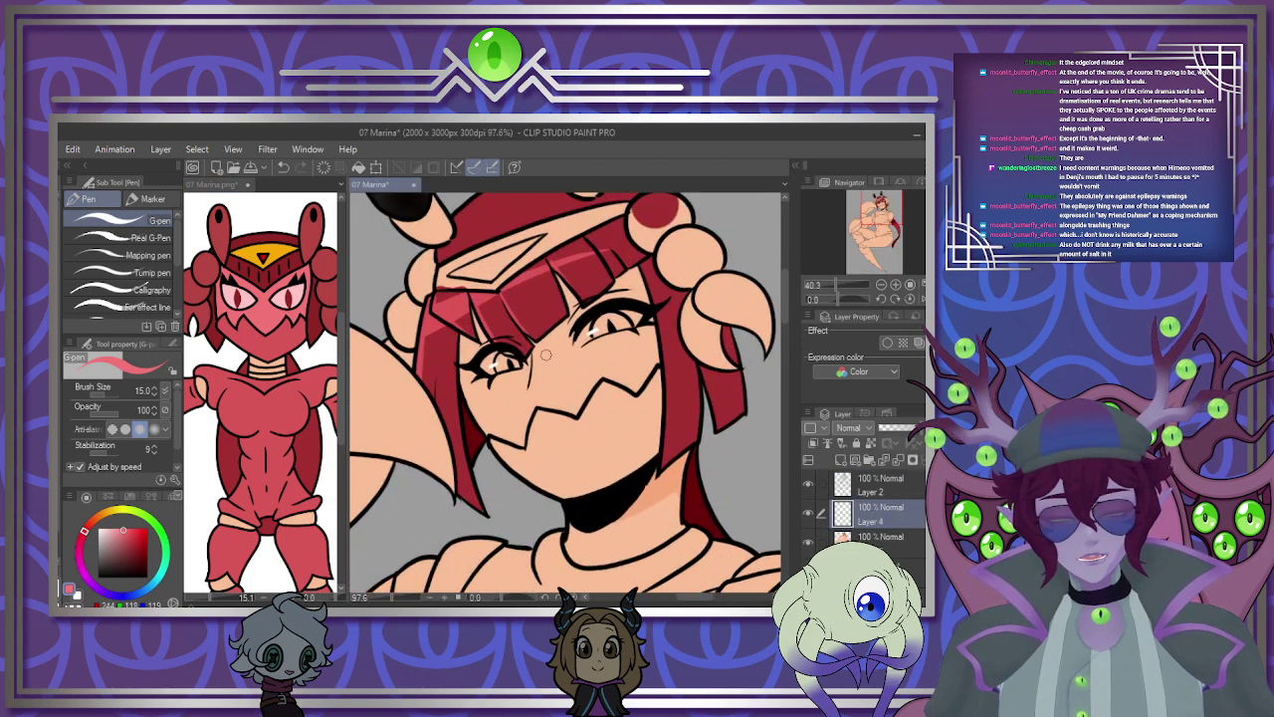
{"action": "mouse_move", "coordinate": [483, 410]}
{"action": "left_mouse_down"}
{"action": "mouse_move", "coordinate": [518, 439]}
{"action": "mouse_move", "coordinate": [498, 466]}
{"action": "left_mouse_up"}
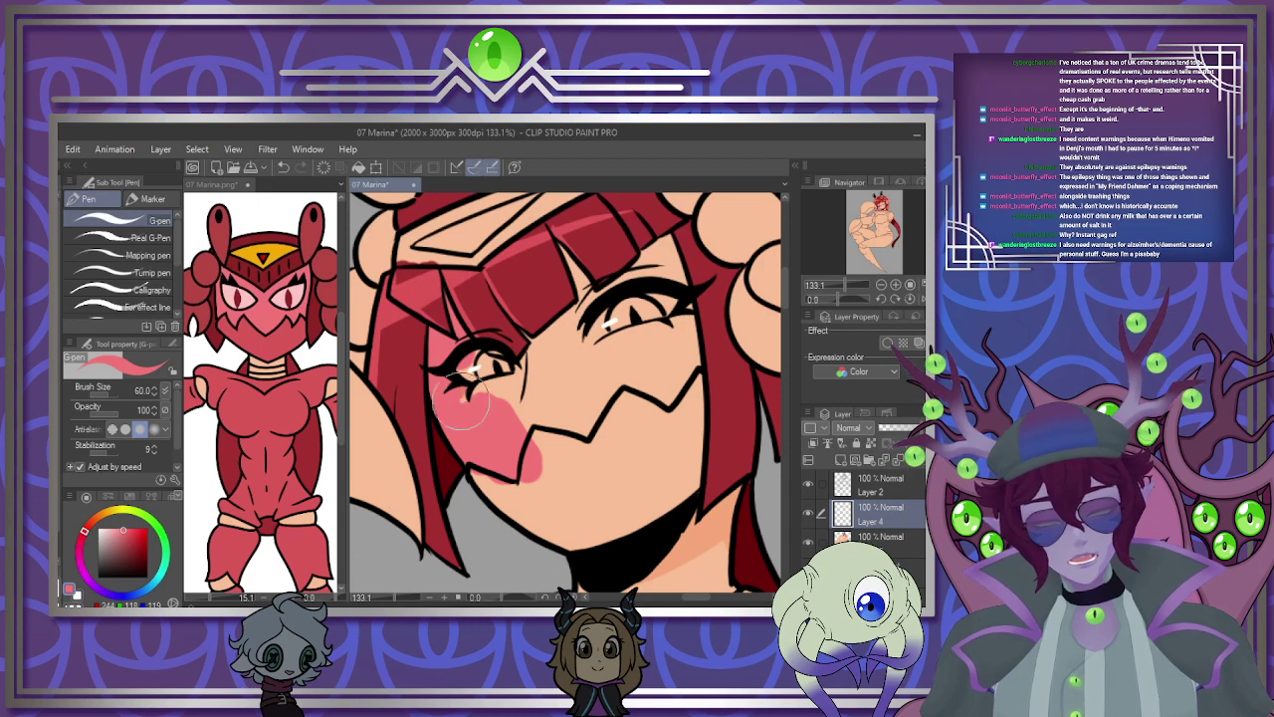
{"action": "mouse_move", "coordinate": [463, 398]}
{"action": "left_mouse_down"}
{"action": "mouse_move", "coordinate": [551, 382]}
{"action": "mouse_move", "coordinate": [609, 416]}
{"action": "mouse_move", "coordinate": [649, 340]}
{"action": "mouse_move", "coordinate": [682, 389]}
{"action": "mouse_move", "coordinate": [685, 354]}
{"action": "left_mouse_up"}
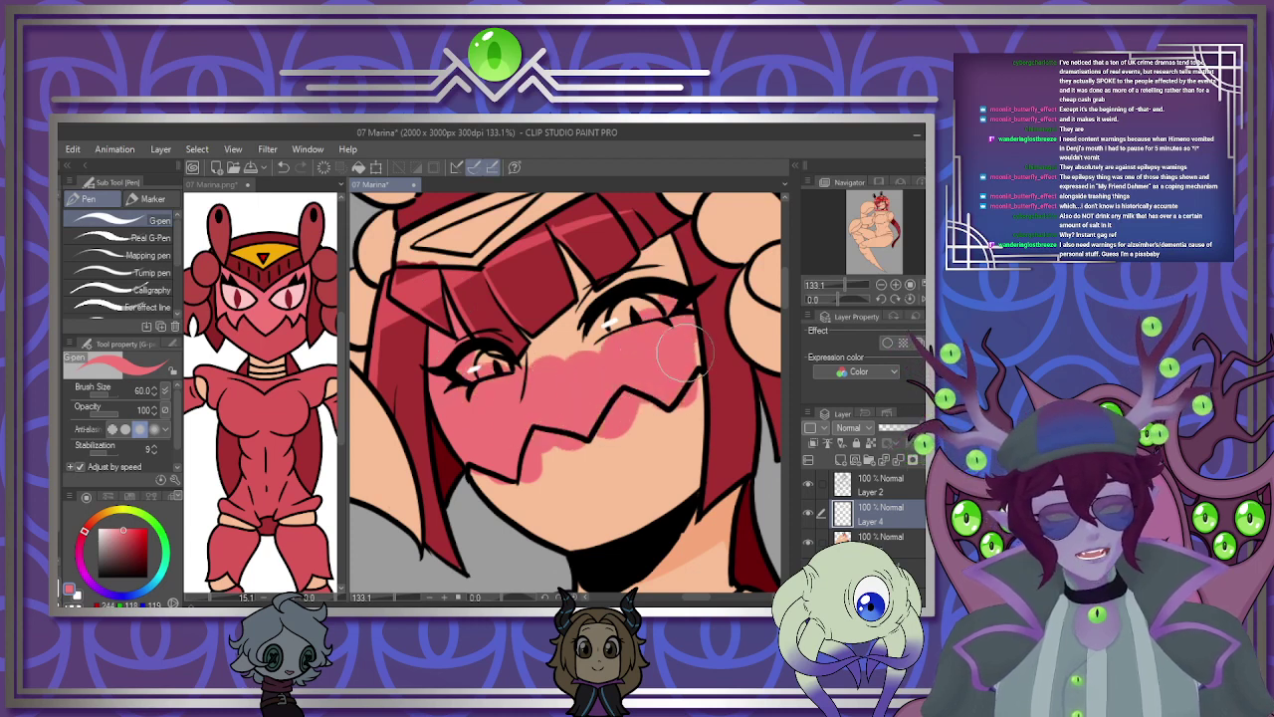
{"action": "mouse_move", "coordinate": [667, 301]}
{"action": "left_mouse_down"}
{"action": "mouse_move", "coordinate": [590, 349]}
{"action": "mouse_move", "coordinate": [539, 353]}
{"action": "left_mouse_up"}
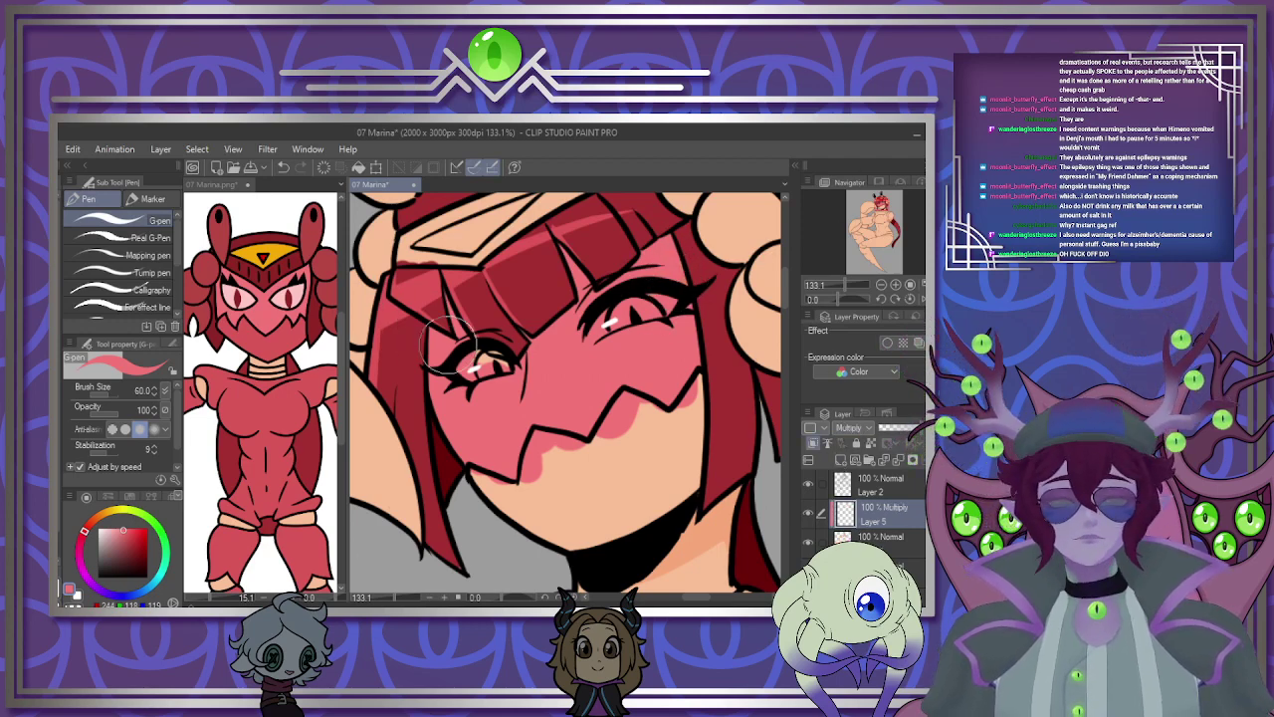
Shade the face below the fringe on a clipped Multiply layer at 64% opacity and merge it into Layer 4.
{"action": "mouse_move", "coordinate": [464, 339]}
{"action": "left_mouse_down"}
{"action": "mouse_move", "coordinate": [507, 372]}
{"action": "mouse_move", "coordinate": [629, 225]}
{"action": "mouse_move", "coordinate": [520, 310]}
{"action": "mouse_move", "coordinate": [615, 219]}
{"action": "mouse_move", "coordinate": [486, 353]}
{"action": "mouse_move", "coordinate": [669, 235]}
{"action": "left_mouse_up"}
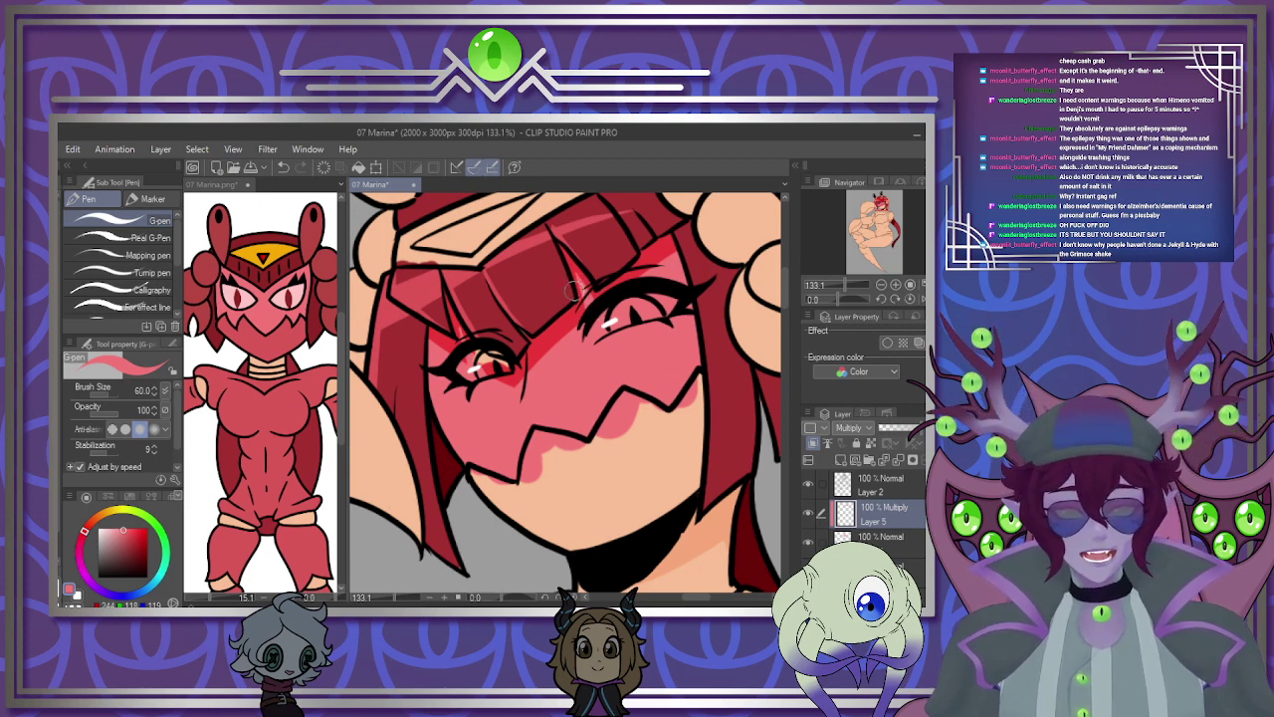
{"action": "left_click", "coordinate": [907, 428]}
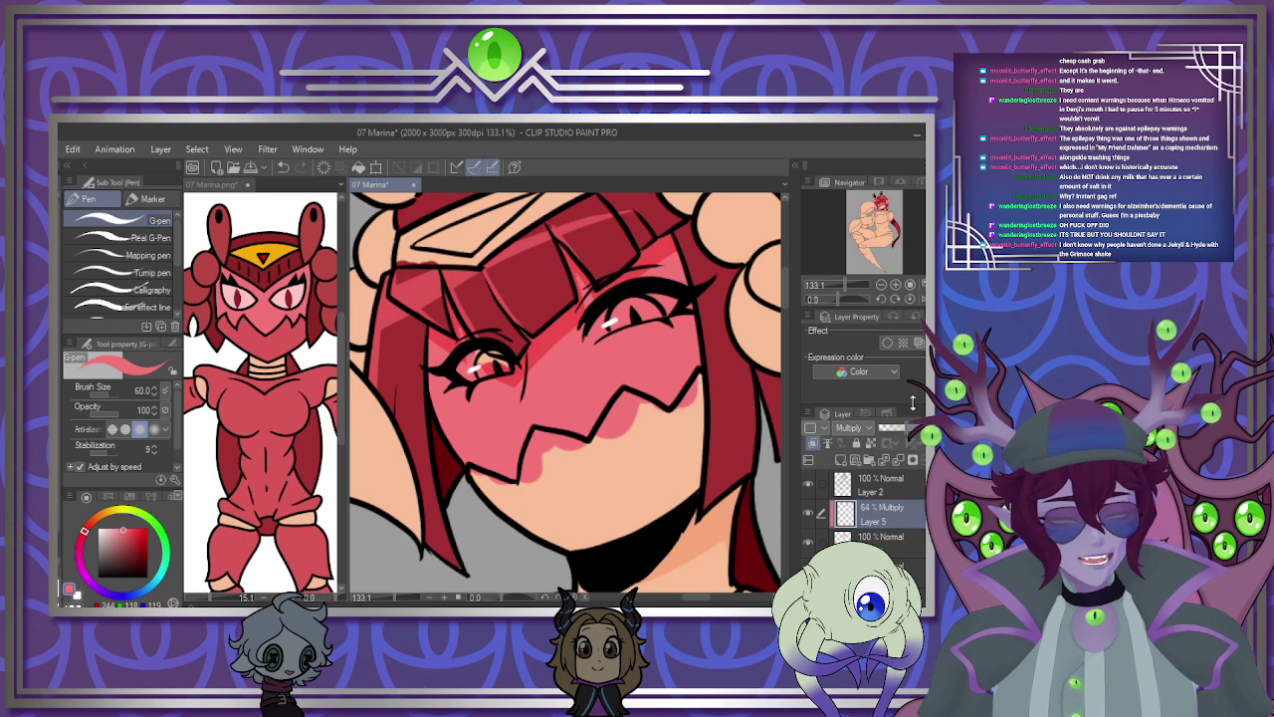
{"action": "left_click", "coordinate": [897, 460]}
Examine the coloured face up close and against the whole figure.
{"action": "scroll", "coordinate": [567, 329], "scroll_direction": "down", "scroll_amount": 5}
{"action": "scroll", "coordinate": [557, 338], "scroll_direction": "up", "scroll_amount": 2}
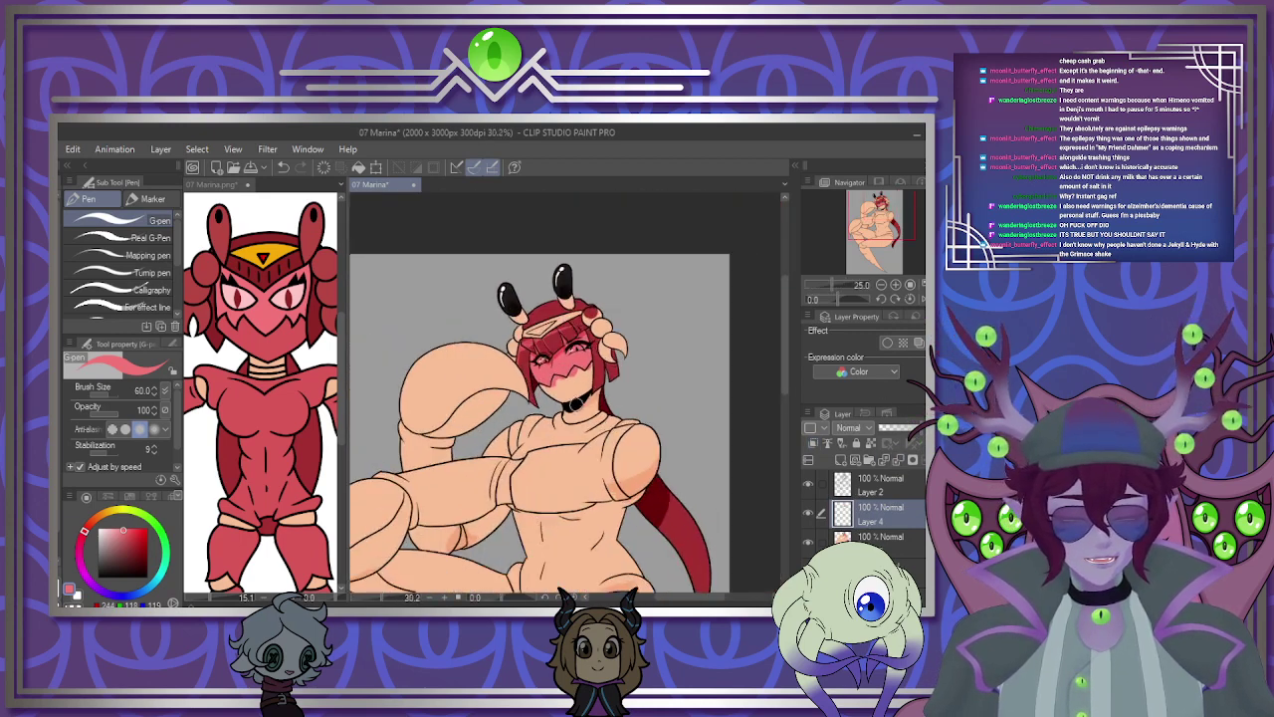
{"action": "scroll", "coordinate": [542, 343], "scroll_direction": "down", "scroll_amount": 3}
{"action": "scroll", "coordinate": [587, 369], "scroll_direction": "up", "scroll_amount": 5}
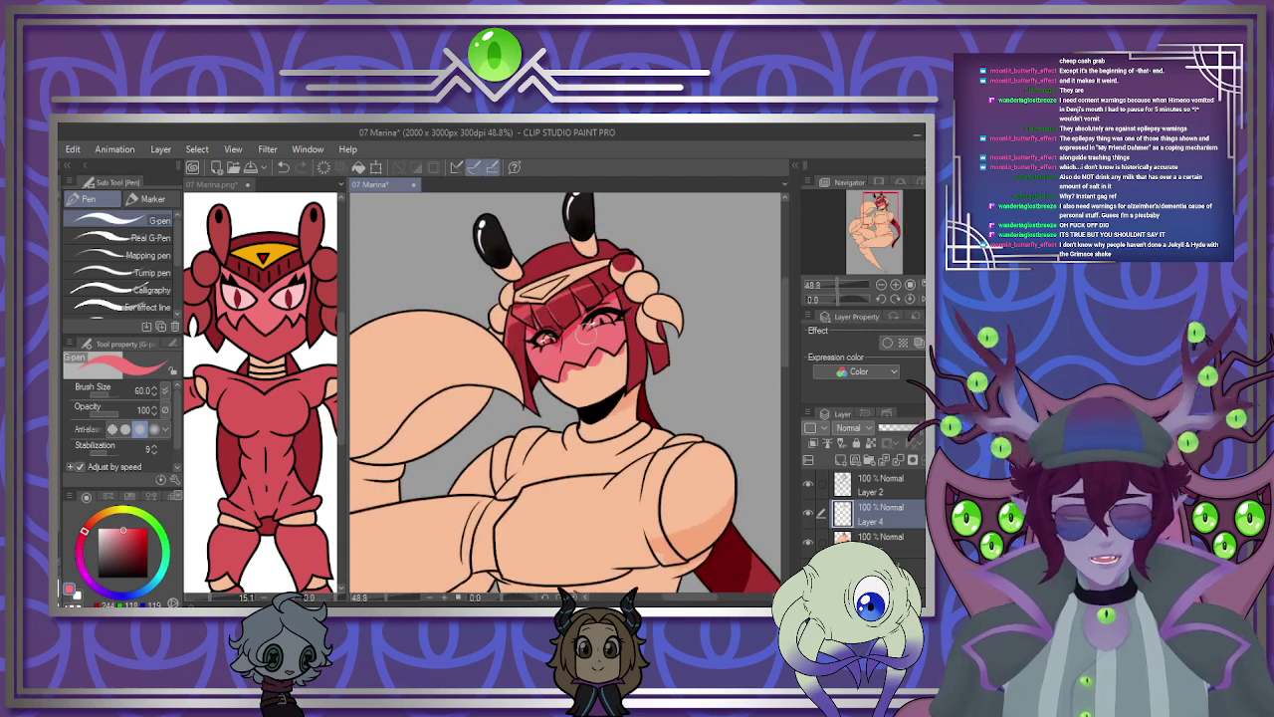
{"action": "scroll", "coordinate": [597, 370], "scroll_direction": "up", "scroll_amount": 2}
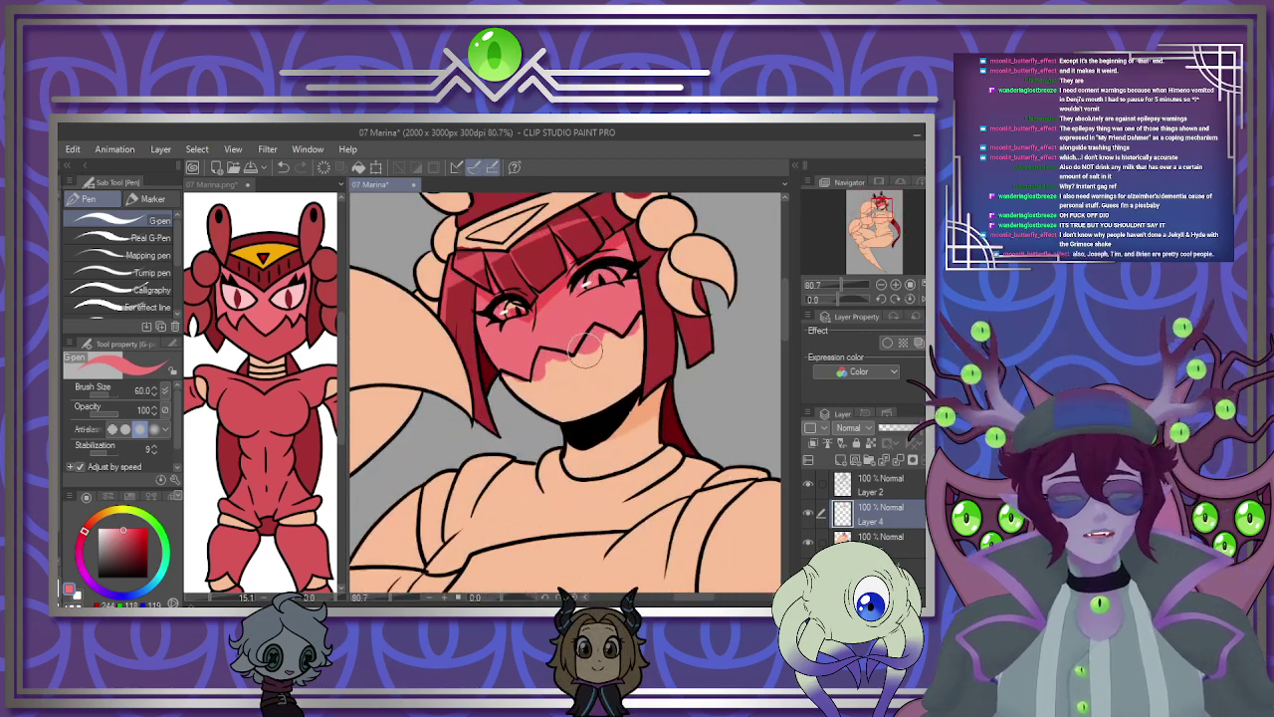
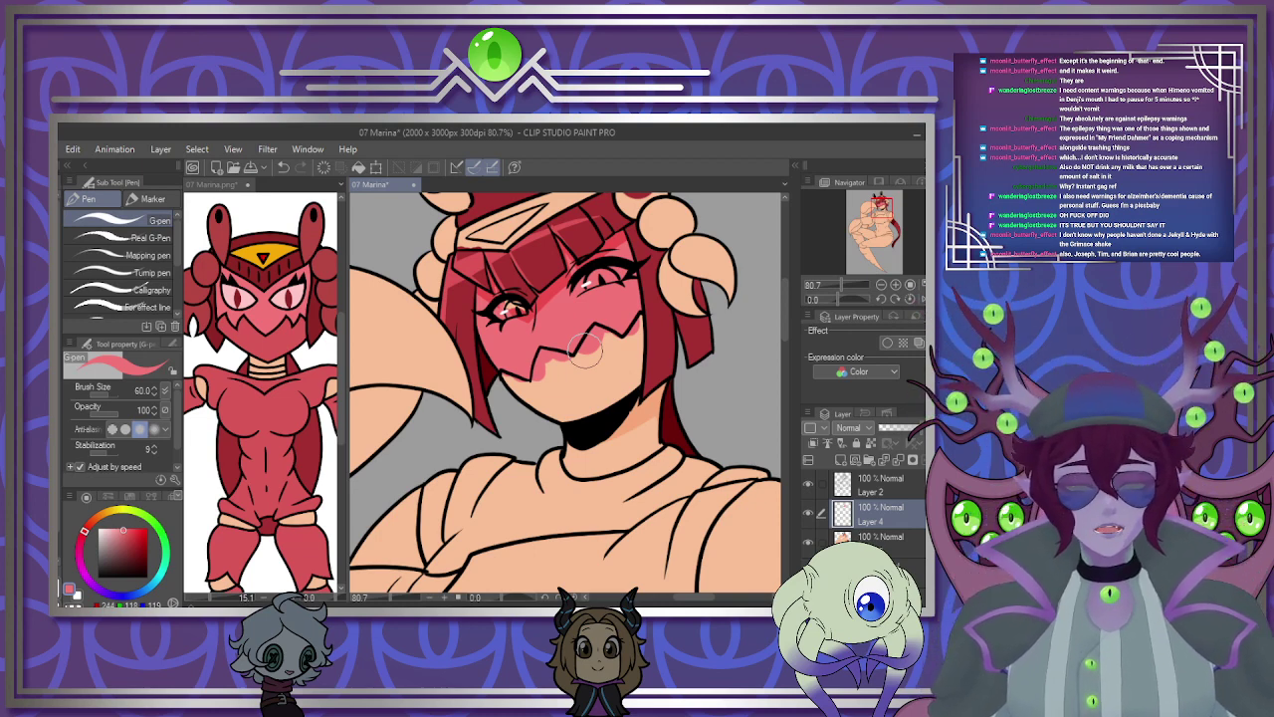
{"action": "scroll", "coordinate": [481, 382], "scroll_direction": "down", "scroll_amount": 7}
{"action": "scroll", "coordinate": [438, 249], "scroll_direction": "up", "scroll_amount": 8}
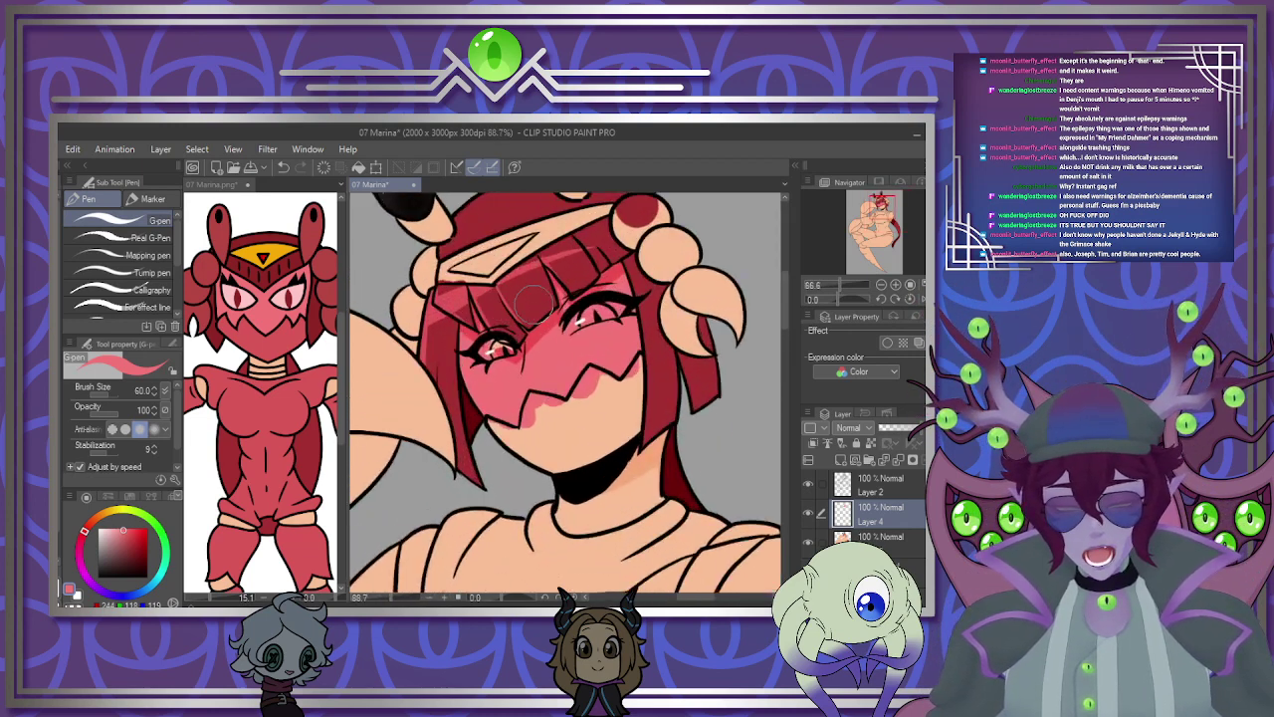
{"action": "scroll", "coordinate": [468, 229], "scroll_direction": "down", "scroll_amount": 3}
Sample the pale pink from the reference's eye and paint the whites of both eyes.
{"action": "scroll", "coordinate": [540, 334], "scroll_direction": "up", "scroll_amount": 6}
{"action": "scroll", "coordinate": [541, 329], "scroll_direction": "up", "scroll_amount": 1}
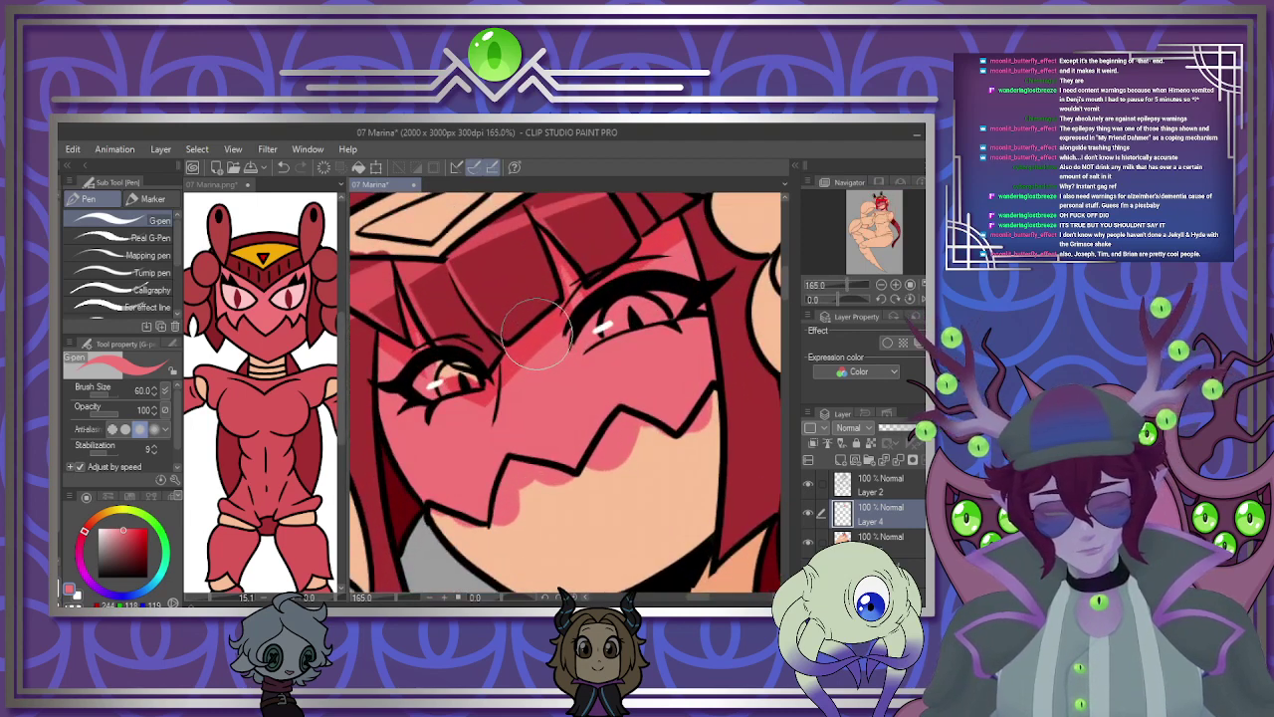
{"action": "left_click", "coordinate": [298, 304]}
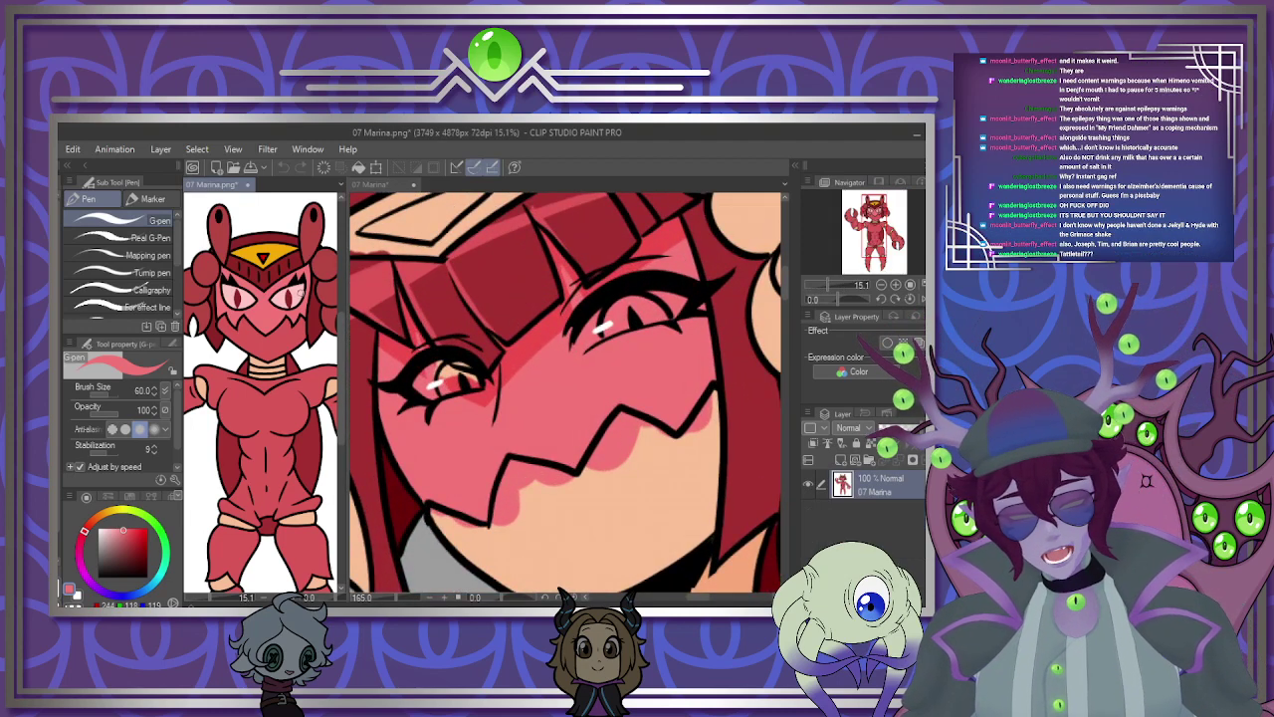
{"action": "left_click", "coordinate": [627, 284]}
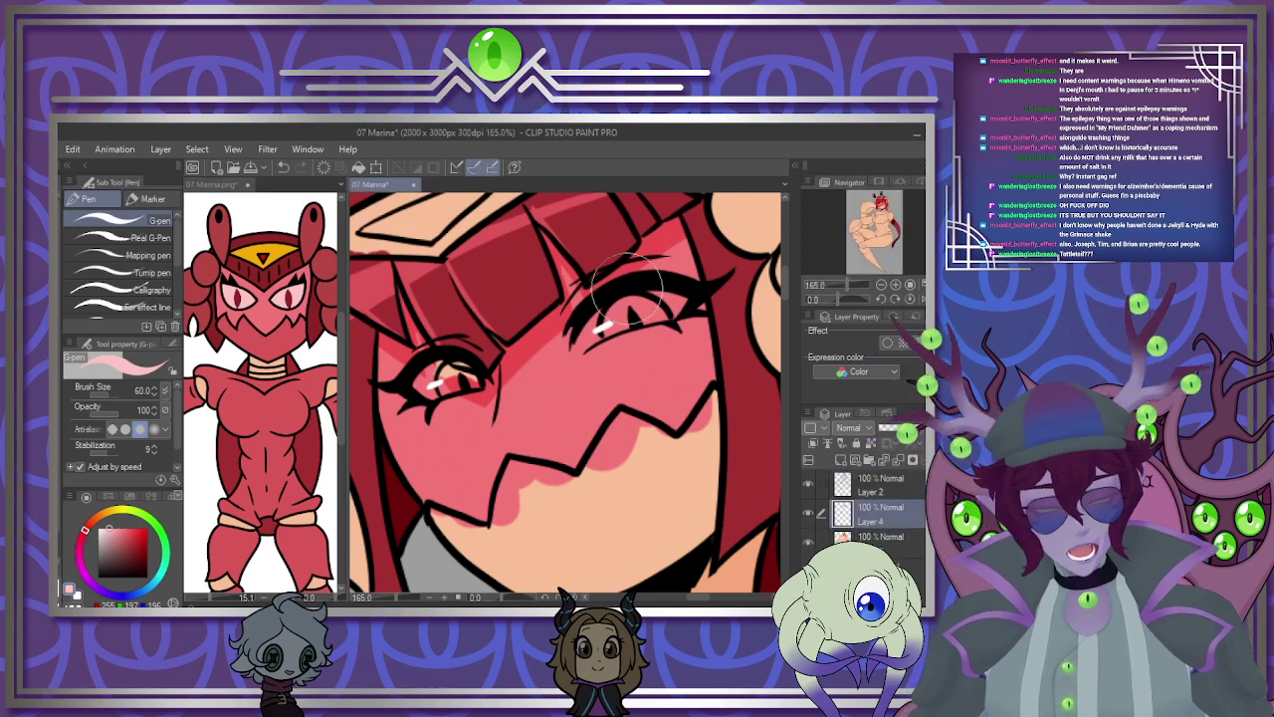
{"action": "scroll", "coordinate": [627, 284], "scroll_direction": "up", "scroll_amount": 1}
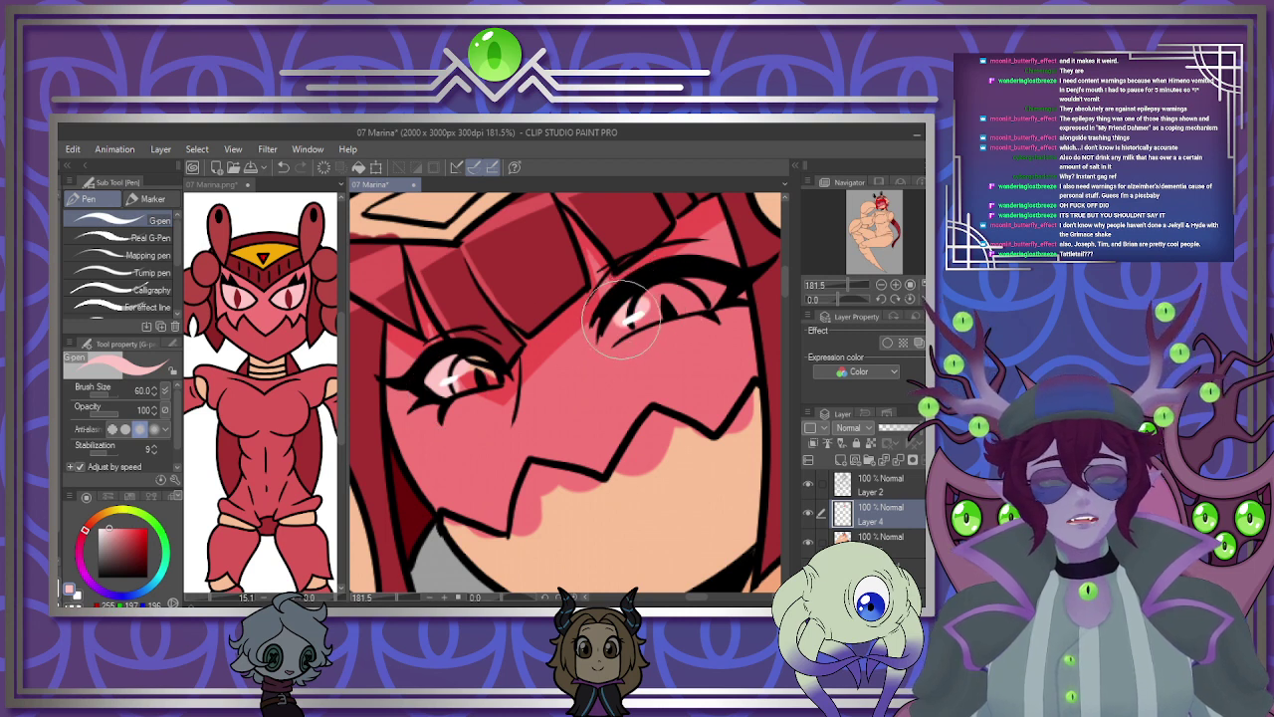
{"action": "left_click_drag", "start_coordinate": [679, 297], "coordinate": [723, 280]}
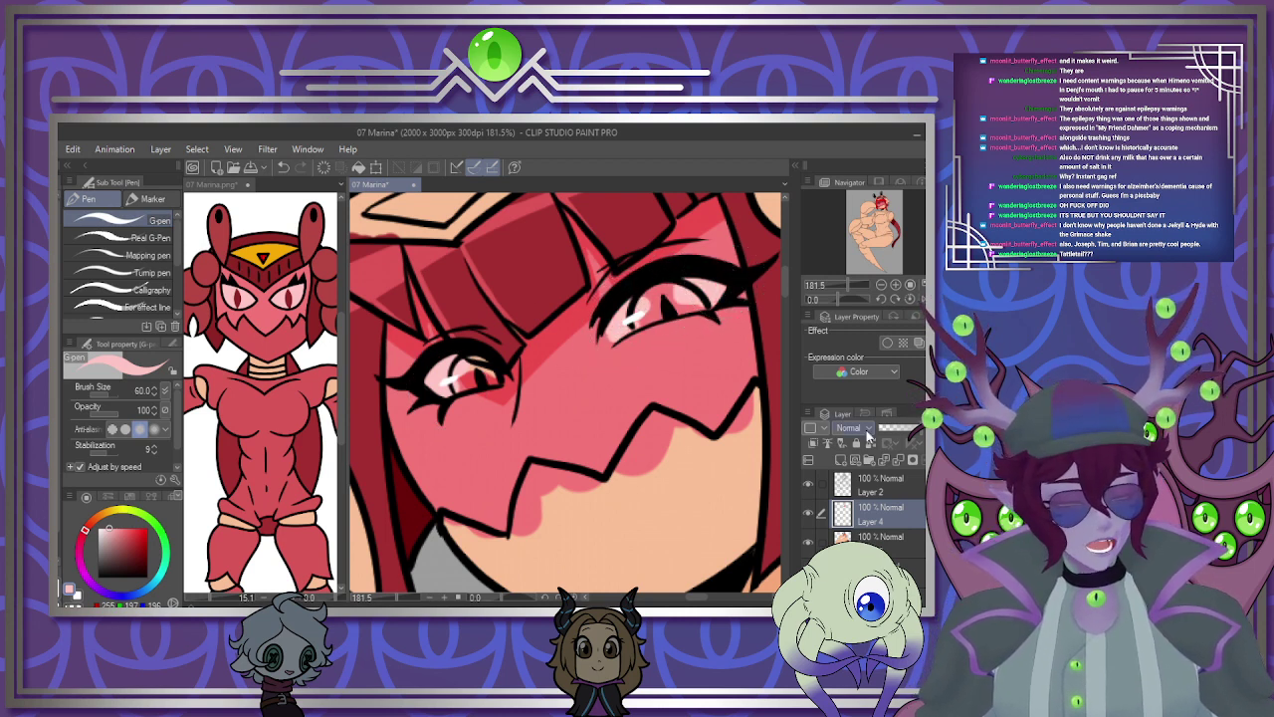
On a clipped layer, paint both irises in the reference's dark red with a size 25 G-pen and merge it into Layer 4.
{"action": "left_click", "coordinate": [814, 443]}
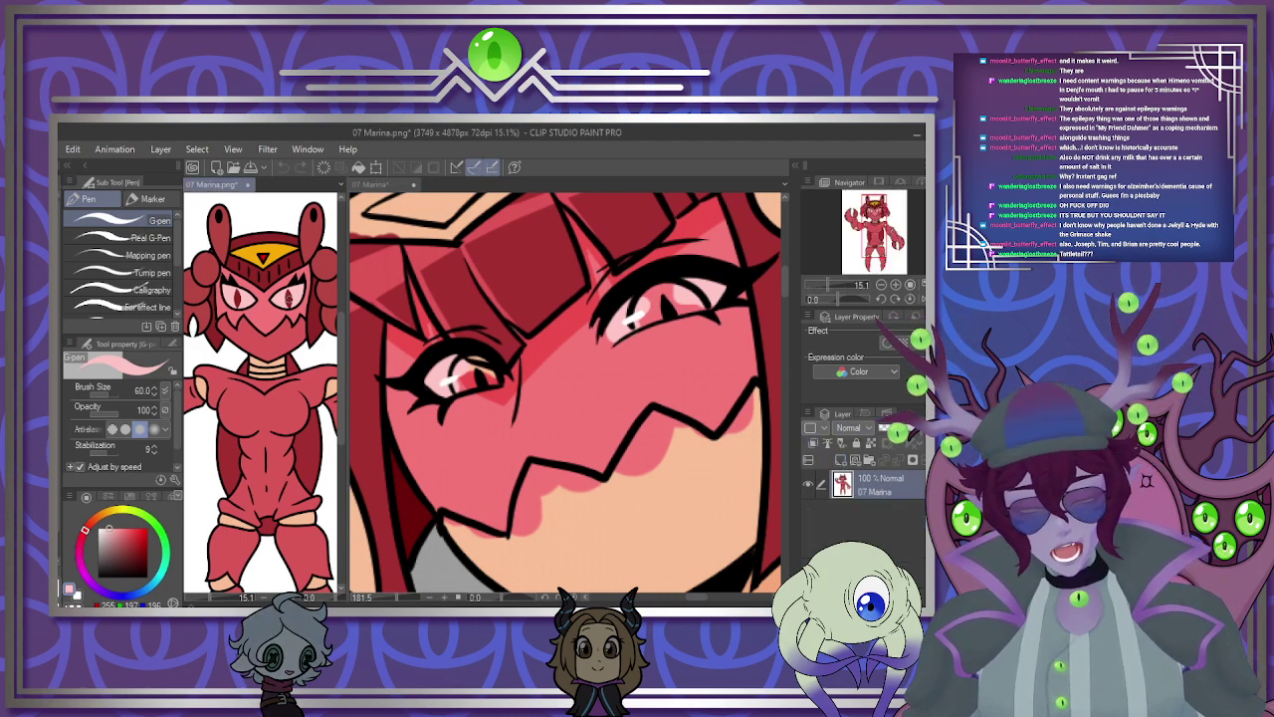
{"action": "left_click", "coordinate": [292, 298]}
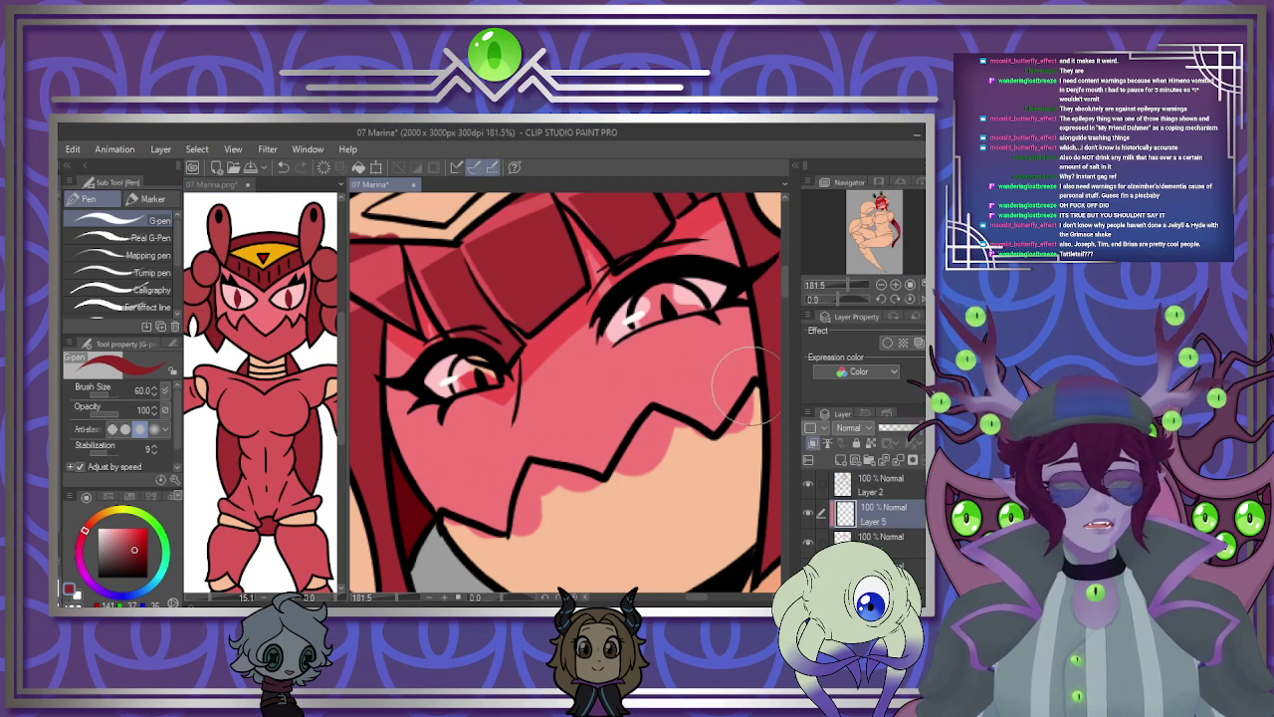
{"action": "key", "text": "bracketleft"}
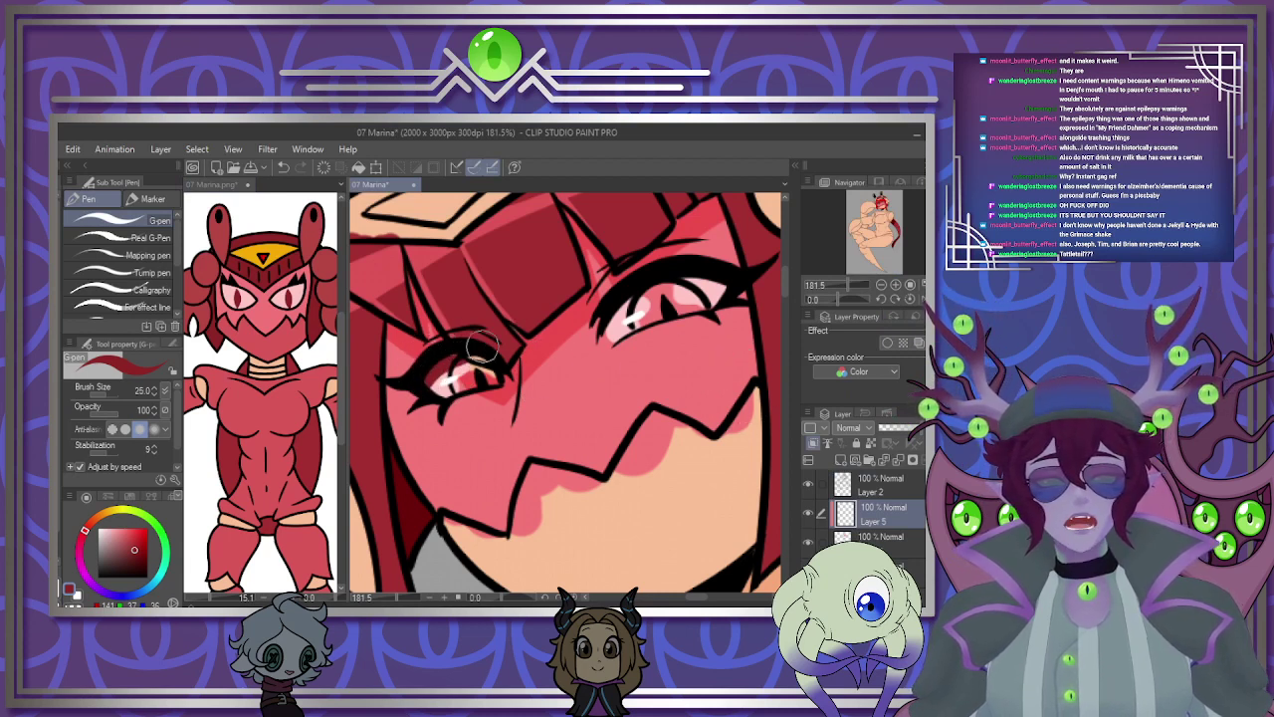
{"action": "mouse_move", "coordinate": [615, 326]}
{"action": "left_mouse_down"}
{"action": "mouse_move", "coordinate": [606, 333]}
{"action": "mouse_move", "coordinate": [724, 290]}
{"action": "left_mouse_up"}
{"action": "mouse_move", "coordinate": [918, 428]}
{"action": "left_mouse_down"}
{"action": "mouse_move", "coordinate": [889, 438]}
{"action": "mouse_move", "coordinate": [907, 439]}
{"action": "mouse_move", "coordinate": [897, 427]}
{"action": "mouse_move", "coordinate": [909, 459]}
{"action": "left_mouse_up"}
{"action": "left_click", "coordinate": [909, 459]}
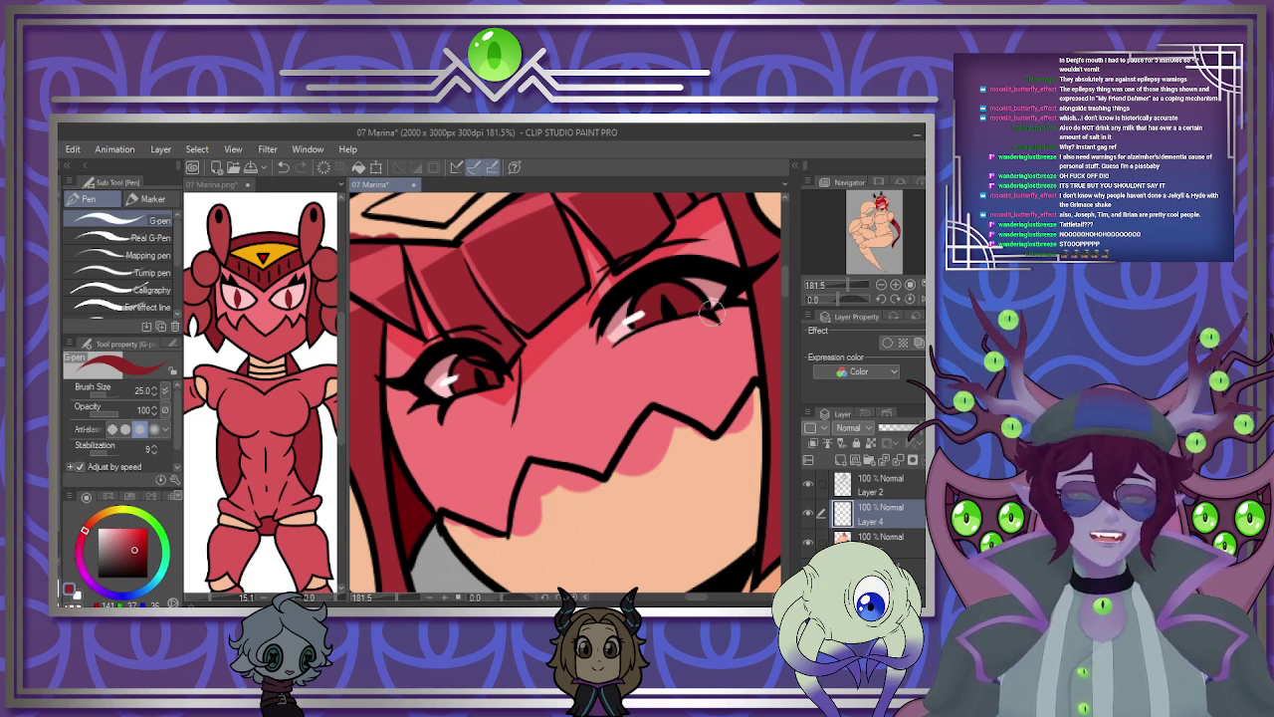
Shade the upper irises on a clipped Multiply layer and brighten the lower irises beside the pupils in Color dodge mode.
{"action": "left_click", "coordinate": [841, 460]}
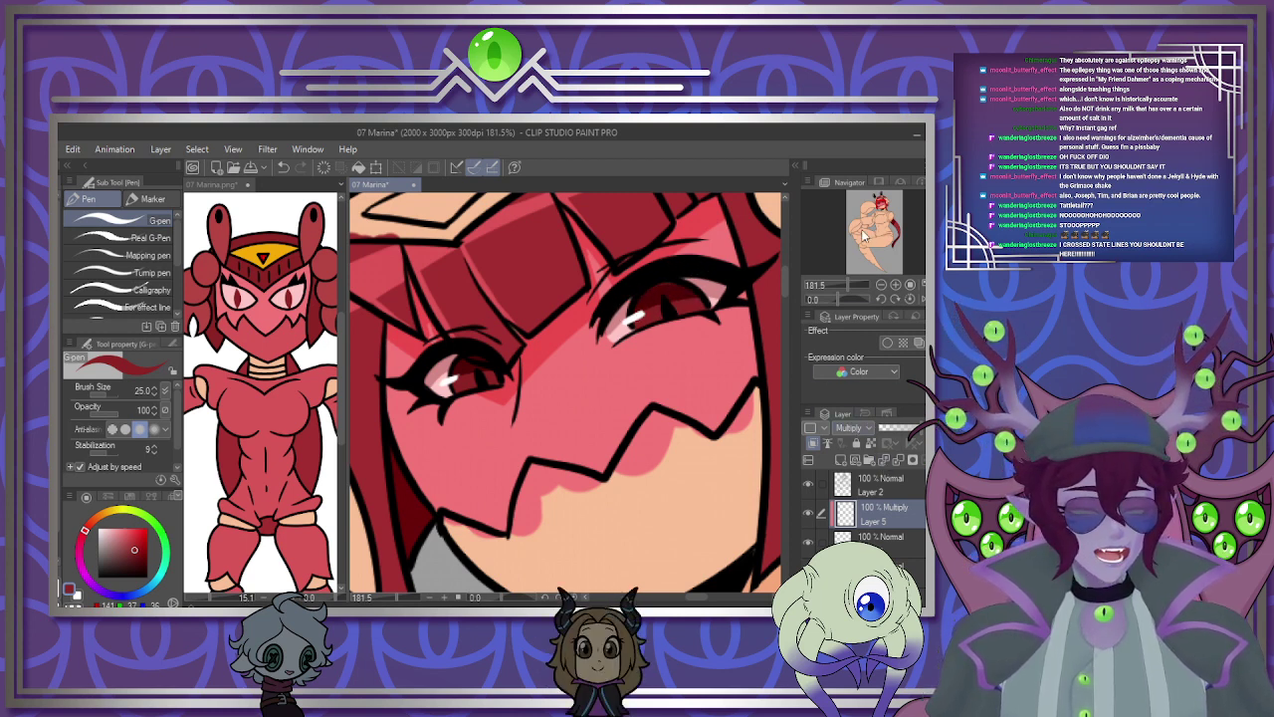
{"action": "left_click_drag", "start_coordinate": [470, 384], "coordinate": [488, 385]}
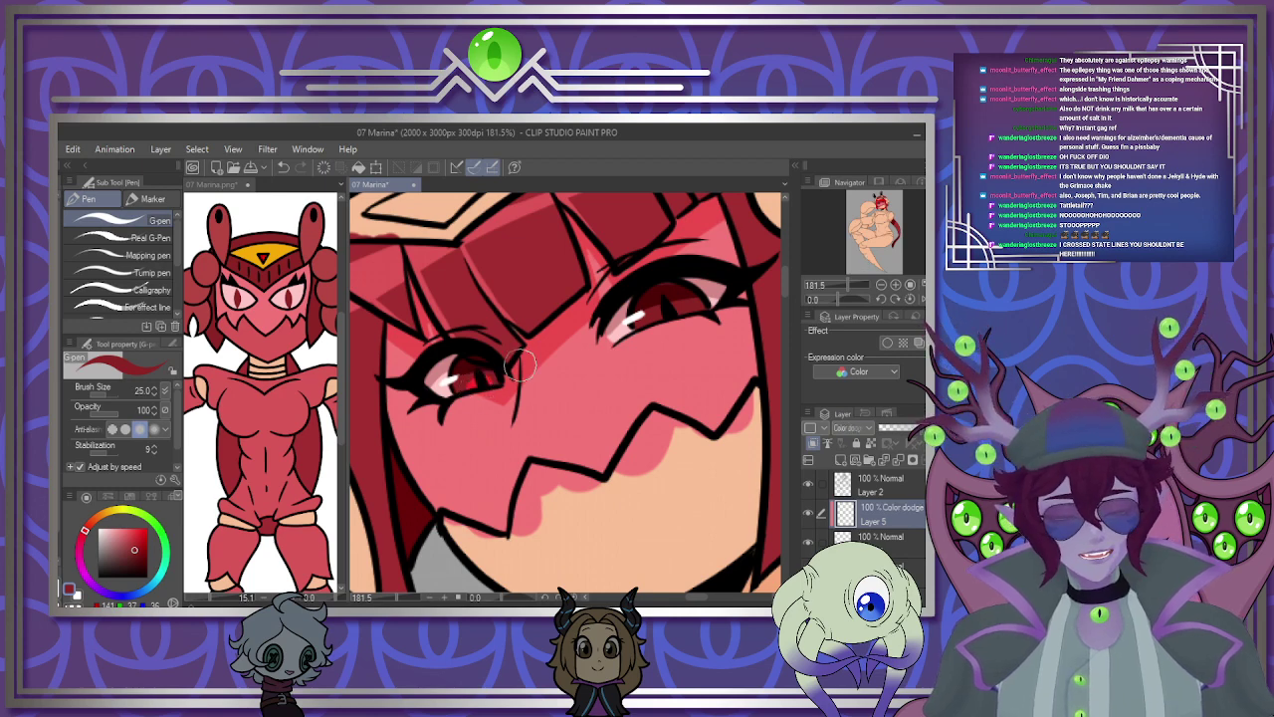
{"action": "left_click_drag", "start_coordinate": [673, 319], "coordinate": [666, 314]}
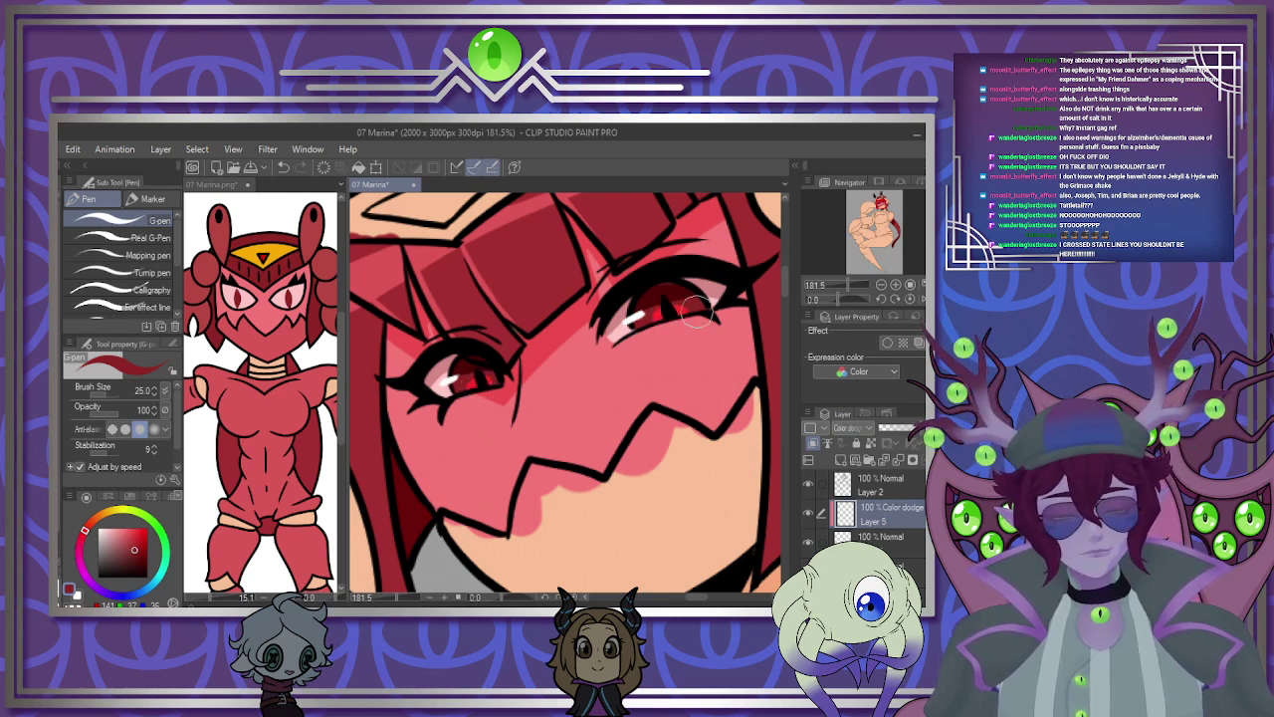
{"action": "key", "text": "ctrl+0"}
{"action": "scroll", "coordinate": [609, 337], "scroll_direction": "up", "scroll_amount": 5}
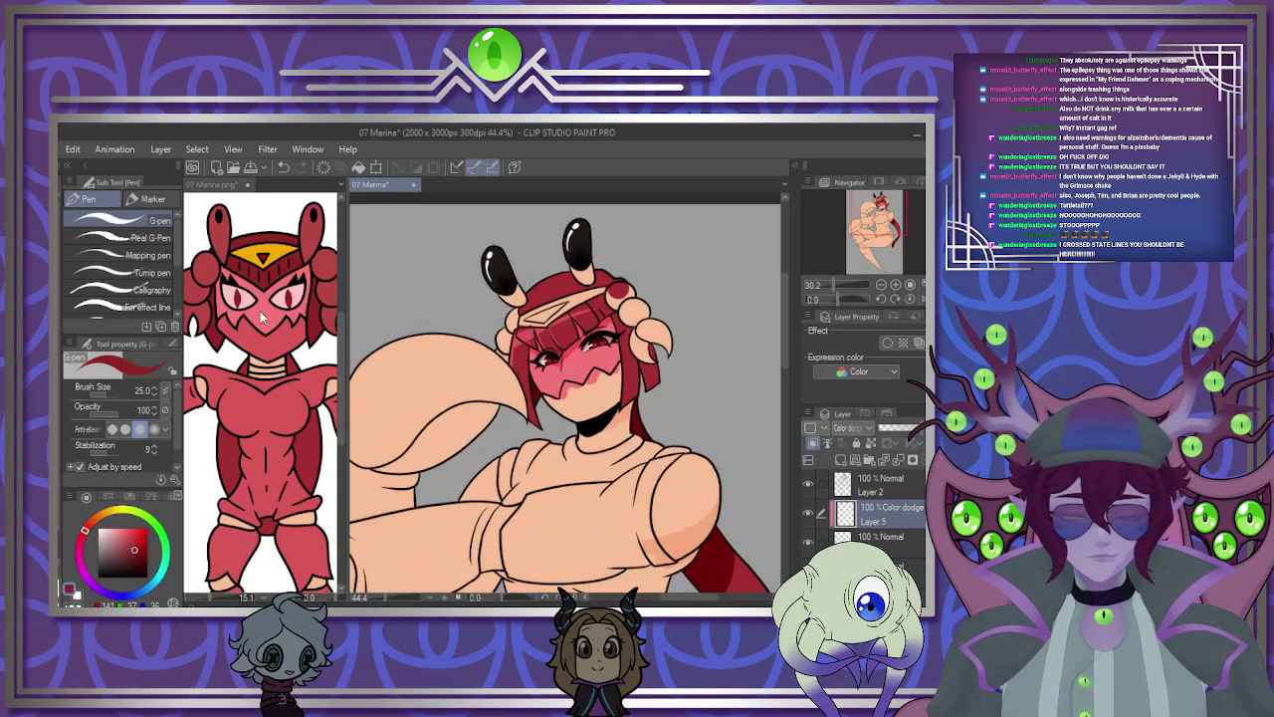
Sample the body red from the reference image and merge the Color dodge layer down.
{"action": "left_click", "coordinate": [248, 297]}
{"action": "left_click", "coordinate": [569, 457]}
{"action": "scroll", "coordinate": [588, 449], "scroll_direction": "down", "scroll_amount": 6}
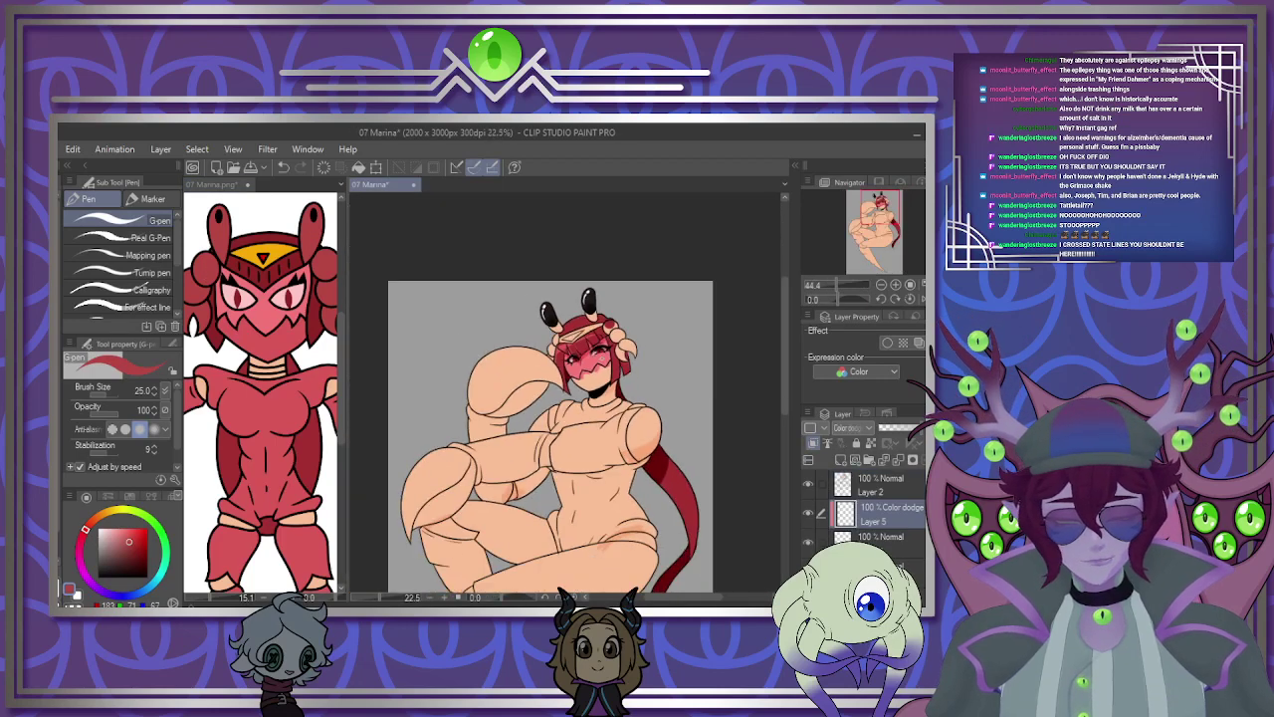
{"action": "scroll", "coordinate": [589, 449], "scroll_direction": "up", "scroll_amount": 4}
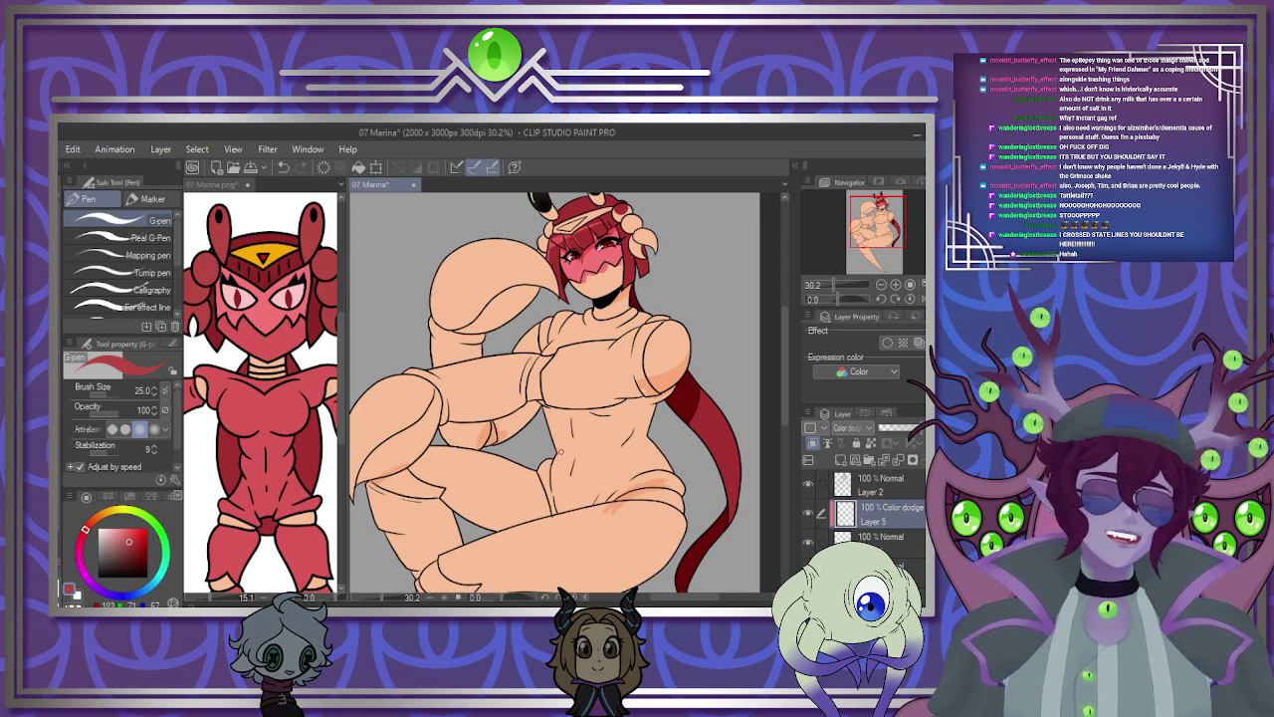
{"action": "scroll", "coordinate": [561, 451], "scroll_direction": "down", "scroll_amount": 2}
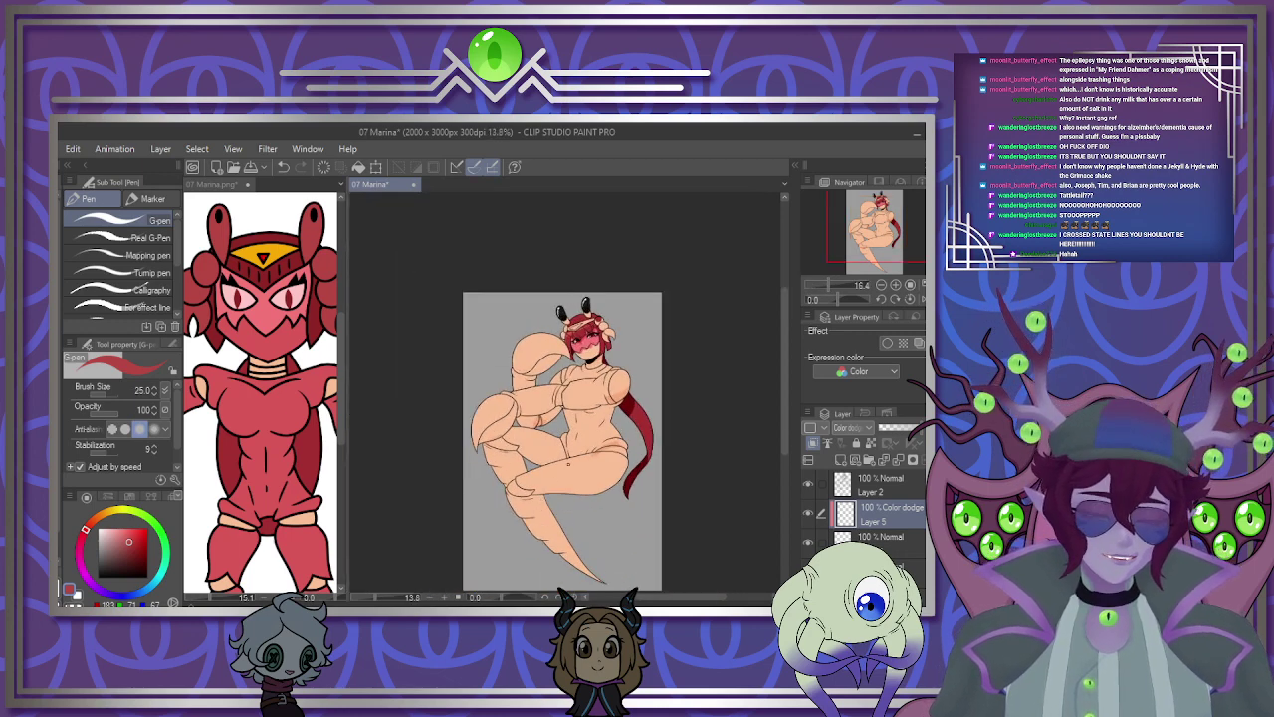
{"action": "scroll", "coordinate": [643, 472], "scroll_direction": "up", "scroll_amount": 3}
{"action": "left_click", "coordinate": [891, 461]}
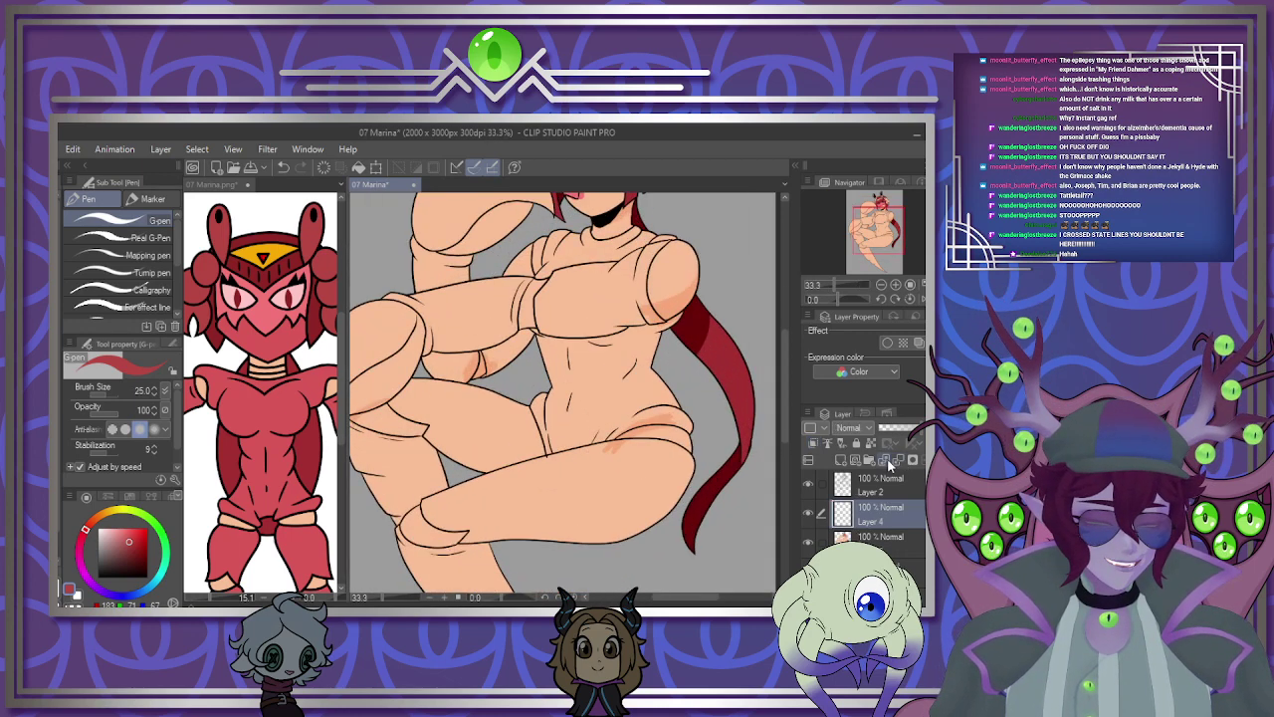
Hide the coloured layer beneath Layer 4 and fill both legs and the abdomen with red using Refer other layers.
{"action": "left_click", "coordinate": [809, 543]}
{"action": "scroll", "coordinate": [563, 398], "scroll_direction": "down", "scroll_amount": 3}
{"action": "scroll", "coordinate": [562, 399], "scroll_direction": "up", "scroll_amount": 2}
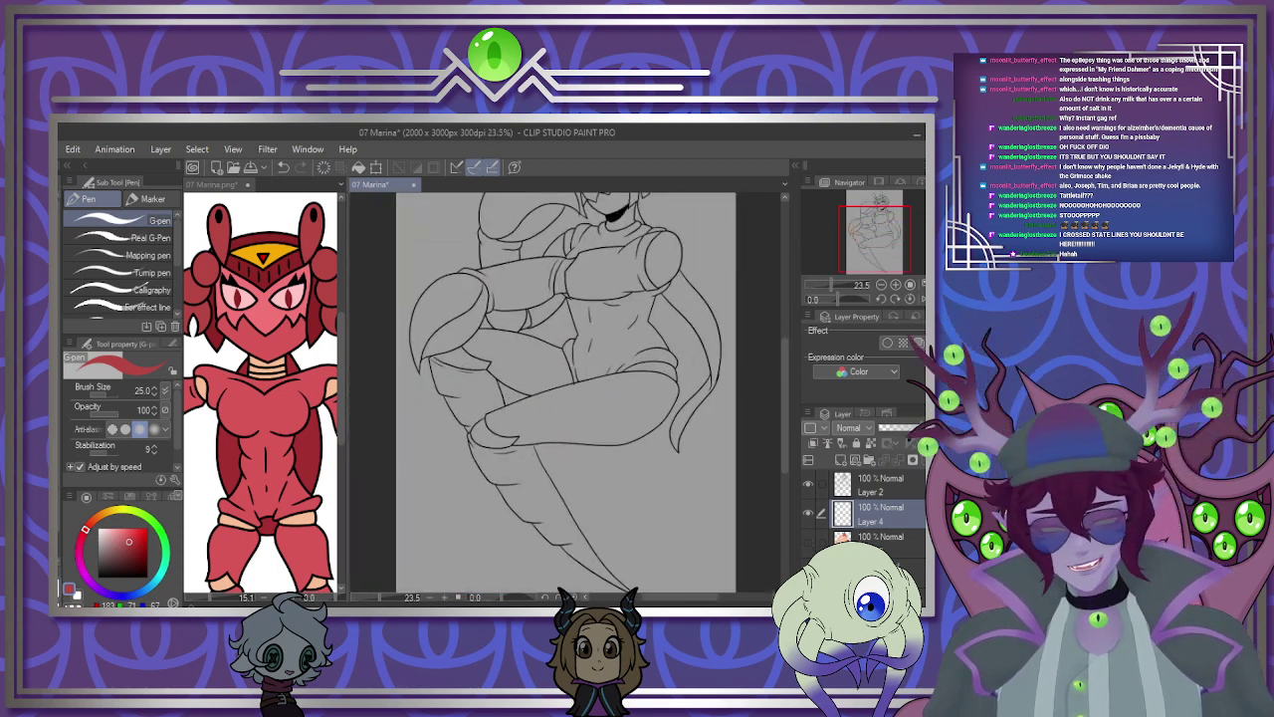
{"action": "key", "text": "g"}
{"action": "left_click", "coordinate": [528, 493]}
{"action": "left_click", "coordinate": [587, 408]}
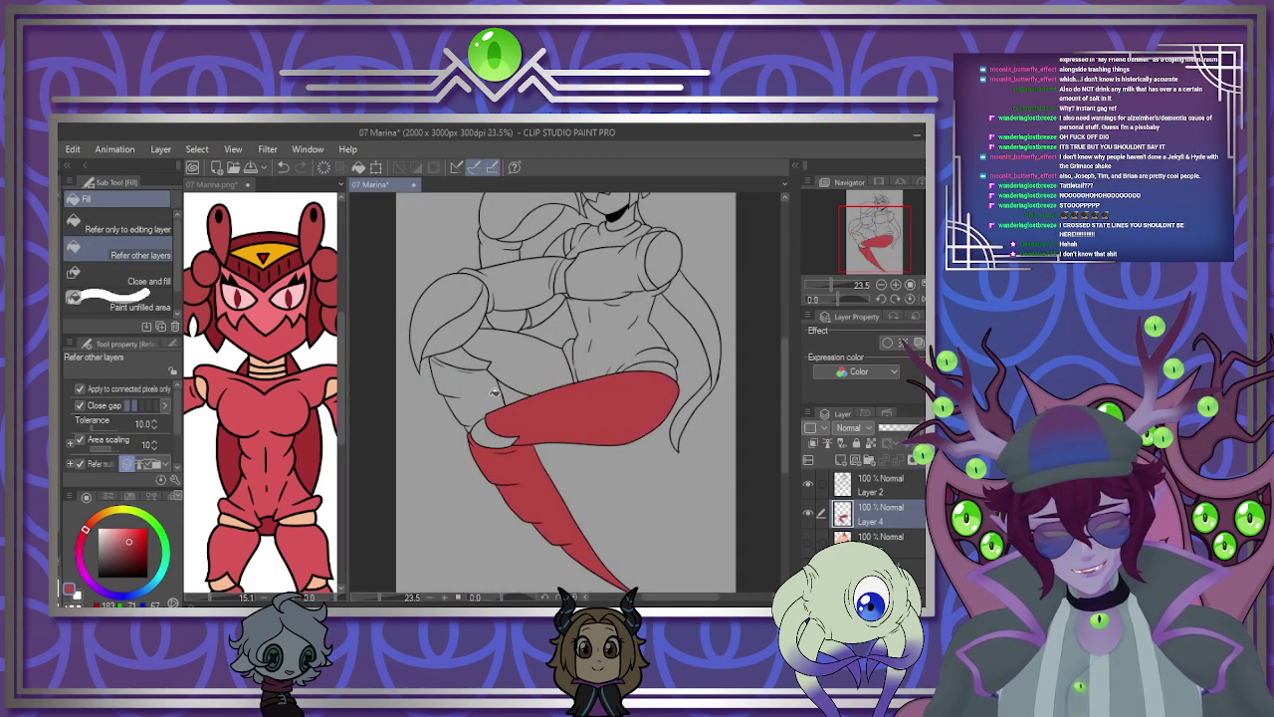
{"action": "left_click", "coordinate": [488, 383]}
{"action": "left_click", "coordinate": [509, 360]}
{"action": "left_click", "coordinate": [613, 333]}
Fill the lowered front claw, its adjoining arm segment and the chest with the same red.
{"action": "scroll", "coordinate": [468, 348], "scroll_direction": "down", "scroll_amount": 2}
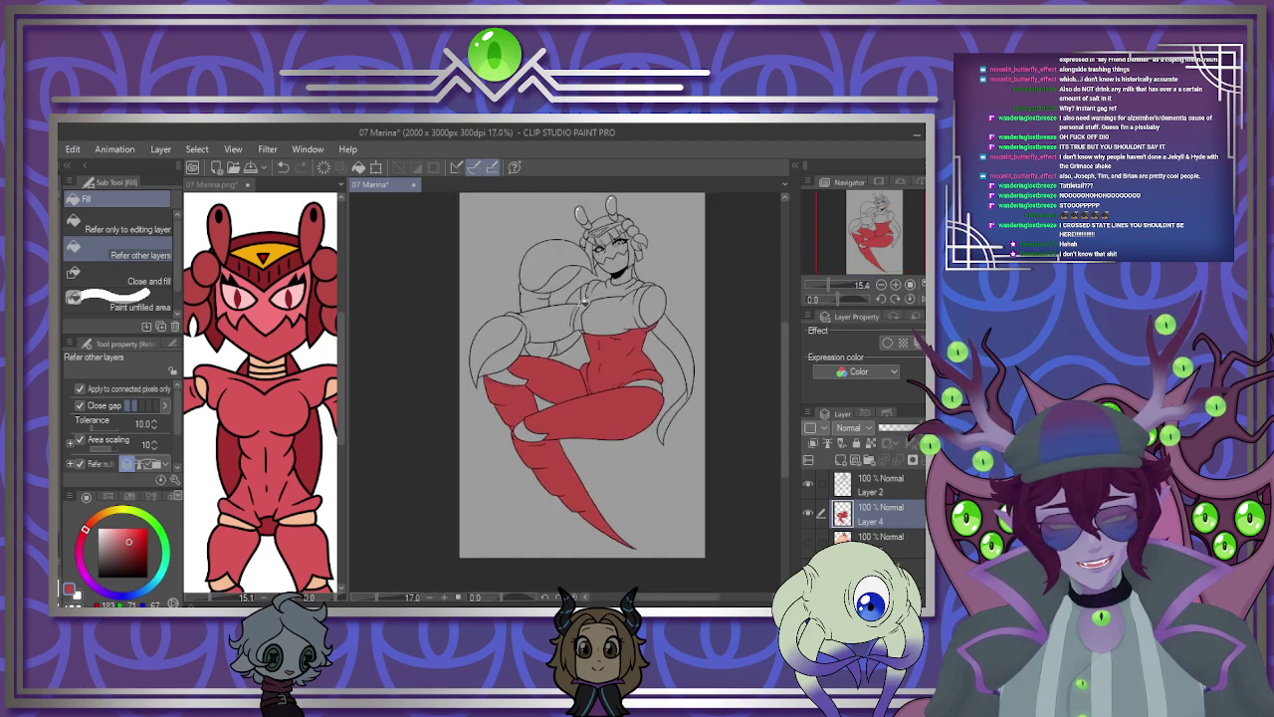
{"action": "scroll", "coordinate": [462, 345], "scroll_direction": "up", "scroll_amount": 3}
{"action": "left_click", "coordinate": [462, 345]}
{"action": "left_click", "coordinate": [523, 334]}
{"action": "left_click", "coordinate": [662, 304]}
{"action": "scroll", "coordinate": [637, 324], "scroll_direction": "down", "scroll_amount": 3}
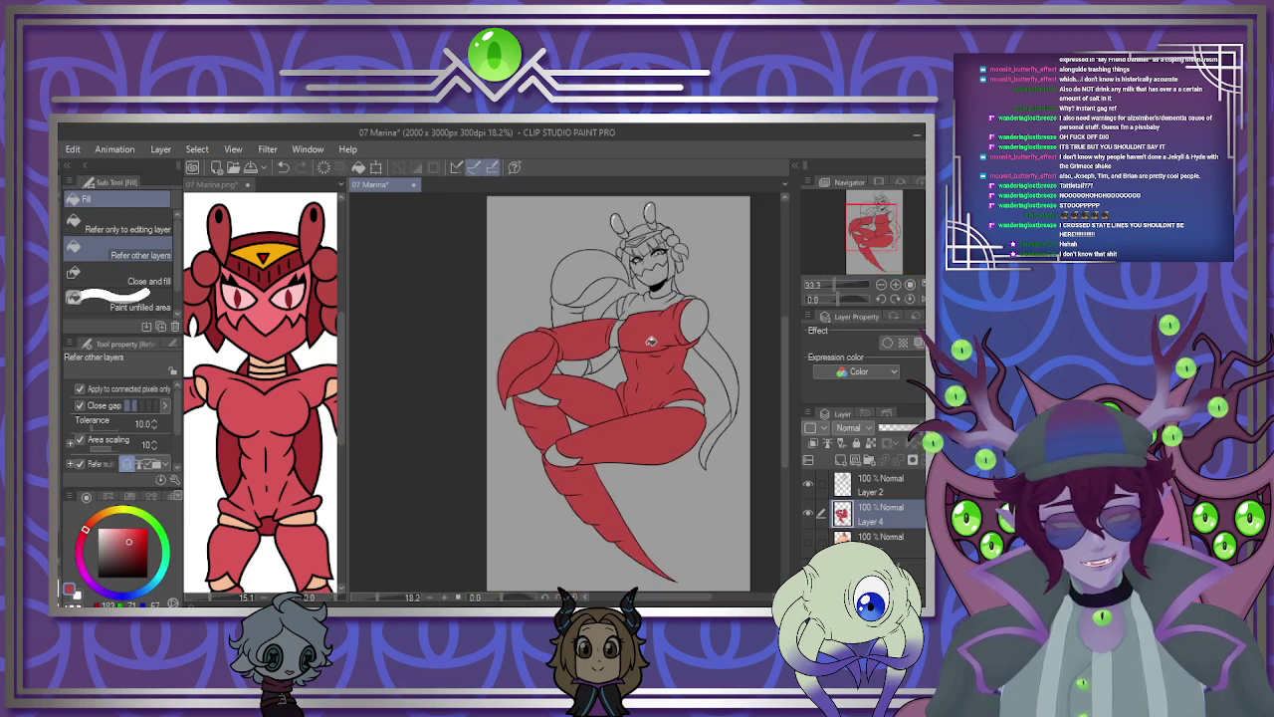
Fill the collar area, the arm segments under the front arm and the segment below the raised claw with red.
{"action": "scroll", "coordinate": [633, 324], "scroll_direction": "up", "scroll_amount": 4}
{"action": "scroll", "coordinate": [633, 324], "scroll_direction": "up", "scroll_amount": 1}
{"action": "left_click", "coordinate": [636, 320]}
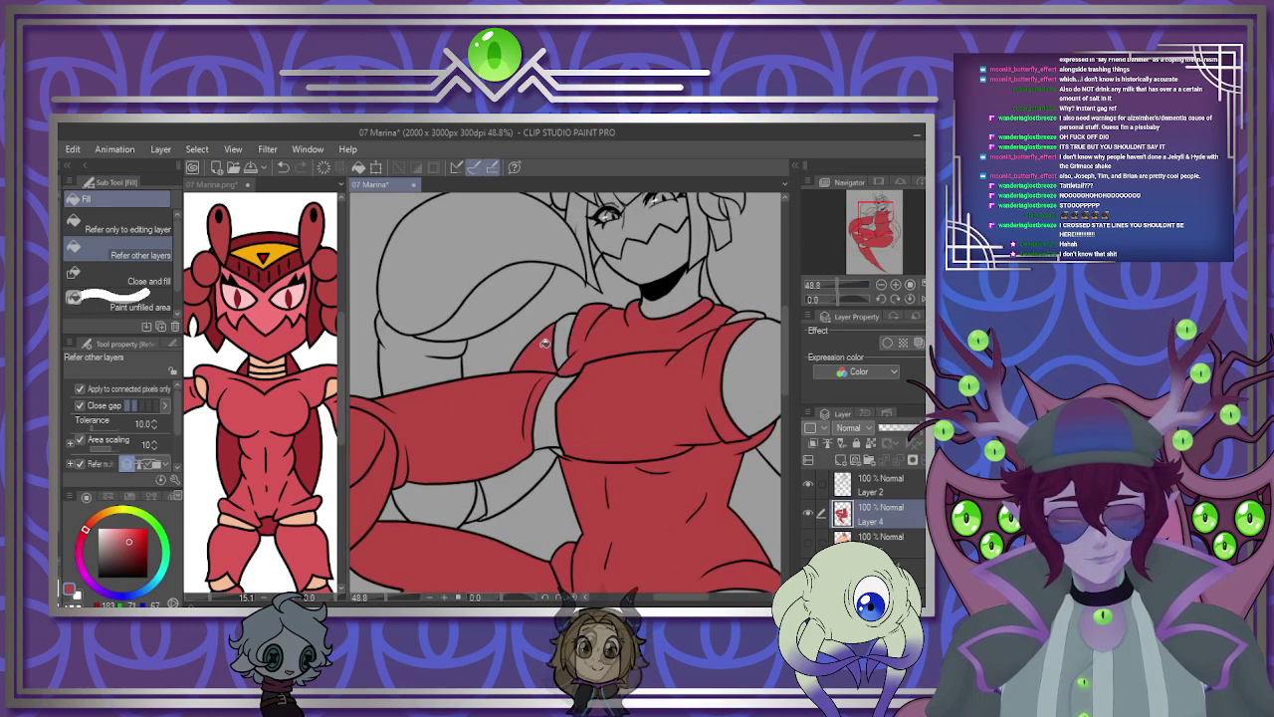
{"action": "left_click", "coordinate": [498, 483]}
{"action": "left_click", "coordinate": [454, 503]}
{"action": "left_click", "coordinate": [418, 374]}
{"action": "scroll", "coordinate": [248, 398], "scroll_direction": "down", "scroll_amount": 3}
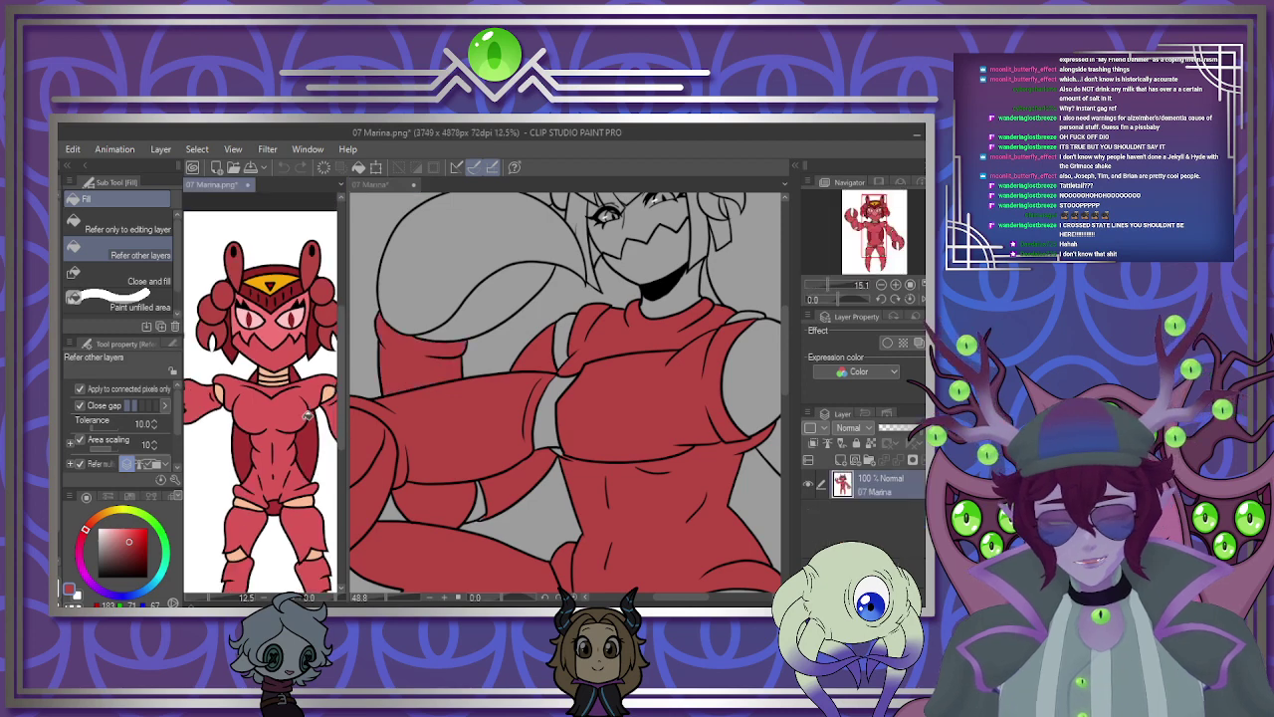
Fill the large rounded pincer of the raised claw with the sampled red.
{"action": "scroll", "coordinate": [248, 398], "scroll_direction": "up", "scroll_amount": 4}
{"action": "left_click", "coordinate": [460, 271]}
{"action": "left_click", "coordinate": [458, 265]}
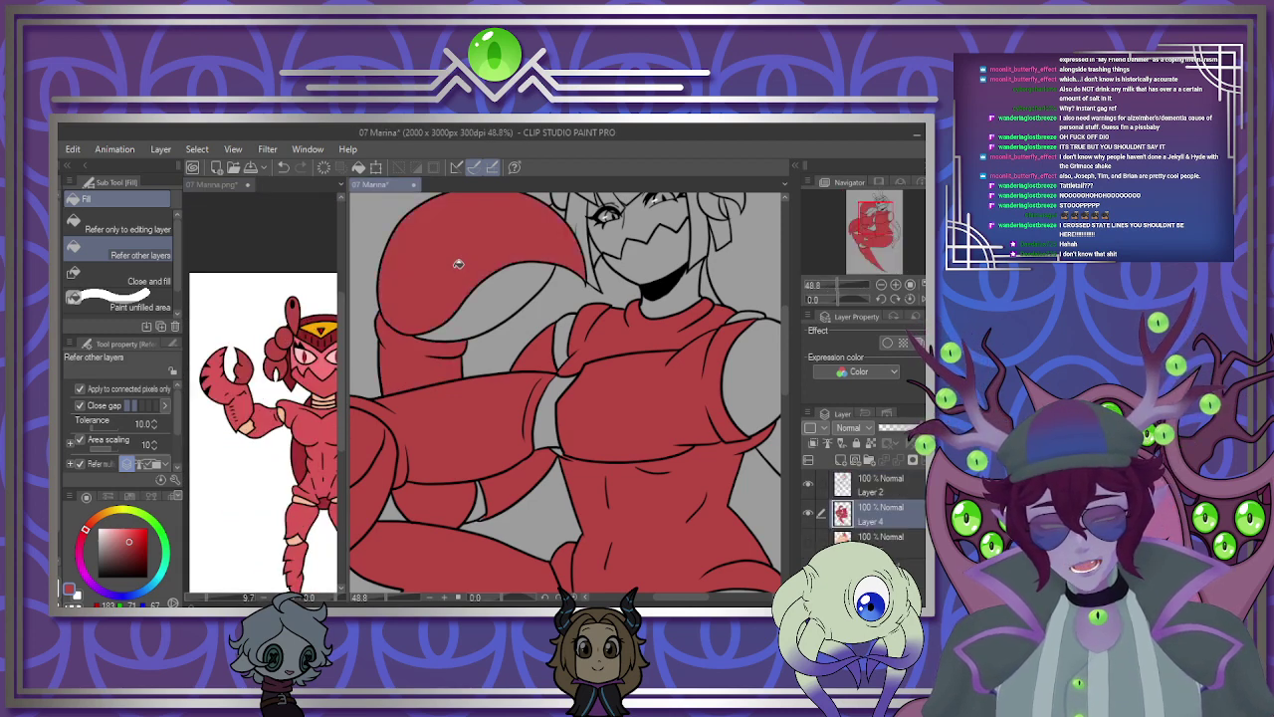
{"action": "scroll", "coordinate": [493, 304], "scroll_direction": "down", "scroll_amount": 7}
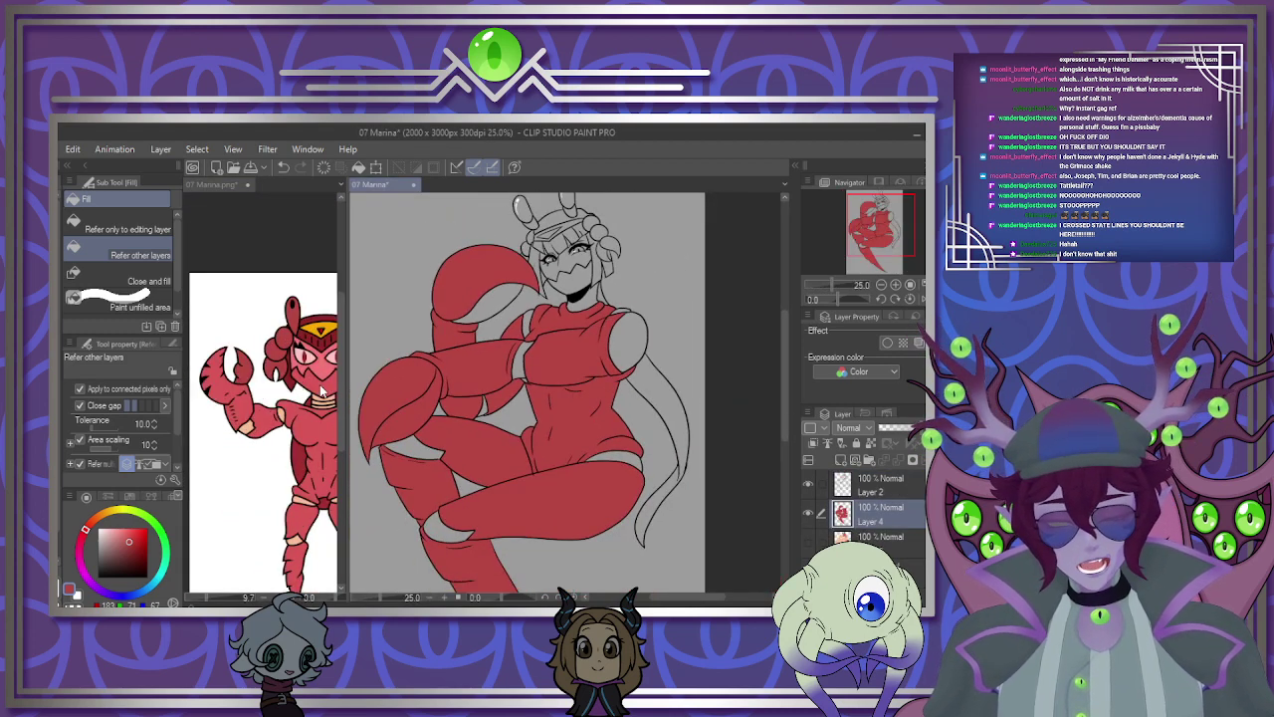
{"action": "scroll", "coordinate": [280, 401], "scroll_direction": "up", "scroll_amount": 3}
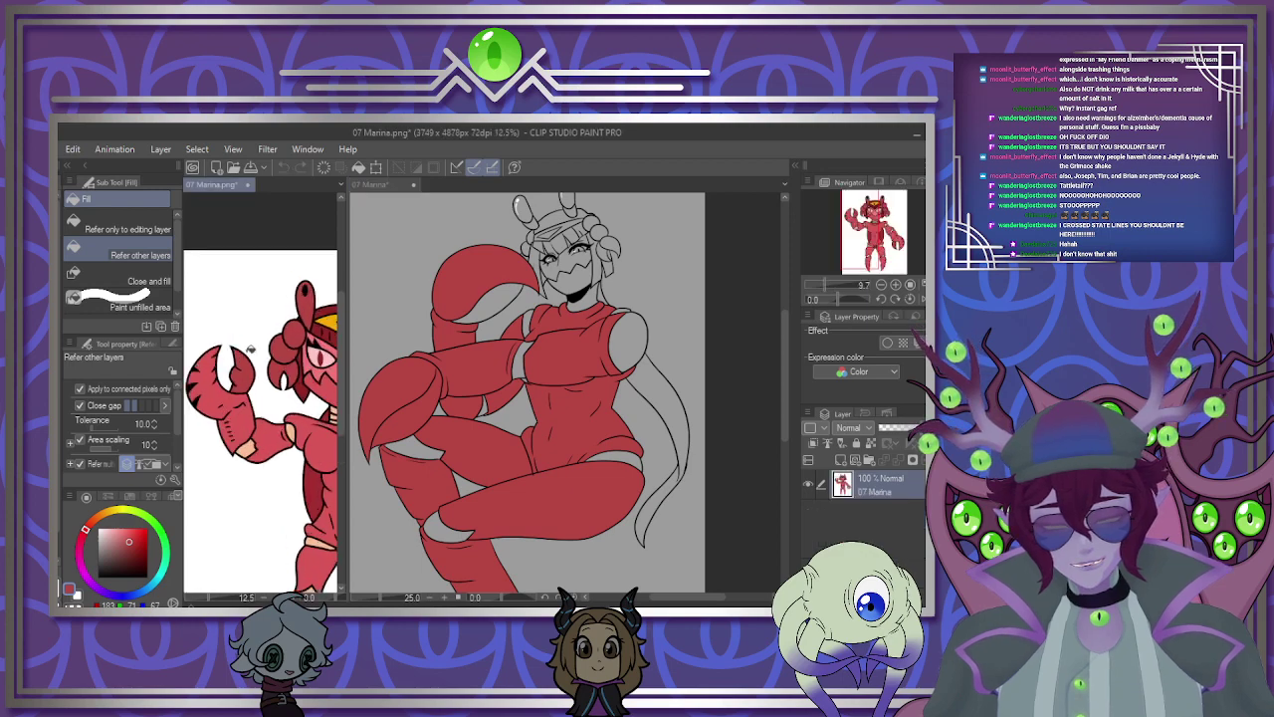
Undo all the red fills on Layer 4, including the claws, arms, torso and legs.
{"action": "left_click", "coordinate": [505, 321]}
{"action": "scroll", "coordinate": [505, 320], "scroll_direction": "down", "scroll_amount": 3}
{"action": "scroll", "coordinate": [461, 327], "scroll_direction": "up", "scroll_amount": 5}
{"action": "key", "text": "ctrl+z"}
{"action": "key", "text": "ctrl+z"}
{"action": "key", "text": "ctrl+z"}
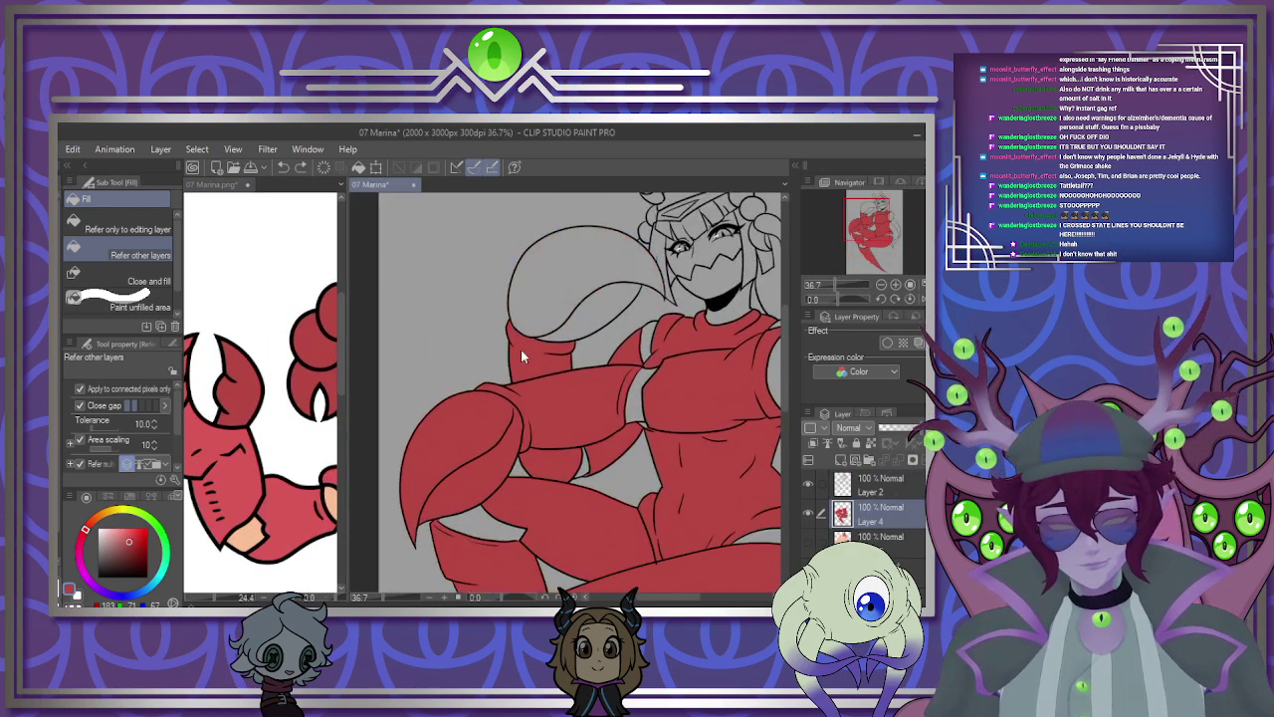
{"action": "key", "text": "ctrl+z"}
{"action": "key", "text": "ctrl+z"}
{"action": "key", "text": "ctrl+z"}
{"action": "key", "text": "ctrl+z"}
{"action": "key", "text": "ctrl+z"}
{"action": "key", "text": "ctrl+z"}
{"action": "key", "text": "ctrl+z"}
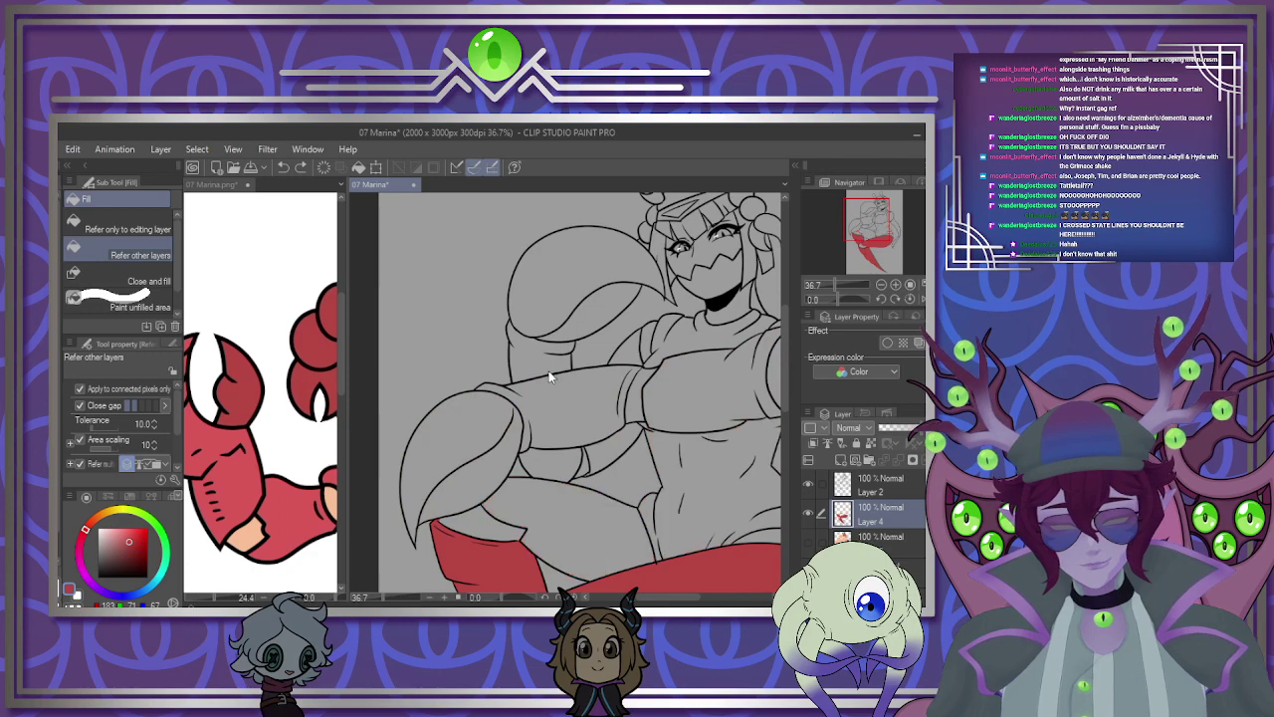
{"action": "scroll", "coordinate": [545, 366], "scroll_direction": "down", "scroll_amount": 2}
{"action": "key", "text": "ctrl+z"}
{"action": "key", "text": "ctrl+z"}
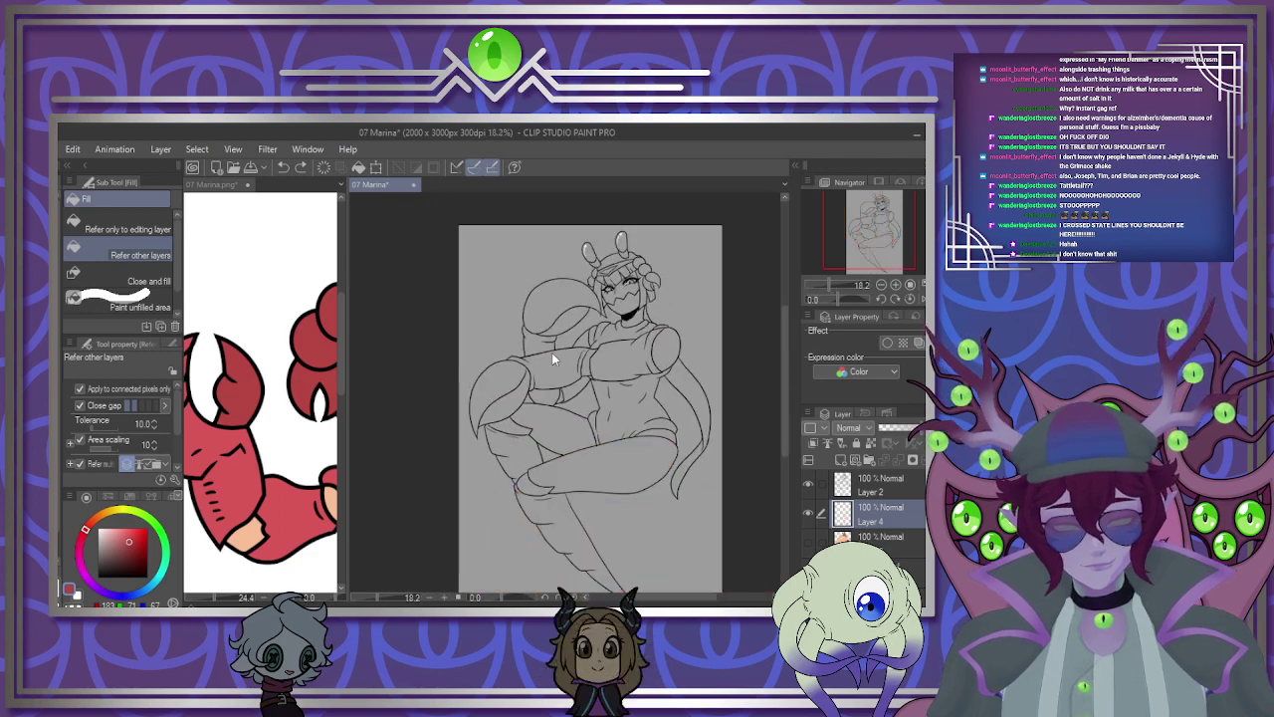
Fill the raised claw's inner pincer and both halves of the lowered front claw with the dark red.
{"action": "scroll", "coordinate": [549, 350], "scroll_direction": "up", "scroll_amount": 2}
{"action": "left_click", "coordinate": [578, 298]}
{"action": "left_click", "coordinate": [446, 502]}
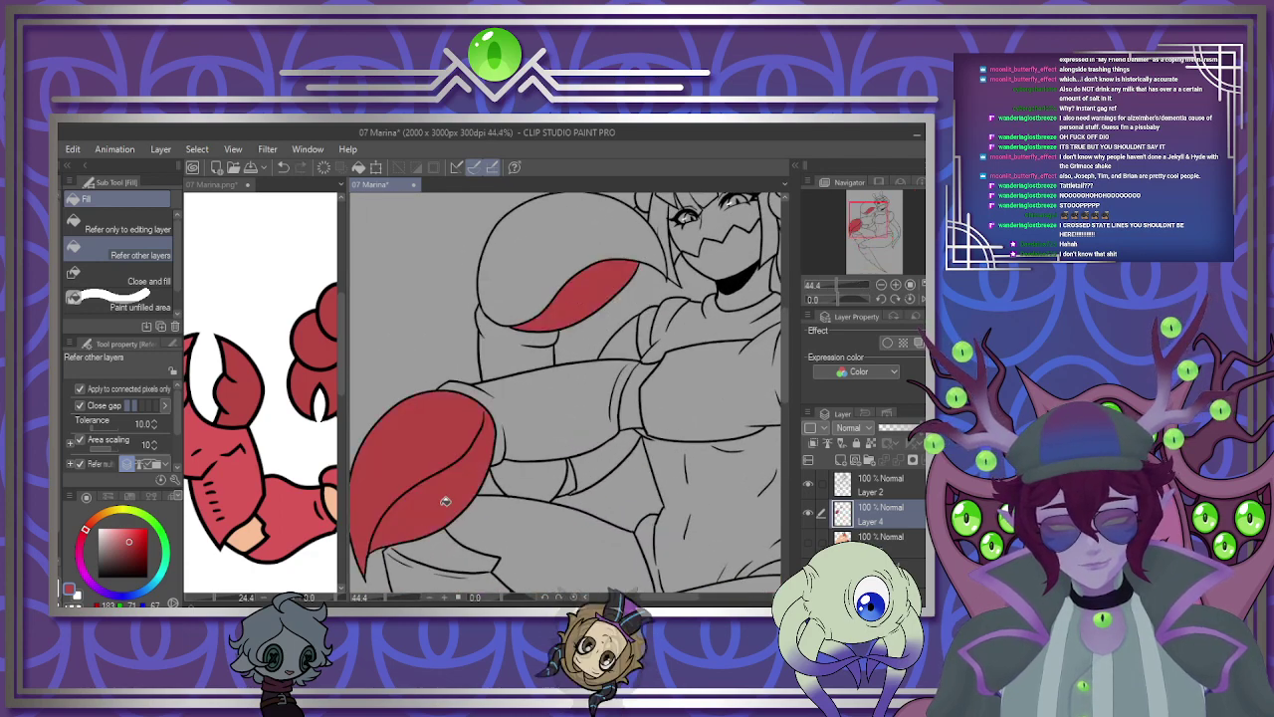
{"action": "scroll", "coordinate": [441, 502], "scroll_direction": "down", "scroll_amount": 2}
{"action": "scroll", "coordinate": [464, 441], "scroll_direction": "up", "scroll_amount": 3}
{"action": "scroll", "coordinate": [502, 421], "scroll_direction": "up", "scroll_amount": 2}
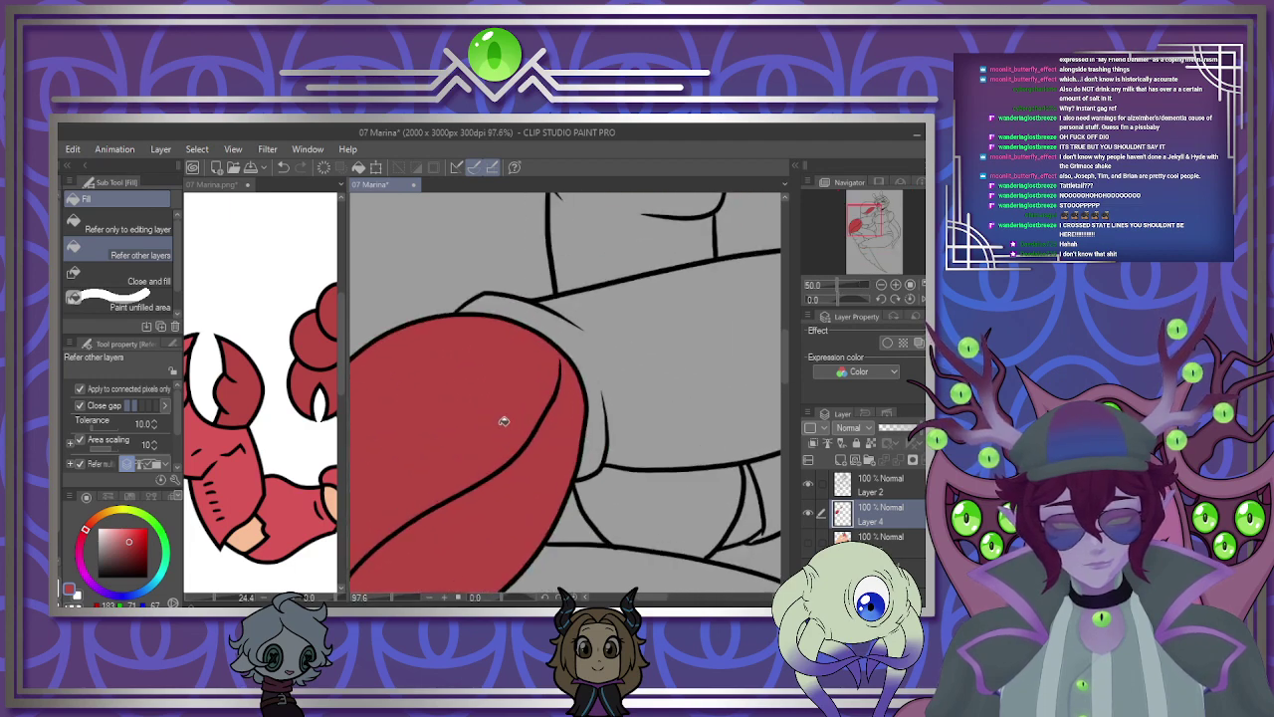
{"action": "scroll", "coordinate": [503, 421], "scroll_direction": "down", "scroll_amount": 4}
{"action": "scroll", "coordinate": [578, 393], "scroll_direction": "up", "scroll_amount": 1}
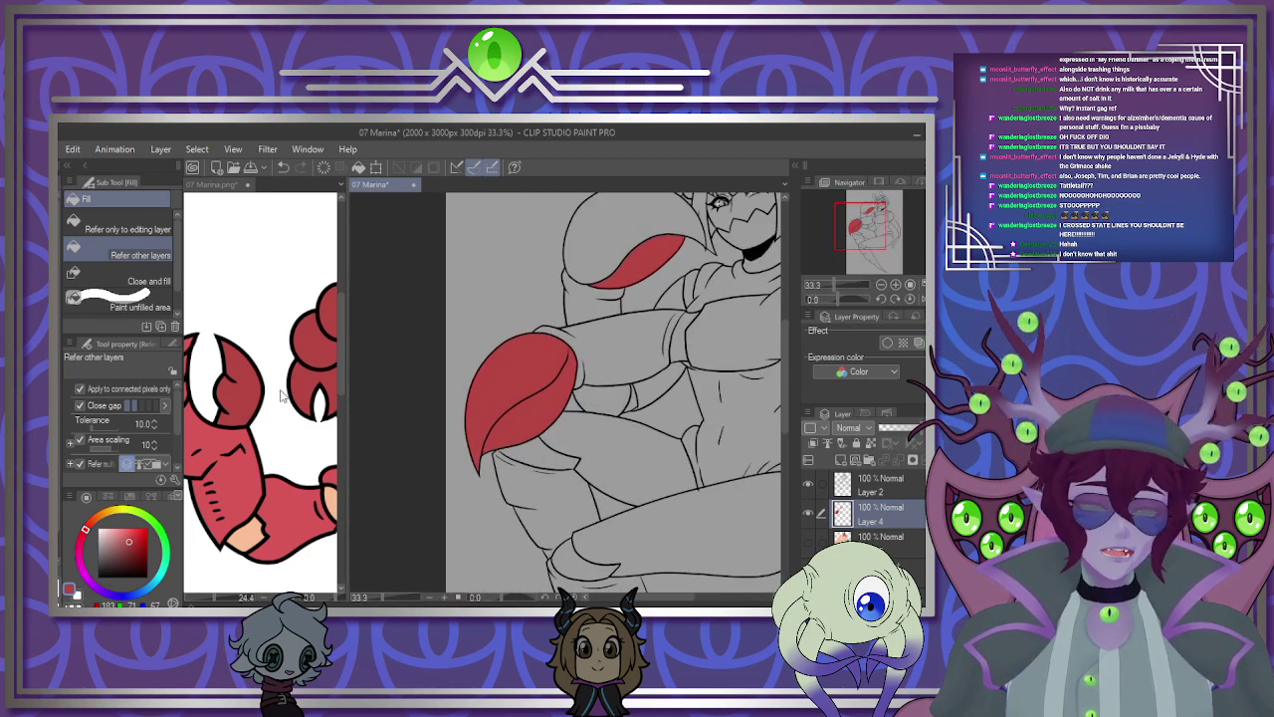
Fill the nearer antenna base and the round hair segments on both sides of the head with the same dark red.
{"action": "scroll", "coordinate": [220, 394], "scroll_direction": "down", "scroll_amount": 5}
{"action": "scroll", "coordinate": [308, 412], "scroll_direction": "down", "scroll_amount": 1}
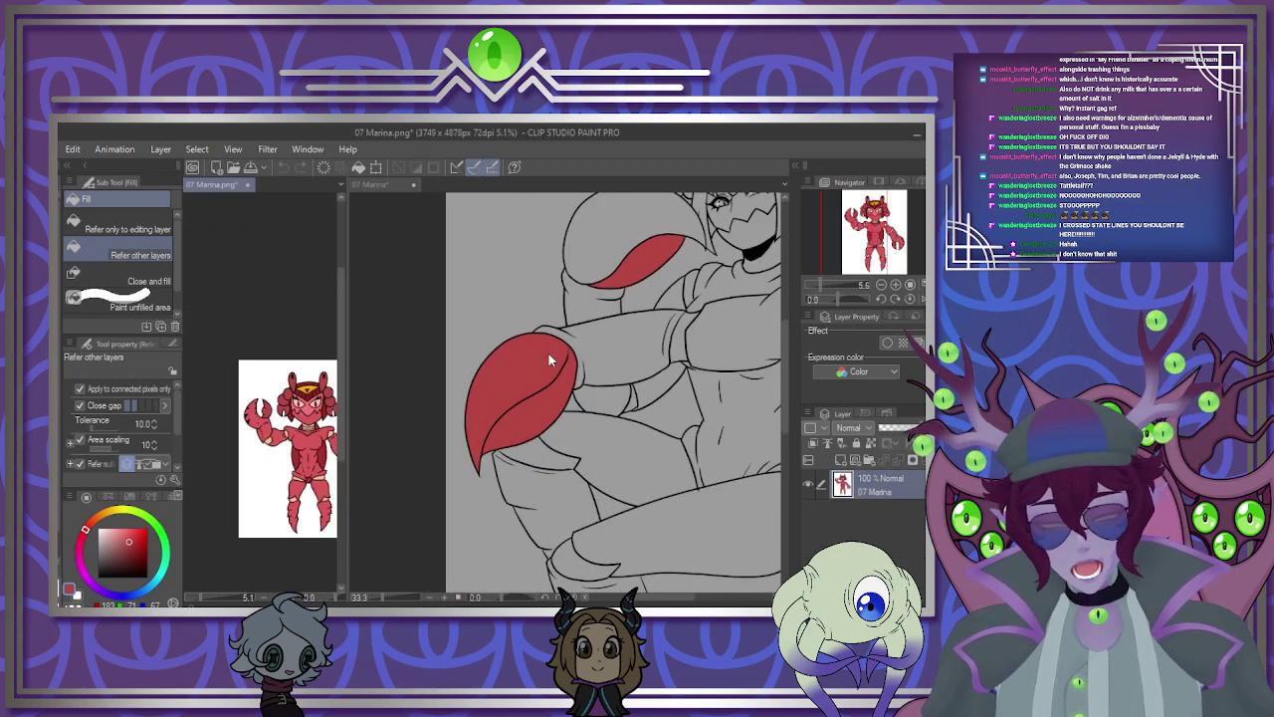
{"action": "scroll", "coordinate": [545, 398], "scroll_direction": "down", "scroll_amount": 4}
{"action": "scroll", "coordinate": [659, 249], "scroll_direction": "up", "scroll_amount": 6}
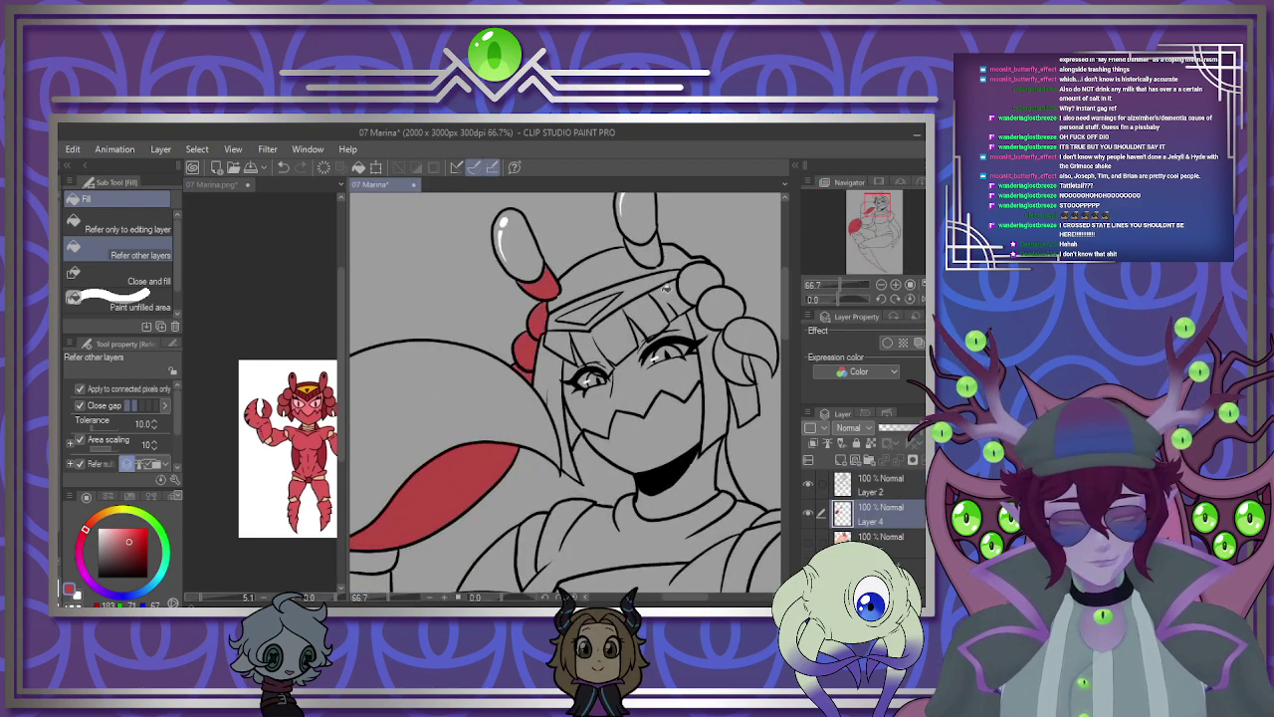
{"action": "left_click_drag", "start_coordinate": [705, 281], "coordinate": [732, 318]}
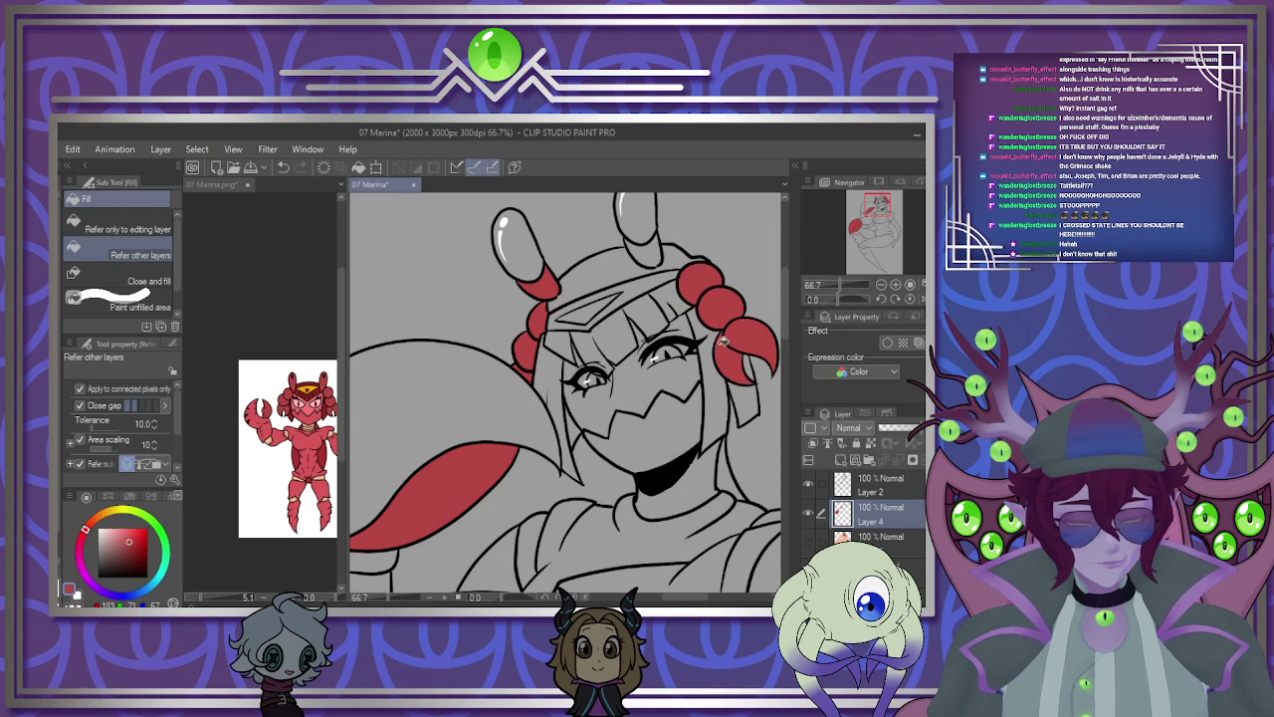
{"action": "scroll", "coordinate": [723, 341], "scroll_direction": "down", "scroll_amount": 2}
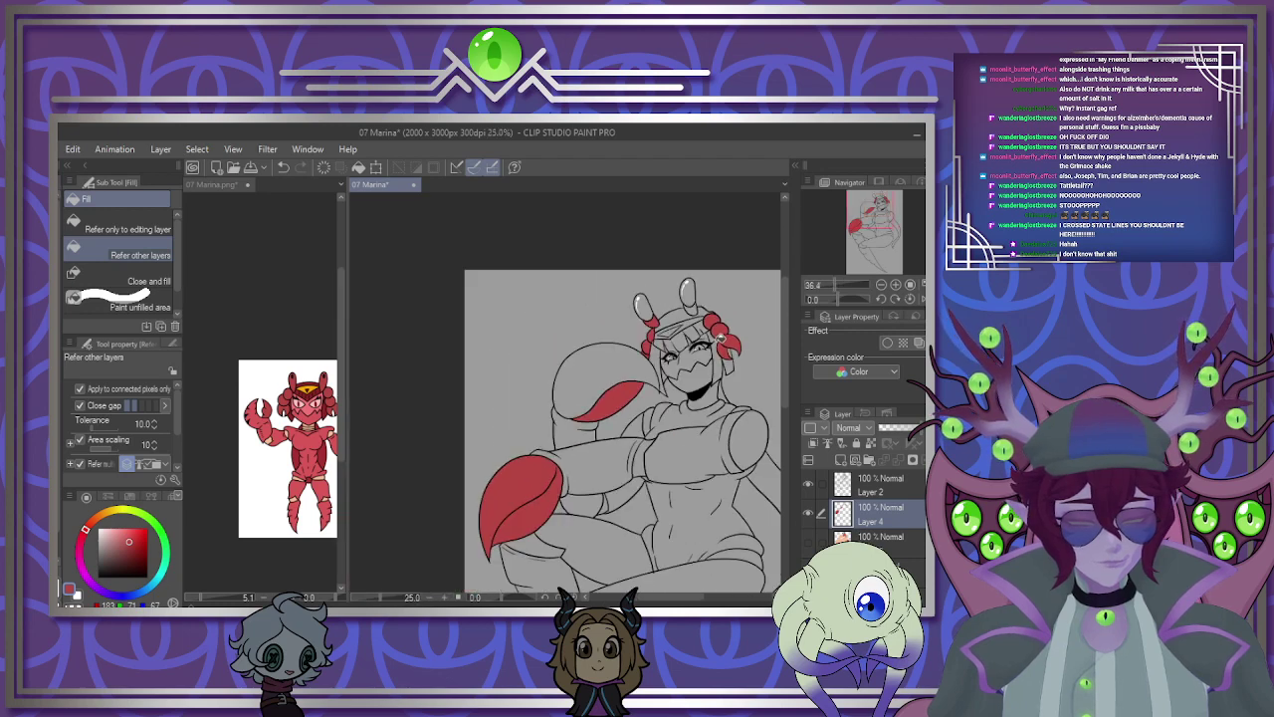
Add a clipped Multiply layer above Layer 4 and shade the antenna base and adjoining hair segments with the G-pen.
{"action": "left_click", "coordinate": [842, 461]}
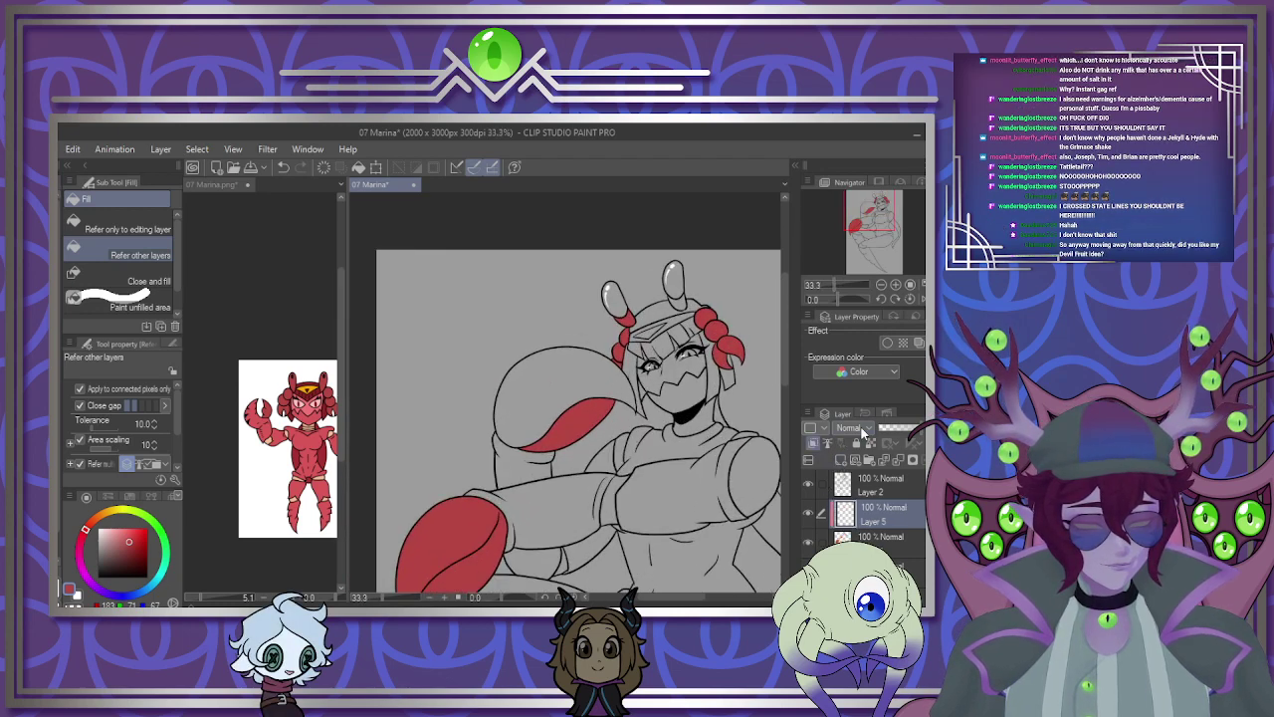
{"action": "scroll", "coordinate": [605, 334], "scroll_direction": "up", "scroll_amount": 4}
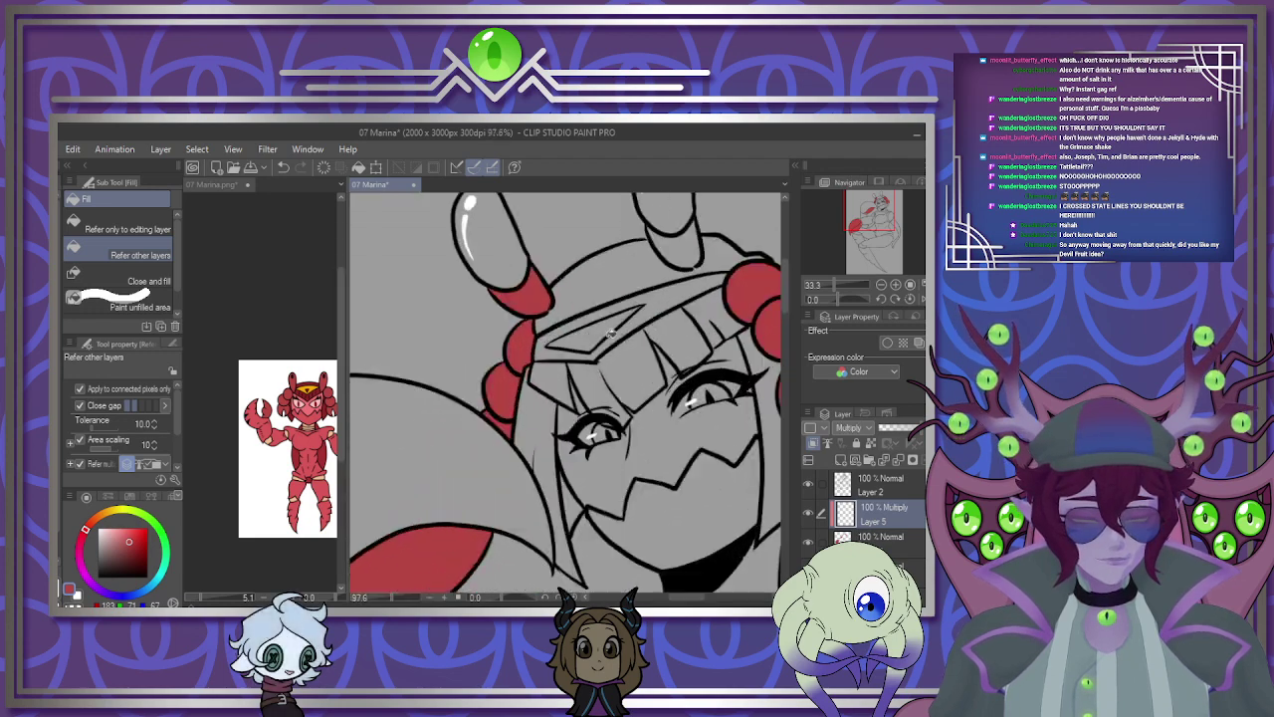
{"action": "key", "text": "p"}
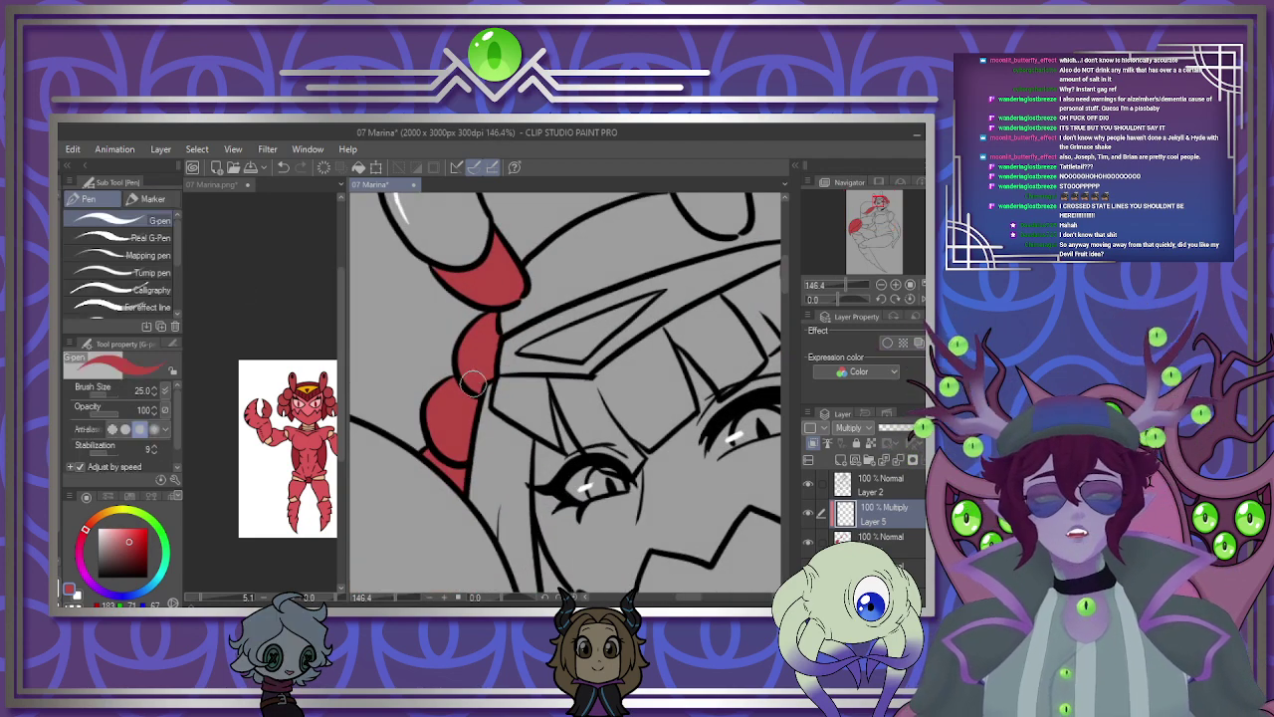
{"action": "left_click_drag", "start_coordinate": [501, 323], "coordinate": [485, 389]}
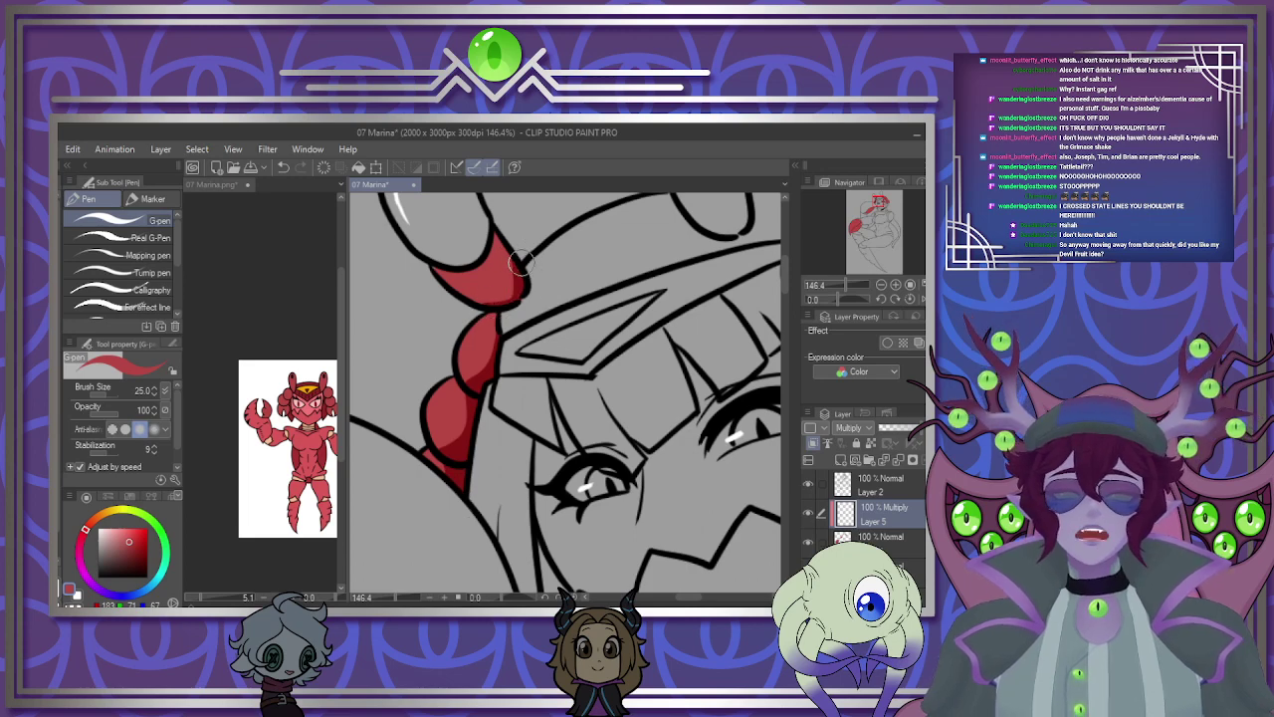
{"action": "scroll", "coordinate": [492, 280], "scroll_direction": "down", "scroll_amount": 3}
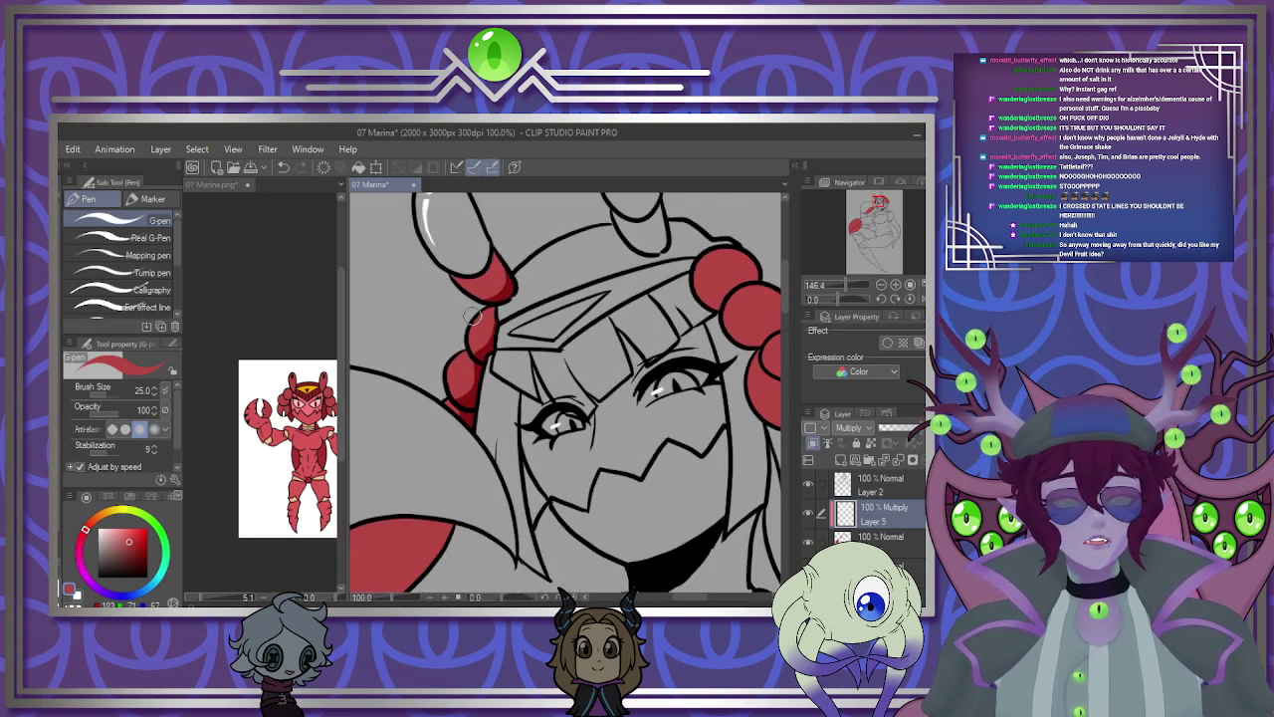
Shade the round hair segments and small hair claw on the other side, and set Layer 5's opacity to 59%.
{"action": "scroll", "coordinate": [638, 315], "scroll_direction": "up", "scroll_amount": 3}
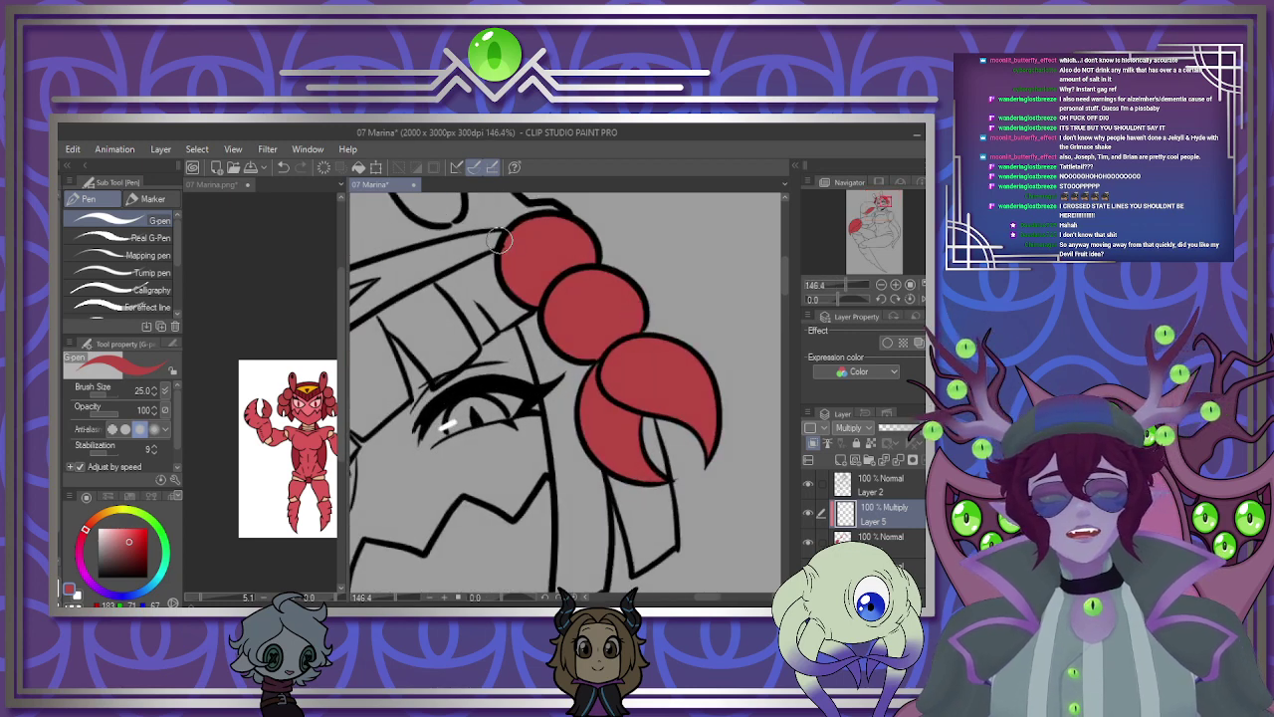
{"action": "mouse_move", "coordinate": [499, 239]}
{"action": "left_mouse_down"}
{"action": "mouse_move", "coordinate": [515, 283]}
{"action": "mouse_move", "coordinate": [546, 298]}
{"action": "left_mouse_up"}
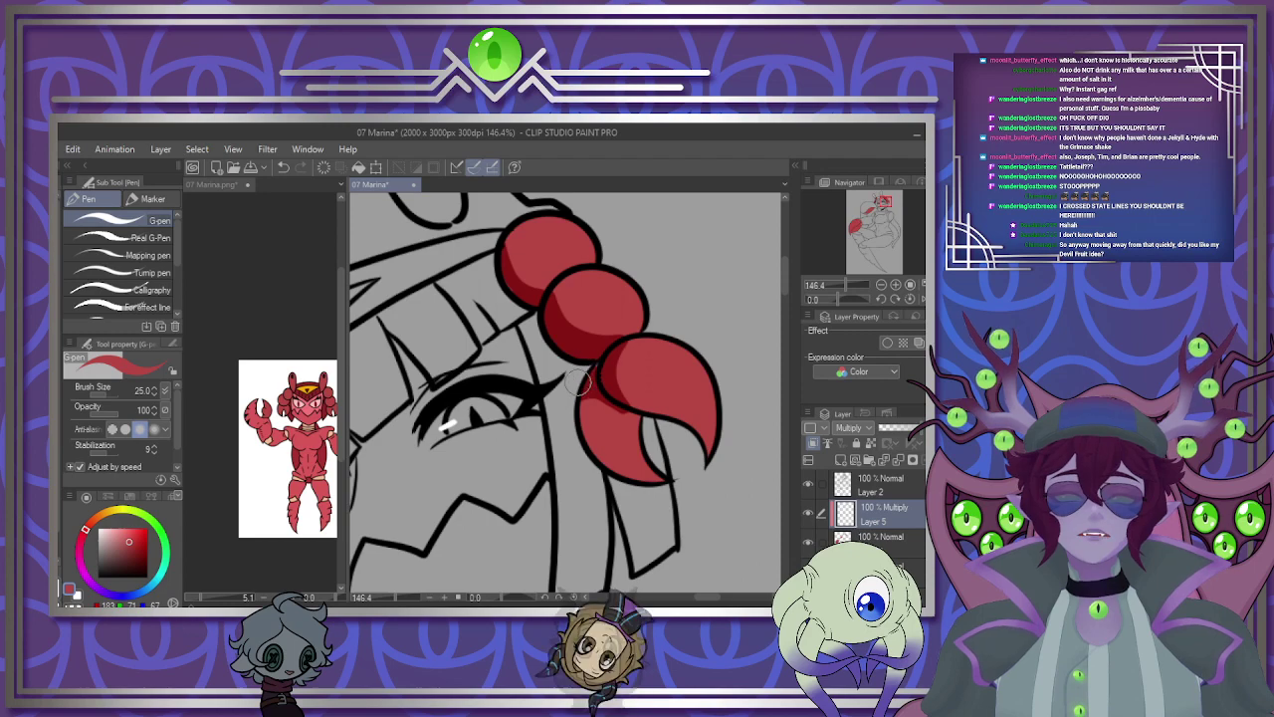
{"action": "mouse_move", "coordinate": [580, 386]}
{"action": "left_mouse_down"}
{"action": "mouse_move", "coordinate": [633, 420]}
{"action": "mouse_move", "coordinate": [614, 427]}
{"action": "mouse_move", "coordinate": [631, 402]}
{"action": "mouse_move", "coordinate": [617, 417]}
{"action": "mouse_move", "coordinate": [571, 415]}
{"action": "mouse_move", "coordinate": [637, 428]}
{"action": "left_mouse_up"}
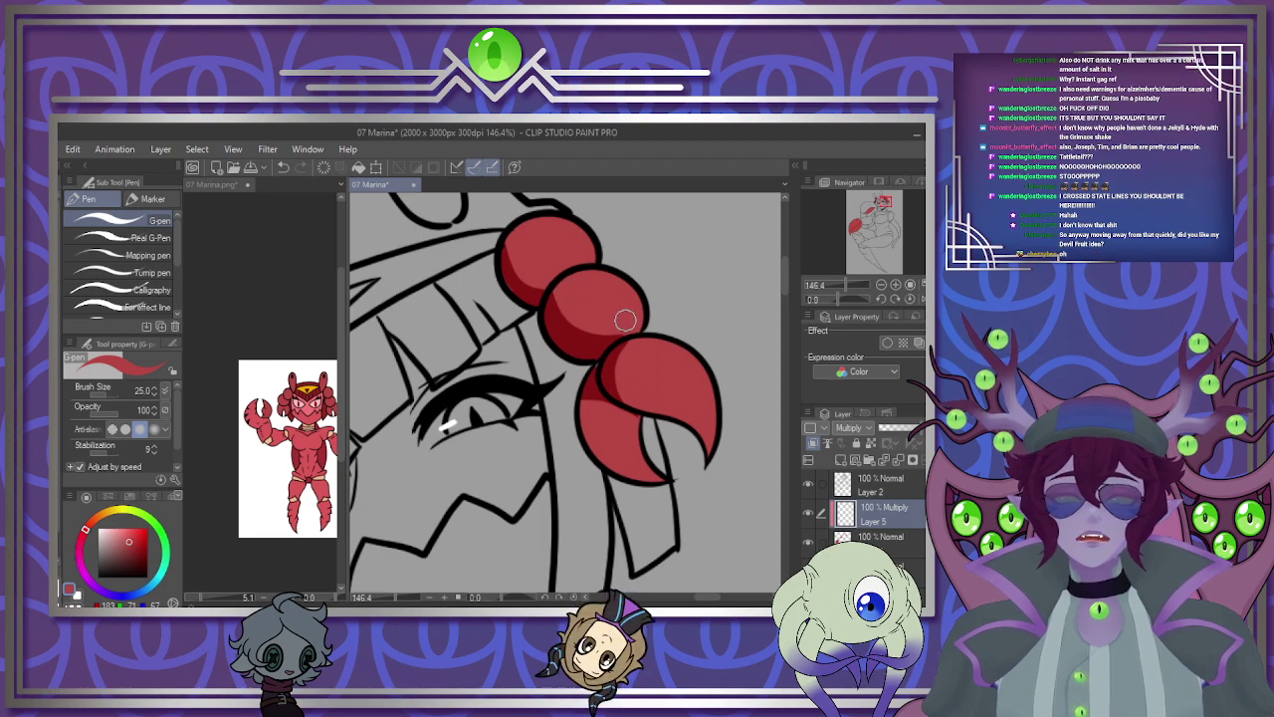
{"action": "left_click_drag", "start_coordinate": [905, 428], "coordinate": [906, 434]}
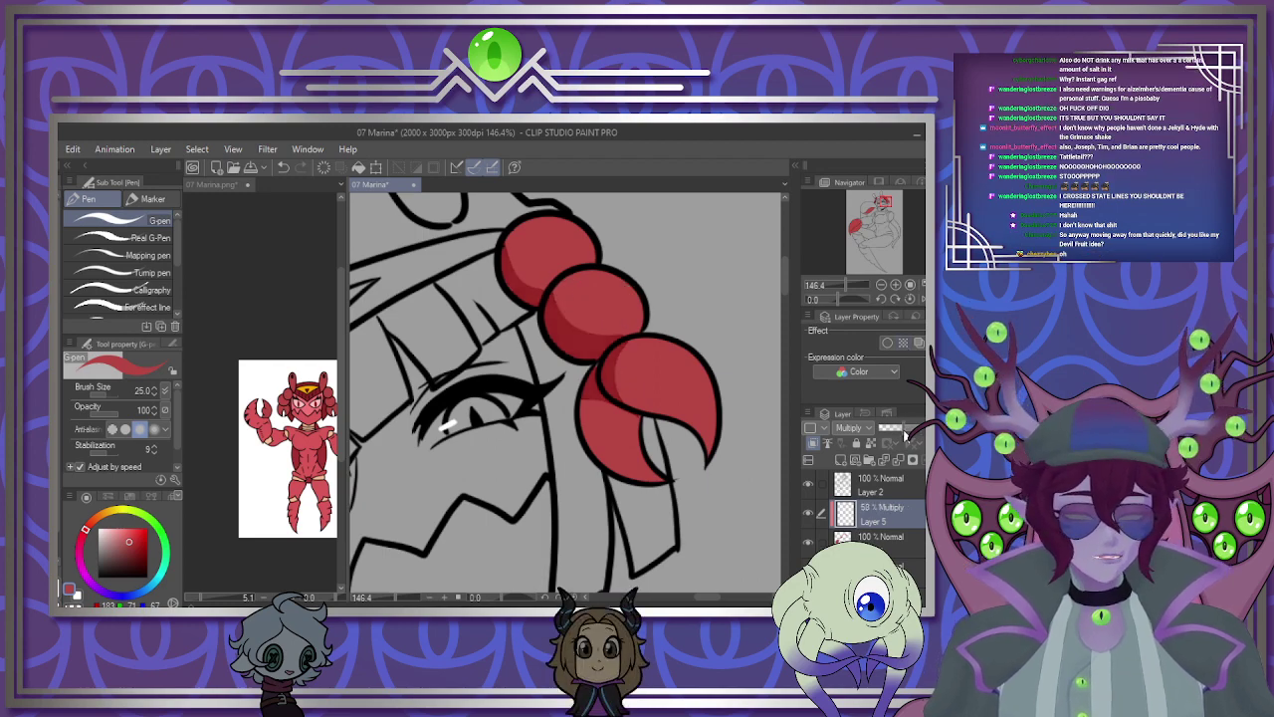
{"action": "scroll", "coordinate": [767, 458], "scroll_direction": "down", "scroll_amount": 2}
{"action": "scroll", "coordinate": [632, 329], "scroll_direction": "up", "scroll_amount": 1}
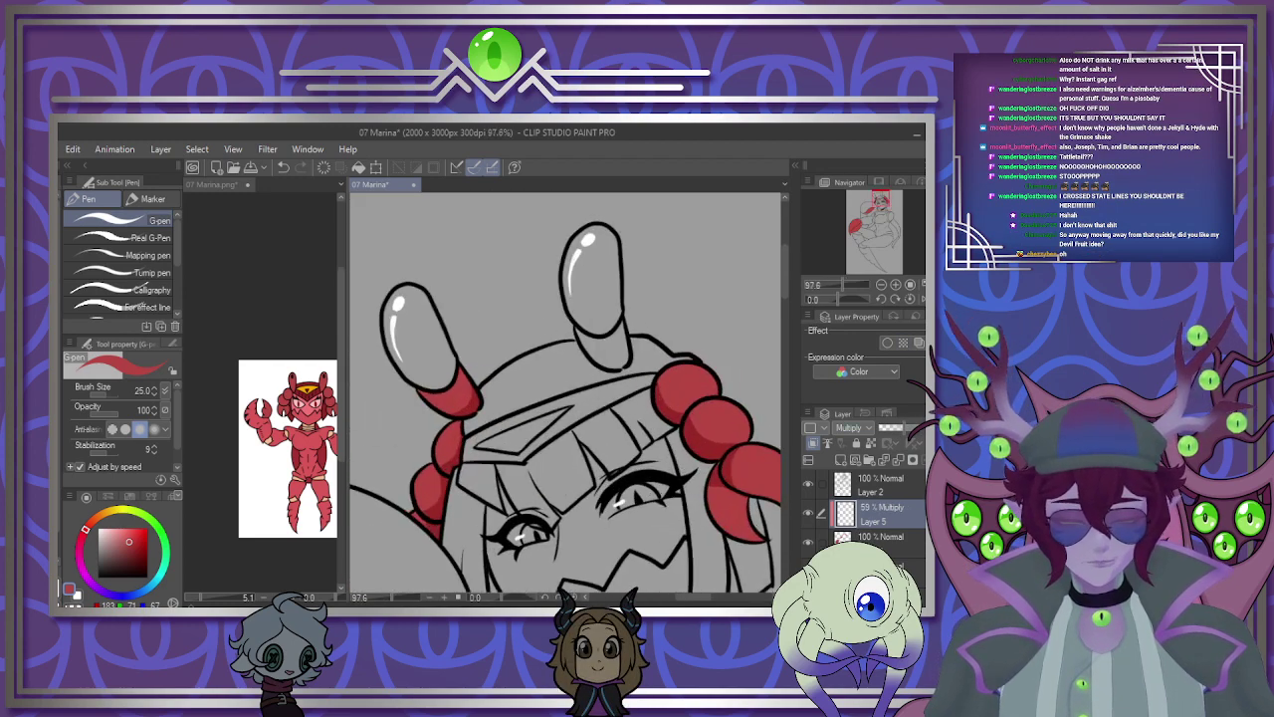
Fill the base of the other antenna with dark red on Layer 4, and merge the Multiply shading layer into it.
{"action": "key", "text": "g"}
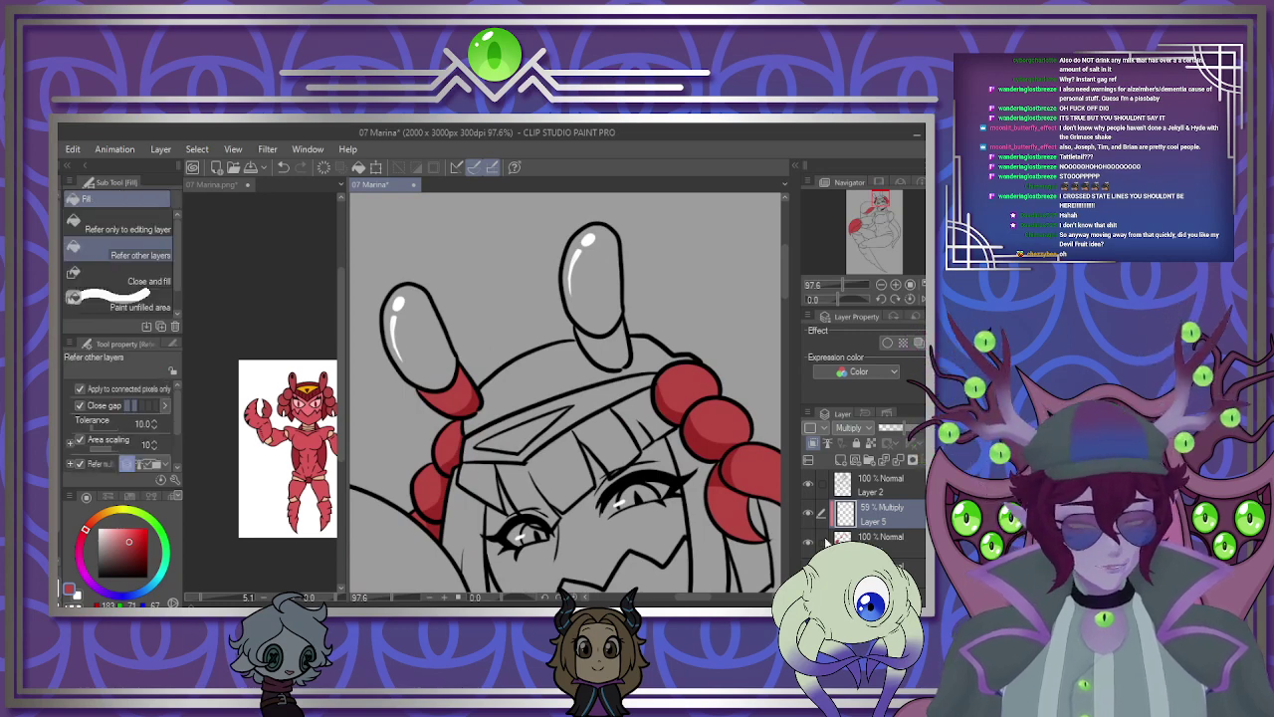
{"action": "left_click", "coordinate": [876, 538]}
{"action": "scroll", "coordinate": [620, 353], "scroll_direction": "down", "scroll_amount": 3}
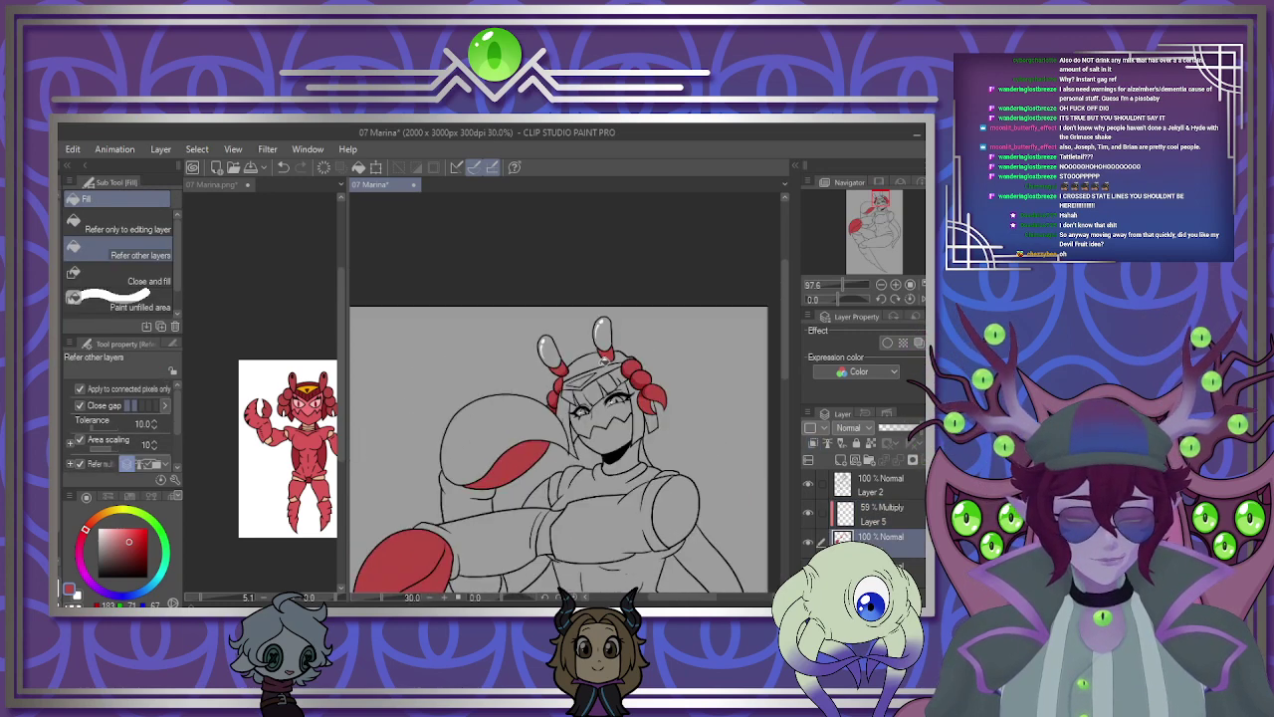
{"action": "scroll", "coordinate": [697, 389], "scroll_direction": "up", "scroll_amount": 1}
{"action": "scroll", "coordinate": [697, 399], "scroll_direction": "down", "scroll_amount": 2}
{"action": "scroll", "coordinate": [767, 435], "scroll_direction": "up", "scroll_amount": 1}
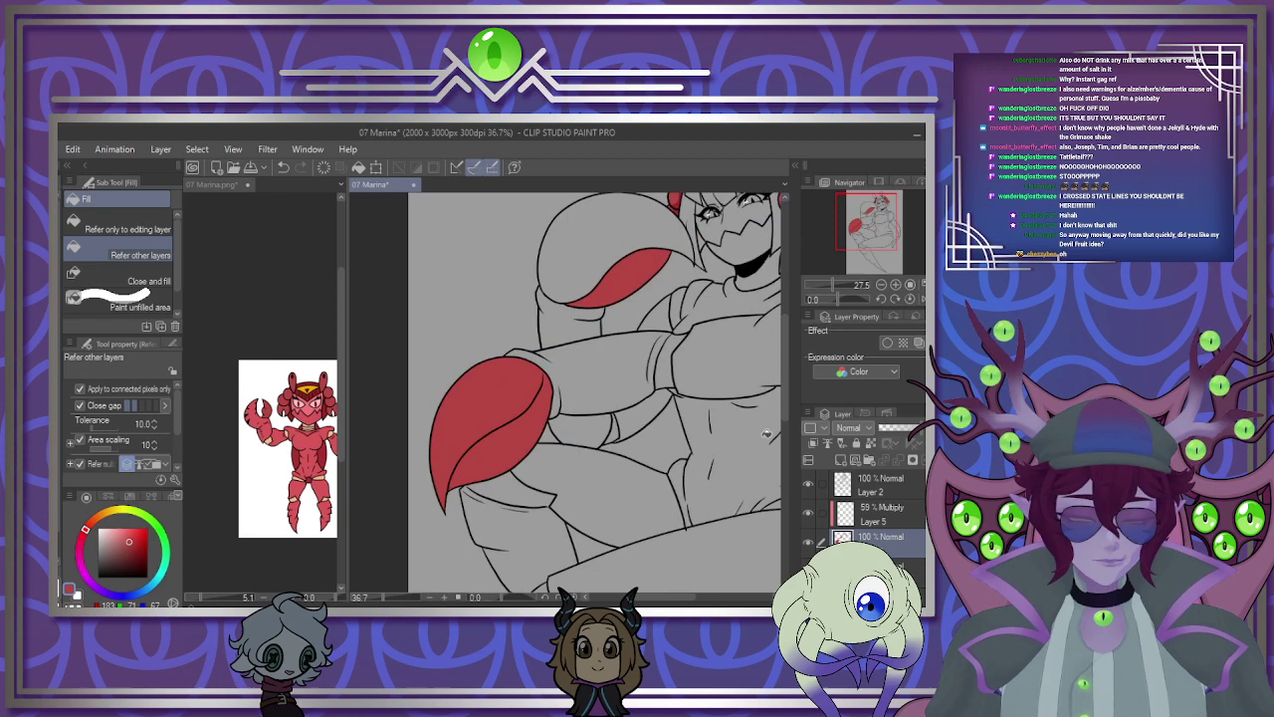
{"action": "key", "text": "alt+bracketright"}
{"action": "left_click", "coordinate": [899, 461]}
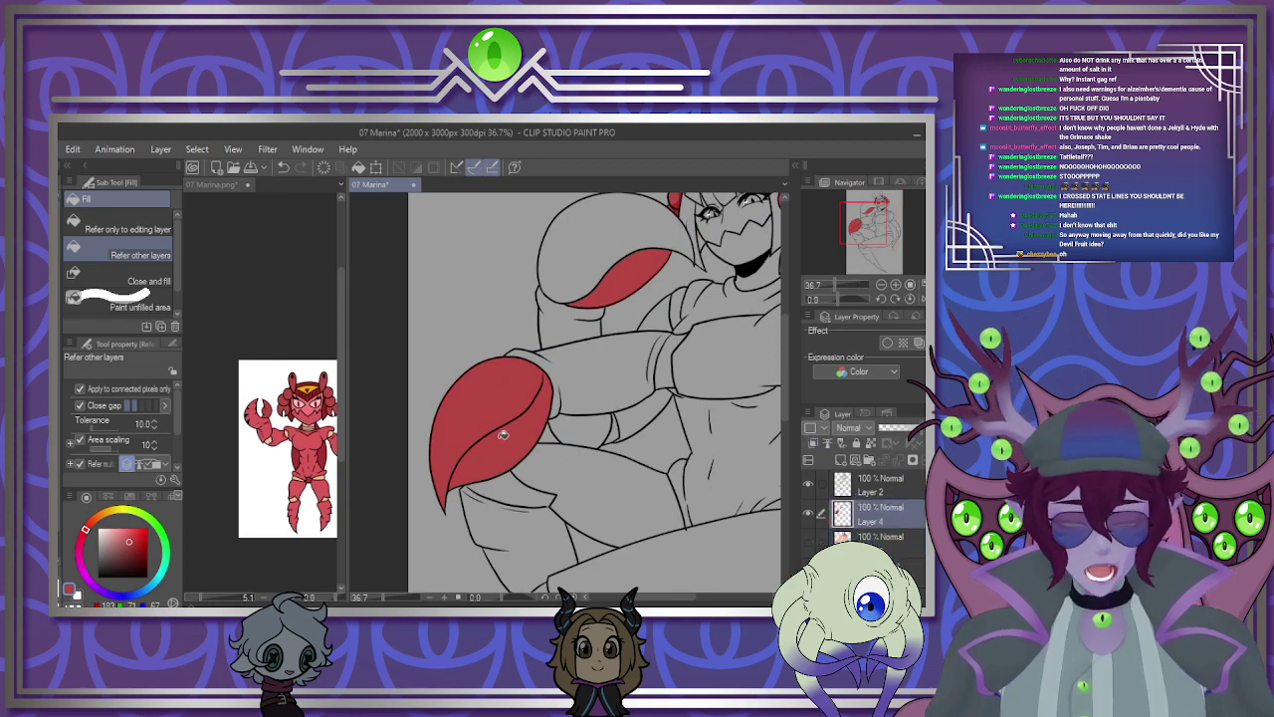
Show the coloured layer beneath, merge the red fills into it, and add a new empty layer above it.
{"action": "scroll", "coordinate": [525, 406], "scroll_direction": "down", "scroll_amount": 1}
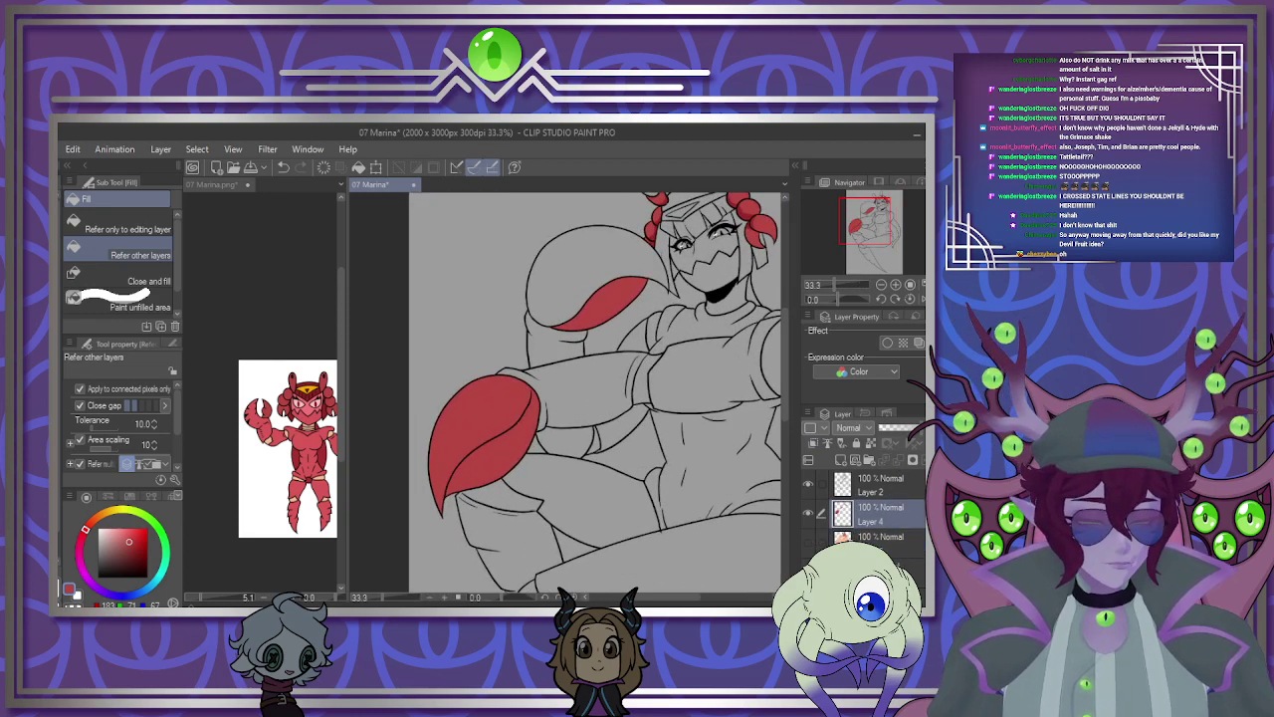
{"action": "left_click", "coordinate": [808, 543]}
{"action": "scroll", "coordinate": [597, 378], "scroll_direction": "down", "scroll_amount": 2}
{"action": "scroll", "coordinate": [598, 378], "scroll_direction": "up", "scroll_amount": 3}
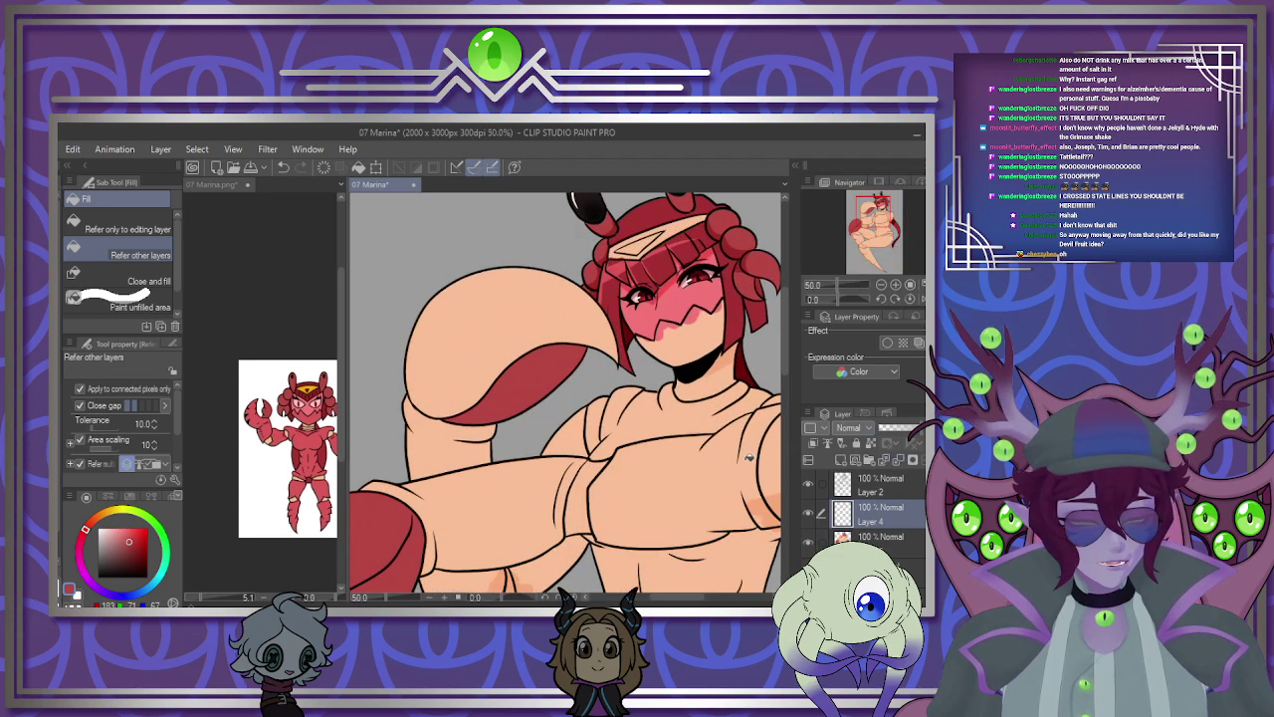
Sample the lighter body red from the torso of the reference image.
{"action": "left_click", "coordinate": [273, 486]}
{"action": "scroll", "coordinate": [284, 446], "scroll_direction": "up", "scroll_amount": 2}
{"action": "scroll", "coordinate": [283, 439], "scroll_direction": "down", "scroll_amount": 1}
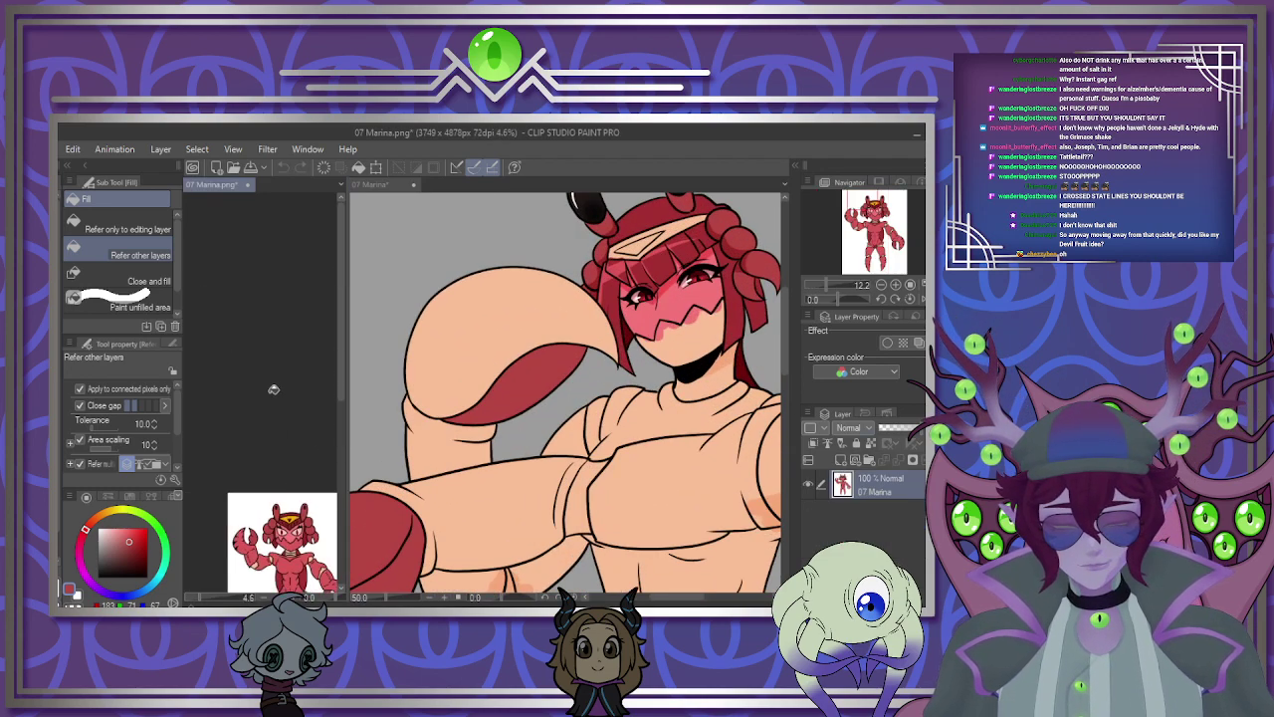
{"action": "scroll", "coordinate": [267, 479], "scroll_direction": "up", "scroll_amount": 2}
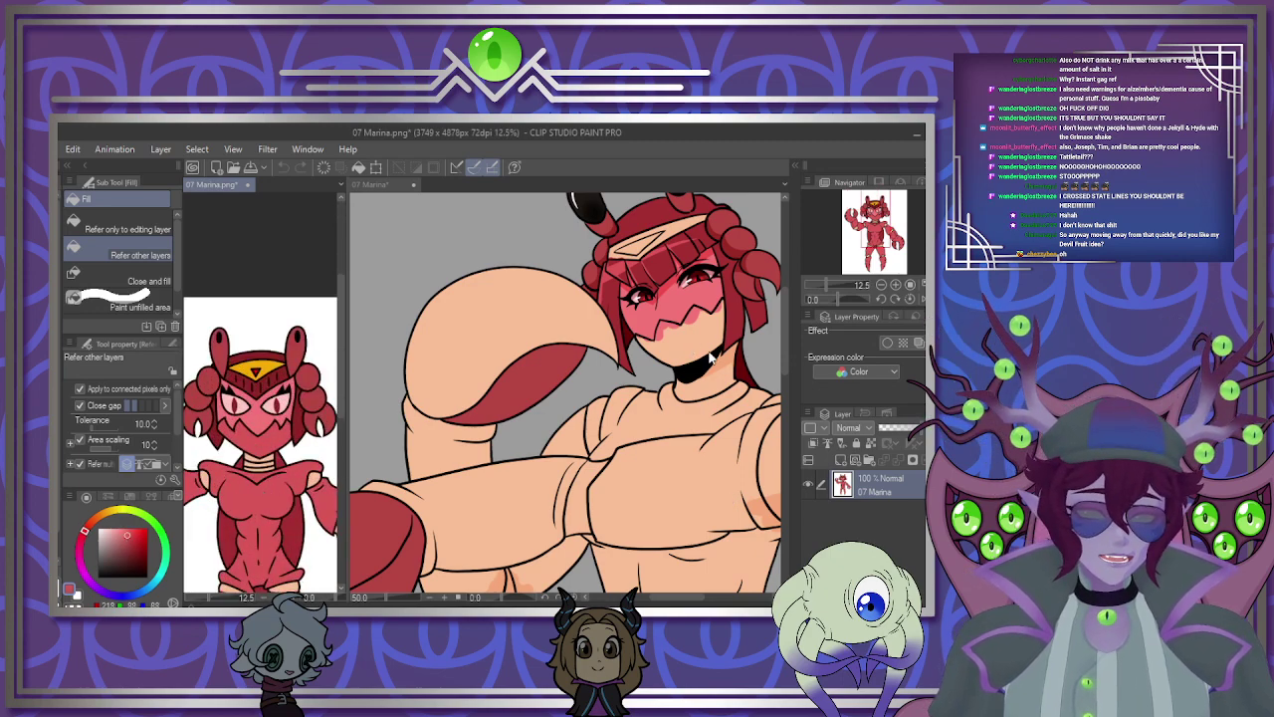
Hide the coloured layer beneath Layer 4 and fill both legs and the abdomen with the lighter red.
{"action": "left_click", "coordinate": [709, 423]}
{"action": "scroll", "coordinate": [709, 423], "scroll_direction": "down", "scroll_amount": 3}
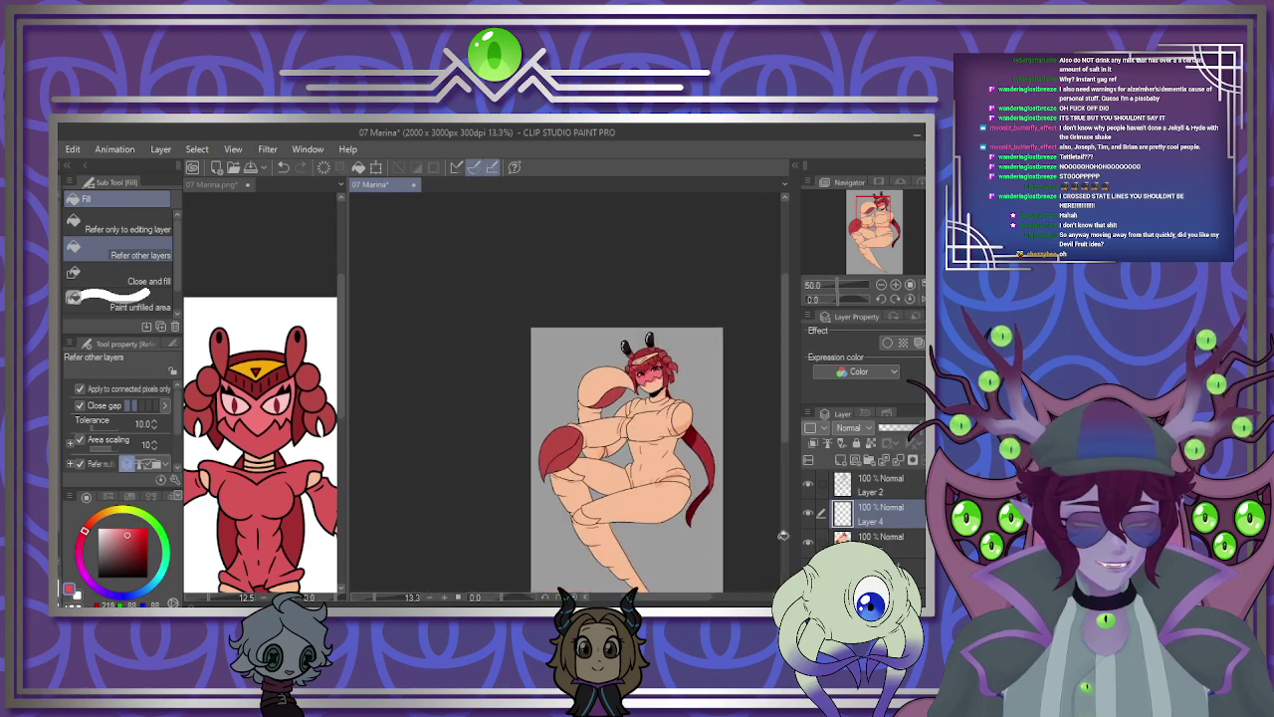
{"action": "left_click", "coordinate": [808, 541]}
{"action": "scroll", "coordinate": [543, 519], "scroll_direction": "up", "scroll_amount": 3}
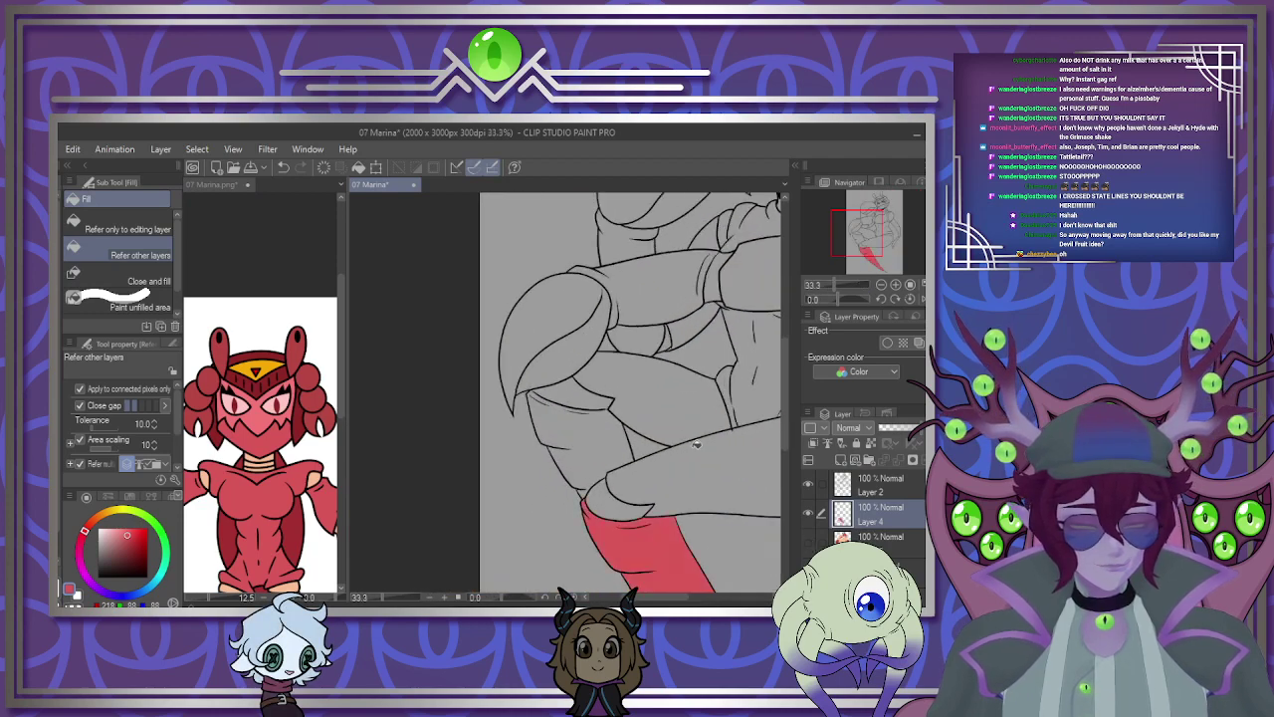
{"action": "scroll", "coordinate": [566, 449], "scroll_direction": "down", "scroll_amount": 2}
{"action": "scroll", "coordinate": [642, 416], "scroll_direction": "up", "scroll_amount": 2}
{"action": "left_click", "coordinate": [695, 397]}
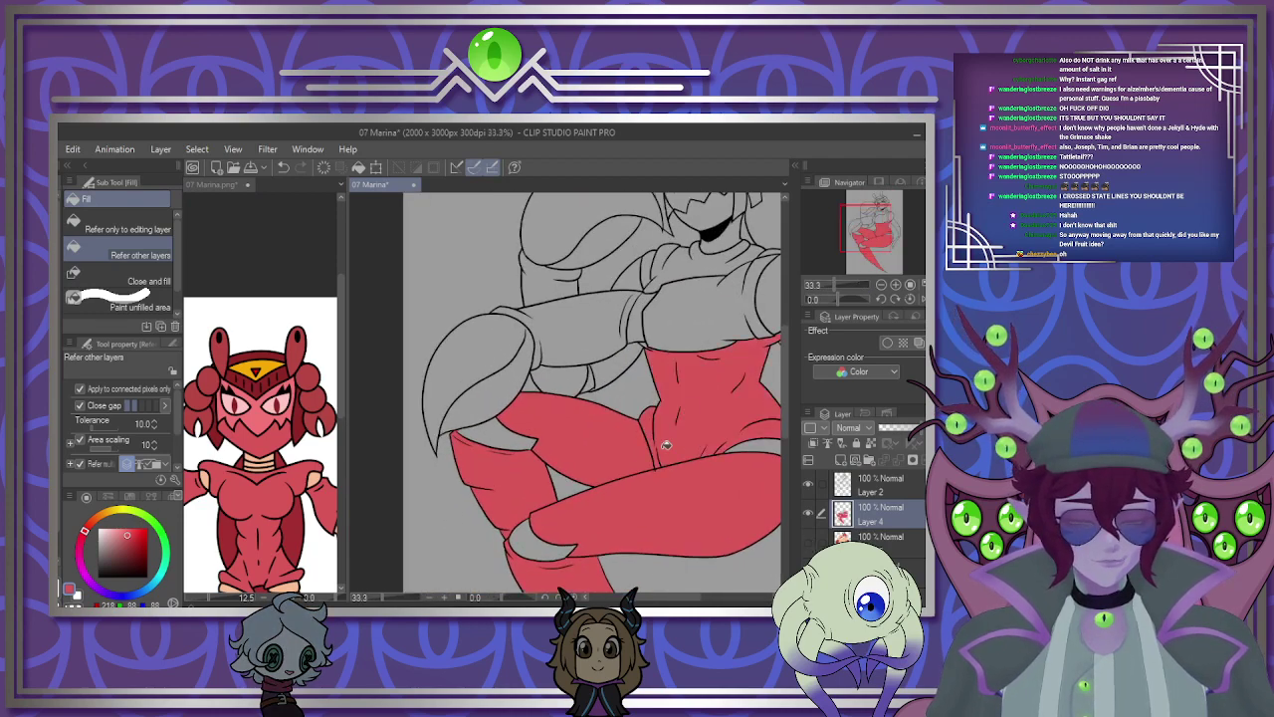
Fill the chest, collar and shoulder area with the same lighter red.
{"action": "scroll", "coordinate": [666, 447], "scroll_direction": "down", "scroll_amount": 2}
{"action": "scroll", "coordinate": [625, 329], "scroll_direction": "up", "scroll_amount": 2}
{"action": "left_click", "coordinate": [684, 378]}
{"action": "scroll", "coordinate": [684, 377], "scroll_direction": "up", "scroll_amount": 3}
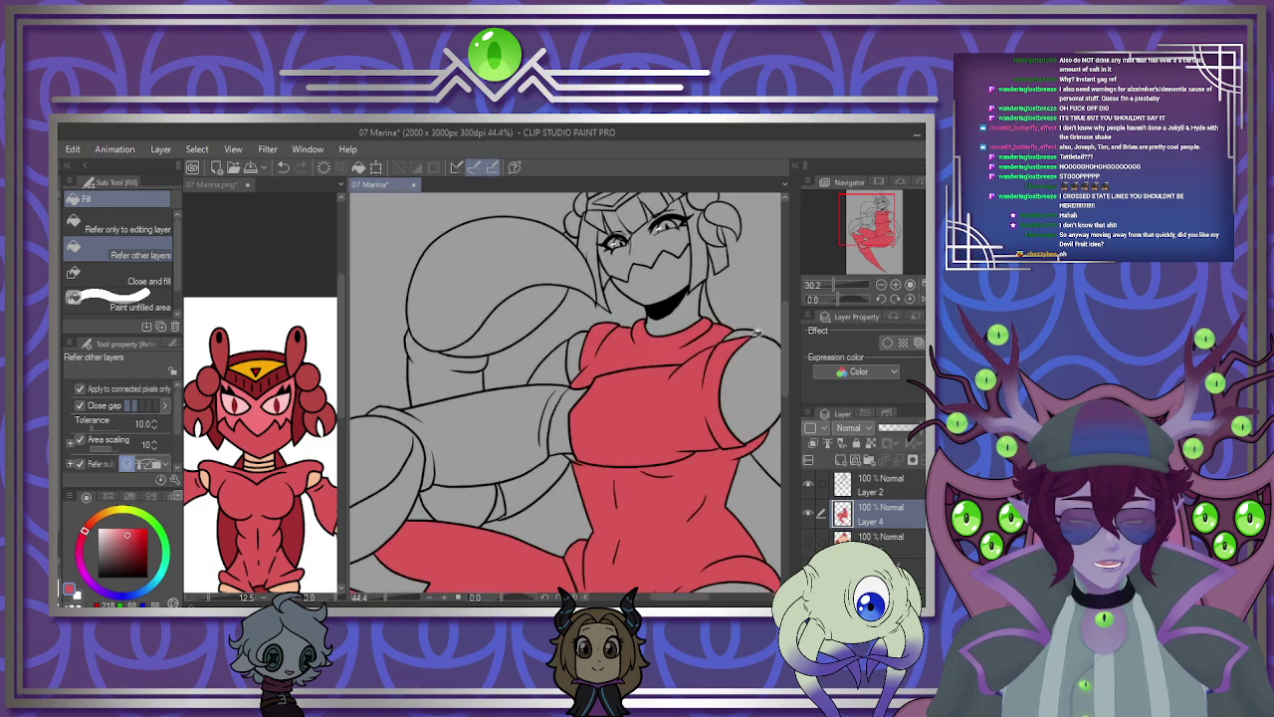
Fill the front arm, the segments beneath it and the raised rear claw's arm and outer half with the lighter red.
{"action": "scroll", "coordinate": [588, 367], "scroll_direction": "down", "scroll_amount": 1}
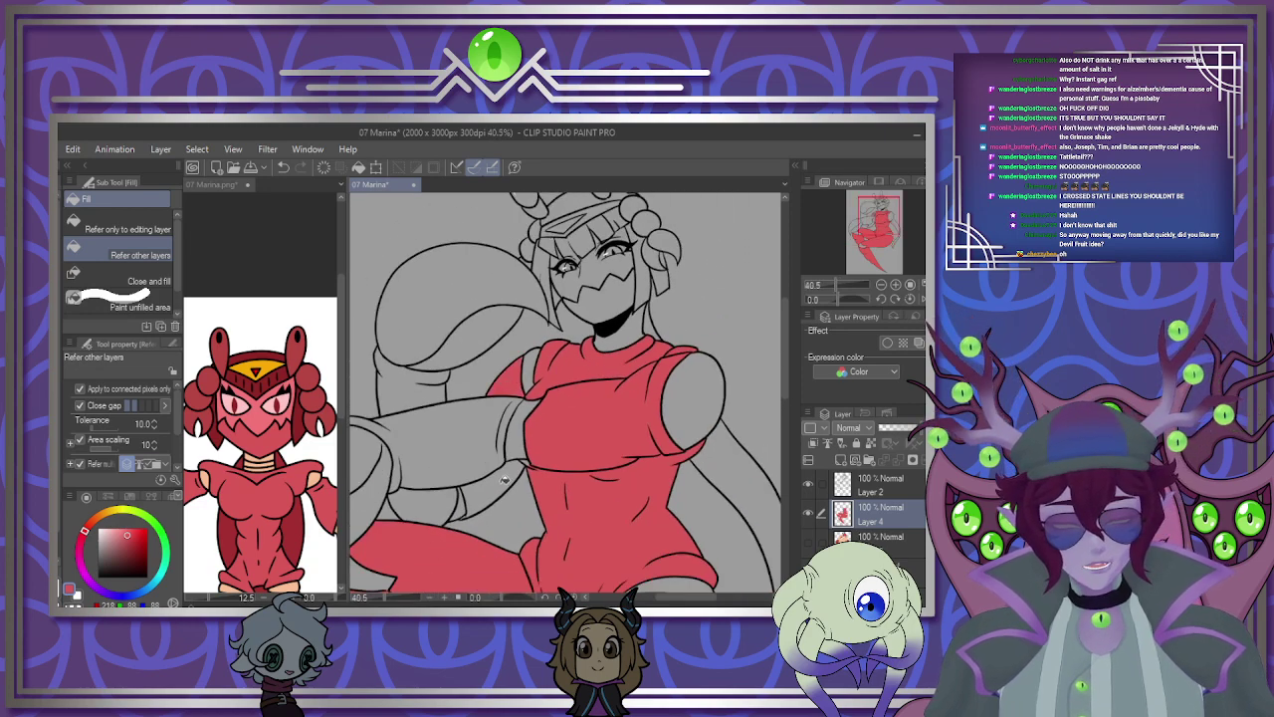
{"action": "left_click", "coordinate": [478, 453]}
{"action": "left_click", "coordinate": [426, 503]}
{"action": "left_click", "coordinate": [413, 384]}
{"action": "left_click", "coordinate": [416, 331]}
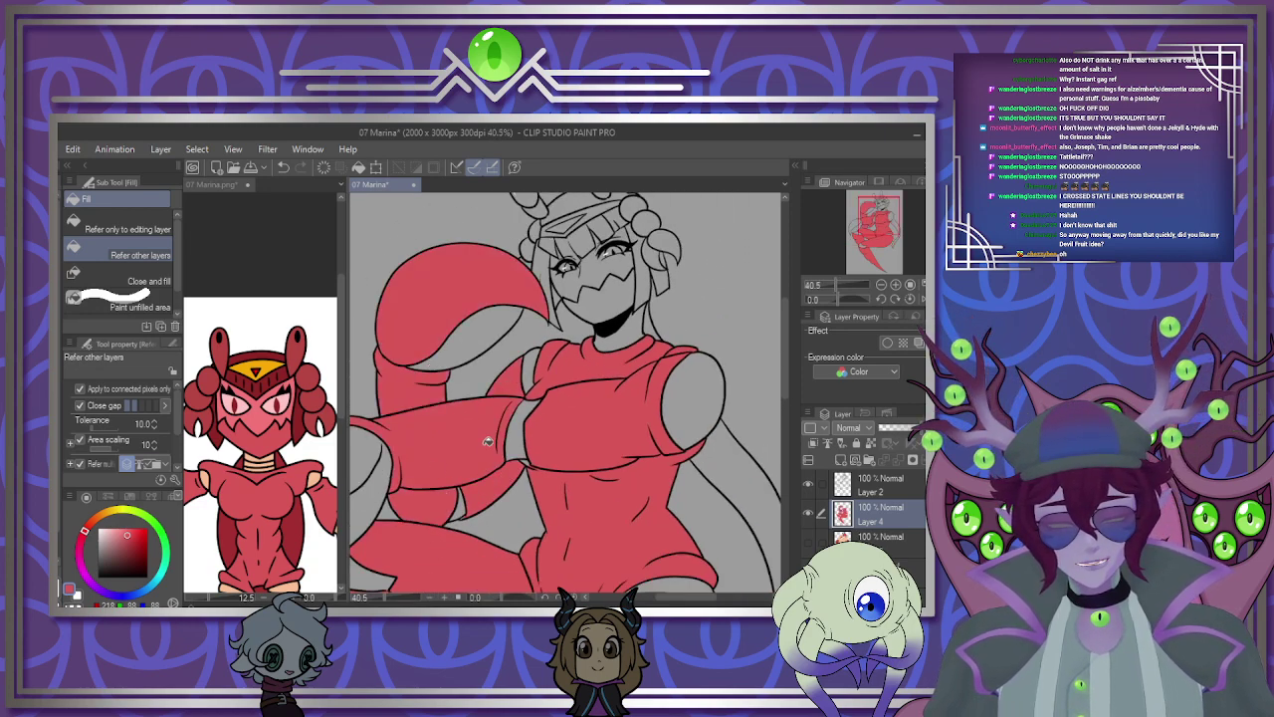
Close the outline gap at the base of the foreground claw's outer half and fill it with the lighter red.
{"action": "scroll", "coordinate": [488, 441], "scroll_direction": "down", "scroll_amount": 3}
{"action": "scroll", "coordinate": [455, 435], "scroll_direction": "up", "scroll_amount": 4}
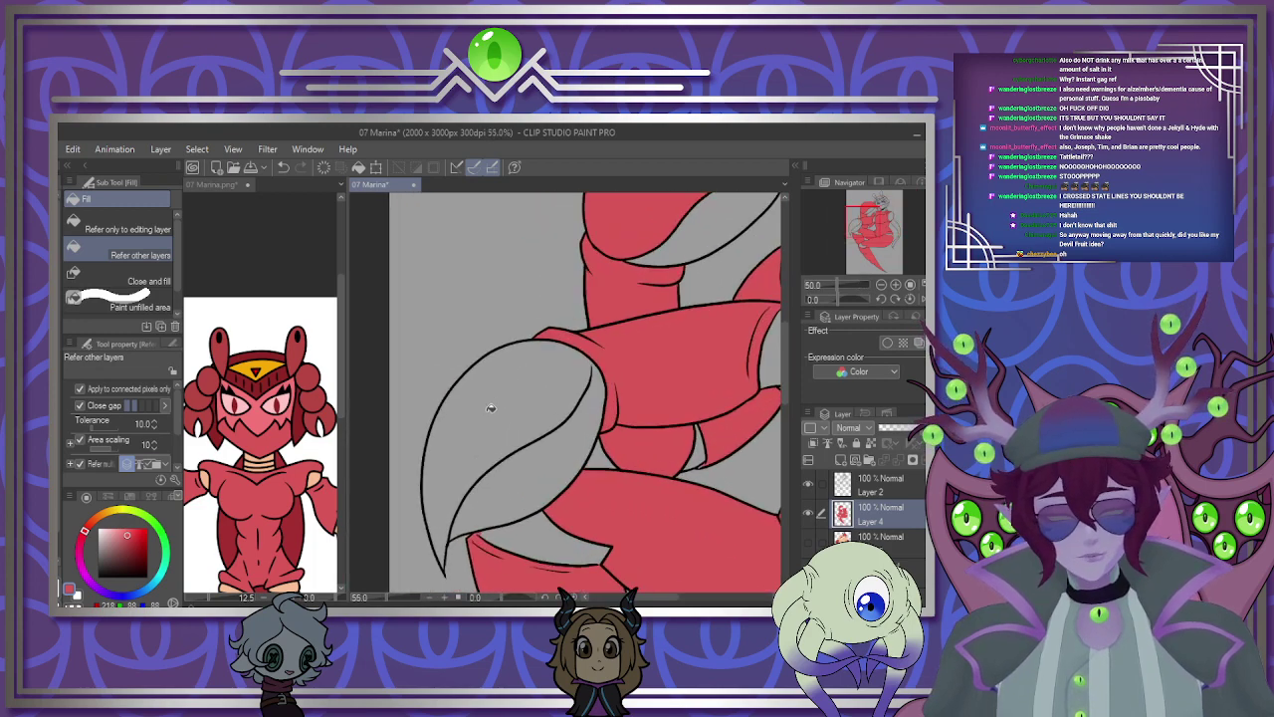
{"action": "key", "text": "p"}
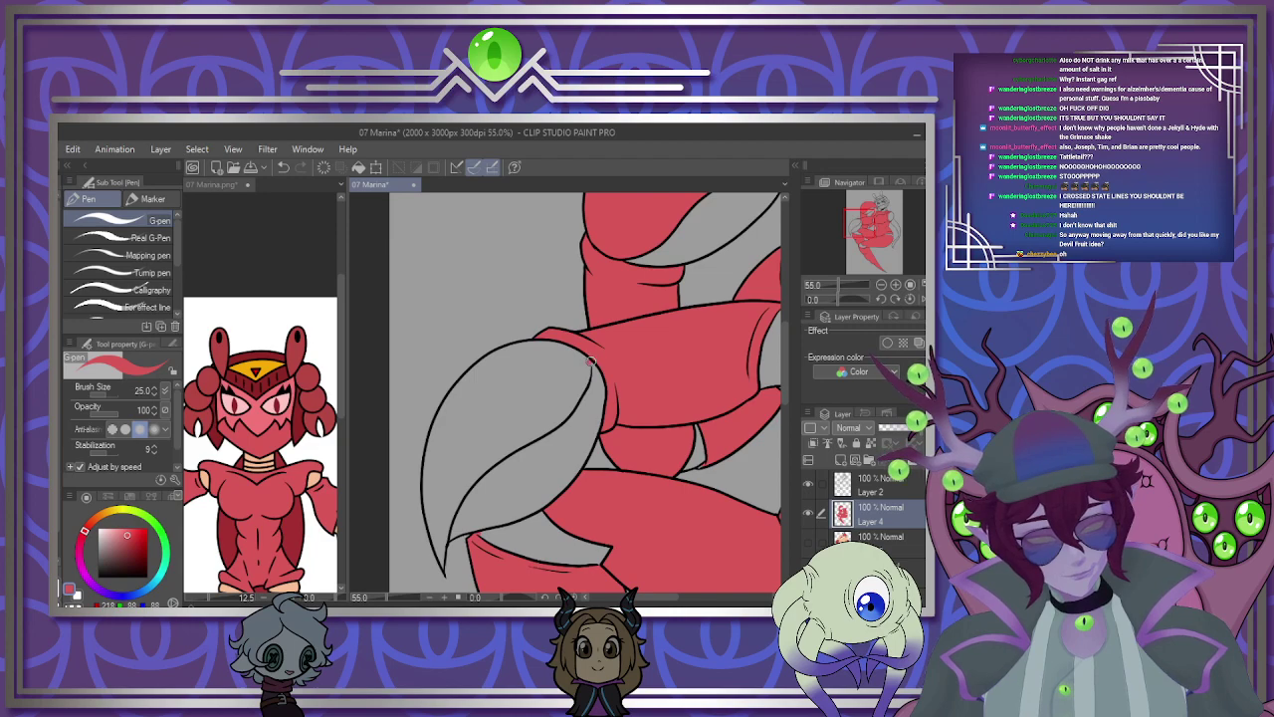
{"action": "key", "text": "g"}
{"action": "left_click", "coordinate": [540, 381]}
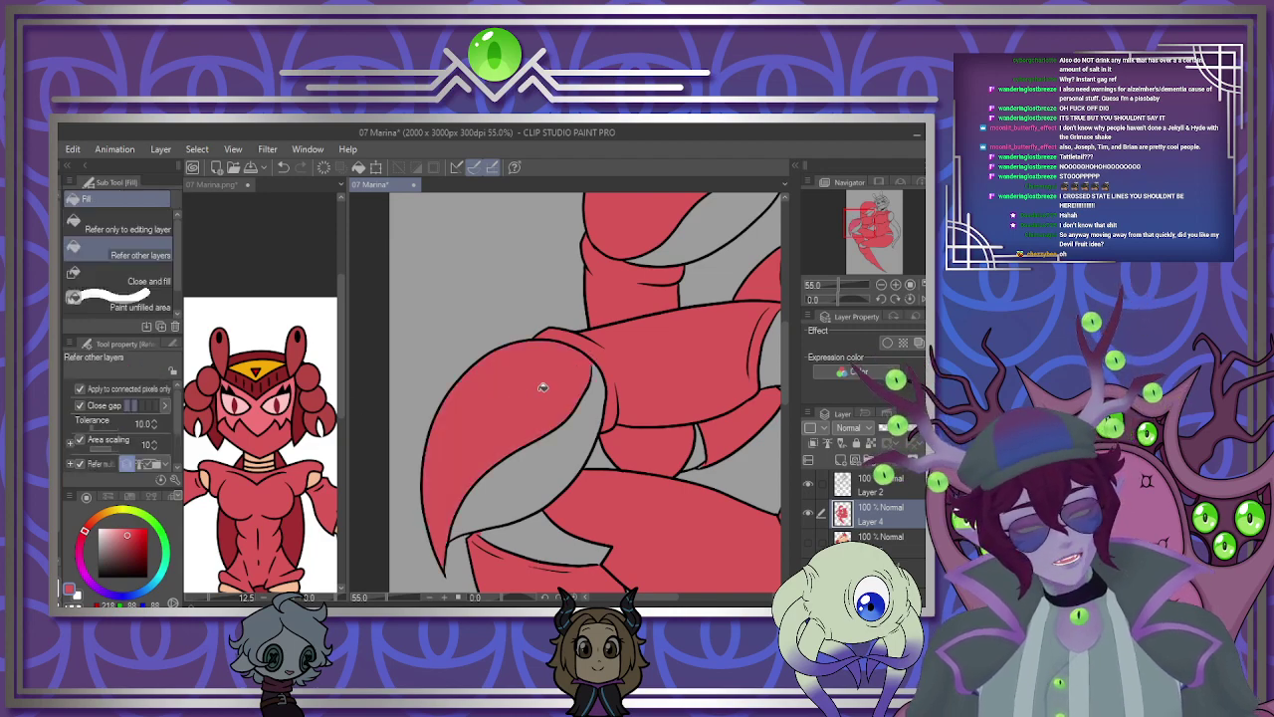
Show the coloured layer beneath and colour the jaw below the jagged mouth line with the lighter red, covering leftover pink patches.
{"action": "scroll", "coordinate": [528, 426], "scroll_direction": "down", "scroll_amount": 3}
{"action": "scroll", "coordinate": [528, 426], "scroll_direction": "up", "scroll_amount": 2}
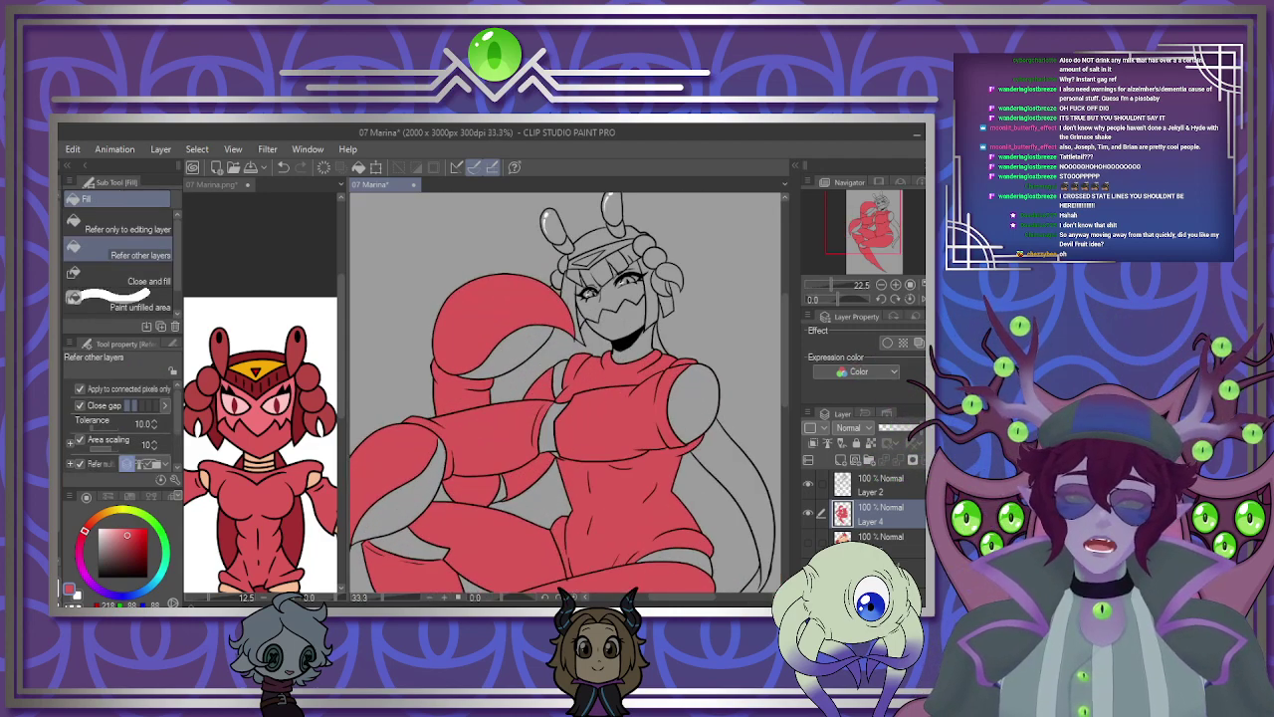
{"action": "left_click", "coordinate": [808, 542]}
{"action": "scroll", "coordinate": [637, 328], "scroll_direction": "down", "scroll_amount": 3}
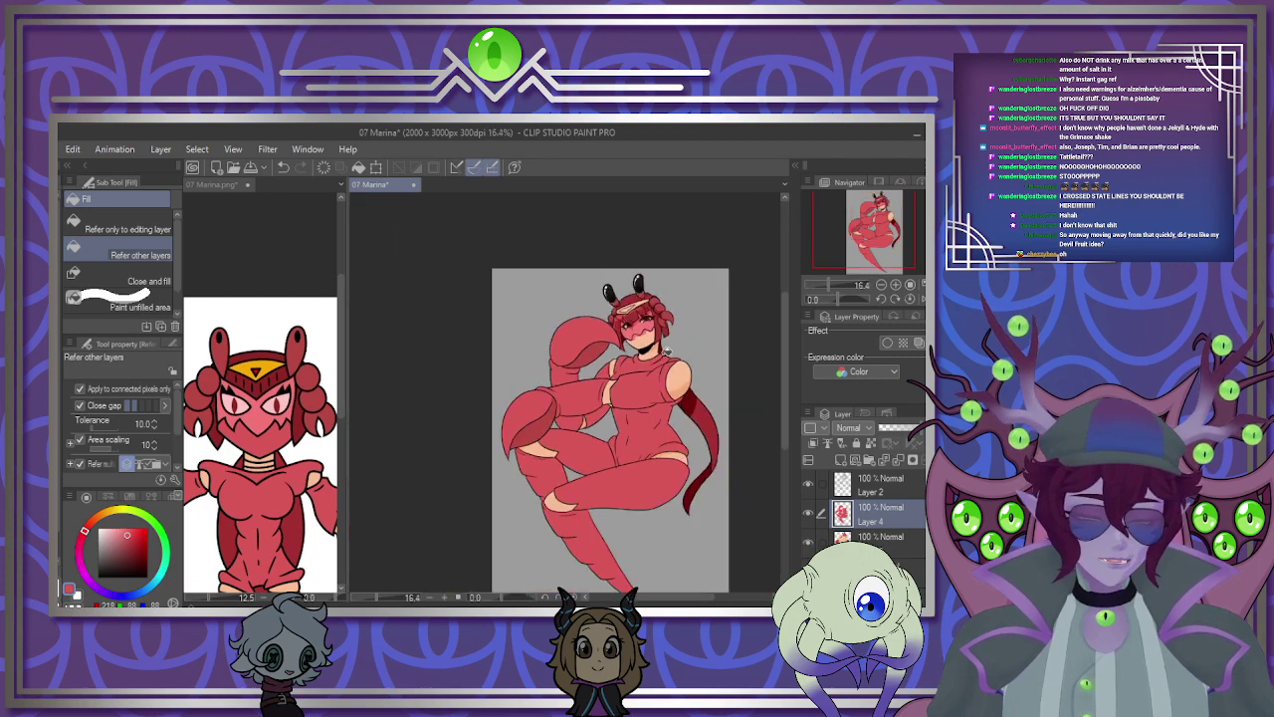
{"action": "scroll", "coordinate": [642, 328], "scroll_direction": "up", "scroll_amount": 4}
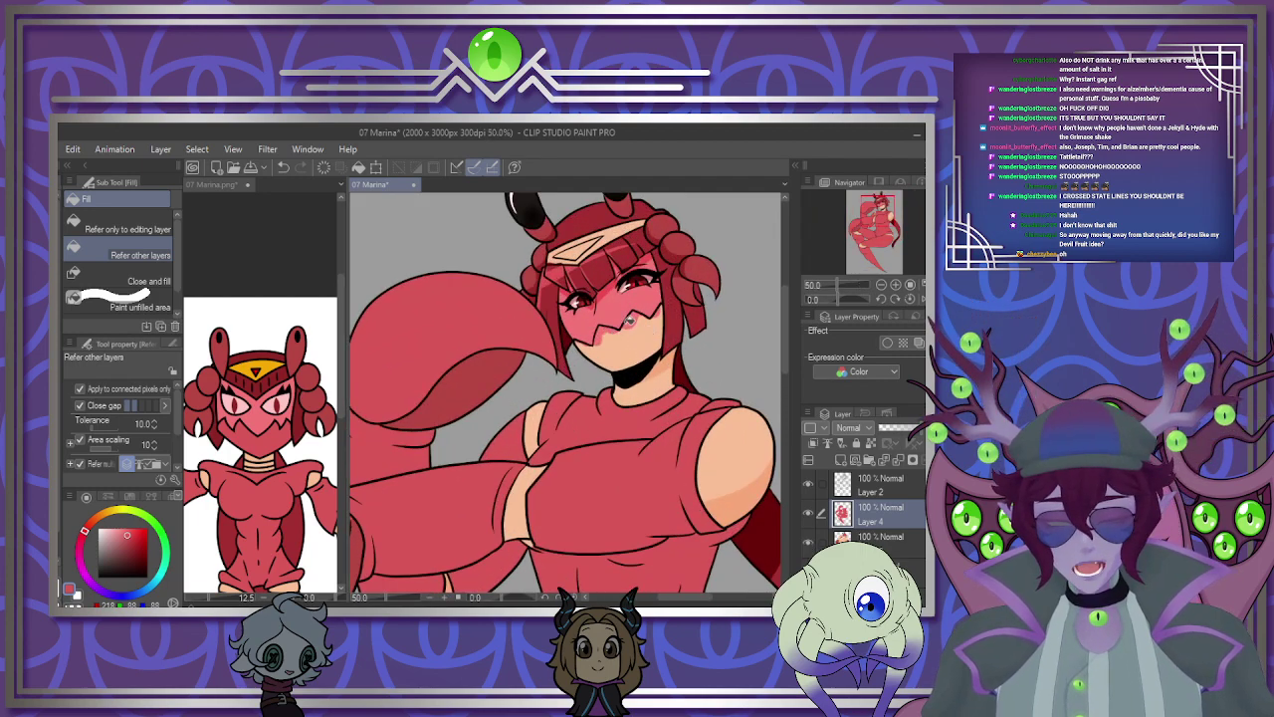
{"action": "scroll", "coordinate": [639, 329], "scroll_direction": "up", "scroll_amount": 3}
{"action": "scroll", "coordinate": [638, 330], "scroll_direction": "down", "scroll_amount": 4}
{"action": "scroll", "coordinate": [622, 335], "scroll_direction": "up", "scroll_amount": 7}
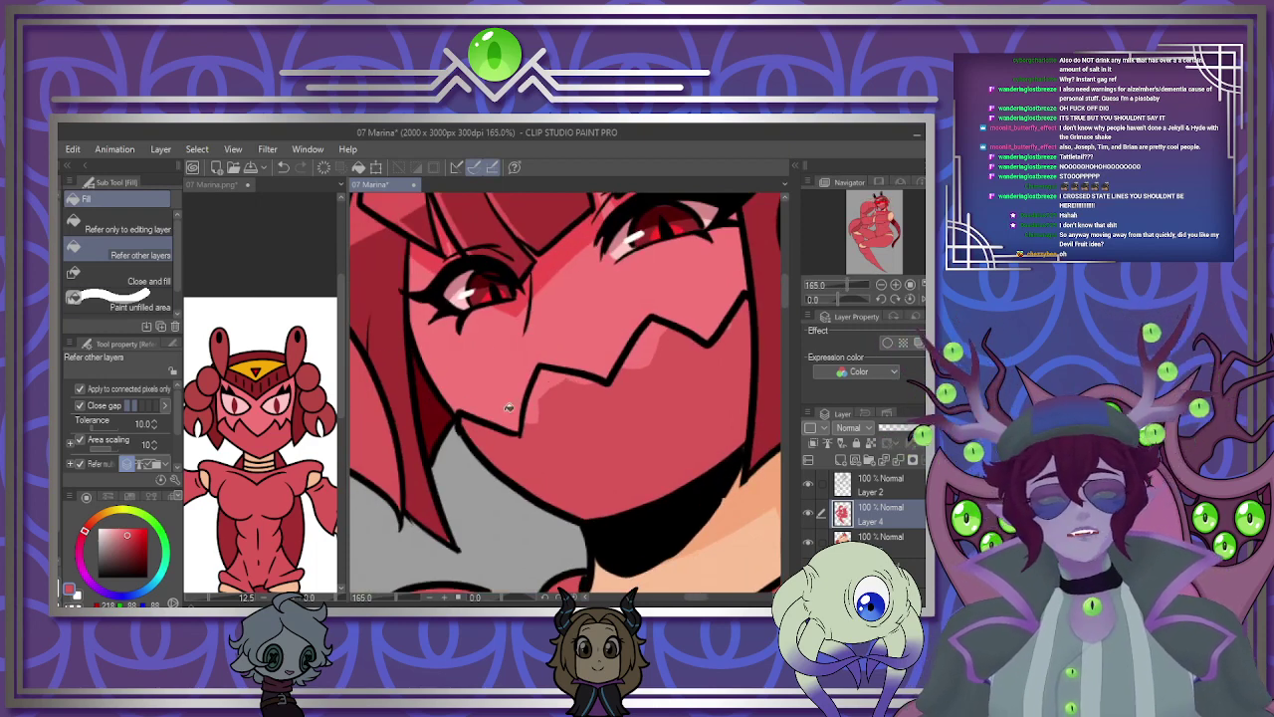
{"action": "key", "text": "p"}
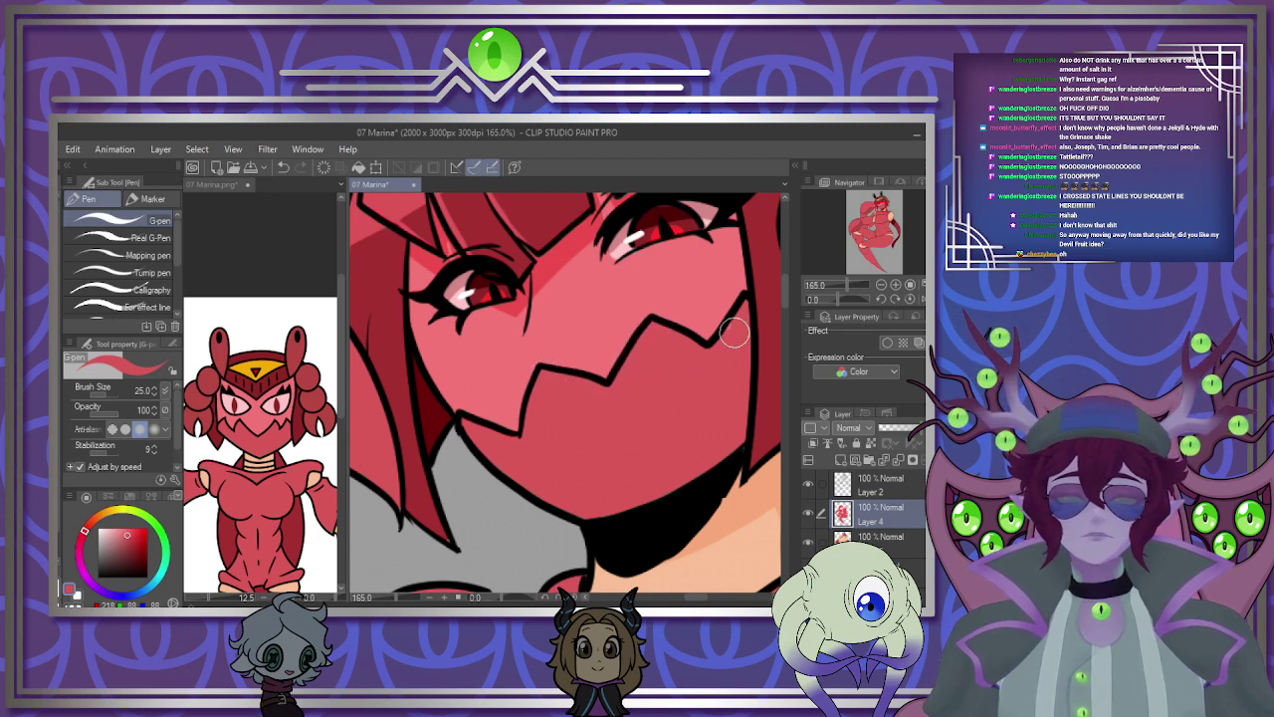
Add a clipped layer set to Multiply above the red fills and shade the jaw's edge beside the hair with the G-pen.
{"action": "scroll", "coordinate": [723, 299], "scroll_direction": "down", "scroll_amount": 7}
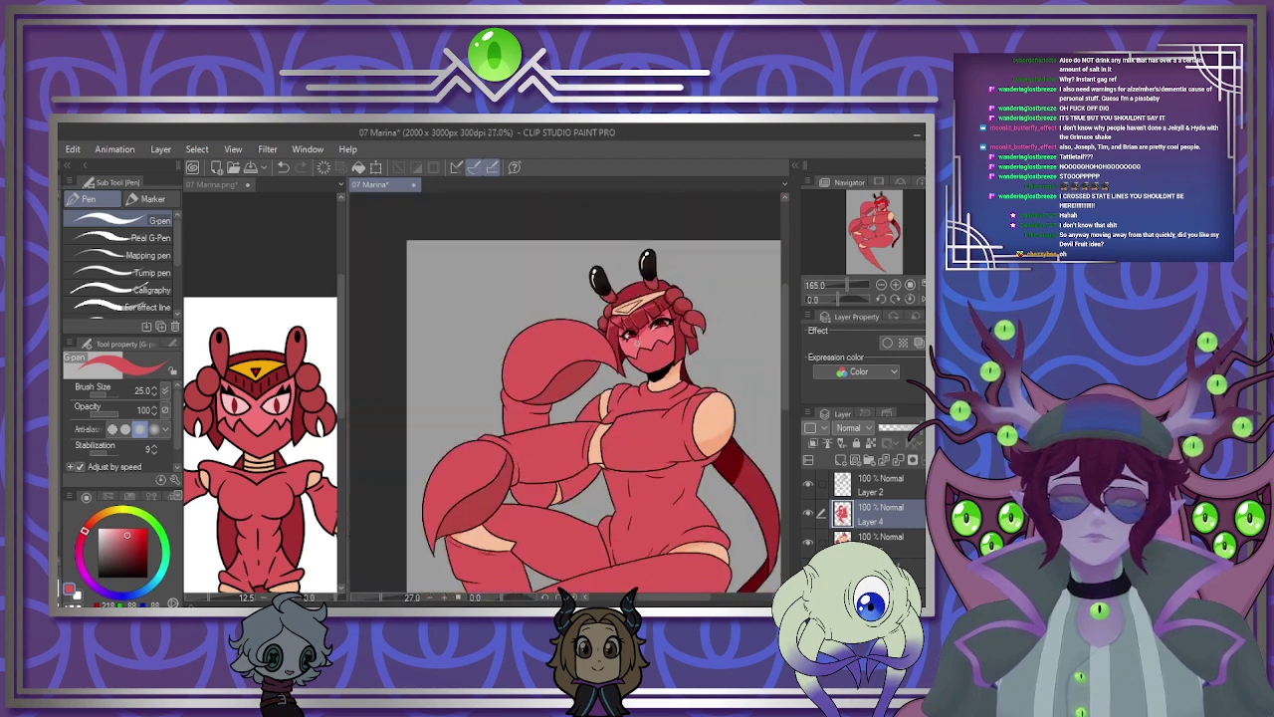
{"action": "scroll", "coordinate": [678, 289], "scroll_direction": "up", "scroll_amount": 2}
{"action": "scroll", "coordinate": [663, 278], "scroll_direction": "down", "scroll_amount": 3}
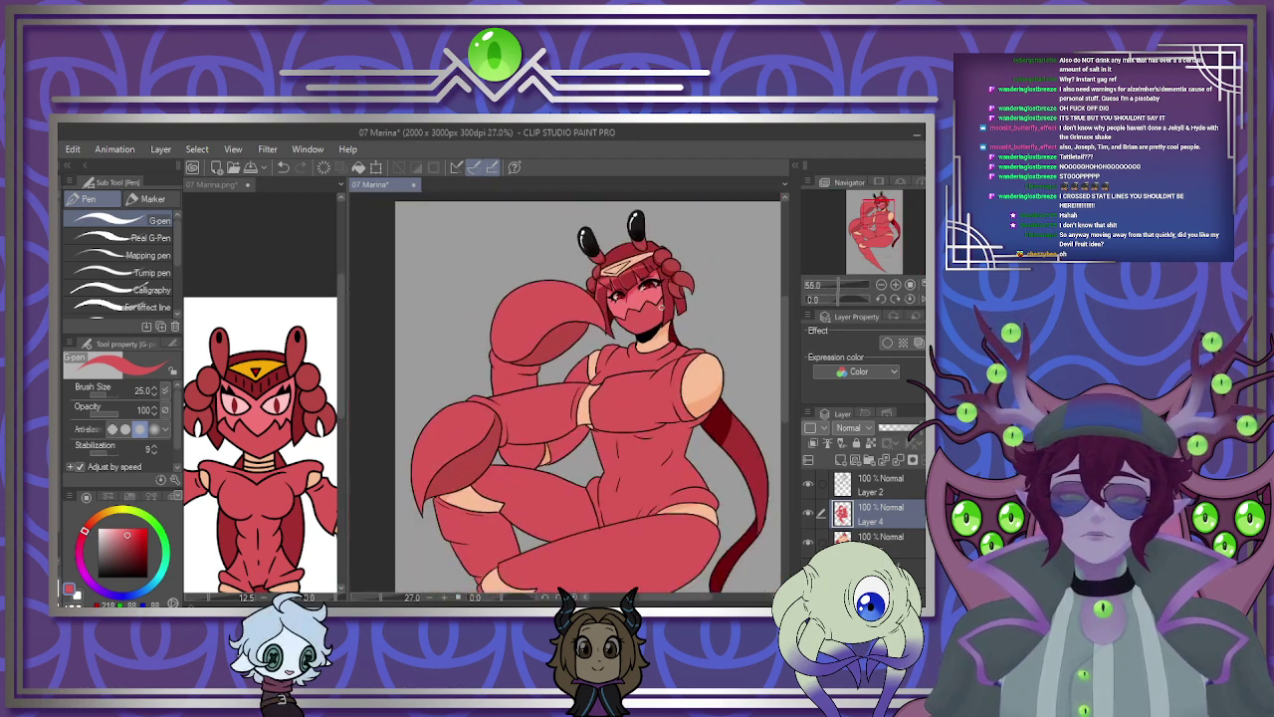
{"action": "scroll", "coordinate": [637, 289], "scroll_direction": "up", "scroll_amount": 6}
{"action": "scroll", "coordinate": [648, 329], "scroll_direction": "down", "scroll_amount": 2}
{"action": "scroll", "coordinate": [649, 334], "scroll_direction": "up", "scroll_amount": 2}
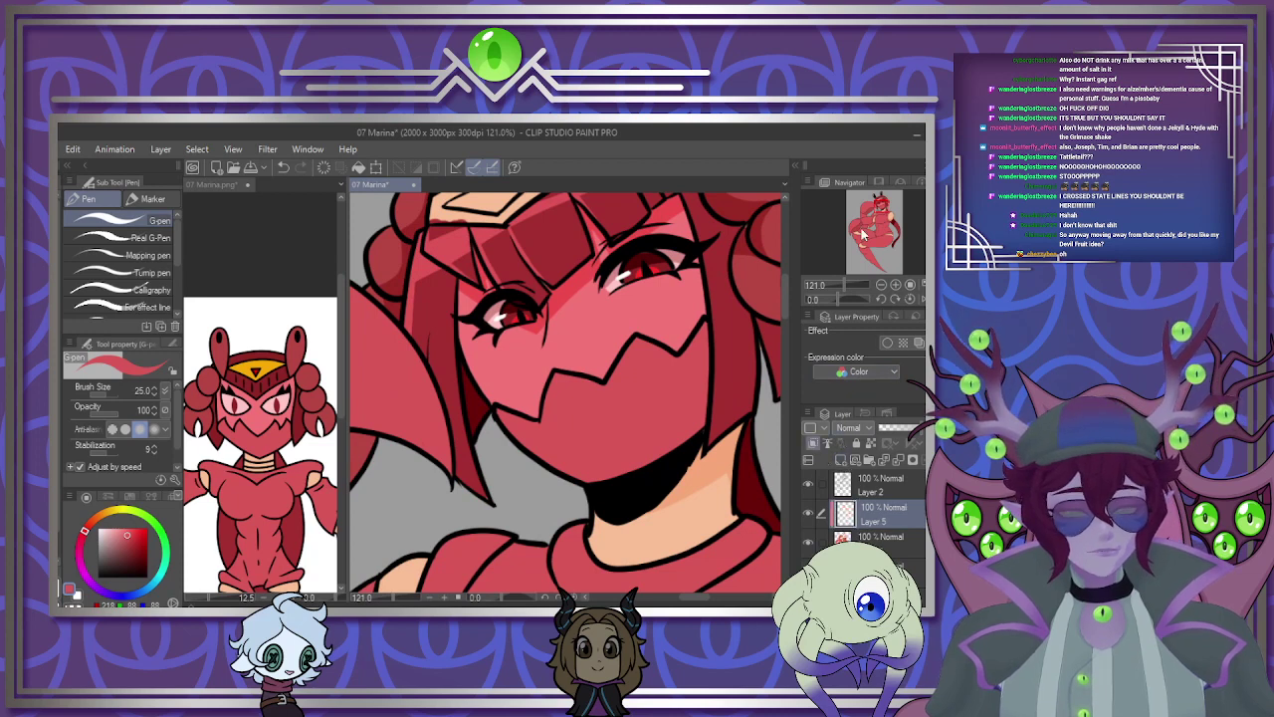
{"action": "left_click_drag", "start_coordinate": [700, 315], "coordinate": [688, 470]}
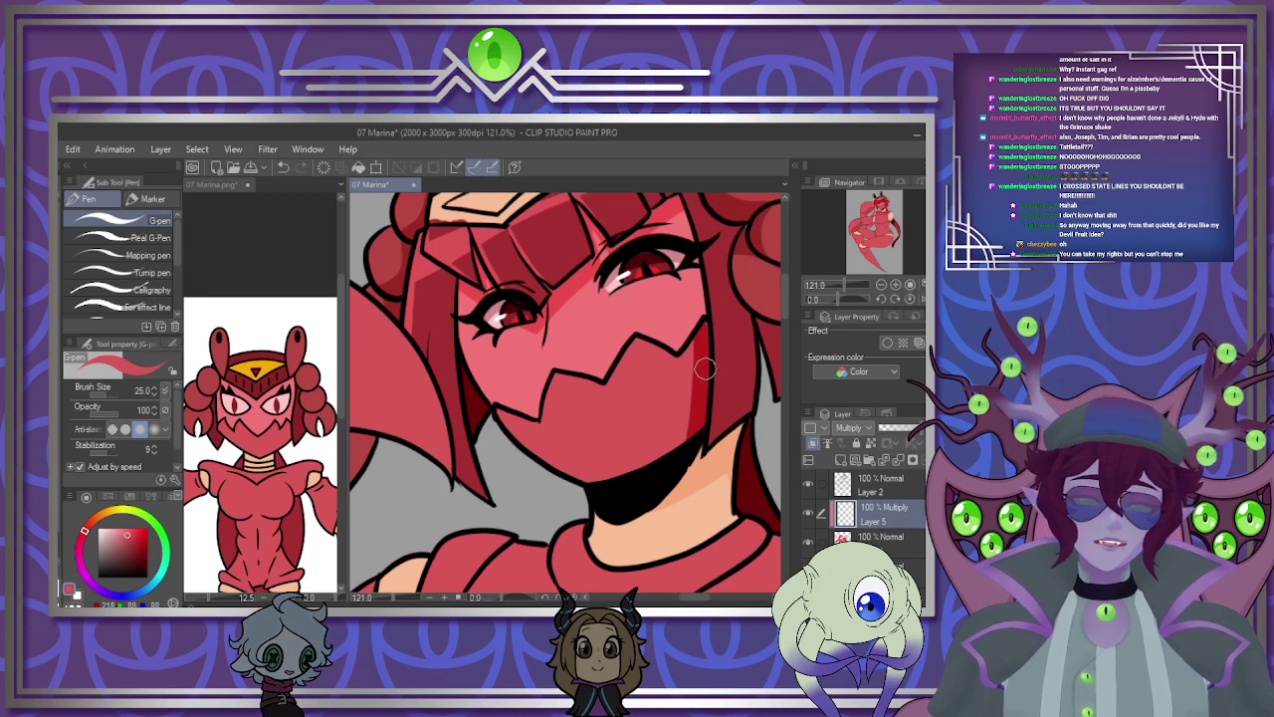
{"action": "key", "text": "ctrl+z"}
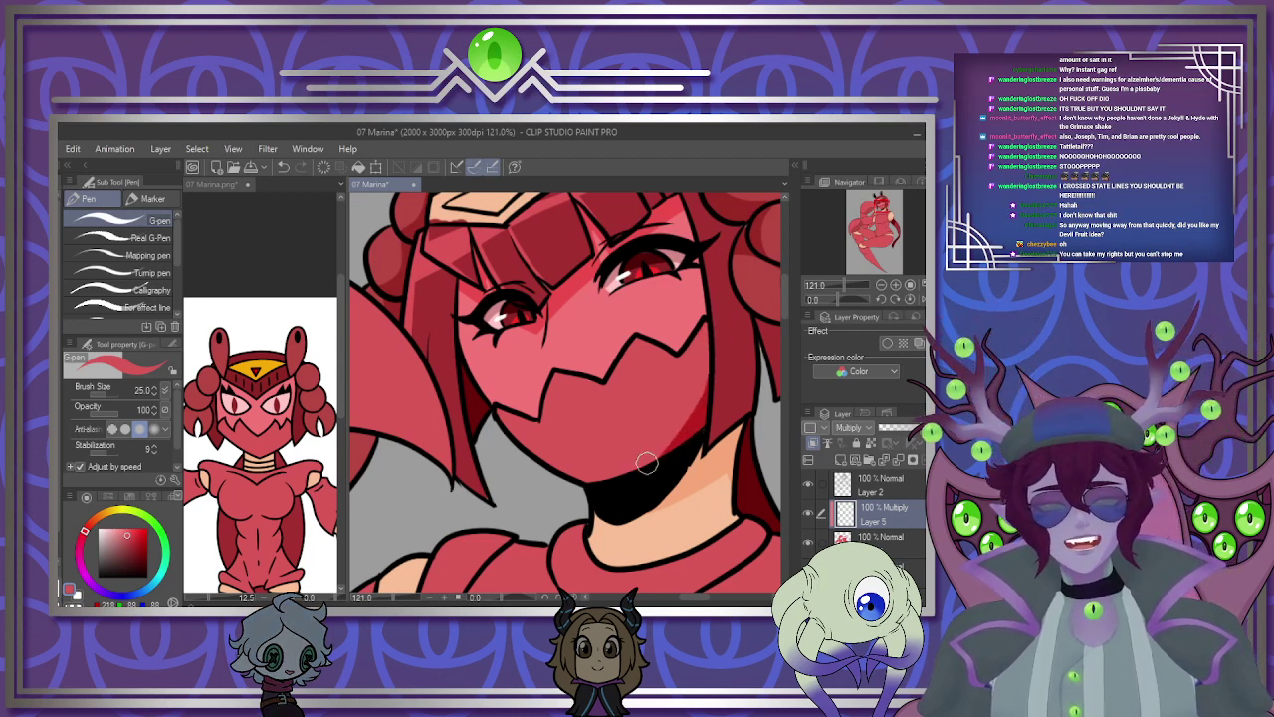
Fill the two segments of the rear arm below the front arm with shadow on the Multiply layer.
{"action": "scroll", "coordinate": [683, 387], "scroll_direction": "down", "scroll_amount": 4}
{"action": "scroll", "coordinate": [544, 384], "scroll_direction": "up", "scroll_amount": 3}
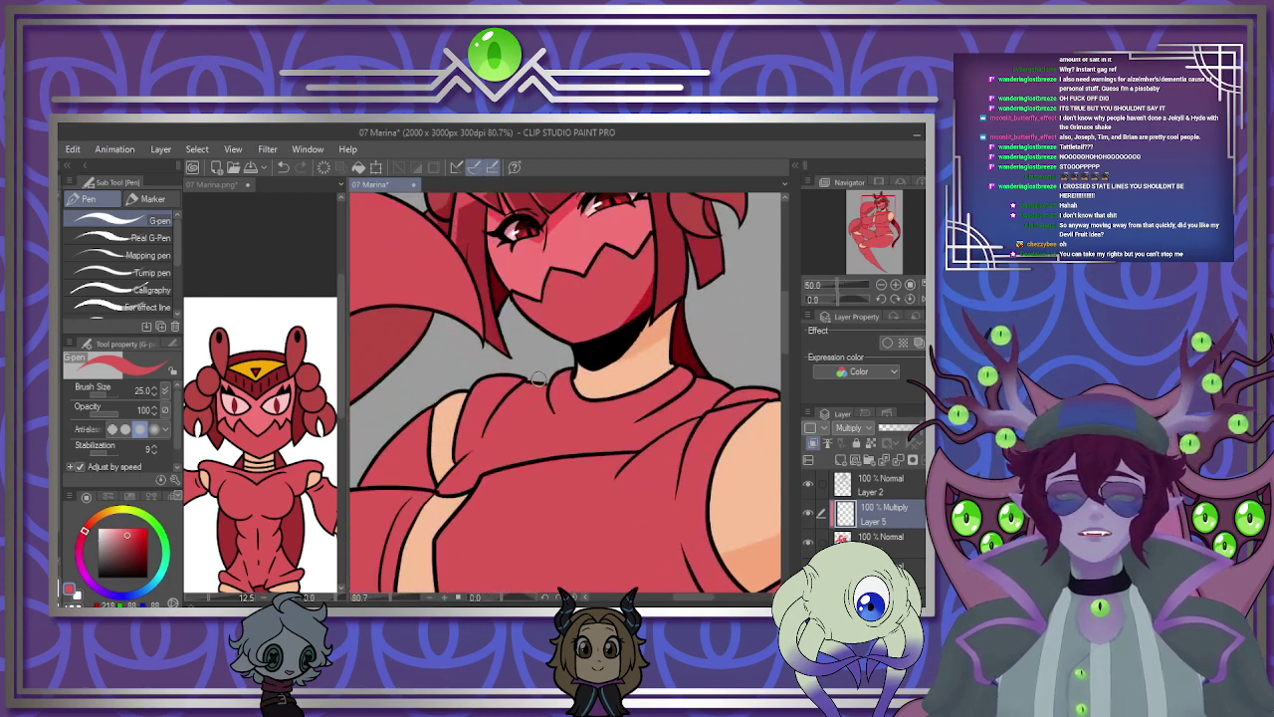
{"action": "scroll", "coordinate": [496, 415], "scroll_direction": "down", "scroll_amount": 1}
{"action": "scroll", "coordinate": [496, 414], "scroll_direction": "down", "scroll_amount": 2}
{"action": "left_click_drag", "start_coordinate": [495, 414], "coordinate": [655, 295]}
{"action": "key", "text": "g"}
{"action": "left_click", "coordinate": [478, 486]}
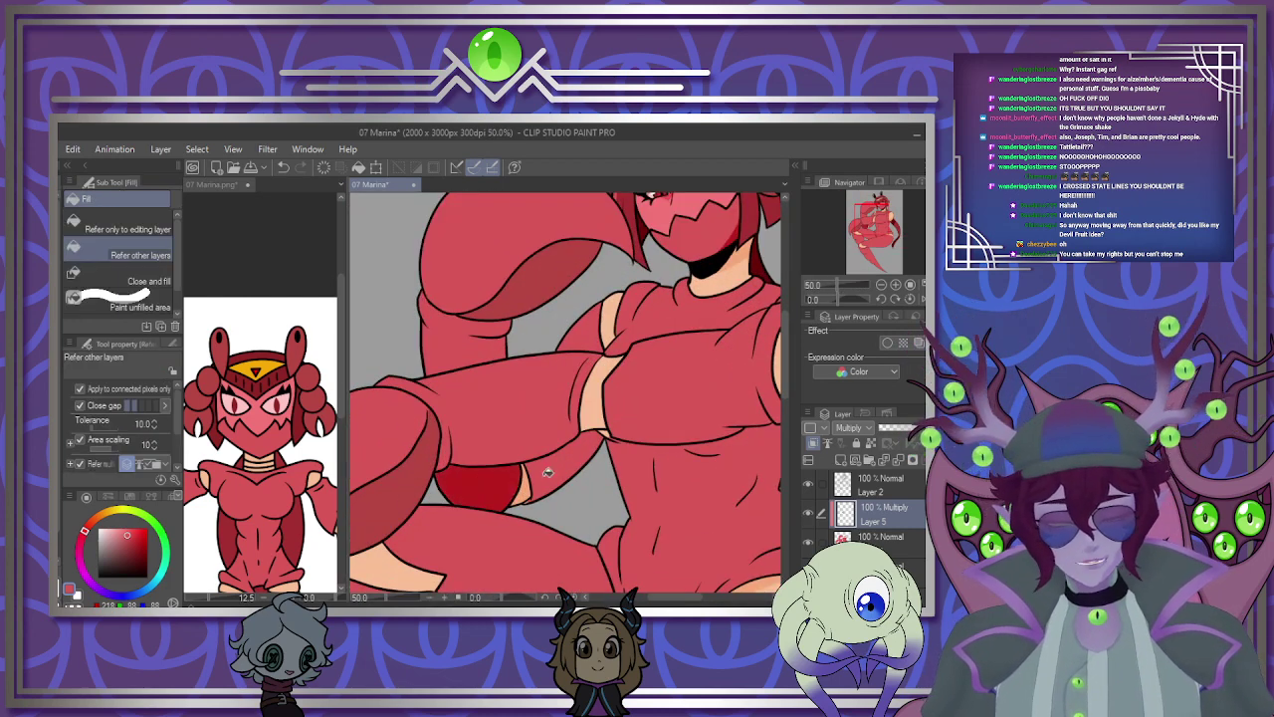
{"action": "left_click", "coordinate": [546, 453]}
Outline a shadow edge across the collar and back shoulder with the G-pen and fill the area behind it.
{"action": "scroll", "coordinate": [547, 453], "scroll_direction": "down", "scroll_amount": 2}
{"action": "scroll", "coordinate": [709, 363], "scroll_direction": "up", "scroll_amount": 4}
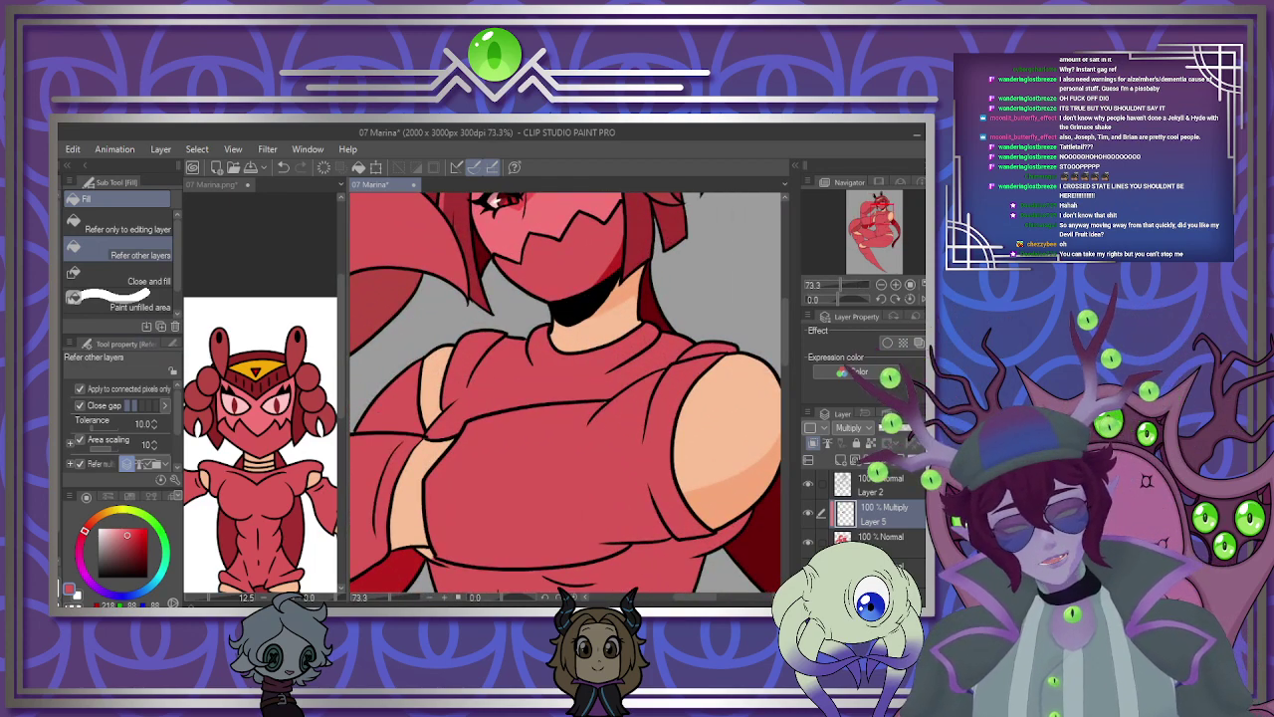
{"action": "key", "text": "p"}
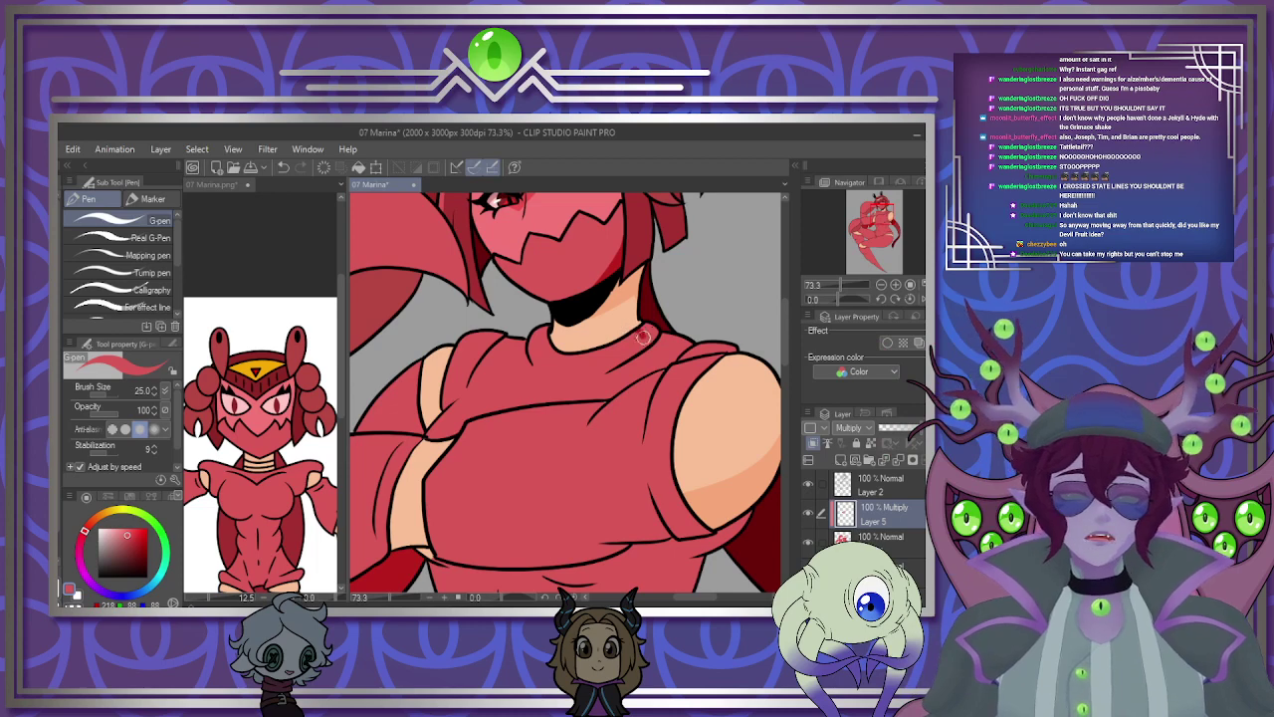
{"action": "left_click_drag", "start_coordinate": [641, 349], "coordinate": [673, 361]}
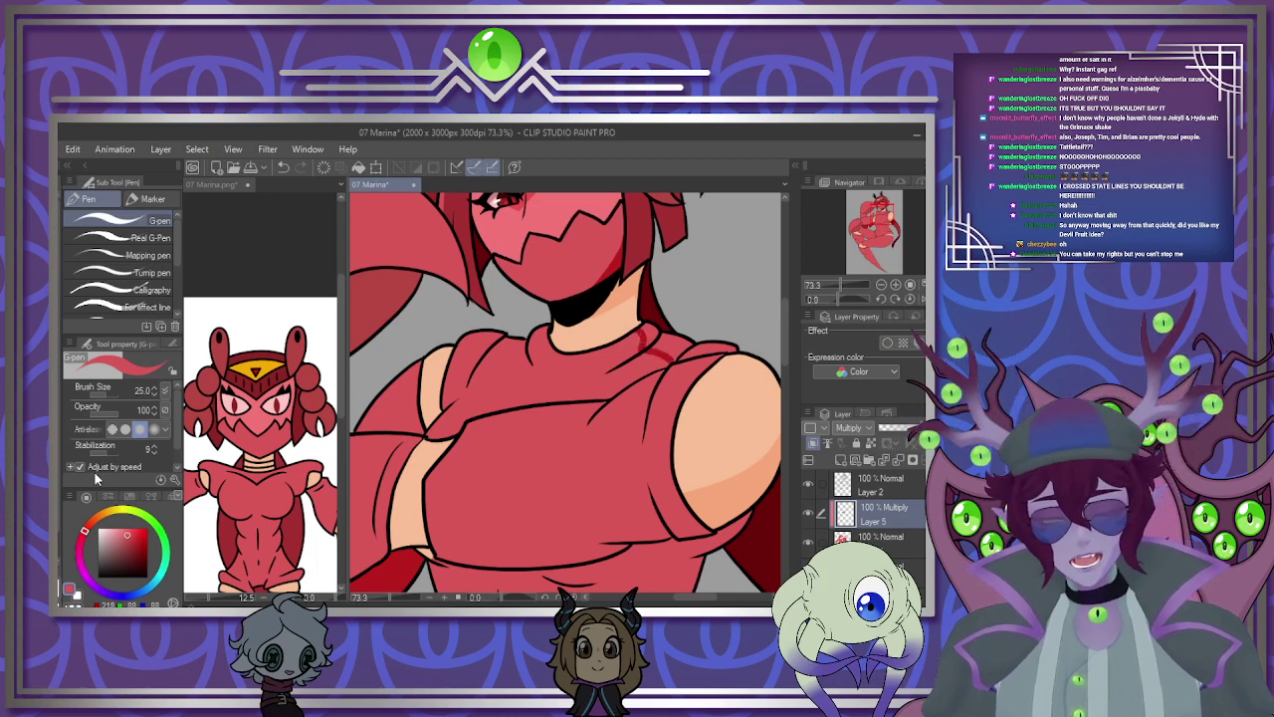
{"action": "key", "text": "g"}
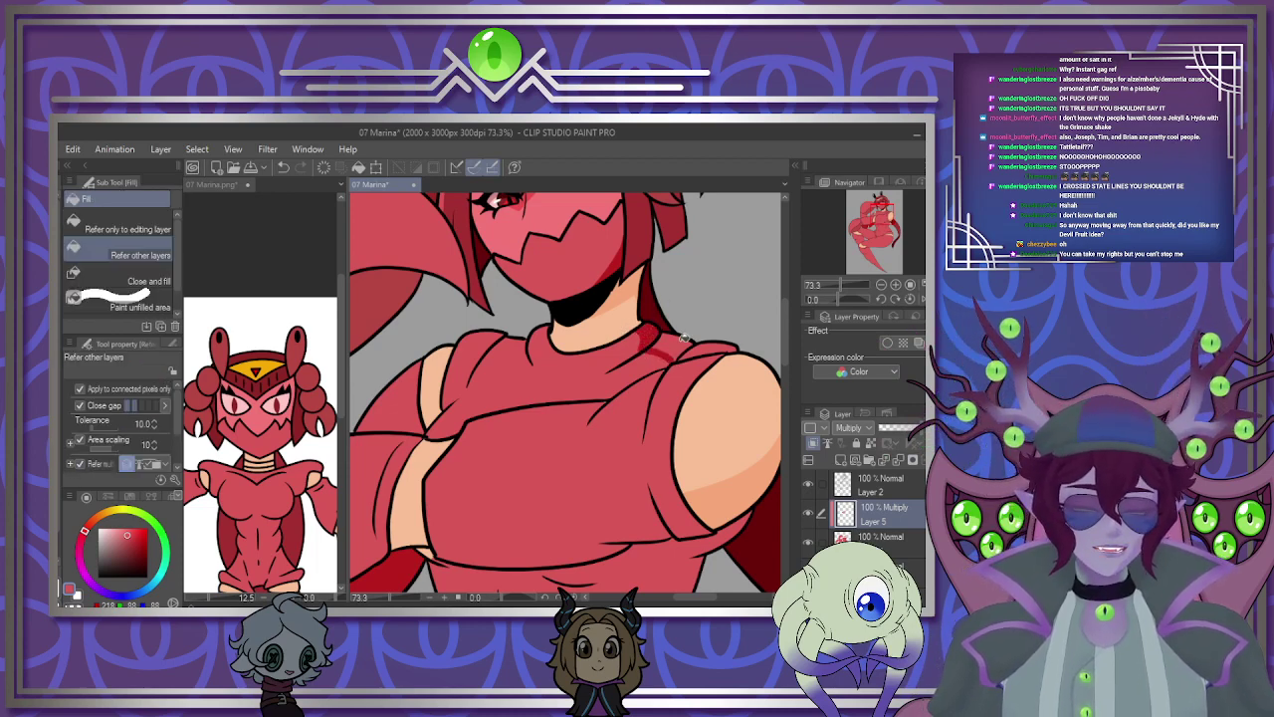
{"action": "left_click", "coordinate": [705, 345]}
{"action": "scroll", "coordinate": [631, 483], "scroll_direction": "down", "scroll_amount": 3}
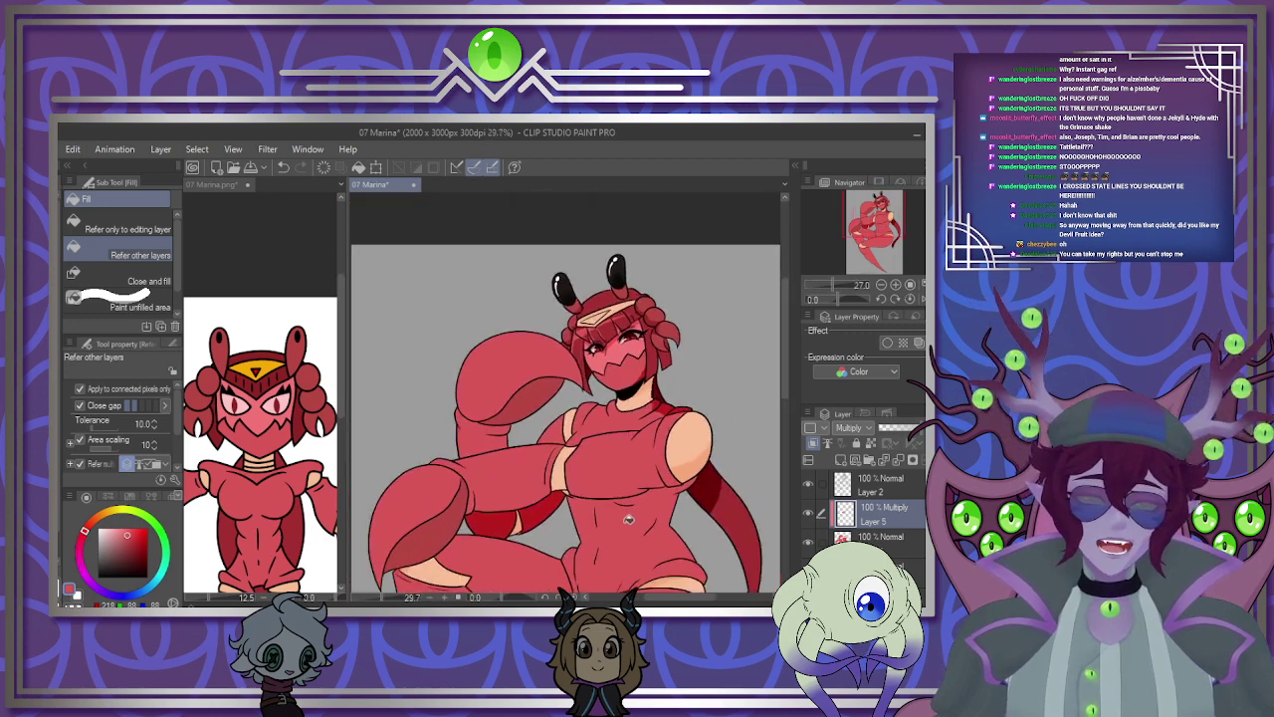
Try a G-pen shadow stroke across the chest and undo it.
{"action": "scroll", "coordinate": [631, 483], "scroll_direction": "down", "scroll_amount": 2}
{"action": "scroll", "coordinate": [632, 483], "scroll_direction": "up", "scroll_amount": 4}
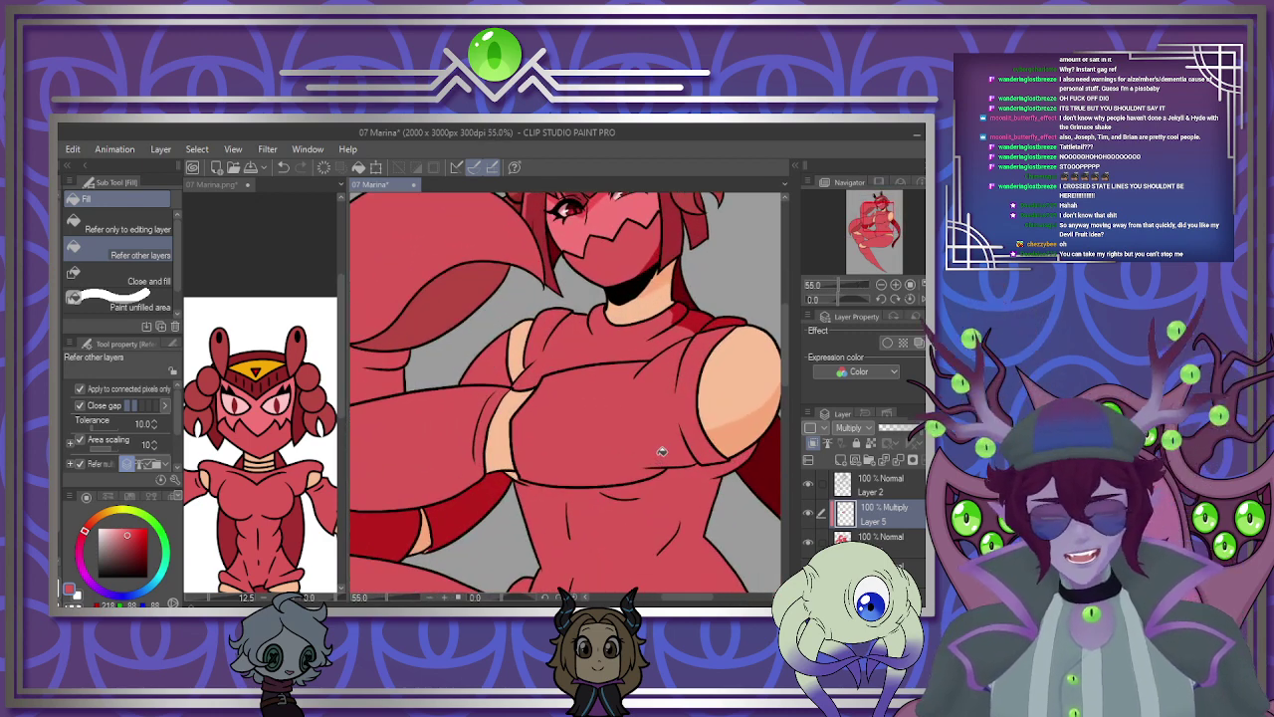
{"action": "key", "text": "p"}
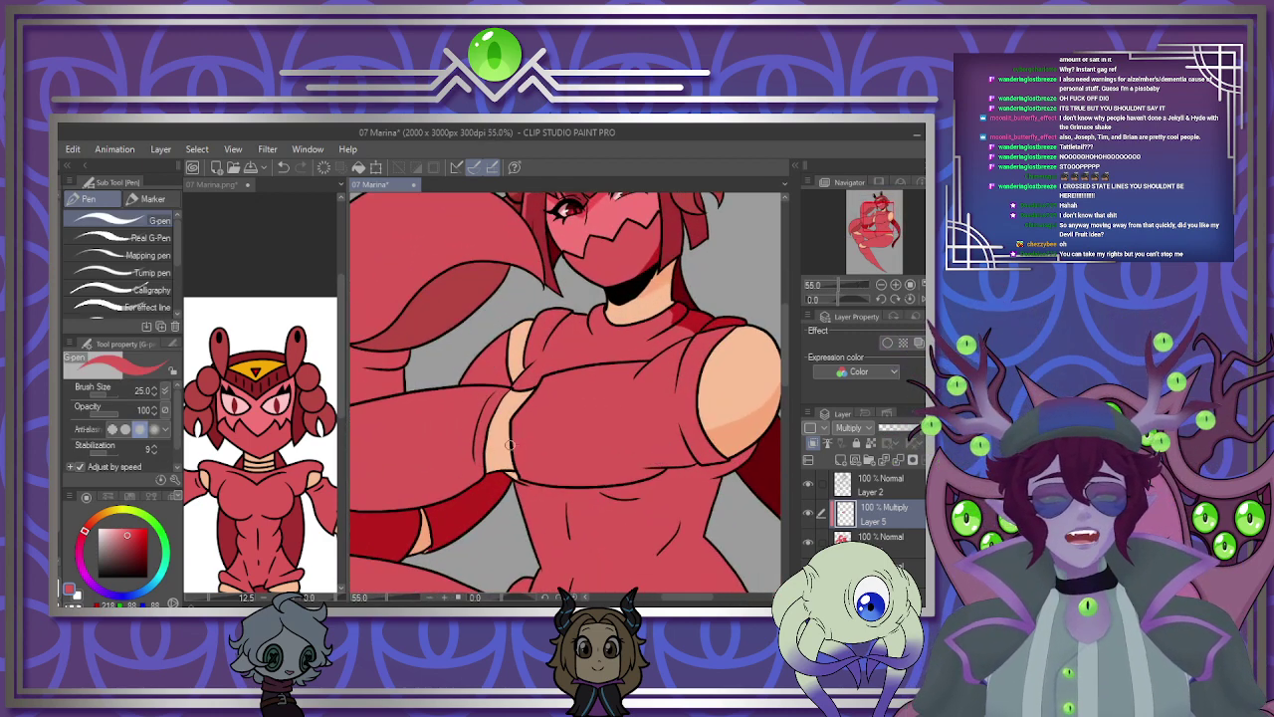
{"action": "mouse_move", "coordinate": [513, 450]}
{"action": "left_mouse_down"}
{"action": "mouse_move", "coordinate": [609, 444]}
{"action": "mouse_move", "coordinate": [690, 418]}
{"action": "left_mouse_up"}
{"action": "key", "text": "ctrl+z"}
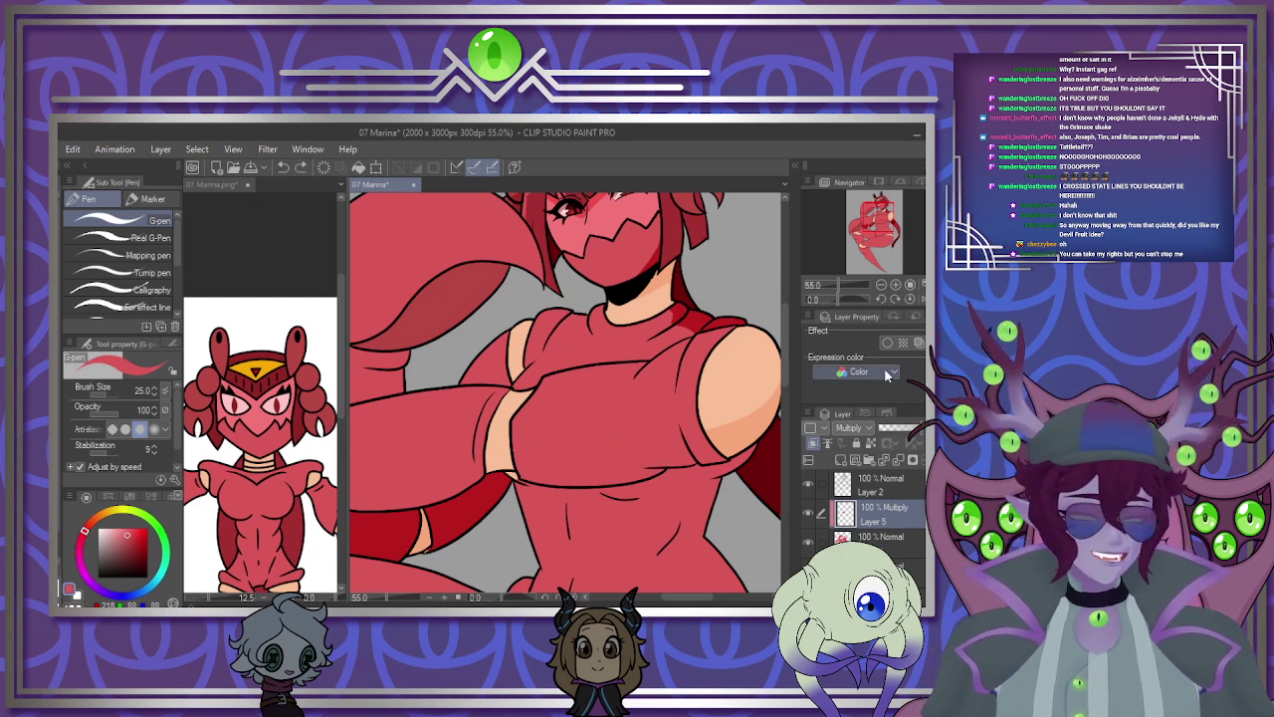
Lower the Multiply shading layer's opacity to 51%.
{"action": "left_click", "coordinate": [914, 429]}
{"action": "left_click_drag", "start_coordinate": [915, 435], "coordinate": [902, 433]}
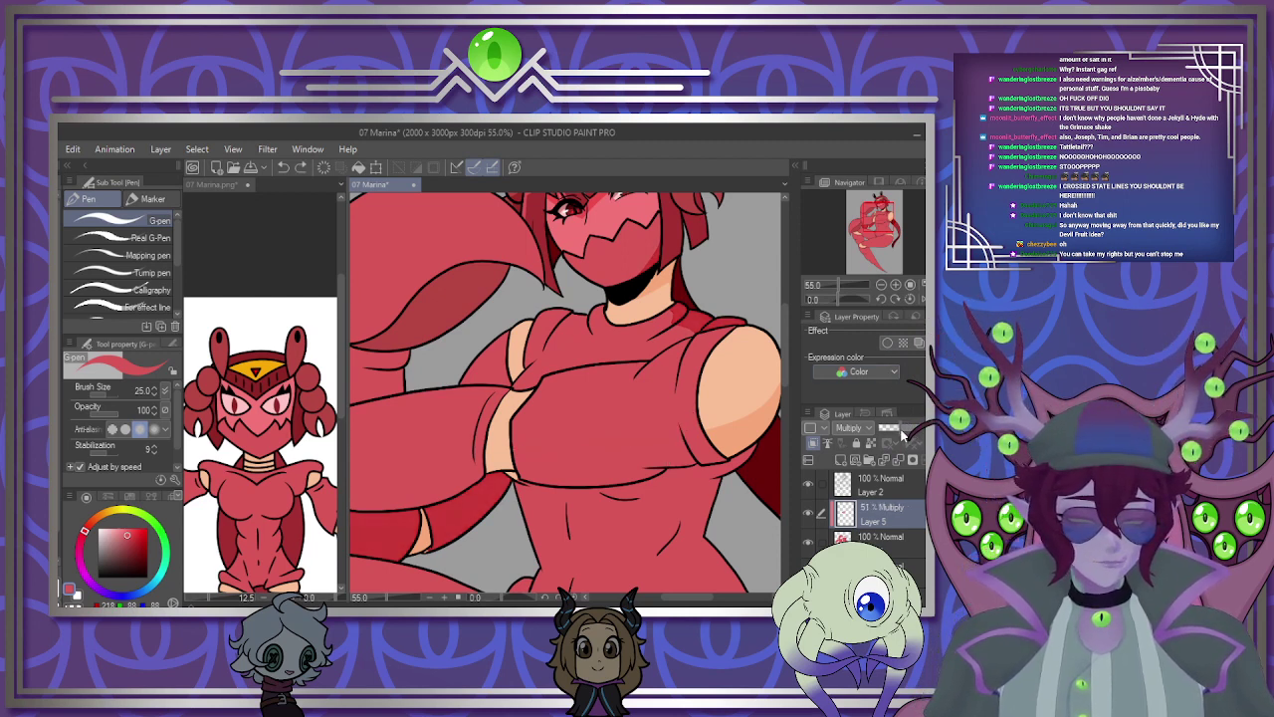
{"action": "scroll", "coordinate": [717, 413], "scroll_direction": "down", "scroll_amount": 5}
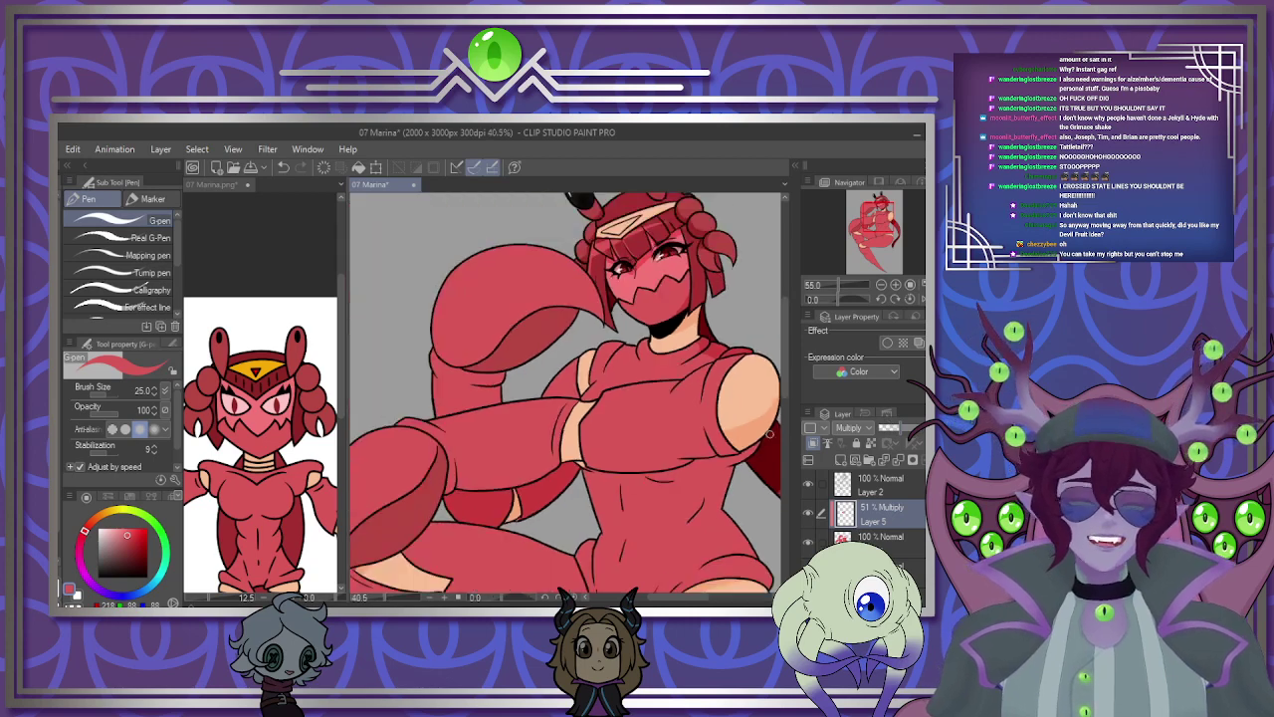
{"action": "scroll", "coordinate": [715, 414], "scroll_direction": "up", "scroll_amount": 3}
{"action": "scroll", "coordinate": [702, 428], "scroll_direction": "down", "scroll_amount": 2}
{"action": "scroll", "coordinate": [665, 446], "scroll_direction": "up", "scroll_amount": 3}
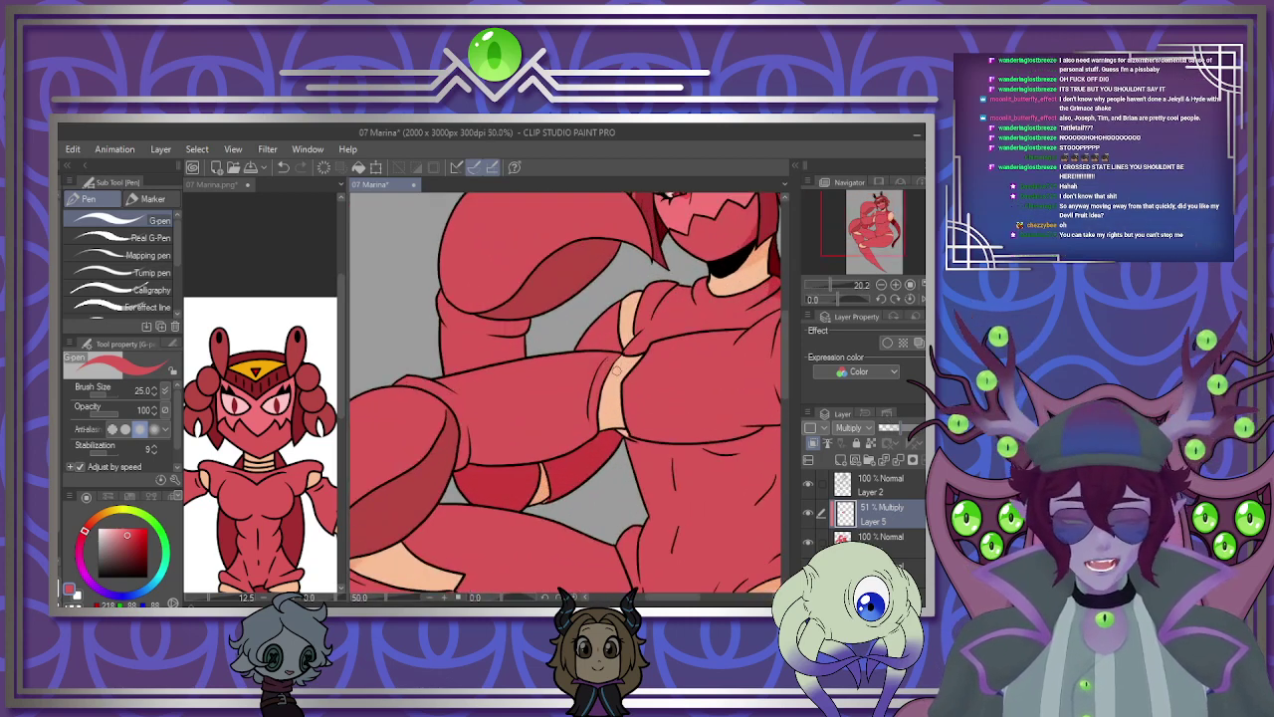
Shade the lower part of the front arm and the chest with the Soft airbrush at size 60.
{"action": "key", "text": "b"}
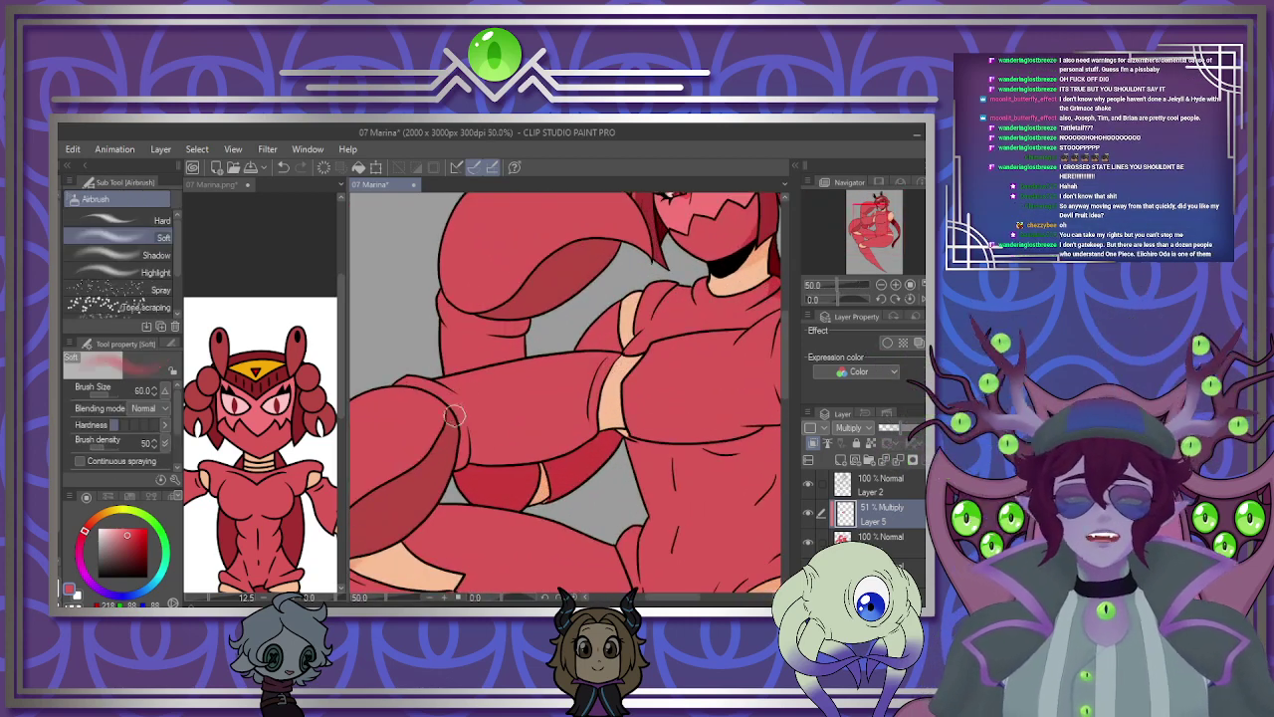
{"action": "mouse_move", "coordinate": [465, 428]}
{"action": "left_mouse_down"}
{"action": "mouse_move", "coordinate": [507, 408]}
{"action": "mouse_move", "coordinate": [518, 423]}
{"action": "mouse_move", "coordinate": [545, 402]}
{"action": "mouse_move", "coordinate": [574, 421]}
{"action": "left_mouse_up"}
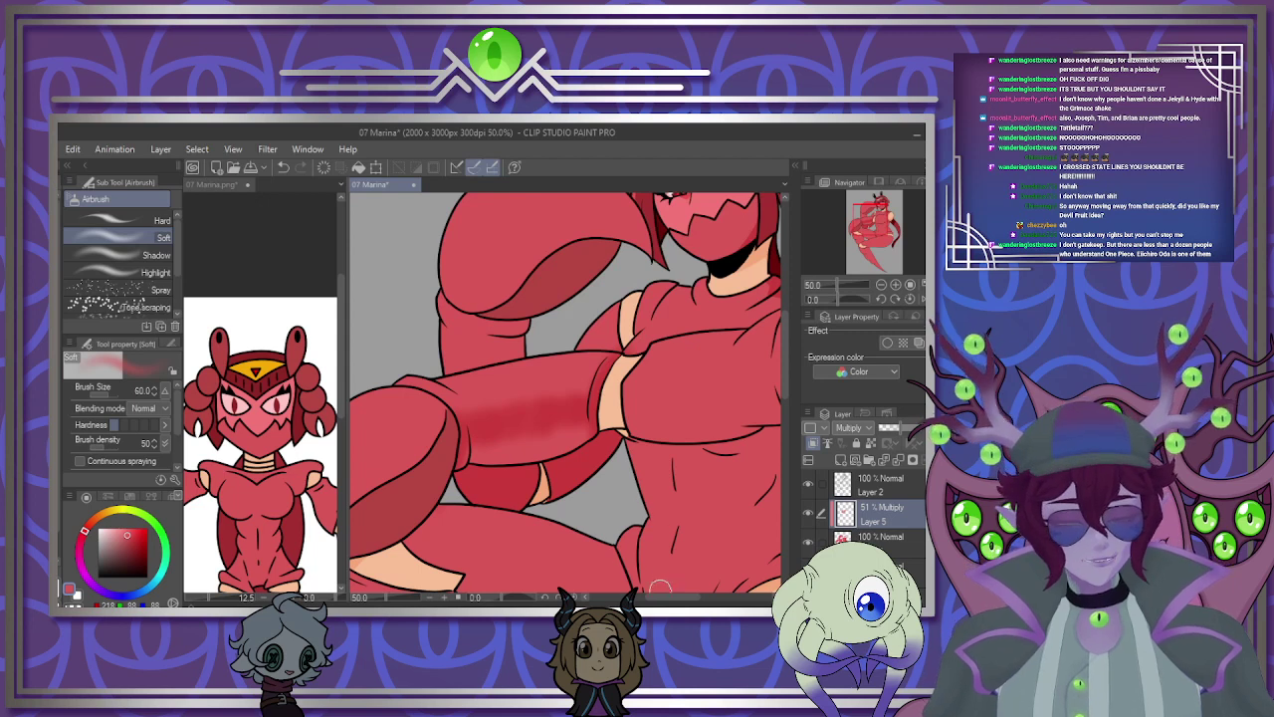
{"action": "left_click_drag", "start_coordinate": [667, 598], "coordinate": [683, 598]}
{"action": "mouse_move", "coordinate": [510, 413]}
{"action": "left_mouse_down"}
{"action": "mouse_move", "coordinate": [545, 427]}
{"action": "mouse_move", "coordinate": [555, 405]}
{"action": "mouse_move", "coordinate": [569, 414]}
{"action": "mouse_move", "coordinate": [593, 401]}
{"action": "mouse_move", "coordinate": [599, 414]}
{"action": "mouse_move", "coordinate": [641, 398]}
{"action": "left_mouse_up"}
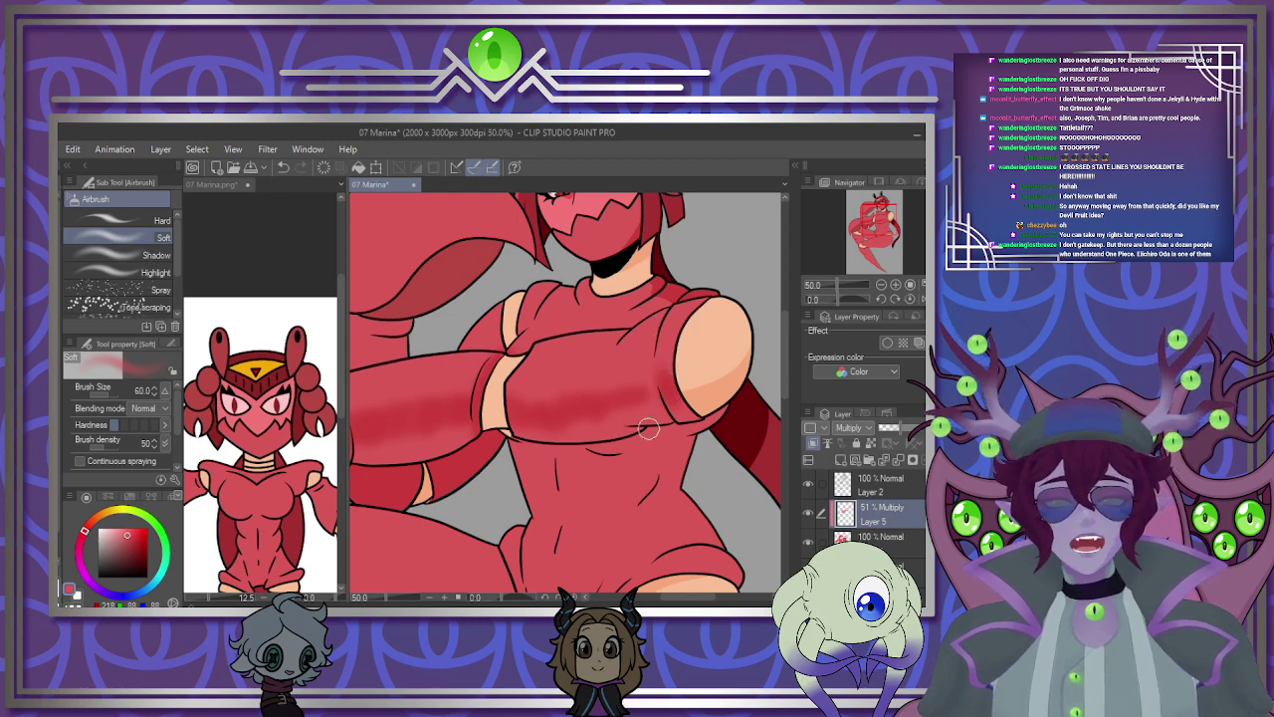
Enlarge the Soft airbrush to 80 and shade the collar and the side of the chest beside the bare shoulder.
{"action": "scroll", "coordinate": [661, 440], "scroll_direction": "down", "scroll_amount": 2}
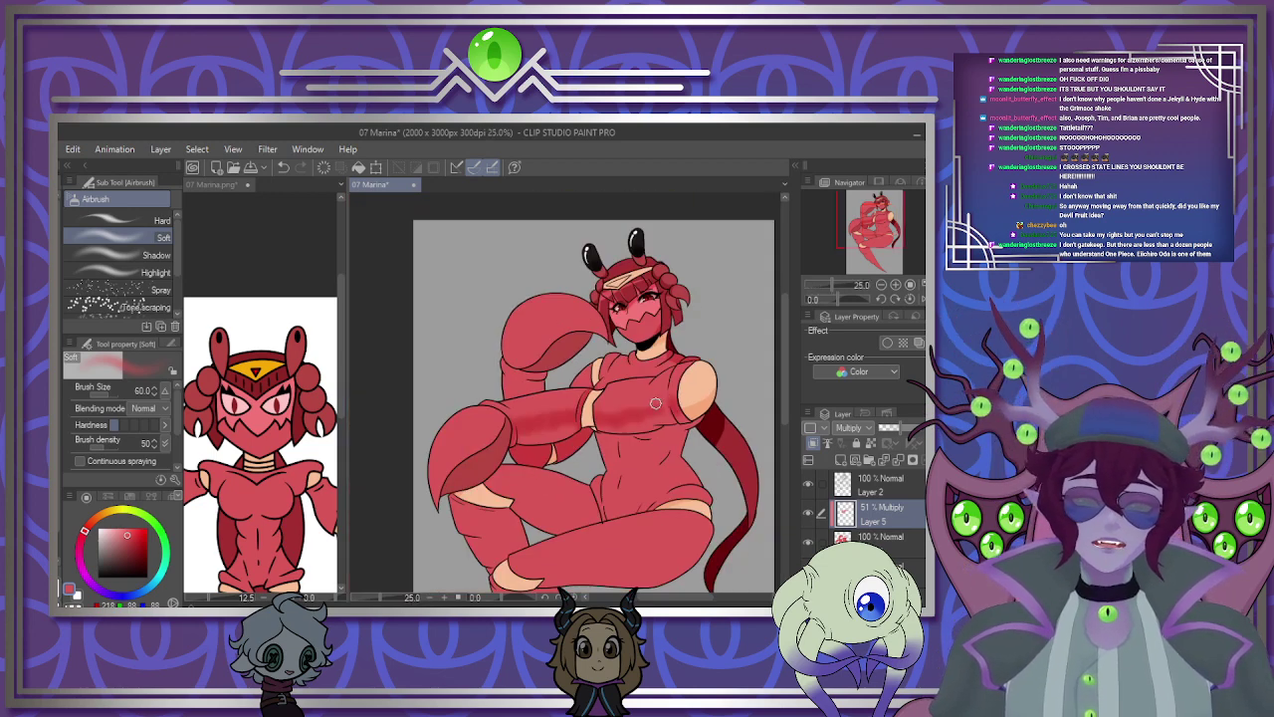
{"action": "scroll", "coordinate": [623, 384], "scroll_direction": "up", "scroll_amount": 3}
{"action": "key", "text": "bracketright"}
{"action": "key", "text": "bracketright"}
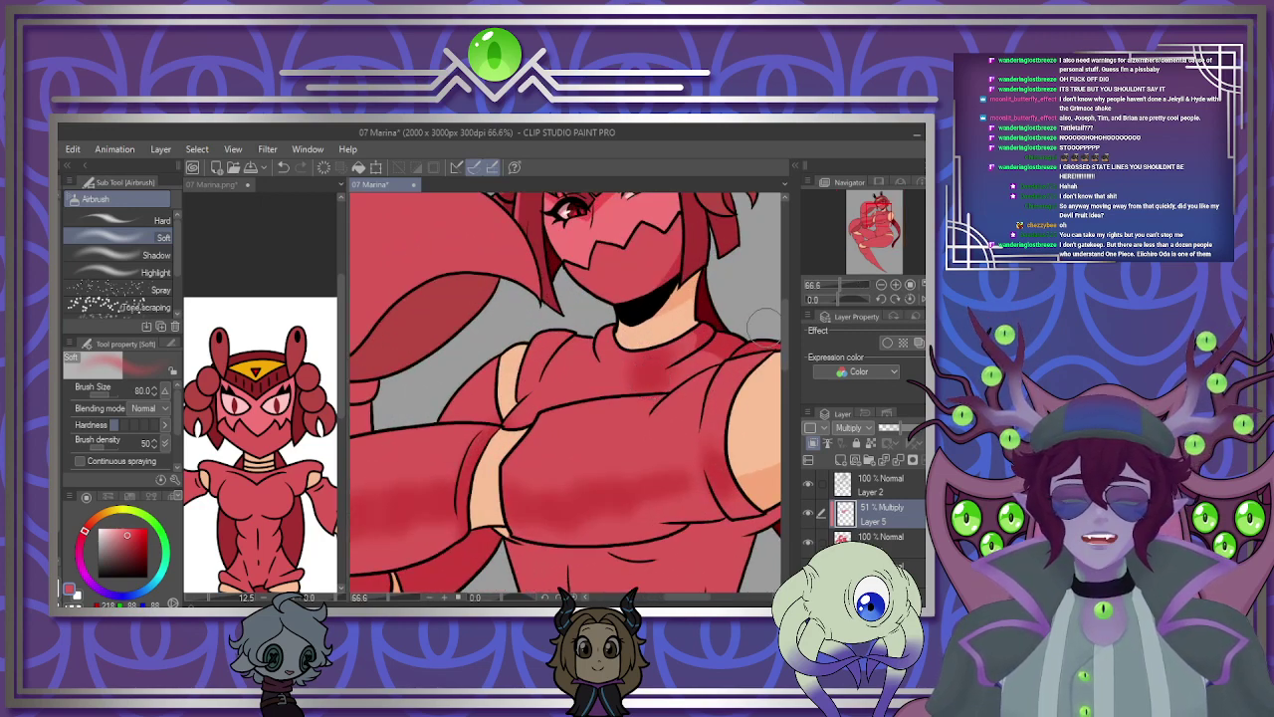
{"action": "scroll", "coordinate": [649, 376], "scroll_direction": "down", "scroll_amount": 3}
{"action": "scroll", "coordinate": [661, 361], "scroll_direction": "up", "scroll_amount": 3}
{"action": "scroll", "coordinate": [661, 361], "scroll_direction": "up", "scroll_amount": 1}
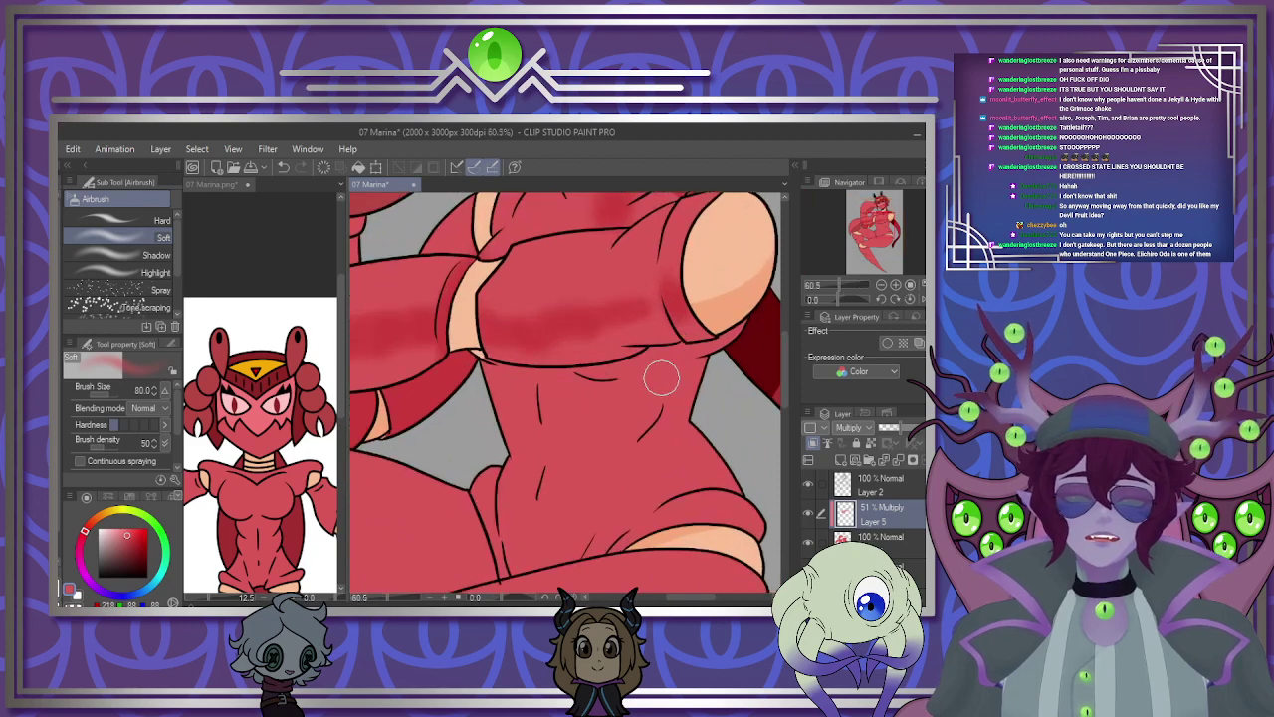
Shade down the middle of the abdomen with a larger Soft airbrush, and reduce the brush size to 50.
{"action": "key", "text": "bracketright"}
{"action": "key", "text": "bracketright"}
{"action": "mouse_move", "coordinate": [608, 369]}
{"action": "left_mouse_down"}
{"action": "mouse_move", "coordinate": [654, 379]}
{"action": "mouse_move", "coordinate": [612, 493]}
{"action": "mouse_move", "coordinate": [616, 512]}
{"action": "mouse_move", "coordinate": [627, 477]}
{"action": "mouse_move", "coordinate": [646, 522]}
{"action": "left_mouse_up"}
{"action": "key", "text": "bracketleft"}
{"action": "key", "text": "bracketleft"}
{"action": "key", "text": "bracketleft"}
{"action": "key", "text": "bracketleft"}
{"action": "key", "text": "bracketleft"}
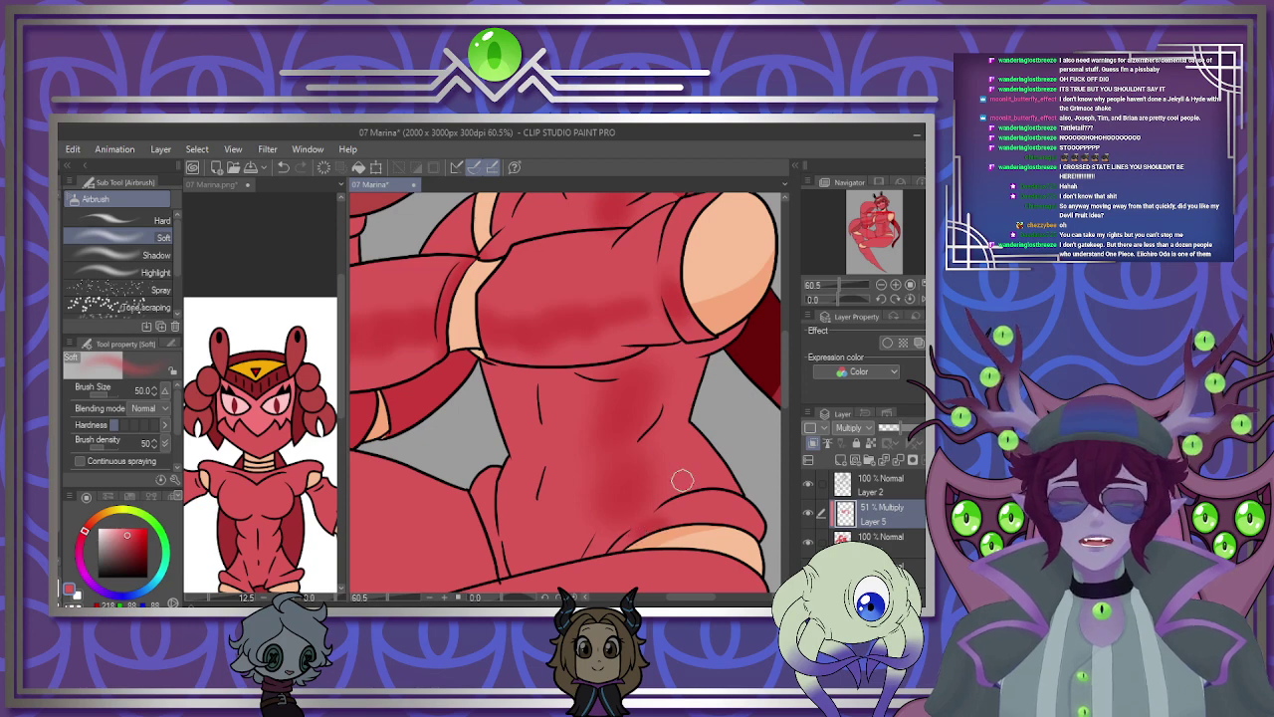
Enlarge the Soft airbrush to 120 and shade the underside of the front thigh and the middle of the back thigh.
{"action": "scroll", "coordinate": [676, 454], "scroll_direction": "down", "scroll_amount": 3}
{"action": "scroll", "coordinate": [611, 456], "scroll_direction": "up", "scroll_amount": 2}
{"action": "key", "text": "bracketright"}
{"action": "key", "text": "bracketright"}
{"action": "key", "text": "bracketright"}
{"action": "key", "text": "bracketright"}
{"action": "key", "text": "bracketright"}
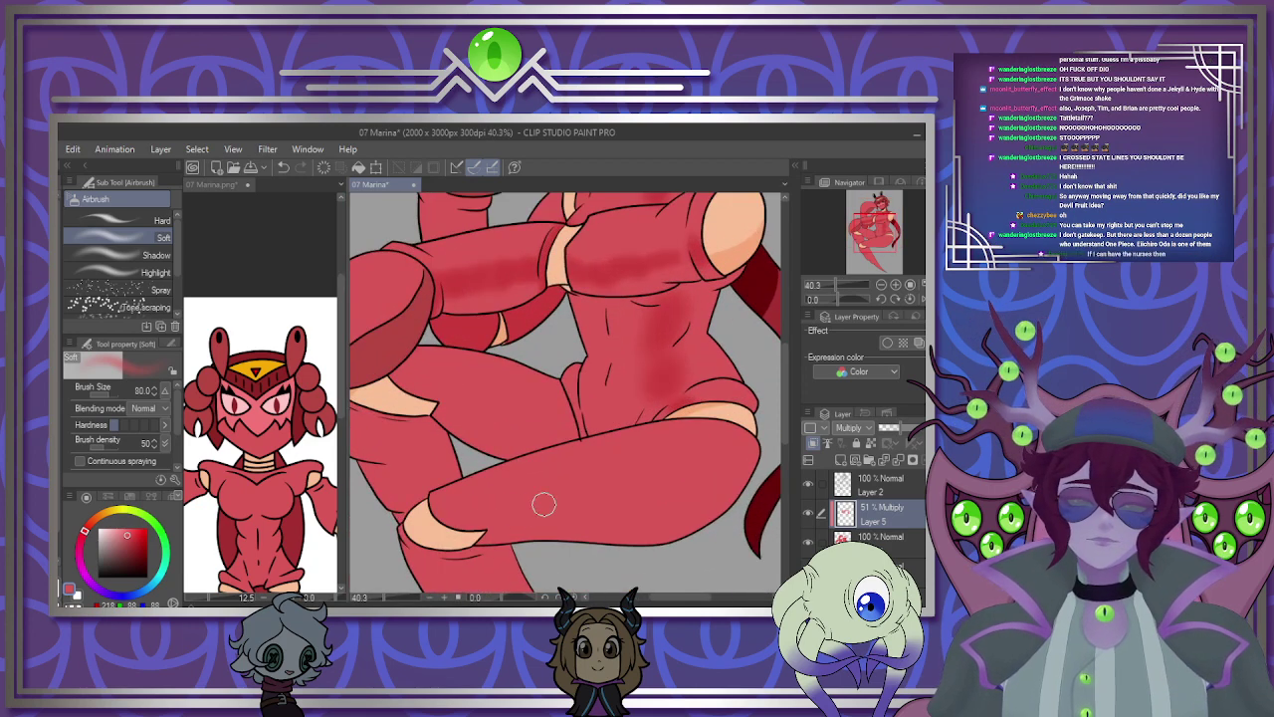
{"action": "mouse_move", "coordinate": [474, 522]}
{"action": "left_mouse_down"}
{"action": "mouse_move", "coordinate": [595, 512]}
{"action": "mouse_move", "coordinate": [726, 455]}
{"action": "mouse_move", "coordinate": [694, 498]}
{"action": "mouse_move", "coordinate": [663, 507]}
{"action": "left_mouse_up"}
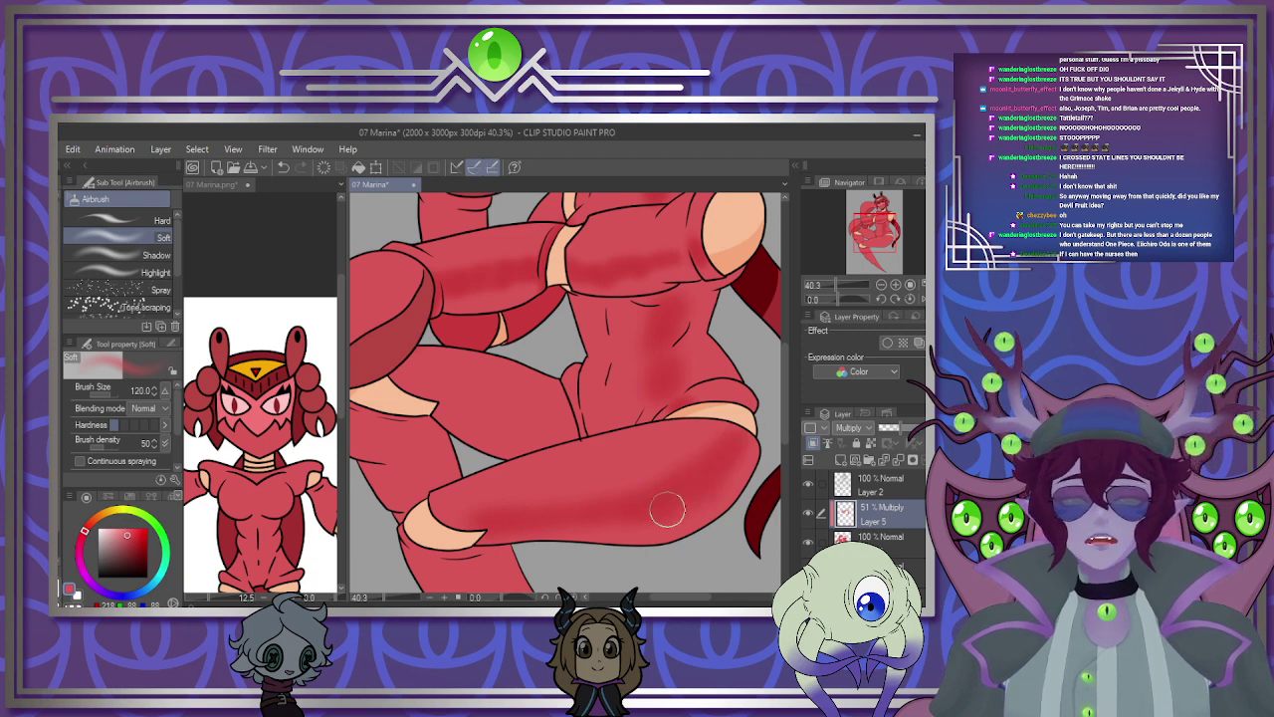
{"action": "left_click_drag", "start_coordinate": [436, 402], "coordinate": [568, 446]}
Shade both lower legs with the Soft airbrush at size 120, running down towards the pointed tip of the front one.
{"action": "scroll", "coordinate": [637, 413], "scroll_direction": "down", "scroll_amount": 2}
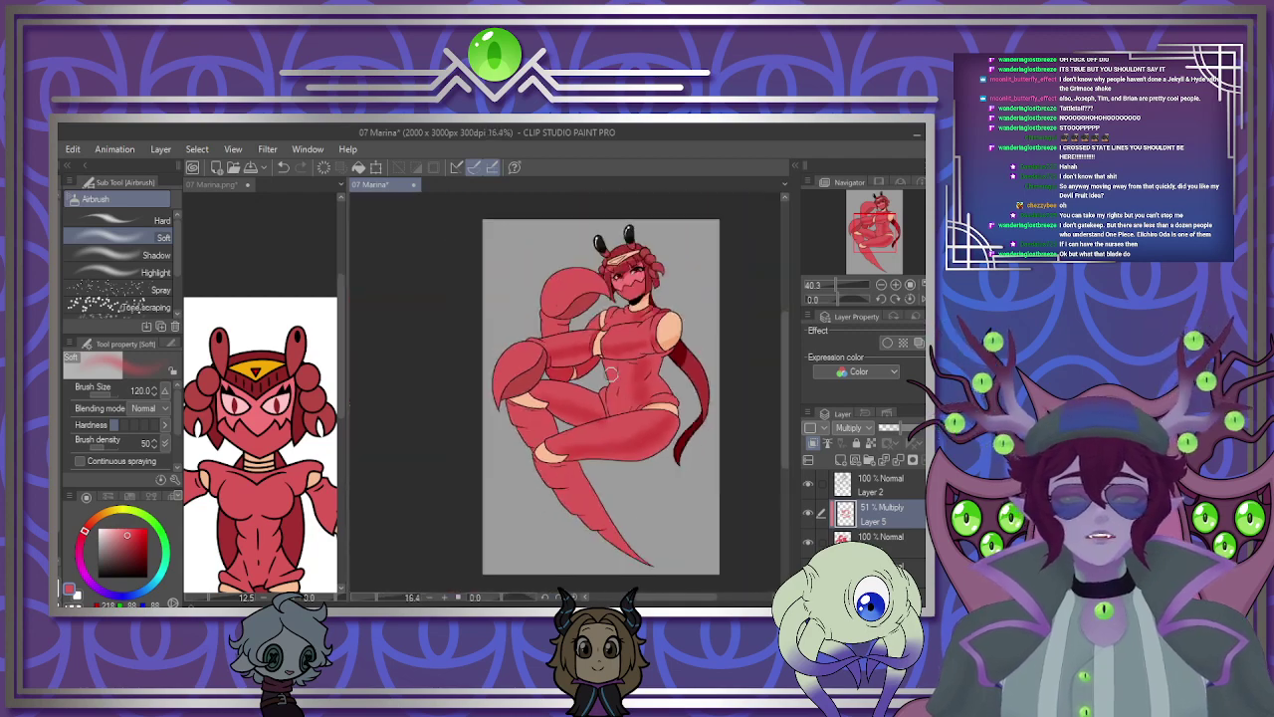
{"action": "scroll", "coordinate": [608, 408], "scroll_direction": "up", "scroll_amount": 2}
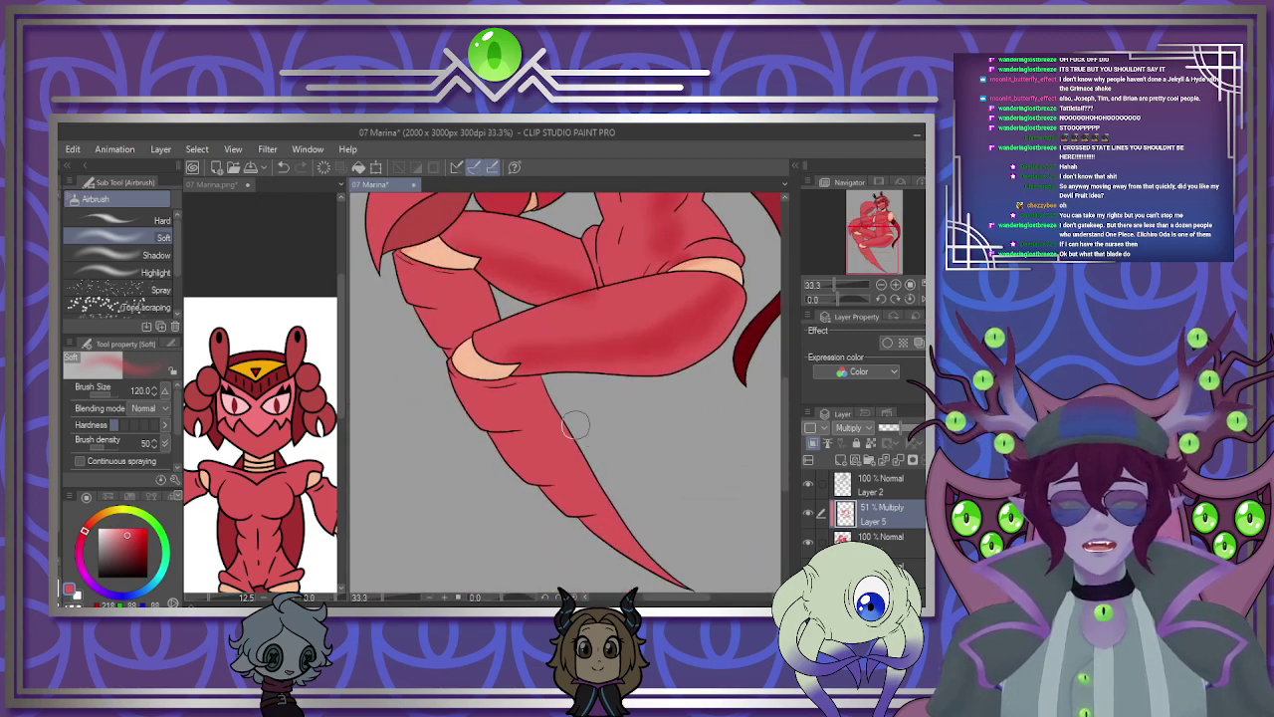
{"action": "mouse_move", "coordinate": [521, 381]}
{"action": "left_mouse_down"}
{"action": "mouse_move", "coordinate": [583, 492]}
{"action": "mouse_move", "coordinate": [561, 461]}
{"action": "mouse_move", "coordinate": [574, 473]}
{"action": "left_mouse_up"}
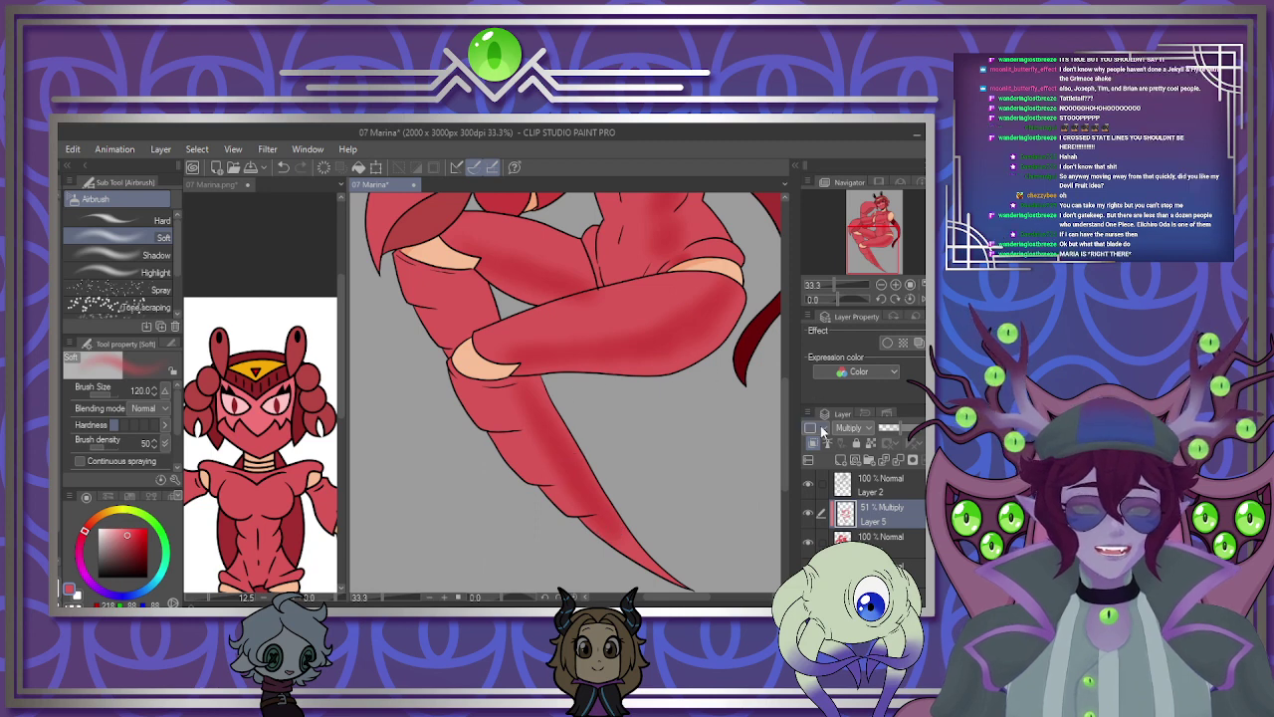
{"action": "scroll", "coordinate": [784, 447], "scroll_direction": "up", "scroll_amount": 3}
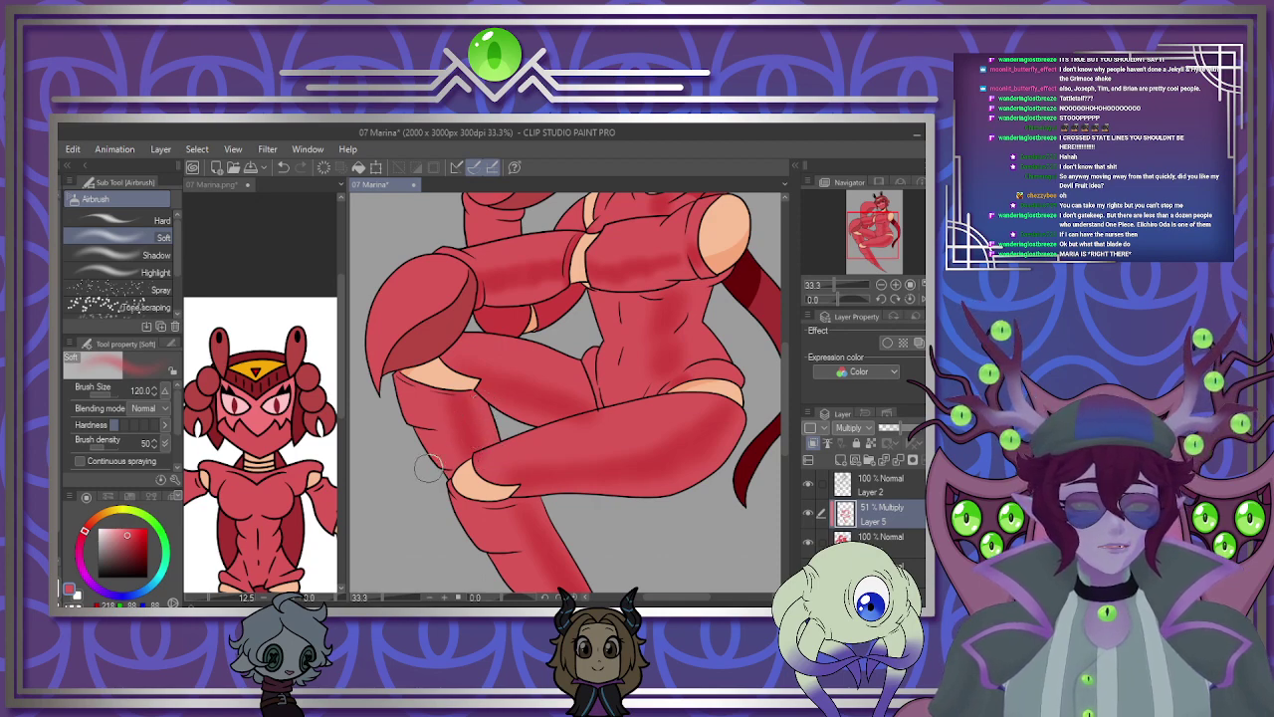
Clean up the edges of the front forearm's shading with transparent colour, using the Soft airbrush at size 30.
{"action": "scroll", "coordinate": [429, 468], "scroll_direction": "down", "scroll_amount": 3}
{"action": "scroll", "coordinate": [430, 329], "scroll_direction": "up", "scroll_amount": 4}
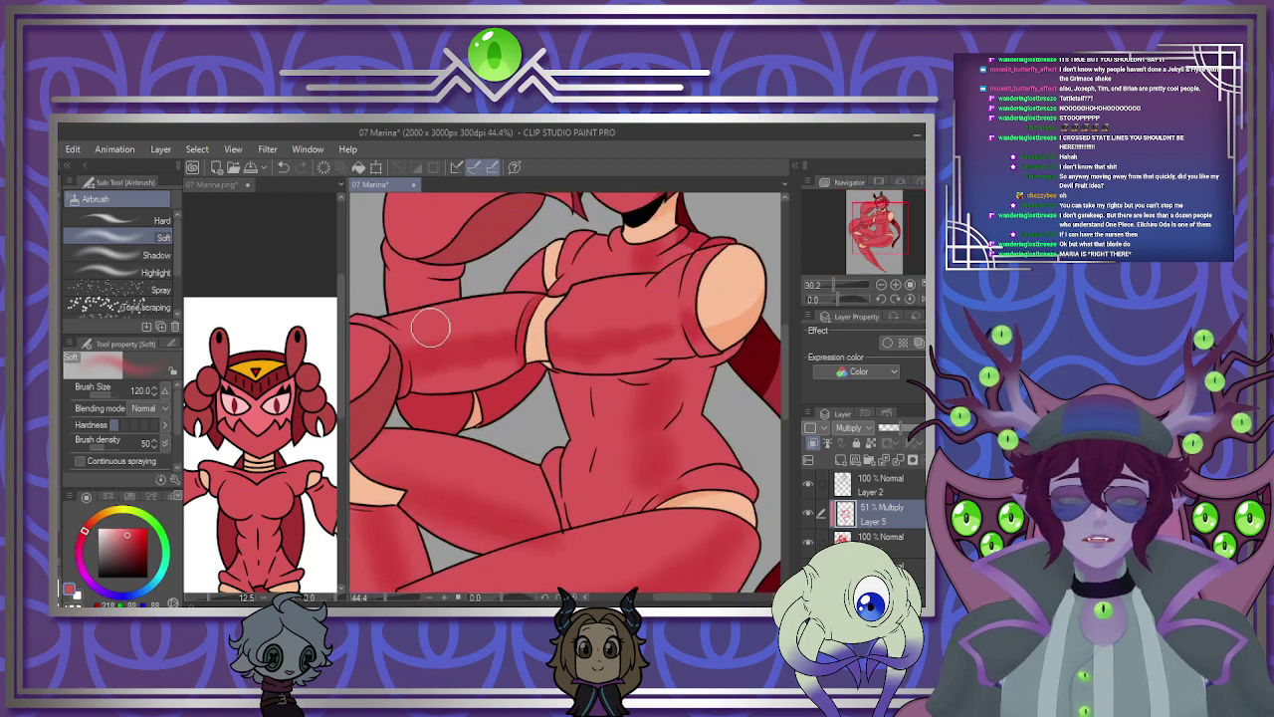
{"action": "scroll", "coordinate": [430, 329], "scroll_direction": "up", "scroll_amount": 3}
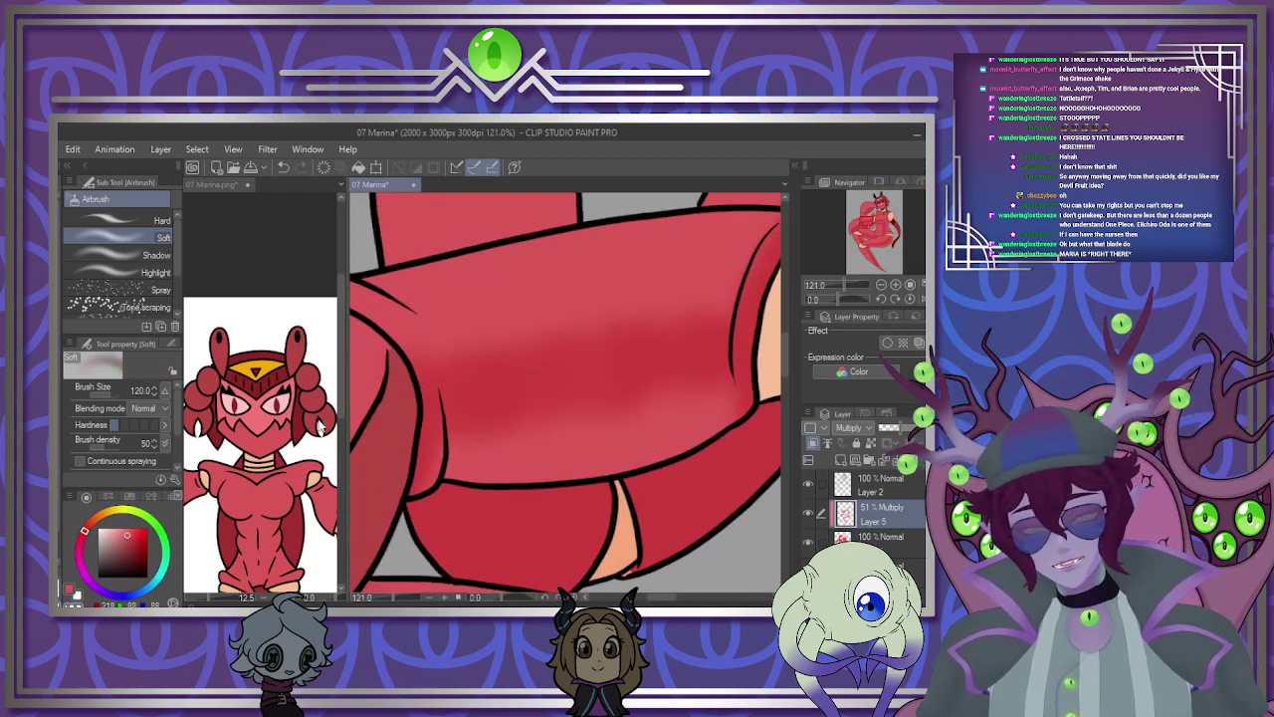
{"action": "key", "text": "bracketleft"}
{"action": "key", "text": "bracketleft"}
{"action": "key", "text": "bracketleft"}
{"action": "key", "text": "bracketleft"}
{"action": "key", "text": "bracketleft"}
{"action": "key", "text": "bracketleft"}
{"action": "key", "text": "bracketleft"}
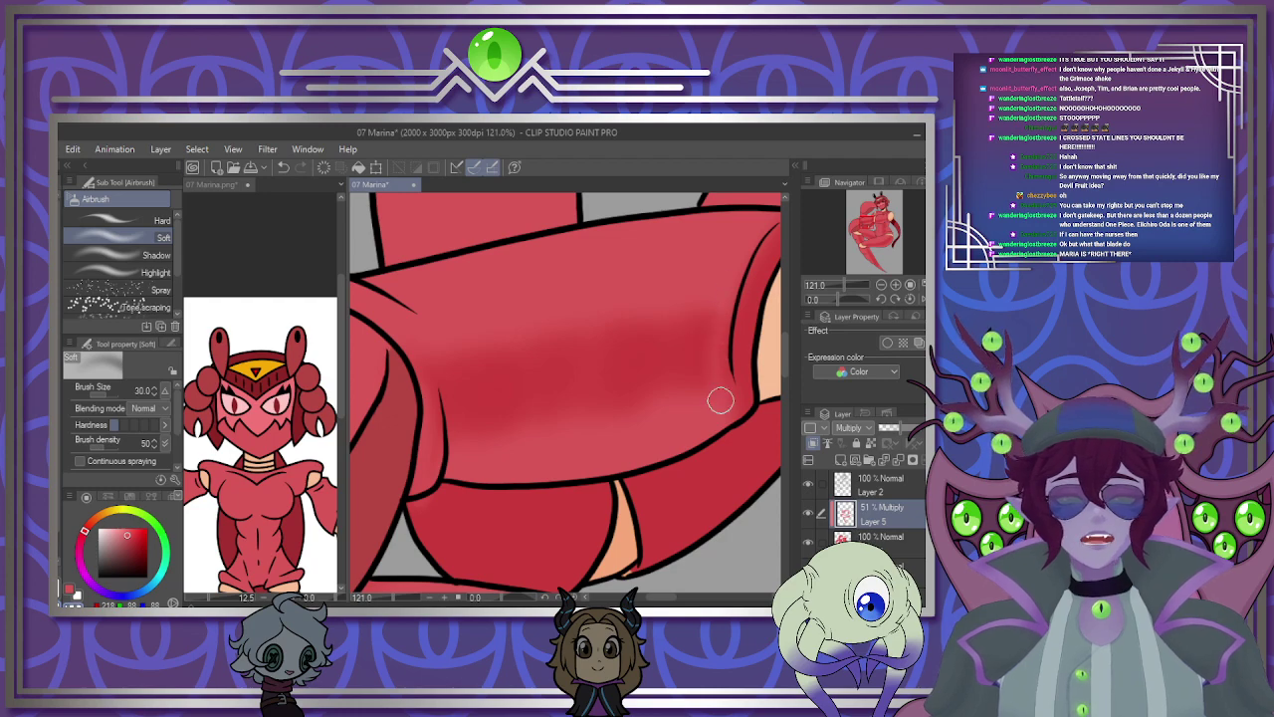
{"action": "scroll", "coordinate": [755, 479], "scroll_direction": "down", "scroll_amount": 5}
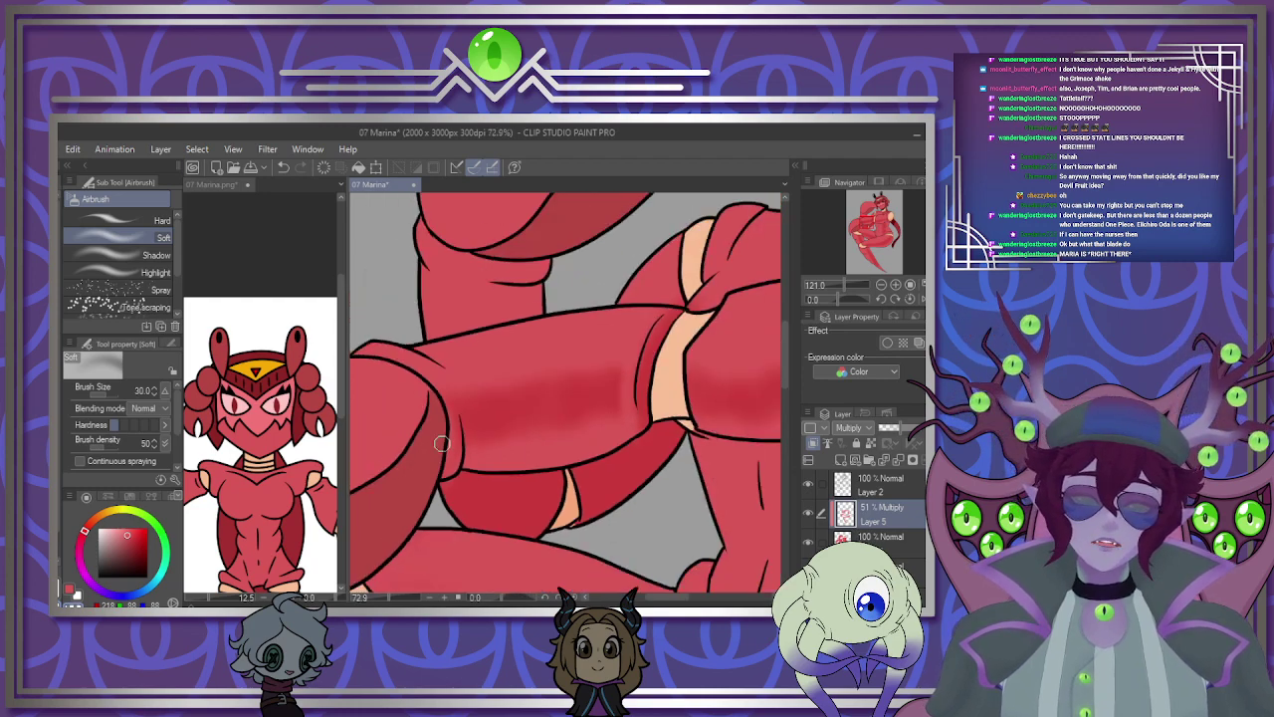
Trim the shading on the chest and below the collar with transparent colour, using Soft airbrush sizes 15 and 17.
{"action": "scroll", "coordinate": [652, 419], "scroll_direction": "up", "scroll_amount": 4}
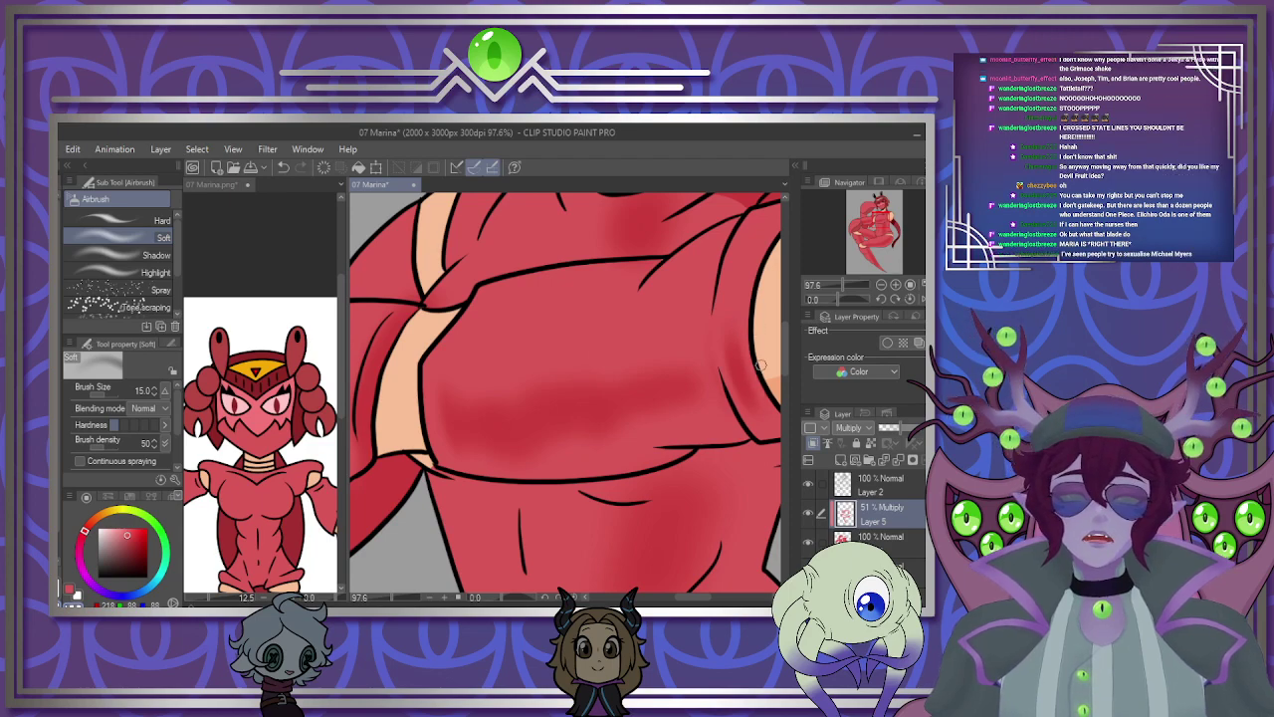
{"action": "scroll", "coordinate": [741, 324], "scroll_direction": "down", "scroll_amount": 2}
{"action": "scroll", "coordinate": [664, 255], "scroll_direction": "up", "scroll_amount": 3}
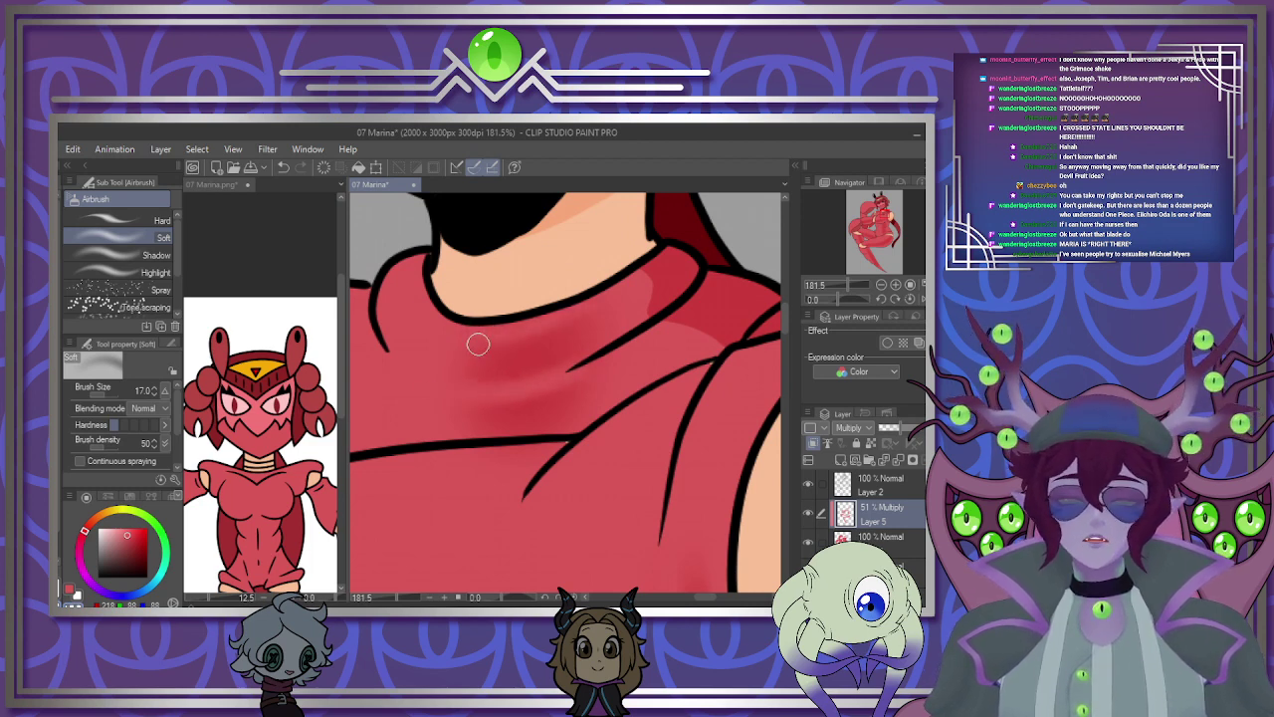
Shape the abdomen shading around the muscle lines with transparent colour at size 40, and reduce the brush to 15.
{"action": "scroll", "coordinate": [478, 344], "scroll_direction": "down", "scroll_amount": 3}
{"action": "scroll", "coordinate": [587, 455], "scroll_direction": "up", "scroll_amount": 2}
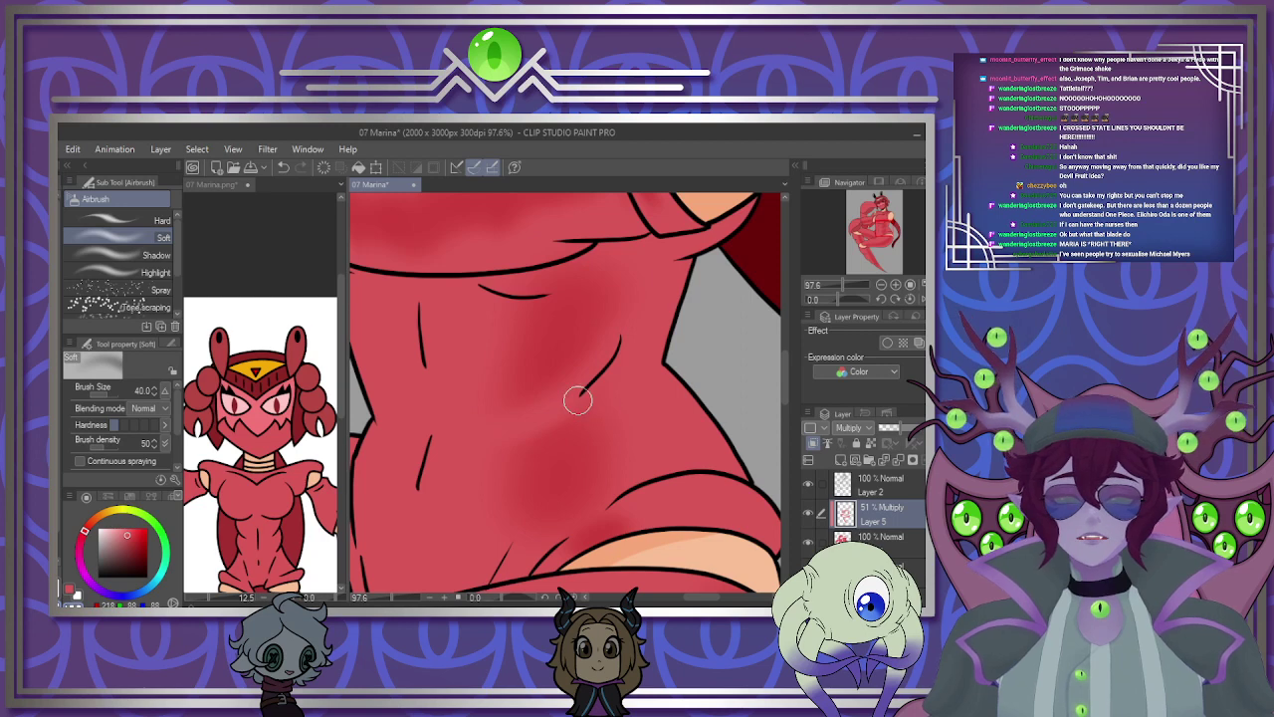
{"action": "key", "text": "["}
{"action": "key", "text": "["}
{"action": "key", "text": "["}
{"action": "key", "text": "["}
{"action": "key", "text": "["}
{"action": "key", "text": "["}
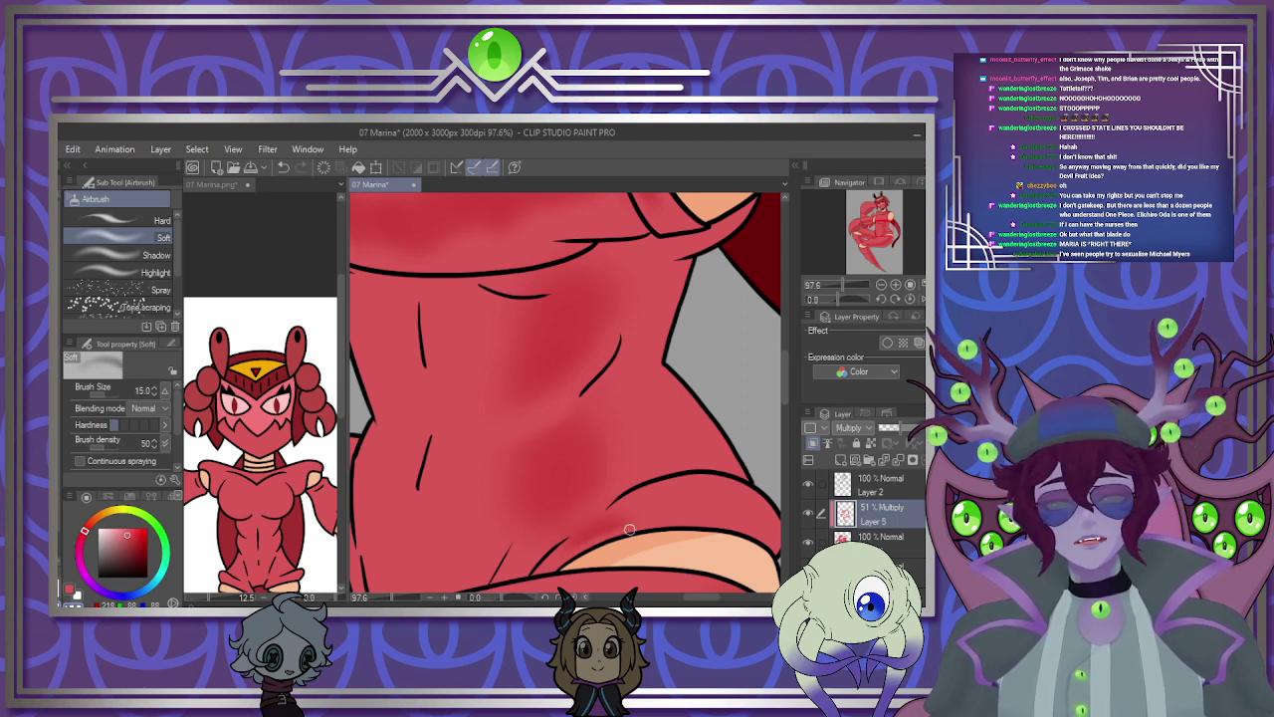
Soften the shading along the front thigh with transparent colour, using the Soft airbrush at sizes 50 and 60.
{"action": "scroll", "coordinate": [586, 278], "scroll_direction": "down", "scroll_amount": 3}
{"action": "scroll", "coordinate": [598, 404], "scroll_direction": "up", "scroll_amount": 1}
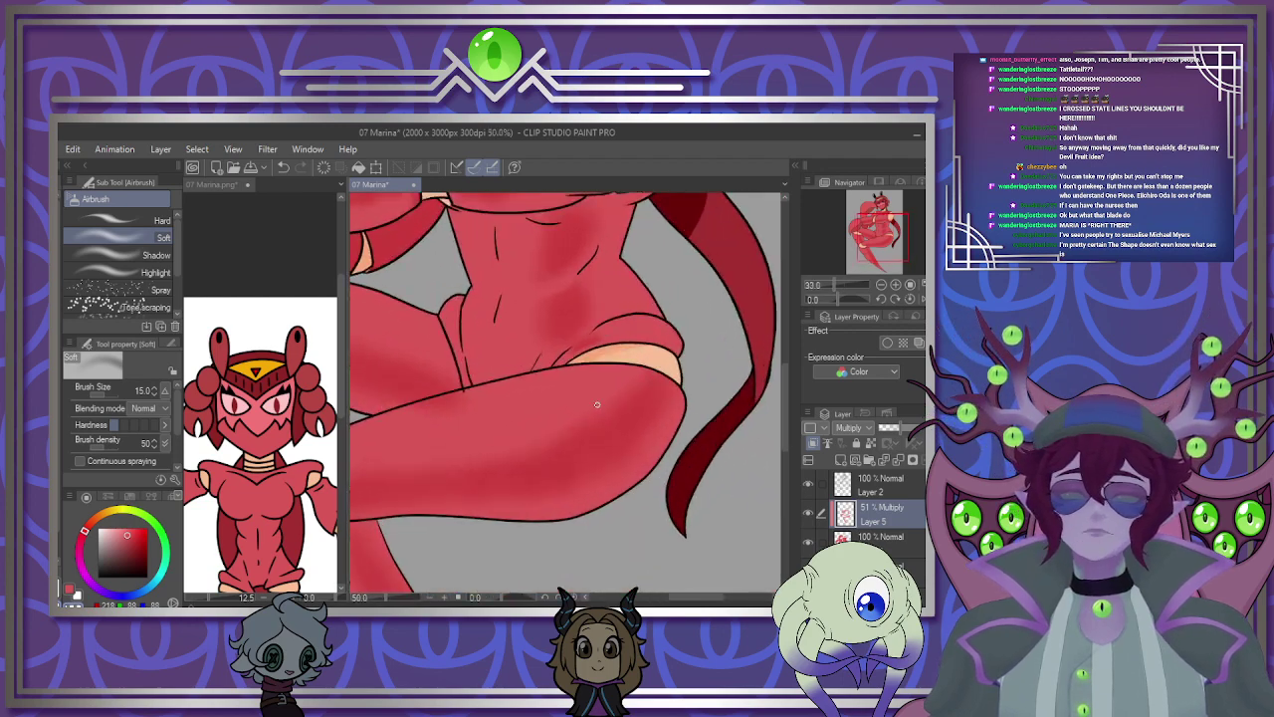
{"action": "scroll", "coordinate": [597, 404], "scroll_direction": "up", "scroll_amount": 1}
{"action": "key", "text": "bracketright"}
{"action": "key", "text": "bracketright"}
{"action": "key", "text": "bracketright"}
{"action": "key", "text": "bracketright"}
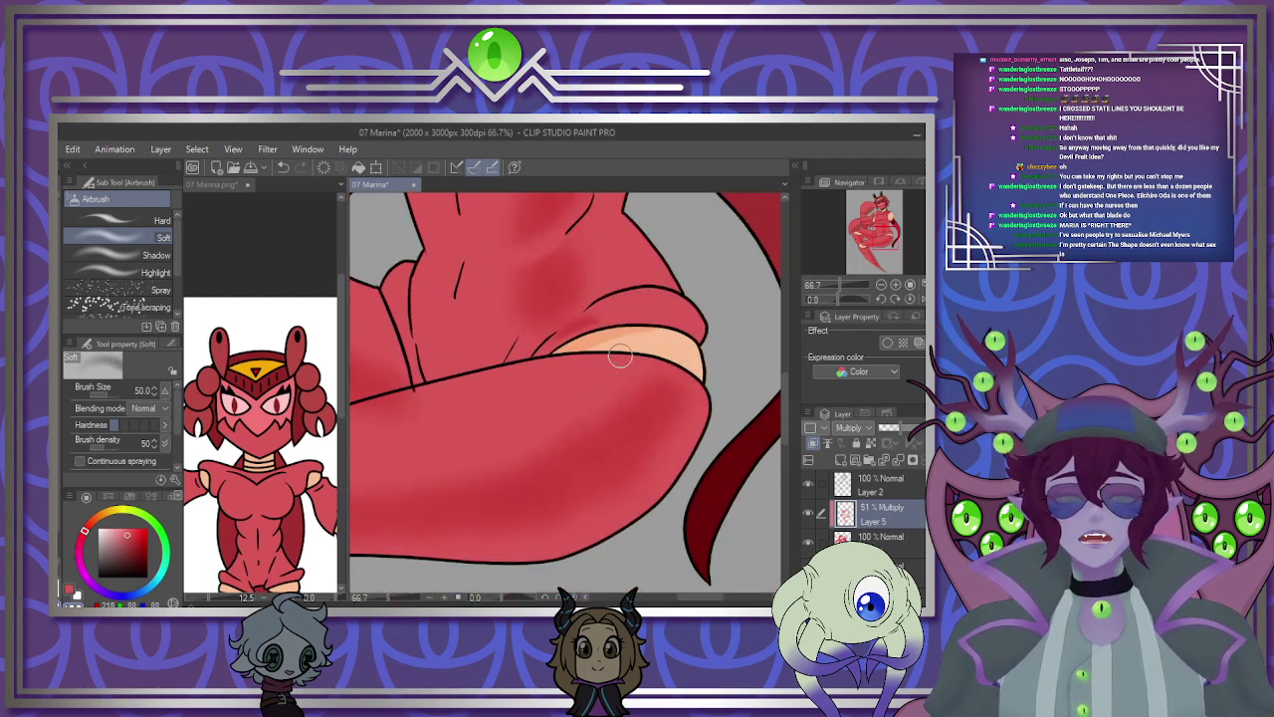
{"action": "scroll", "coordinate": [721, 426], "scroll_direction": "down", "scroll_amount": 2}
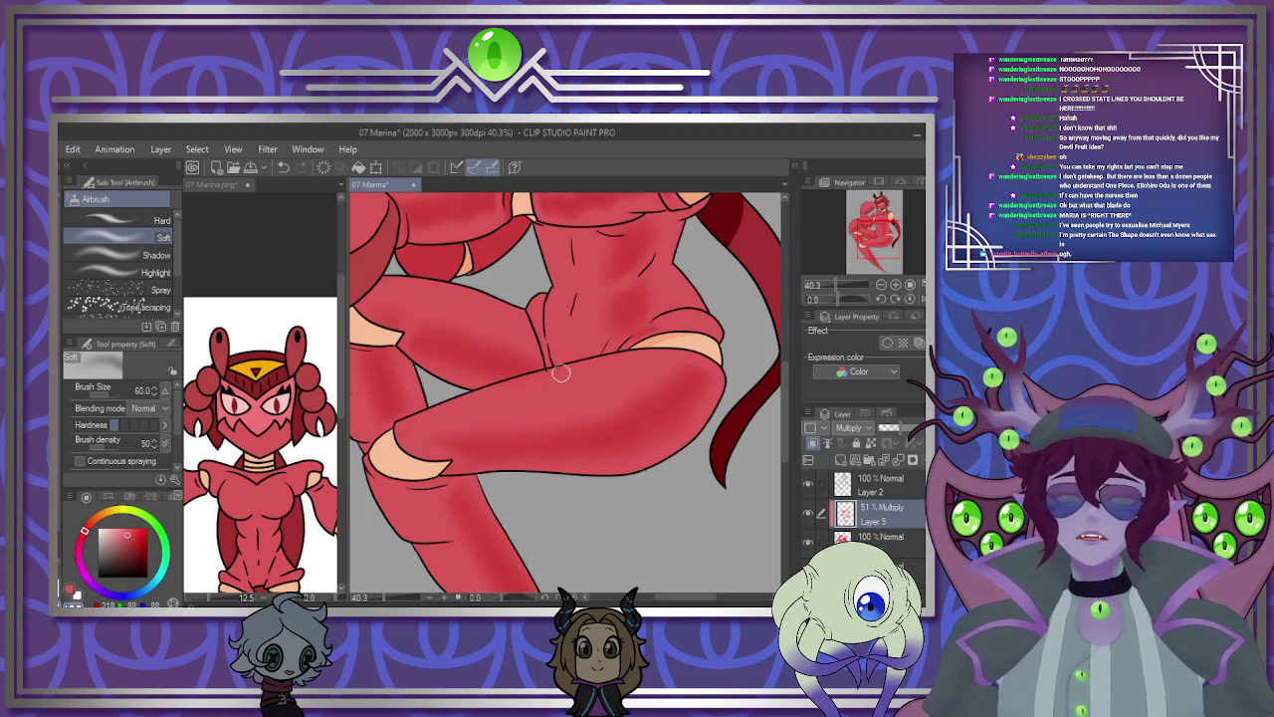
Set up an empty Layer 5 at 51% opacity in Screen blending mode above the shaded figure.
{"action": "scroll", "coordinate": [788, 402], "scroll_direction": "down", "scroll_amount": 3}
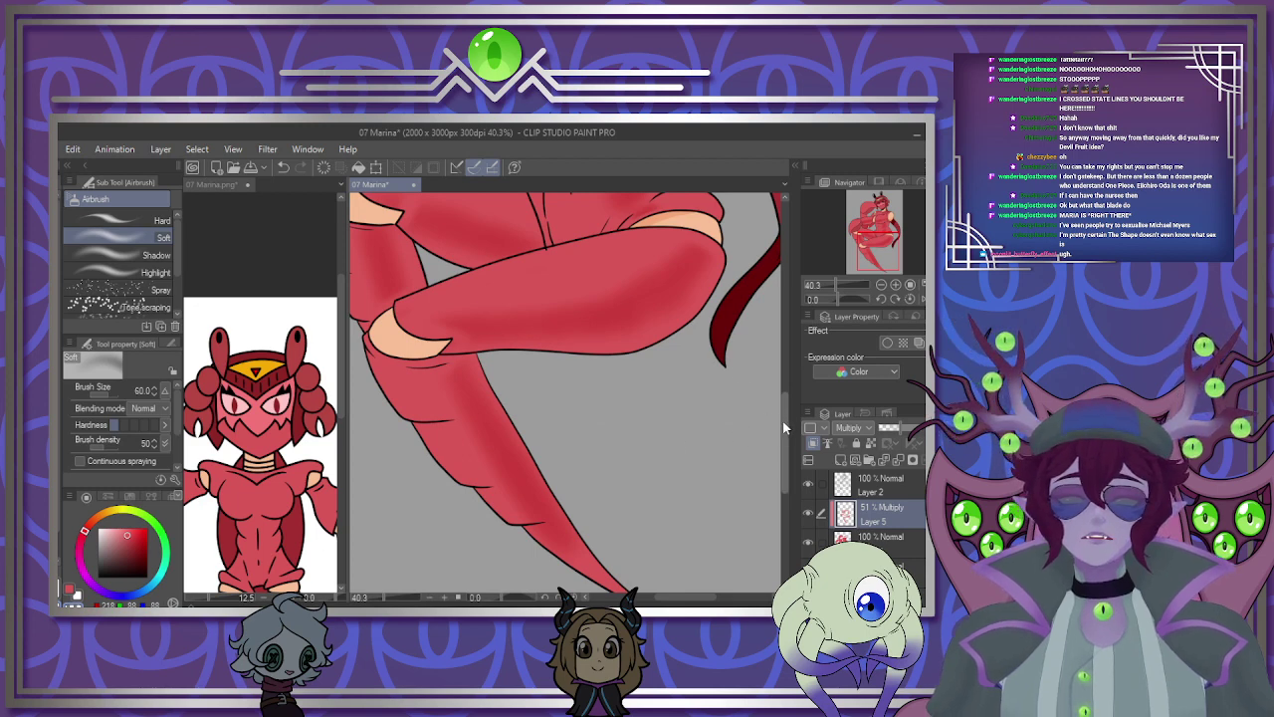
{"action": "scroll", "coordinate": [784, 419], "scroll_direction": "up", "scroll_amount": 8}
{"action": "scroll", "coordinate": [775, 343], "scroll_direction": "down", "scroll_amount": 1}
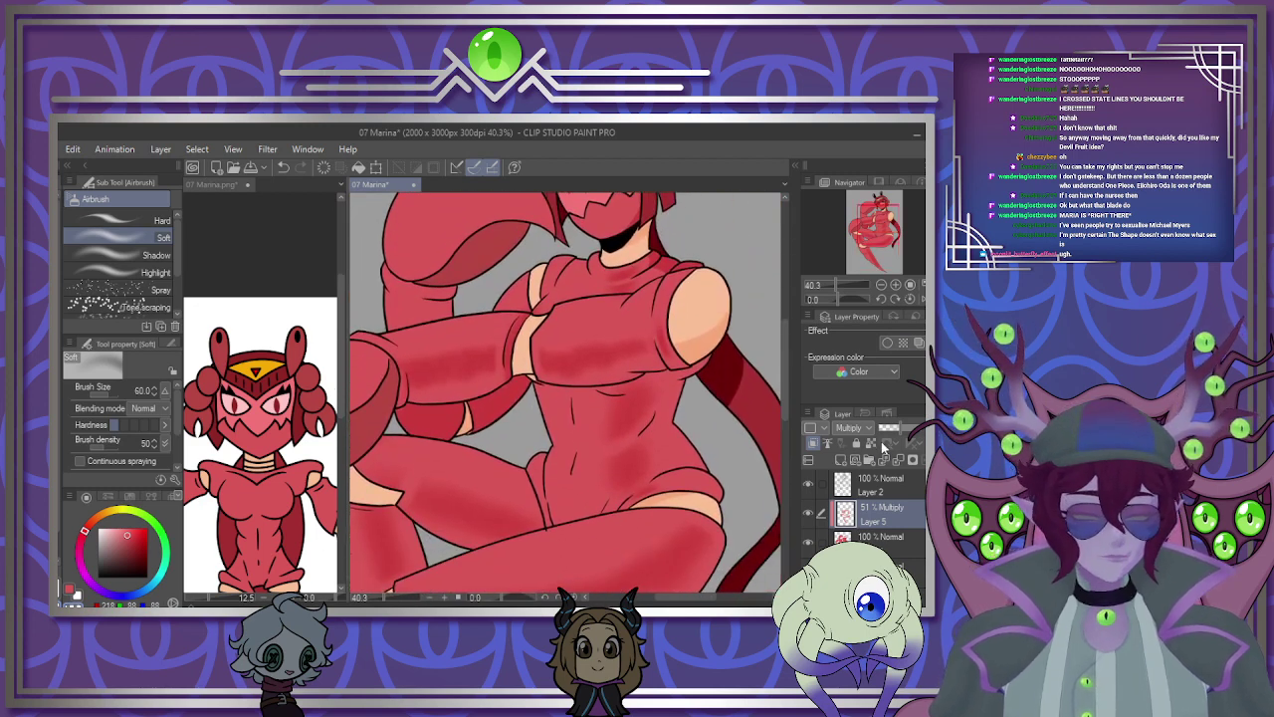
{"action": "left_click", "coordinate": [861, 326]}
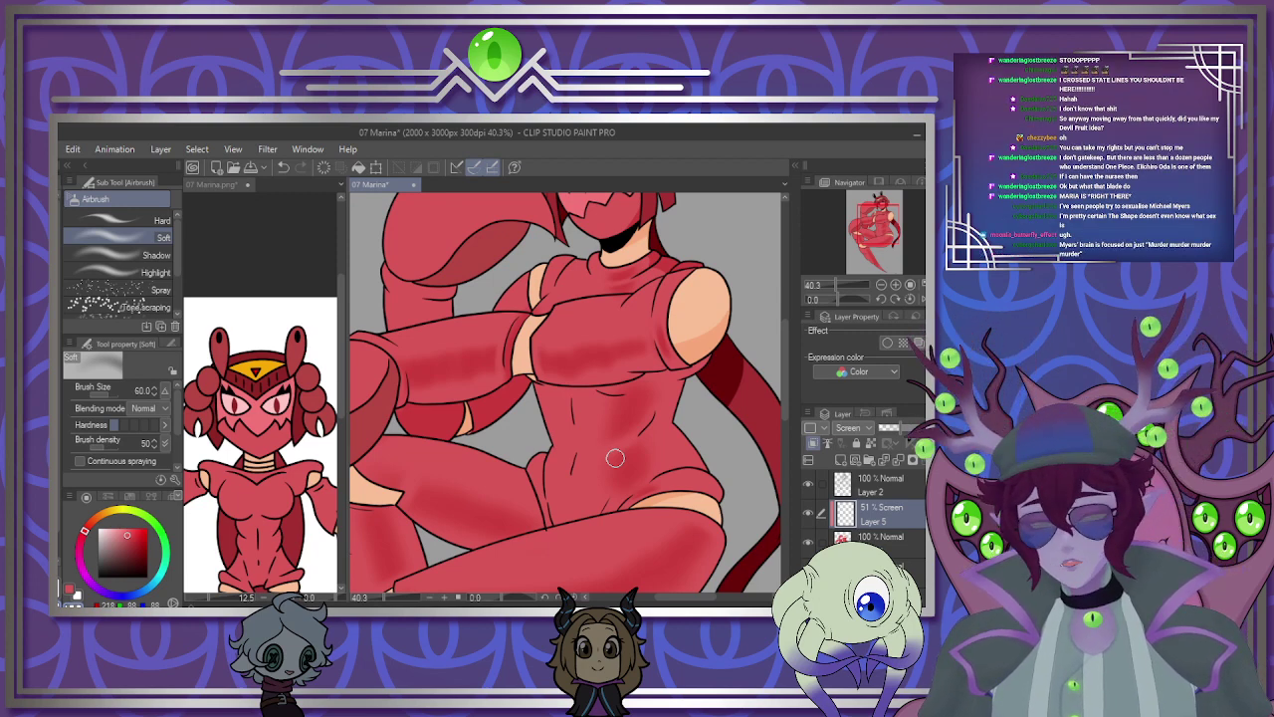
Paint red Soft airbrush highlights on the abdomen, chest and front arm, reducing the brush from 70 to 40 and 25.
{"action": "left_click", "coordinate": [108, 394]}
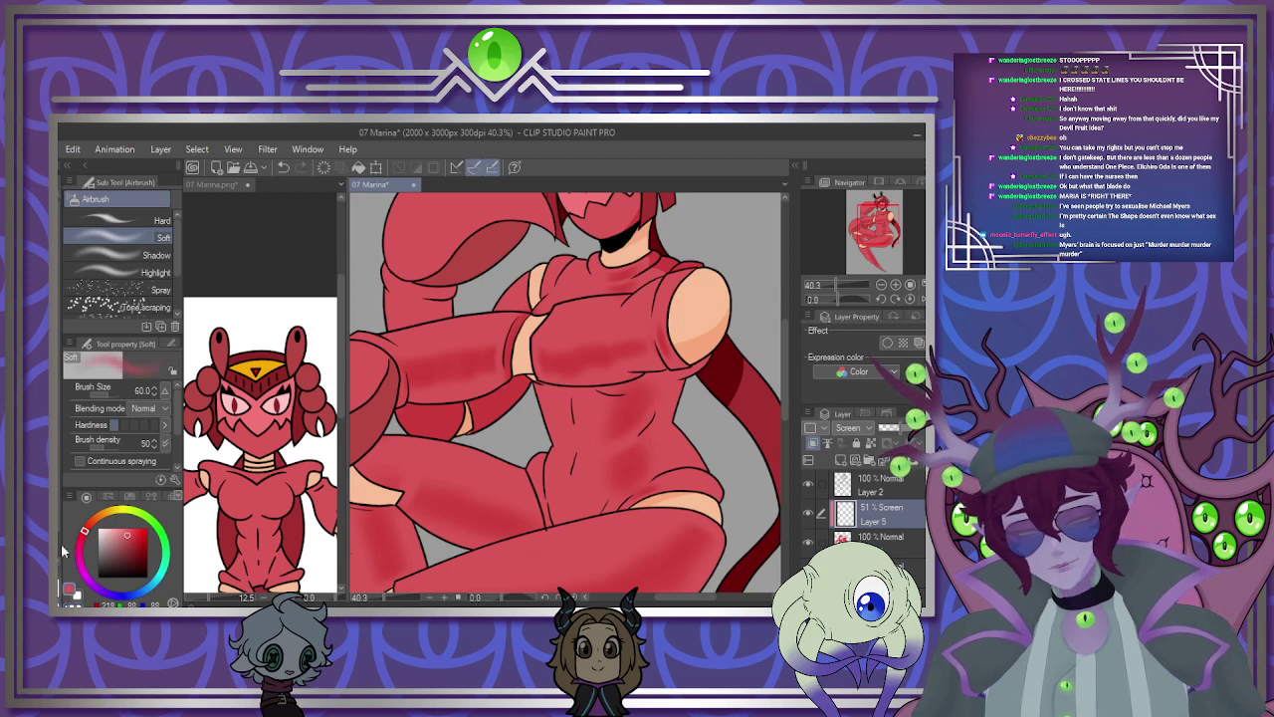
{"action": "key", "text": "bracketleft"}
{"action": "key", "text": "bracketleft"}
{"action": "key", "text": "bracketleft"}
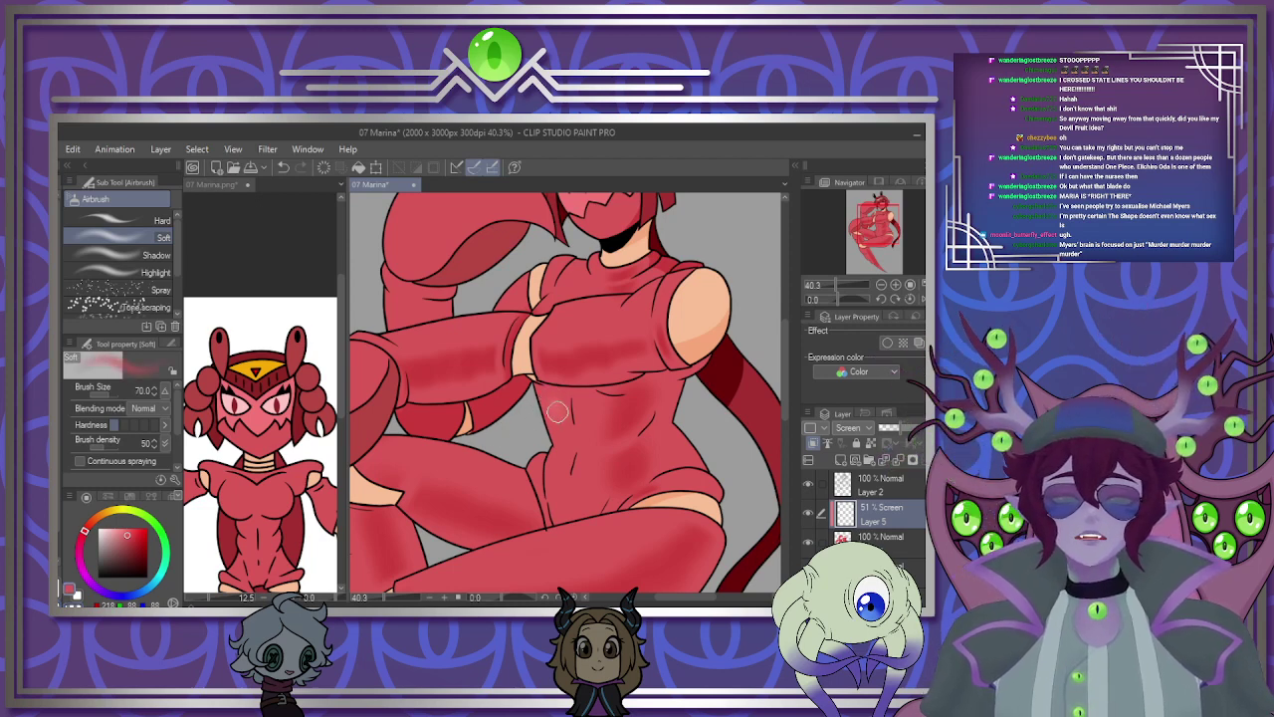
{"action": "key", "text": "bracketleft"}
{"action": "key", "text": "bracketleft"}
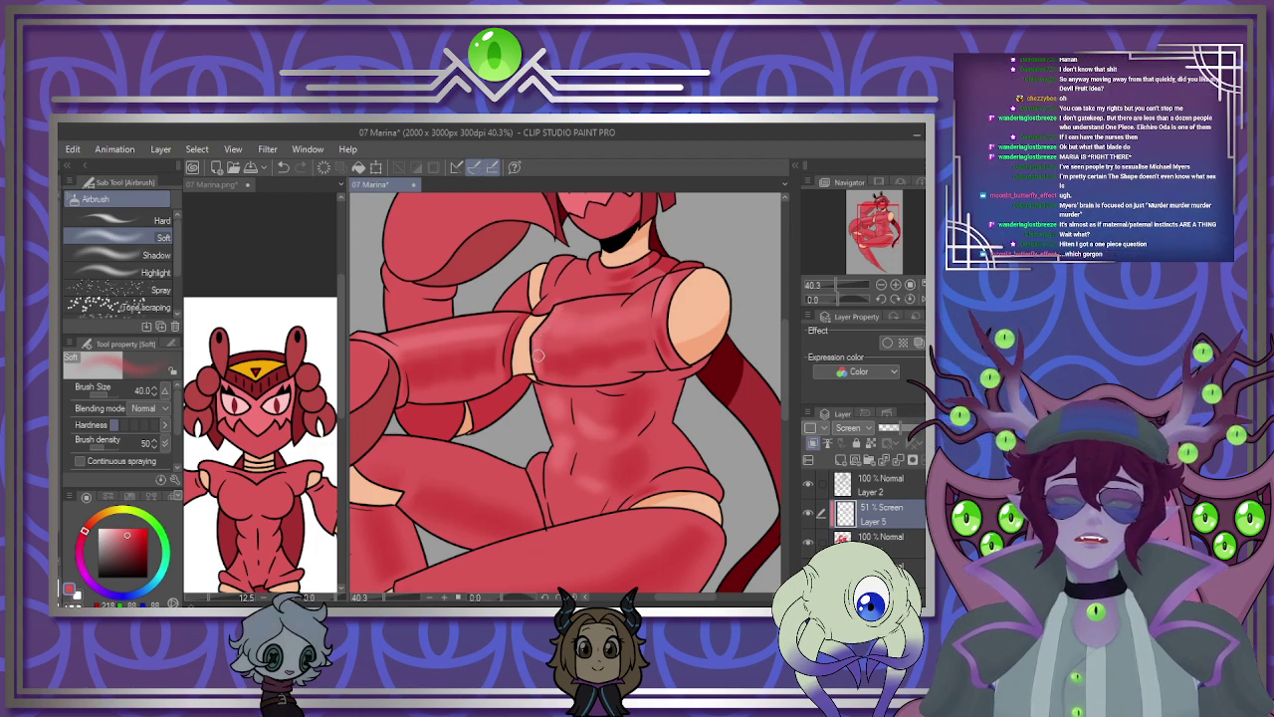
{"action": "key", "text": "bracketleft"}
{"action": "key", "text": "bracketleft"}
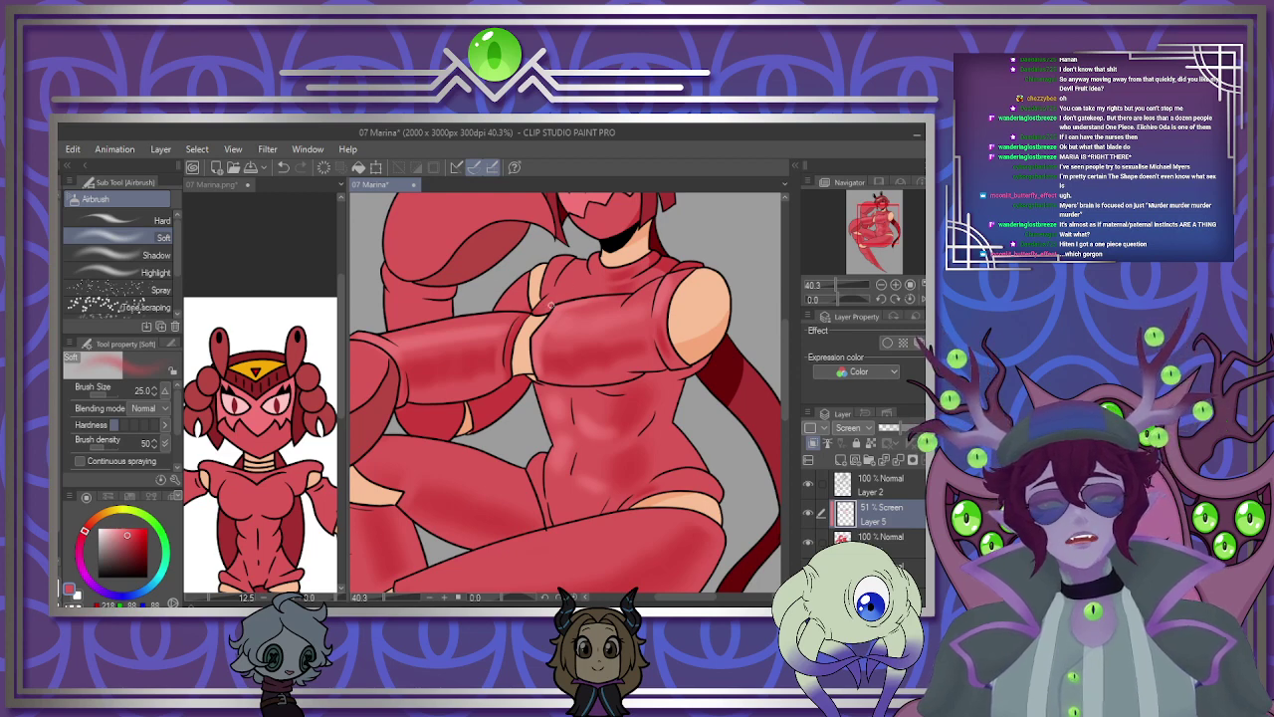
Paint highlights along both thighs and lower legs with the Soft airbrush at size 50.
{"action": "scroll", "coordinate": [596, 444], "scroll_direction": "down", "scroll_amount": 5}
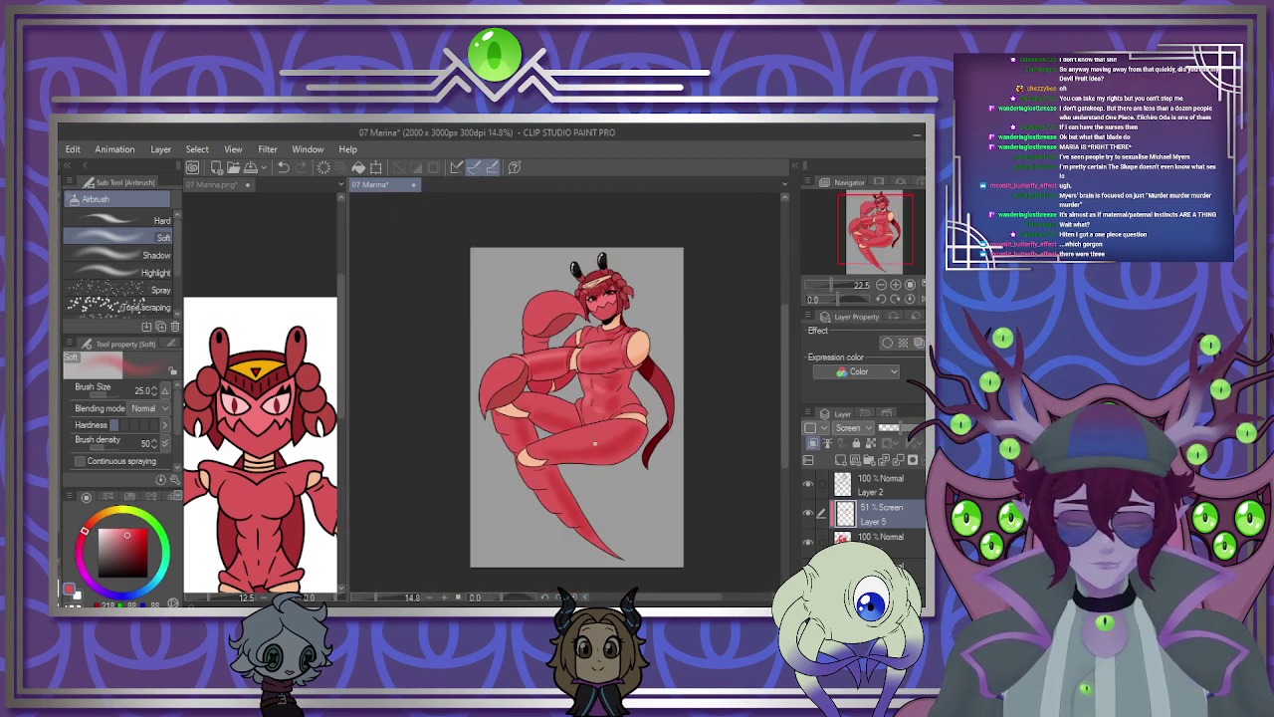
{"action": "scroll", "coordinate": [595, 443], "scroll_direction": "up", "scroll_amount": 3}
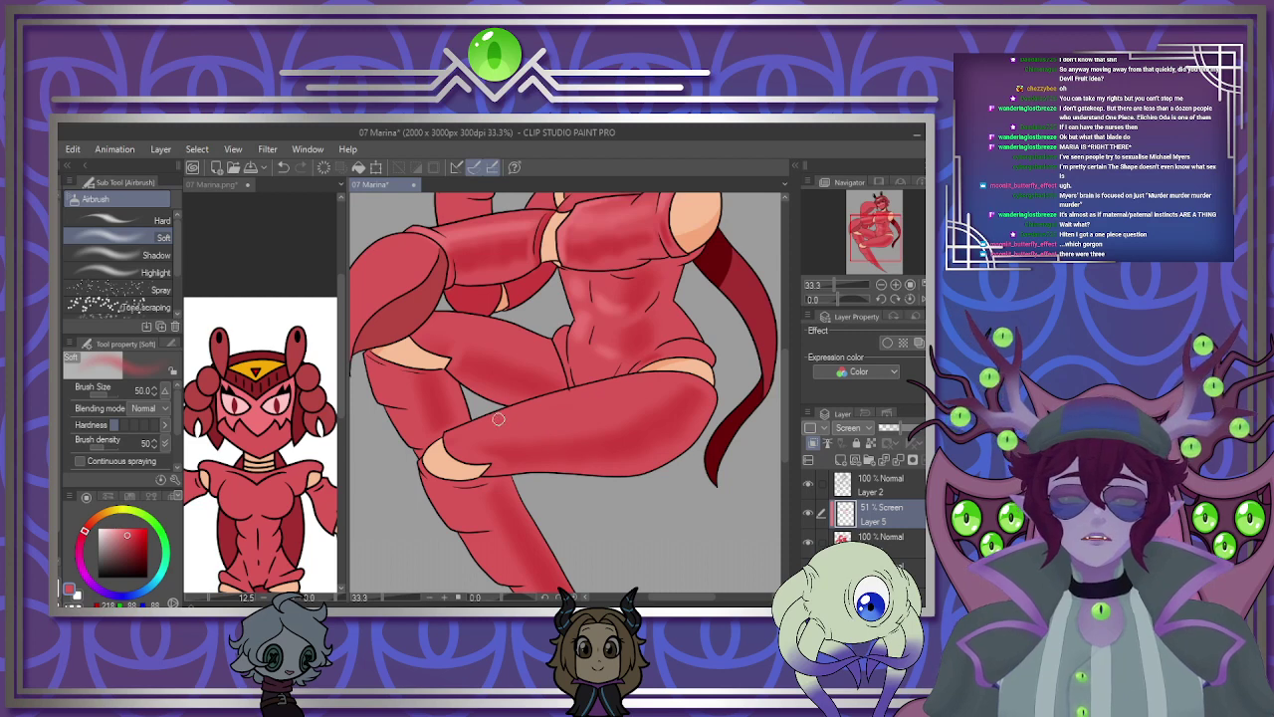
{"action": "key", "text": "bracketright"}
{"action": "key", "text": "bracketright"}
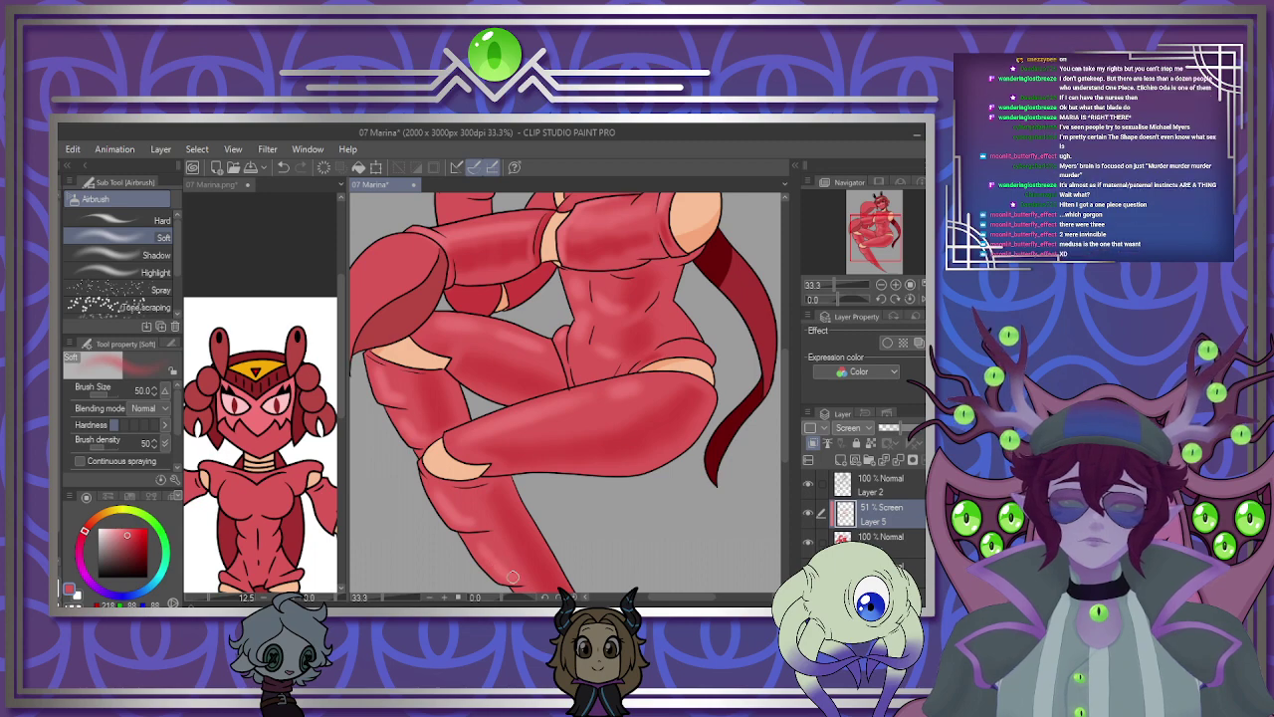
Highlight the segments near the pointed tip of the front lower leg with the Soft airbrush at size 30.
{"action": "scroll", "coordinate": [467, 520], "scroll_direction": "down", "scroll_amount": 6}
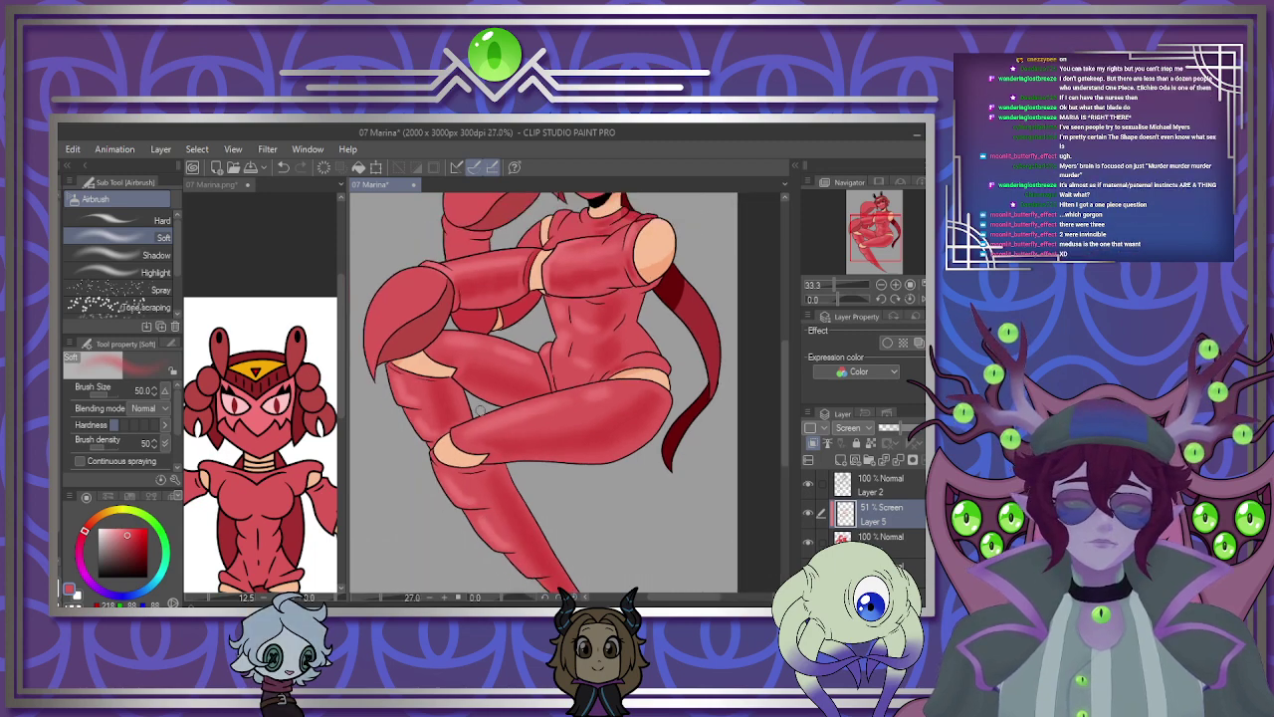
{"action": "scroll", "coordinate": [487, 370], "scroll_direction": "up", "scroll_amount": 8}
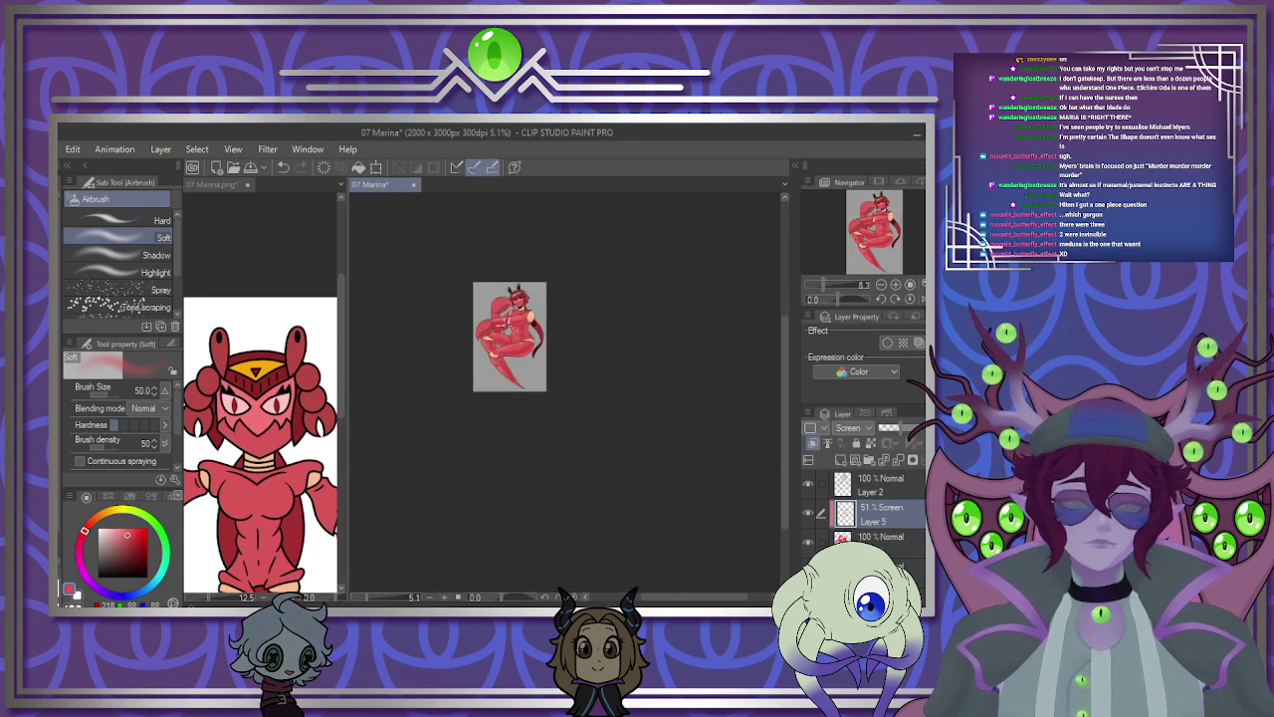
{"action": "key", "text": "bracketleft"}
{"action": "key", "text": "bracketleft"}
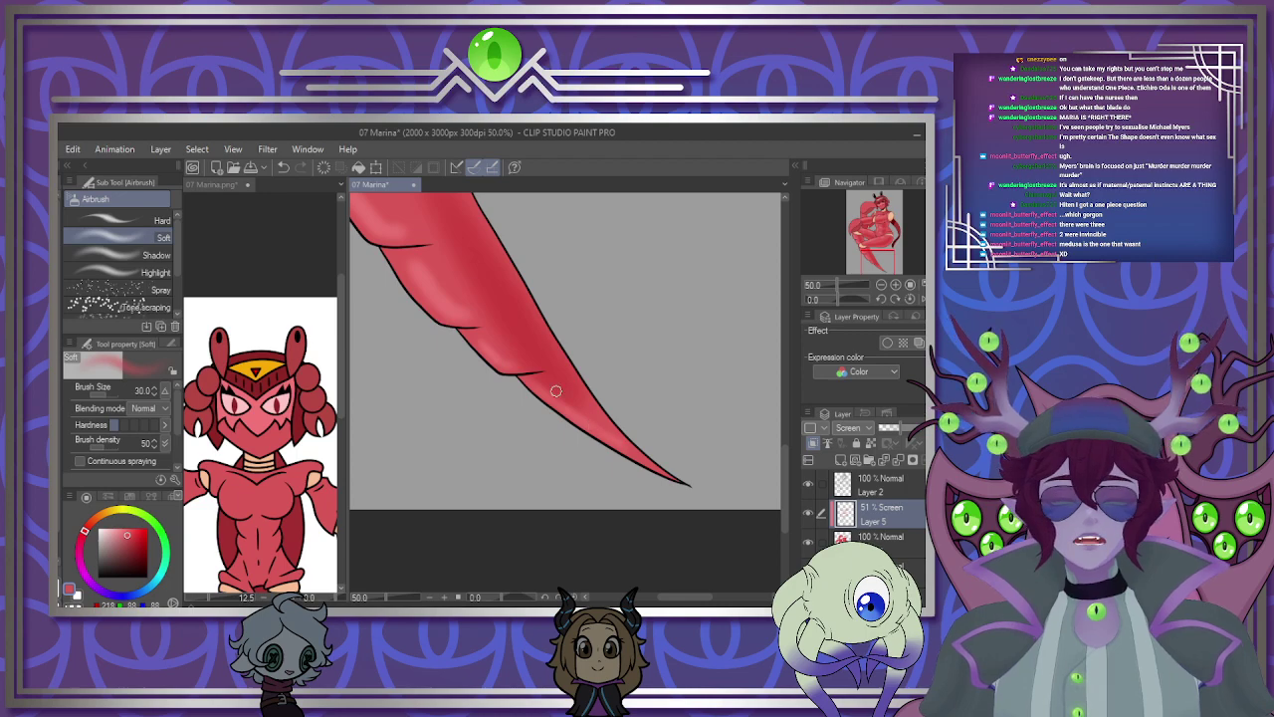
Enlarge the Soft airbrush to 60 and paint a highlight on the outer side of the raised claw.
{"action": "scroll", "coordinate": [555, 391], "scroll_direction": "down", "scroll_amount": 5}
{"action": "scroll", "coordinate": [548, 329], "scroll_direction": "up", "scroll_amount": 3}
{"action": "scroll", "coordinate": [544, 289], "scroll_direction": "down", "scroll_amount": 2}
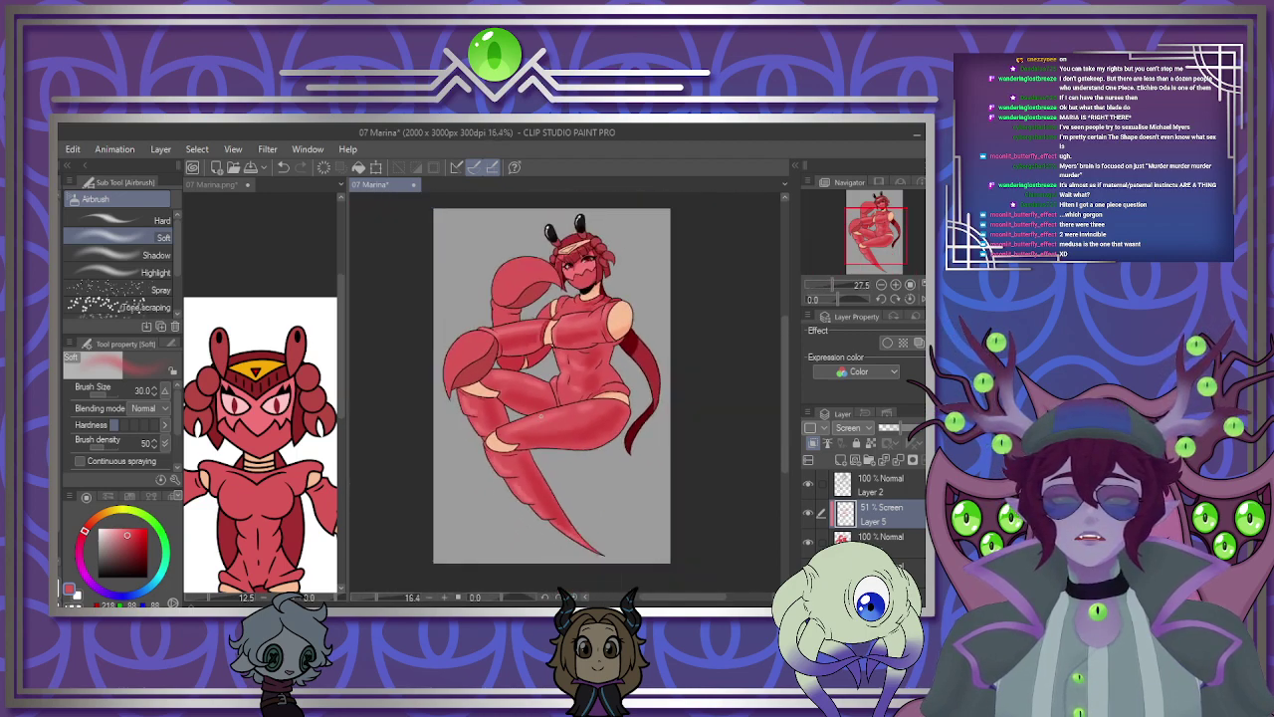
{"action": "scroll", "coordinate": [542, 257], "scroll_direction": "up", "scroll_amount": 1}
{"action": "scroll", "coordinate": [542, 257], "scroll_direction": "up", "scroll_amount": 3}
{"action": "key", "text": "bracketright"}
{"action": "key", "text": "bracketright"}
{"action": "key", "text": "bracketright"}
{"action": "key", "text": "bracketright"}
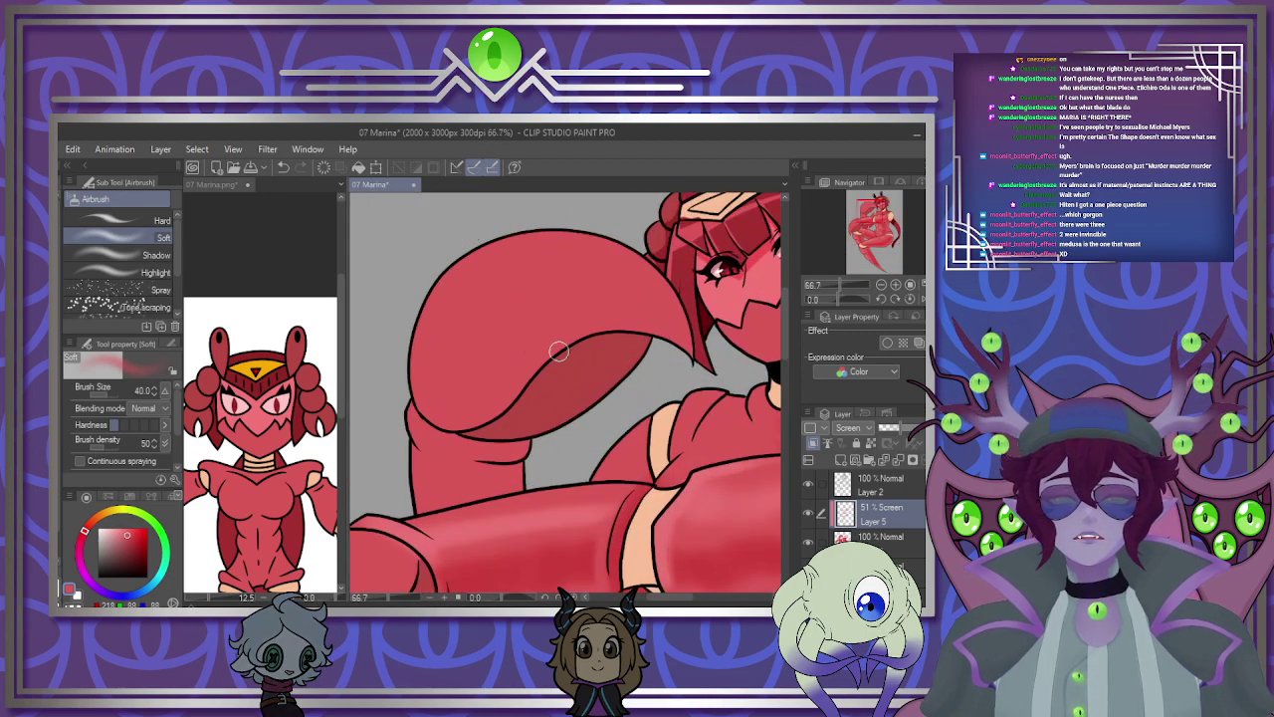
{"action": "left_click_drag", "start_coordinate": [440, 359], "coordinate": [438, 335]}
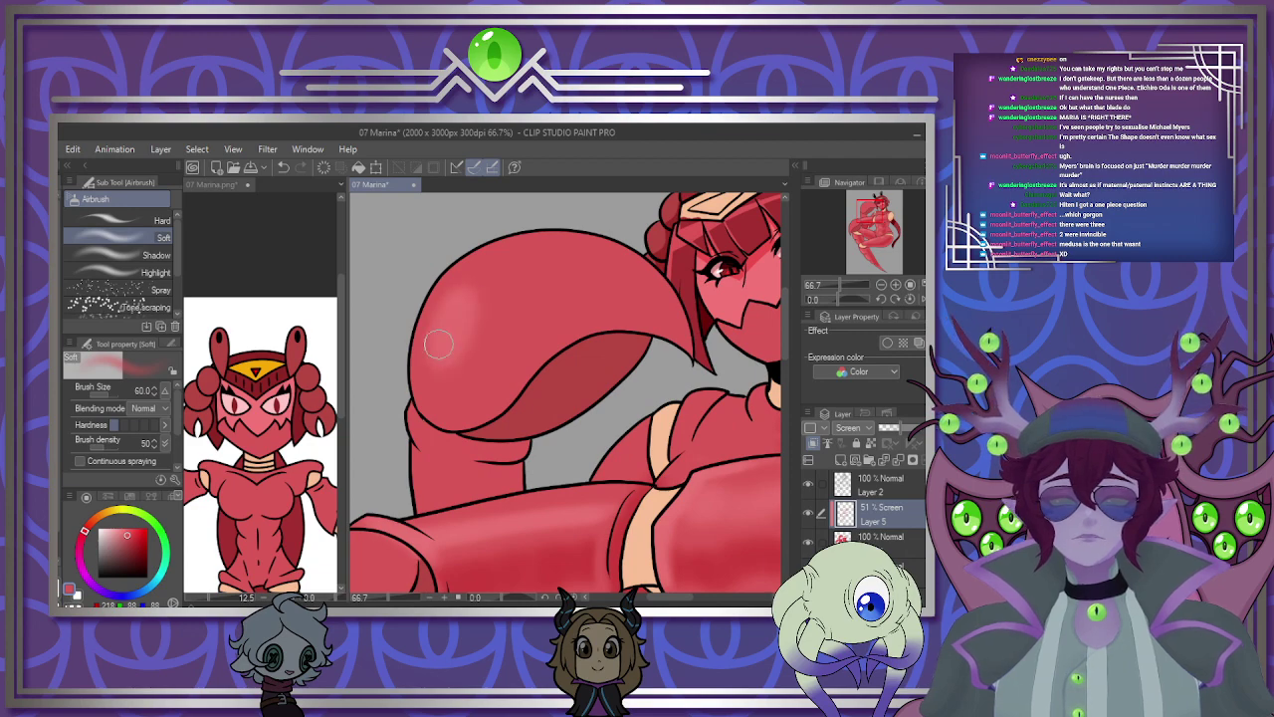
Reduce the Soft airbrush to 30 and add a smaller highlight near the top of the raised claw.
{"action": "key", "text": "bracketleft"}
{"action": "key", "text": "bracketleft"}
{"action": "key", "text": "bracketleft"}
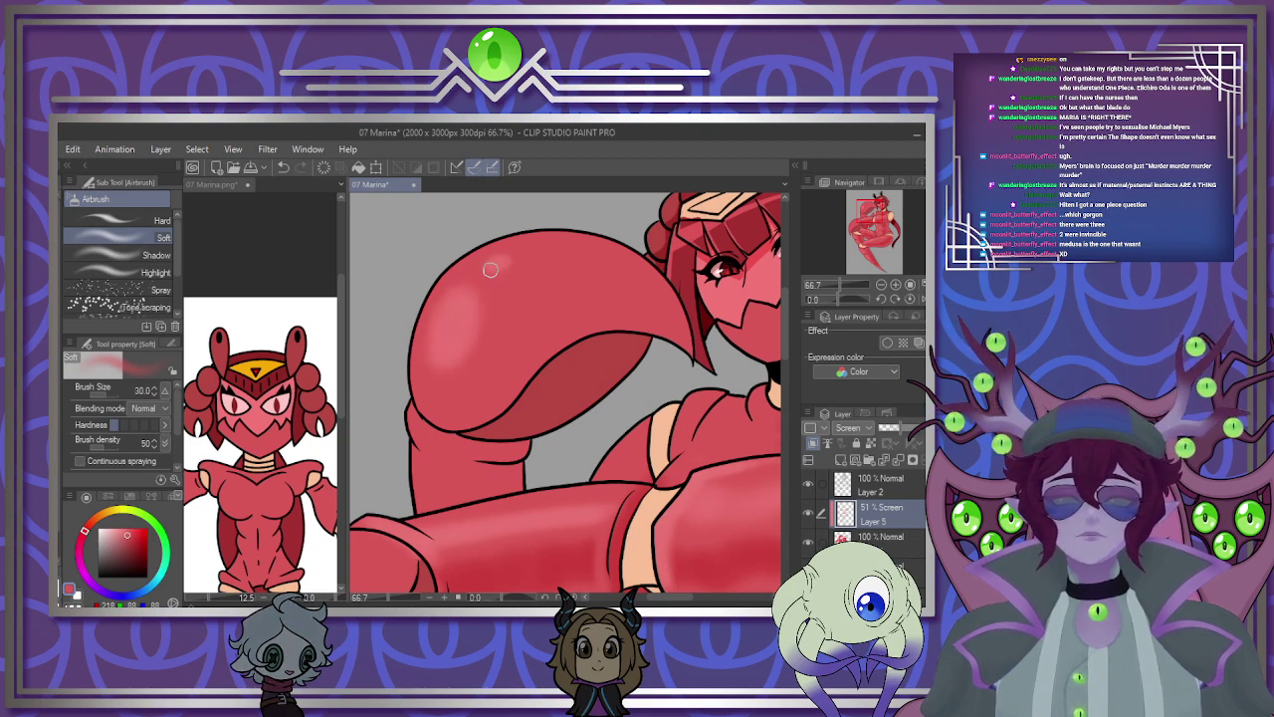
{"action": "scroll", "coordinate": [525, 340], "scroll_direction": "down", "scroll_amount": 3}
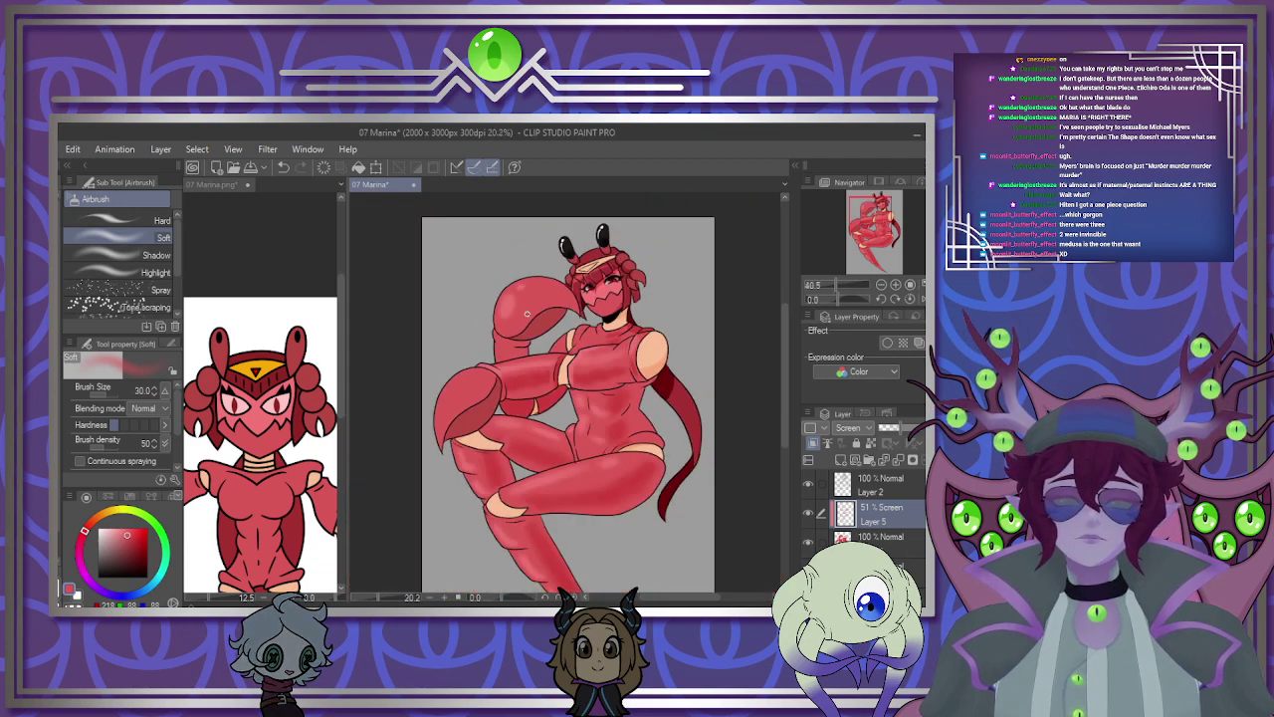
Highlight the front claw with the Soft airbrush, using size 40 near its top and size 25 along its outer edge.
{"action": "scroll", "coordinate": [519, 351], "scroll_direction": "down", "scroll_amount": 1}
{"action": "scroll", "coordinate": [518, 351], "scroll_direction": "up", "scroll_amount": 1}
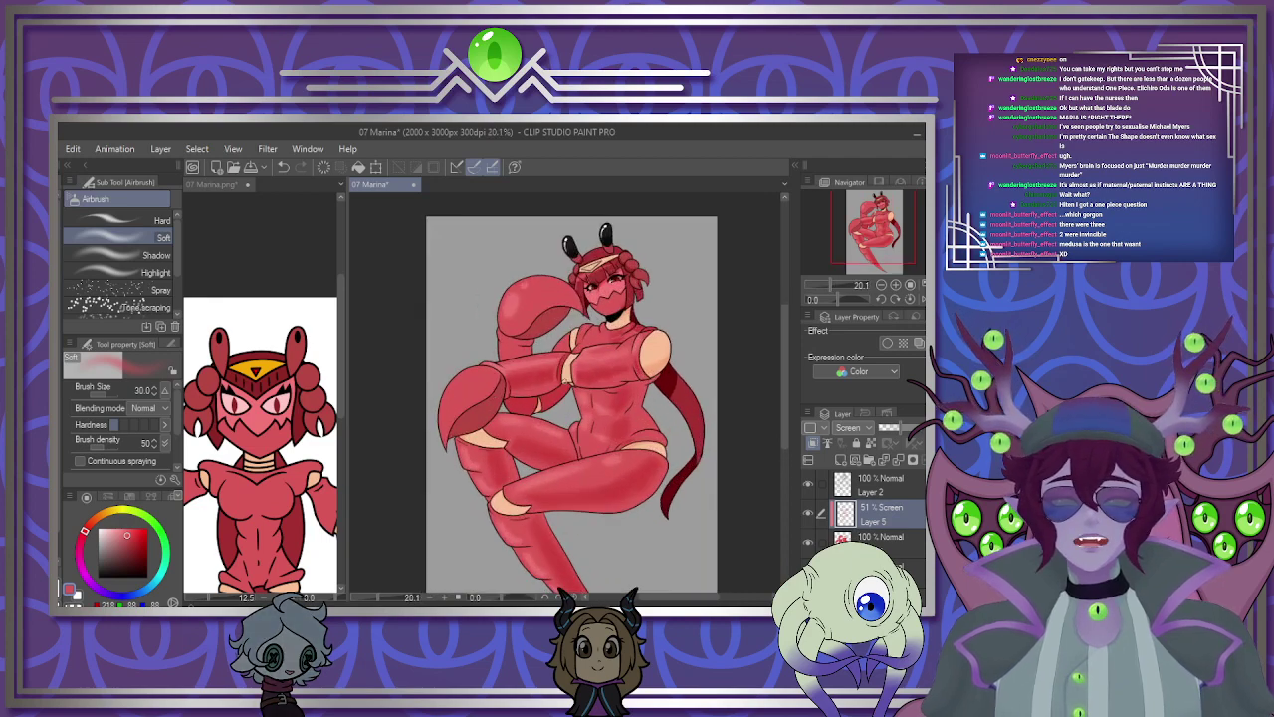
{"action": "scroll", "coordinate": [563, 382], "scroll_direction": "down", "scroll_amount": 2}
{"action": "scroll", "coordinate": [478, 393], "scroll_direction": "up", "scroll_amount": 2}
{"action": "scroll", "coordinate": [469, 376], "scroll_direction": "up", "scroll_amount": 3}
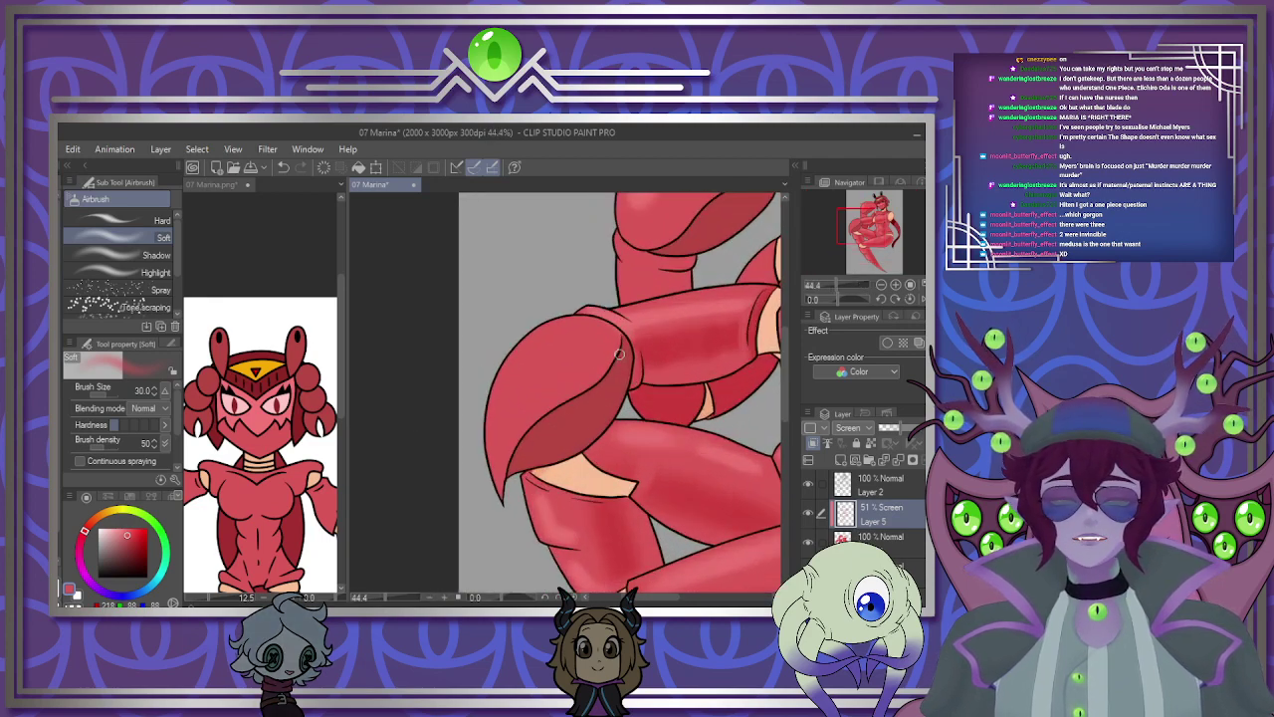
{"action": "scroll", "coordinate": [508, 362], "scroll_direction": "up", "scroll_amount": 1}
{"action": "key", "text": "bracketright"}
{"action": "key", "text": "bracketright"}
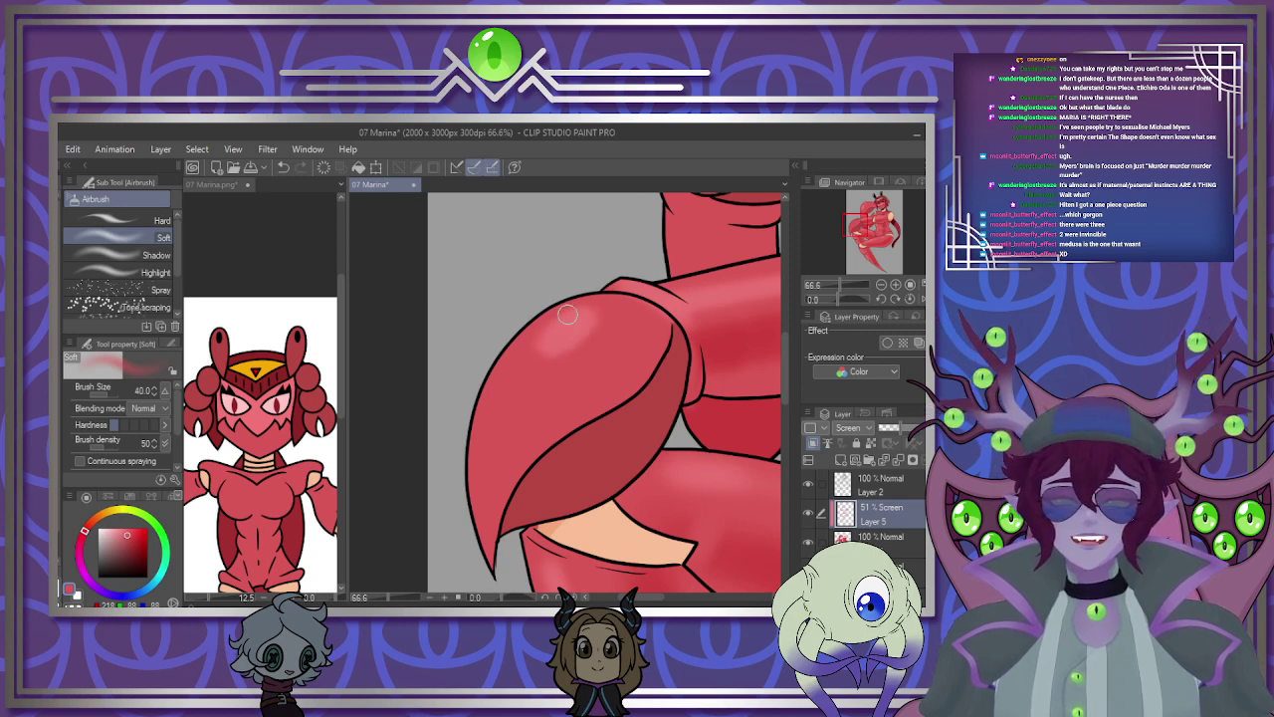
{"action": "key", "text": "["}
{"action": "key", "text": "["}
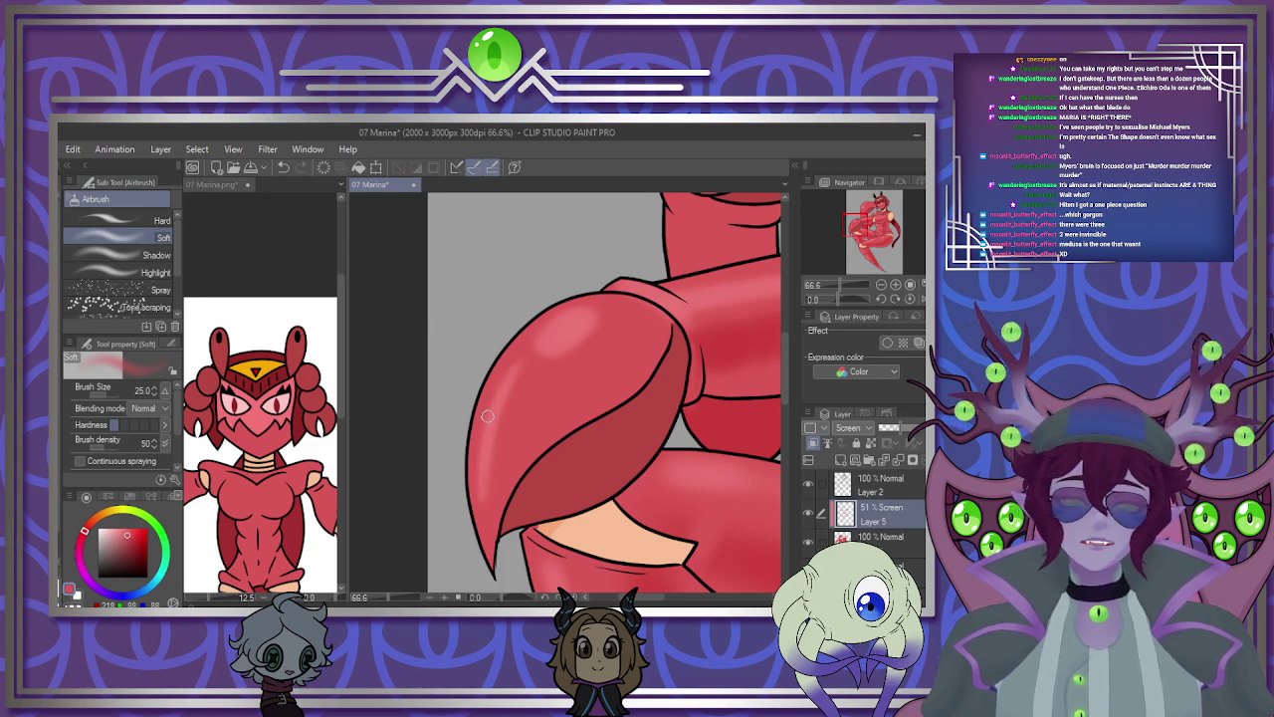
{"action": "scroll", "coordinate": [488, 417], "scroll_direction": "down", "scroll_amount": 6}
{"action": "scroll", "coordinate": [499, 400], "scroll_direction": "up", "scroll_amount": 2}
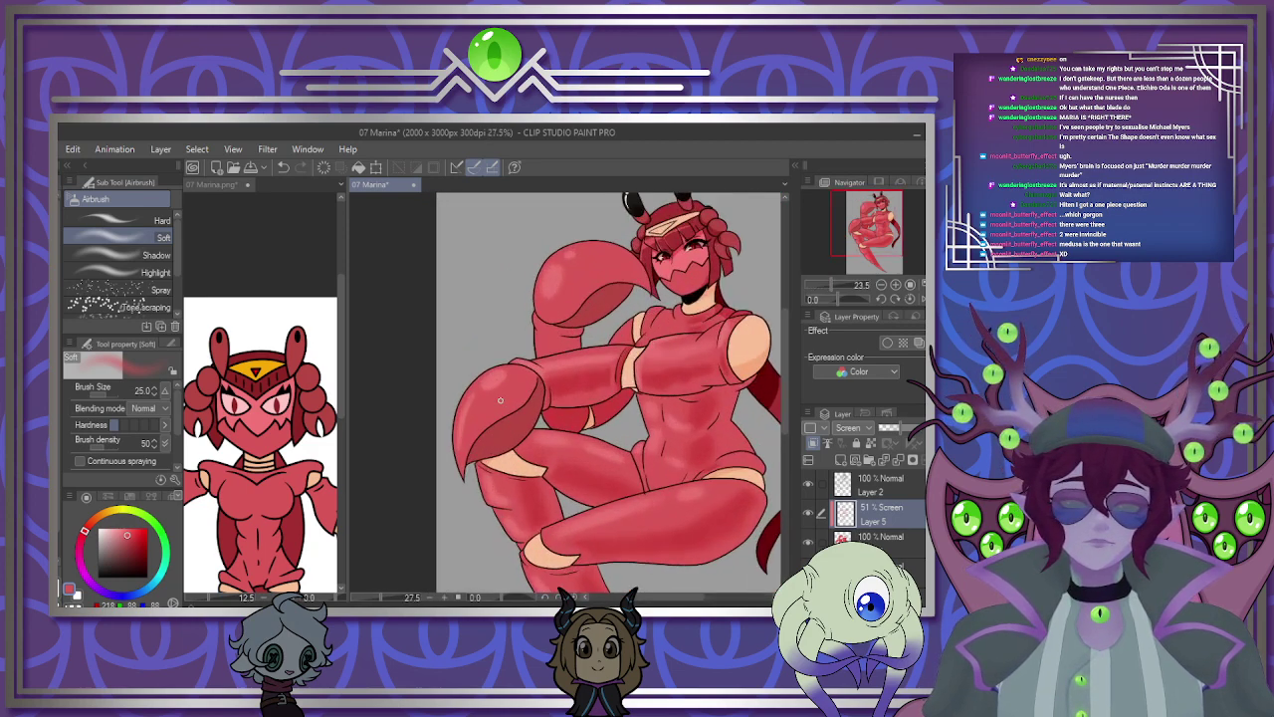
{"action": "scroll", "coordinate": [500, 401], "scroll_direction": "up", "scroll_amount": 1}
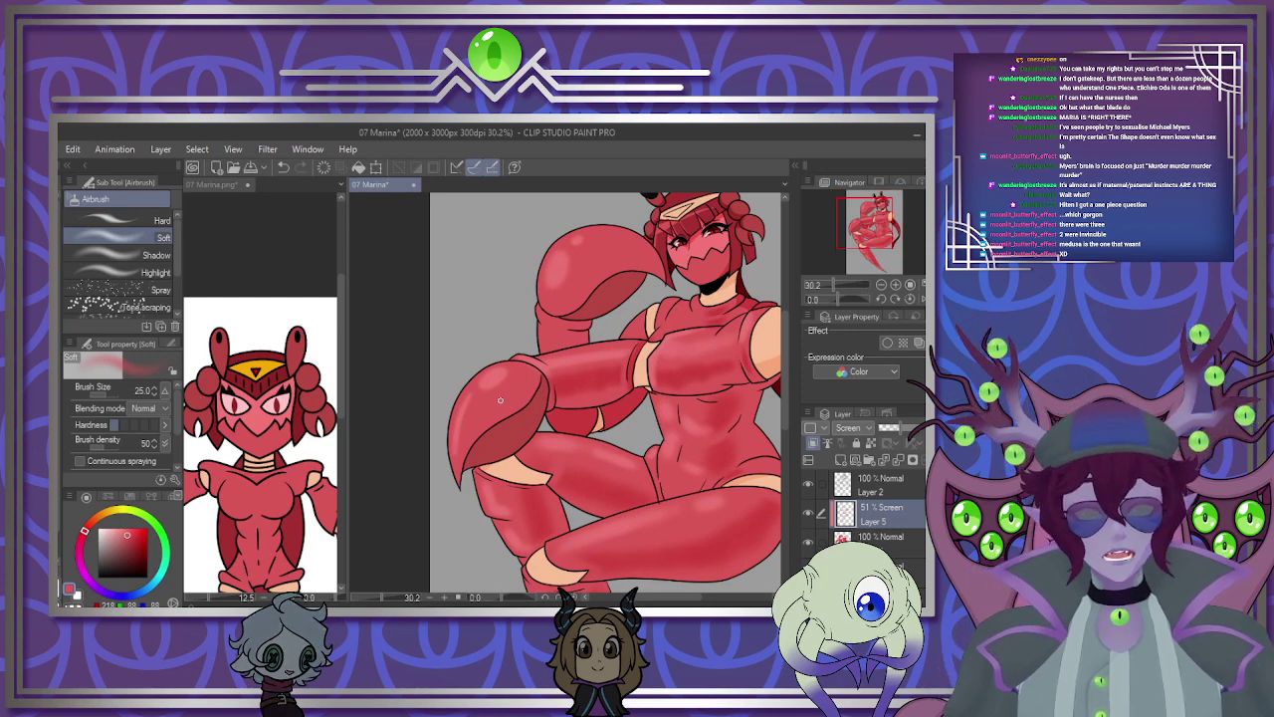
{"action": "scroll", "coordinate": [503, 394], "scroll_direction": "down", "scroll_amount": 3}
{"action": "scroll", "coordinate": [503, 395], "scroll_direction": "up", "scroll_amount": 3}
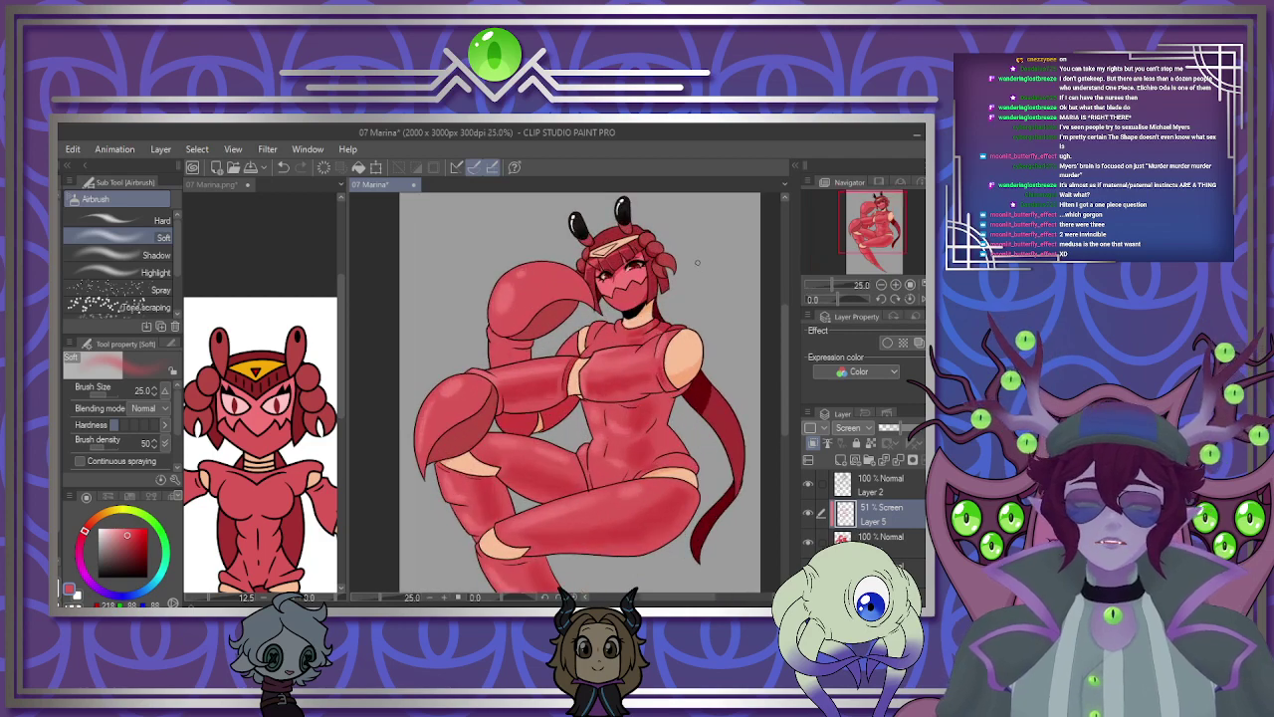
{"action": "scroll", "coordinate": [503, 395], "scroll_direction": "down", "scroll_amount": 1}
Sample the yellow of the headband in the reference image and adjust it to a darker, muted gold.
{"action": "scroll", "coordinate": [587, 287], "scroll_direction": "up", "scroll_amount": 3}
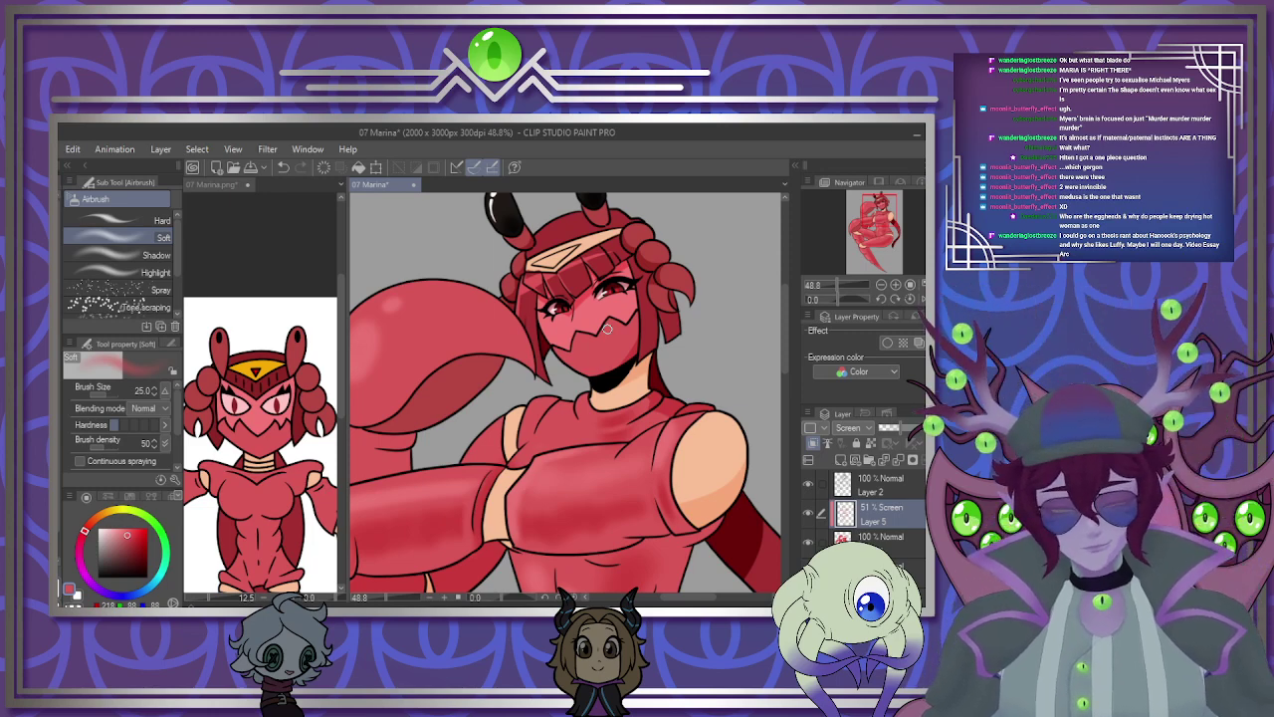
{"action": "left_click", "coordinate": [265, 360]}
{"action": "scroll", "coordinate": [265, 360], "scroll_direction": "up", "scroll_amount": 3}
{"action": "left_click", "coordinate": [282, 373], "text": "alt"}
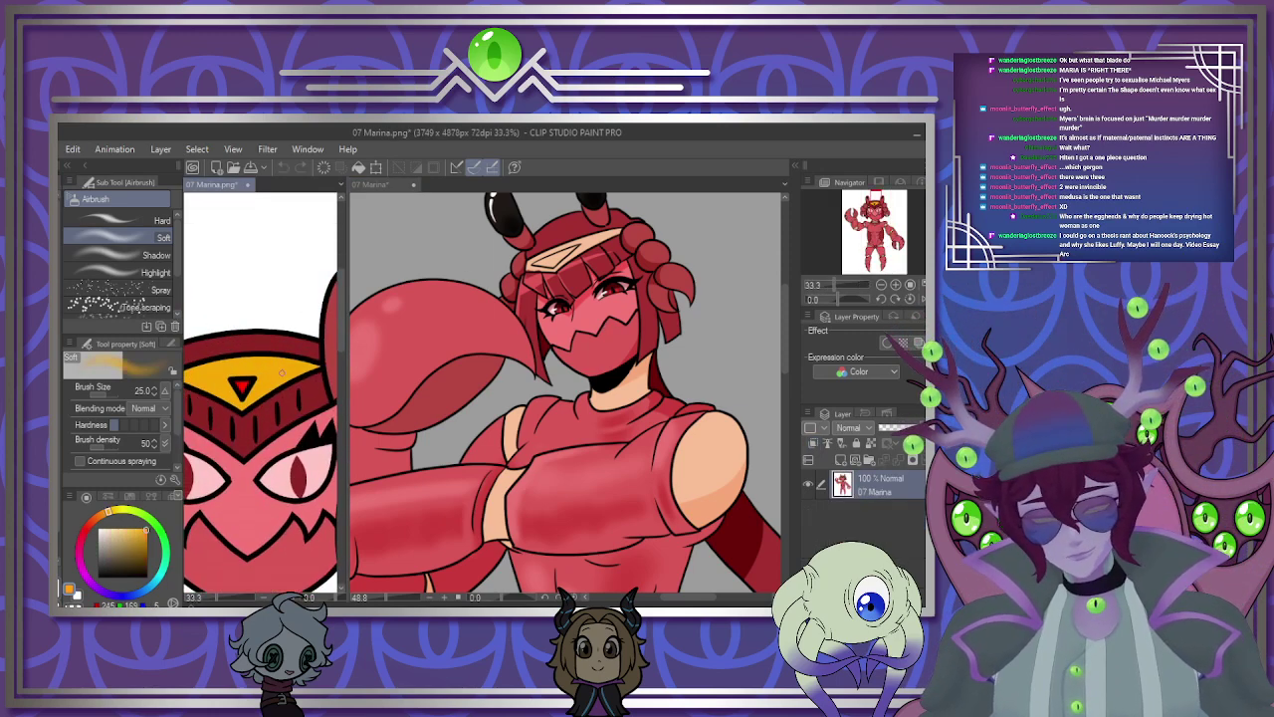
{"action": "left_click", "coordinate": [138, 535]}
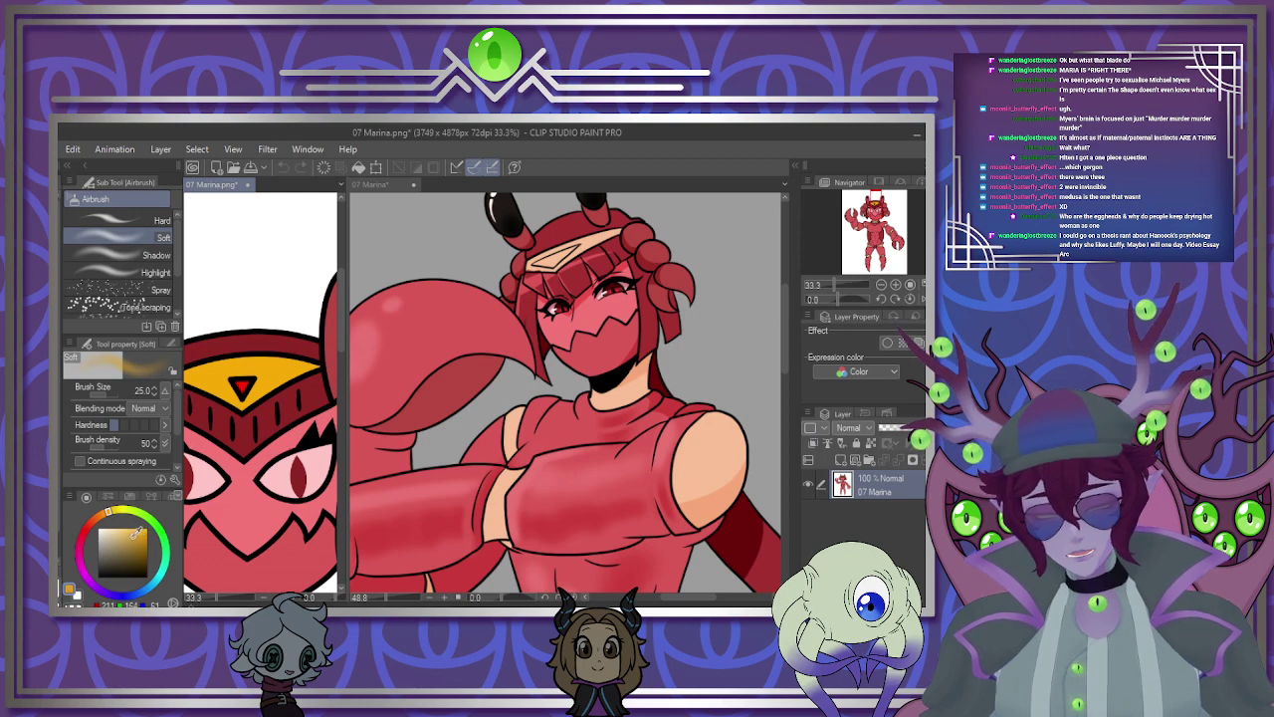
{"action": "left_click", "coordinate": [127, 539]}
Merge the Screen highlight layer down and fill Marina's headband around the triangular gem with muted gold on a new layer.
{"action": "left_click", "coordinate": [564, 228]}
{"action": "scroll", "coordinate": [564, 228], "scroll_direction": "up", "scroll_amount": 2}
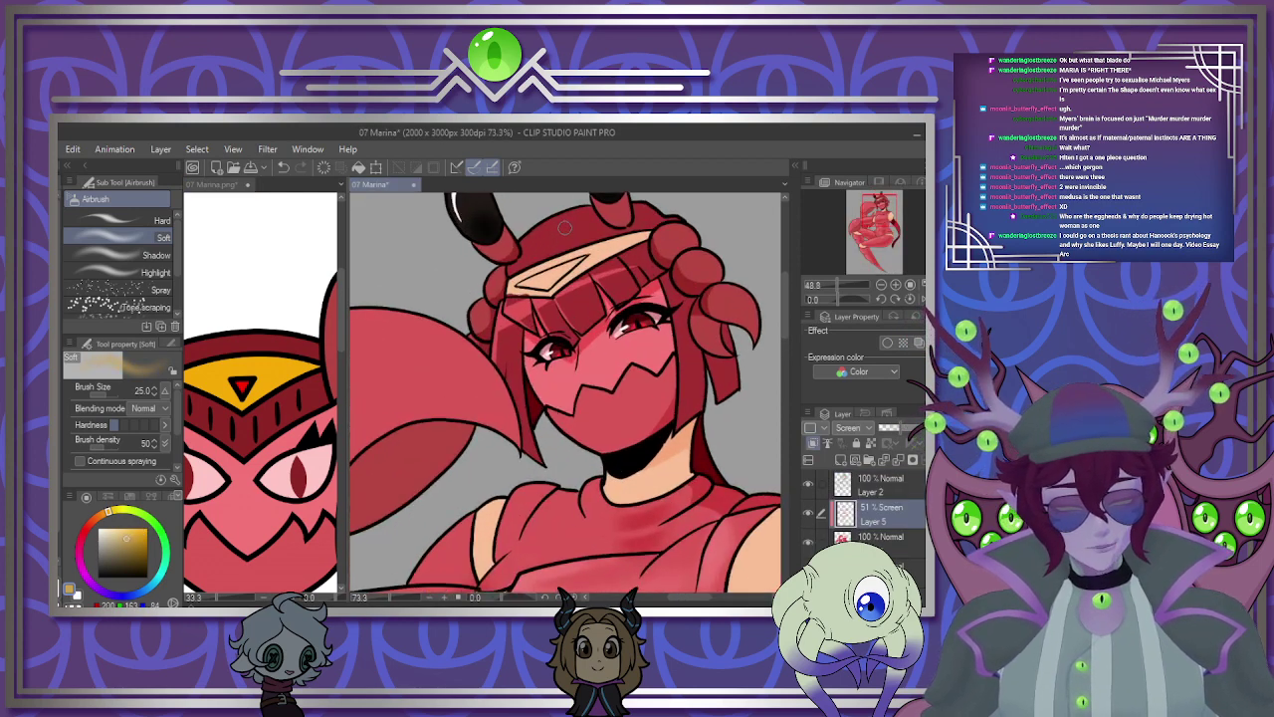
{"action": "scroll", "coordinate": [564, 228], "scroll_direction": "up", "scroll_amount": 3}
{"action": "left_click", "coordinate": [897, 460]}
{"action": "left_click", "coordinate": [840, 460]}
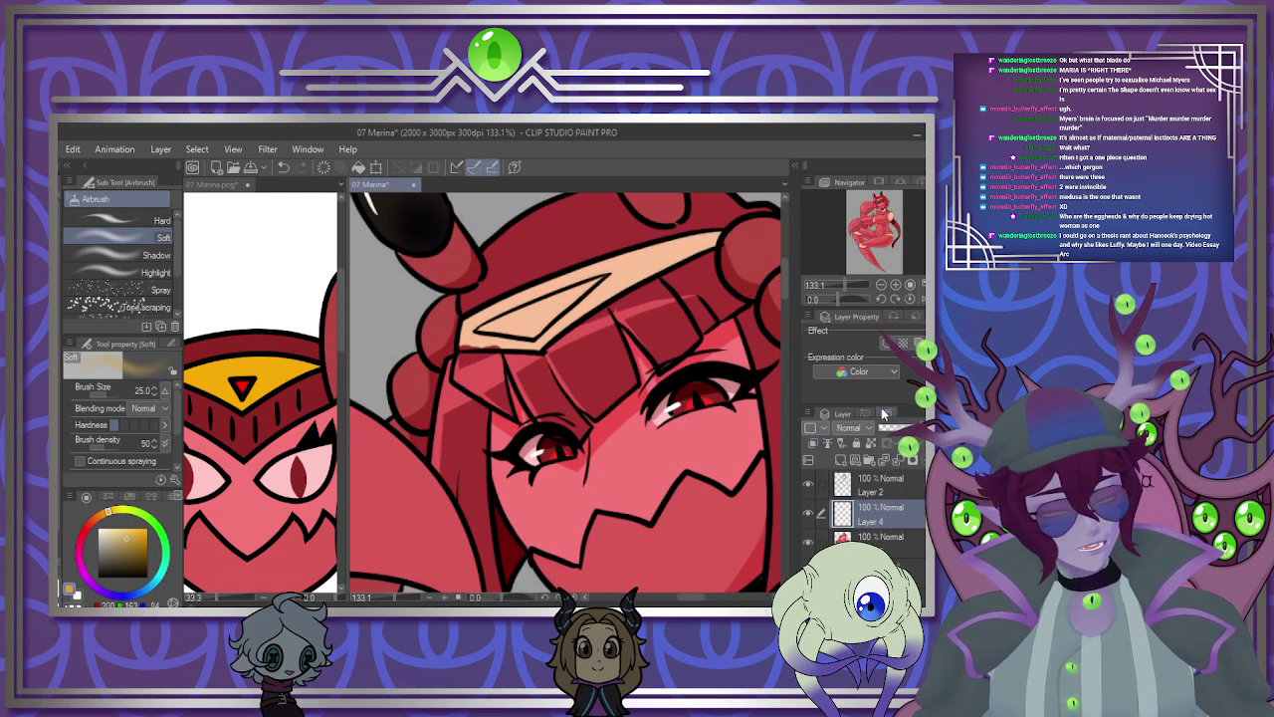
{"action": "key", "text": "g"}
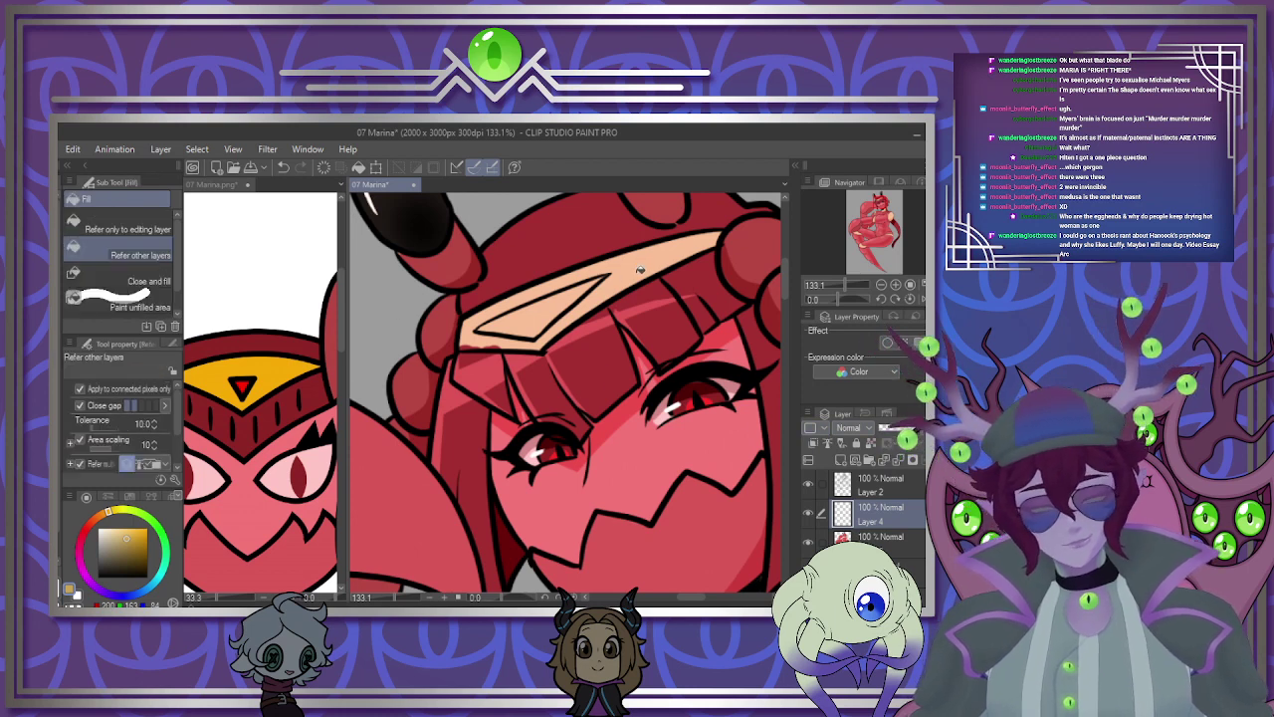
{"action": "left_click", "coordinate": [640, 270]}
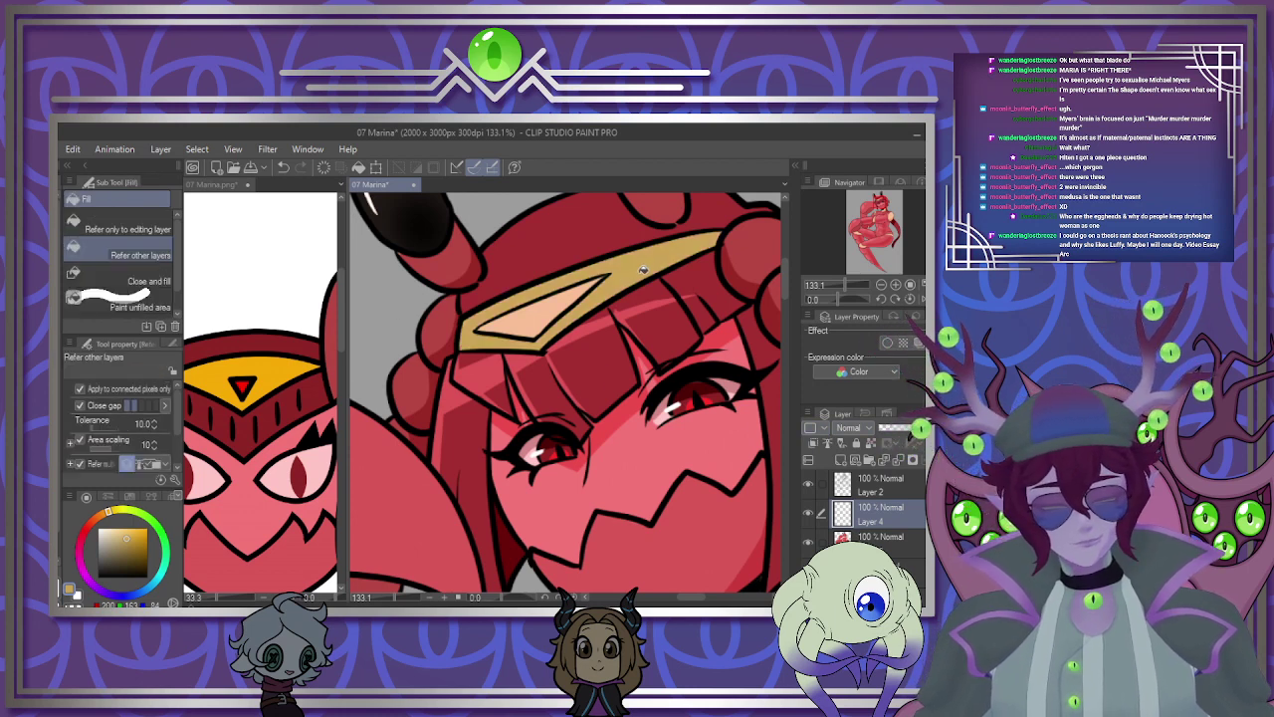
Add a clipped layer set to Screen and brighten the headband with the Soft airbrush at size 30.
{"action": "left_click", "coordinate": [843, 460]}
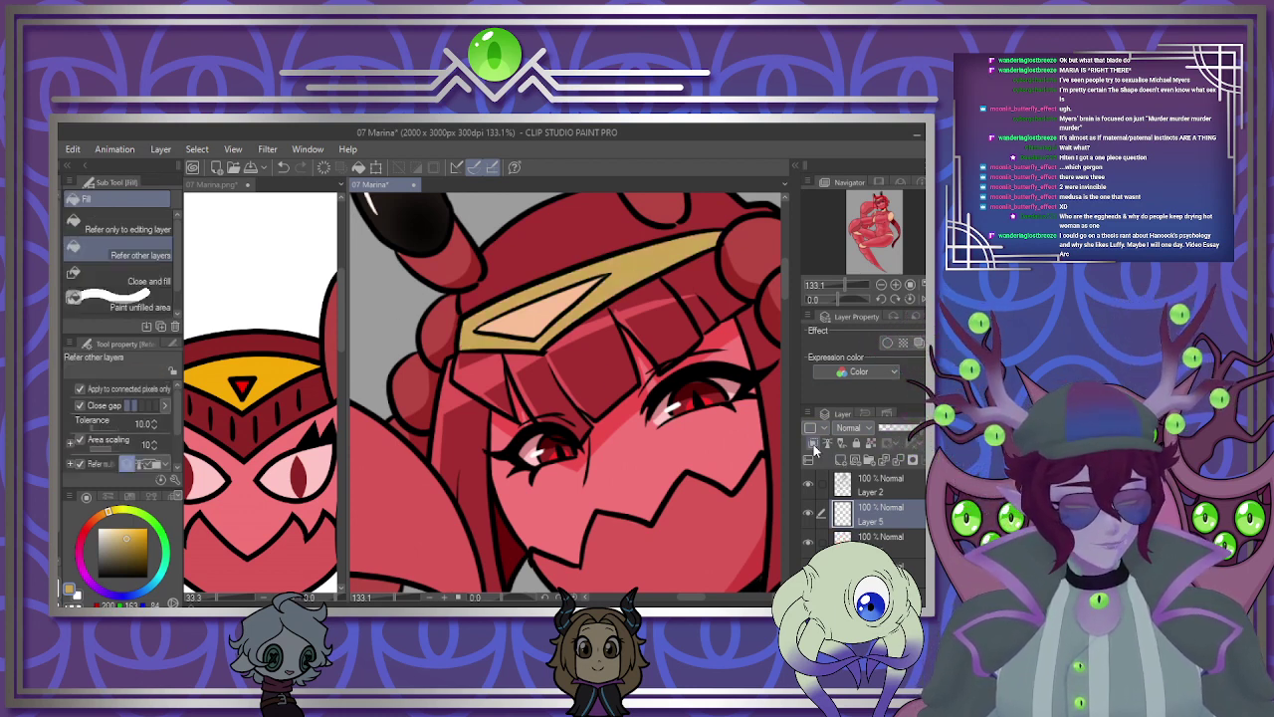
{"action": "left_click", "coordinate": [852, 235]}
{"action": "key", "text": "b"}
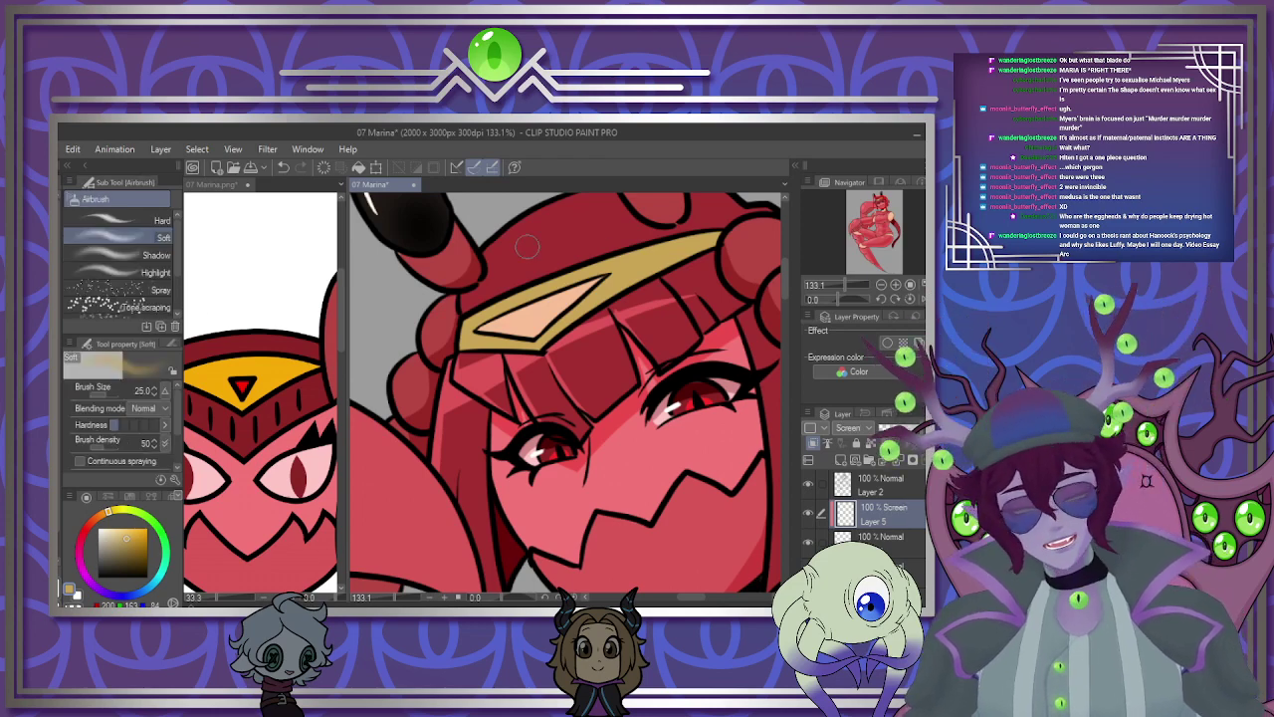
{"action": "key", "text": "]"}
{"action": "mouse_move", "coordinate": [619, 254]}
{"action": "left_mouse_down"}
{"action": "mouse_move", "coordinate": [607, 257]}
{"action": "mouse_move", "coordinate": [654, 267]}
{"action": "left_mouse_up"}
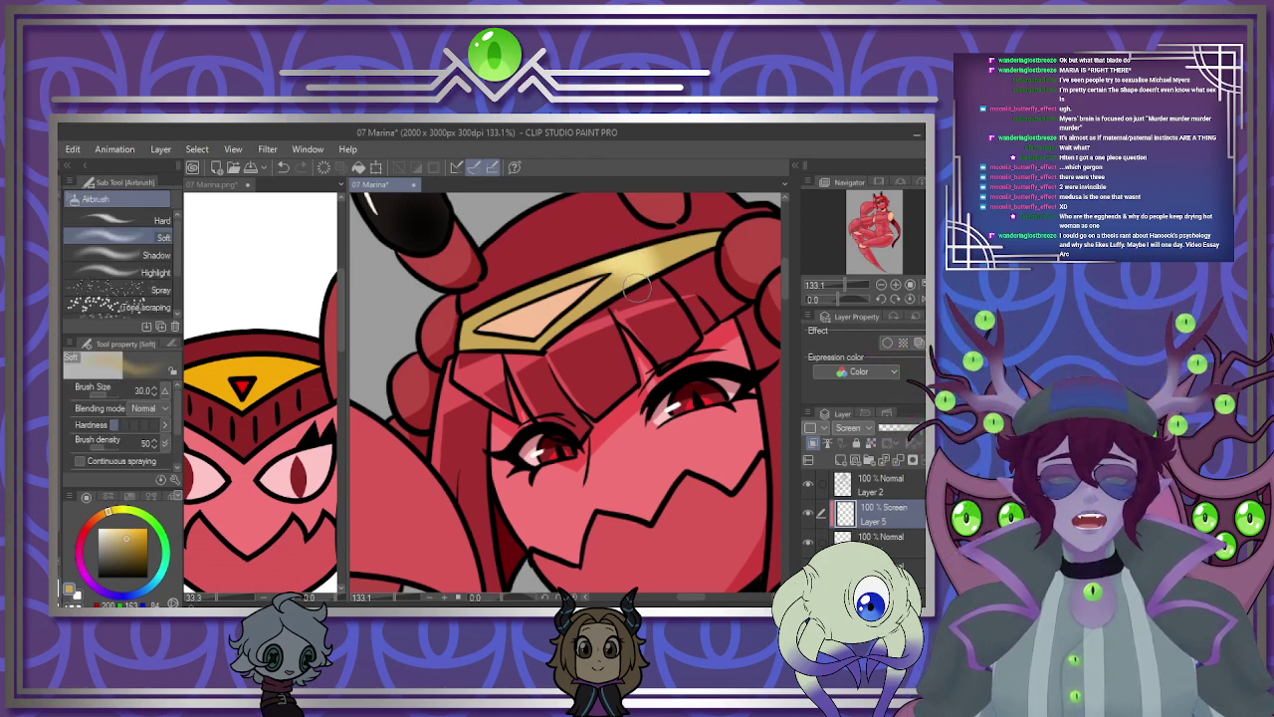
Reduce the Soft airbrush to 10 and then 7 to paint finer highlights along the gold headband.
{"action": "key", "text": "bracketleft"}
{"action": "key", "text": "bracketleft"}
{"action": "key", "text": "bracketleft"}
{"action": "key", "text": "bracketleft"}
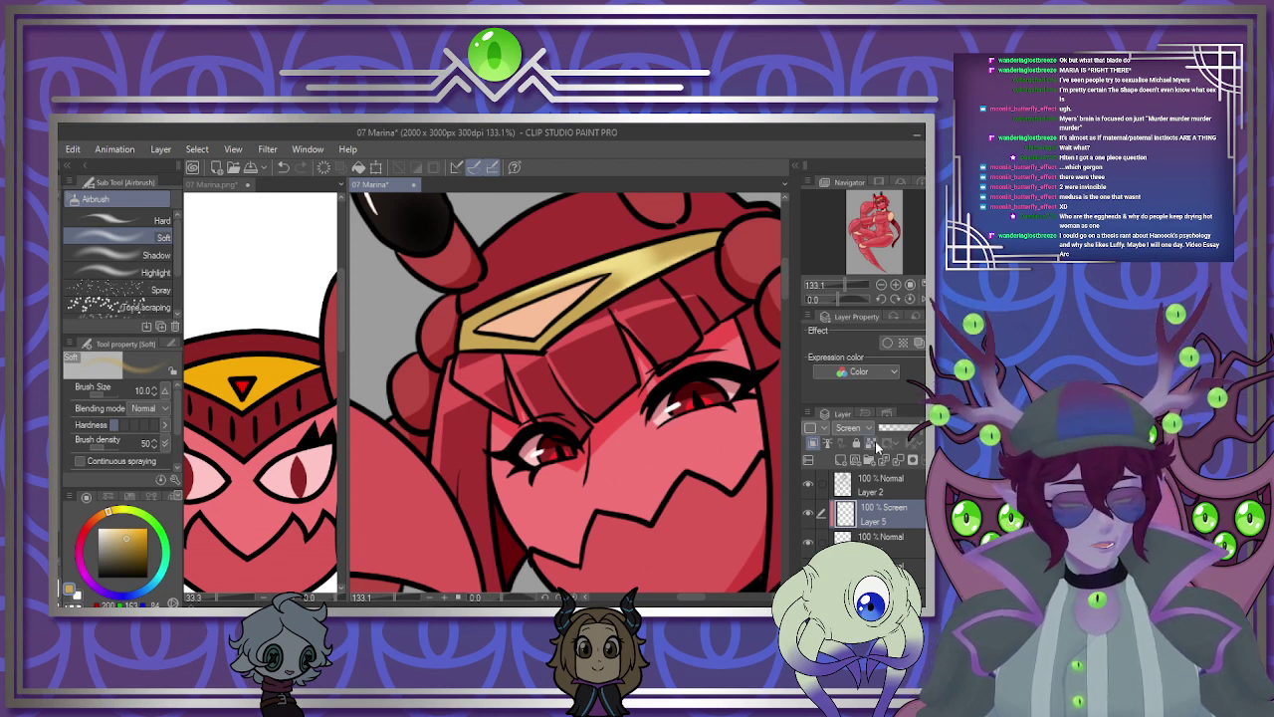
{"action": "key", "text": "bracketleft"}
{"action": "key", "text": "bracketleft"}
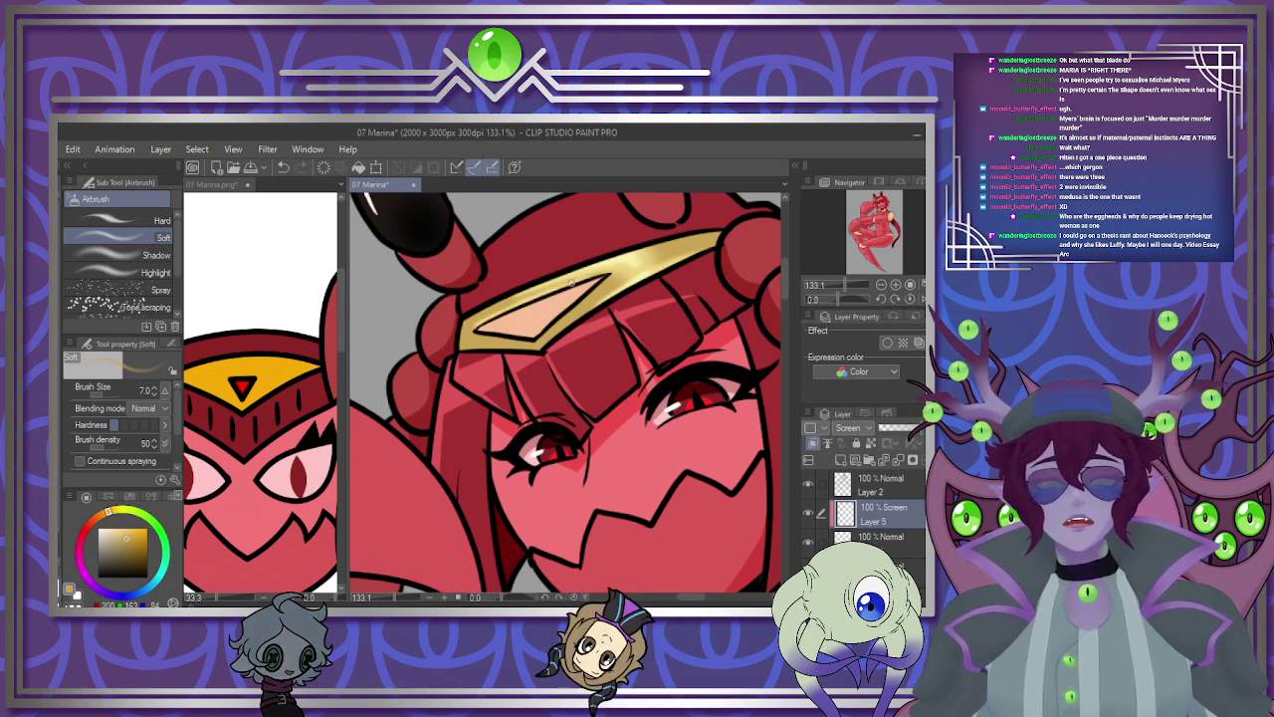
{"action": "scroll", "coordinate": [570, 281], "scroll_direction": "down", "scroll_amount": 3}
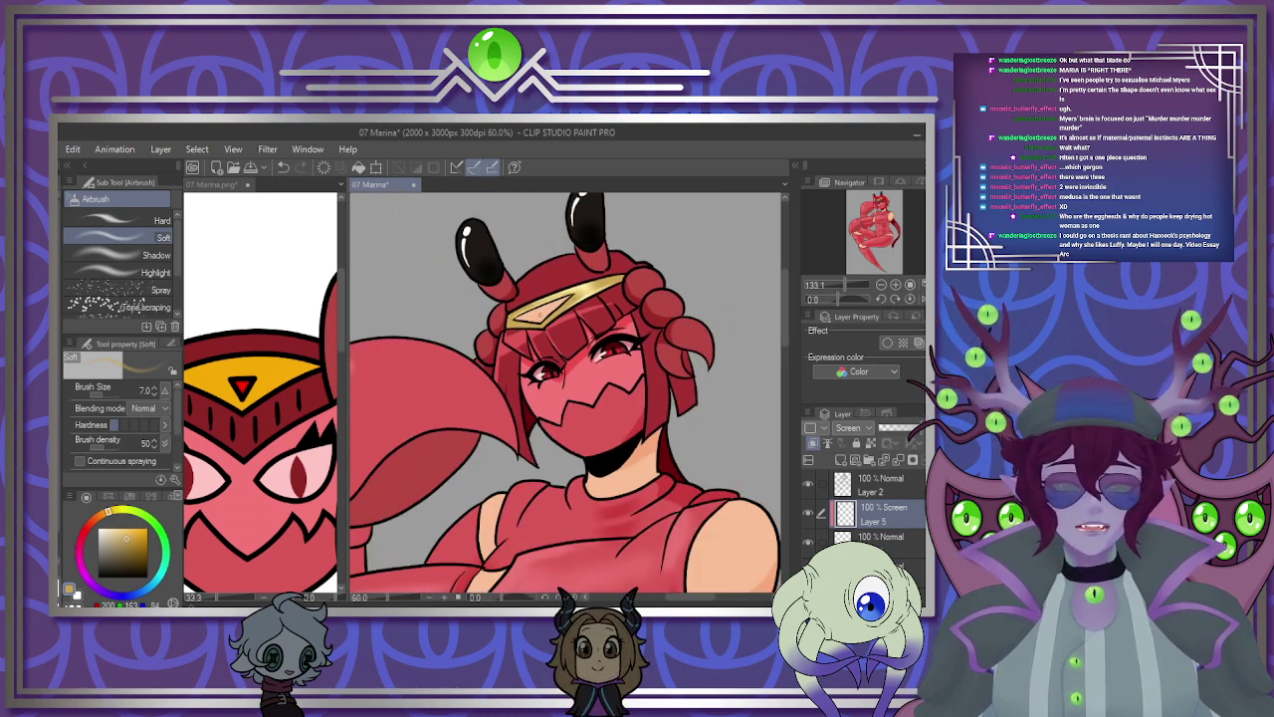
{"action": "scroll", "coordinate": [562, 299], "scroll_direction": "up", "scroll_amount": 4}
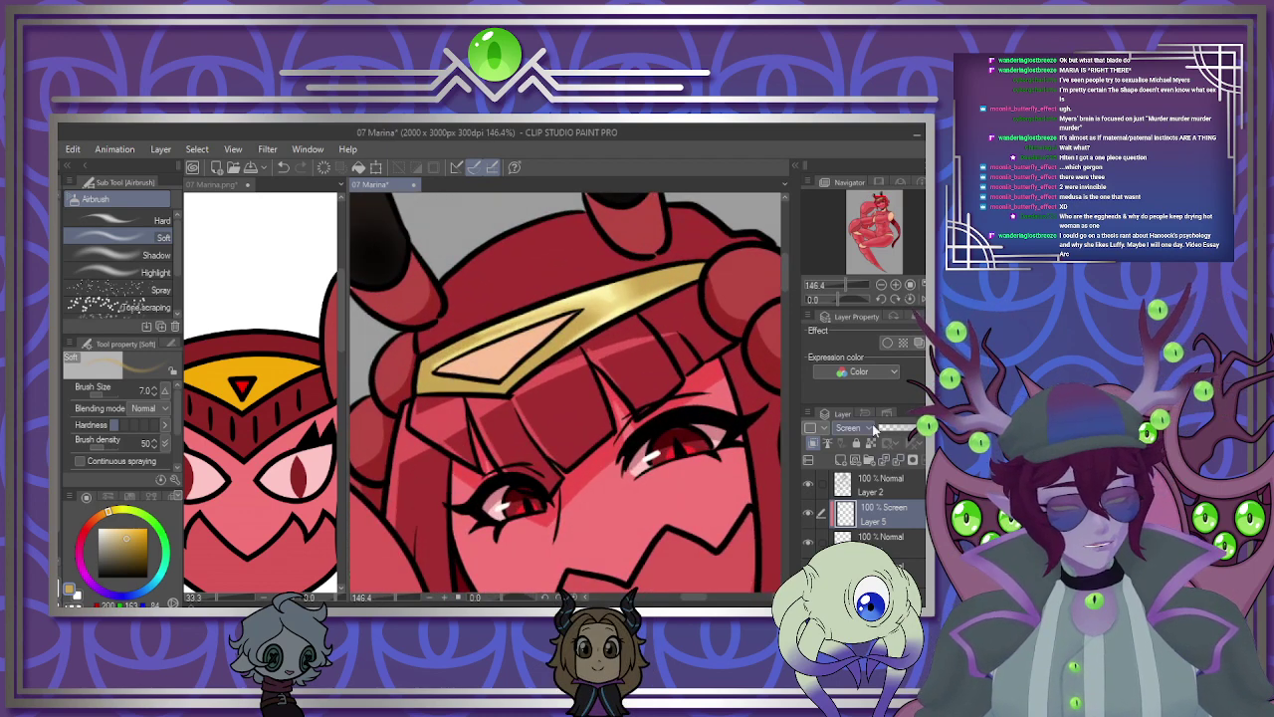
Switch the clipped layer to Multiply and shade the narrow end of the headband with the Soft airbrush at size 12.
{"action": "left_click", "coordinate": [873, 430]}
{"action": "left_click", "coordinate": [856, 173]}
{"action": "key", "text": "bracketright"}
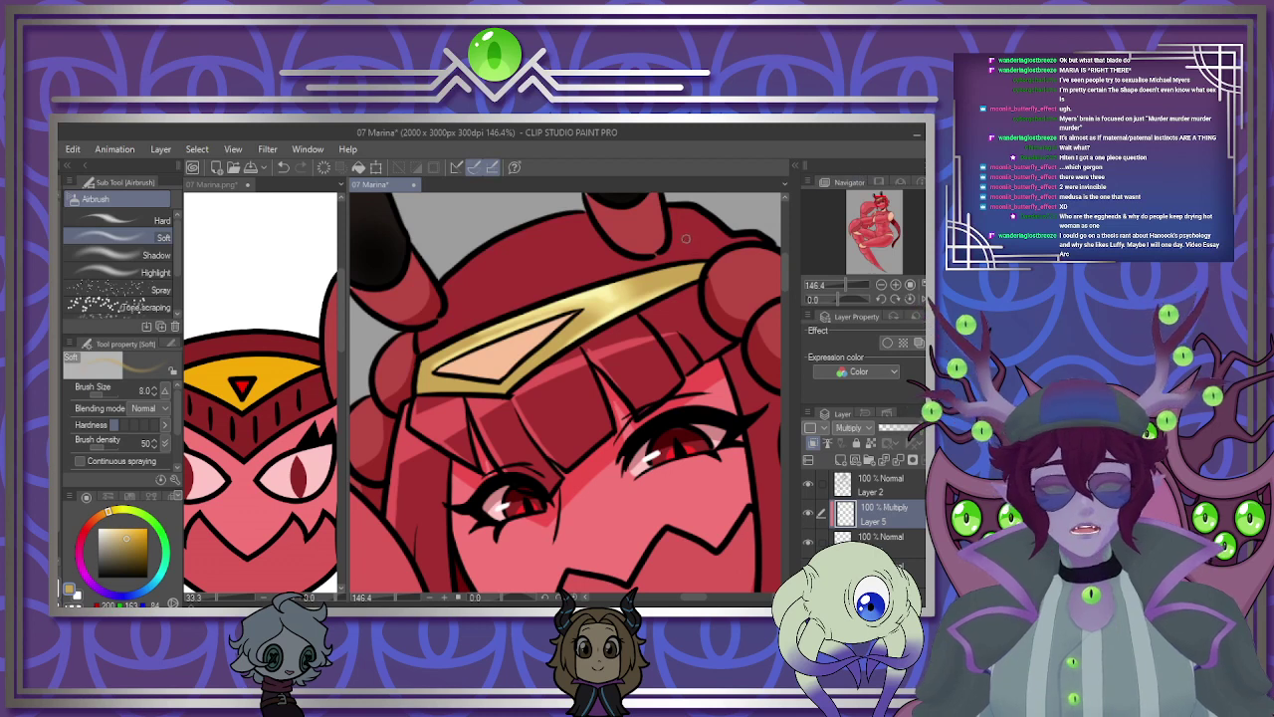
{"action": "key", "text": "bracketright"}
{"action": "key", "text": "bracketright"}
{"action": "left_click_drag", "start_coordinate": [645, 286], "coordinate": [675, 275]}
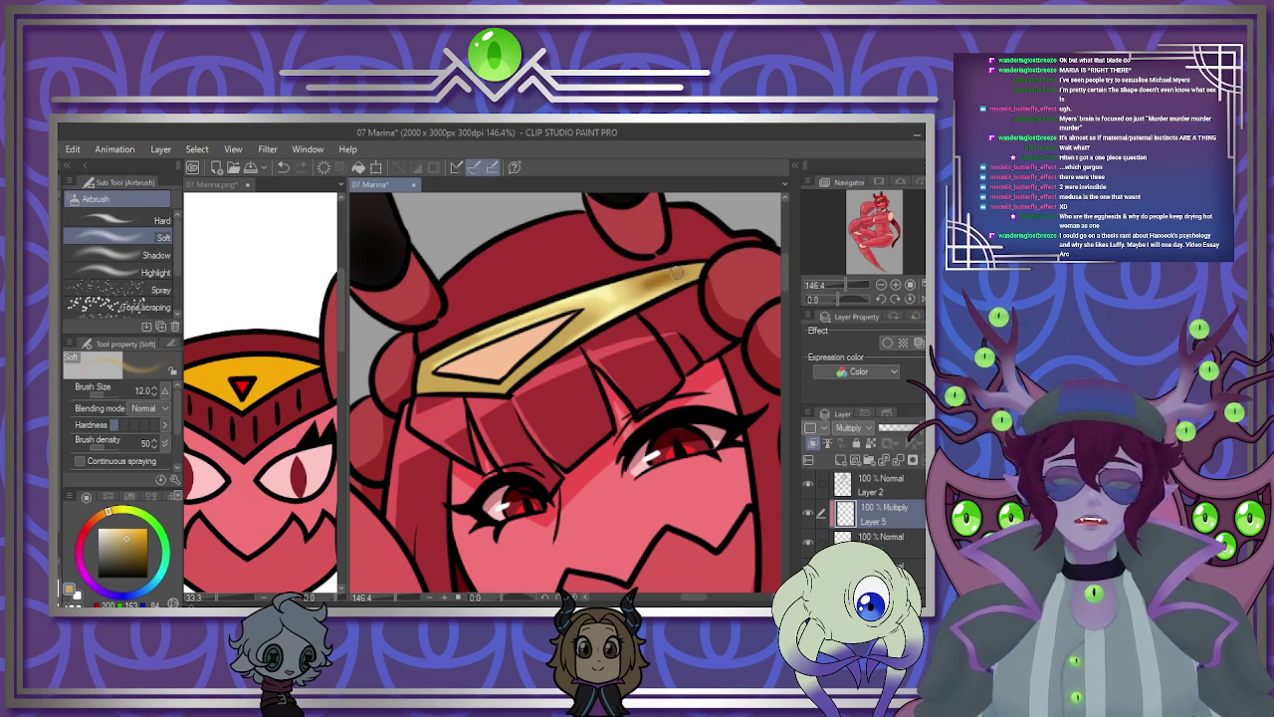
Reduce the Soft airbrush to 6 and paint finer shadows on the headband around the triangular gem.
{"action": "key", "text": "bracketleft"}
{"action": "key", "text": "bracketleft"}
{"action": "key", "text": "bracketleft"}
{"action": "key", "text": "bracketleft"}
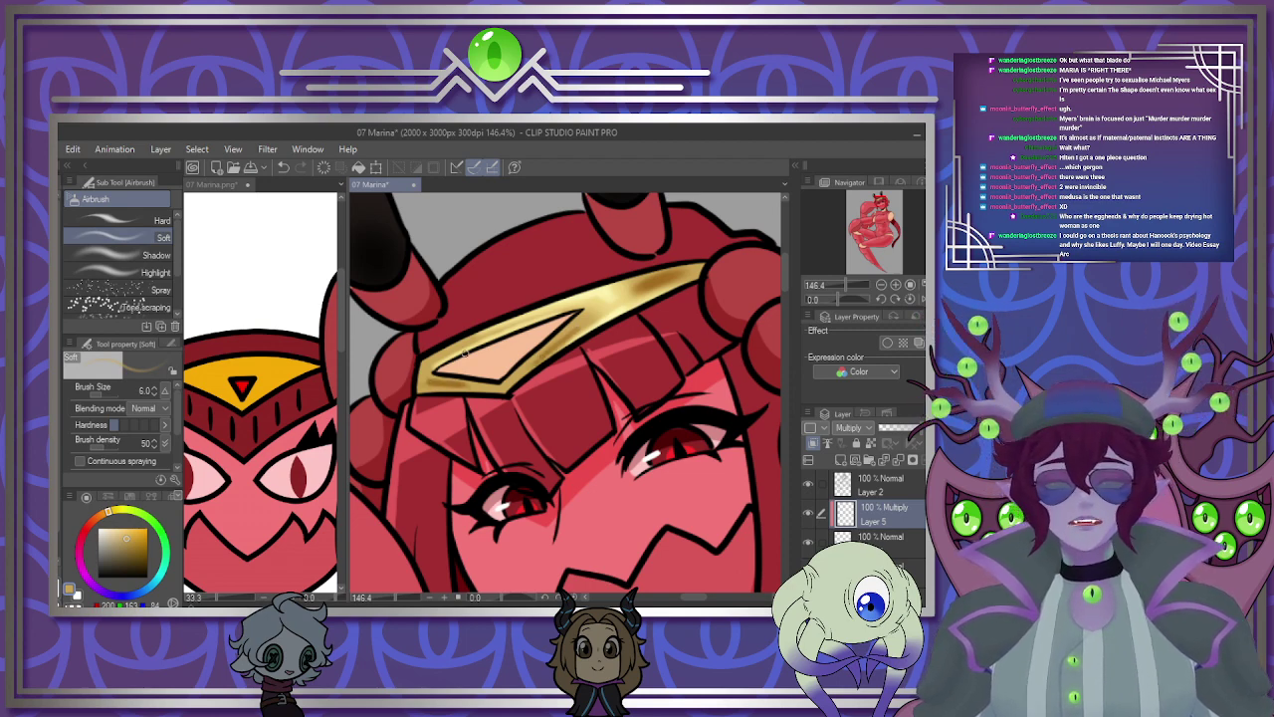
{"action": "scroll", "coordinate": [510, 381], "scroll_direction": "down", "scroll_amount": 7}
{"action": "scroll", "coordinate": [498, 351], "scroll_direction": "up", "scroll_amount": 5}
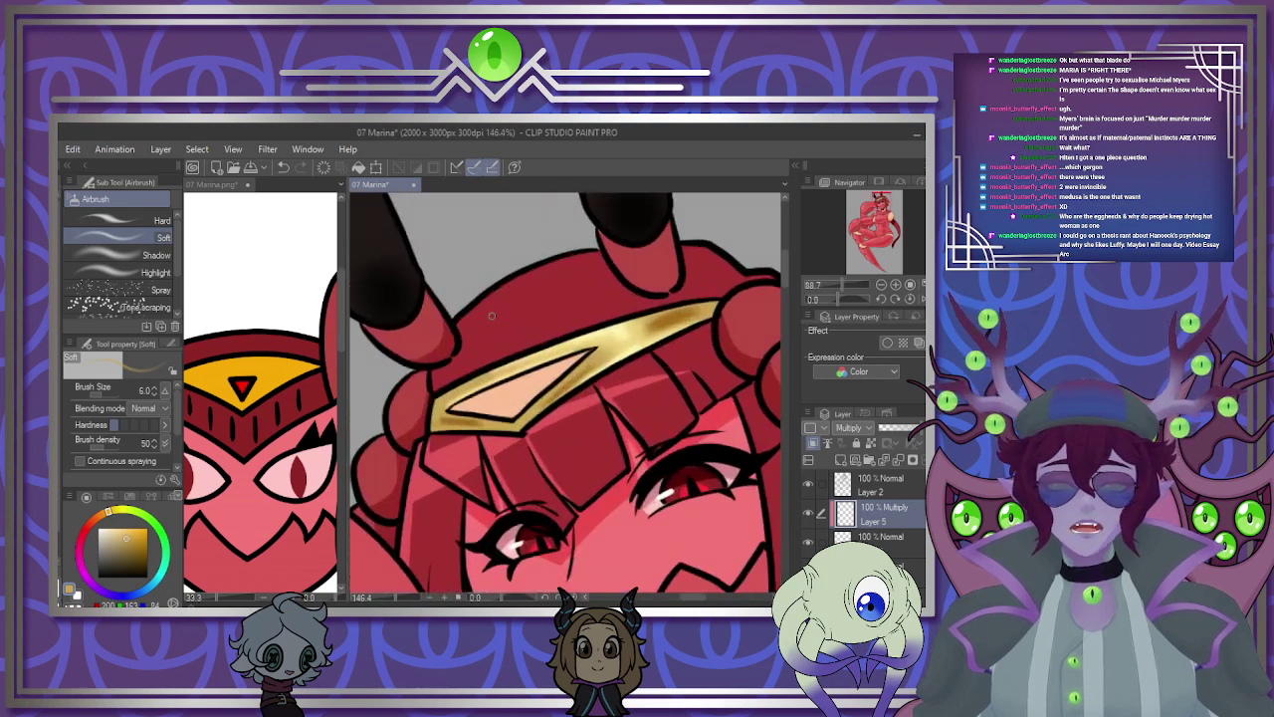
Merge the headband shading layer down and sample the red of the triangular gem in the reference image, adjusting its shade.
{"action": "left_click", "coordinate": [885, 458]}
{"action": "left_click", "coordinate": [241, 386]}
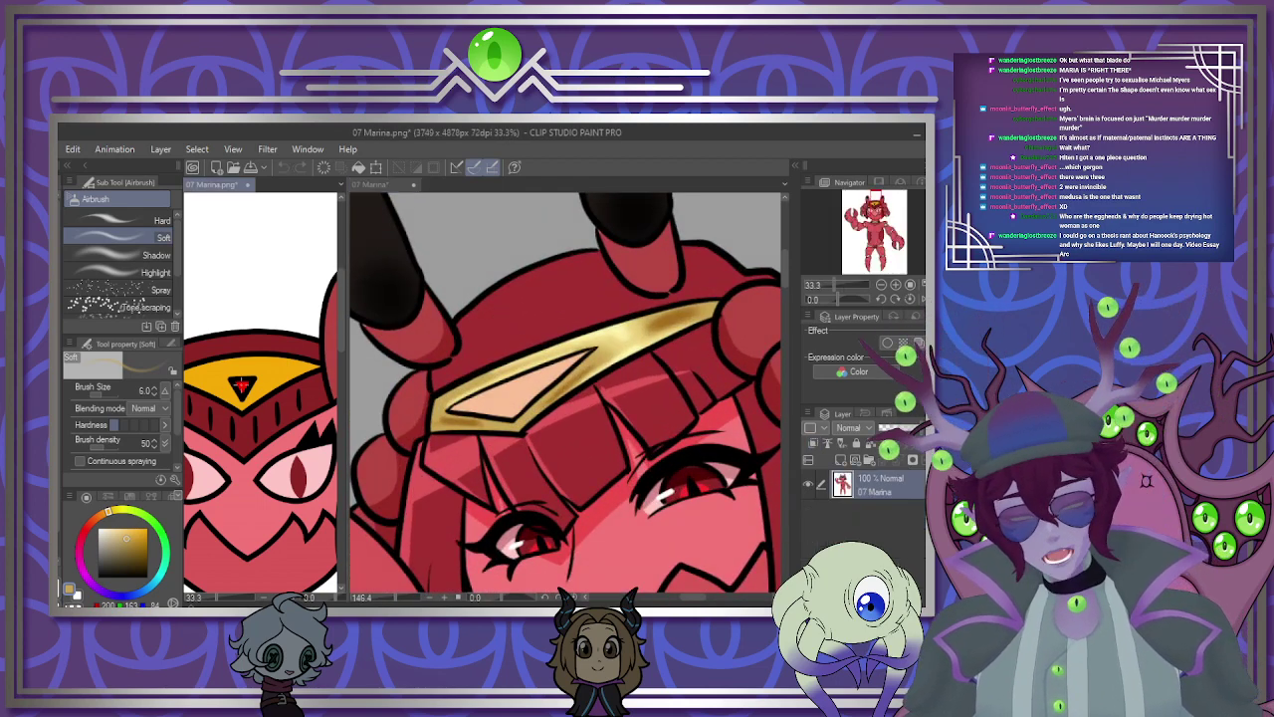
{"action": "left_click", "coordinate": [242, 387], "text": "alt"}
{"action": "left_click", "coordinate": [135, 538]}
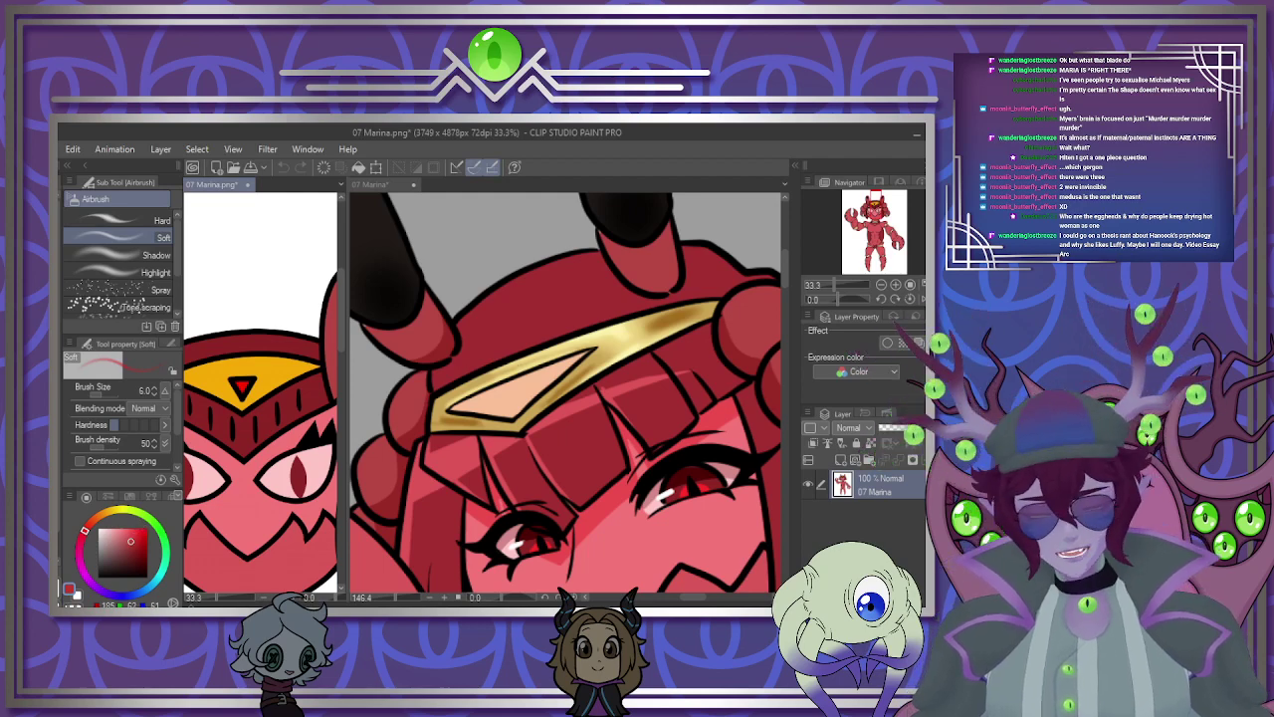
Fill the triangular gem on the headband with red, then refill it with a brighter red.
{"action": "key", "text": "g"}
{"action": "left_click", "coordinate": [592, 378]}
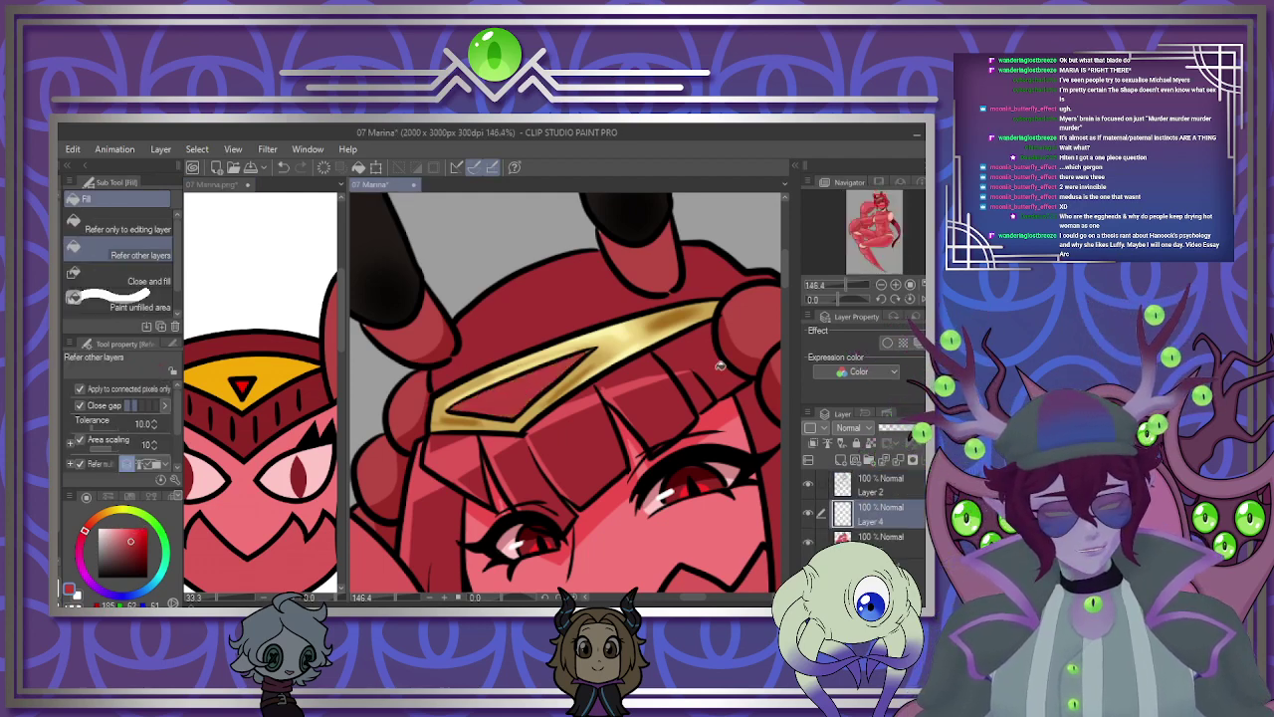
{"action": "left_click", "coordinate": [535, 390], "text": "alt"}
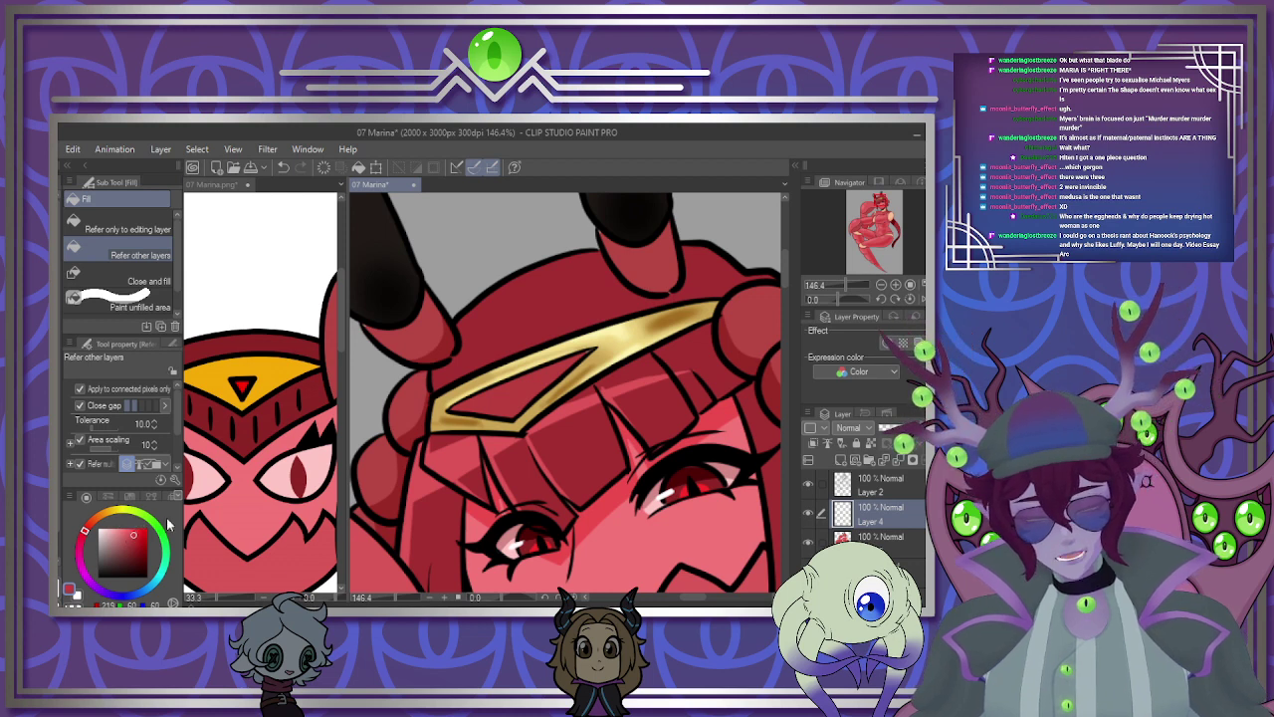
{"action": "key", "text": "p"}
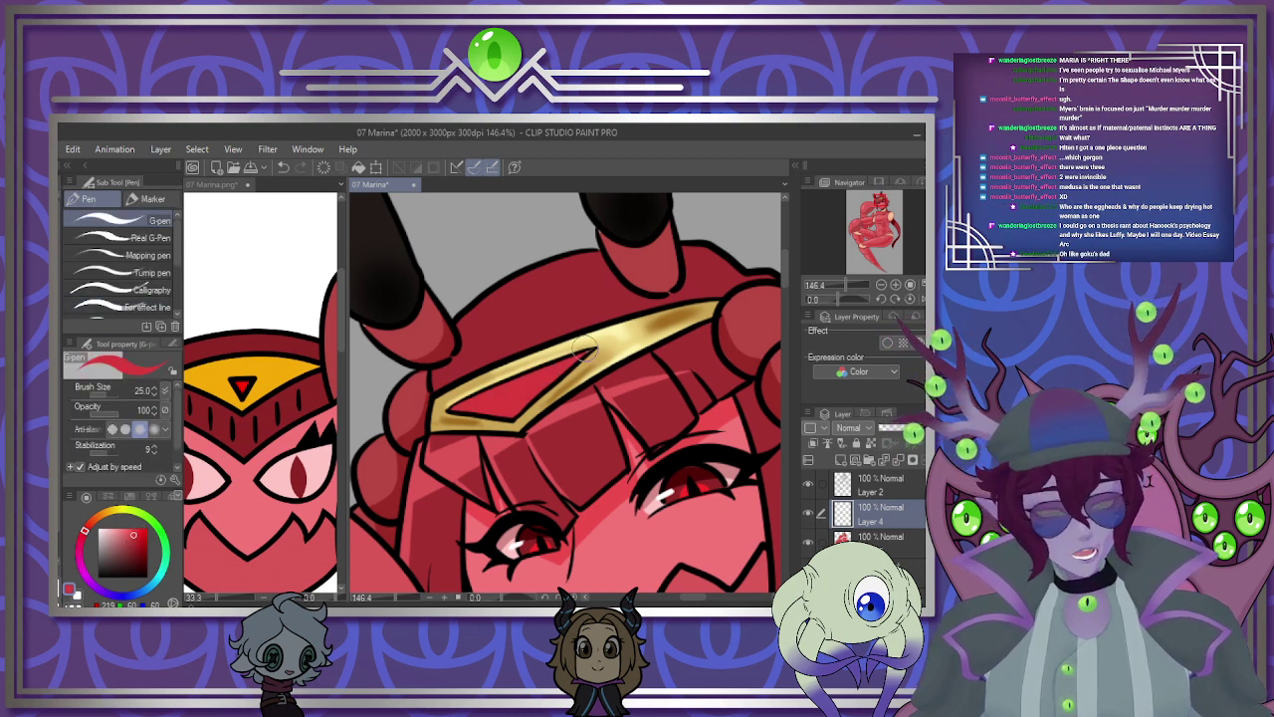
Add a clipped Multiply layer and shade the red gem with the Soft airbrush at size 10.
{"action": "left_click", "coordinate": [842, 460]}
{"action": "left_click", "coordinate": [854, 427]}
{"action": "left_click", "coordinate": [856, 163]}
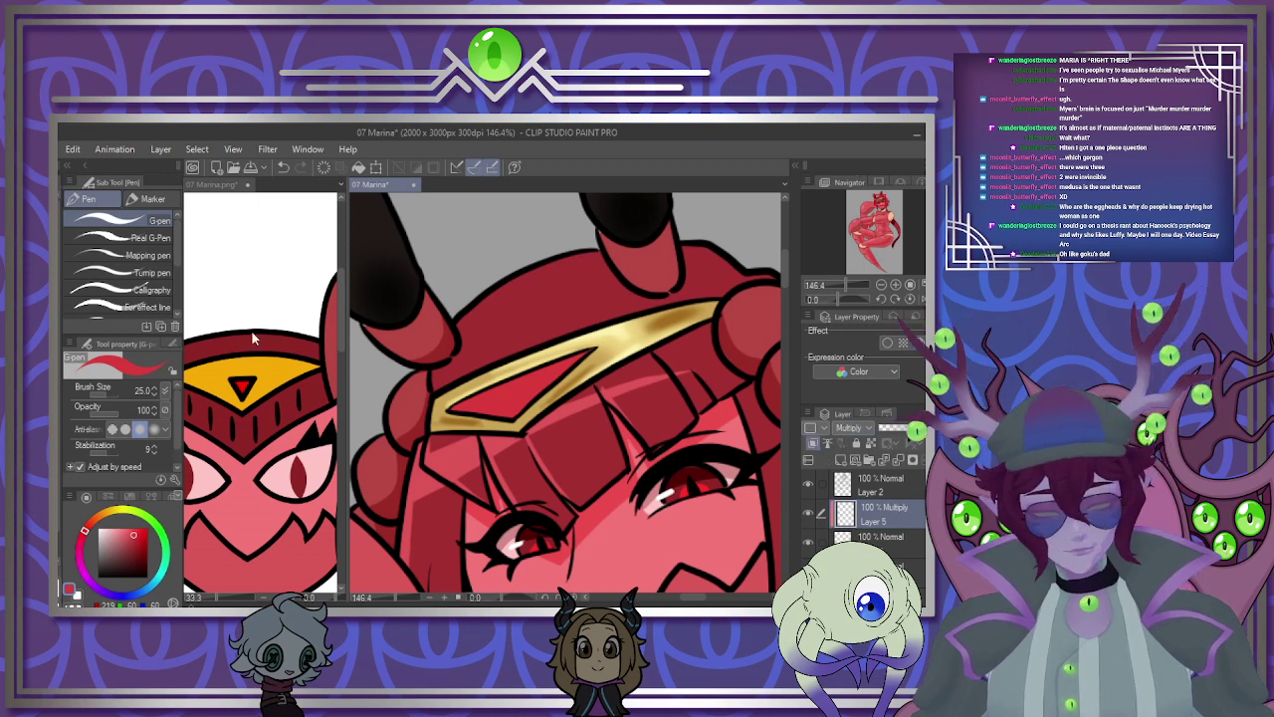
{"action": "key", "text": "b"}
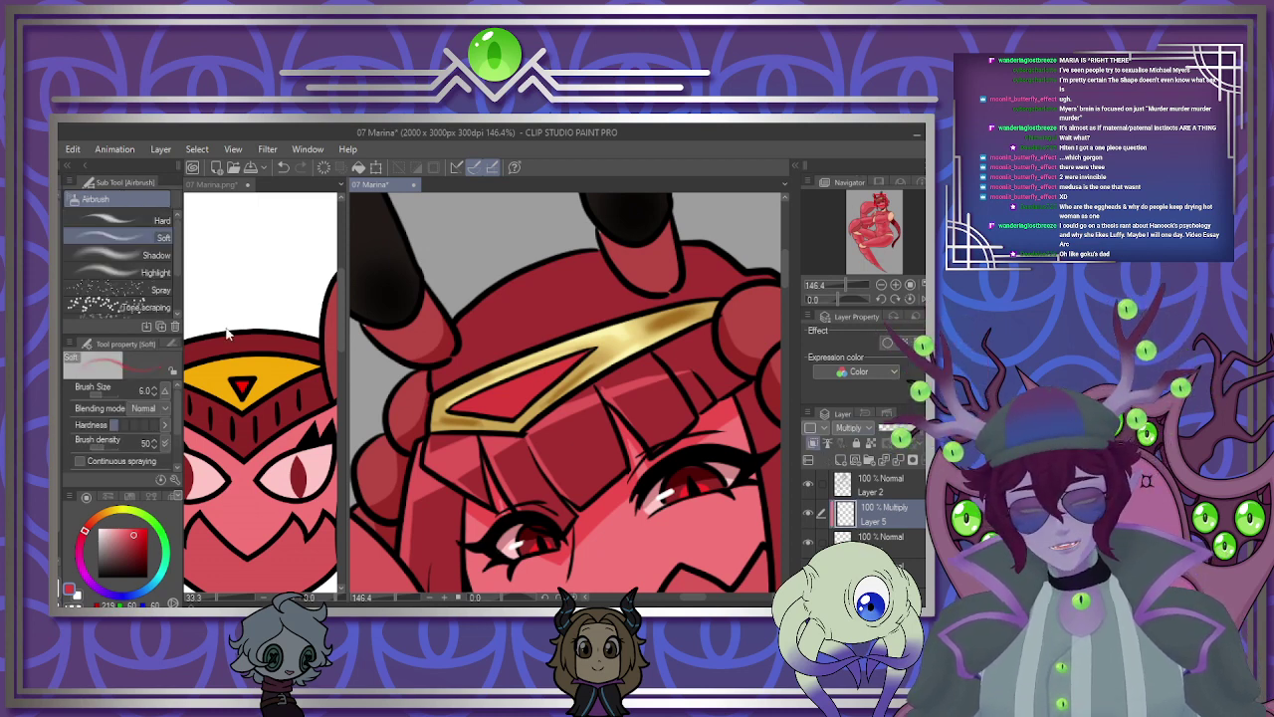
{"action": "key", "text": "bracketright"}
{"action": "key", "text": "bracketright"}
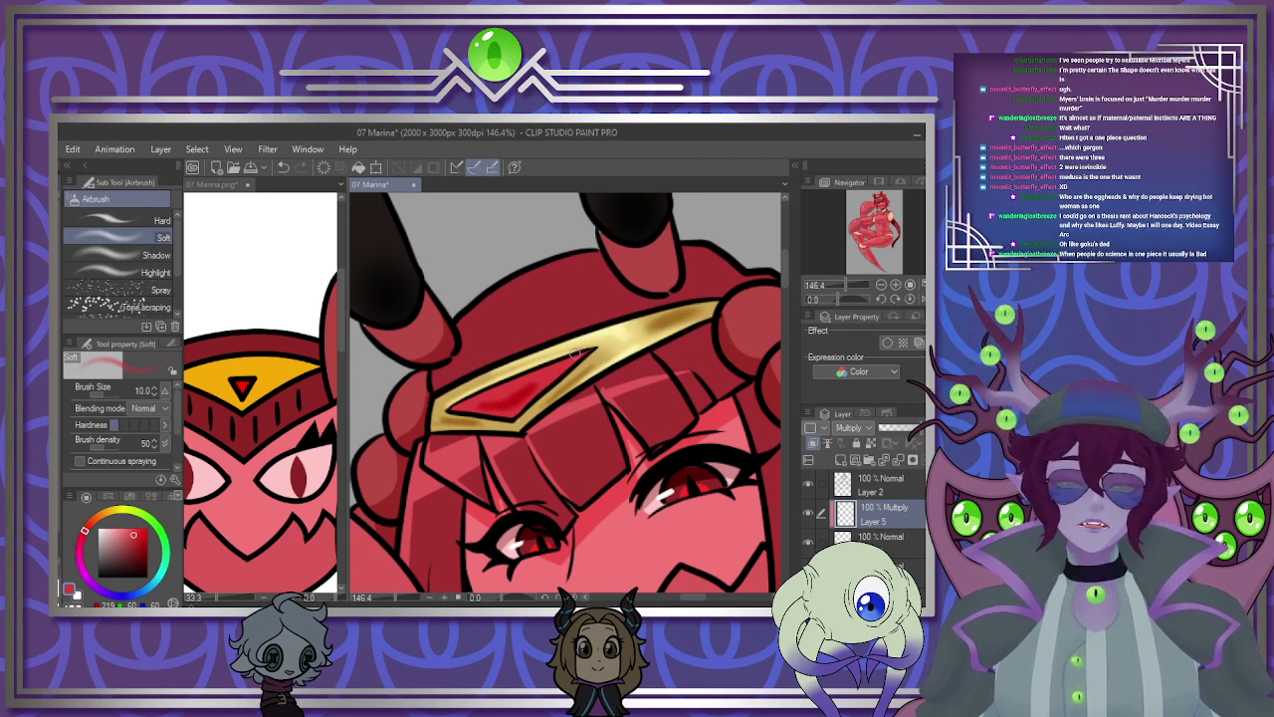
Switch the gem's shading layer to Screen and paint small highlights on the gem with the Soft airbrush at size 7.
{"action": "left_click", "coordinate": [866, 431]}
{"action": "left_click", "coordinate": [873, 315]}
{"action": "key", "text": "bracketleft"}
{"action": "key", "text": "bracketleft"}
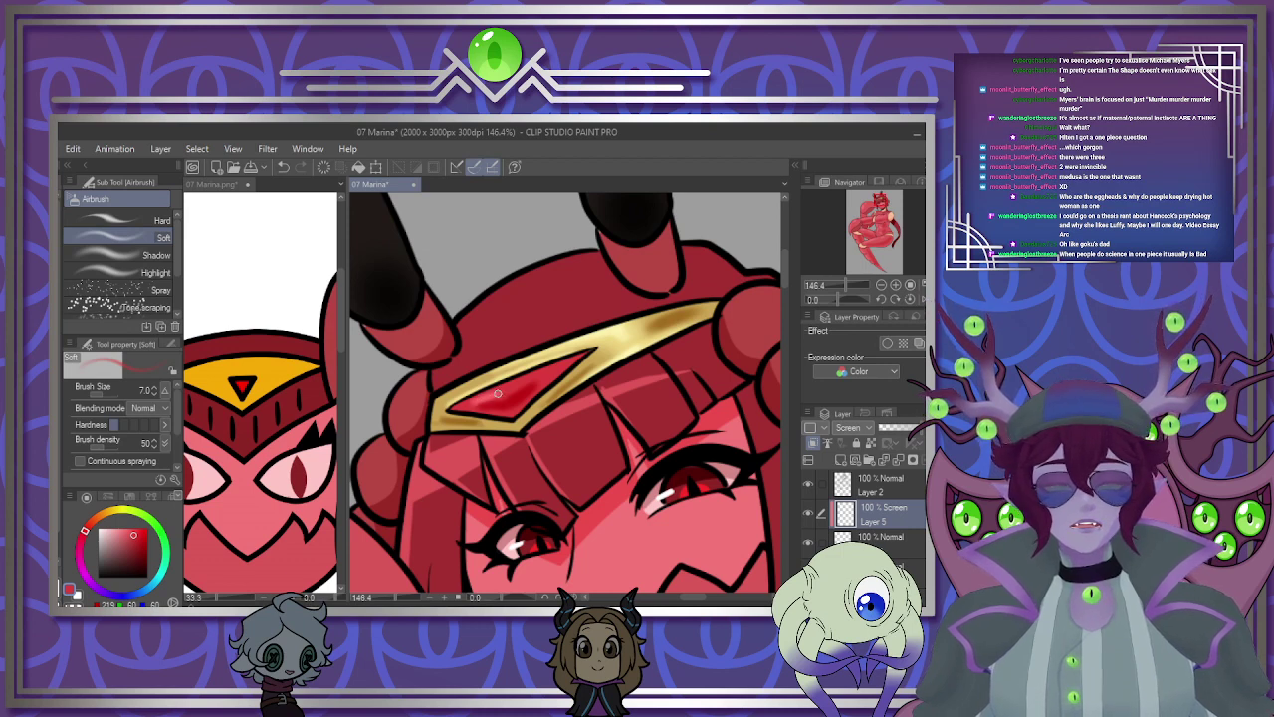
{"action": "left_click_drag", "start_coordinate": [493, 395], "coordinate": [484, 396]}
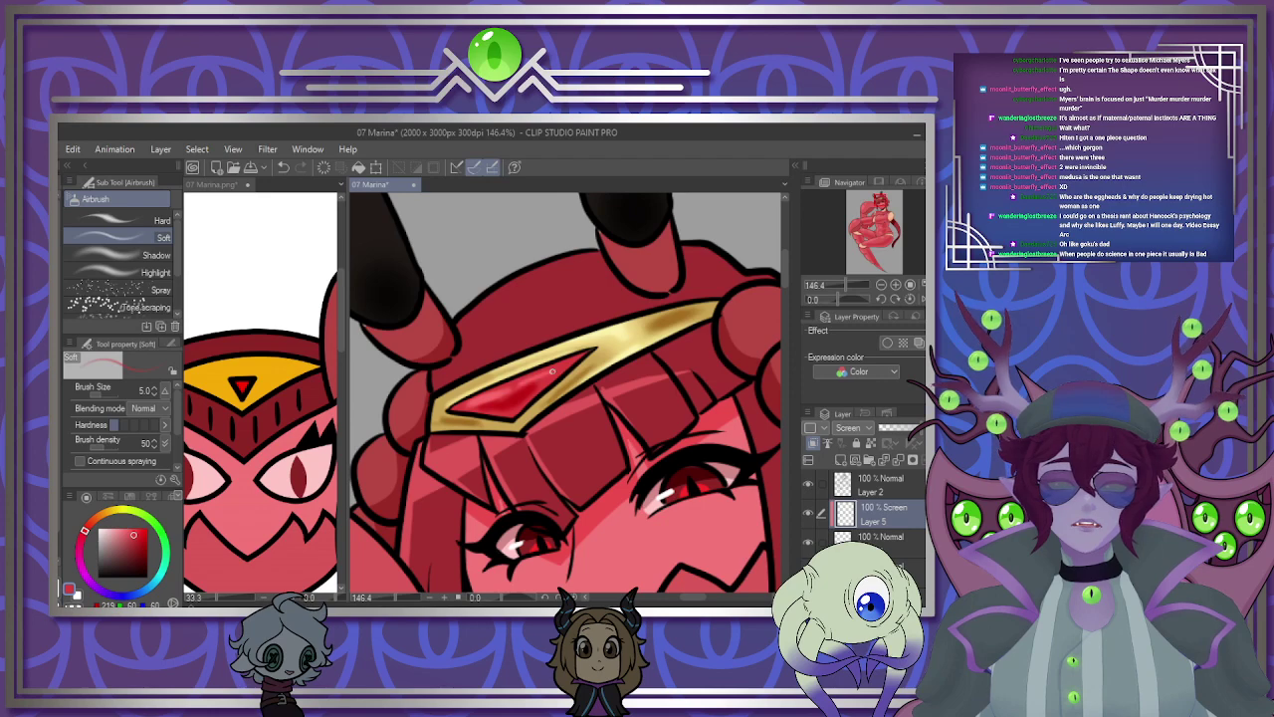
Examine the finished gem, the headband and the whole coloured figure at several magnifications.
{"action": "scroll", "coordinate": [535, 375], "scroll_direction": "down", "scroll_amount": 8}
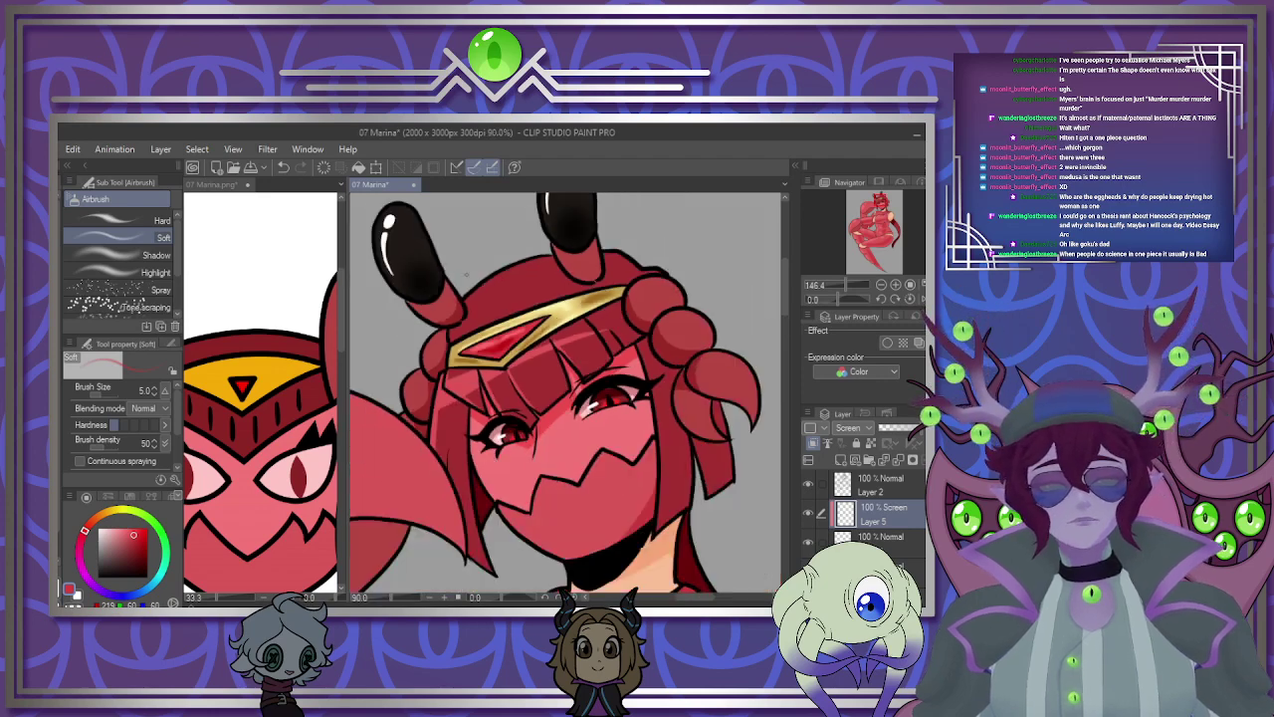
{"action": "scroll", "coordinate": [558, 368], "scroll_direction": "up", "scroll_amount": 3}
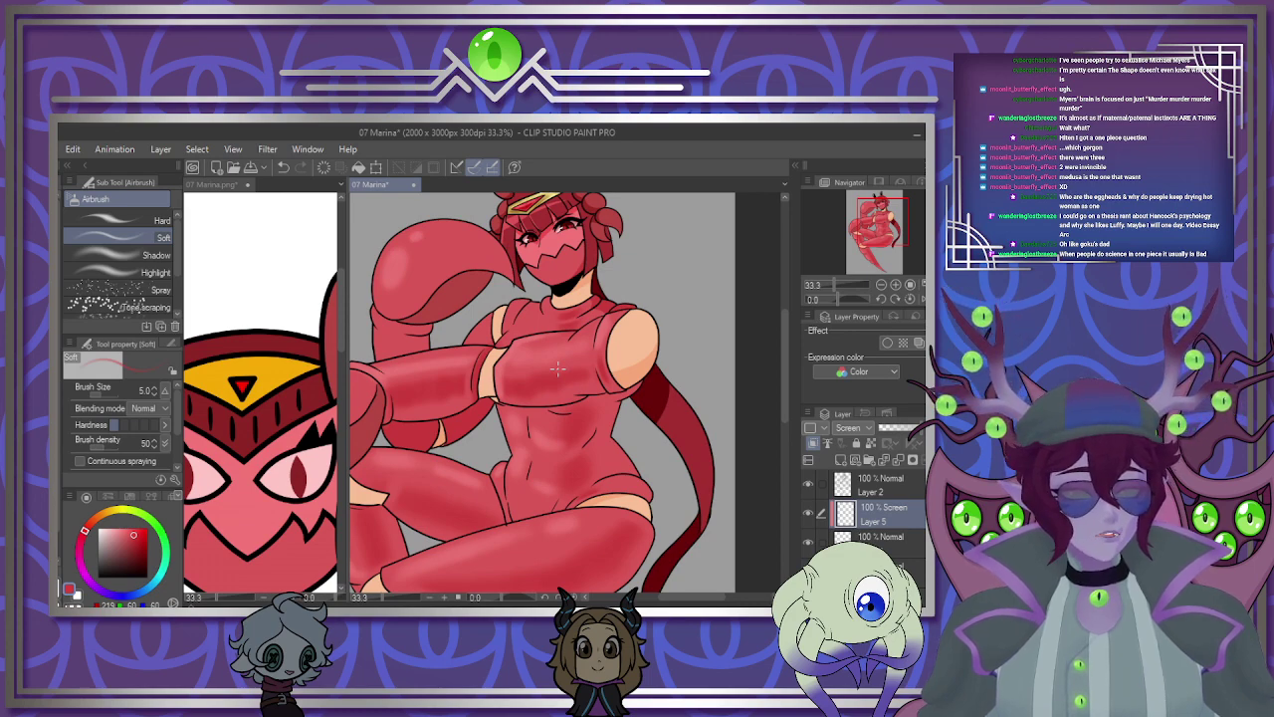
{"action": "scroll", "coordinate": [558, 368], "scroll_direction": "down", "scroll_amount": 3}
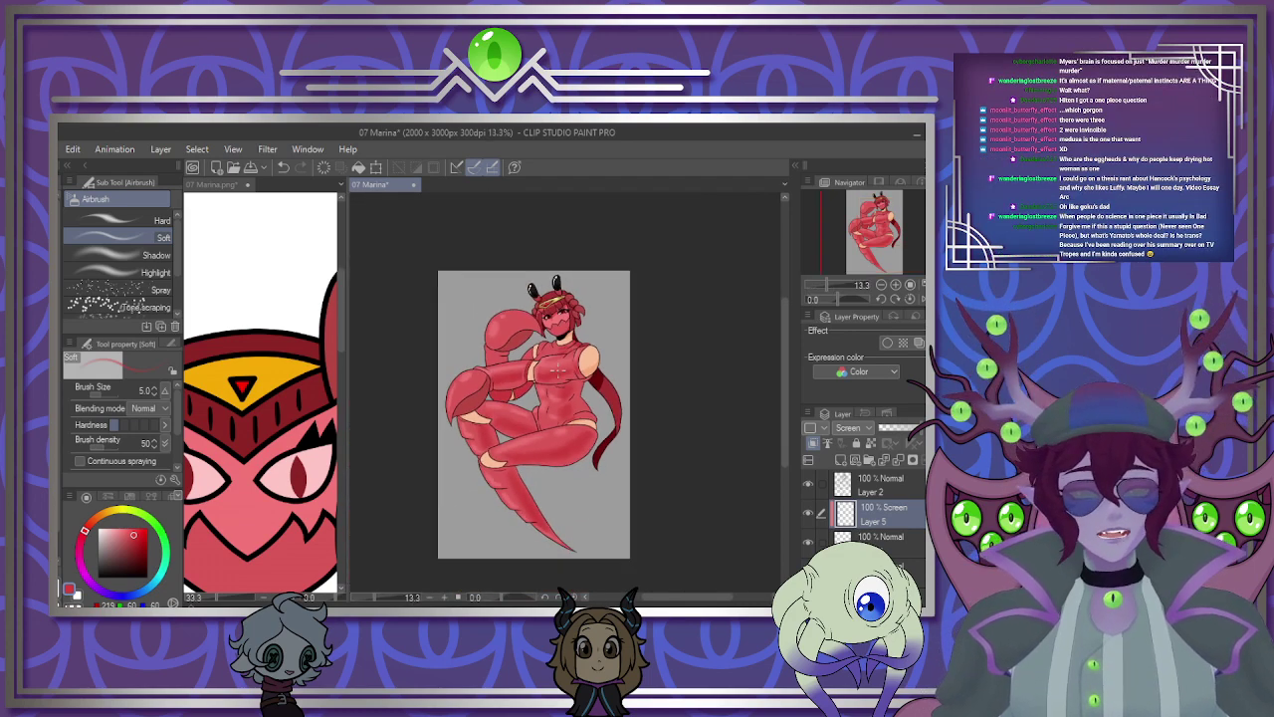
{"action": "scroll", "coordinate": [557, 369], "scroll_direction": "down", "scroll_amount": 1}
{"action": "scroll", "coordinate": [552, 366], "scroll_direction": "up", "scroll_amount": 3}
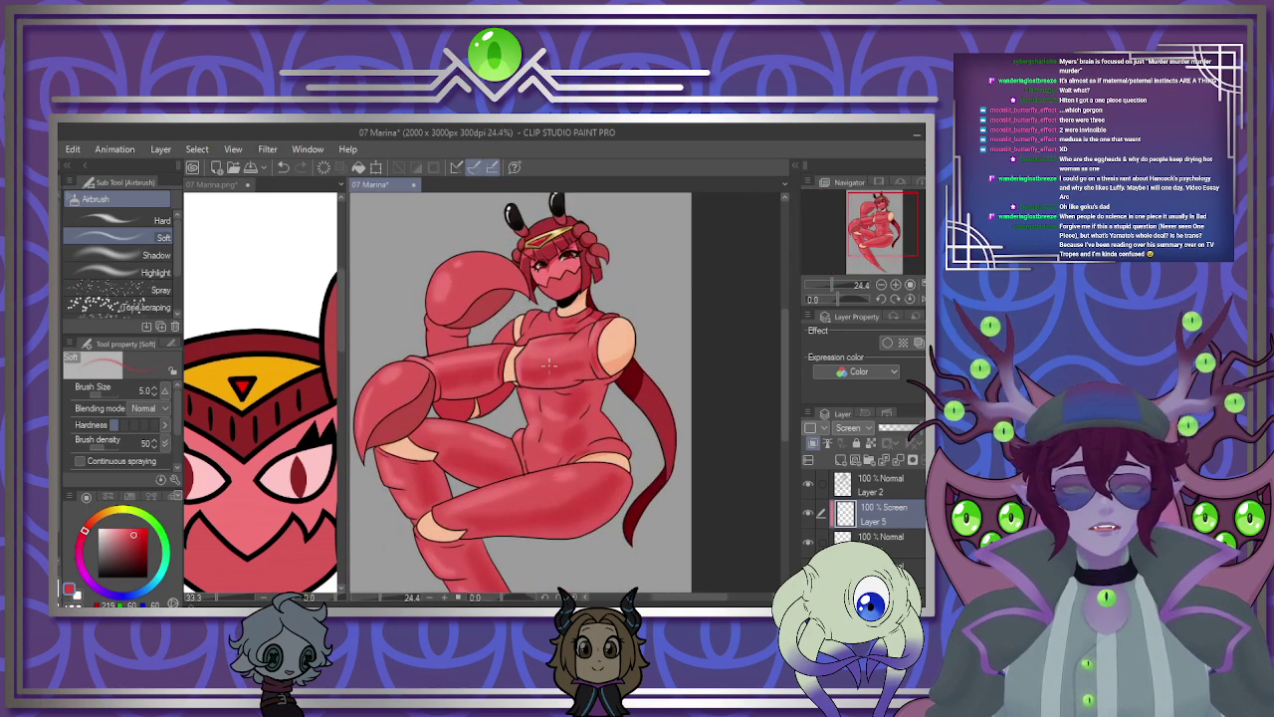
{"action": "scroll", "coordinate": [548, 365], "scroll_direction": "up", "scroll_amount": 2}
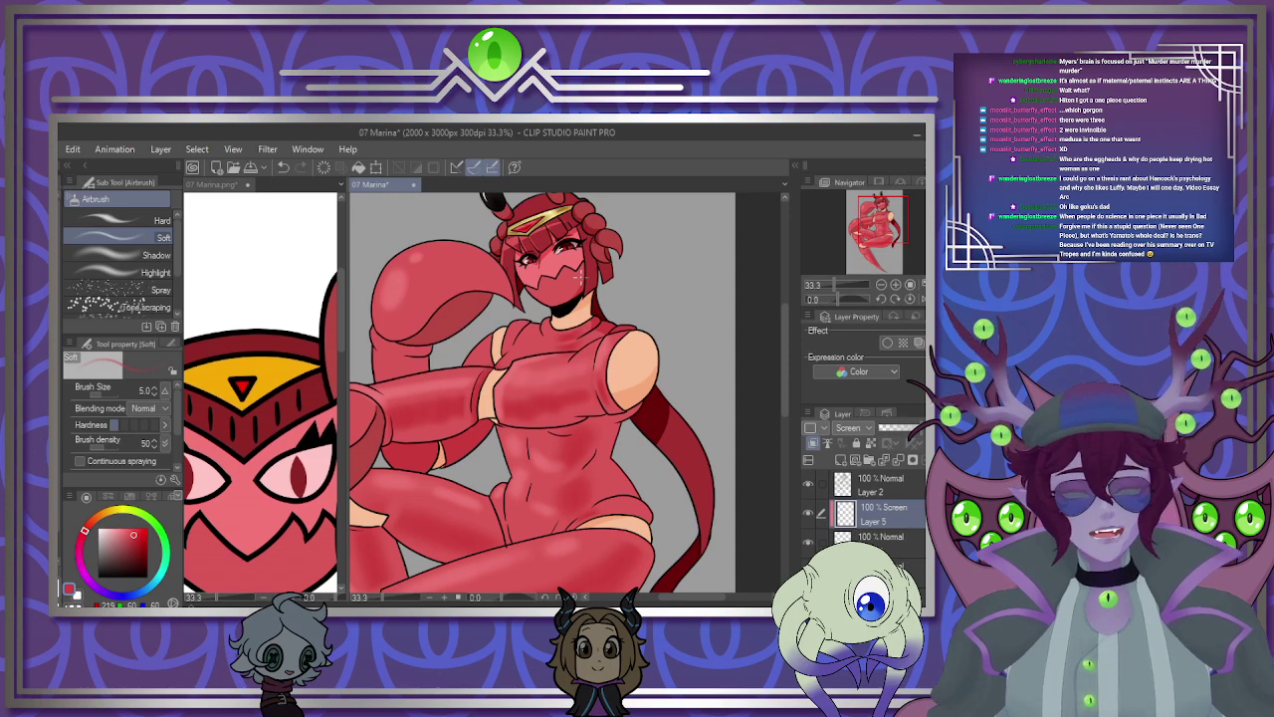
{"action": "scroll", "coordinate": [549, 366], "scroll_direction": "down", "scroll_amount": 2}
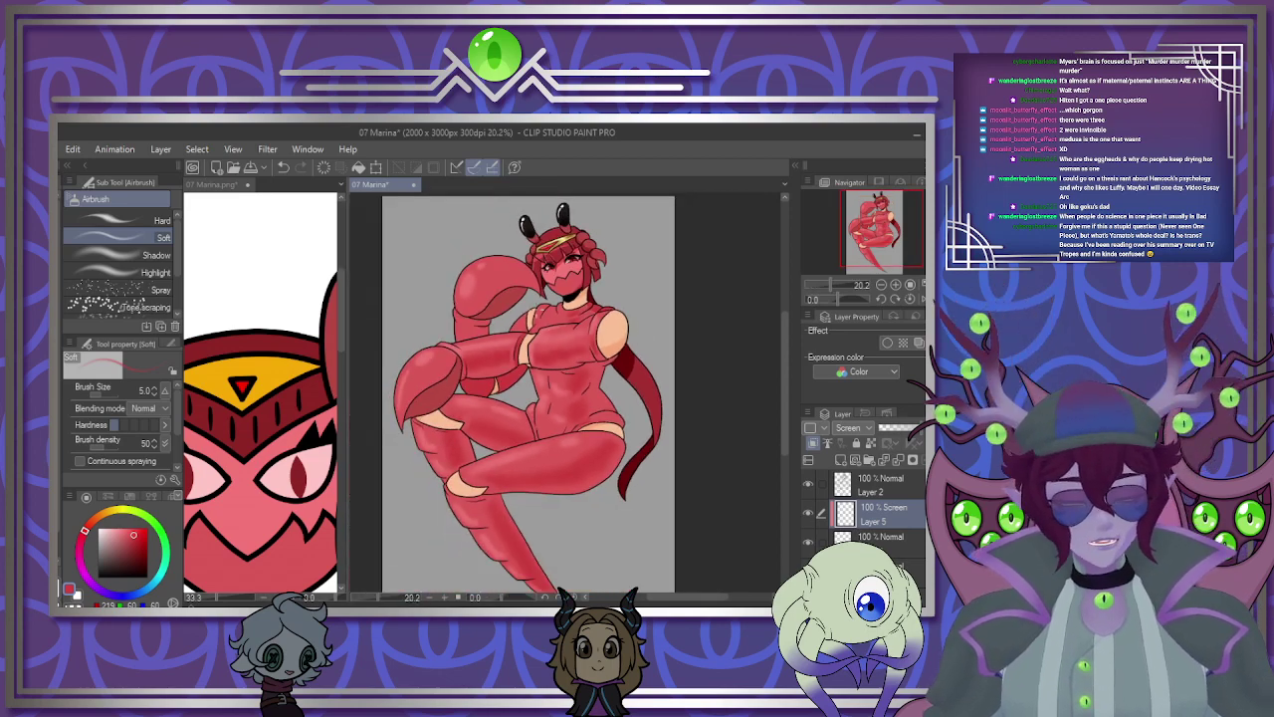
Merge the gem highlights and the remaining headband layers down into the main character layer, Layer 3.
{"action": "scroll", "coordinate": [525, 398], "scroll_direction": "down", "scroll_amount": 1}
{"action": "left_click", "coordinate": [899, 459]}
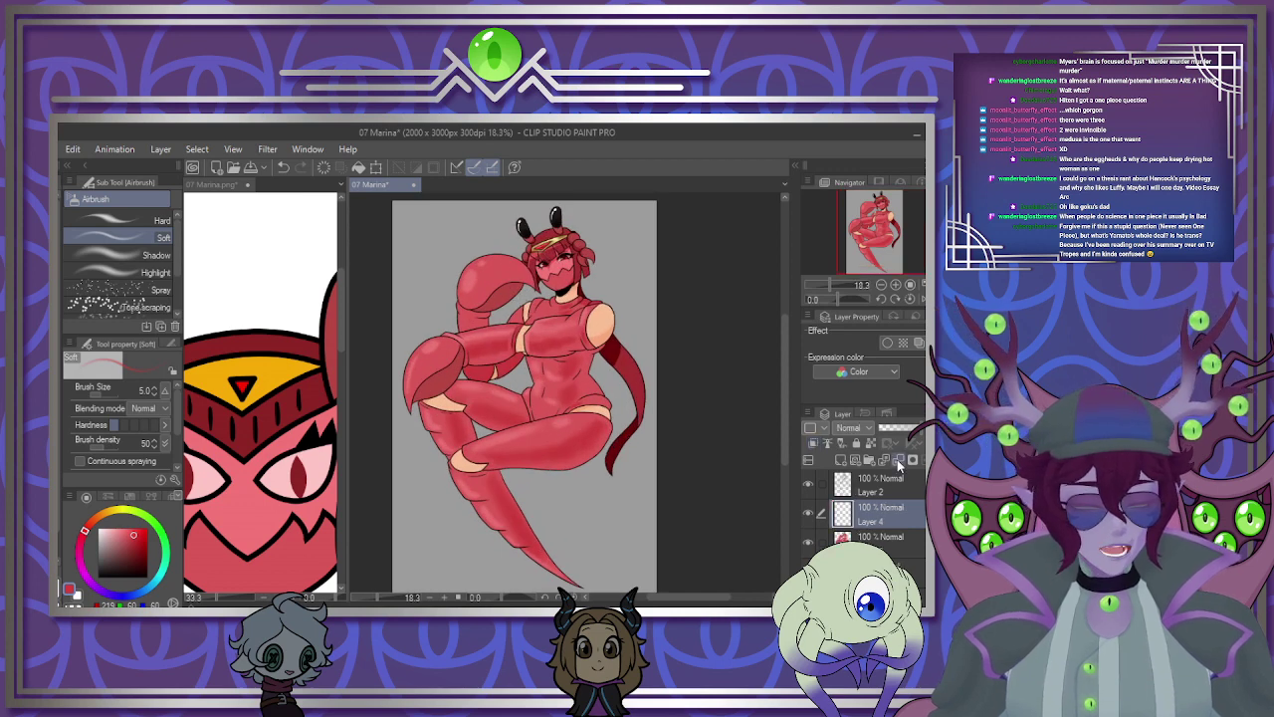
{"action": "left_click", "coordinate": [899, 459]}
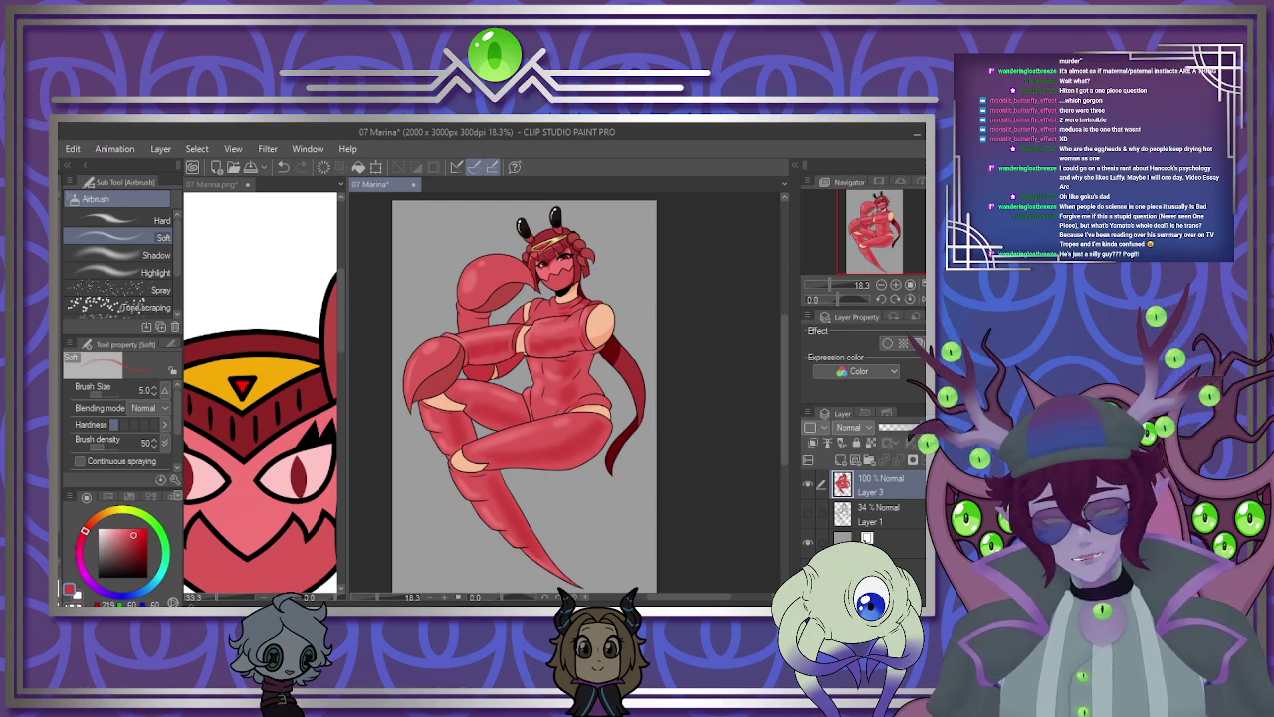
Auto-select the empty area around the character, invert the selection and crop the canvas to the figure.
{"action": "key", "text": "w"}
{"action": "left_click", "coordinate": [426, 255]}
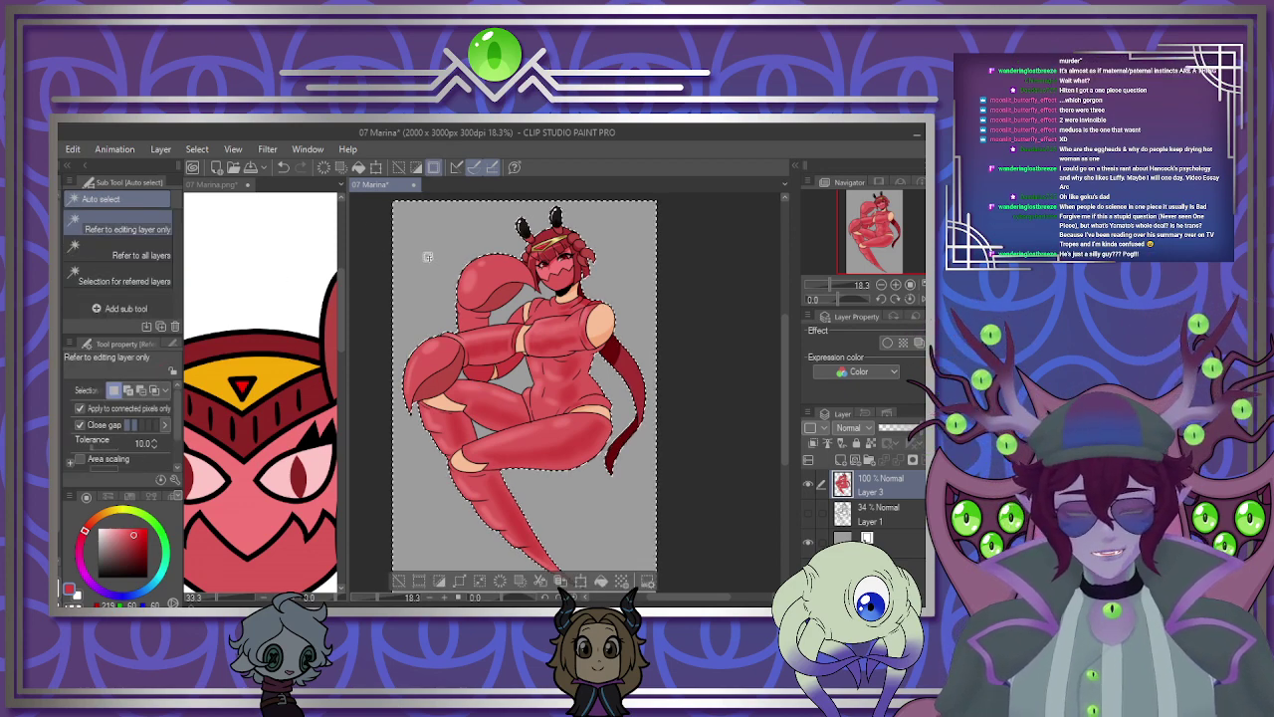
{"action": "scroll", "coordinate": [426, 255], "scroll_direction": "down", "scroll_amount": 1}
{"action": "left_click", "coordinate": [424, 575]}
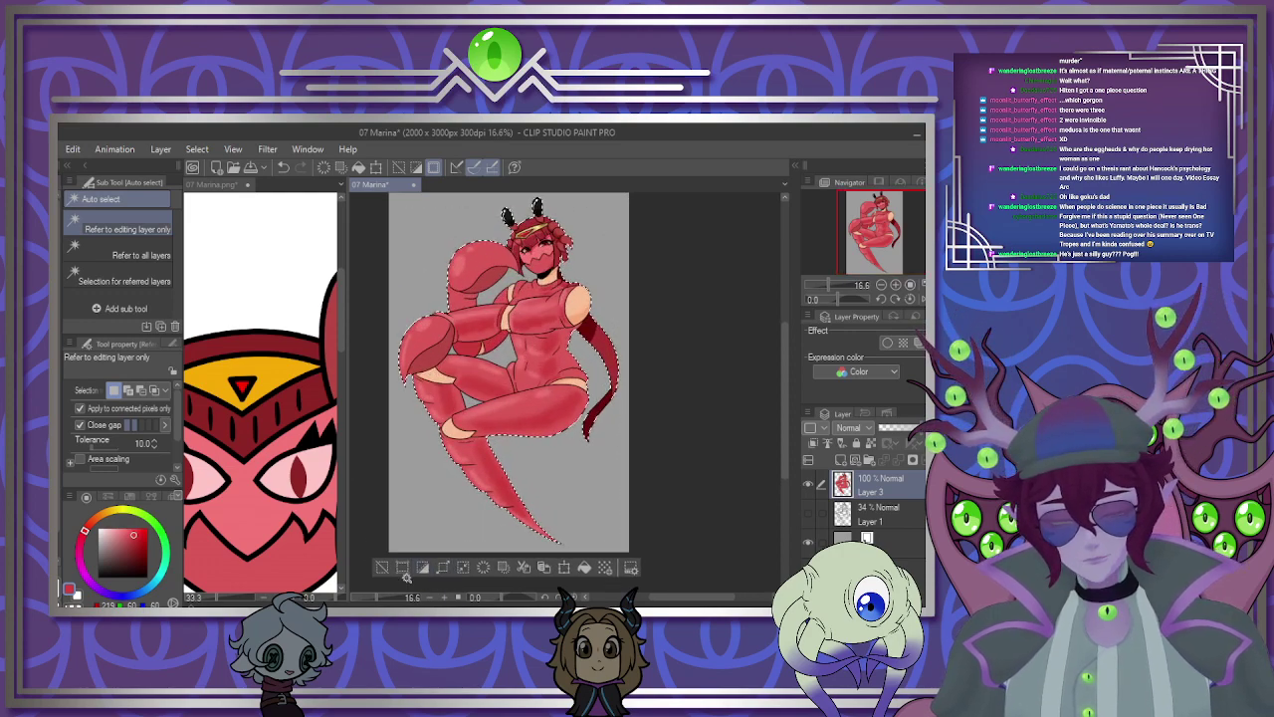
{"action": "left_click", "coordinate": [403, 573]}
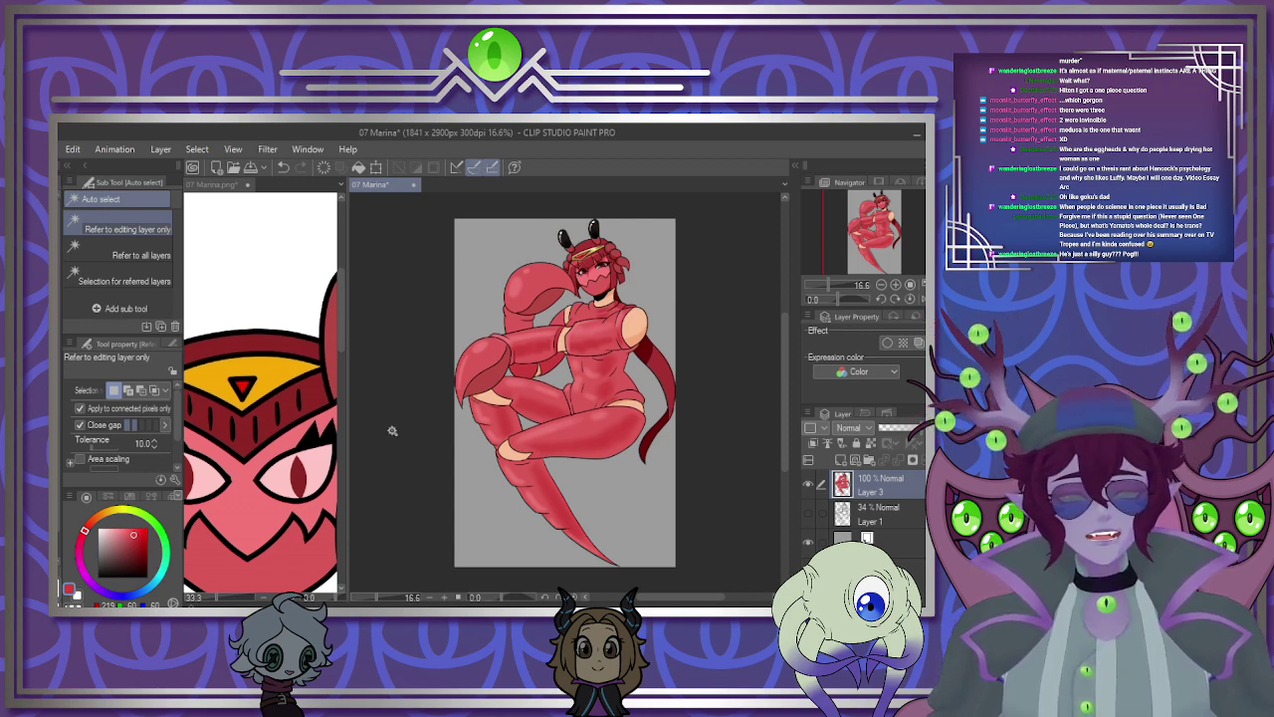
Hide the grey background layer and save the drawing with transparency as 07 Marina.png.
{"action": "left_click", "coordinate": [810, 542]}
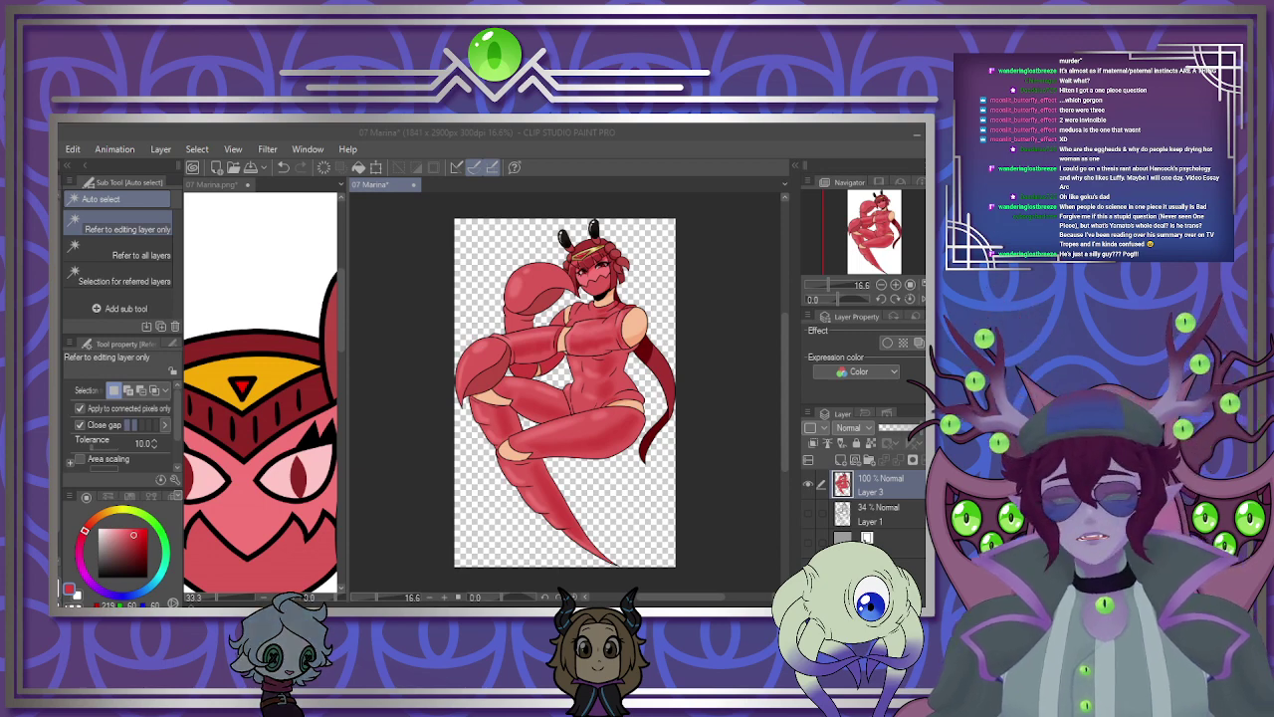
{"action": "key", "text": "Return"}
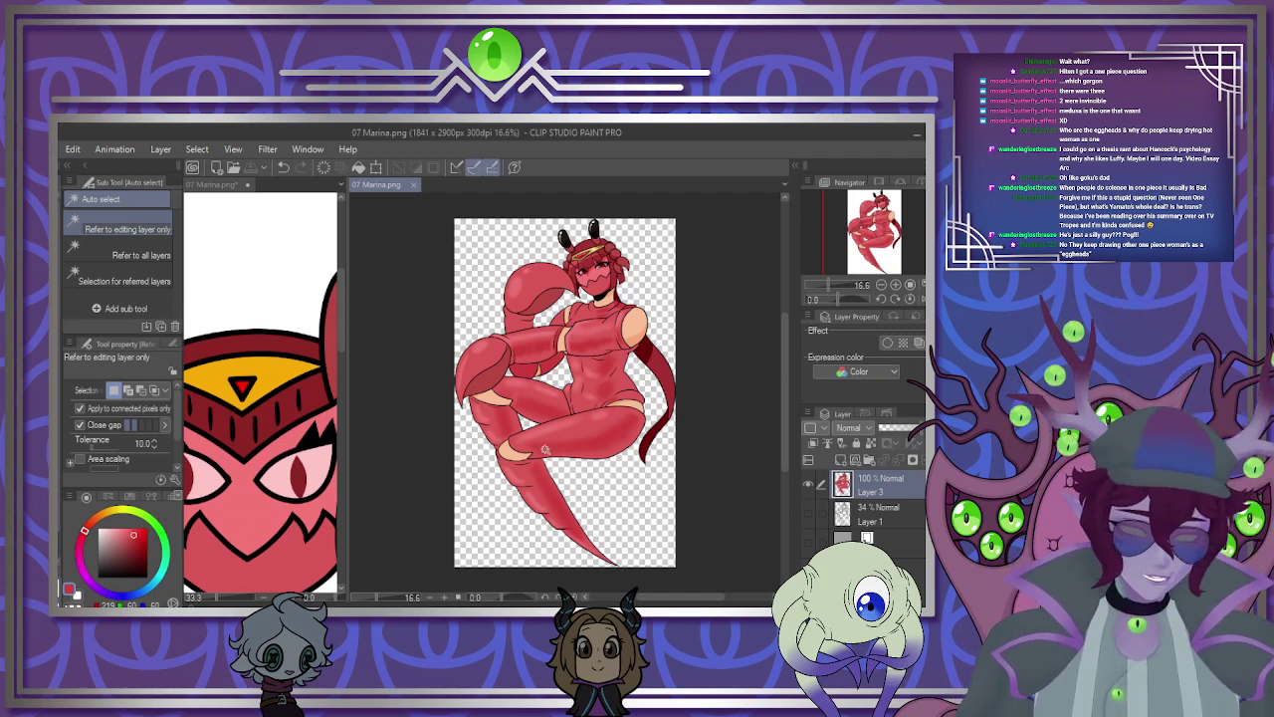
Close the reference image, leaving only the finished character drawing open.
{"action": "left_click", "coordinate": [249, 186]}
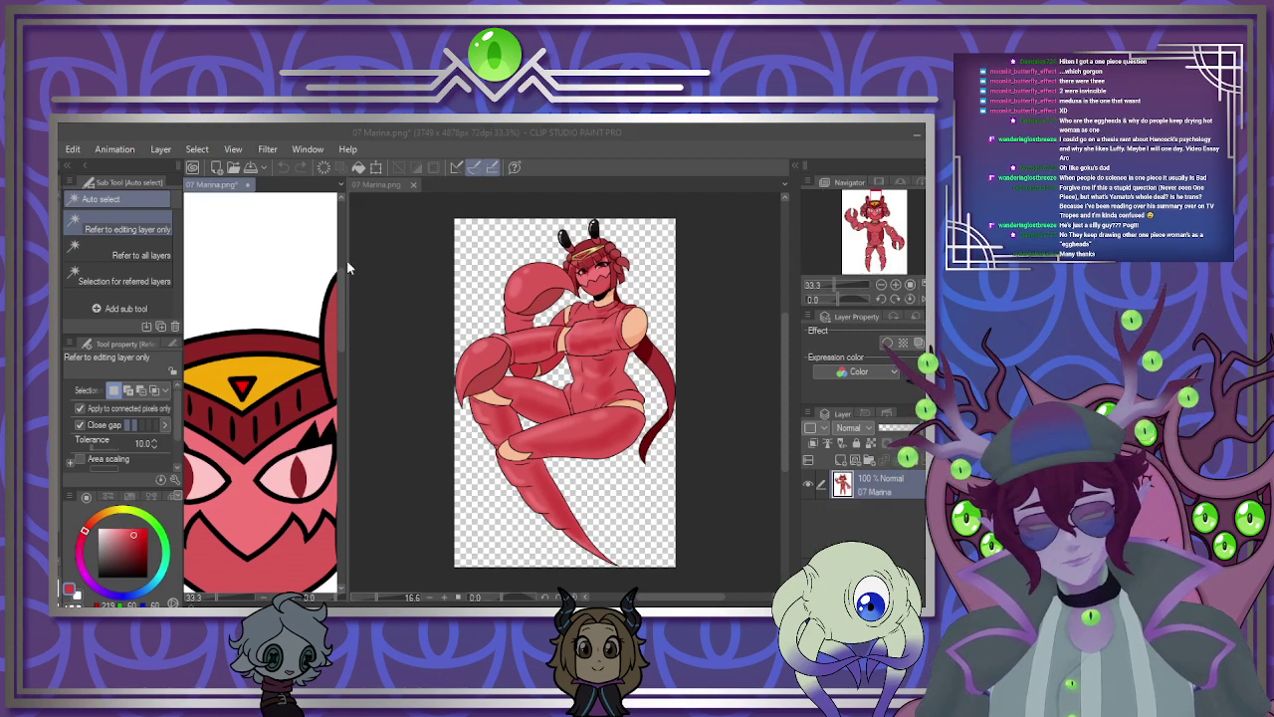
{"action": "left_click", "coordinate": [513, 332]}
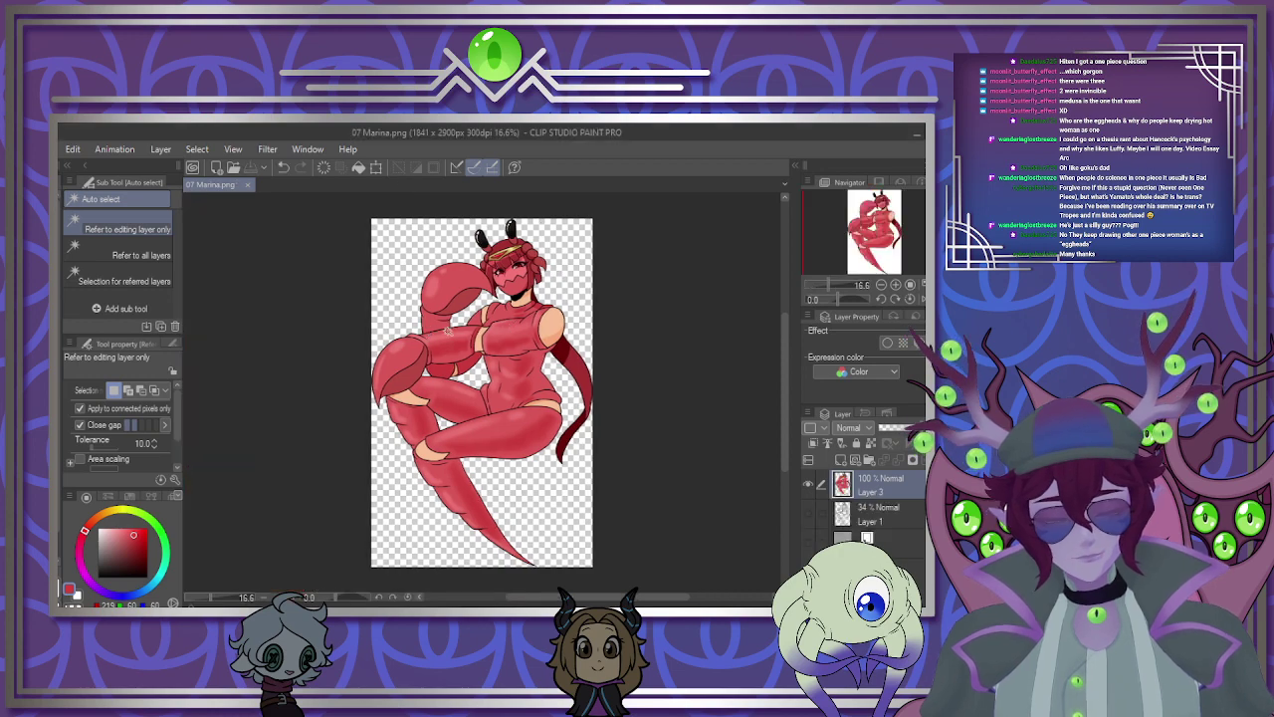